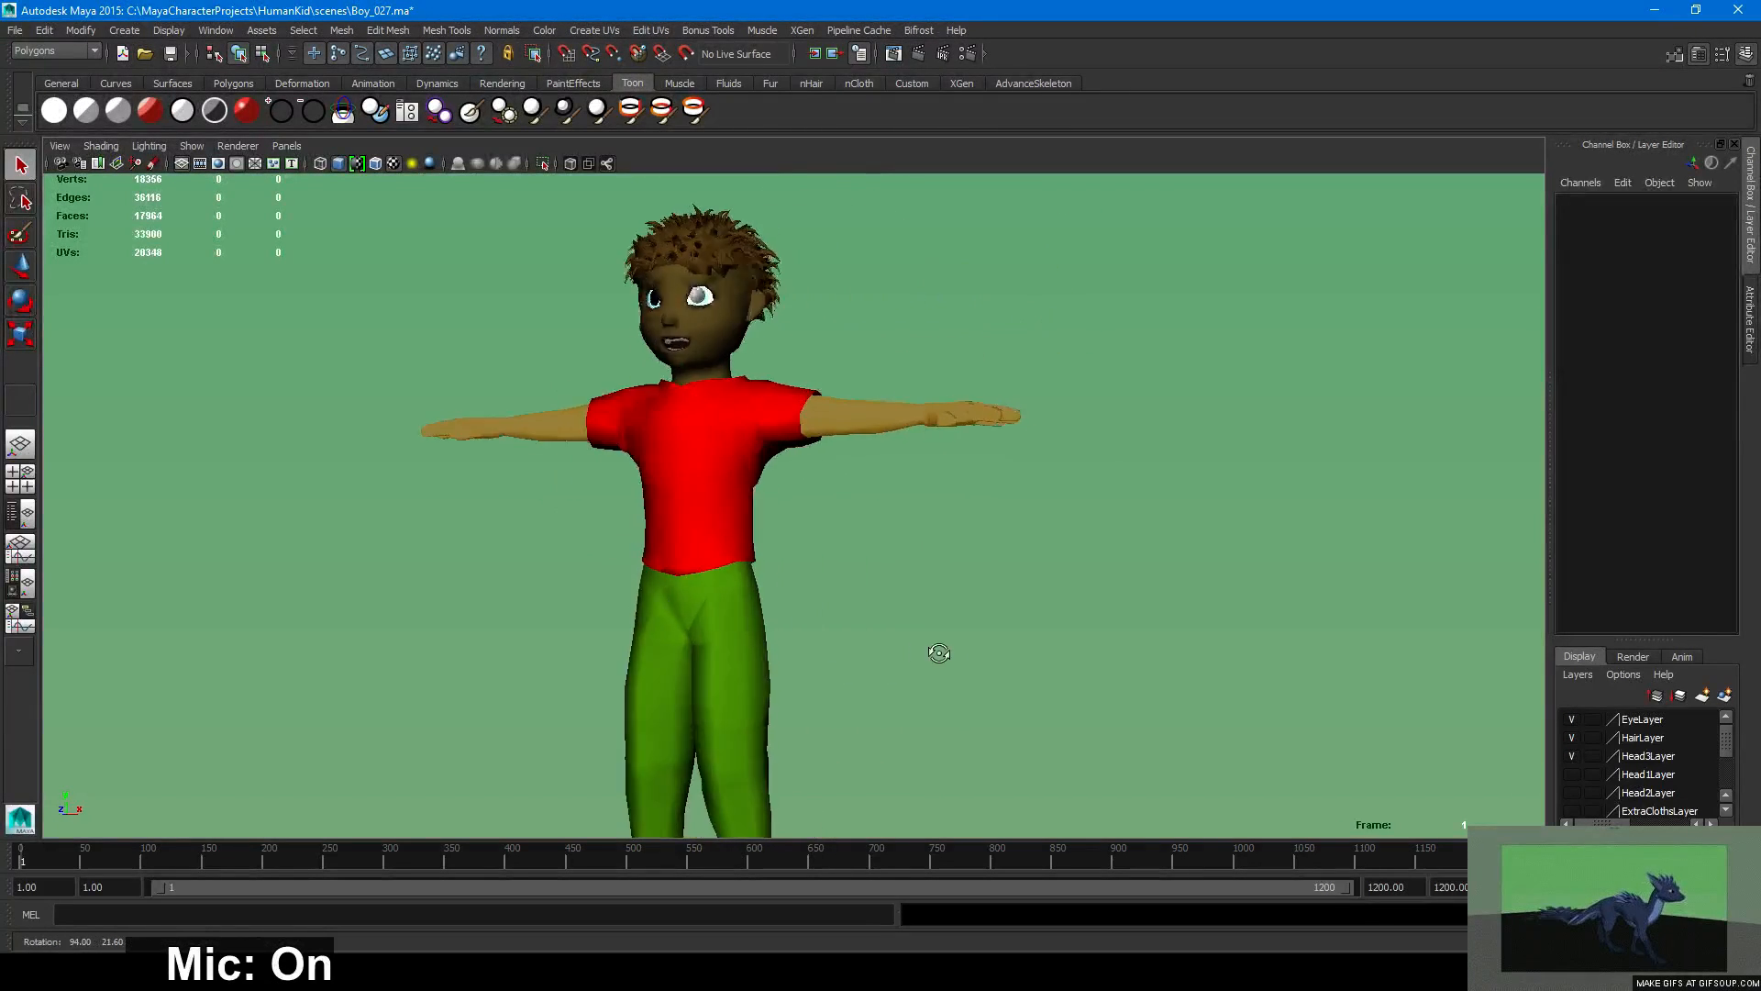
Examine the UV layouts of the shirt, hands, pants and boots in the UV Texture Editor, then close it.
right_click_drag(1089, 688, 841, 420, "alt")
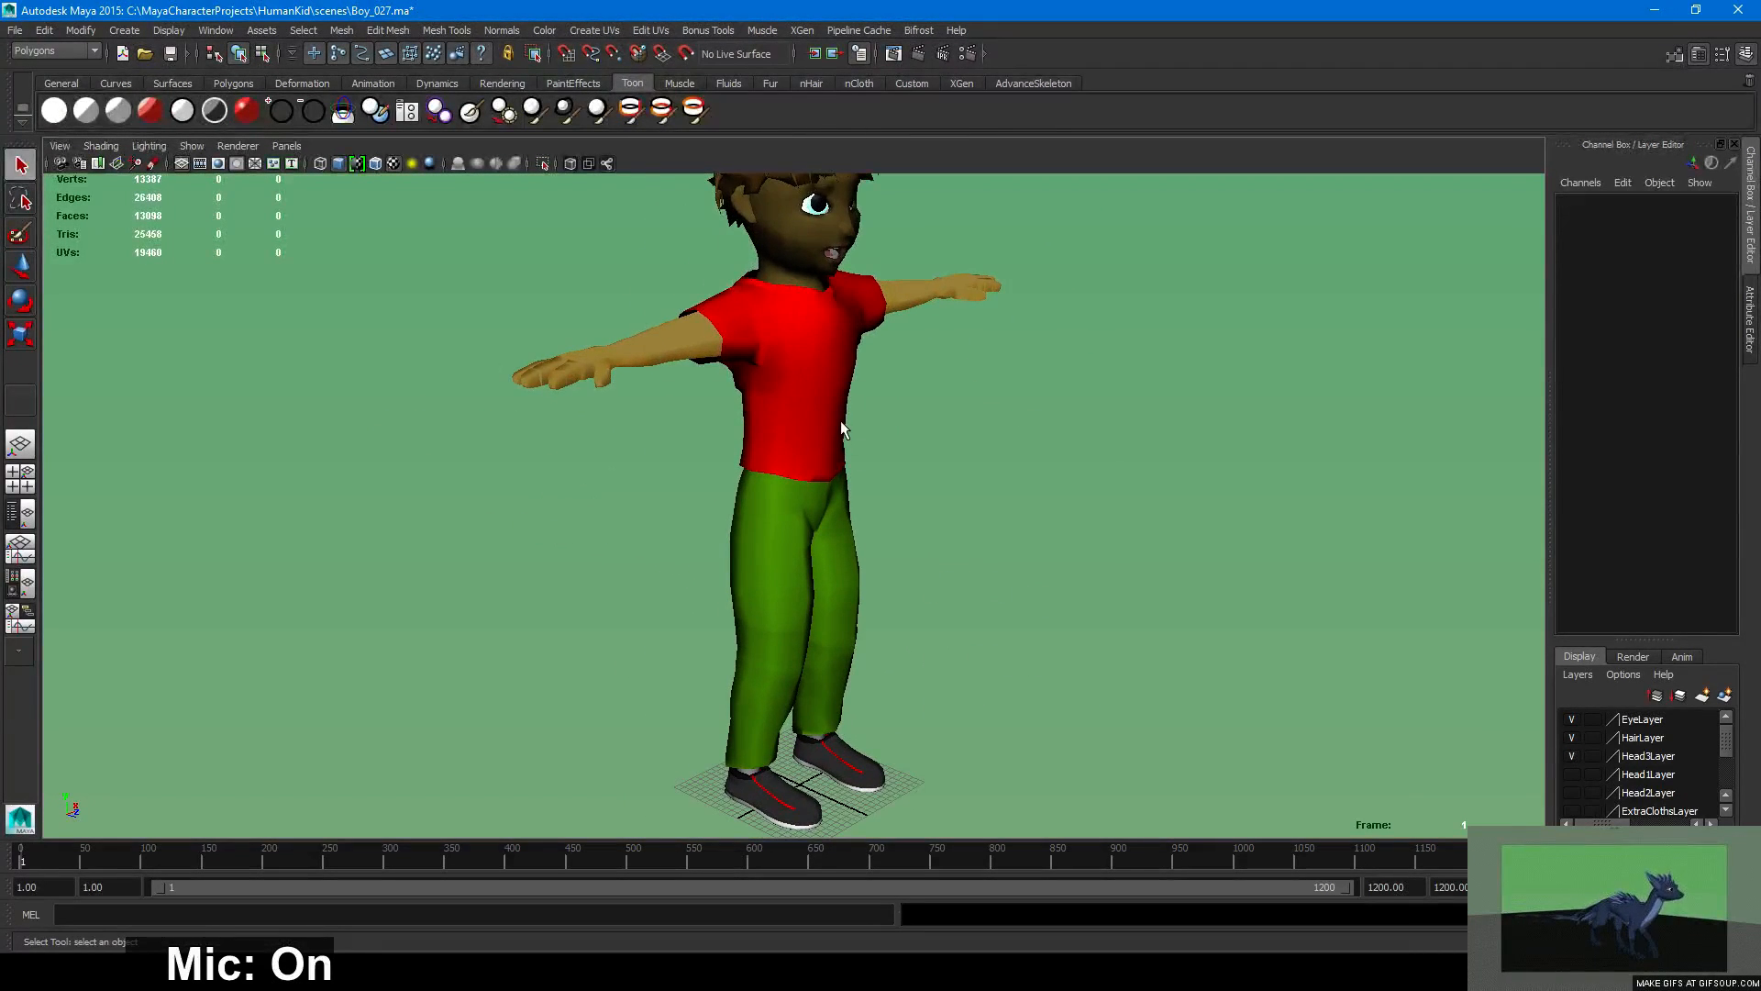
left_click(840, 420)
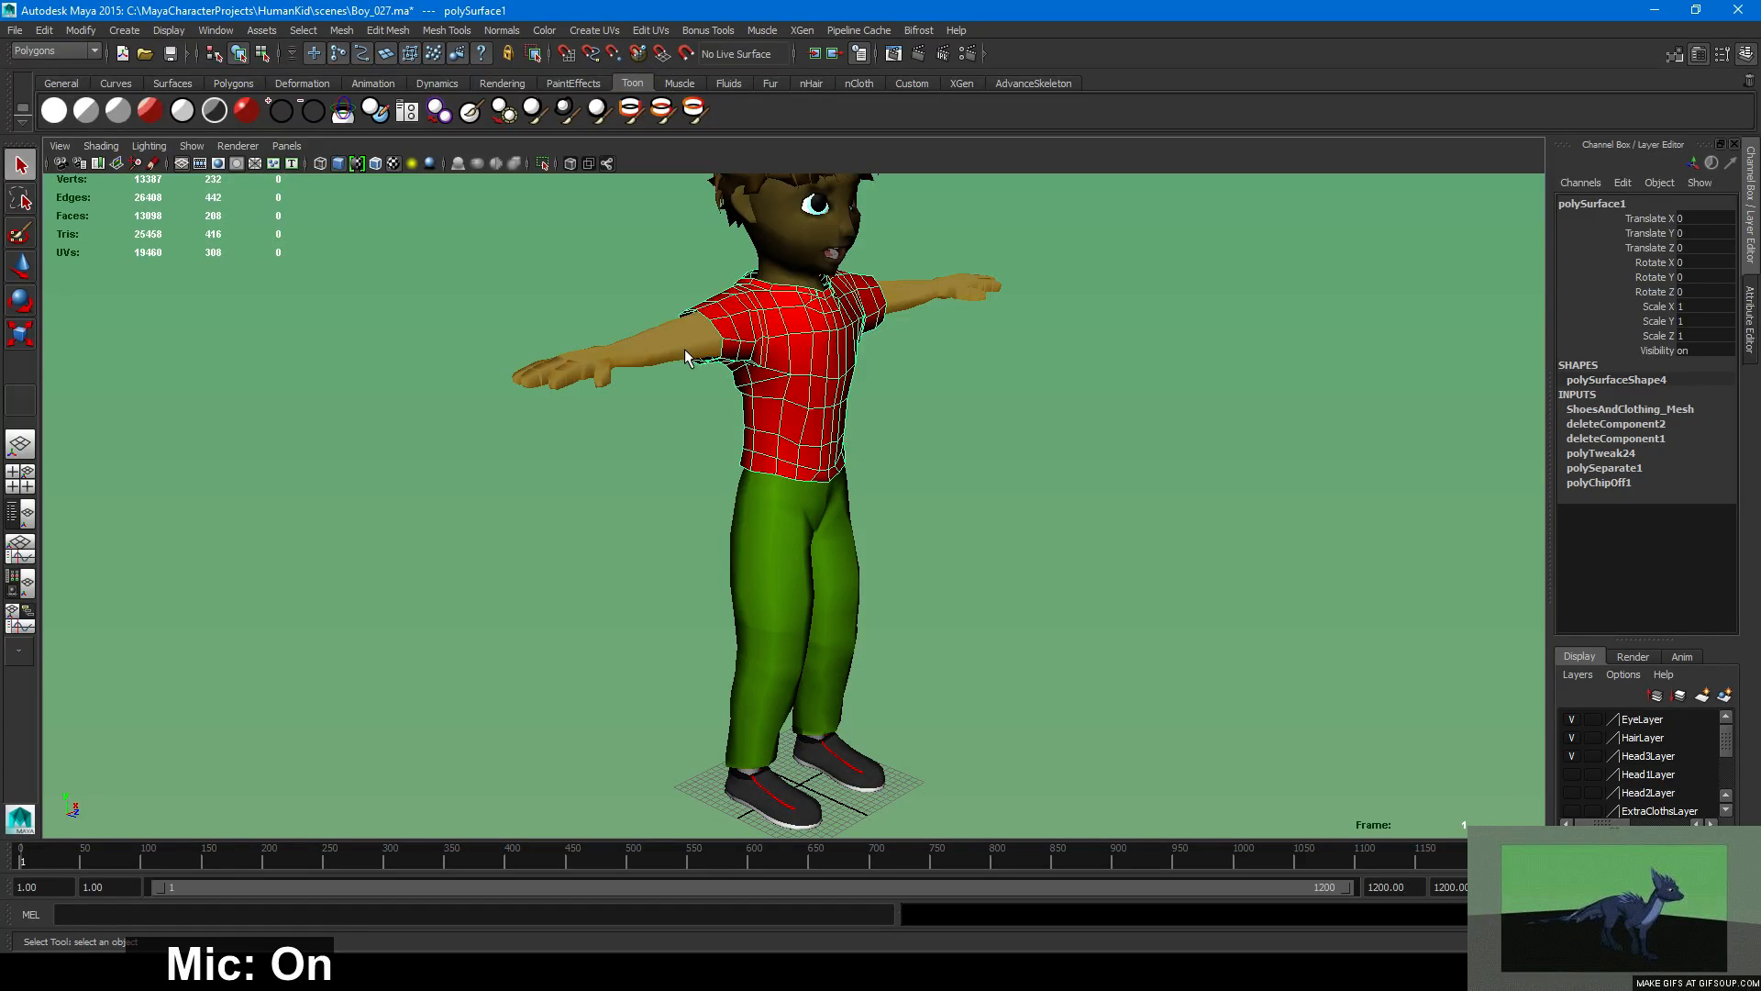
left_click(626, 352)
left_click(216, 31)
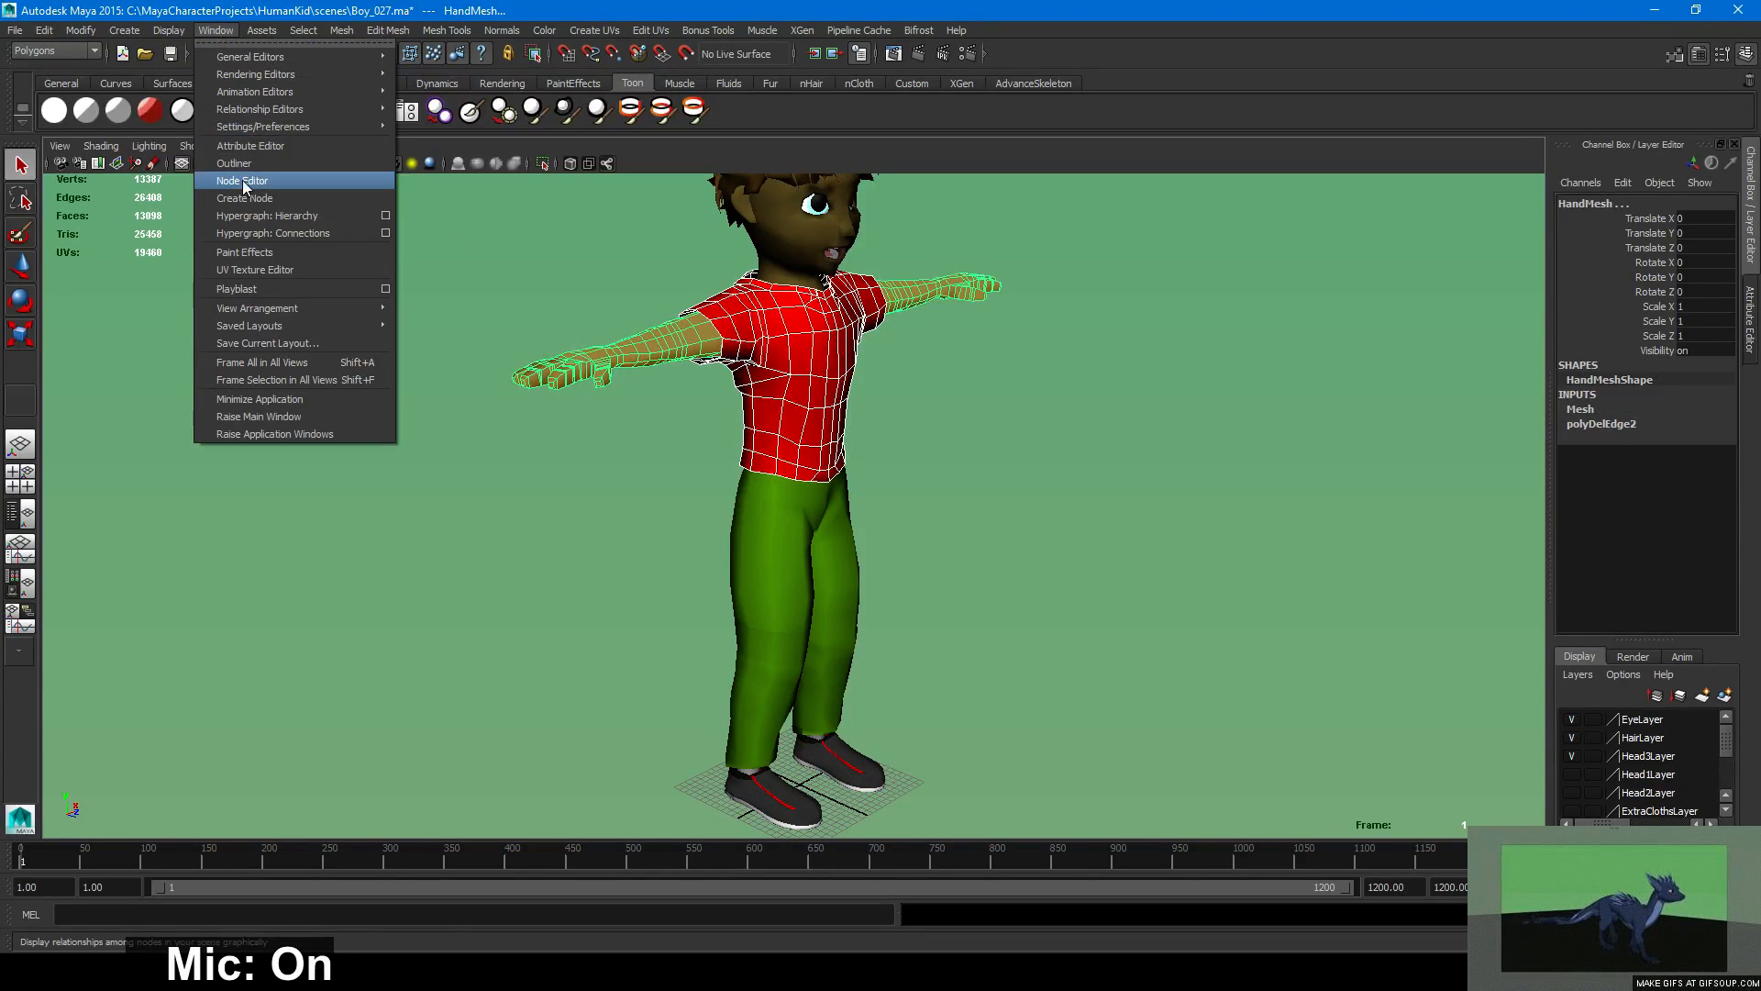
left_click(235, 268)
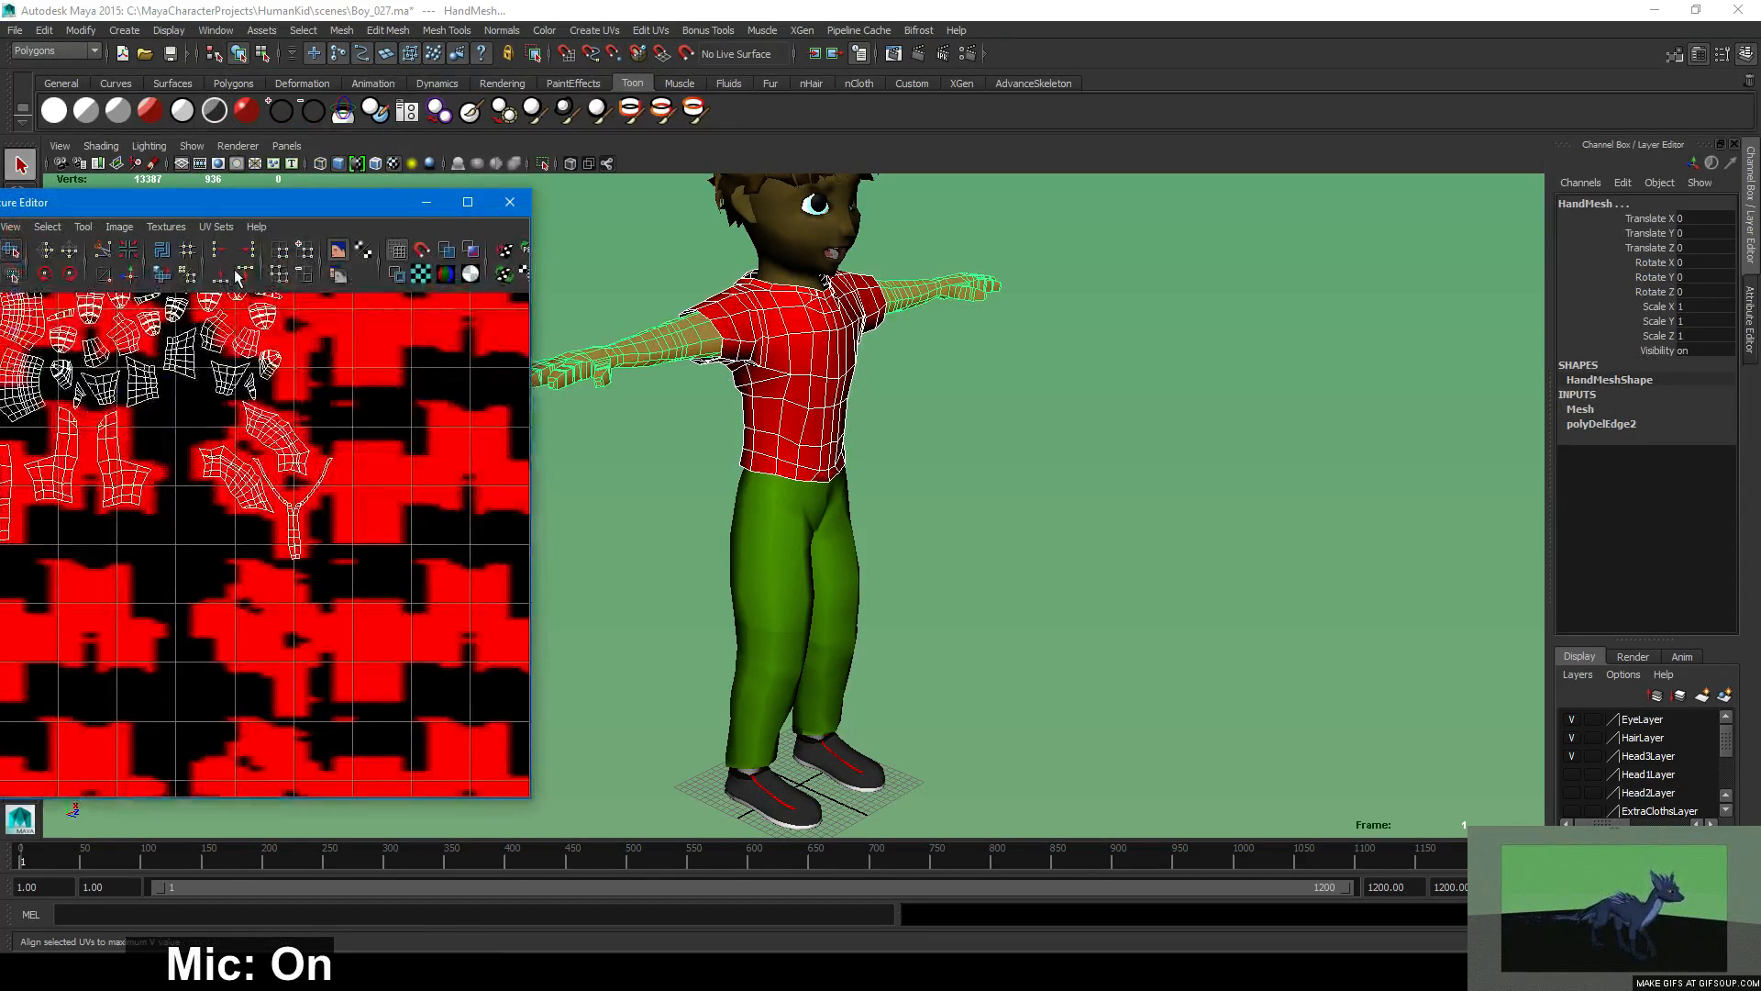
left_click_drag(253, 208, 383, 260)
left_click(780, 512)
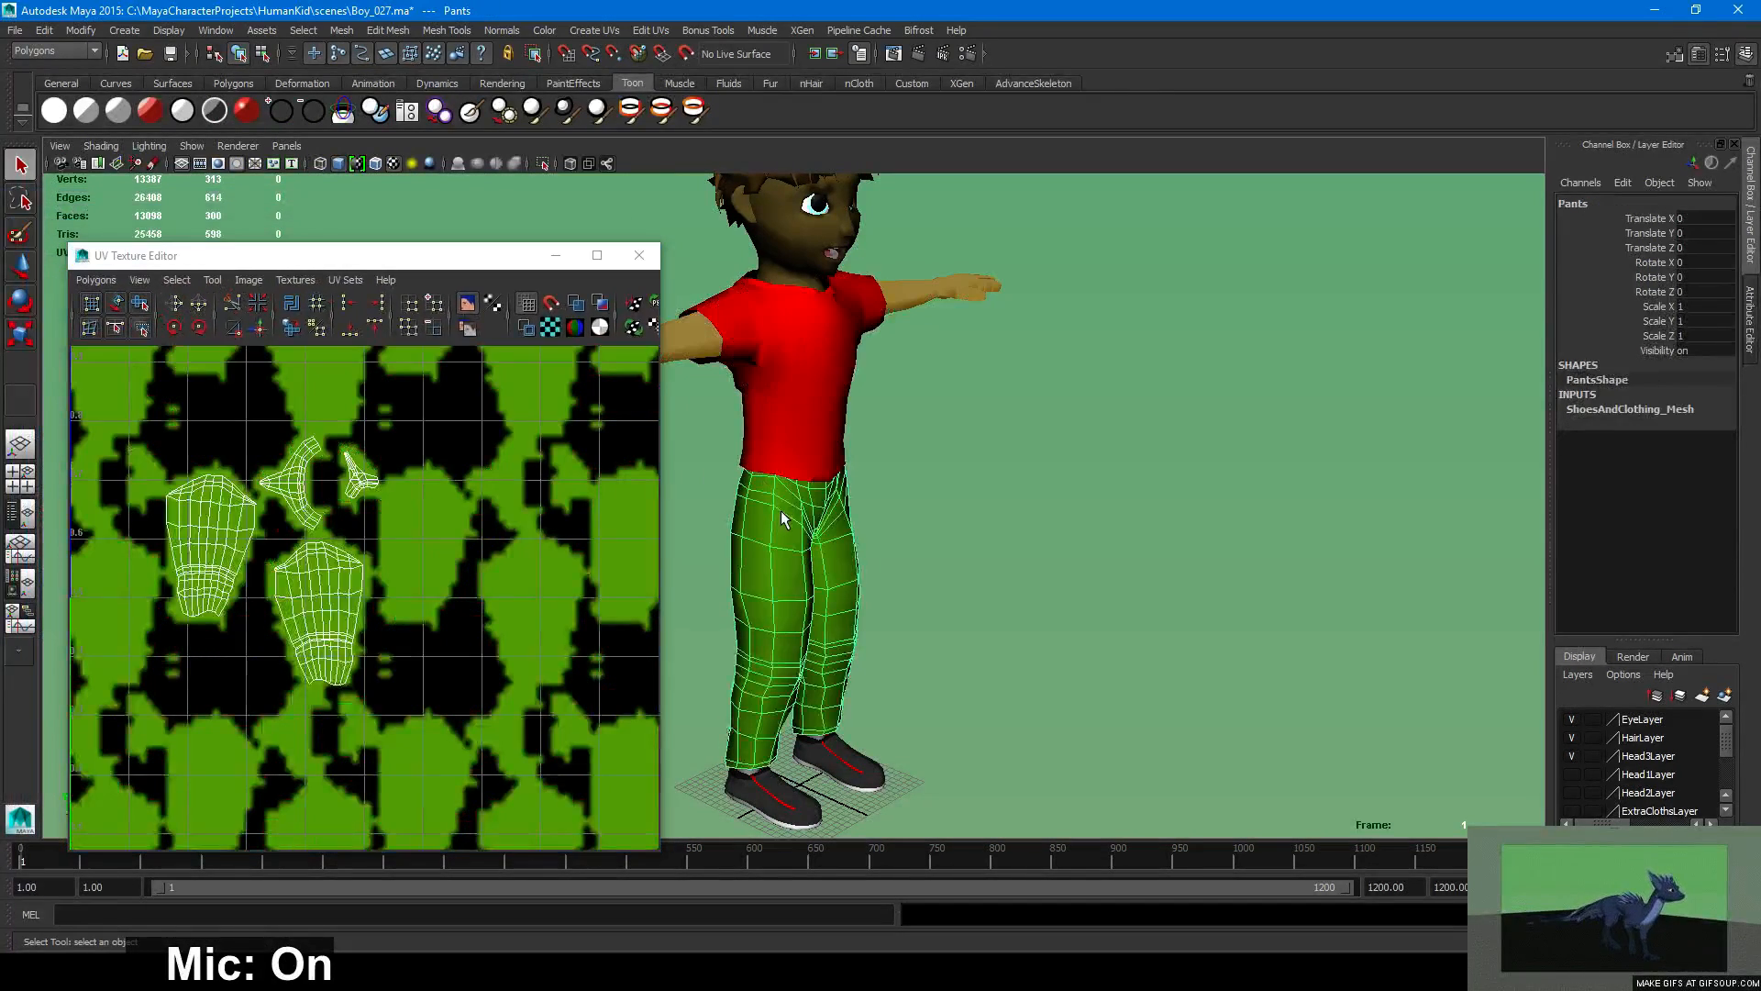
left_click(768, 805)
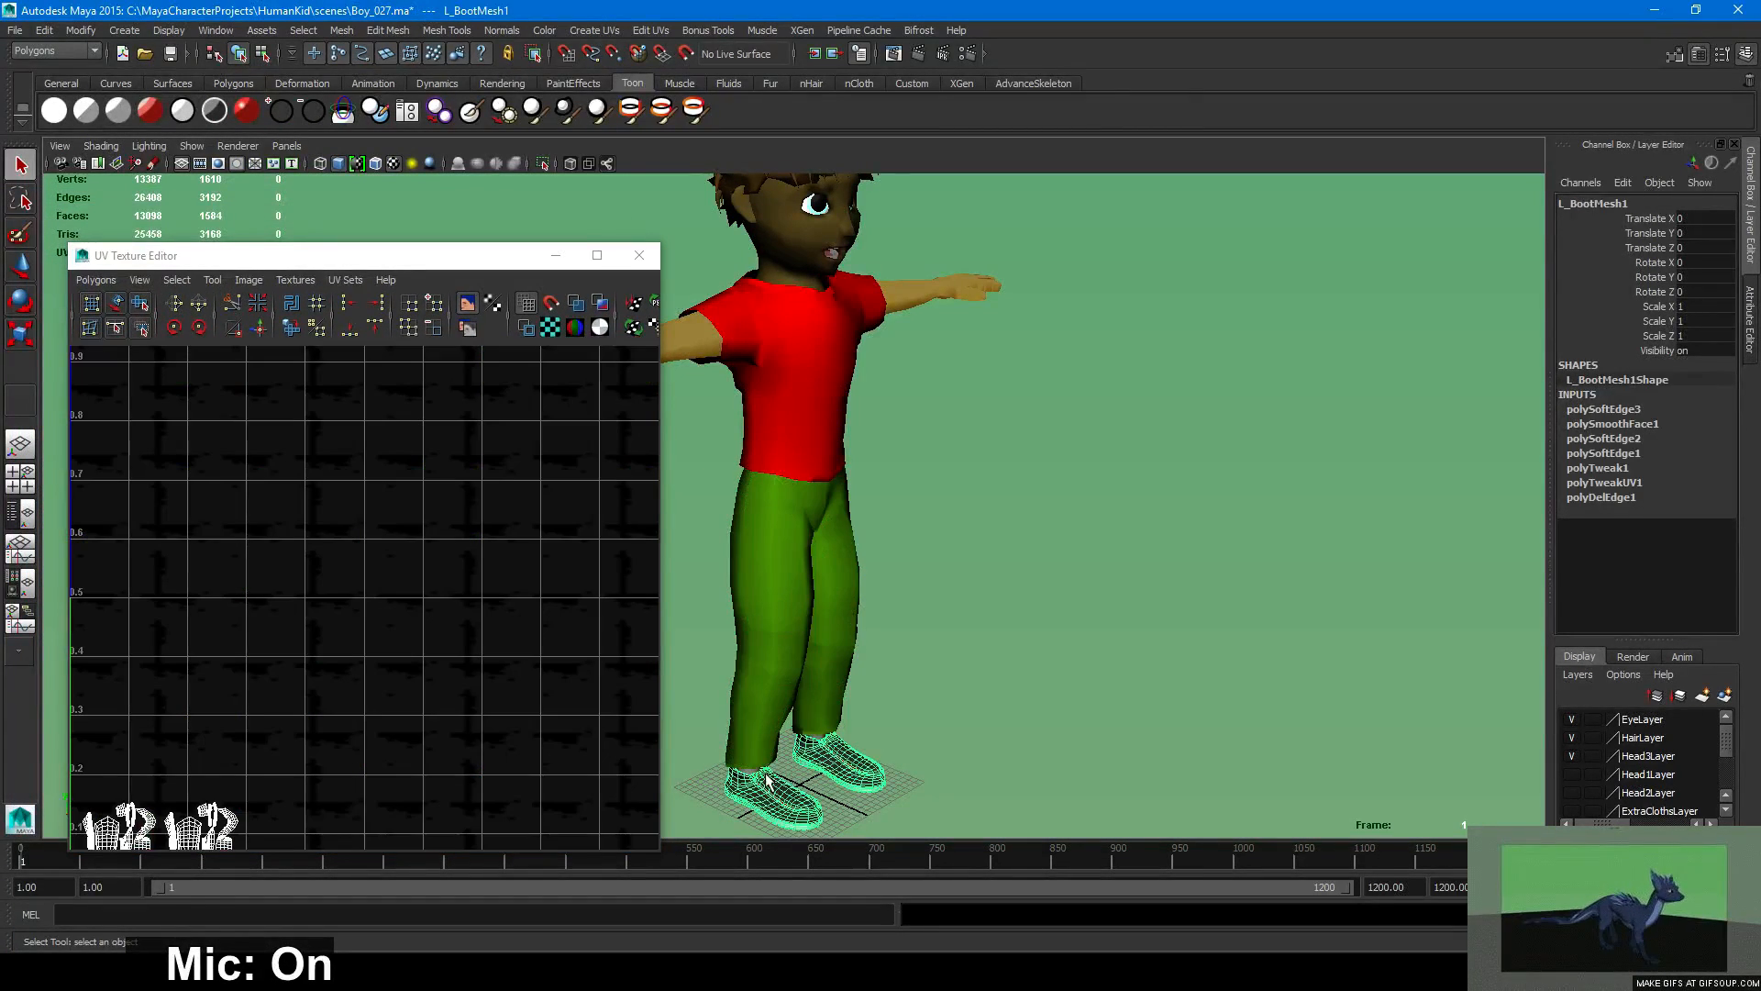
middle_click_drag(743, 732, 771, 602, "alt")
right_click_drag(770, 602, 1171, 609, "alt")
left_click(1107, 601)
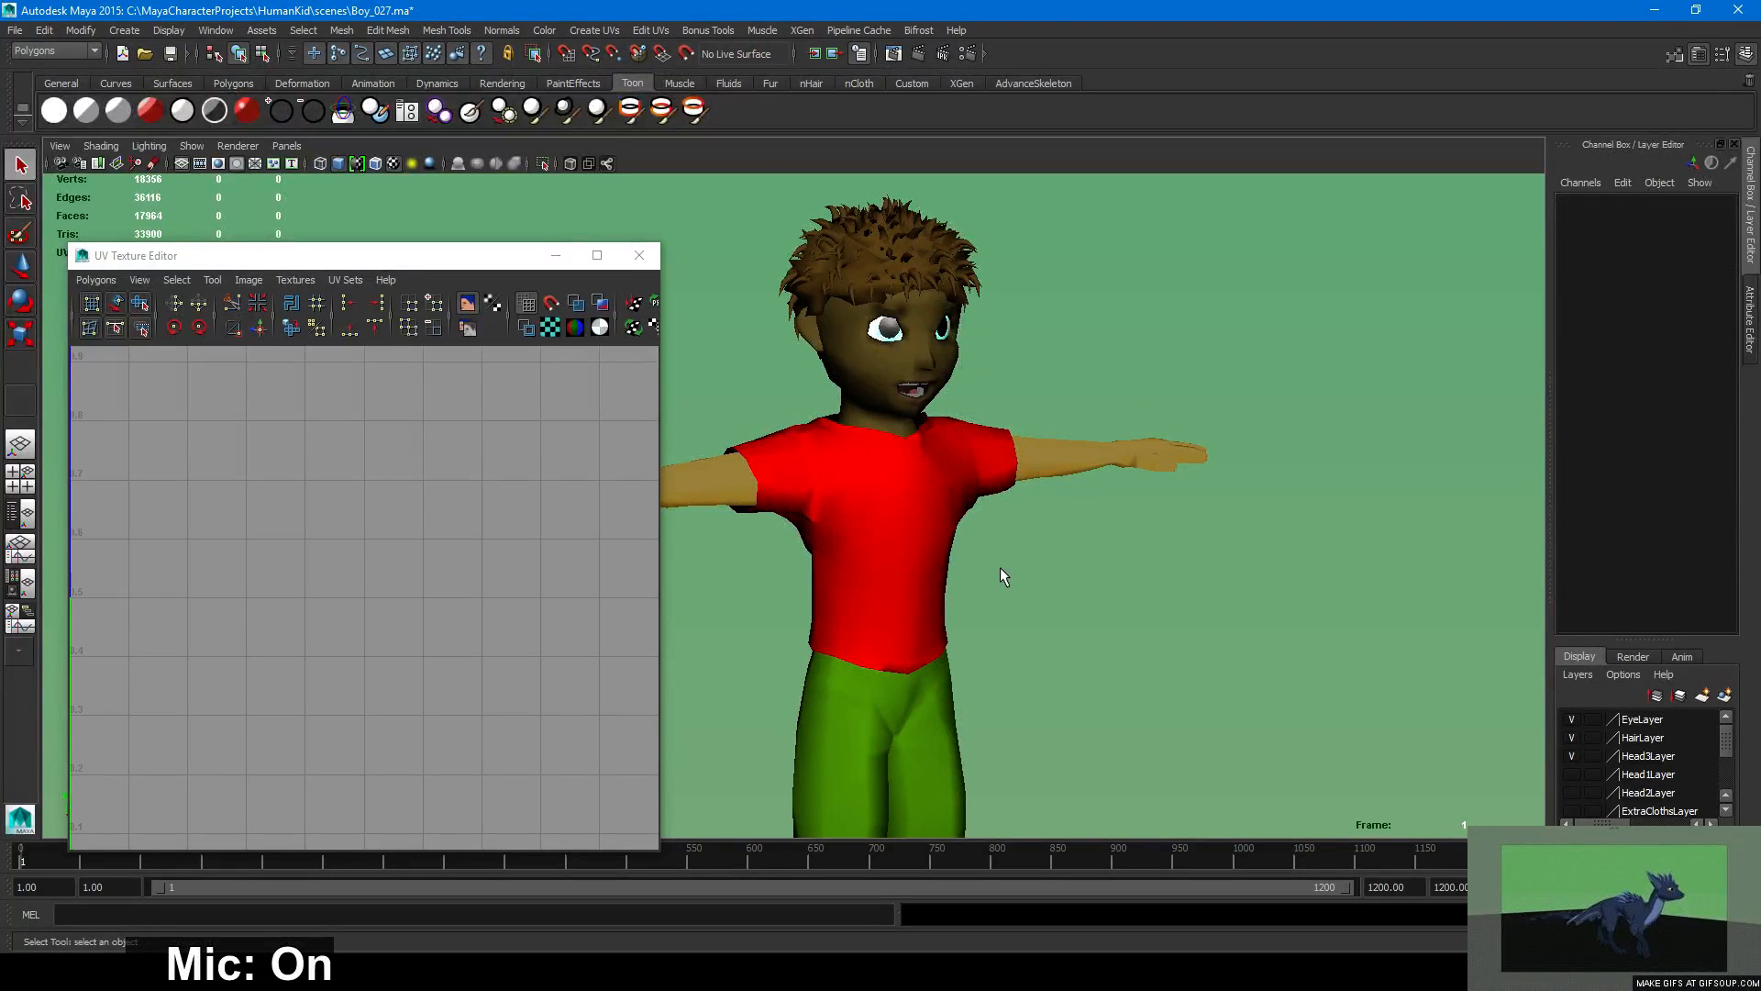
left_click(638, 256)
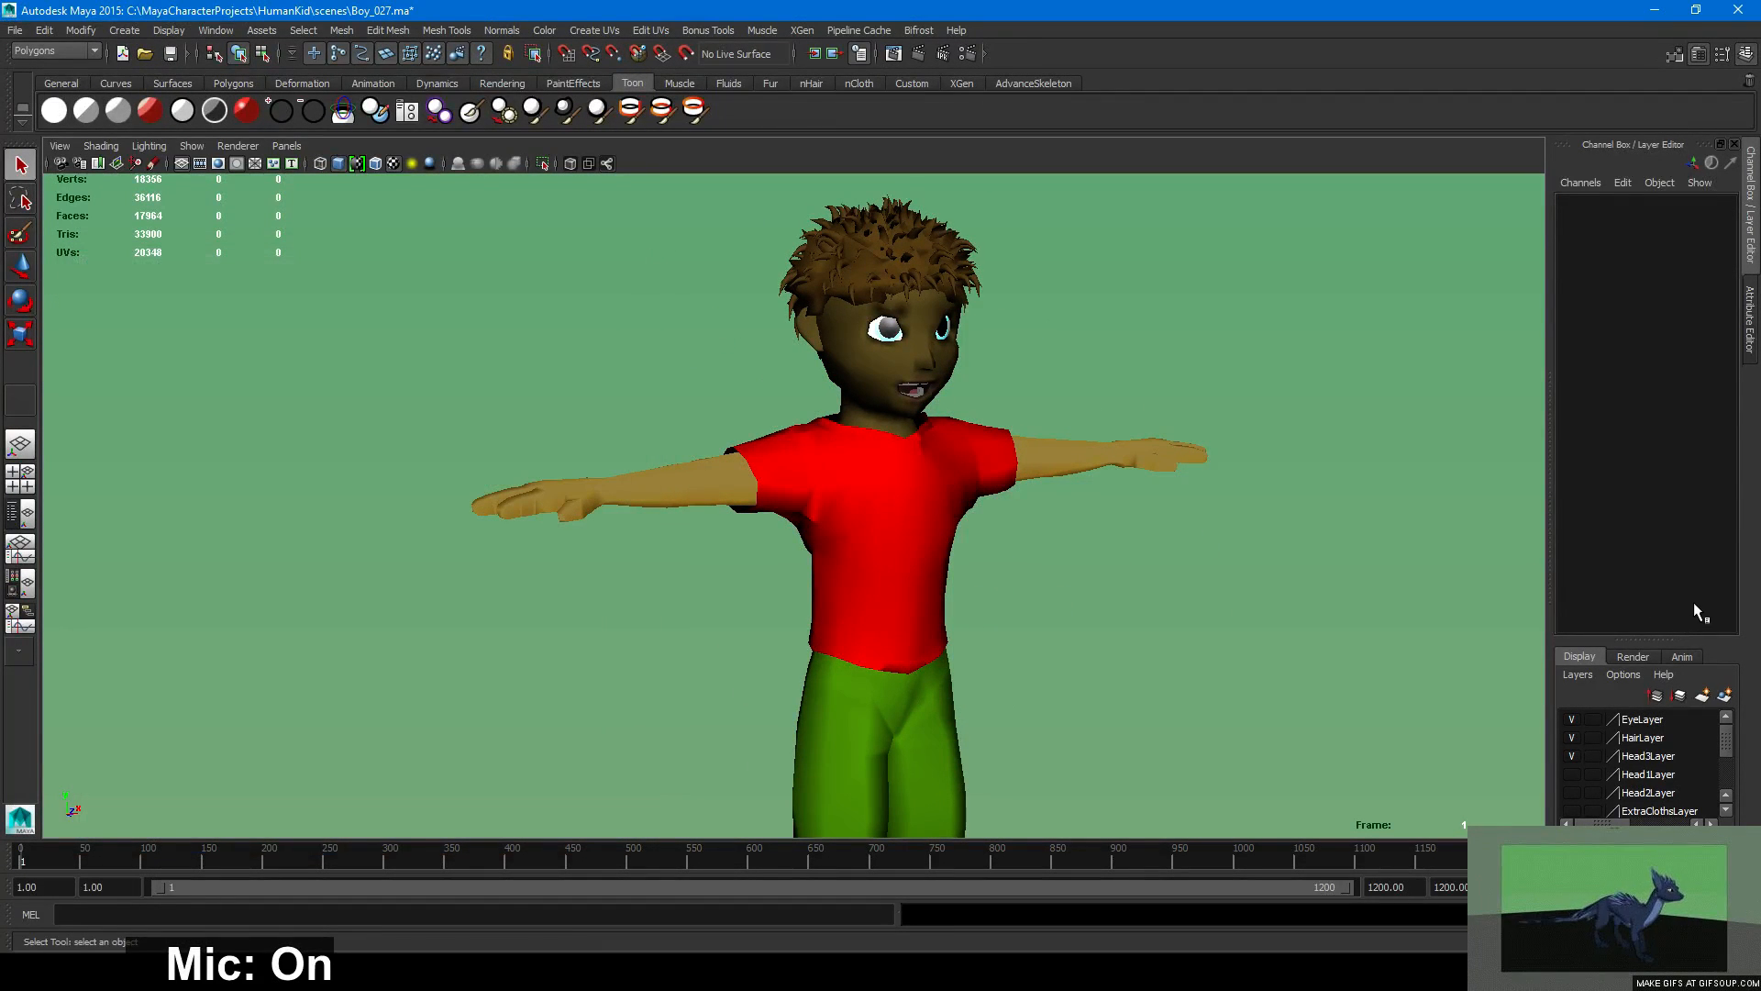
Examine the character's pants, shirt and head meshes, selecting each one in turn.
left_click(928, 697)
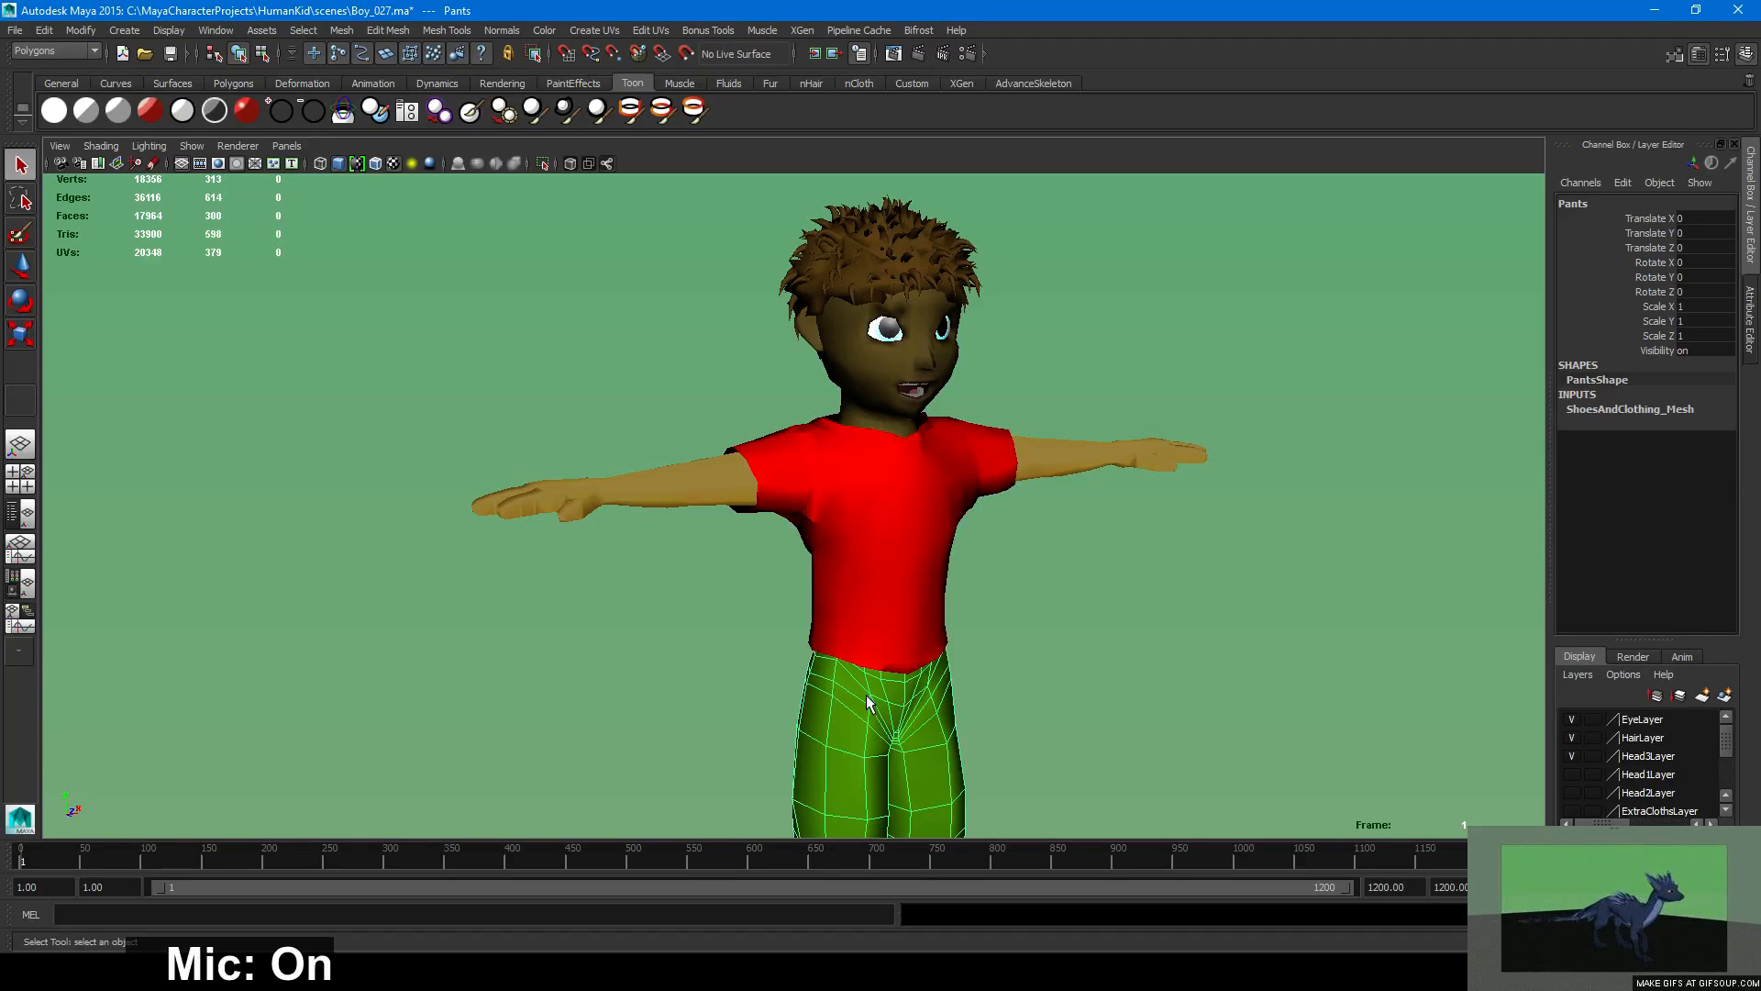
left_click(866, 576)
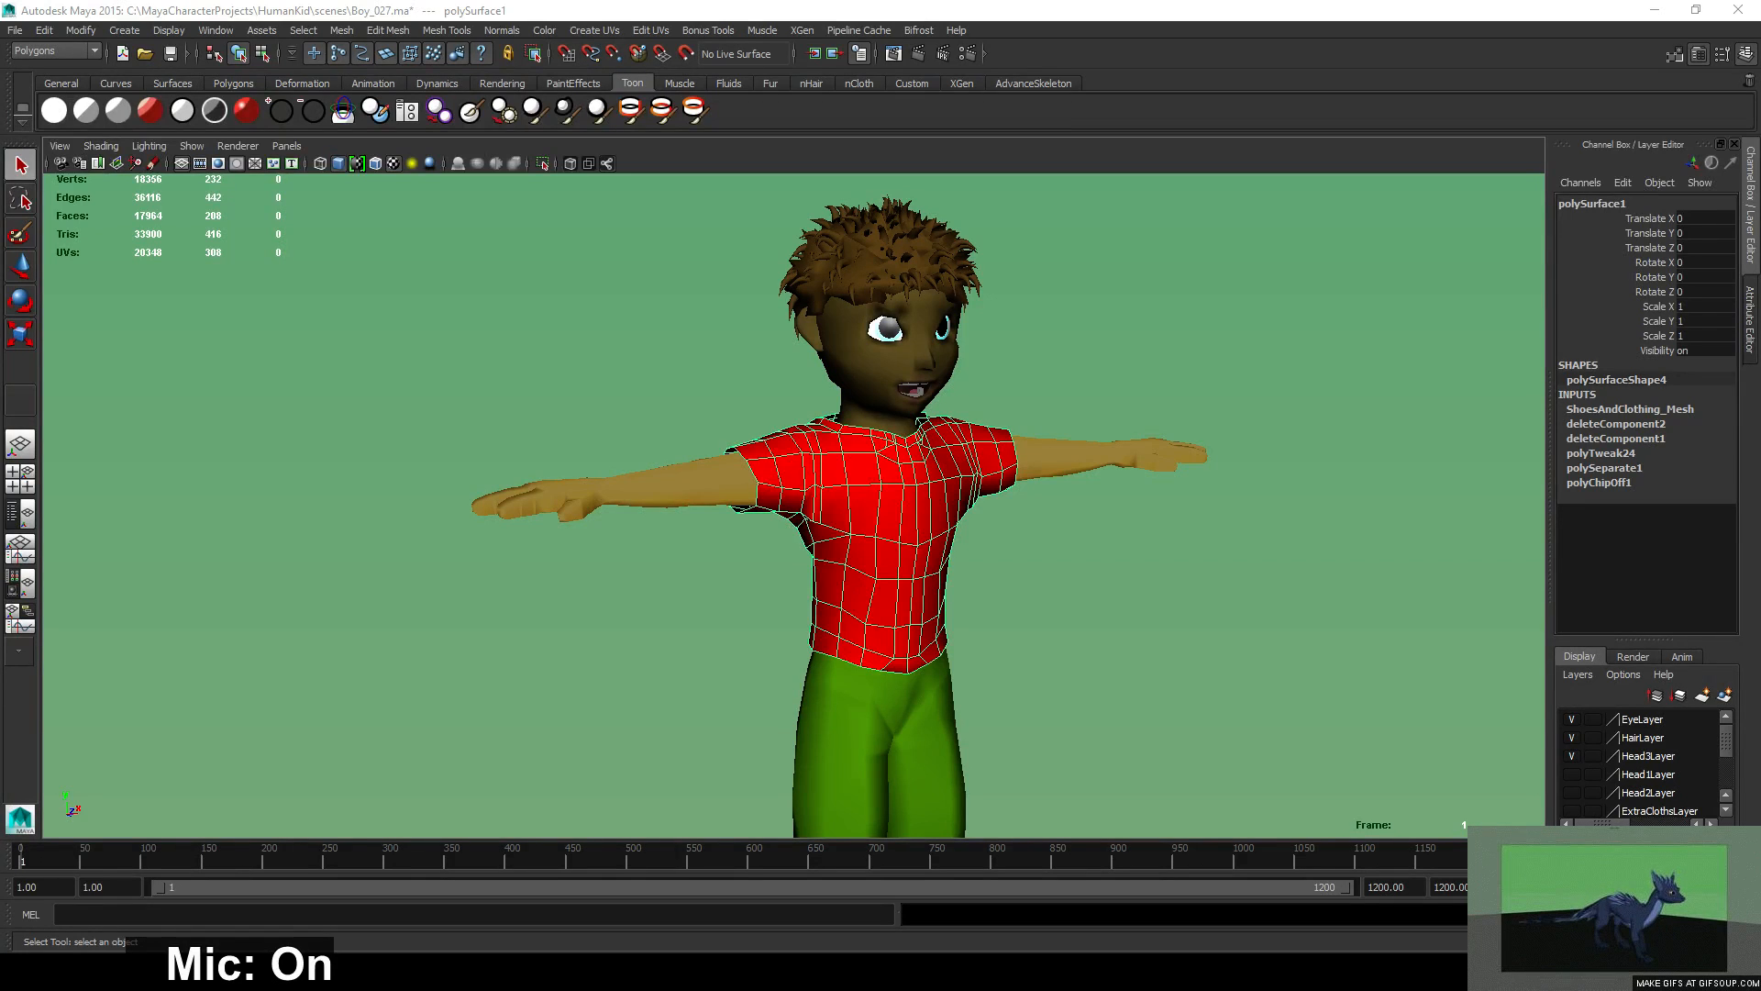
left_click(801, 7)
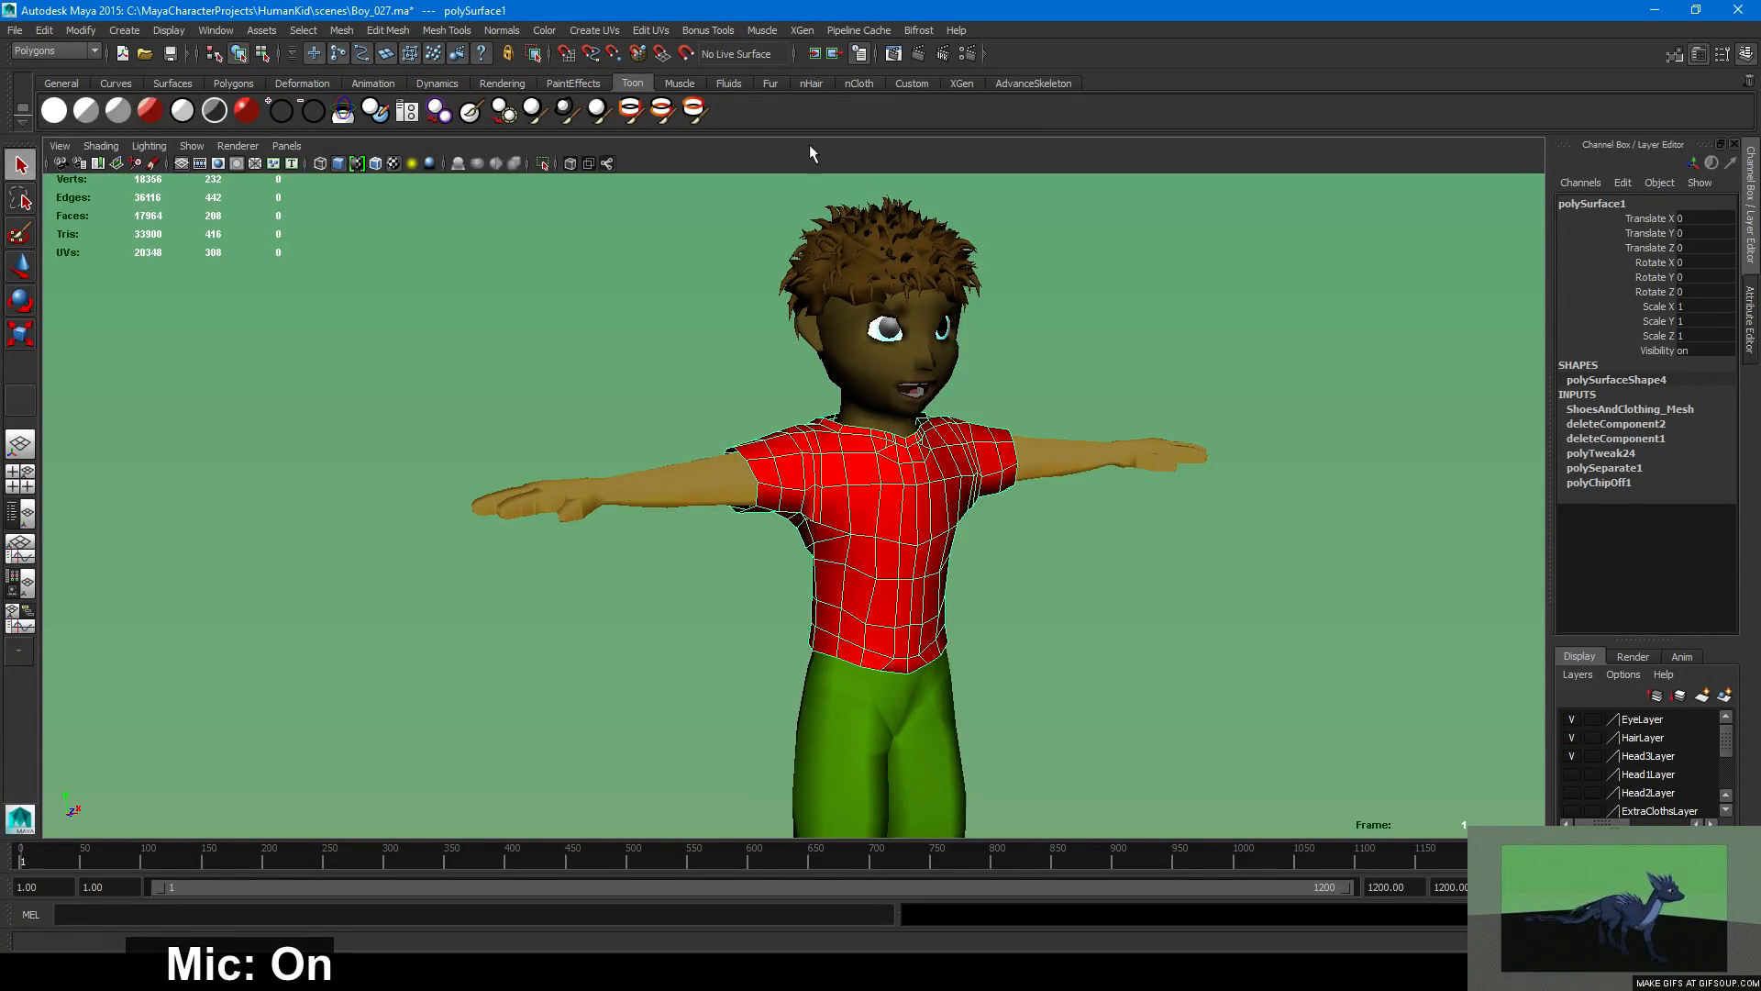
scroll(800, 503, "down", 3)
left_click(1018, 657)
scroll(827, 609, "up", 10)
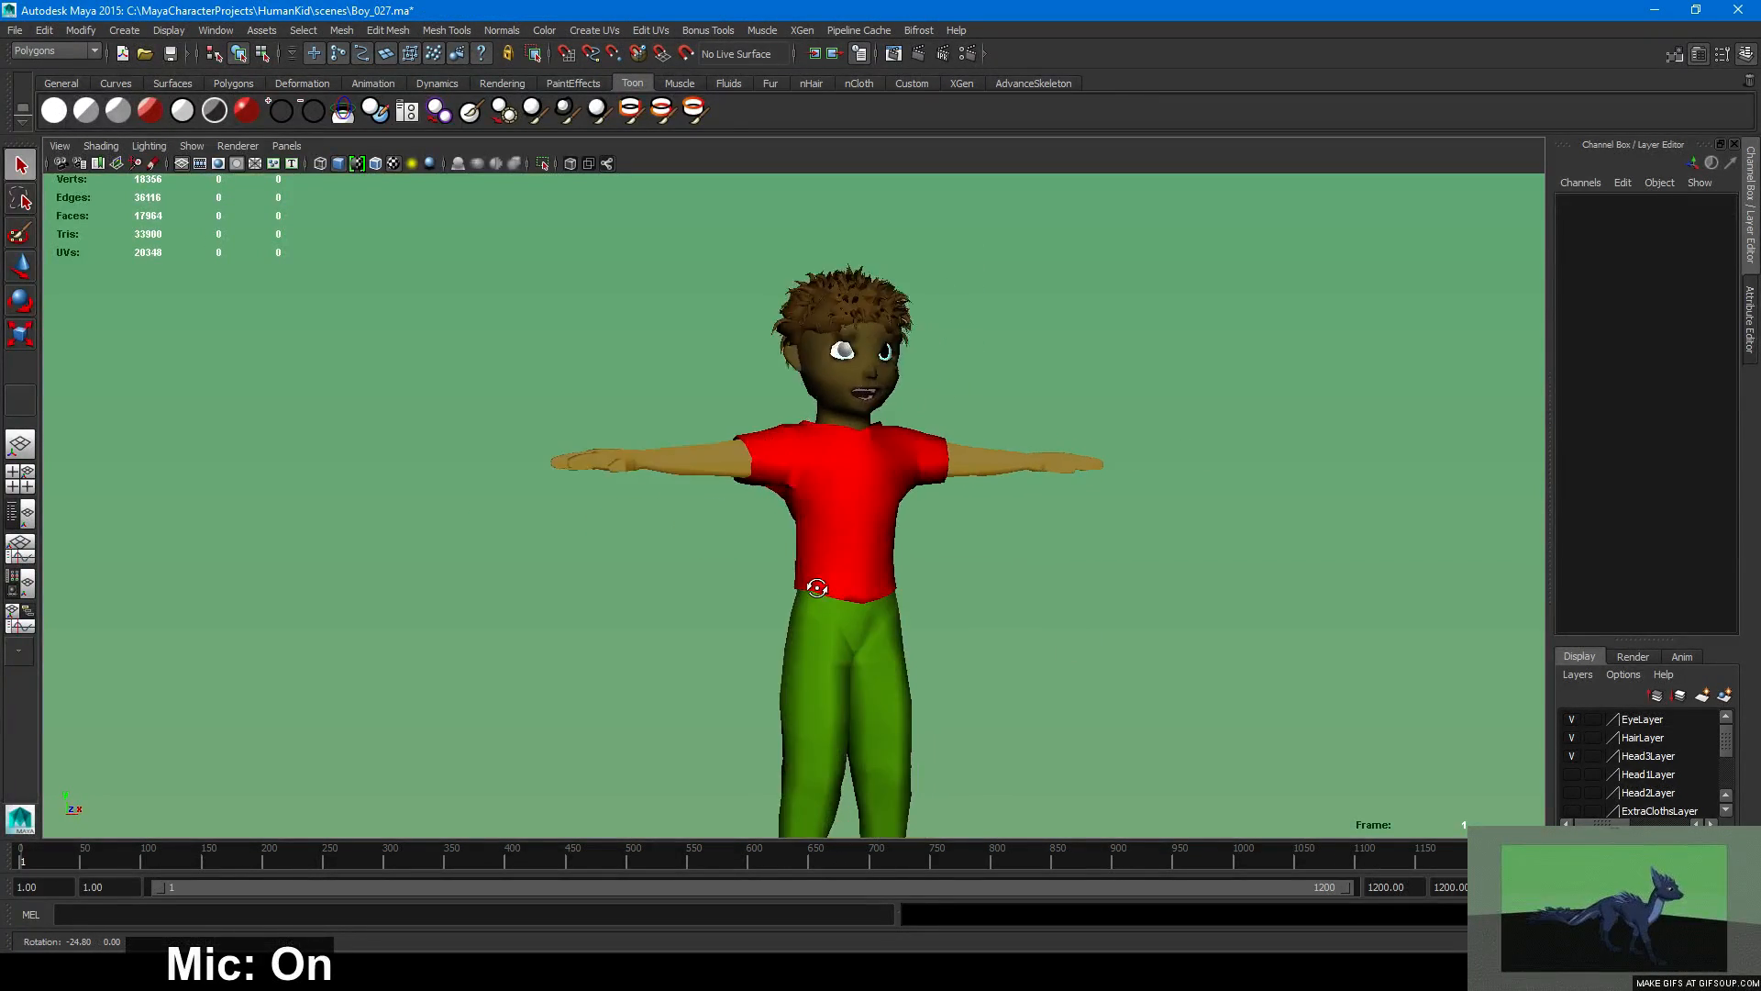
left_click(1098, 468)
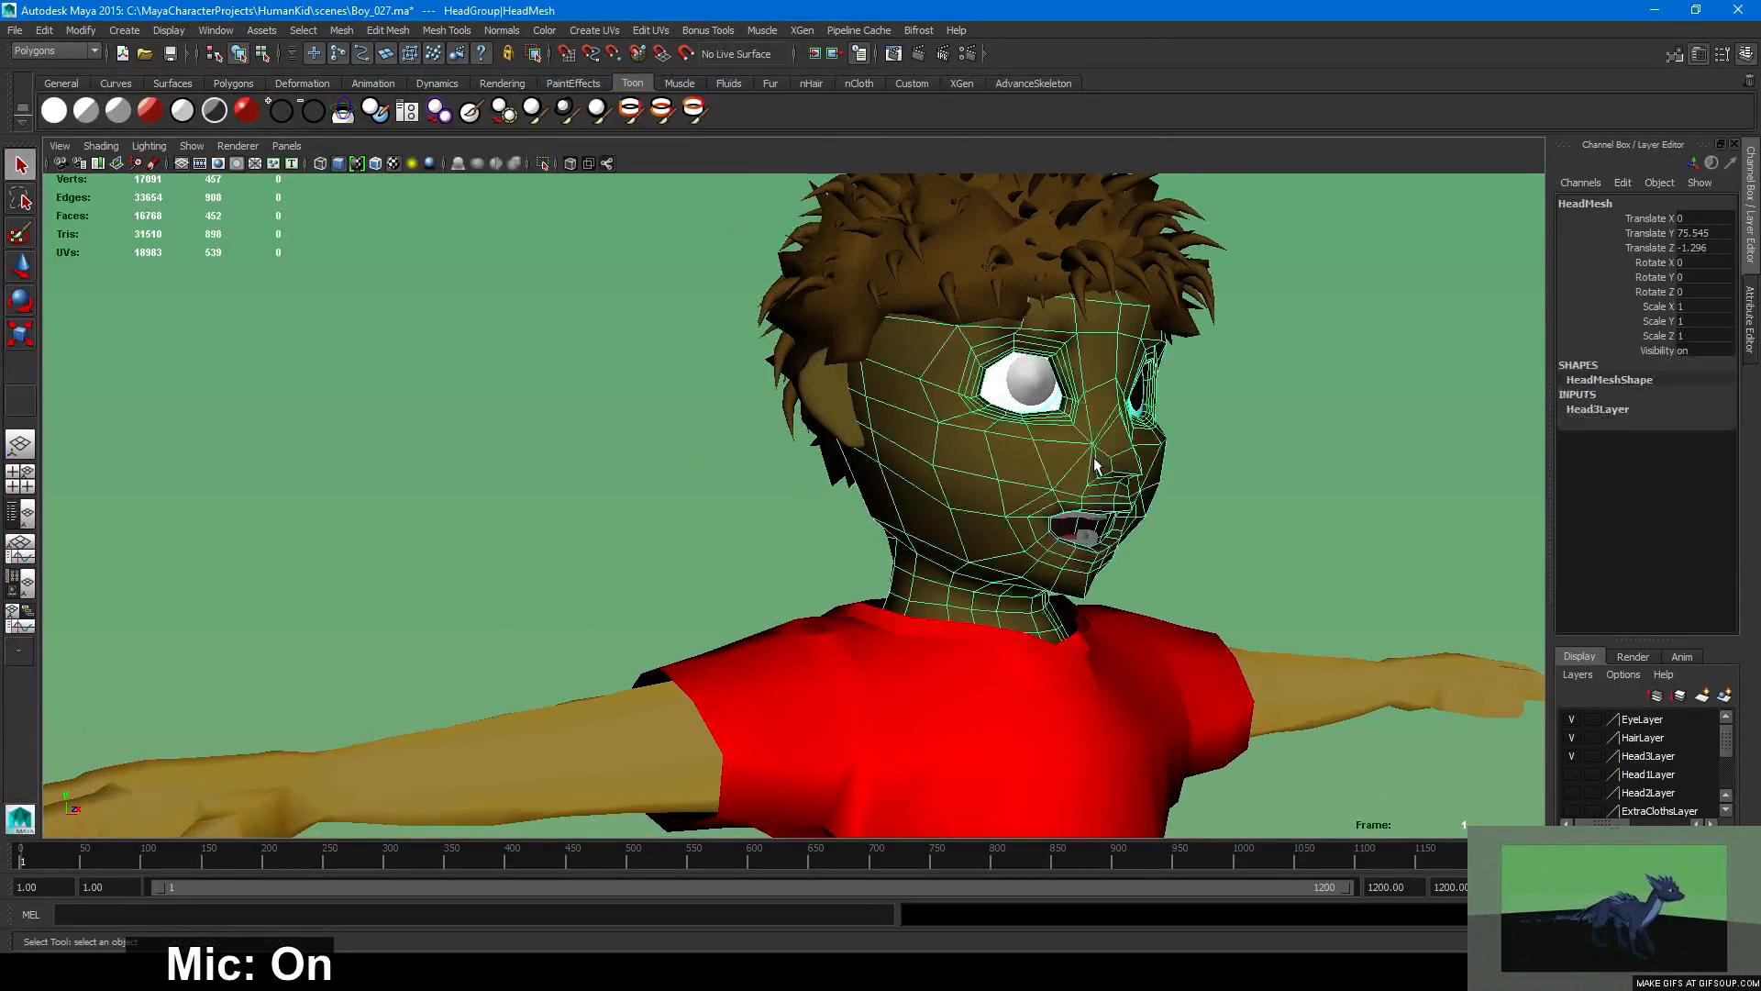
left_click(1211, 569)
Render the character's upper body from the perspective view with Maya Software and close the render window.
middle_click_drag(1148, 768, 1120, 733, "alt")
mouse_move(1120, 733)
right_mouse_down("alt")
mouse_move(872, 597)
mouse_move(629, 575)
mouse_move(621, 515)
mouse_move(1096, 751)
right_mouse_up("alt")
left_click_drag(1096, 749, 1035, 732, "alt")
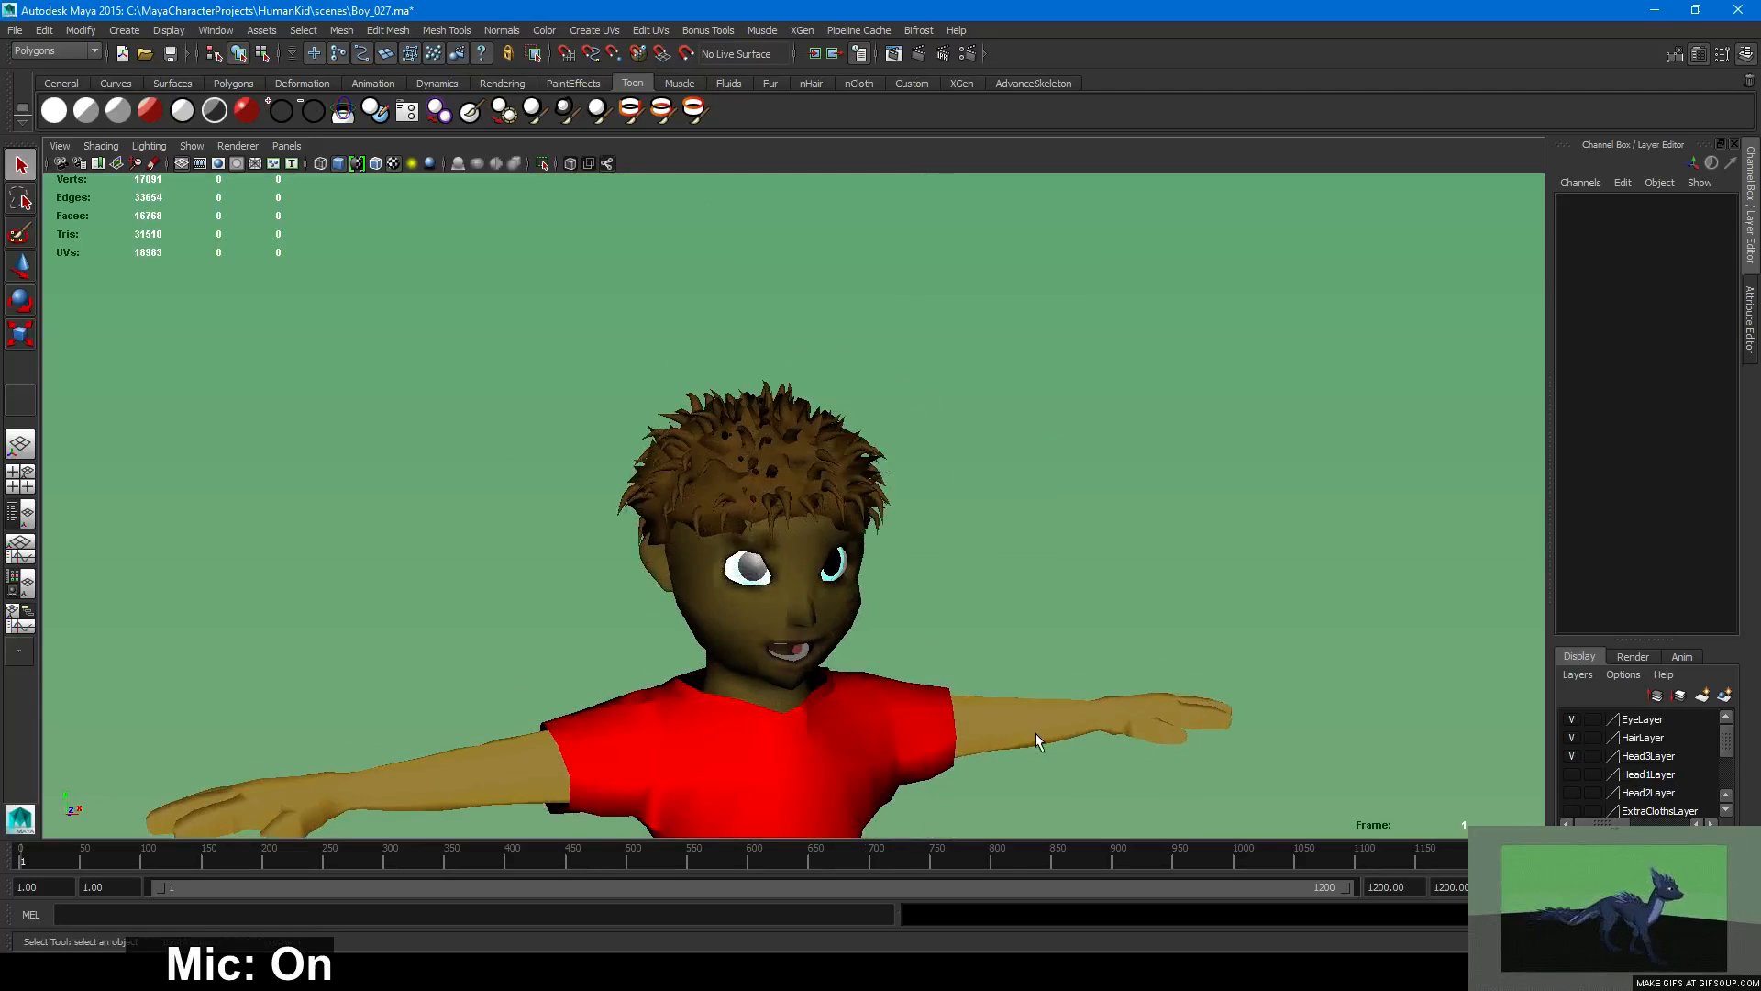
right_click_drag(1035, 732, 931, 688, "alt")
middle_click_drag(931, 688, 971, 483, "alt")
left_click(897, 55)
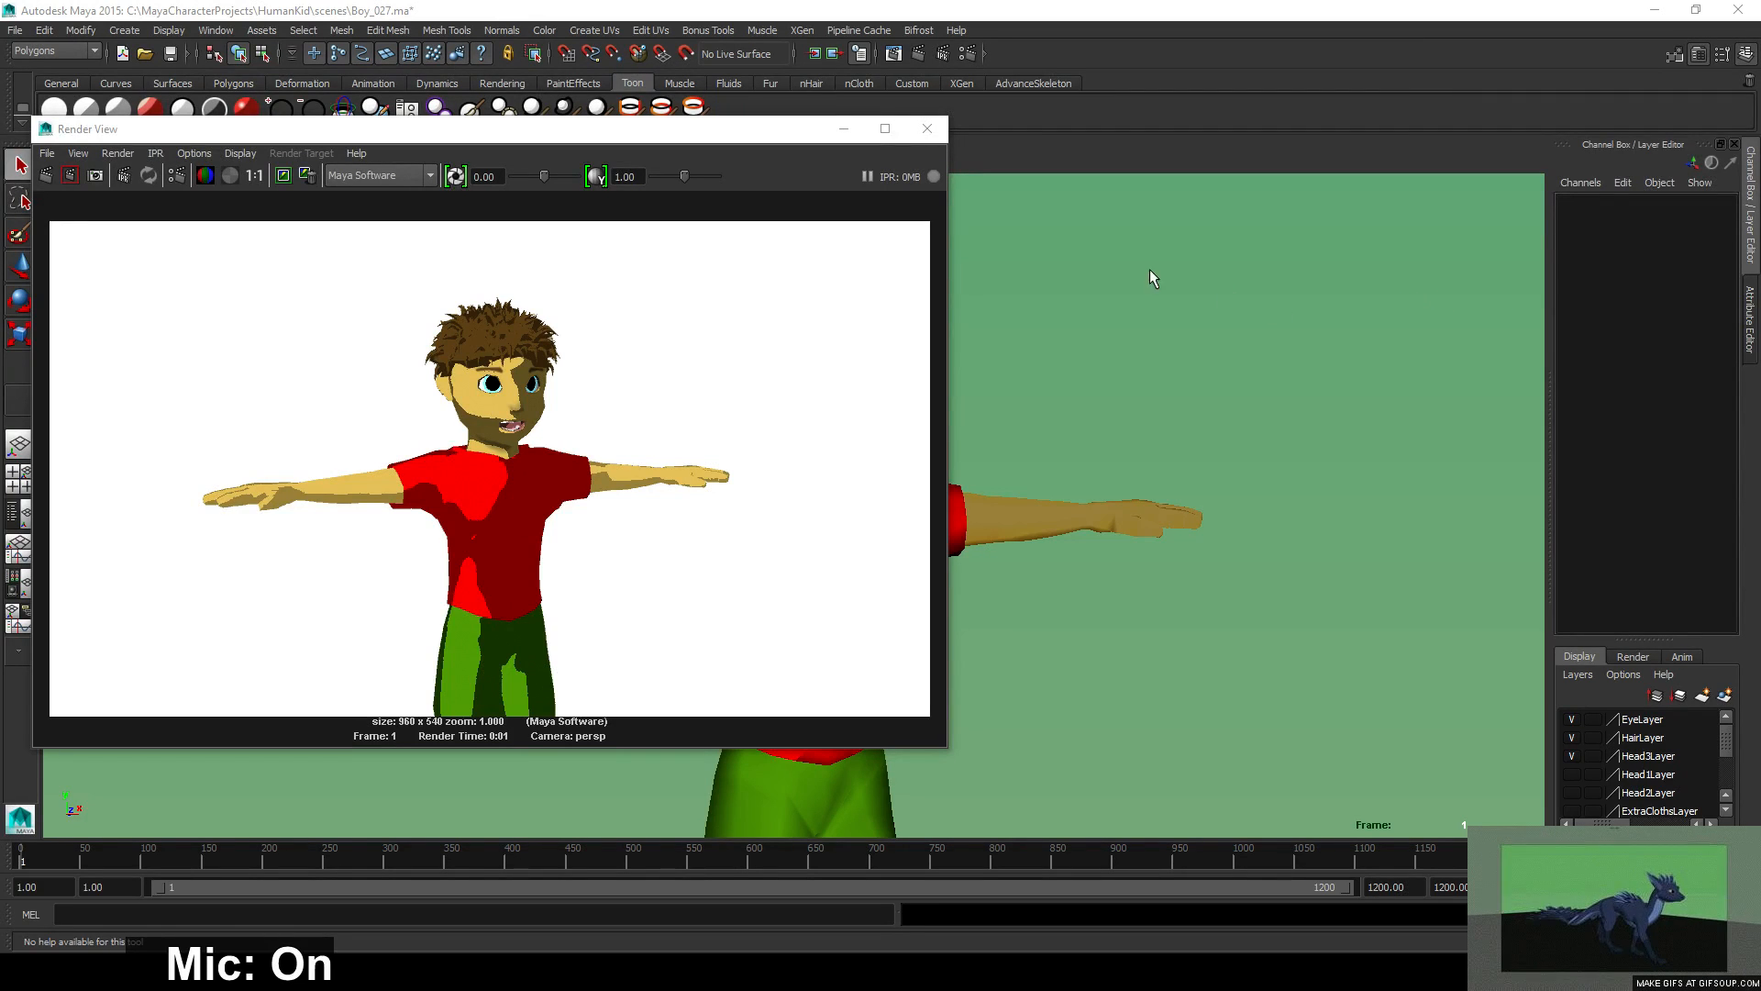
left_click(924, 129)
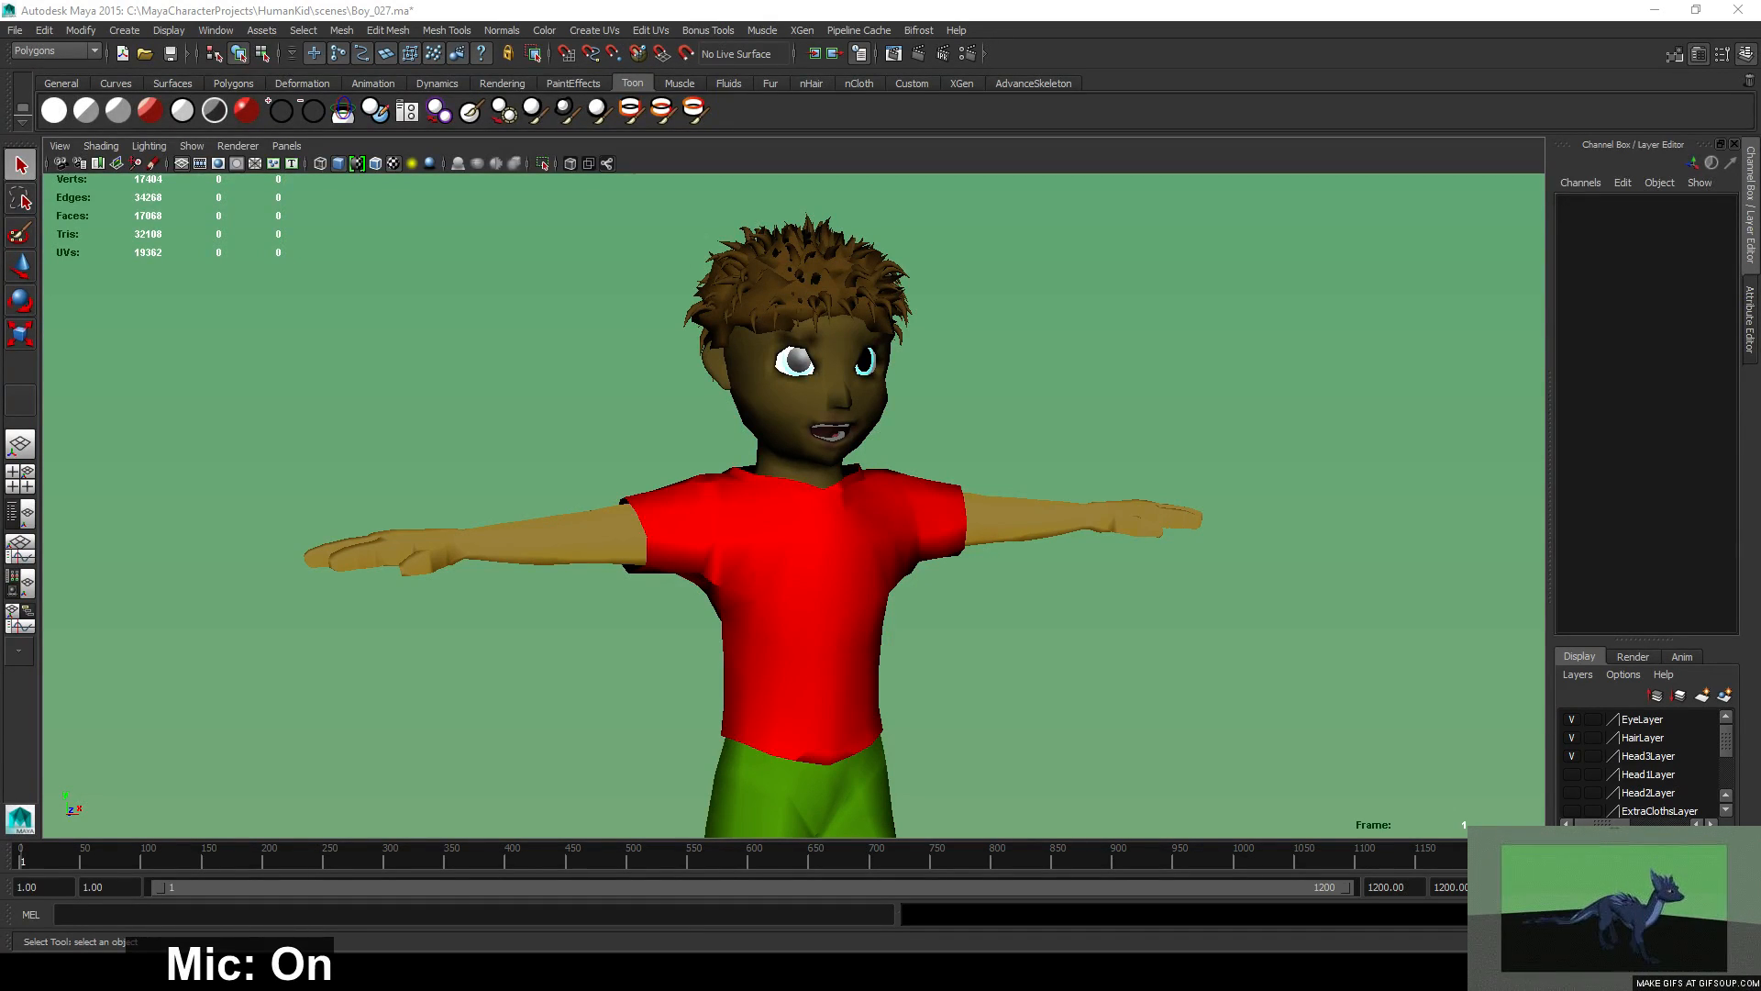
left_click(1317, 223)
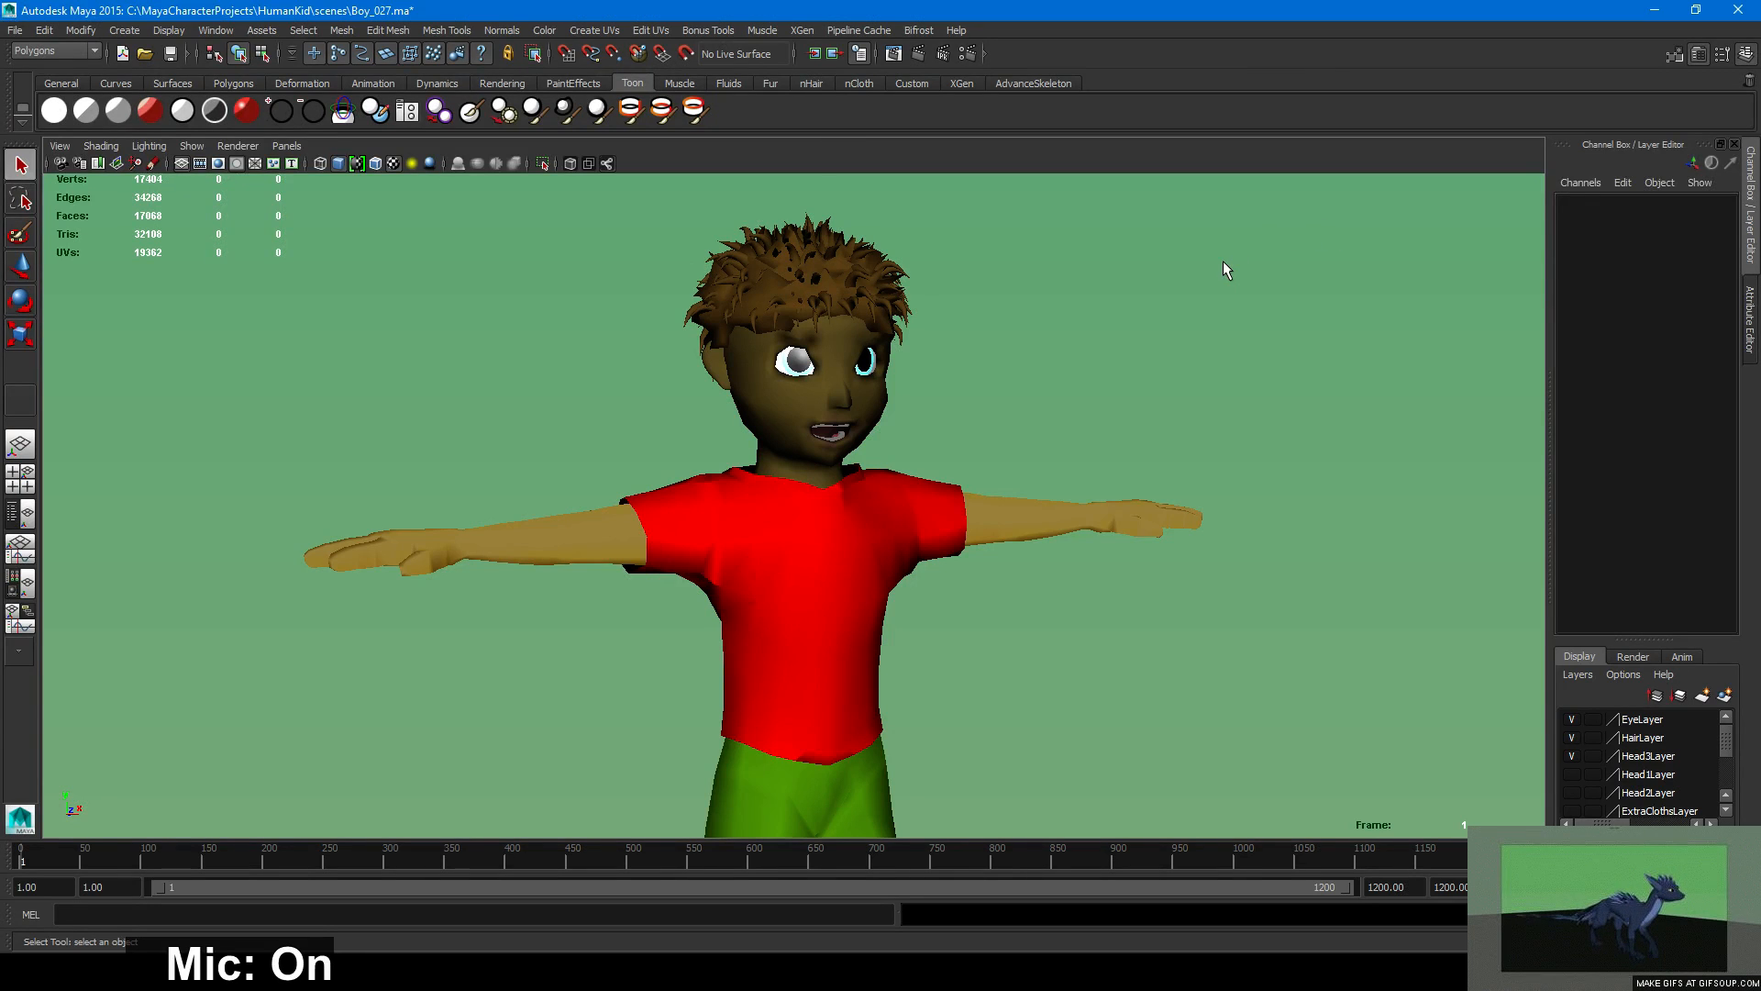
scroll(592, 345, "up", 1)
scroll(592, 345, "down", 1)
scroll(592, 344, "down", 4)
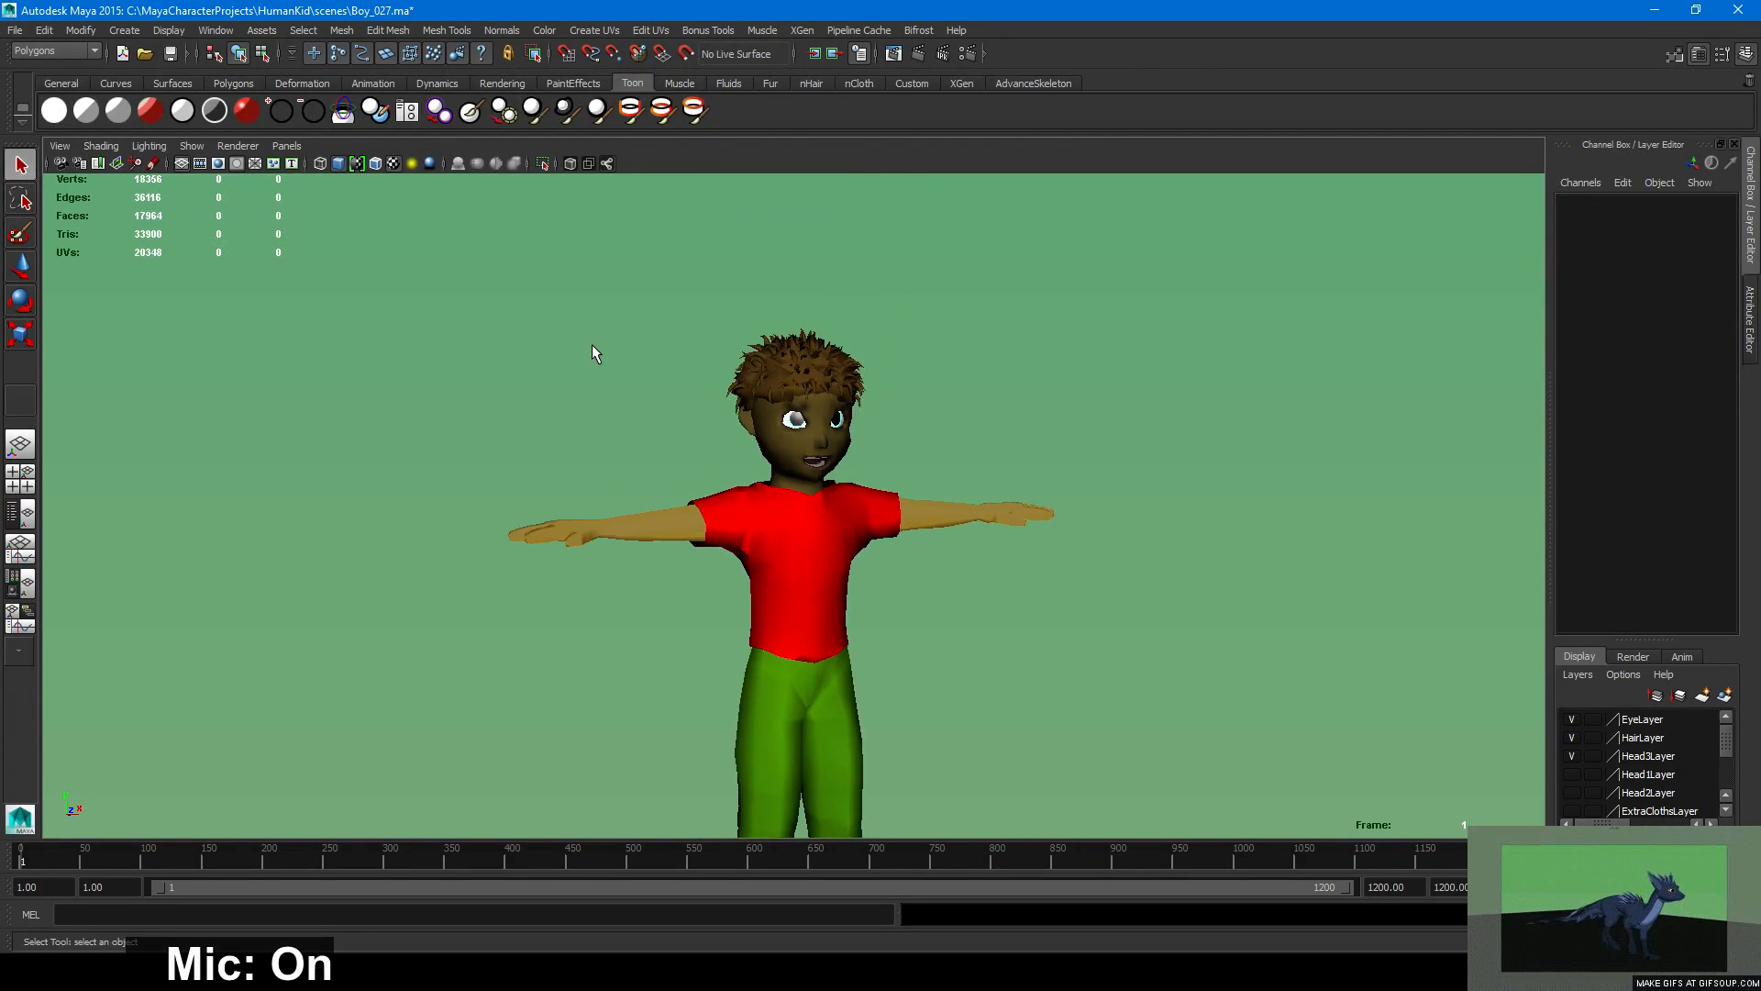
scroll(556, 407, "up", 1)
scroll(543, 306, "down", 1)
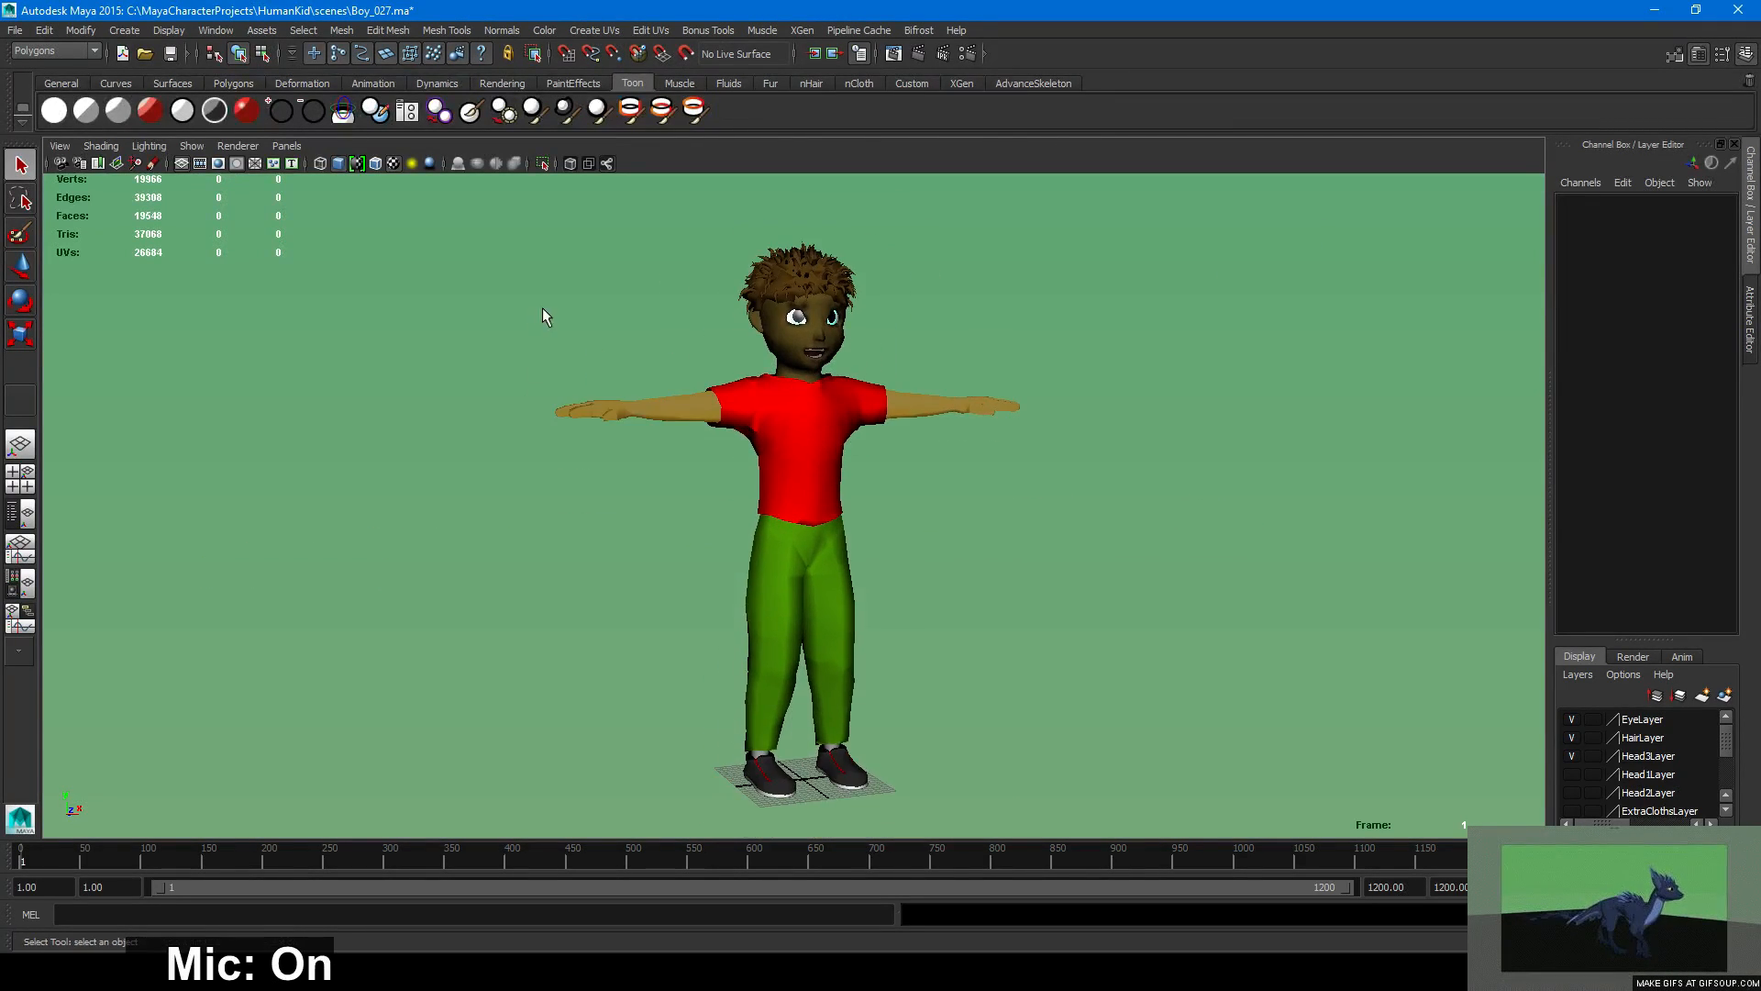
left_click_drag(542, 310, 1030, 518, "alt")
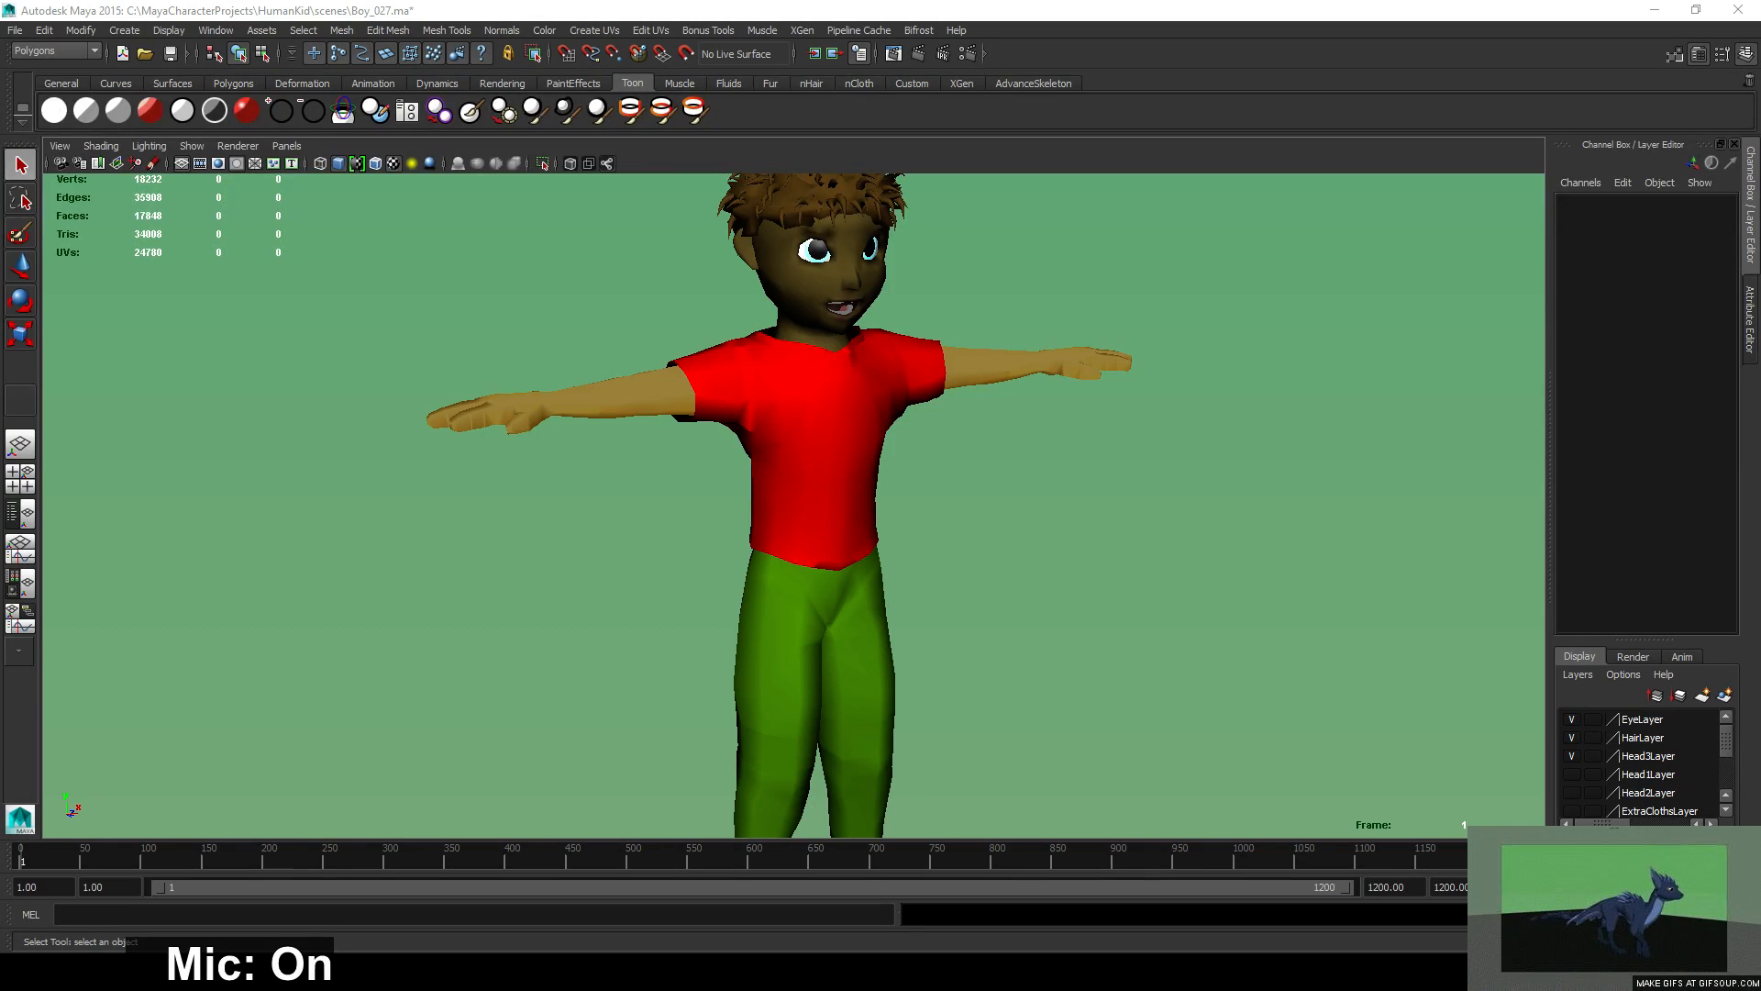
left_click(1102, 37)
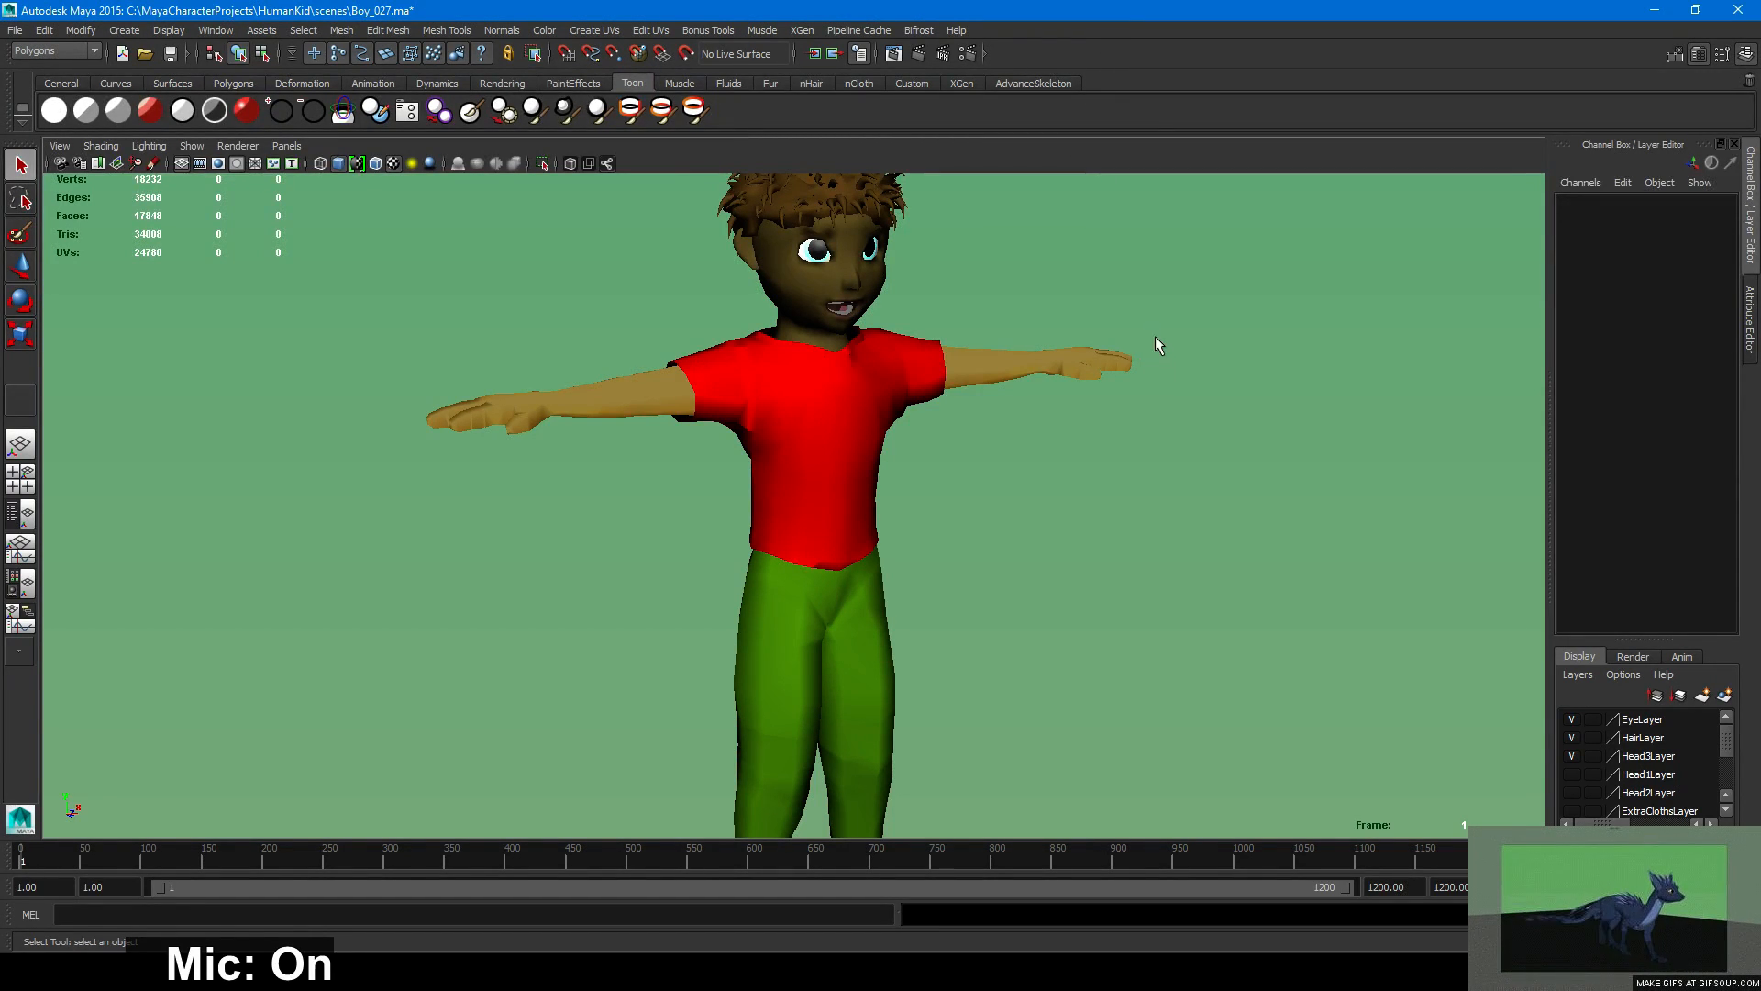
left_click_drag(1155, 336, 1071, 400, "alt")
right_click_drag(1072, 400, 1183, 421, "alt")
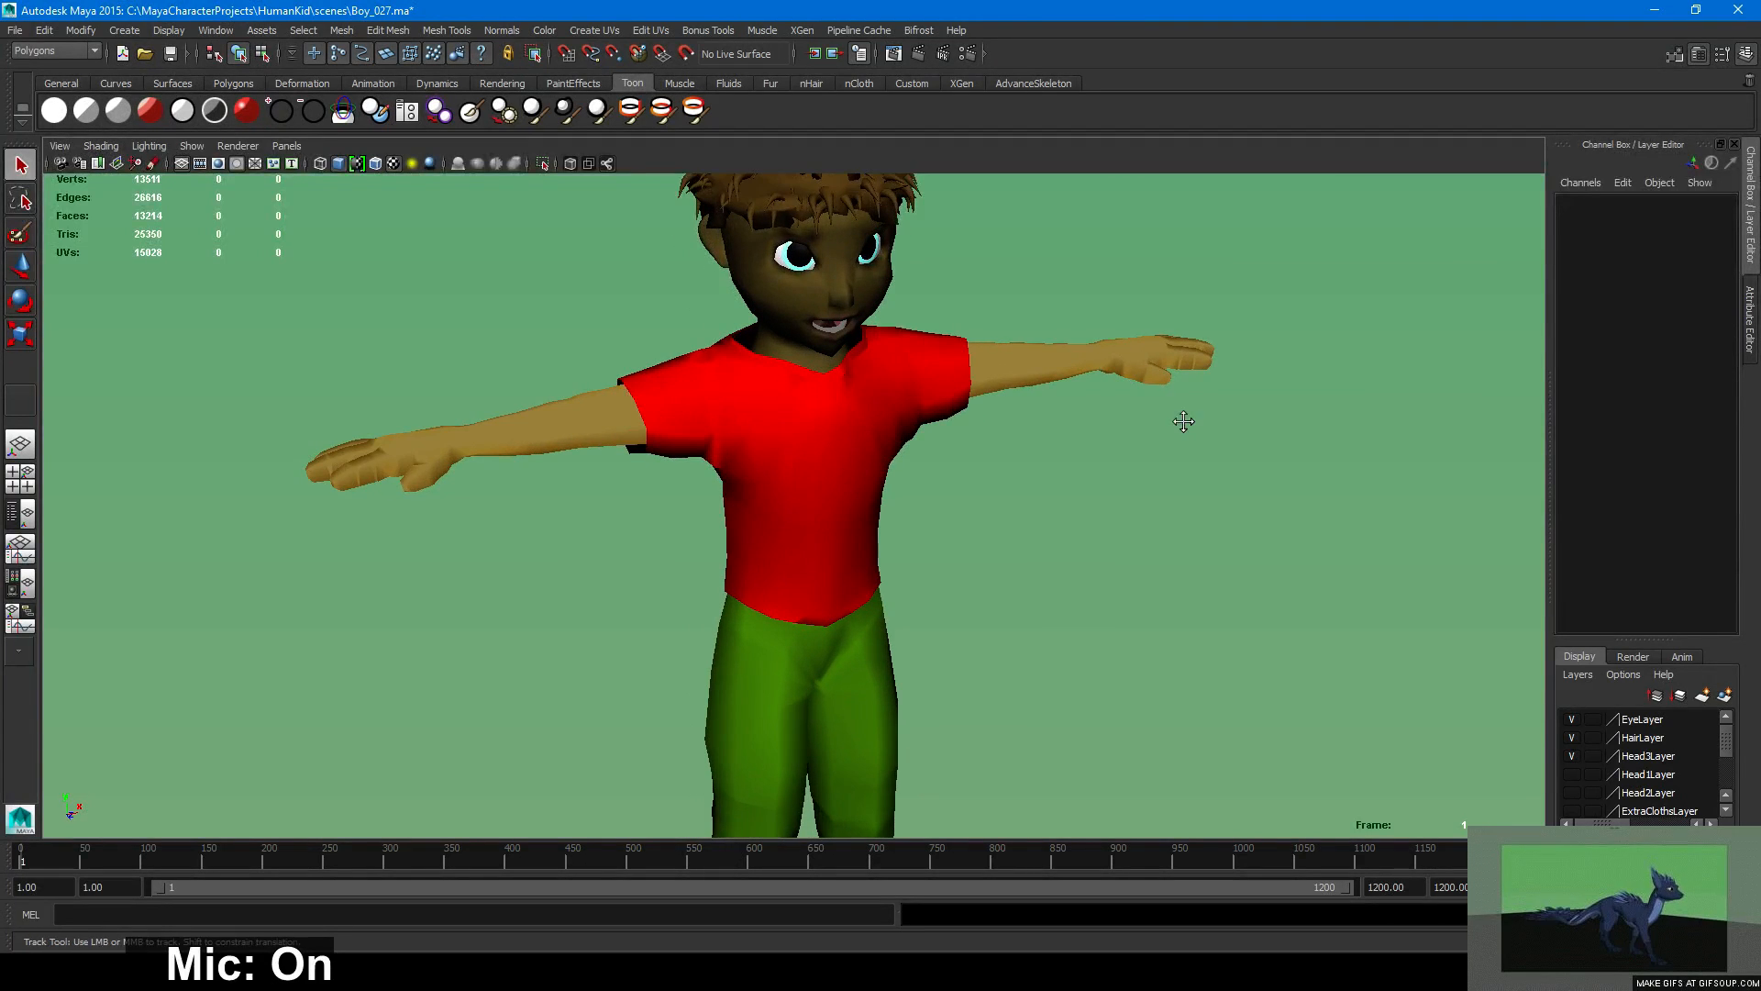
middle_click_drag(1184, 421, 1207, 496, "alt")
right_click_drag(1196, 466, 926, 477, "alt")
left_click_drag(926, 477, 913, 447, "alt")
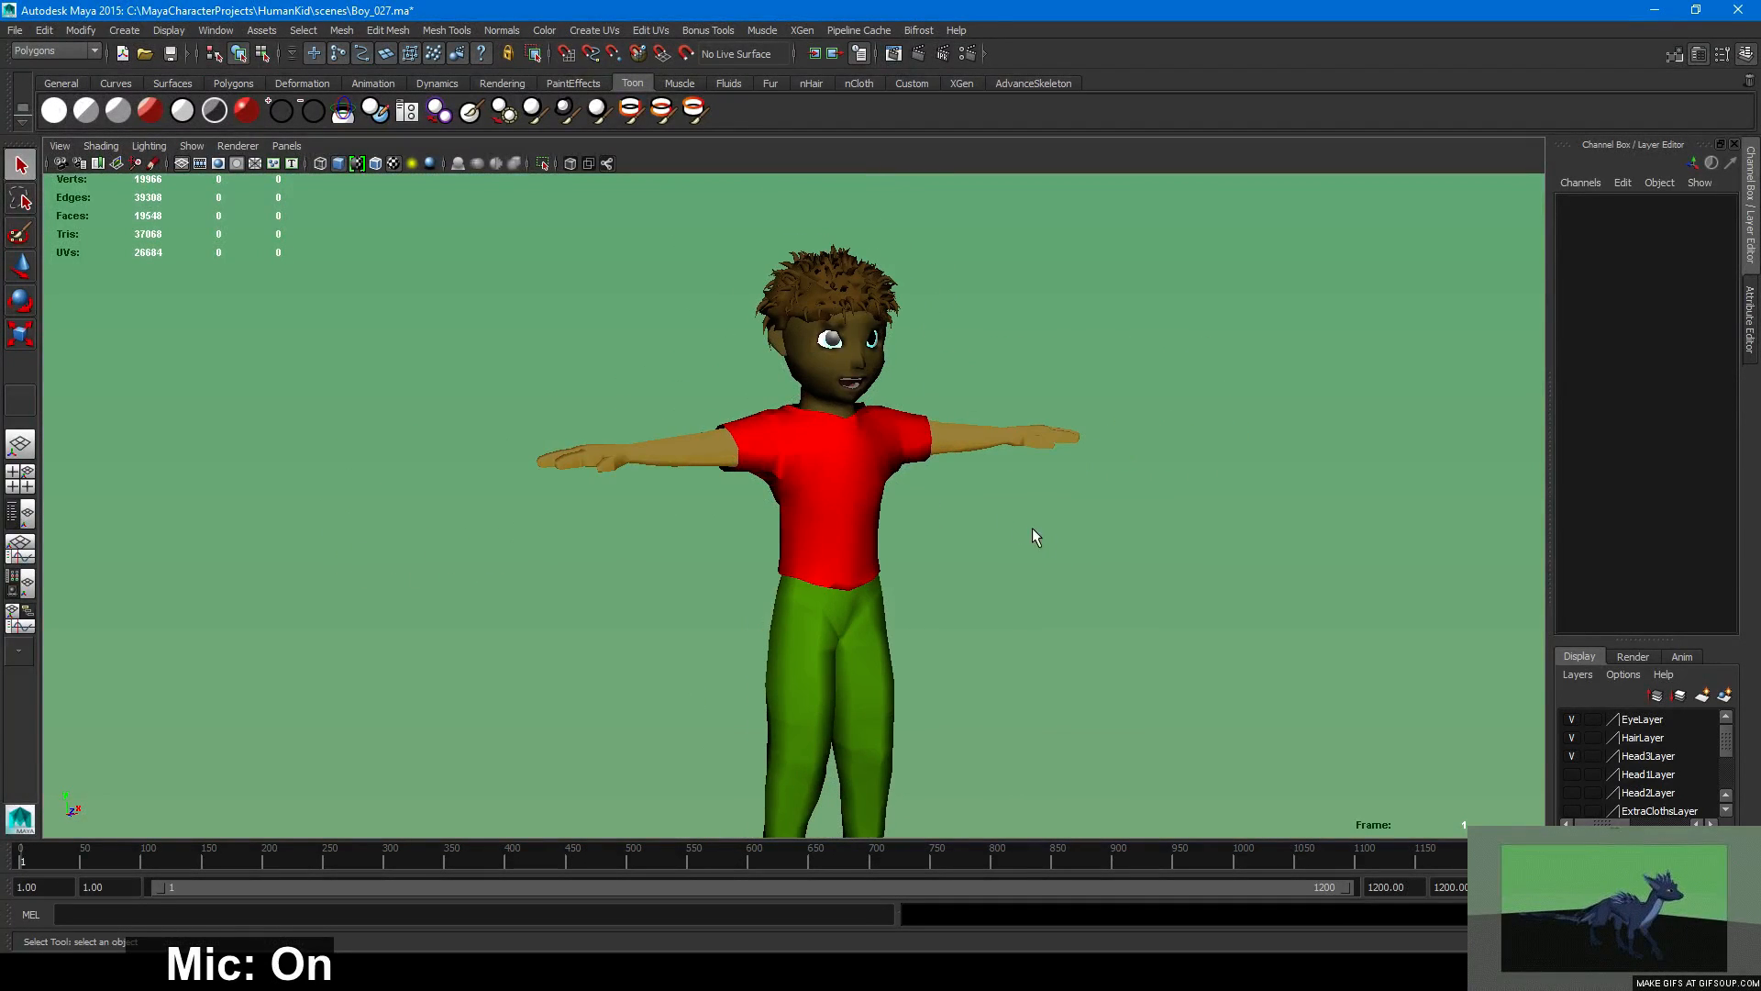
right_click_drag(993, 510, 917, 519, "alt")
middle_click_drag(917, 519, 901, 413, "alt")
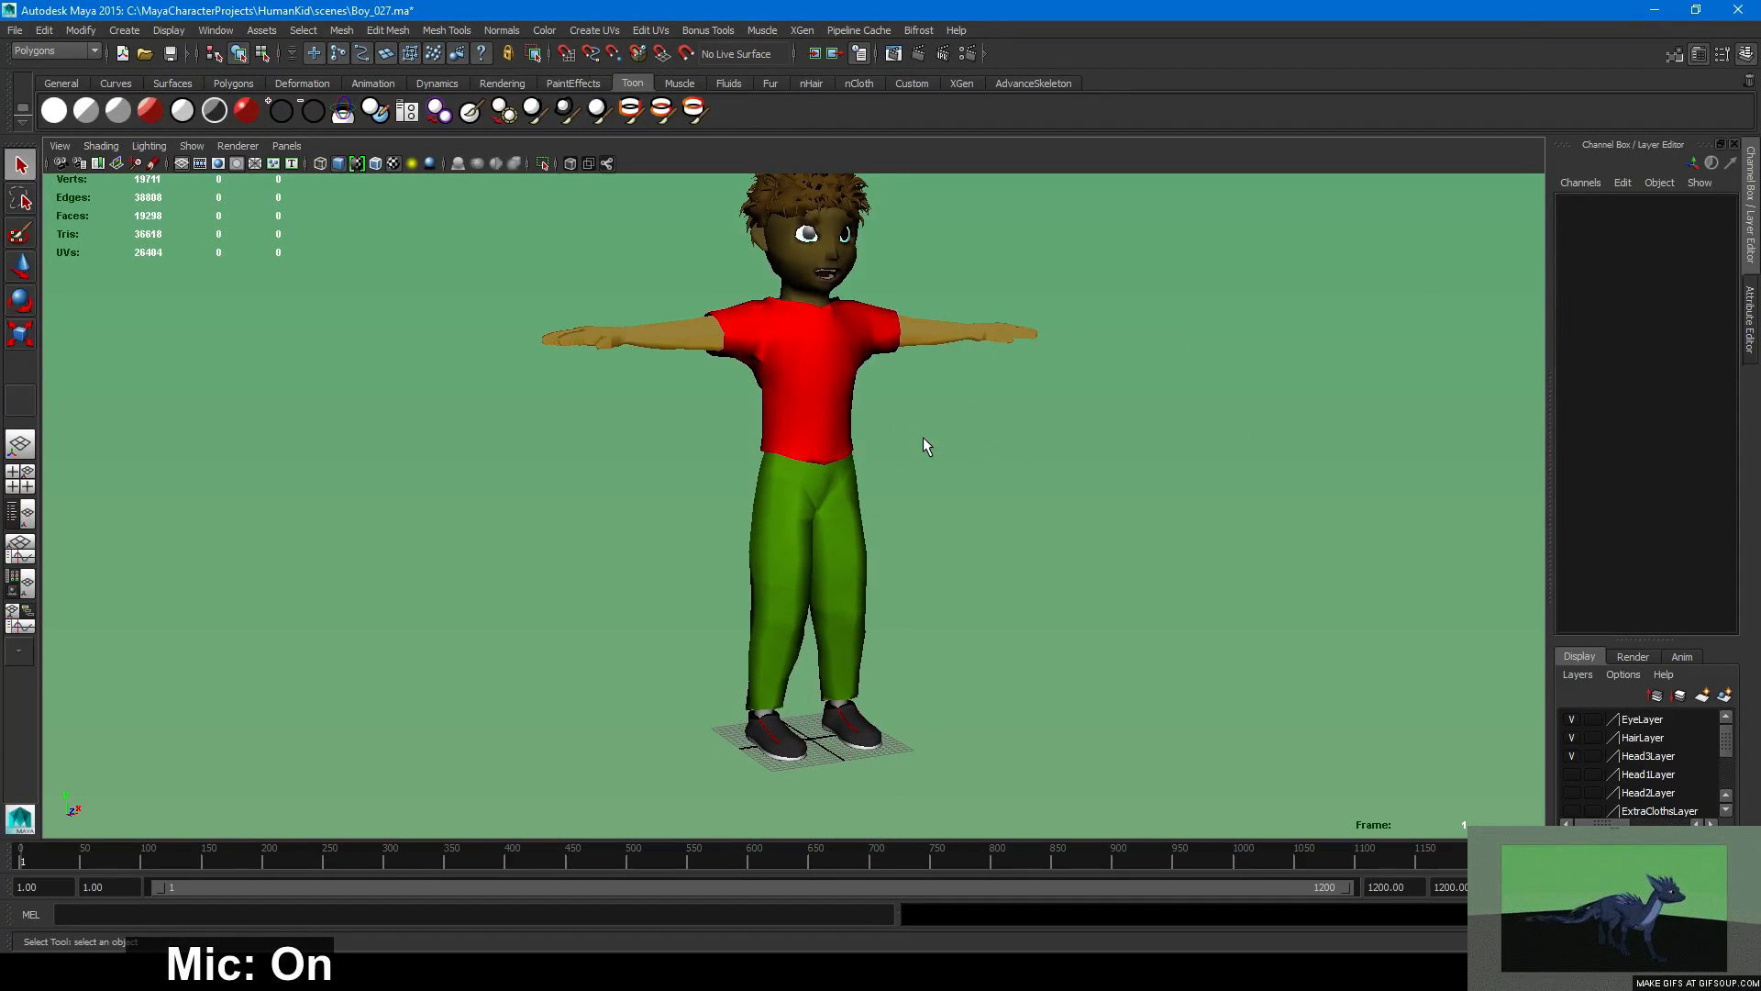
Browse from the HumanKid scenes folder up to the MayaCharacterProjects folder, leaving without opening a file.
left_click(15, 30)
left_click(41, 89)
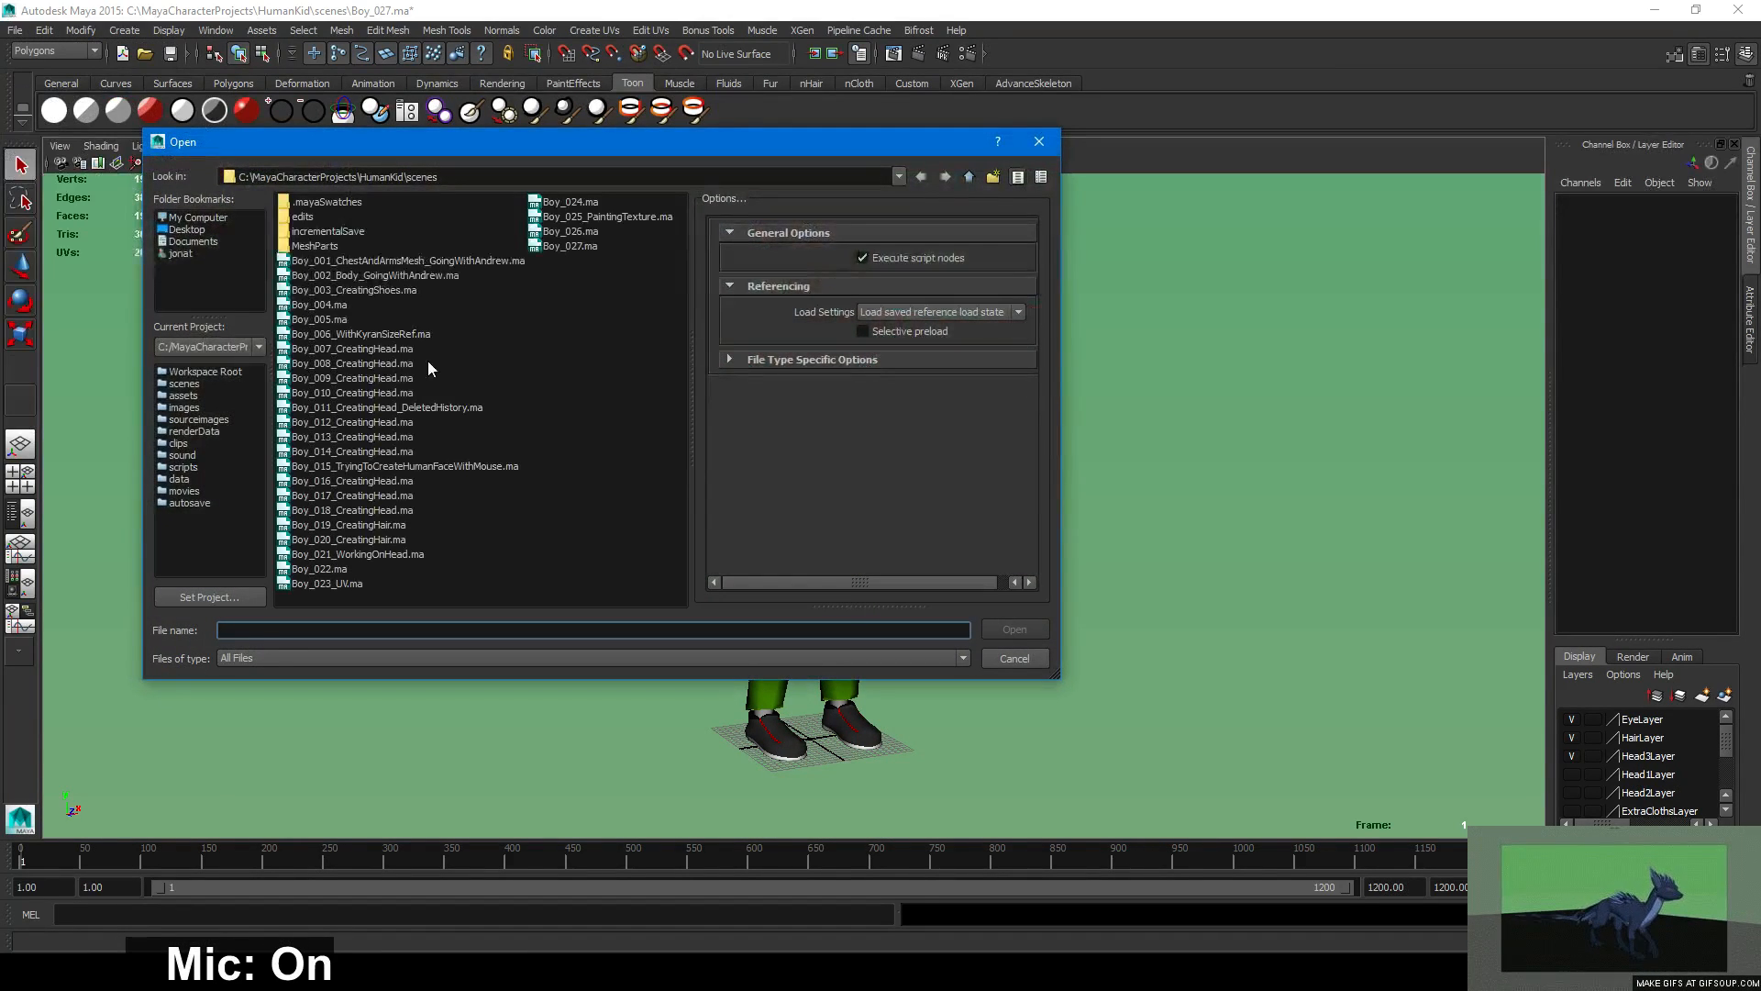
left_click(969, 177)
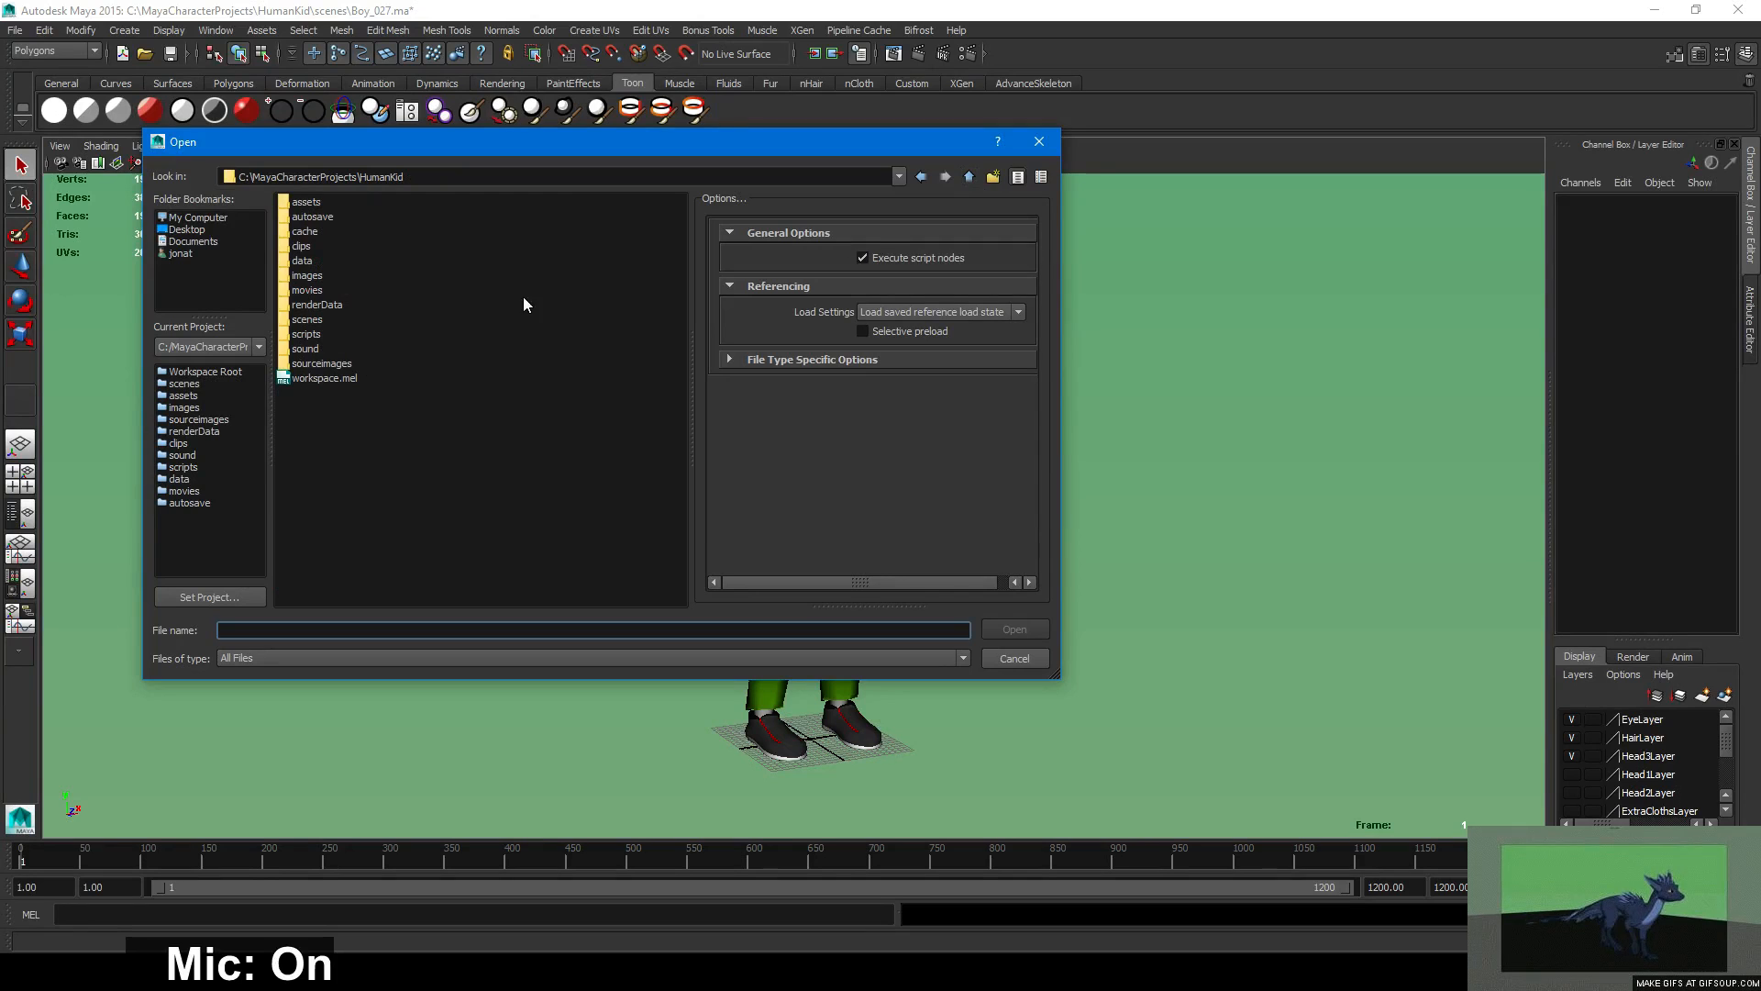
left_click(969, 177)
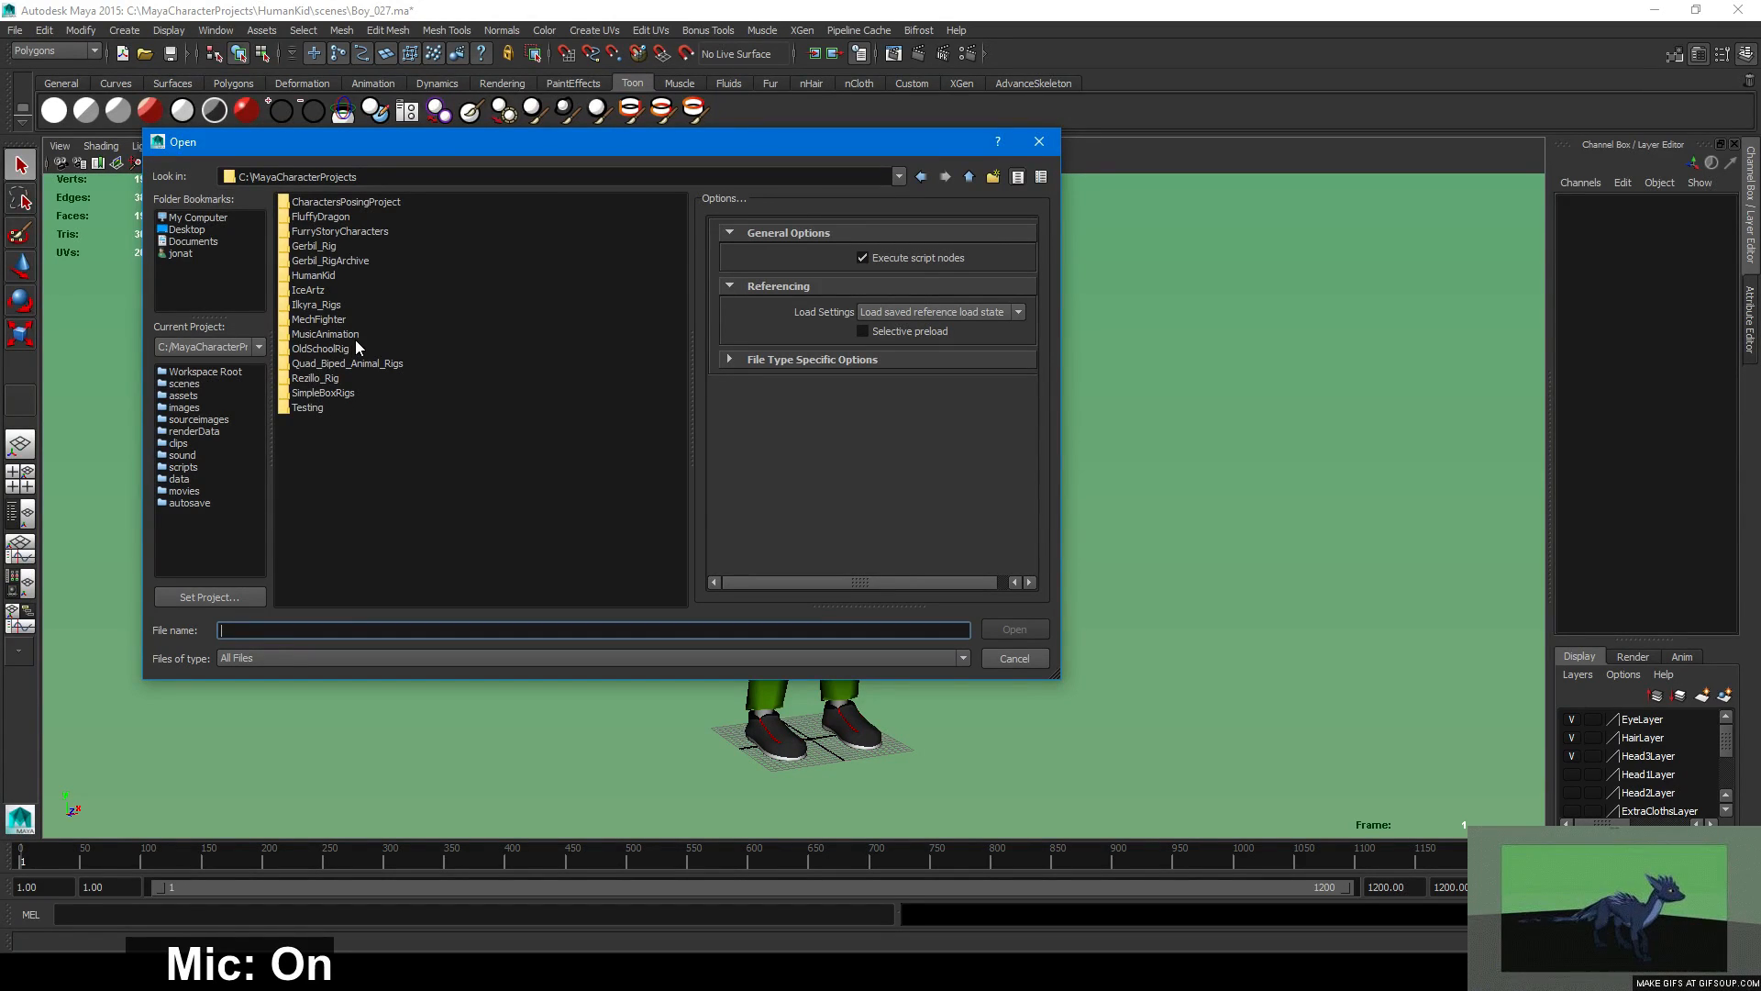
left_click(1037, 140)
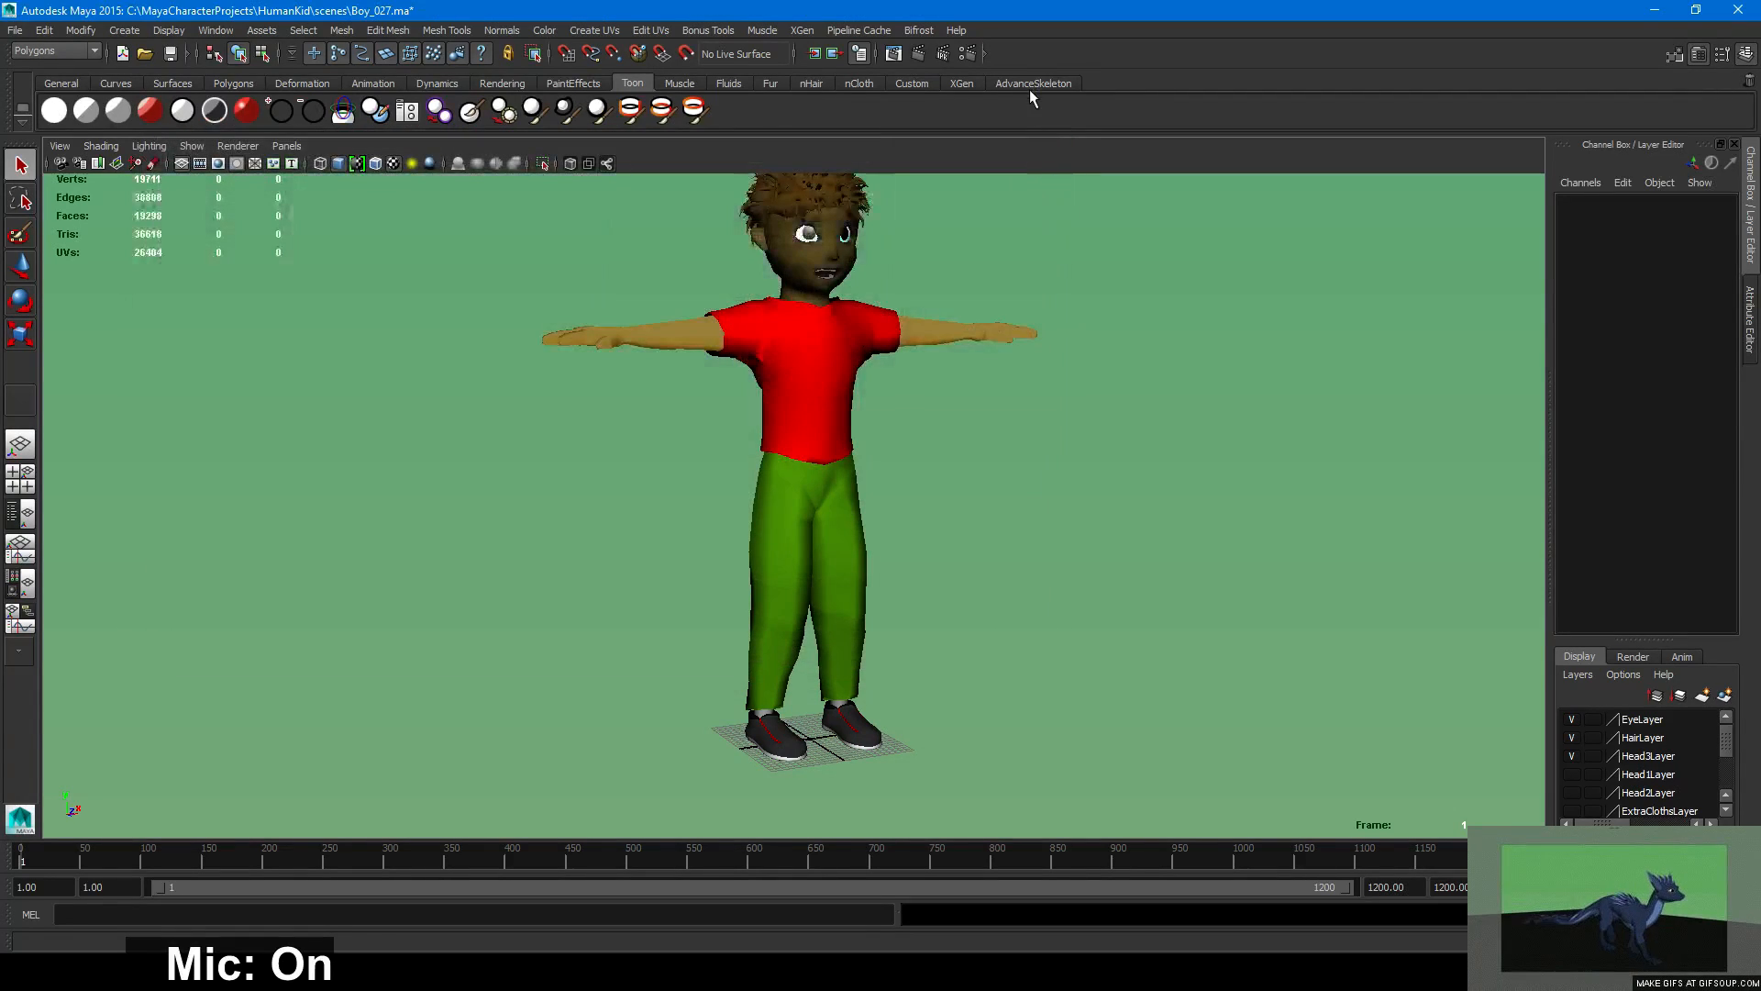
Launch AdvancedSkeleton4 and import the biped.ma fit skeleton into the scene.
left_click(1029, 83)
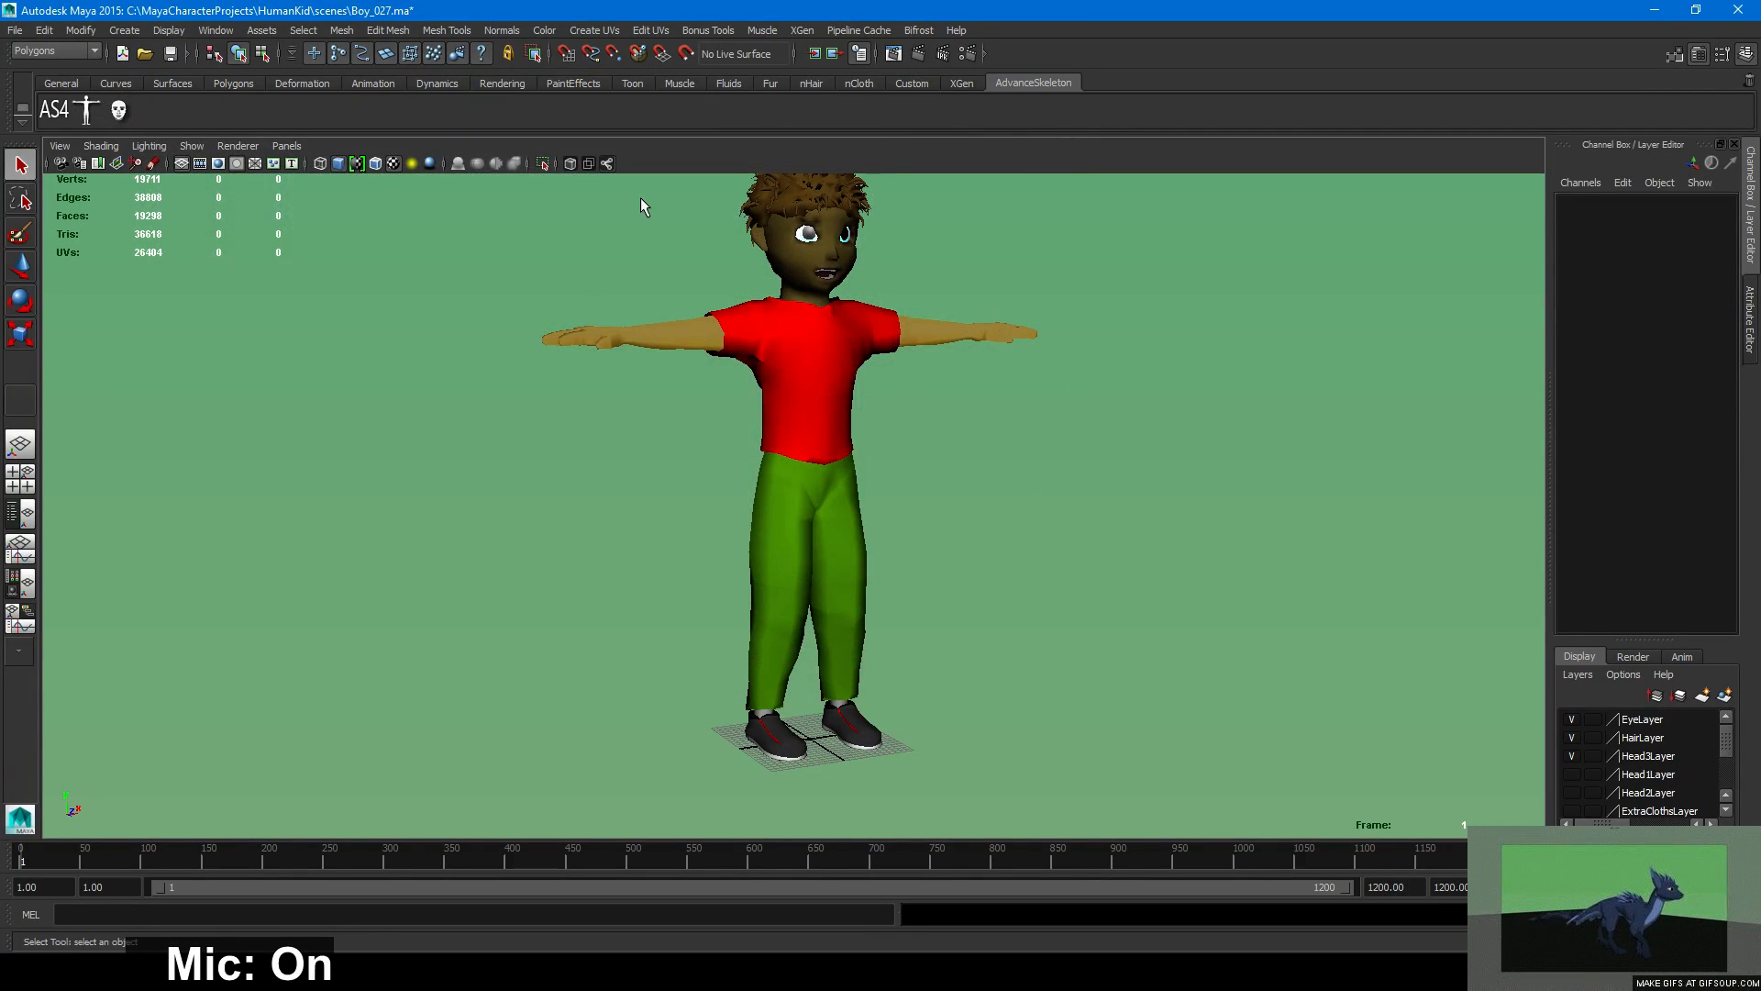
left_click(57, 114)
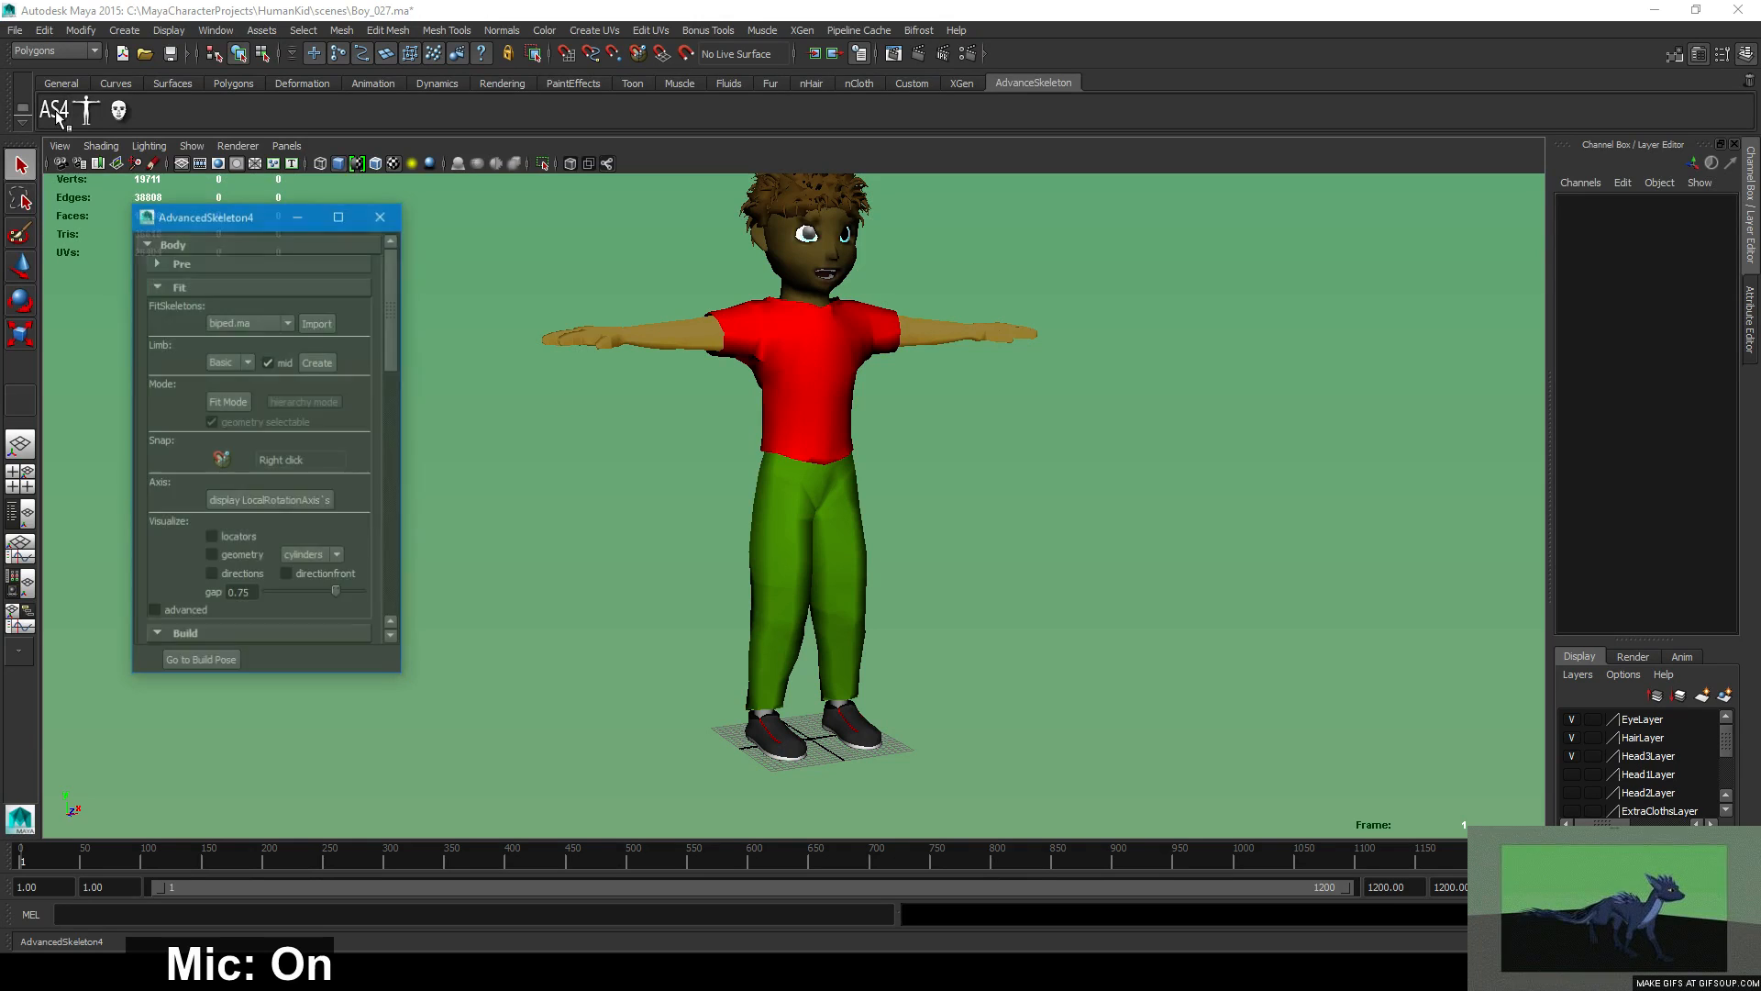
left_click(317, 323)
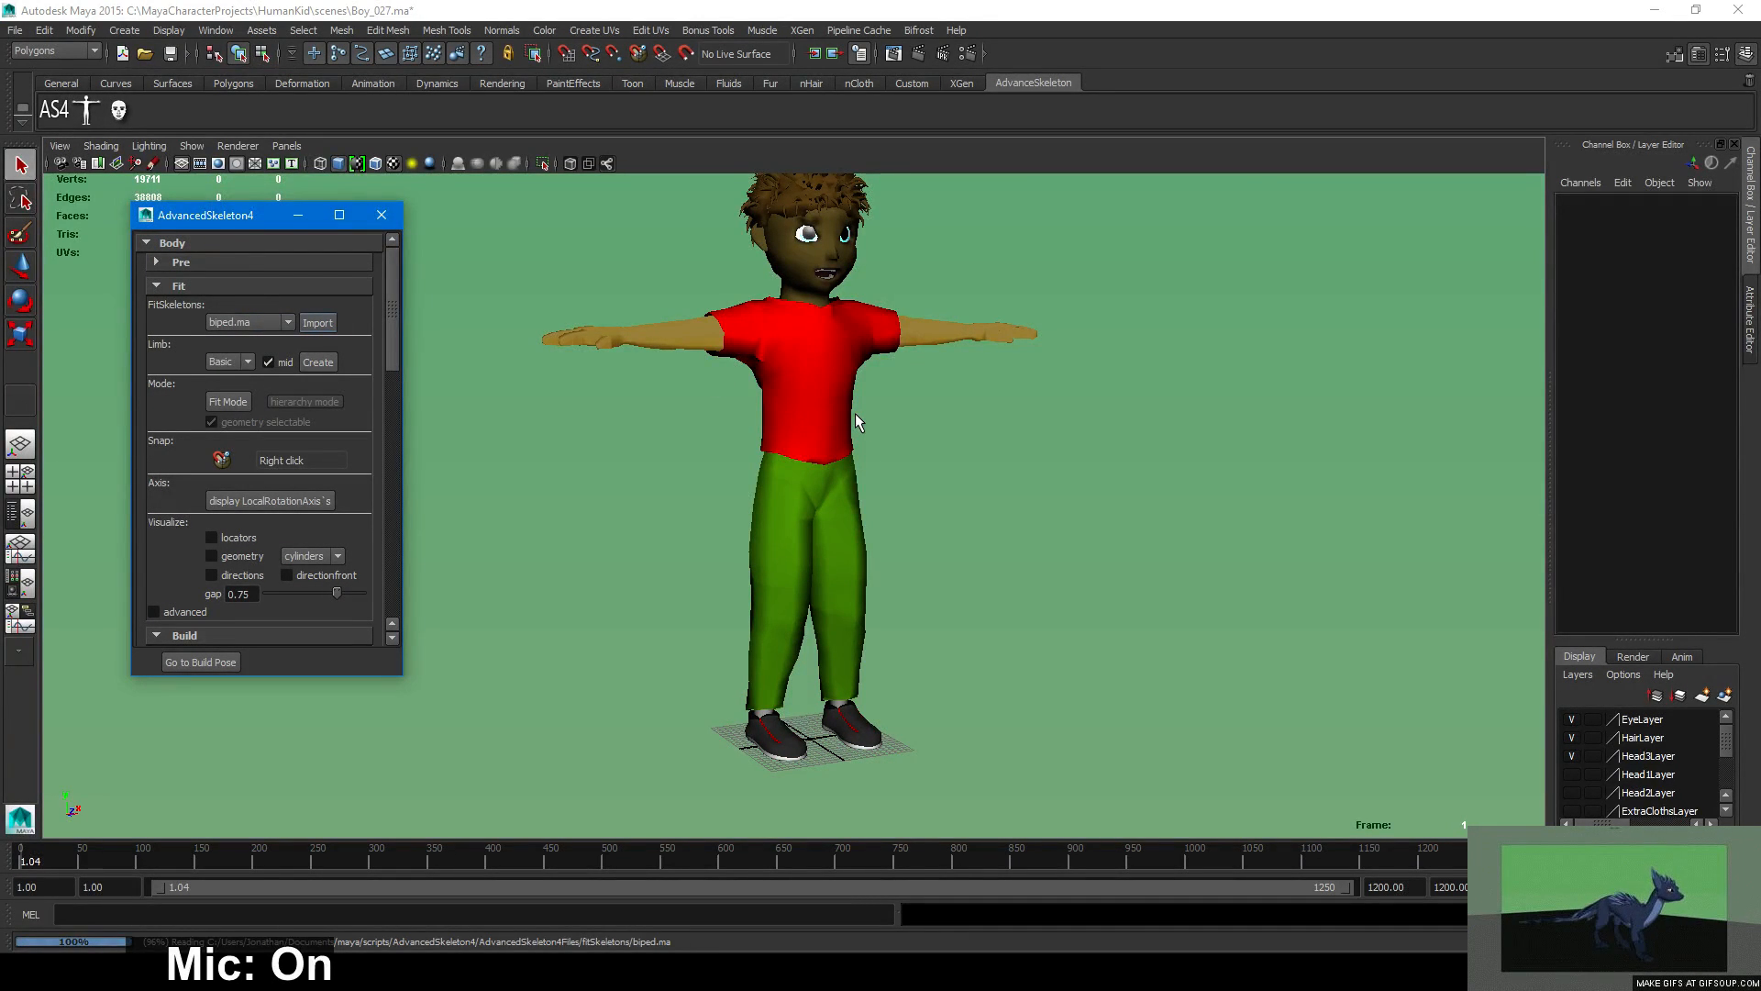
Scale the whole FitSkeleton uniformly to about 7.988 to fit the character, and switch the viewport to wireframe display.
left_click(823, 736)
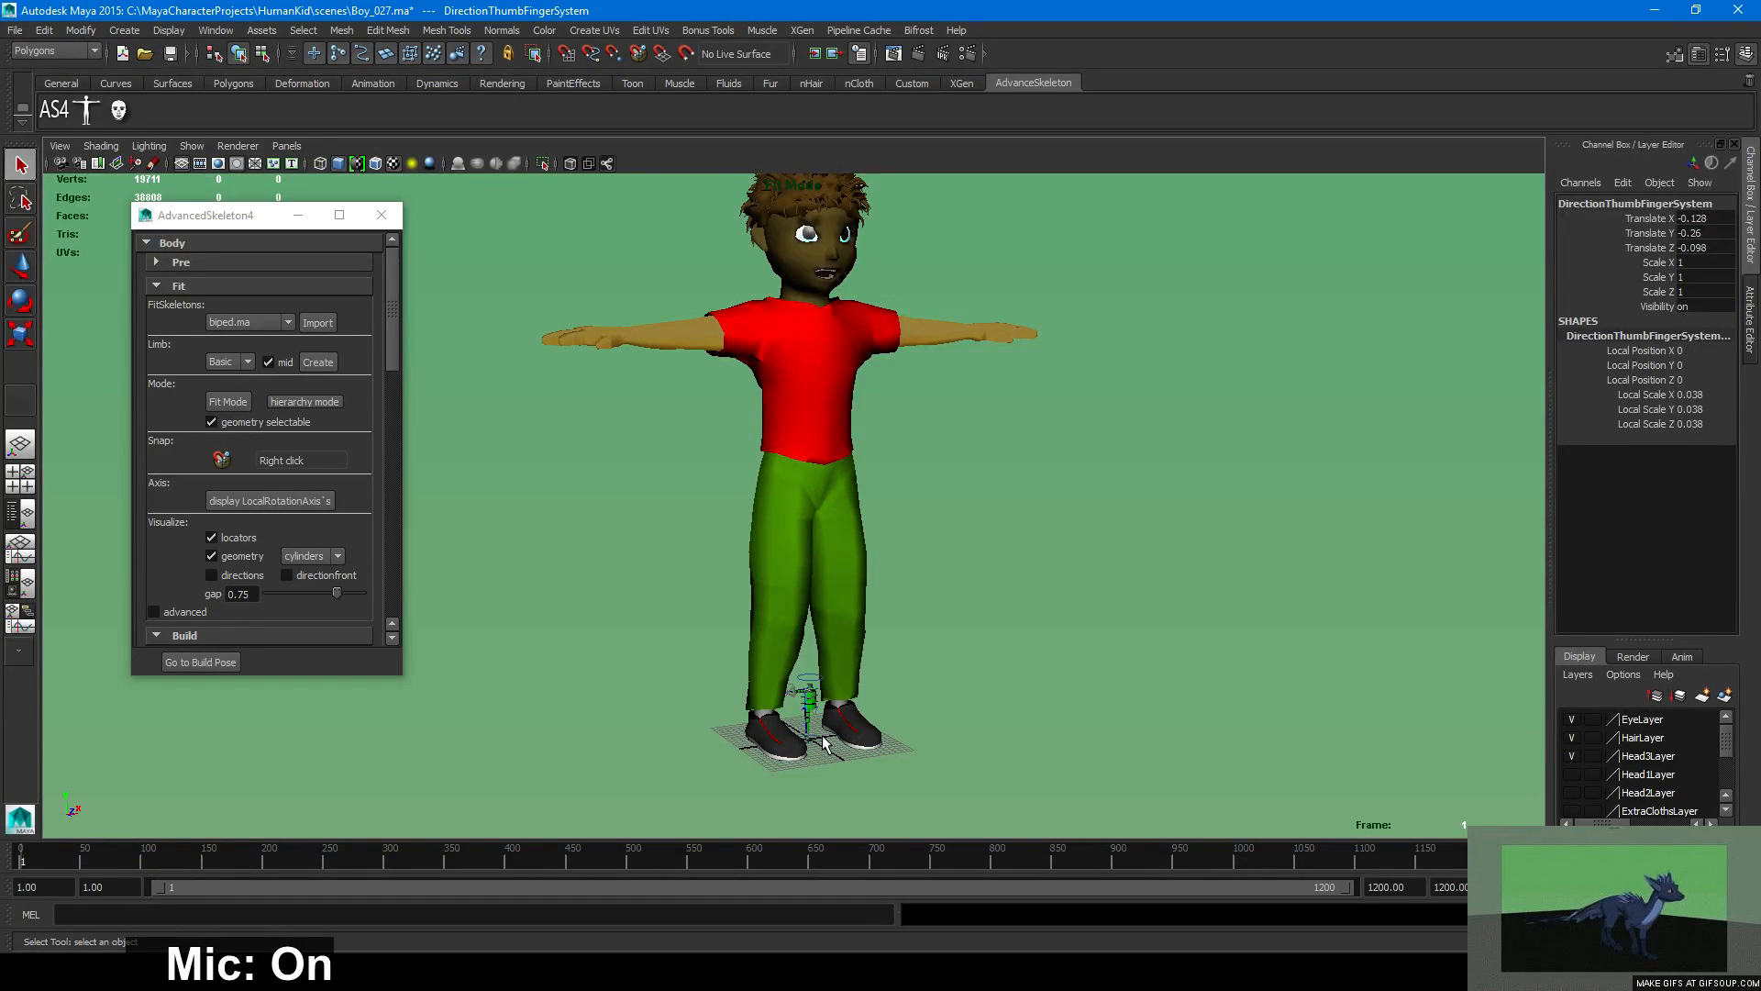
left_click(819, 748)
key("r")
left_click_drag(809, 739, 1310, 738)
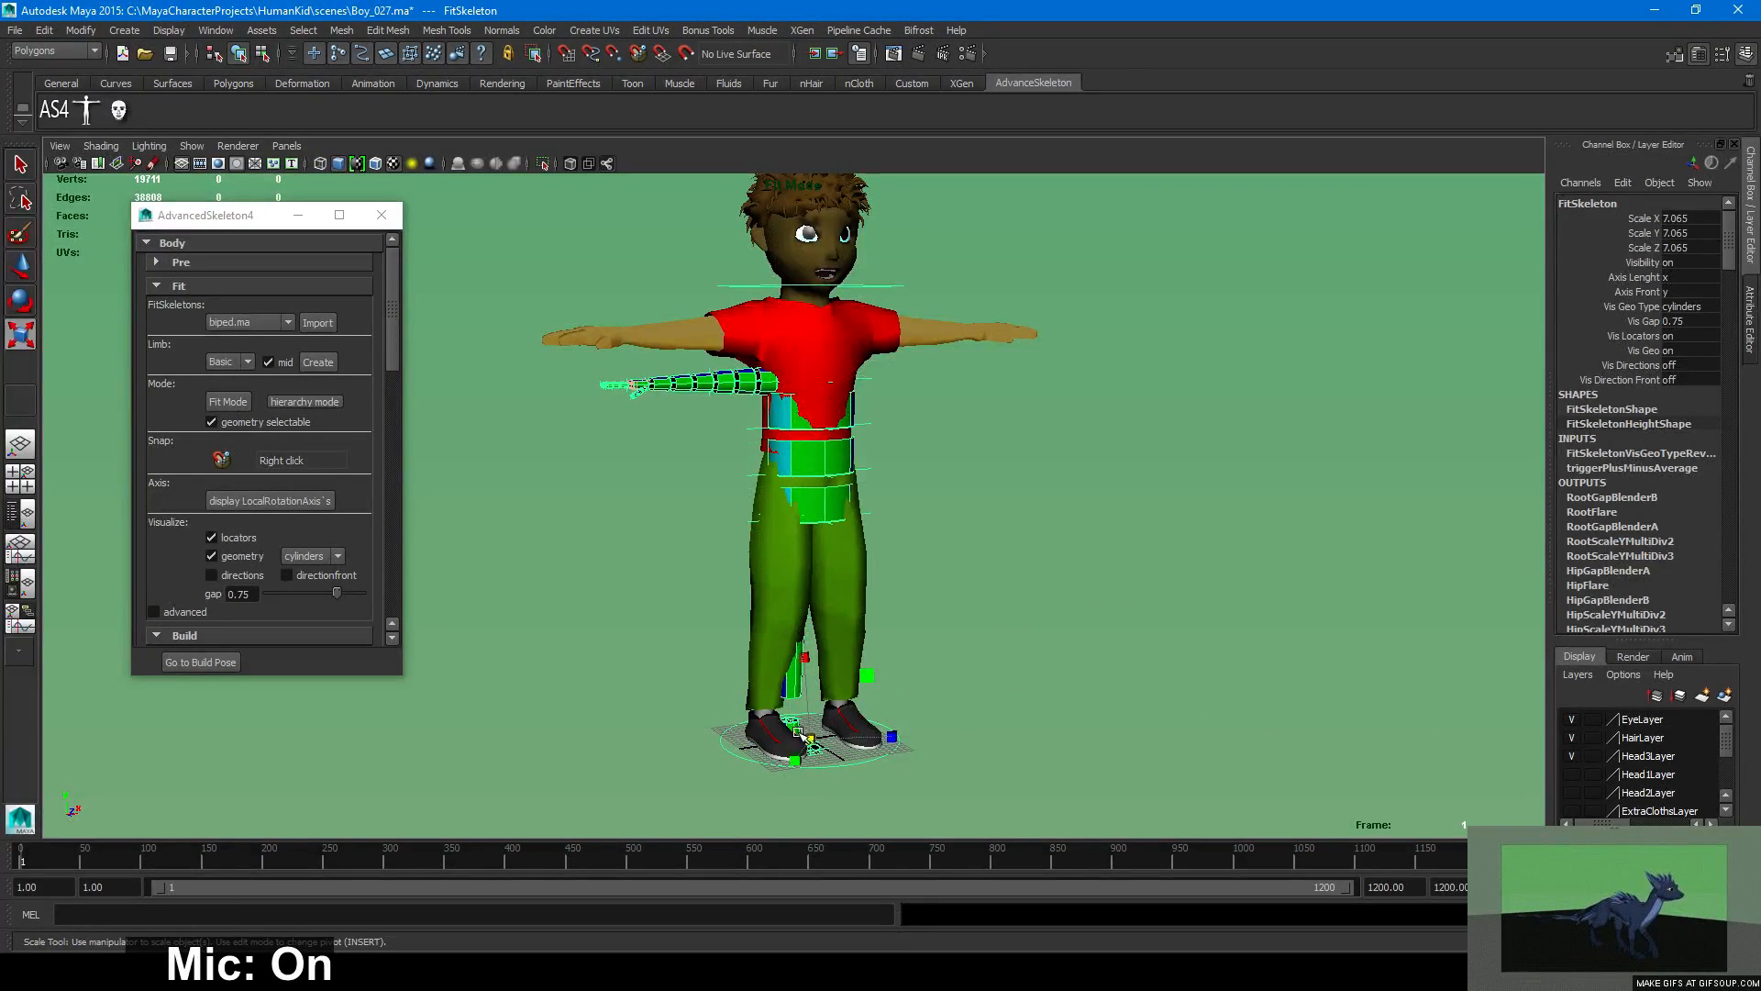
left_click_drag(809, 738, 821, 738)
left_click(681, 572)
mouse_move(642, 577)
left_mouse_down("alt")
mouse_move(601, 587)
mouse_move(631, 580)
left_mouse_up("alt")
left_click(798, 779)
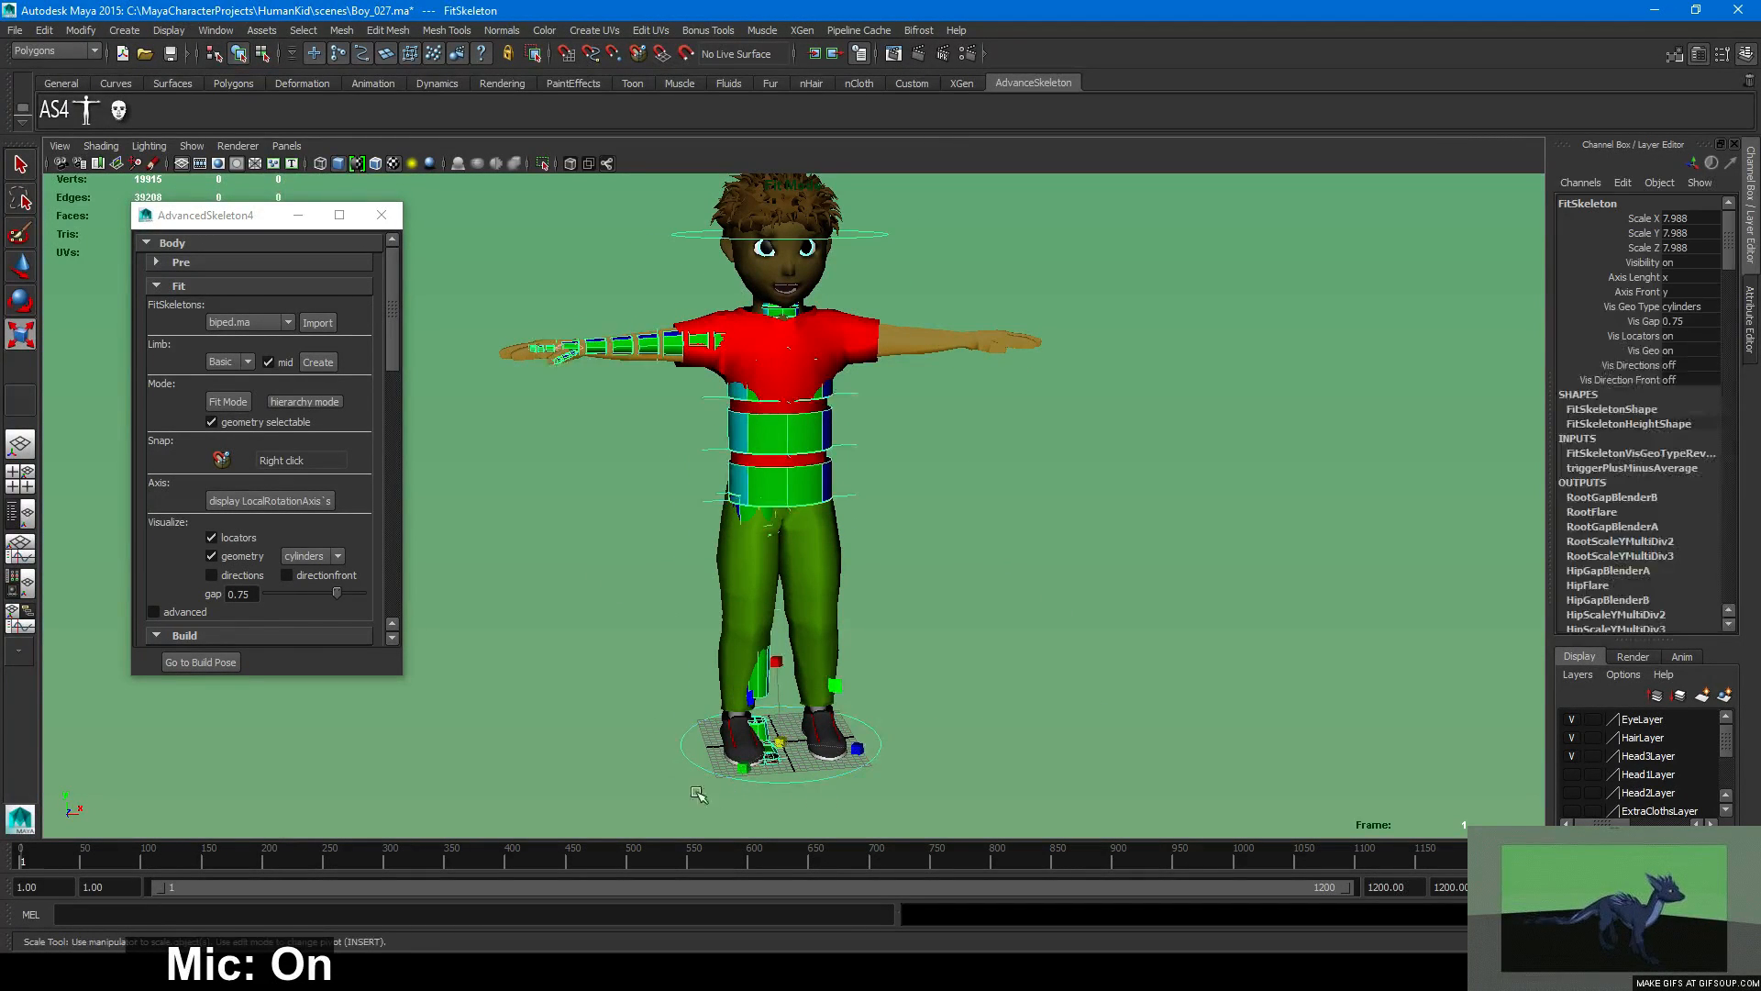
key("4")
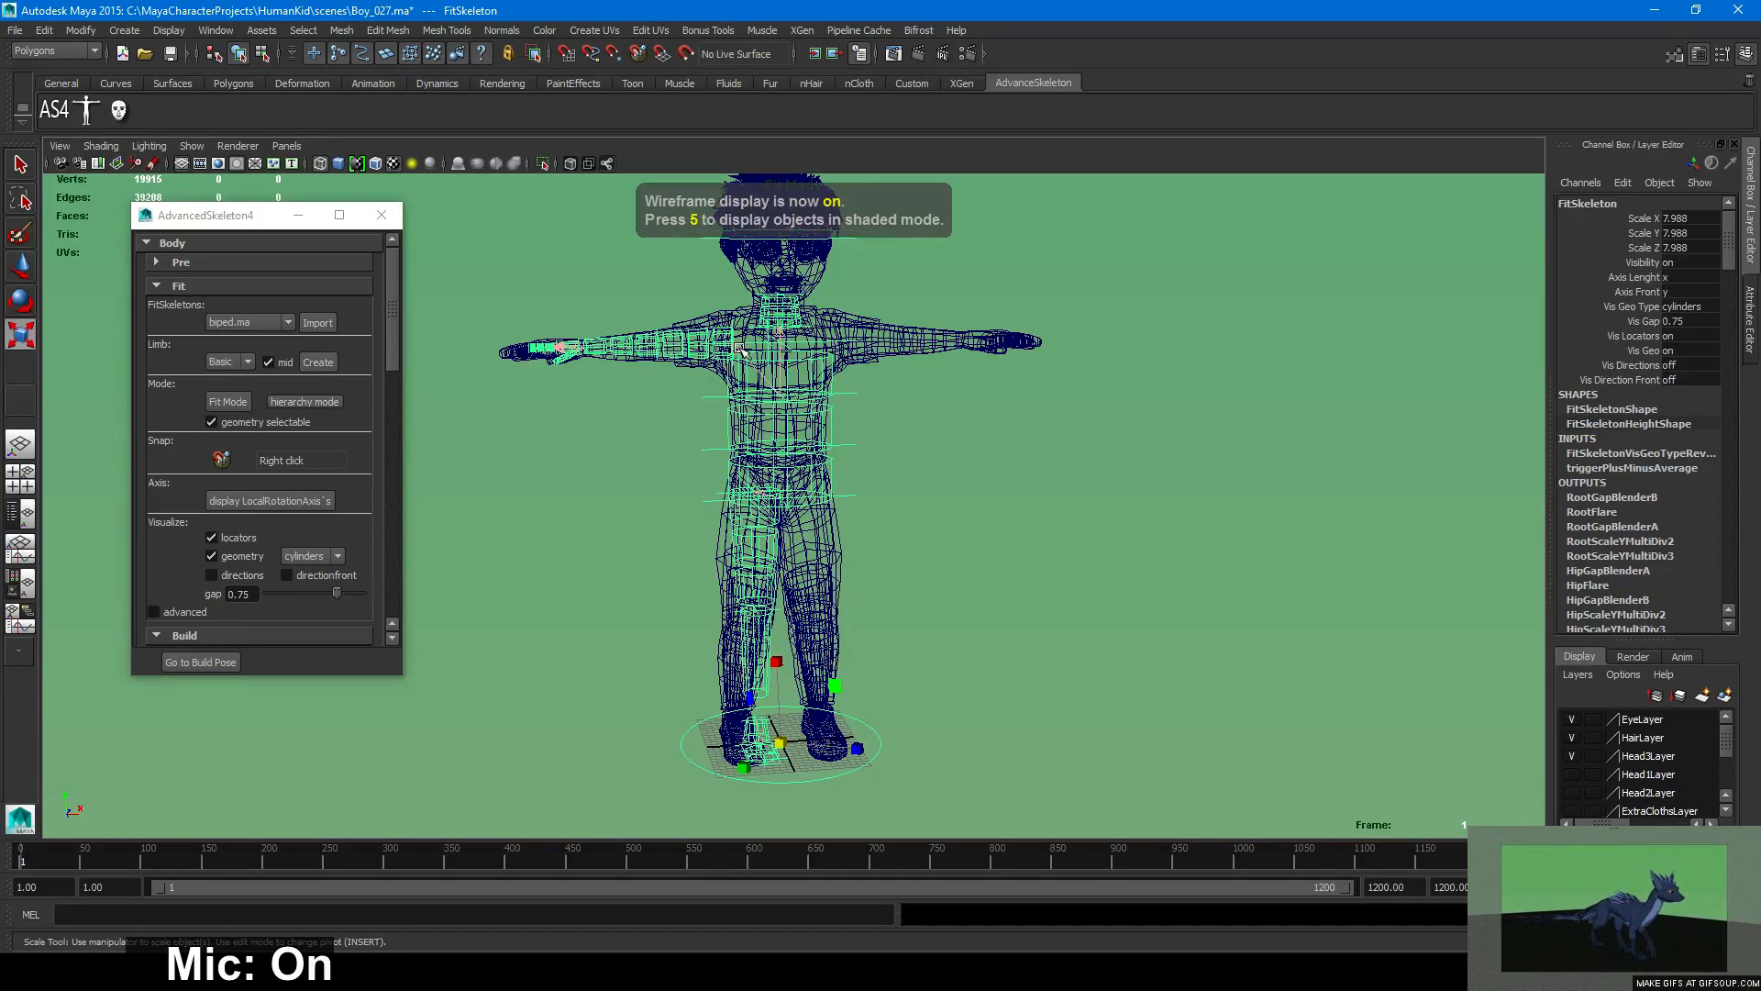
Build the AdvancedSkeleton control rig from the scaled fit skeleton and display the character shaded with texture maps.
left_click(523, 465)
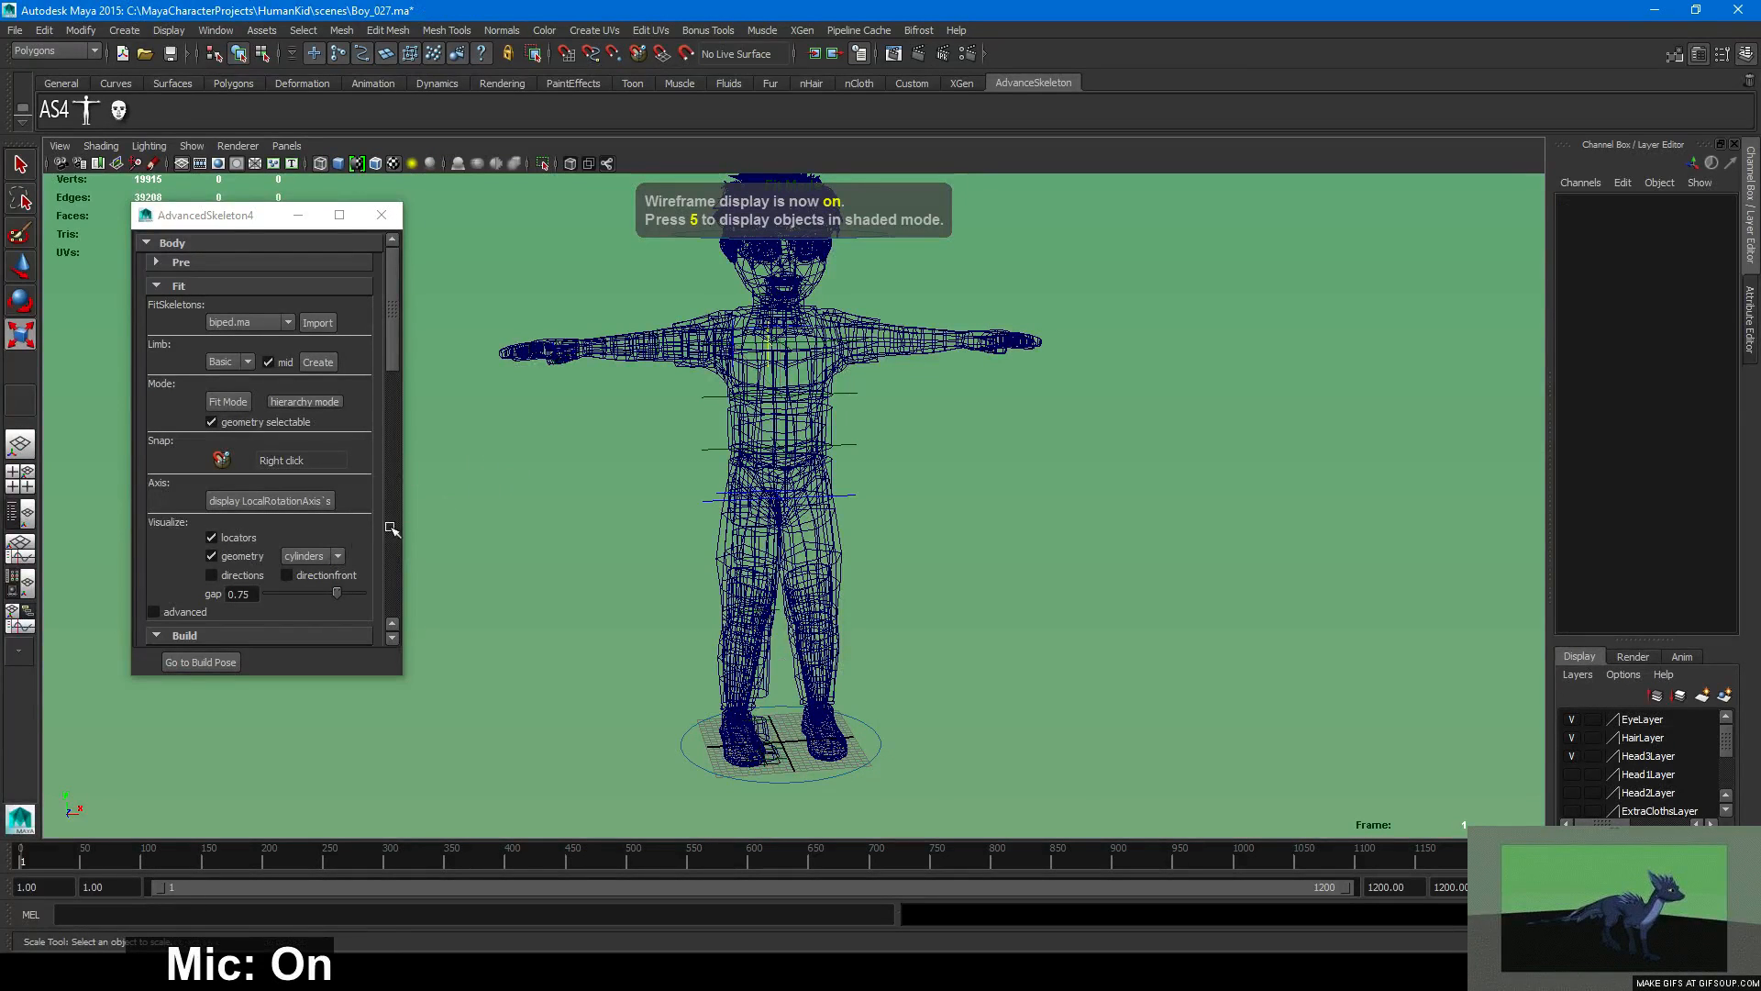
scroll(246, 557, "down", 5)
left_click(293, 450)
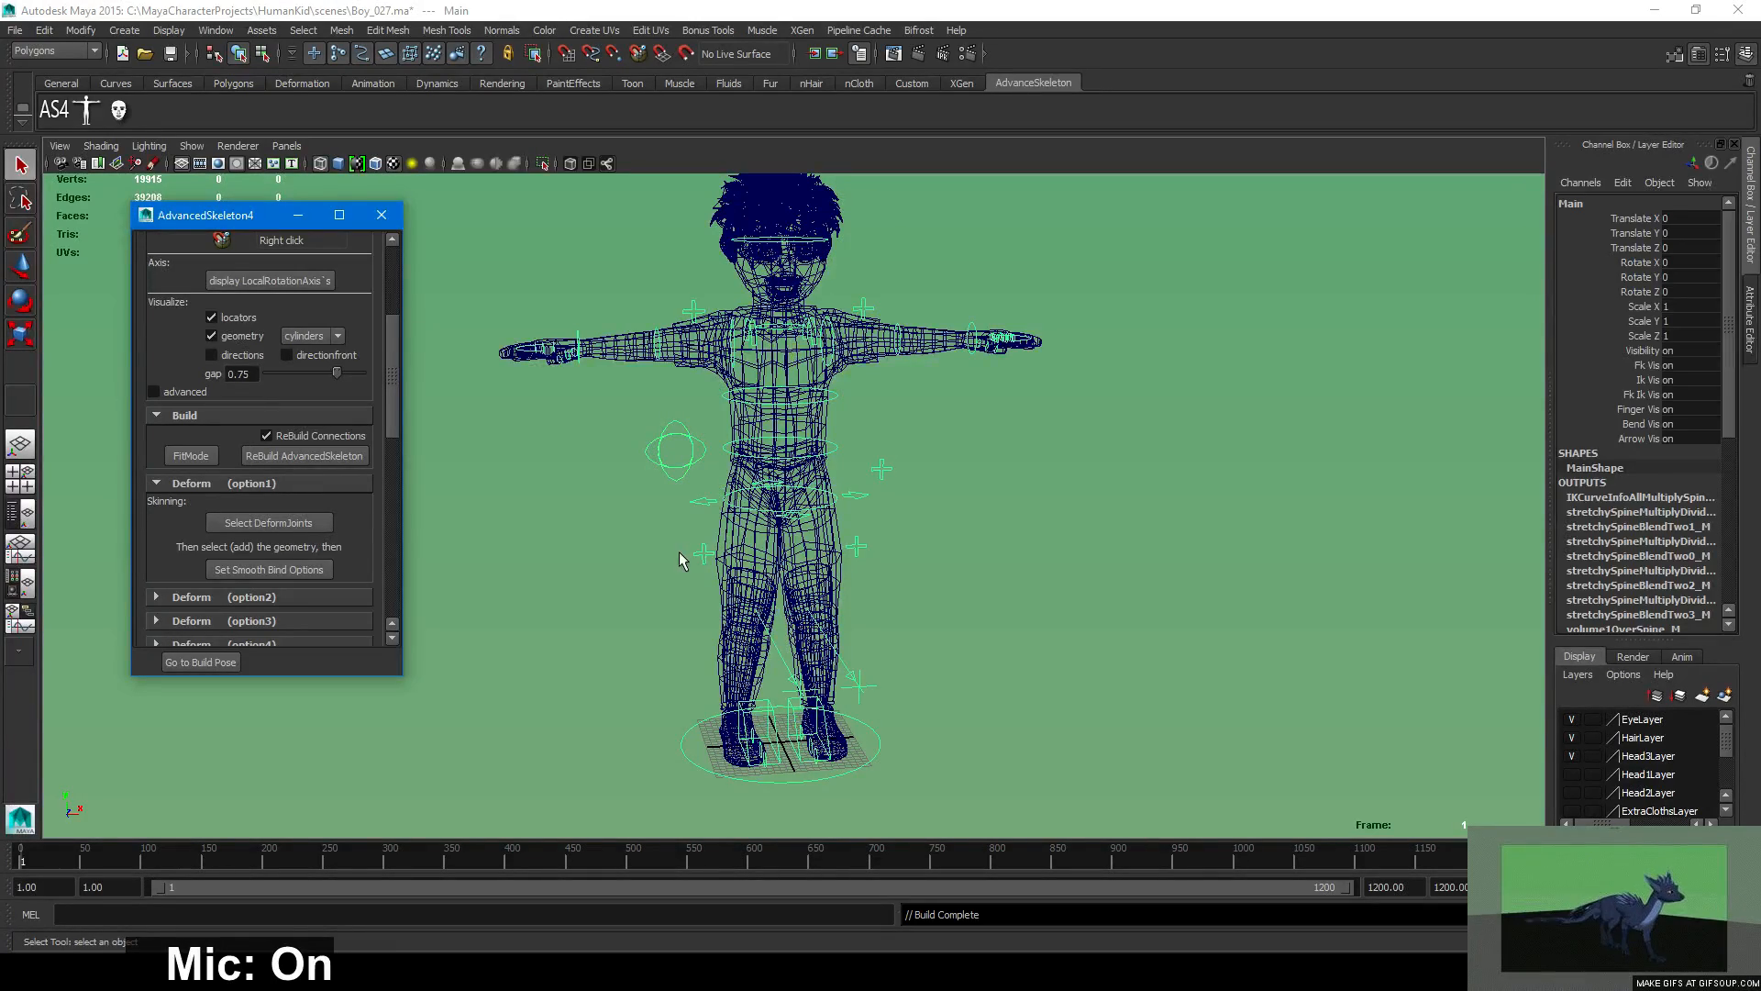
left_click_drag(622, 426, 706, 459, "alt")
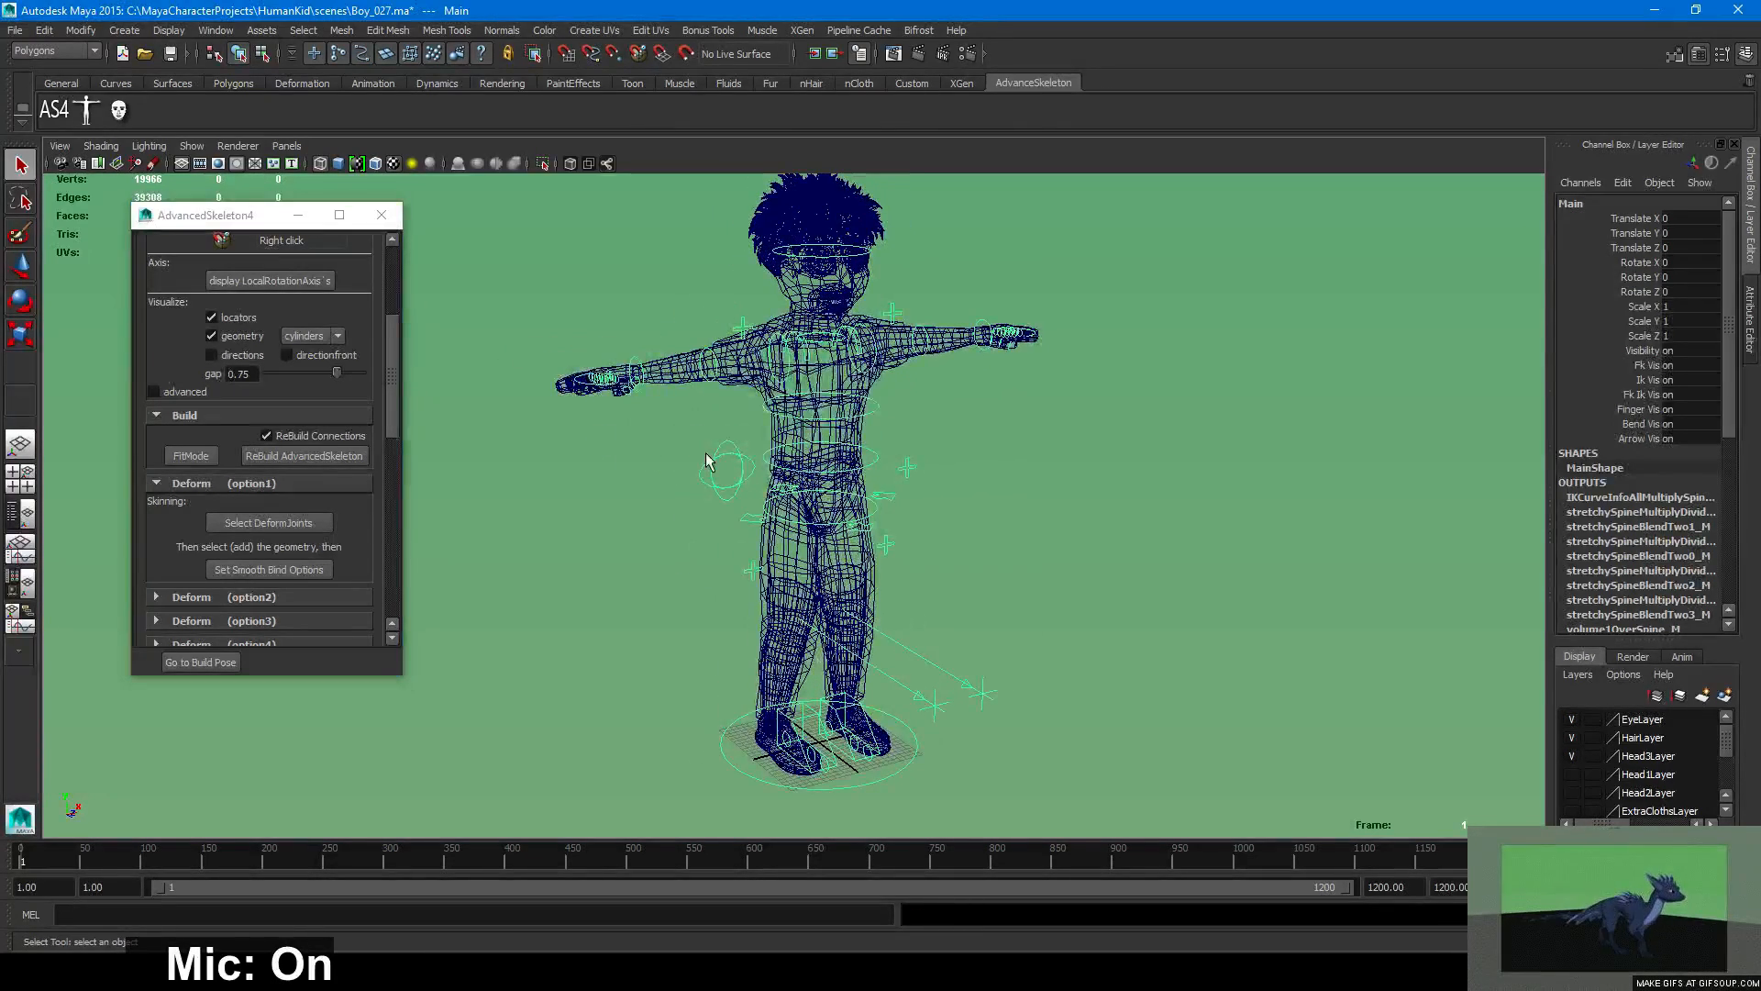
key("6")
key("w")
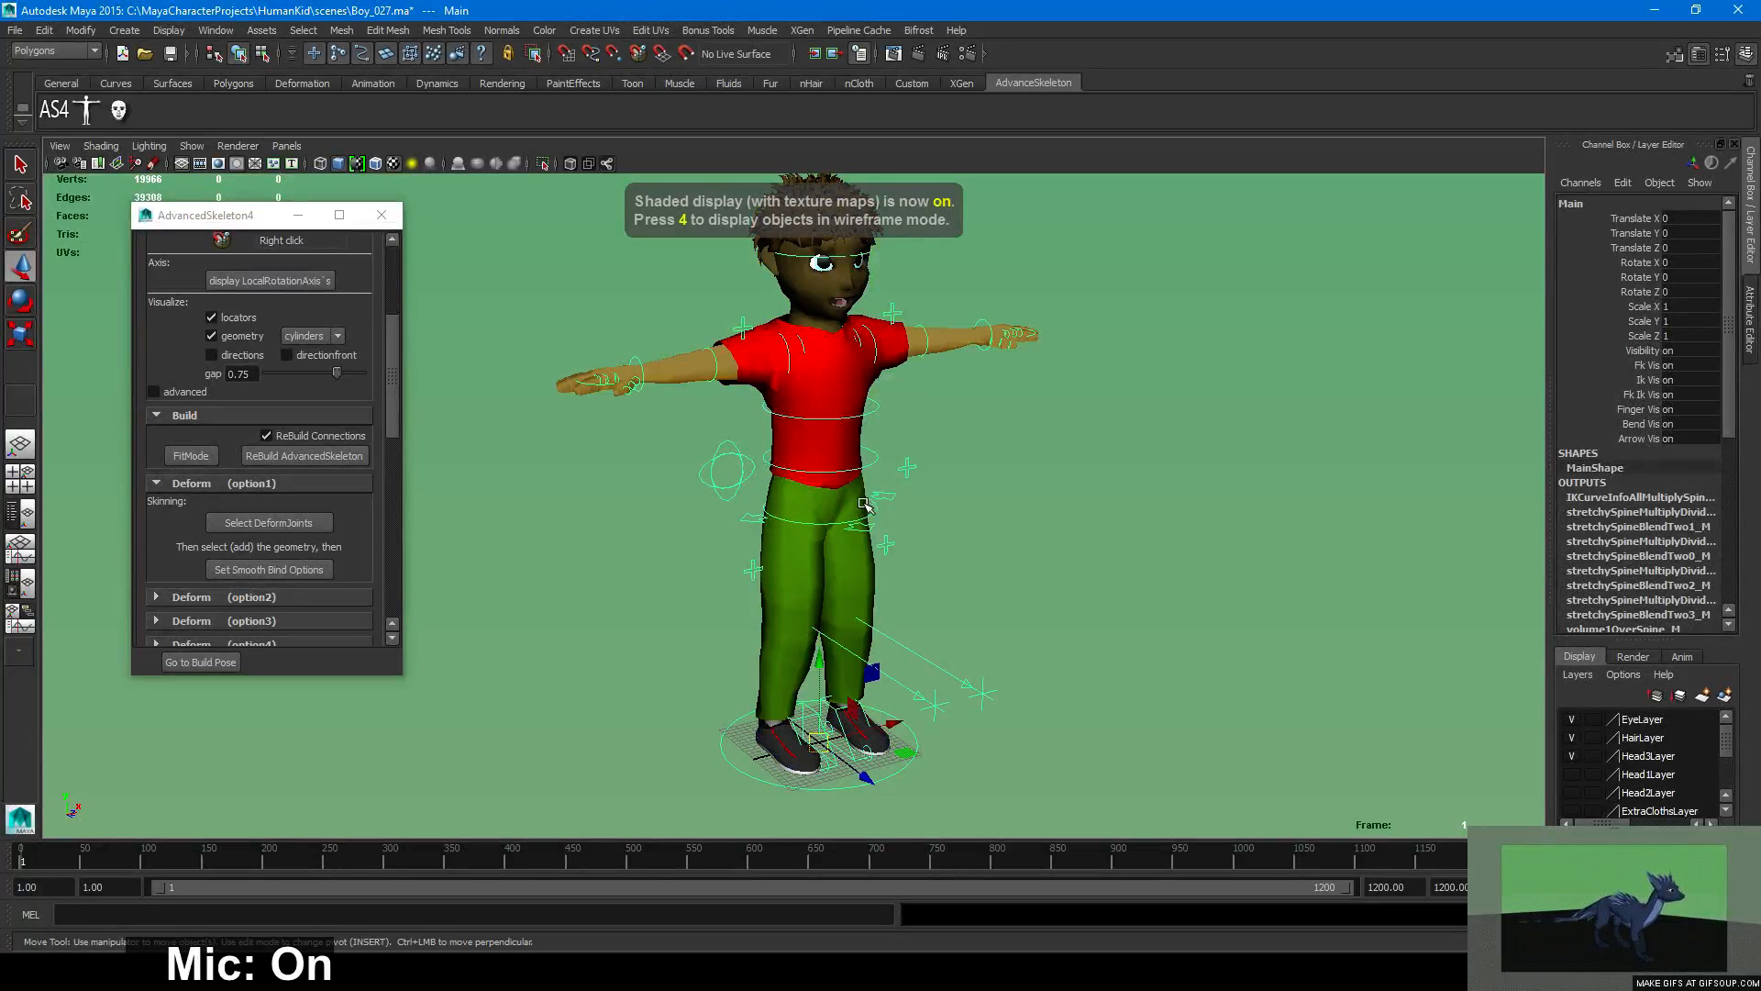
Try rotating a control at the boy's hips, undo the rotation and clear the selection.
left_click(880, 503)
key("e")
mouse_move(844, 510)
left_mouse_down()
mouse_move(774, 453)
mouse_move(801, 534)
mouse_move(877, 511)
left_mouse_up()
key("ctrl+z")
left_click(1029, 476)
Turn on the display of joints in the perspective viewport.
middle_click_drag(1029, 476, 1056, 542, "alt")
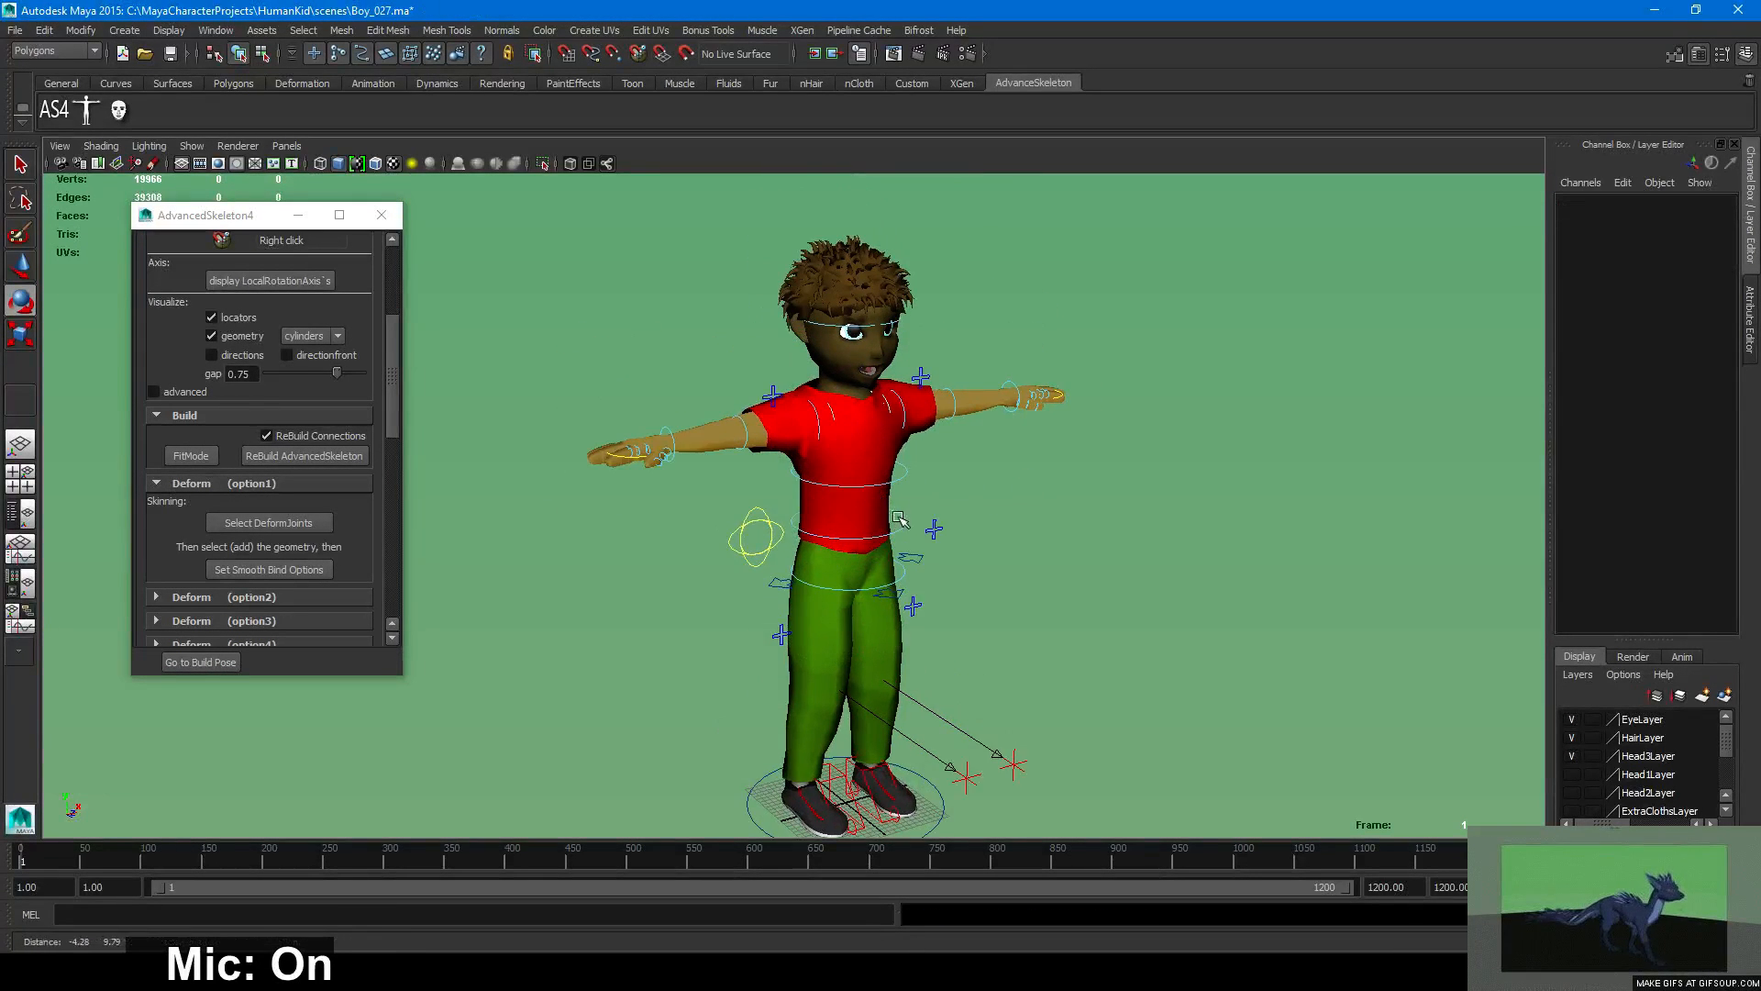
scroll(1056, 541, "up", 2)
left_click(200, 149)
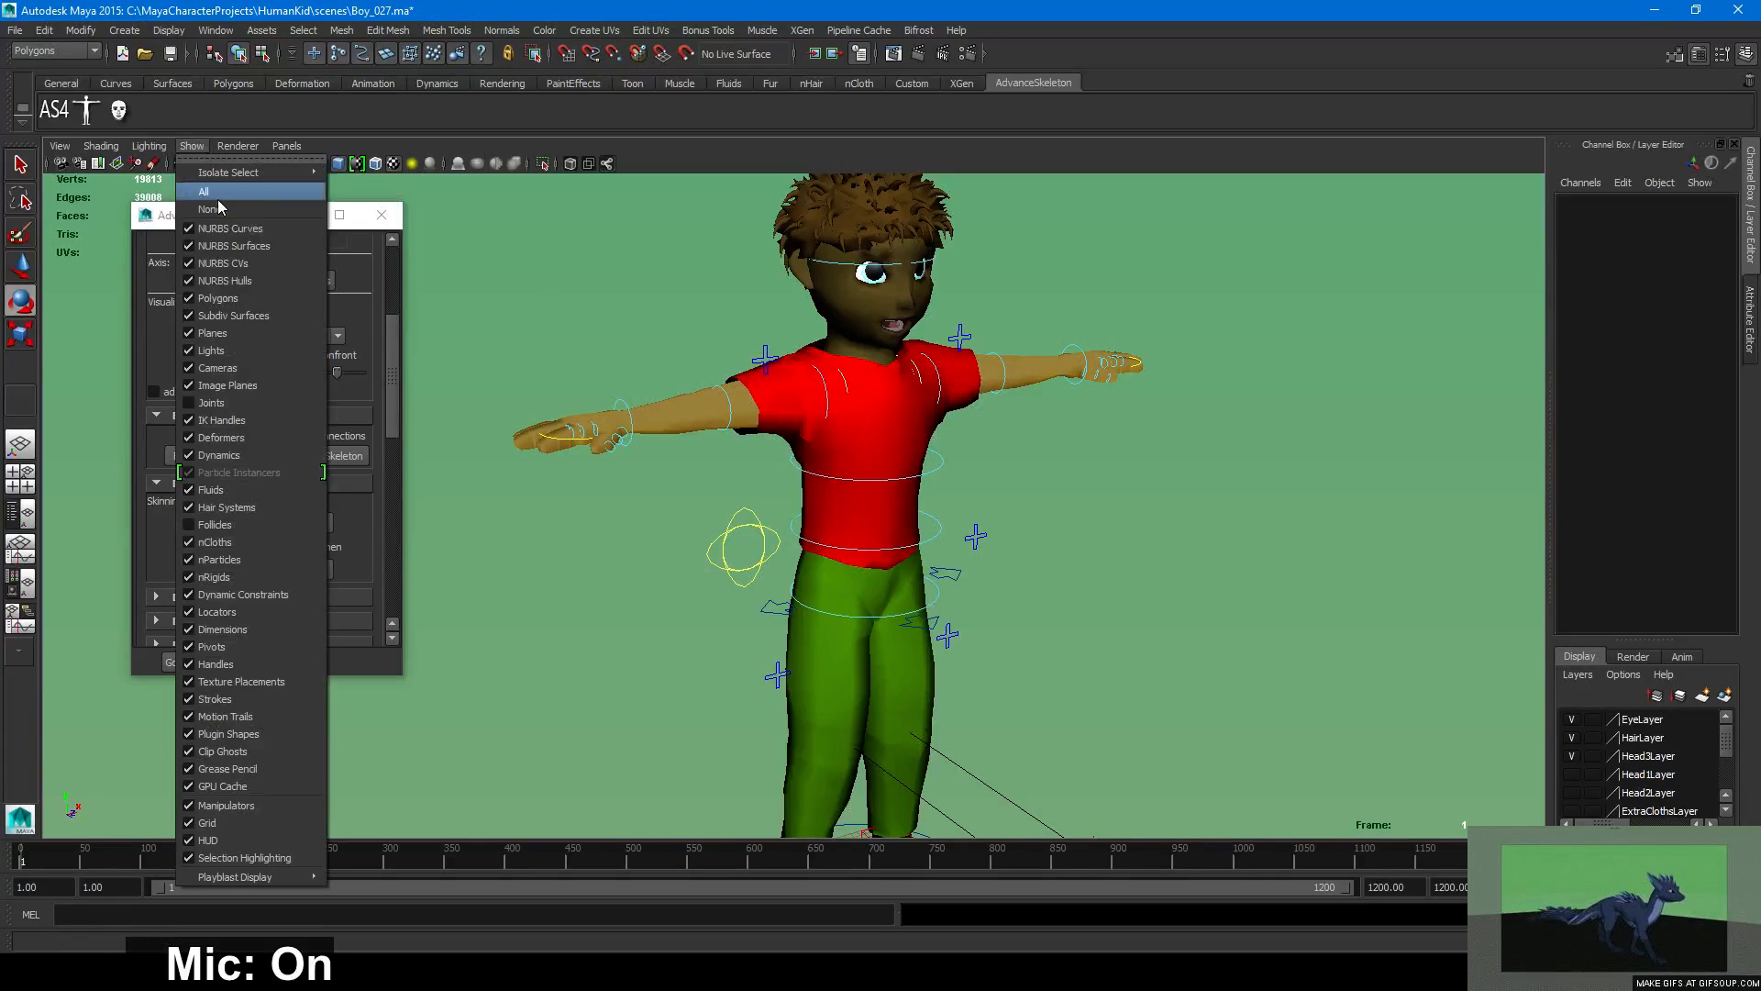
left_click(234, 402)
Try out the right elbow FK control on the boy's arm and undo the change.
left_click_drag(928, 482, 860, 371, "alt")
left_click(754, 333)
left_click_drag(864, 374, 755, 536, "alt")
key("ctrl+z")
left_click_drag(911, 608, 812, 401, "alt")
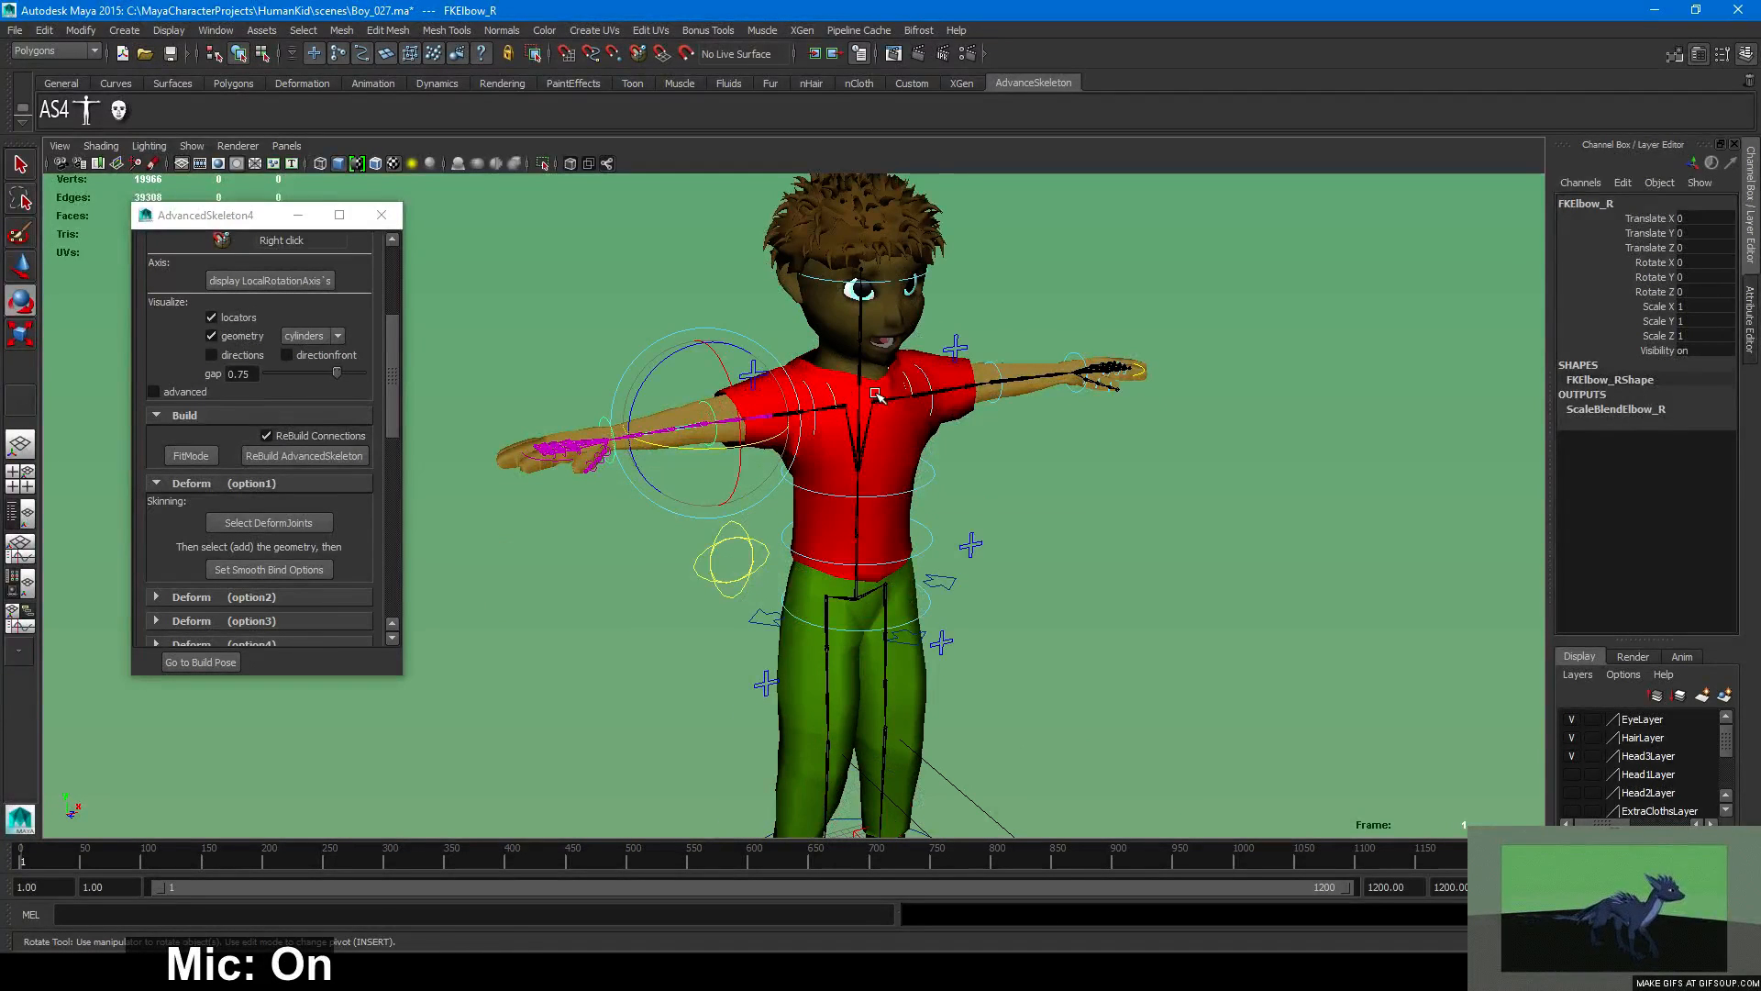
key("w")
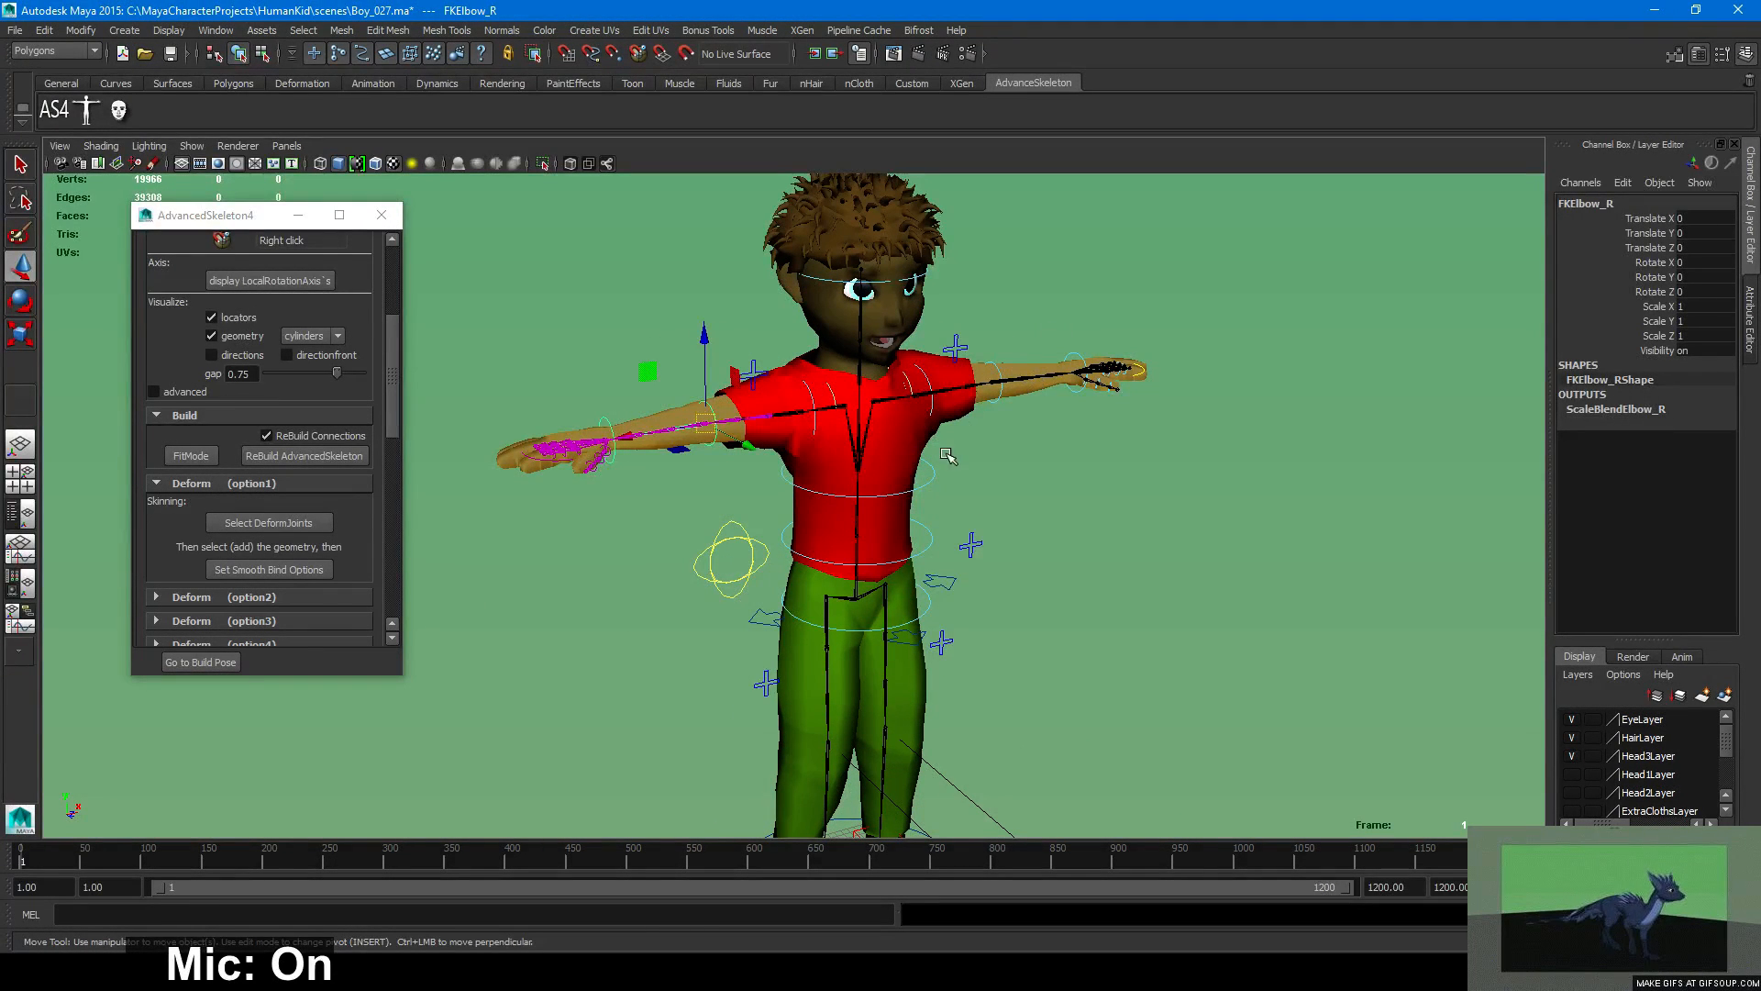
Examine the joint placement inside the boy's arms, torso and legs from several angles.
left_click(1016, 364)
left_click(1046, 500)
left_click_drag(1022, 609, 927, 438, "alt")
left_click_drag(903, 238, 989, 376, "alt")
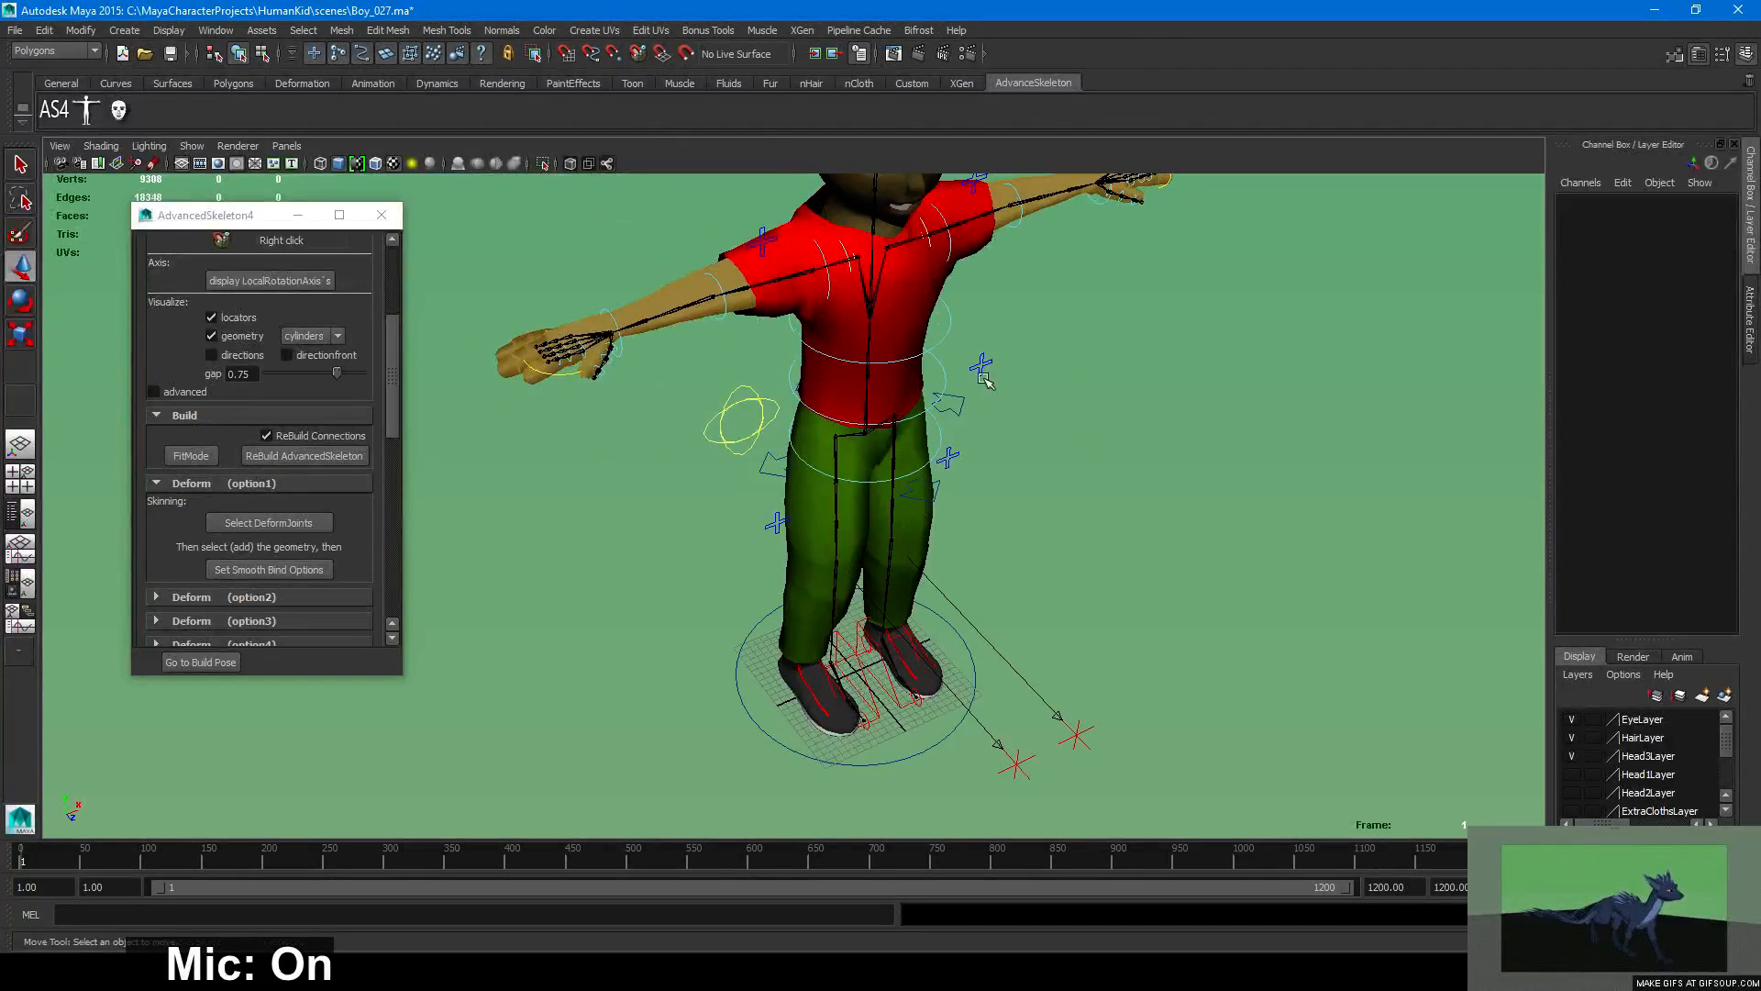
middle_click_drag(984, 367, 1015, 492, "alt")
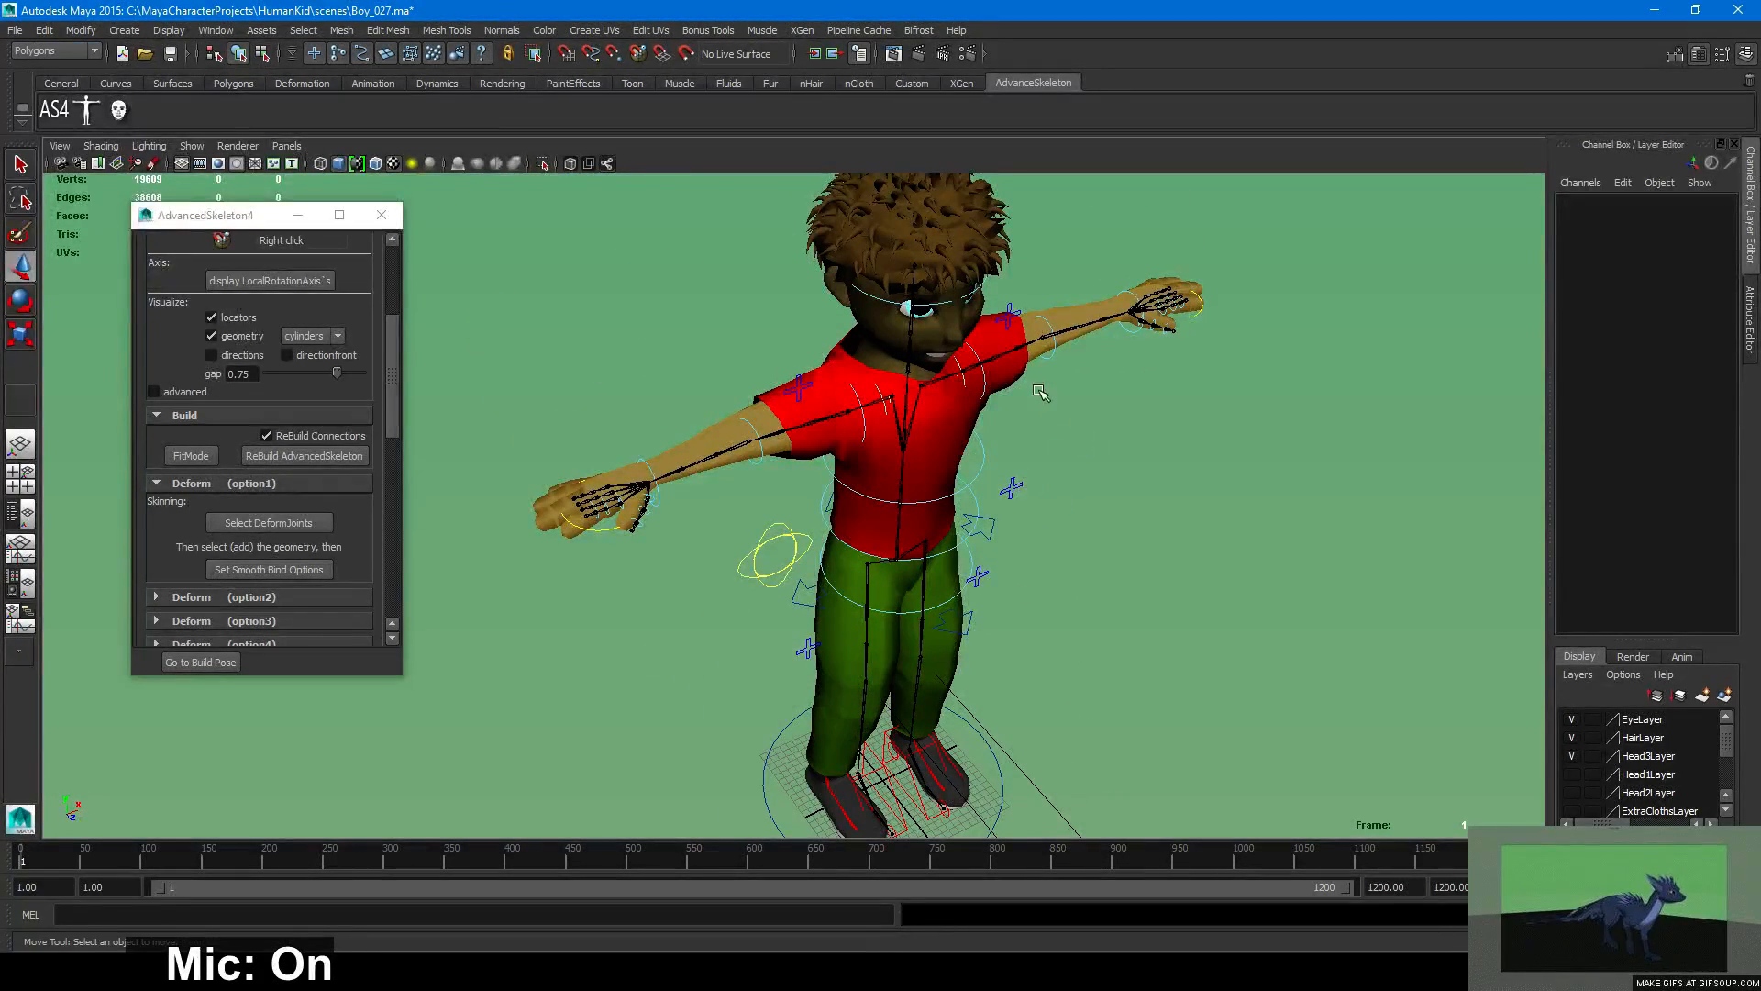
left_click_drag(959, 709, 974, 539, "alt")
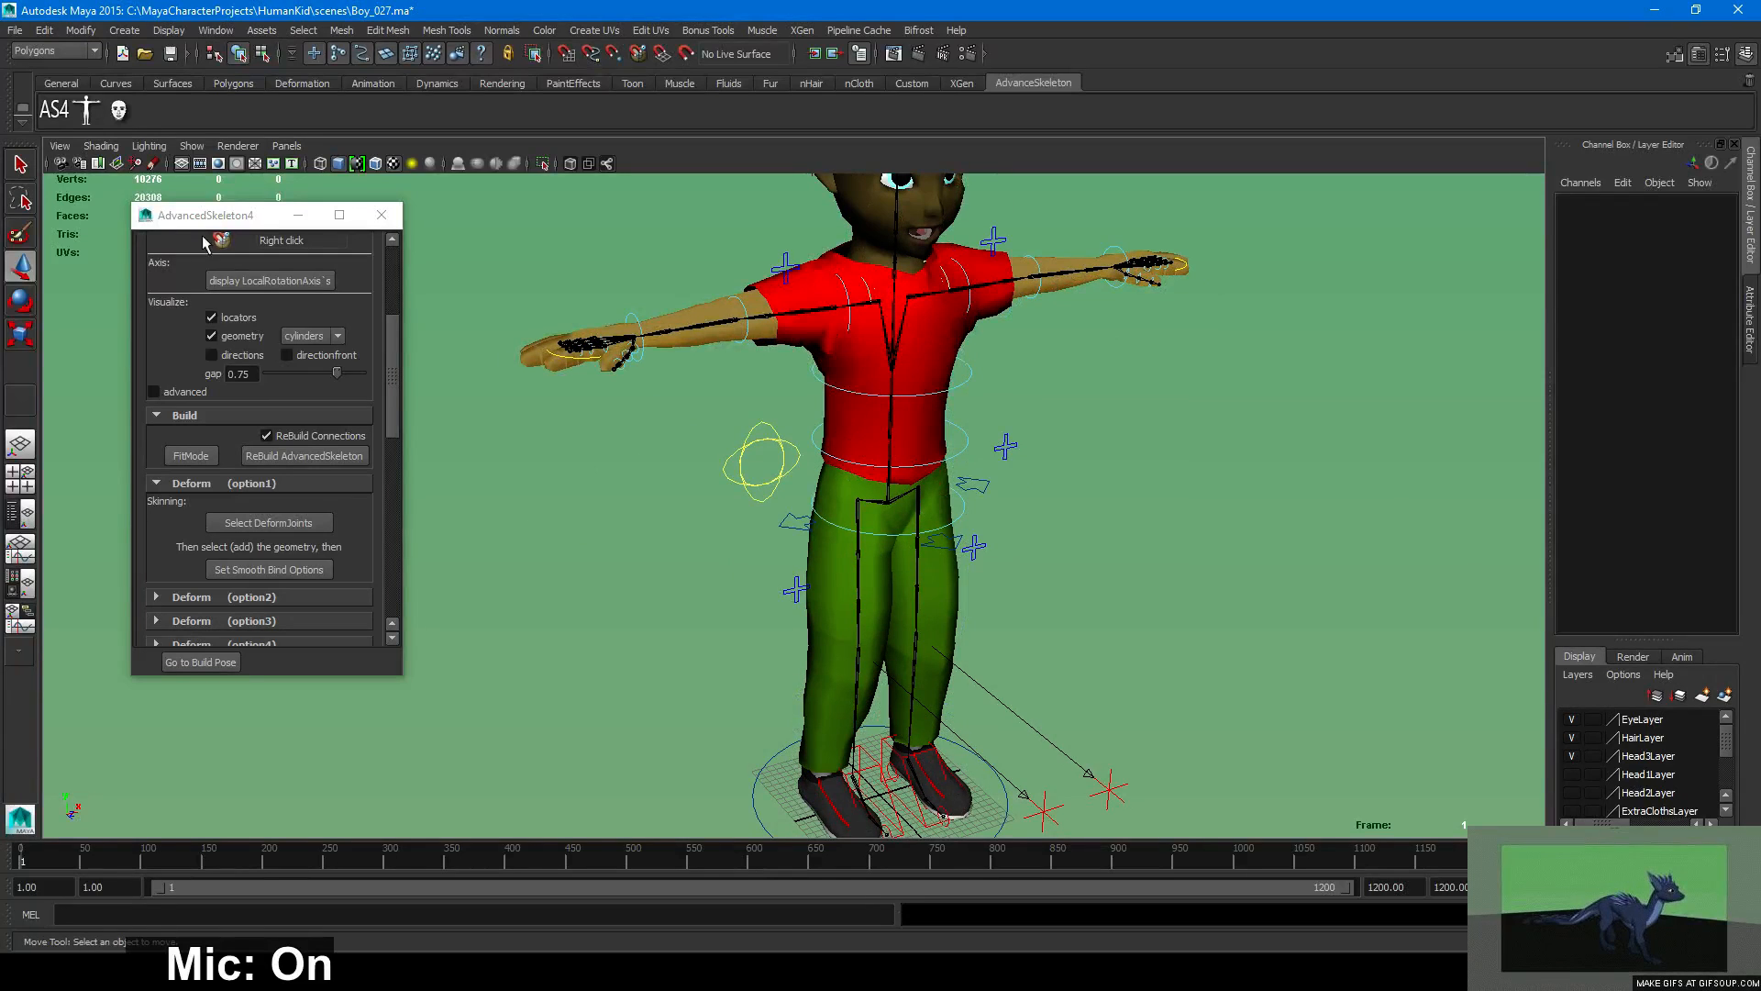
Start opening another scene, check the MeshParts folder, and browse up from HumanKid scenes to the MayaCharacterProjects folder.
left_click(14, 33)
left_click(16, 35)
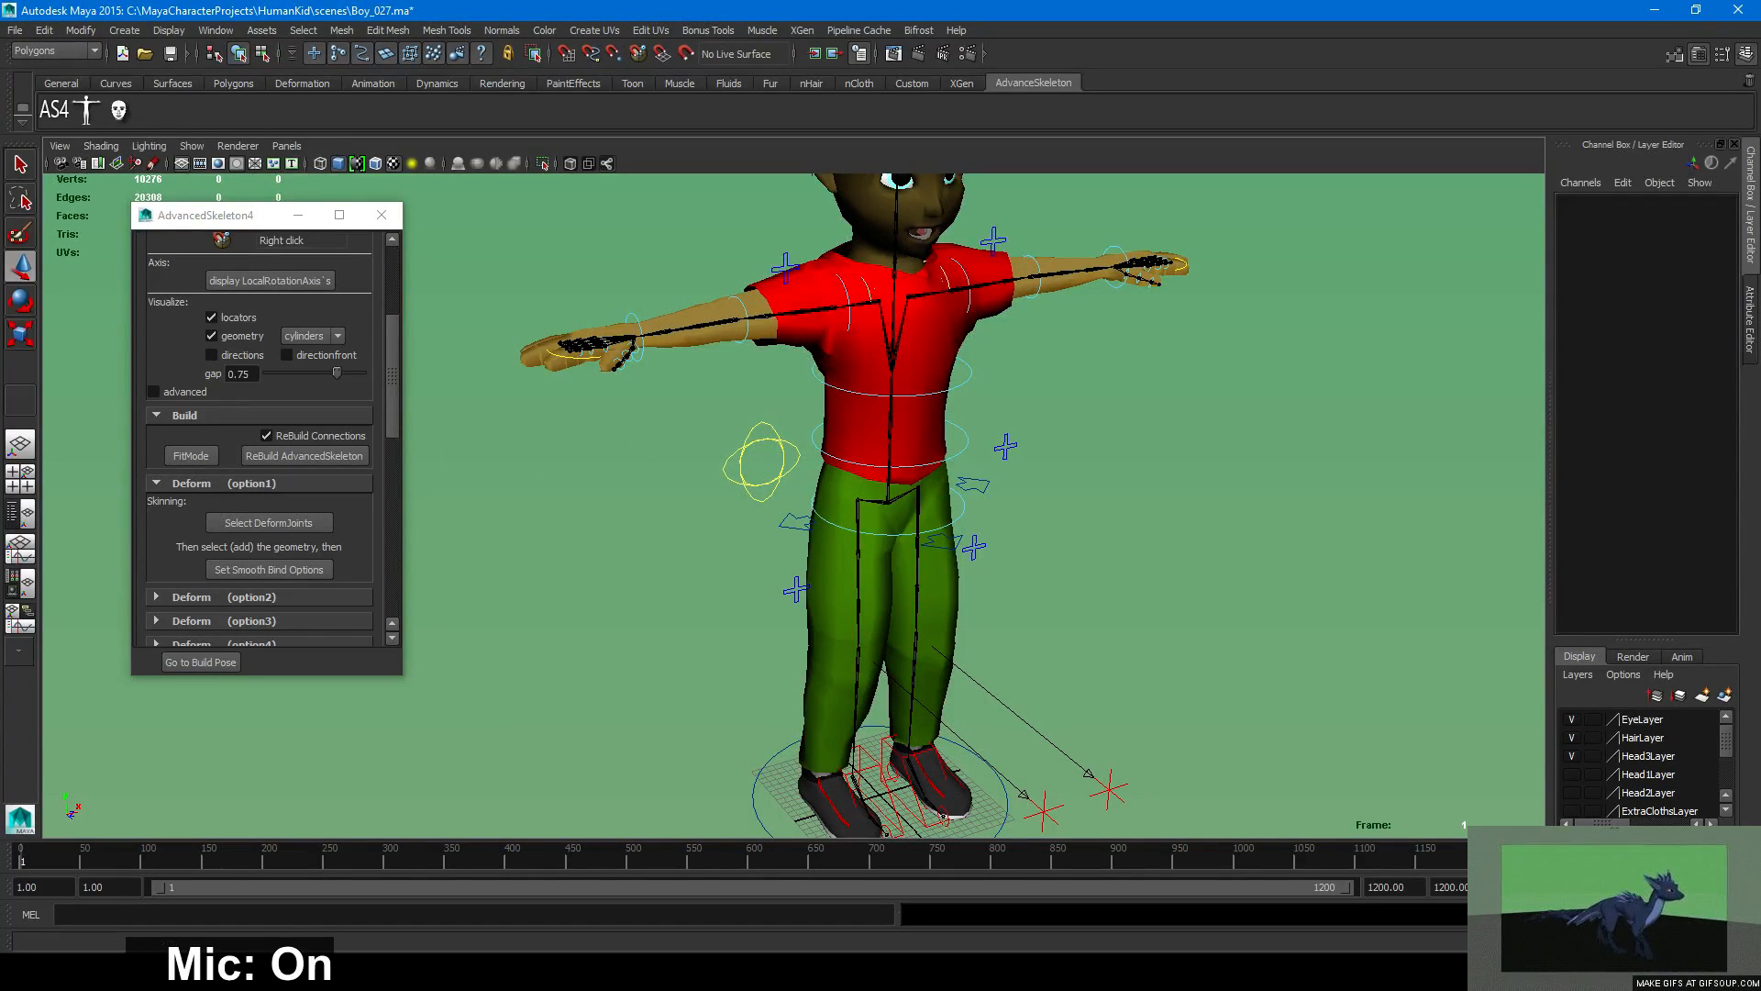
left_click(14, 29)
left_click(55, 68)
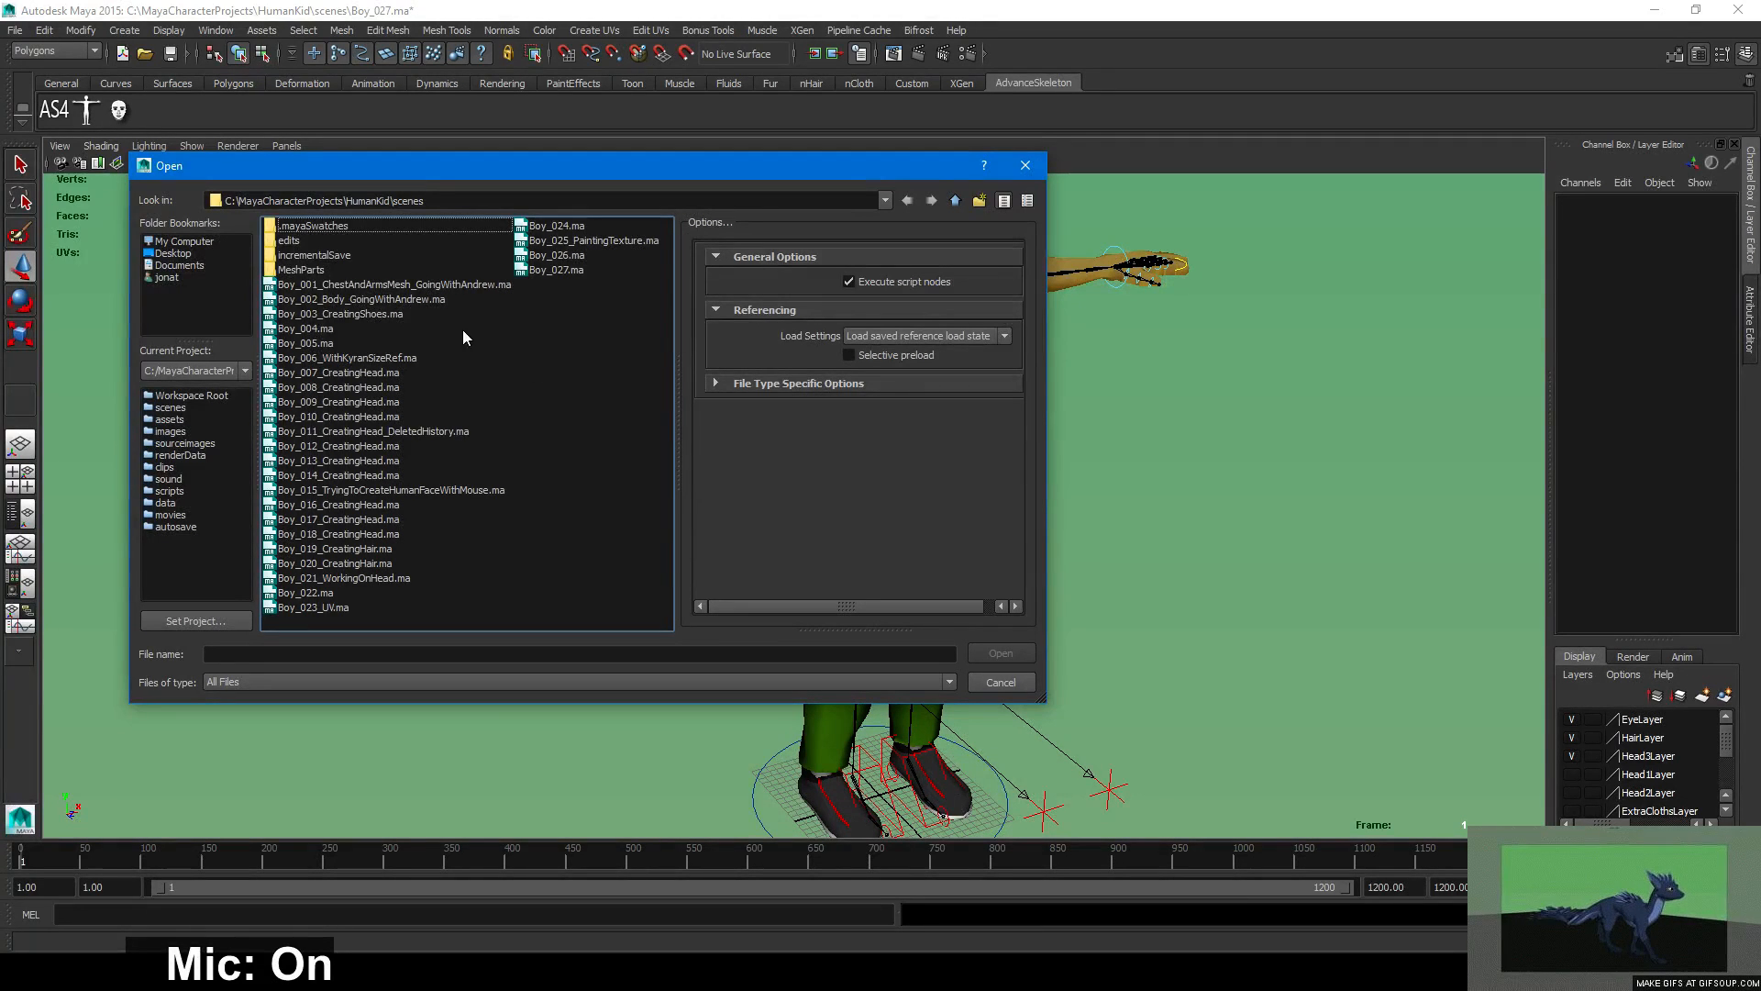
left_click(299, 268)
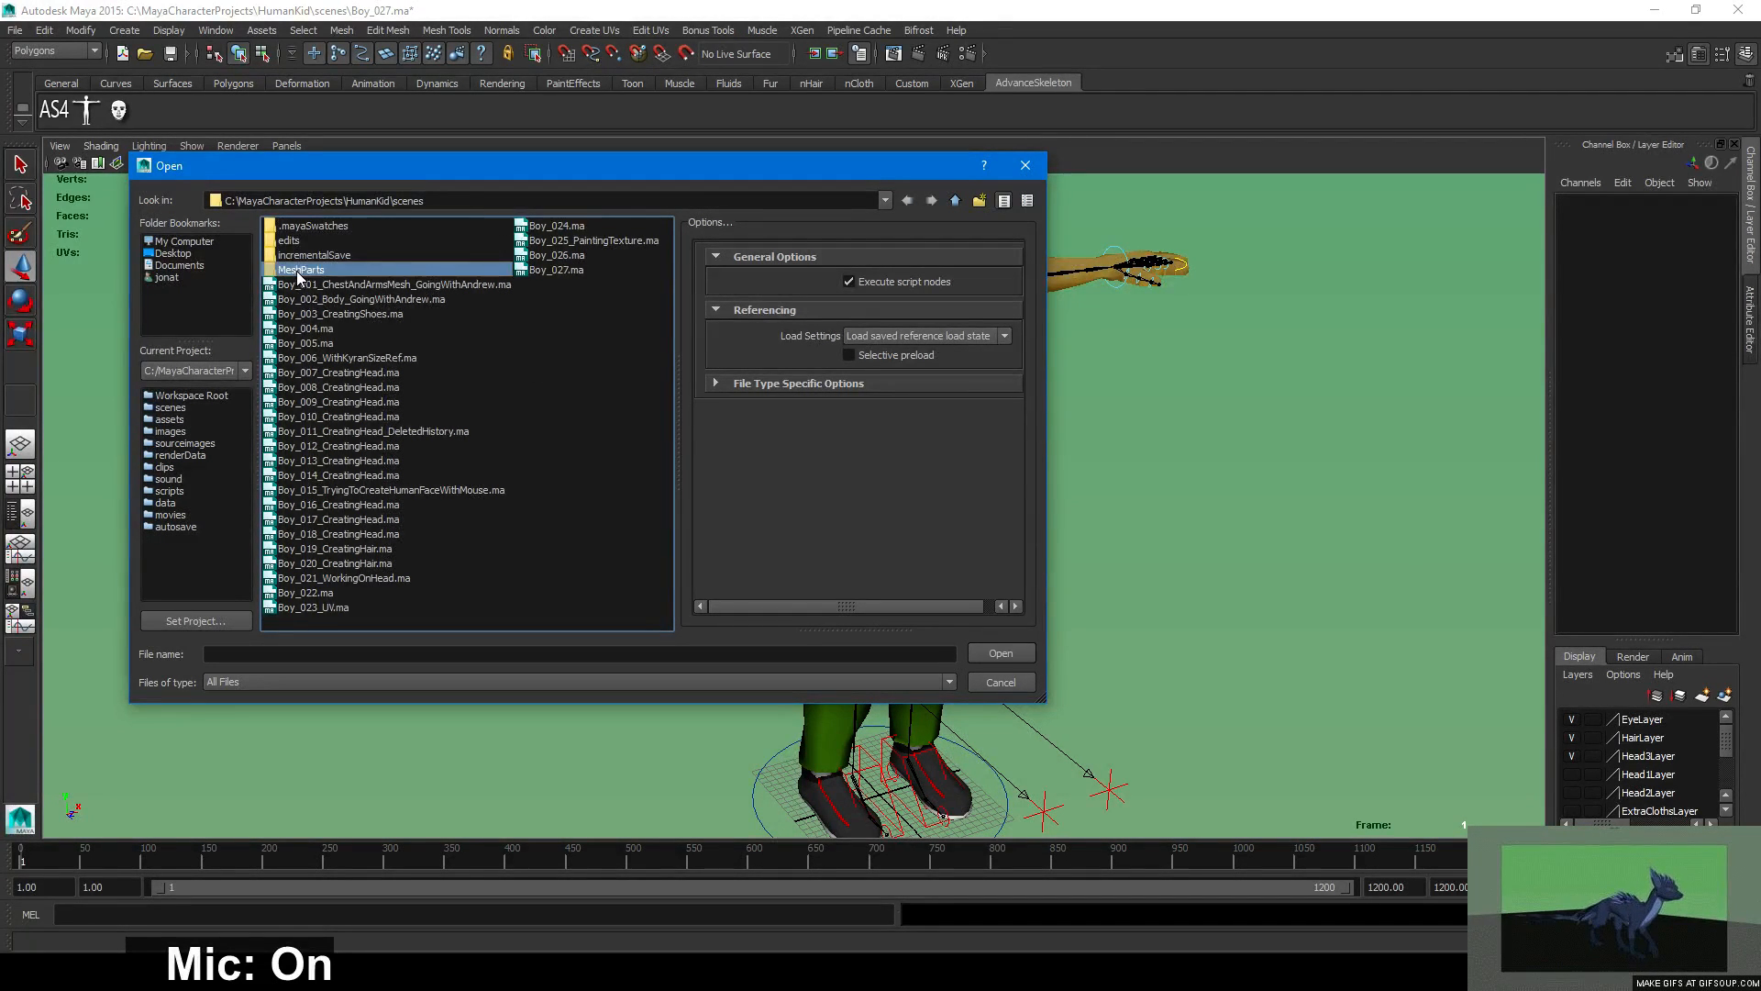
double_click(296, 271)
left_click(954, 201)
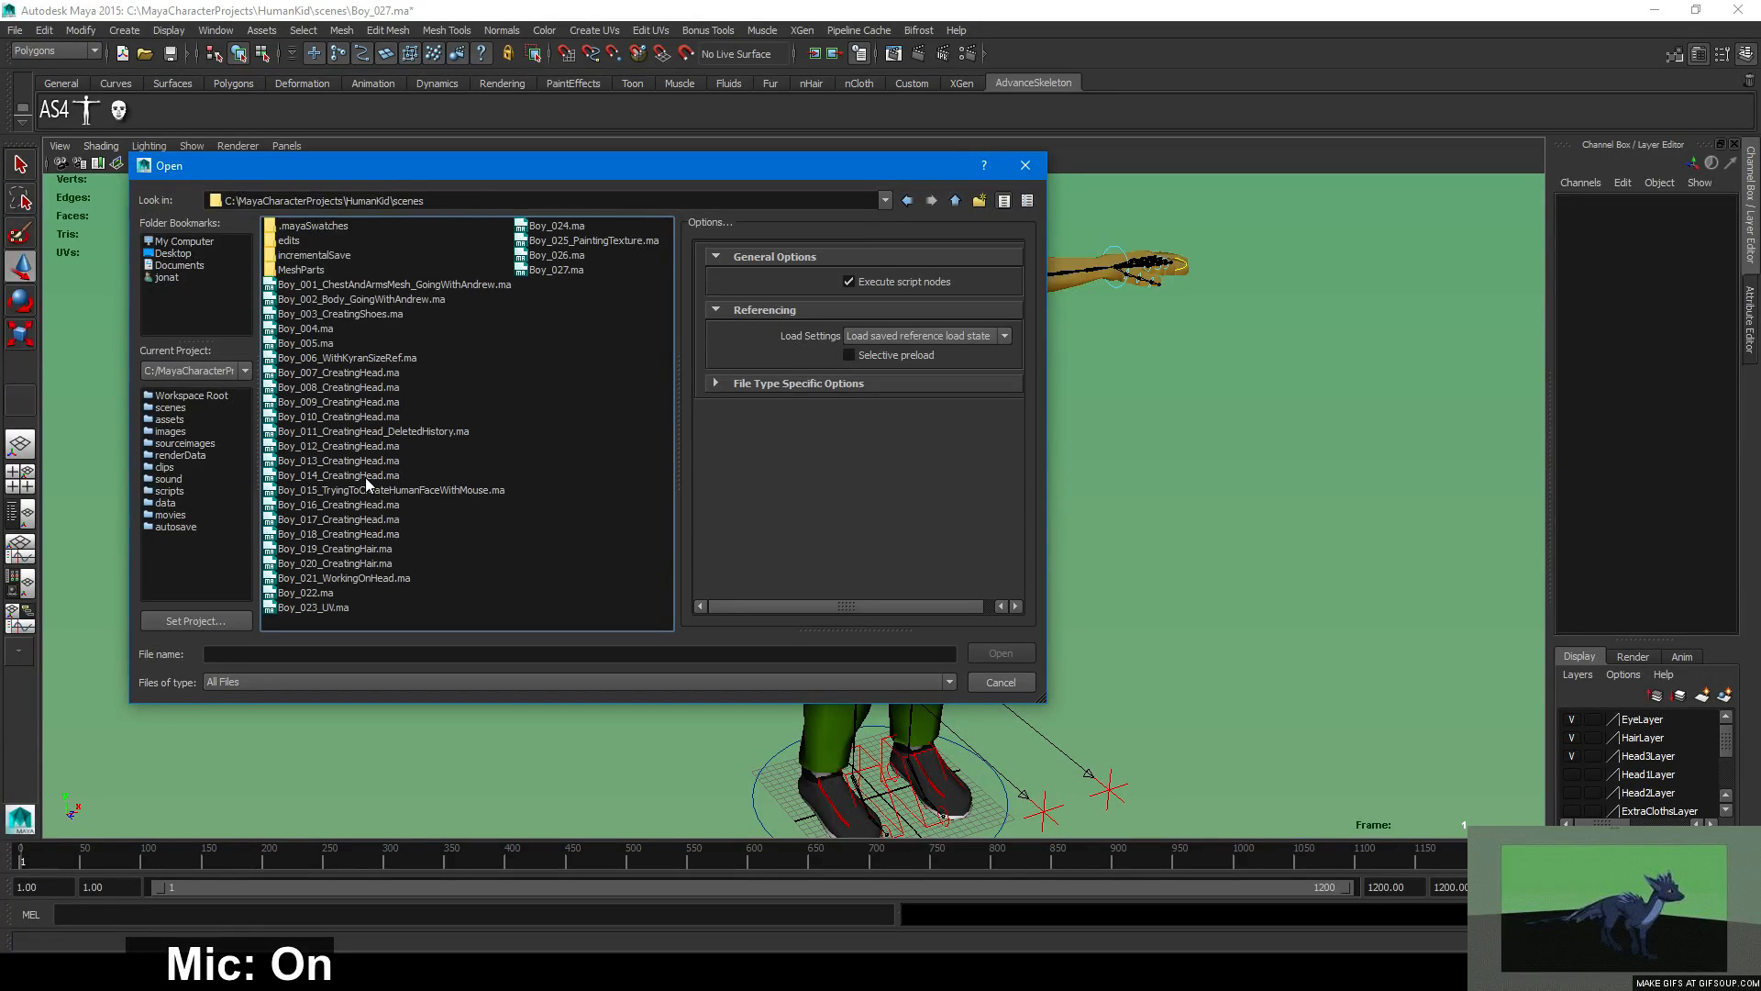
left_click(954, 201)
left_click(954, 201)
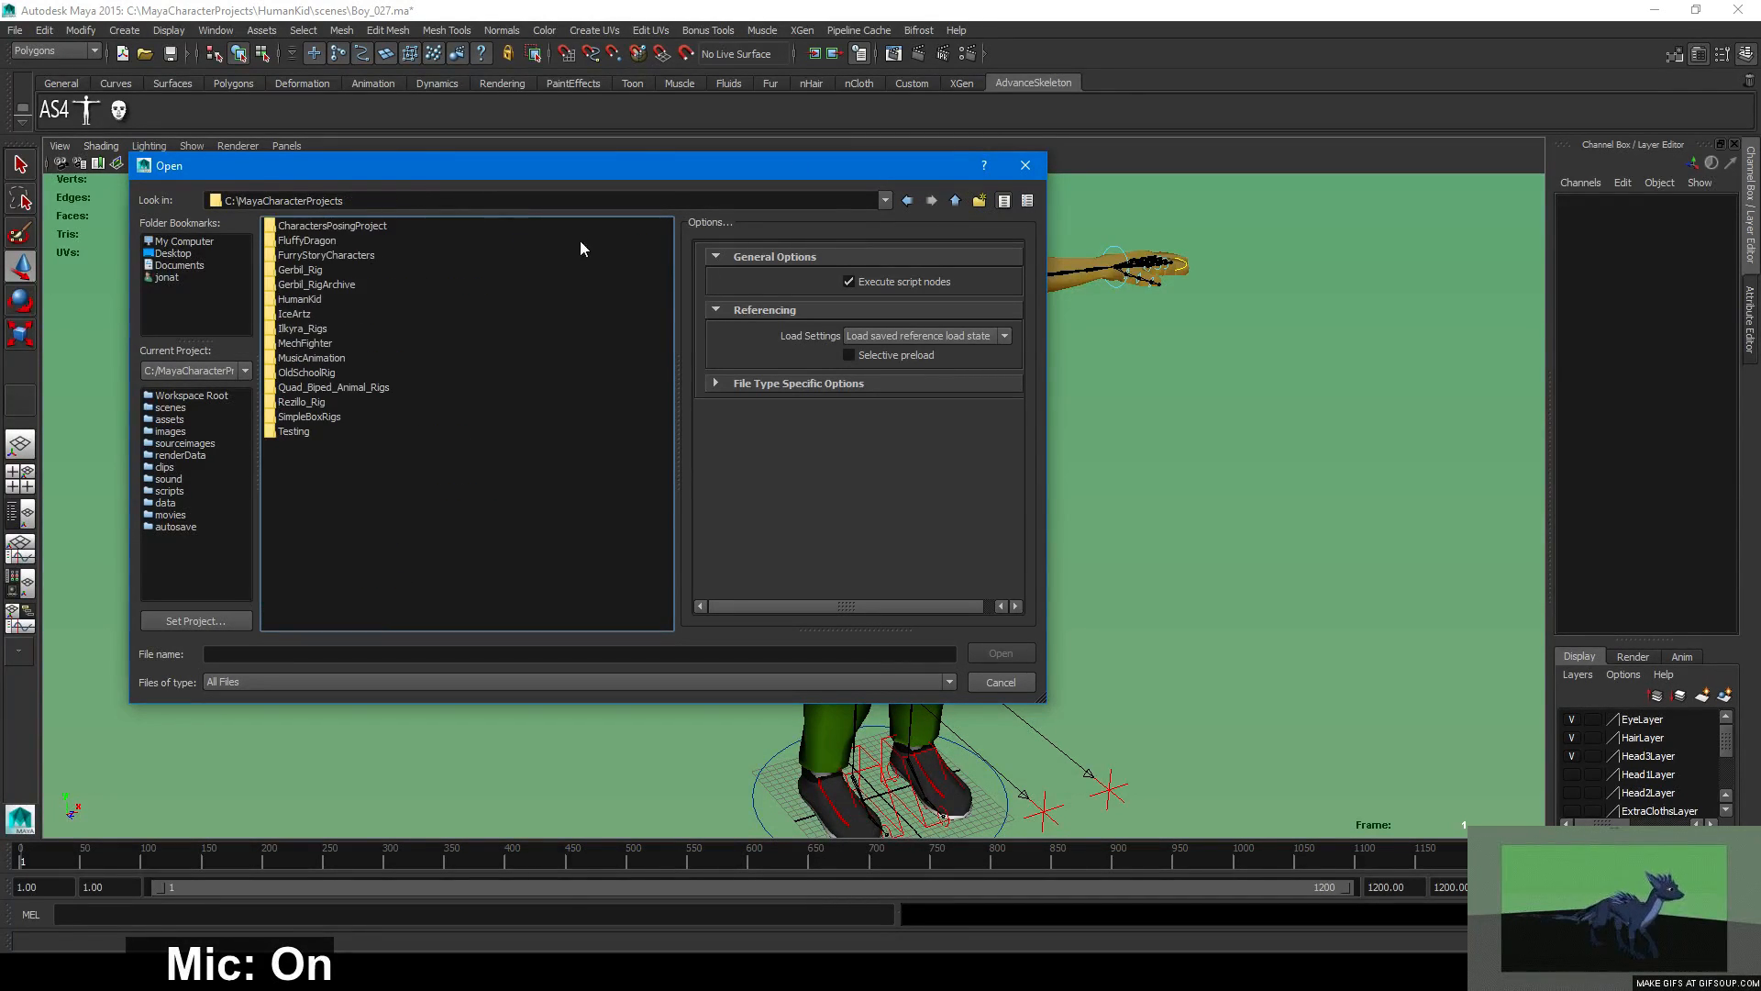
Open AhrenMouse_Rig.ma from the FurryStoryCharacters scenes folder, after checking its Rigs subfolder.
double_click(321, 256)
double_click(307, 299)
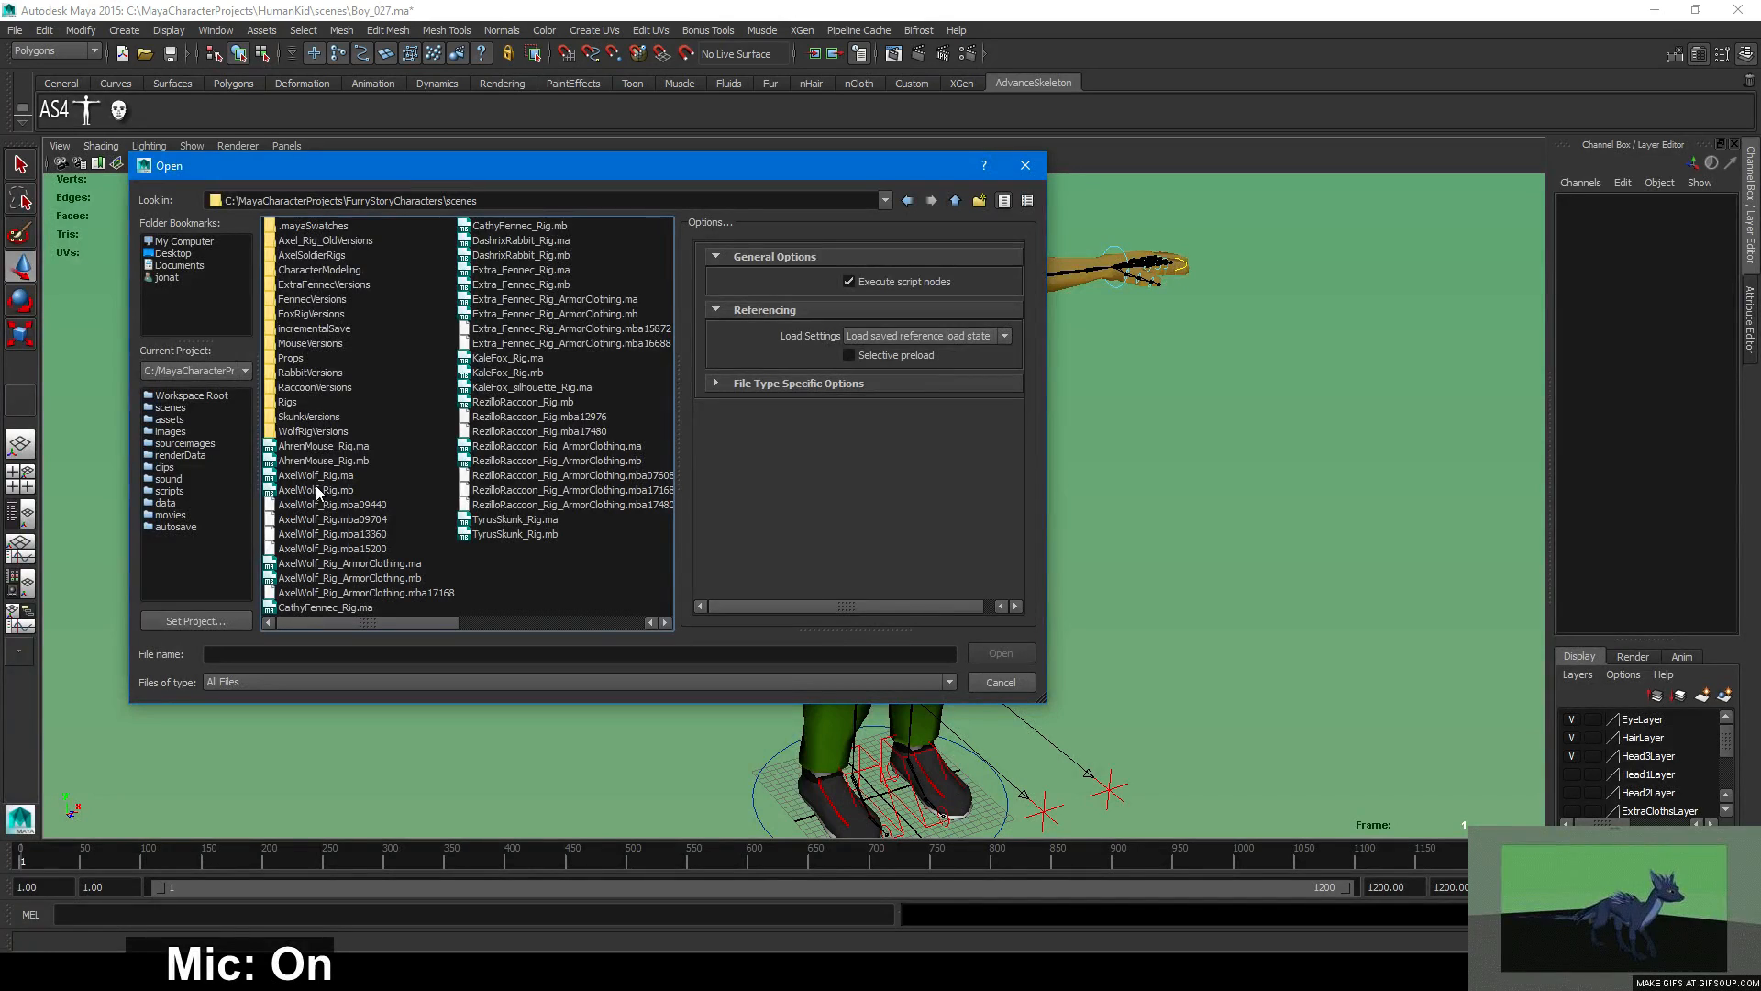
double_click(315, 401)
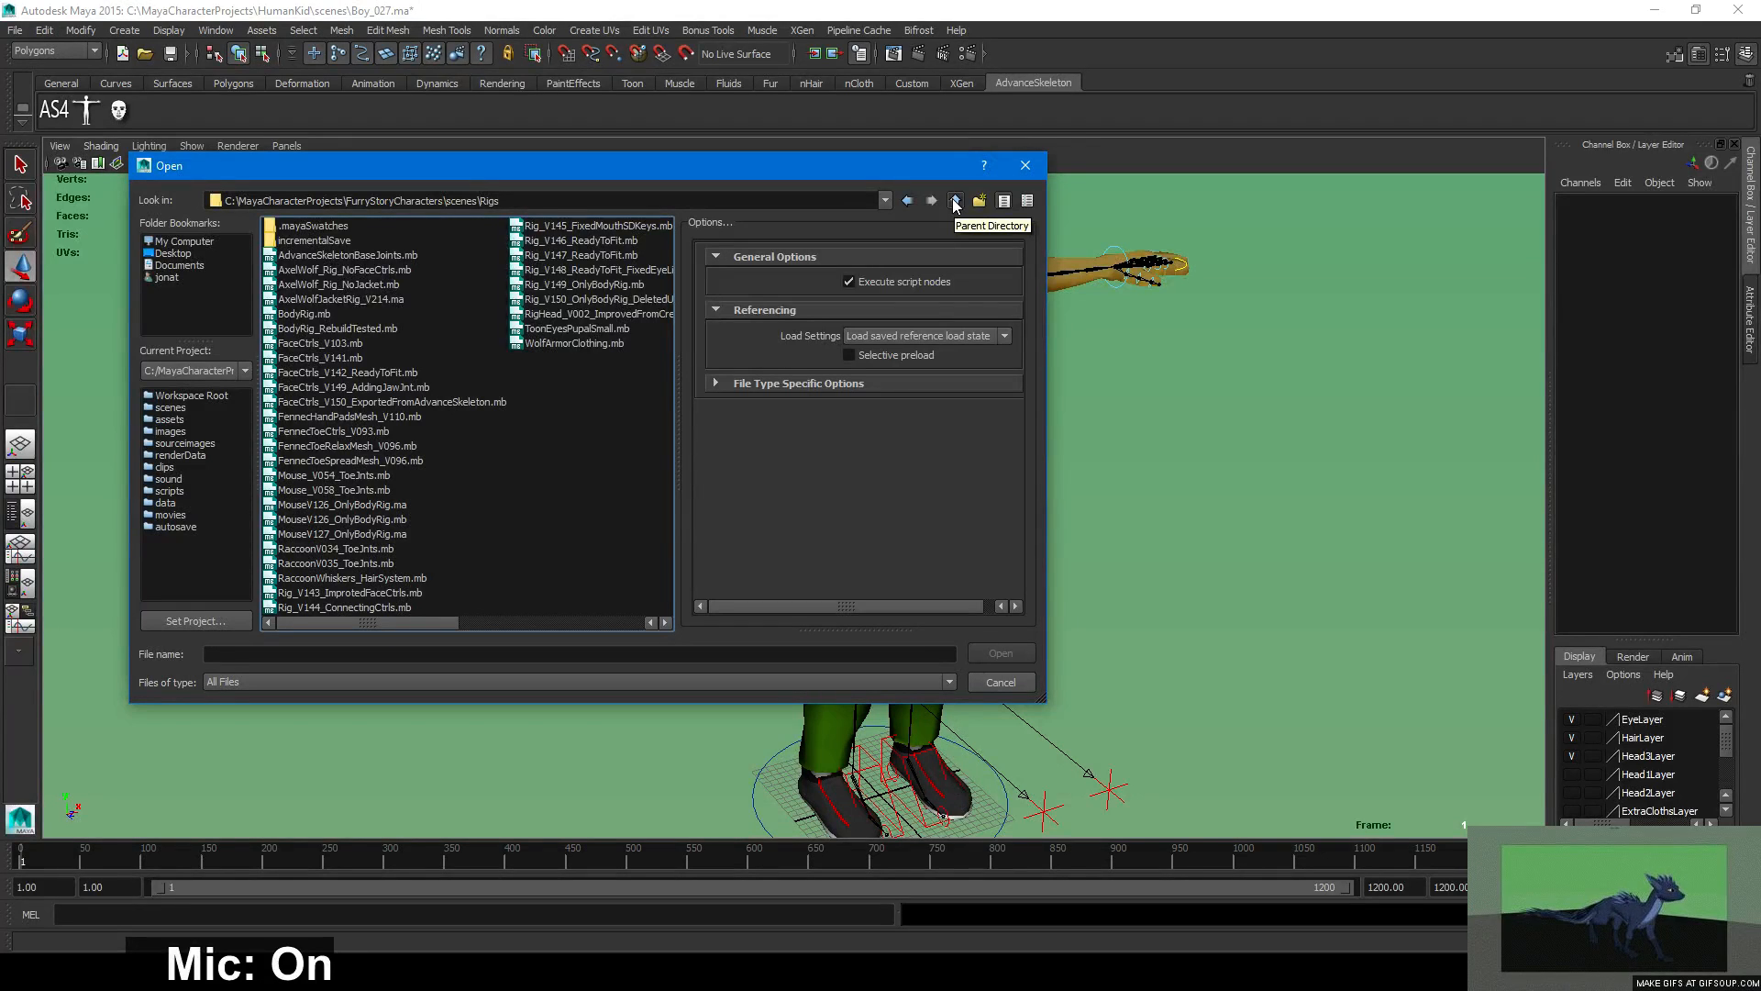
left_click(404, 536)
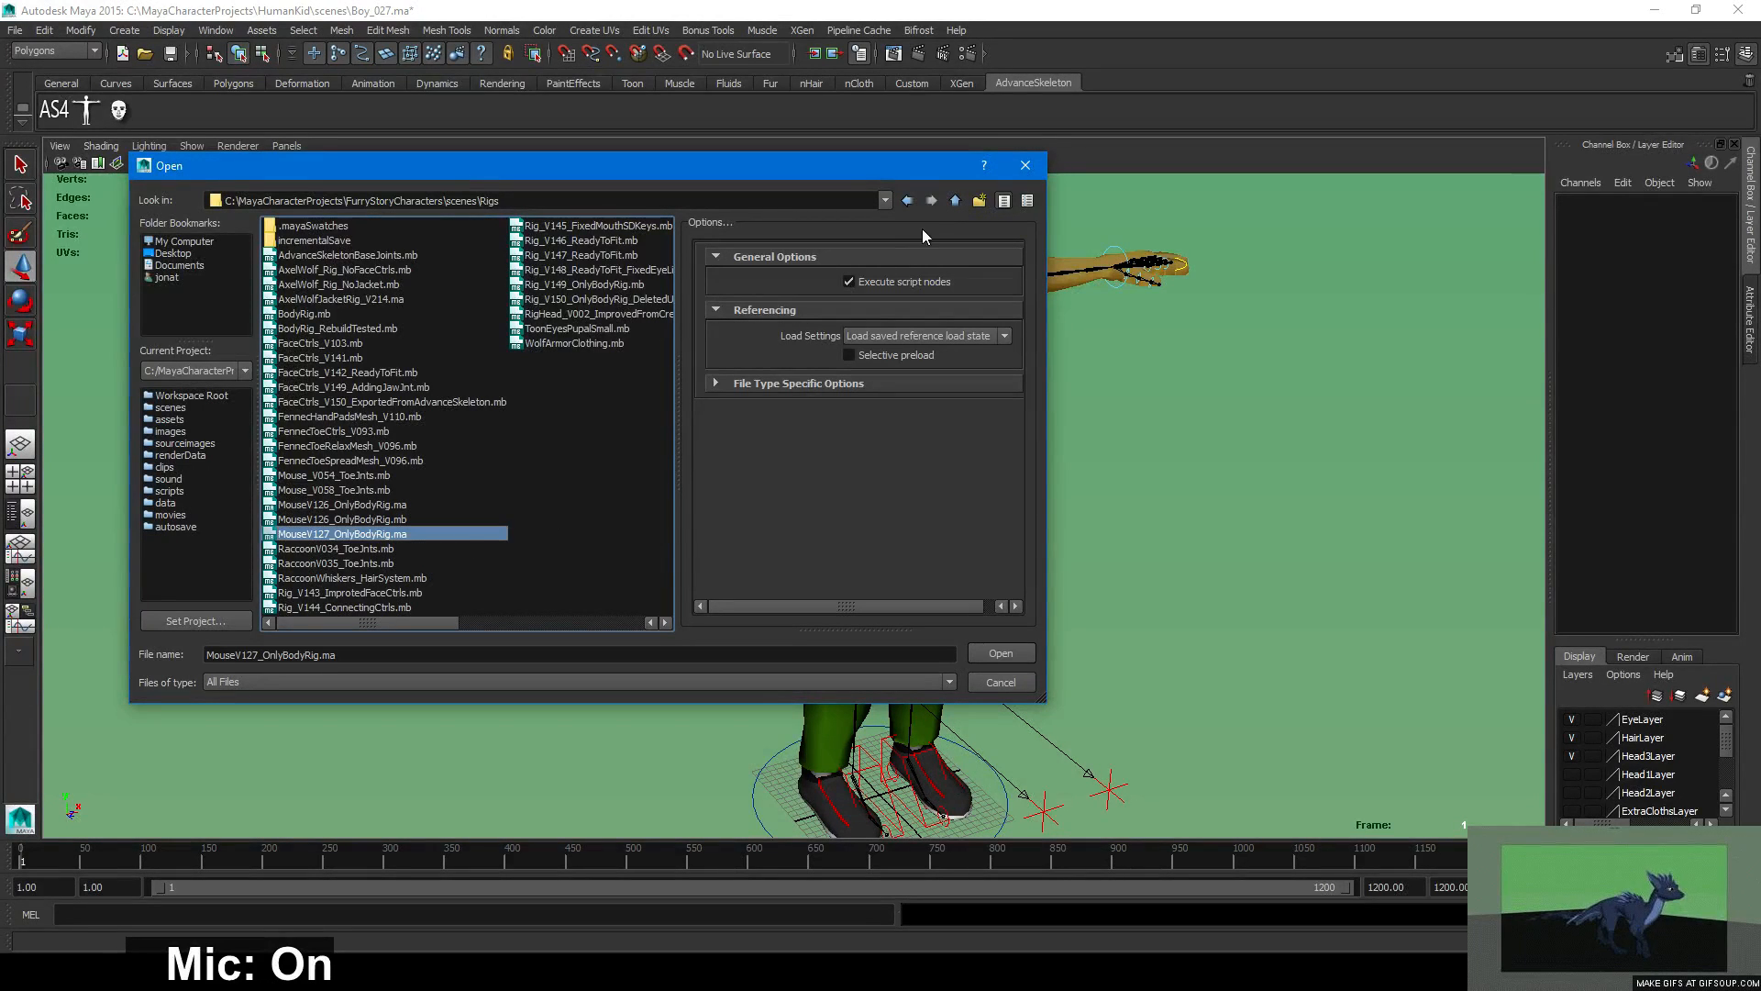
left_click(953, 203)
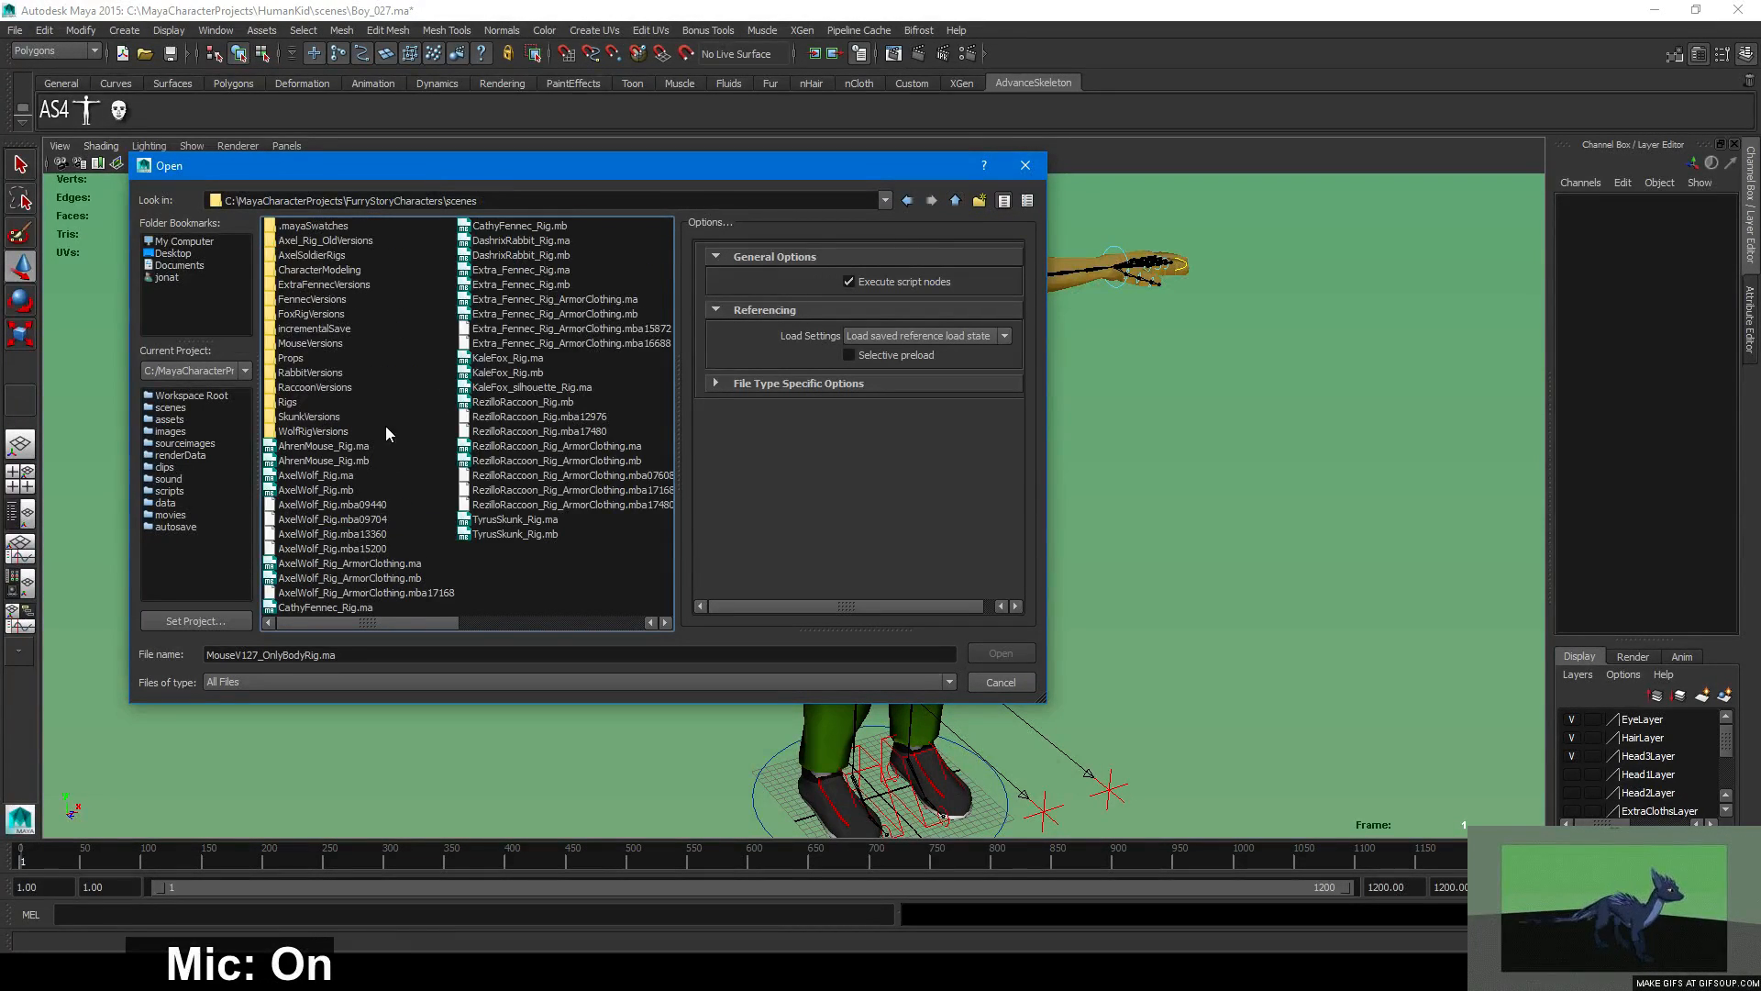
left_click(333, 448)
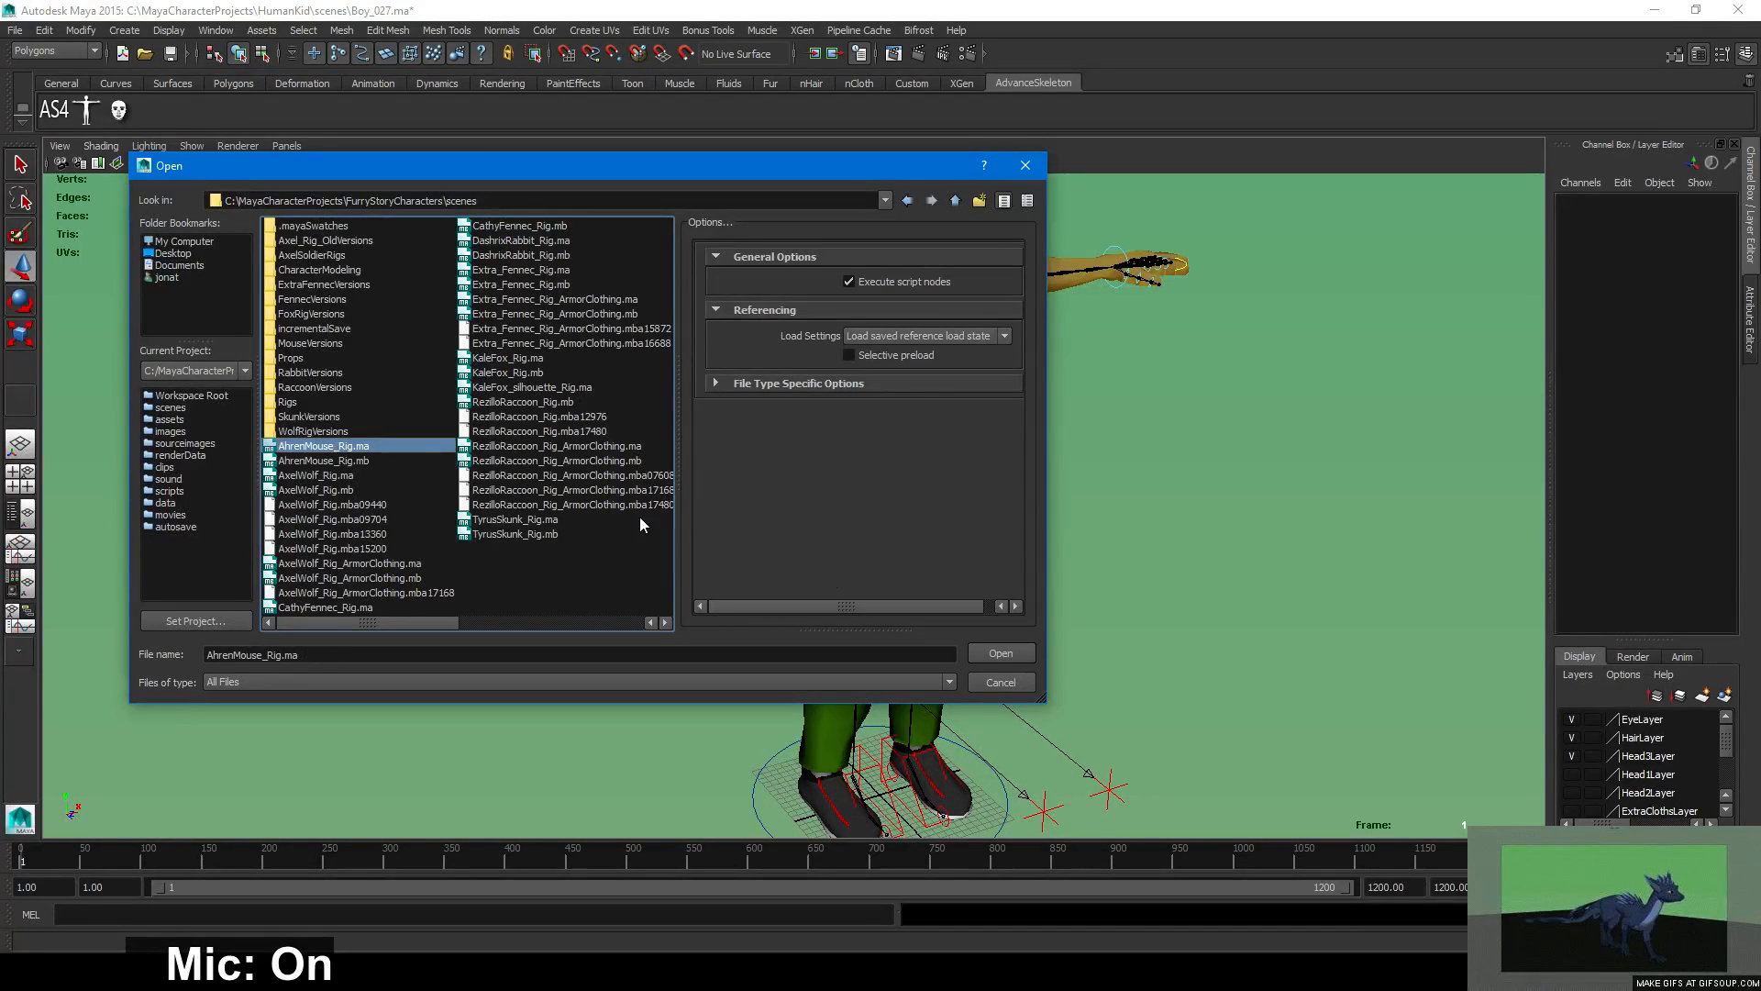
left_click(1000, 646)
left_click(869, 489)
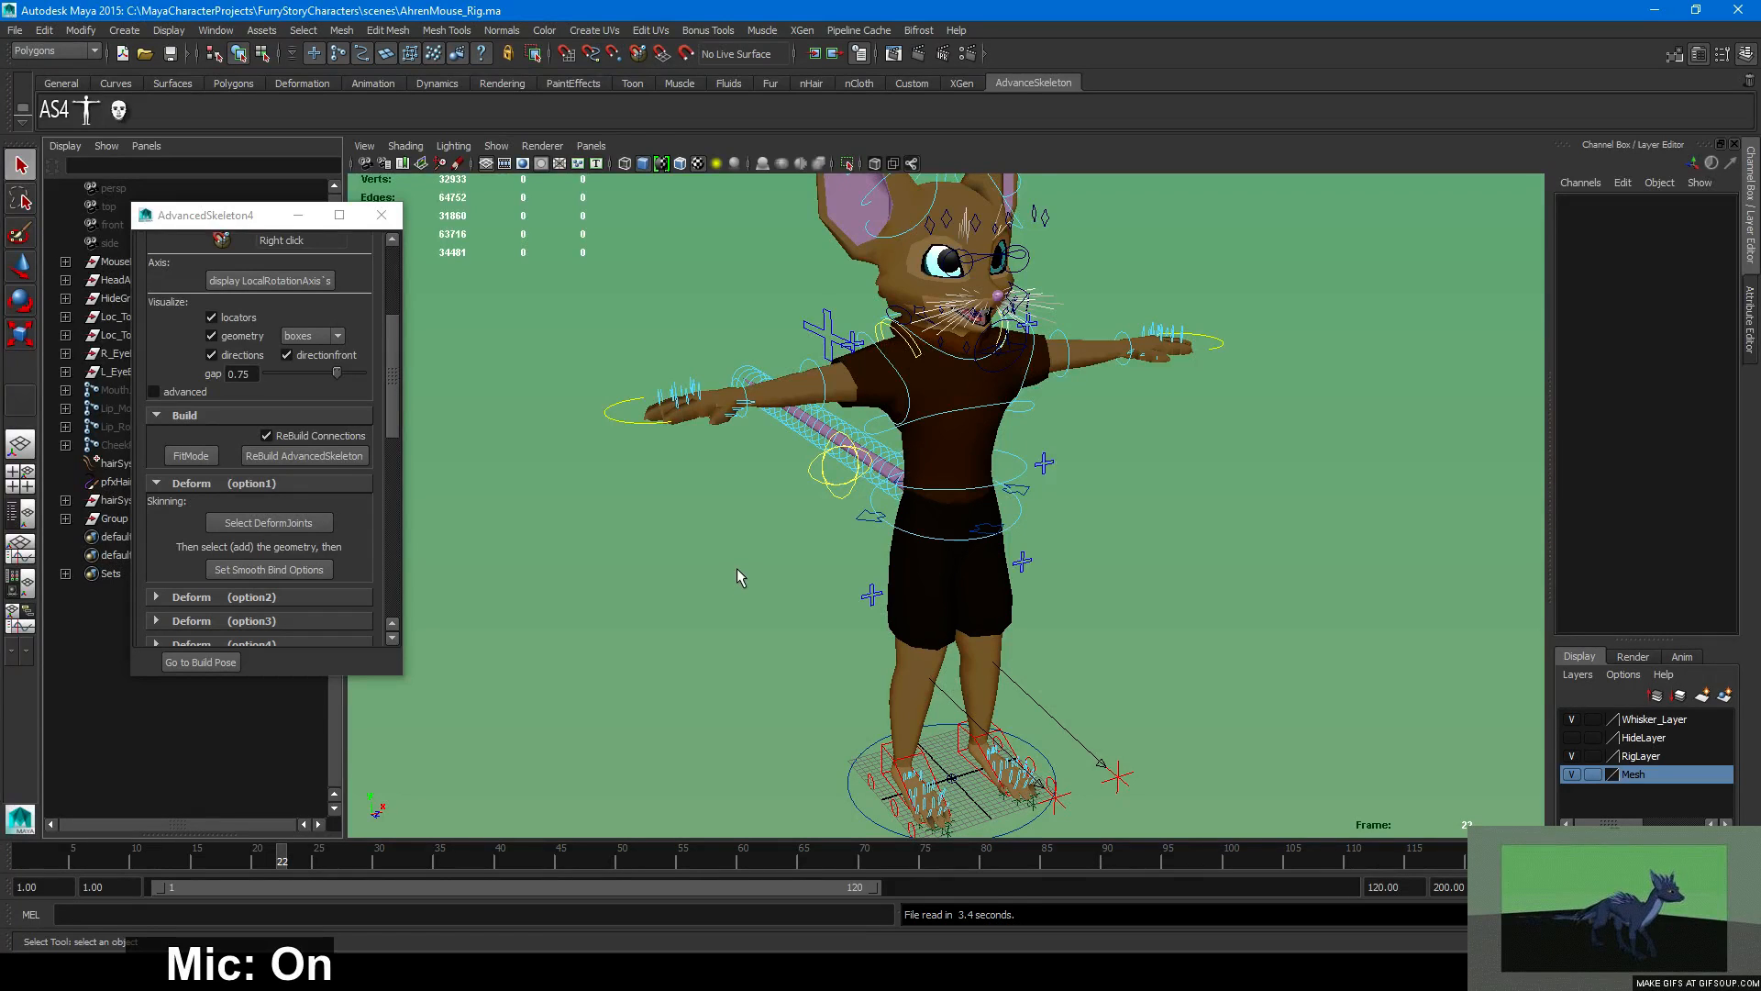
Examine the toe controls on the mouse's feet up close, selecting the left pinky toe's FK control.
scroll(598, 438, "down", 3)
scroll(598, 438, "up", 3)
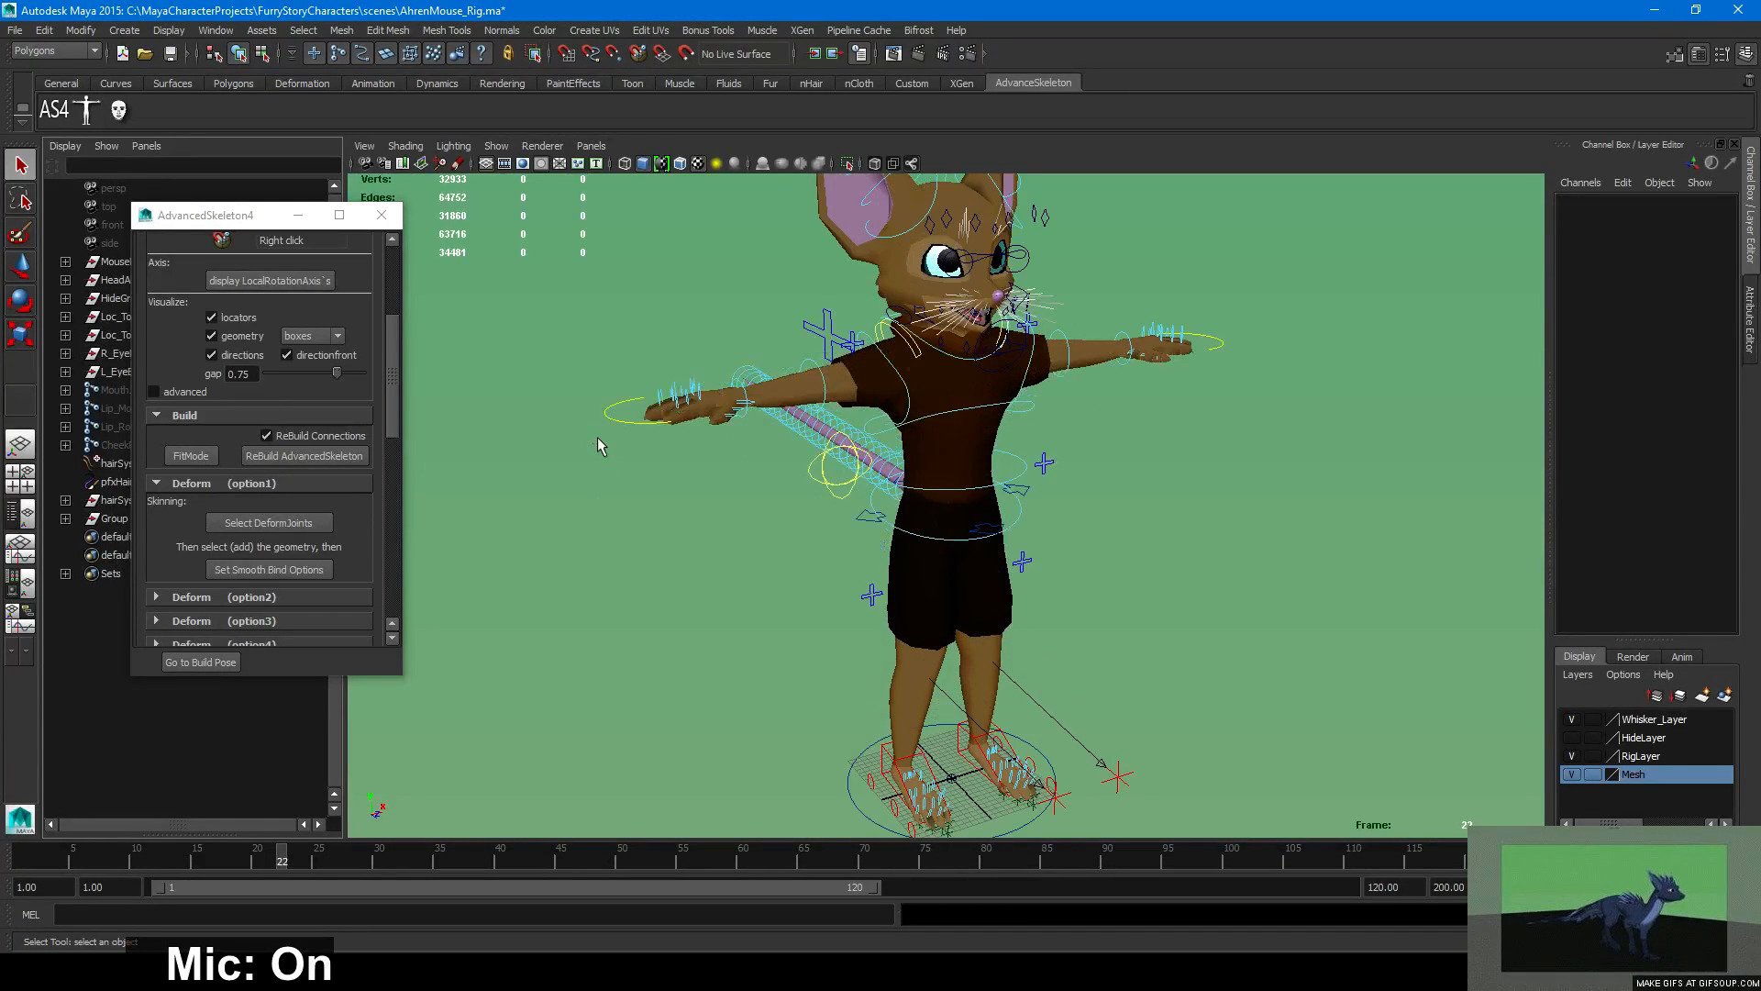
scroll(598, 438, "down", 1)
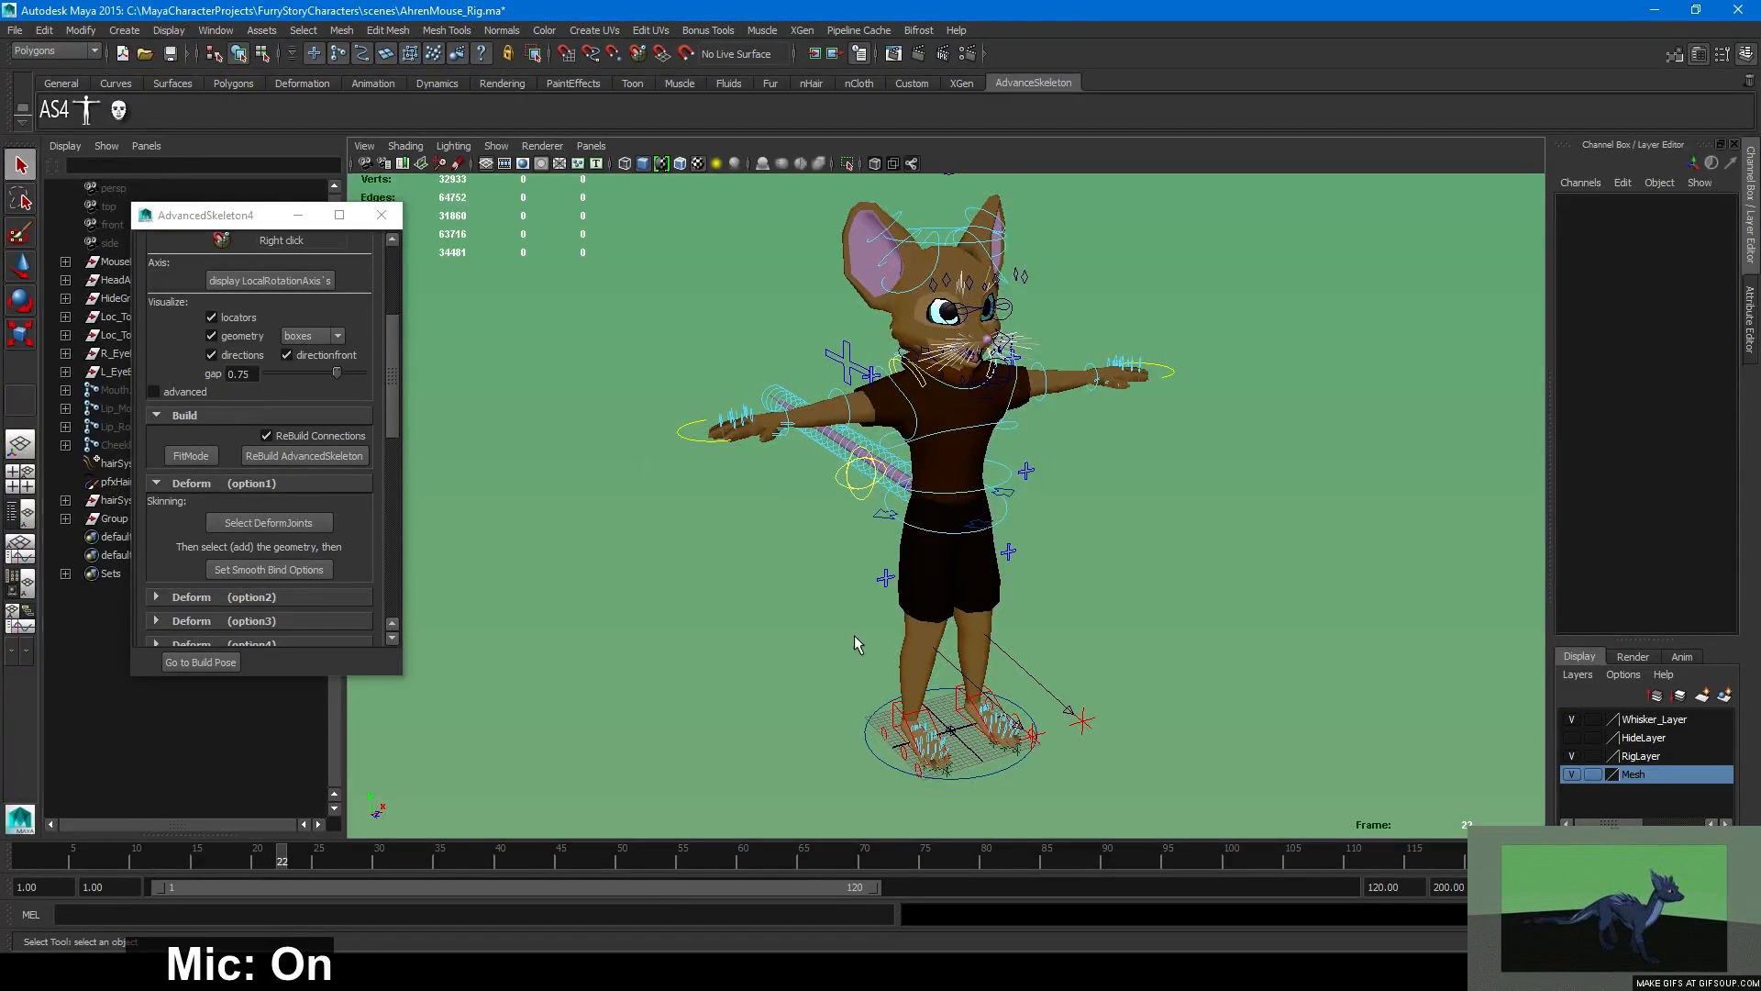
left_click_drag(855, 635, 933, 620, "alt")
right_click_drag(933, 620, 1046, 623, "alt")
middle_click_drag(1045, 624, 1055, 441, "alt")
right_click_drag(1054, 440, 1161, 566, "alt")
left_click_drag(1161, 566, 1165, 602, "alt")
left_click(1183, 610)
key("w")
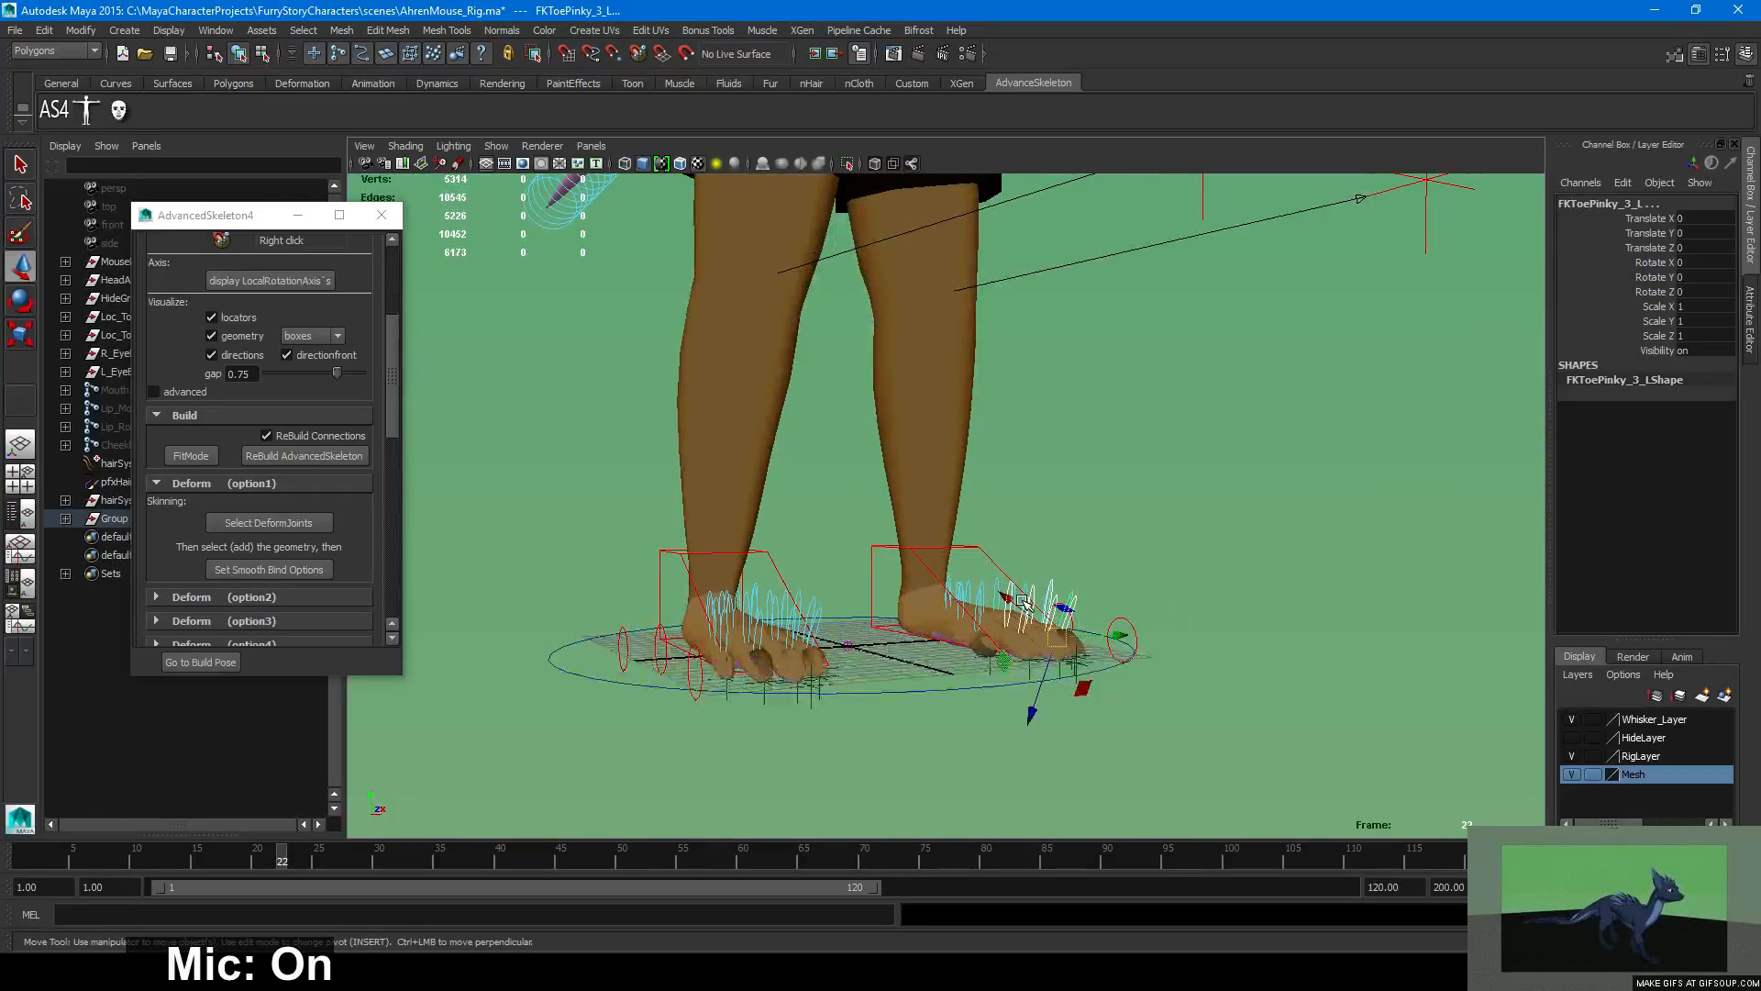
left_click_drag(1021, 601, 1005, 647, "alt")
right_click_drag(1005, 647, 1163, 695, "alt")
left_click_drag(1163, 695, 1165, 633, "alt")
right_click_drag(1165, 633, 979, 538, "alt")
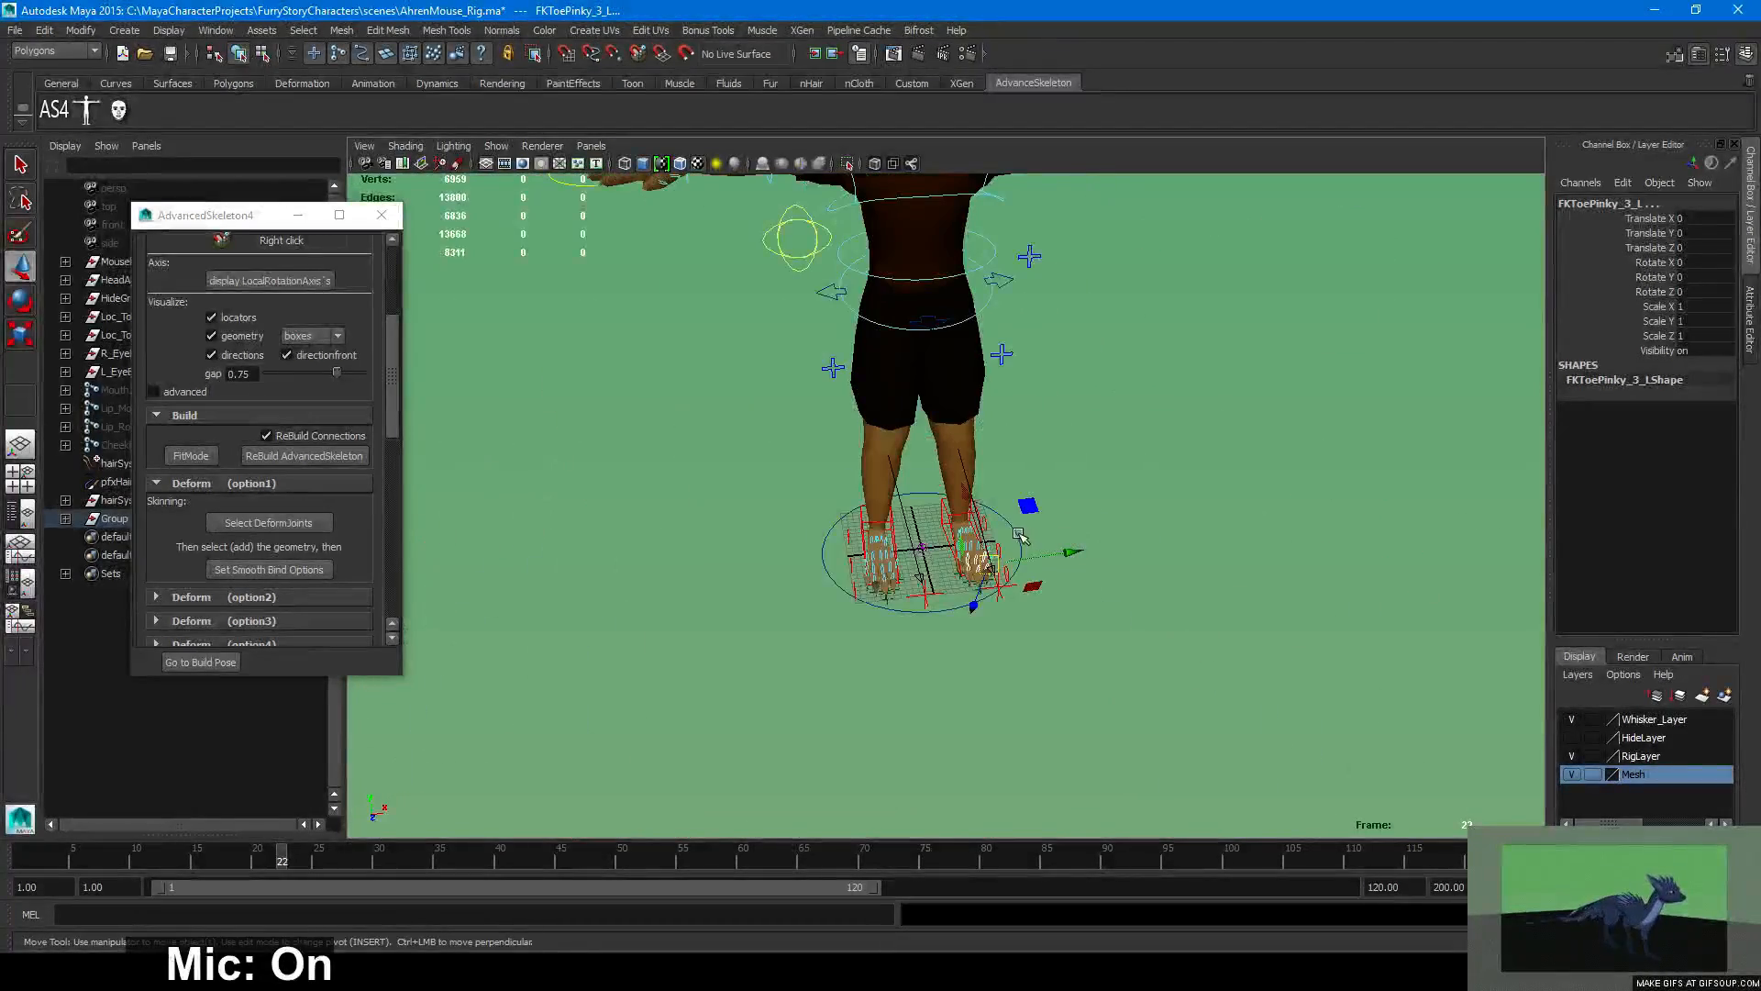
Try rotating the mouse rig's Main control, undo the rotation and clear the selection.
left_click(1016, 534)
middle_click_drag(1197, 464, 1158, 653, "alt")
right_click_drag(1158, 653, 943, 633, "alt")
key("e")
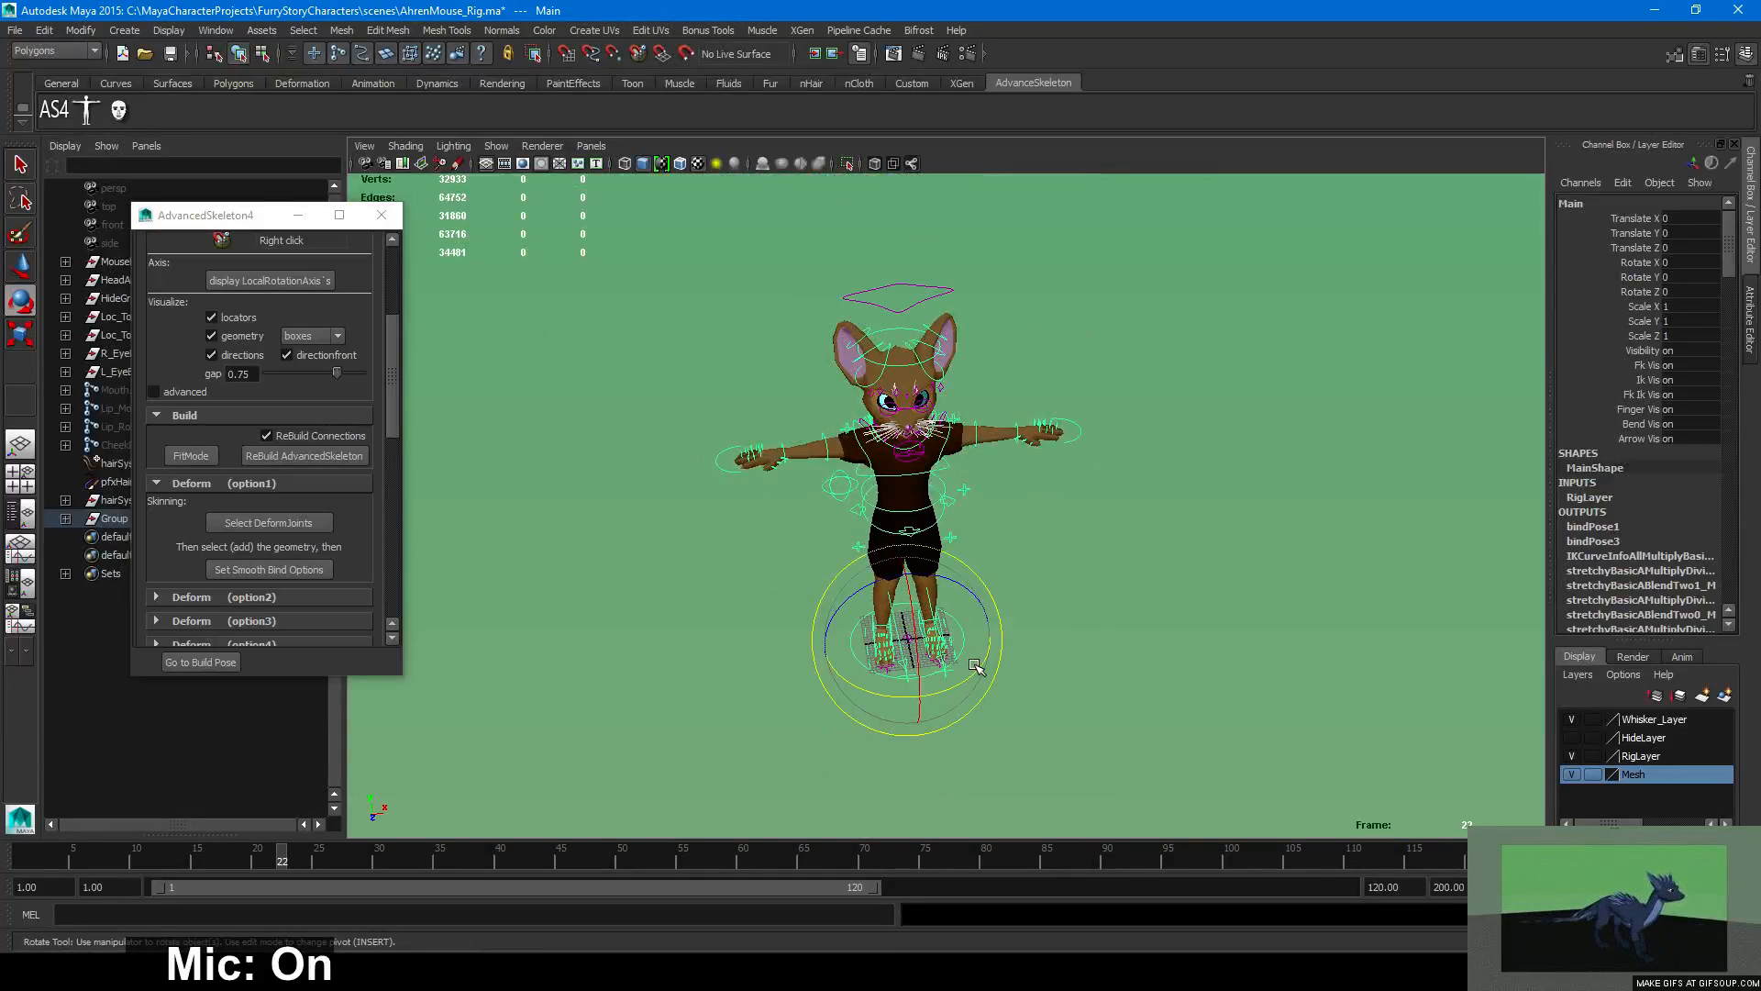
left_click_drag(944, 633, 1137, 621)
key("ctrl+z")
left_click(1144, 574)
Examine the mouse rig's body controls from several angles, selecting and deselecting the Main control around the feet.
left_click_drag(1014, 460, 1026, 457, "alt")
right_click_drag(1026, 457, 1046, 453, "alt")
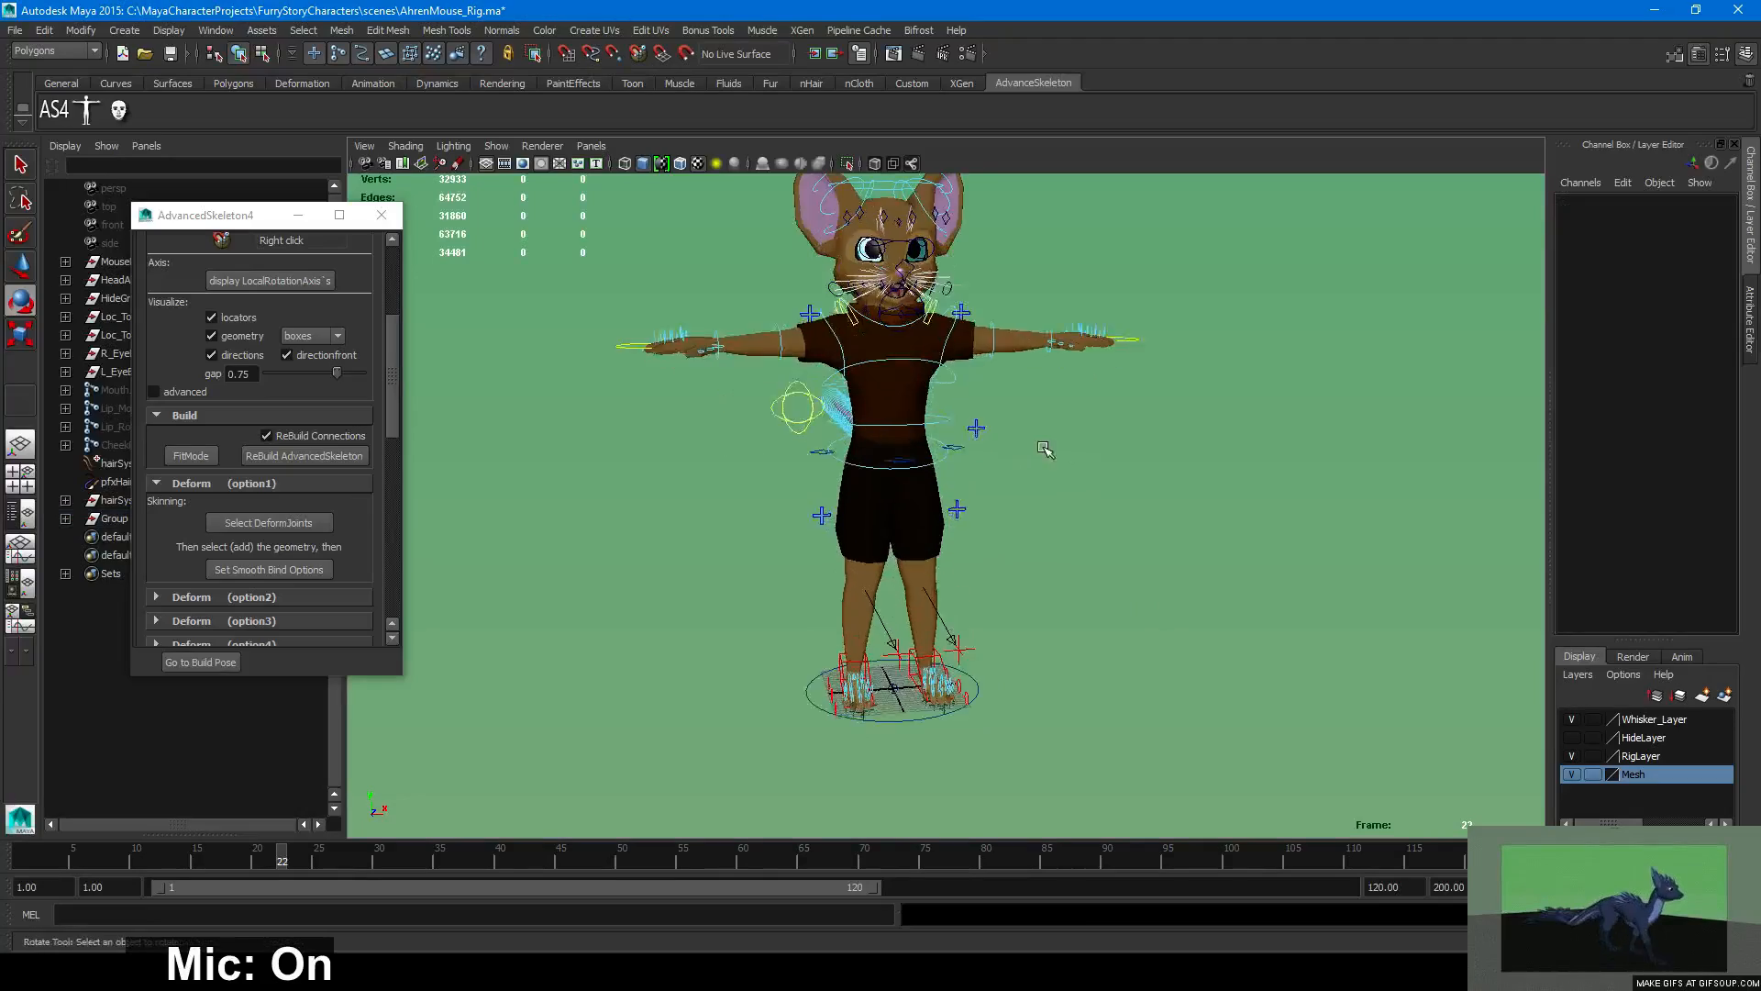
middle_click_drag(1046, 452, 982, 535, "alt")
right_click_drag(982, 535, 1118, 594, "alt")
left_click_drag(1117, 595, 1163, 599, "alt")
key("w")
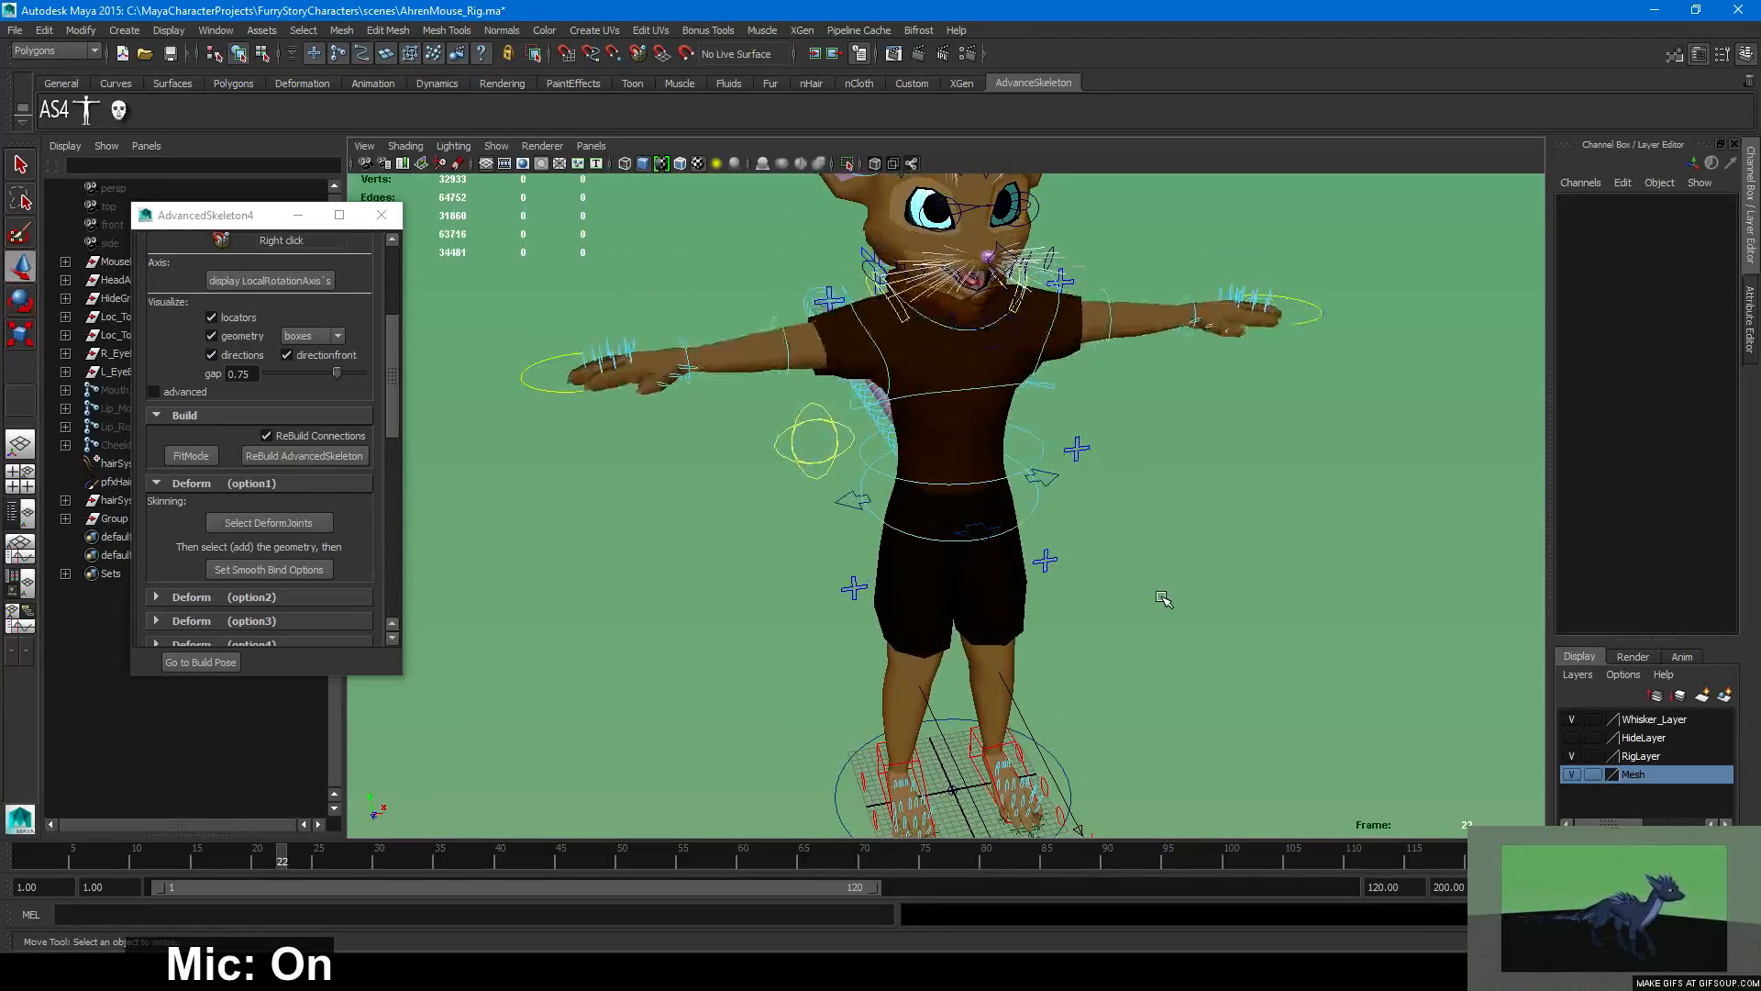
left_click_drag(1098, 515, 1096, 556, "alt")
middle_click_drag(1096, 556, 1125, 708, "alt")
right_click_drag(1124, 709, 1224, 641, "alt")
left_click_drag(1223, 640, 1220, 604, "alt")
right_click_drag(1220, 605, 943, 628, "alt")
middle_click_drag(943, 628, 944, 523, "alt")
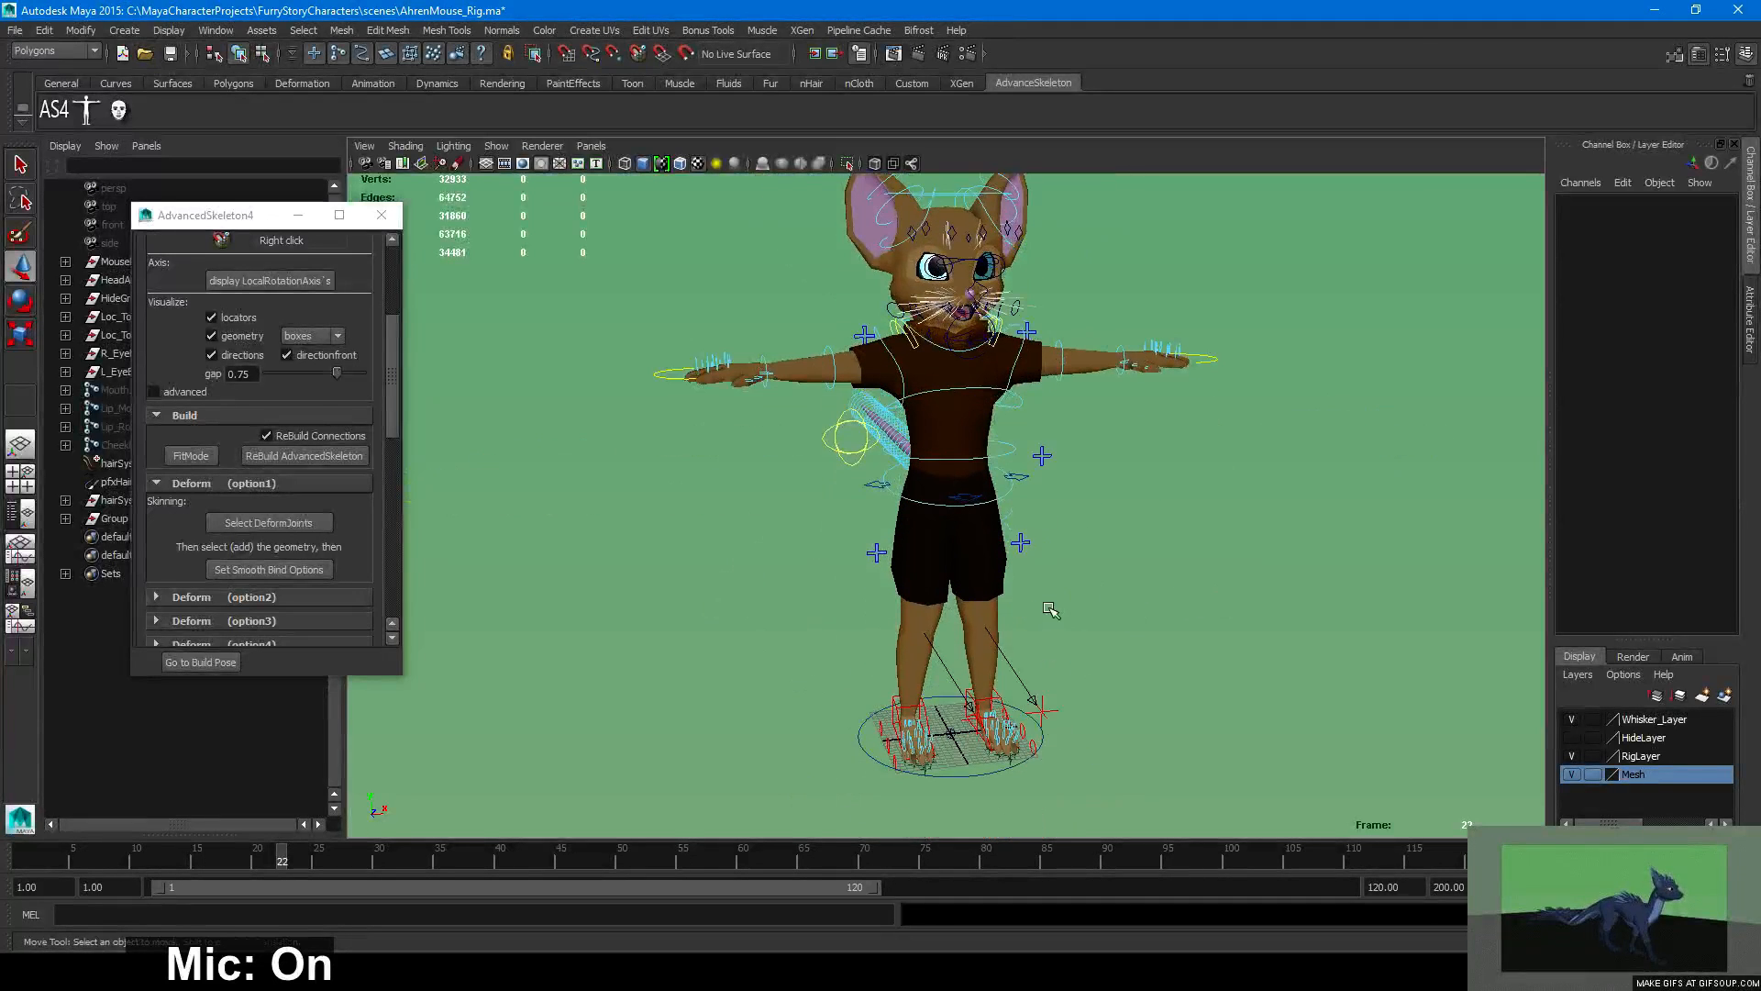
left_click(977, 771)
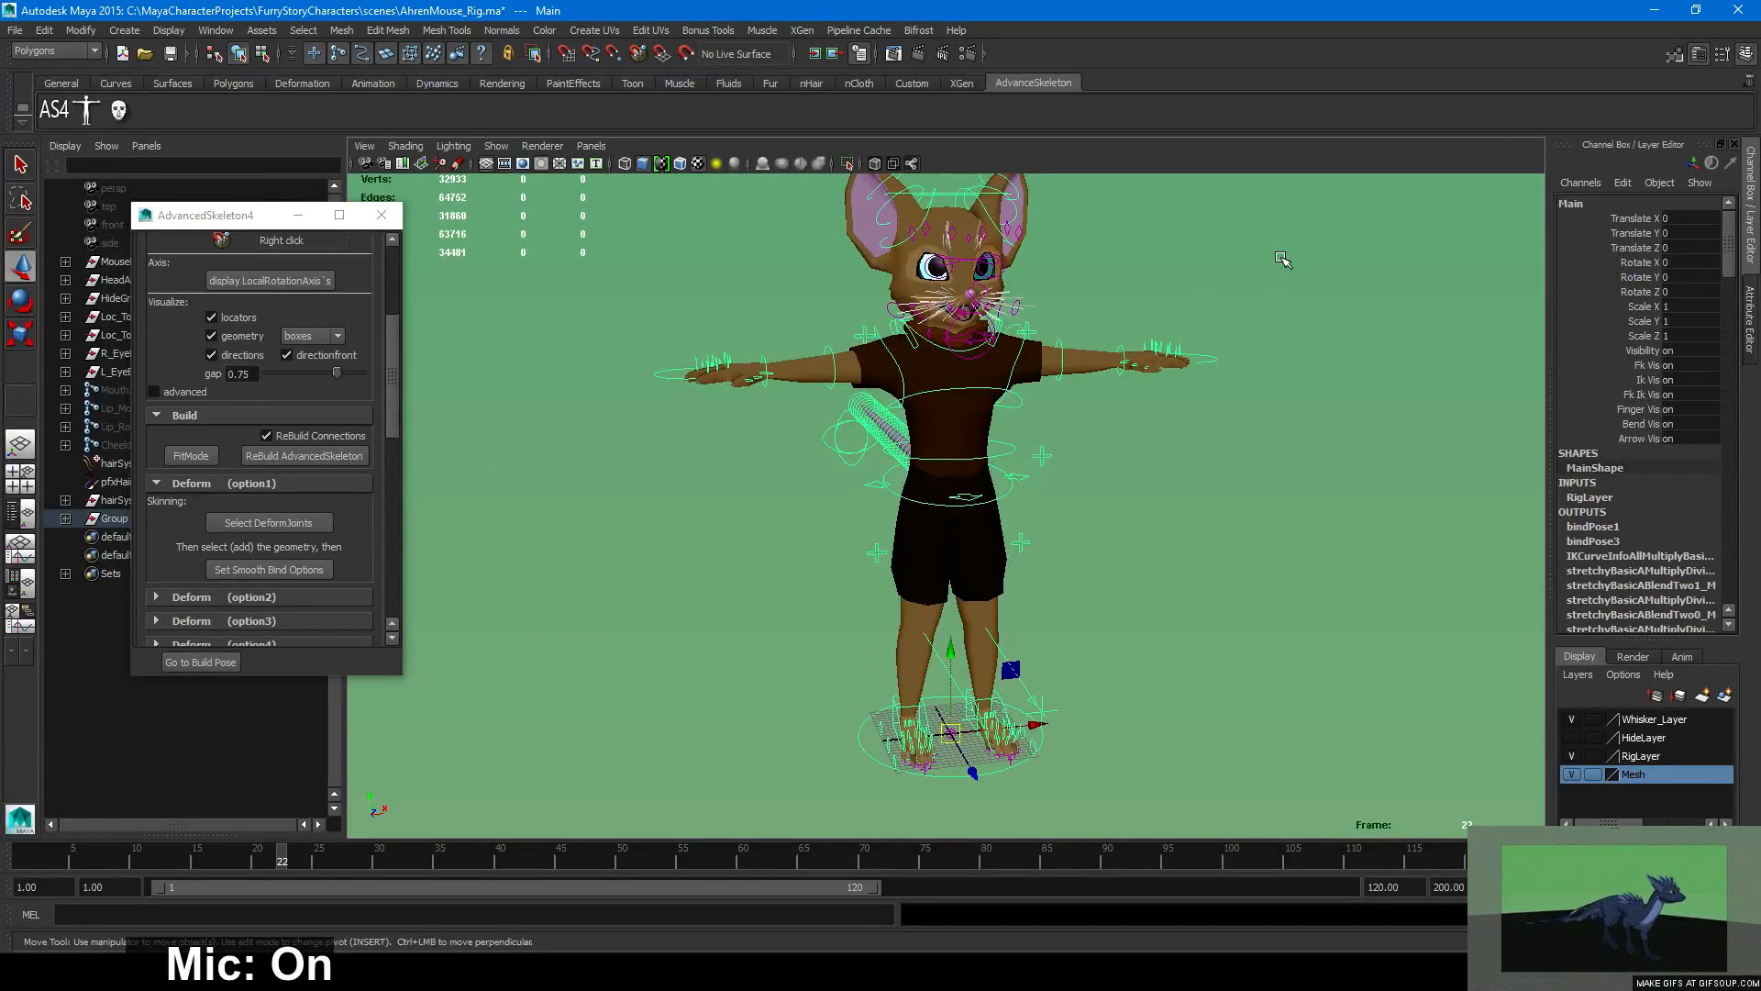
left_click_drag(1191, 412, 1181, 442, "alt")
left_click(1216, 415)
Examine the mouse's head and facial controls up close, selecting and deselecting the FK head control.
middle_click_drag(1069, 331, 1072, 439, "alt")
right_click_drag(1071, 438, 1246, 459, "alt")
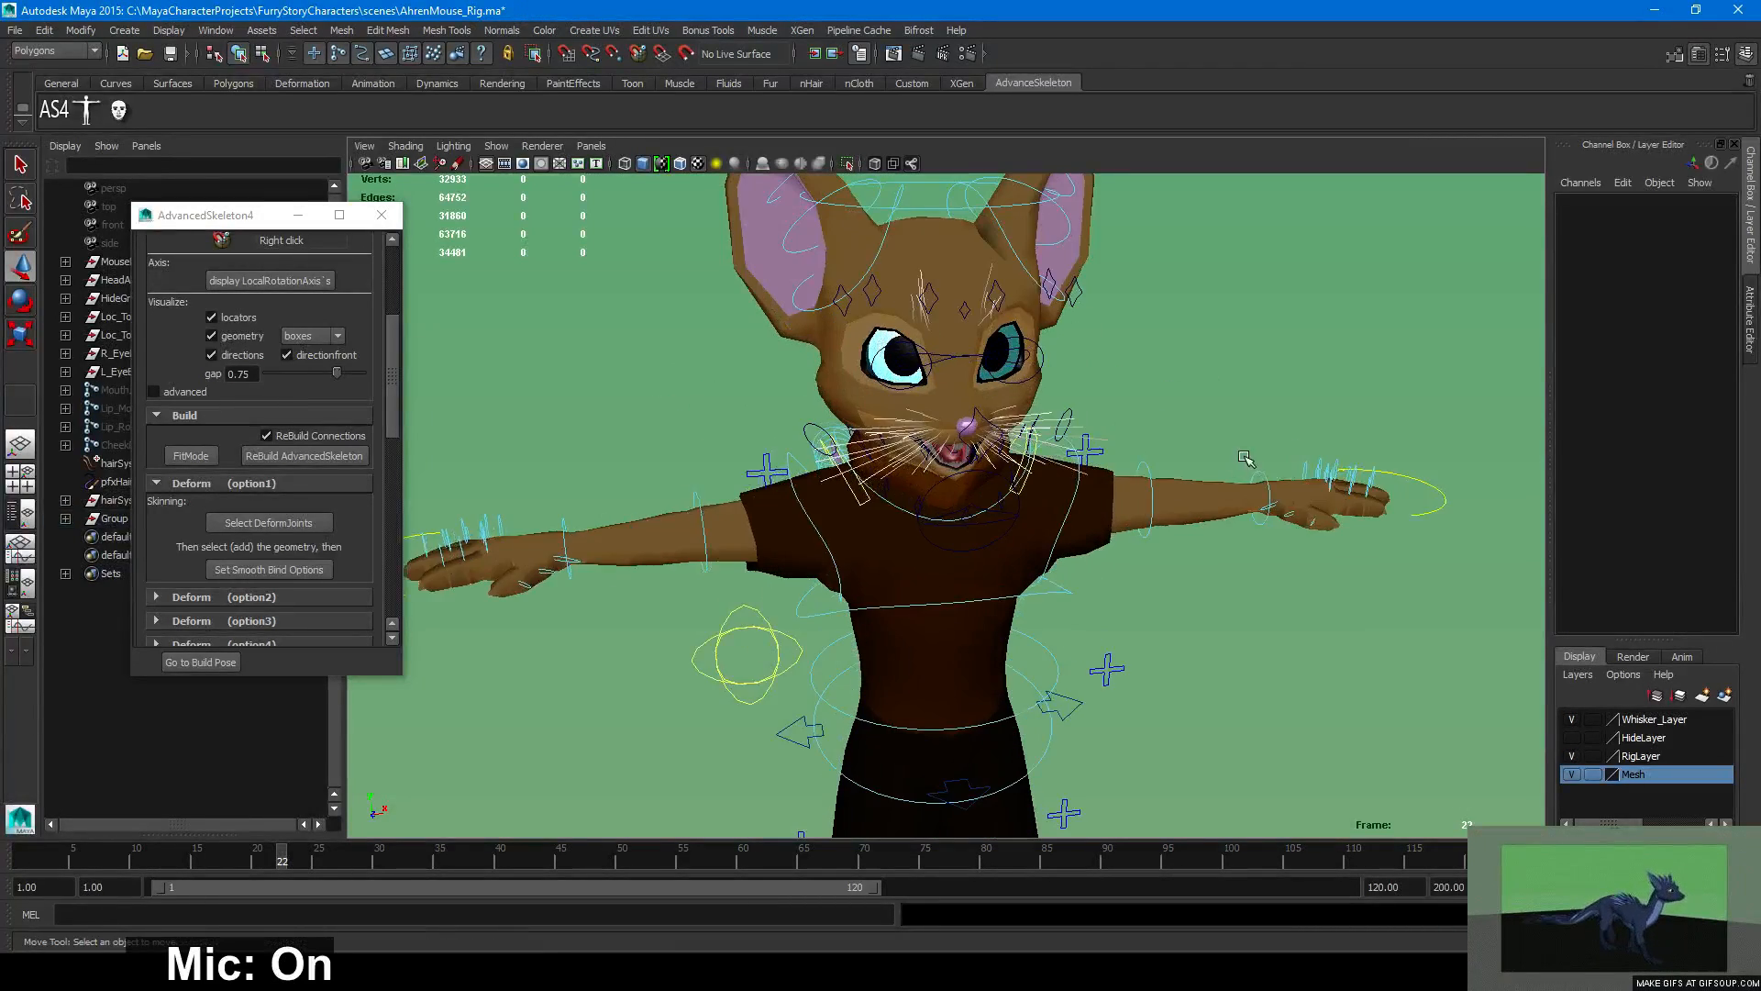
left_click_drag(1244, 457, 1244, 366, "alt")
right_click_drag(1244, 366, 1215, 342, "alt")
middle_click_drag(1215, 342, 1223, 463, "alt")
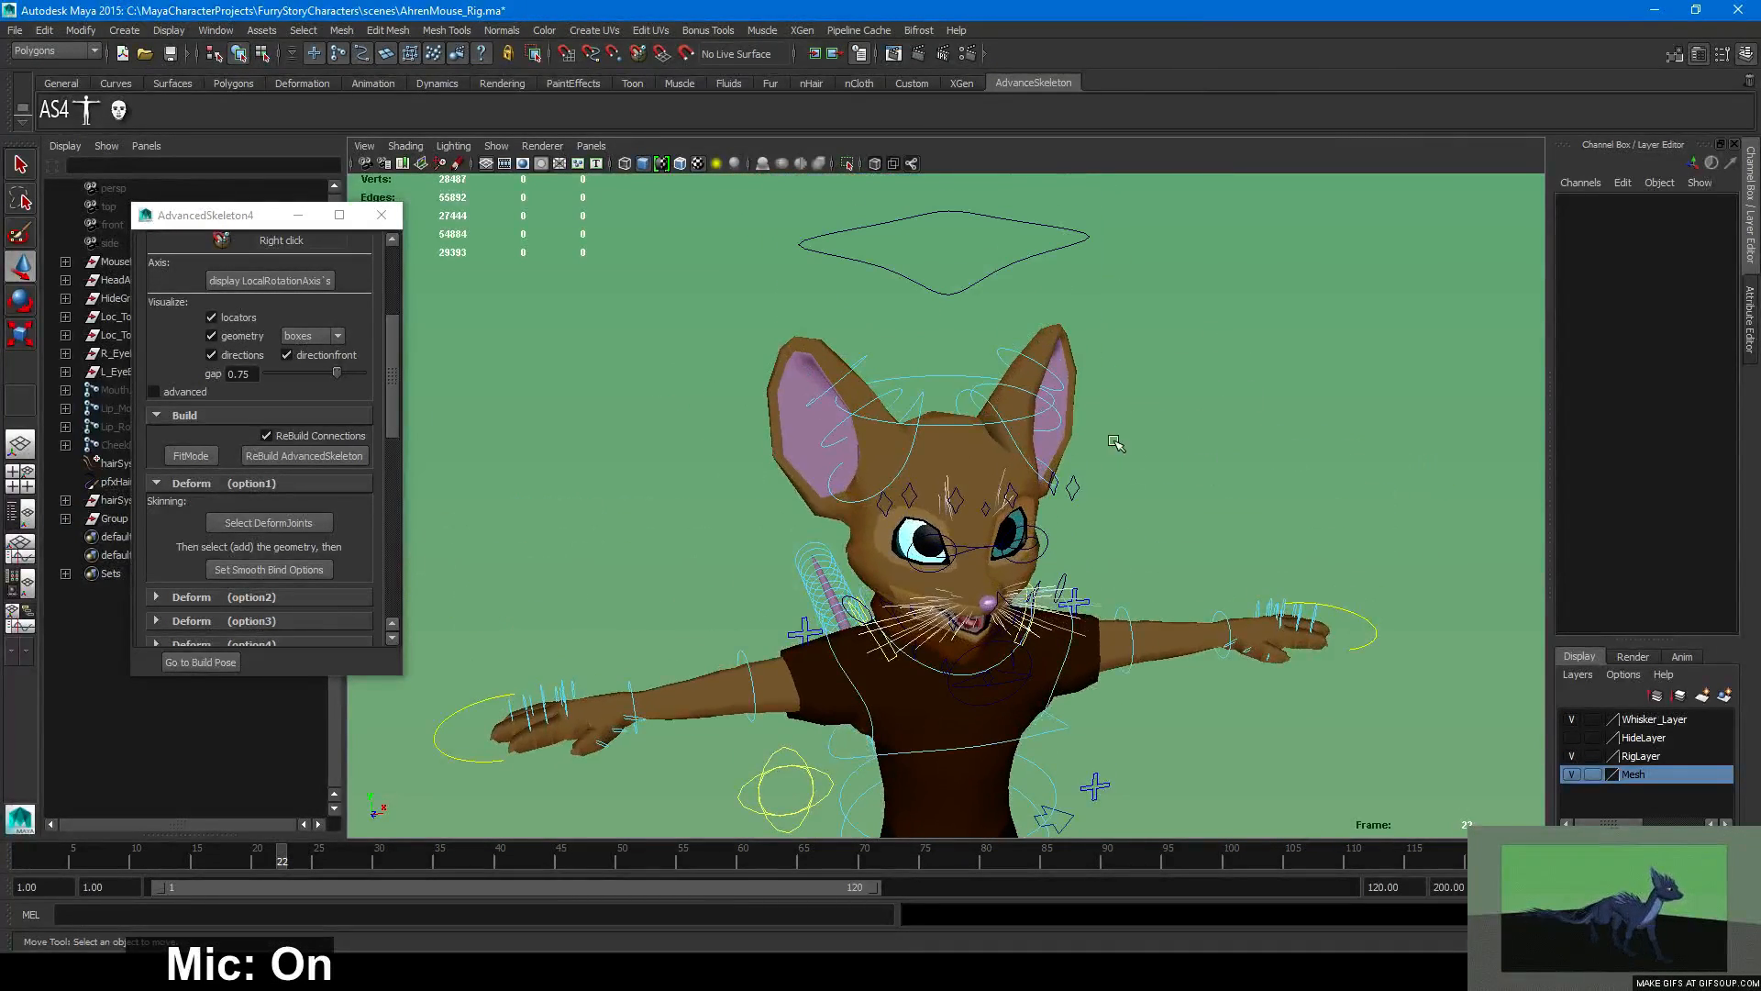
left_click(933, 386)
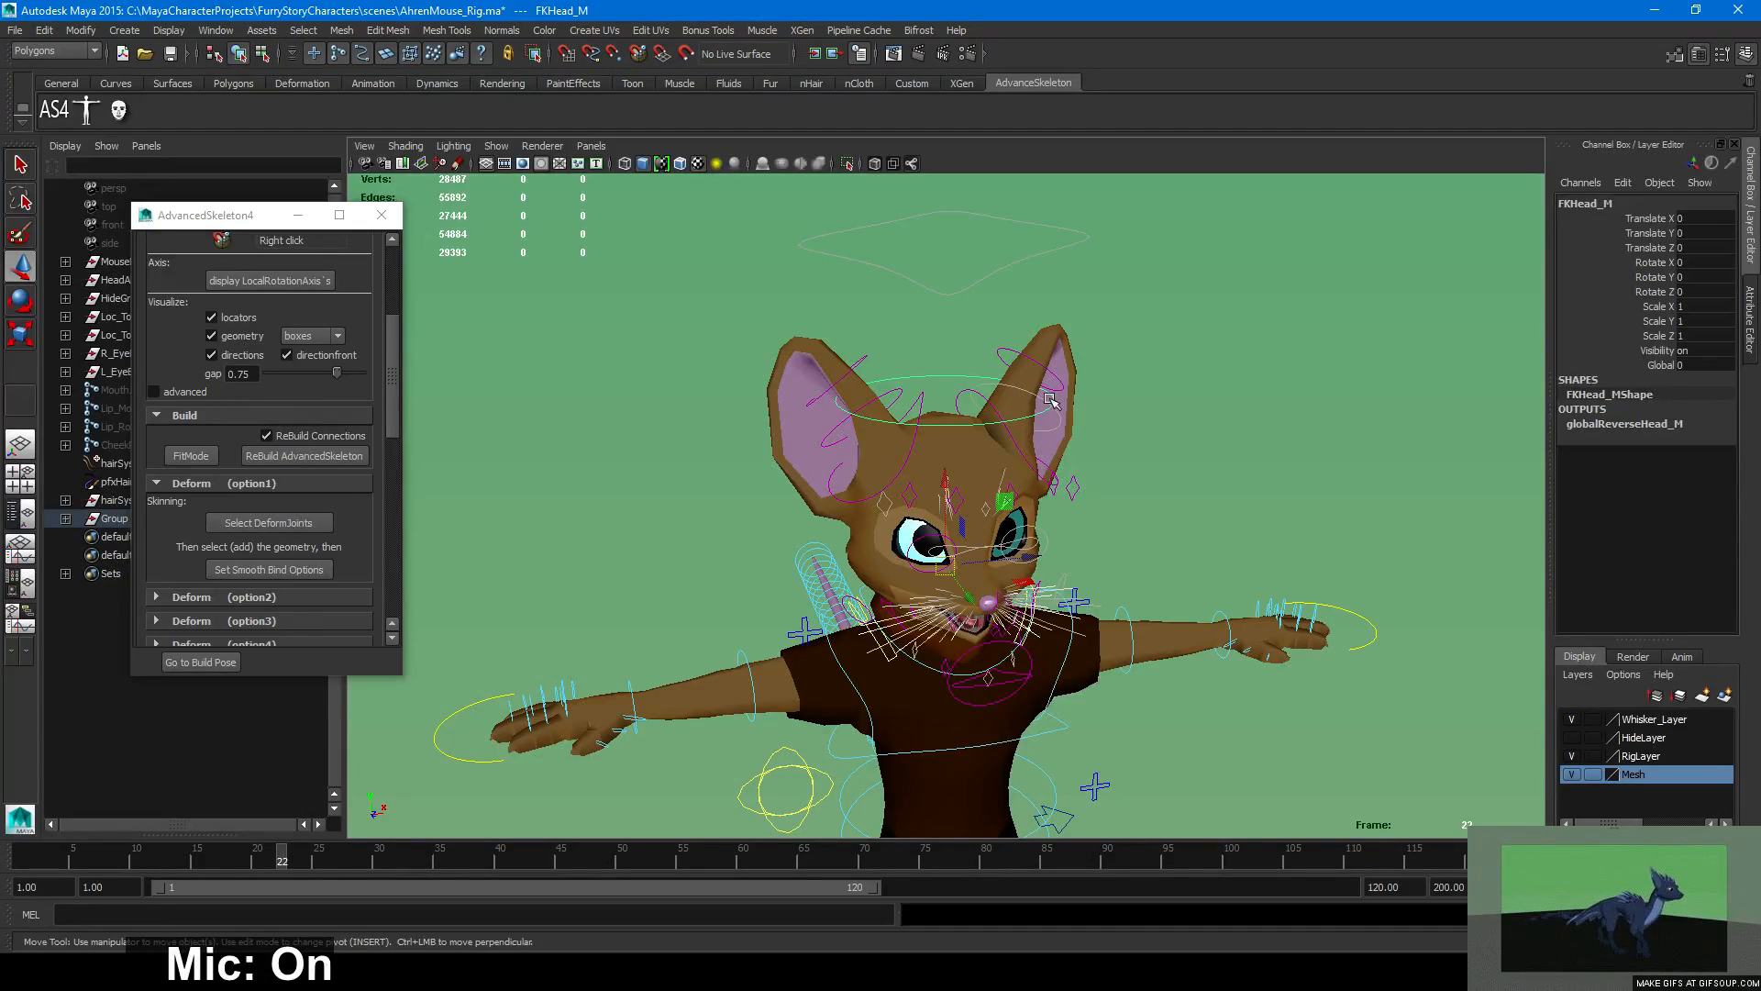
left_click(1104, 496)
right_click_drag(1075, 528, 1329, 602, "alt")
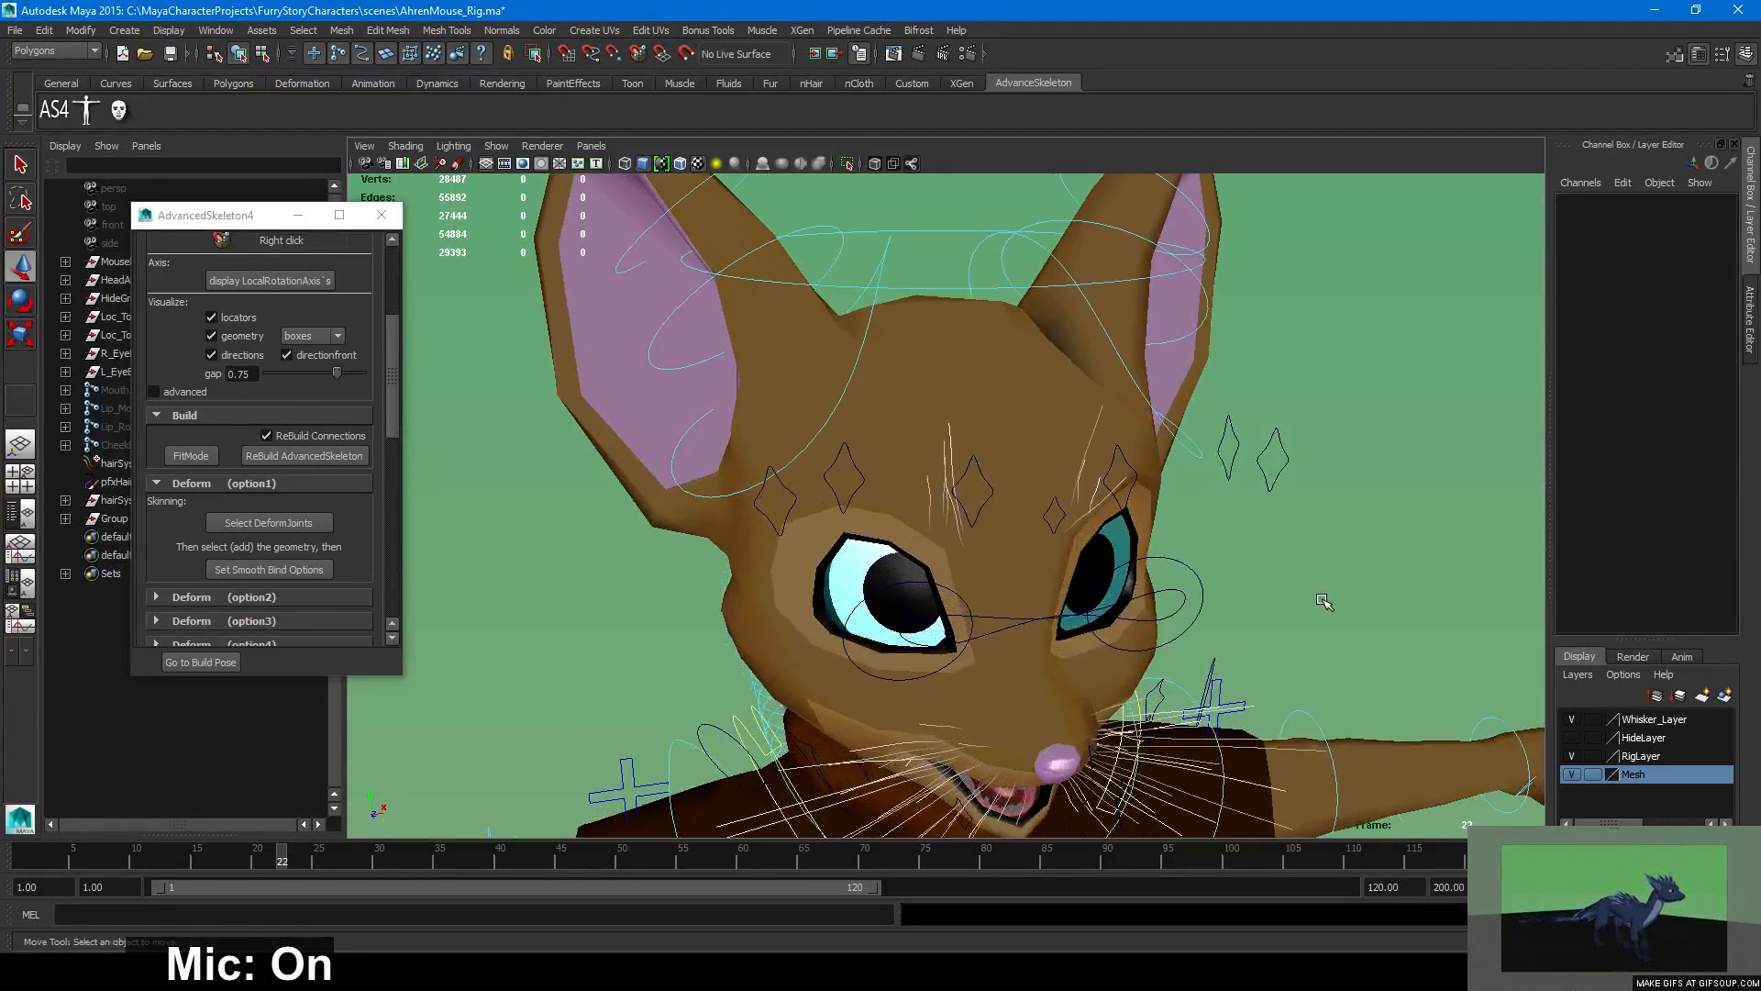
Try rotating the mouse's FK head control, undo the rotation and clear the selection.
left_click_drag(1330, 601, 1254, 527, "alt")
right_click_drag(1254, 527, 1146, 529, "alt")
left_click_drag(1147, 528, 1187, 528, "alt")
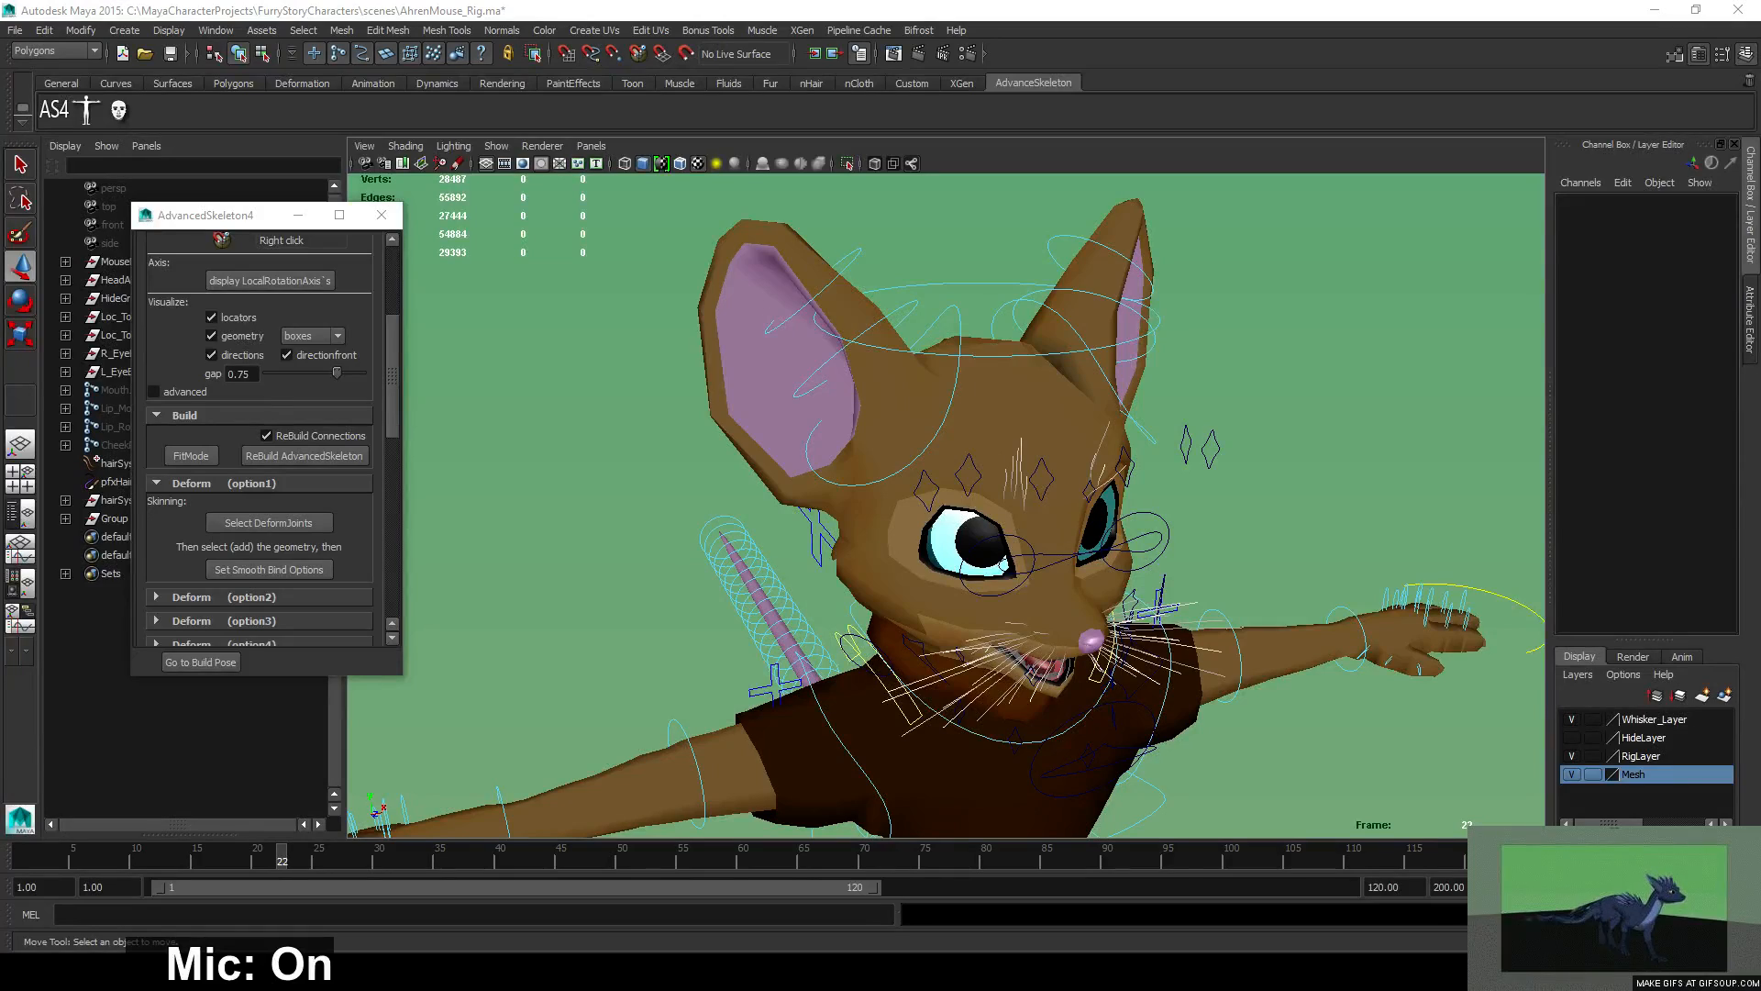
left_click(981, 275)
key("e")
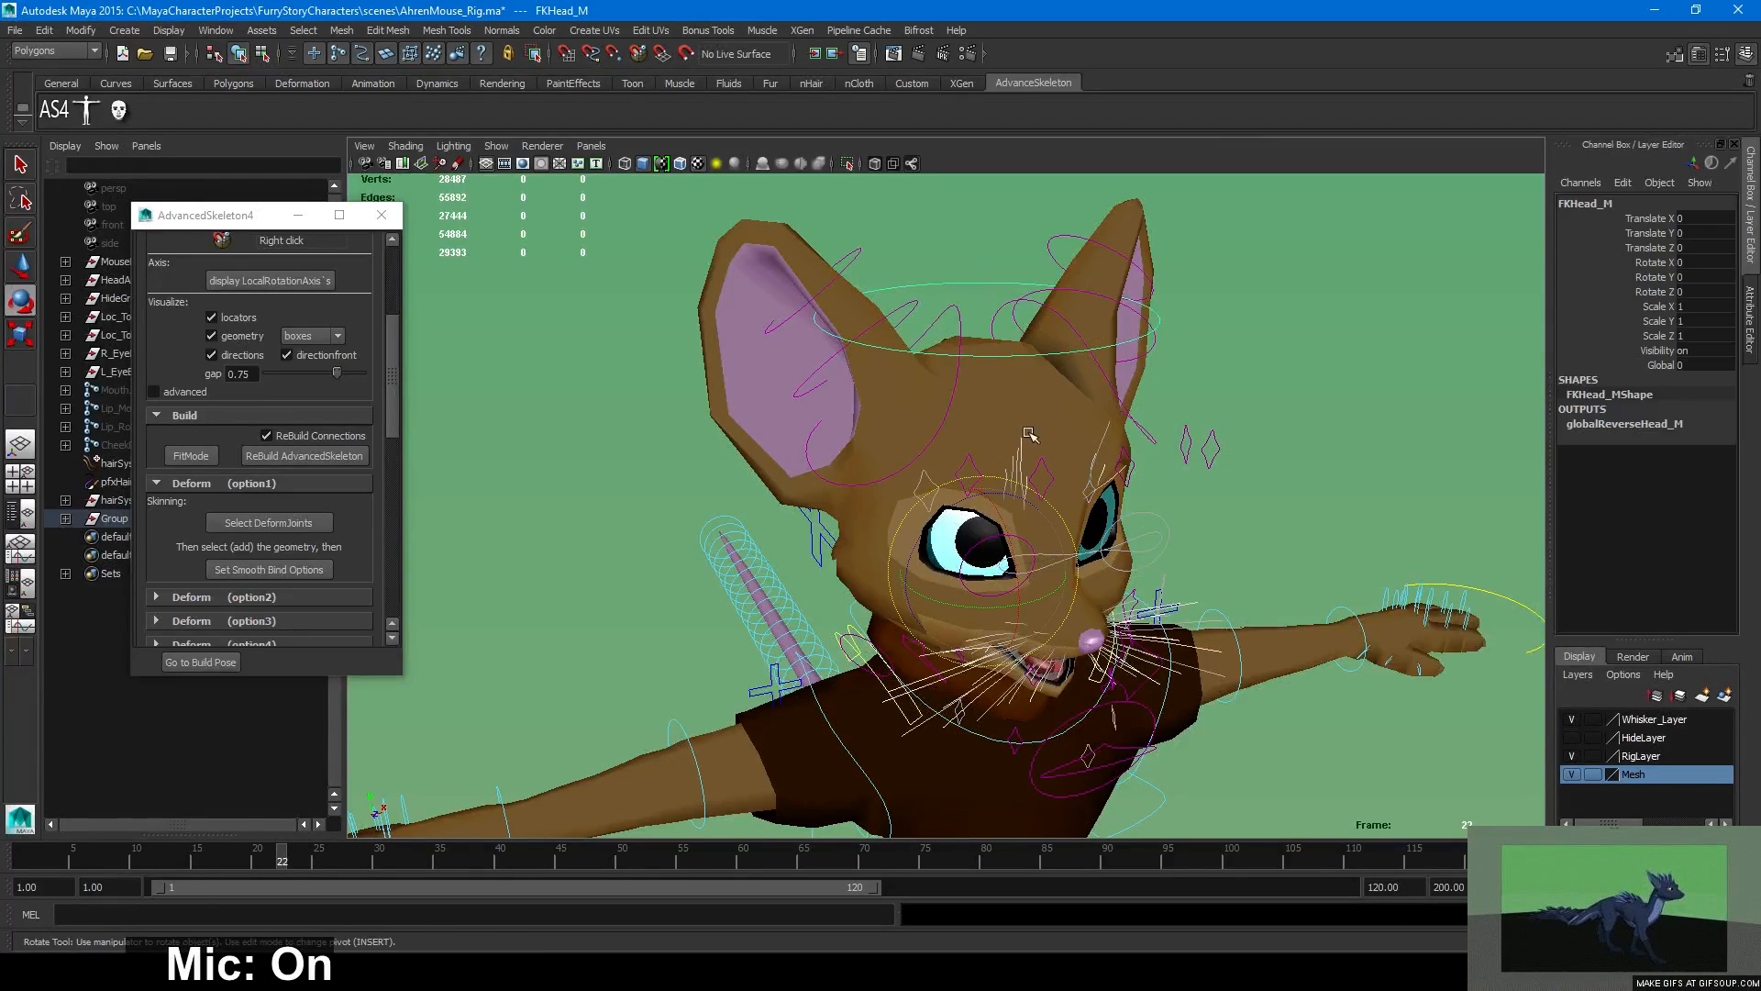
mouse_move(1026, 545)
left_mouse_down()
mouse_move(964, 488)
mouse_move(1011, 515)
left_mouse_up()
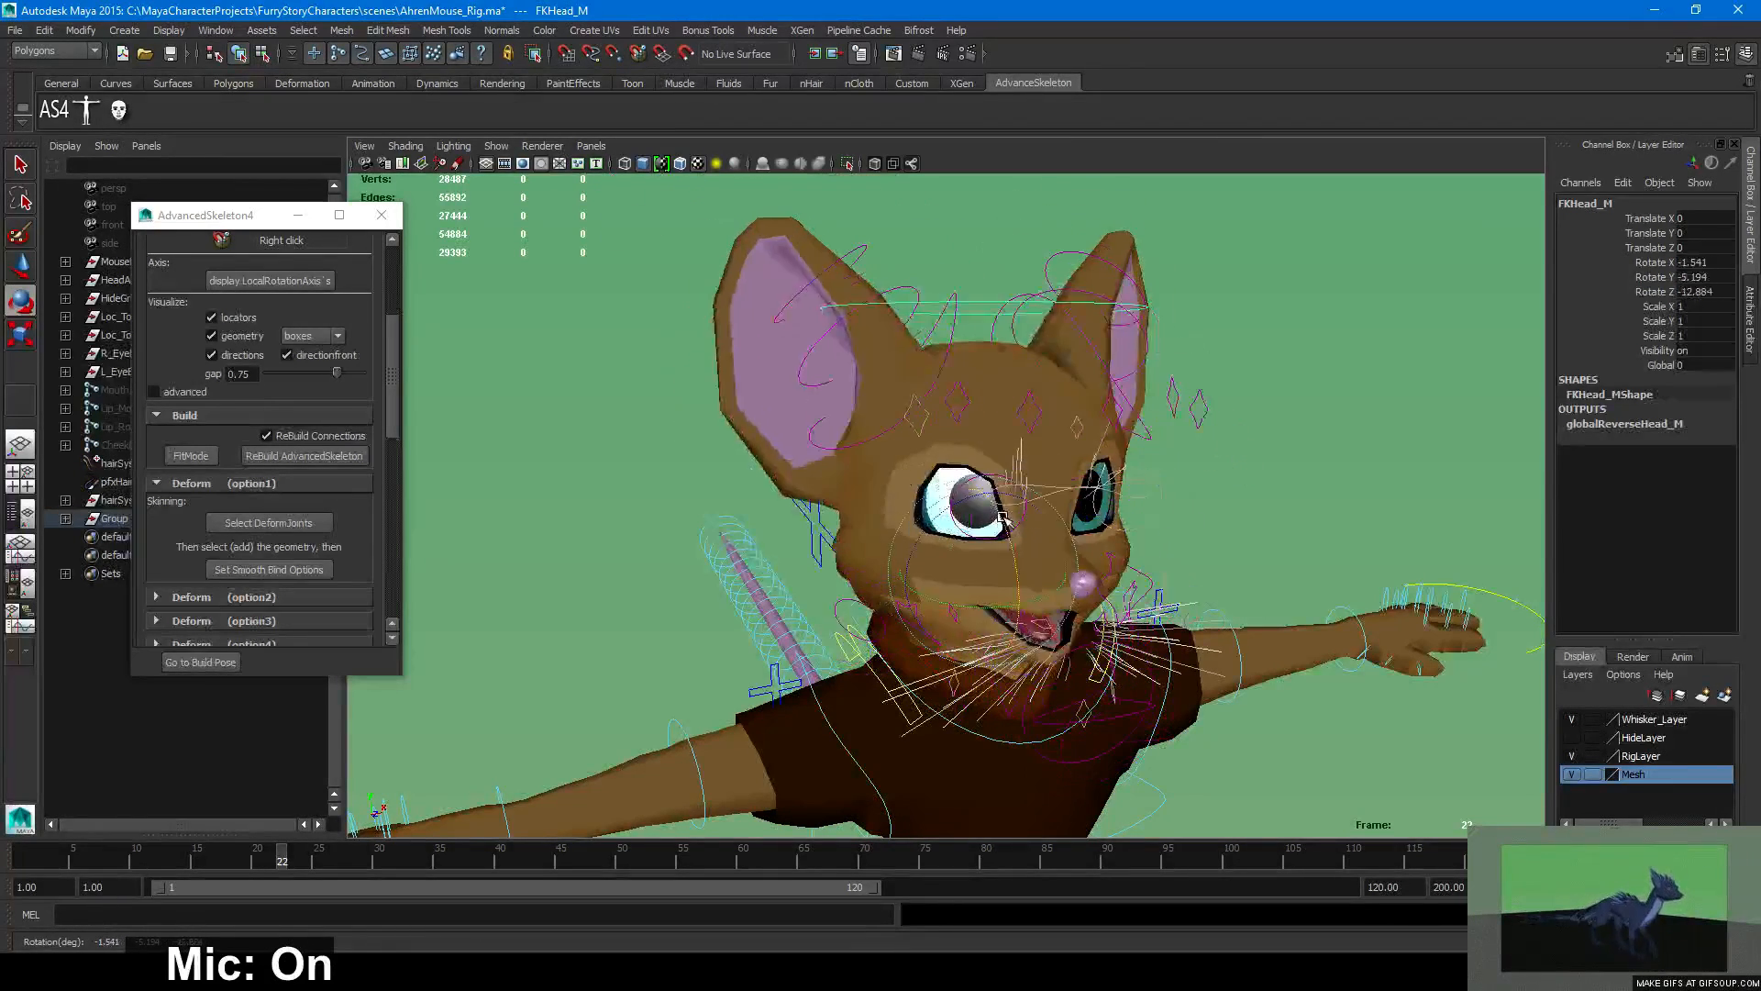
key("ctrl+z")
left_click(1230, 503)
Close the AdvancedSkeleton window and open MouseV127_OnlyBodyRig.ma from the project's scenes\Rigs folder.
left_click_drag(1230, 504, 1138, 523, "alt")
right_click_drag(1138, 524, 987, 527, "alt")
middle_click_drag(987, 527, 947, 401, "alt")
left_click_drag(981, 442, 999, 456, "alt")
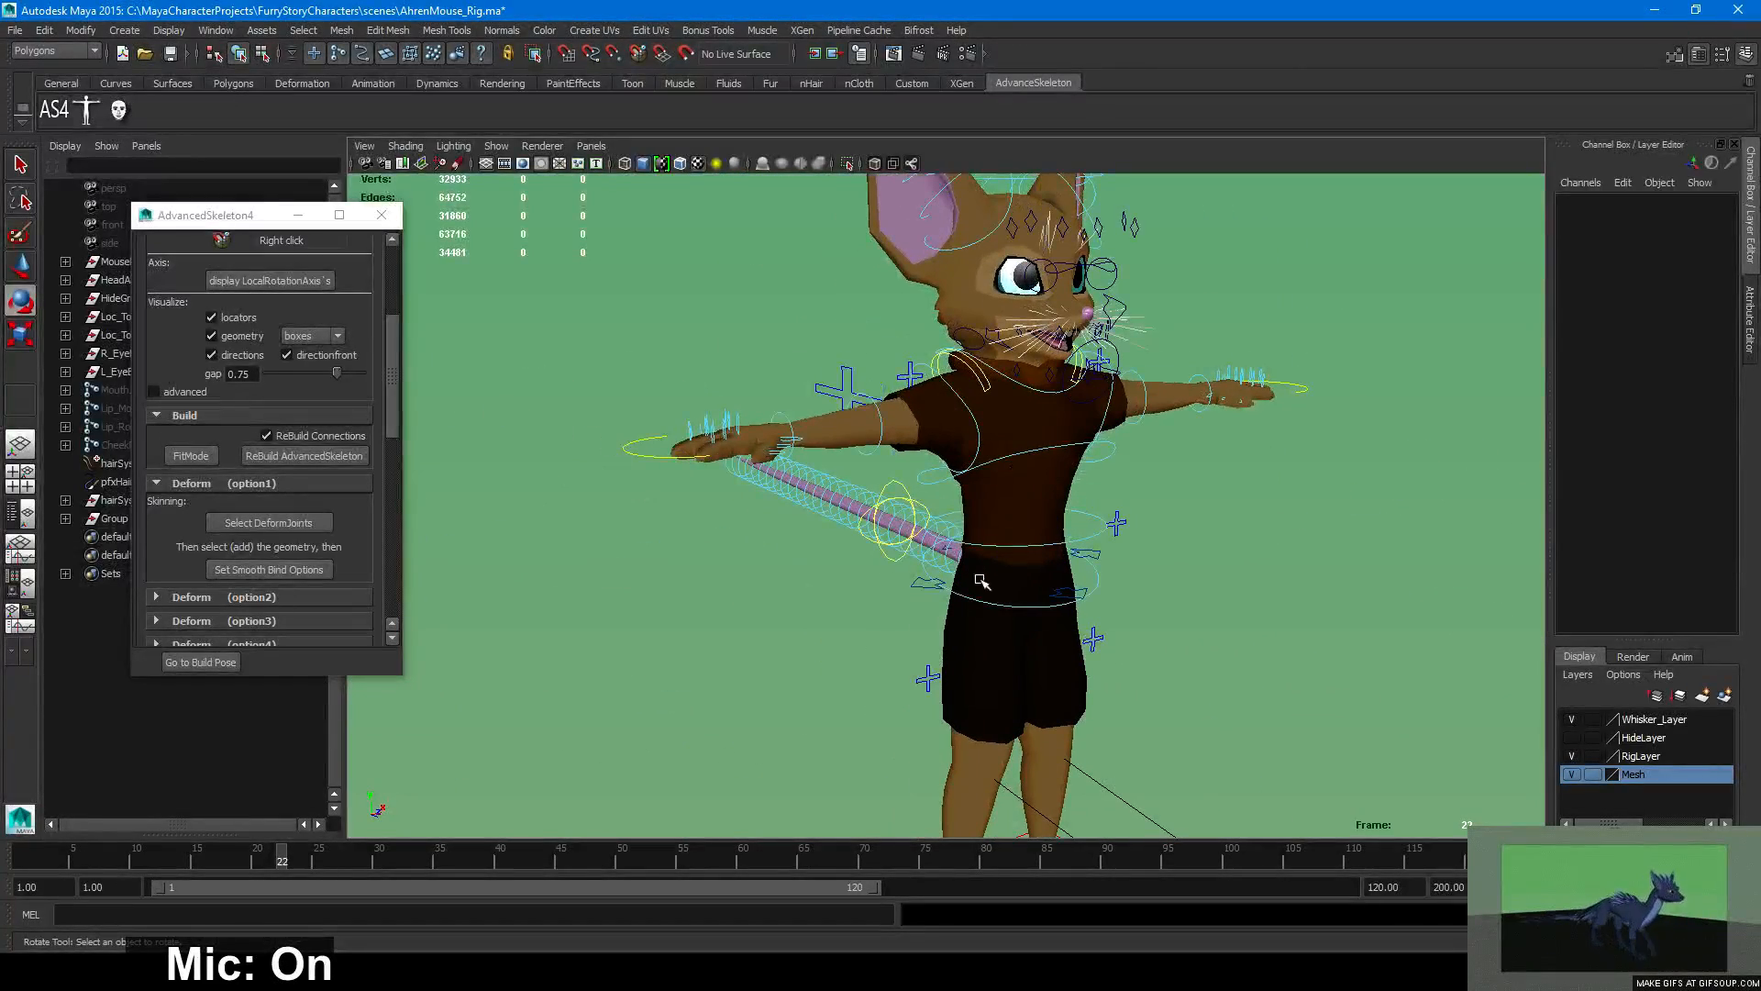
left_click(382, 215)
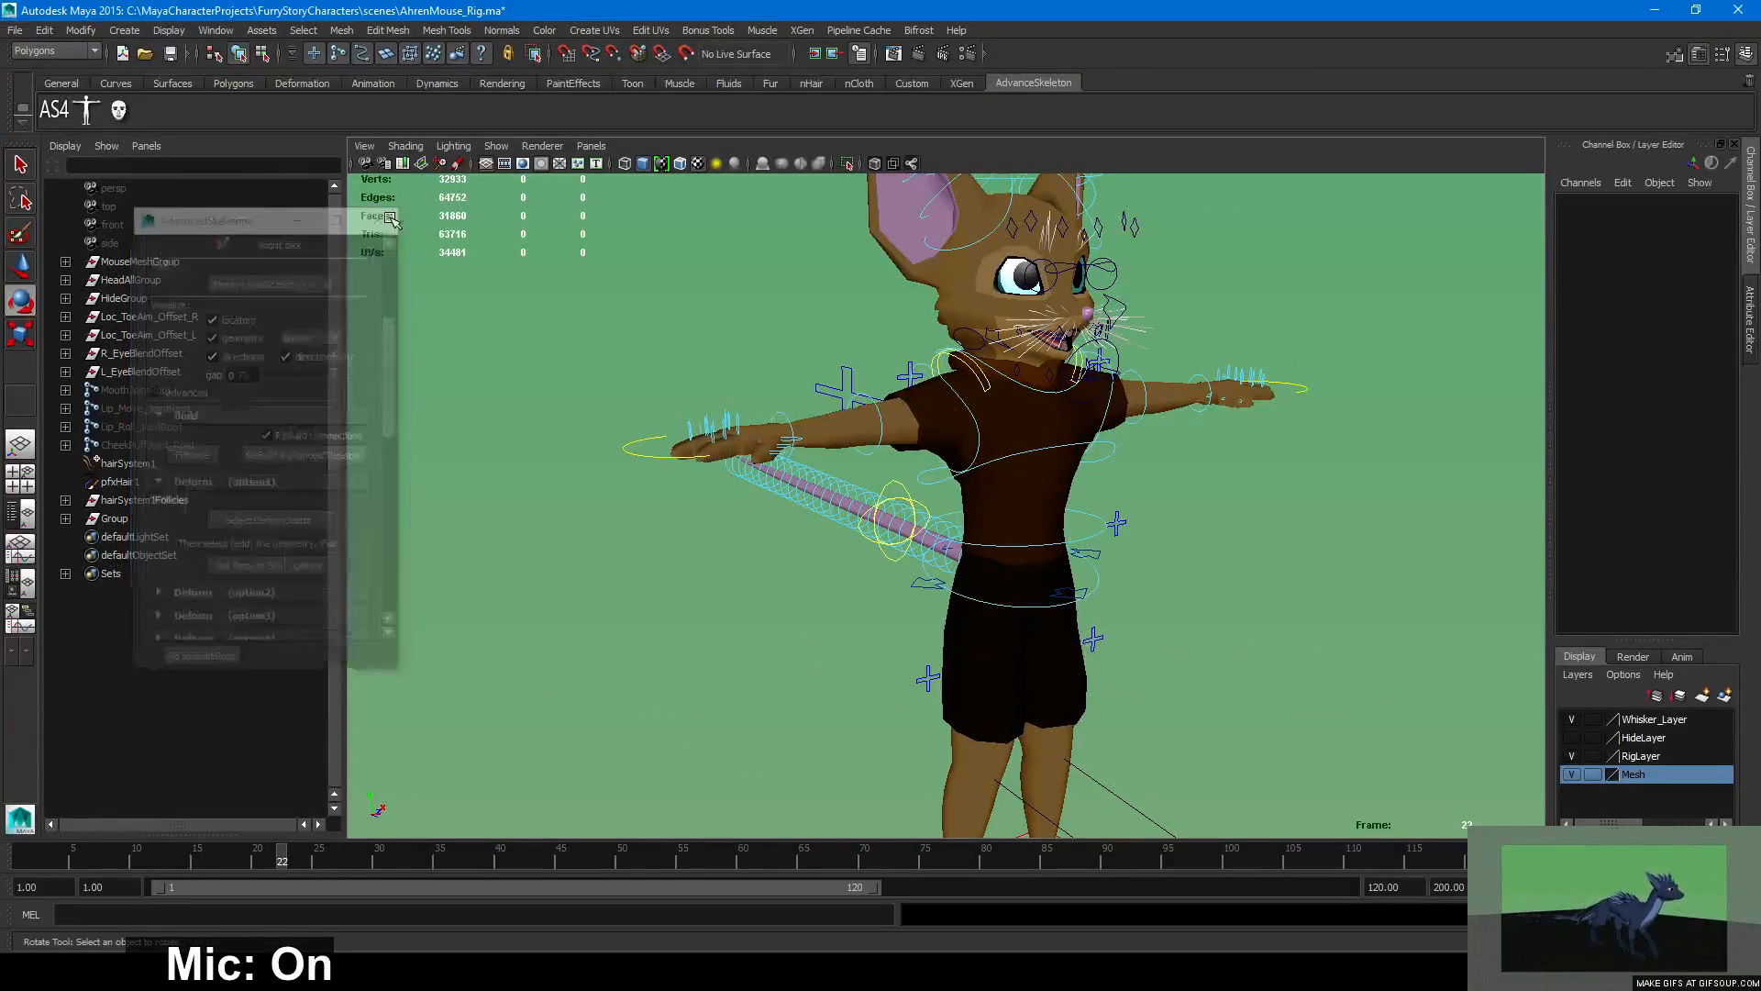
left_click(15, 29)
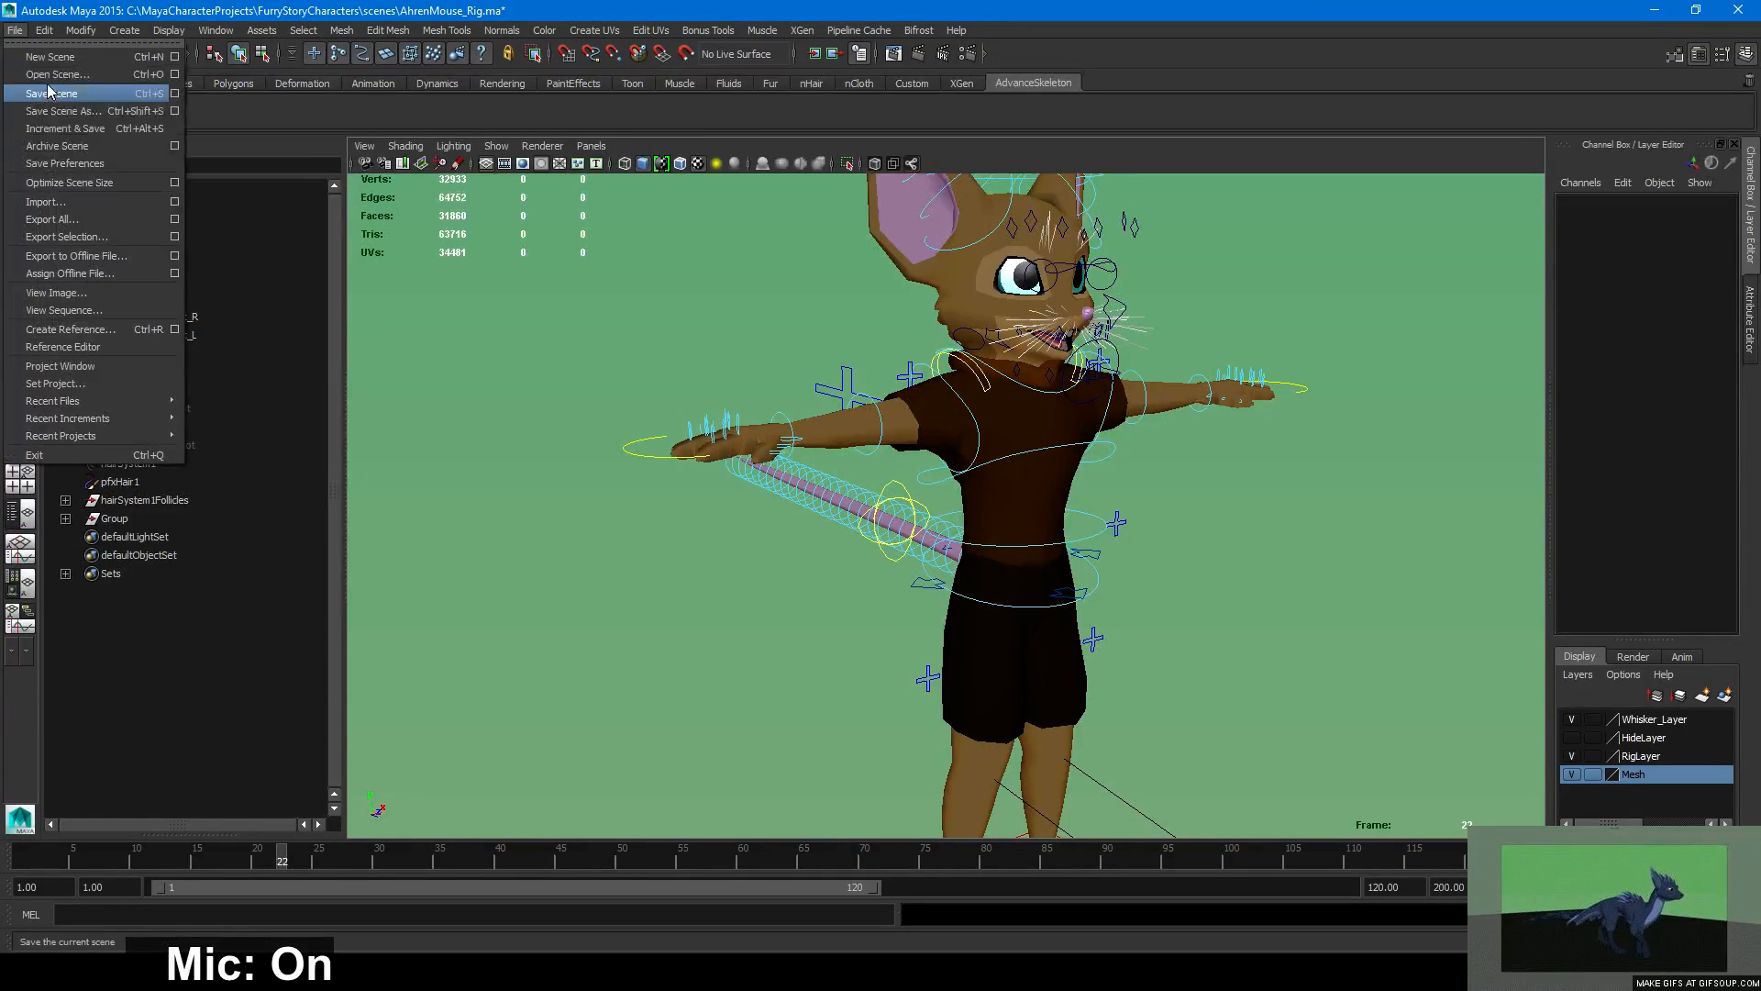
left_click(46, 73)
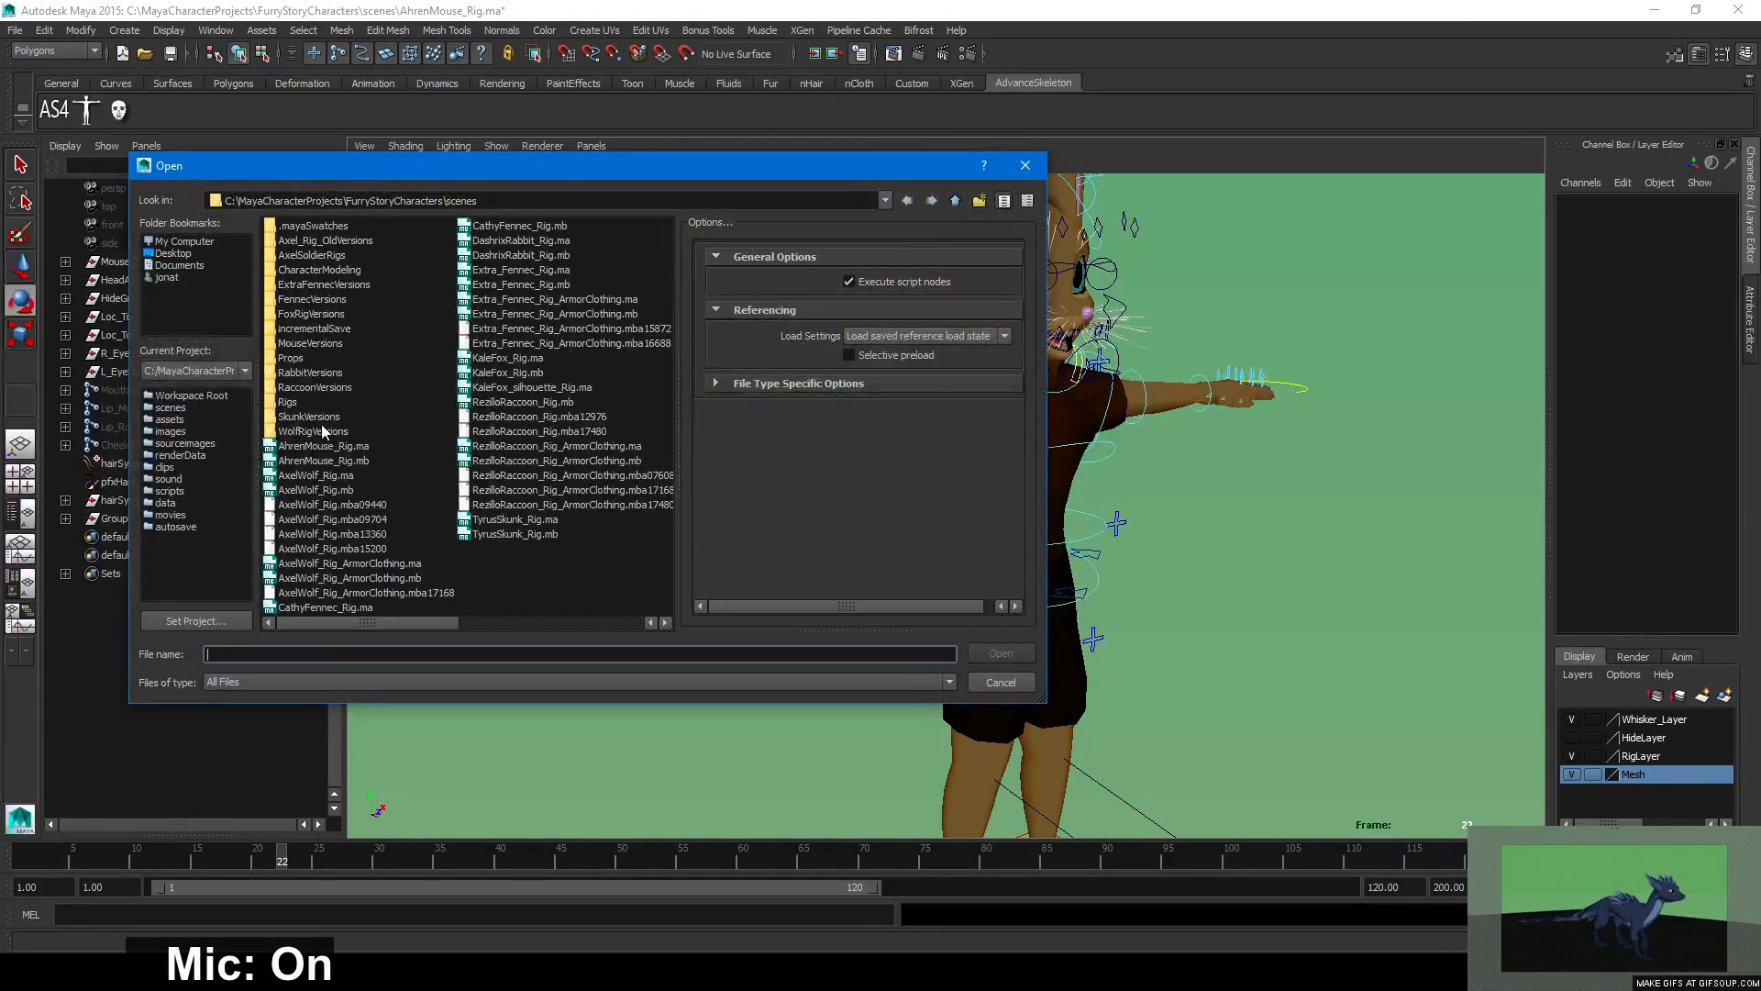
double_click(301, 404)
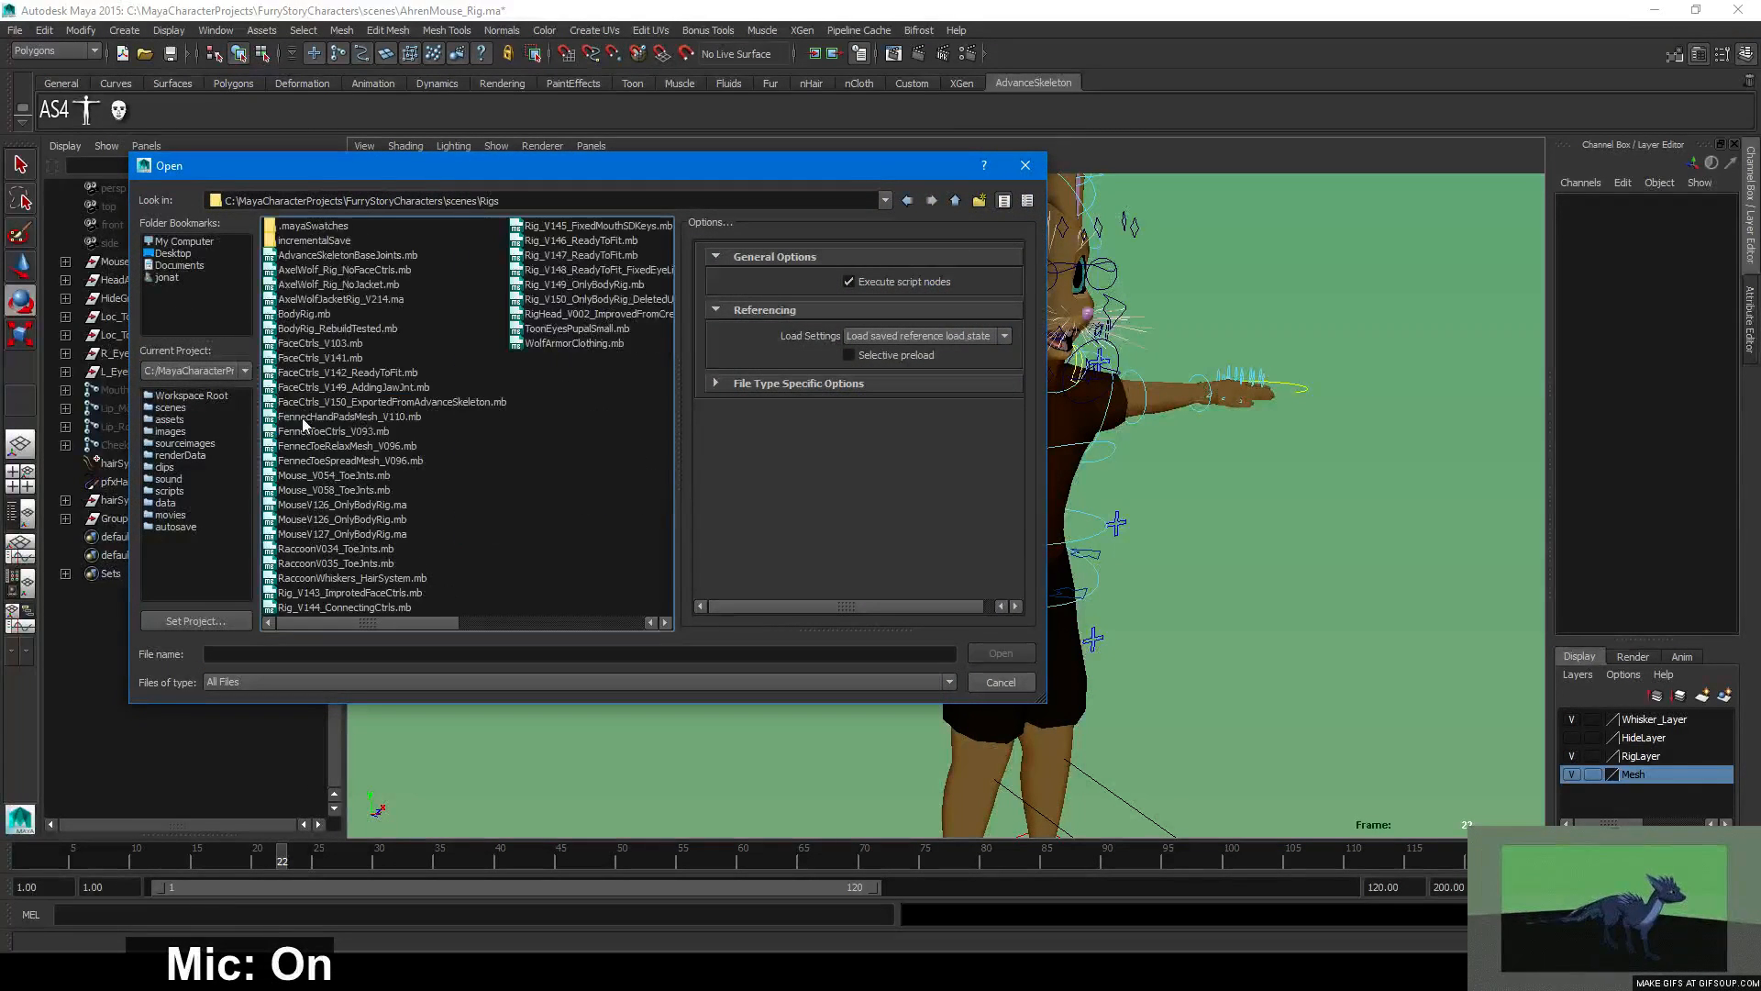
left_click(394, 533)
left_click(1020, 653)
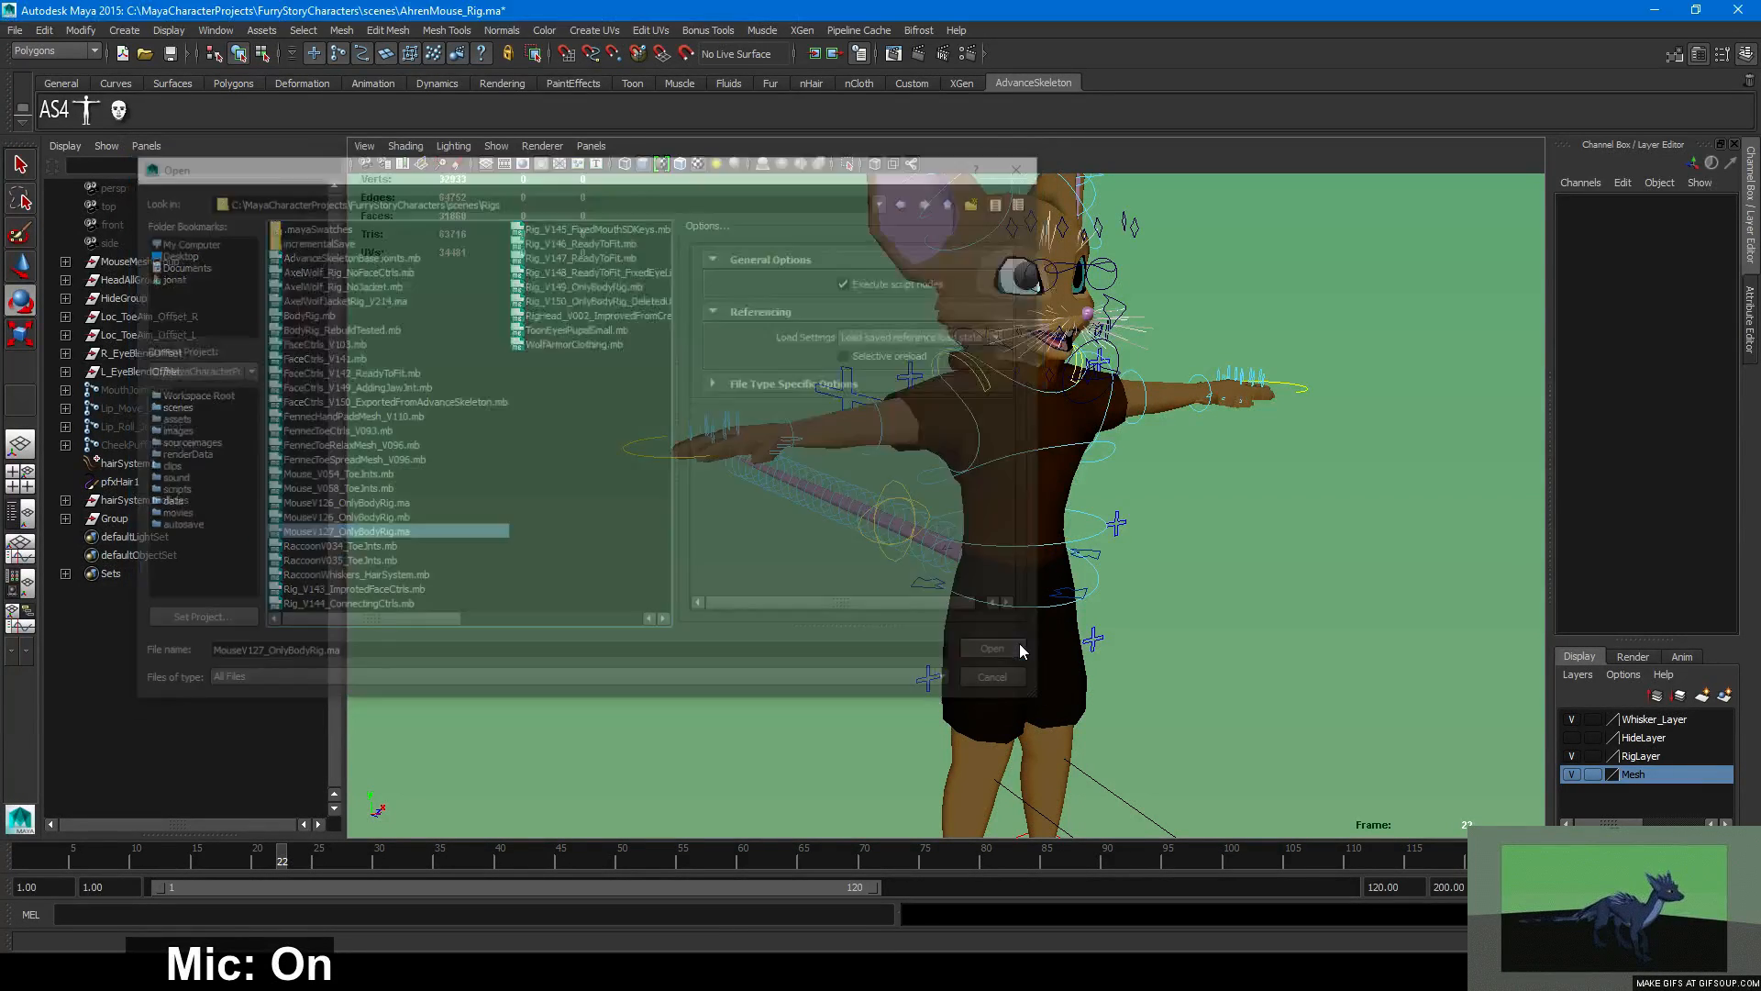
left_click(895, 496)
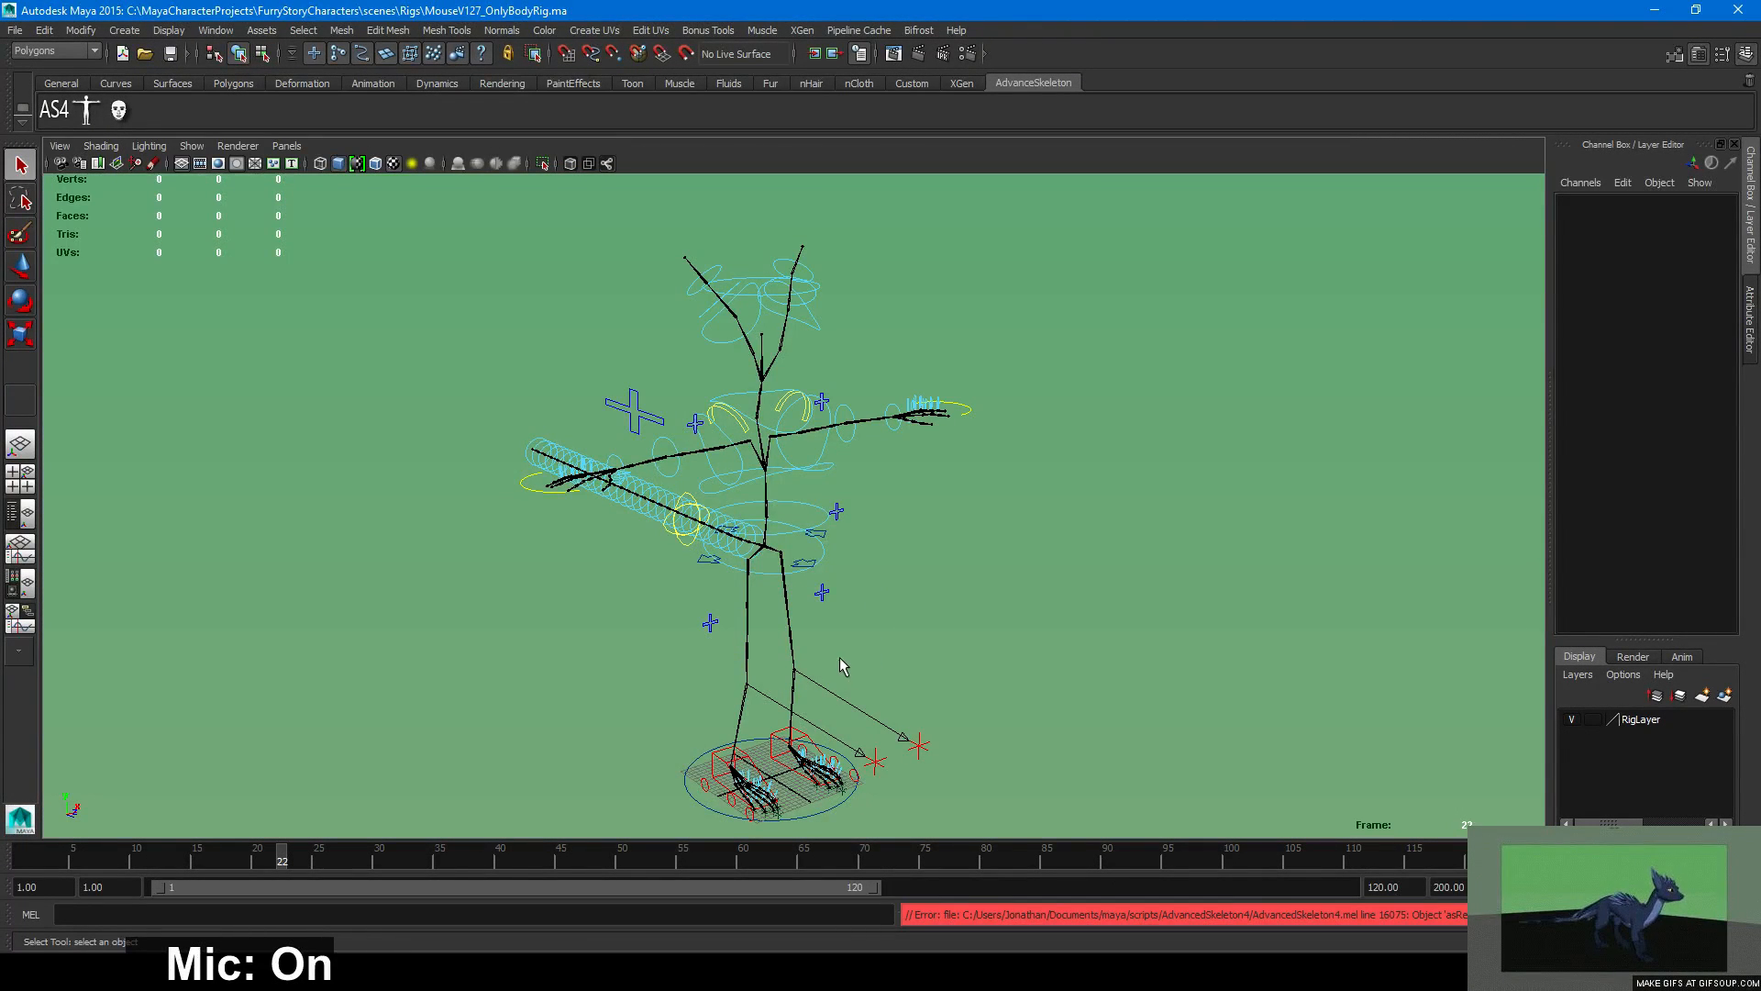
Examine the body-only mouse rig's skeleton, tail, legs and feet from several angles.
left_click_drag(839, 657, 877, 629, "alt")
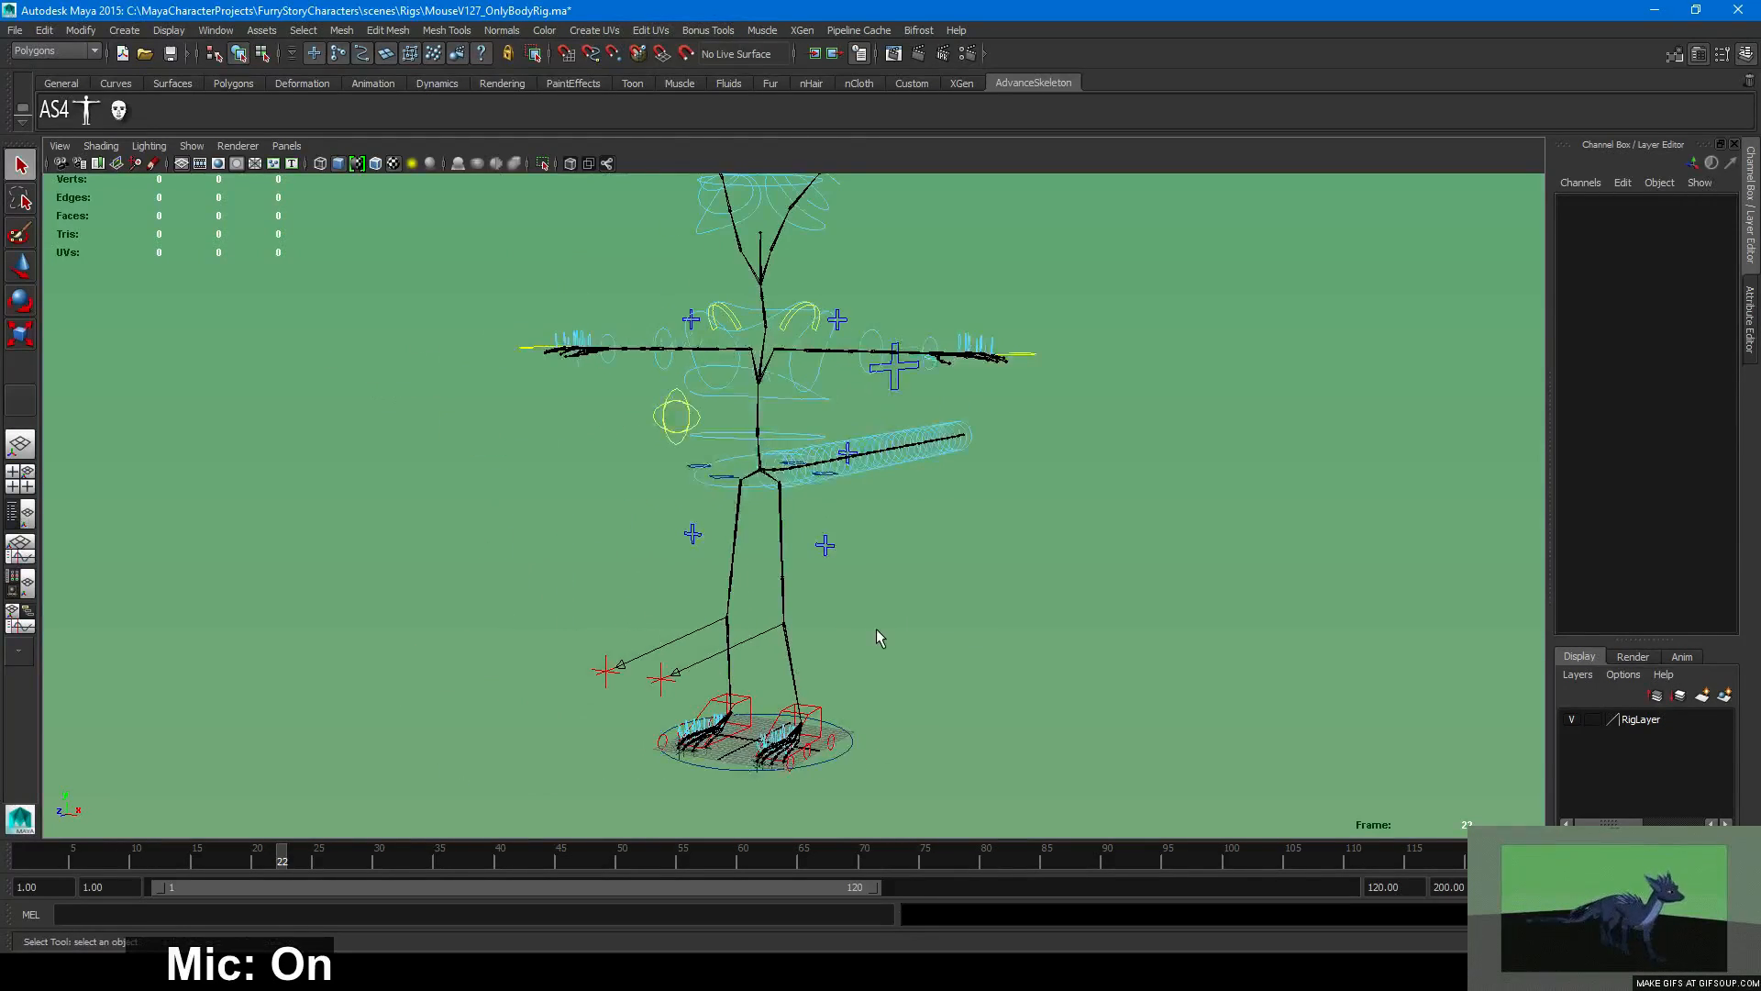
middle_click_drag(810, 431, 850, 691, "alt")
left_click_drag(963, 698, 903, 697, "alt")
middle_click_drag(872, 697, 804, 294, "alt")
middle_click_drag(930, 812, 928, 179, "alt")
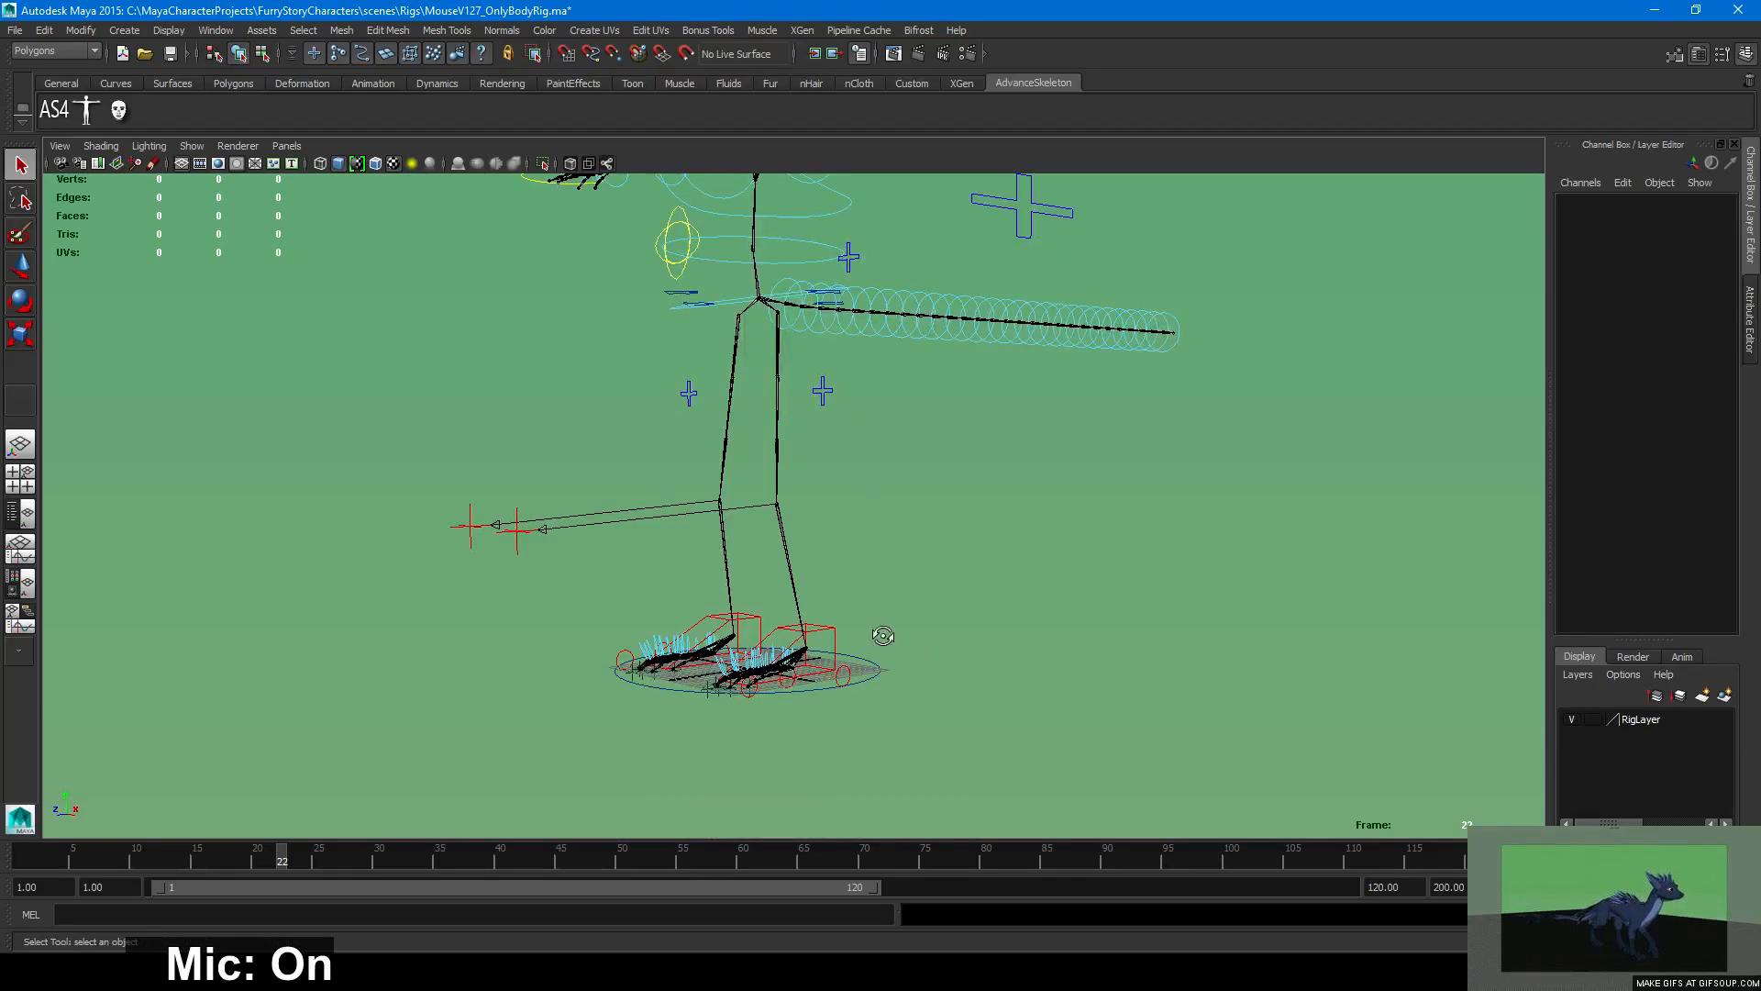
left_click_drag(882, 635, 303, 539, "alt")
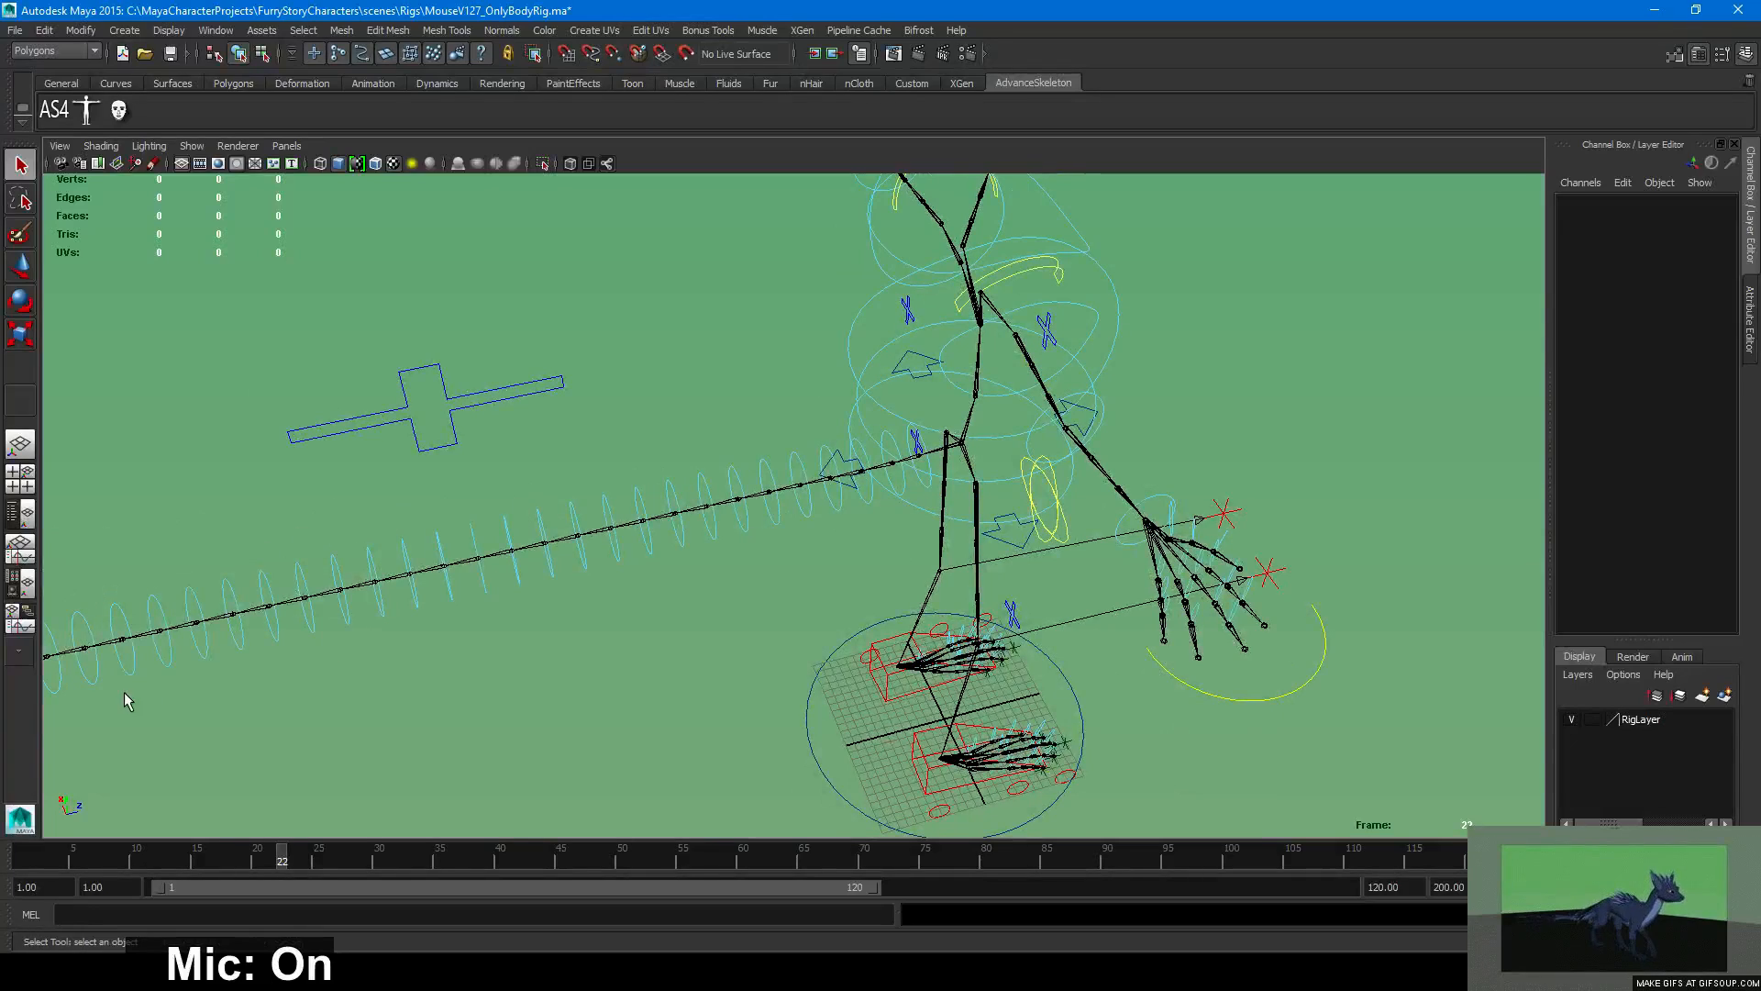
left_click_drag(125, 695, 835, 770, "alt")
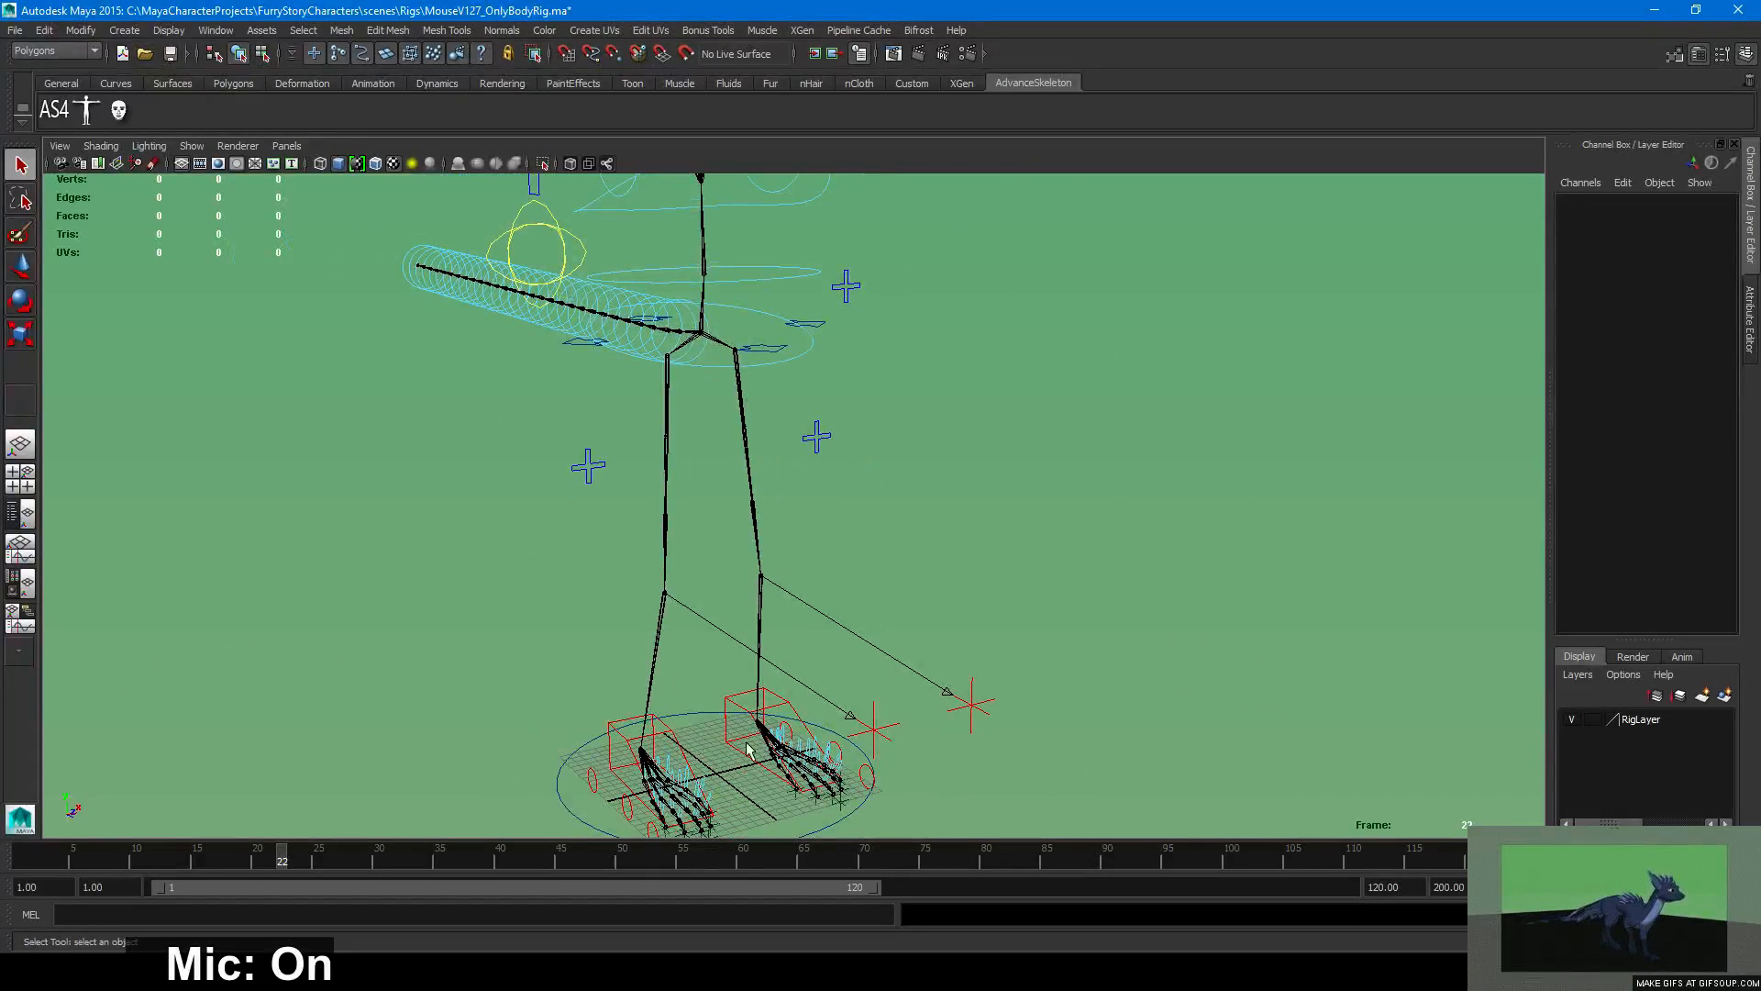
left_click_drag(900, 676, 1012, 528, "alt")
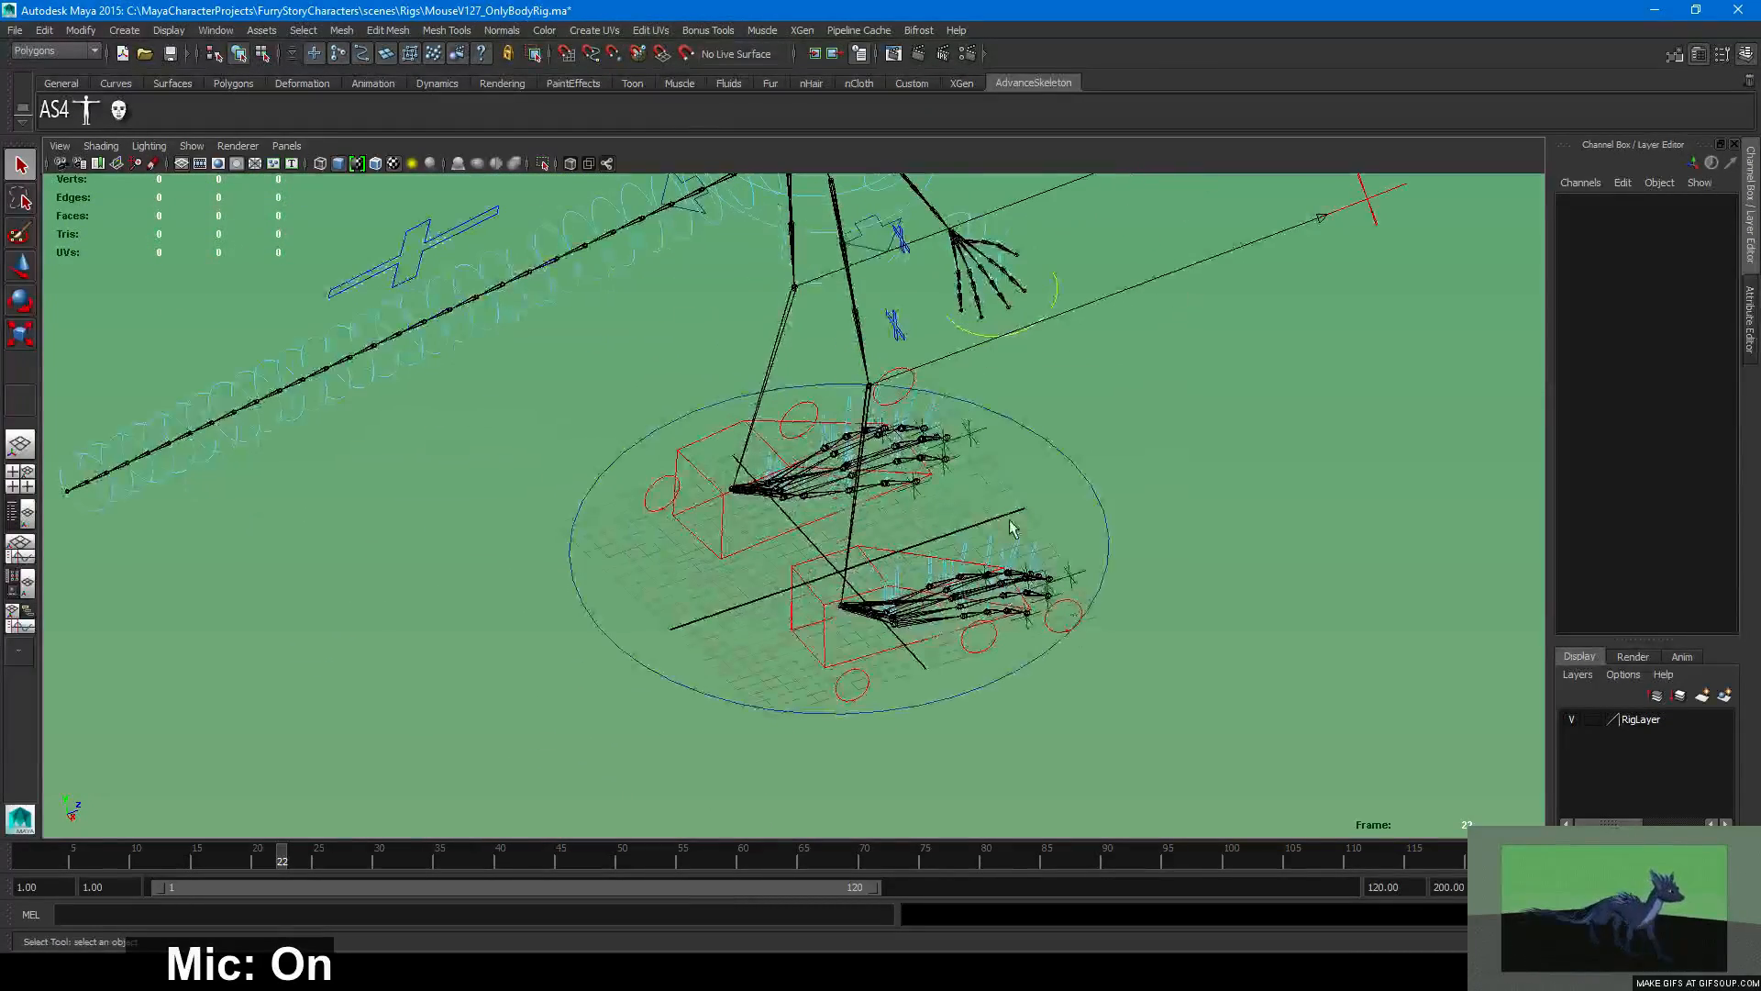
Try raising the right foot's main toe-aim locator, Loc_ToeAim_Main_R, and undo the move.
left_click(986, 429)
key("w")
left_click_drag(967, 390, 961, 356)
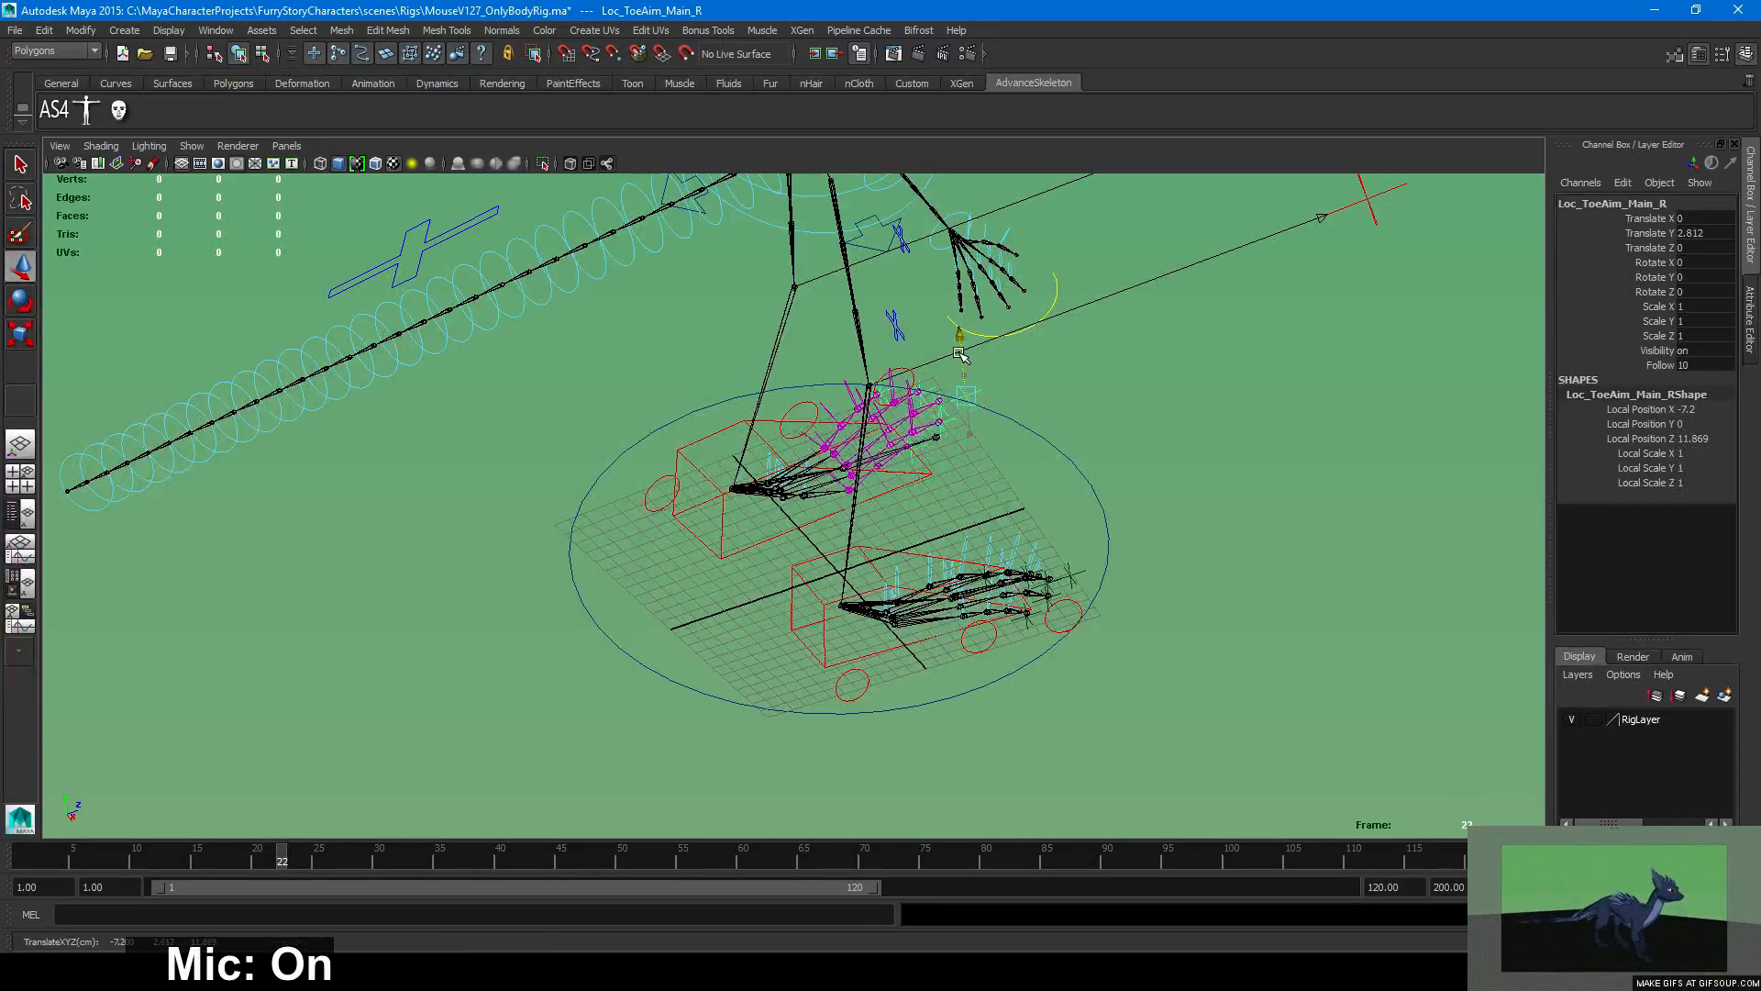
key("ctrl+z")
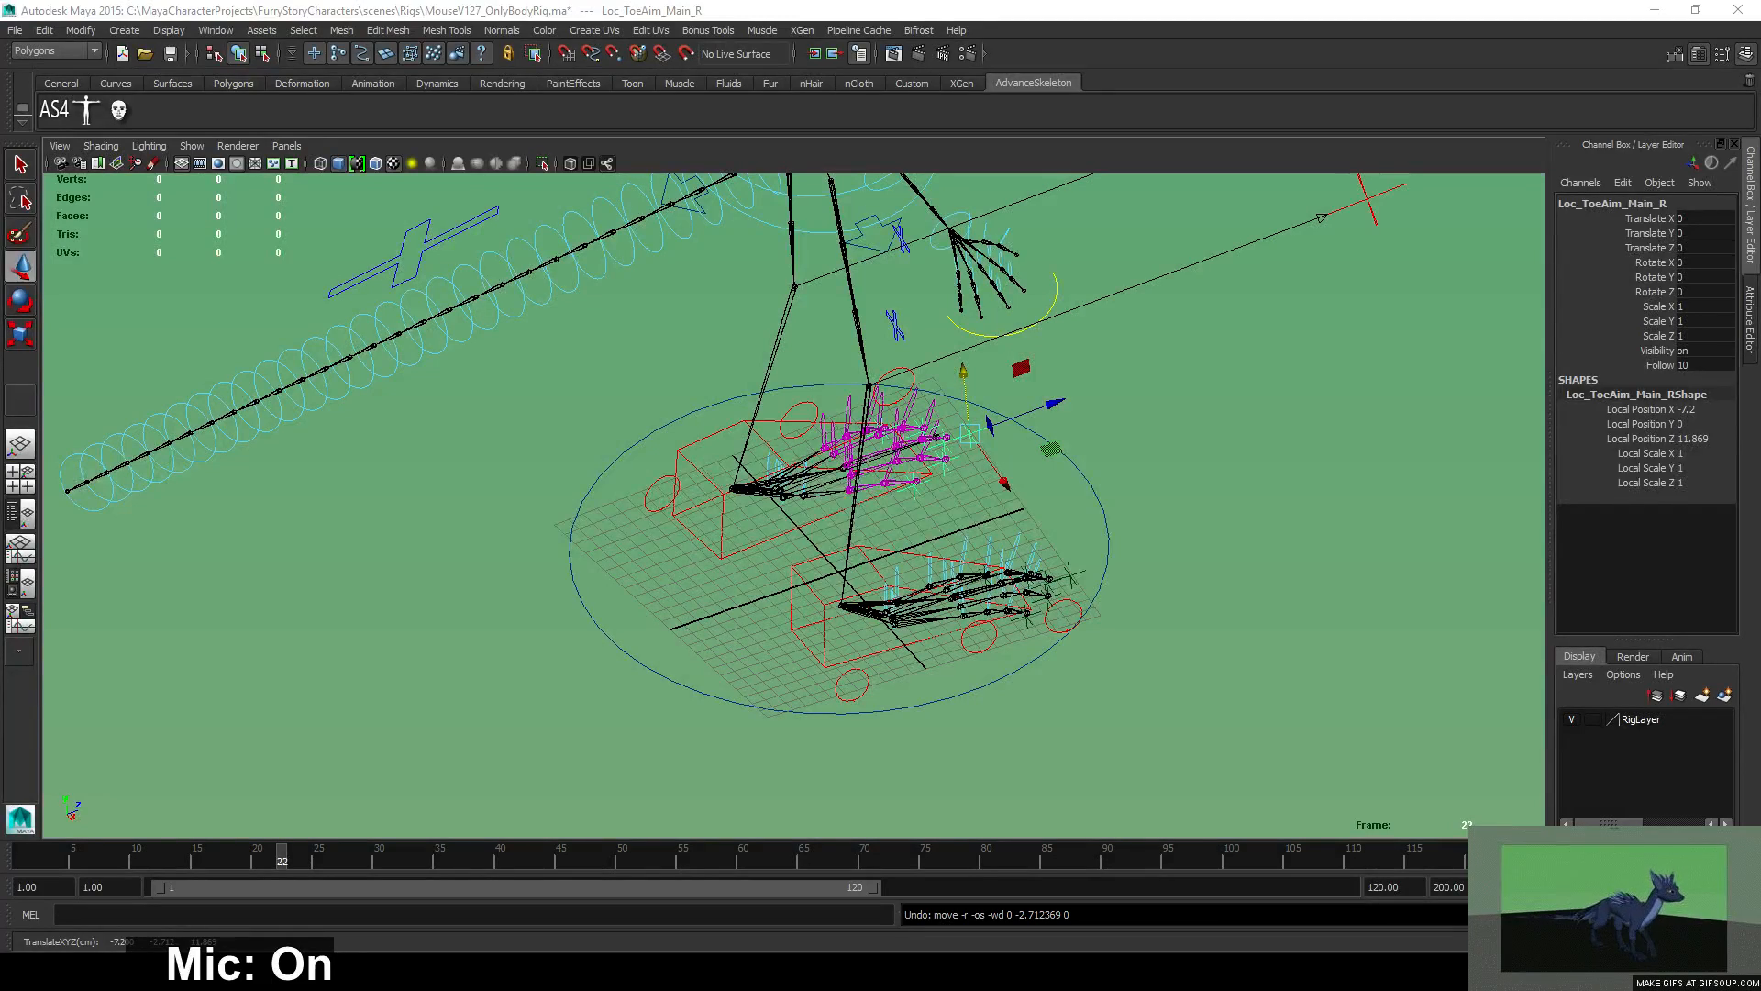
left_click(1092, 8)
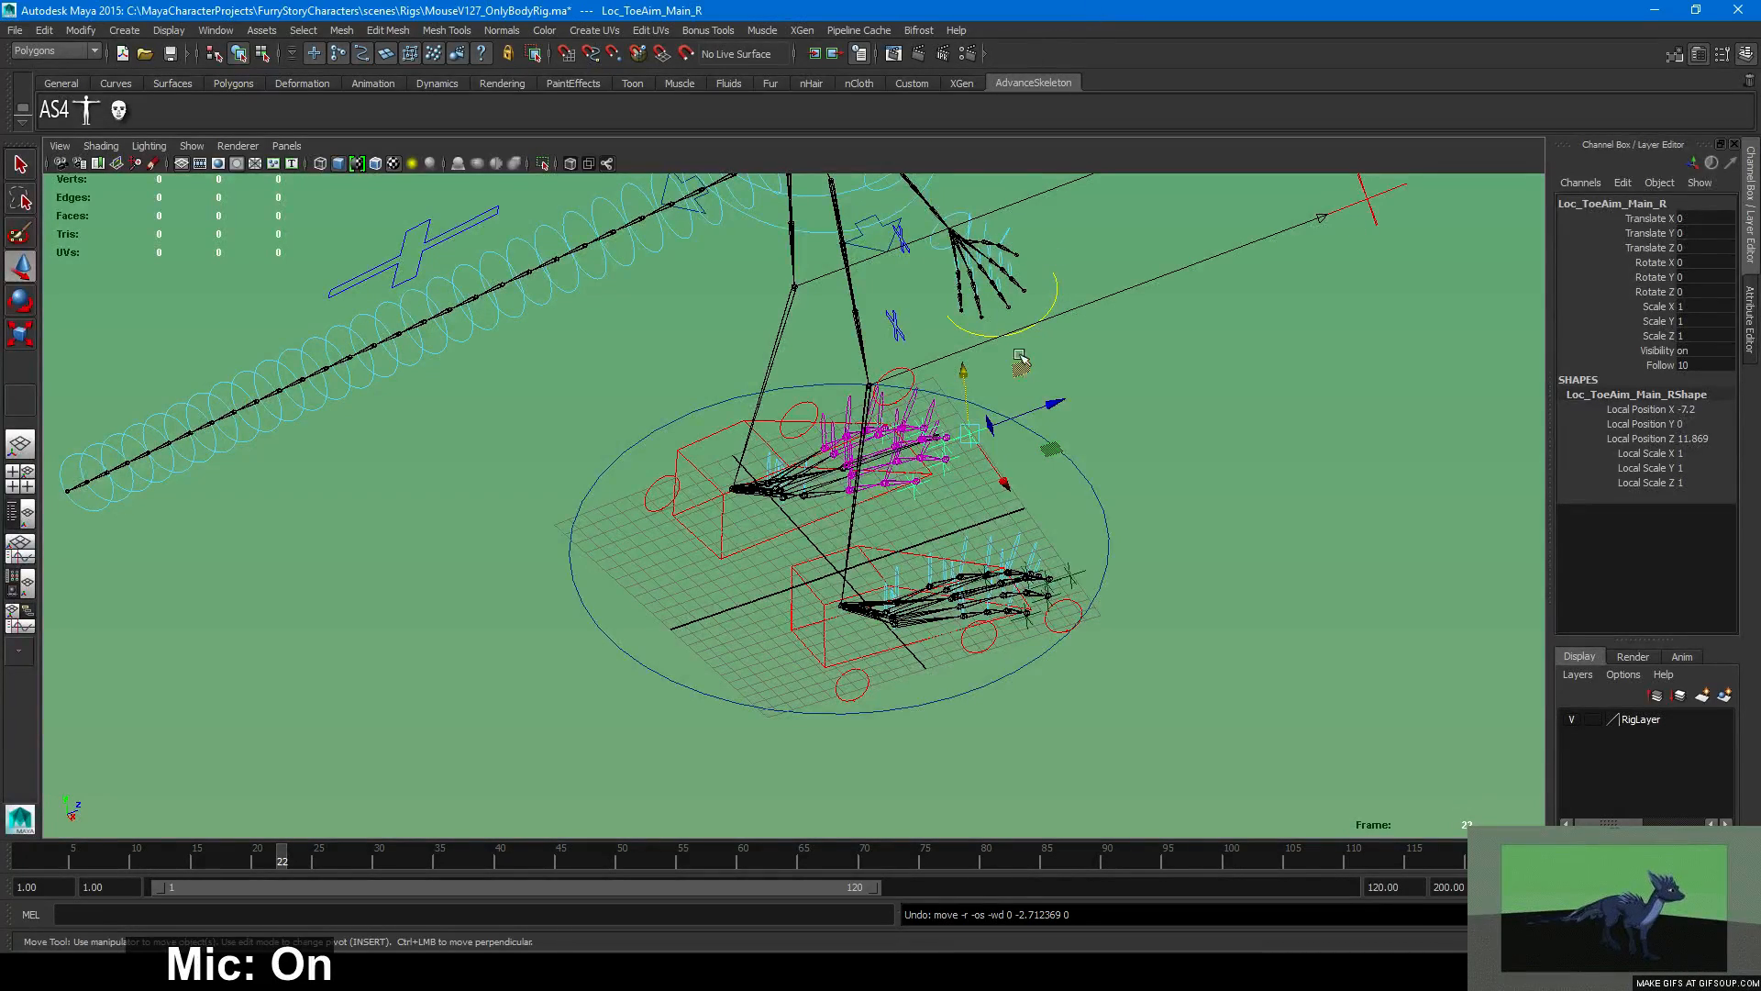
Examine the legs, knee pole vectors, hips and arms of the body rig, selecting the FK root control.
middle_click_drag(1020, 356, 995, 578, "alt")
right_click_drag(995, 578, 805, 497, "alt")
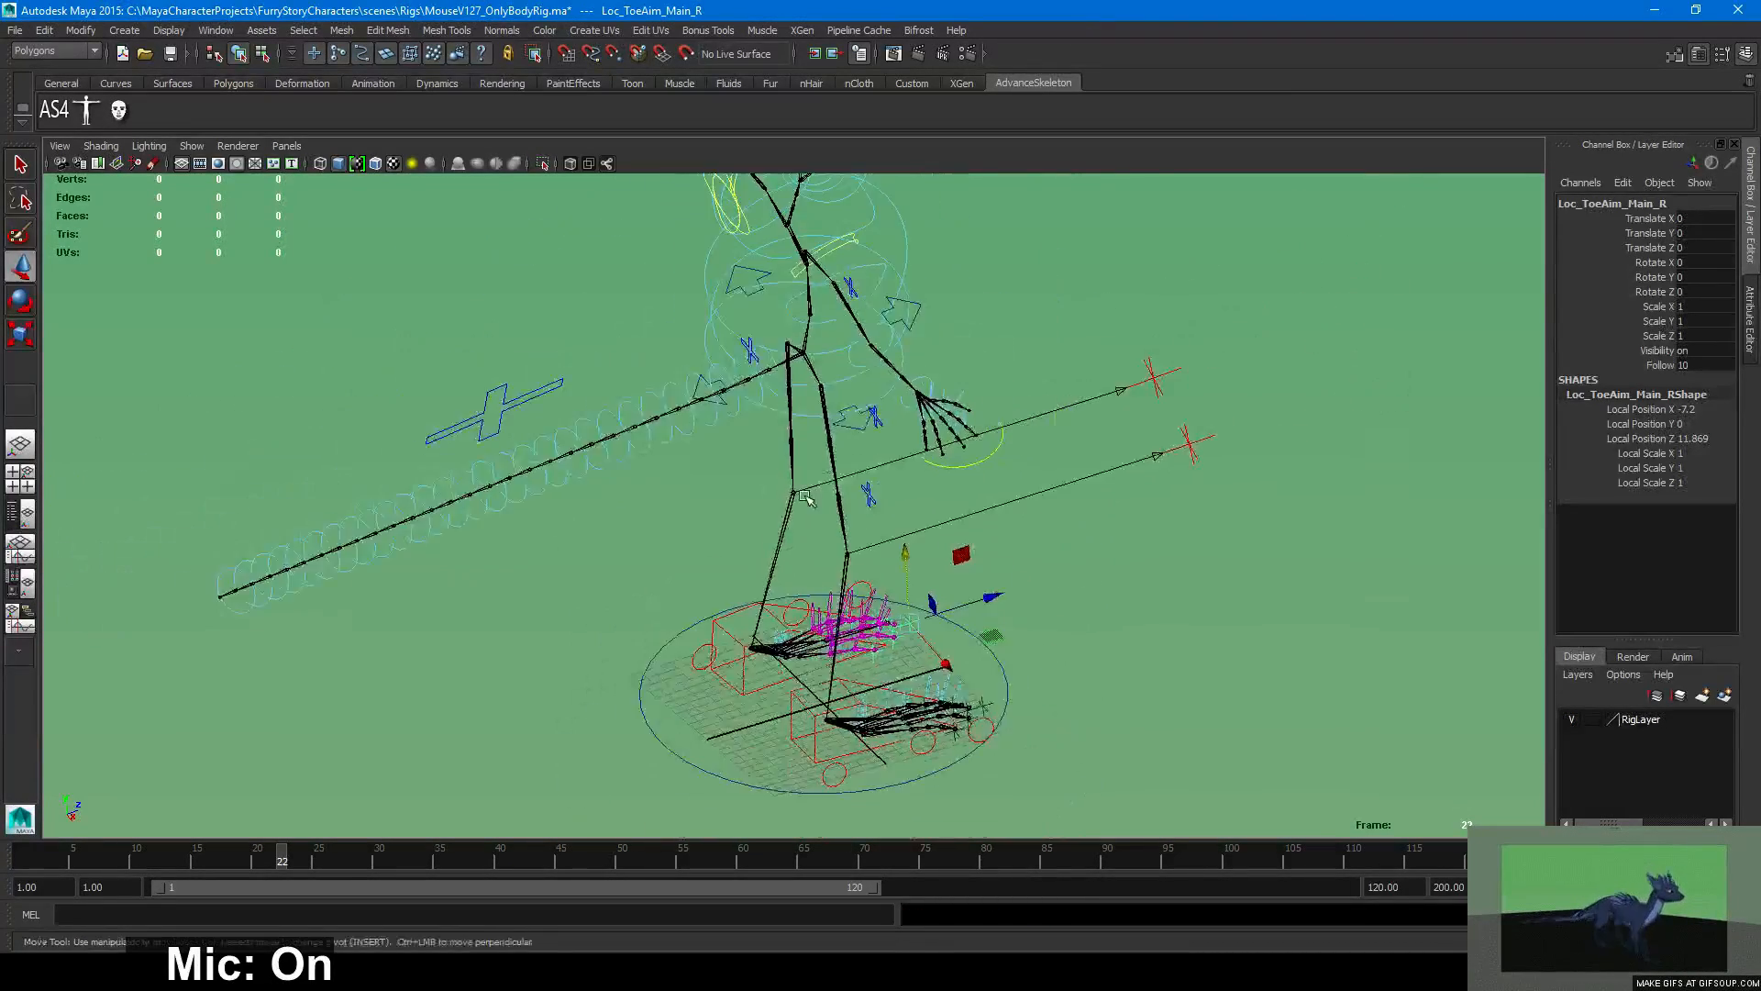
left_click_drag(806, 498, 1136, 424, "alt")
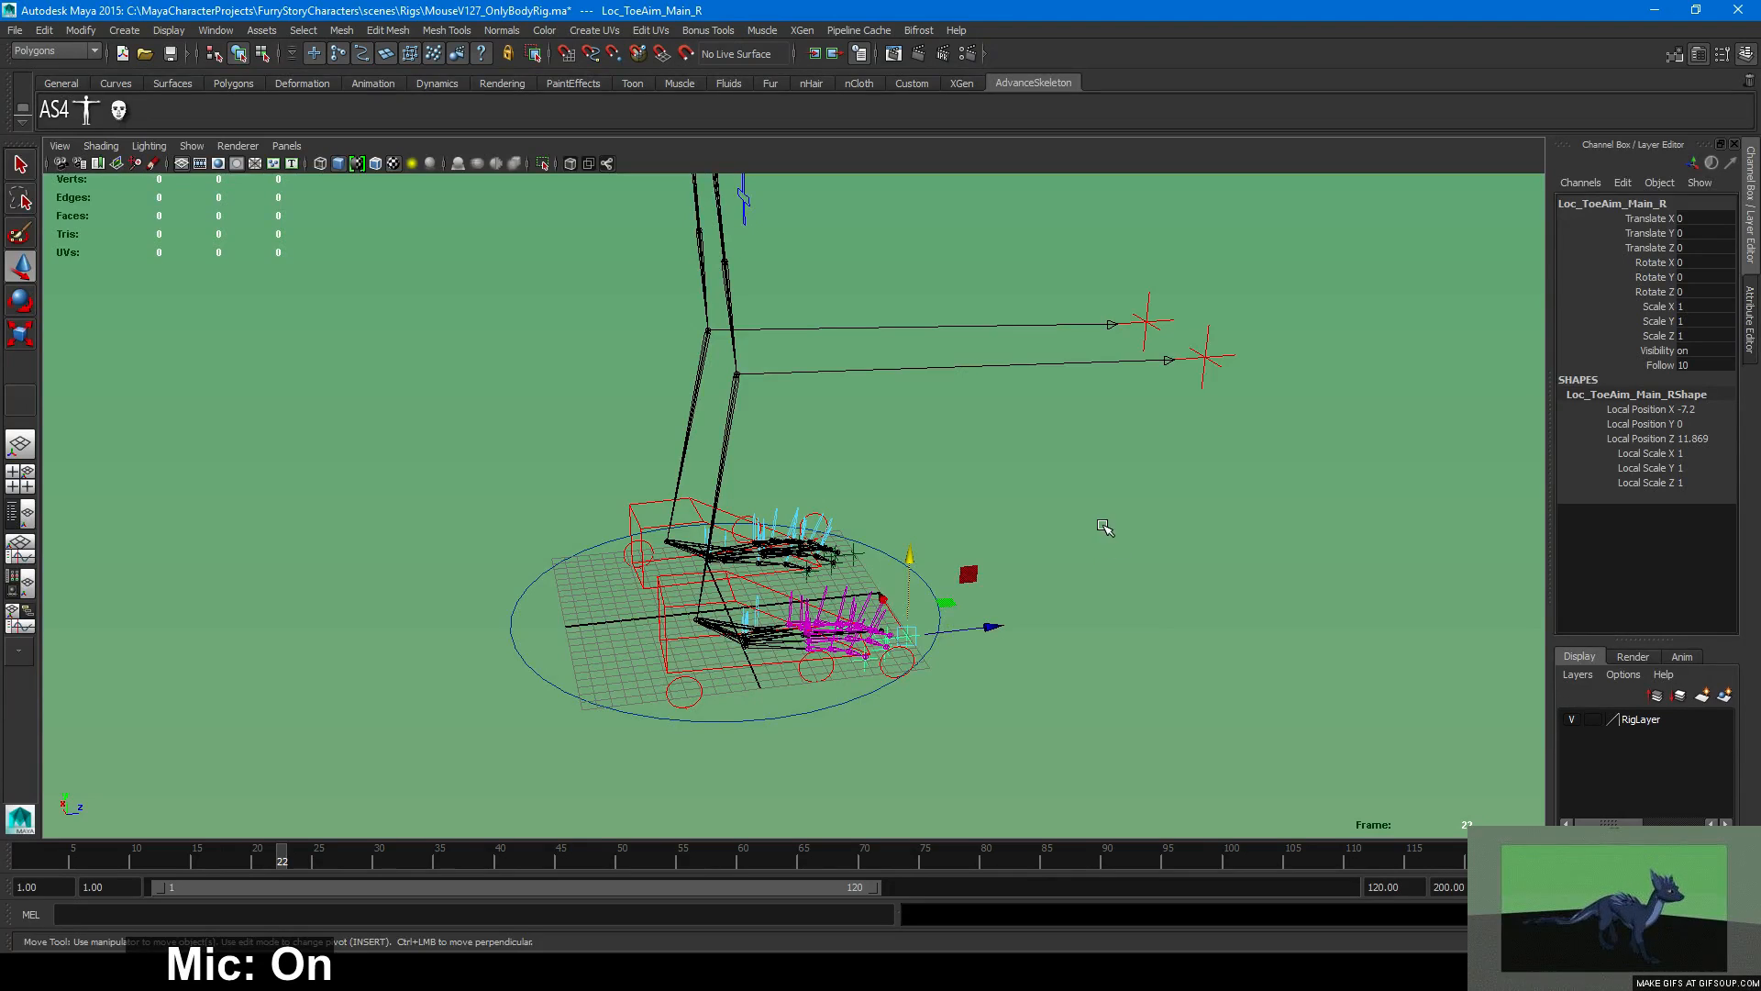
left_click_drag(1105, 527, 1039, 630, "alt")
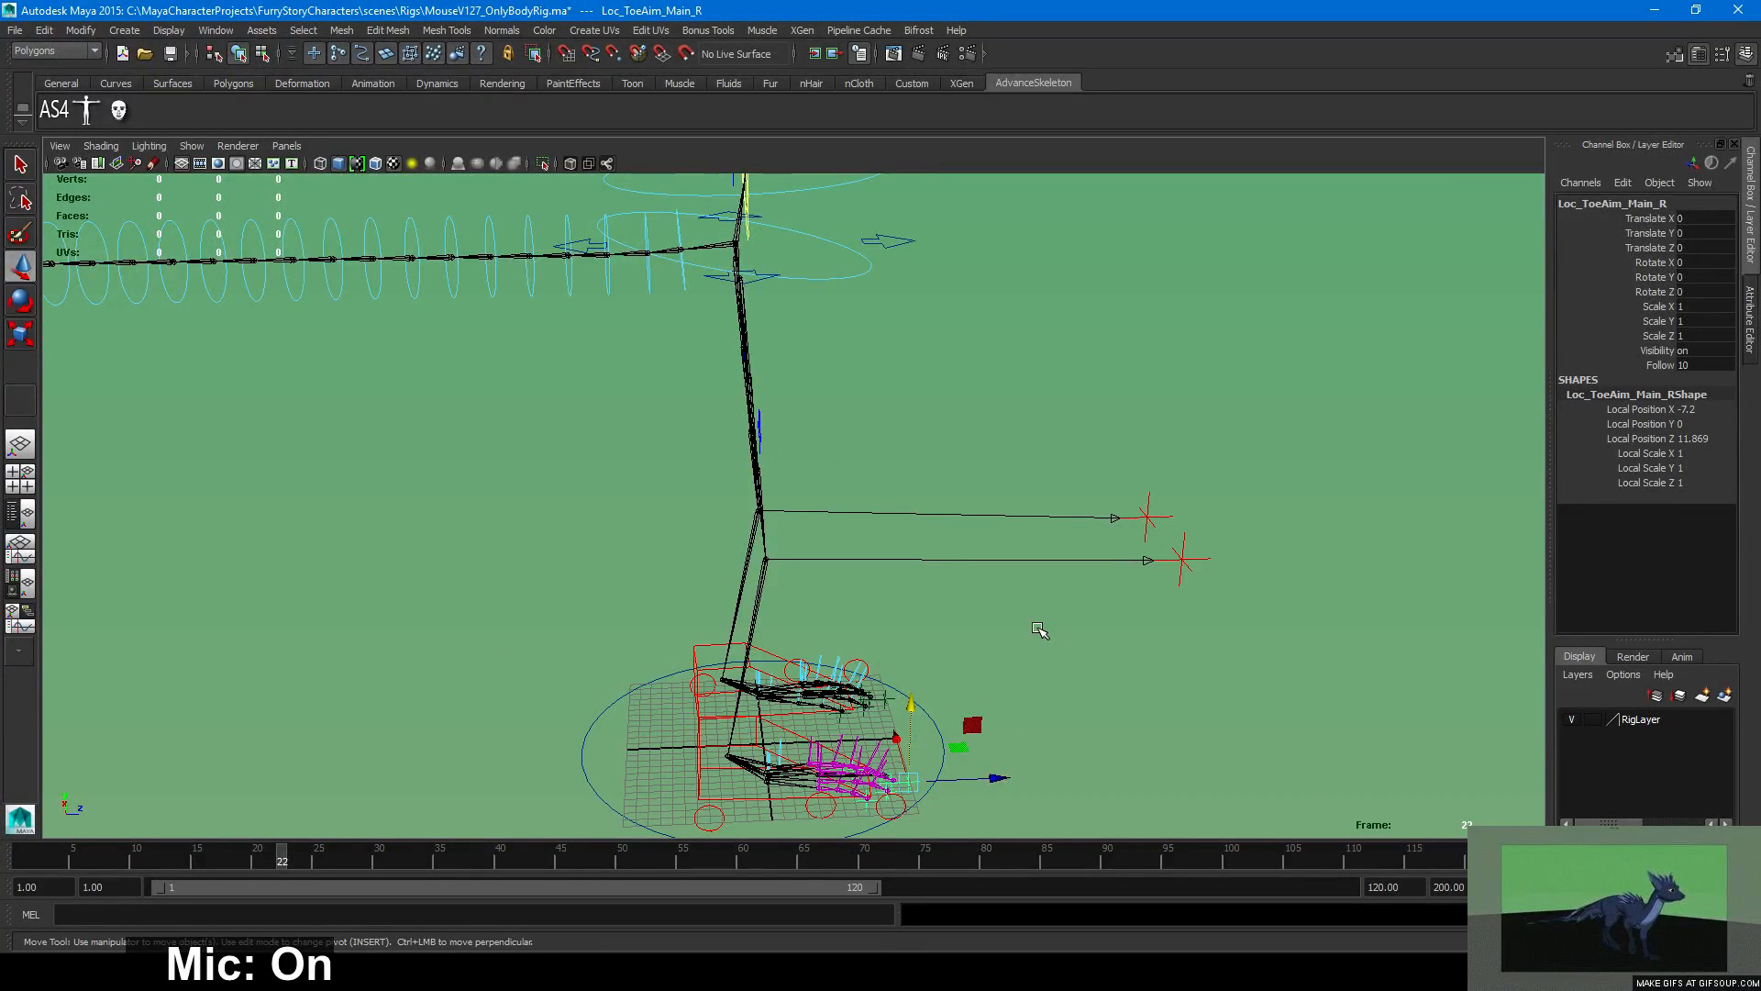
mouse_move(1042, 602)
left_mouse_down("alt")
mouse_move(1164, 731)
mouse_move(1082, 656)
mouse_move(798, 587)
mouse_move(1050, 598)
mouse_move(1103, 578)
mouse_move(1055, 624)
mouse_move(1129, 679)
mouse_move(1029, 596)
left_mouse_up("alt")
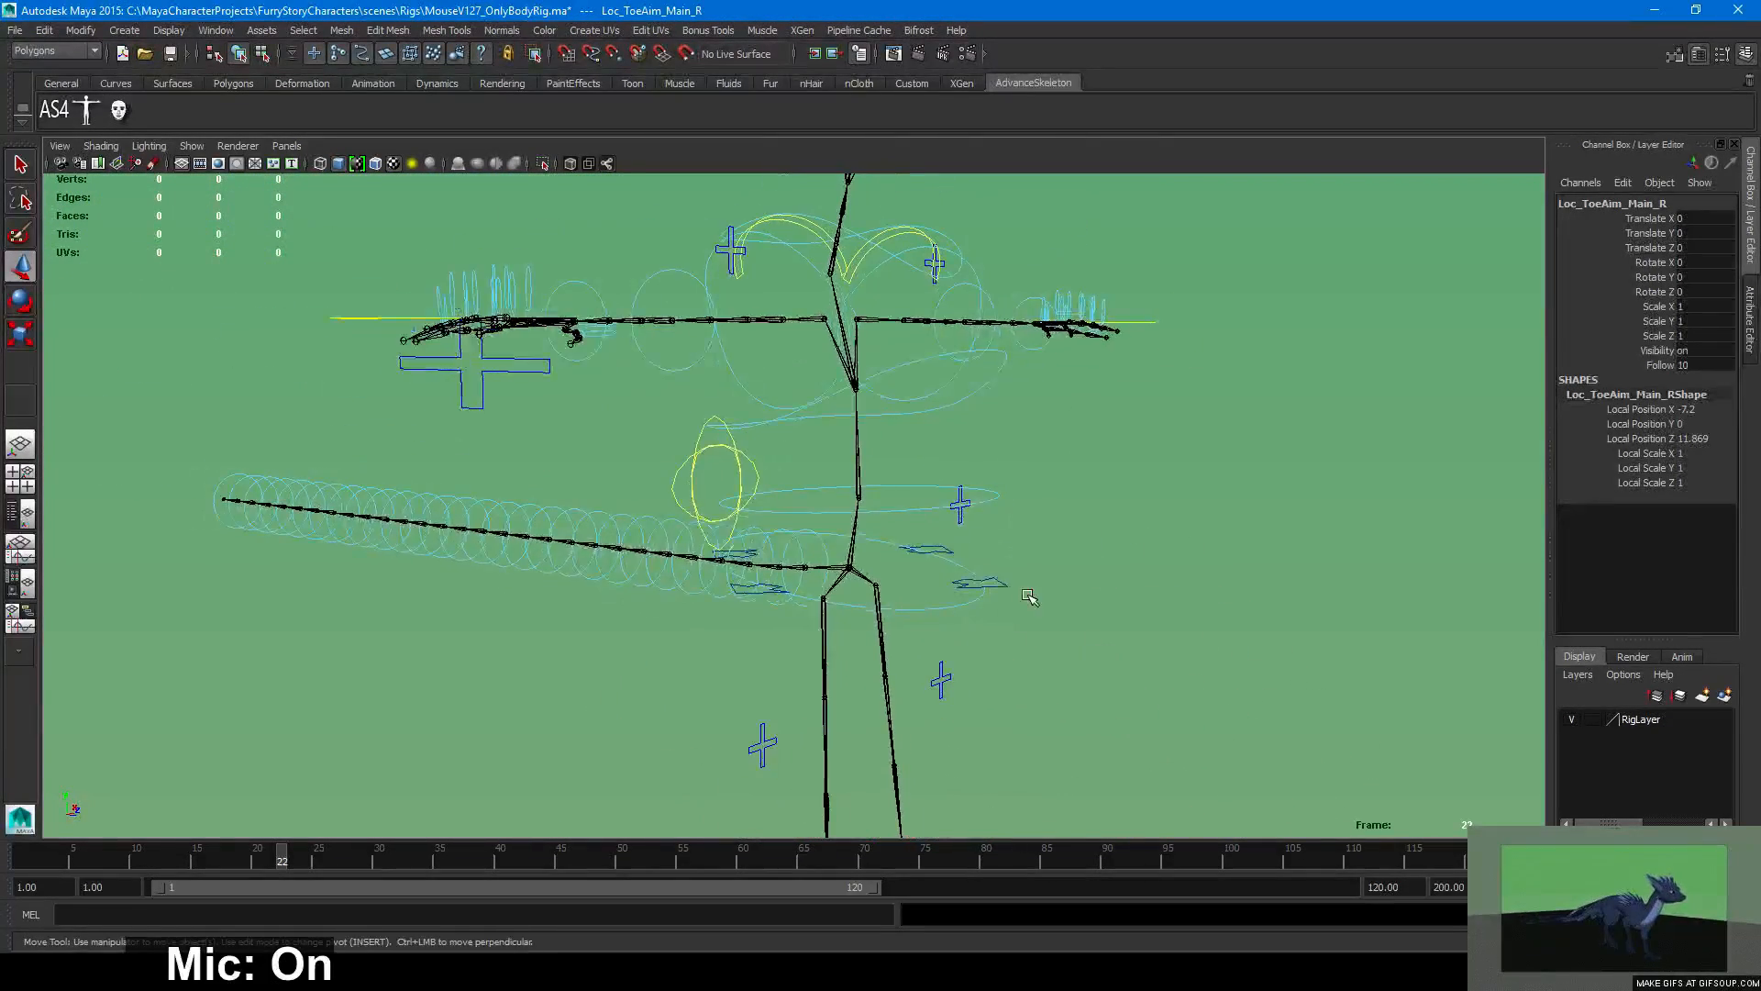
left_click(1003, 595)
left_click_drag(993, 677, 923, 667, "alt")
left_click(1006, 602)
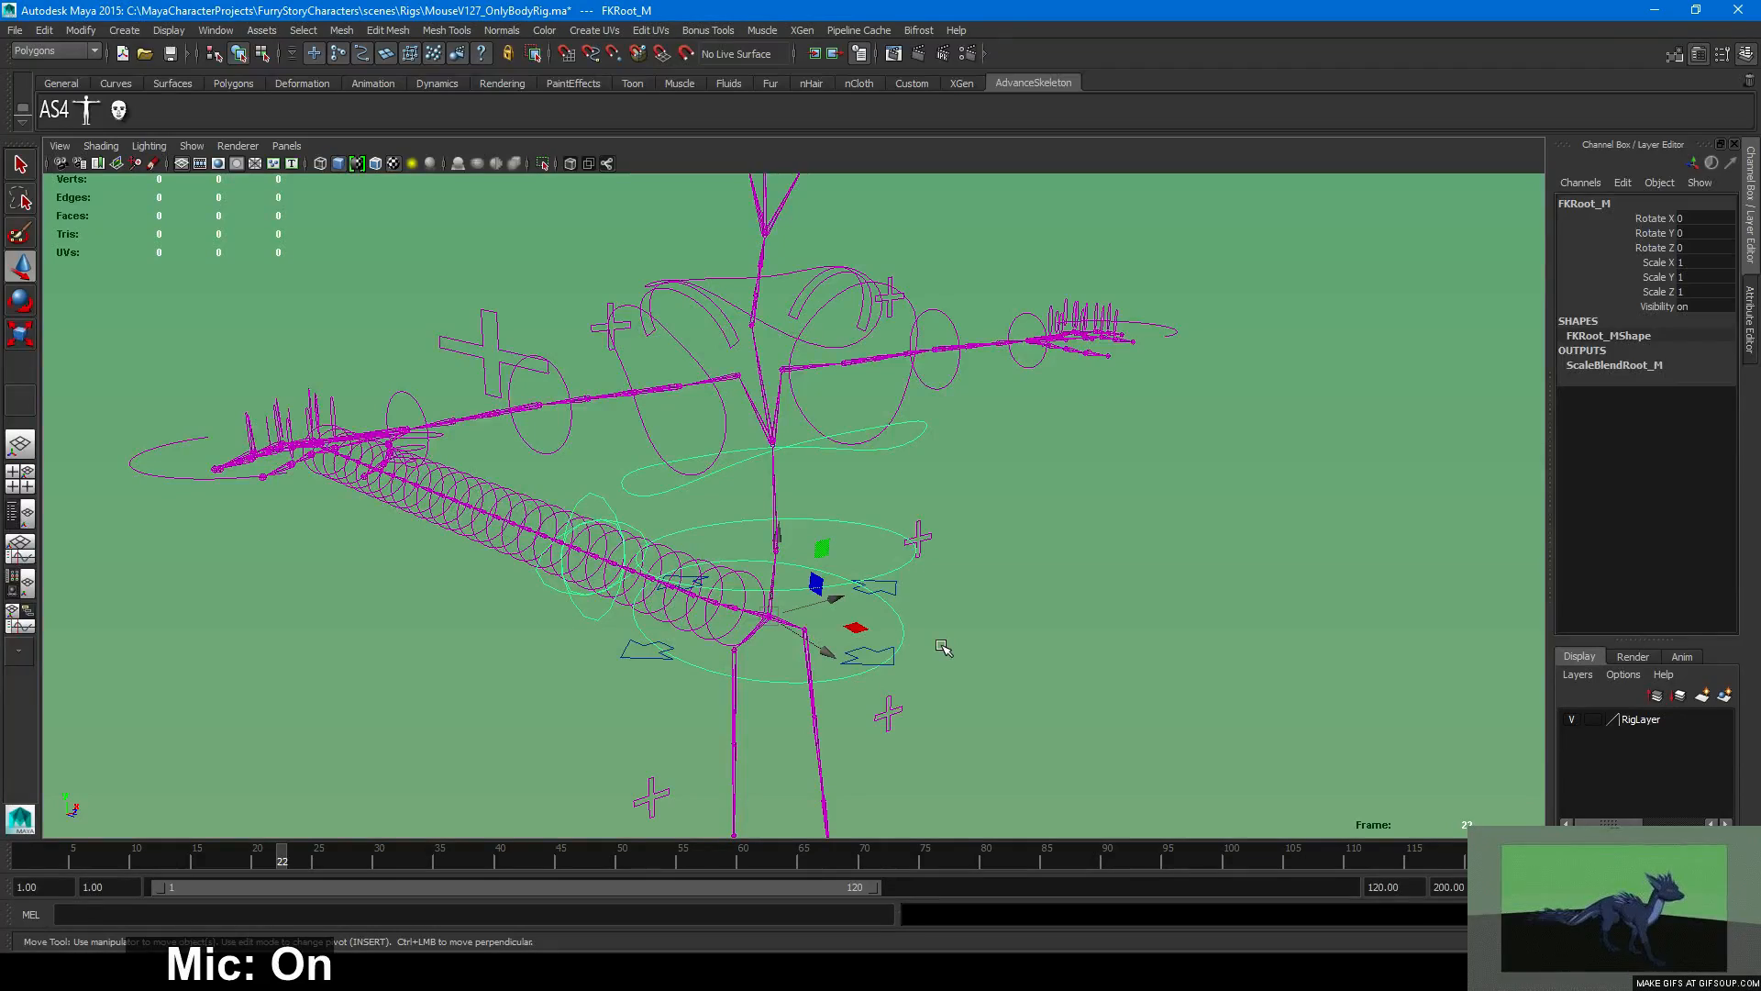
left_click_drag(1071, 593, 1064, 459, "alt")
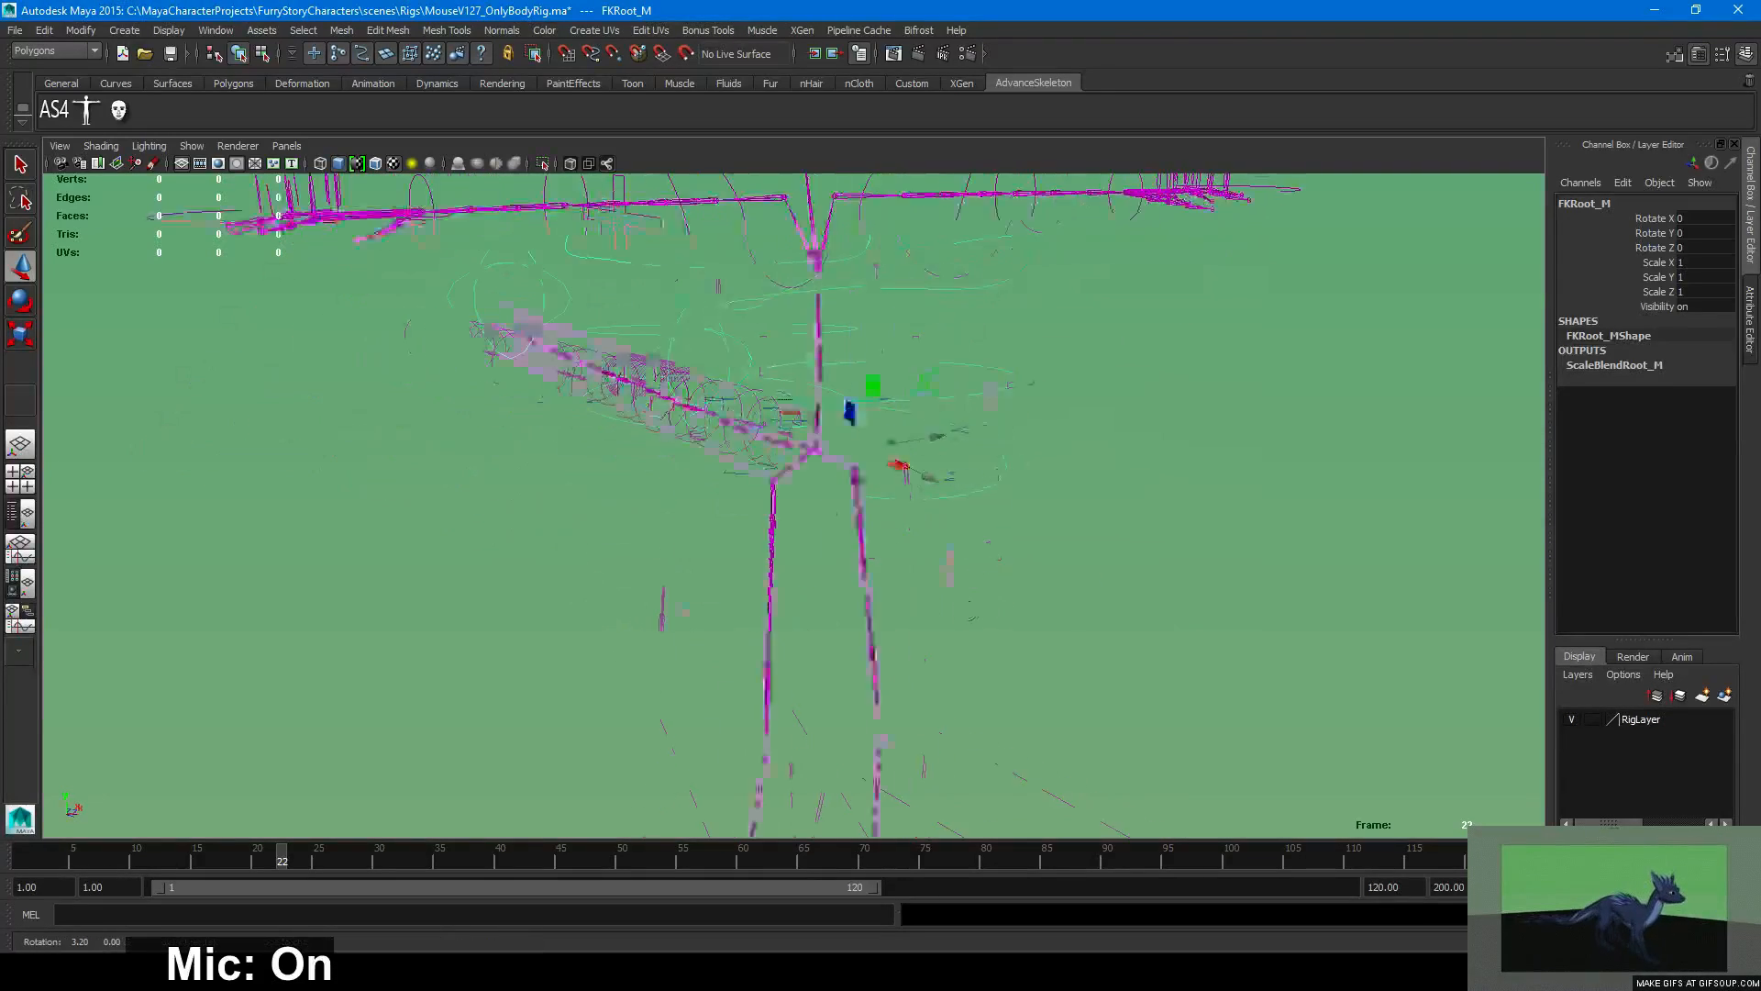
left_click_drag(973, 617, 946, 701, "alt")
Examine the toe joints and toe-aim controls up close with Loc_ToeAim_Main_R selected, as well as the full body rig.
scroll(909, 605, "down", 2)
left_click(1078, 533)
key("f")
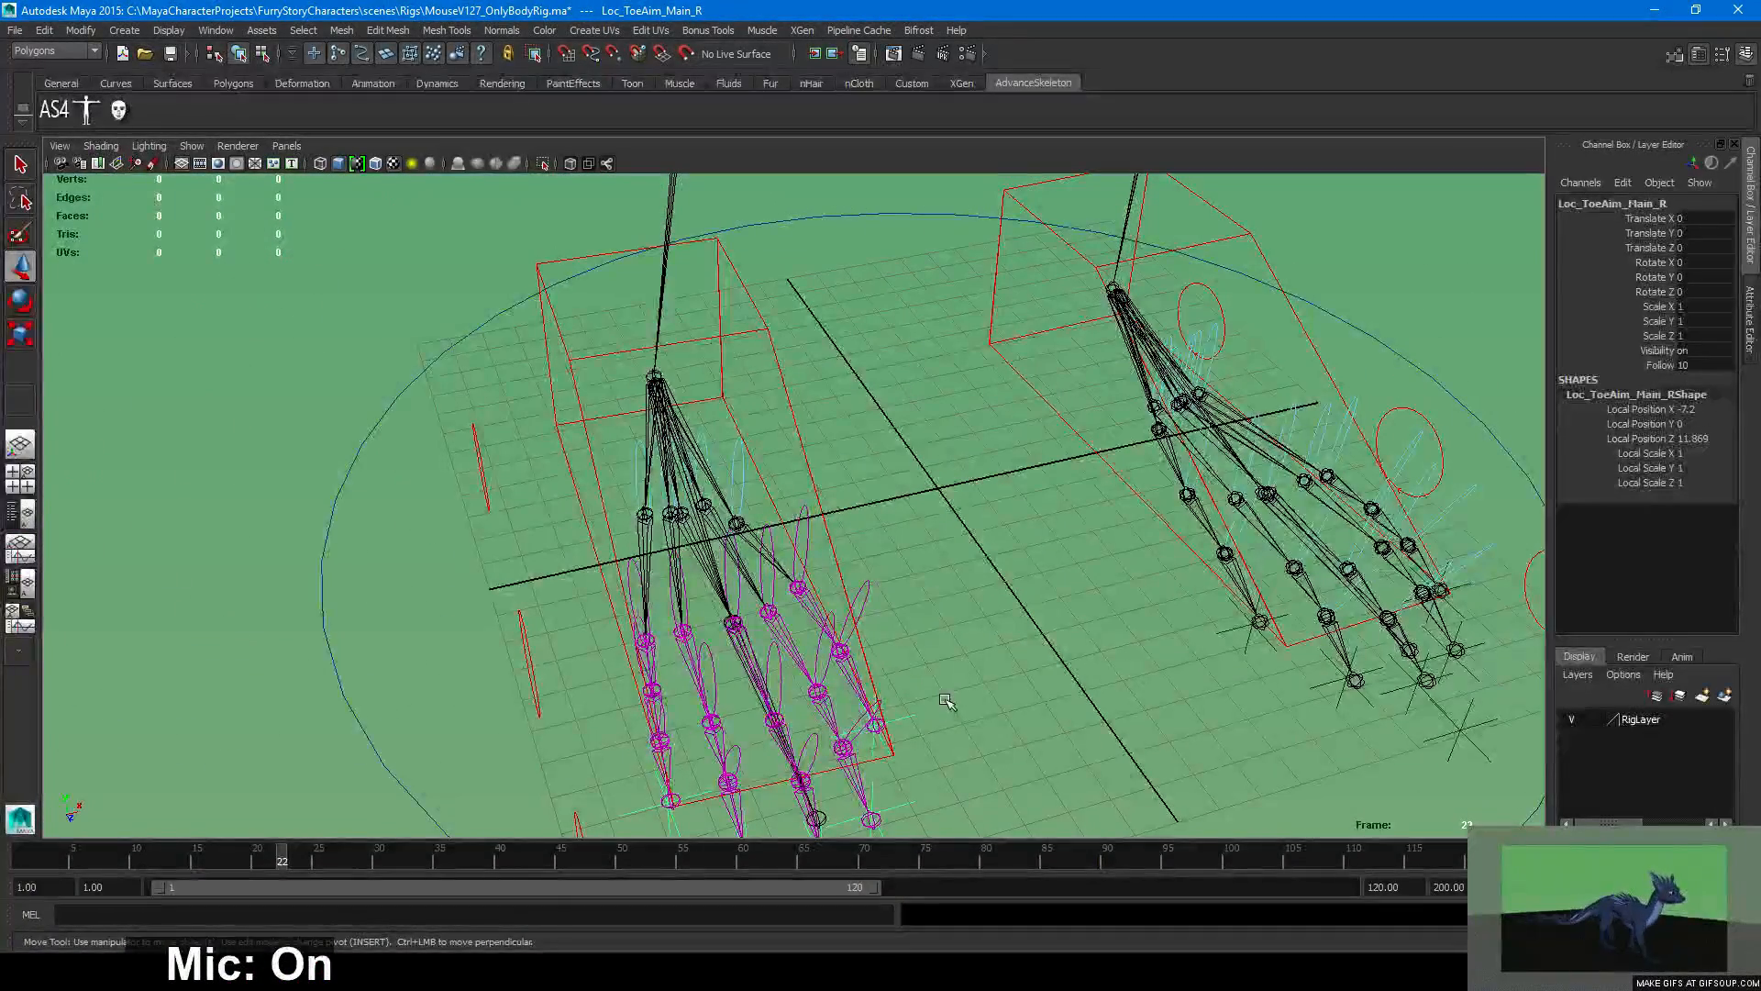
right_click_drag(1002, 611, 514, 528, "alt")
middle_click_drag(882, 516, 847, 826, "alt")
right_click_drag(847, 660, 614, 519, "alt")
left_click_drag(613, 519, 719, 513, "alt")
middle_click_drag(820, 486, 930, 757, "alt")
left_click_drag(930, 758, 878, 672, "alt")
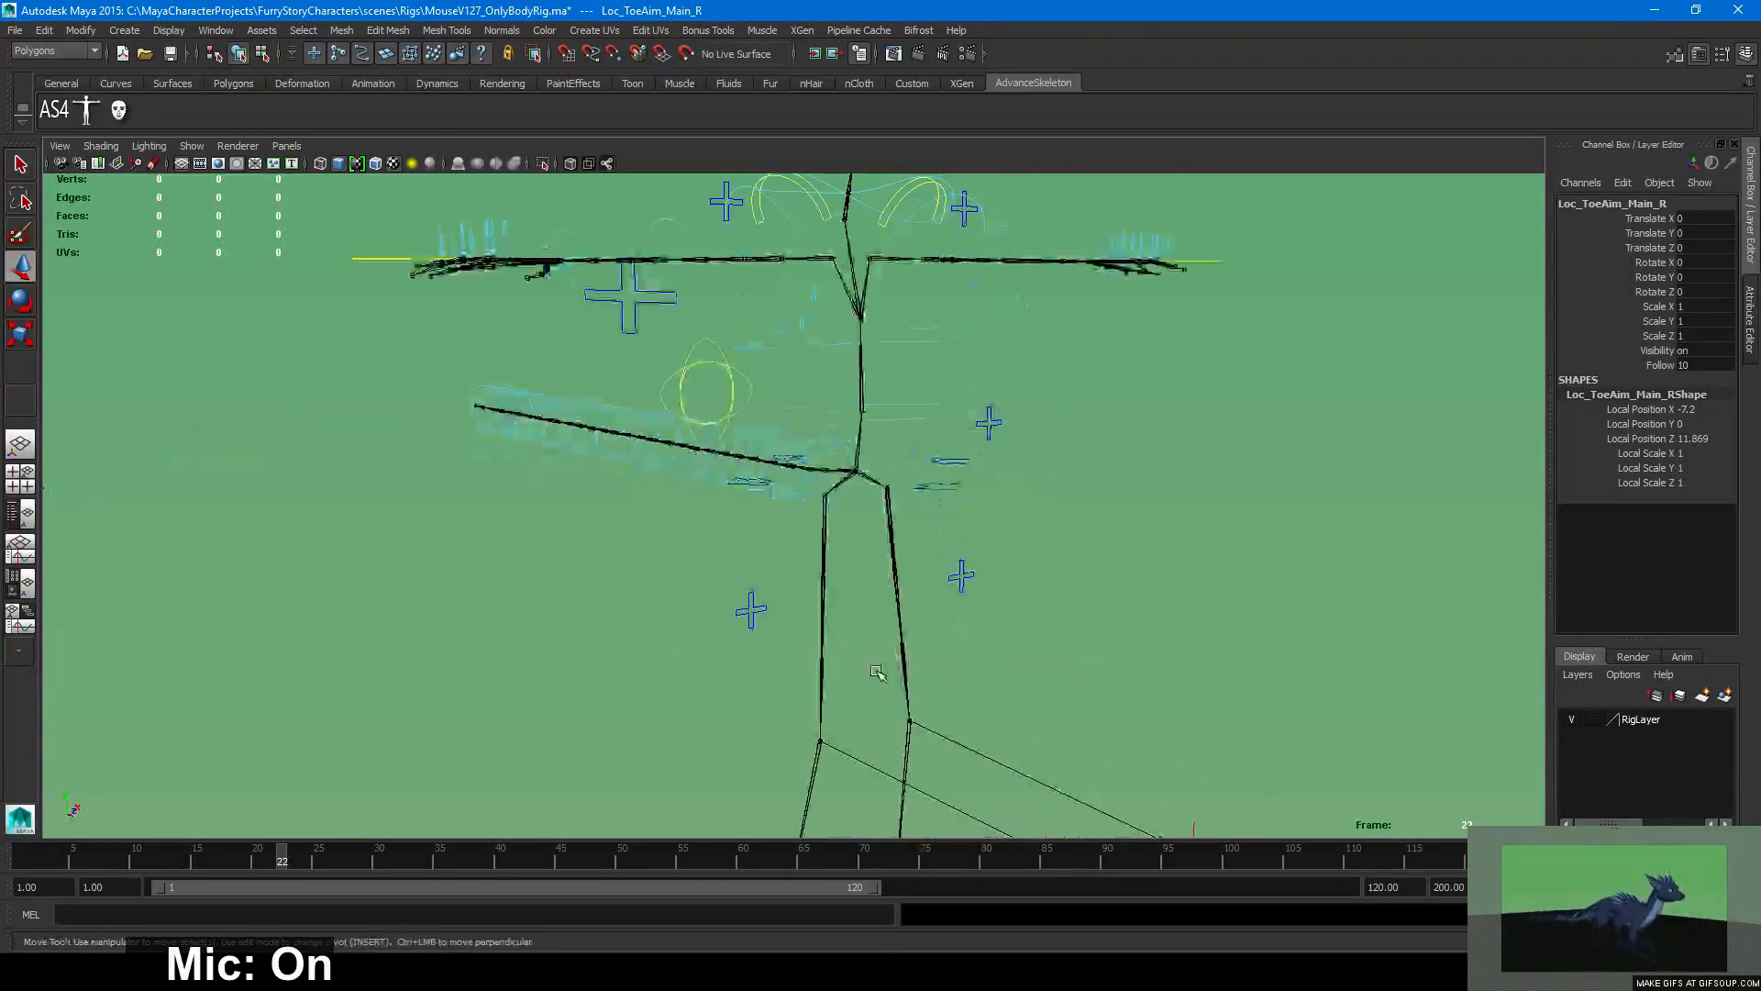
middle_click_drag(876, 671, 867, 515, "alt")
right_click_drag(867, 515, 662, 523, "alt")
left_click_drag(662, 523, 638, 596, "alt")
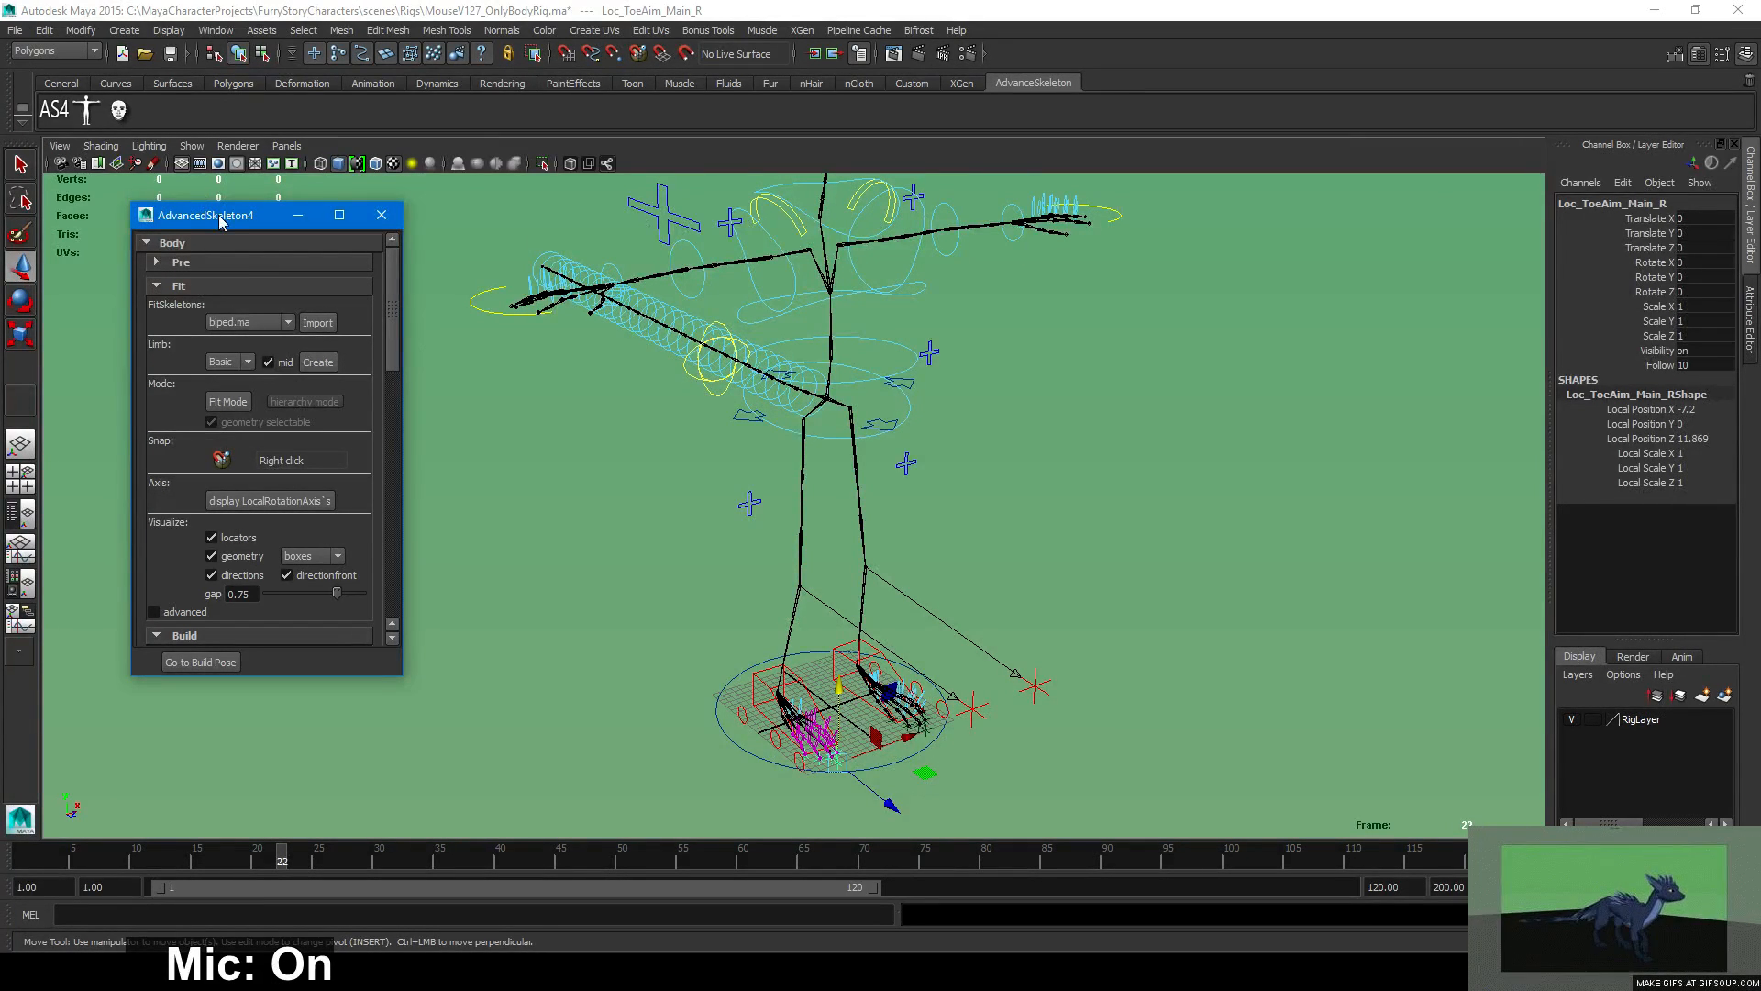
Reposition the AdvancedSkeleton window and switch the mouse body rig into Fit Mode.
left_click_drag(220, 218, 189, 240)
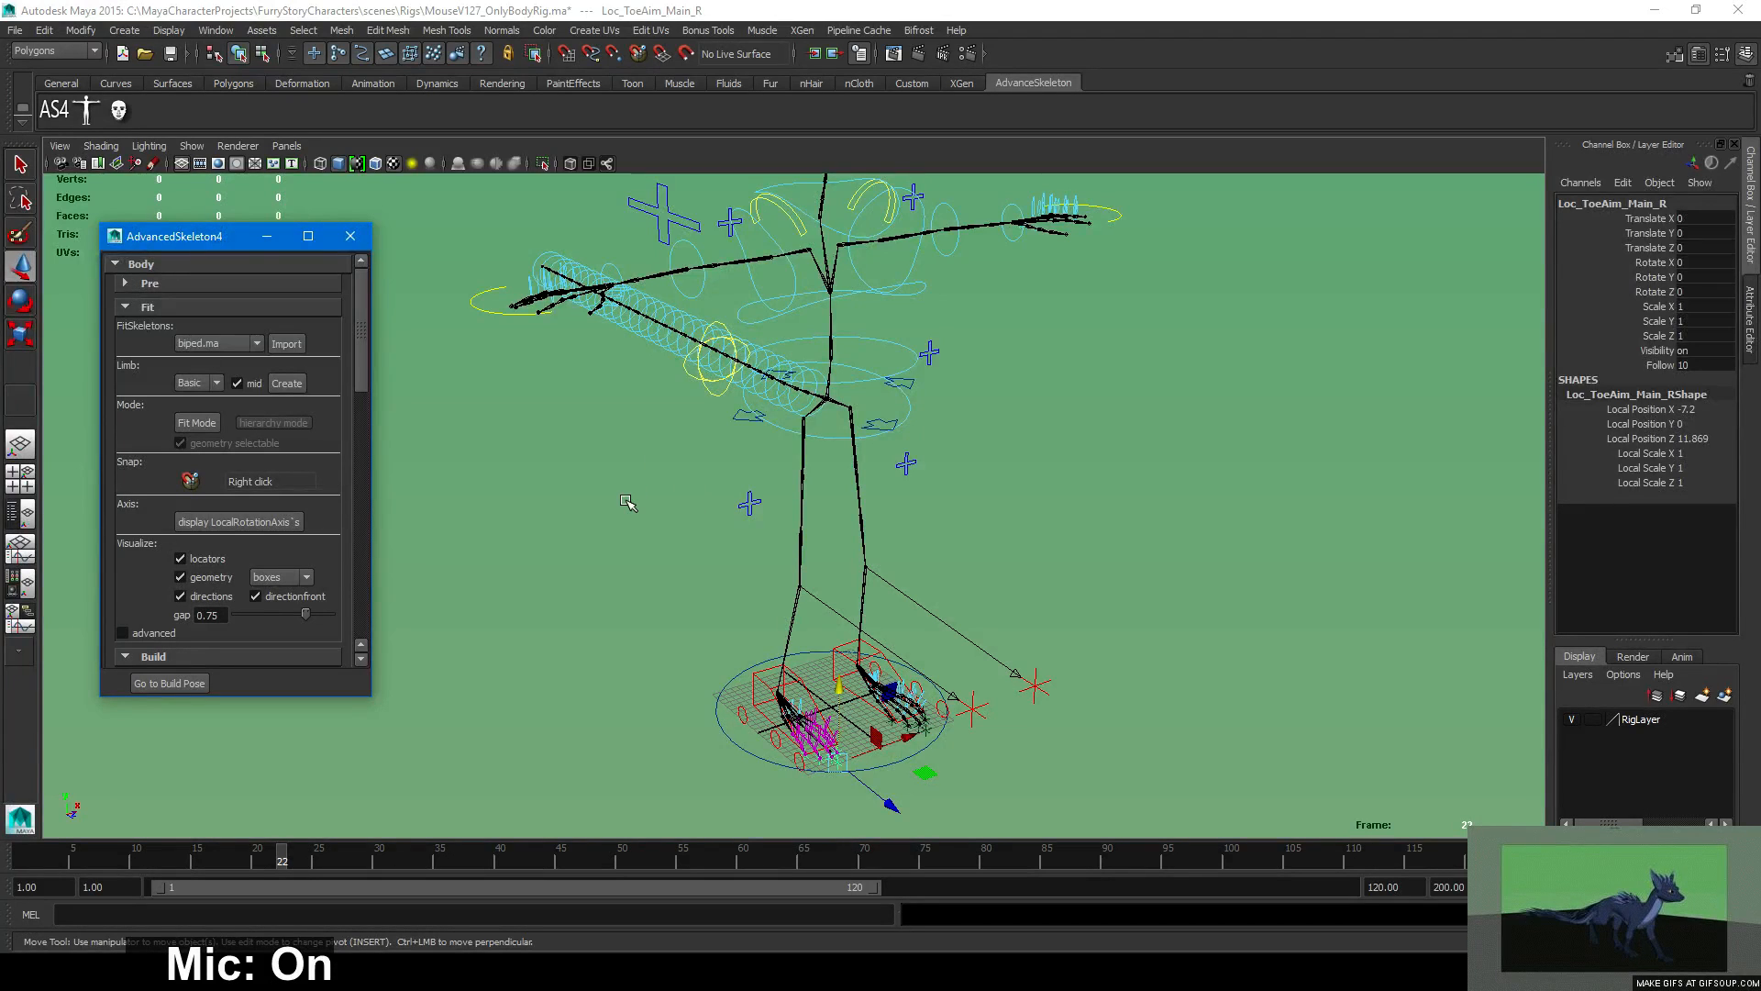
scroll(682, 670, "up", 2)
scroll(682, 669, "down", 2)
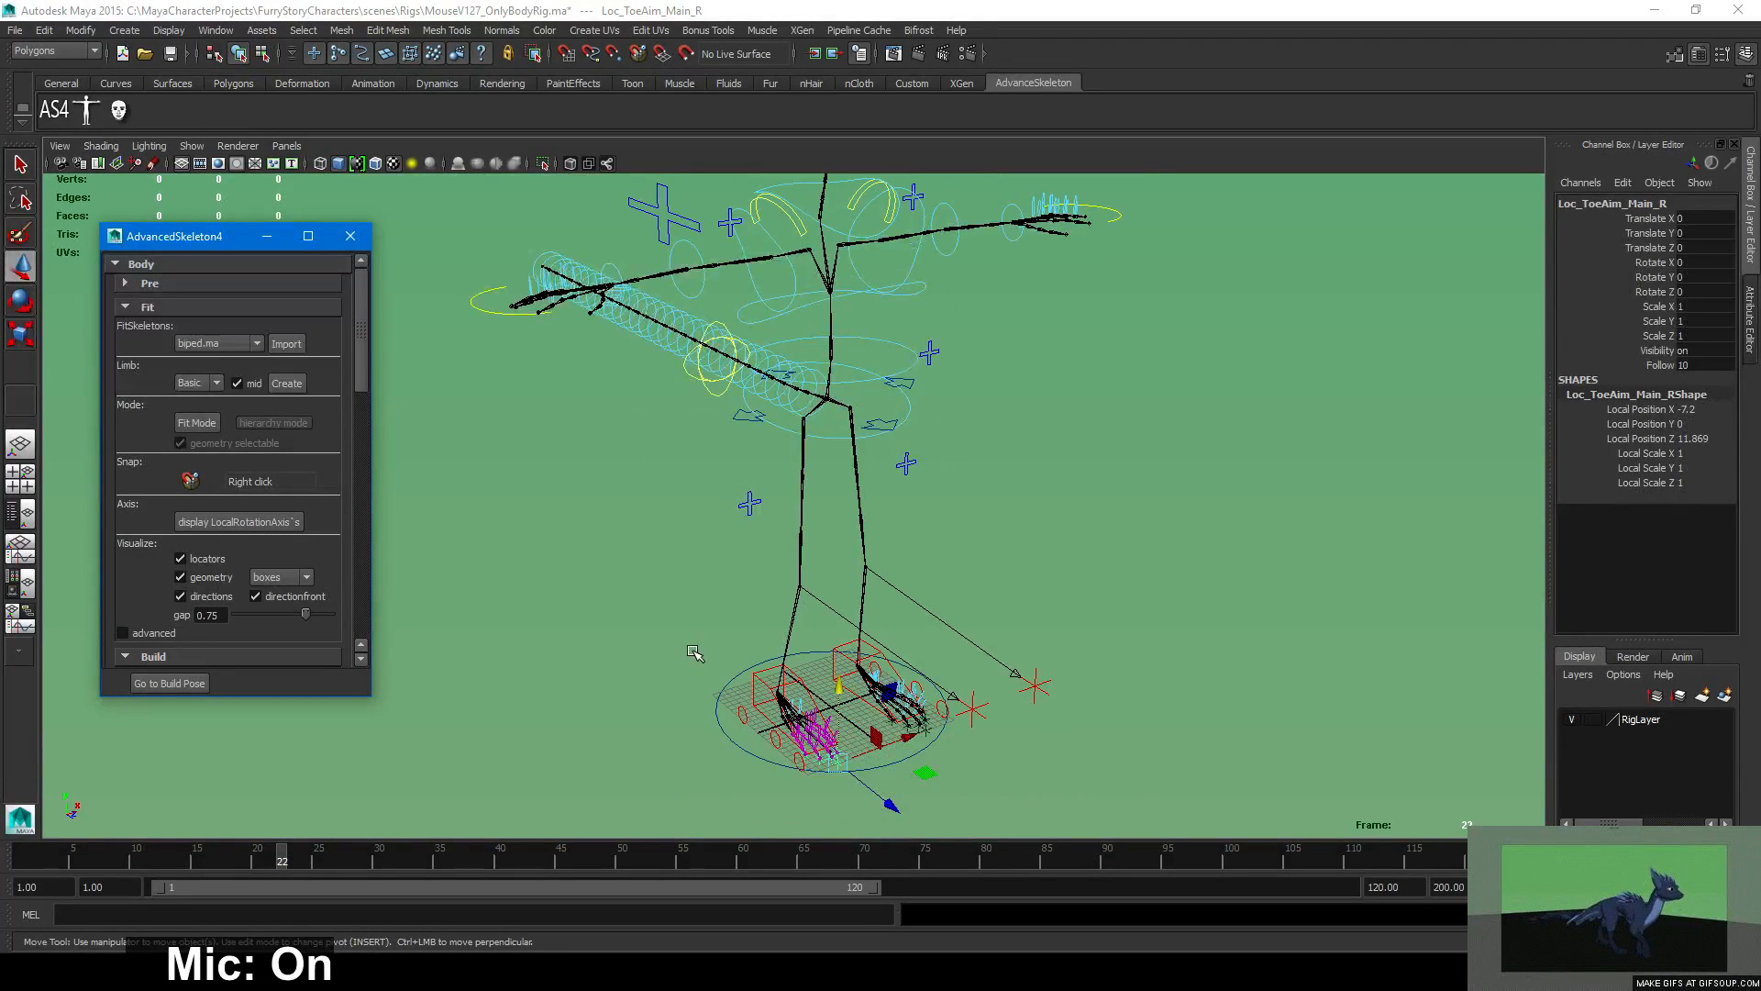
scroll(676, 655, "down", 2)
scroll(660, 655, "up", 2)
scroll(636, 652, "down", 1)
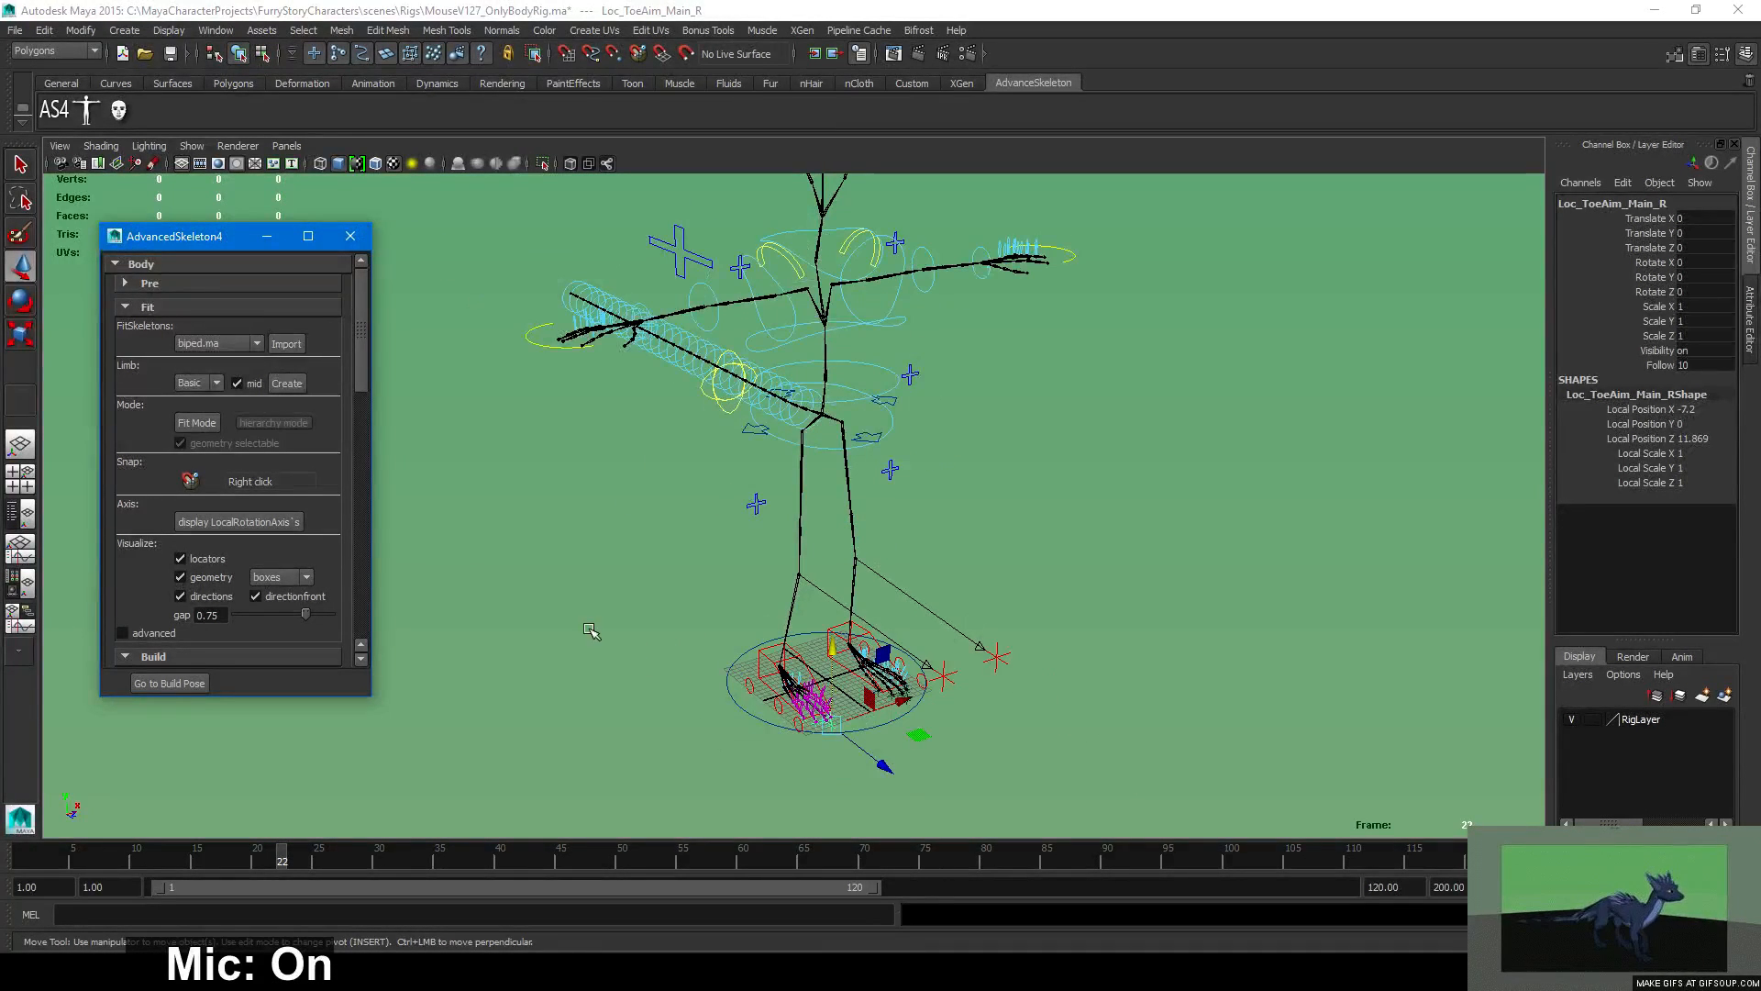
scroll(310, 444, "down", 2)
scroll(317, 443, "up", 2)
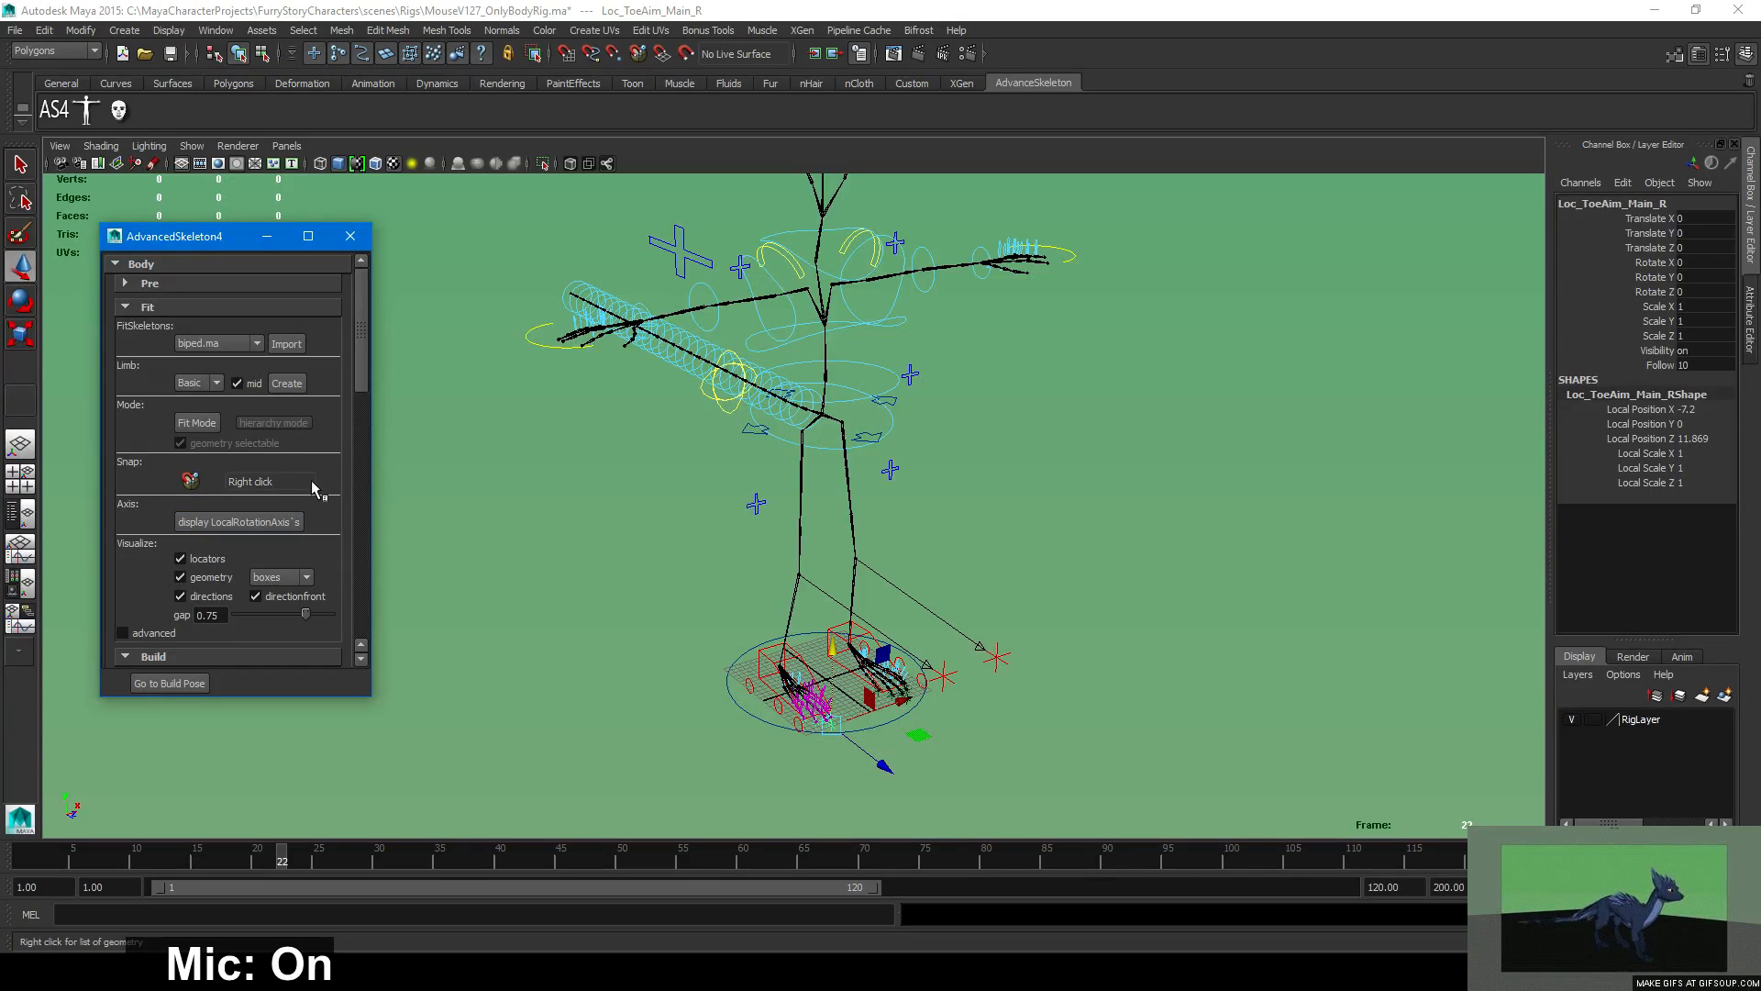
scroll(312, 491, "down", 3)
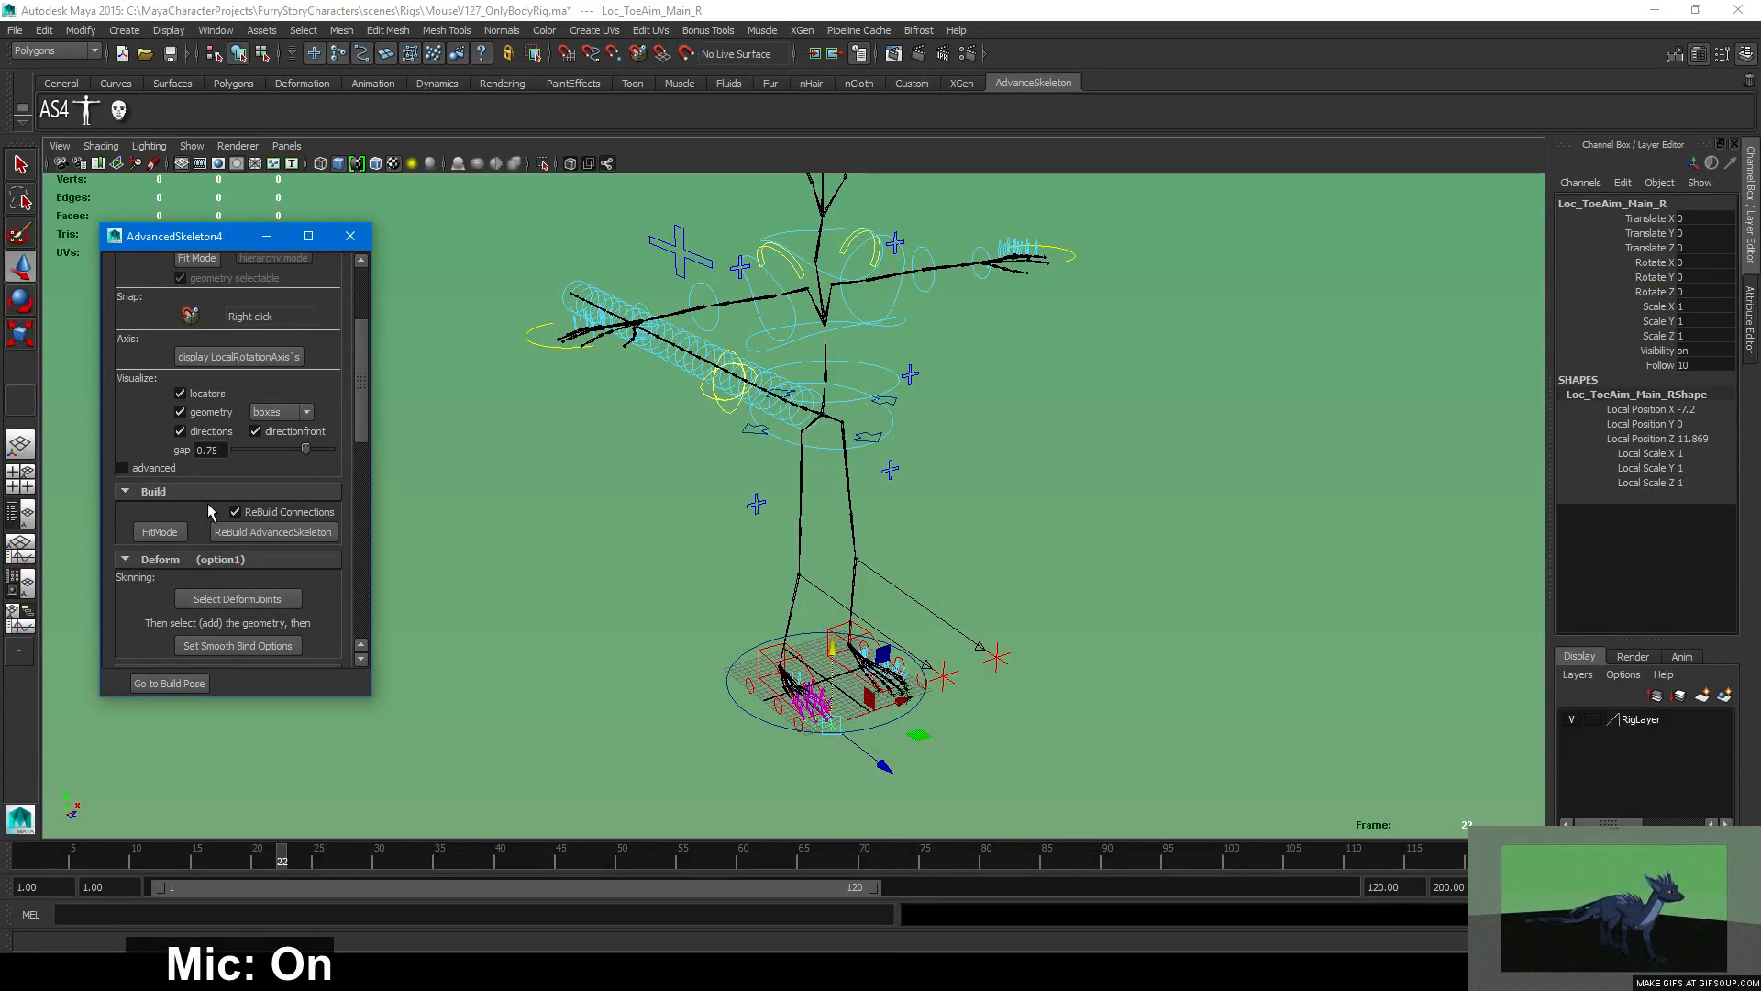
left_click(620, 568)
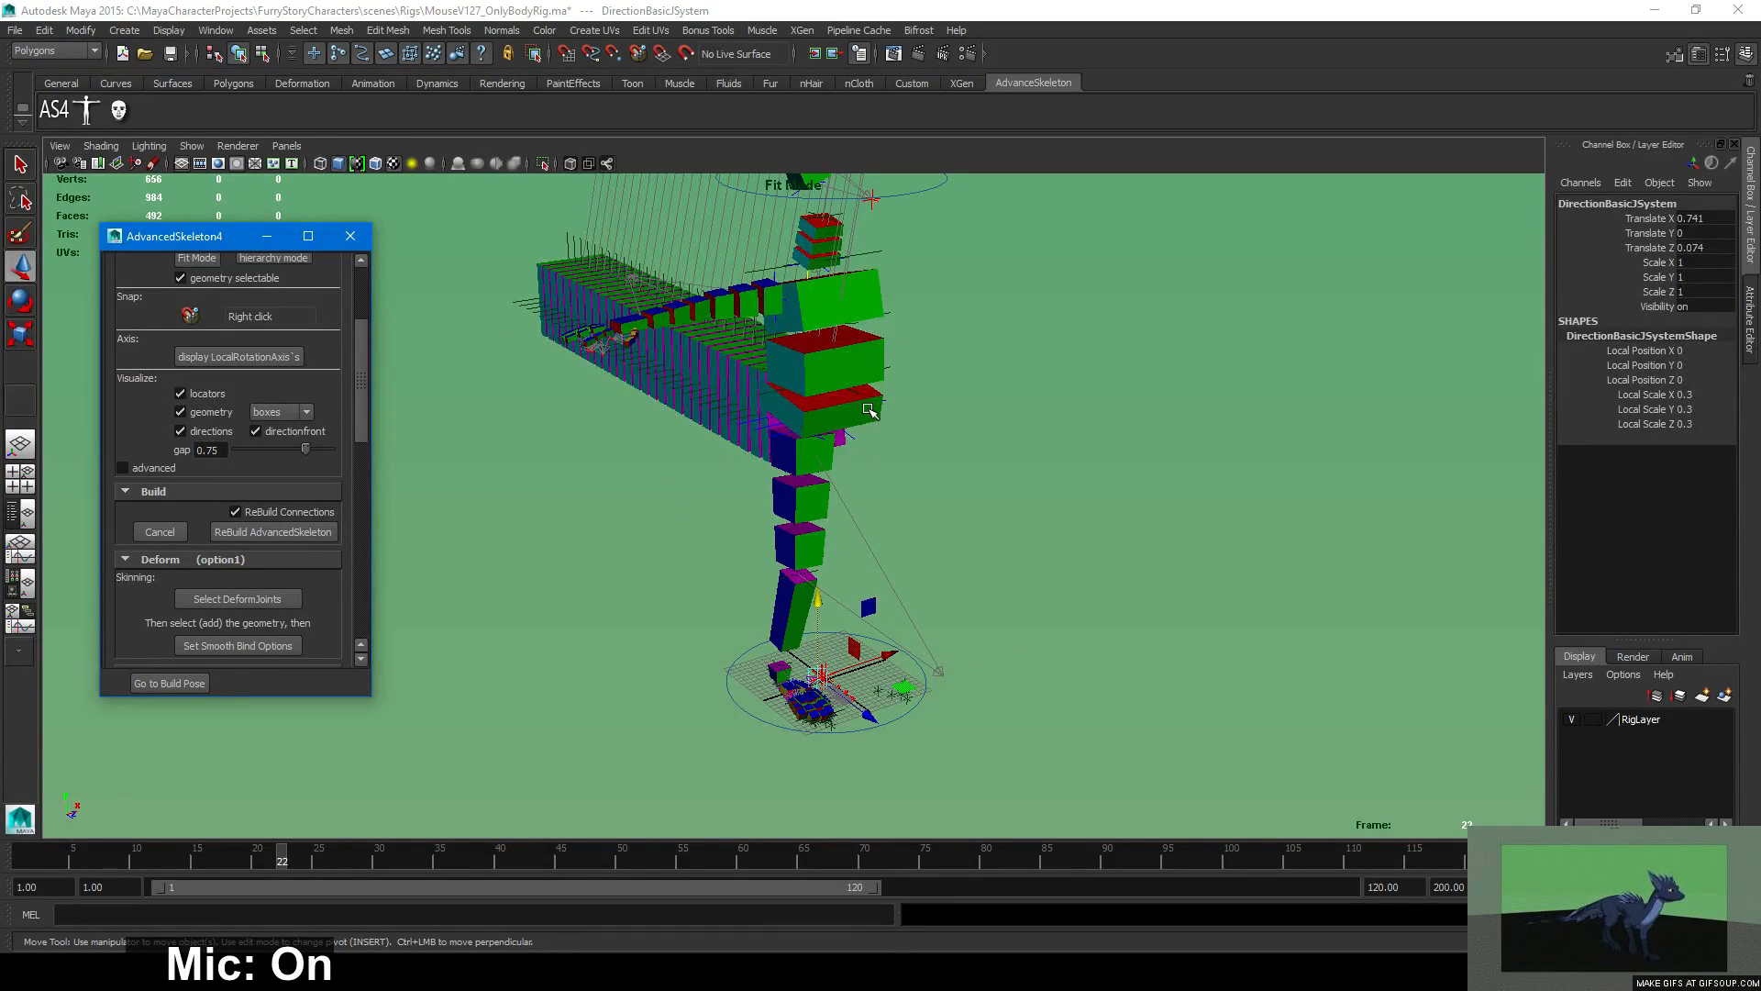
Select the DirectionFront locator above the mouse's fit skeleton and examine its direction lines from a distance.
left_click_drag(870, 410, 932, 416, "alt")
left_click(830, 334)
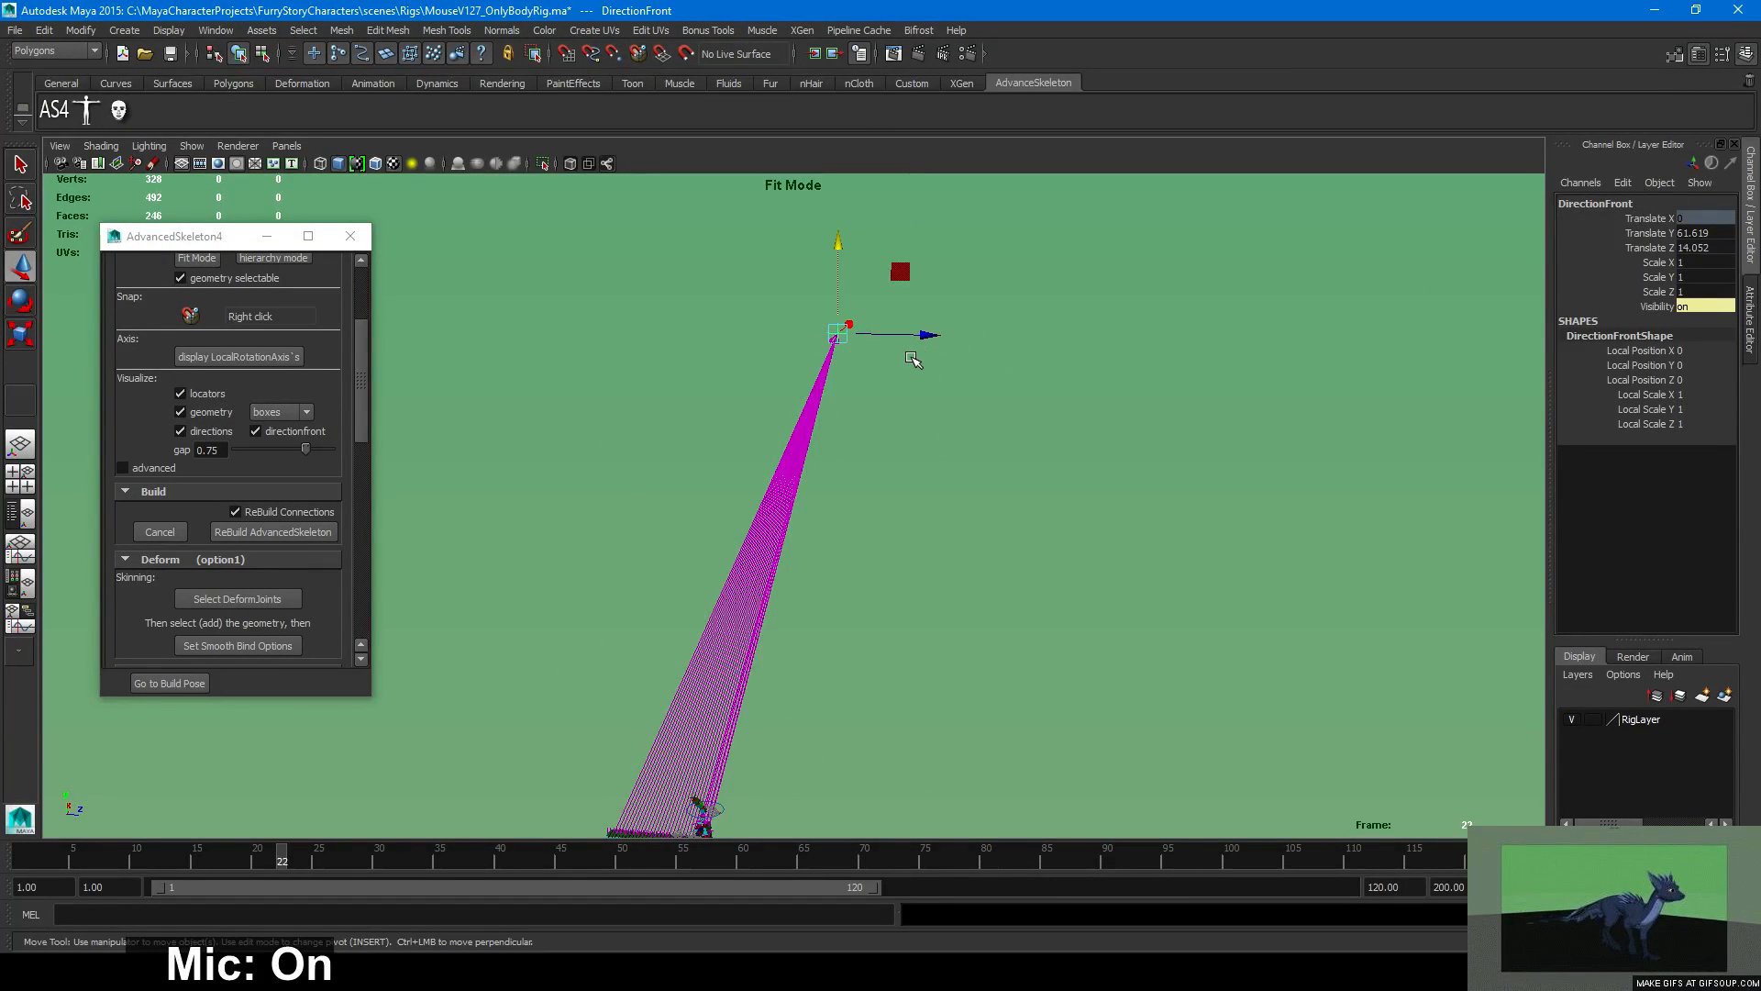
left_click_drag(911, 357, 914, 366, "alt")
right_click_drag(914, 365, 944, 400, "alt")
middle_click_drag(944, 400, 1016, 344, "alt")
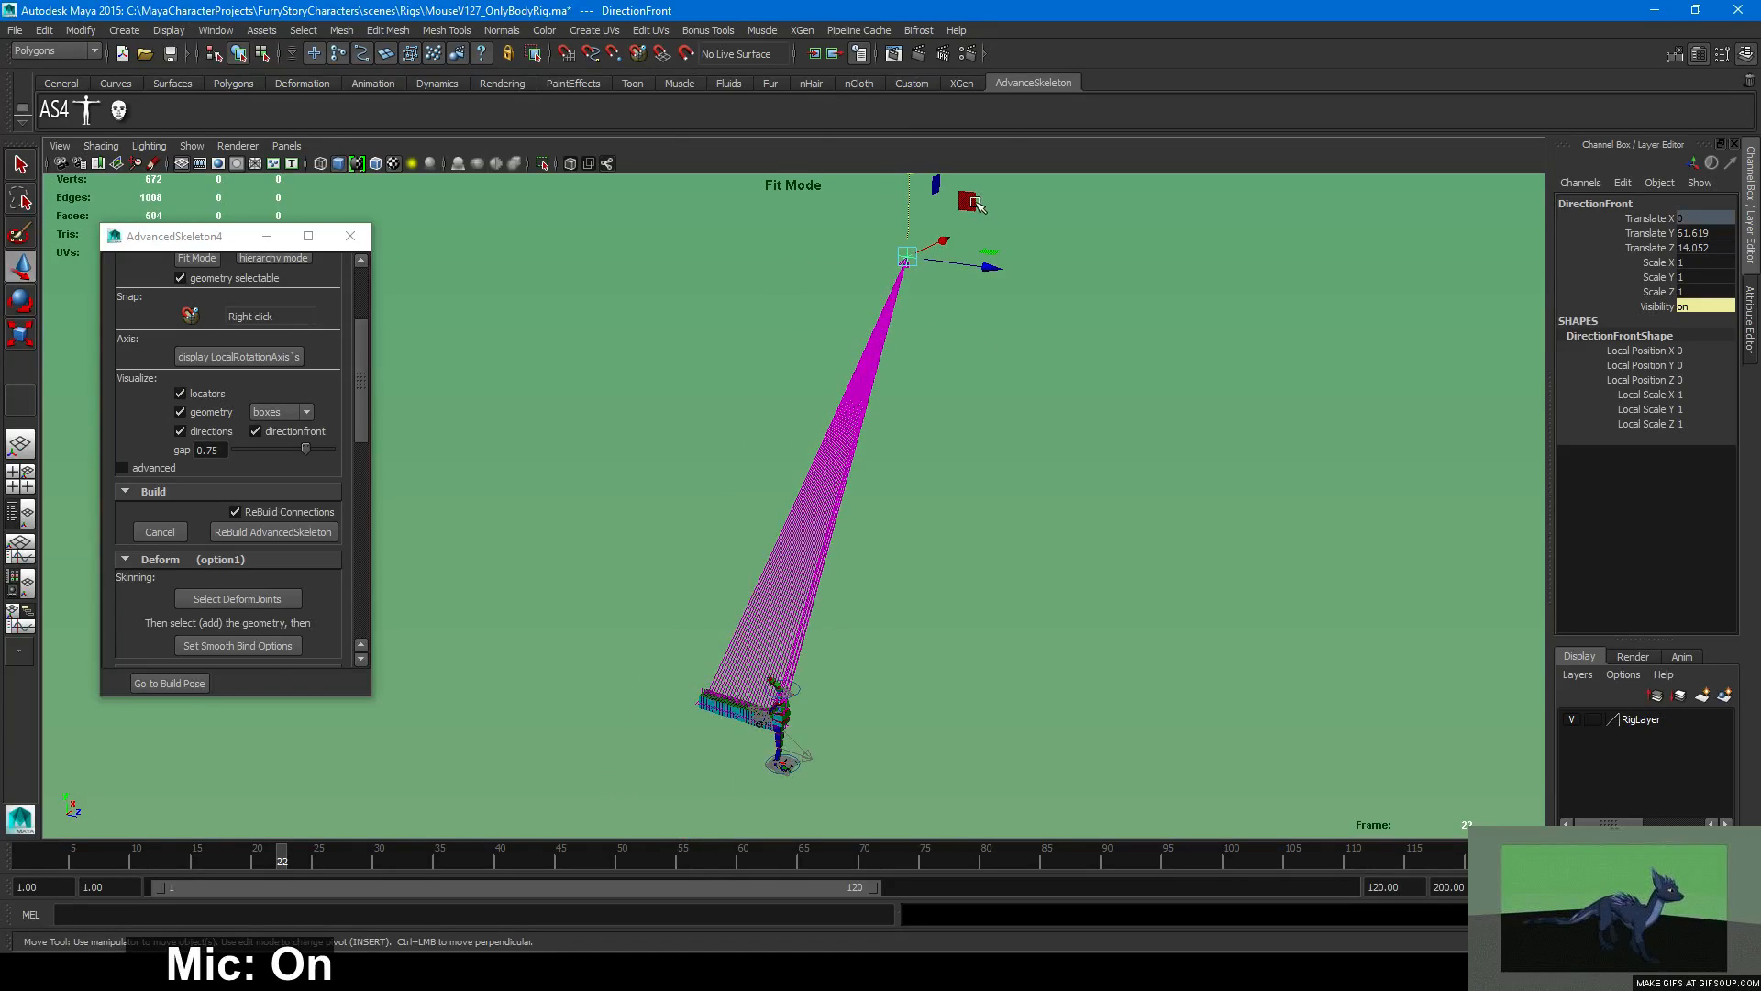
Move the DirectionFront locator down to just in front of the fit skeleton's chest.
left_click_drag(977, 204, 856, 675)
key("f")
left_click_drag(1006, 635, 779, 566, "alt")
Delete the EarA joint chain above the head and select the Head joint.
left_click(888, 387)
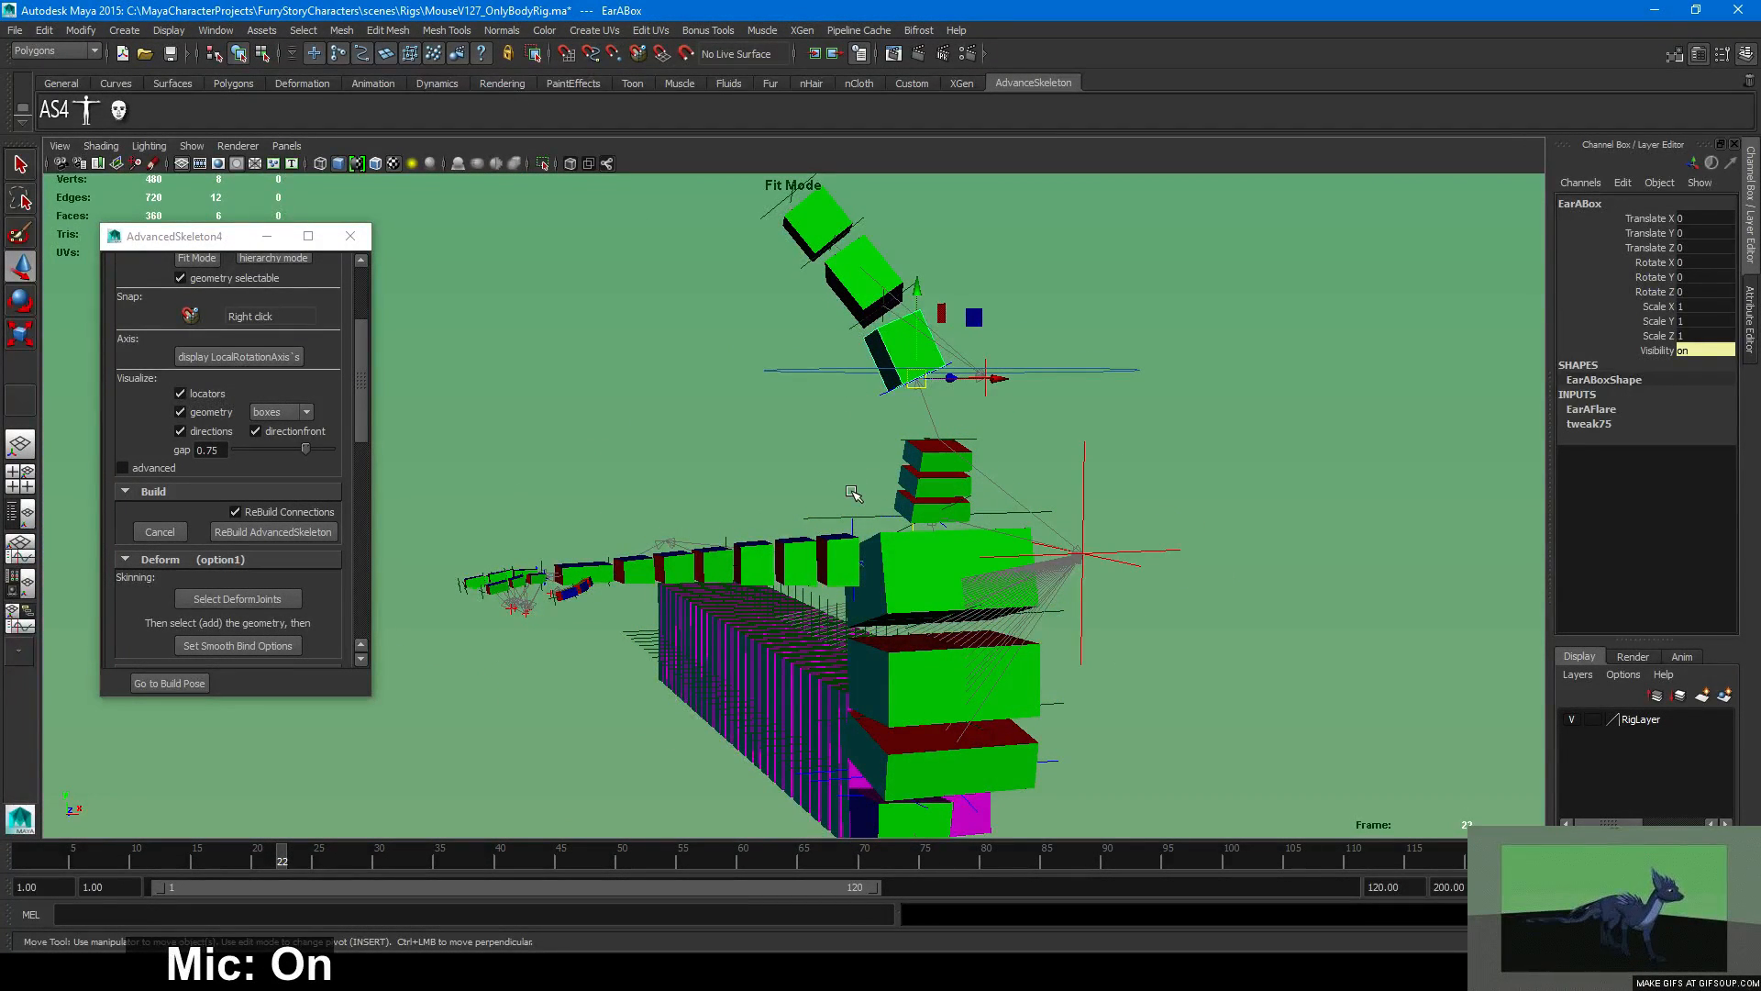
key("Up")
right_click_drag(1249, 444, 1101, 440, "alt")
left_click_drag(1100, 440, 1083, 438, "alt")
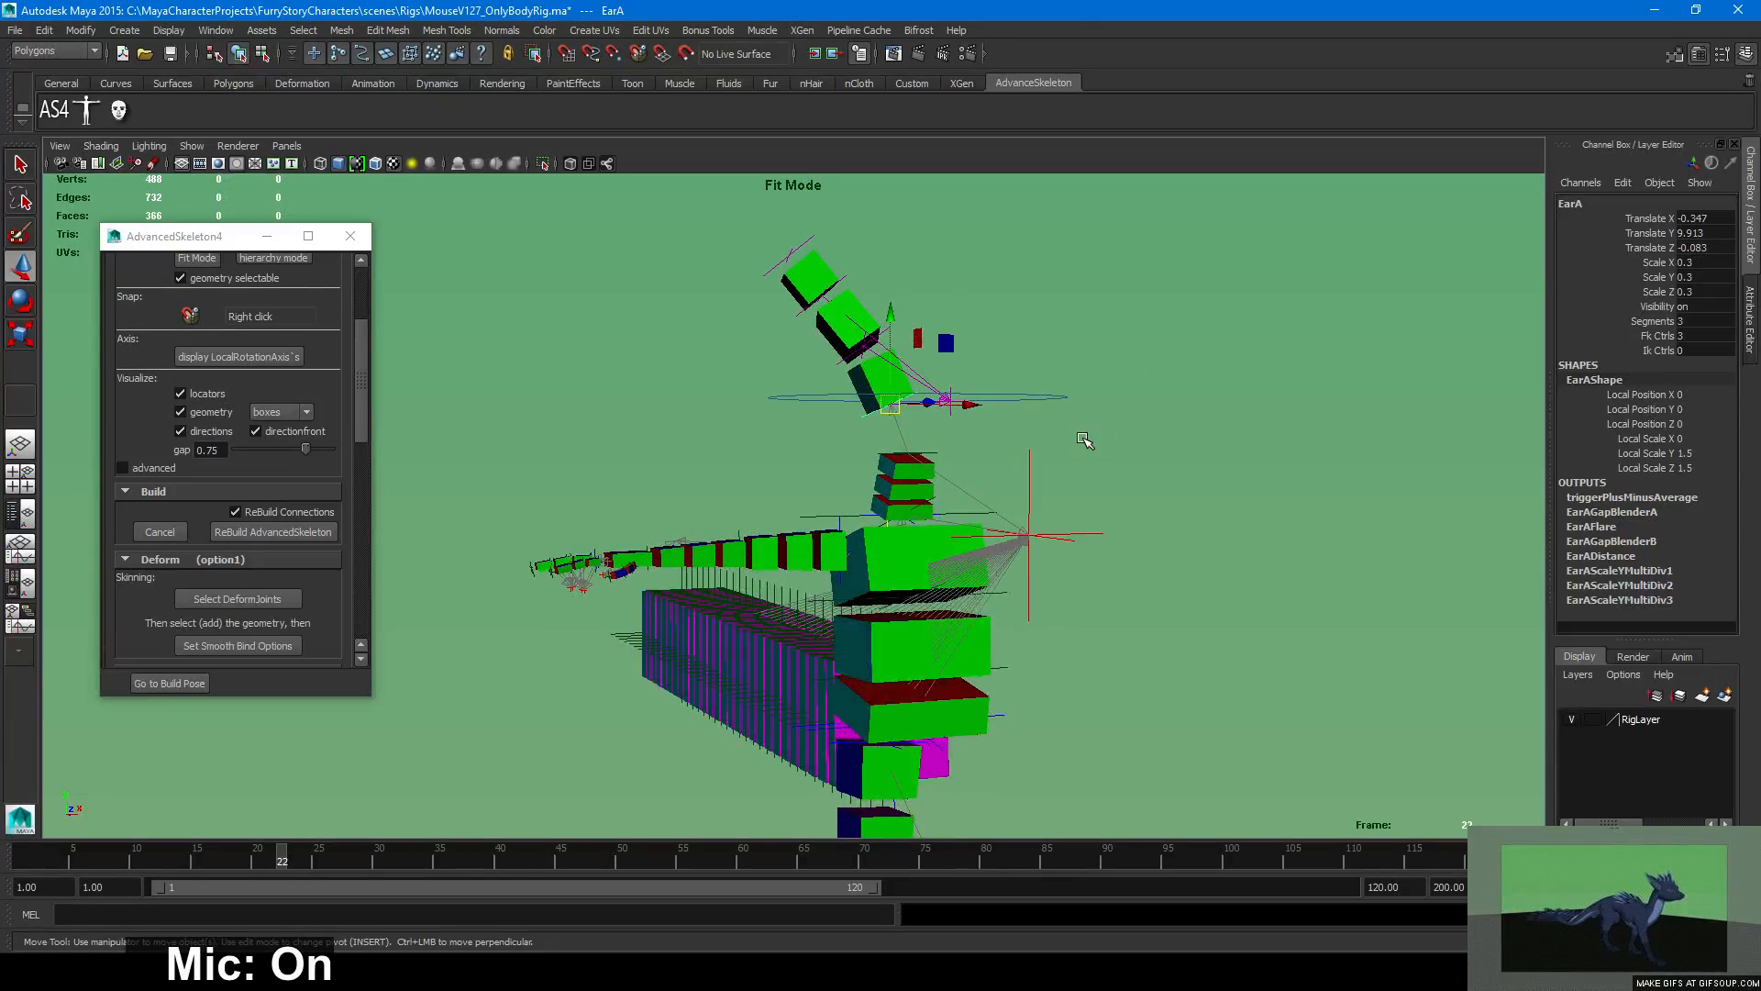
left_click(993, 447)
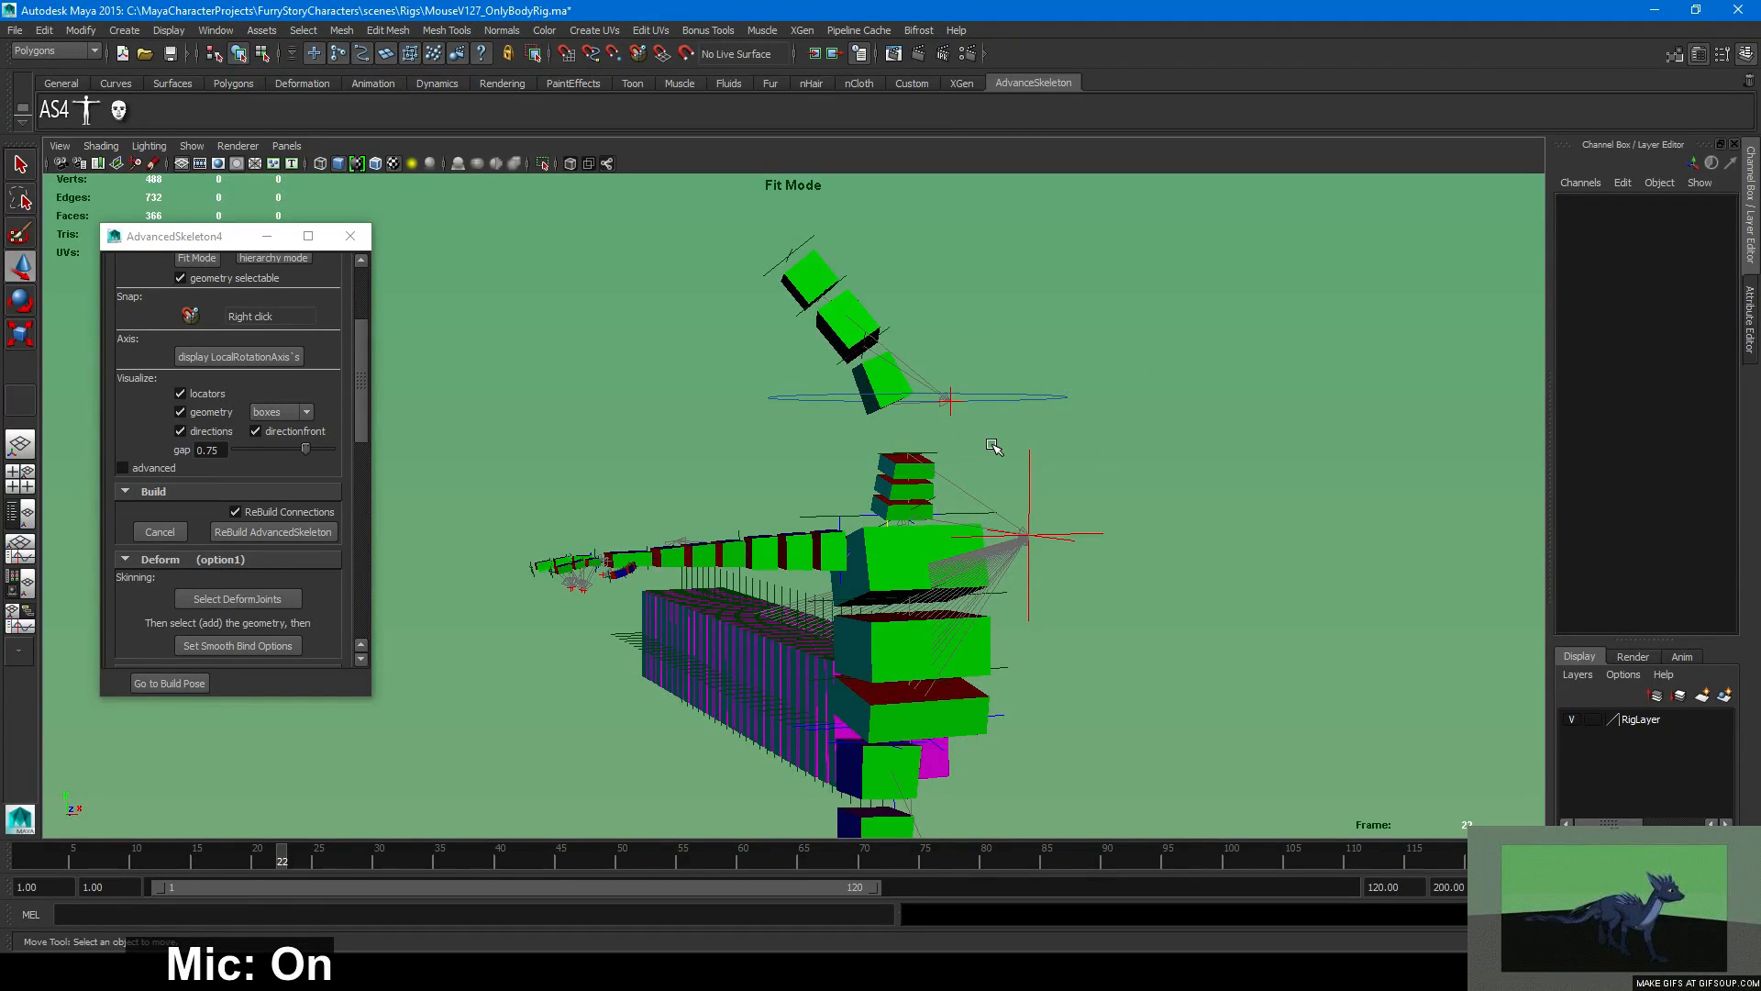
left_click_drag(889, 552, 894, 445, "alt")
left_click(894, 443)
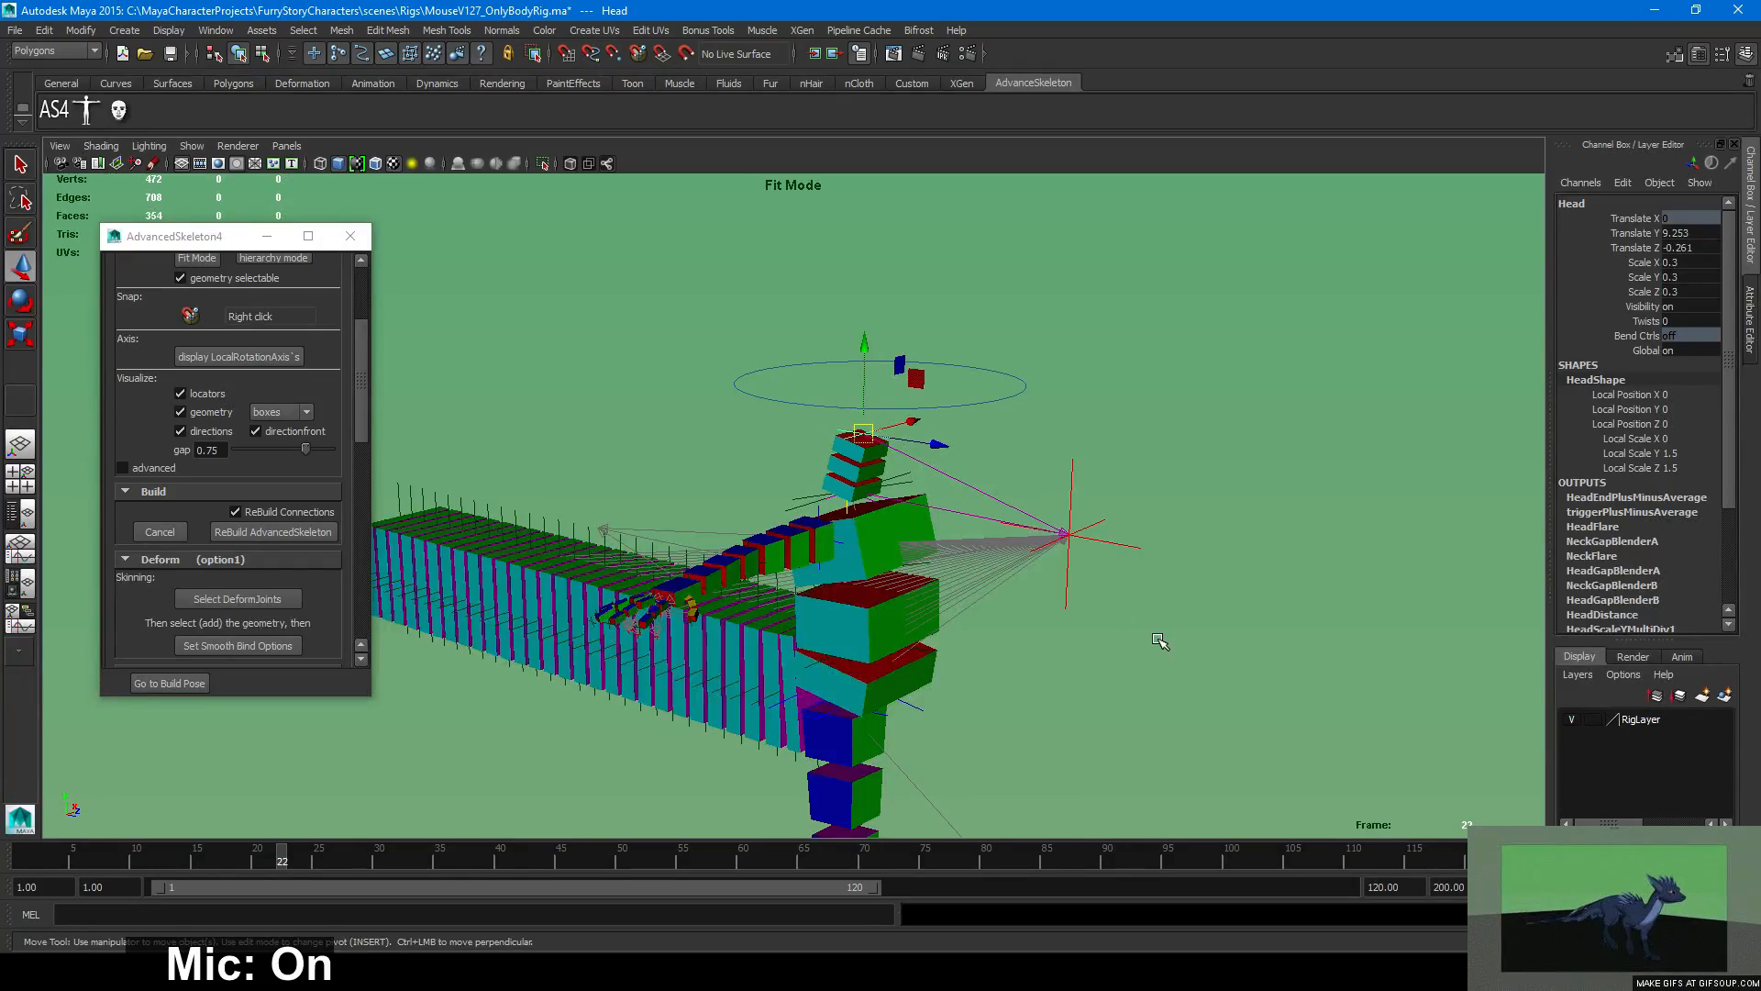
Delete the Tail1 joint chain behind the hips.
middle_click_drag(1160, 640, 1175, 523, "alt")
right_click_drag(918, 606, 794, 600, "alt")
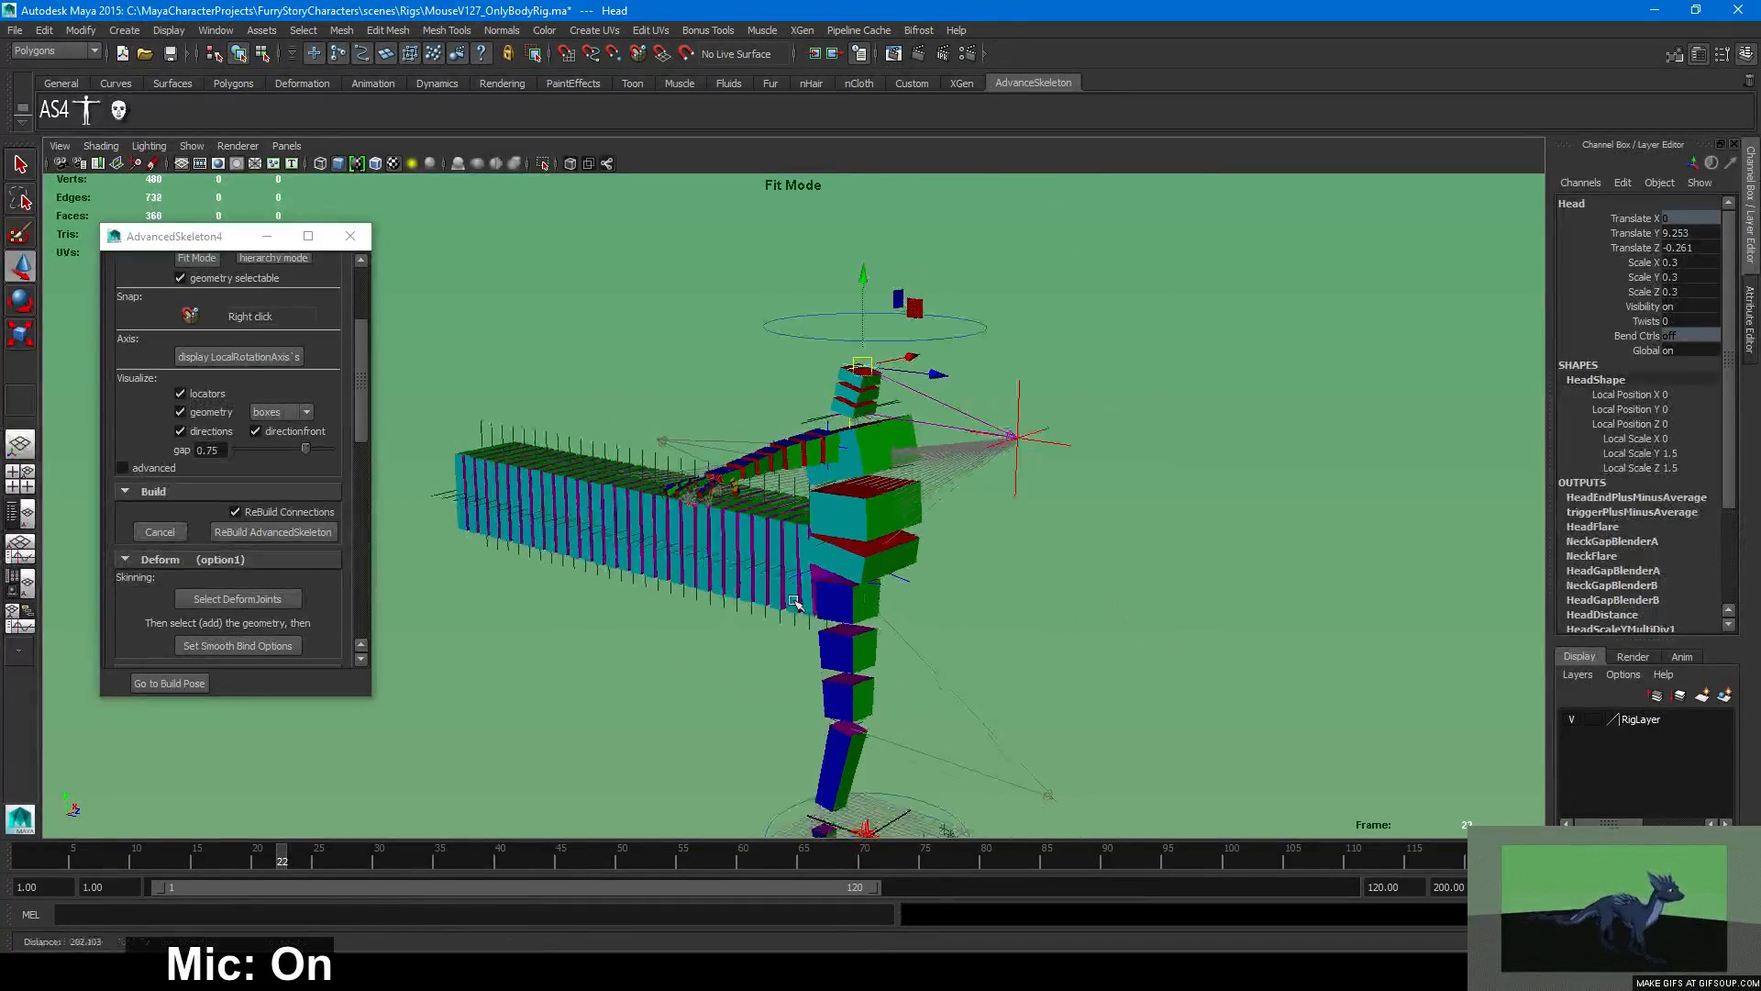
left_click_drag(794, 601, 852, 616, "alt")
middle_click_drag(851, 617, 853, 573, "alt")
right_click_drag(853, 573, 903, 582, "alt")
middle_click_drag(904, 582, 904, 427, "alt")
right_click_drag(884, 632, 972, 633, "alt")
left_click_drag(871, 596, 991, 551, "alt")
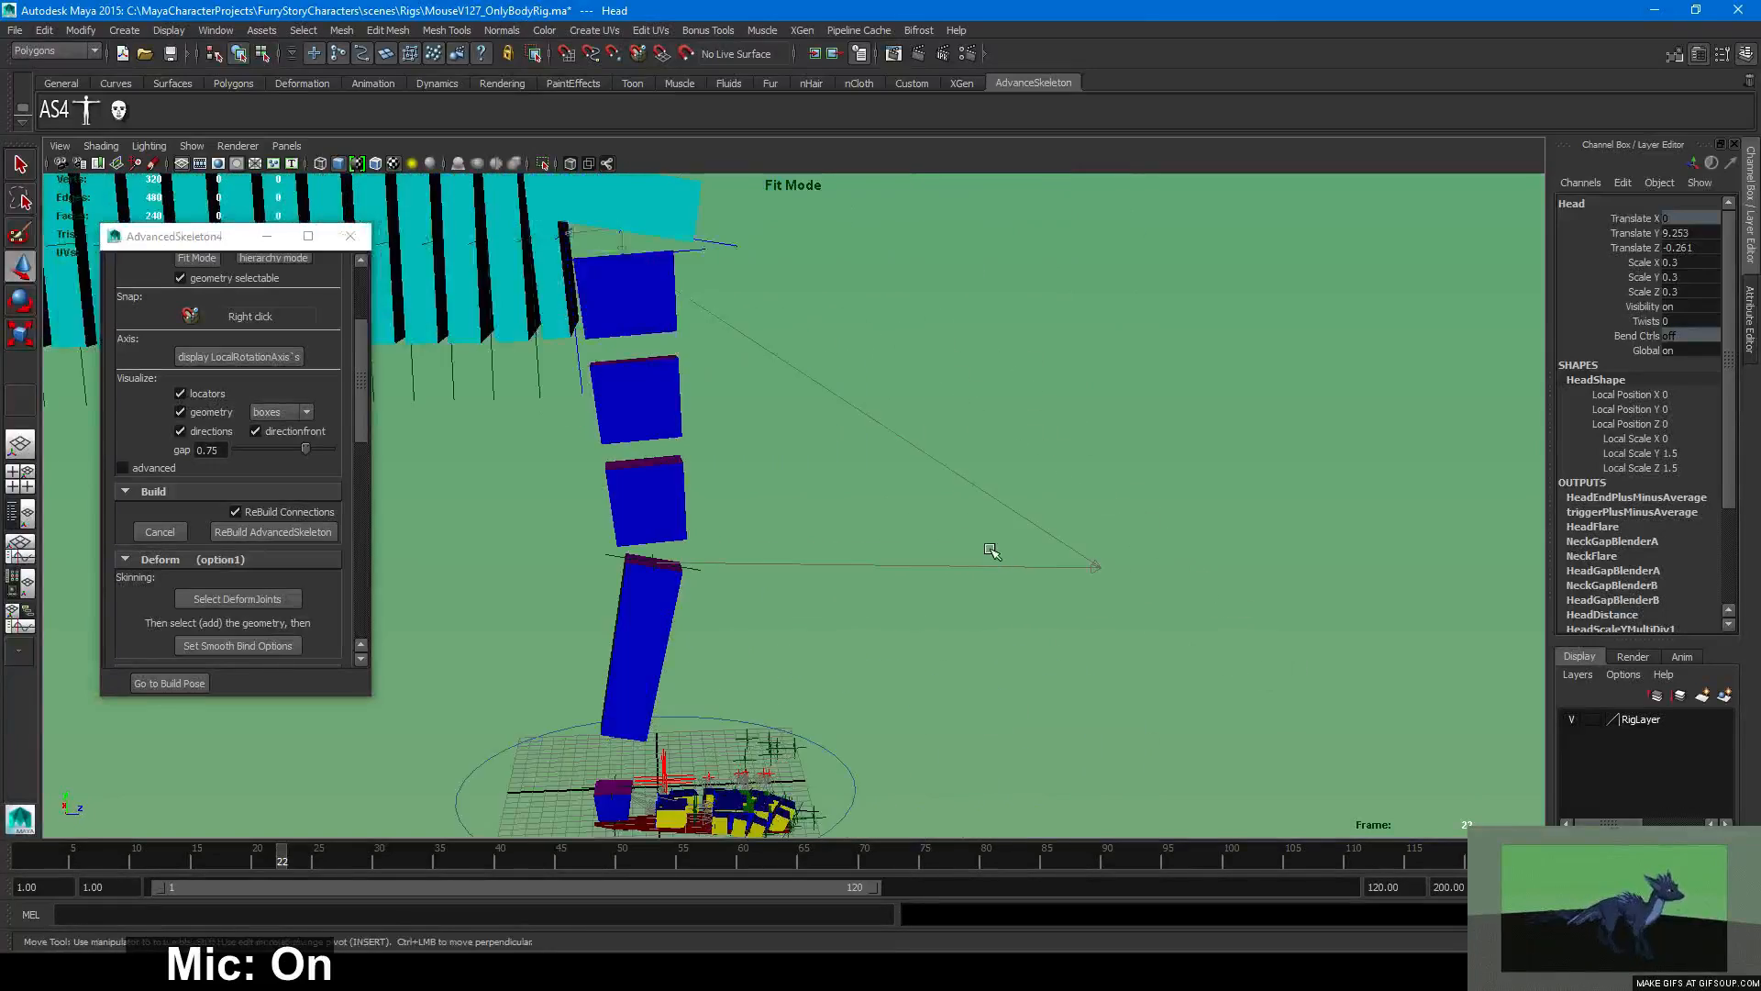
right_click_drag(991, 550, 808, 582, "alt")
left_click_drag(807, 581, 951, 511, "alt")
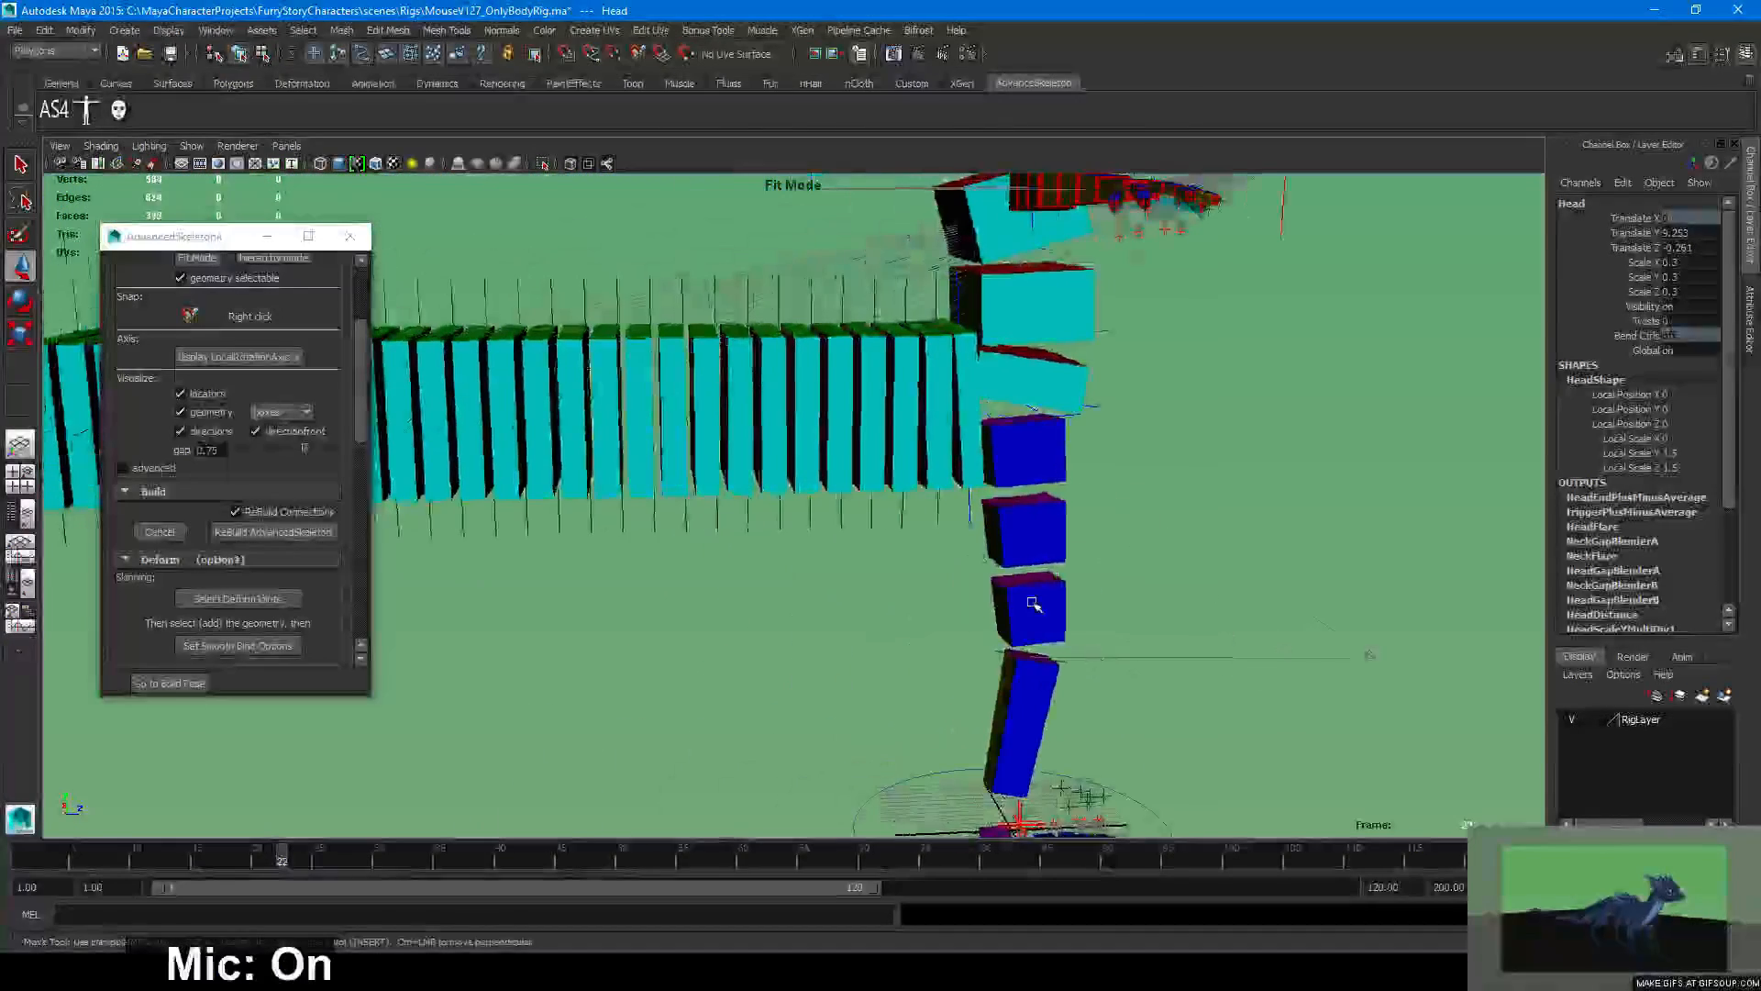
left_click(969, 511)
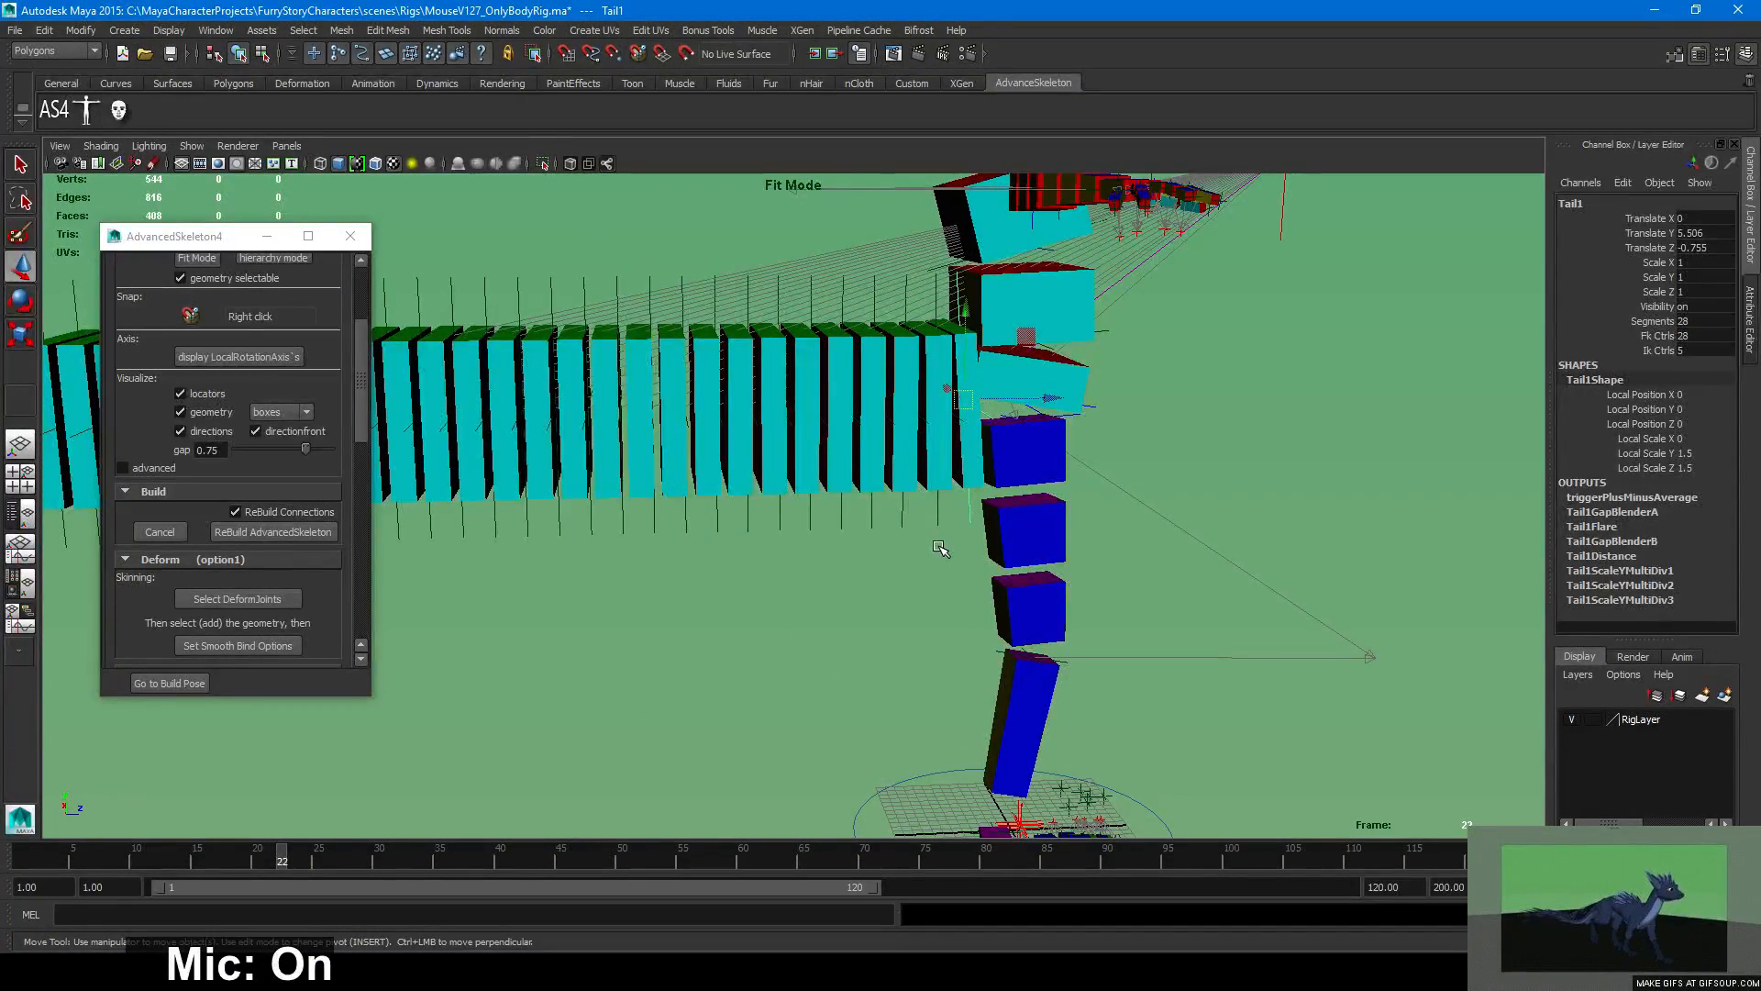
left_click_drag(942, 548, 821, 592, "alt")
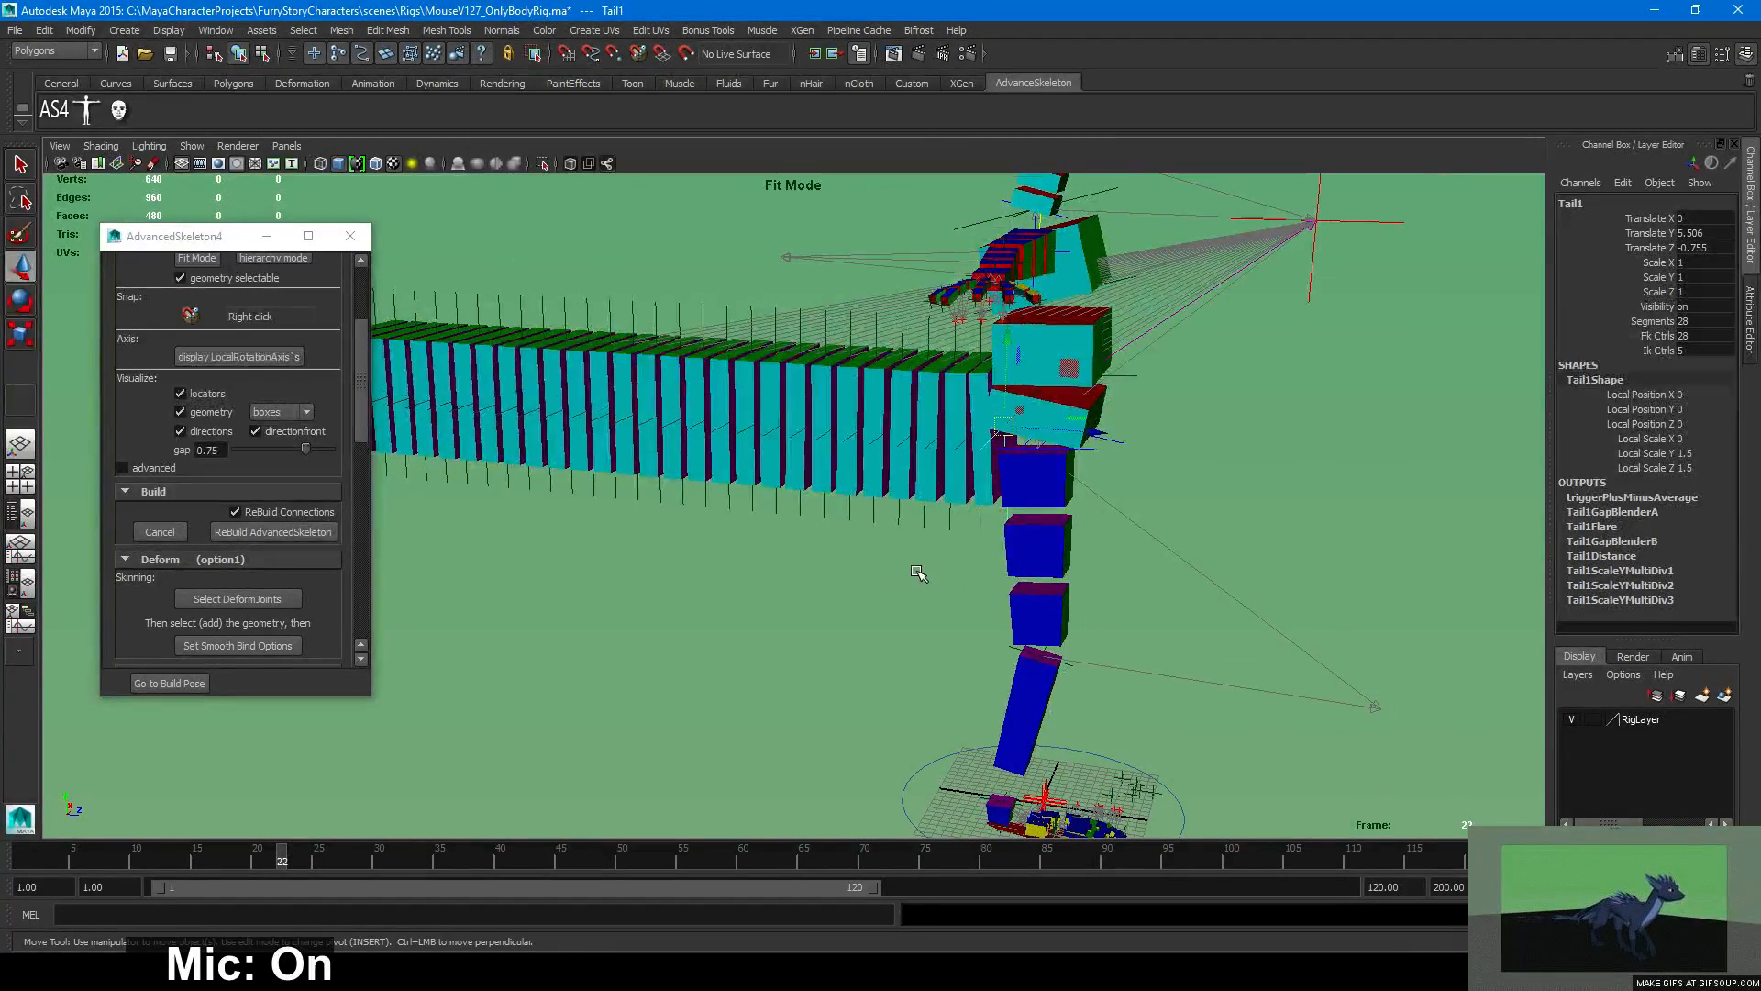
left_click(920, 612)
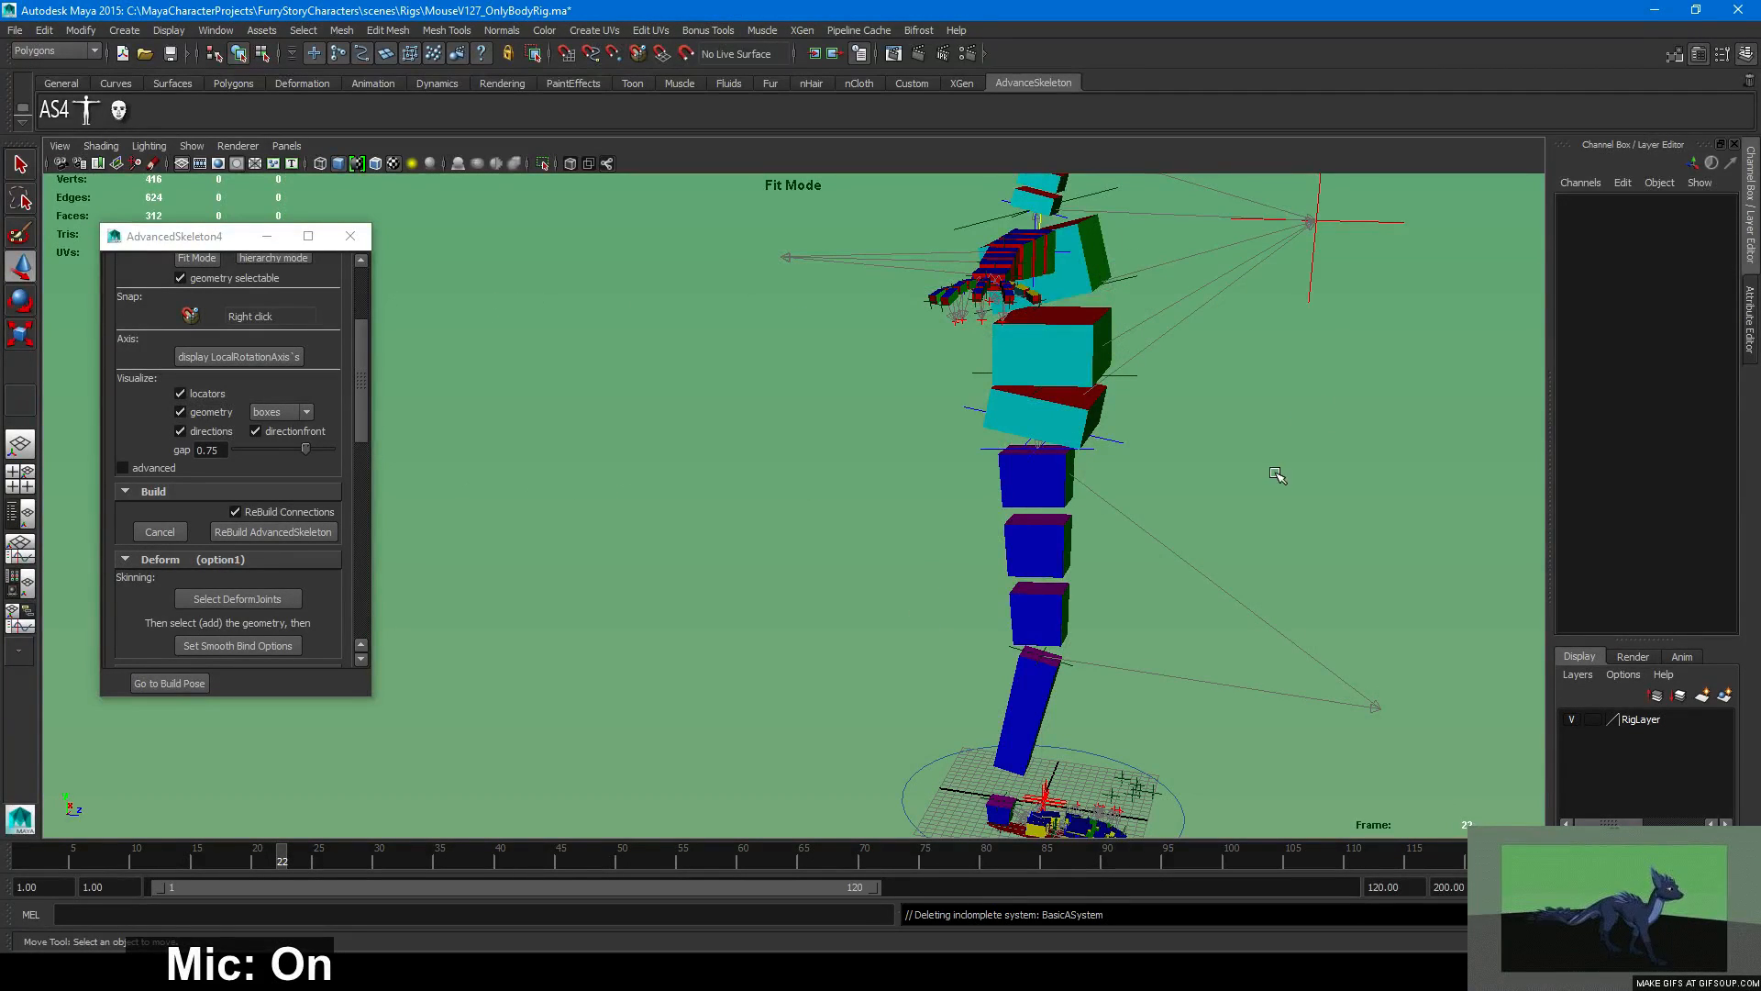
Examine the foot's toe joints up close, selecting the cluster of direction locators beside the foot.
right_click_drag(1270, 472, 927, 503, "alt")
middle_click_drag(888, 500, 735, 362, "alt")
right_click_drag(735, 362, 1143, 538, "alt")
left_click_drag(1144, 538, 963, 590, "alt")
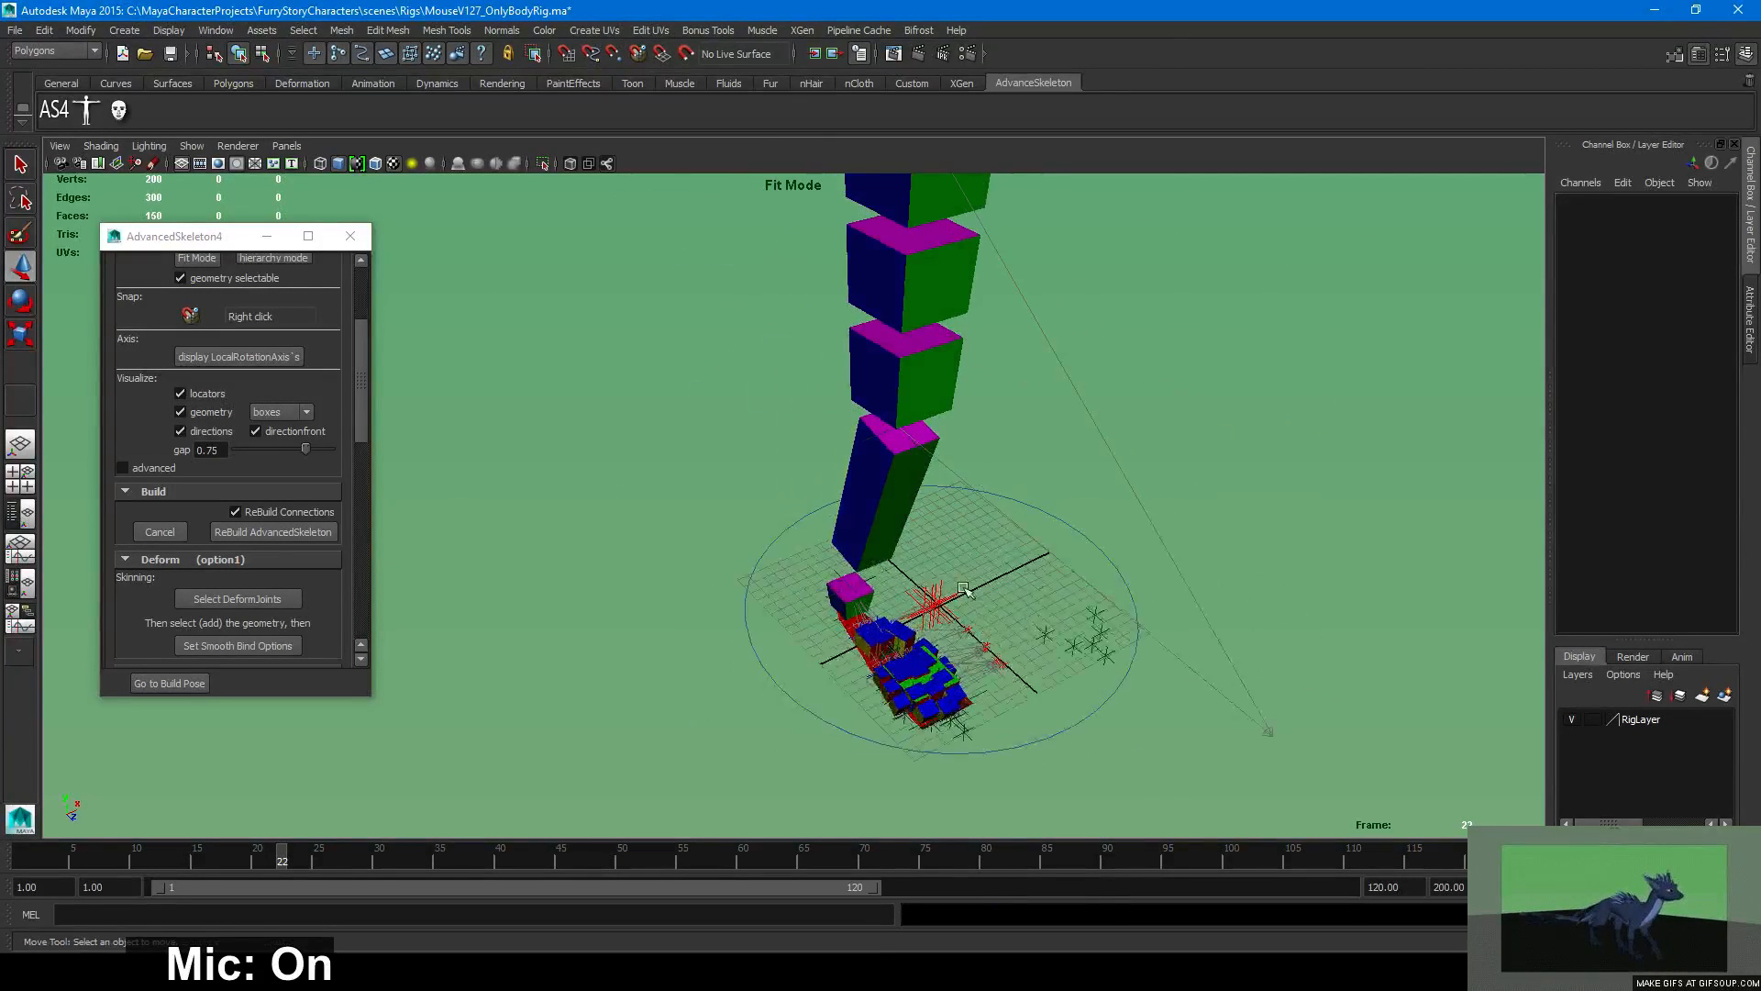
right_click_drag(963, 590, 1016, 656, "alt")
middle_click_drag(1016, 656, 848, 484, "alt")
right_click_drag(848, 483, 1353, 595, "alt")
left_click_drag(928, 399, 772, 422)
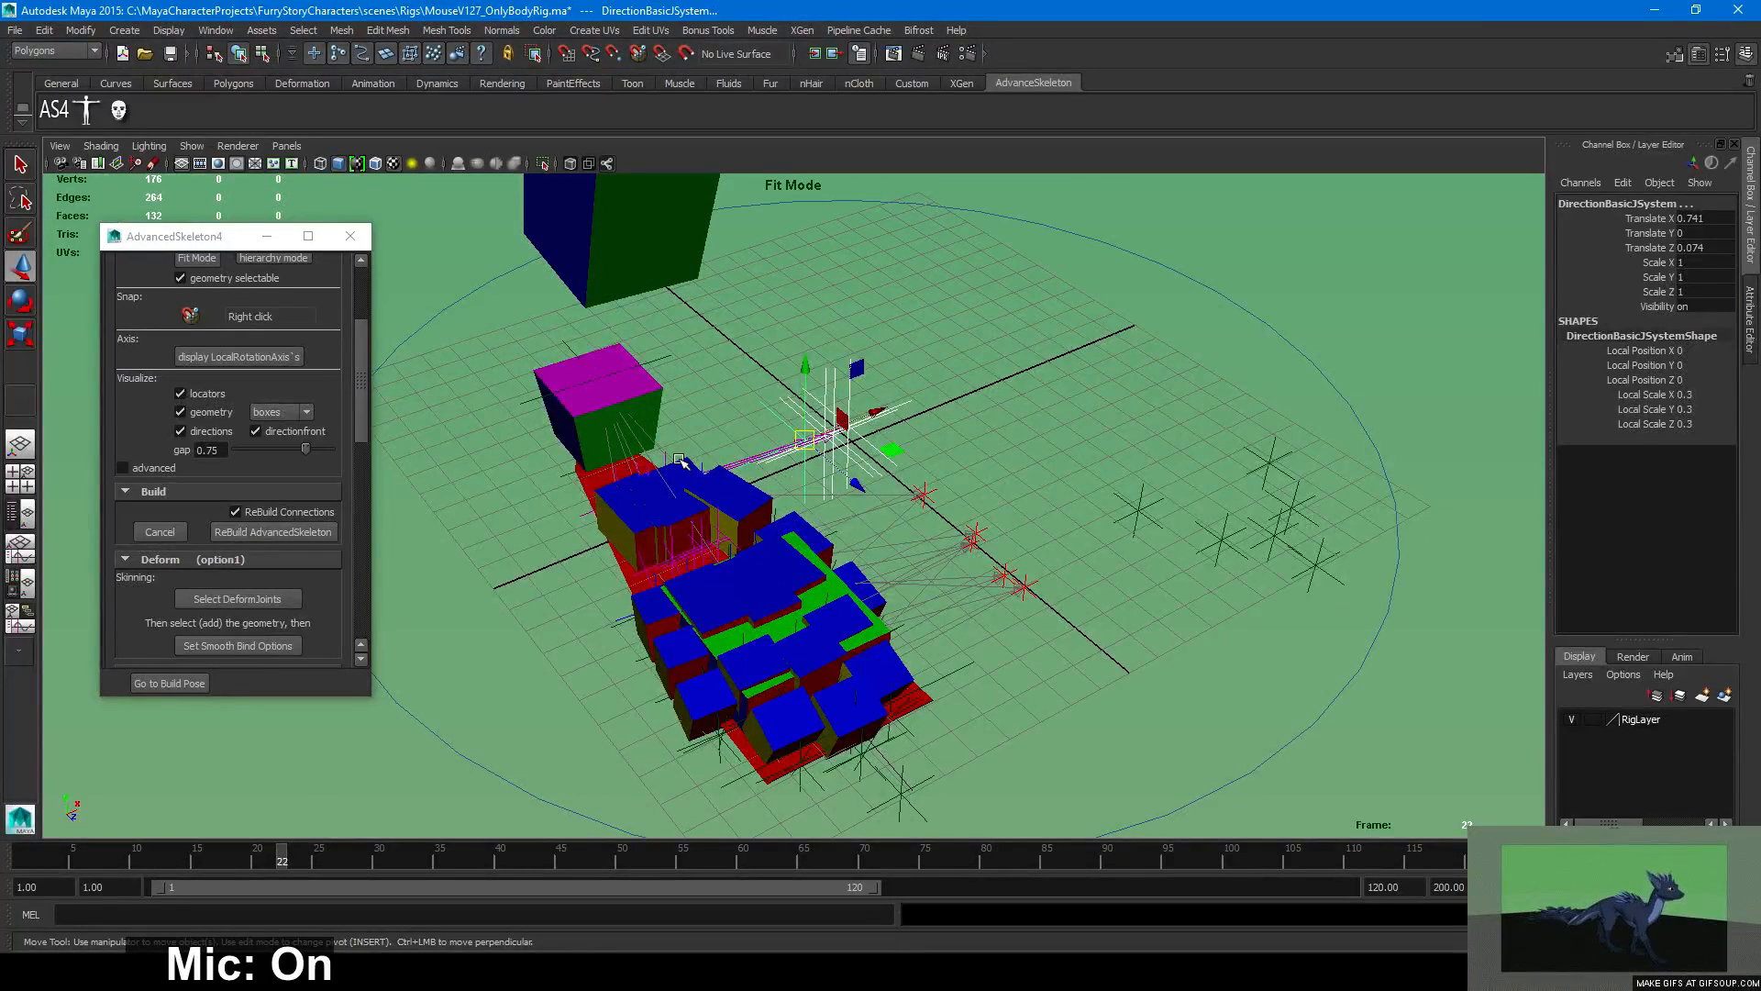
Delete the ToeThumb_1 joint chain from the foot.
left_click(700, 463)
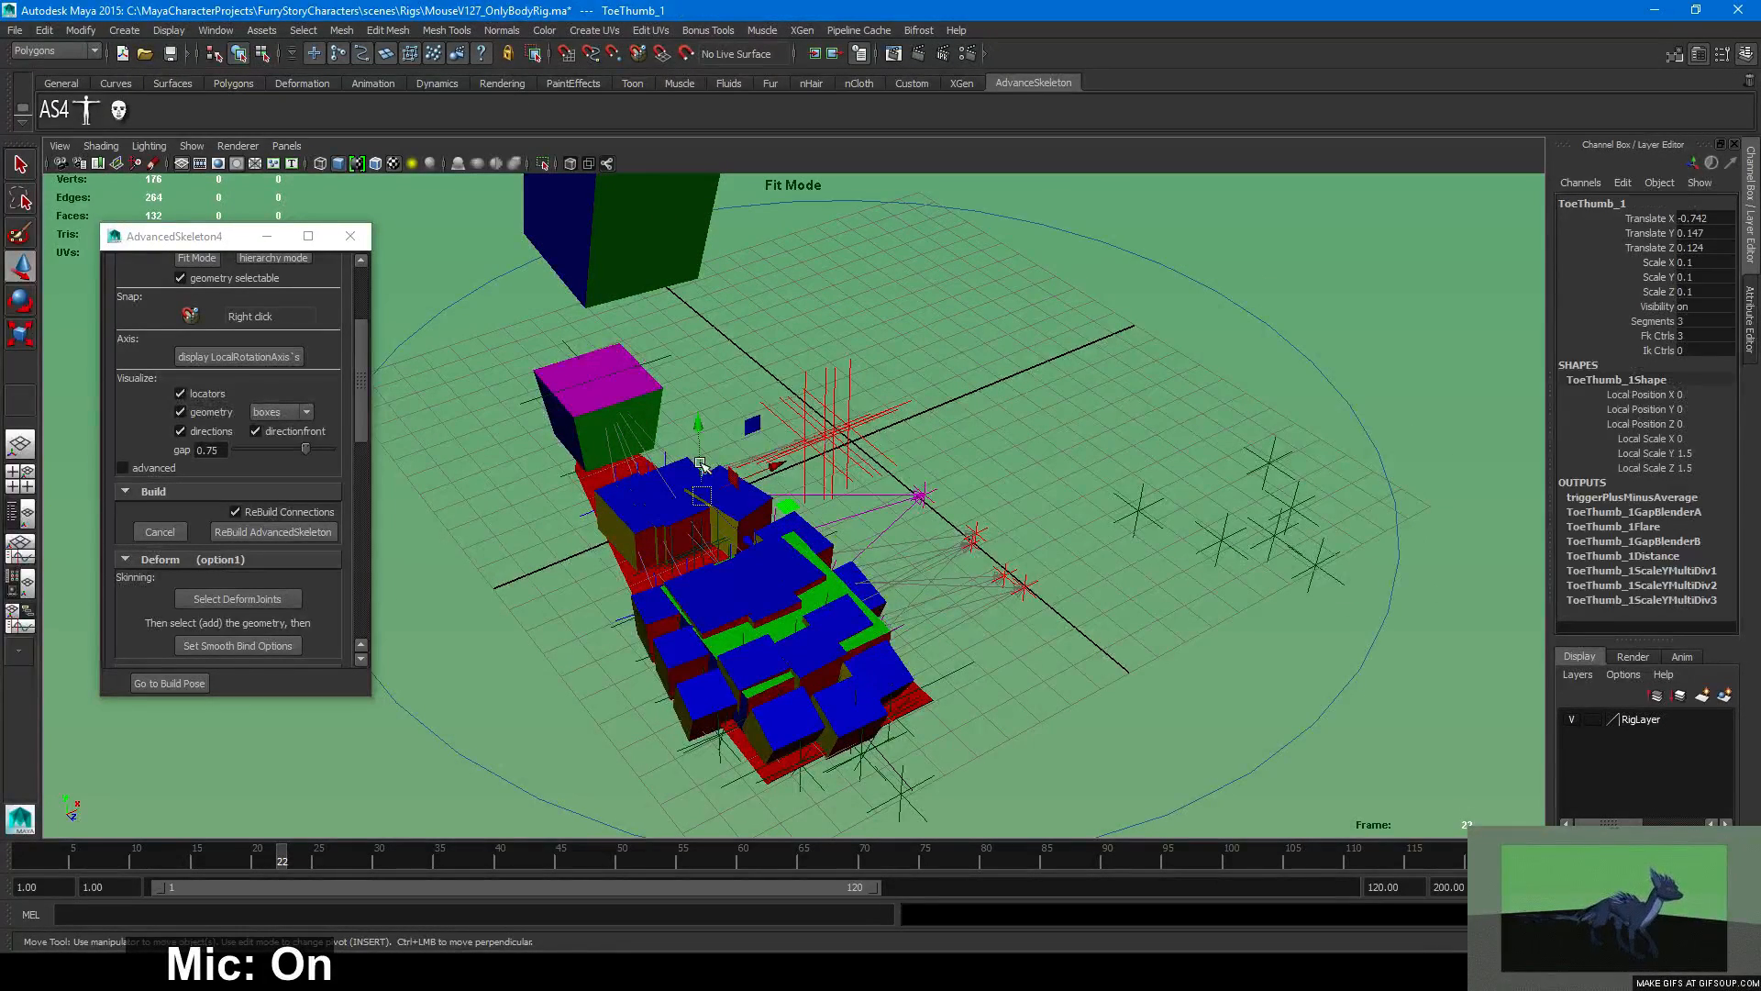
left_click_drag(679, 489, 647, 527, "alt")
right_click_drag(647, 527, 787, 538, "alt")
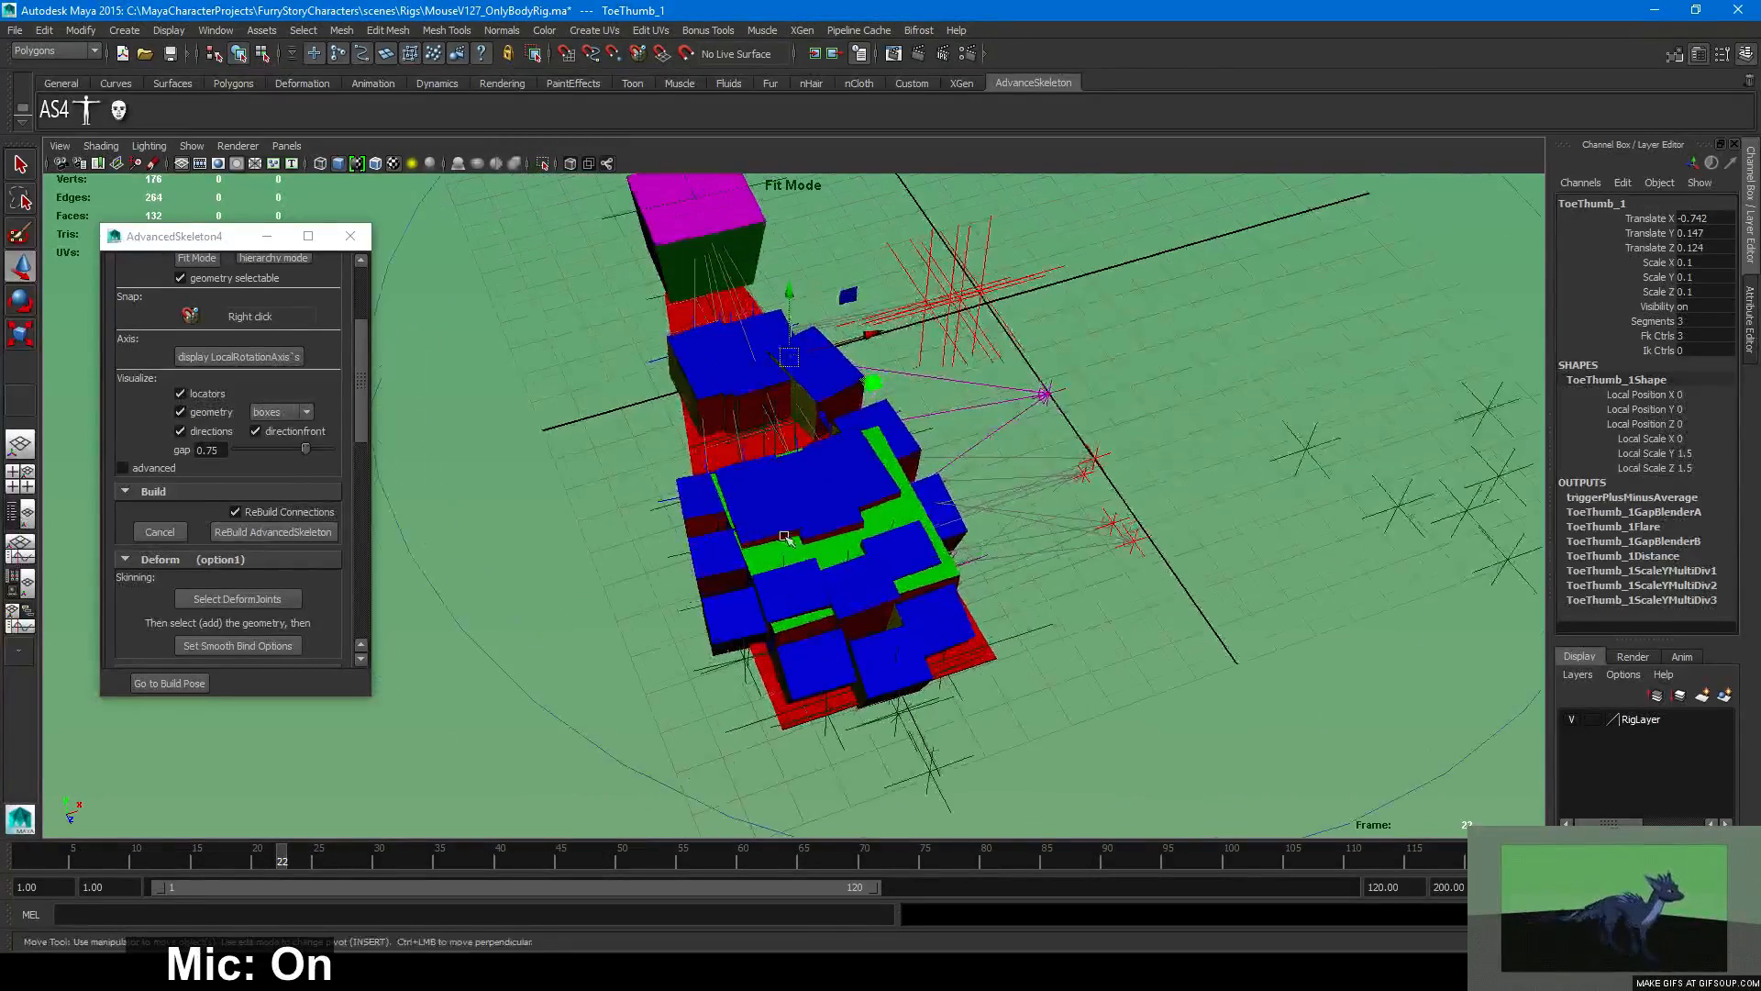
left_click(1001, 469)
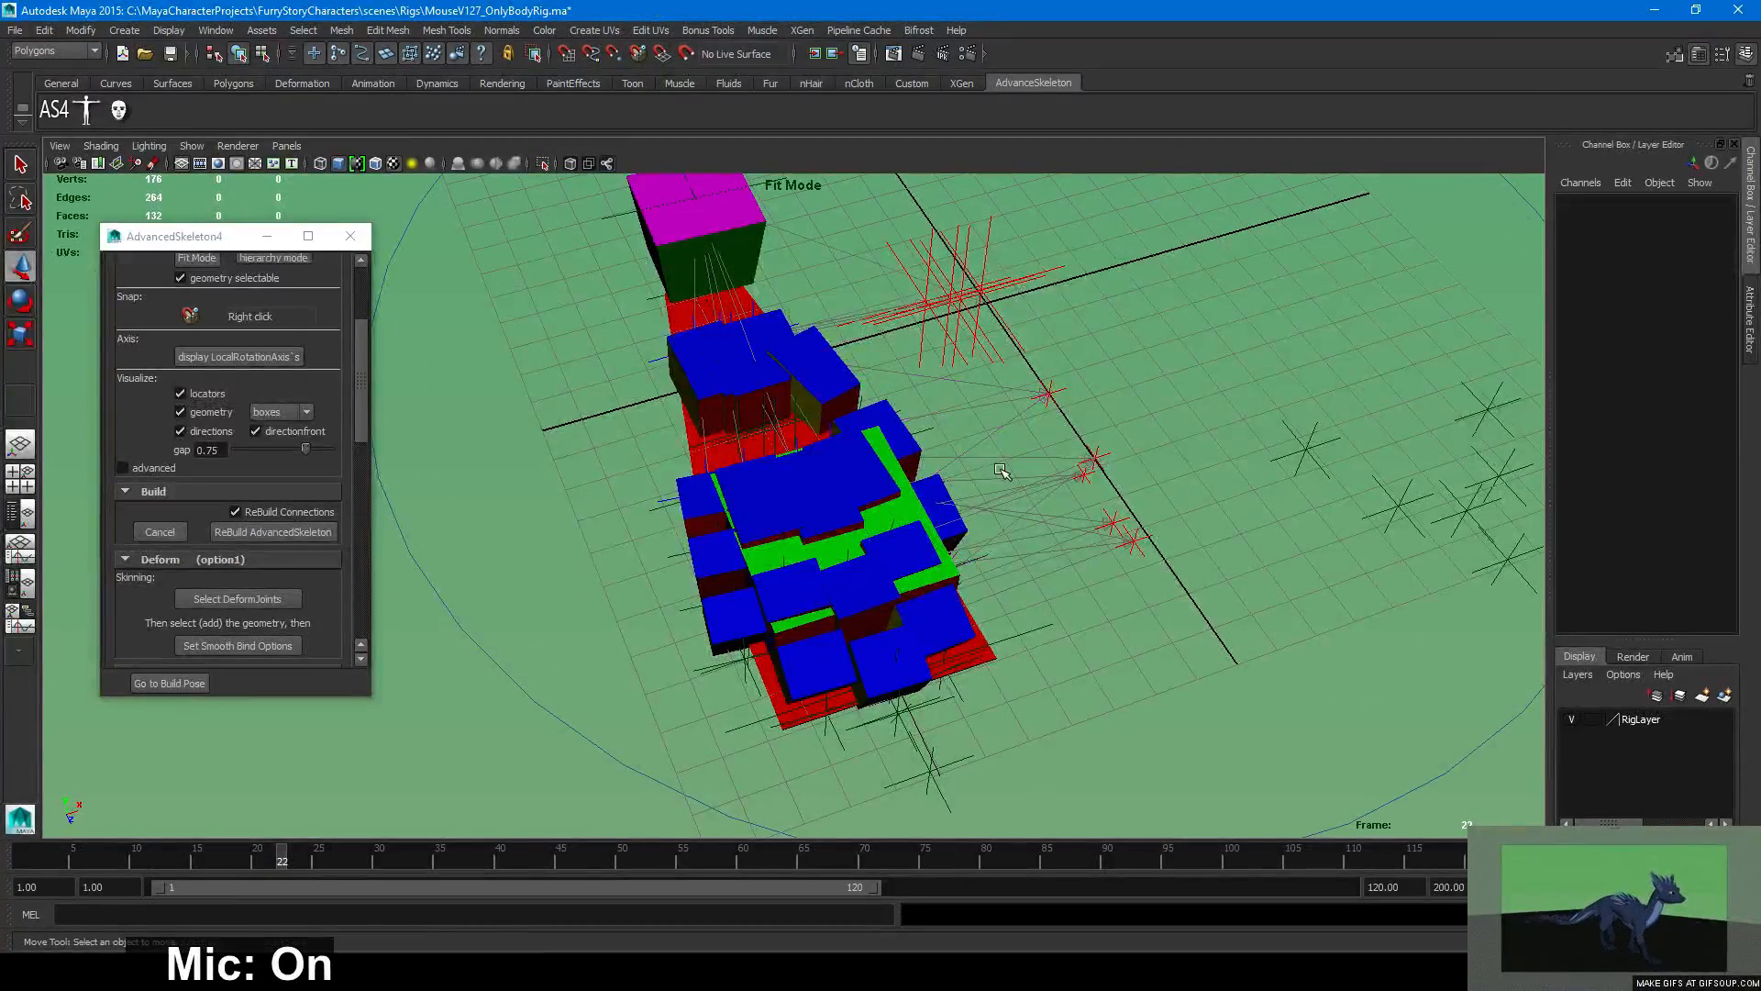
key("Delete")
Delete the ToeIndex_Base and ToeMid_Base joints behind the toes.
left_click(793, 323)
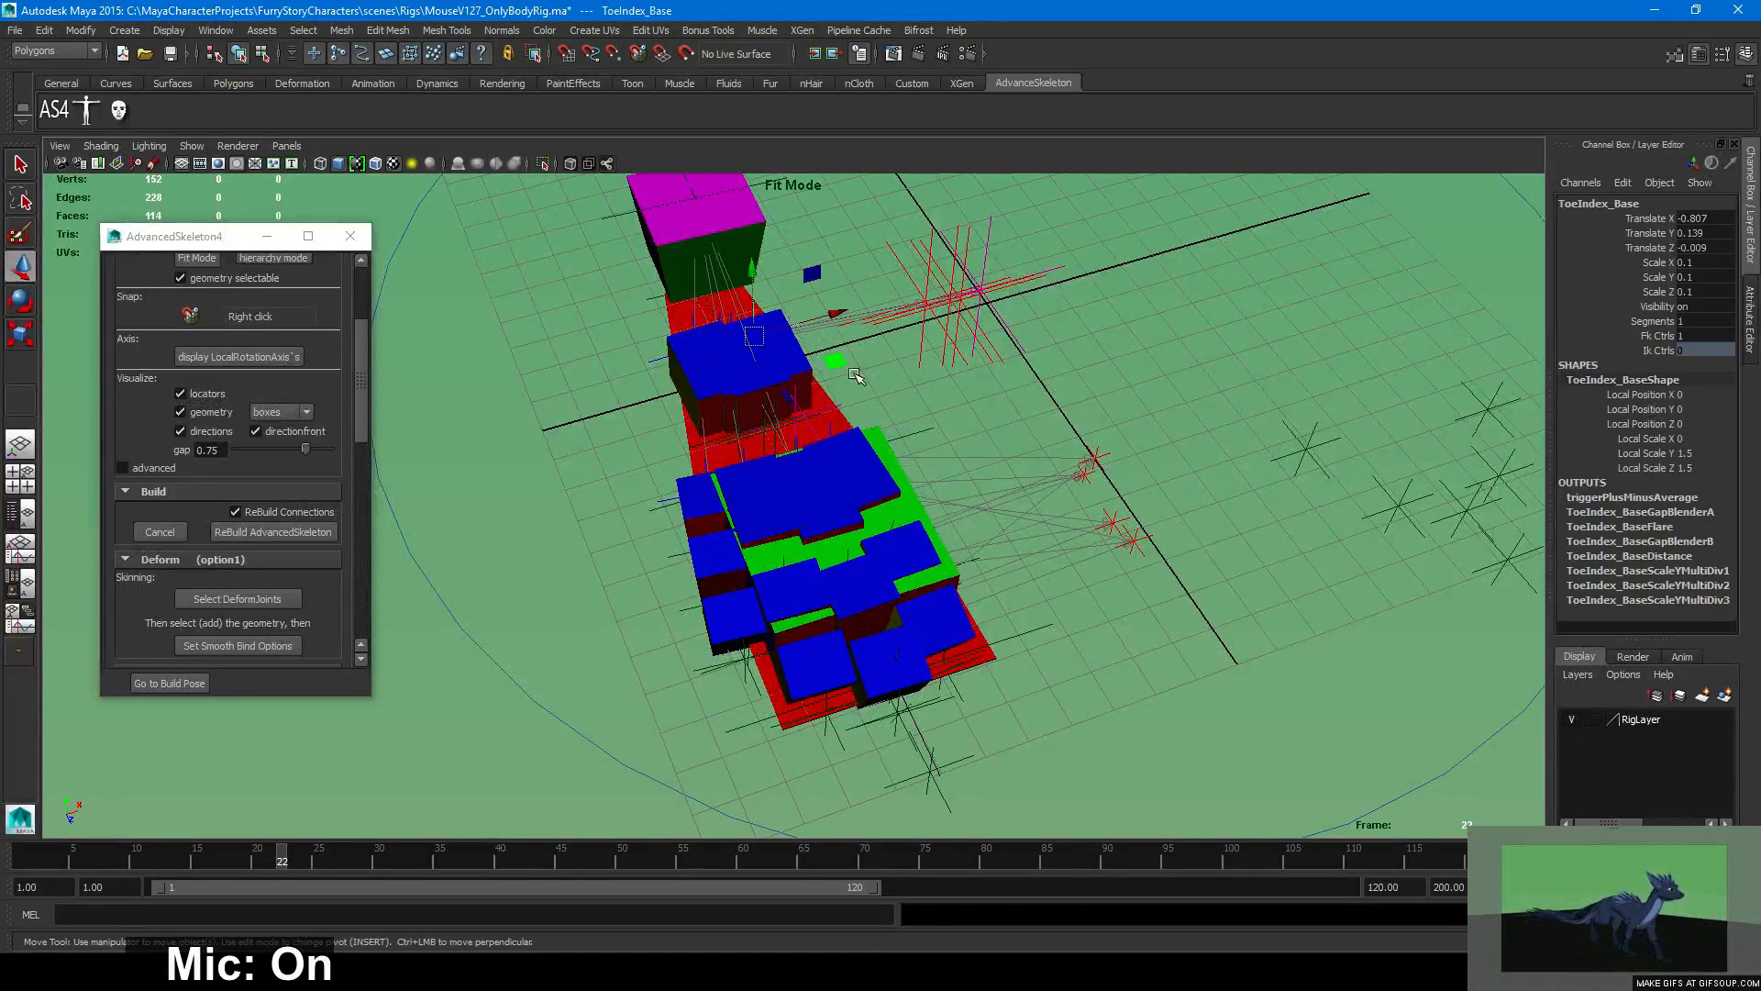
left_click(896, 402)
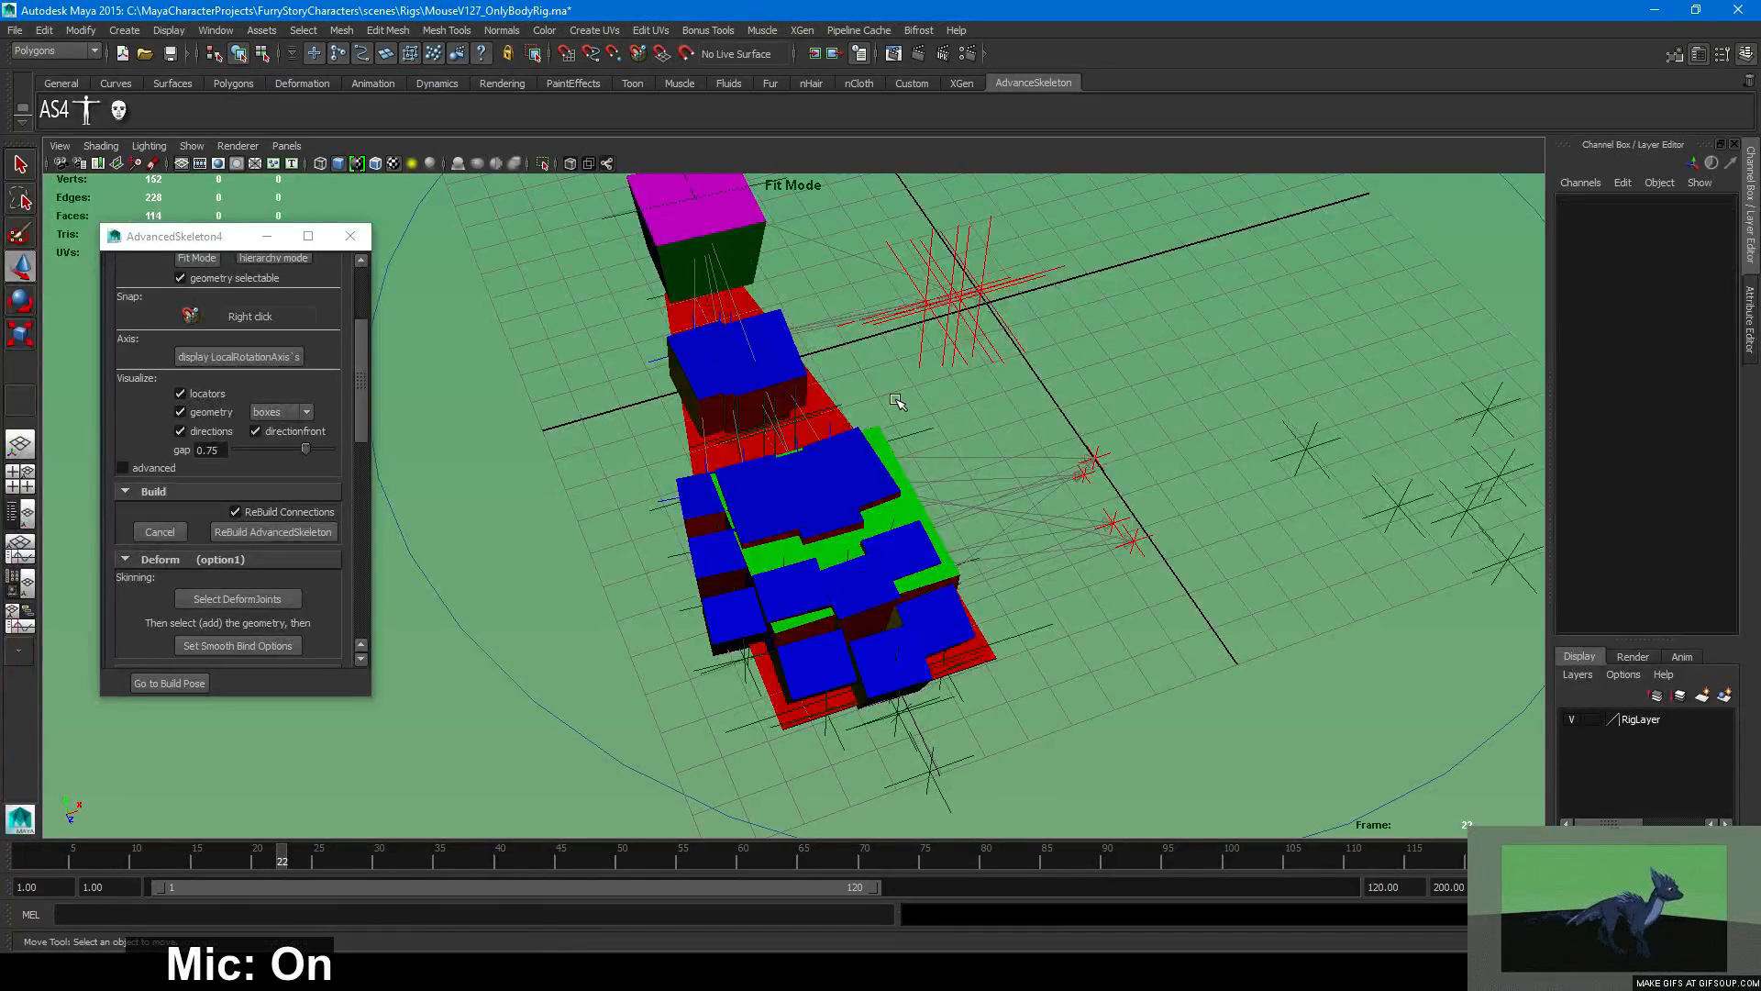
left_click(748, 322)
key("Delete")
left_click(731, 315)
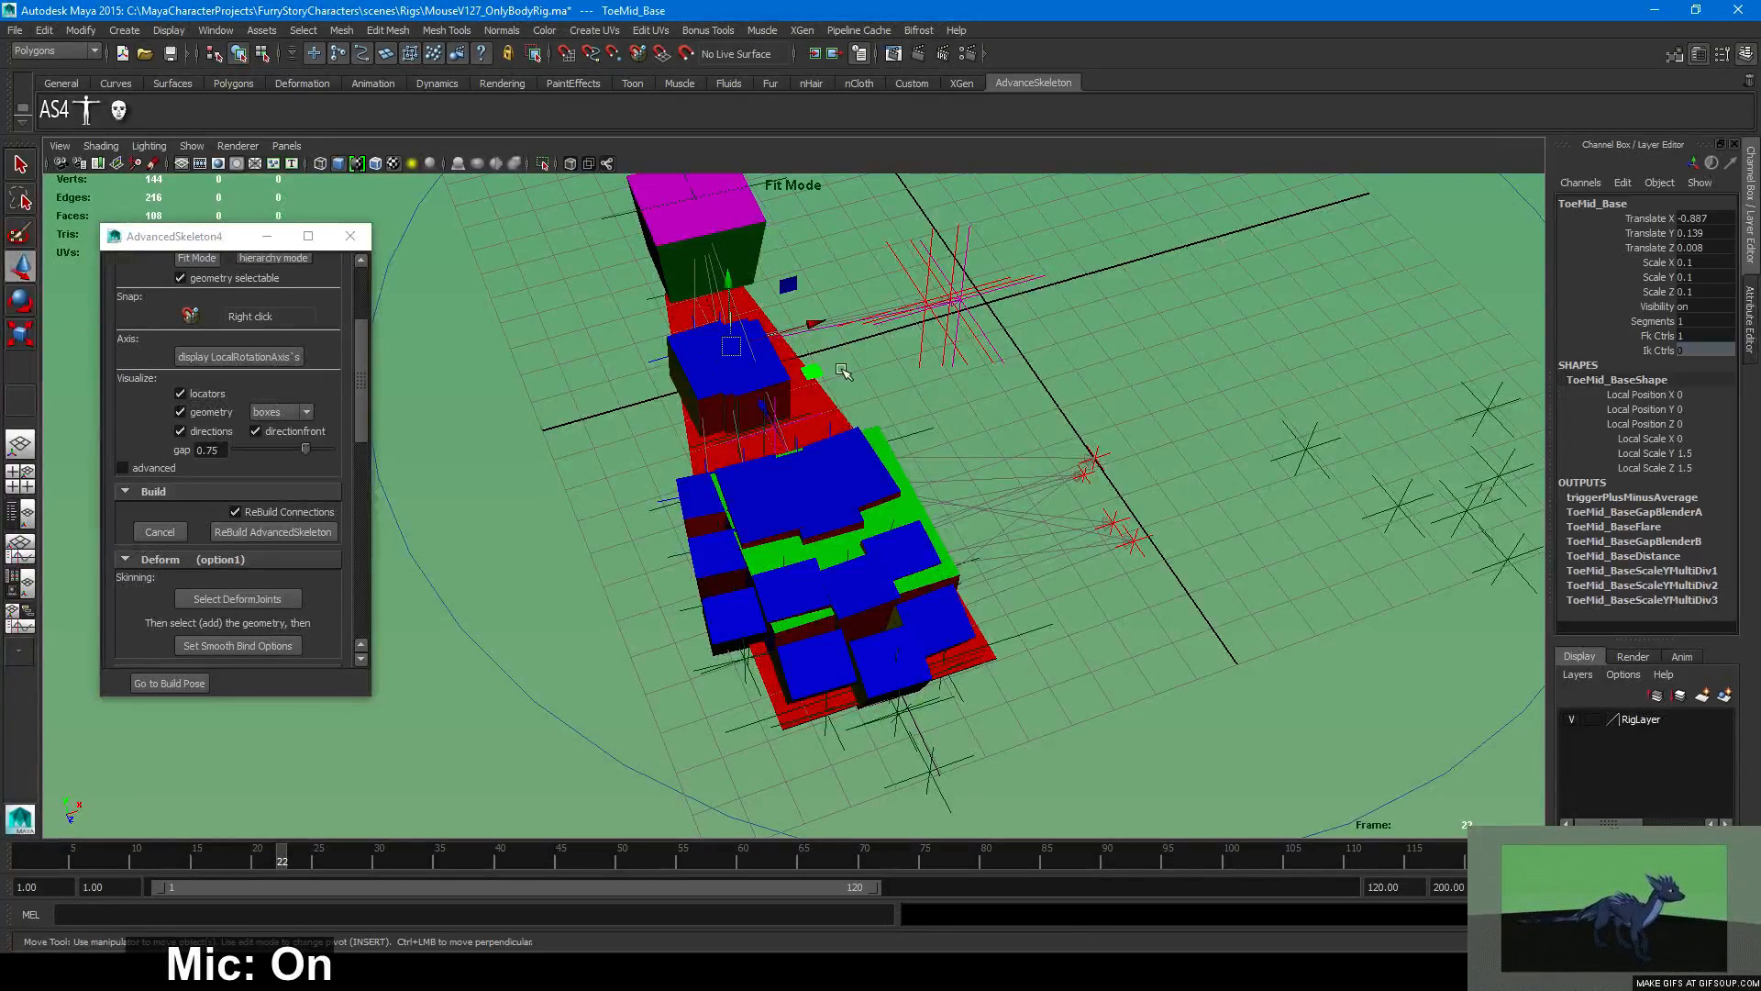
left_click(847, 408)
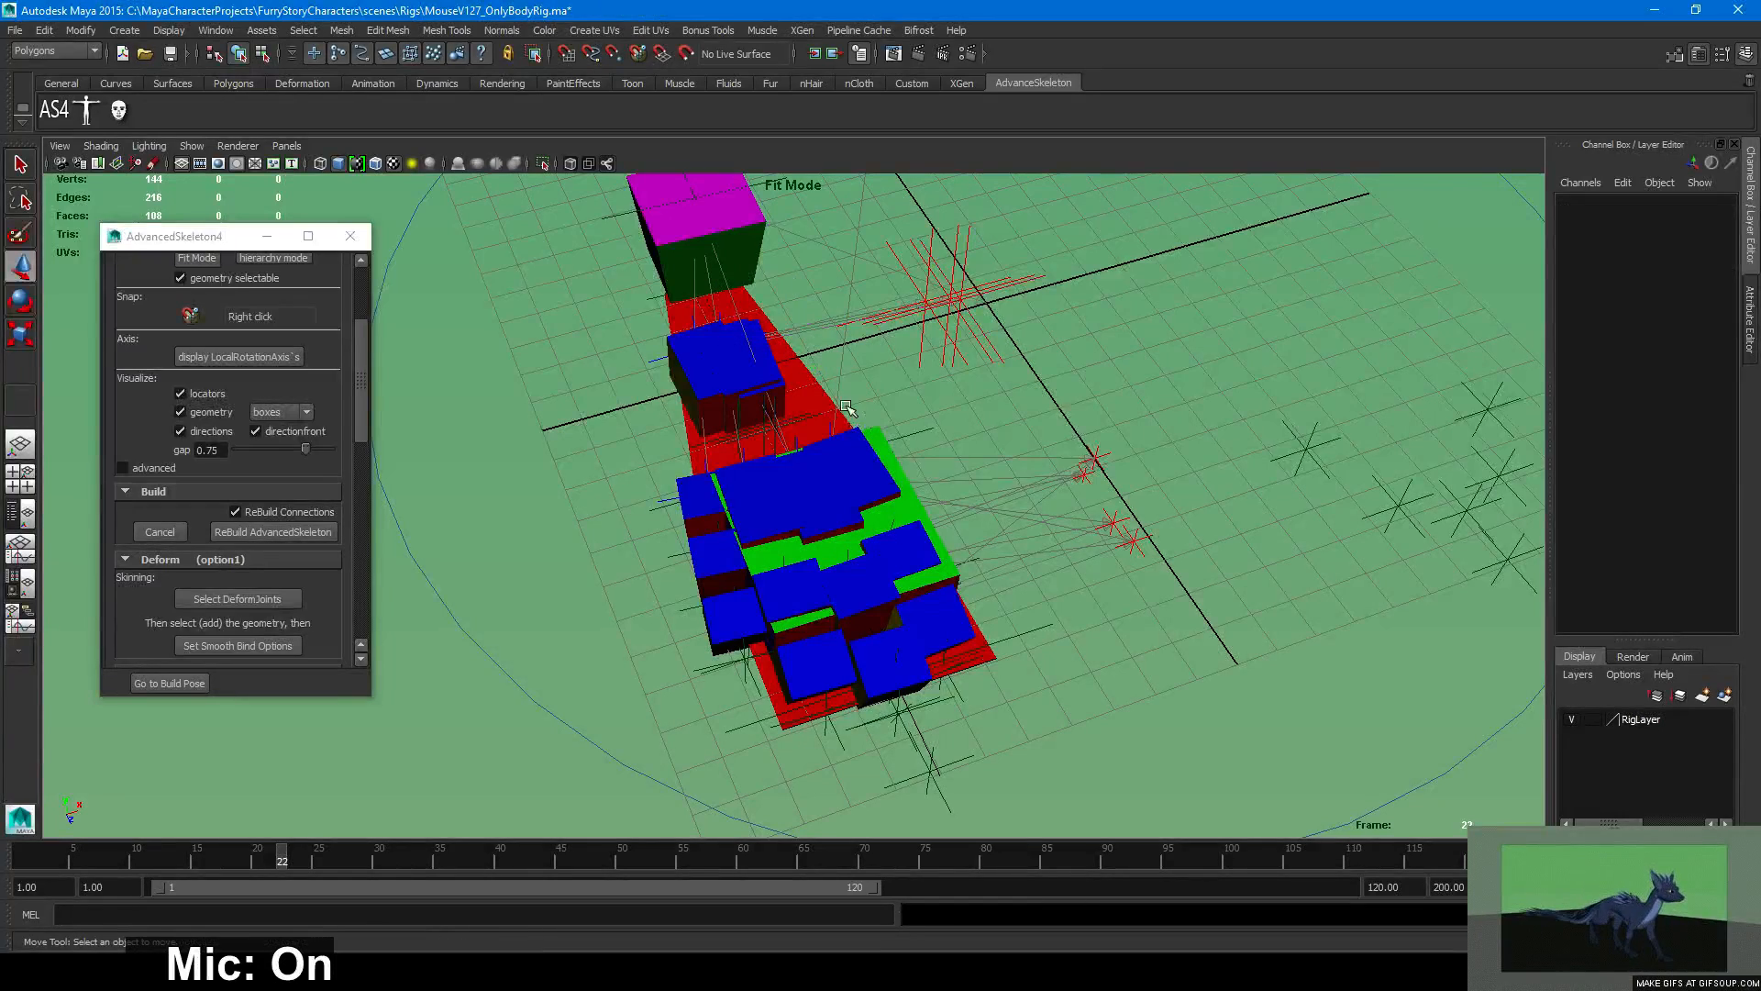
key("Delete")
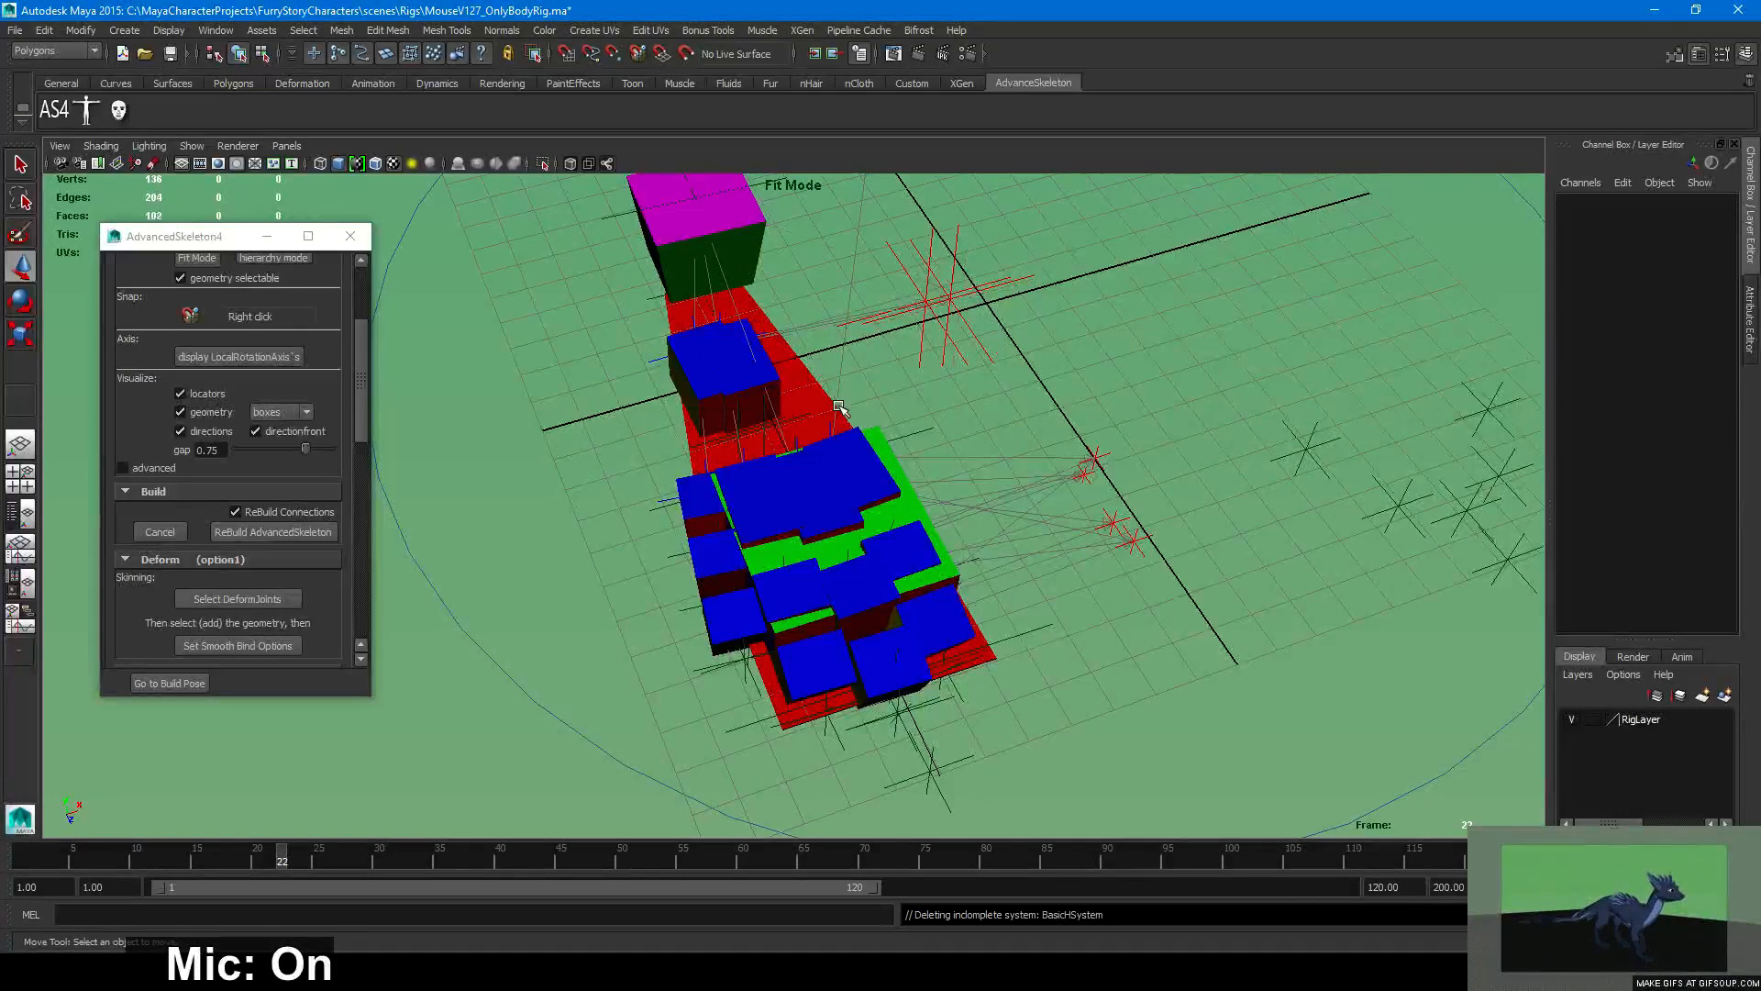
Delete the ring toe's base joint and the ToePinky_Base joint.
left_click(722, 315)
key("Delete")
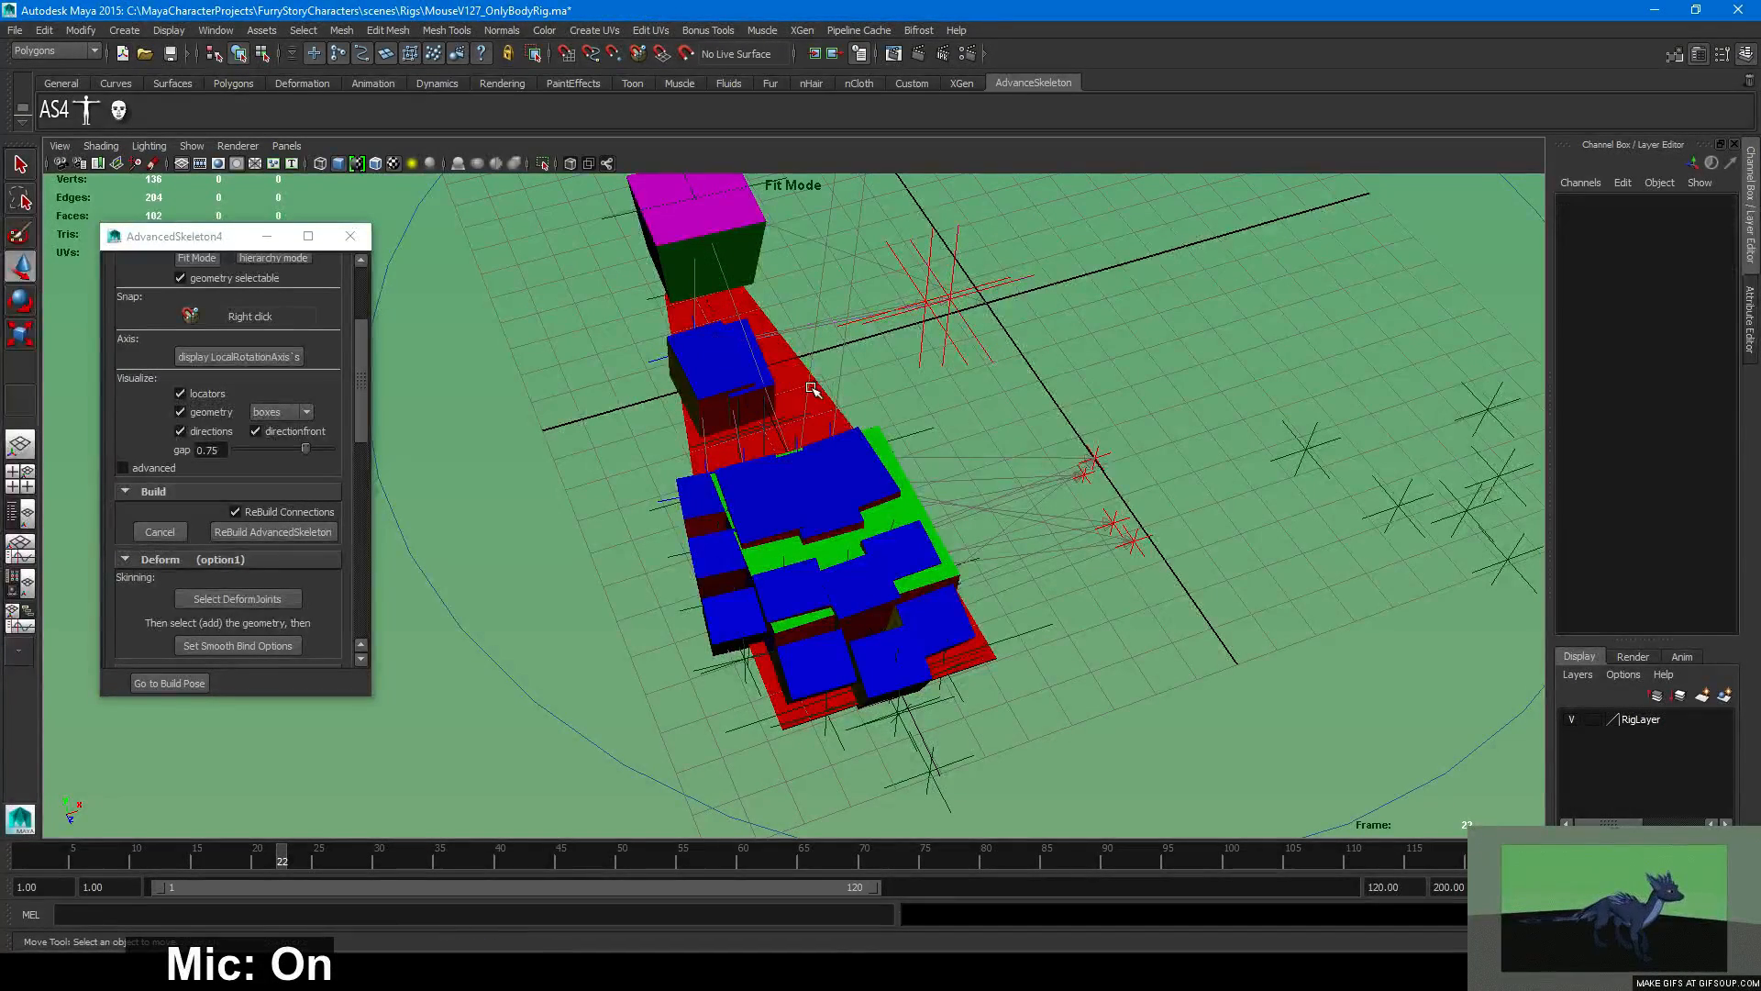
left_click(712, 332)
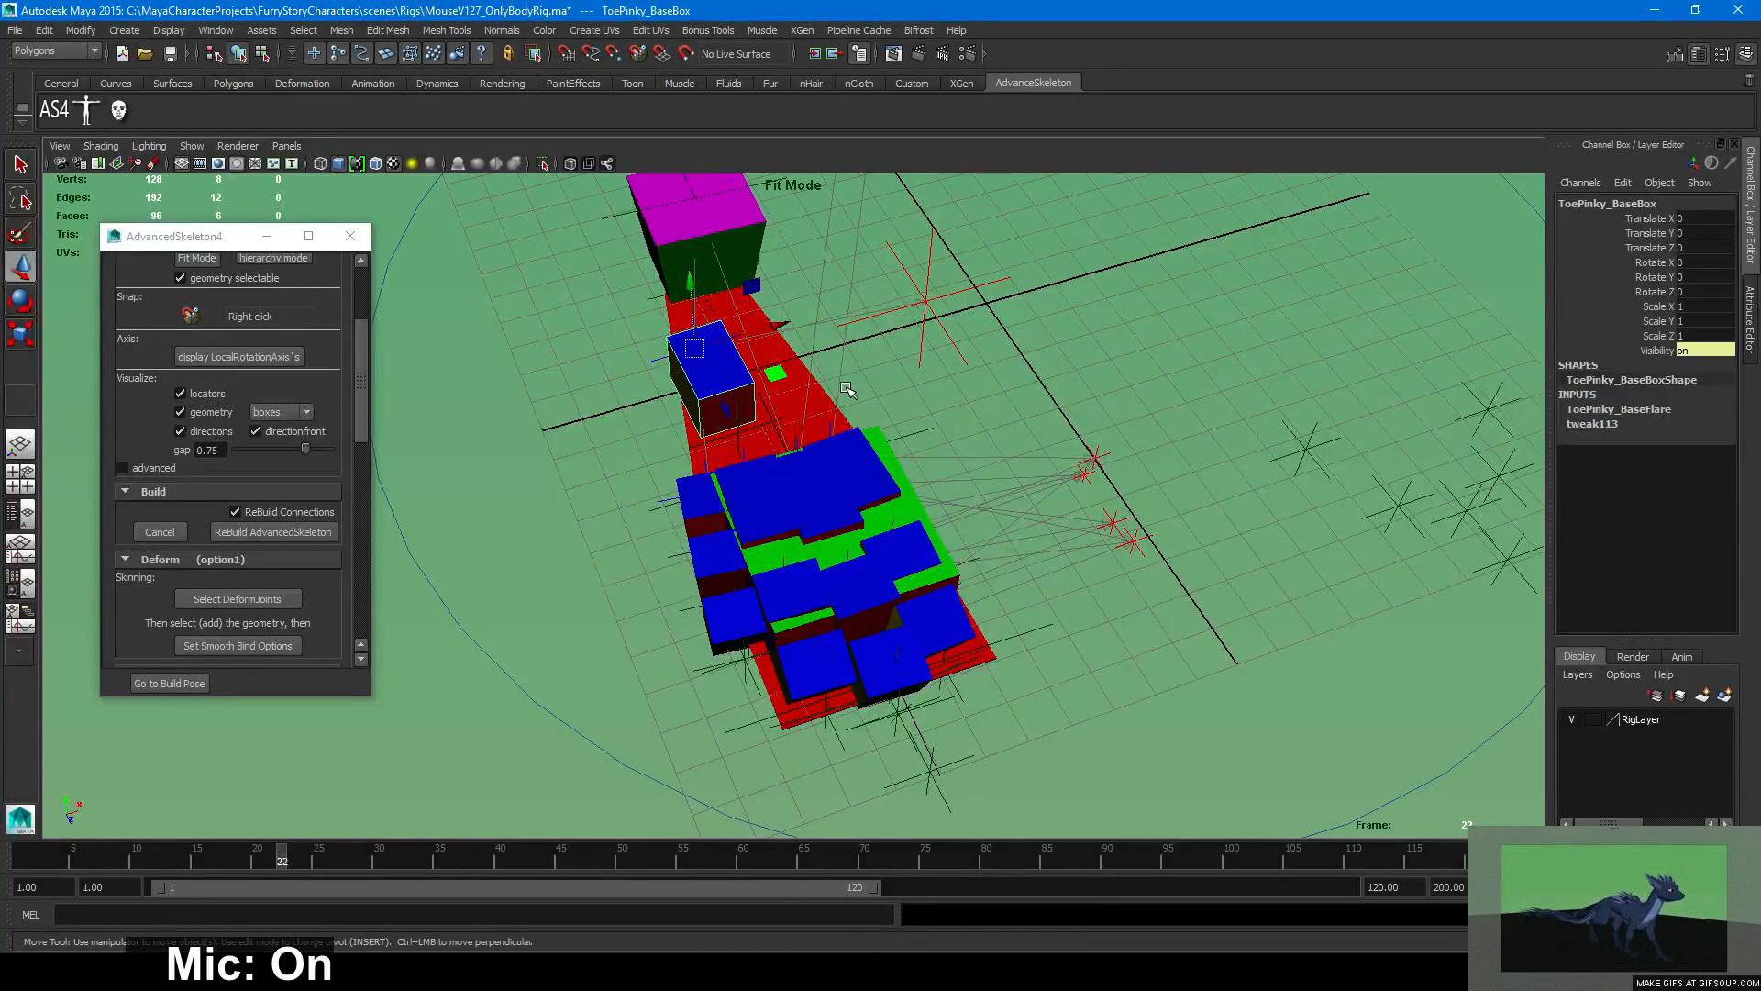
key("Up")
left_click(881, 393)
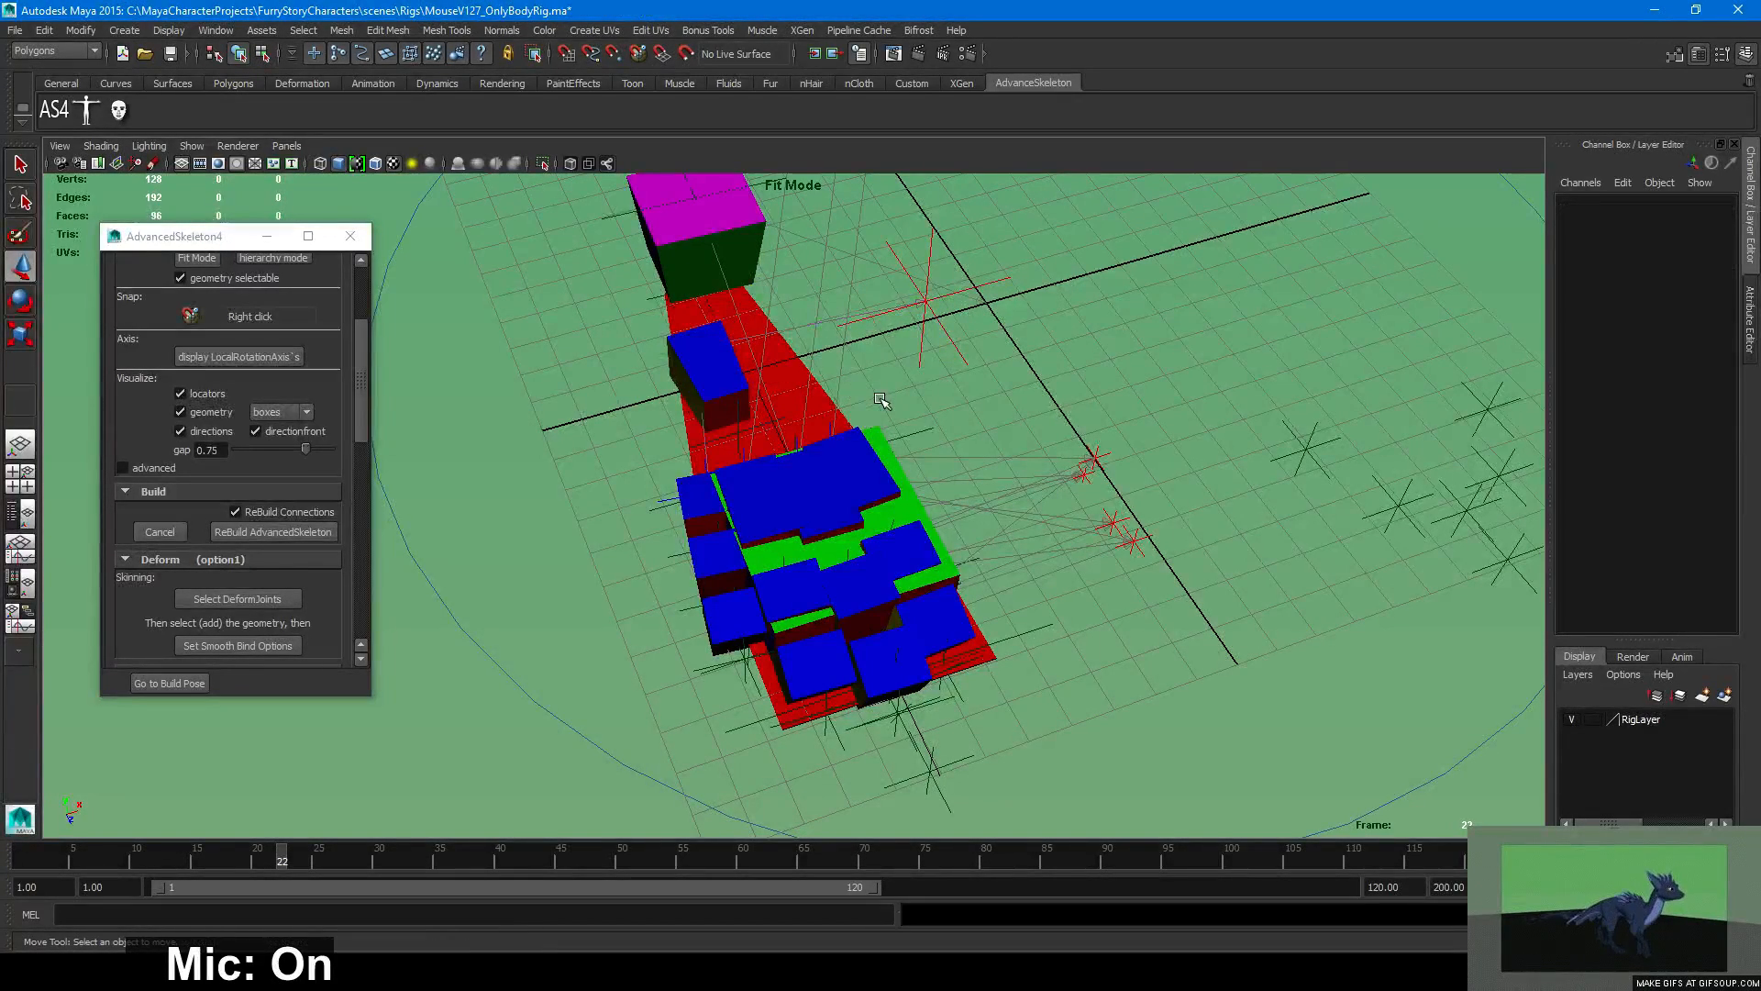
Delete the ToeIndex_1 chain and the neighbouring middle toe chain, keeping the main Toes joint.
left_click(908, 439)
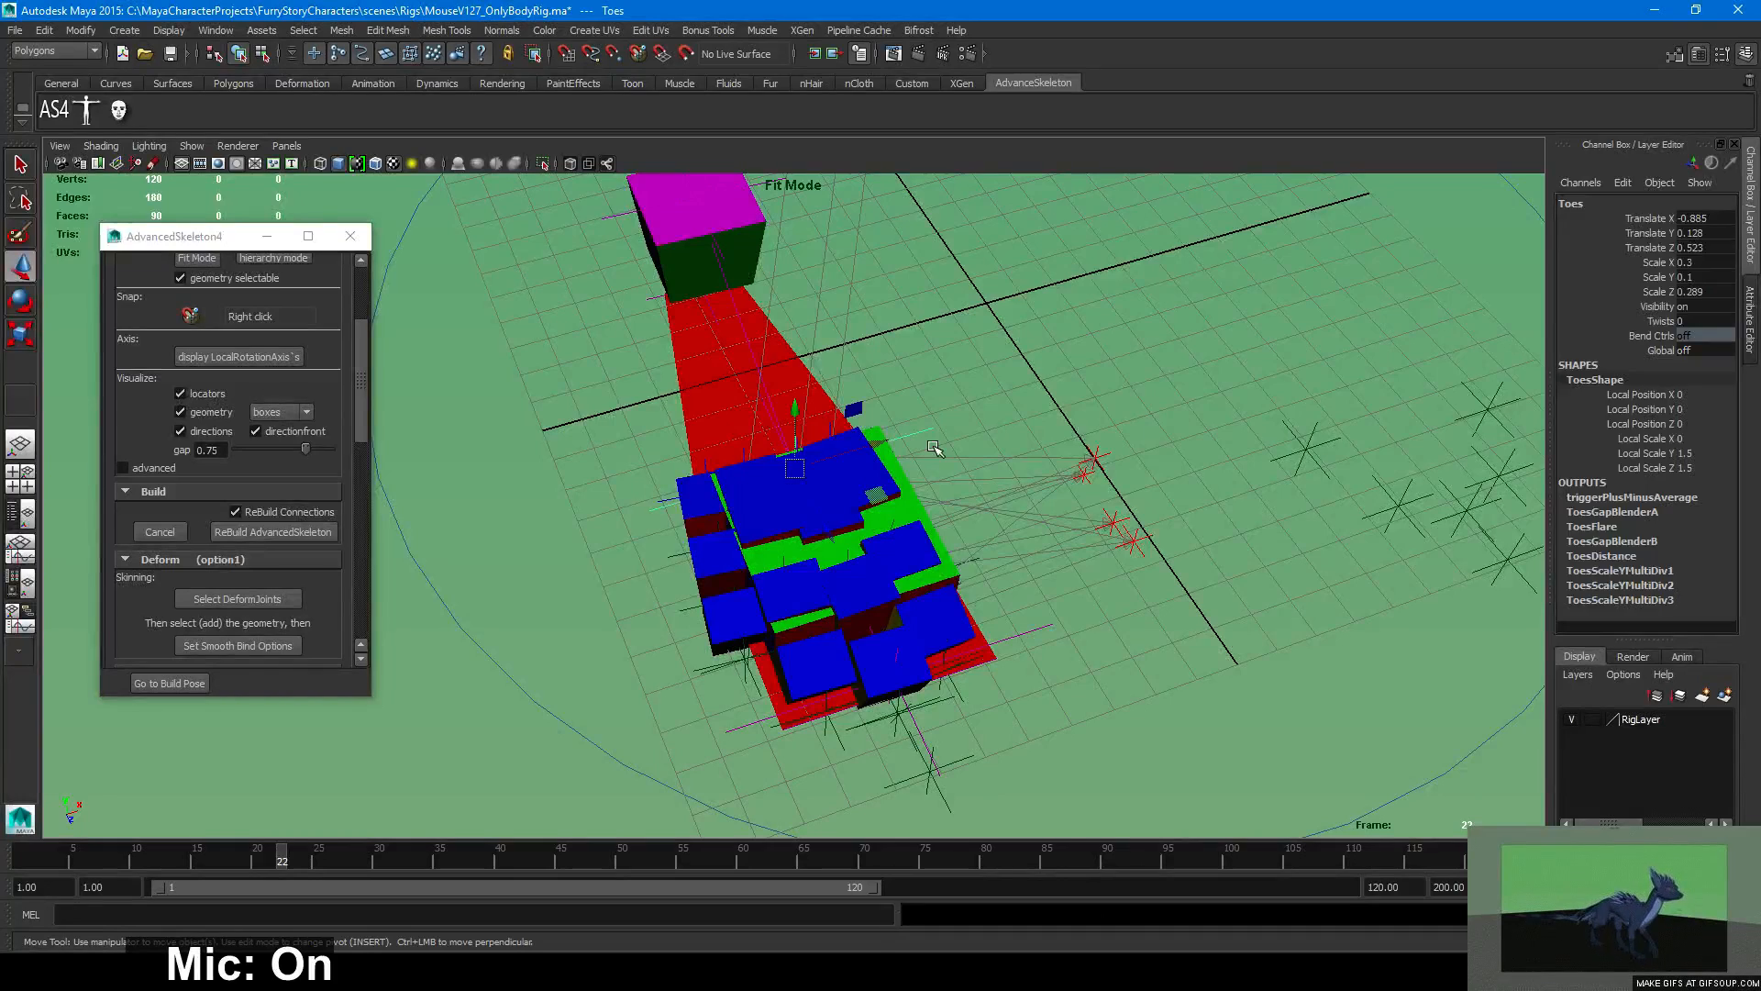
left_click(829, 428)
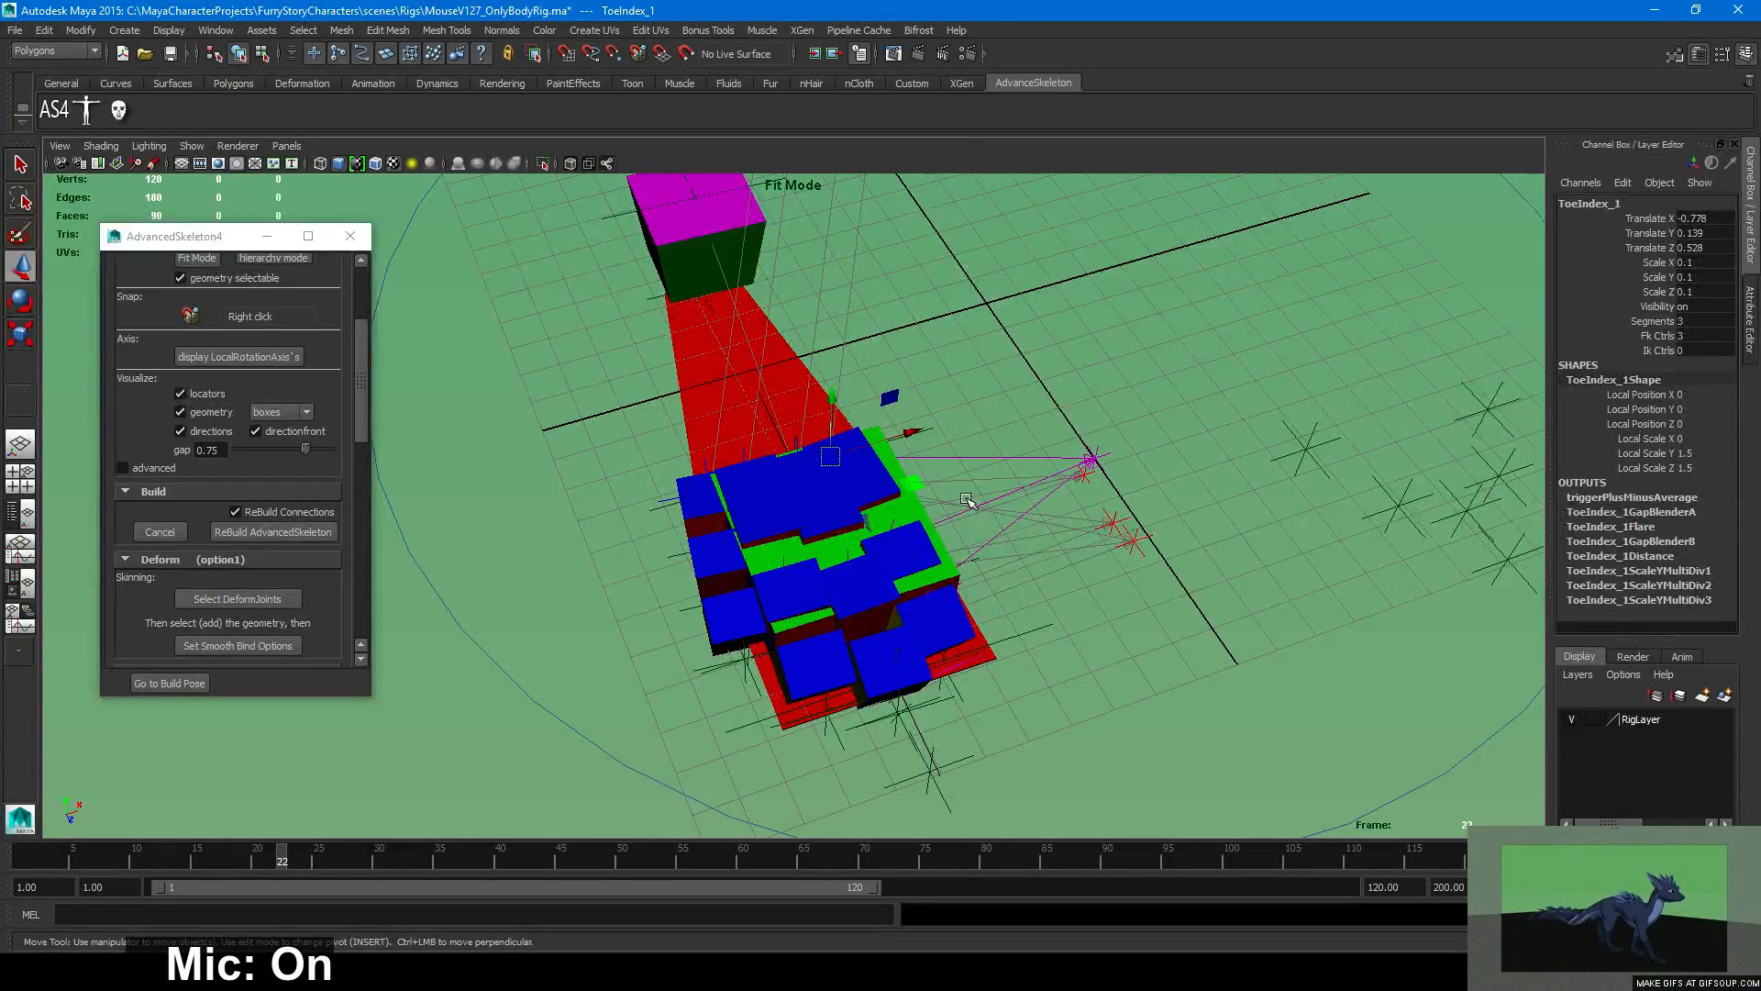
key("Delete")
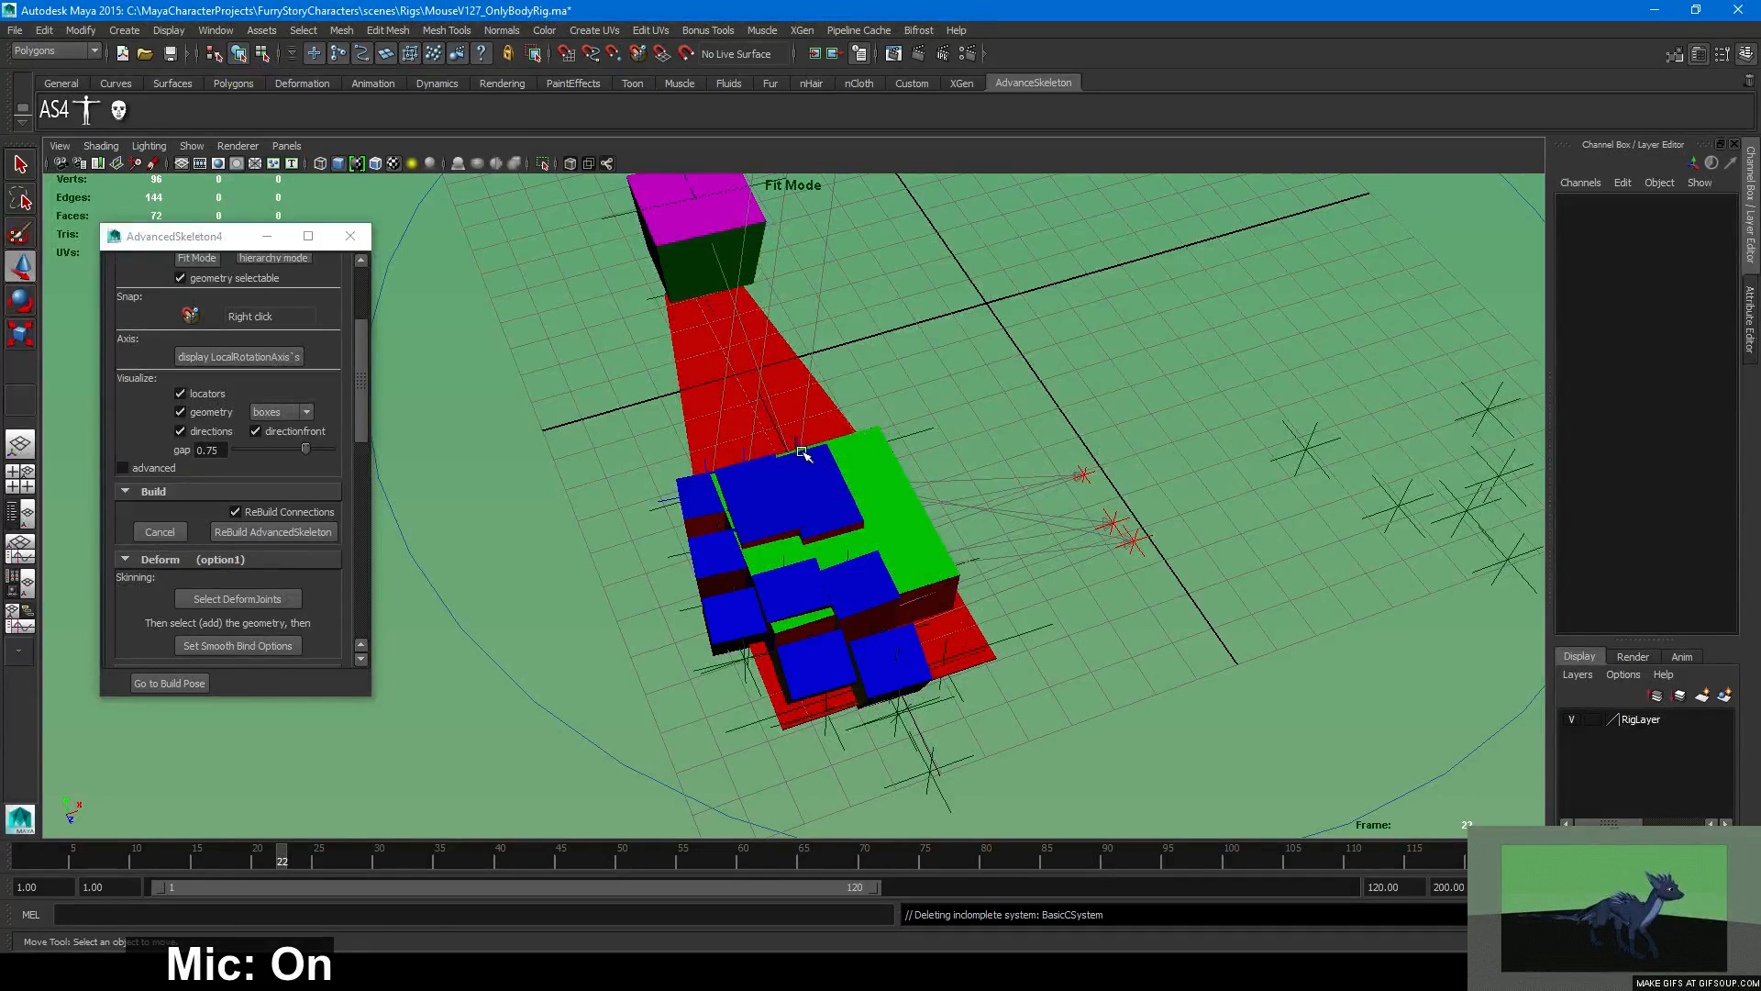
left_click(802, 451)
key("Up")
key("Delete")
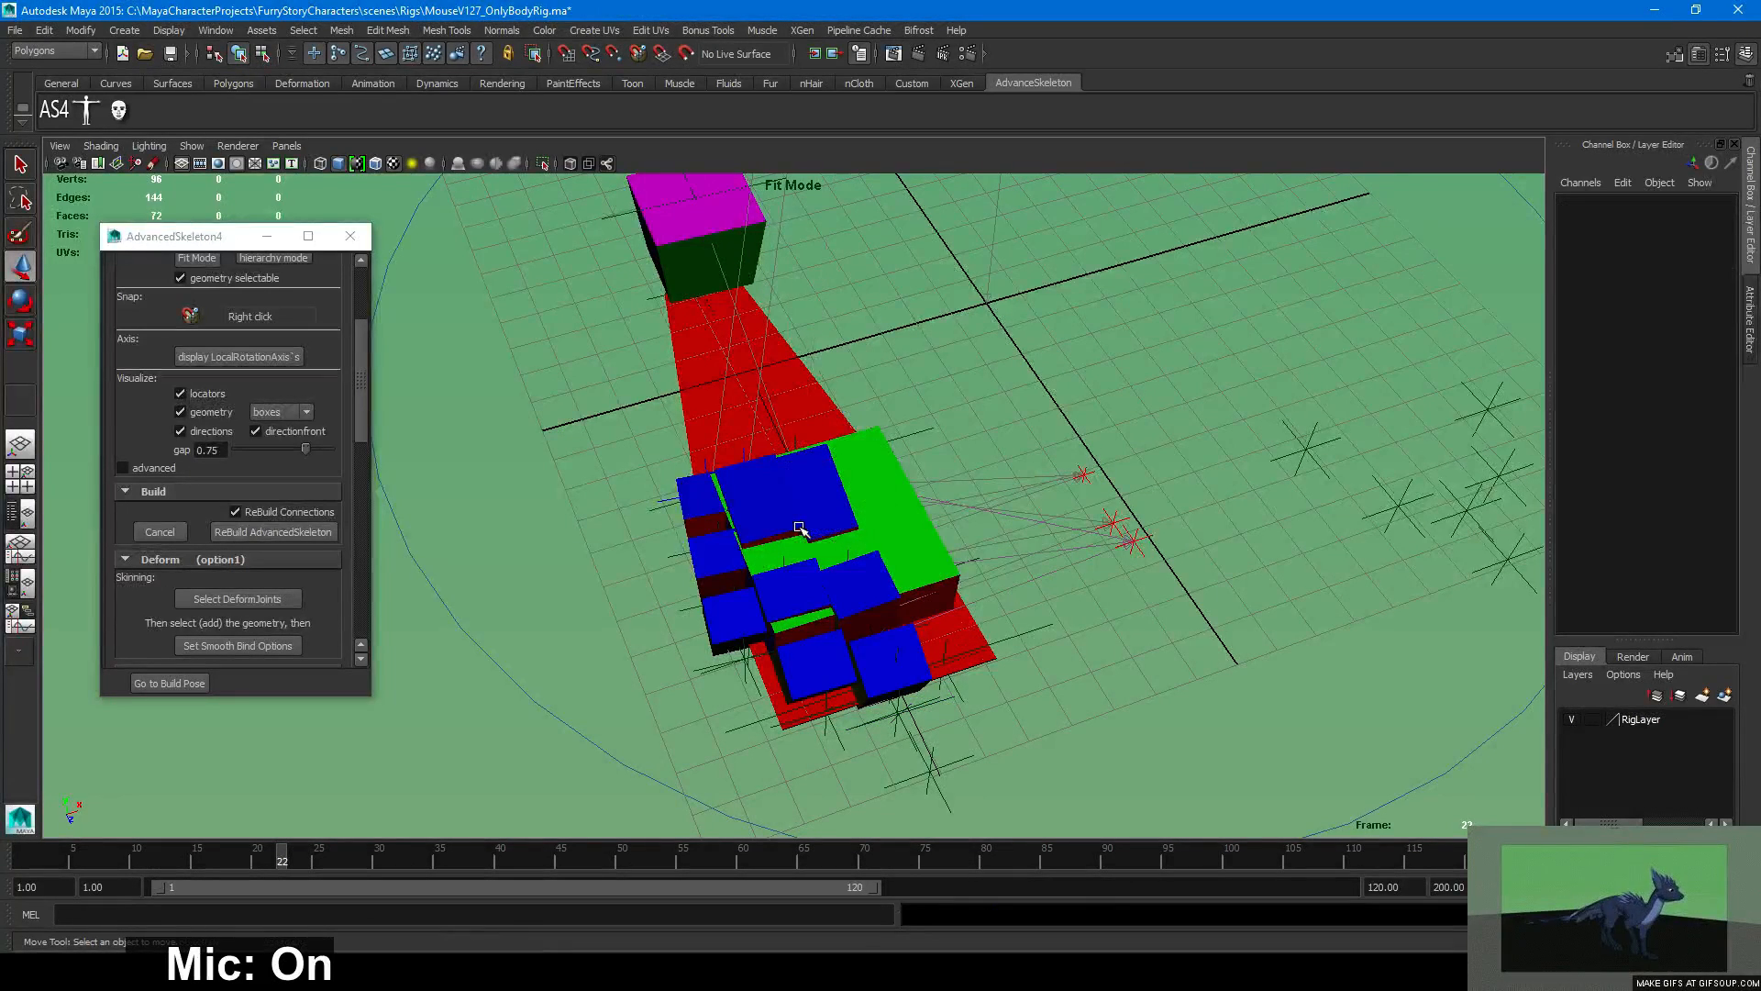
Delete the remaining ToeRing_1 and ToePinky_1 joint chains from the foot.
left_click(792, 526)
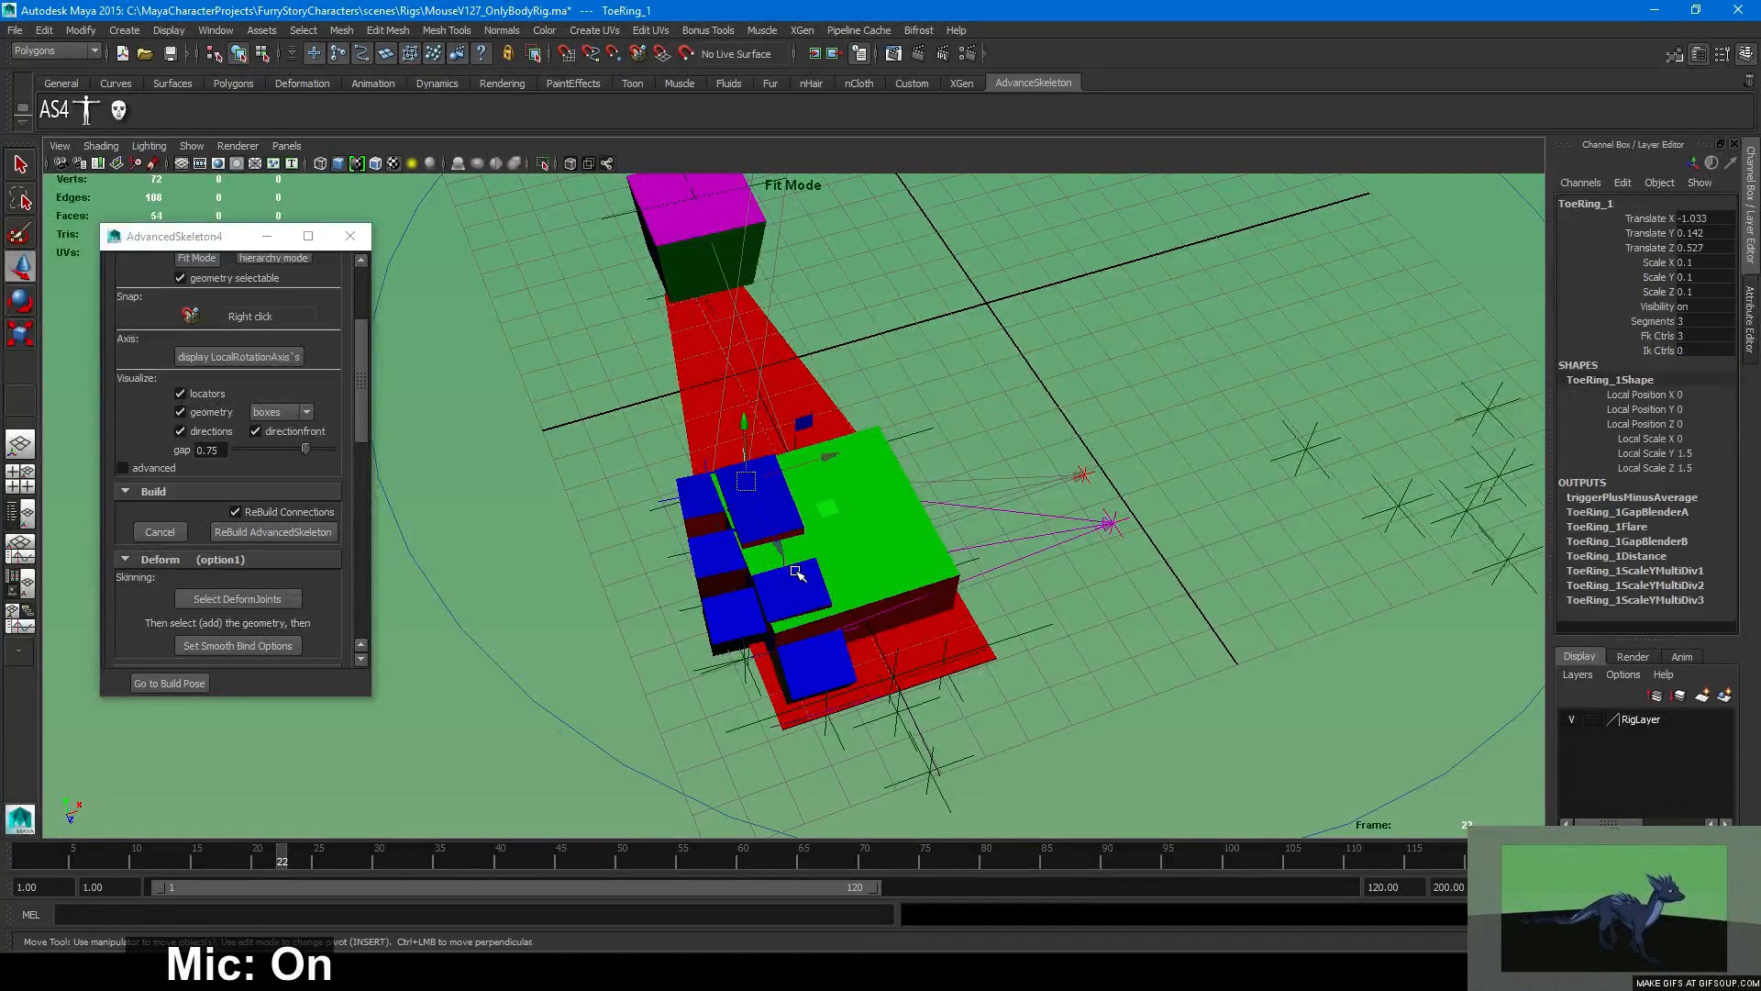
key("Delete")
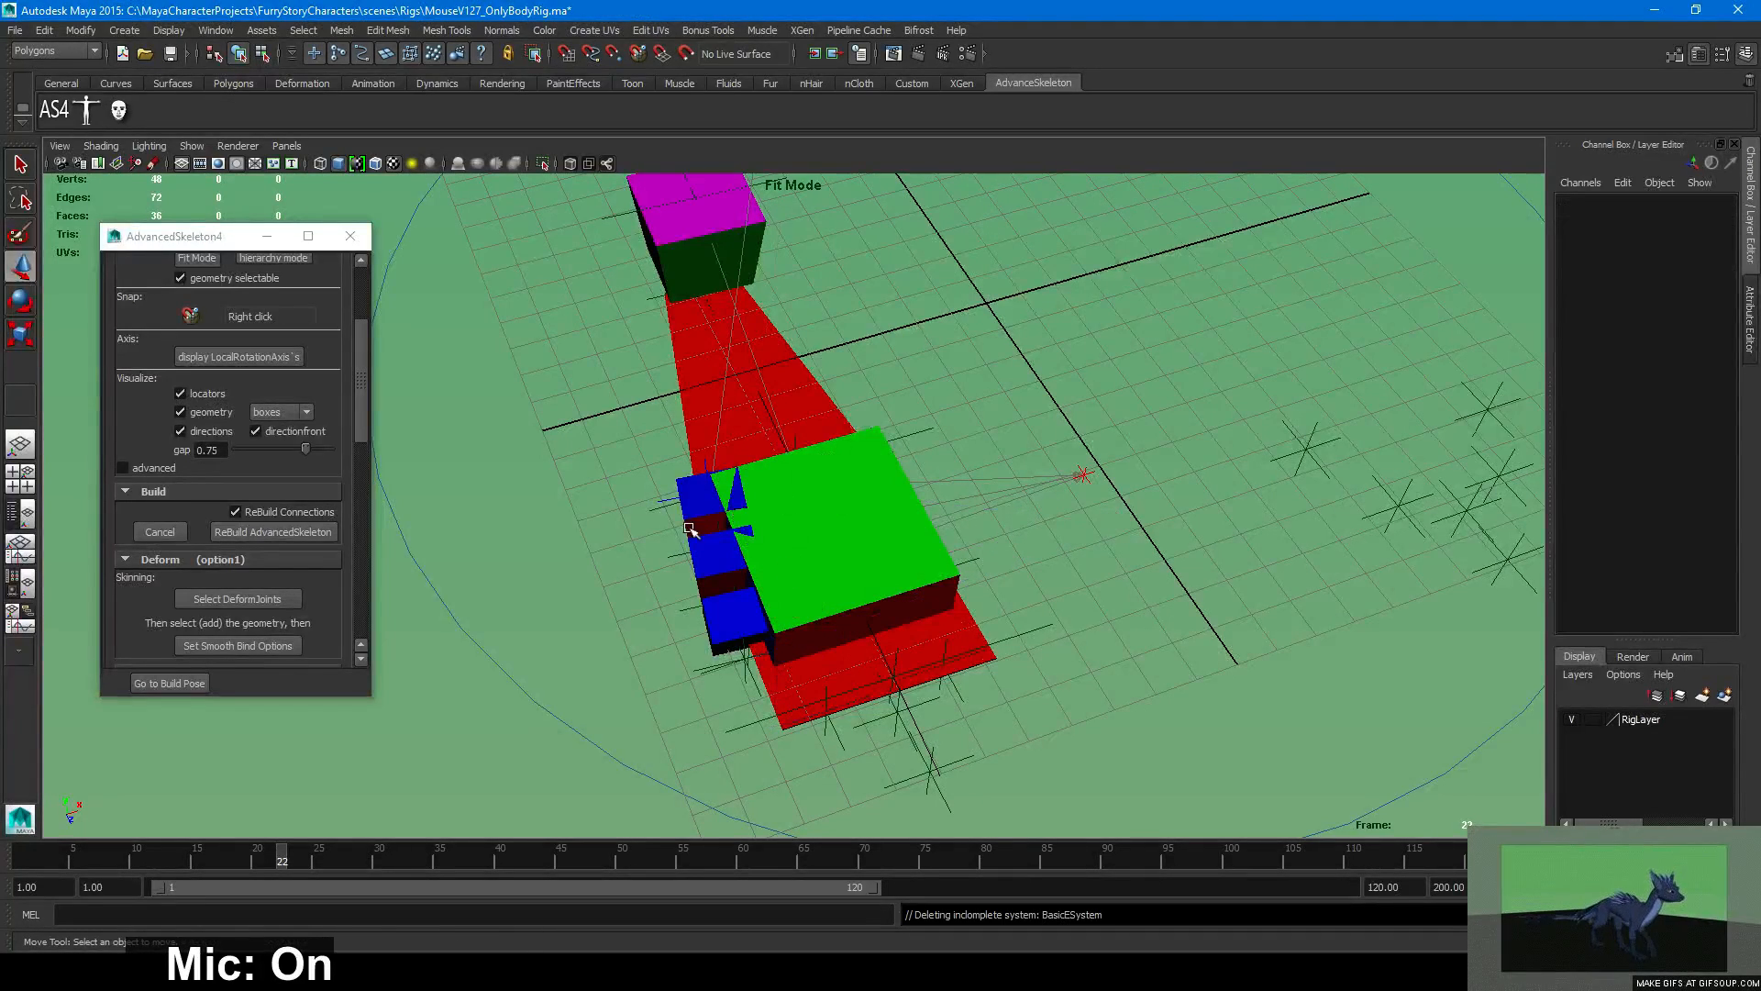
left_click(691, 516)
key("Up")
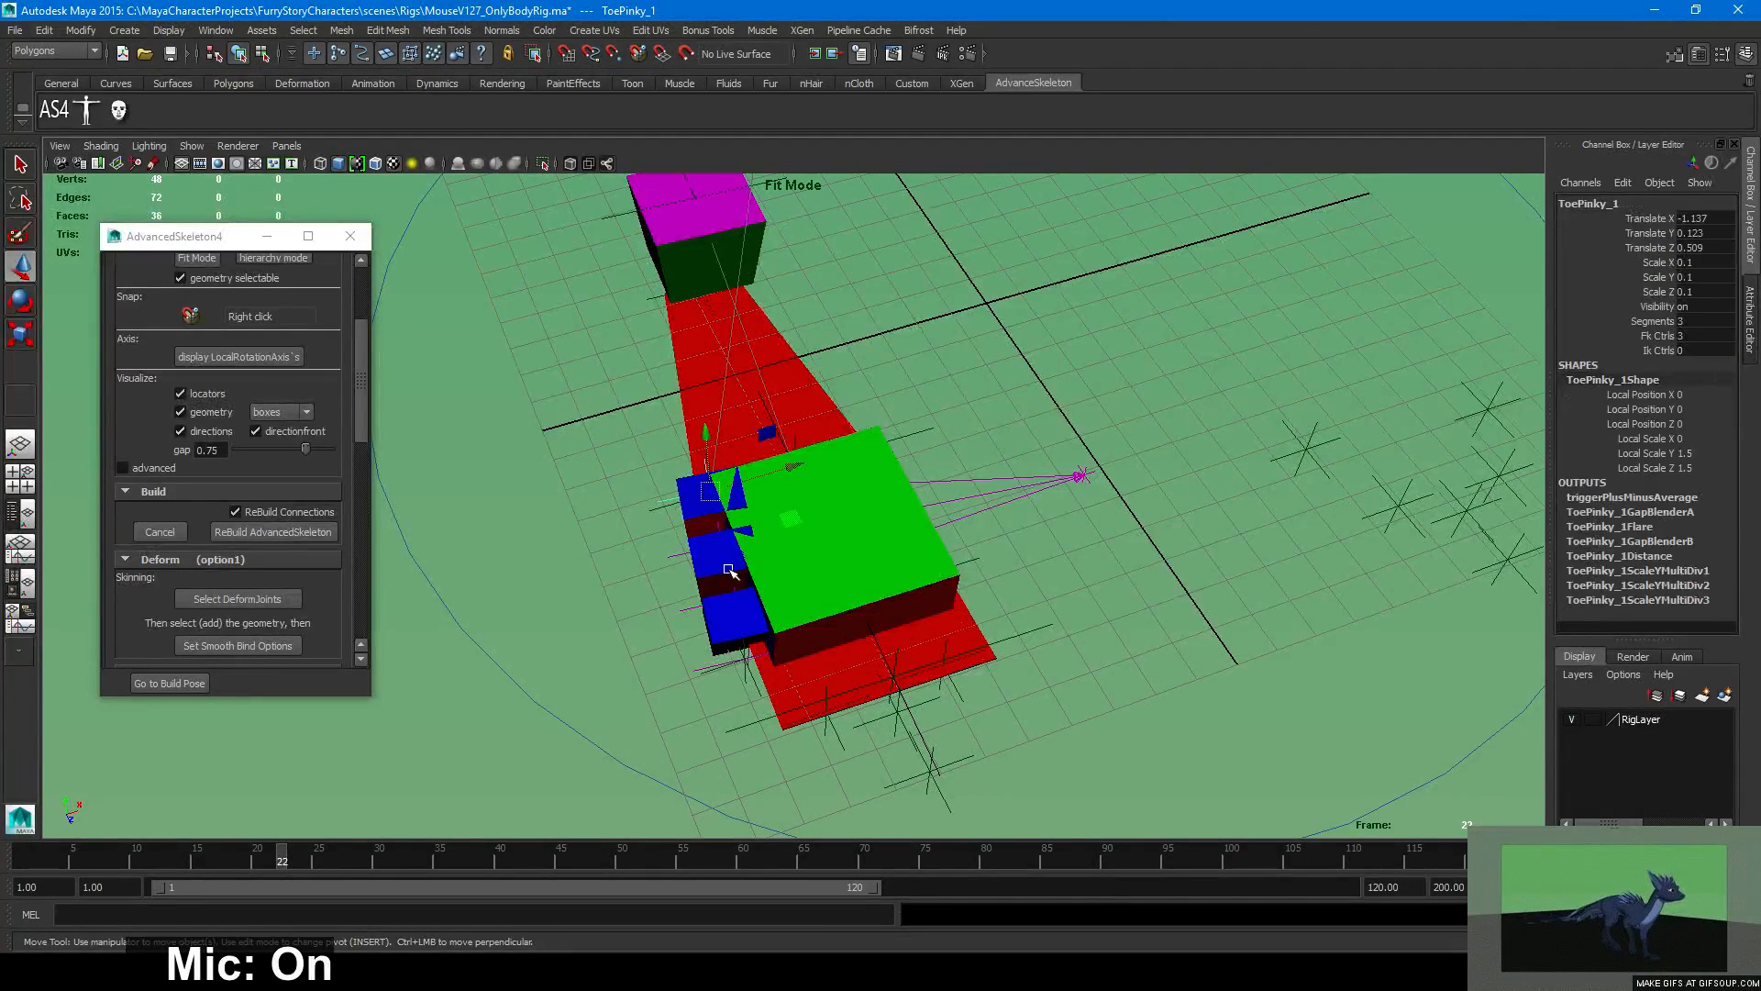
key("Delete")
Select the Loc_ToeAim_Offset_R parent group of the toe-aim locators at the right foot.
scroll(972, 527, "down", 3)
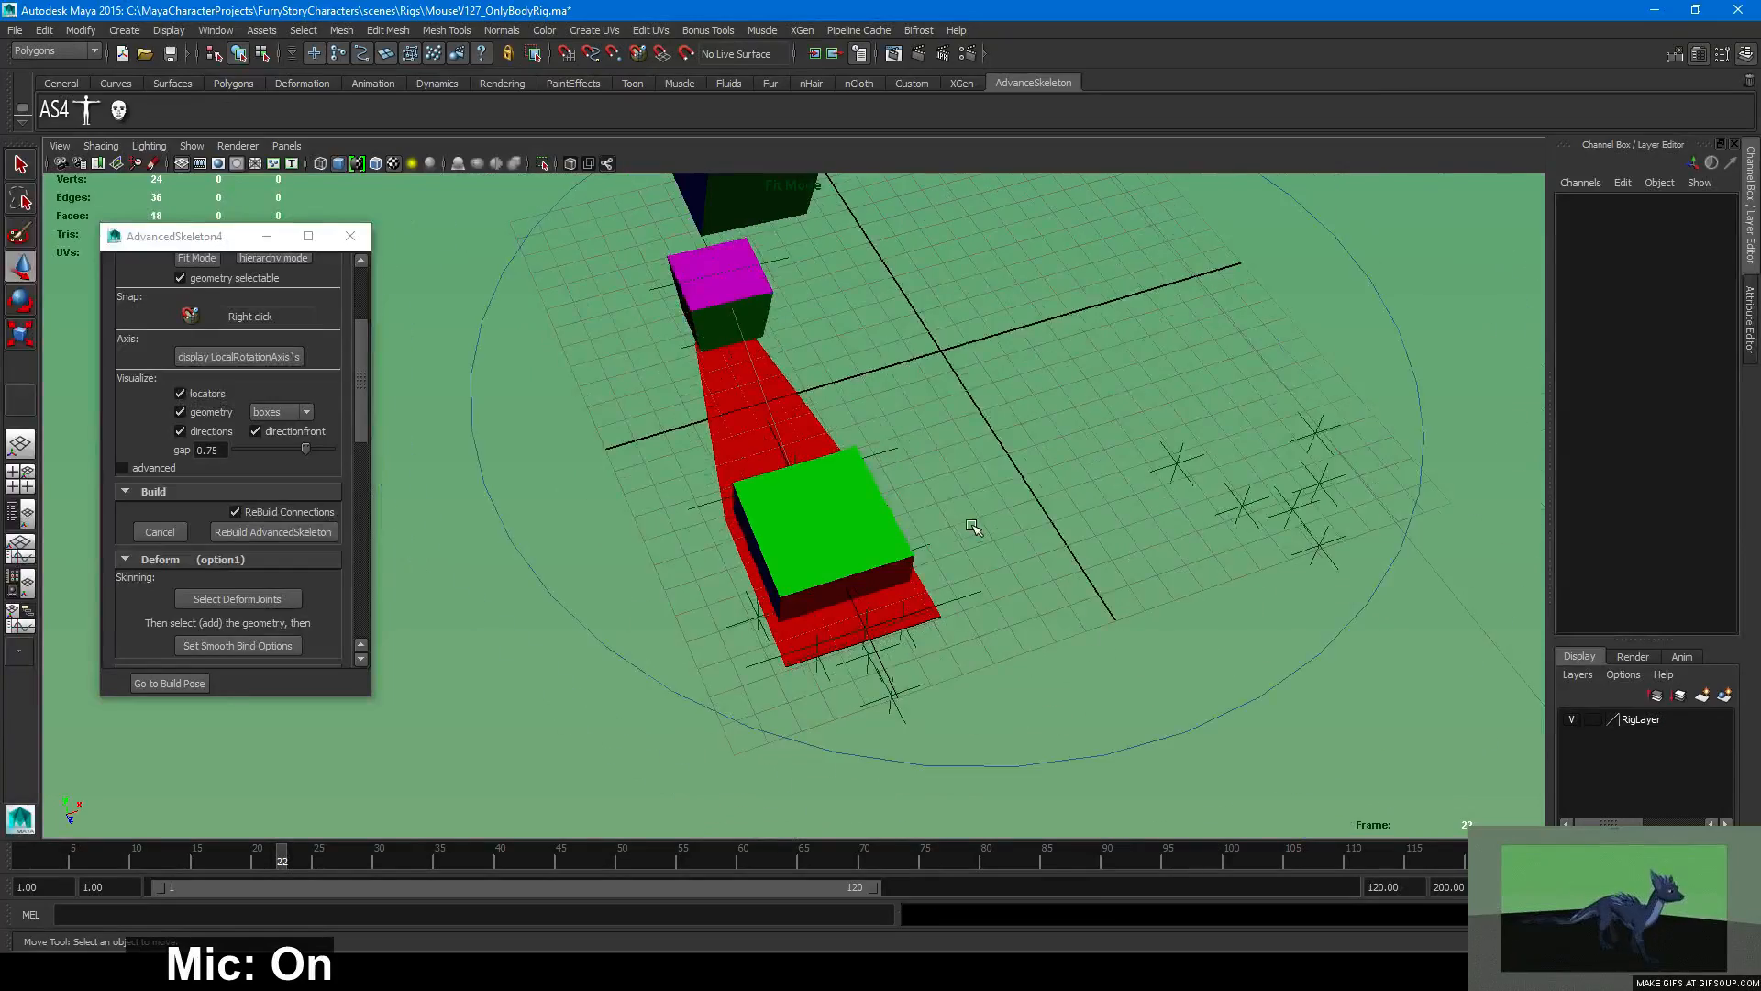
left_click_drag(973, 526, 1023, 498, "alt")
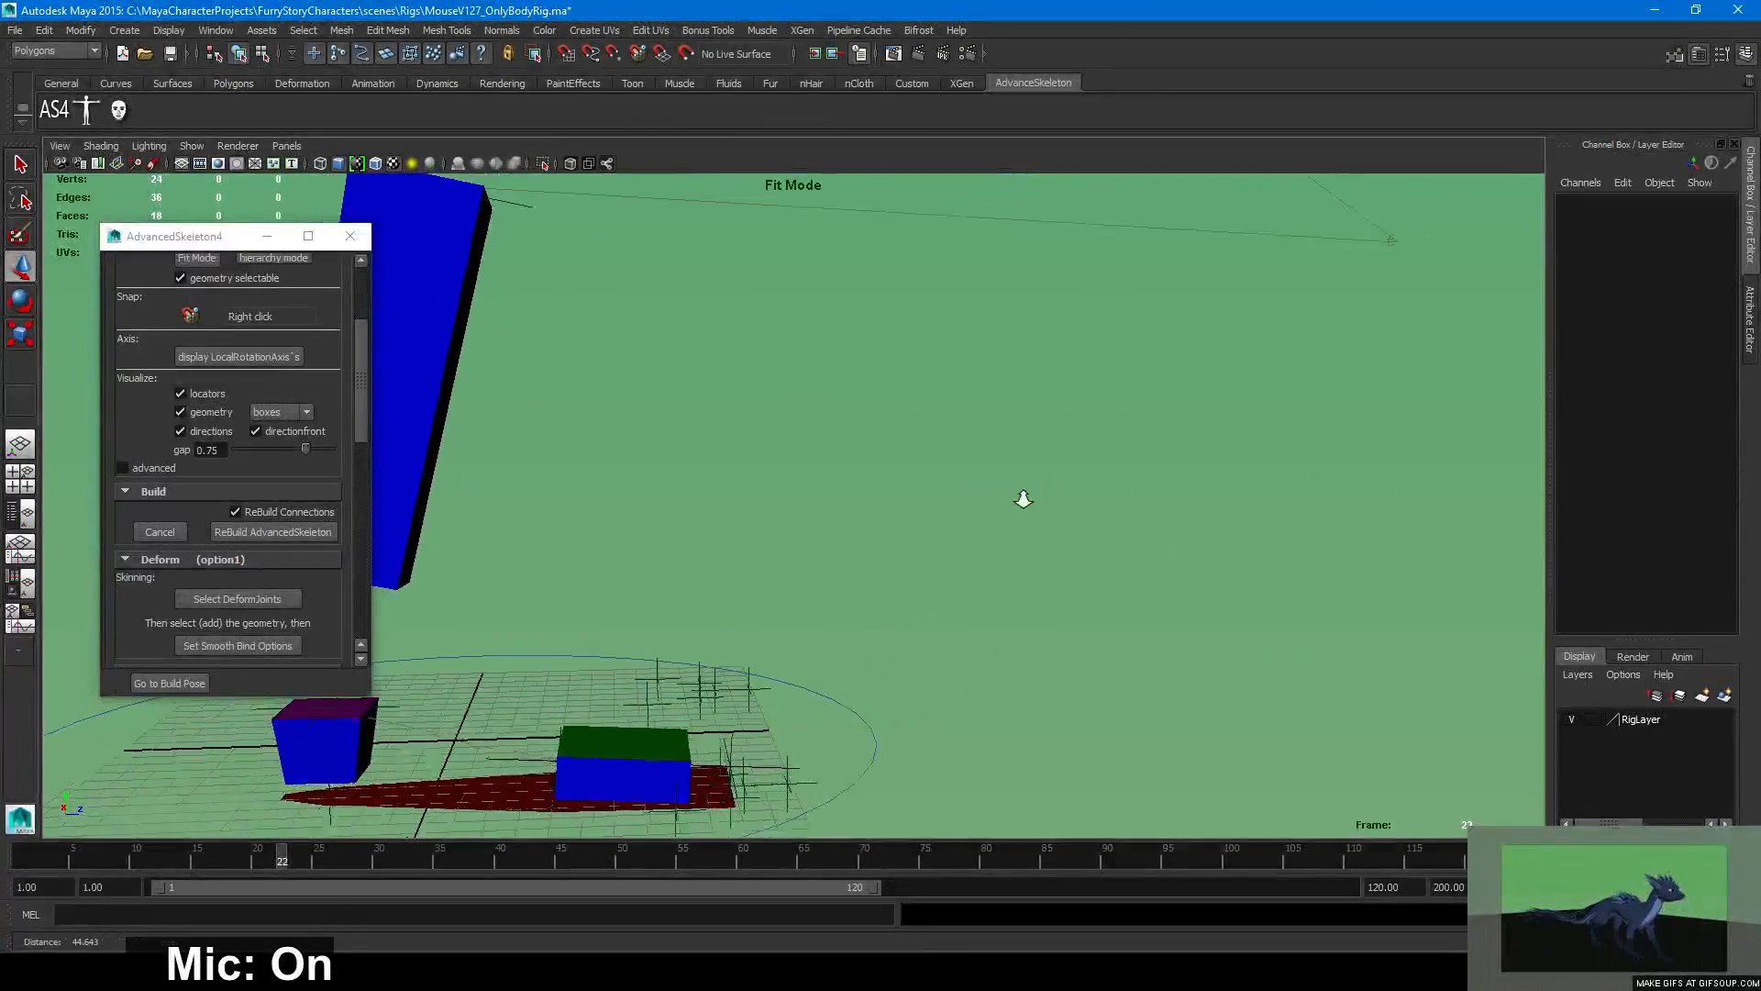
right_click_drag(1023, 498, 964, 521, "alt")
left_click_drag(963, 521, 736, 589, "alt")
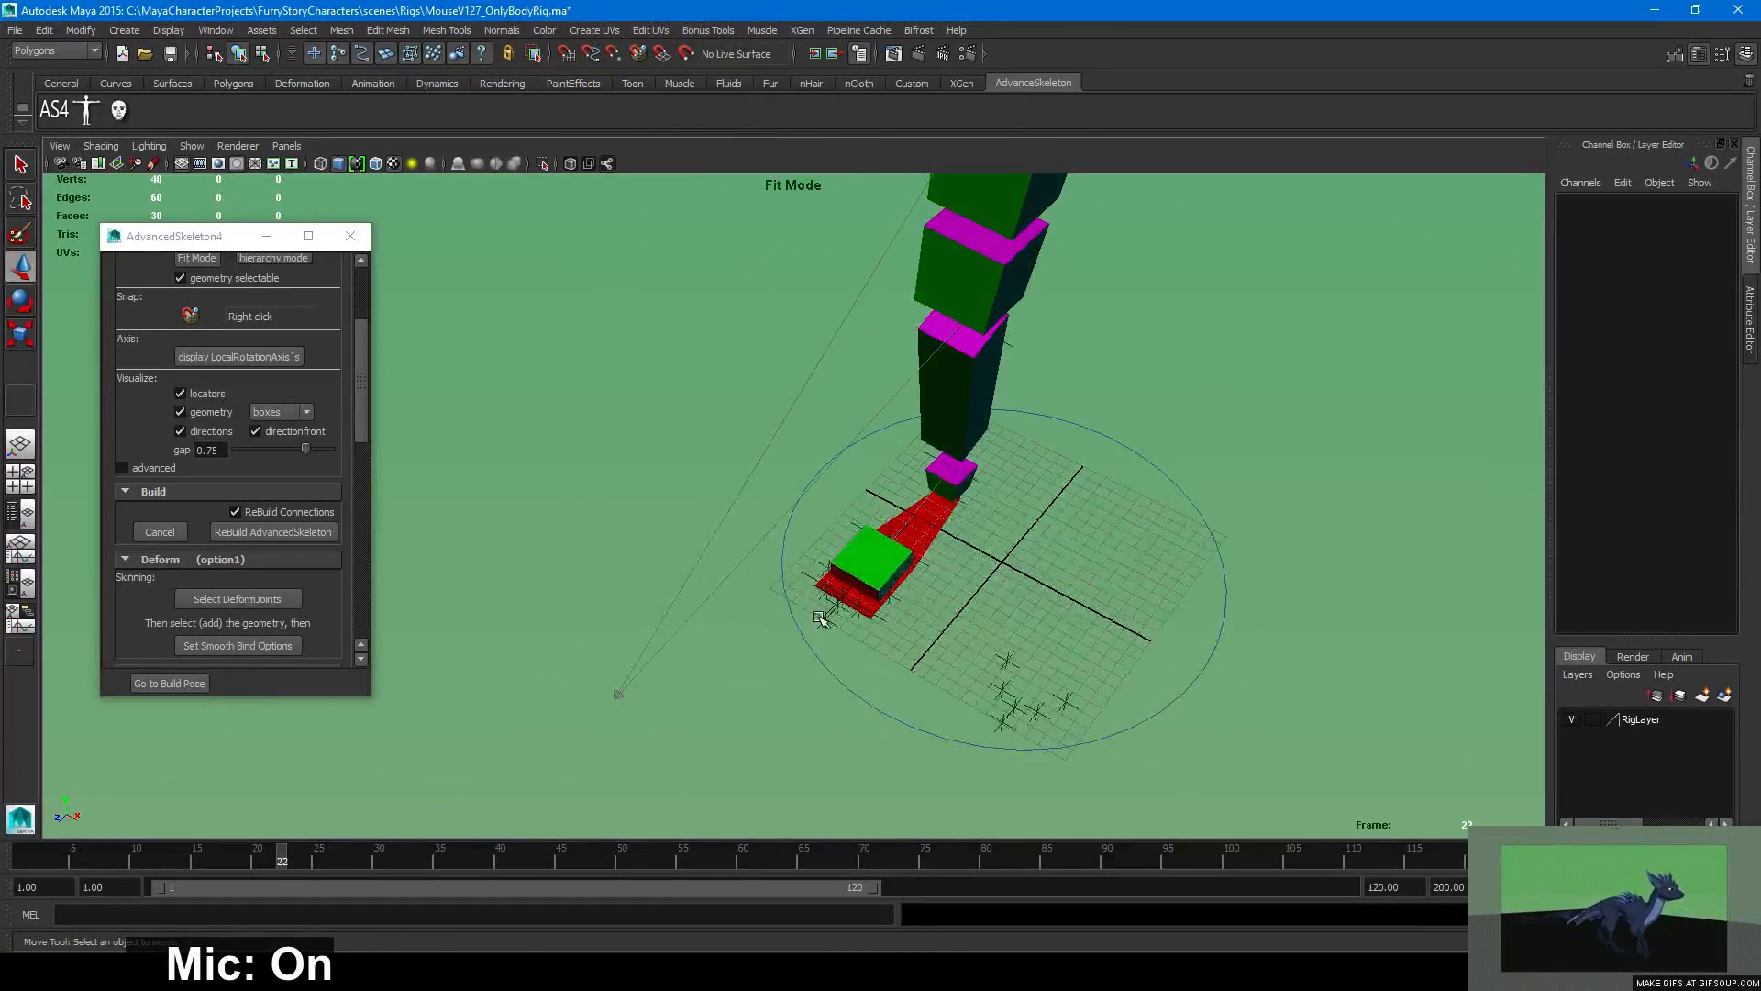
left_click(820, 618)
key("Up")
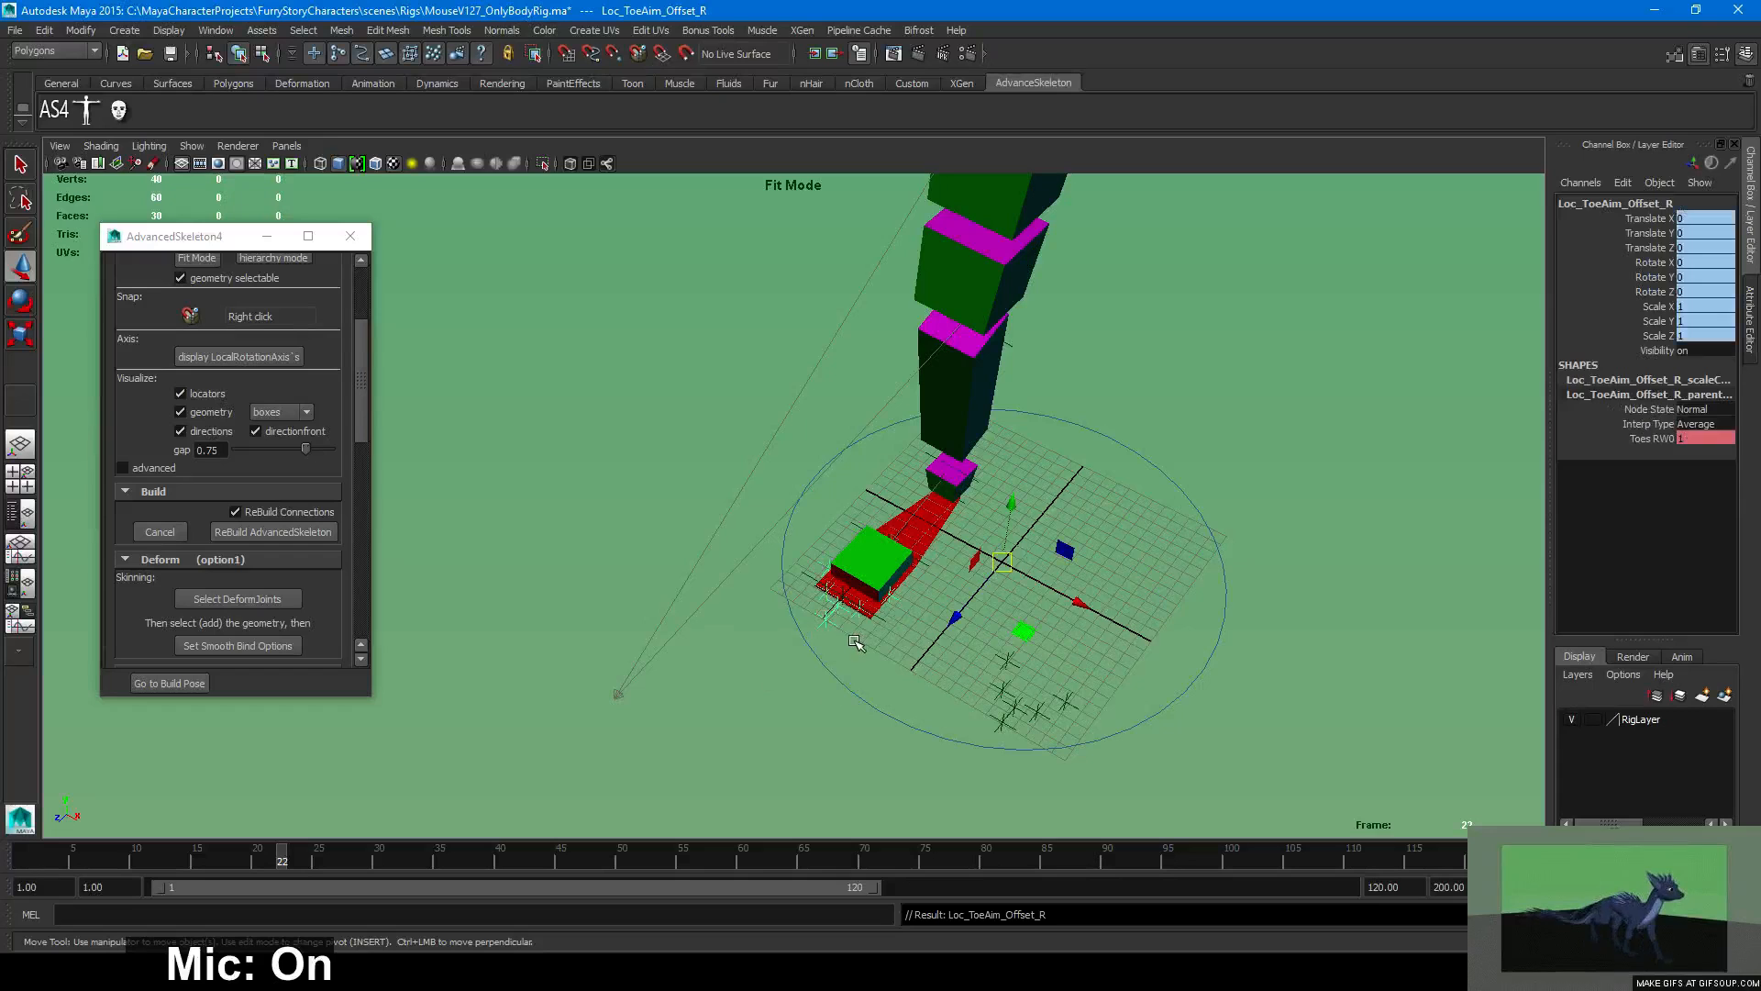
left_click(982, 685)
left_click(1001, 724)
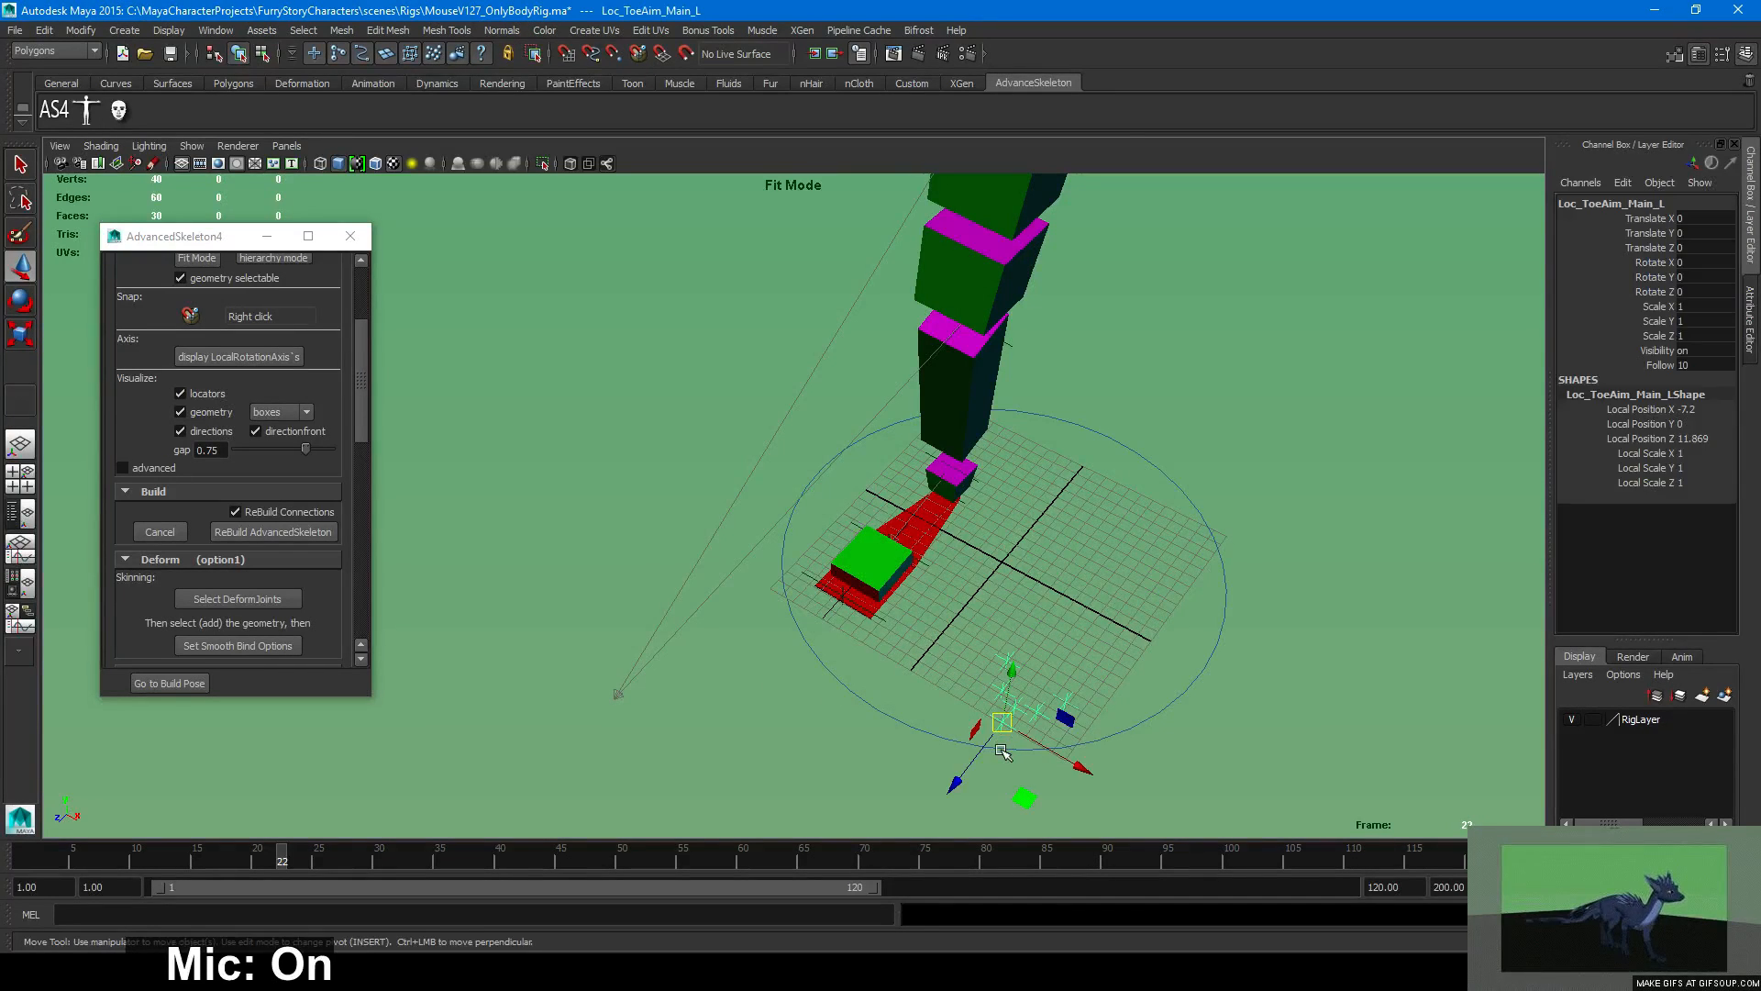
left_click(1002, 752)
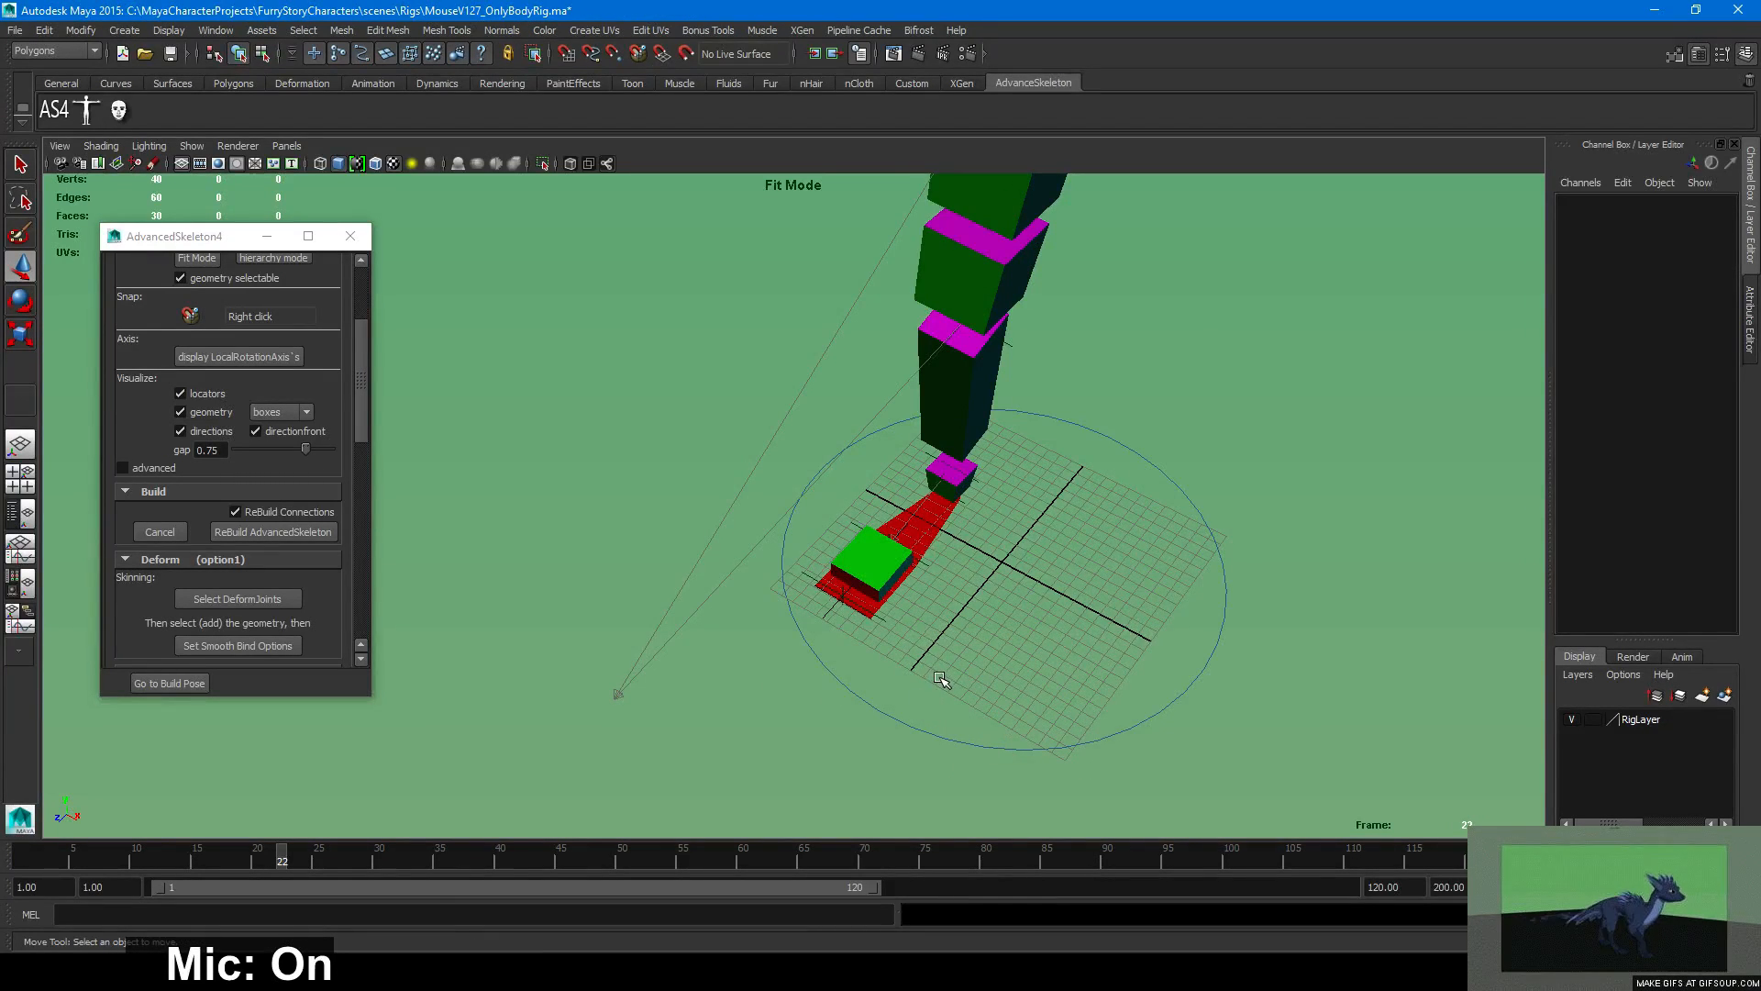
key("ctrl+z")
key("ctrl+z")
key("ctrl+z")
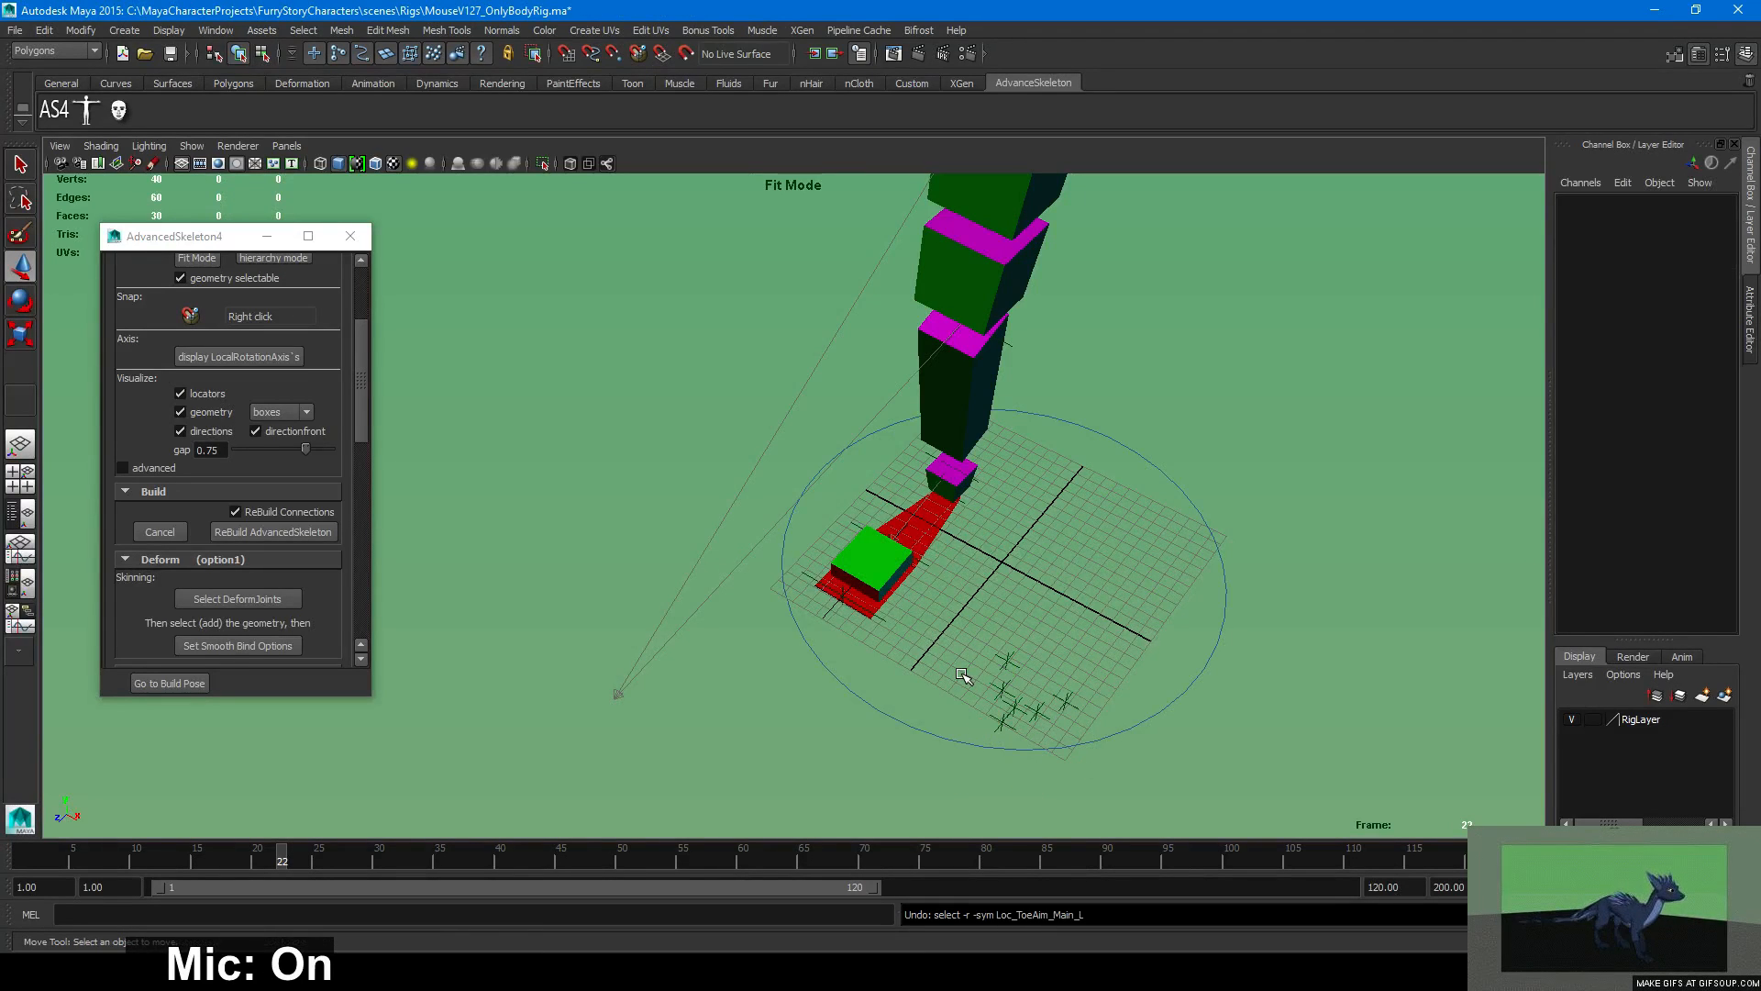
key("ctrl+z")
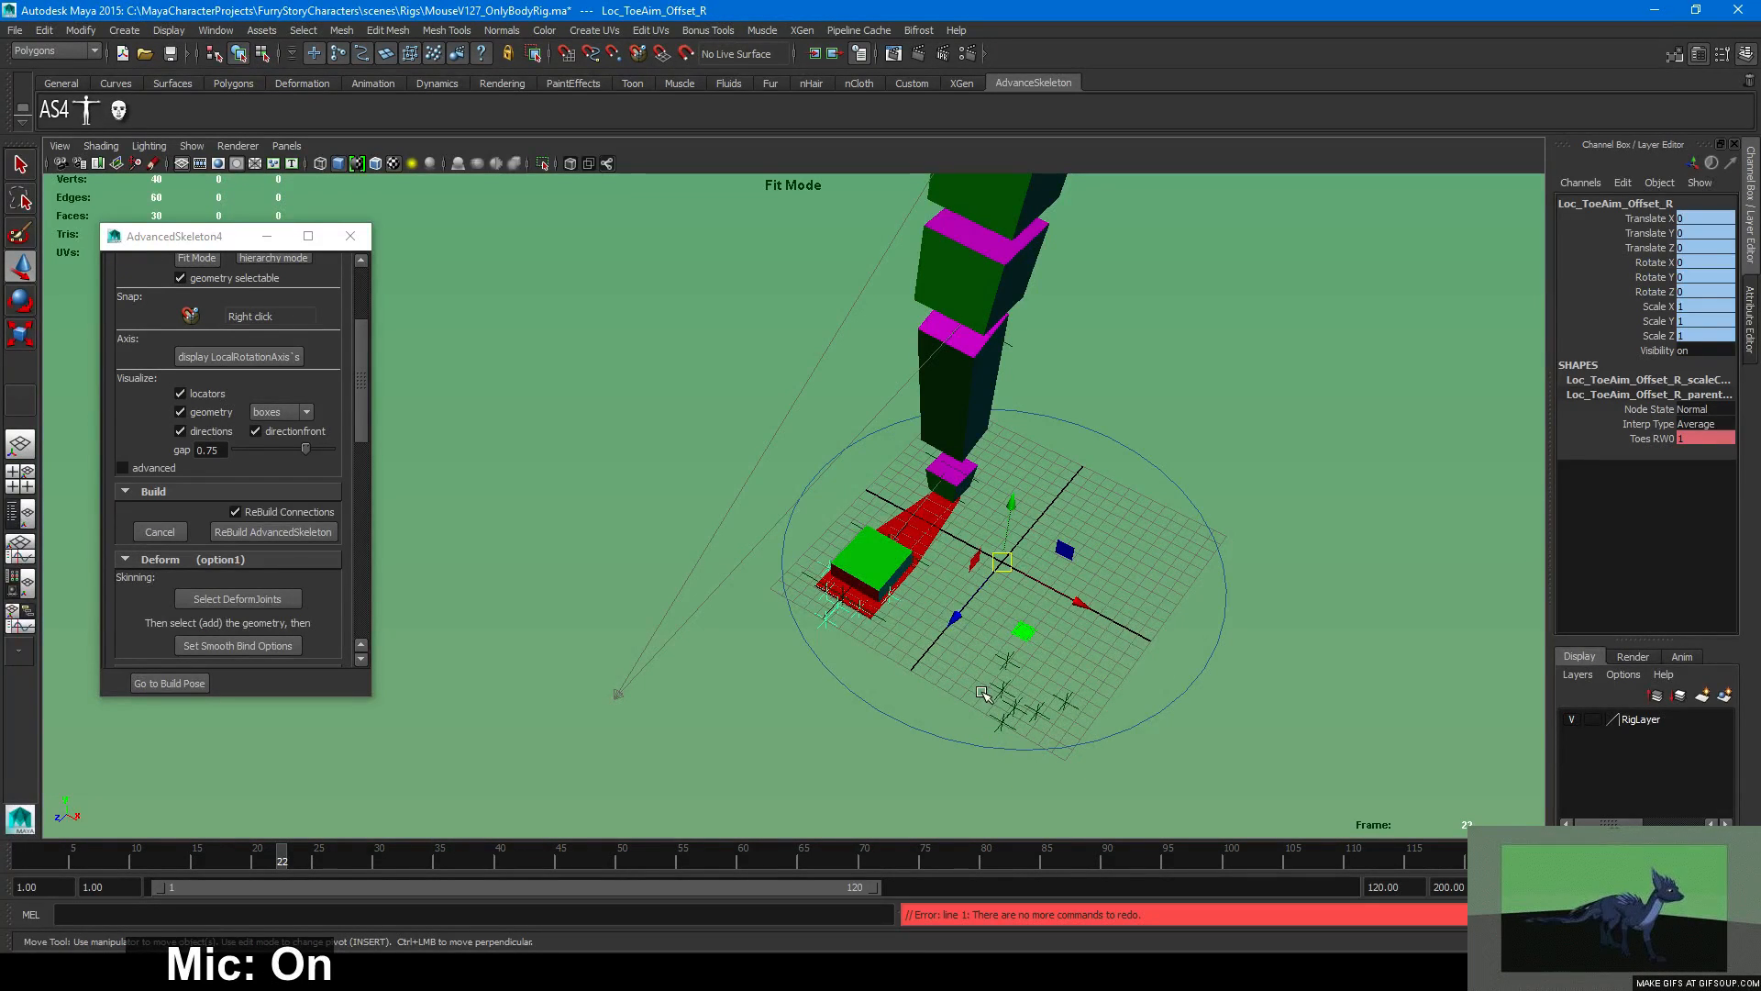
Delete the Loc_ToeAim_Offset_R and Loc_ToeAim_Offset_L groups together with their toe-aim locators.
key("Up")
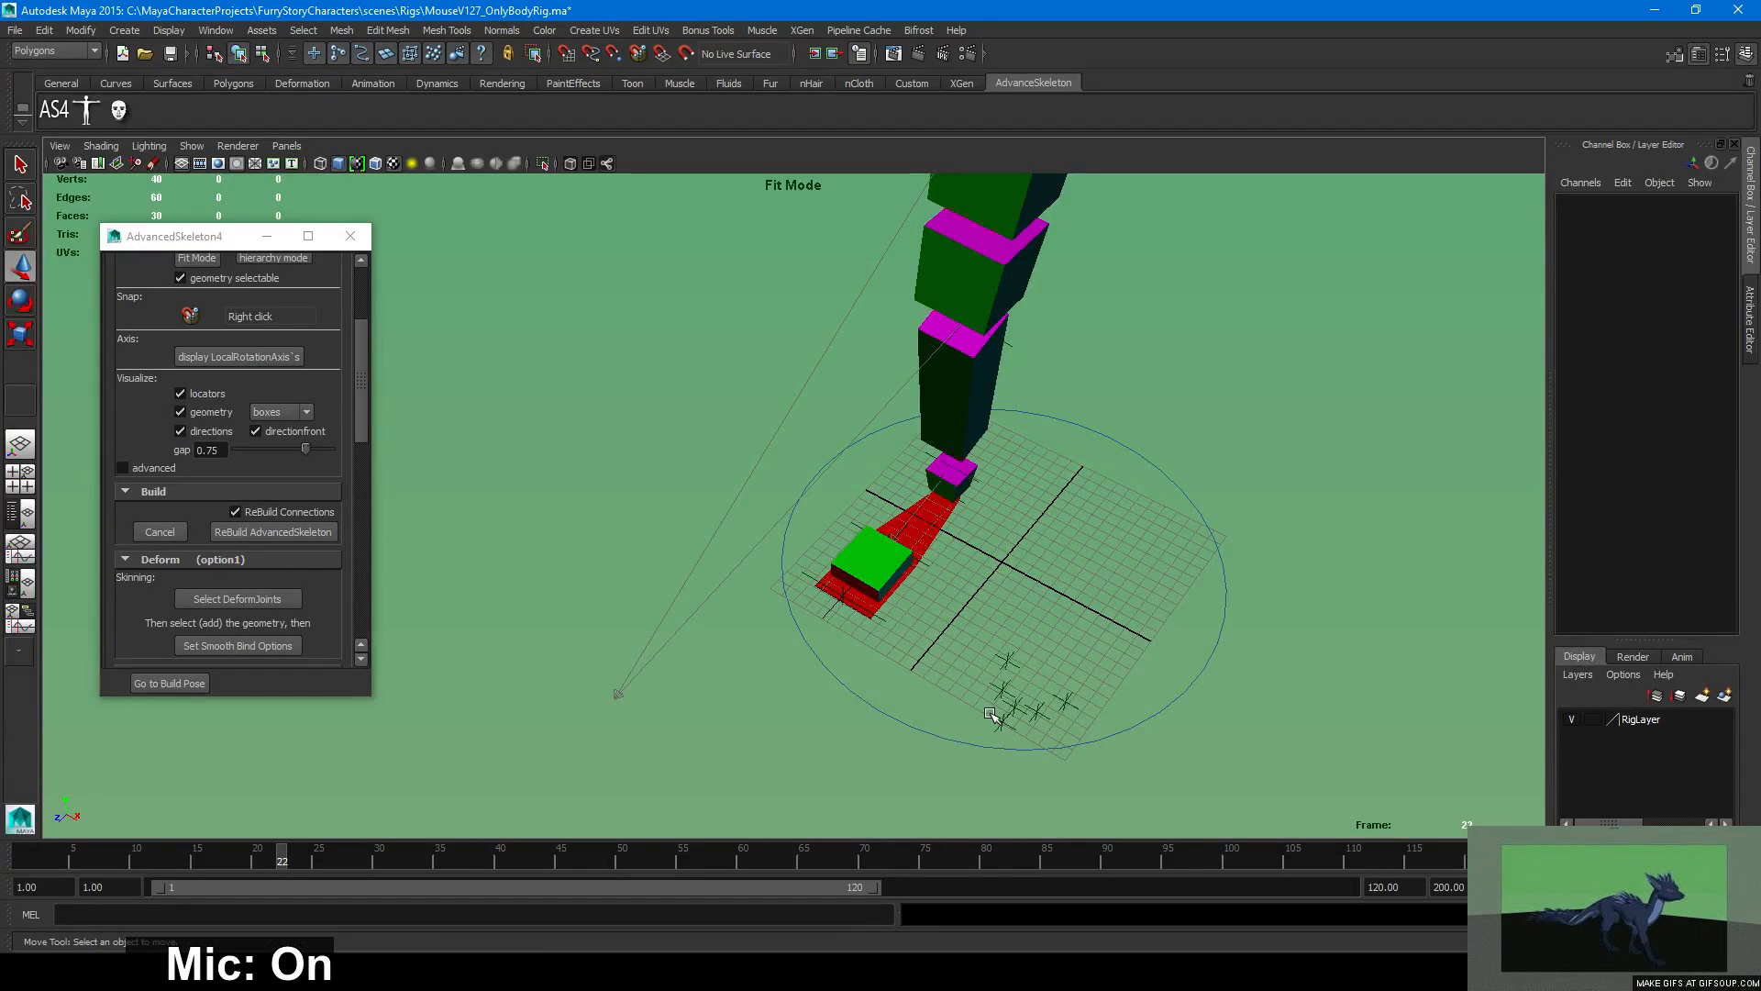
left_click(1003, 722)
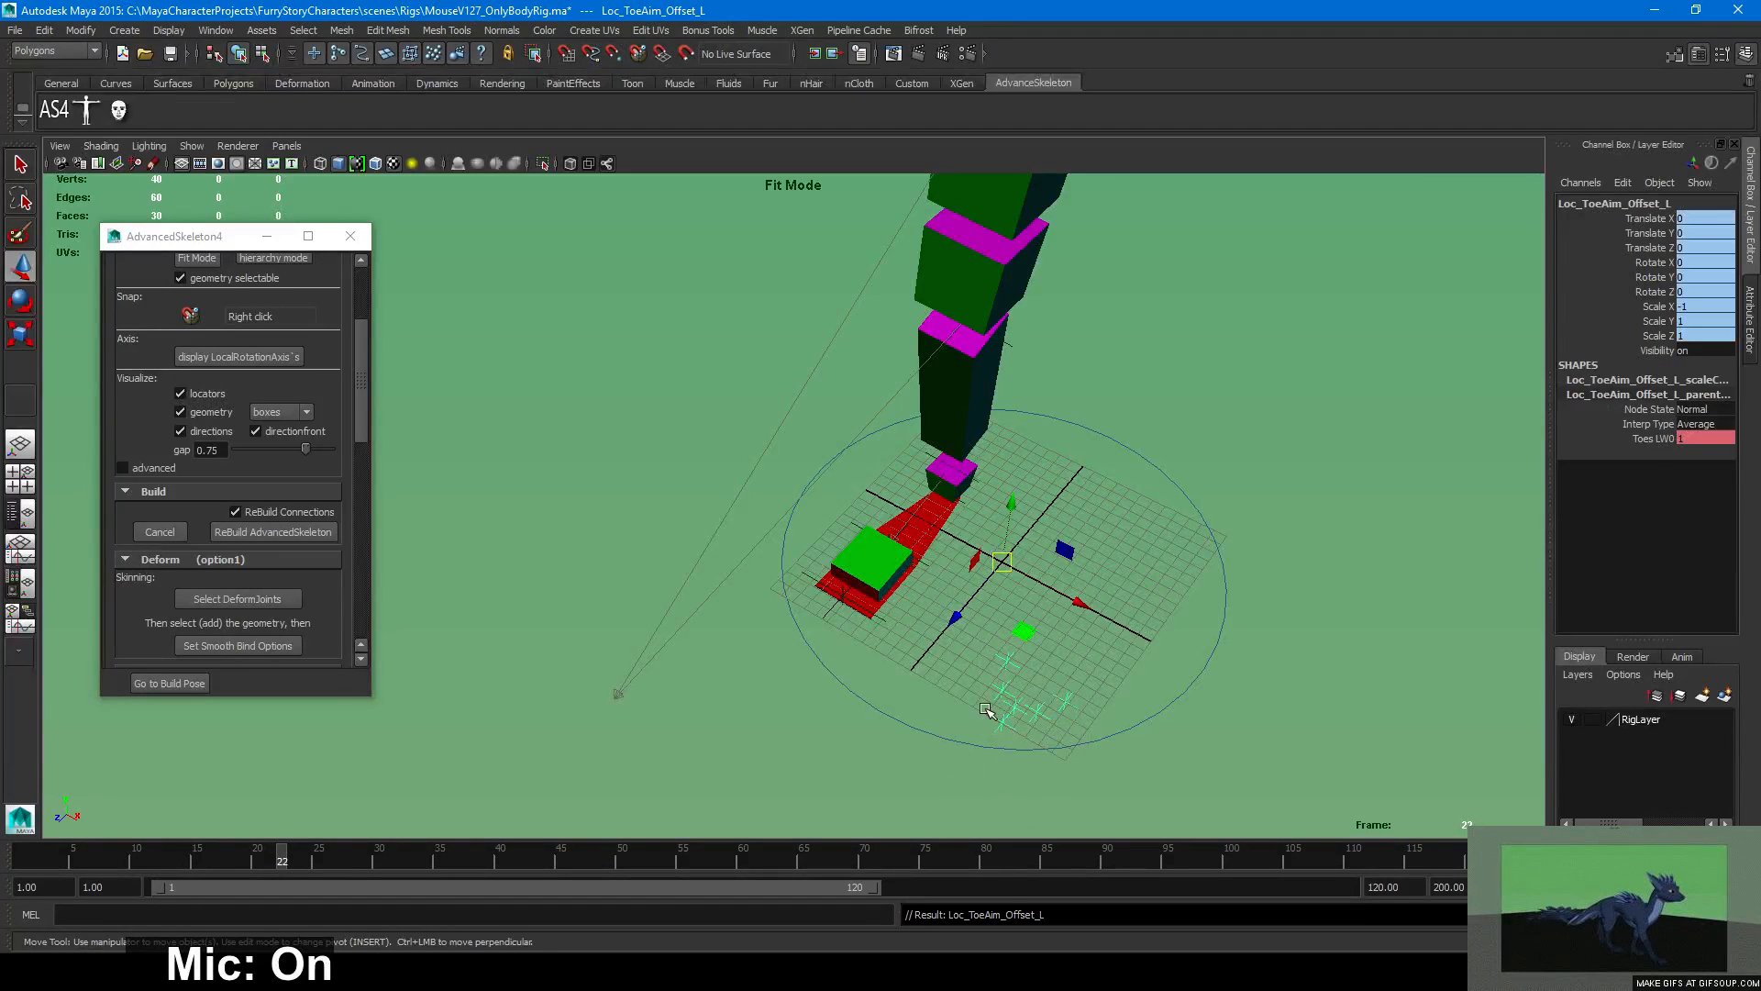
left_click(1066, 604)
Inspect the stripped fit skeleton from the foot up through the leg, spine, arm and head.
right_click_drag(1163, 578, 903, 558, "alt")
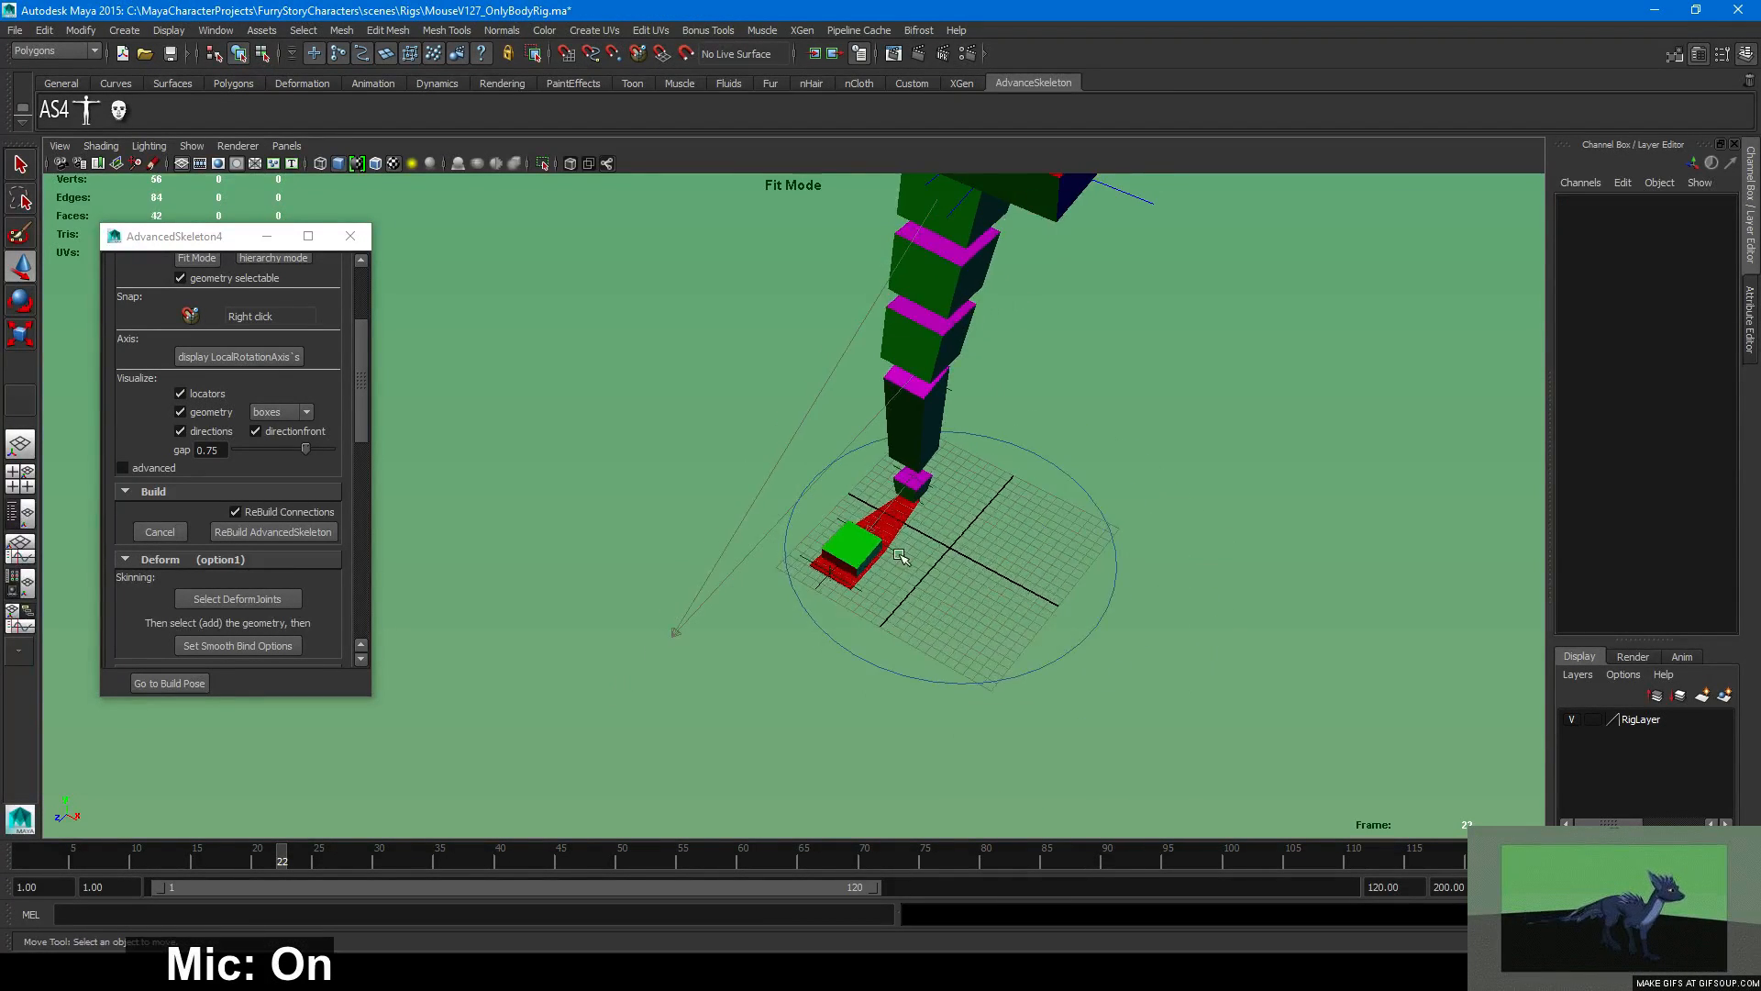
left_click_drag(902, 559, 1175, 495, "alt")
right_click_drag(1175, 496, 955, 487, "alt")
middle_click_drag(955, 487, 964, 609, "alt")
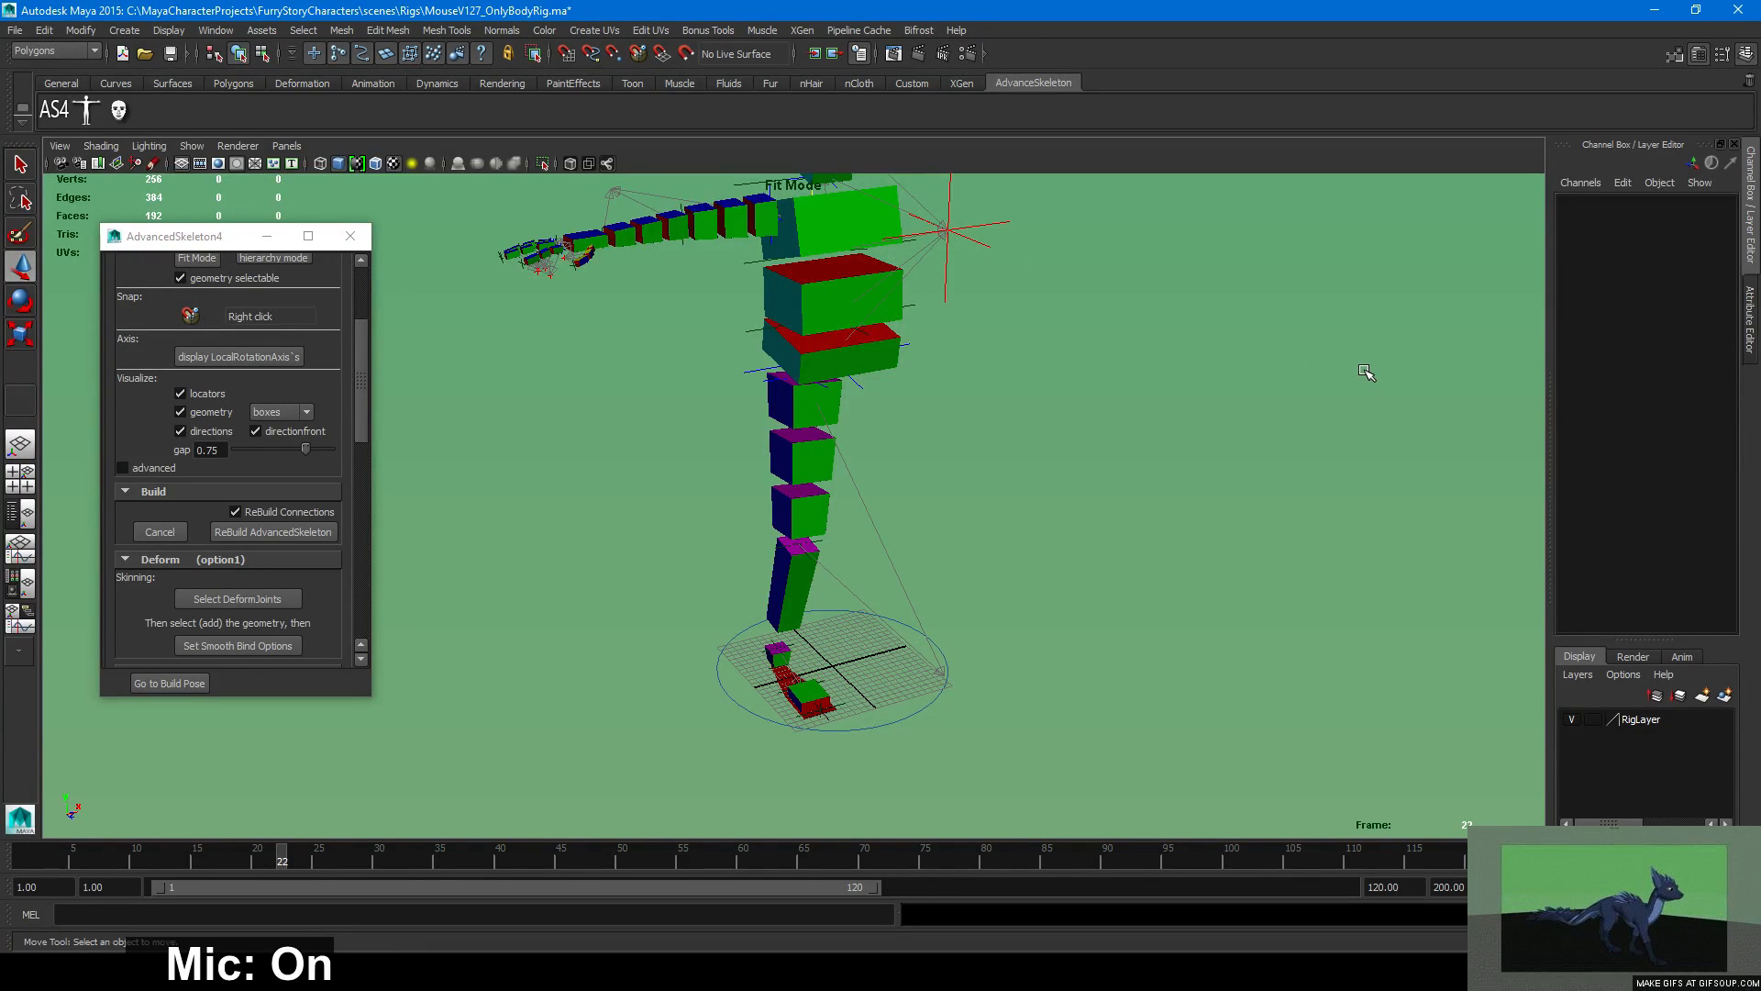
left_click_drag(920, 642, 963, 417, "alt")
right_click_drag(963, 416, 822, 424, "alt")
middle_click_drag(823, 423, 822, 553, "alt")
left_click_drag(983, 566, 1184, 584, "alt")
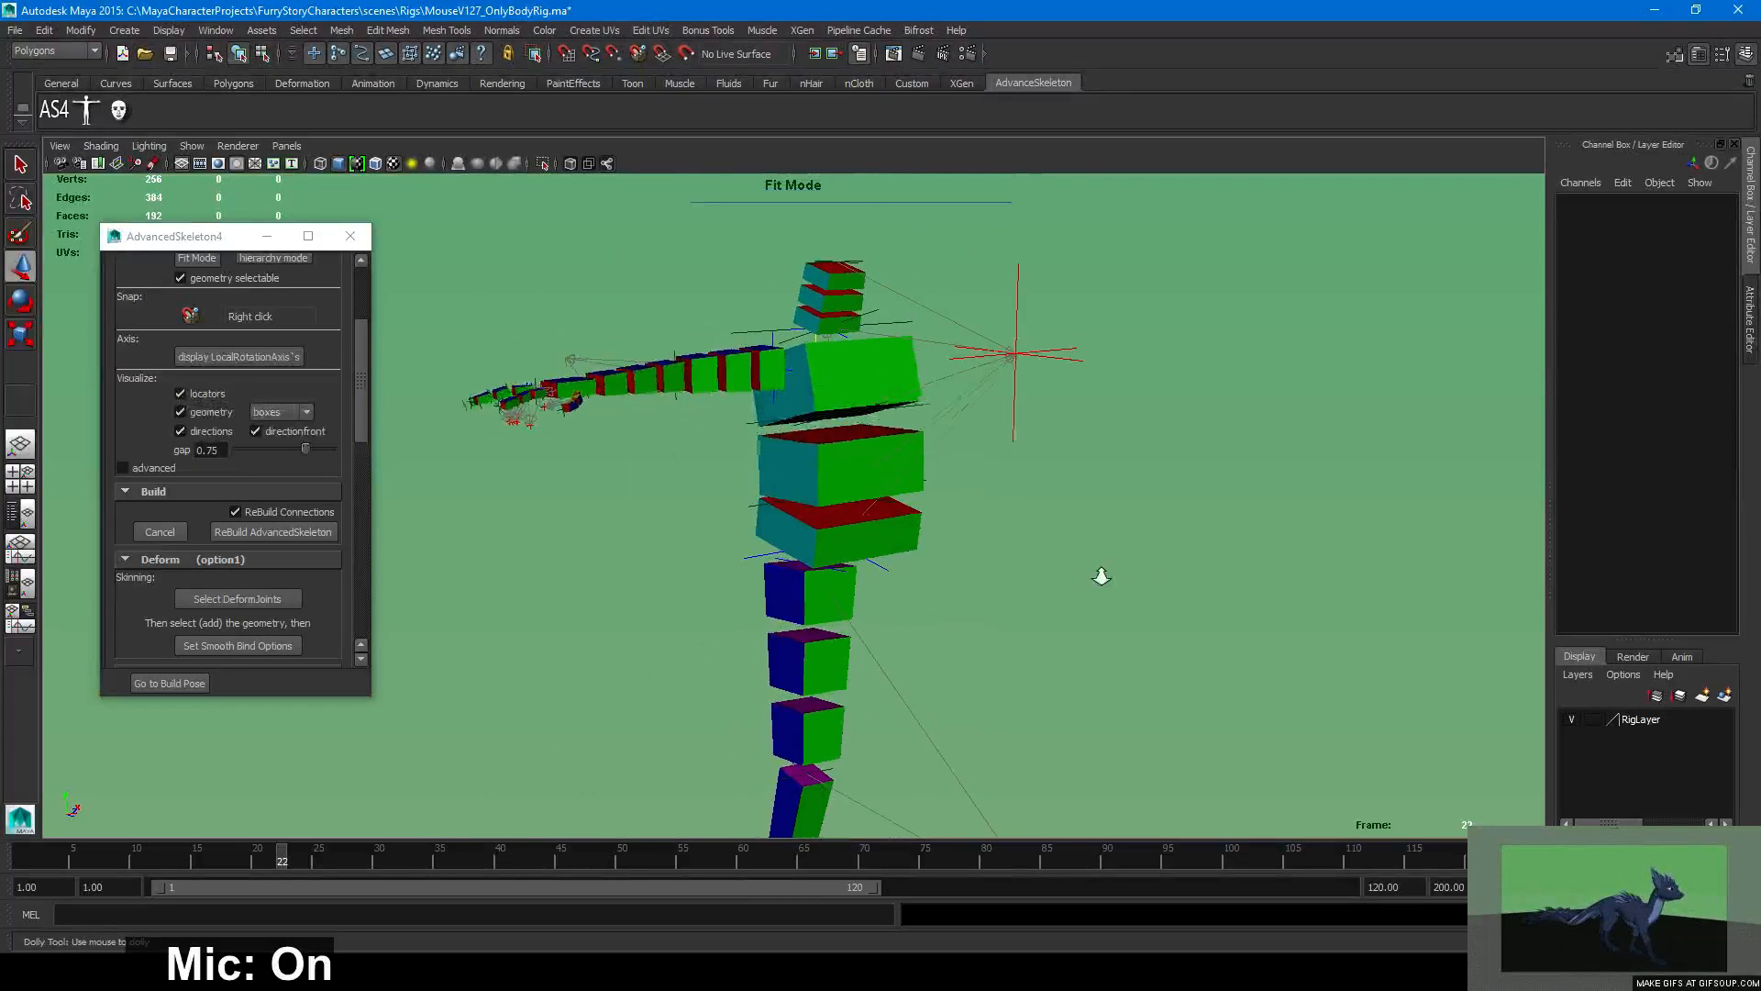
right_click_drag(1101, 577, 798, 546, "alt")
middle_click_drag(798, 547, 814, 498, "alt")
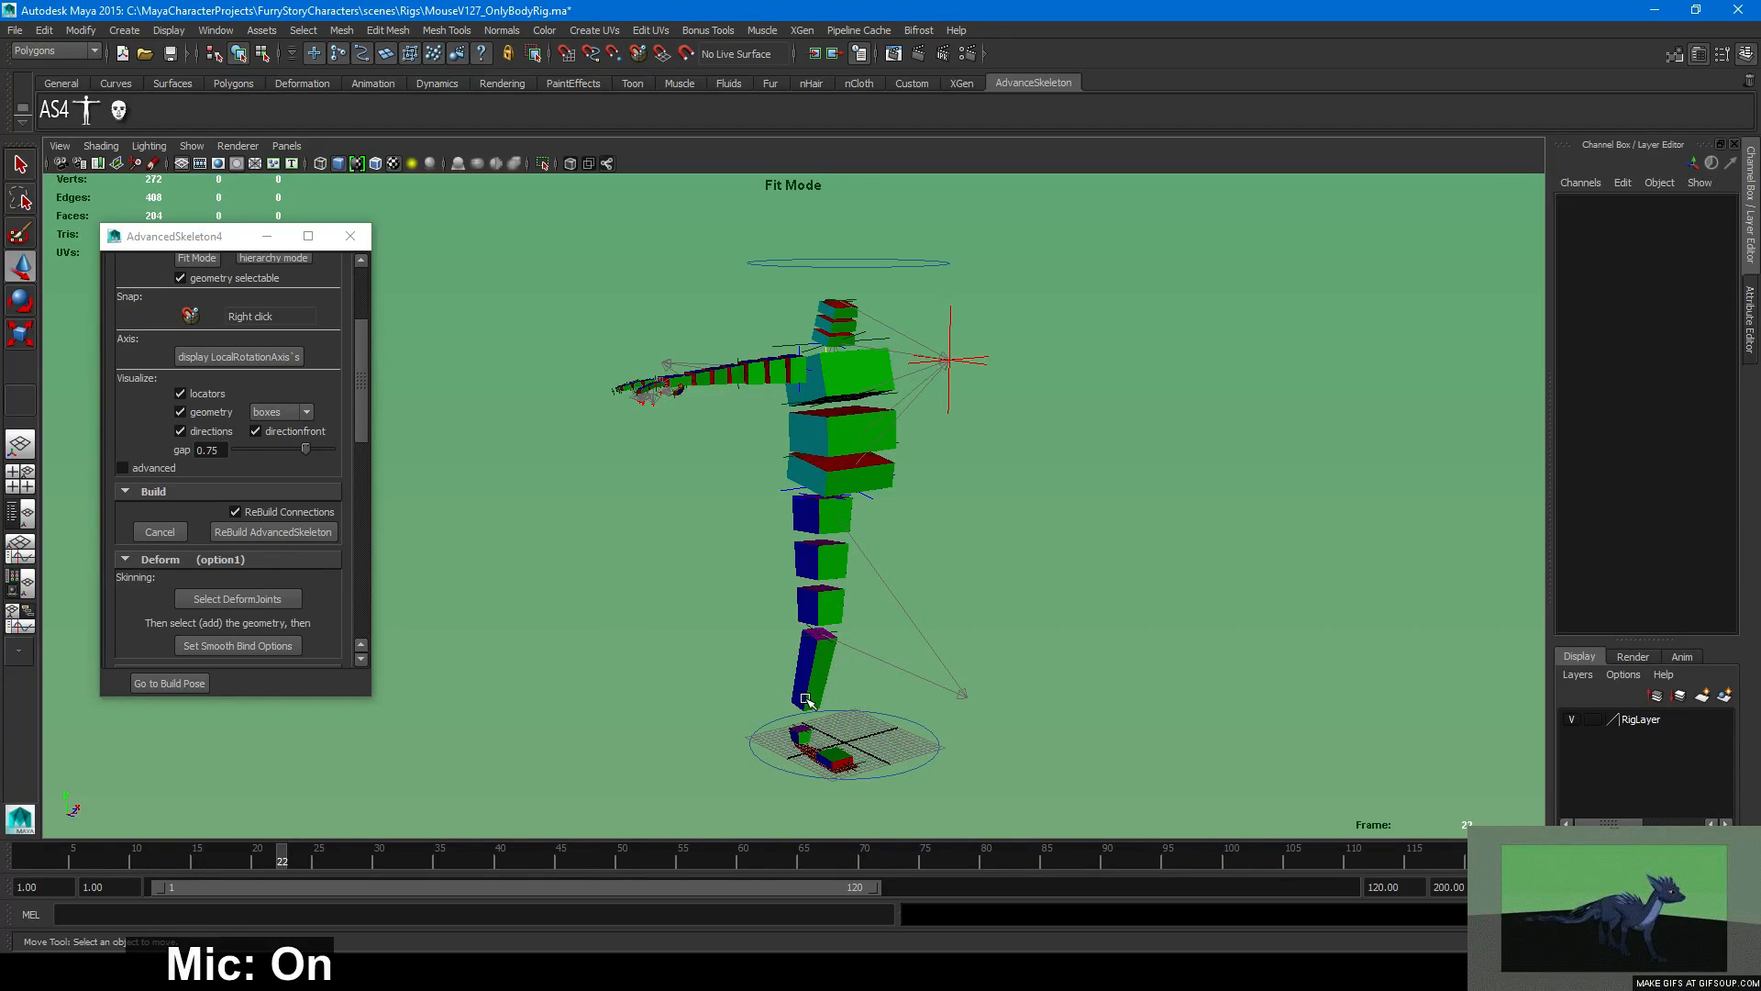
Examine the hand's finger joints up close, checking the IndexFinger3End and WristEnd joints.
left_click_drag(805, 700, 606, 673, "alt")
middle_click_drag(606, 673, 713, 641, "alt")
left_click_drag(712, 641, 1037, 617, "alt")
right_click_drag(1038, 618, 791, 551, "alt")
left_click_drag(791, 551, 1274, 582, "alt")
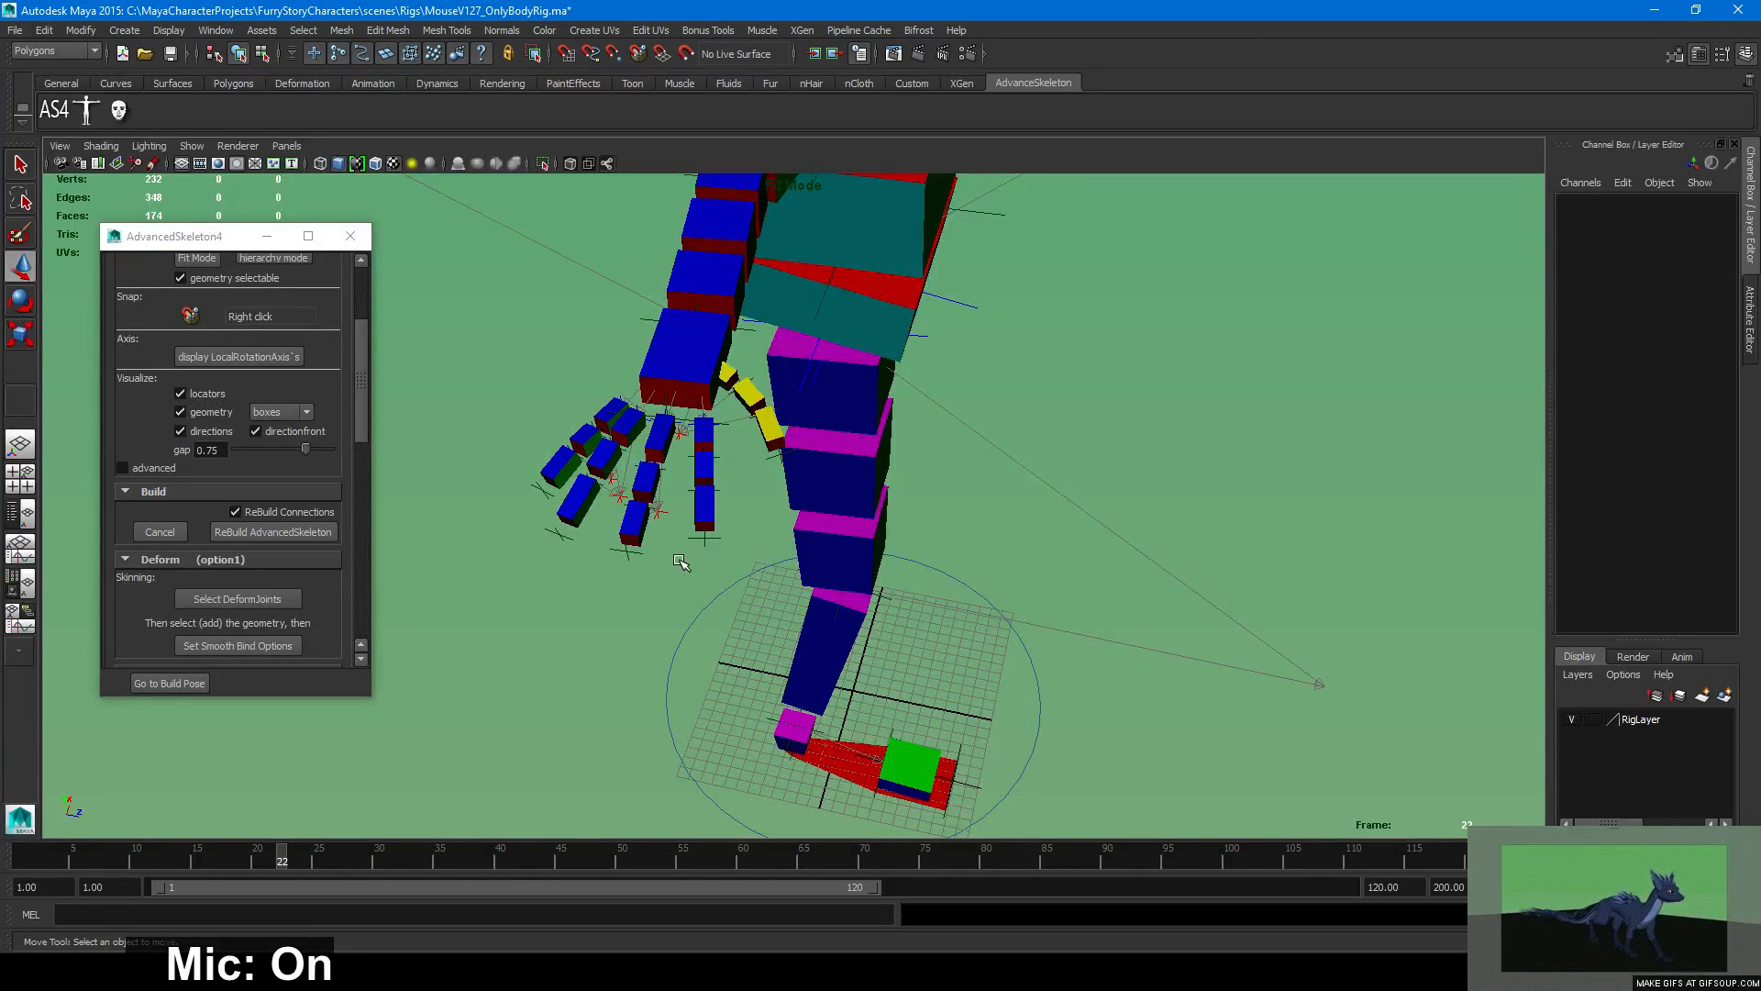
left_click(700, 538)
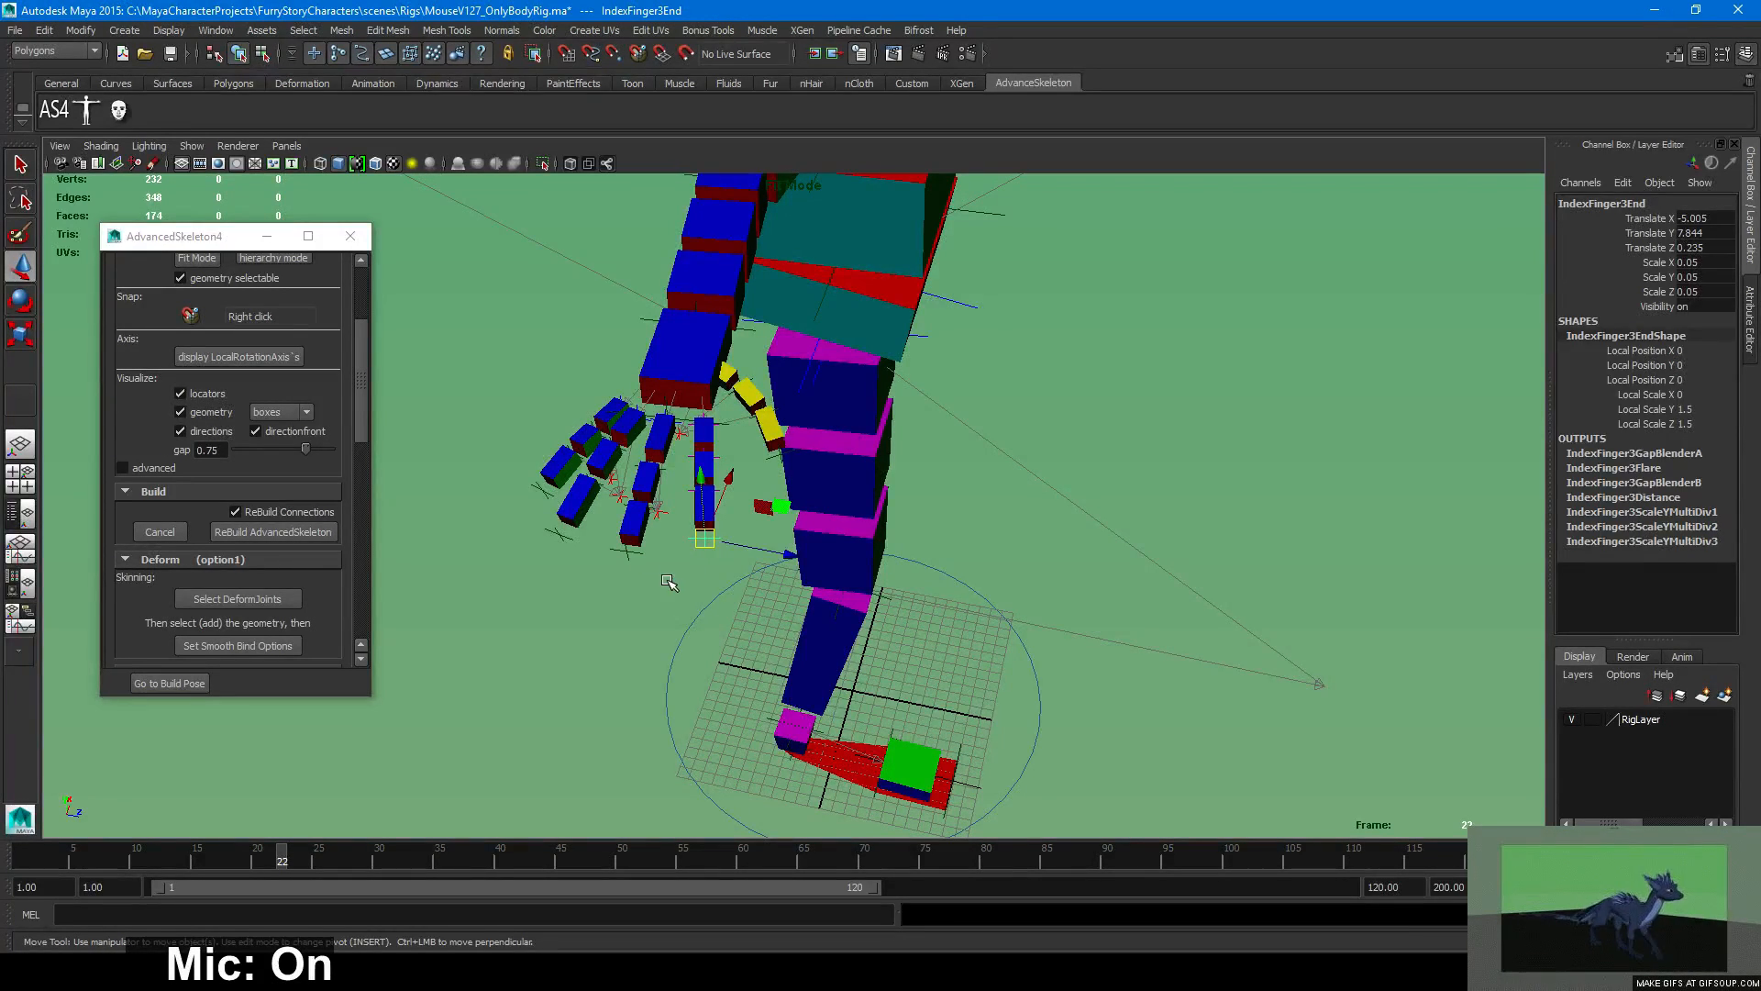
left_click_drag(668, 582, 639, 627, "alt")
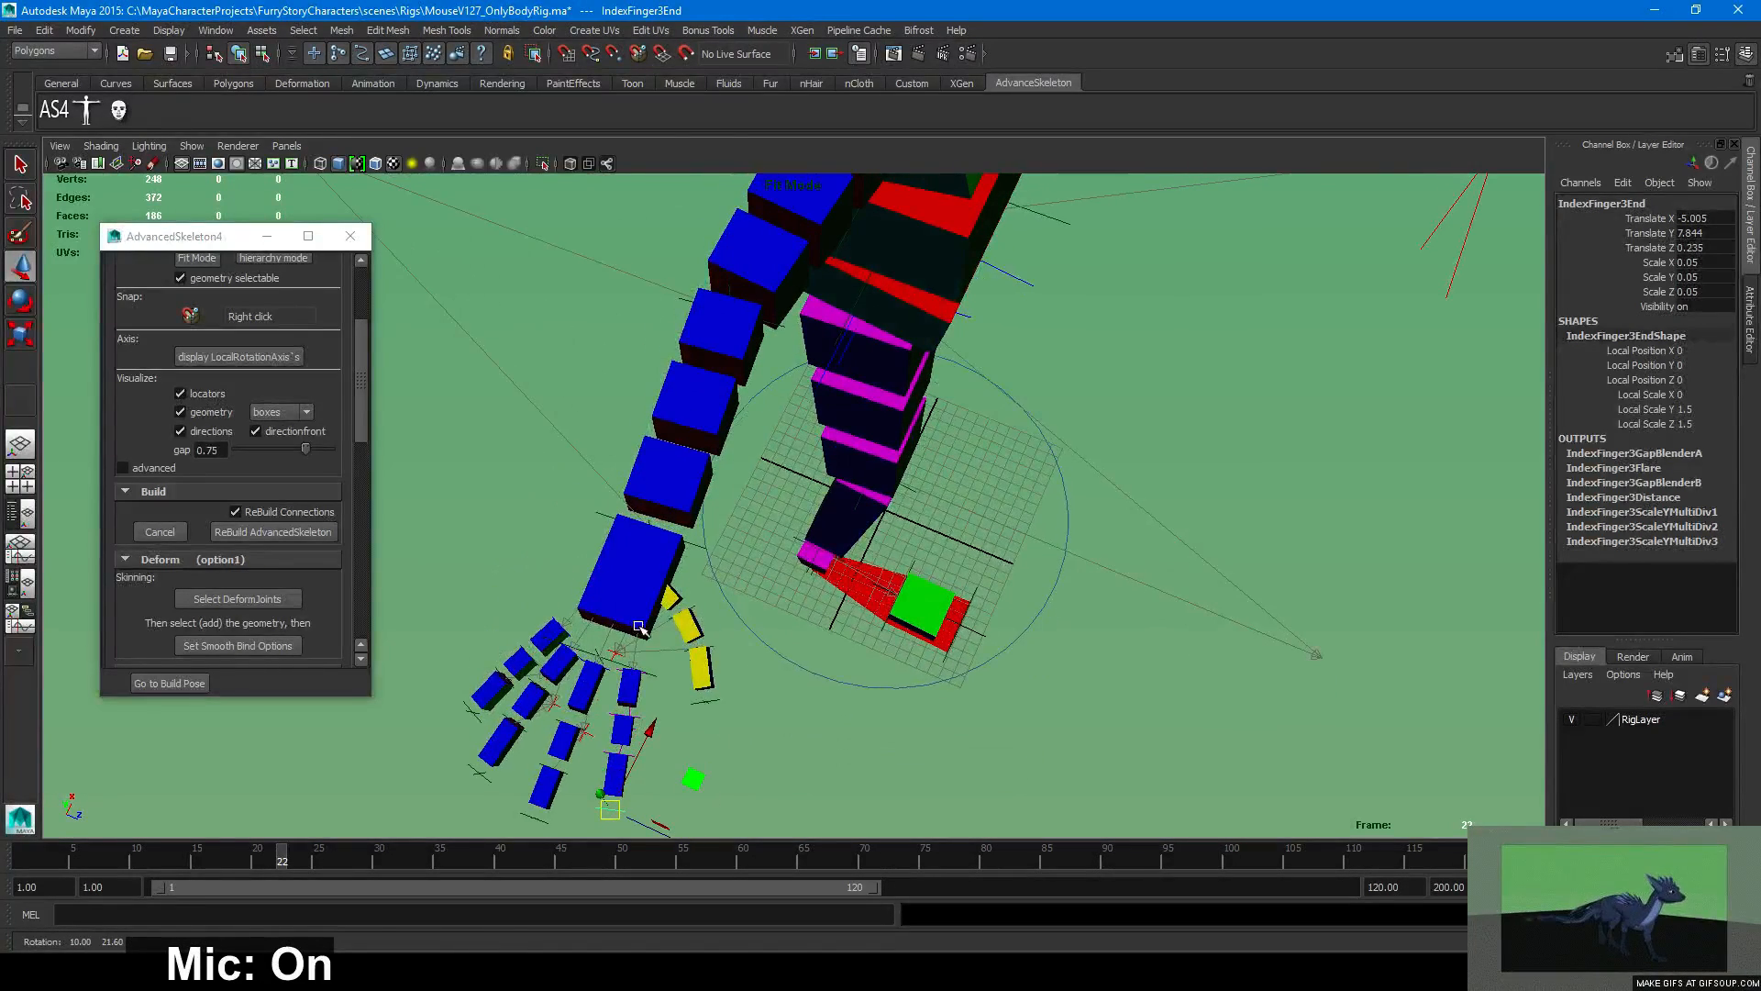
left_click(653, 678)
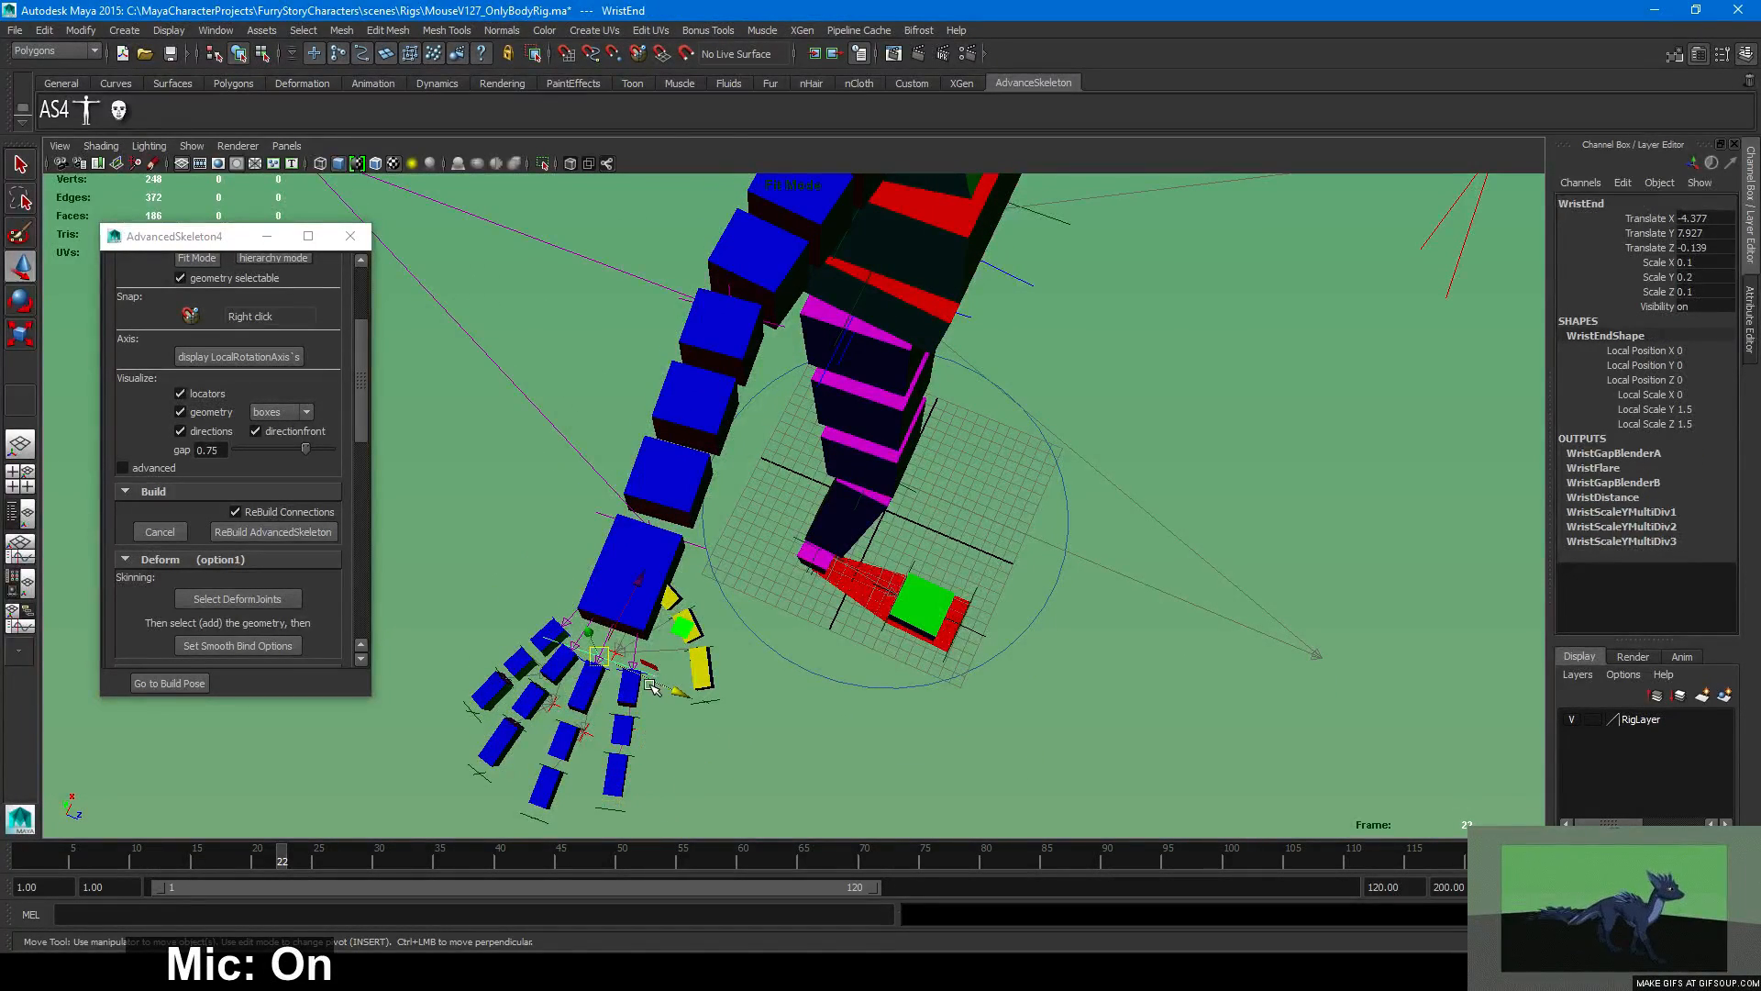
left_click(777, 763)
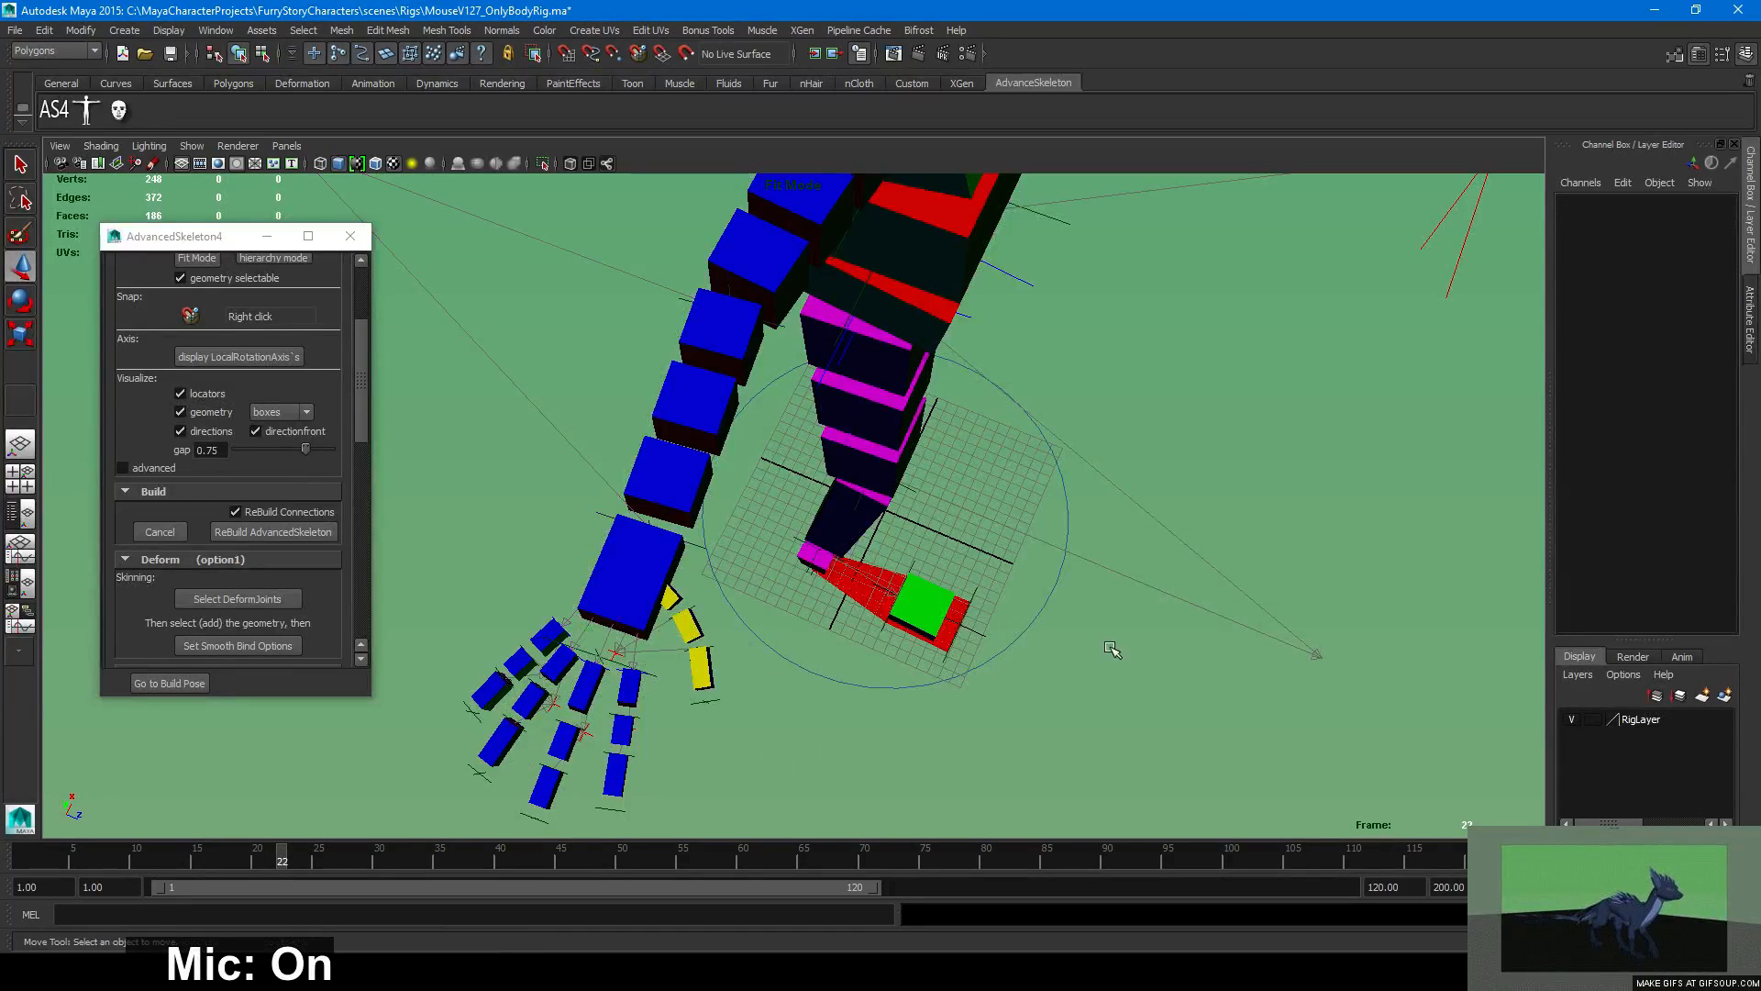
Rebuild the AdvancedSkeleton rig from the edited fit skeleton.
scroll(1113, 652, "down", 4)
left_click_drag(1113, 652, 1018, 504, "alt")
scroll(1018, 503, "down", 1)
middle_click_drag(797, 510, 769, 478, "alt")
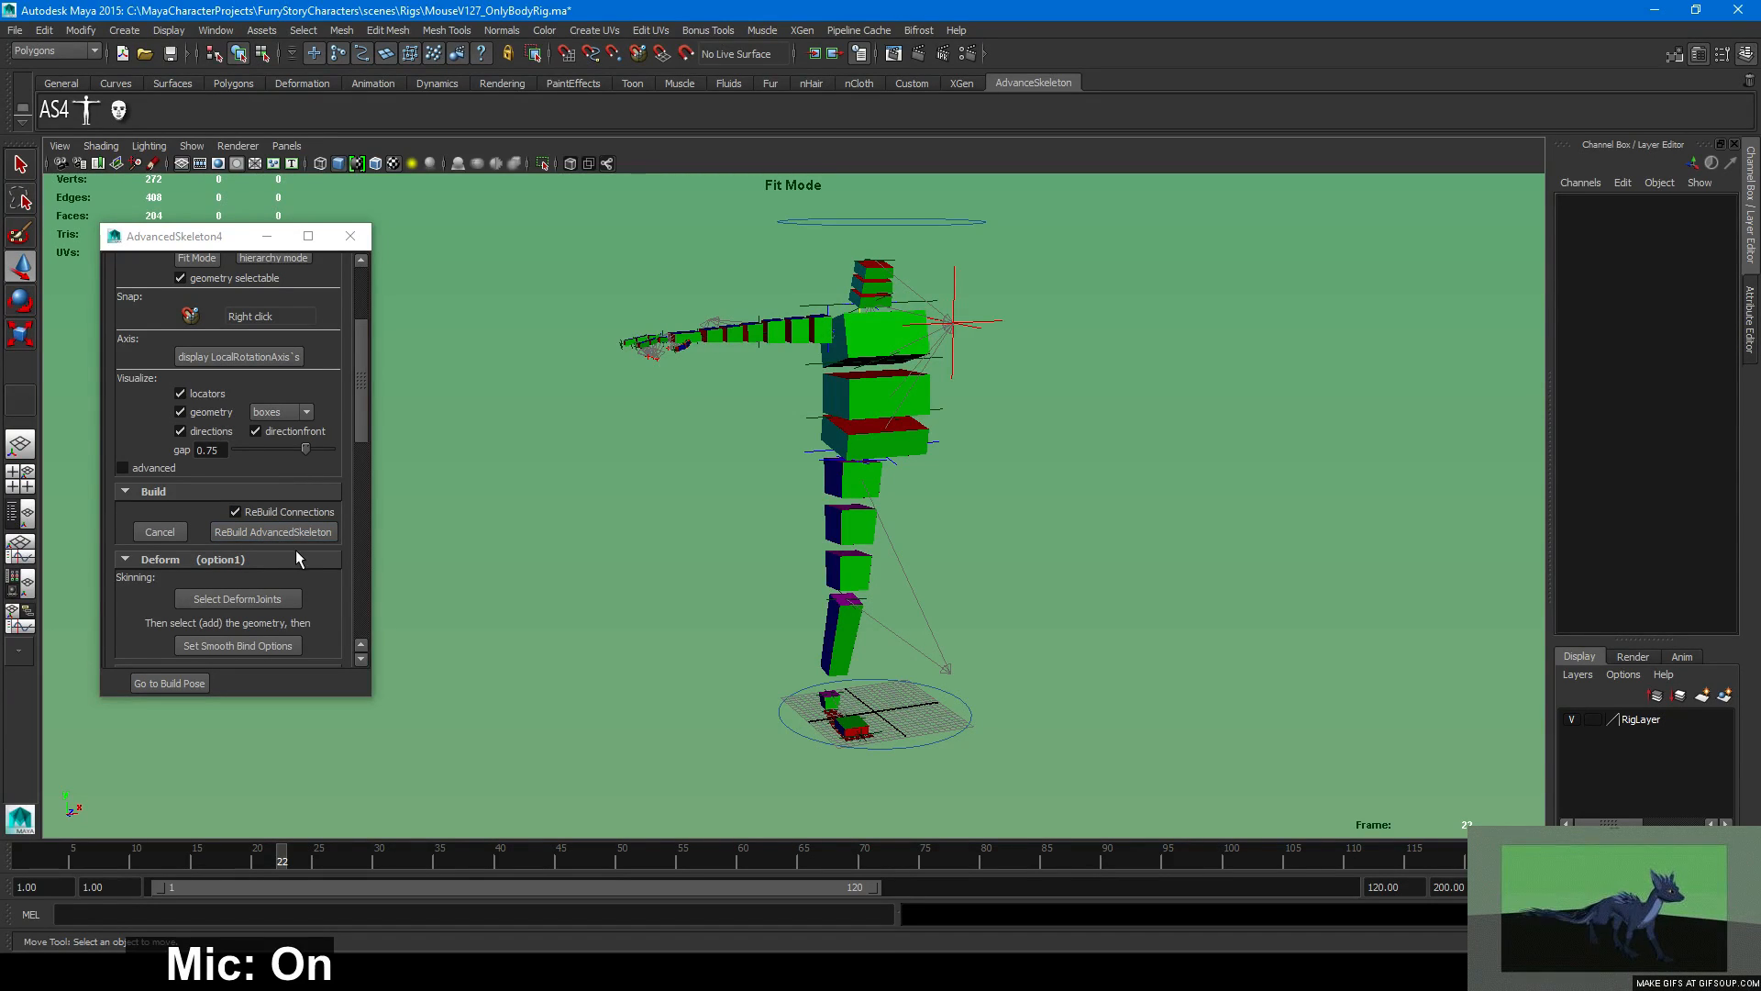
left_click(263, 530)
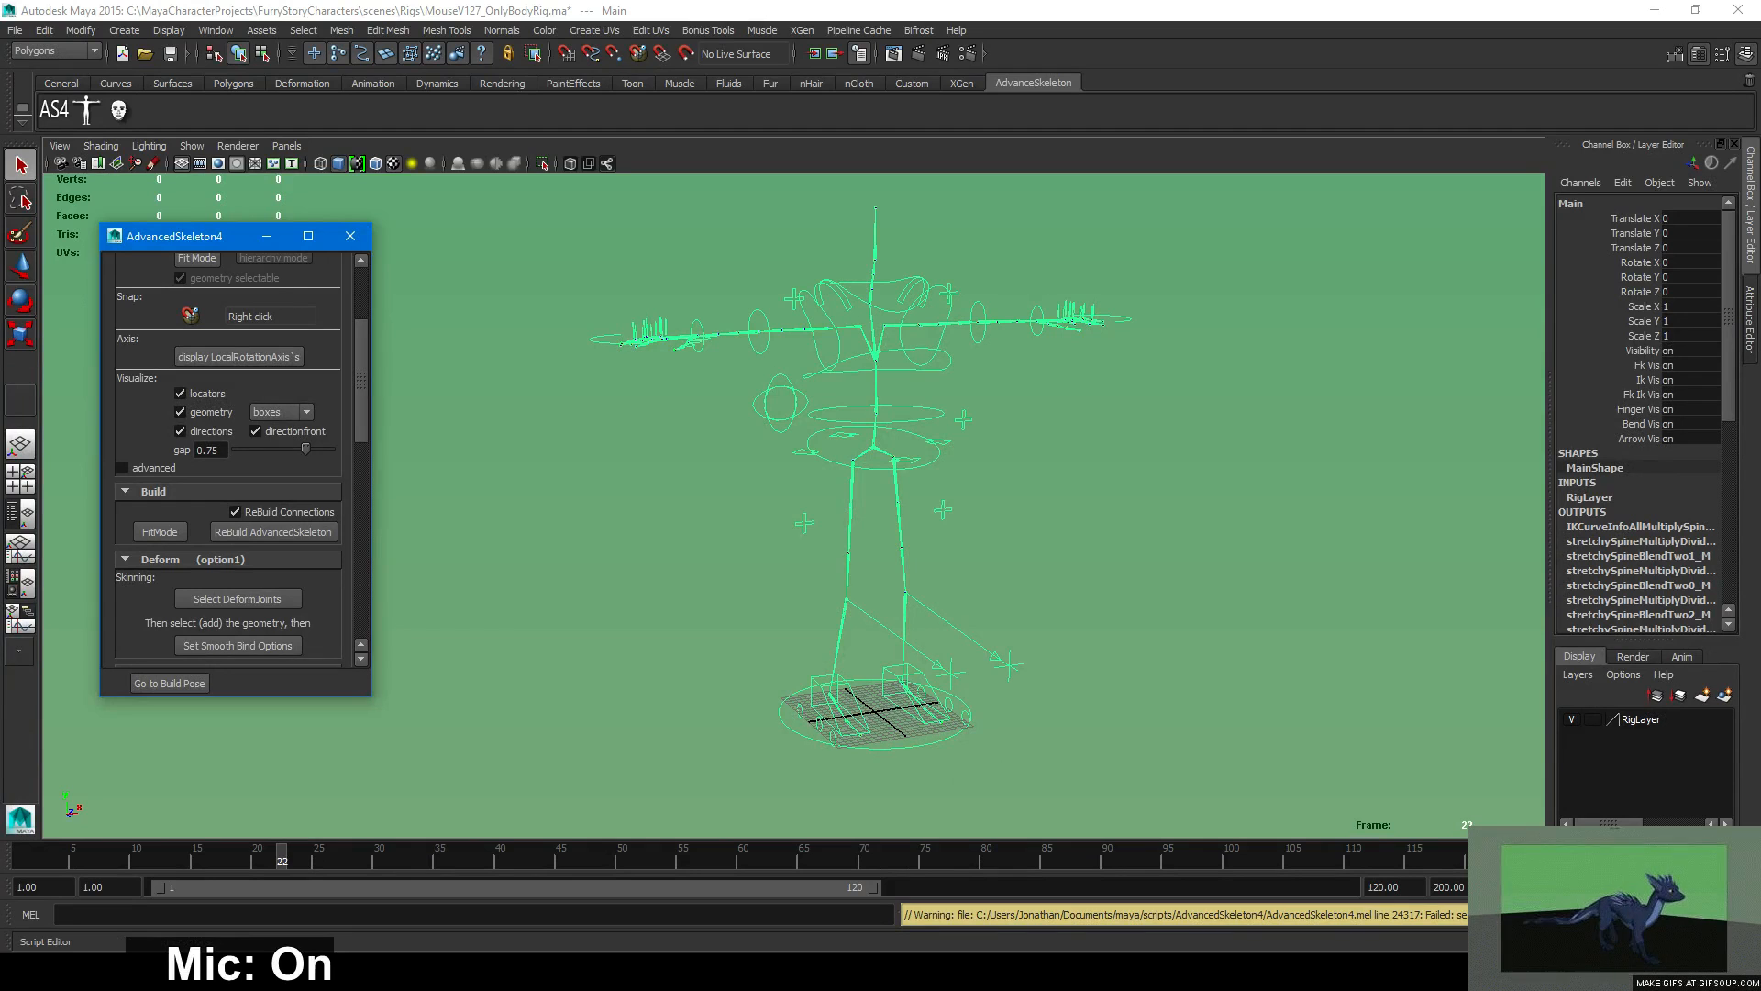
Read the rebuild warnings in the Script Editor, including the full length of the lines, and close it.
left_click(1746, 914)
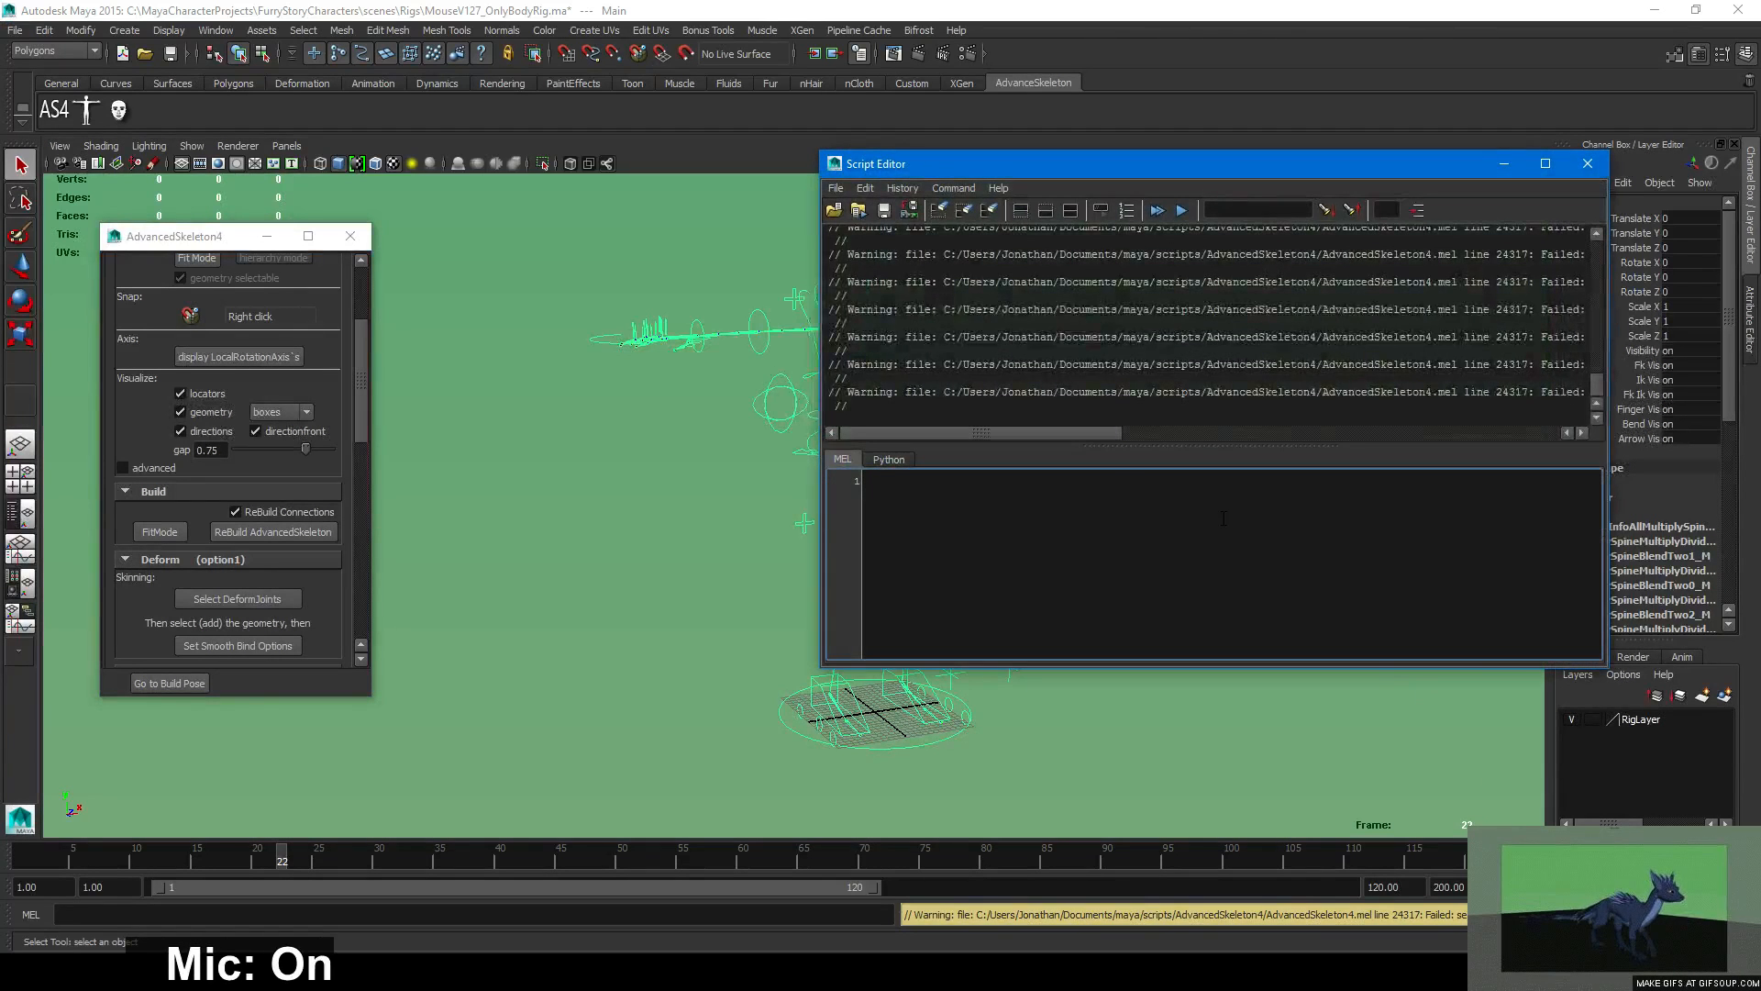
left_click_drag(1072, 432, 1353, 430)
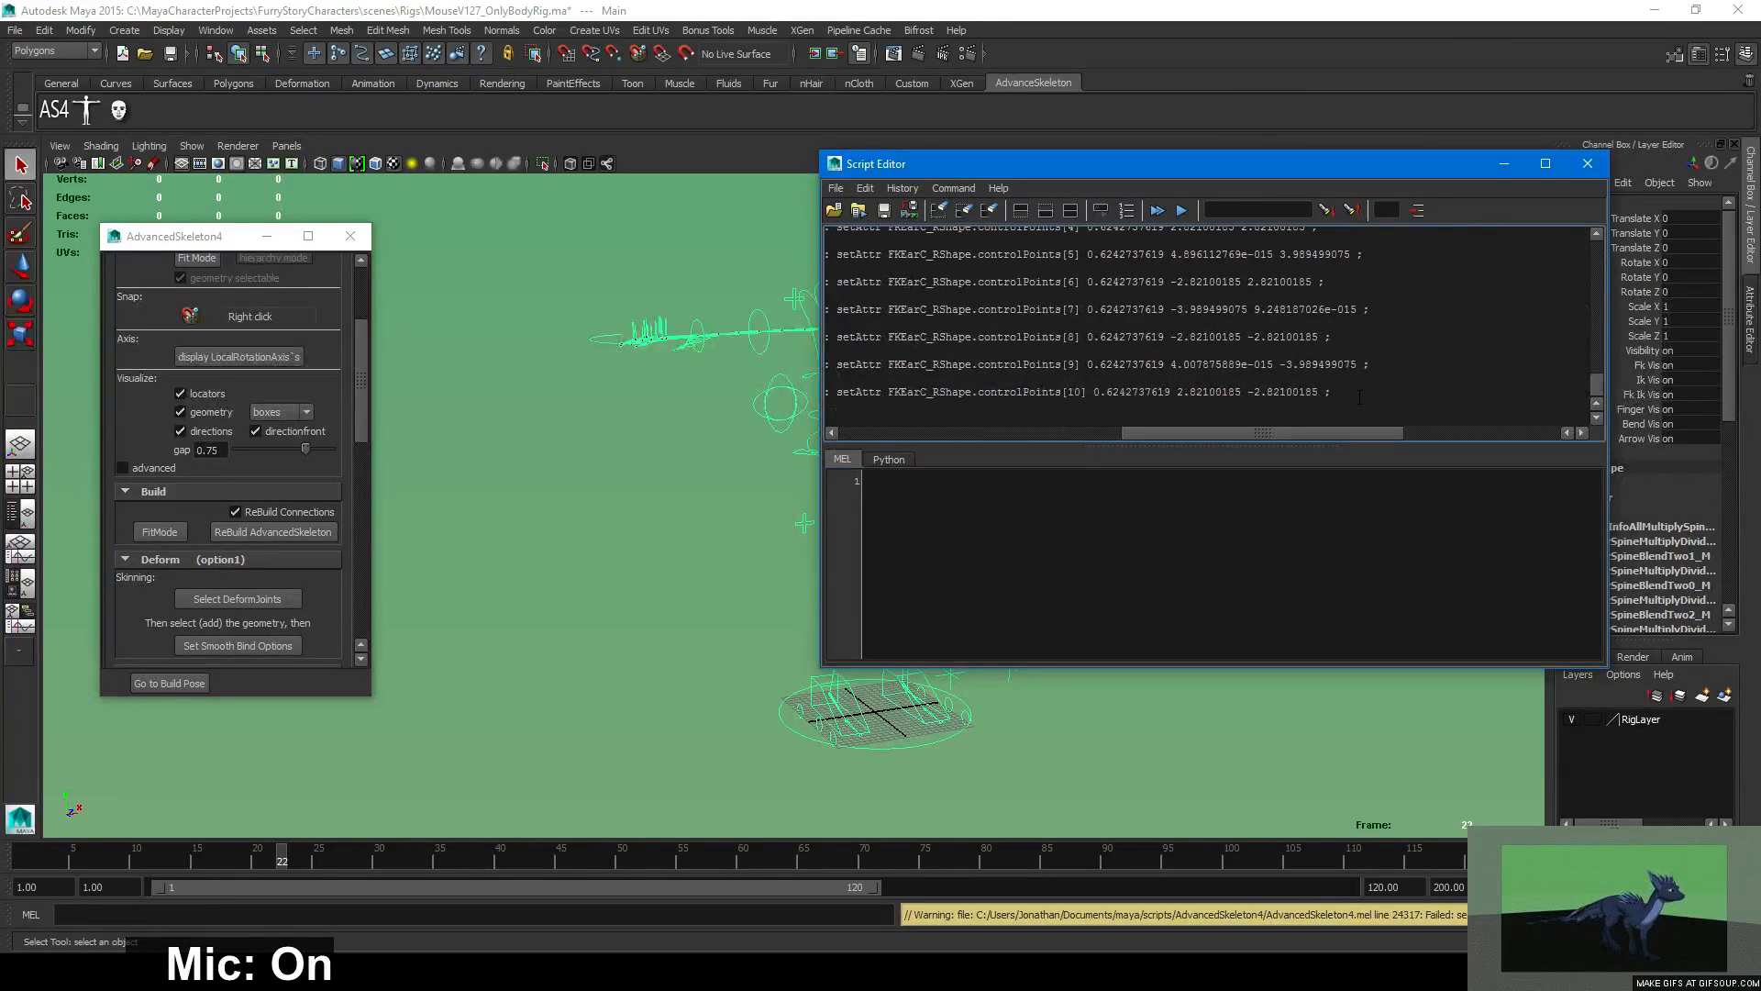
scroll(1362, 390, "up", 4)
scroll(1363, 390, "down", 4)
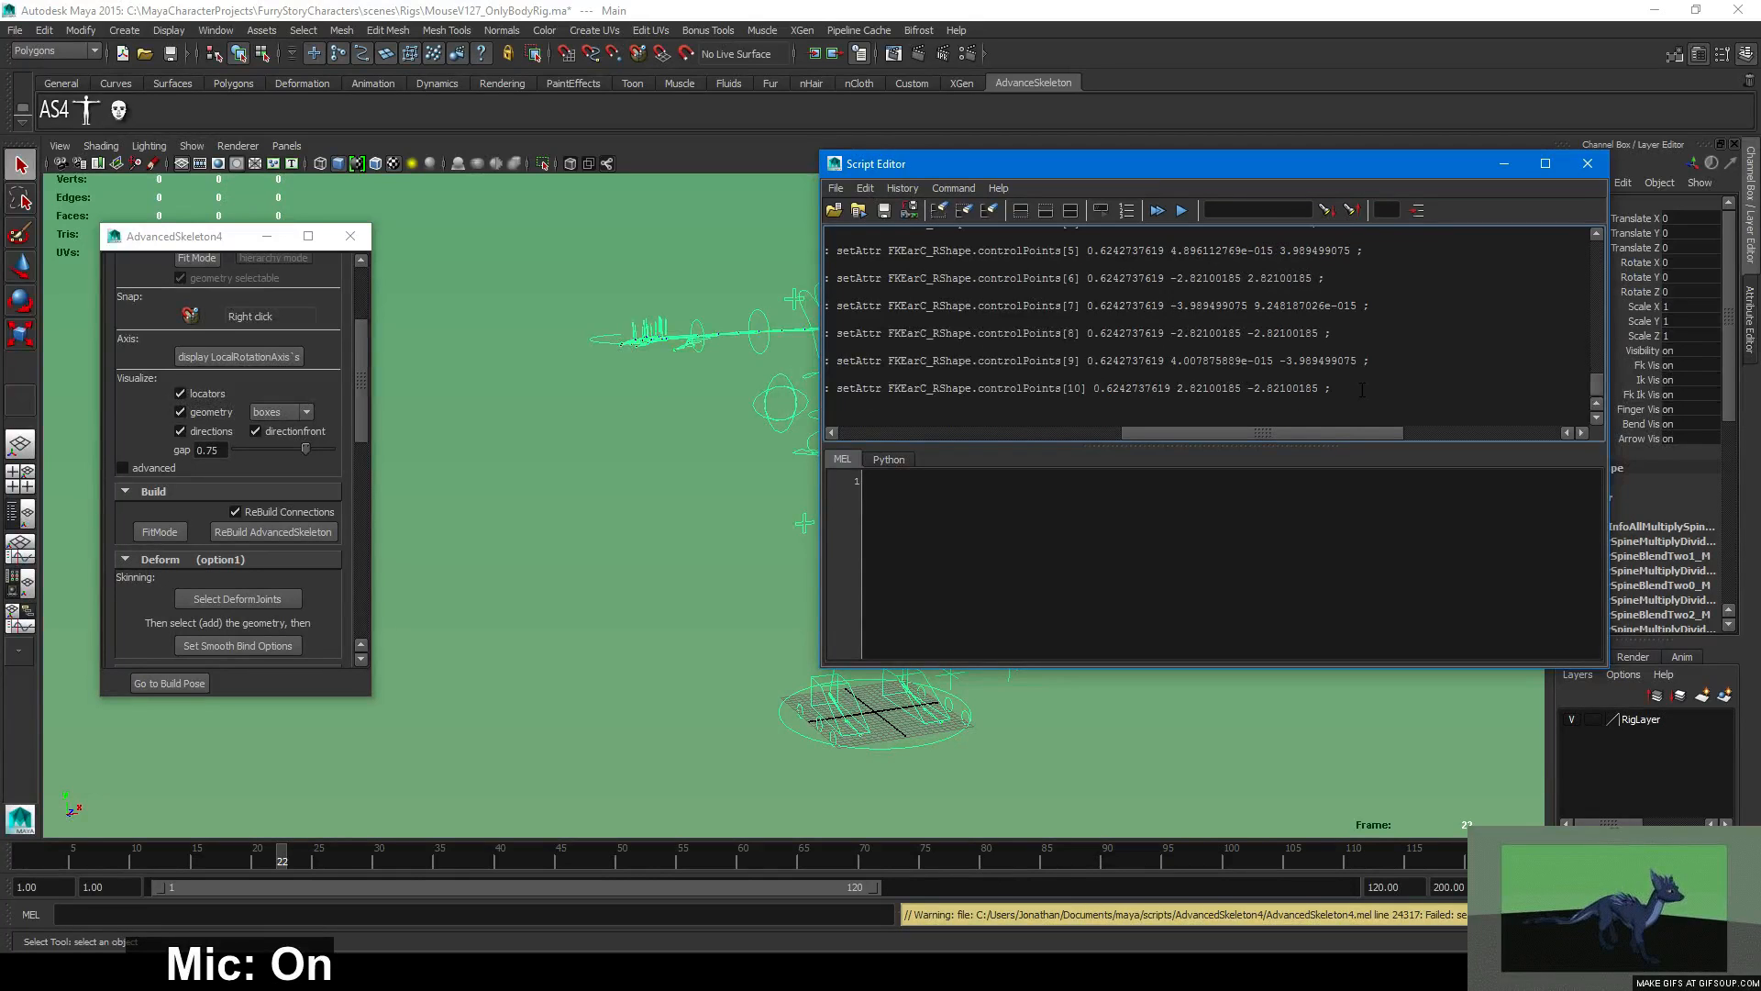
left_click_drag(1320, 431, 1036, 433)
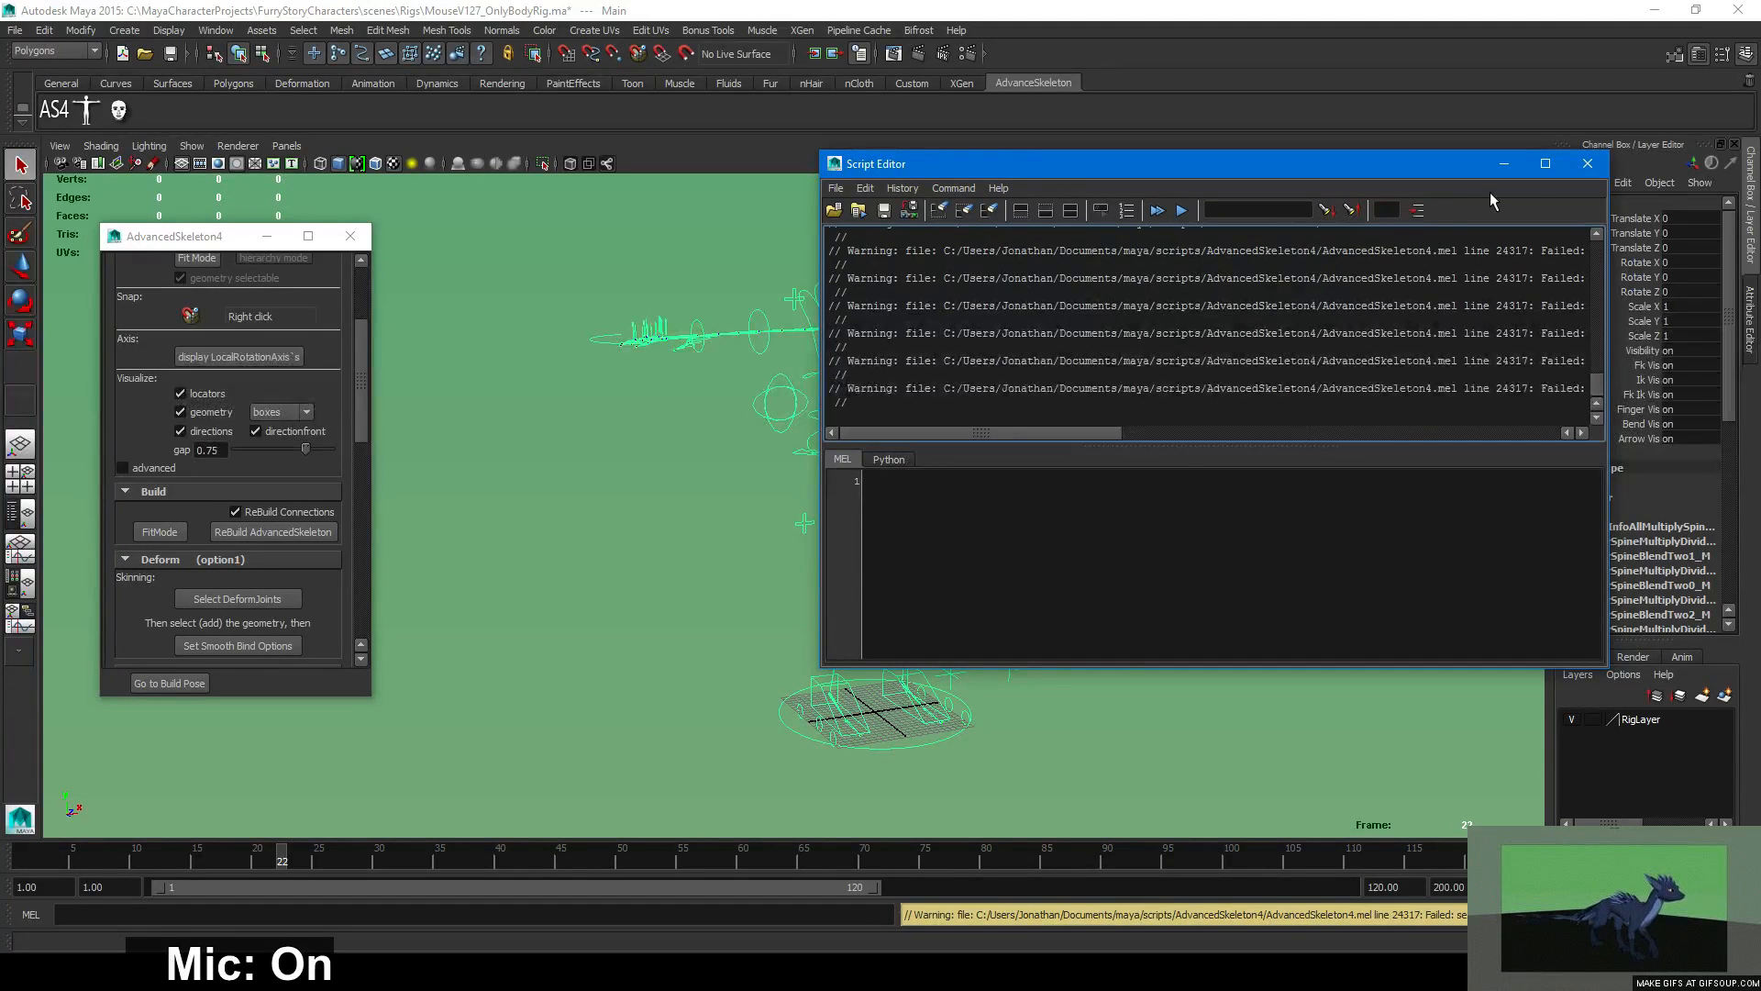
left_click(1588, 164)
Select the FKHead_M control and check its pivot with the rotate and move manipulators.
left_click_drag(834, 602, 797, 475, "alt")
middle_click_drag(796, 475, 589, 583, "alt")
right_click_drag(589, 584, 903, 578, "alt")
left_click_drag(903, 578, 1000, 567, "alt")
left_click(817, 351)
key("e")
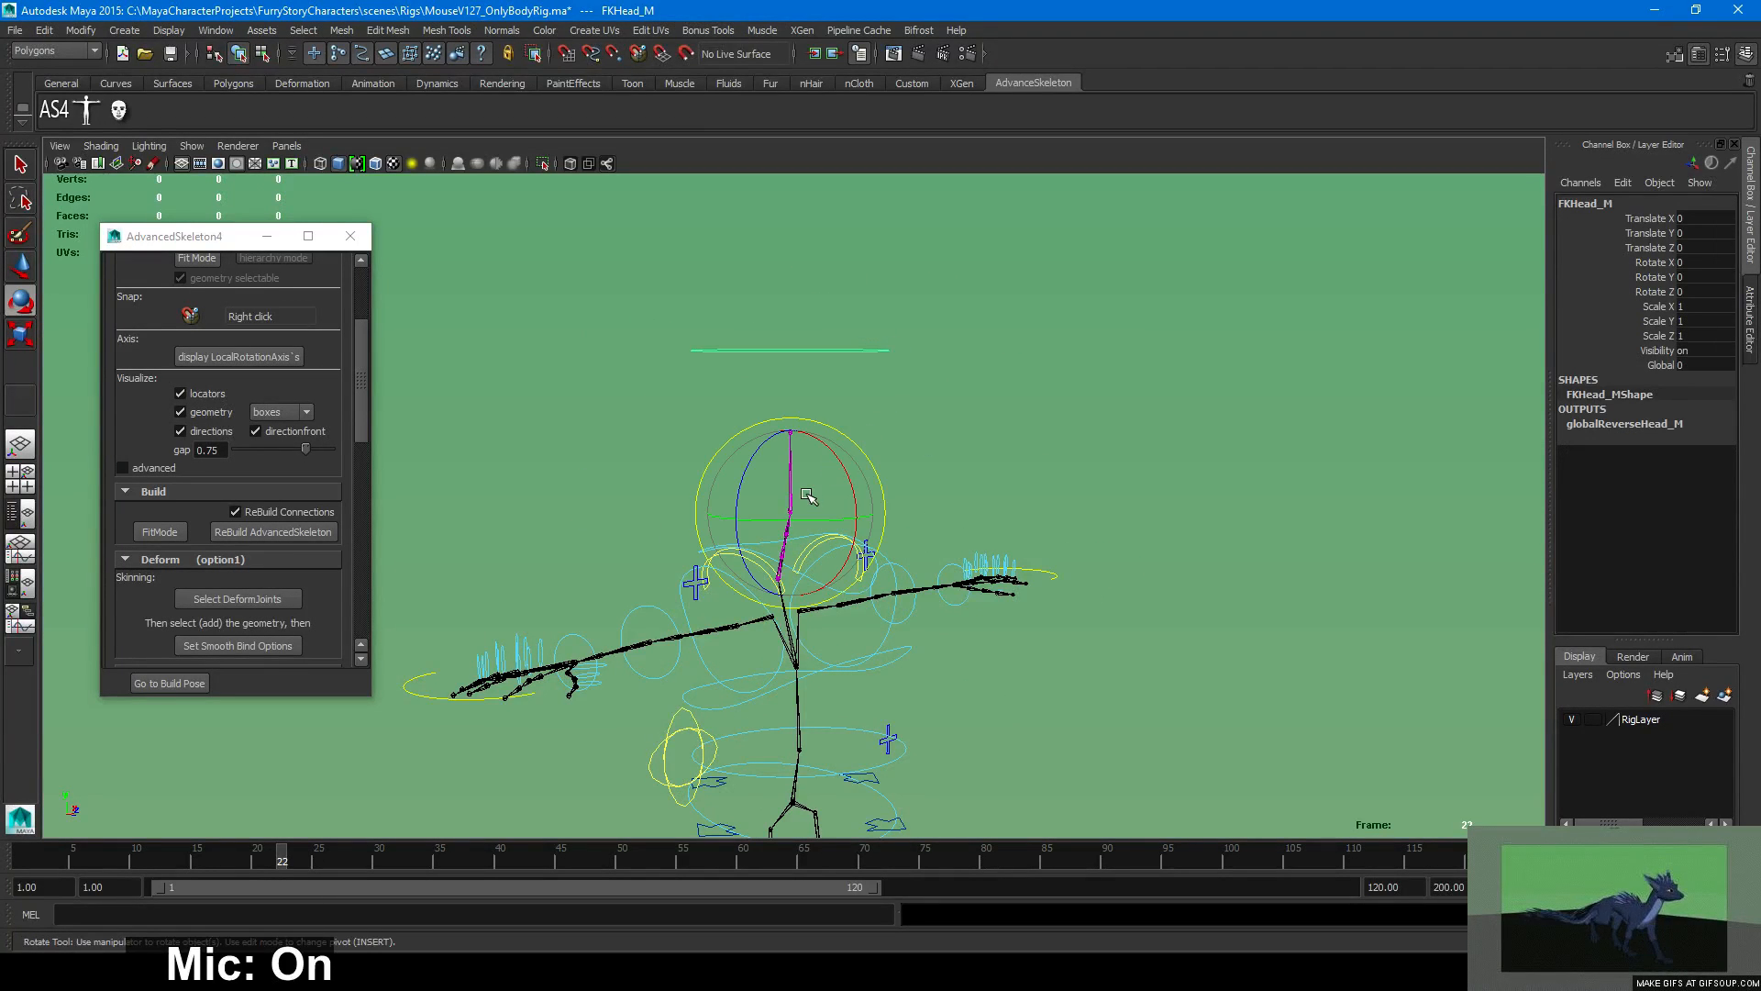
key("w")
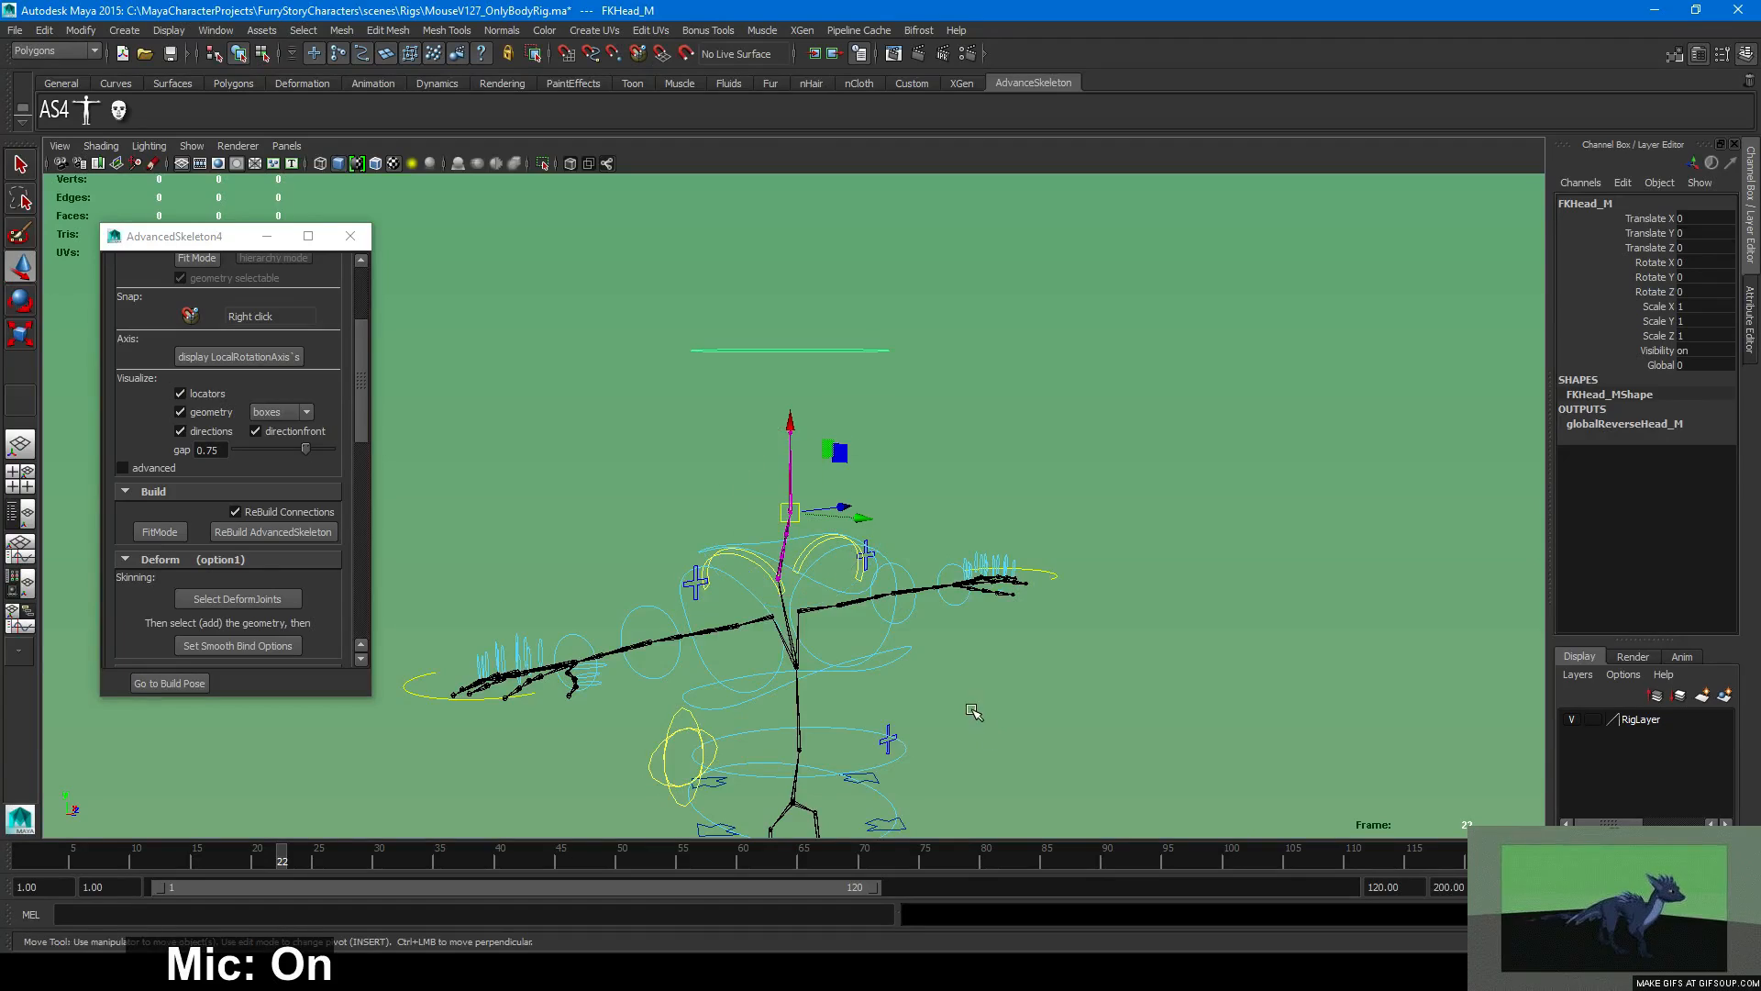
Test the RootX_M control by rotating the whole body, and undo the rotation.
middle_click_drag(970, 708, 972, 616, "alt")
left_click_drag(972, 617, 721, 625, "alt")
left_click(857, 581)
key("e")
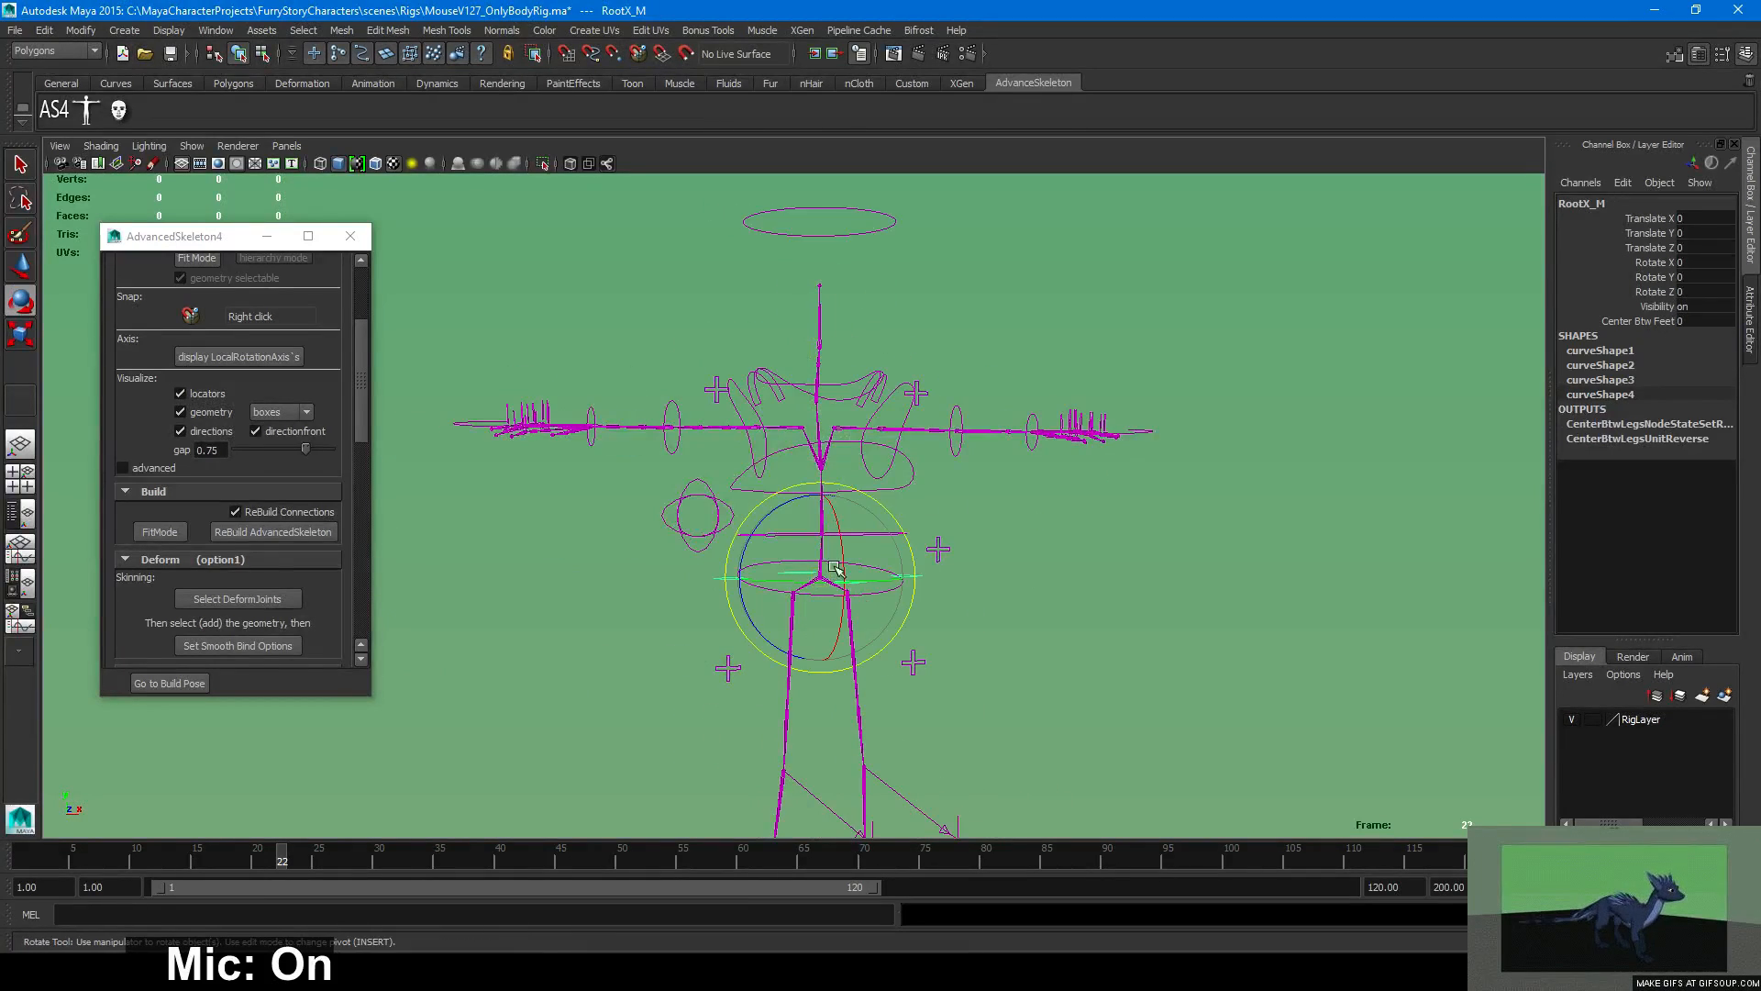
left_click_drag(807, 537, 873, 537)
key("ctrl+z")
key("w")
key("ctrl+z")
Test the foot roll by varying the Roll attribute of IKLeg_R, and undo it.
middle_click_drag(963, 767, 987, 371, "alt")
left_click_drag(917, 573, 991, 588, "alt")
right_click_drag(991, 588, 1468, 491, "alt")
left_click(799, 479)
left_click(1646, 395)
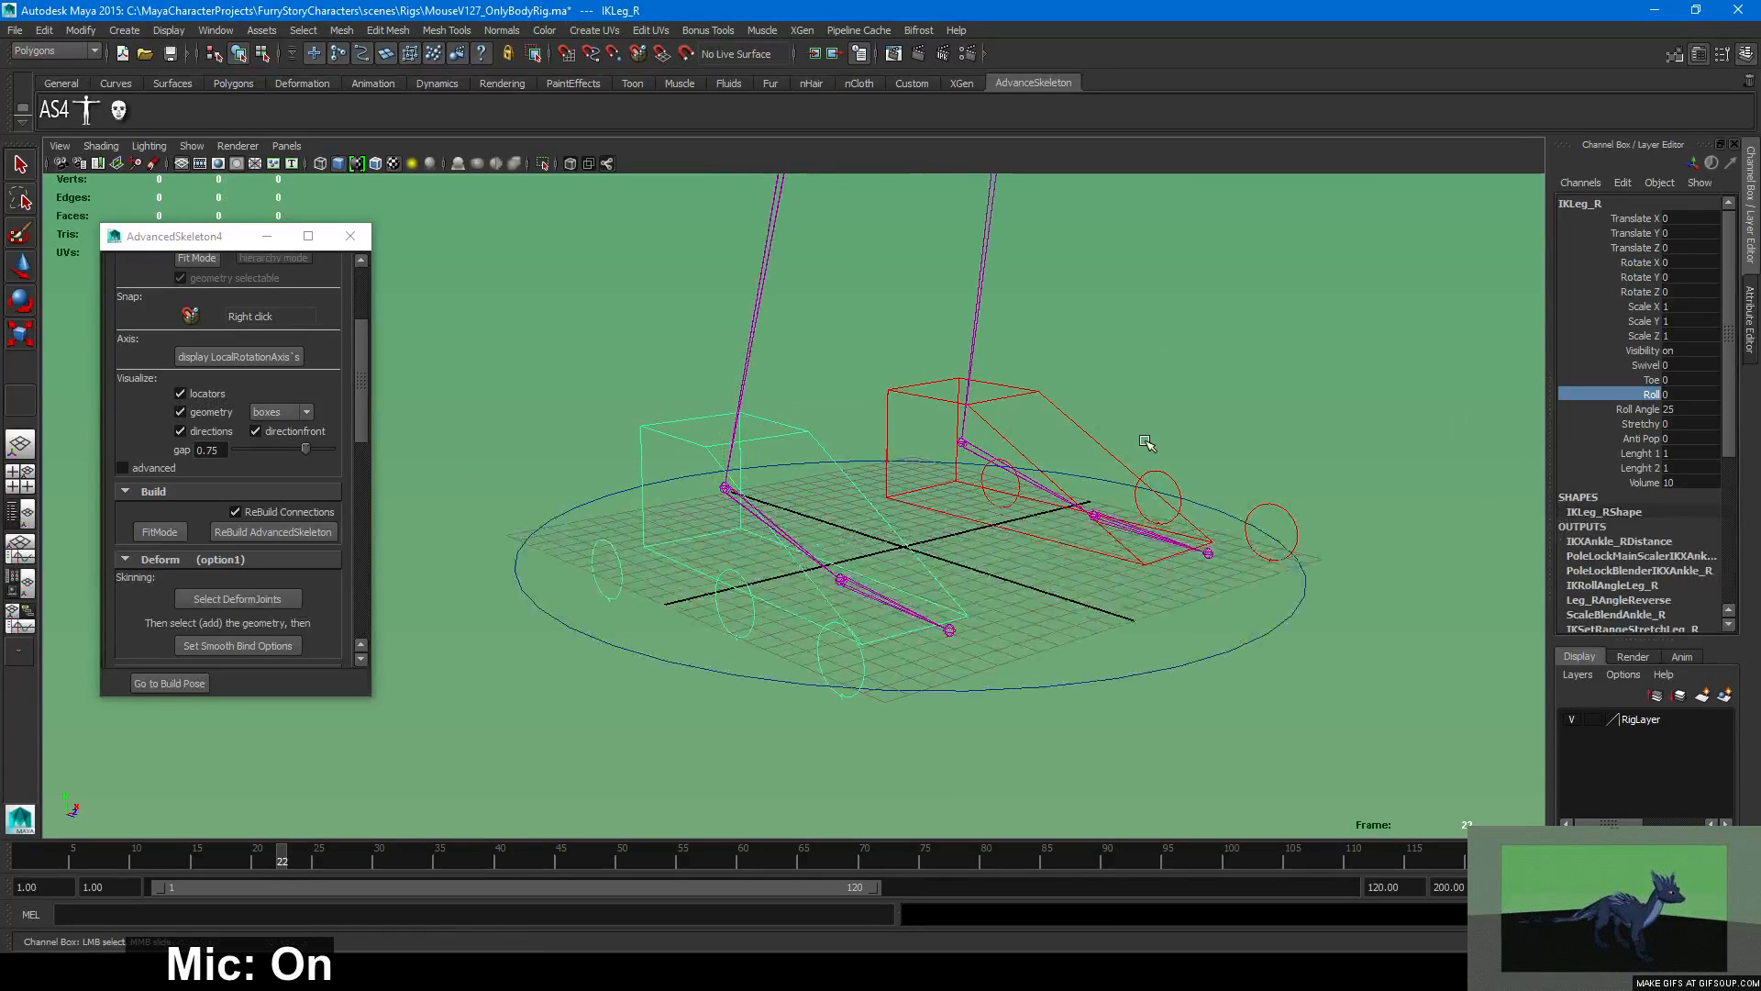
mouse_move(1147, 444)
middle_mouse_down()
mouse_move(1205, 472)
mouse_move(1159, 472)
middle_mouse_up()
key("ctrl+z")
Test the right leg's IK by moving the IKLeg_R foot control, and undo the move.
right_click_drag(1239, 474, 749, 442, "alt")
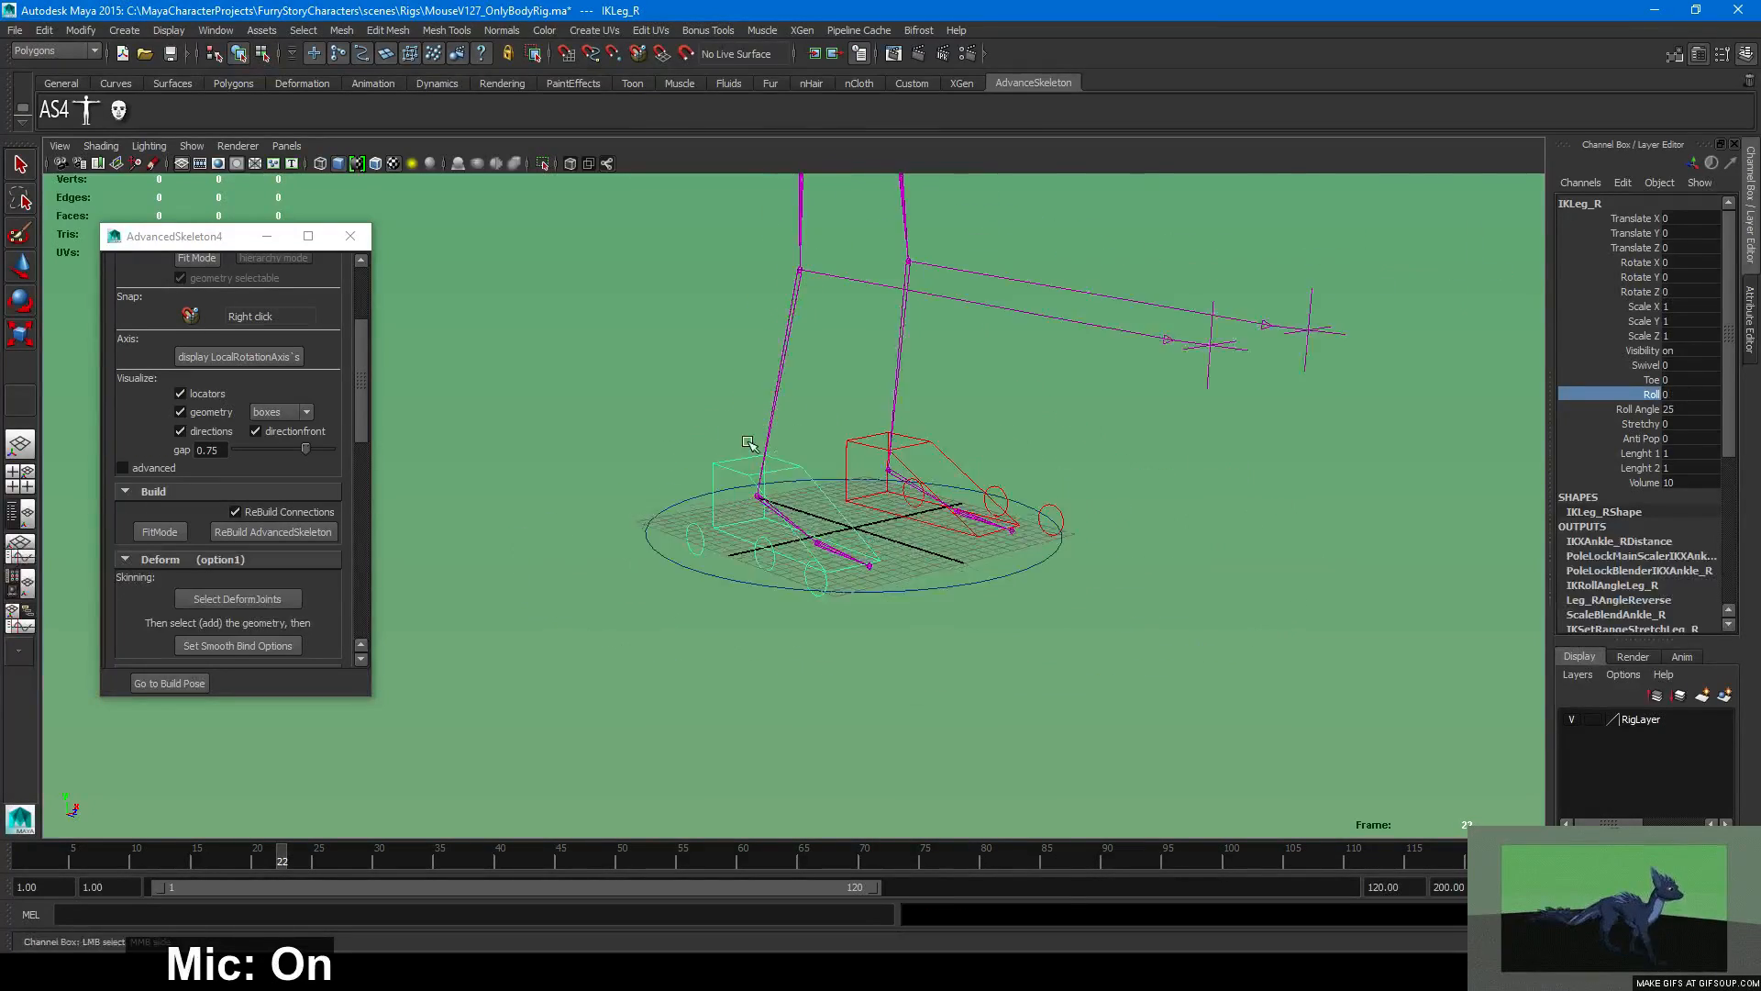
left_click_drag(972, 413, 838, 425, "alt")
middle_click_drag(838, 425, 839, 706, "alt")
right_click_drag(840, 706, 770, 622, "alt")
left_click_drag(770, 621, 679, 656, "alt")
key("w")
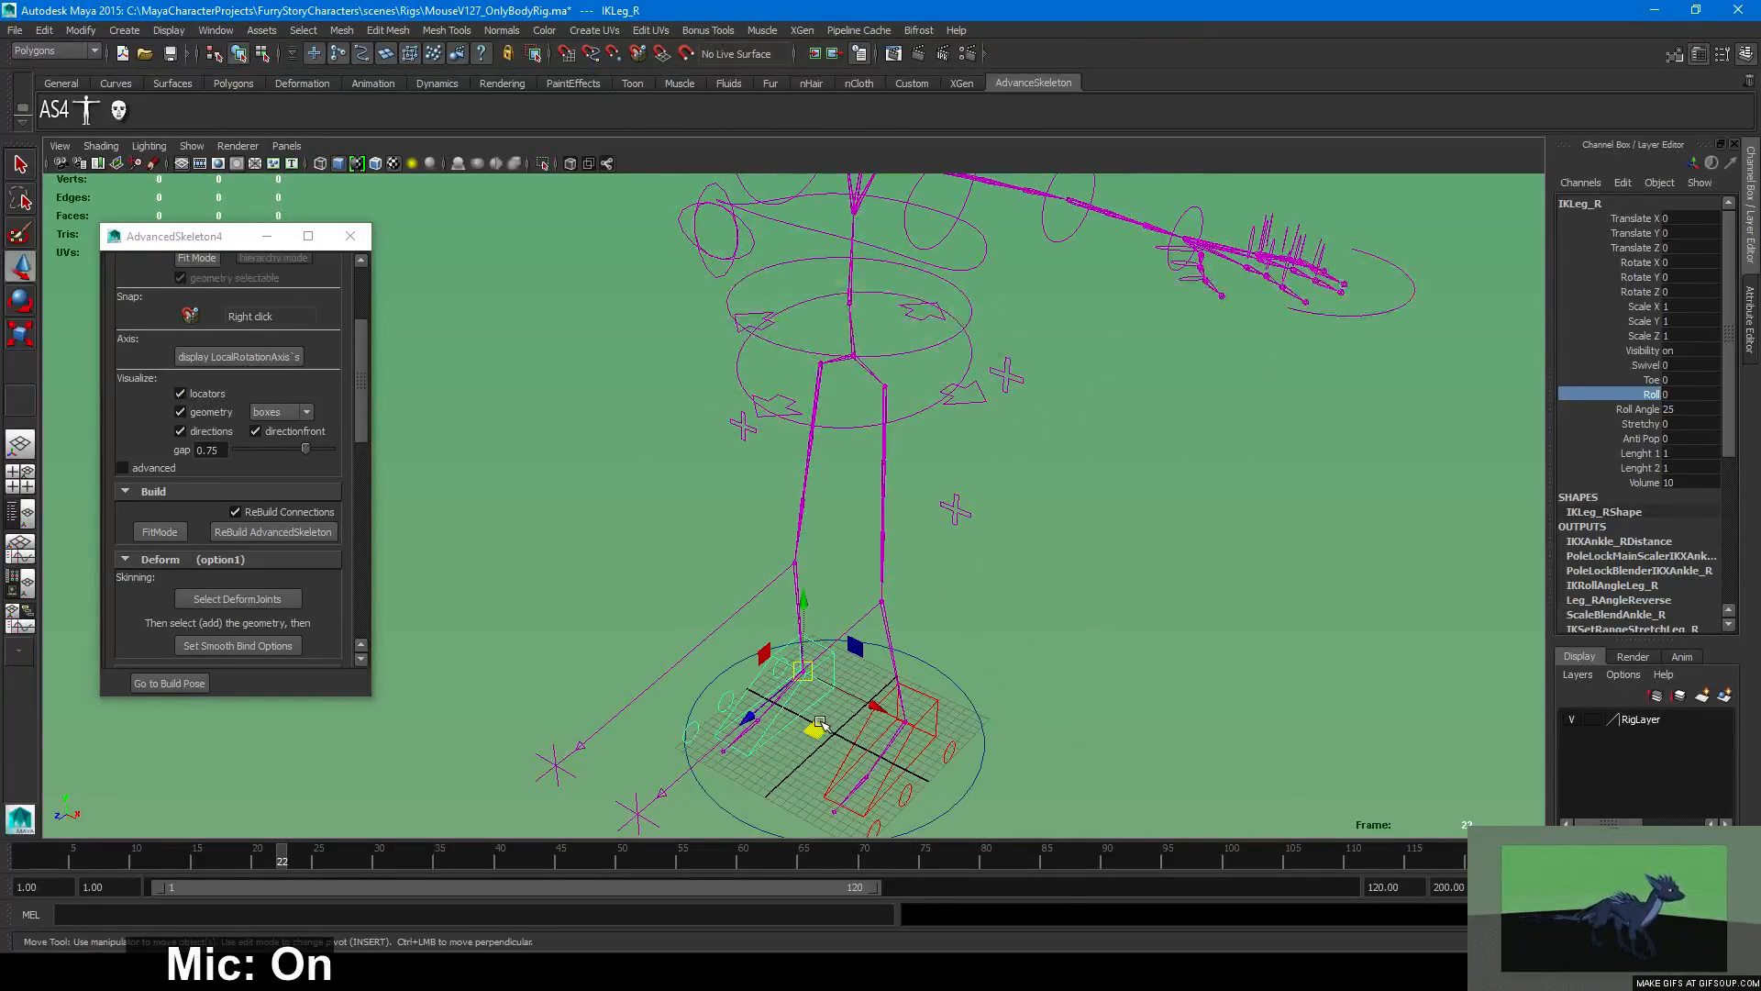
left_click_drag(820, 723, 683, 720)
key("ctrl+z")
Check the legs from the front and inspect the right knee's PoleLeg_R control.
mouse_move(903, 673)
left_mouse_down("alt")
mouse_move(1143, 648)
mouse_move(916, 696)
left_mouse_up("alt")
right_click_drag(917, 695, 773, 648, "alt")
left_click_drag(773, 647, 1112, 633, "alt")
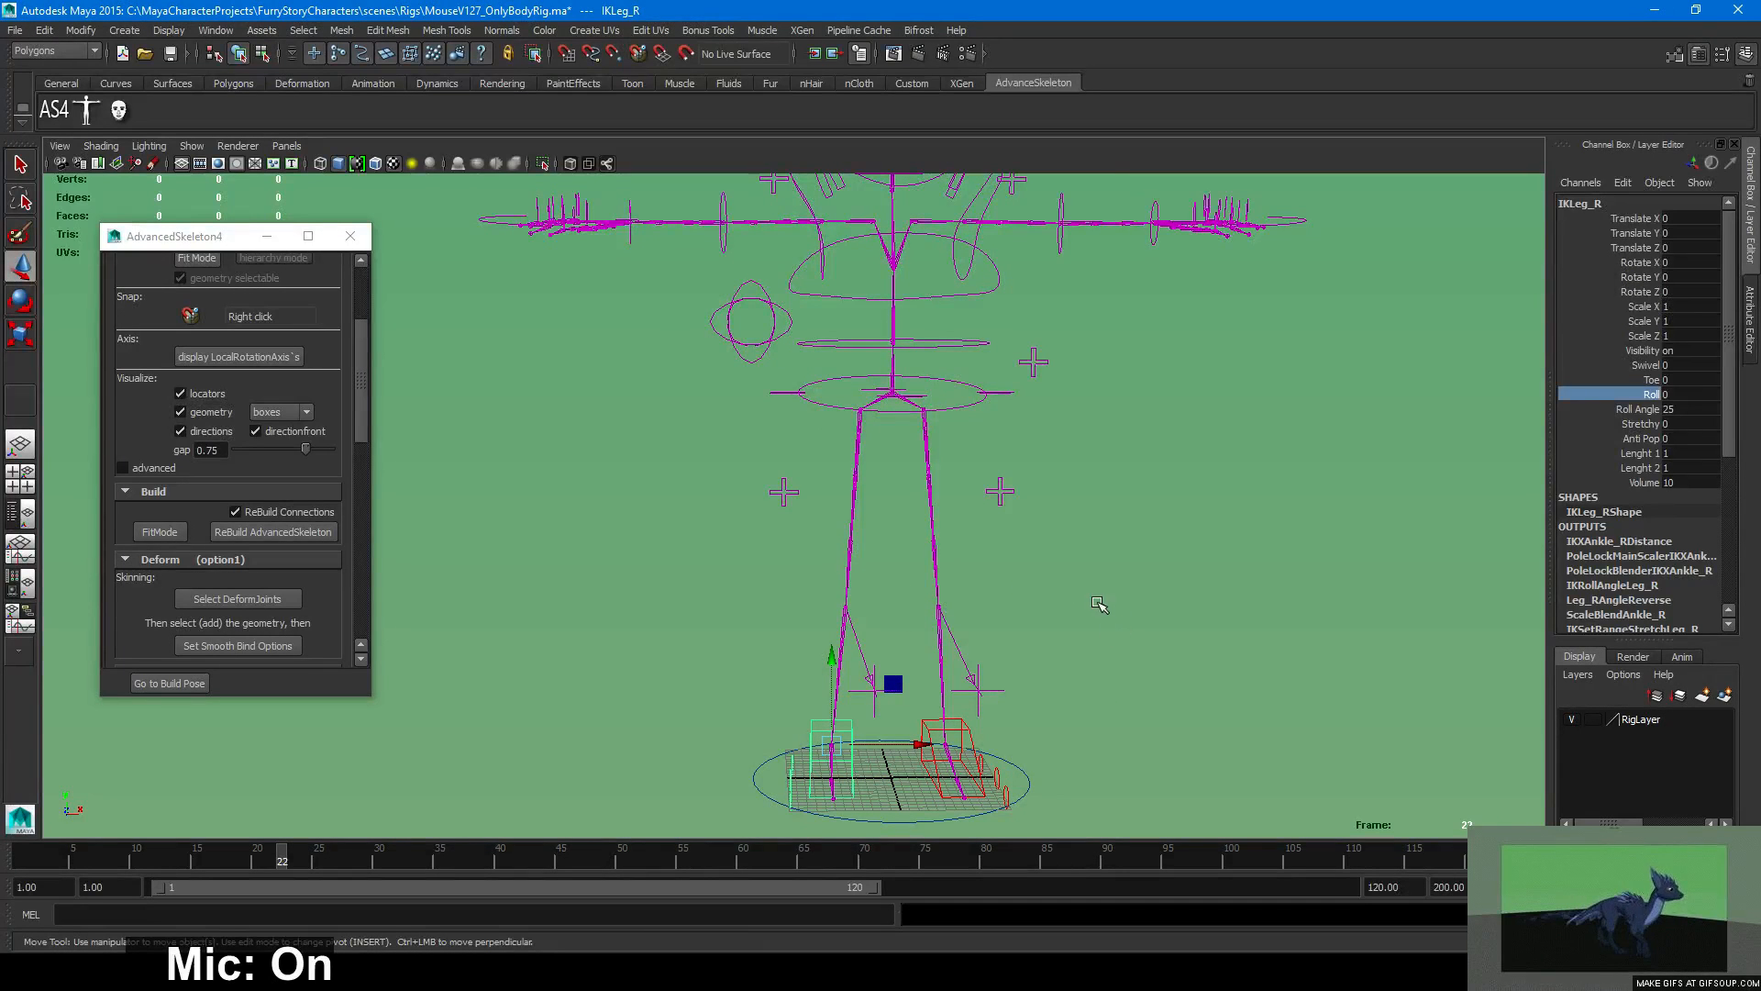
left_click(861, 683)
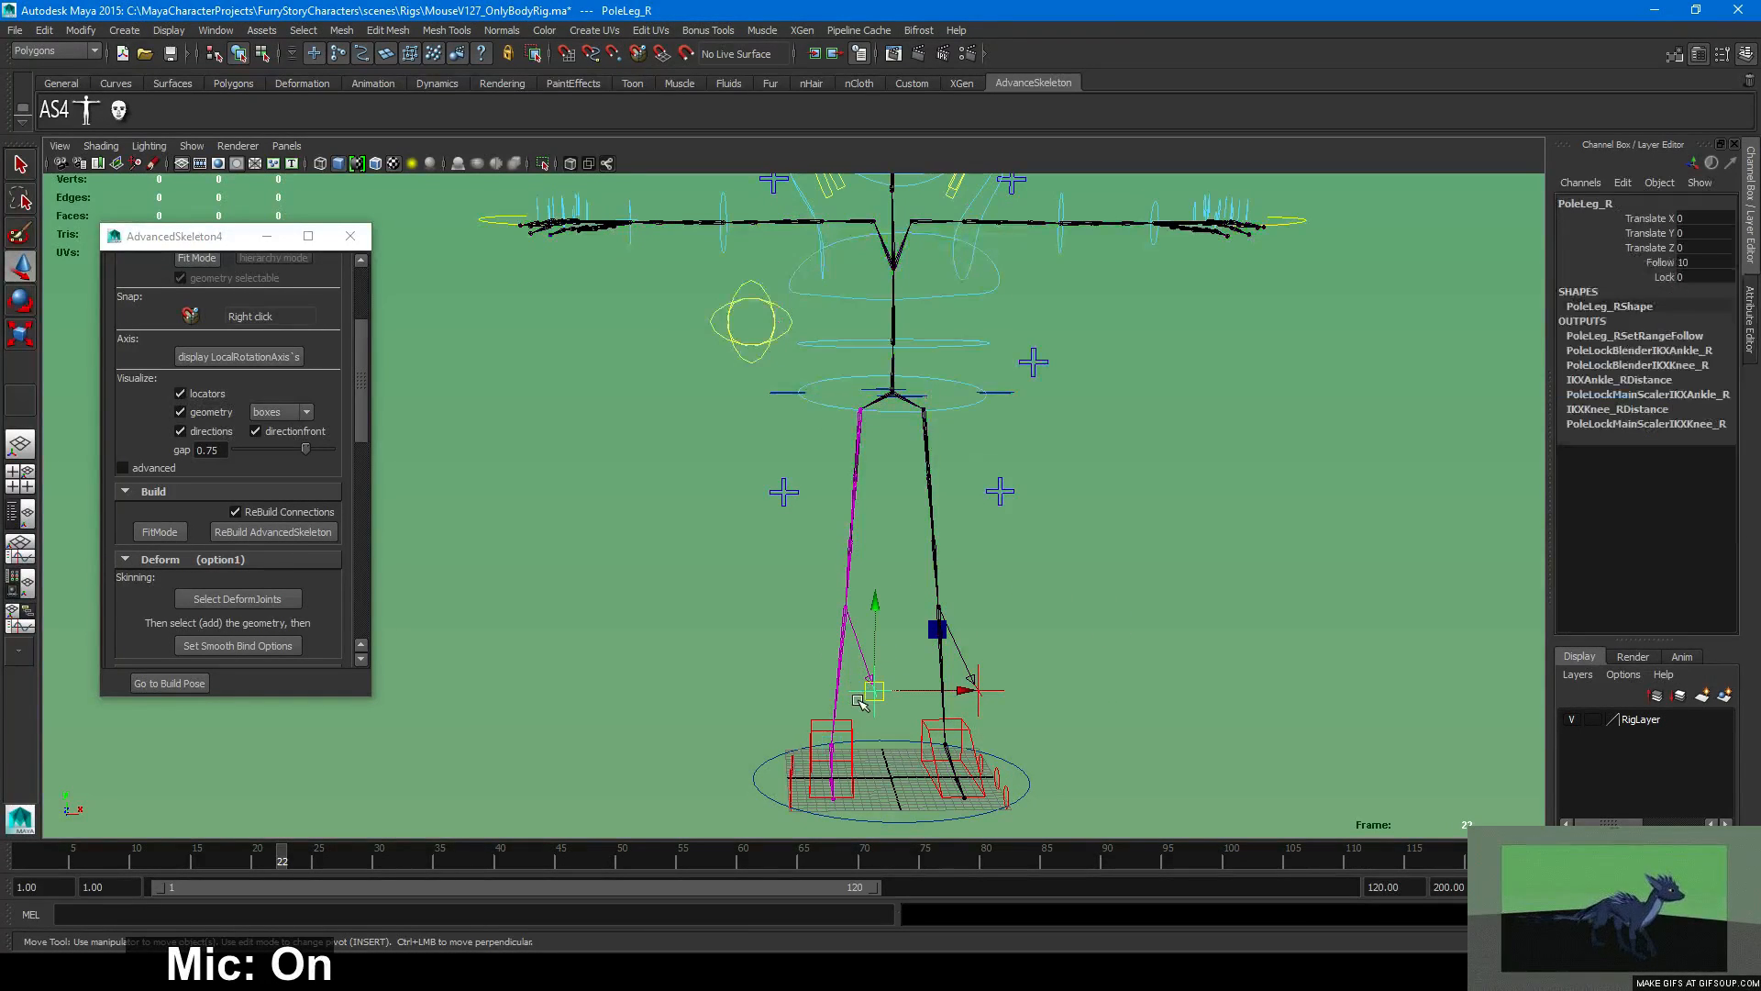
left_click(1080, 568)
Test the body by moving the RootX_M control at the hips, and undo the move.
left_click_drag(1081, 568, 1065, 606, "alt")
left_click(1098, 615)
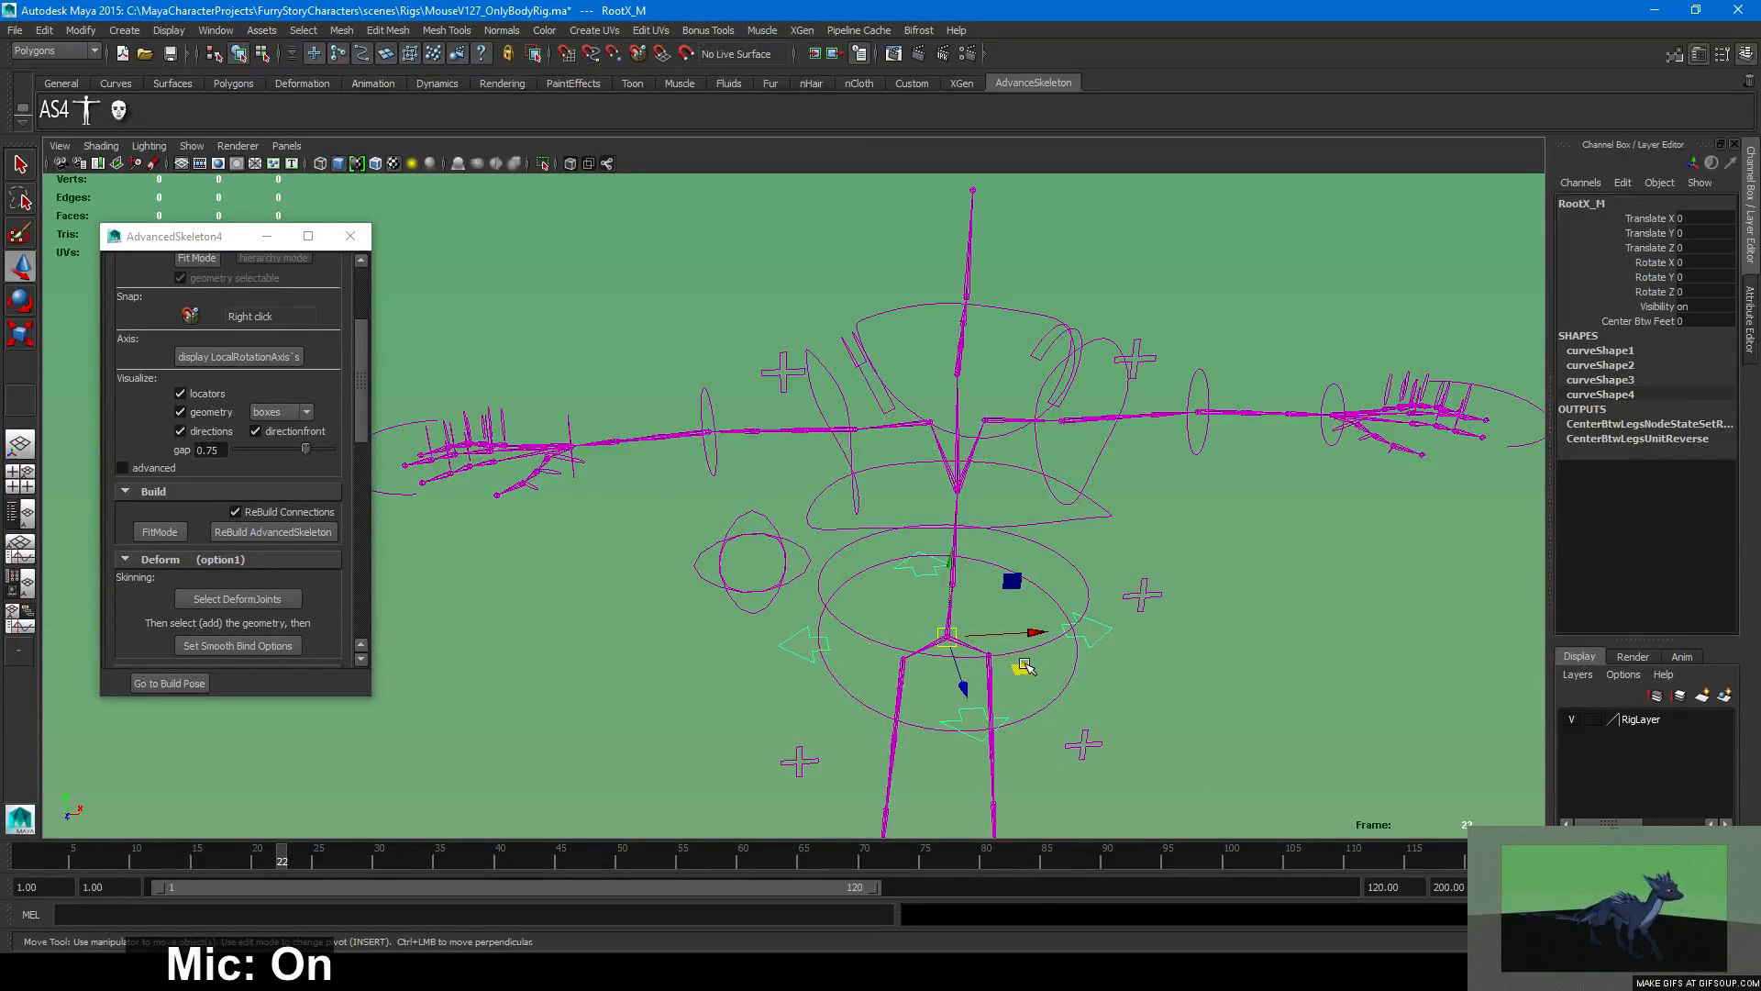
left_click_drag(1025, 668, 907, 687)
key("ctrl+z")
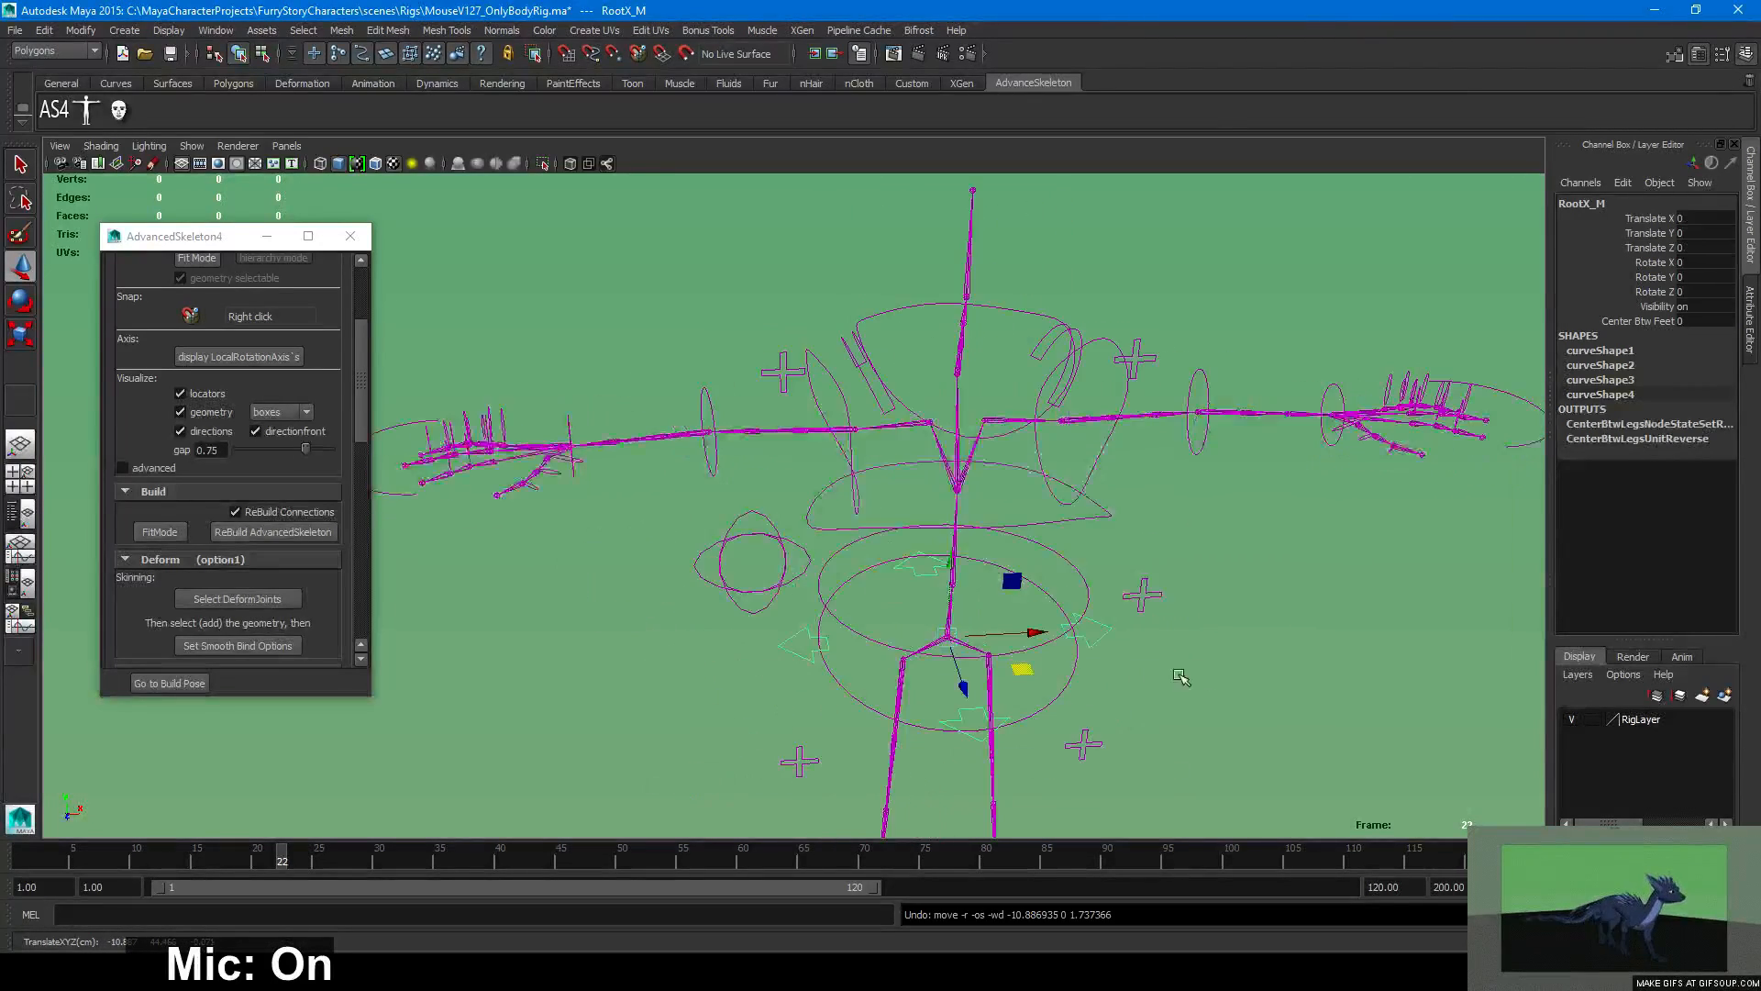
Test rotating the round ring control beside the waist, and undo the rotation.
right_click_drag(1266, 669, 873, 641, "alt")
left_click_drag(872, 641, 856, 598, "alt")
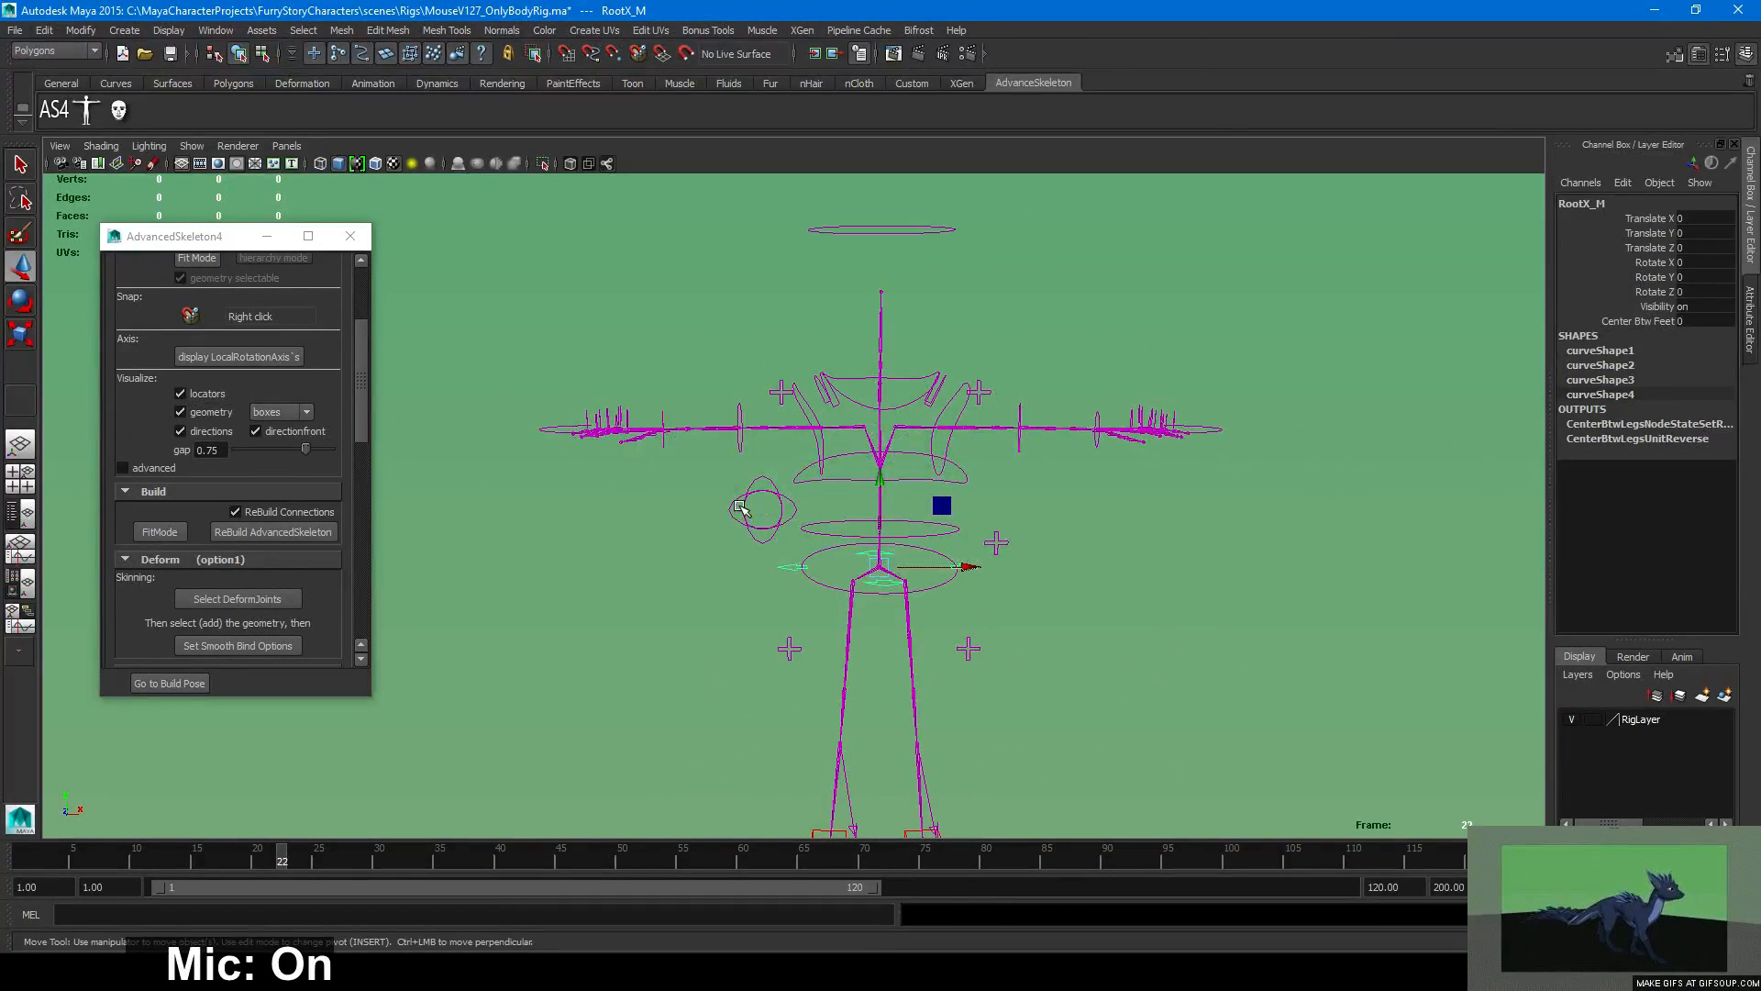
left_click_drag(725, 515, 721, 519)
key("e")
left_click_drag(832, 467, 944, 570)
key("ctrl+z")
left_click(862, 500)
right_click_drag(1032, 549, 808, 514, "alt")
left_click_drag(807, 514, 771, 472, "alt")
left_click(778, 429)
key("ctrl+z")
Test the Index, Middle, Ring, Pinky and Thumb Curl attributes on Fingers_R and Fingers_L together, then undo the changes and clear the selection.
left_click_drag(630, 466, 623, 488)
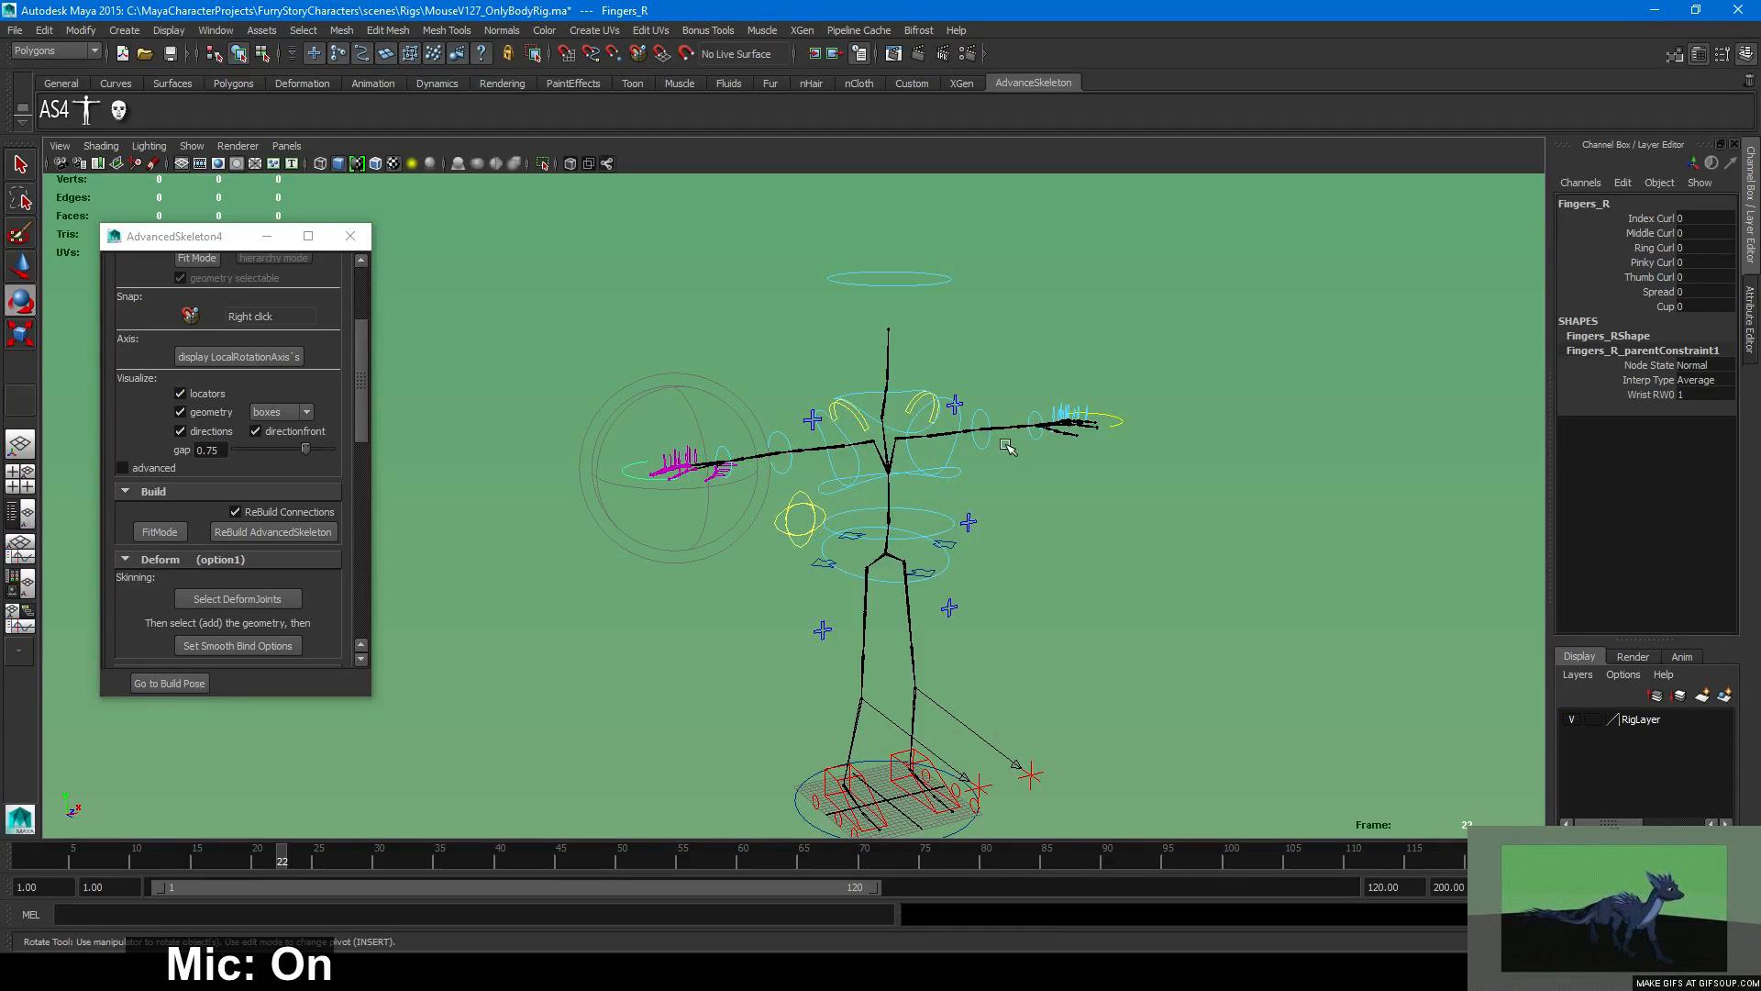
left_click_drag(1099, 410, 1117, 427)
left_click_drag(1642, 219, 1651, 277)
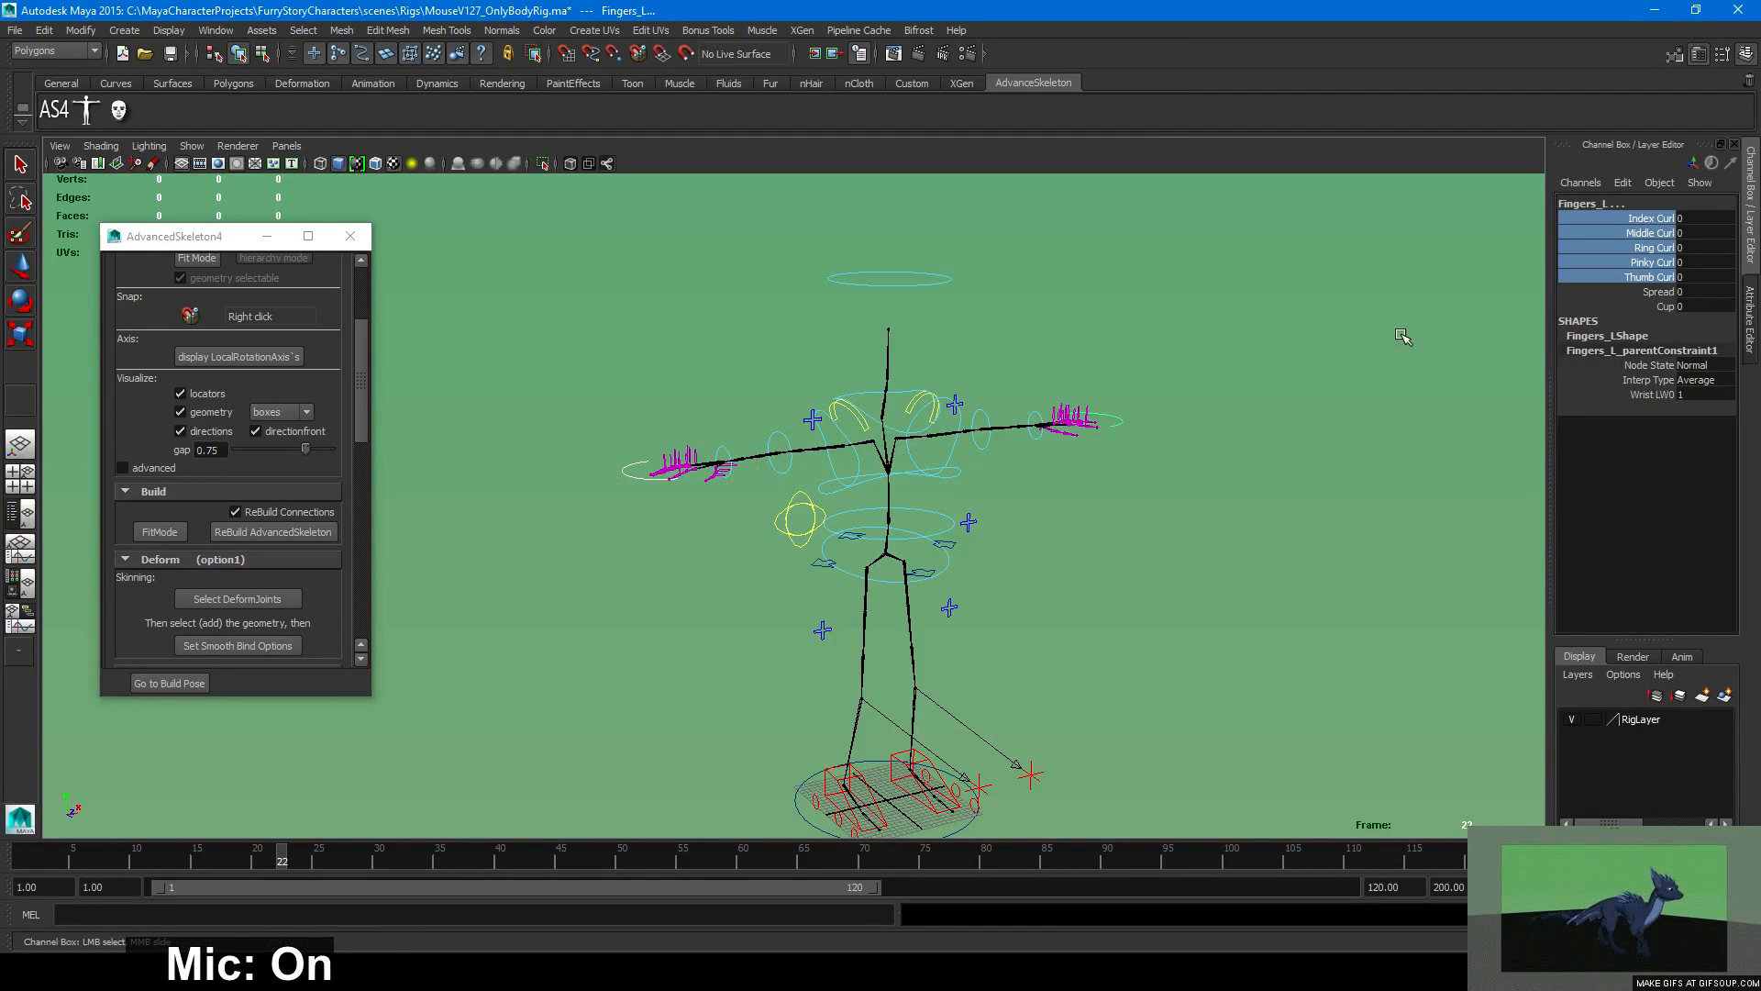
mouse_move(1231, 352)
middle_mouse_down()
mouse_move(1275, 351)
mouse_move(1242, 342)
middle_mouse_up()
left_click_drag(1240, 340, 1136, 389, "alt")
right_click_drag(1136, 388, 1408, 422, "alt")
mouse_move(1412, 416)
middle_mouse_down()
mouse_move(1435, 421)
mouse_move(1419, 417)
middle_mouse_up()
key("ctrl+z")
key("ctrl+z")
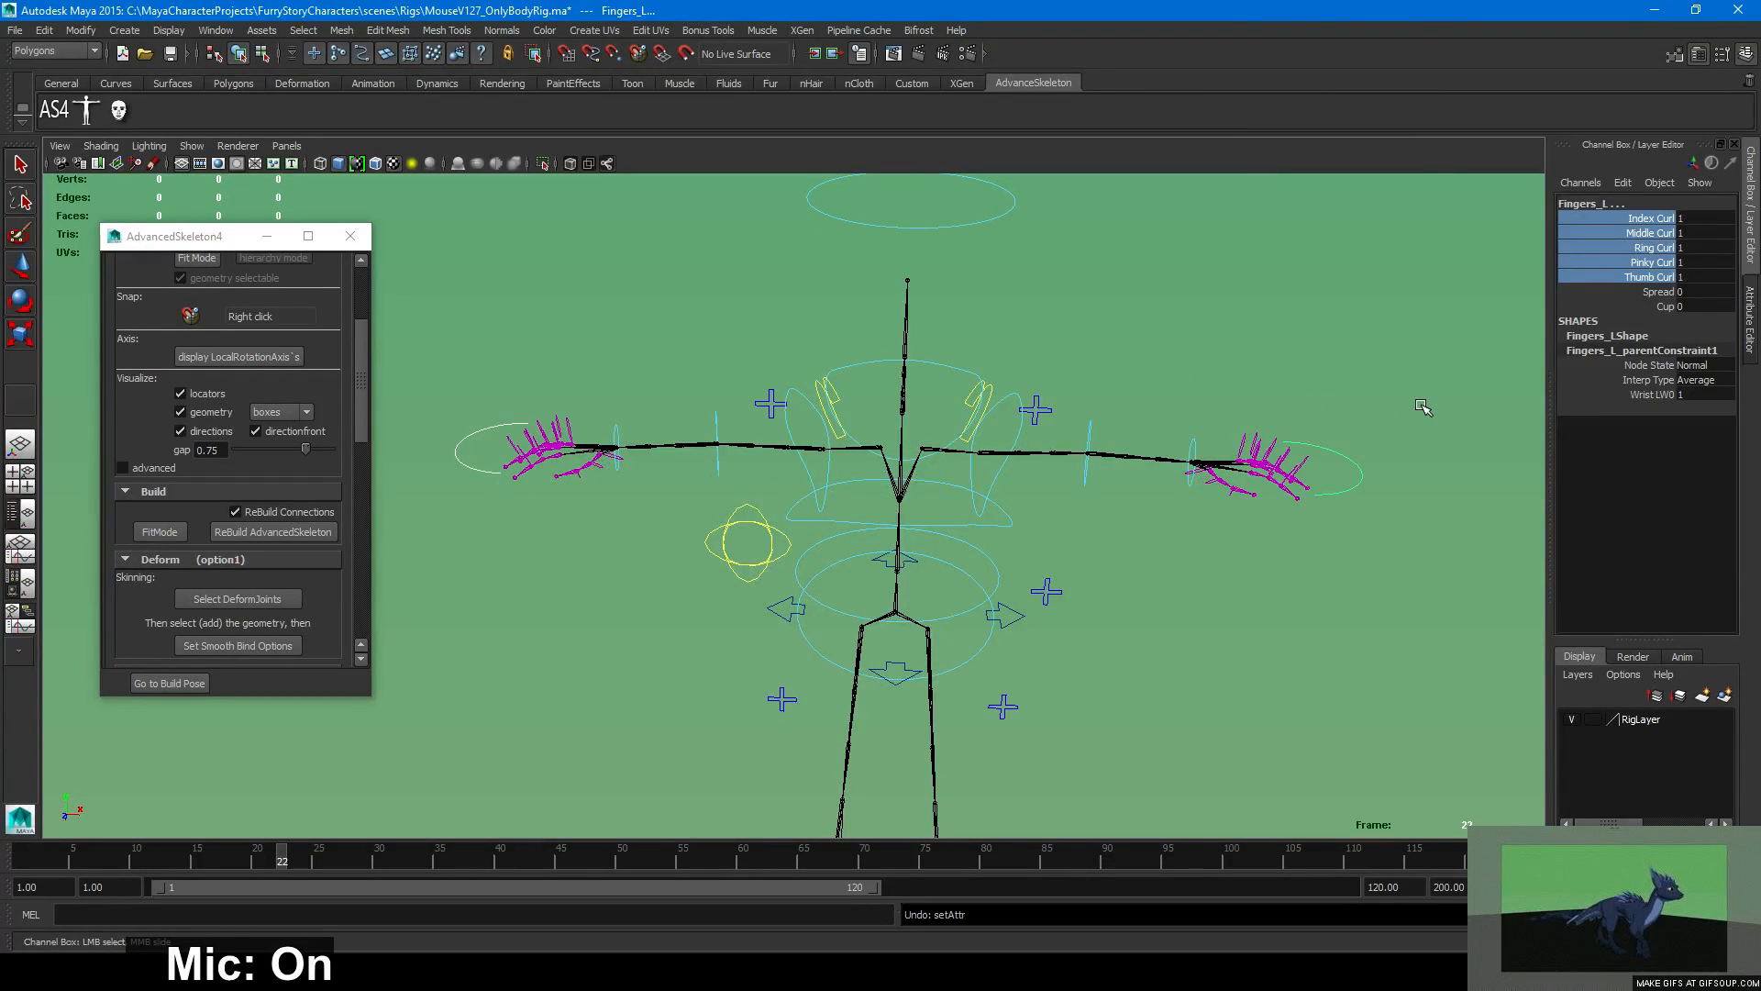
left_click_drag(1326, 432, 1435, 456, "alt")
key("ctrl+z")
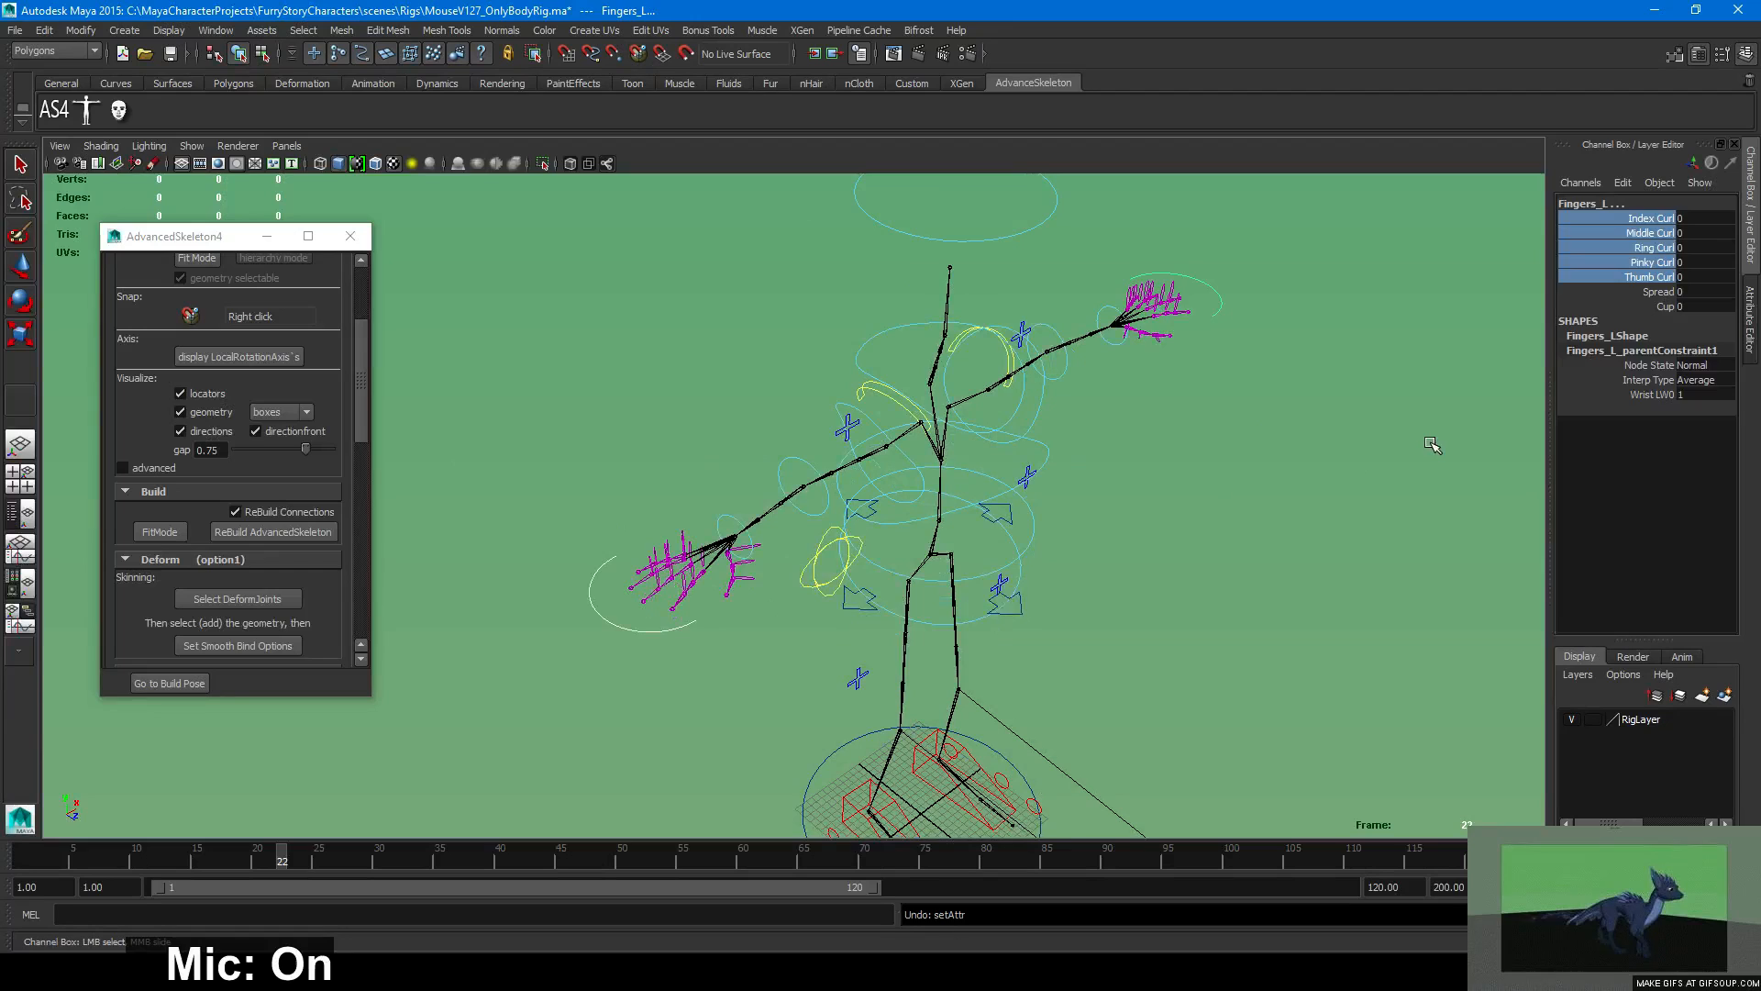
left_click(1372, 460)
Inspect the whole rebuilt skeleton and its controls from several angles, both close up and at full height.
right_click_drag(1372, 459, 1008, 452, "alt")
left_click_drag(1009, 452, 1055, 449, "alt")
key("w")
left_click_drag(1055, 524, 1061, 488, "alt")
left_click_drag(559, 374, 657, 412, "alt")
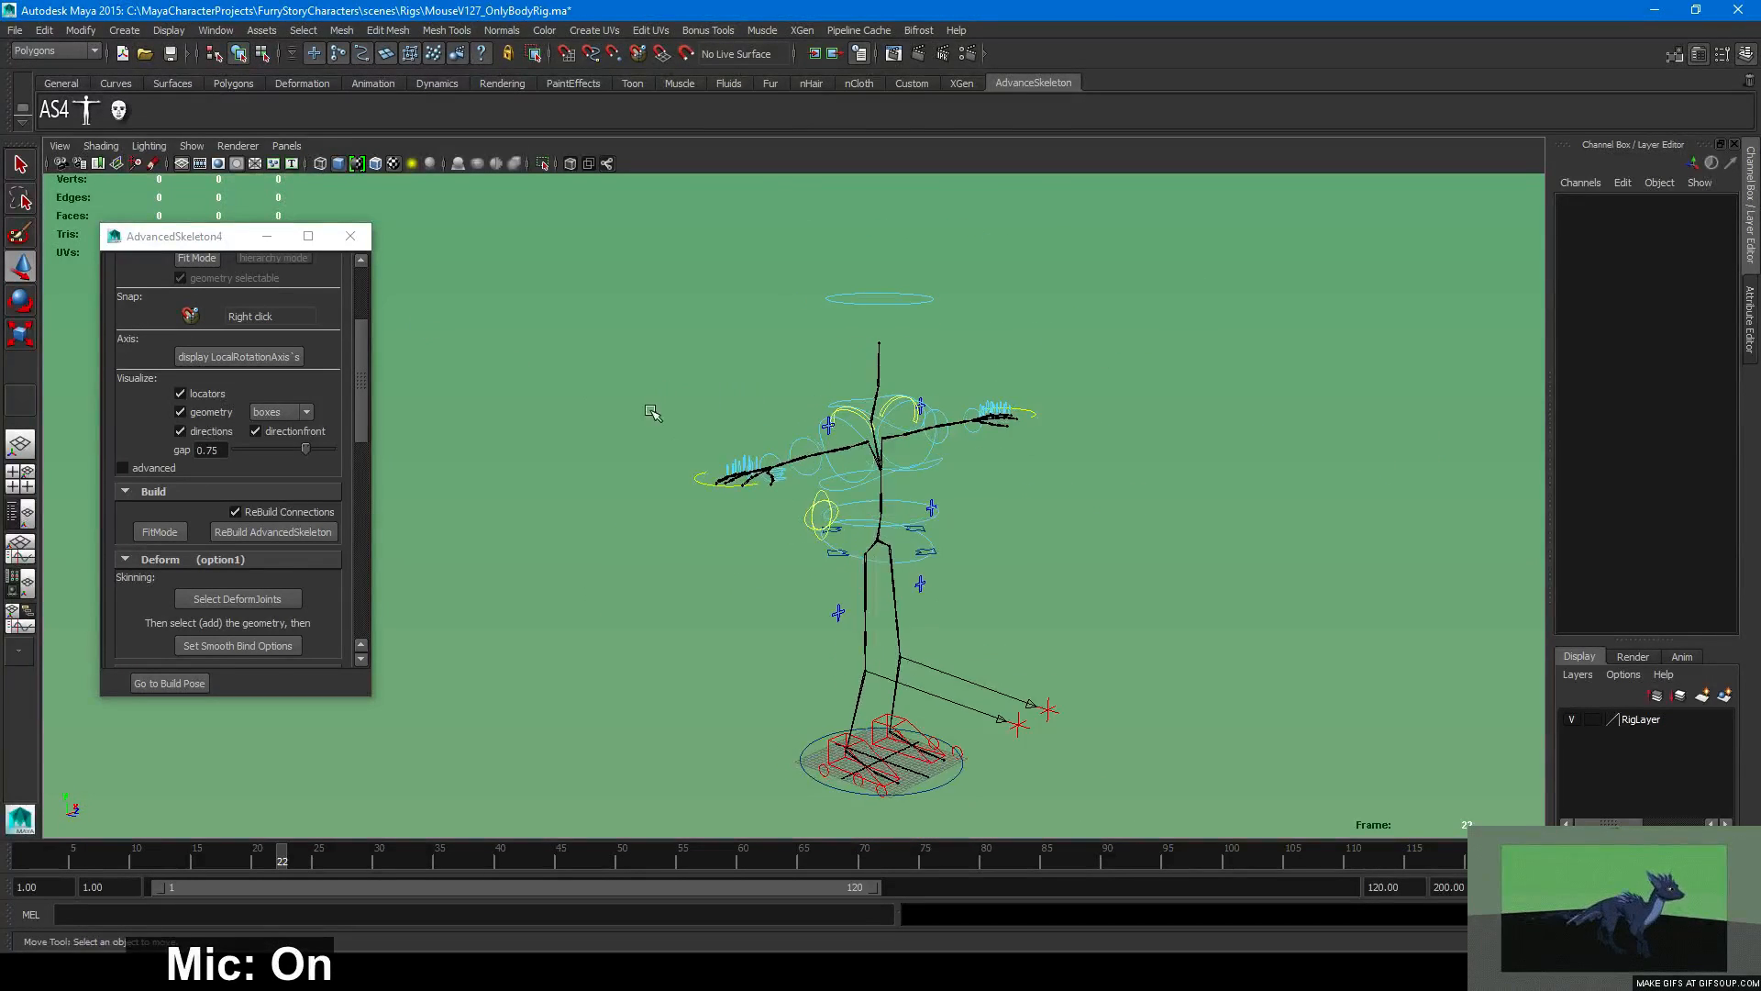
right_click_drag(657, 413, 979, 446, "alt")
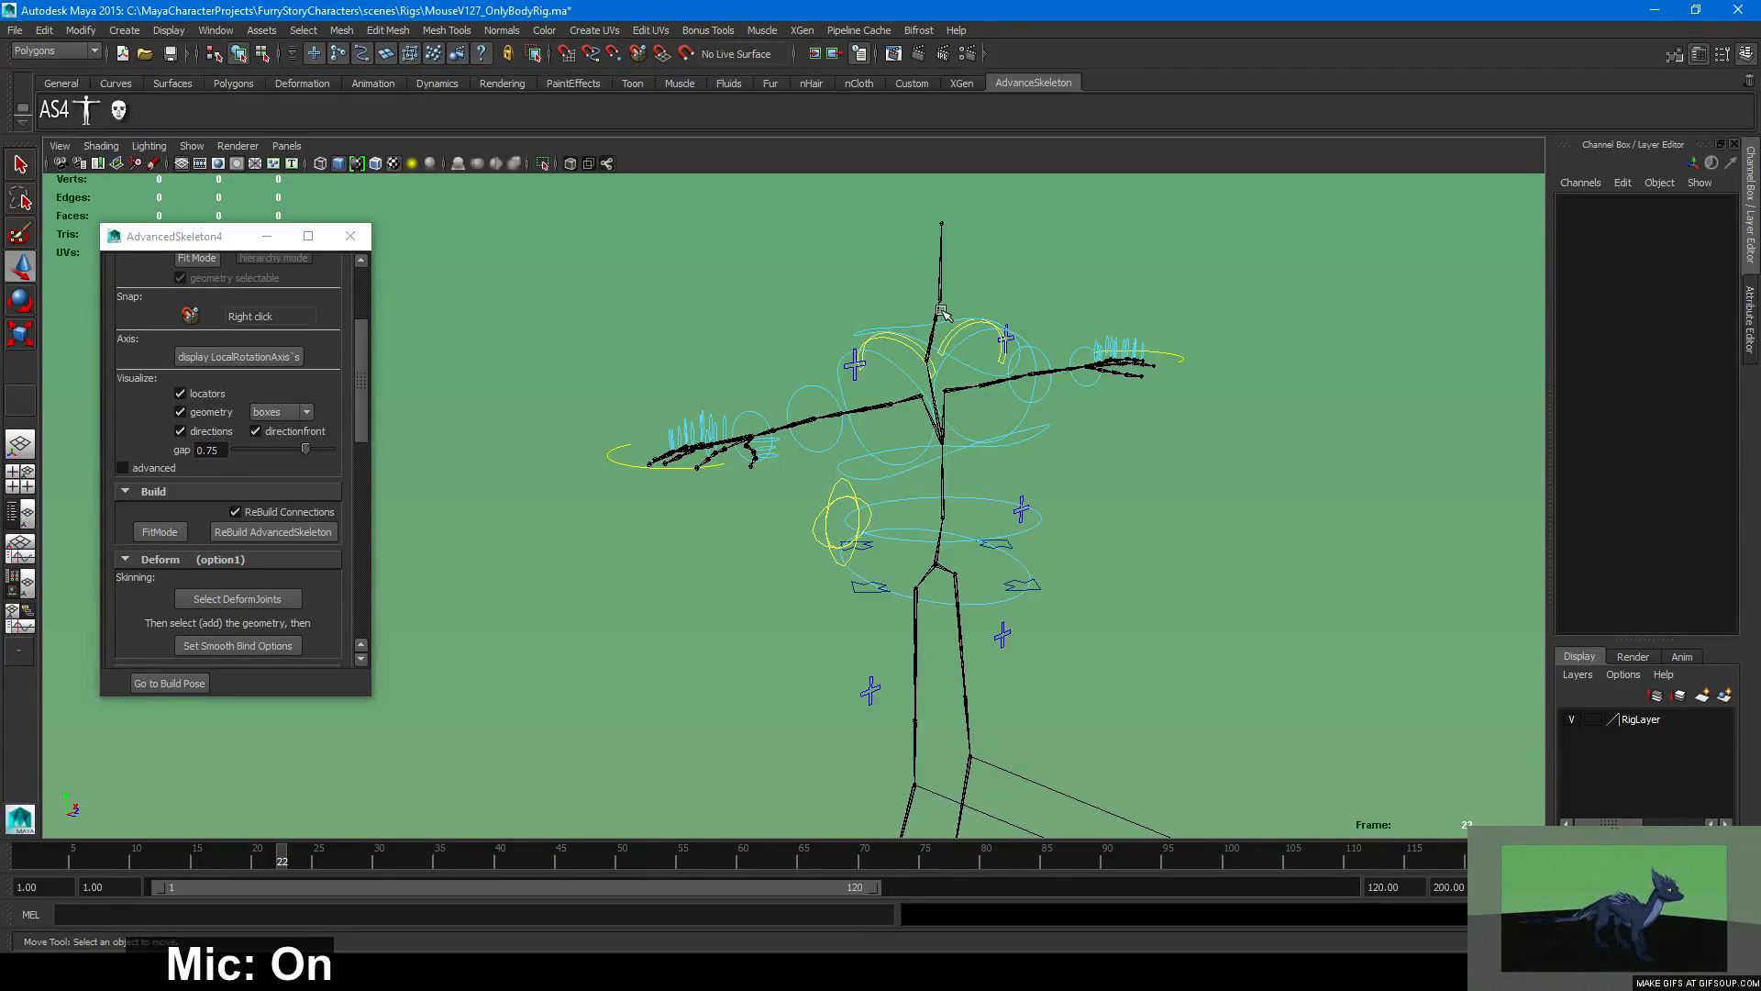
left_click_drag(963, 412, 798, 599, "alt")
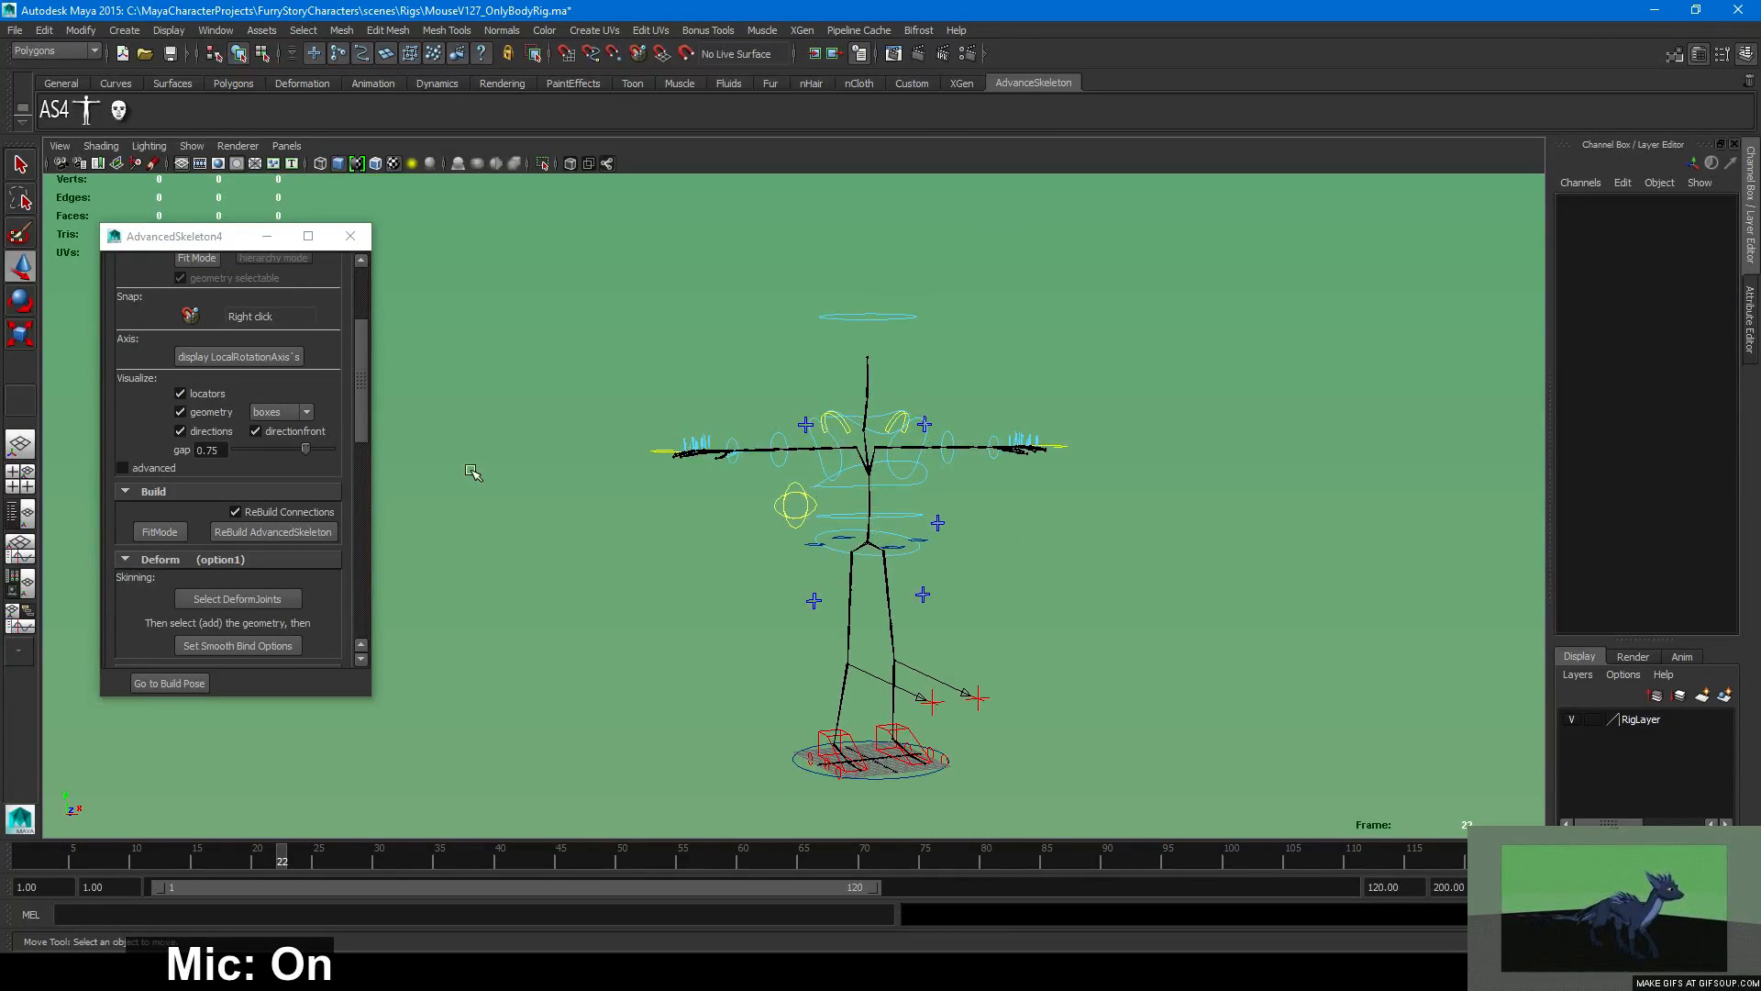
Check the head control FKHead_M, deselect it, and close the AdvancedSkeleton4 window.
scroll(323, 349, "up", 3)
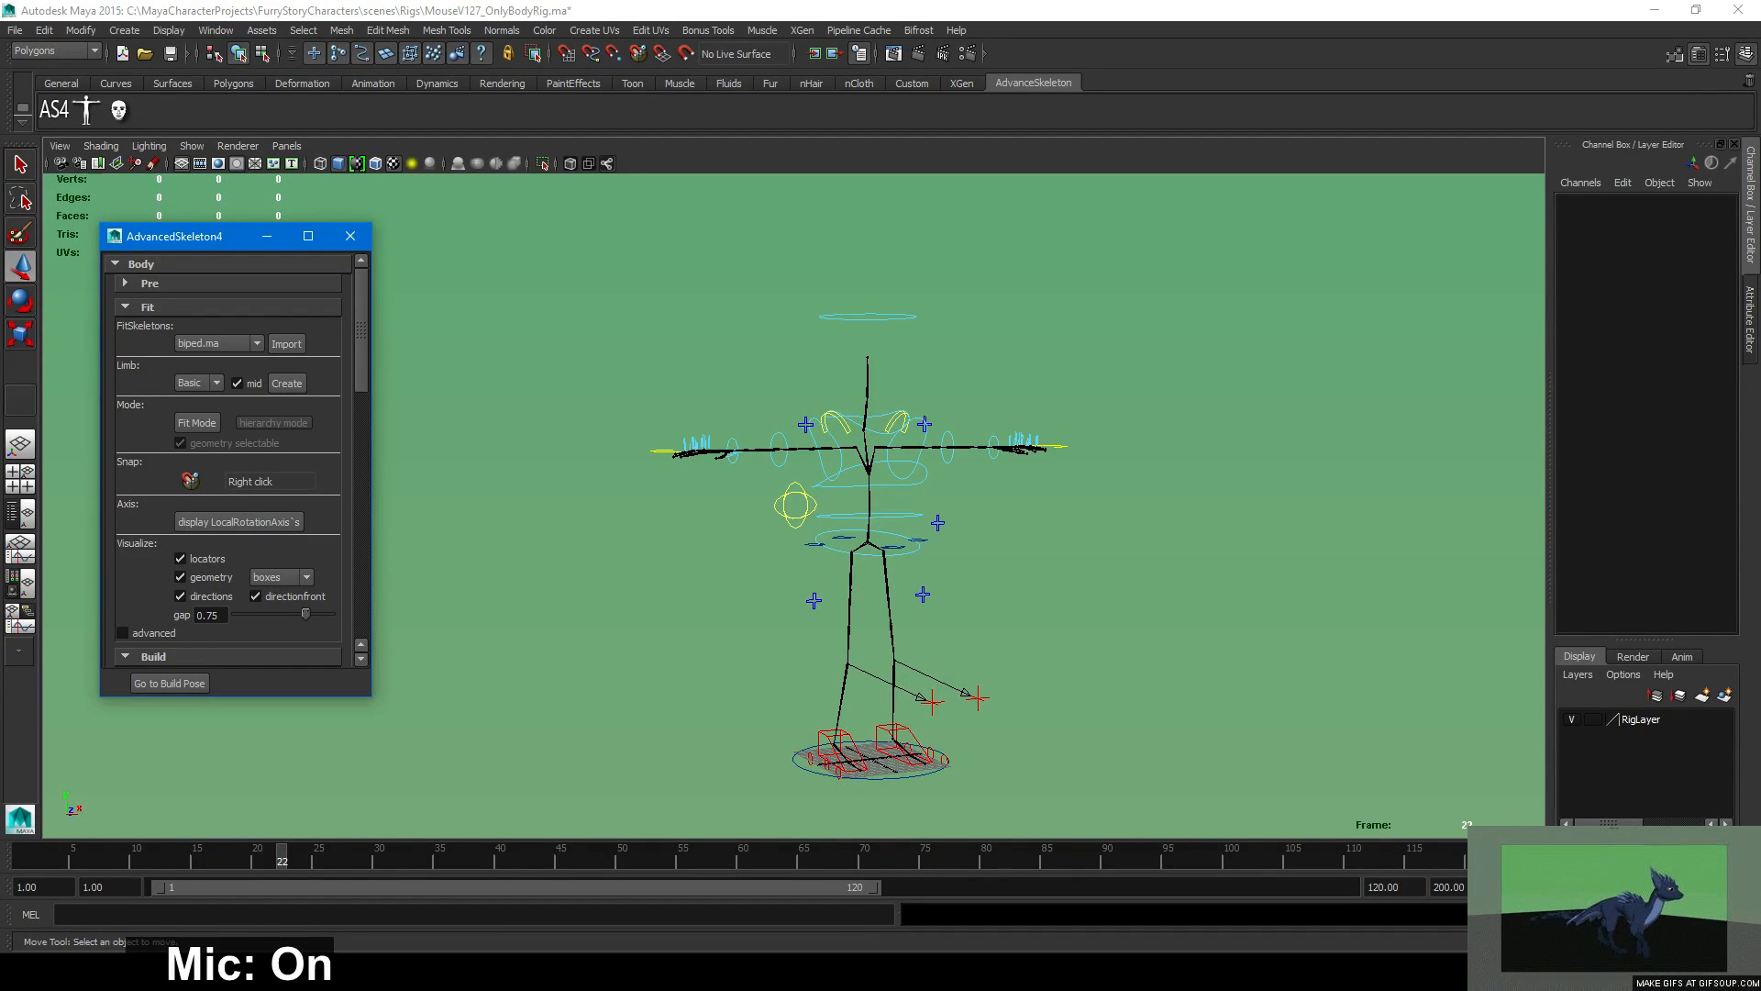
left_click(886, 317)
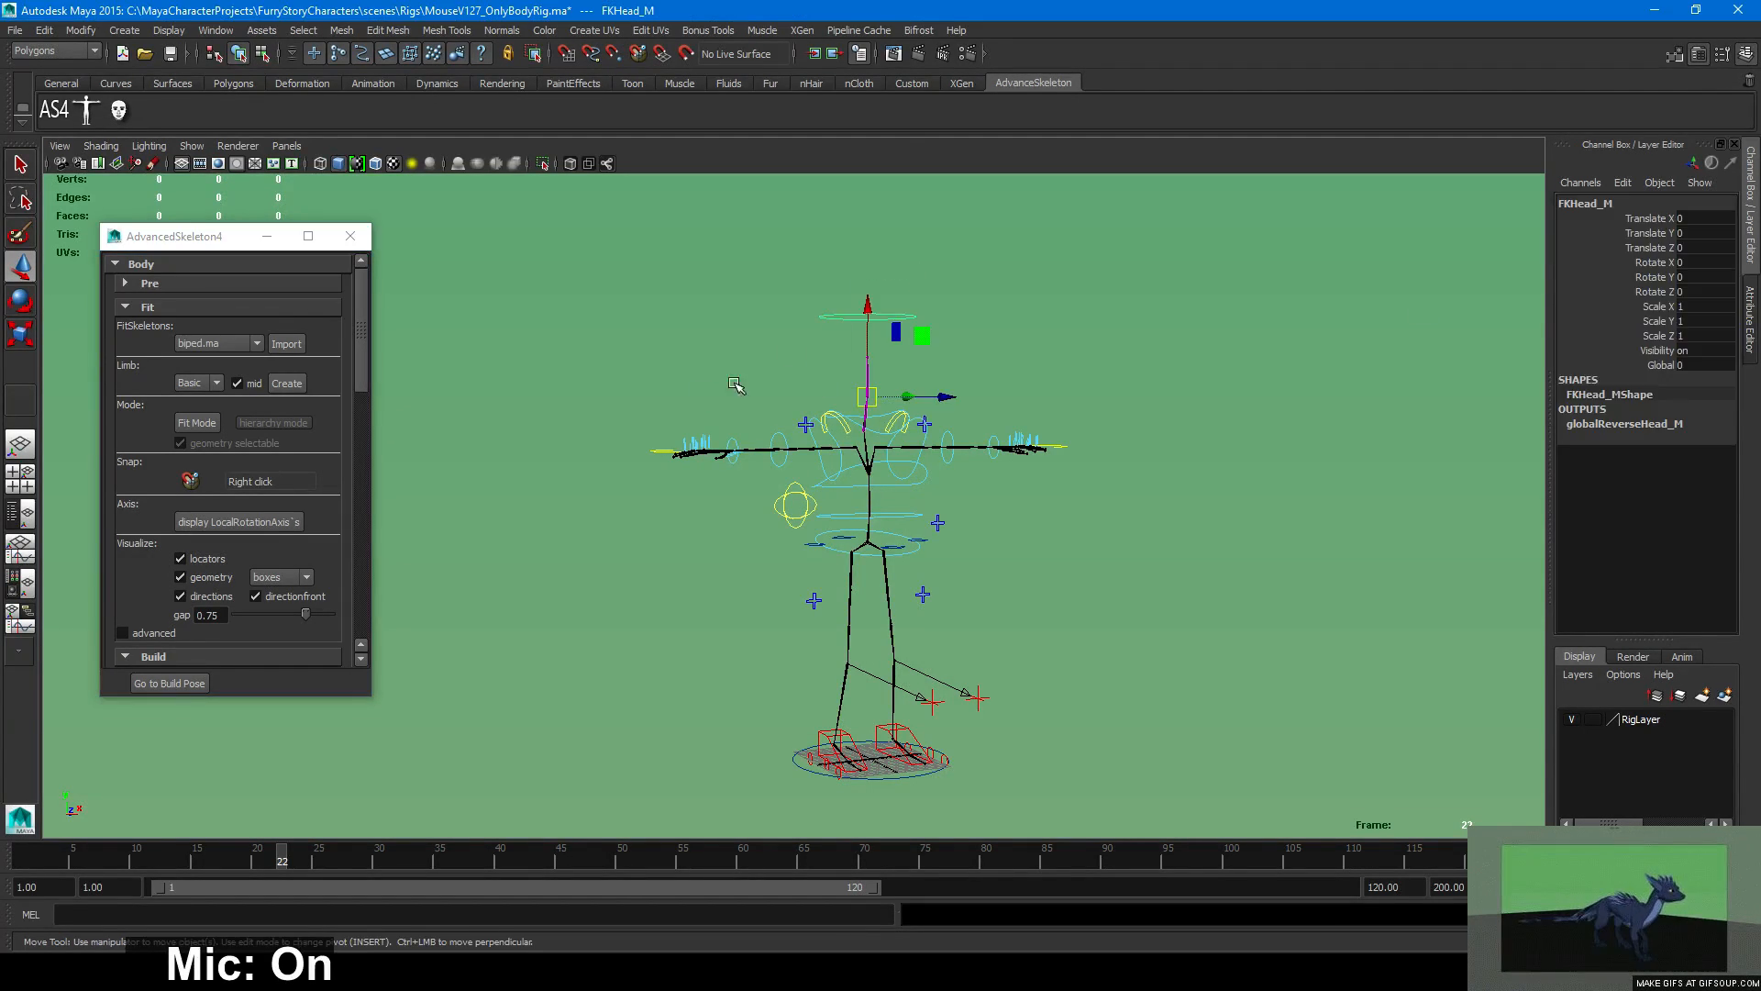
left_click(642, 391)
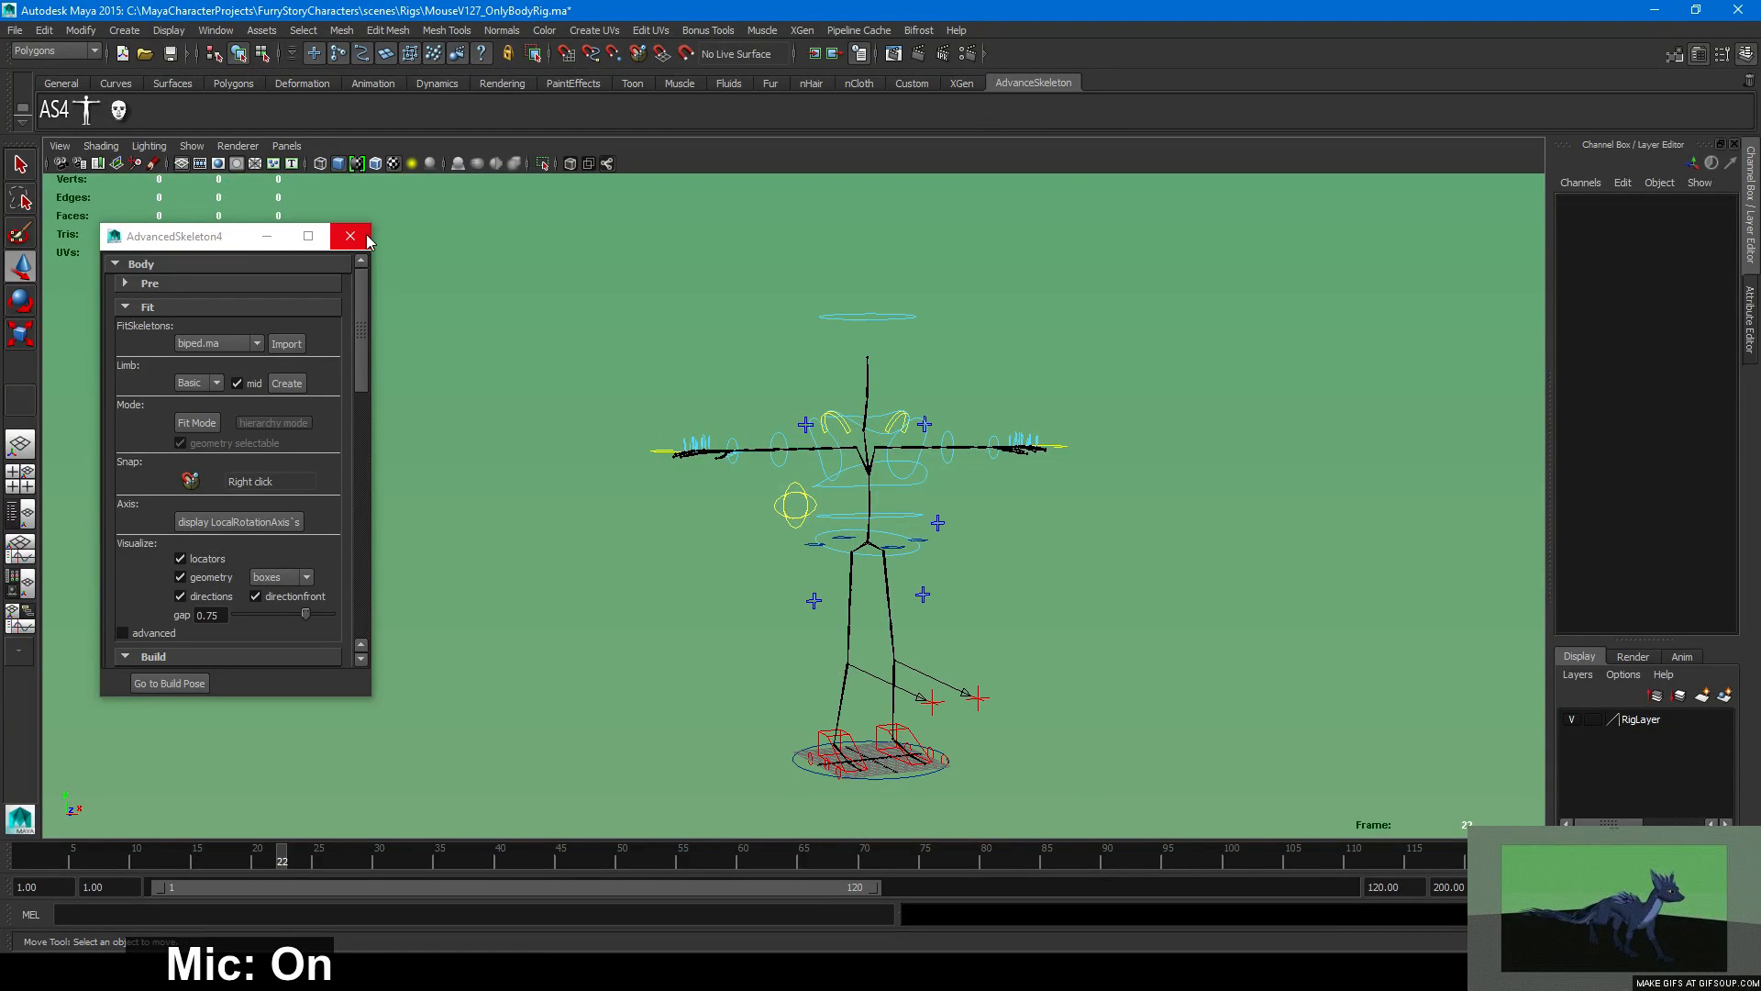
left_click(350, 235)
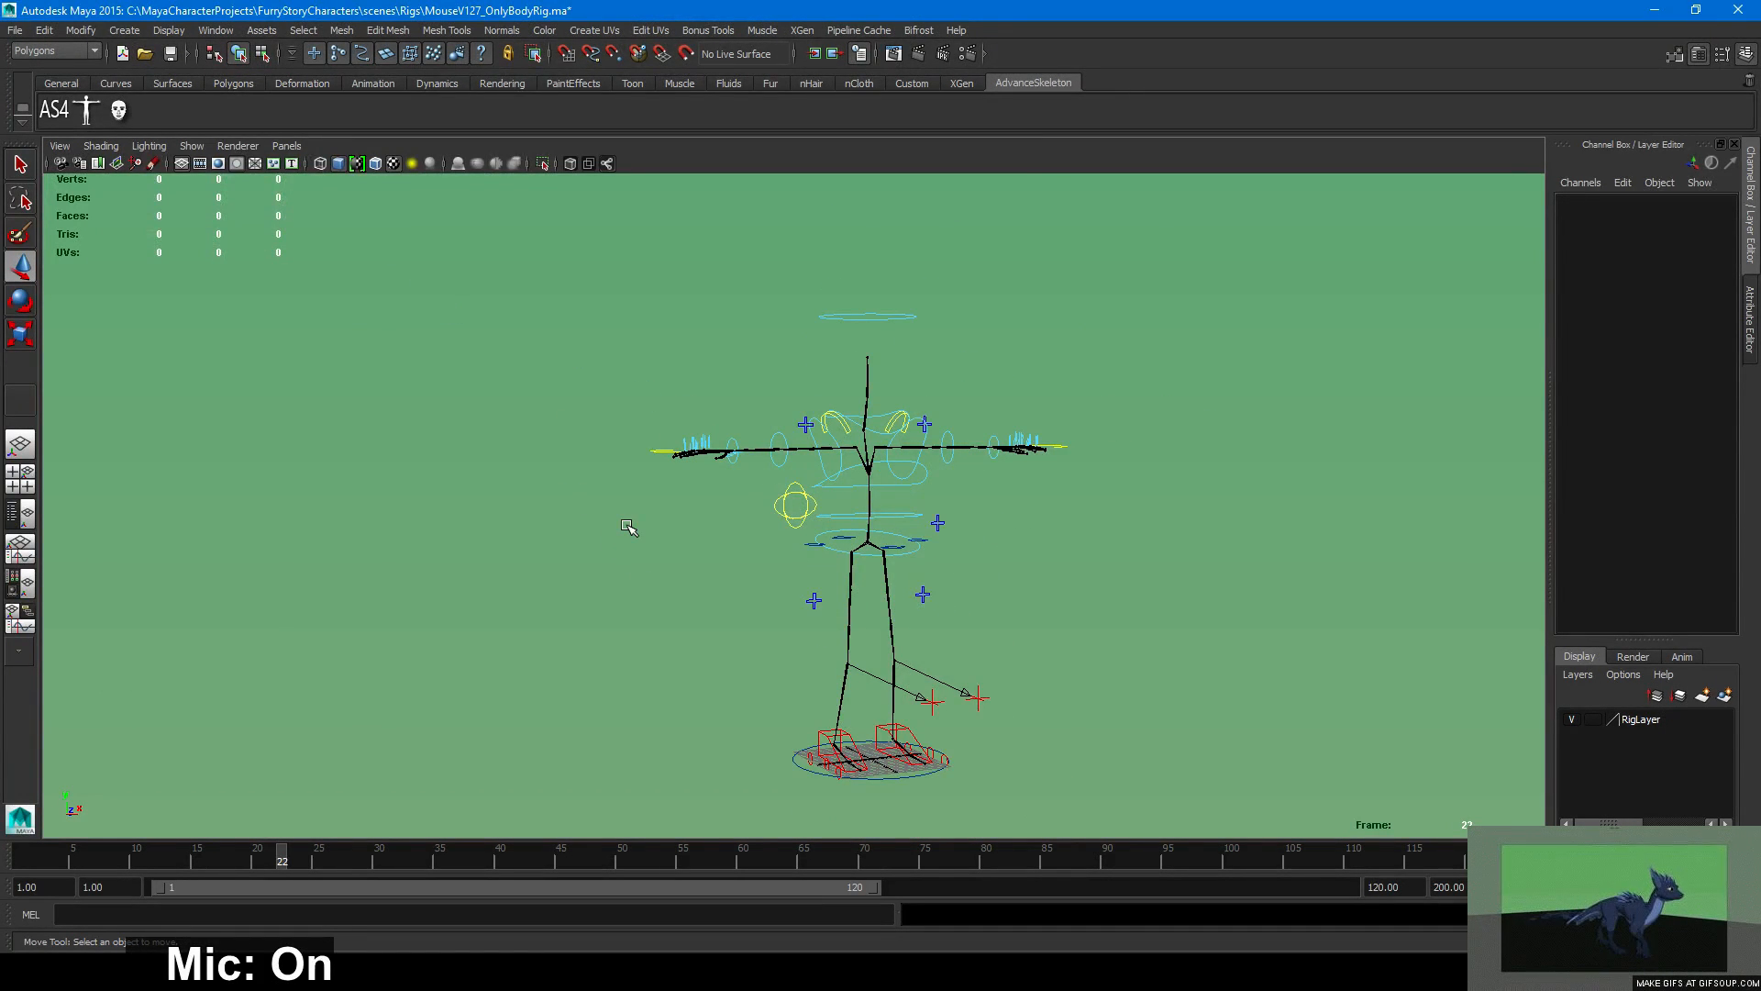
Save the rebuilt rig as a new Maya ASCII scene named RigV128_NoTailNoEars.ma in the Rigs folder.
key("ctrl+shift+s")
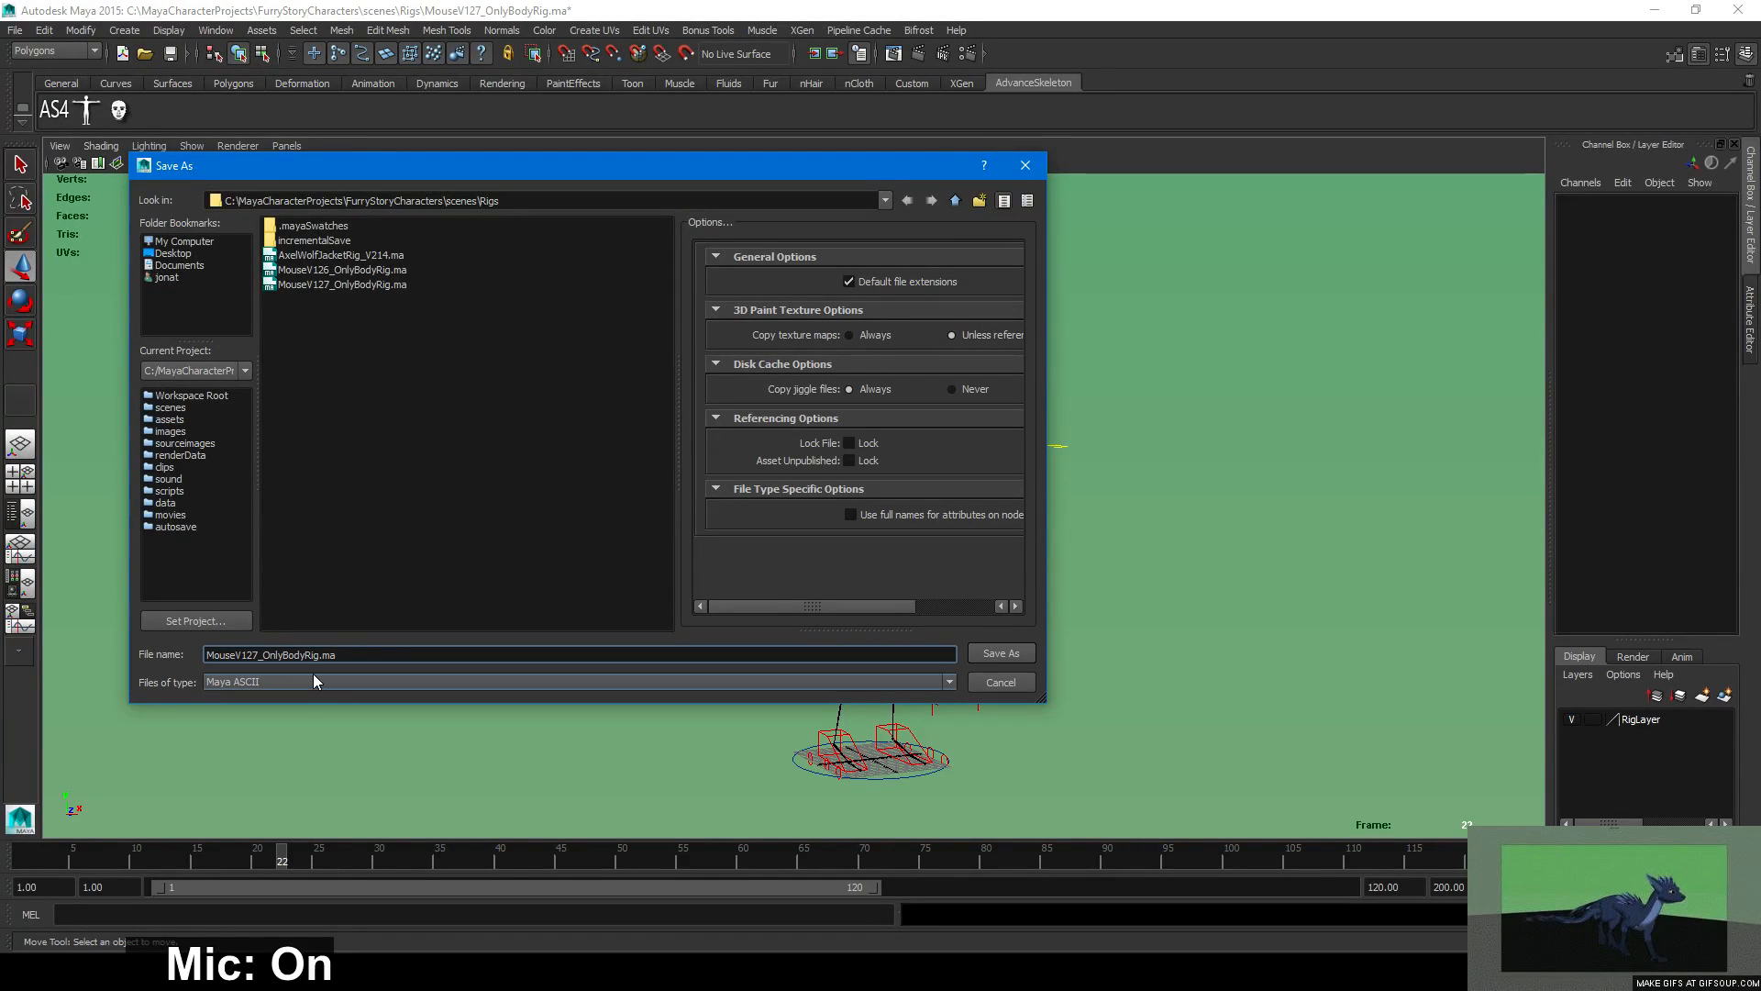
left_click_drag(321, 655, 263, 655)
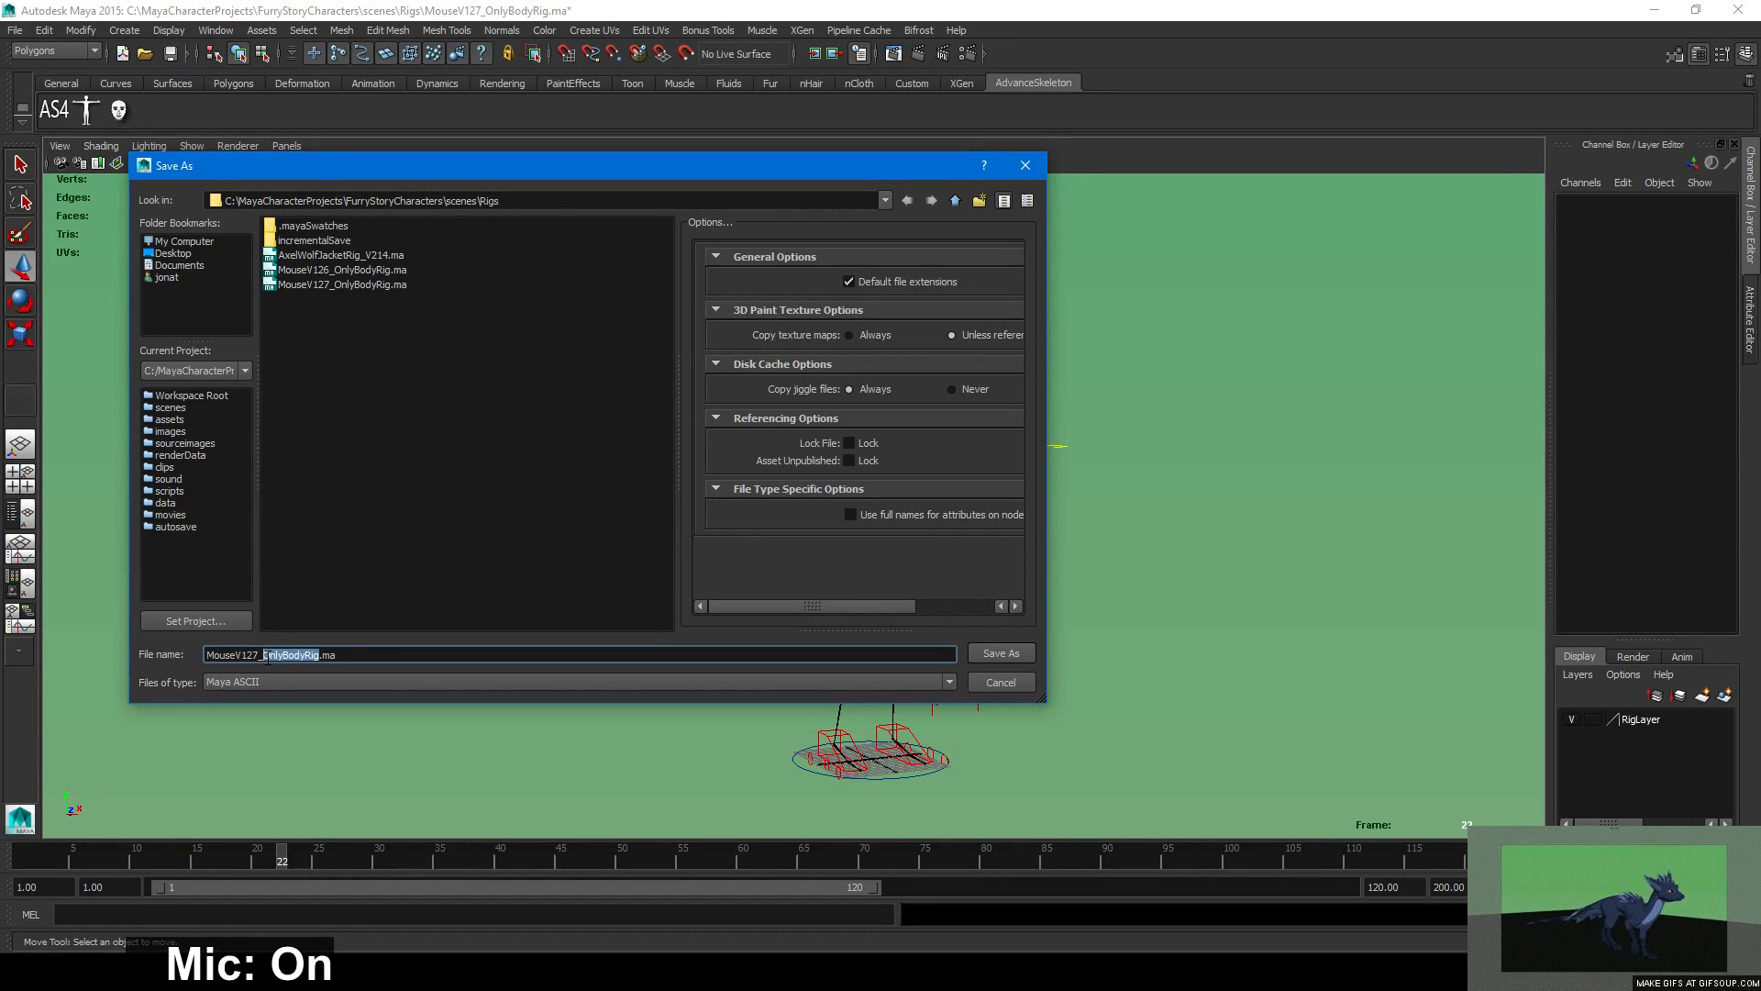
left_click_drag(263, 655, 206, 655)
type("8")
key("BackSpace")
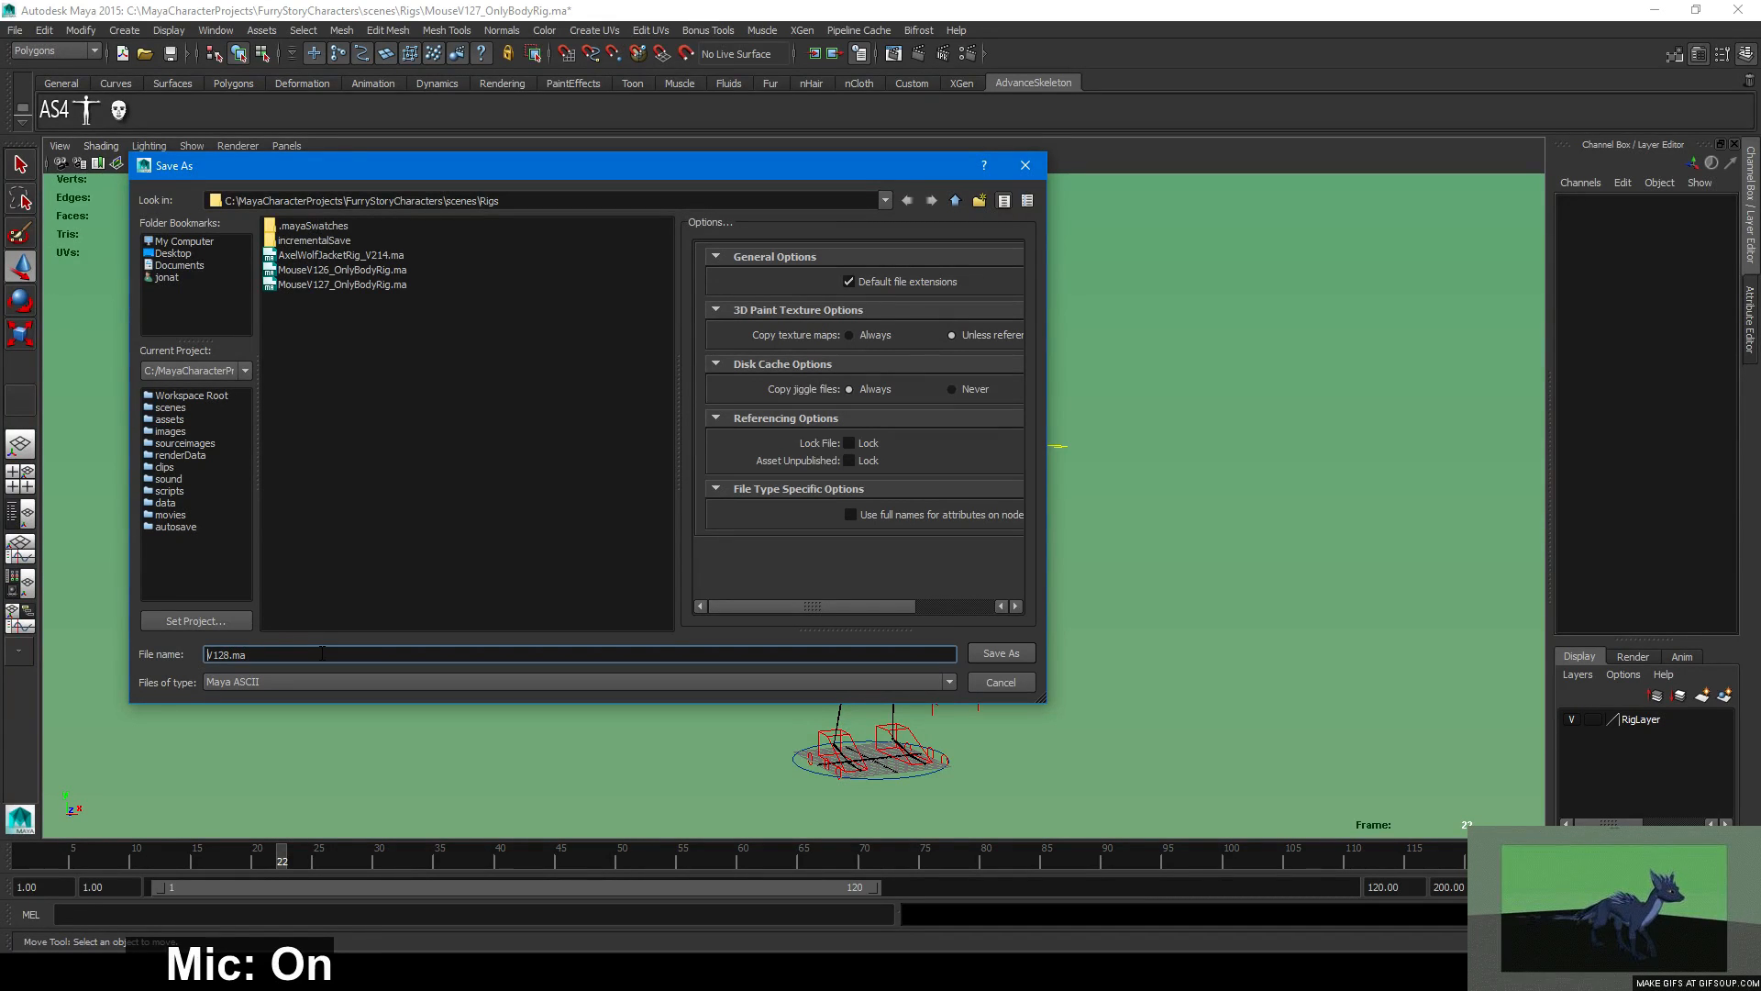
type("BodyNo")
key("BackSpace")
key("BackSpace")
key("BackSpace")
key("BackSpace")
key("BackSpace")
key("BackSpace")
type("Rig")
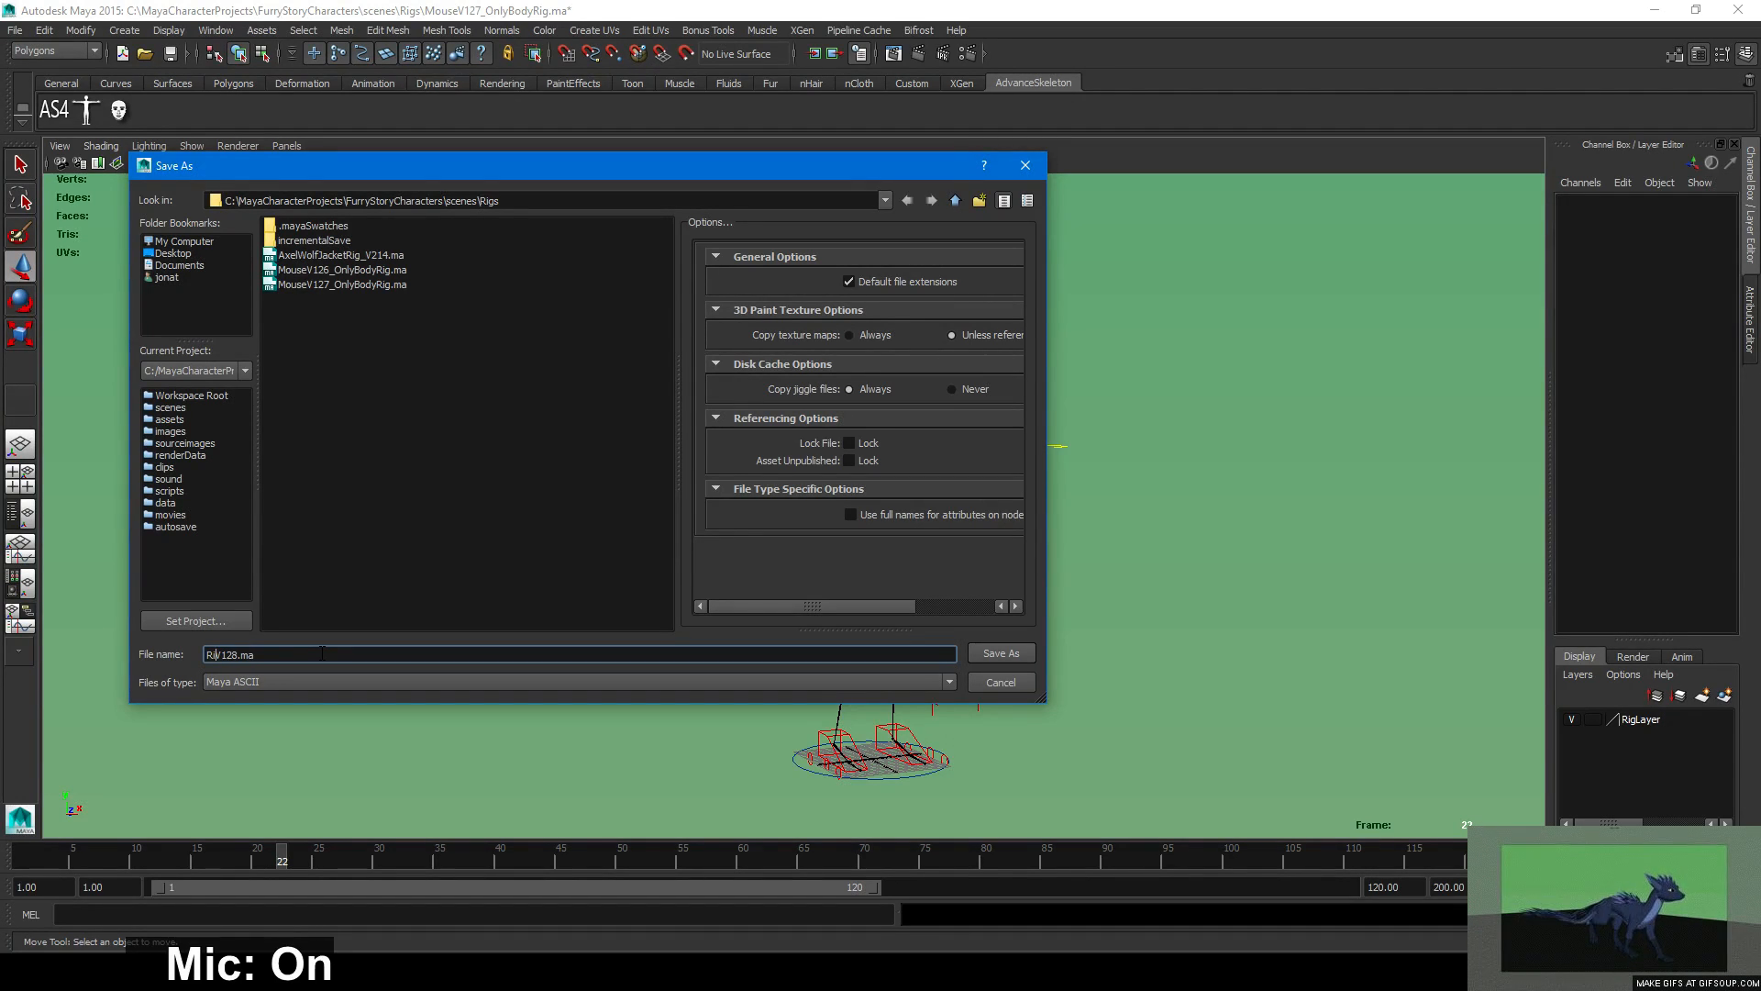
key("Right")
key("Right")
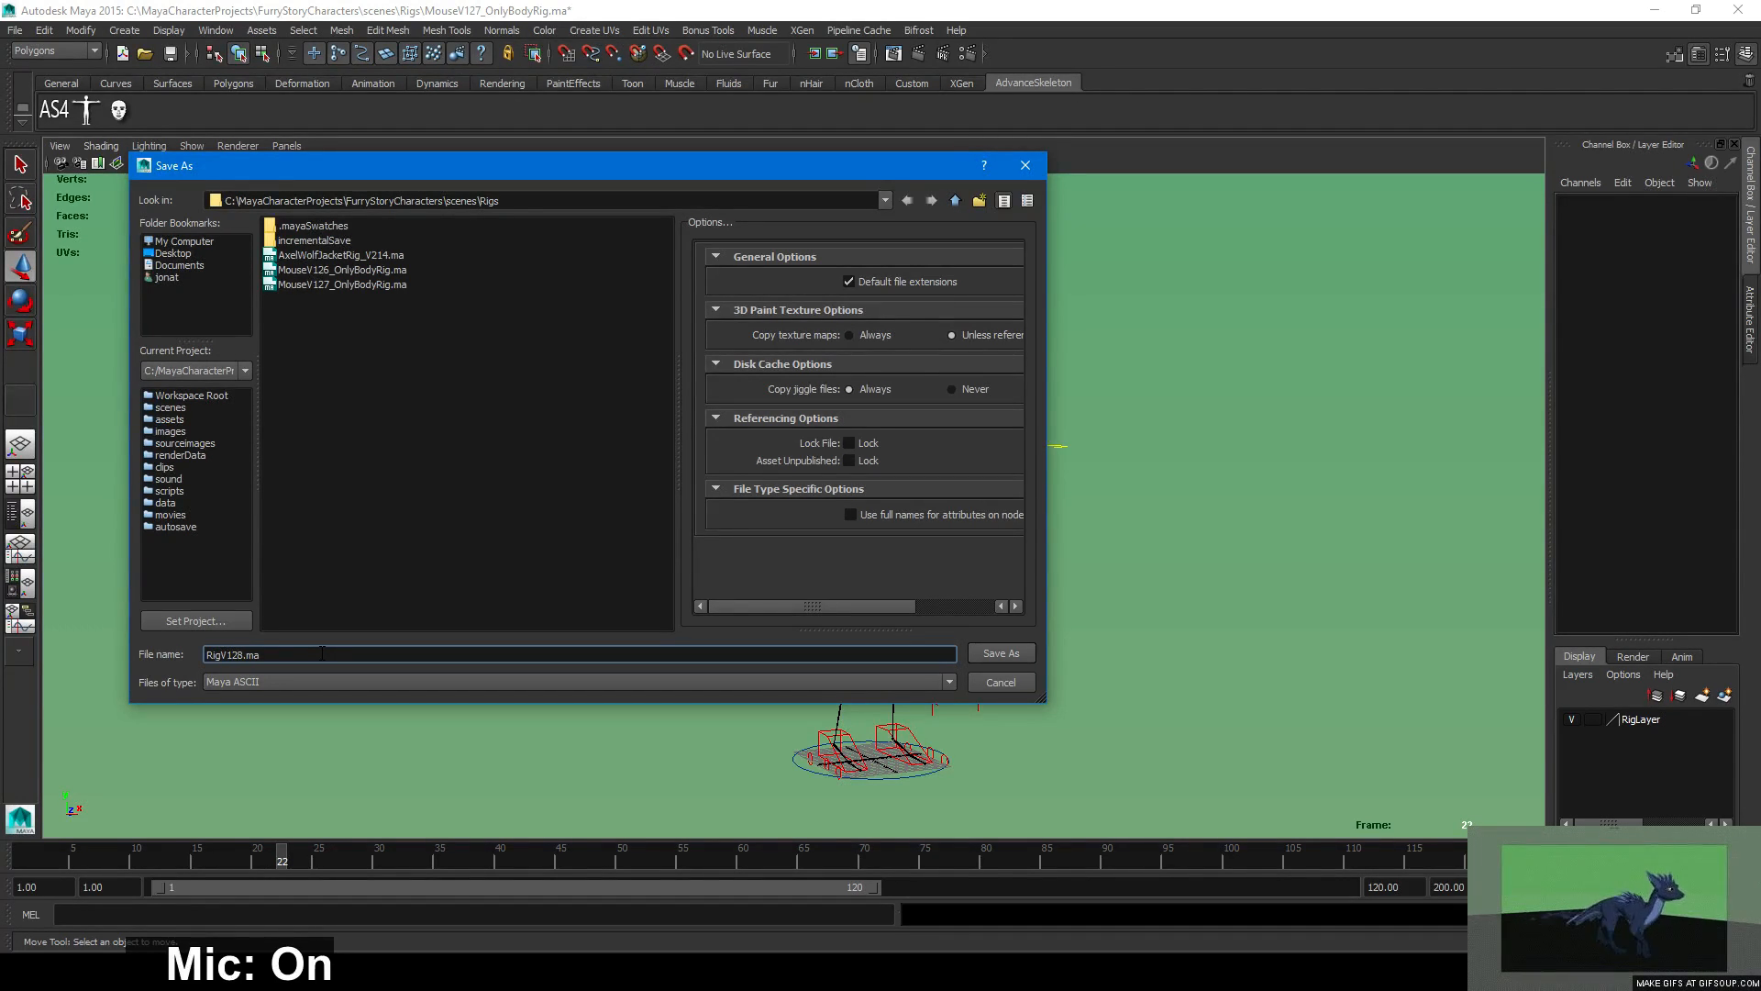
type("_No")
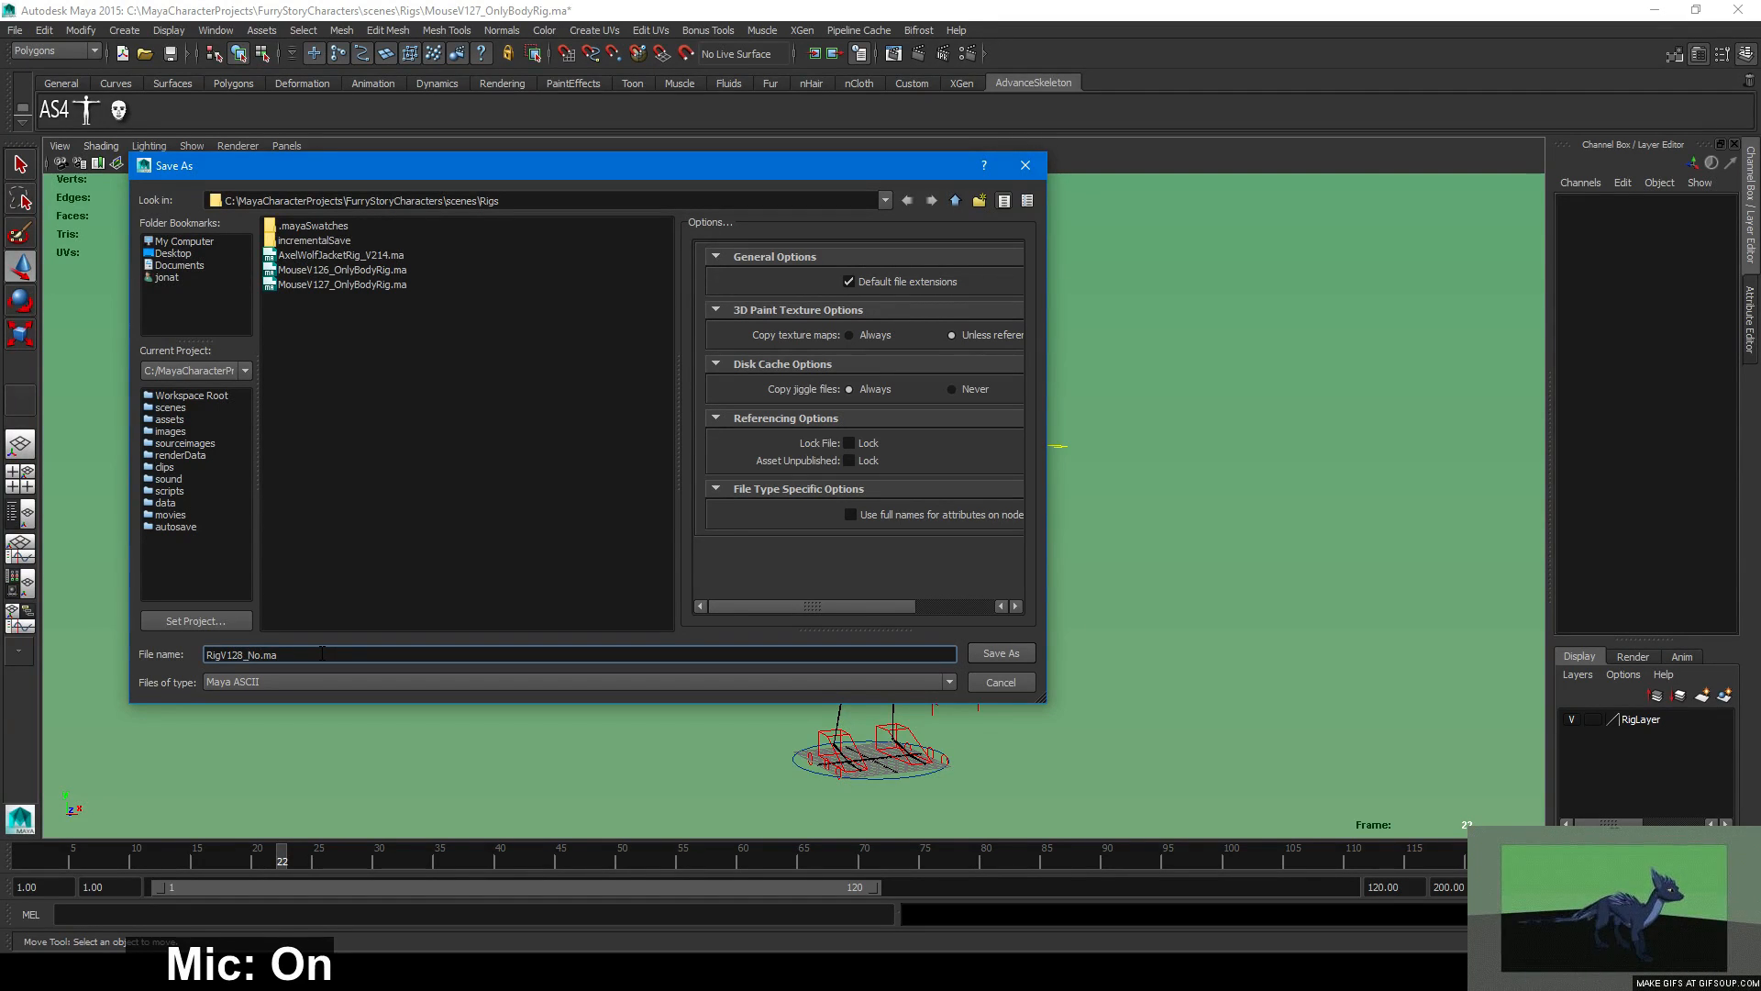
type("Tail")
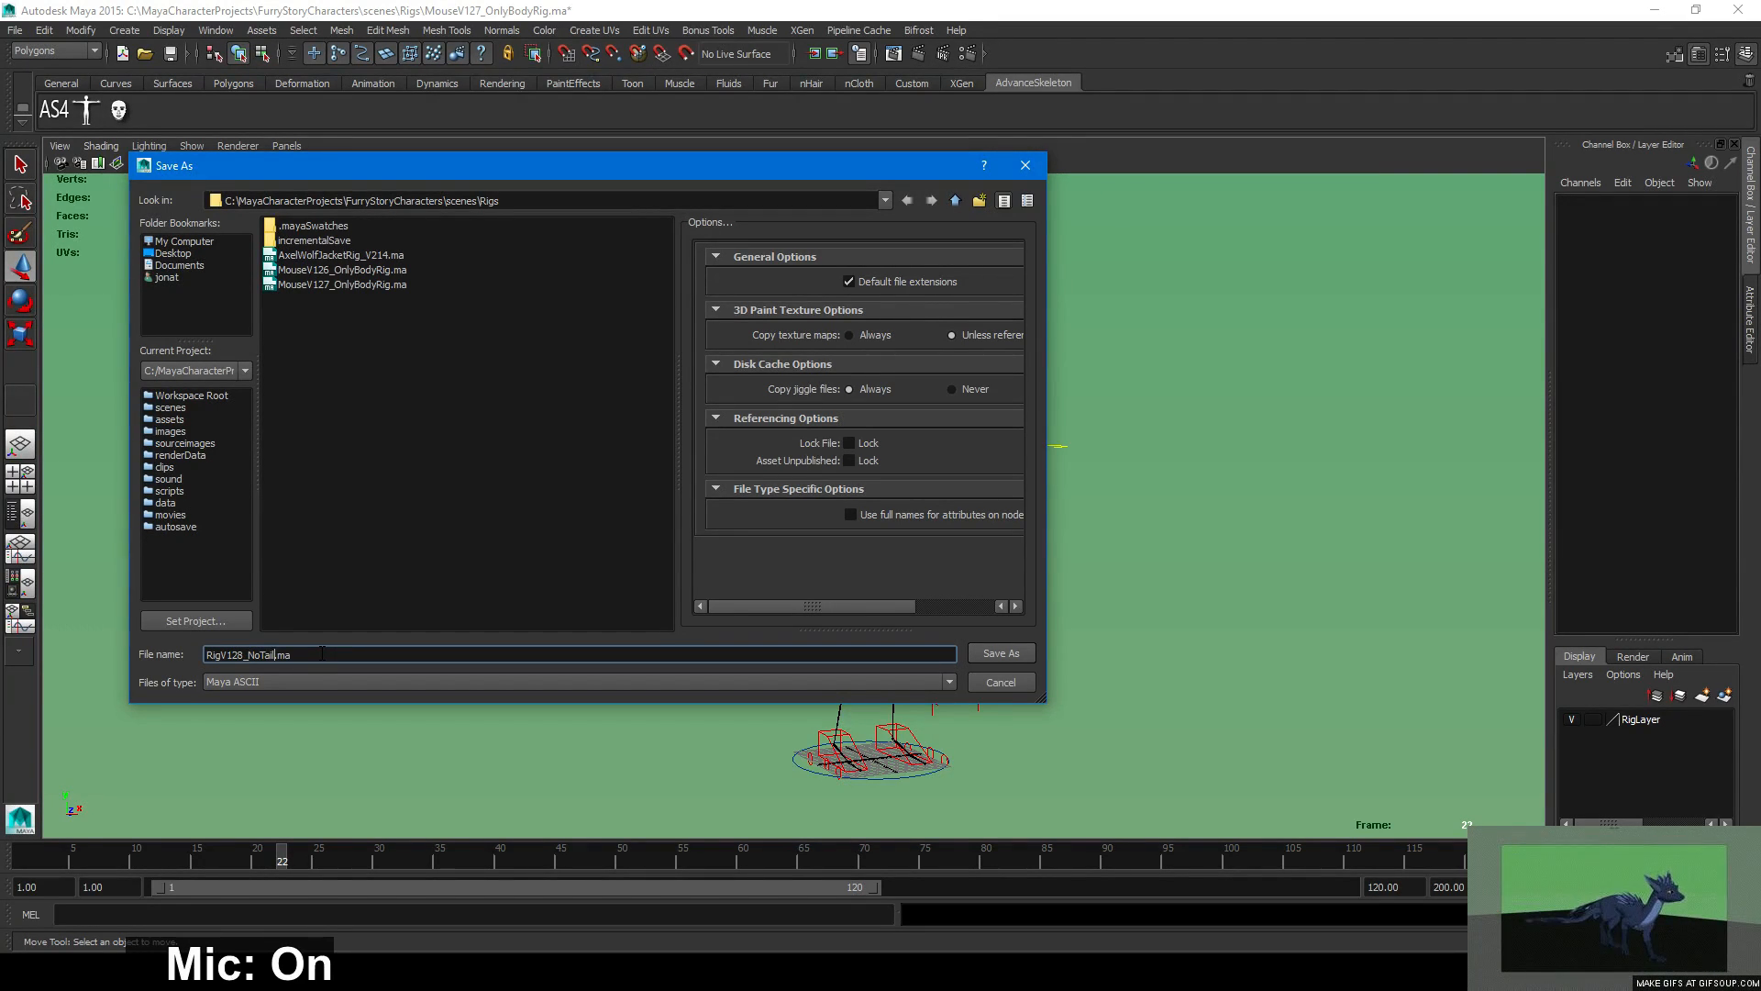
type("No")
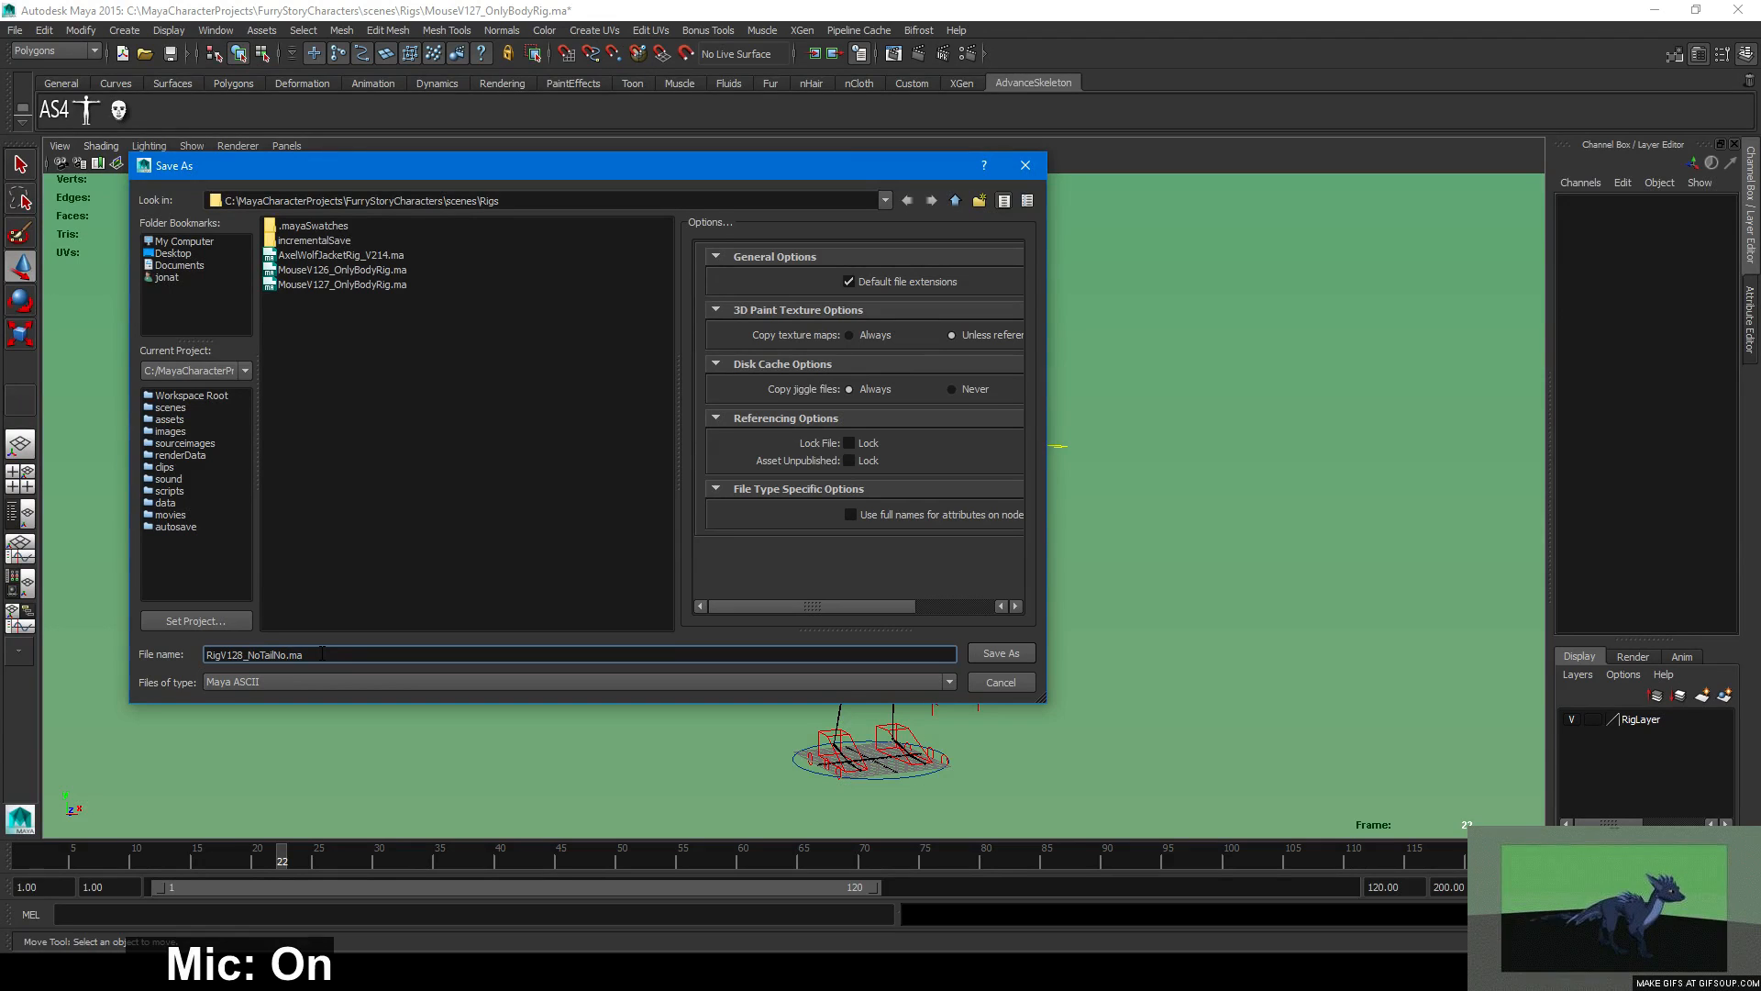
type("Ears")
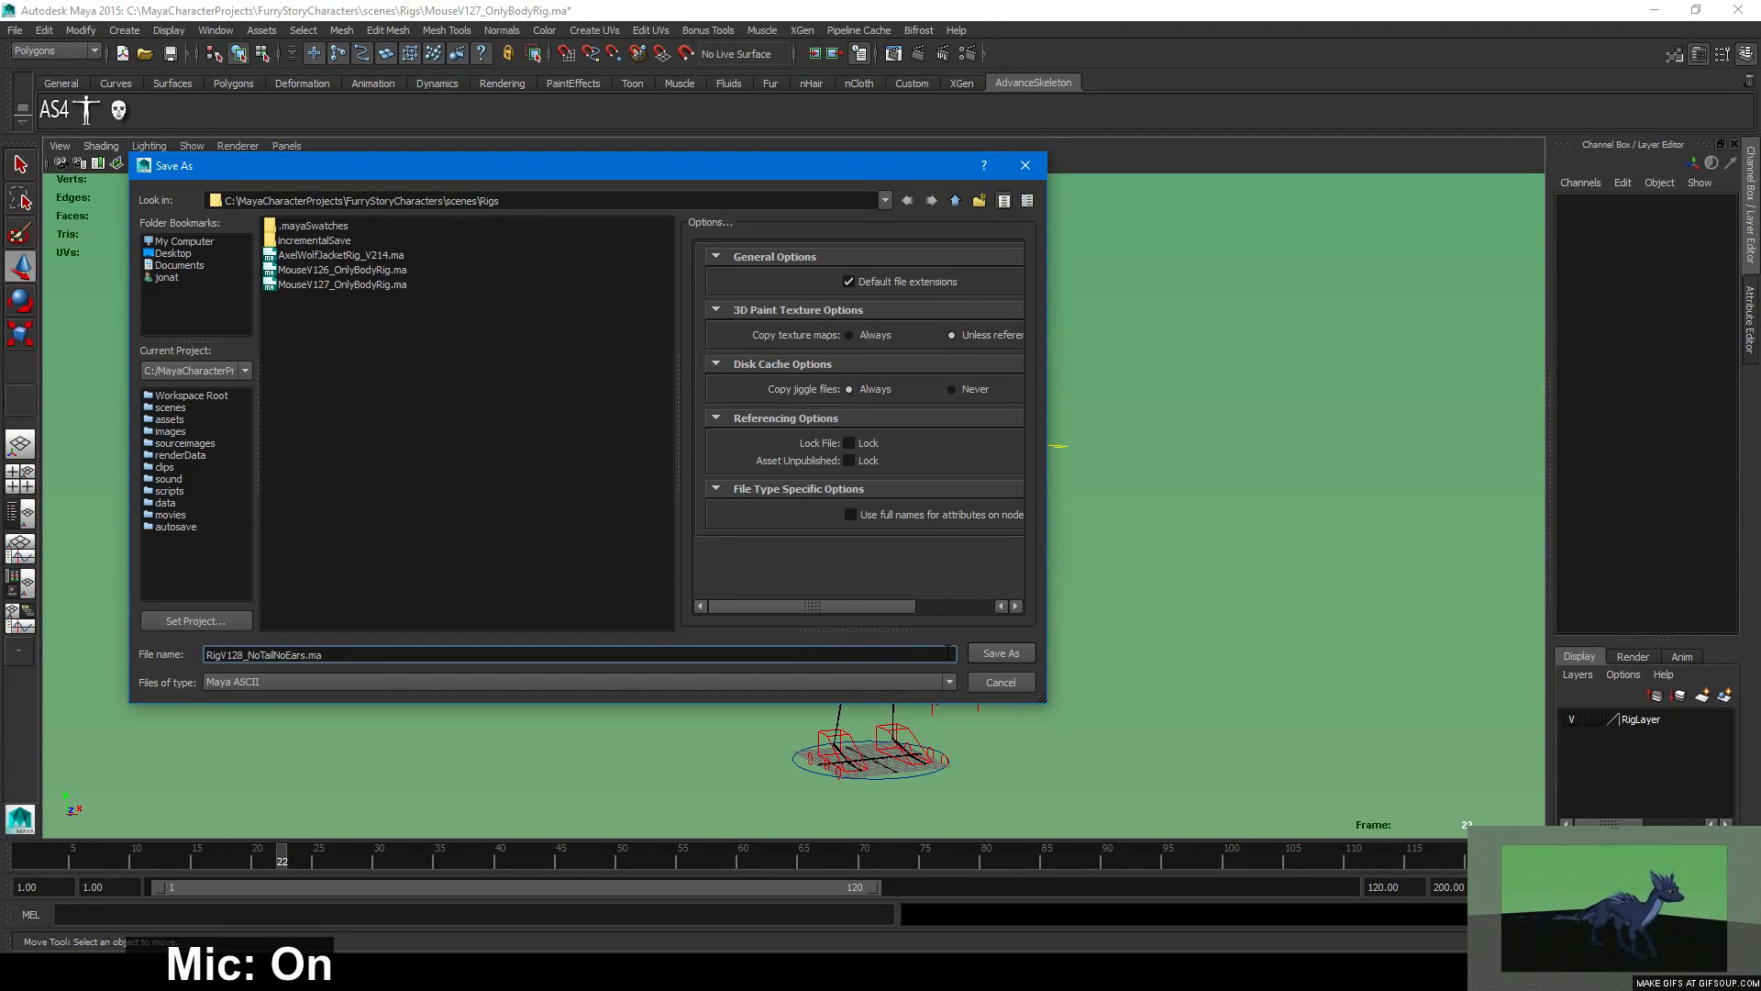
left_click(1013, 651)
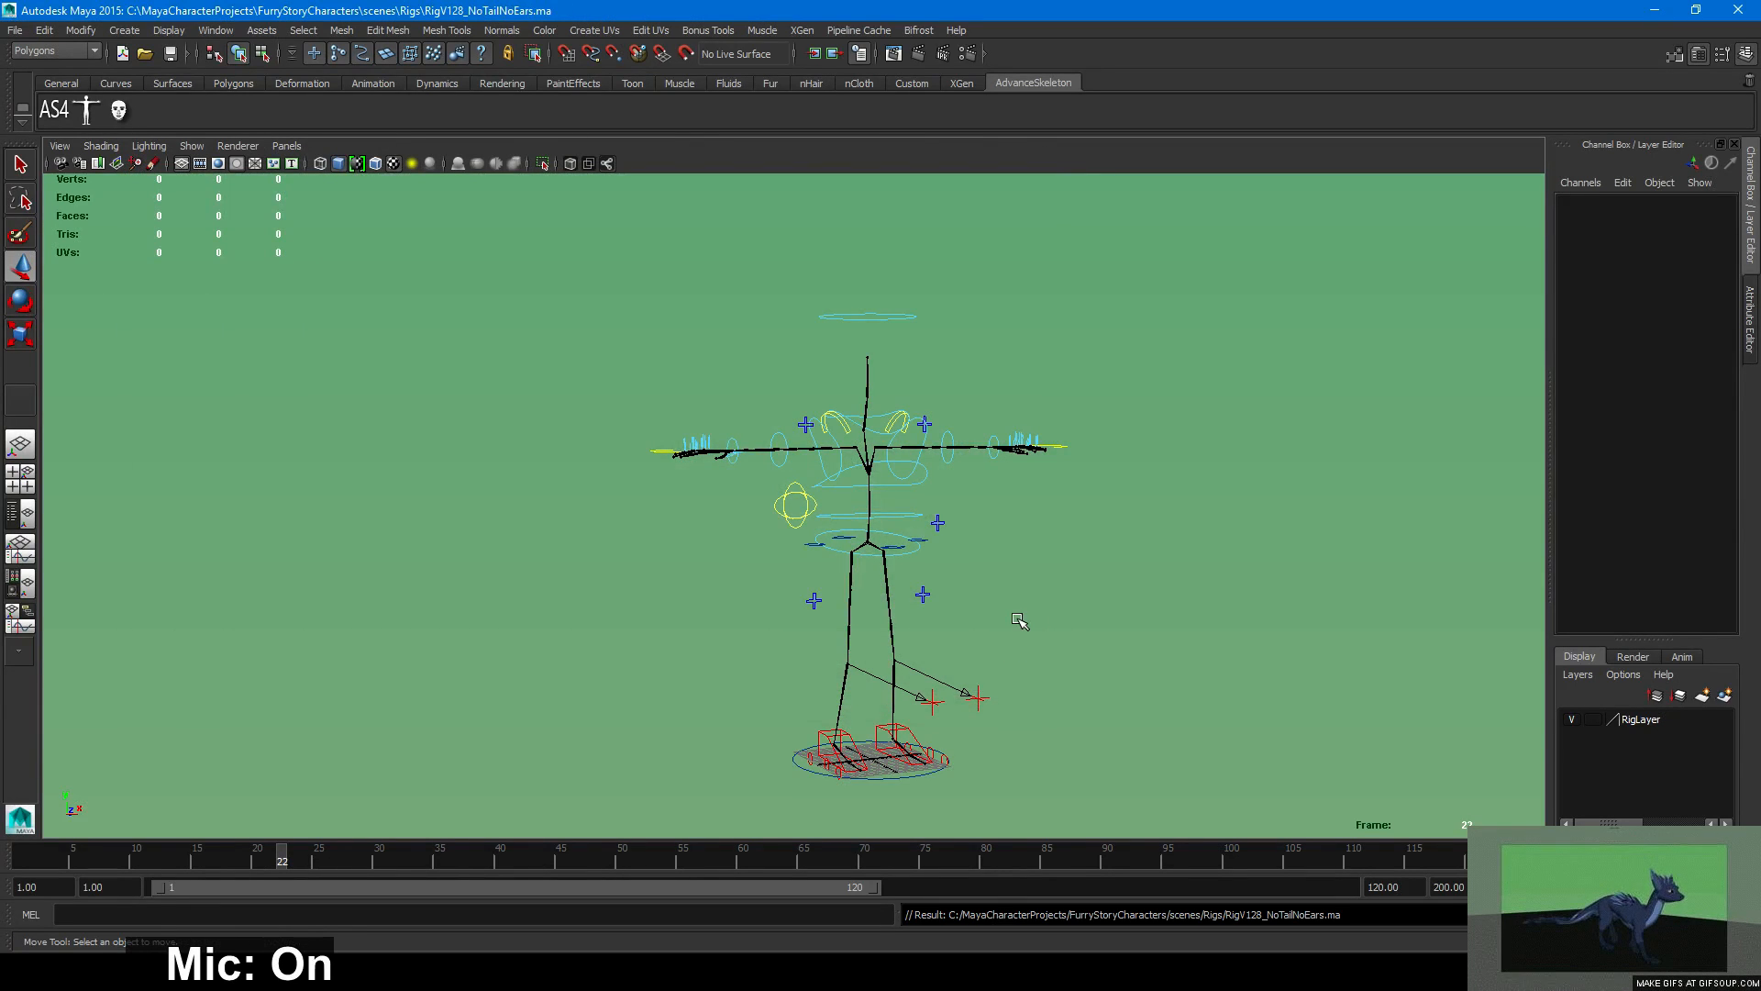
key("ctrl+s")
Open the scene Rig_V149_OnlyBodyRig.mb from the Rigs folder and select the rig's tail controls.
left_click(15, 29)
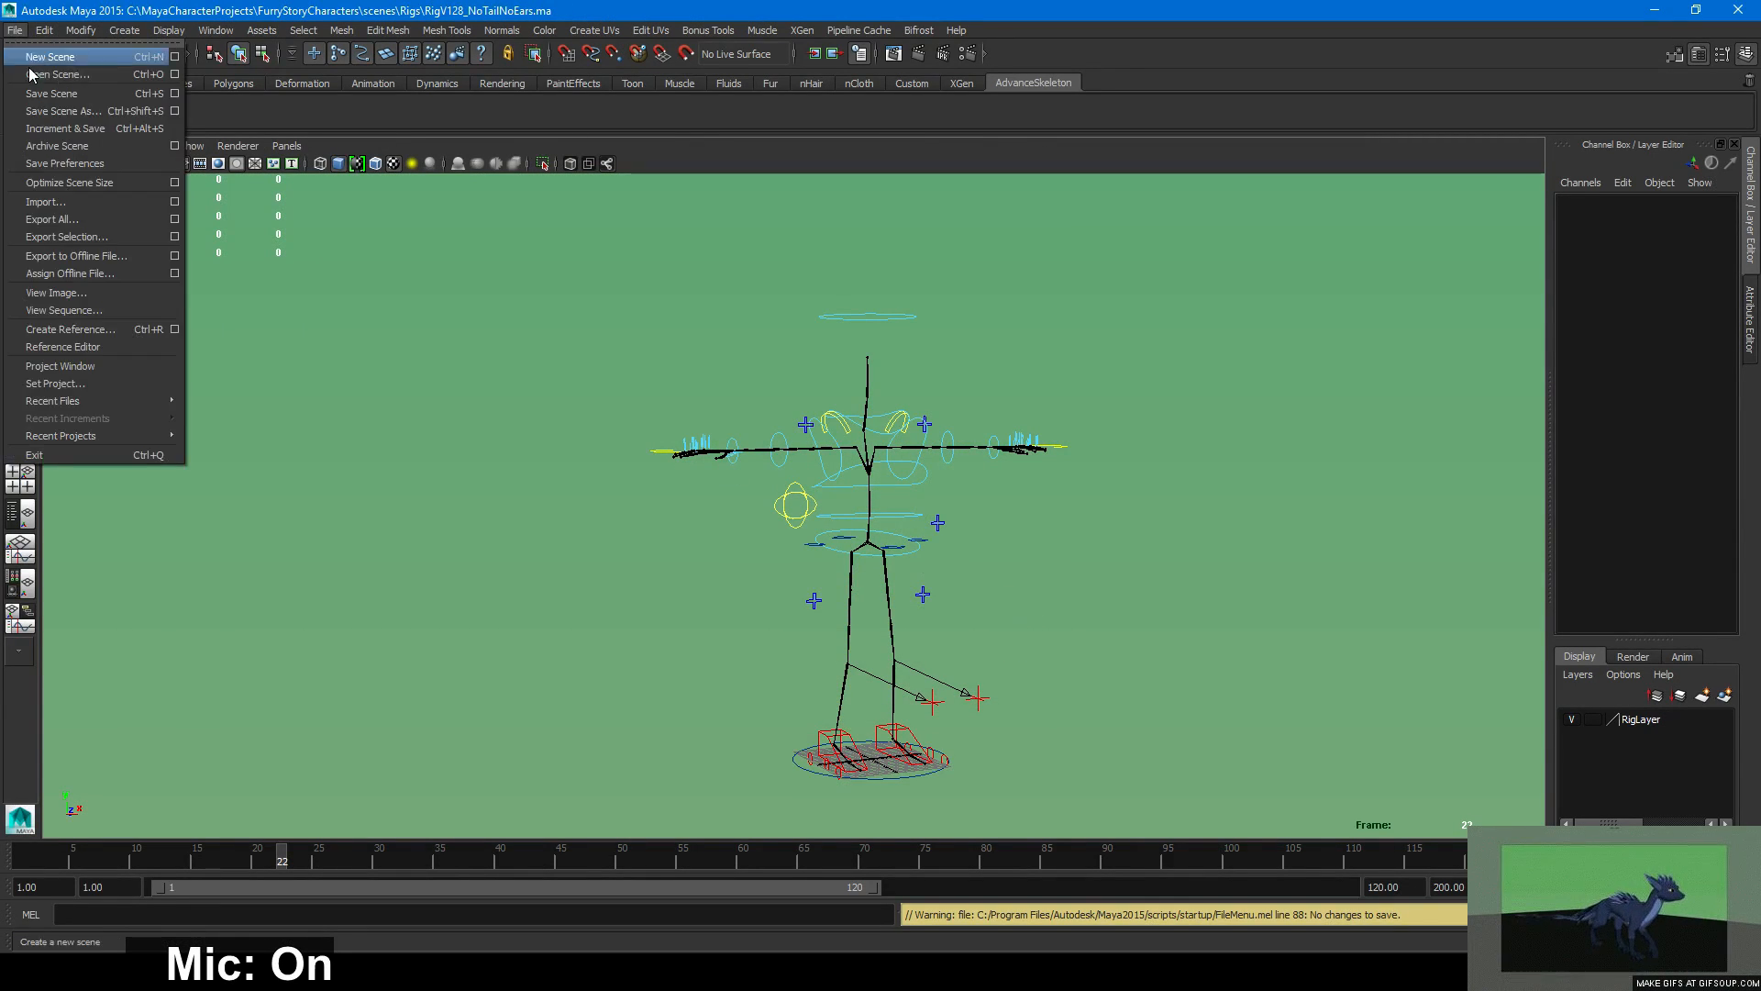
left_click(37, 72)
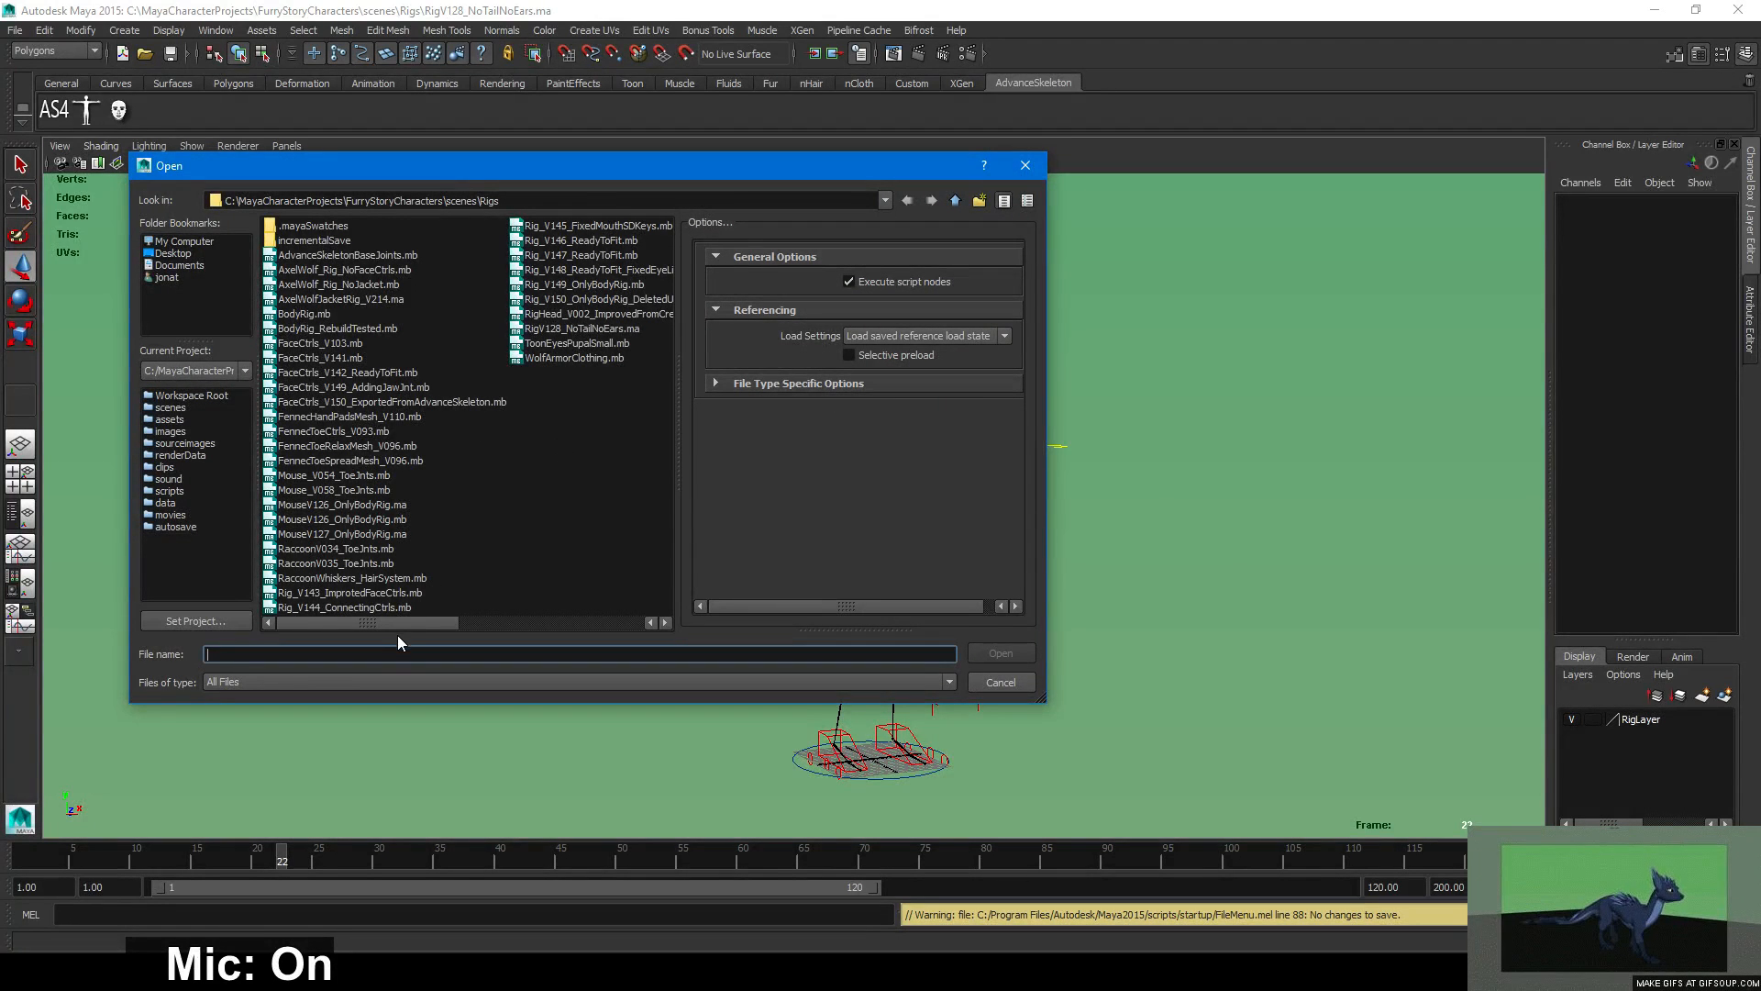
mouse_move(403, 624)
left_mouse_down()
mouse_move(539, 619)
mouse_move(435, 621)
left_mouse_up()
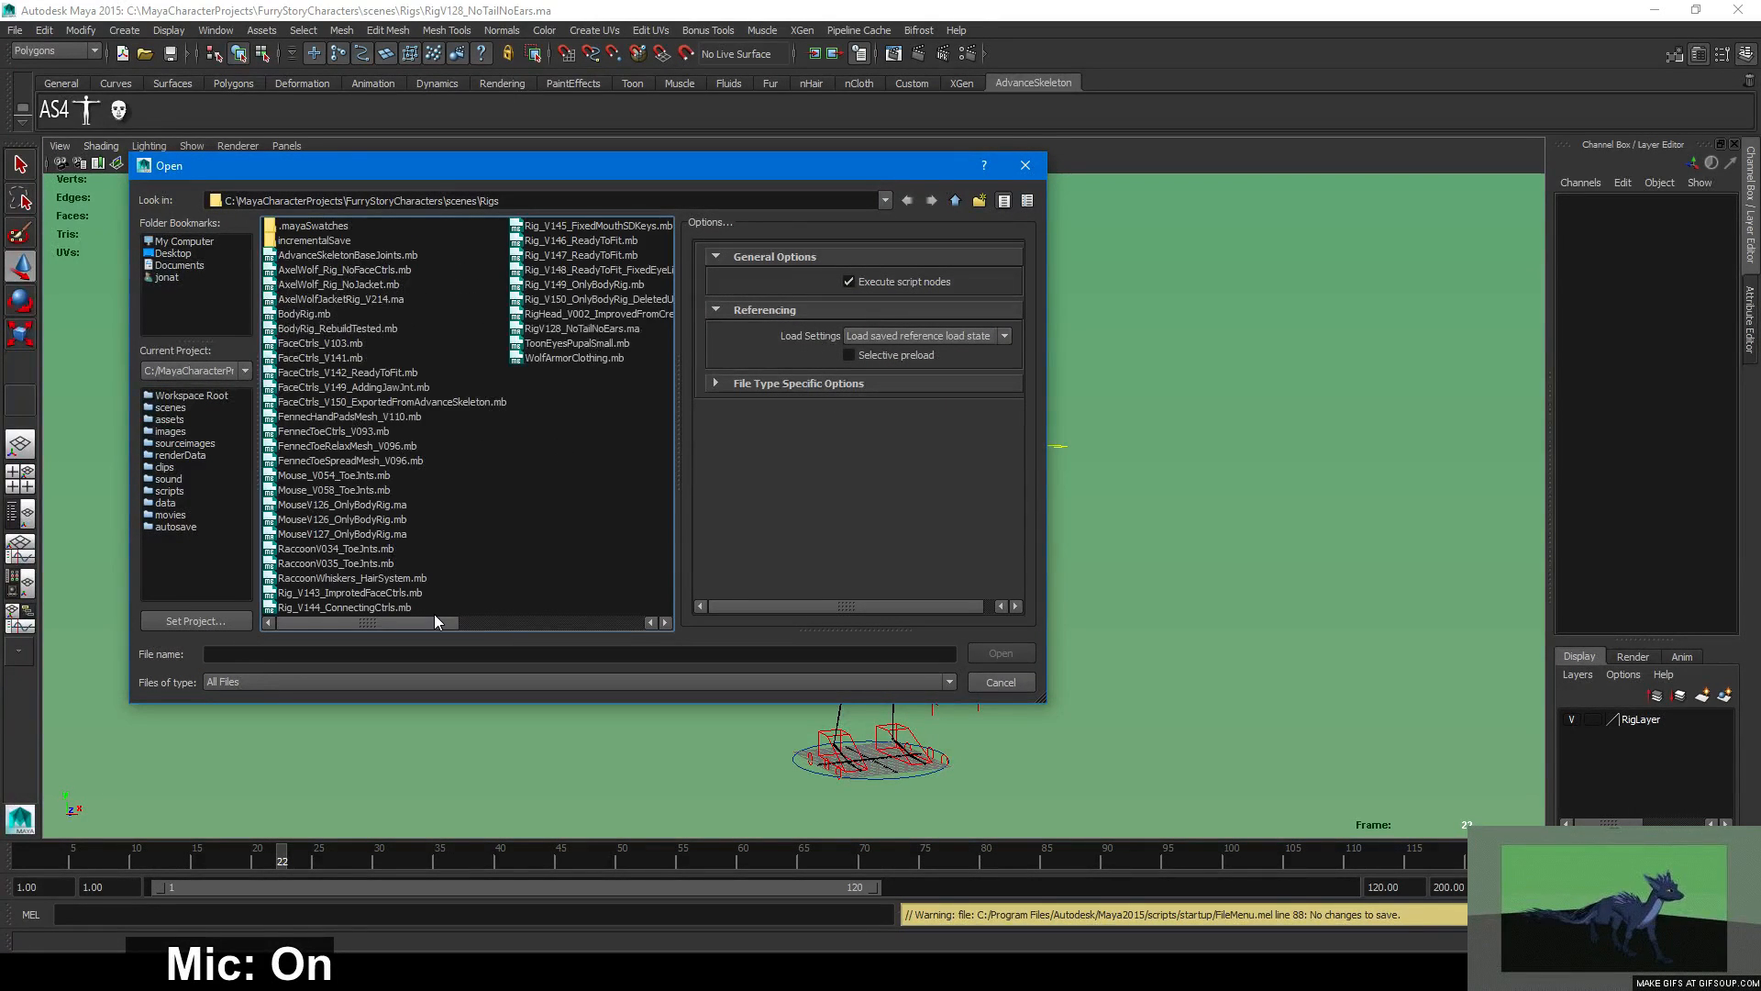
left_click(596, 286)
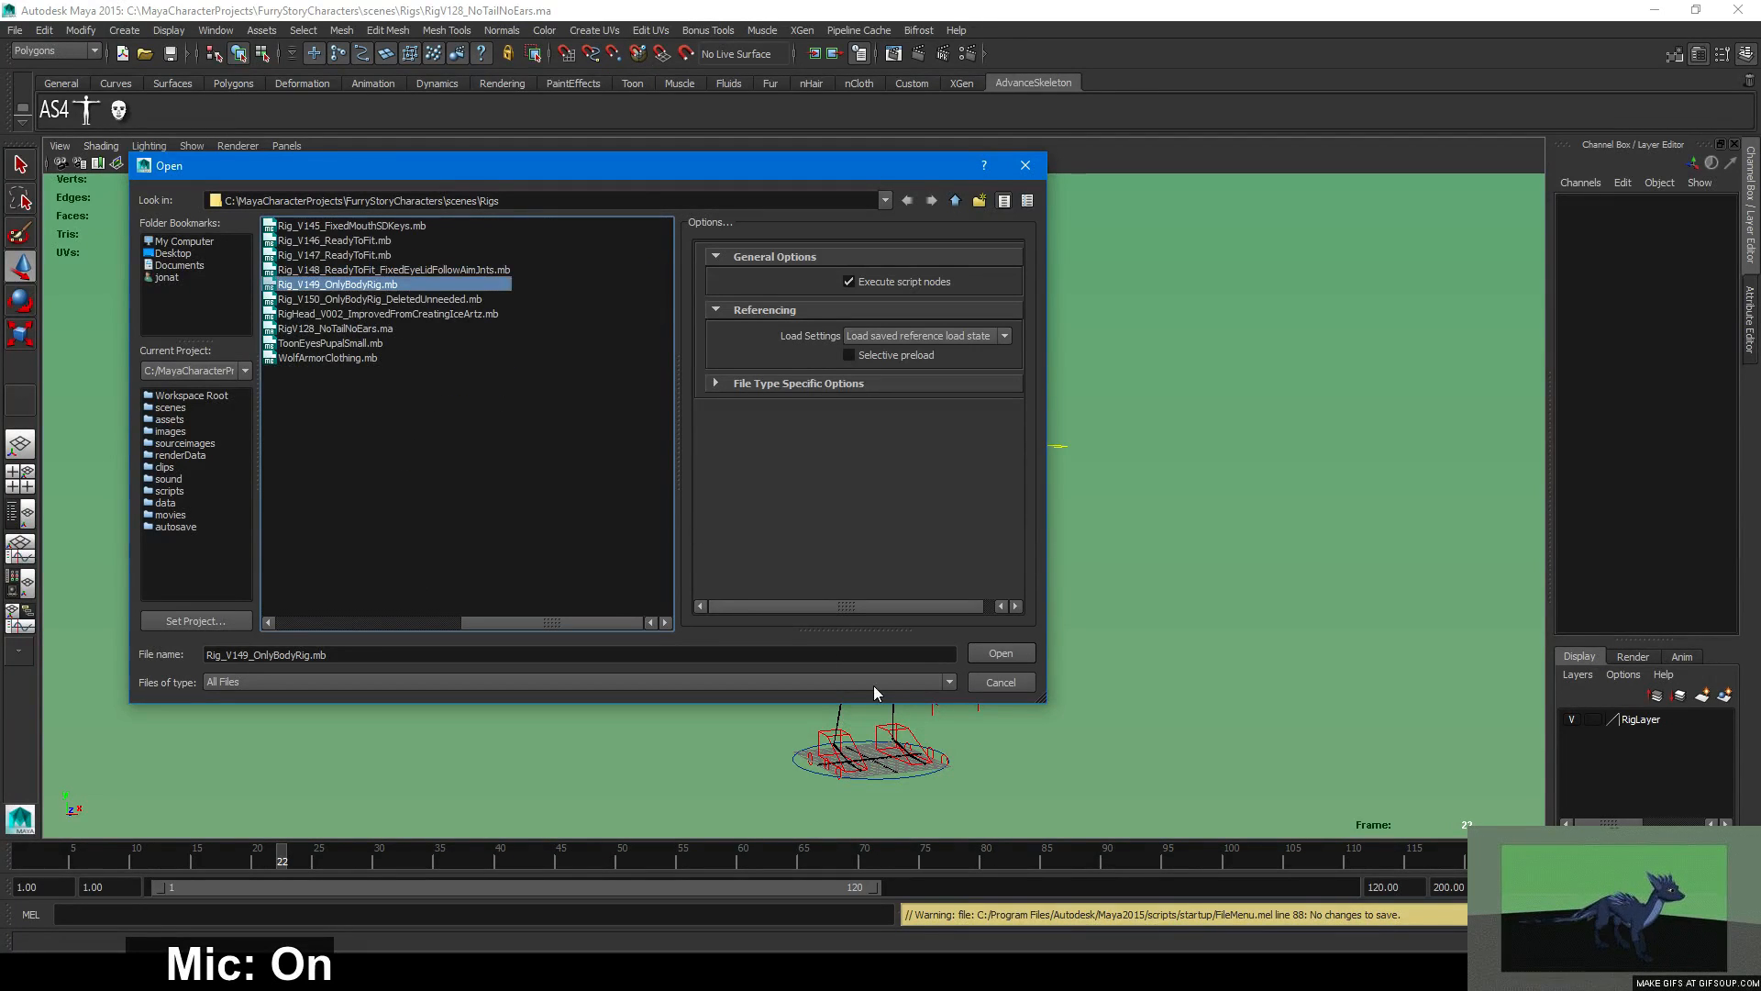
left_click(994, 651)
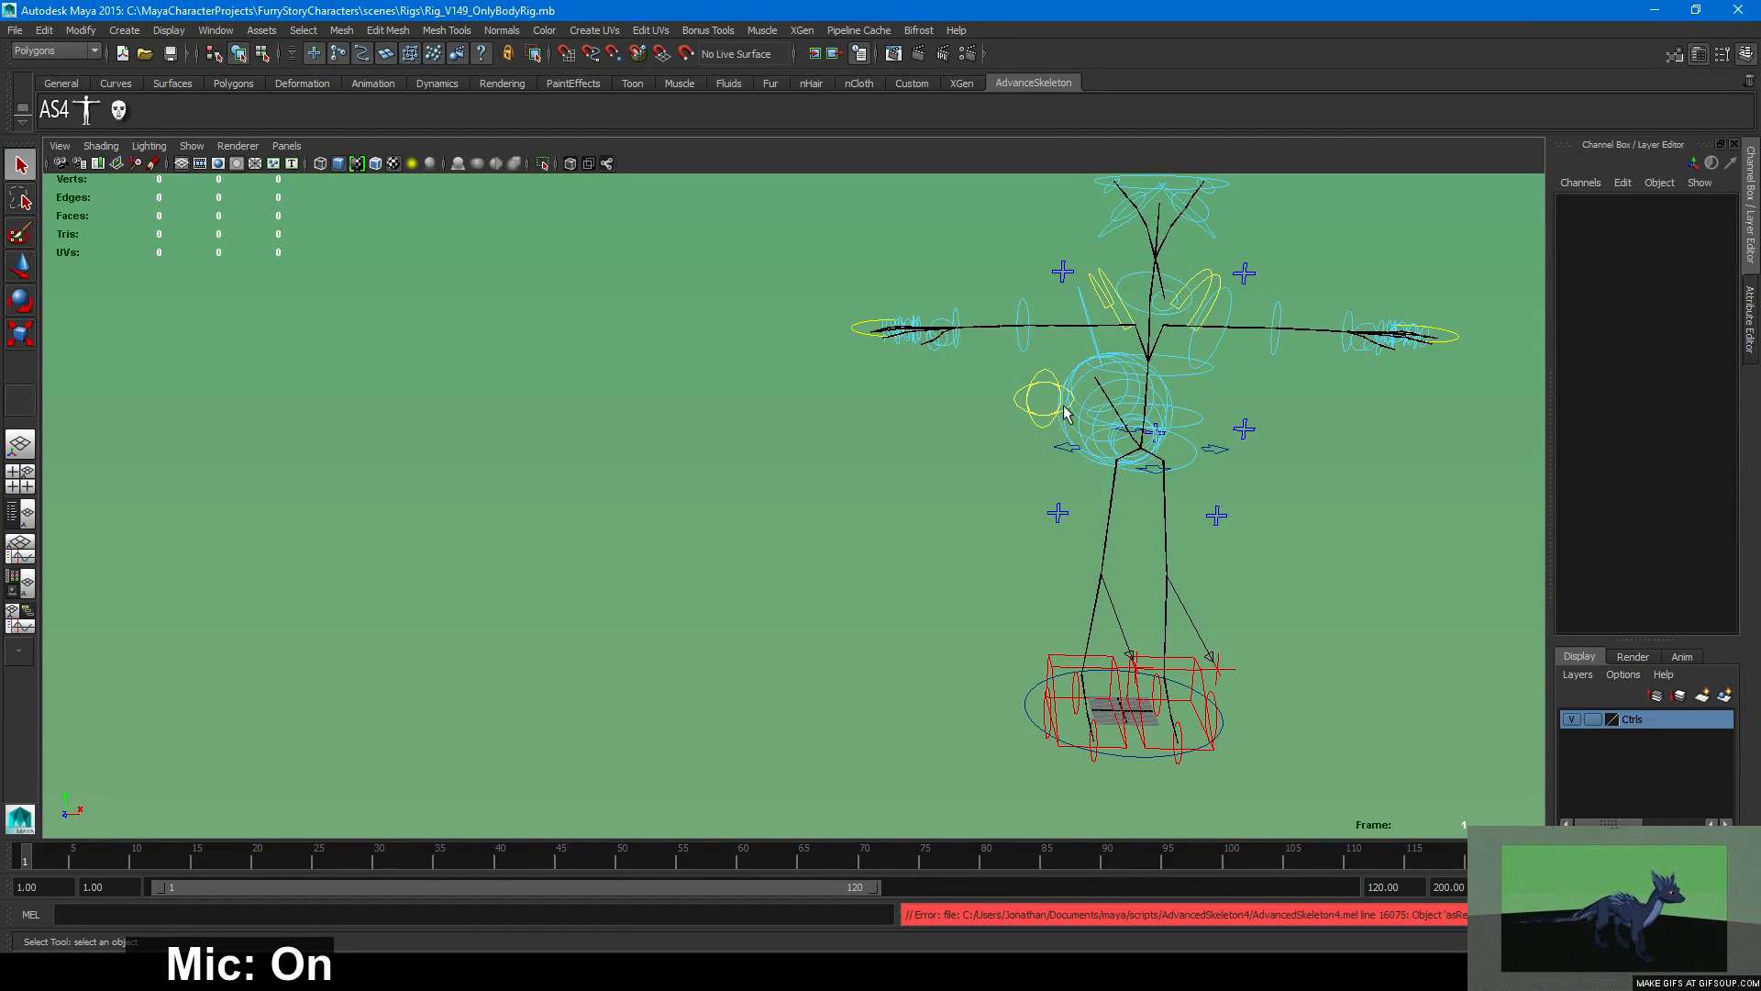
left_click(1088, 373)
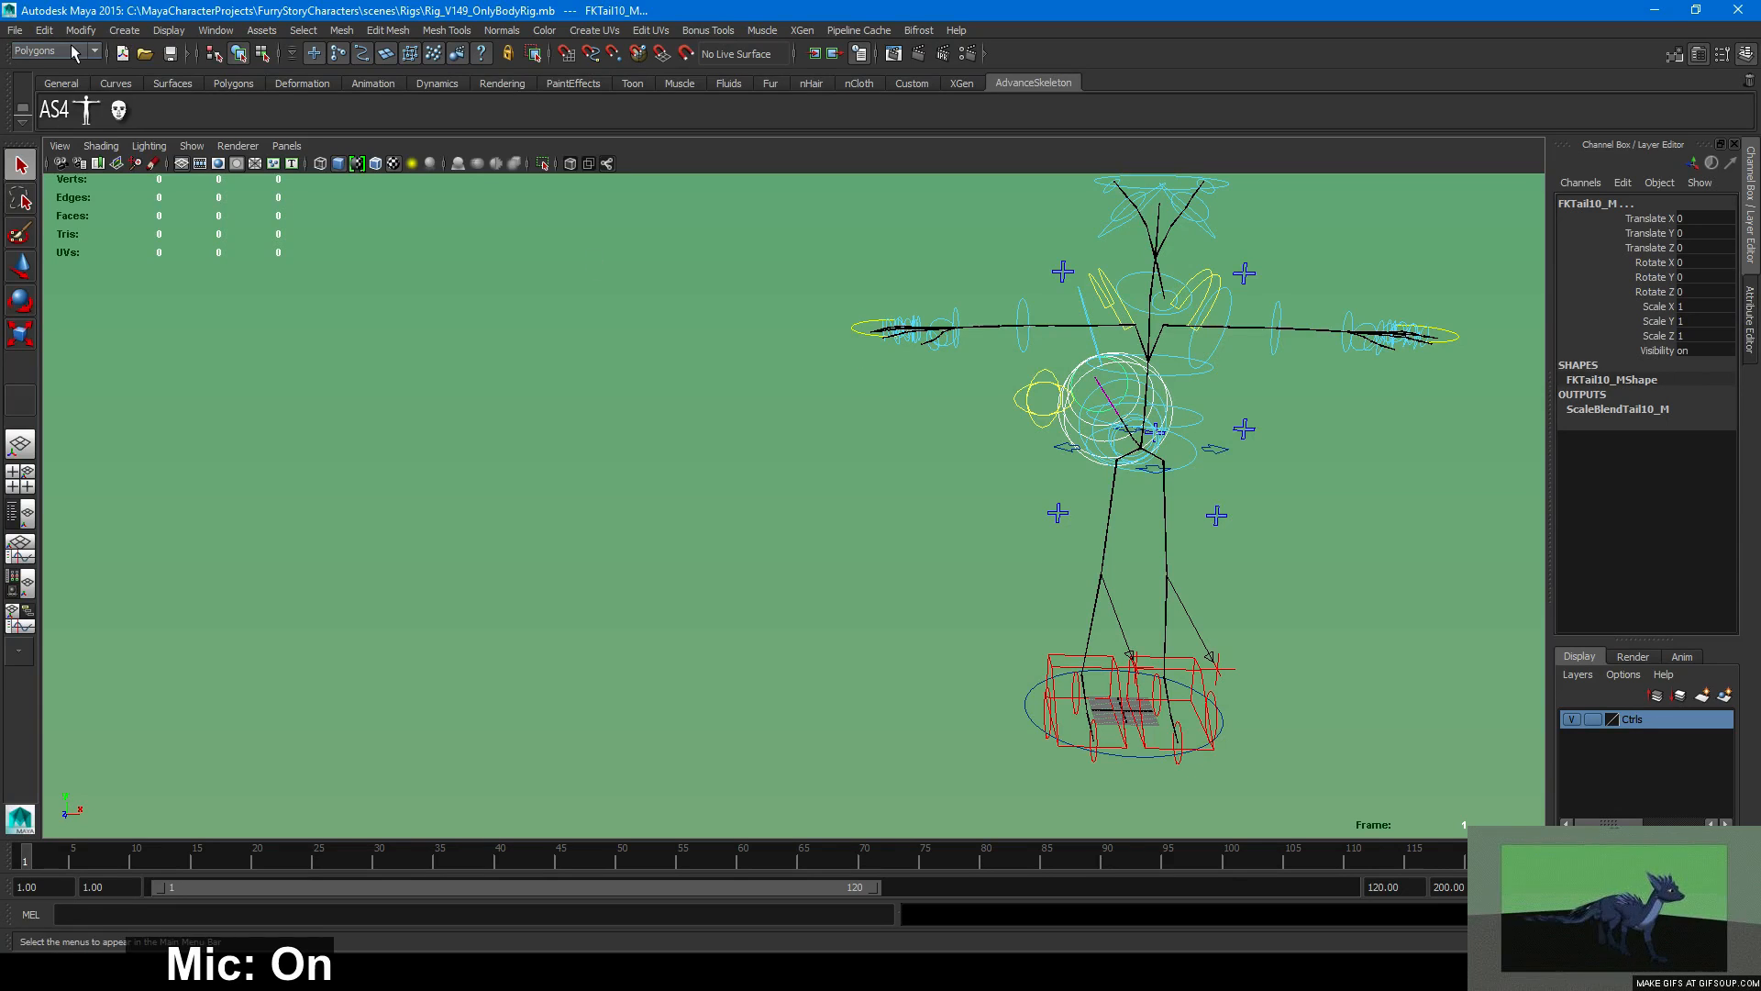
Open the scene Rig_V150_OnlyBodyRig_DeletedUnneeded.mb from the Rigs folder and view its rig from the side.
left_click(14, 33)
left_click(9, 75)
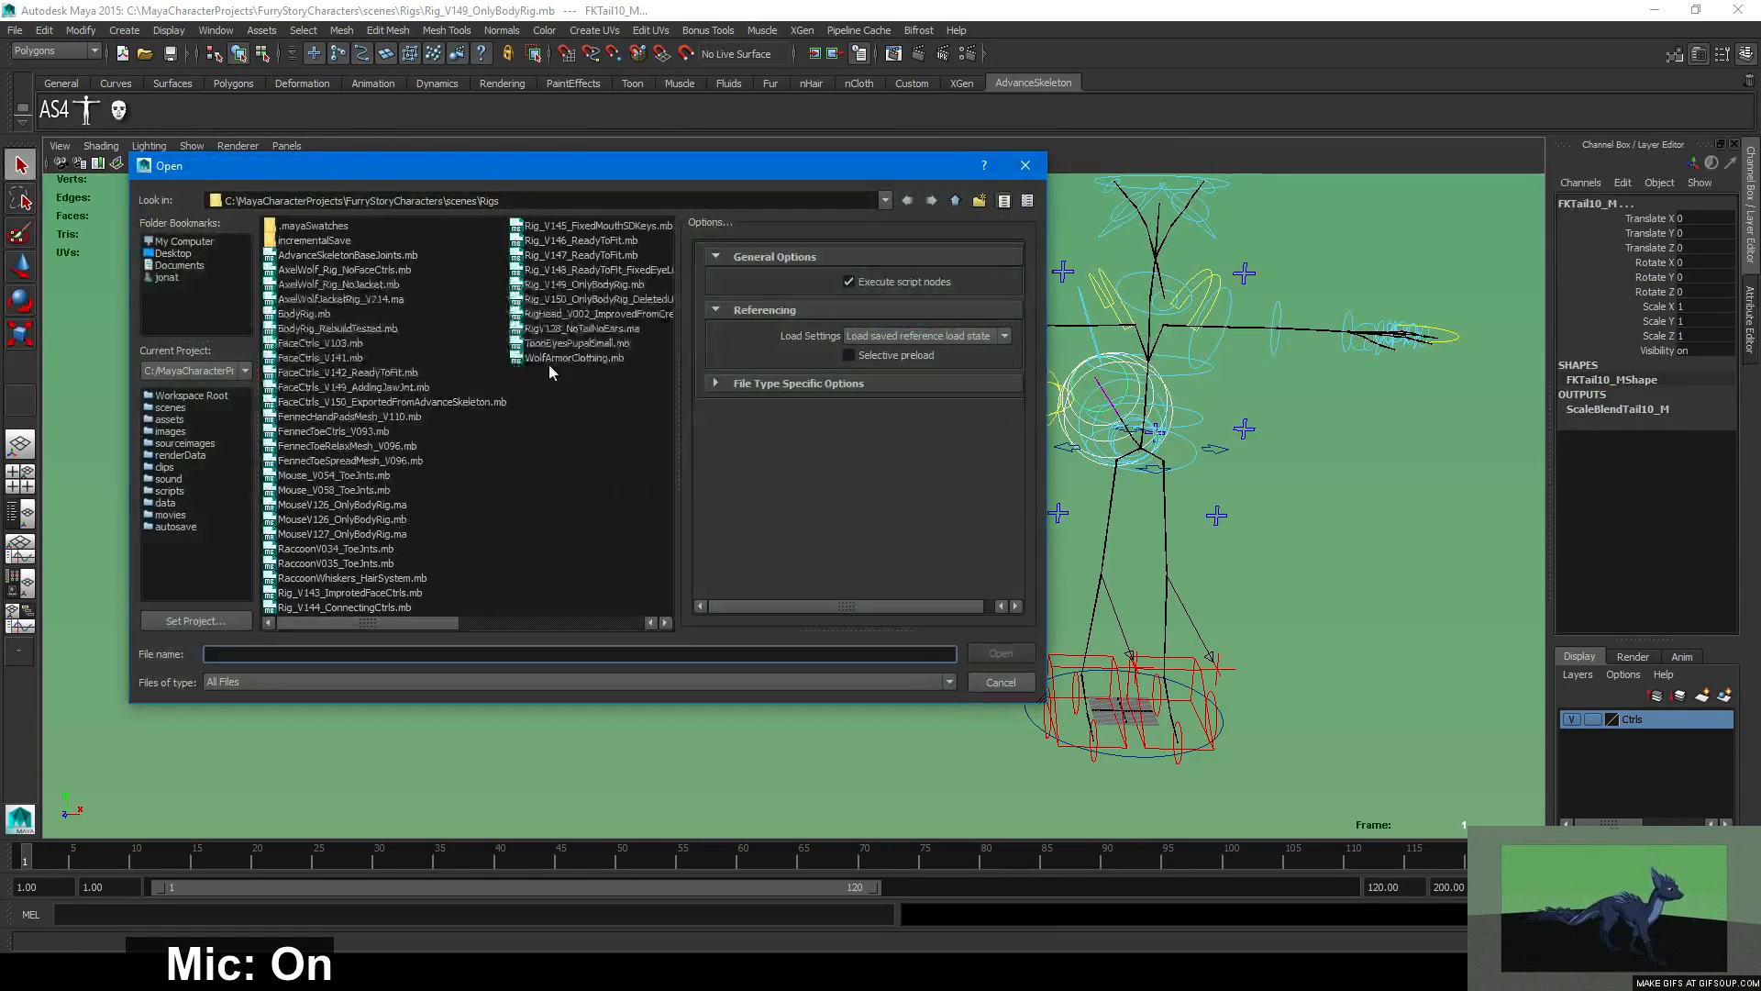
left_click(598, 303)
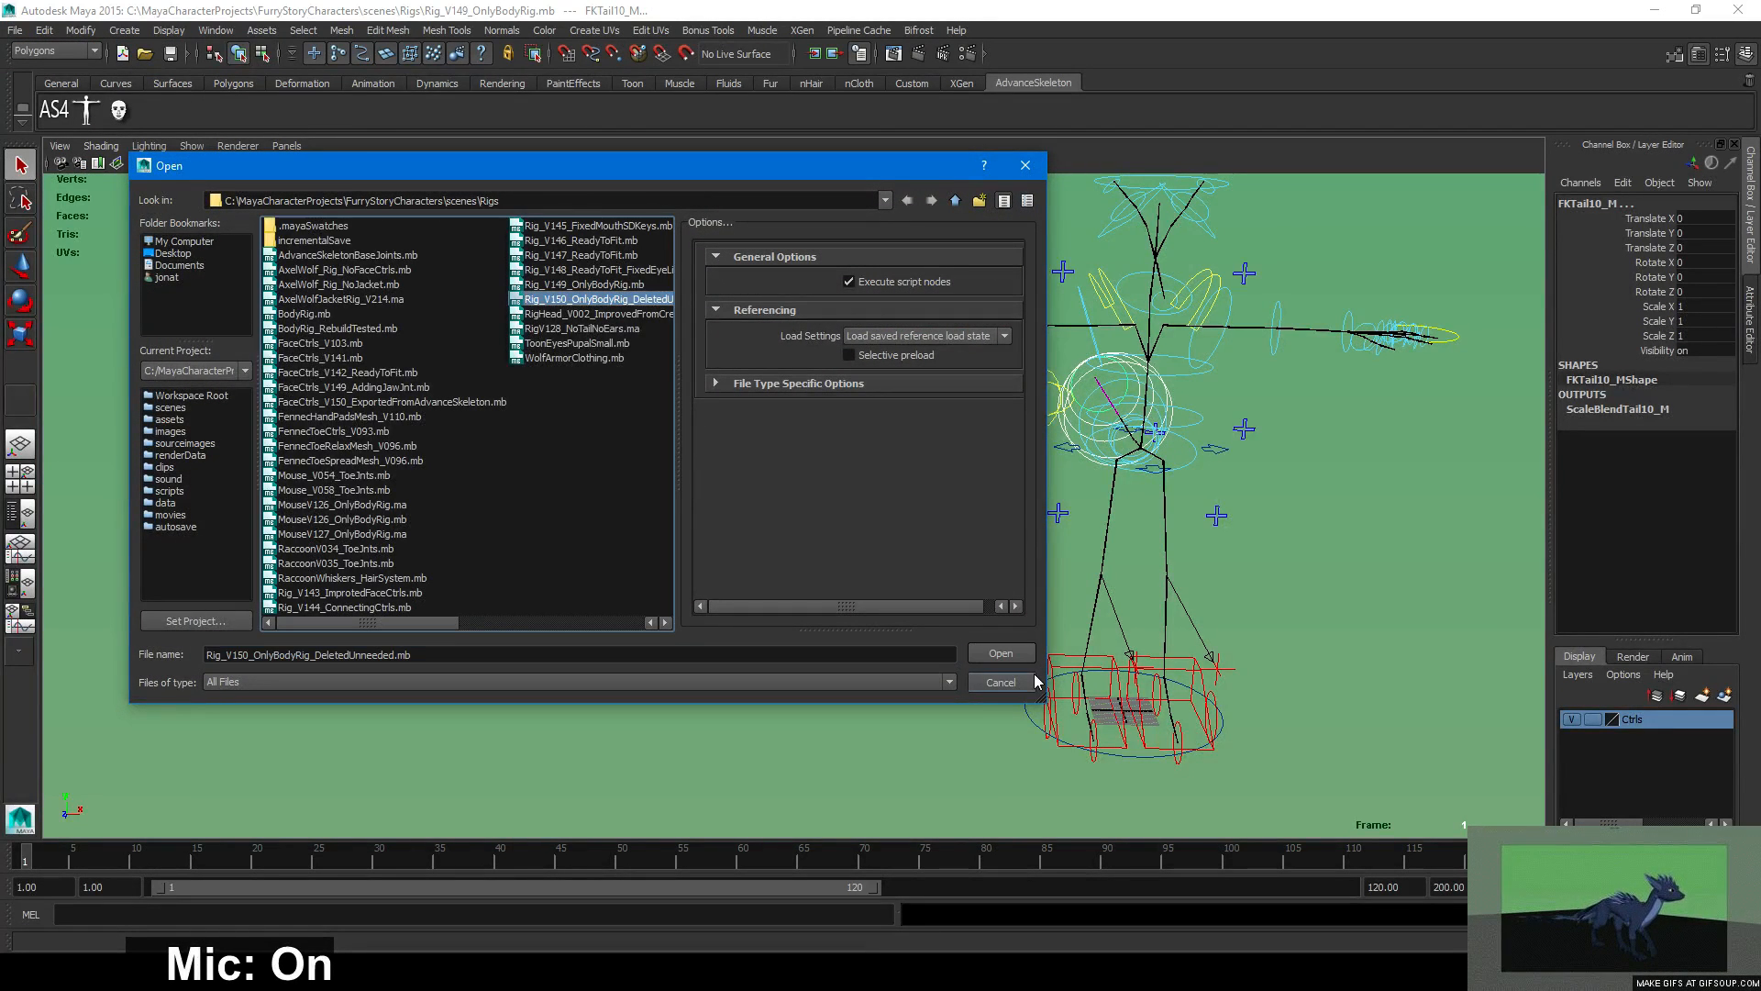
left_click(1004, 653)
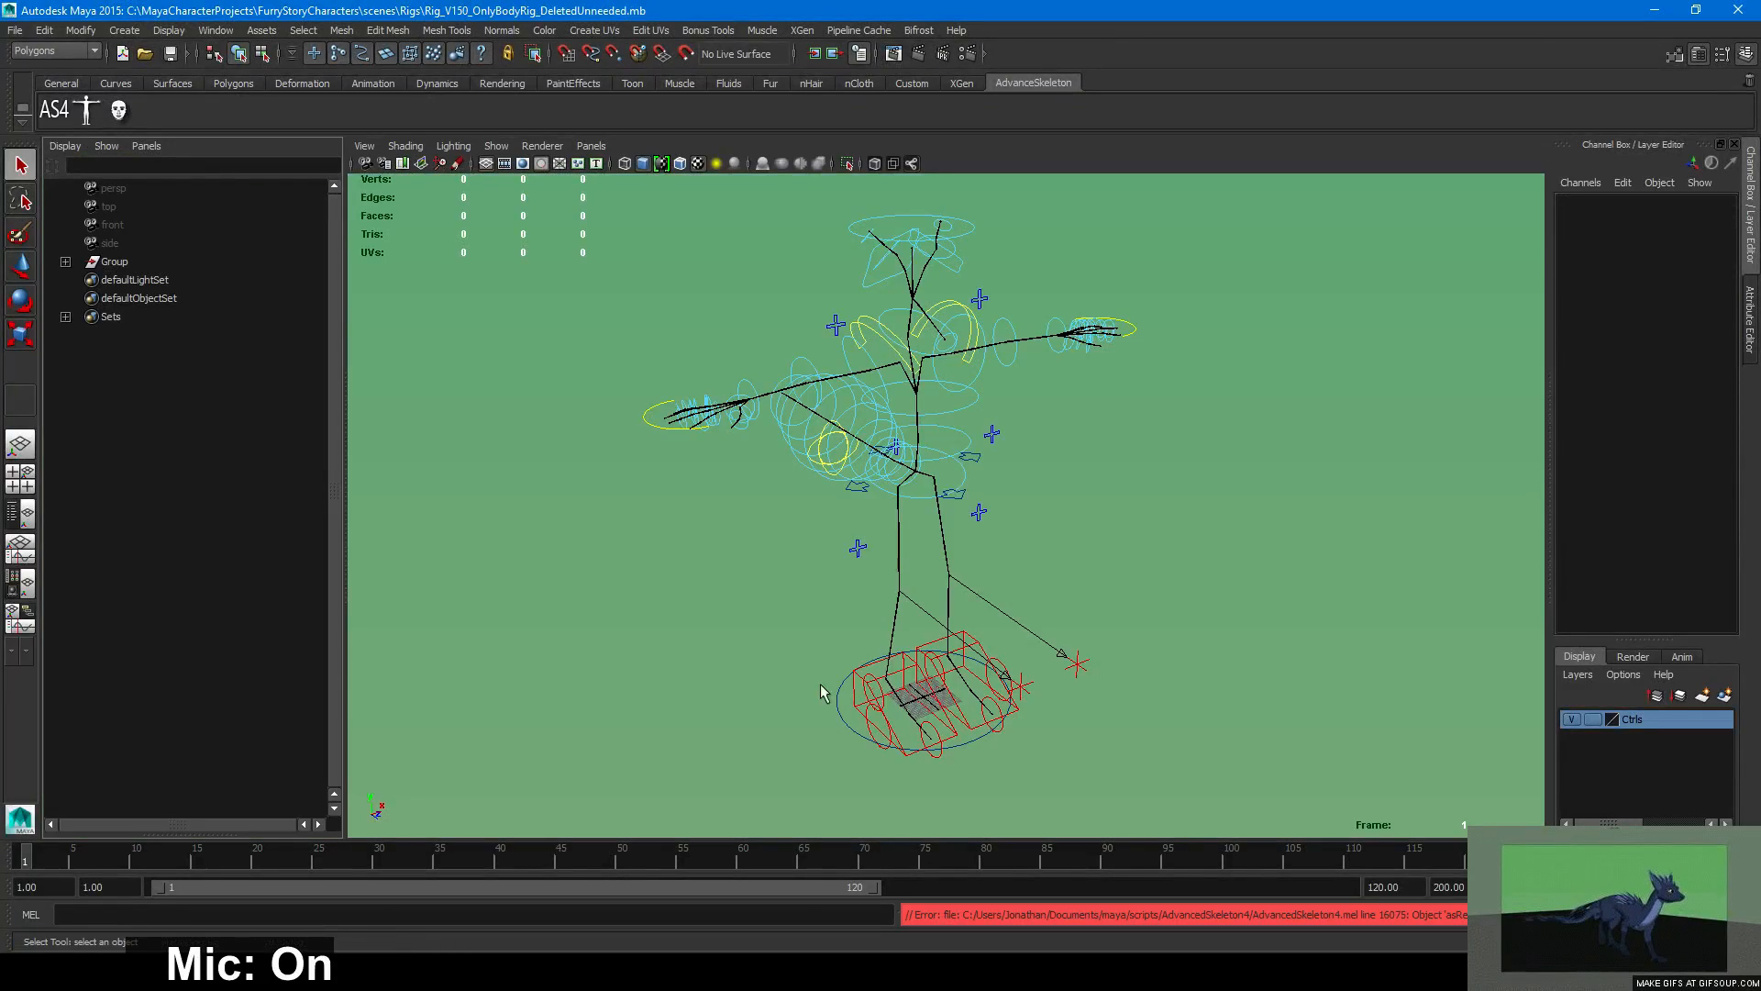
mouse_move(837, 569)
left_mouse_down("alt")
mouse_move(836, 585)
mouse_move(966, 554)
mouse_move(1070, 562)
mouse_move(1027, 600)
mouse_move(722, 576)
mouse_move(966, 566)
mouse_move(853, 570)
left_mouse_up("alt")
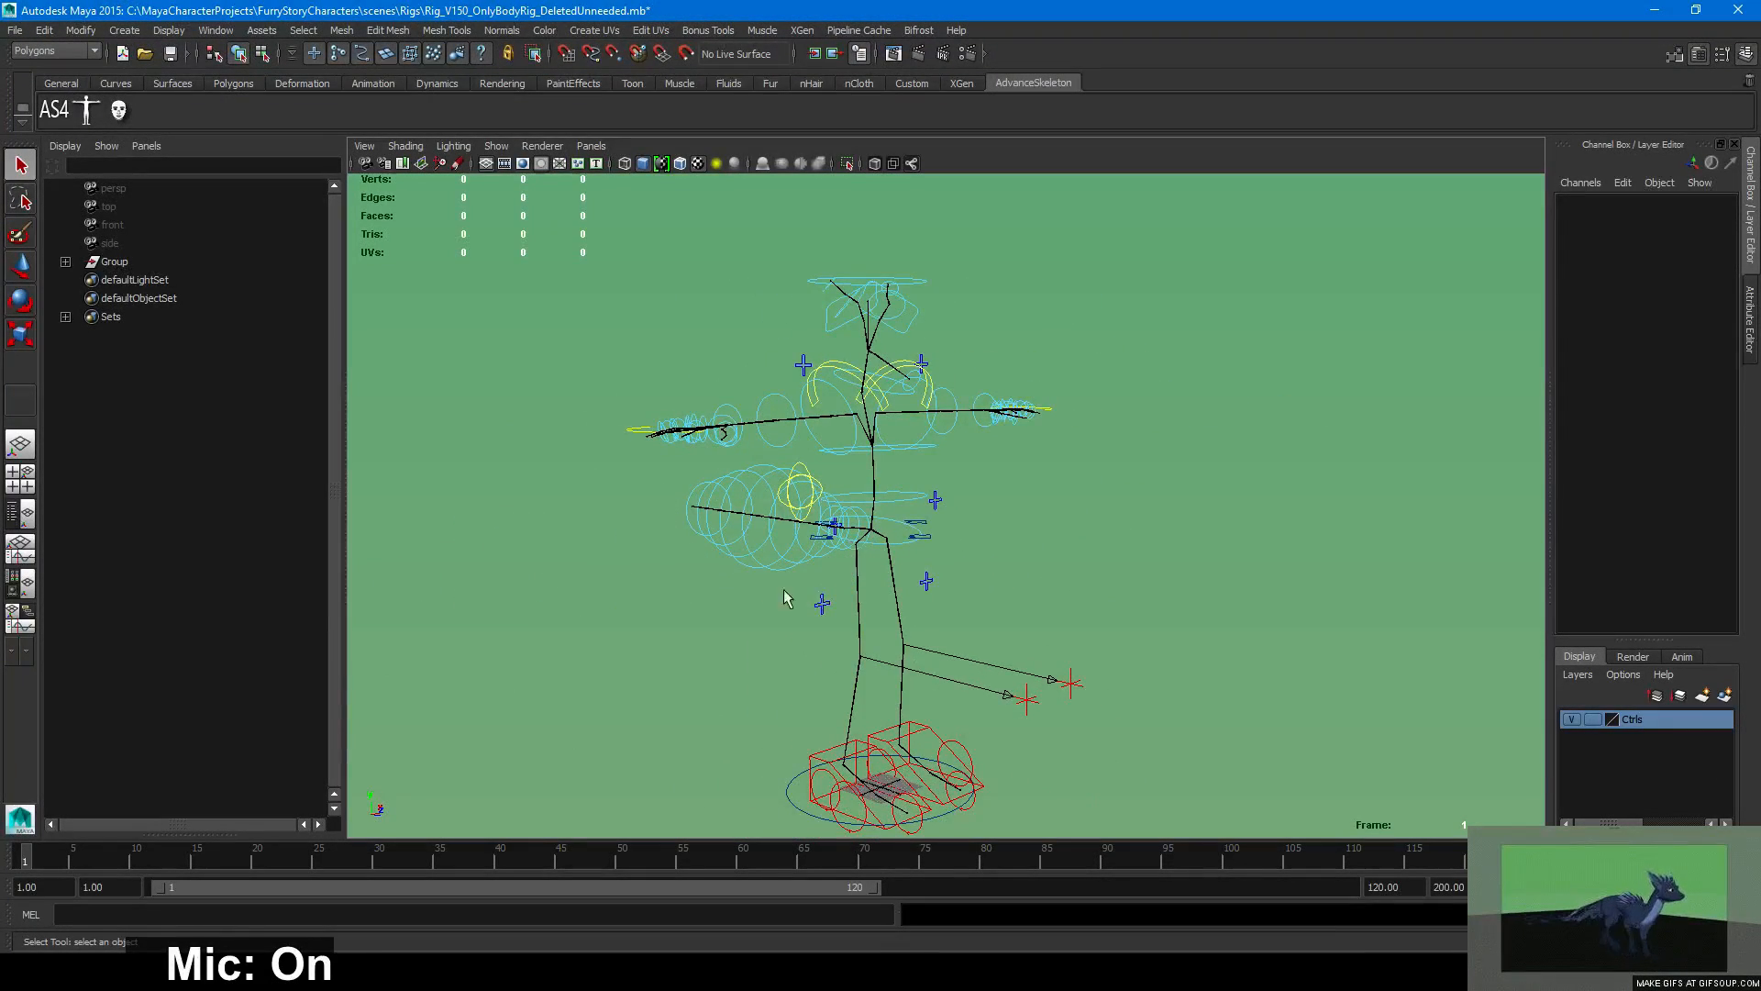
left_click(18, 29)
left_click(44, 73)
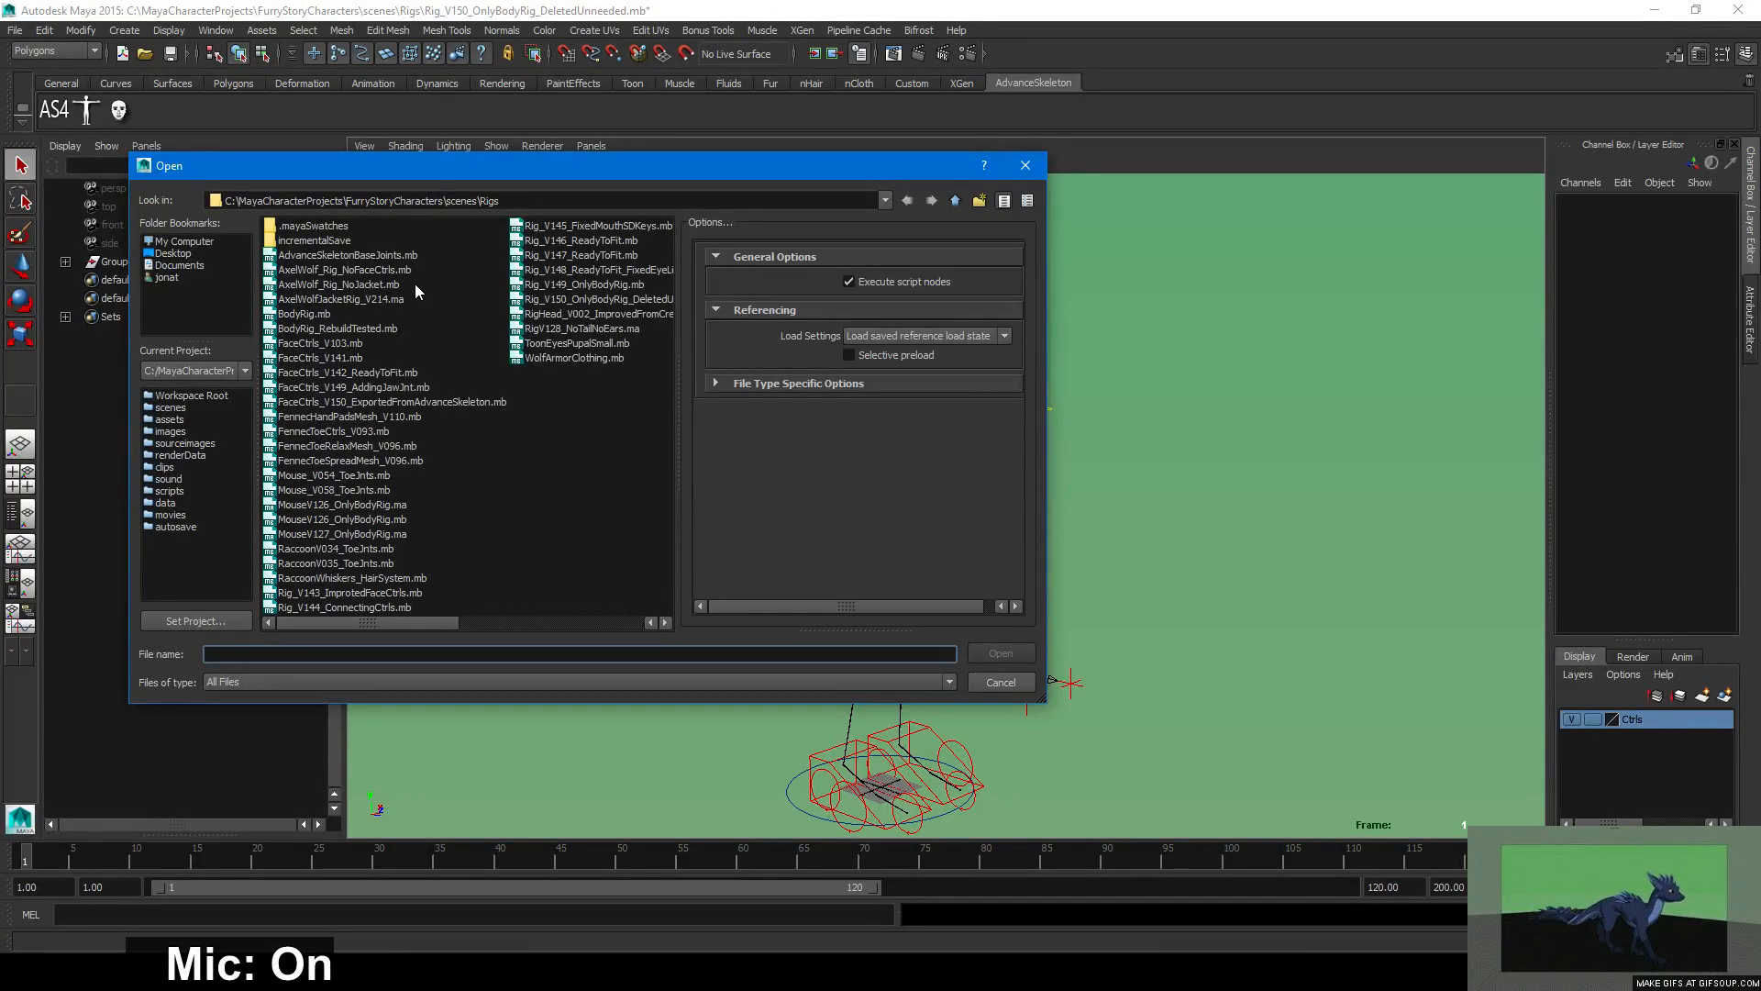
left_click(1024, 167)
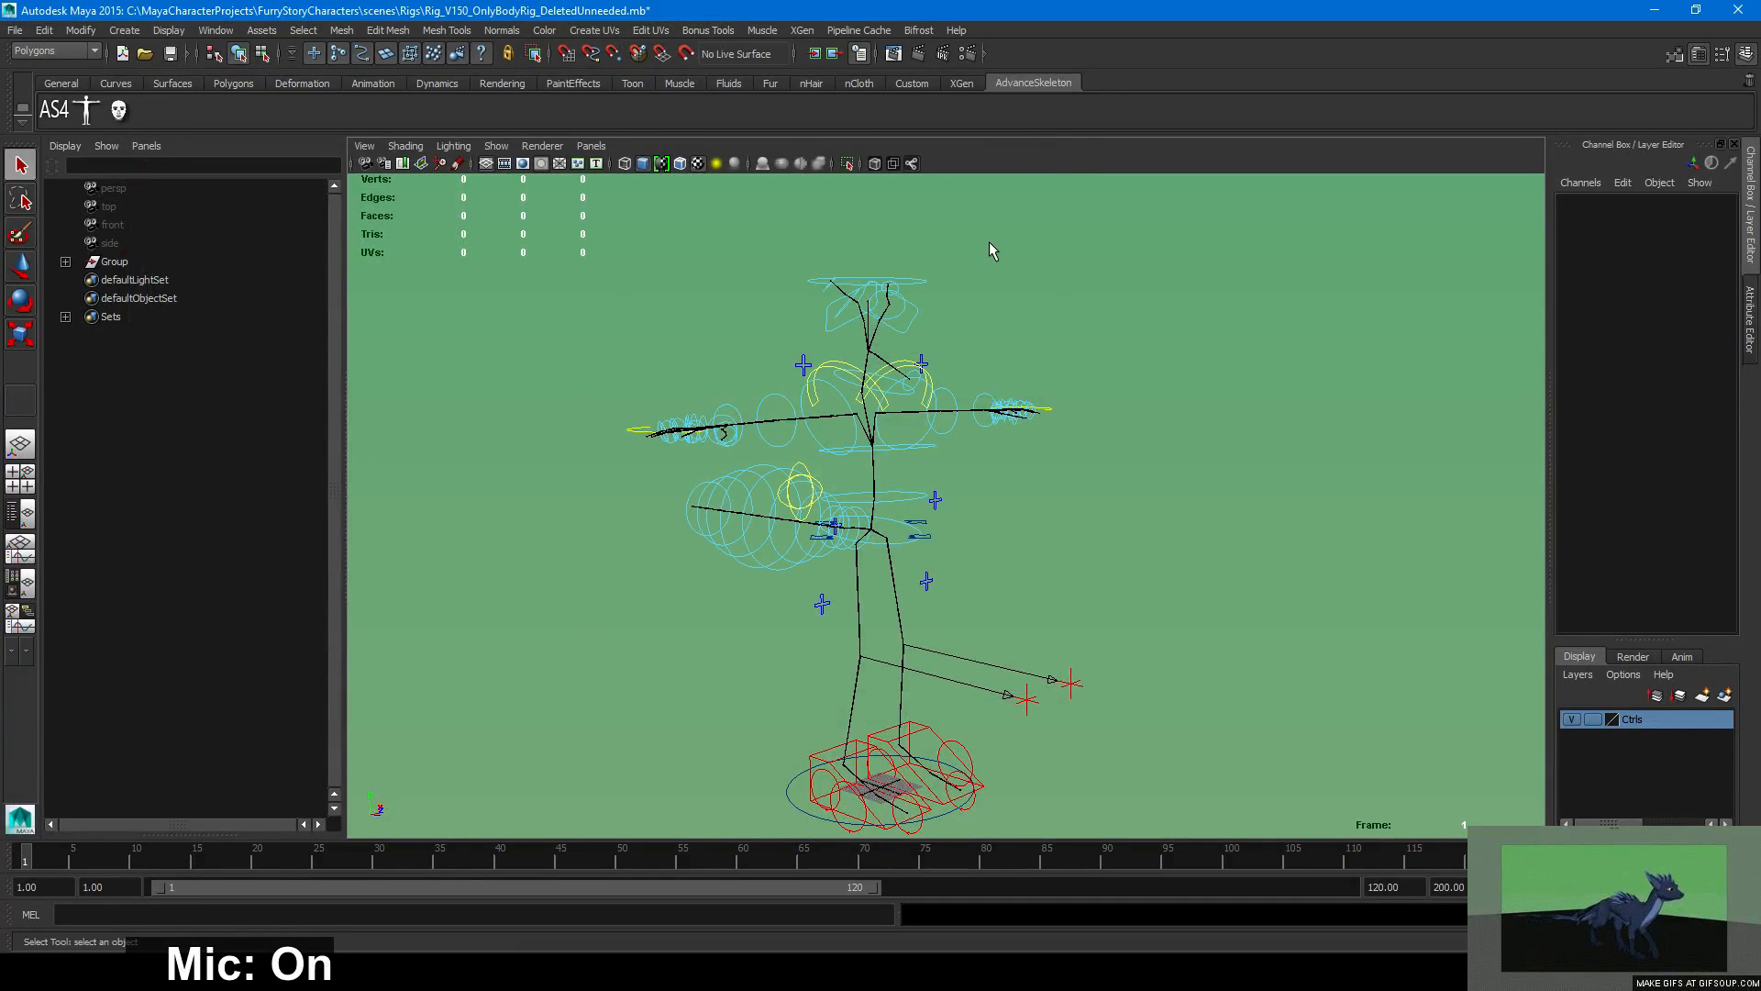
Open the scene RigV128_NoTailNoEars.ma from the Rigs folder without saving changes to the current scene.
key("ctrl+shift+s")
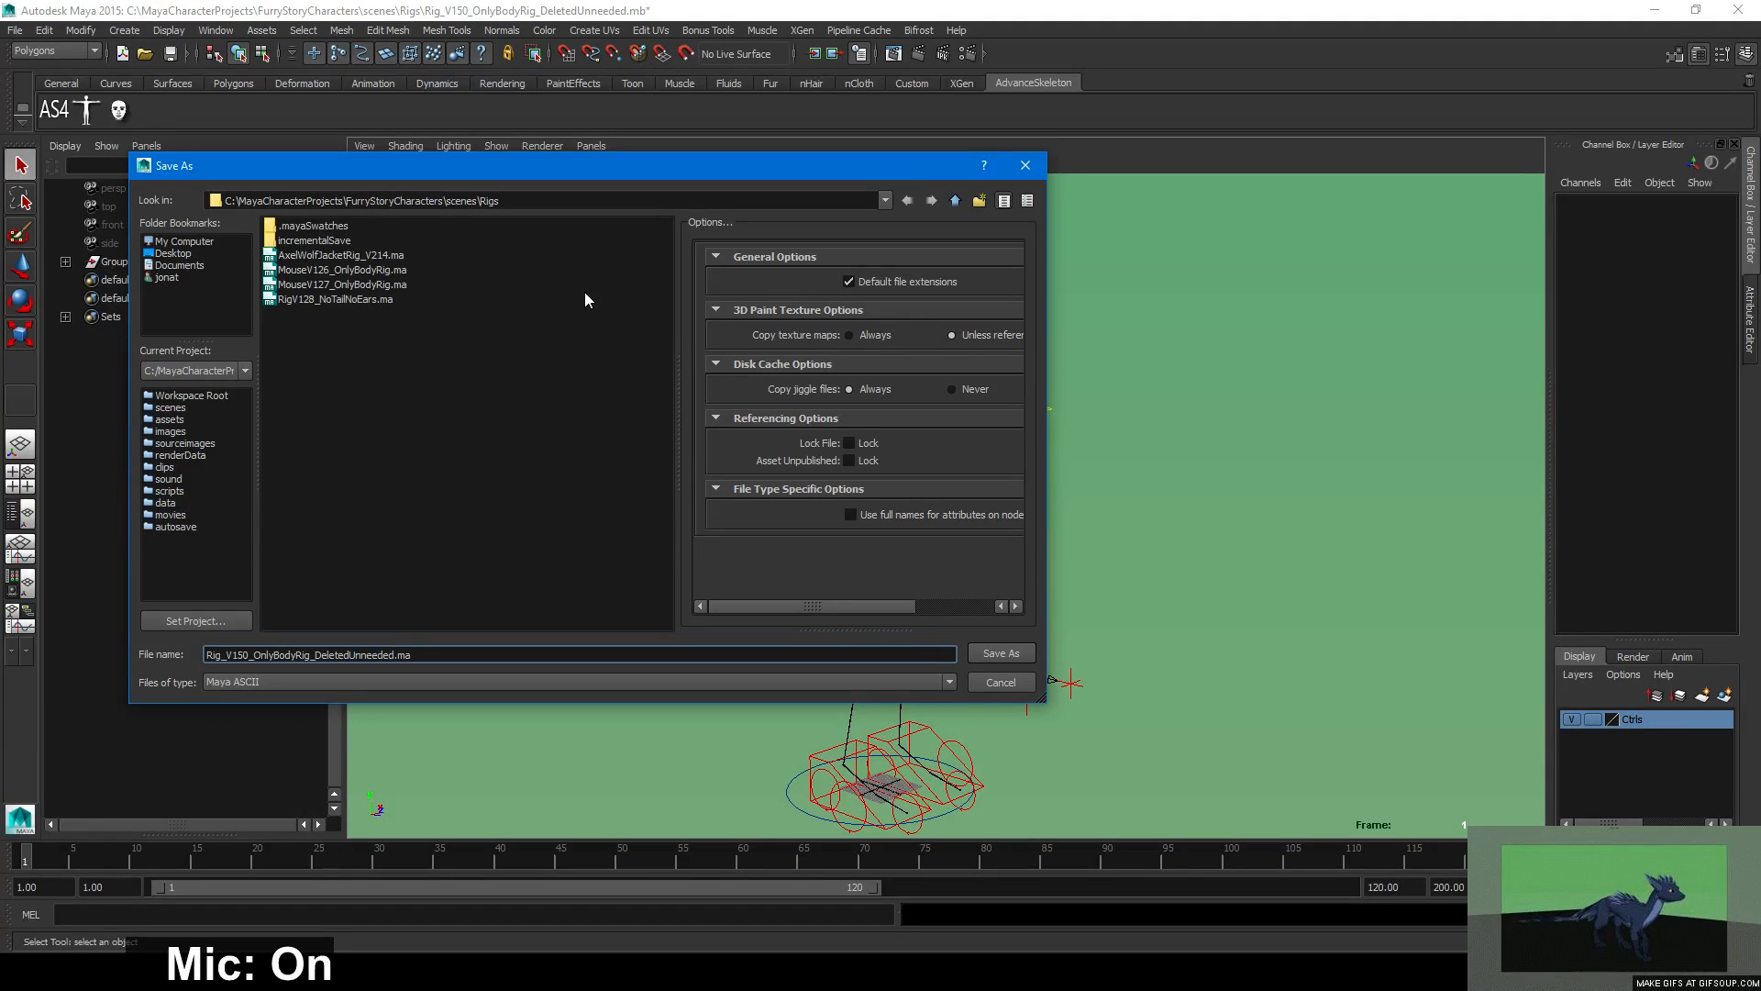
left_click(1025, 167)
left_click(15, 30)
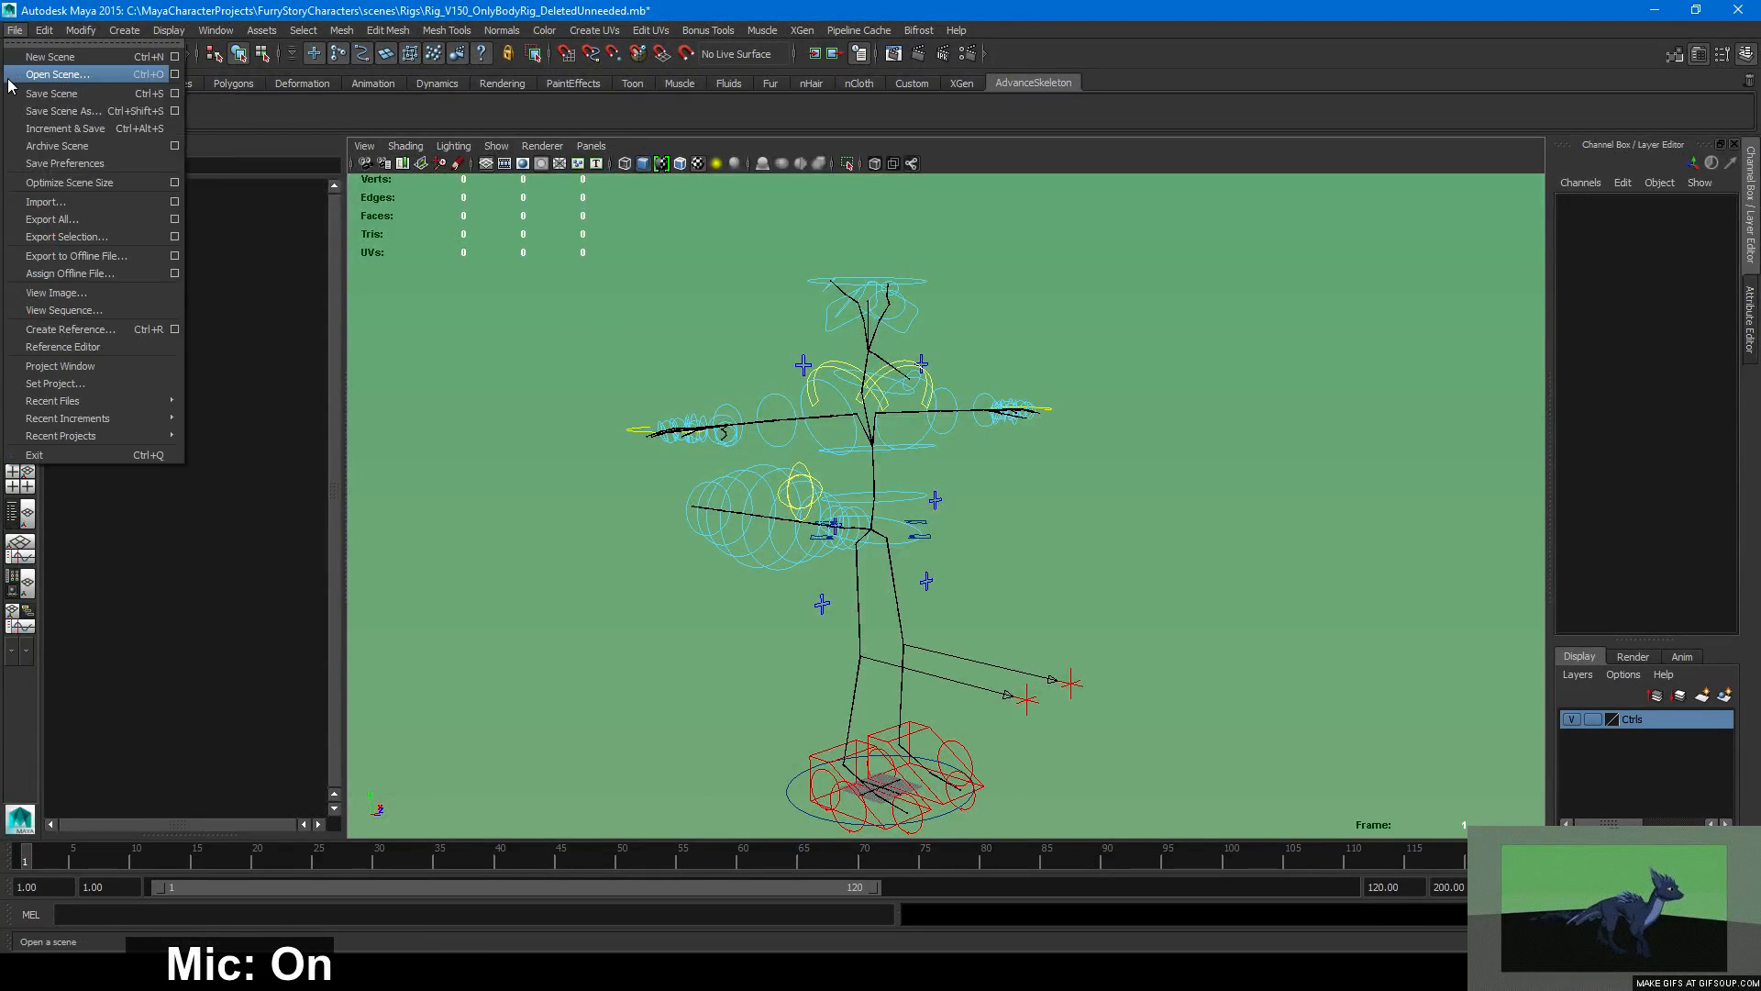
left_click(13, 77)
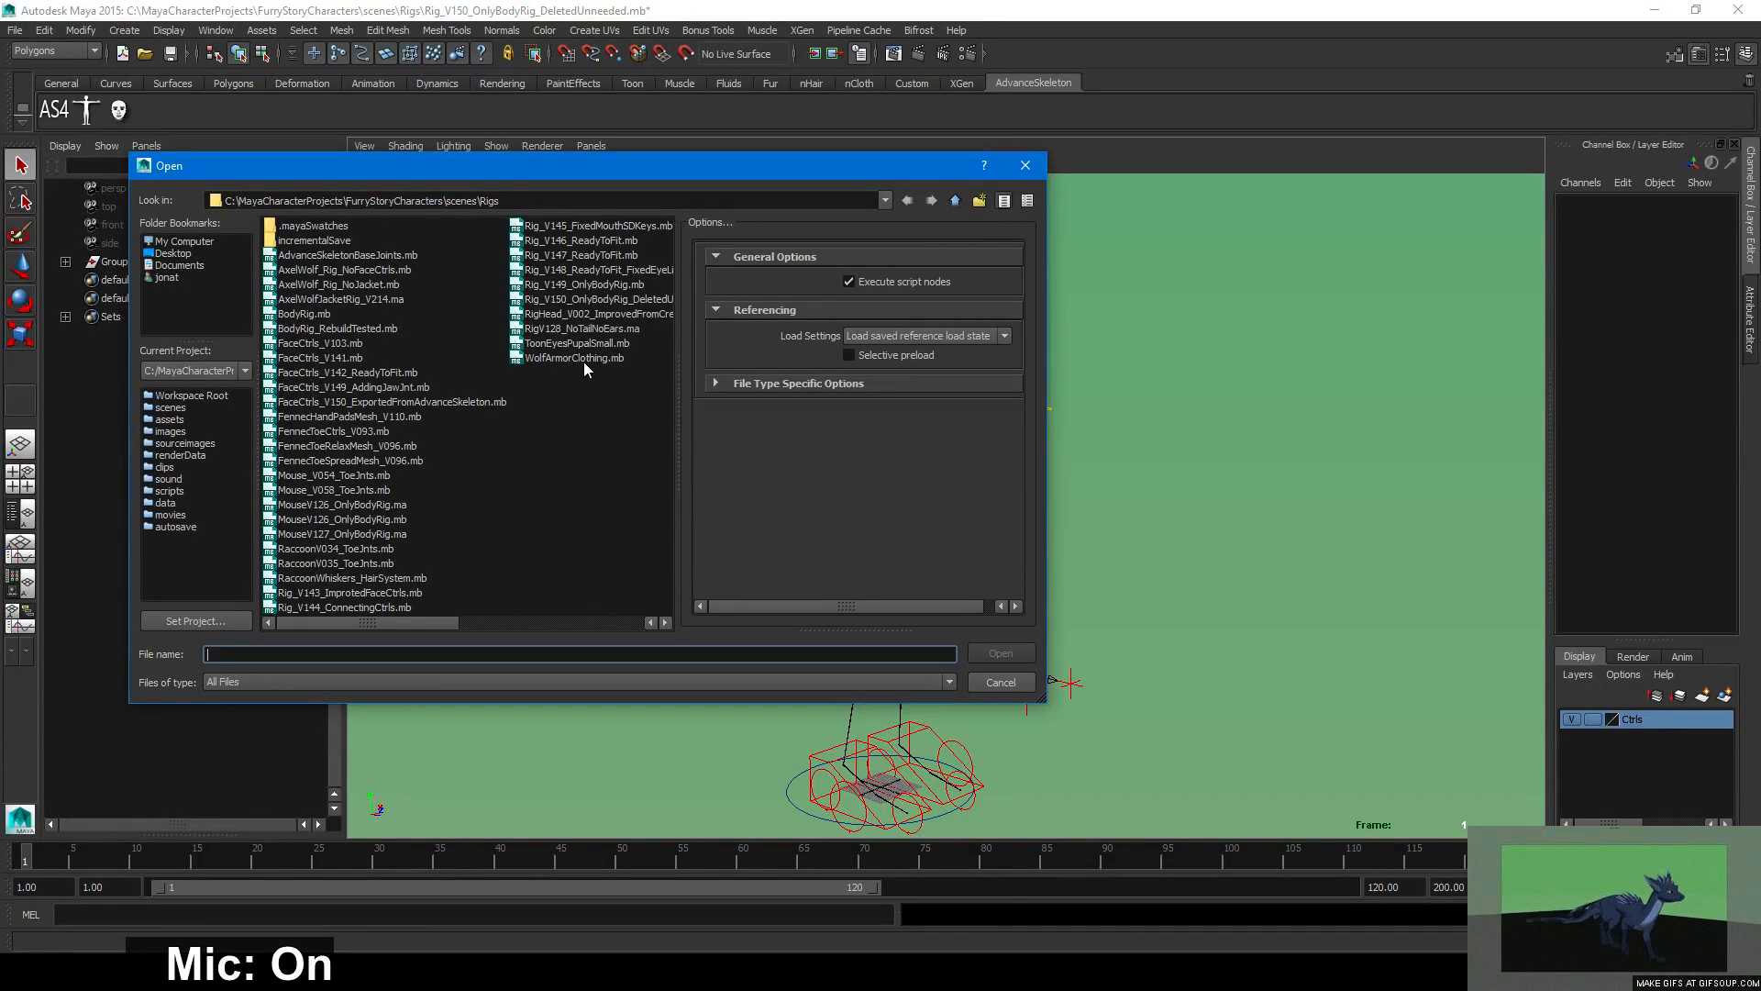
left_click(591, 328)
left_click(995, 653)
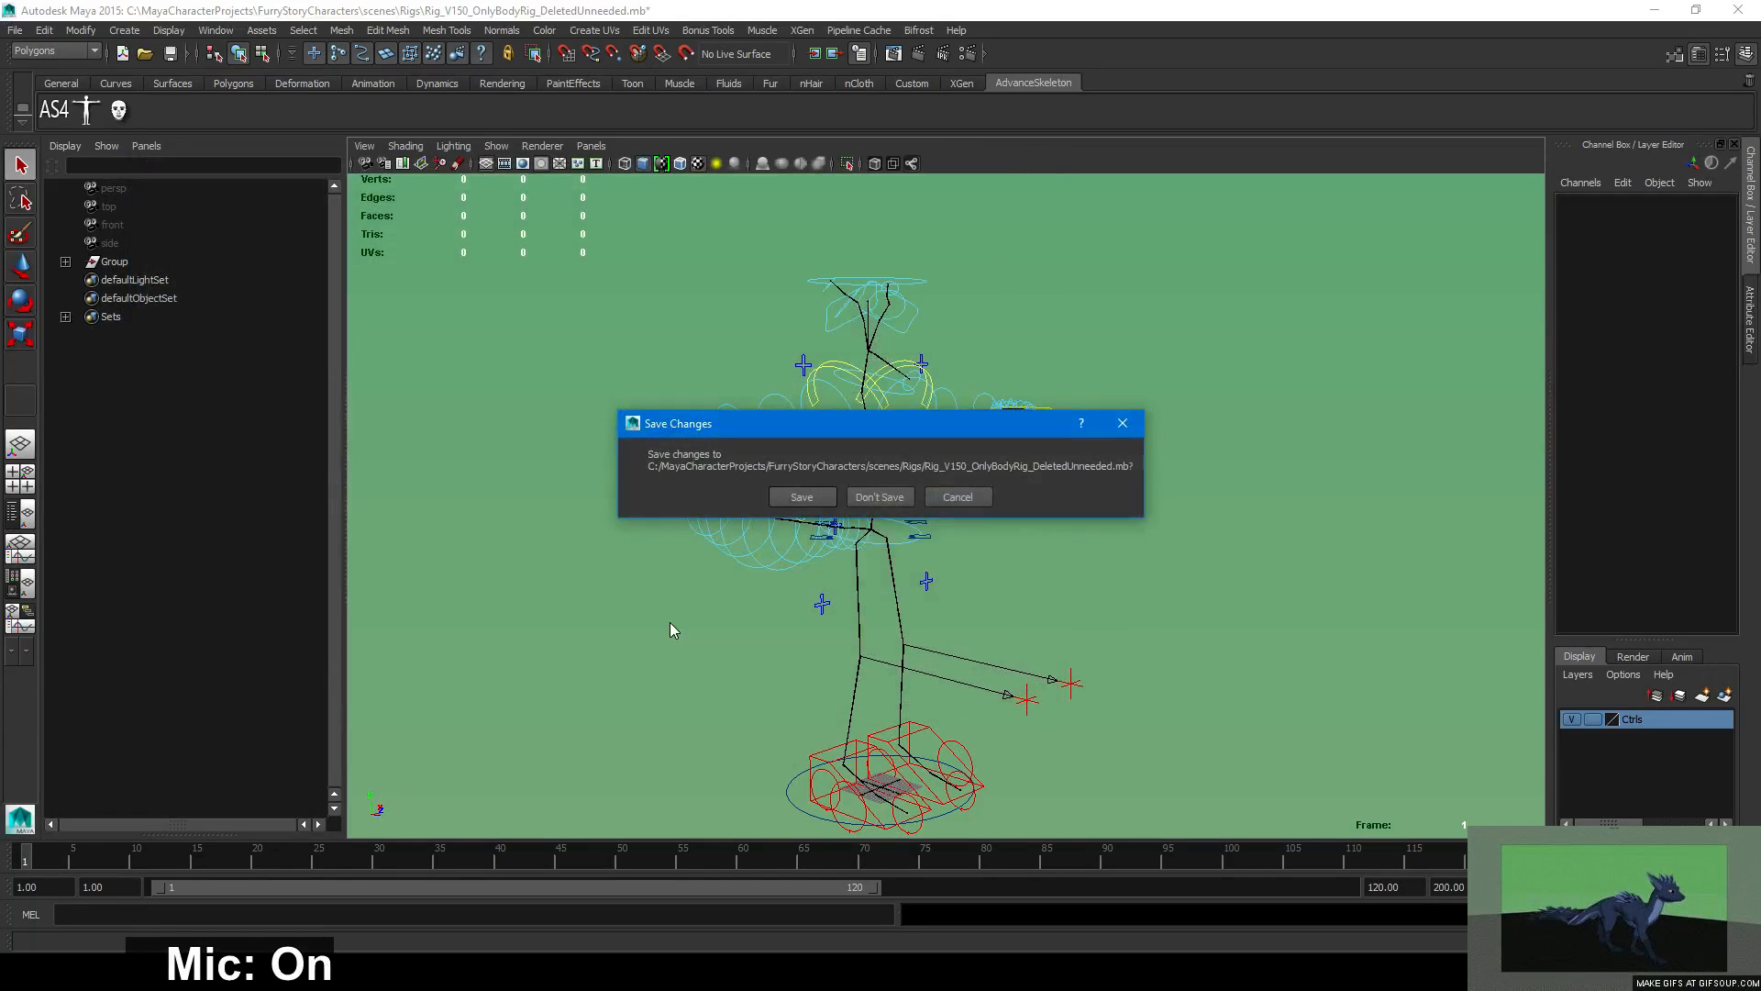
left_click(879, 496)
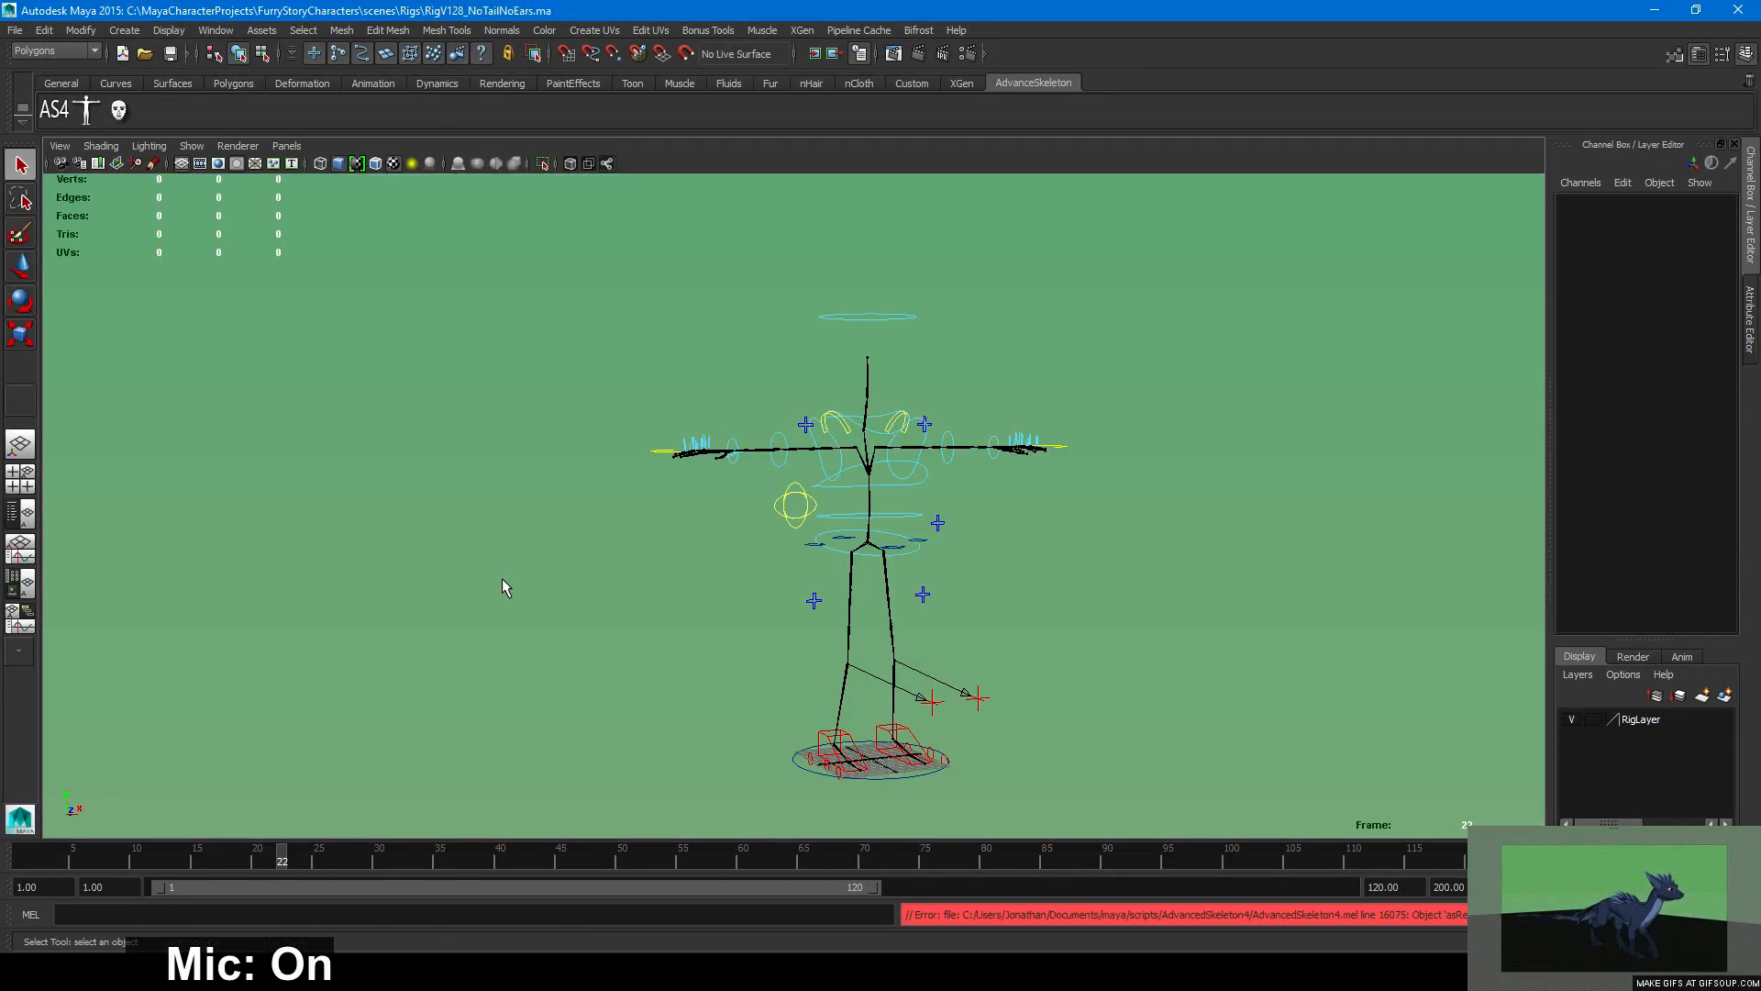
Switch the workspace to the Persp/Outliner layout.
left_click(15, 30)
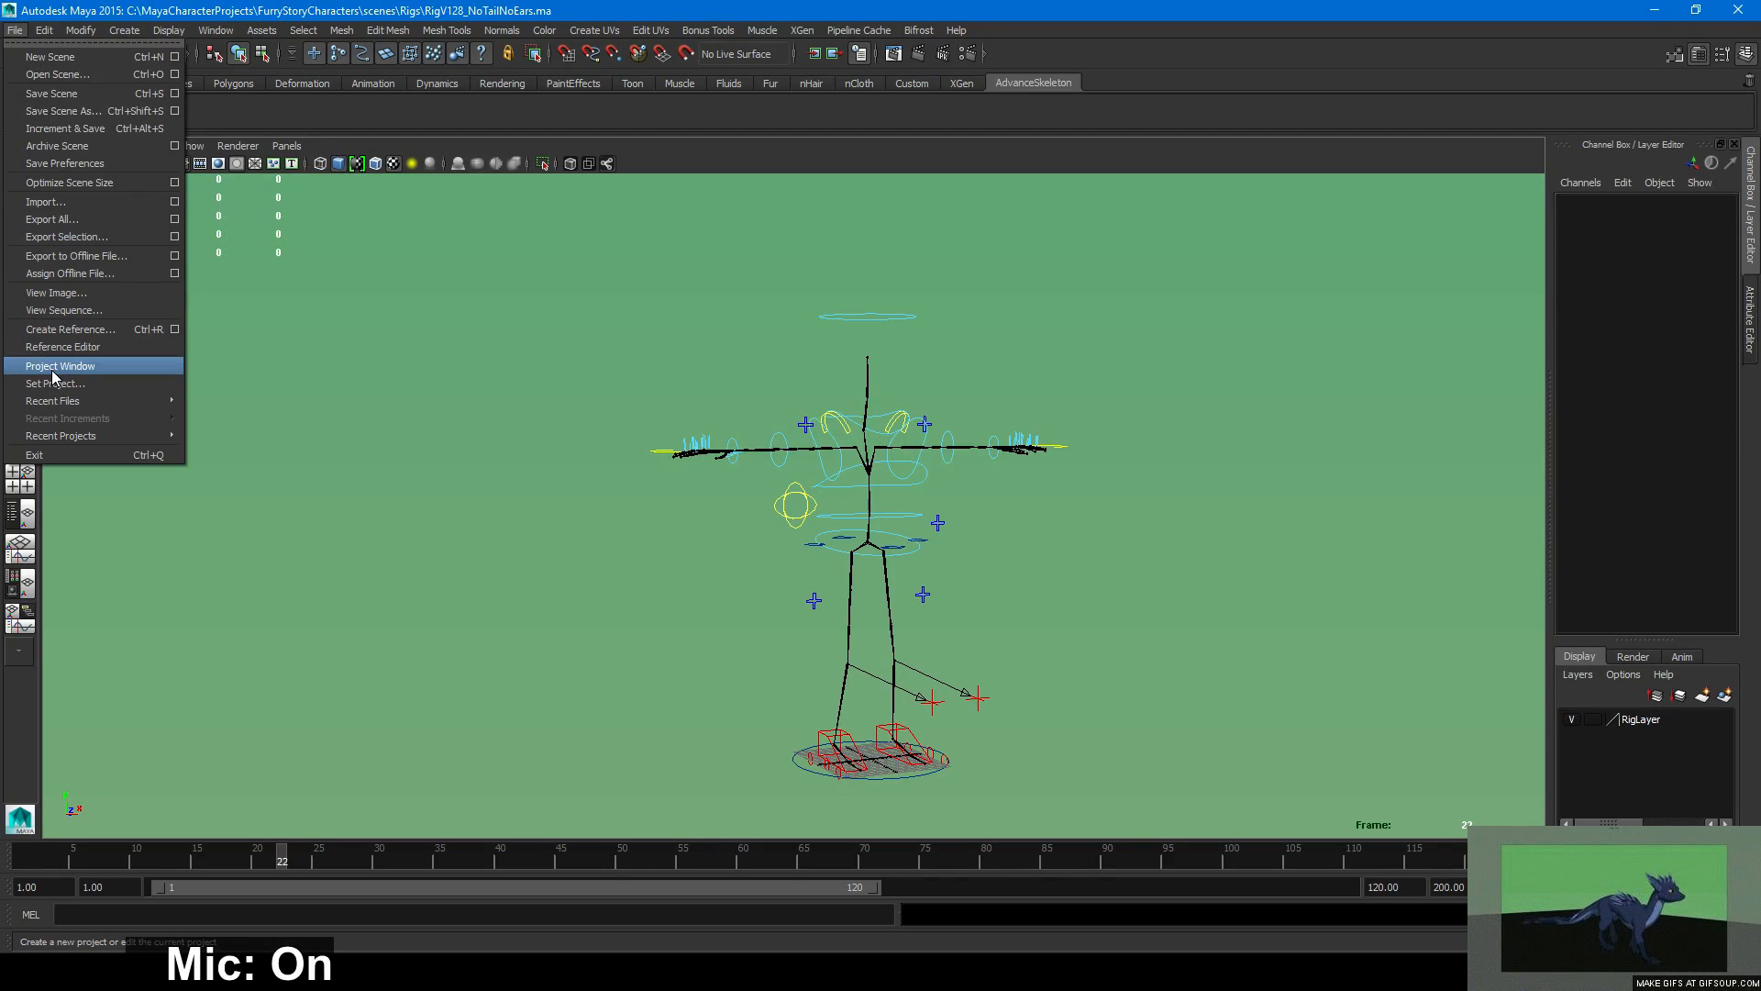
left_click(16, 26)
left_click(20, 514)
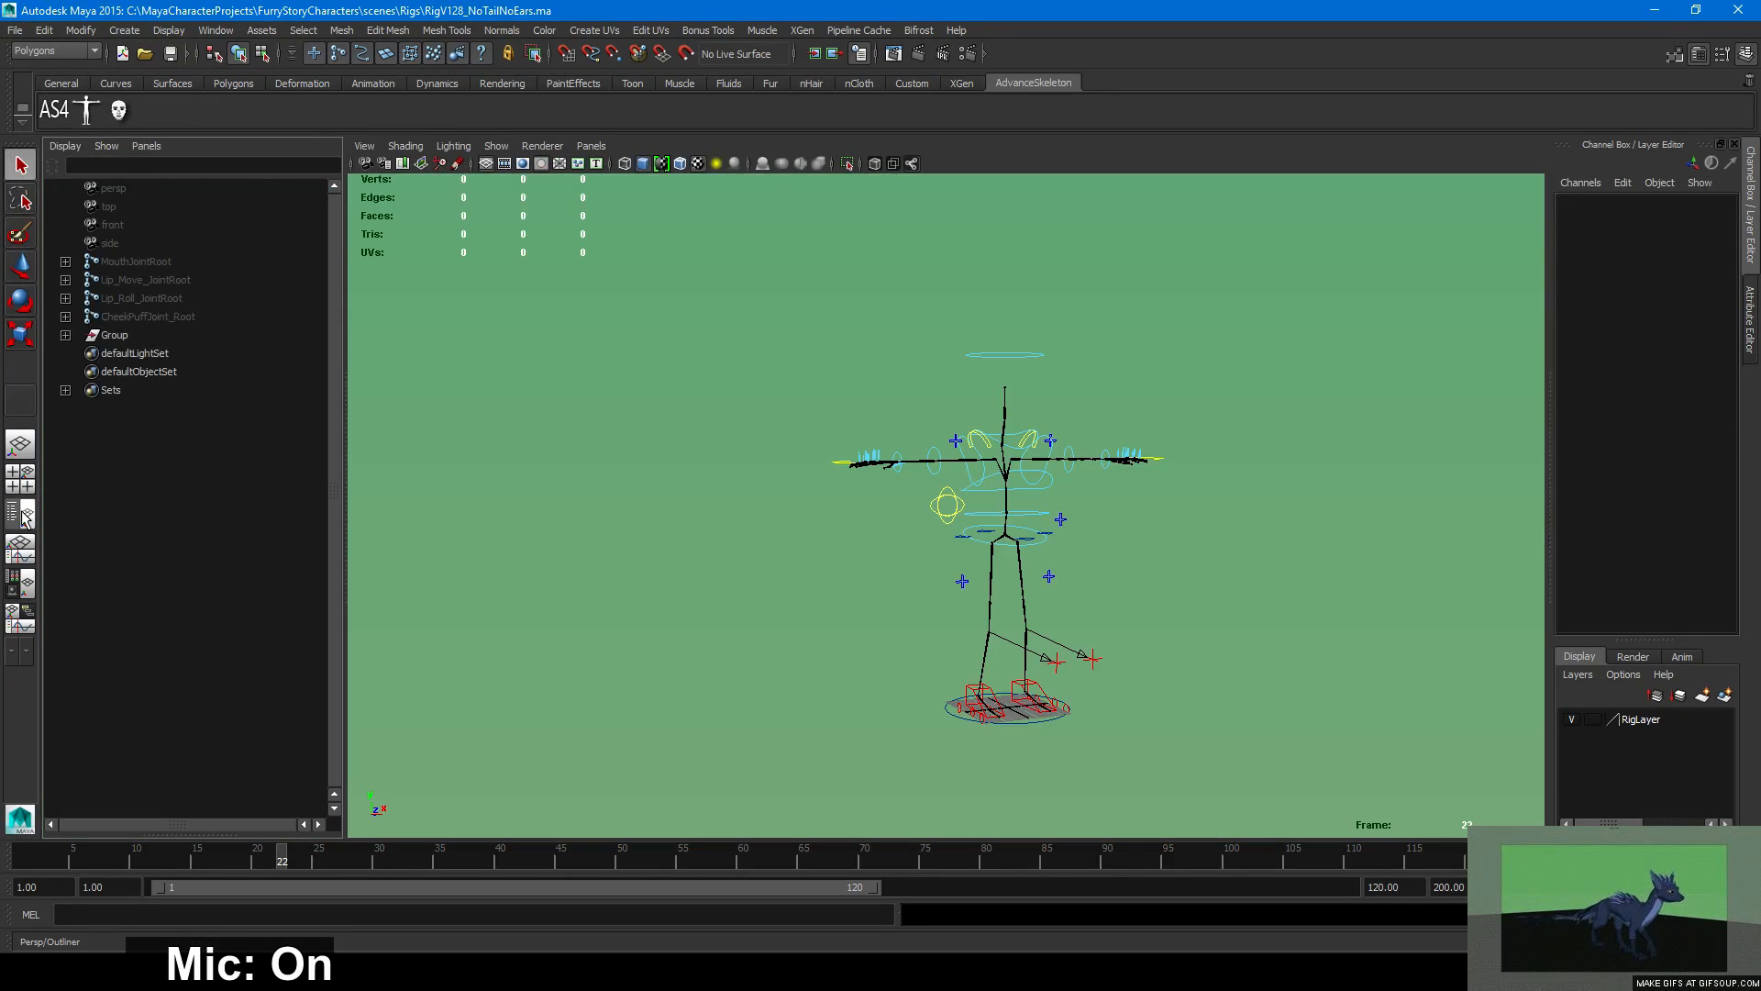
Examine the contents of Sets, its AllSet, and Group in the Outliner, collapsing them again.
left_click(66, 389)
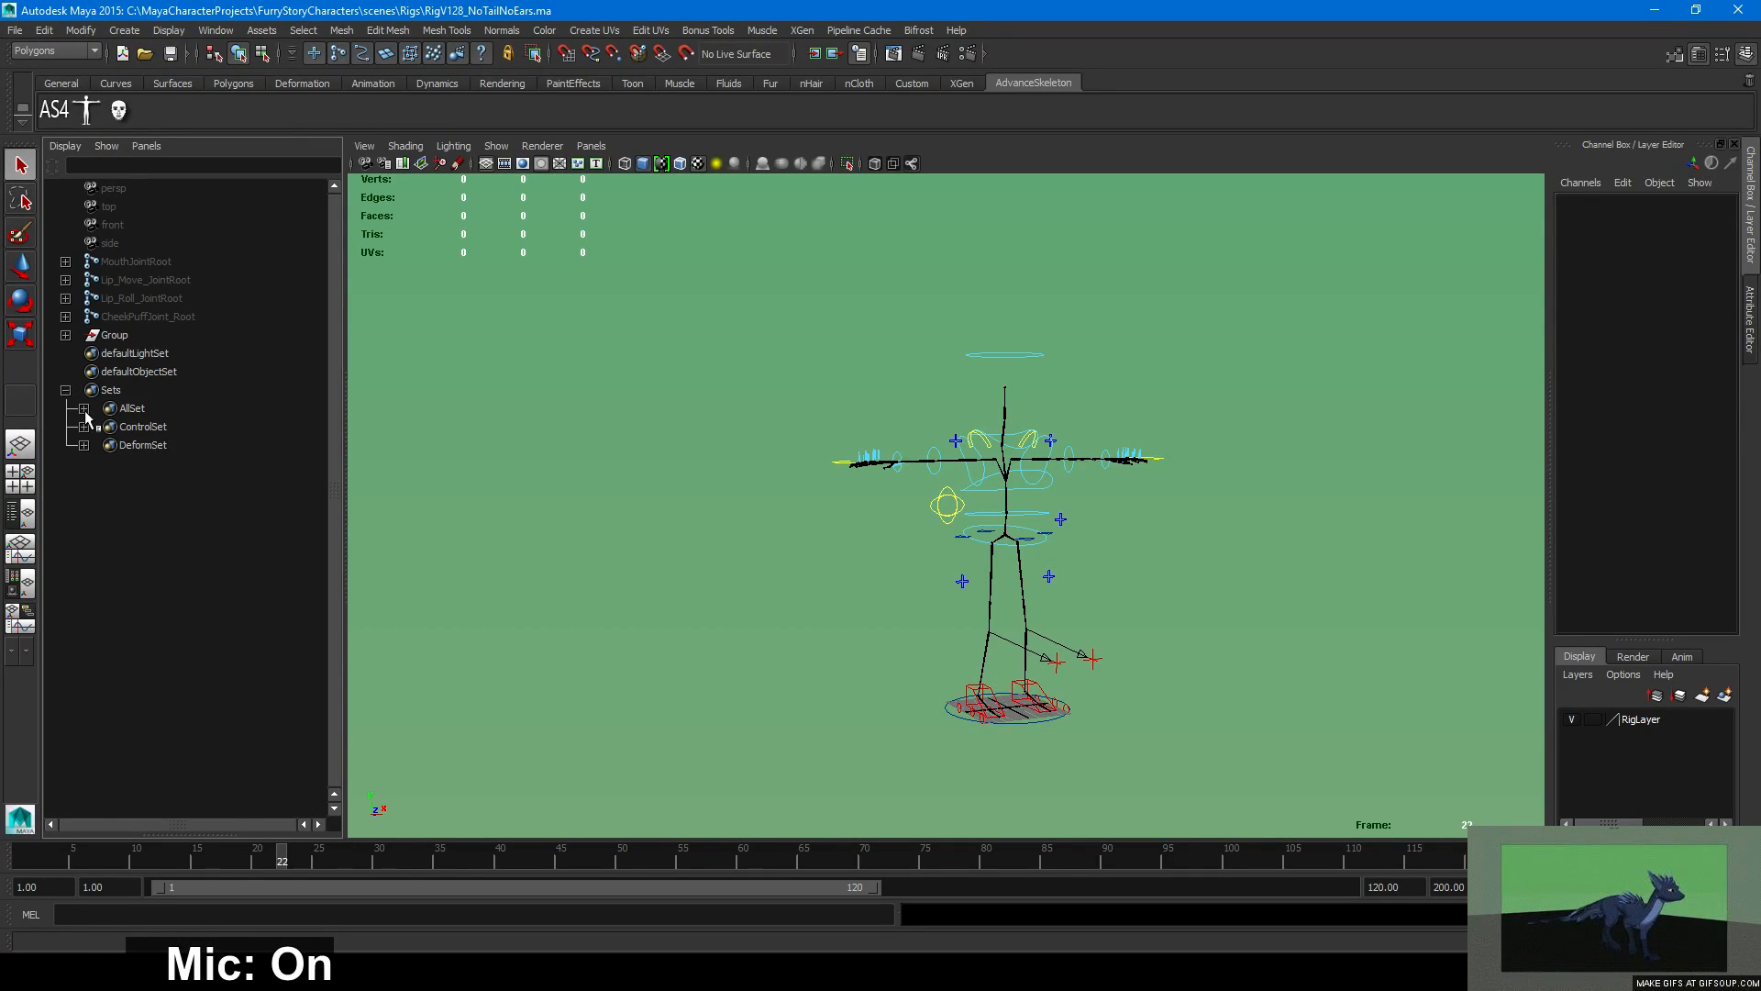
left_click(84, 409)
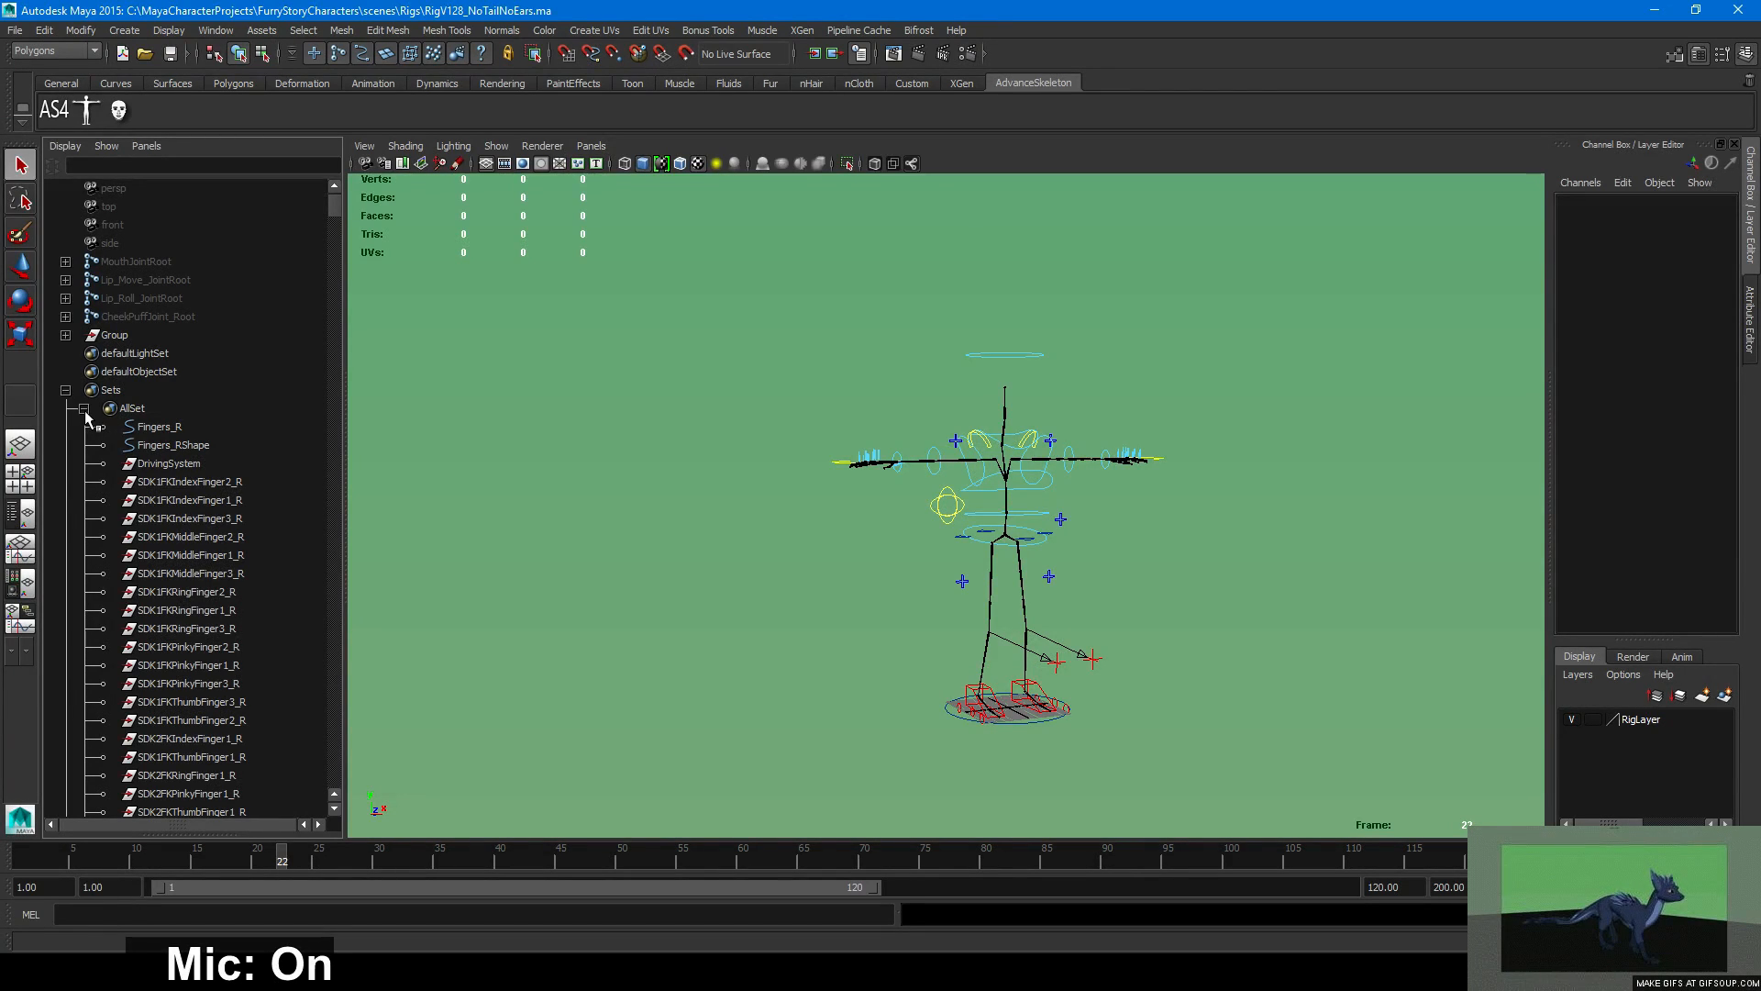
left_click(66, 390)
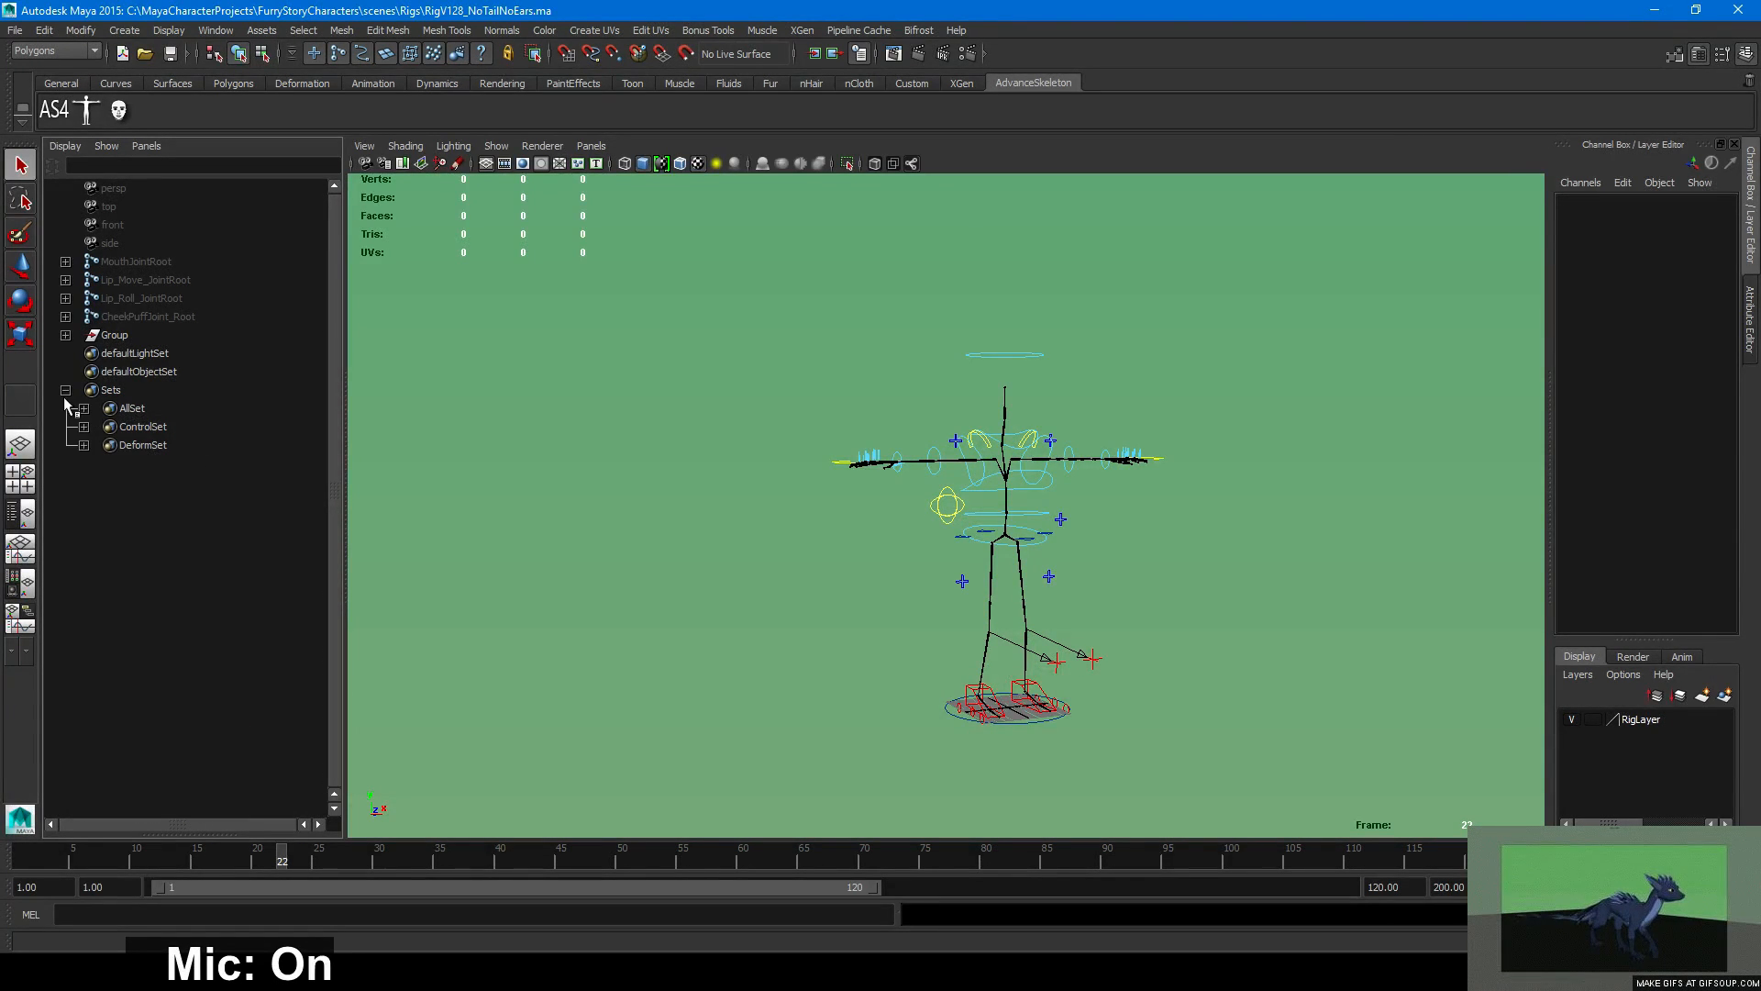
left_click(65, 335)
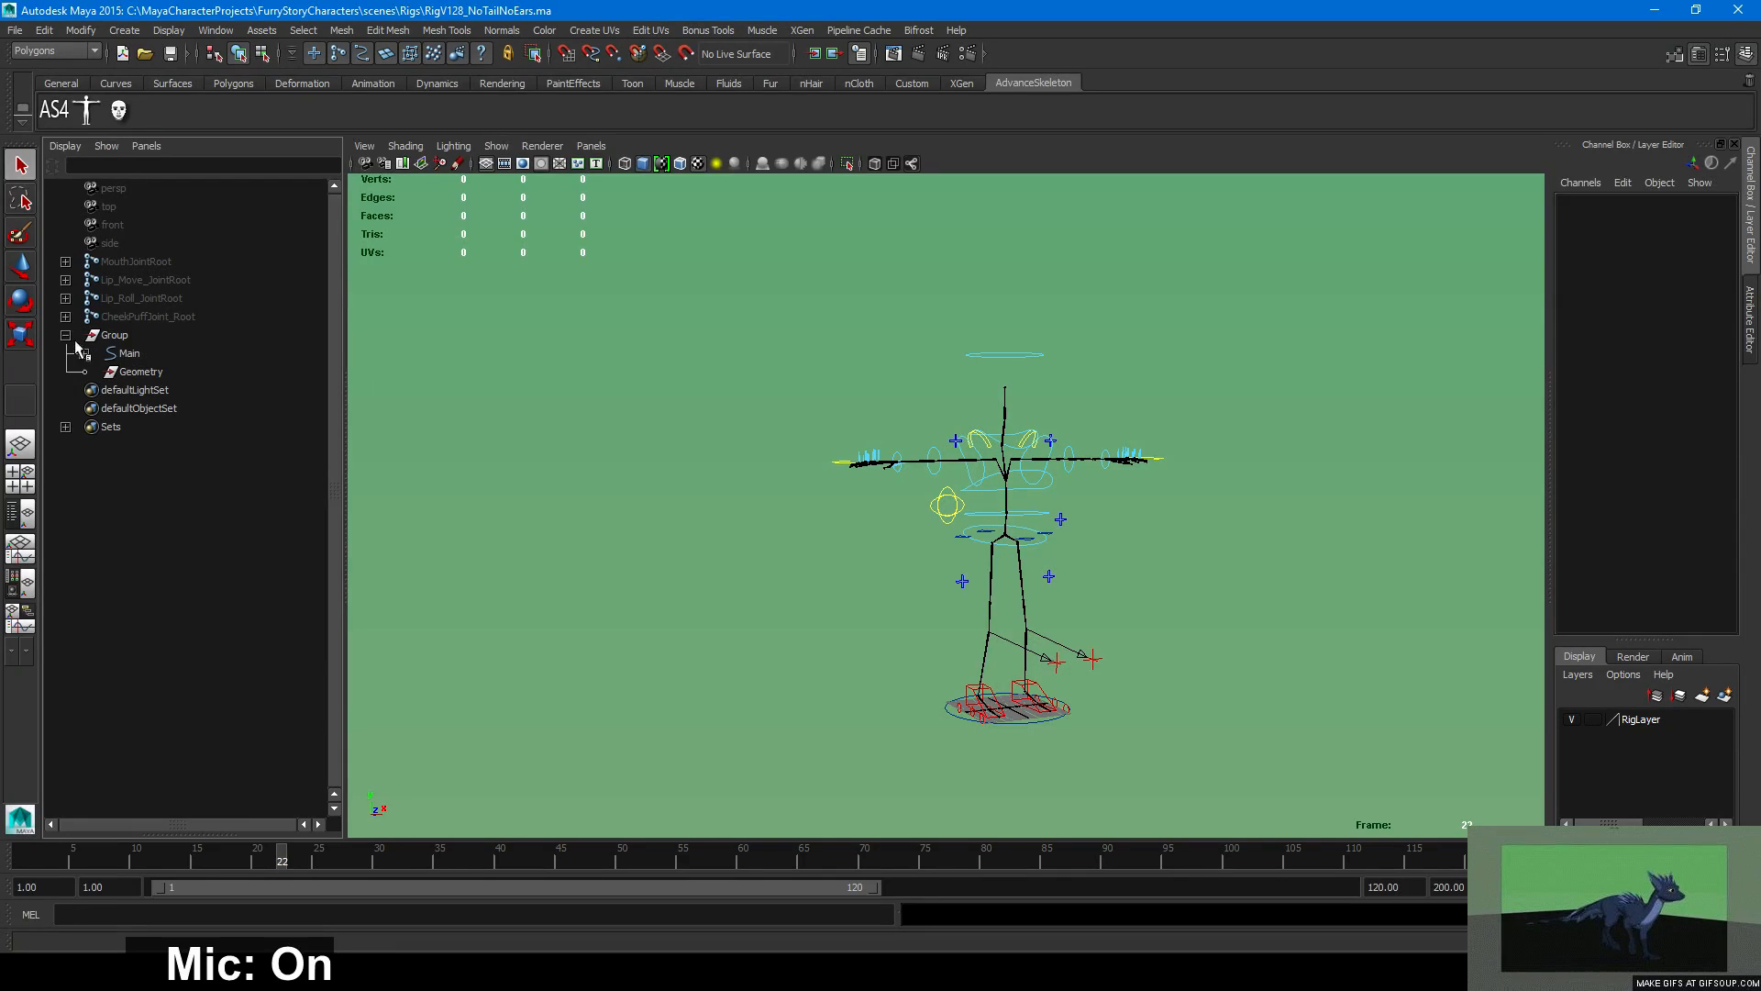
left_click(83, 353)
left_click(83, 353)
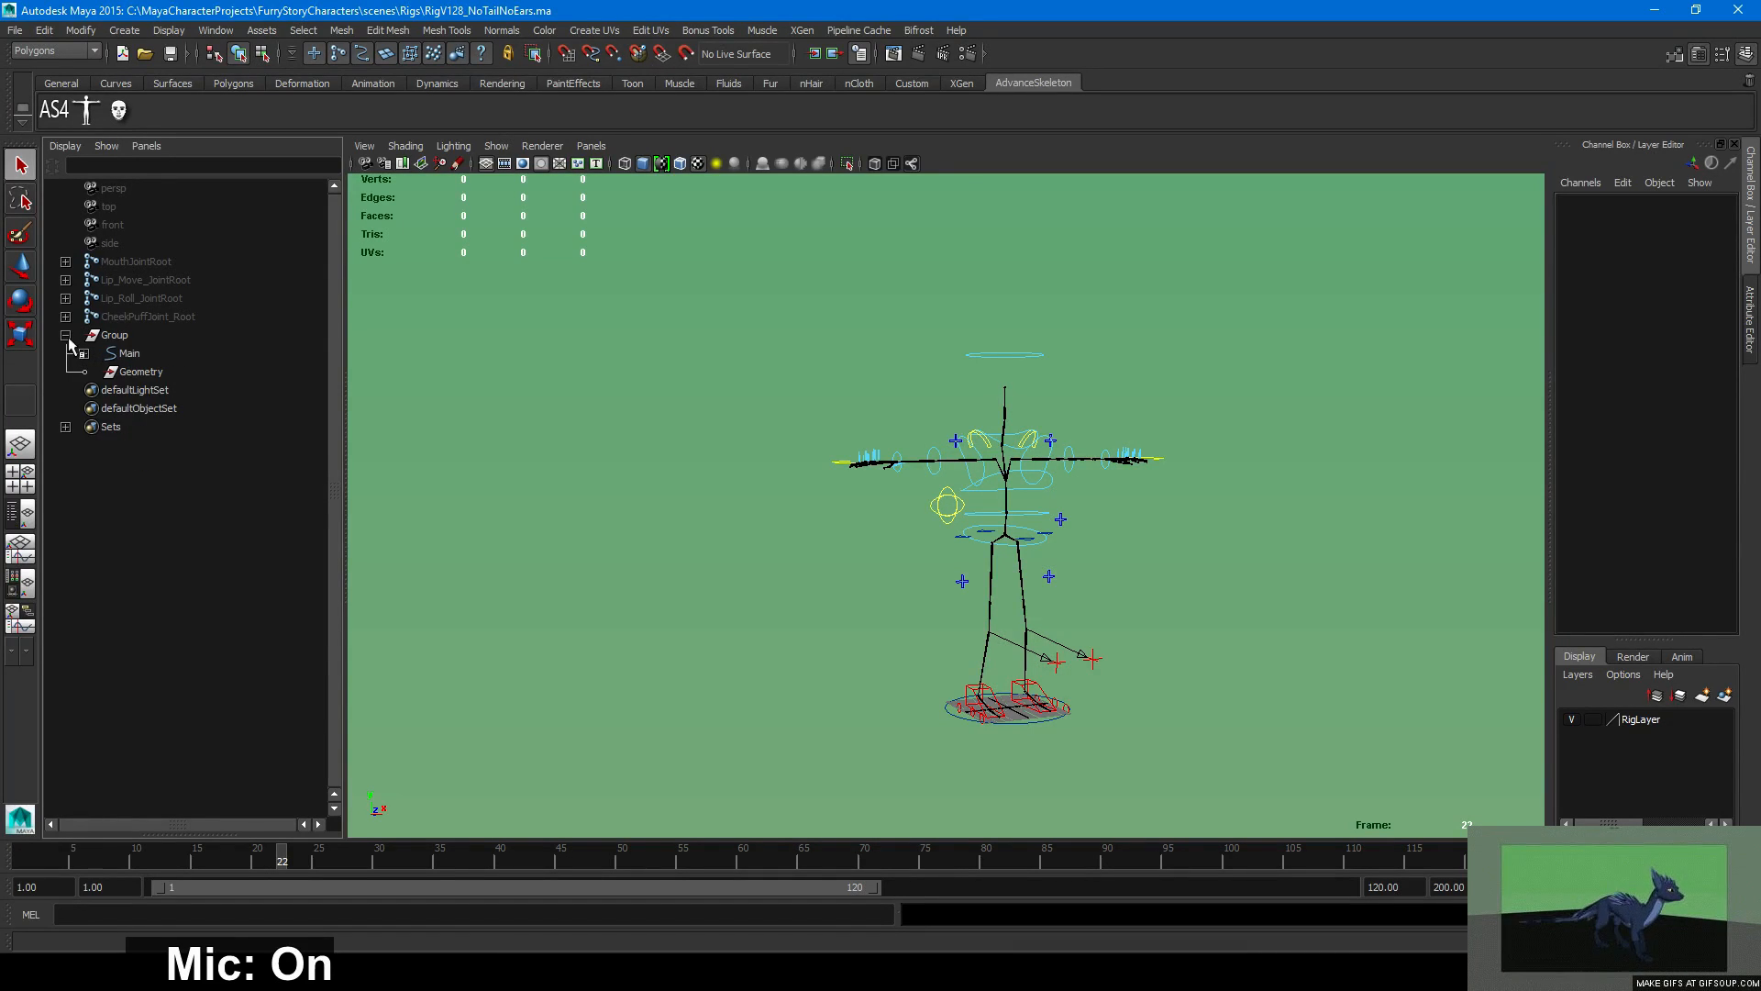
left_click(65, 334)
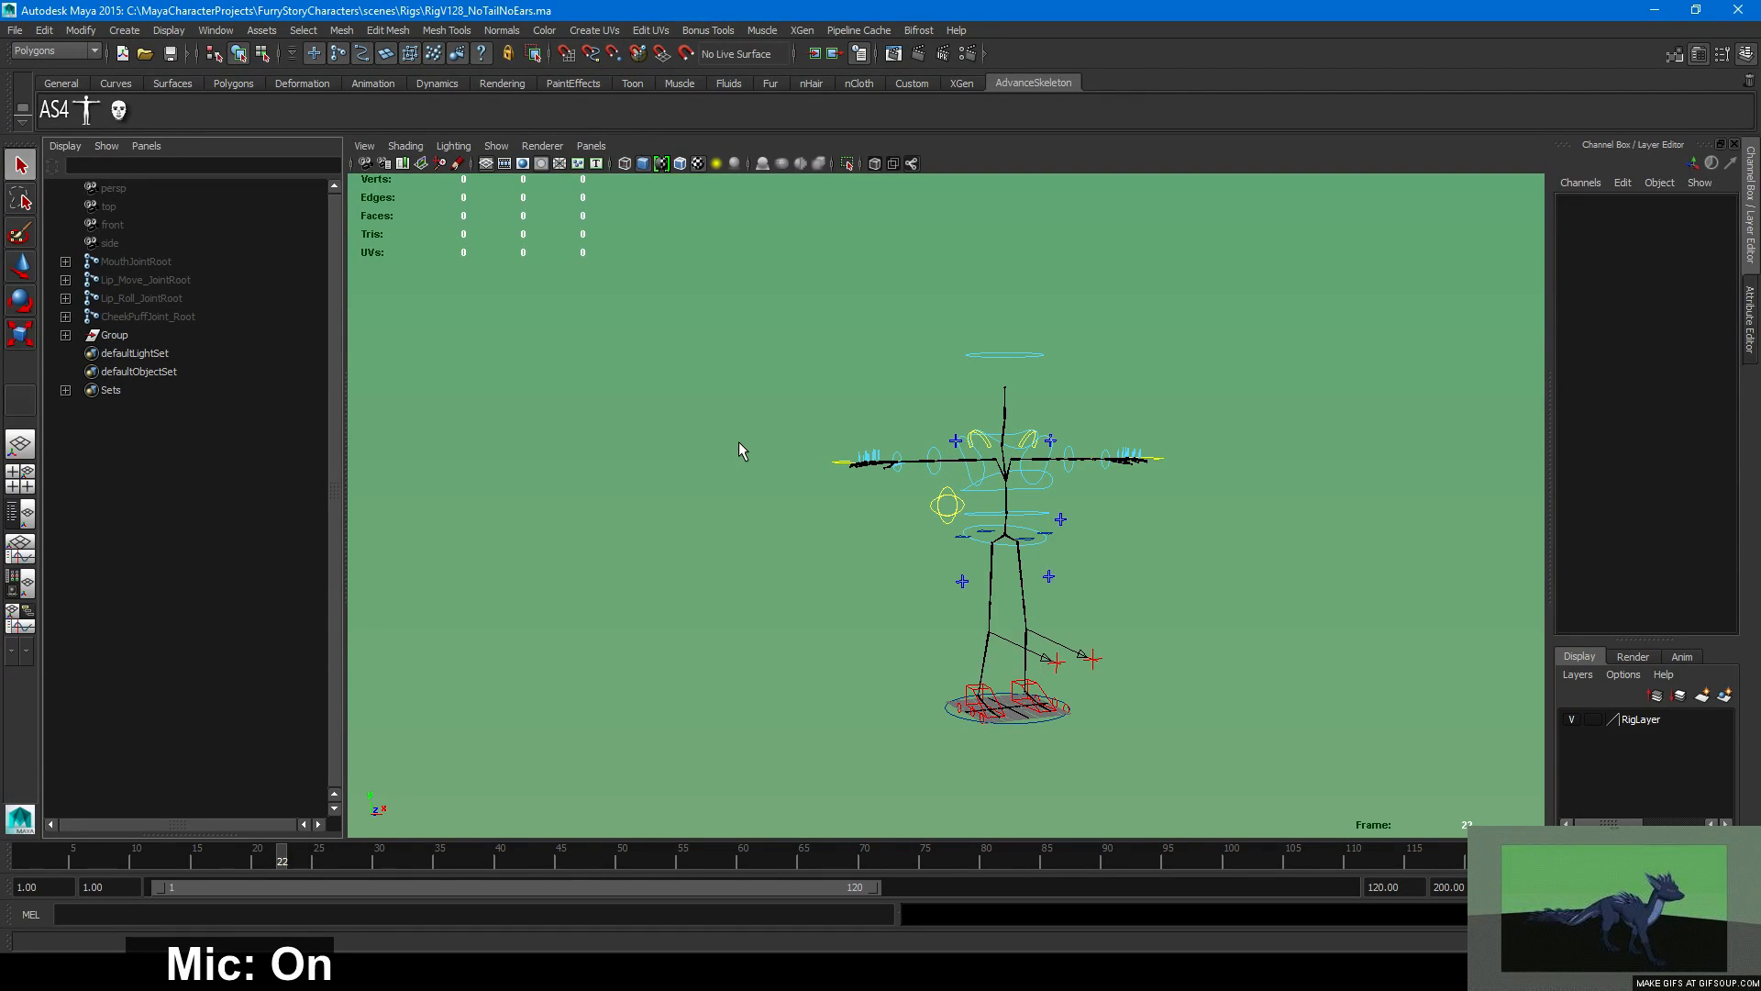
Start importing a file into the rig scene and browse up from the Rigs folder to the root of C:.
scroll(986, 555, "up", 1)
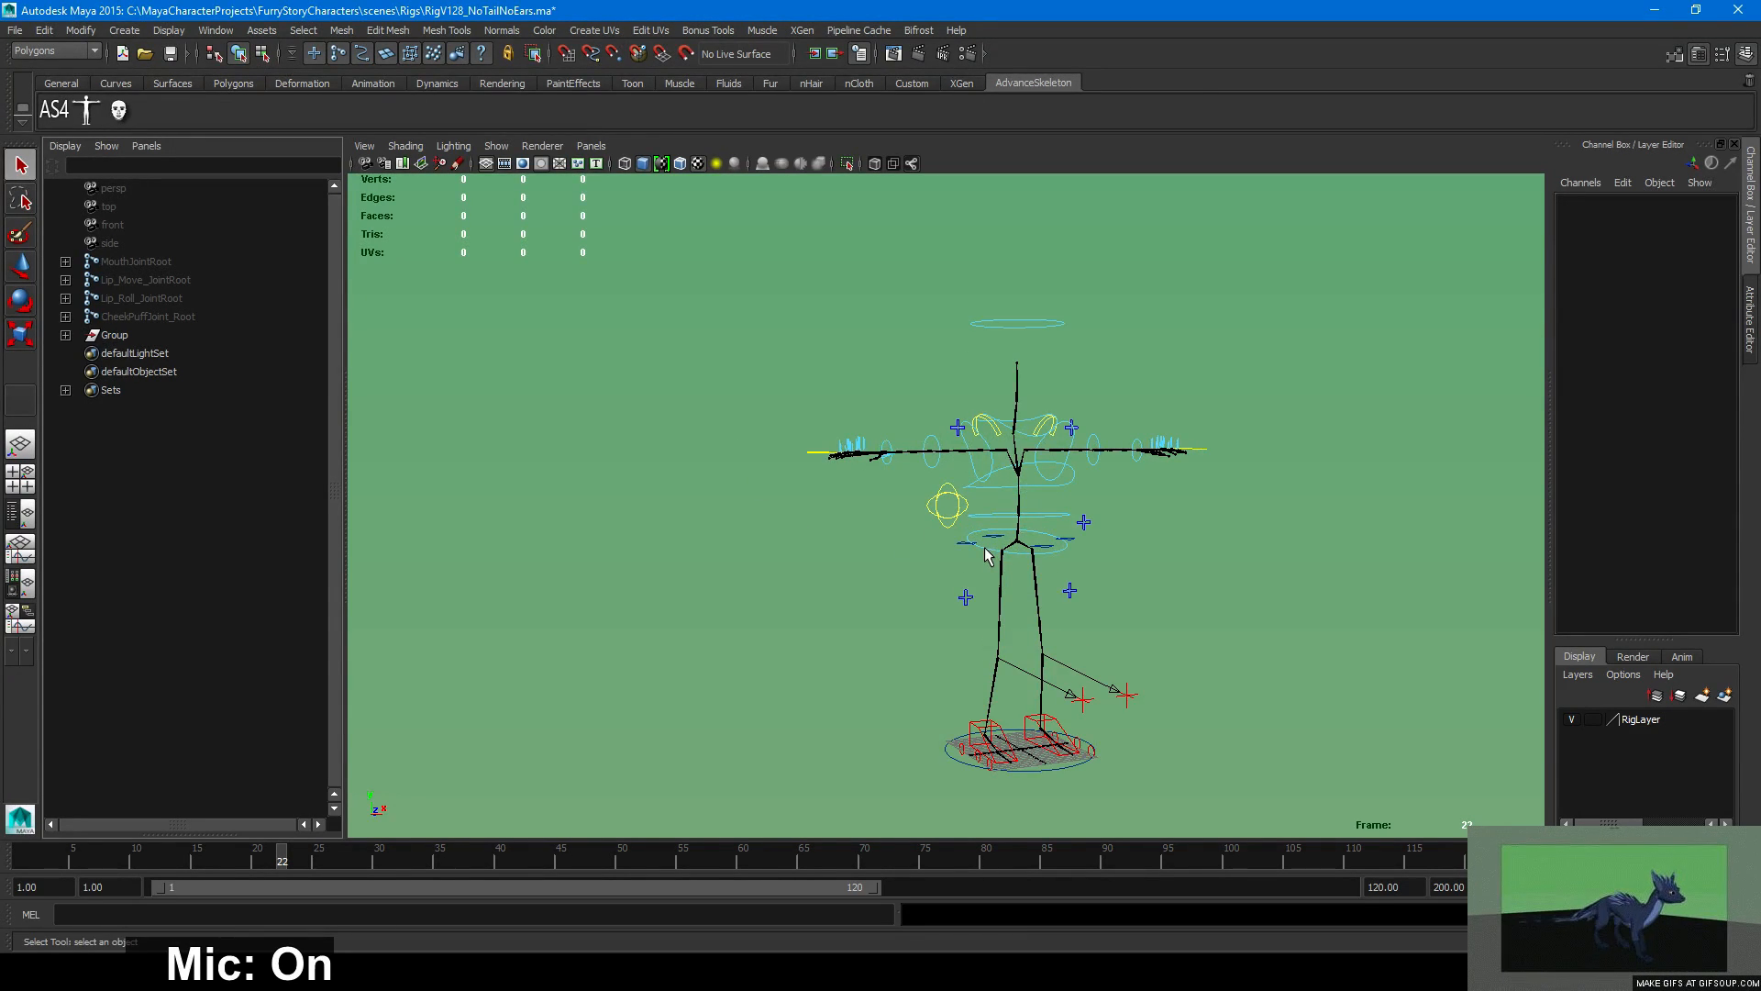
scroll(986, 555, "up", 1)
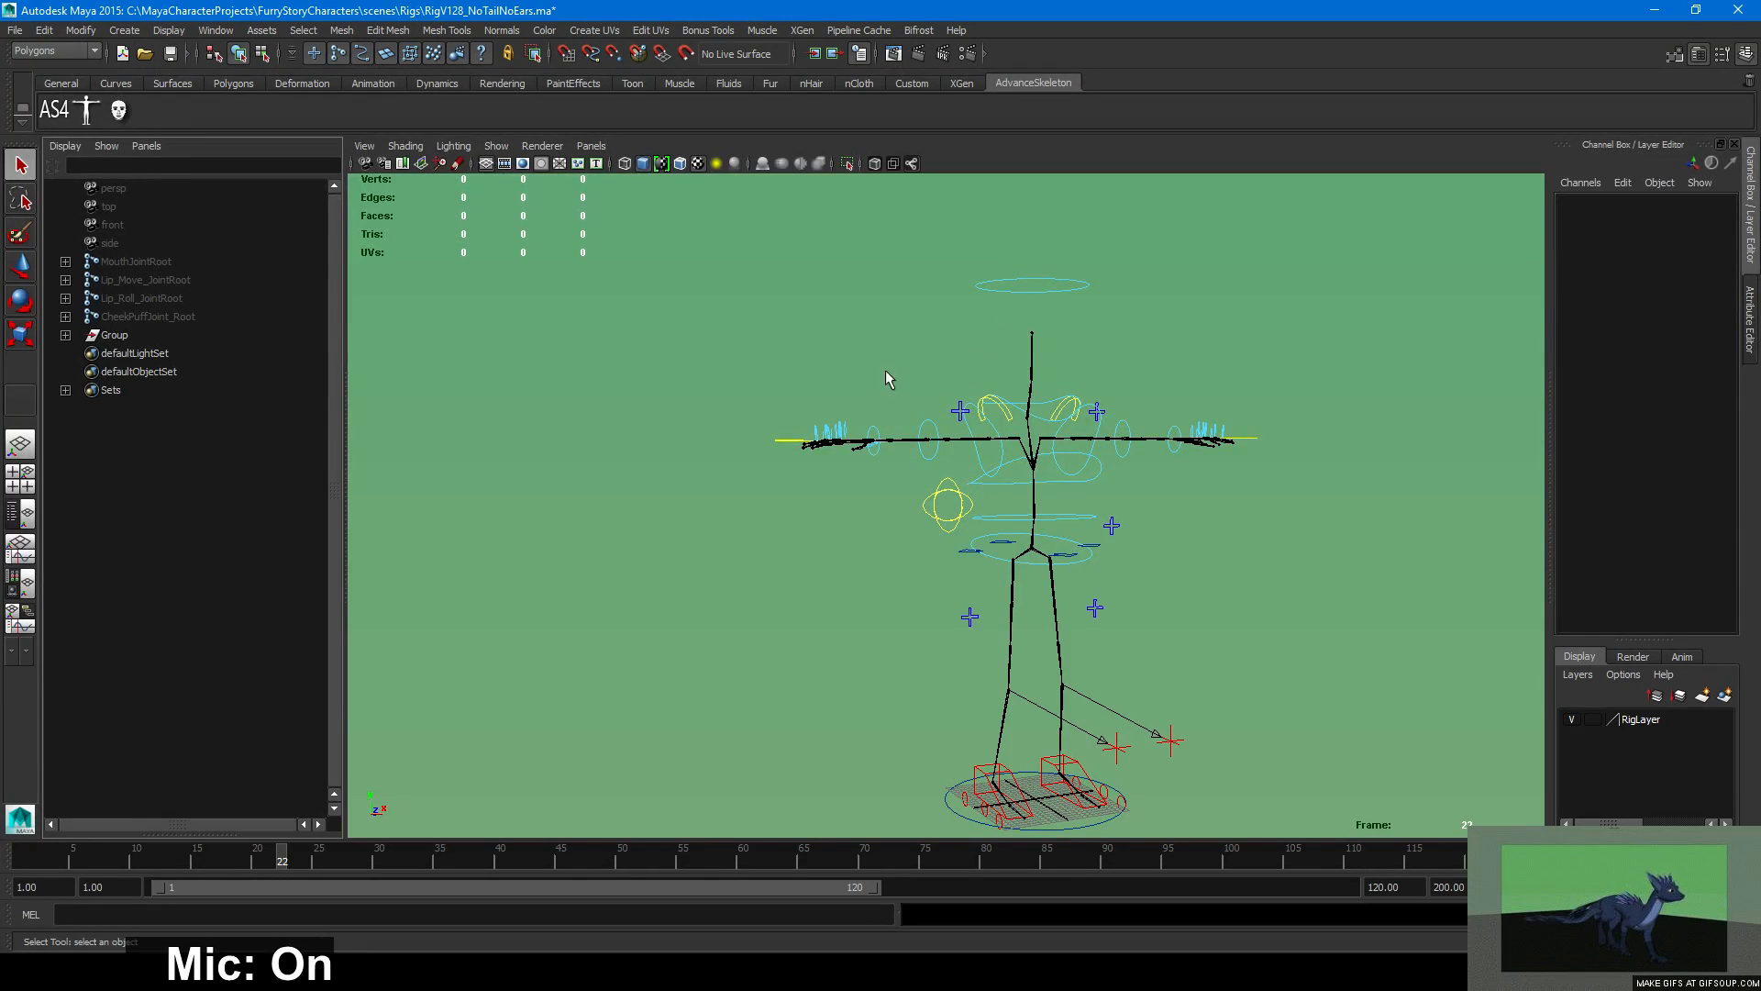
left_click(15, 30)
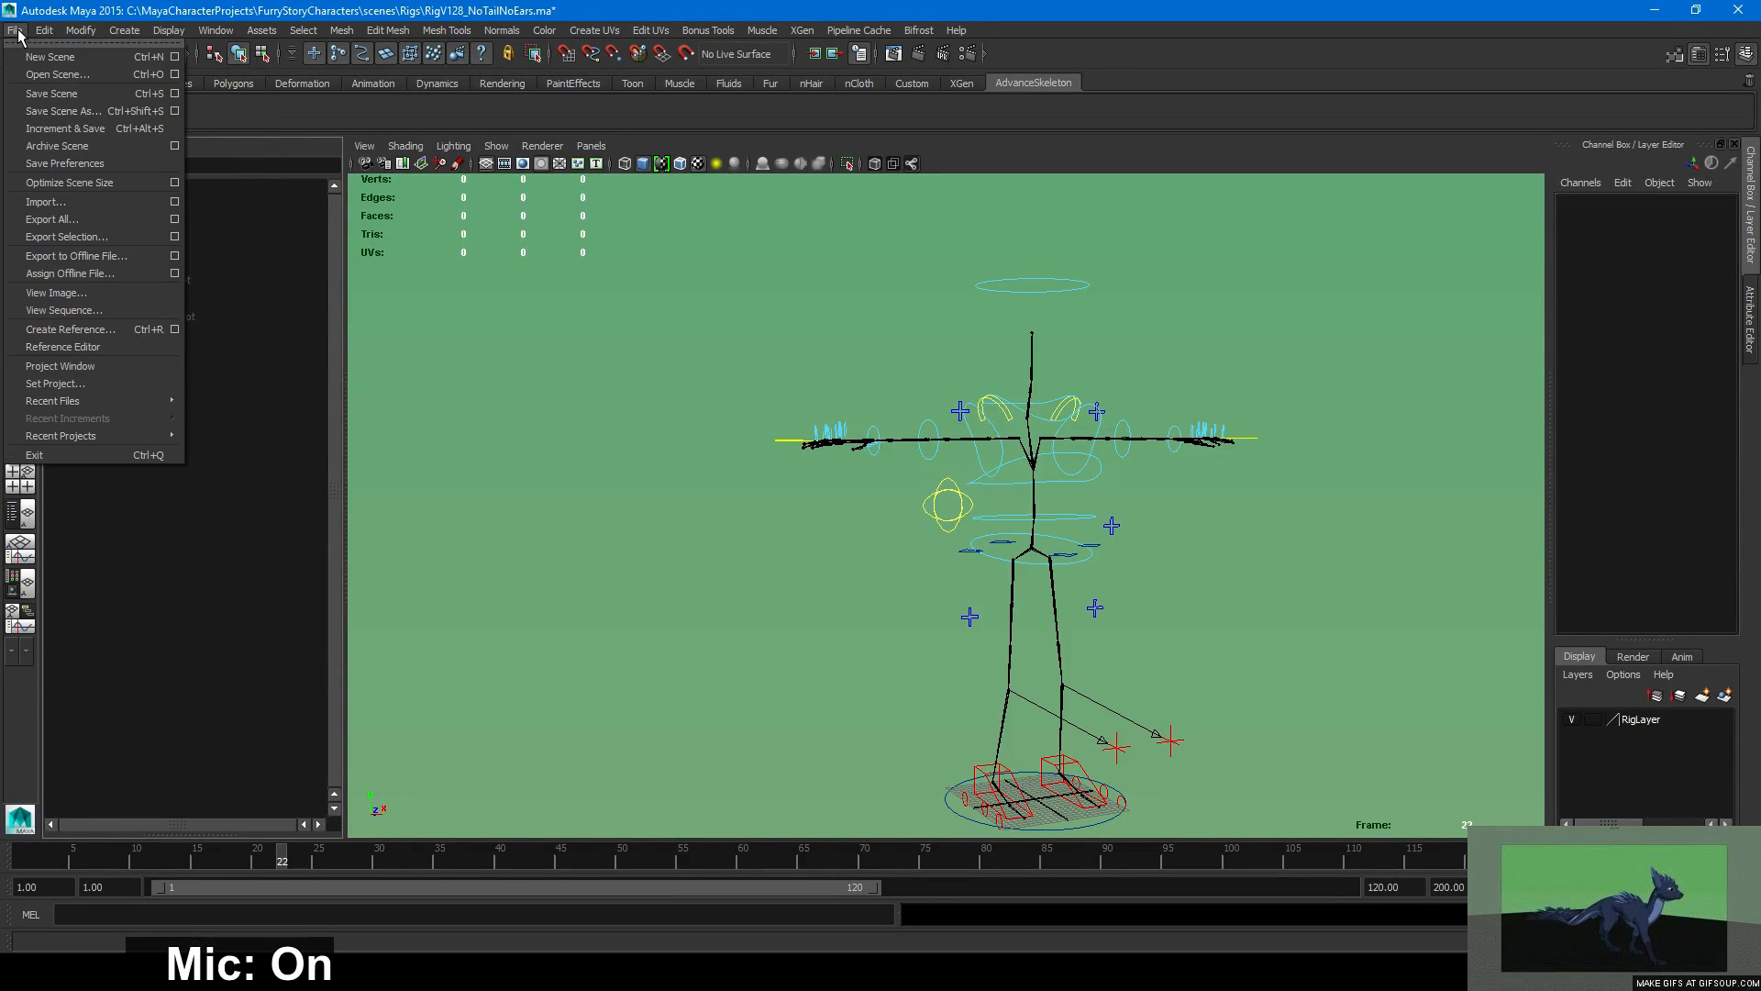
left_click(118, 202)
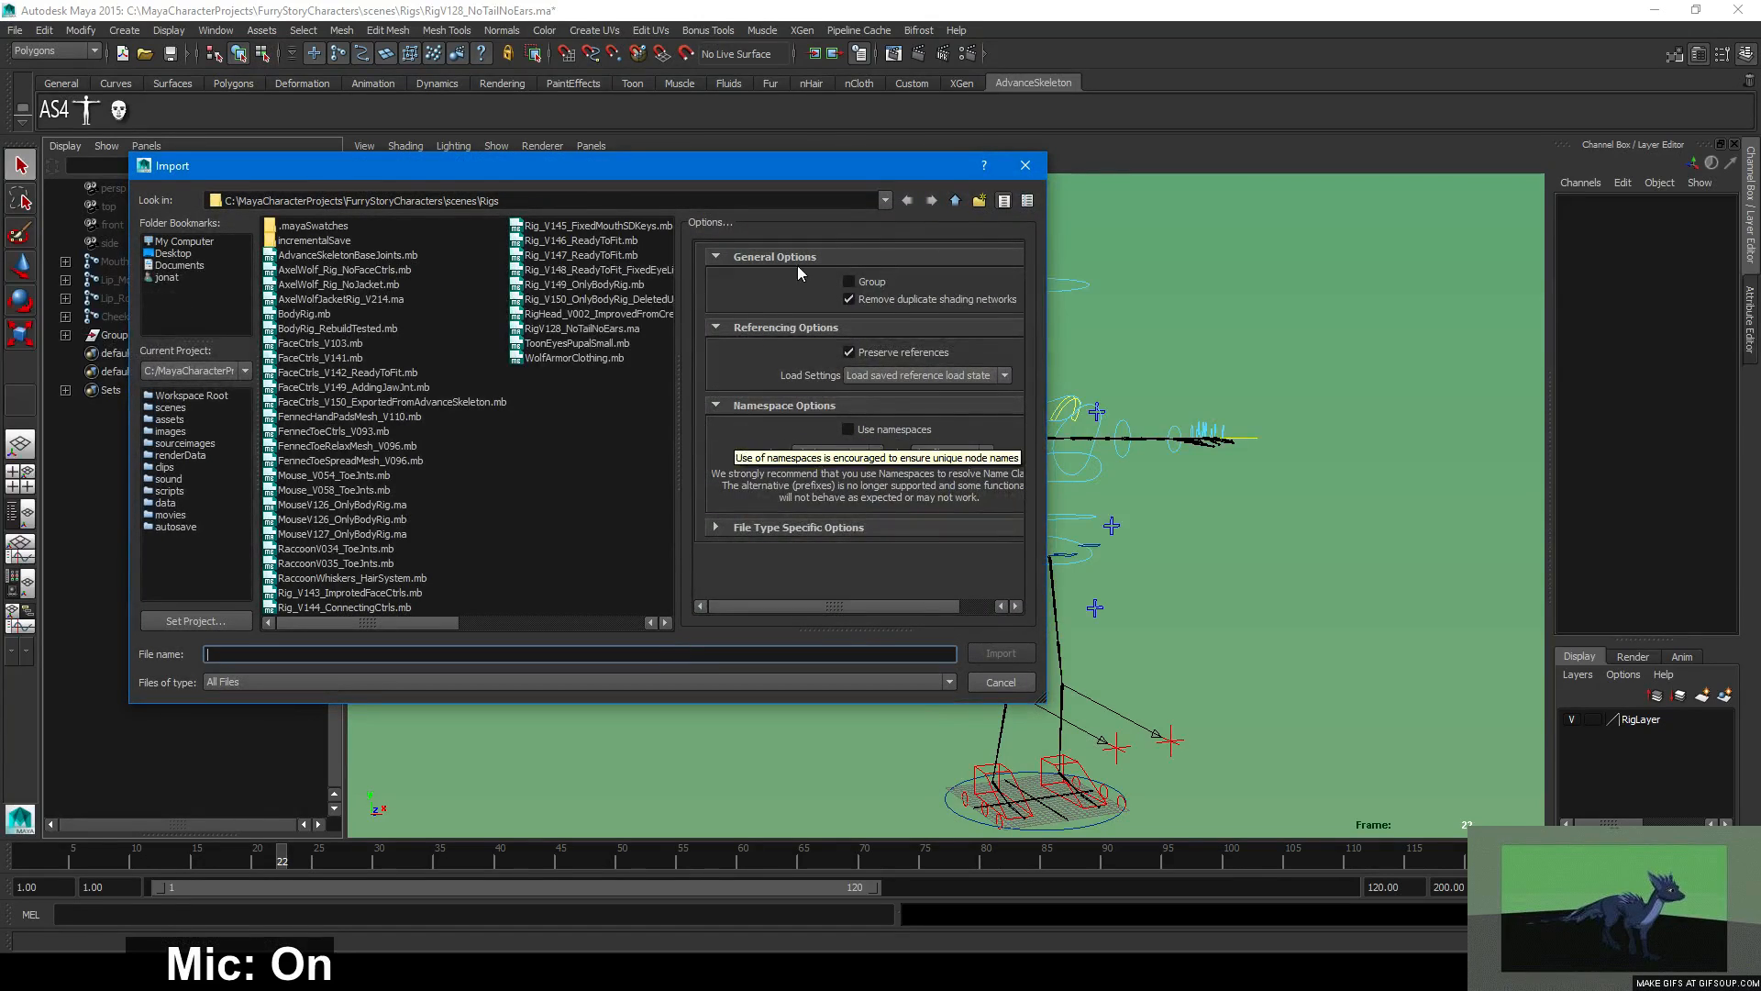
left_click(954, 202)
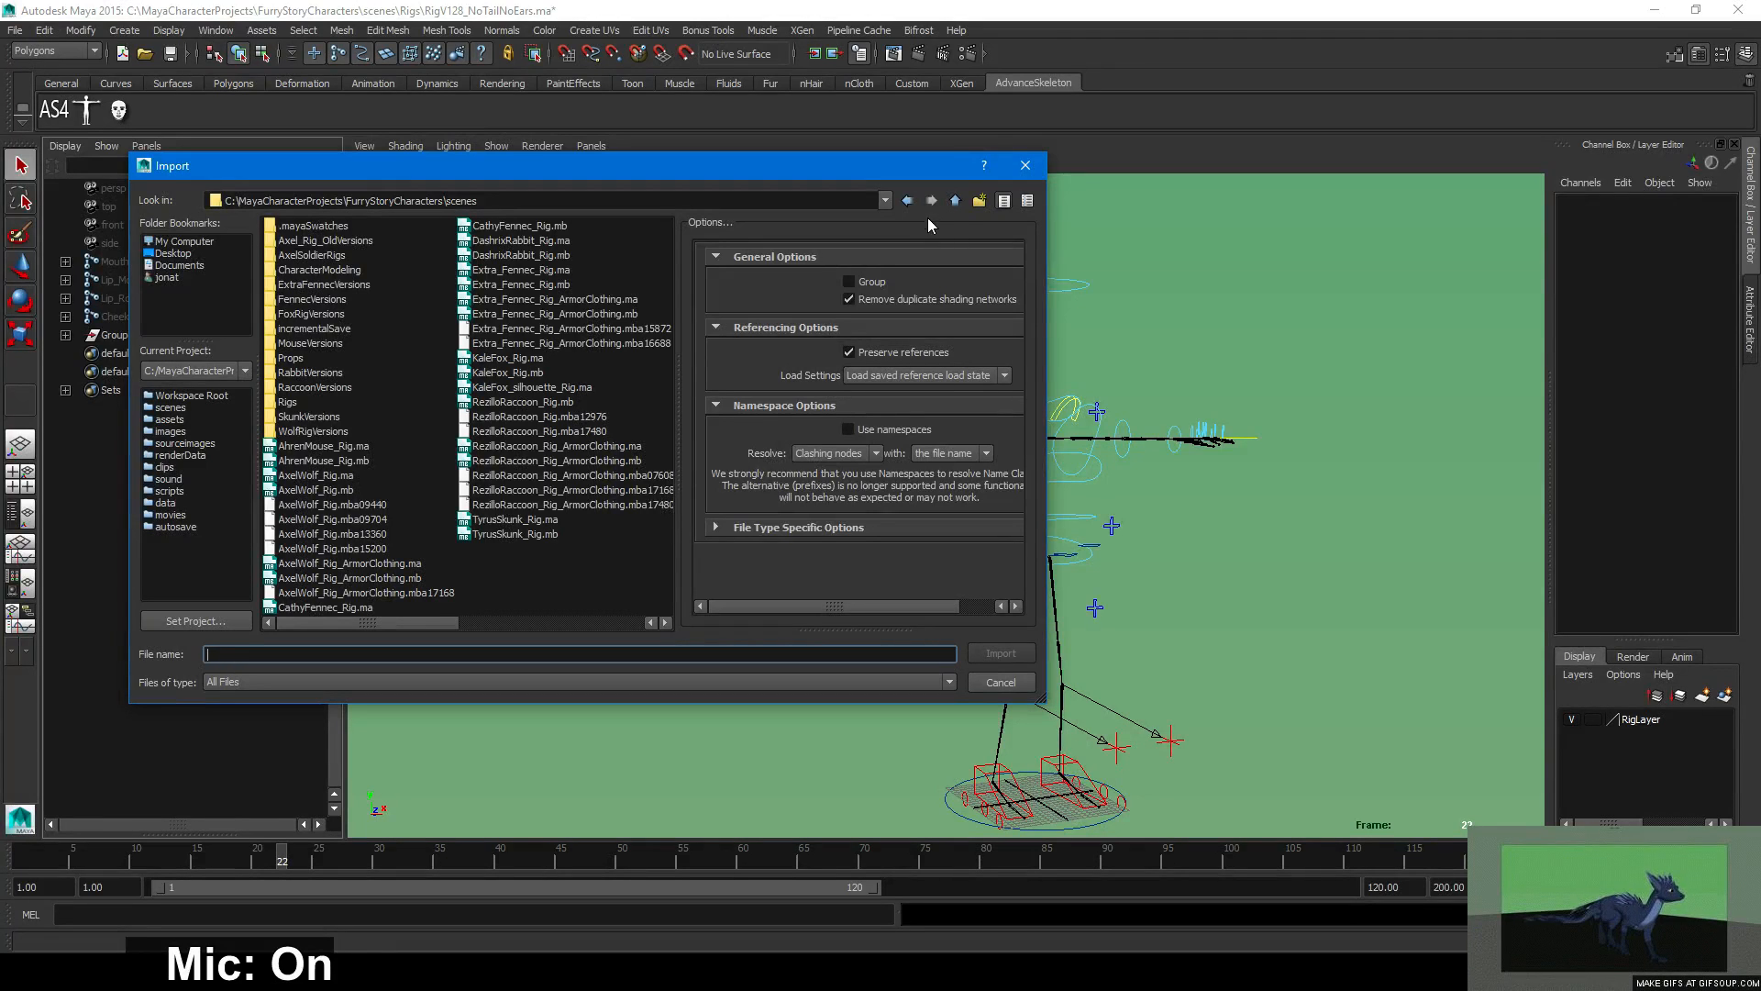
left_click(955, 201)
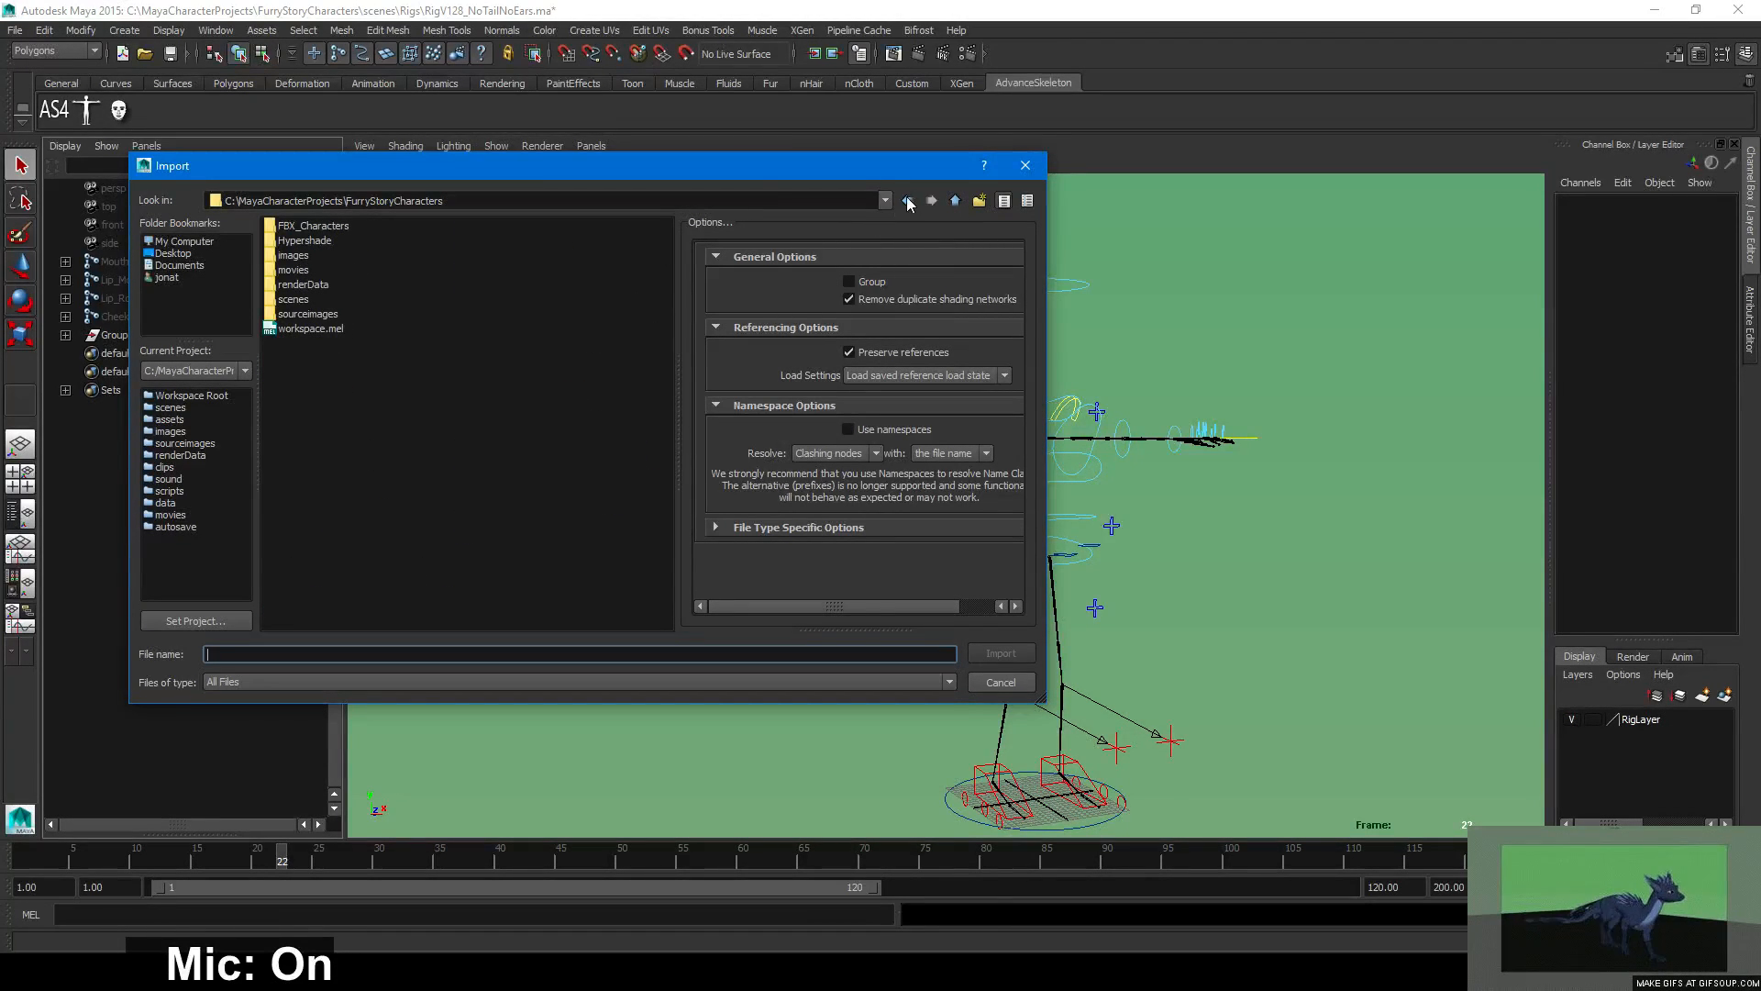
left_click(955, 201)
left_click(955, 201)
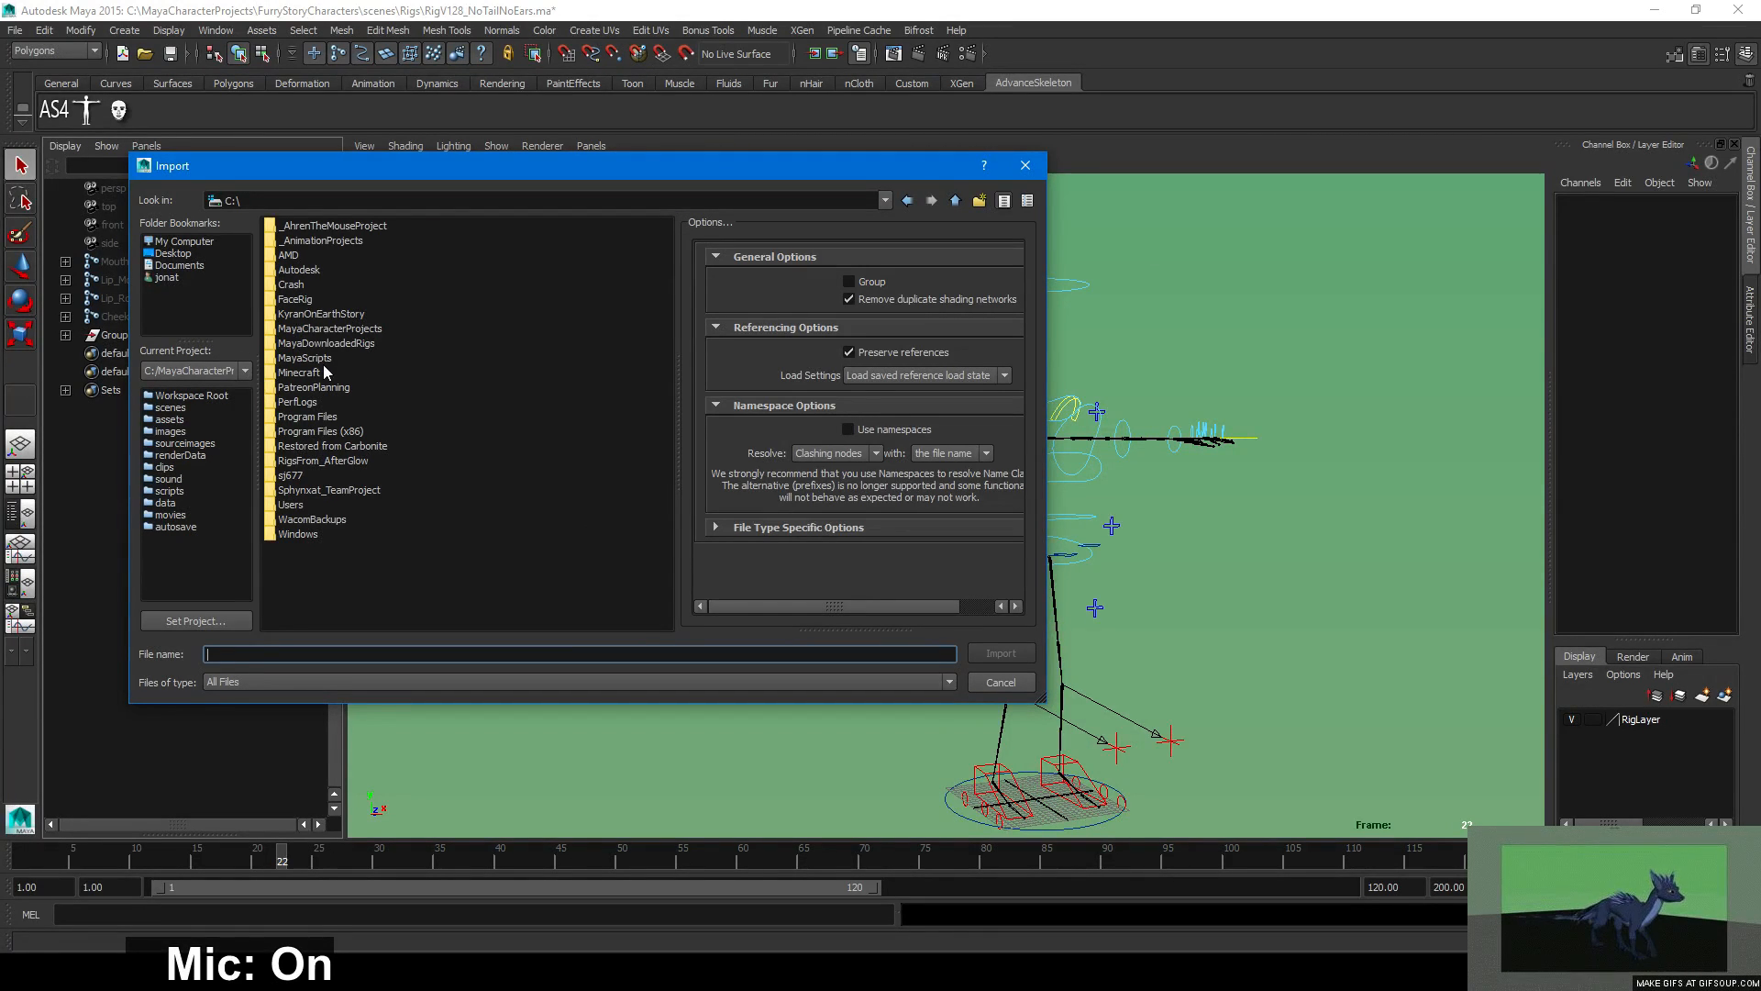
left_click(954, 201)
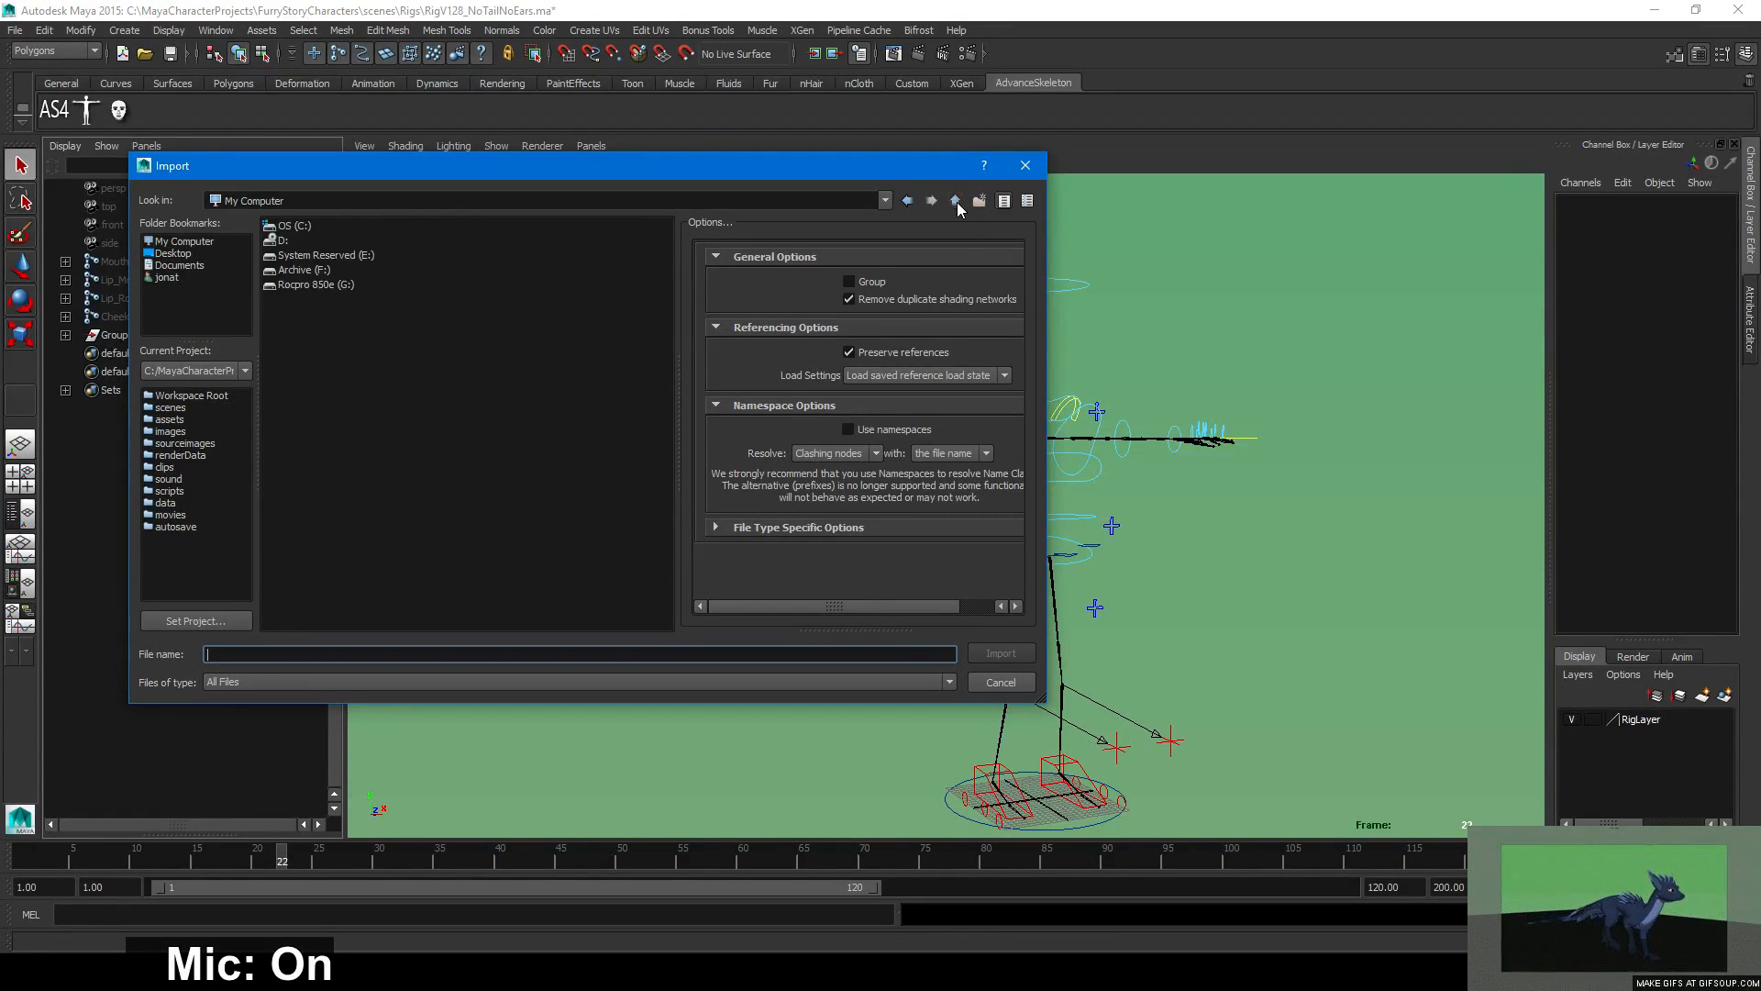
double_click(306, 228)
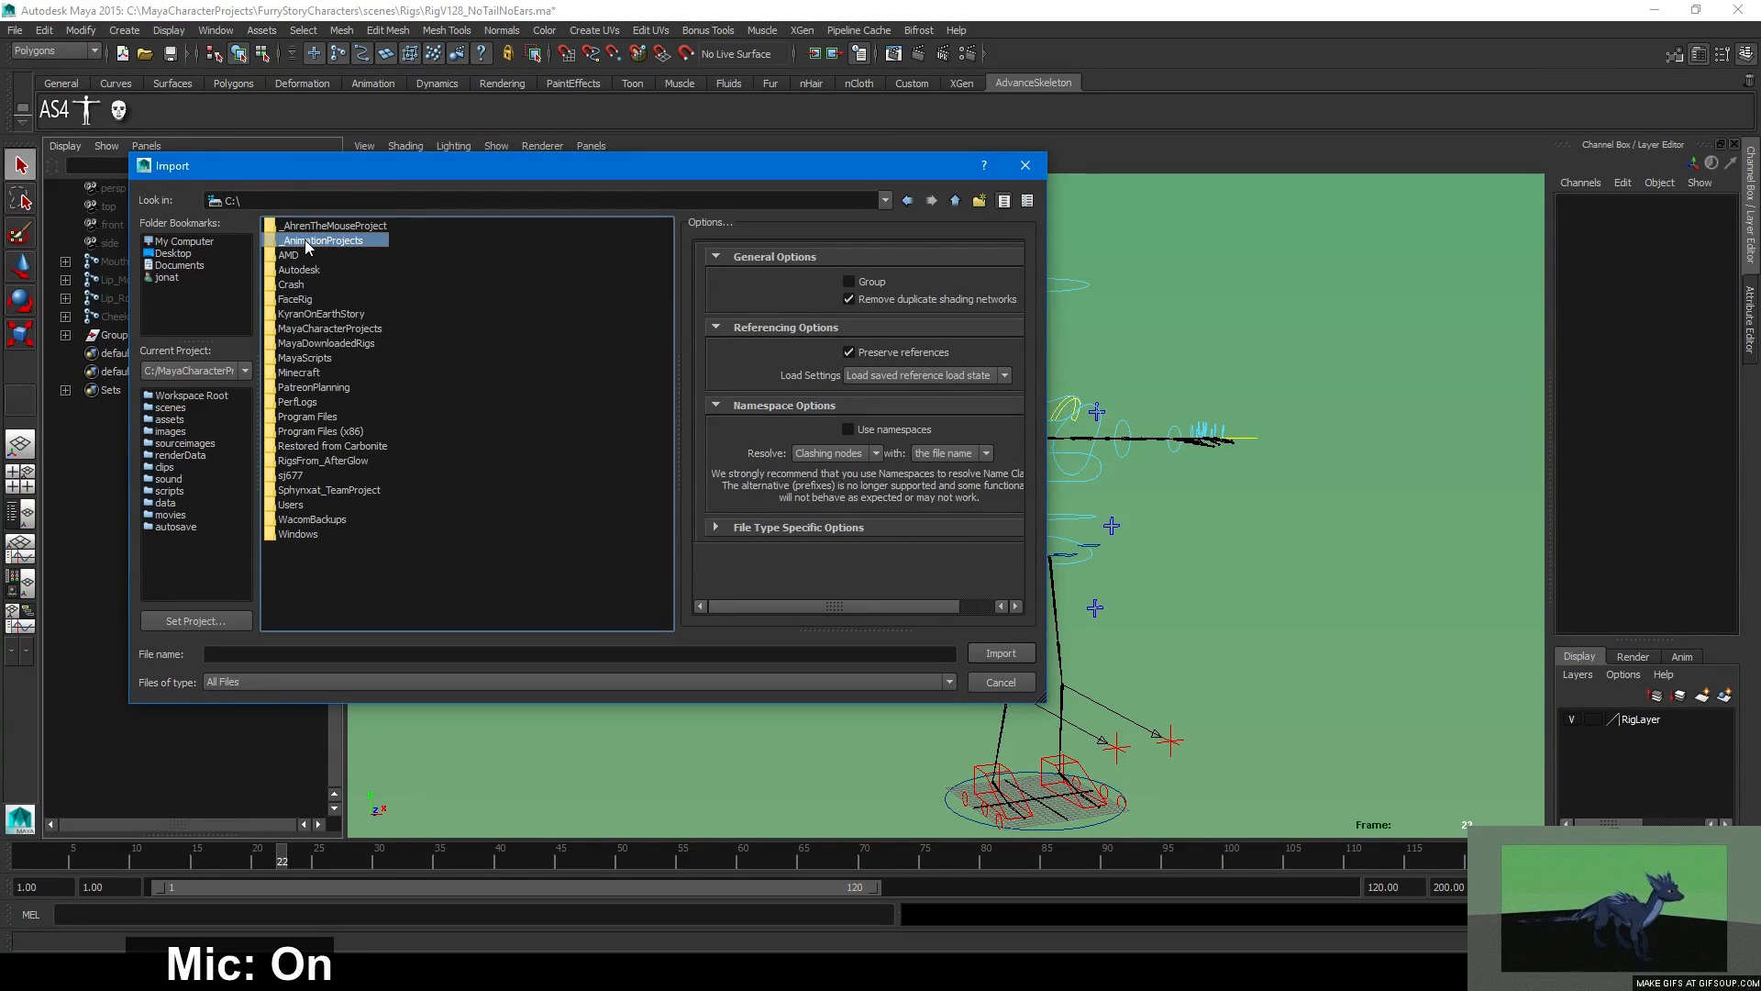
double_click(304, 239)
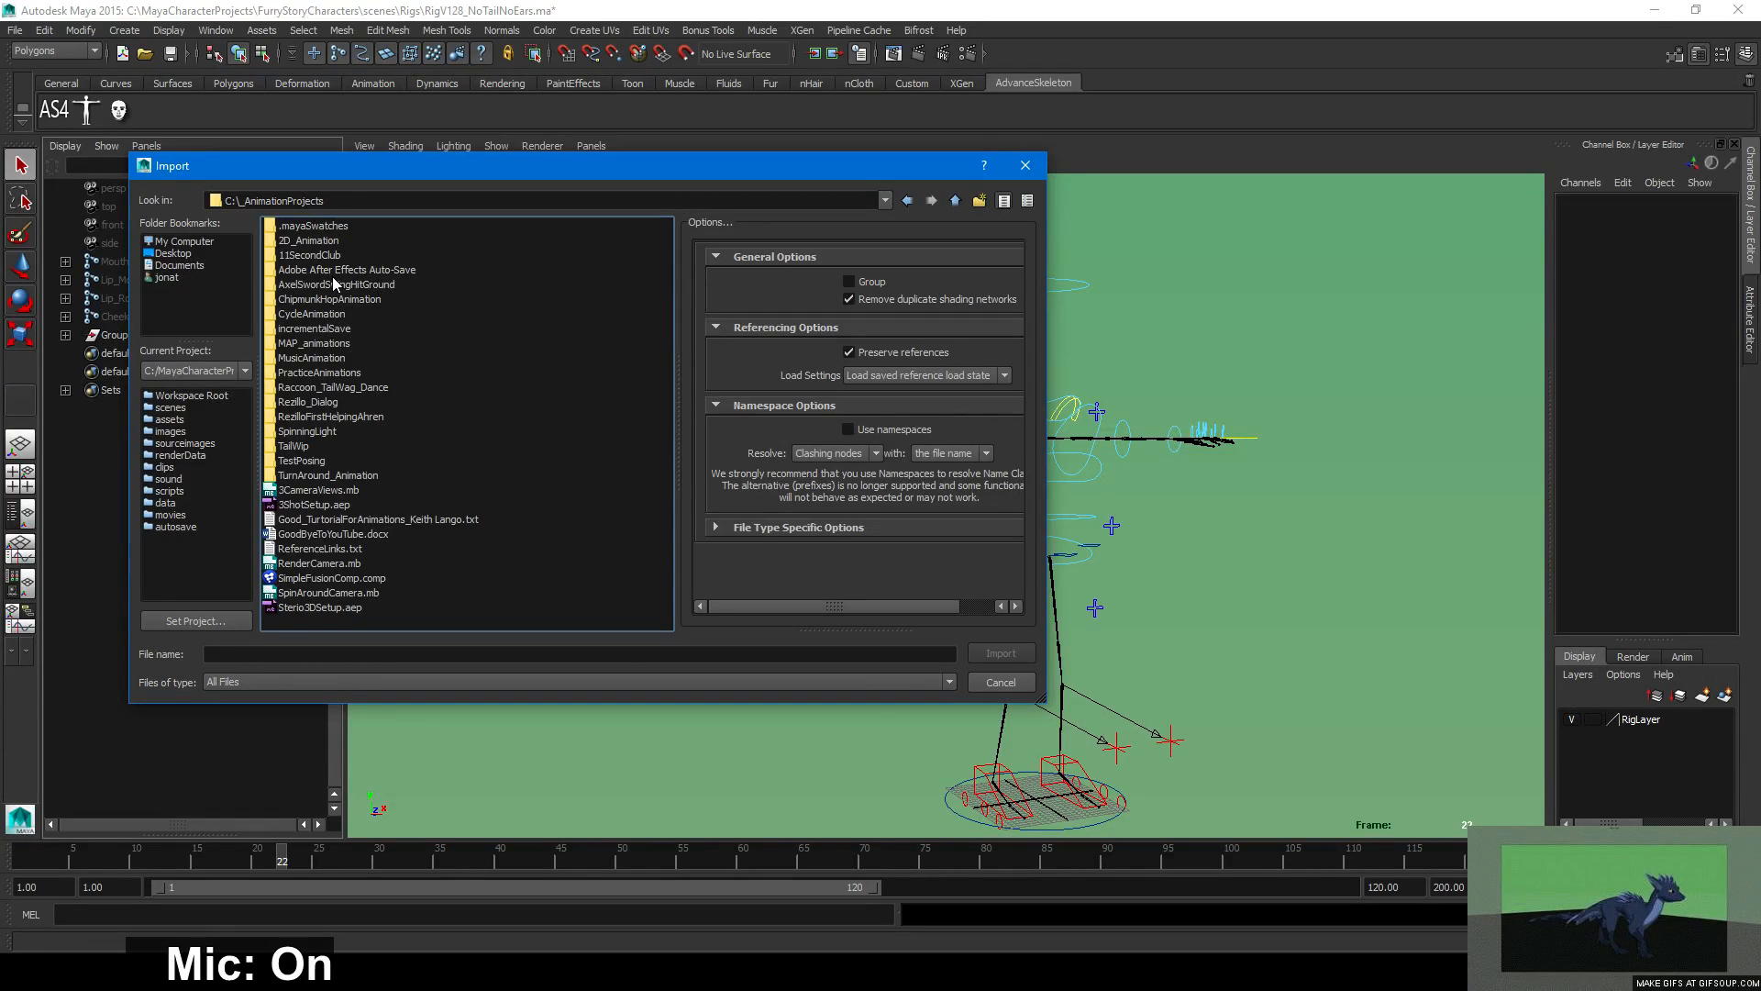
left_click(955, 200)
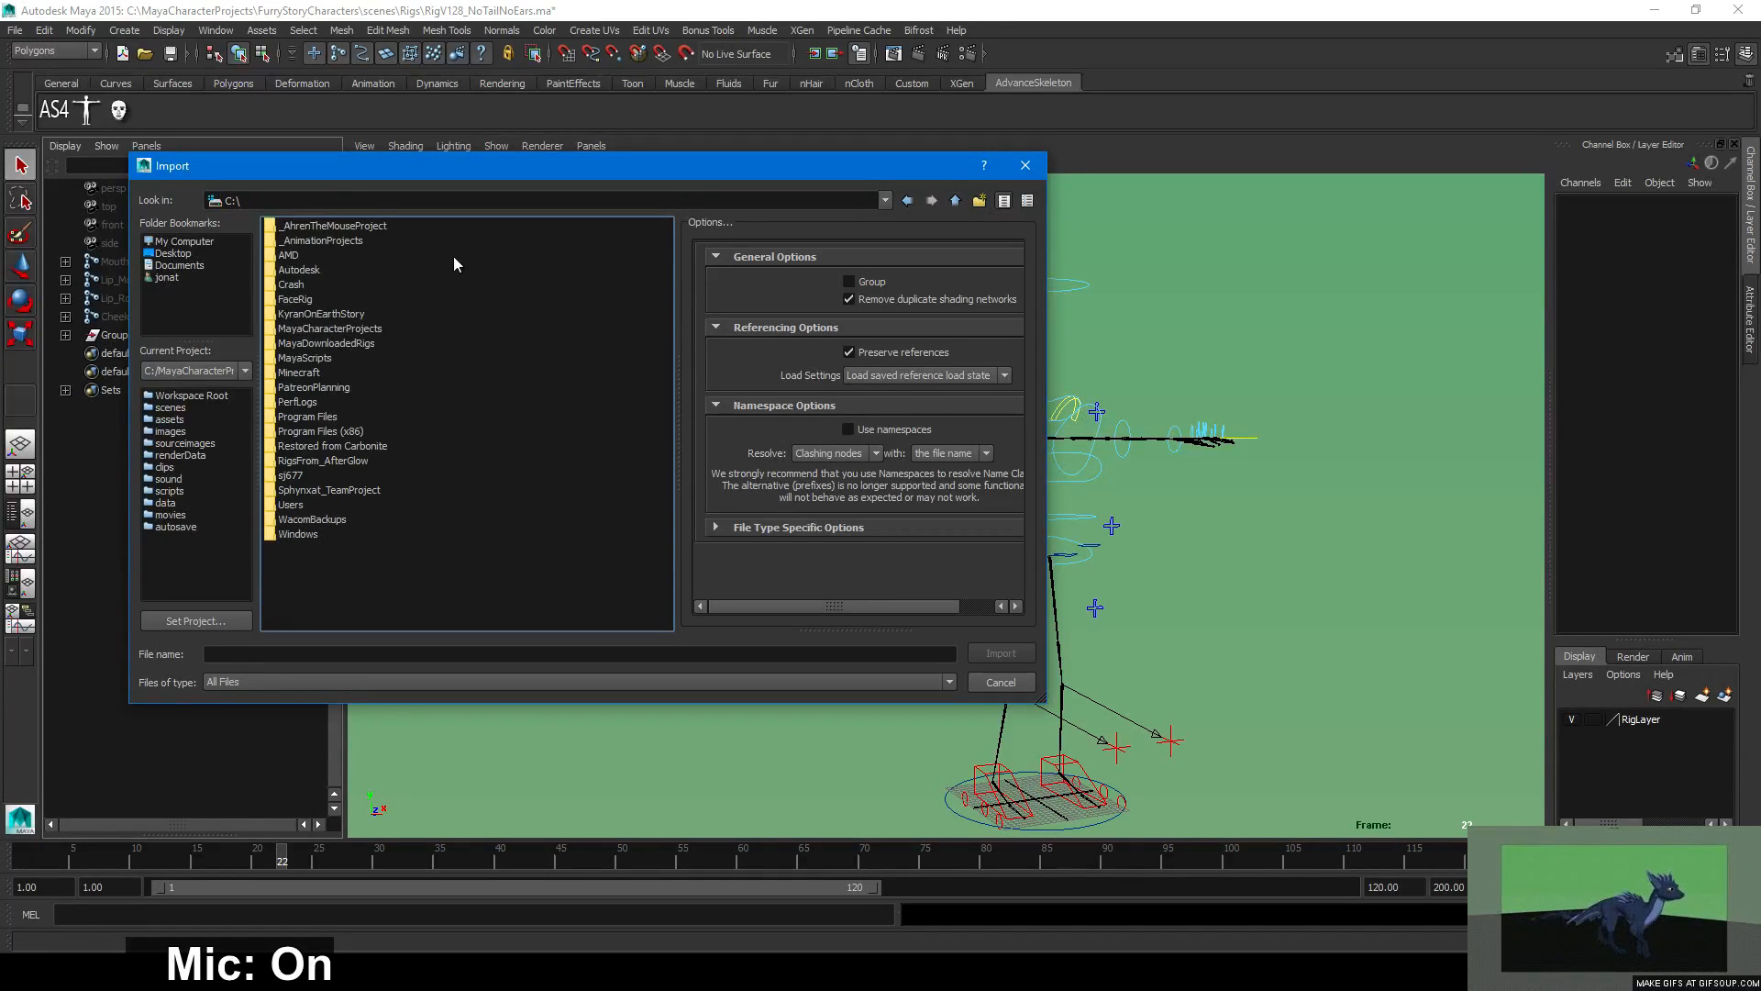
Import Boy_027.ma from the MayaCharacterProjects\HumanKid\scenes folder into the rig scene.
double_click(307, 328)
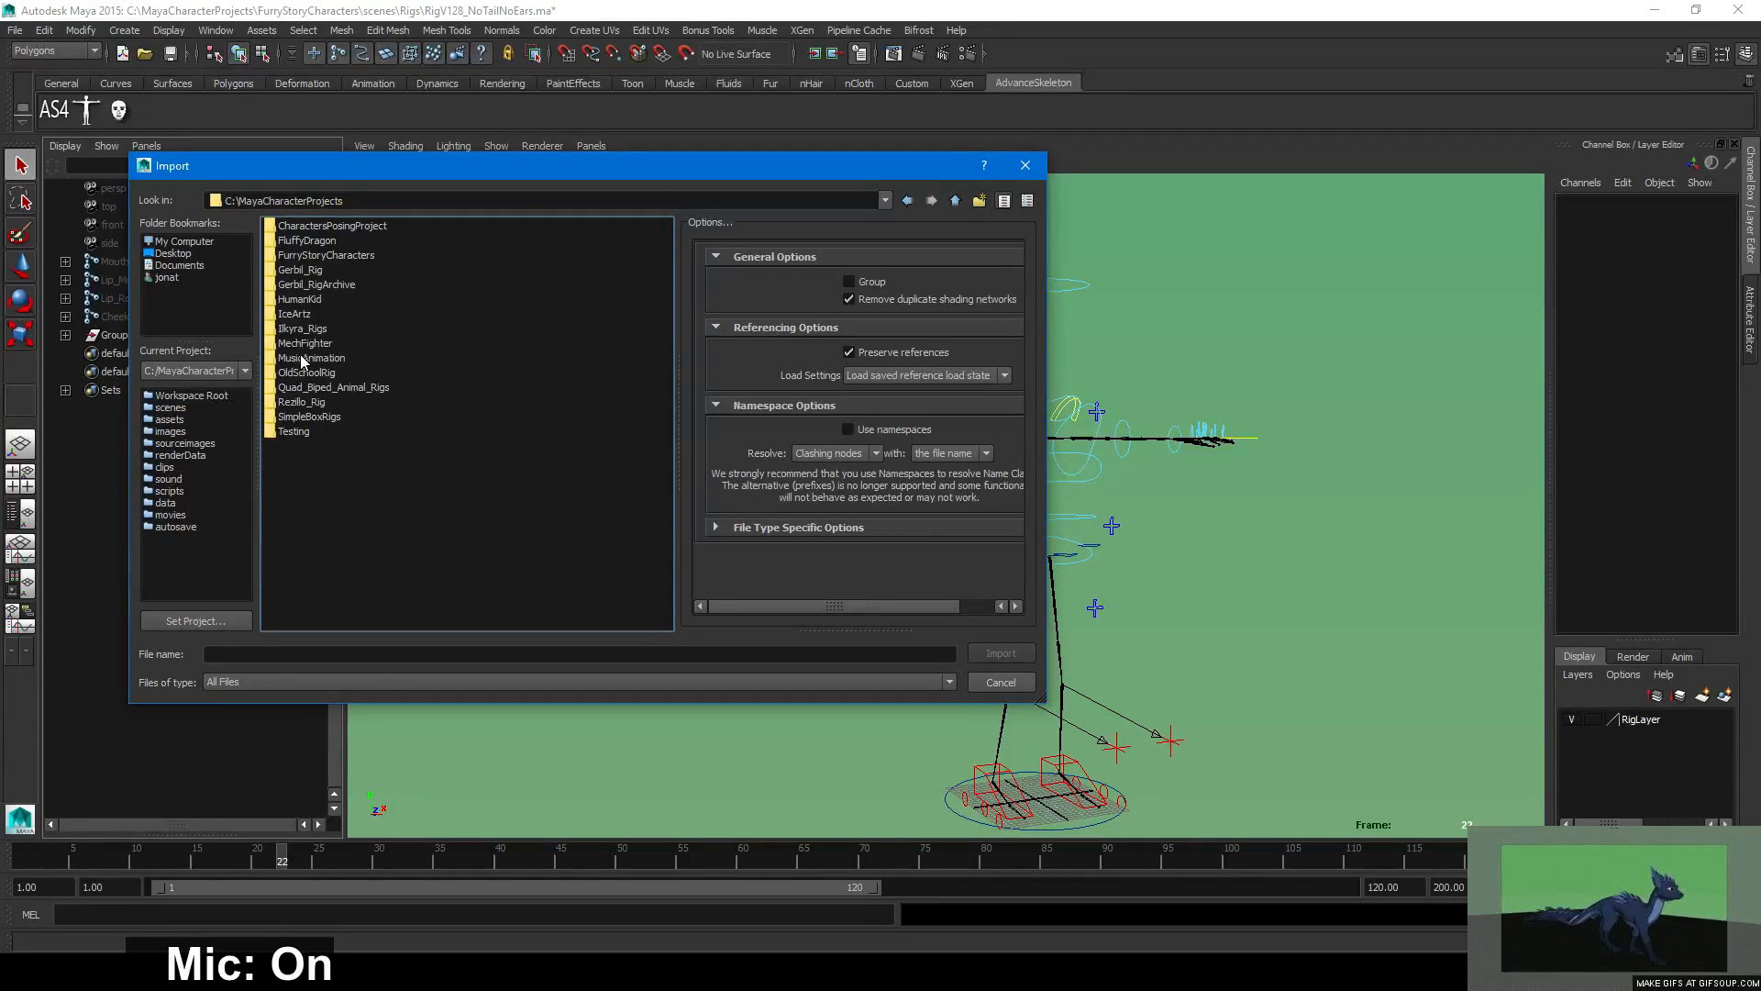
double_click(300, 299)
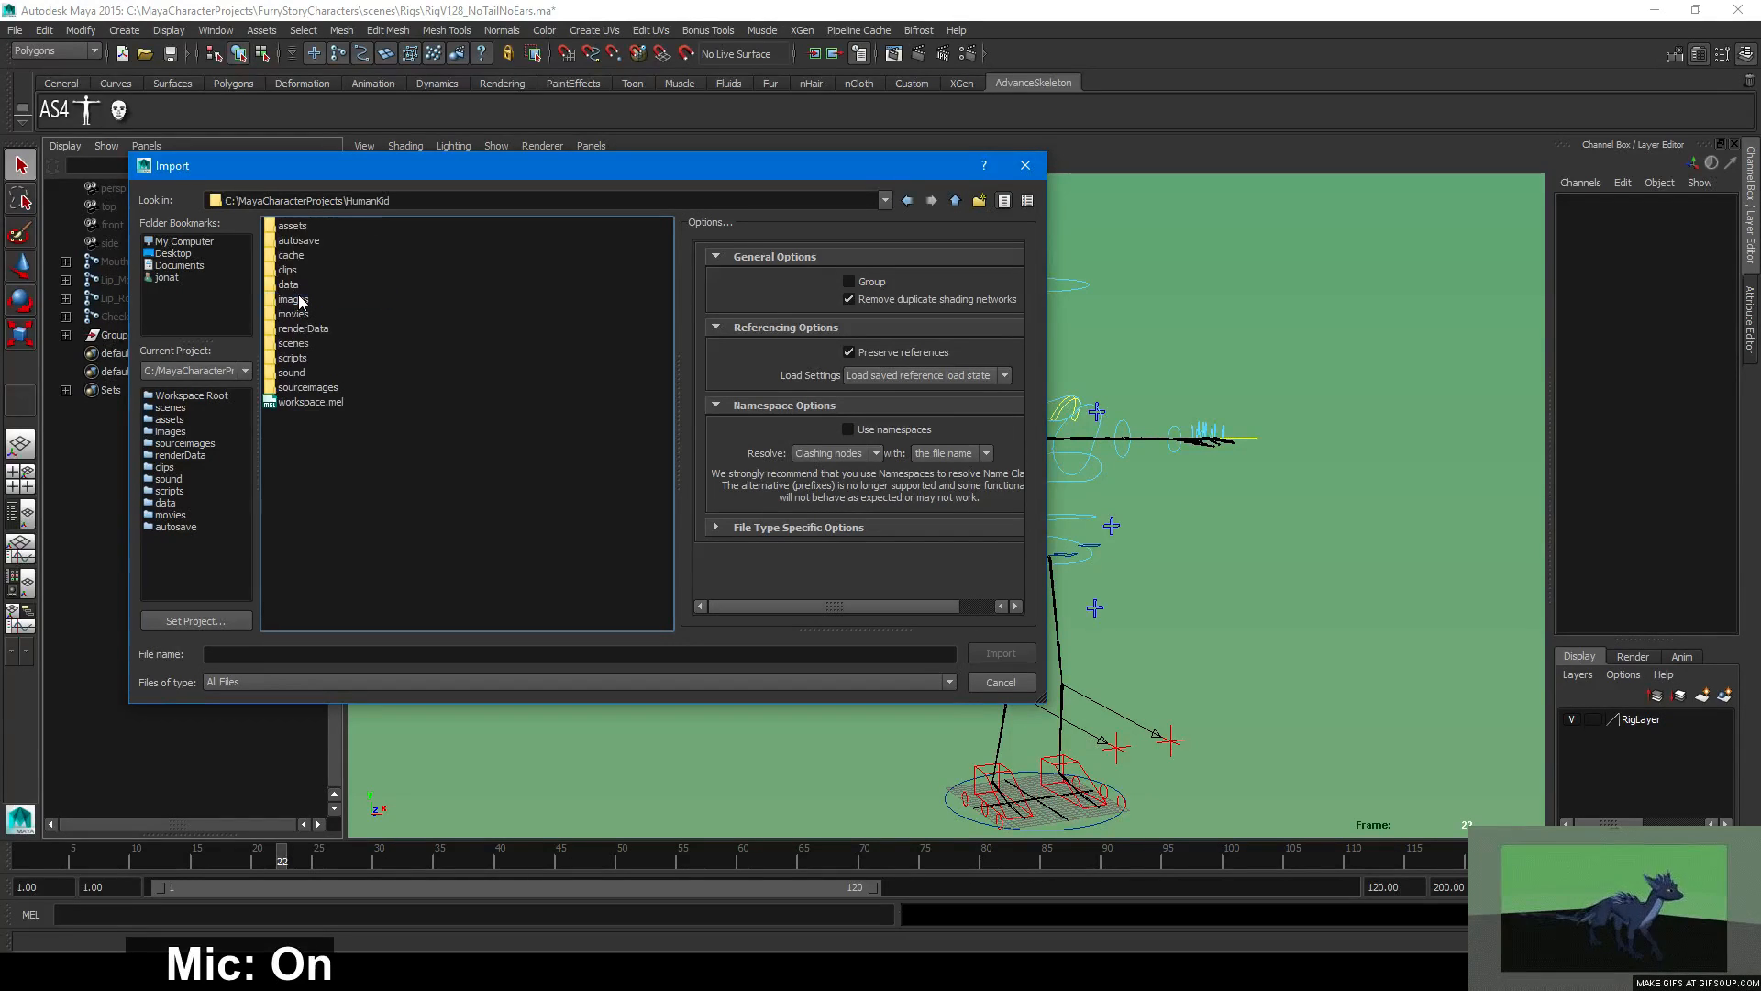
double_click(310, 344)
left_click(561, 271)
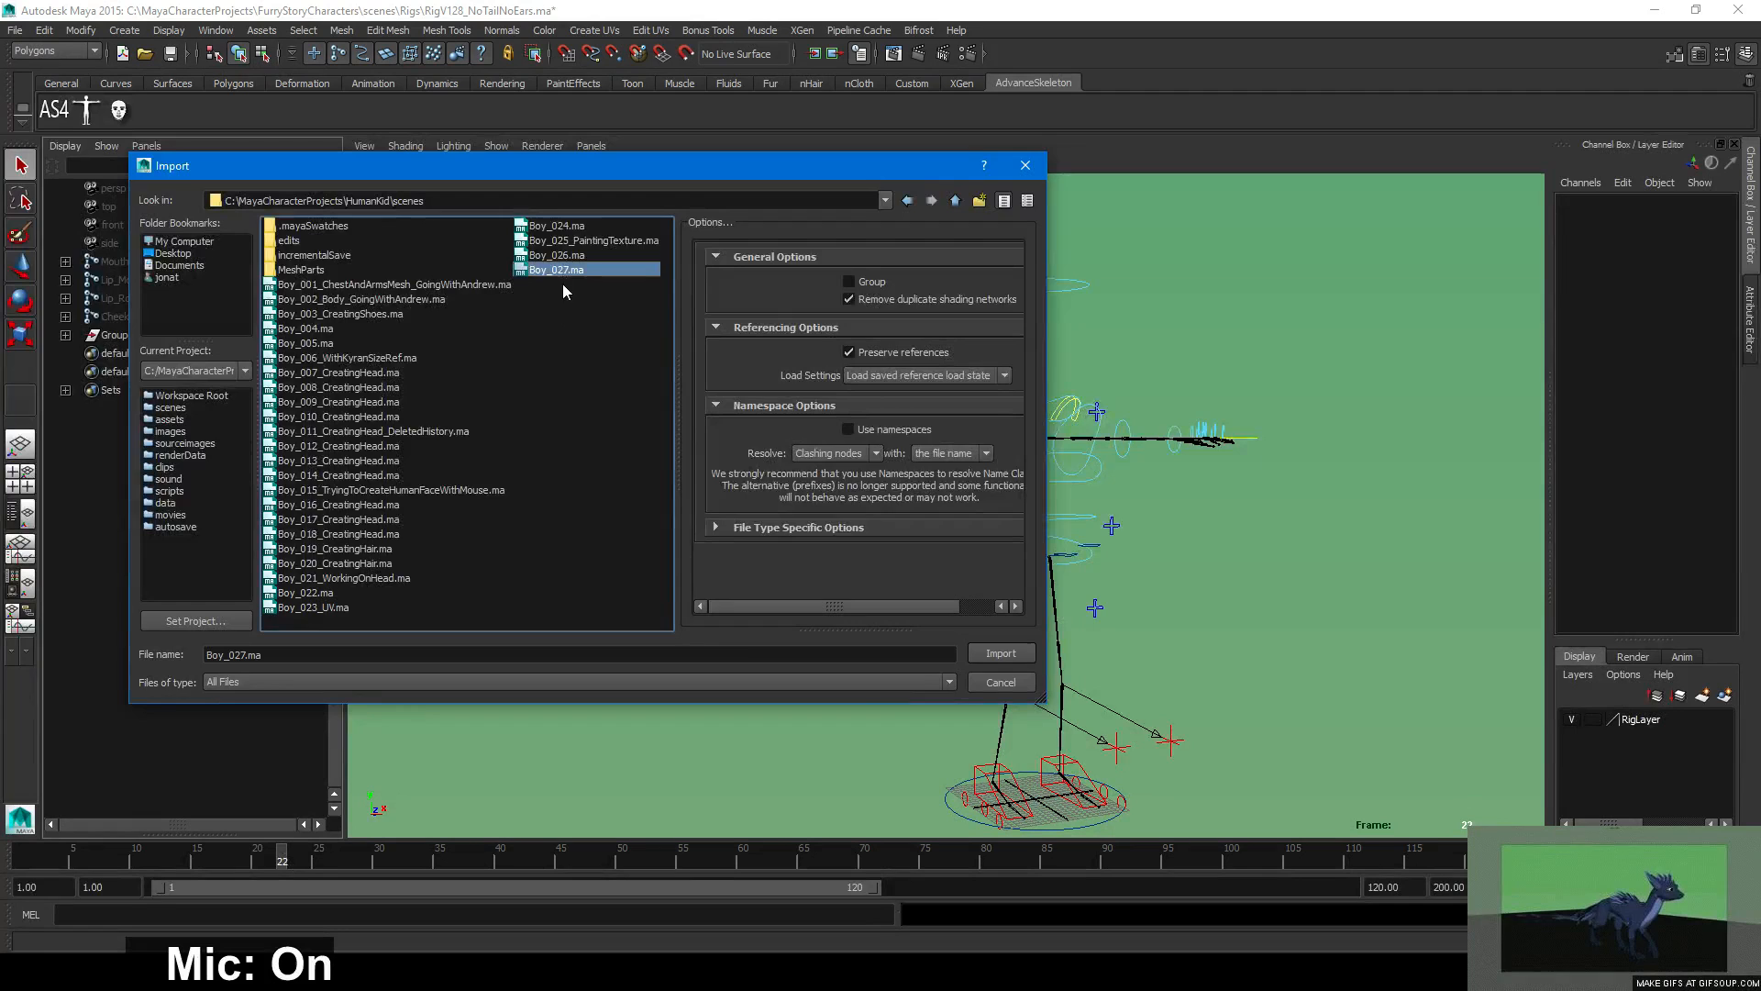
left_click(969, 653)
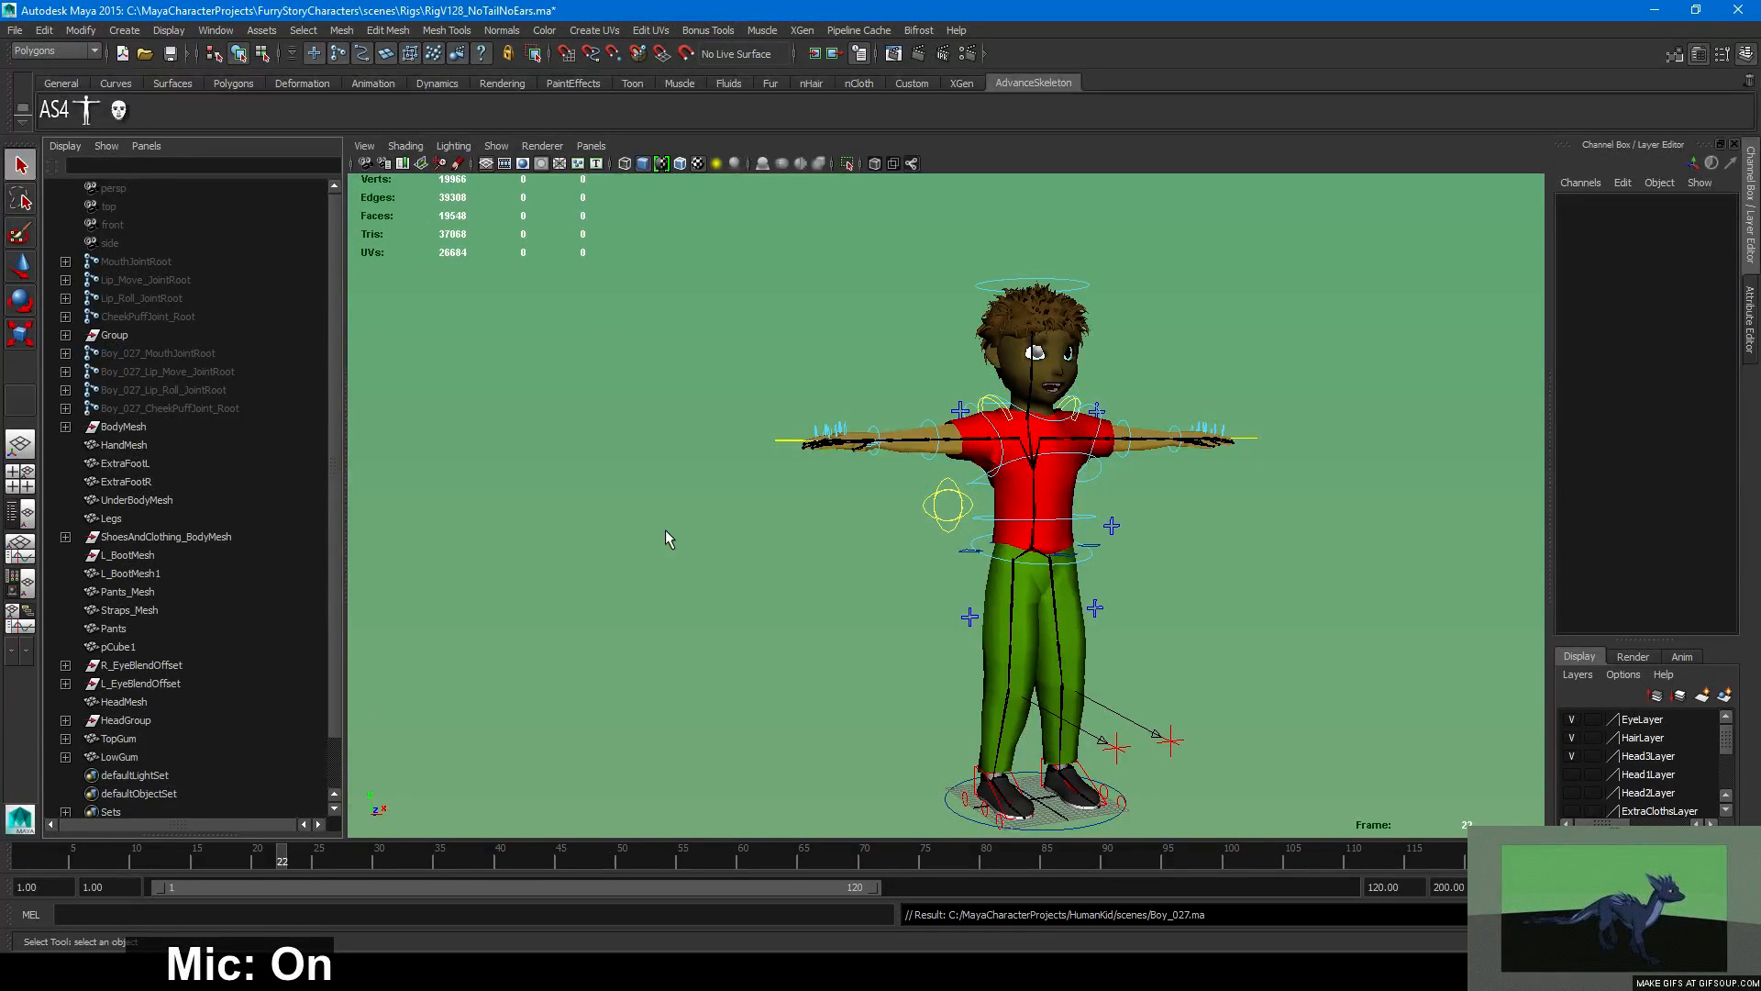
Pick the boy's hair and head, select their parent HeadGroup, and check its place and contents in the Outliner.
left_click(1058, 312)
middle_click_drag(1058, 312, 965, 524, "alt")
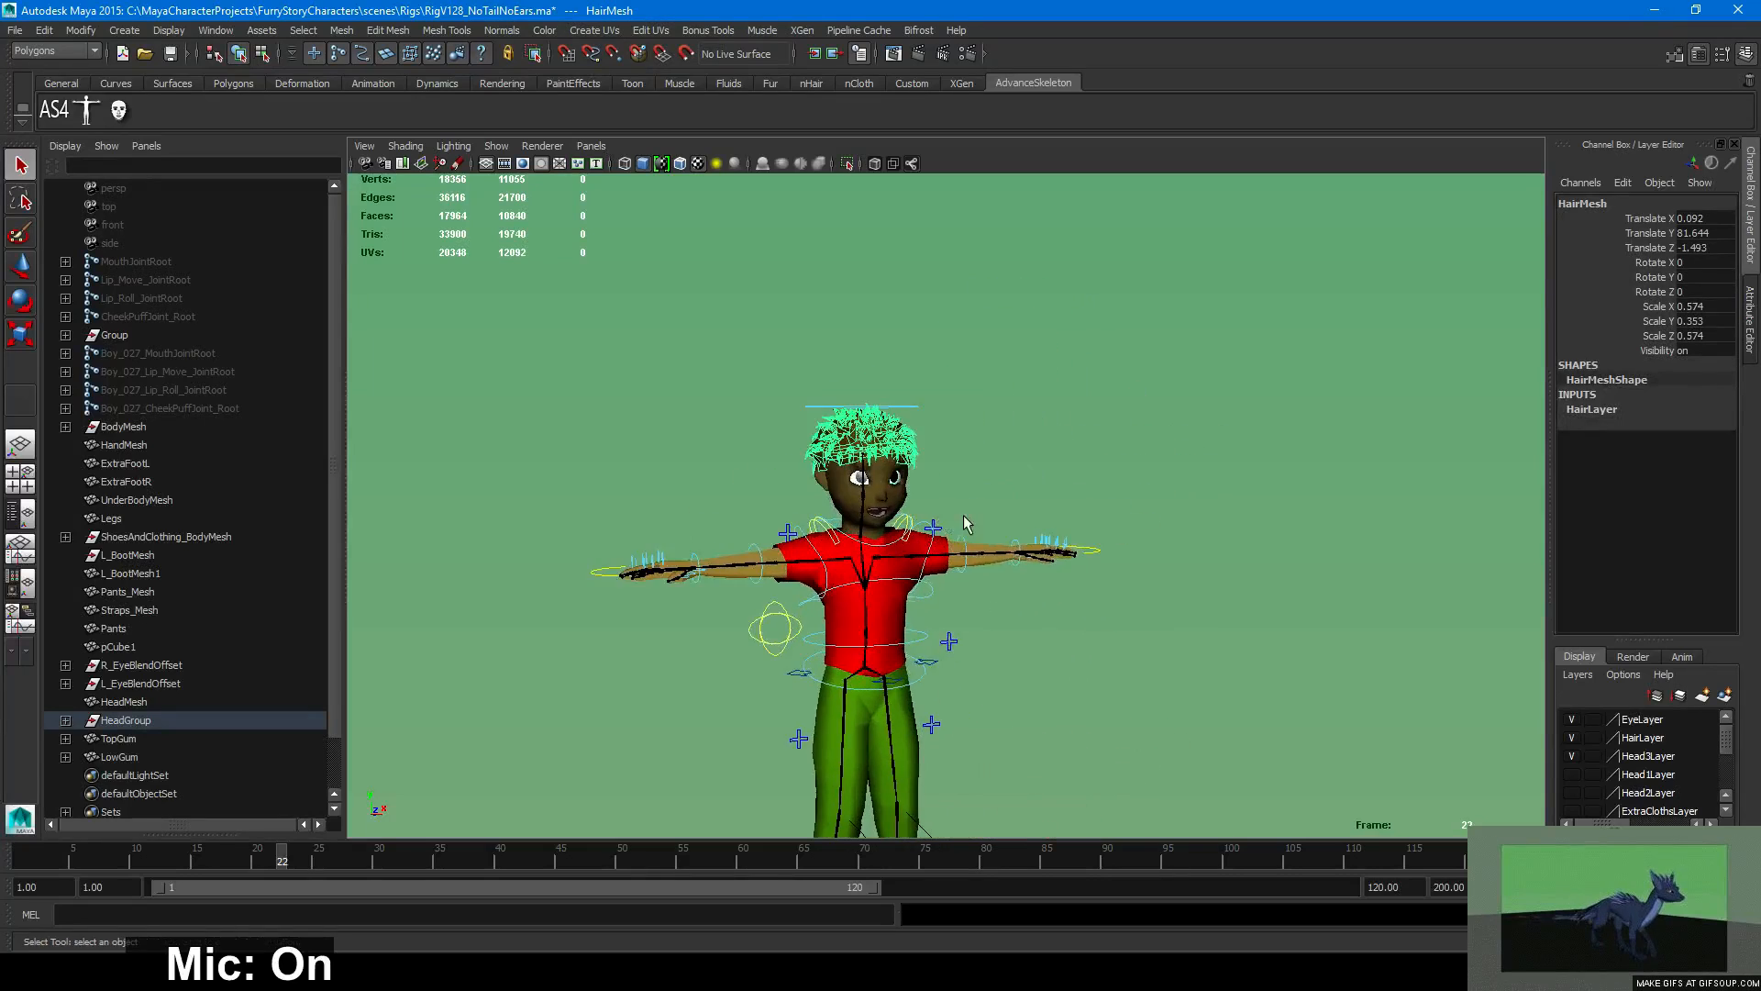
scroll(964, 515, "up", 5)
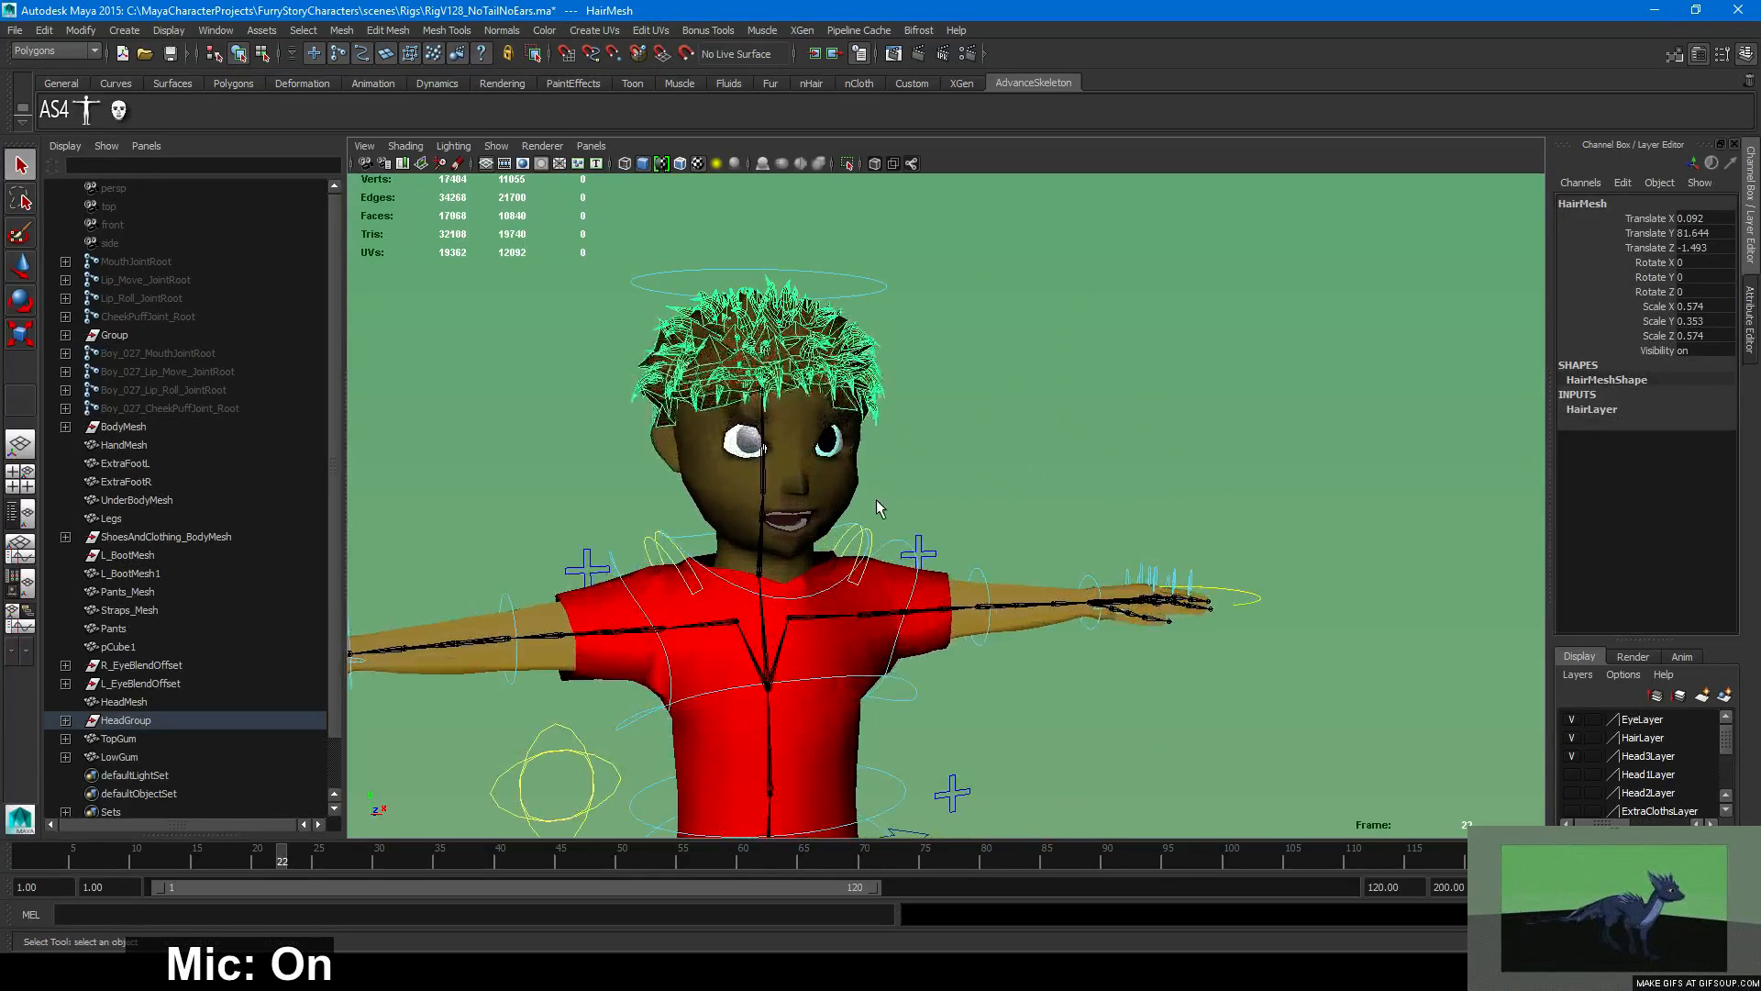
left_click(840, 497)
key("Up")
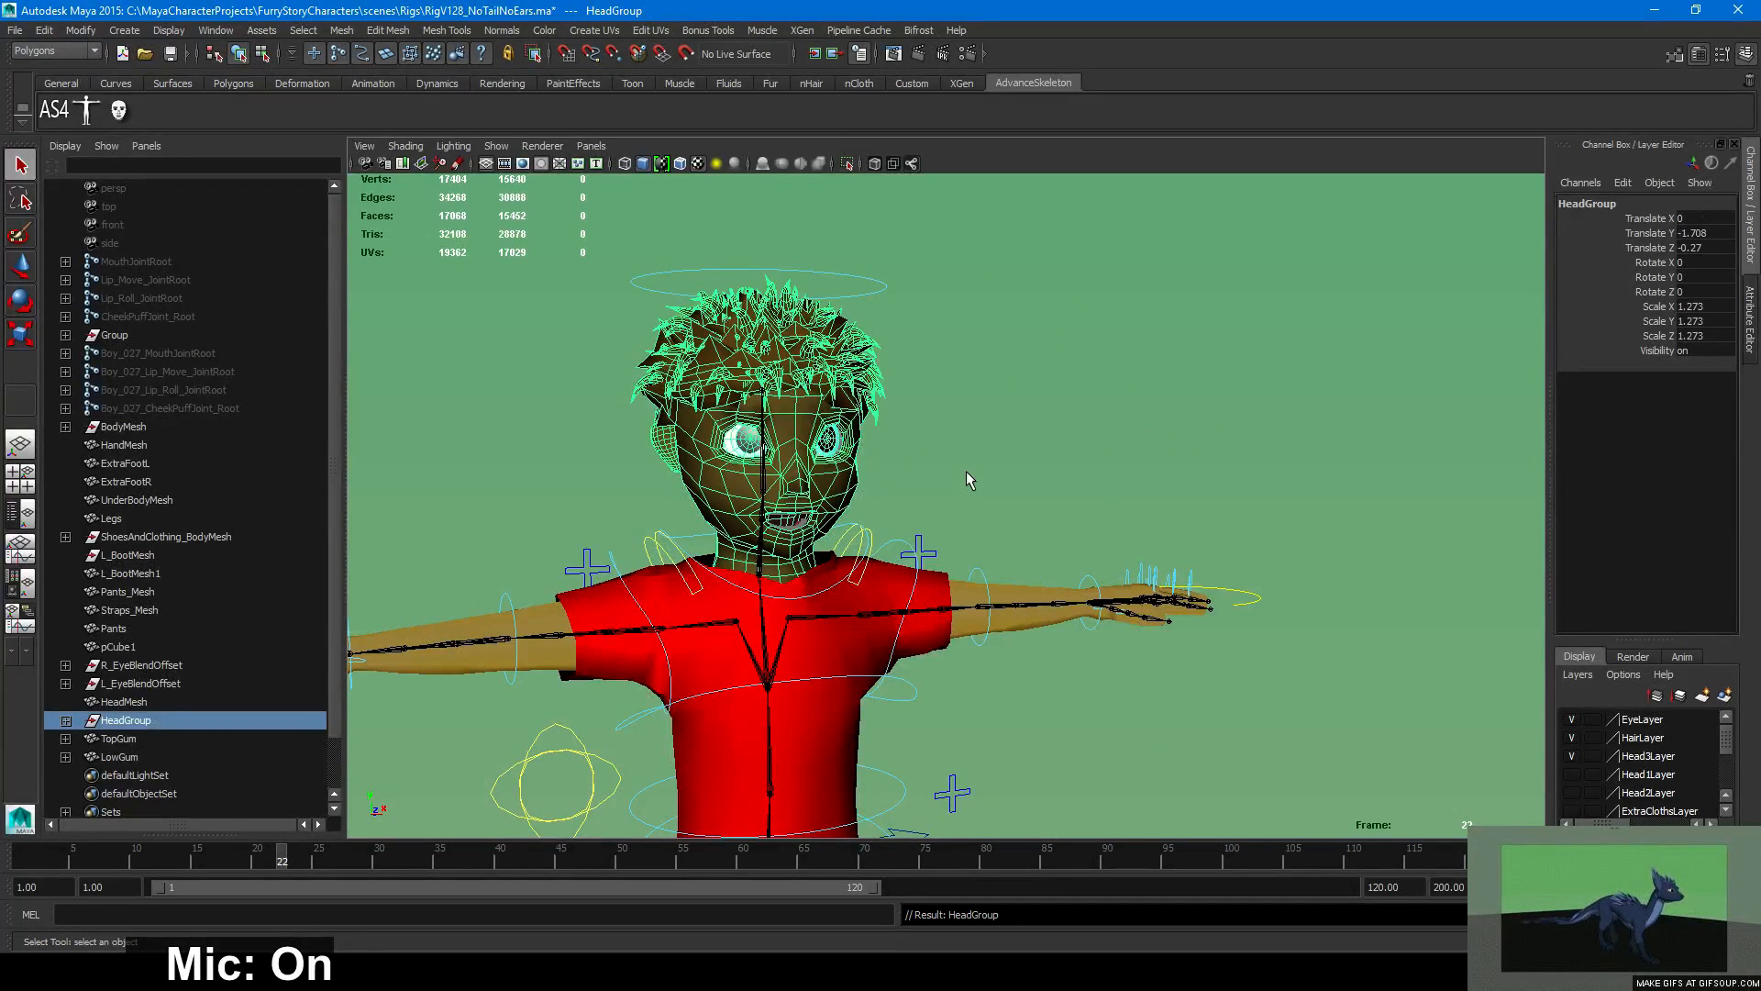
scroll(966, 471, "down", 8)
scroll(257, 563, "down", 1)
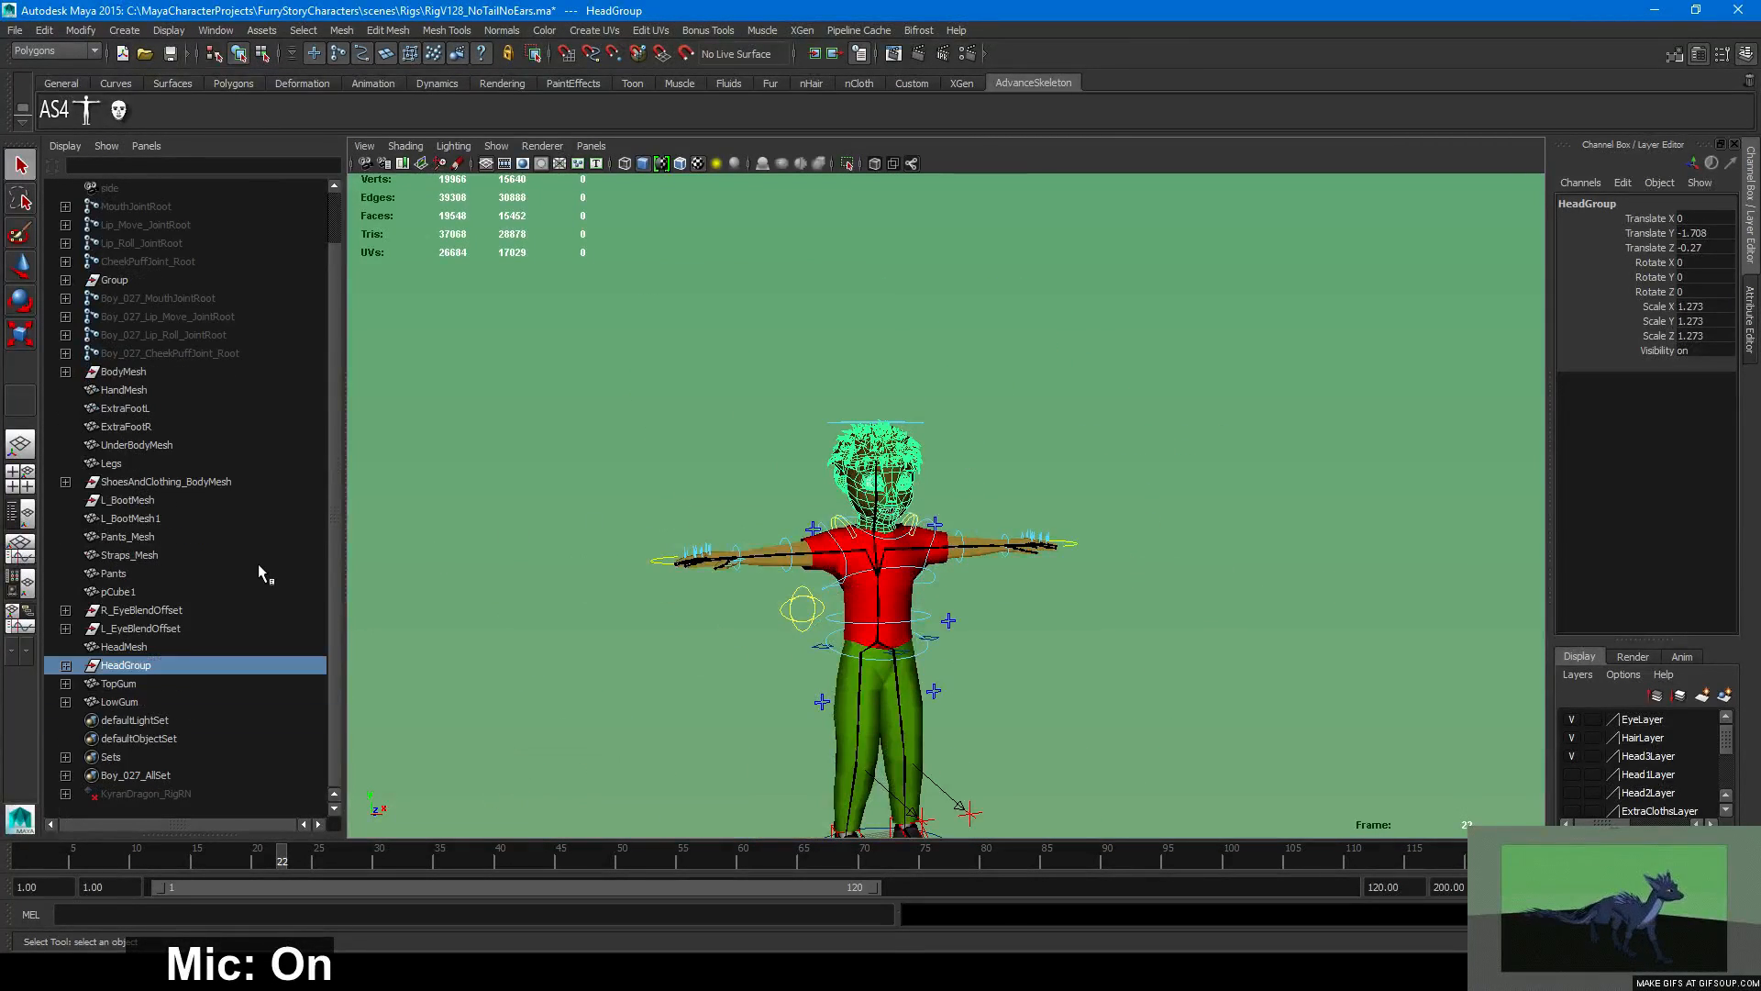
left_click(65, 667)
left_click(65, 667)
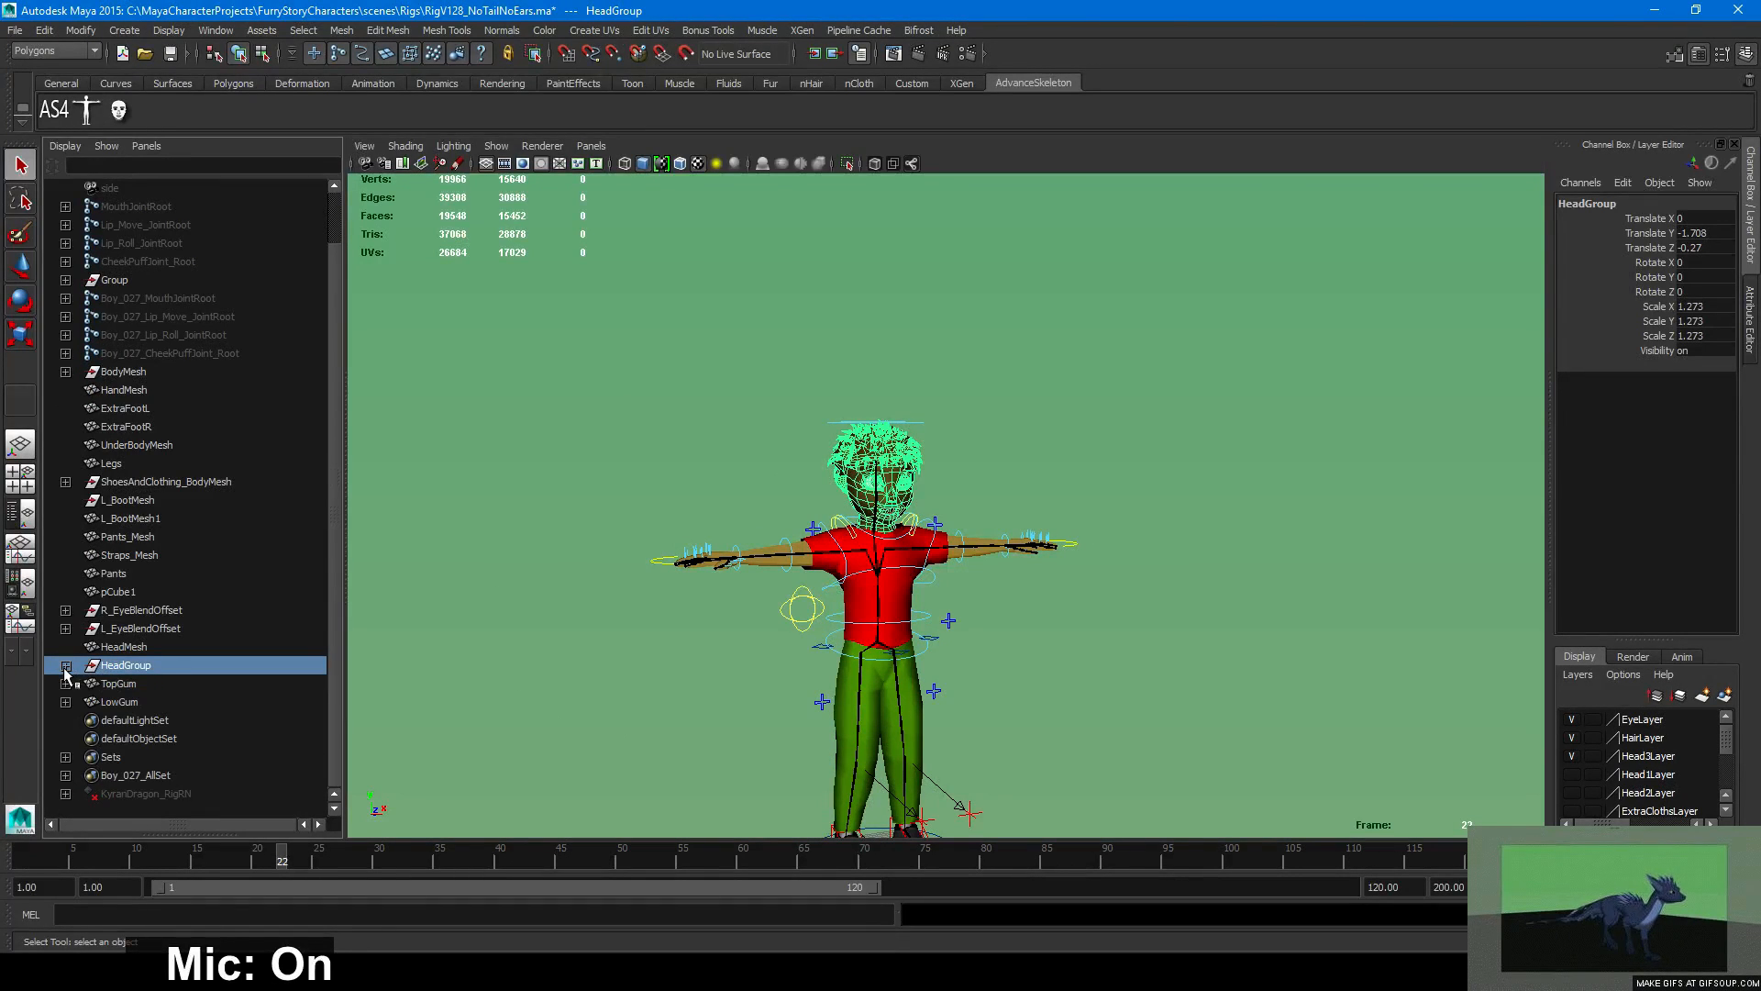
Compare HeadGroup with the separate HeadMesh object in the Outliner, leaving HeadMesh selected.
left_click(110, 648)
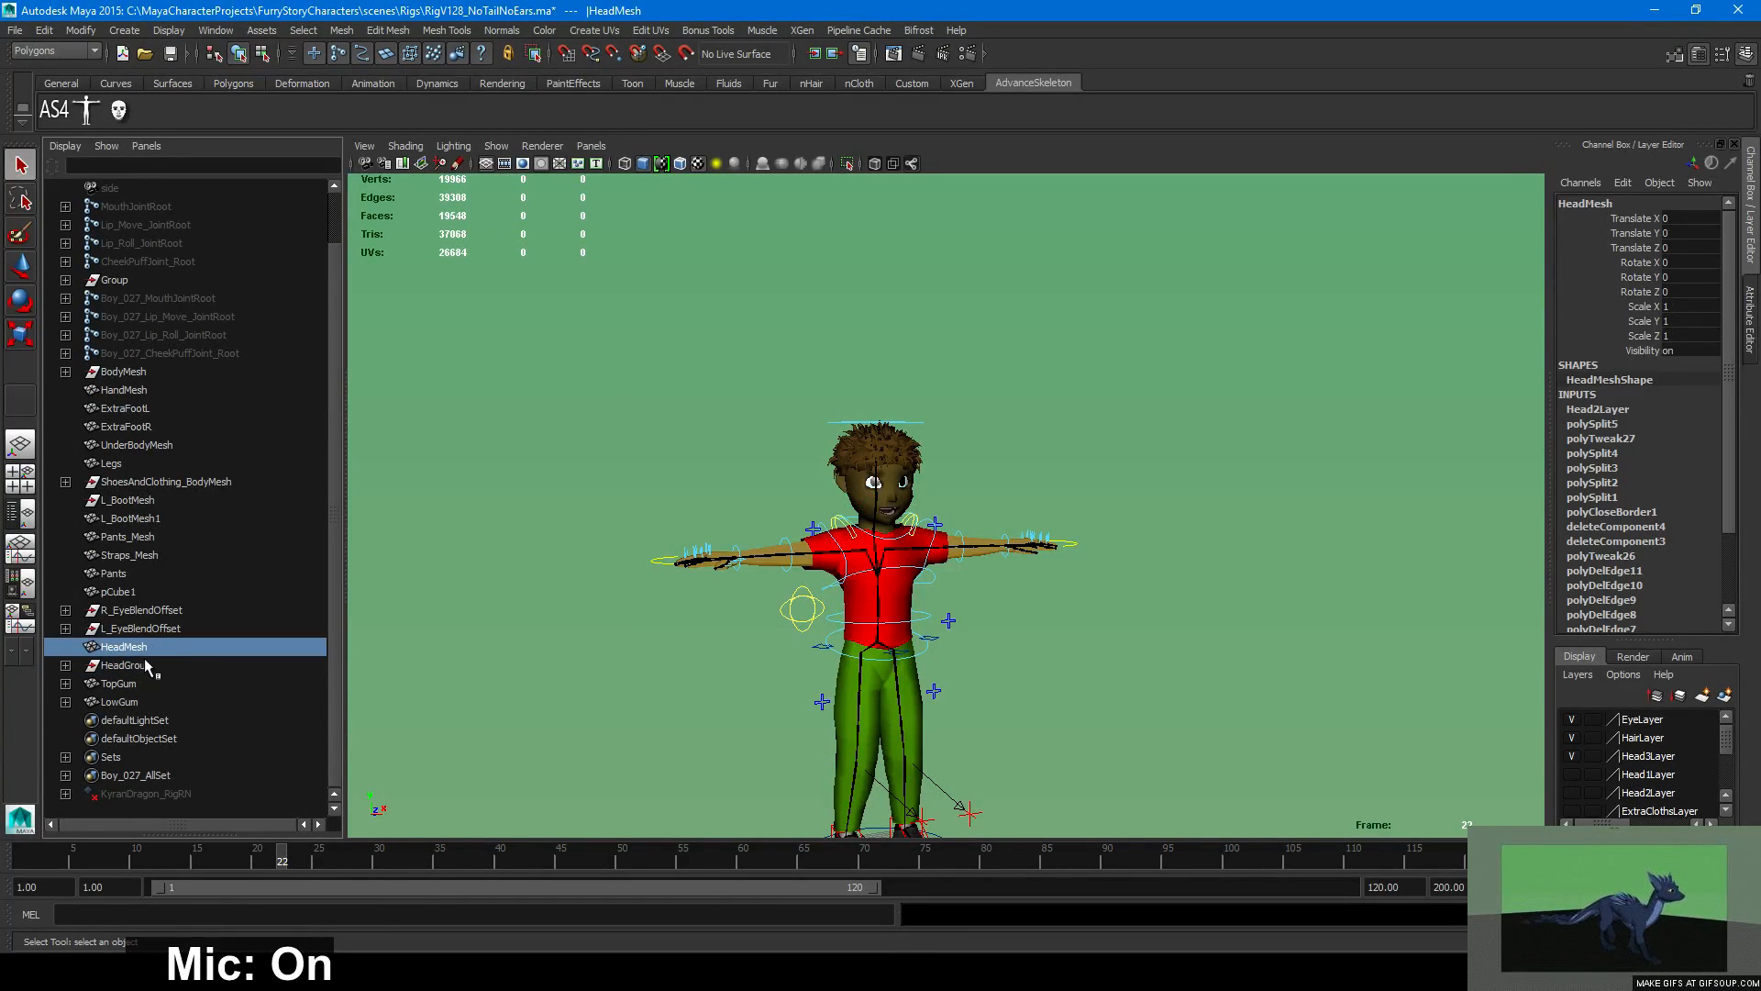
left_click(143, 659)
left_click(141, 647)
scroll(659, 622, "down", 5)
middle_click(659, 621)
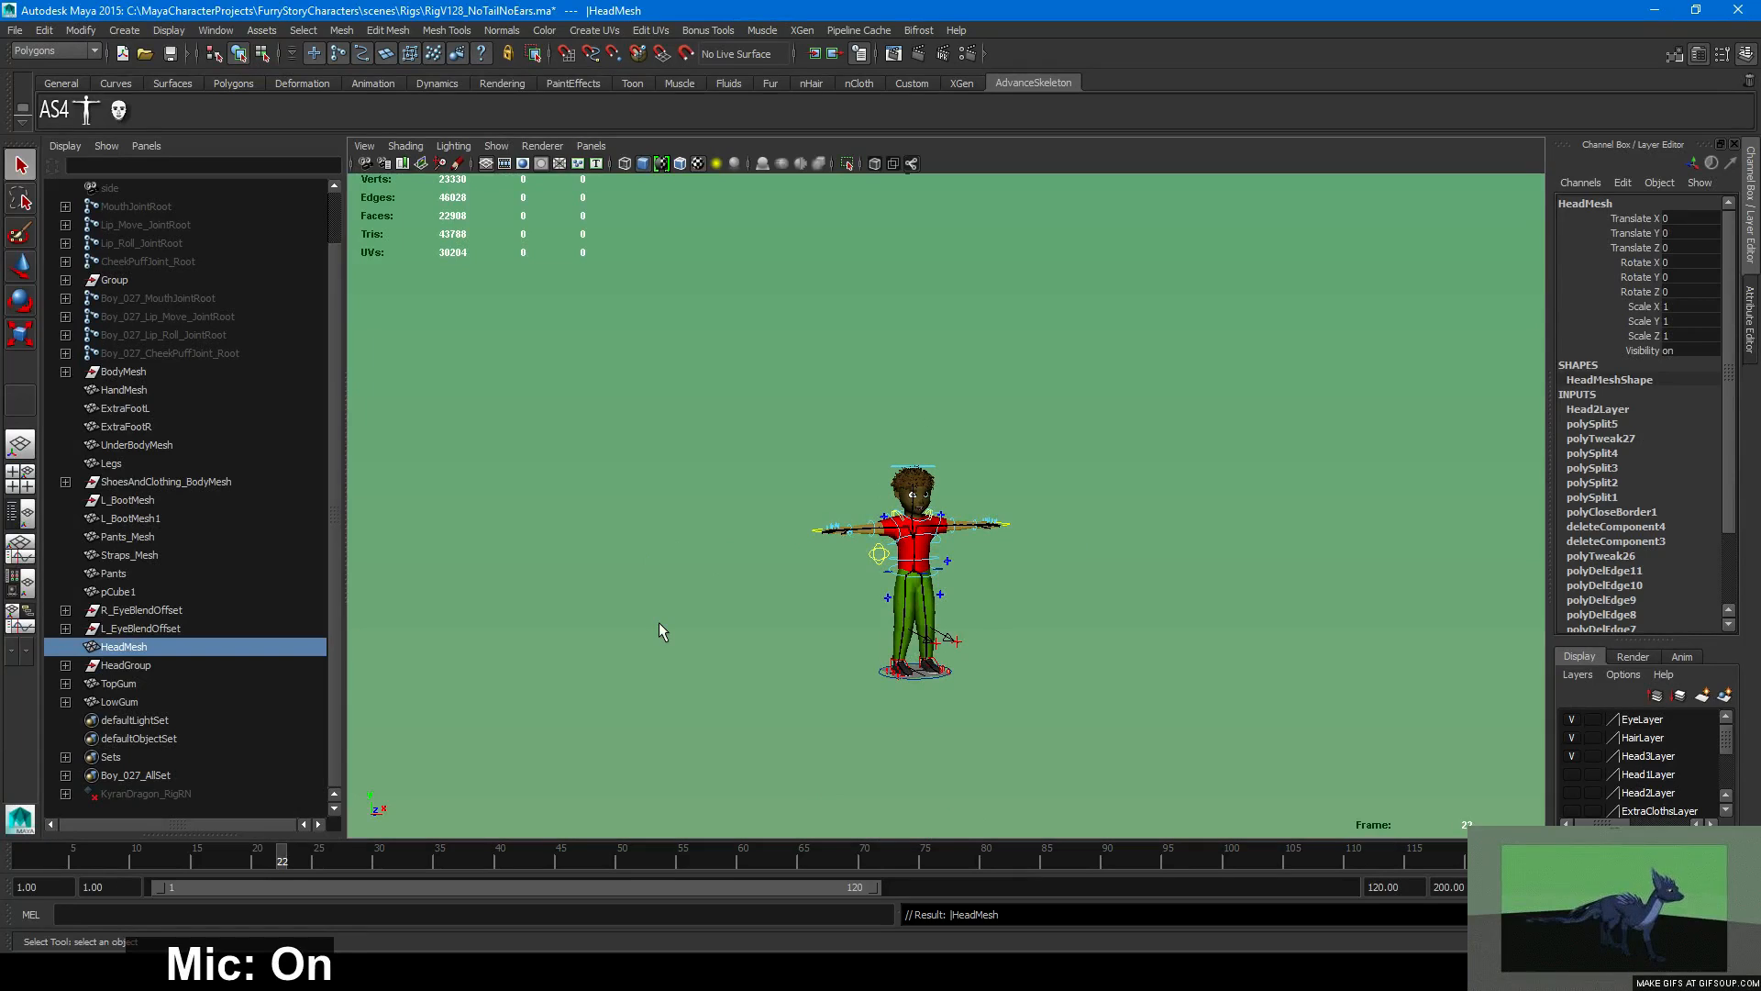
Try moving the separate HeadMesh object along Z, undo the move, and examine its input history.
scroll(696, 626, "up", 3)
key("w")
left_click_drag(695, 625, 748, 656, "alt")
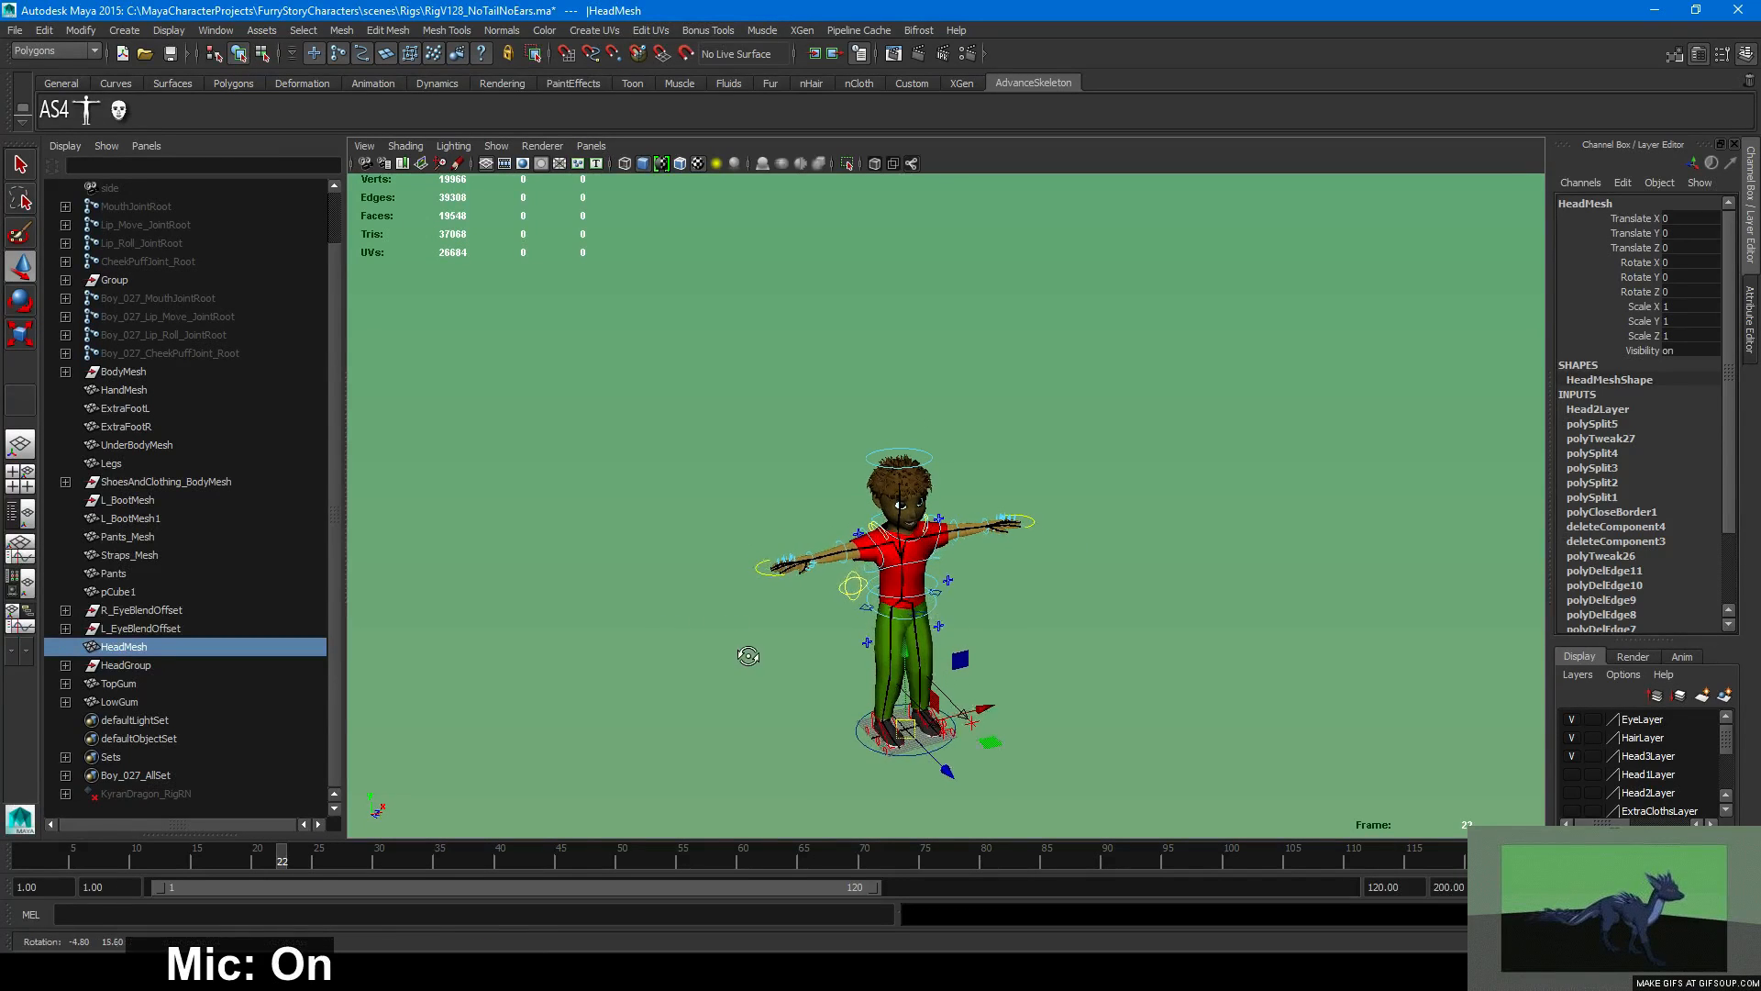
left_click_drag(945, 769, 883, 697)
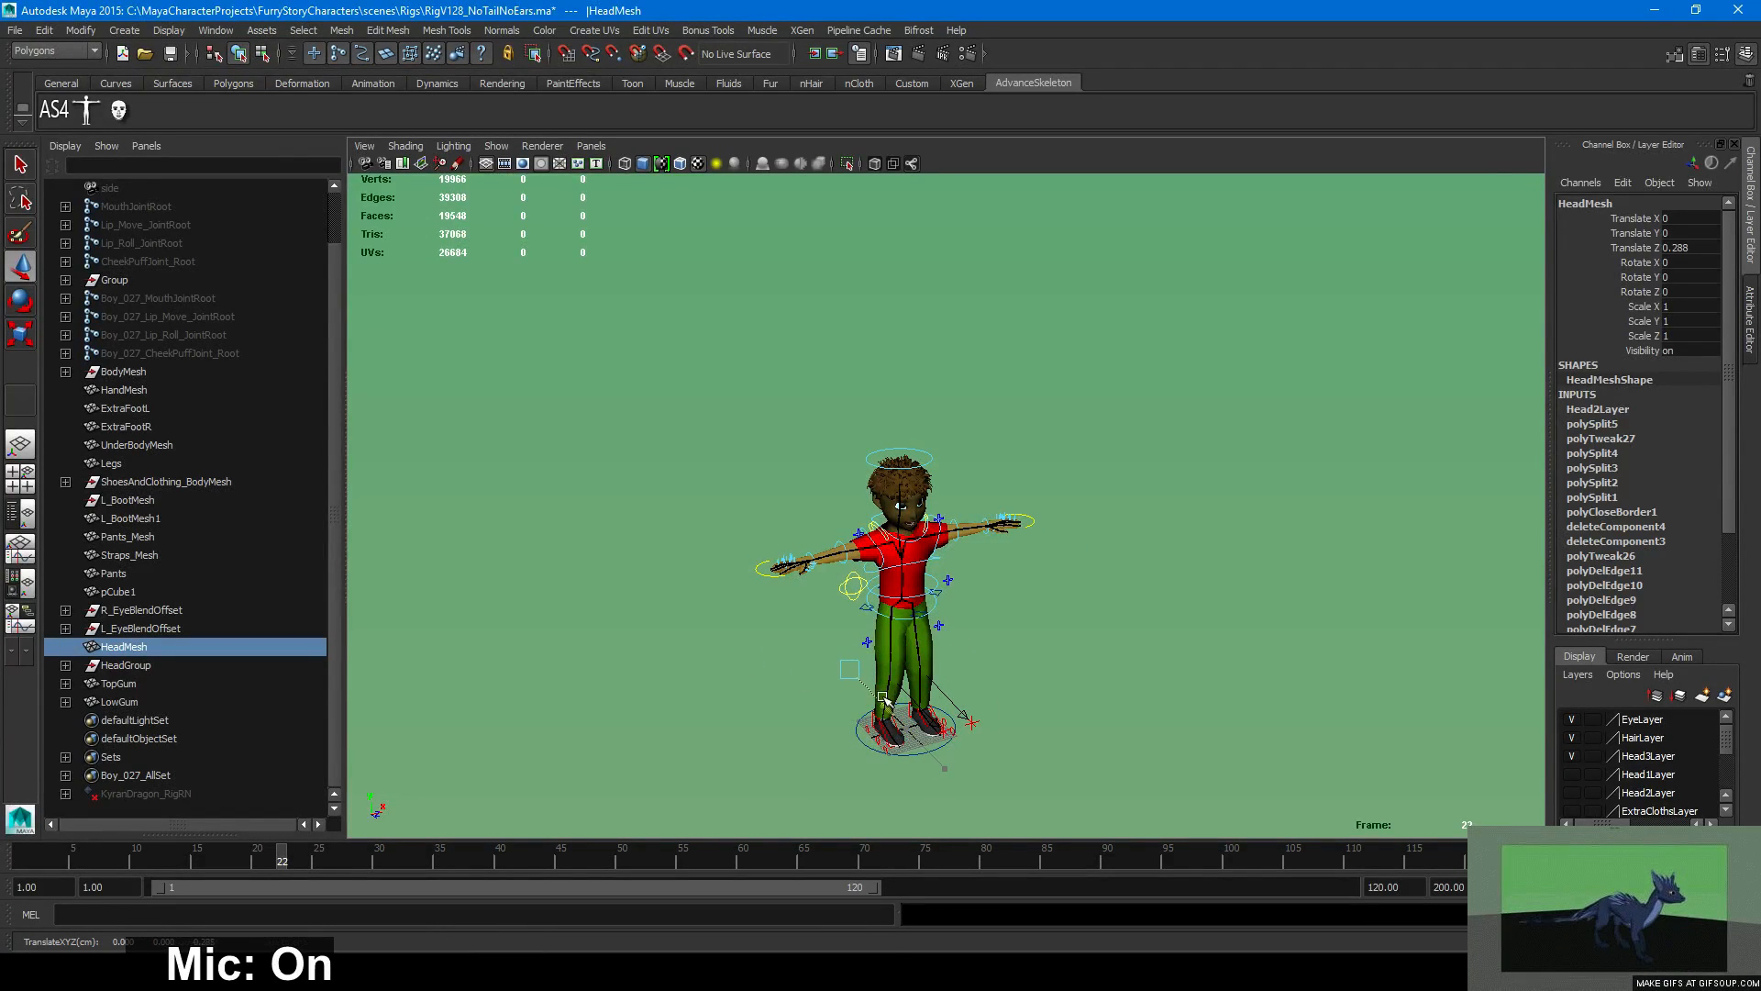
key("ctrl+z")
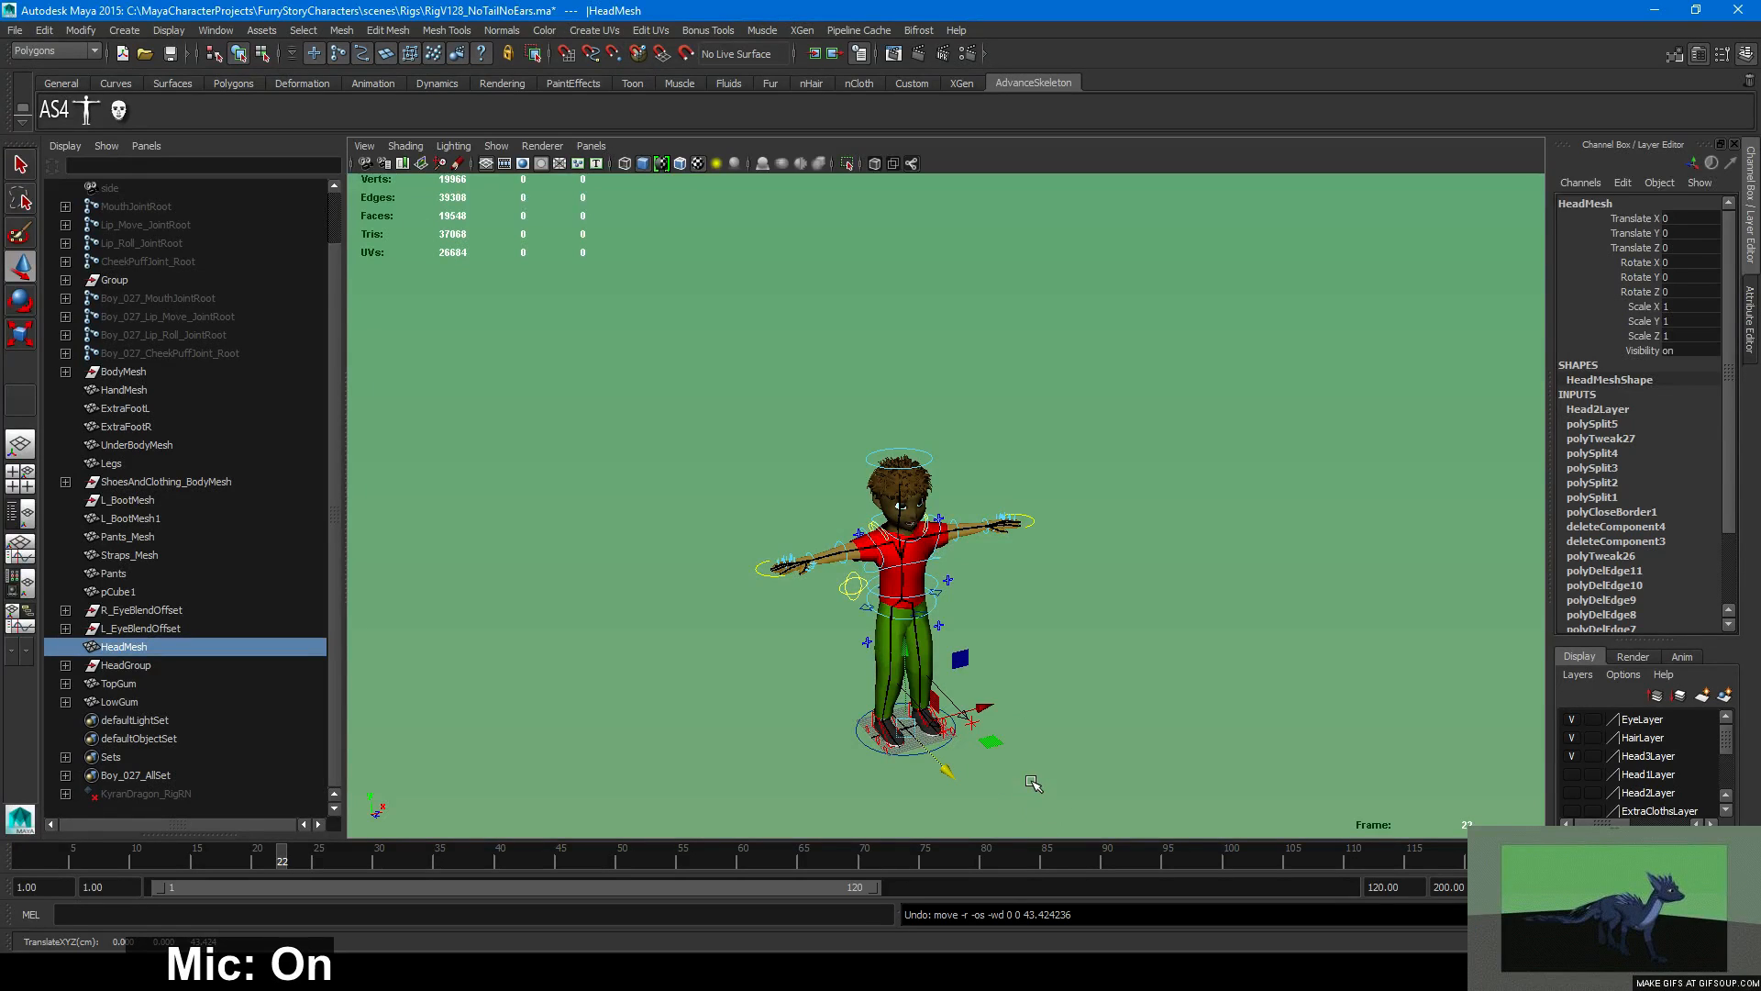
scroll(1584, 519, "down", 3)
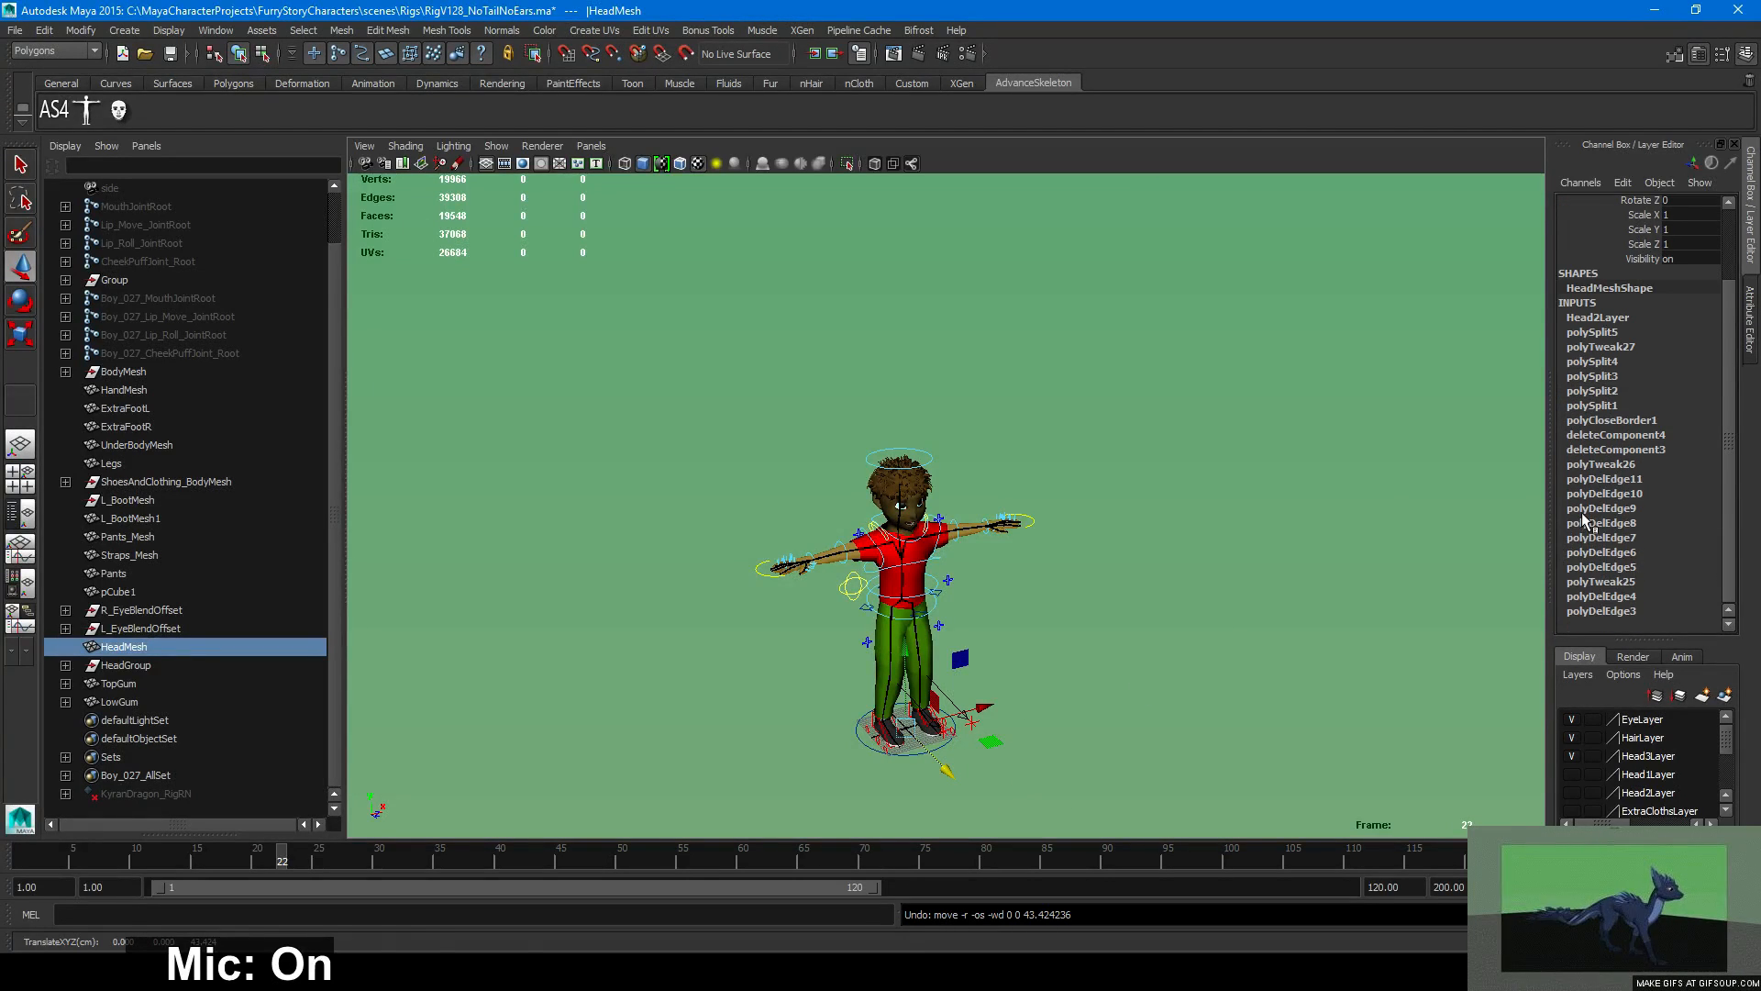
Select the boy's face mesh inside HeadGroup and delete its construction history by type.
scroll(908, 555, "up", 2)
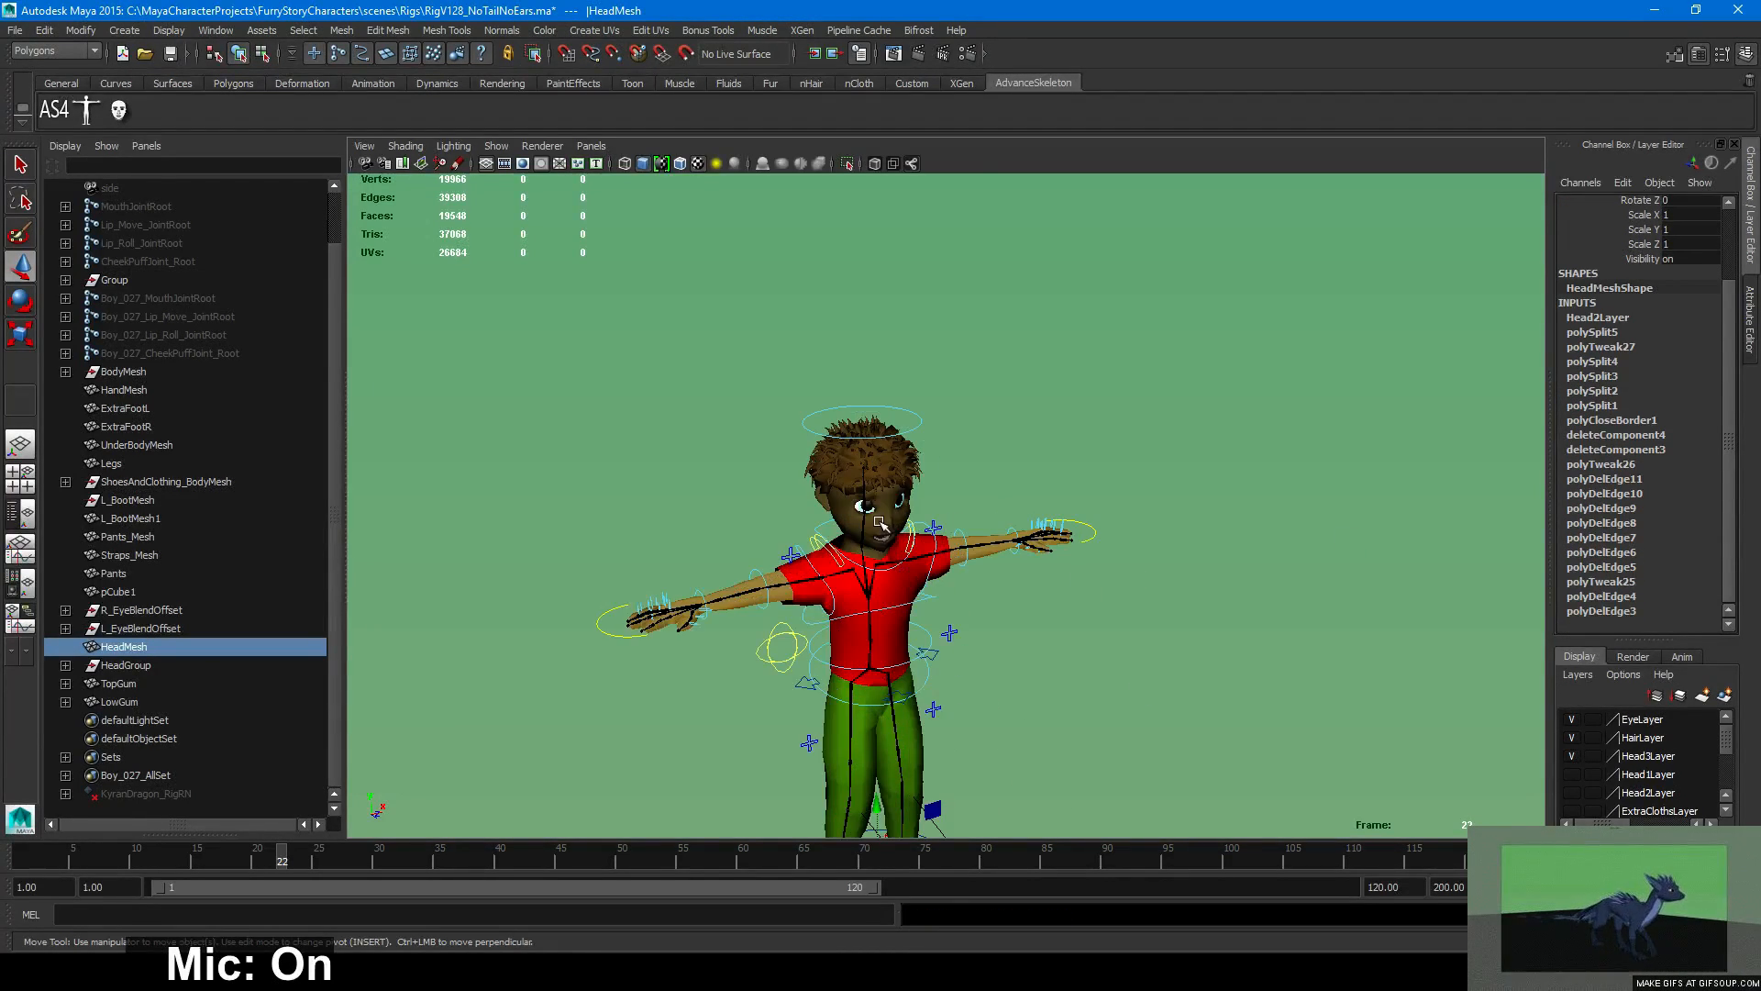
left_click(880, 523)
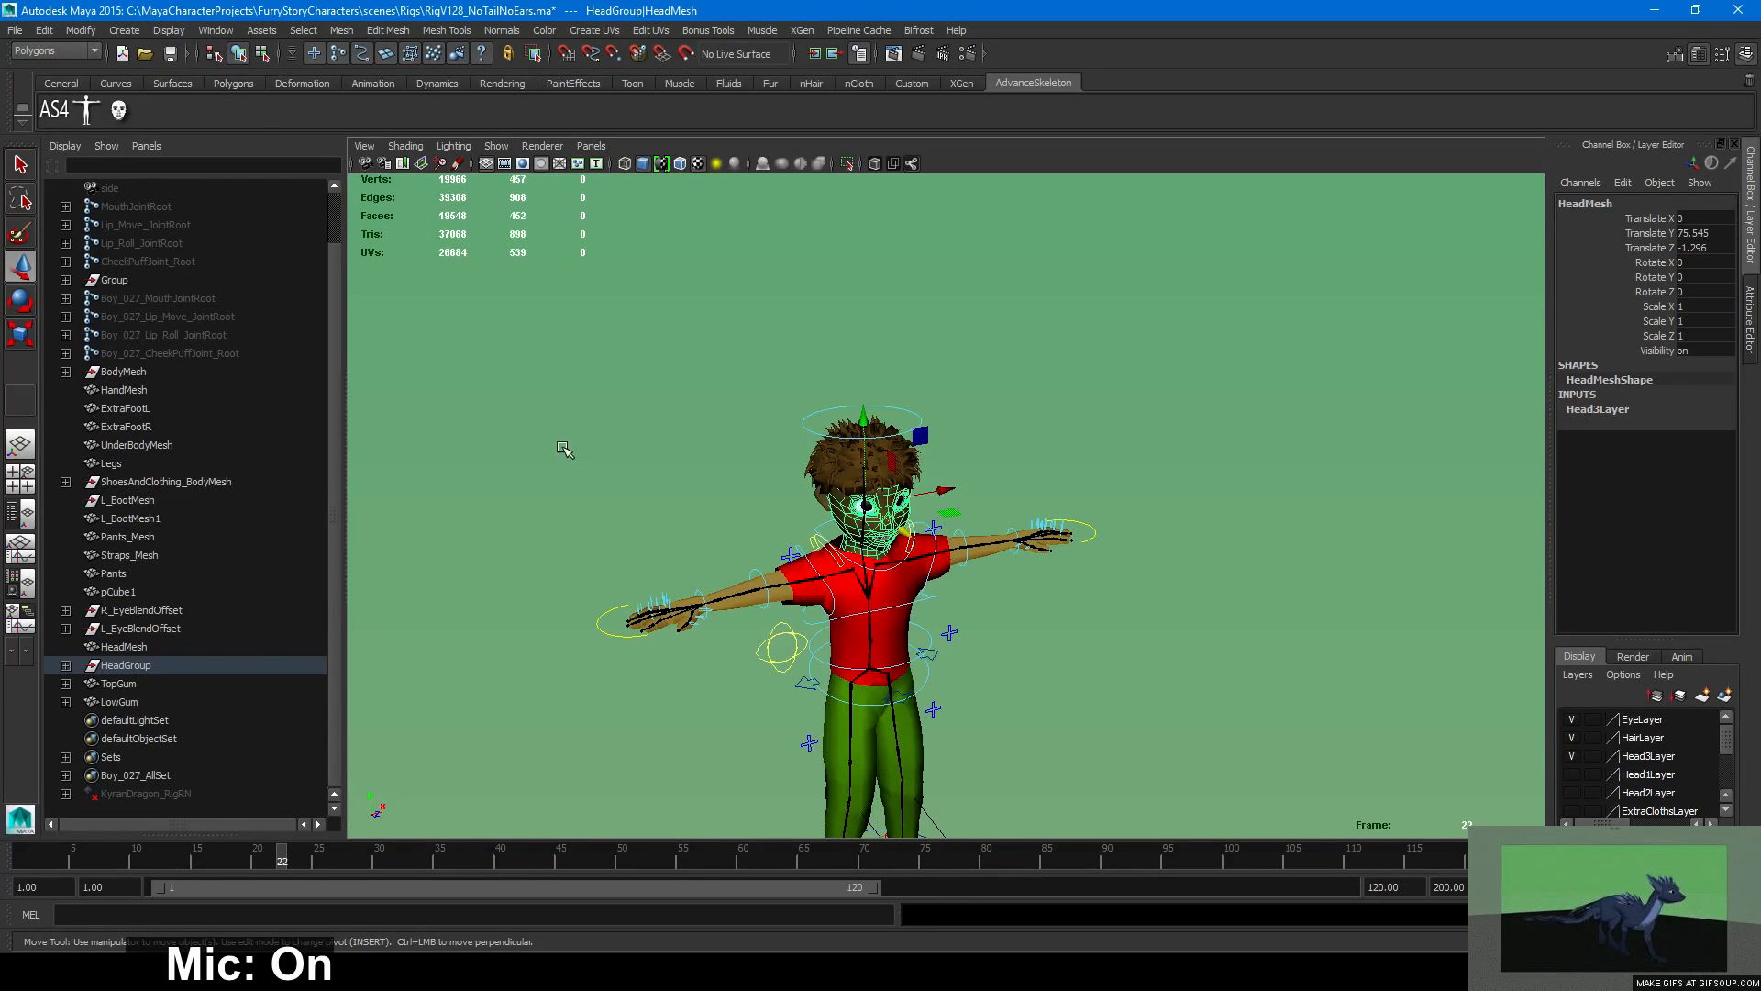
left_click(65, 665)
left_click(65, 665)
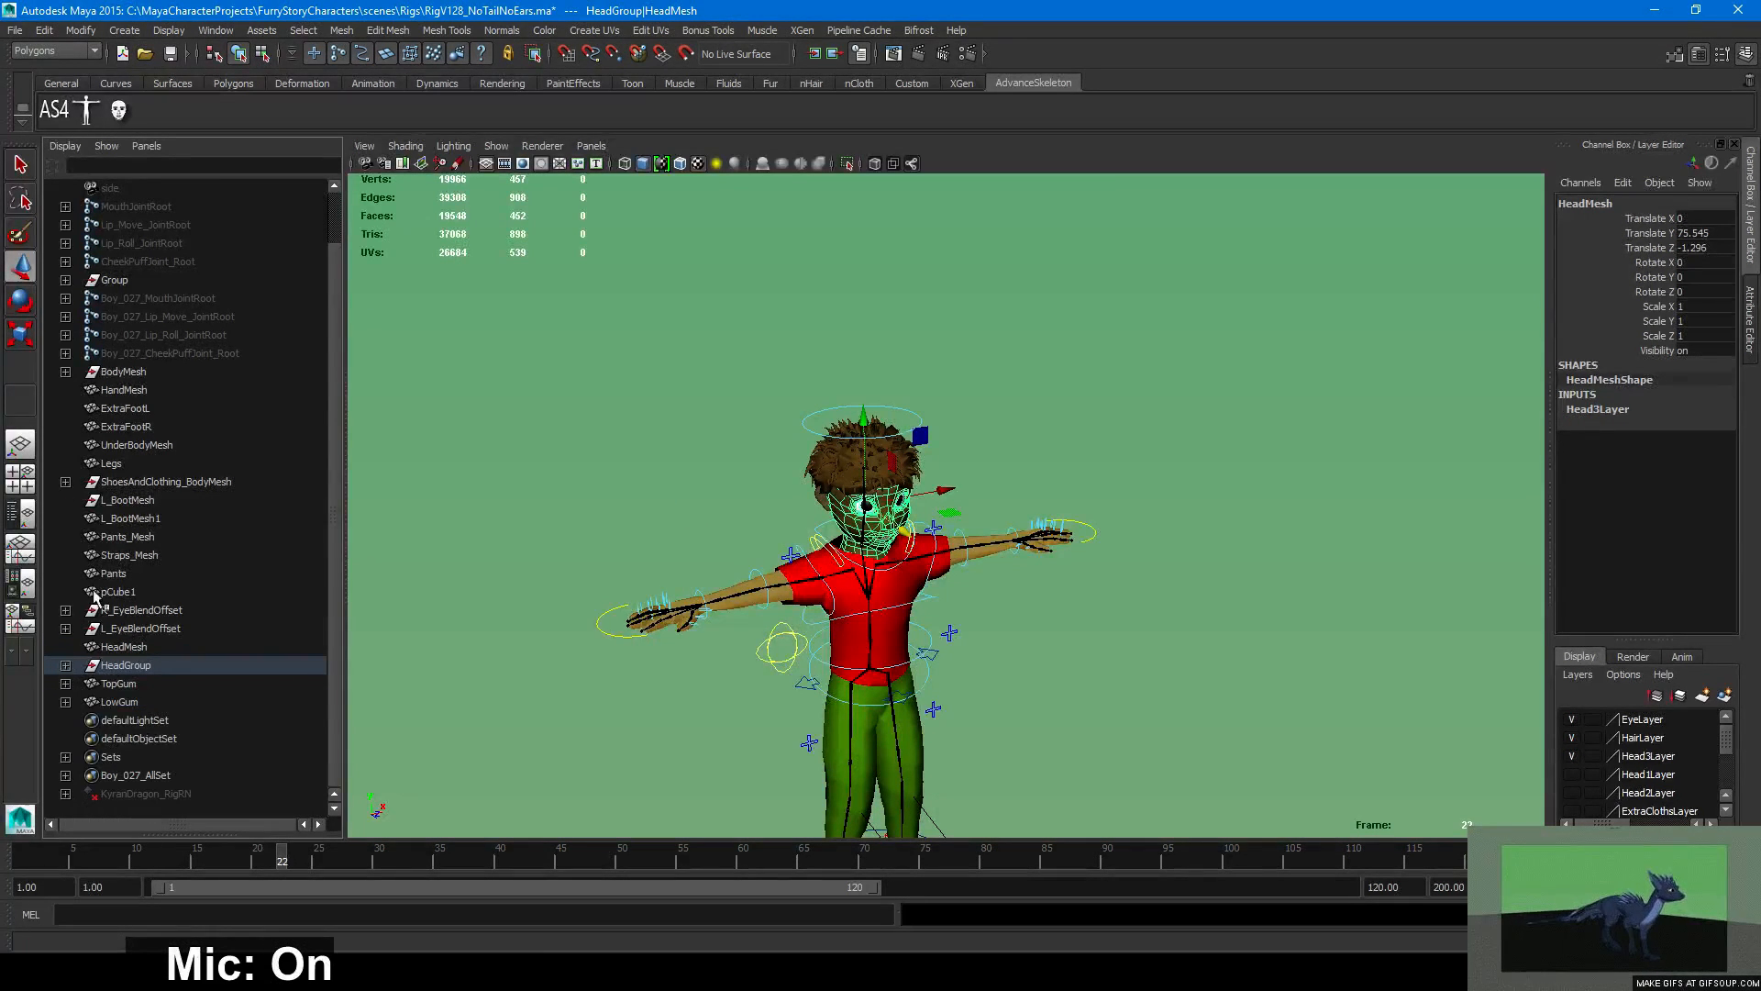
left_click(43, 30)
left_click(43, 30)
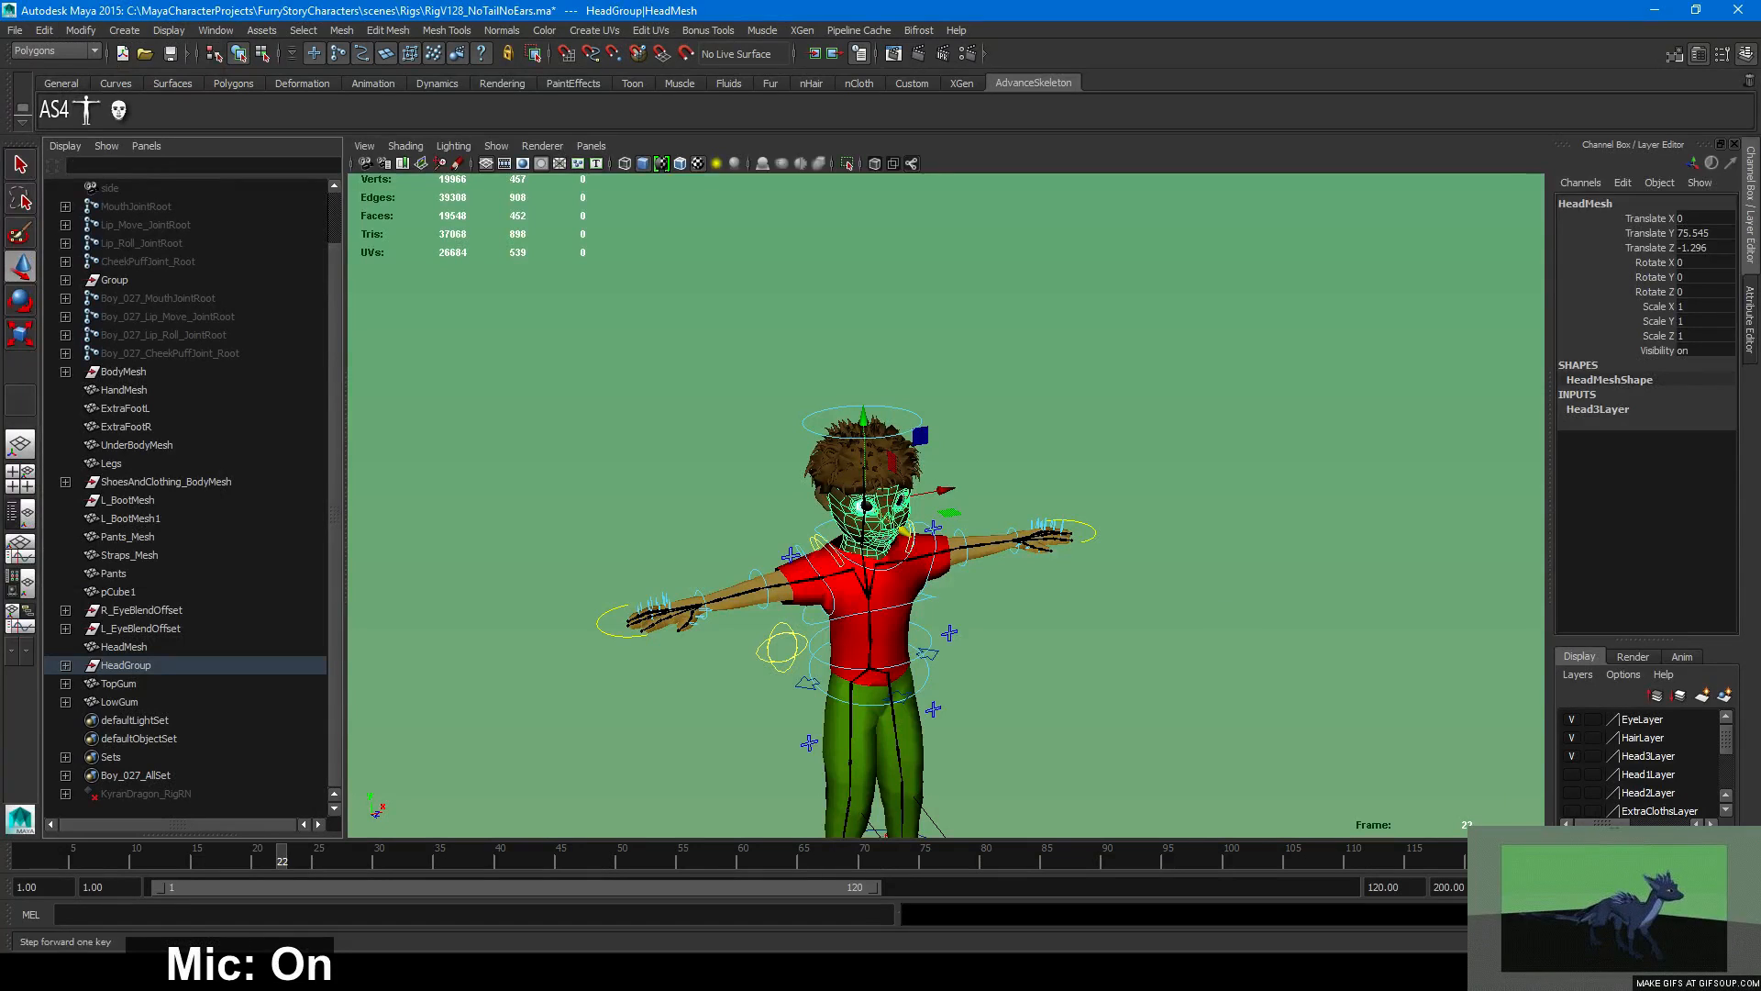
left_click(43, 30)
mouse_move(110, 213)
left_click(270, 230)
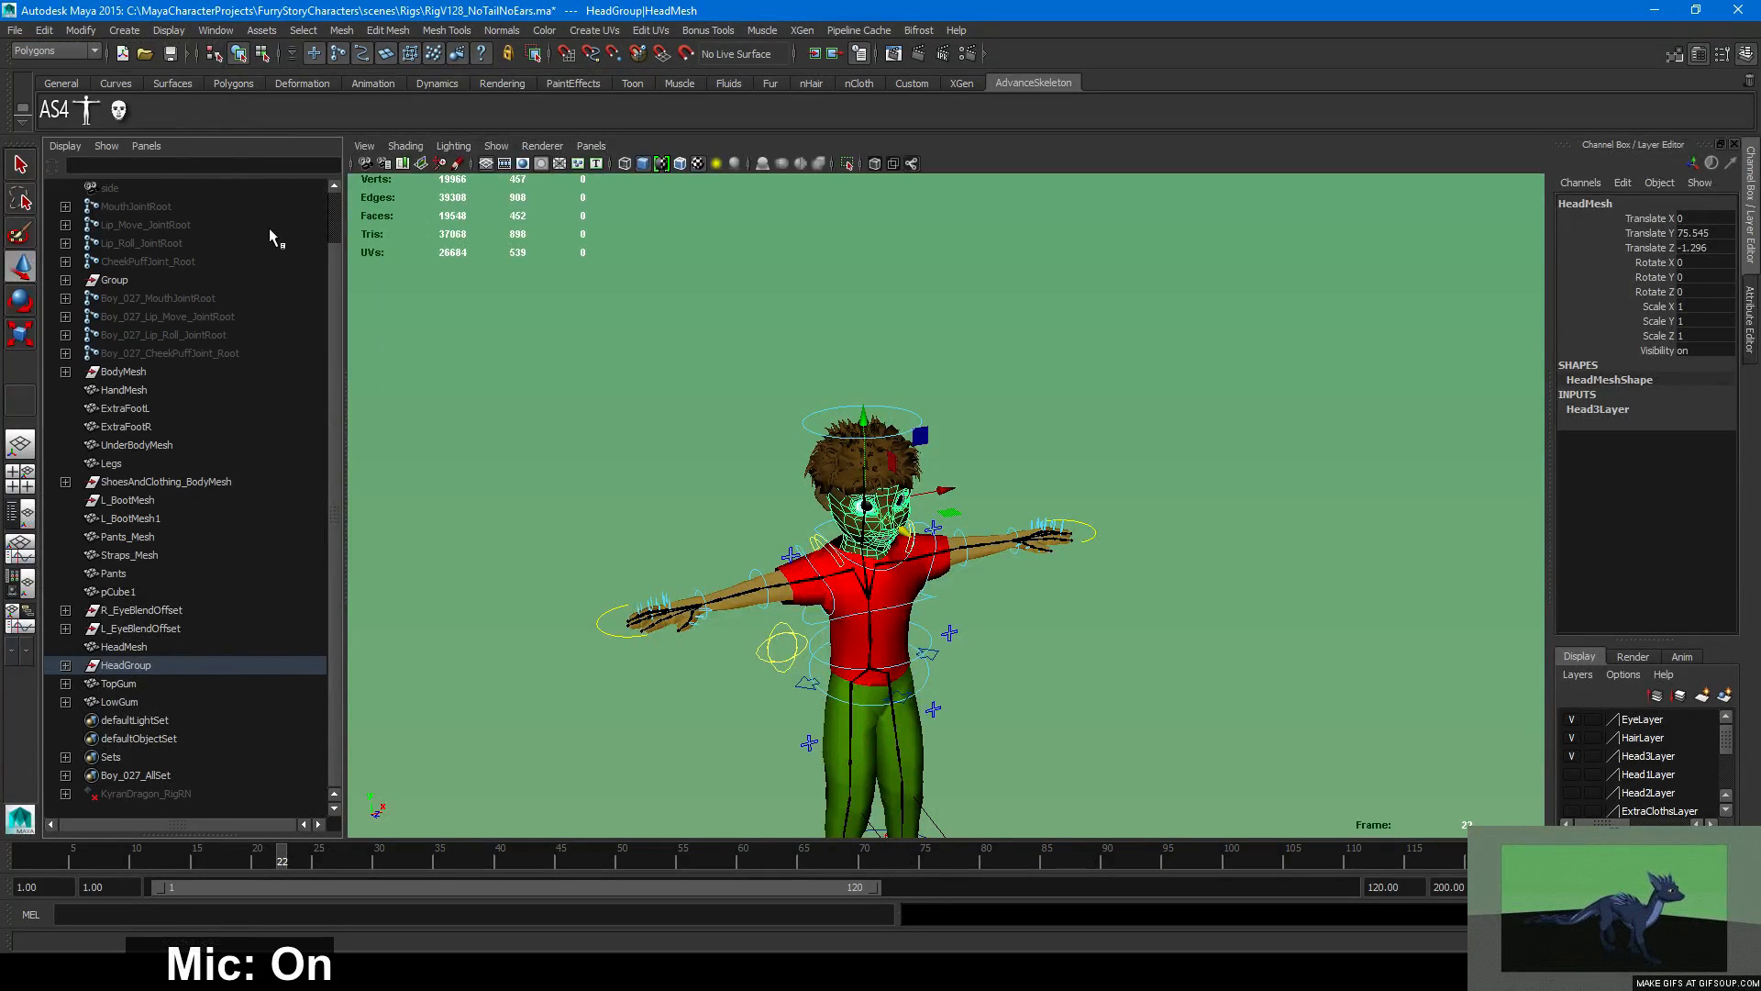
Check the symmetry of the HeadMesh in HeadGroup across YZ with abSymMesh at a tolerance of 0.0010.
left_click(579, 446)
left_click_drag(688, 523, 642, 495, "alt")
right_click_drag(641, 495, 838, 510, "alt")
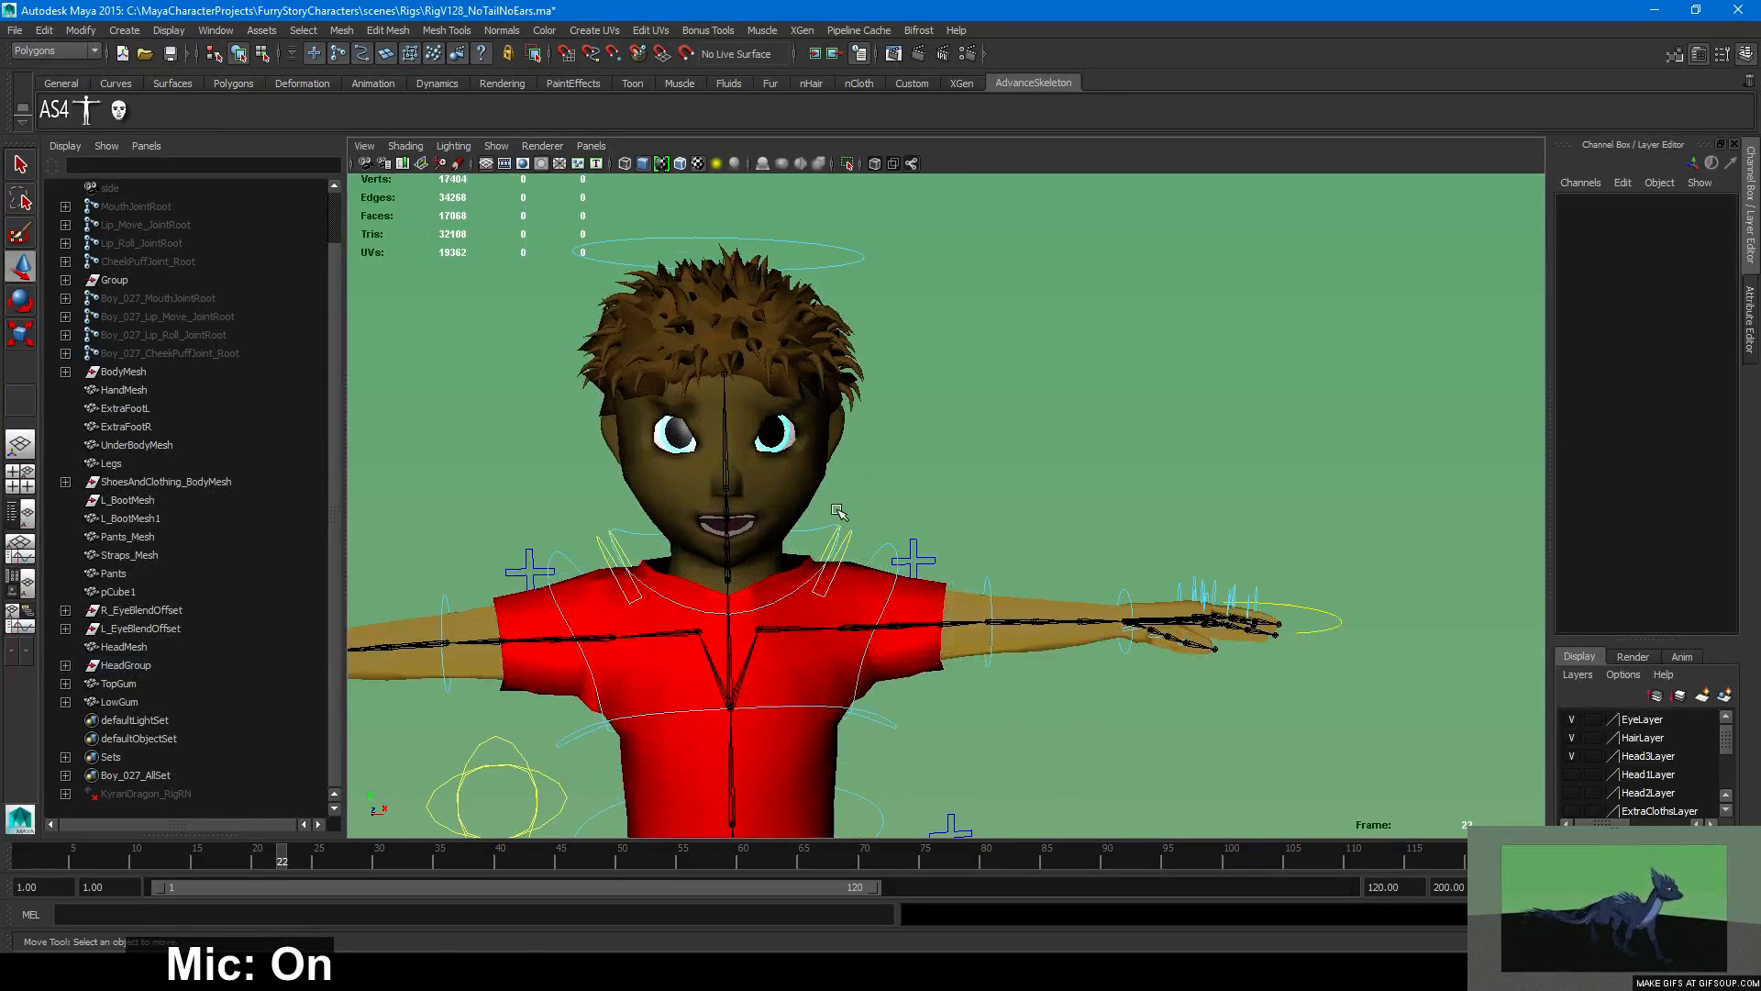
left_click(787, 493)
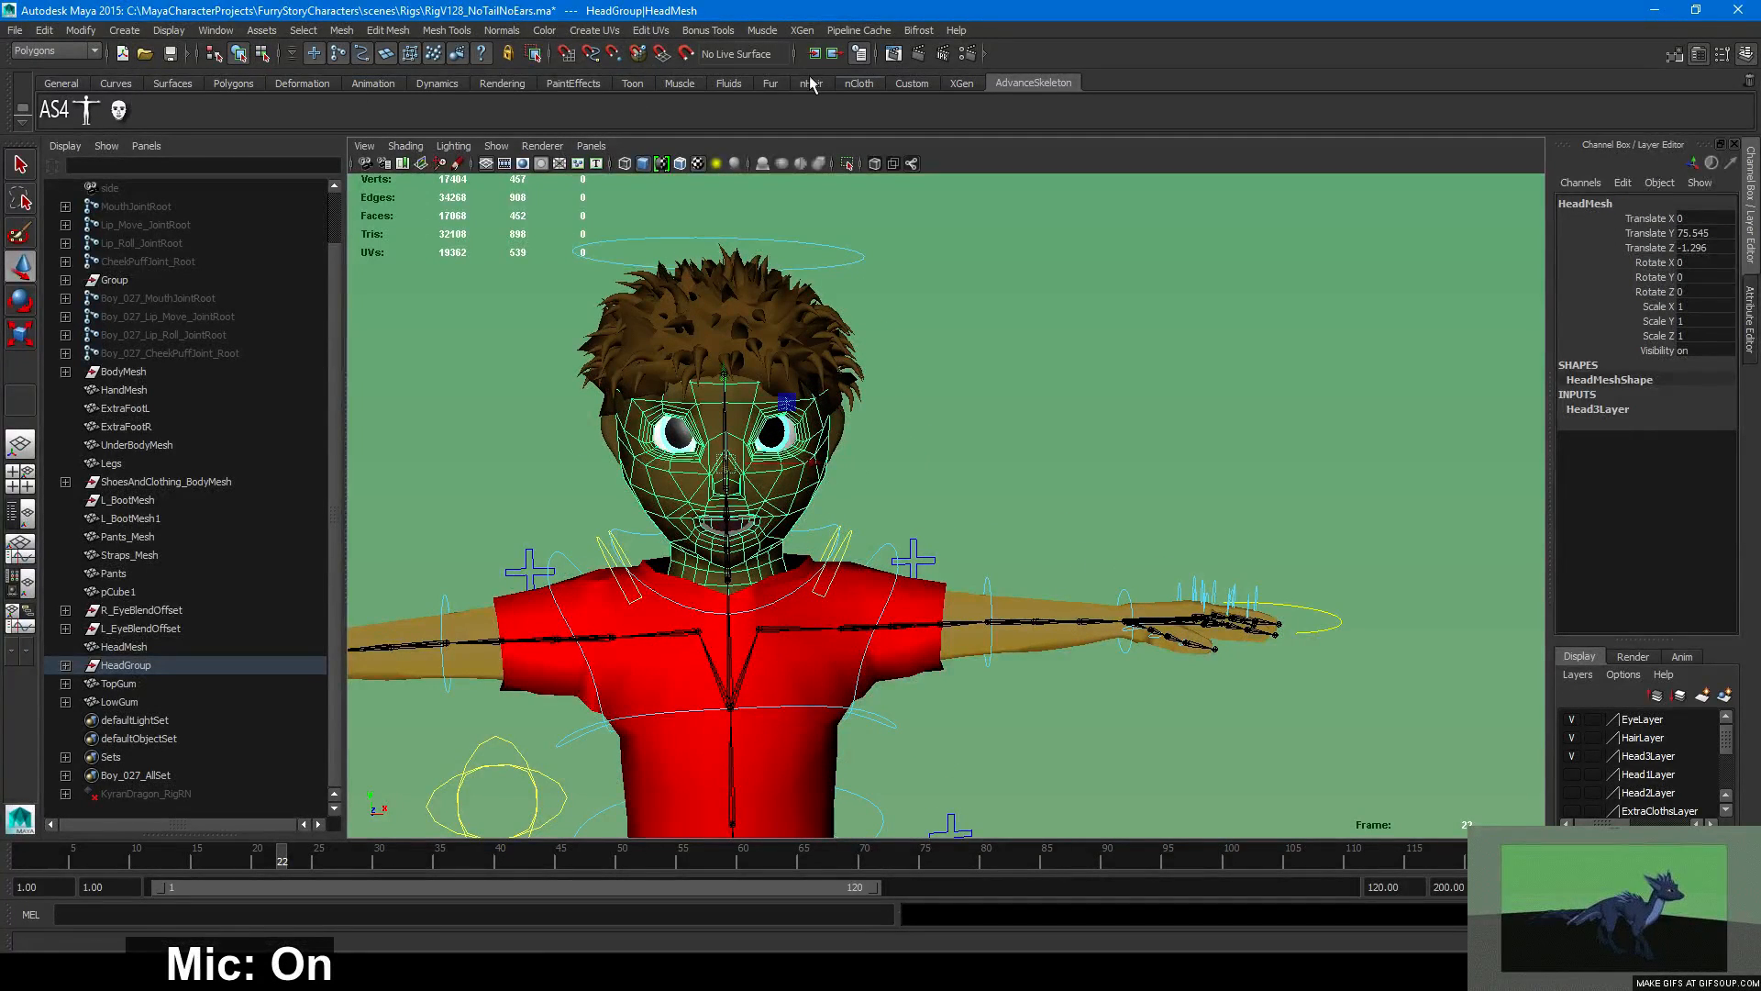
left_click(224, 84)
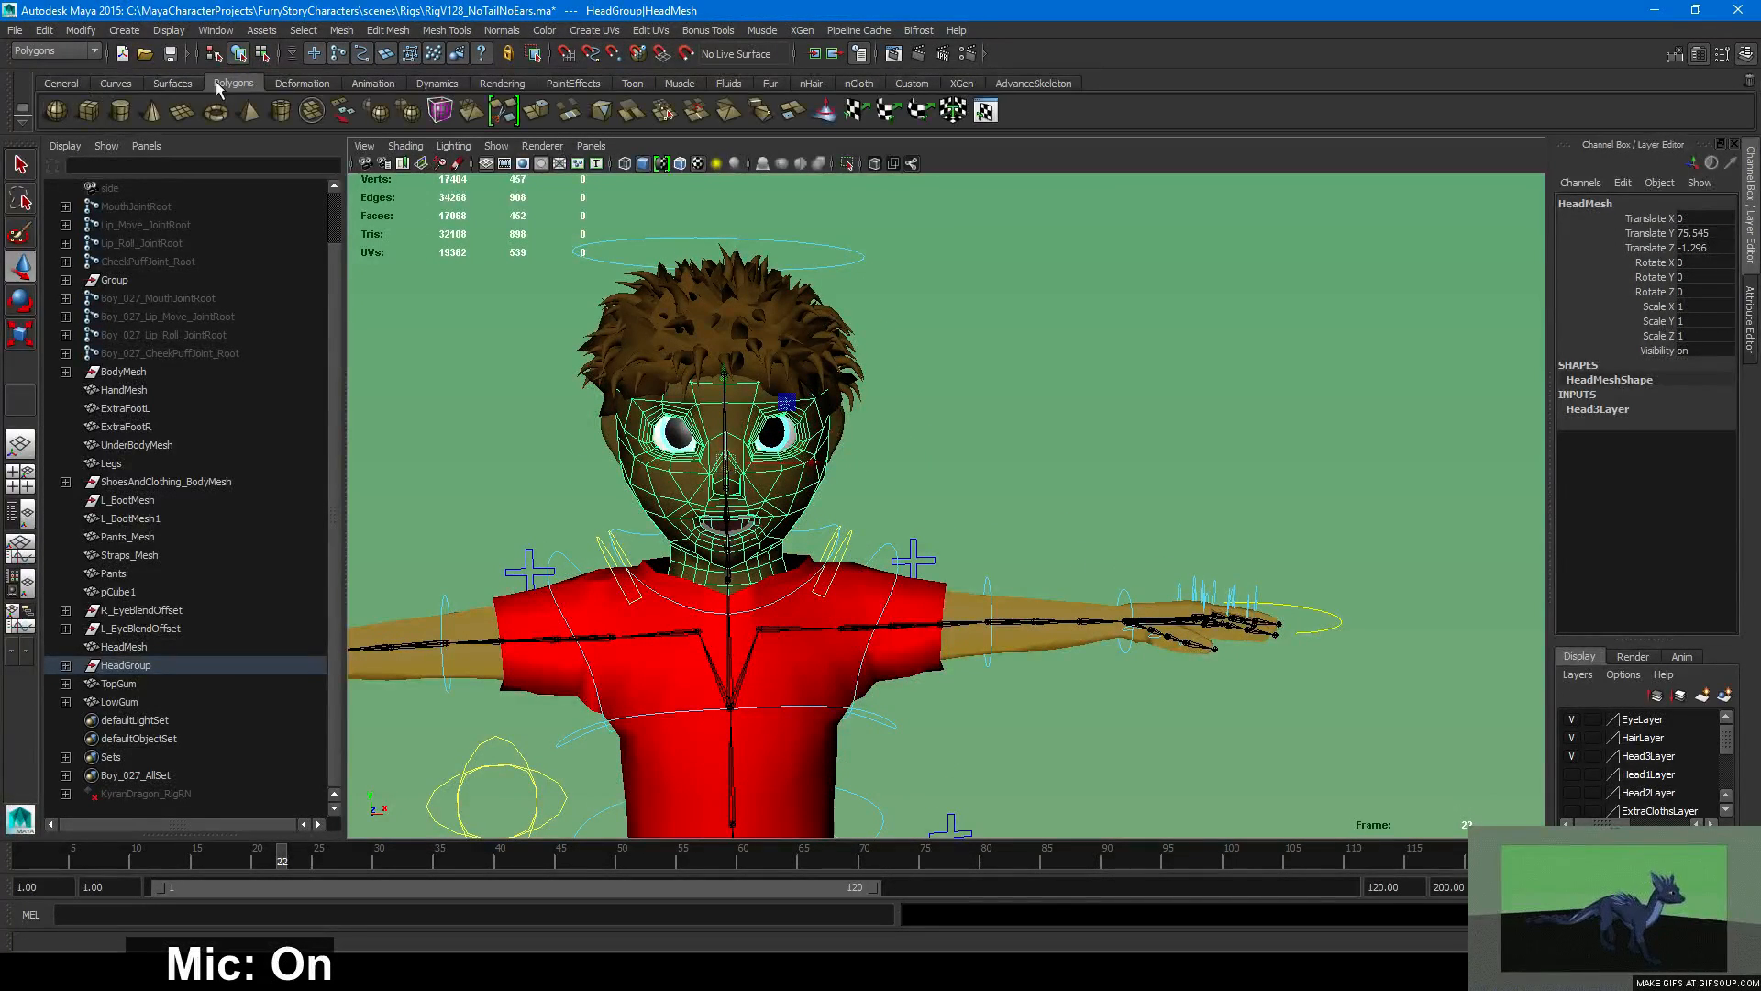
left_click(74, 85)
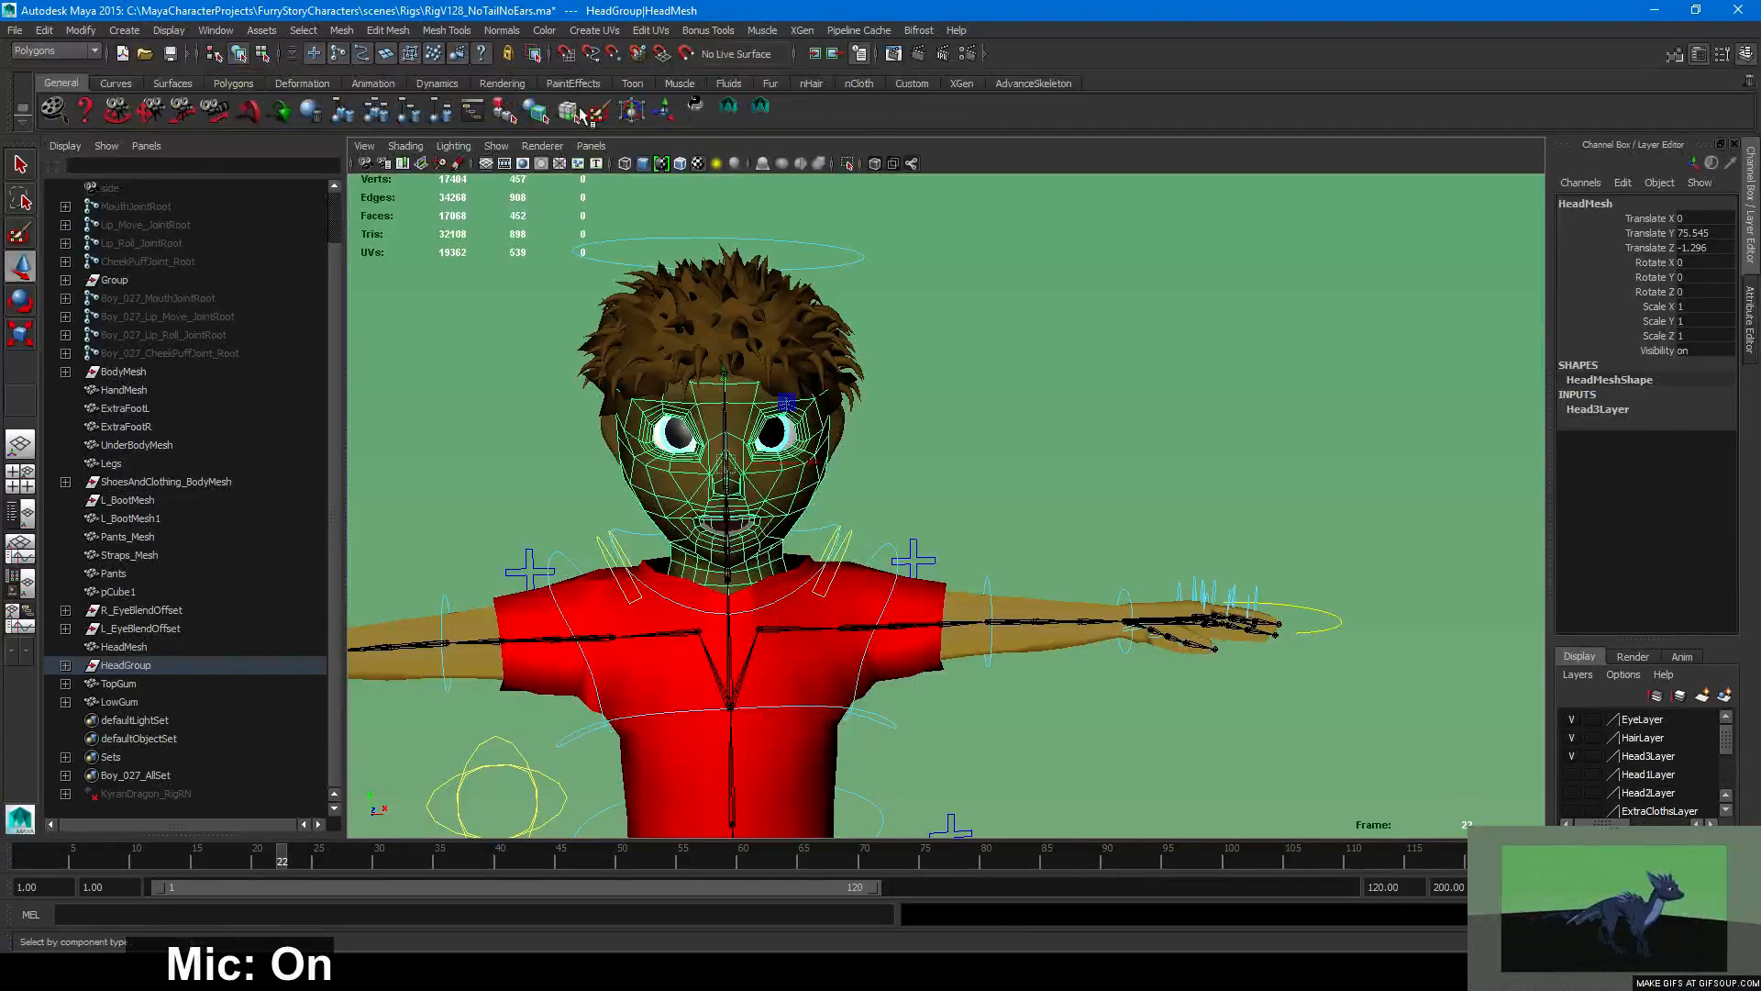
left_click(726, 107)
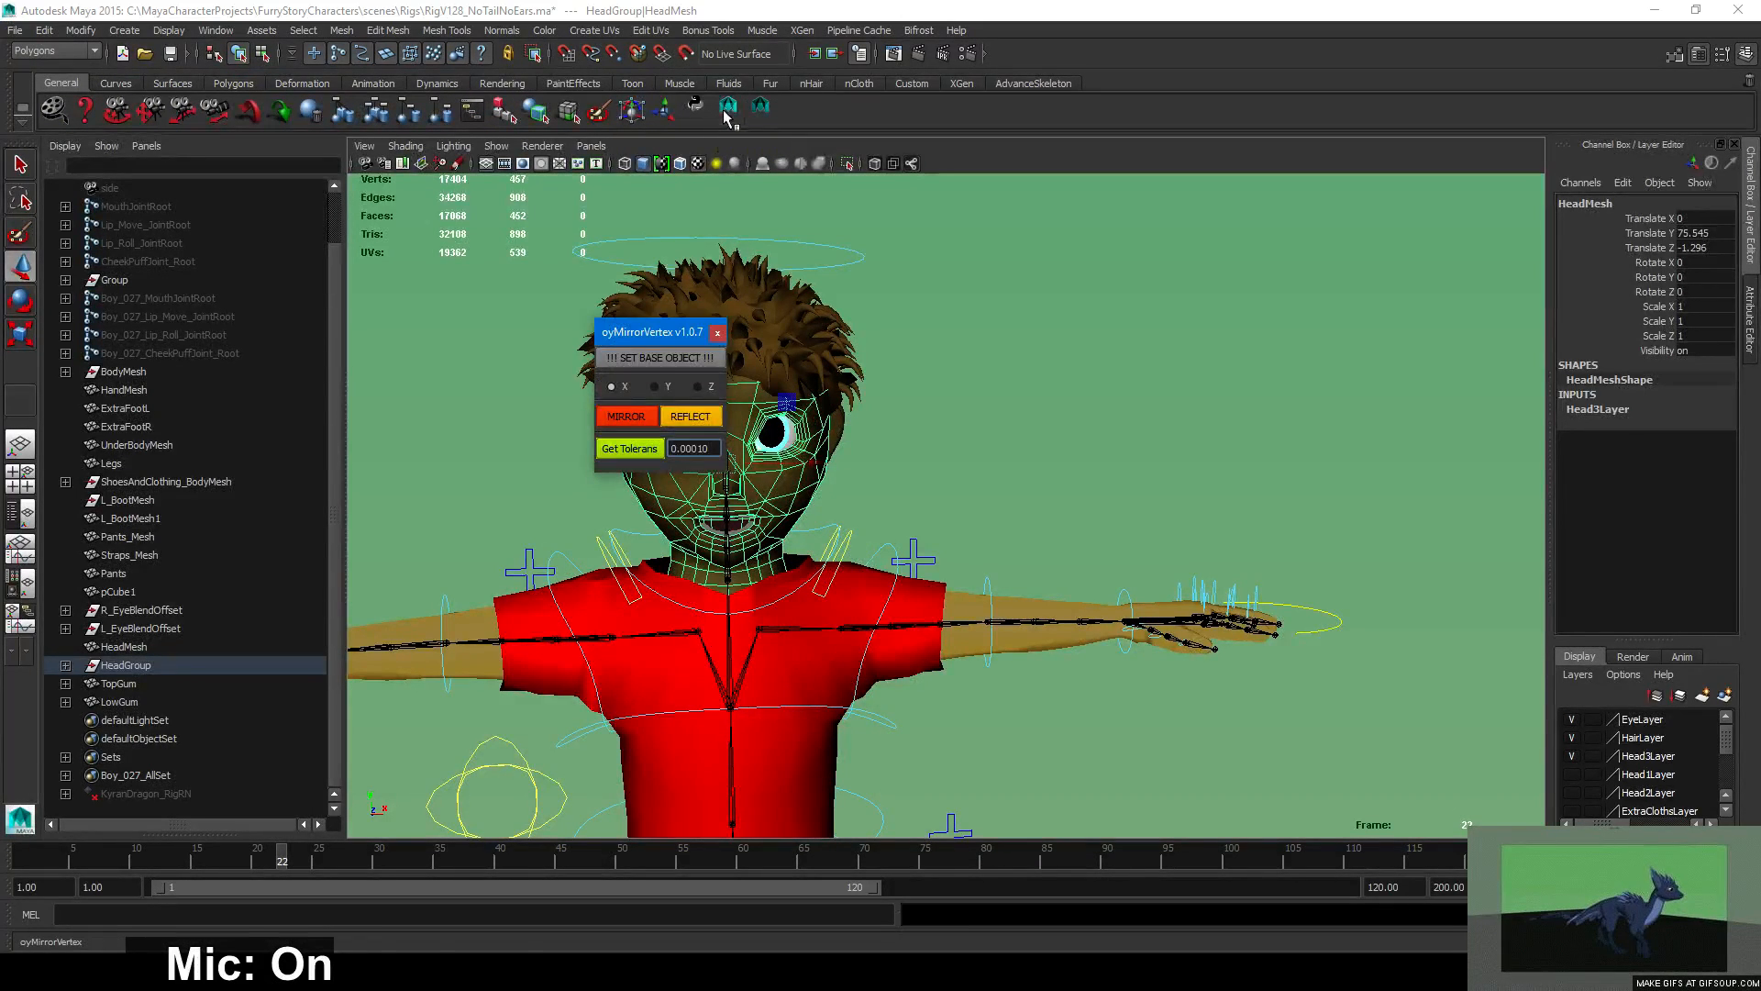
left_click(717, 333)
left_click(760, 107)
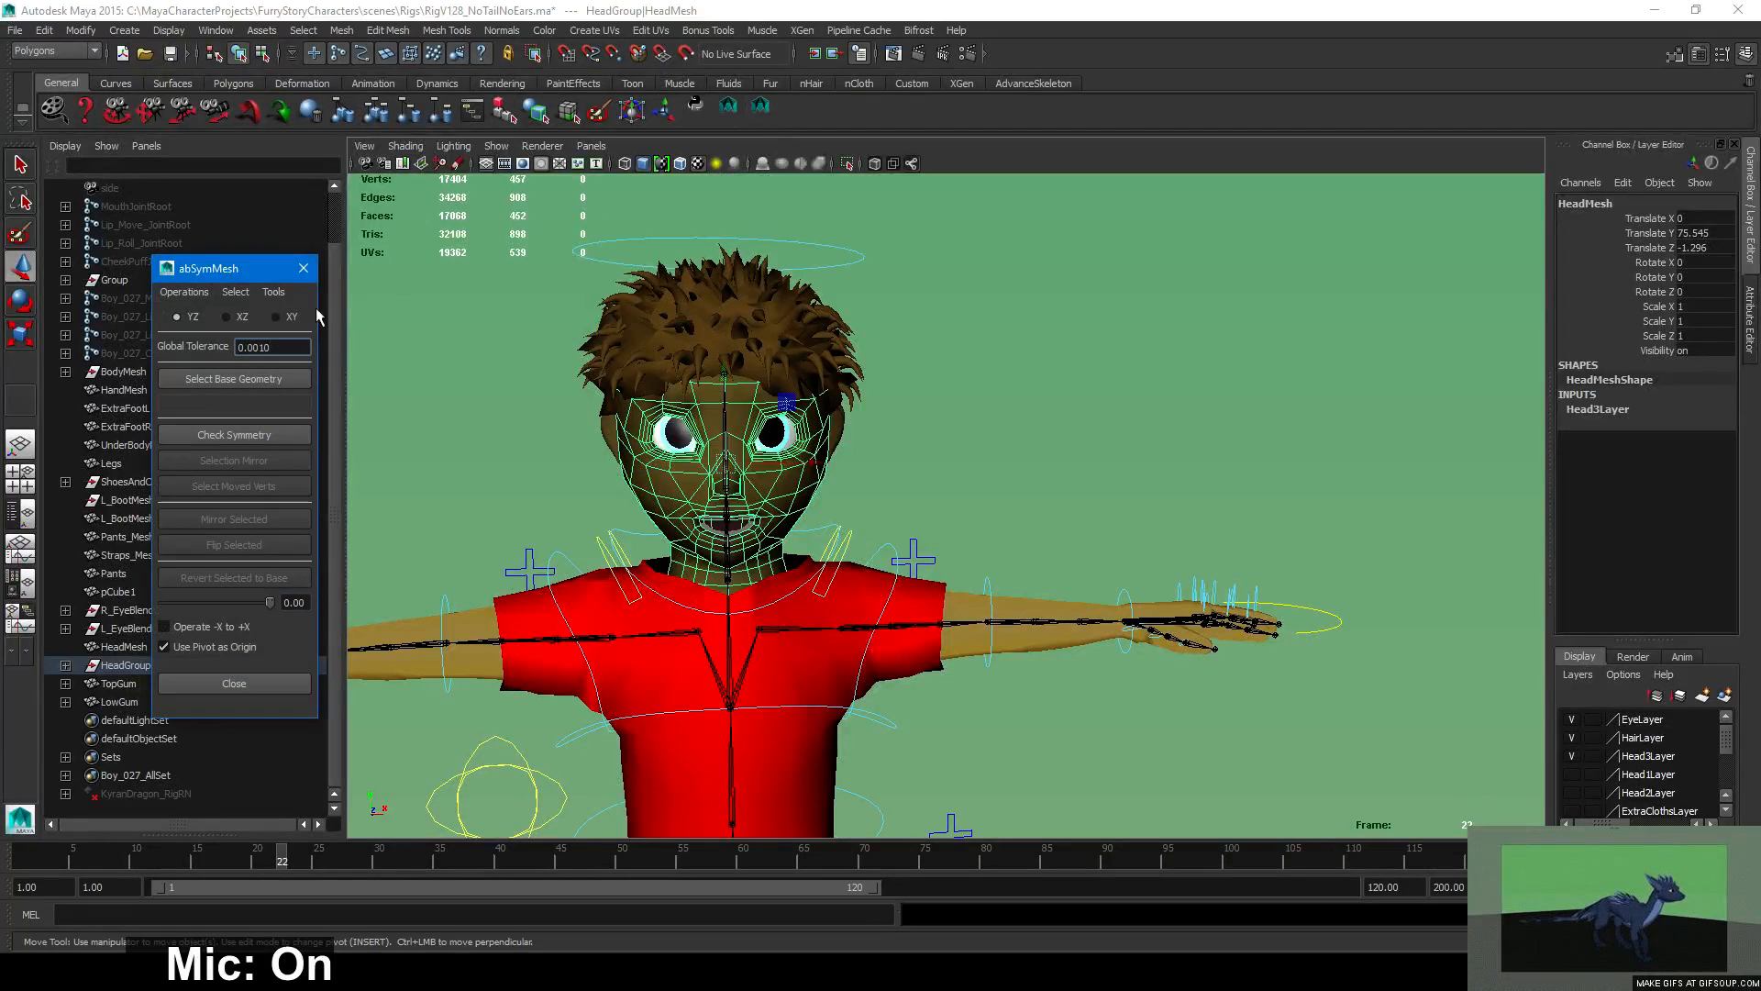
left_click(257, 437)
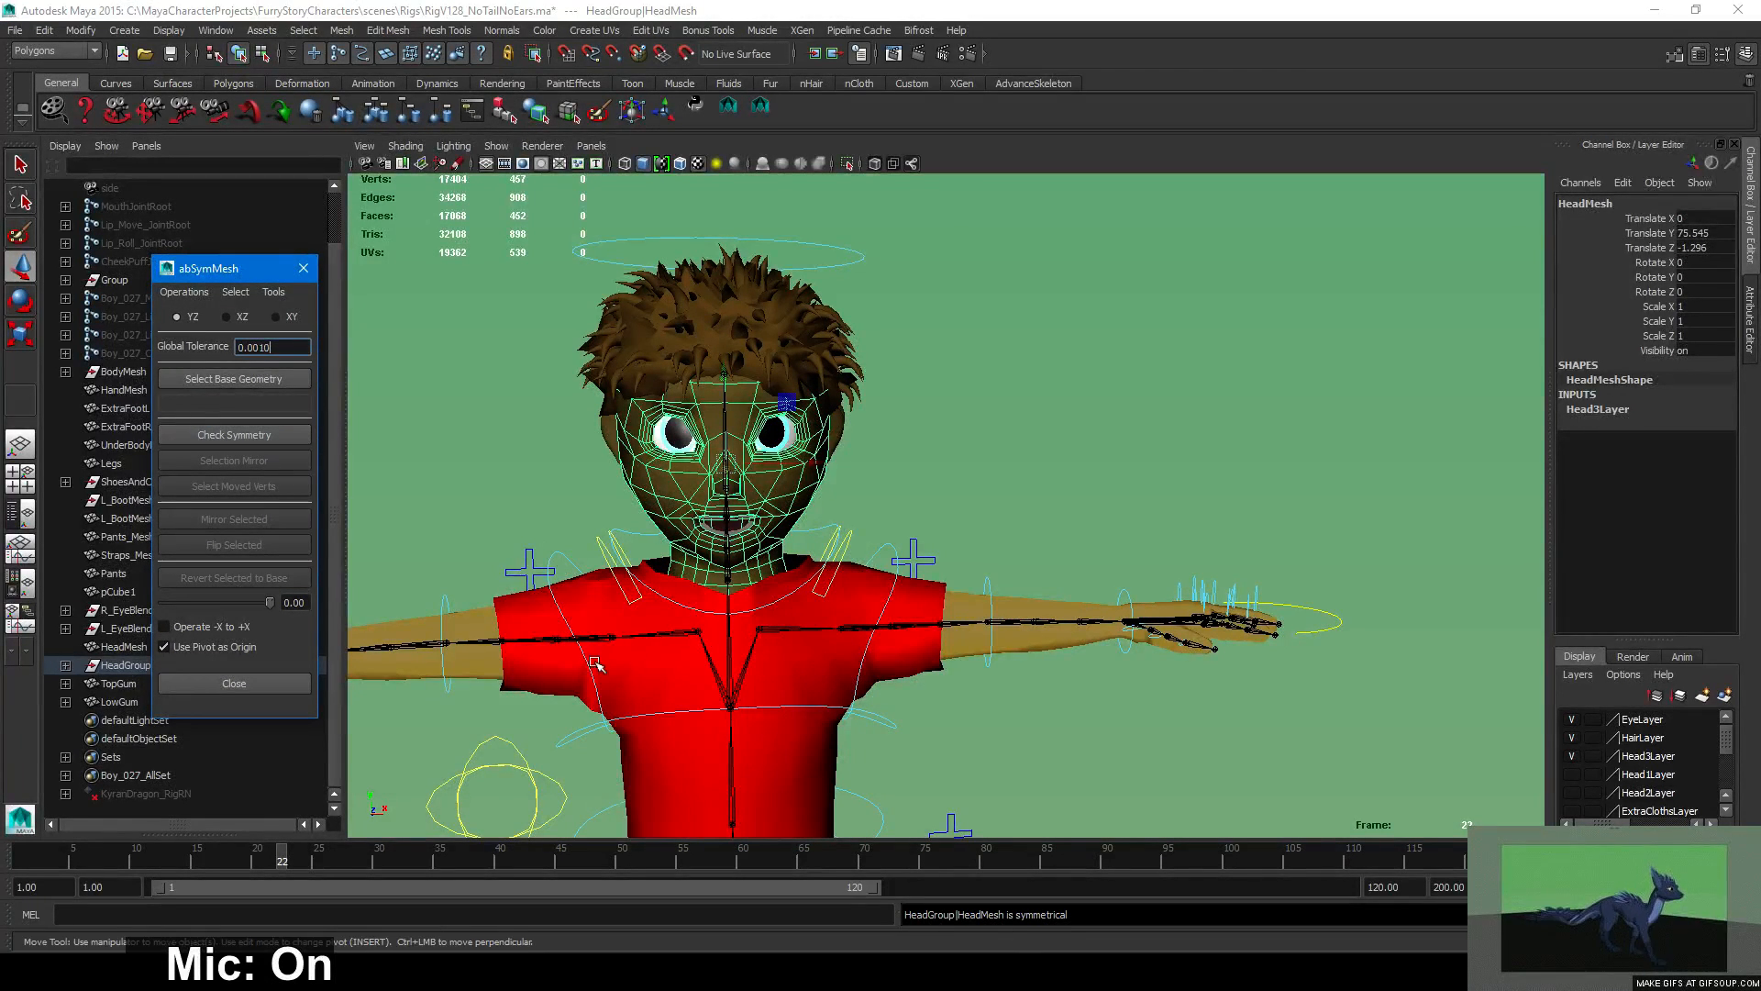
left_click(303, 268)
Check the symmetry of the Pants mesh across YZ with abSymMesh and examine the vertices it selects.
left_click(874, 582)
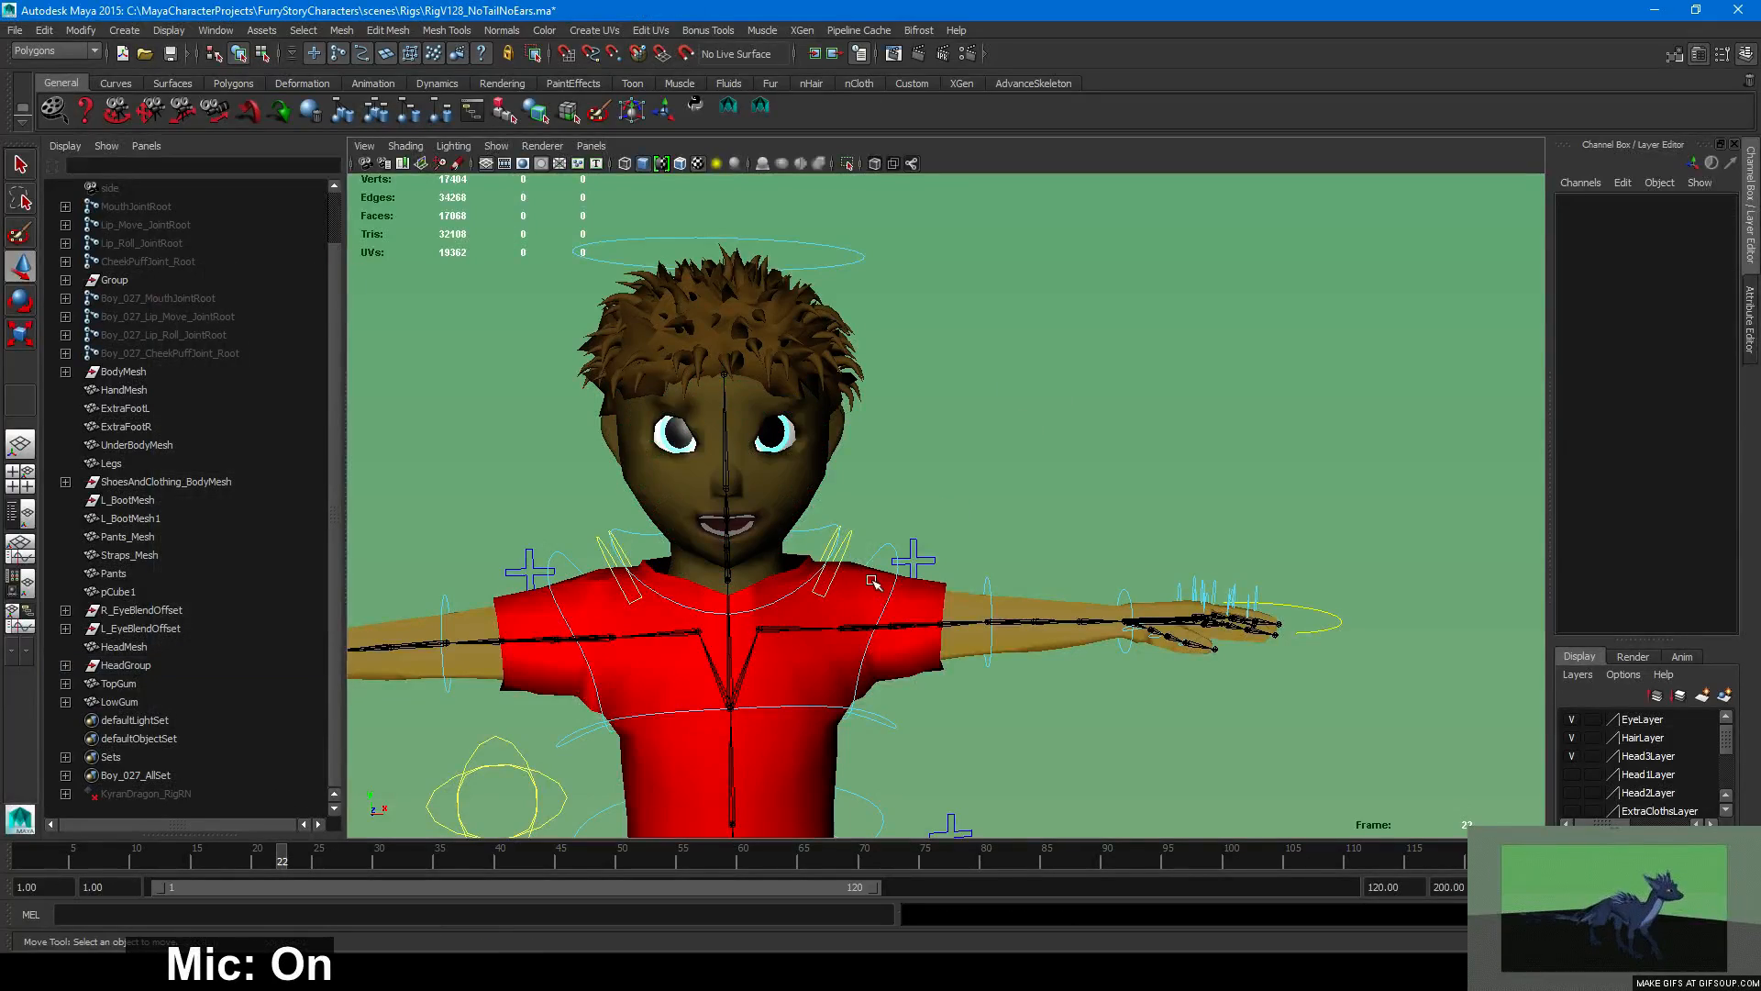
left_click_drag(943, 571, 811, 367, "alt")
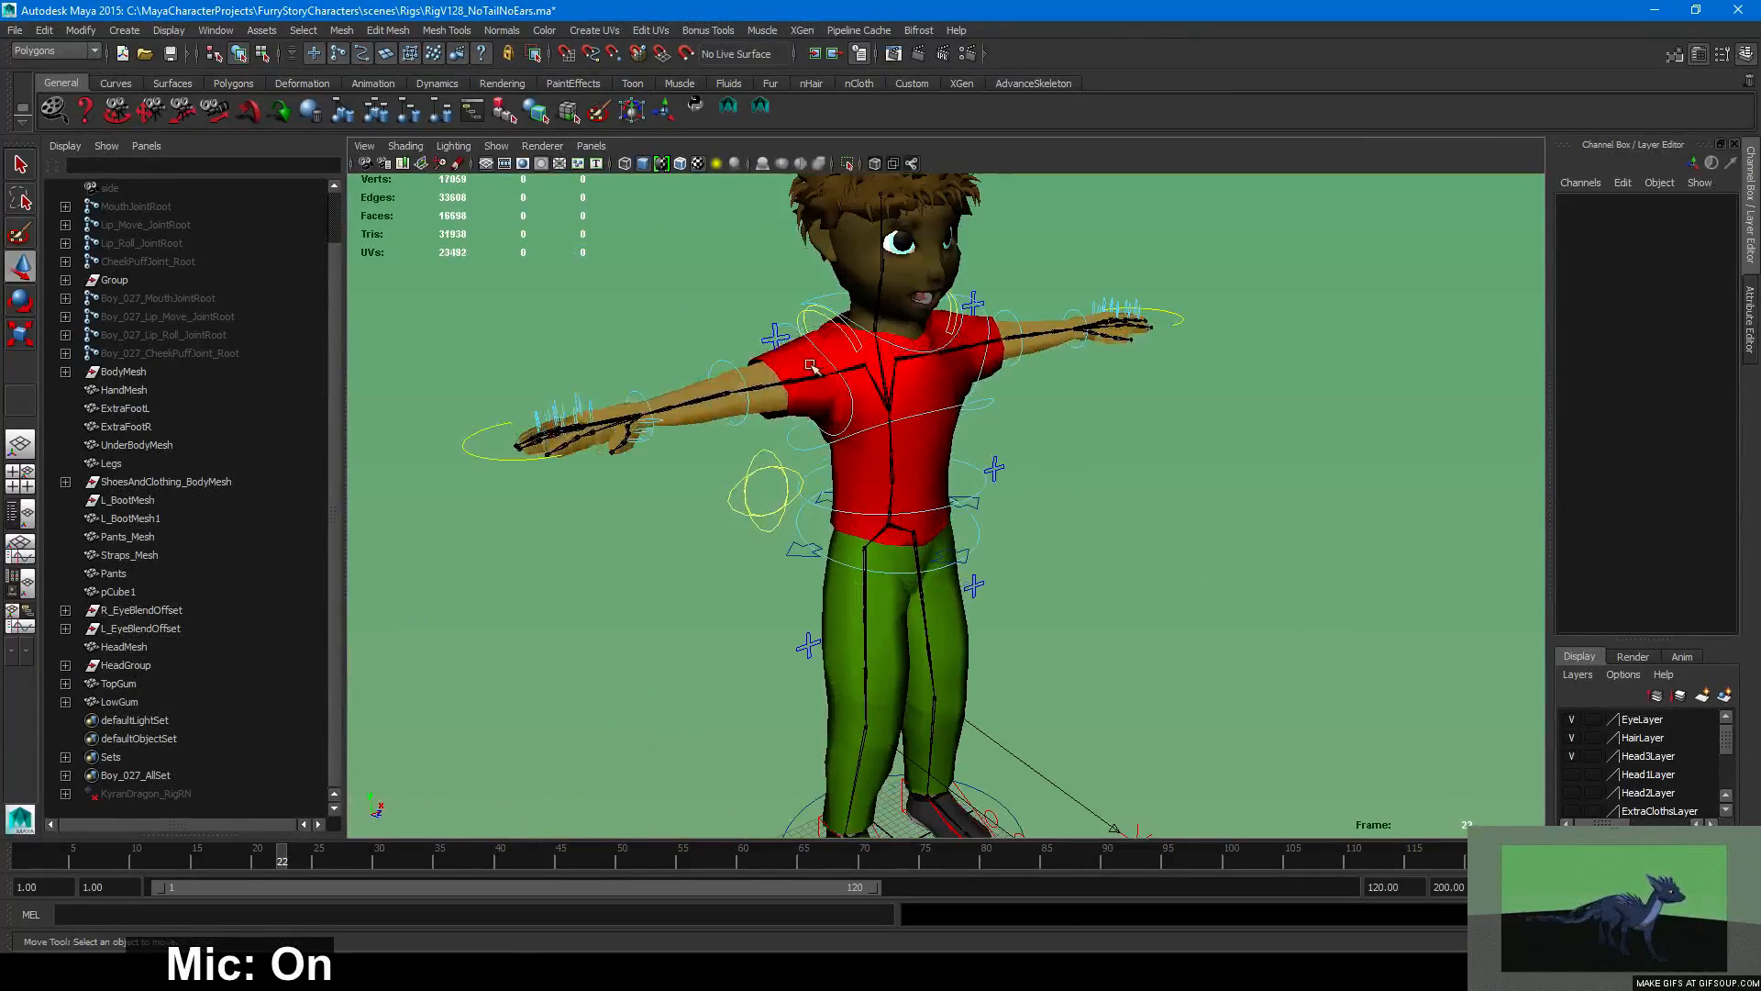
right_click_drag(1083, 511, 987, 471, "alt")
left_click_drag(987, 472, 848, 513, "alt")
right_click_drag(771, 605, 861, 645, "alt")
middle_click_drag(861, 645, 861, 534, "alt")
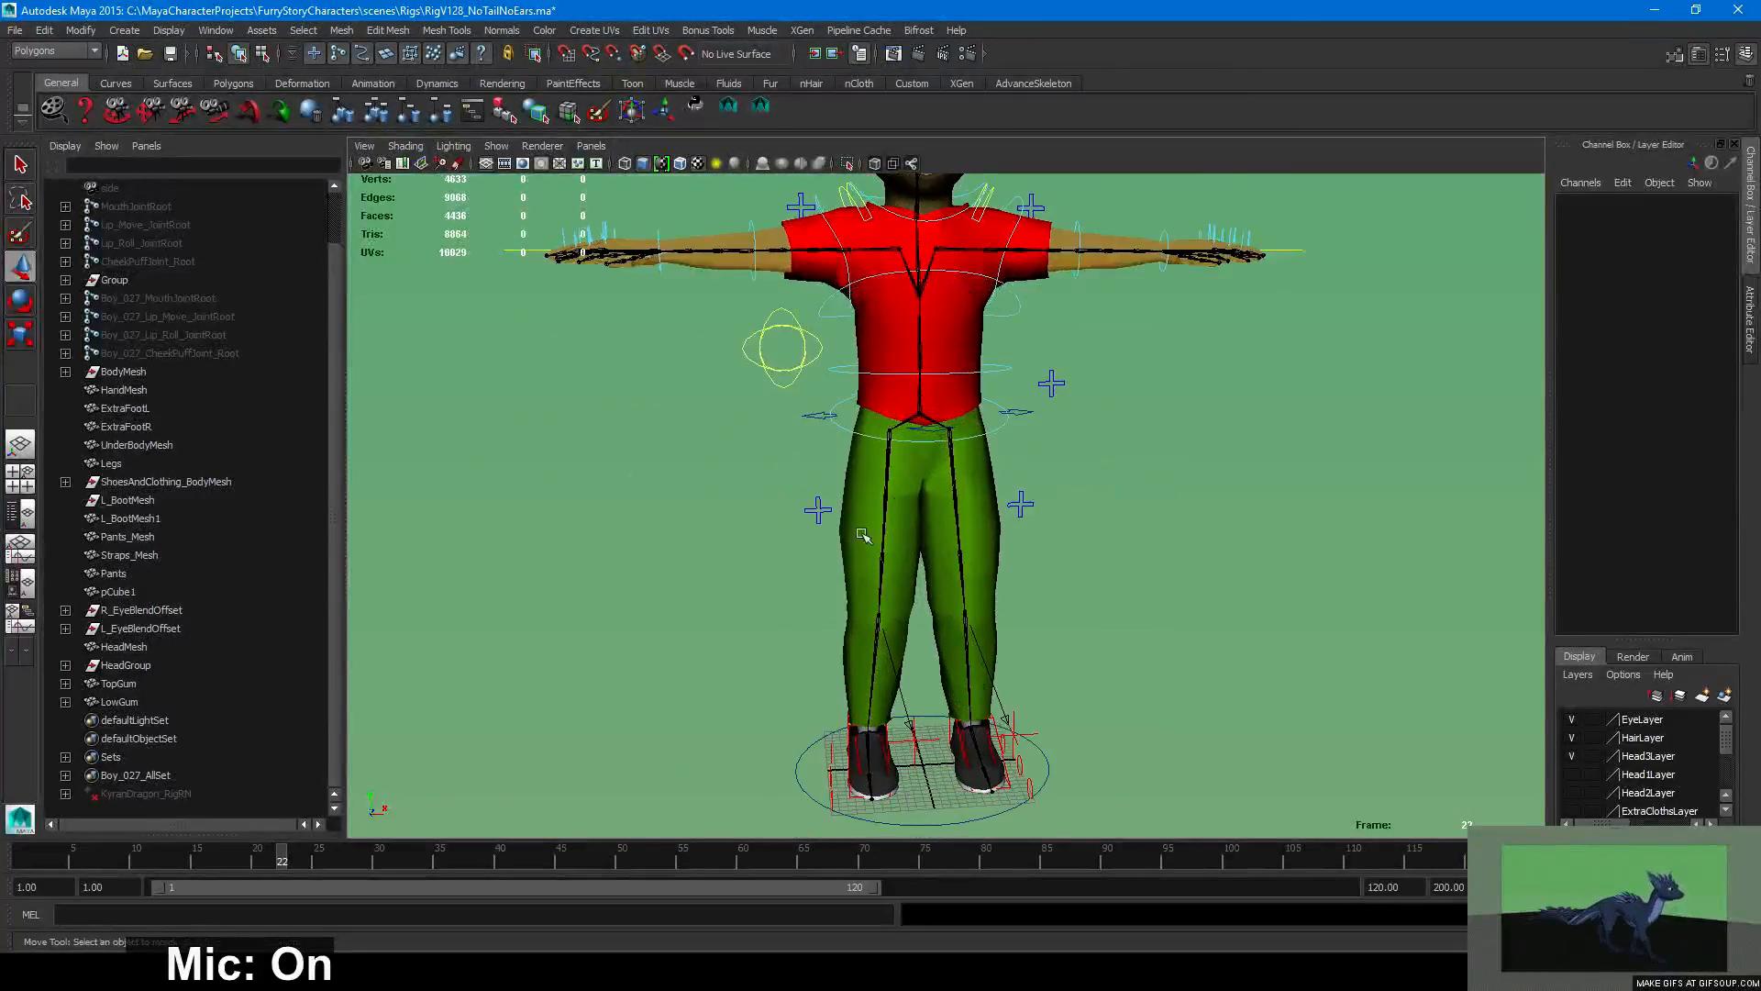
left_click_drag(863, 535, 909, 587, "alt")
key("e")
key("w")
left_click(995, 597)
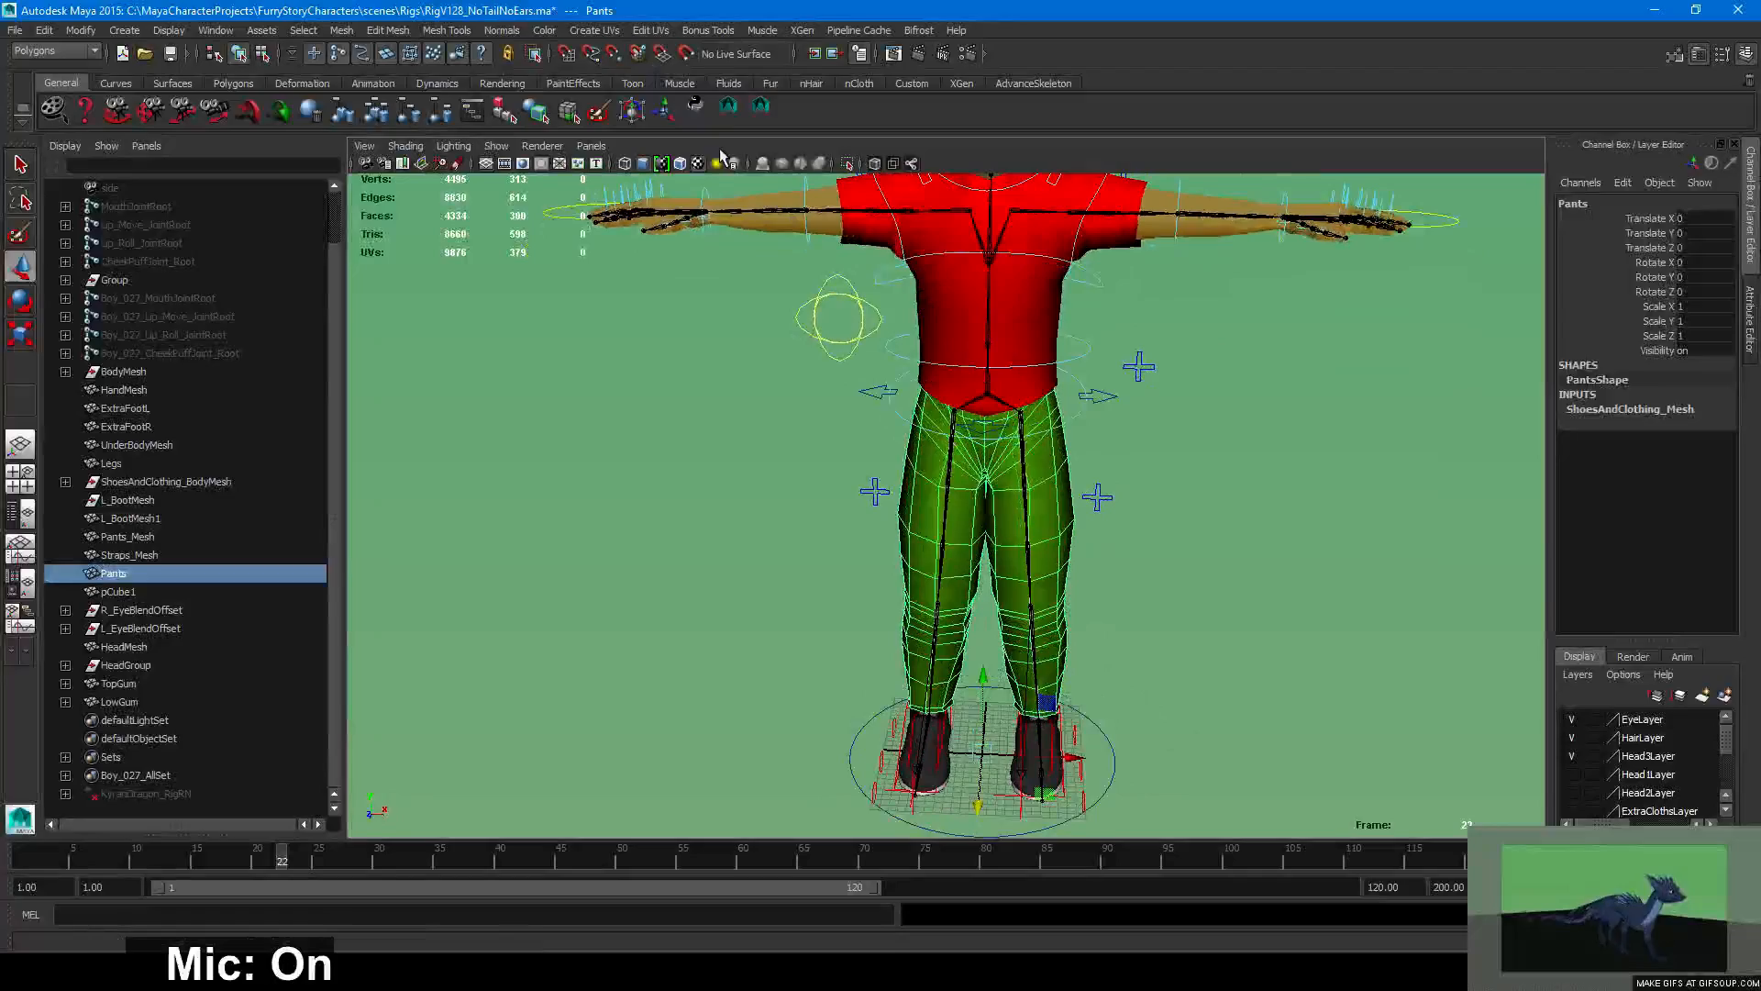
left_click(756, 107)
left_click(275, 431)
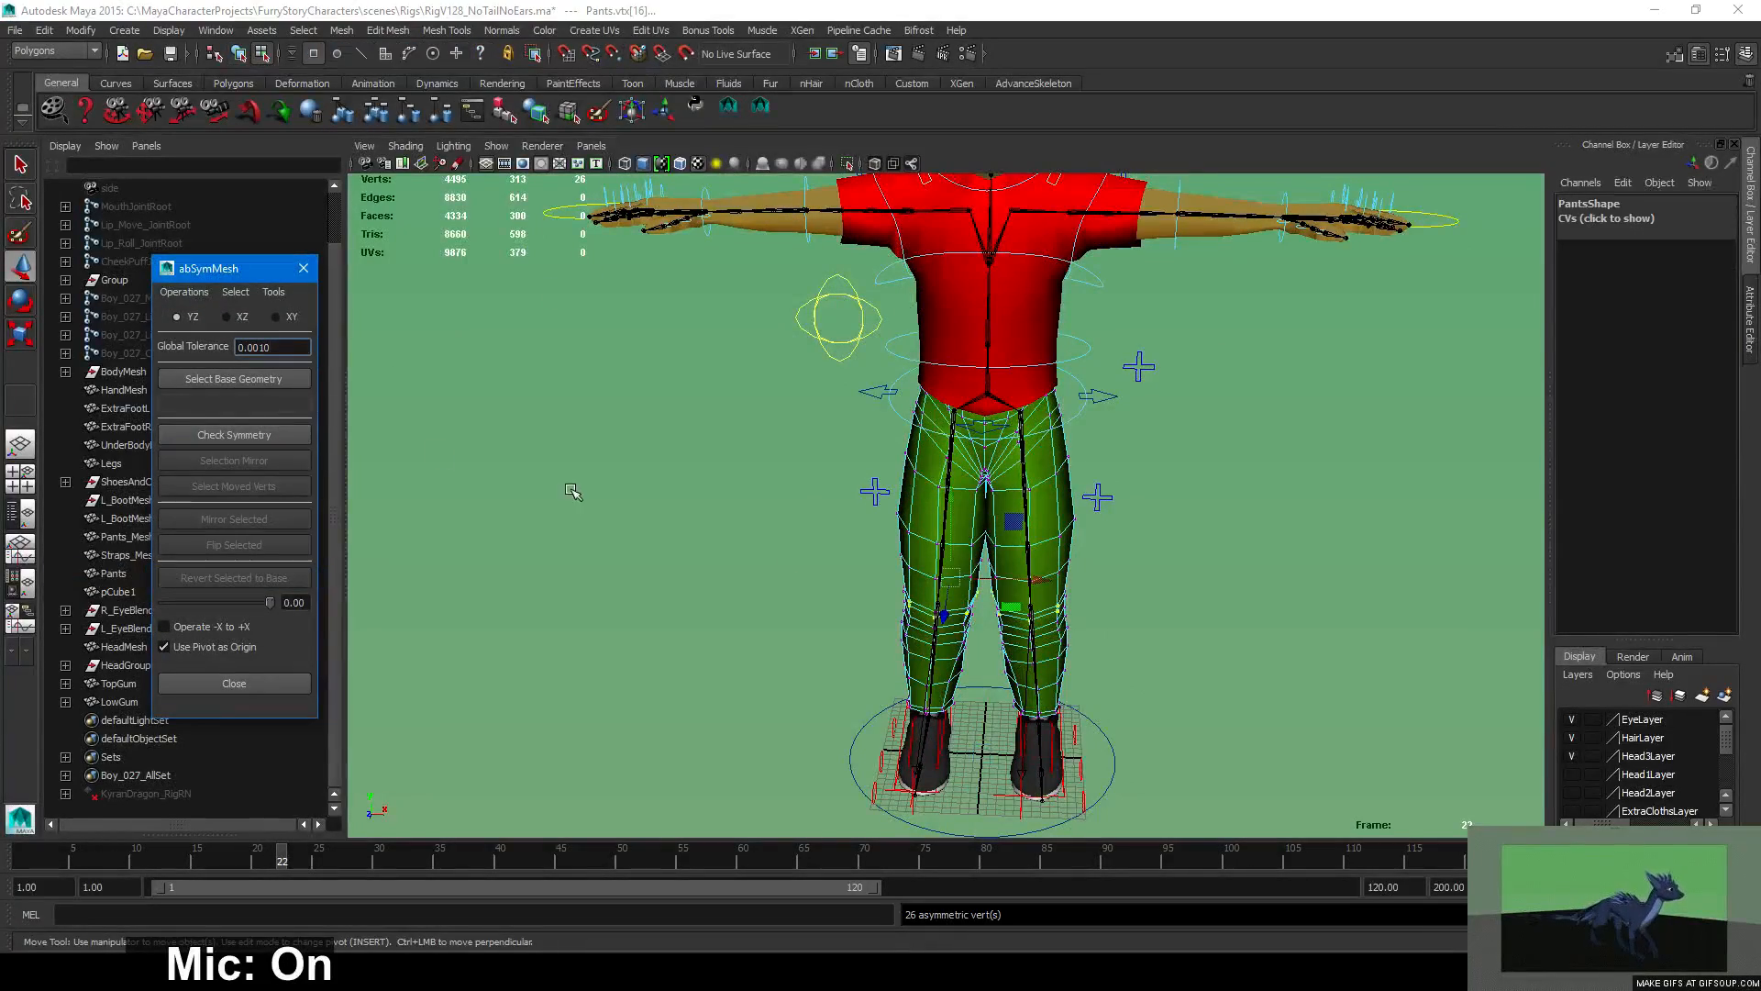
left_click_drag(867, 581, 1010, 528, "alt")
right_click_drag(1009, 527, 1183, 542, "alt")
left_click_drag(1184, 541, 1080, 651, "alt")
right_click_drag(1081, 652, 915, 657, "alt")
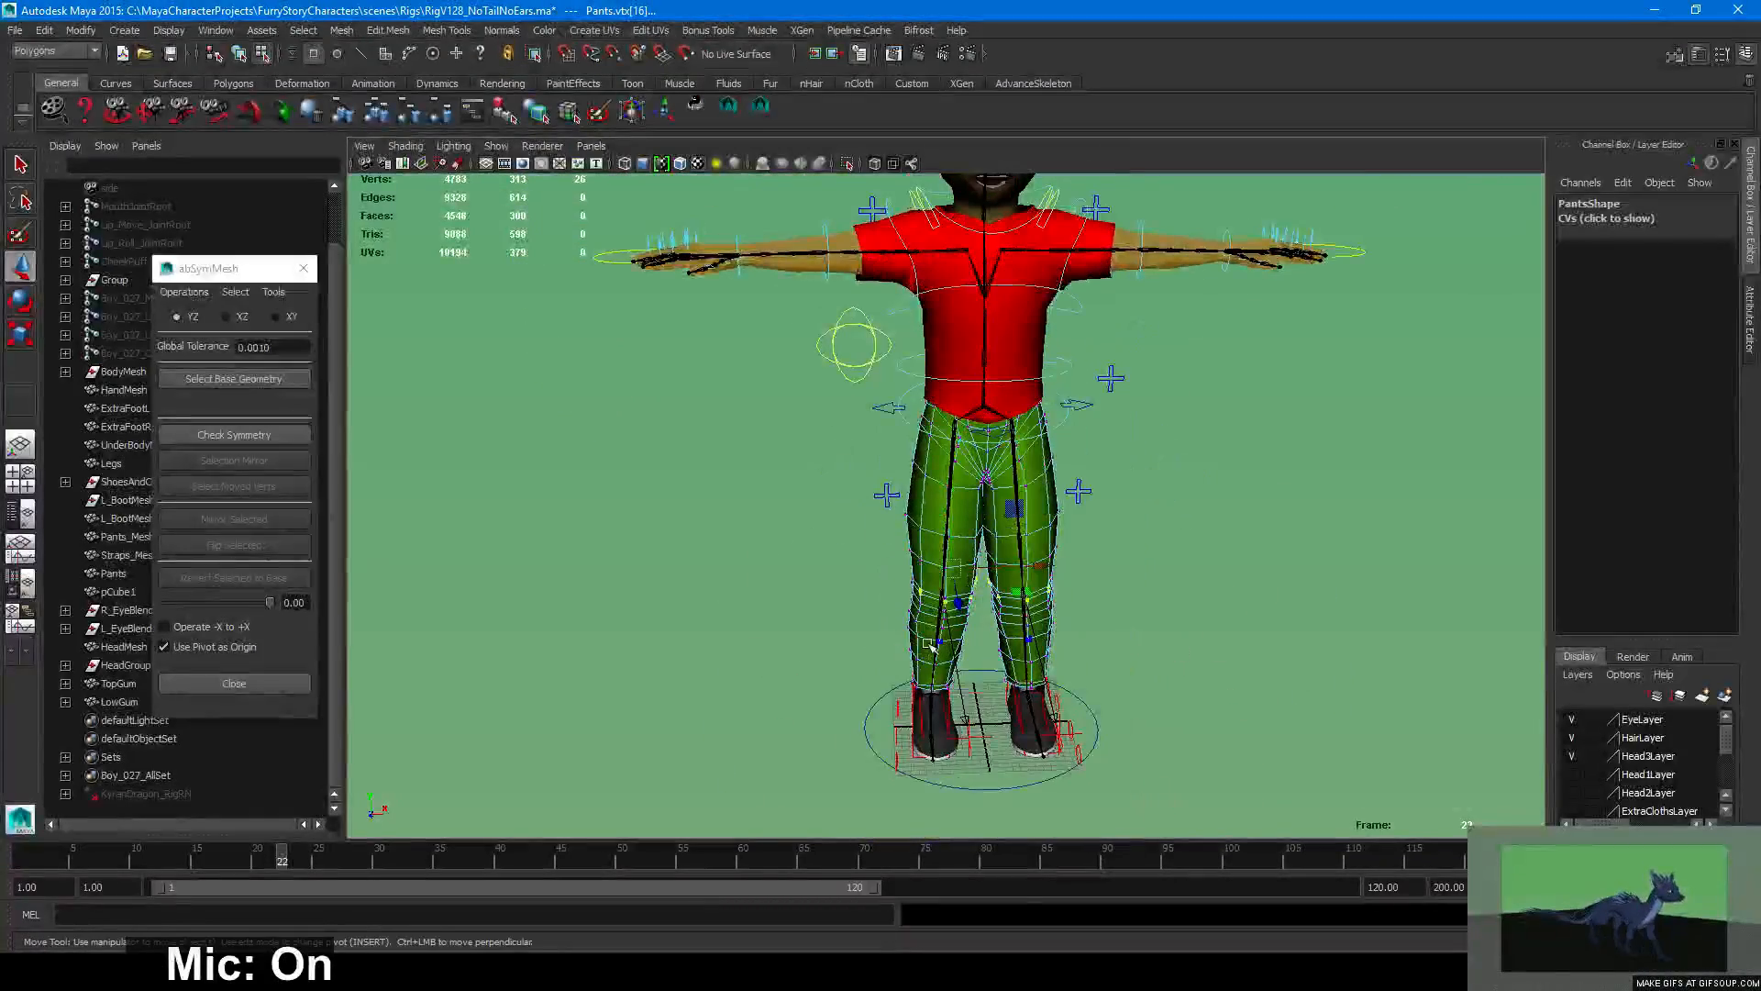
left_click_drag(818, 652, 774, 617, "alt")
left_click(218, 32)
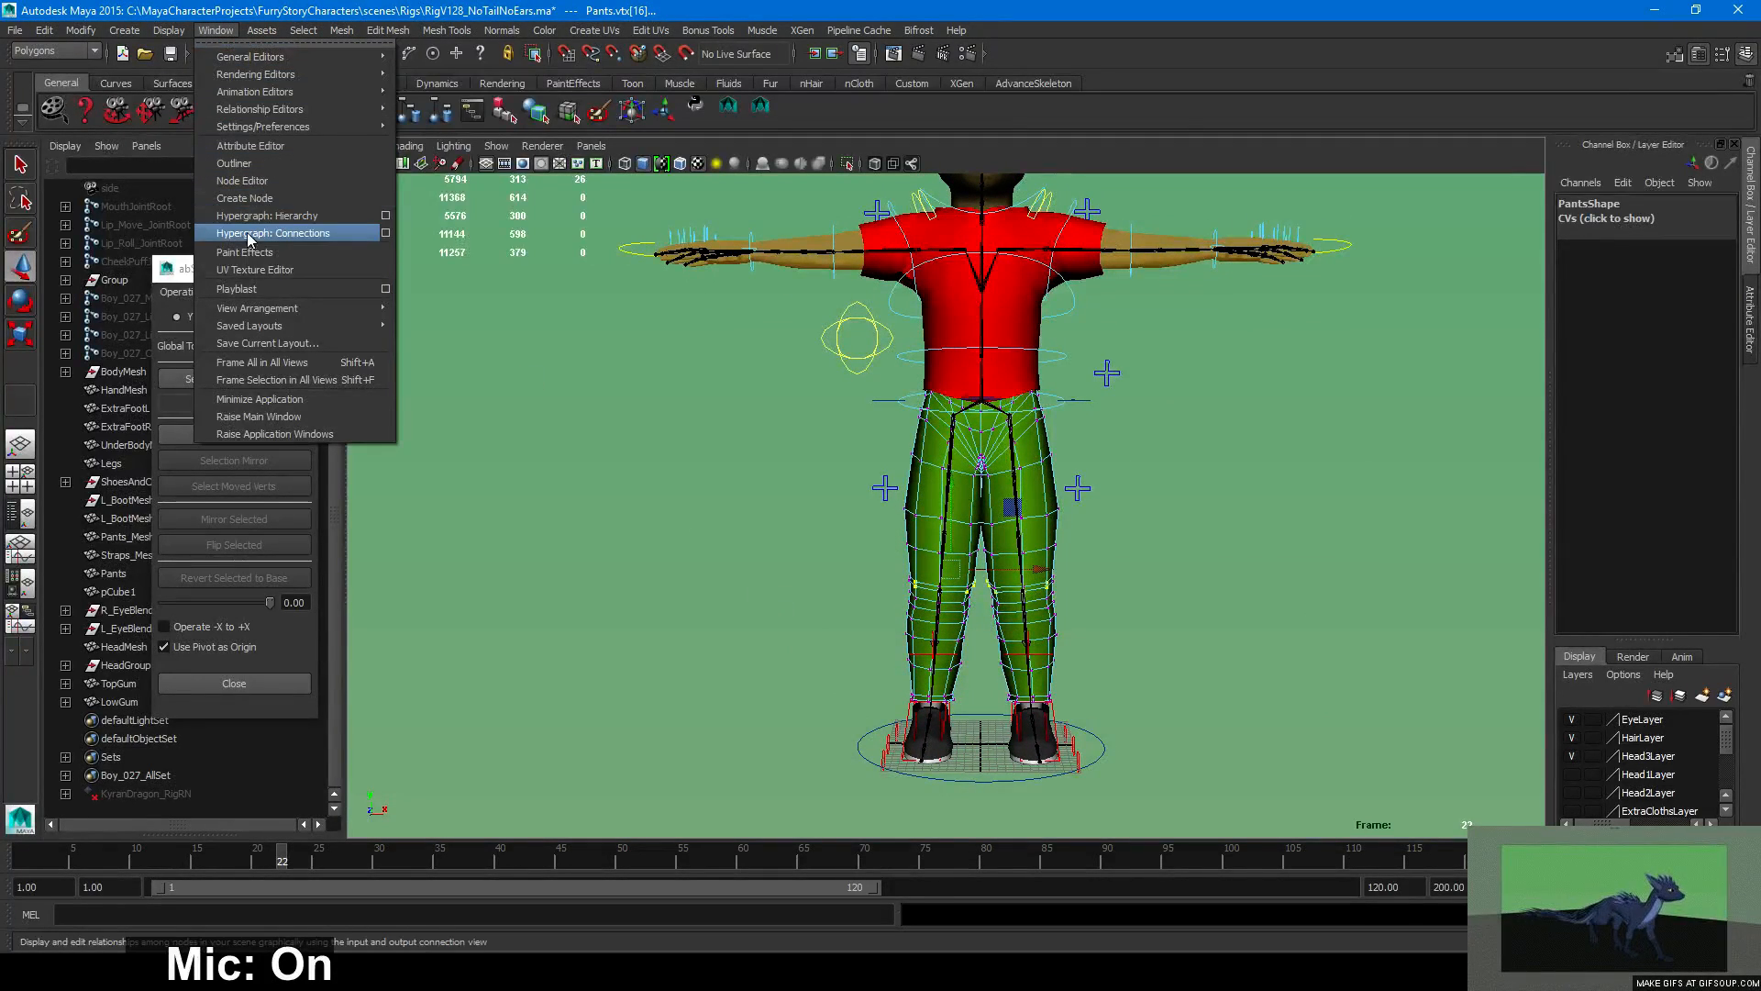
left_click(250, 219)
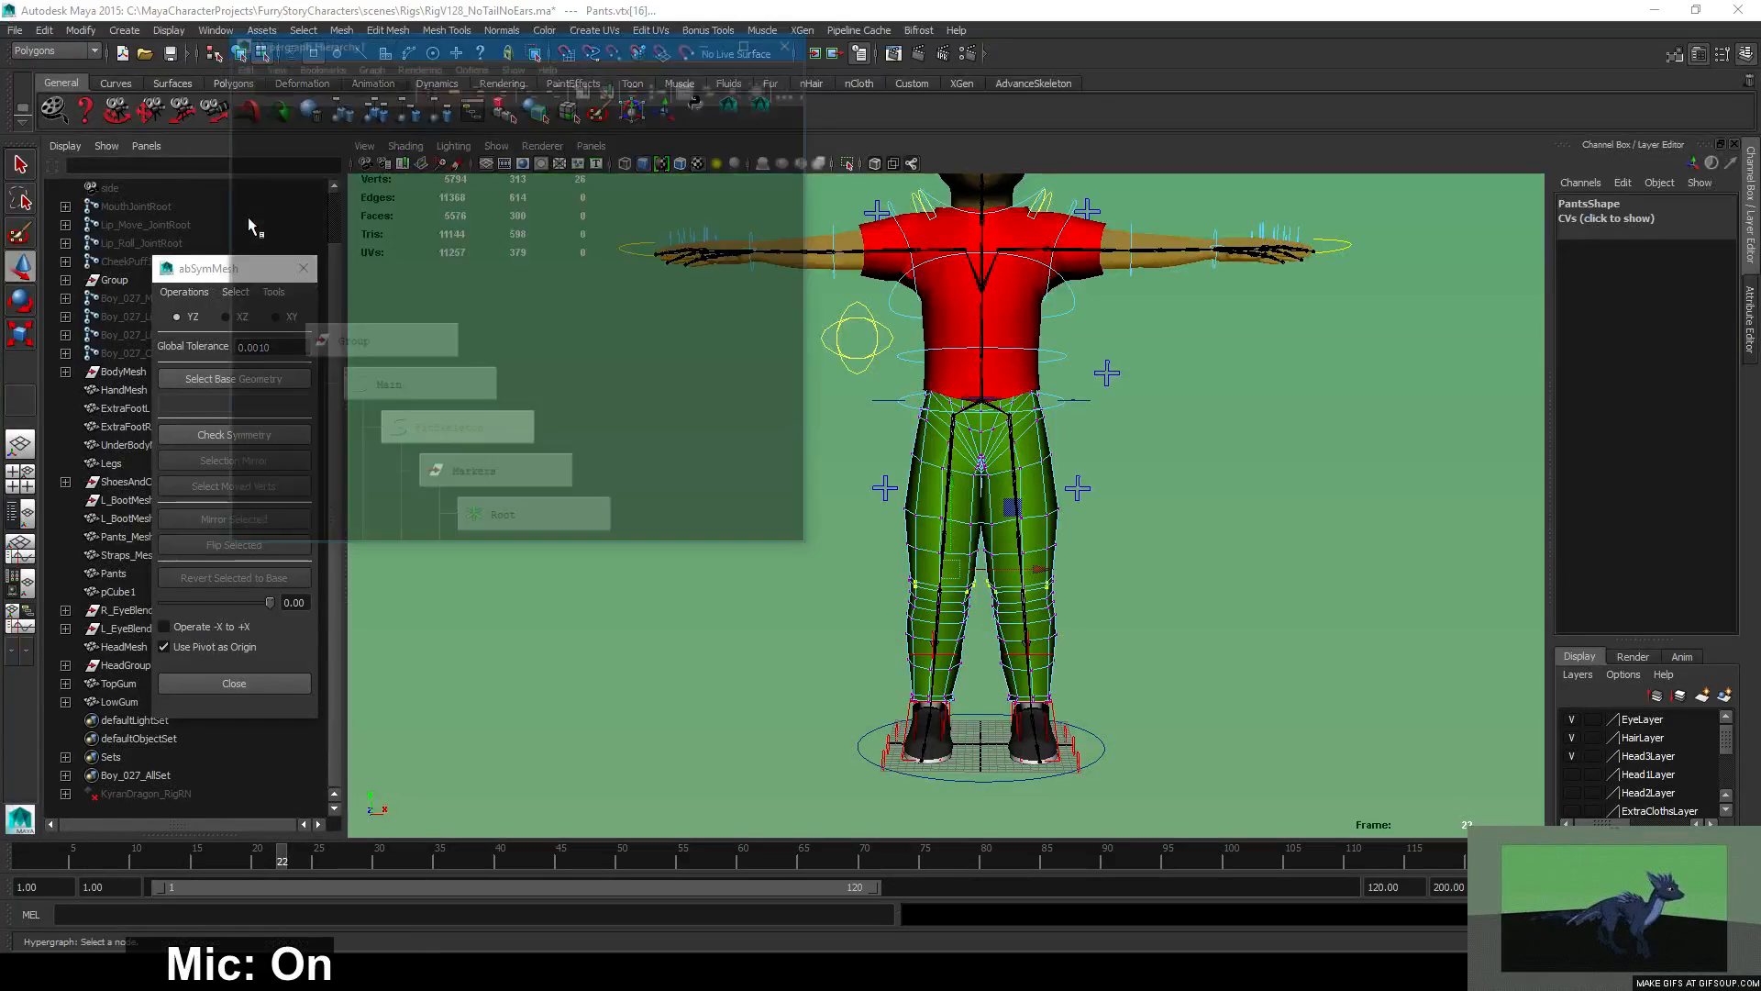
left_click(787, 37)
Open the UV Texture Editor, inspect the Pants' UV layout, and select most of one trouser leg's shell.
left_click(218, 31)
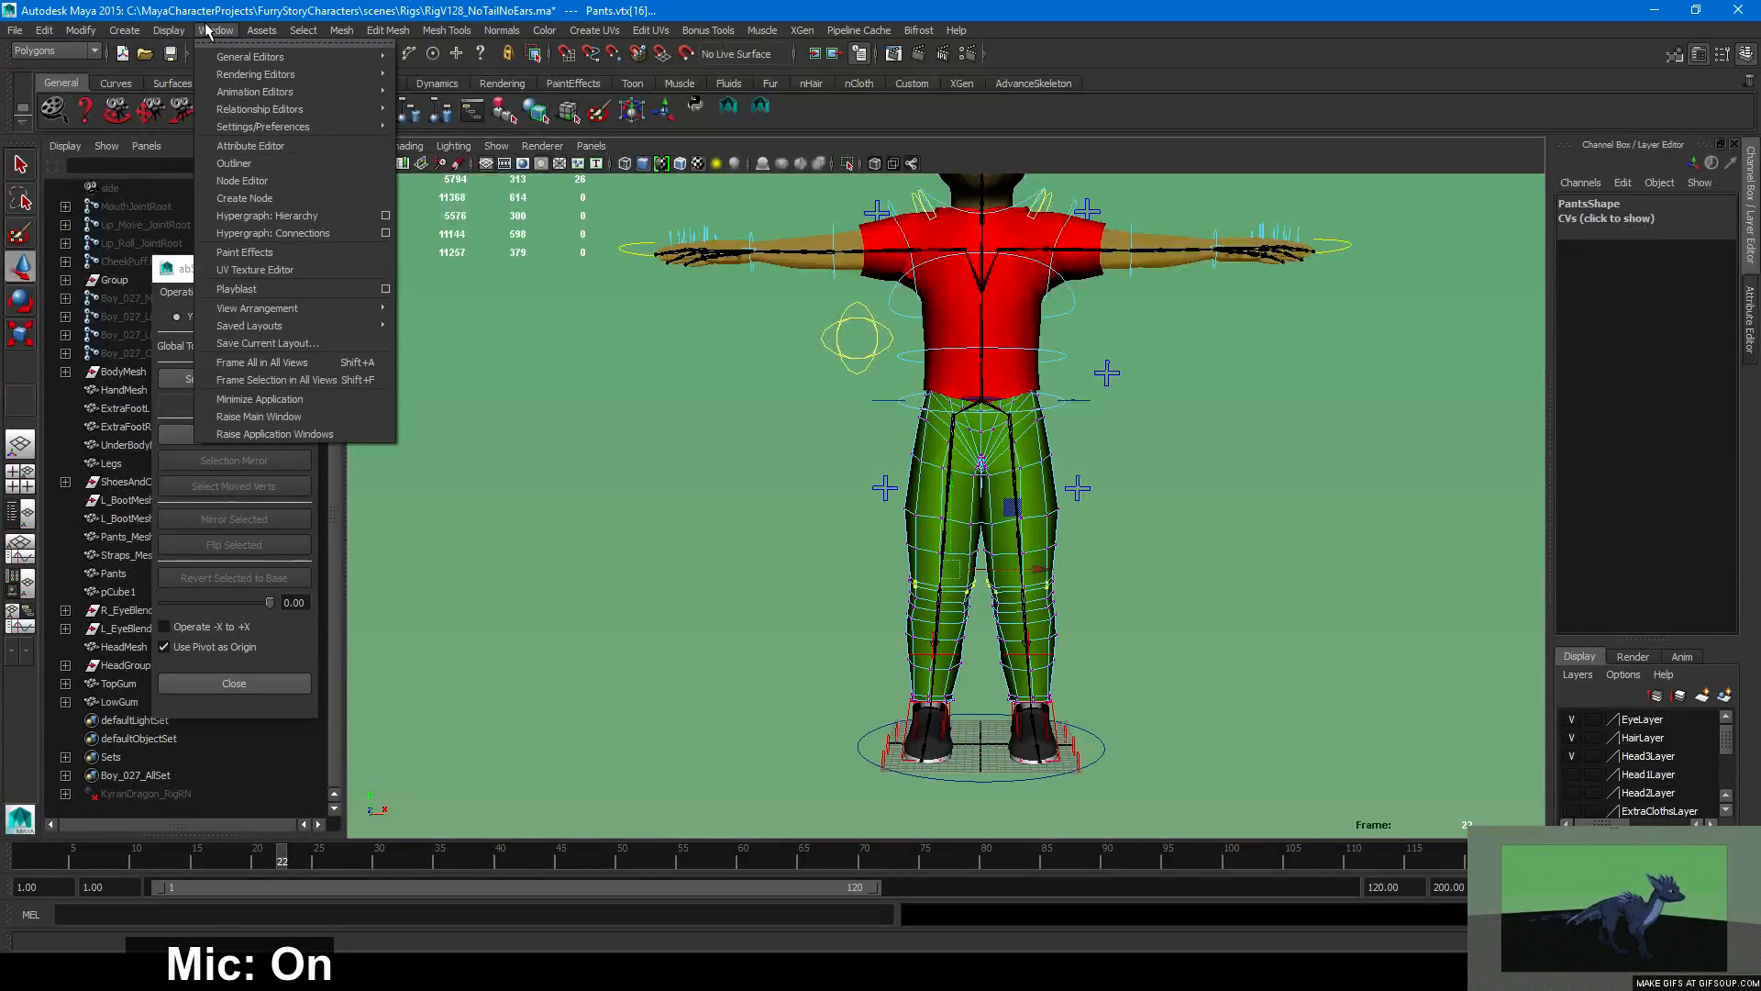
left_click(278, 270)
scroll(471, 500, "down", 3)
scroll(470, 500, "up", 5)
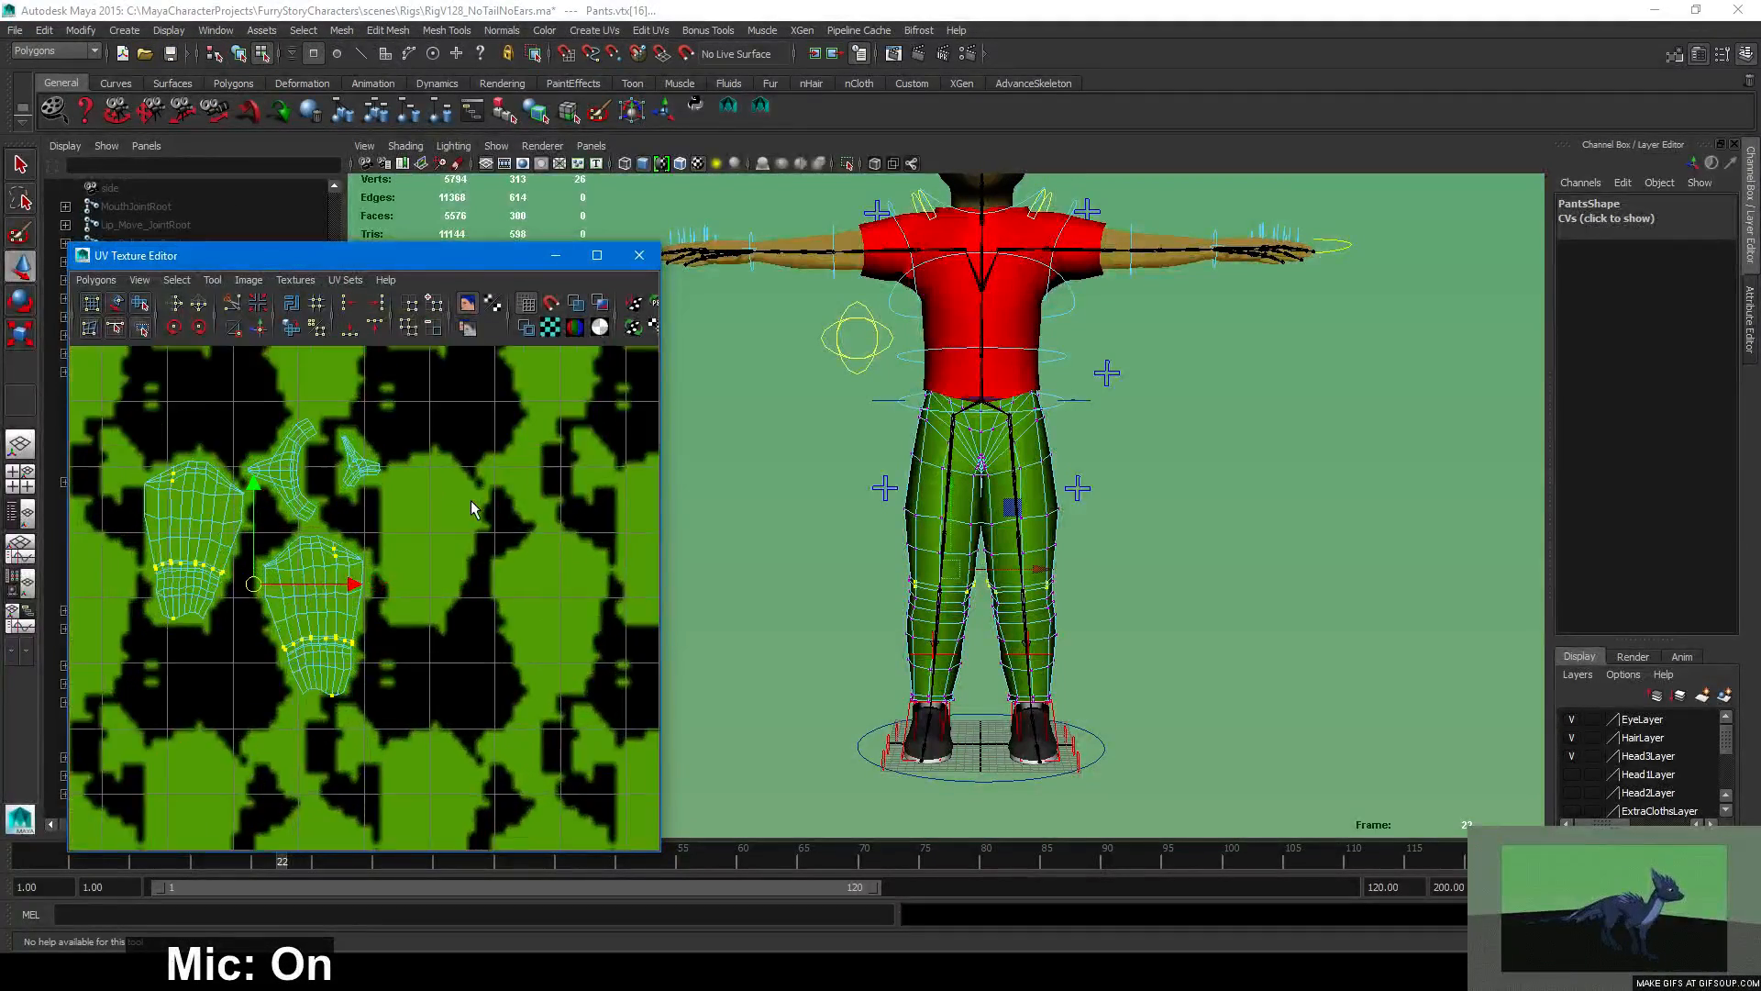
scroll(471, 500, "down", 1)
scroll(474, 510, "down", 1)
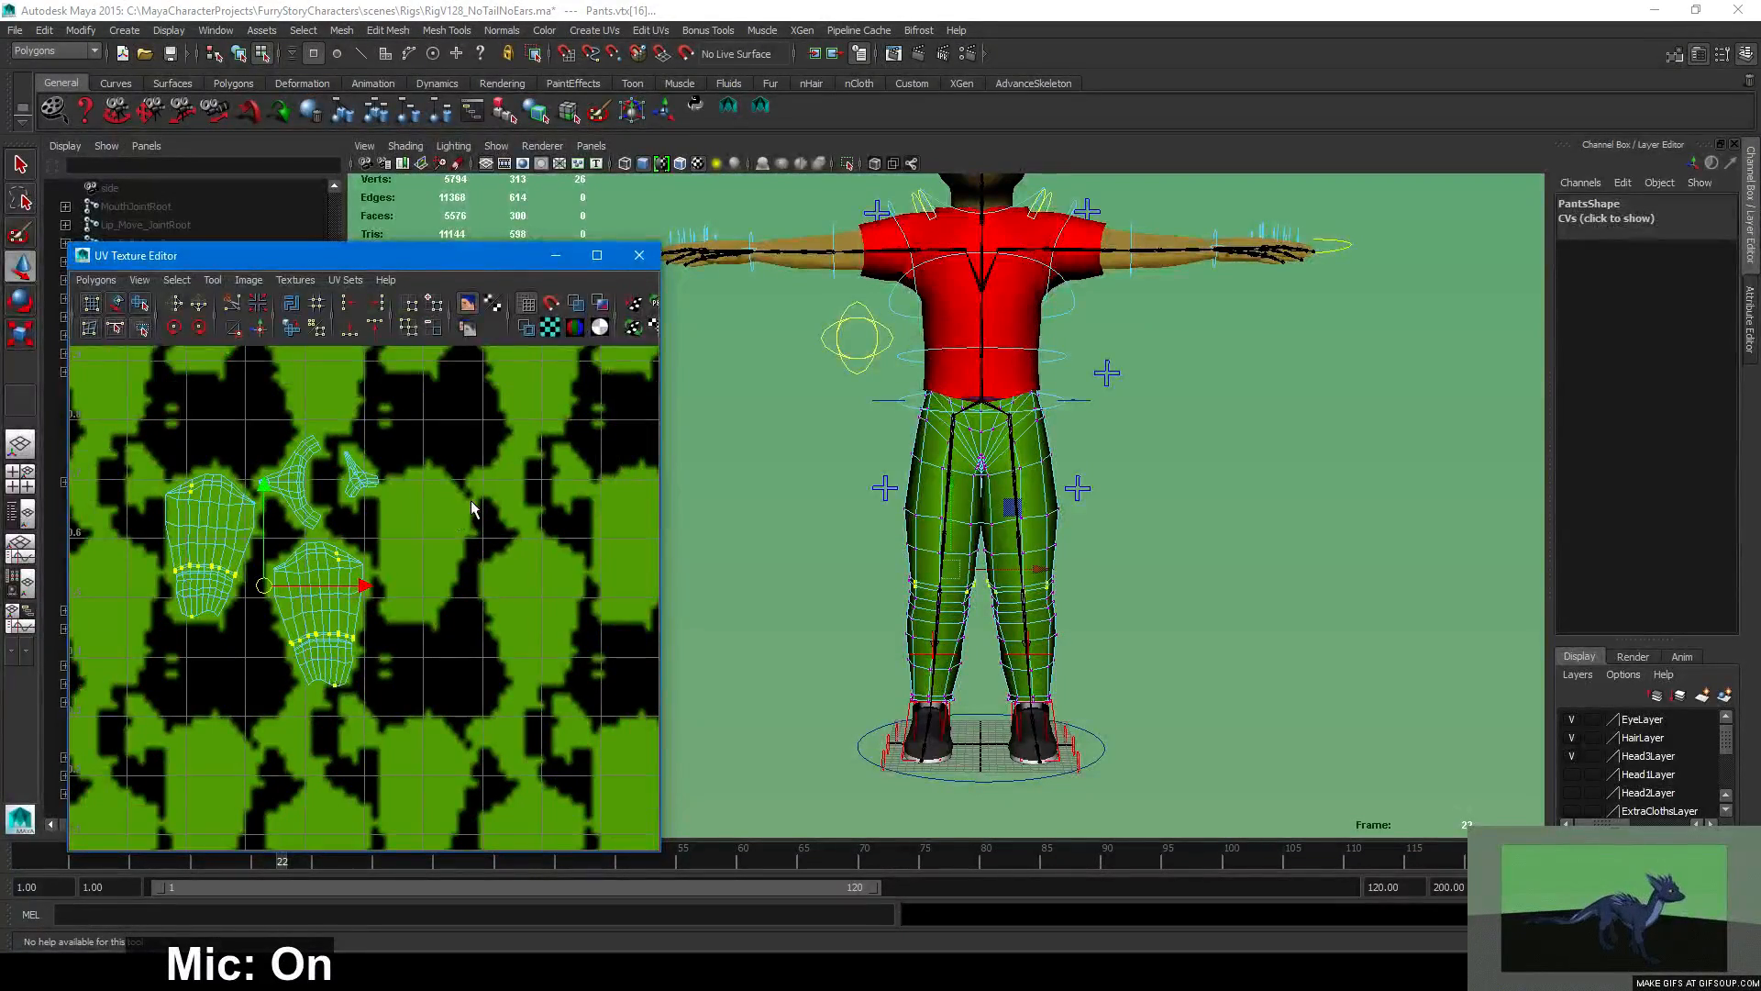
scroll(471, 503, "up", 1)
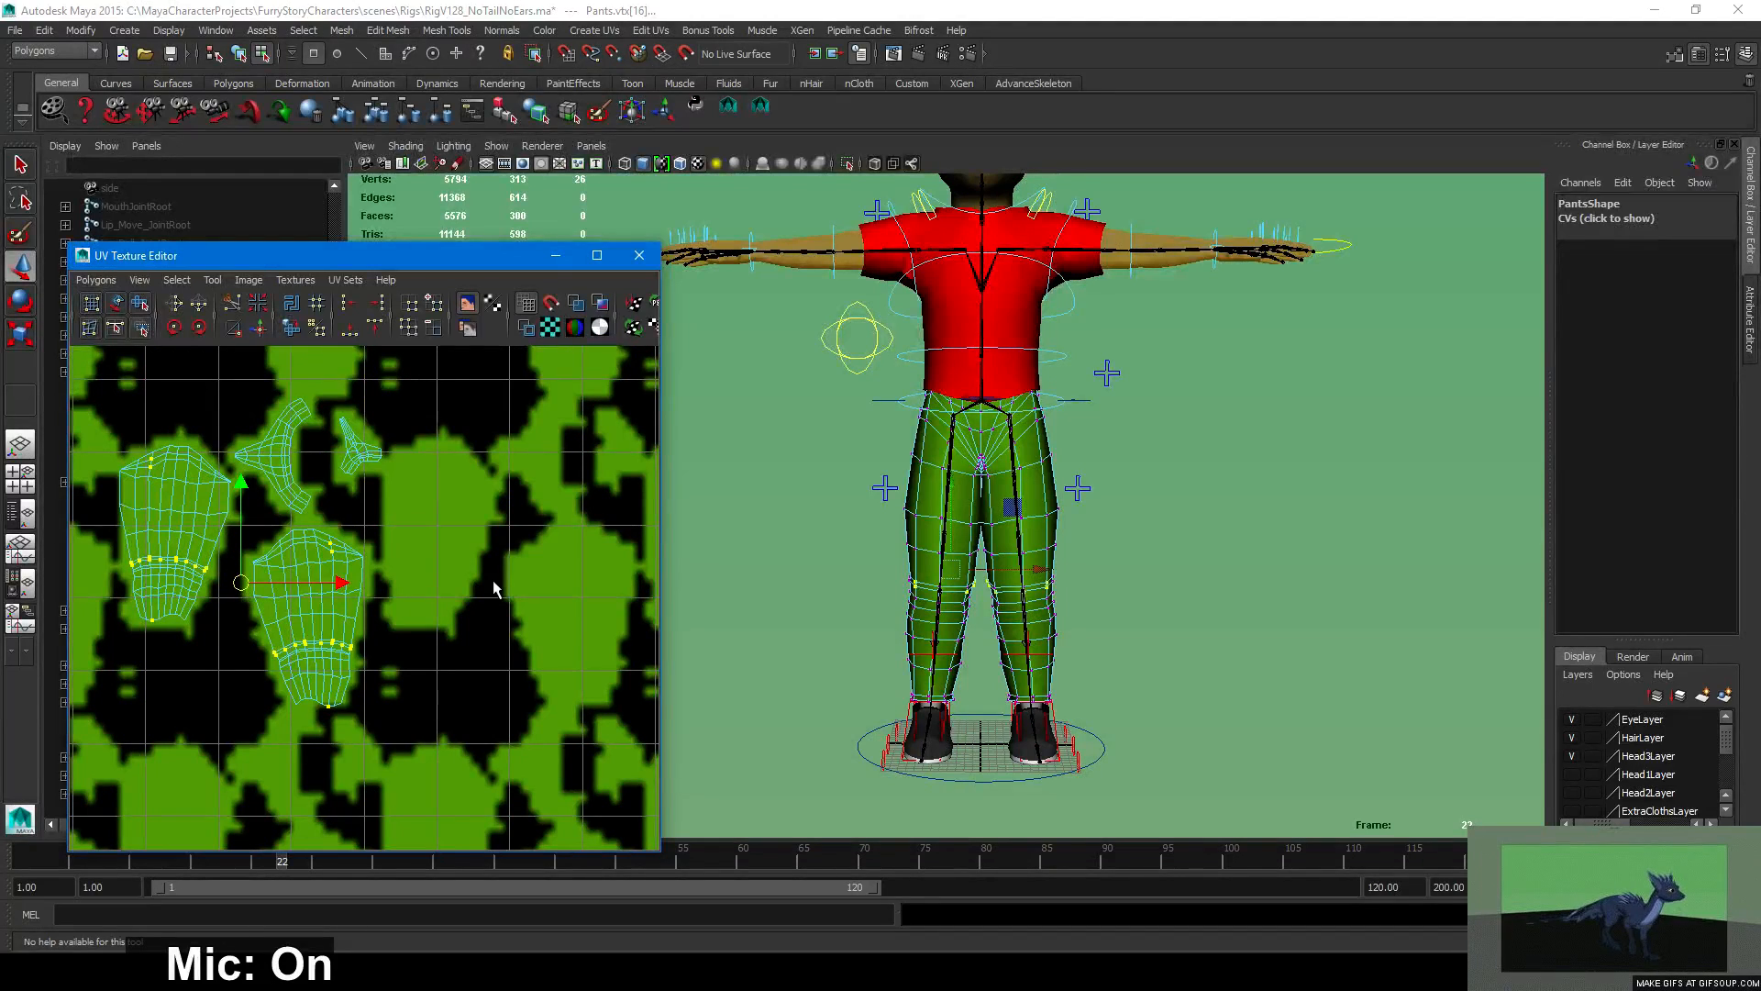
left_click_drag(434, 530, 237, 681)
left_click(235, 682)
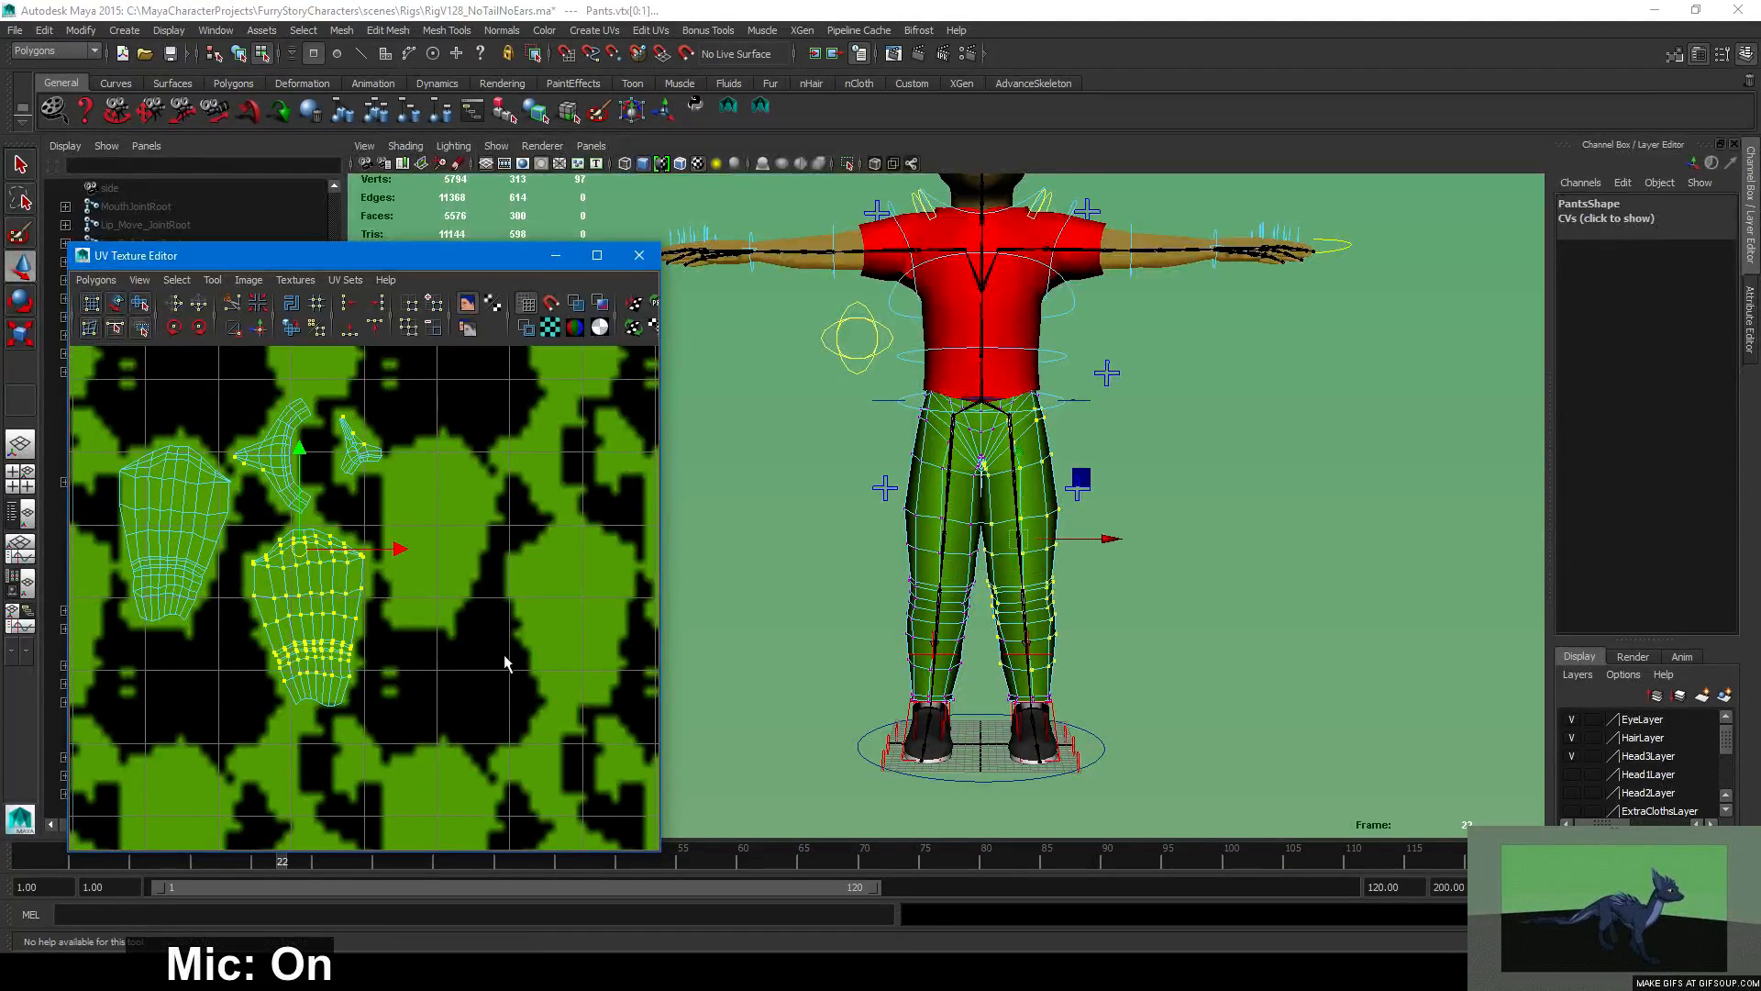
Return to object selection, view the shirt's and HandMesh's UVs, and check both meshes' symmetry with abSymMesh.
left_click(1035, 328)
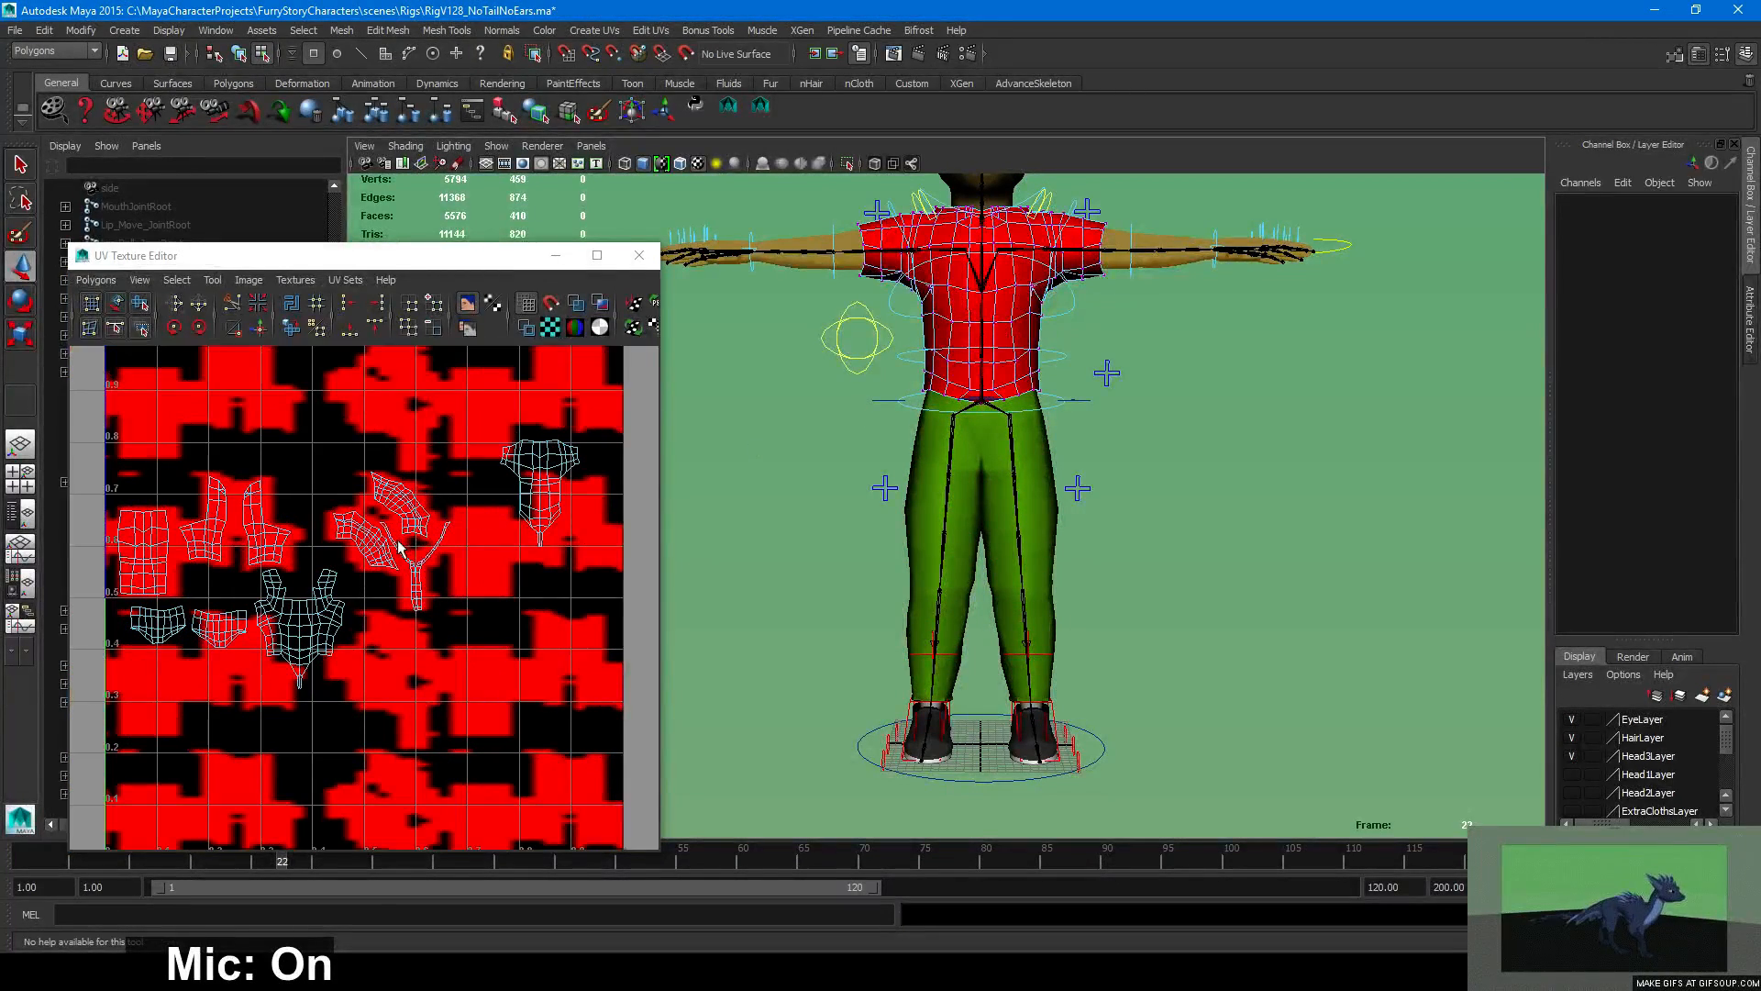
left_click(1134, 217)
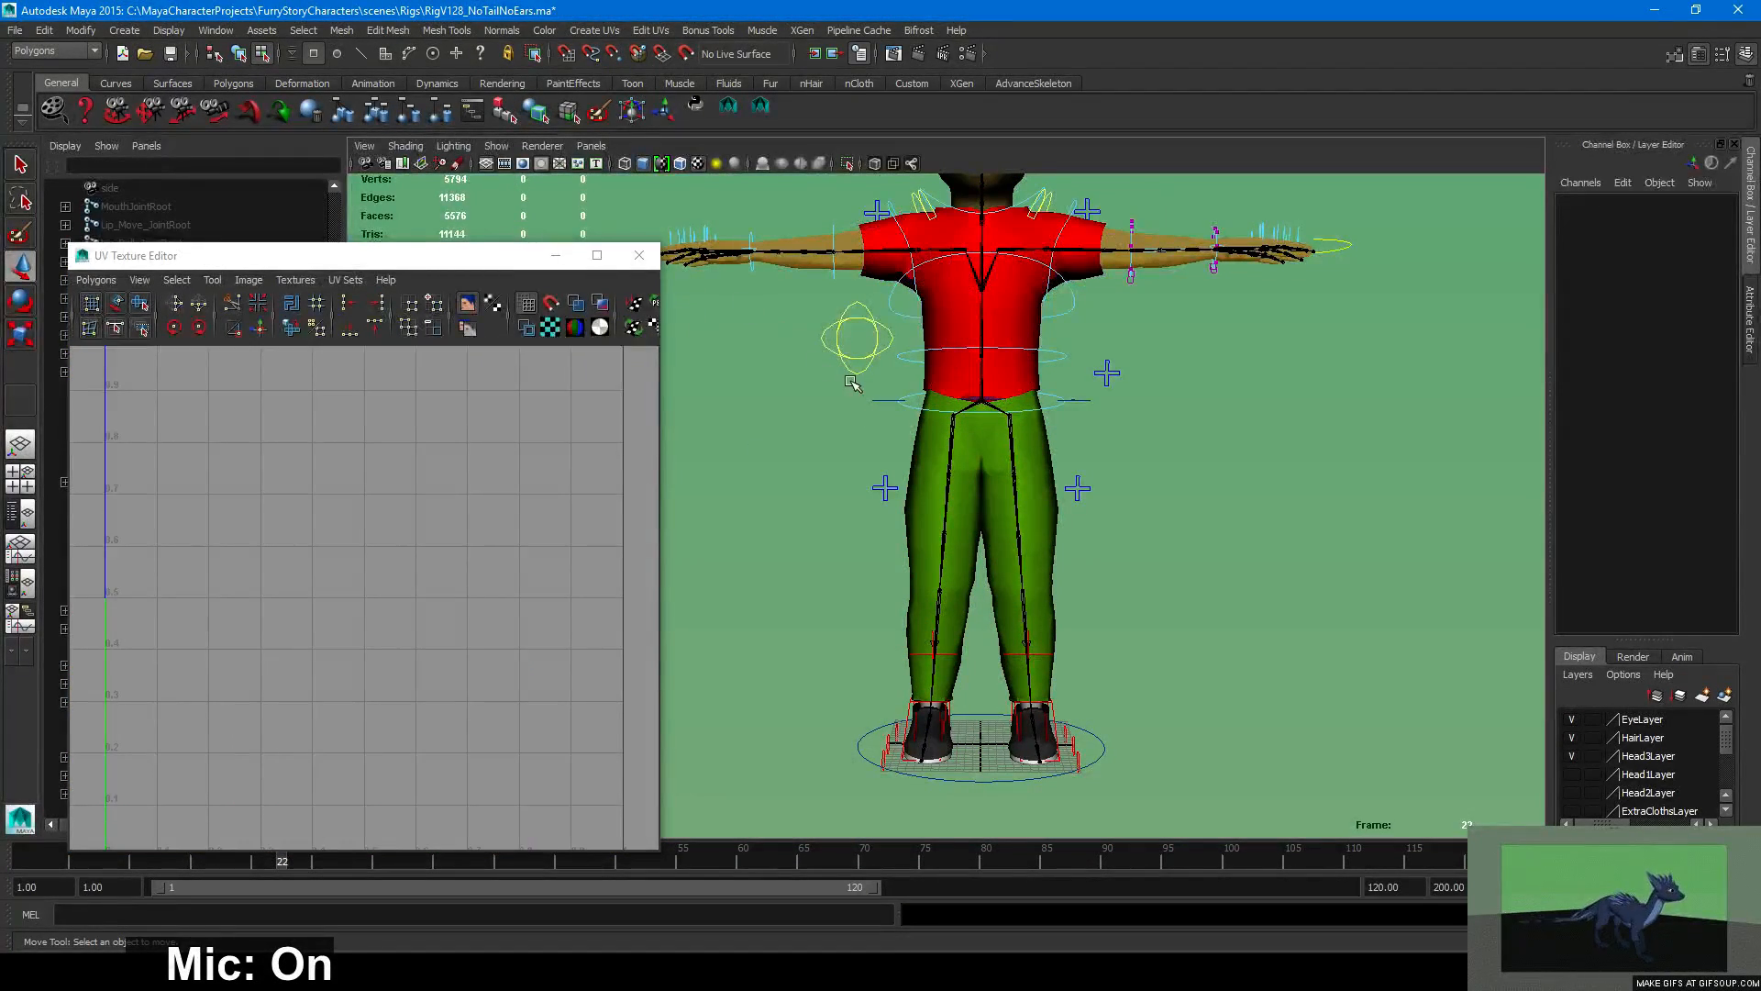
key("F8")
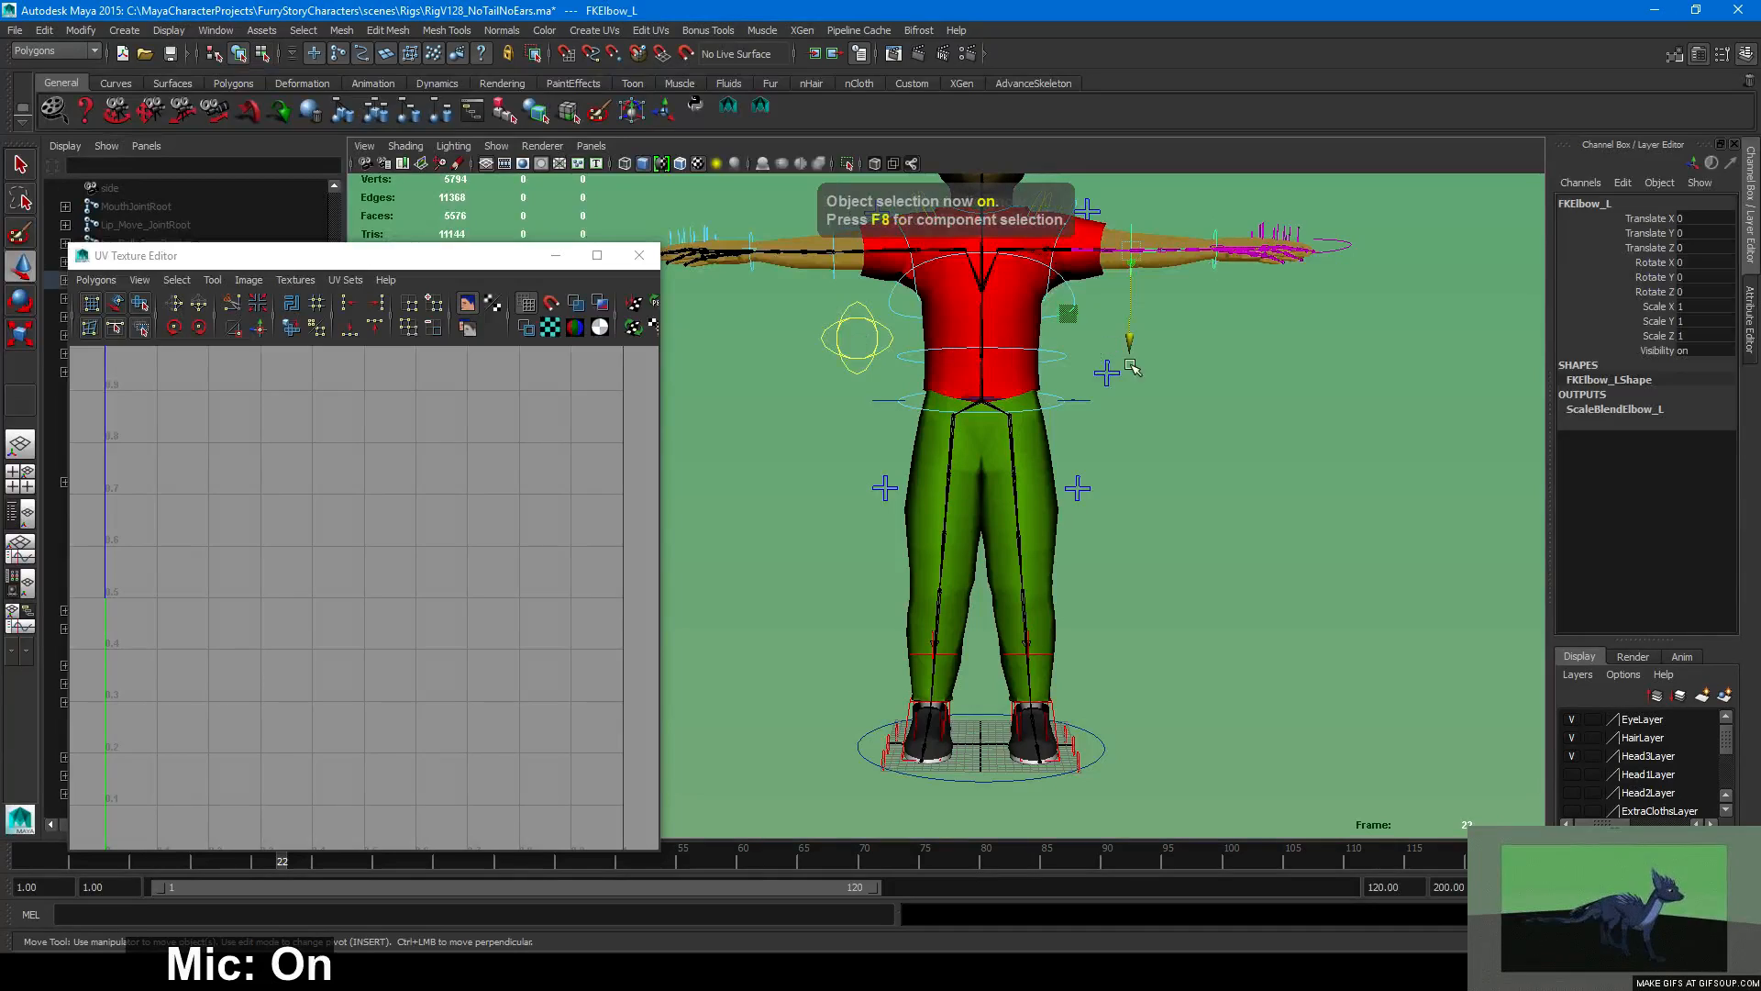
left_click(1037, 326)
left_click_drag(474, 263, 800, 282)
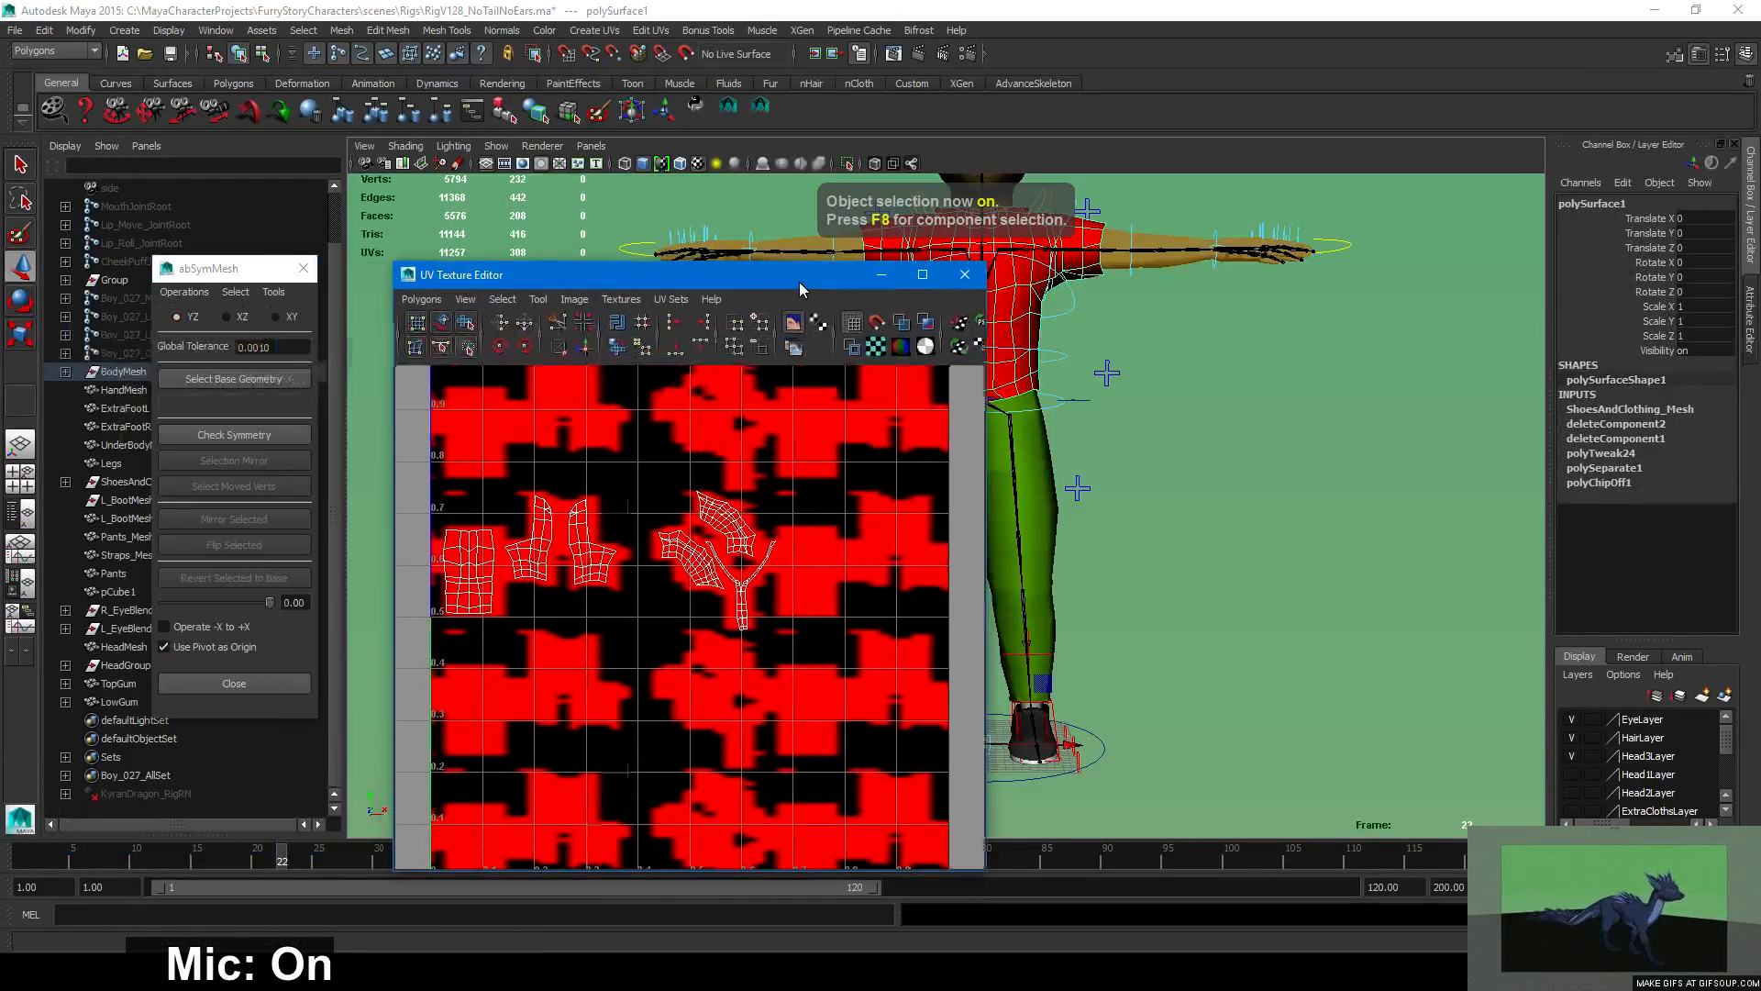
left_click(249, 438)
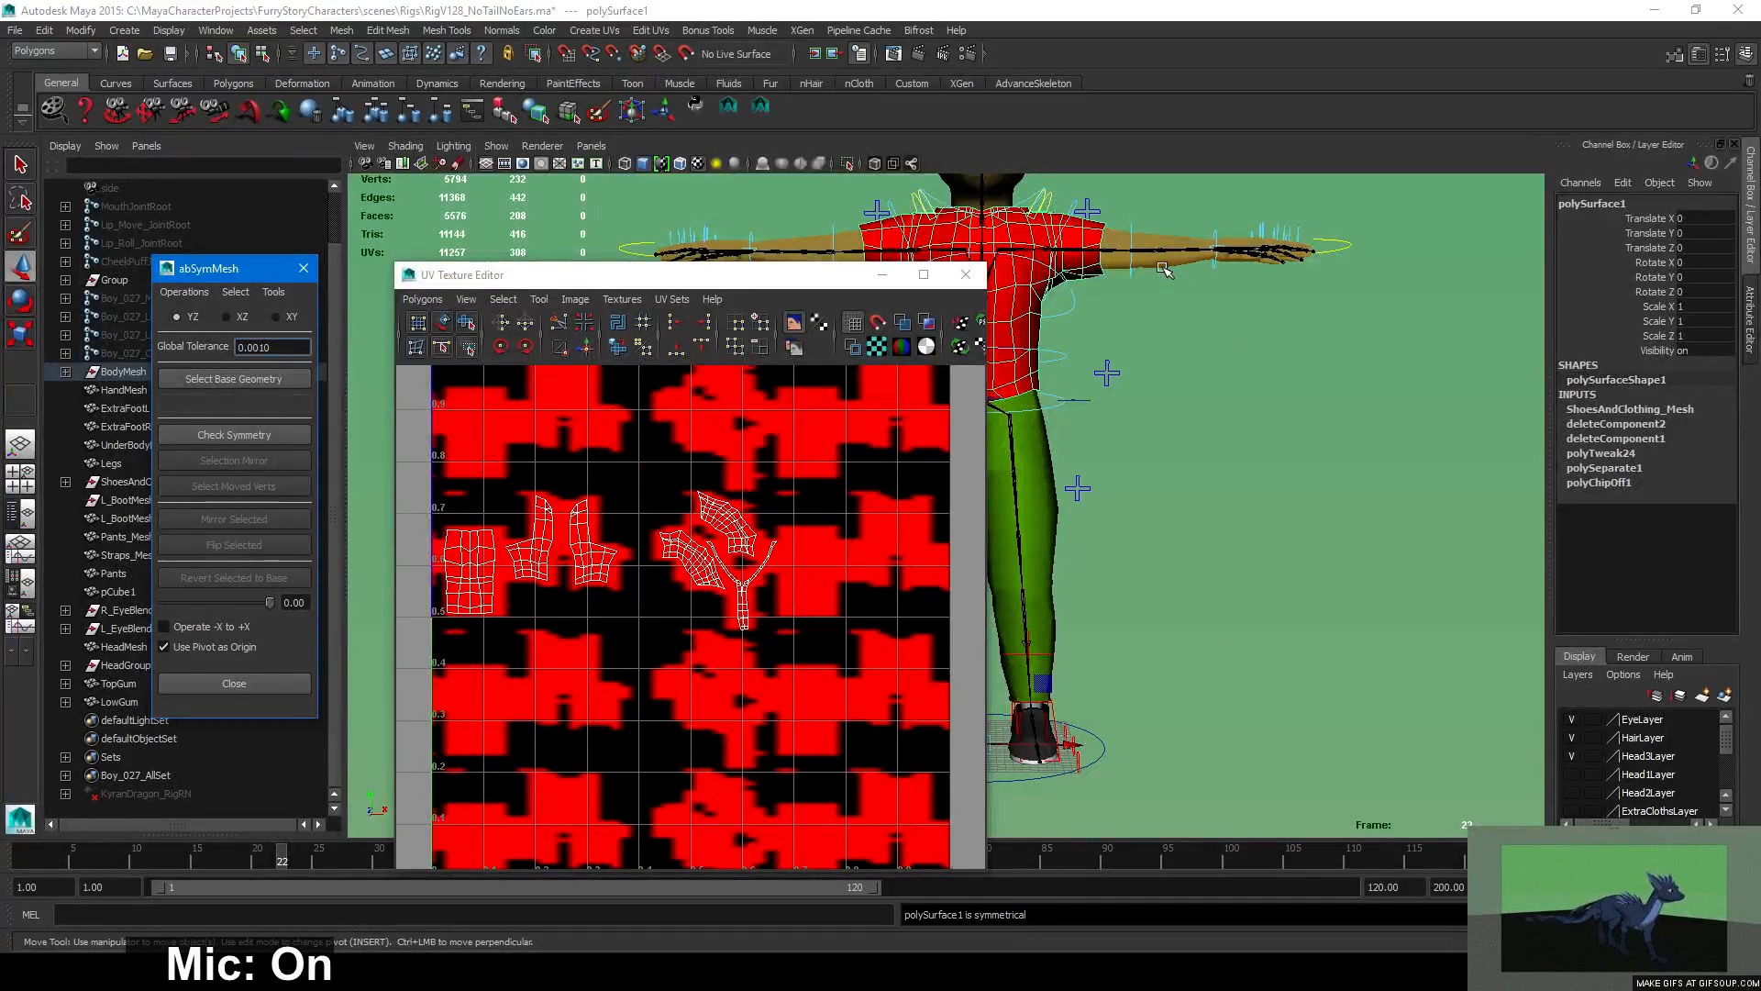
left_click(1160, 266)
left_click(260, 437)
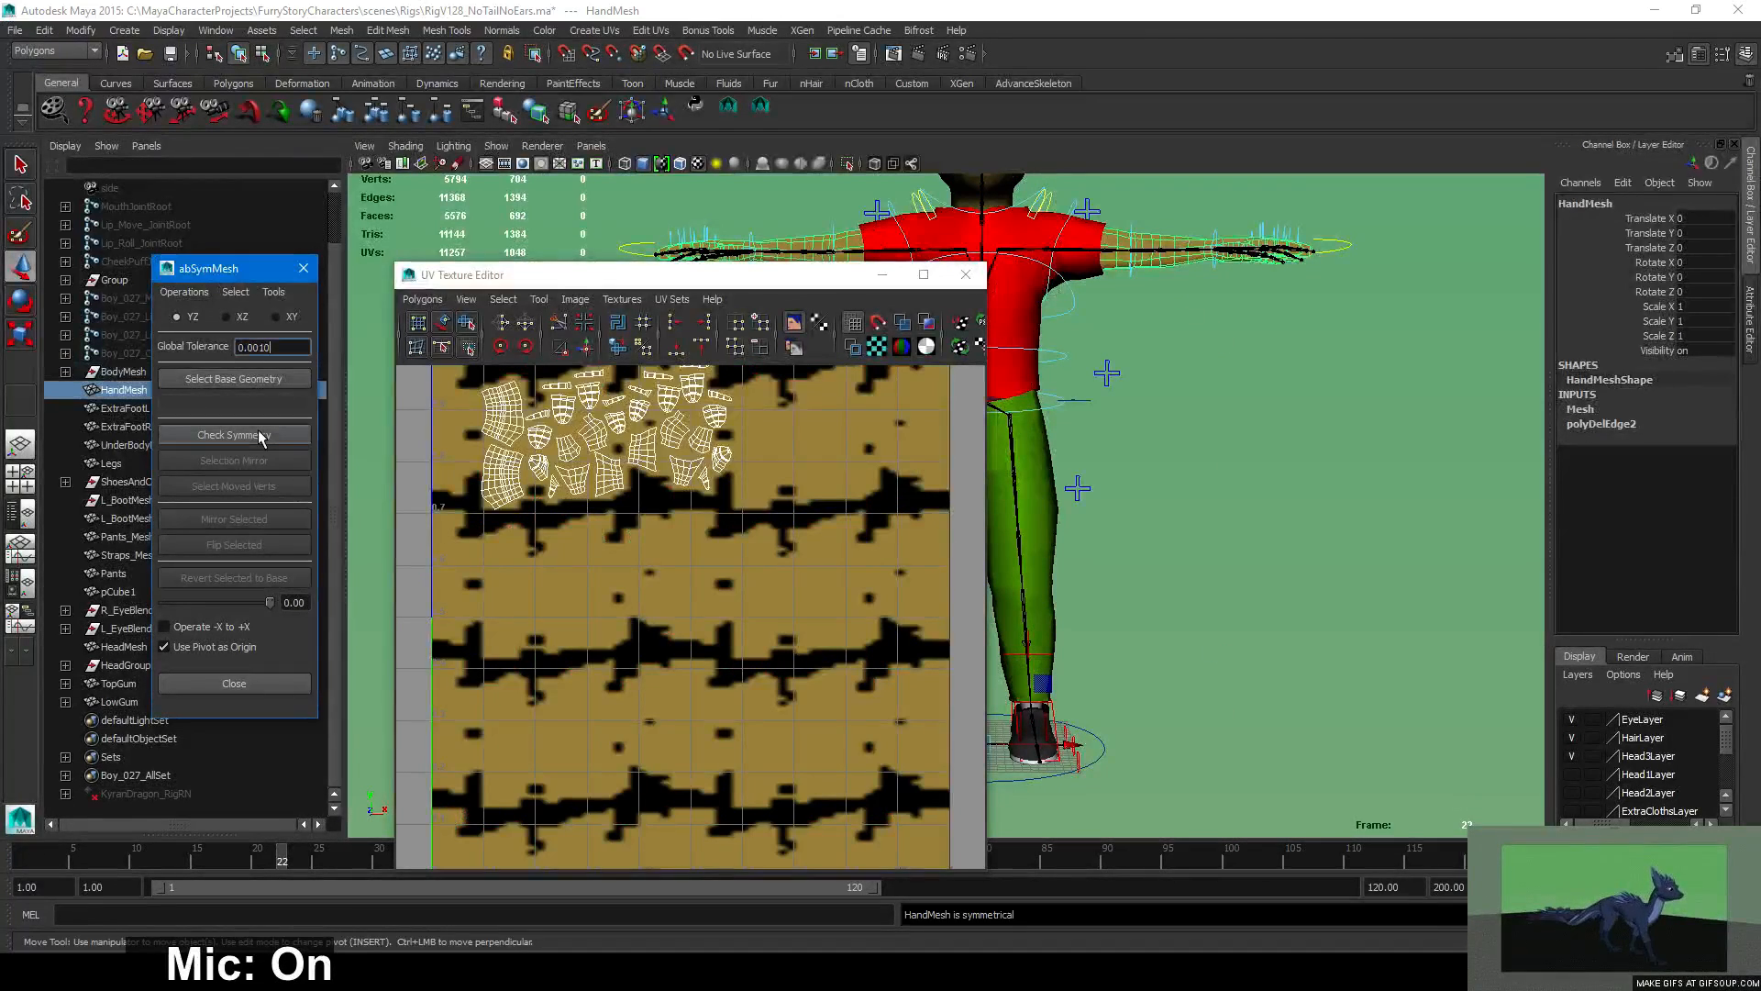
Inspect the L_BootMesh1's UV layout and check the mesh's symmetry across YZ with abSymMesh.
left_click(1230, 572)
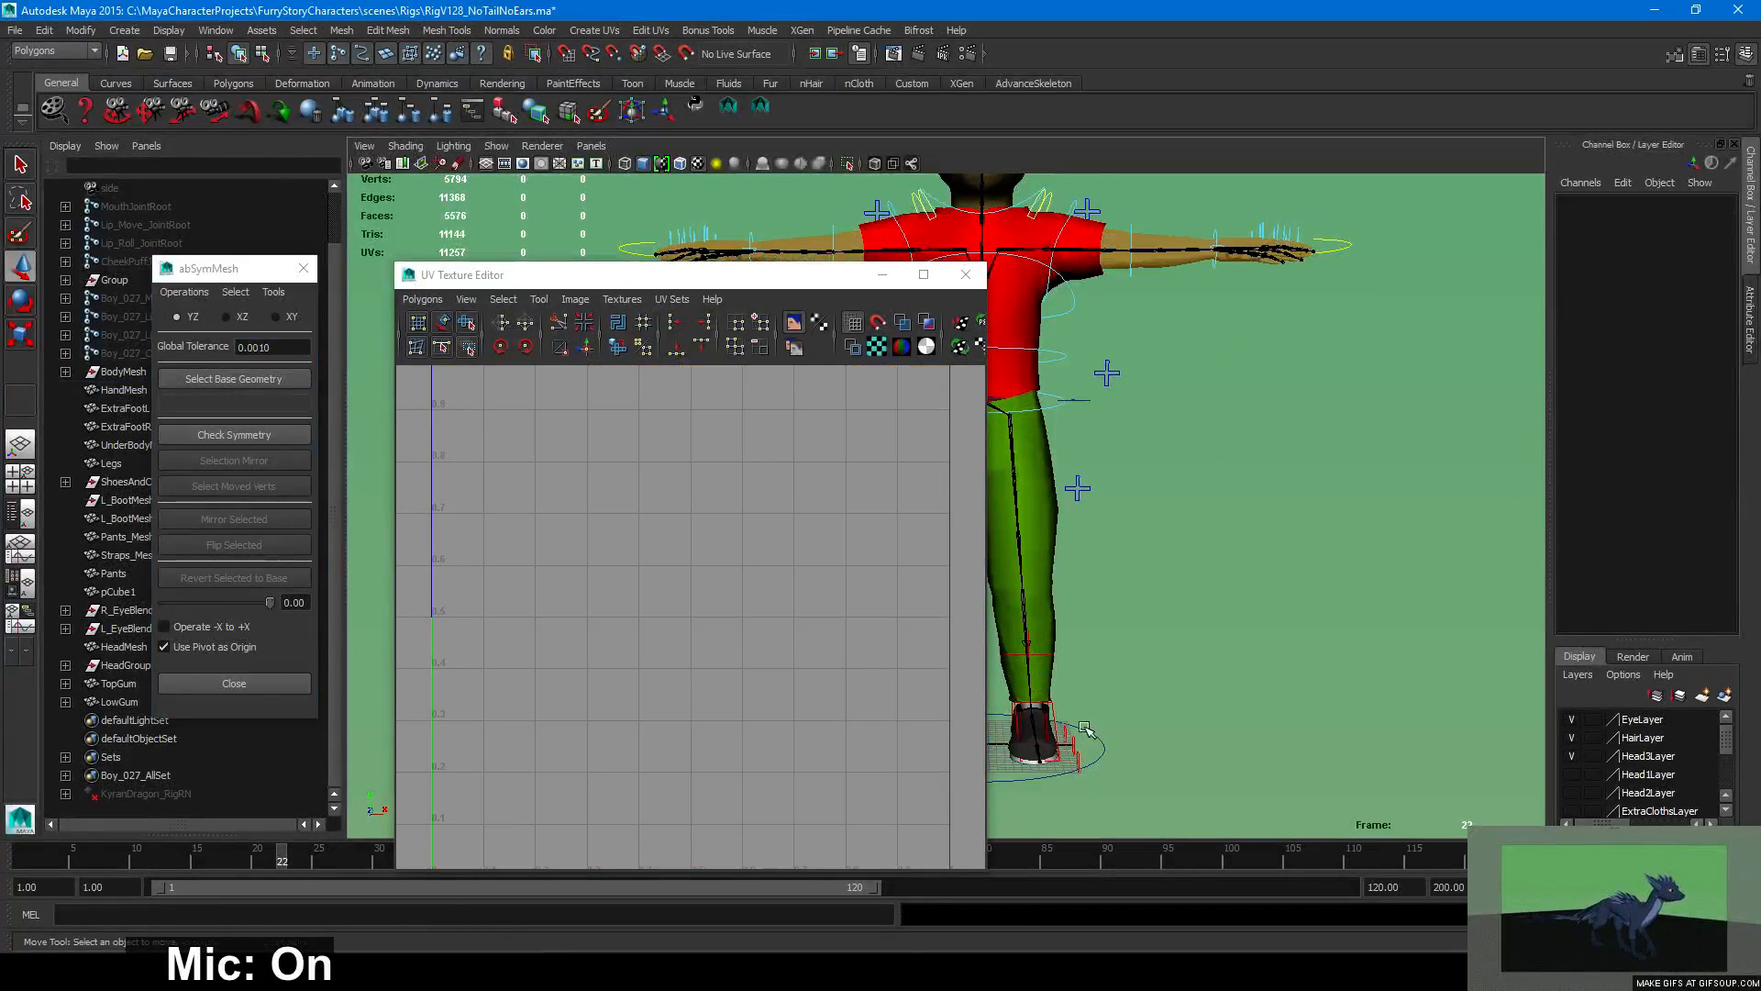
left_click(1033, 710)
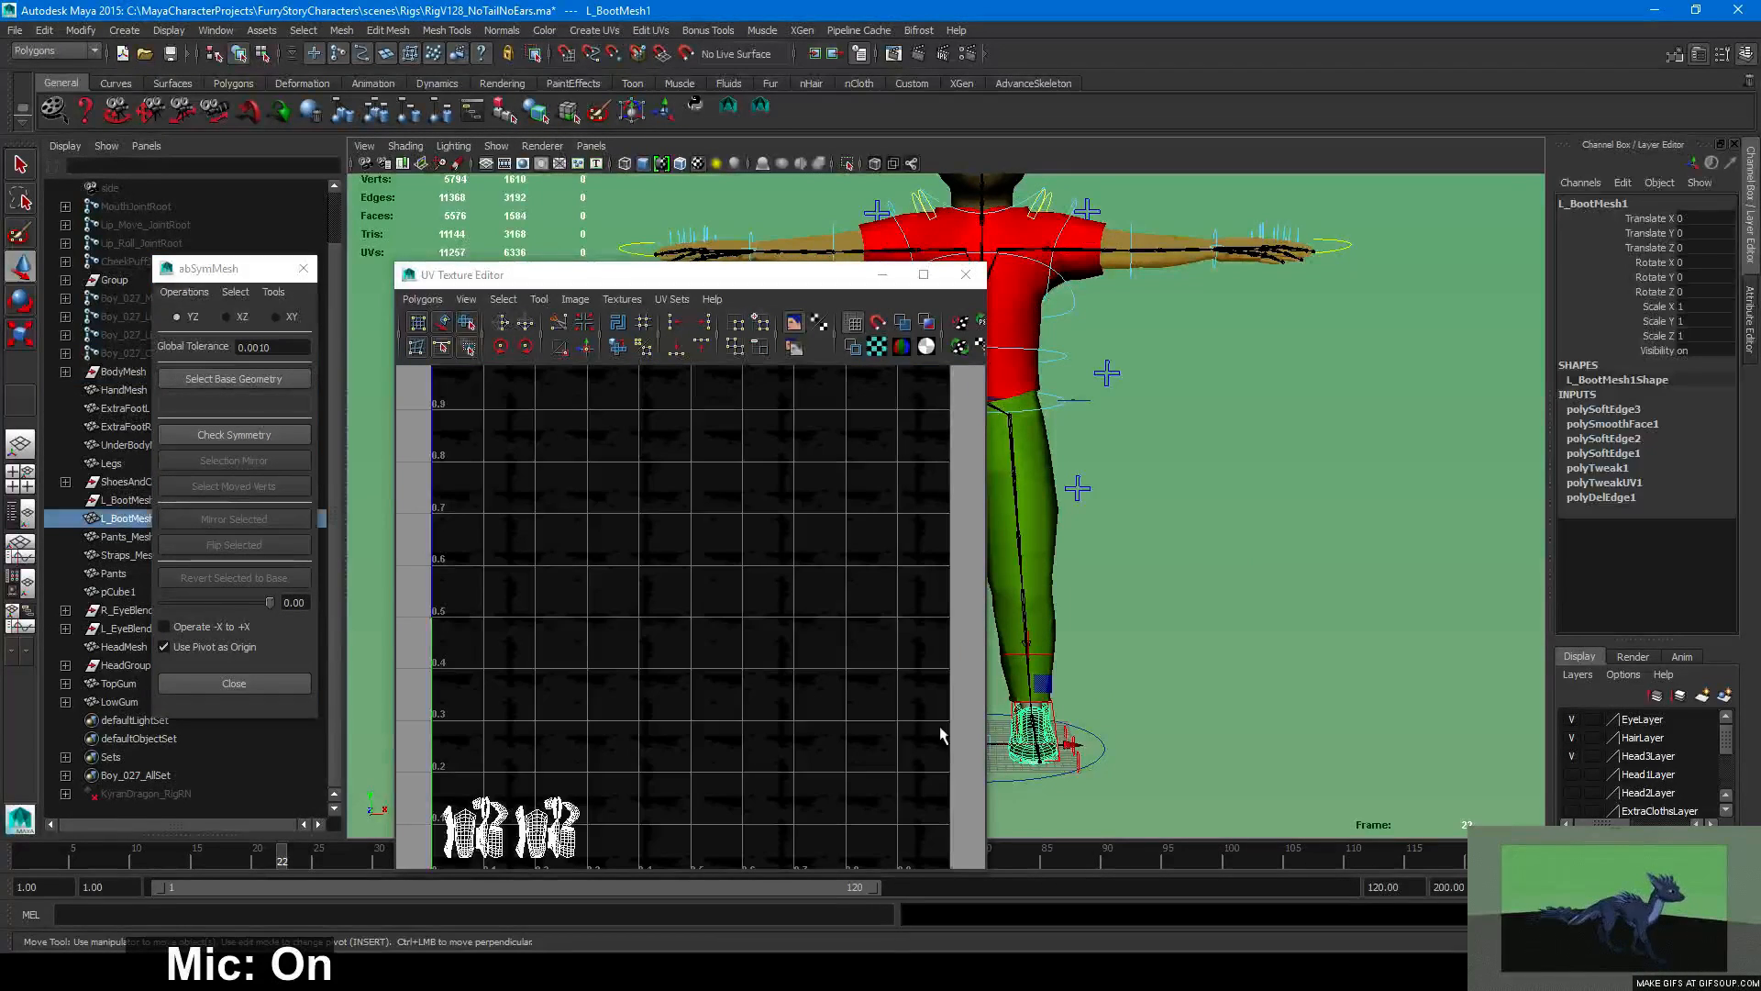
left_click(266, 437)
left_click(1201, 645)
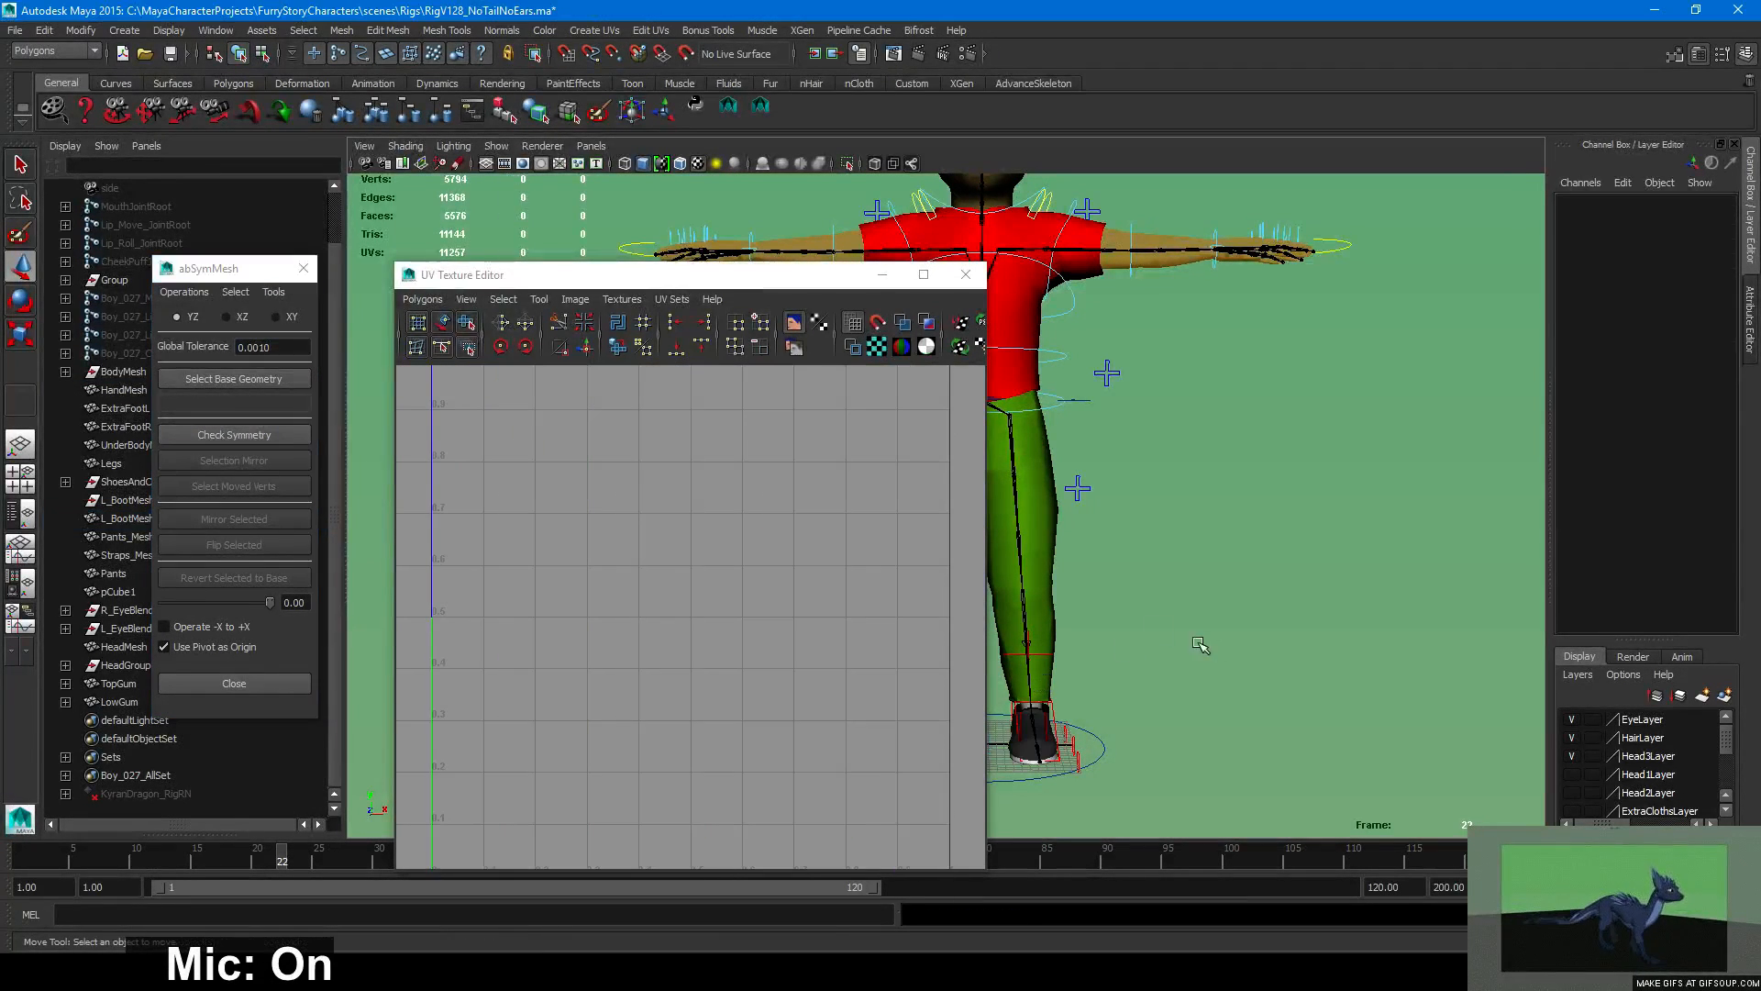
Inspect the Legs mesh's UV layout and check its symmetry across YZ with abSymMesh.
left_click_drag(697, 274, 530, 258)
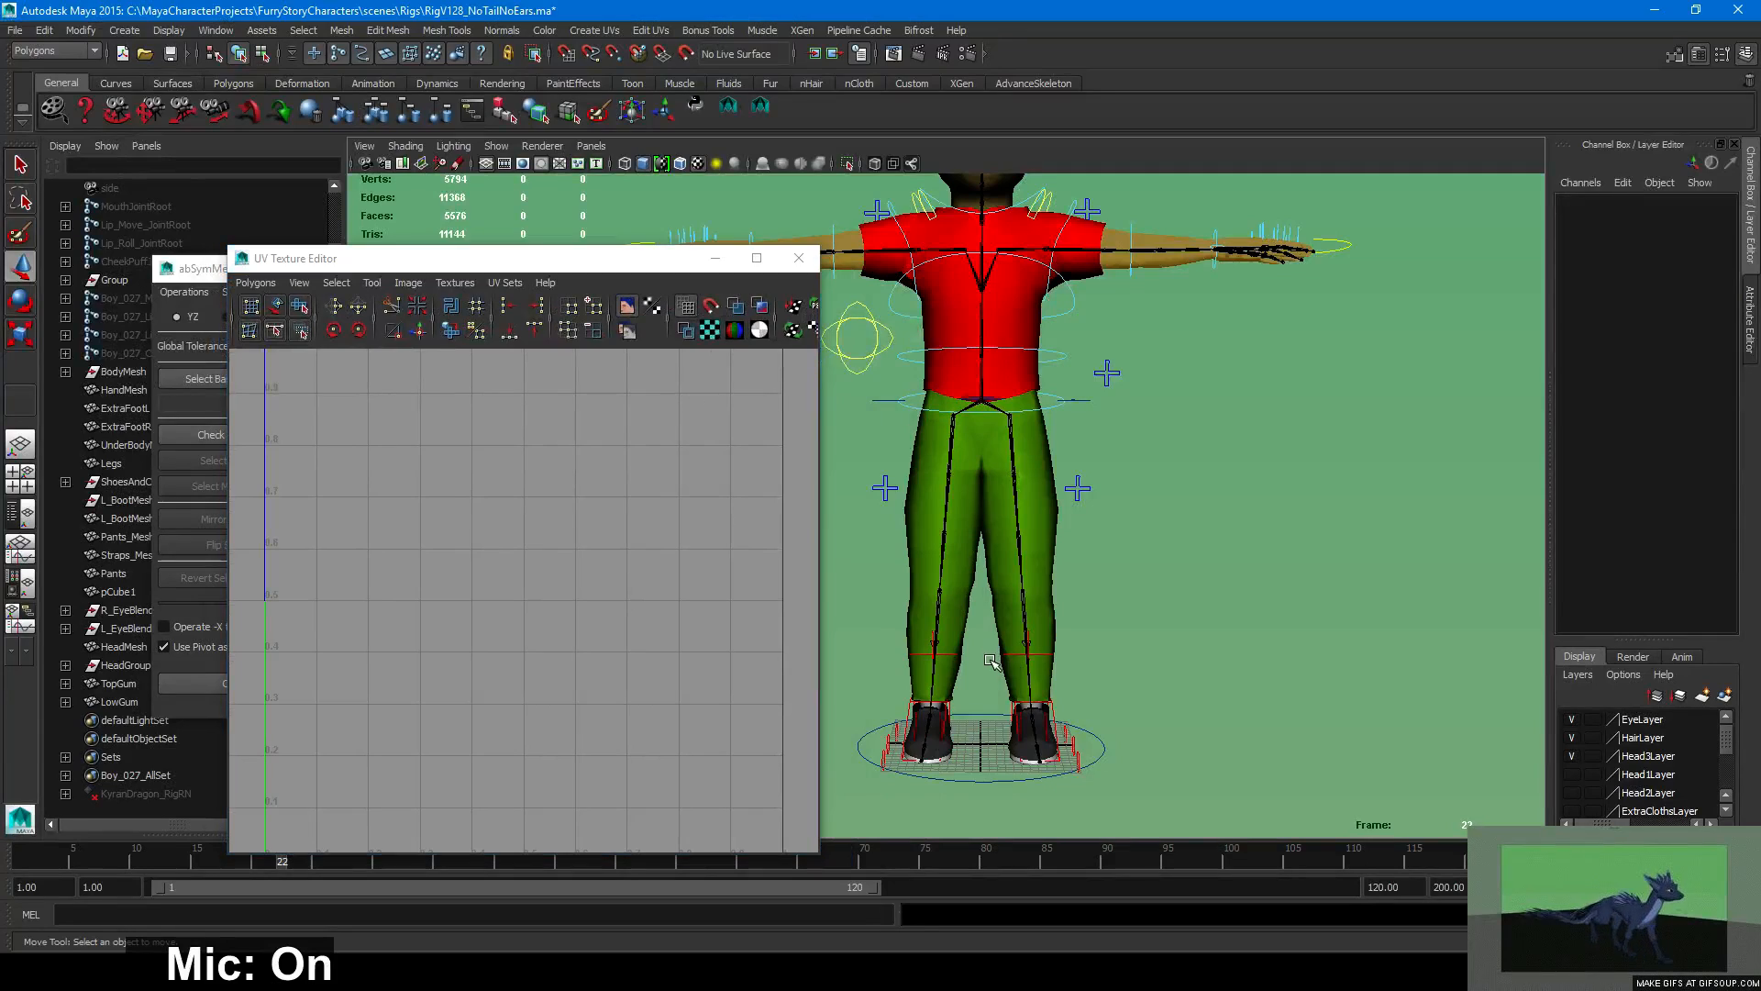
scroll(952, 722, "up", 2)
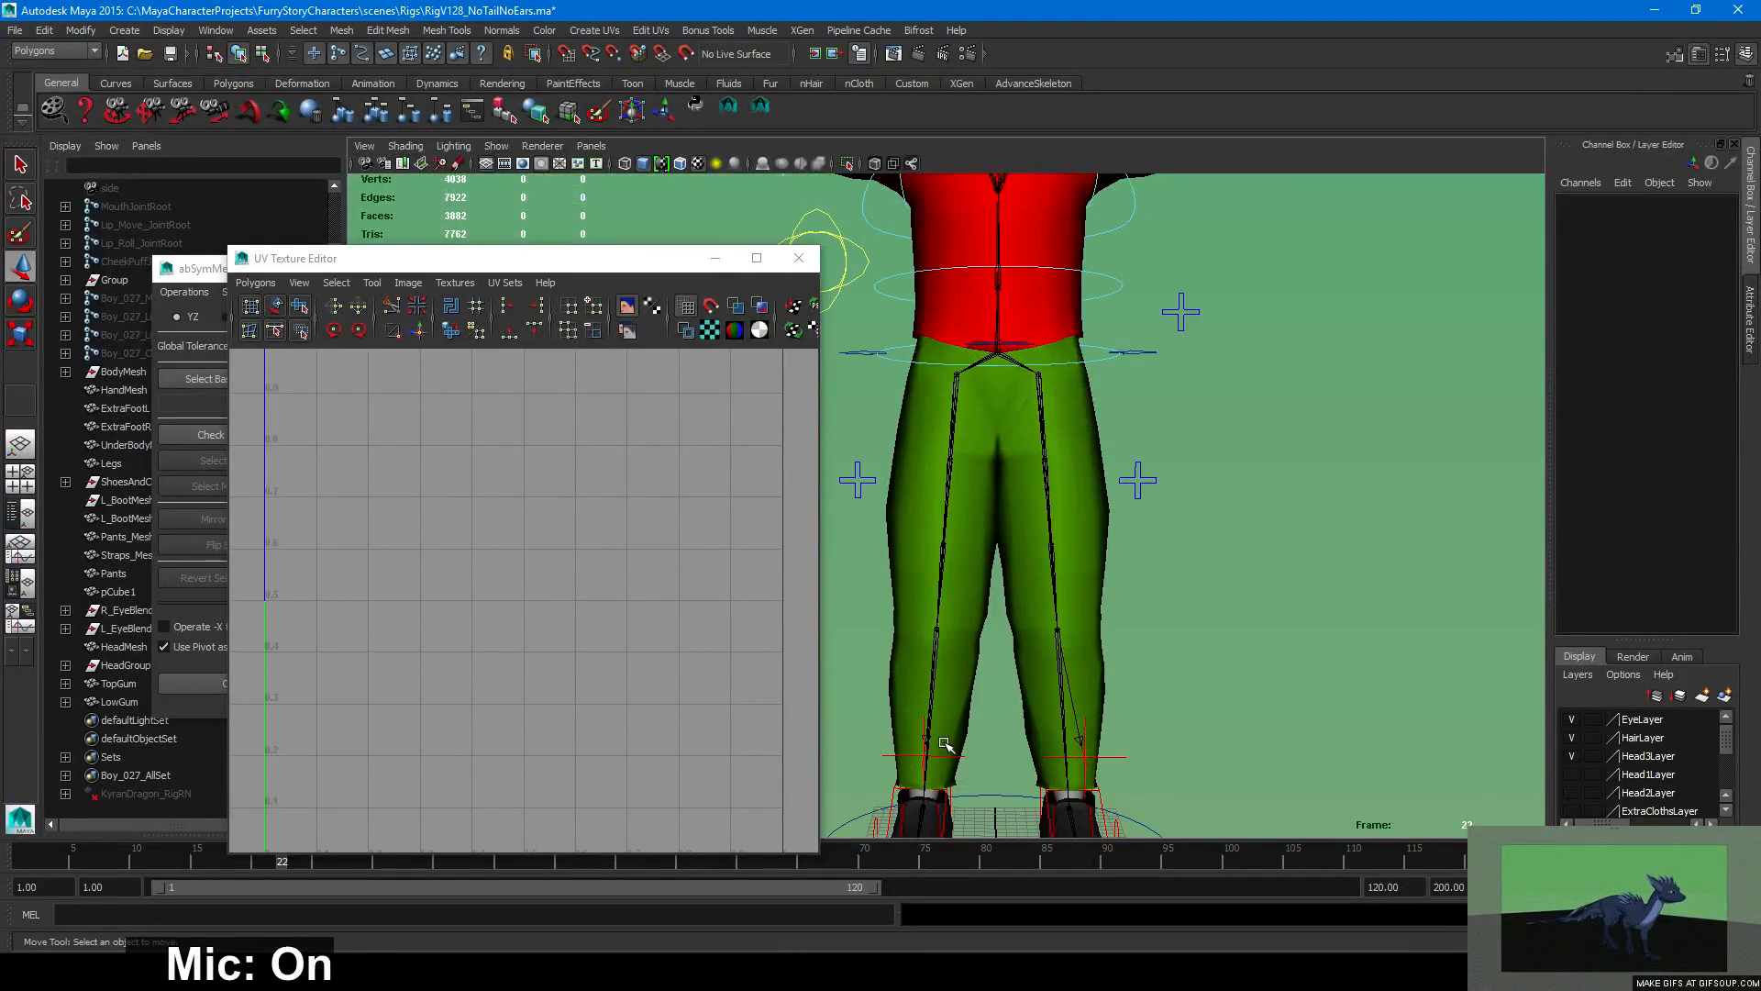
left_click_drag(946, 744, 968, 620, "alt")
left_click(968, 619)
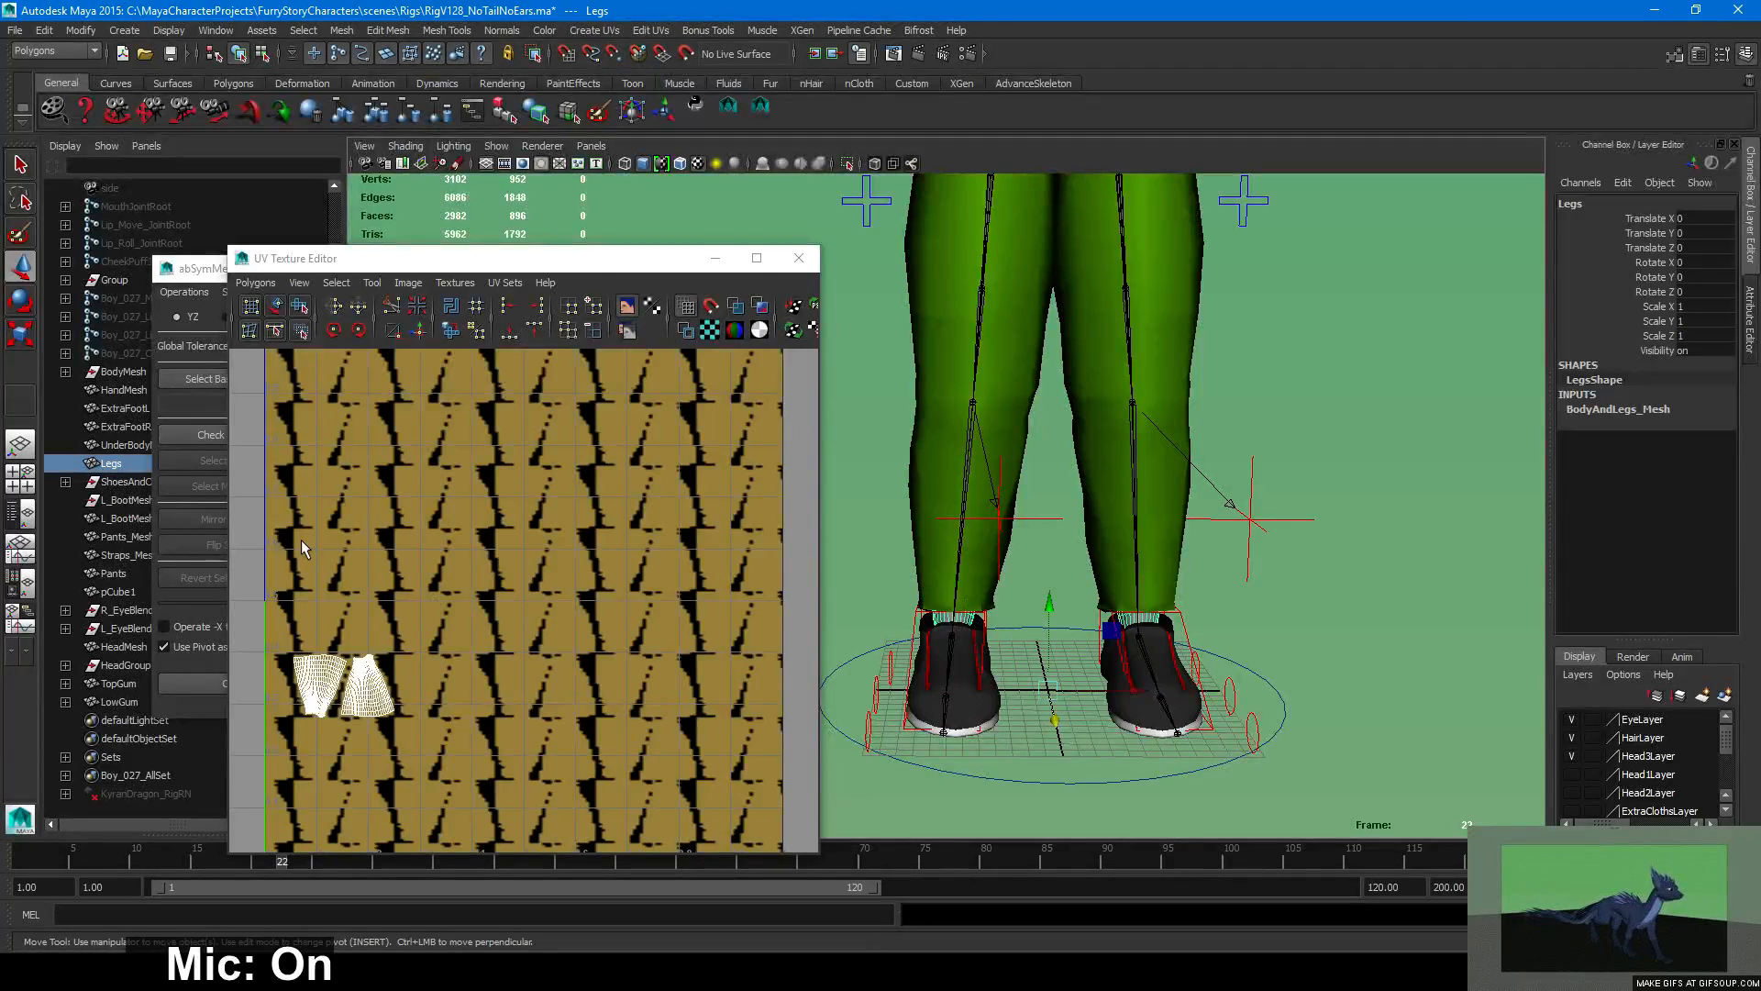
left_click(196, 431)
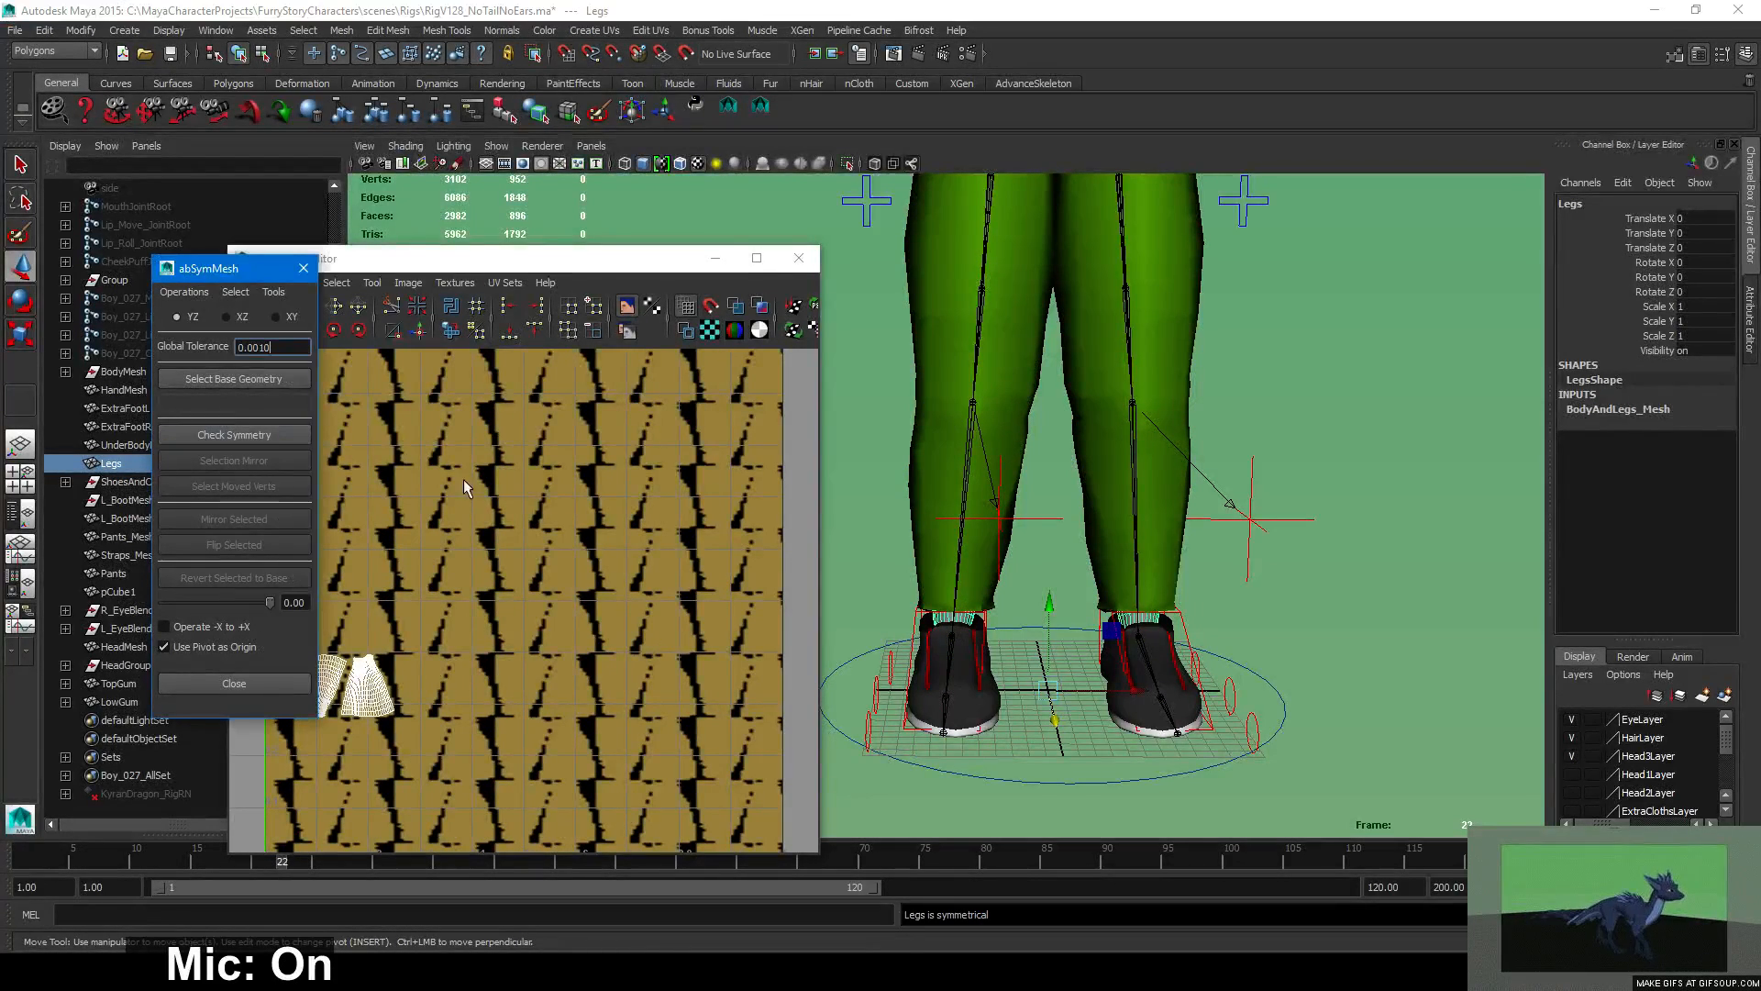
Select the Pants mesh and close the UV Texture Editor.
right_click_drag(1343, 539, 1137, 433, "alt")
middle_click_drag(1137, 433, 1153, 570, "alt")
left_click(1104, 543)
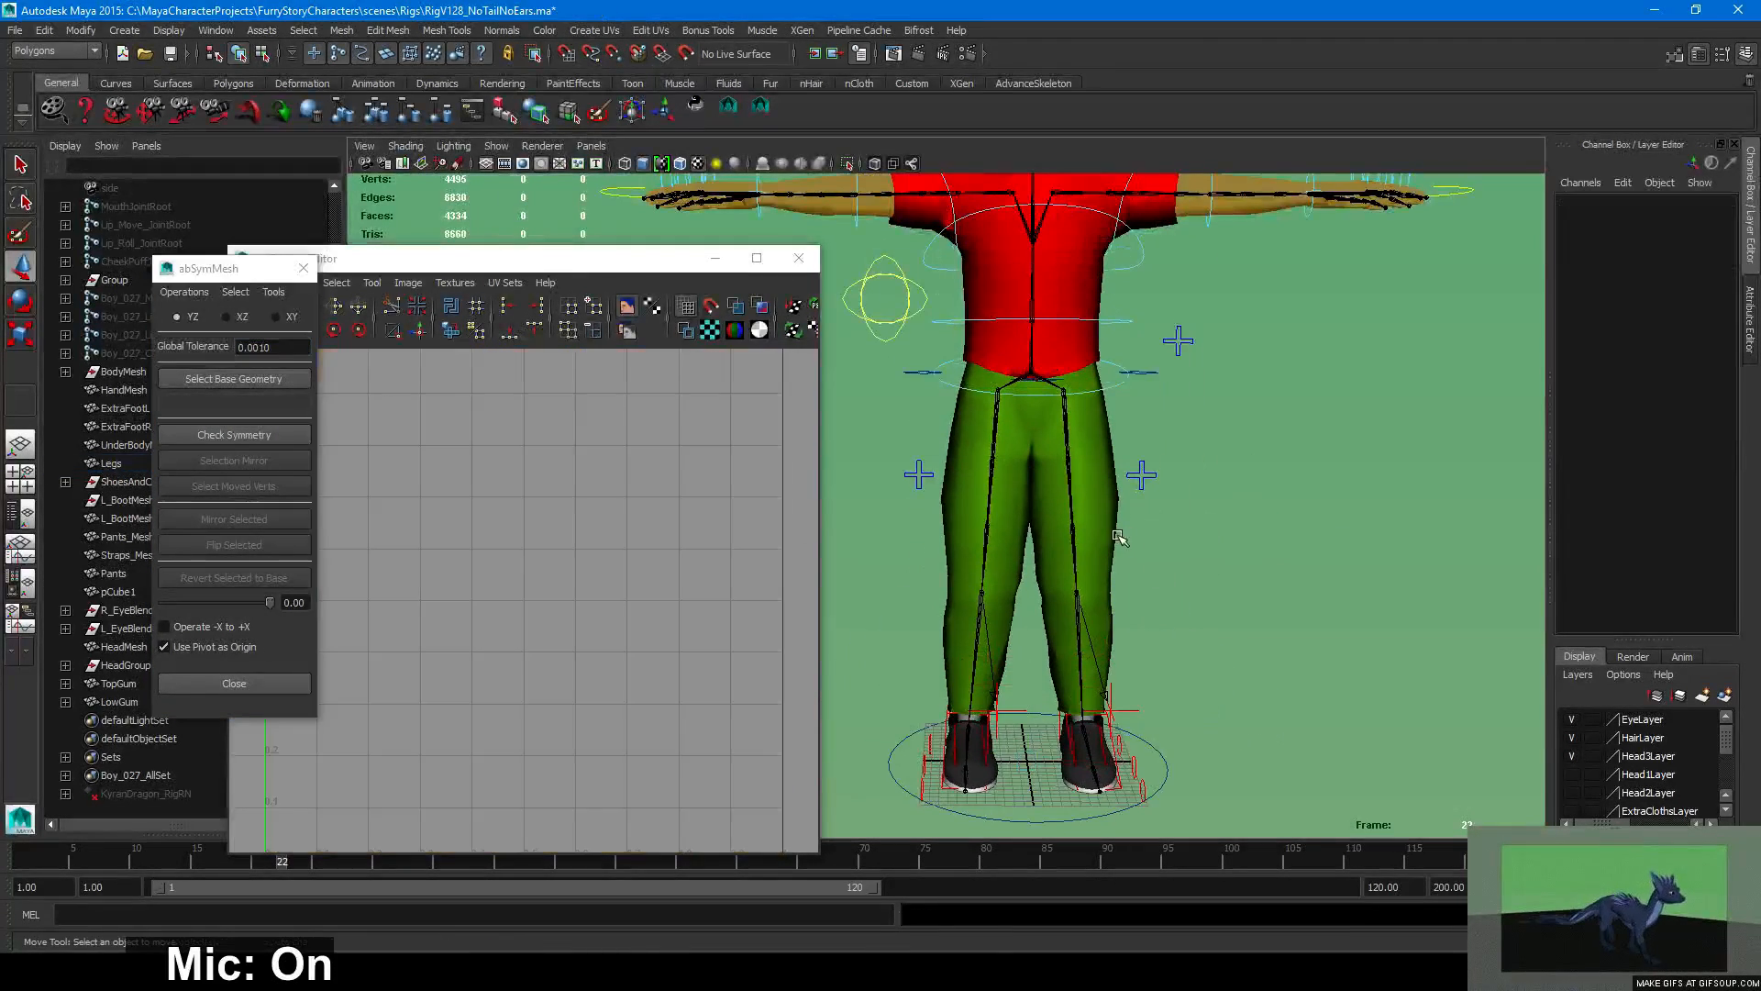
left_click(799, 257)
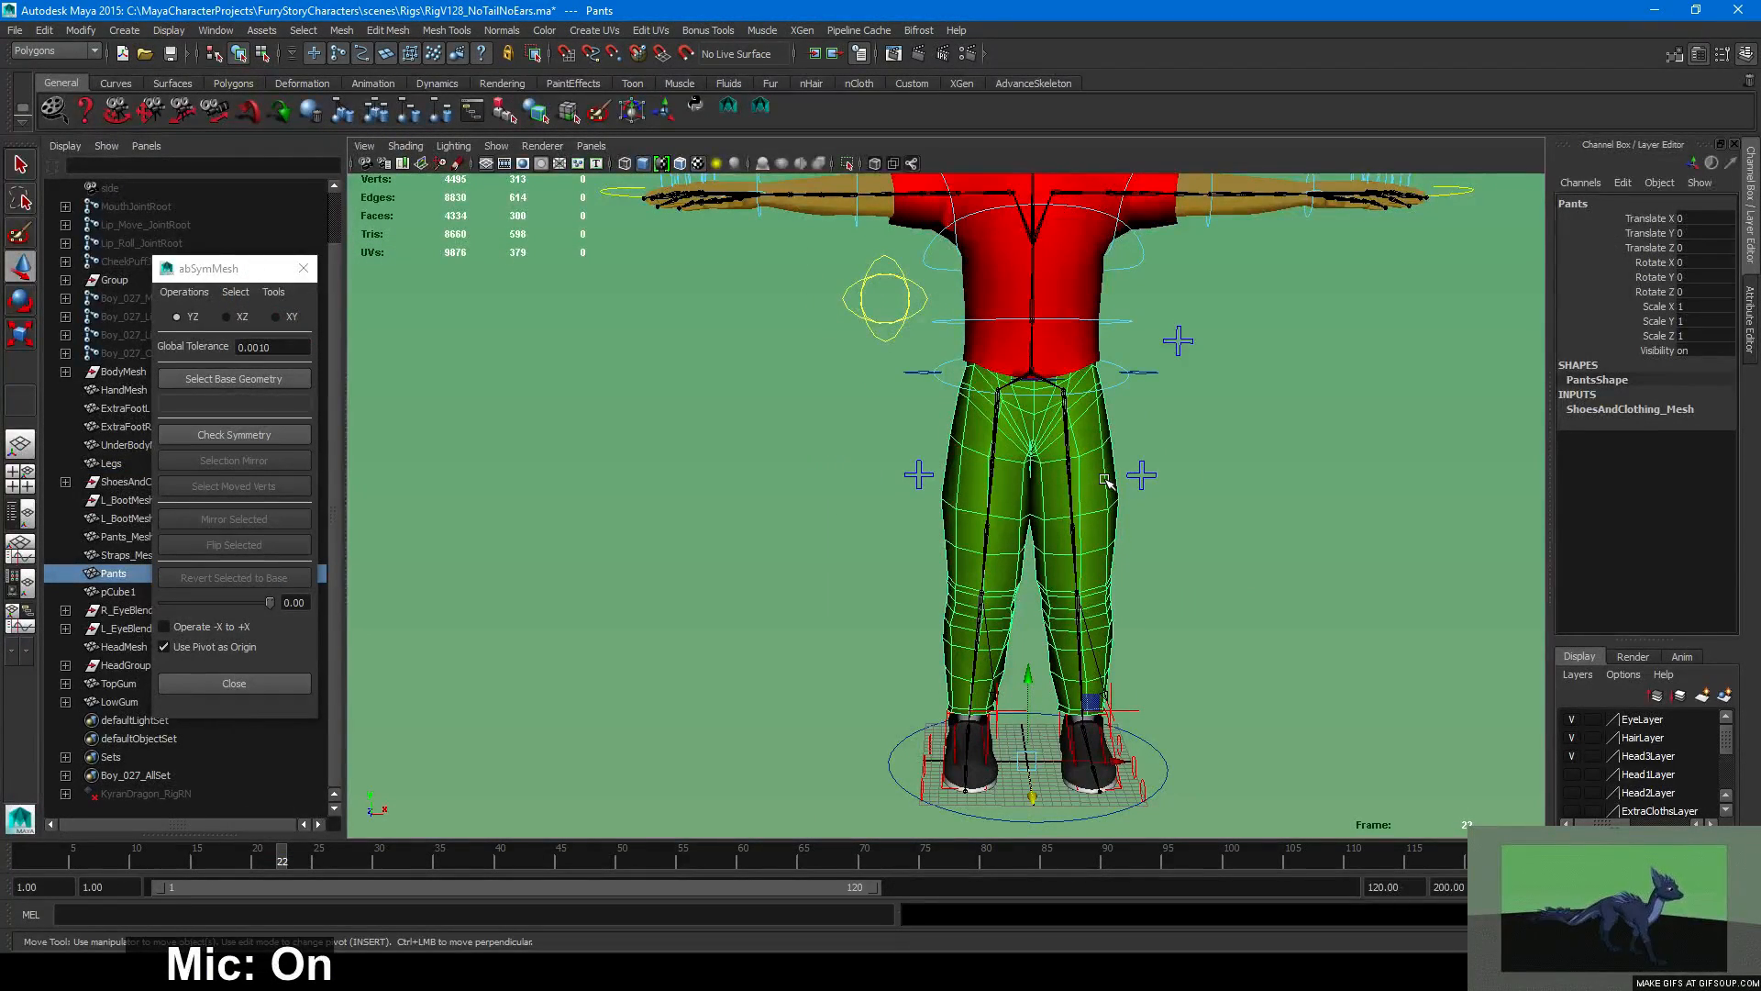
Switch the Pants to face component selection and close abSymMesh.
middle_click_drag(1150, 515, 947, 554, "alt")
right_click_drag(941, 540, 1023, 542, "alt")
left_click_drag(1021, 540, 1027, 525, "alt")
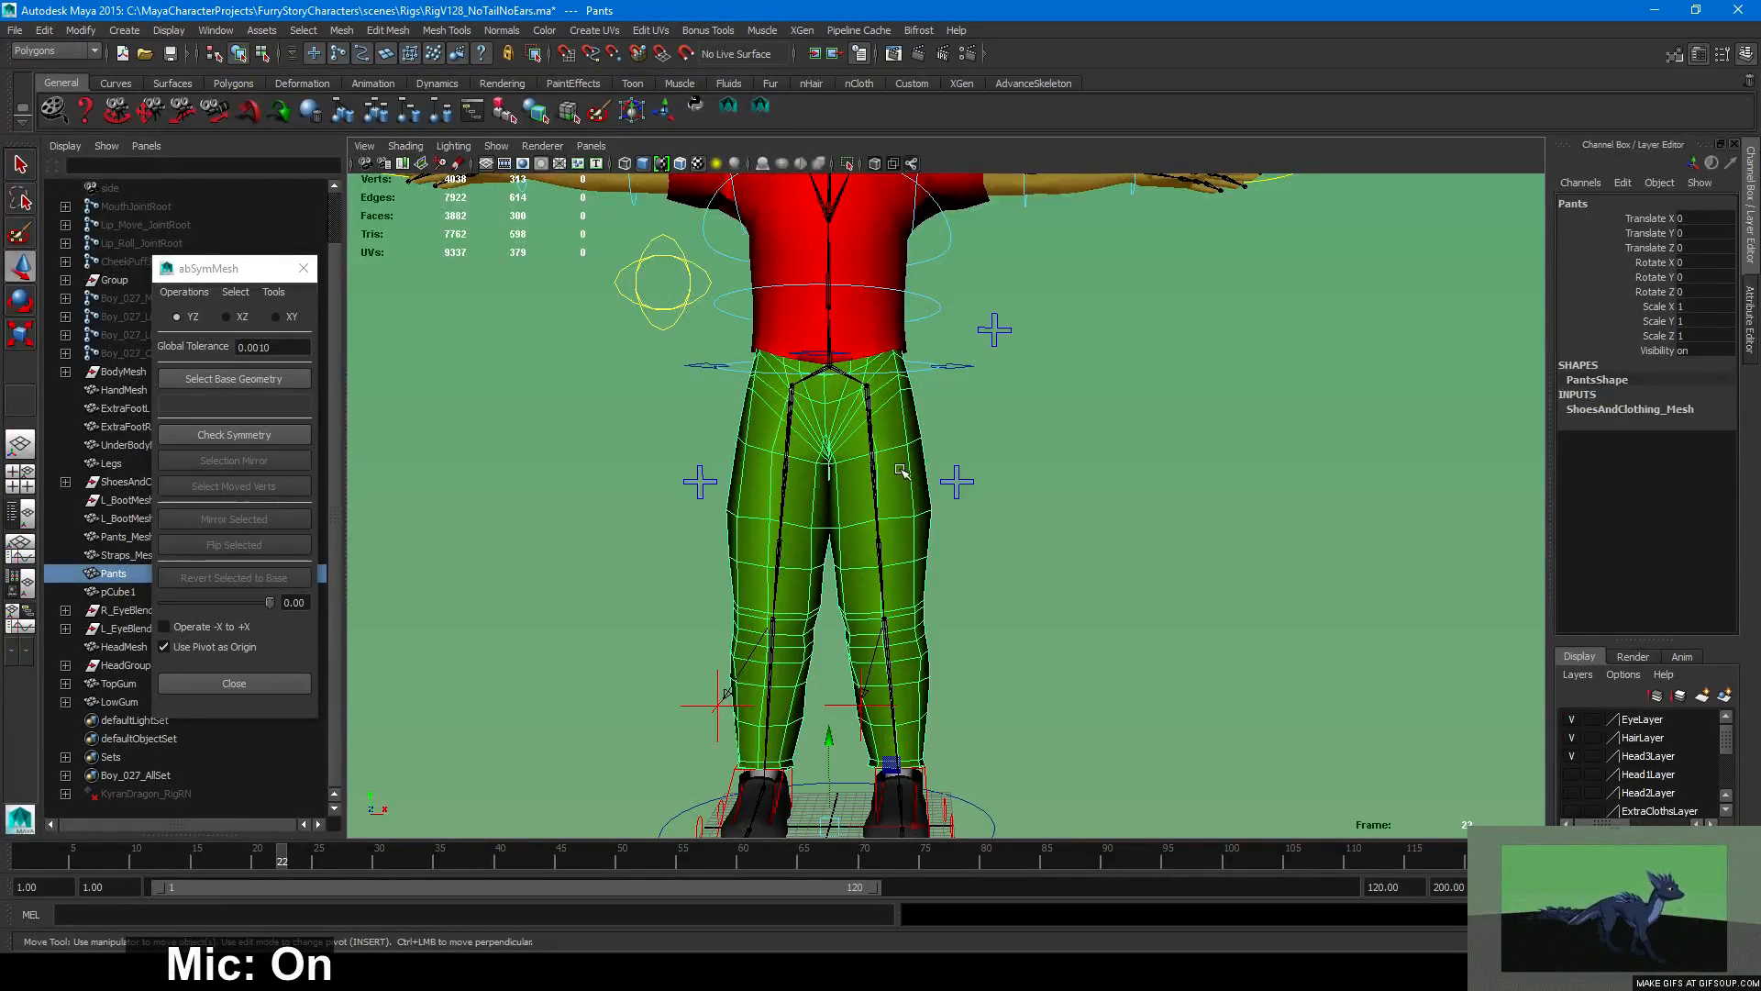
right_click(911, 500)
left_click(1016, 581)
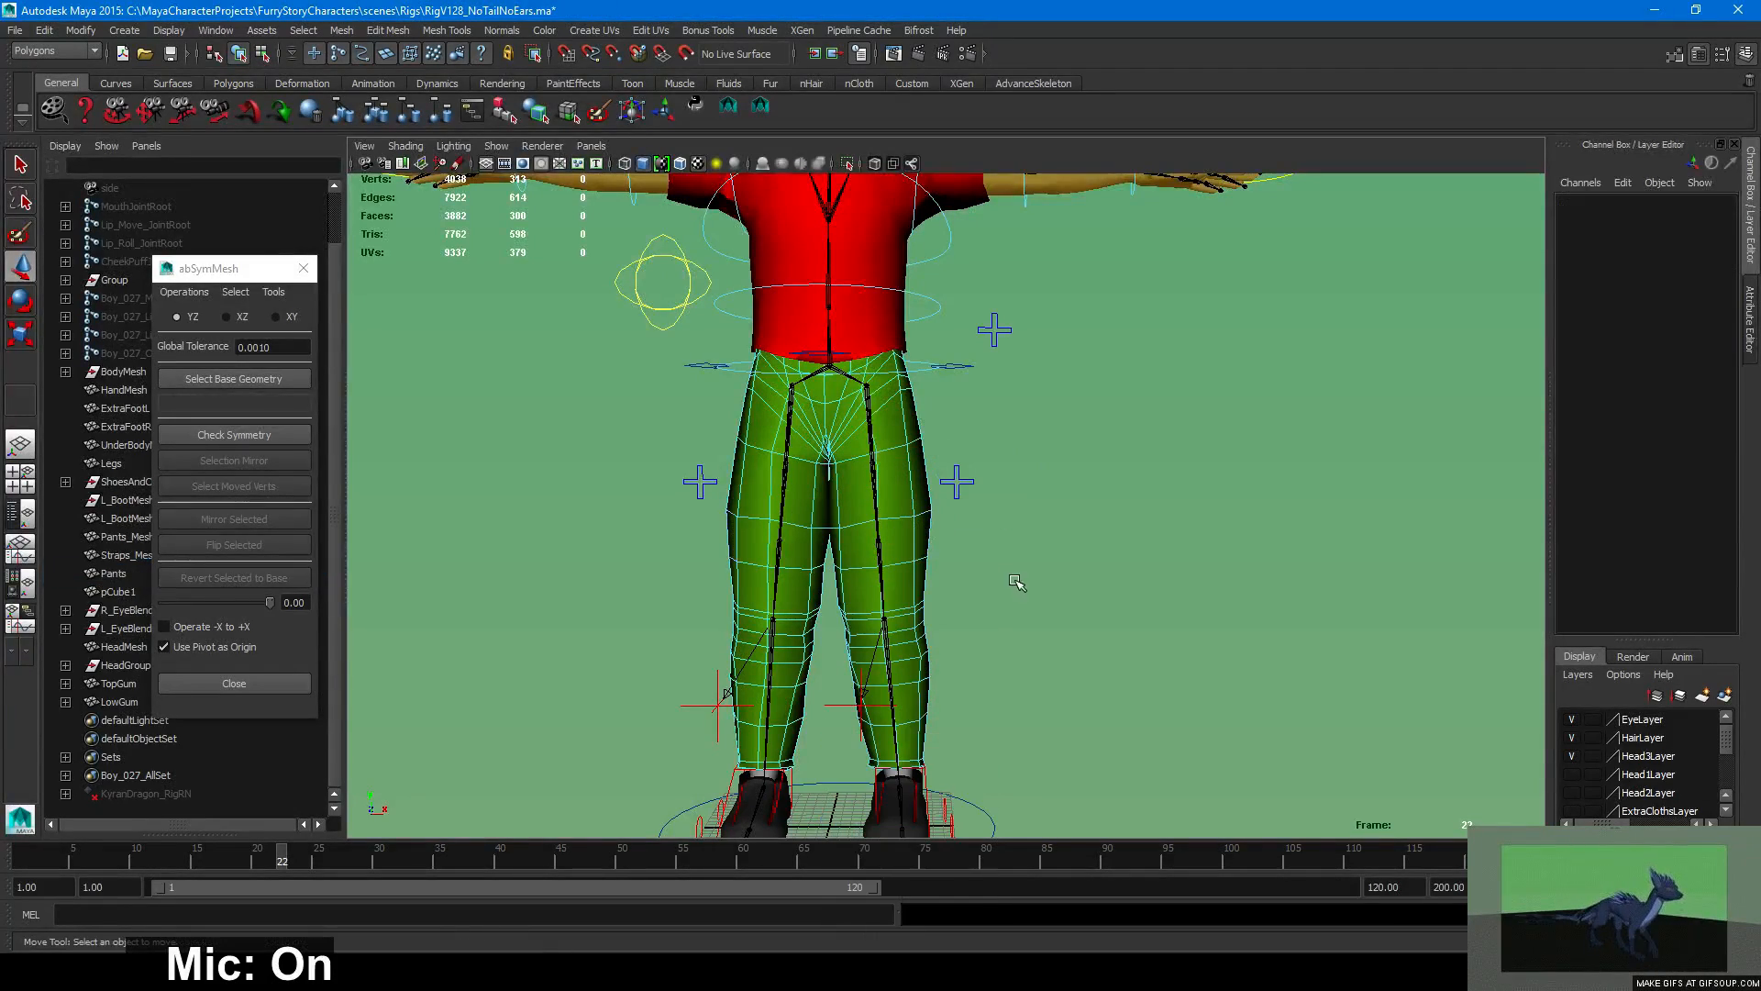
left_click_drag(1060, 590, 1066, 581, "alt")
left_click(302, 269)
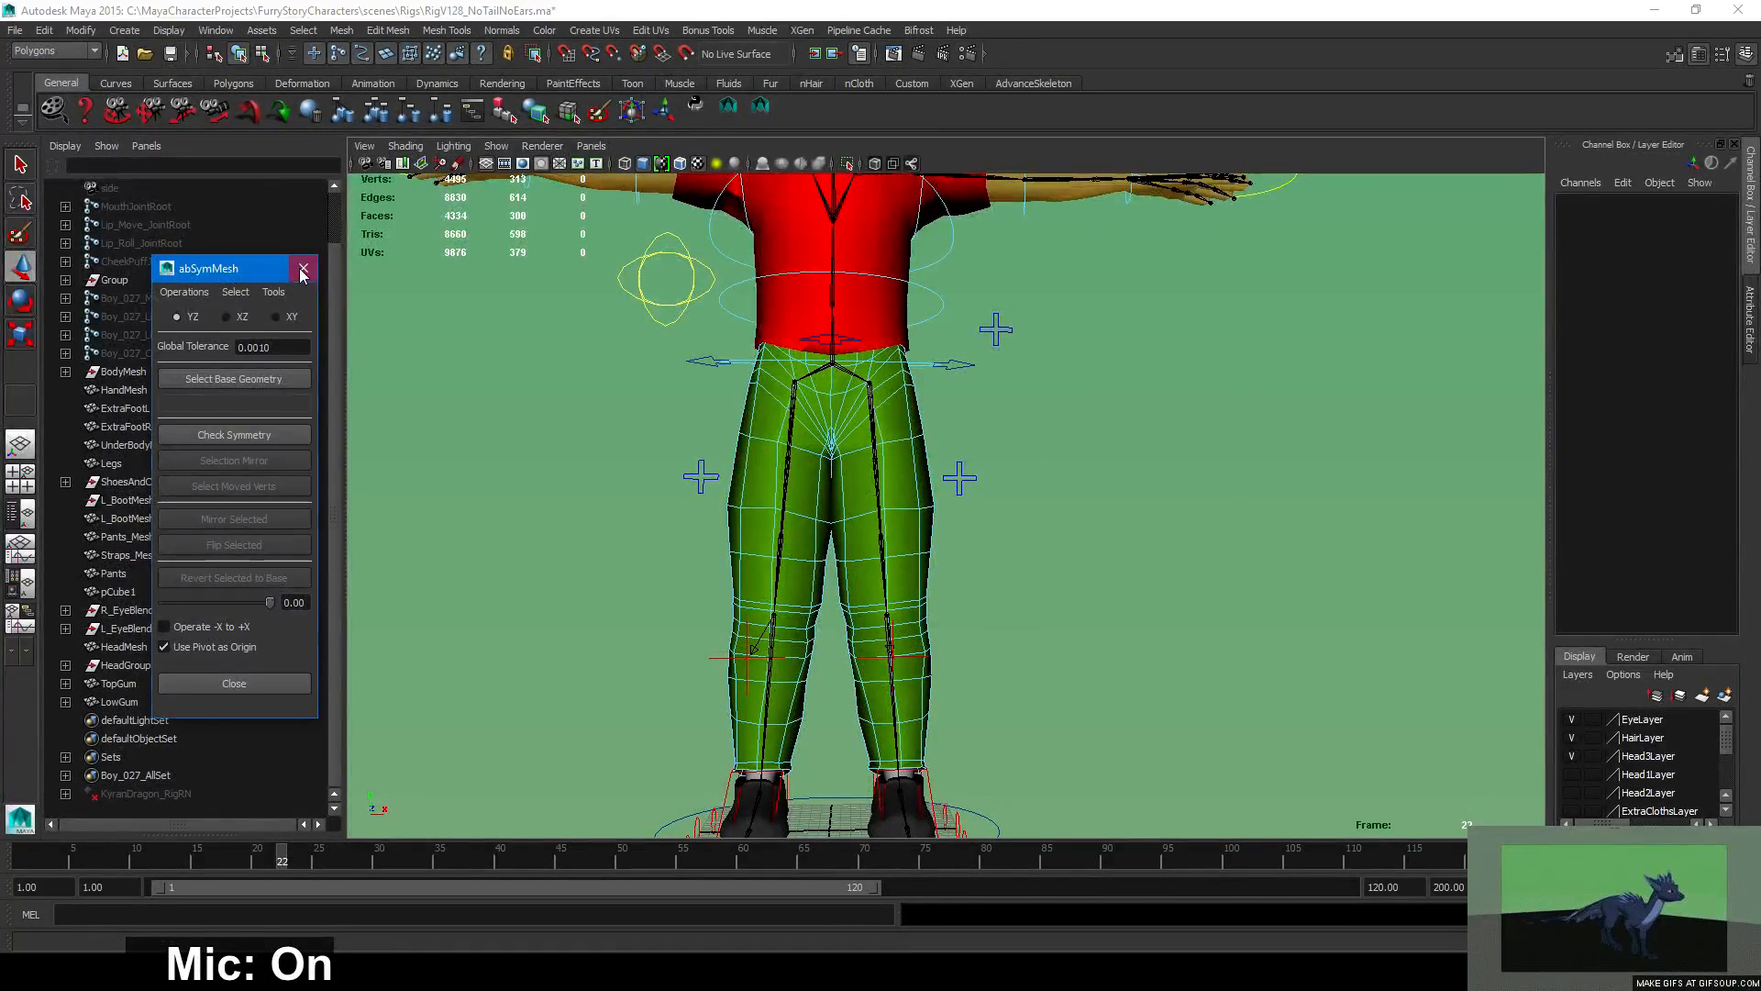
Open the Move Tool's settings and set its symmetry to Off.
left_click(1697, 53)
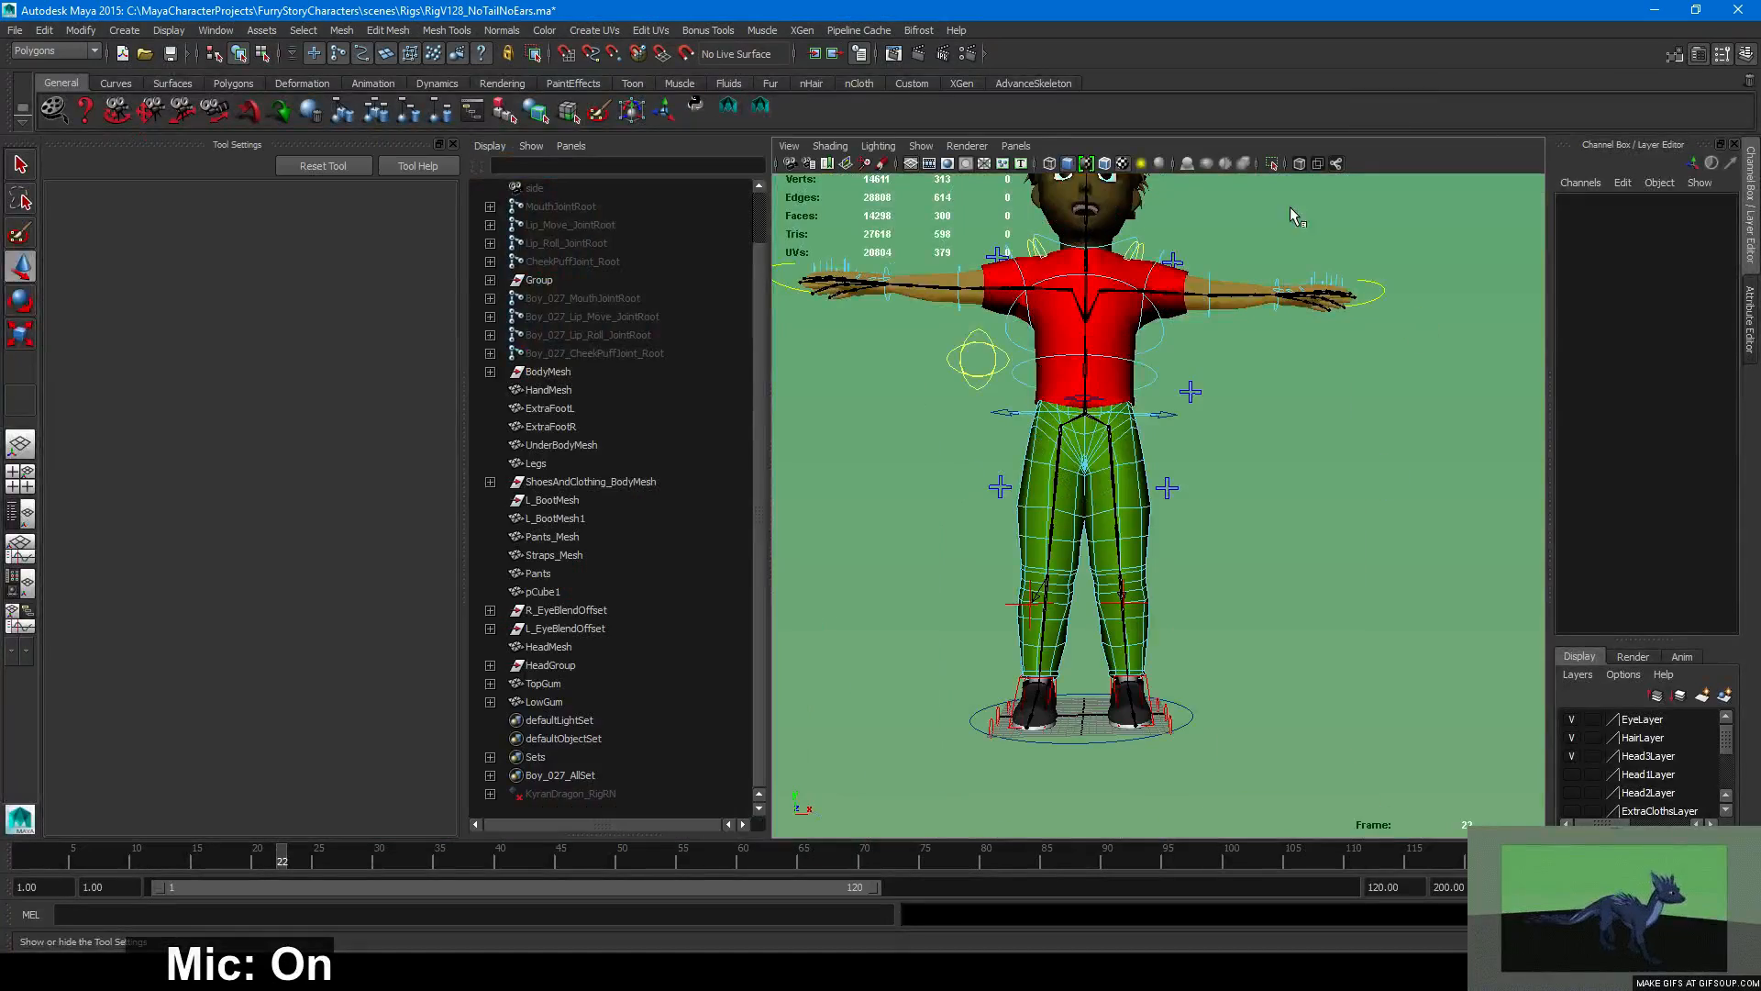
scroll(163, 525, "down", 10)
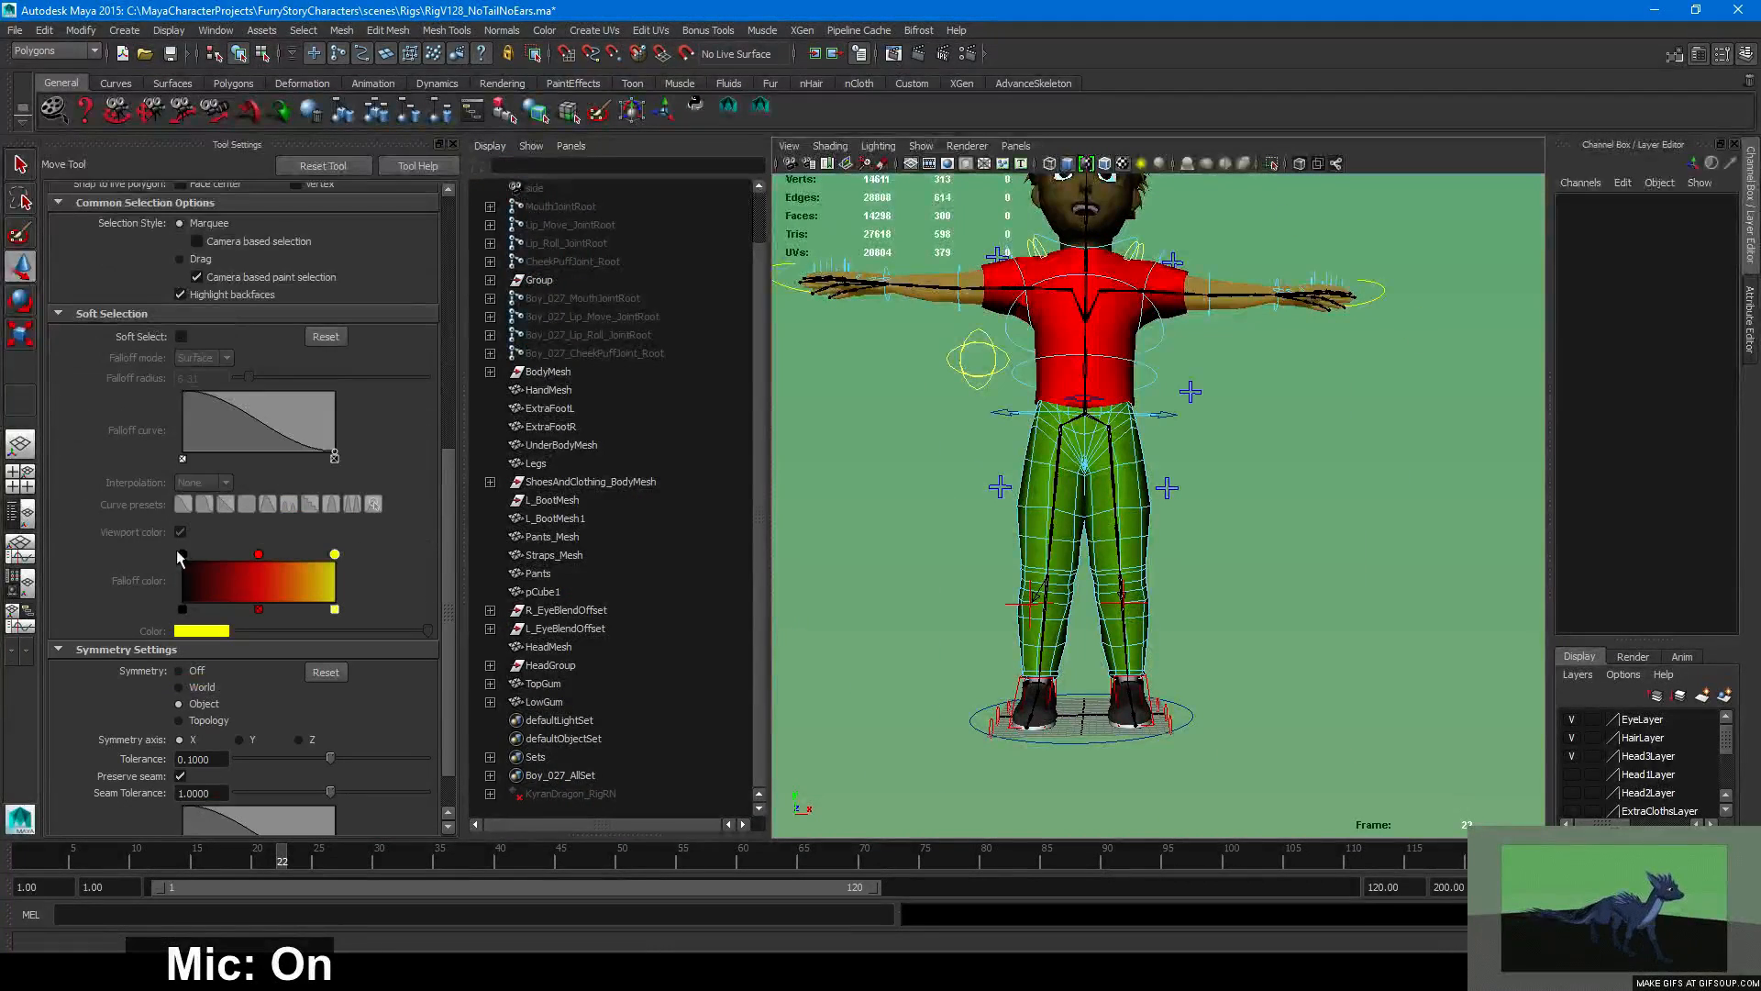
scroll(162, 565, "down", 2)
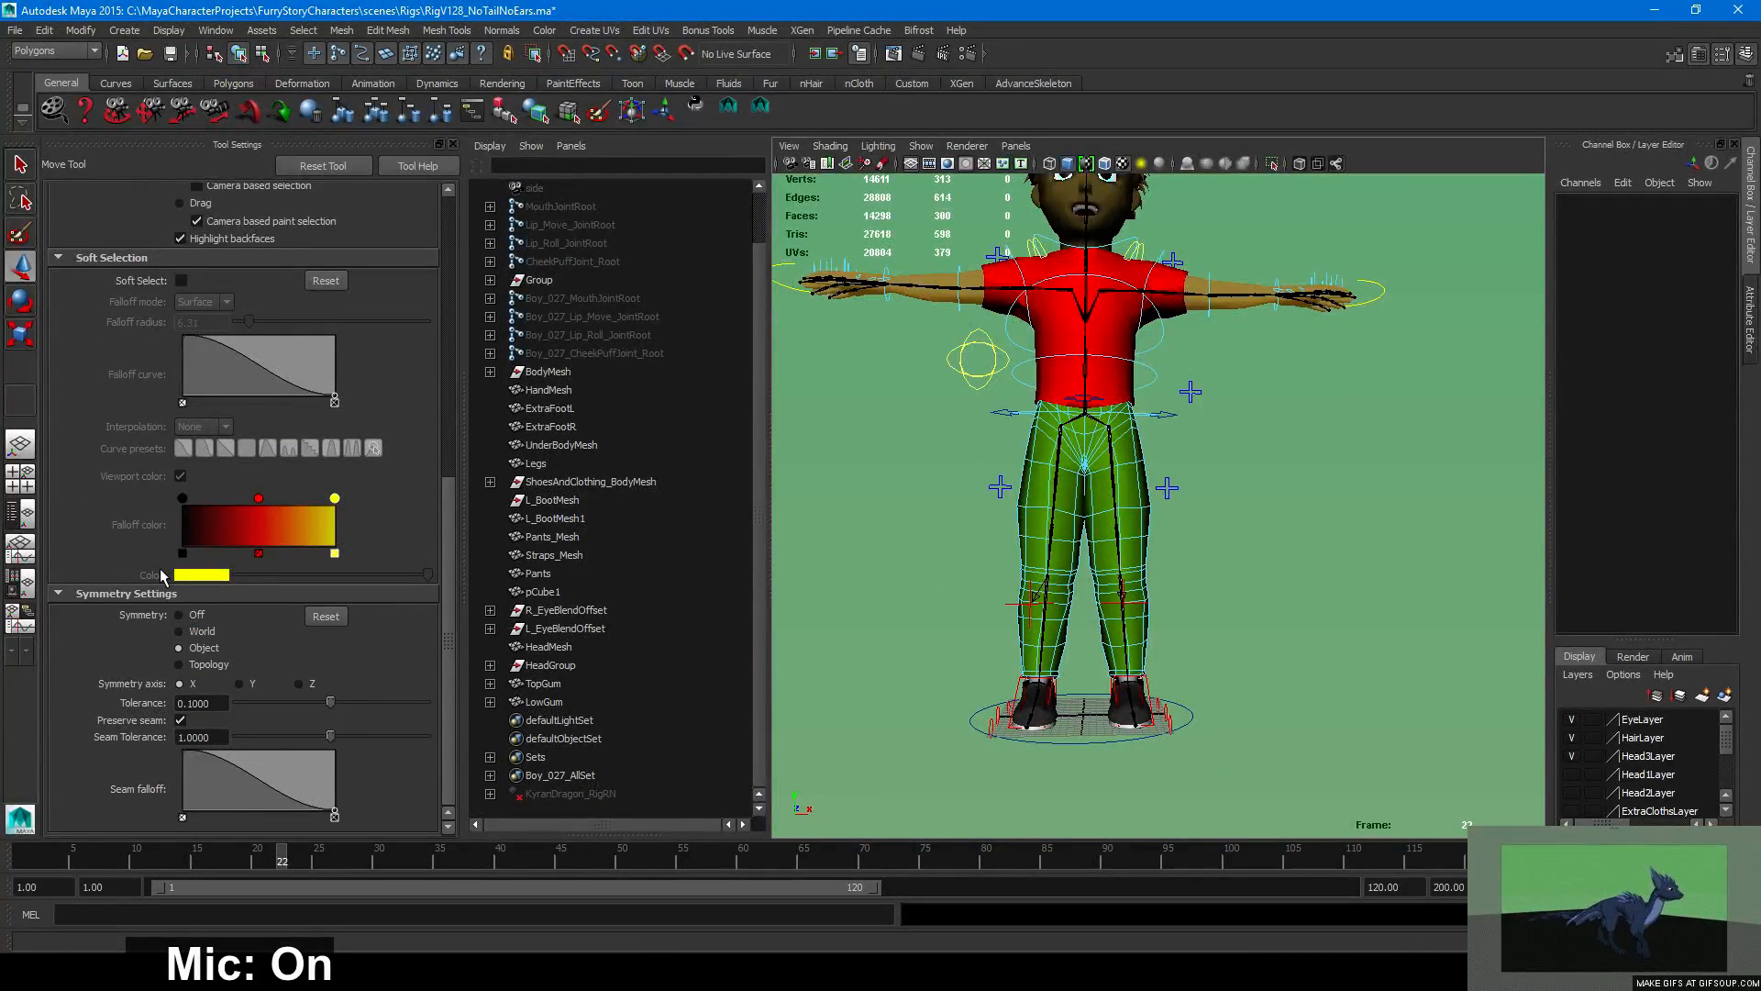
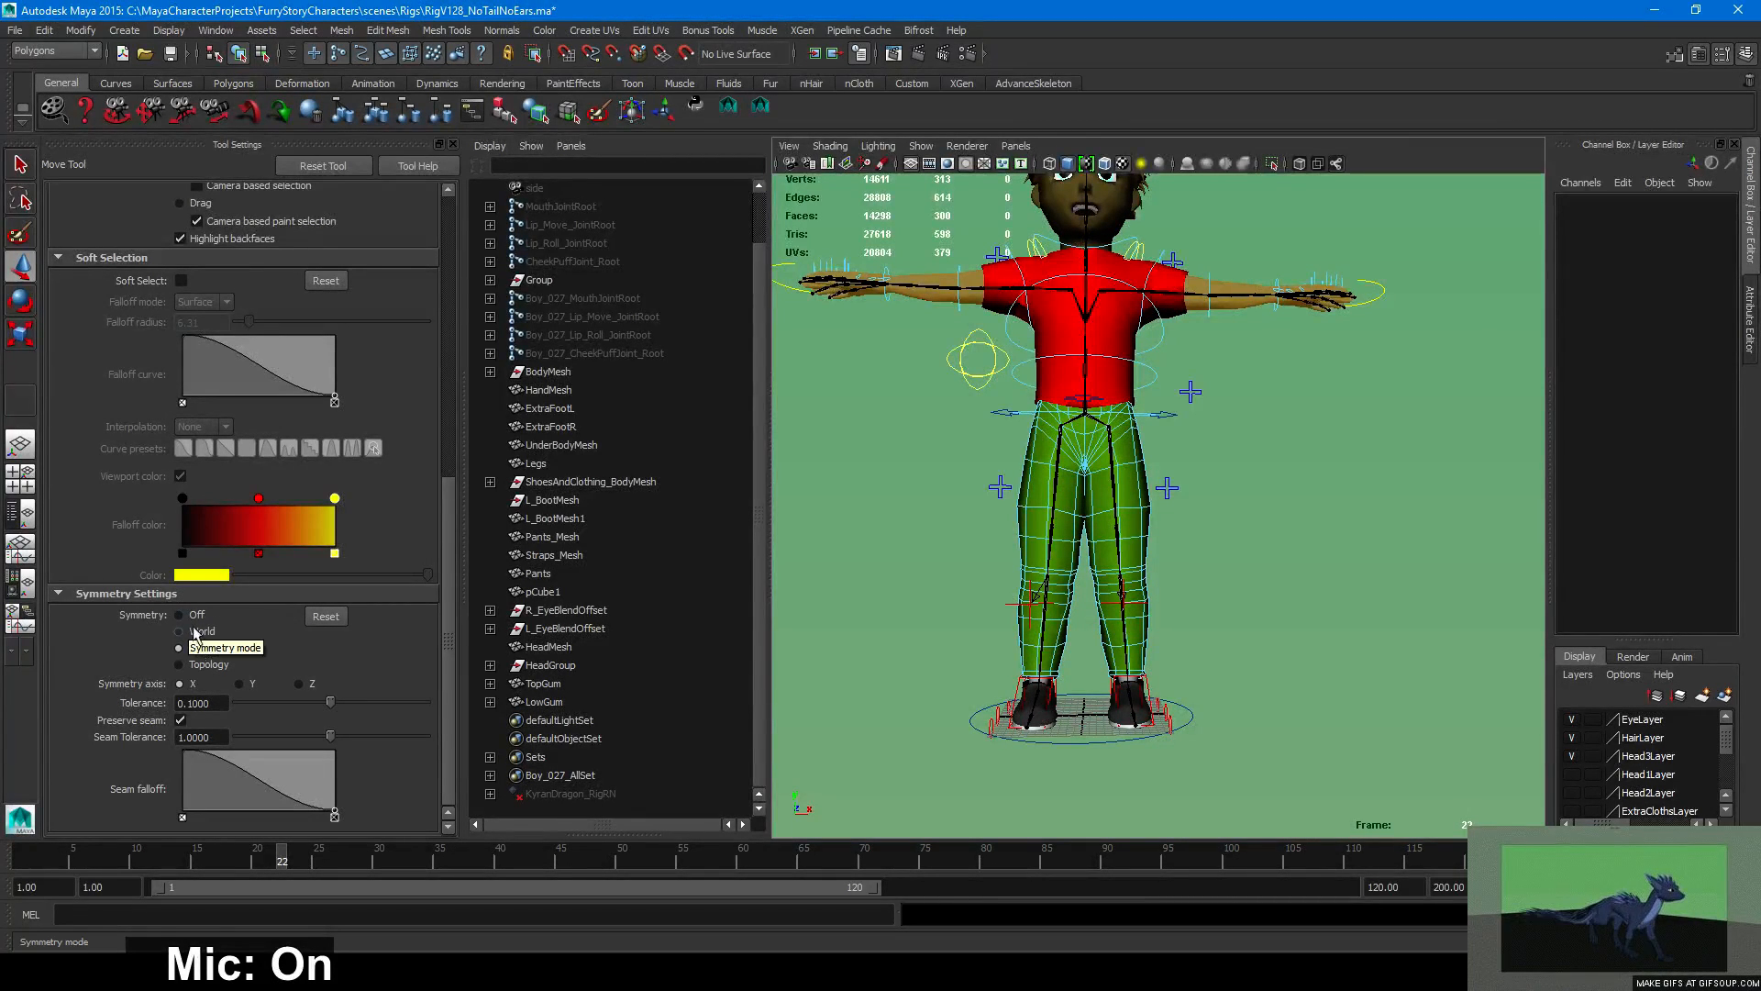
left_click(188, 620)
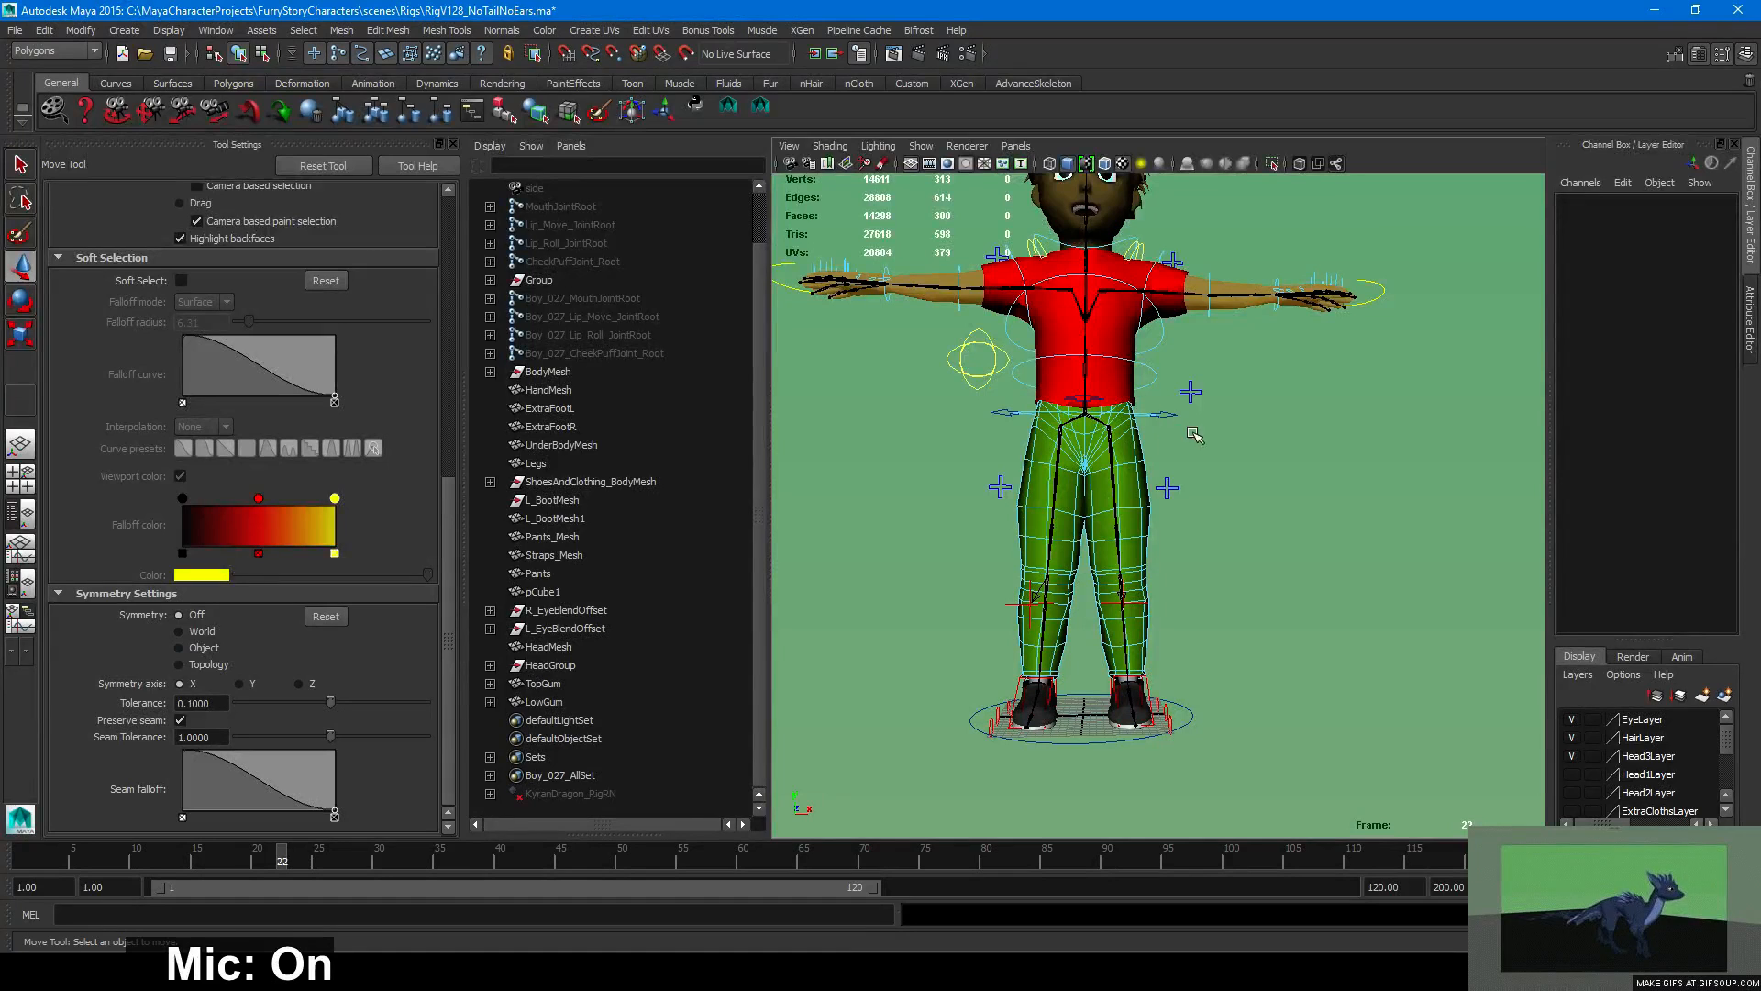
Select the faces around the hem of one trouser leg and grow the selection up to cover that half of the Pants.
left_click_drag(1212, 629, 1111, 714)
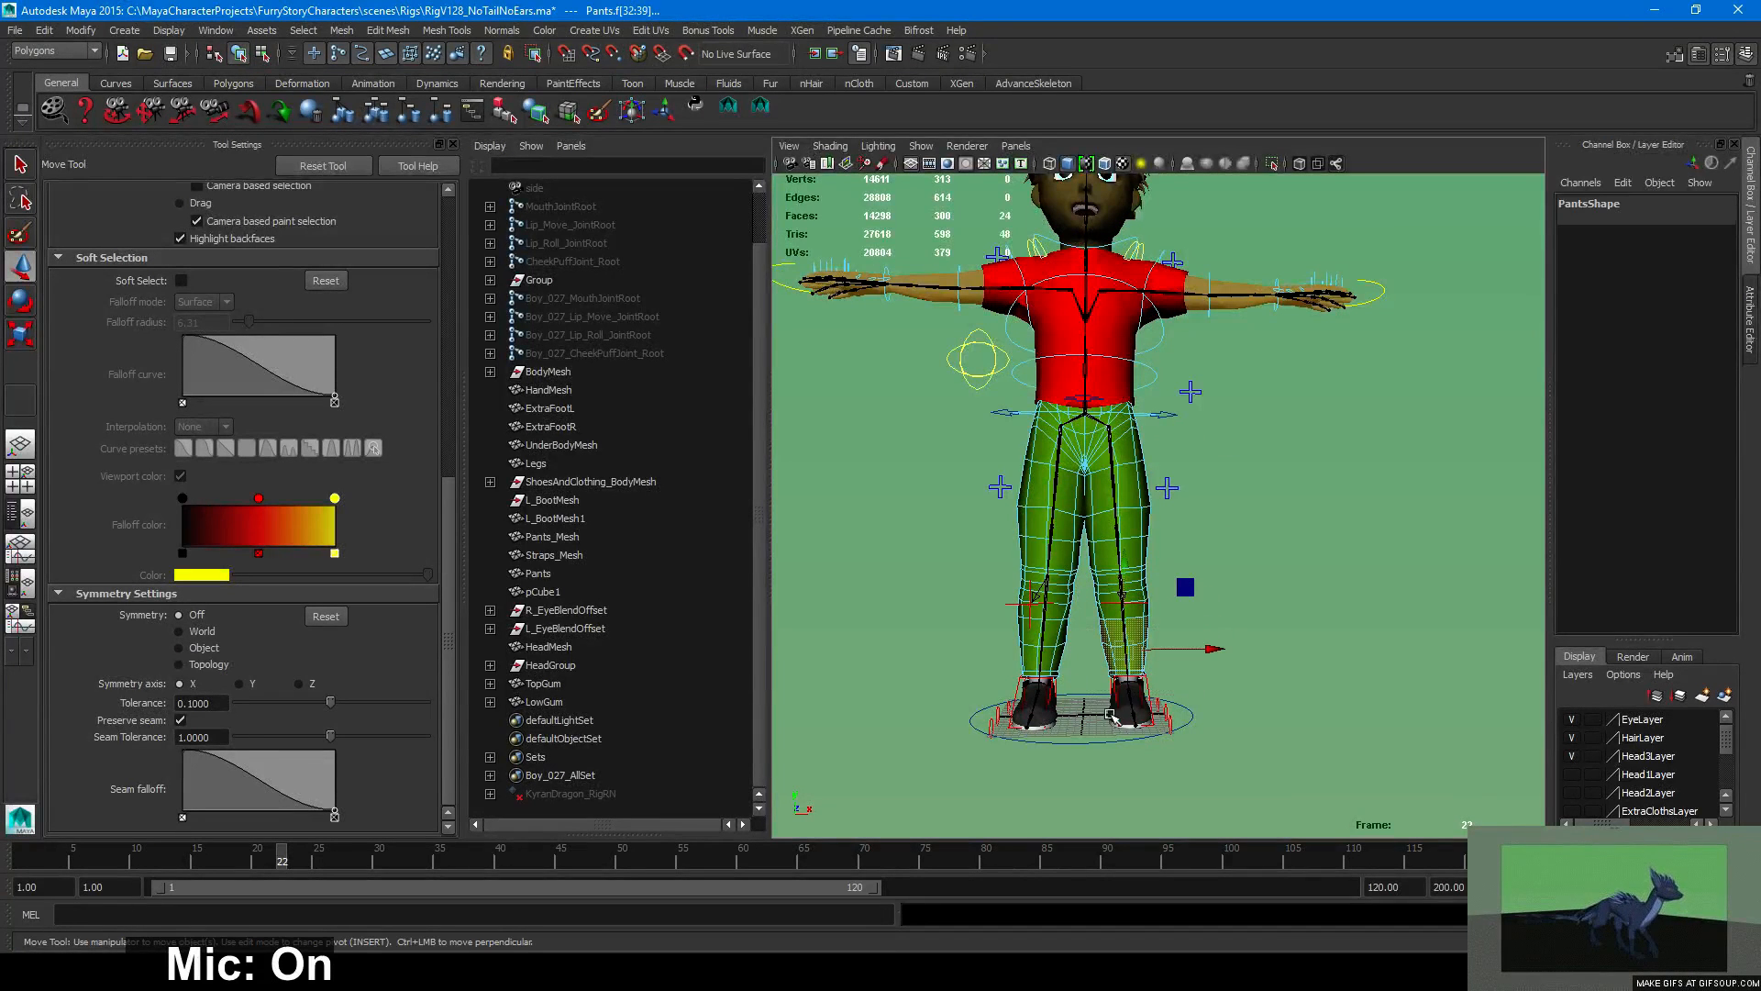
key("shift+period")
key("shift+period")
key("shift+period")
key("shift+period")
key("shift+period")
key("shift+period")
key("shift+period")
key("shift+period")
key("shift+period")
key("shift+period")
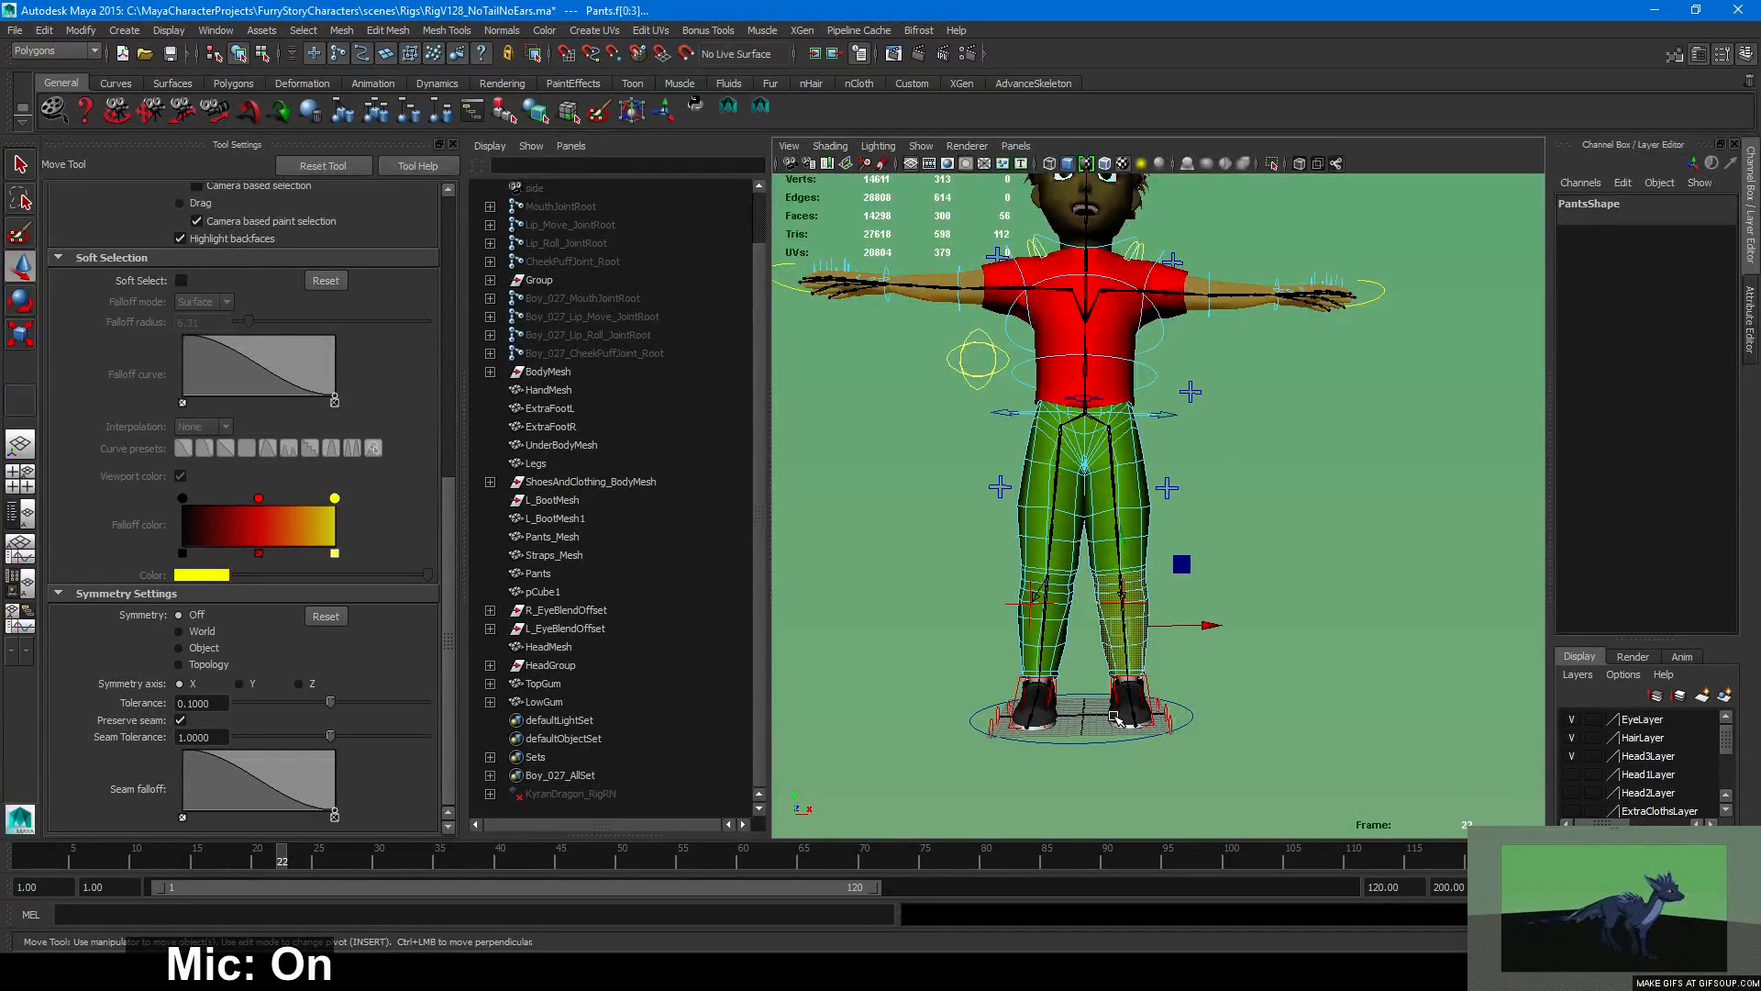
key("shift+period")
key("shift+period")
key("shift+period")
key("shift+period")
key("shift+period")
key("shift+period")
key("shift+period")
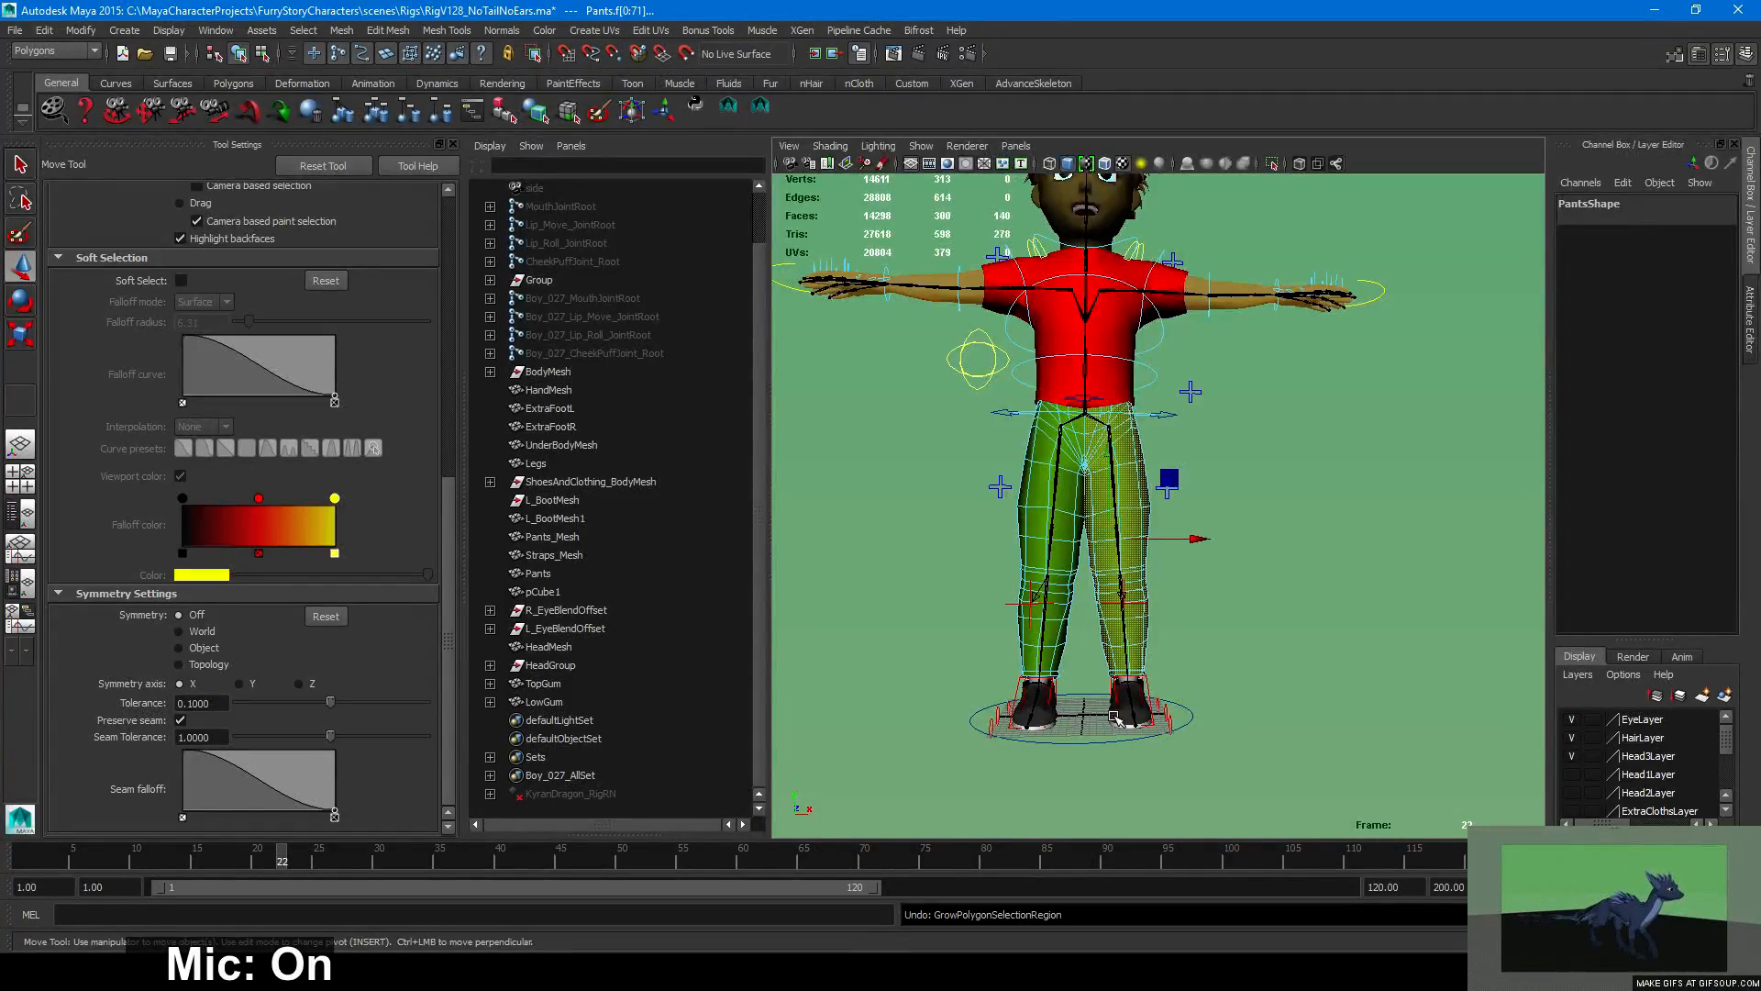
Examine in wireframe display where the face selection crosses the centre of the Pants around the crotch and waist.
right_click_drag(1066, 340, 1454, 486, "alt")
key("4")
middle_click_drag(1114, 441, 1405, 547, "alt")
left_click_drag(1312, 528, 1288, 597, "alt")
middle_click_drag(1106, 381, 1137, 598, "alt")
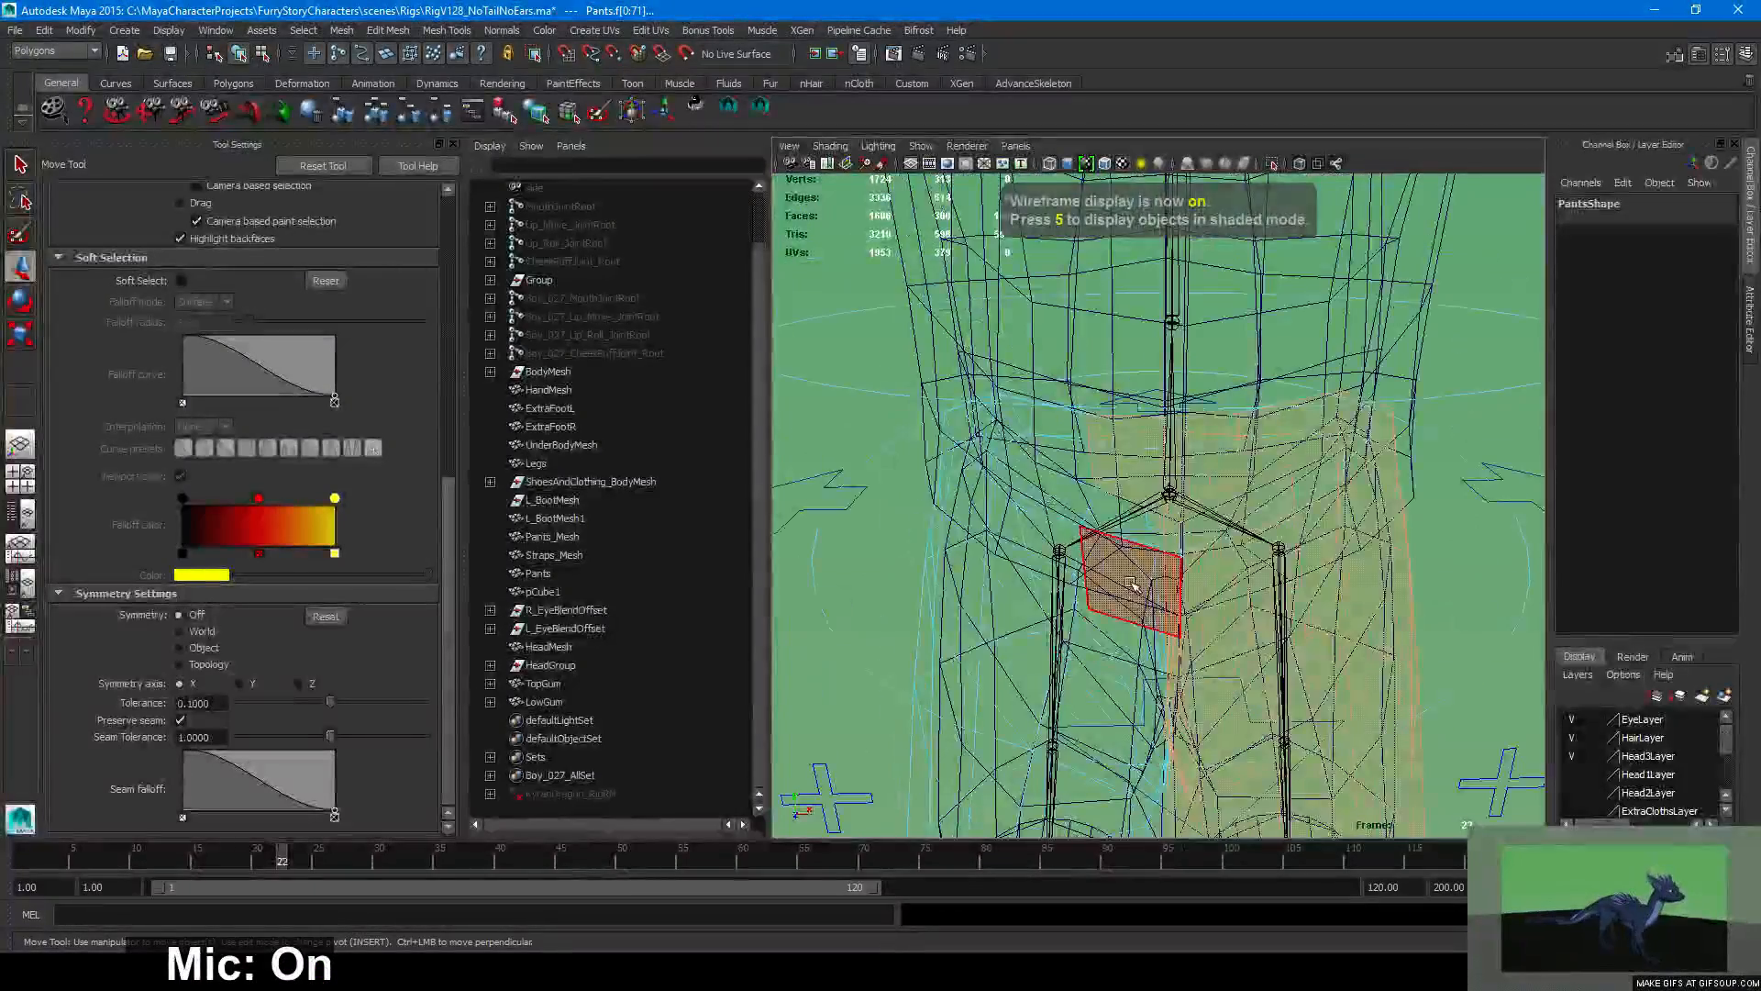
key("space")
left_click_drag(900, 456, 901, 405, "alt")
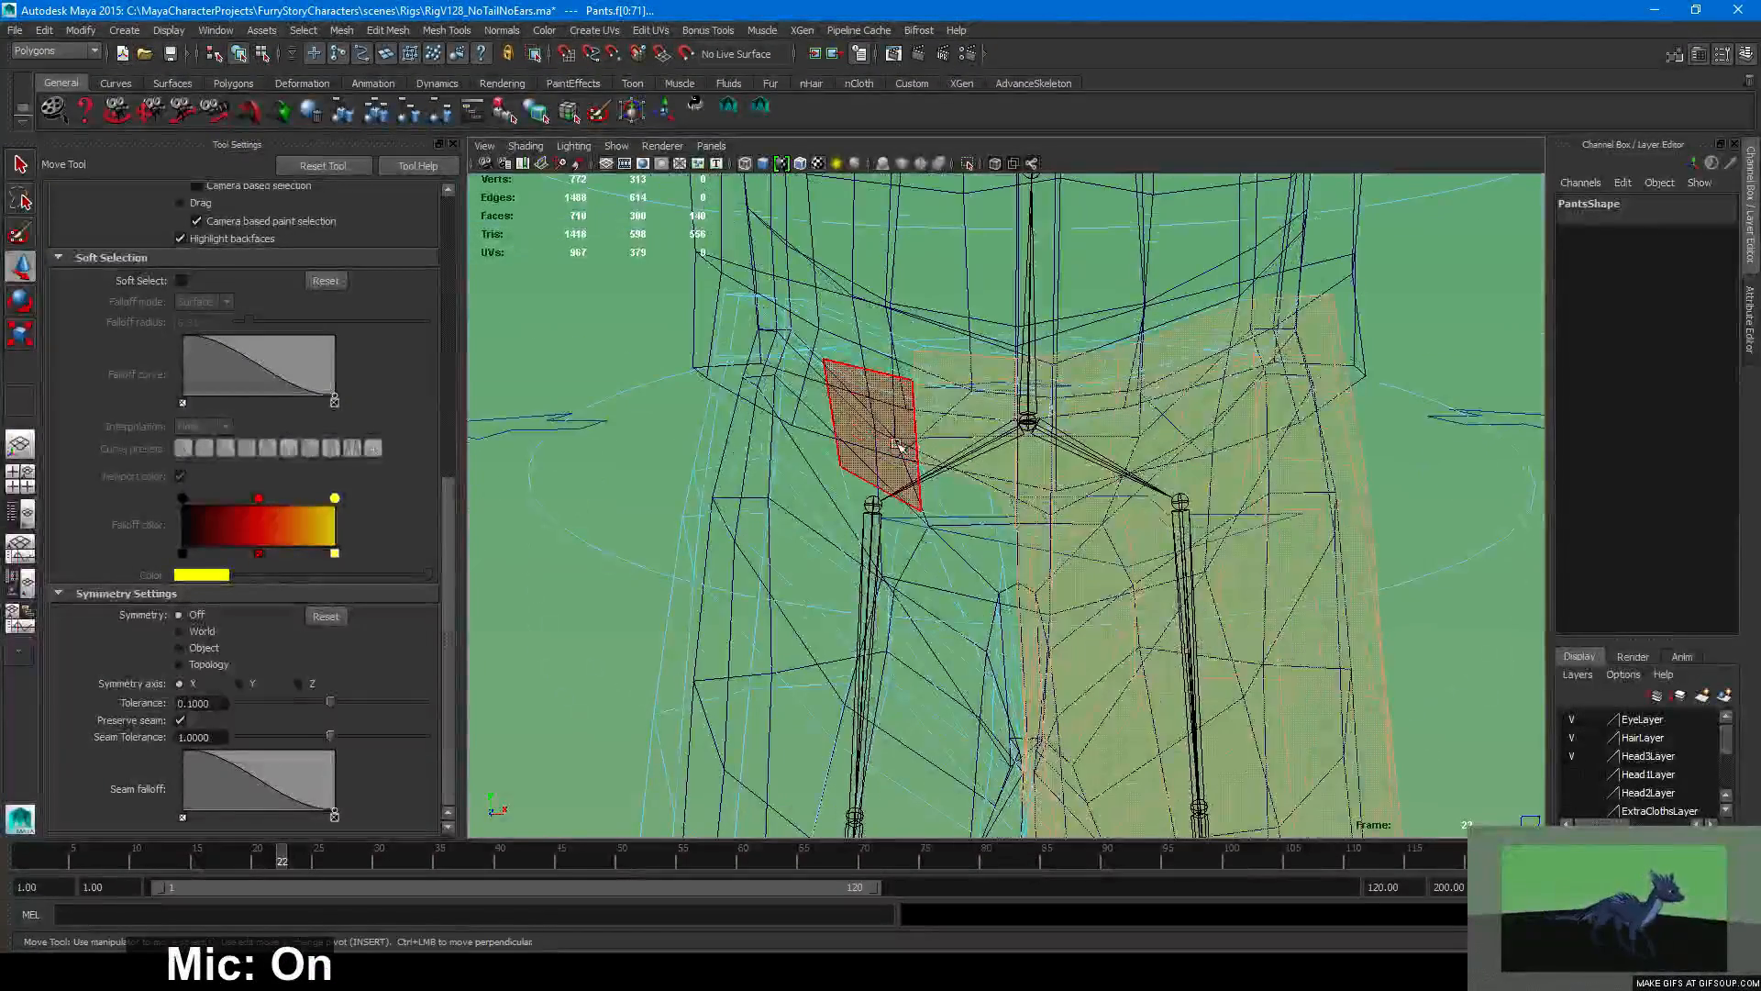
Close the Tool Settings and, in the front view, adjust the face selection to one half of the Pants up to the centre line.
key("space")
key("space")
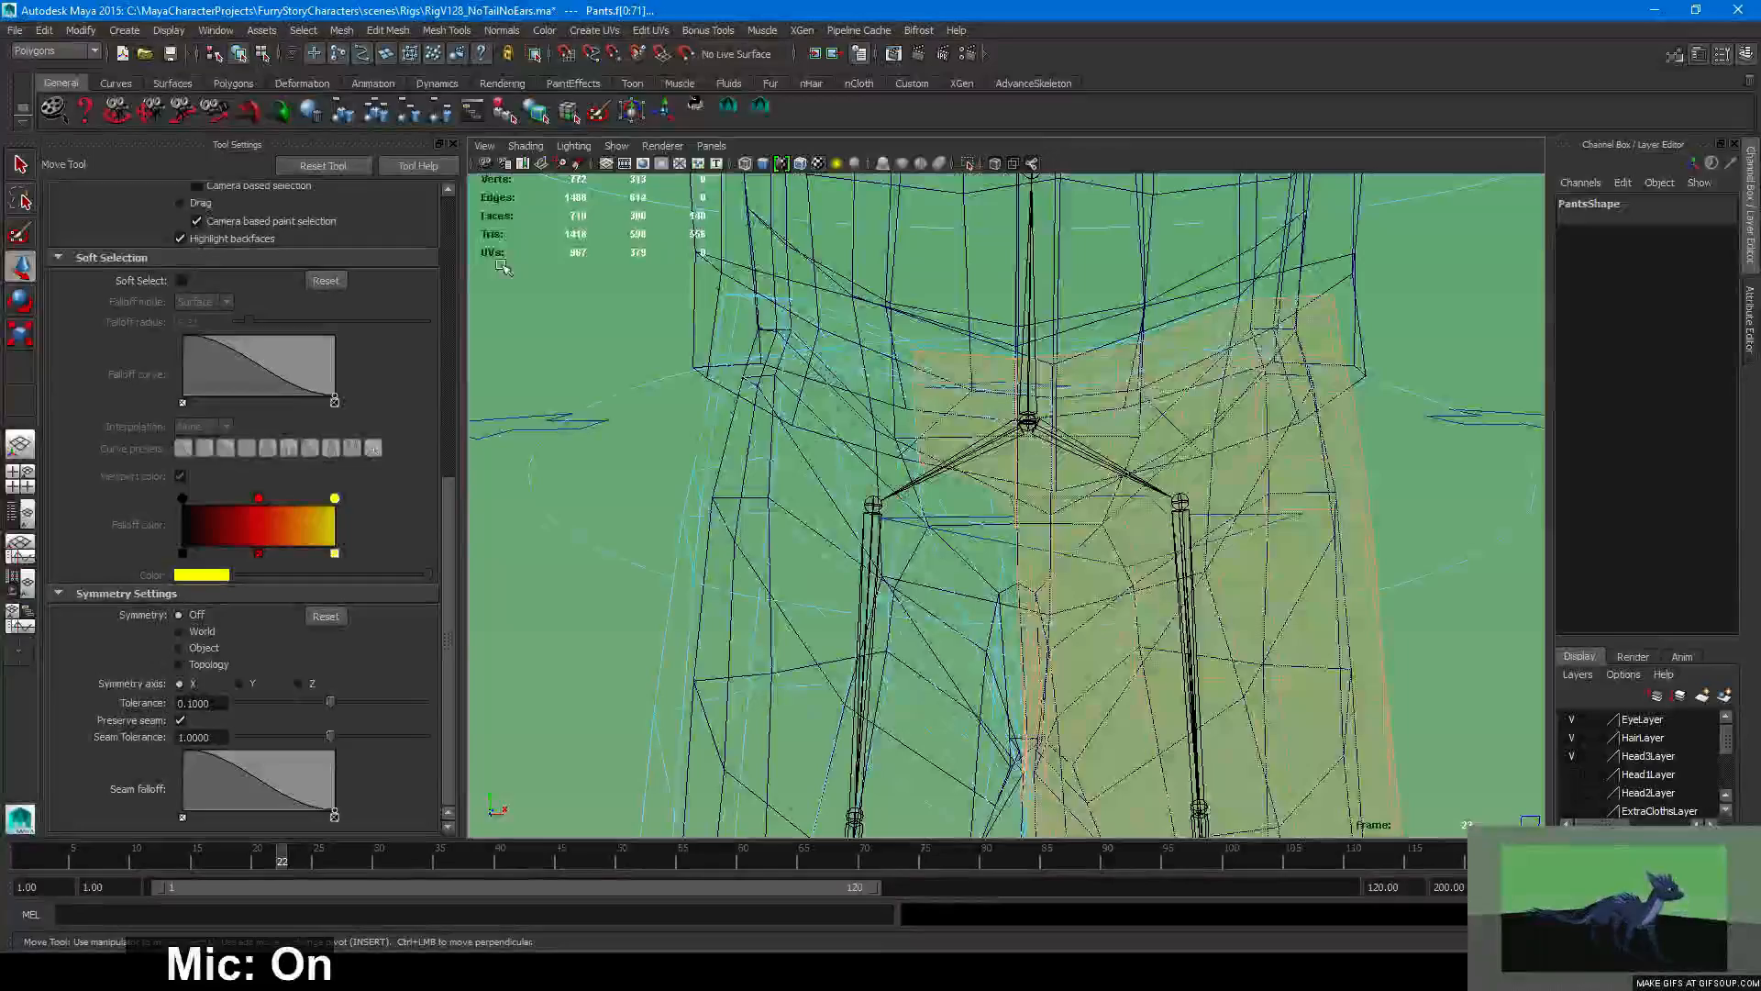
left_click(452, 144)
key("space")
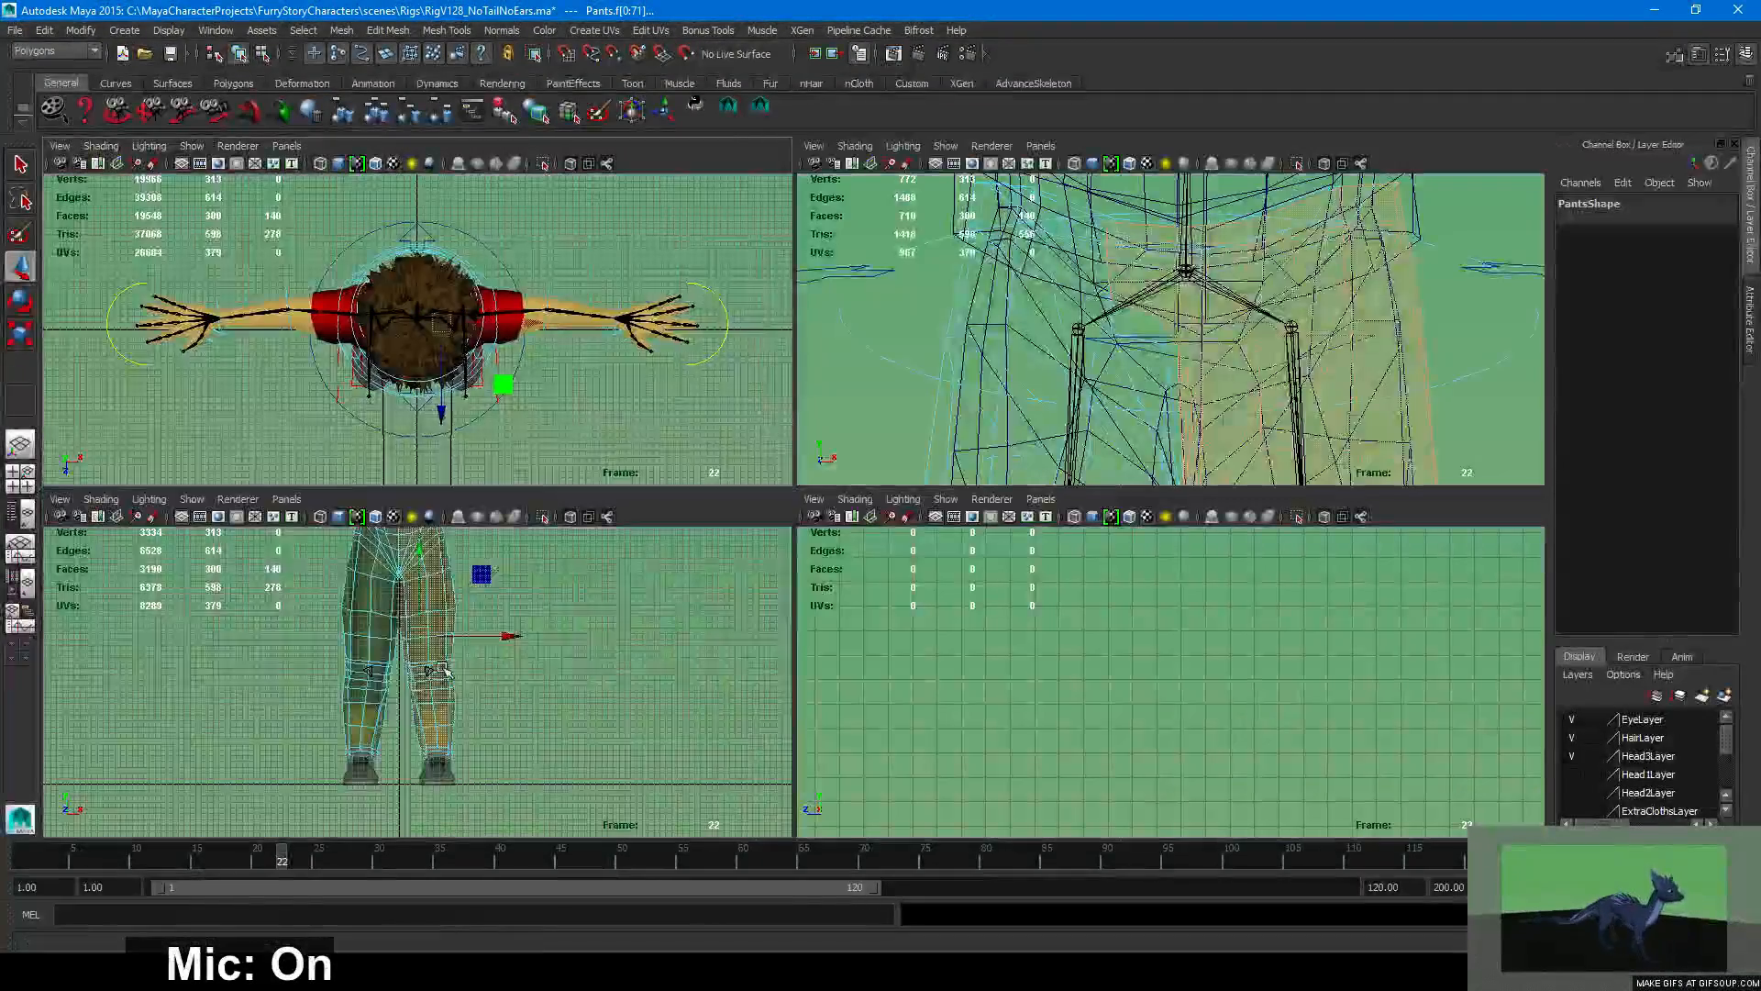
key("space")
left_click_drag(654, 220, 797, 847)
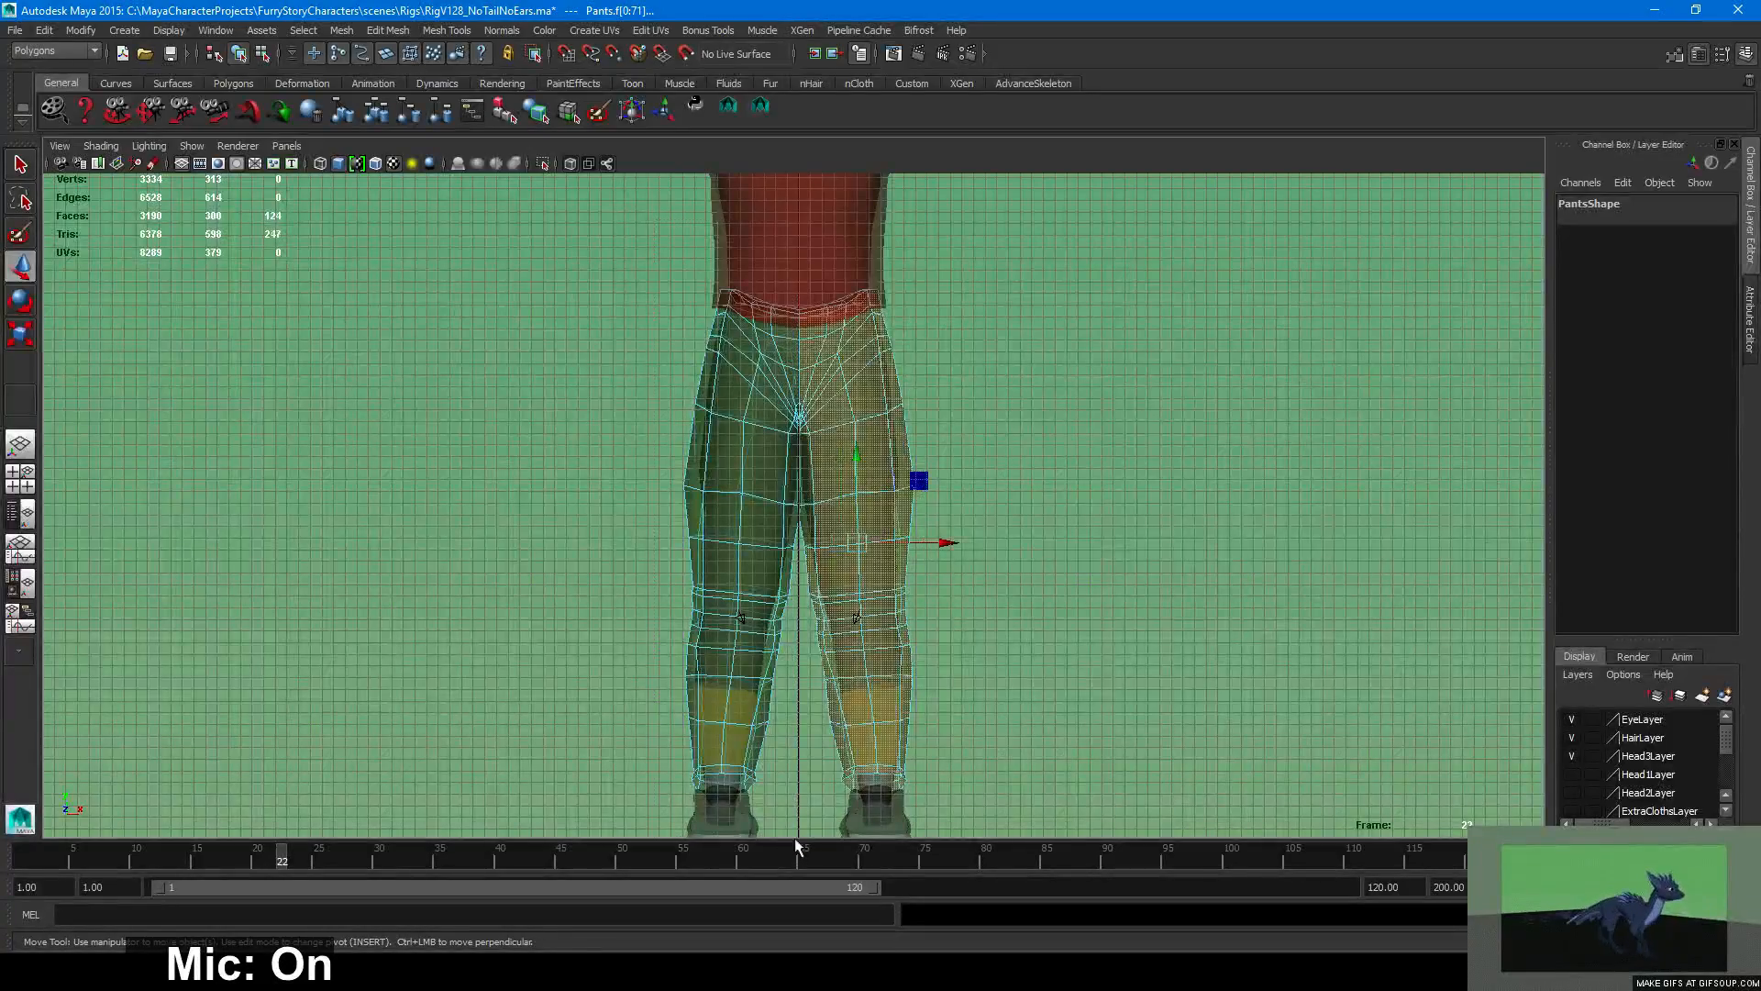
left_click_drag(1070, 229, 806, 874)
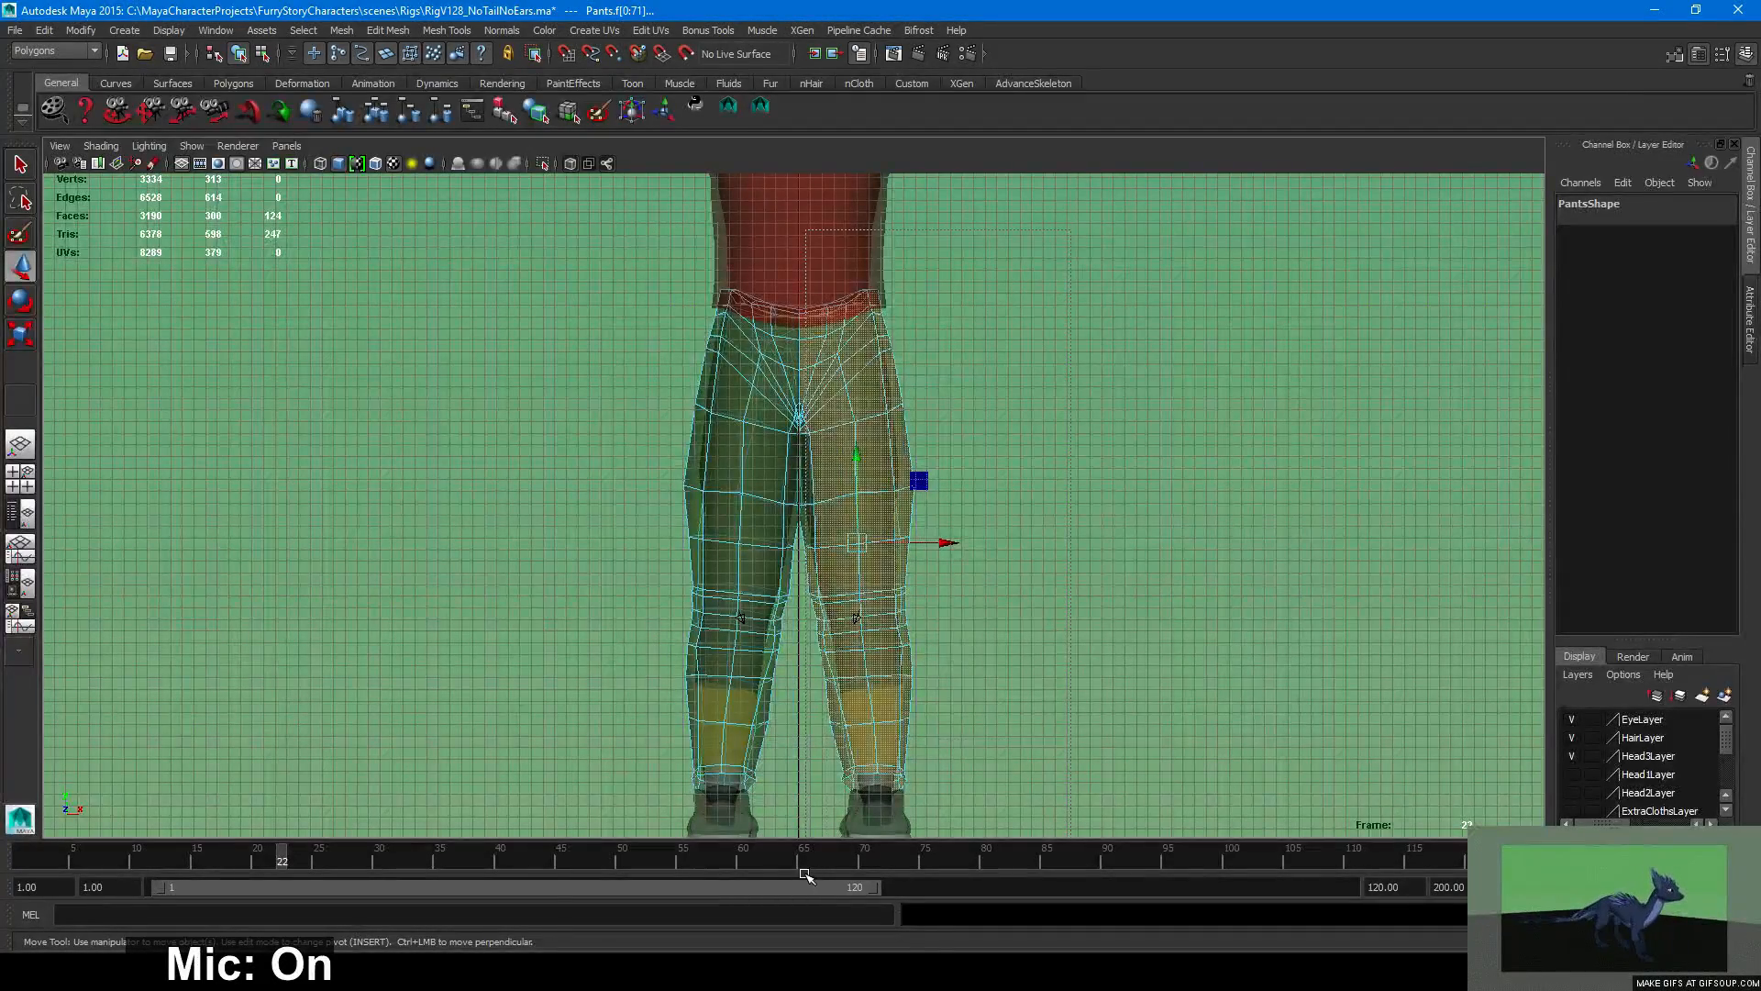
Refine the face selection along the centre line at the crotch, keeping the inner-leg faces on the selected half only.
right_click_drag(602, 508, 1168, 574, "alt")
middle_click_drag(1168, 574, 1185, 787, "alt")
right_click_drag(441, 633, 1158, 562, "alt")
middle_click_drag(1158, 561, 1103, 497, "alt")
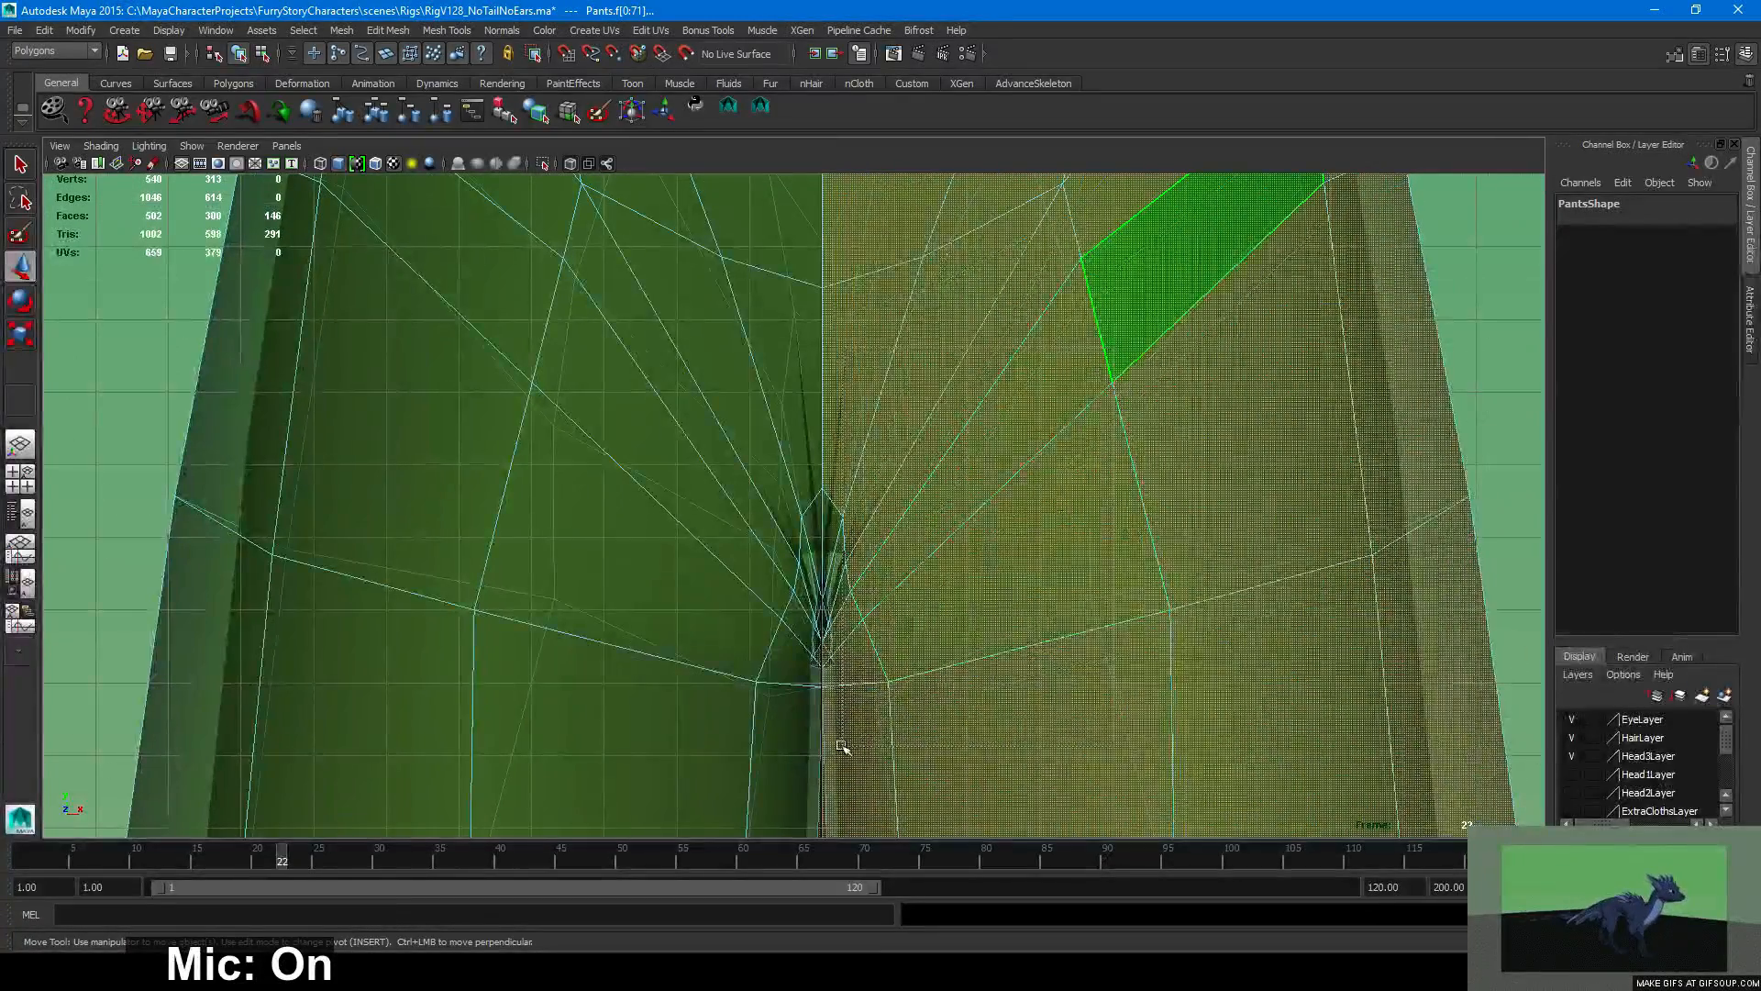
left_click_drag(841, 745, 836, 761, "ctrl+shift")
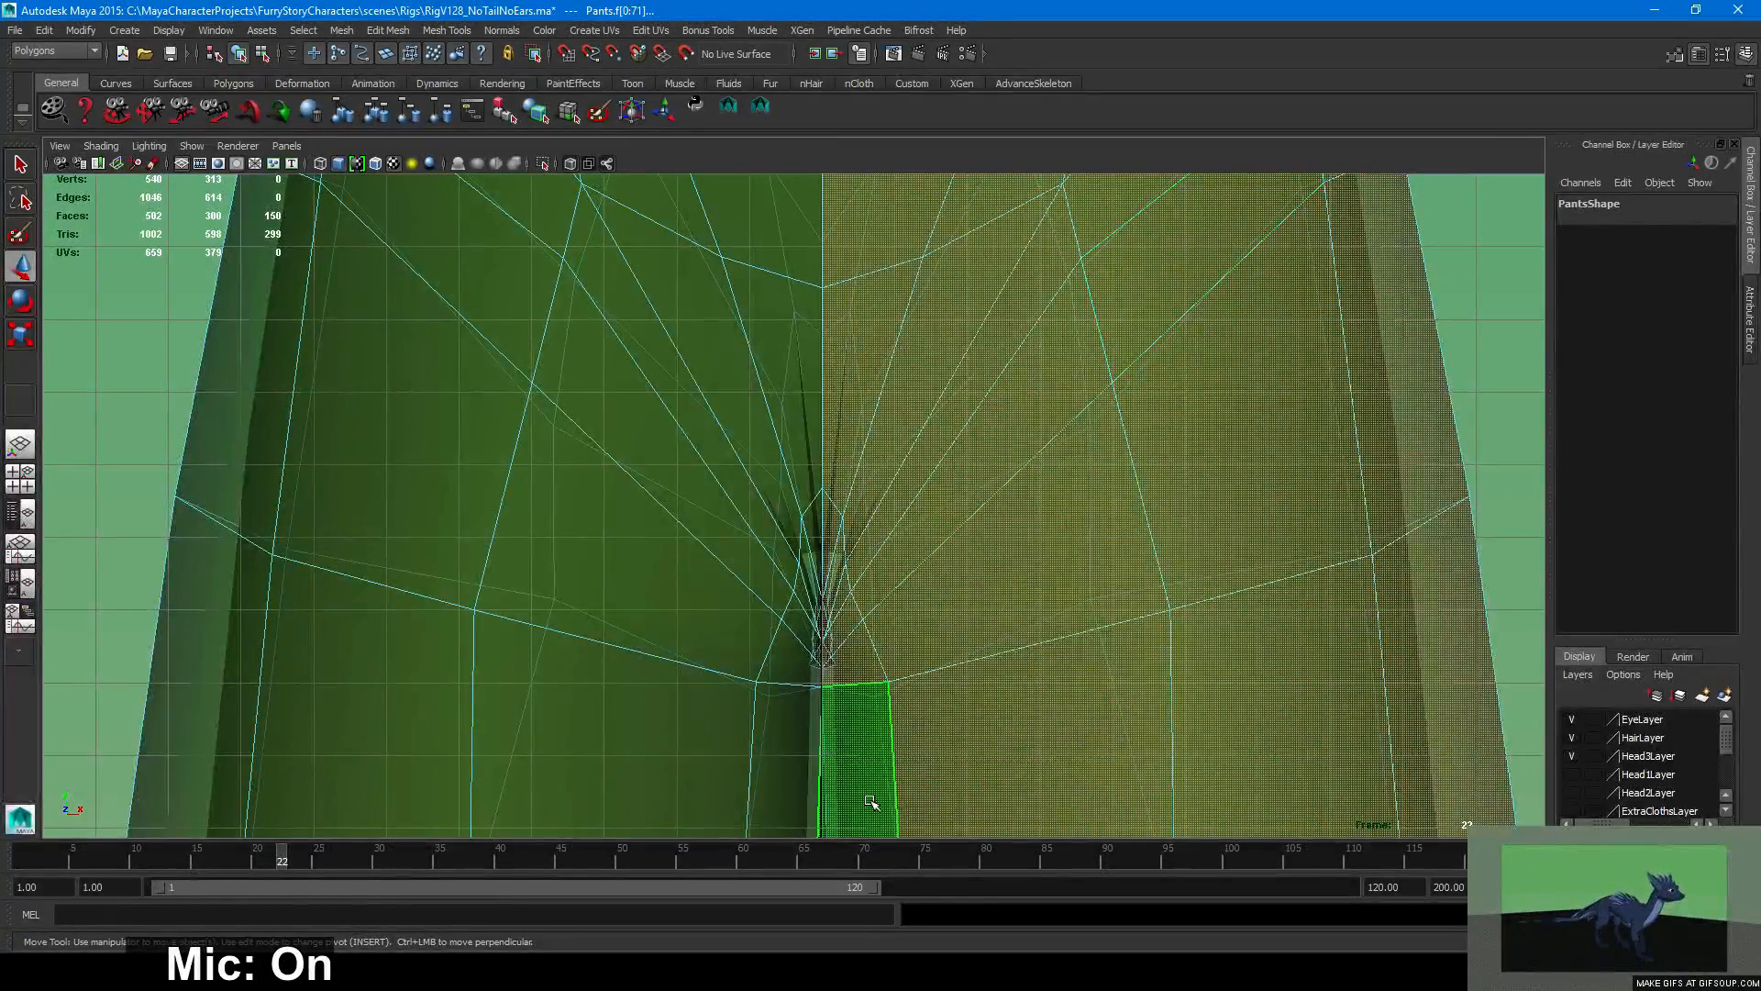
key("ctrl+z")
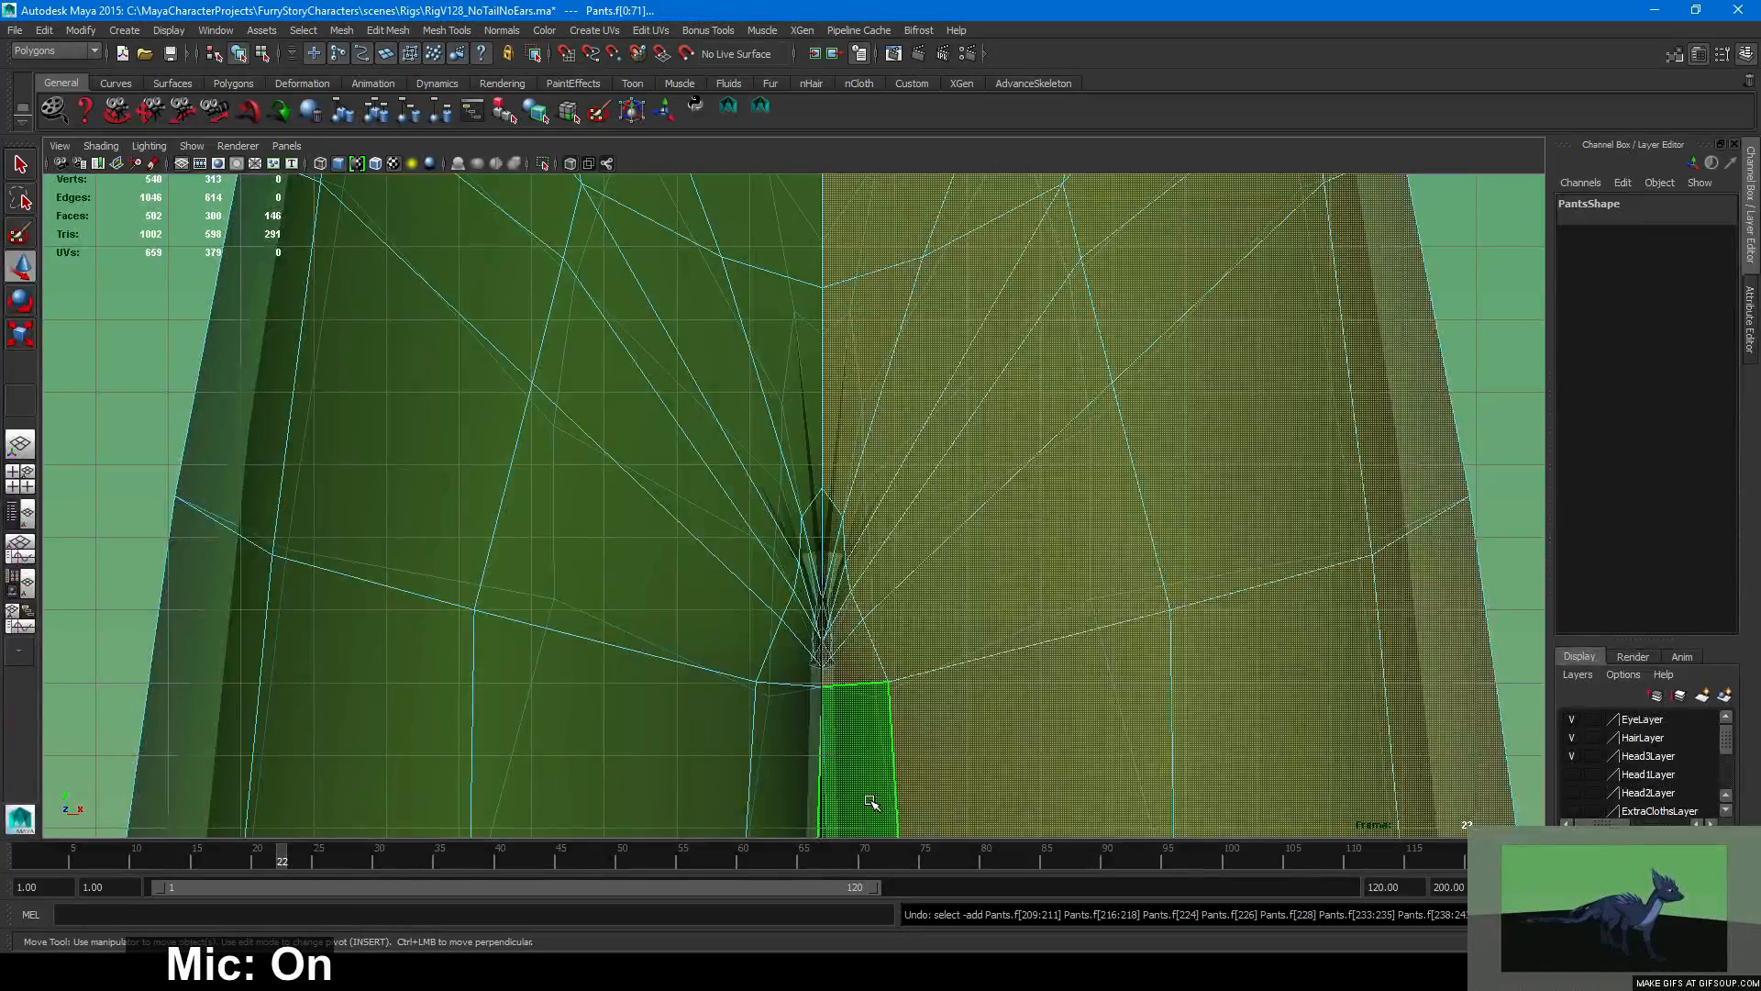
left_click_drag(773, 607, 780, 631, "ctrl+shift")
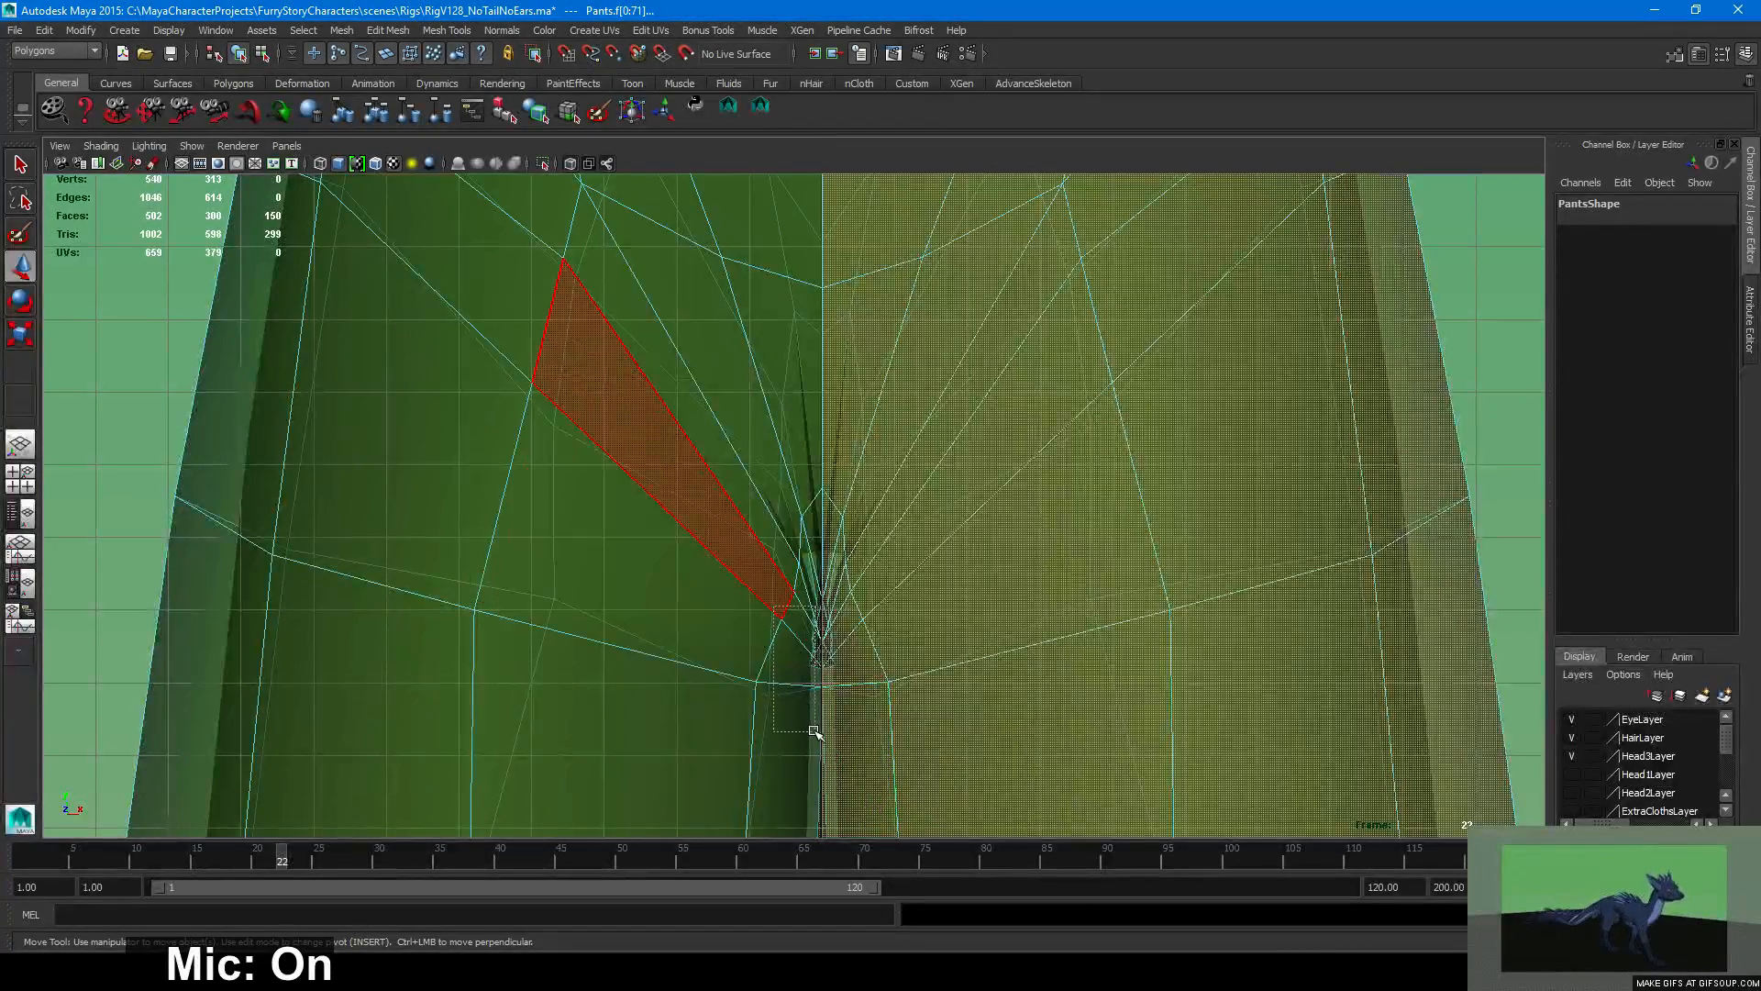
left_click_drag(813, 732, 838, 718, "ctrl")
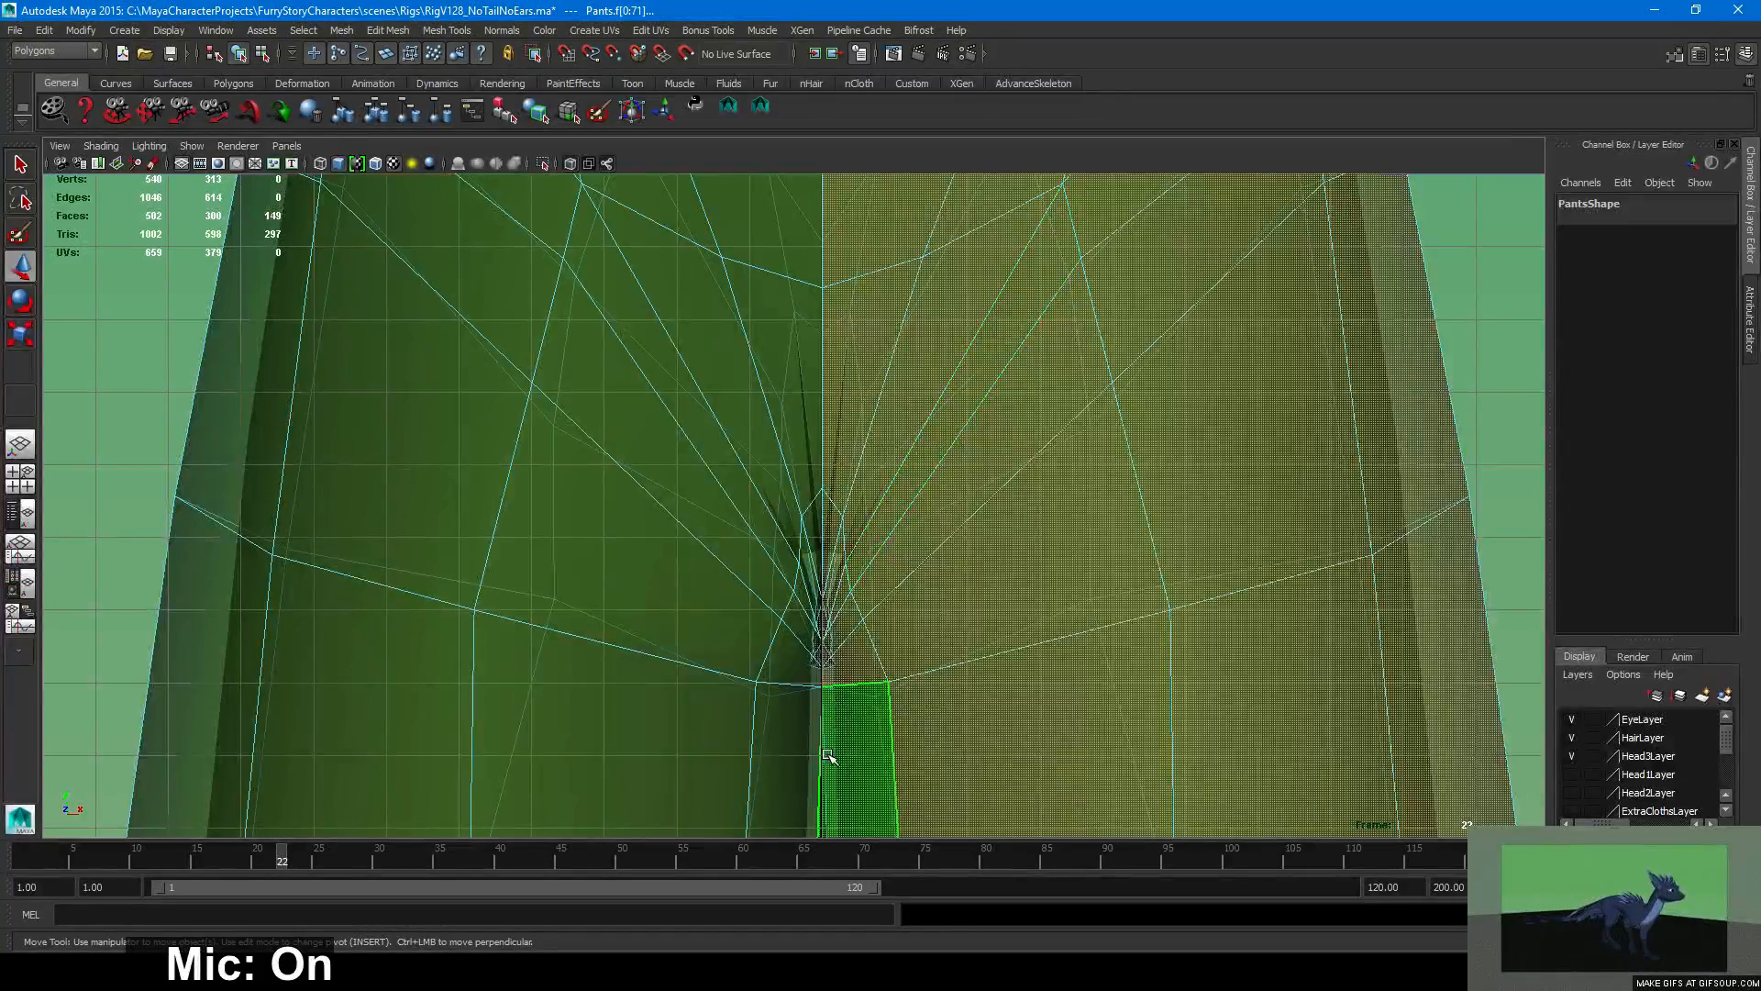
Delete the selected half of the Pants and the stray face left over the centre line near the crotch.
scroll(945, 623, "down", 8)
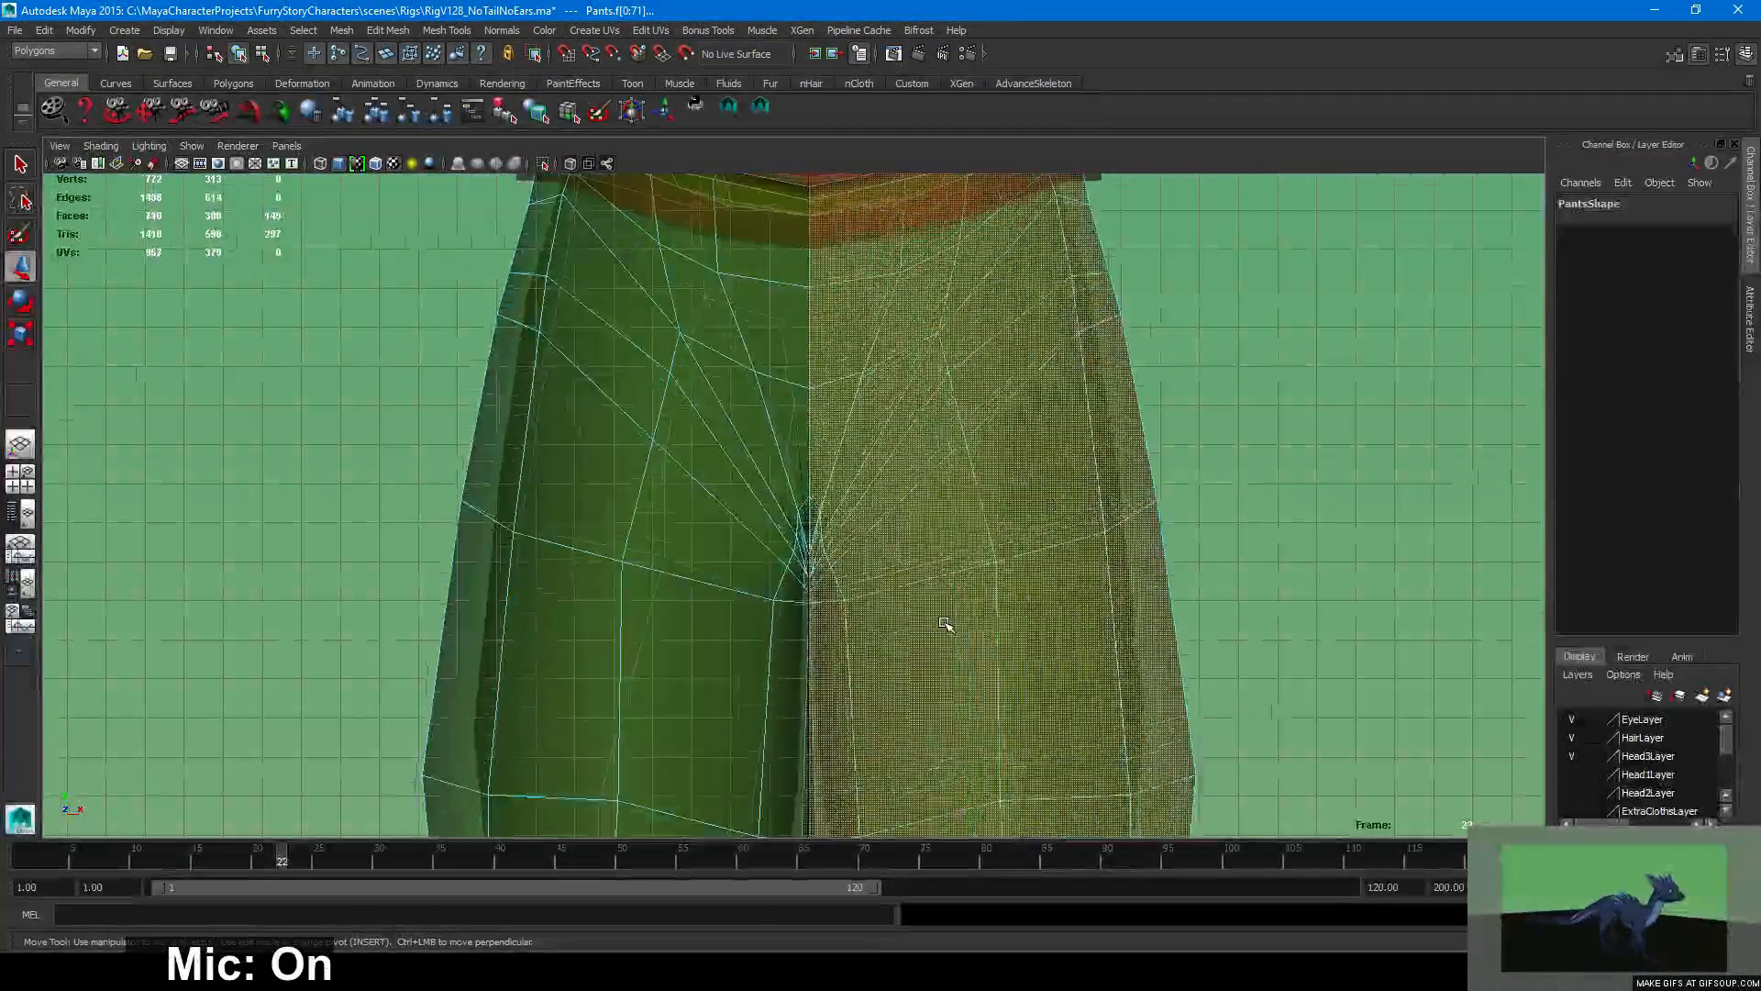
scroll(945, 624, "up", 5)
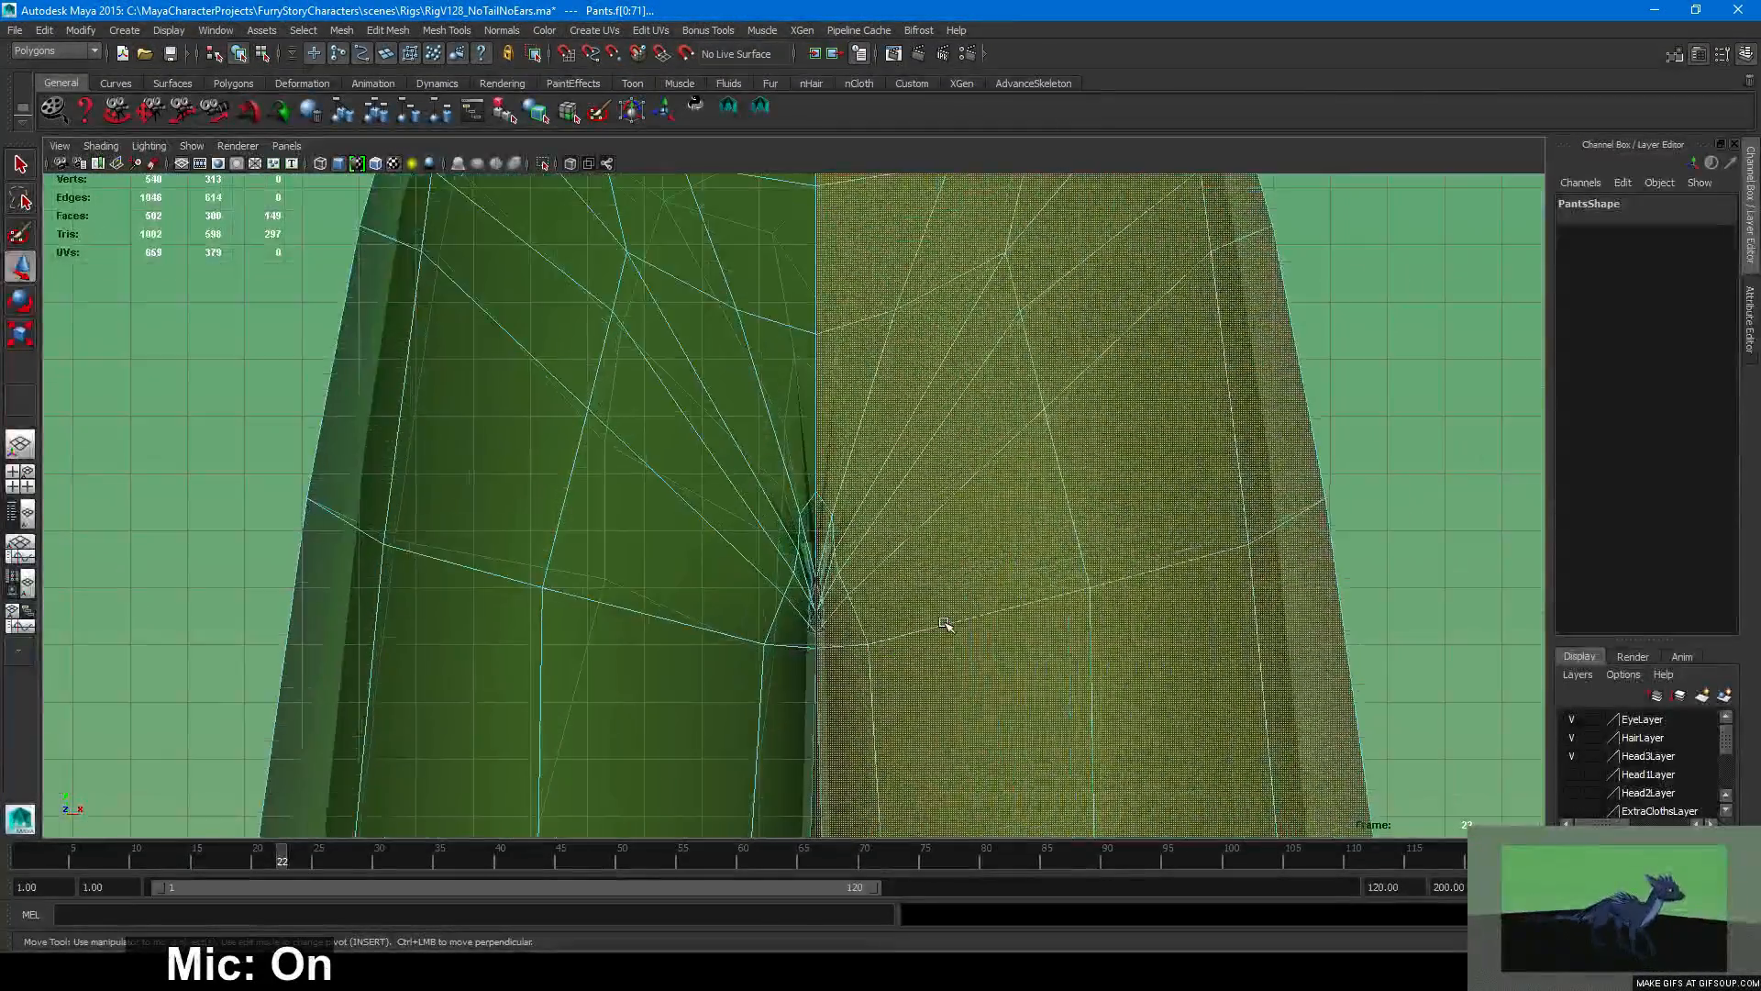
key("Delete")
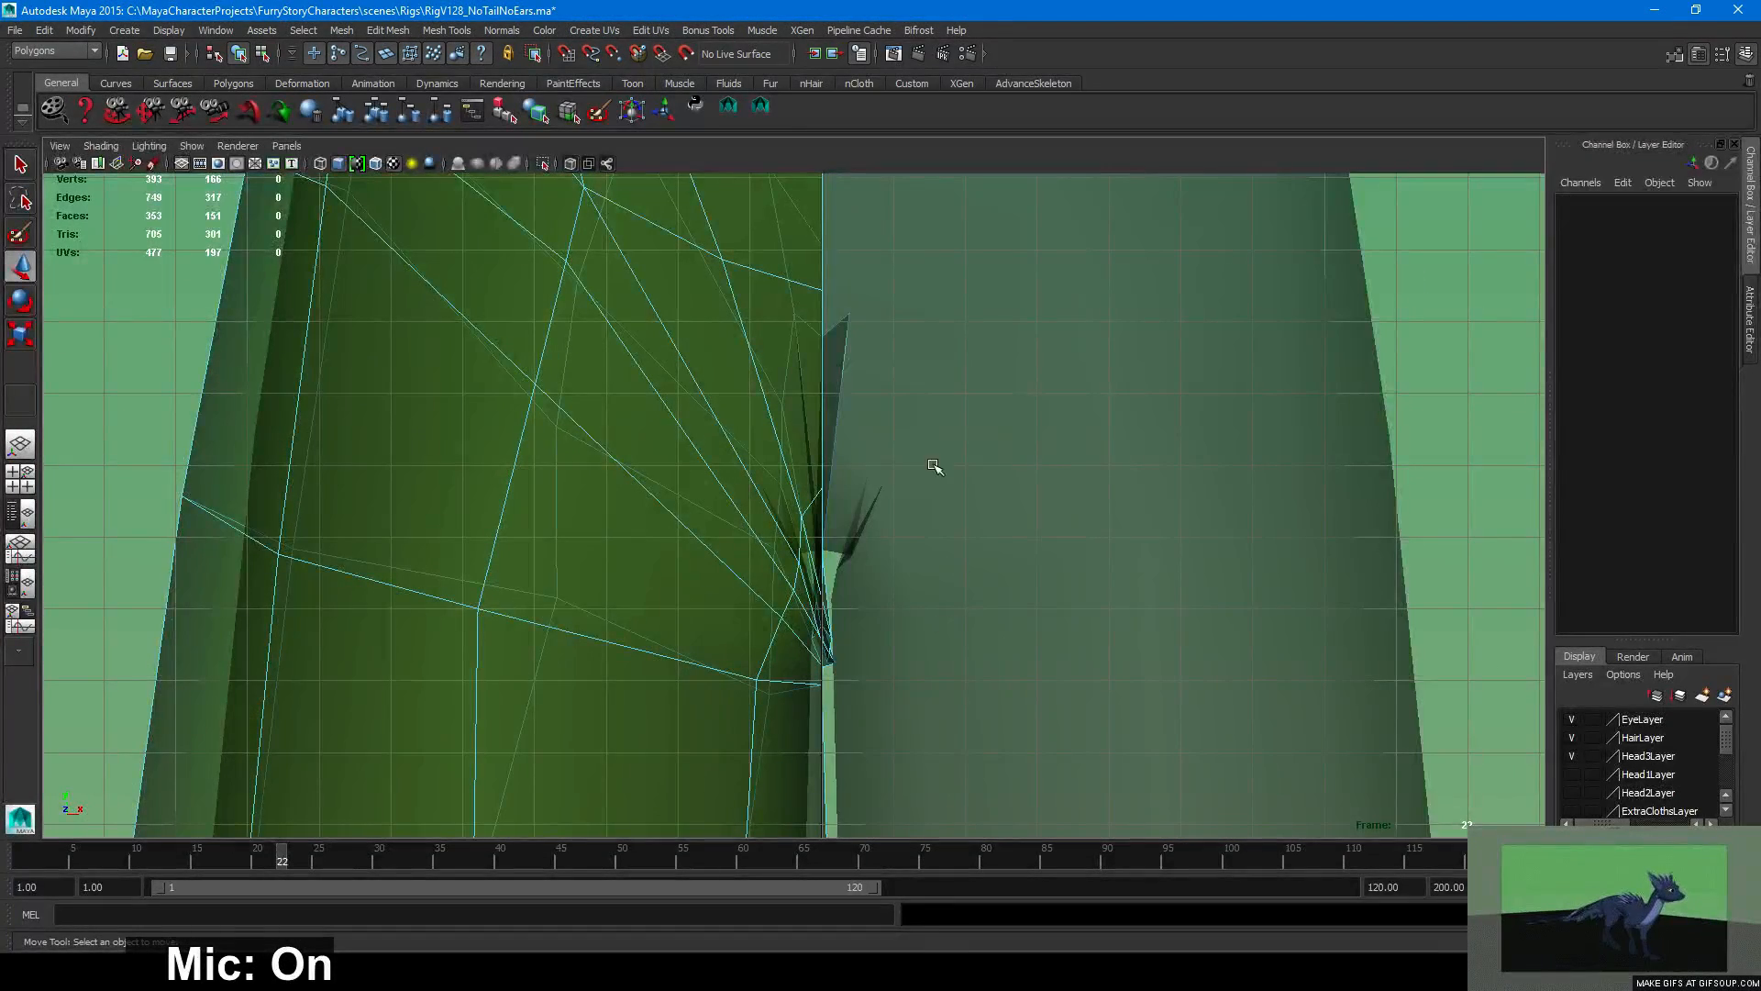
left_click(828, 385)
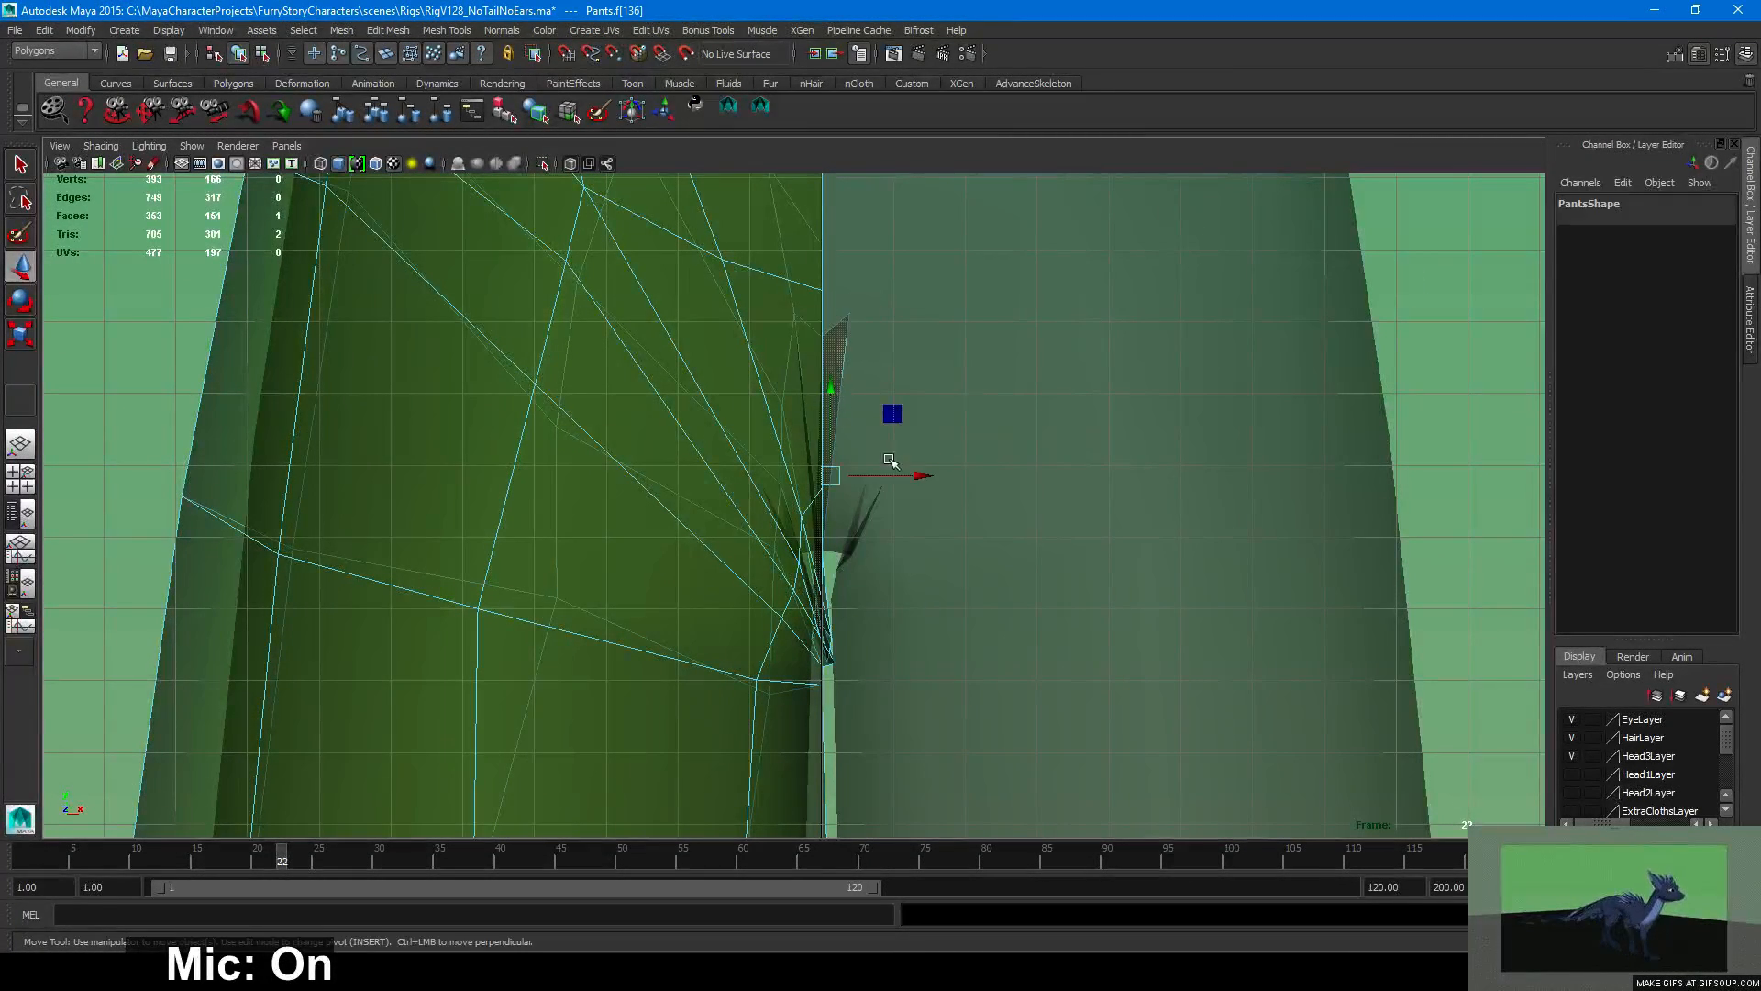
left_click(927, 481)
In the perspective view with textured display, select the open border edges along the cut centre of the Pants.
key("space")
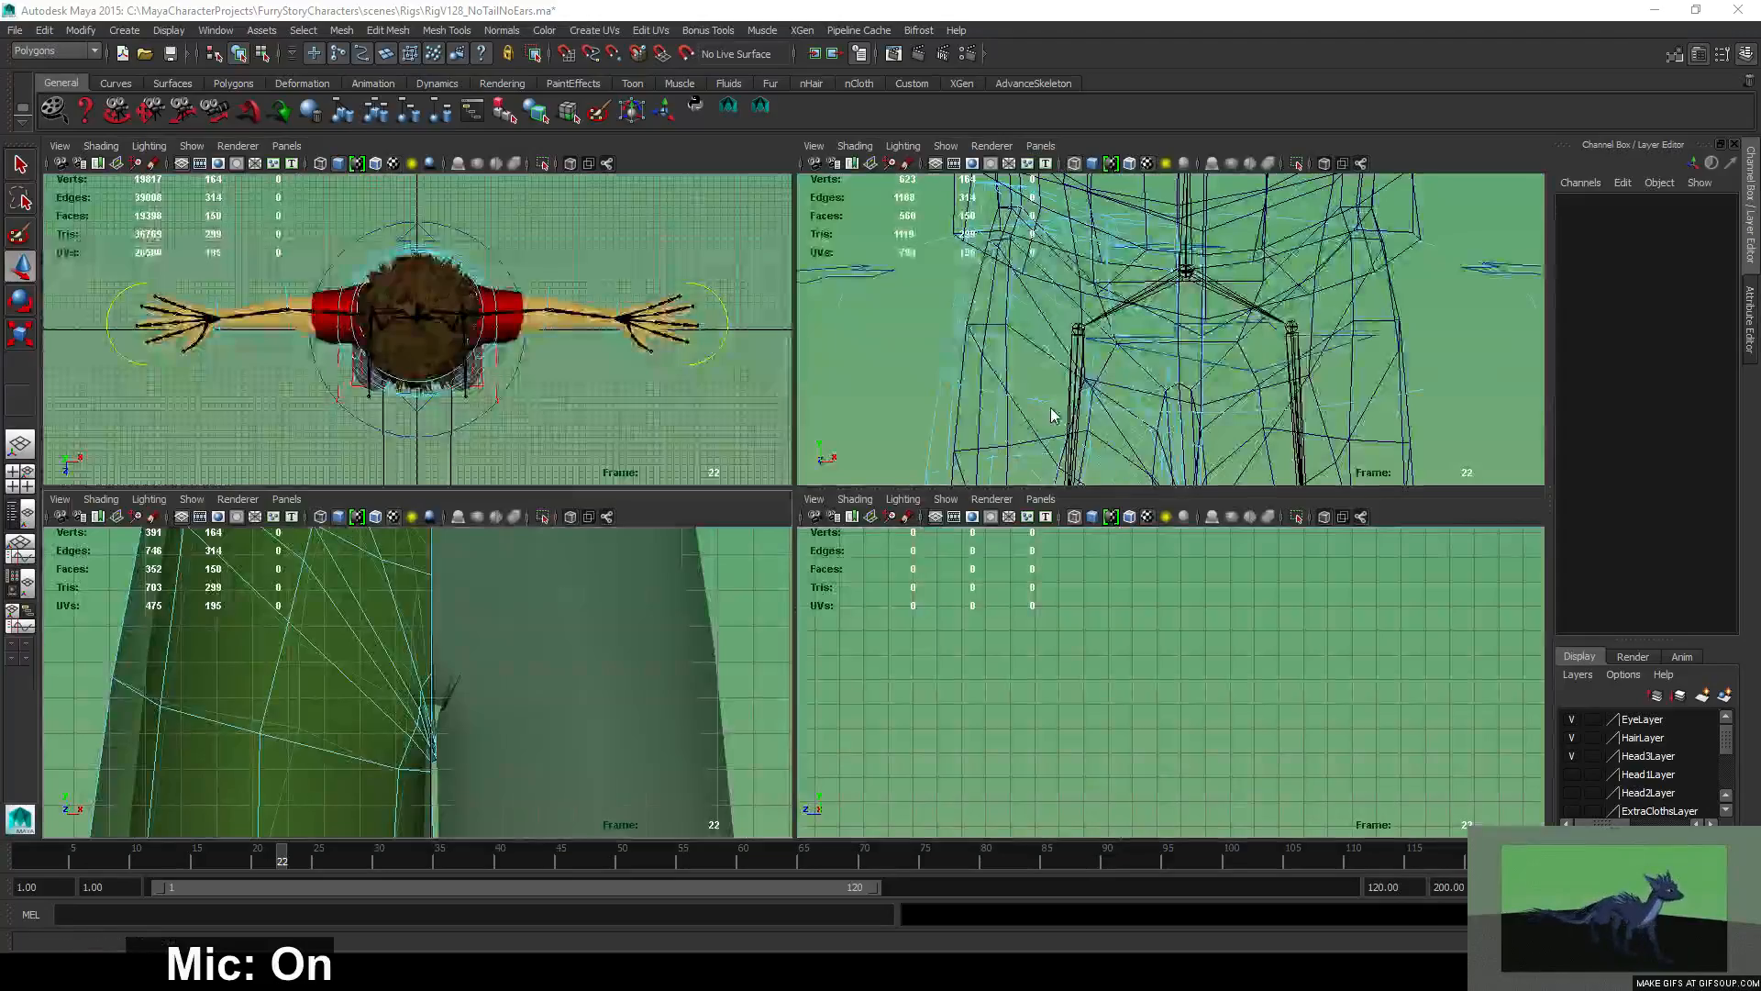
key("space")
left_click_drag(1051, 416, 979, 547, "alt")
key("6")
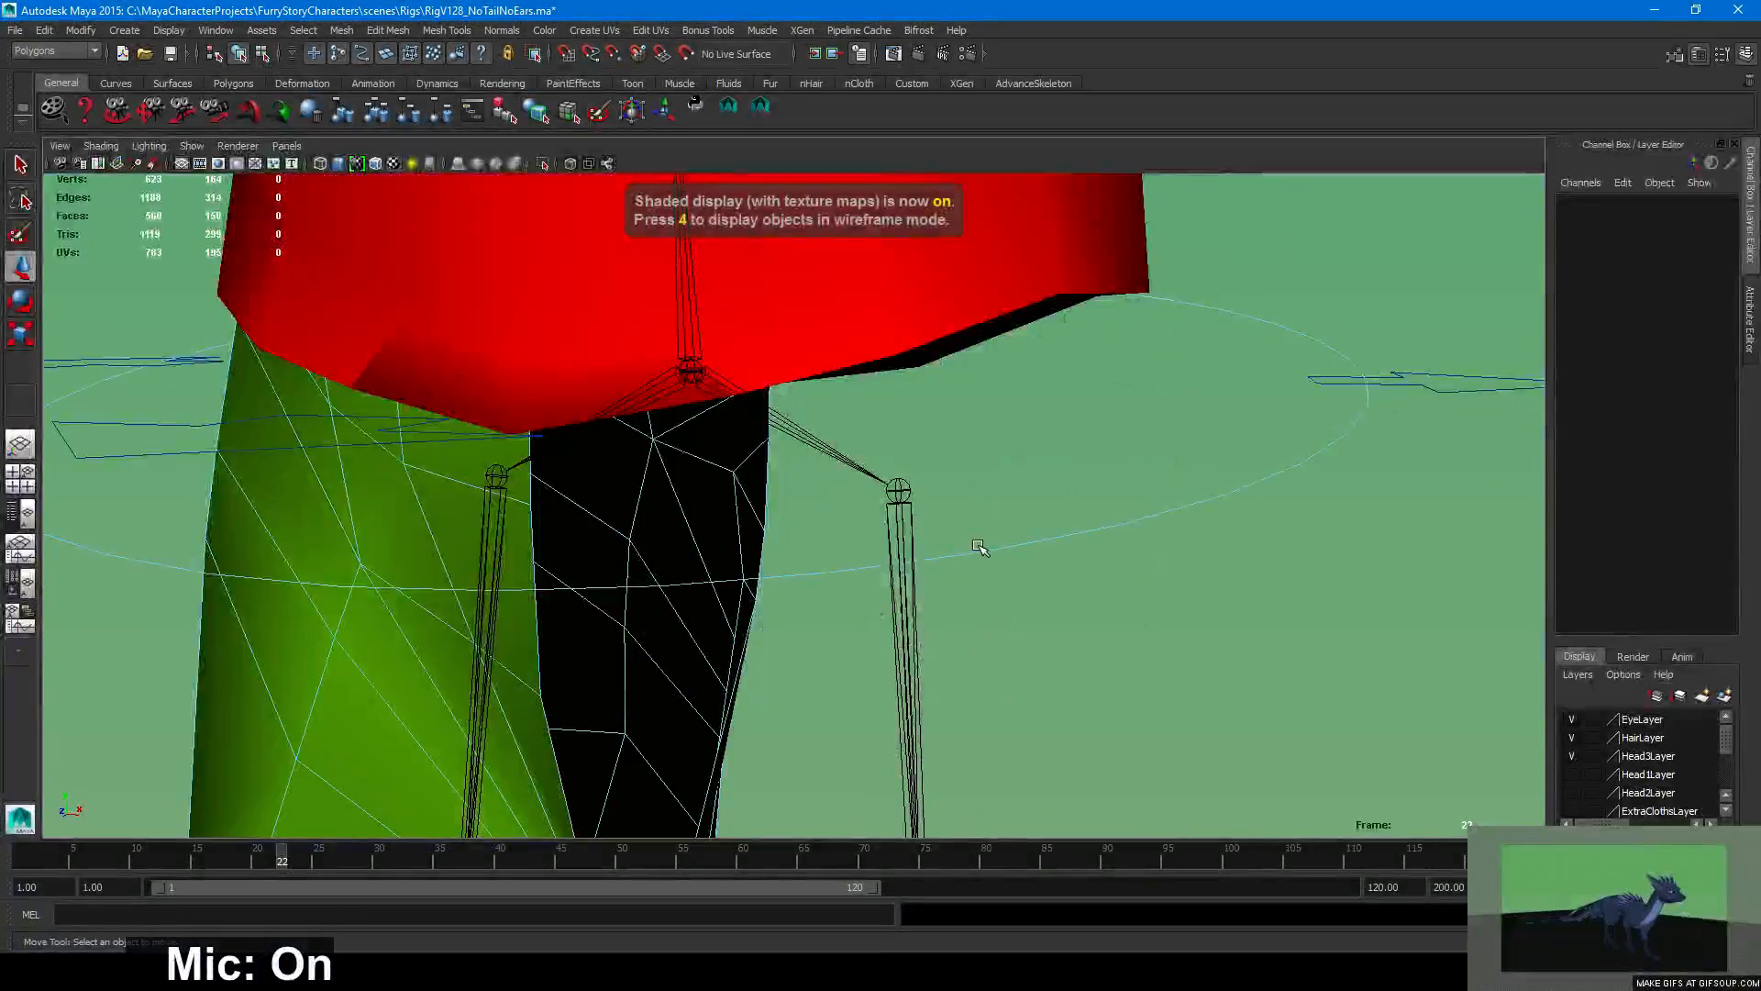
middle_click_drag(979, 546, 1018, 463, "alt")
mouse_move(1018, 464)
left_mouse_down("alt")
mouse_move(924, 472)
mouse_move(1027, 480)
left_mouse_up("alt")
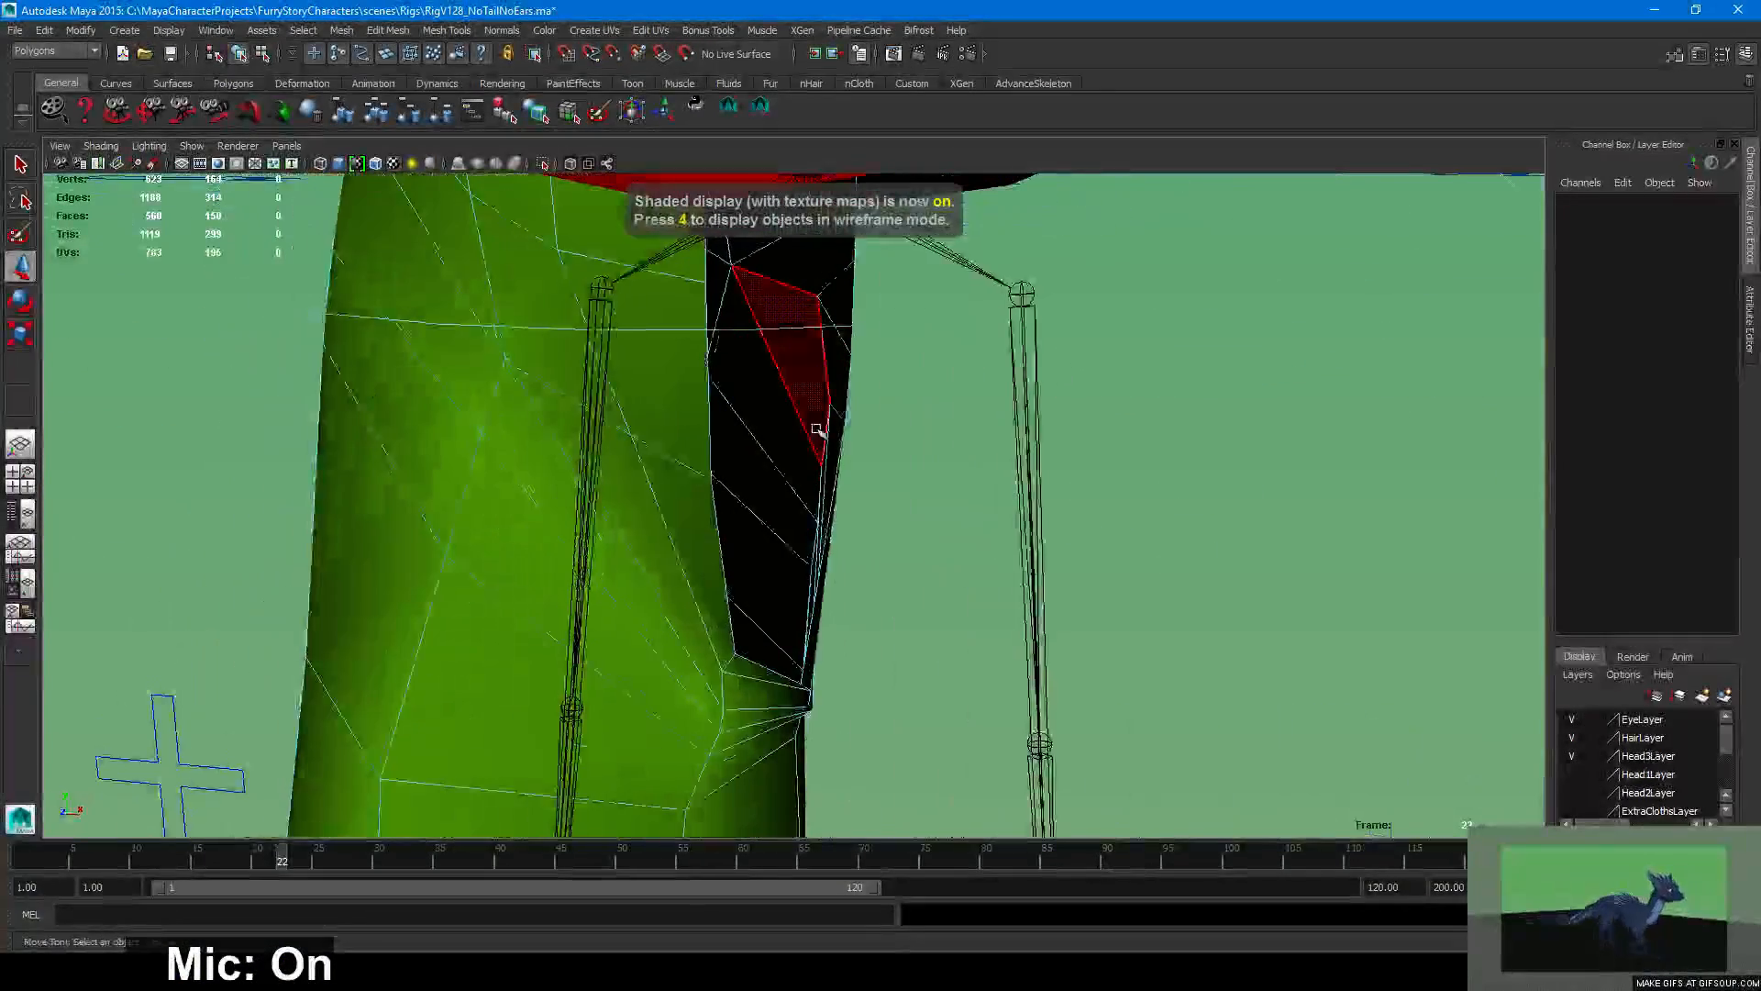
right_click_drag(817, 430, 847, 372)
right_click_drag(313, 512, 315, 466)
double_click(849, 398)
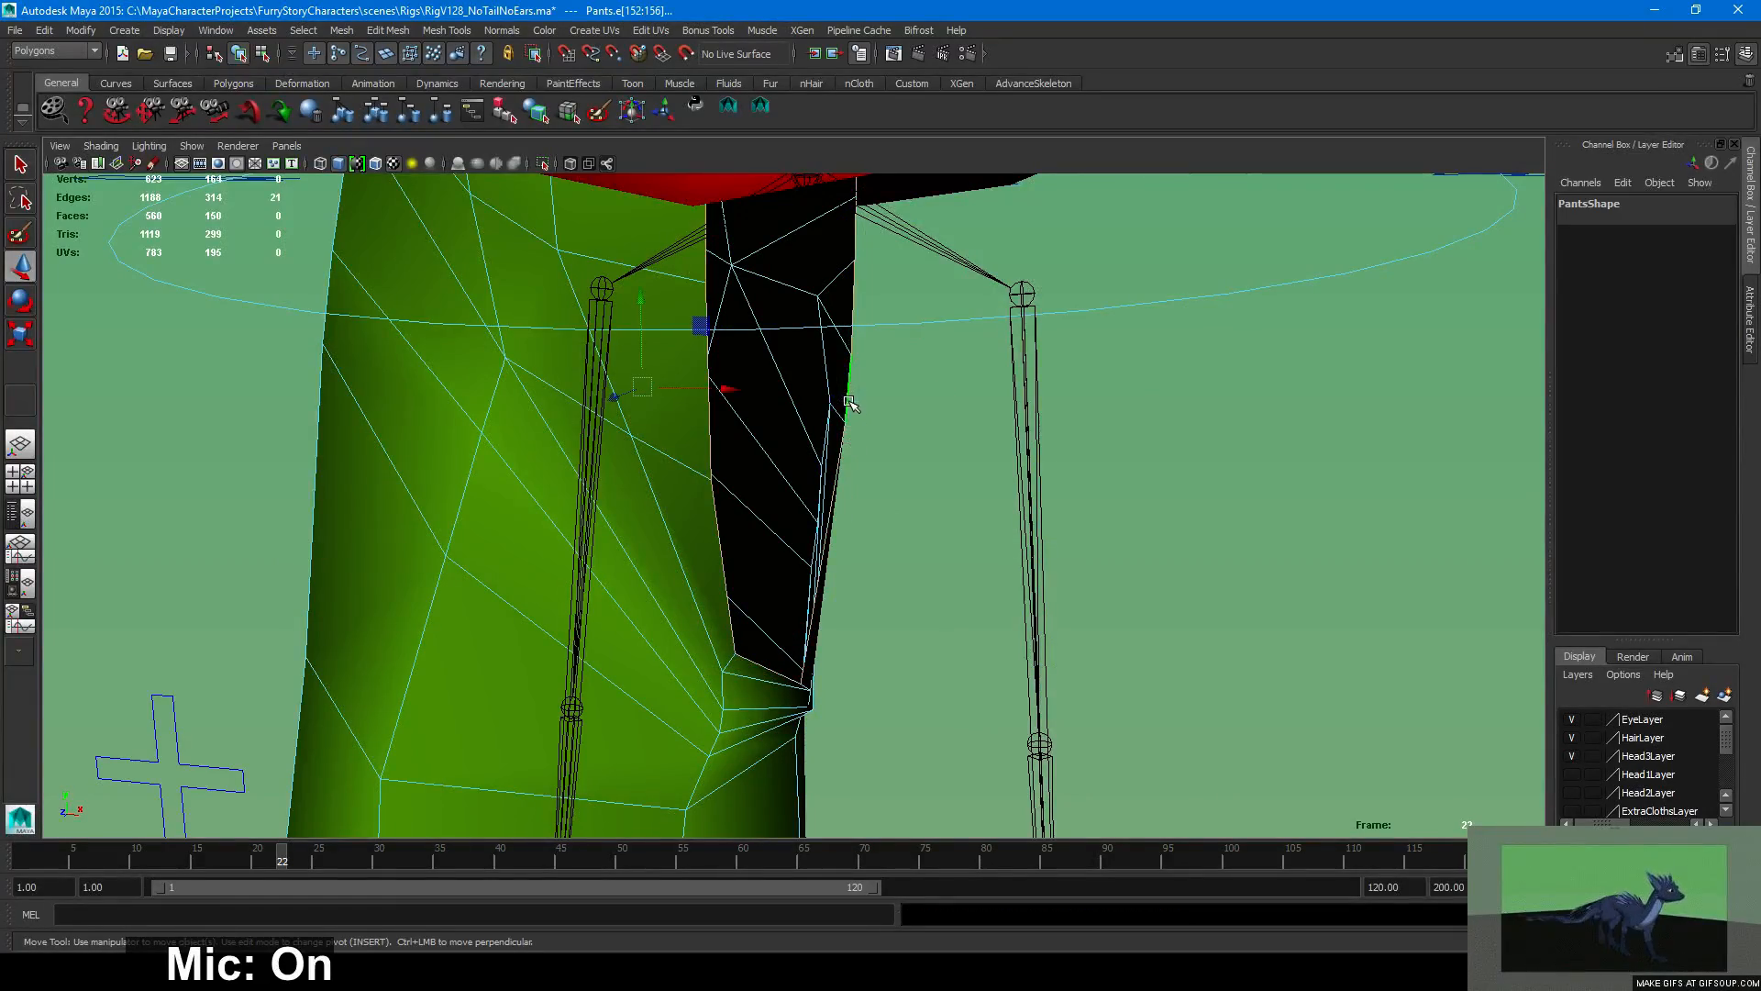
Undo the border edge selection and the face deletions, back to the face selection on one half of the Pants.
left_click_drag(969, 504, 1002, 487, "alt")
right_click_drag(1003, 487, 1118, 548, "alt")
left_click_drag(1118, 548, 1184, 556, "alt")
key("ctrl+z")
key("ctrl+z")
key("ctrl+z")
key("ctrl+z")
key("ctrl+z")
key("ctrl+z")
key("ctrl+z")
key("ctrl+z")
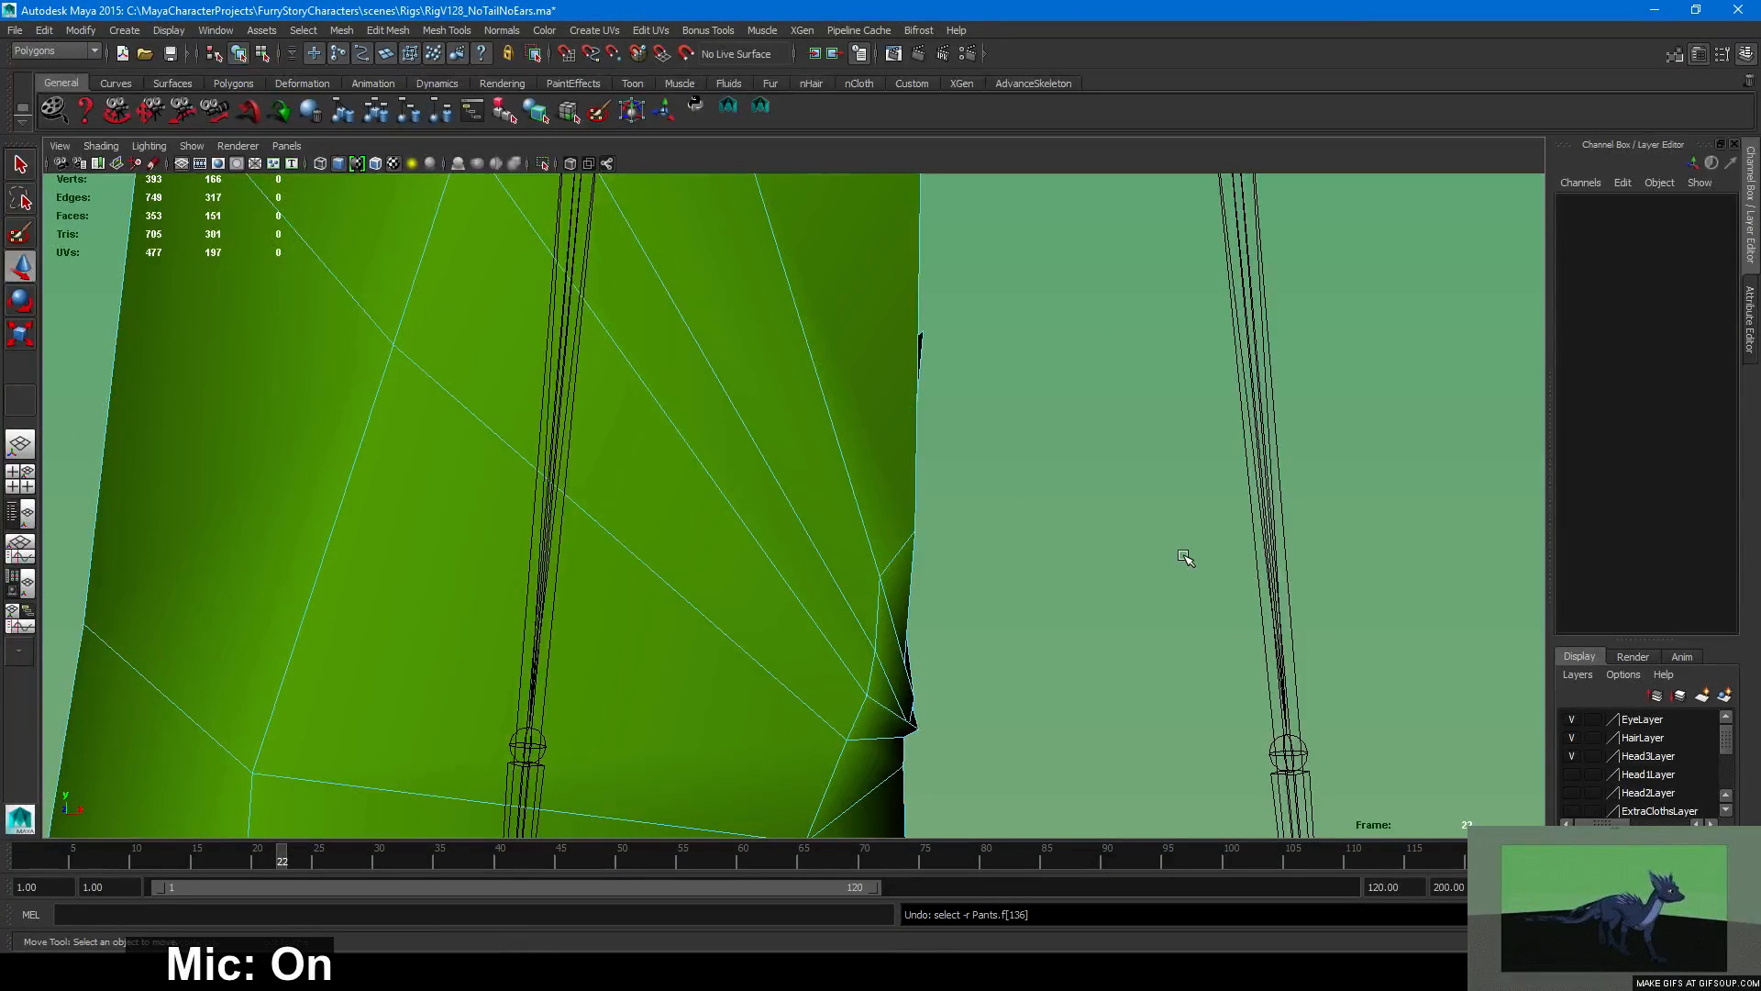
key("ctrl+y")
key("ctrl+y")
key("ctrl+y")
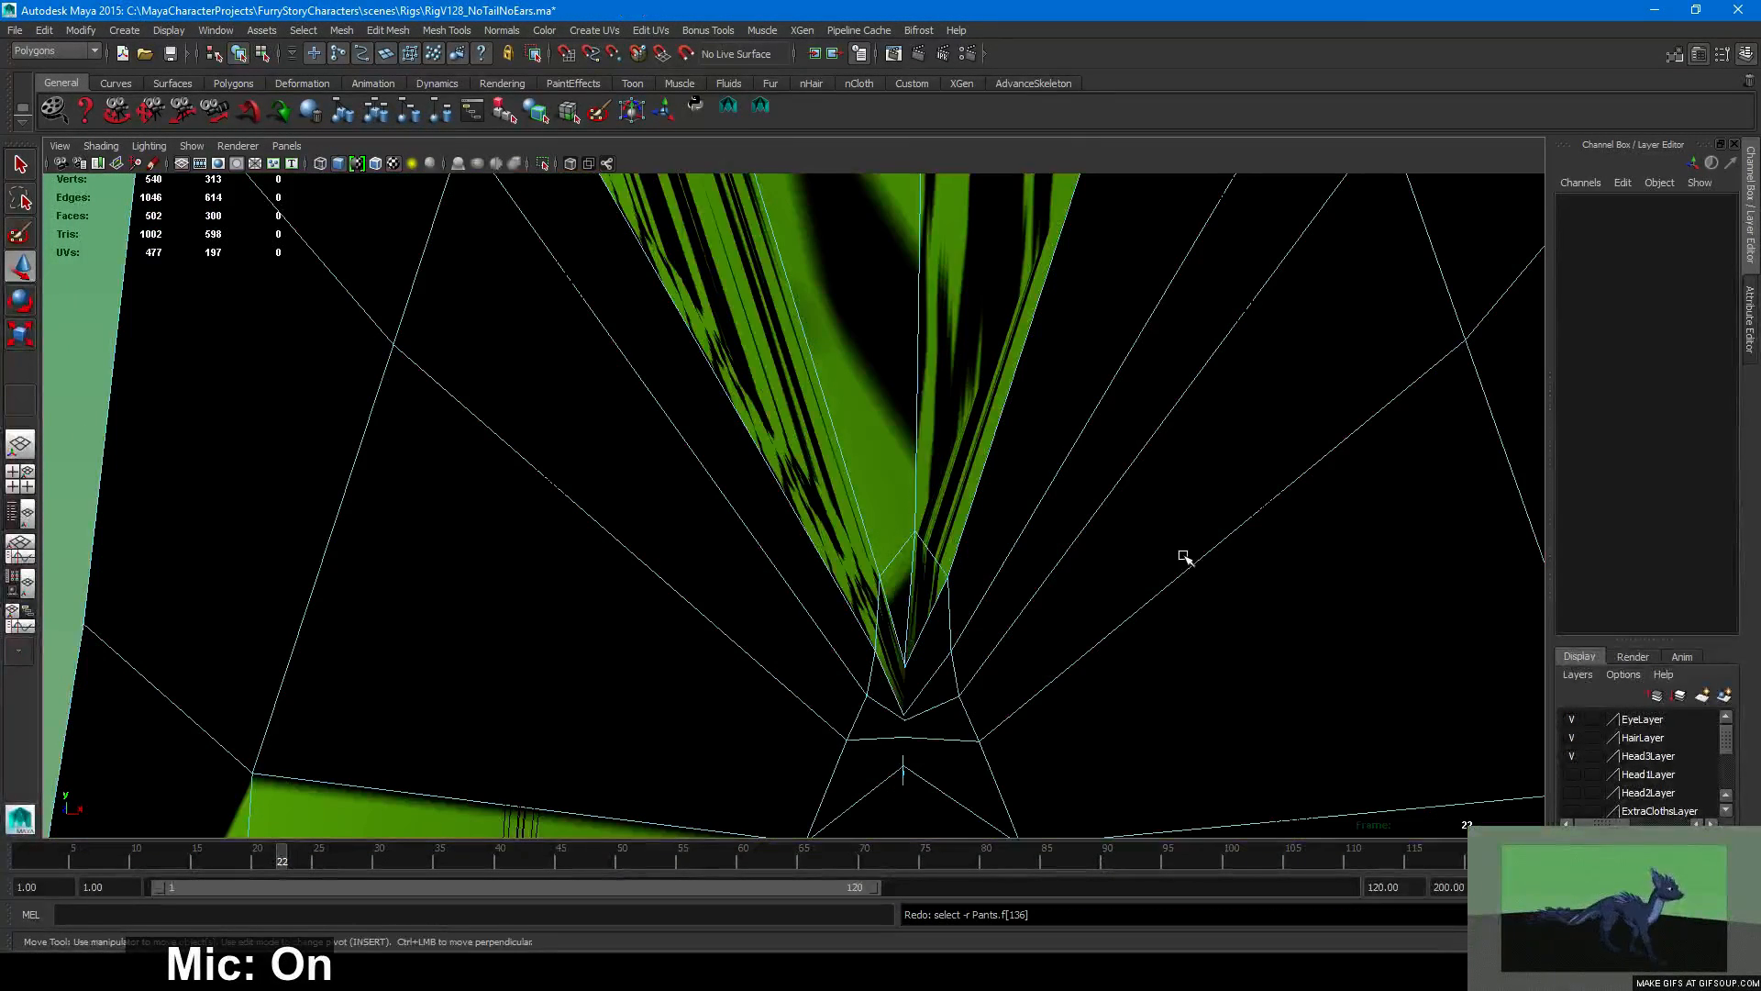
key("ctrl+z")
key("ctrl+z")
right_click_drag(1258, 570, 1108, 612, "alt")
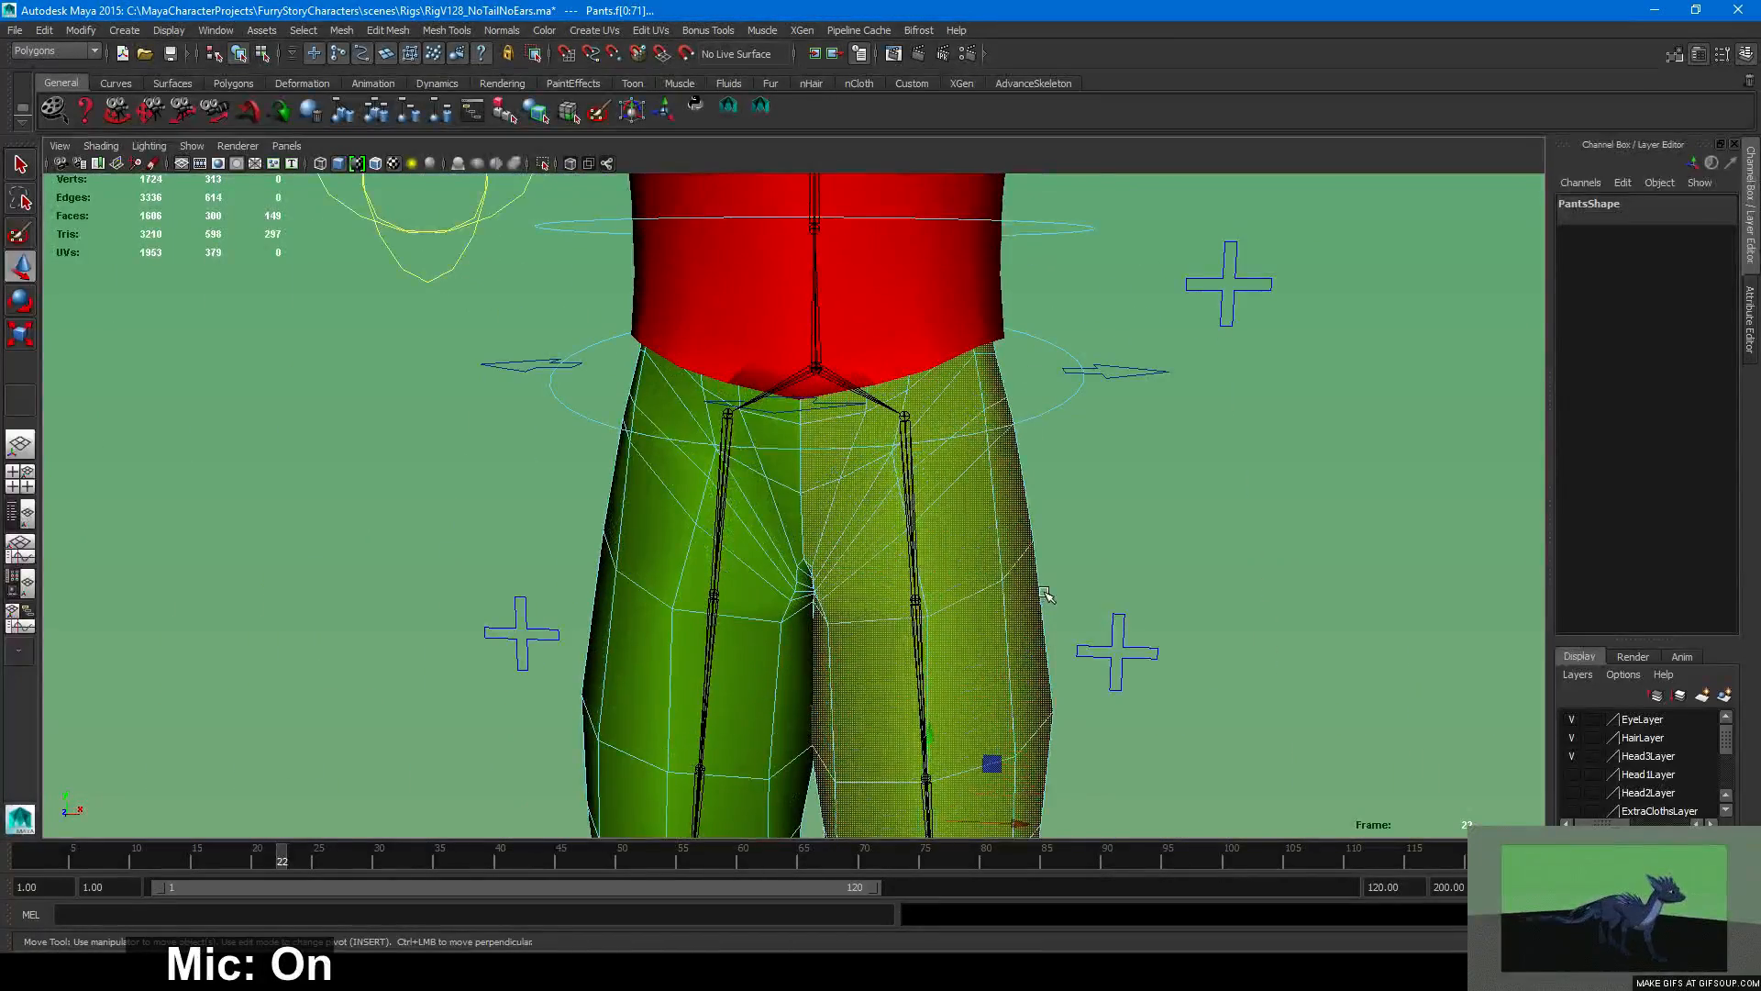
Delete the selected half of the Pants again, then remove the stray face sticking out past the centre line.
key("Delete")
scroll(1010, 523, "up", 5)
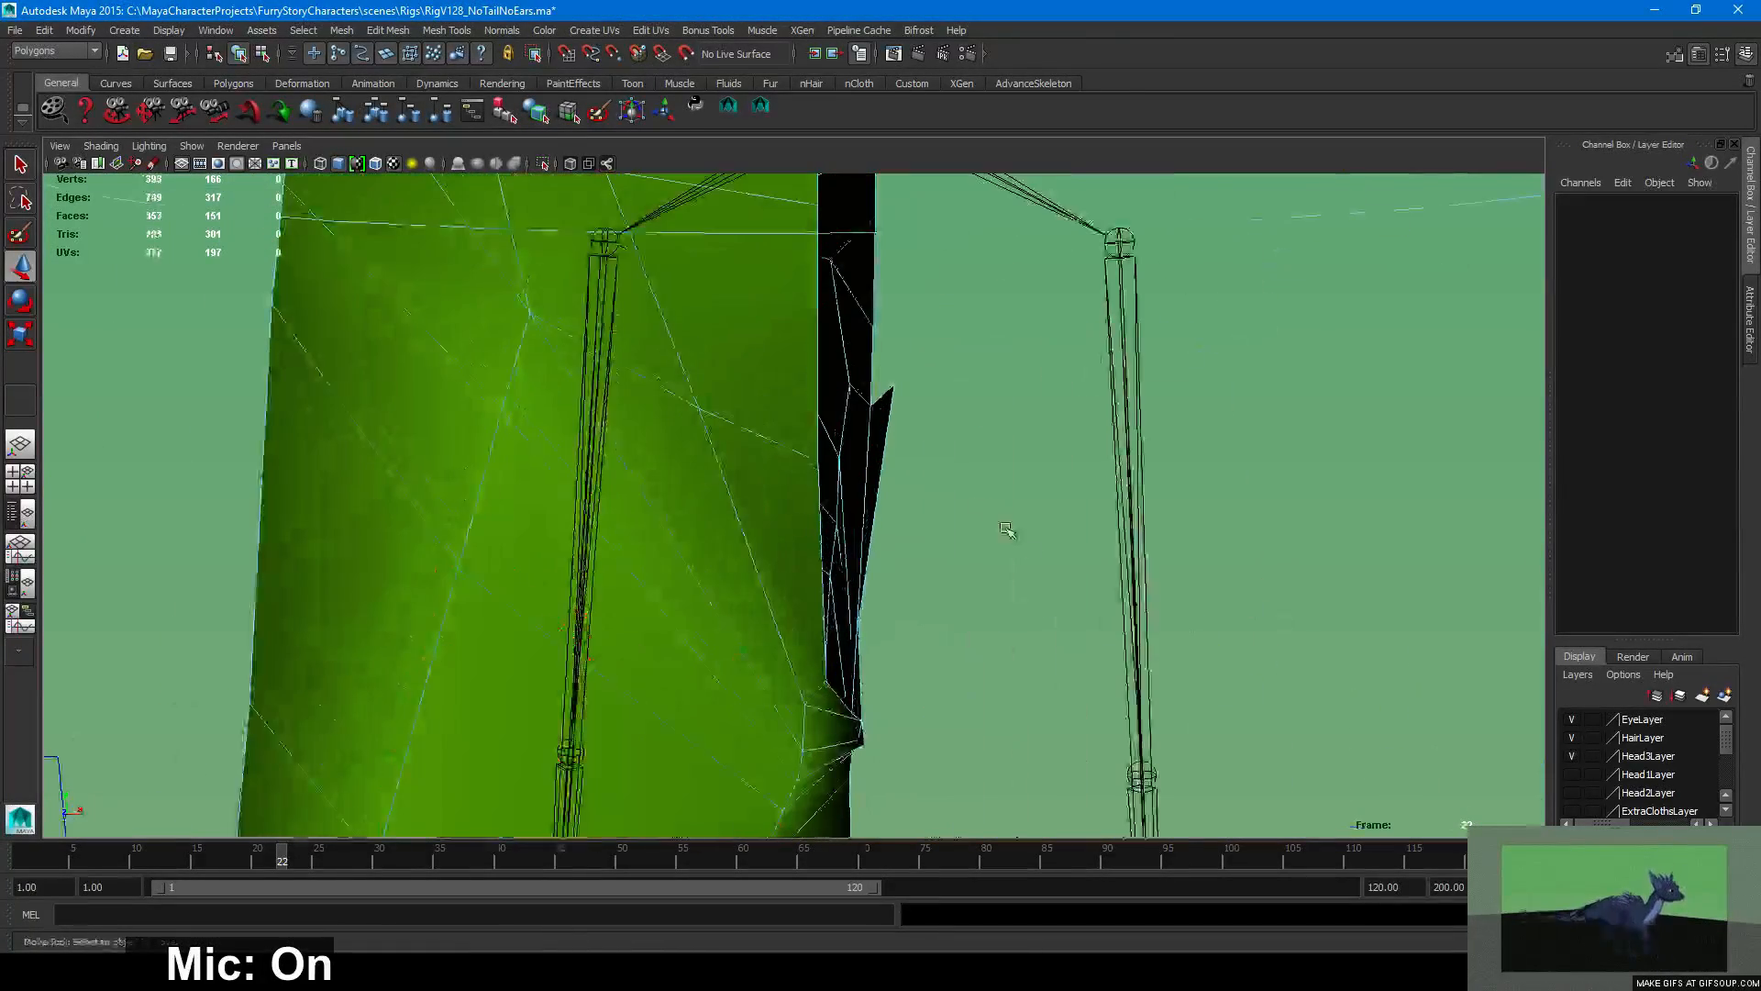
left_click(888, 432)
key("ctrl+z")
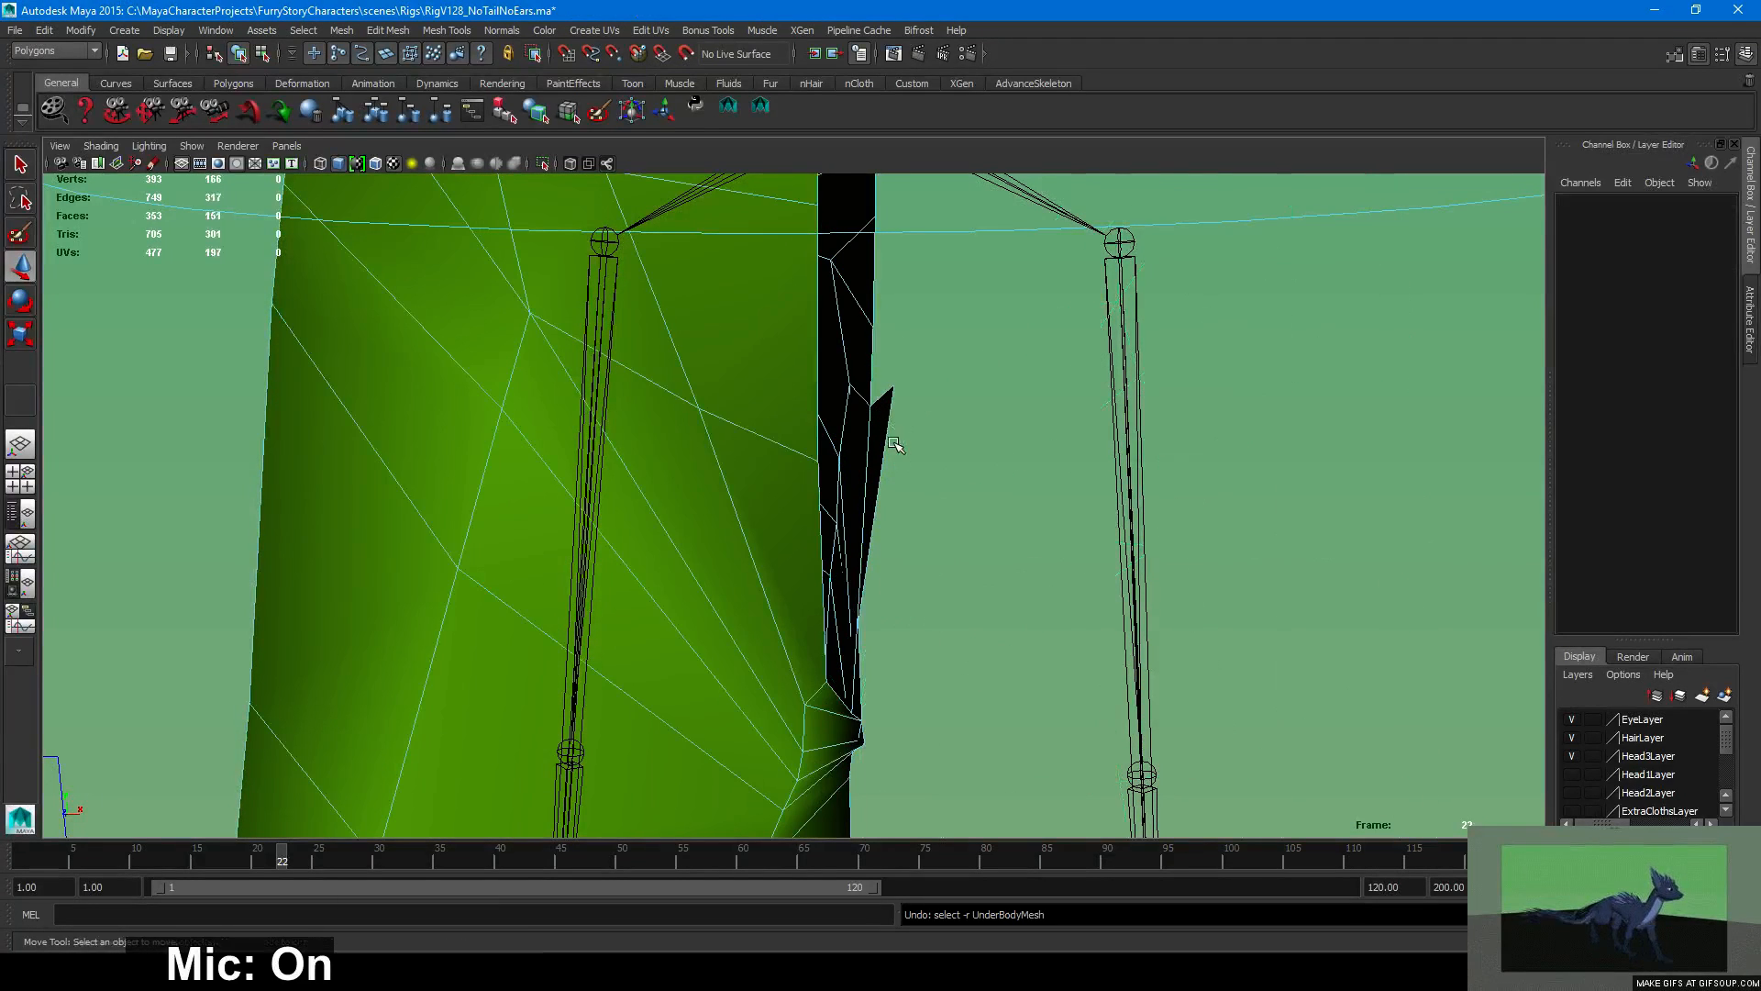
left_click(886, 404)
key("Delete")
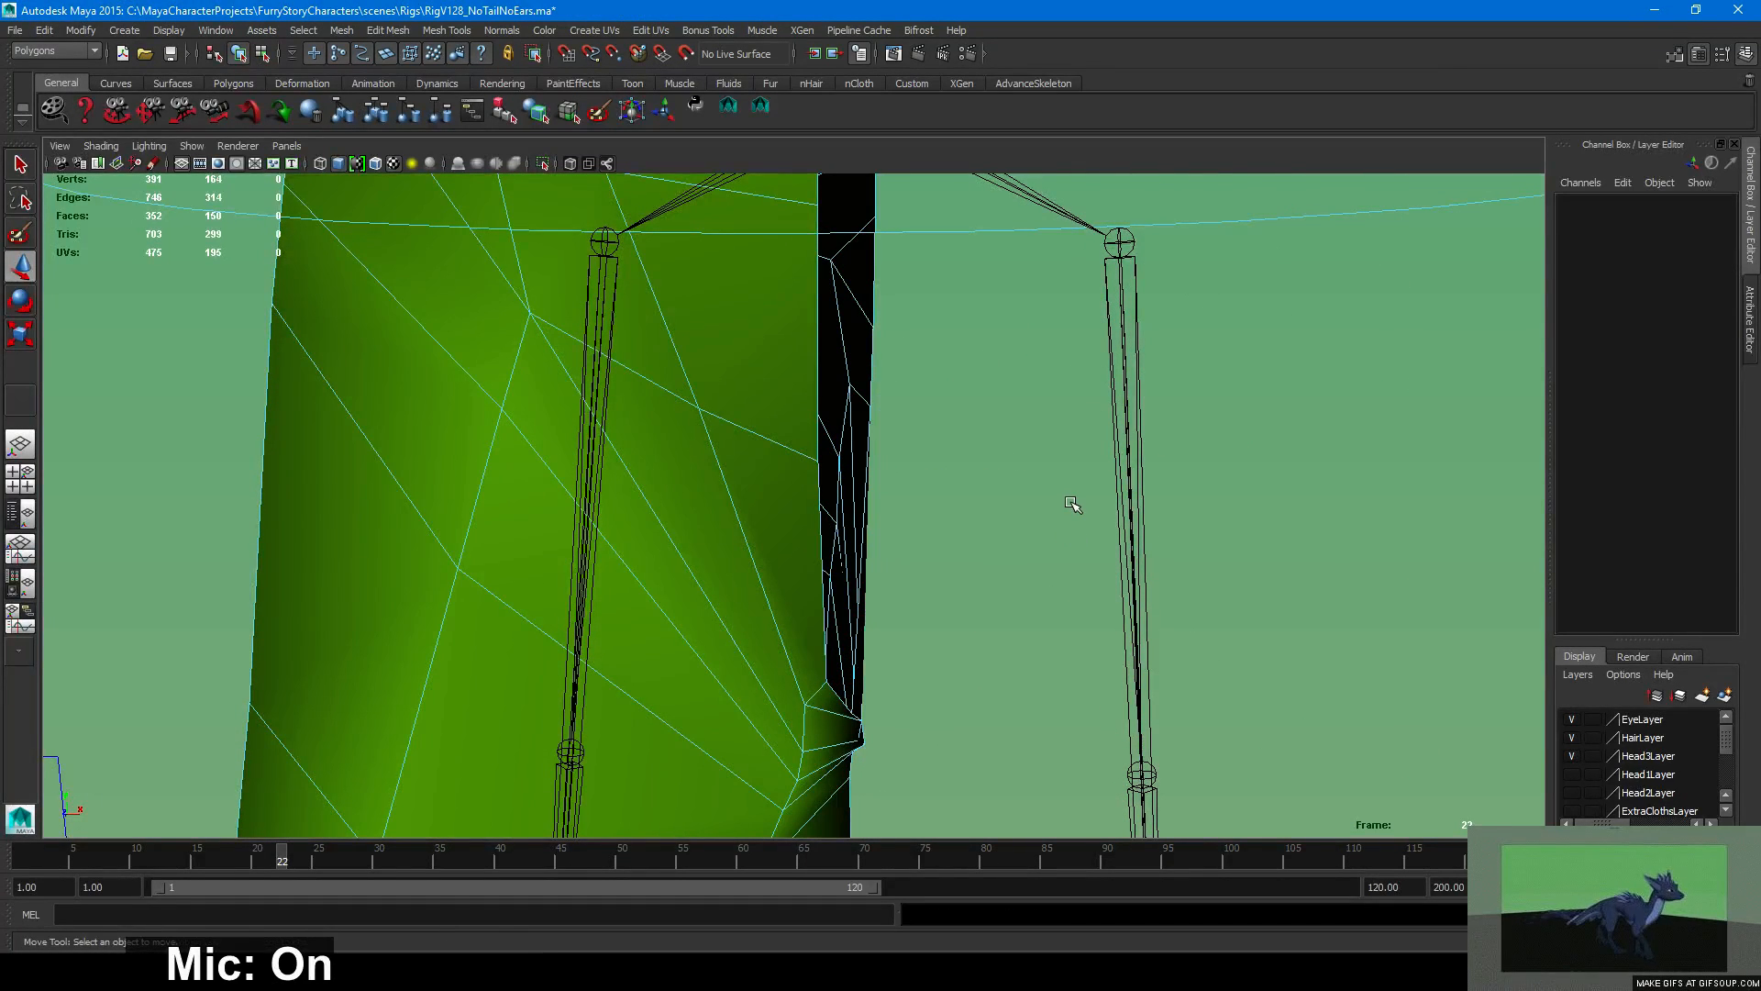
Examine the body underneath the removed Pants half, selecting UnderBodyMesh and the Legs mesh in turn.
left_click(1289, 598)
scroll(791, 330, "down", 5)
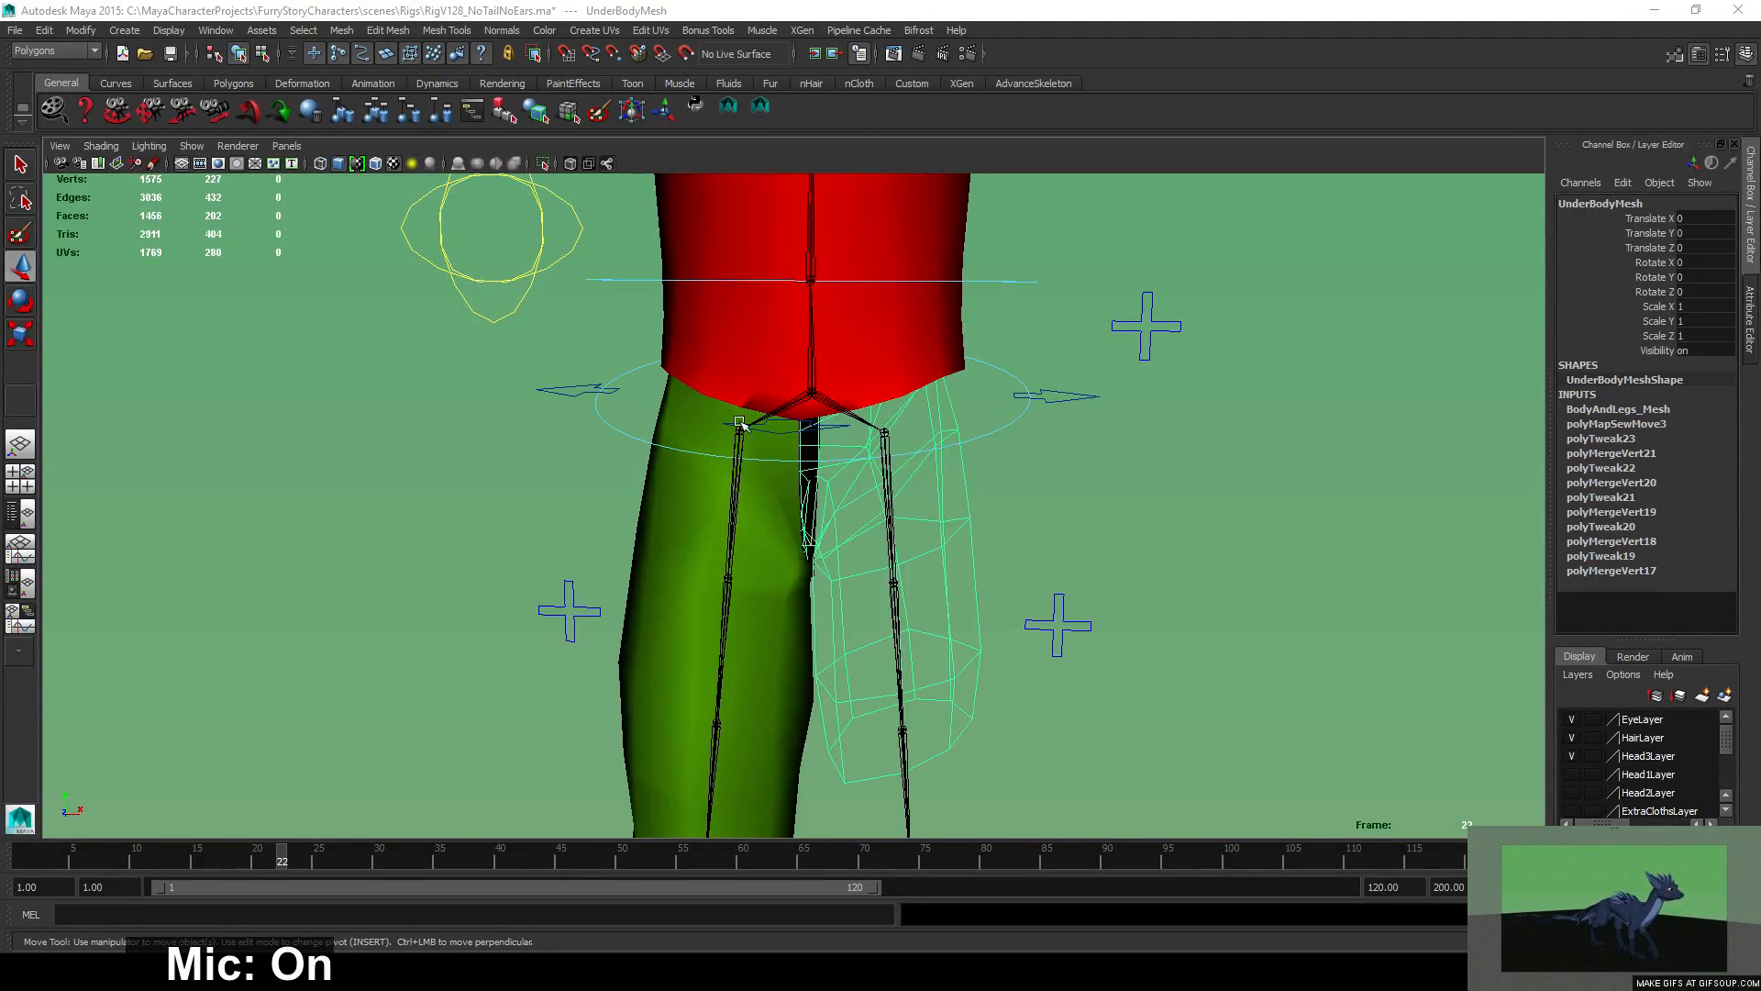
left_click_drag(968, 532, 826, 477, "alt")
scroll(793, 629, "down", 5)
left_click(804, 638)
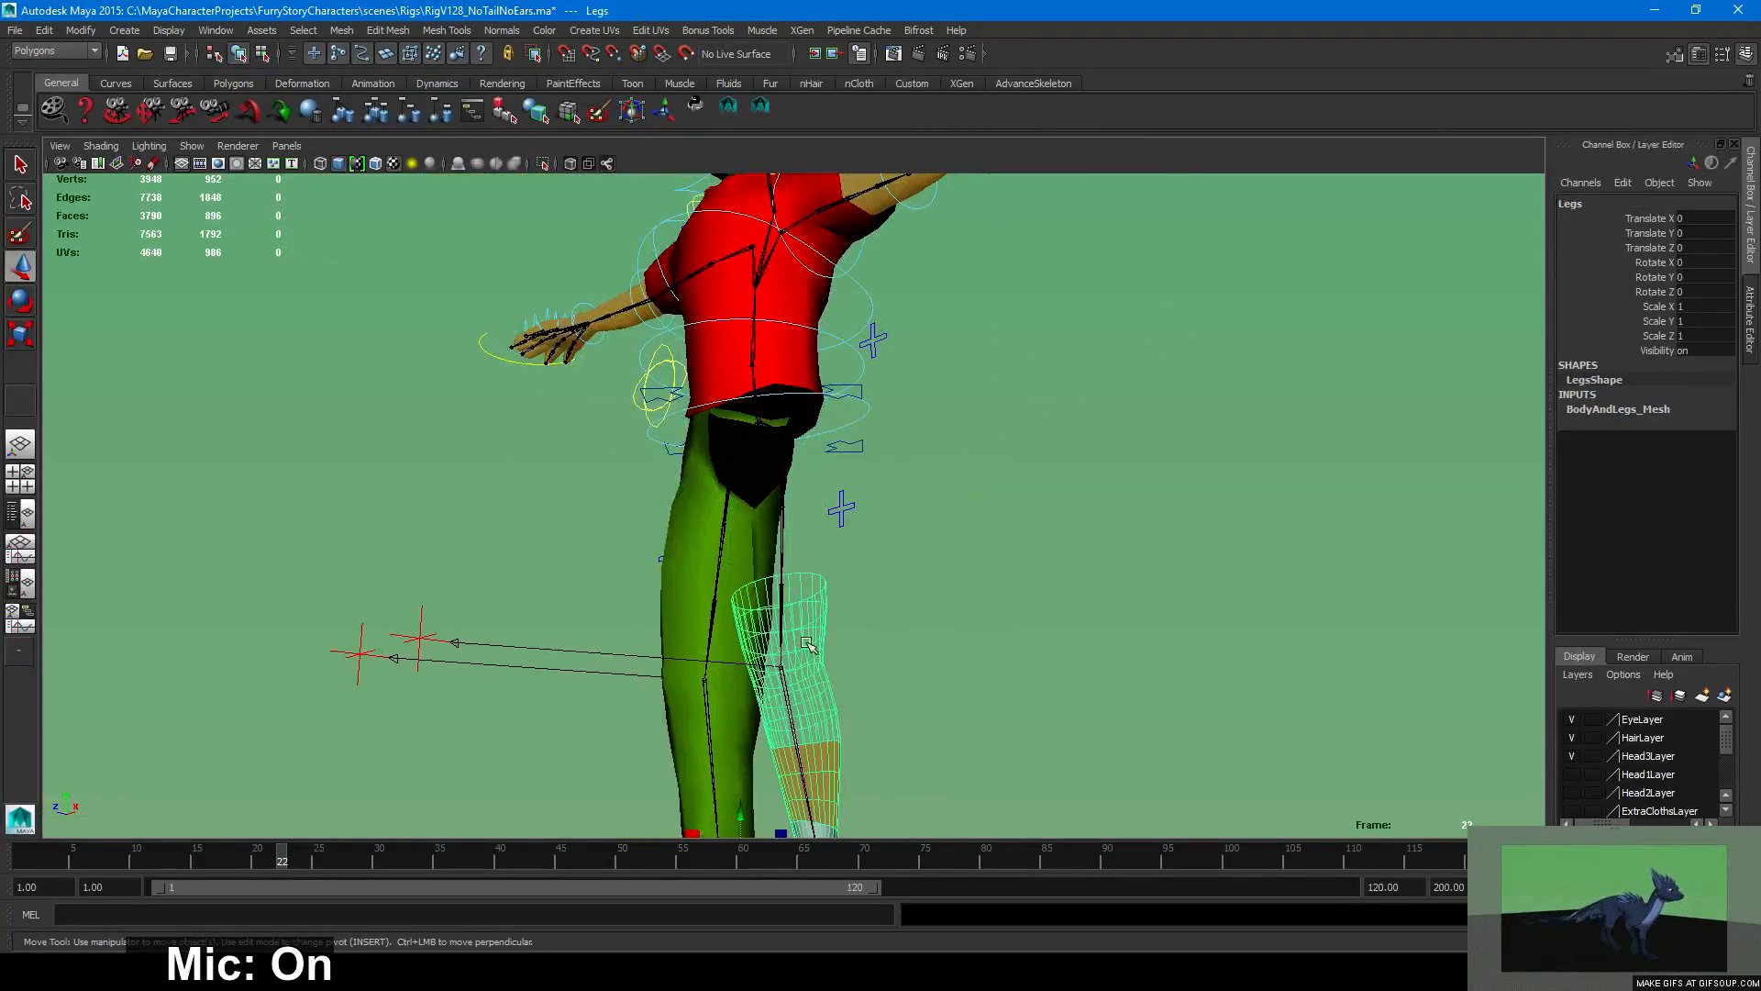
left_click(811, 542)
left_click(798, 540)
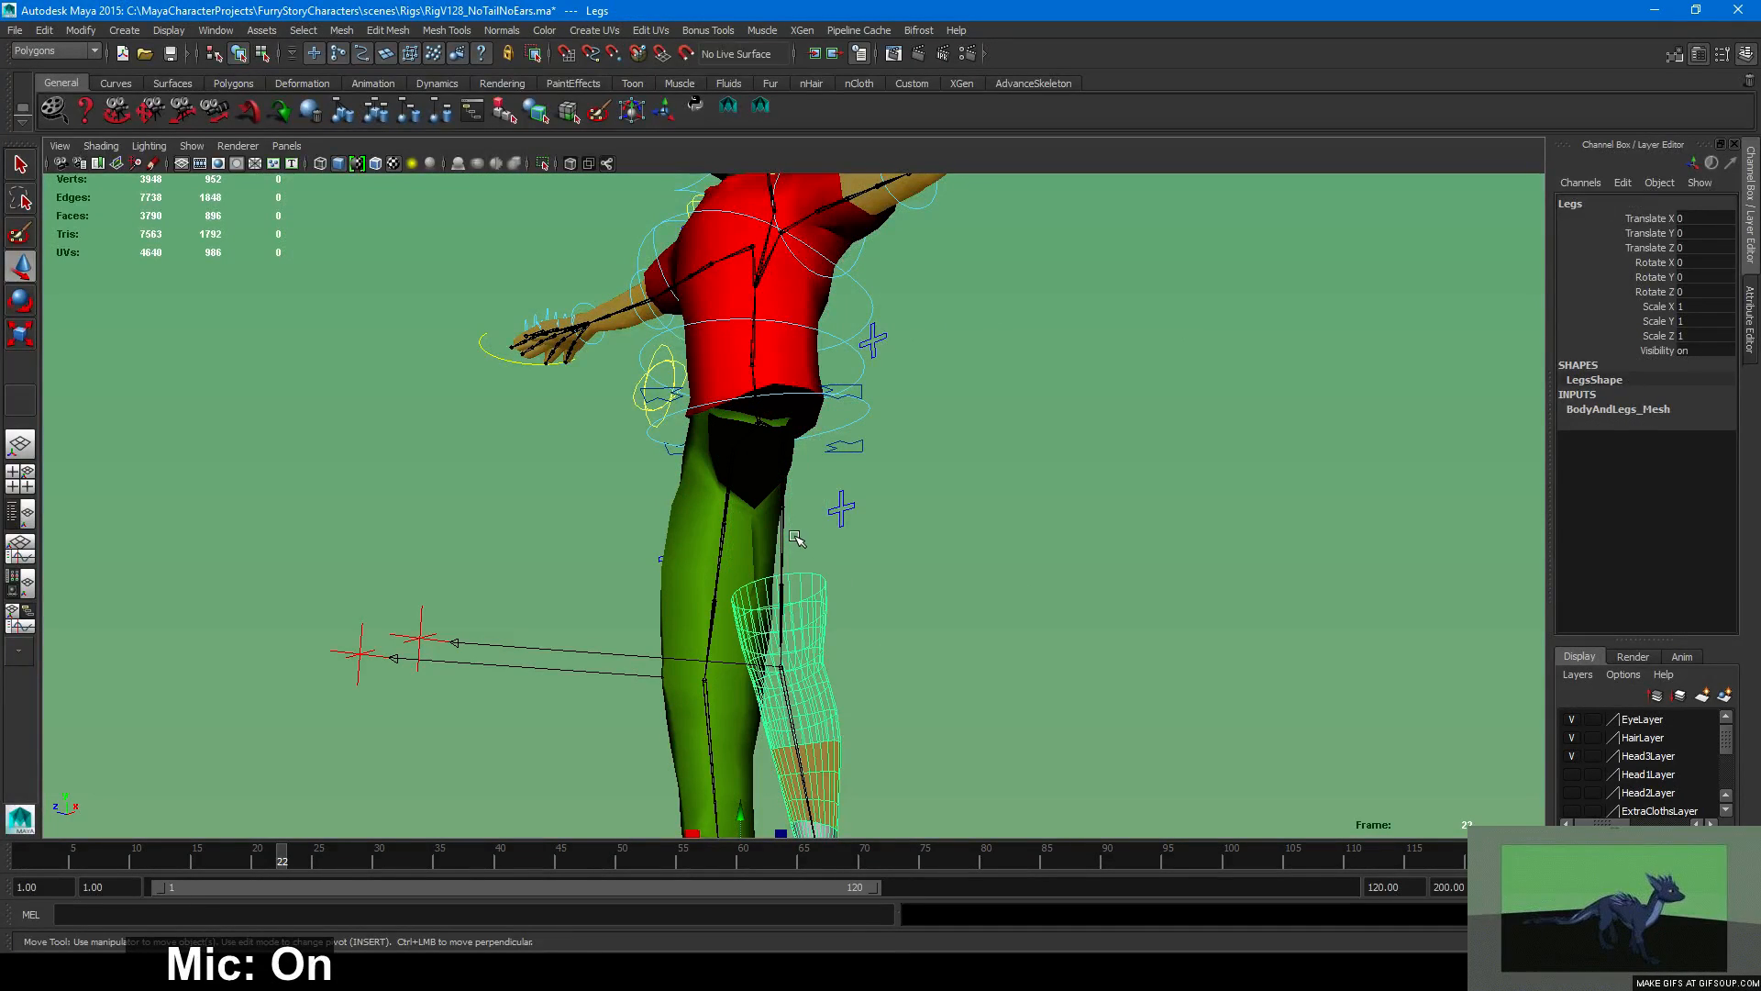
Select UnderBodyMesh and examine it around the crotch and thigh in wireframe and textured display.
left_click(796, 472)
left_click_drag(798, 482, 1054, 528, "alt")
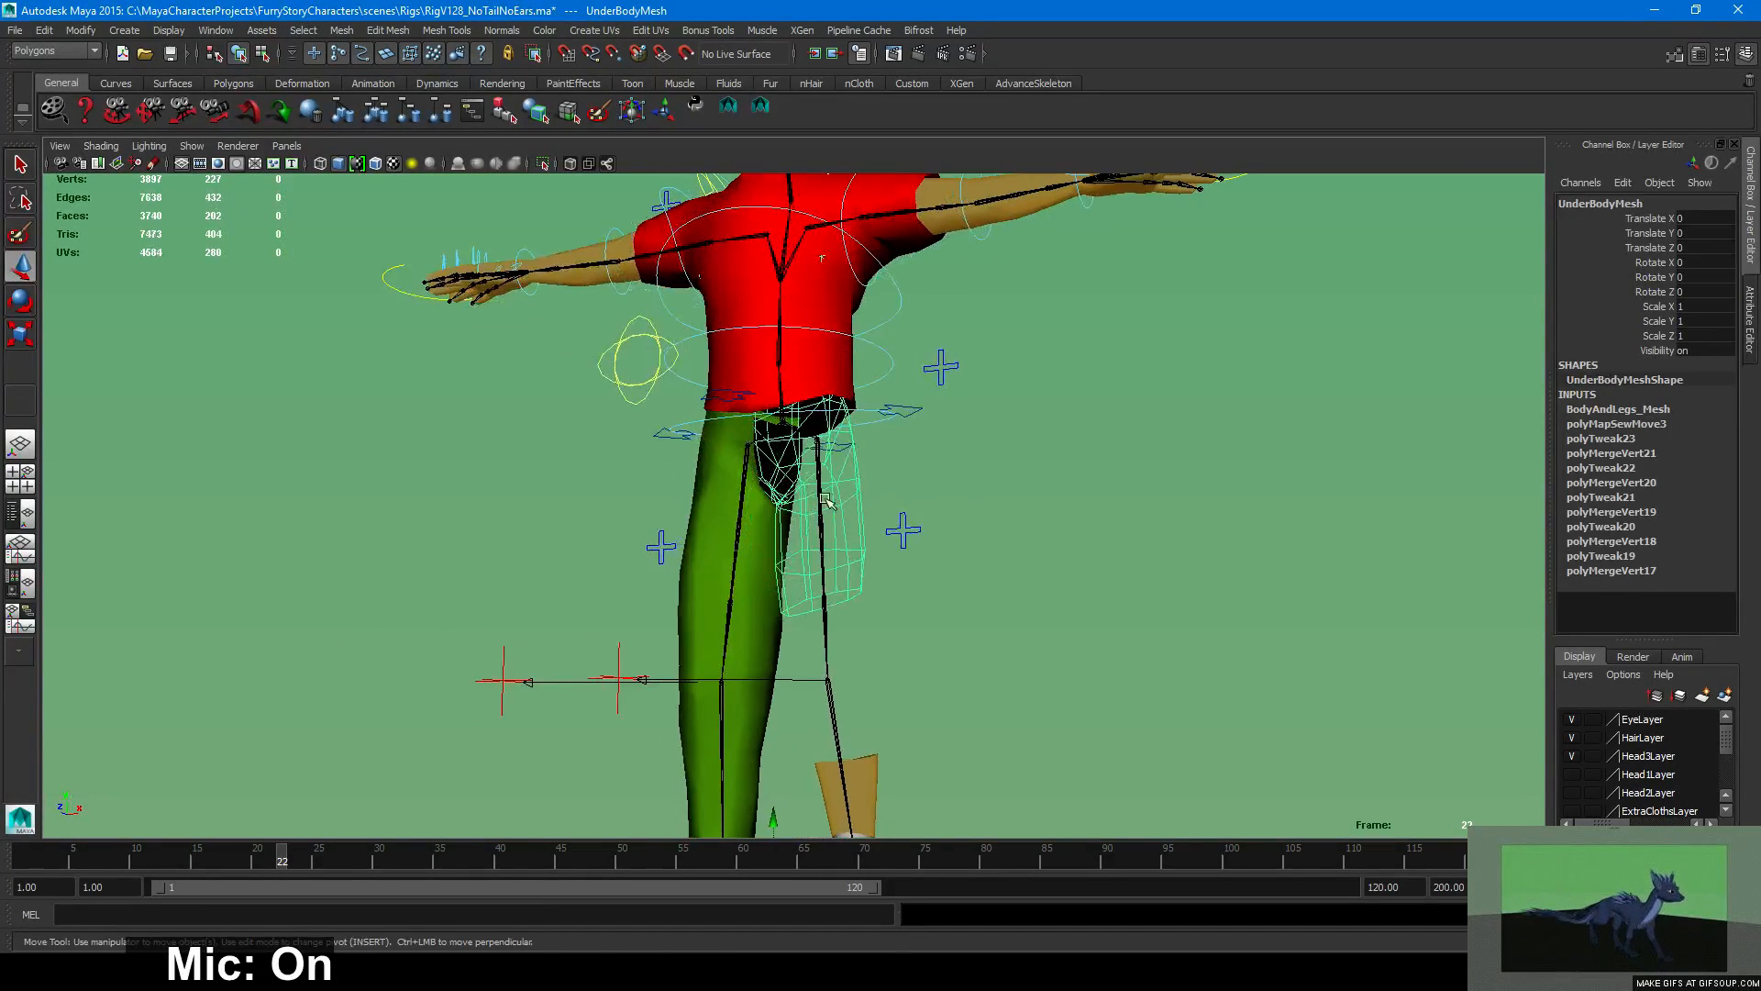
scroll(1092, 532, "up", 4)
key("4")
key("6")
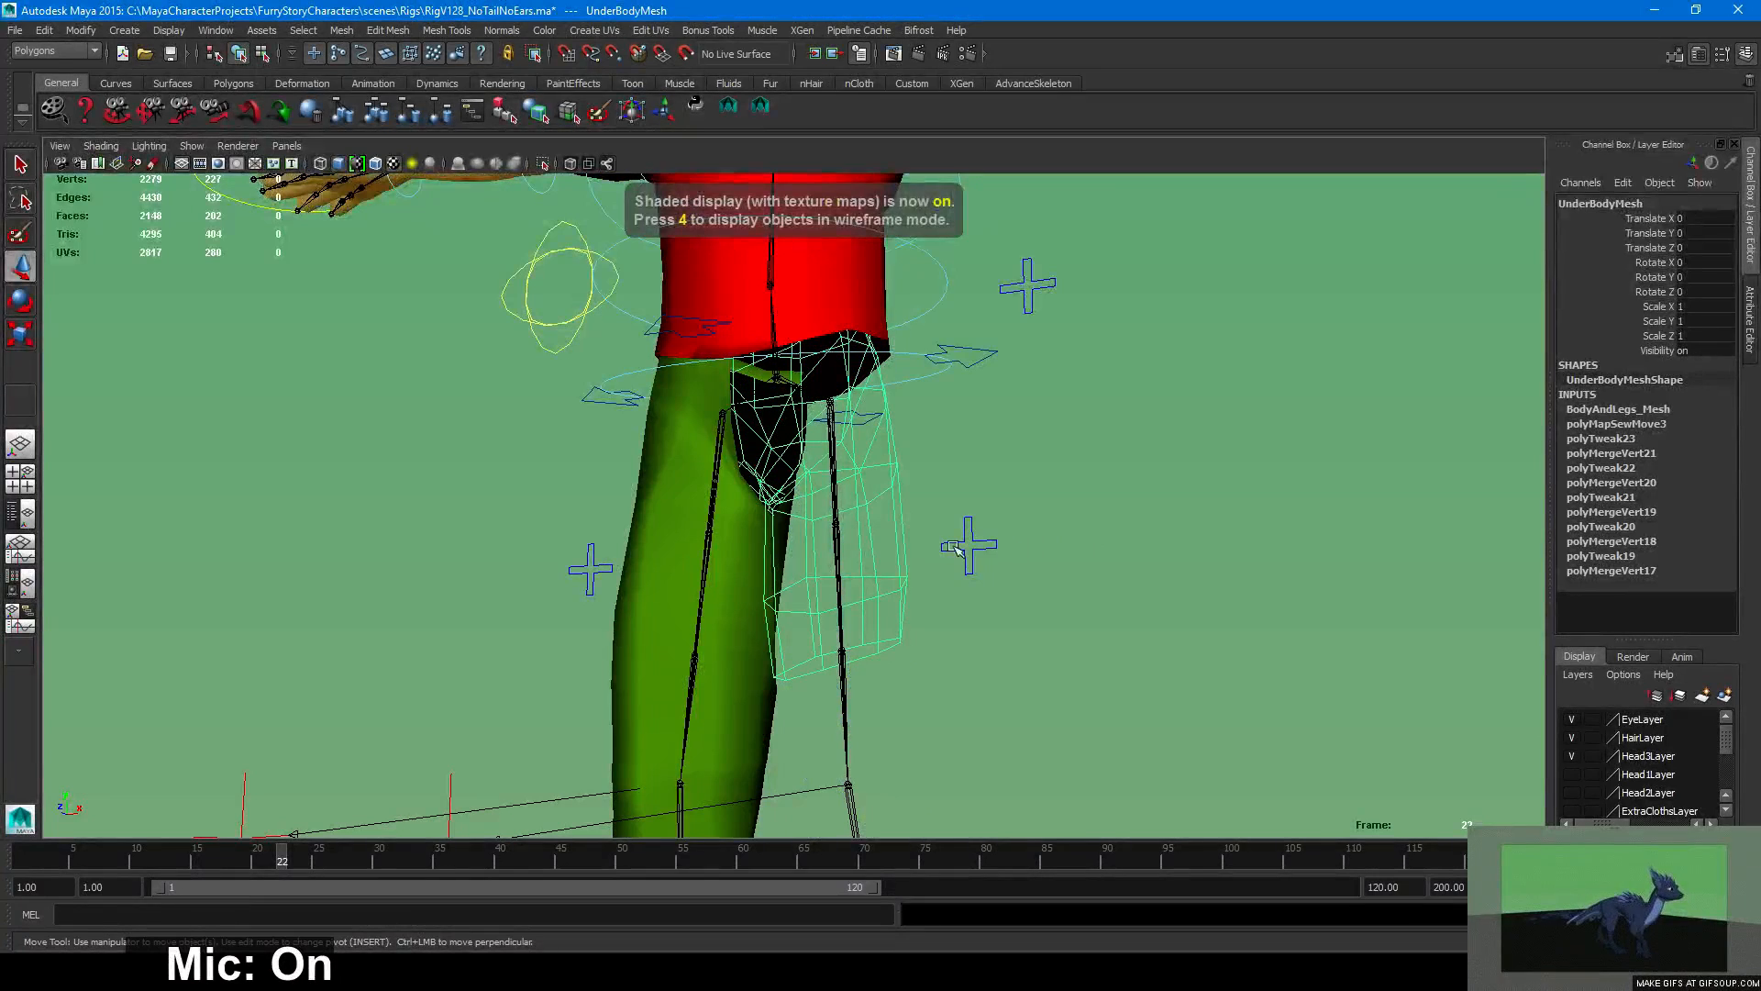
left_click(730, 111)
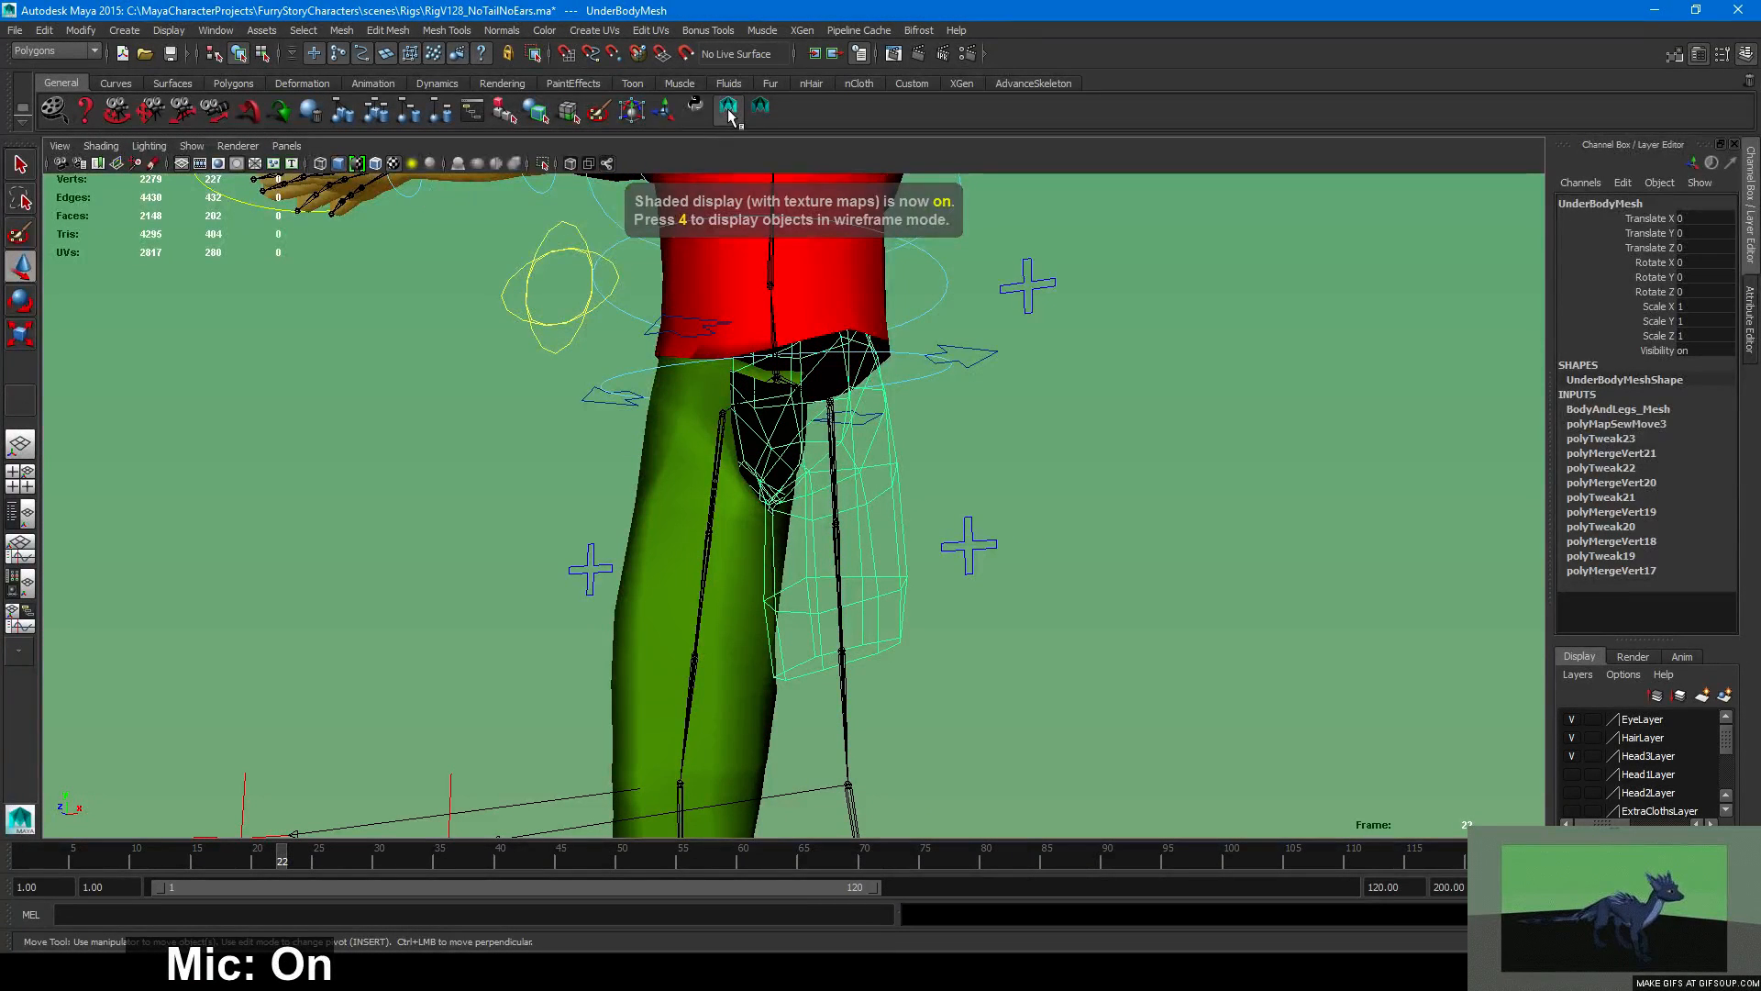
Check the symmetry of UnderBodyMesh across the YZ plane with abSymMesh at a 0.0010 global tolerance, and deselect the mesh.
left_click(714, 333)
left_click(760, 108)
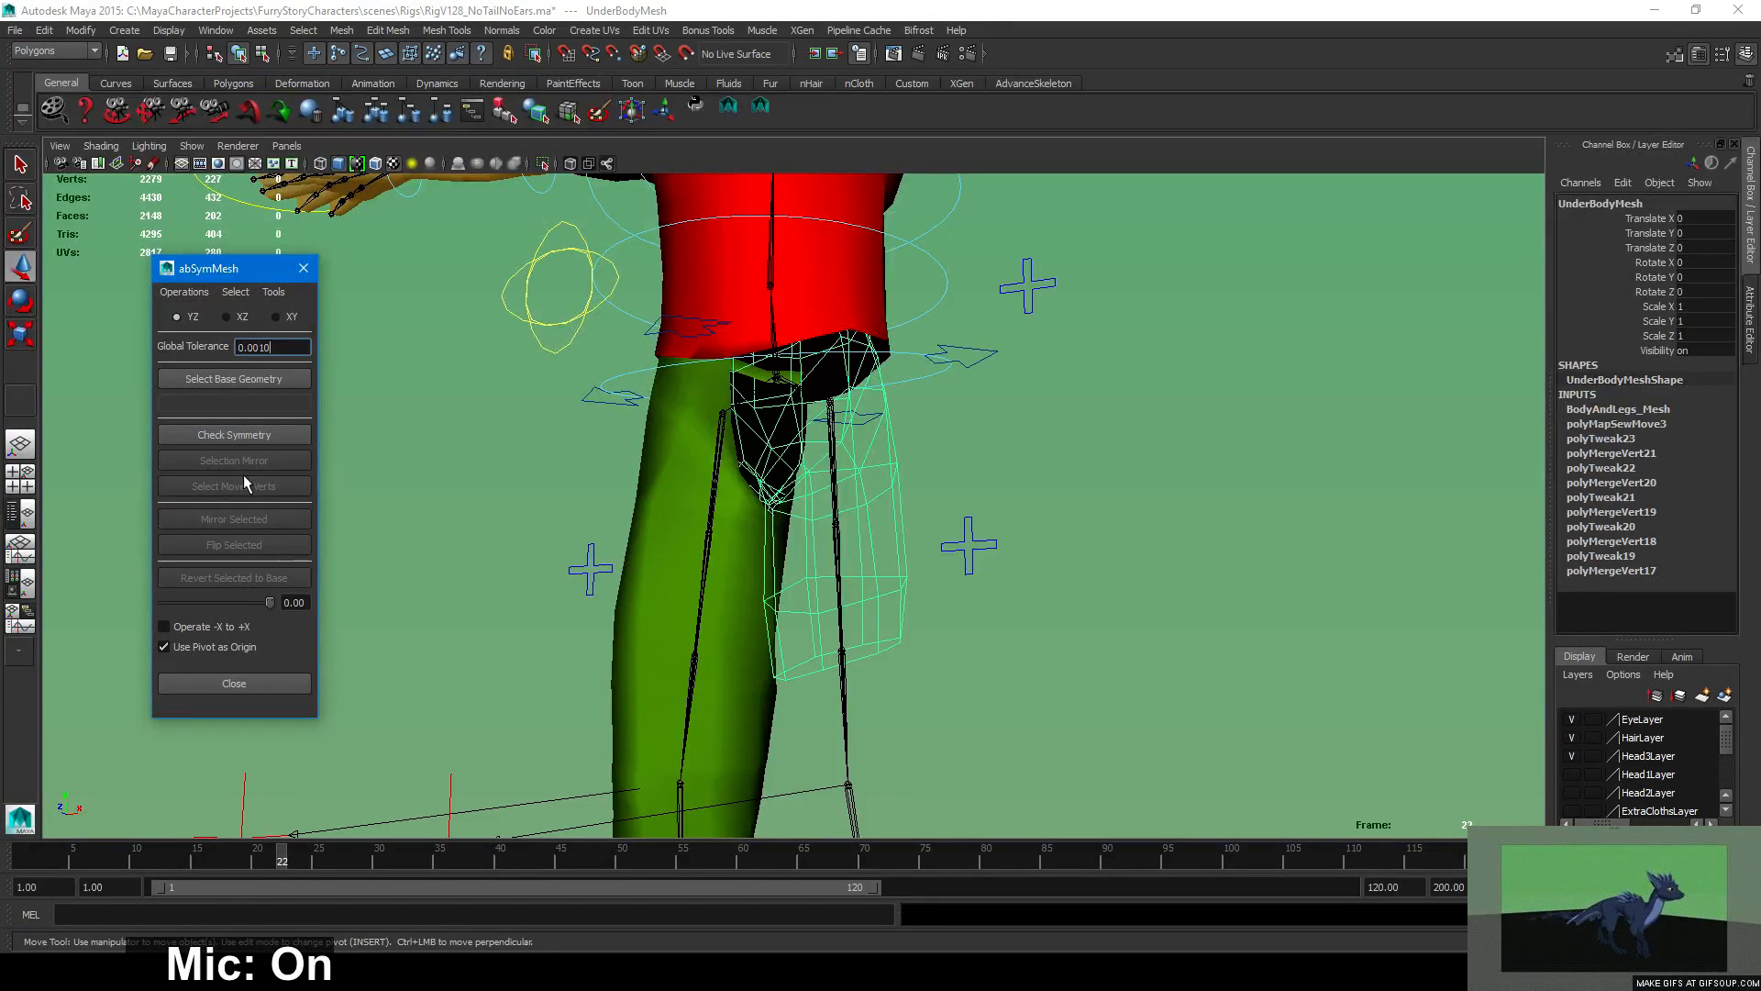
left_click(260, 434)
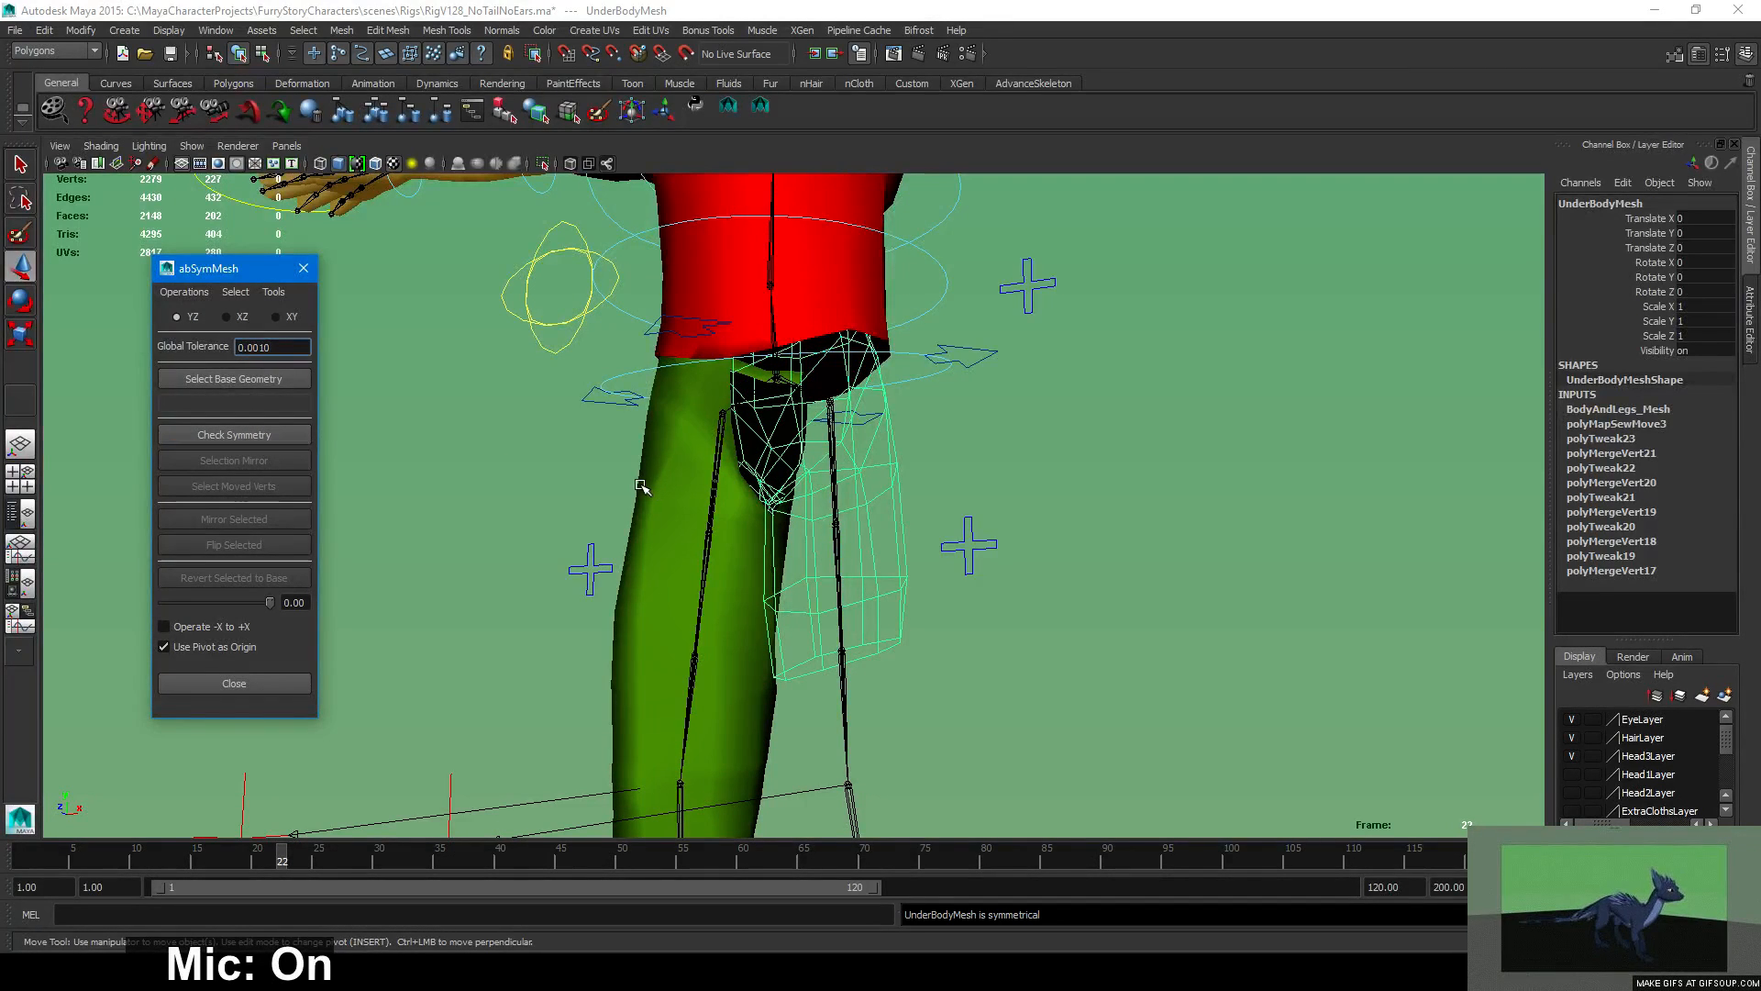
left_click_drag(637, 491, 809, 521, "alt")
left_click(1170, 534)
left_click_drag(932, 562, 739, 526, "alt")
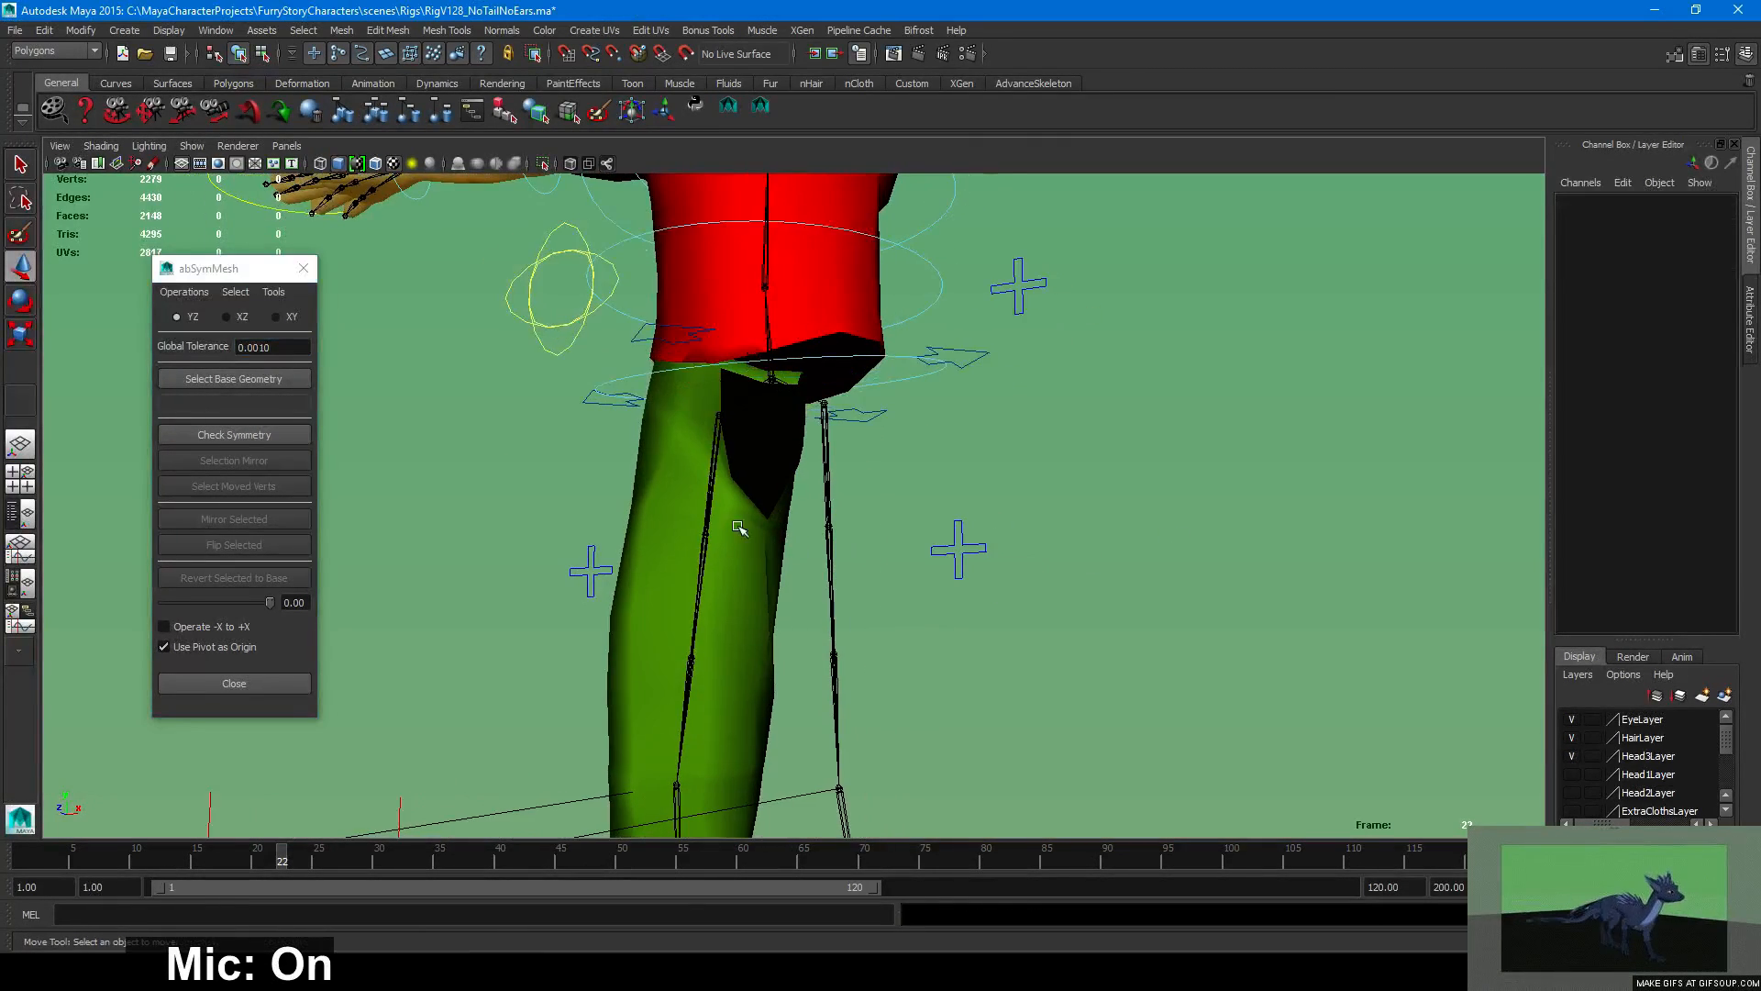
Select the Pants mesh, switch to edge selection and pick the open border edges including the centre line.
left_click(650, 463)
key("f")
mouse_move(783, 456)
left_mouse_down("alt")
mouse_move(798, 471)
mouse_move(602, 444)
mouse_move(728, 413)
mouse_move(800, 469)
left_mouse_up("alt")
right_click_drag(804, 467, 1003, 534, "alt")
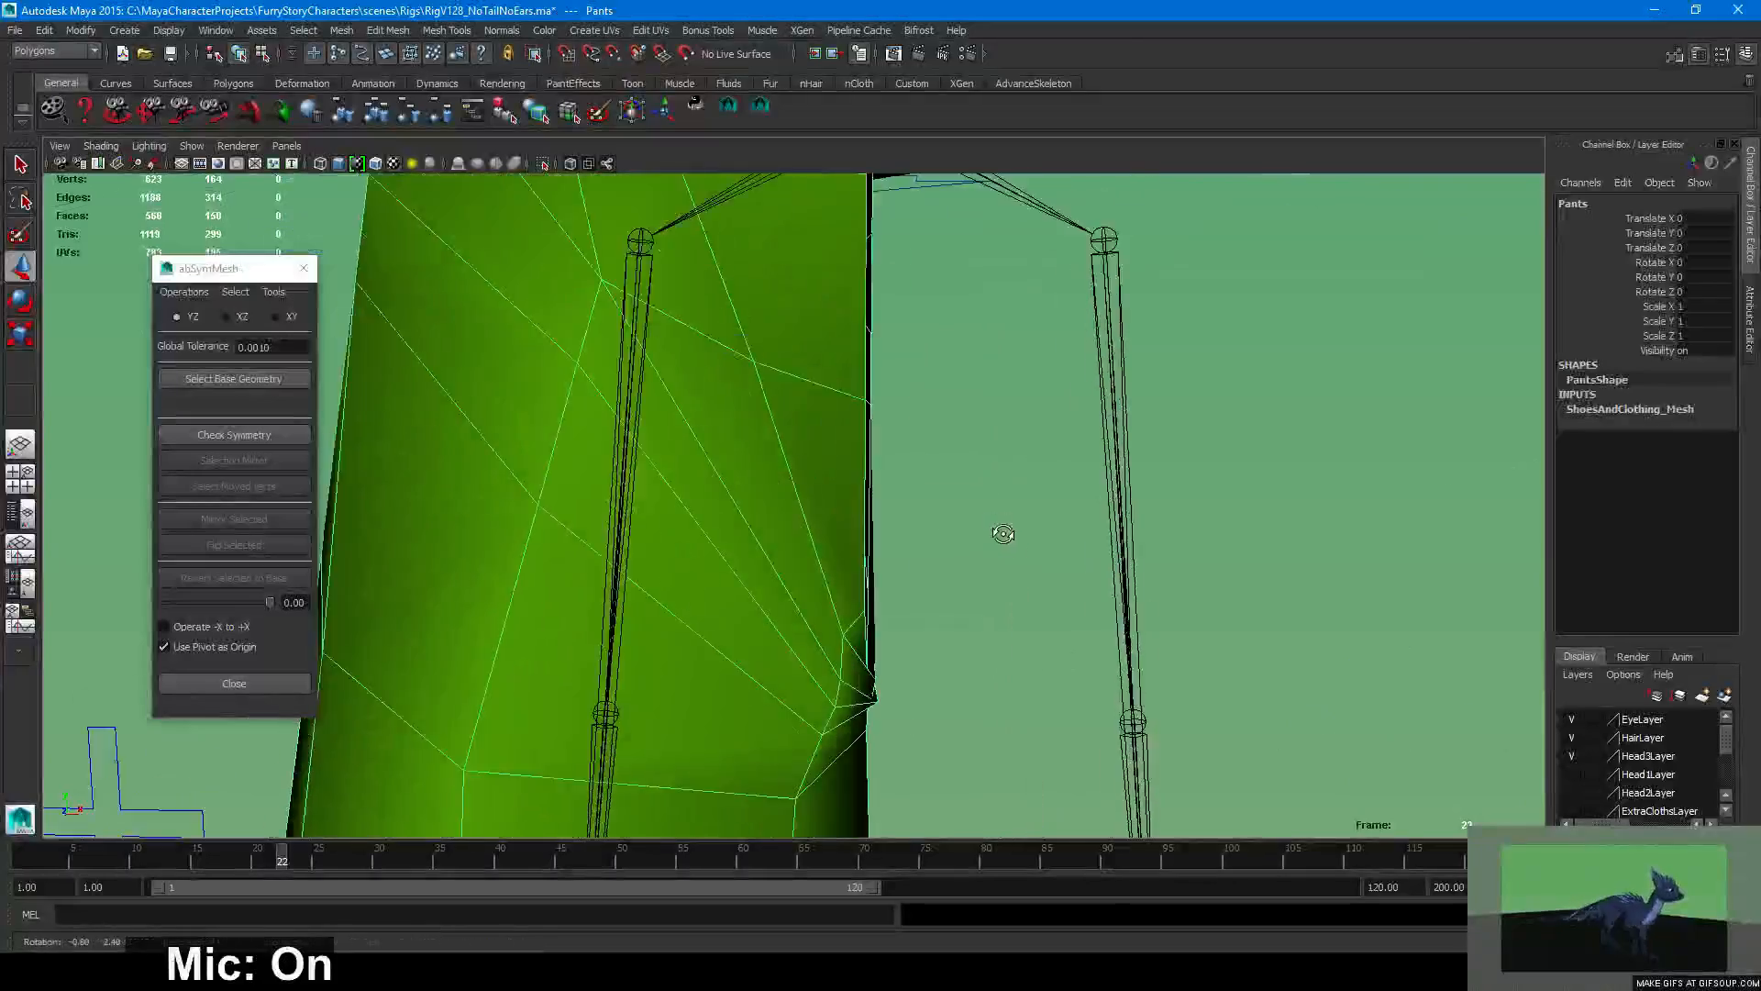
left_click_drag(1002, 534, 1002, 587, "alt")
right_click_drag(1003, 587, 570, 459, "alt")
right_click_drag(574, 386, 571, 363)
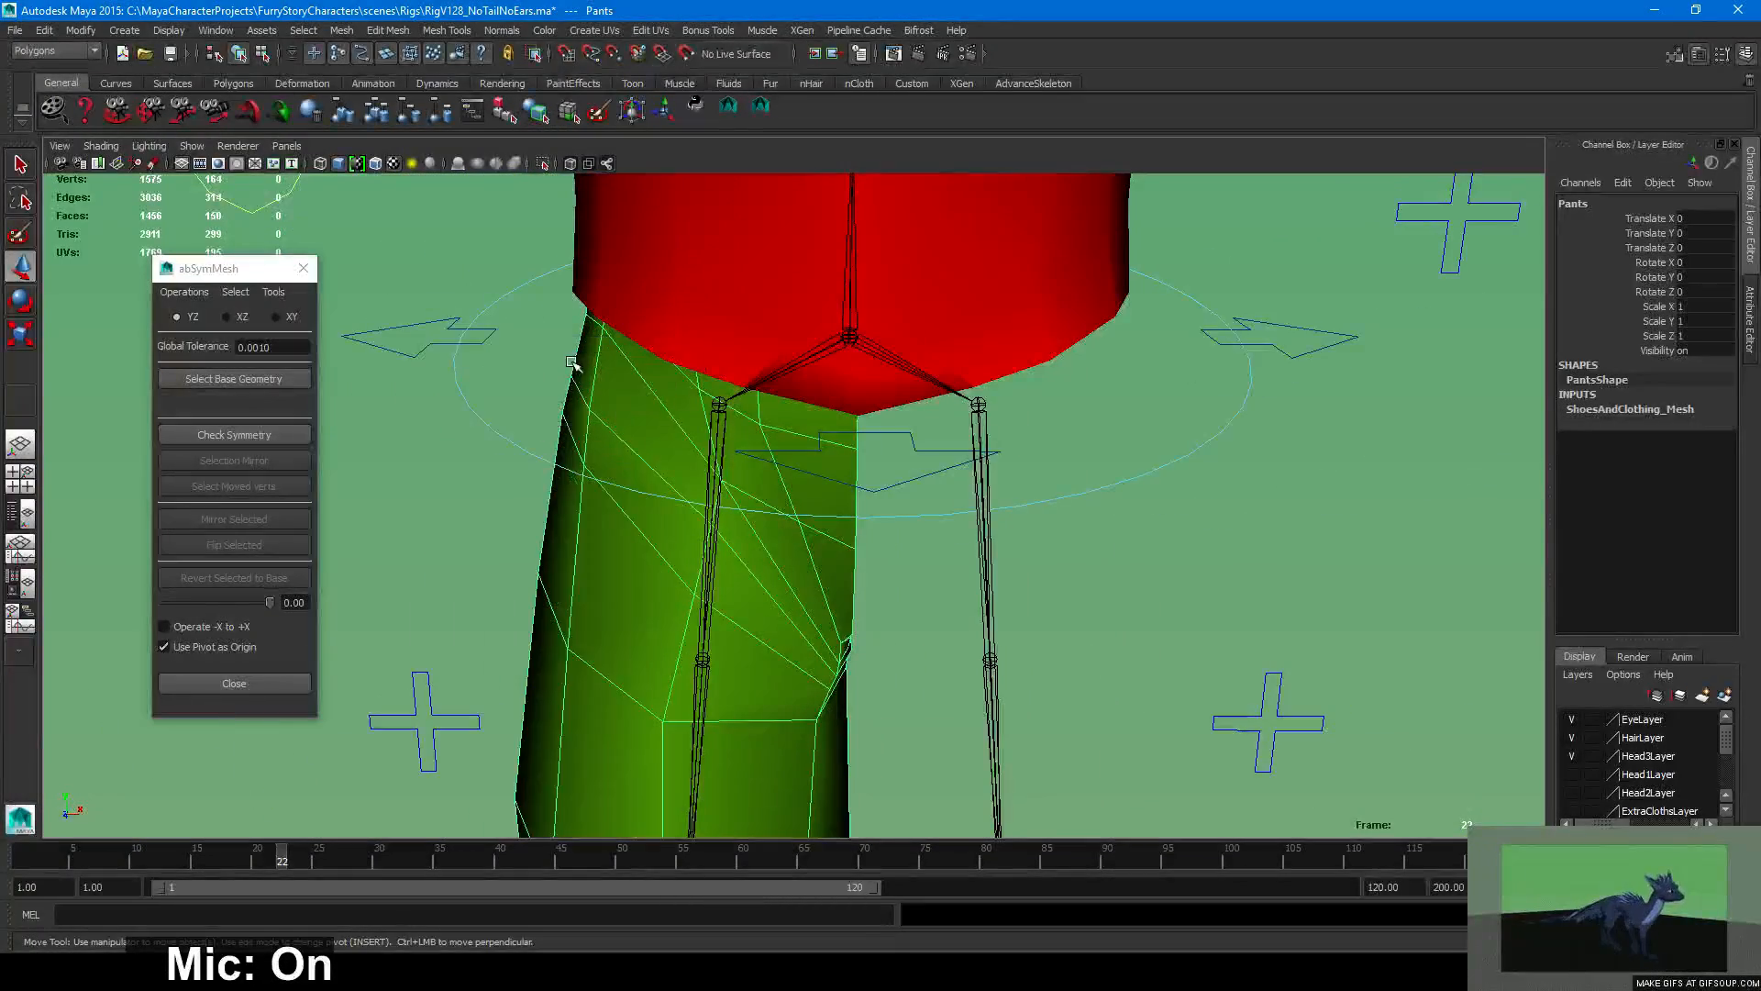
double_click(858, 486)
left_click_drag(873, 576, 883, 500, "alt")
In wireframe display, remove the waist edges from the selection so only the centre-line edges stay selected, and restore shaded display.
key("4")
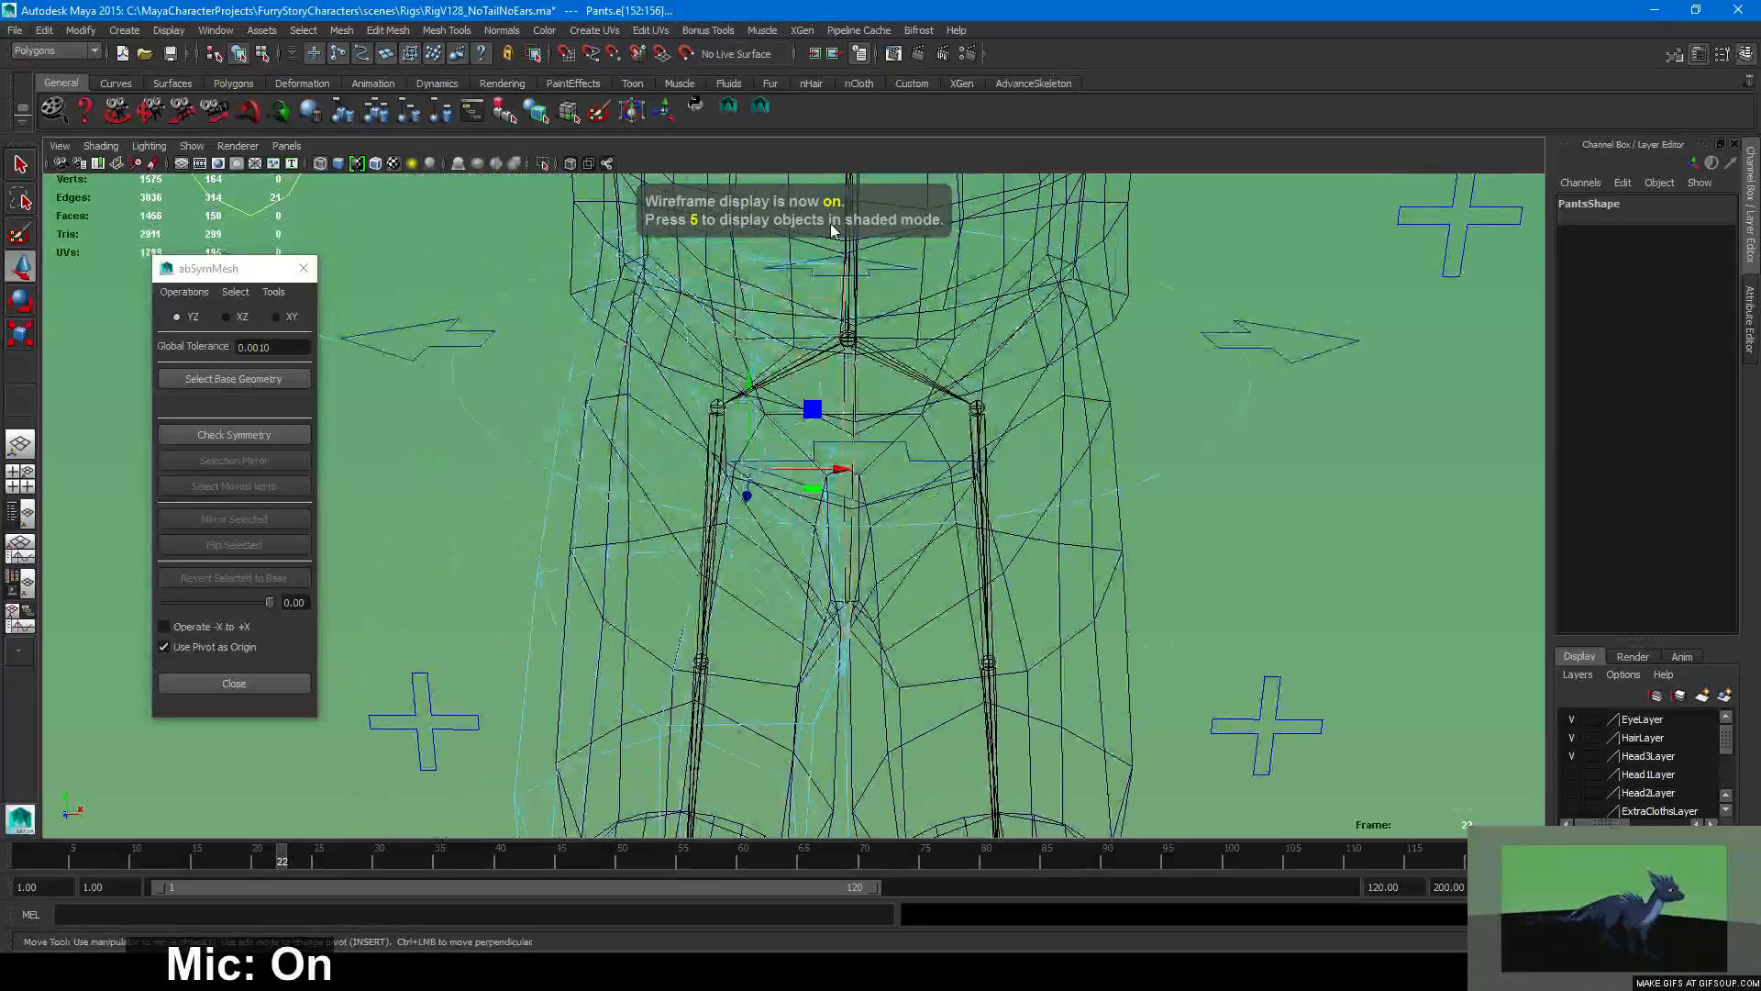
left_click_drag(813, 237, 618, 439)
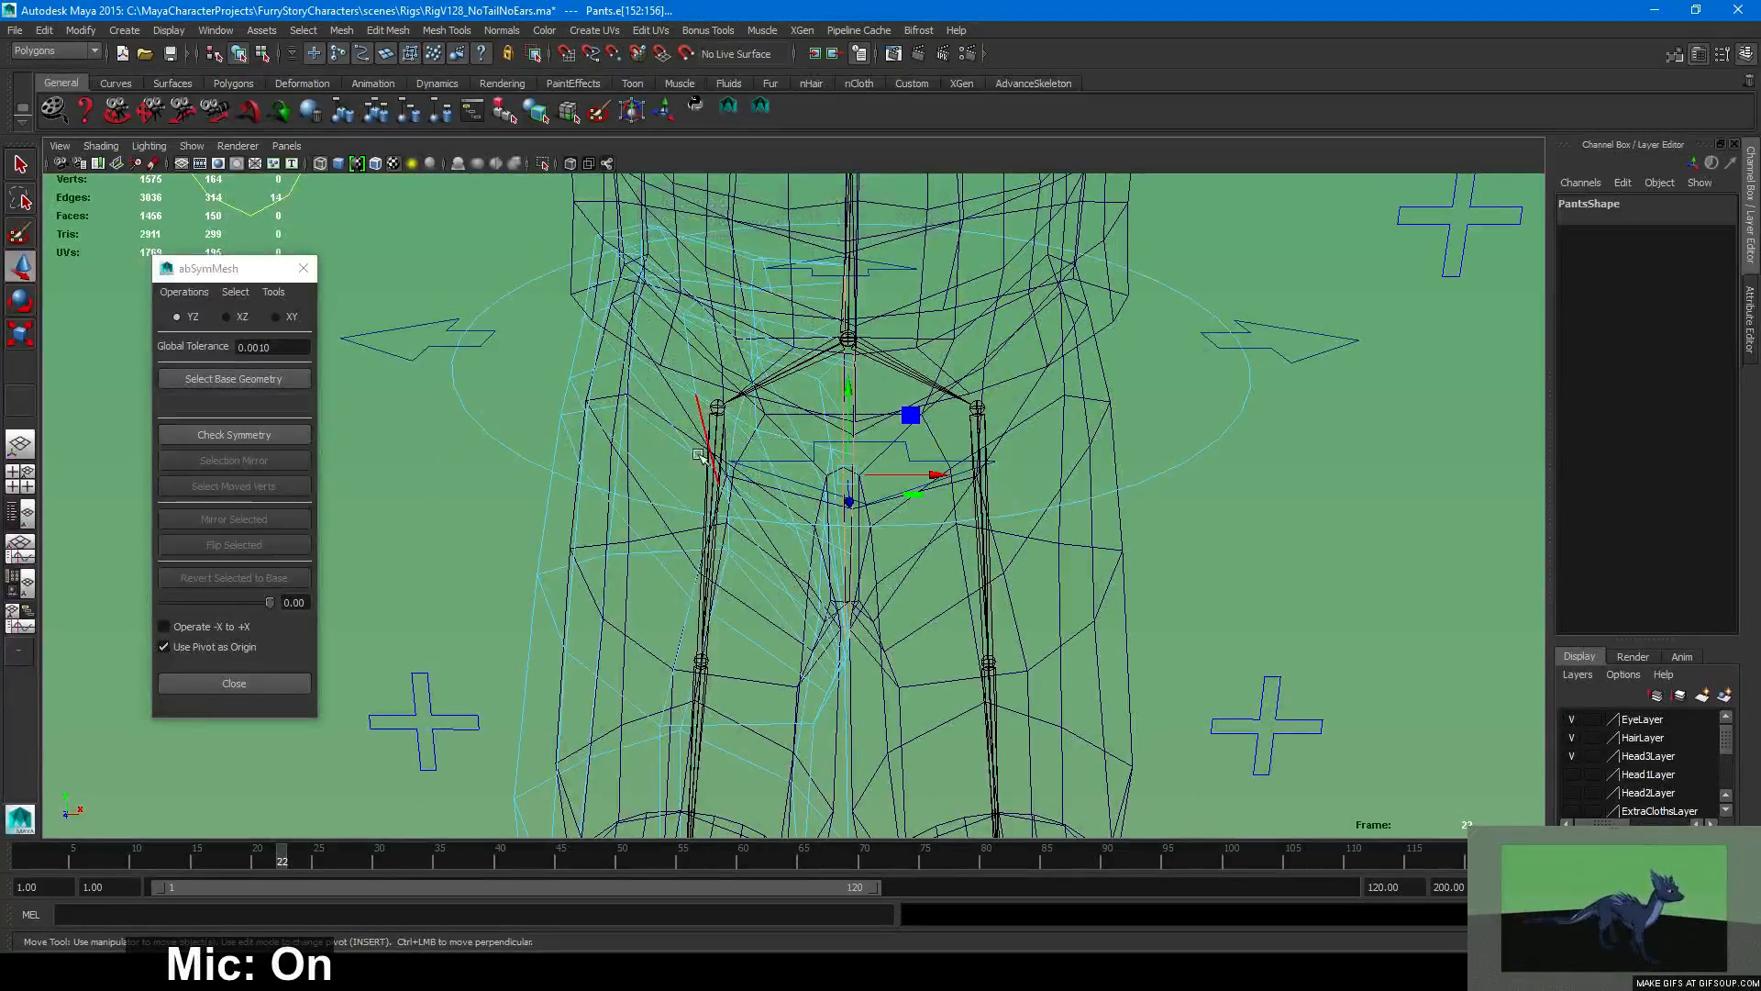
scroll(1007, 558, "up", 5)
mouse_move(1007, 557)
left_mouse_down("alt")
mouse_move(996, 572)
mouse_move(996, 555)
mouse_move(723, 502)
left_mouse_up("alt")
key("5")
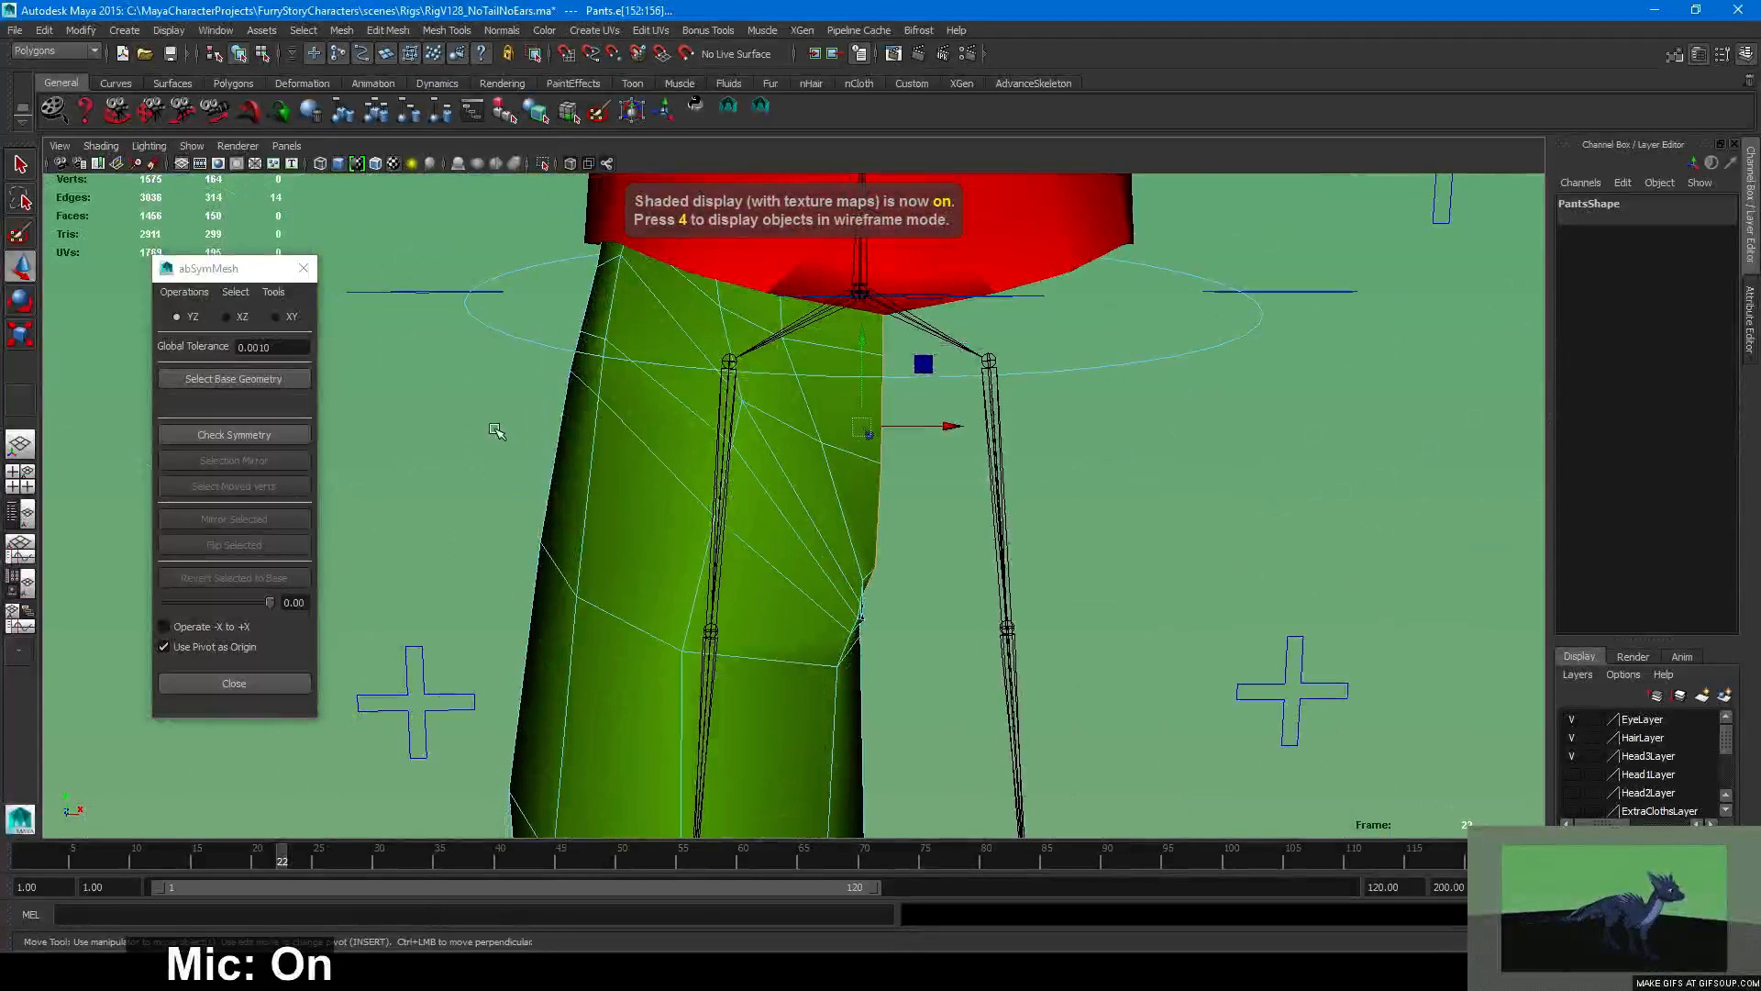
Close abSymMesh and open the Component Editor on the polygon vertex positions of the centre-line edges.
left_click(303, 268)
left_click(216, 29)
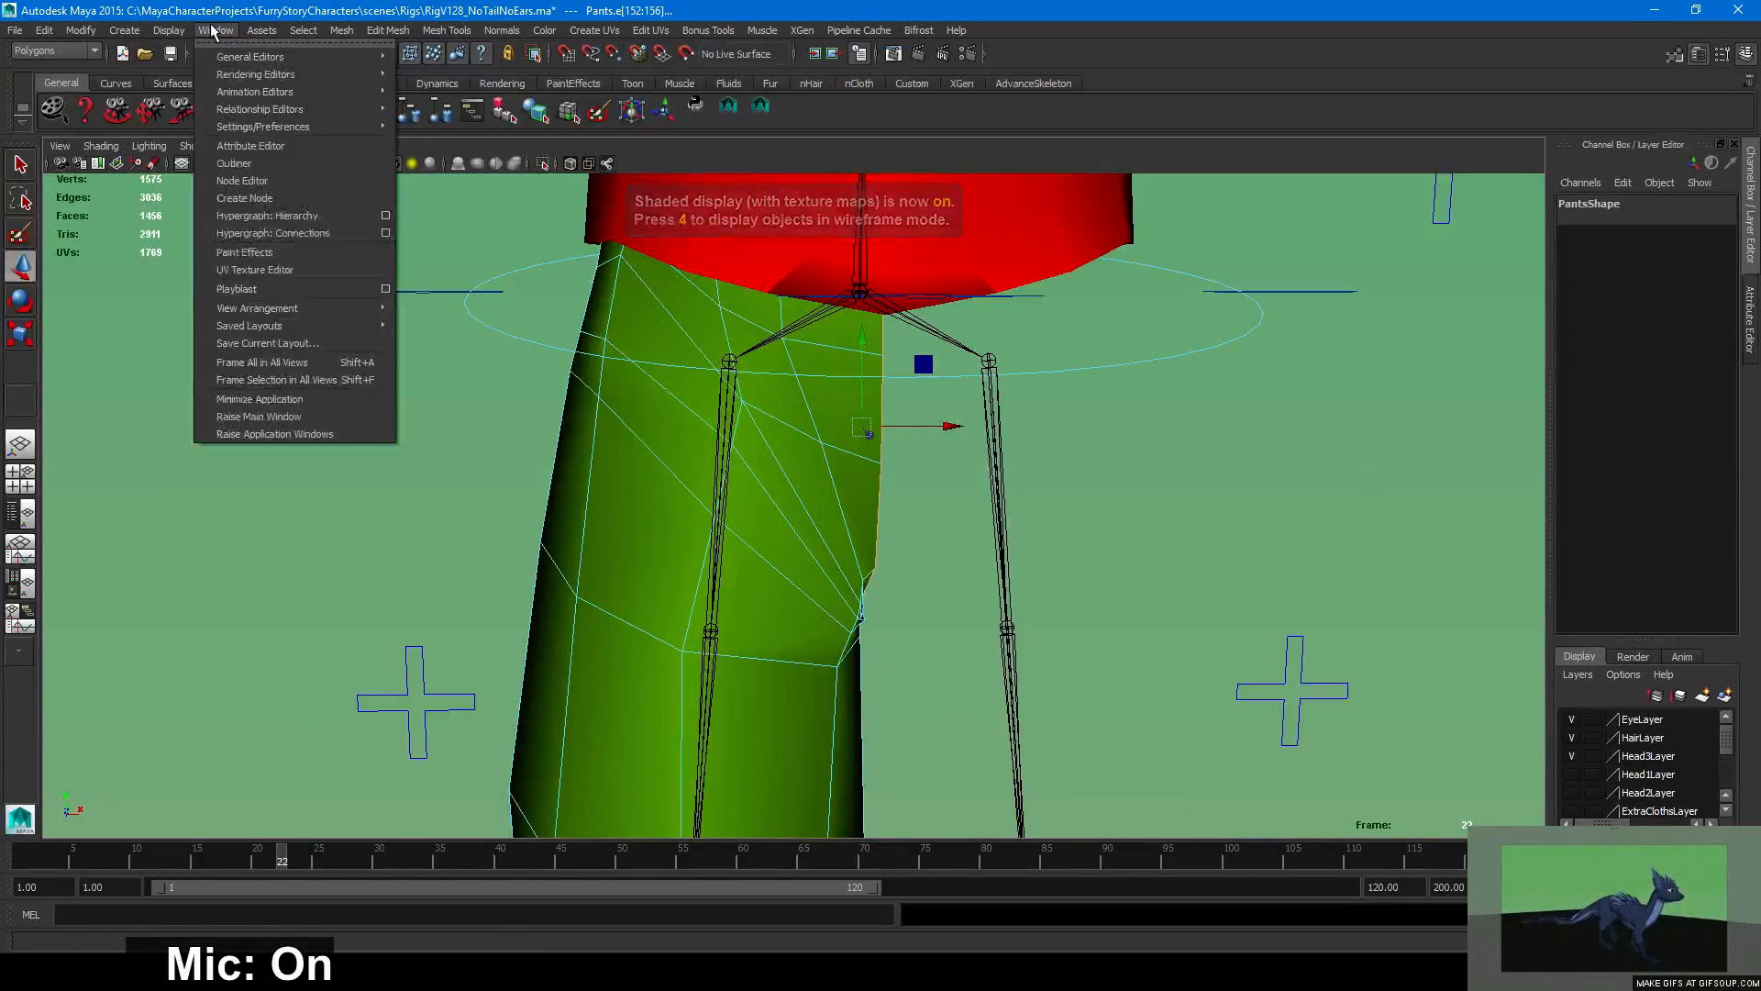
mouse_move(293, 74)
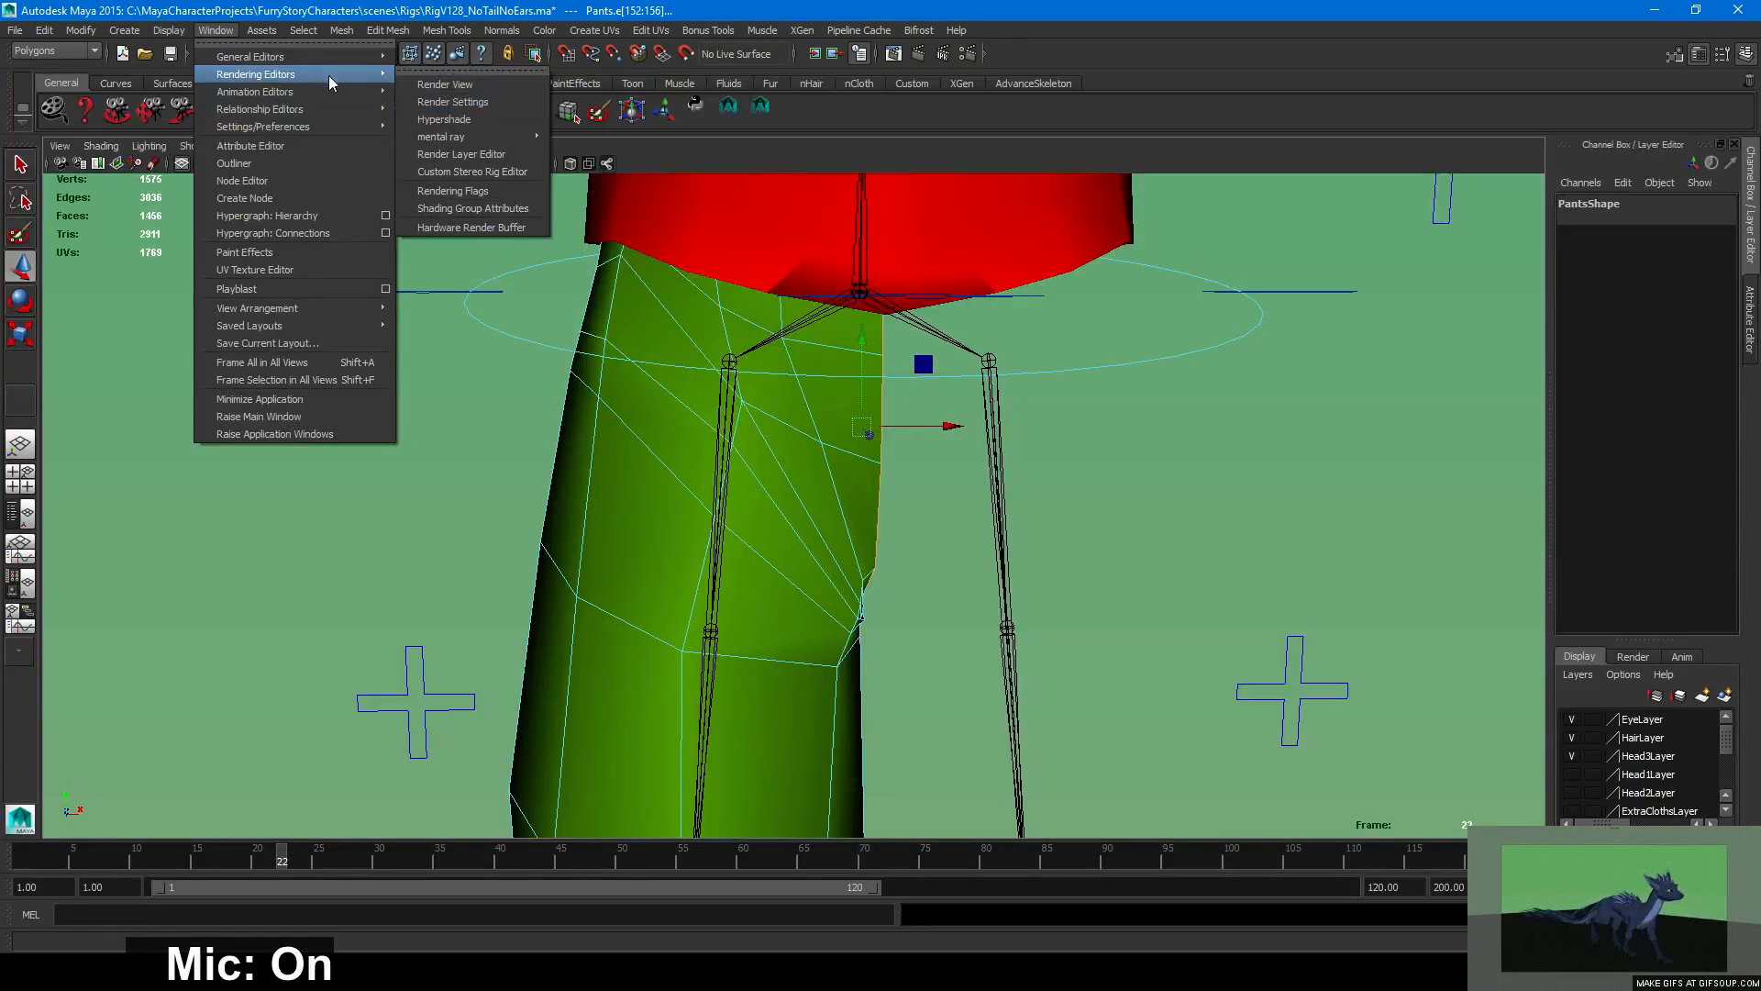
left_click(236, 33)
left_click(236, 33)
left_click(455, 64)
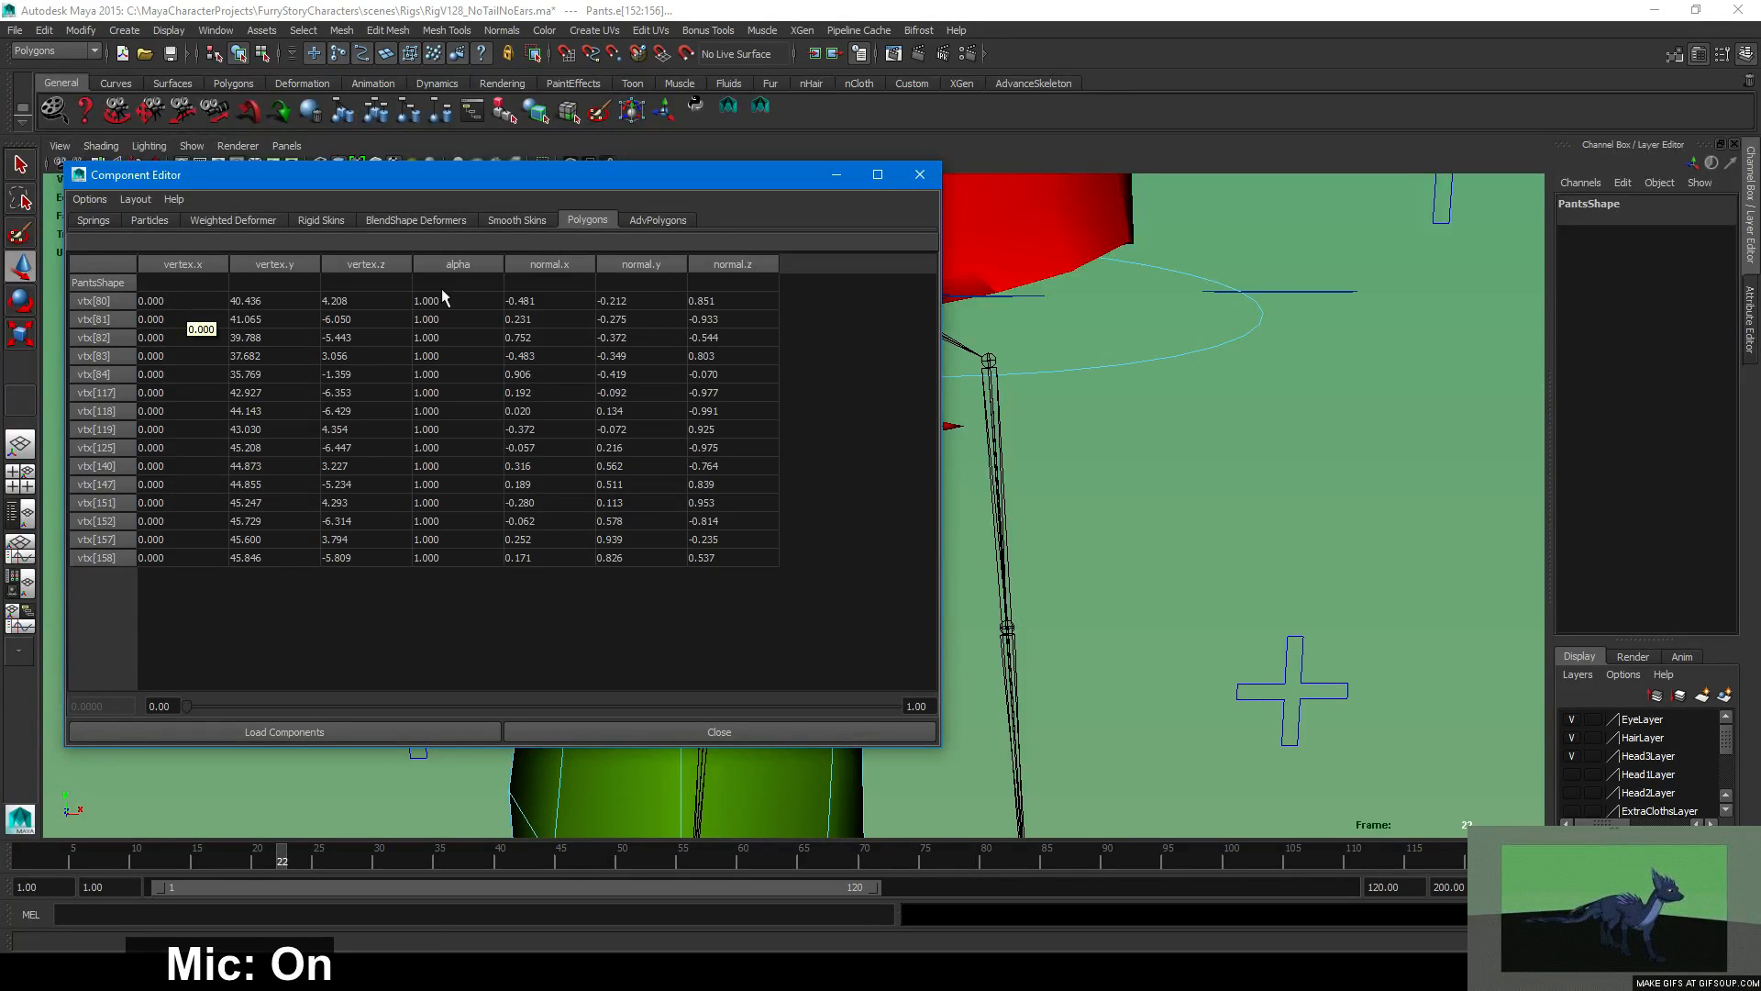
middle_click_drag(1070, 381, 1245, 383, "alt")
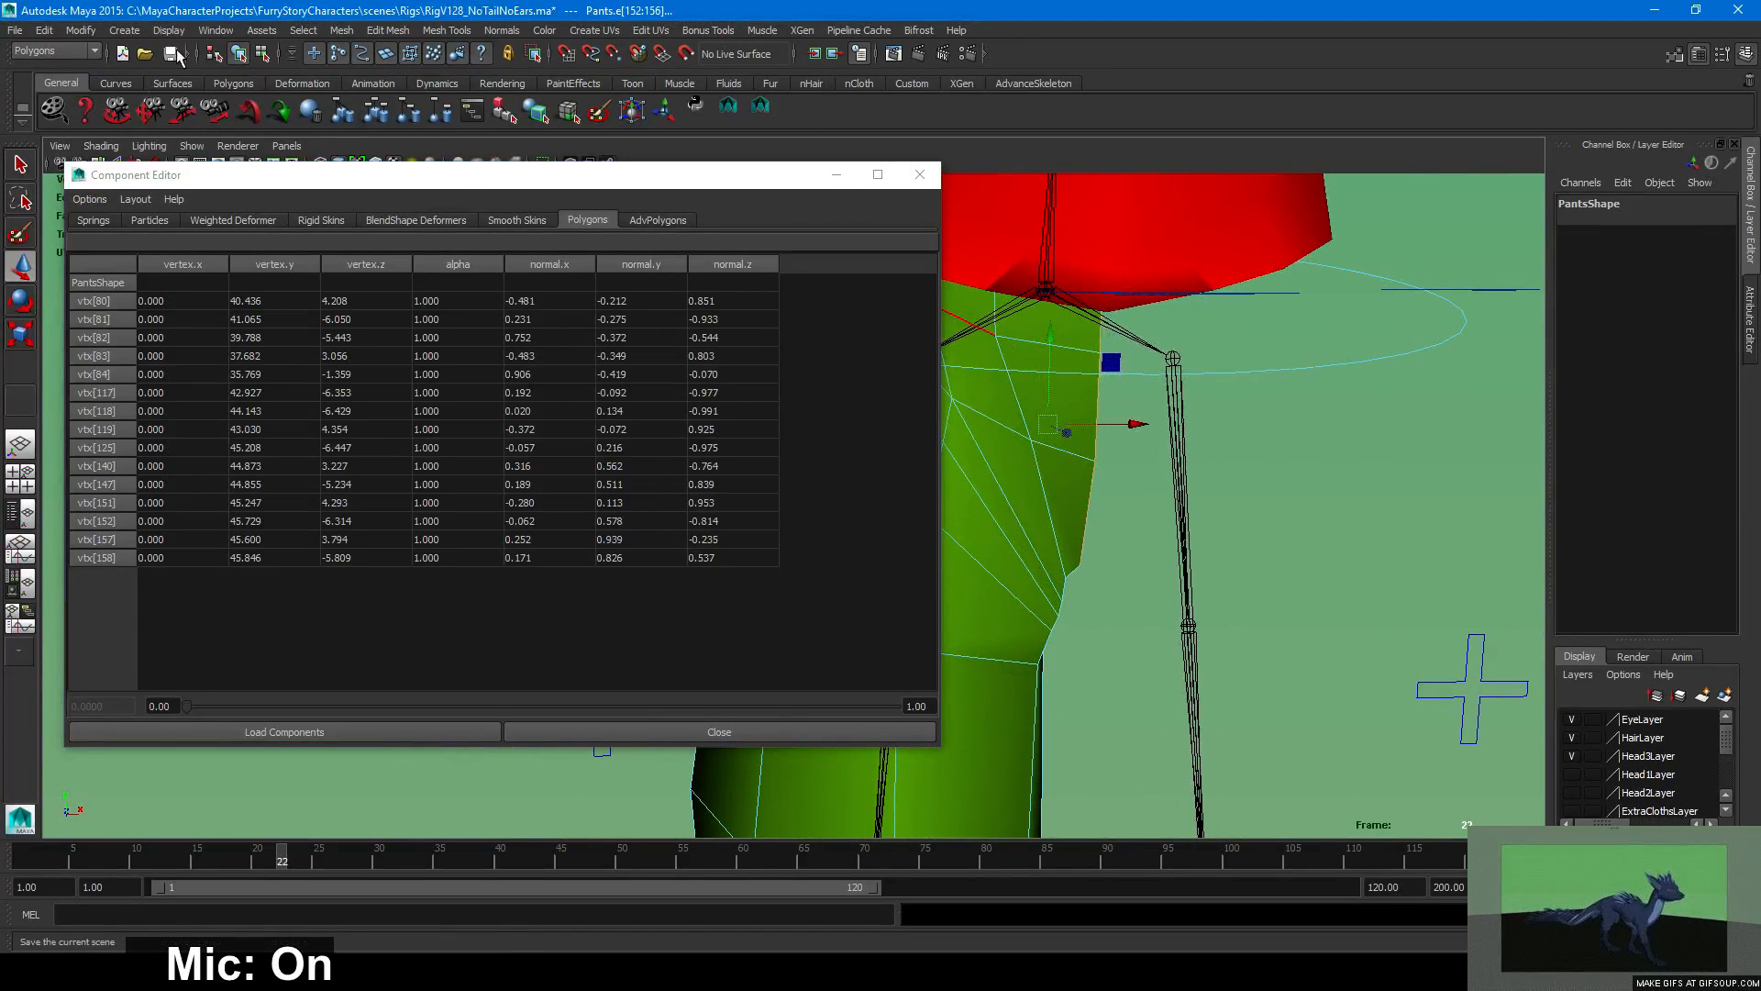
Convert the selected centre-line edges of the pants to vertices.
left_click(303, 30)
mouse_move(367, 253)
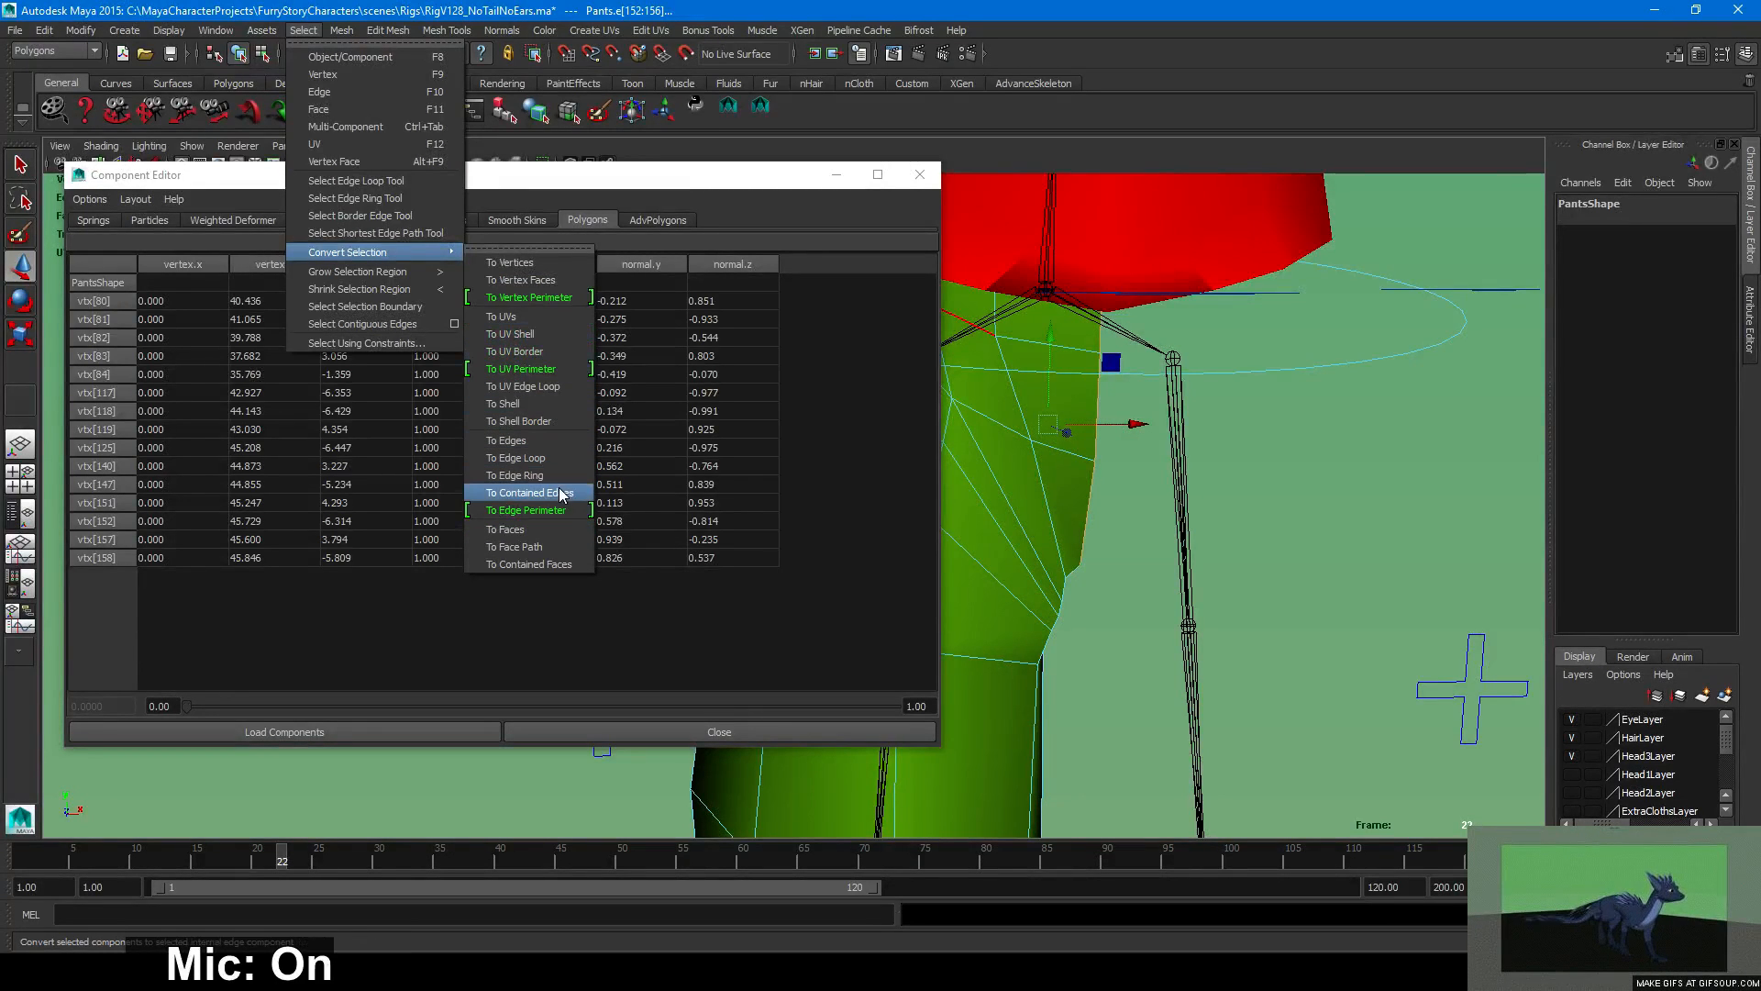
left_click(544, 270)
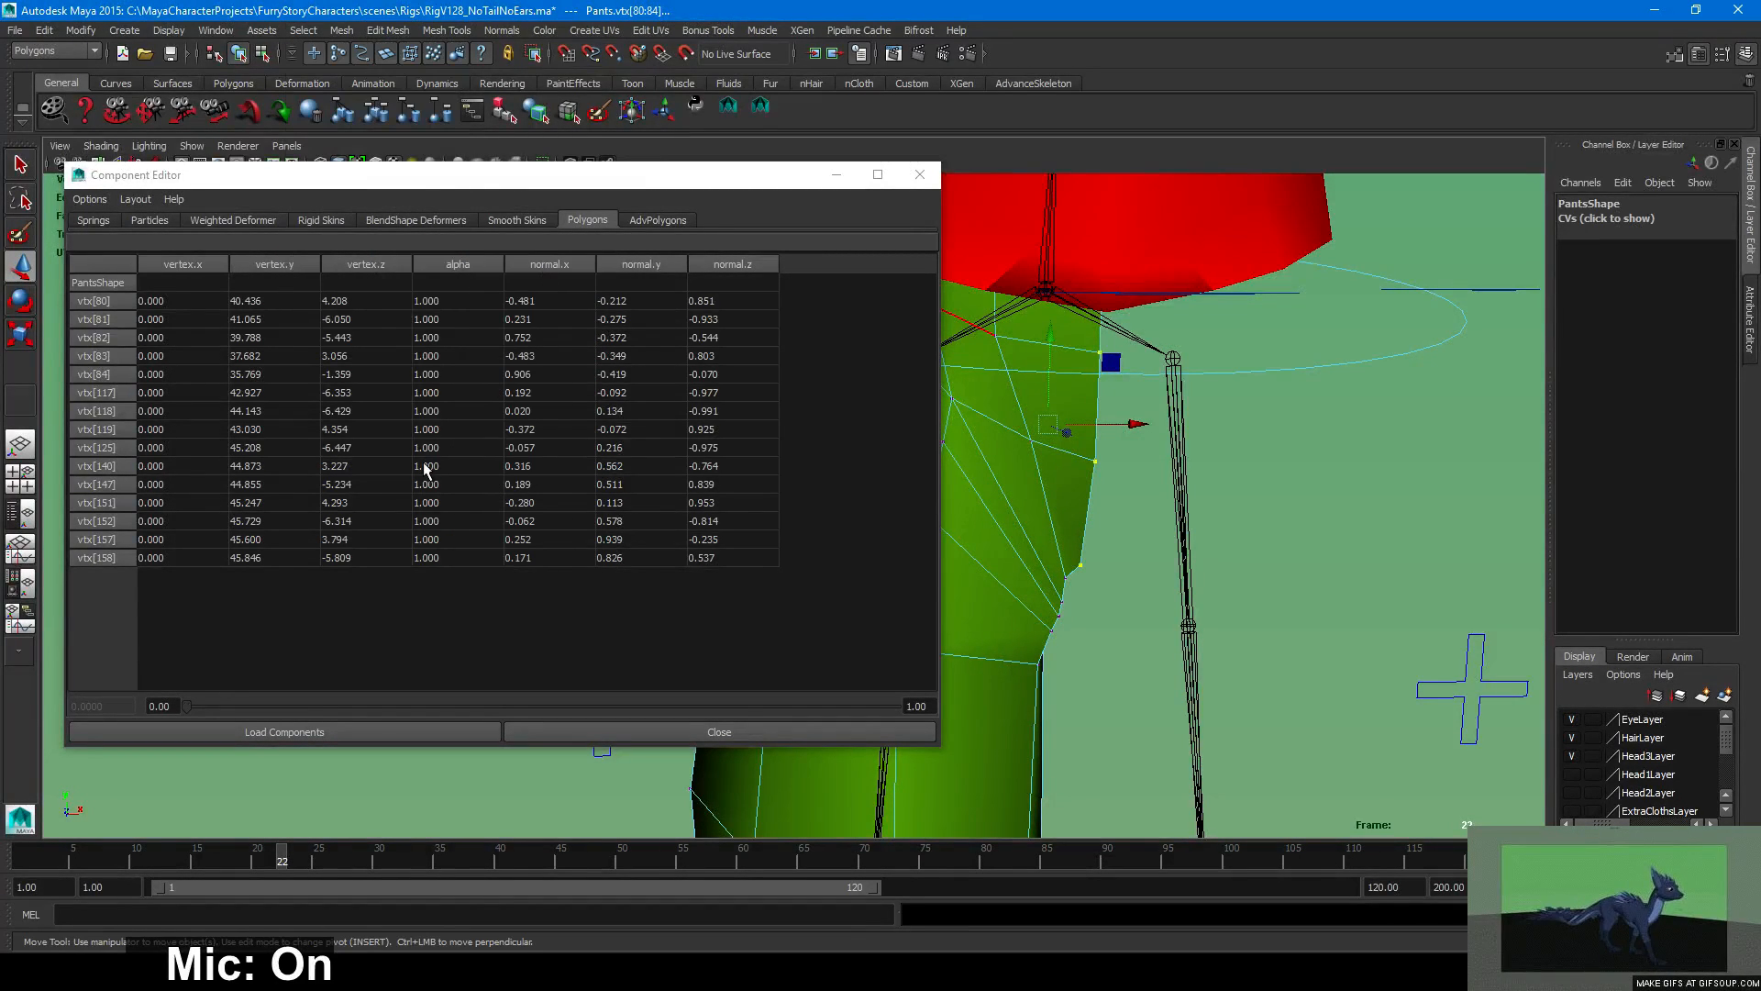
middle_click_drag(1061, 472, 1066, 518, "alt")
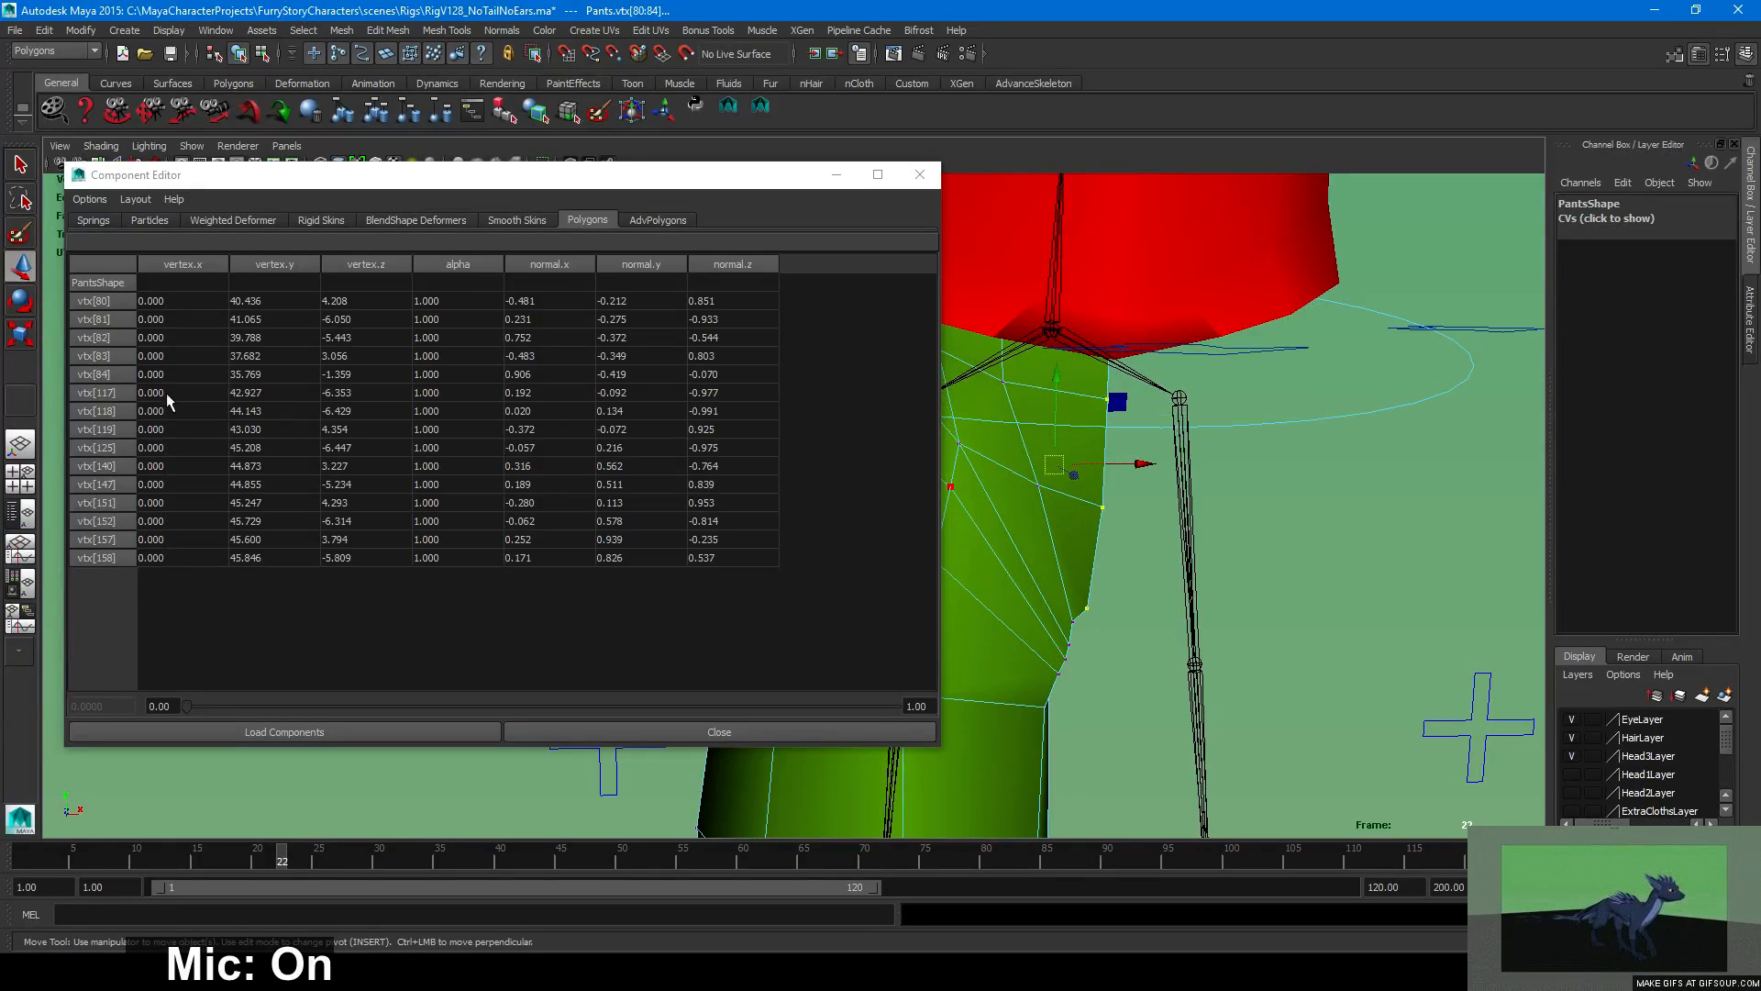
Select the three pants vertices just below the crotch that stick out past the centre line: vtx[129], vtx[137] and vtx[114].
left_click_drag(960, 554, 999, 542, "alt")
right_click_drag(1000, 542, 1164, 614, "alt")
mouse_move(1170, 621)
left_mouse_down("alt")
mouse_move(1129, 626)
mouse_move(1187, 652)
mouse_move(1126, 702)
mouse_move(1219, 676)
mouse_move(1175, 653)
left_mouse_up("alt")
left_click(1171, 651)
left_click(1169, 678, "shift")
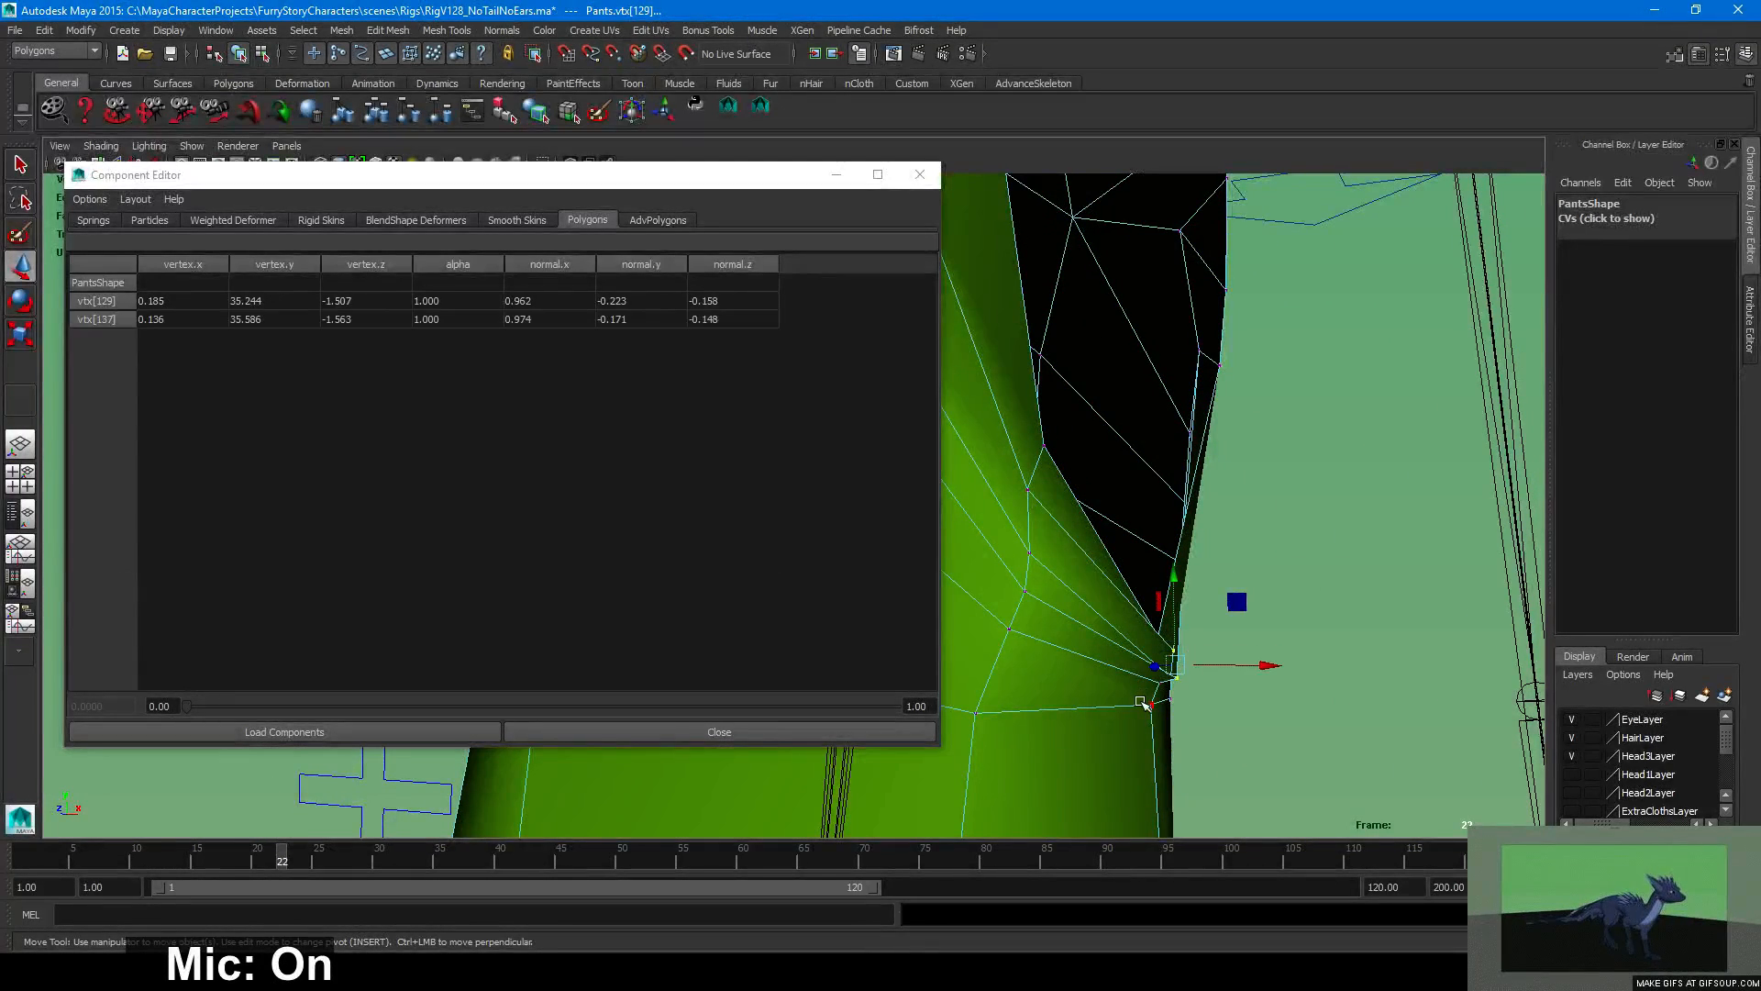
key("3")
key("1")
left_click_drag(1176, 688, 1275, 674, "alt")
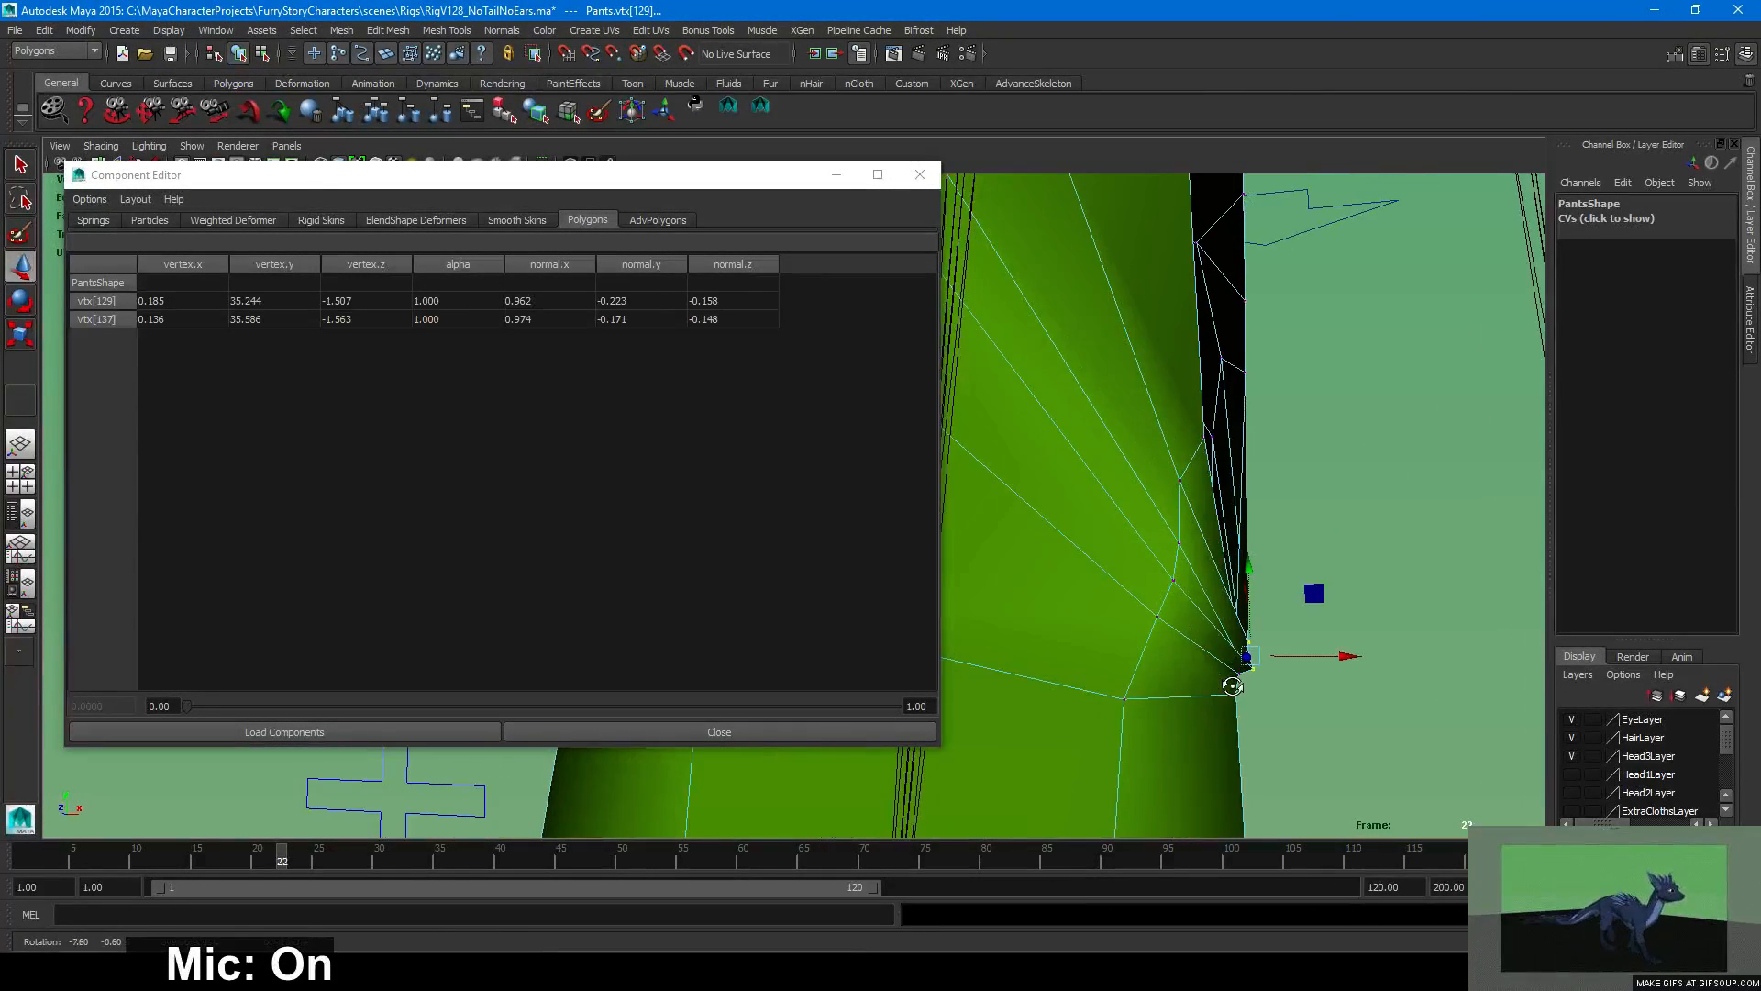
left_click(1241, 667, "shift")
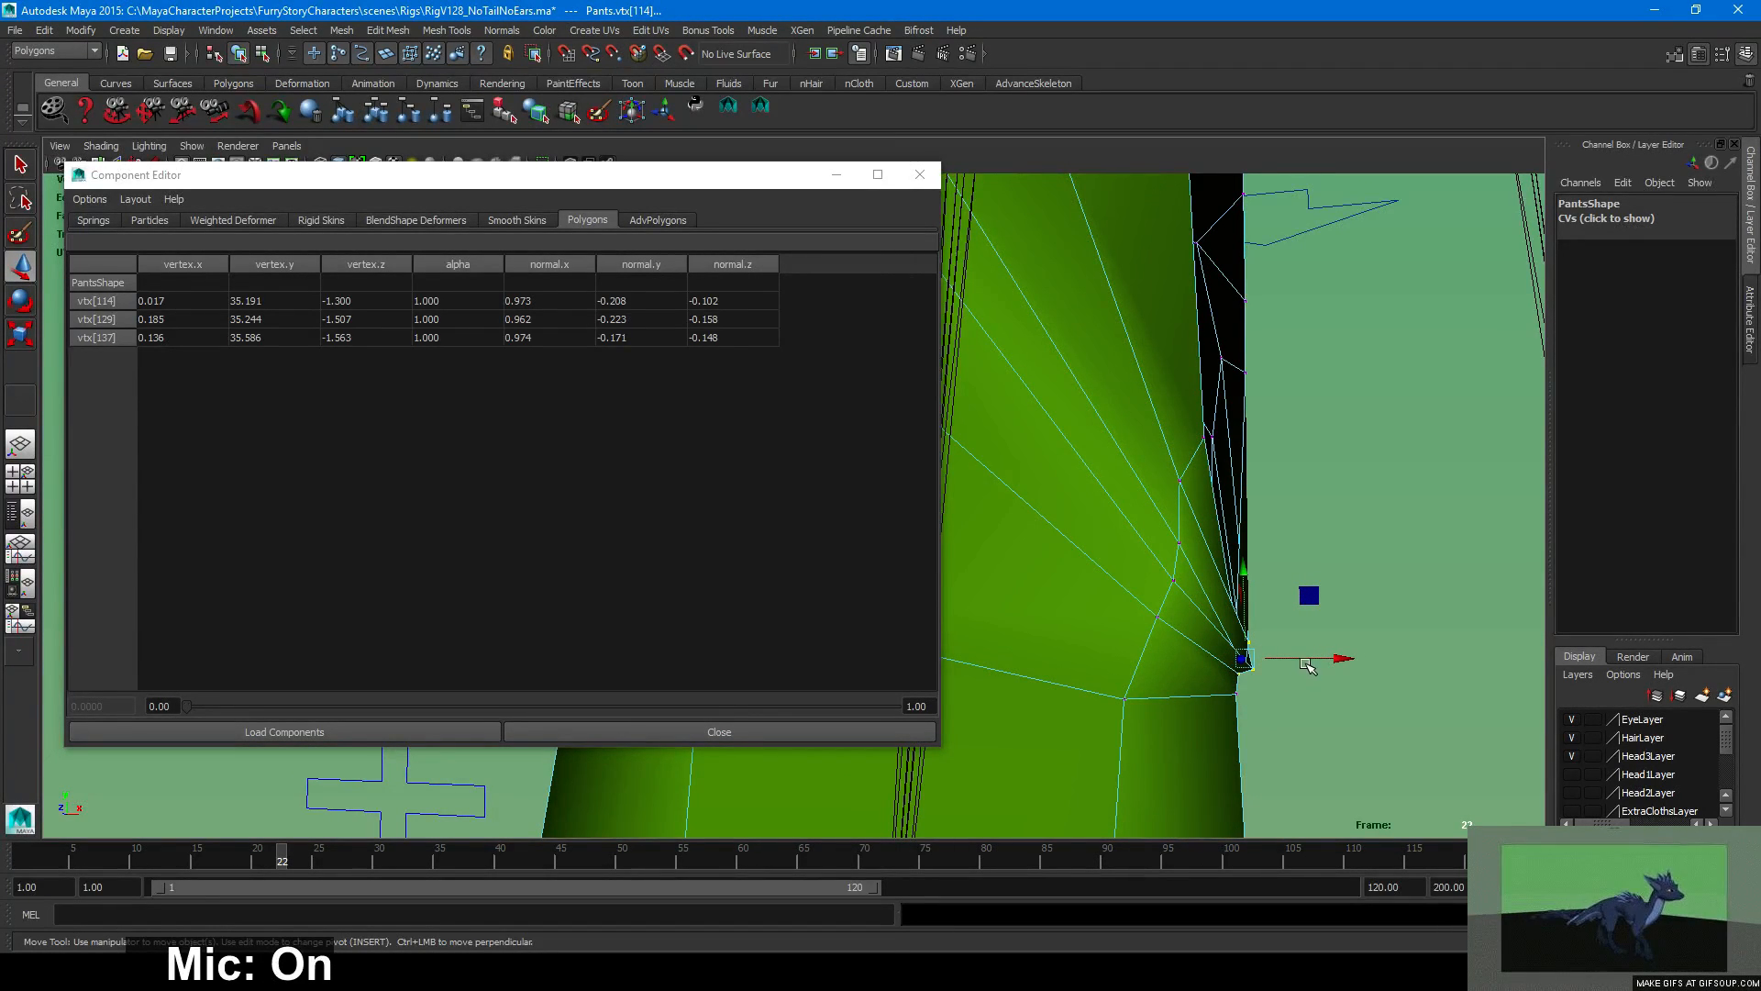
Add the neighbouring vertex vtx[108] to the selection and move the four vertices about -0.24 along X into the leg.
left_click_drag(1332, 659, 1321, 658)
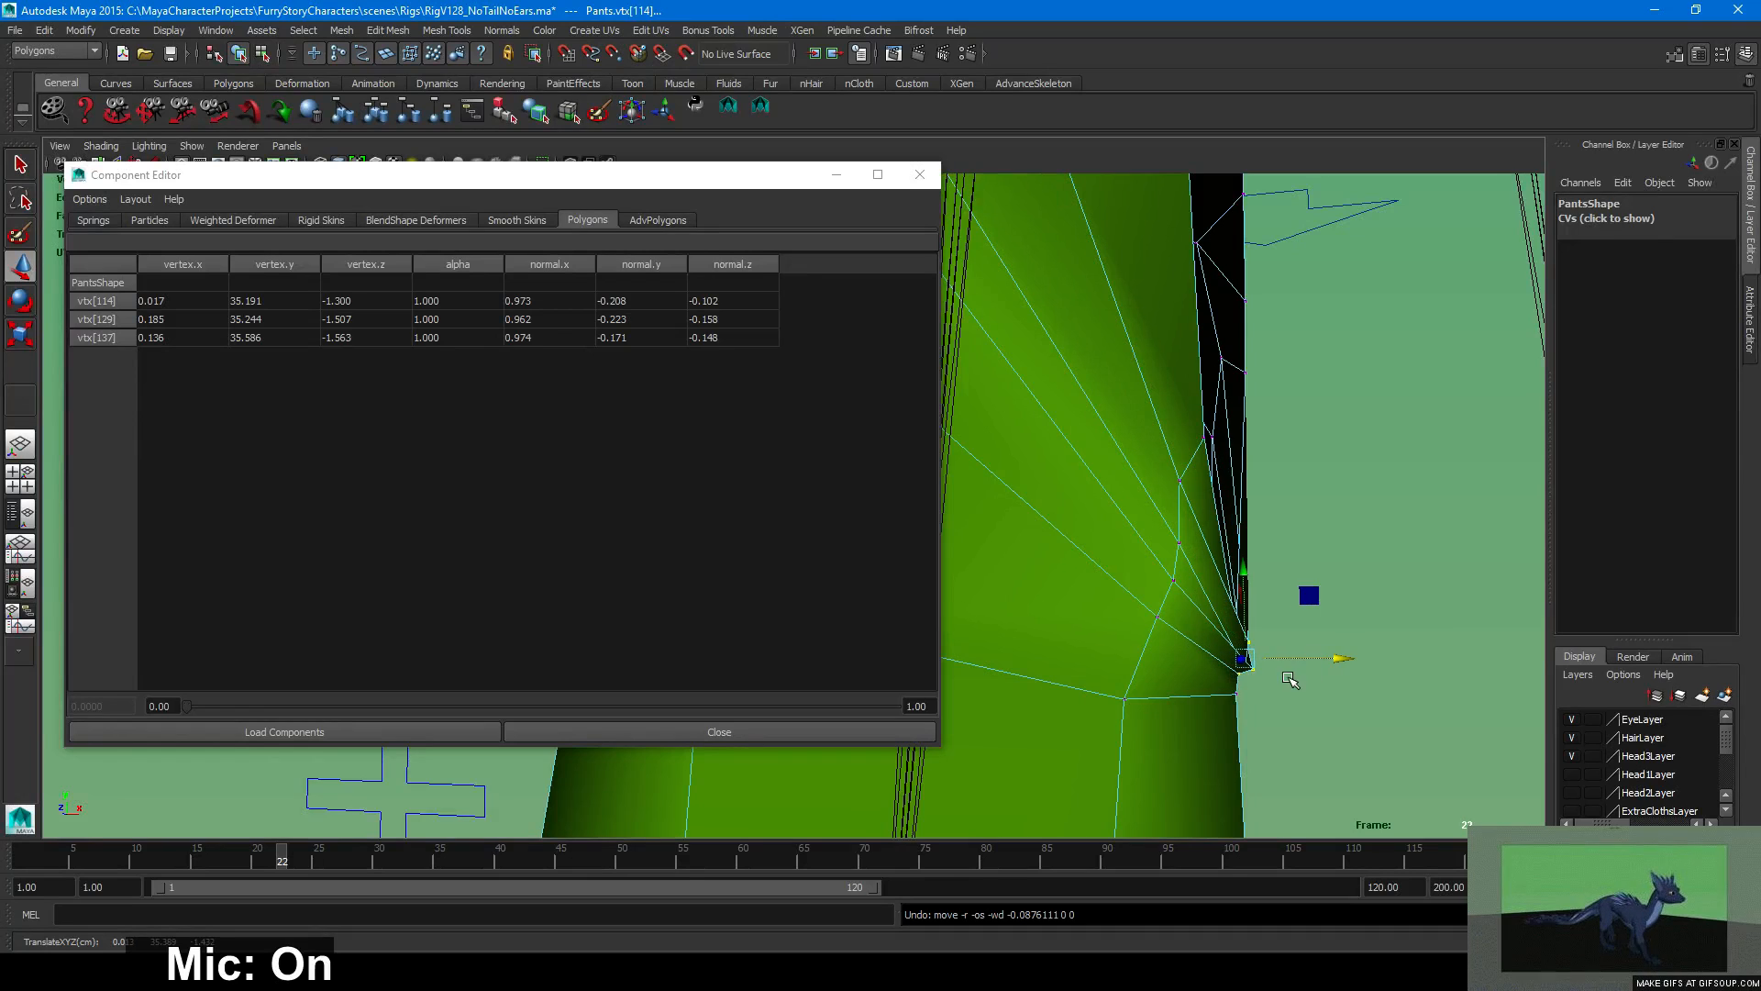
scroll(1256, 691, "up", 3)
middle_click_drag(1201, 688, 1443, 598, "alt")
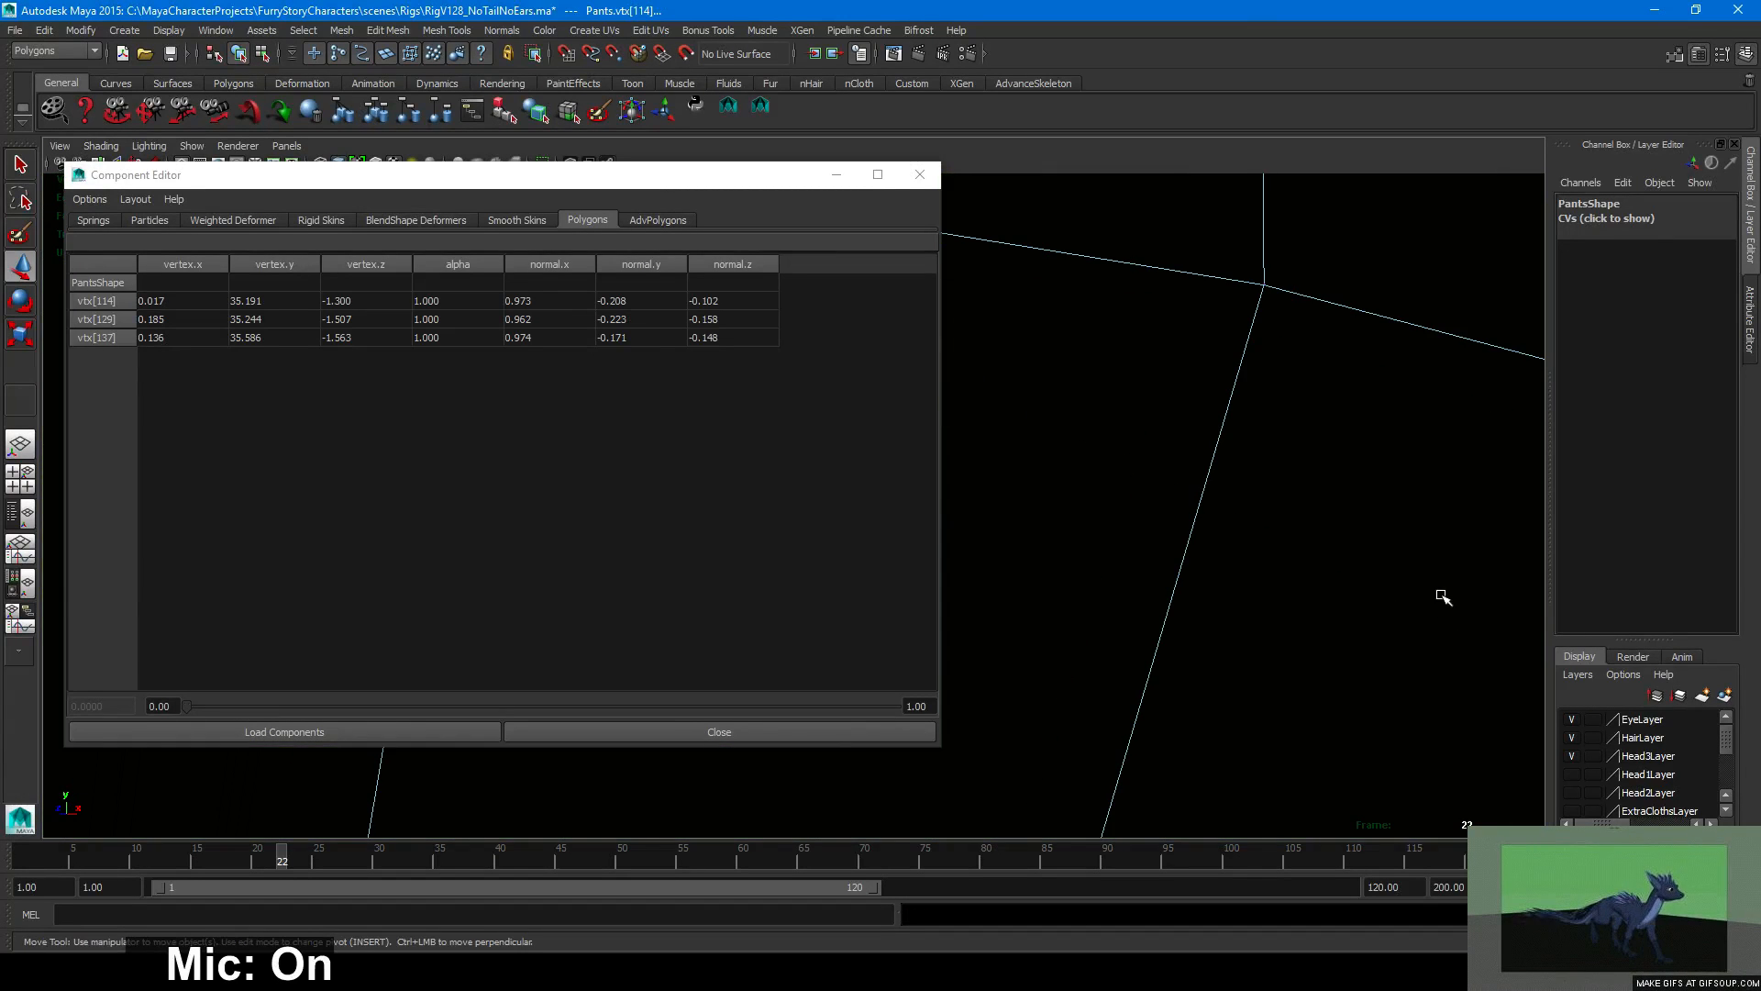
right_click_drag(1442, 598, 1175, 605, "alt")
middle_click_drag(1175, 605, 1052, 692, "alt")
mouse_move(1229, 684)
left_mouse_down("alt")
mouse_move(1164, 720)
mouse_move(1199, 721)
left_mouse_up("alt")
key("4")
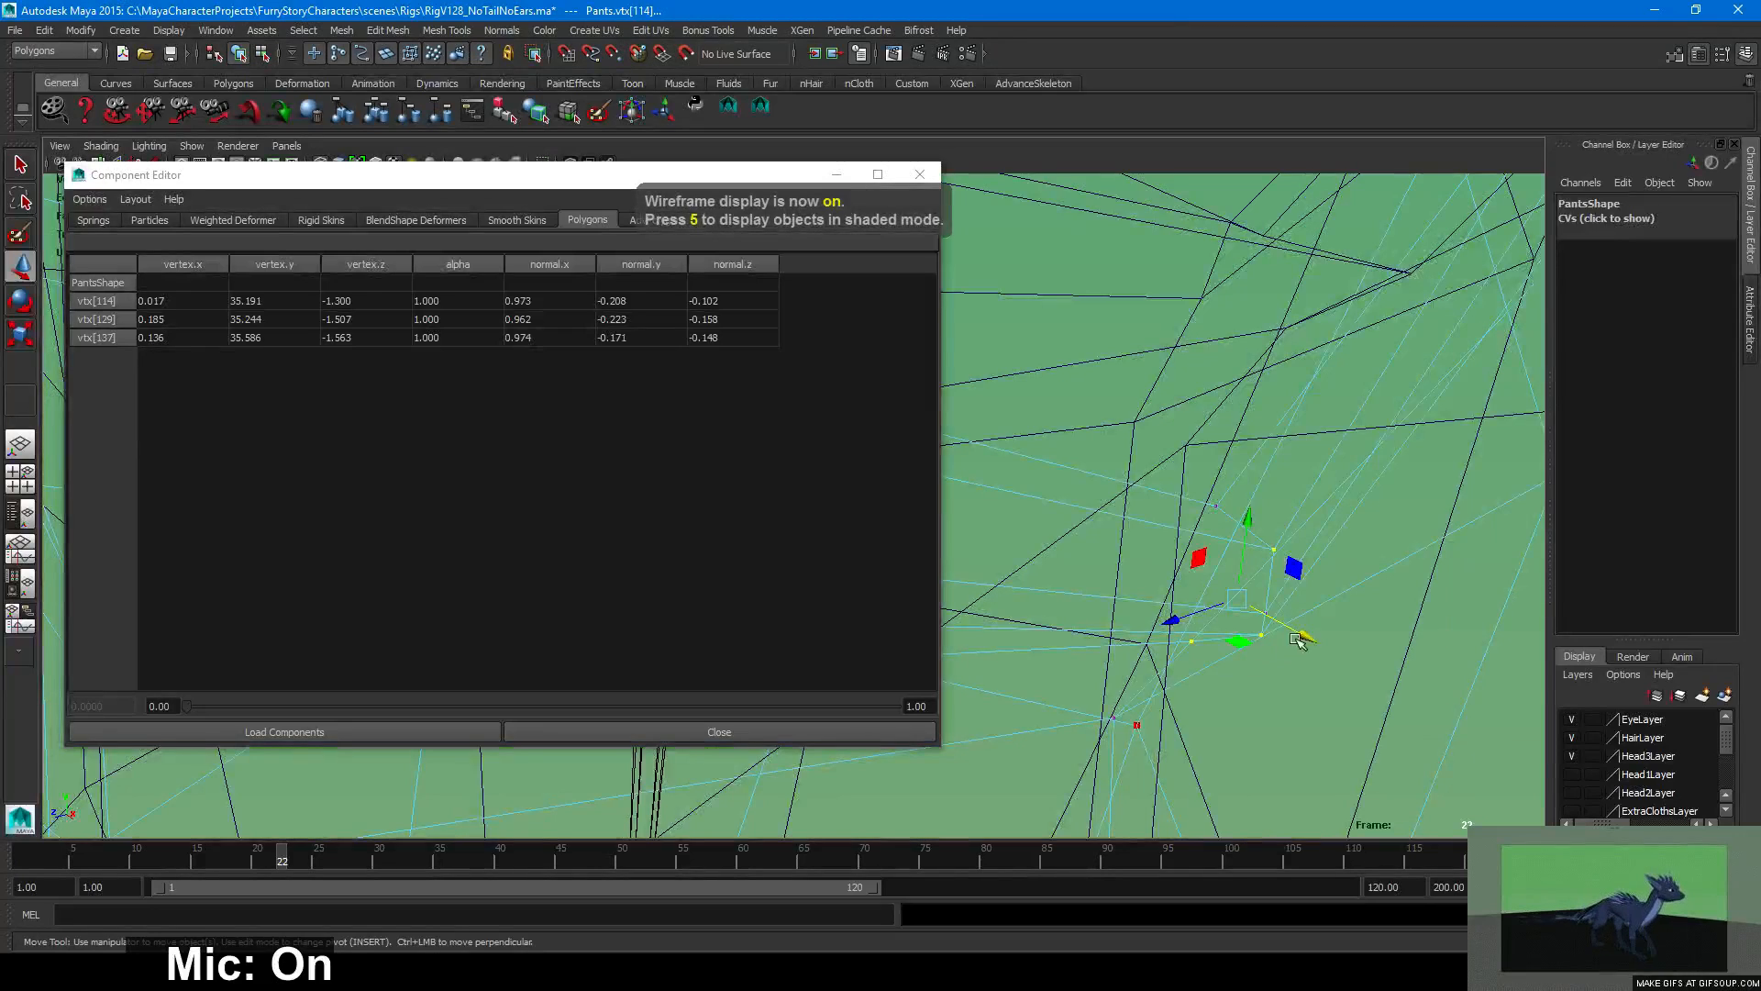
left_click(1265, 612, "shift")
left_click_drag(1314, 638, 1388, 590)
right_click_drag(1388, 590, 1255, 588, "alt")
left_click_drag(1255, 588, 1220, 601, "alt")
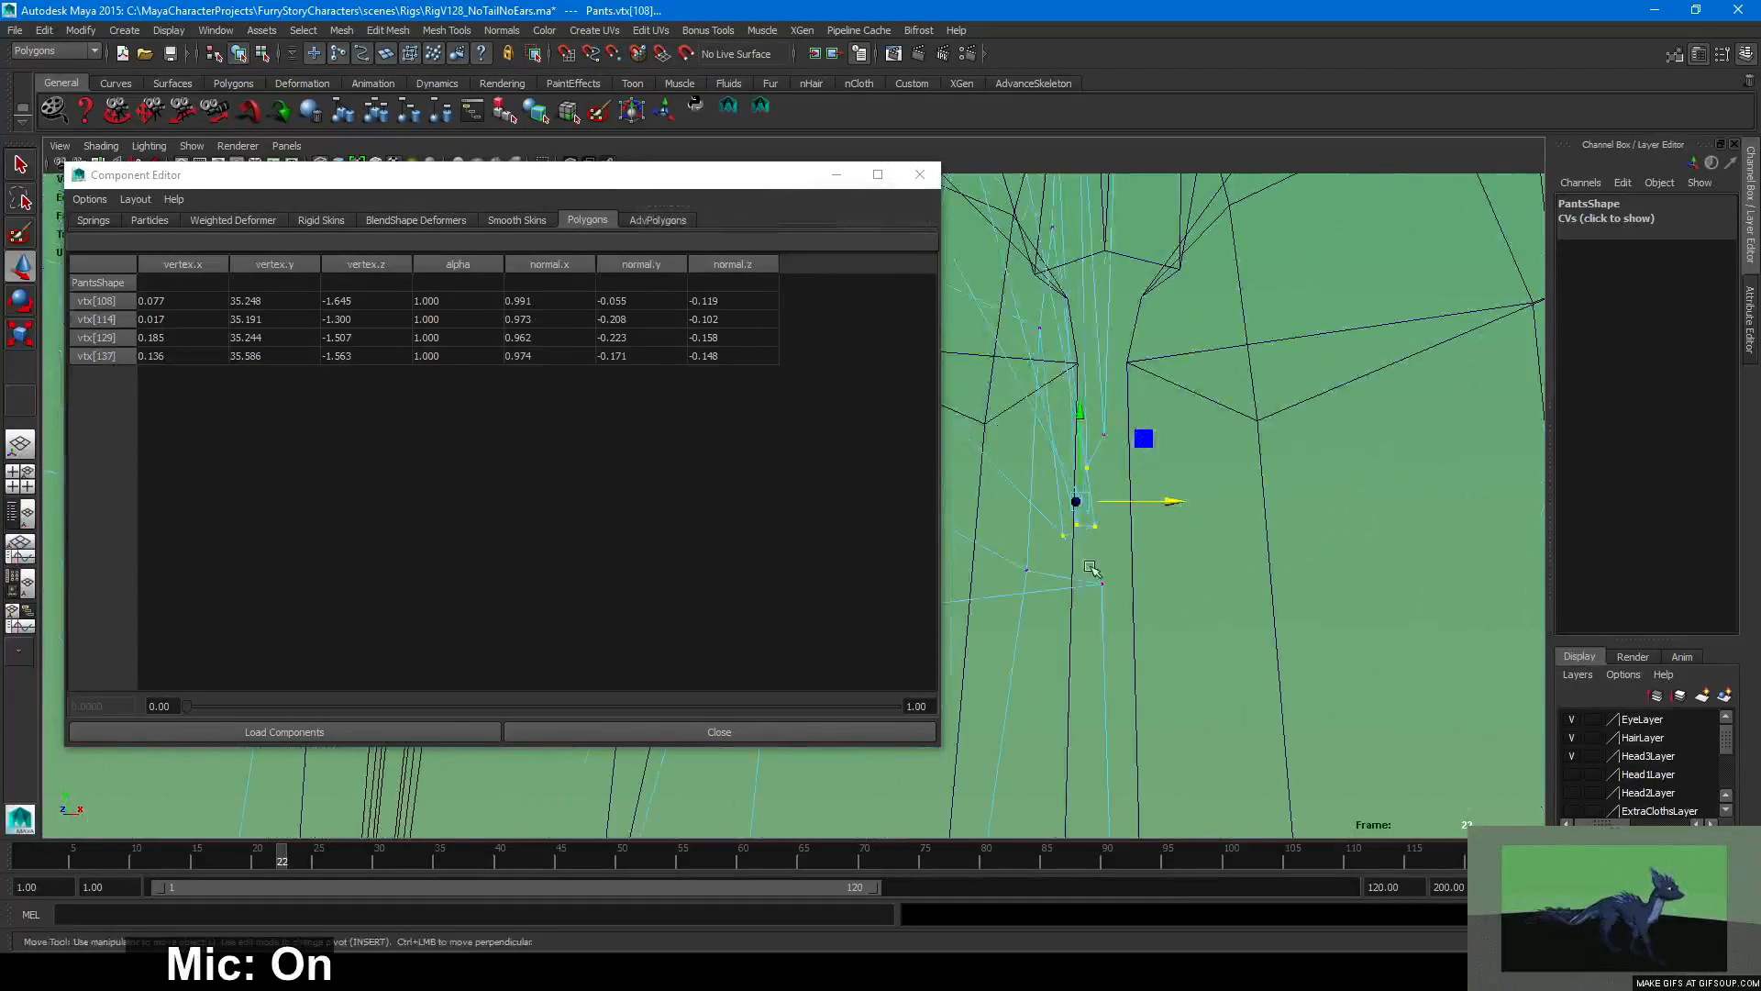
left_click(1067, 538)
key("ctrl+z")
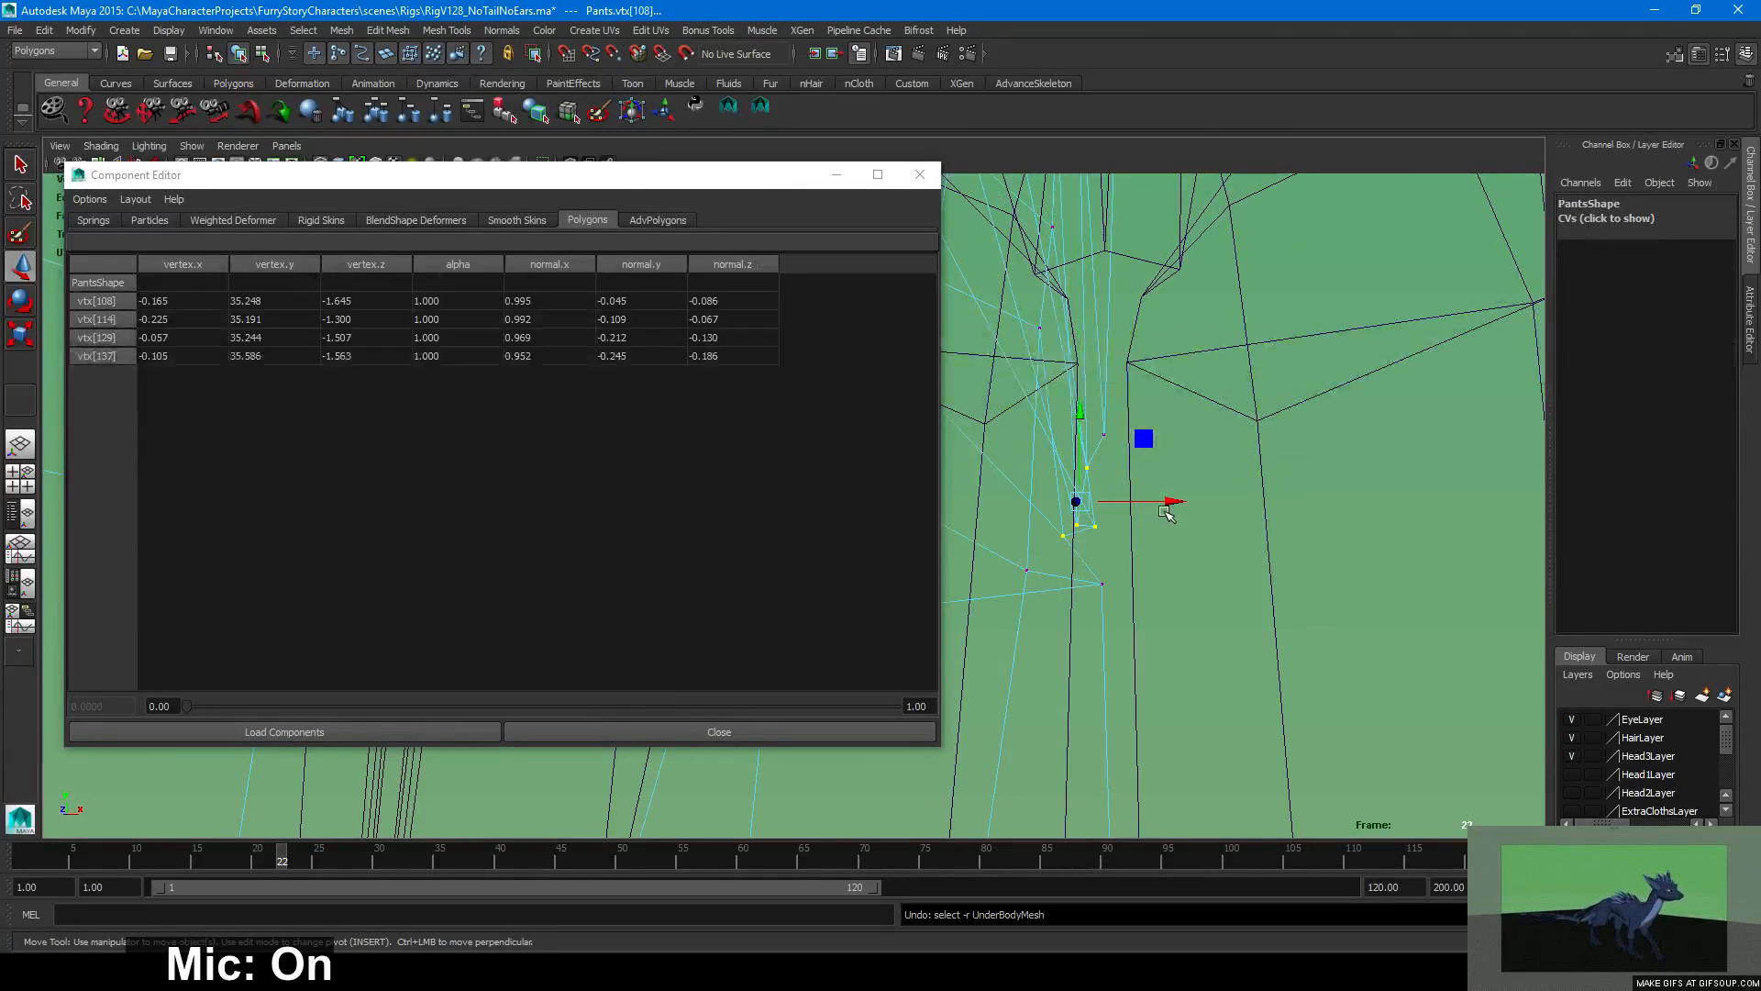
Try moving the four crotch vertices about -1.24 further along X, and undo the moves.
left_click_drag(1172, 503, 955, 493)
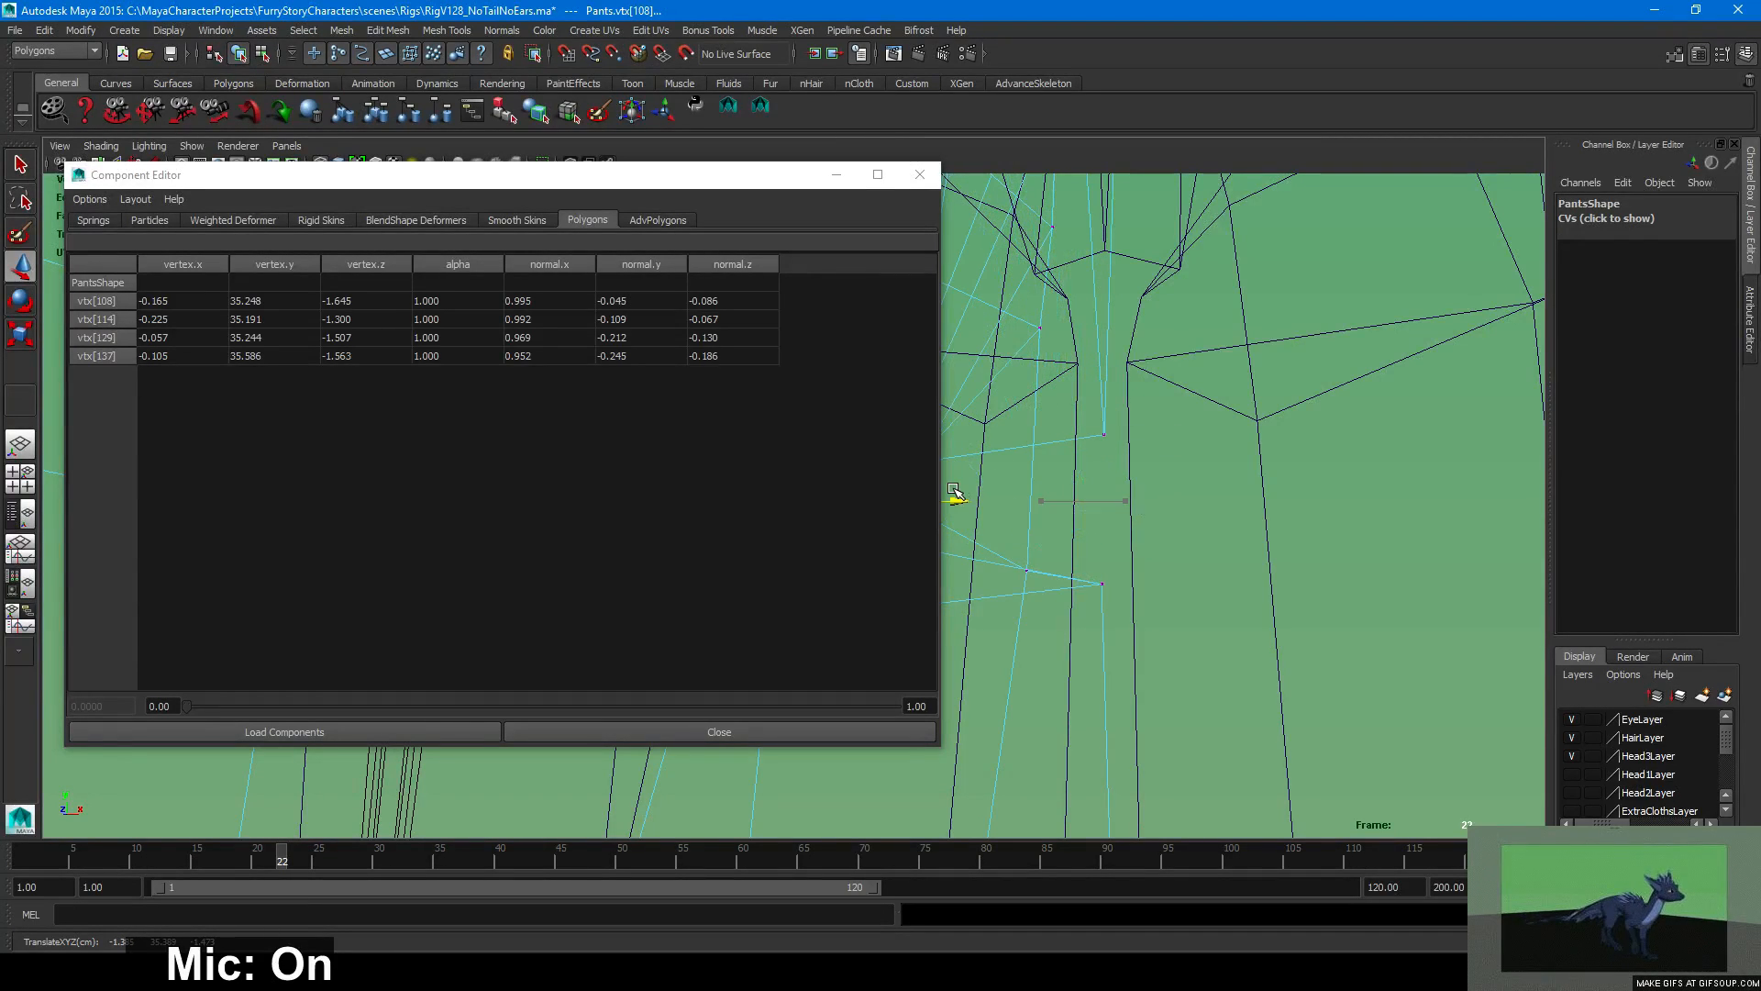
left_click(770, 463)
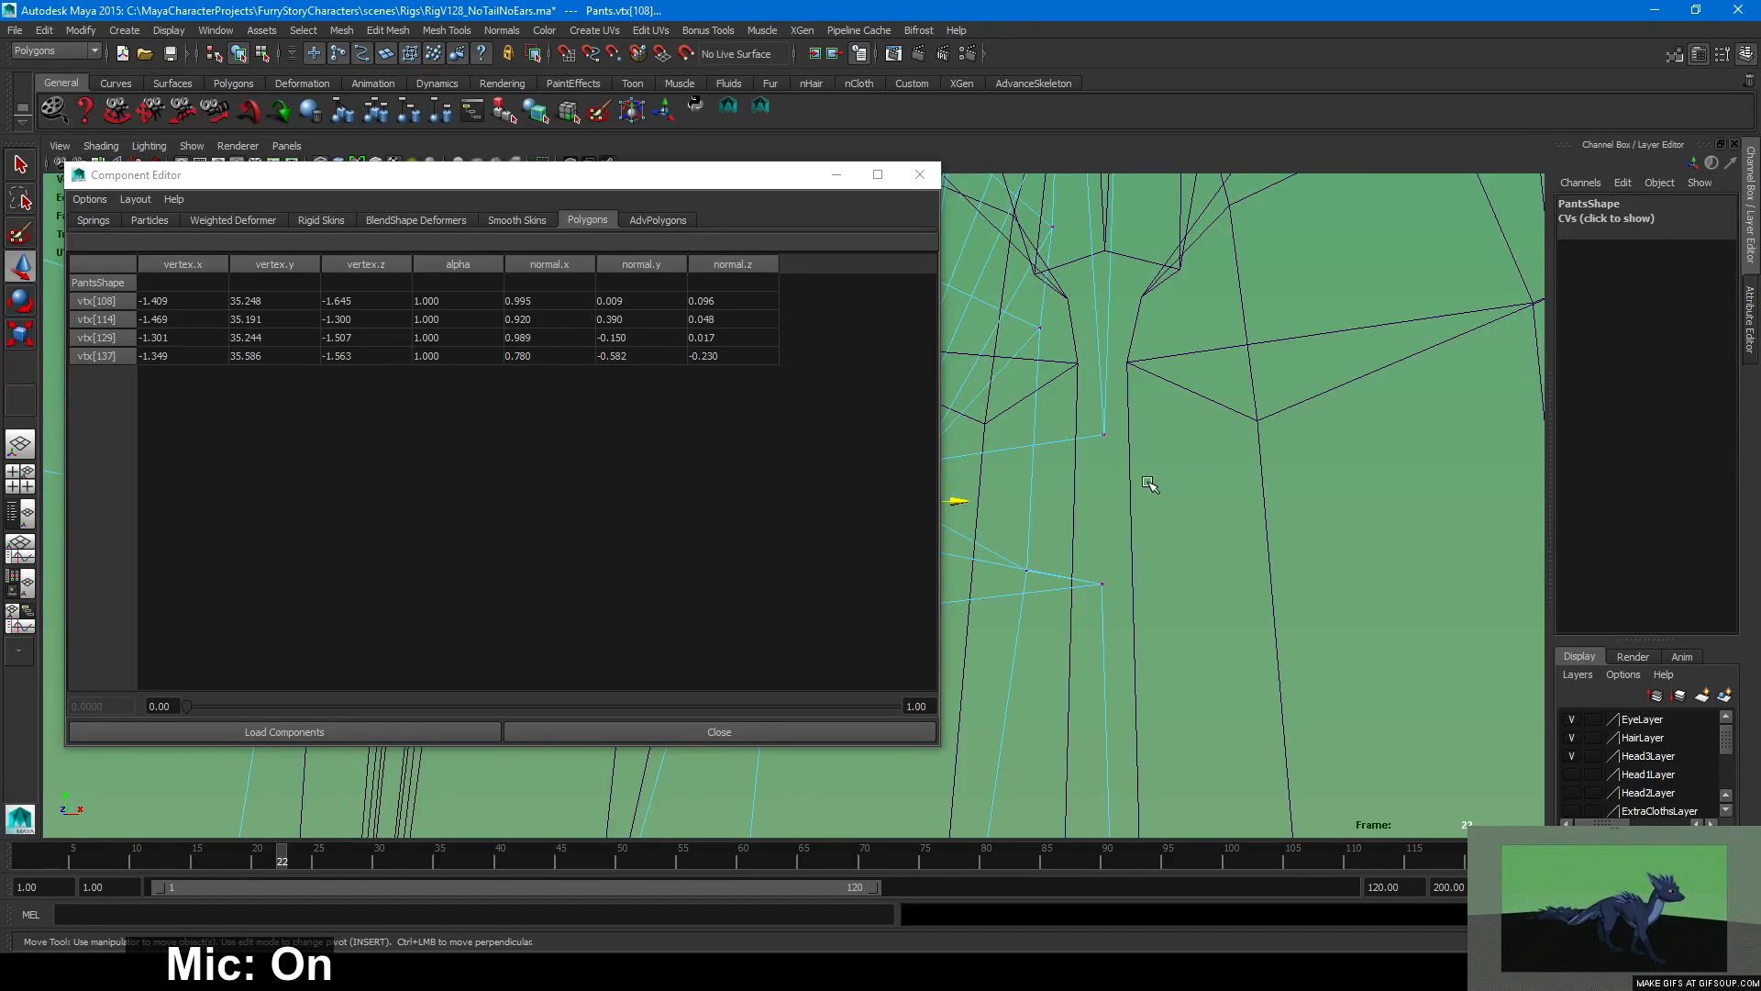
middle_click_drag(1143, 496, 1244, 531, "alt")
key("ctrl+z")
key("ctrl+z")
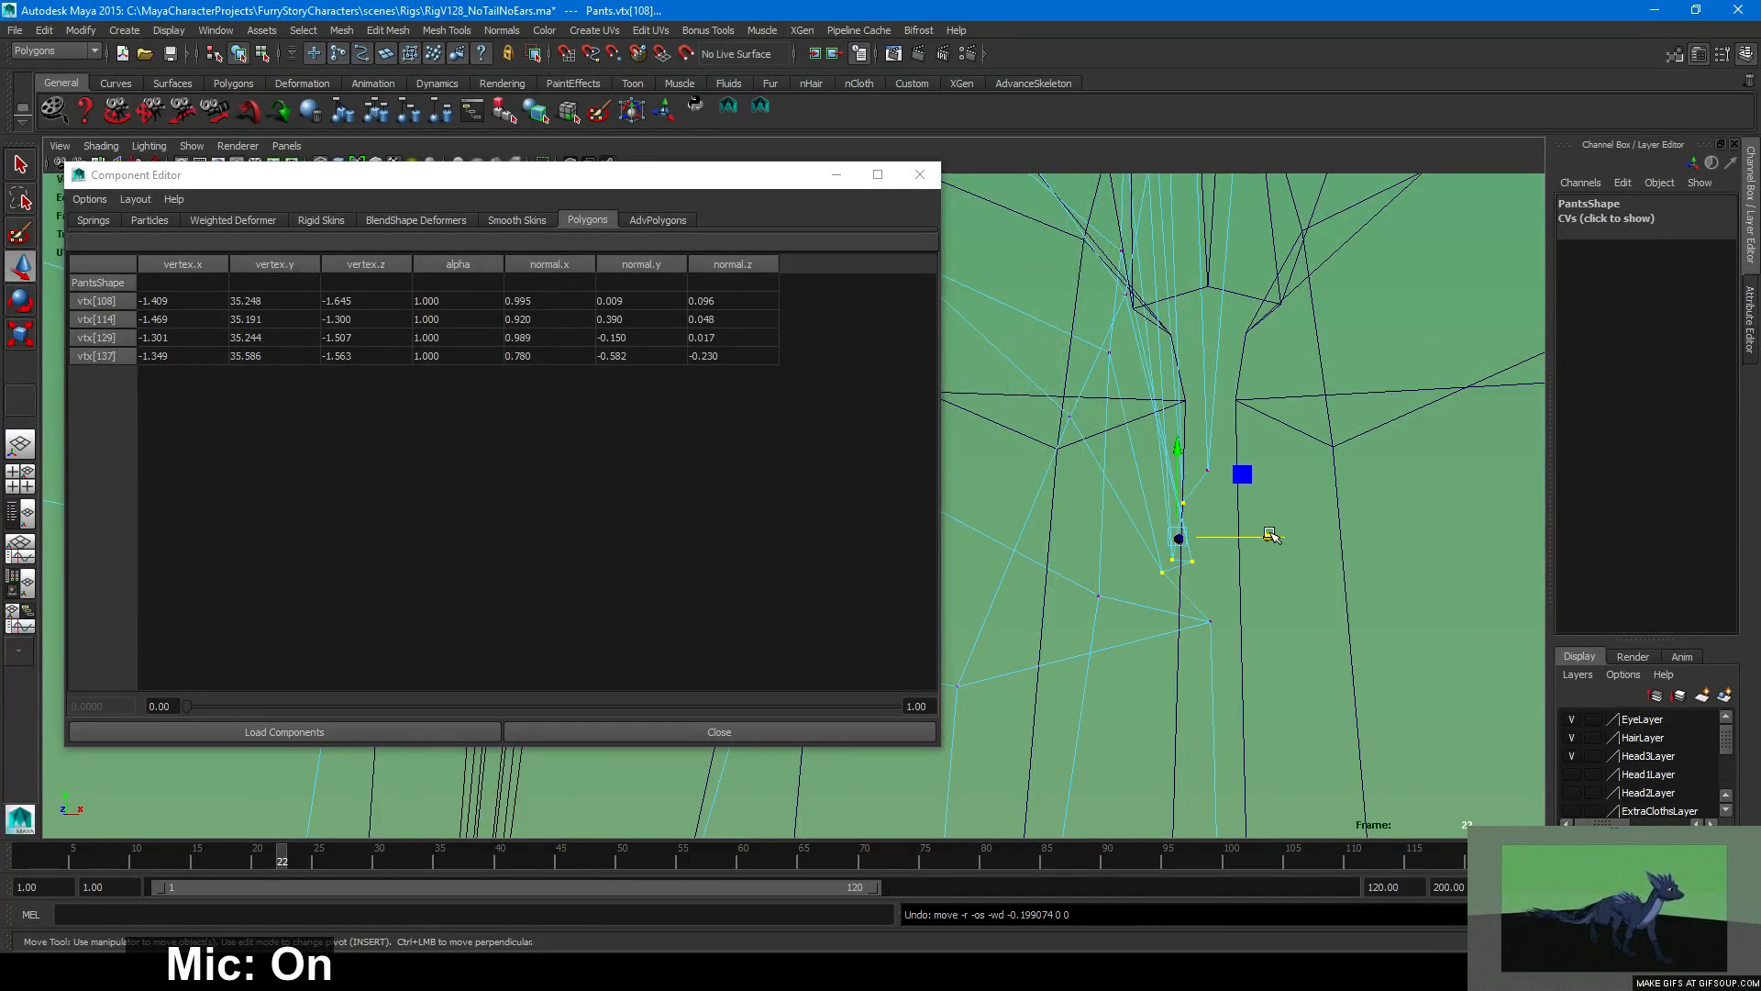
key("ctrl+z")
Reposition vertex vtx[114] on its own and move the vertex below it, vtx[107], to about -0.094 in X.
left_click(1185, 566)
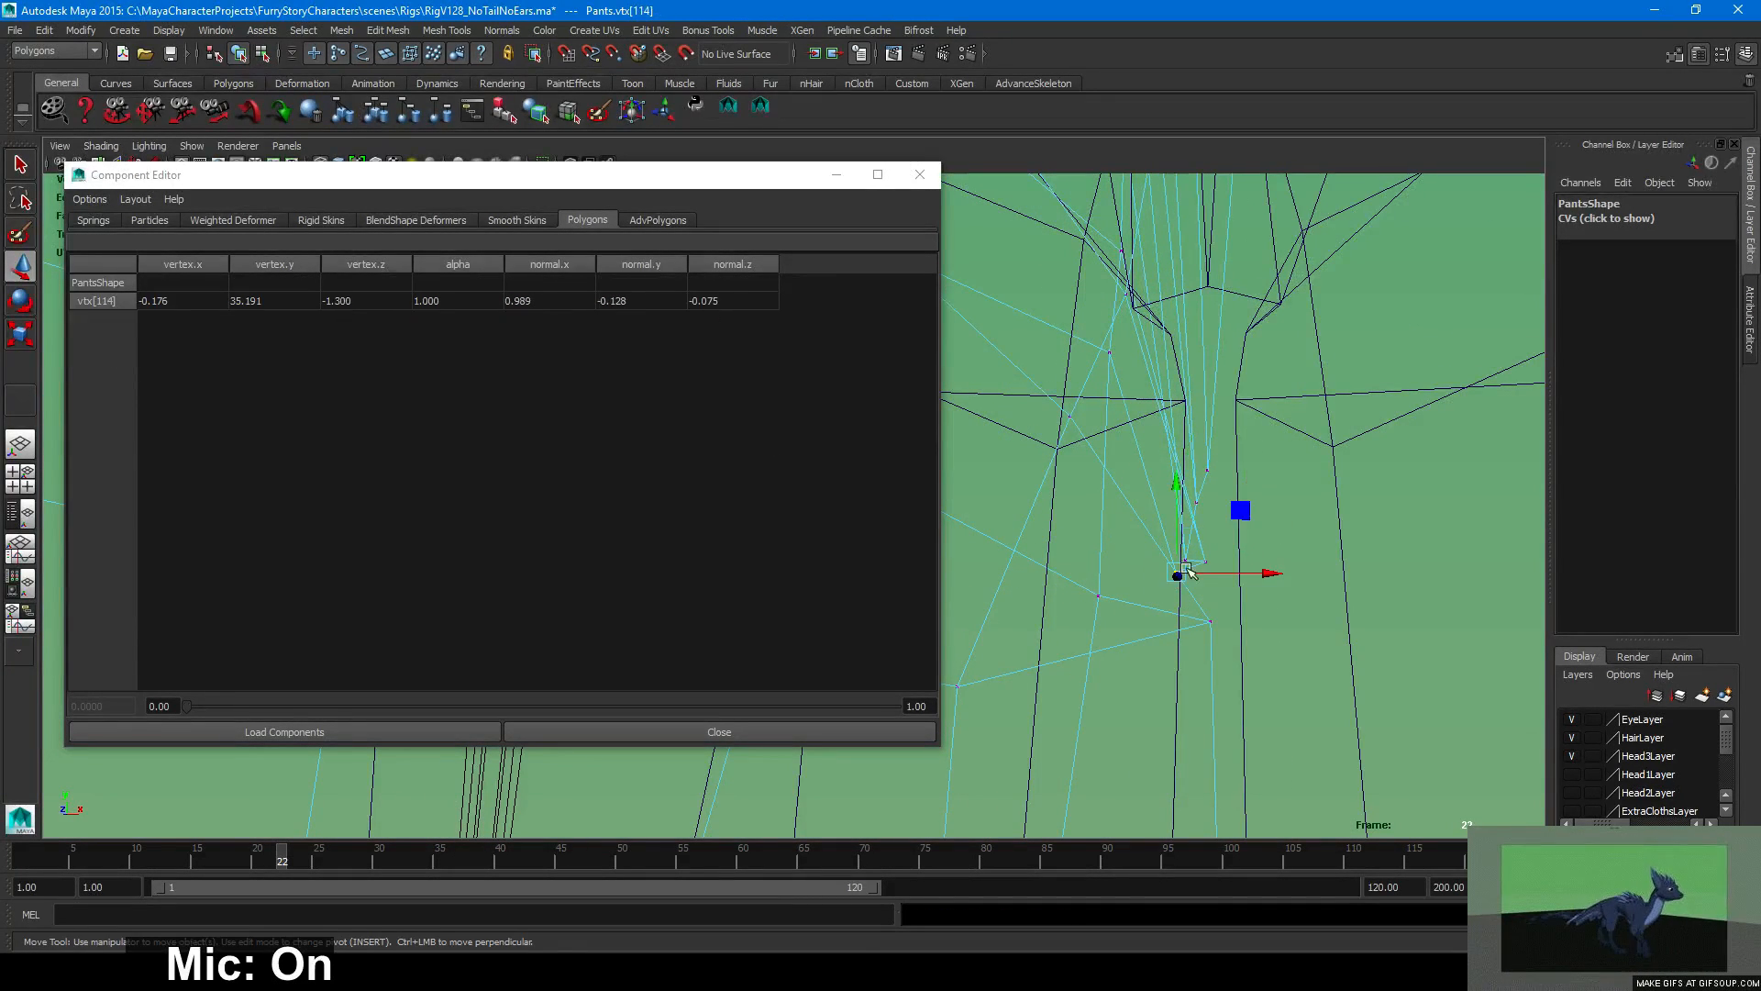
left_click_drag(1241, 510, 1257, 562)
left_click(1213, 621)
Examine the pants' inner leg and crotch in smooth preview and unsmoothed shaded display, checking vertex vtx[106] lower on the leg.
key("3")
key("6")
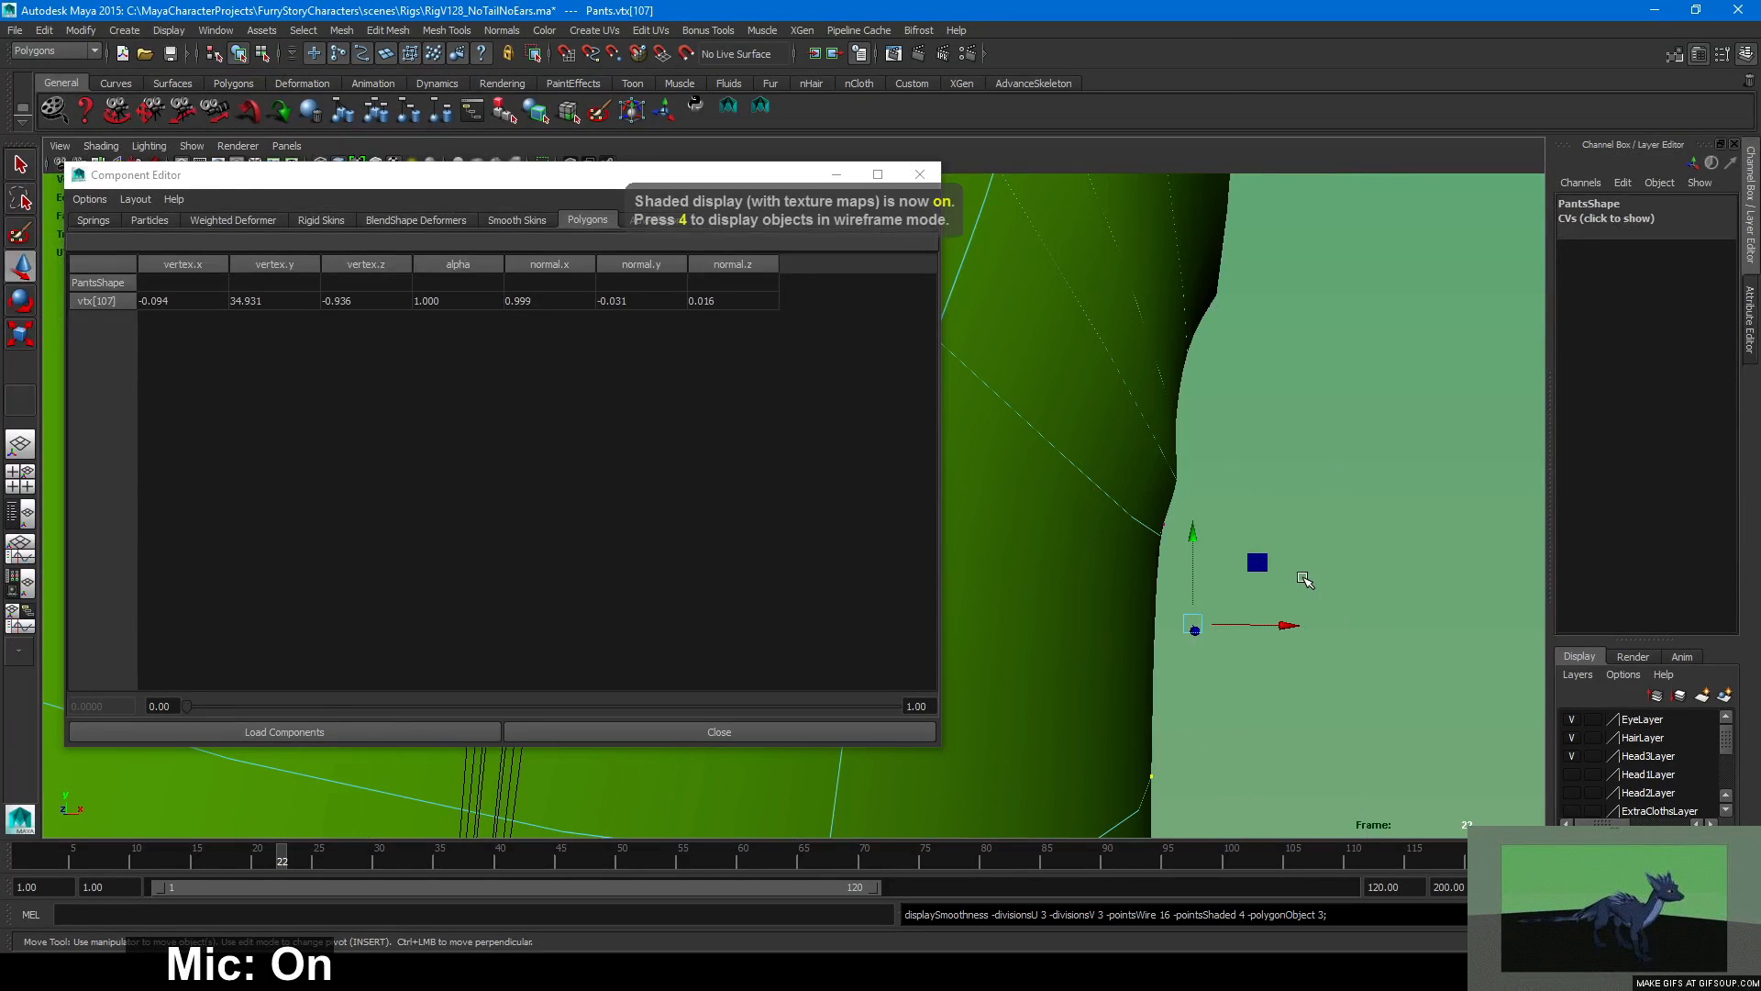
mouse_move(1320, 585)
right_mouse_down("alt")
mouse_move(1282, 597)
mouse_move(1061, 527)
right_mouse_up("alt")
middle_click_drag(1061, 526, 1264, 573, "alt")
right_click_drag(1264, 572, 973, 536, "alt")
middle_click_drag(1193, 535, 1377, 554, "alt")
mouse_move(1377, 554)
left_mouse_down("alt")
mouse_move(1220, 606)
mouse_move(1180, 554)
mouse_move(1289, 493)
mouse_move(1215, 561)
mouse_move(1142, 552)
left_mouse_up("alt")
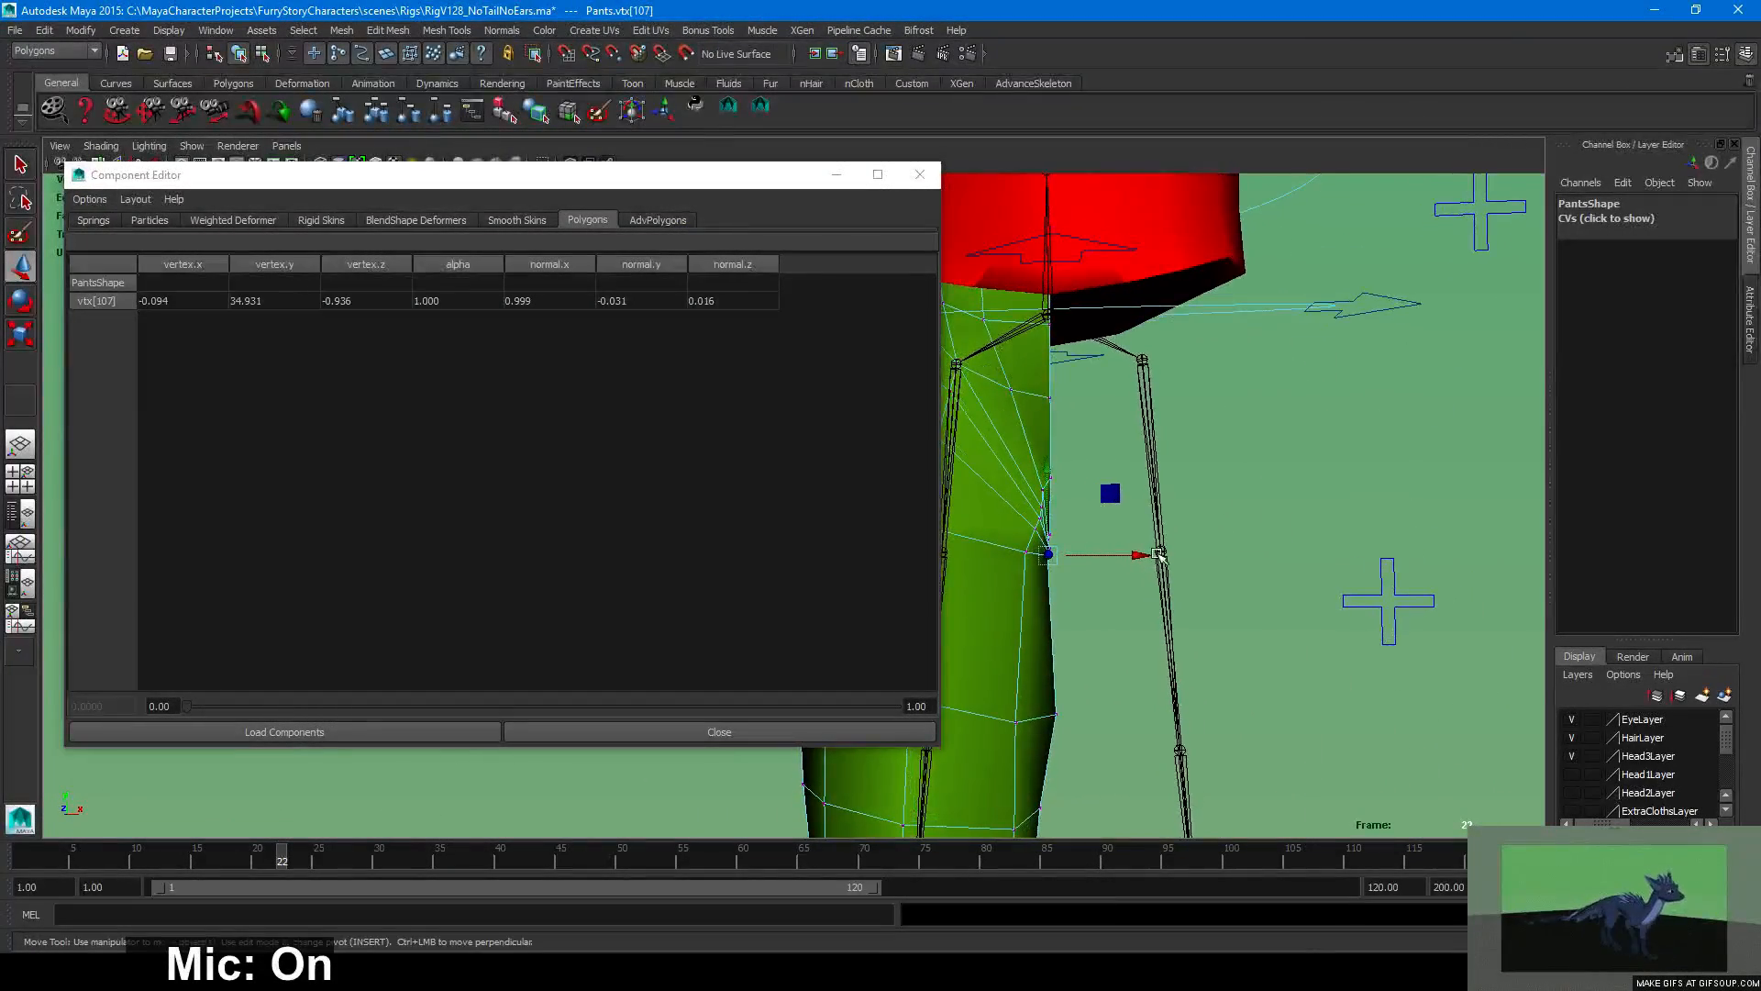
left_click(1056, 717)
key("3")
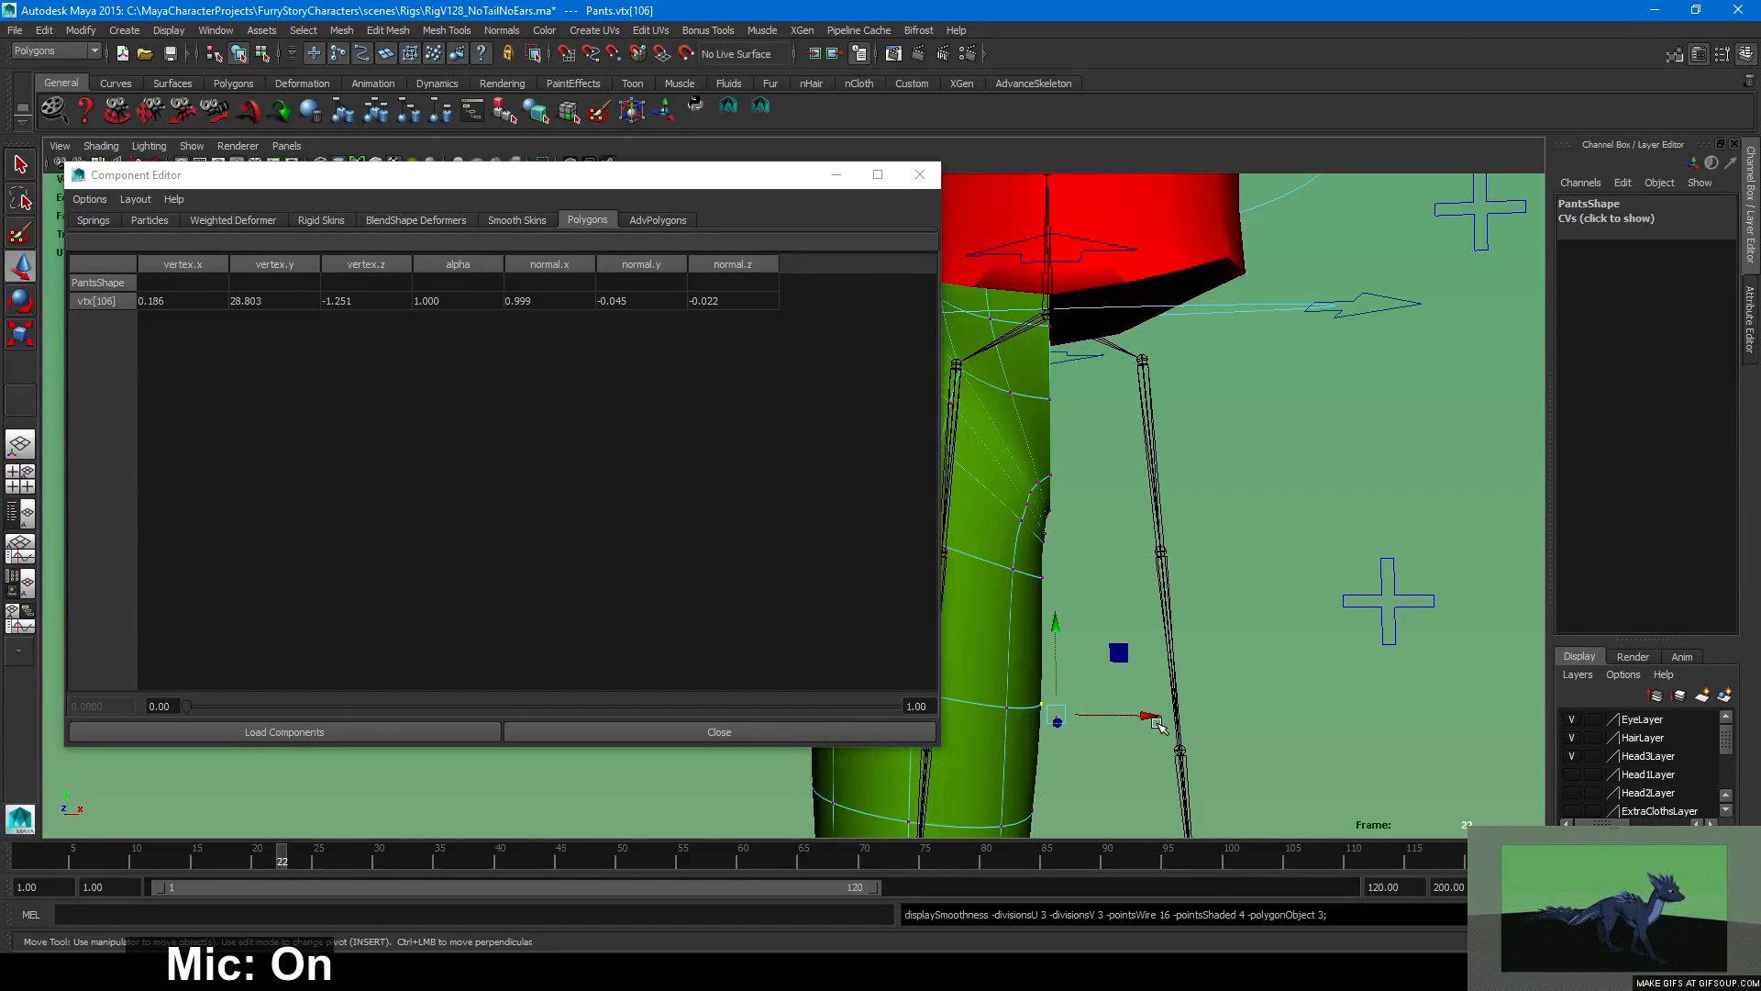
key("1")
left_click(1243, 643)
left_click(1327, 504)
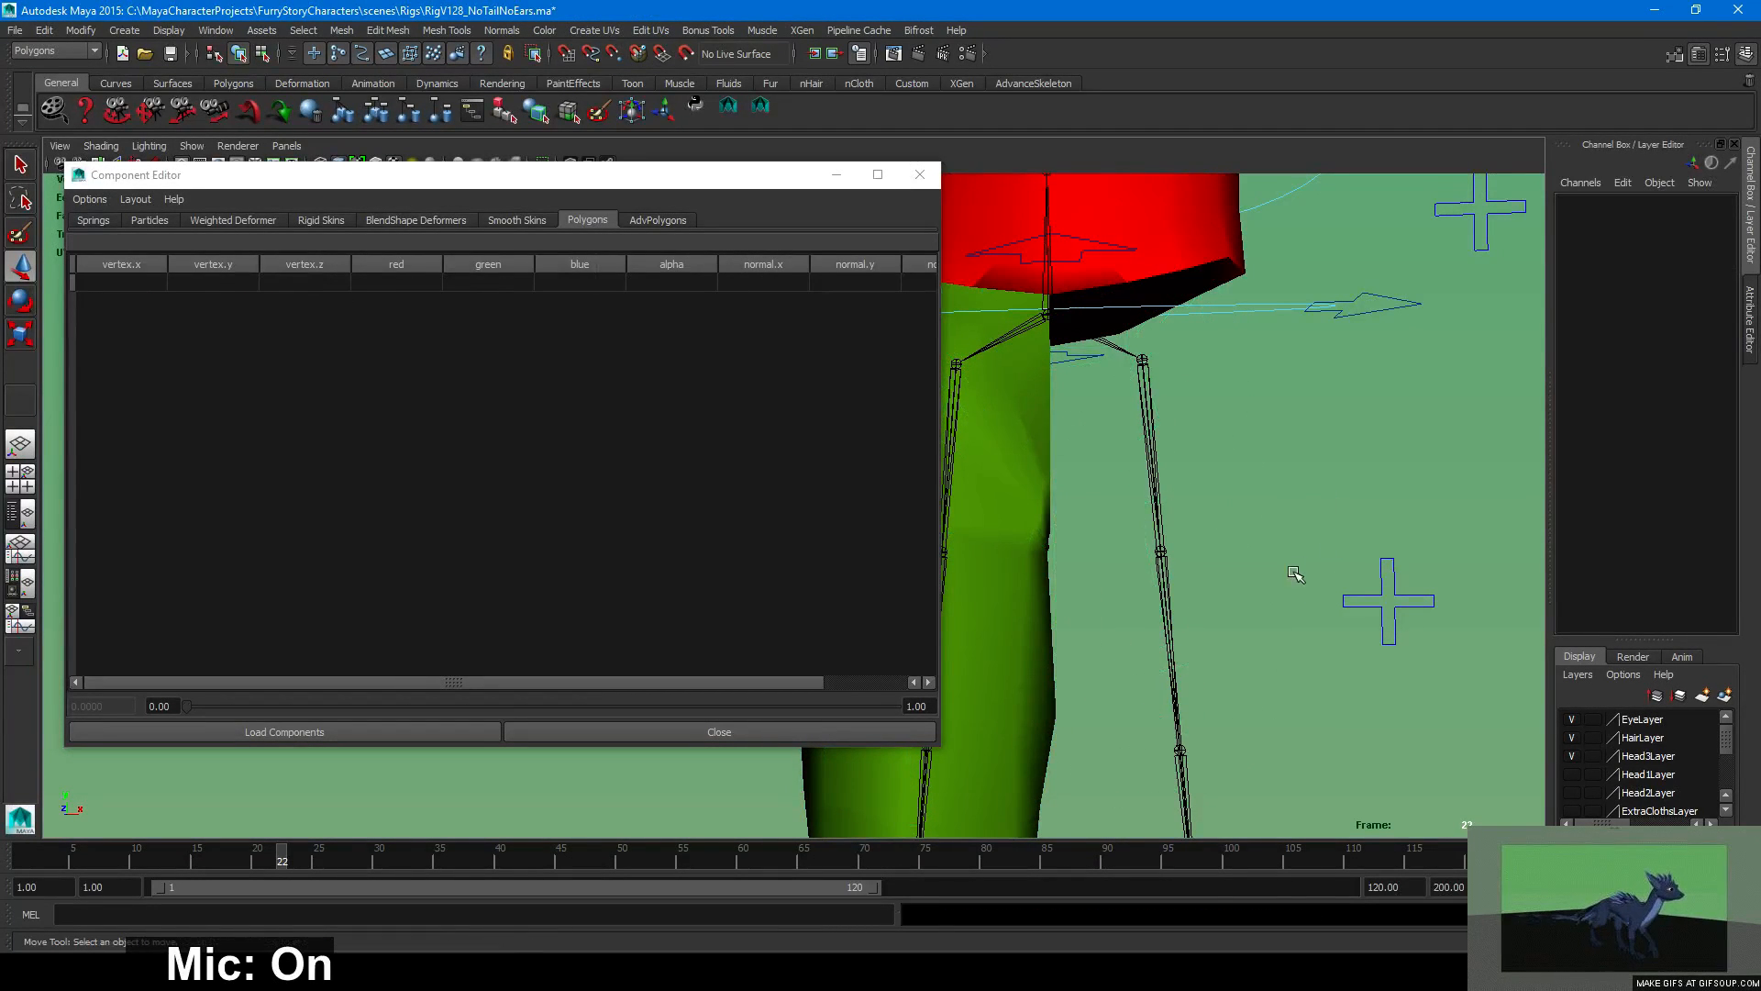
left_click_drag(1295, 574, 1257, 552, "alt")
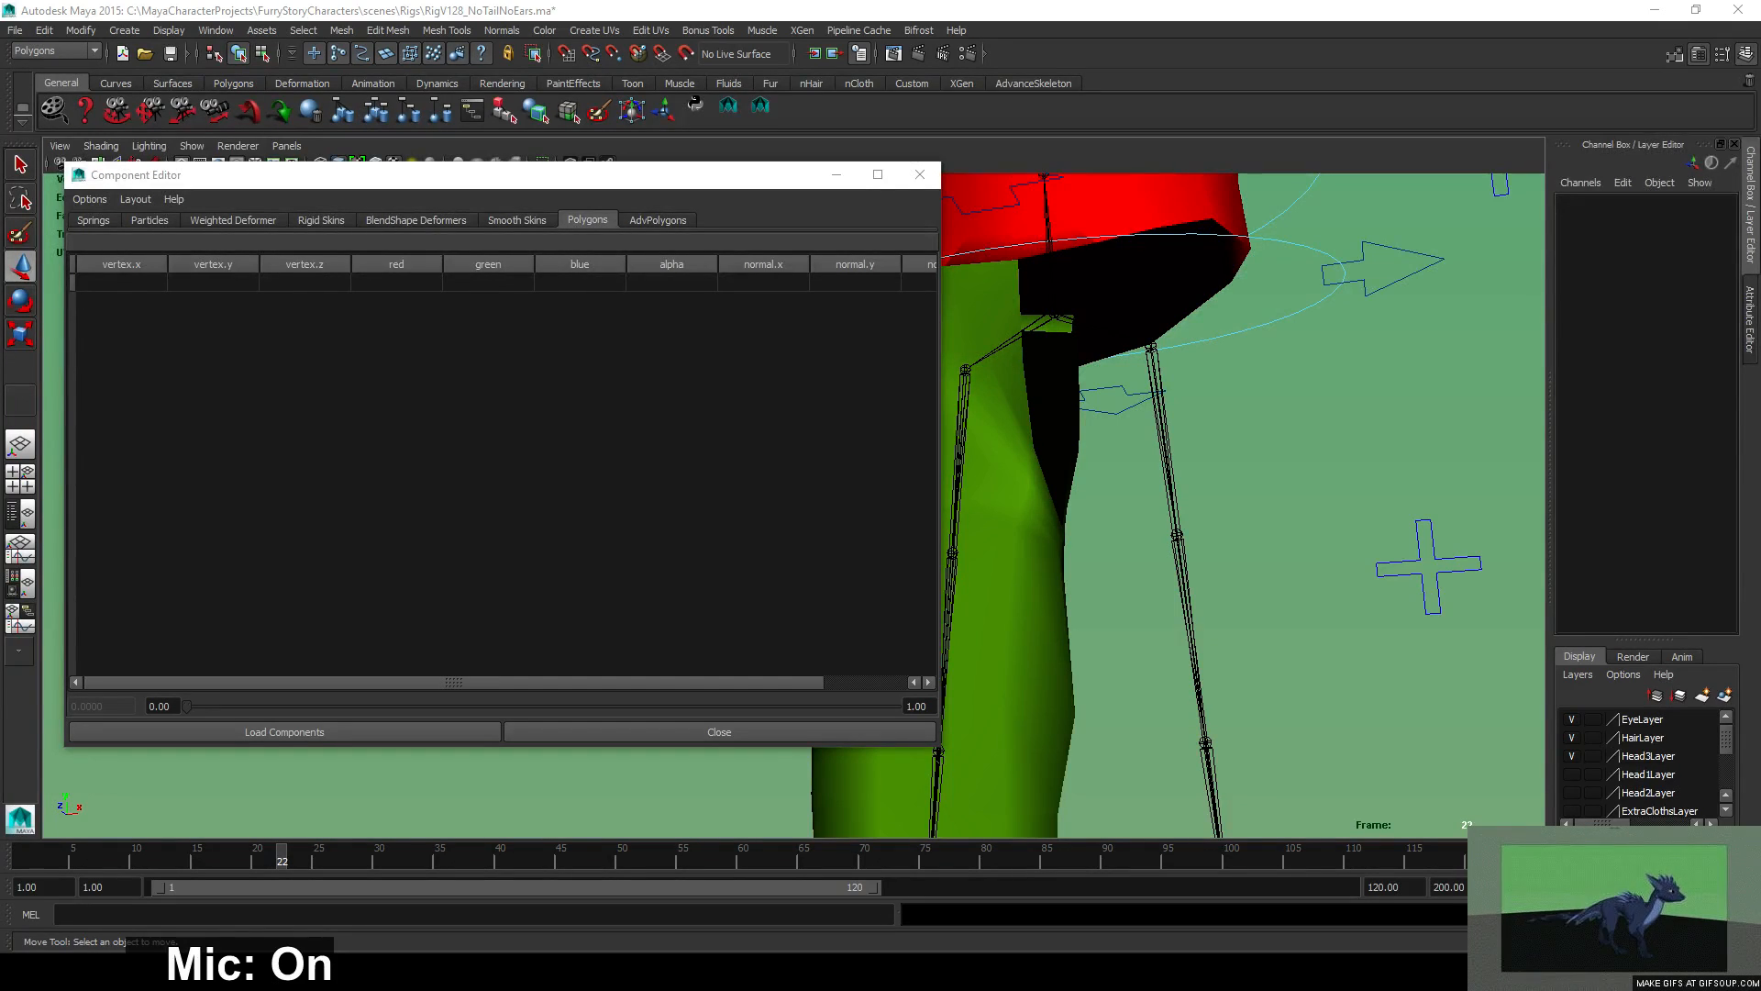
Bring the browser with the YouTube video "Camera testing" into view, move it away again and return to the Component Editor.
left_click_drag(1760, 64, 1516, 102)
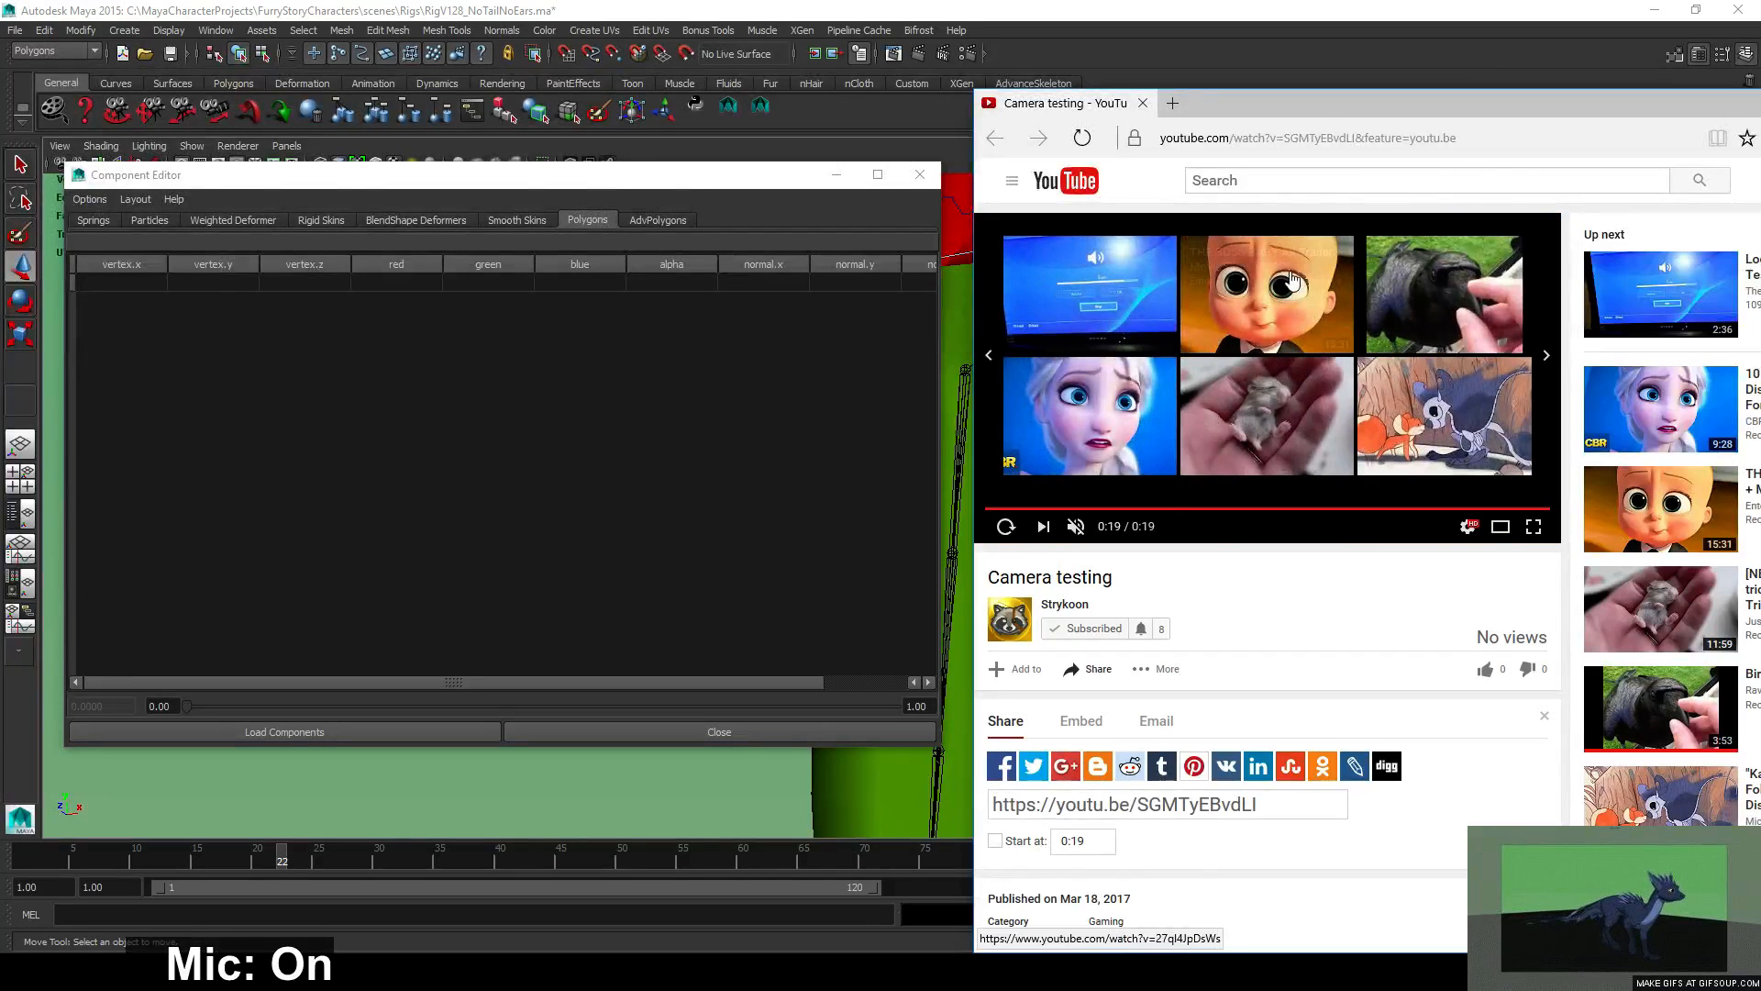
left_click_drag(1387, 106, 1760, 230)
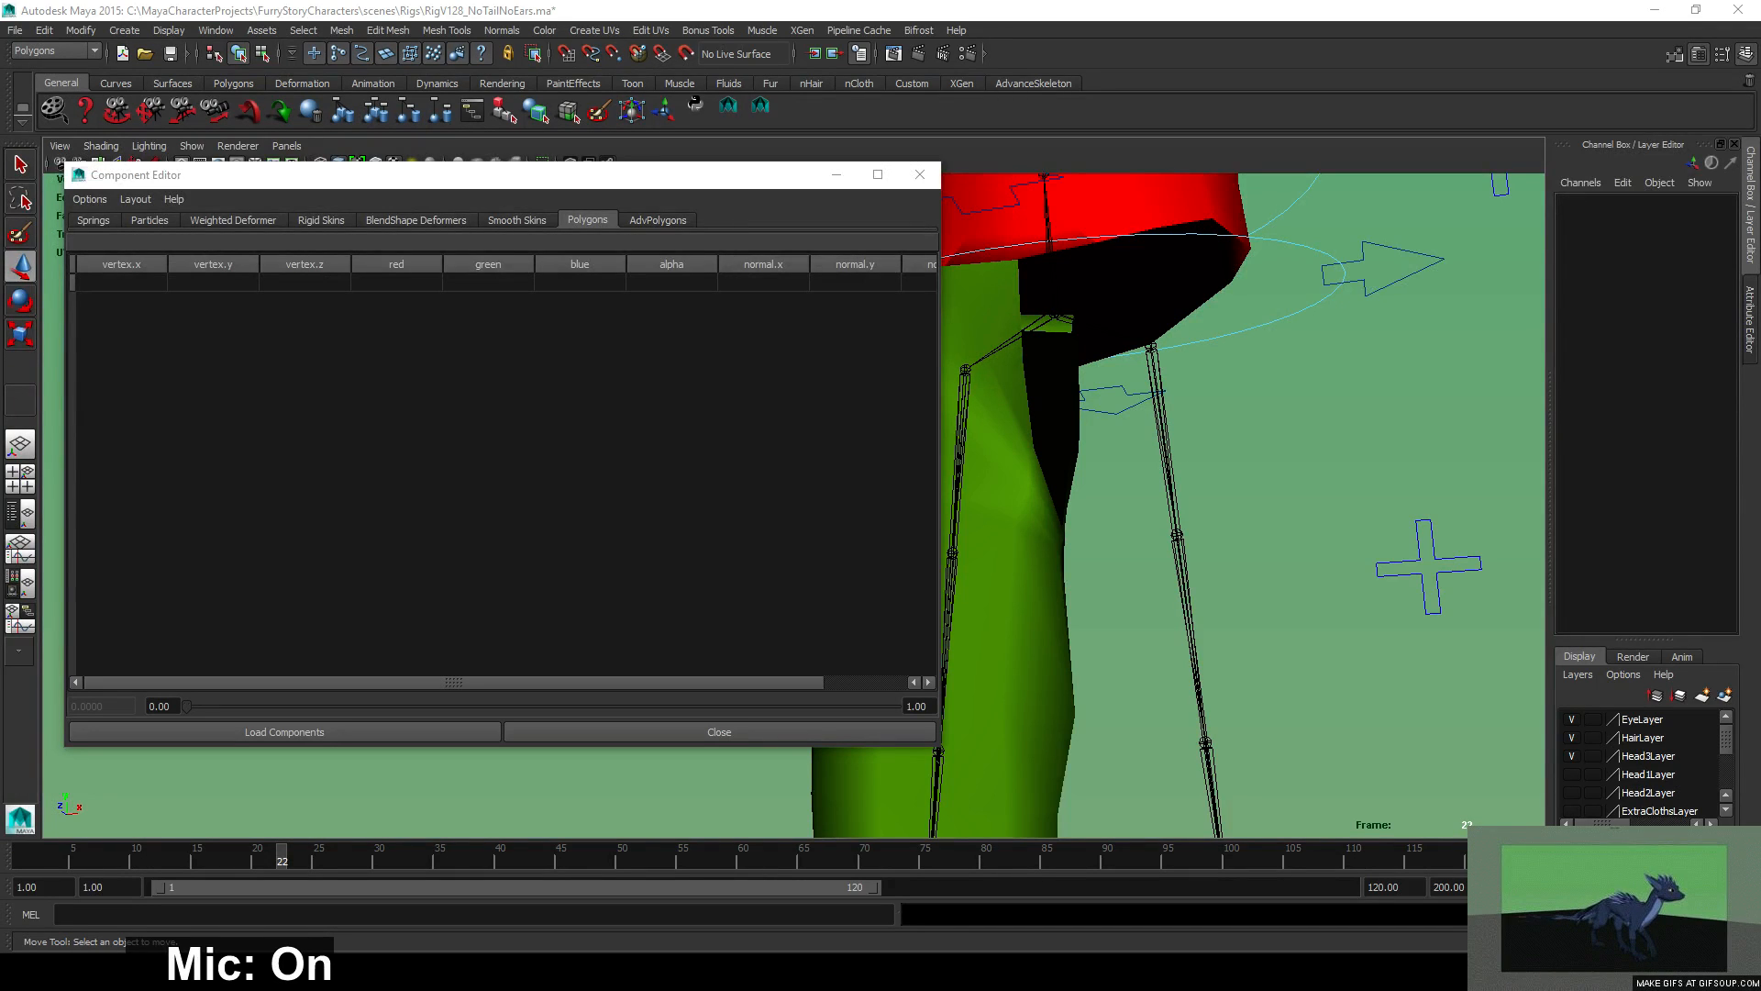
left_click(637, 174)
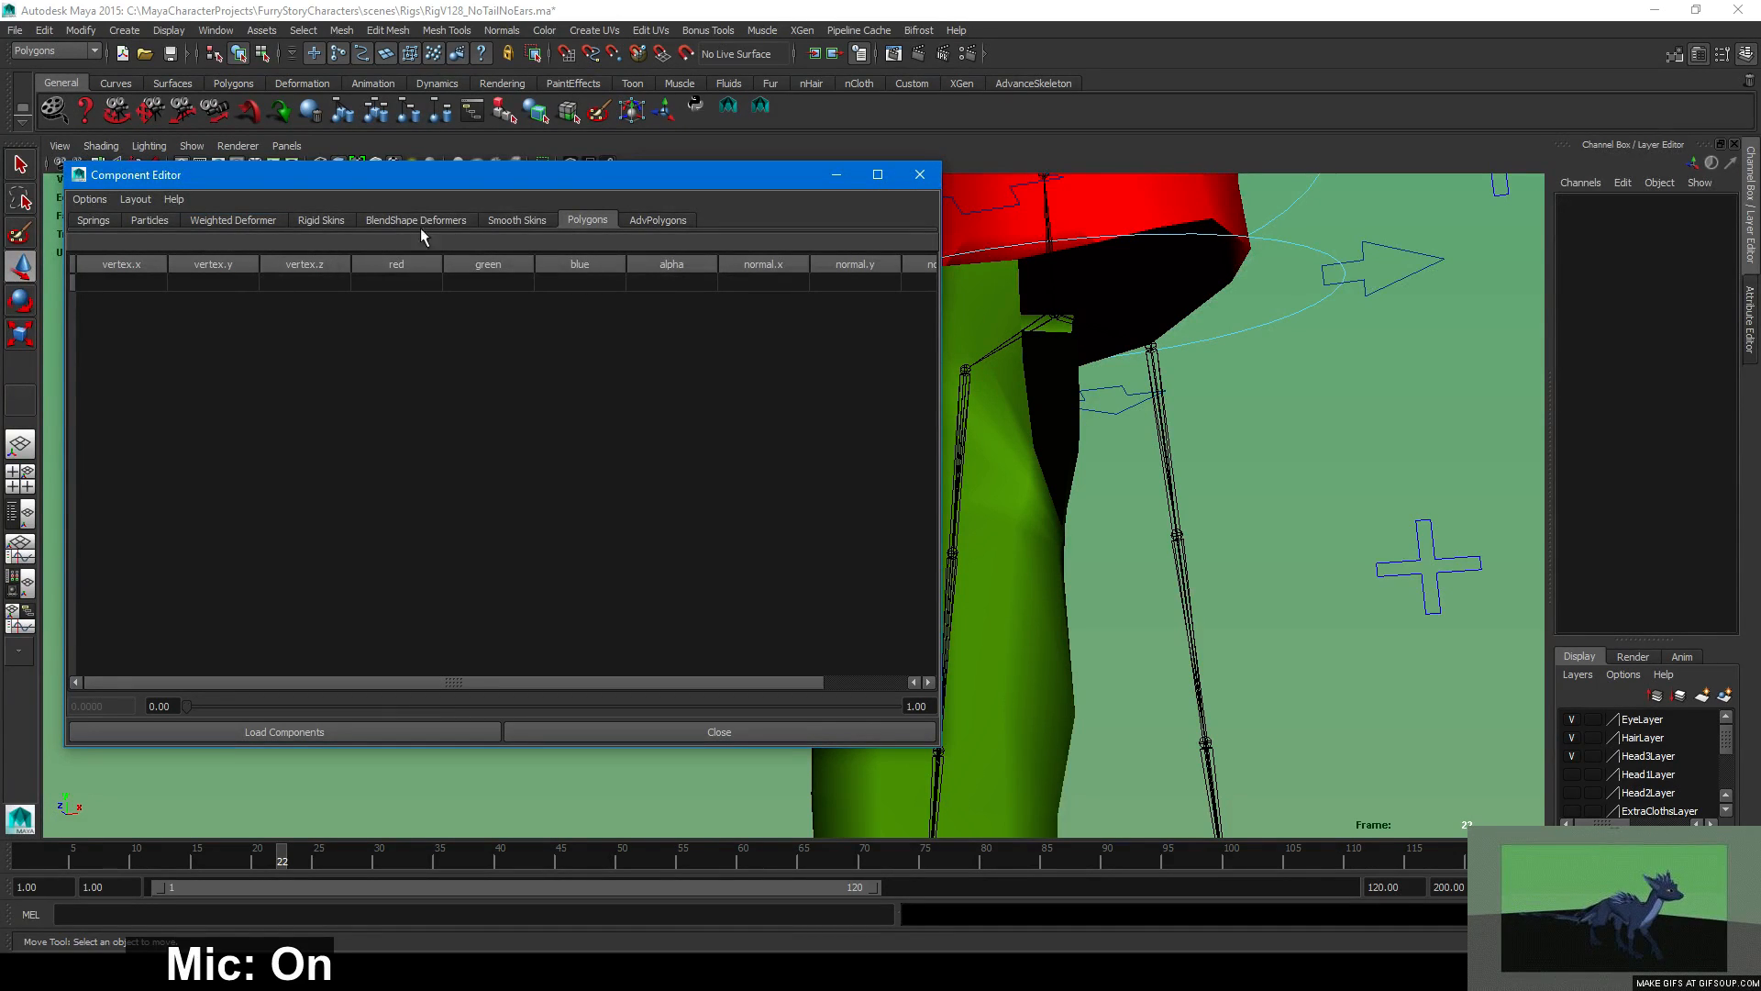
Select the half pants mesh as a whole object and close the Component Editor.
left_click(1046, 431)
left_click(1022, 480)
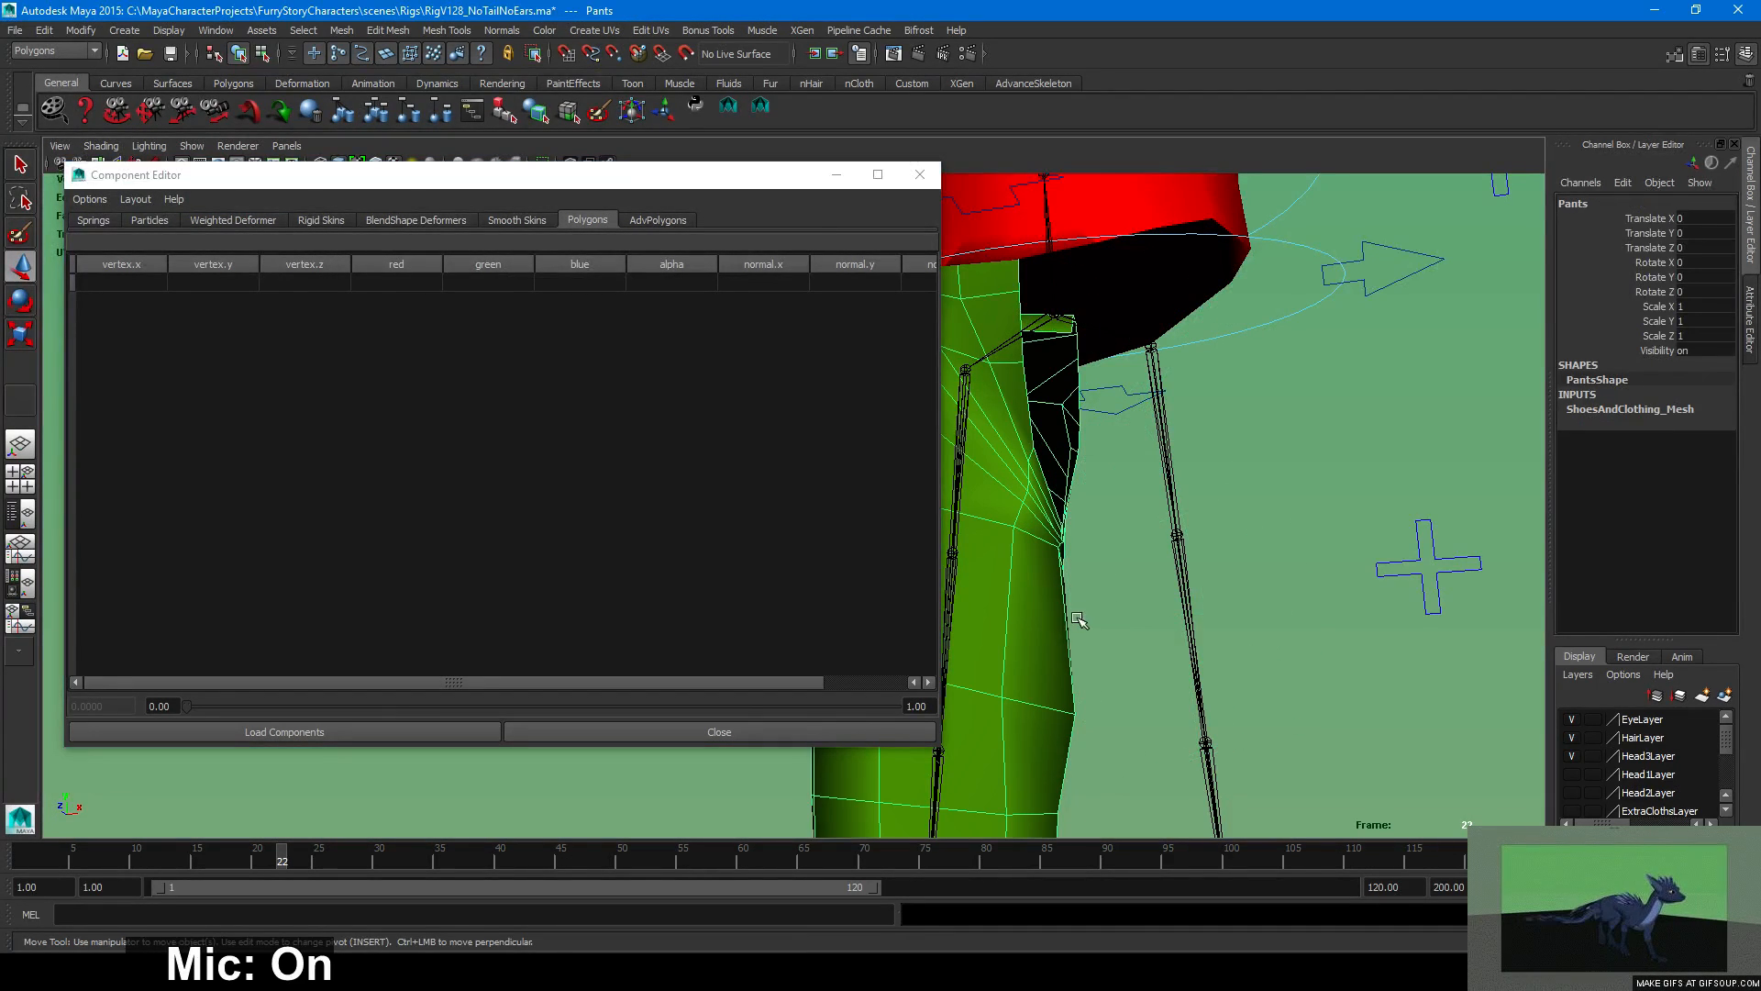
left_click(922, 175)
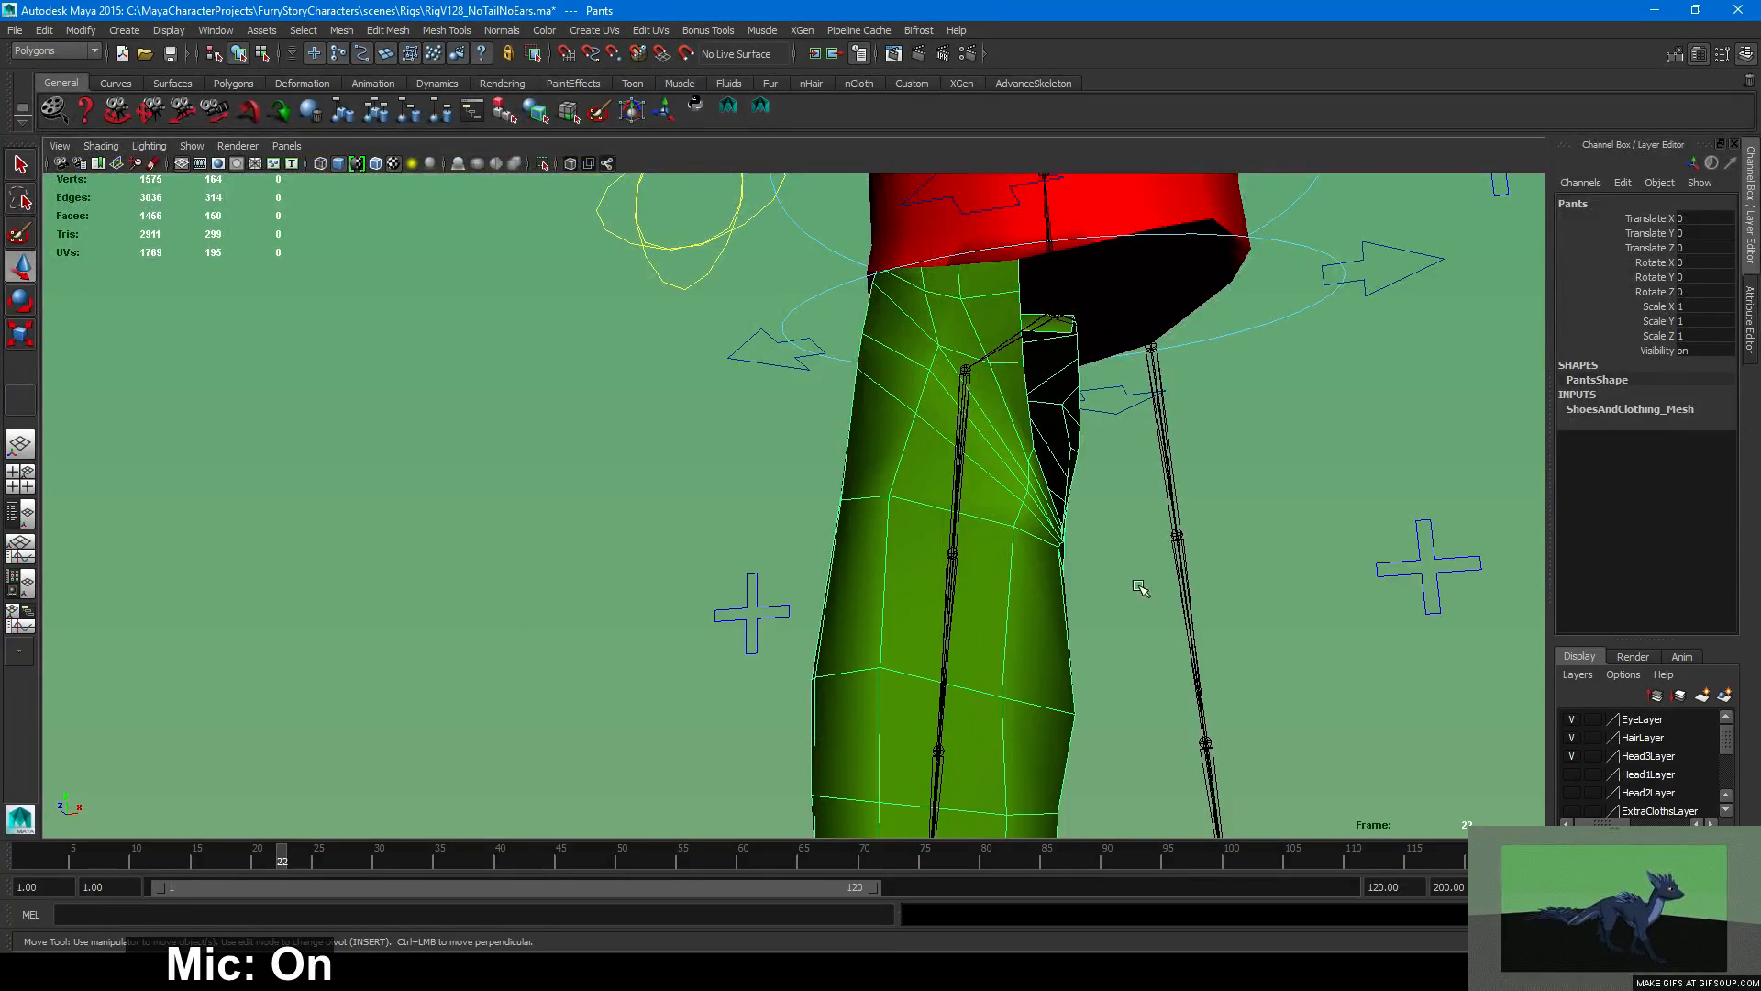
Examine the half pants on the character from the front, from the crotch down to the shoes.
mouse_move(1142, 589)
right_mouse_down("alt")
mouse_move(794, 548)
mouse_move(975, 609)
mouse_move(1129, 609)
right_mouse_up("alt")
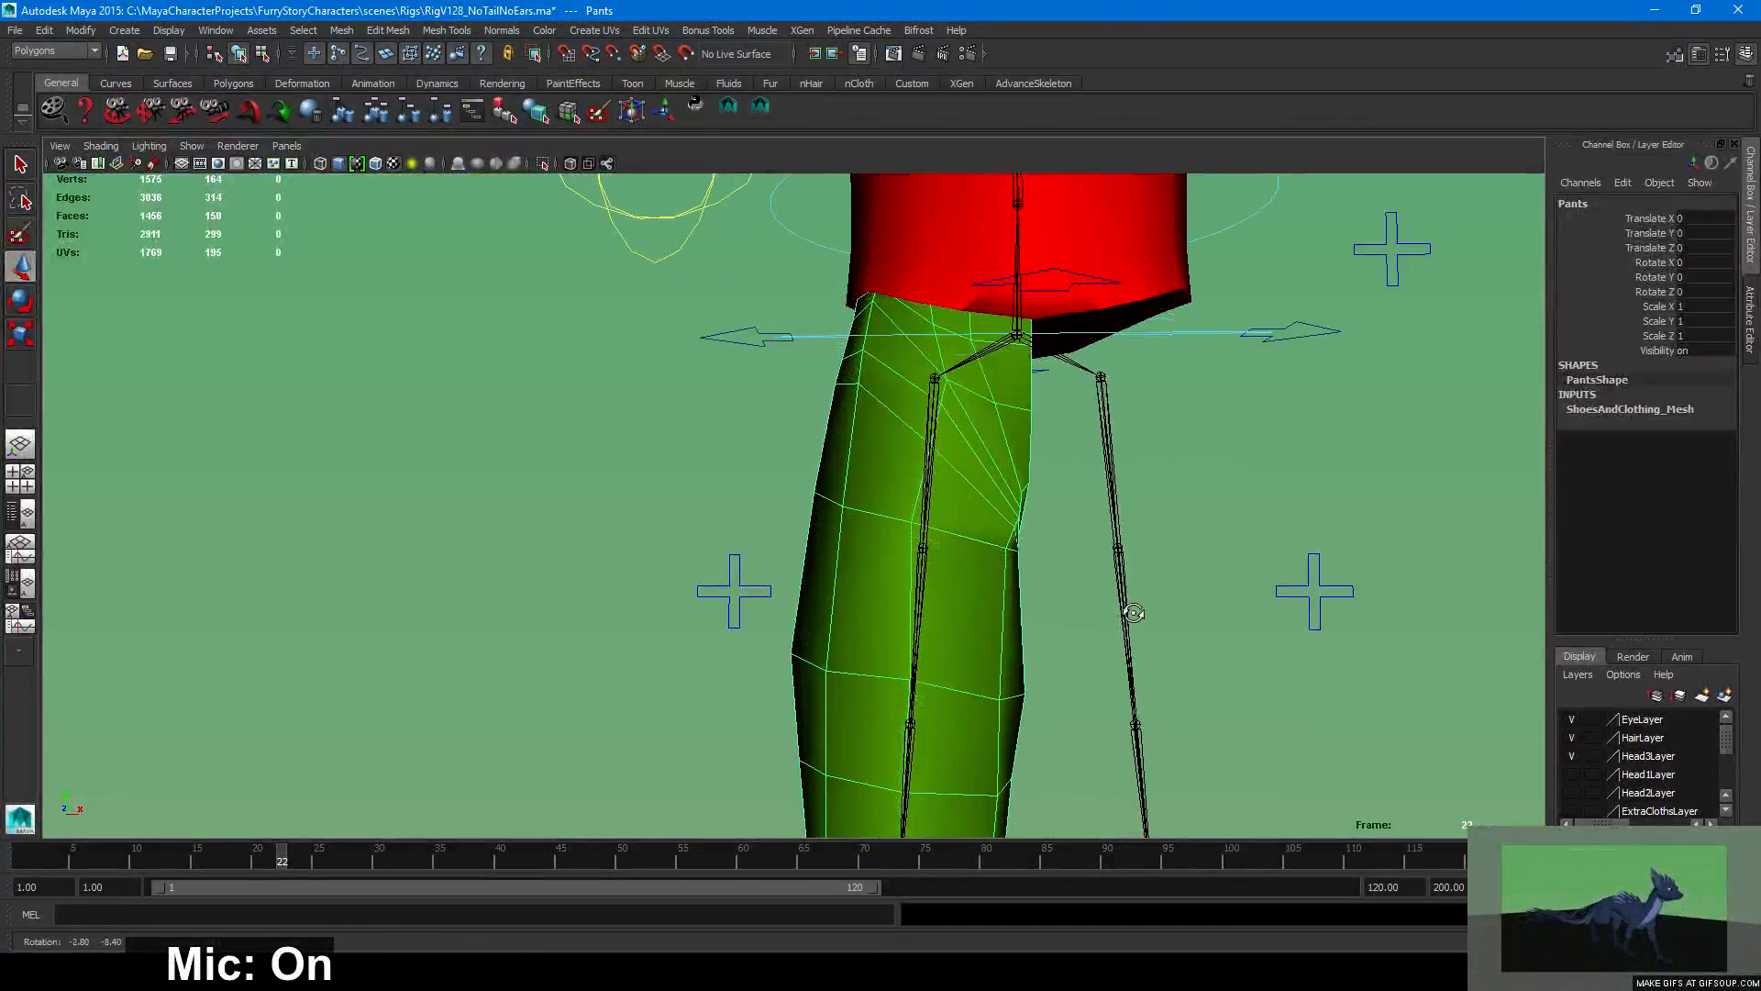
key("w")
scroll(651, 555, "down", 3)
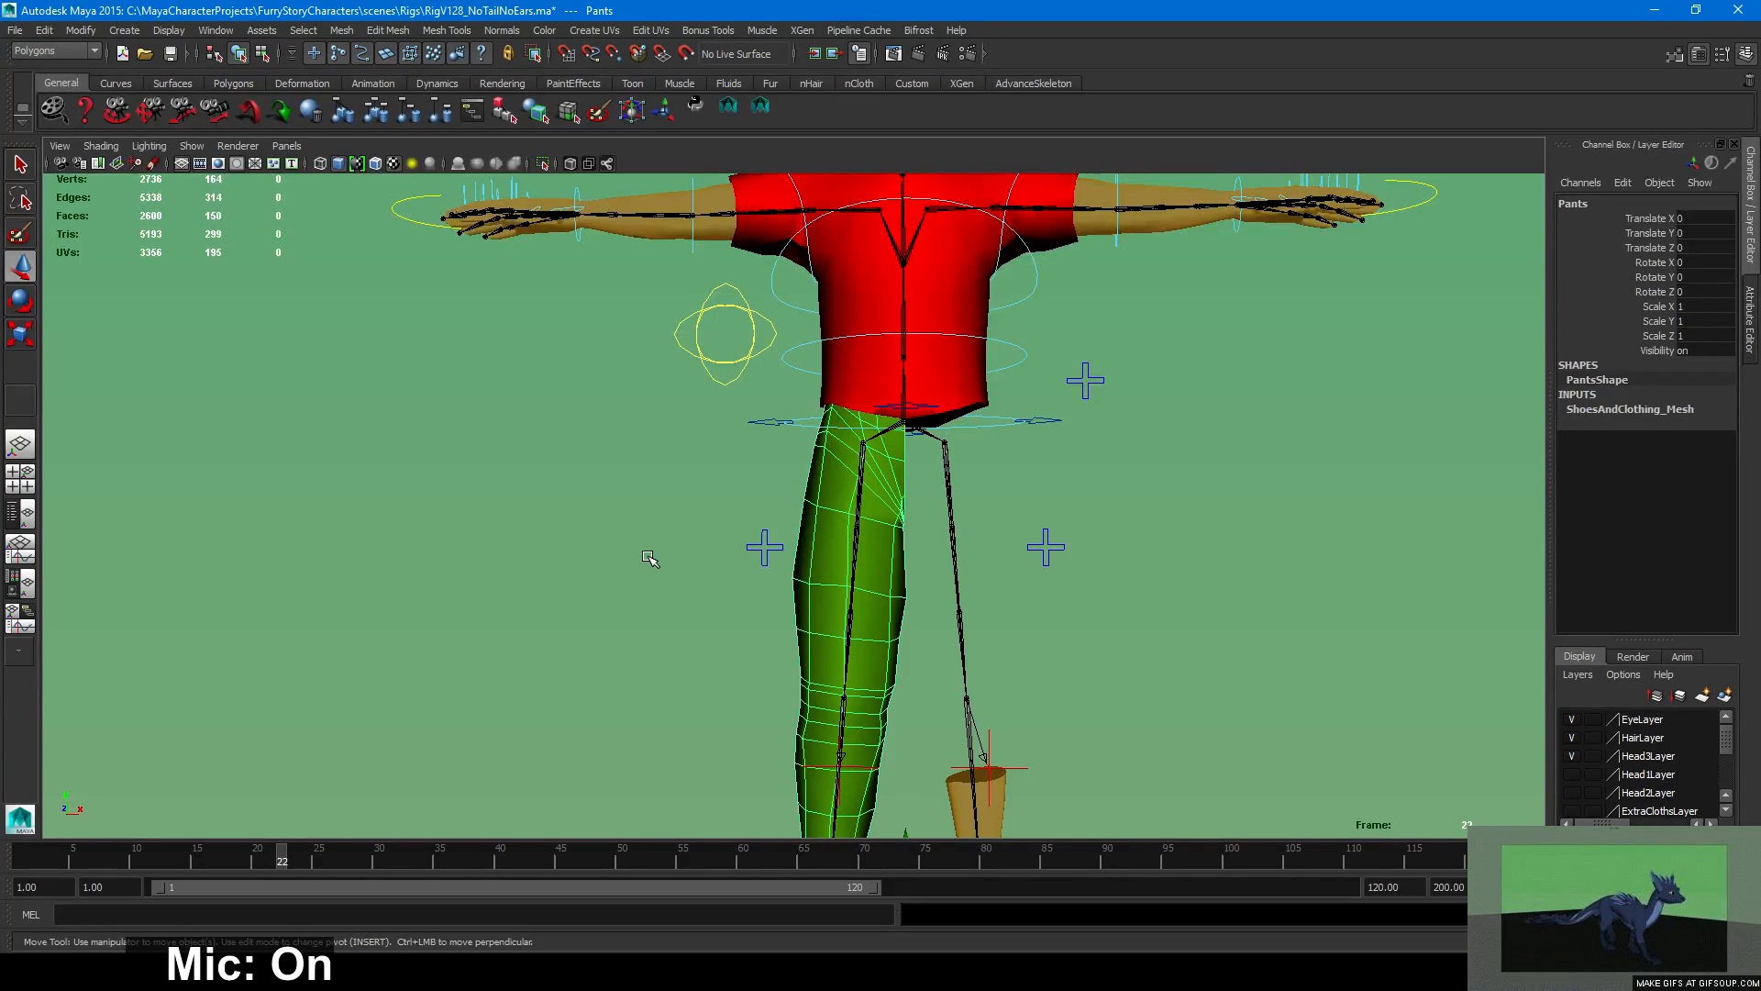
scroll(653, 548, "up", 2)
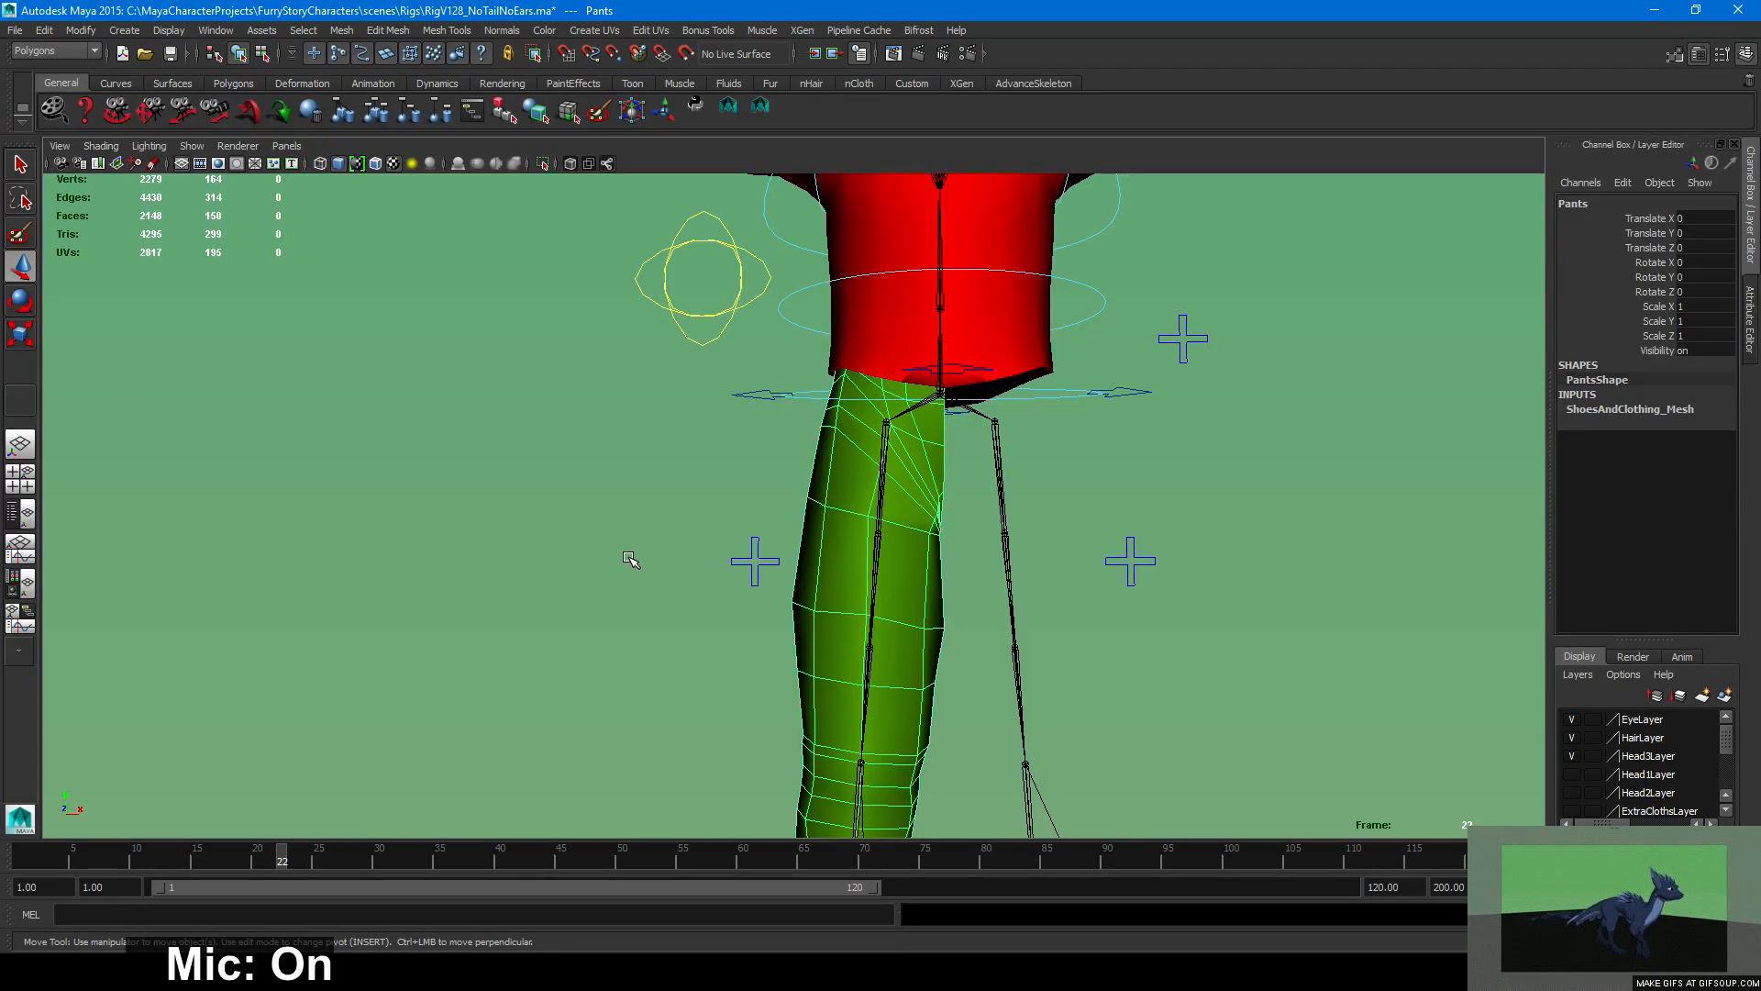
scroll(725, 564, "down", 3)
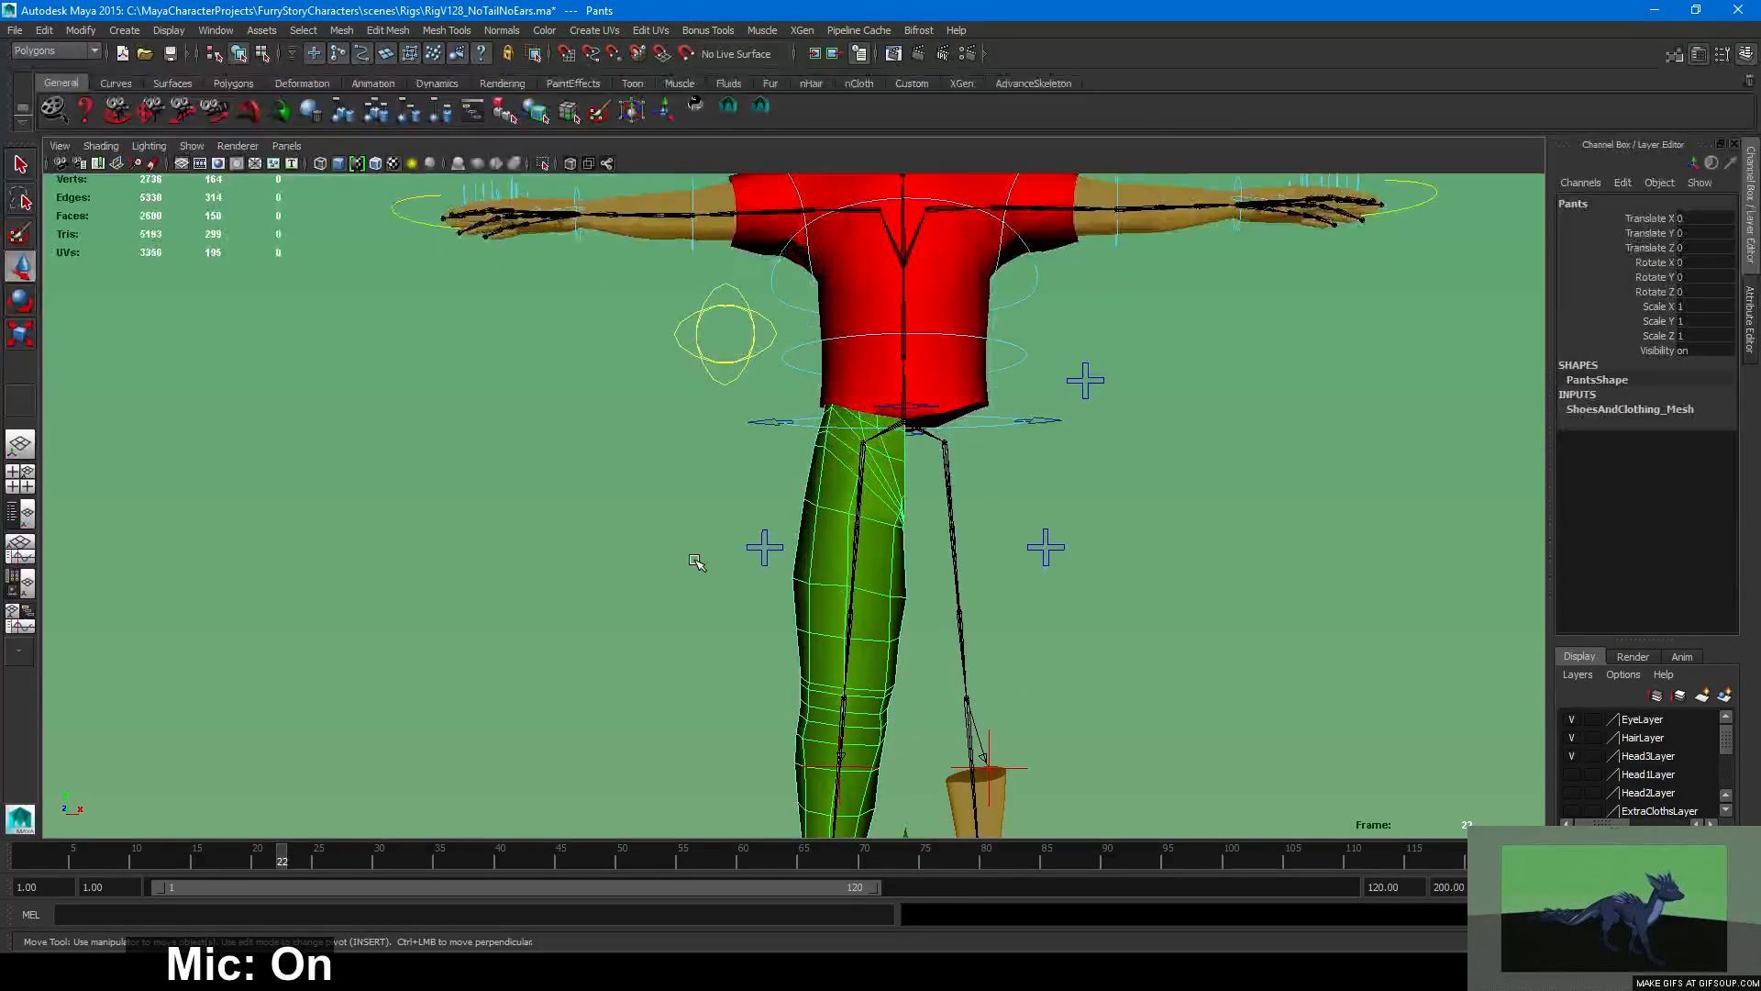
scroll(695, 561, "down", 1)
scroll(695, 561, "up", 1)
left_click_drag(400, 243, 396, 255, "alt")
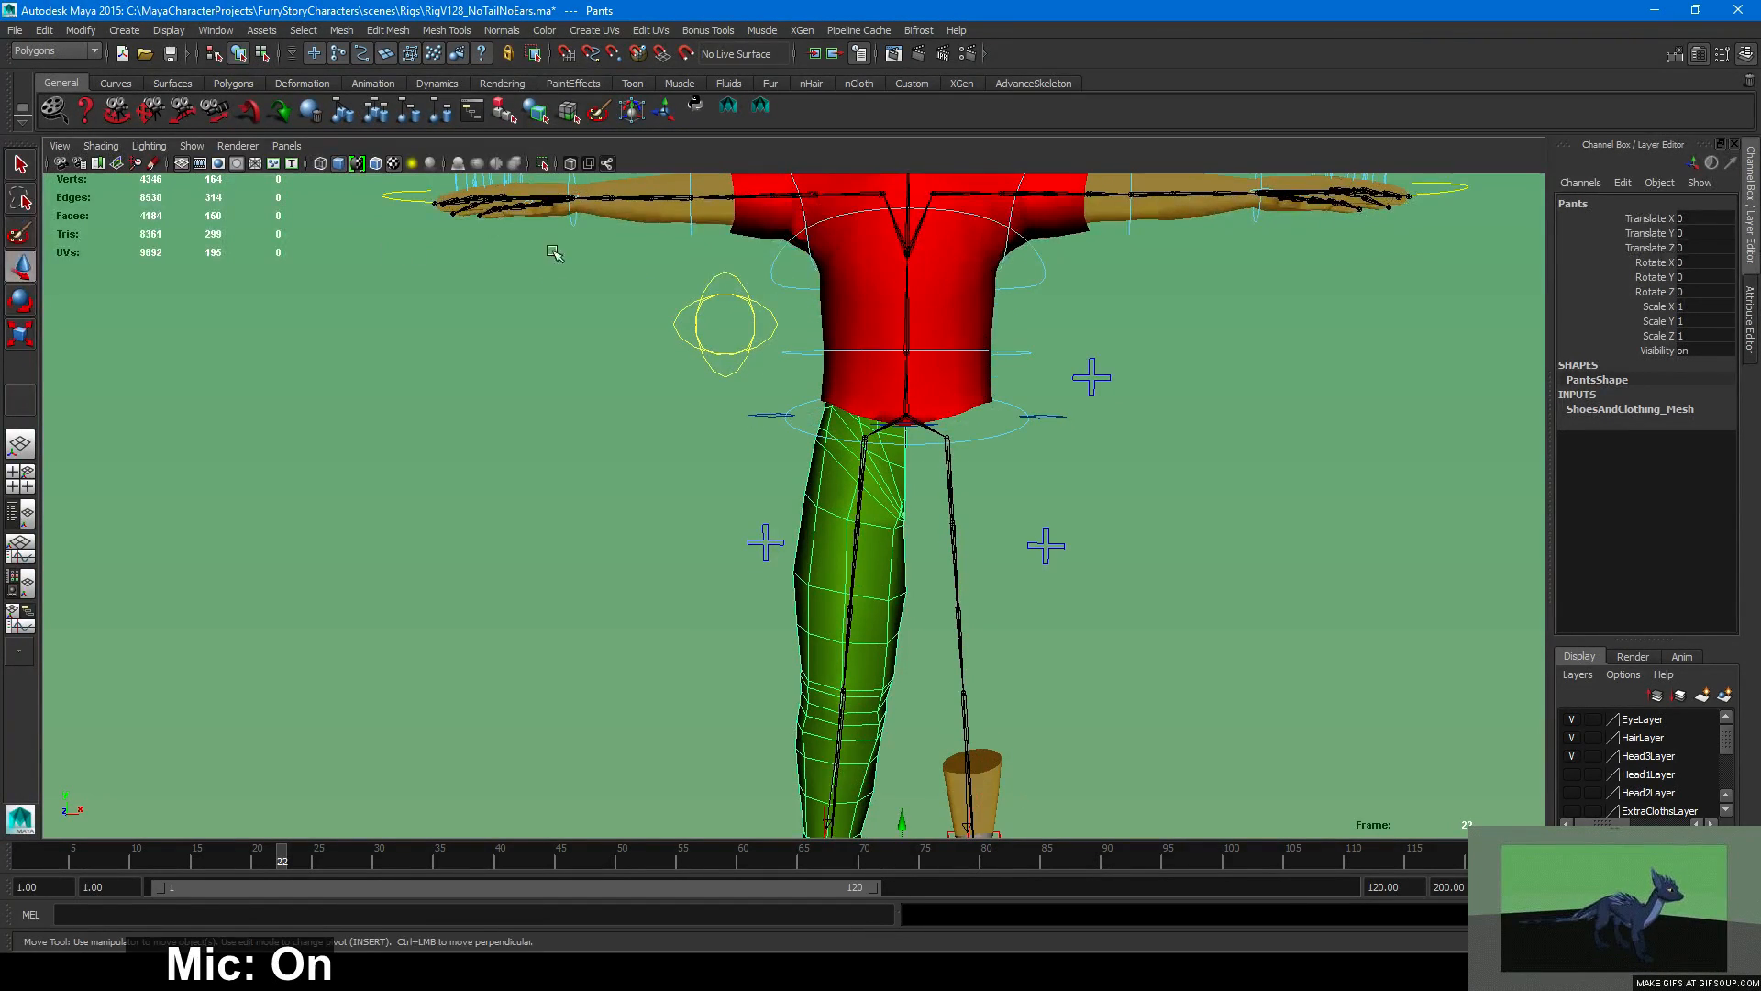
right_click_drag(554, 252, 377, 246, "alt")
middle_click_drag(377, 245, 366, 290, "alt")
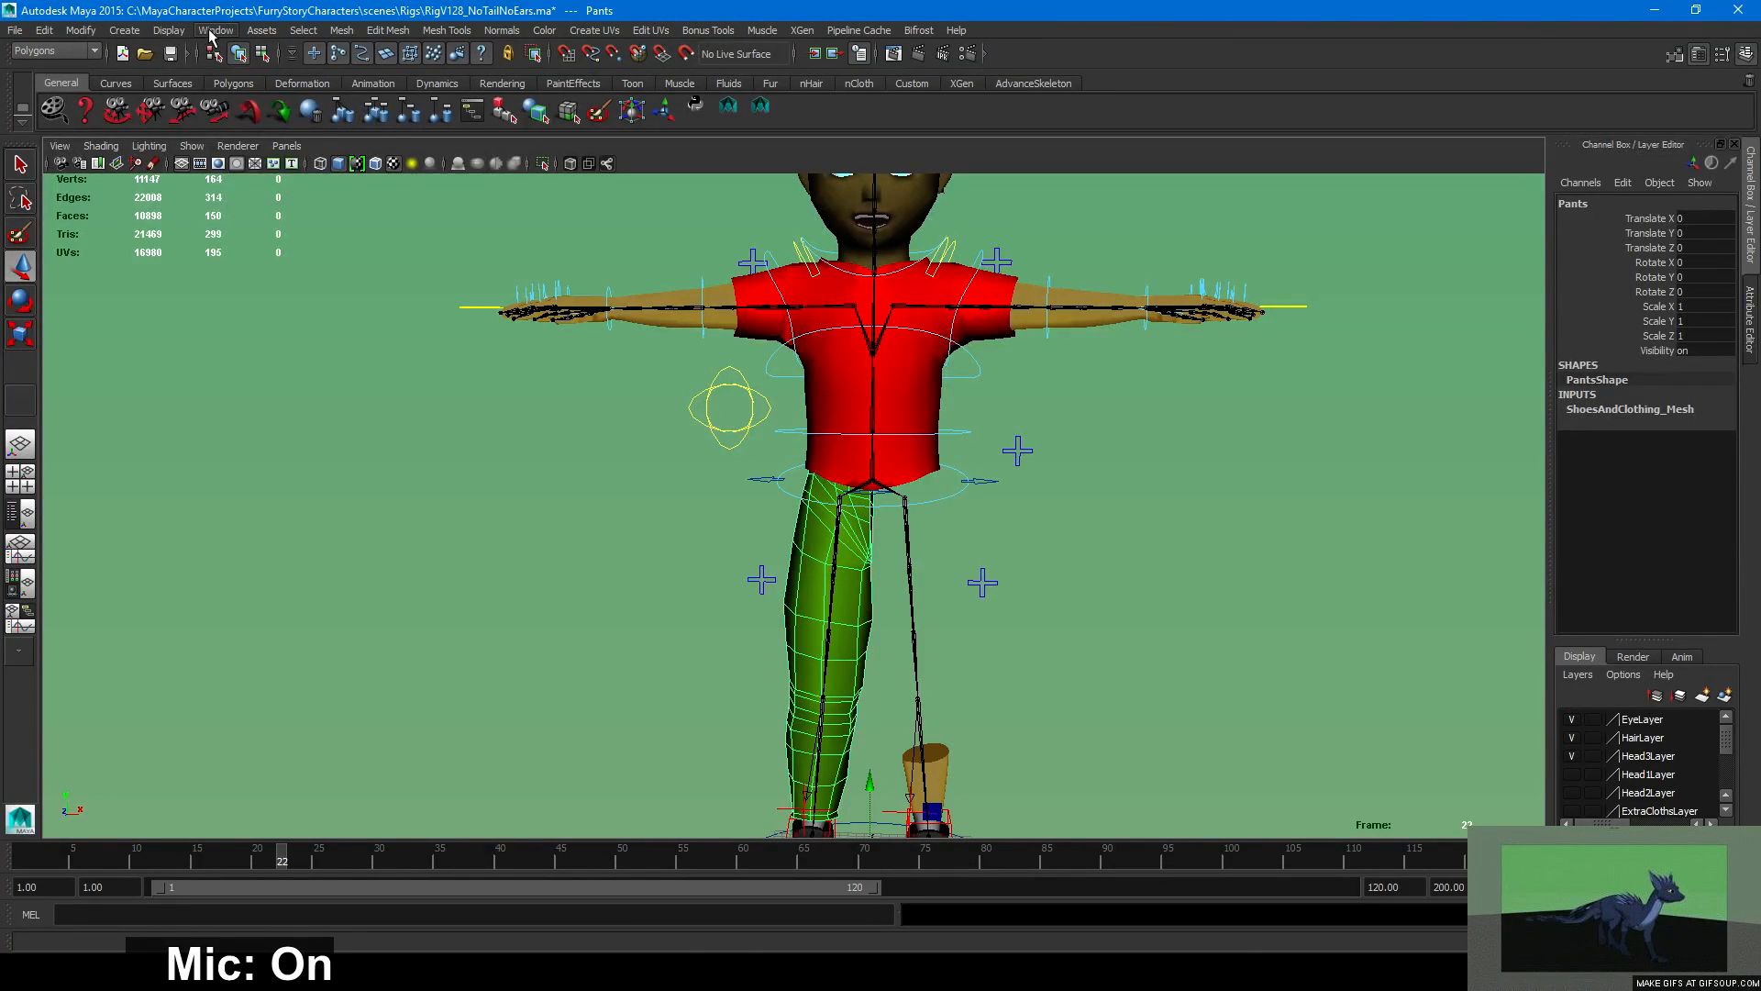
Try mirroring the pants geometry in the +X direction, merged with the original using Merge vertices.
left_click(210, 33)
left_click(212, 31)
left_click(211, 31)
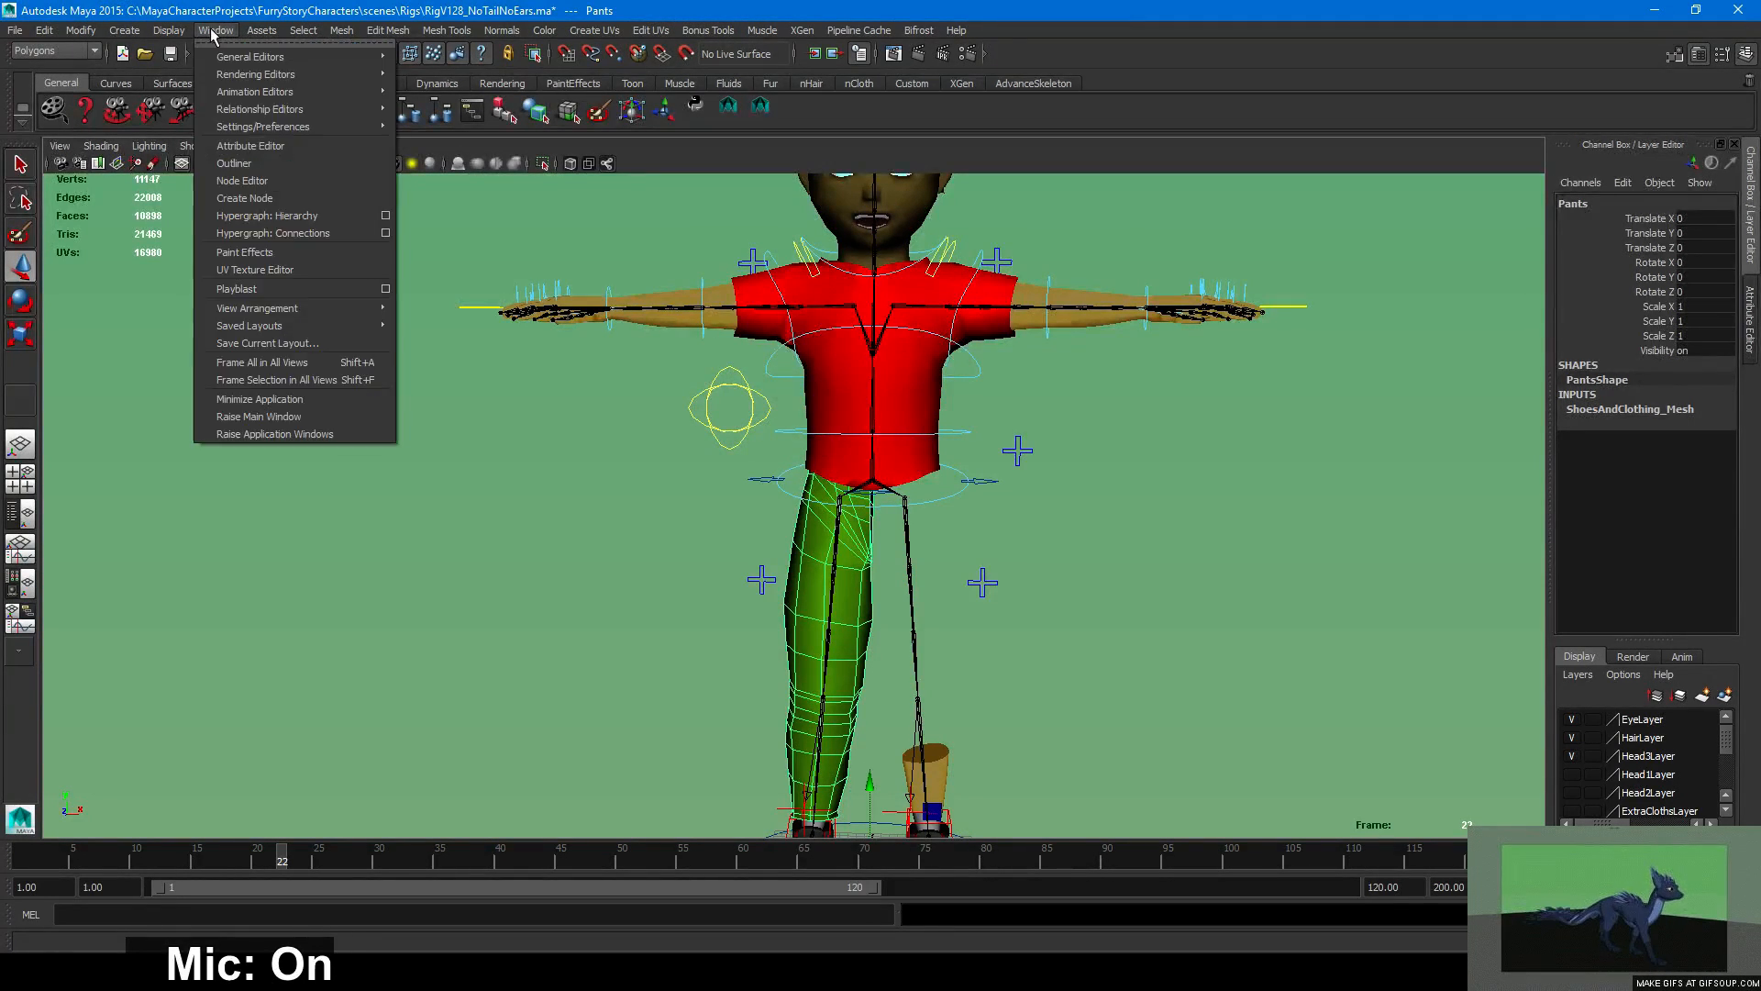
left_click(212, 31)
left_click(340, 36)
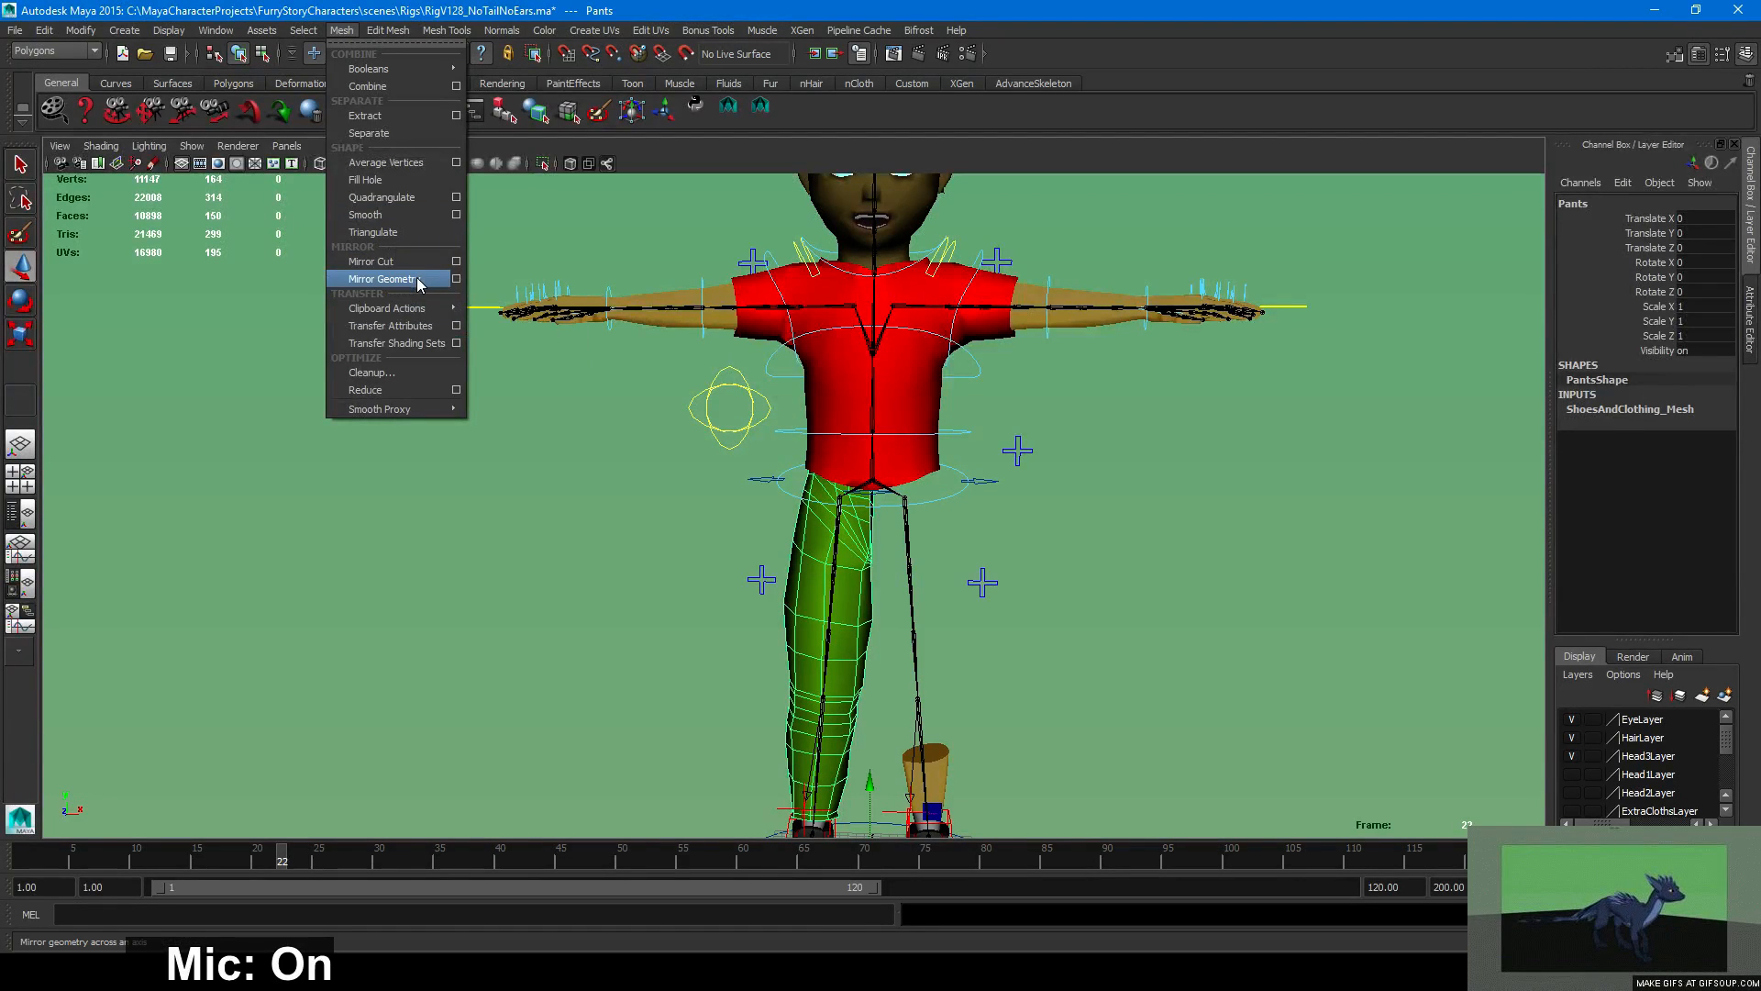
left_click(456, 279)
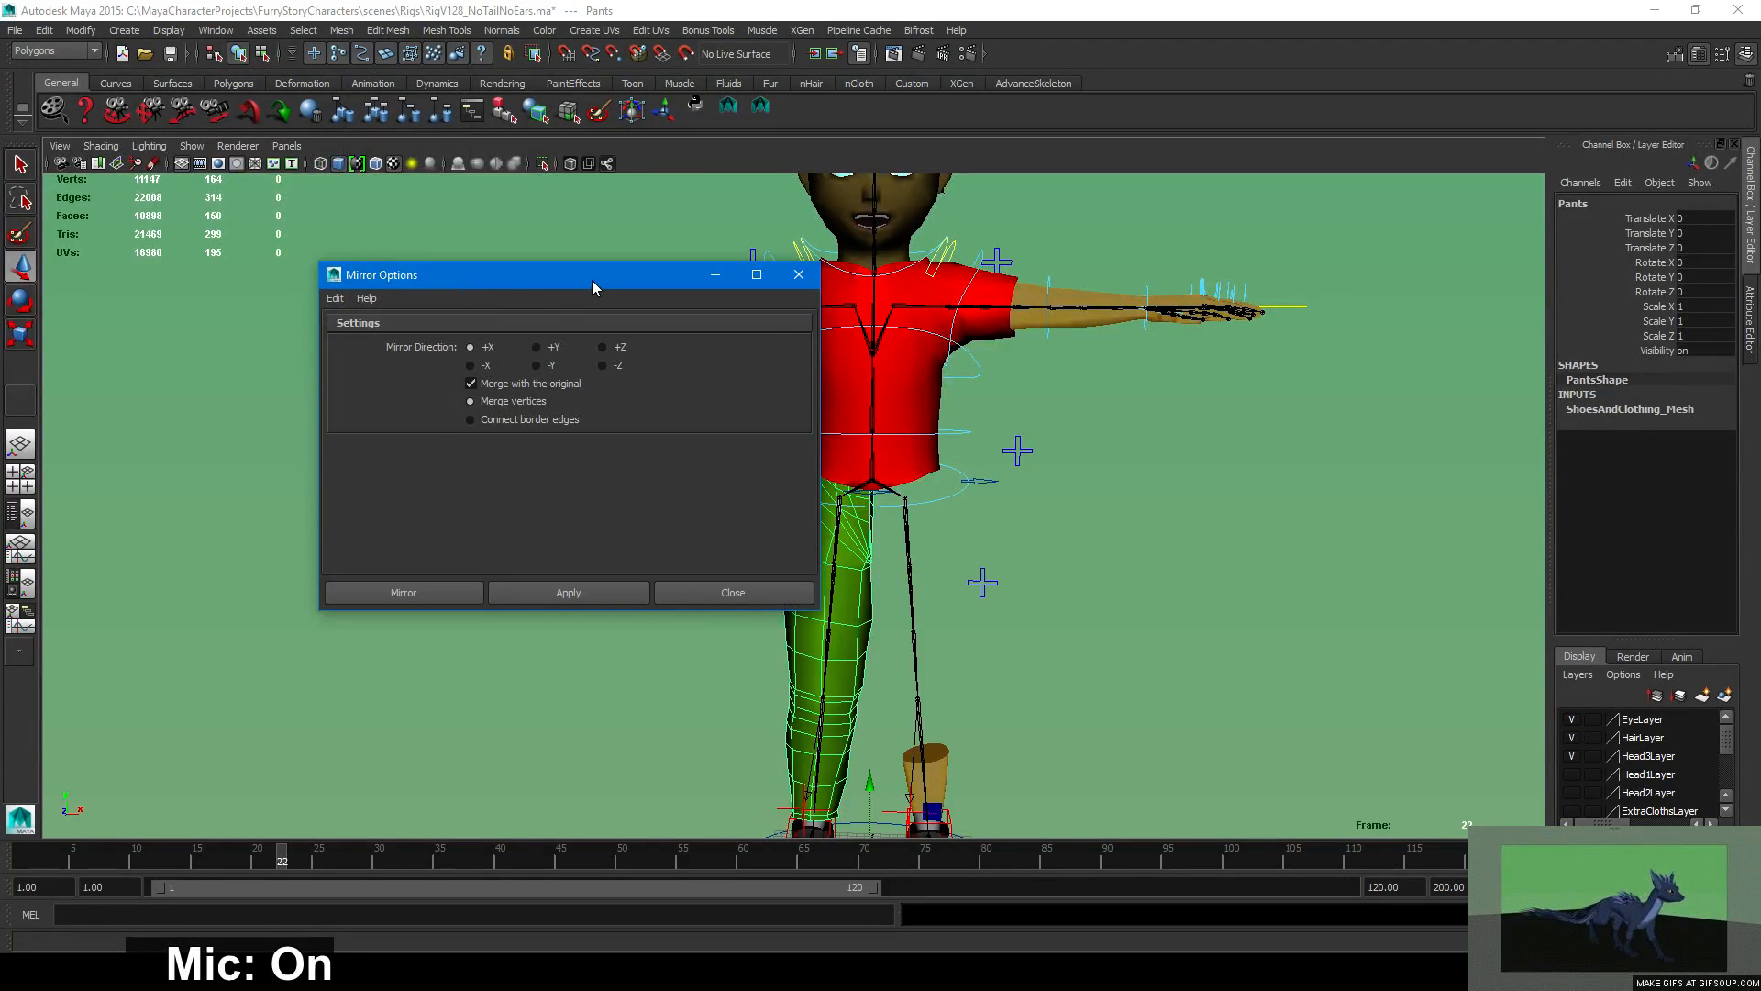
left_click_drag(592, 279, 323, 268)
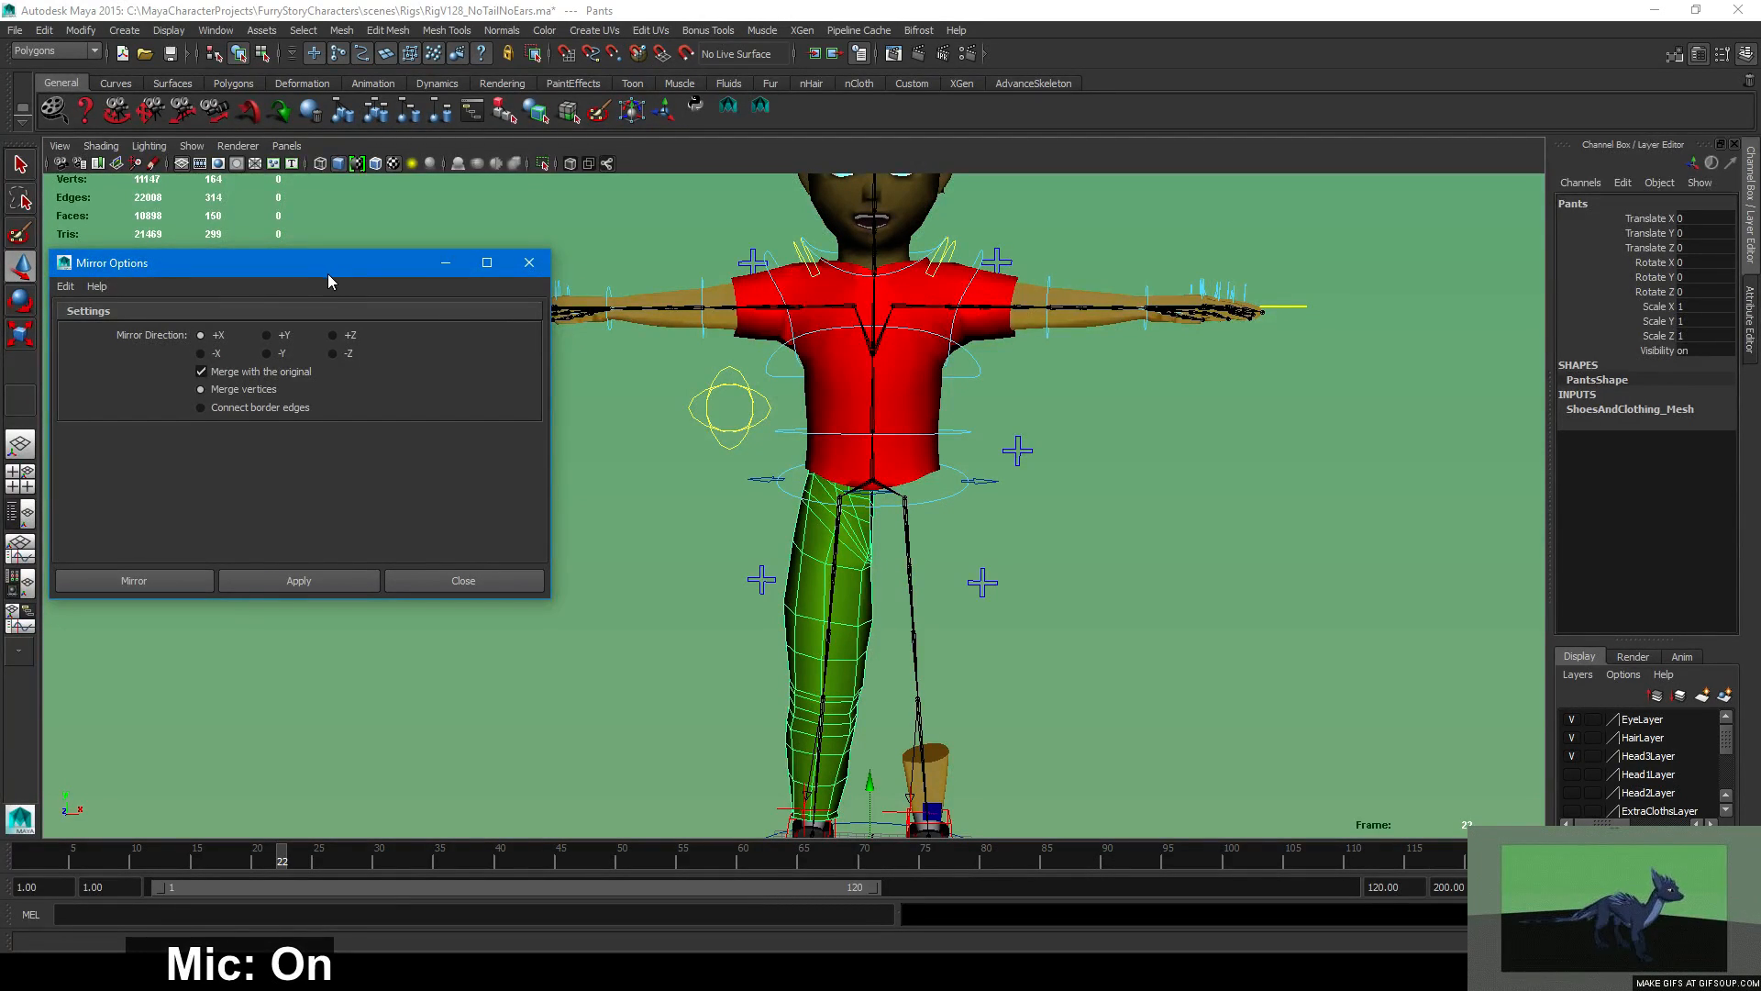
left_click_drag(328, 274, 364, 372)
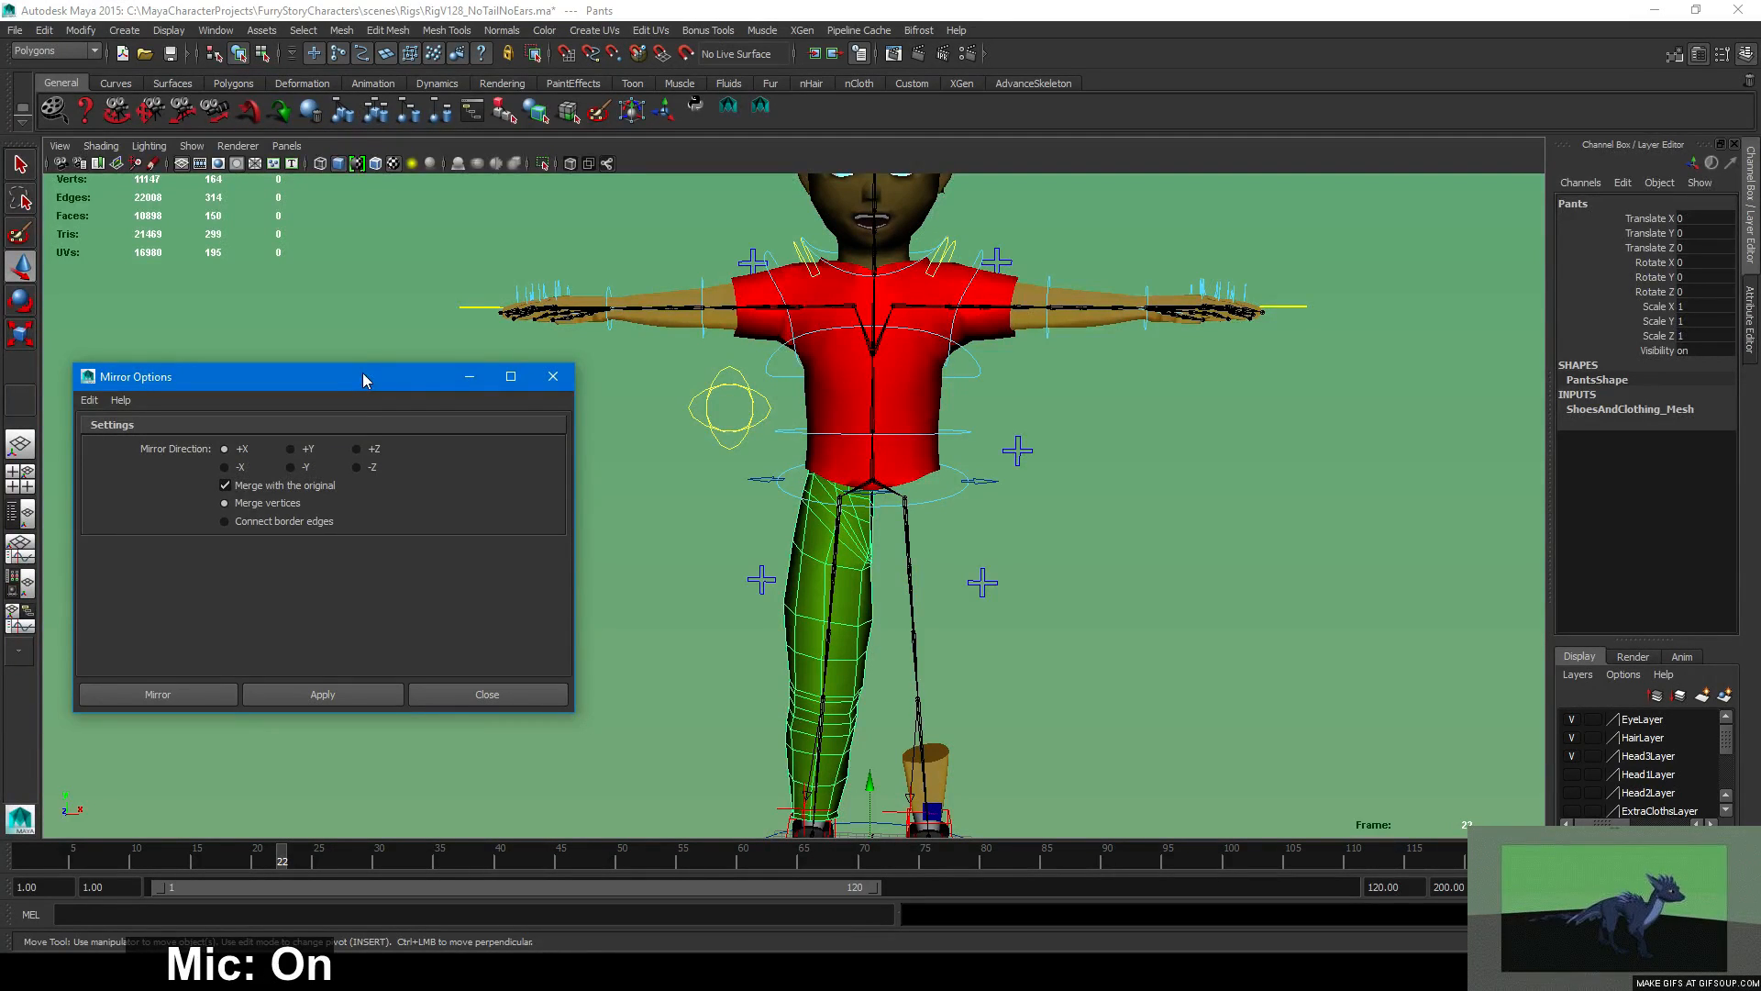
left_click(215, 695)
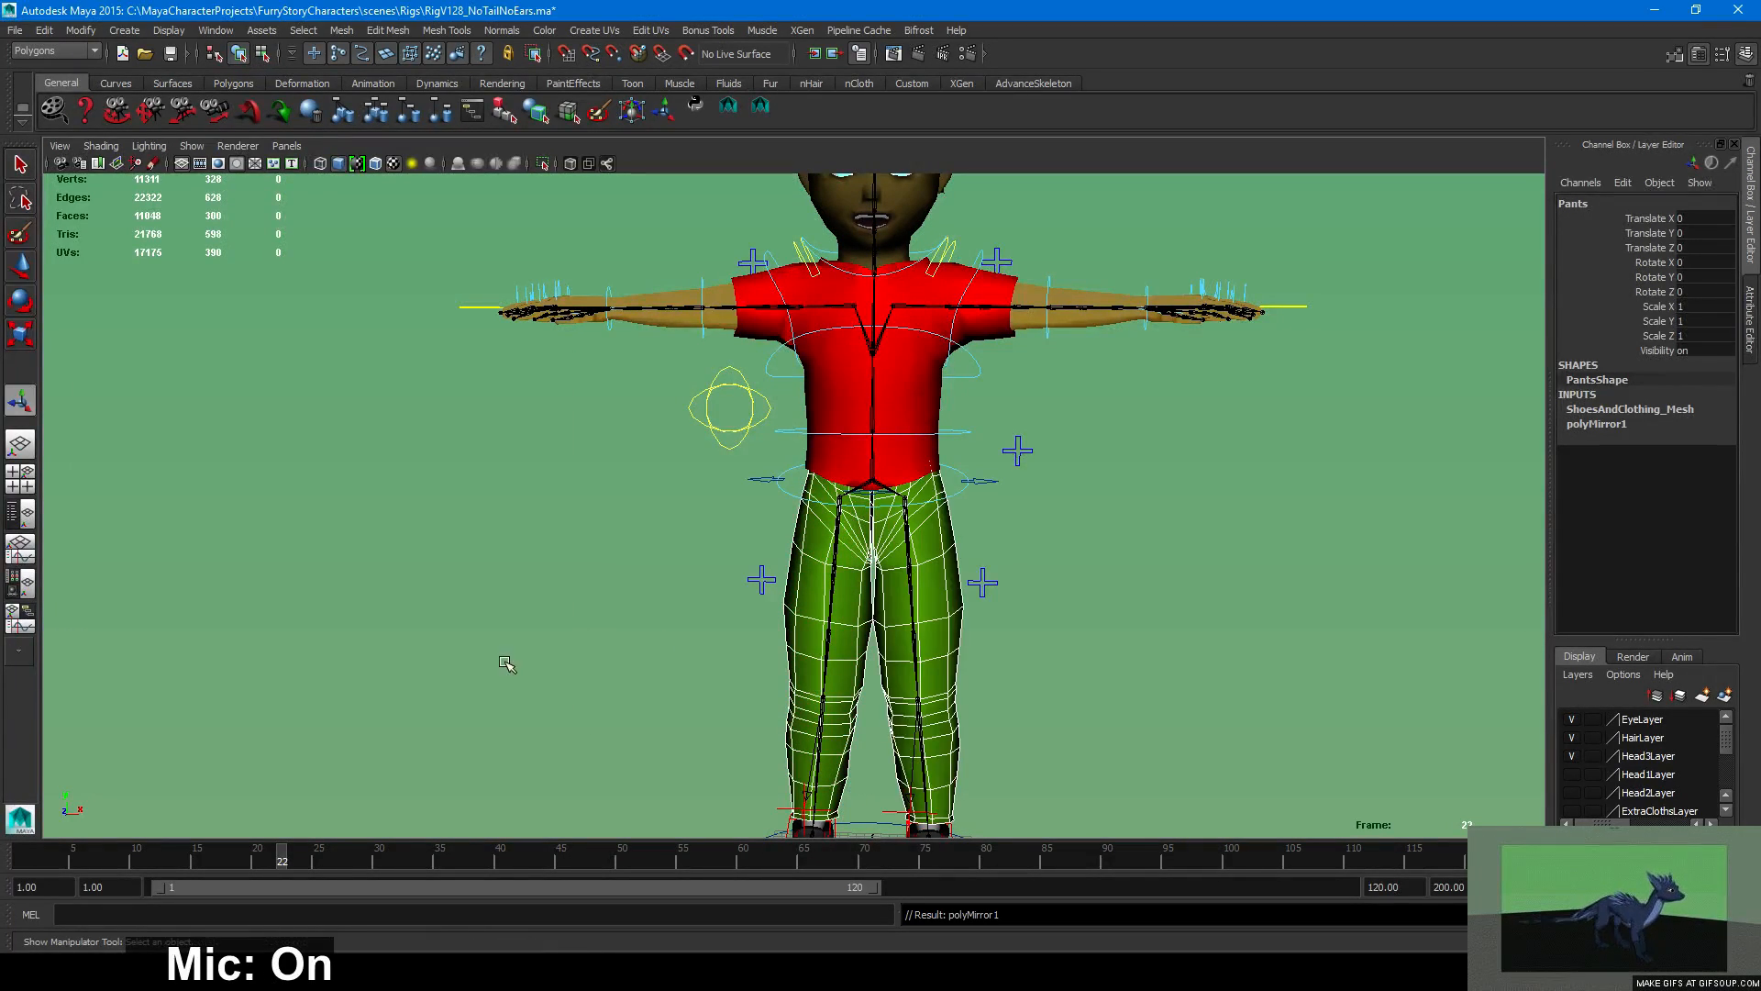
Inspect the centre seam and crotch of the mirrored pants, compare with the unmirrored half, and undo the mirror.
right_click_drag(722, 608, 1376, 672, "alt")
left_click_drag(1128, 578, 1156, 611, "alt")
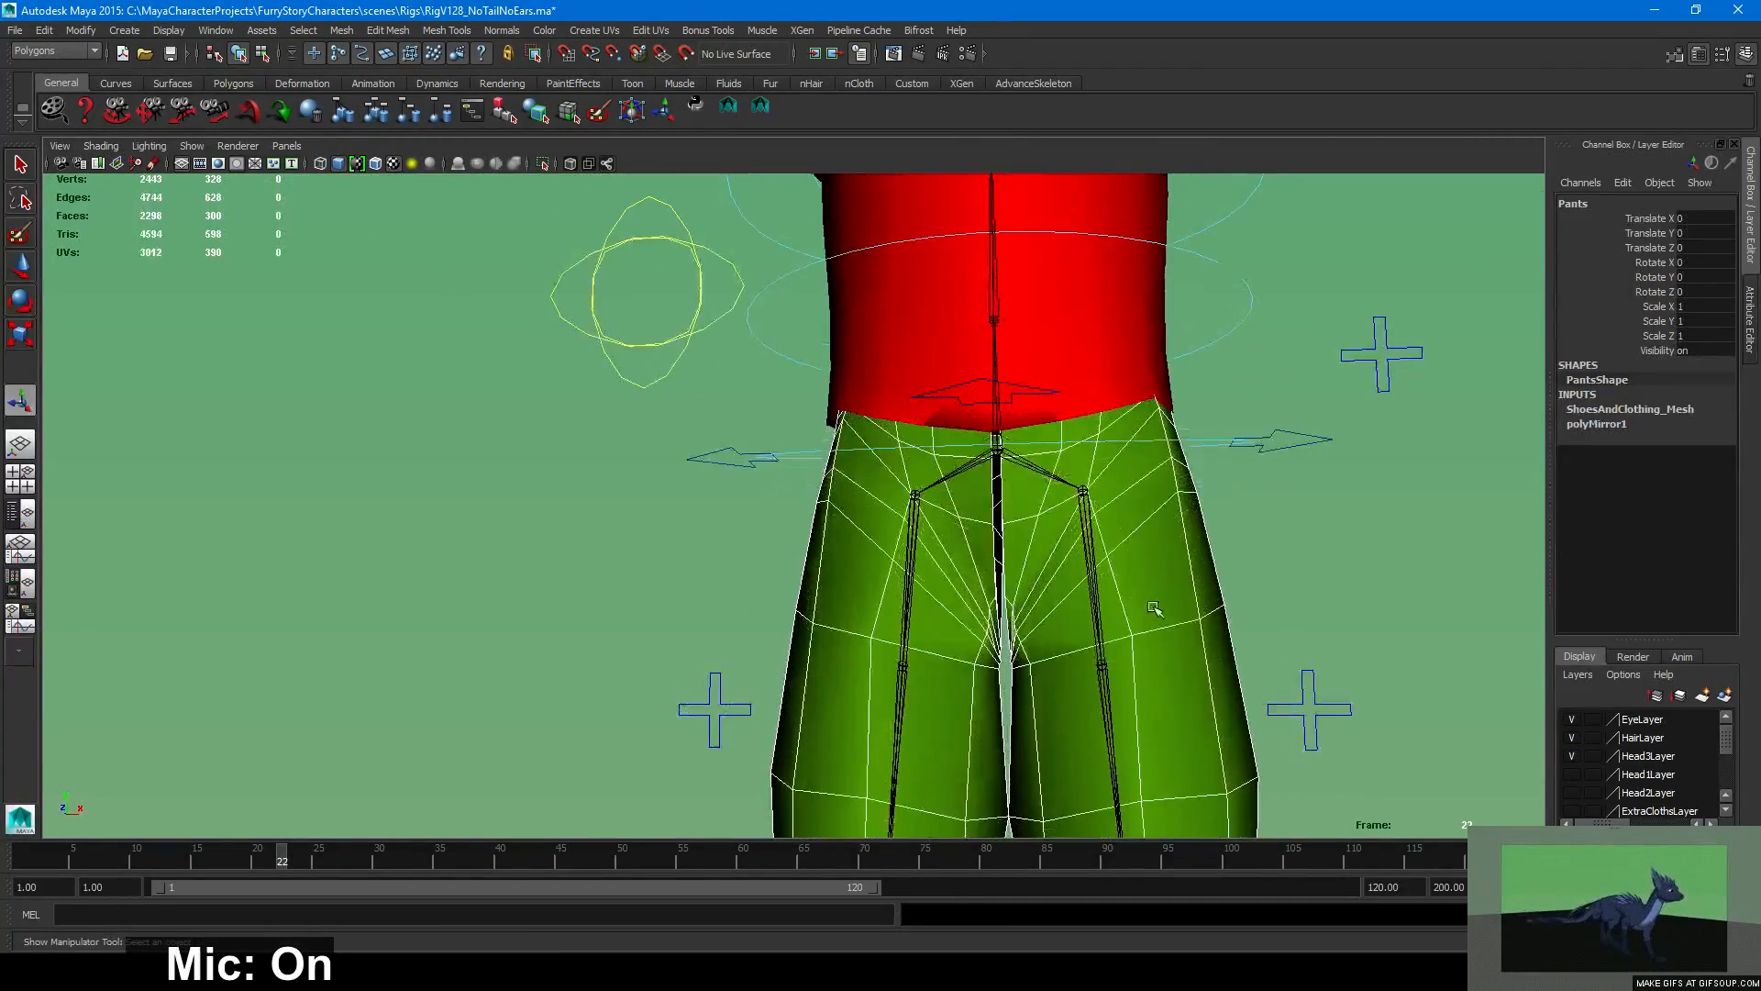
right_click_drag(1156, 611, 900, 564, "alt")
key("ctrl+z")
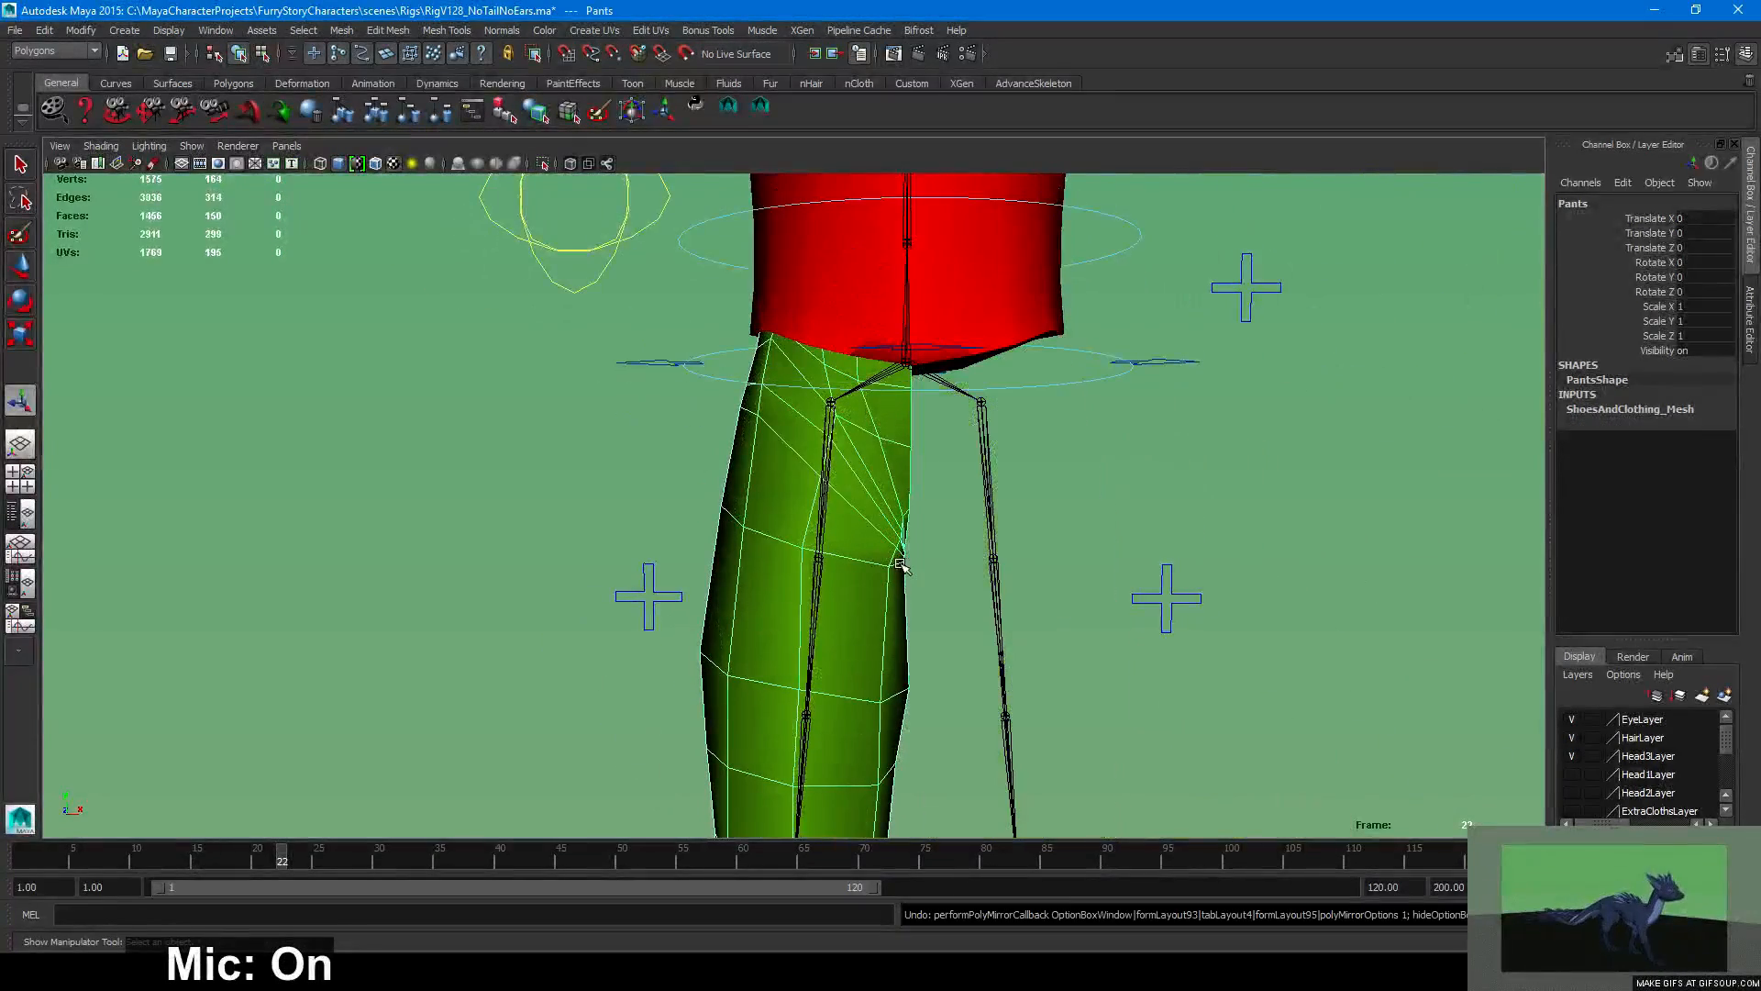
key("shift+z")
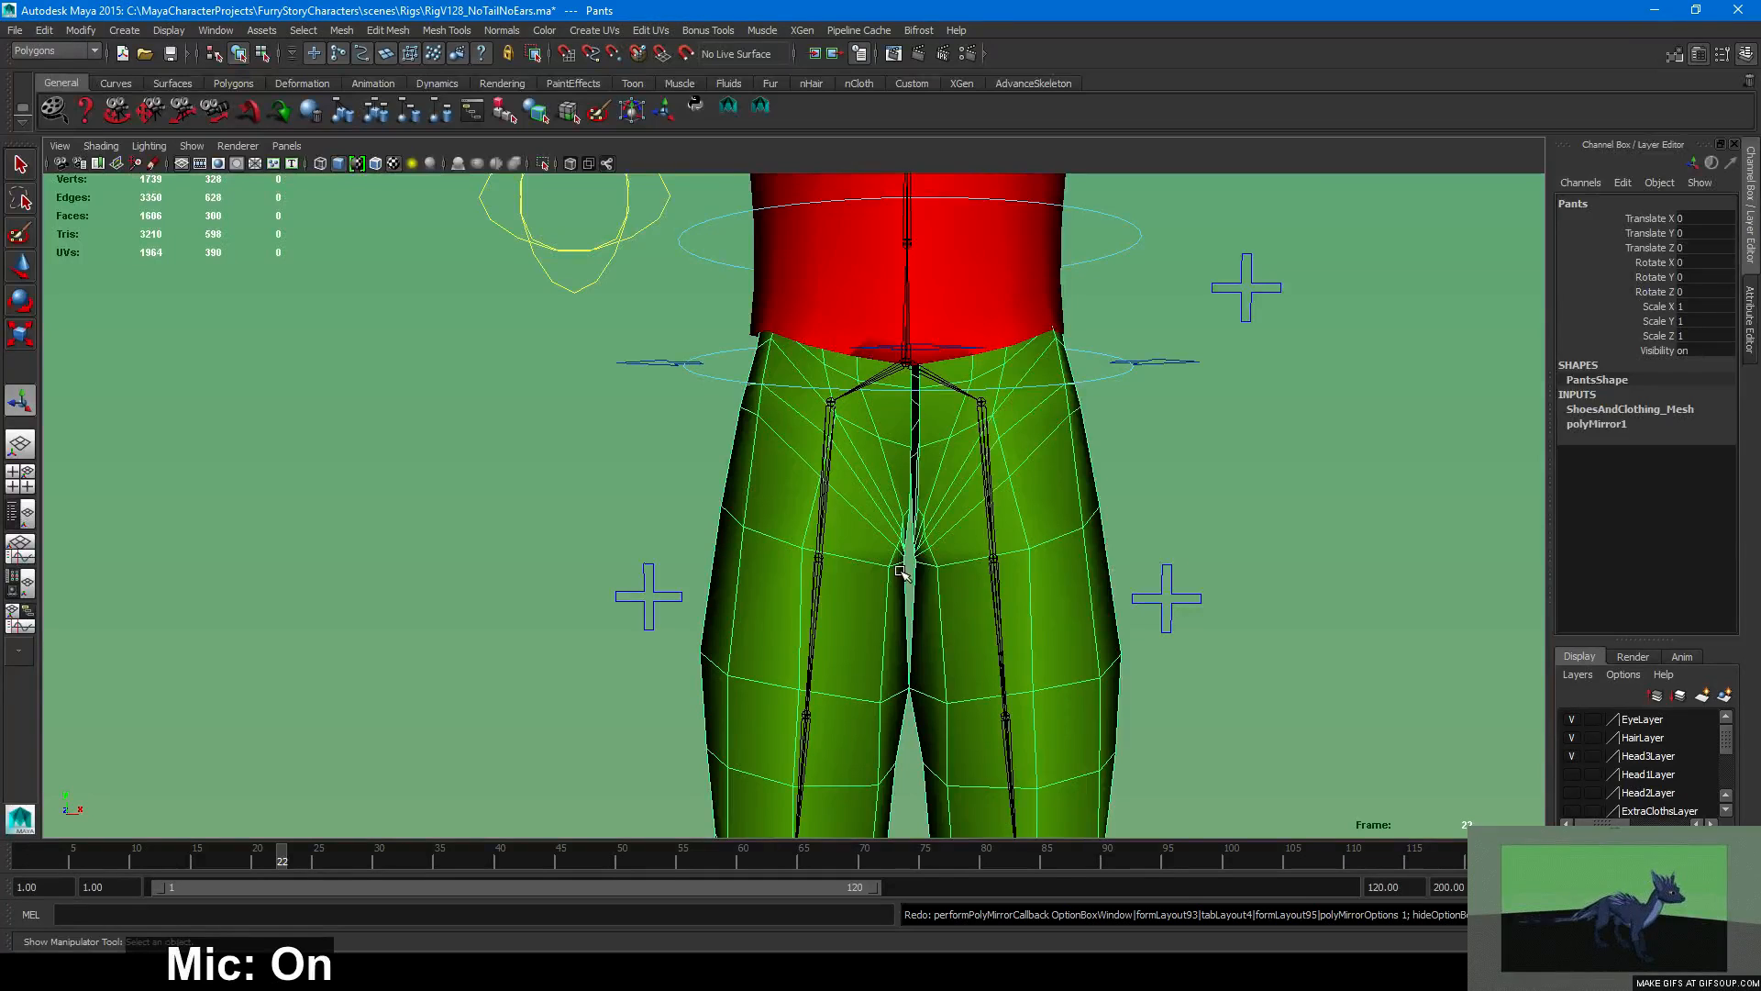
key("ctrl+z")
Try moving the inner-leg vertex vtx[106] freely by about -0.43 in X and -0.04 in Y.
right_click_drag(900, 564, 819, 534)
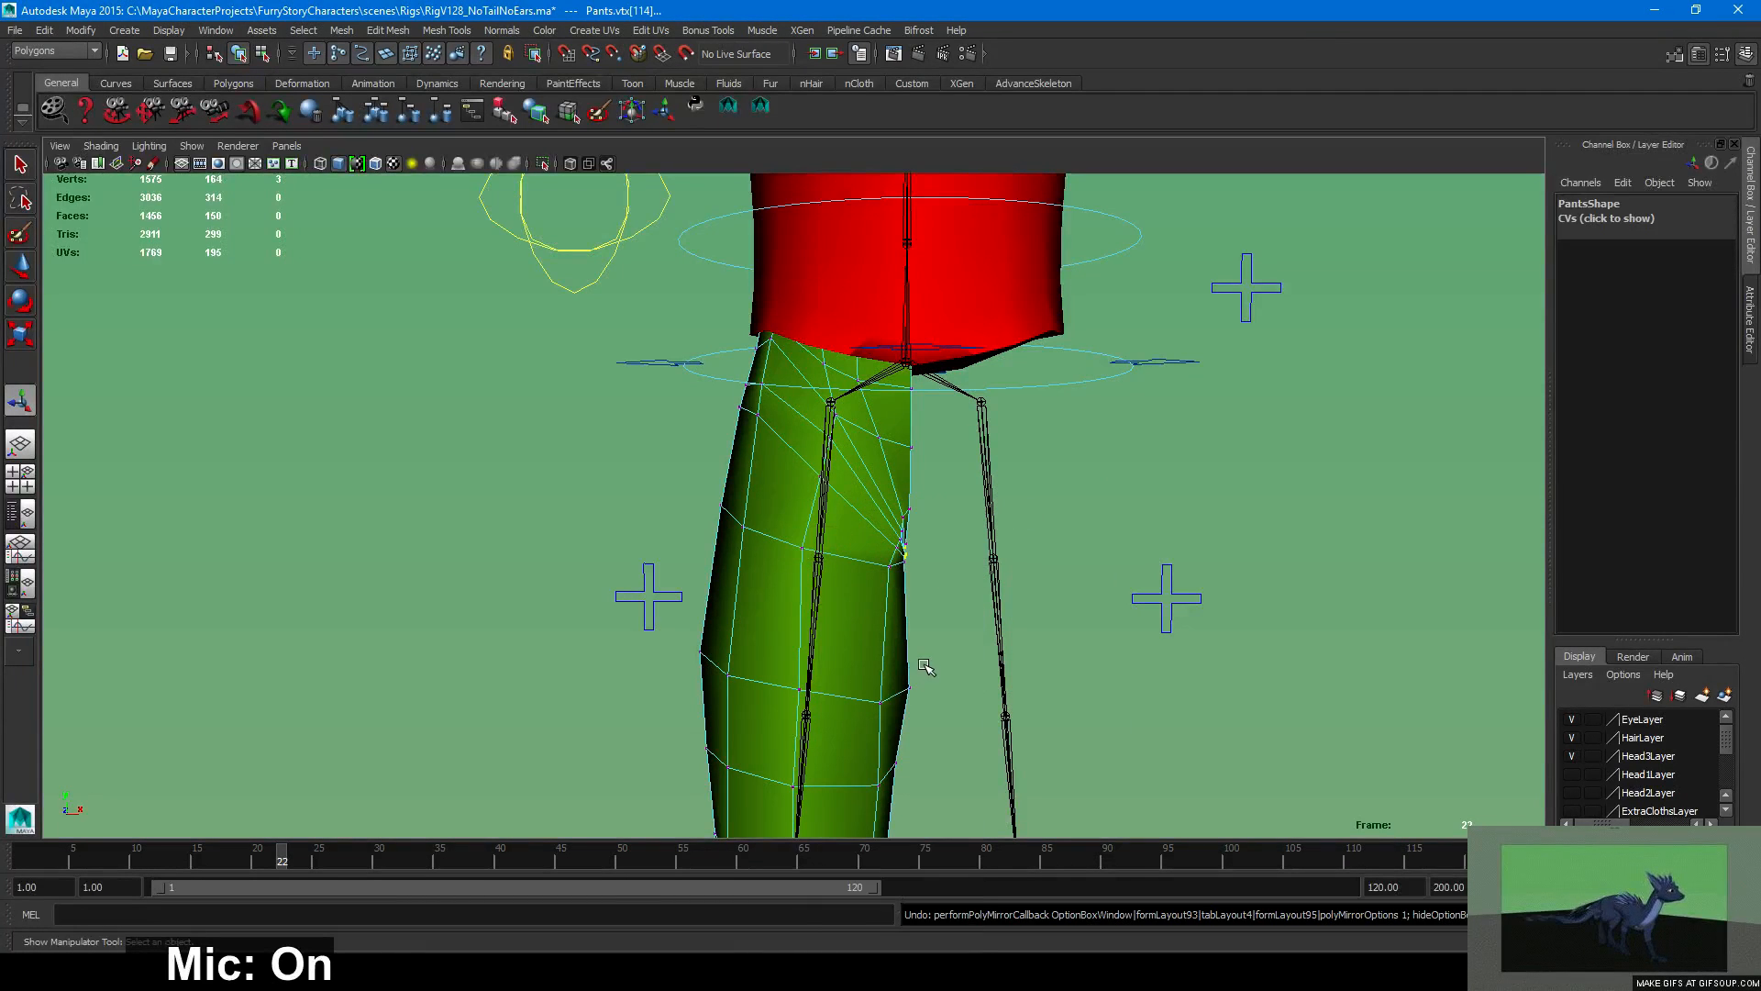
left_click(909, 687)
key("w")
left_click_drag(970, 628, 974, 631, "alt")
middle_click_drag(974, 631, 963, 630)
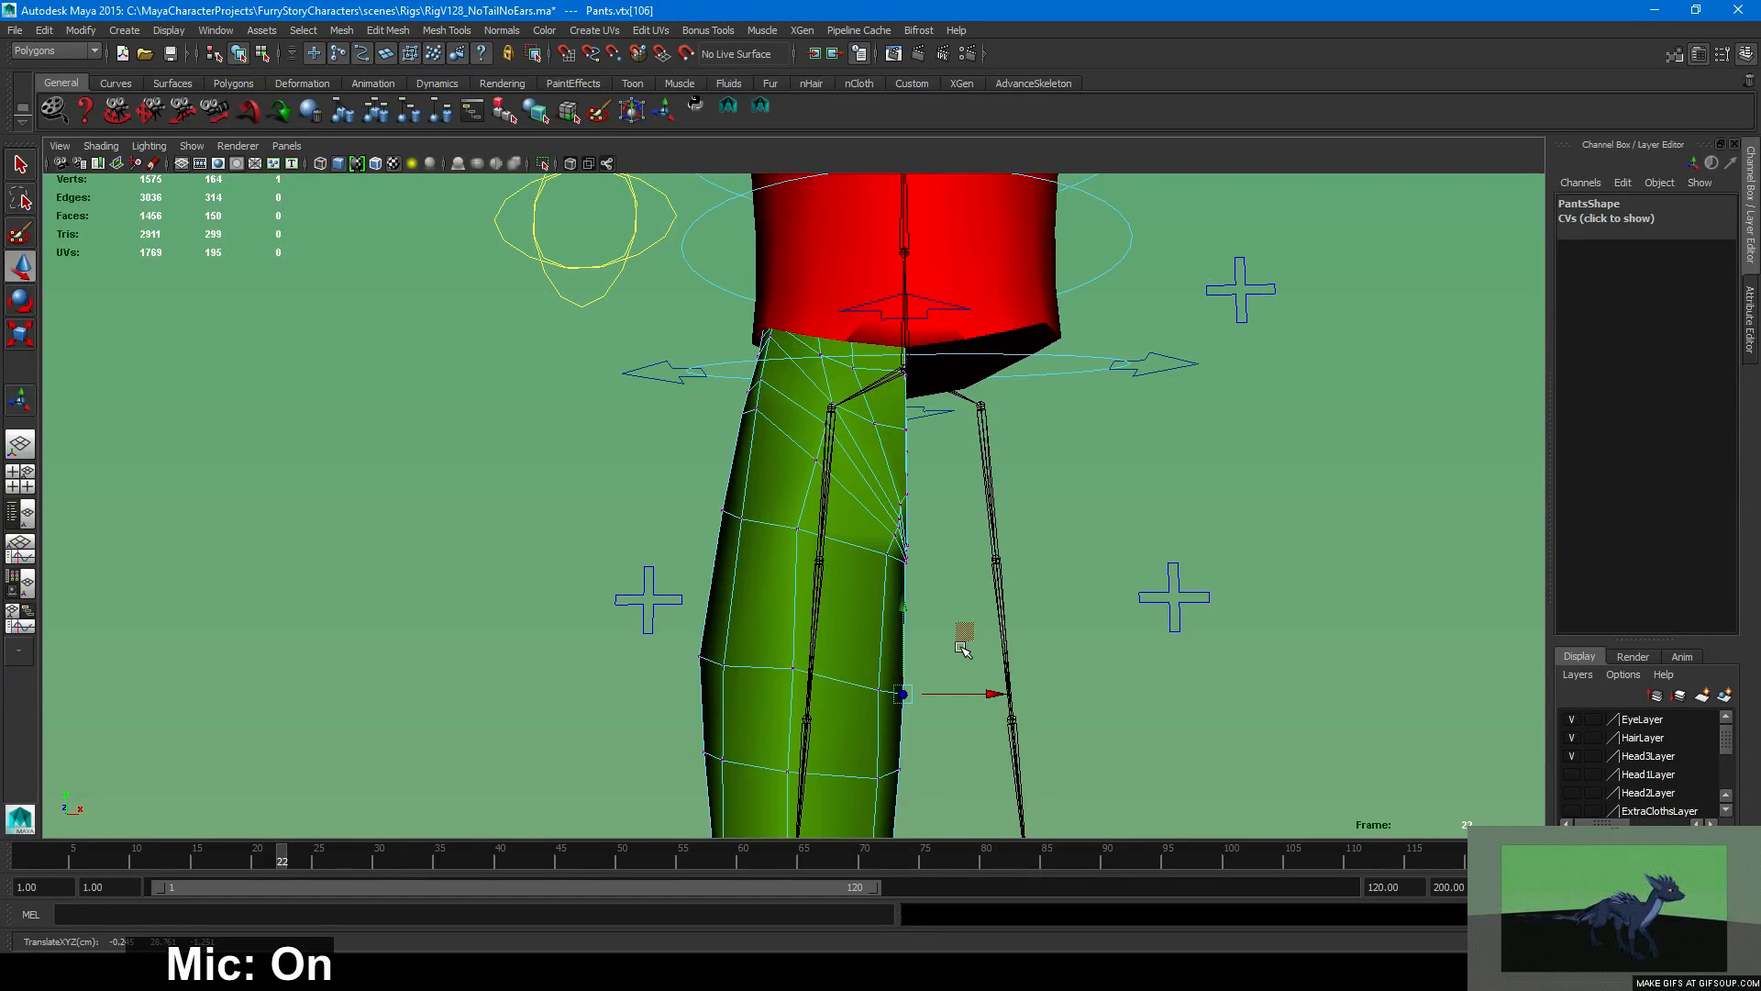
key("ctrl+z")
Show the coordinates of vertex vtx[106] in the Component Editor and undo its last move.
left_click(216, 31)
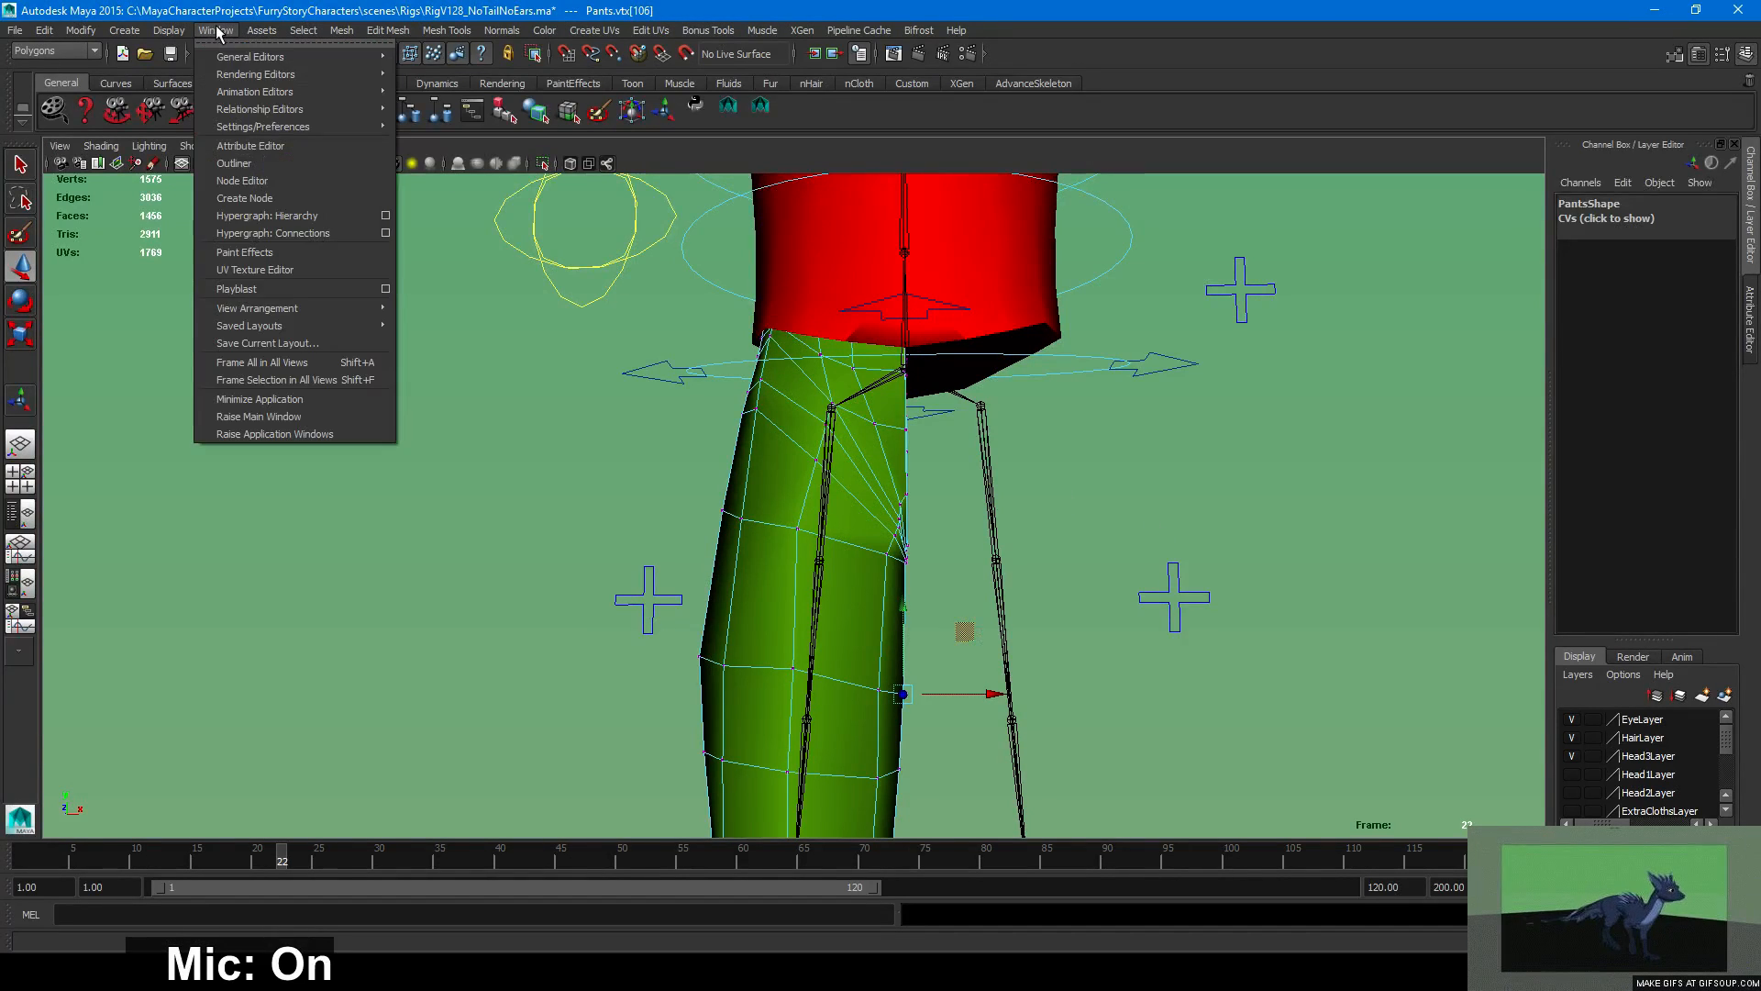
mouse_move(345, 59)
left_click(450, 67)
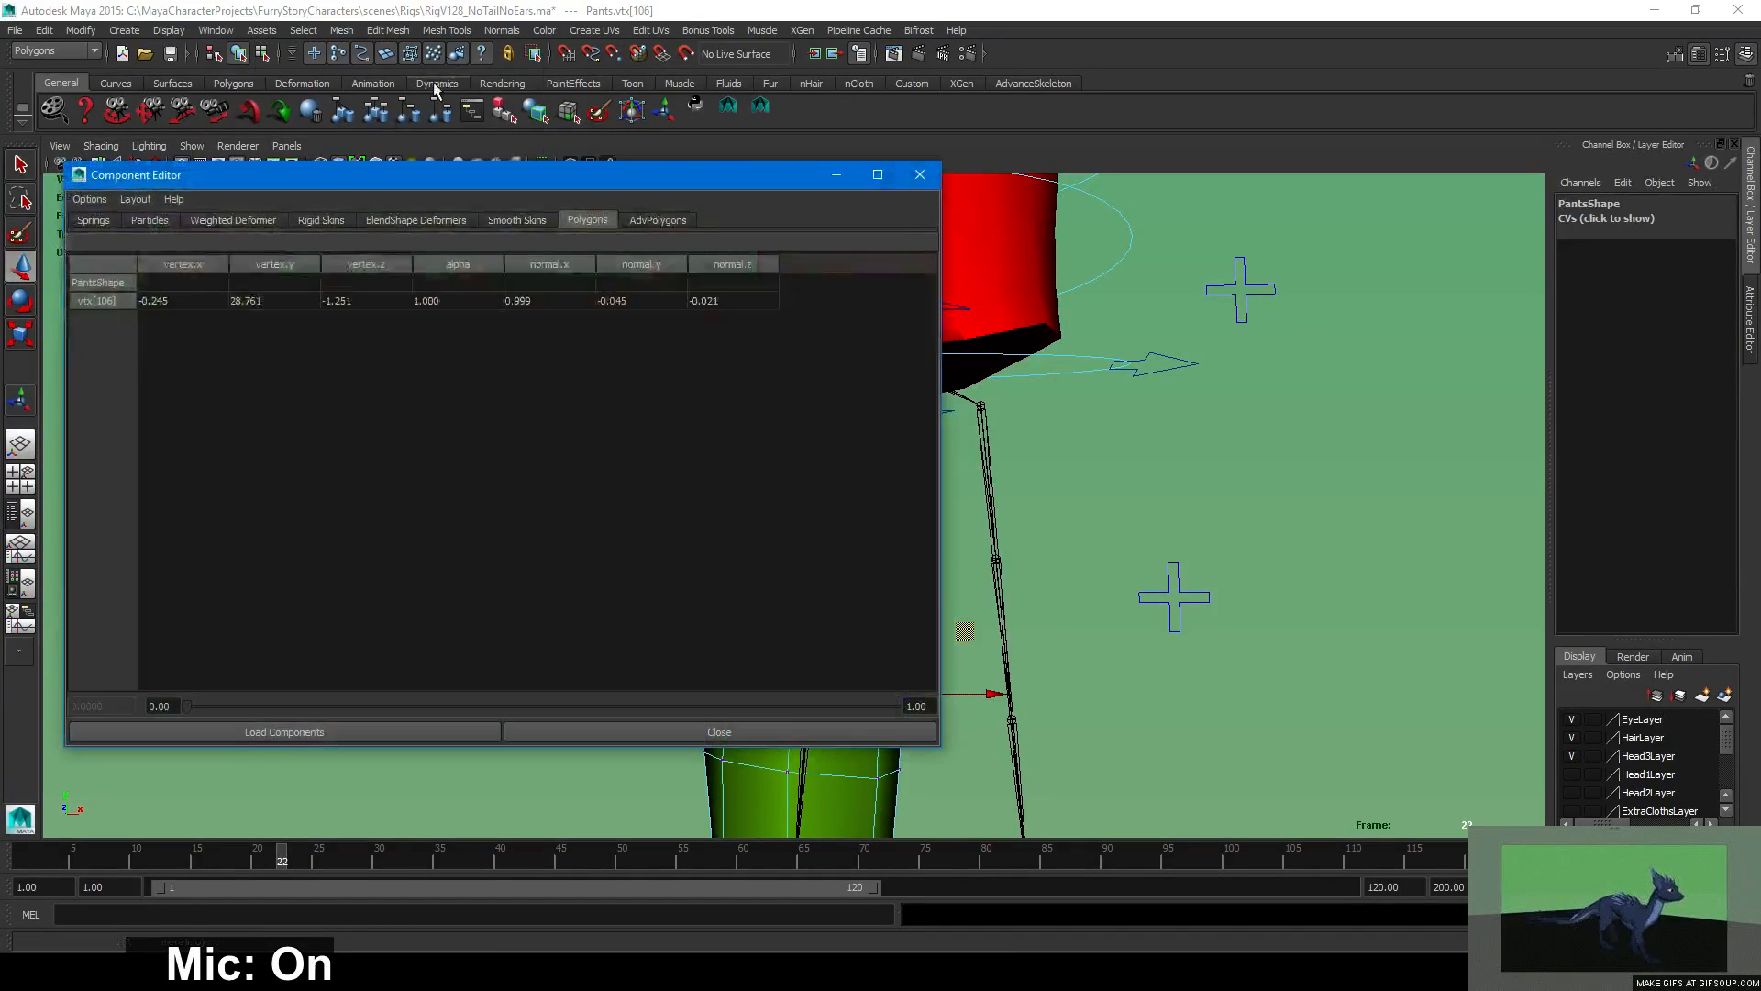
middle_click_drag(1040, 453, 1112, 401, "alt")
key("ctrl+z")
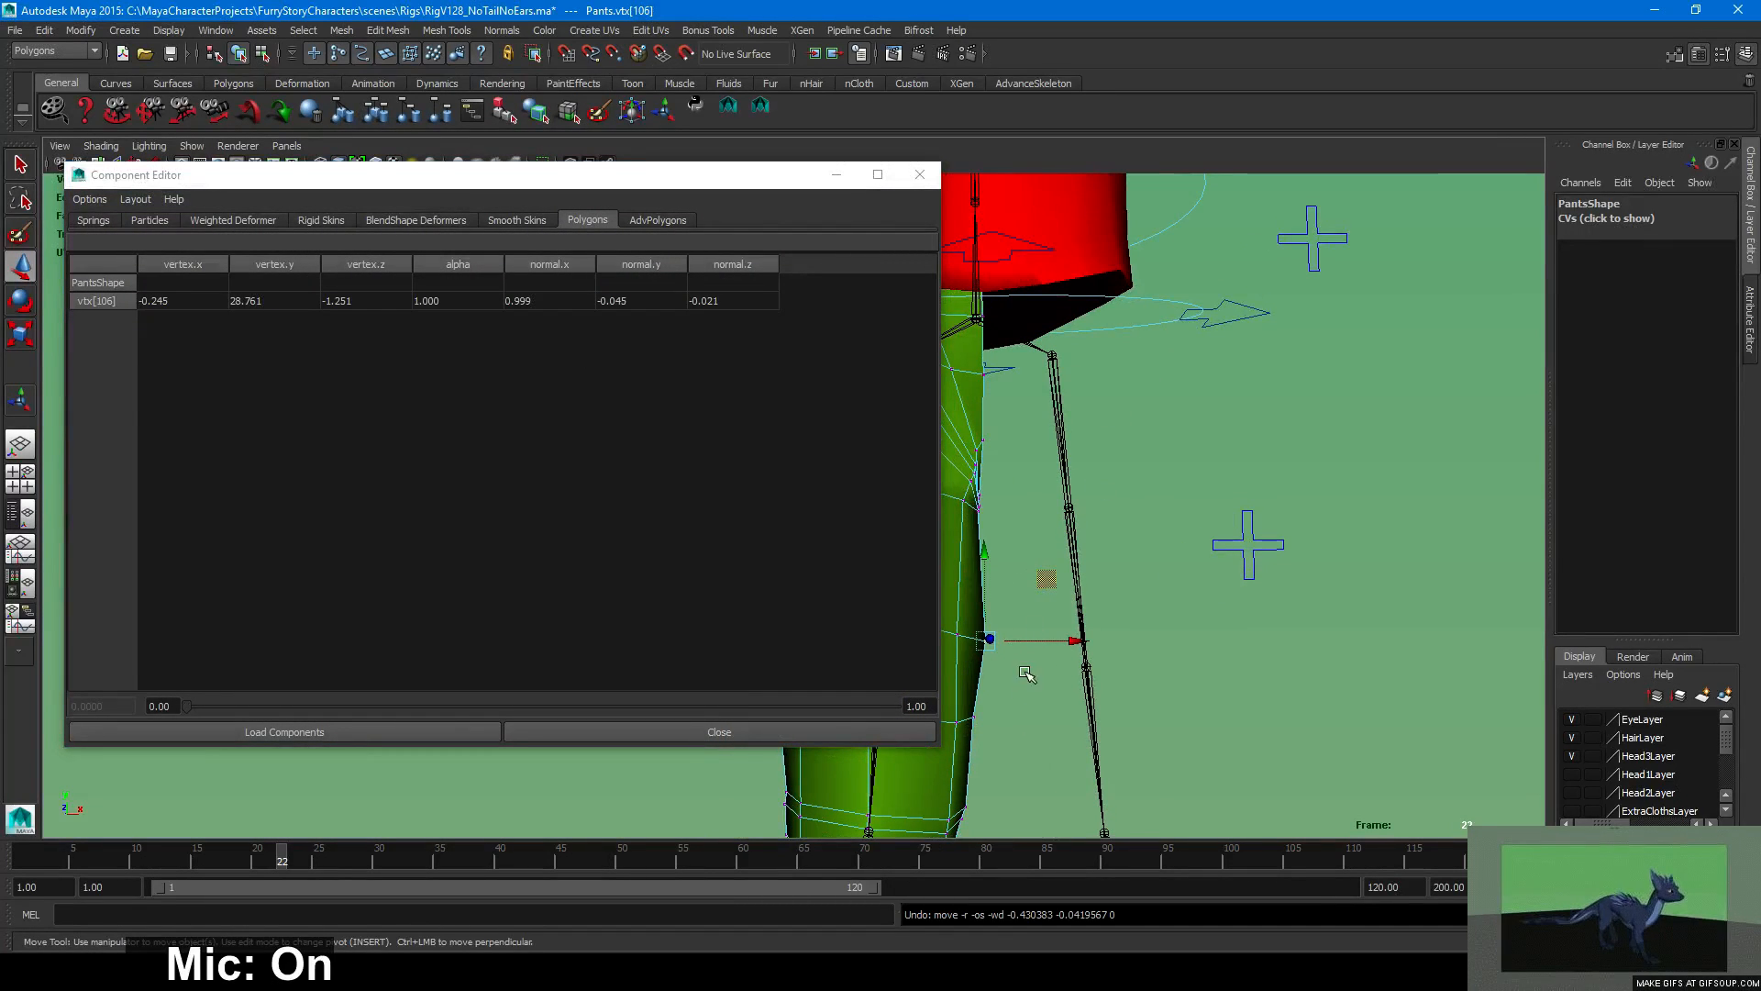
left_click(977, 635)
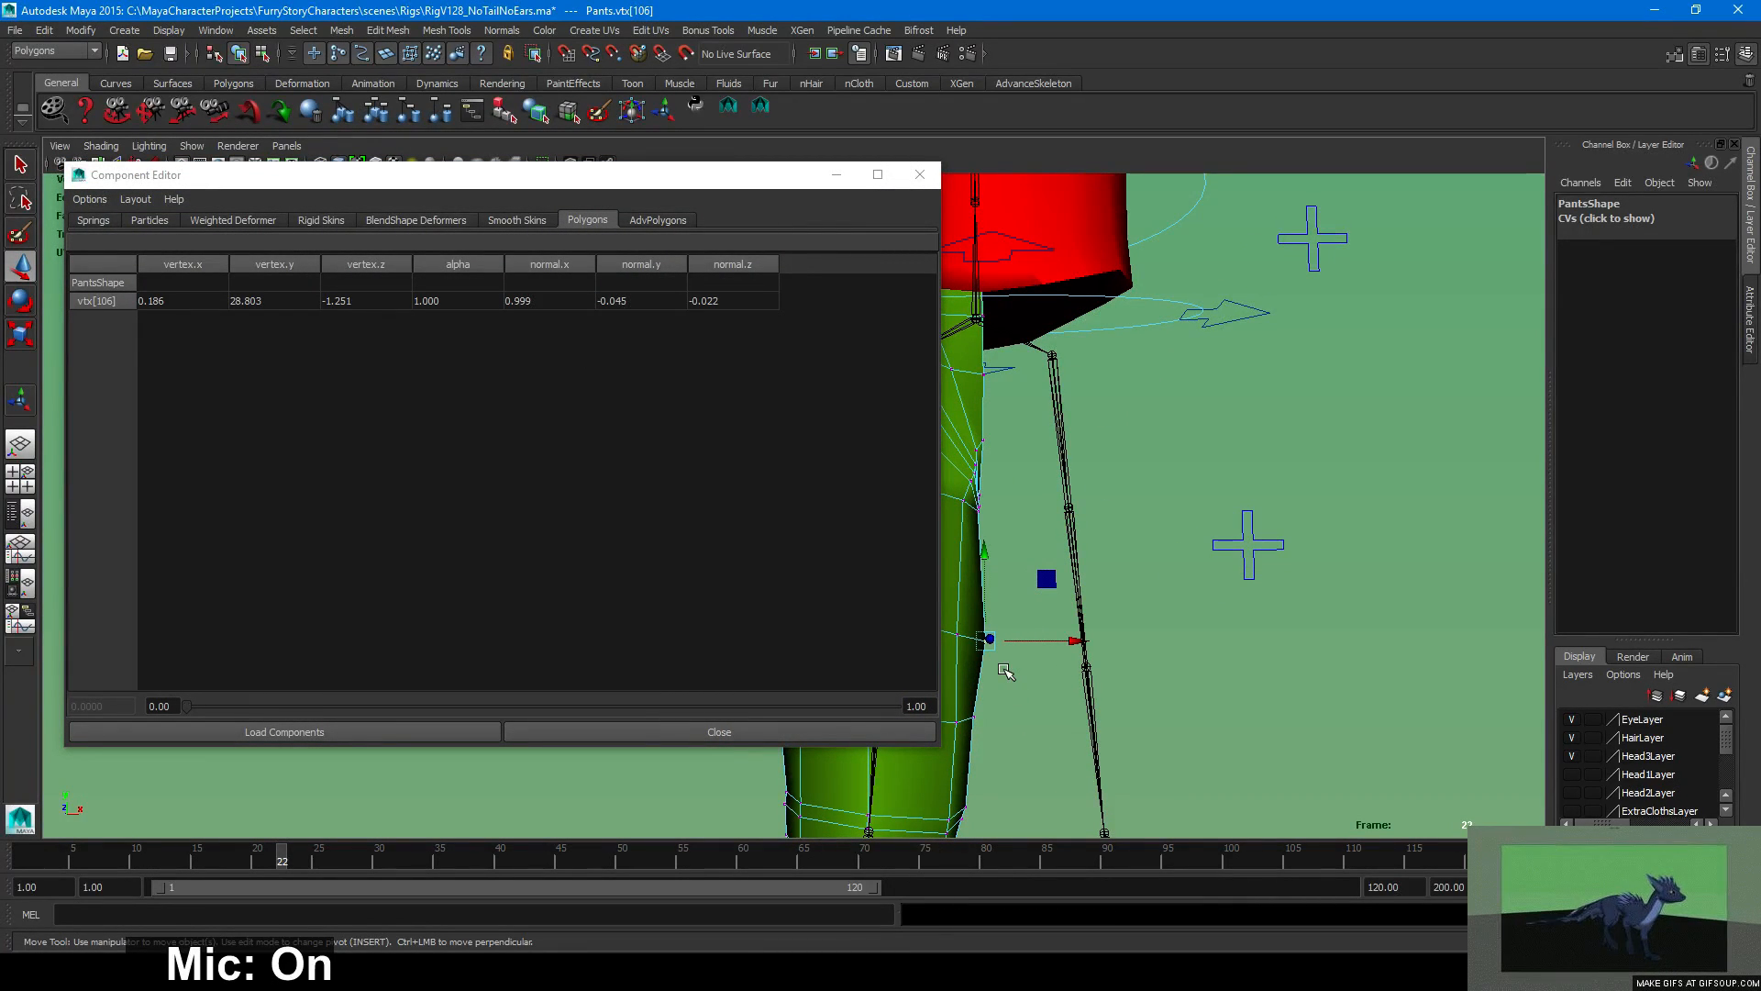
key("shift+z")
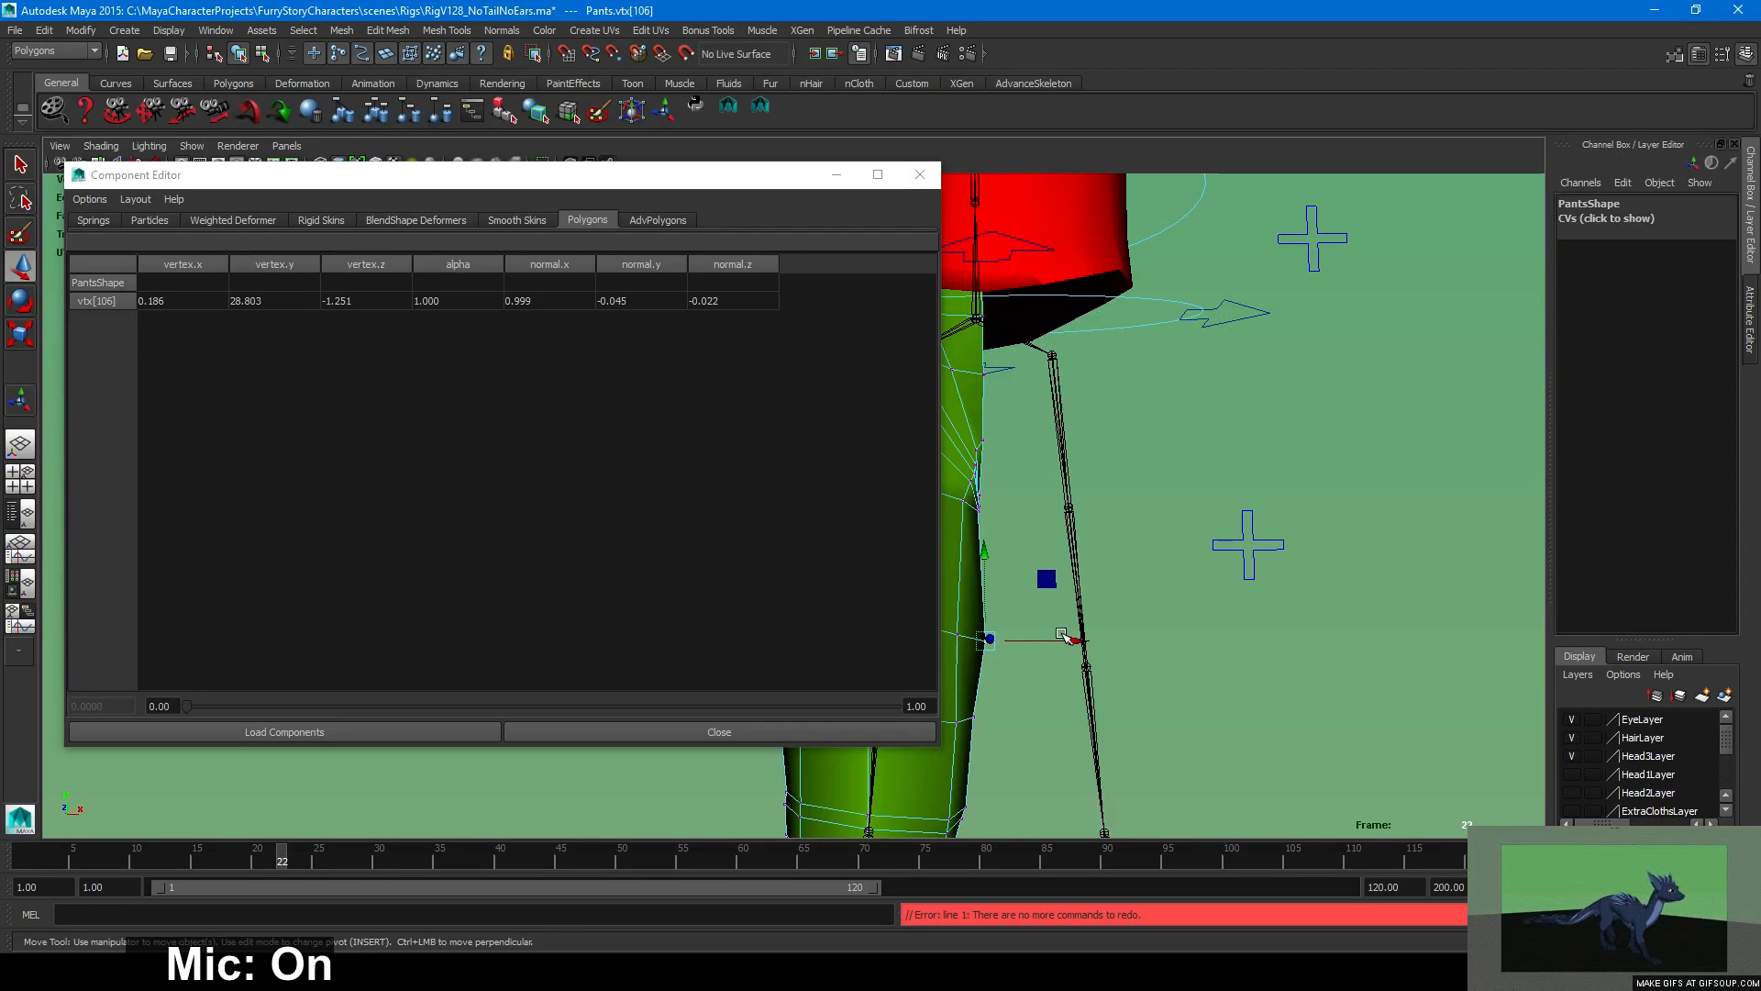
Move the inner-leg vertex vtx[106] slightly inward along X only, back onto the pants' own side of the centre line.
left_click_drag(1070, 641, 1059, 642)
middle_click_drag(1027, 674, 1028, 653, "alt")
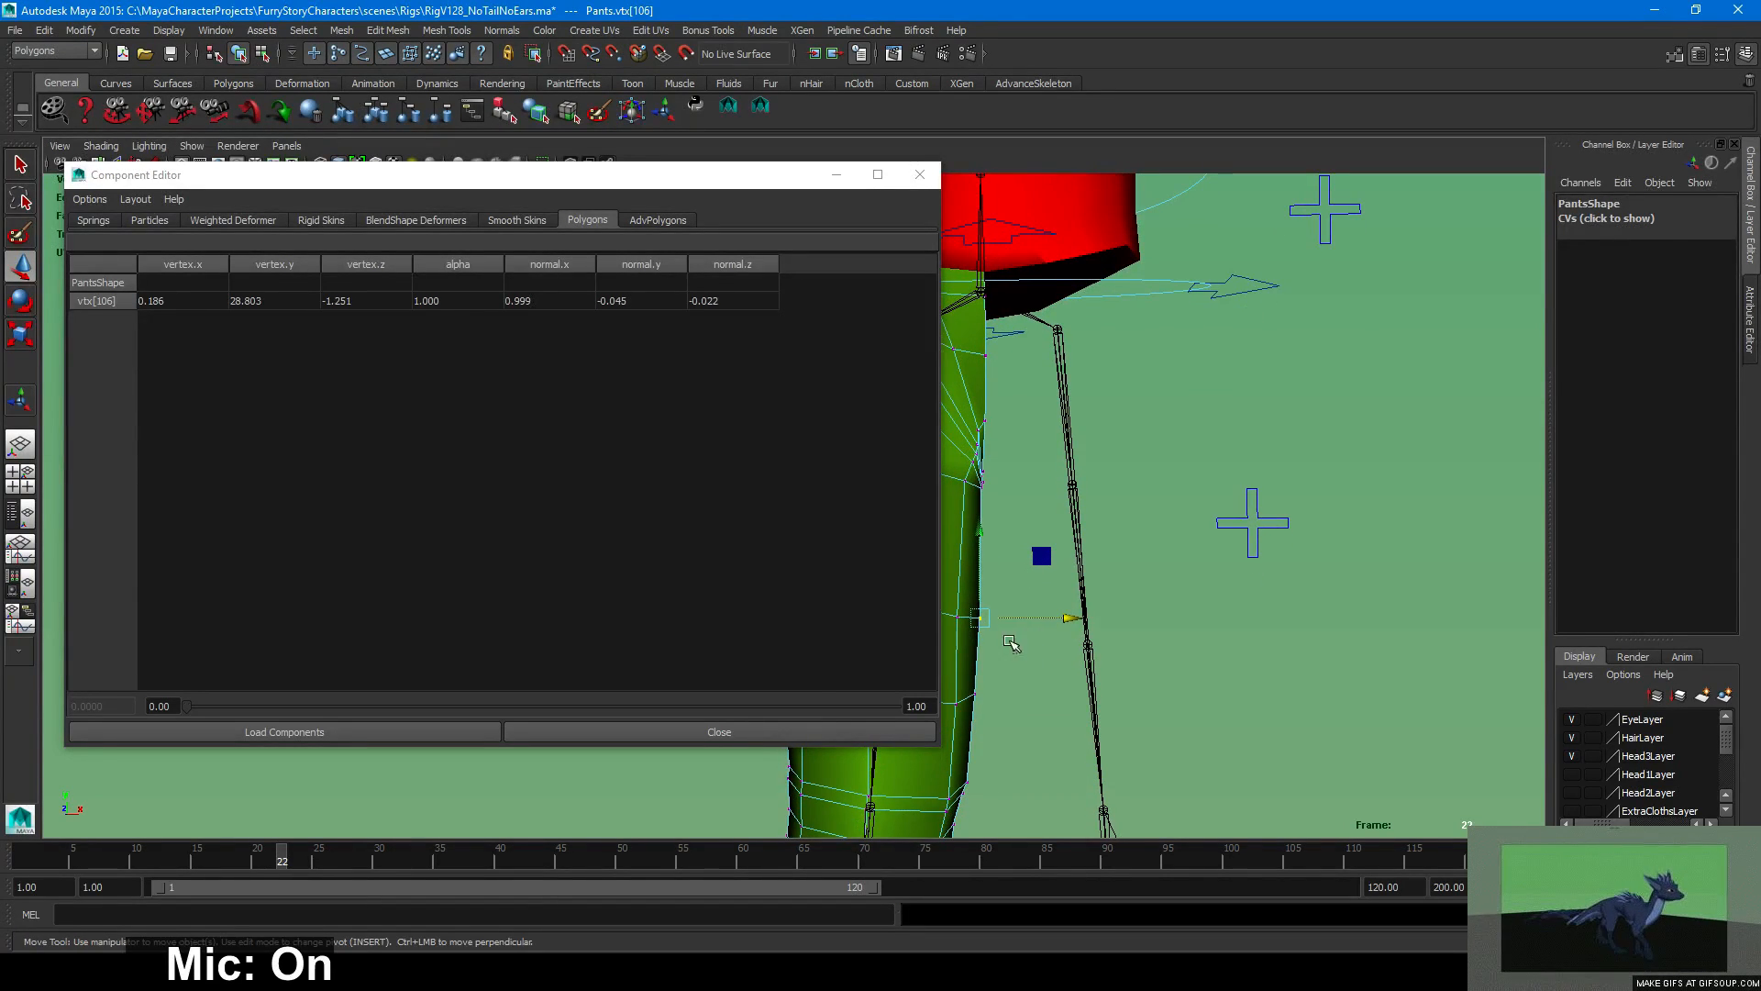
left_click(1007, 639)
key("z")
mouse_move(988, 635)
left_mouse_down()
mouse_move(970, 607)
mouse_move(999, 634)
left_mouse_up()
middle_click_drag(999, 635, 1009, 446, "alt")
left_click_drag(1009, 446, 994, 422, "alt")
middle_click_drag(1009, 410, 1026, 552, "alt")
left_click_drag(1025, 551, 1051, 642, "alt")
Return to object selection with the pants selected and close the Component Editor.
left_click(1330, 645)
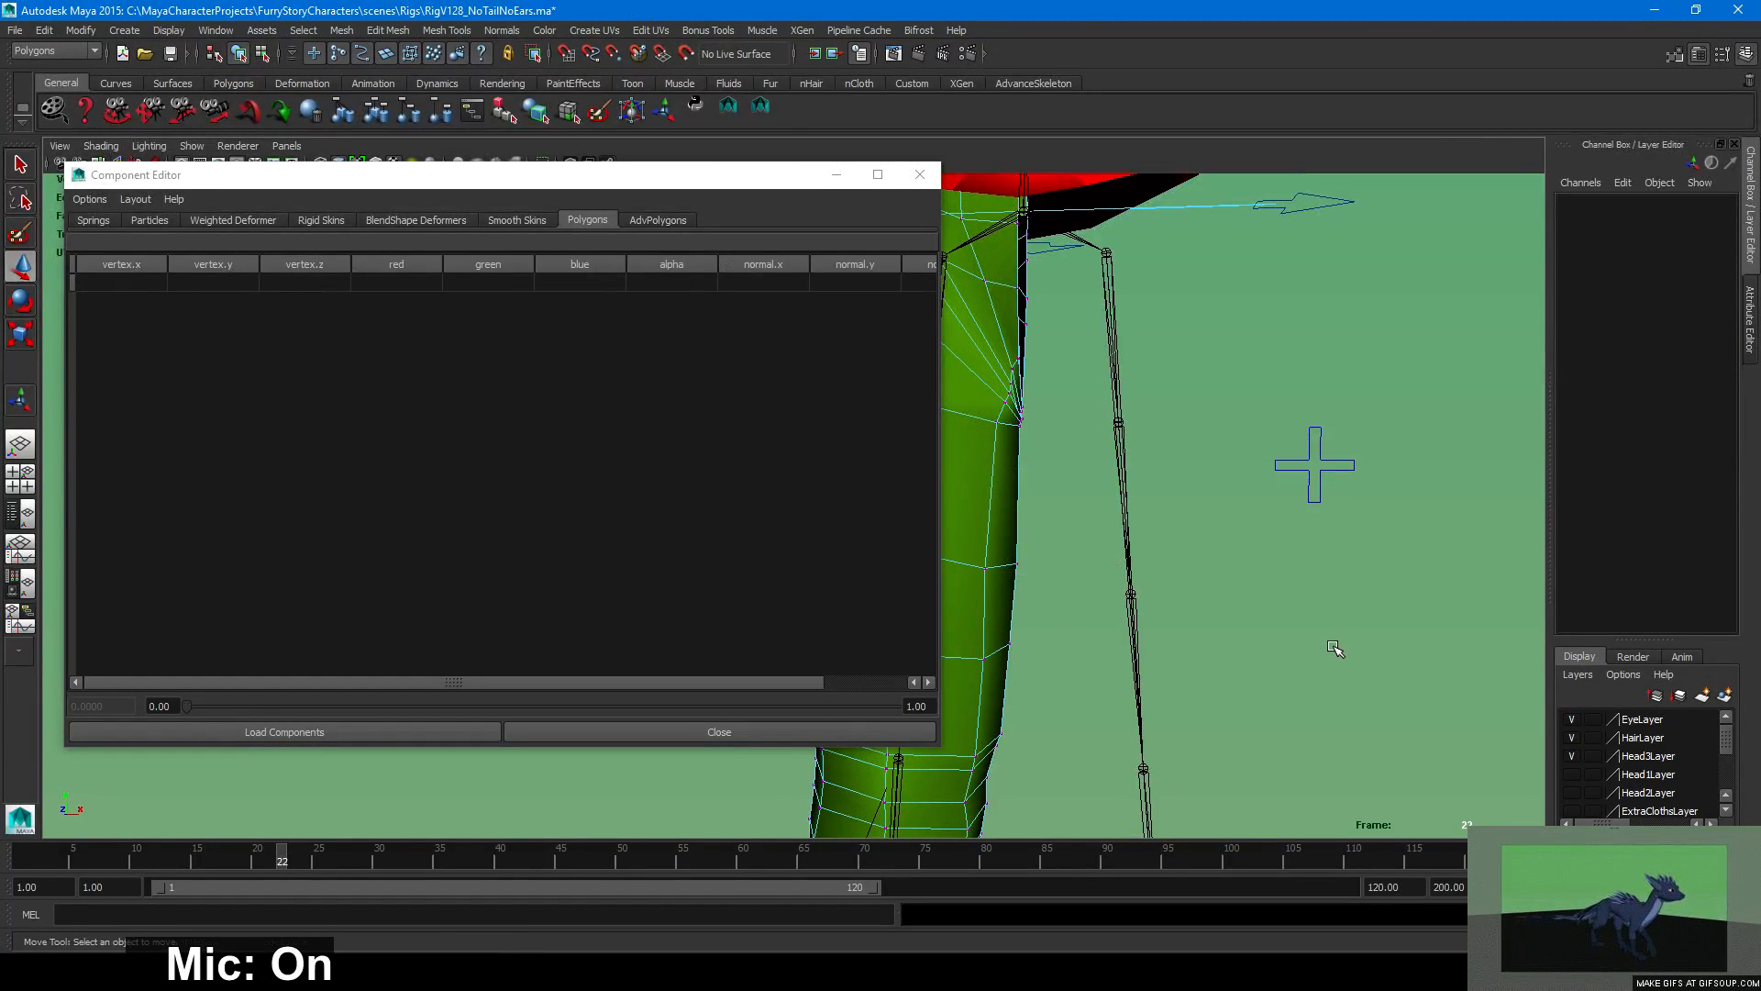
key("F8")
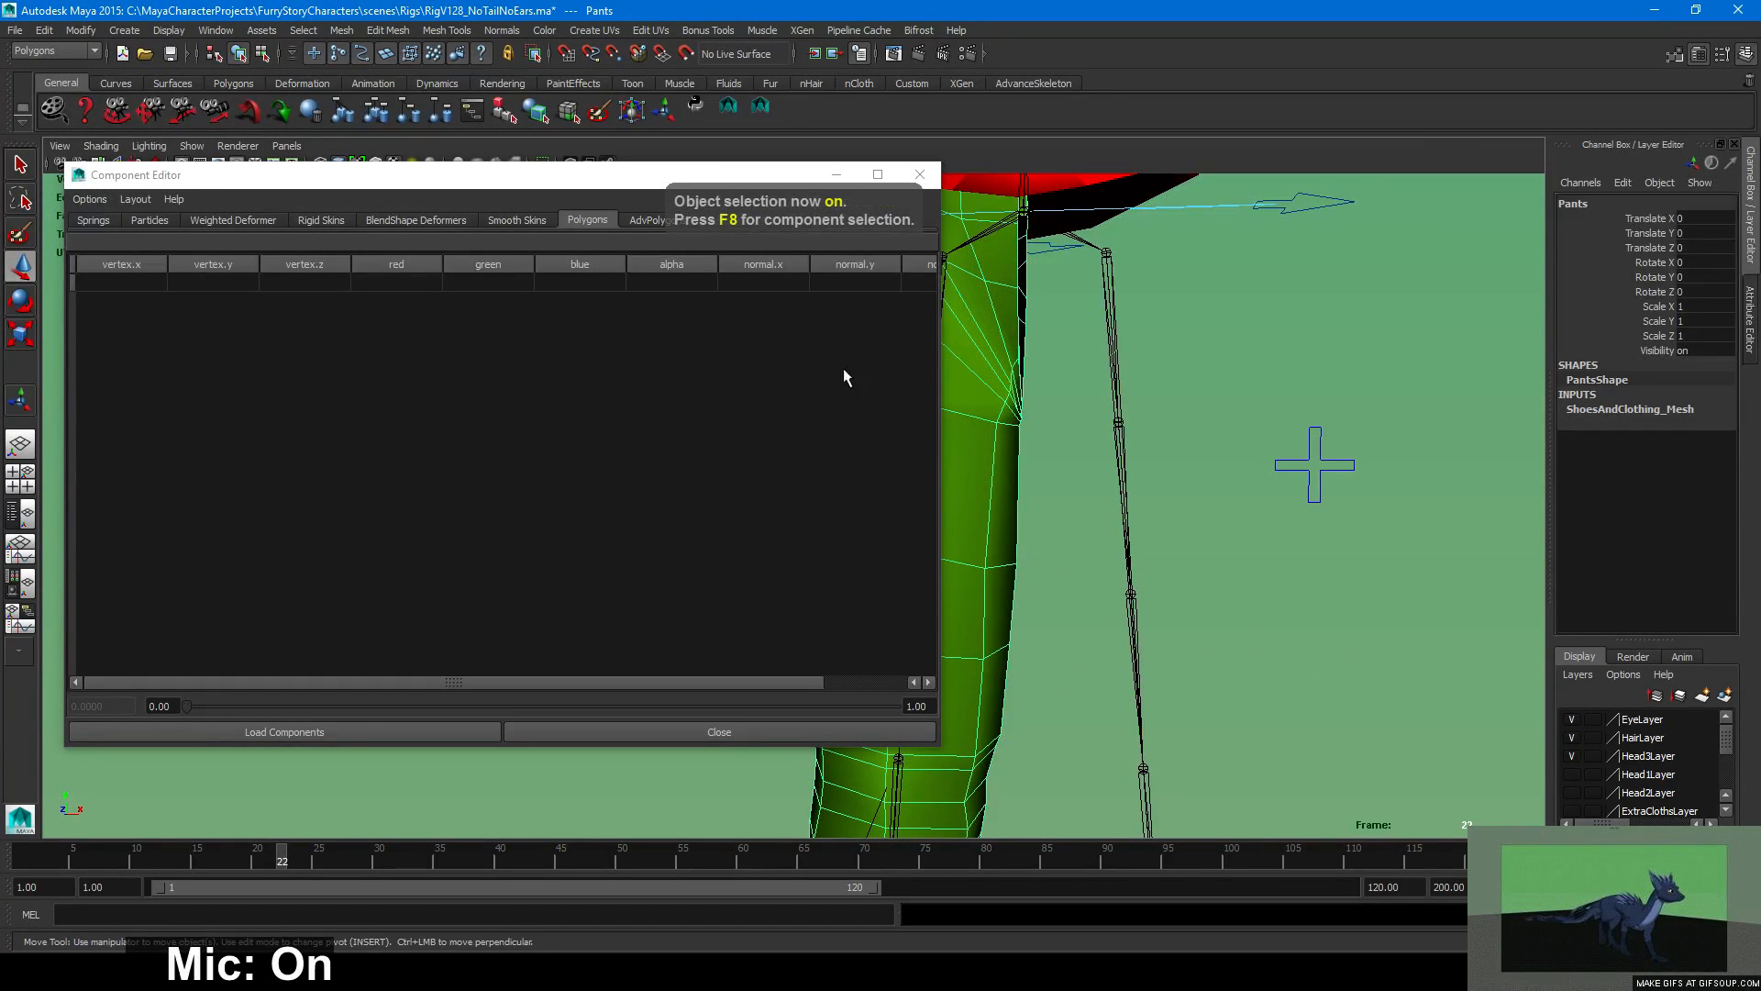
middle_click_drag(1057, 590, 1113, 573, "alt")
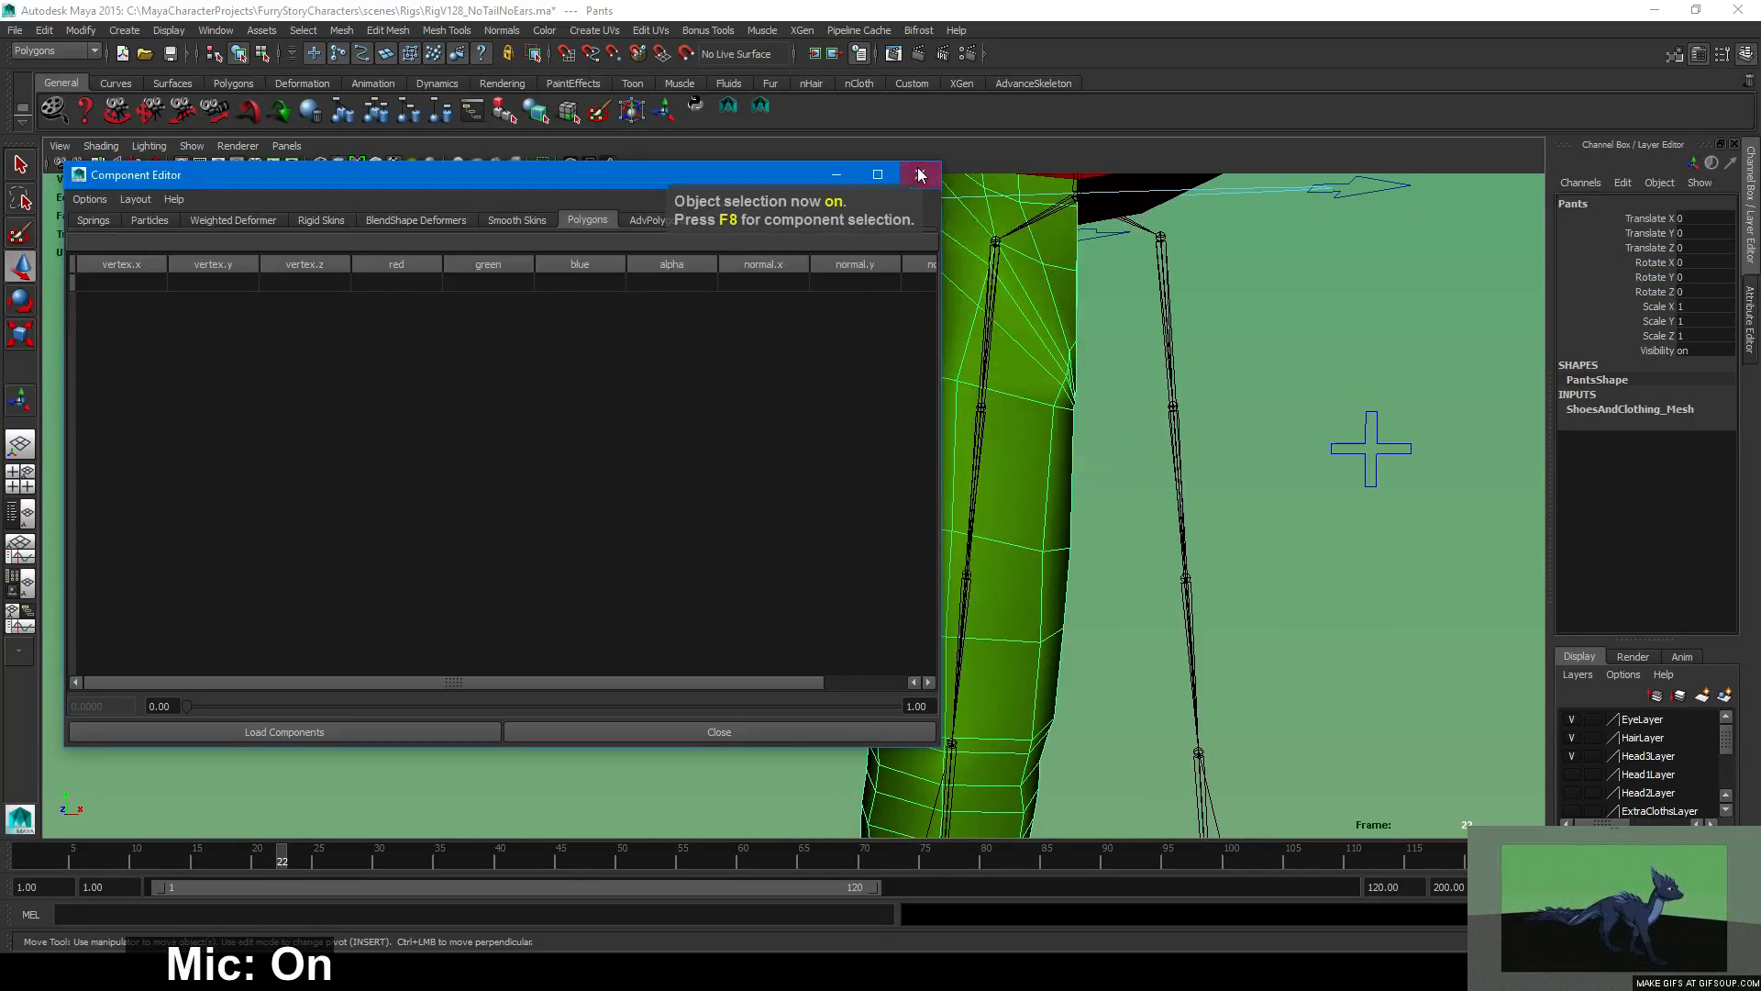
left_click(920, 175)
Mirror the corrected pants geometry in the +X direction, with Merge with the original and Merge vertices enabled.
left_click(342, 29)
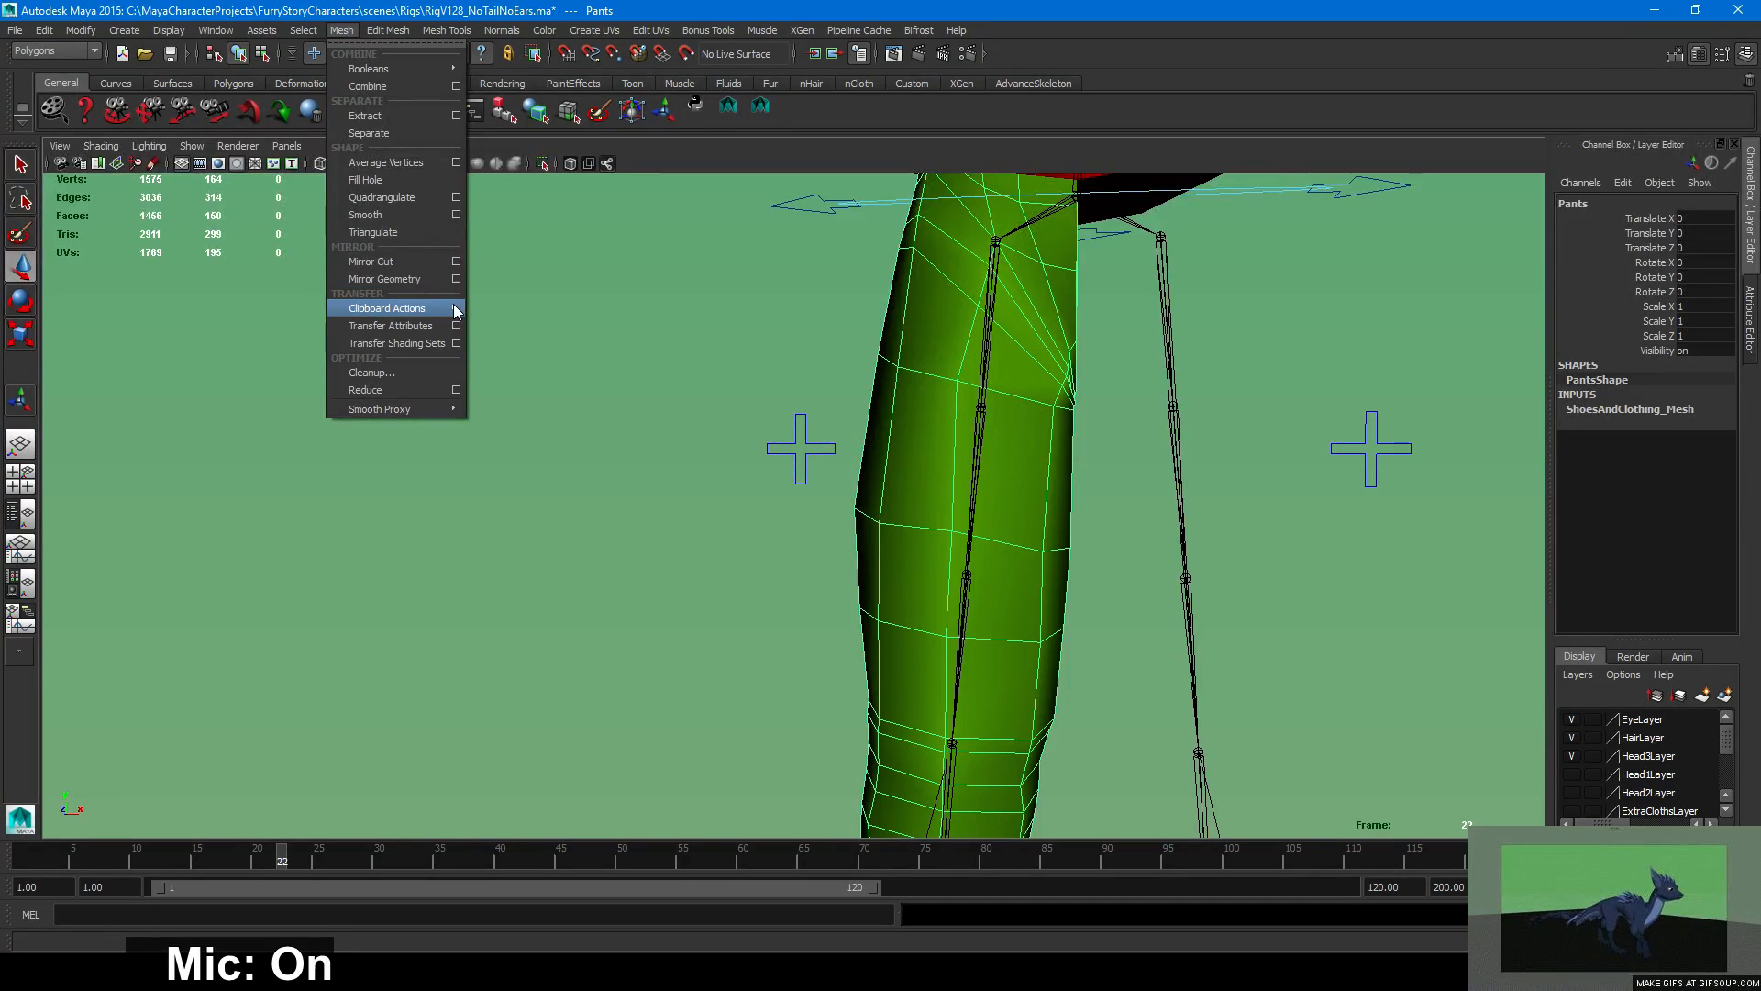
left_click(455, 279)
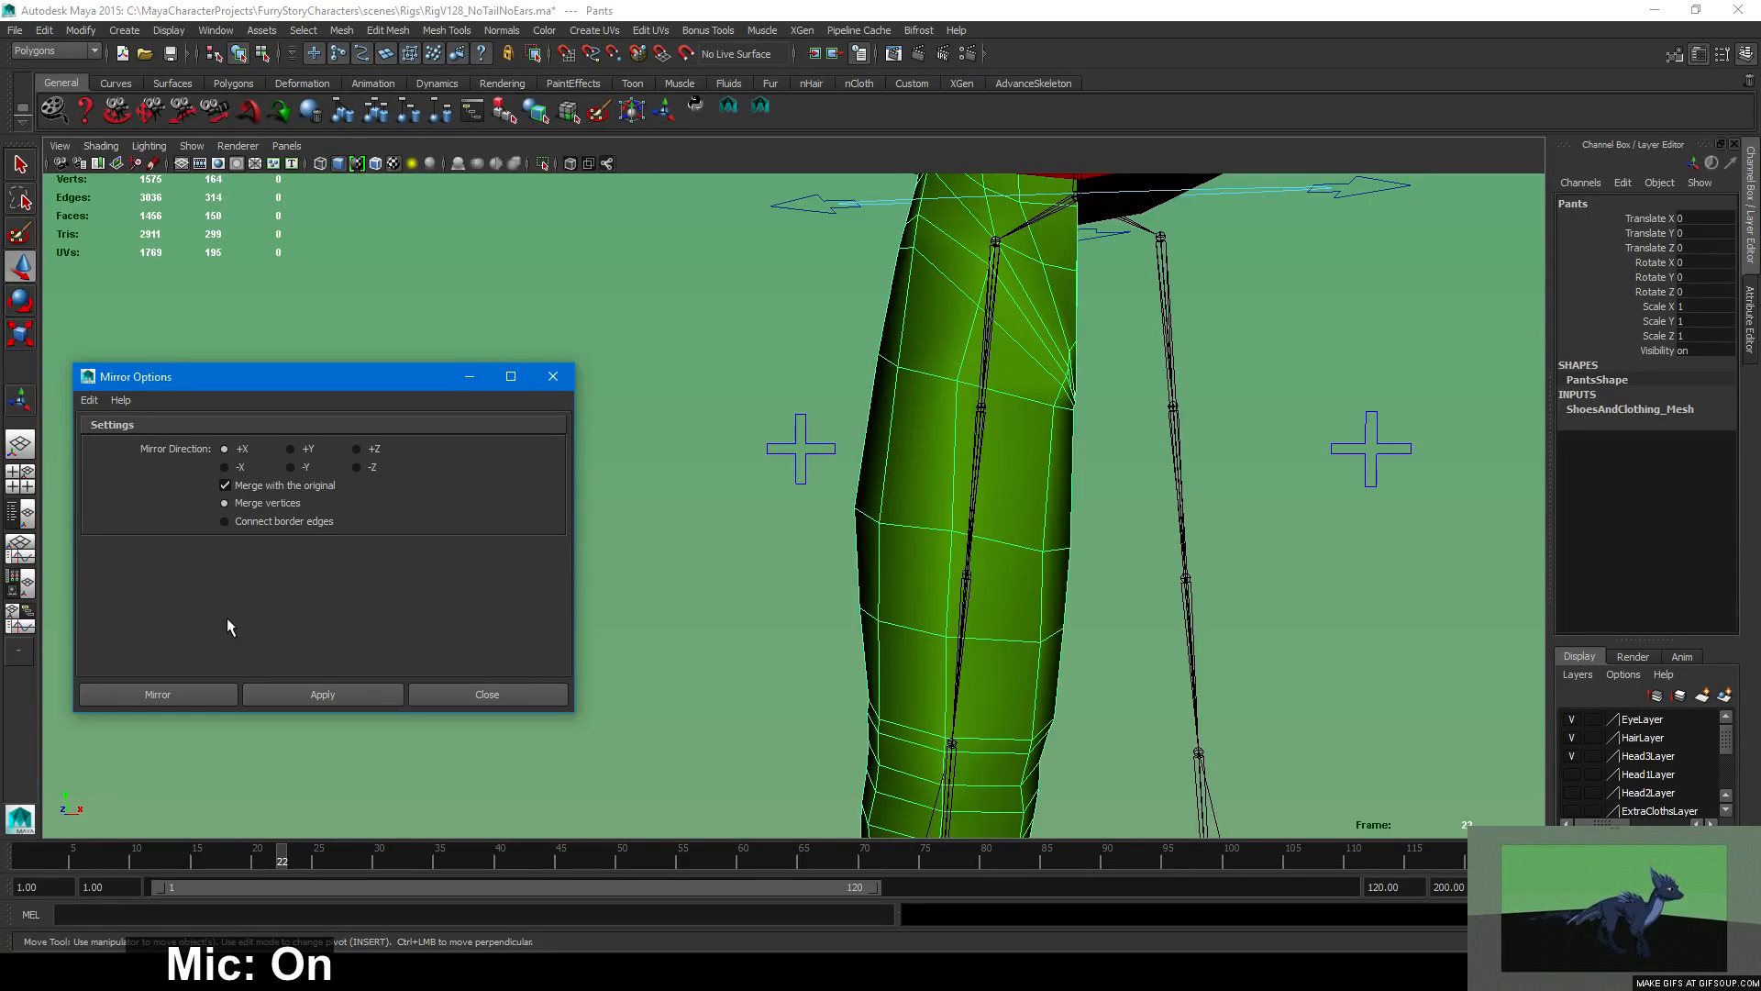
left_click(208, 695)
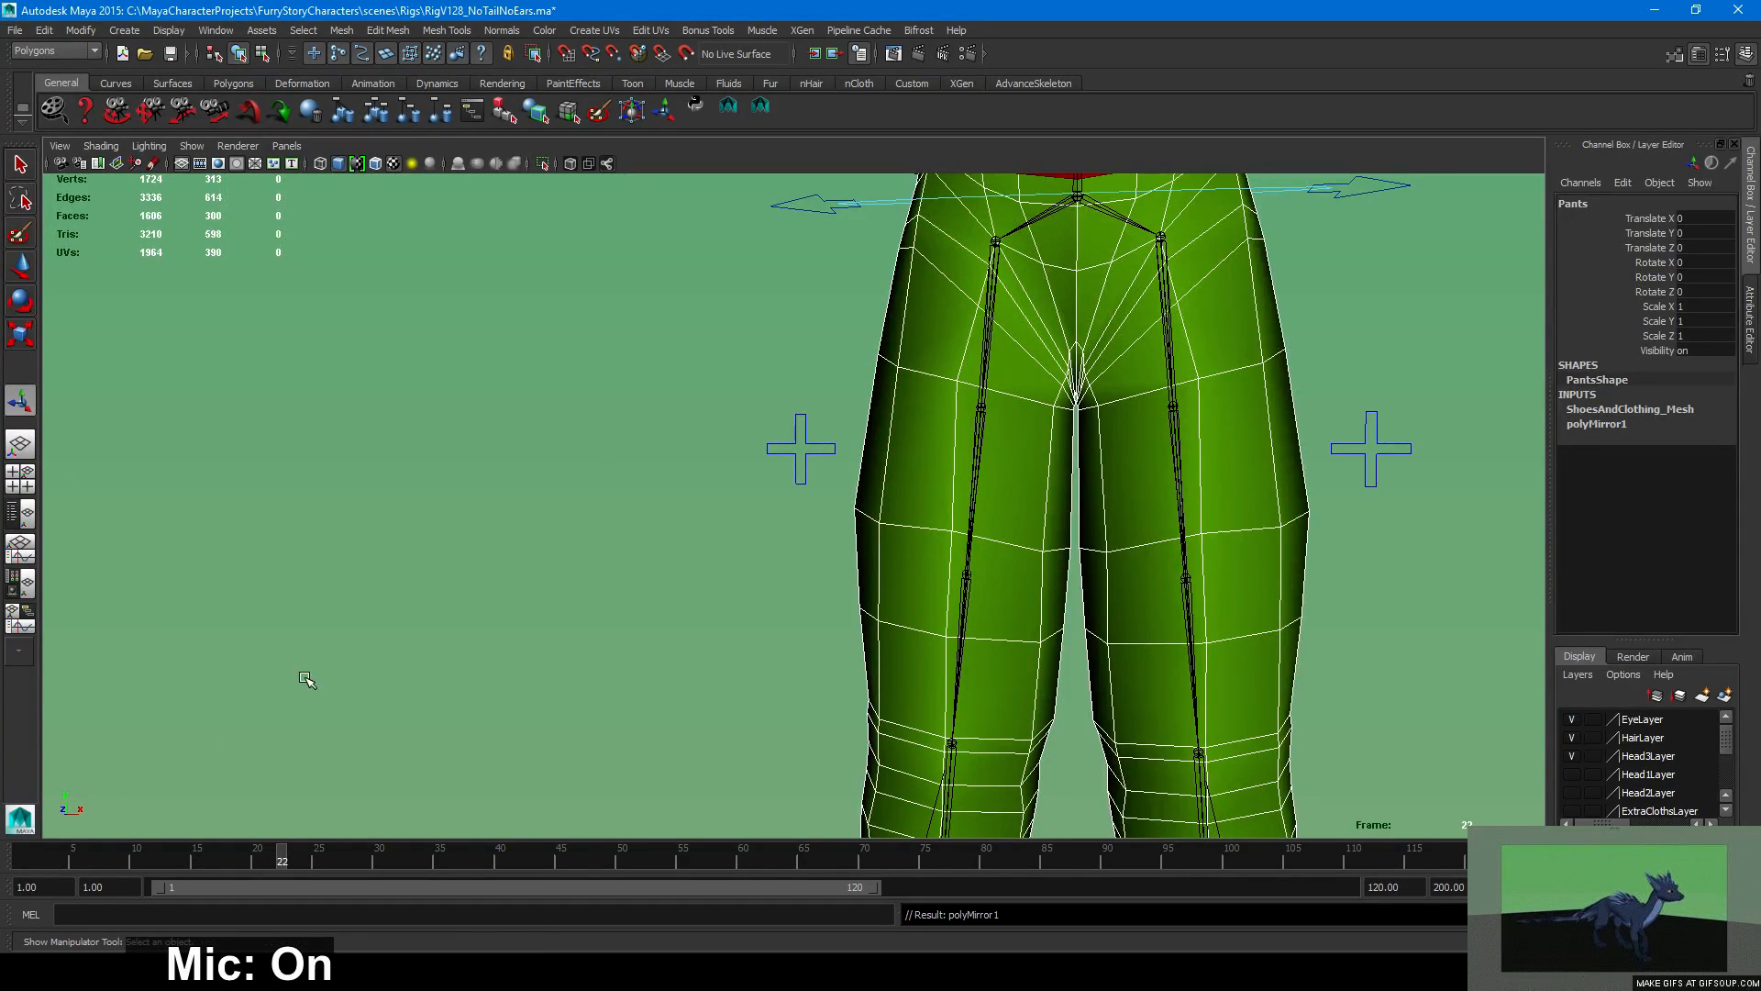
Check the front centre seam of the mirrored pants by selecting its vertices vtx[80] and vtx[119] one after the other.
middle_click_drag(1141, 352, 1046, 592, "alt")
right_click_drag(1046, 592, 1290, 601, "alt")
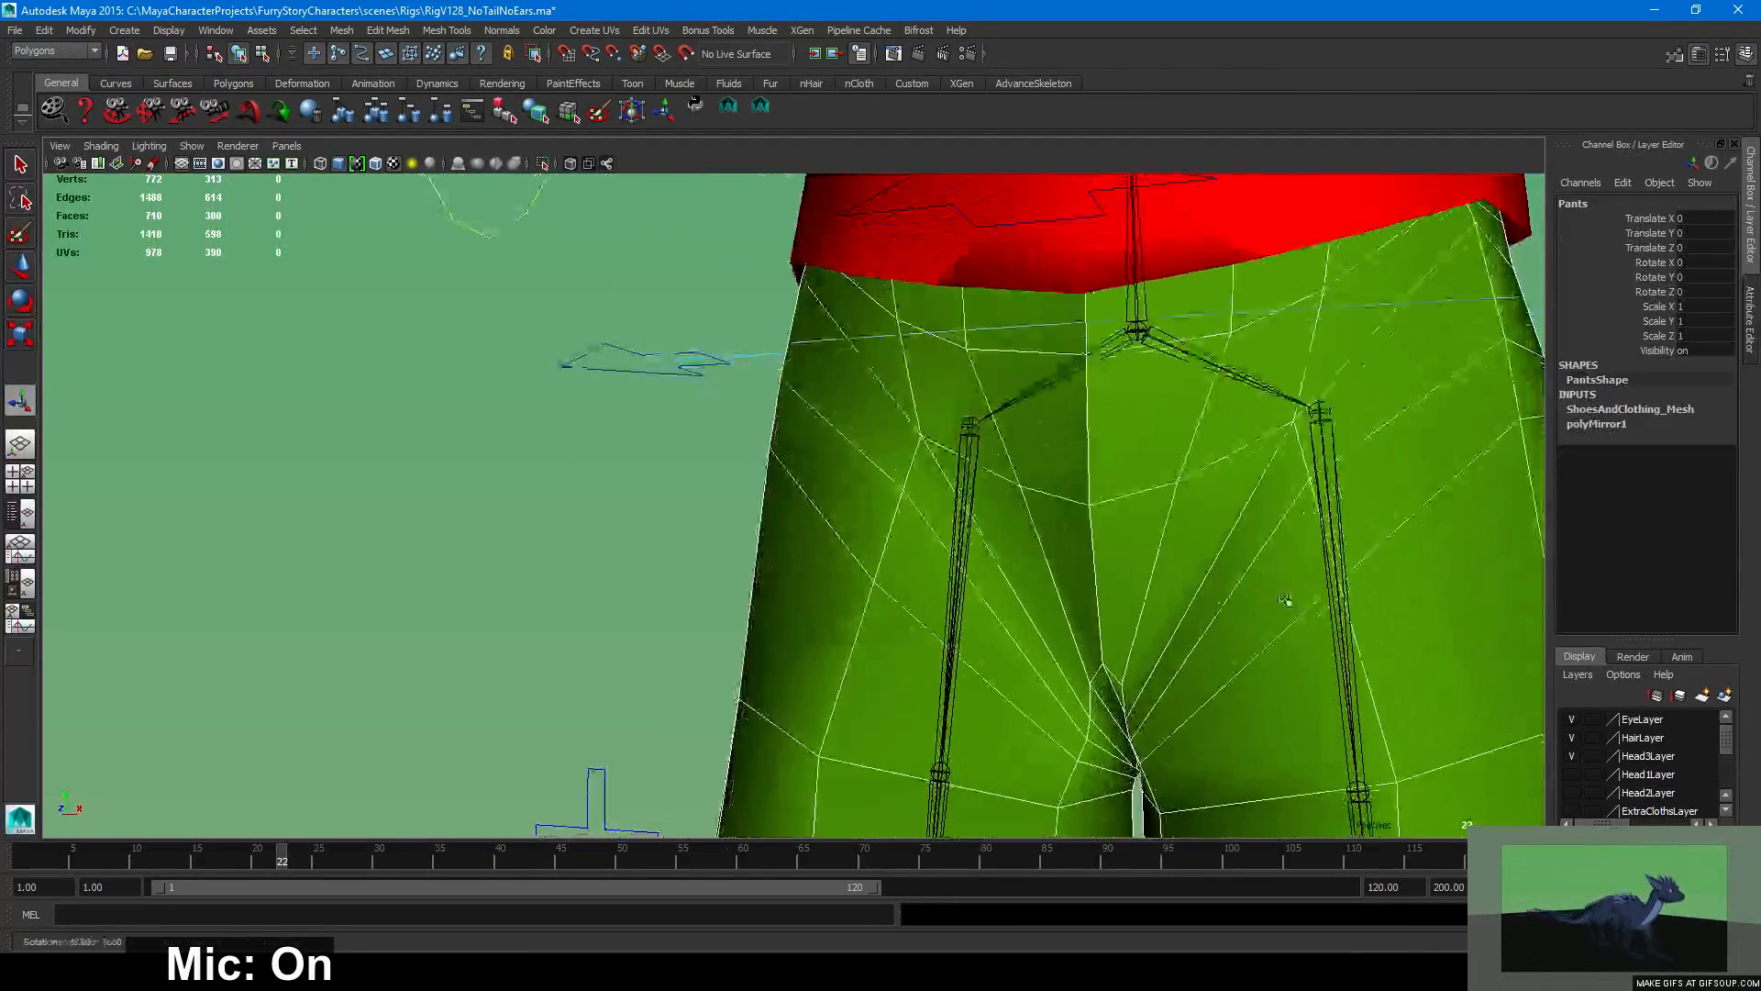
middle_click_drag(1289, 602, 928, 564, "alt")
left_click_drag(927, 564, 1005, 578, "alt")
left_click(1138, 557)
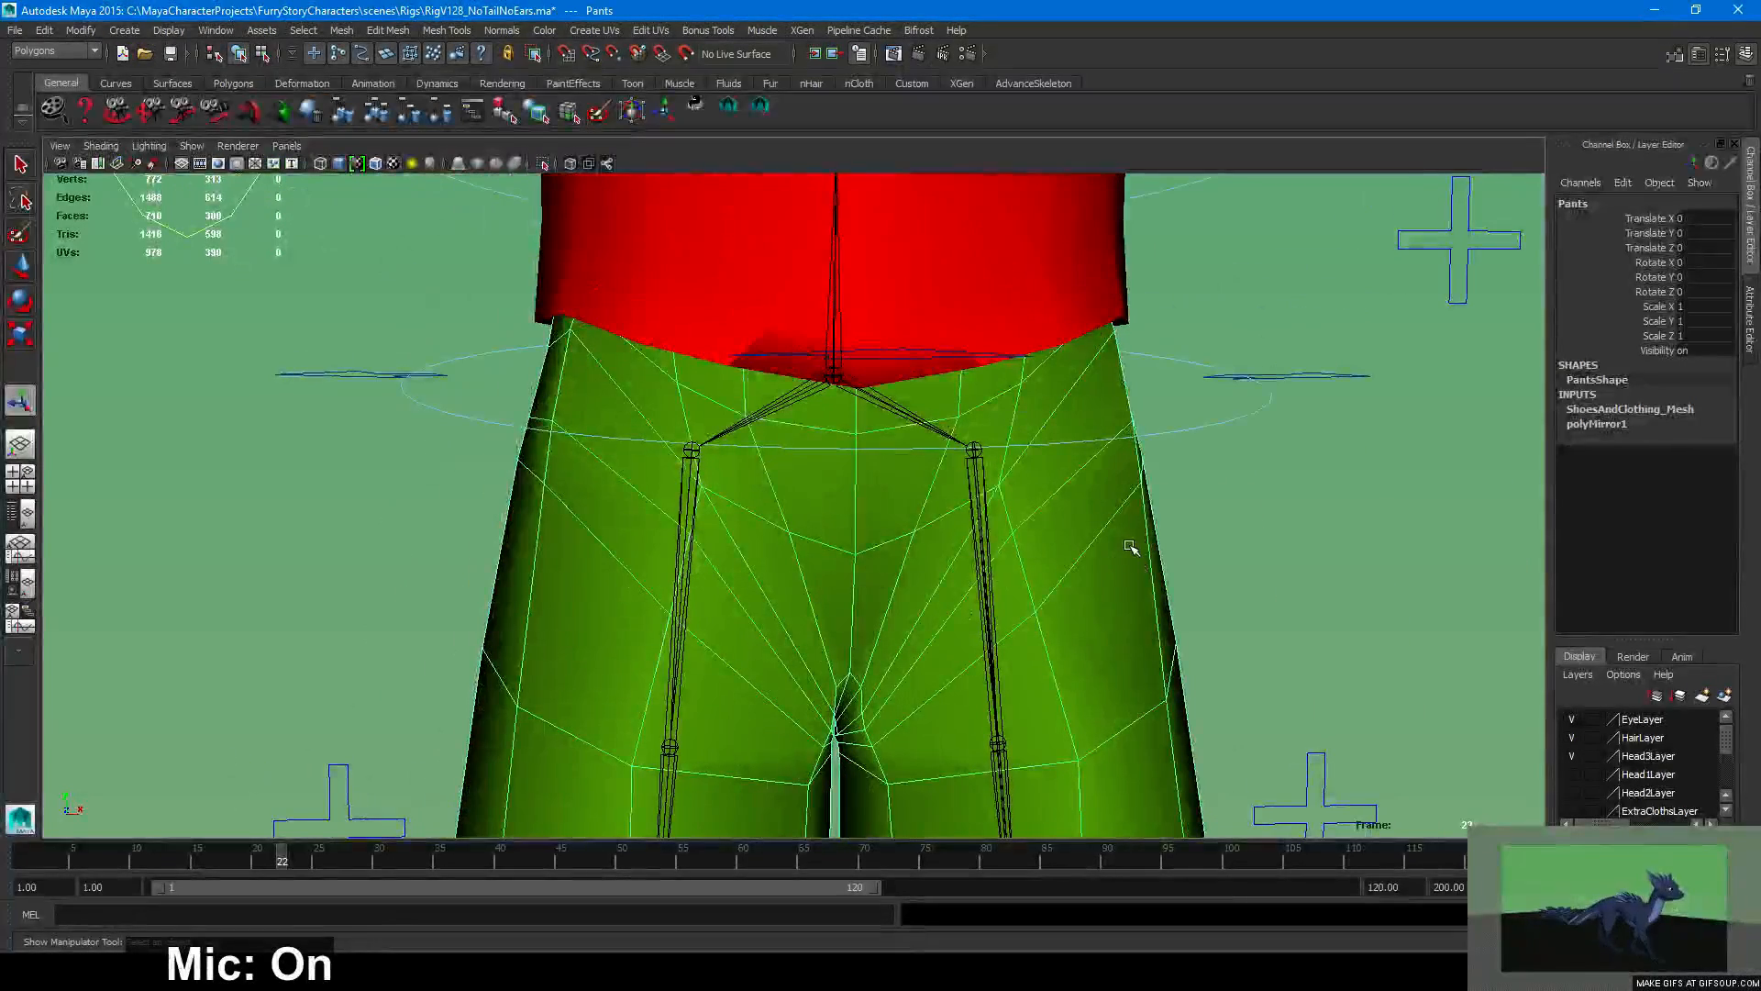
right_click_drag(1130, 535, 1053, 534)
left_click(855, 553)
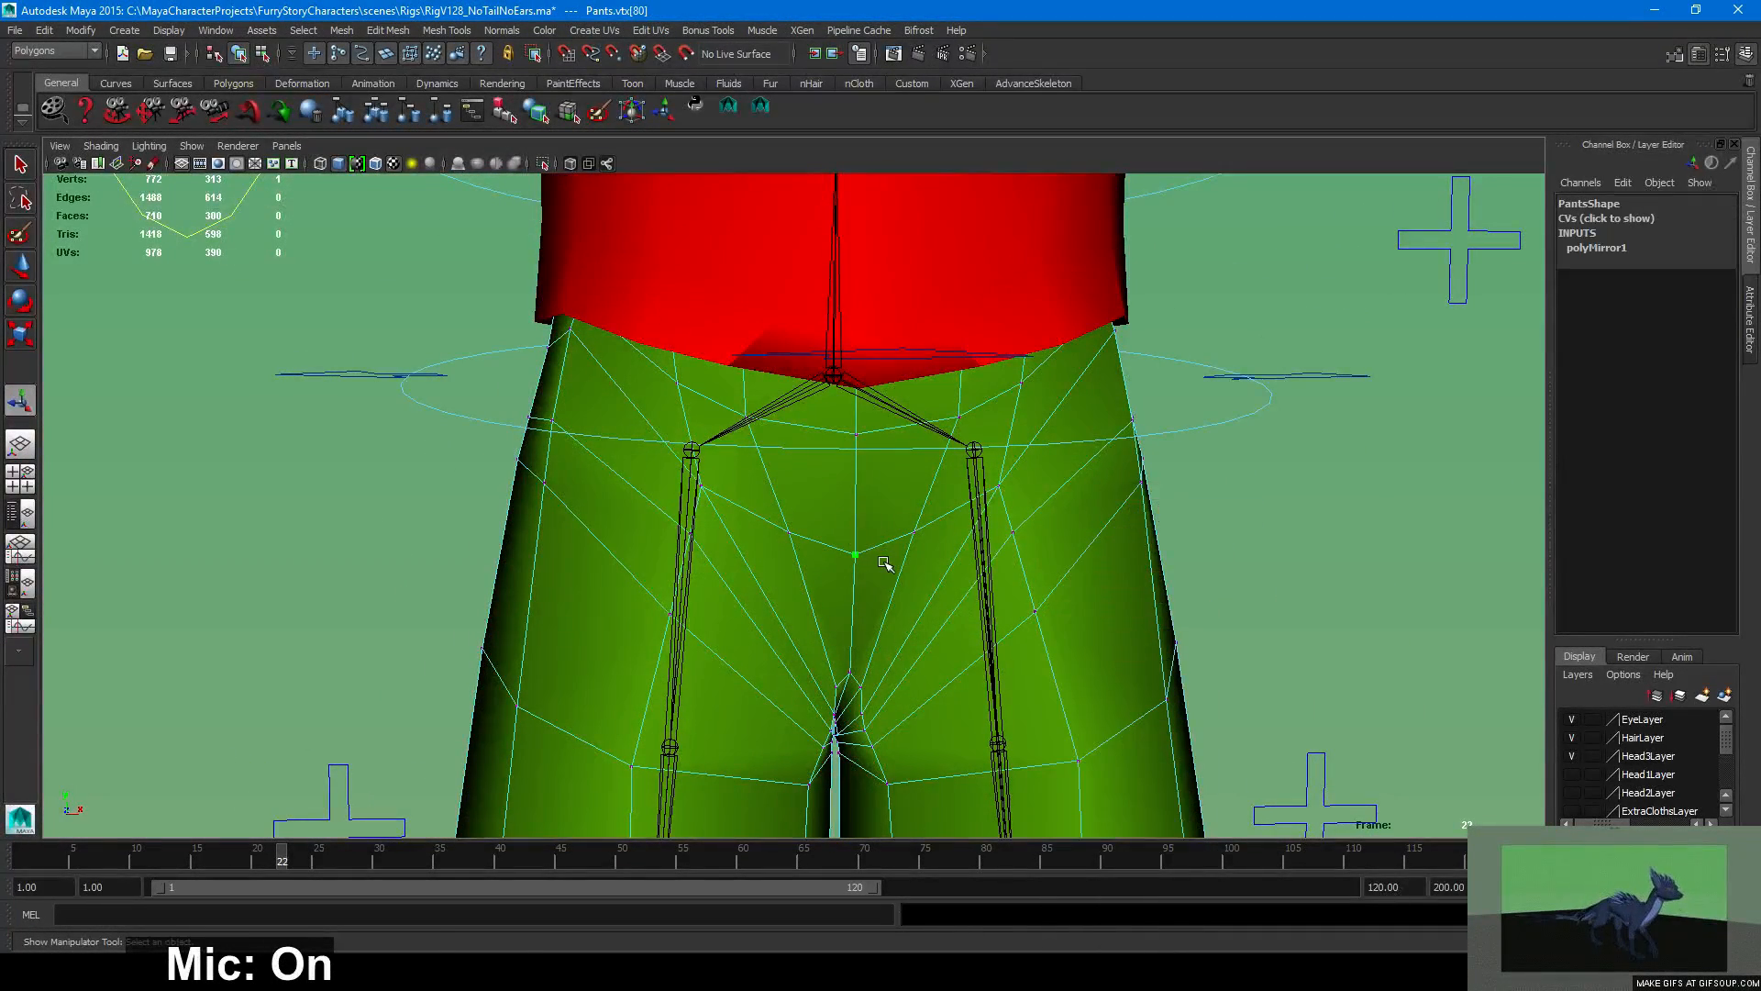
key("w")
left_click_drag(896, 555, 904, 555)
left_click(859, 432)
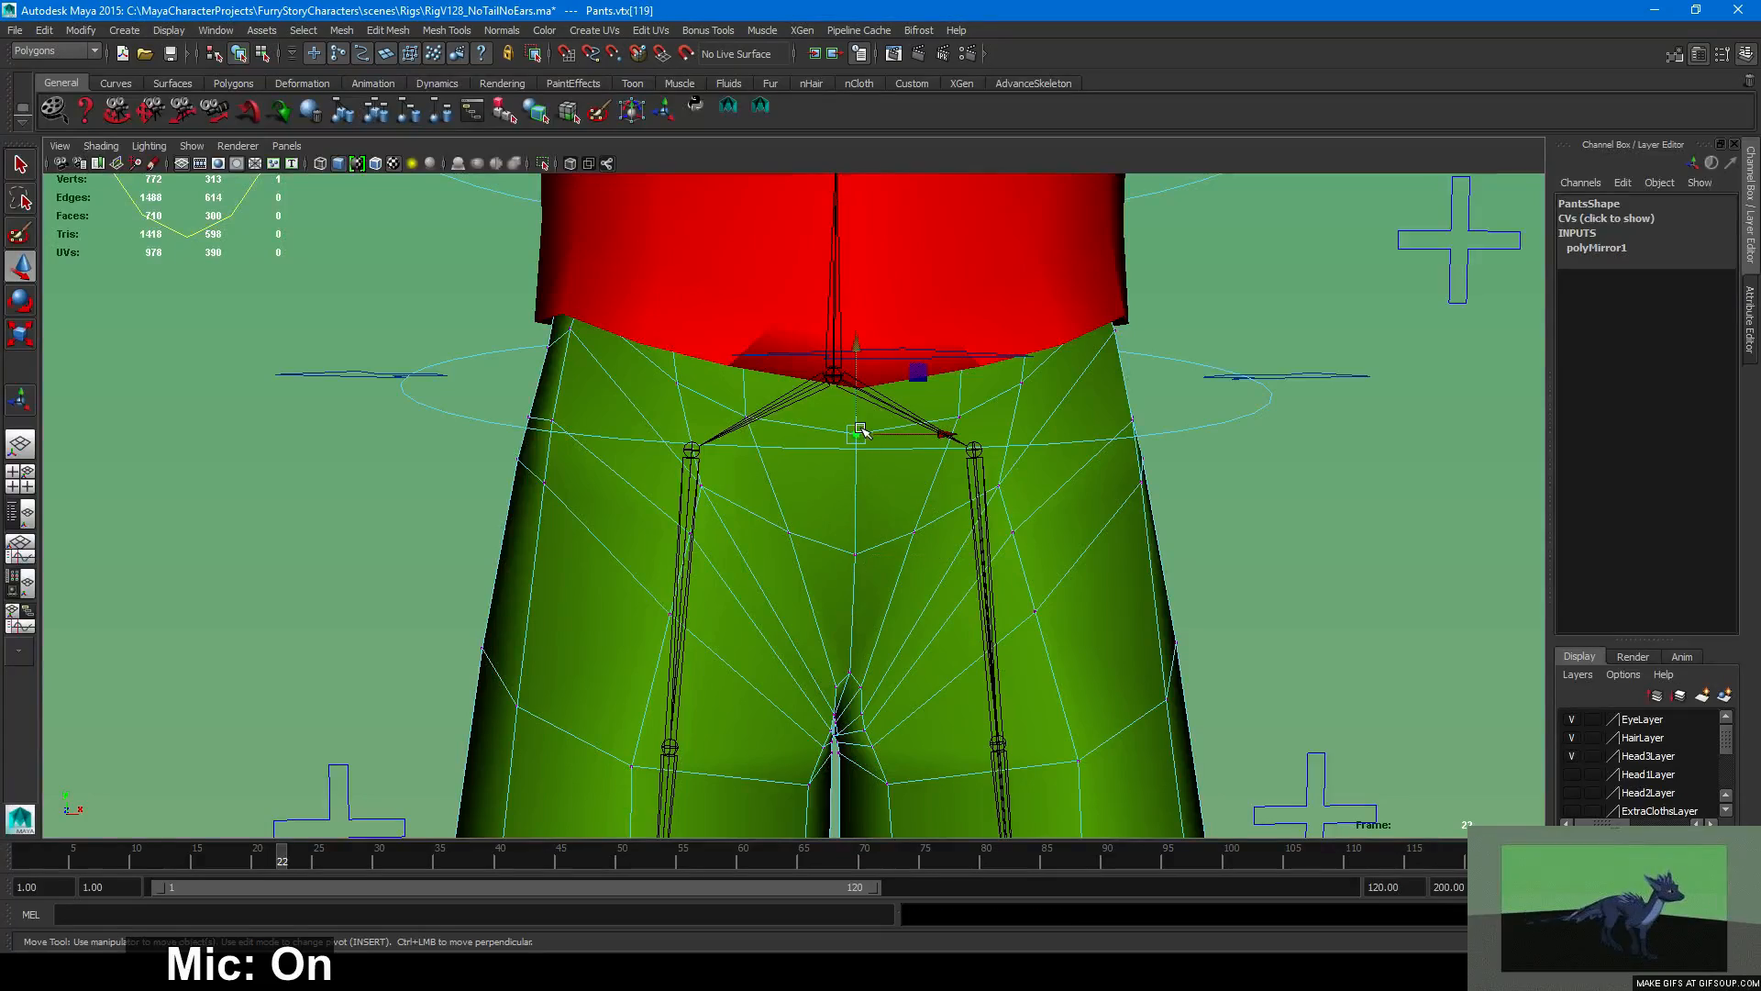
Try moving the crotch vertex vtx[83] slightly along X to test the seam, and undo the move.
left_click_drag(845, 650, 795, 612, "alt")
right_click_drag(794, 610, 867, 511, "alt")
left_click(847, 498)
left_click_drag(932, 497, 942, 497)
key("ctrl+z")
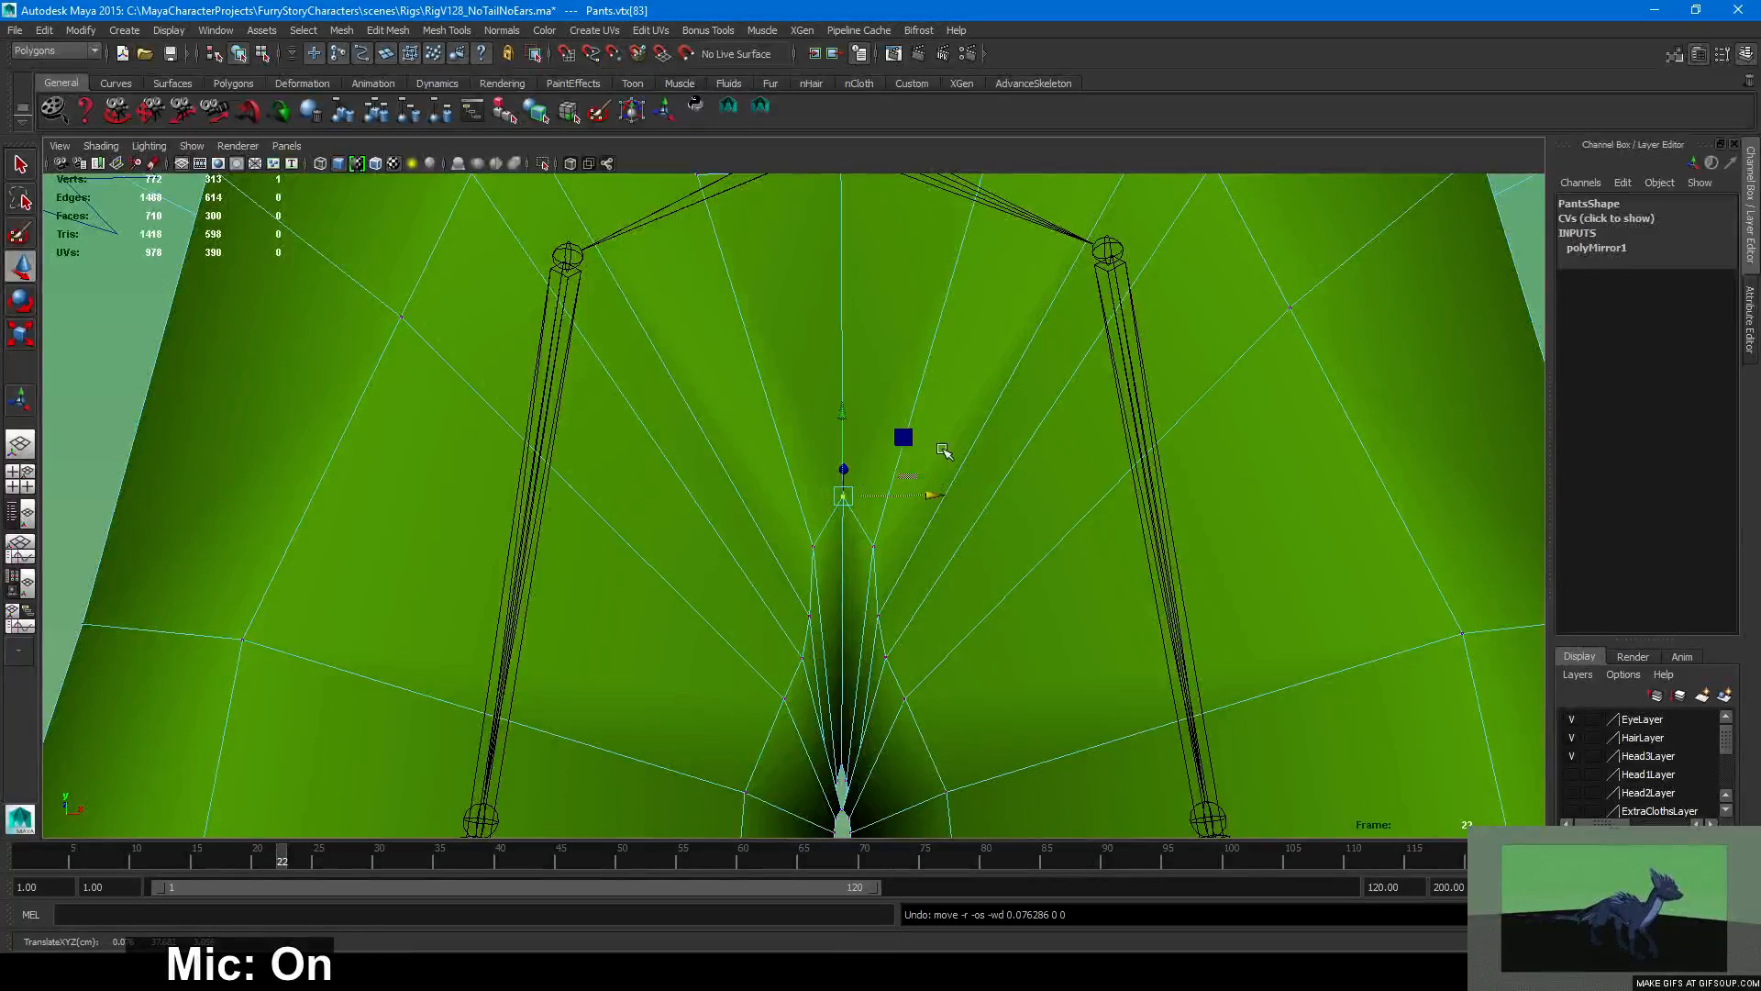
Set the Move tool's symmetry to Object on the X axis and select the edge loop along the pants' centre line.
left_click(1722, 53)
left_click(180, 648)
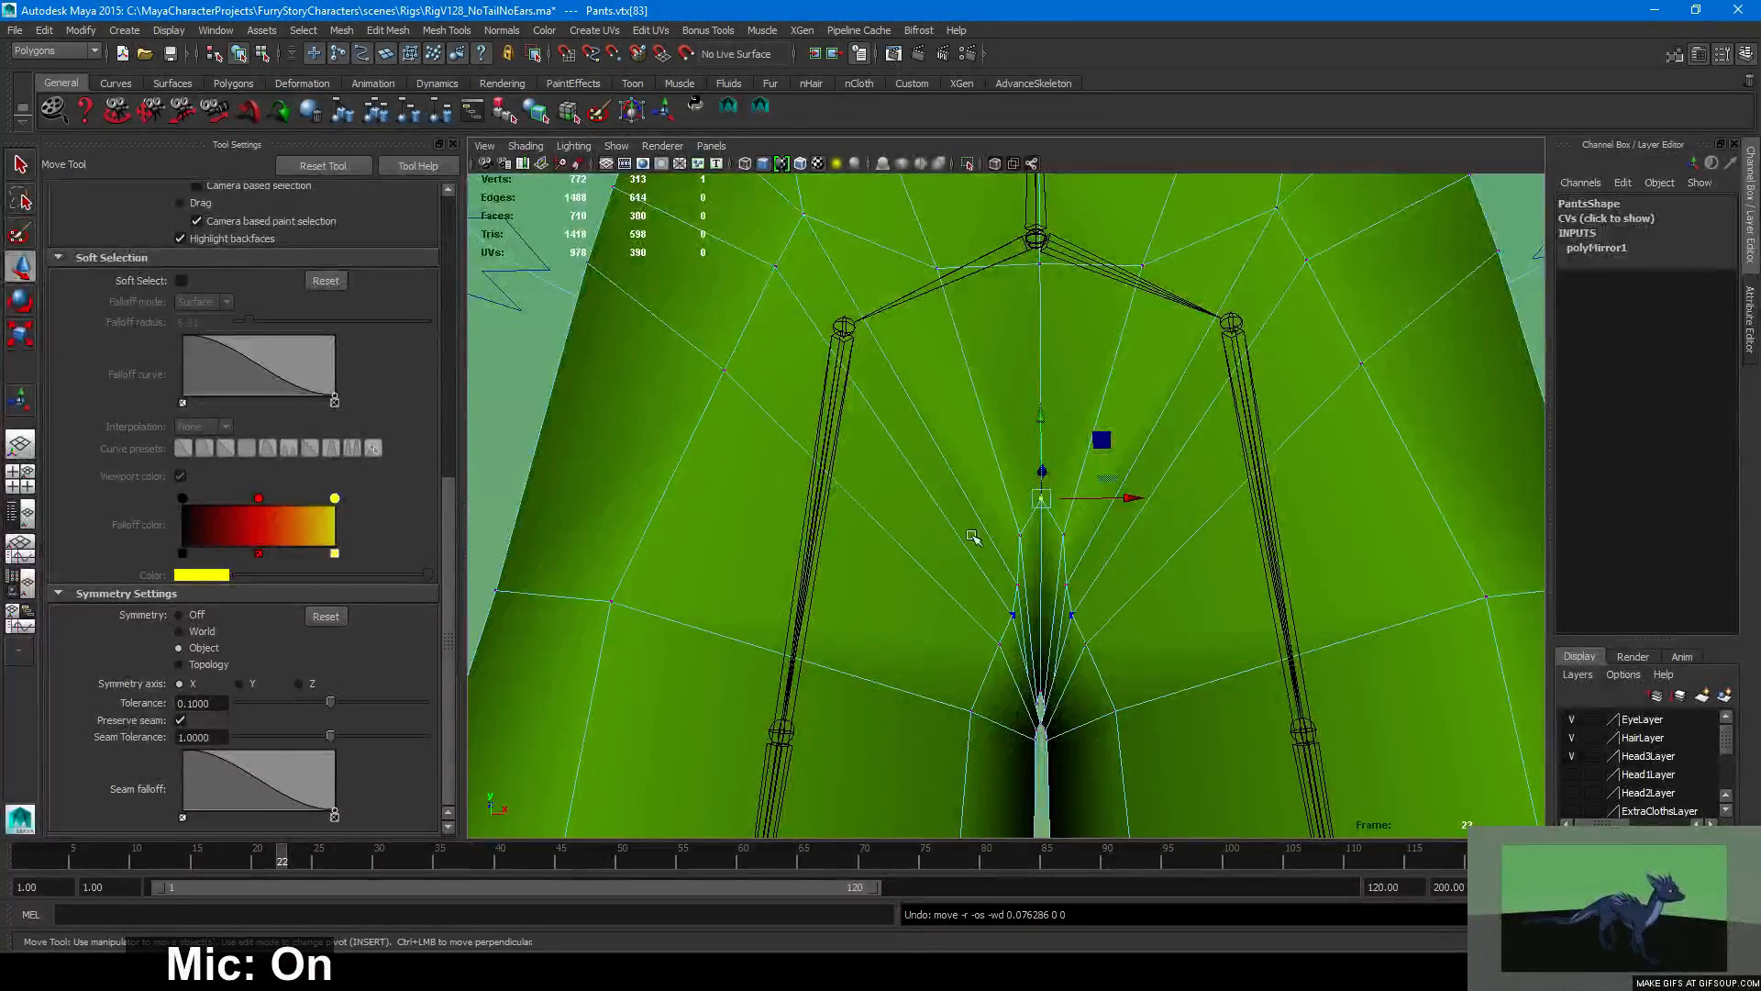
right_click_drag(975, 399, 975, 360)
double_click(1040, 307)
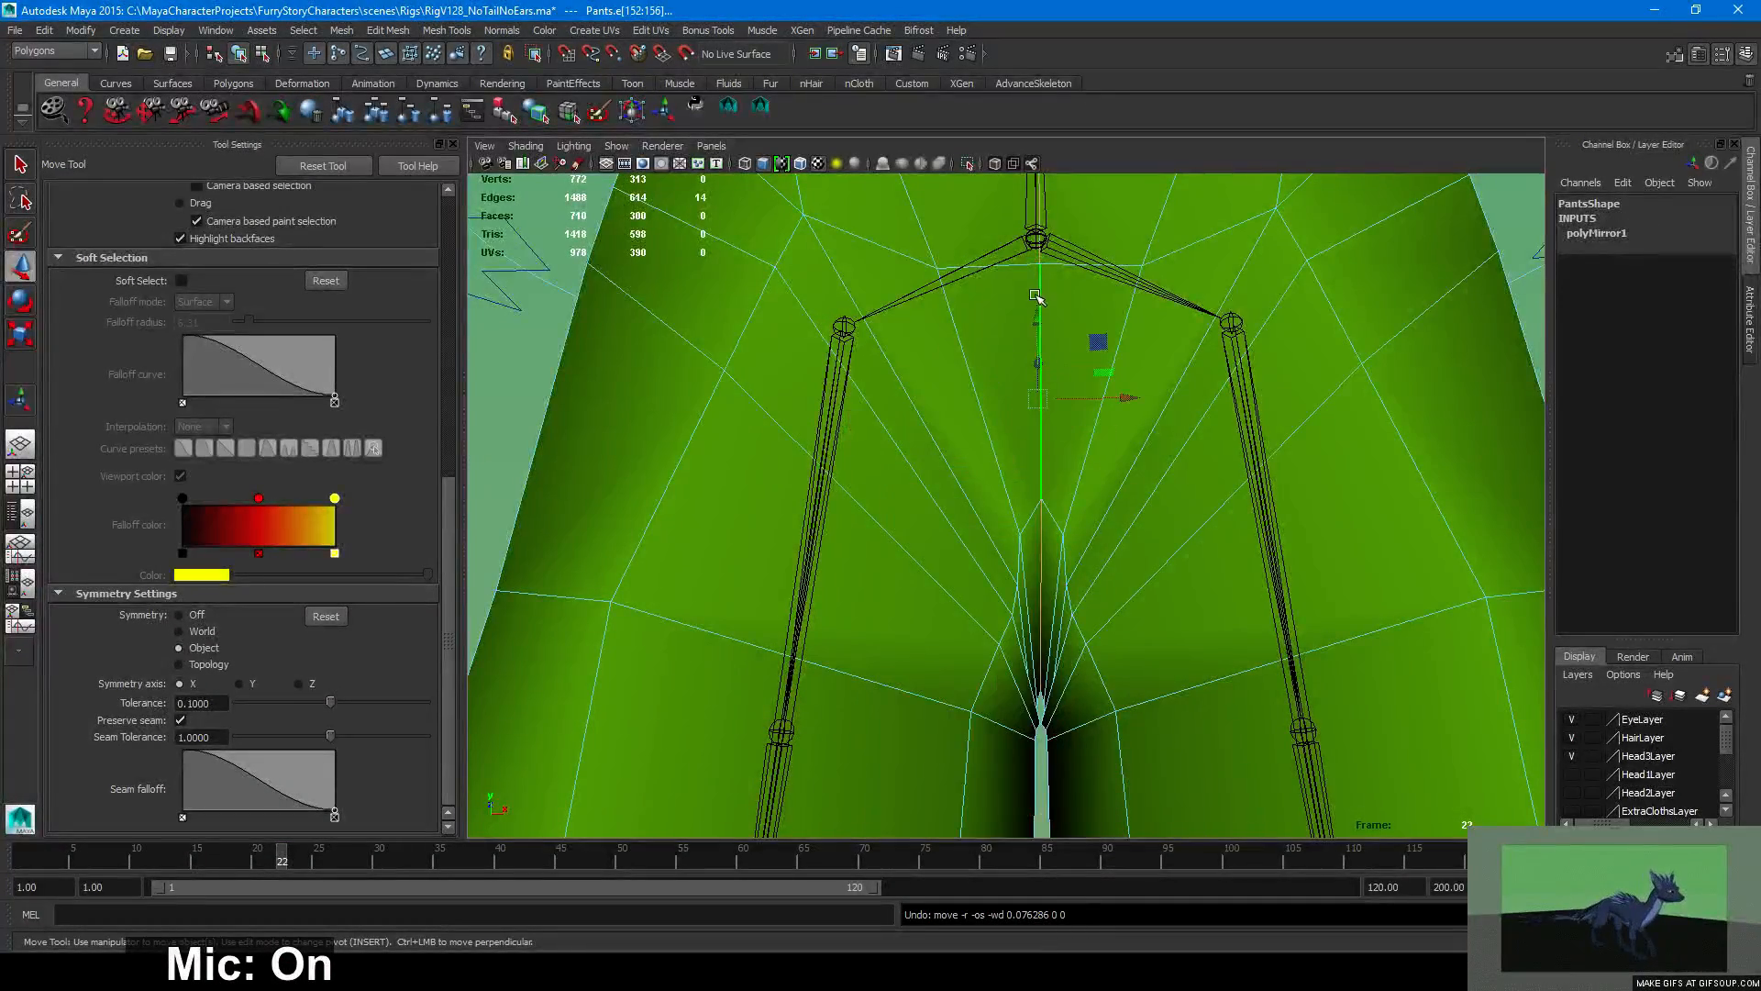
key("f")
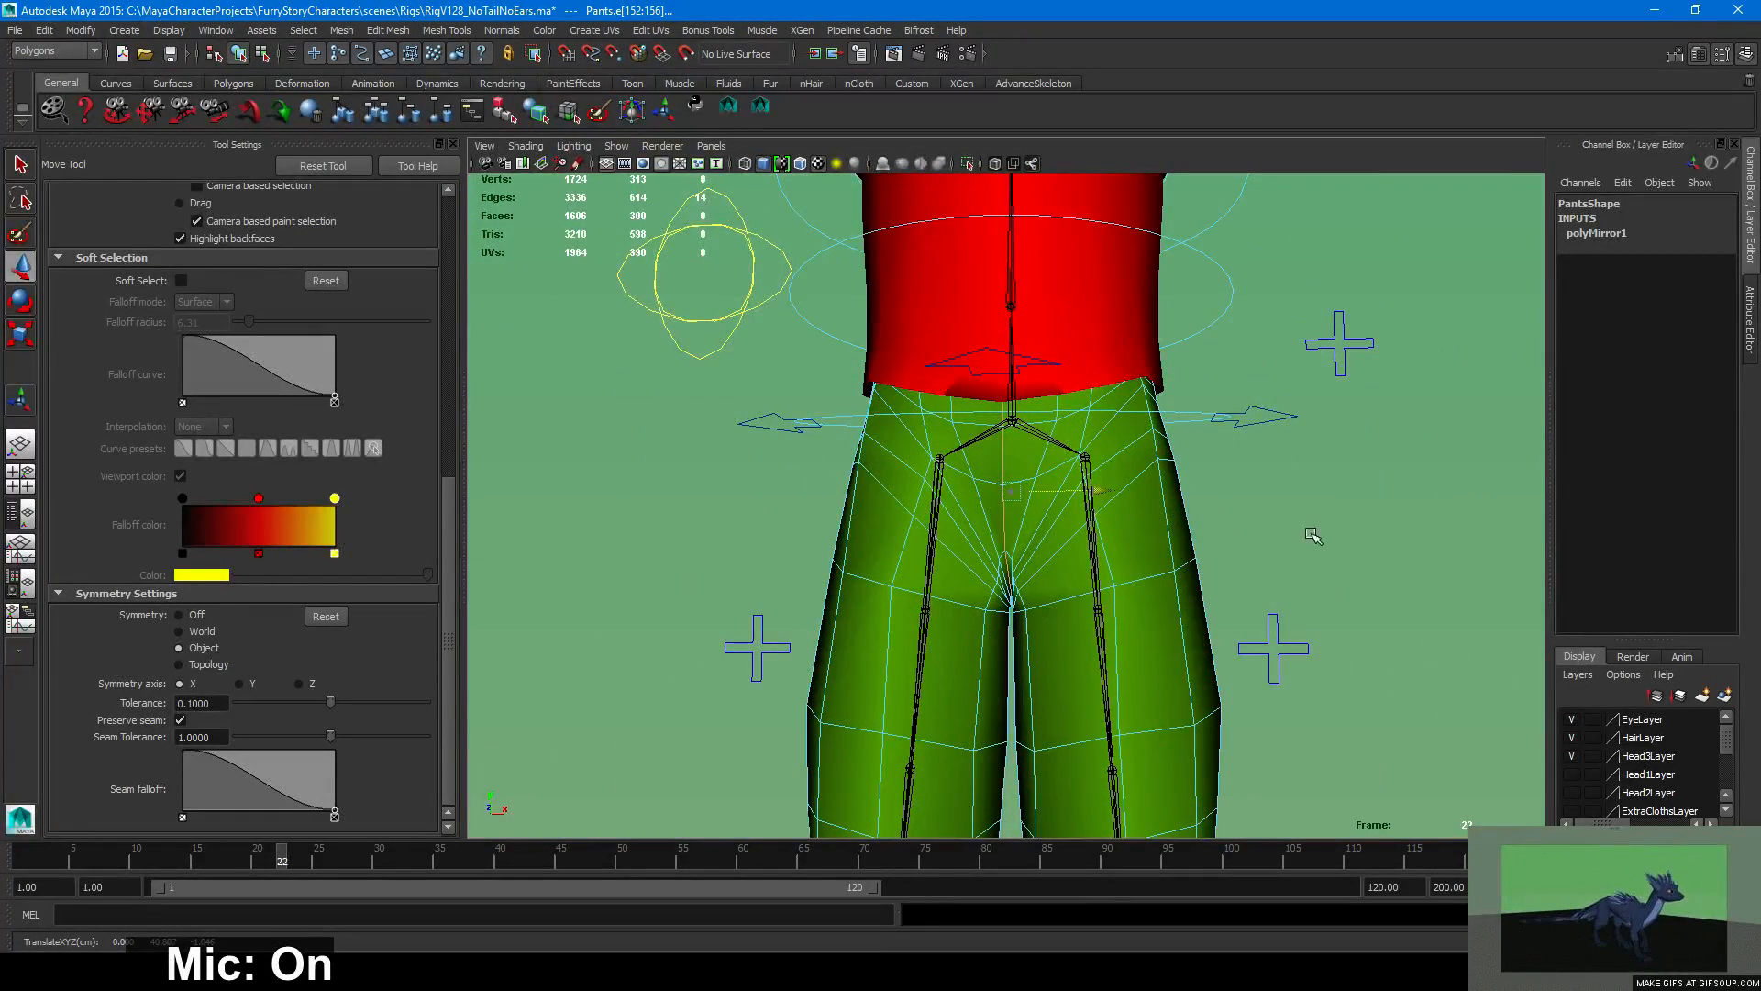
Return to object selection, reselect the pants and examine the shading along the centre seam.
left_click_drag(516, 520, 259, 657, "alt")
left_click_drag(807, 541, 1105, 526, "alt")
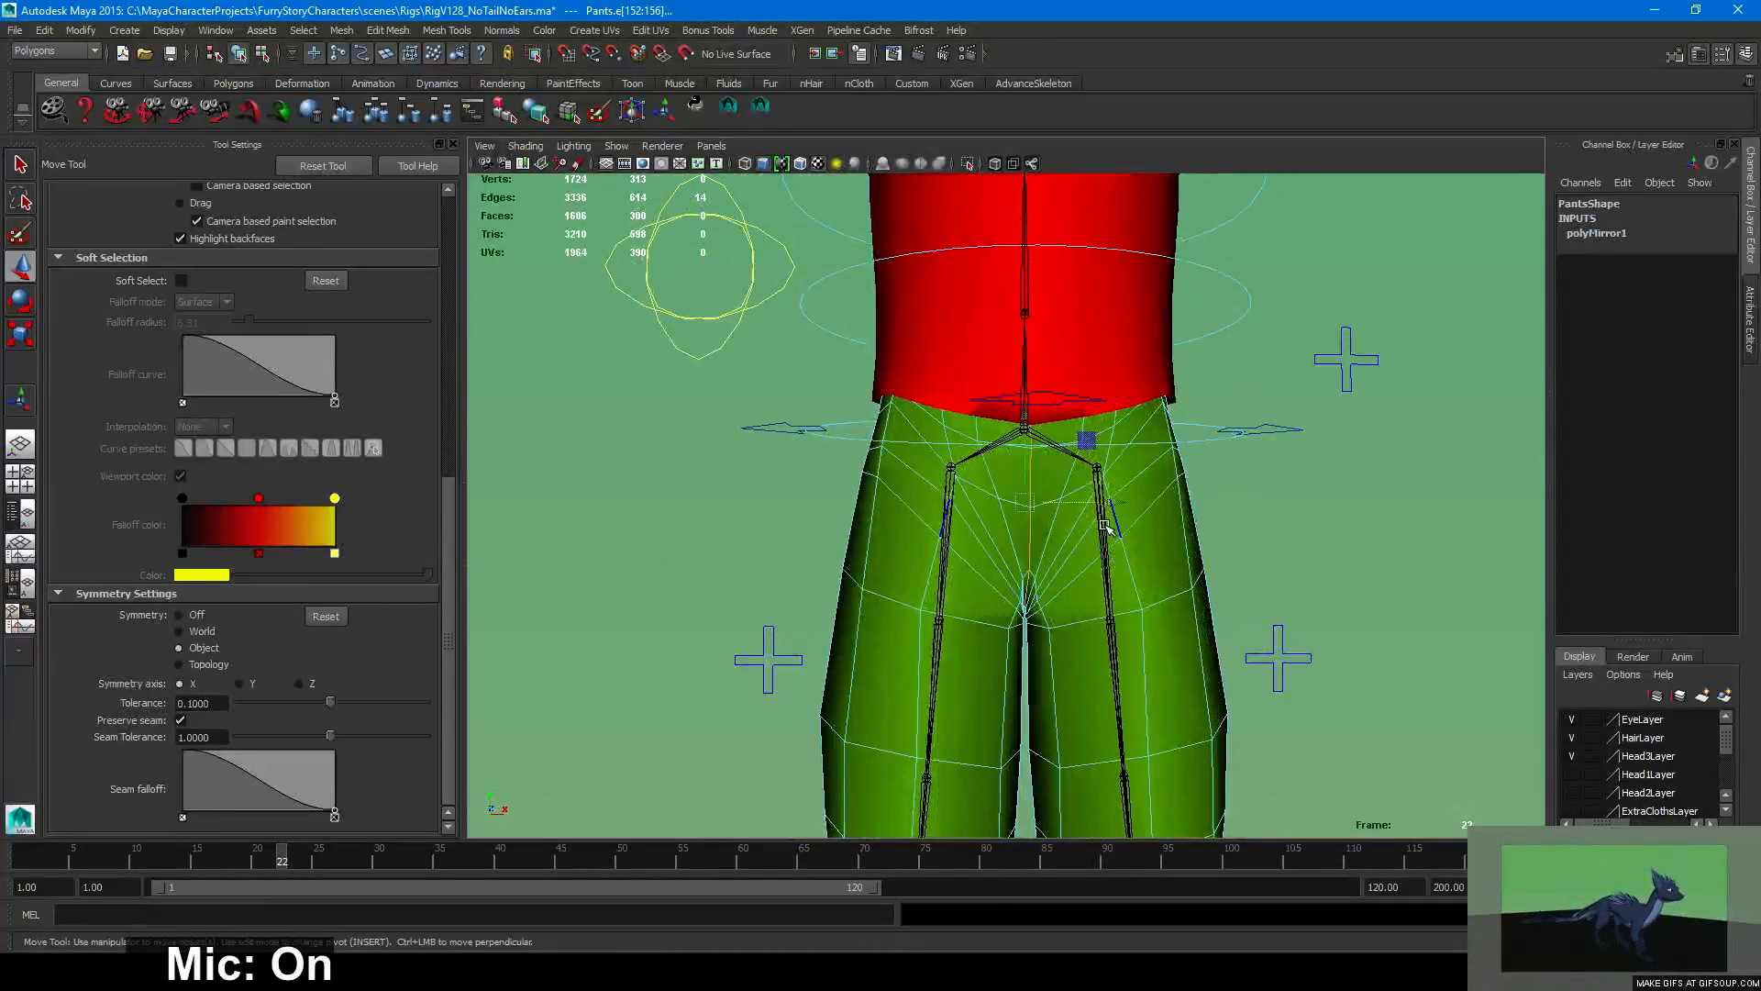
key("F8")
left_click(1267, 534)
left_click(1146, 514)
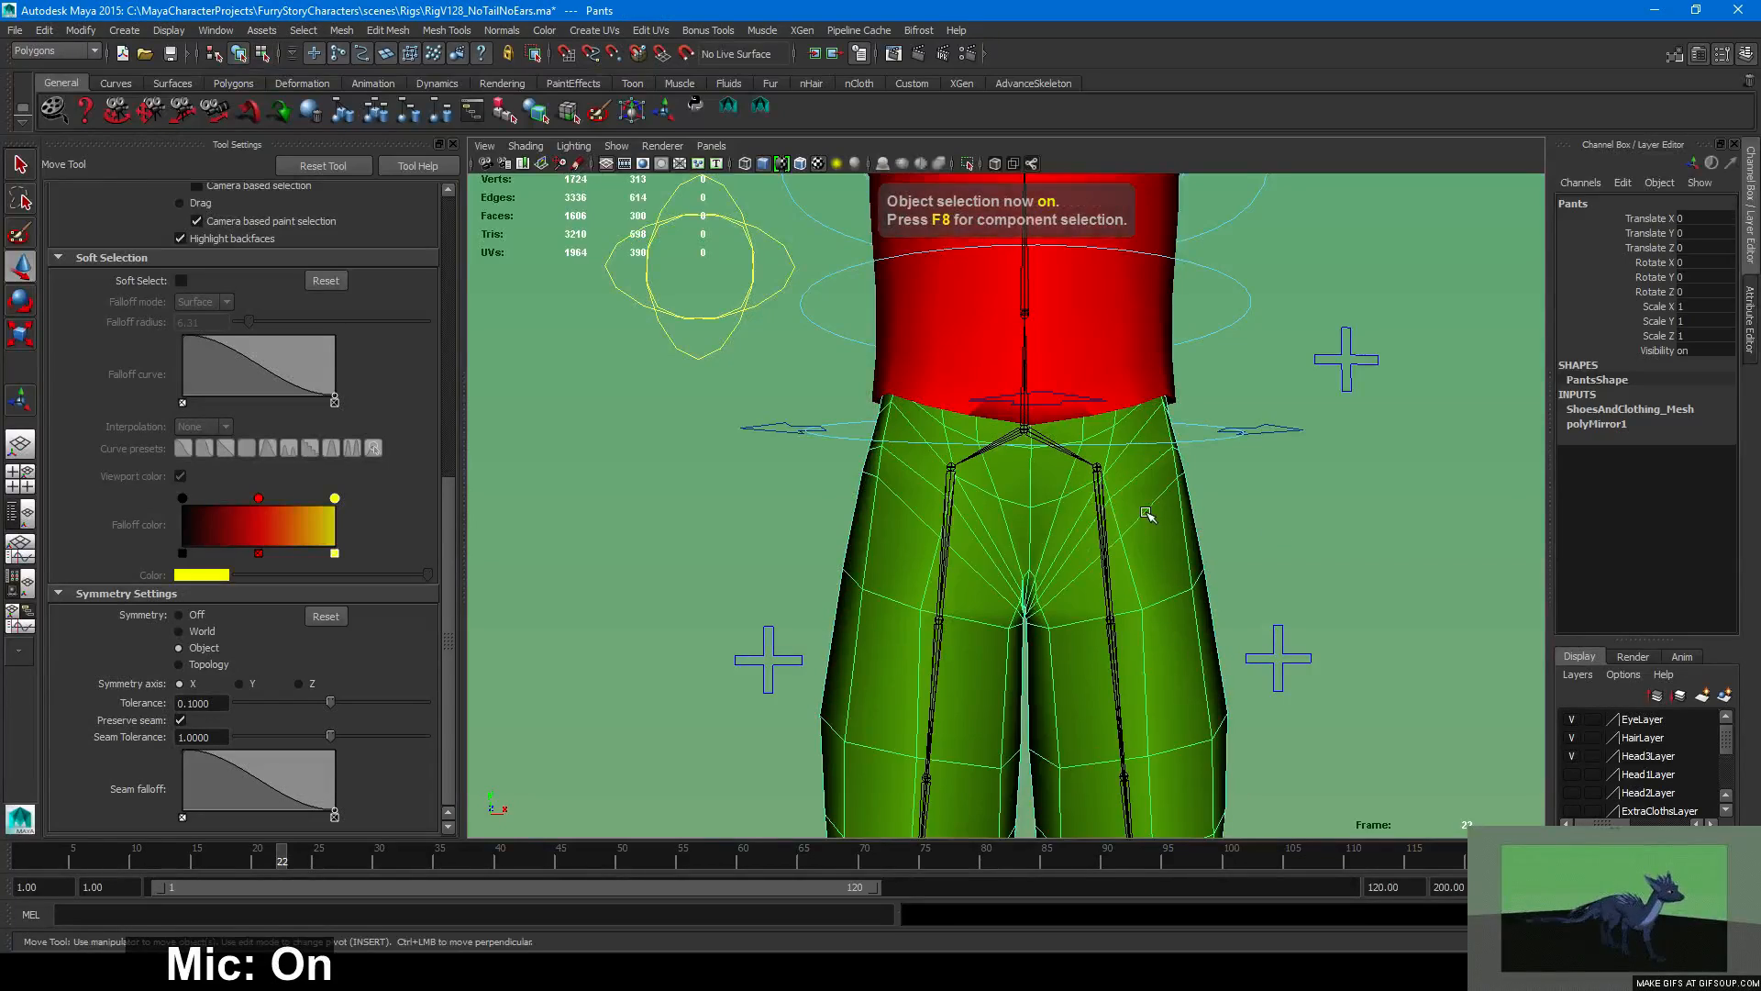
right_click_drag(1045, 567, 1001, 592, "alt")
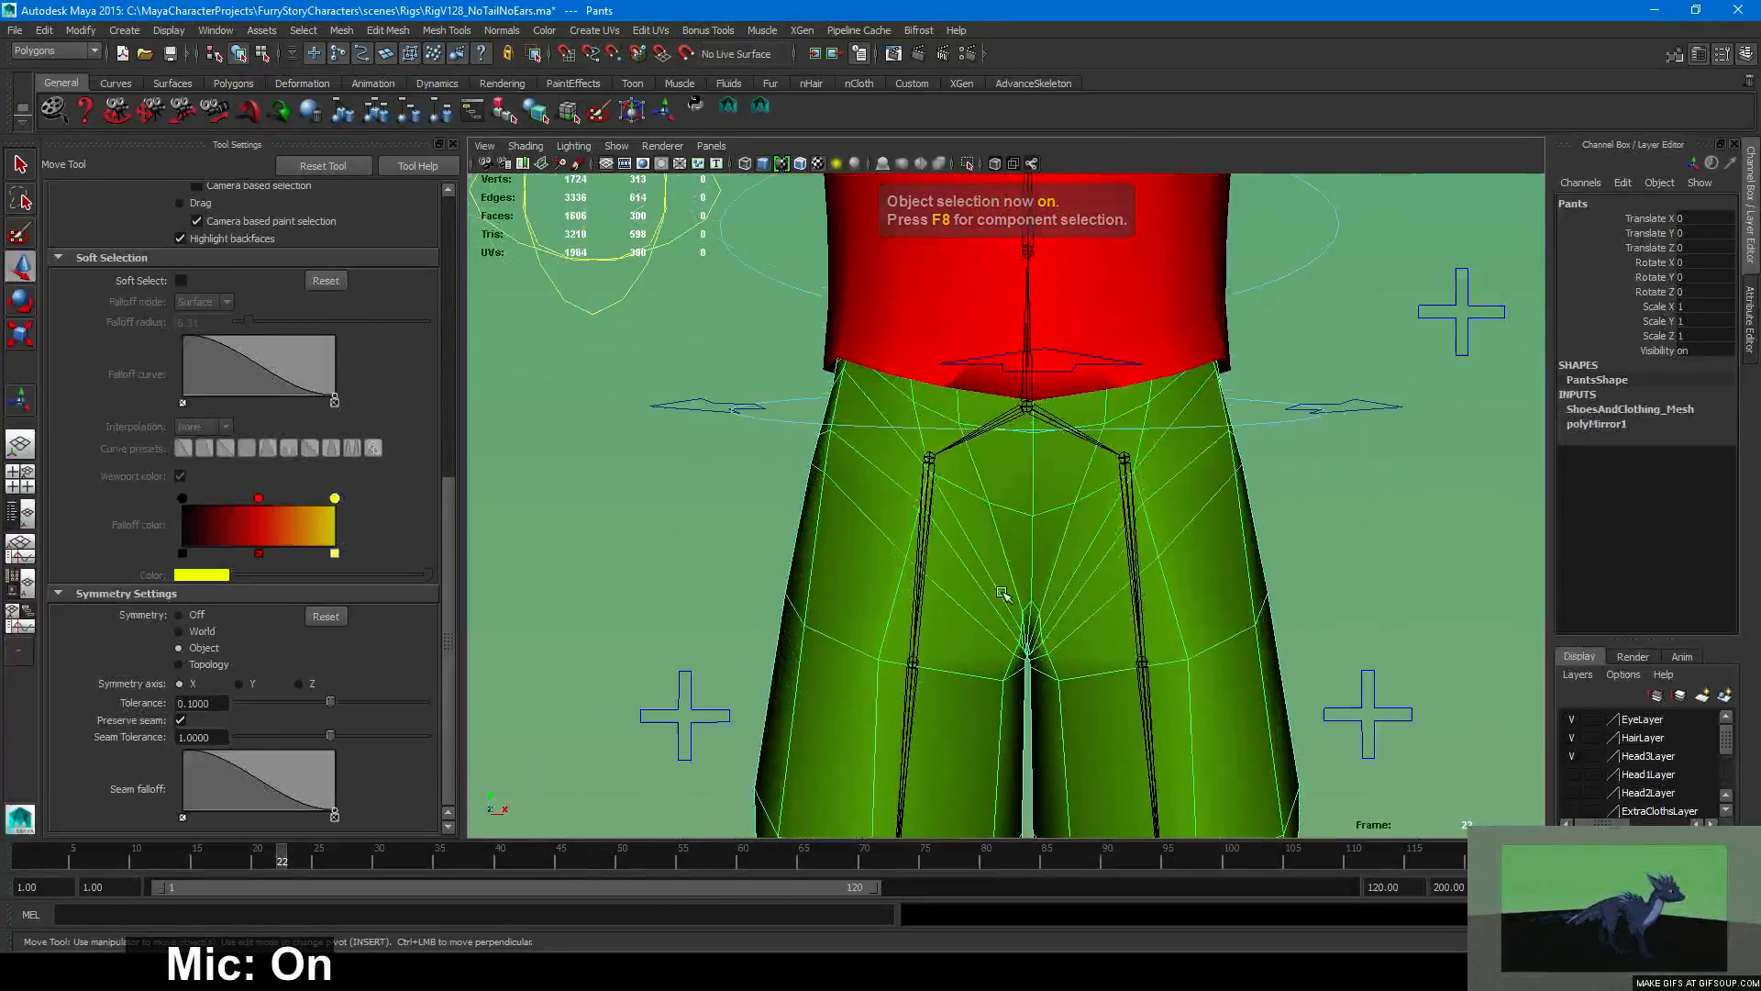
left_click_drag(1001, 593, 968, 574, "alt")
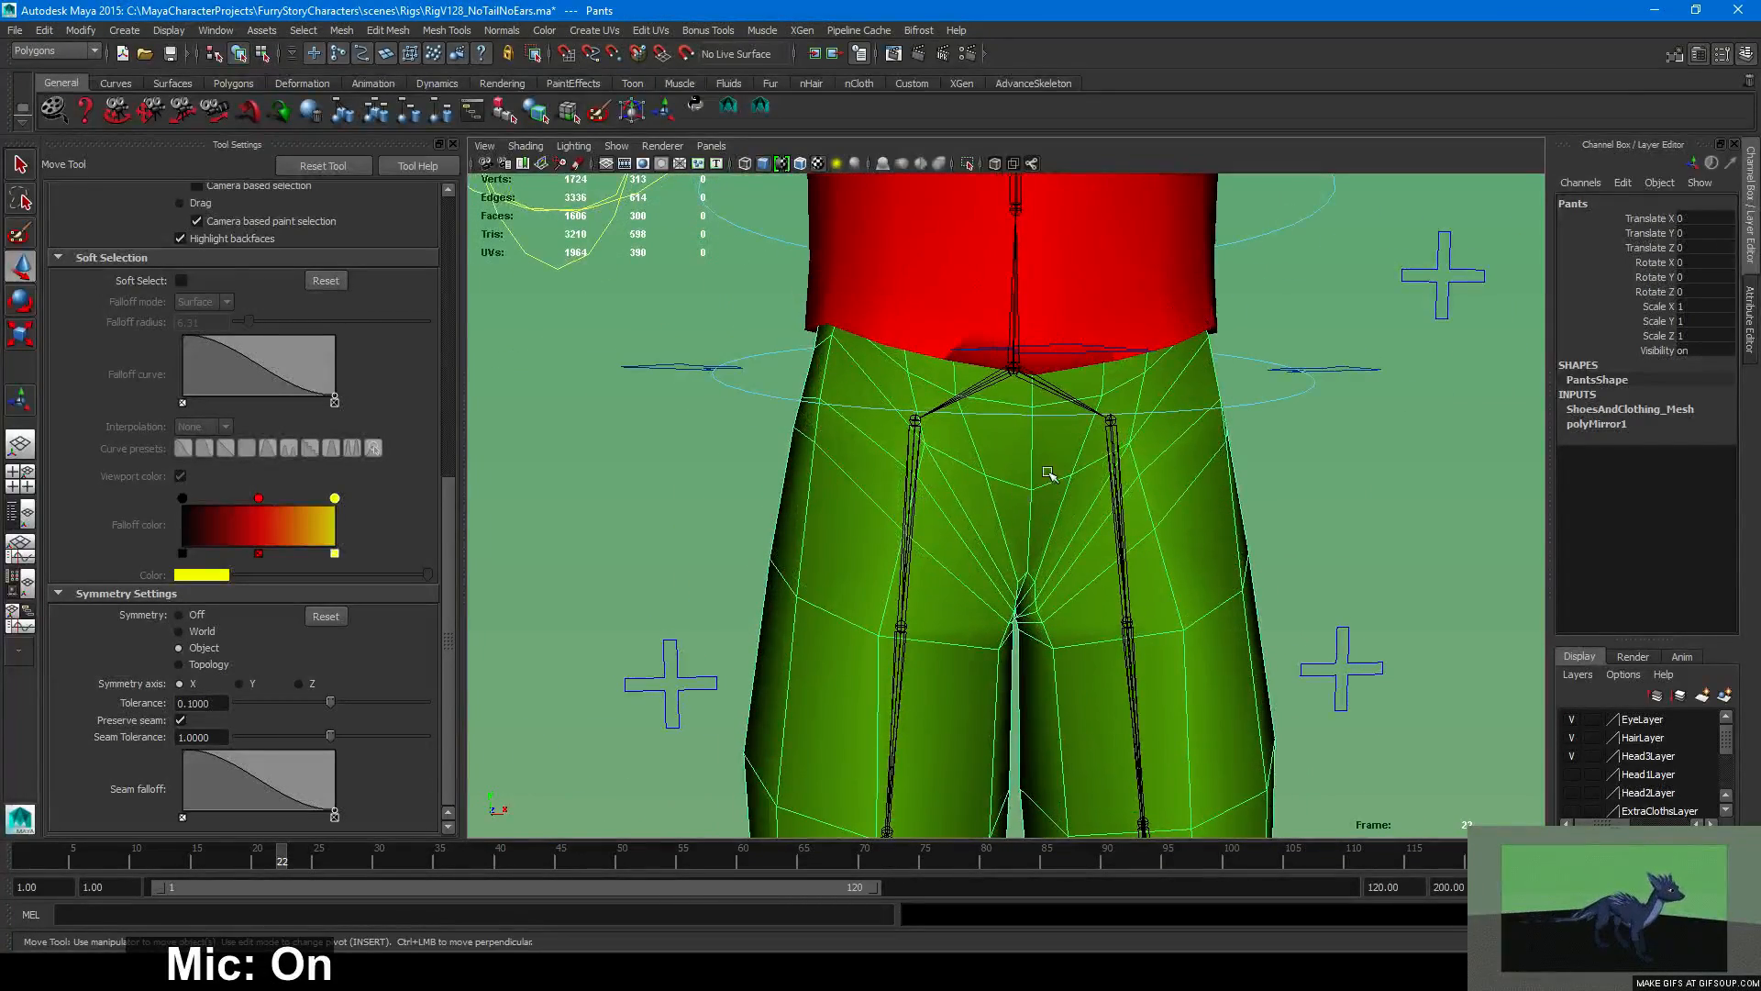
left_click_drag(1078, 618, 1042, 578, "alt")
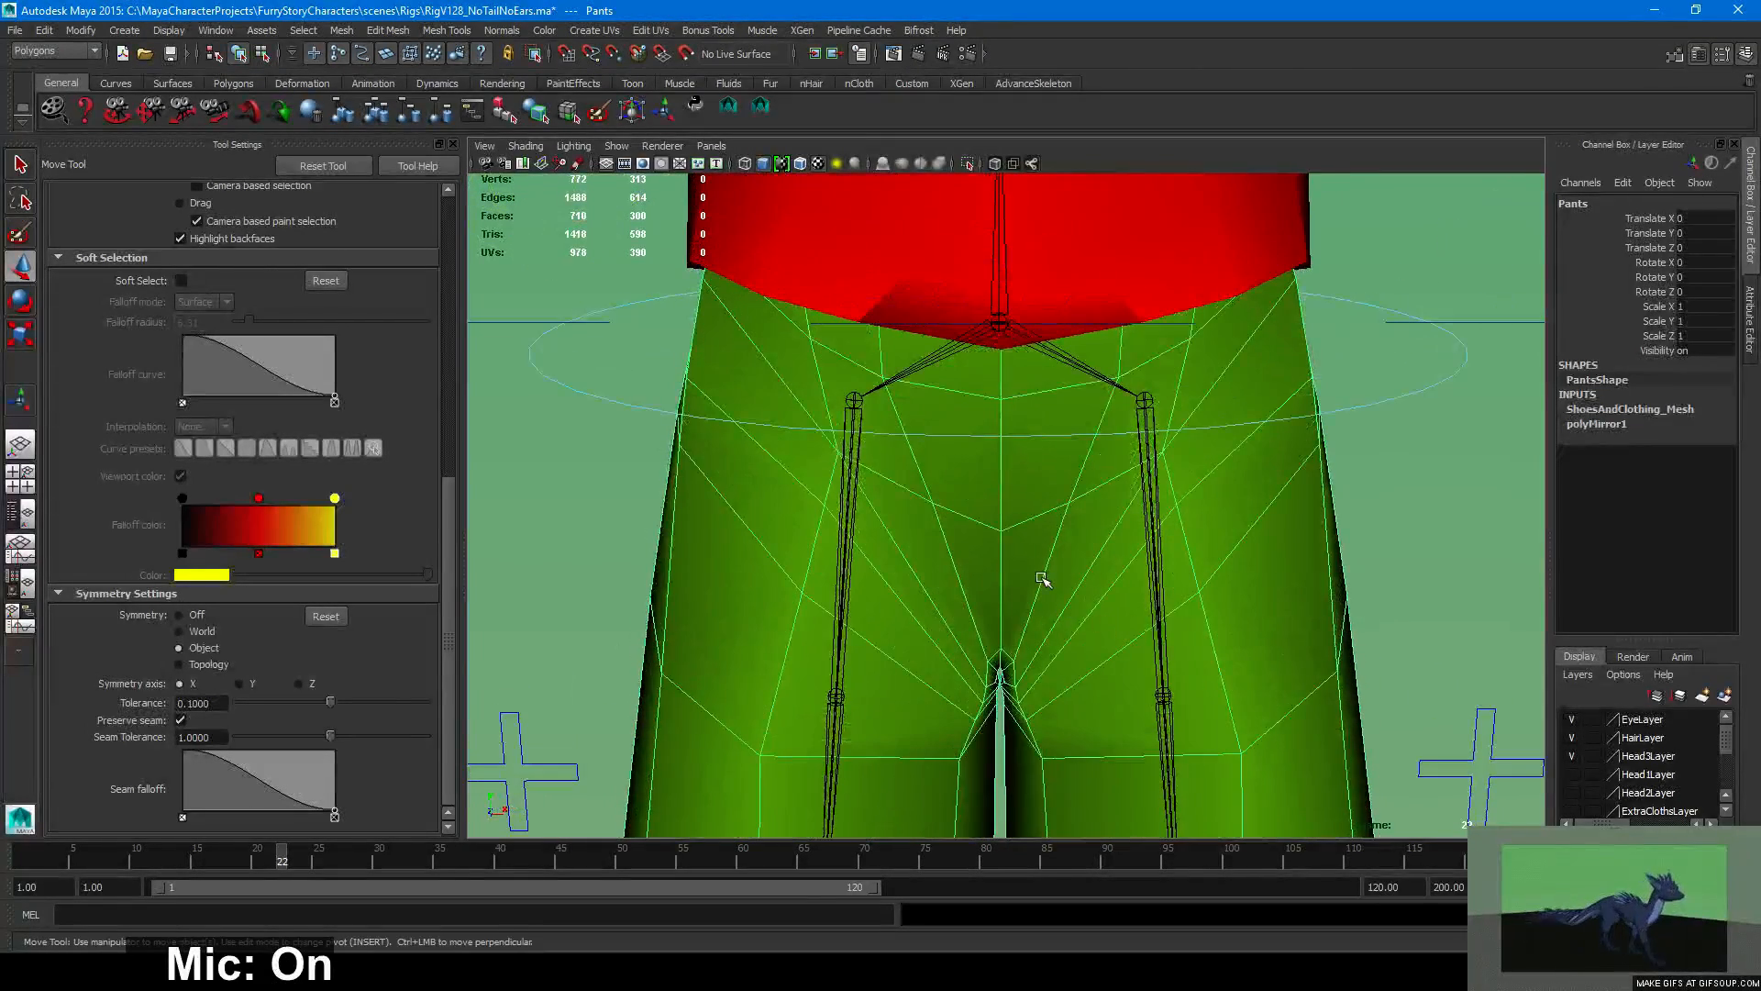
Soften the edge loop along the pants' centre line and return to object selection.
right_click_drag(1021, 509, 1024, 469)
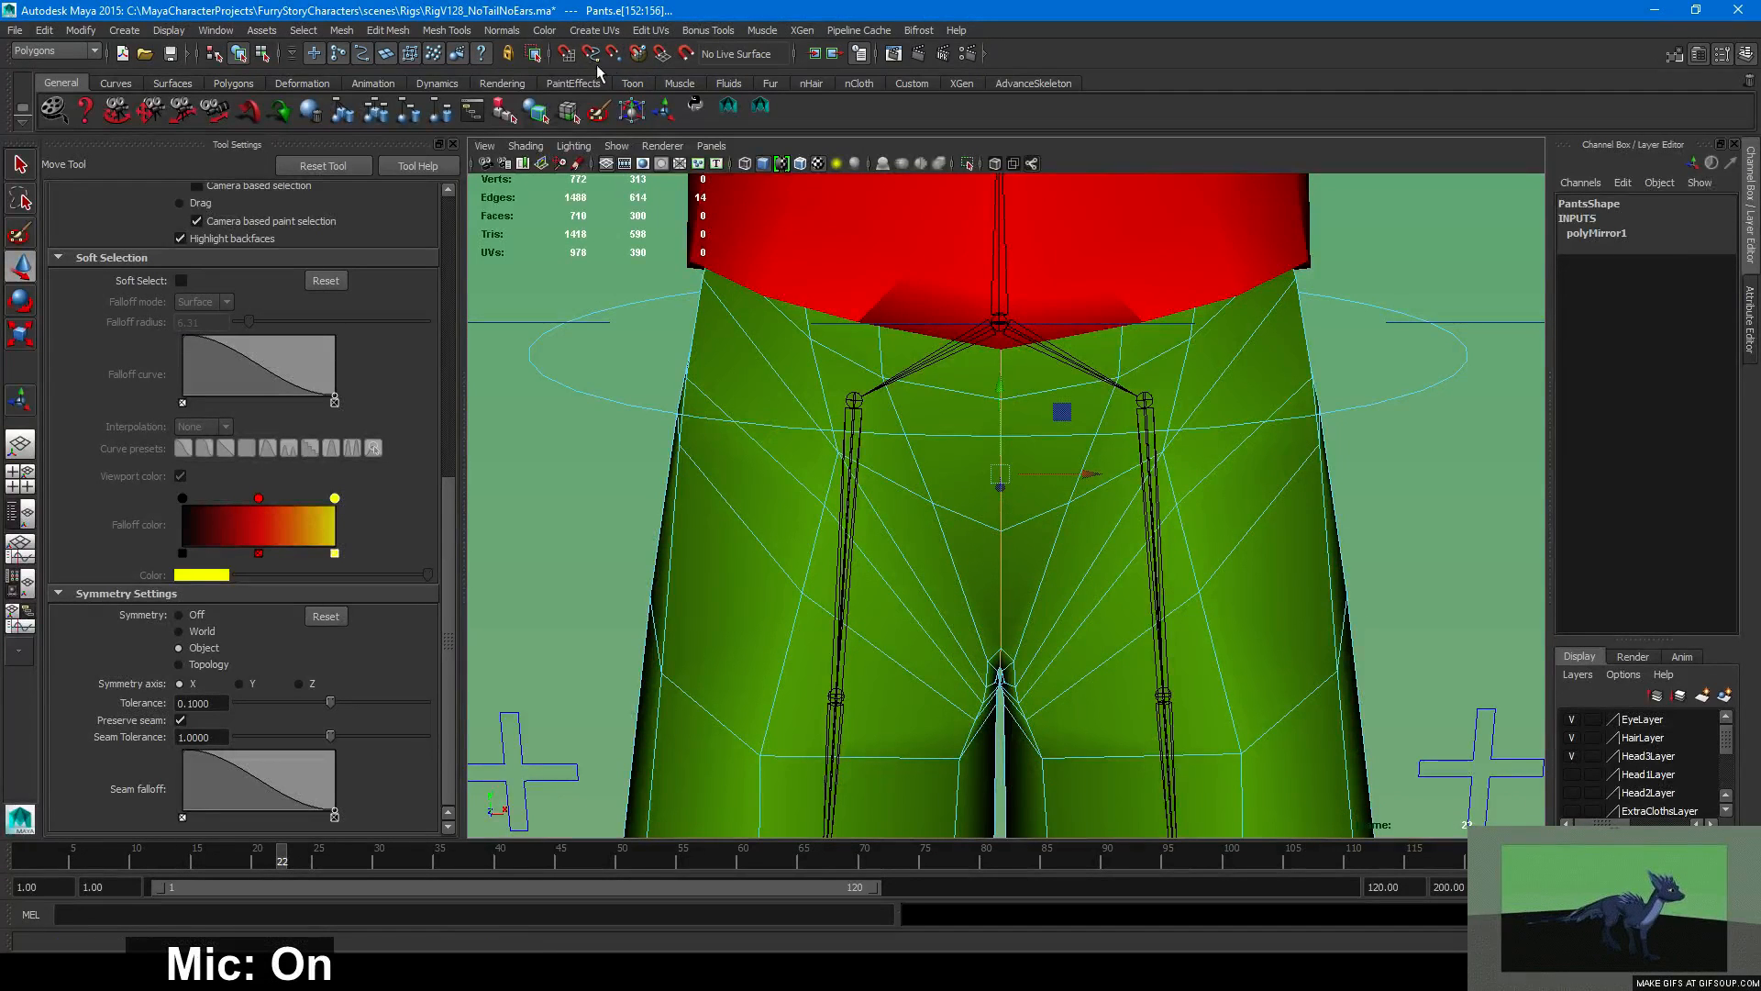
right_click_drag(678, 216, 650, 236, "shift")
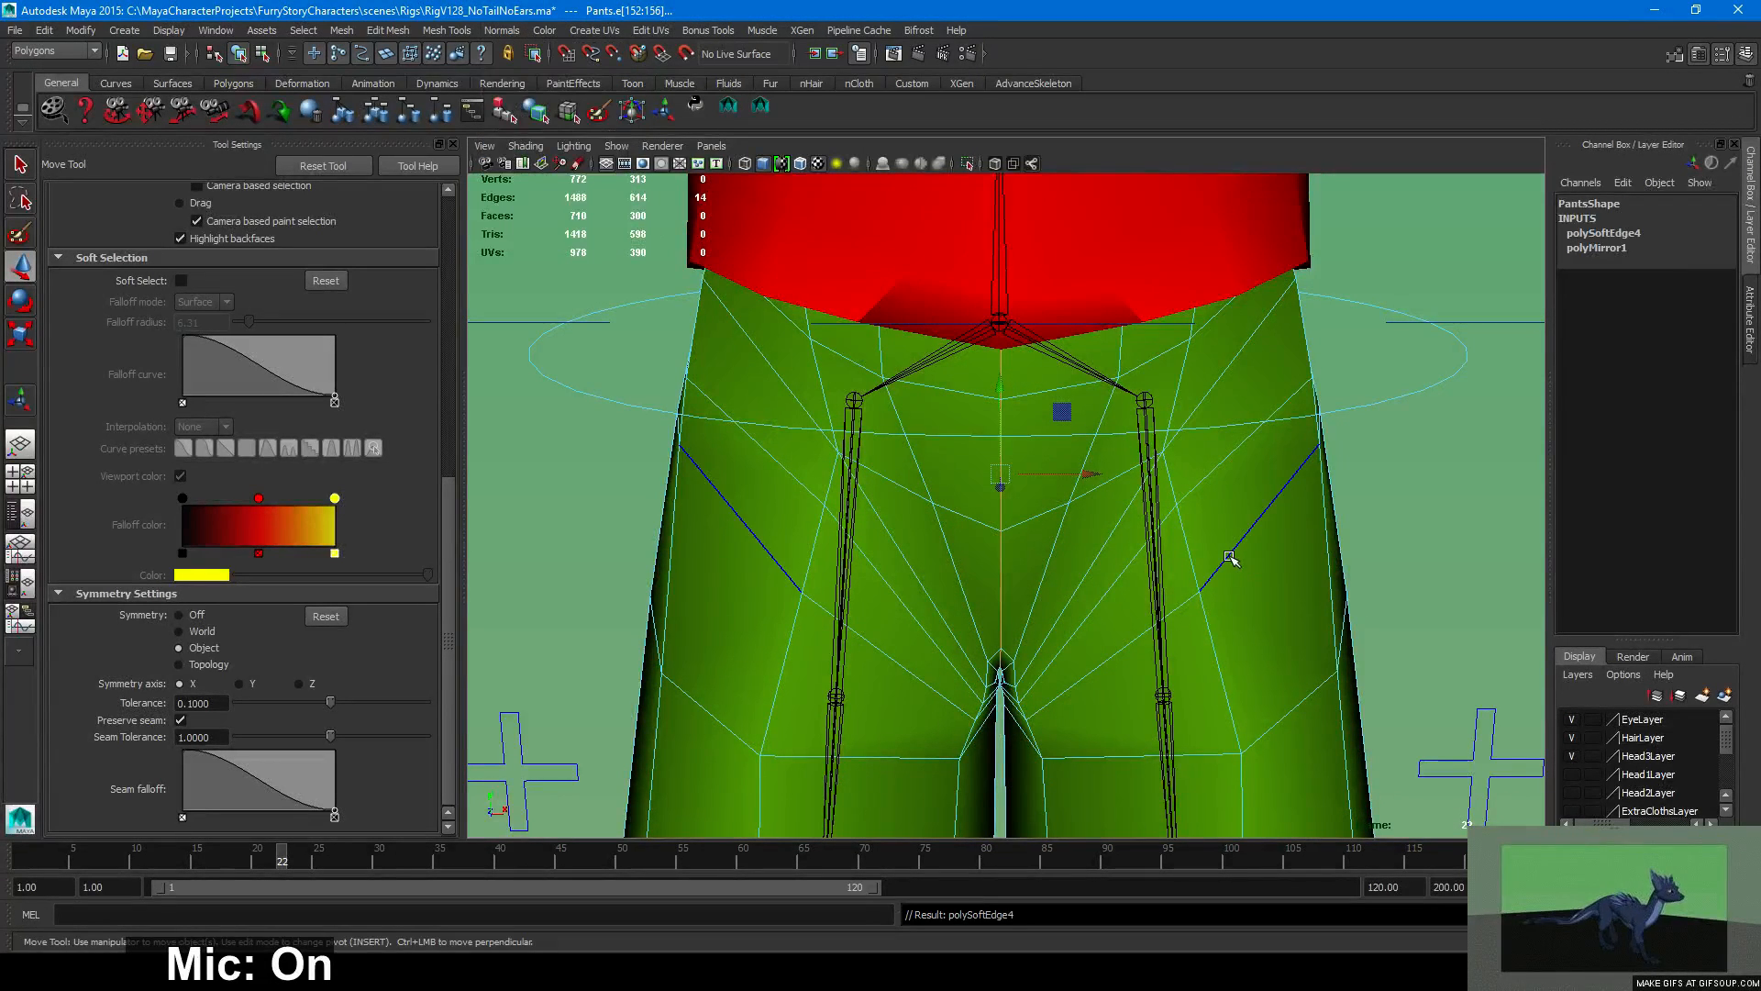
key("F8")
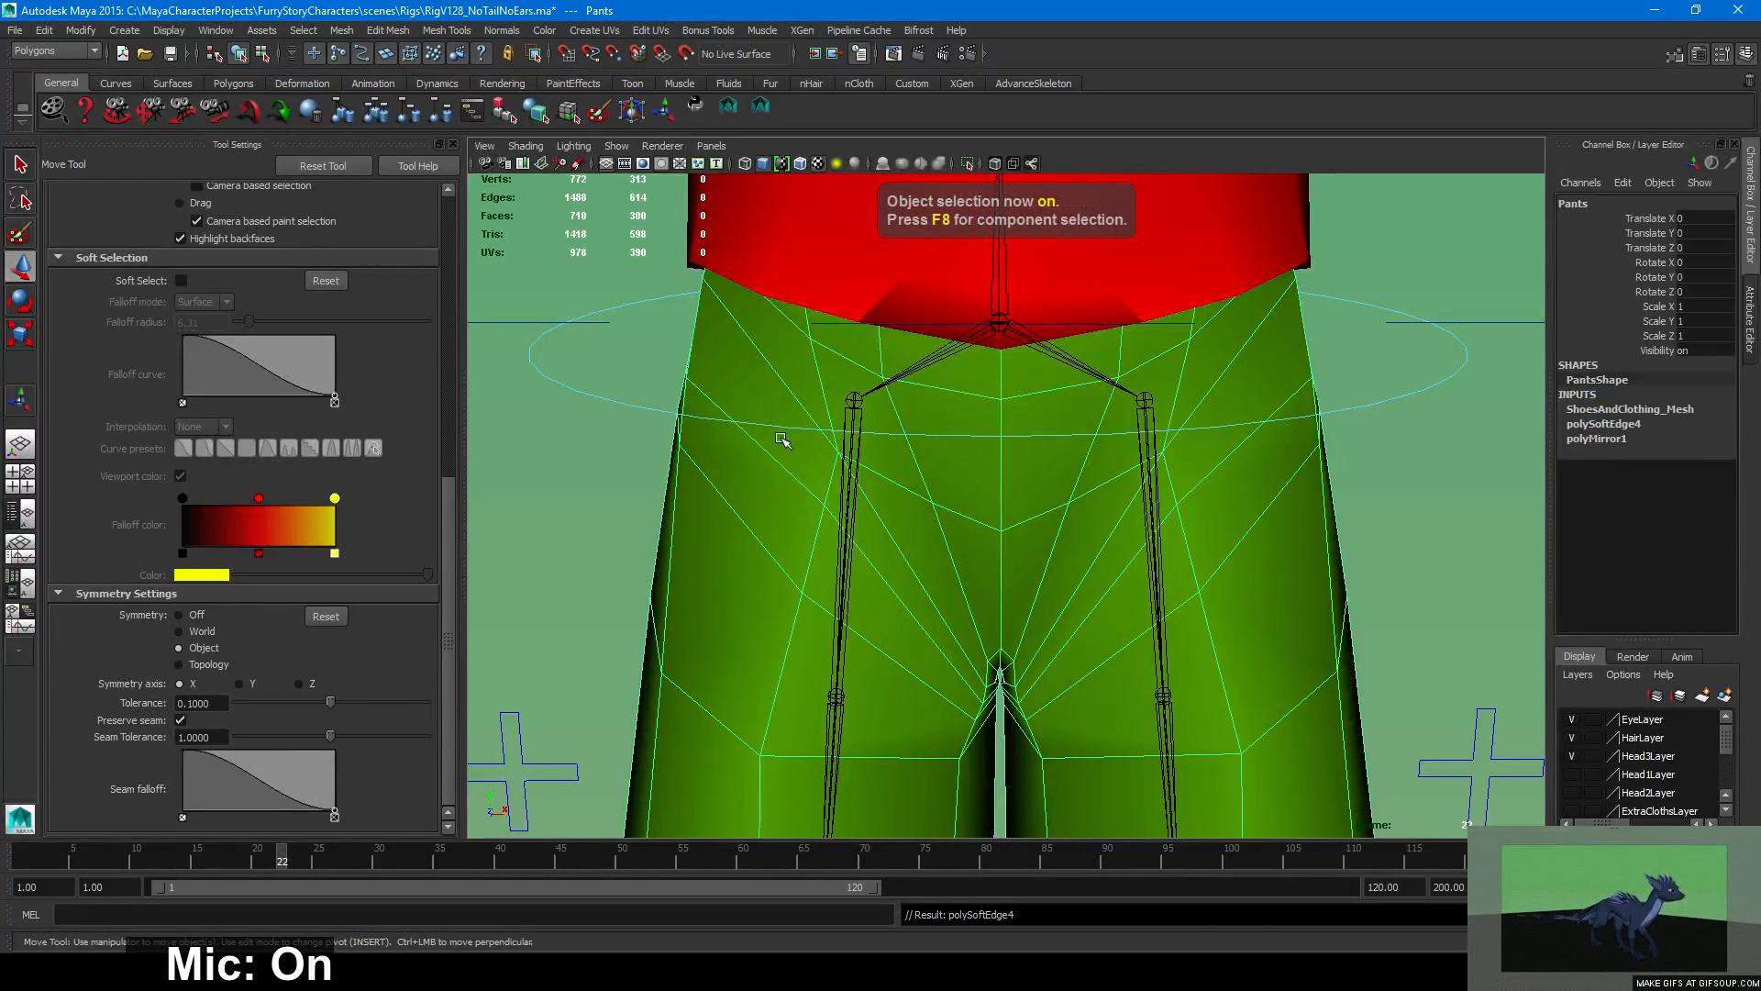
Delete the construction history of the pants and clear the selection.
left_click(44, 30)
mouse_move(122, 220)
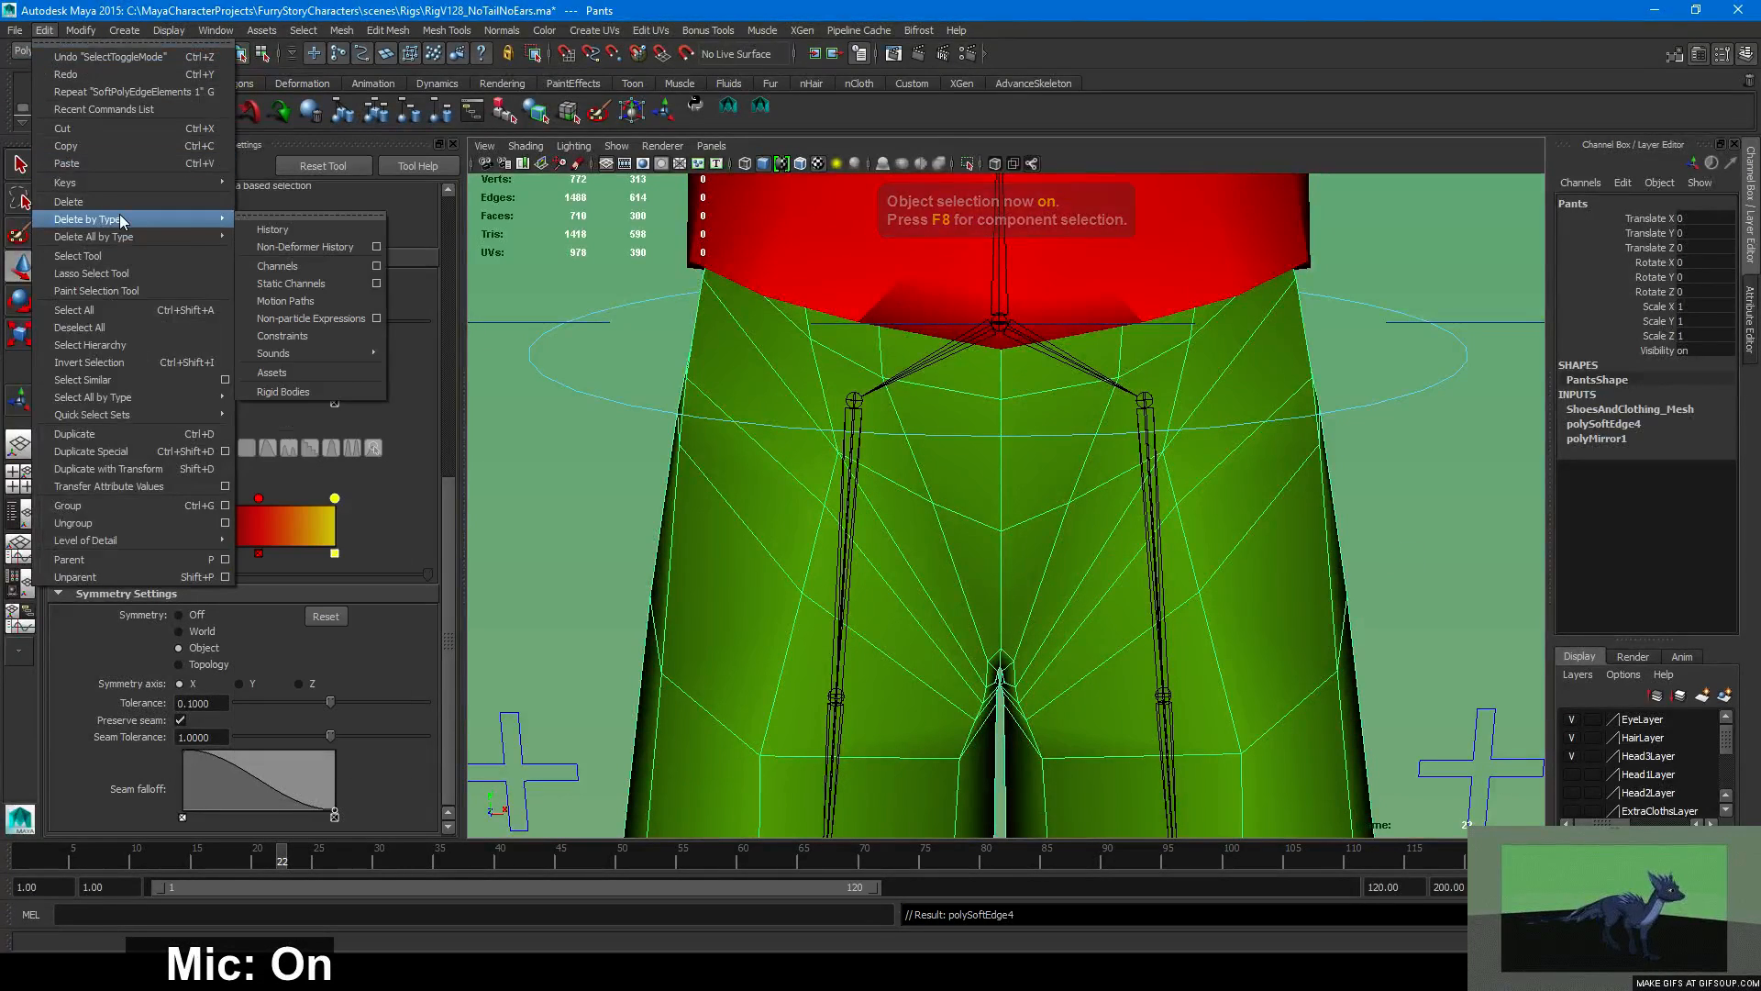
left_click(272, 229)
scroll(773, 451, "down", 5)
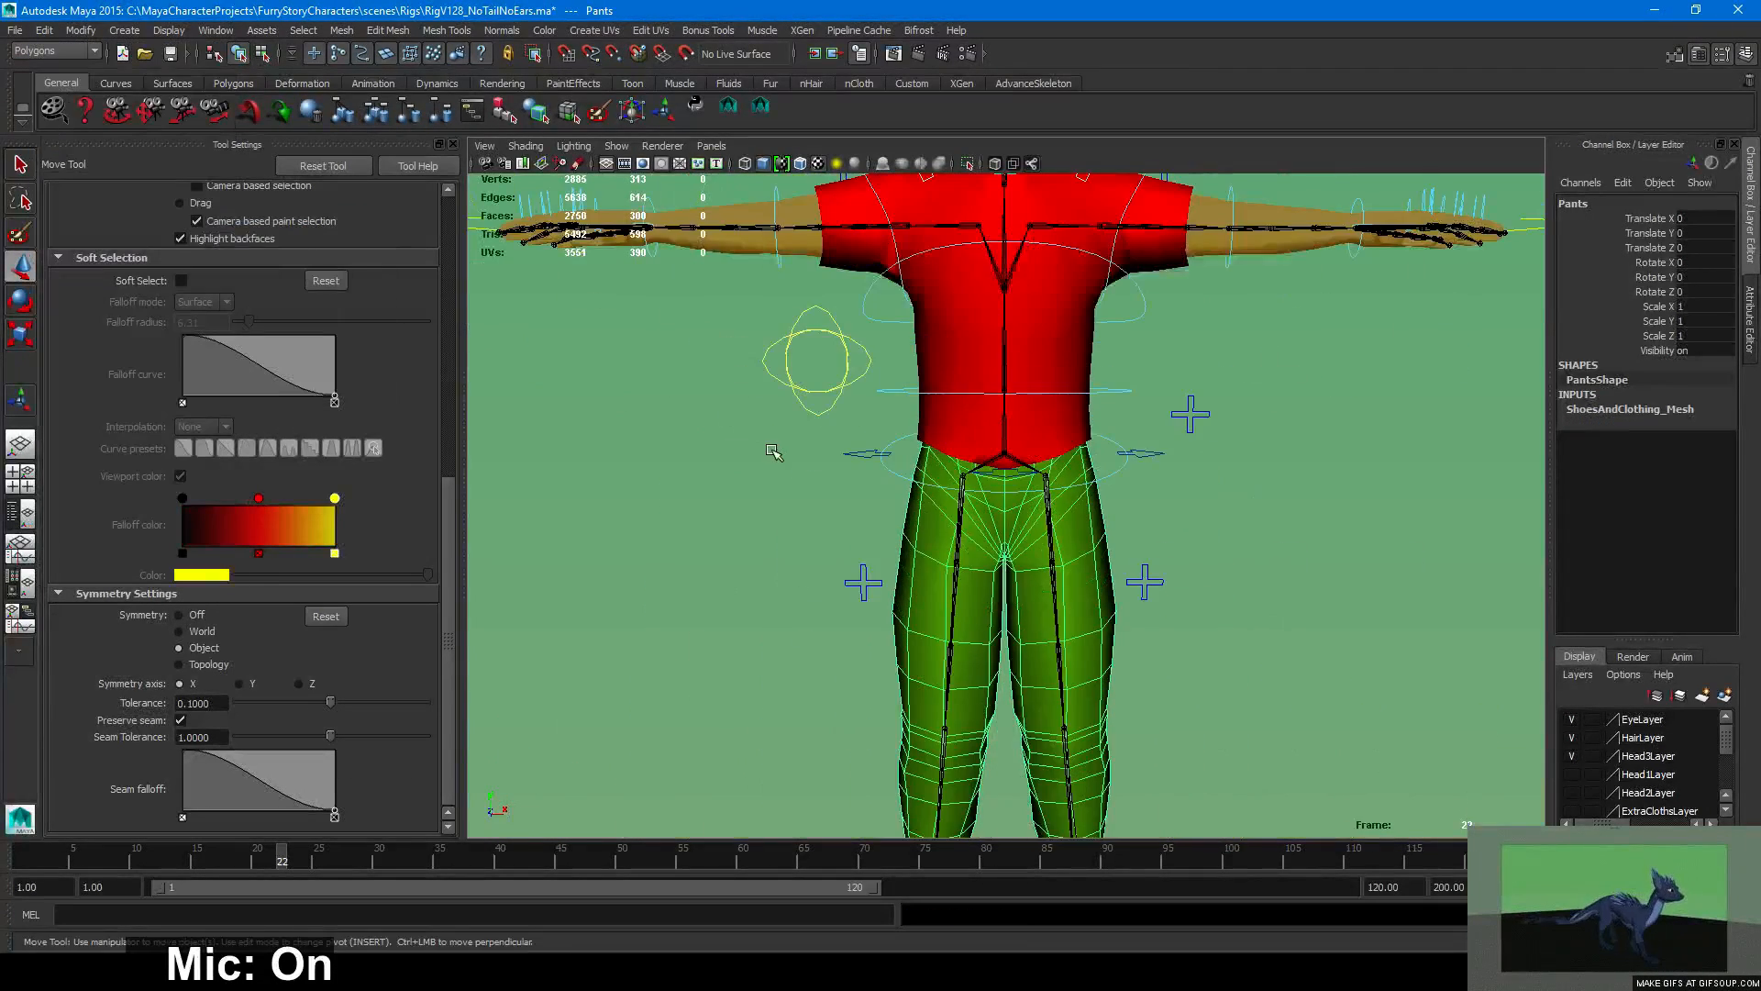
key("F8")
key("F8")
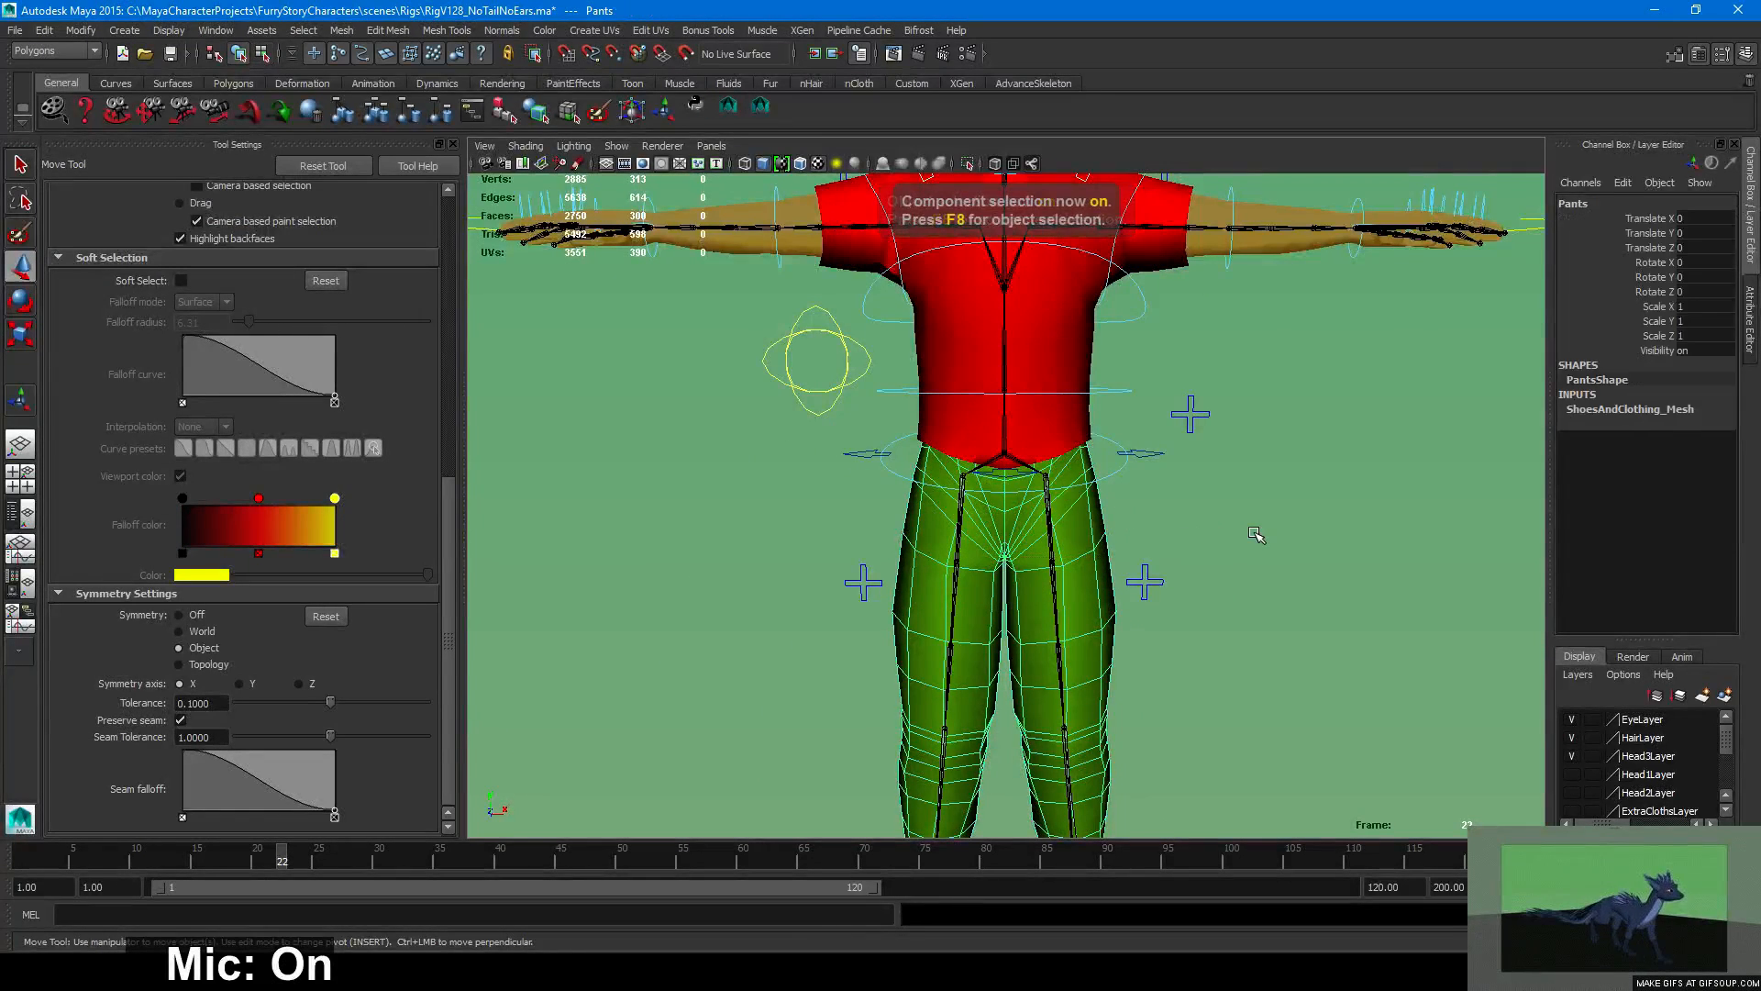
left_click(1255, 536)
Examine the crotch, seam and legs of the mirrored pants from several angles and distances.
scroll(871, 542, "up", 5)
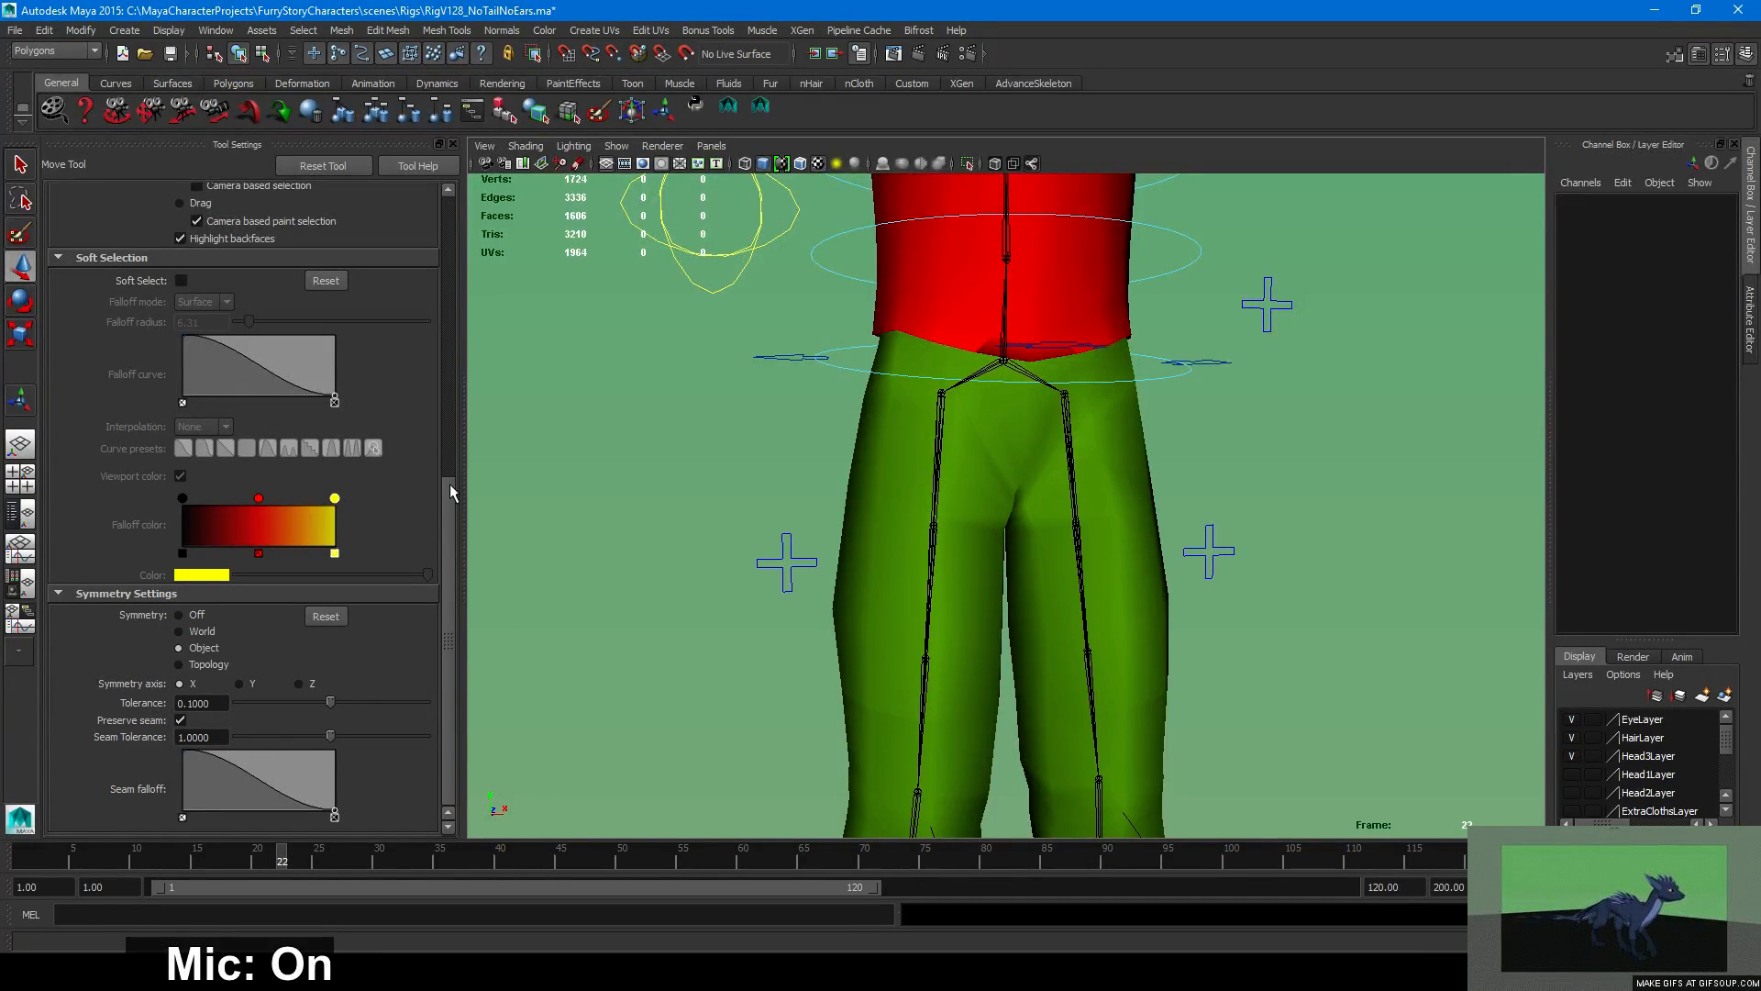
left_click_drag(449, 482, 466, 576)
right_click_drag(1137, 601, 1006, 629, "alt")
left_click_drag(1006, 629, 978, 609, "alt")
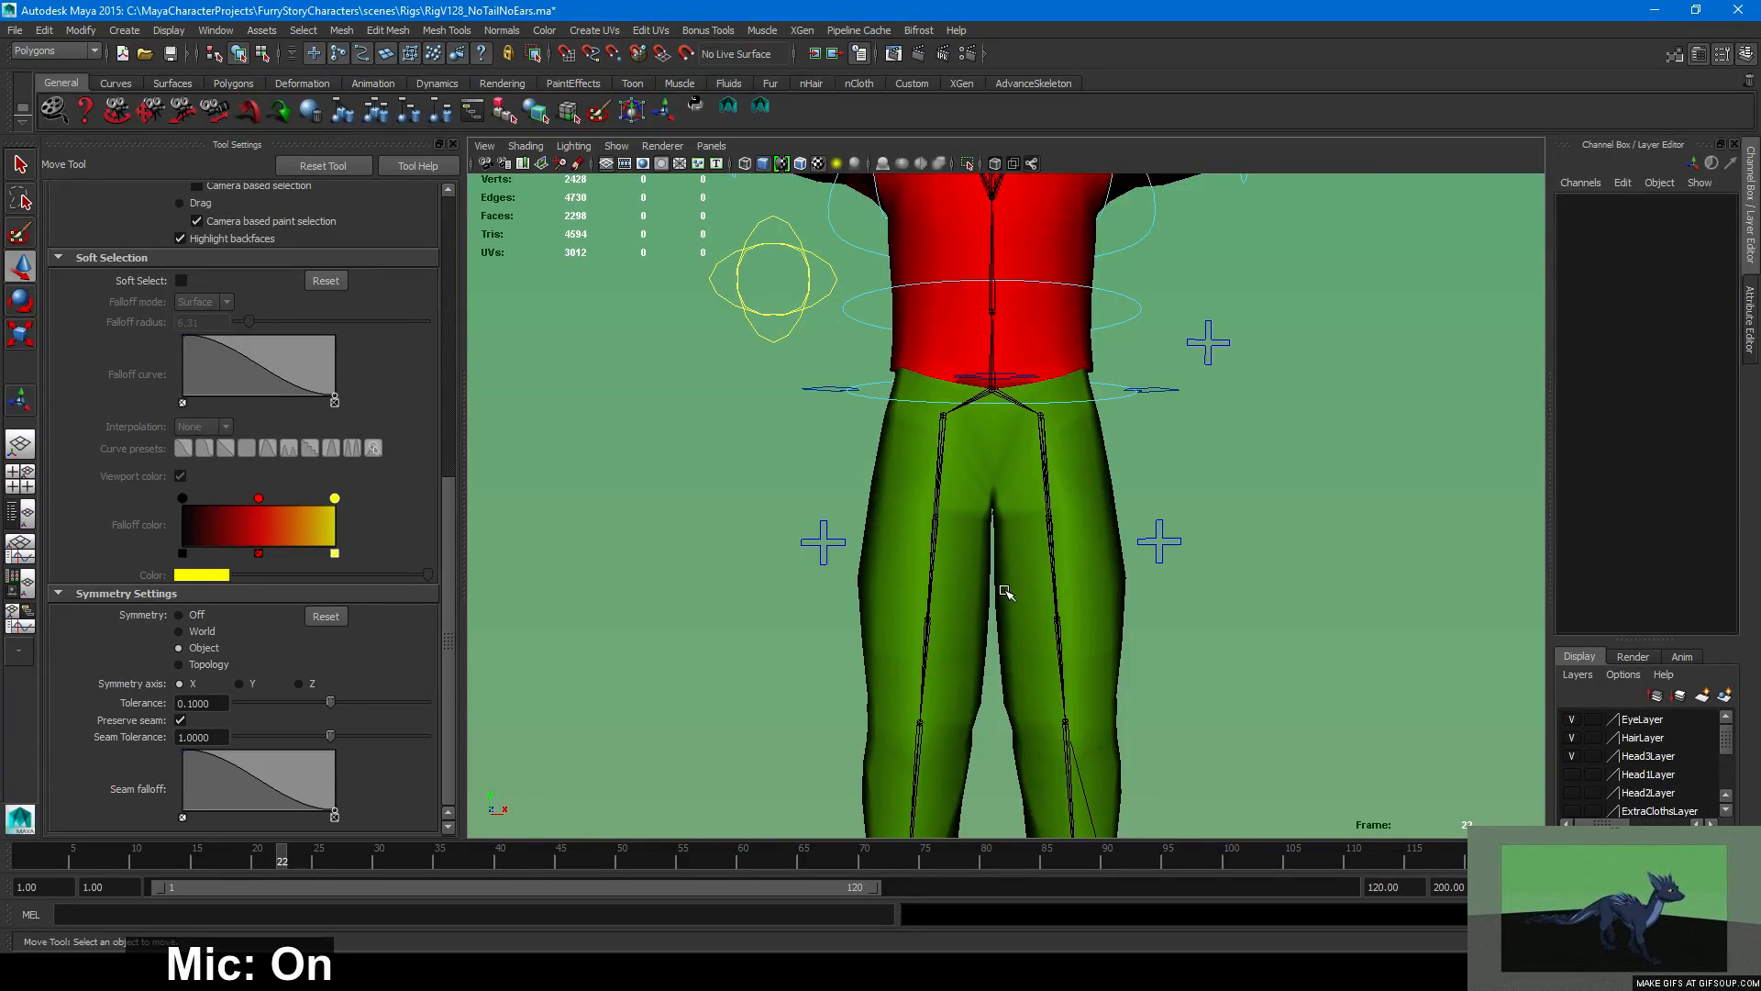
left_click_drag(1007, 593, 1049, 592, "alt")
right_click_drag(1144, 610, 1181, 659, "alt")
middle_click_drag(1181, 660, 1128, 688, "alt")
right_click_drag(1129, 688, 939, 685, "alt")
left_click_drag(940, 684, 959, 692, "alt")
right_click_drag(960, 692, 1177, 714, "alt")
left_click_drag(1177, 715, 1185, 717, "alt")
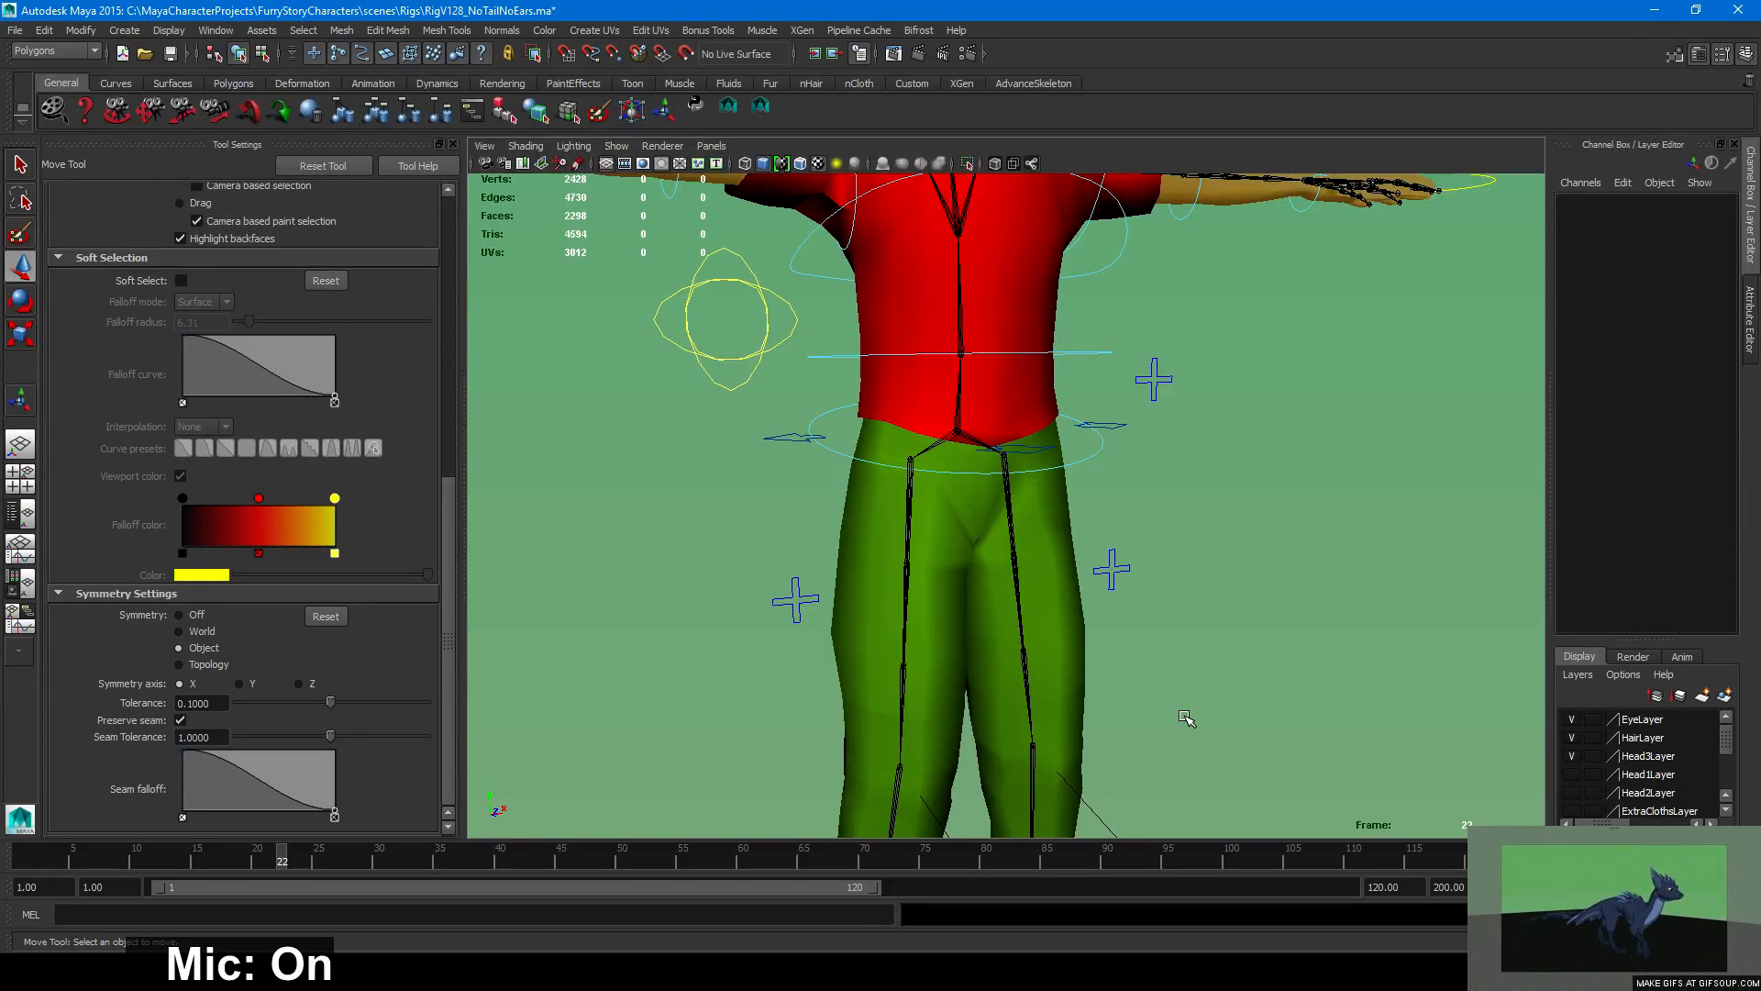
left_click_drag(892, 630, 844, 617, "alt")
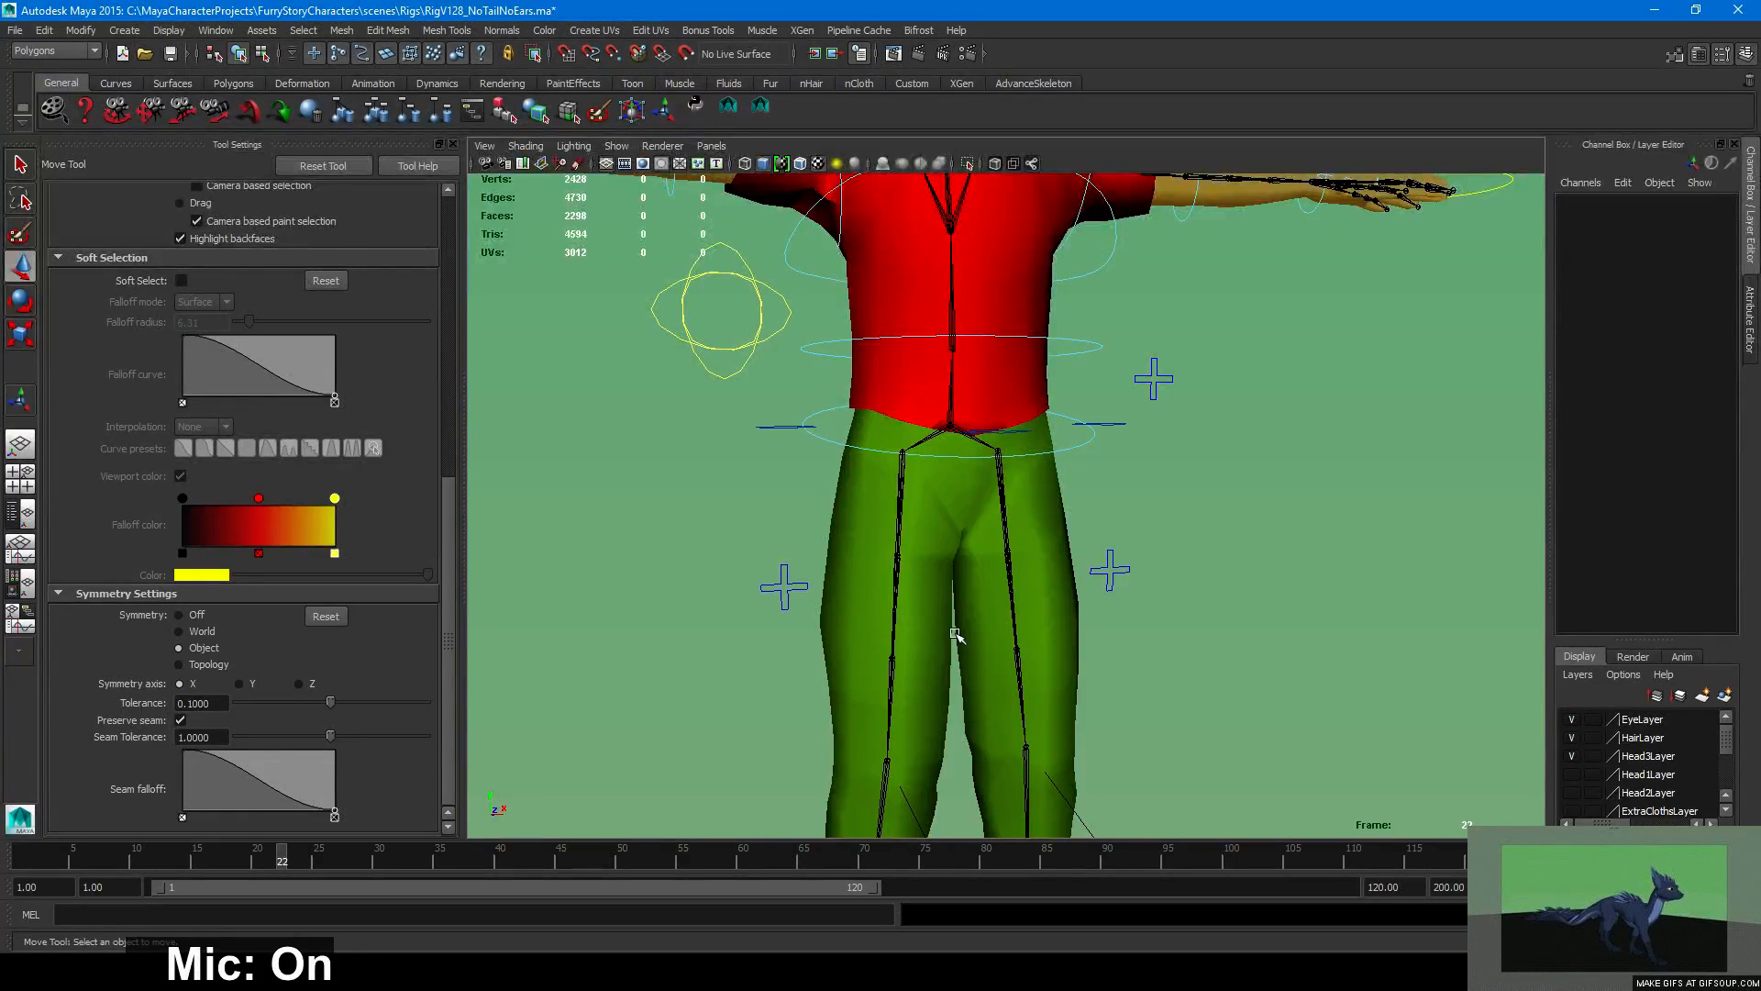
left_click_drag(937, 646, 966, 669, "alt")
right_click_drag(967, 669, 1110, 646, "alt")
middle_click_drag(1110, 638, 1121, 695, "alt")
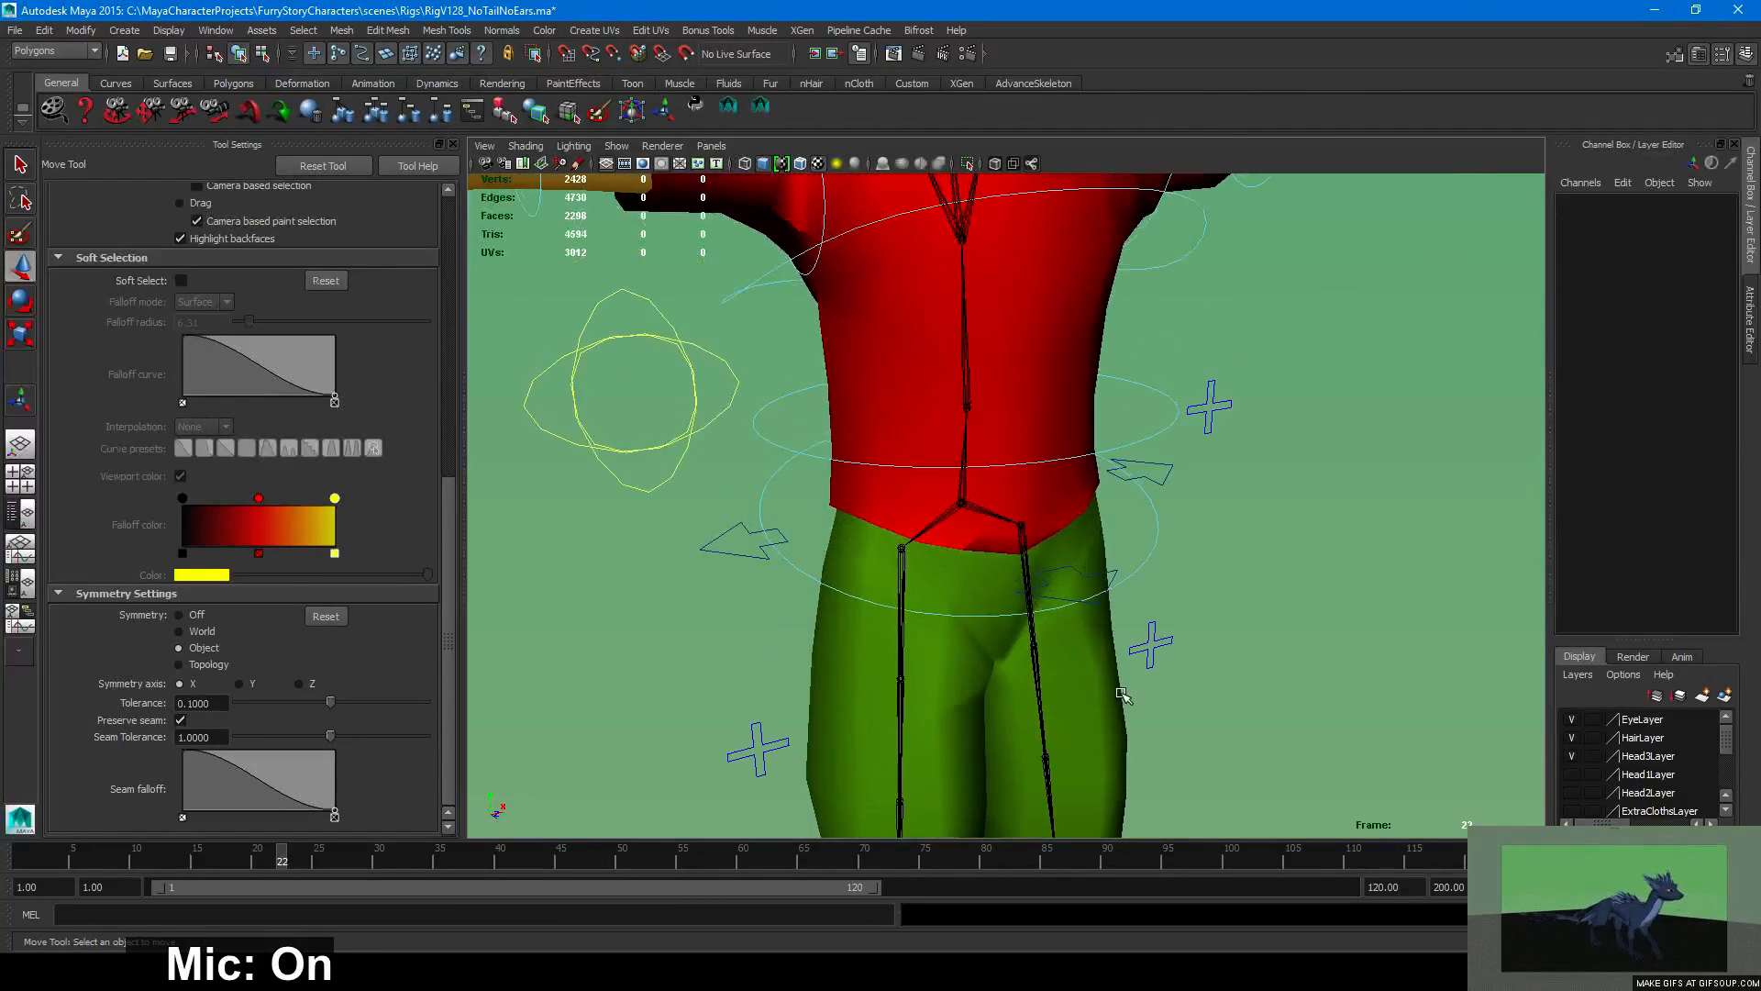
right_click_drag(1121, 695, 972, 668, "alt")
left_click_drag(971, 669, 945, 653, "alt")
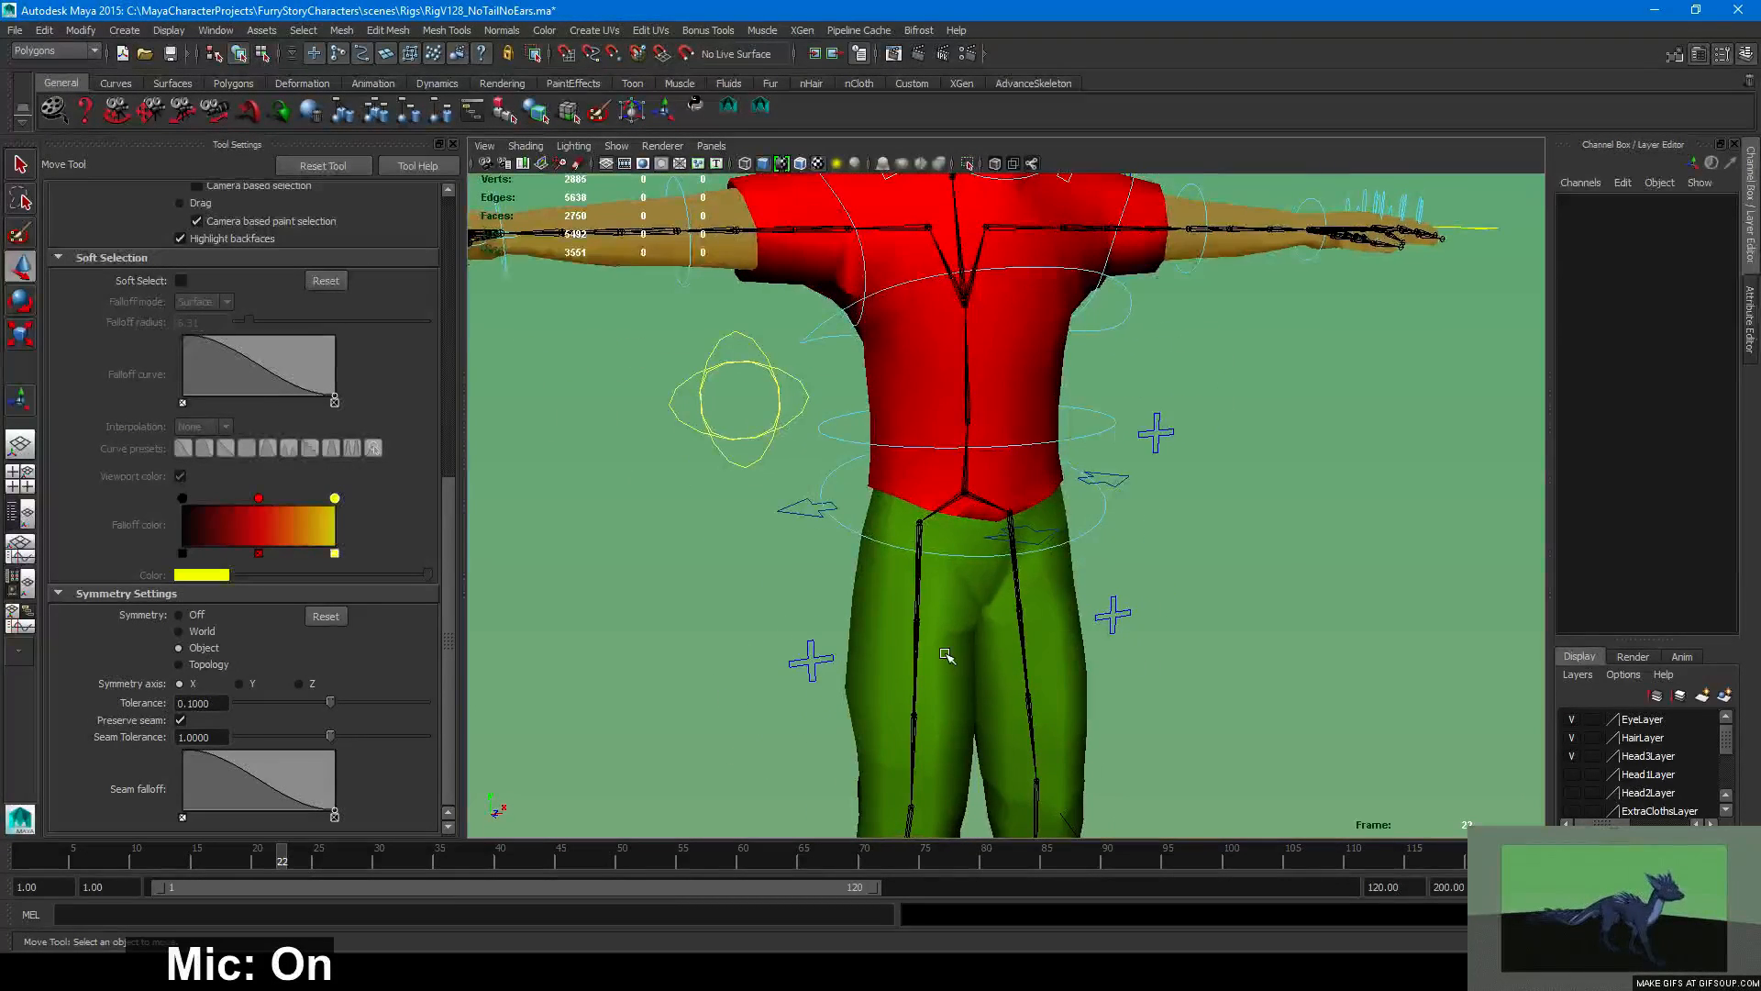
Select the hip control FKRoot_M and the root control RootX_M in turn, and clear the selection.
left_click(779, 527)
left_click(841, 538)
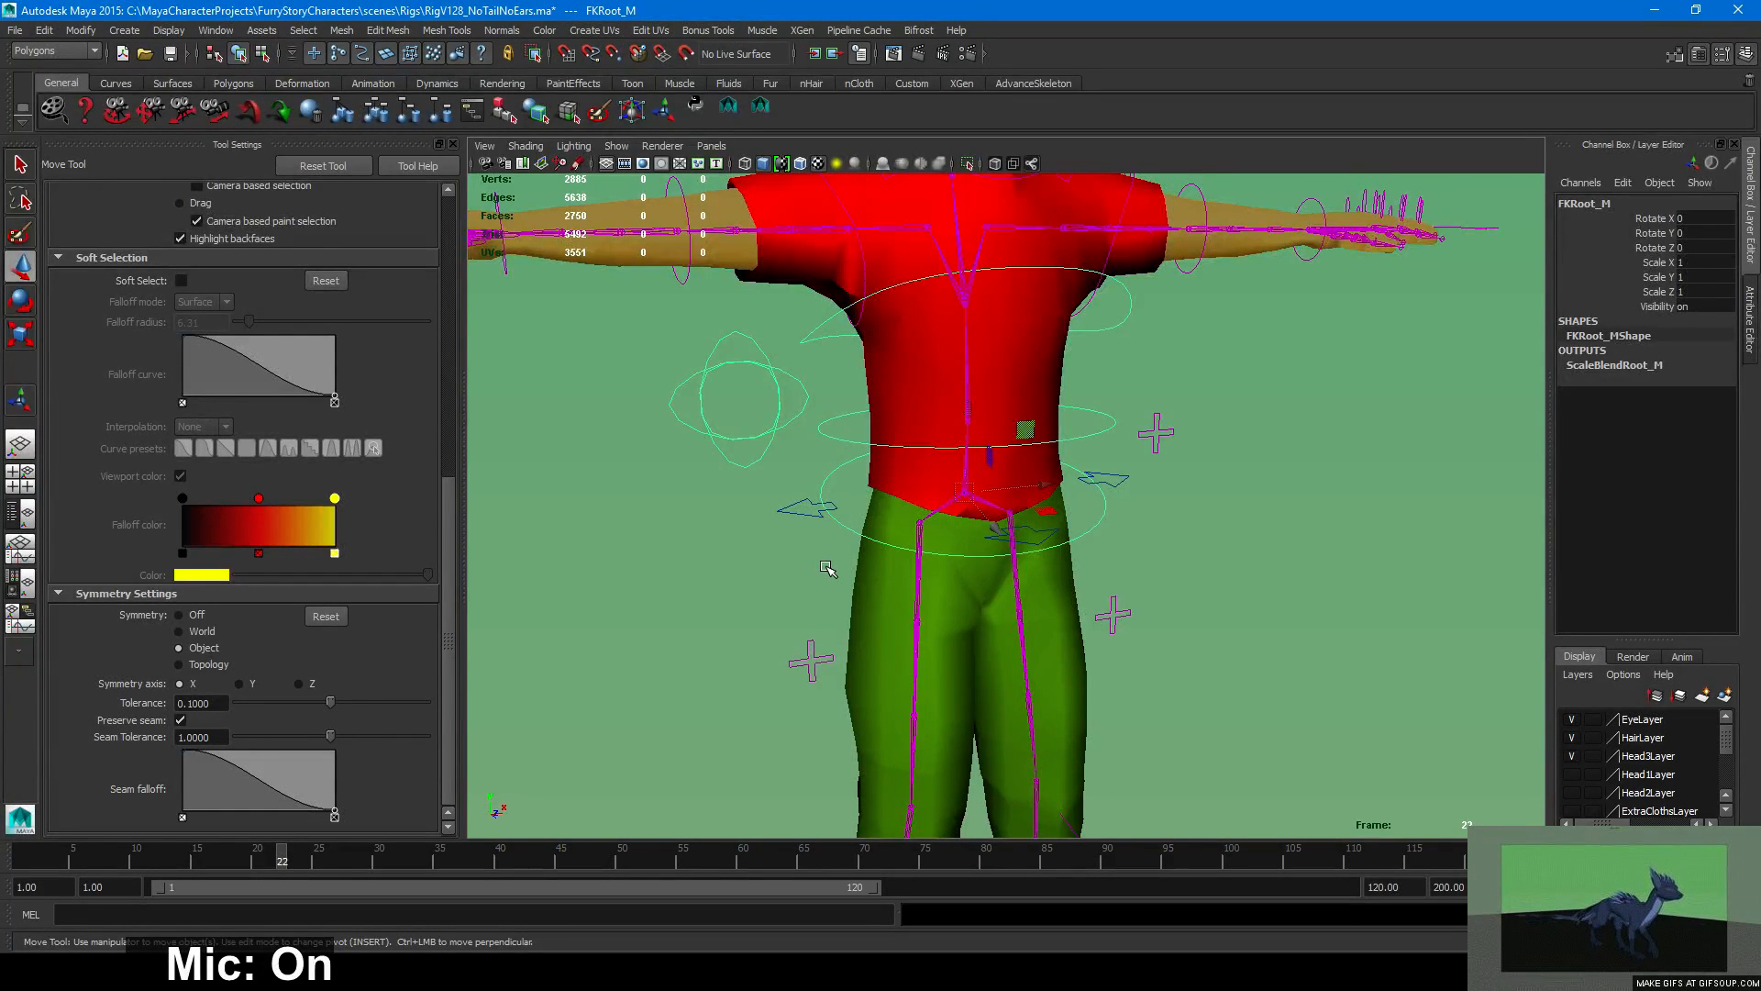
scroll(825, 567, "up", 5)
scroll(826, 567, "down", 5)
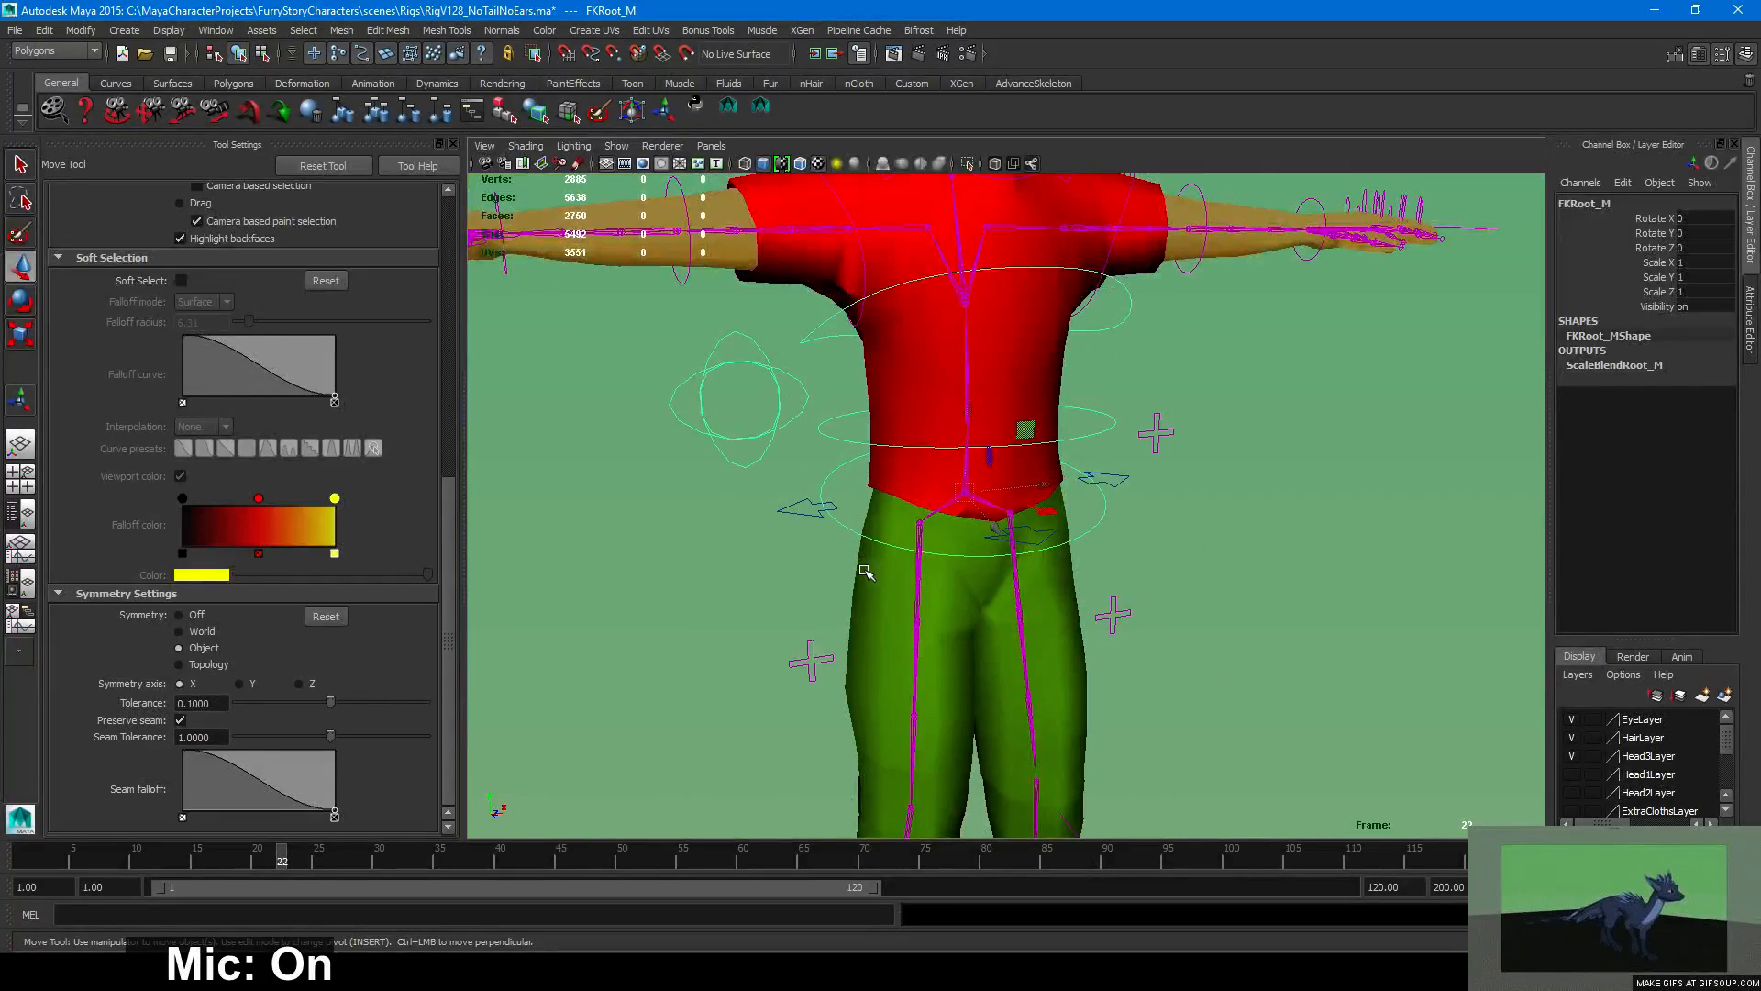
left_click_drag(877, 563, 920, 564, "alt")
right_click_drag(920, 563, 1014, 621, "alt")
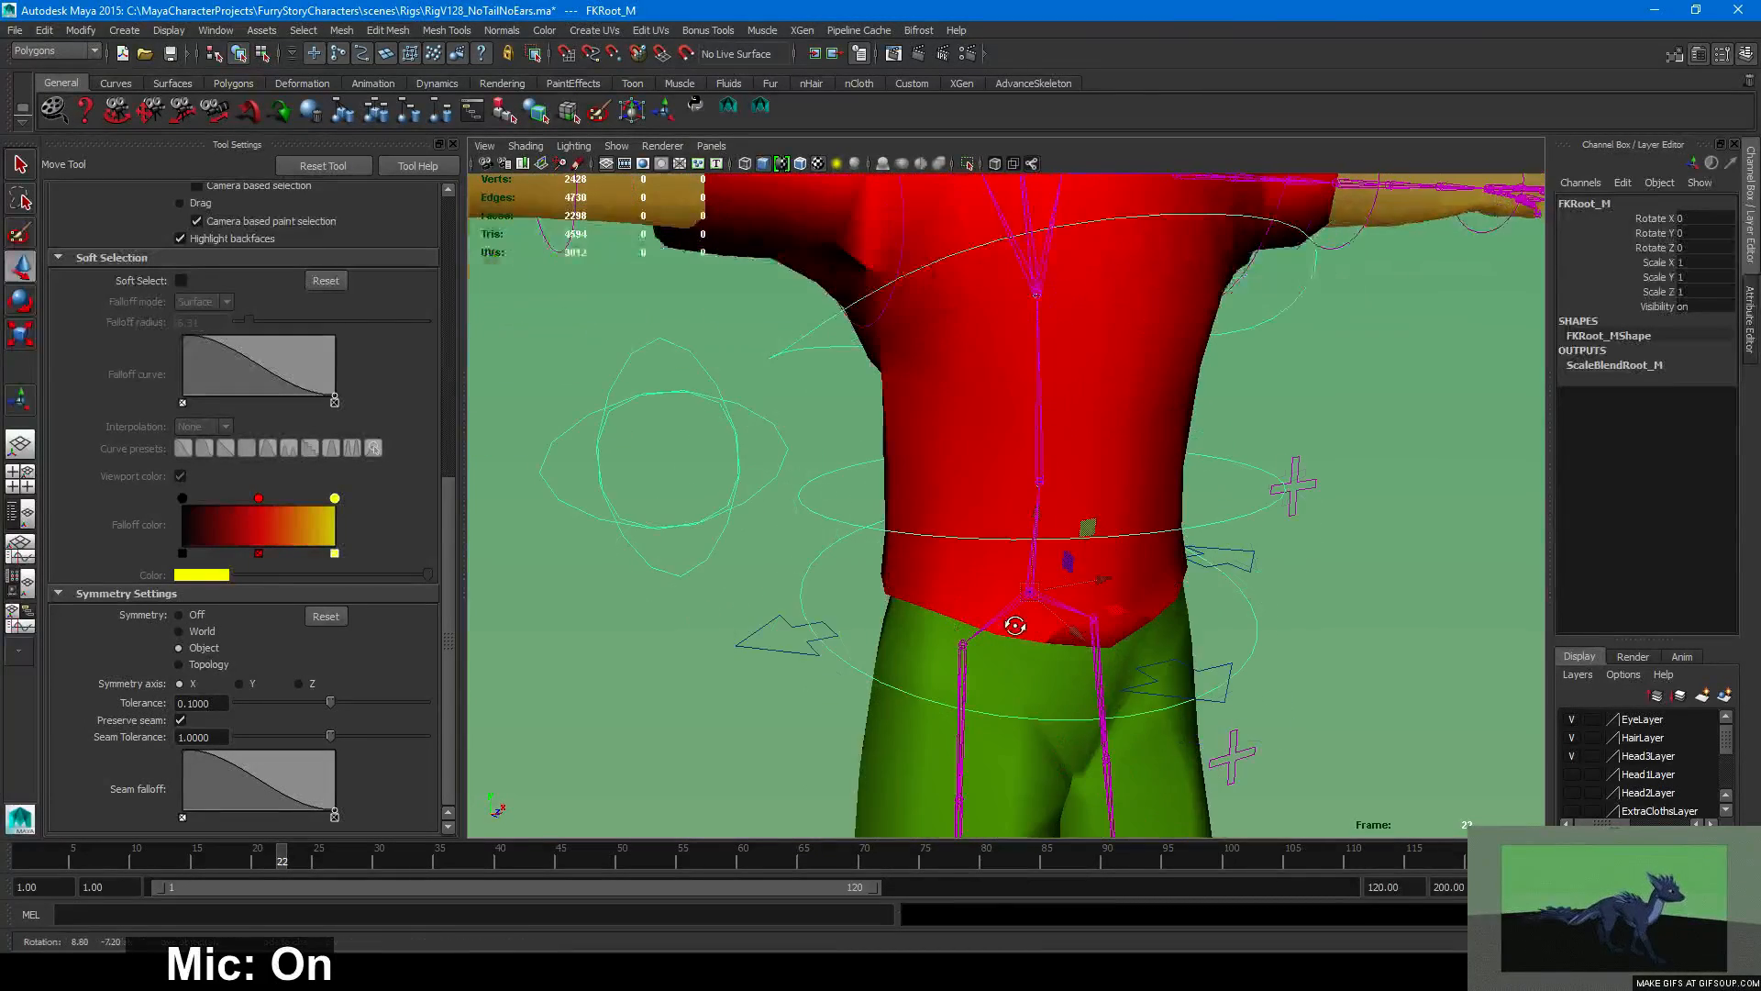
left_click(770, 652)
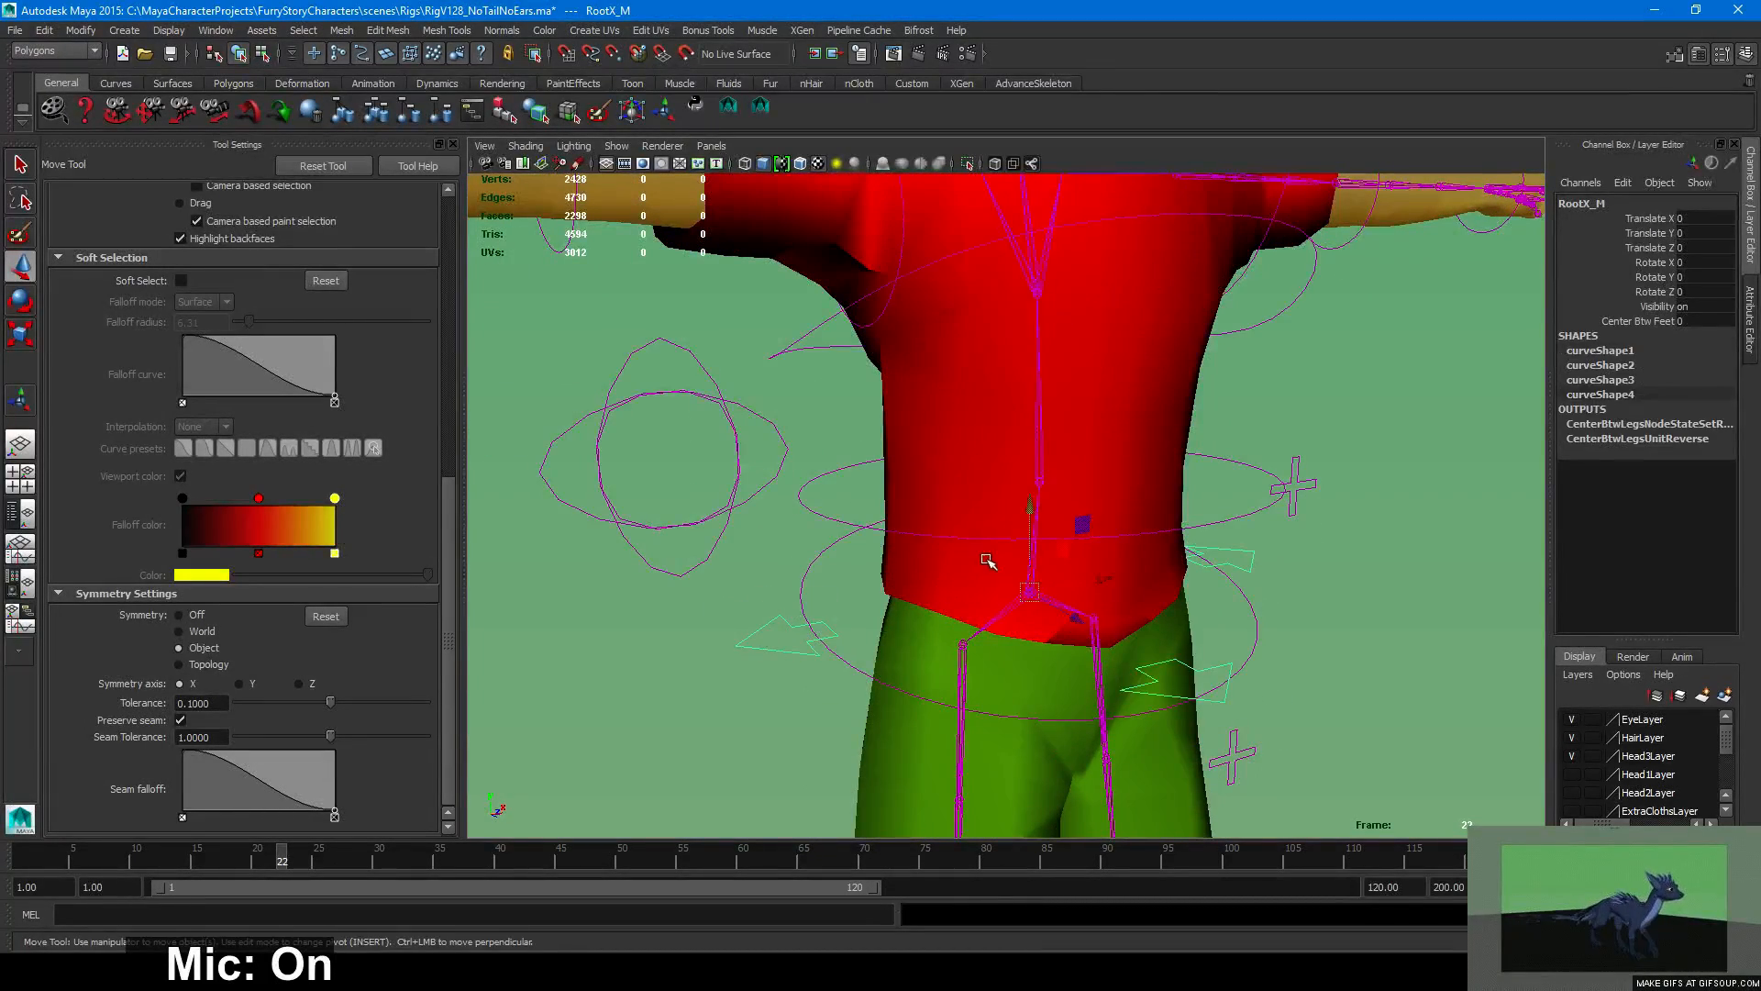
mouse_move(988, 561)
left_mouse_down("alt")
mouse_move(1093, 526)
mouse_move(1147, 554)
mouse_move(936, 570)
mouse_move(978, 576)
left_mouse_up("alt")
left_click(1306, 571)
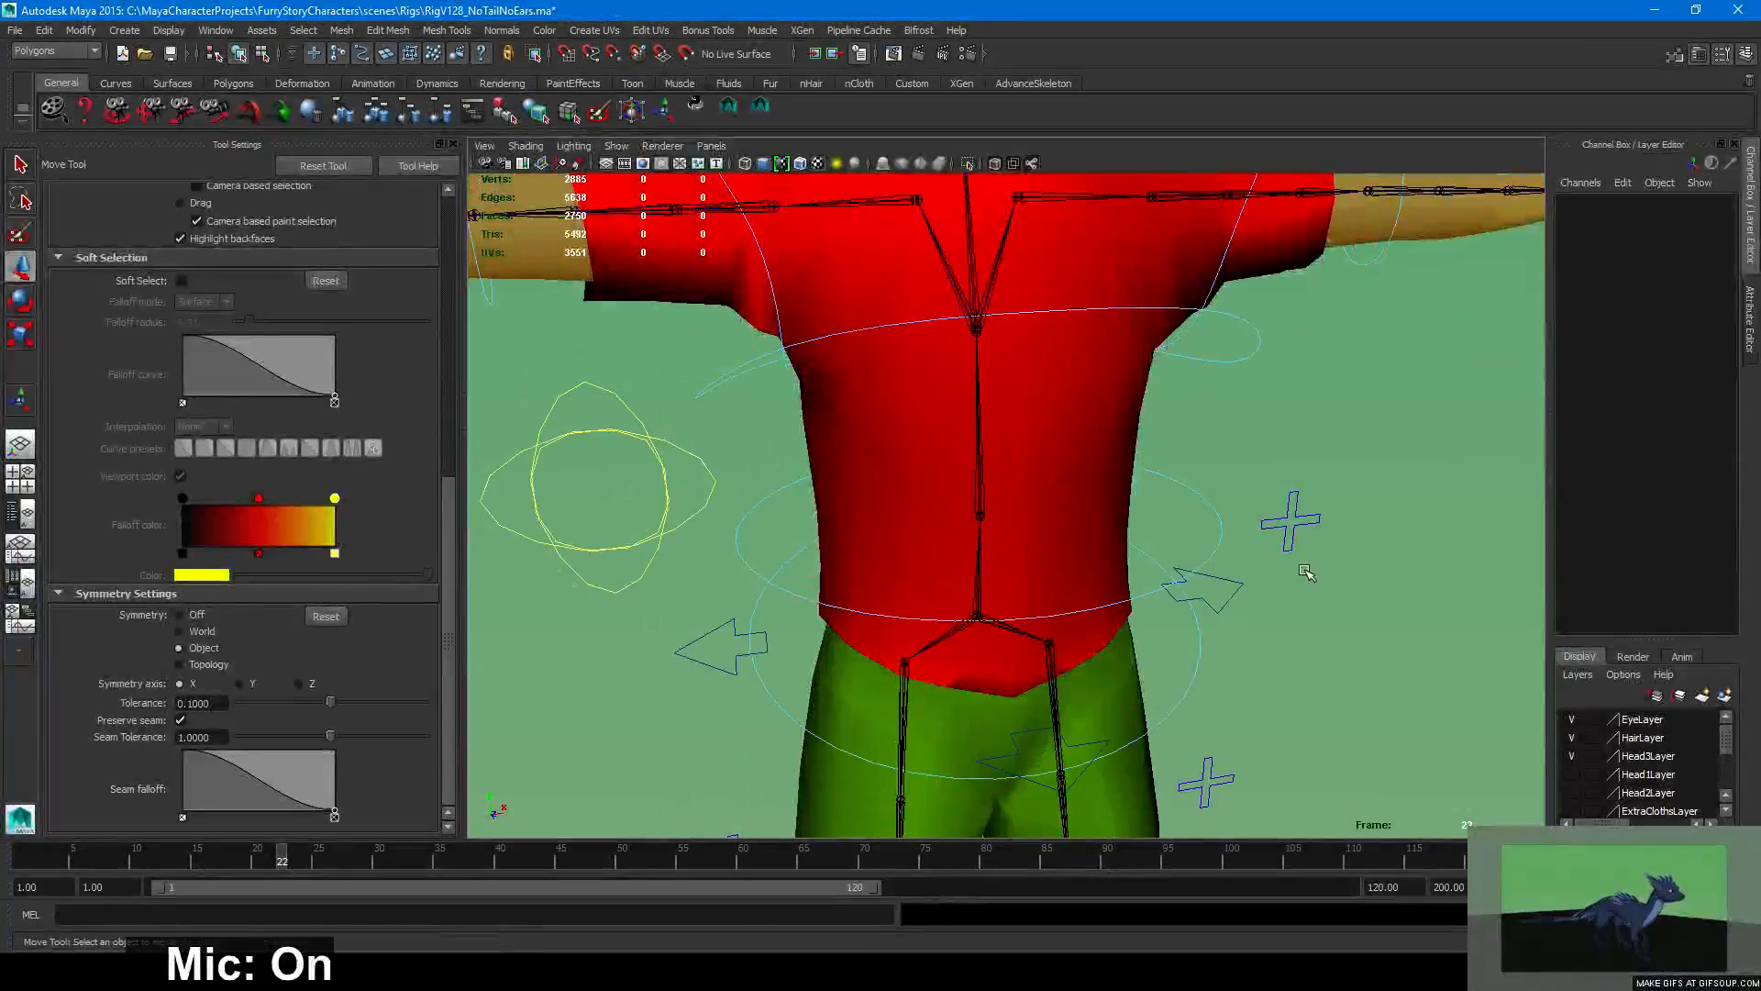
Close the Tool Settings and examine the whole character from the front and side.
right_click_drag(1227, 607, 727, 526, "alt")
middle_click_drag(648, 499, 767, 594, "alt")
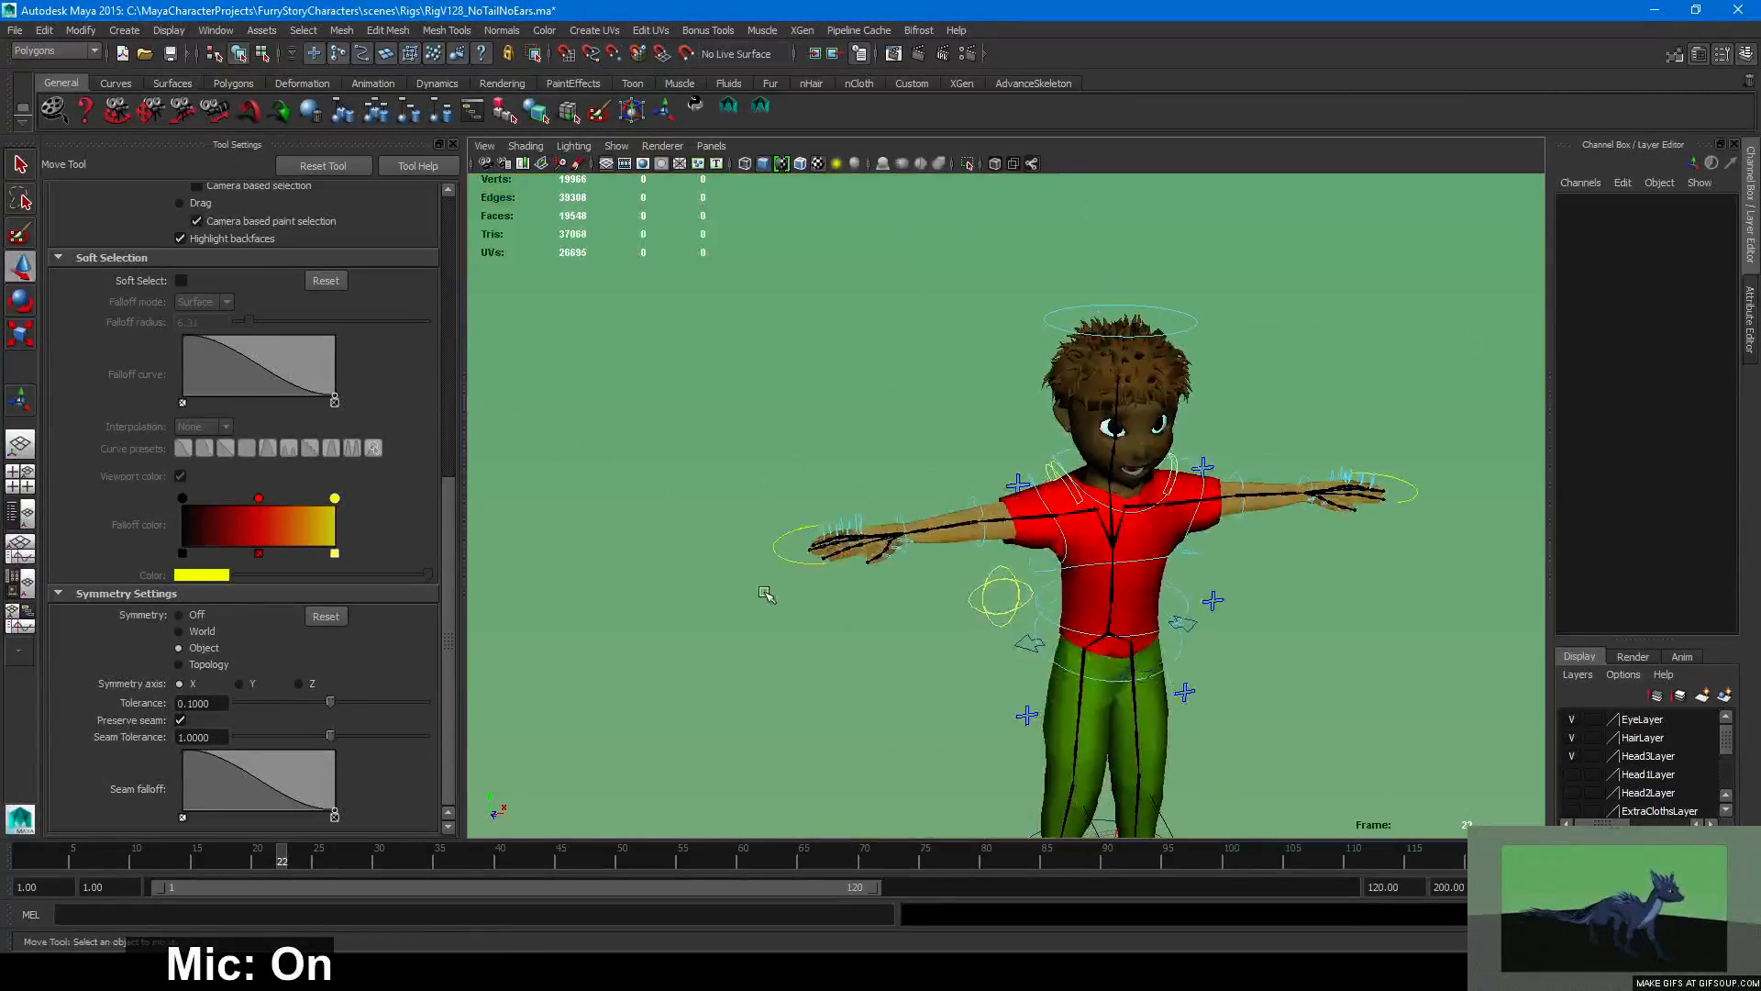
right_click_drag(767, 594, 912, 578, "alt")
left_click(452, 144)
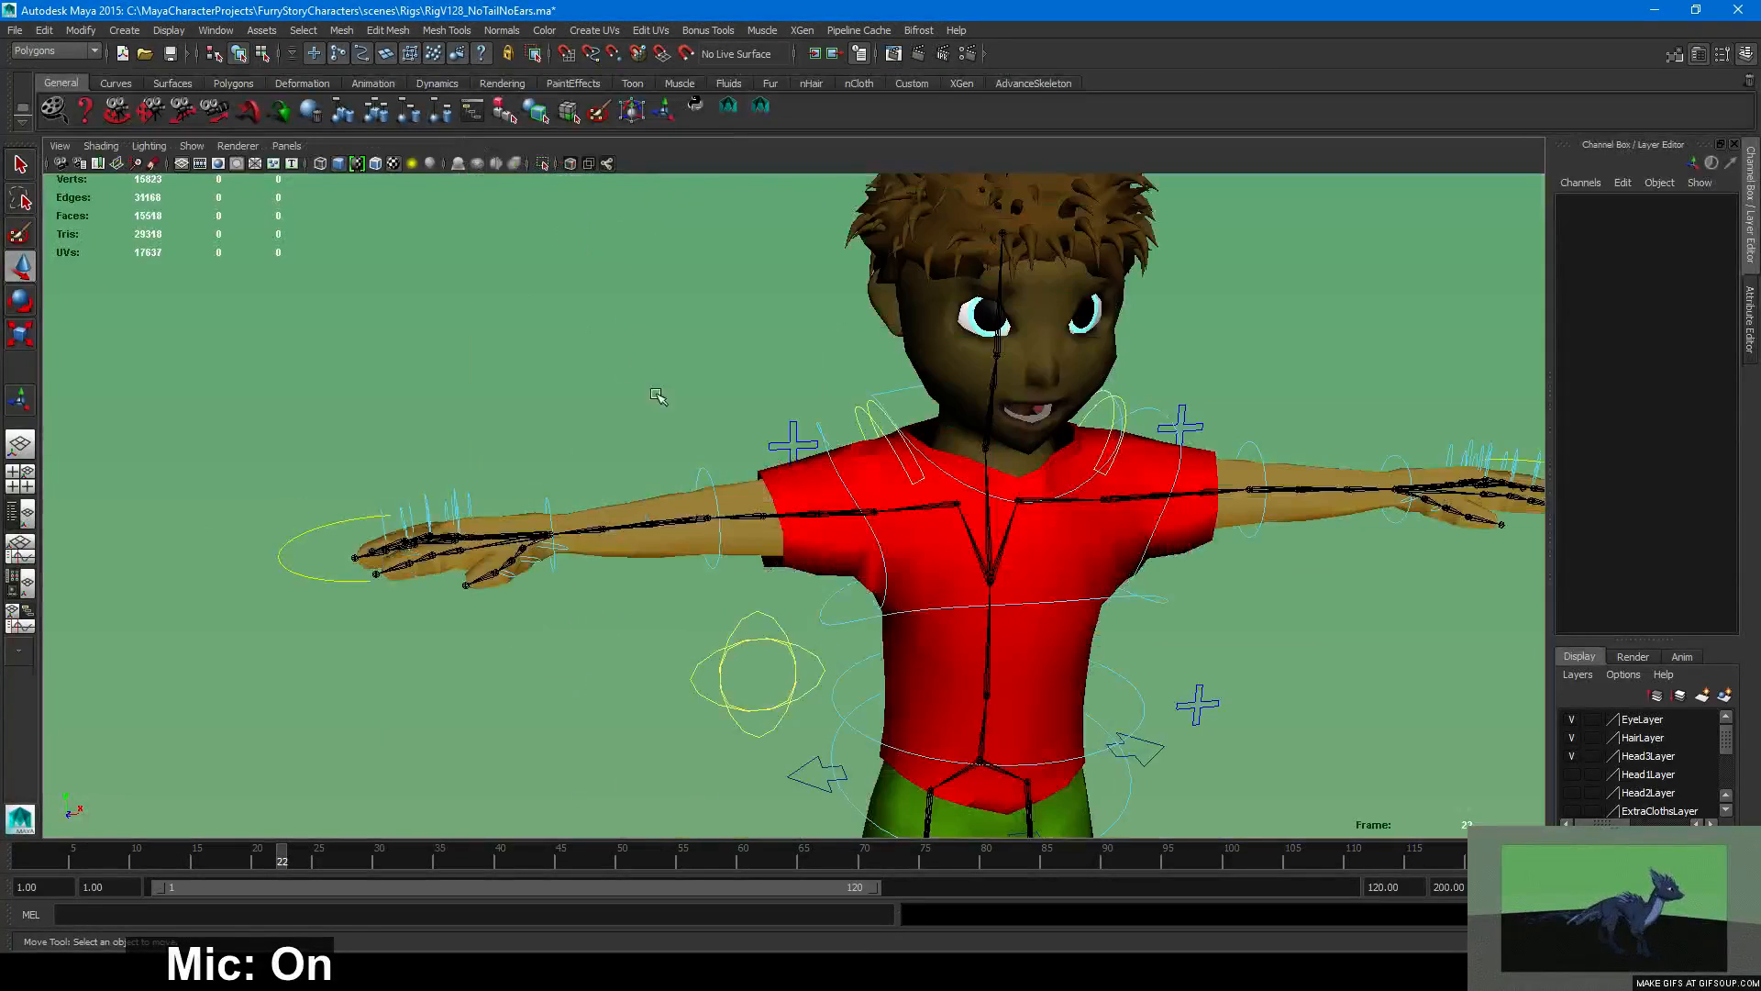
right_click_drag(931, 468, 674, 495, "alt")
middle_click_drag(1013, 568, 873, 484, "alt")
right_click_drag(873, 484, 605, 466, "alt")
left_click_drag(605, 466, 623, 480, "alt")
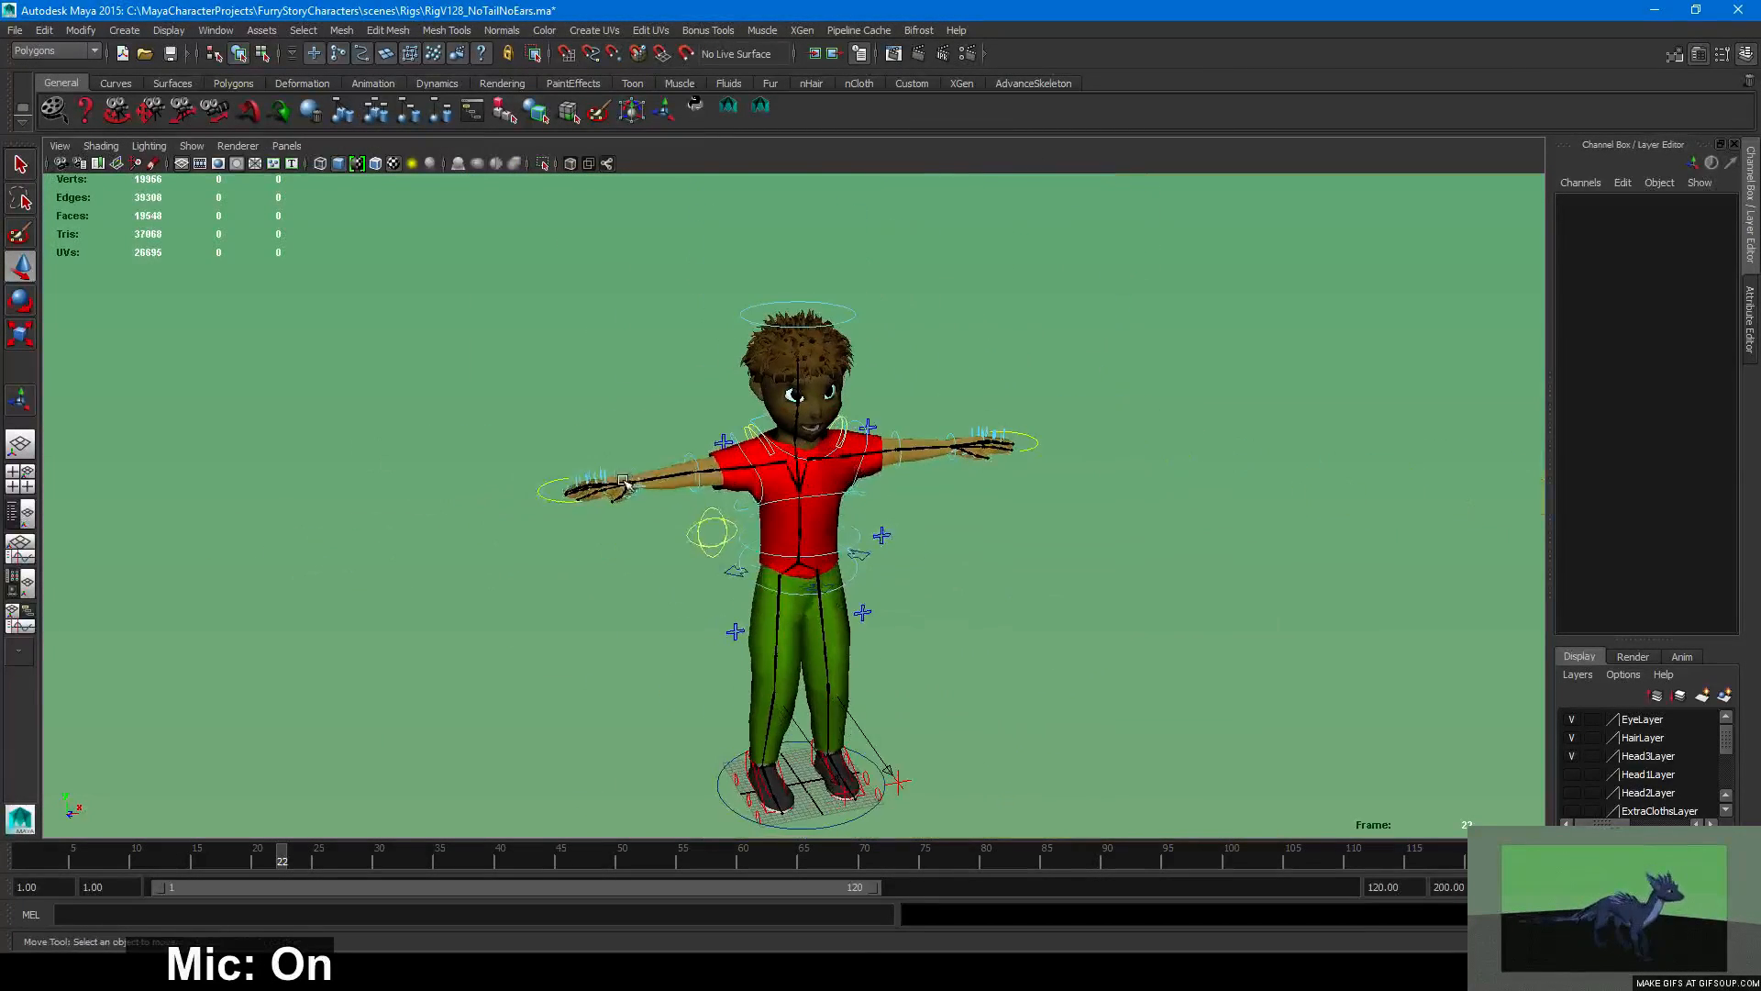
left_click_drag(819, 467, 920, 454, "alt")
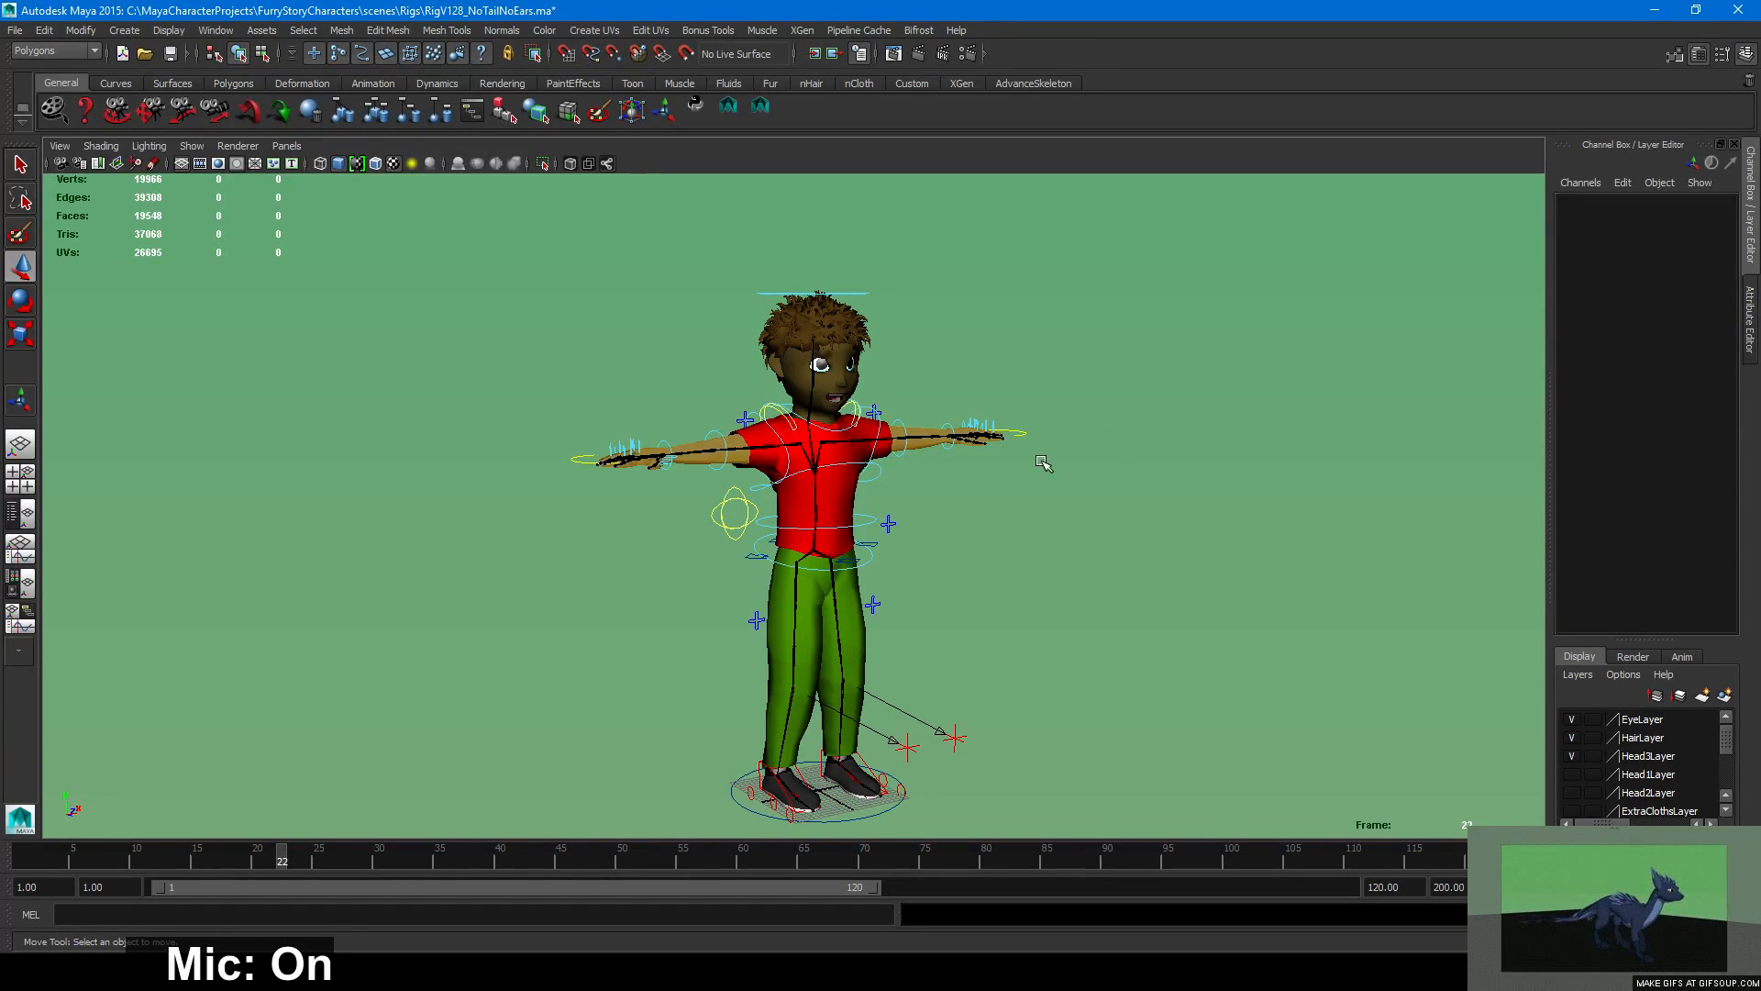
left_click_drag(1043, 464, 960, 487, "alt")
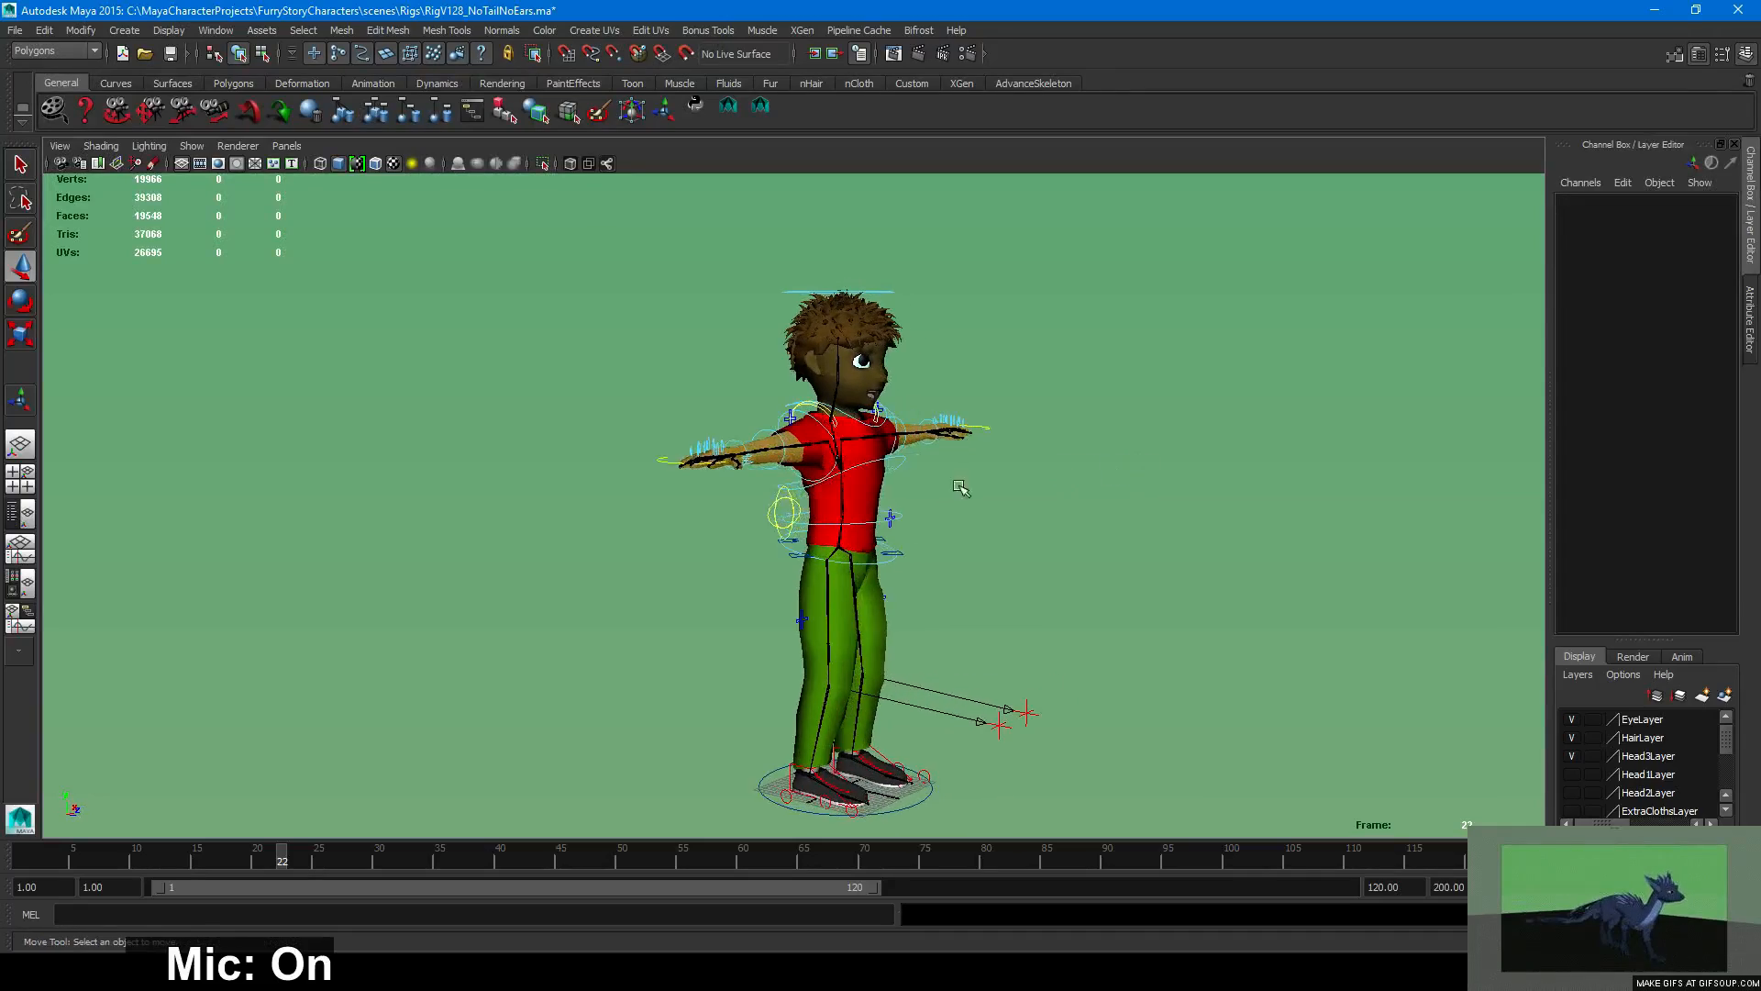
Select the neck control FKNeck_M and examine the character's upper body around the neck and shoulders.
right_click_drag(960, 486, 1037, 547, "alt")
left_click_drag(1037, 547, 853, 464, "alt")
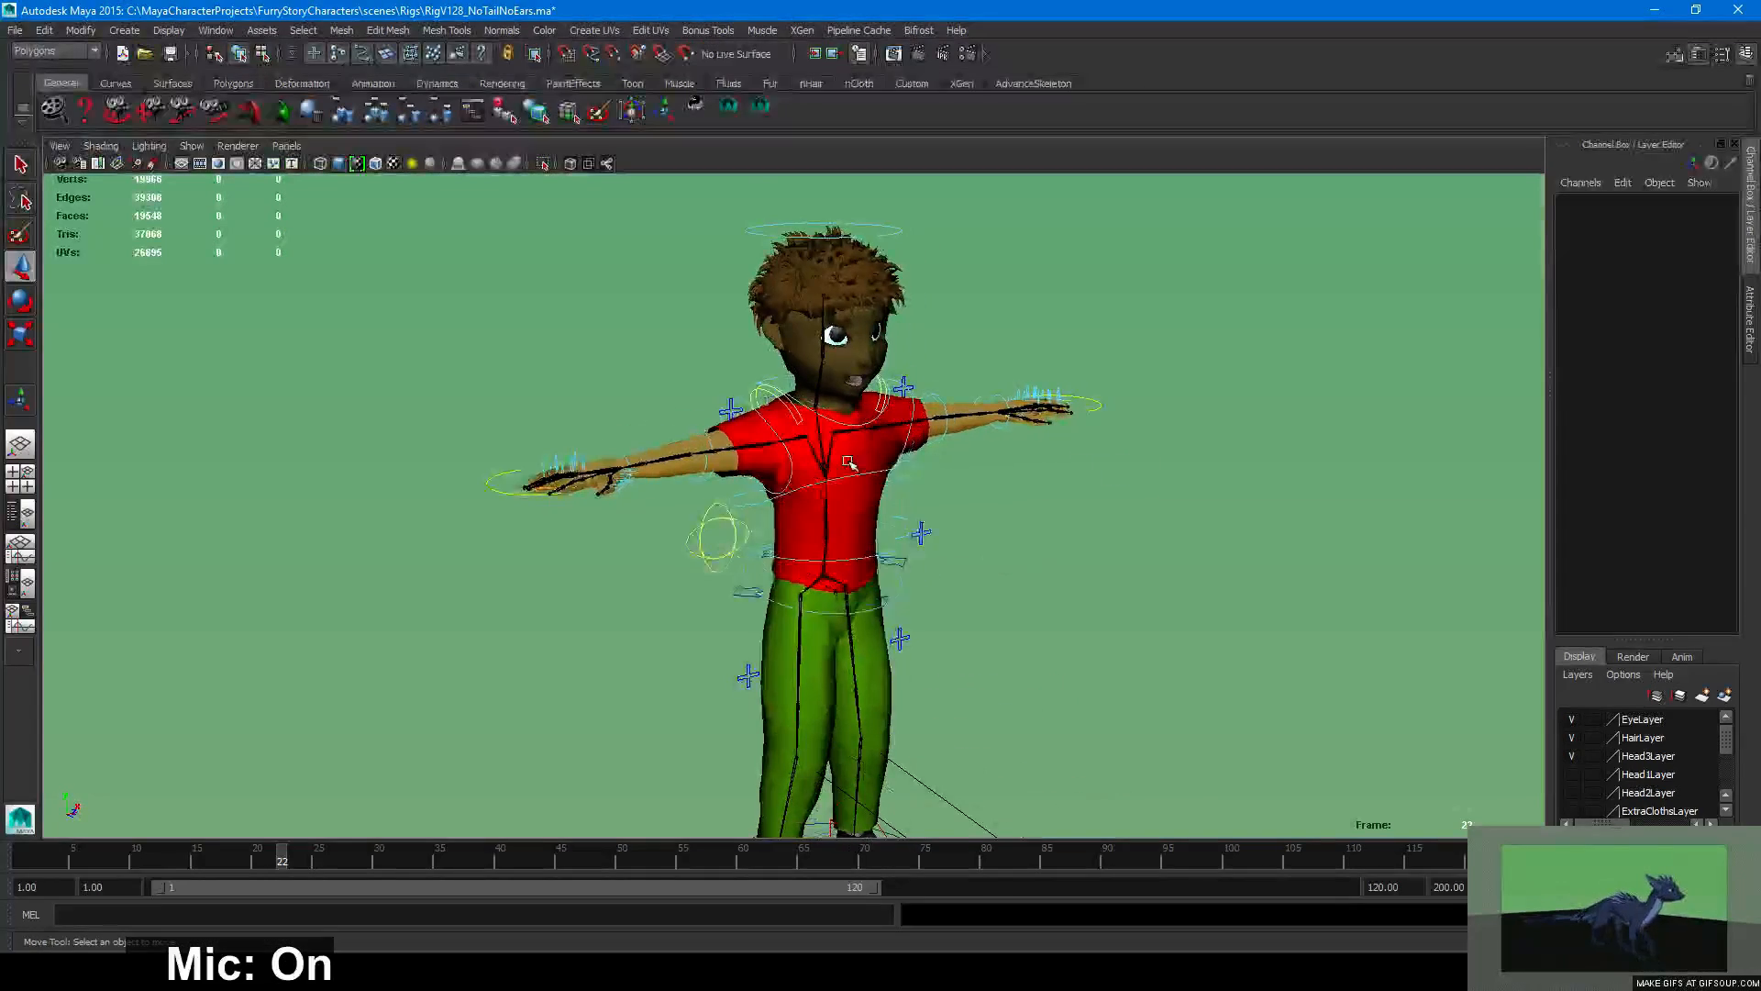
left_click(773, 376)
left_click_drag(769, 518, 633, 504, "alt")
right_click_drag(633, 504, 798, 495, "alt")
middle_click_drag(798, 495, 667, 665, "alt")
right_click_drag(667, 666, 826, 658, "alt")
left_click_drag(826, 659, 557, 645, "alt")
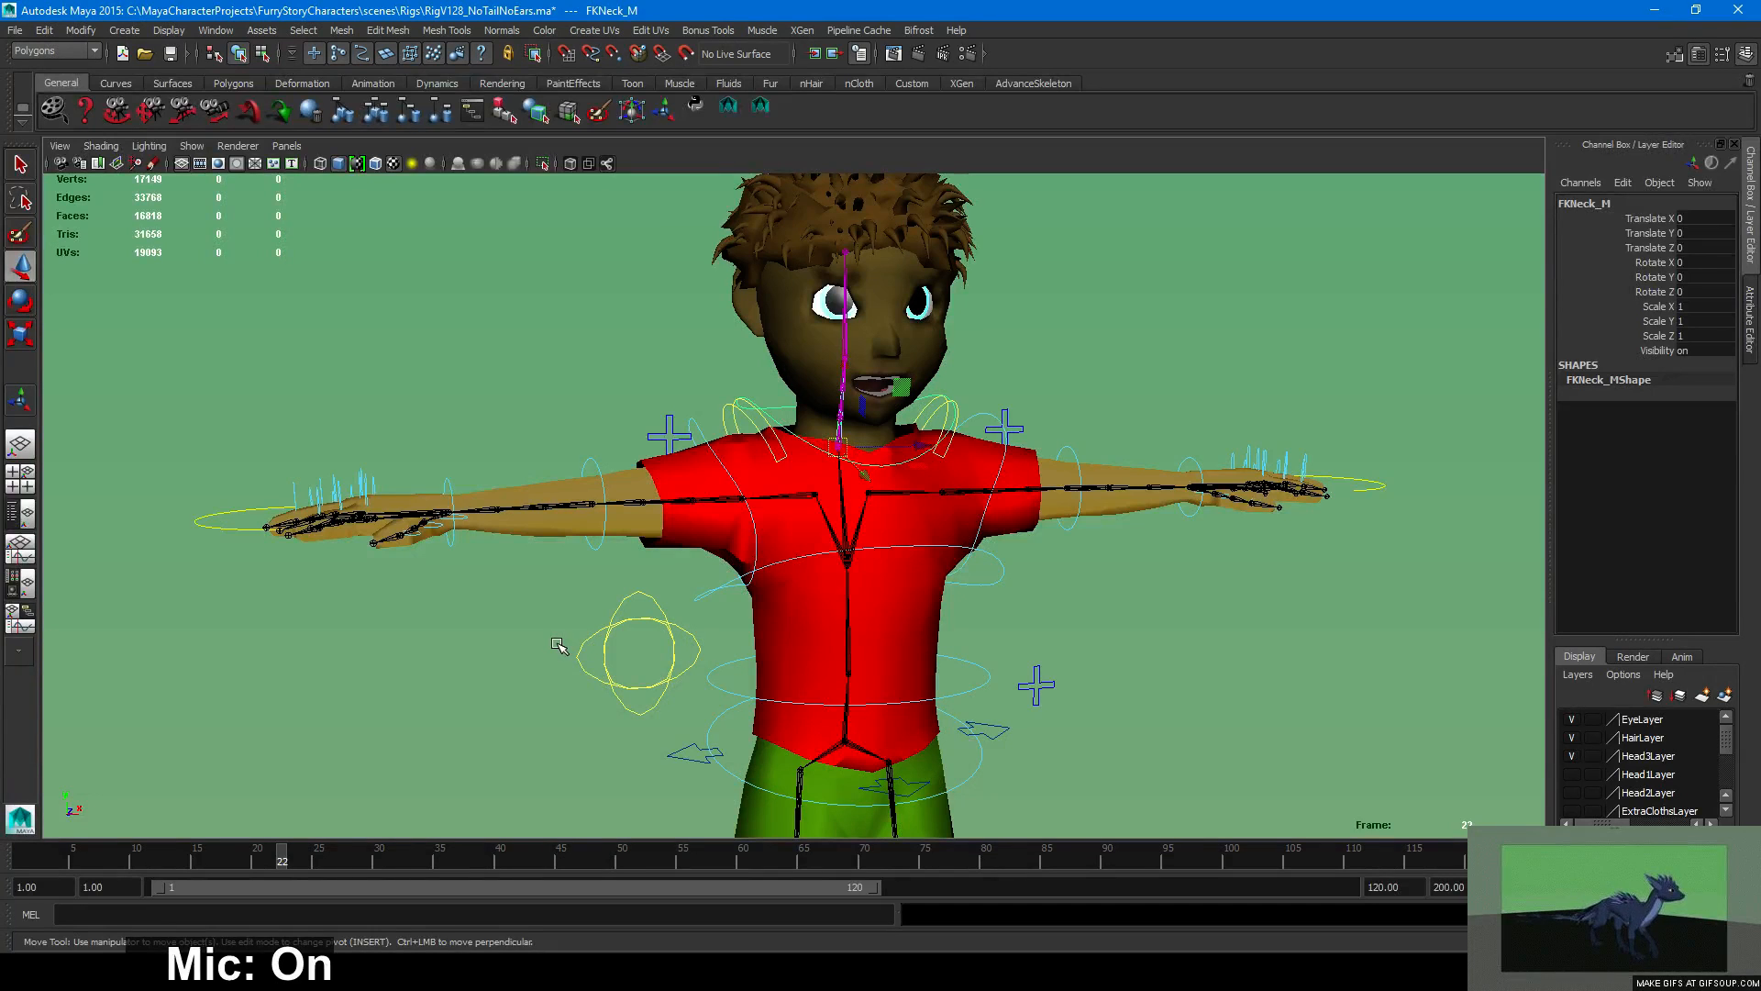
left_click_drag(615, 665, 486, 578, "alt")
Select the shoulder controls FKShoulder_R and FKShoulder_L in turn, and clear the selection.
left_click(727, 357)
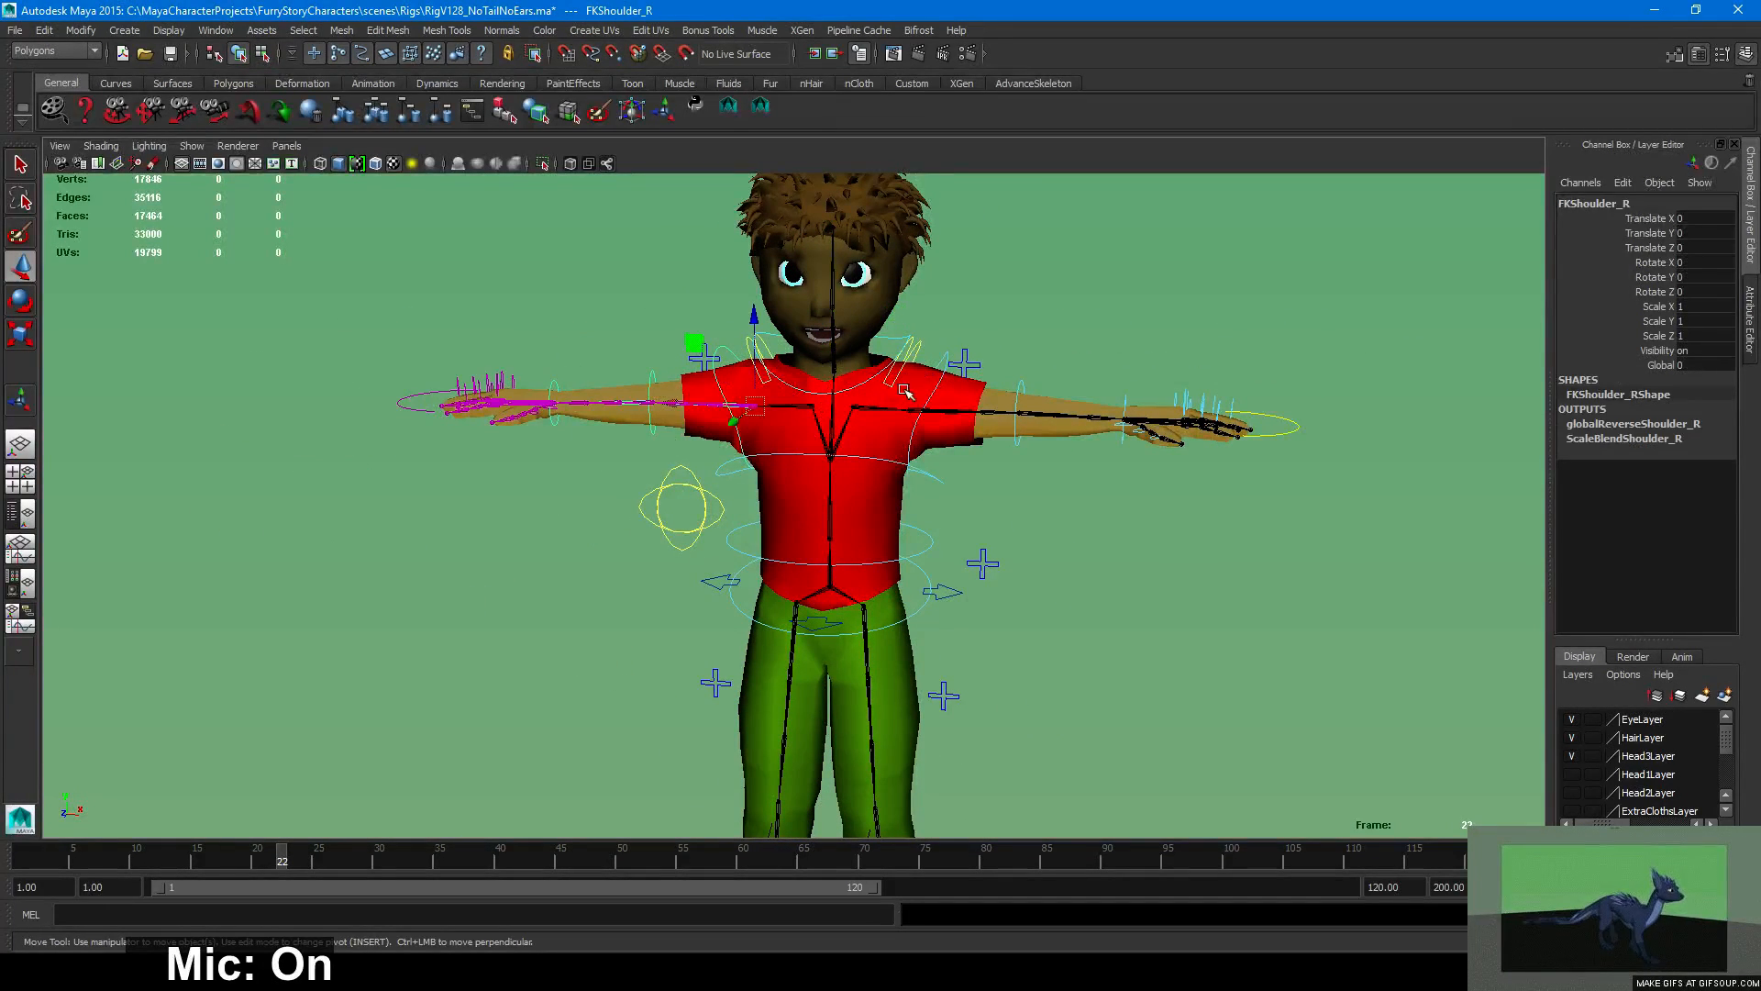
left_click(946, 353)
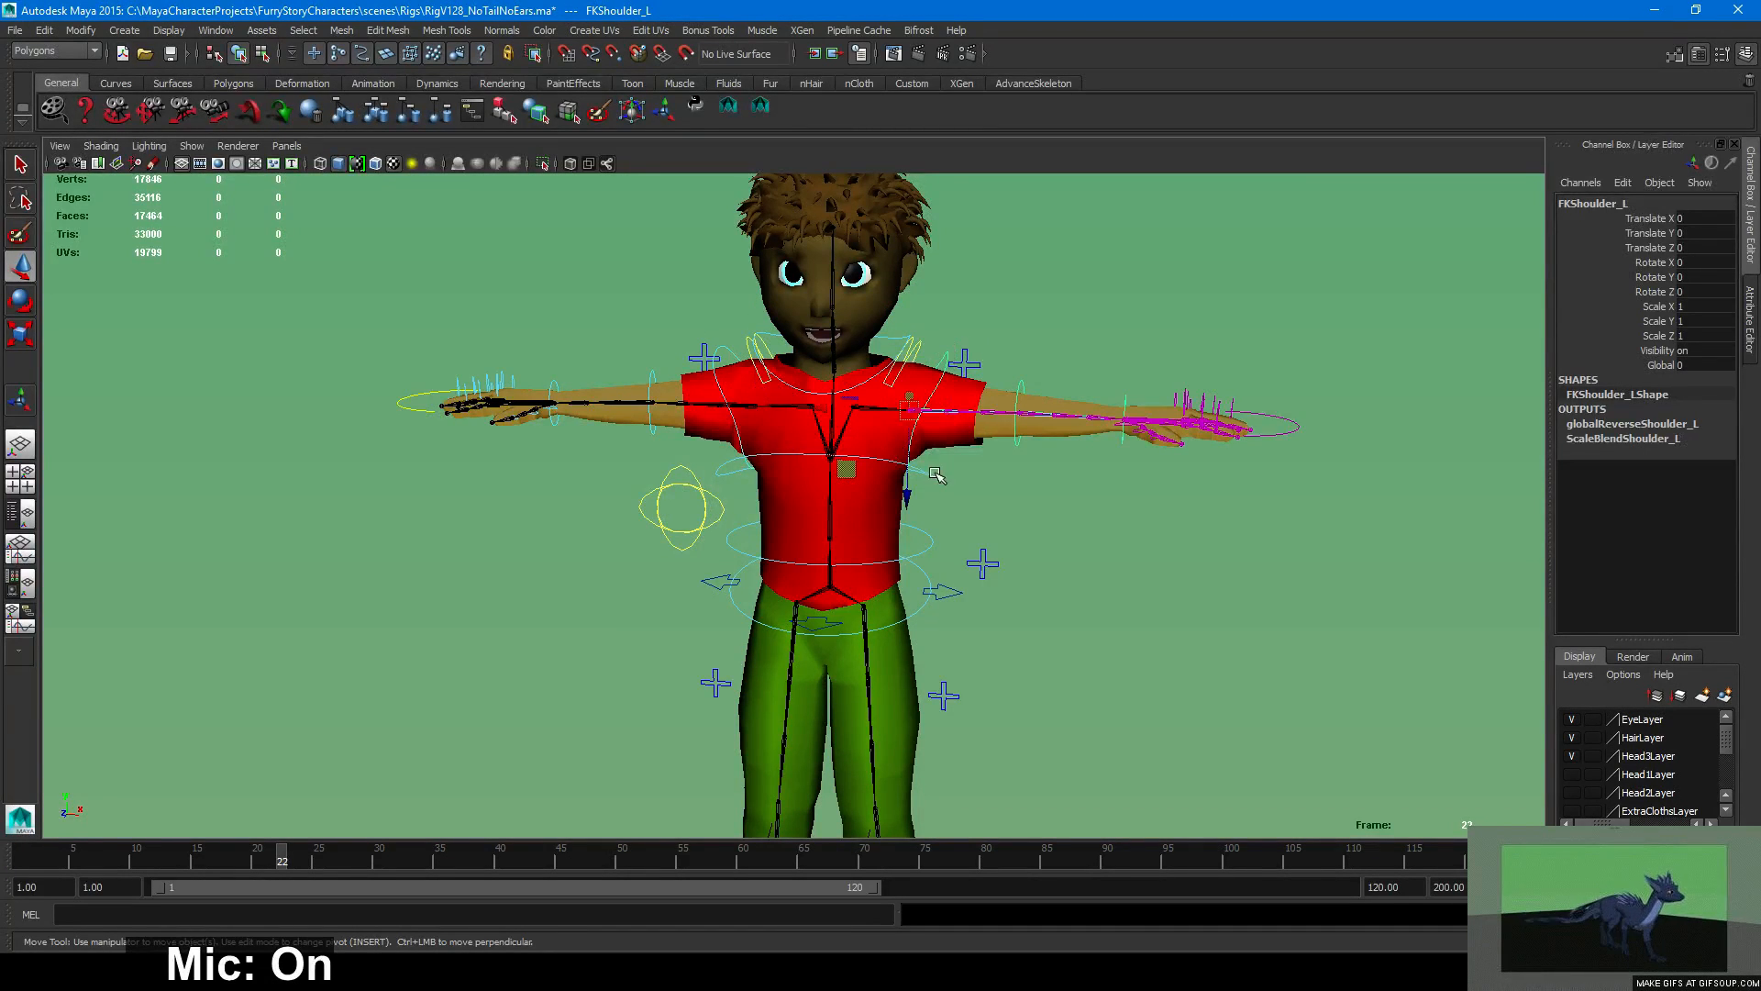
left_click_drag(936, 474, 973, 477, "alt")
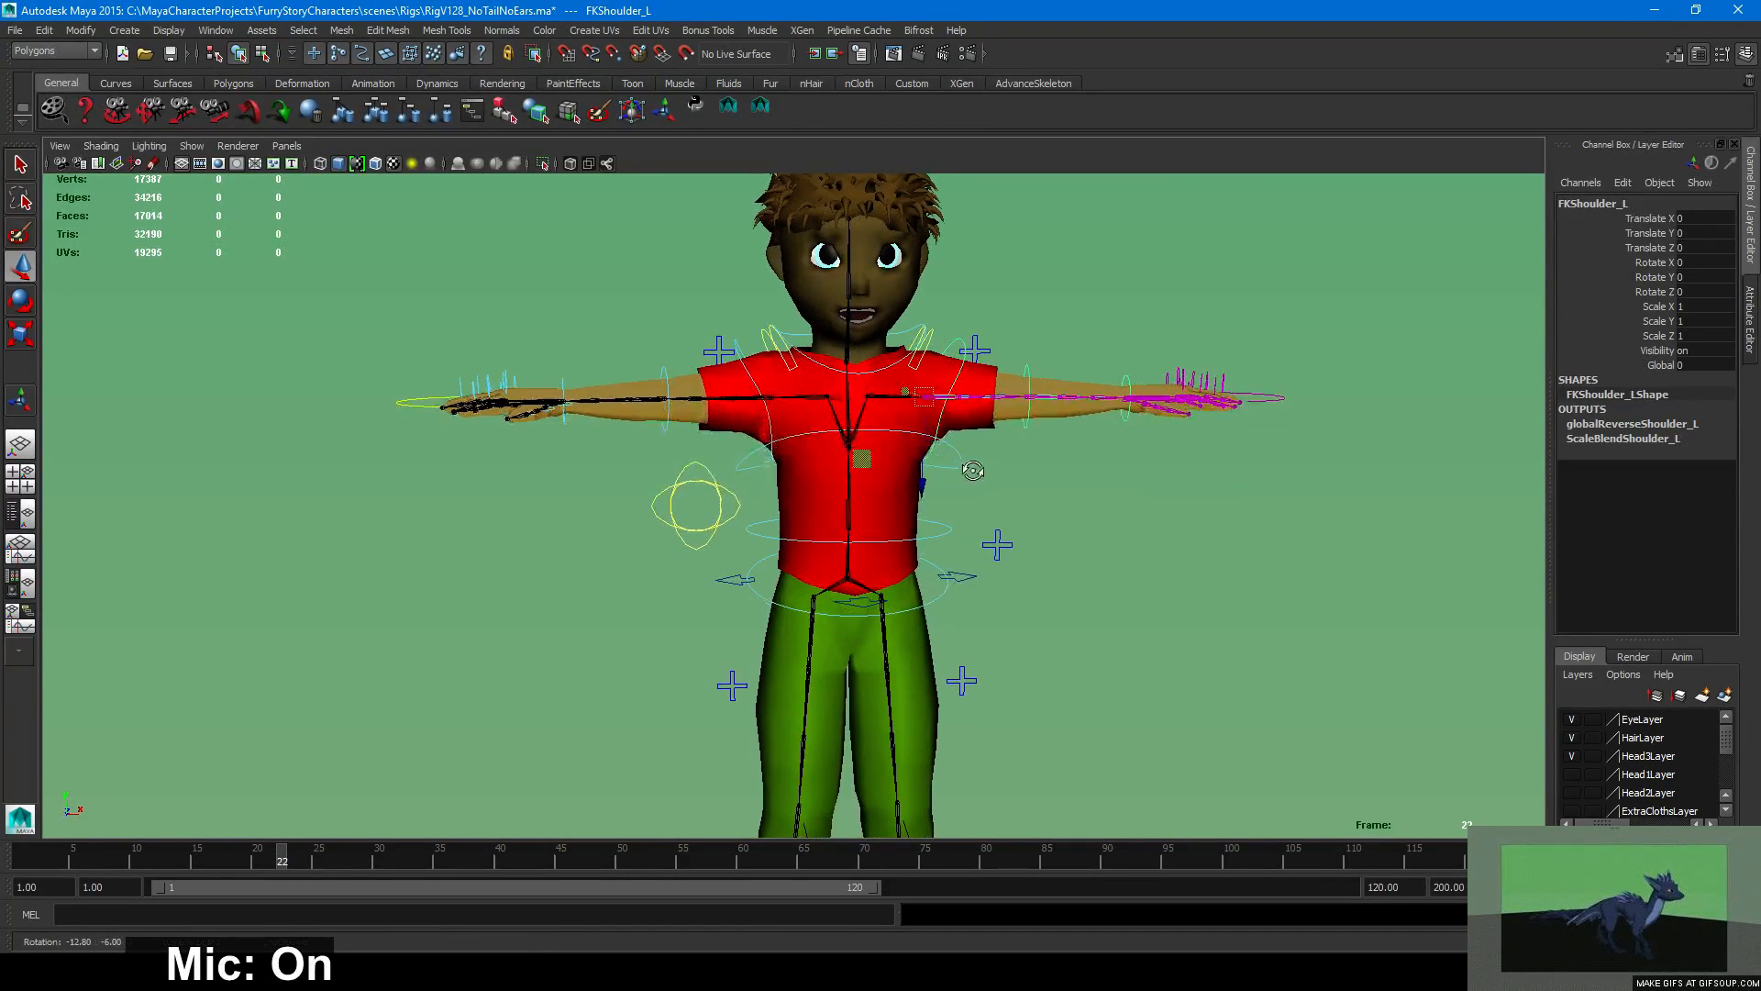
left_click(702, 315)
Try rotating the shoulder control FKShoulder_R, and undo the rotation.
scroll(629, 560, "down", 5)
scroll(617, 548, "up", 6)
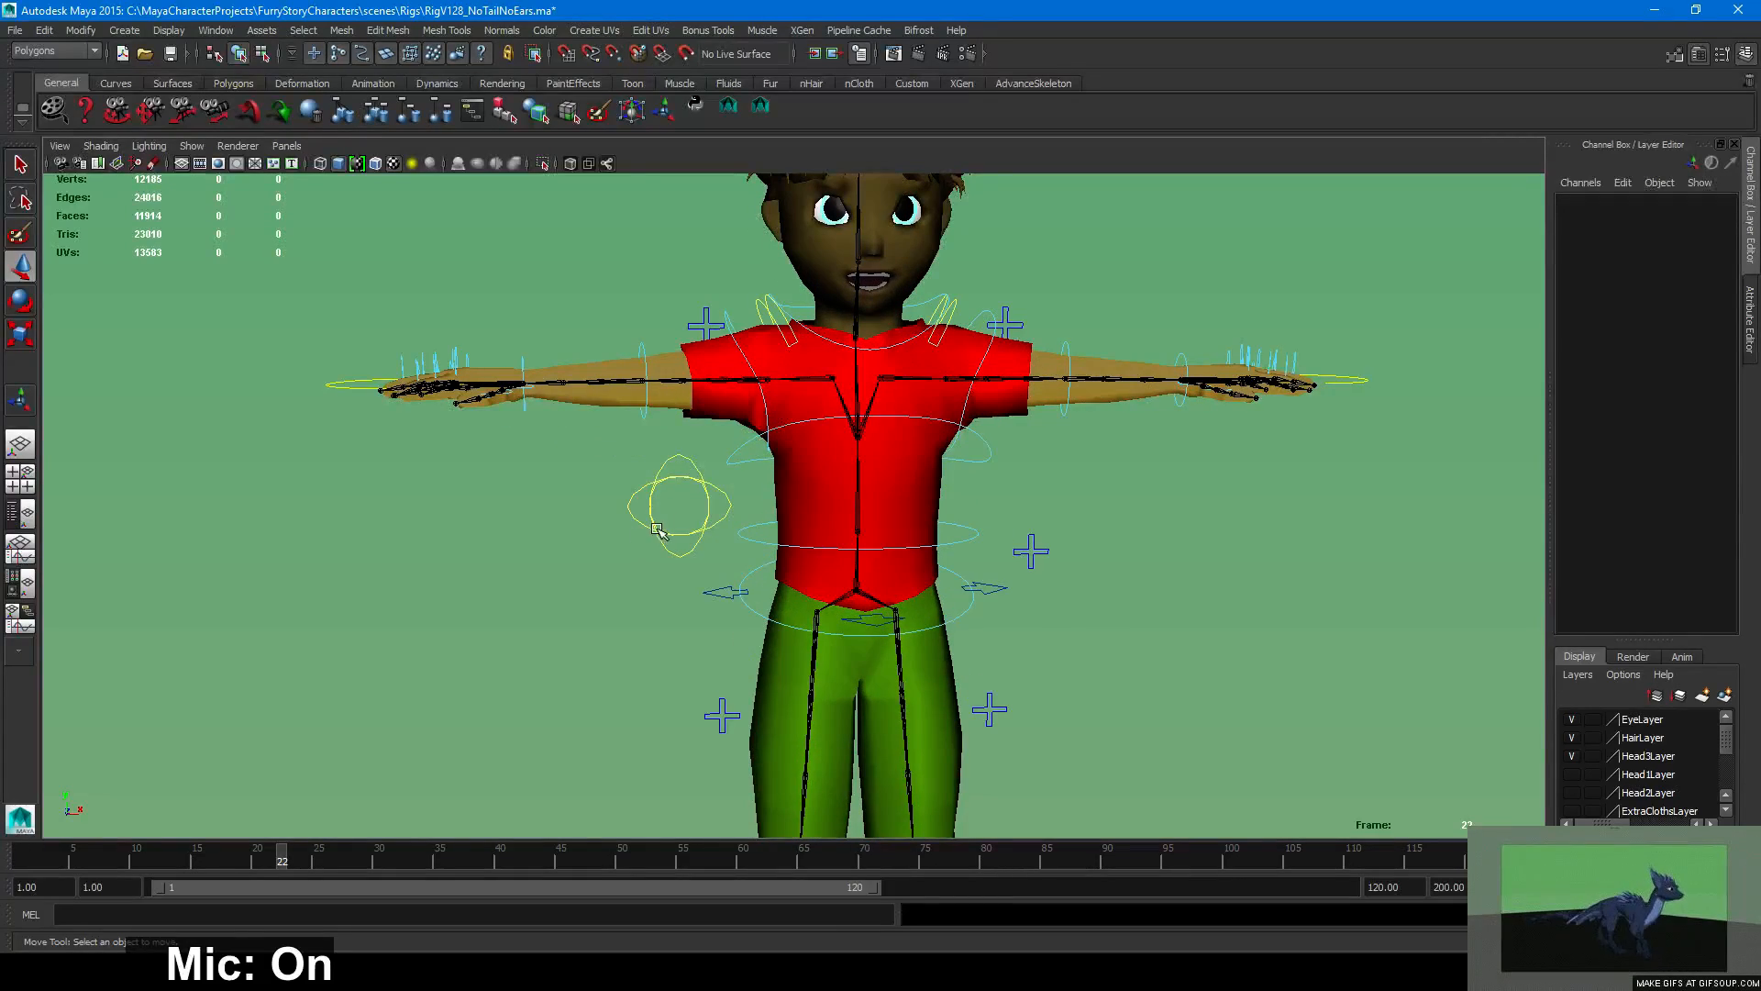
middle_click_drag(634, 491, 635, 607, "alt")
scroll(635, 608, "up", 2)
left_click_drag(642, 609, 730, 617, "alt")
left_click_drag(642, 656, 554, 645, "alt")
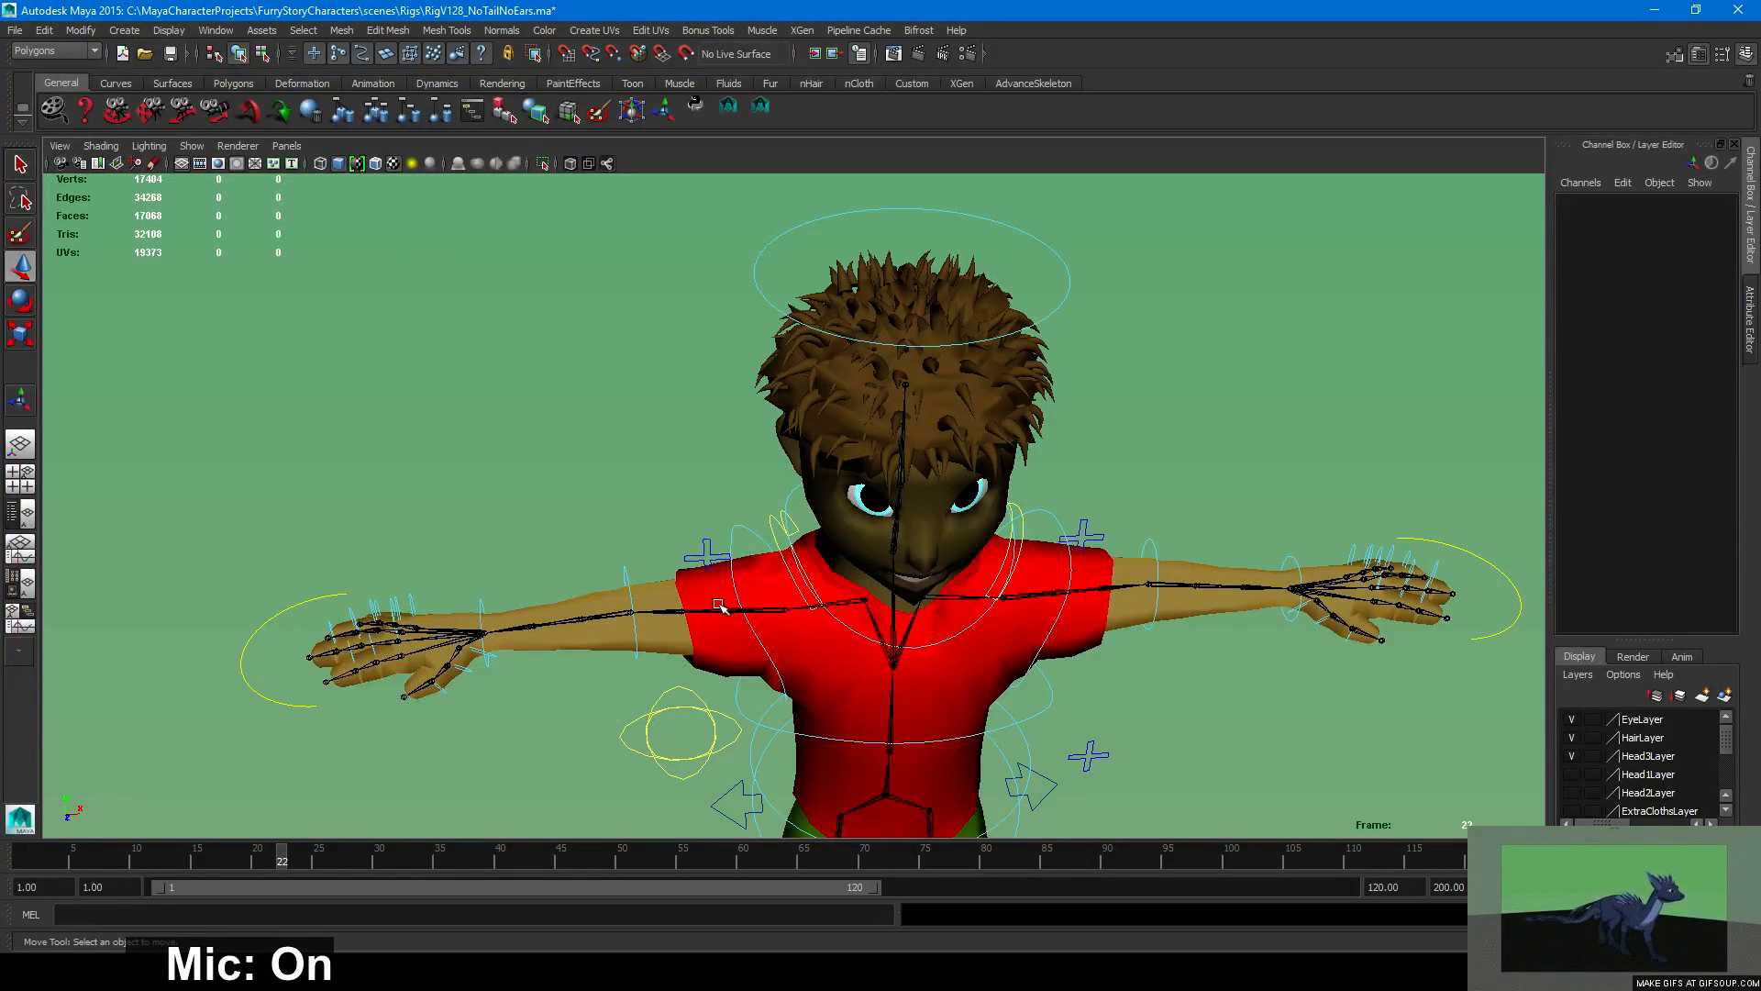
left_click(739, 528)
left_click_drag(855, 578, 826, 495, "alt")
key("e")
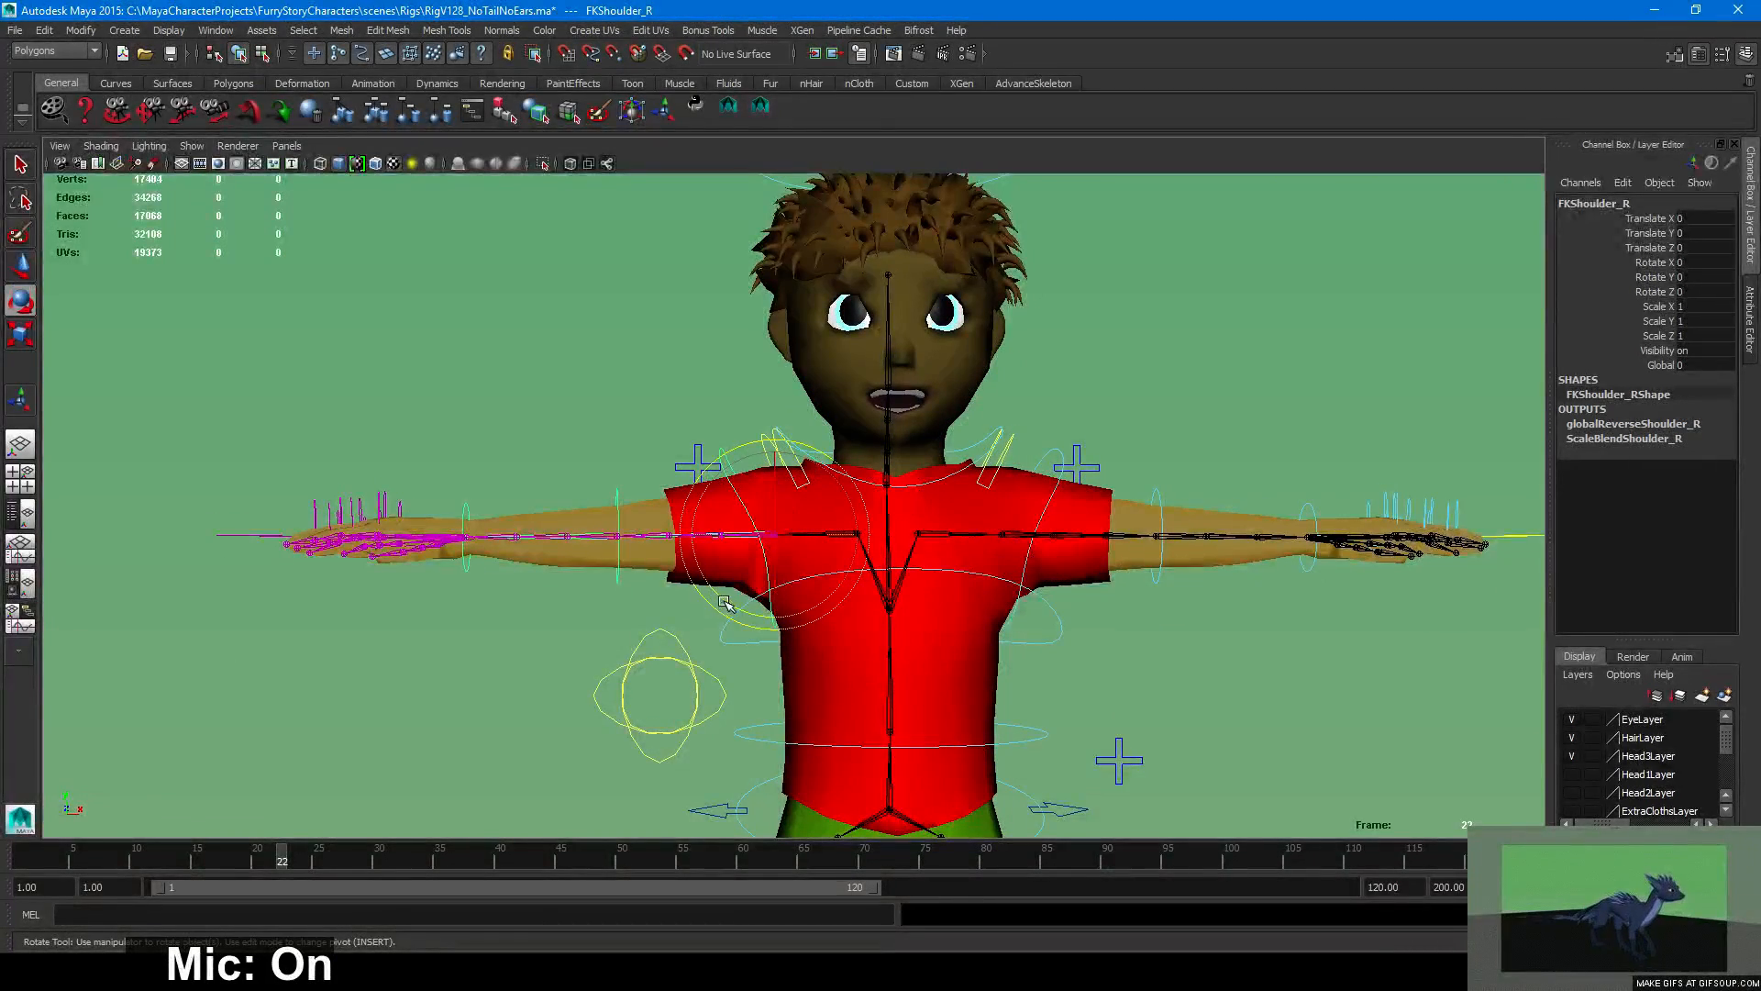
left_click_drag(774, 631, 745, 607)
key("ctrl+z")
Select the head control FKHead_M, examine the head and neck joints from the side and at an angle, and clear the selection.
left_click_drag(977, 661, 1013, 535, "alt")
left_click(917, 240)
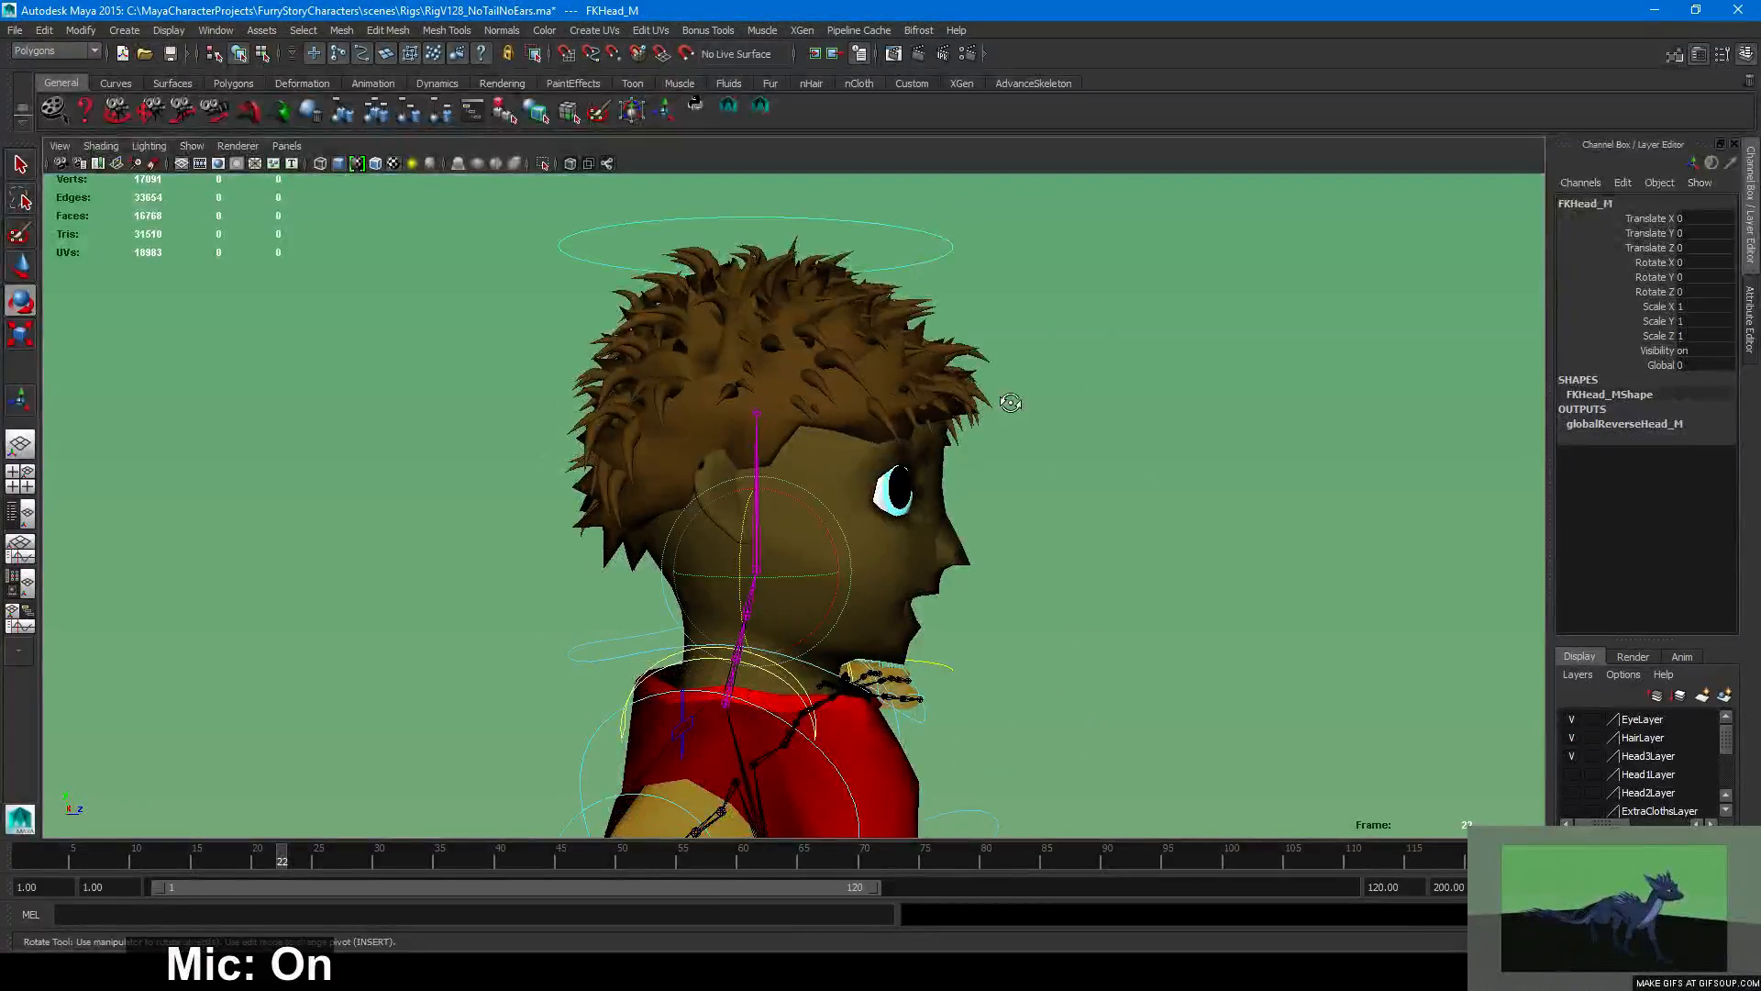
mouse_move(1010, 401)
left_mouse_down("alt")
mouse_move(905, 394)
mouse_move(1045, 393)
mouse_move(1005, 411)
left_mouse_up("alt")
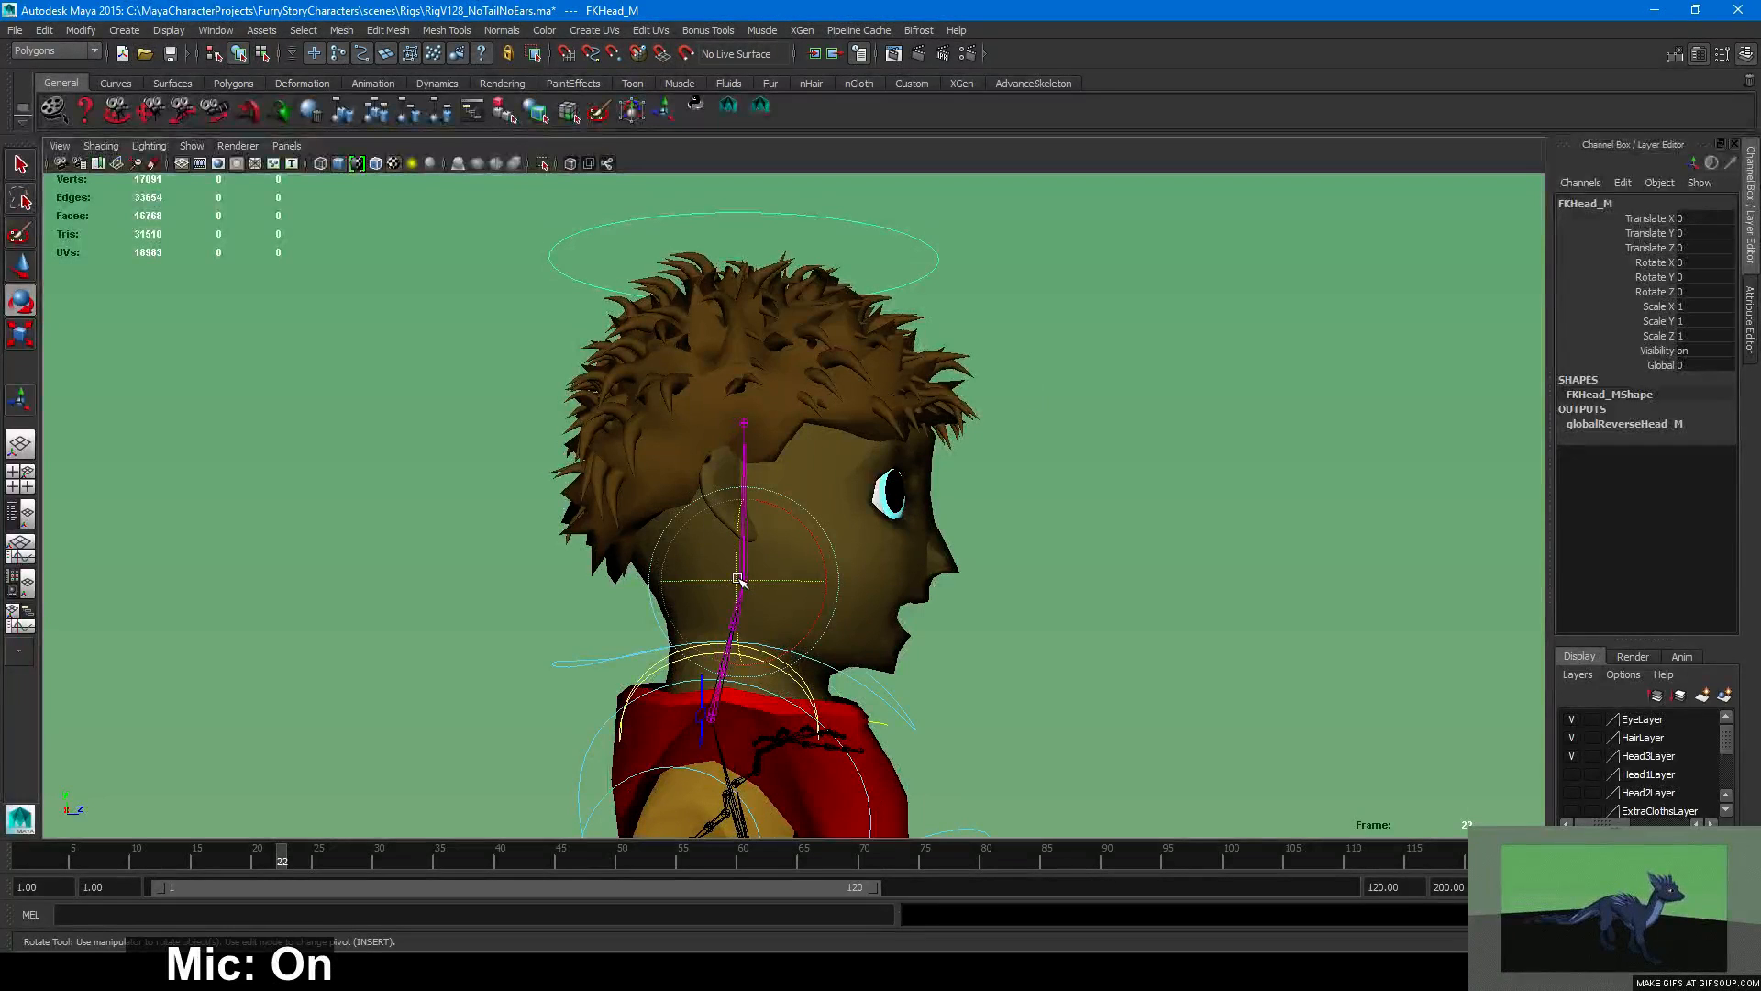
middle_click_drag(797, 536, 820, 460, "alt")
right_click_drag(820, 460, 937, 573, "alt")
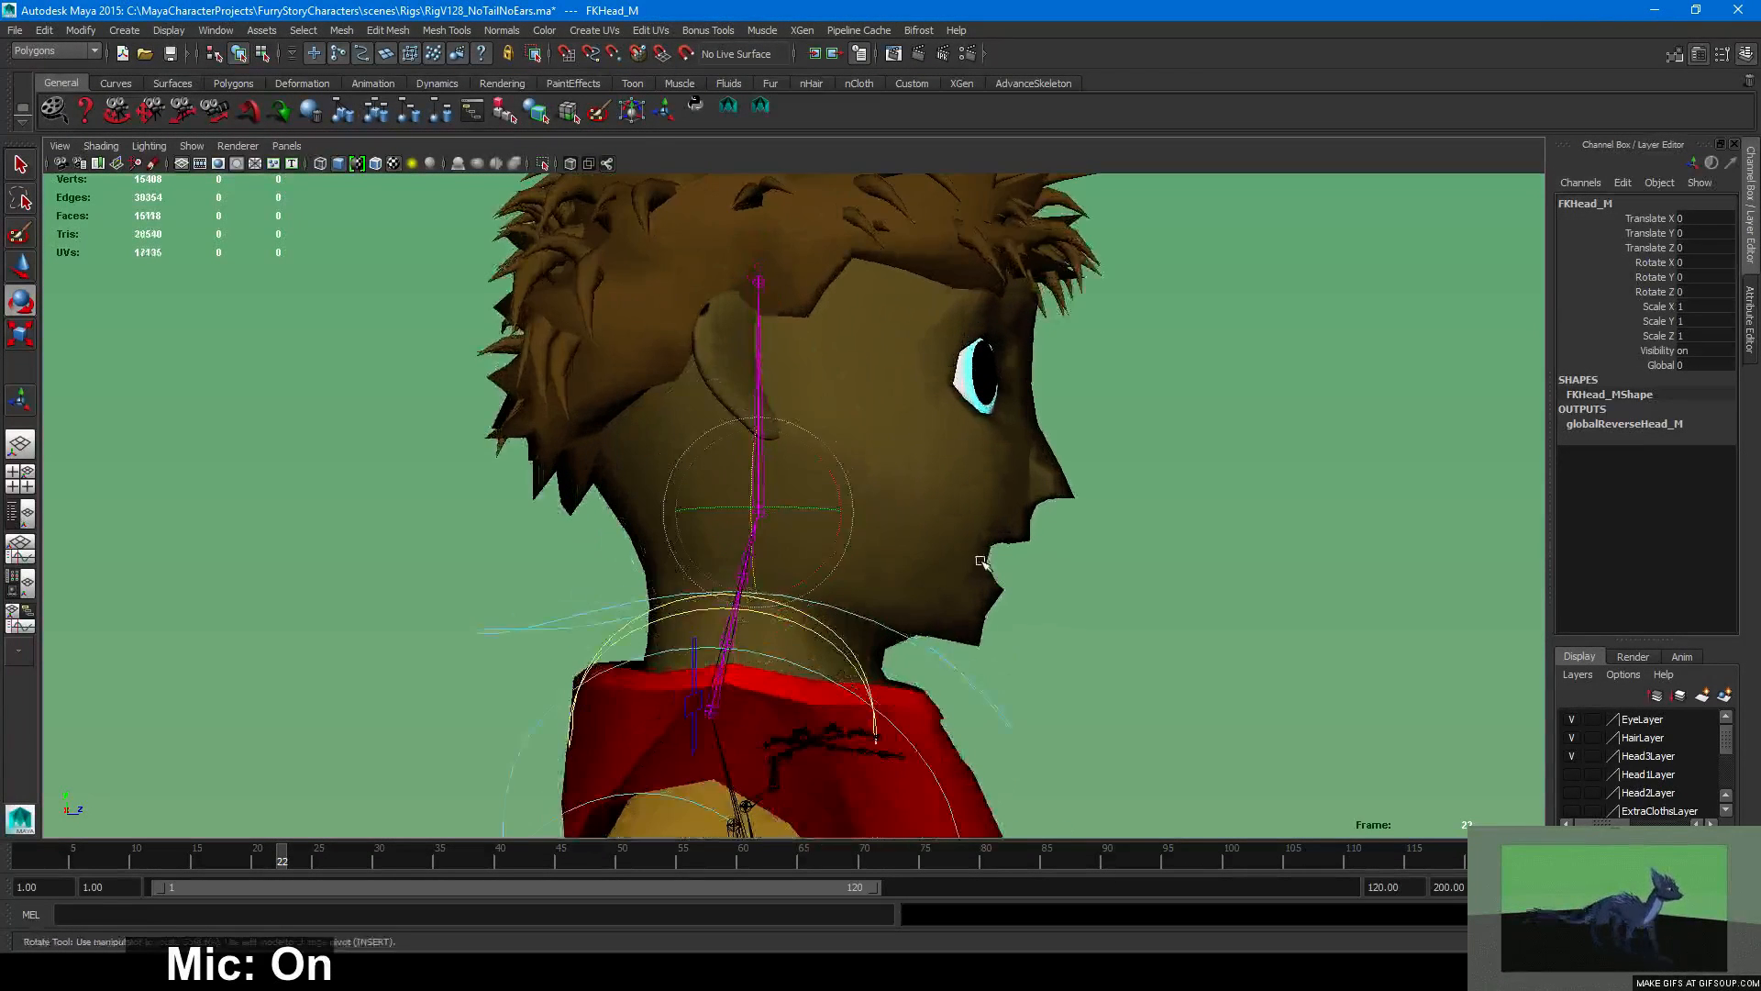
left_click_drag(937, 572, 920, 573, "alt")
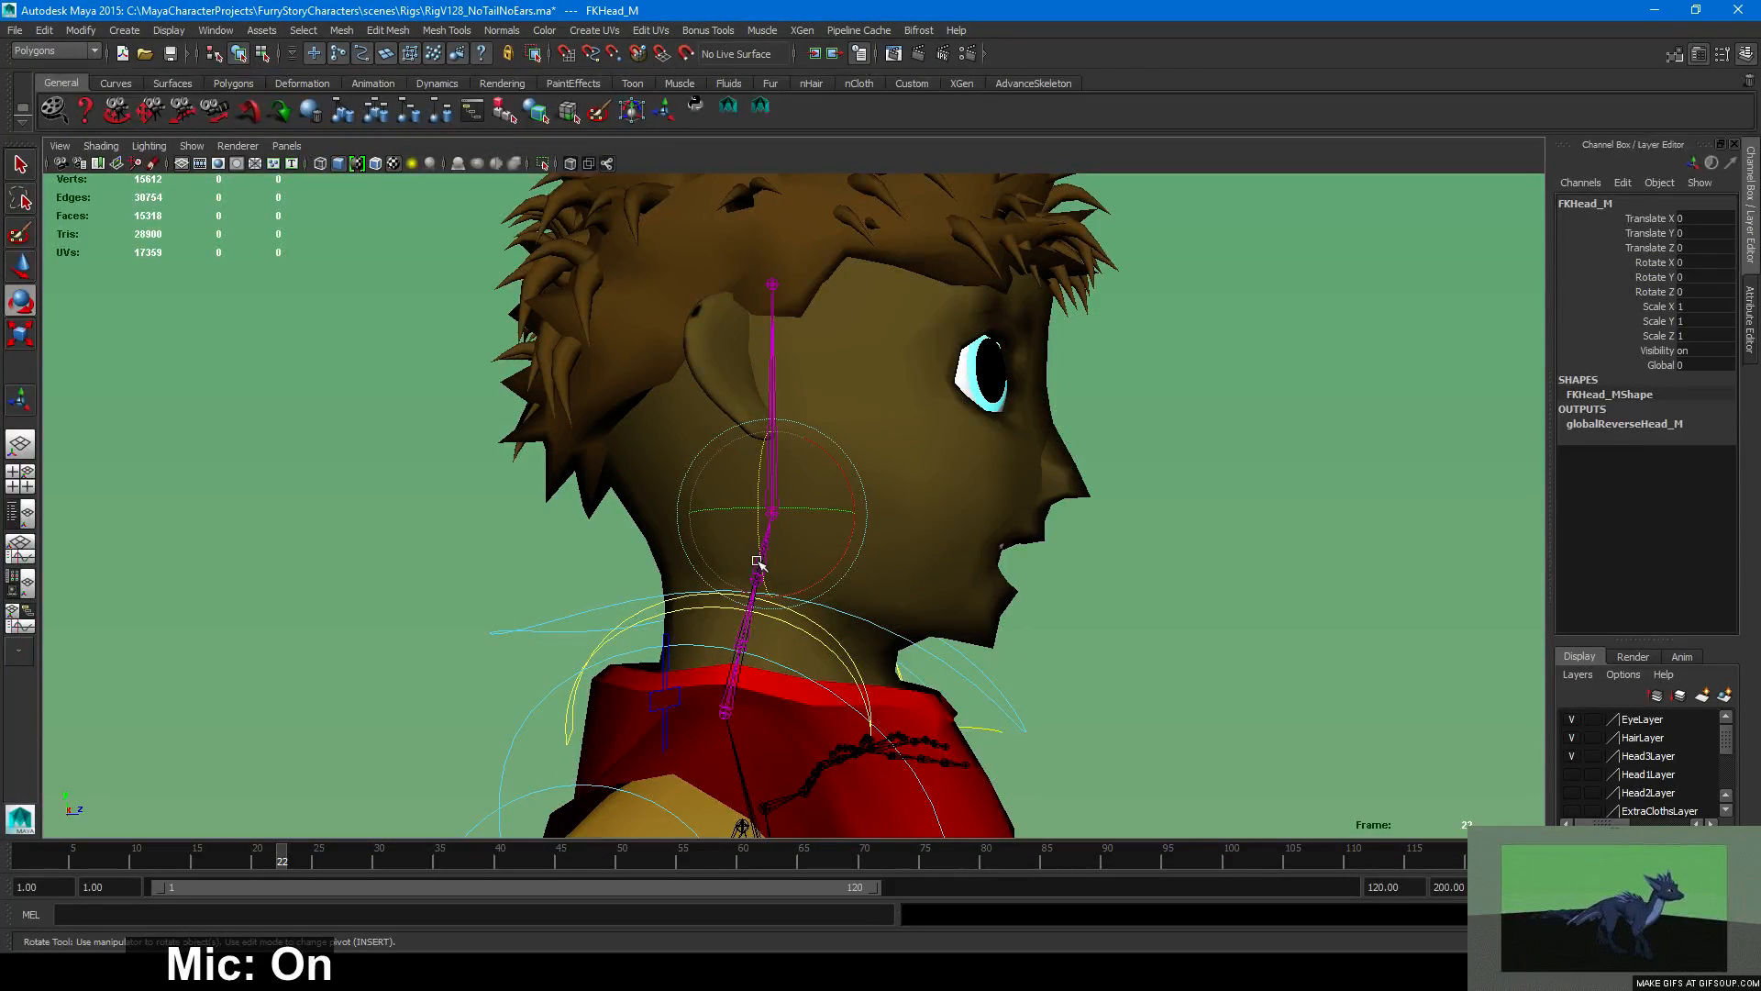
left_click_drag(913, 634, 878, 629, "alt")
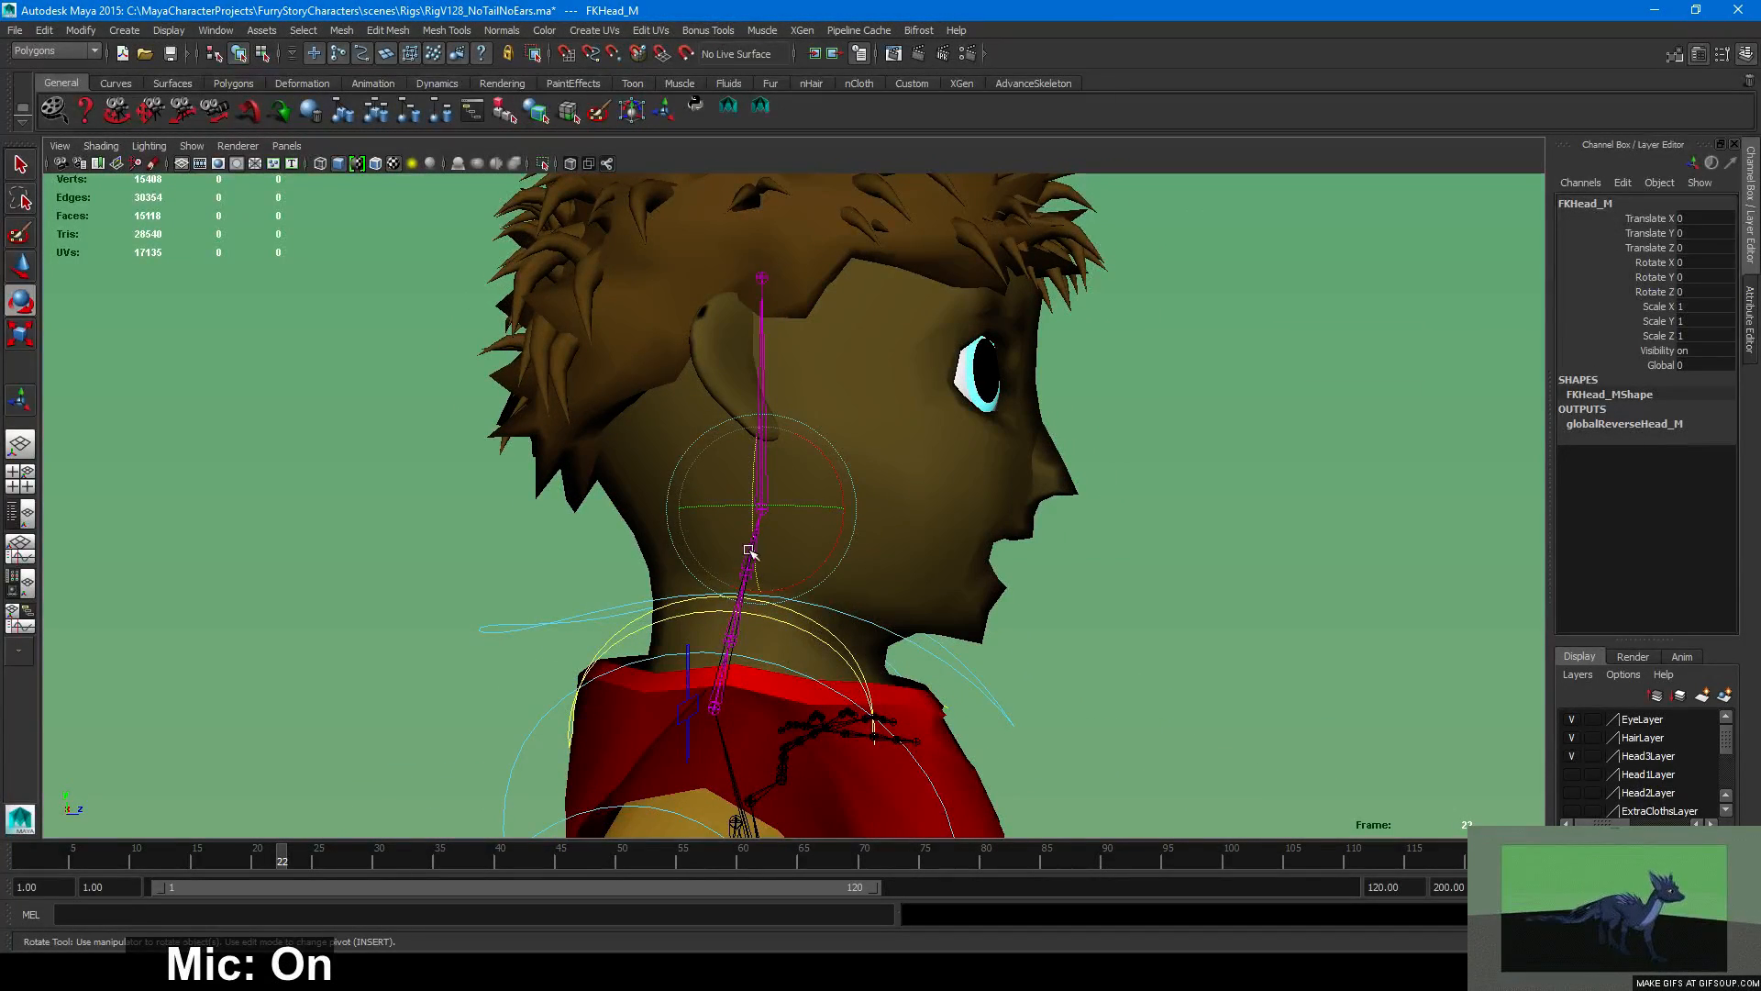
left_click_drag(1058, 598, 906, 592, "alt")
key("w")
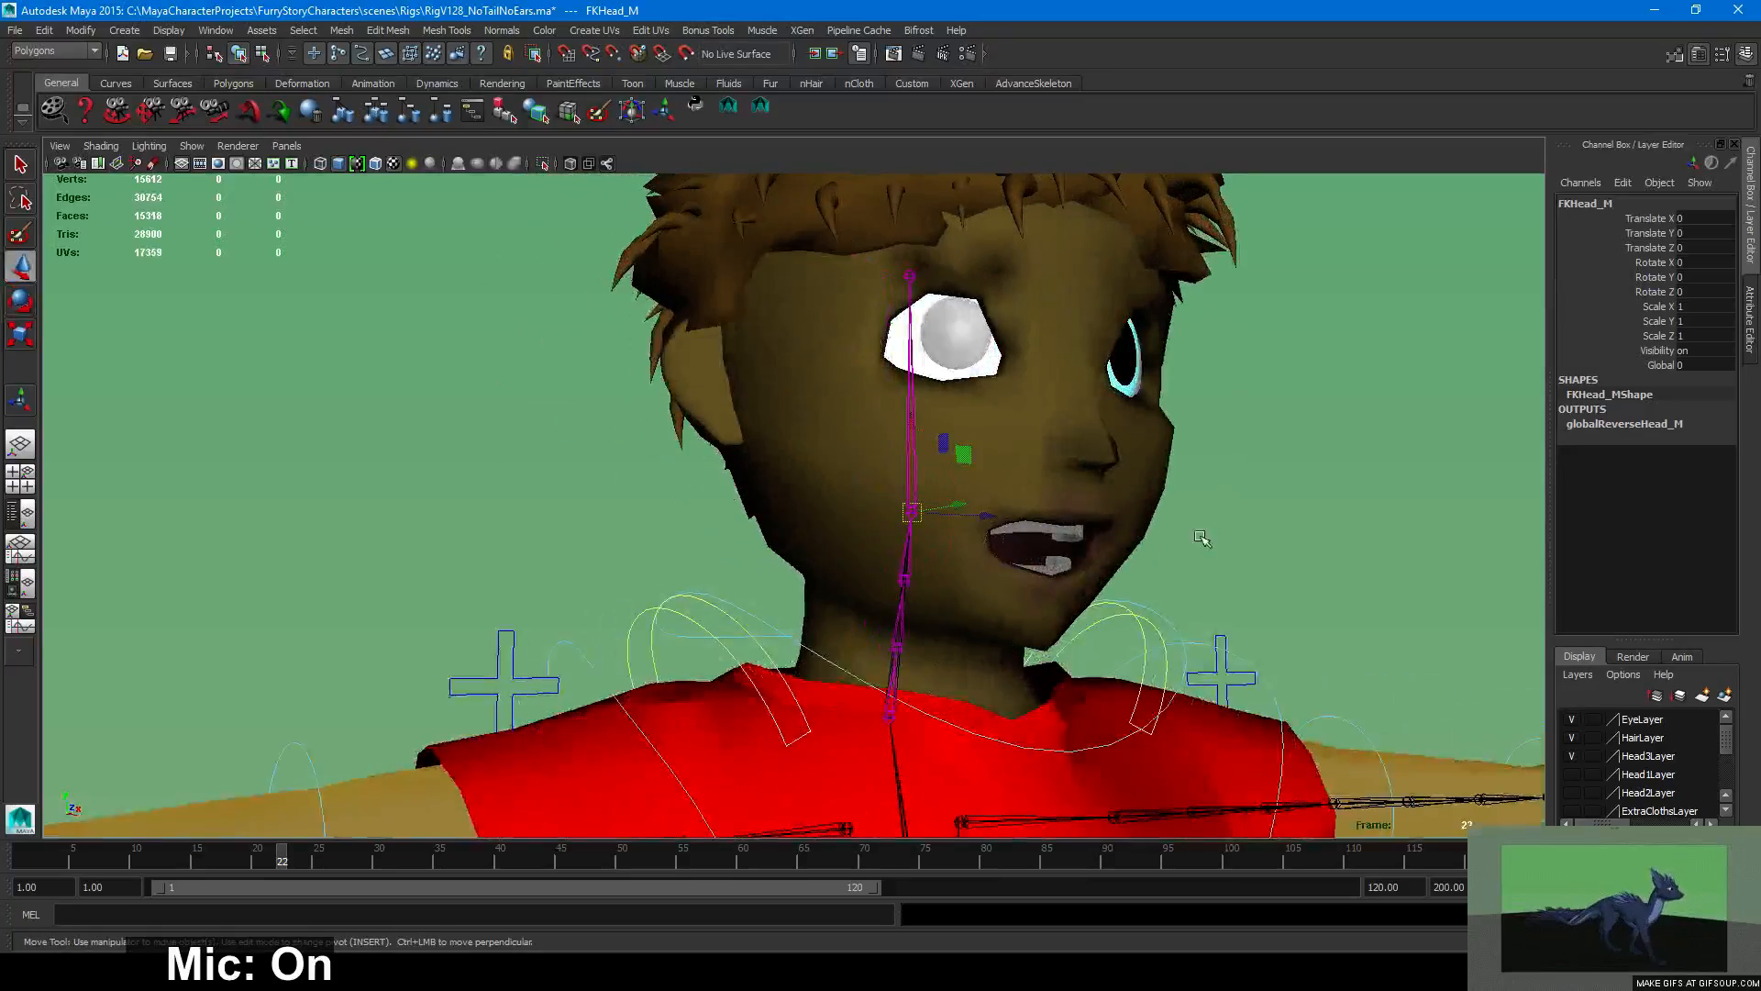
left_click(1249, 533)
Examine the character's full body and its legs and feet from several angles.
right_click_drag(1254, 534, 569, 539, "alt")
mouse_move(569, 539)
left_mouse_down("alt")
mouse_move(849, 554)
mouse_move(535, 539)
mouse_move(570, 544)
left_mouse_up("alt")
scroll(570, 544, "down", 3)
middle_click_drag(570, 544, 575, 437, "alt")
left_click_drag(780, 486, 802, 531, "alt")
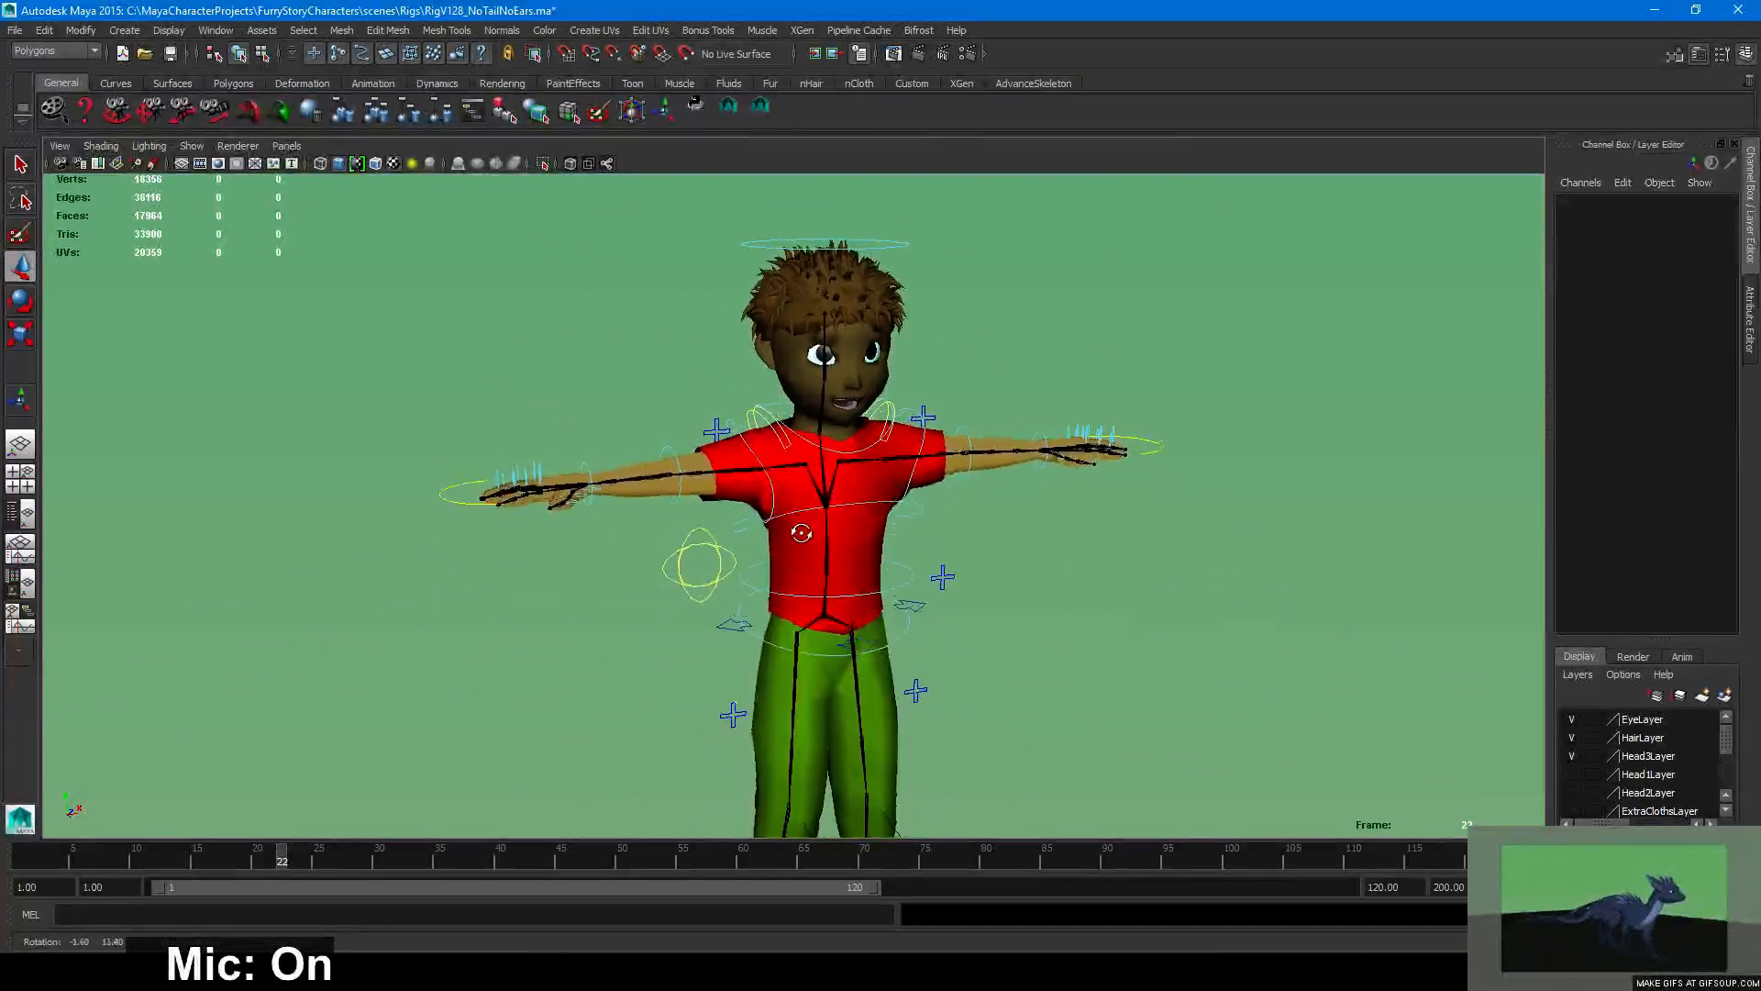
right_click_drag(802, 531, 1002, 560, "alt")
left_click_drag(1001, 560, 900, 586, "alt")
middle_click_drag(899, 586, 801, 147, "alt")
left_click_drag(798, 530, 844, 527, "alt")
middle_click_drag(845, 527, 845, 348, "alt")
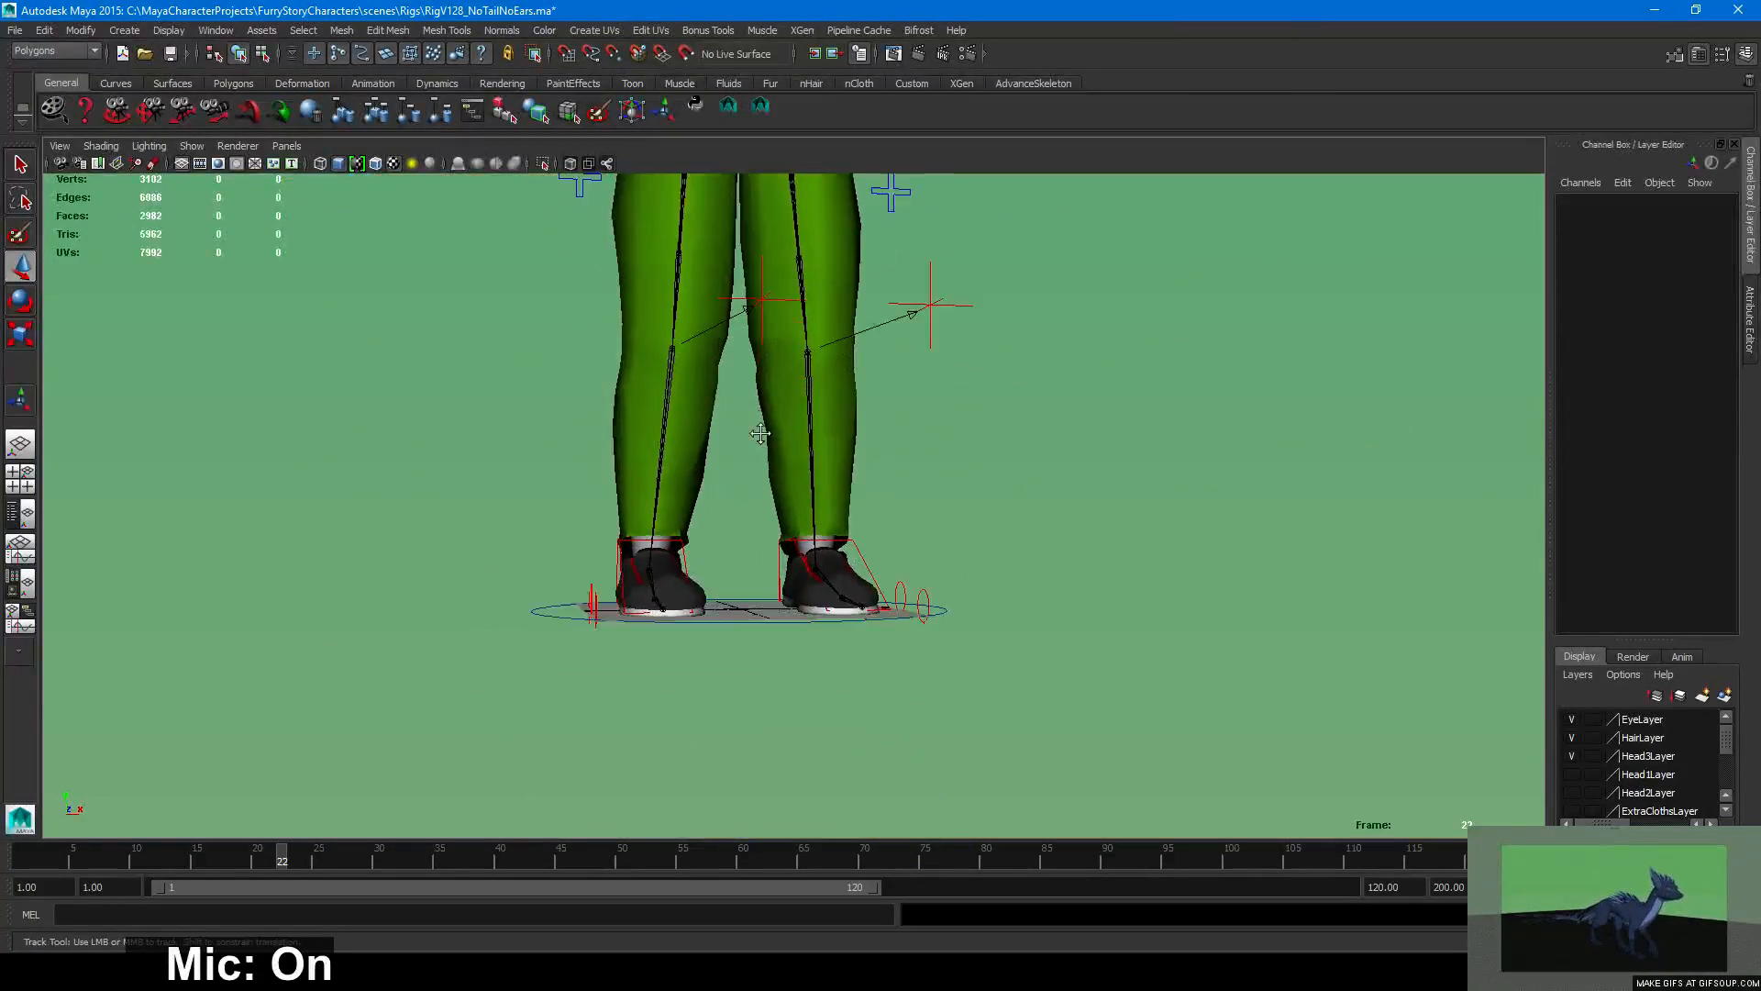
right_click_drag(758, 432, 925, 513, "alt")
left_click_drag(968, 532, 632, 666, "alt")
left_click_drag(827, 694, 848, 661, "alt")
right_click_drag(849, 661, 786, 263, "alt")
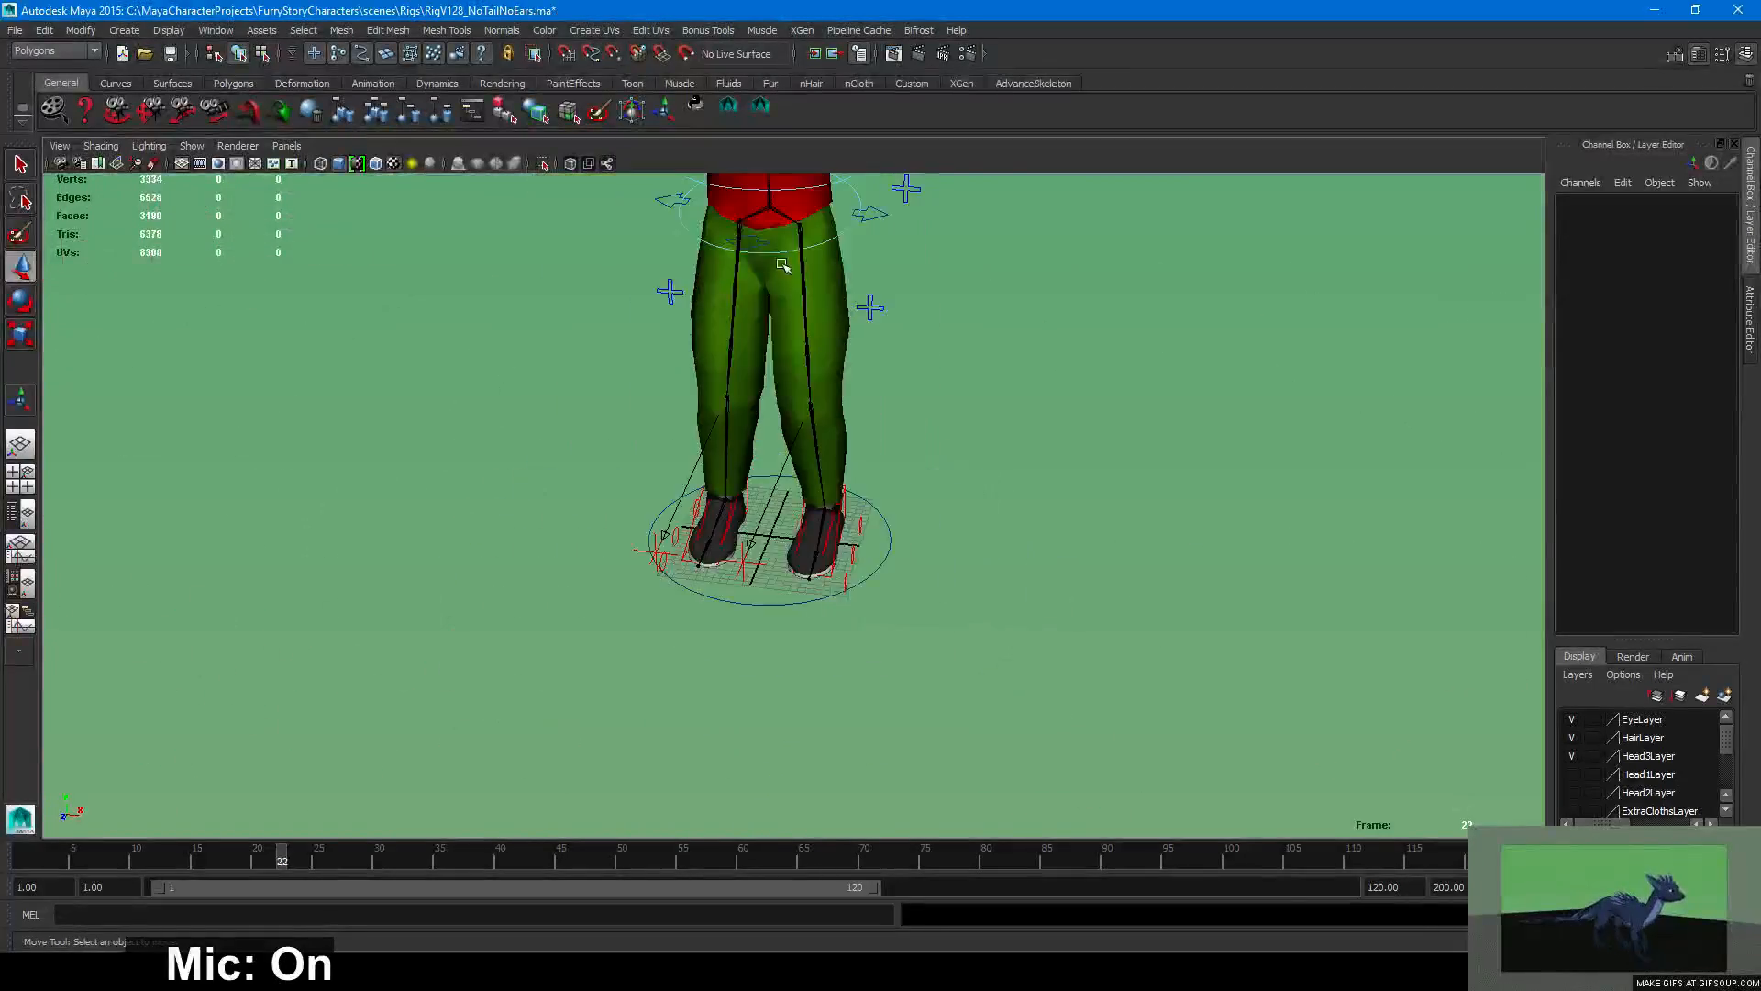
Examine the character's head, face and shoulders from both sides.
middle_click_drag(786, 263, 923, 566, "alt")
left_click_drag(924, 566, 845, 522, "alt")
right_click_drag(750, 466, 922, 427, "alt")
middle_click_drag(922, 428, 896, 602, "alt")
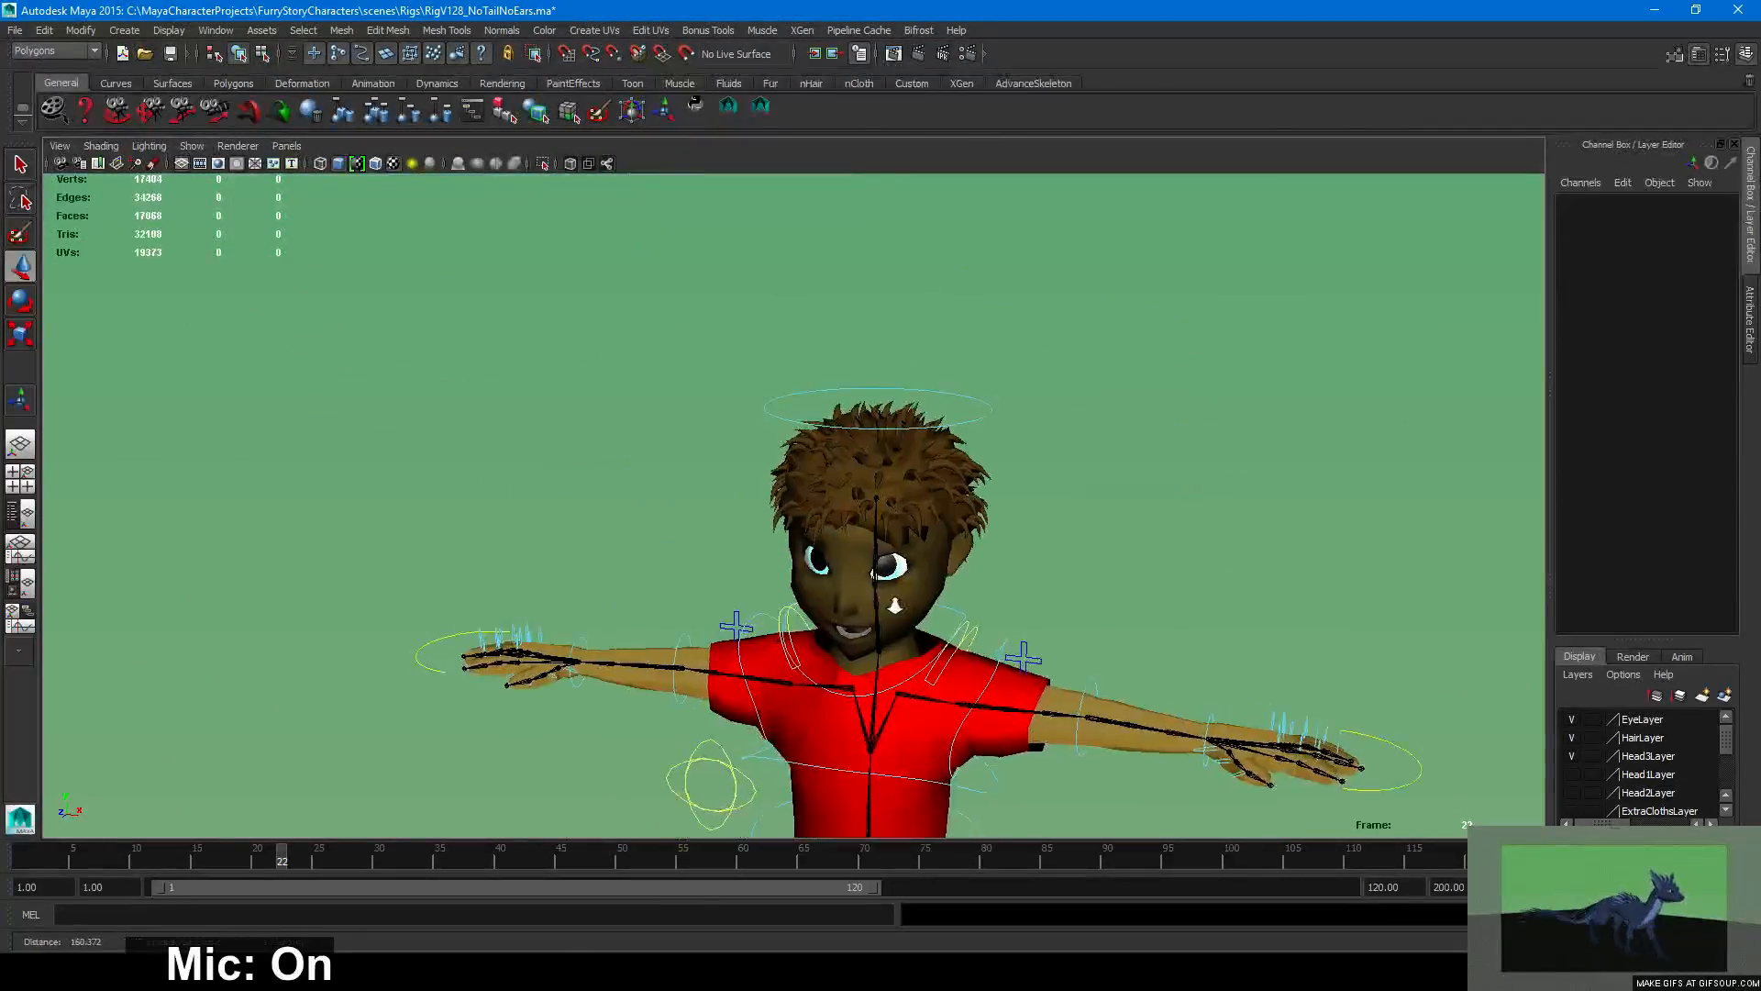
right_click_drag(897, 601, 1064, 592, "alt")
mouse_move(1064, 592)
left_mouse_down("alt")
mouse_move(999, 583)
mouse_move(1073, 590)
left_mouse_up("alt")
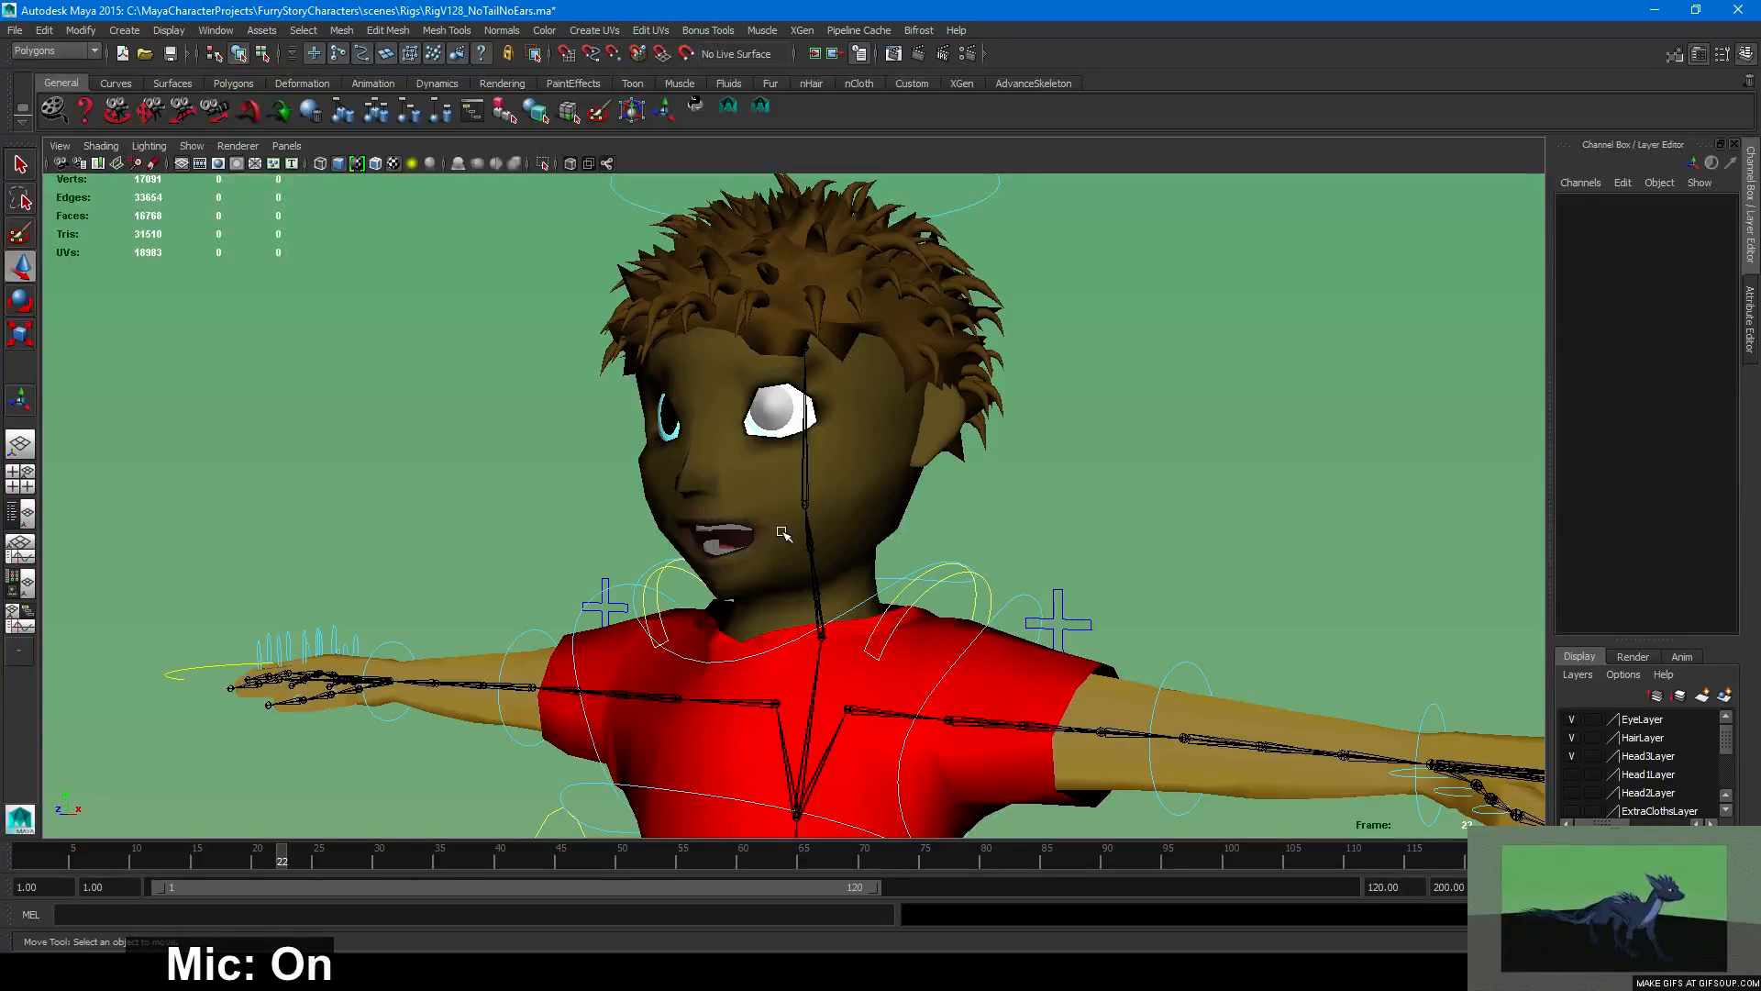
left_click_drag(927, 519, 972, 510, "alt")
right_click_drag(972, 510, 888, 504, "alt")
left_click_drag(889, 504, 765, 527, "alt")
left_click_drag(653, 527, 676, 492, "alt")
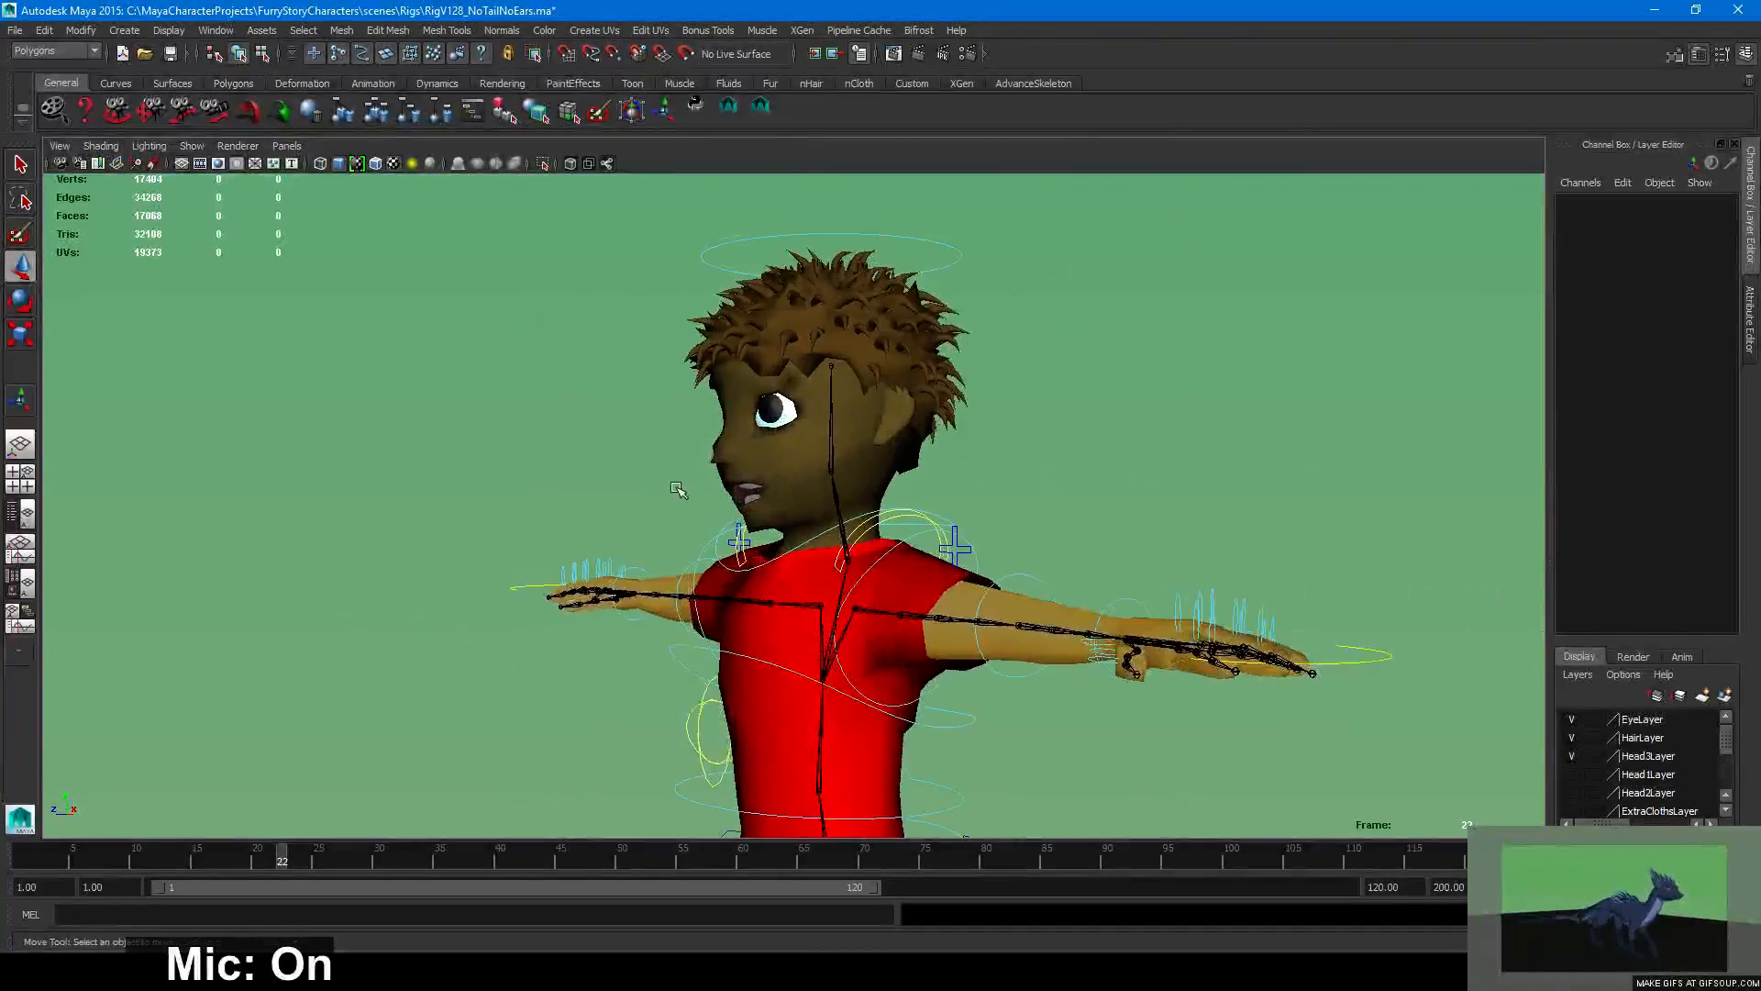
right_click_drag(676, 492, 986, 505, "alt")
left_click_drag(987, 504, 1147, 517, "alt")
Select the head mesh HeadMesh and examine its wireframe topology from several angles.
left_click(1339, 482)
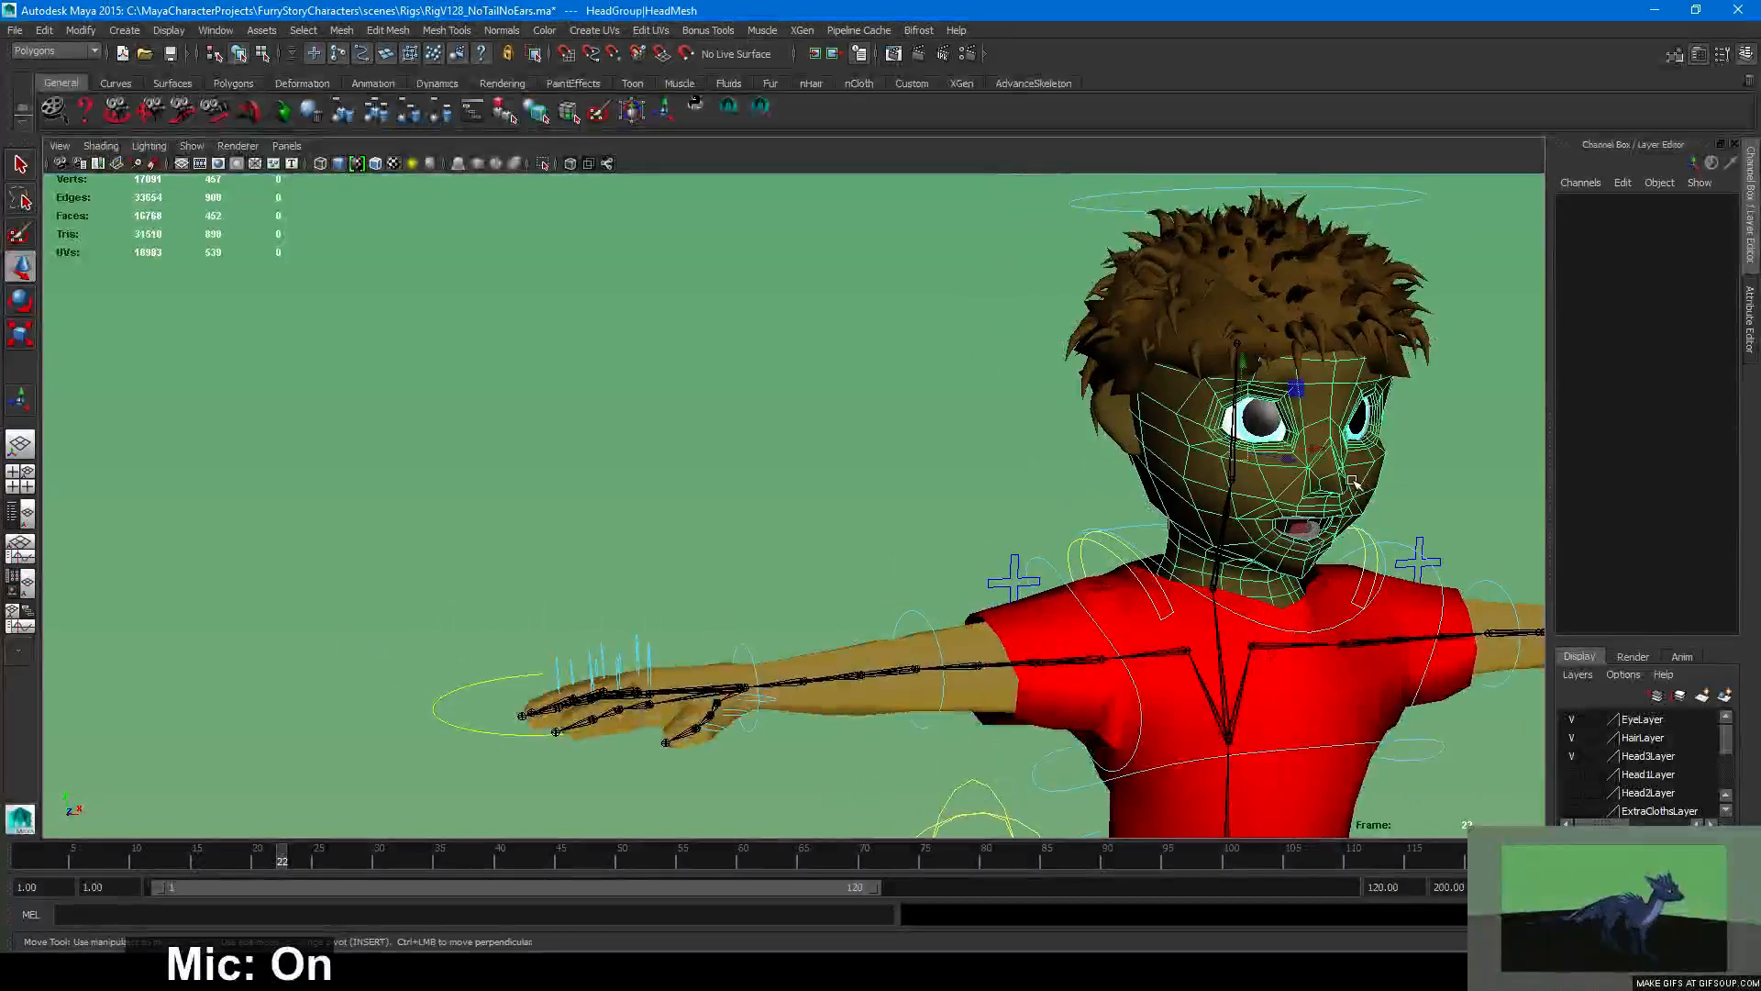
left_click_drag(1372, 515, 401, 460, "alt")
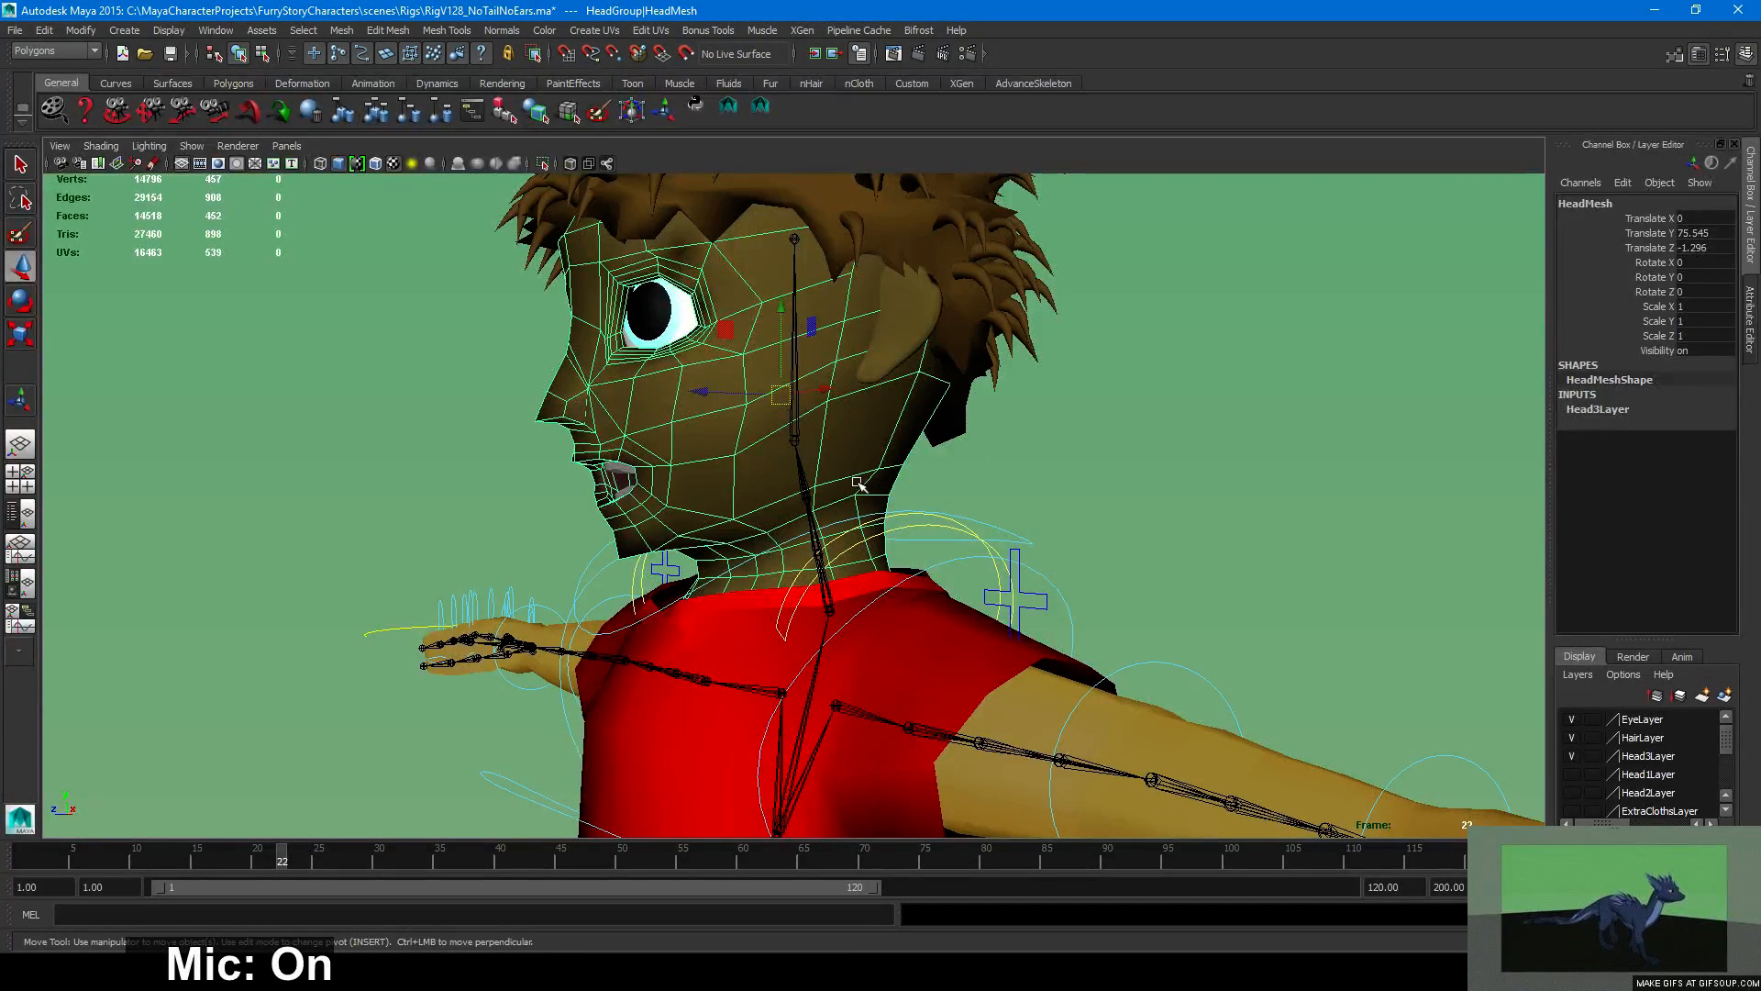
left_click_drag(679, 447, 1007, 503, "alt")
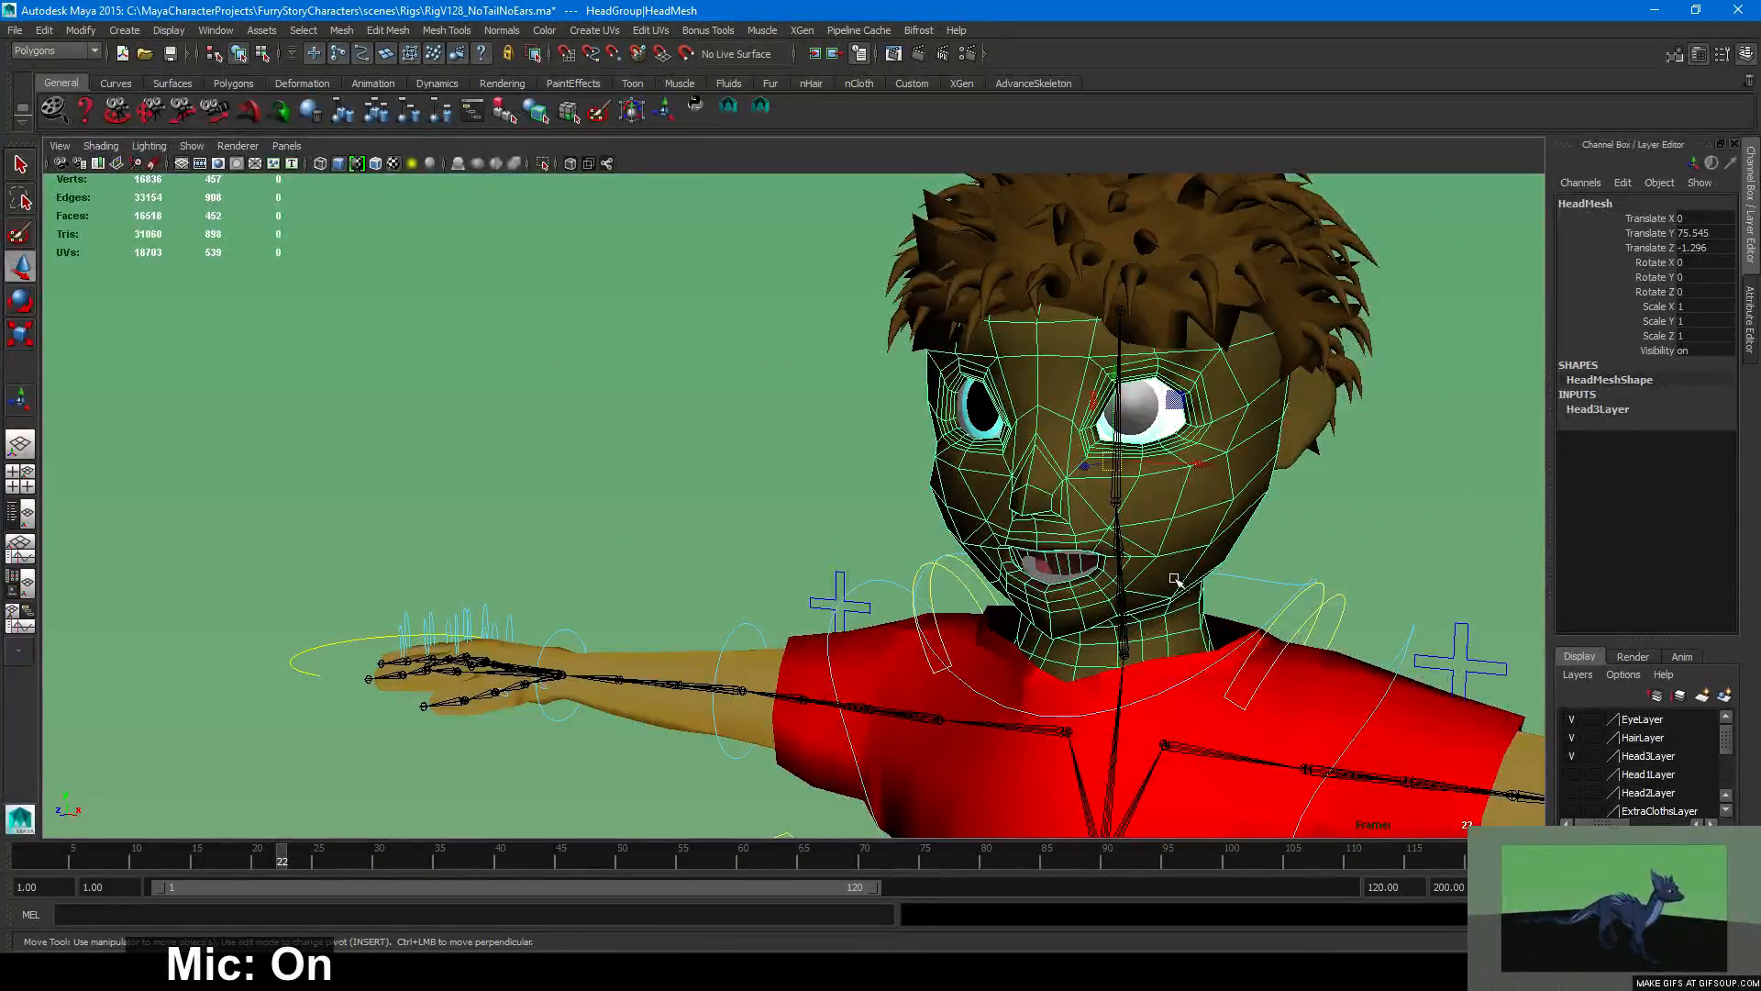
left_click_drag(1165, 554, 1118, 548, "alt")
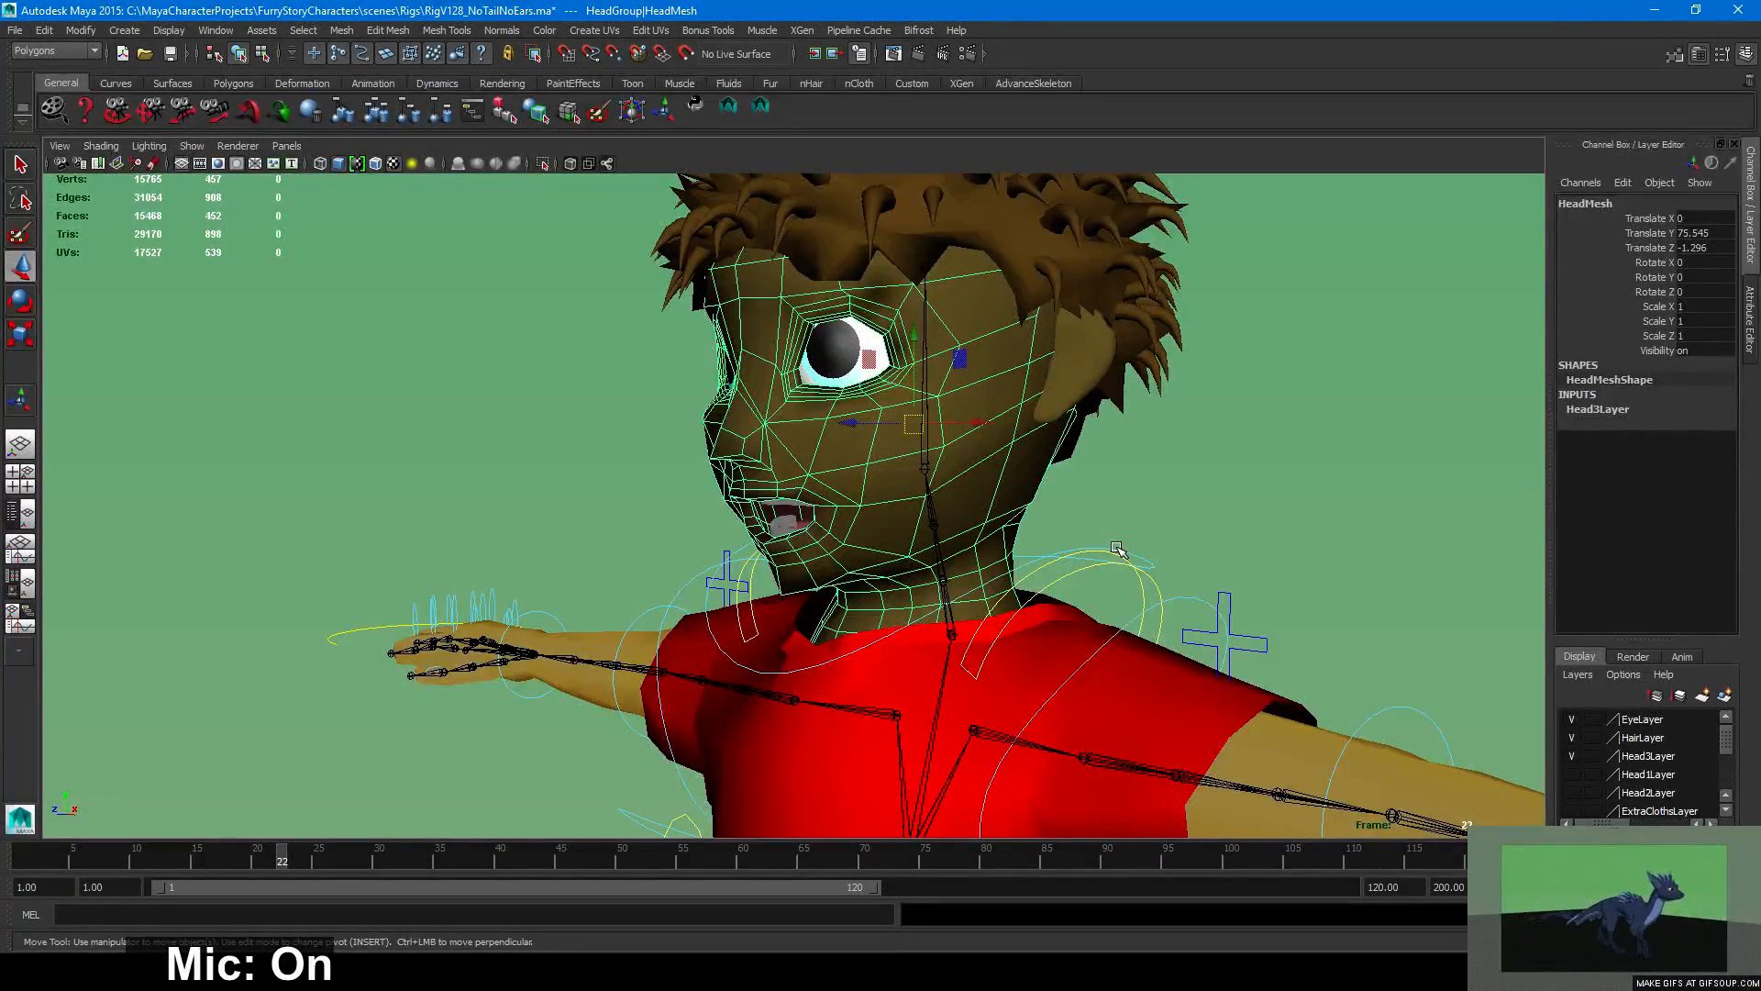
left_click_drag(1235, 531, 1248, 587, "alt")
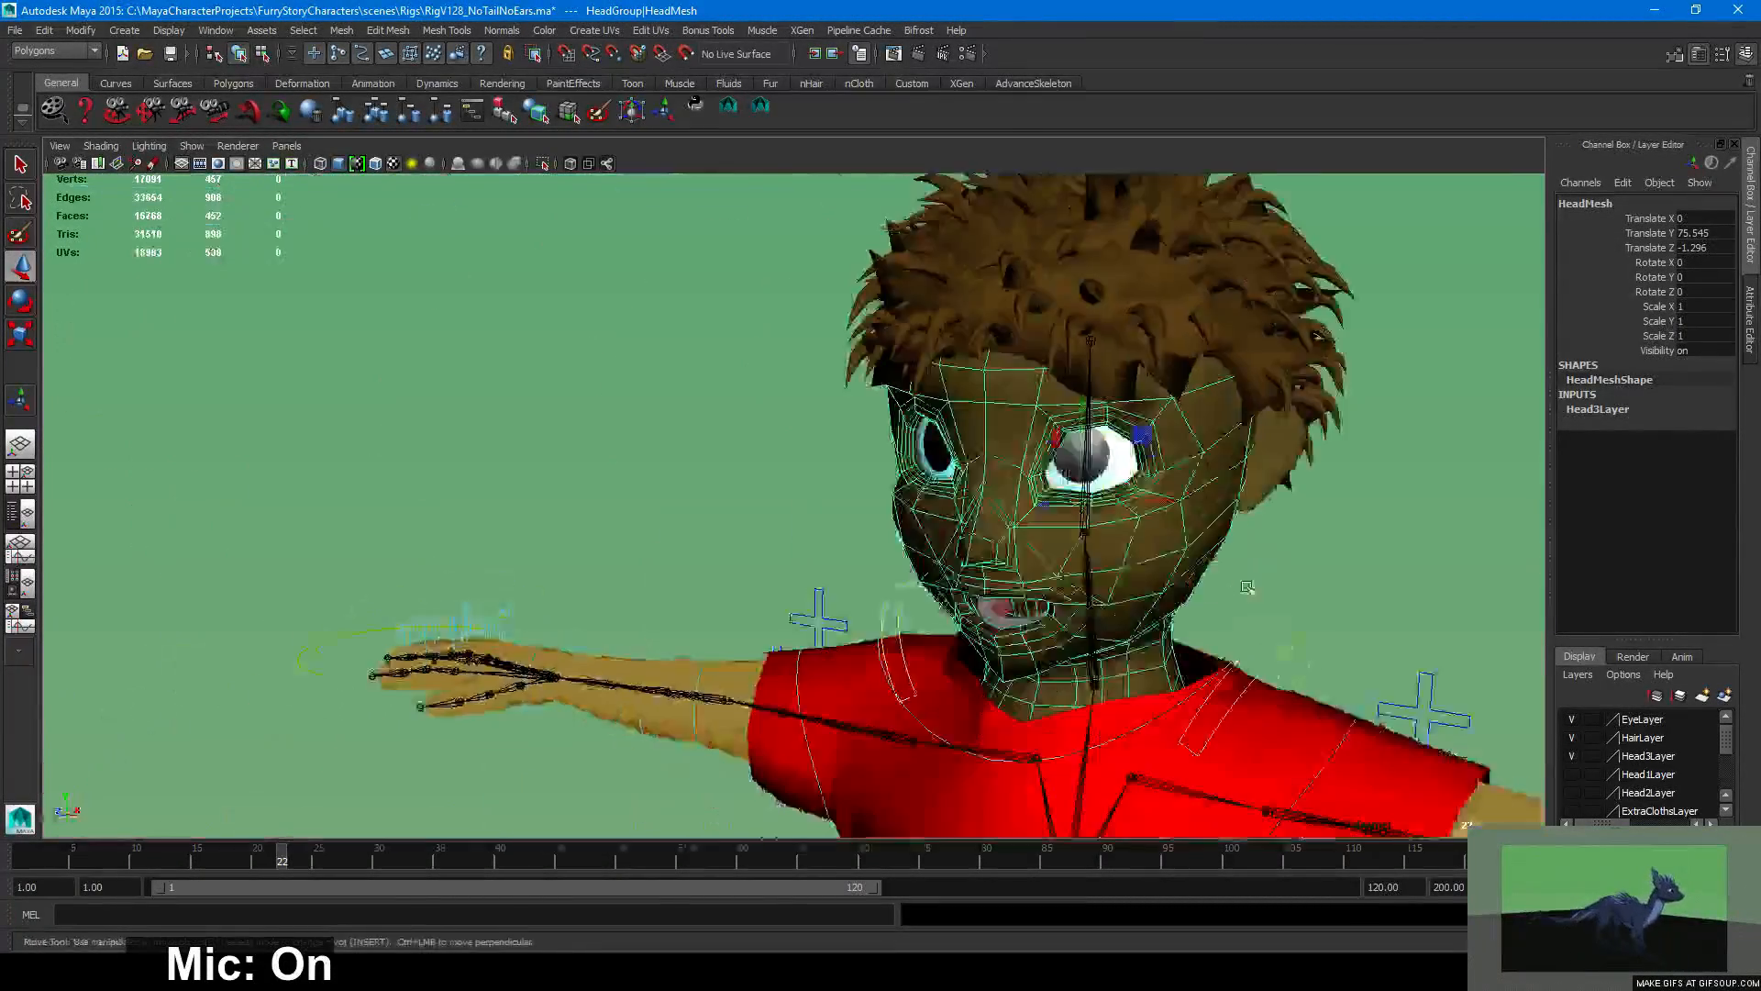
right_click_drag(1246, 587, 954, 734, "alt")
middle_click_drag(954, 734, 867, 542, "alt")
right_click_drag(866, 541, 806, 546, "alt")
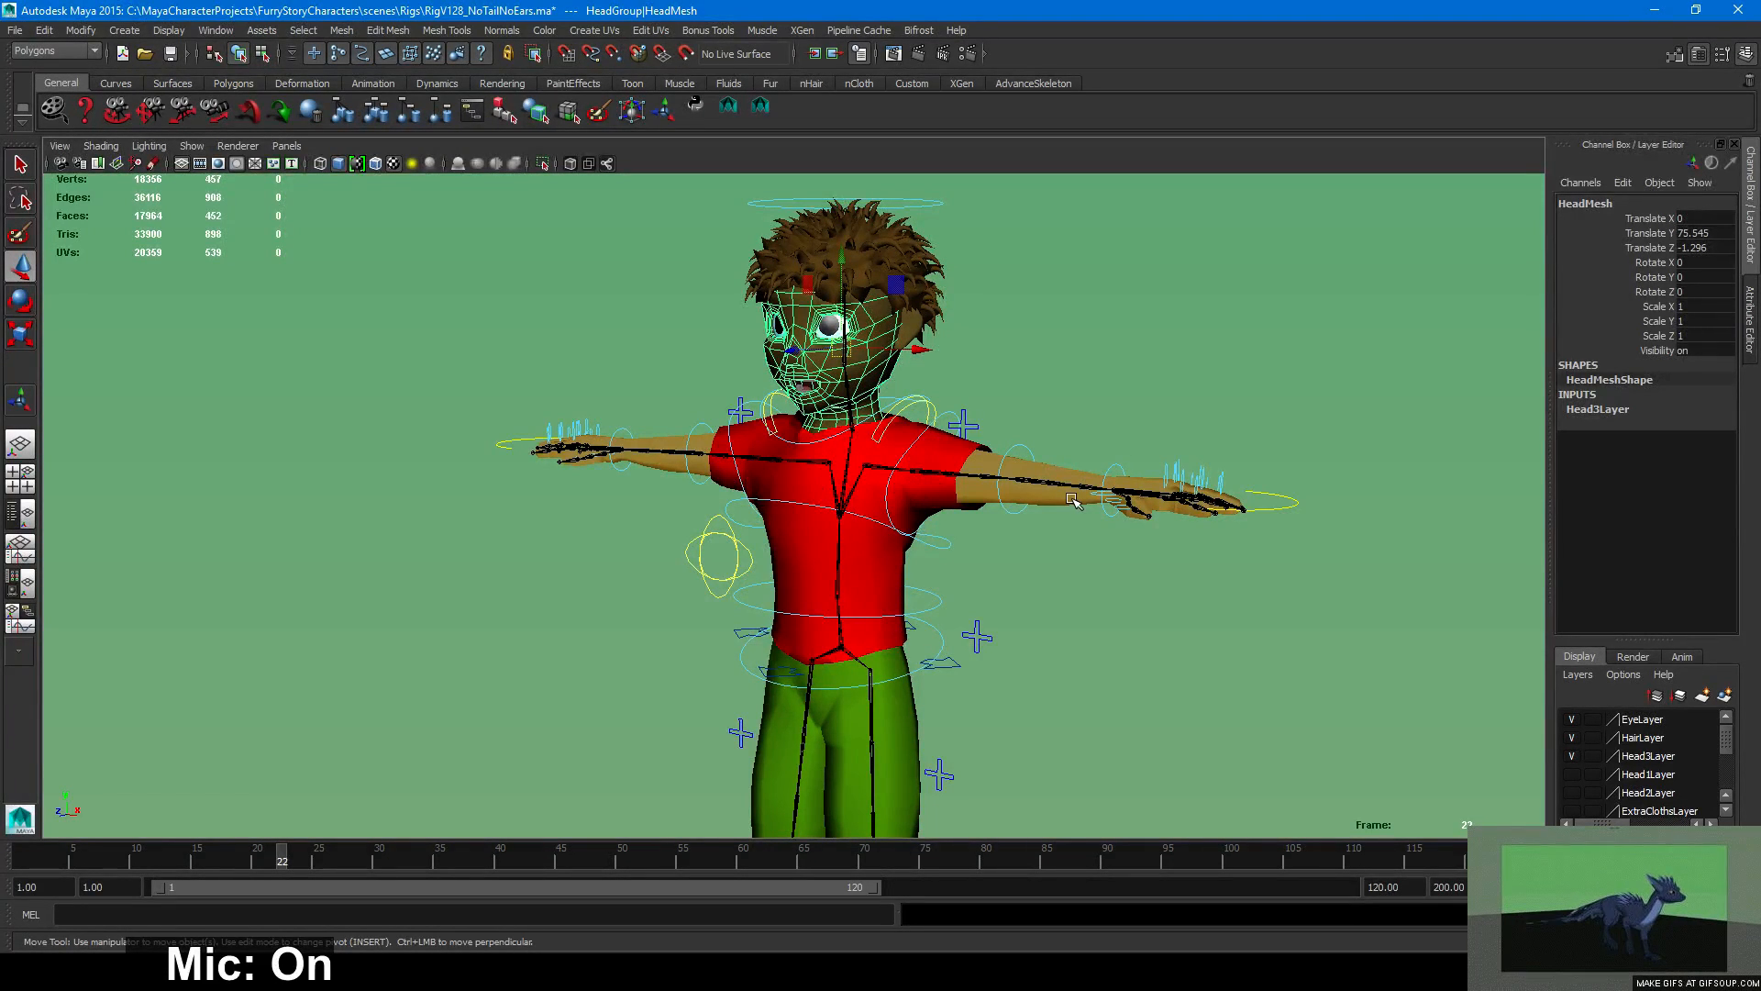
Select the root control RootX_M, examine the lower body and leg controls, and clear the selection.
left_click_drag(1071, 521, 954, 515, "alt")
right_click_drag(980, 525, 1128, 534, "alt")
middle_click_drag(887, 416, 821, 596, "alt")
right_click_drag(821, 596, 729, 505, "alt")
left_click(1085, 569)
middle_click_drag(729, 505, 664, 358, "alt")
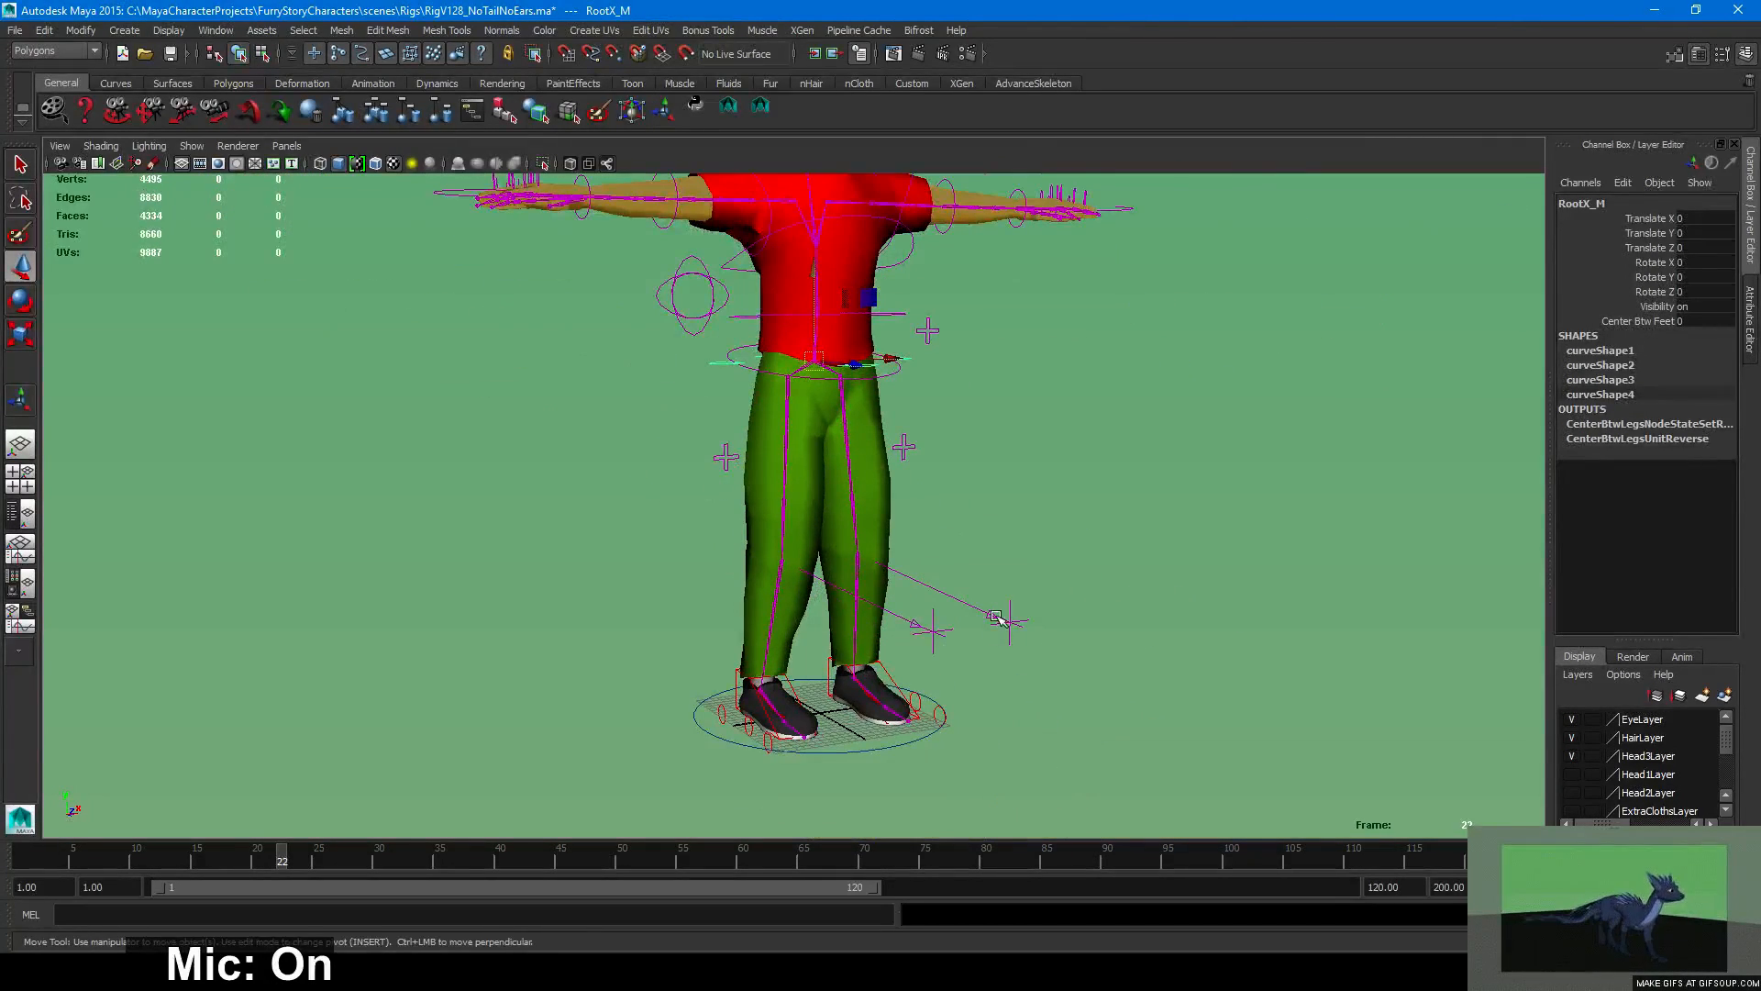
middle_click_drag(950, 364, 1010, 385, "alt")
left_click_drag(908, 578, 901, 510, "alt")
left_click(1115, 546)
Set the current project to the HumanKid folder in C:\MayaCharacterProjects.
key("ctrl+o")
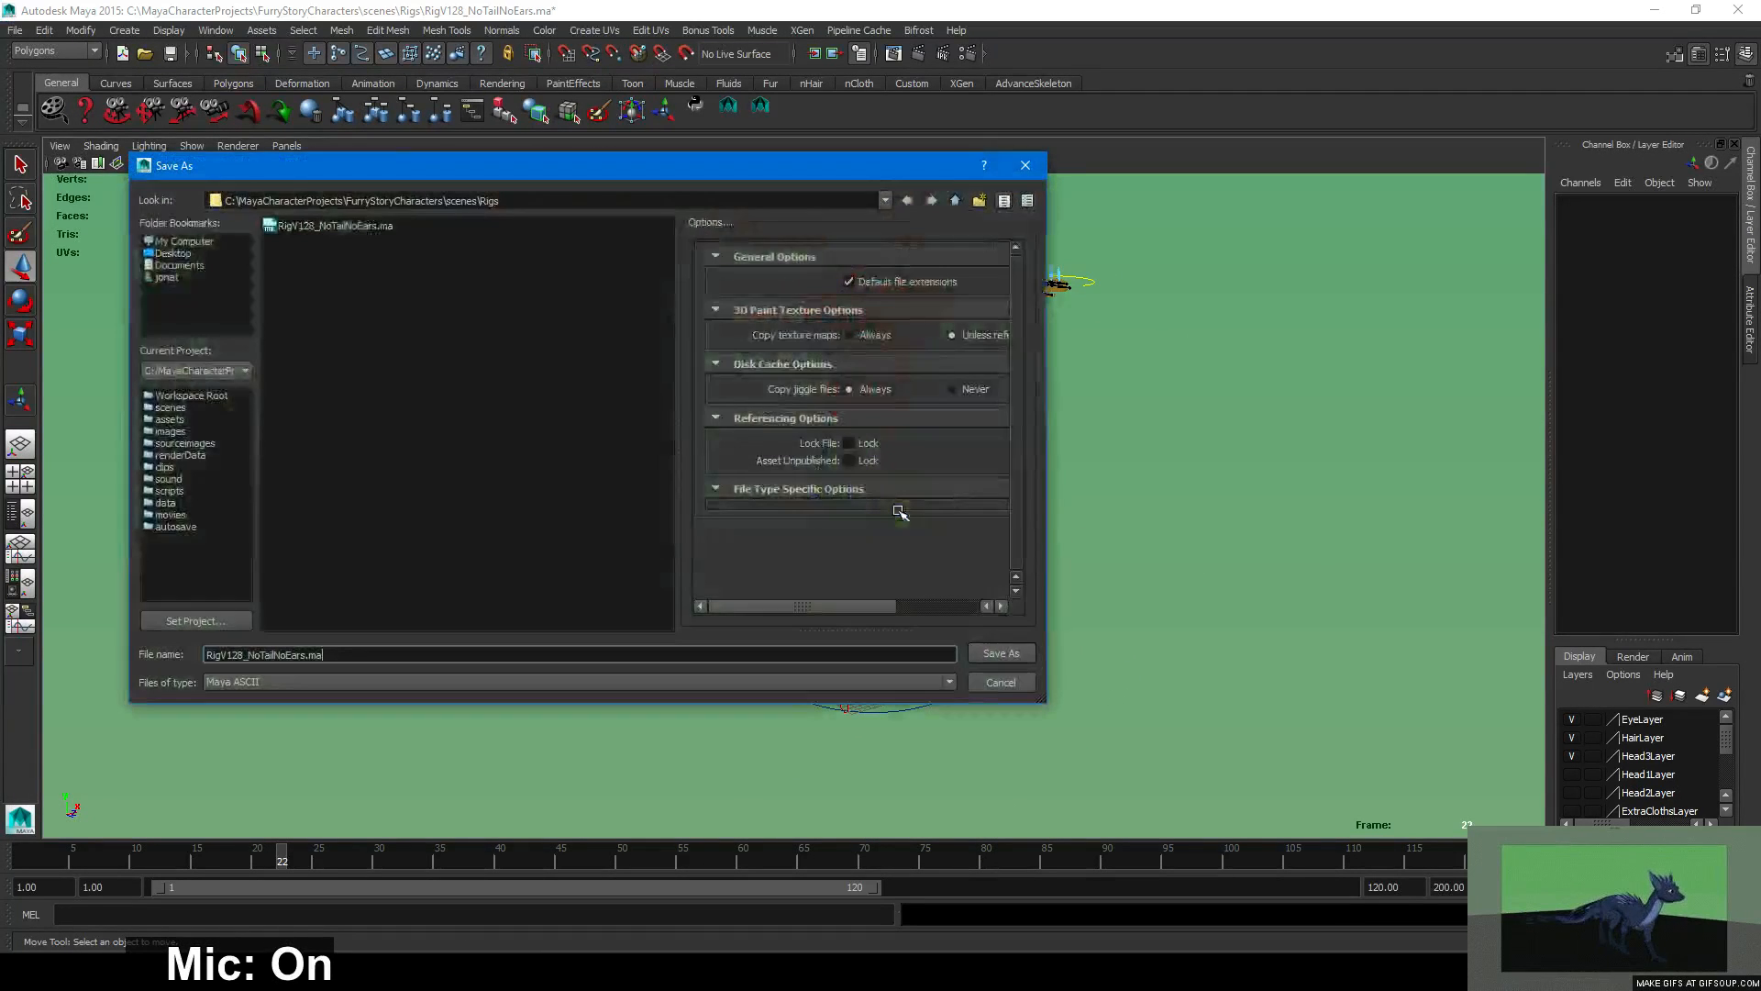
left_click(1018, 165)
left_click(15, 29)
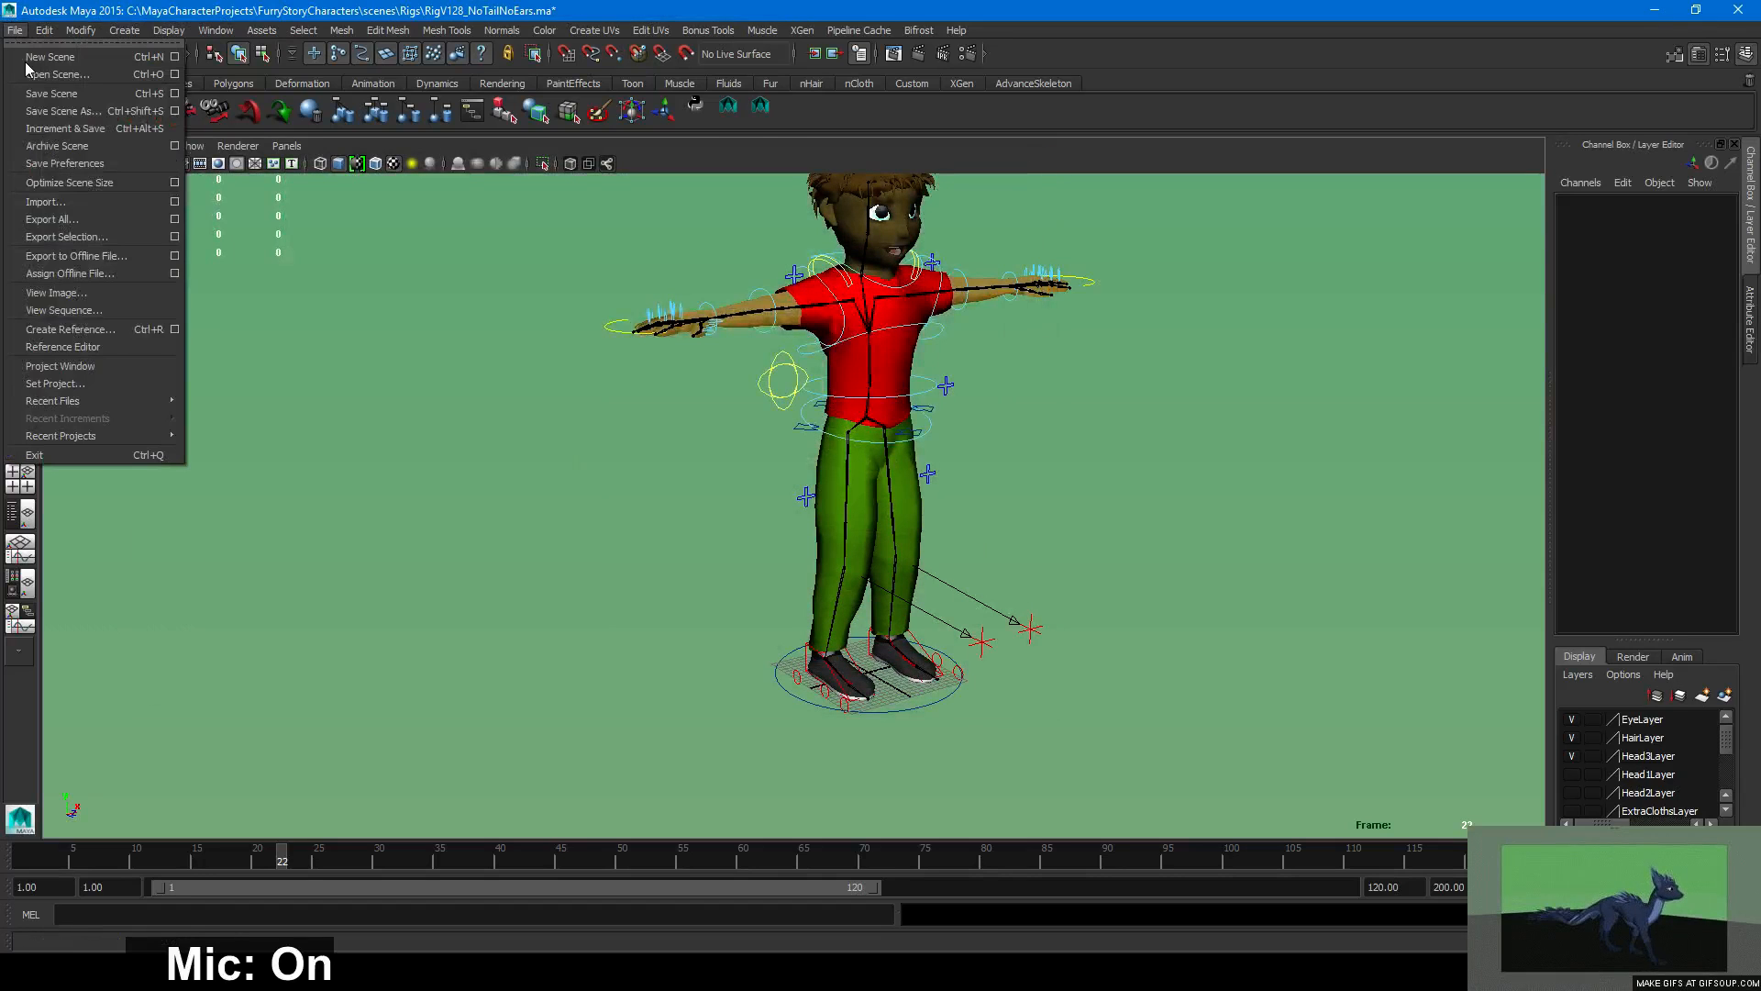
left_click(87, 381)
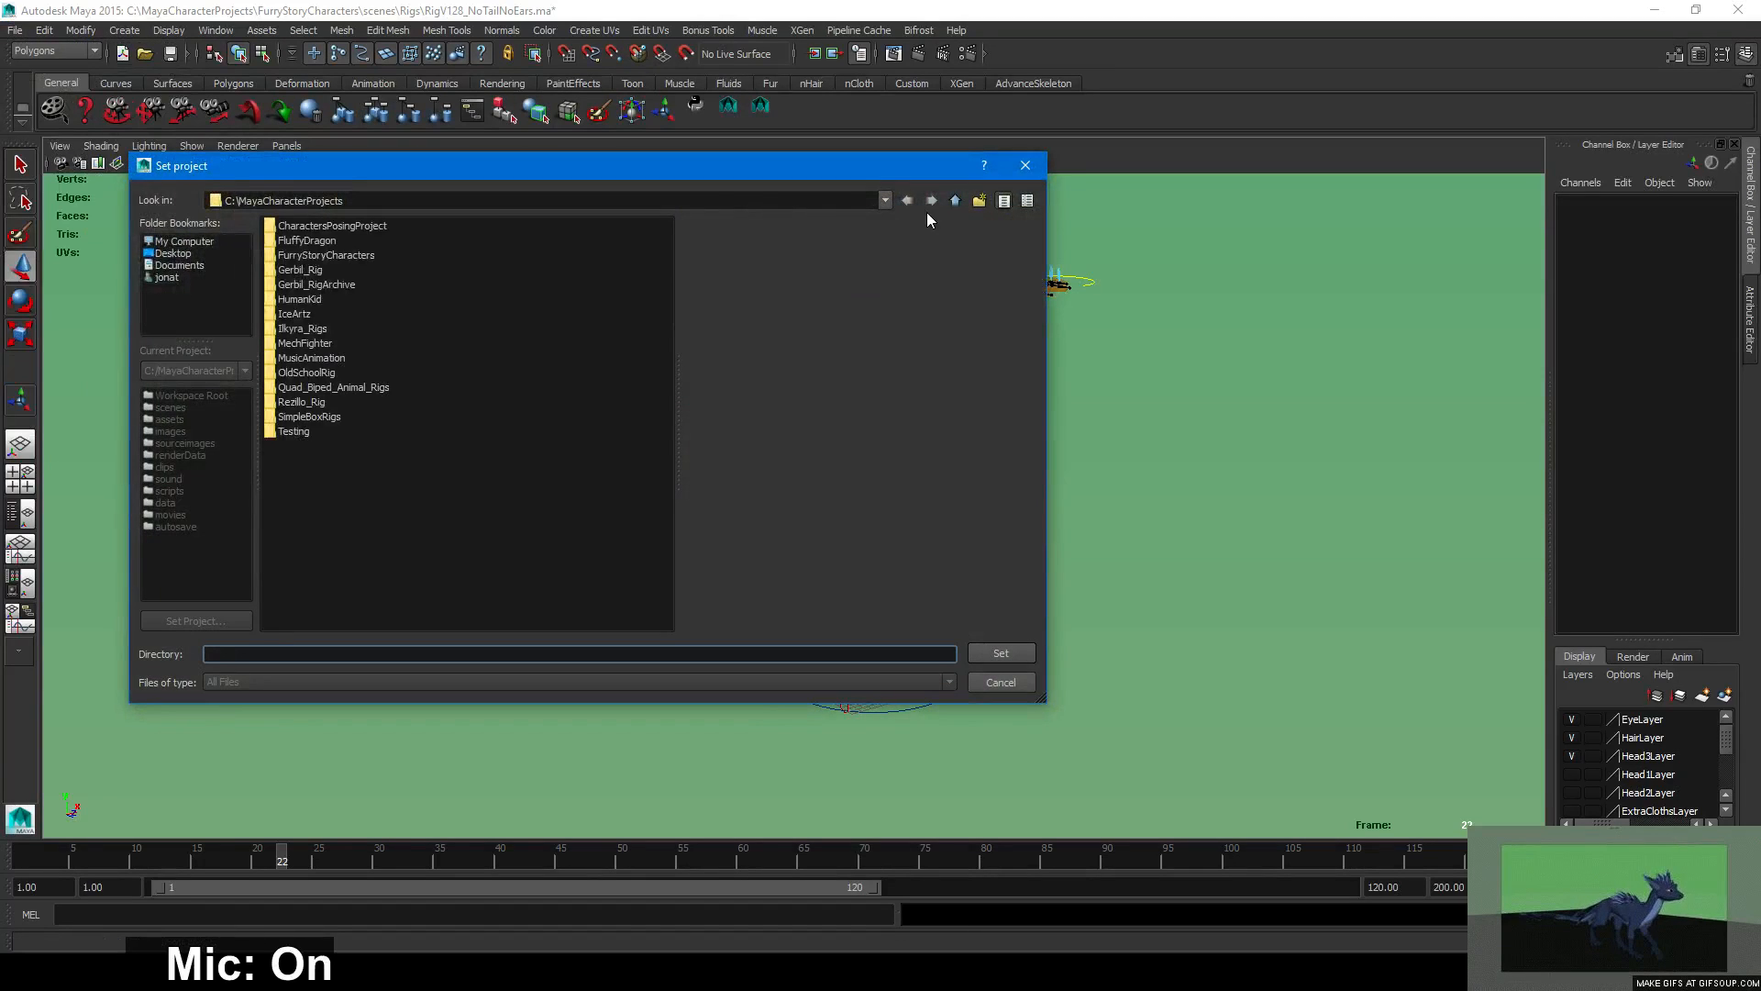
left_click(281, 300)
double_click(281, 303)
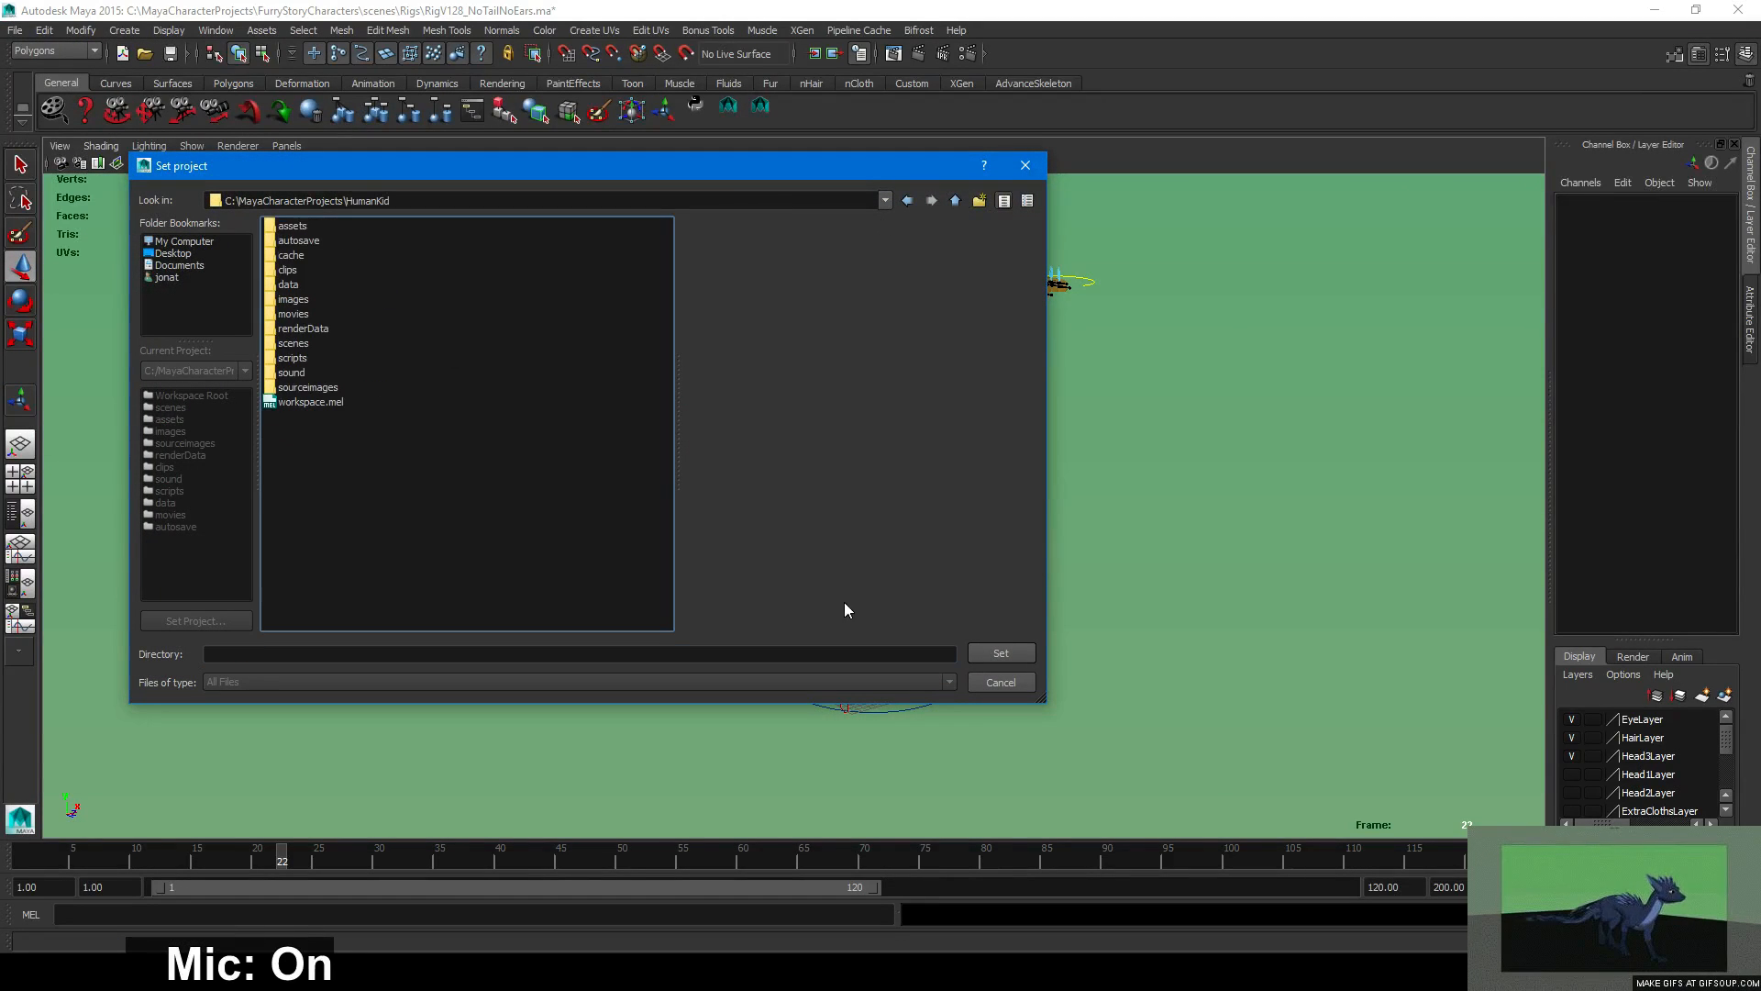
left_click(998, 652)
left_click(16, 30)
left_click(57, 74)
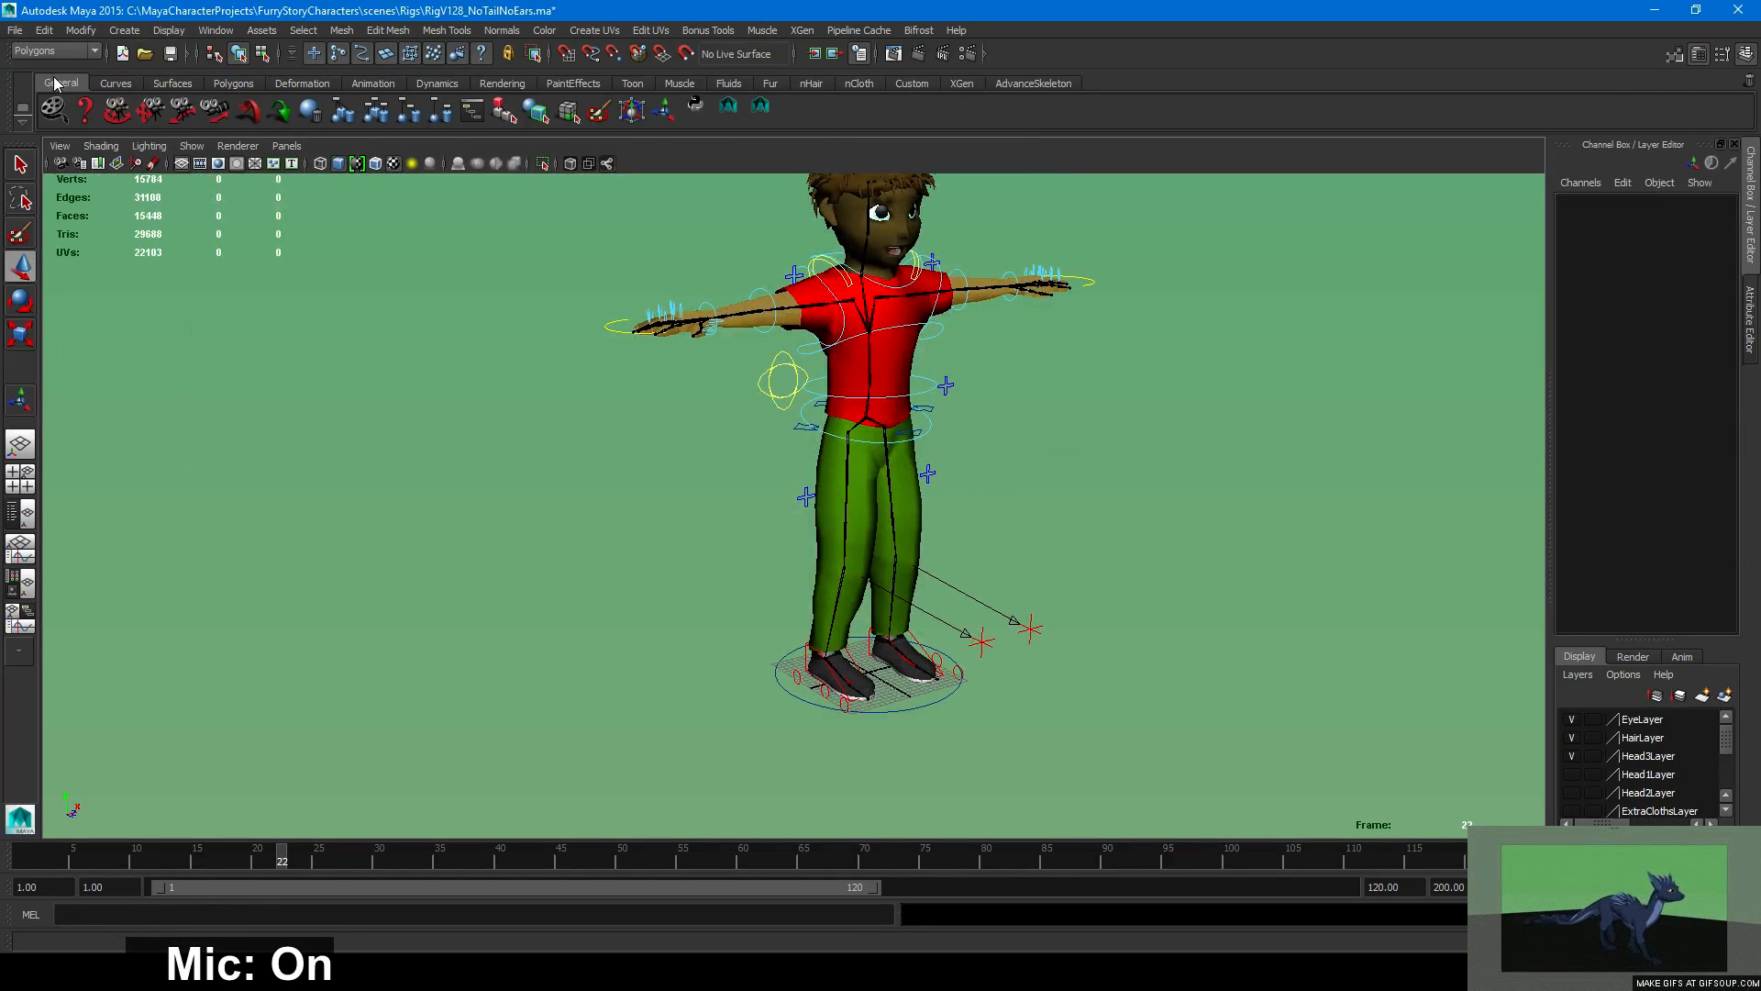
left_click(1024, 166)
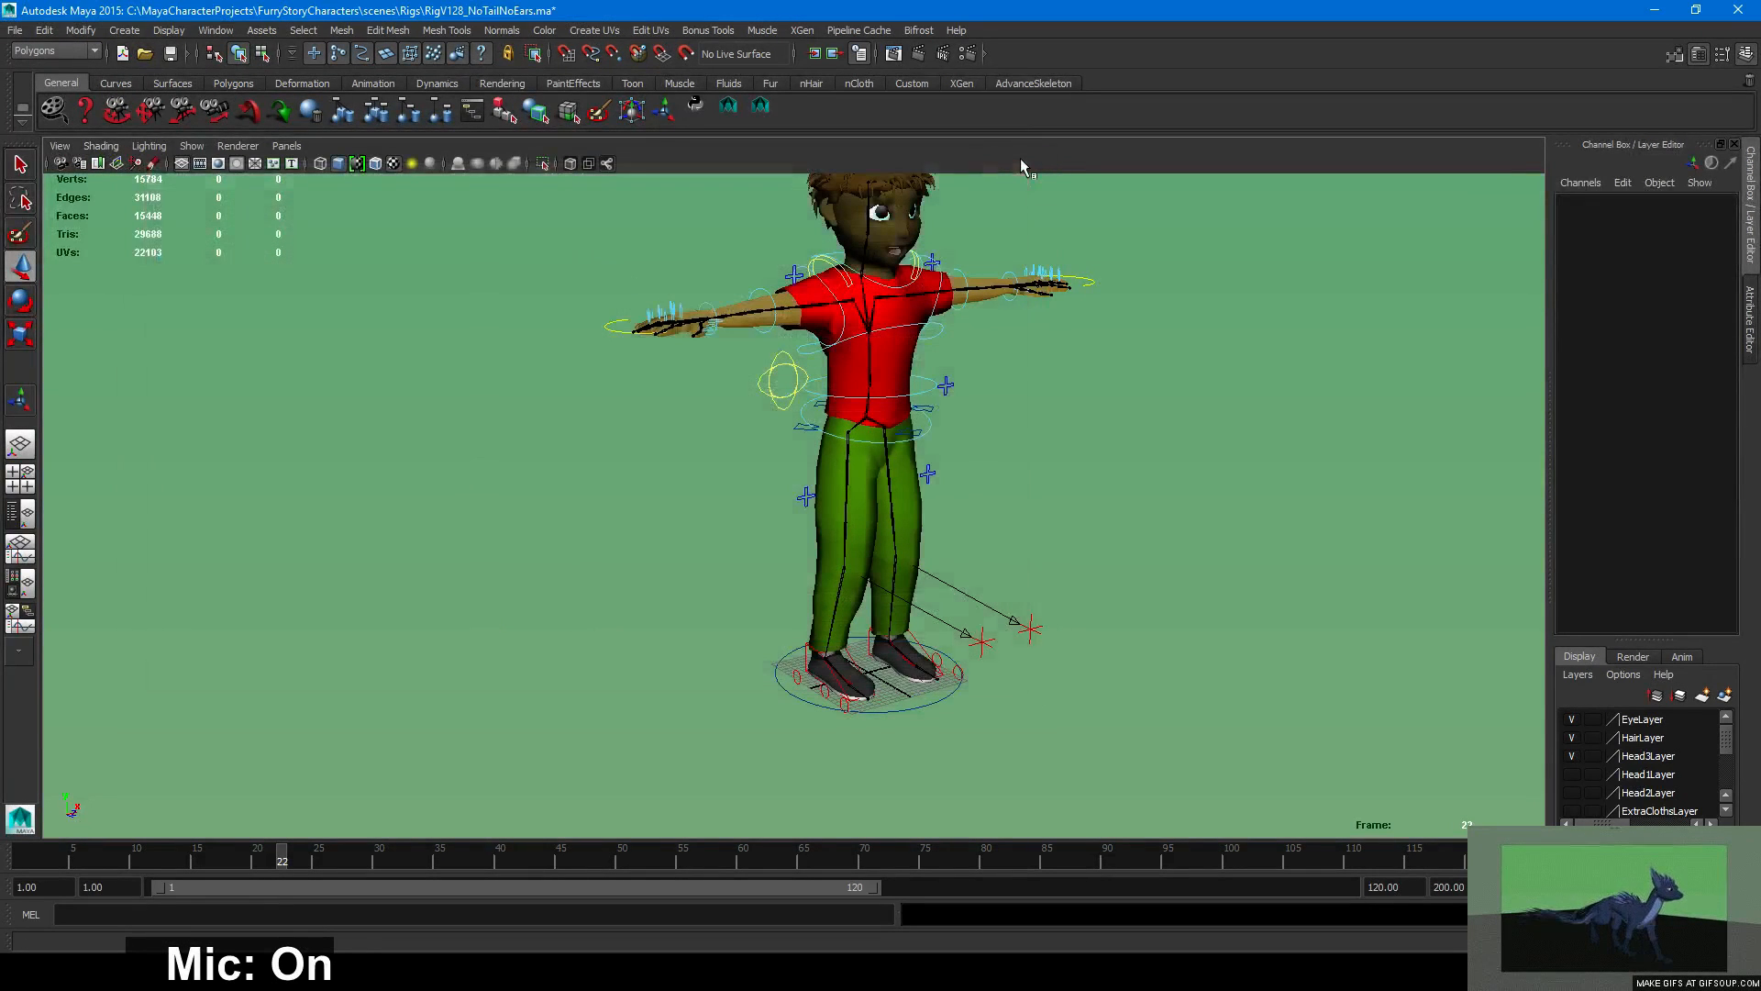
Start saving the scene under a new name and browse to the scenes folder of the HumanKid project.
left_click(17, 31)
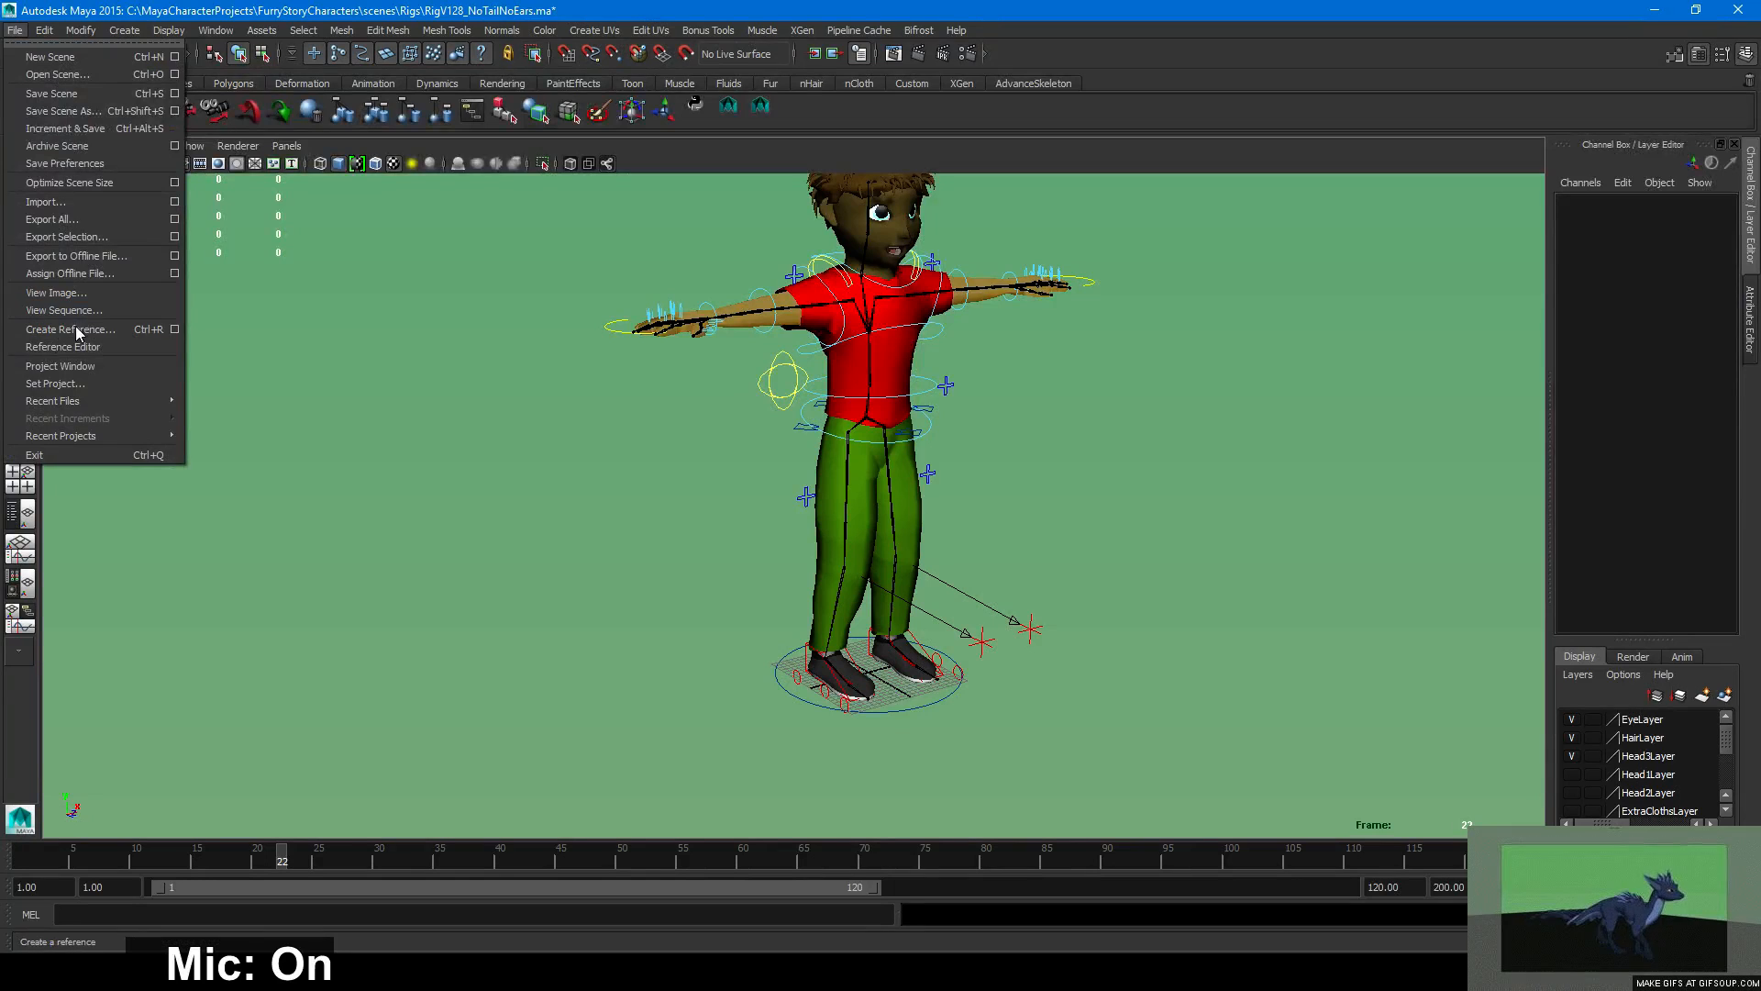
left_click(486, 407)
key("ctrl+shift+s")
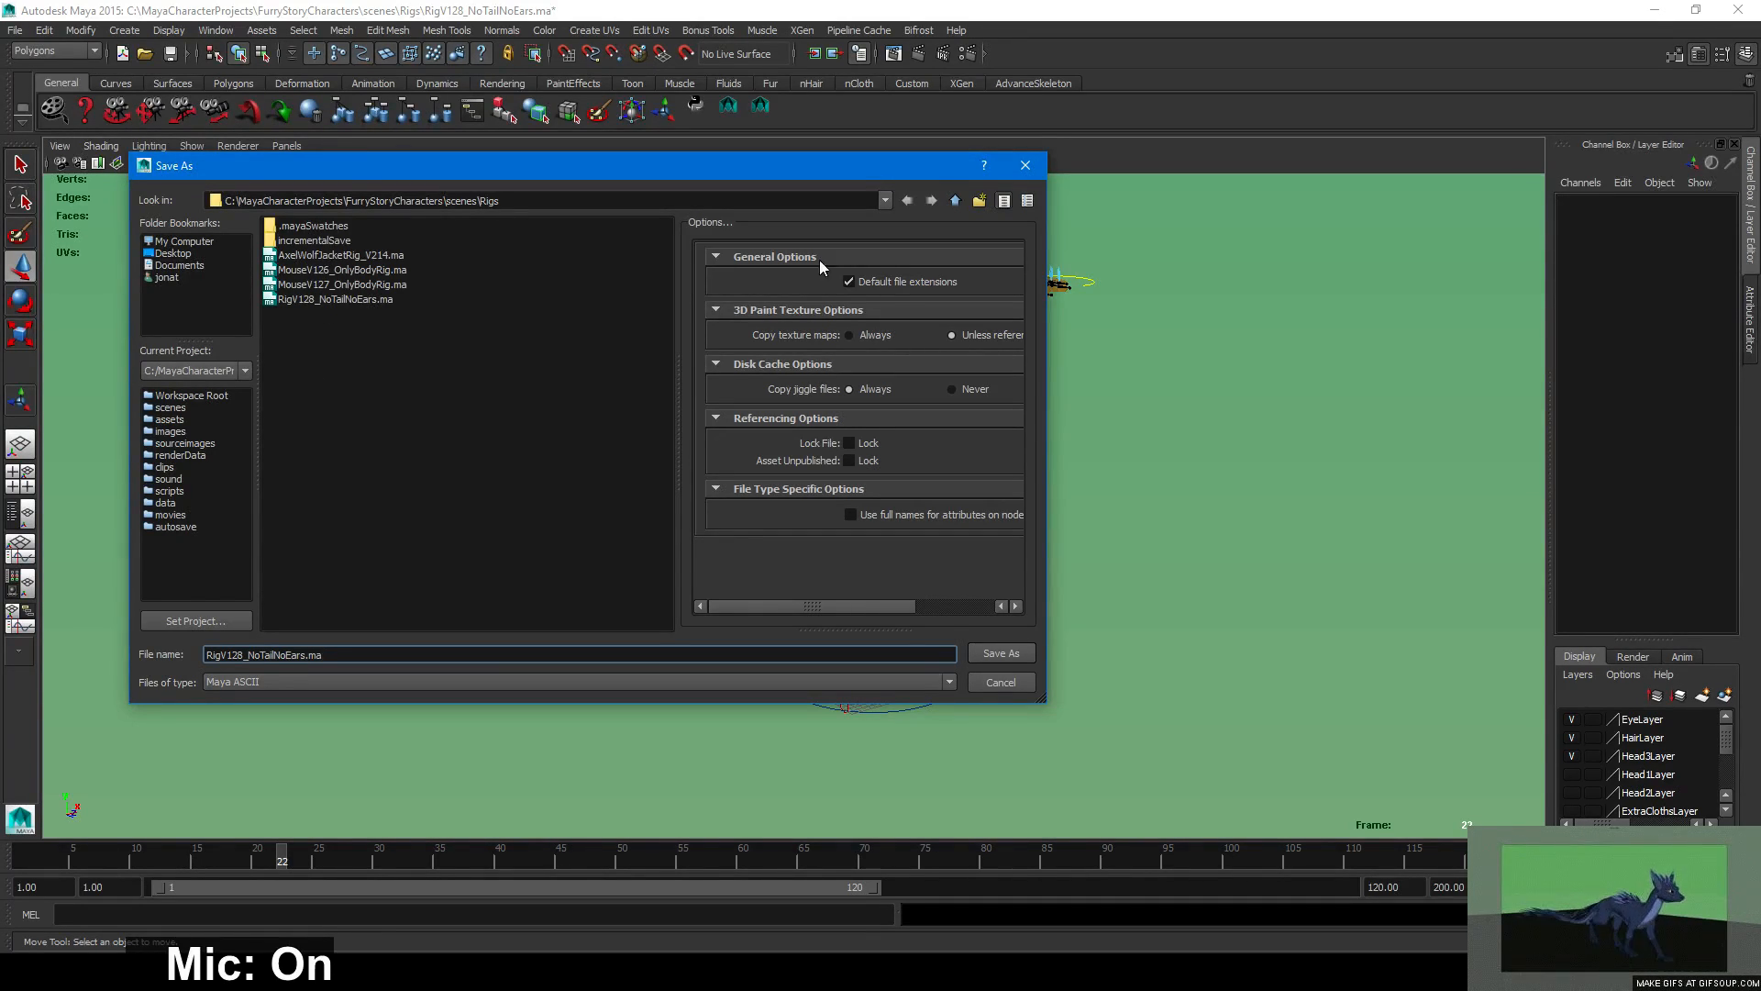
left_click(955, 201)
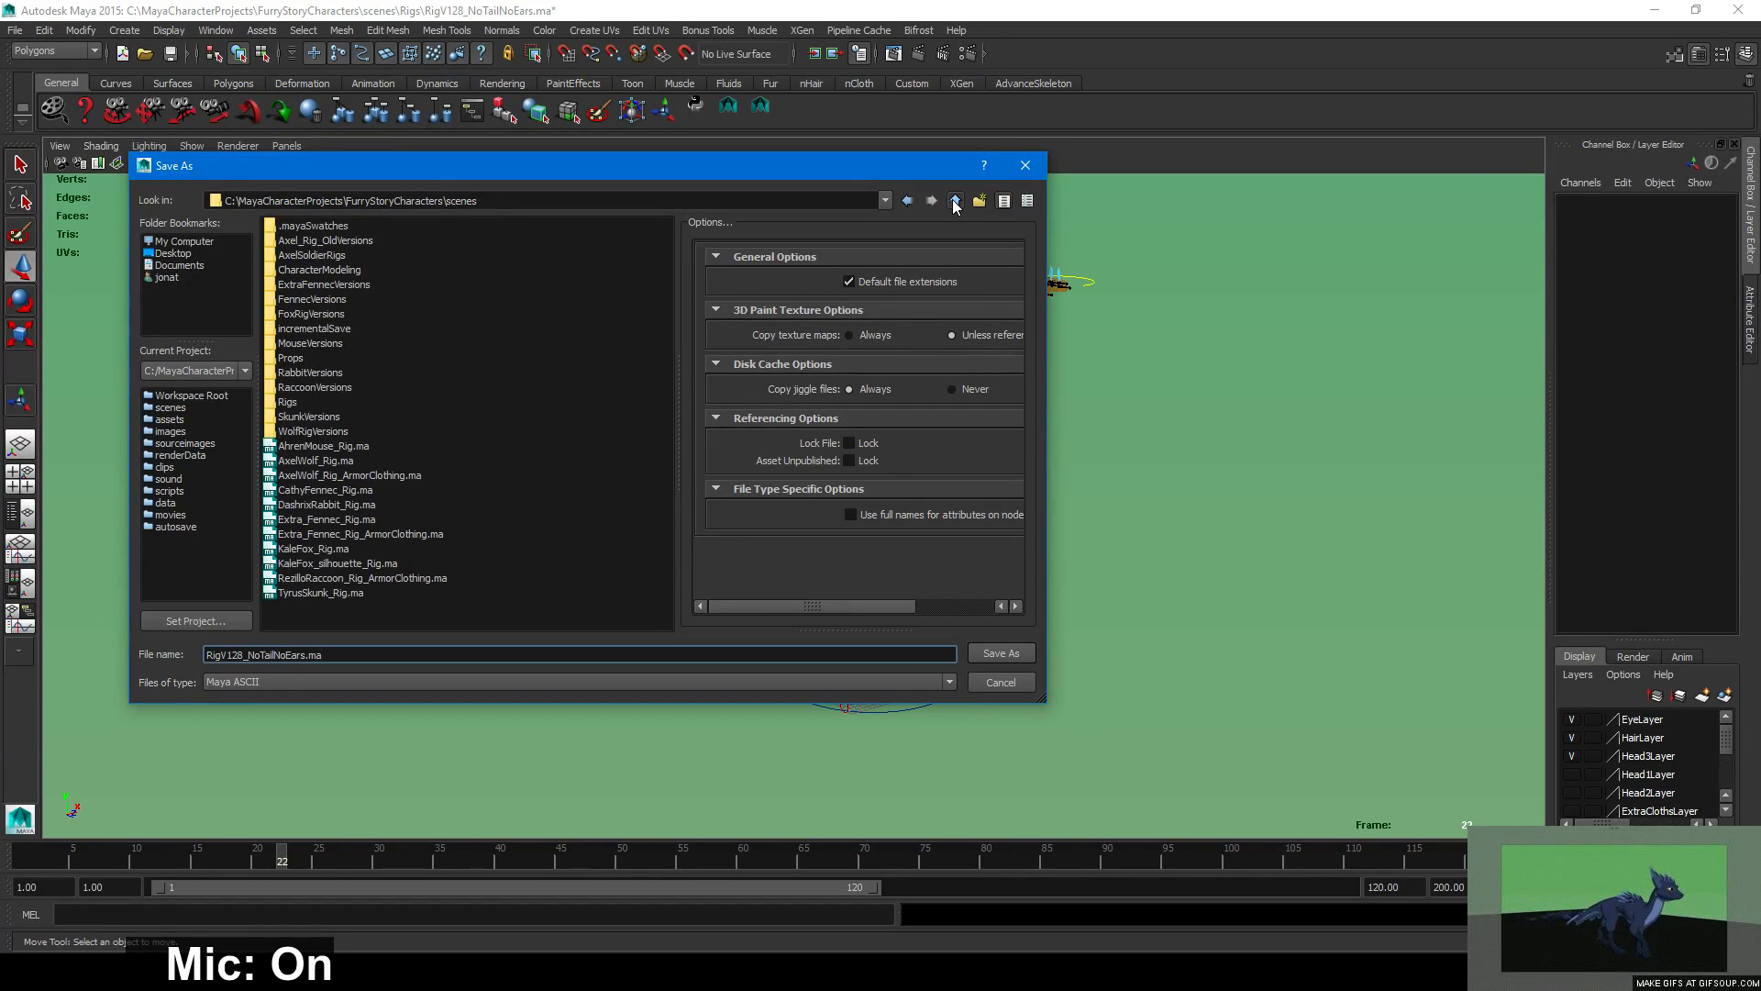
left_click(955, 200)
left_click(955, 200)
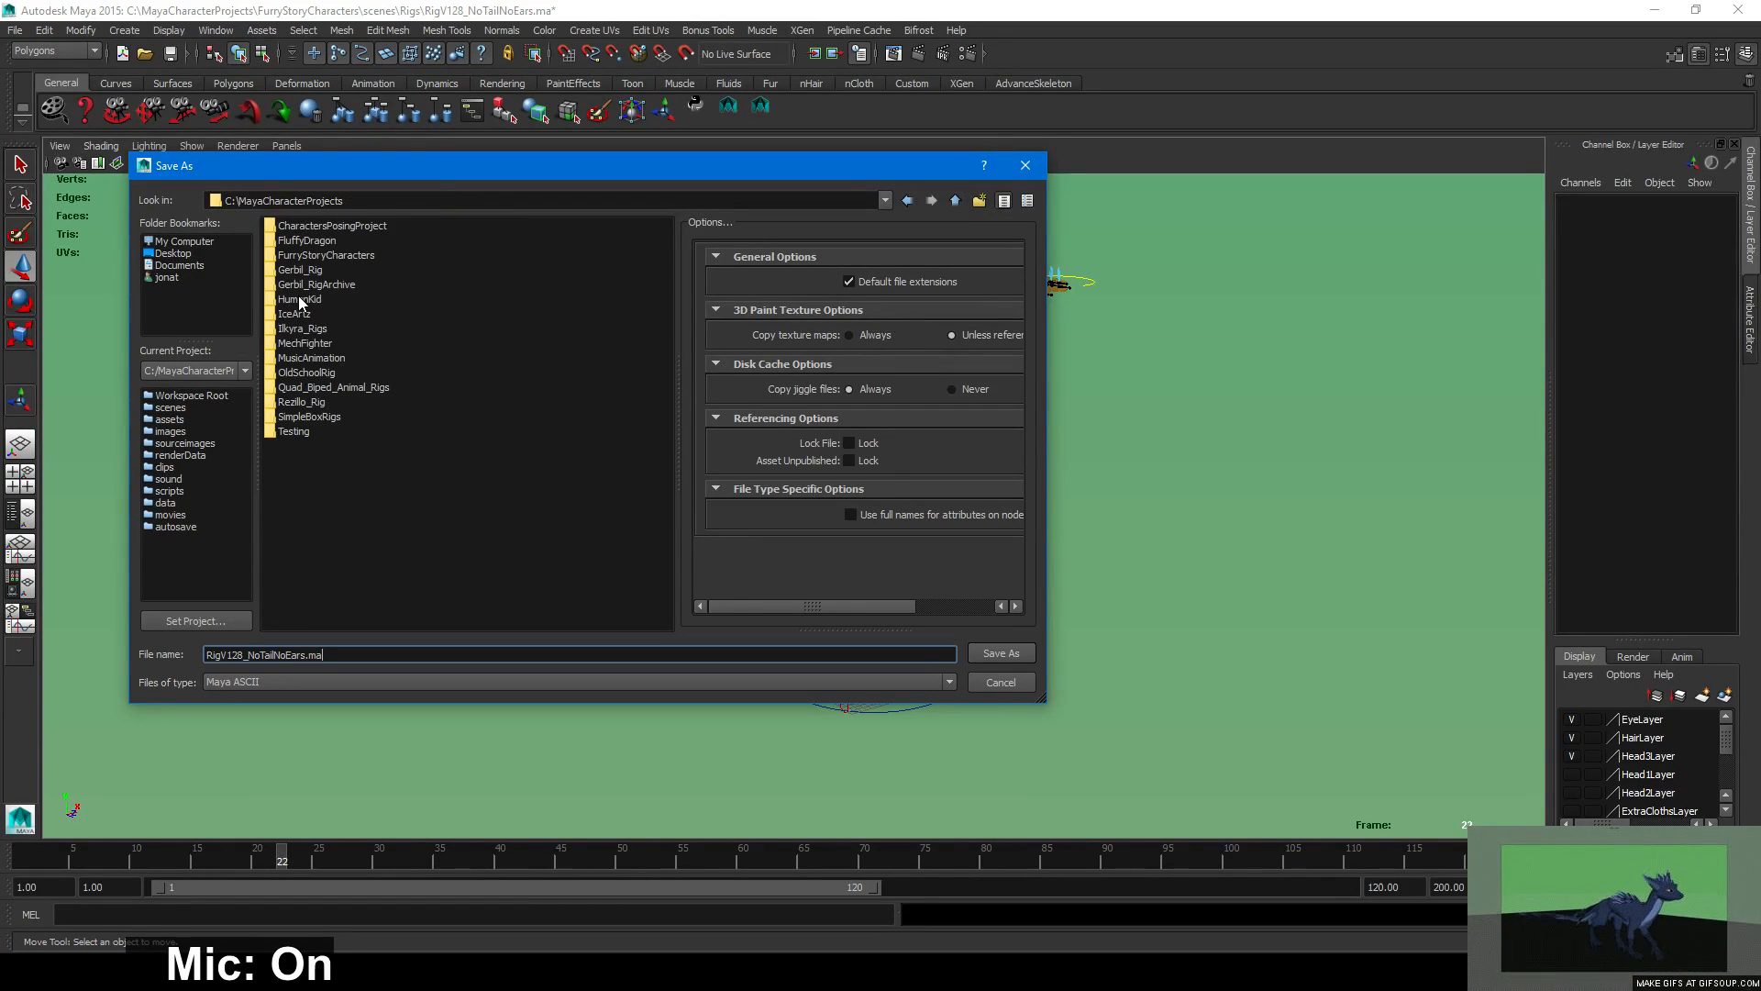
double_click(300, 303)
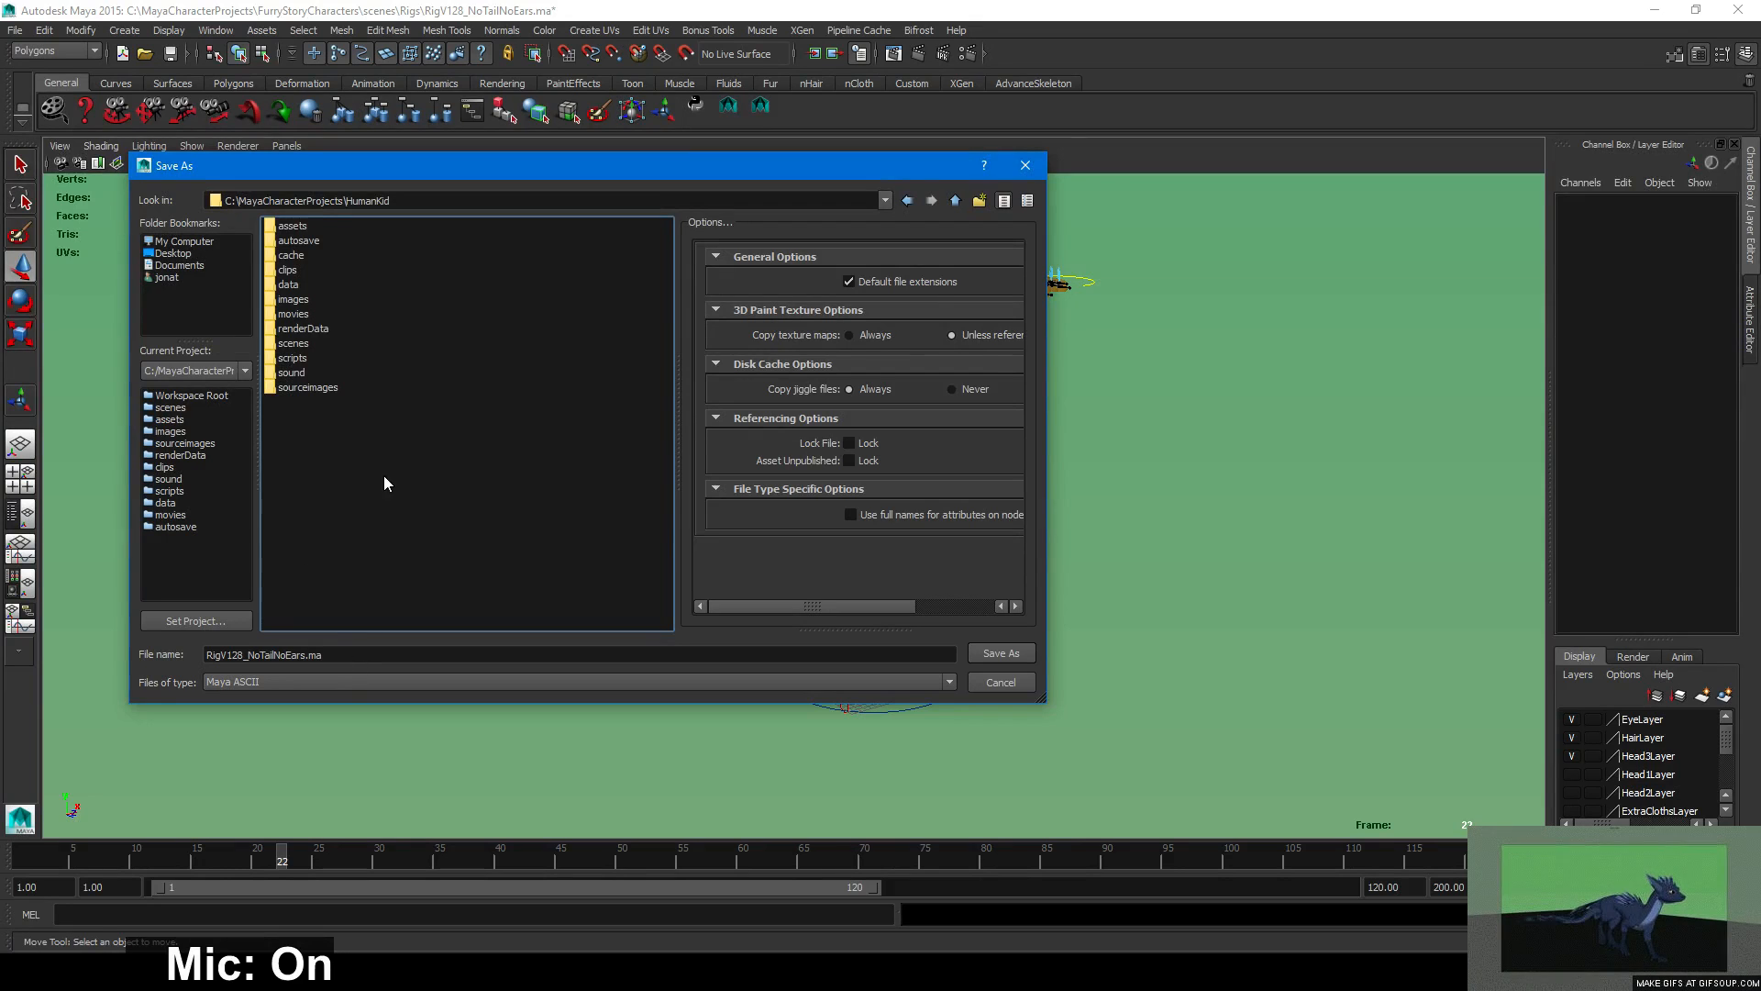
double_click(283, 341)
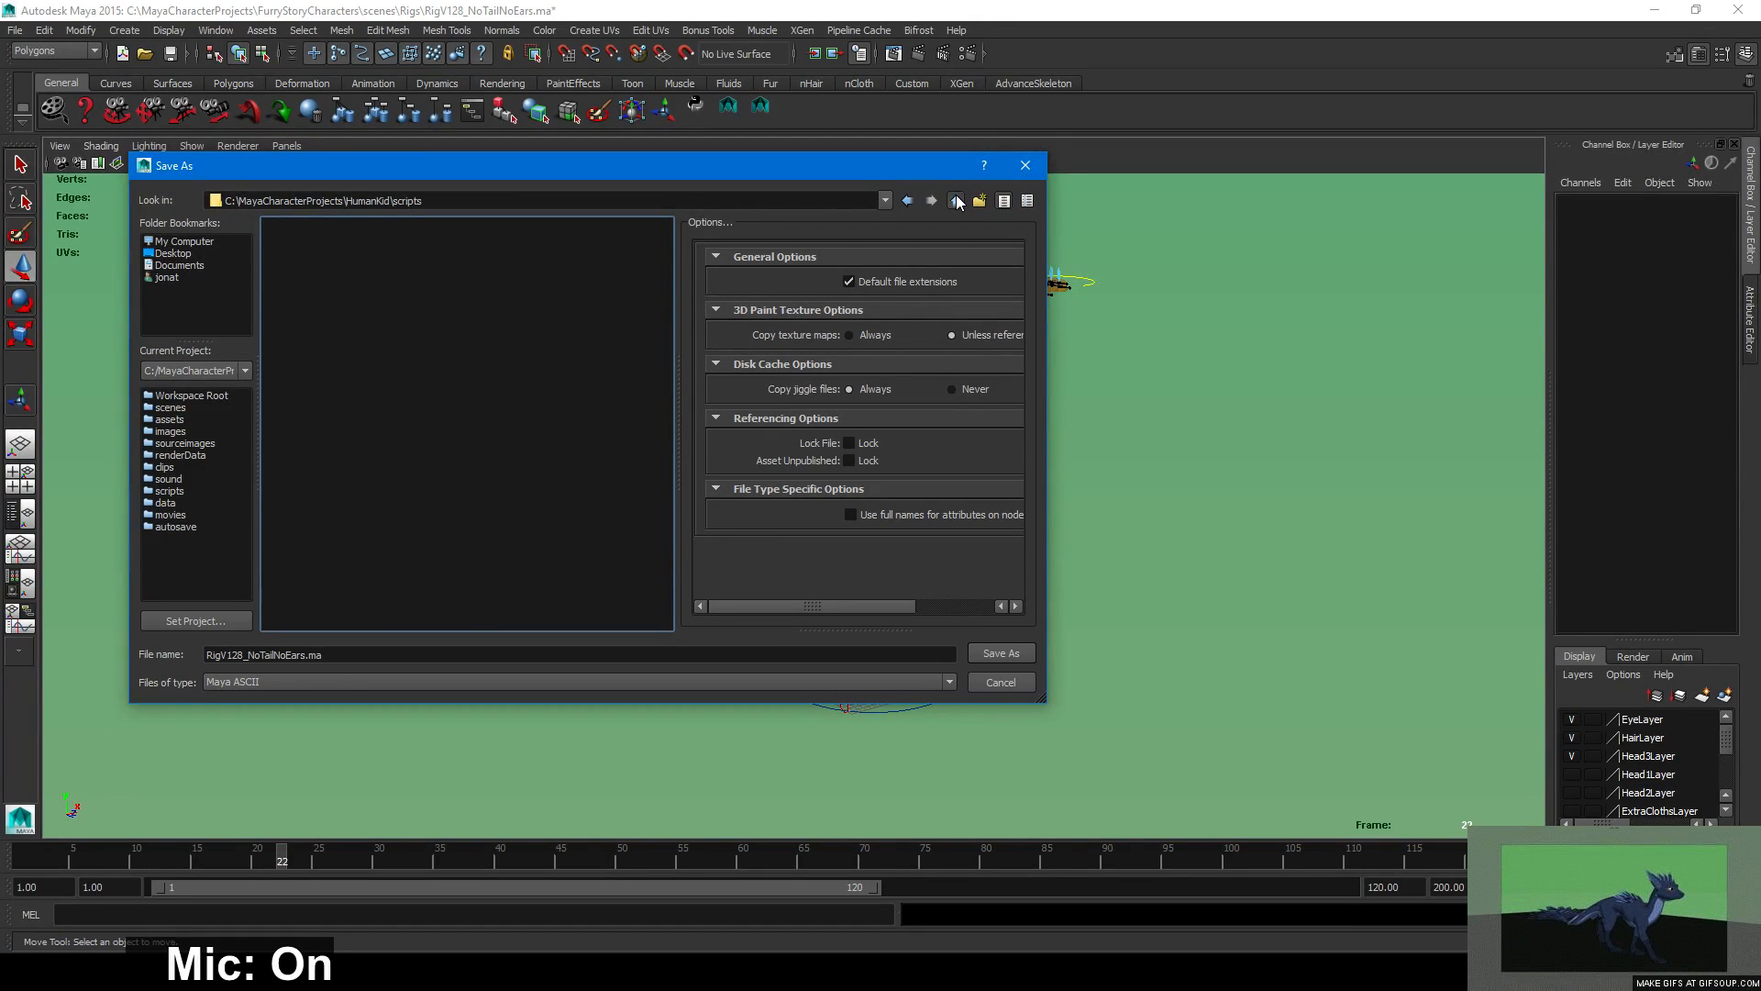
left_click(955, 201)
double_click(295, 344)
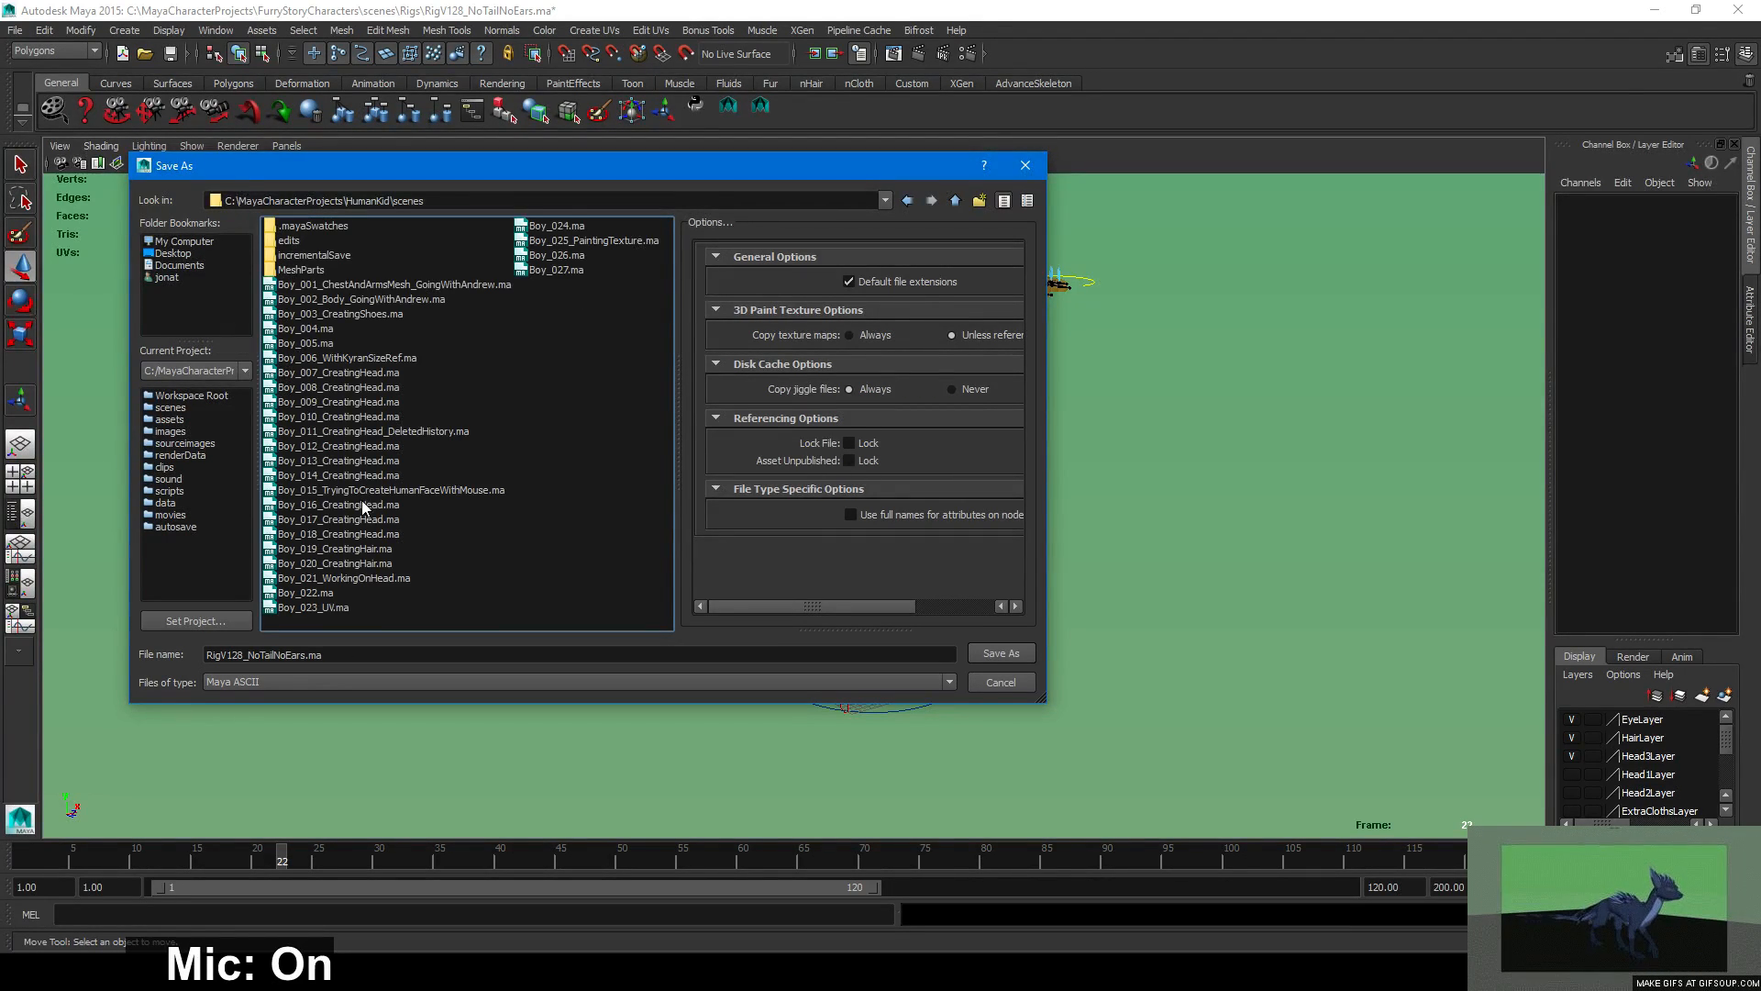
Name the file Boy_028_FittingRig, continuing the numbering after Boy_027.ma, and save it.
left_click(578, 270)
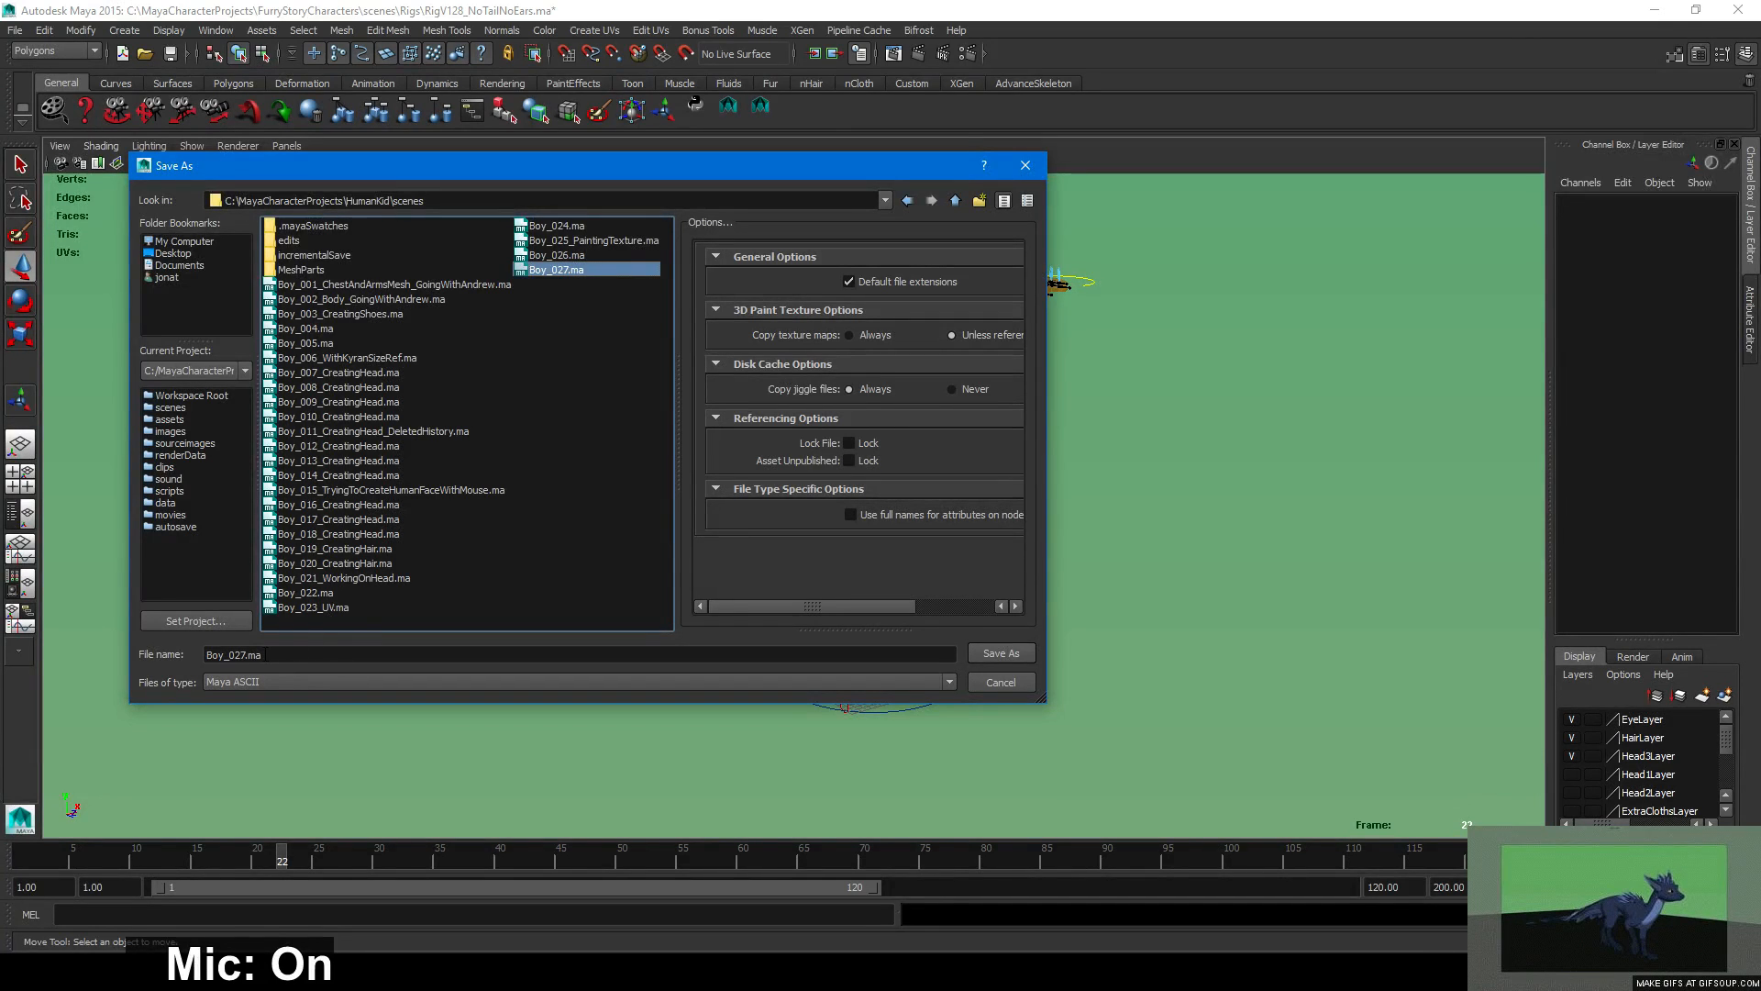
left_click_drag(265, 654, 244, 663)
type("8")
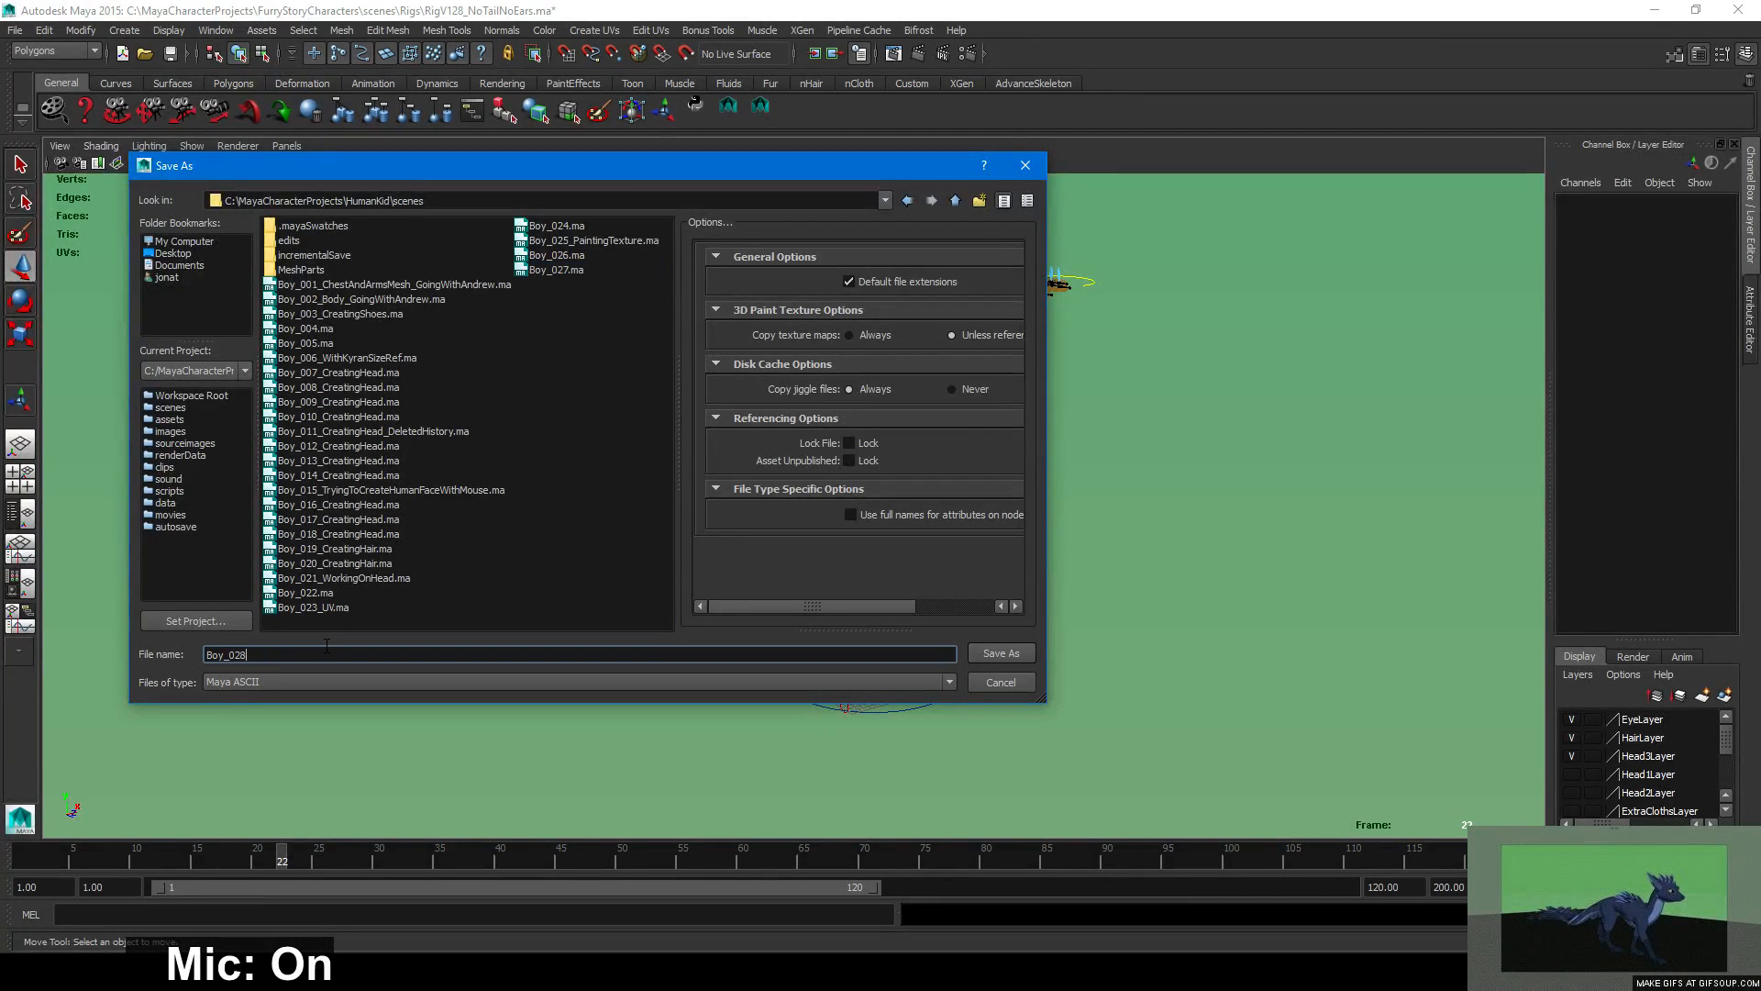
type("_Fitting")
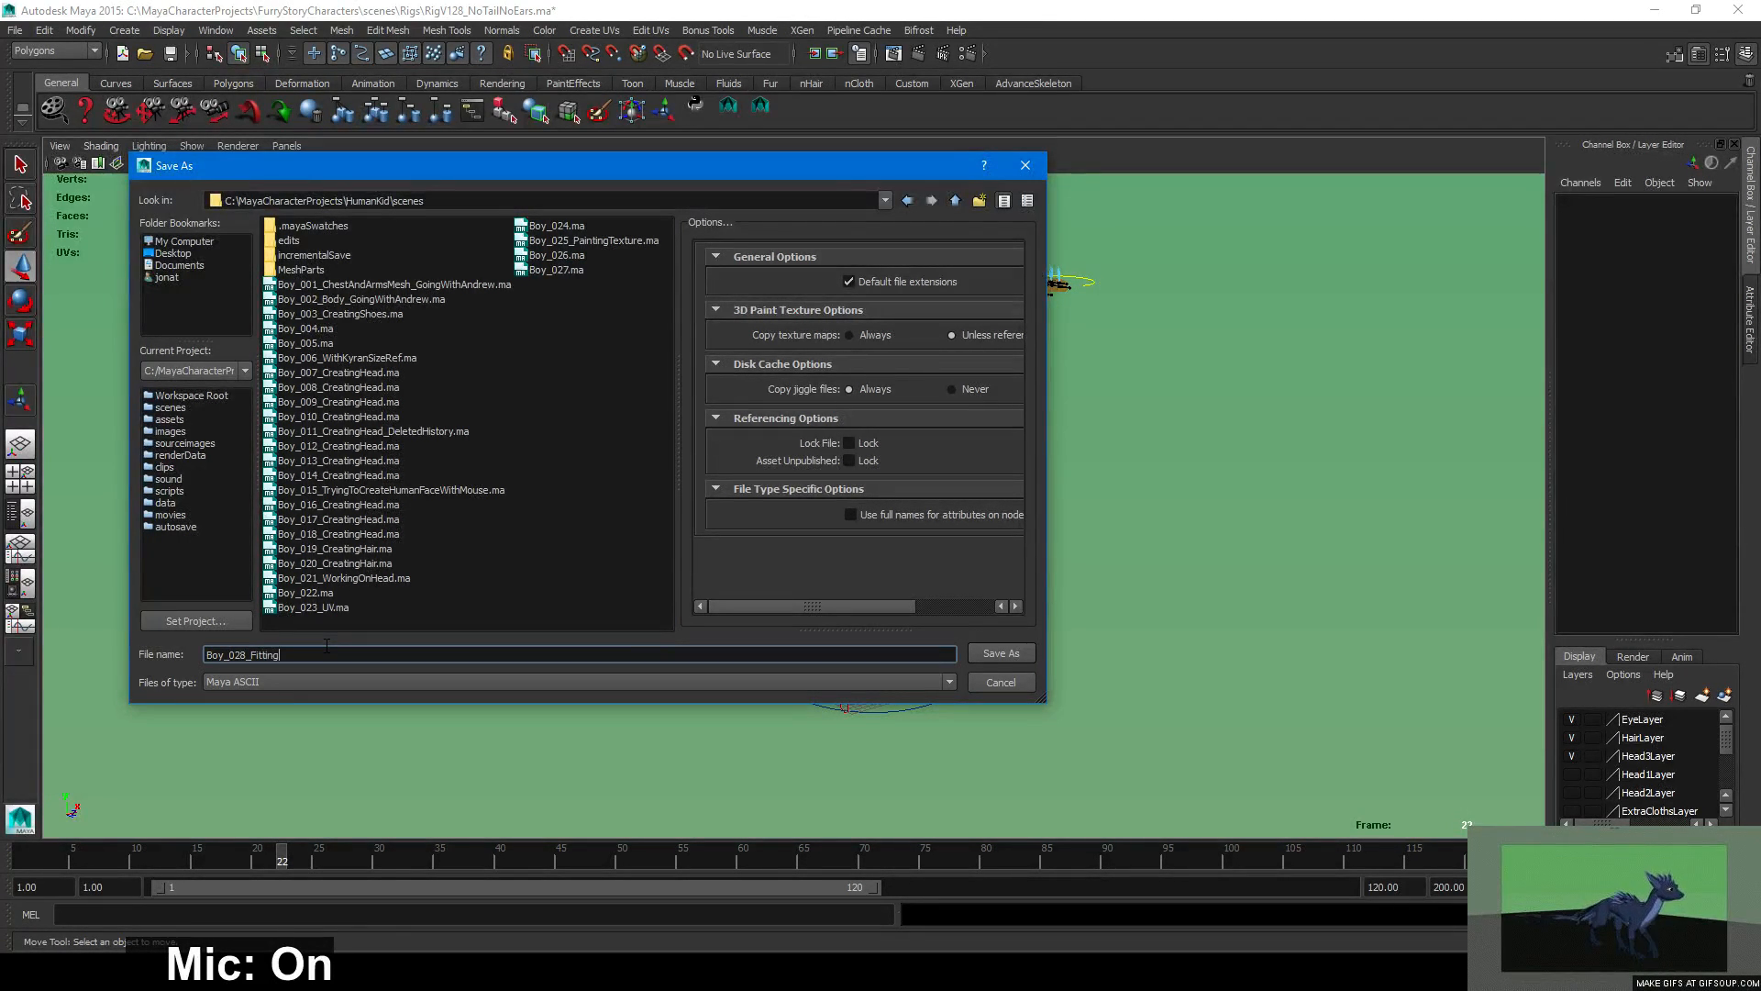
type("Rig")
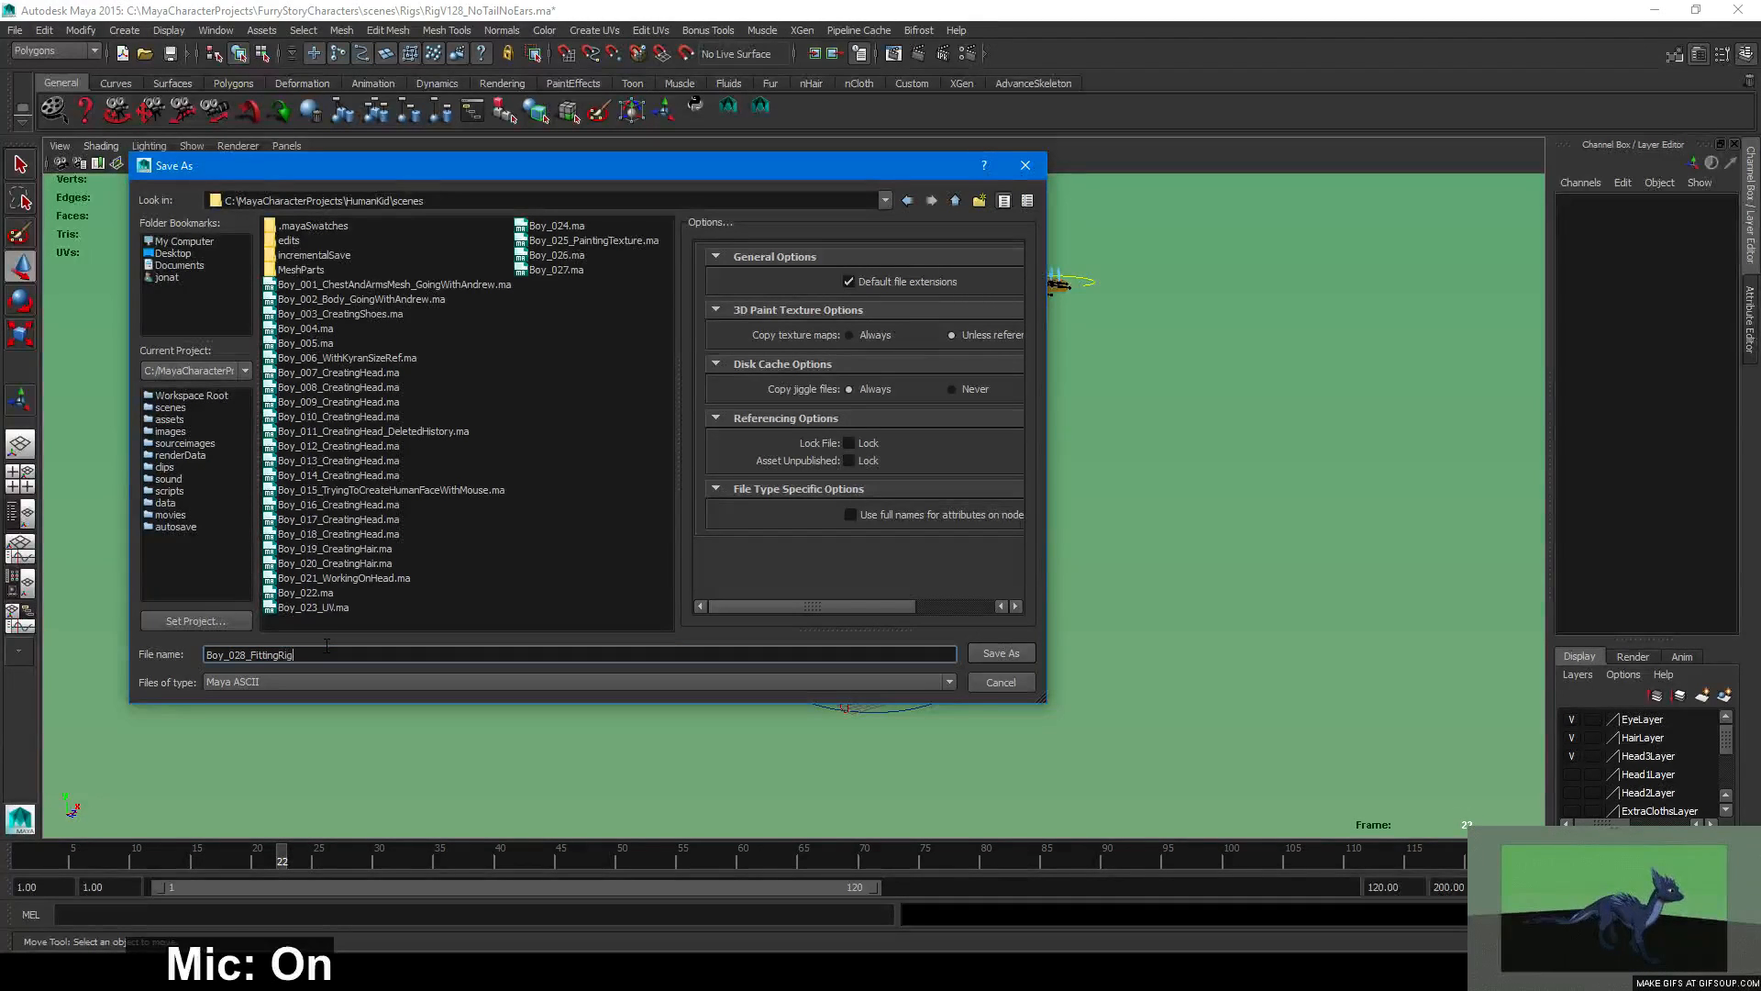
left_click(1001, 654)
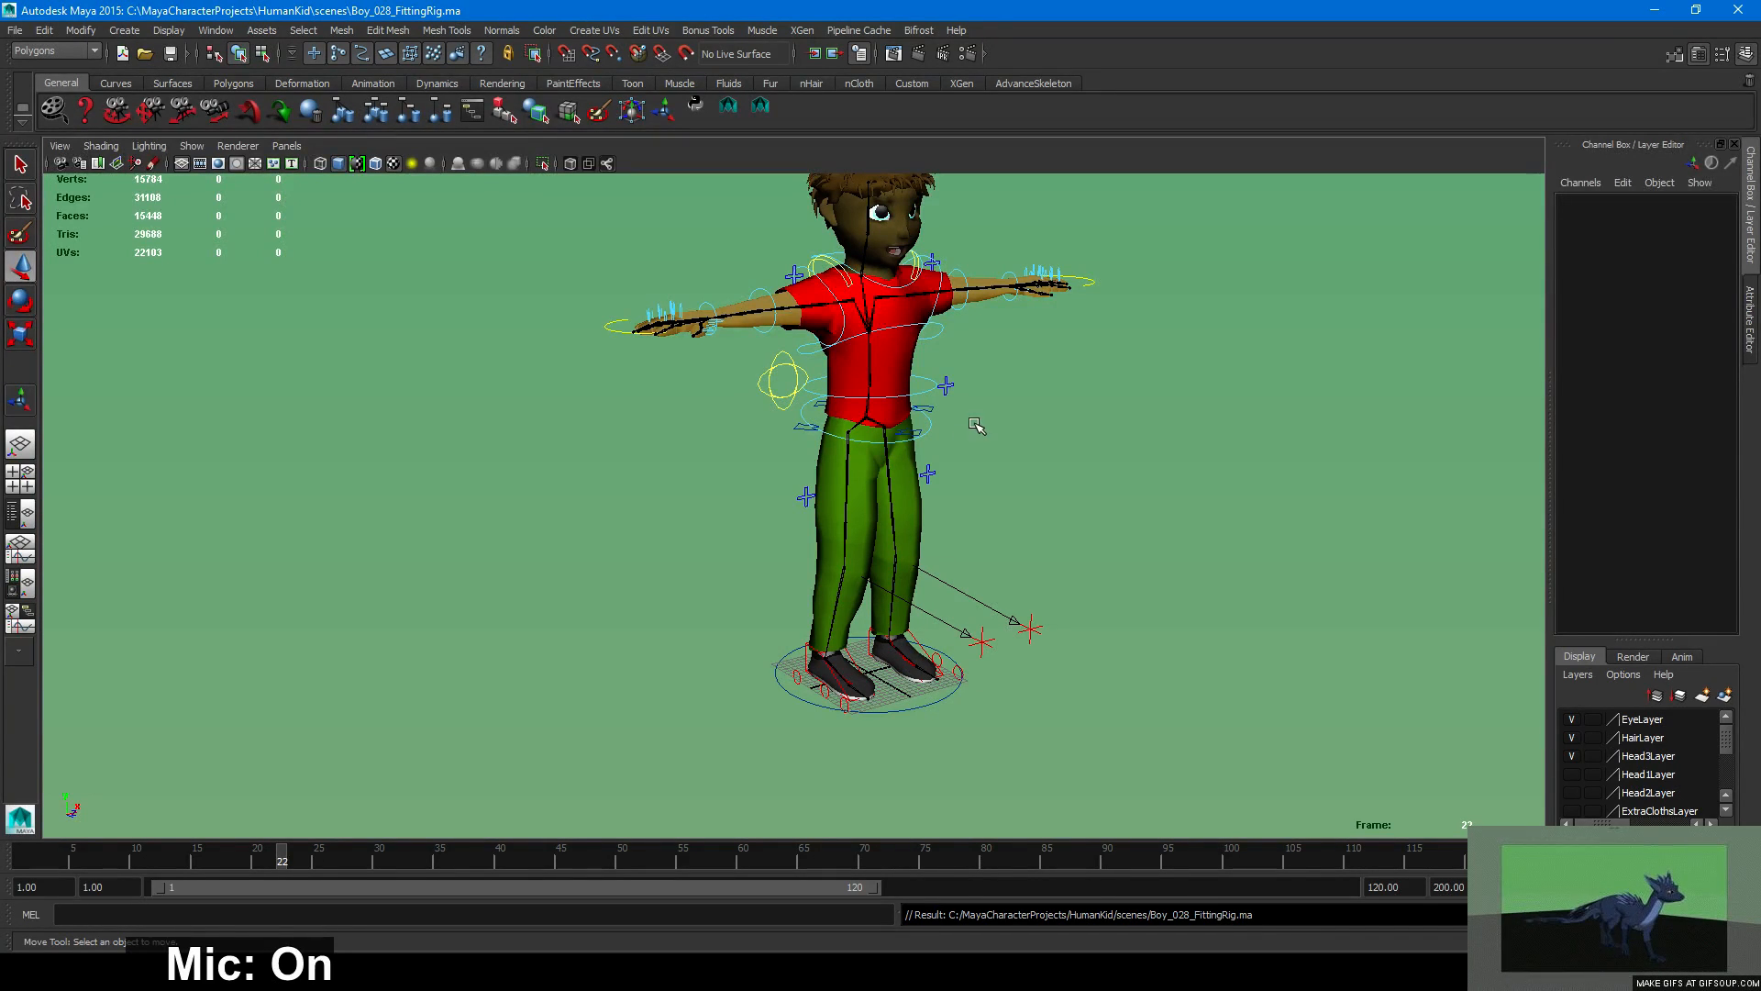
Examine the whole character from several angles and select the root control RootX_M at the waist.
middle_click_drag(938, 352, 888, 613, "alt")
right_click_drag(888, 613, 1164, 587, "alt")
left_click_drag(1164, 587, 1080, 576, "alt")
right_click_drag(1002, 578, 1326, 579, "alt")
left_click_drag(1326, 579, 1359, 579, "alt")
right_click_drag(1137, 570, 871, 554, "alt")
middle_click_drag(925, 548, 961, 364, "alt")
left_click_drag(959, 507, 1029, 514, "alt")
left_click(1002, 532)
left_click(1059, 533)
left_click(1027, 518)
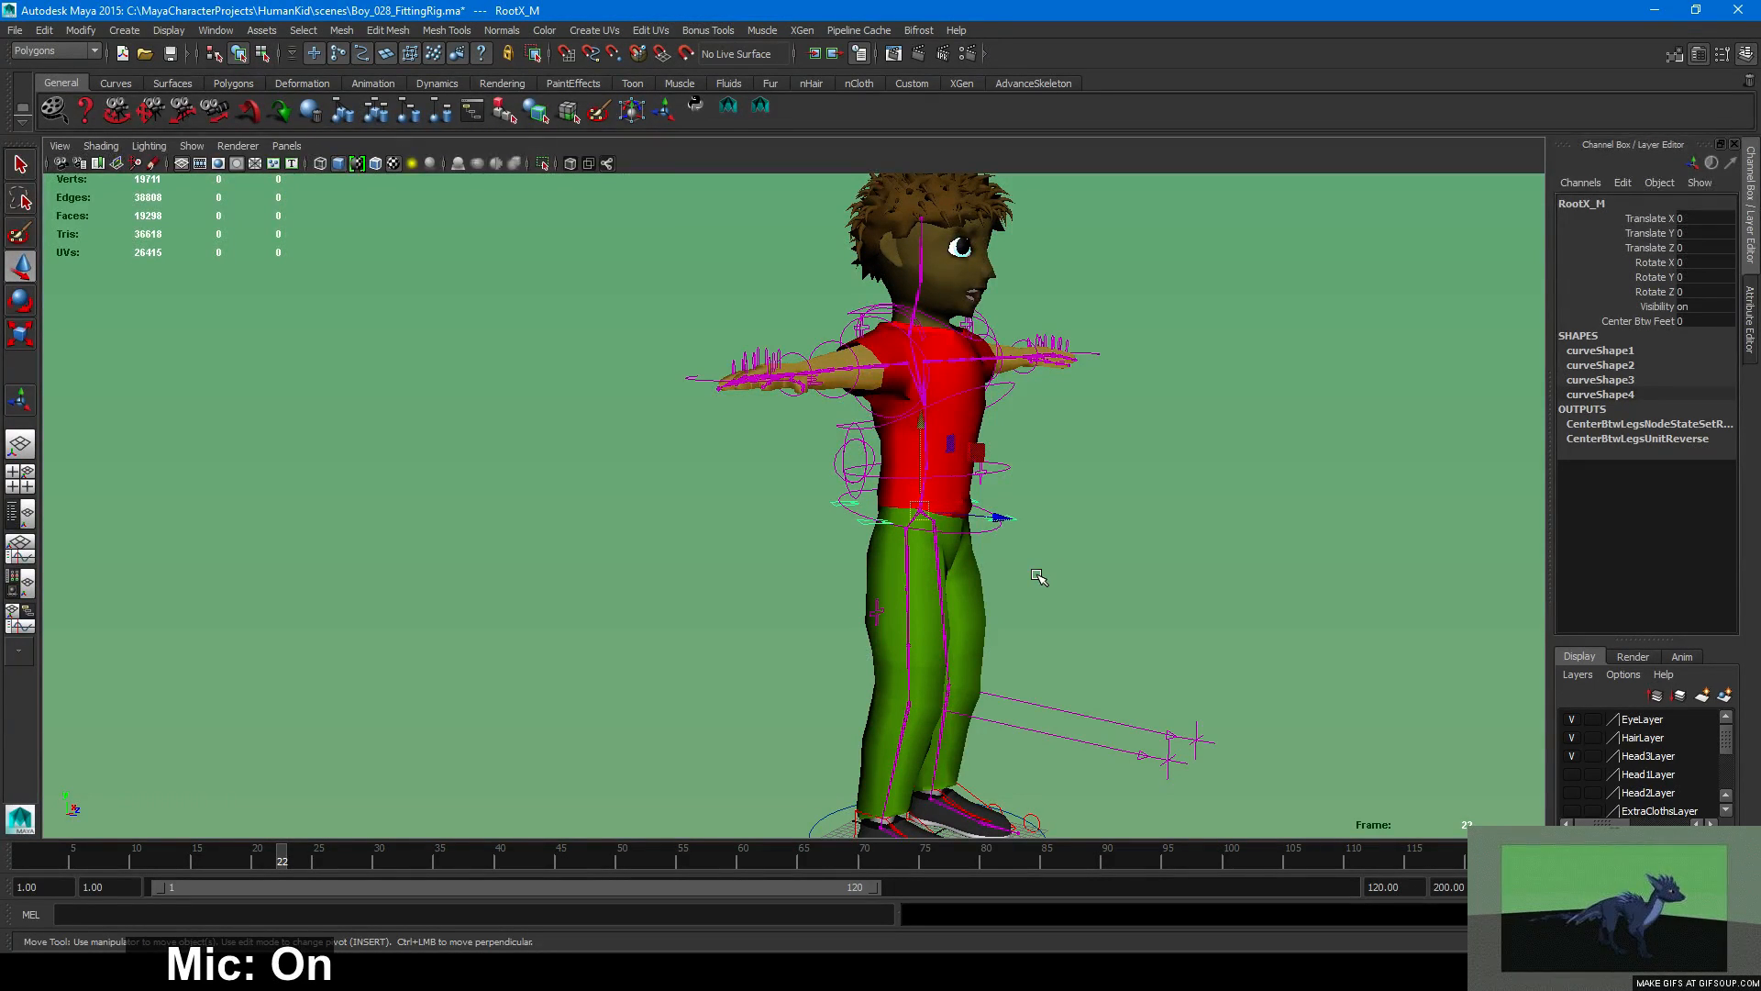
Examine how the rig's joints and controls line up with the character's arms, torso and head from the front and sides.
left_click_drag(1116, 487, 1075, 490, "alt")
right_click_drag(1075, 491, 1167, 520, "alt")
middle_click_drag(1167, 519, 1136, 586, "alt")
right_click_drag(1137, 585, 868, 580, "alt")
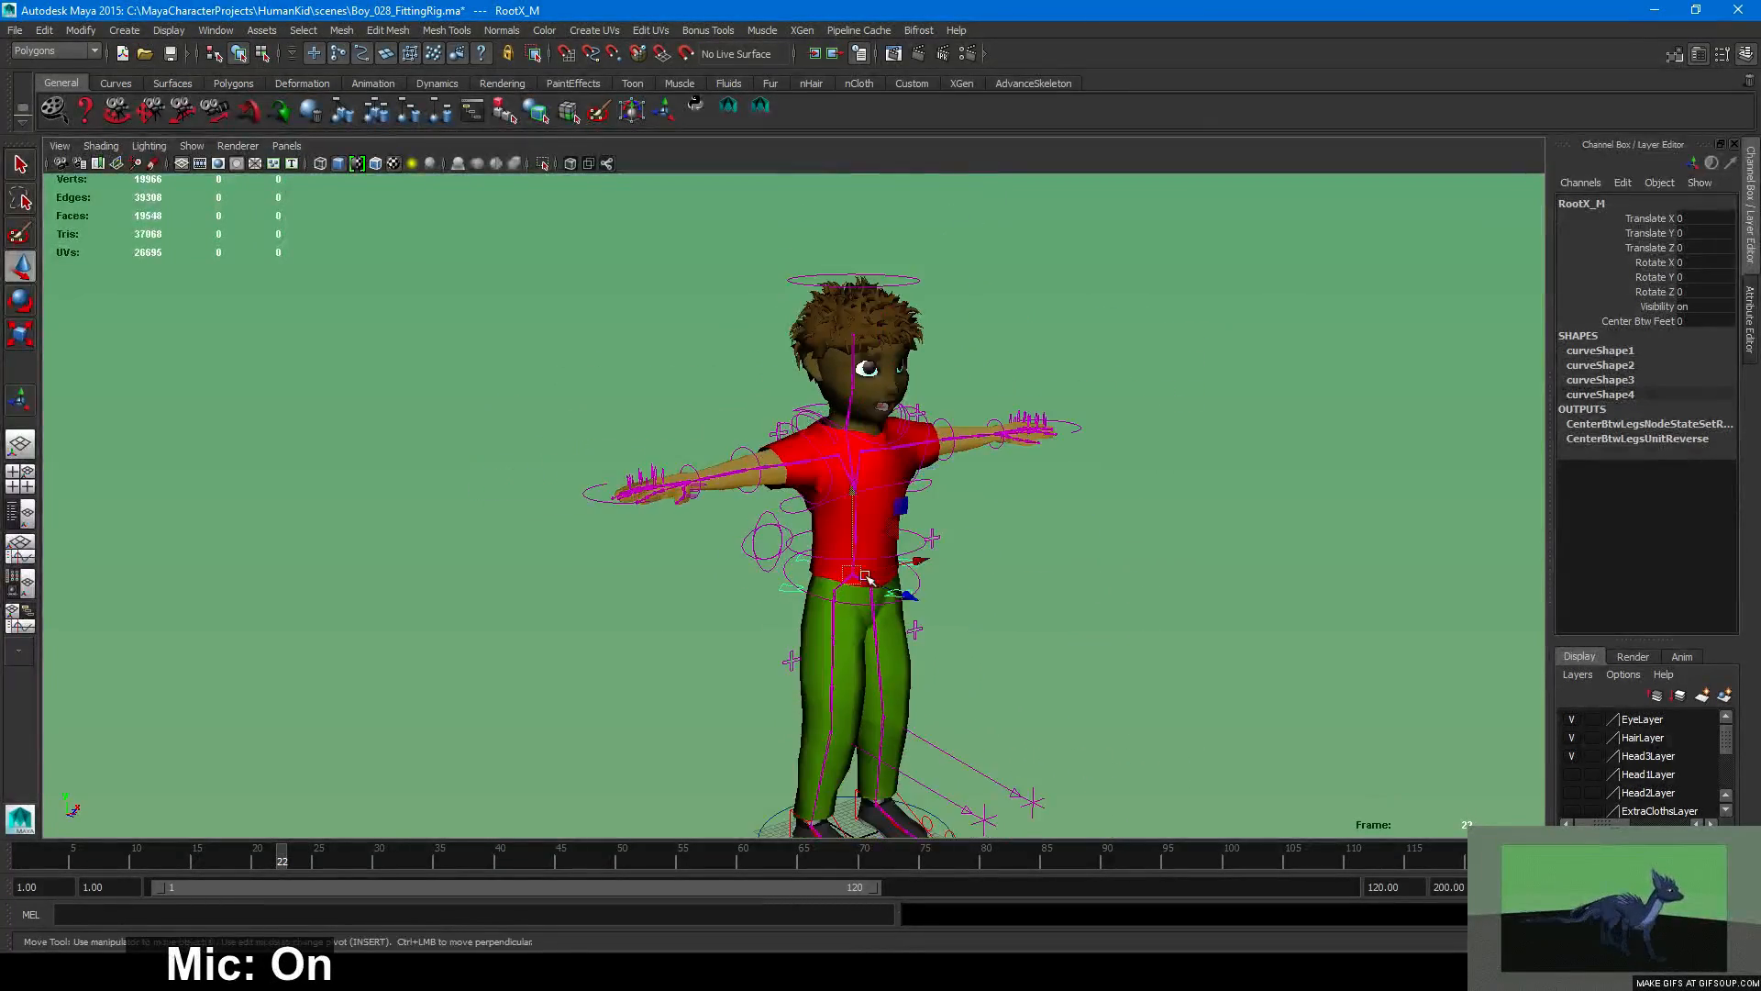
left_click_drag(868, 580, 826, 578, "alt")
right_click_drag(826, 578, 994, 518, "alt")
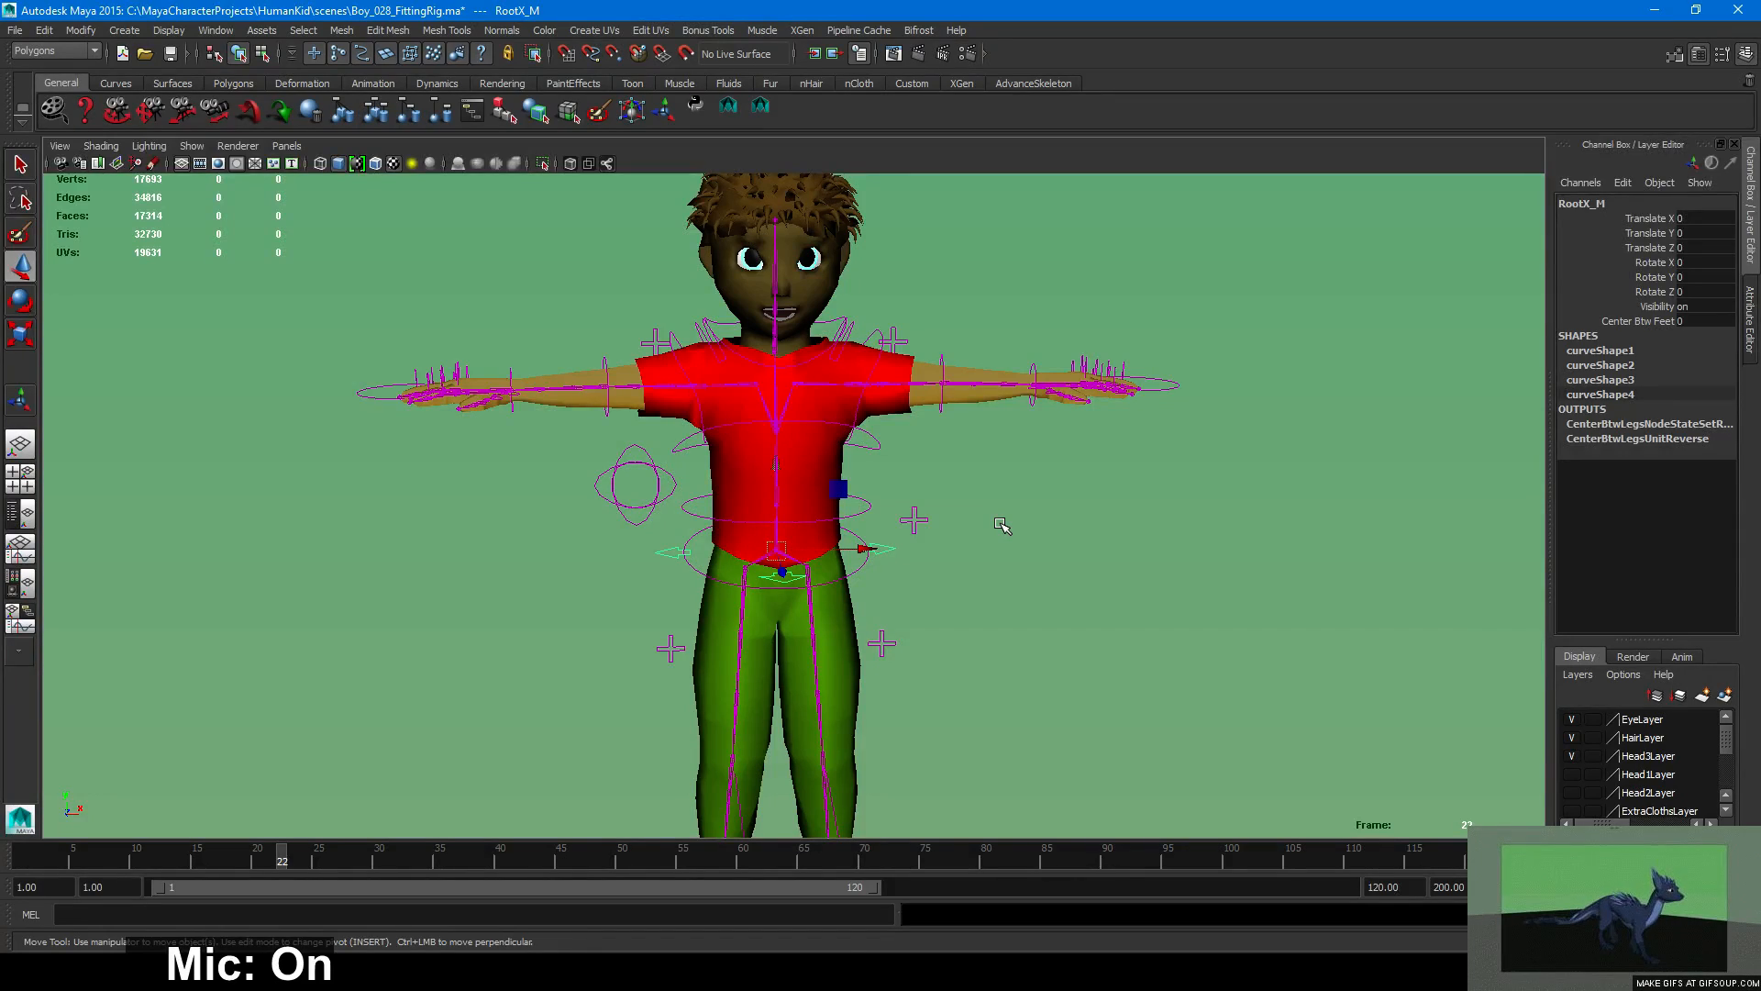
left_click_drag(951, 466, 999, 476, "alt")
right_click_drag(999, 476, 1089, 488, "alt")
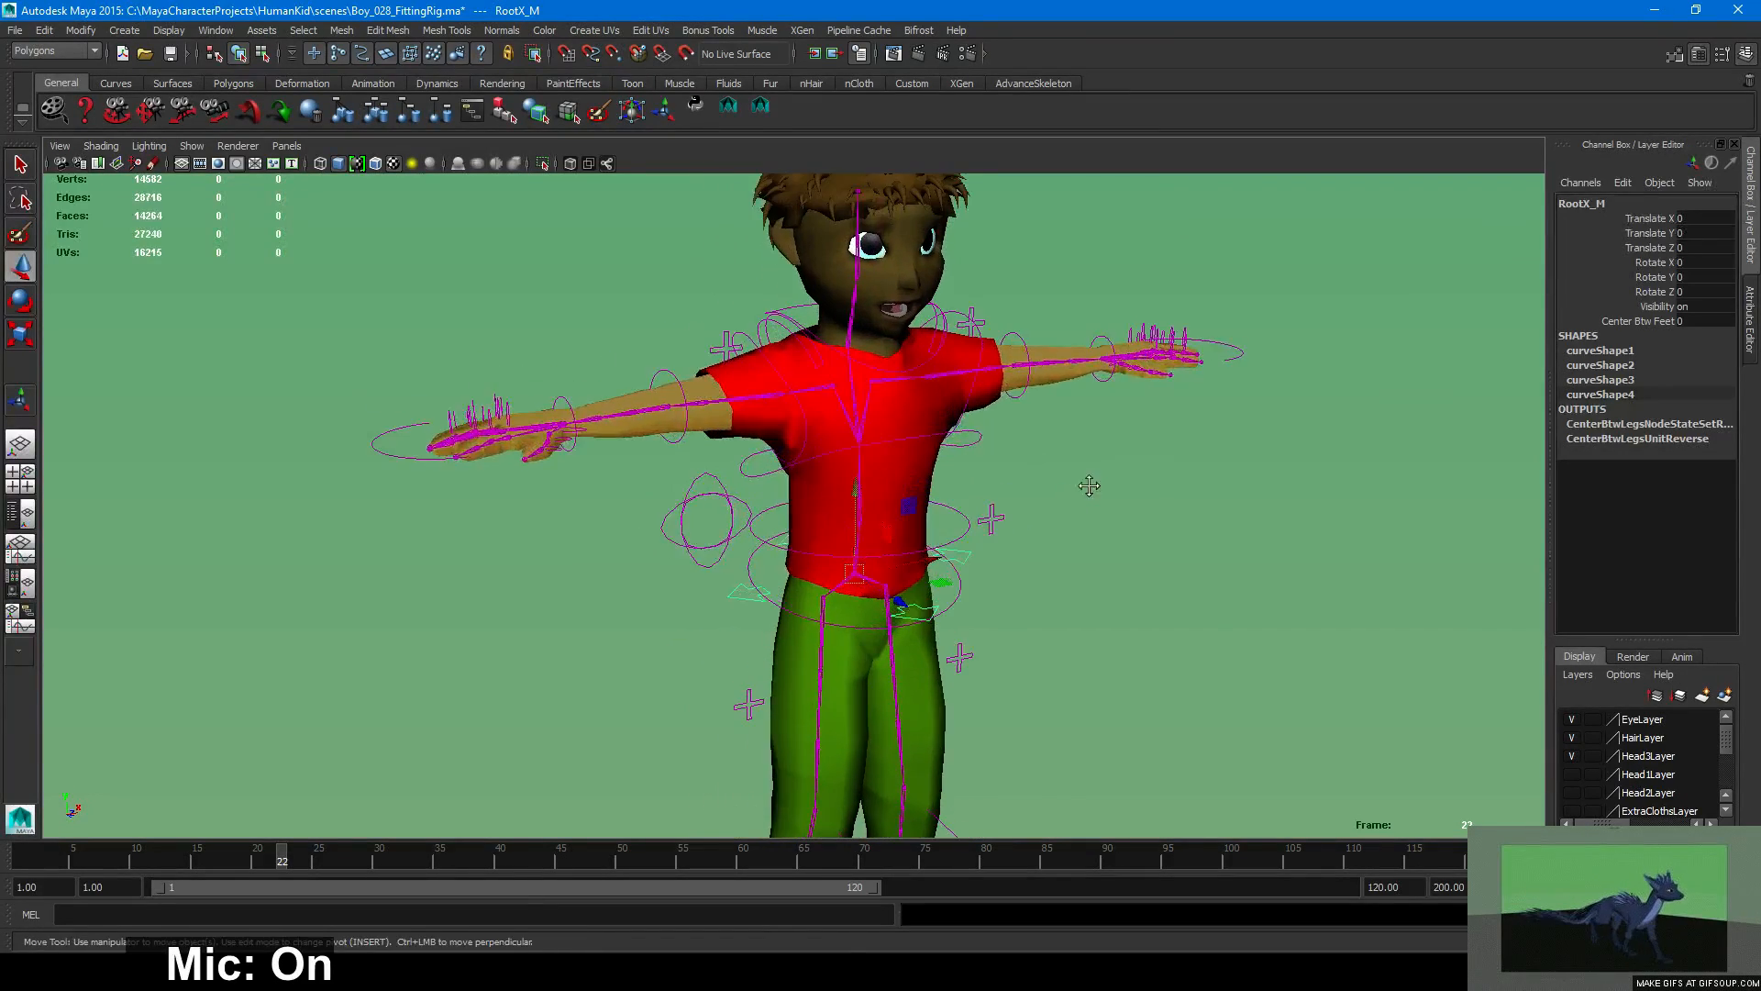
middle_click_drag(1089, 487, 1064, 597, "alt")
right_click_drag(1101, 589, 1209, 594, "alt")
left_click_drag(1209, 594, 1201, 581, "alt")
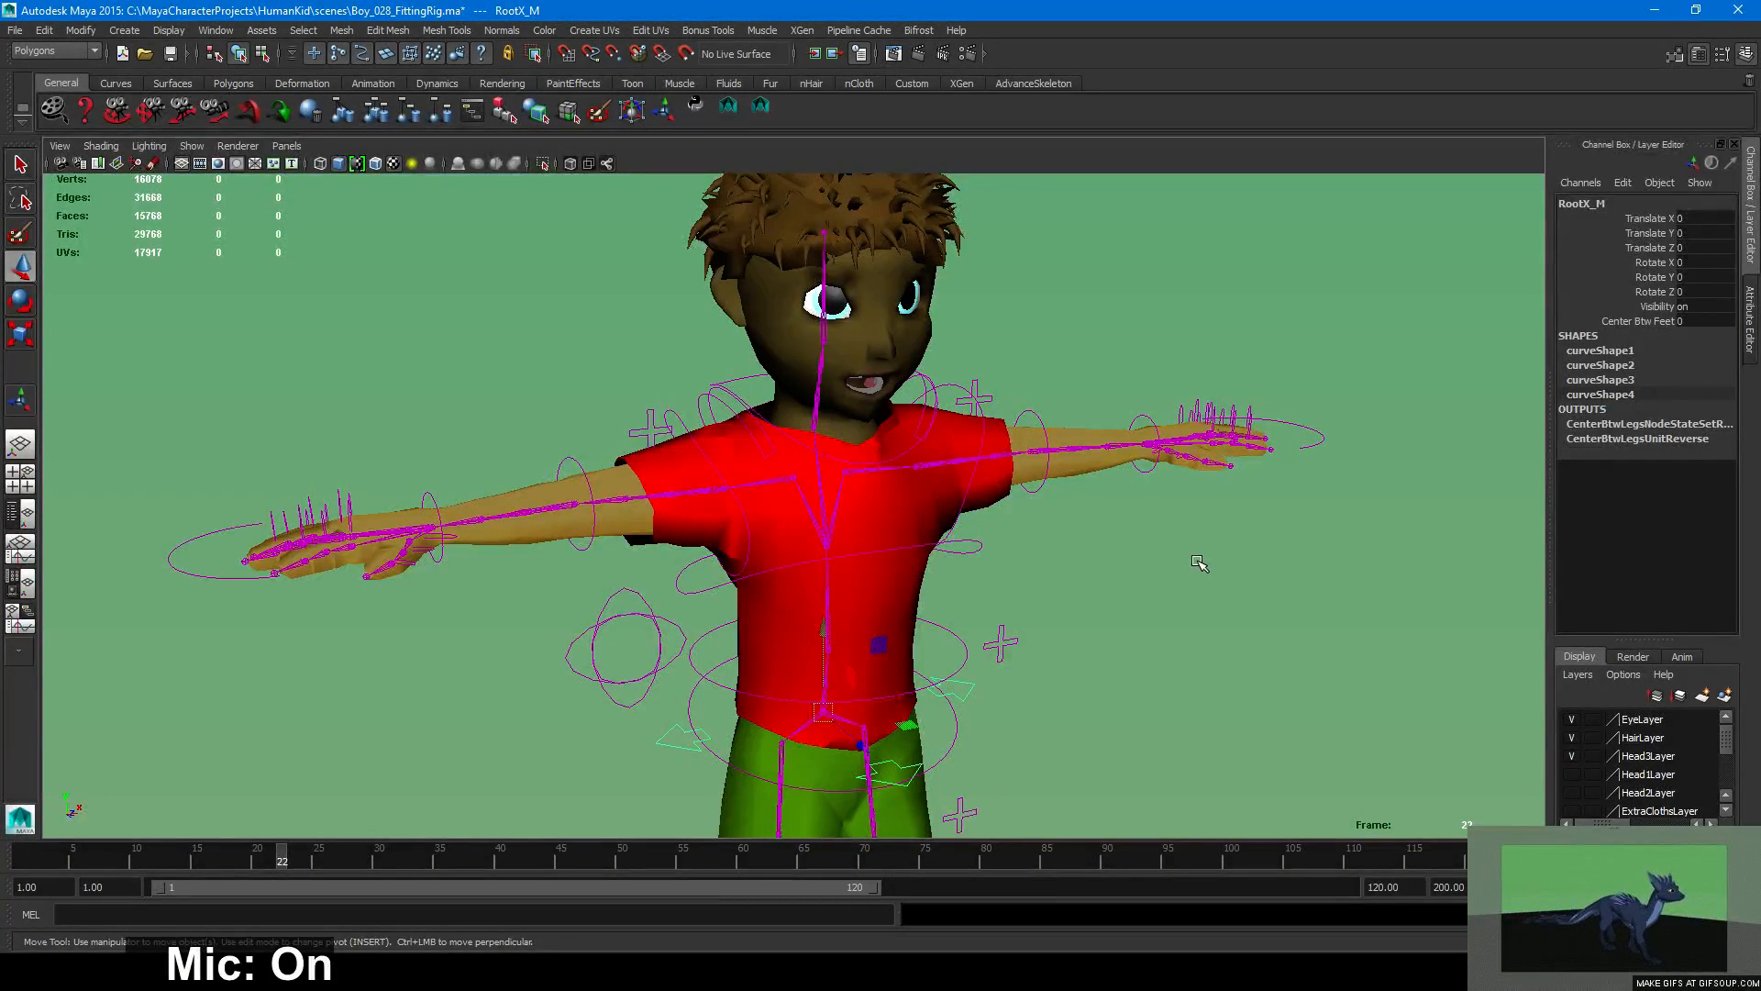
left_click_drag(1103, 536, 1065, 536, "alt")
right_click_drag(1065, 537, 904, 576, "alt")
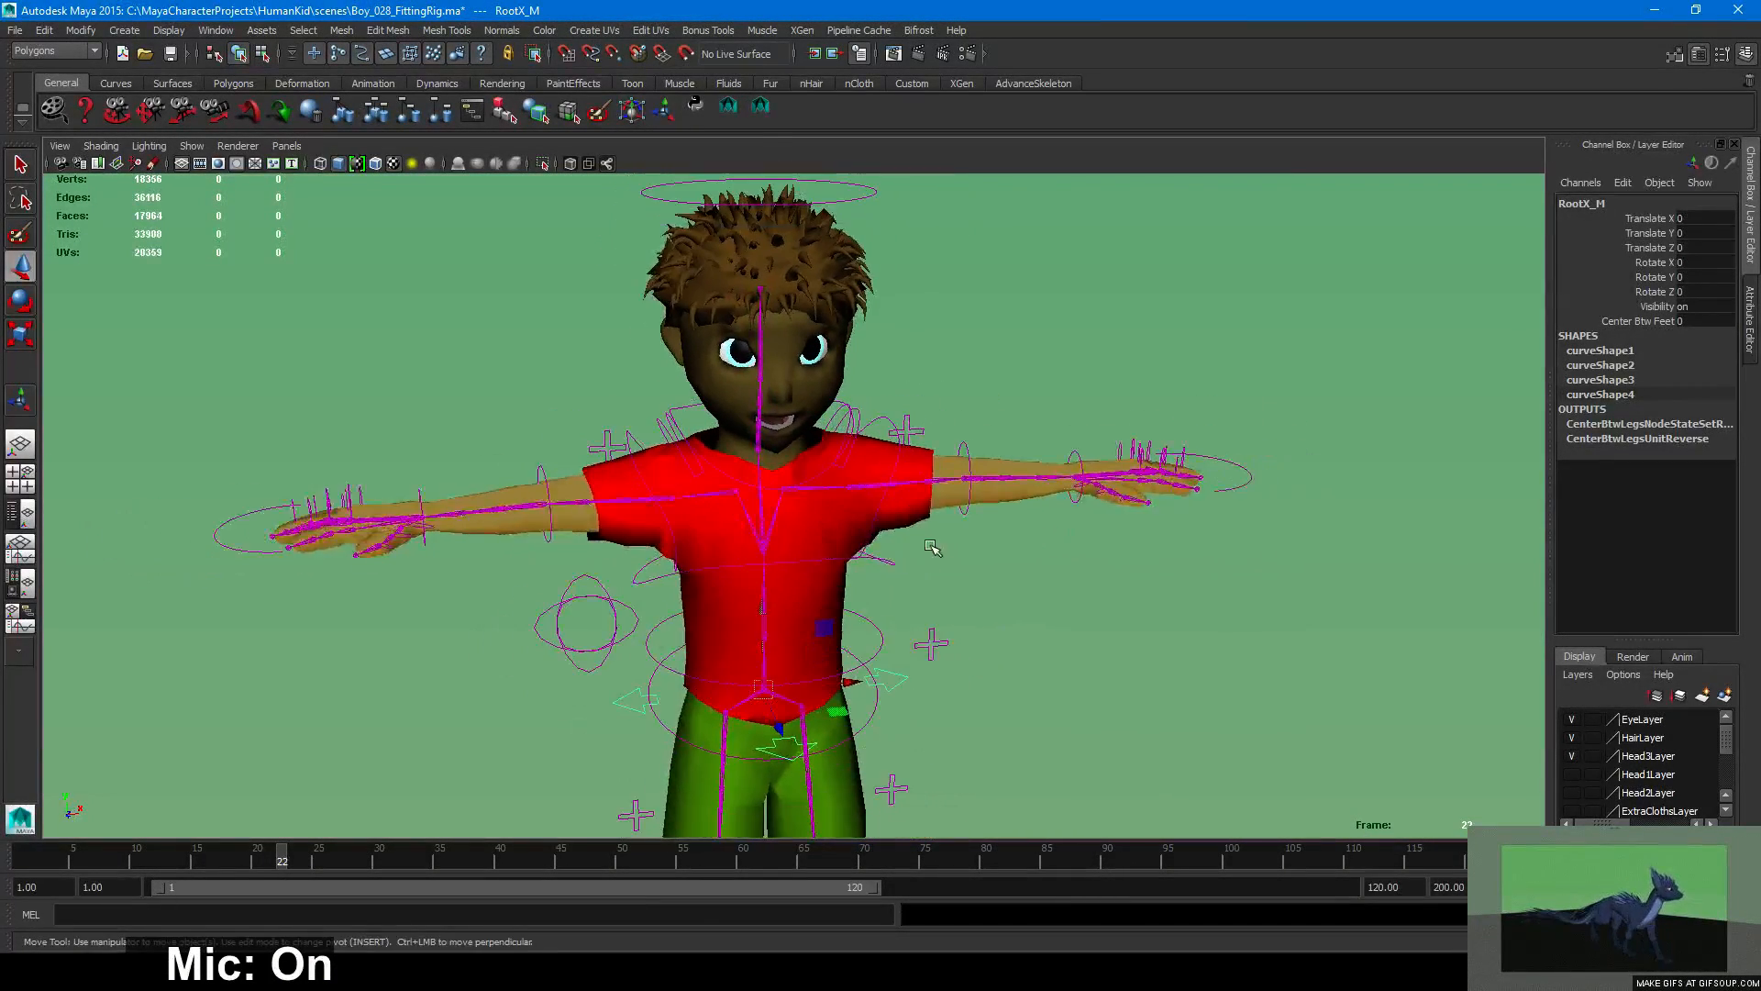
middle_click_drag(904, 576, 1001, 598, "alt")
left_click_drag(1003, 598, 1171, 542, "alt")
right_click_drag(1172, 542, 1121, 539, "alt")
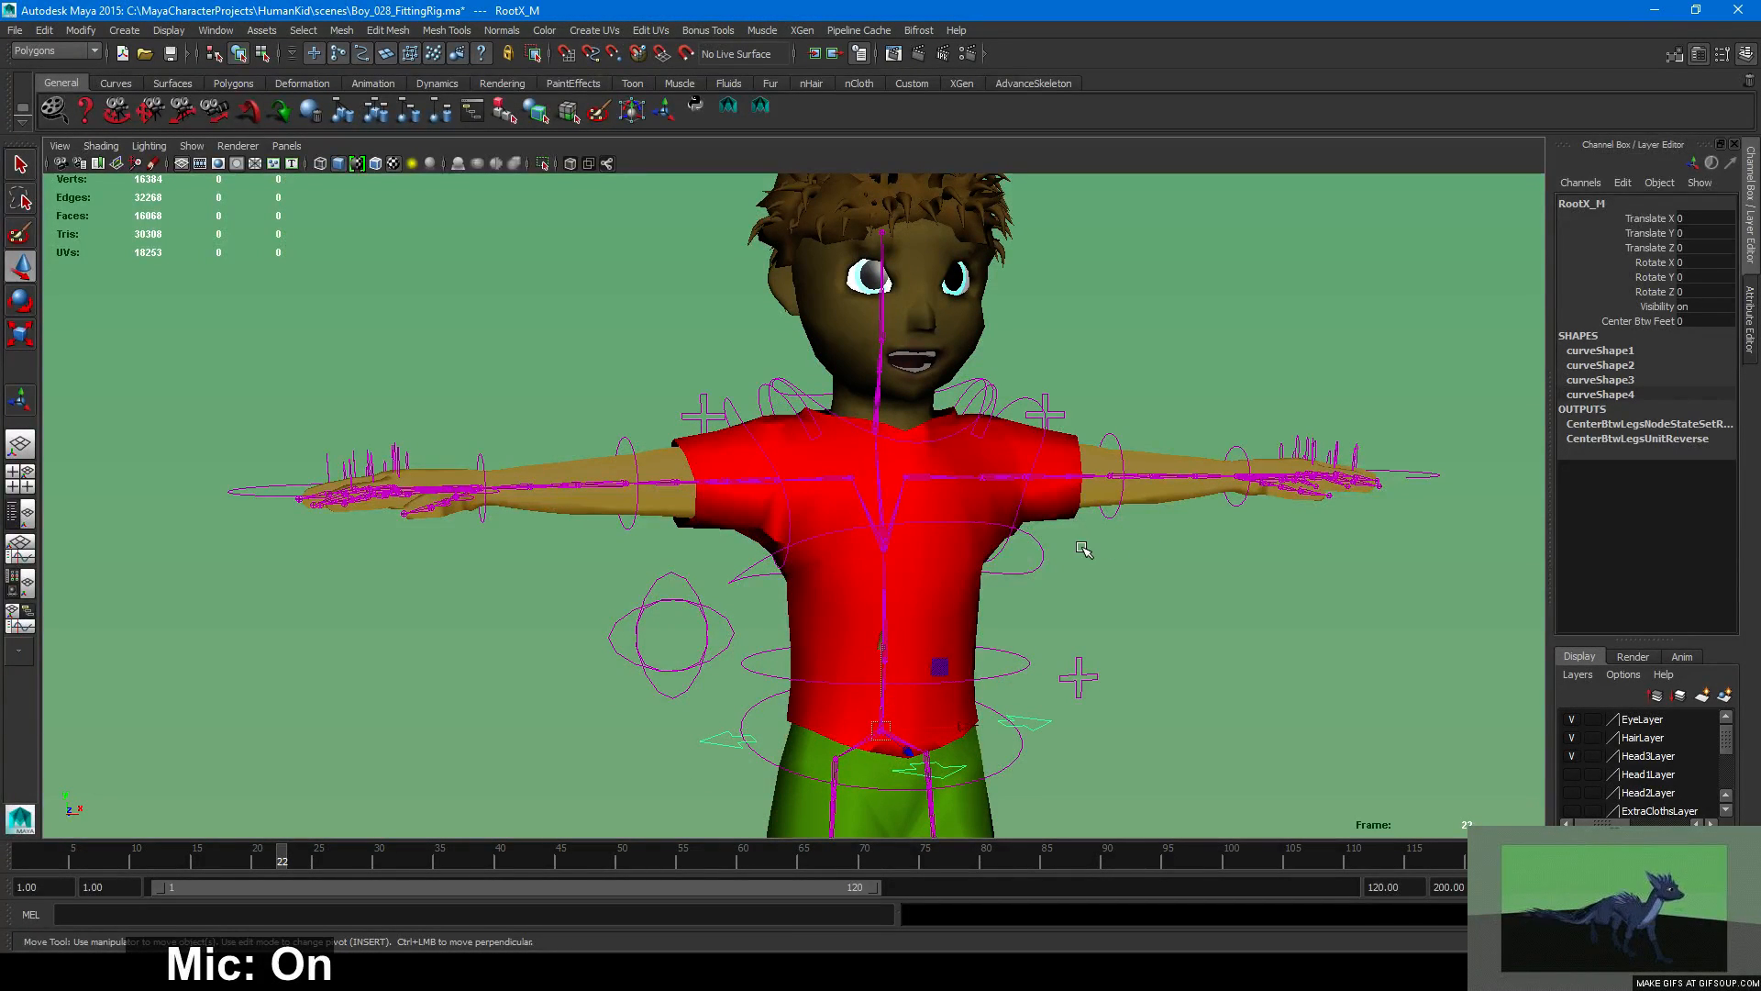
scroll(659, 489, "down", 2)
scroll(657, 493, "down", 4)
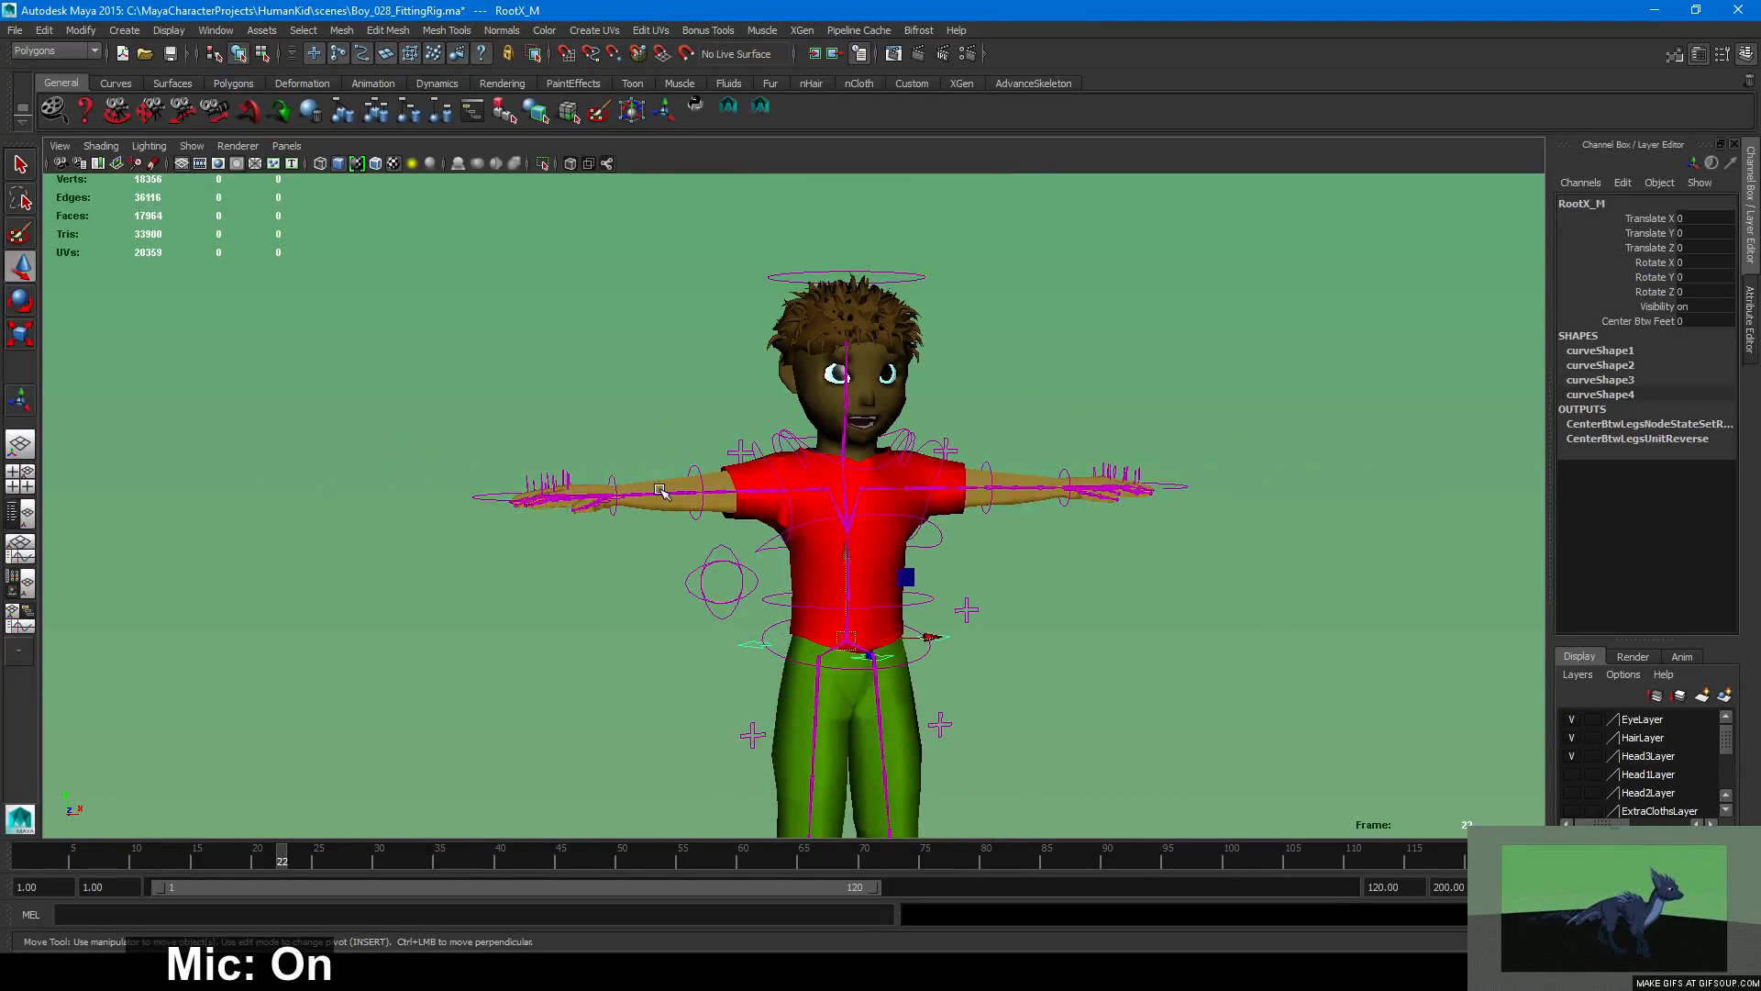
scroll(649, 511, "up", 5)
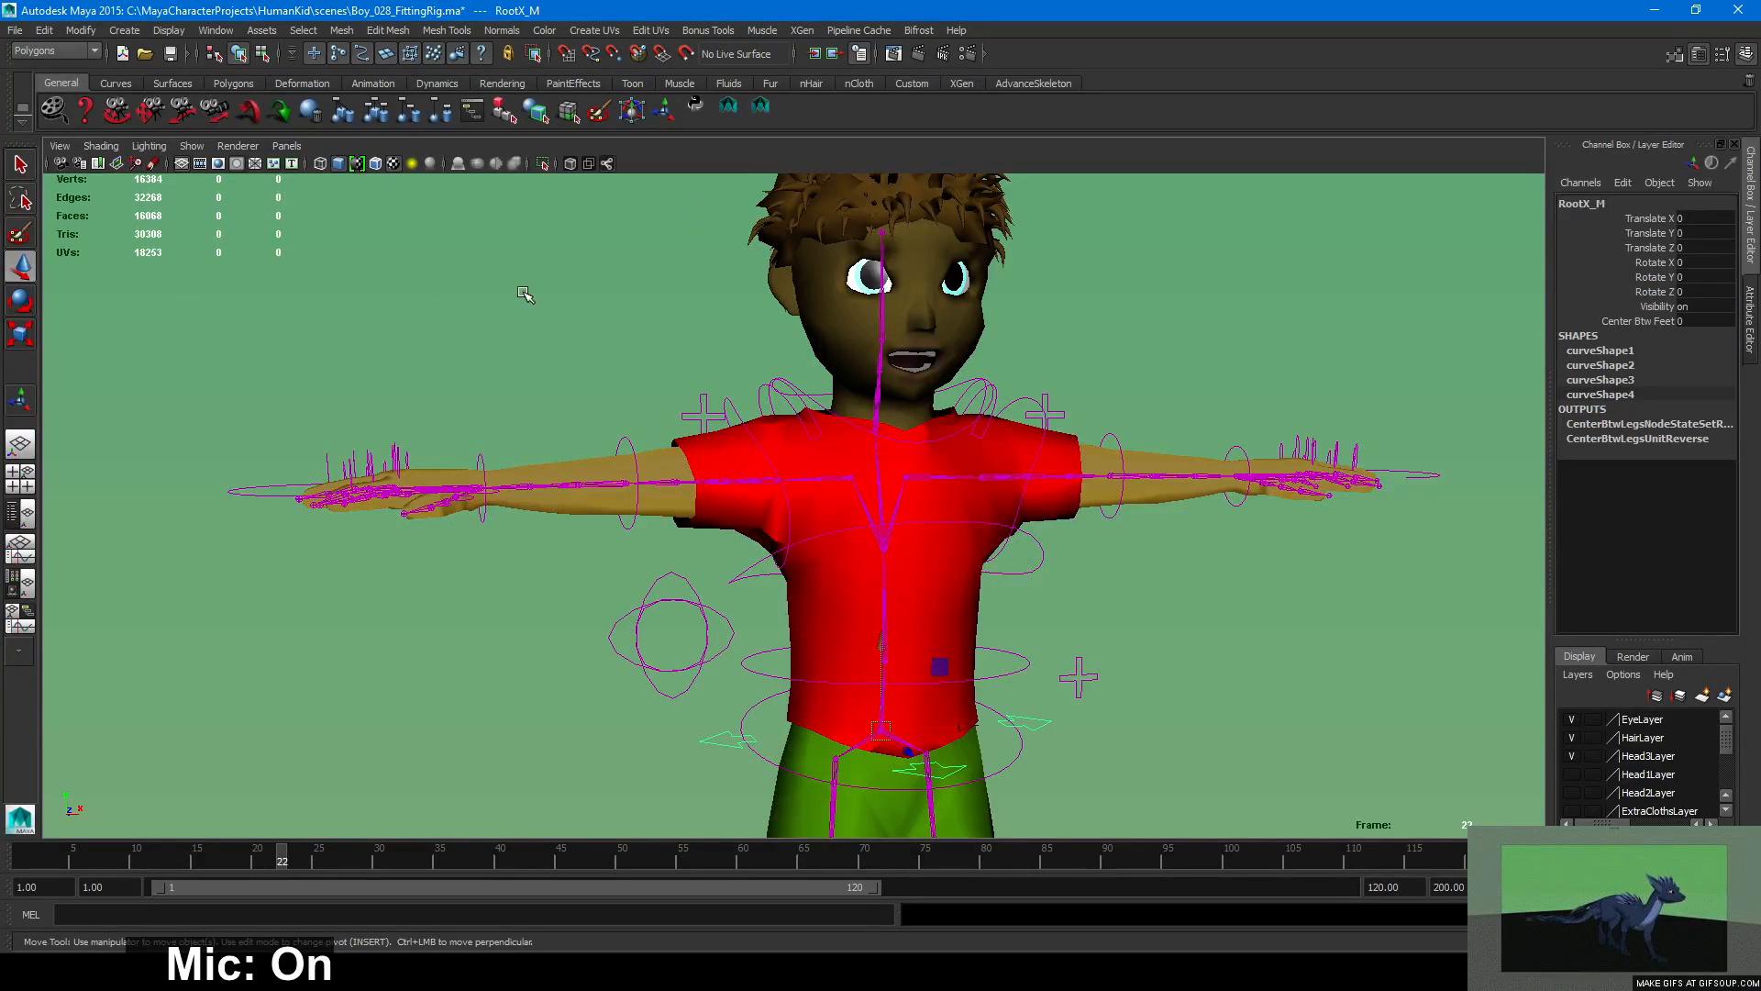
scroll(962, 345, "down", 4)
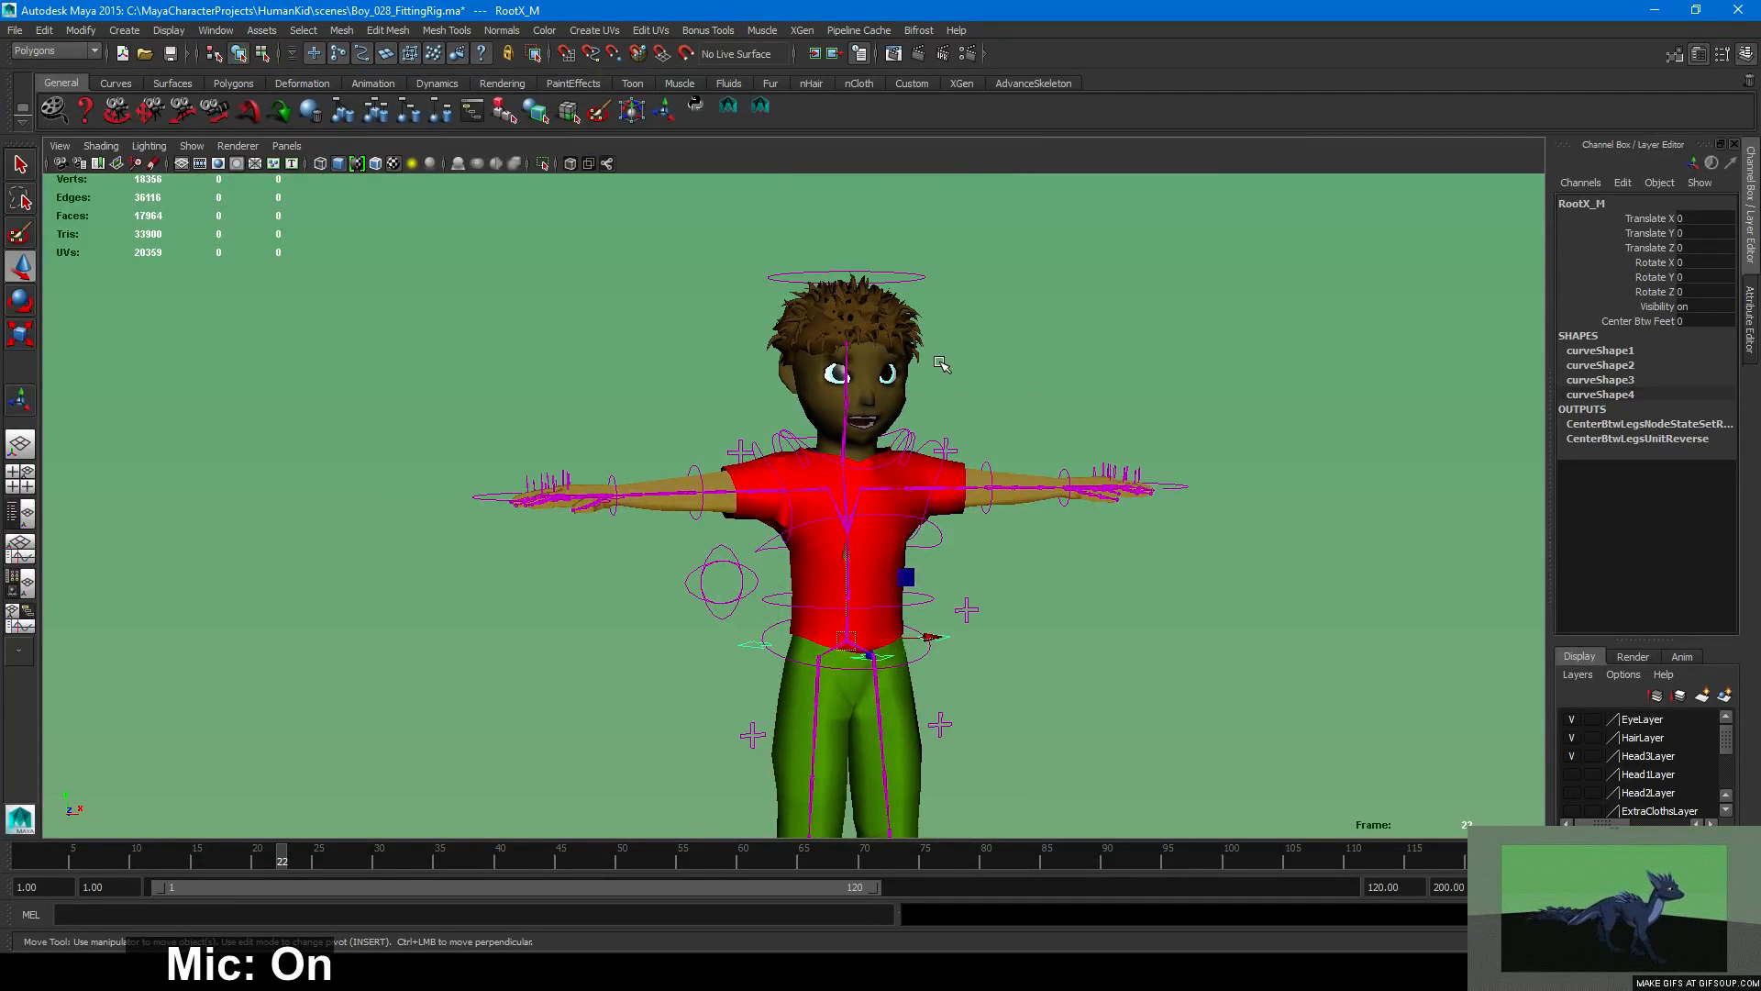
Clear the root control selection and save the scene.
left_click(1053, 409)
scroll(1055, 422, "down", 2)
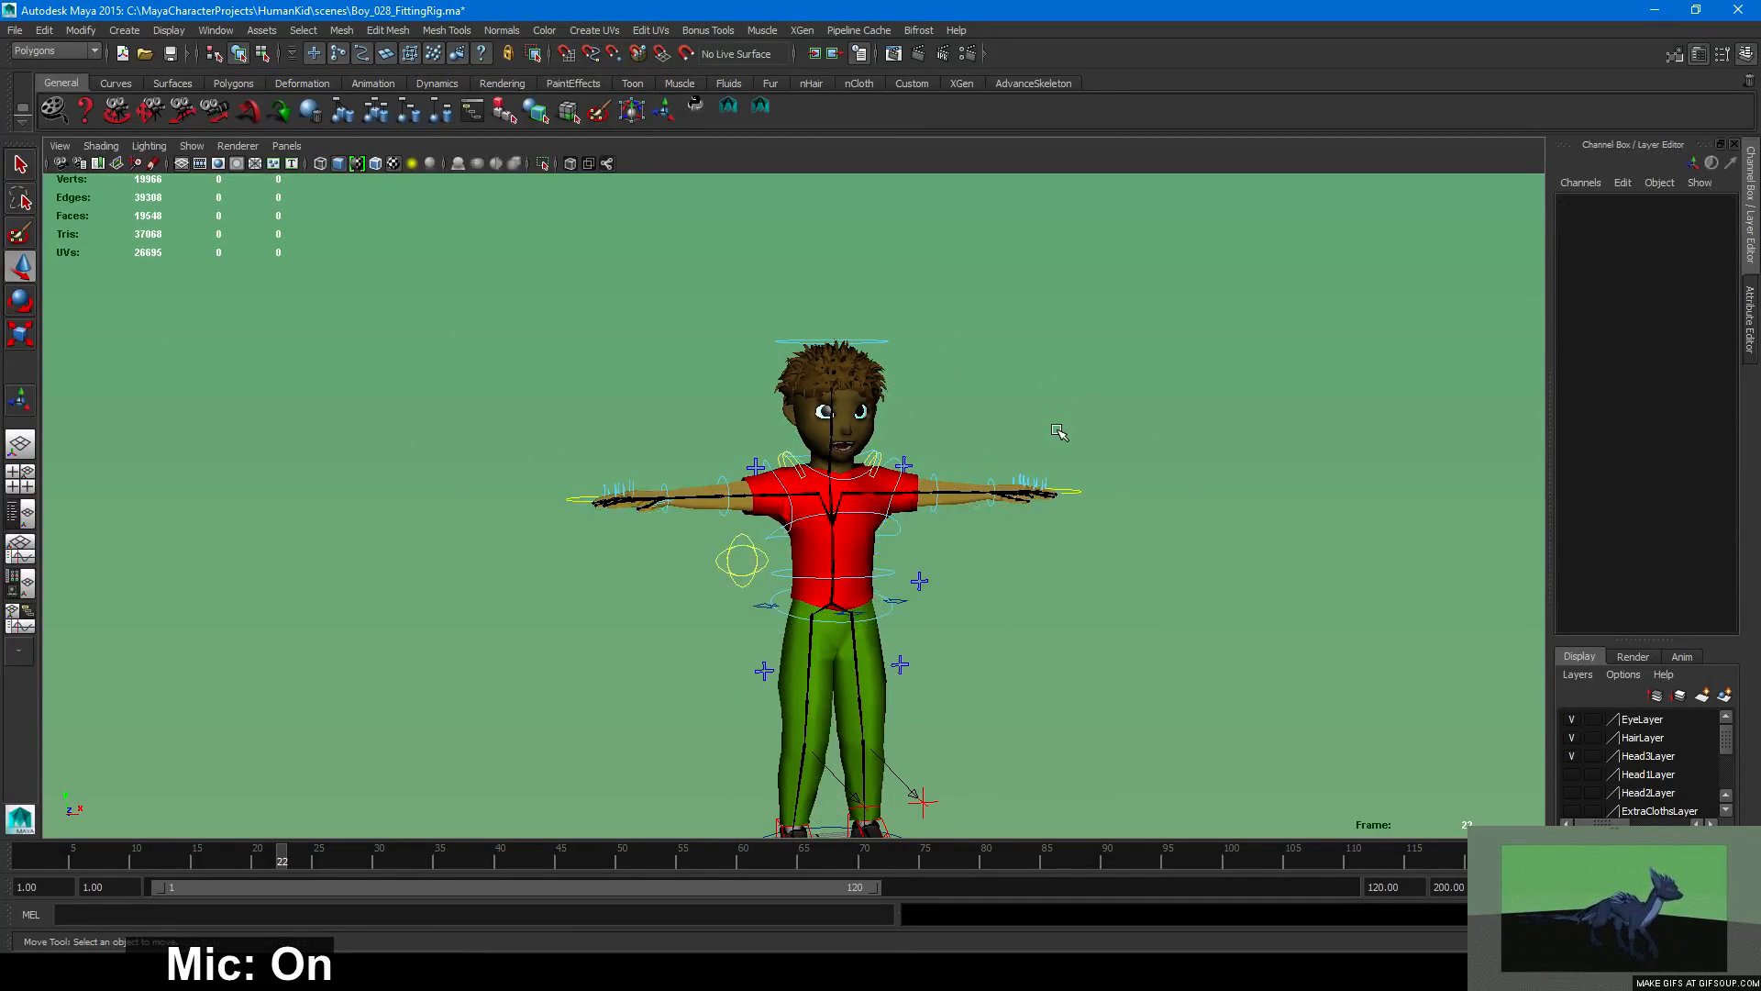
scroll(1057, 431, "up", 1)
key("ctrl+s")
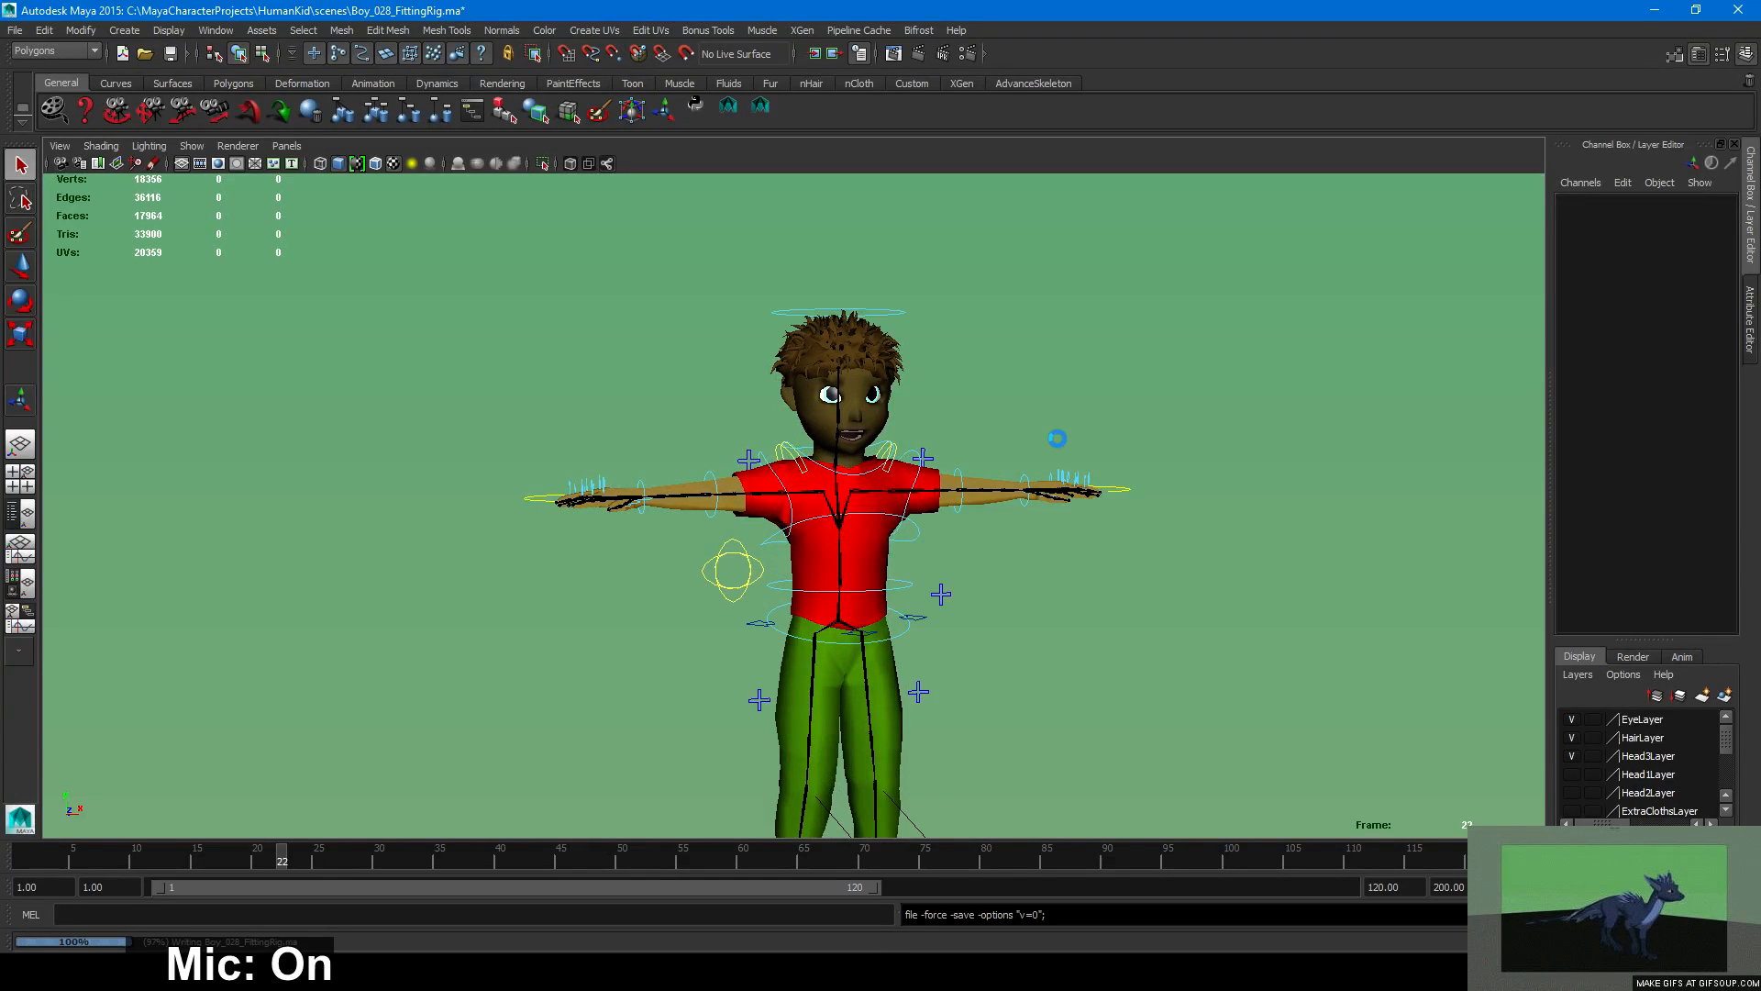
key("w")
key("ctrl+s")
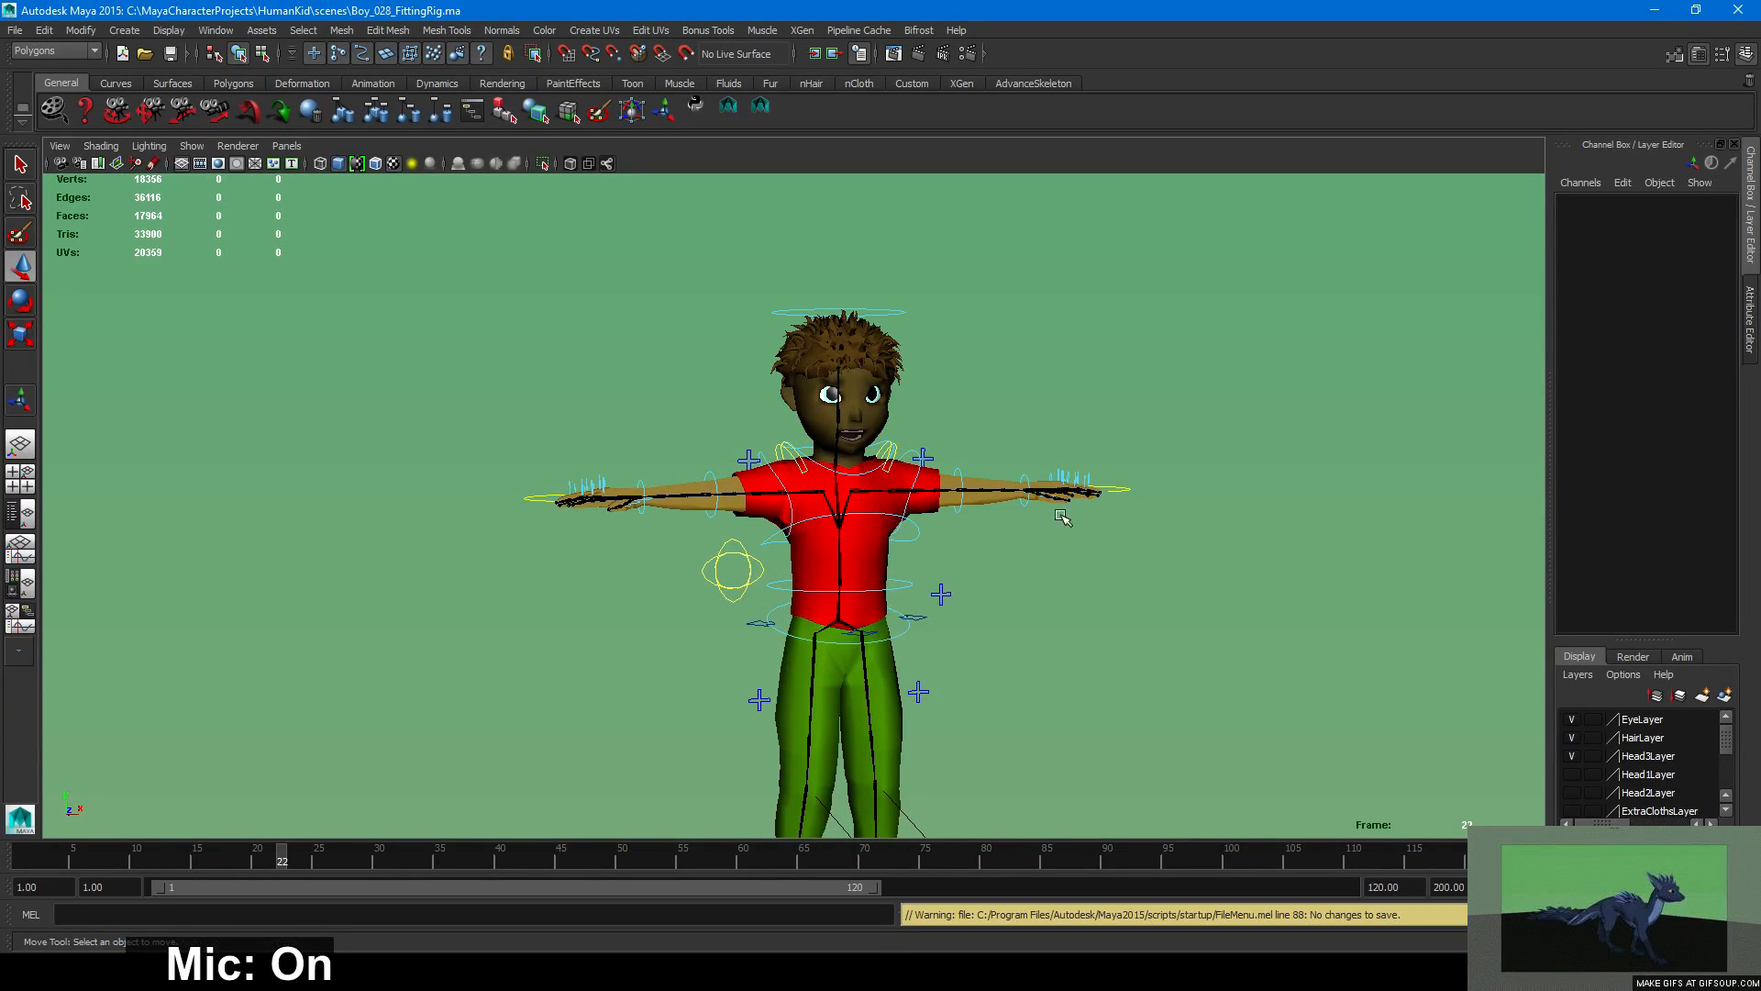
Open the AdvancedSkeleton4 body tool and switch the rig to Fit Mode.
middle_click_drag(1022, 558, 1003, 468, "alt")
left_click_drag(1003, 468, 1170, 464, "alt")
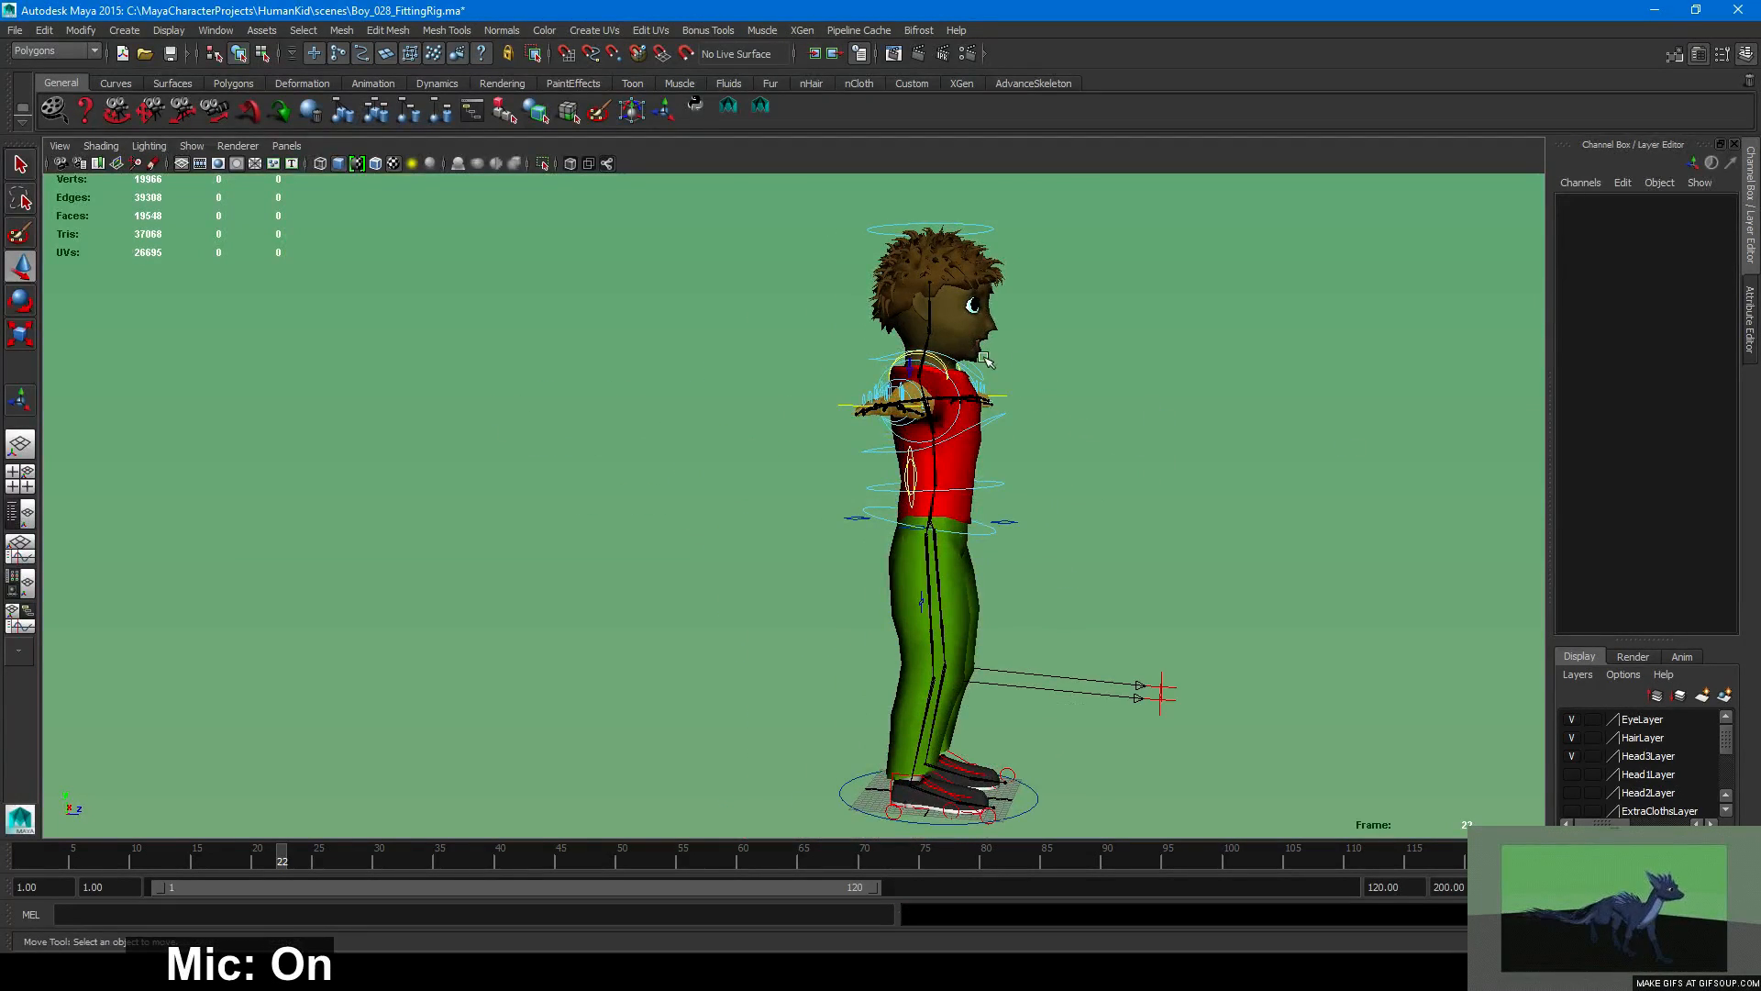
left_click(1034, 82)
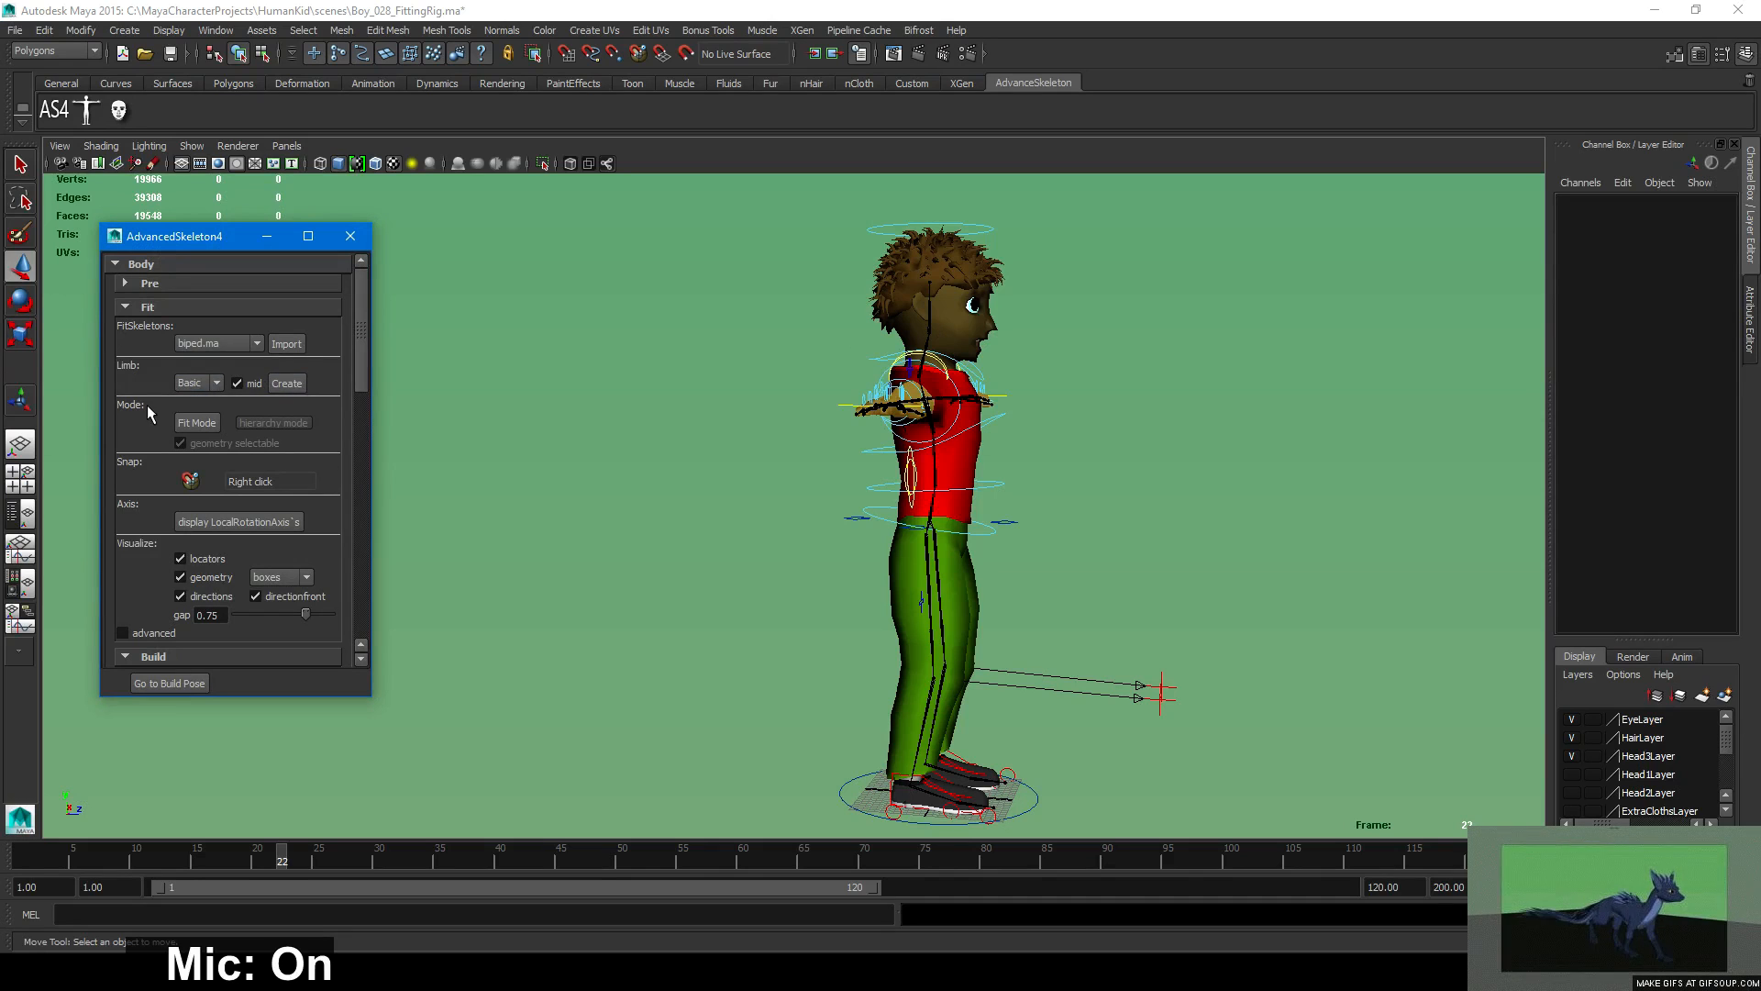
scroll(307, 477, "down", 2)
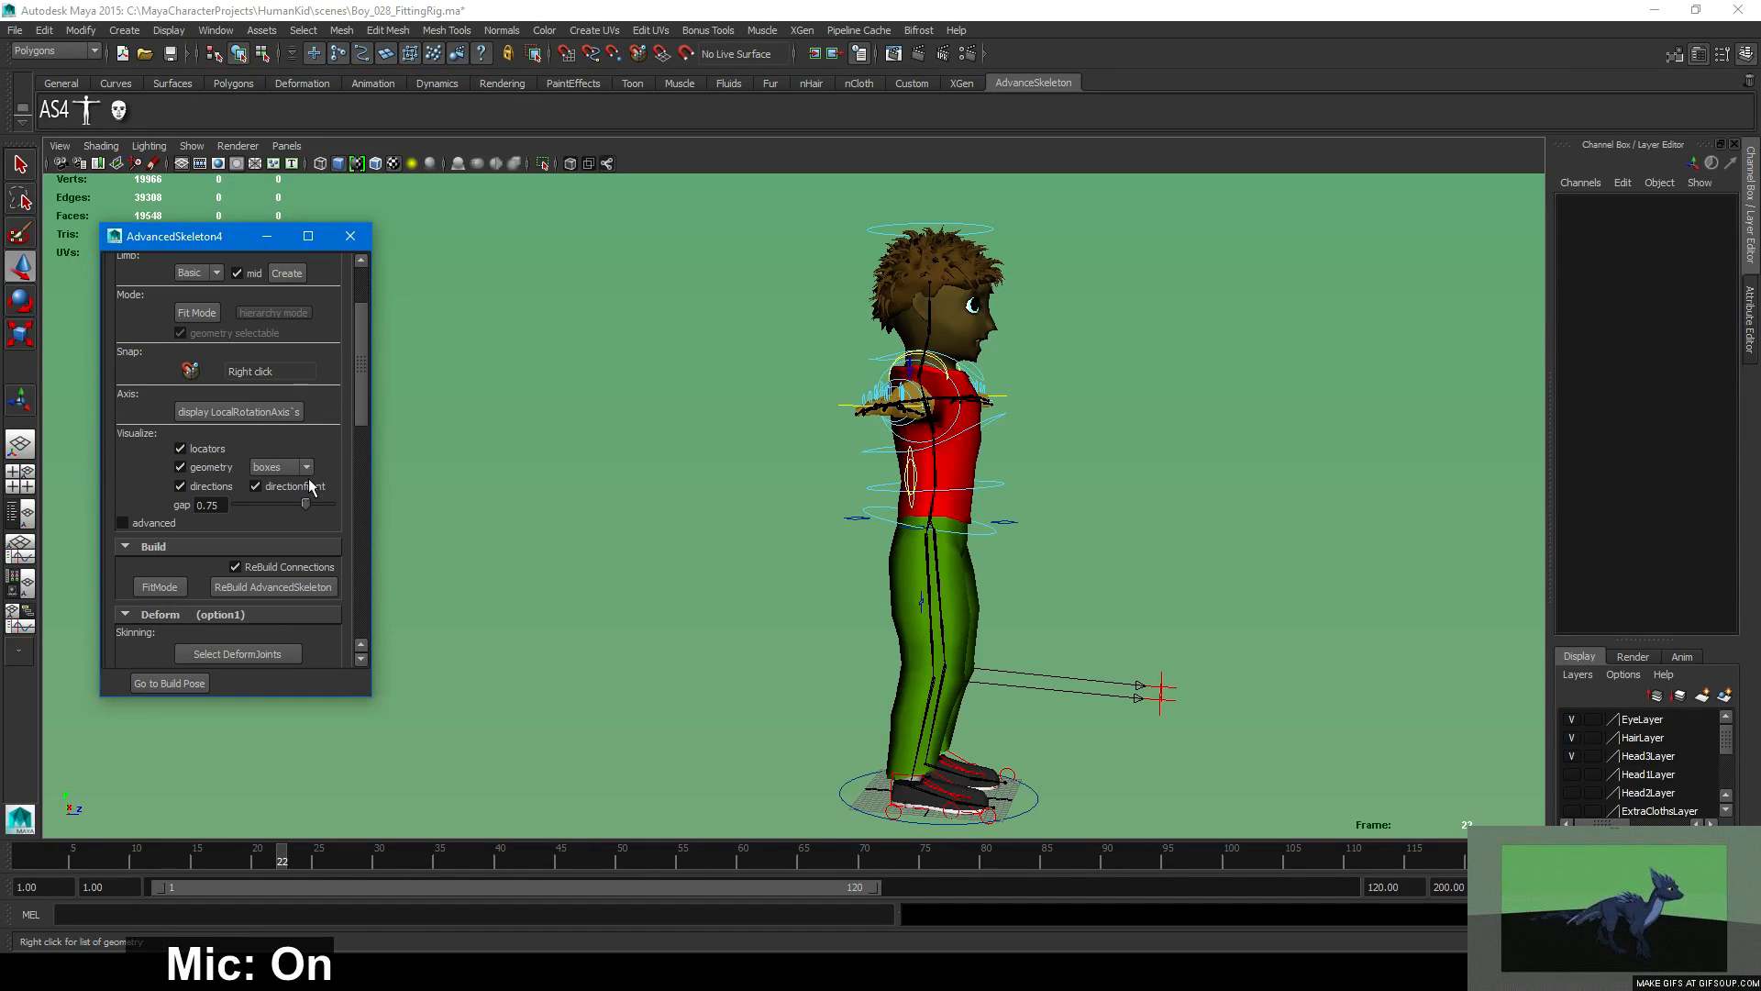
left_click_drag(860, 466, 901, 420, "alt")
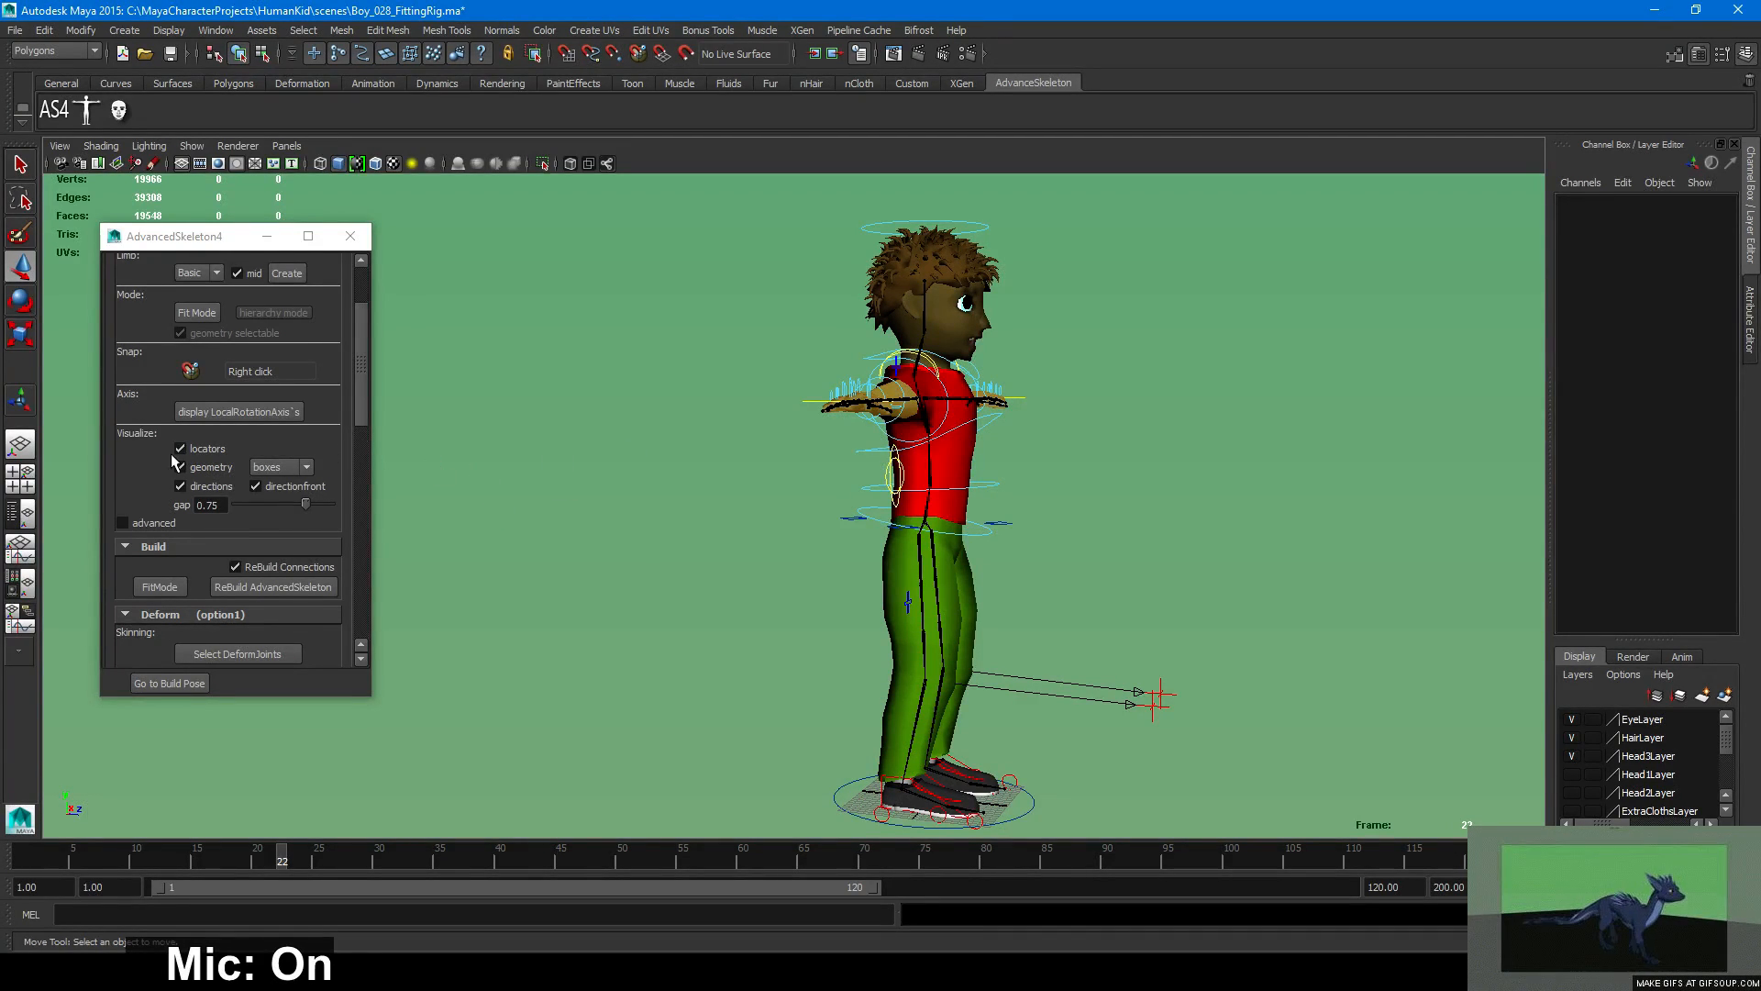
scroll(171, 453, "down", 2)
left_click(174, 533)
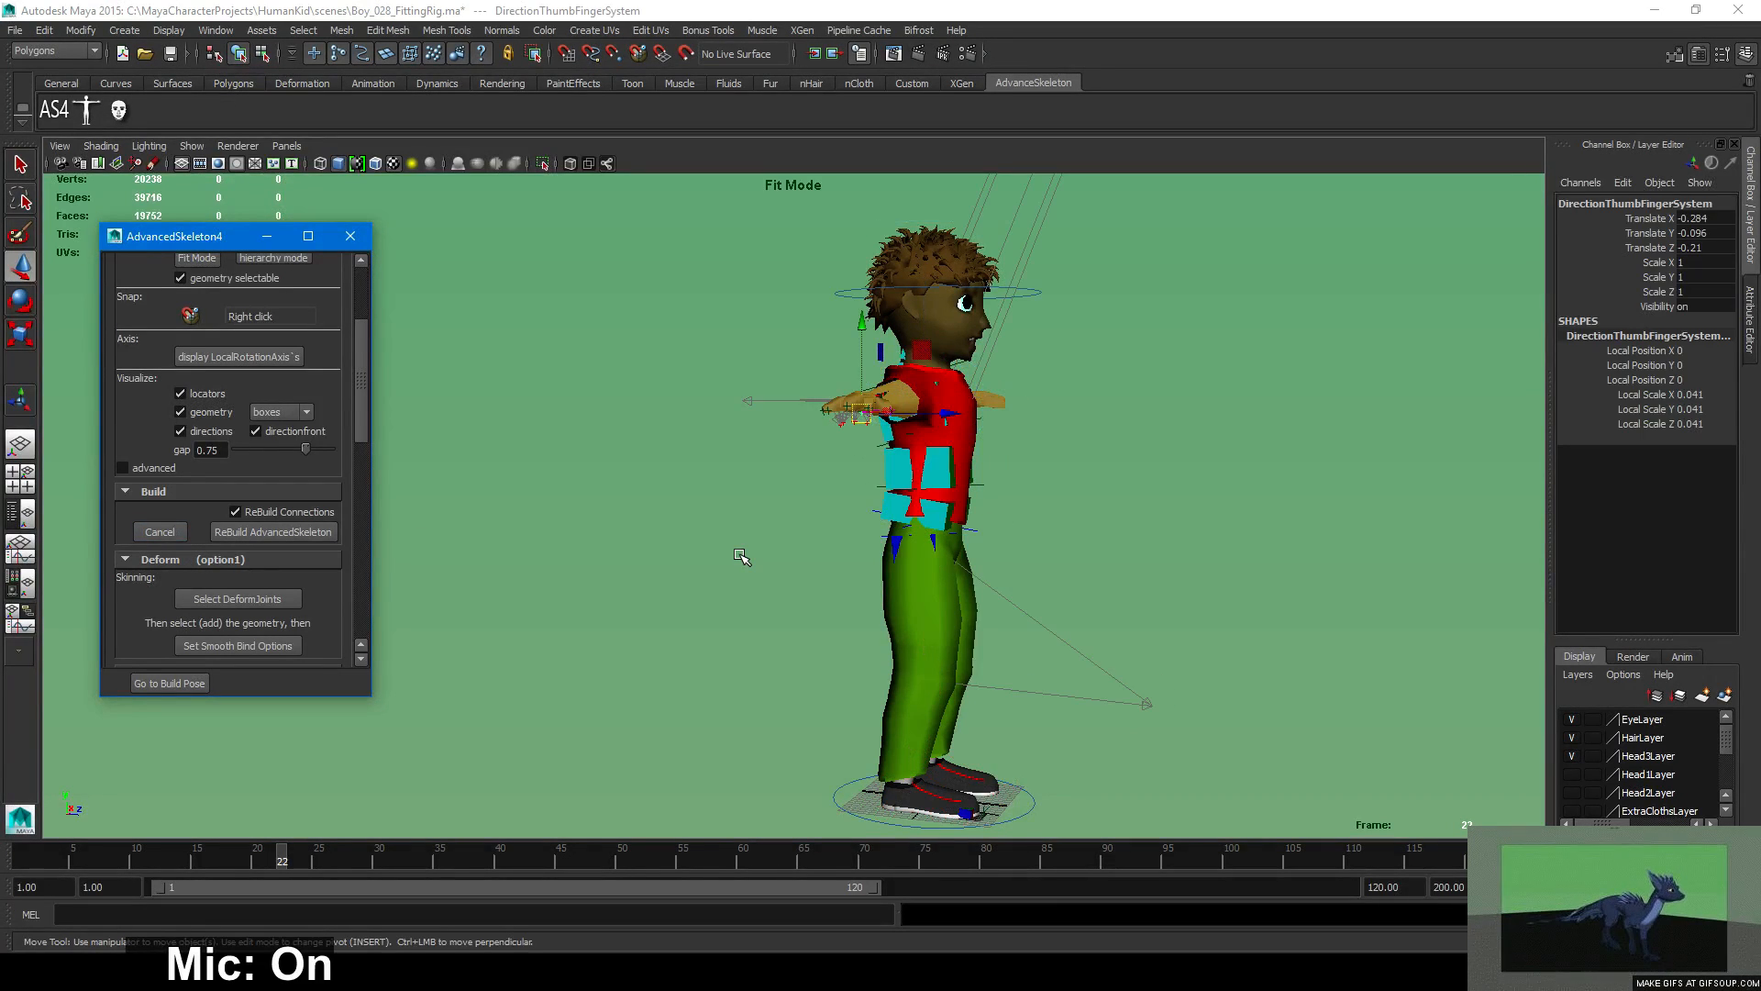
Move the DirectionFront locator from high above the character to just in front of the chest, about Translate Y 7.8 and Z 3.9.
left_click(1079, 496)
right_click_drag(1207, 491, 696, 309, "alt")
middle_click_drag(689, 309, 666, 618, "alt")
right_click_drag(880, 438, 569, 332, "alt")
middle_click_drag(892, 254, 884, 332, "alt")
left_click_drag(936, 290, 936, 292)
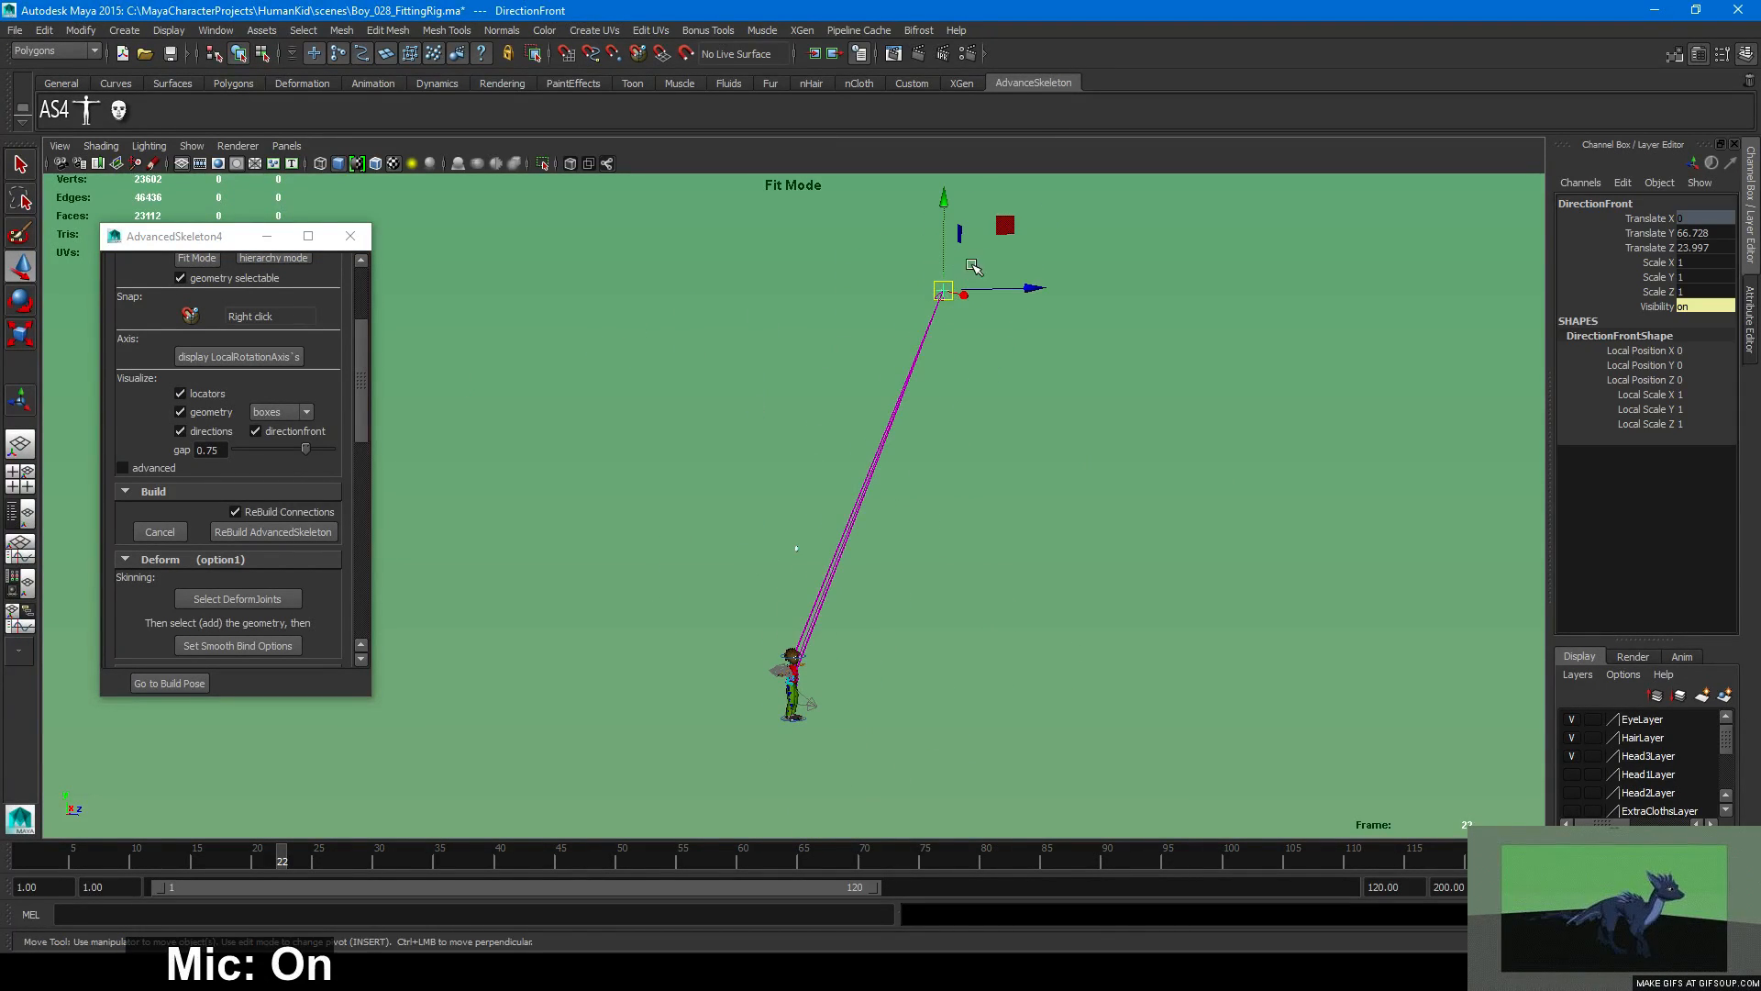
left_click_drag(1007, 223, 885, 617)
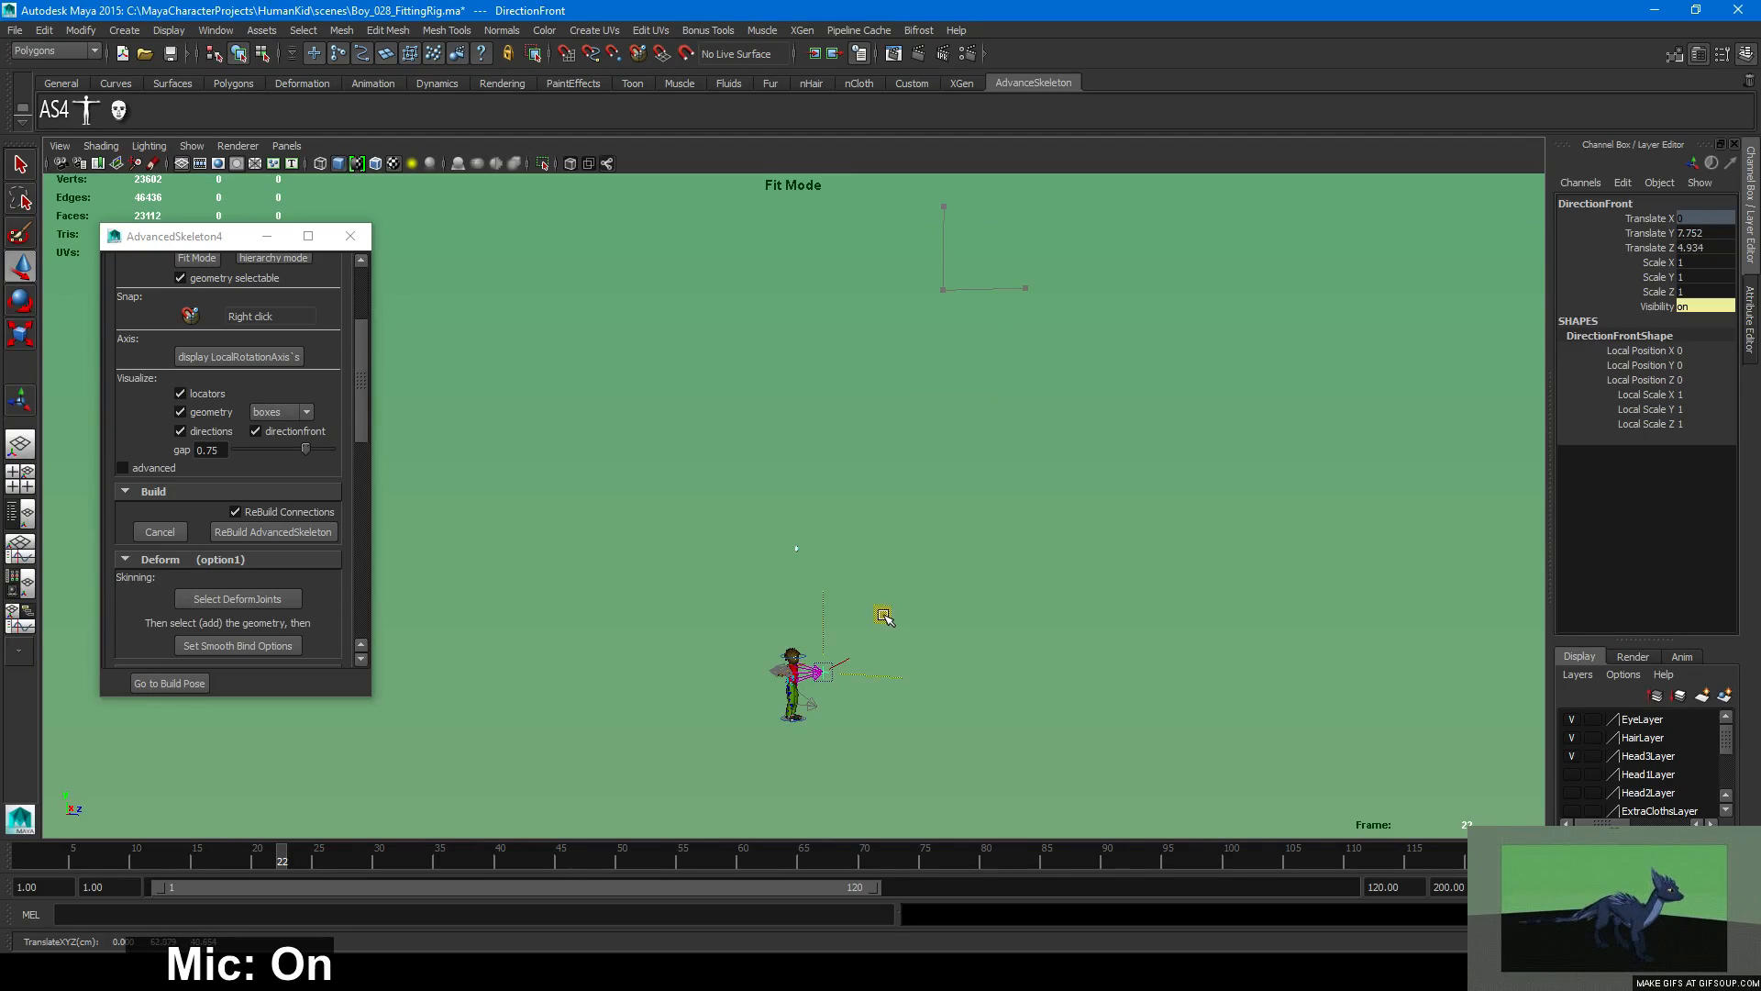
key("f")
right_click_drag(976, 602, 550, 560, "alt")
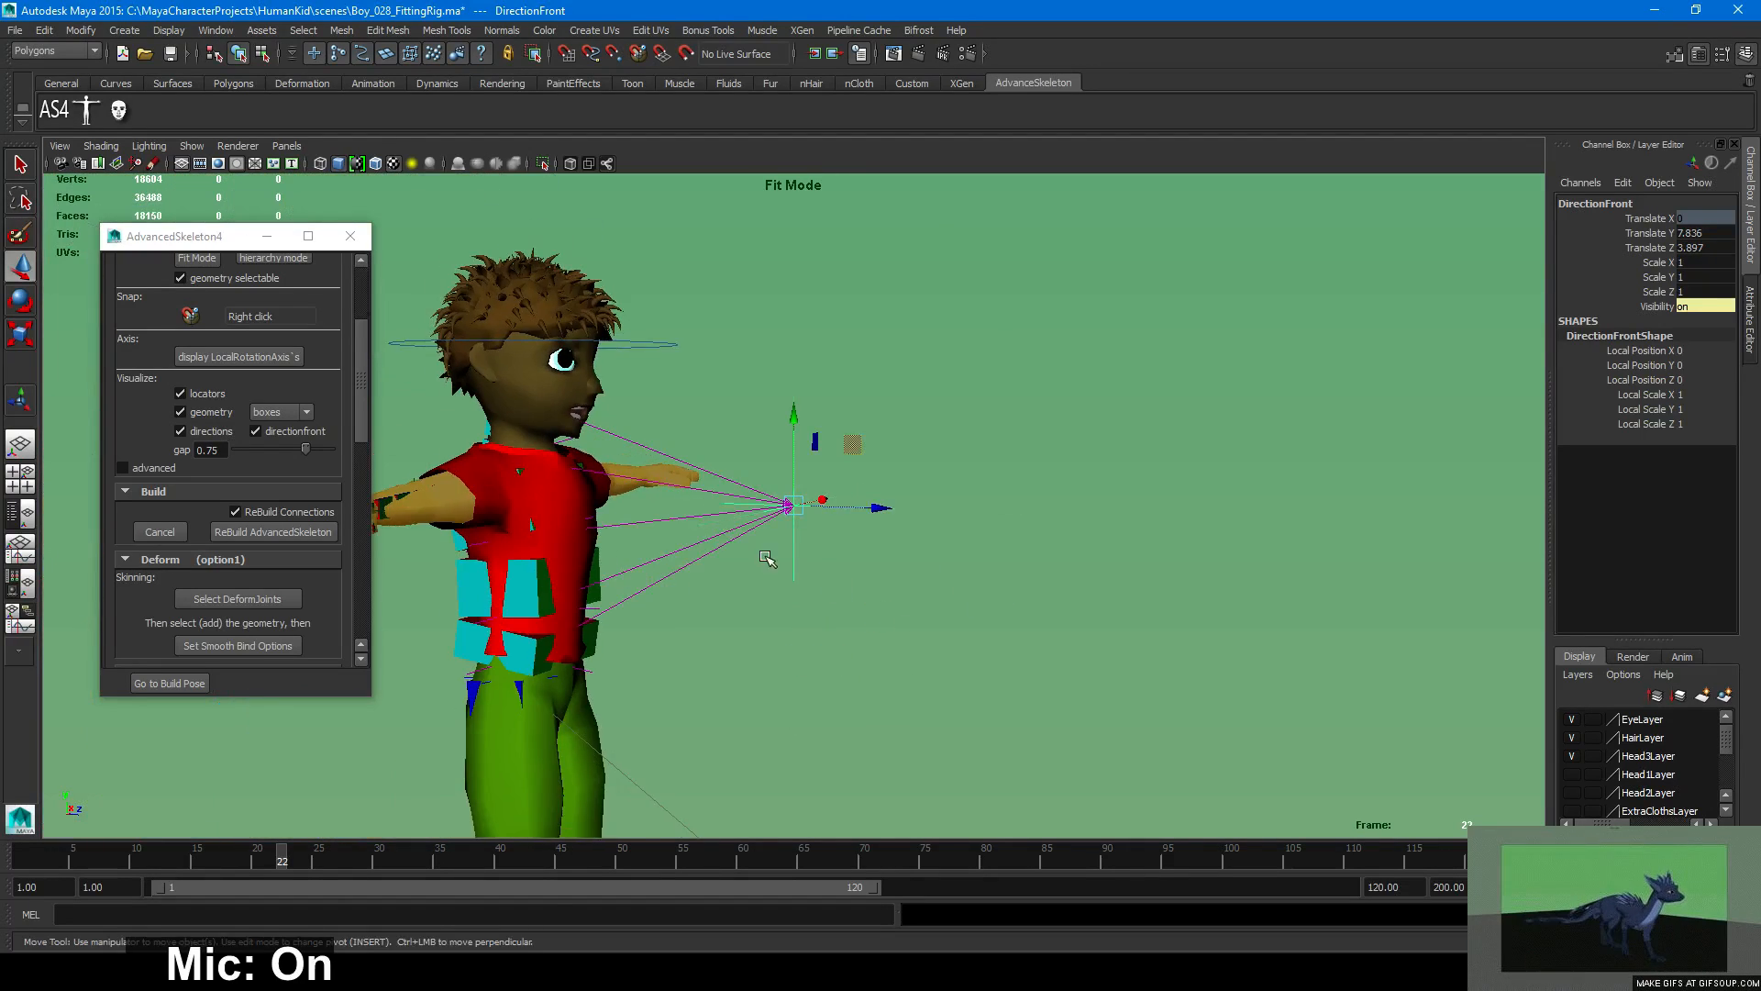
middle_click_drag(752, 573, 929, 494, "alt")
left_click_drag(929, 494, 882, 505, "alt")
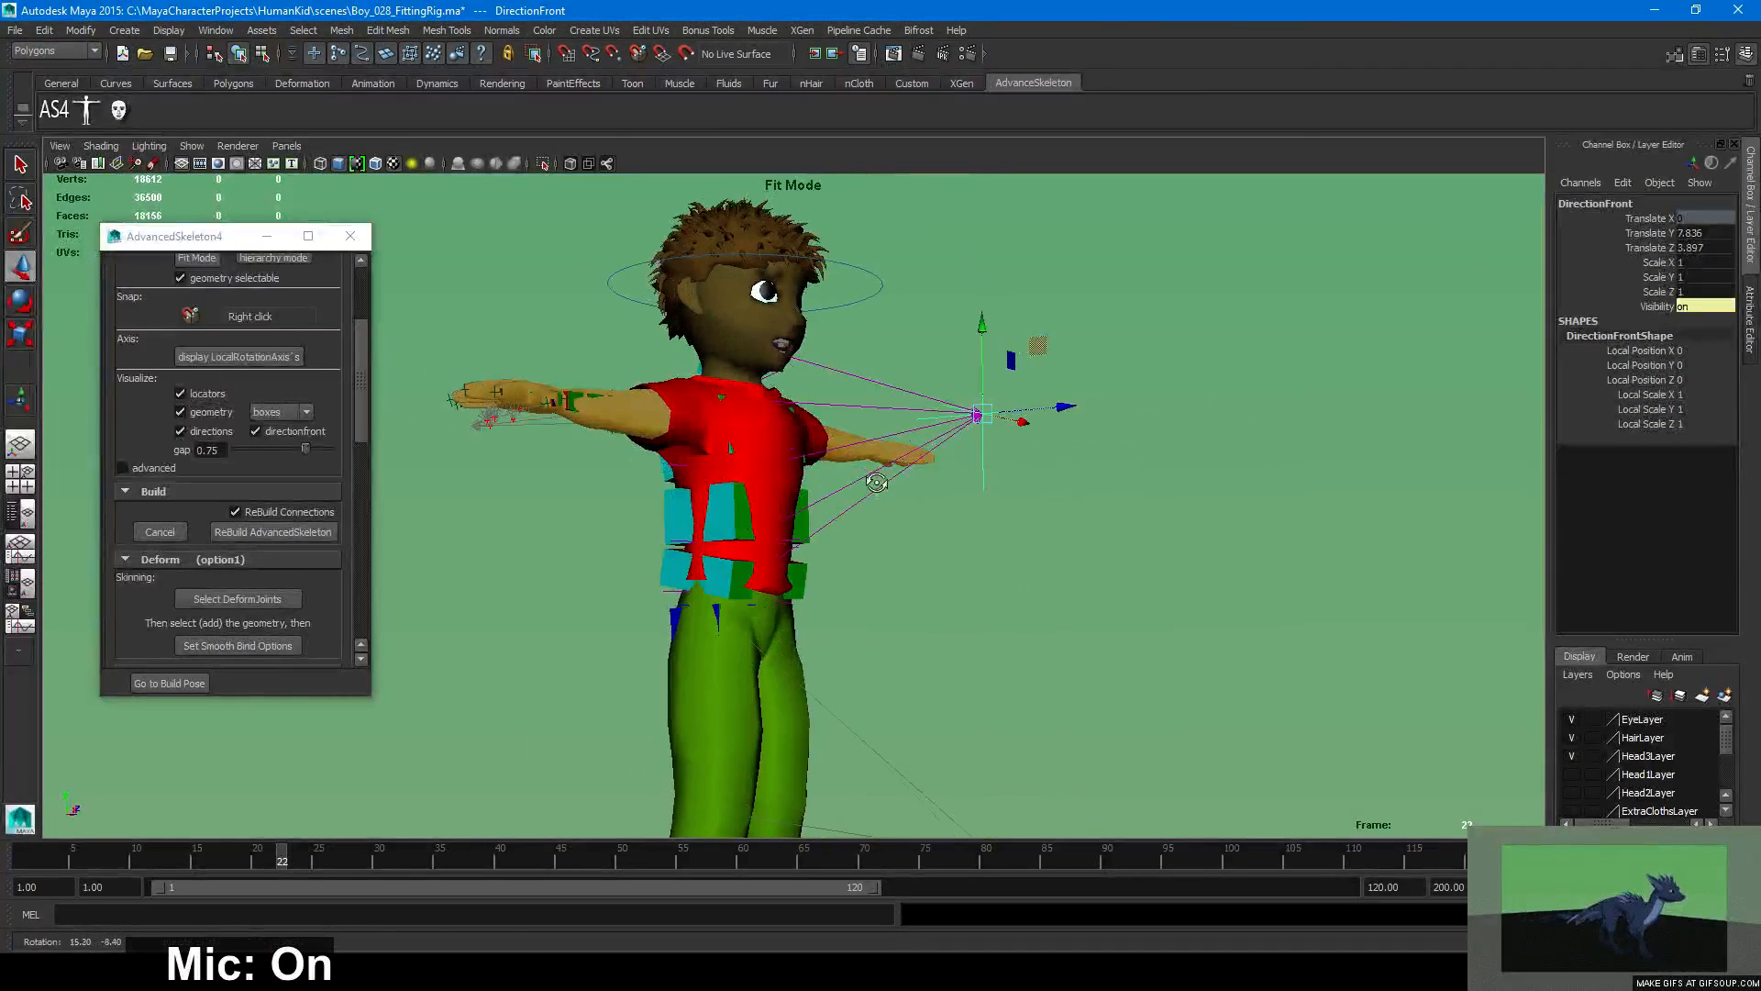
Move the ToesEnd fit joint back to the tip of the shoe, at Translate Z 1.126.
middle_click_drag(815, 589, 830, 405, "alt")
left_click_drag(842, 560, 826, 642, "alt")
right_click_drag(710, 717, 874, 662, "alt")
left_click(899, 660)
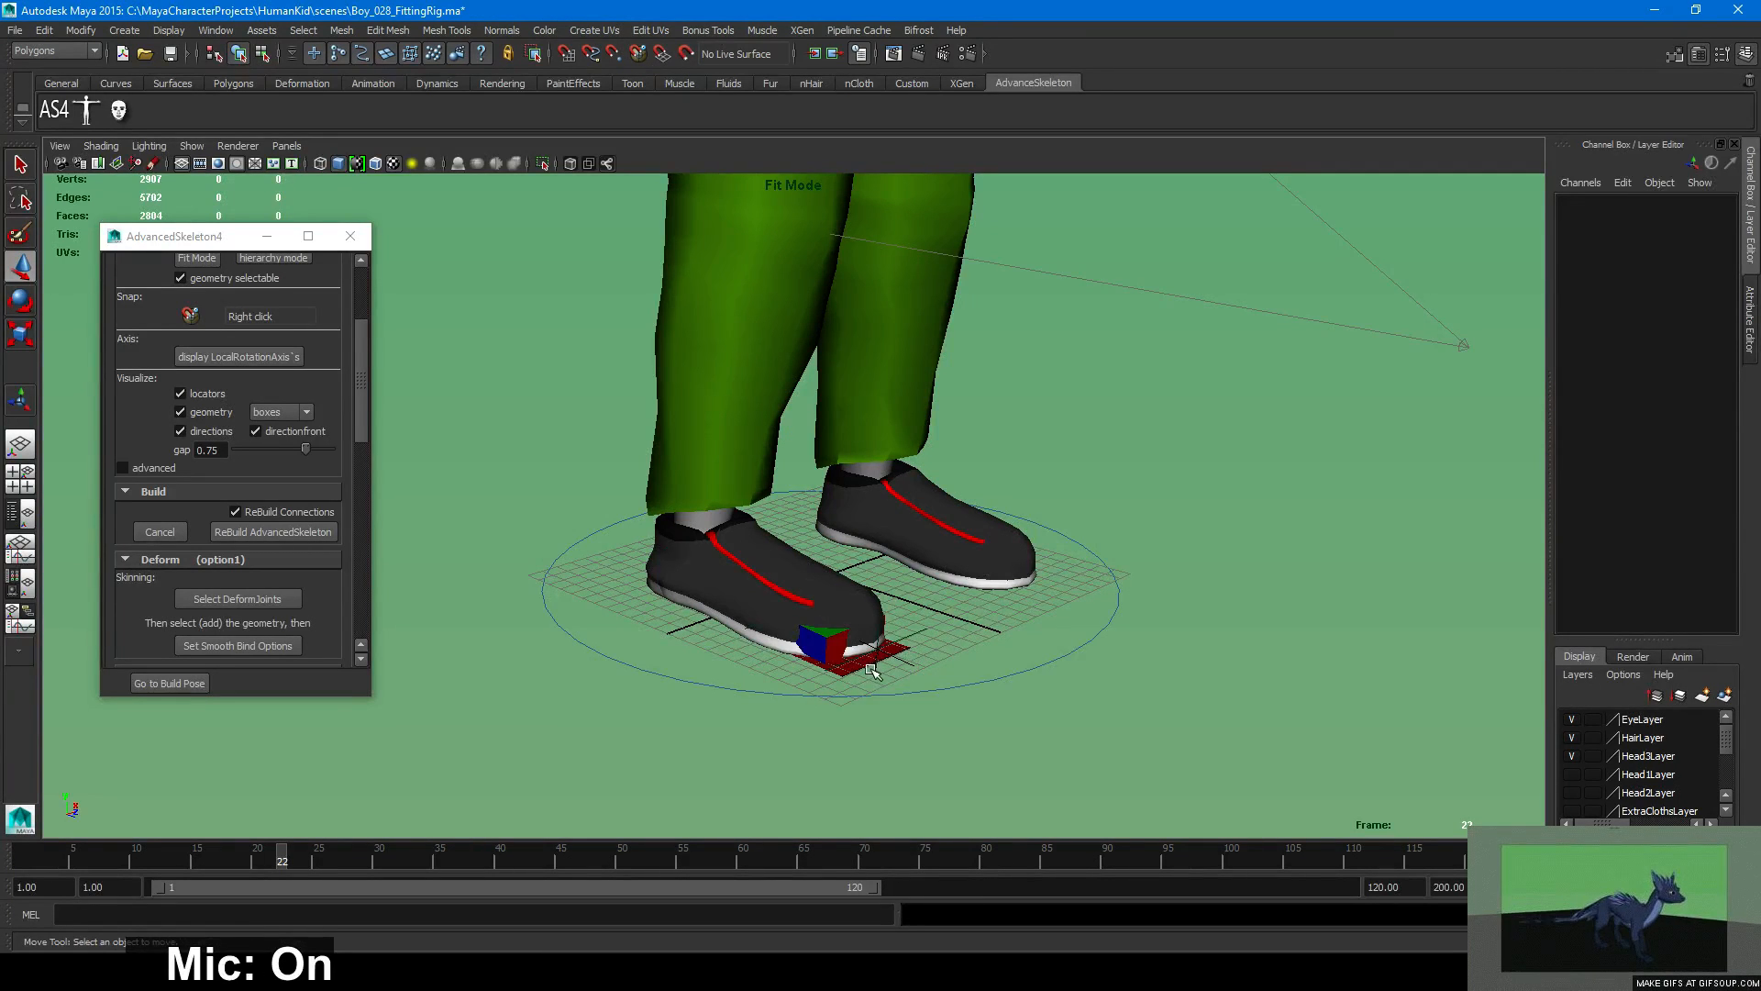
left_click_drag(873, 672, 756, 704, "alt")
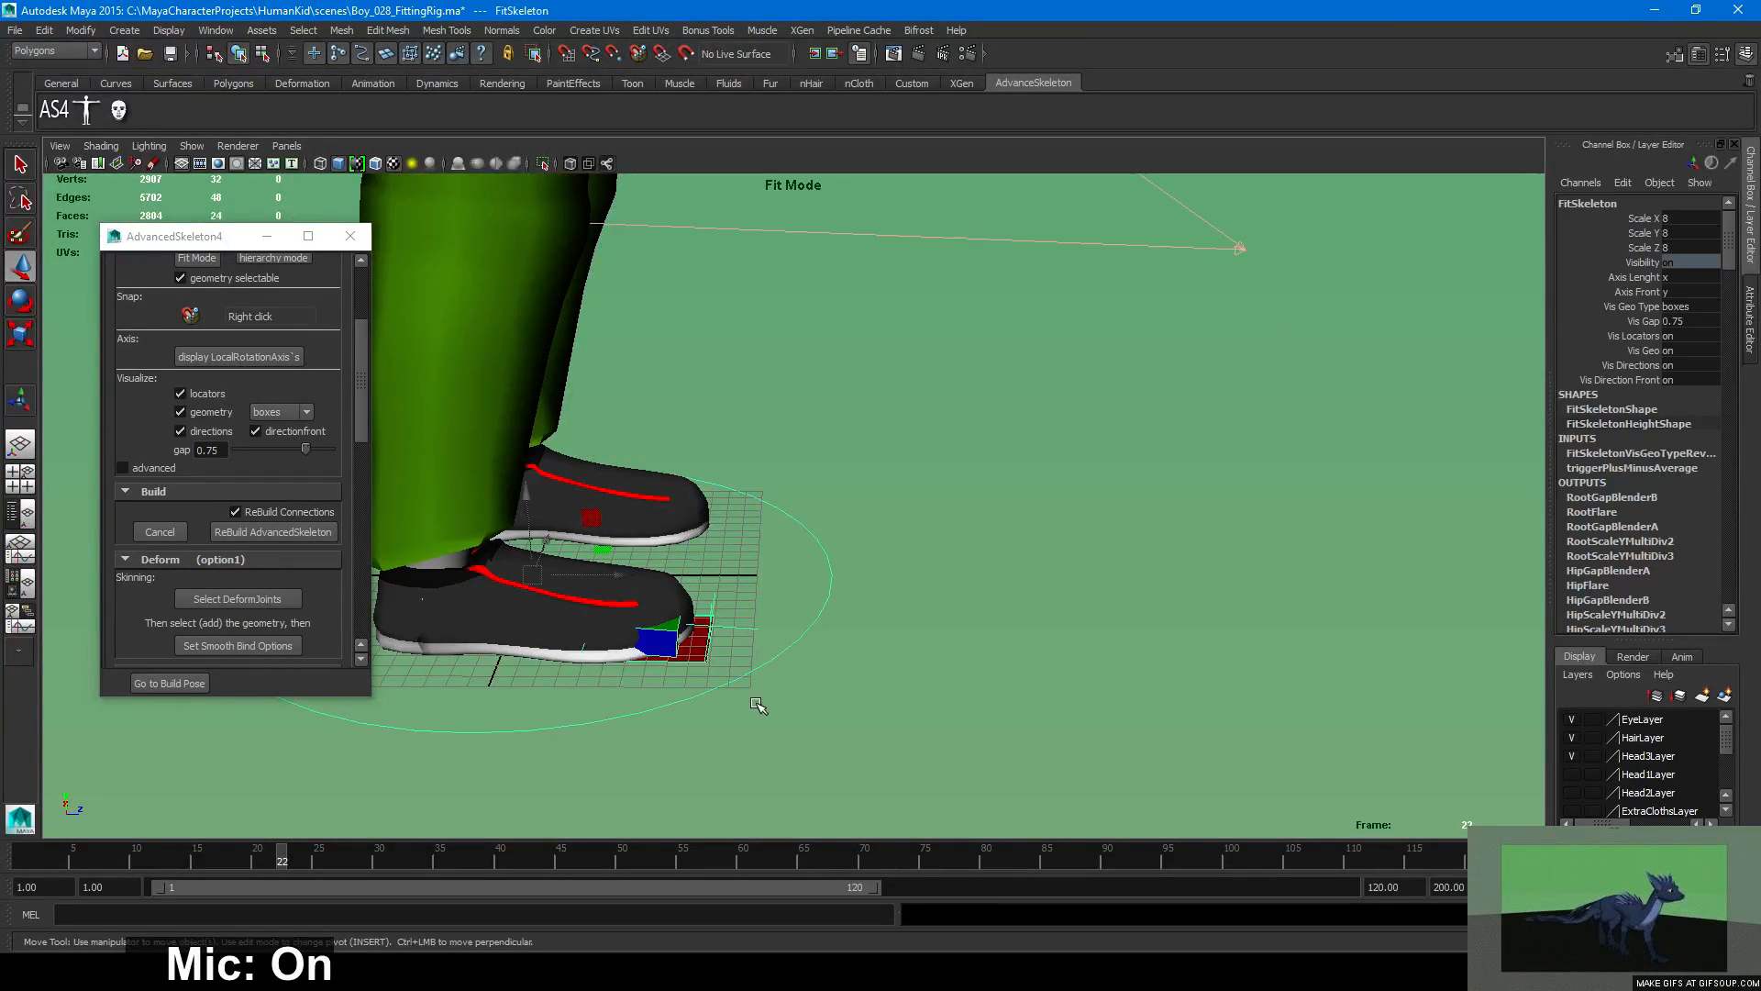
left_click(710, 627)
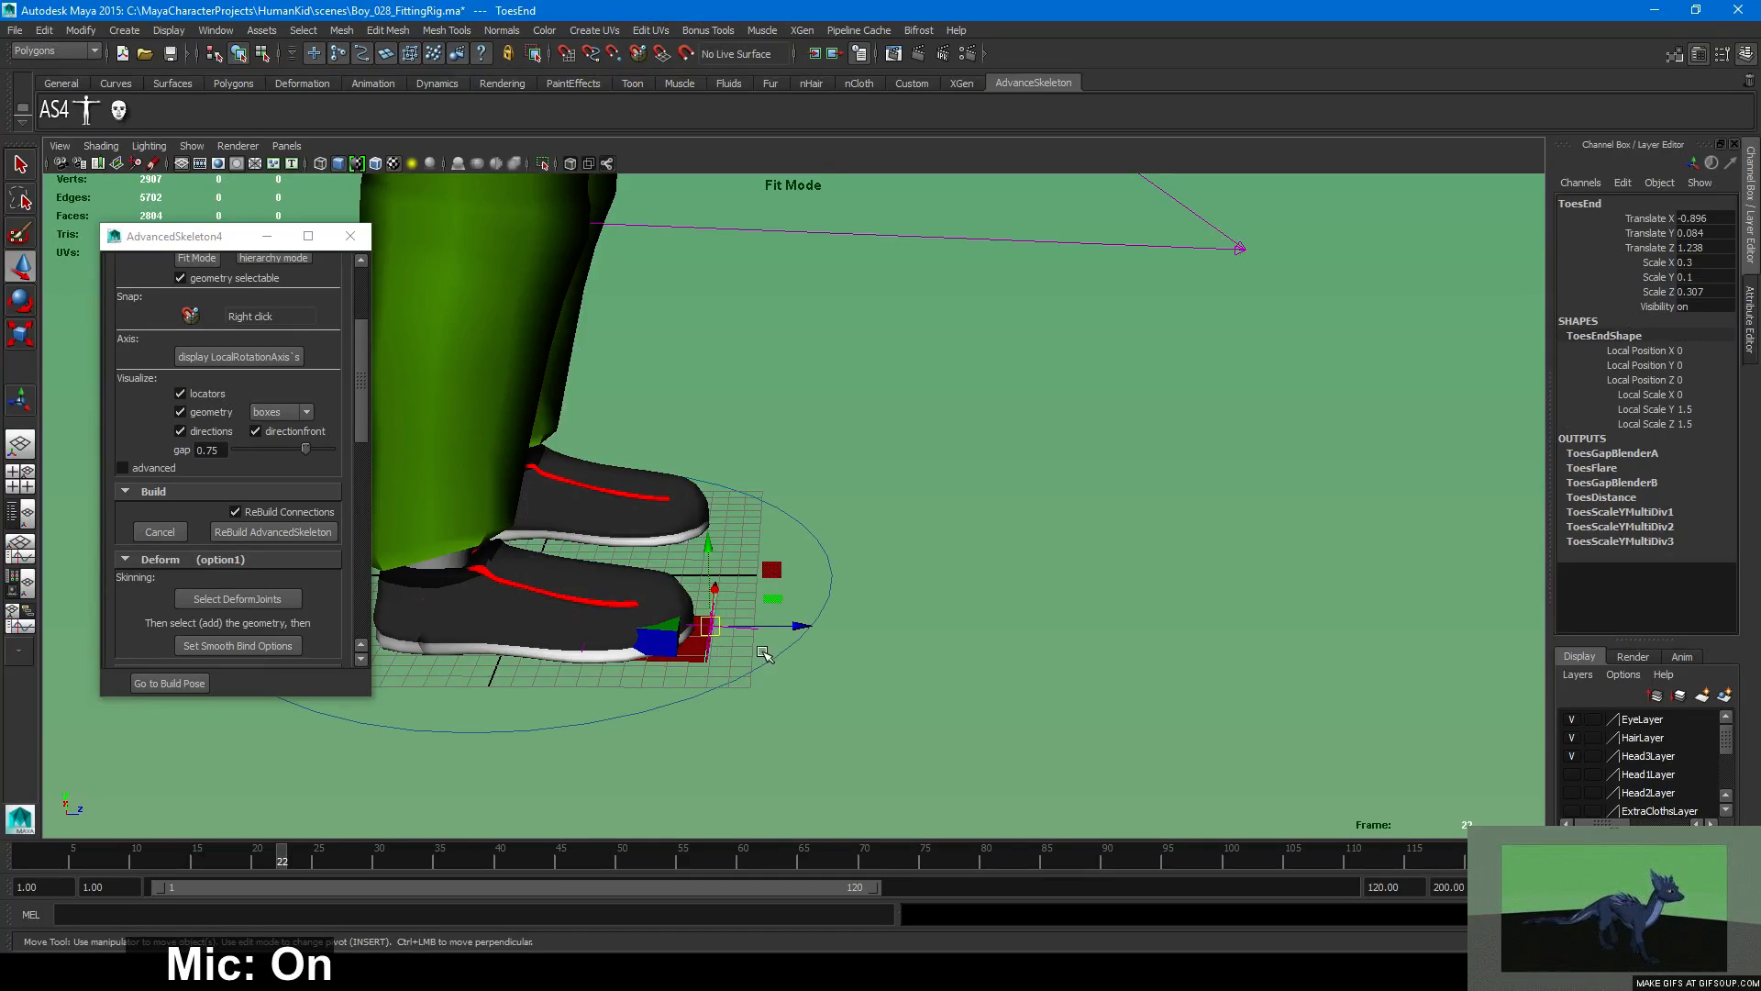
key("f")
mouse_move(882, 630)
left_mouse_down("alt")
mouse_move(837, 648)
mouse_move(728, 641)
mouse_move(887, 620)
left_mouse_up("alt")
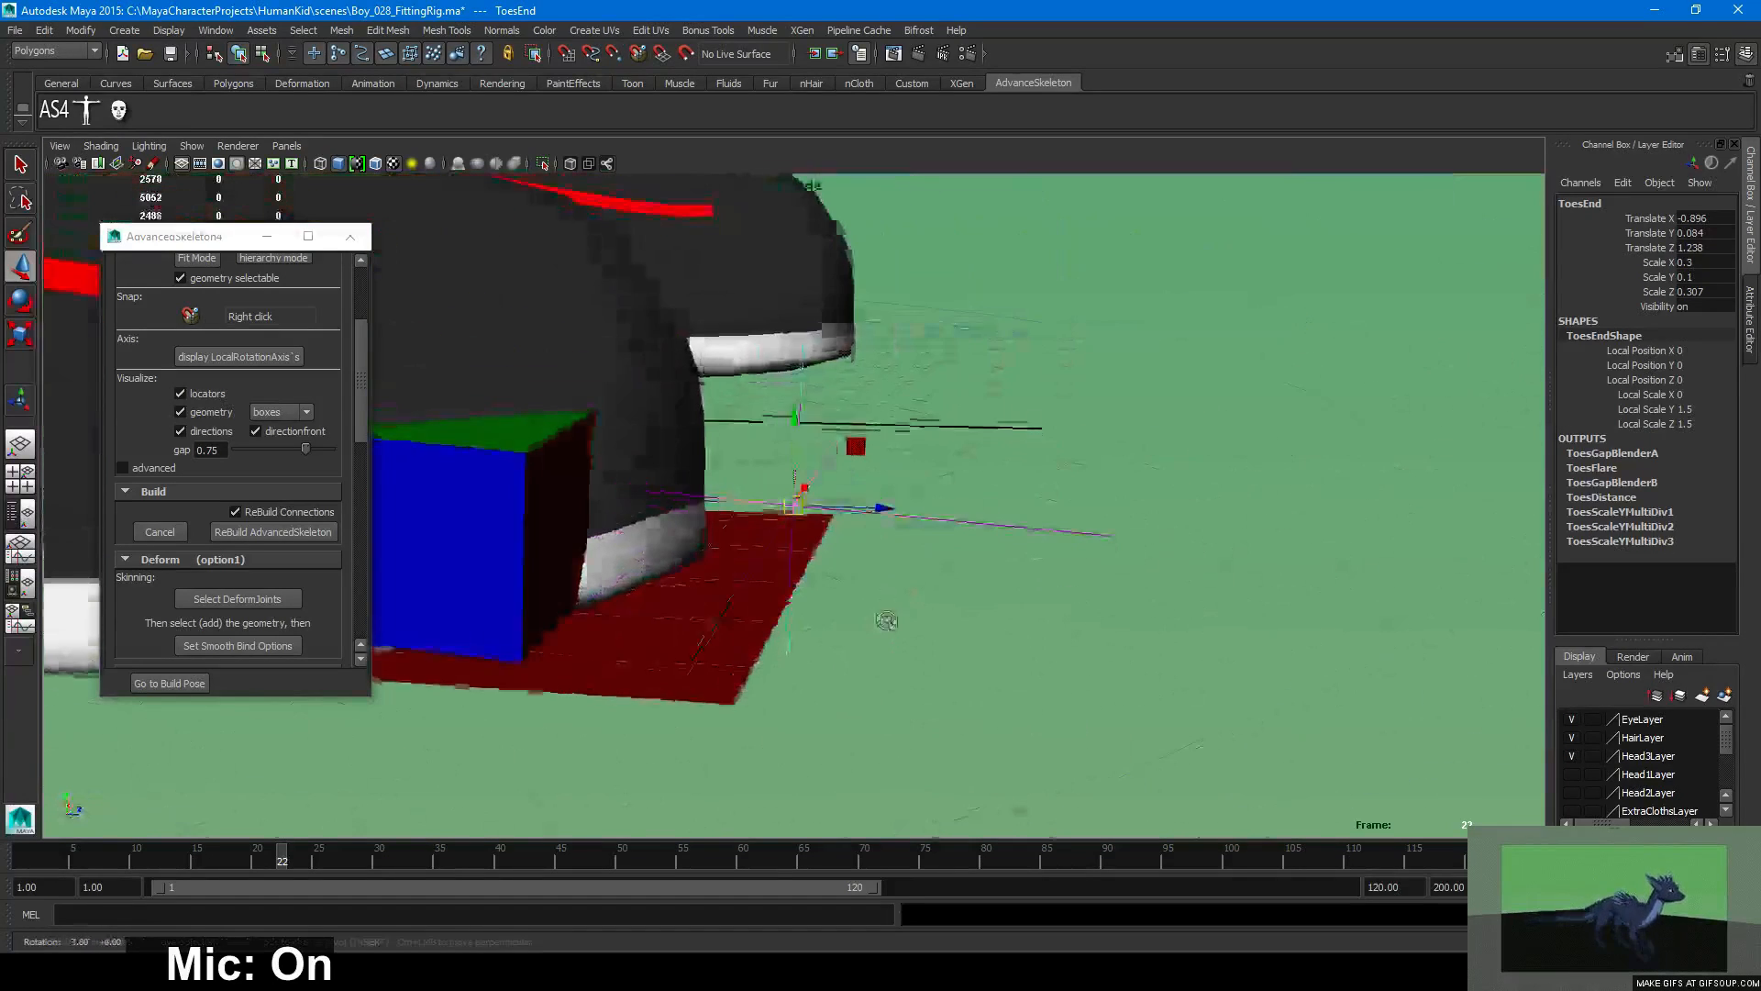
left_click_drag(881, 507, 933, 530)
key("ctrl+z")
key("4")
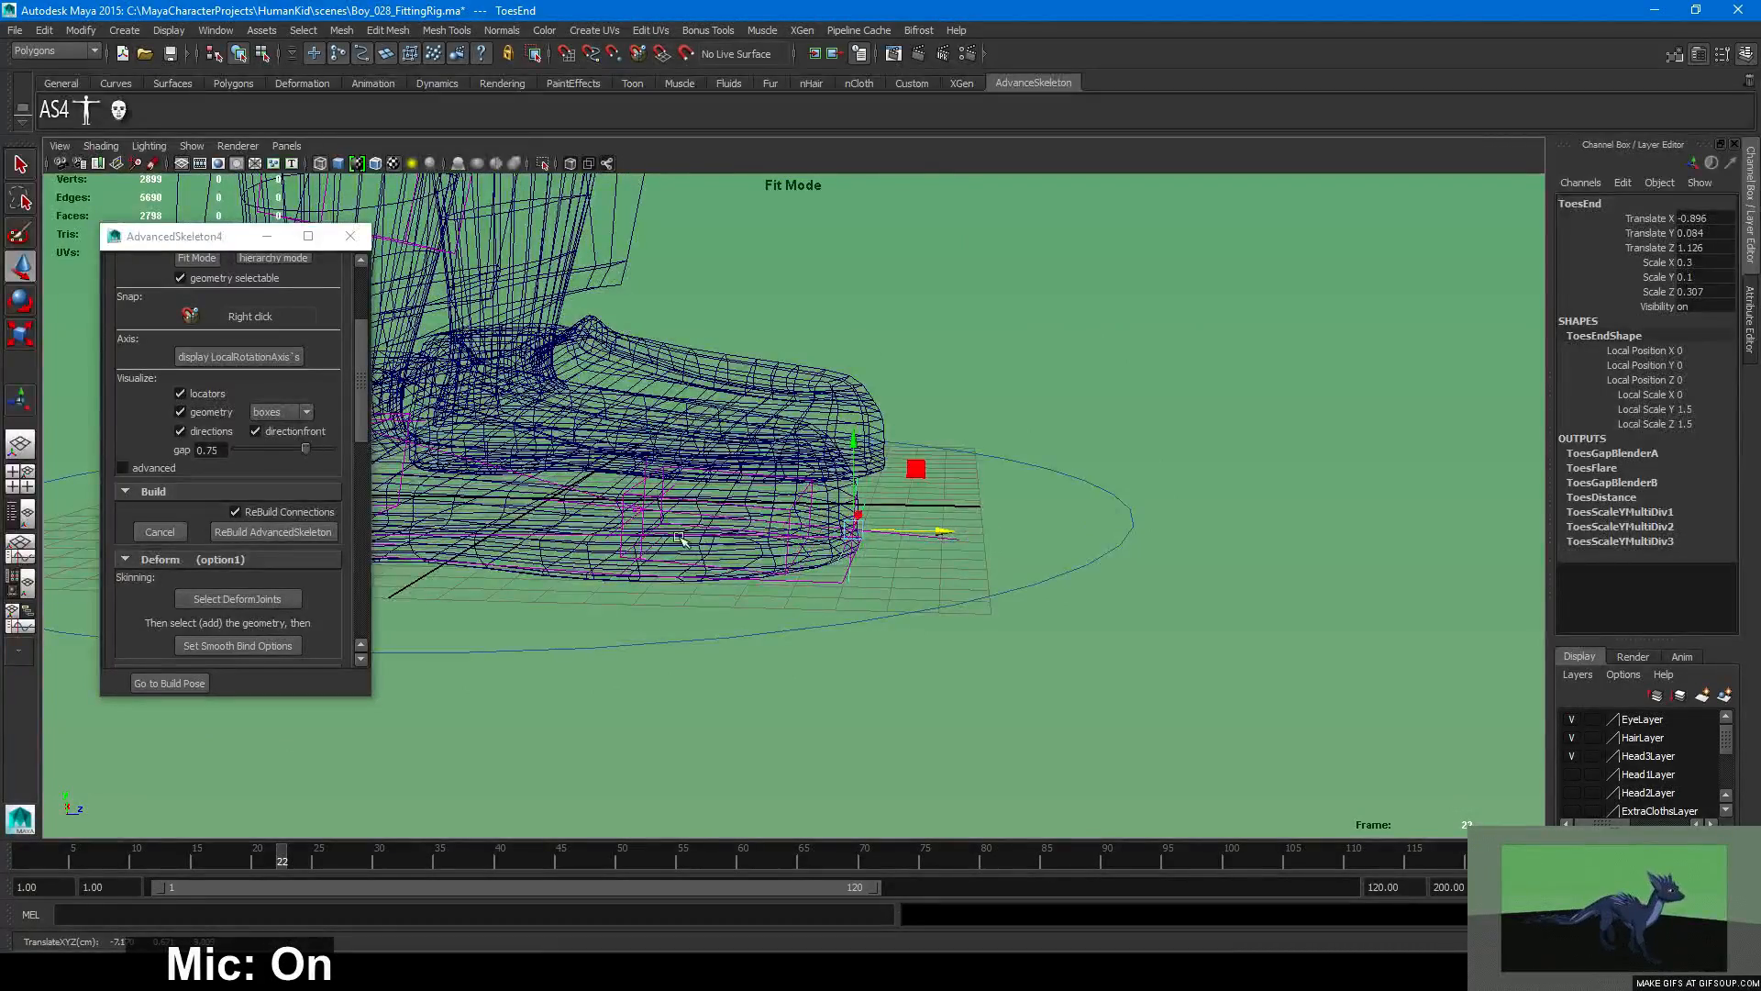
Compare the foot in wireframe and textured shading, and turn on X-ray display to show the fit joints inside the shoe.
middle_click_drag(679, 537, 1041, 592, "alt")
left_click_drag(1041, 592, 972, 603, "alt")
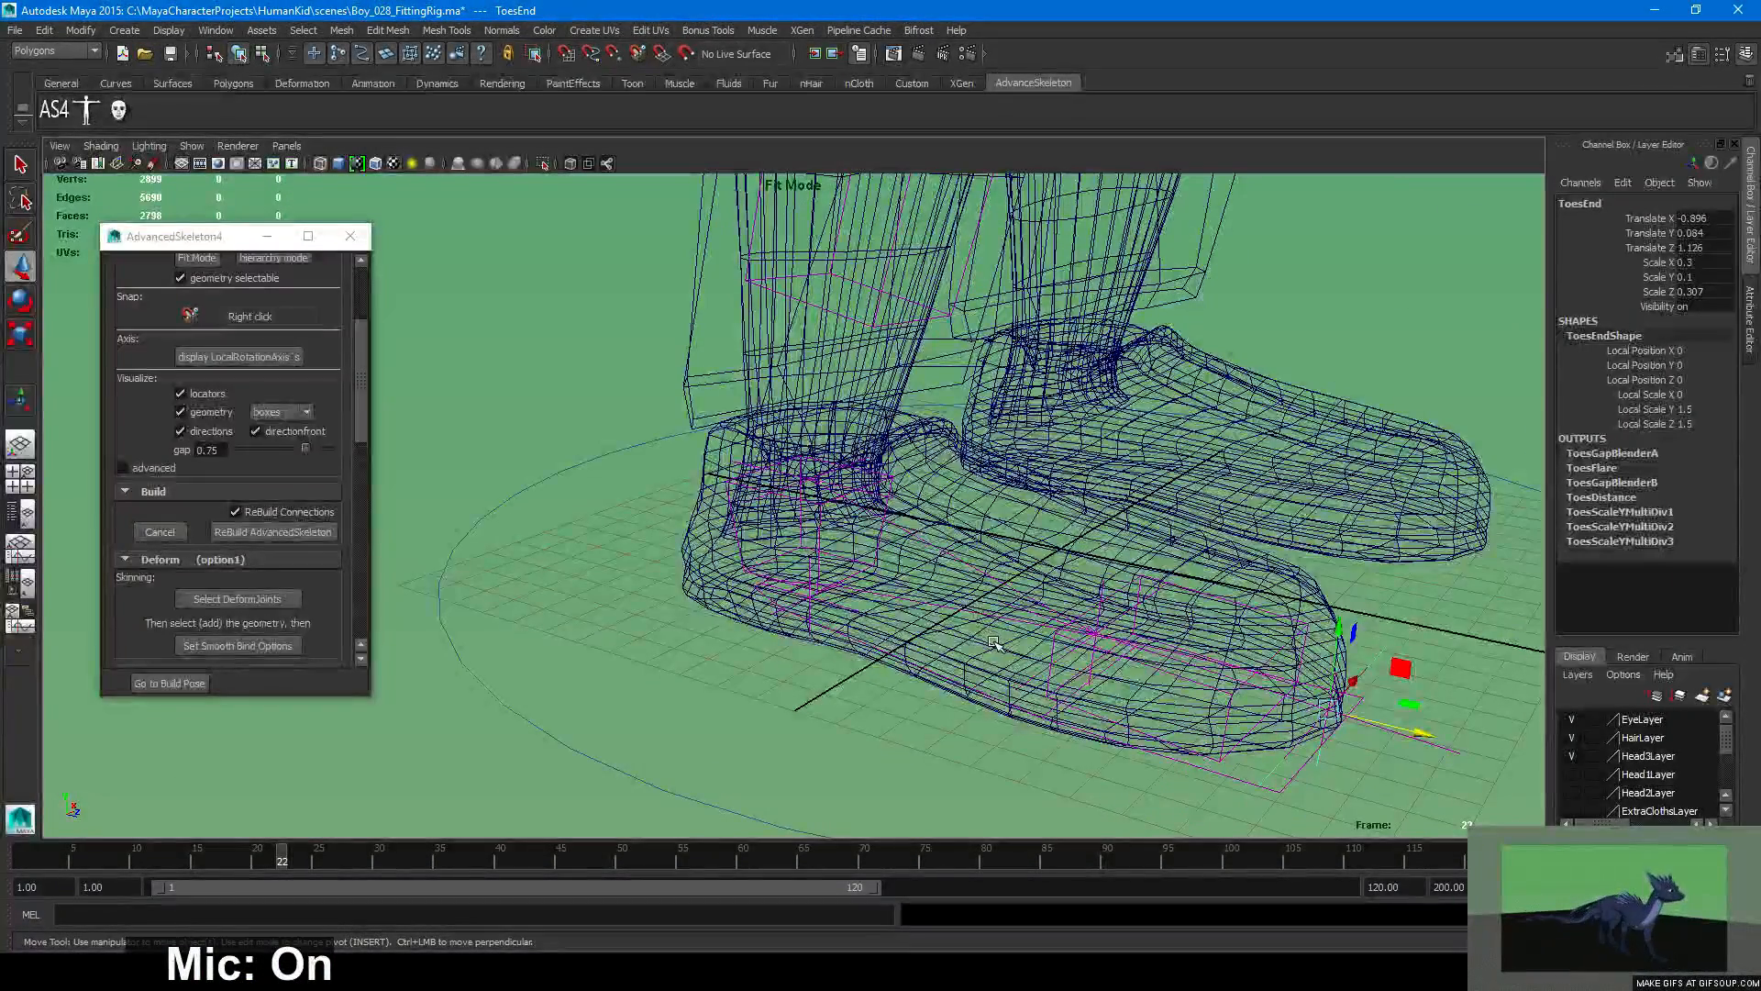
key("6")
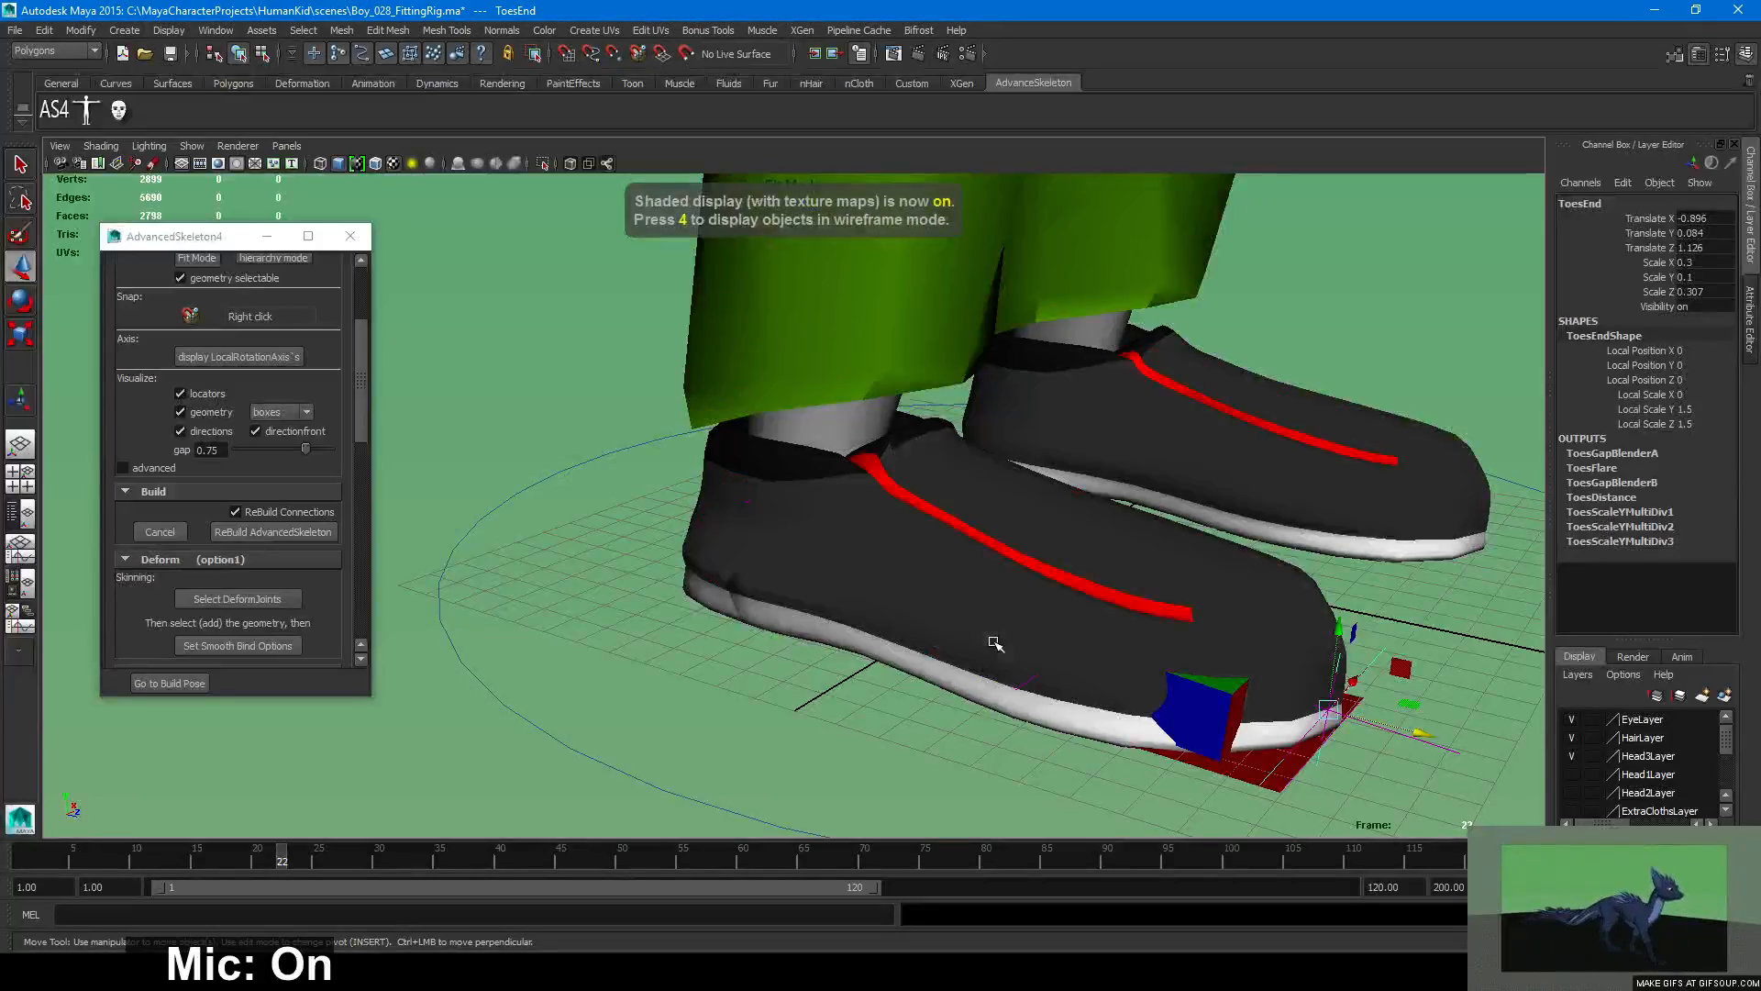
key("4")
left_click_drag(994, 642, 1018, 683, "alt")
right_click_drag(1018, 683, 1152, 661, "alt")
middle_click_drag(1153, 661, 858, 622, "alt")
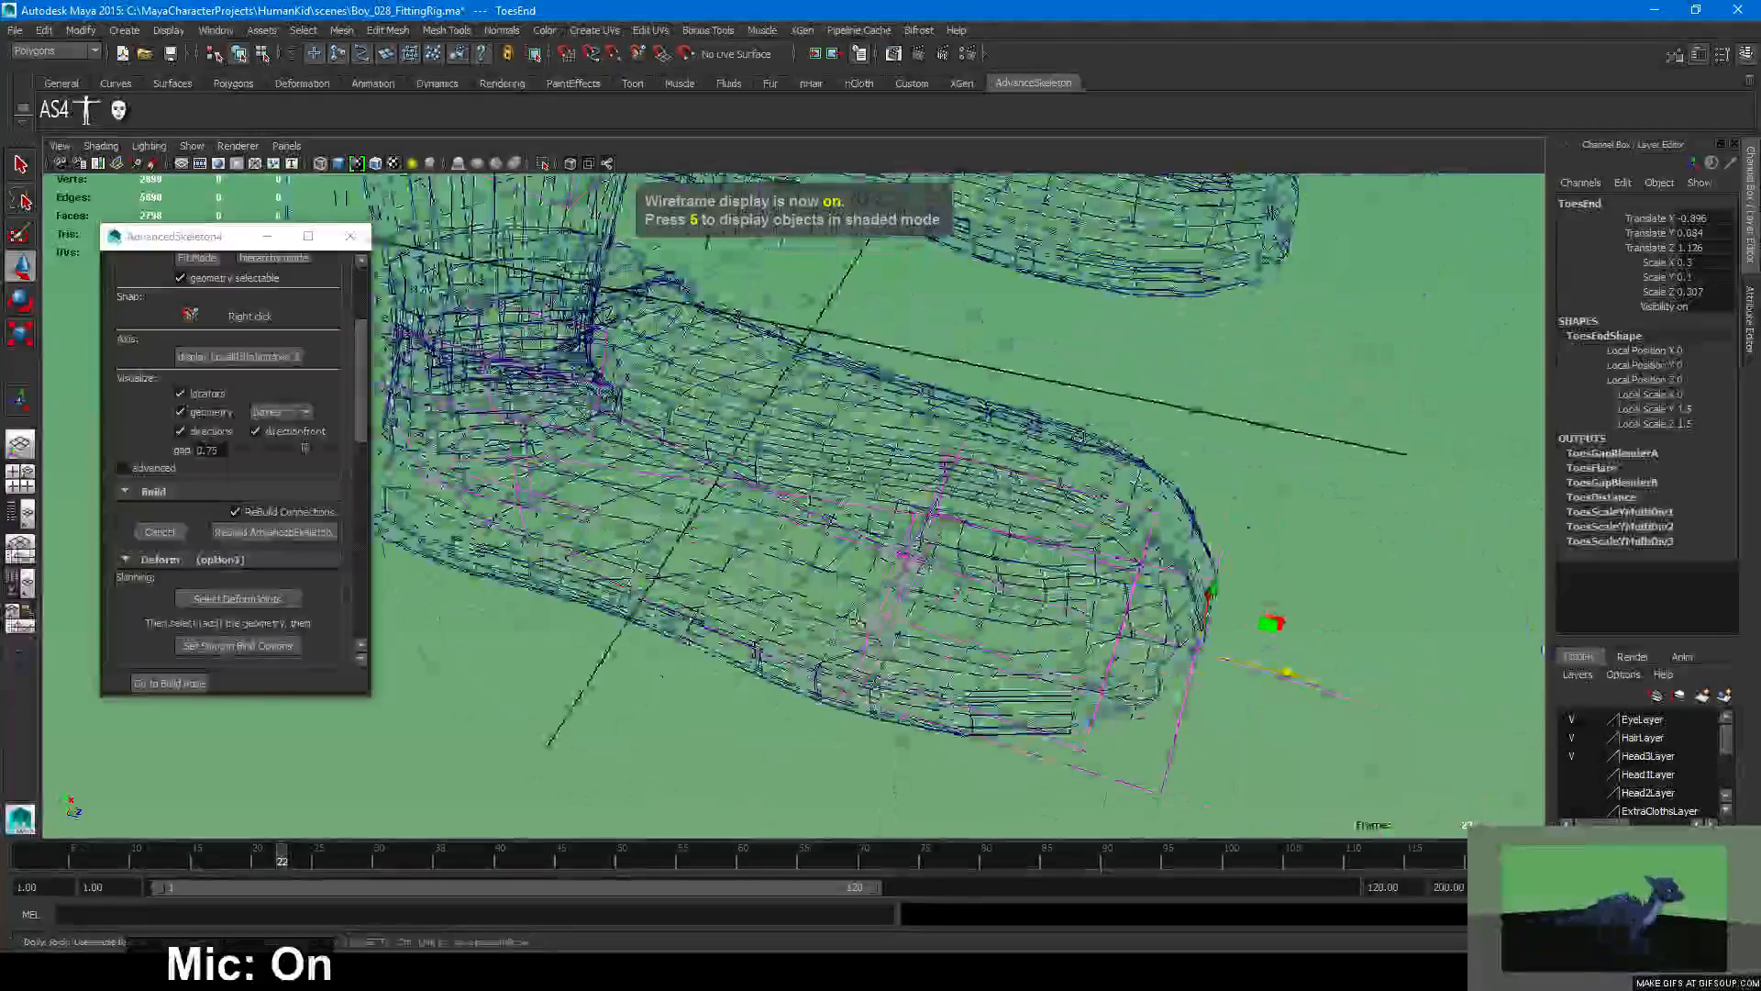
key("6")
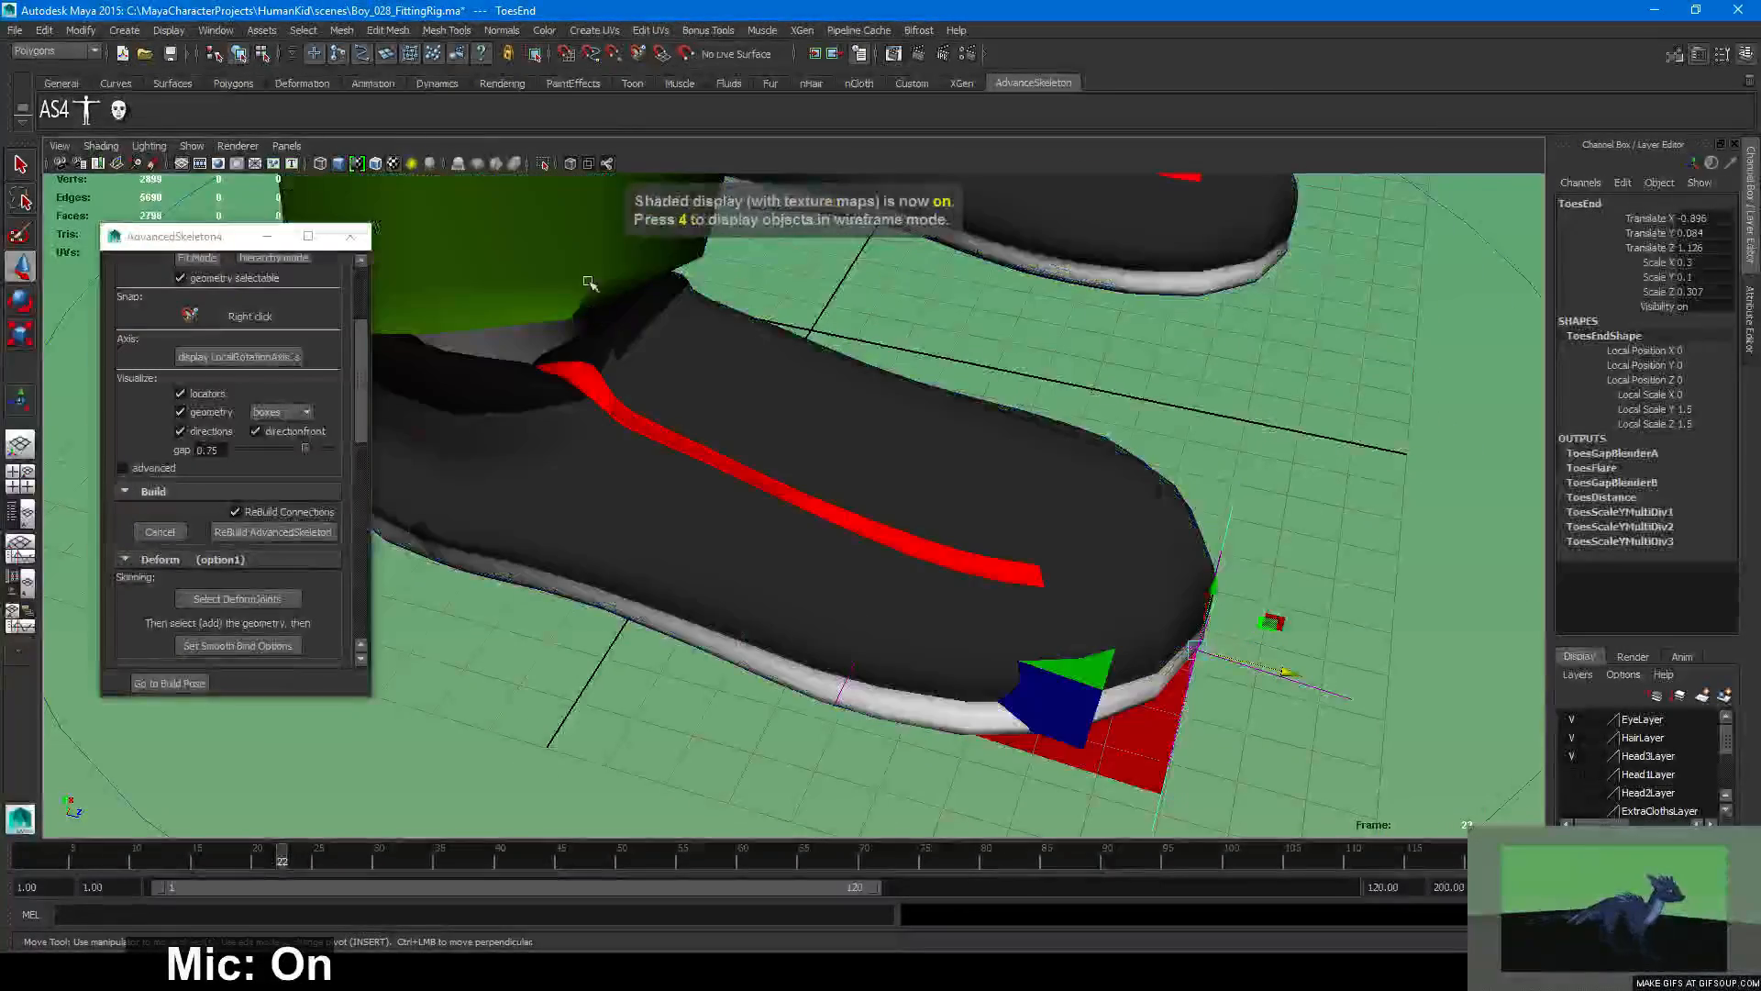
left_click(570, 164)
mouse_move(932, 511)
left_mouse_down("alt")
mouse_move(954, 436)
mouse_move(963, 563)
mouse_move(968, 546)
mouse_move(888, 524)
left_mouse_up("alt")
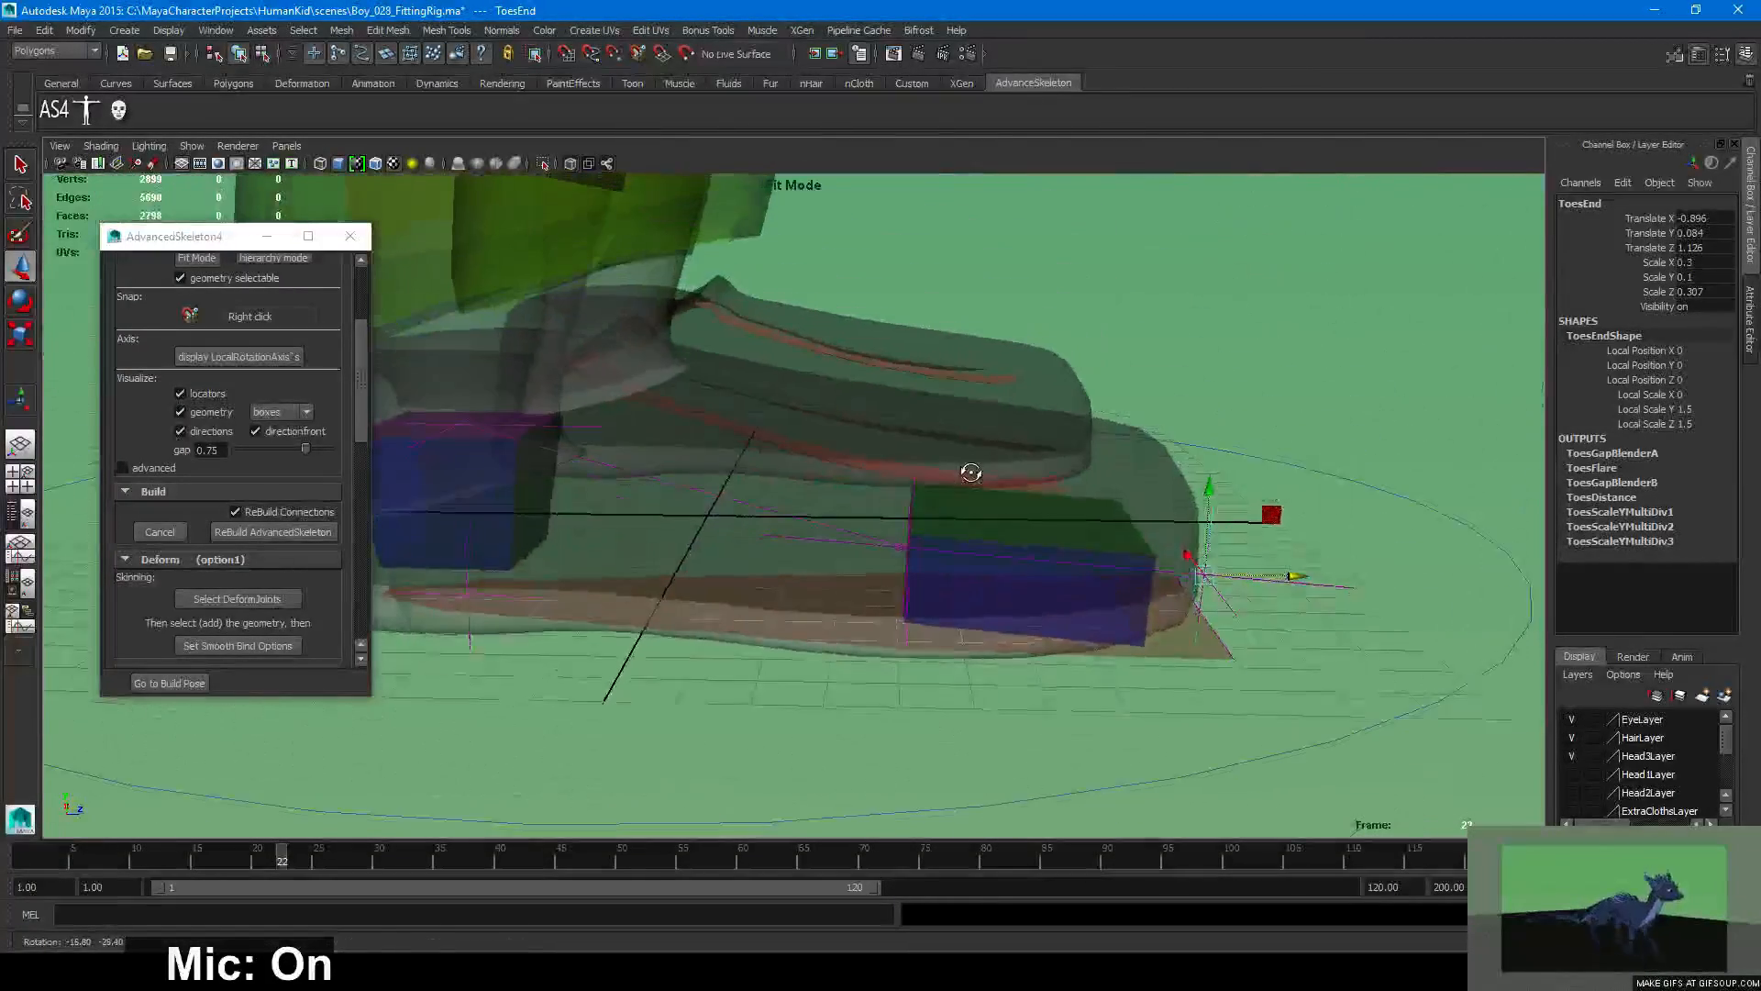
Select the Toes fit joint inside the shoe and move it slightly back toward the heel, to Translate Z 0.505.
left_click(912, 493)
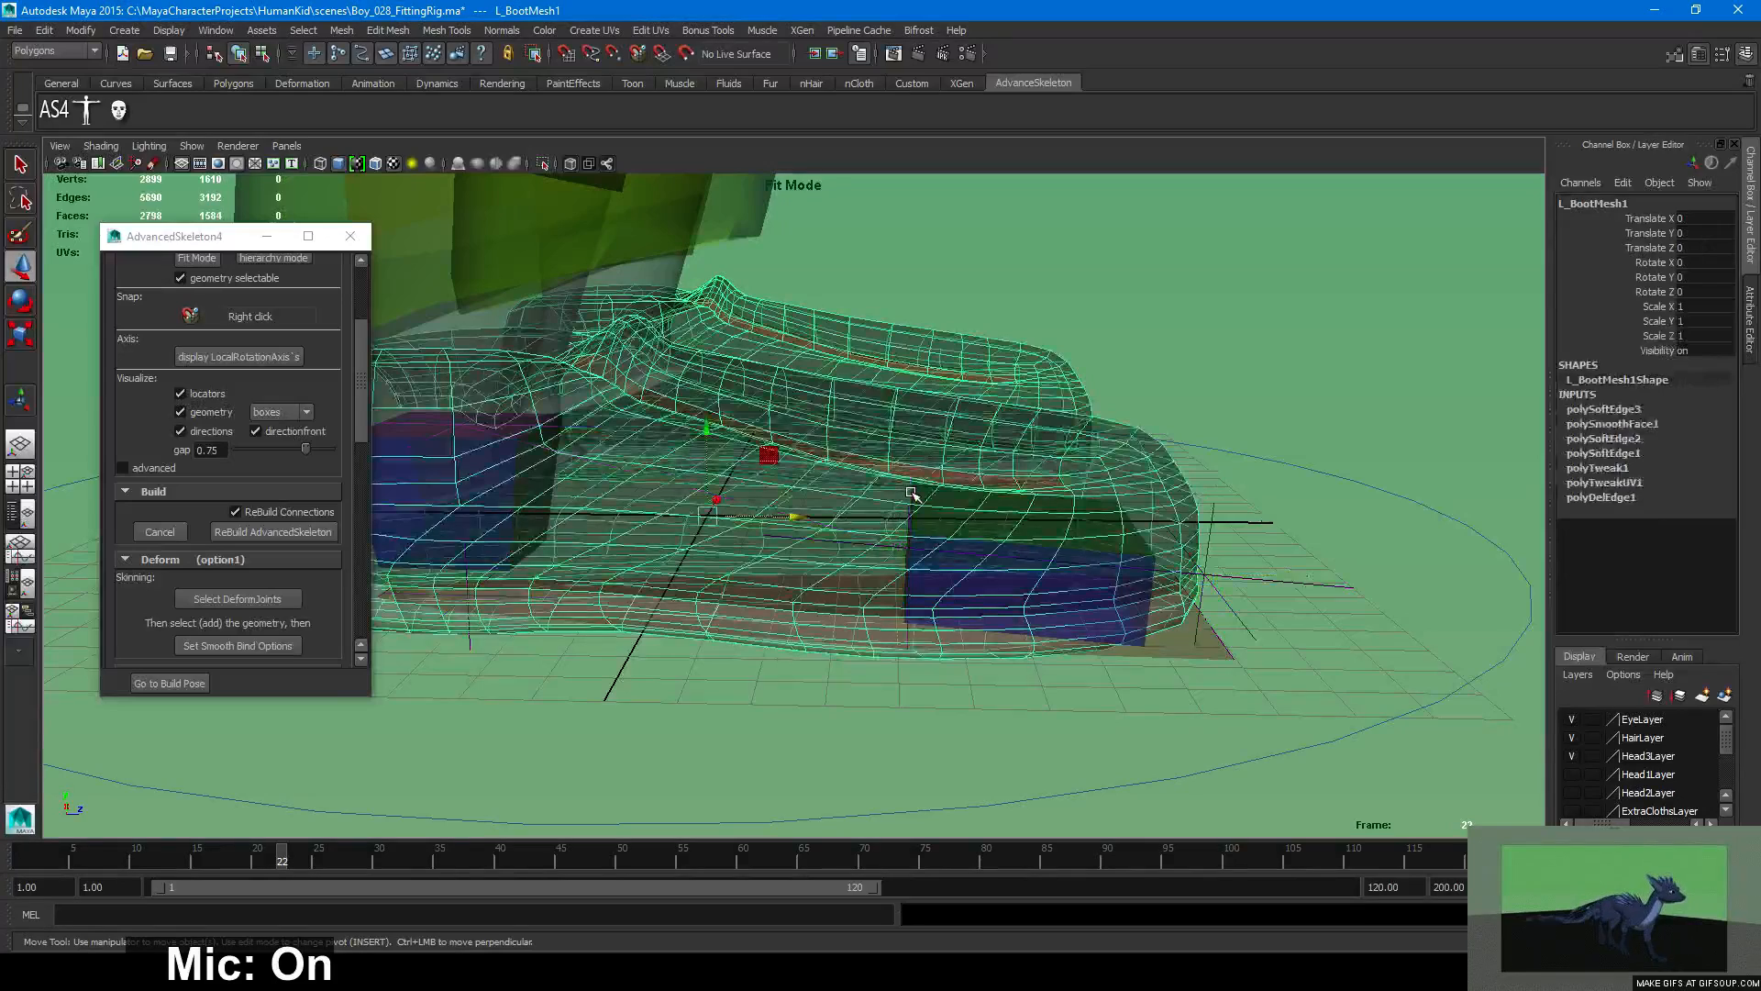
left_click(1010, 689)
left_click_drag(817, 614, 964, 605, "alt")
right_click_drag(963, 605, 1092, 636, "alt")
right_click_drag(894, 560, 1046, 633, "alt")
left_click_drag(1046, 633, 1289, 658, "alt")
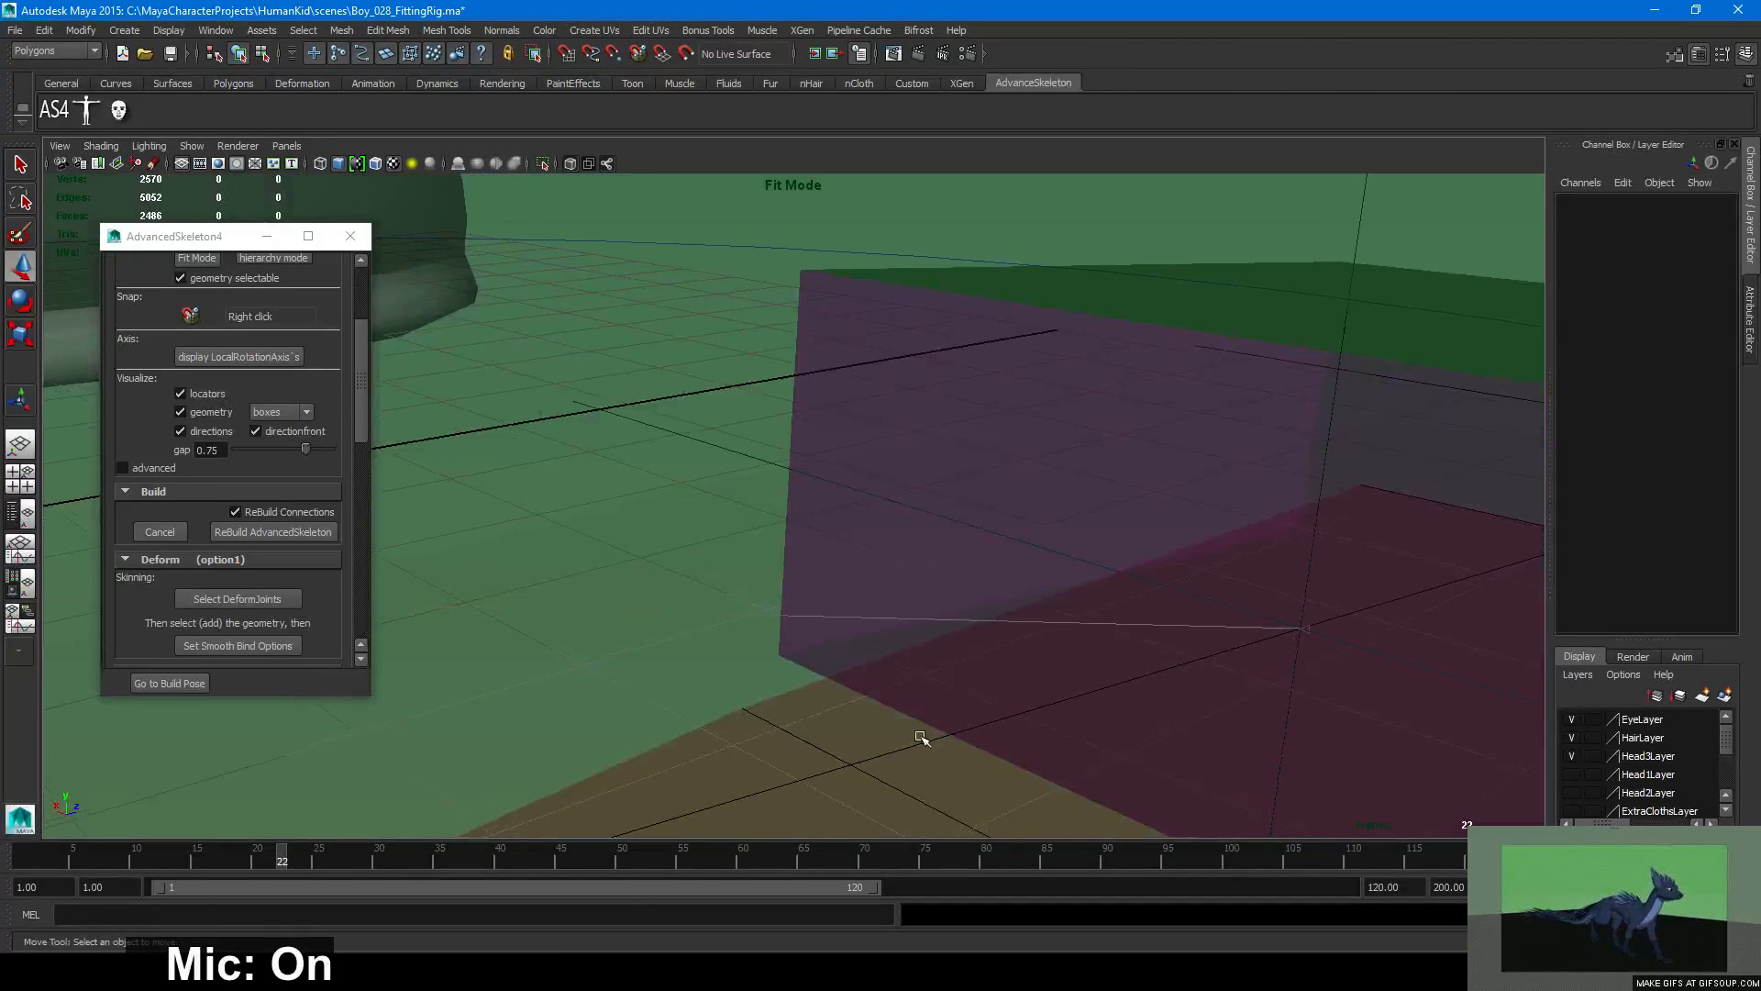
left_click(912, 740)
left_click_drag(963, 729, 1015, 633, "alt")
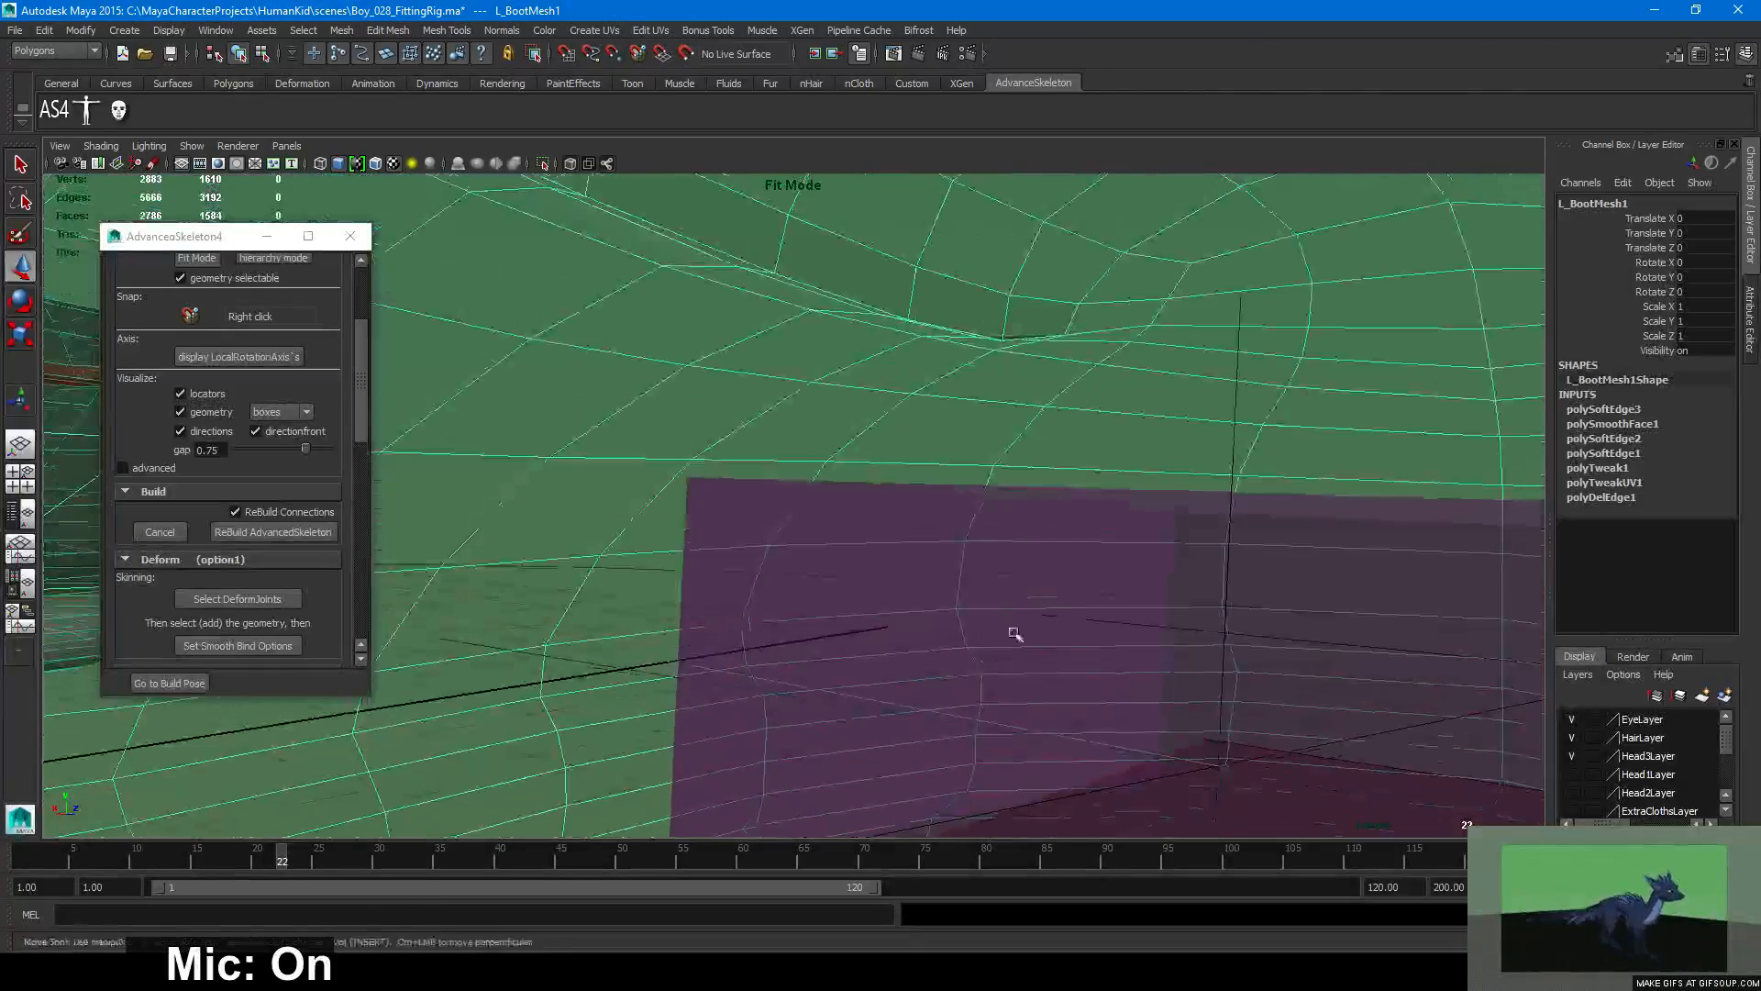
left_click(1137, 598)
key("Up")
right_click_drag(1136, 598, 994, 597, "alt")
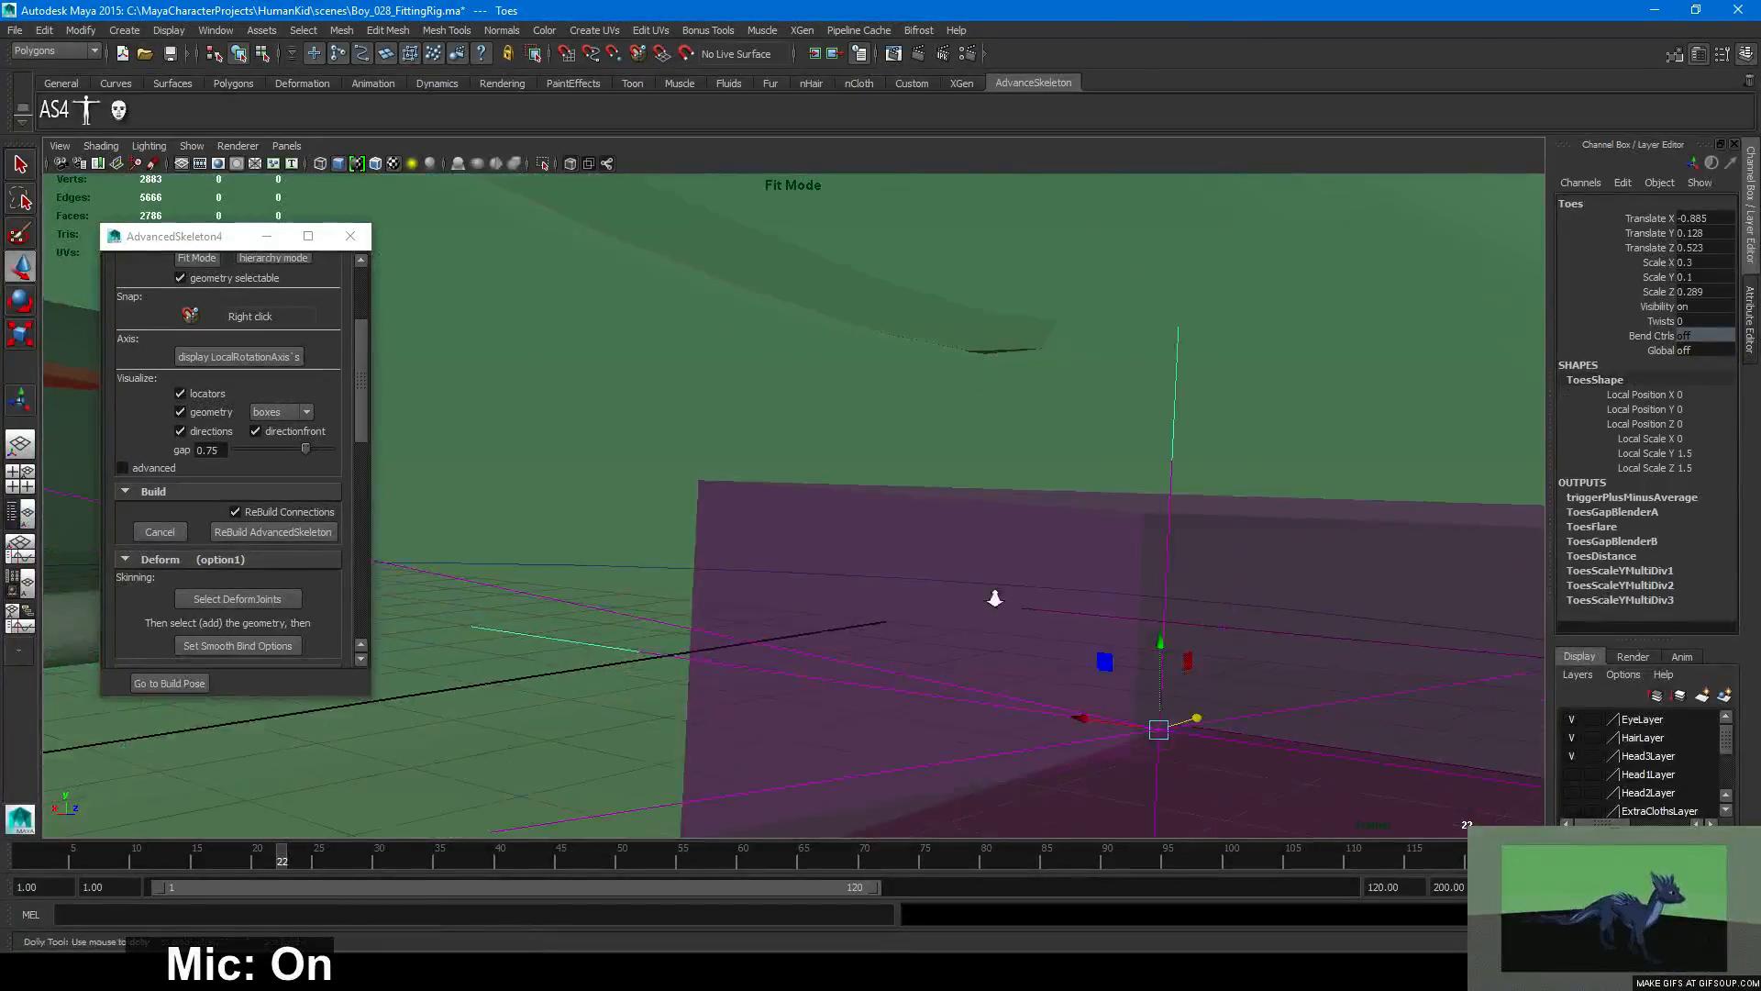
left_click_drag(994, 597, 1005, 628, "alt")
right_click_drag(1006, 629, 719, 527, "alt")
left_click_drag(719, 526, 1030, 566, "alt")
right_click_drag(1030, 566, 798, 513, "alt")
left_click_drag(798, 514, 800, 596, "alt")
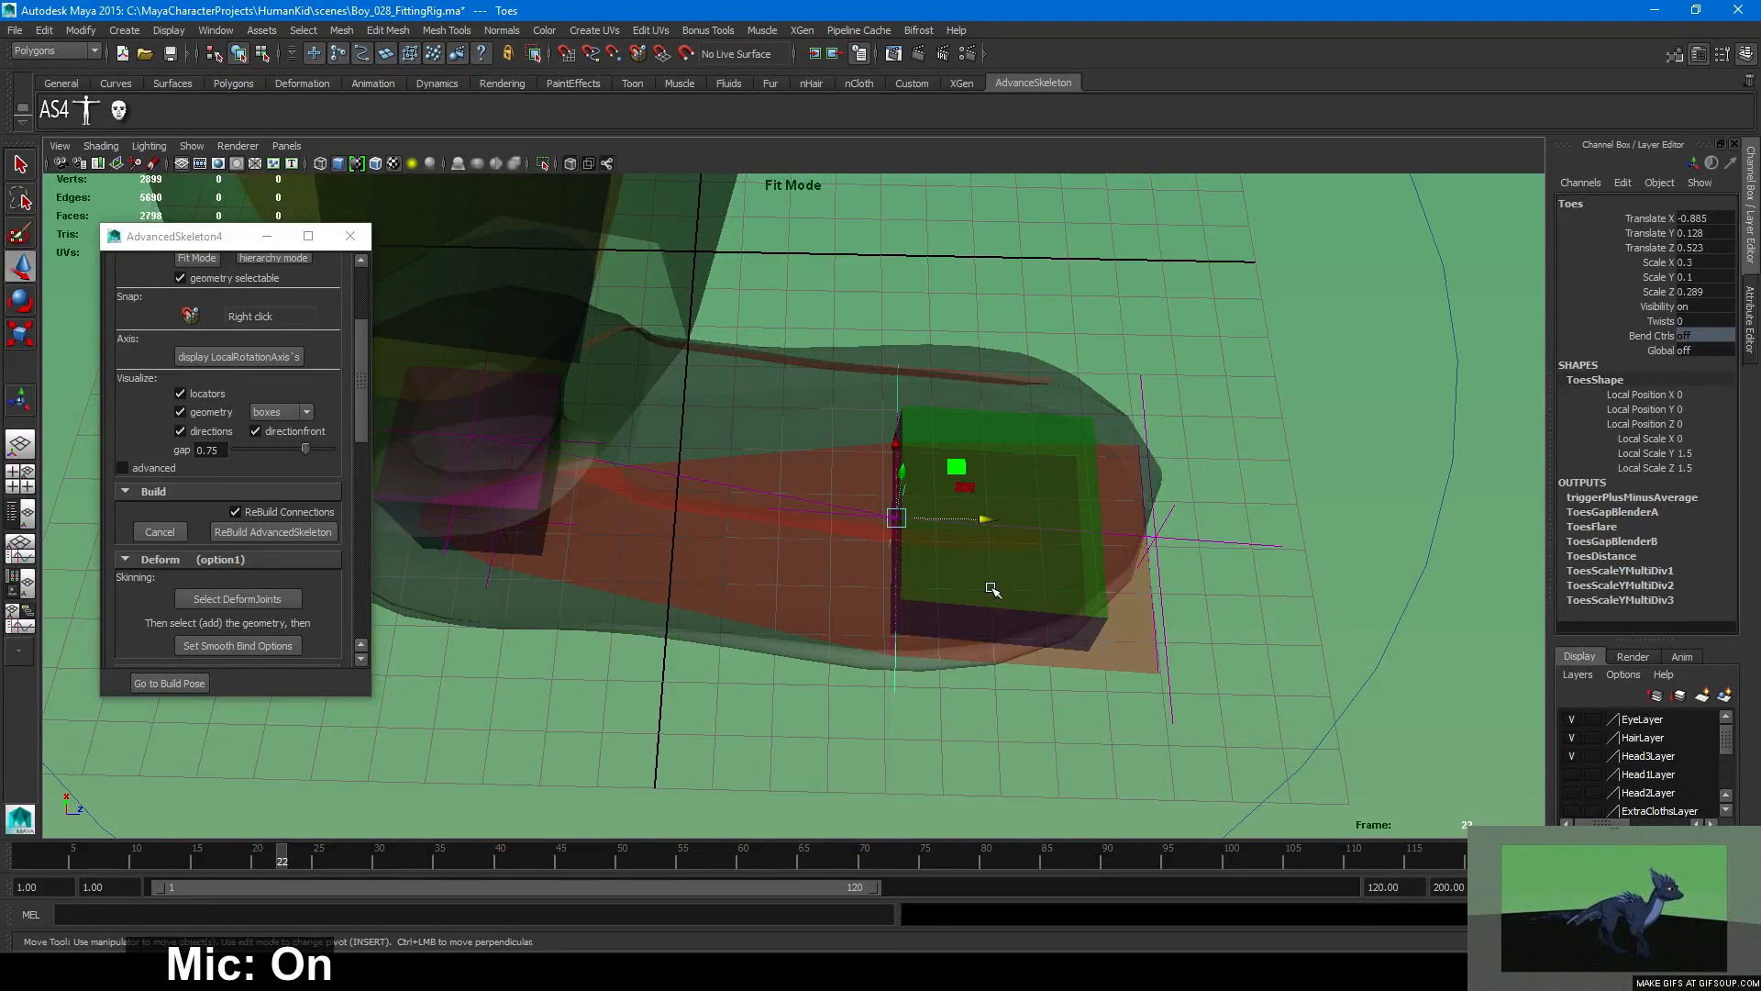
left_click_drag(963, 620, 968, 546, "alt")
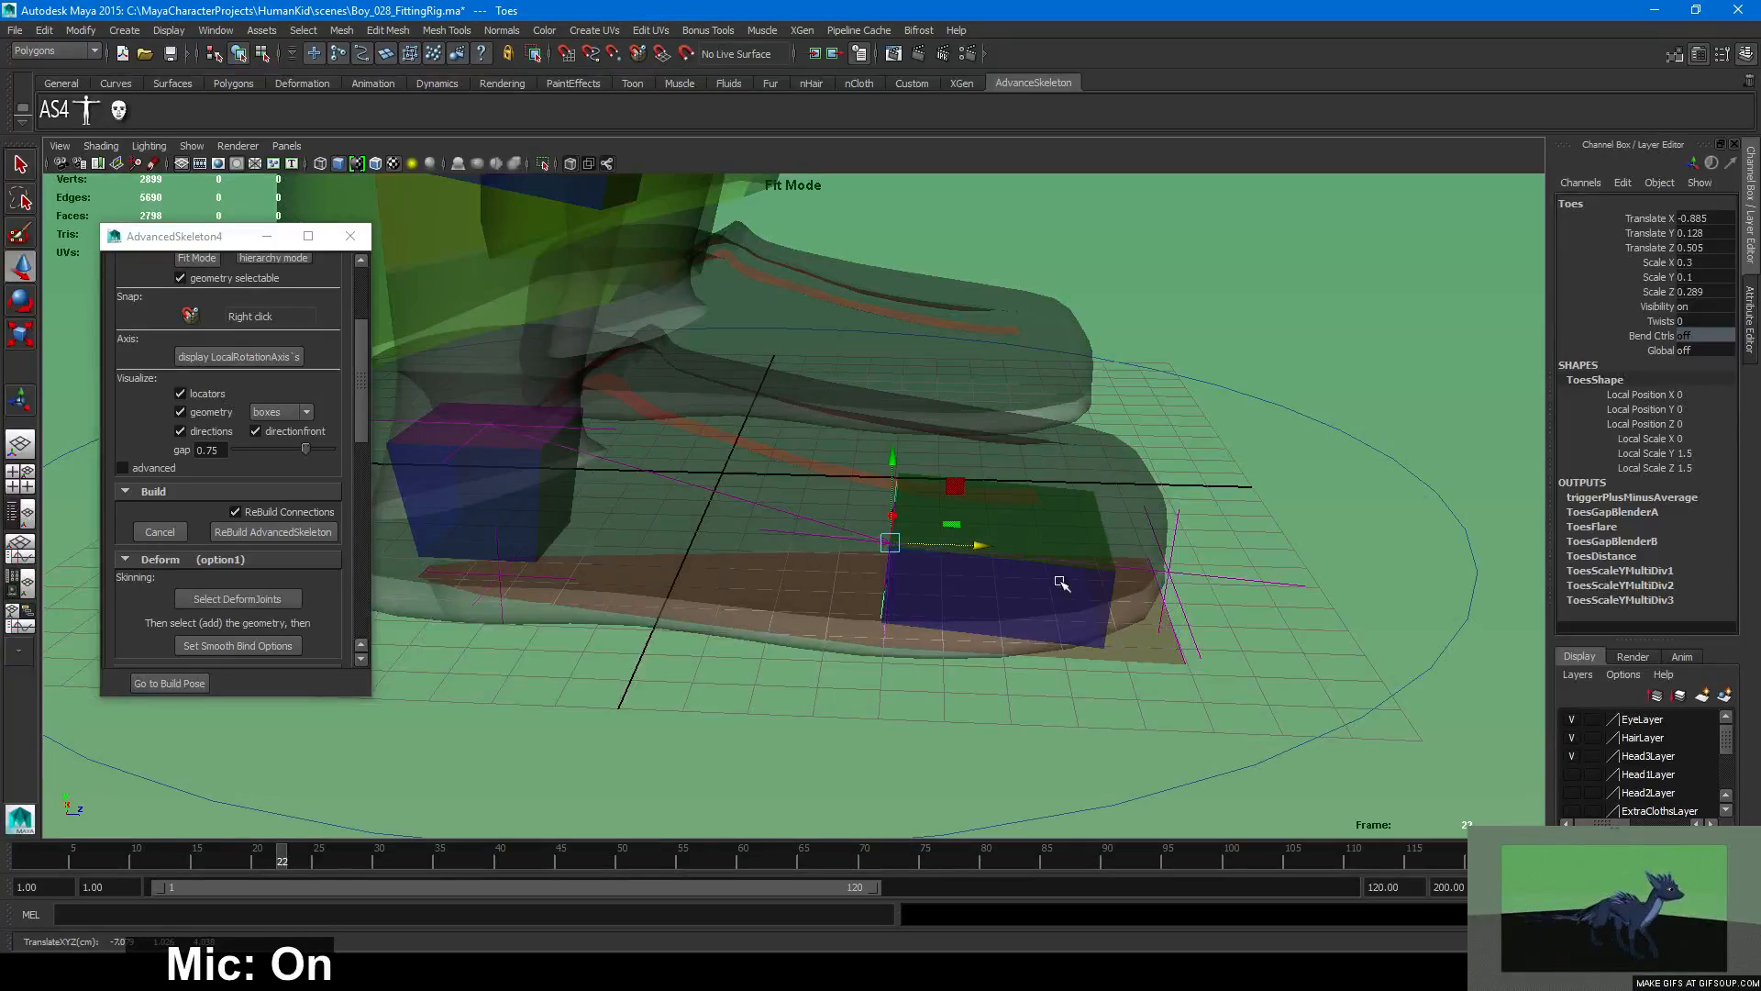
Select the ToesEnd and Toes joints together and shift them sideways toward the shoe's centerline, with Toes at Translate X -0.854.
left_click(1275, 587)
left_click_drag(1275, 587, 904, 639, "alt")
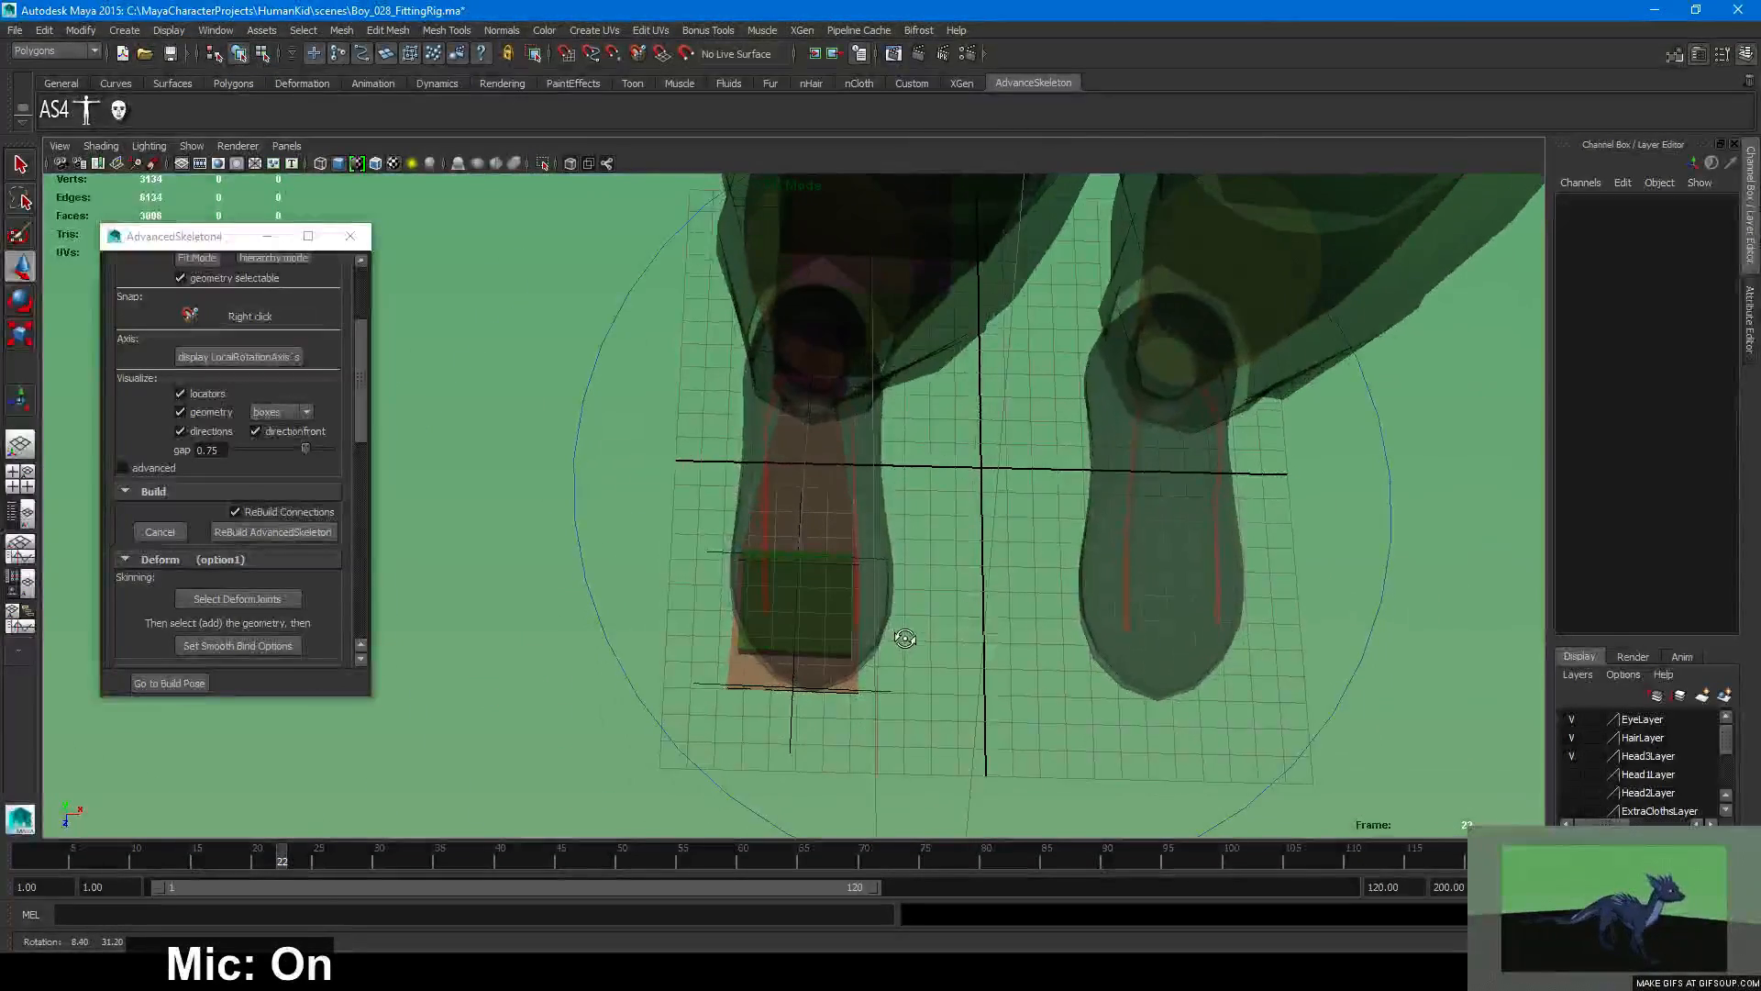
left_click(893, 701)
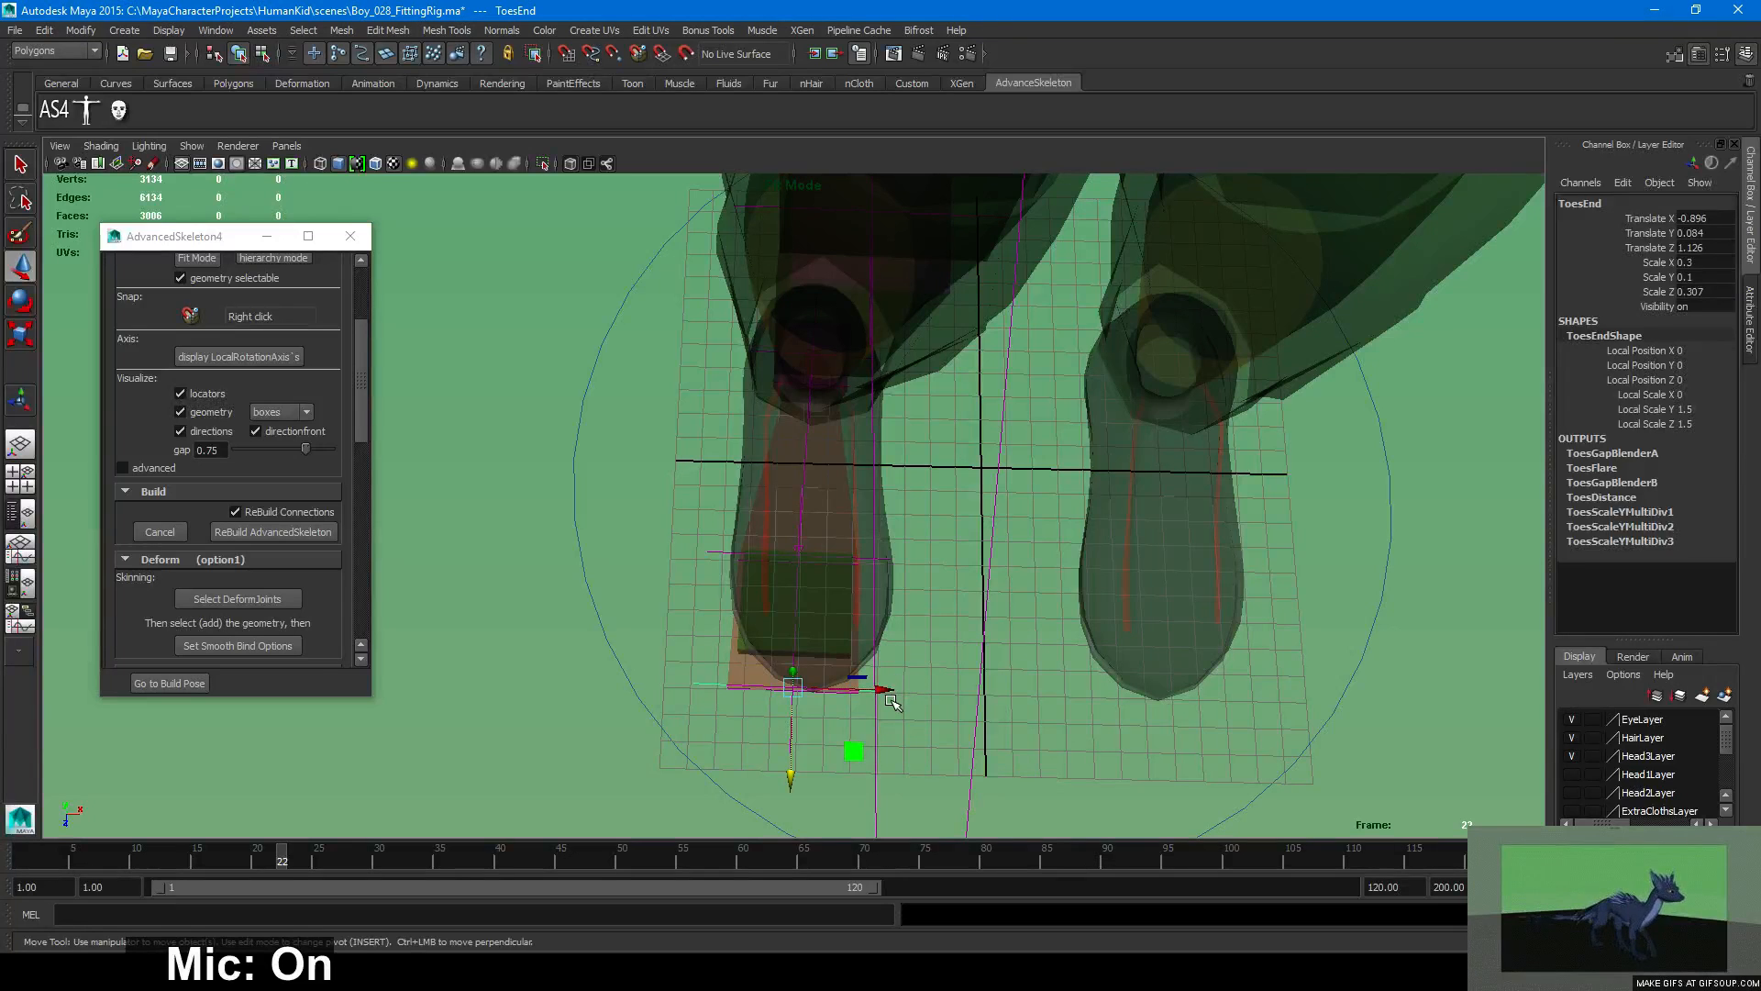
left_click_drag(883, 692, 888, 694)
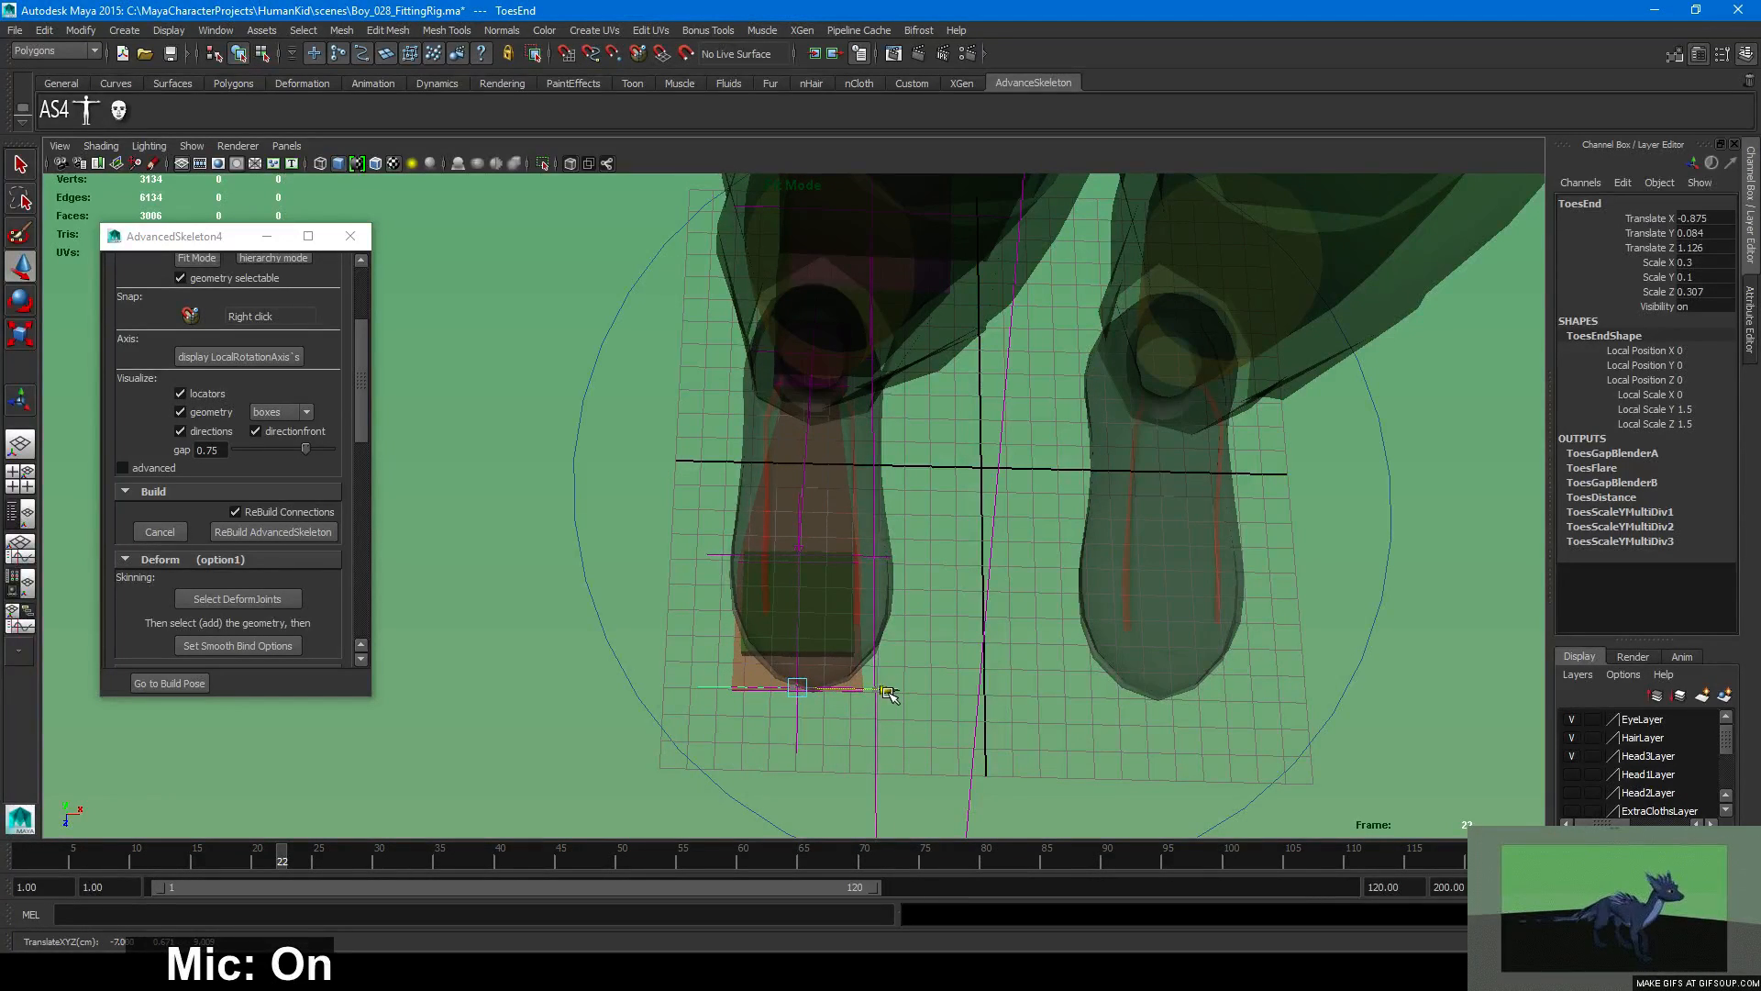
key("ctrl+z")
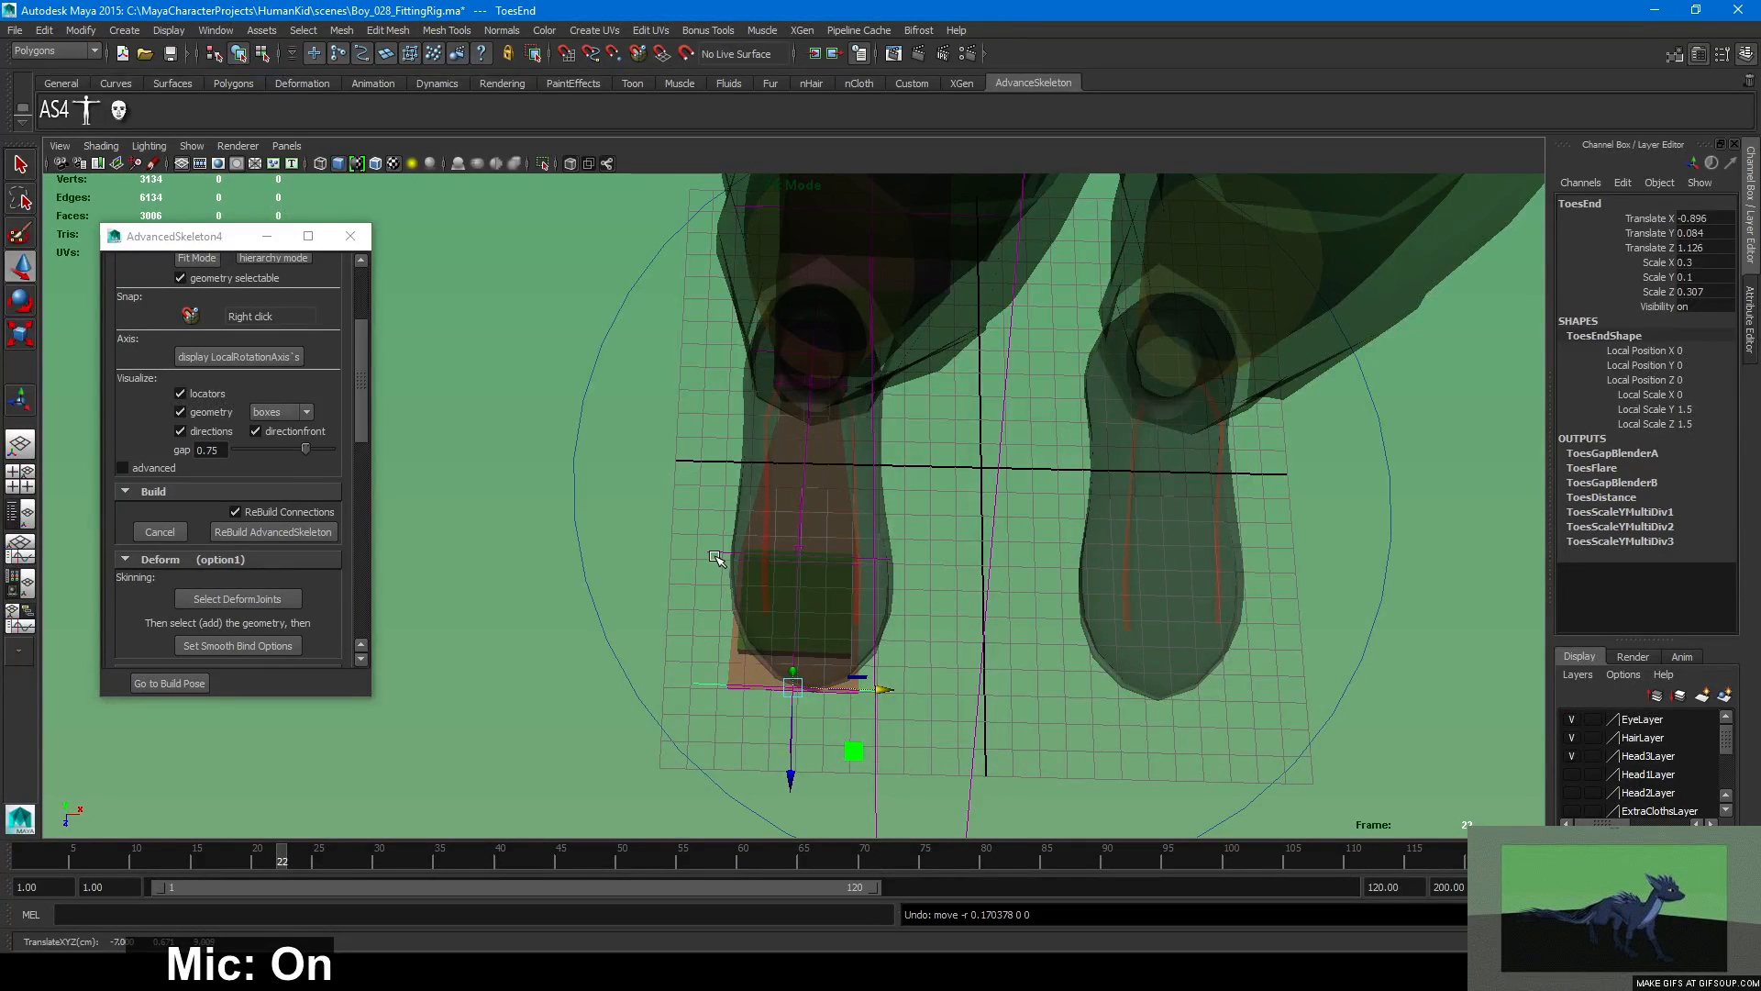
left_click(858, 616)
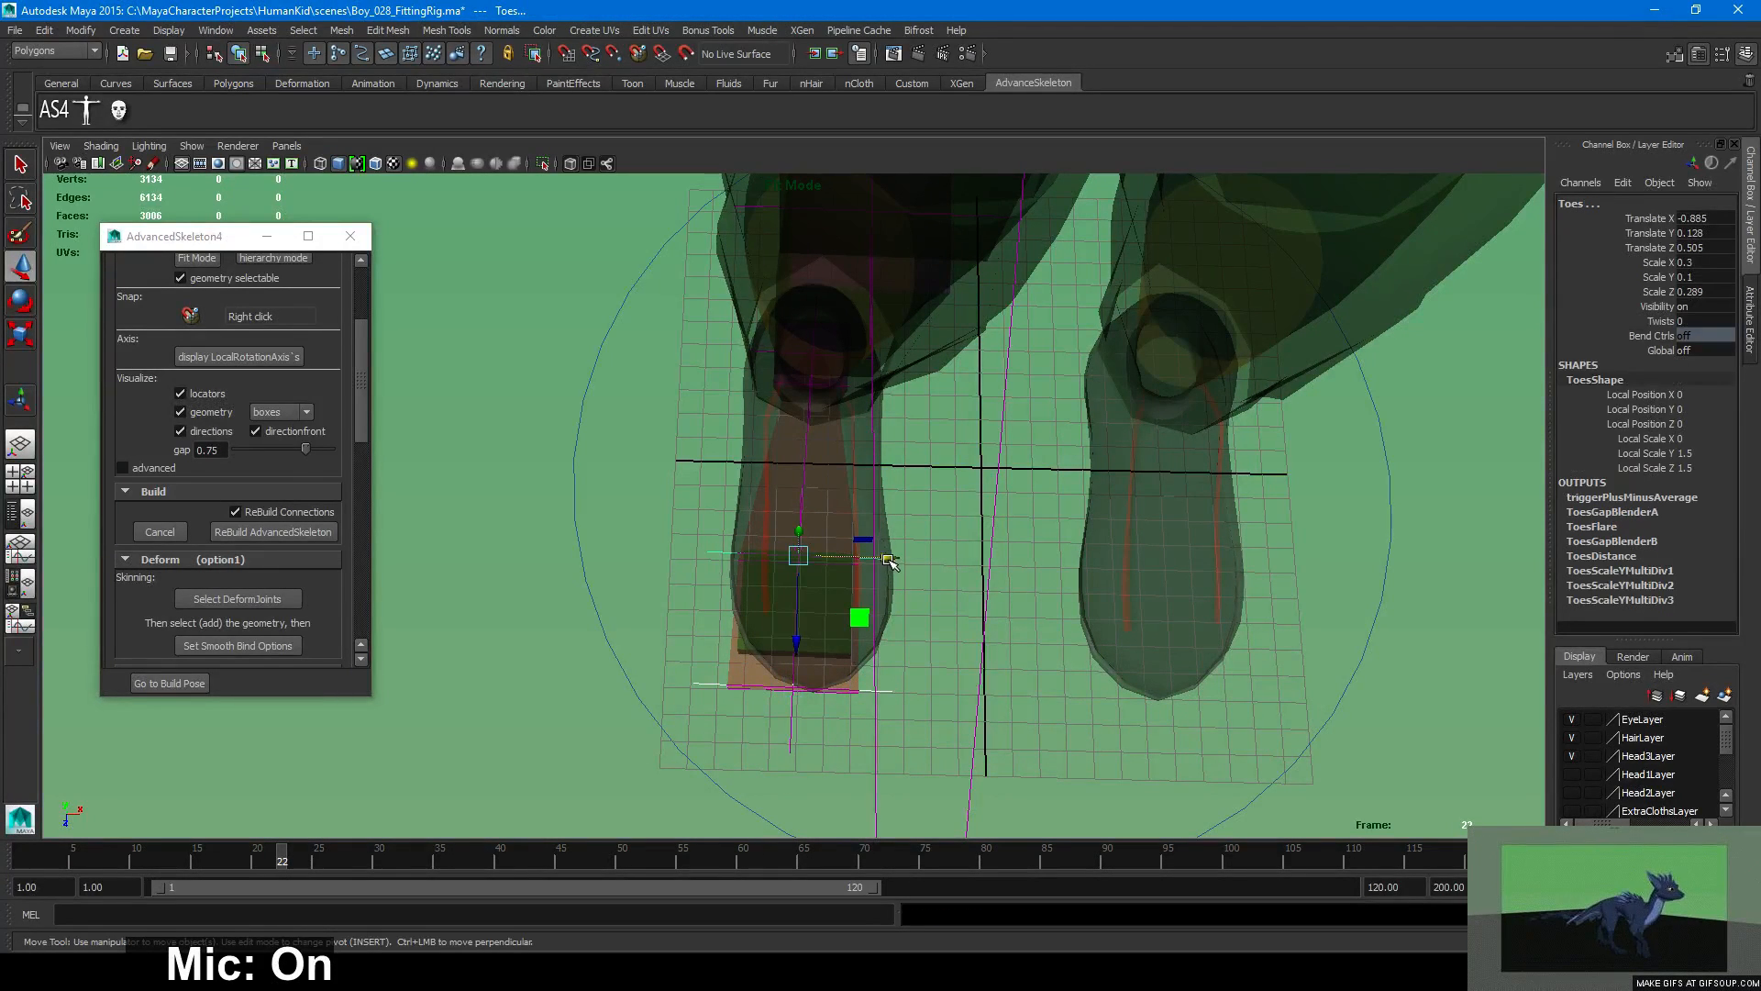
left_click_drag(889, 558, 906, 486)
scroll(906, 486, "up", 3)
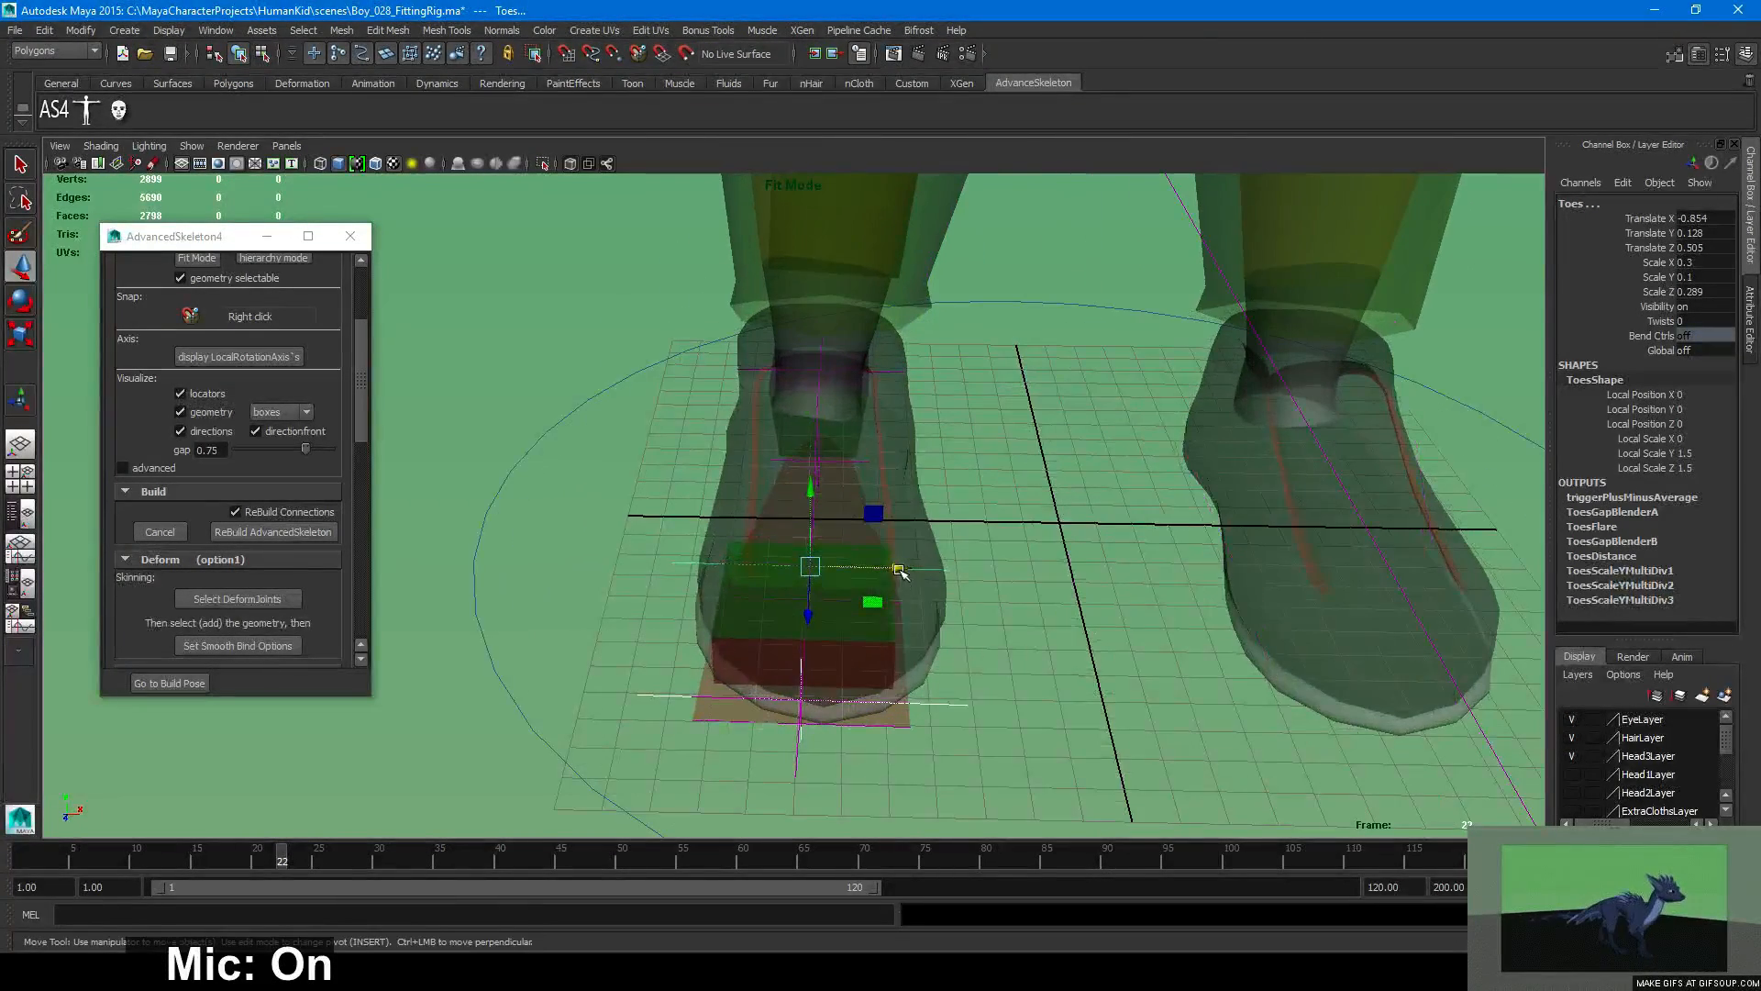
left_click_drag(899, 570, 897, 569)
left_click_drag(826, 458, 818, 511, "alt")
right_click_drag(818, 510, 932, 476, "alt")
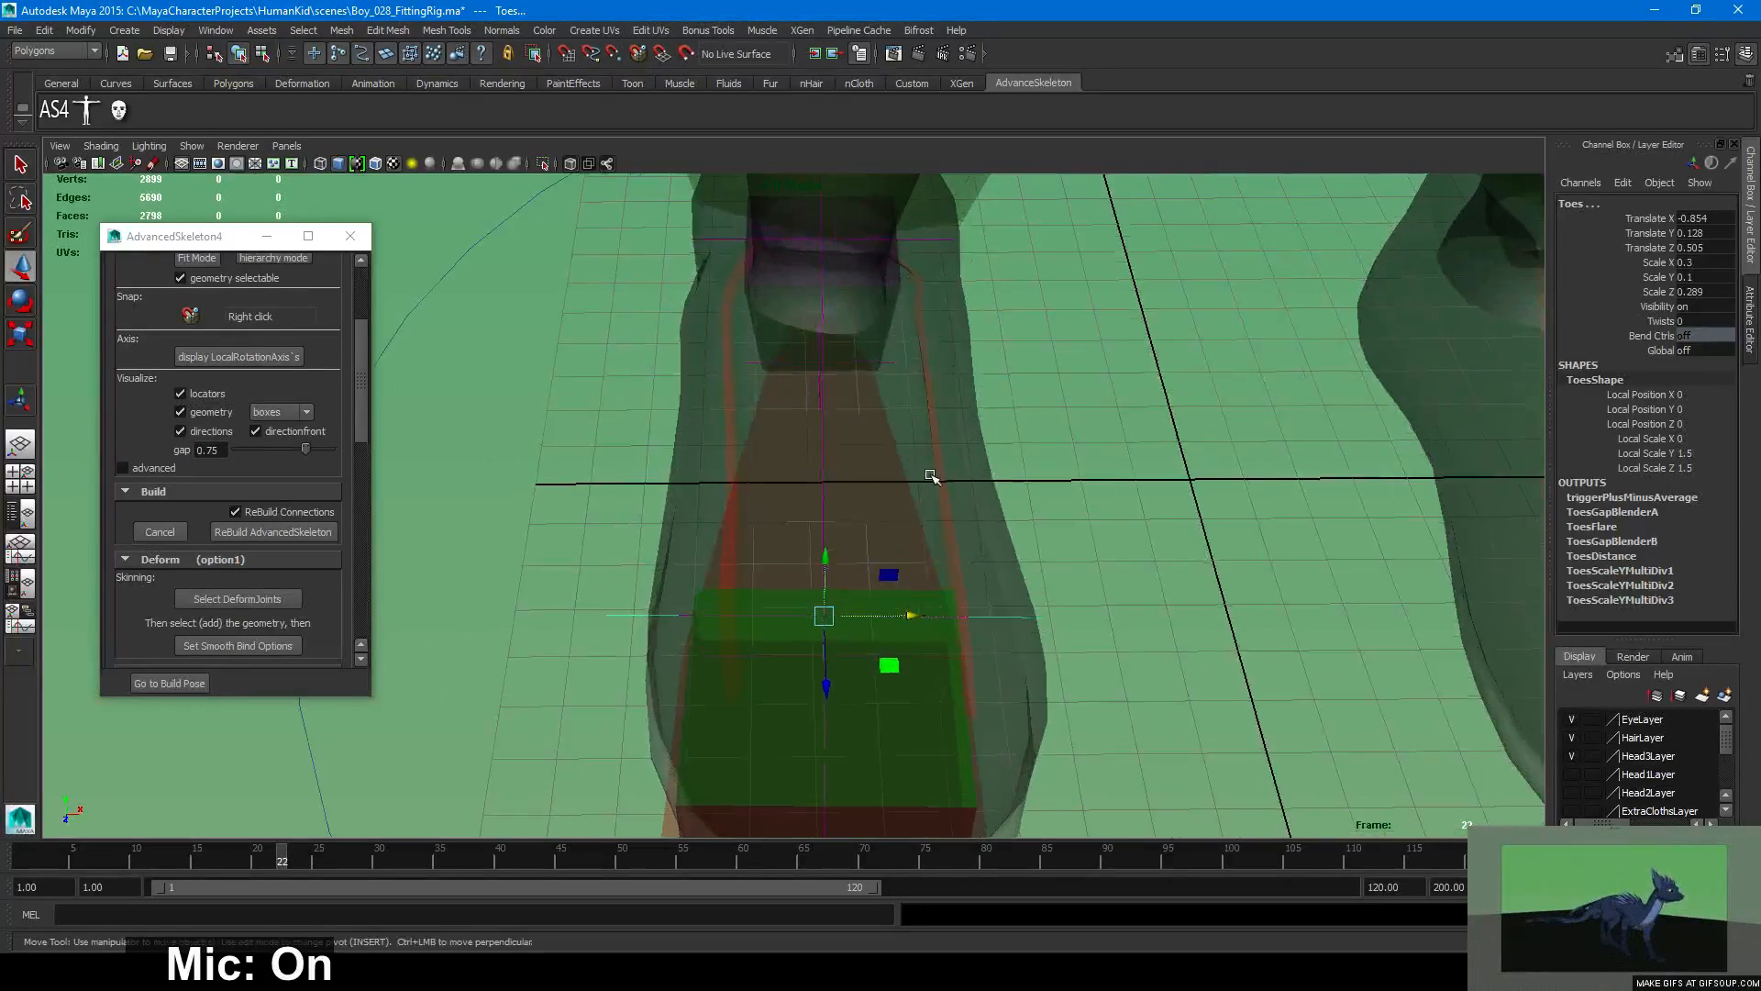
left_click_drag(932, 476, 966, 392, "alt")
left_click(1028, 401)
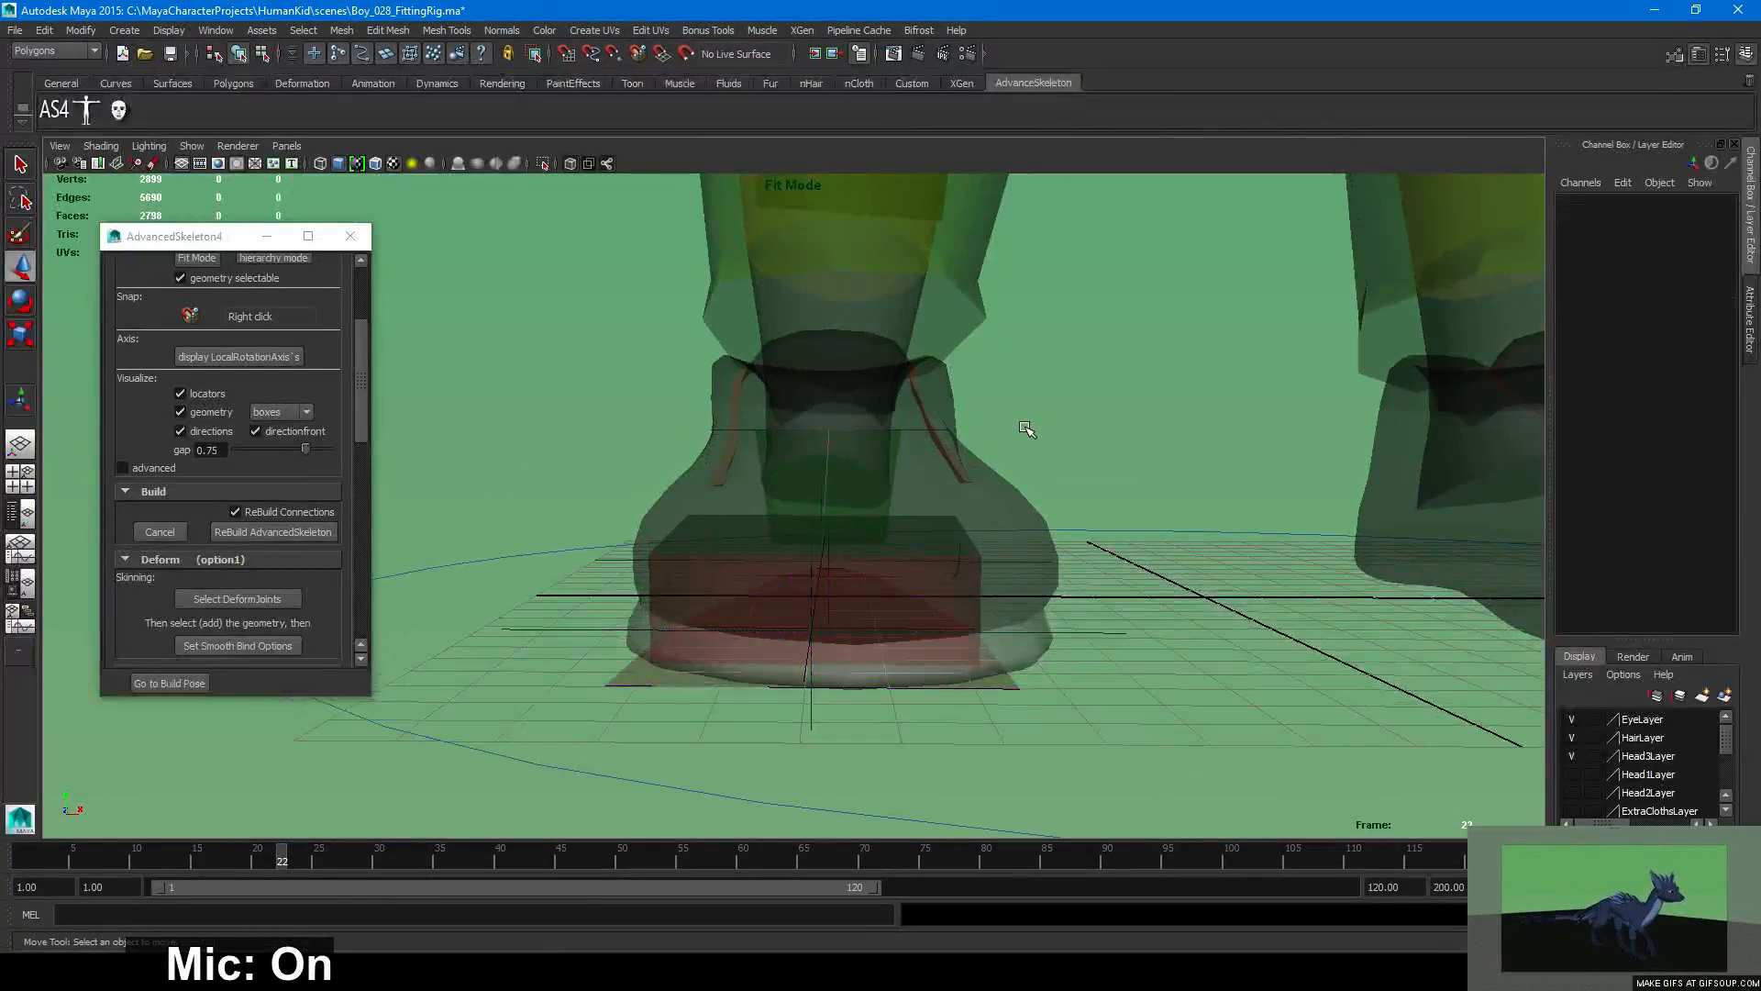
Select all faces of the L_BootMesh1 shoes and rotate them slightly to line up with the foot joints.
left_click_drag(658, 444, 827, 568, "alt")
left_click(914, 543)
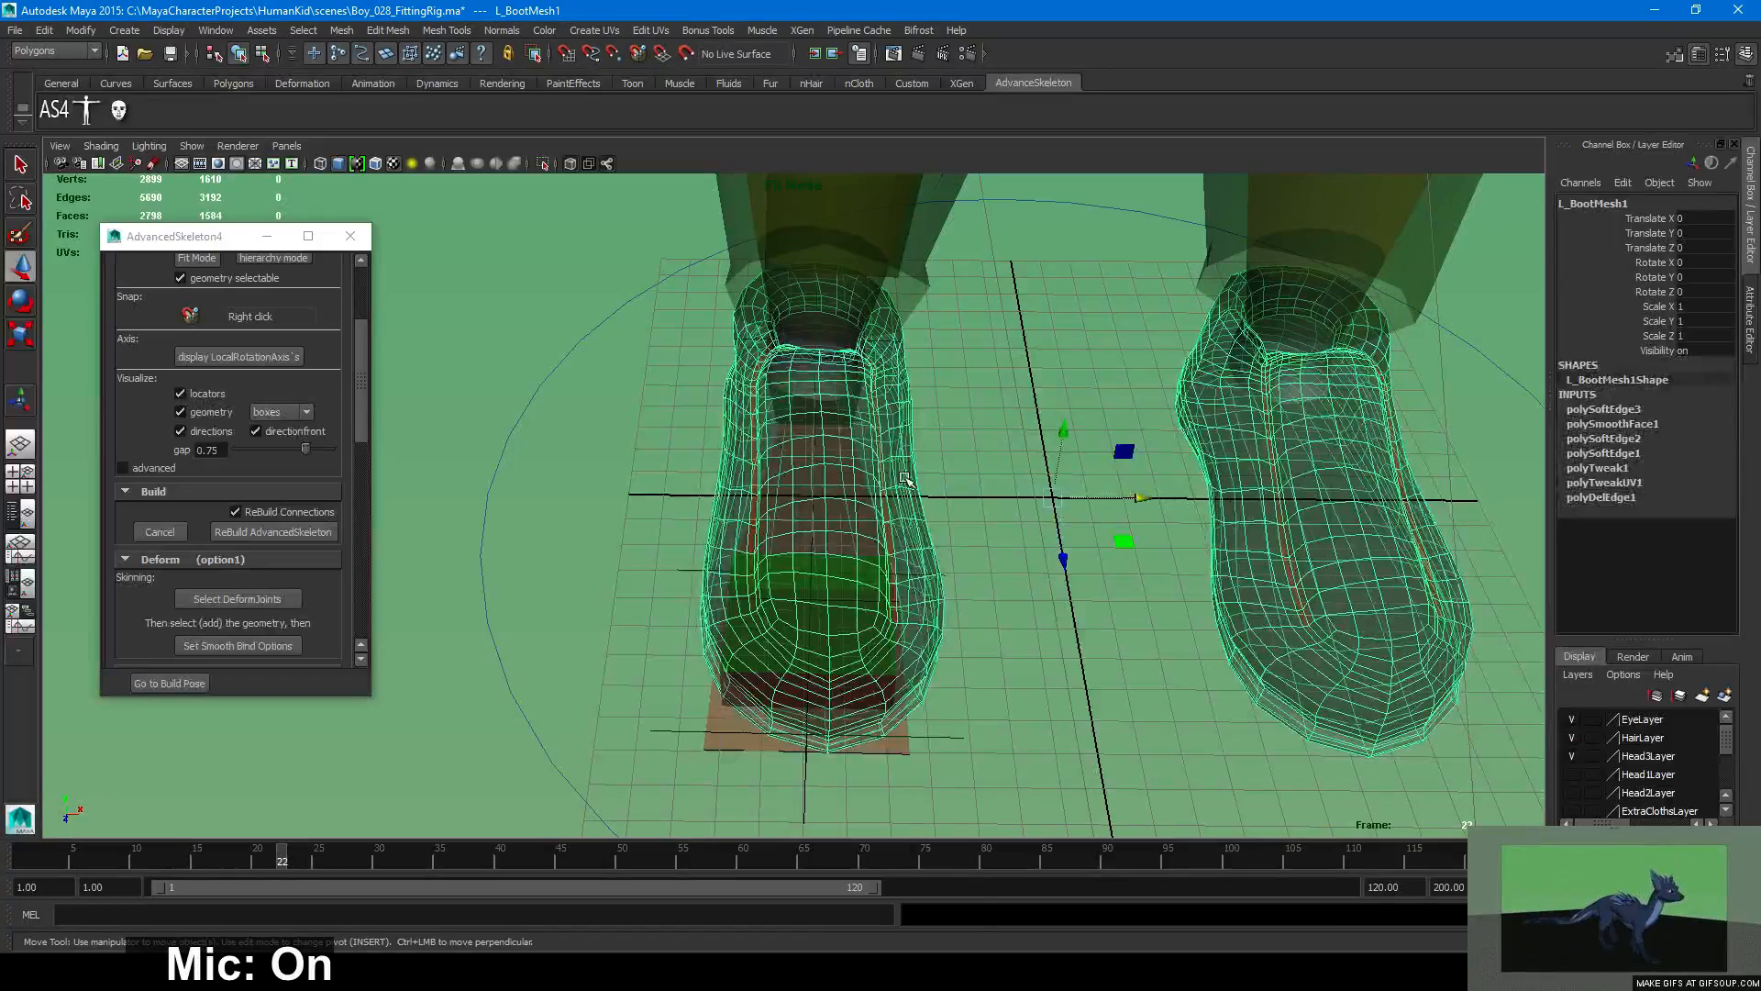
right_click_drag(906, 478, 904, 519)
double_click(904, 502)
key("e")
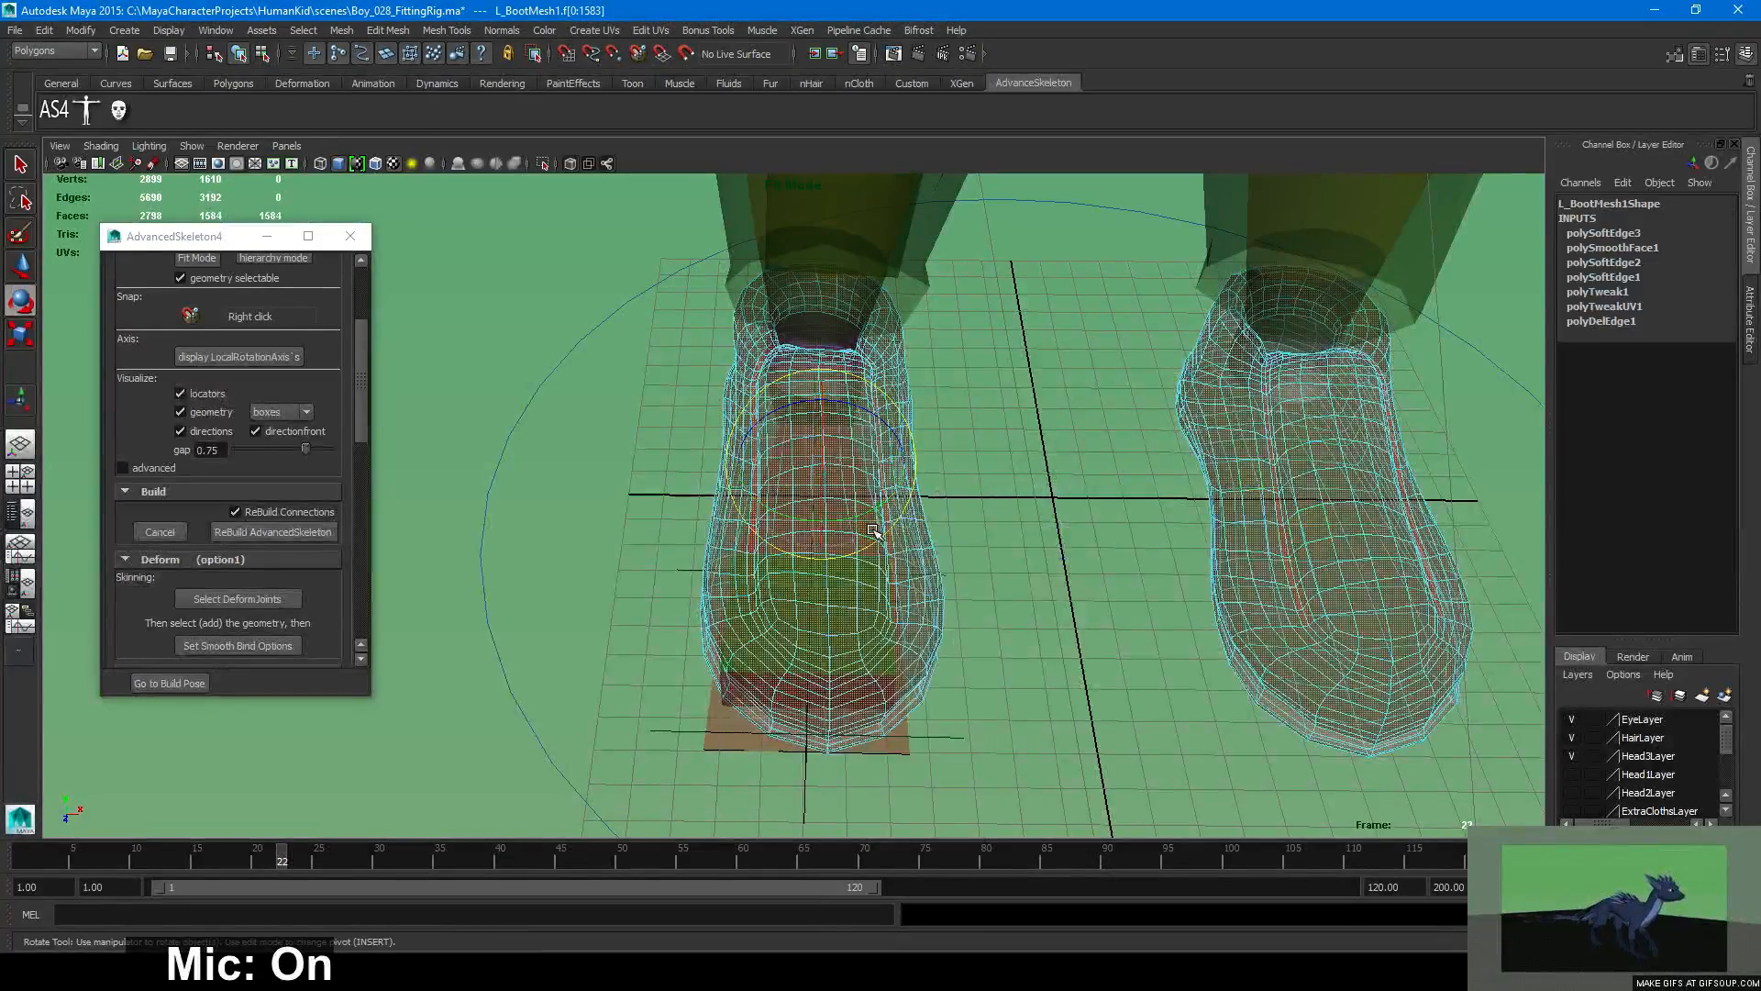
key("ctrl+z")
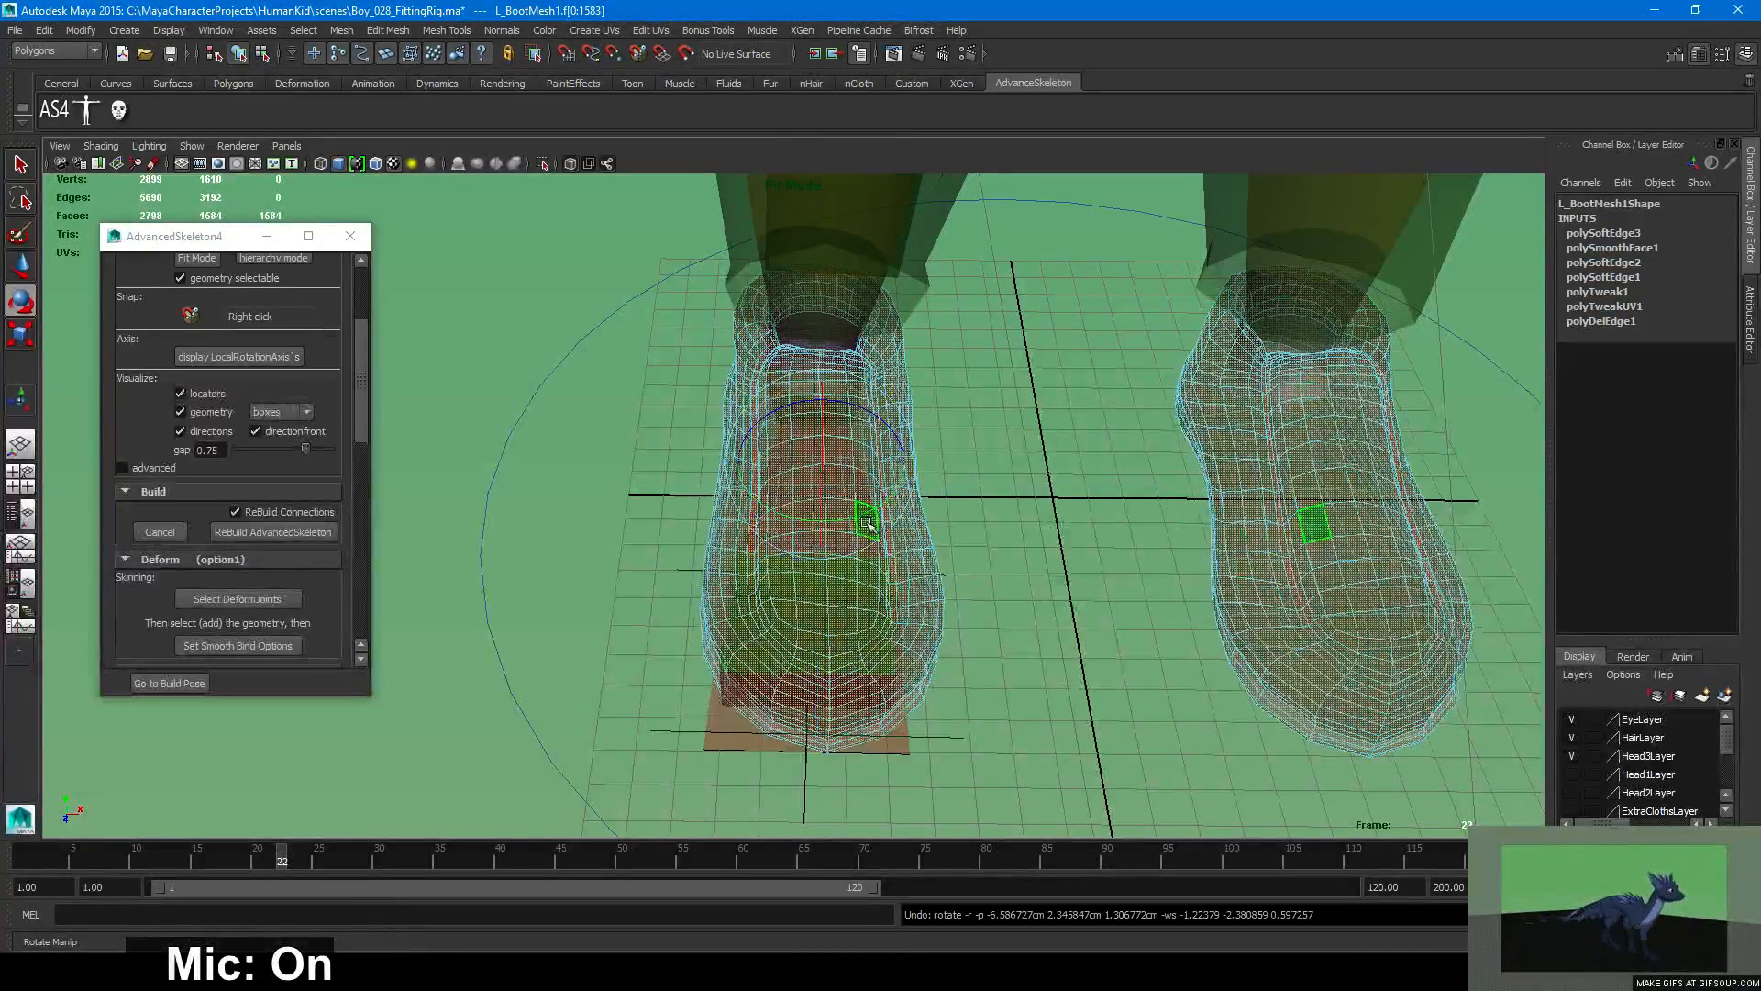
left_click_drag(856, 518, 851, 517)
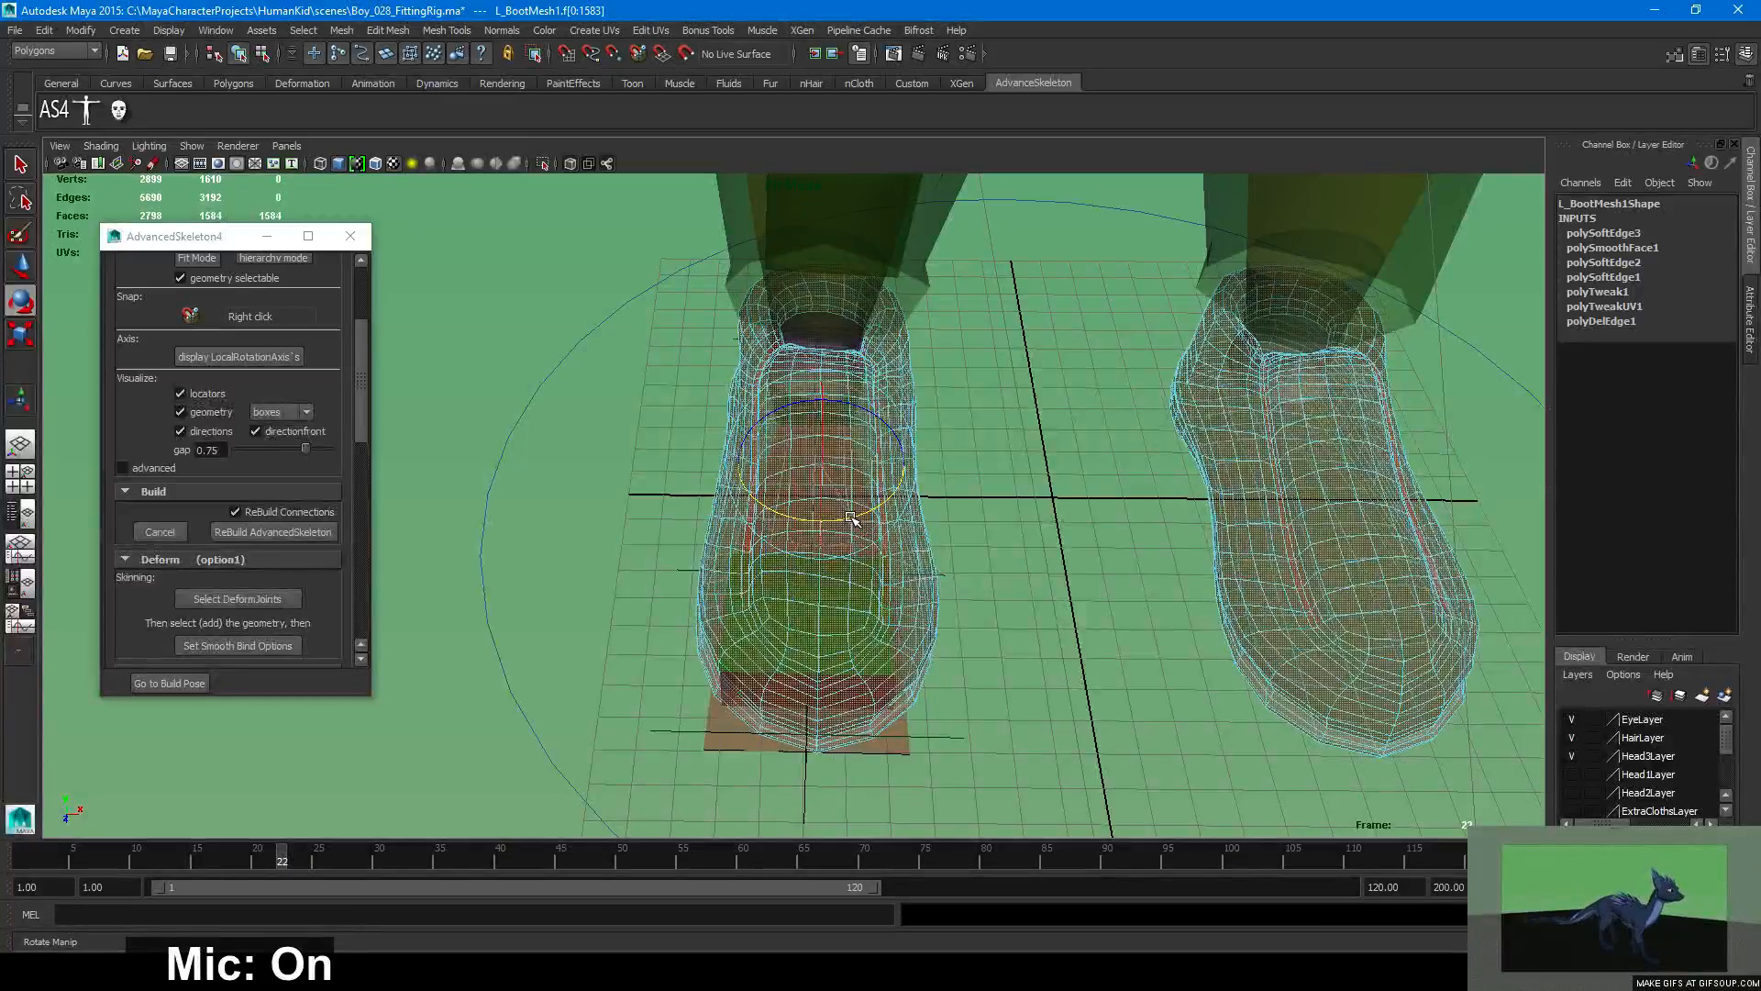
Shift the selected boot faces slightly sideways over the foot joints, return to object mode and clear the selection.
key("w")
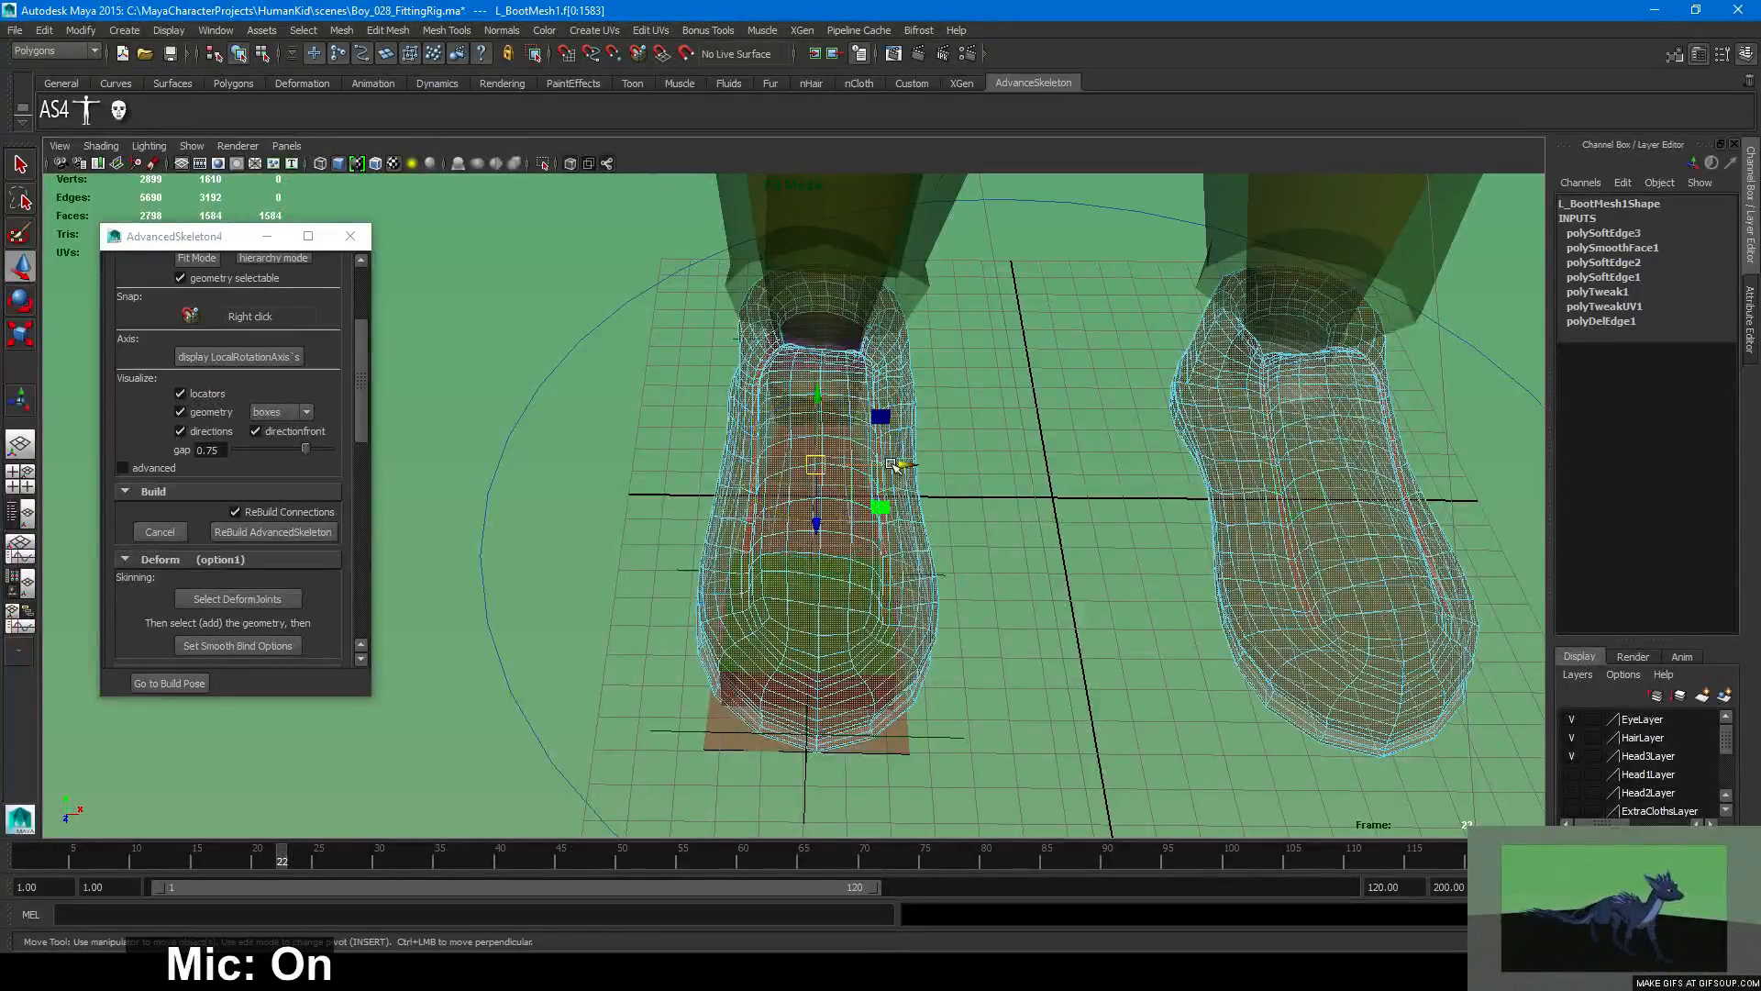
left_click_drag(900, 463, 842, 474)
key("F8")
key("F8")
left_click(992, 553)
Examine how the fit joints line up with the legs, torso, head and arm through the X-ray body from front and side.
middle_click_drag(842, 474, 798, 642, "alt")
right_click_drag(798, 642, 661, 600, "alt")
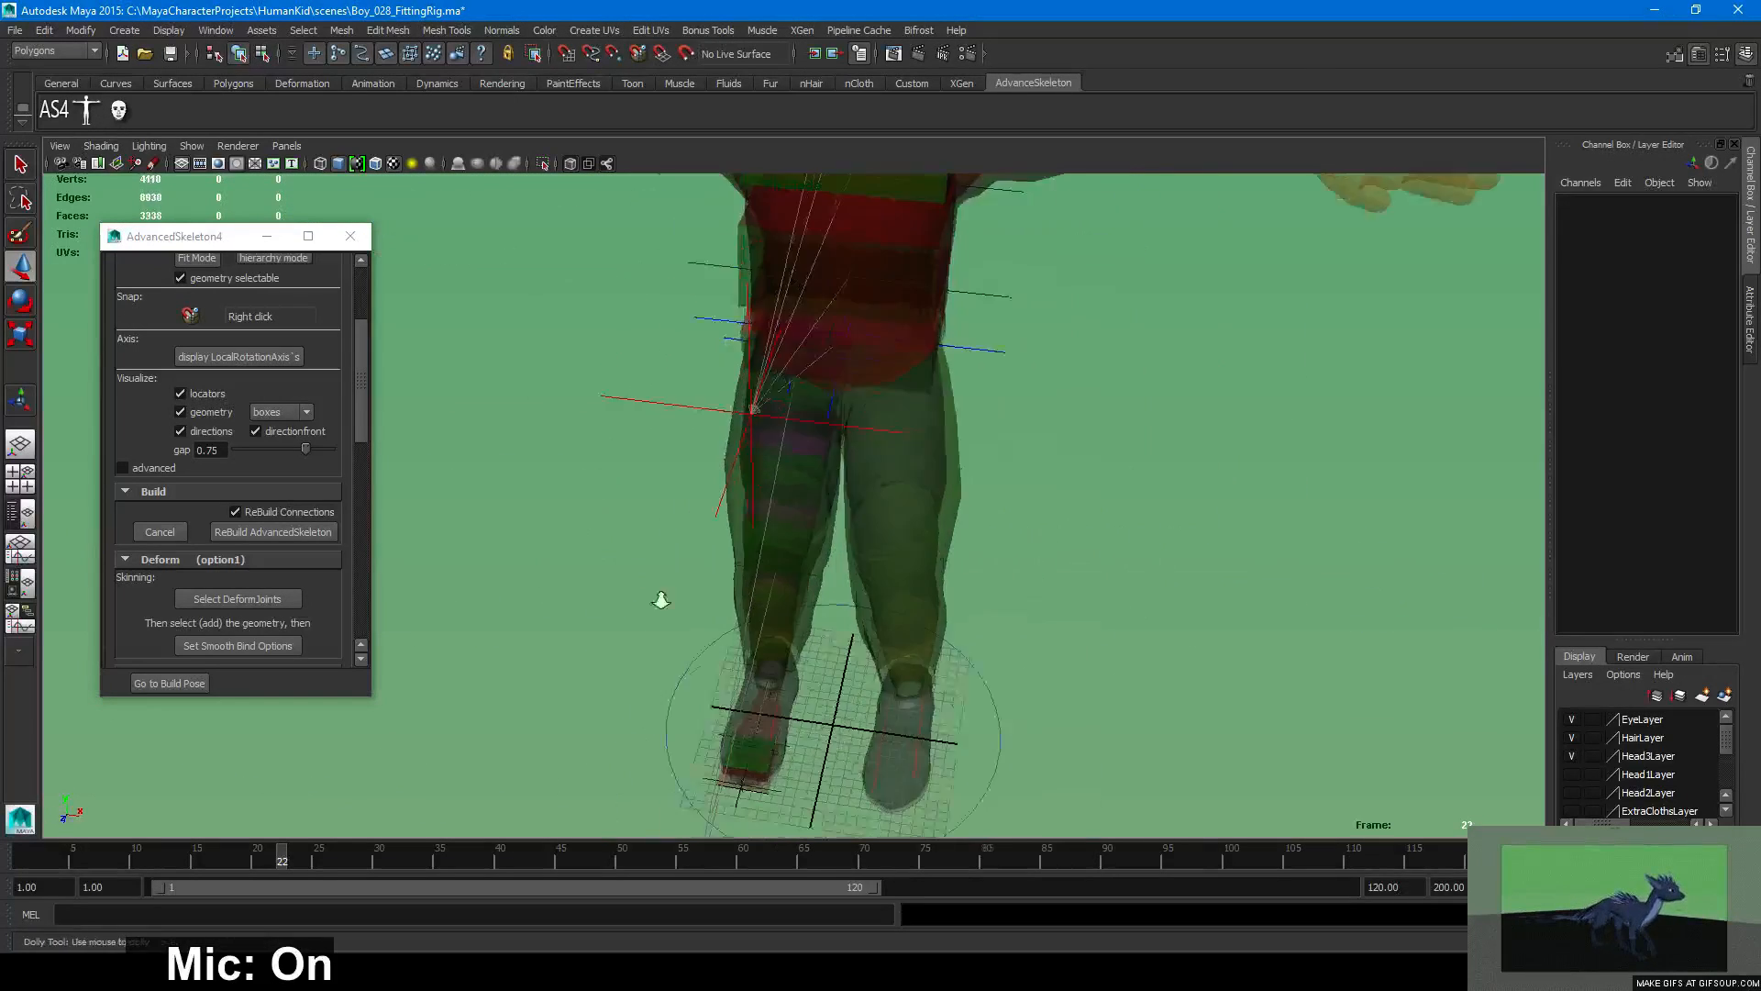
left_click_drag(661, 600, 763, 483, "alt")
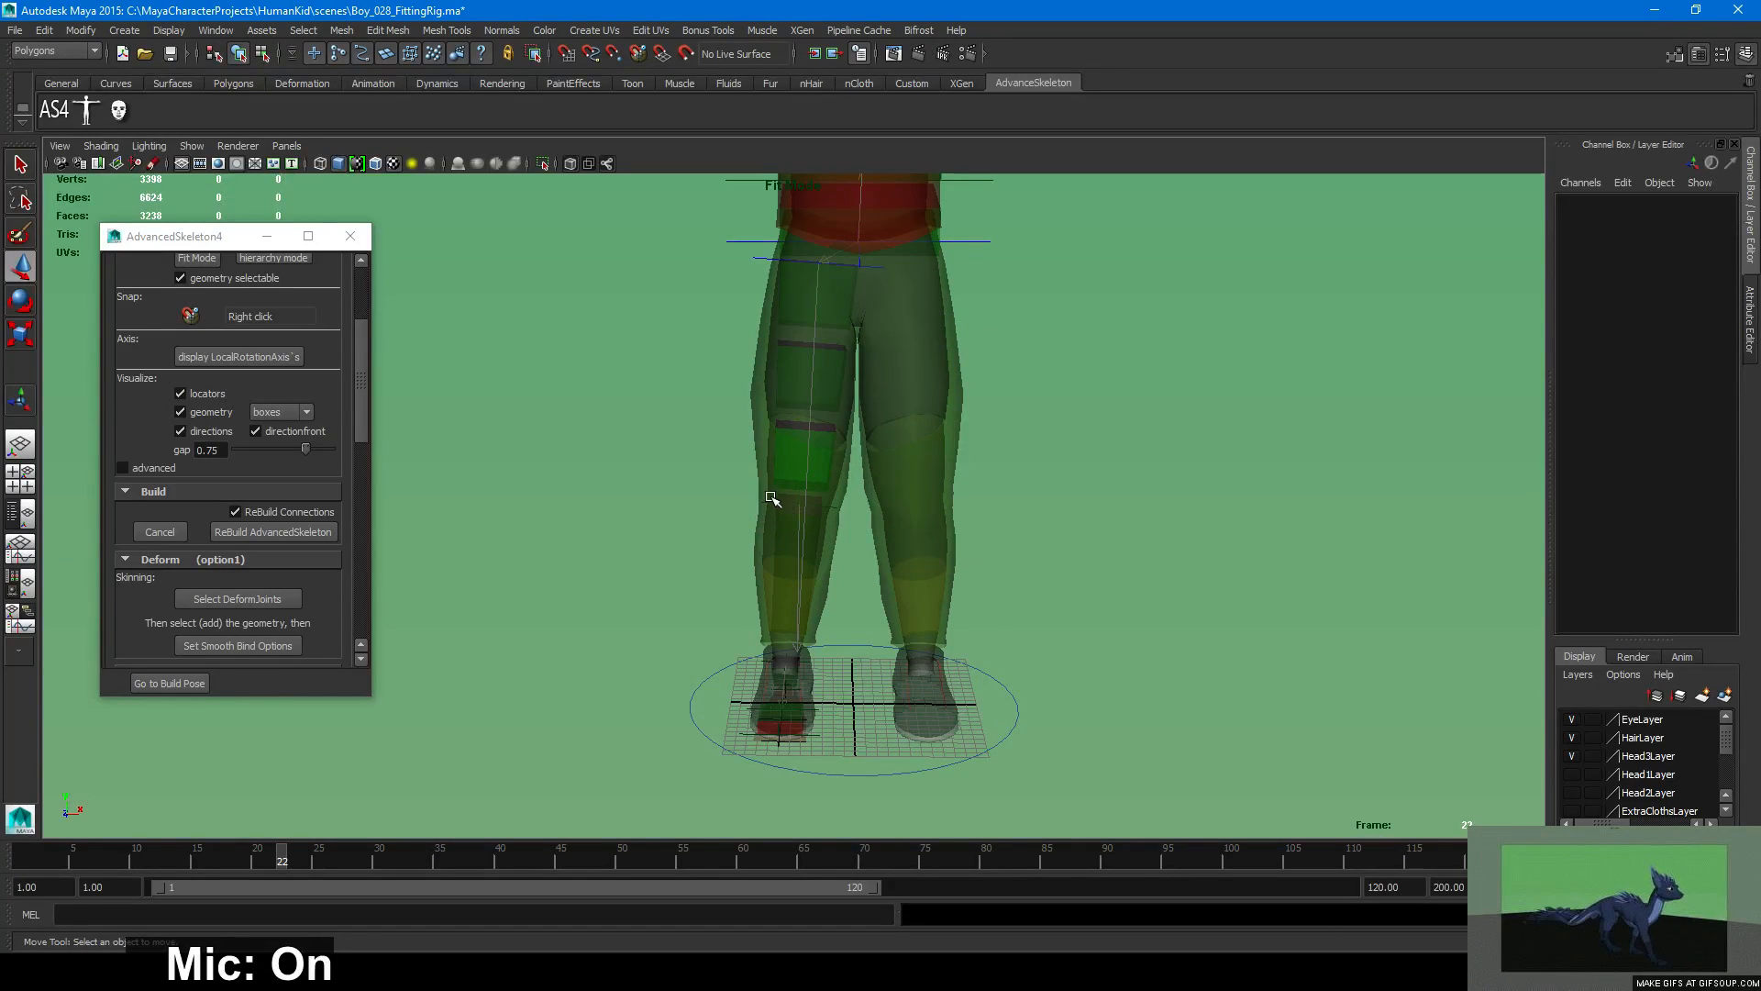
left_click_drag(760, 533, 762, 539, "alt")
scroll(763, 539, "down", 5)
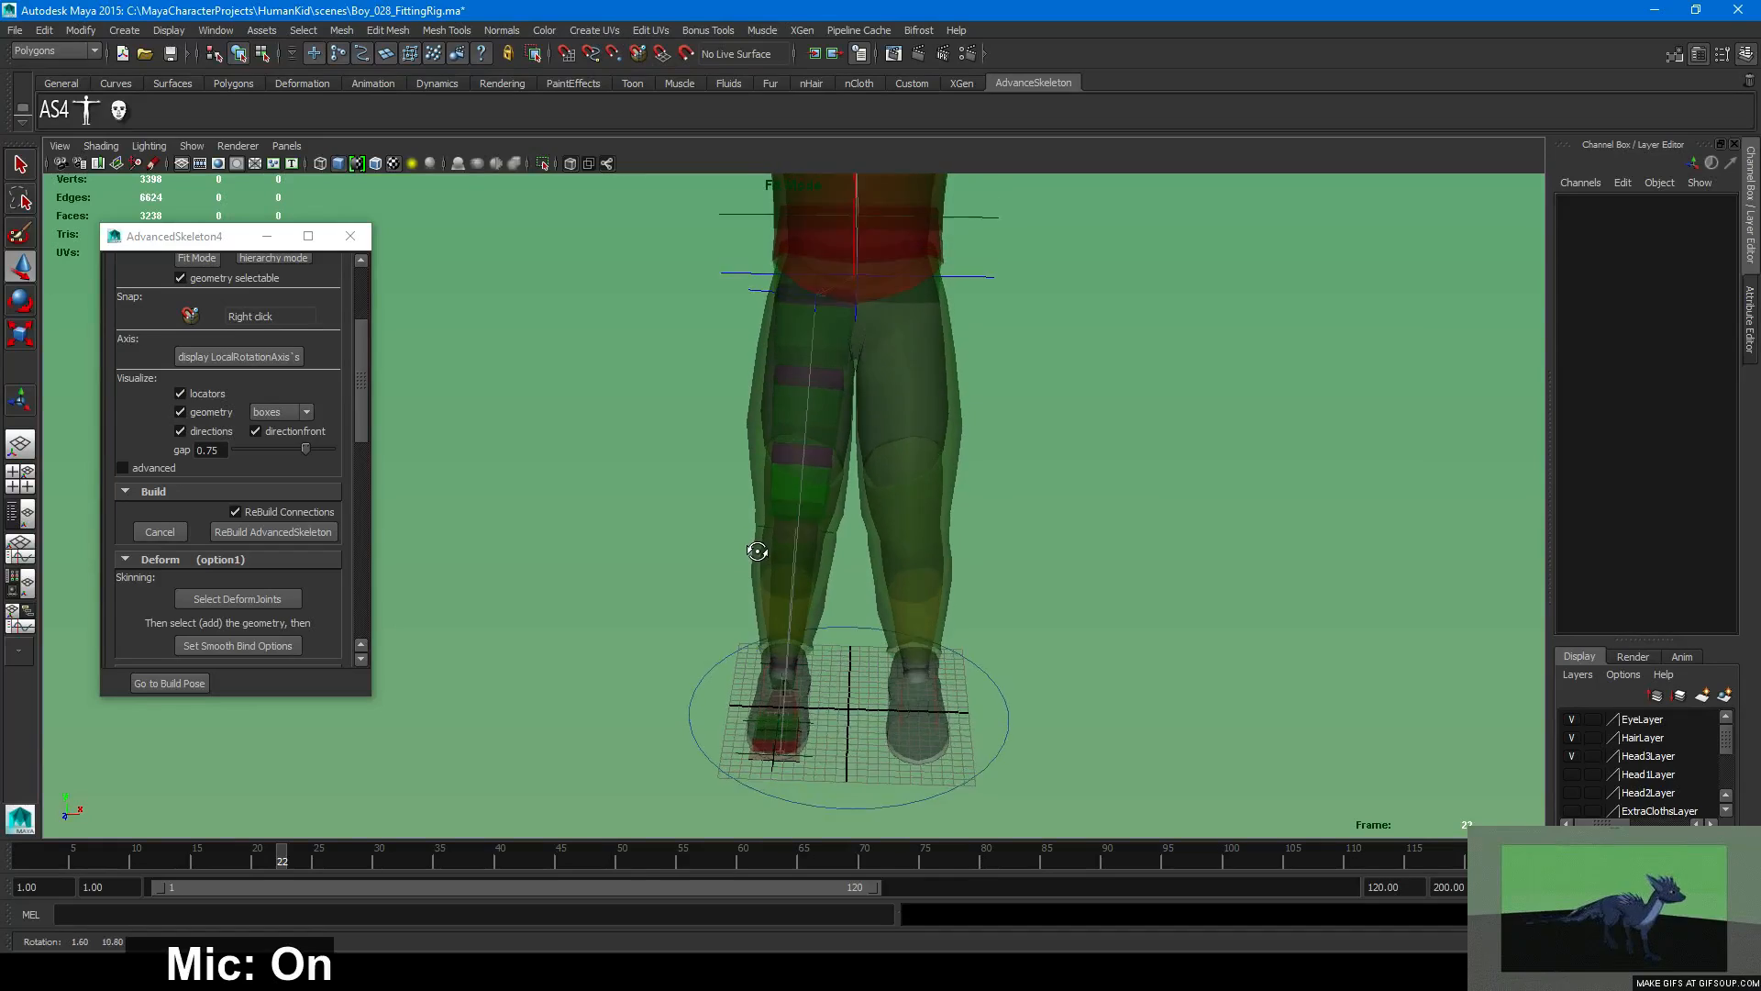
middle_click_drag(777, 514, 795, 645, "alt")
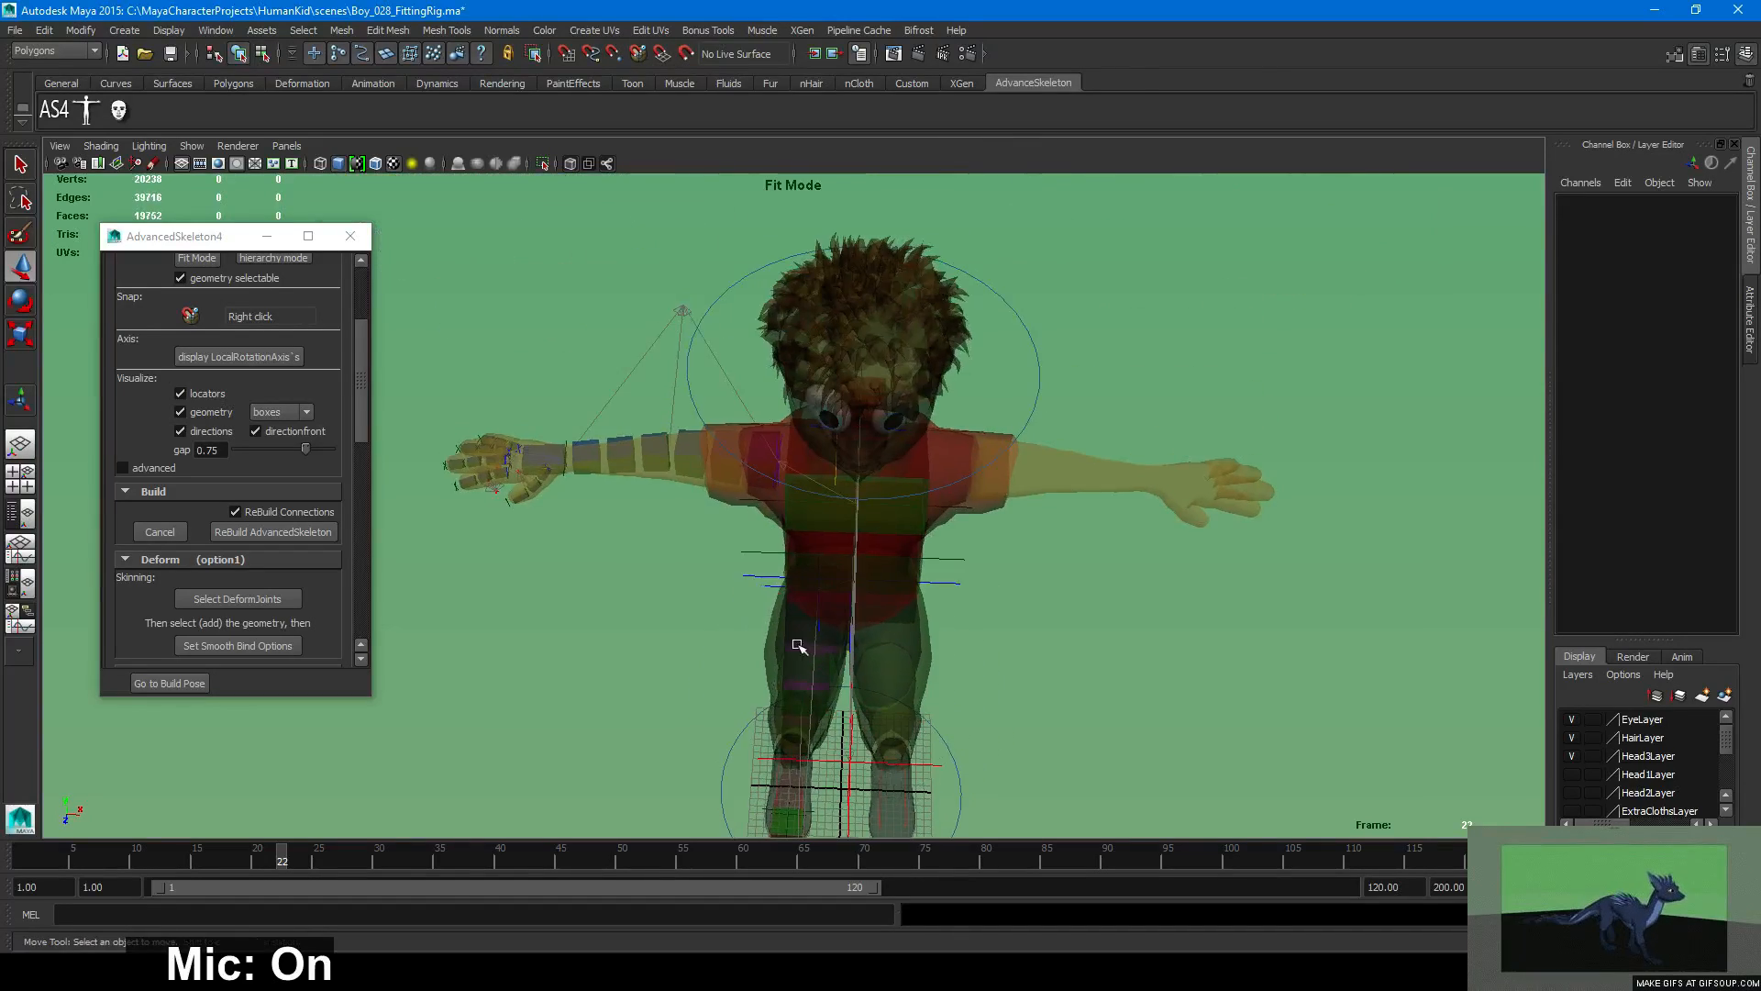
left_click_drag(795, 645, 884, 508, "alt")
right_click_drag(884, 507, 751, 507, "alt")
middle_click_drag(750, 507, 704, 669, "alt")
left_click_drag(704, 668, 1148, 409, "alt")
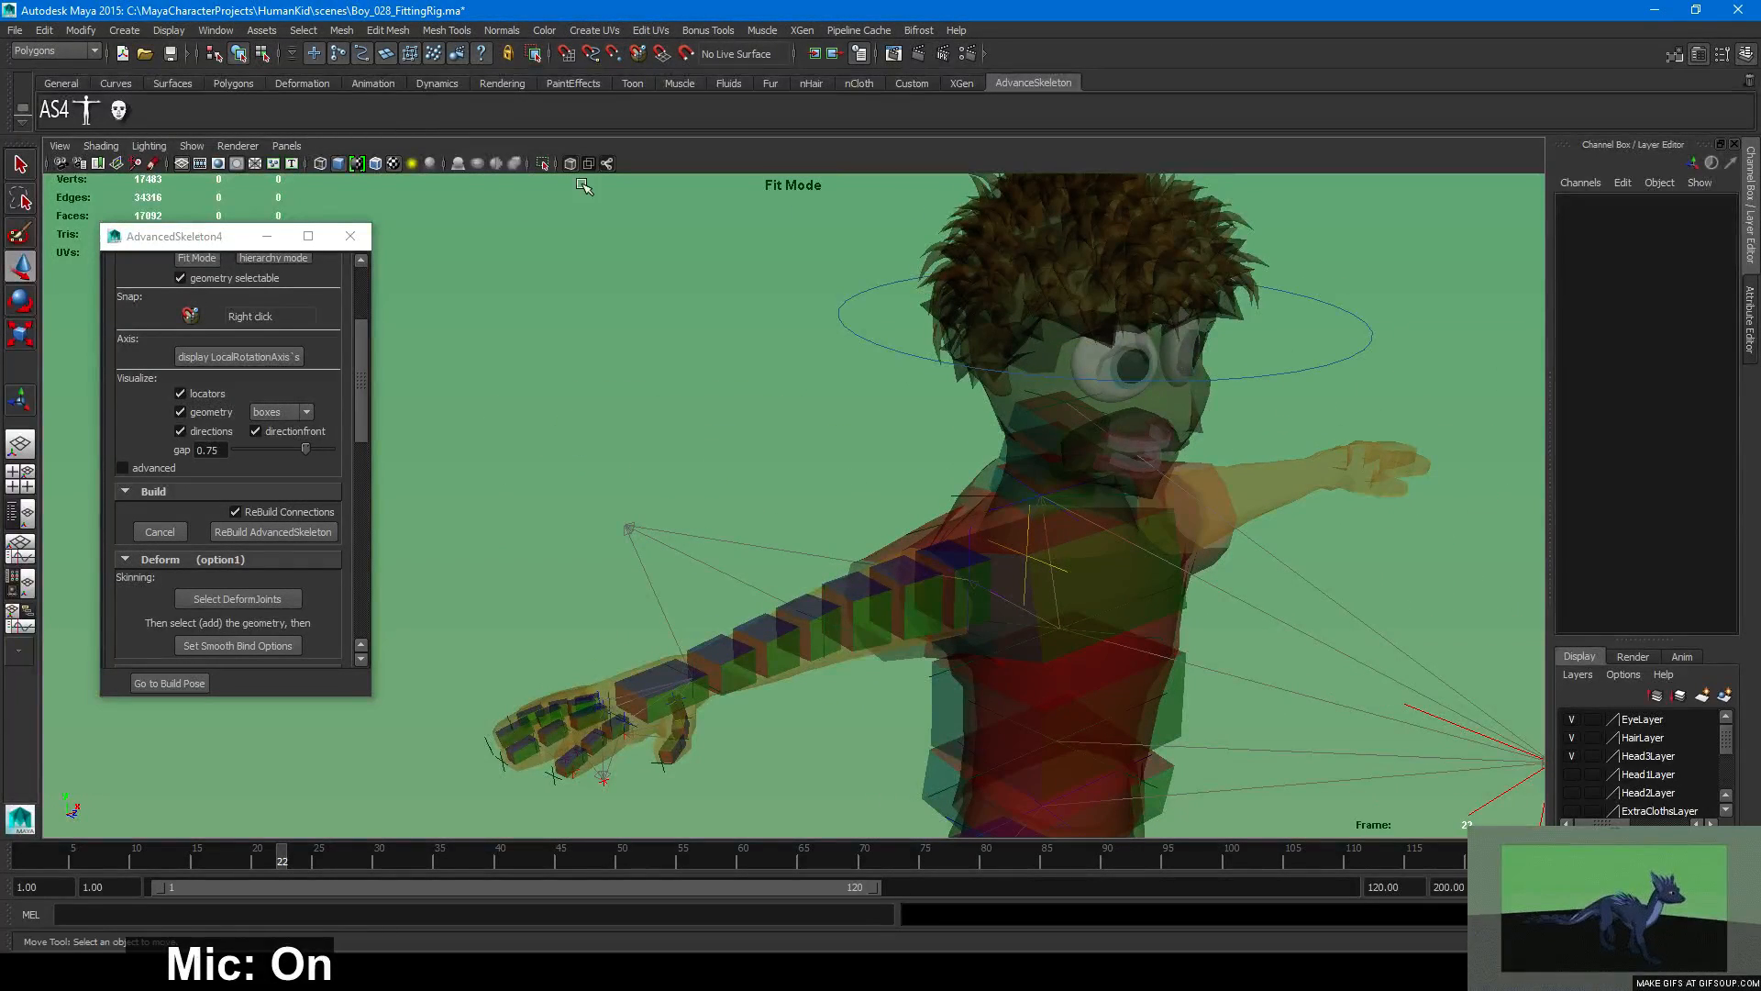
right_click_drag(1121, 421, 1258, 401, "alt")
left_click_drag(1280, 411, 1353, 376, "alt")
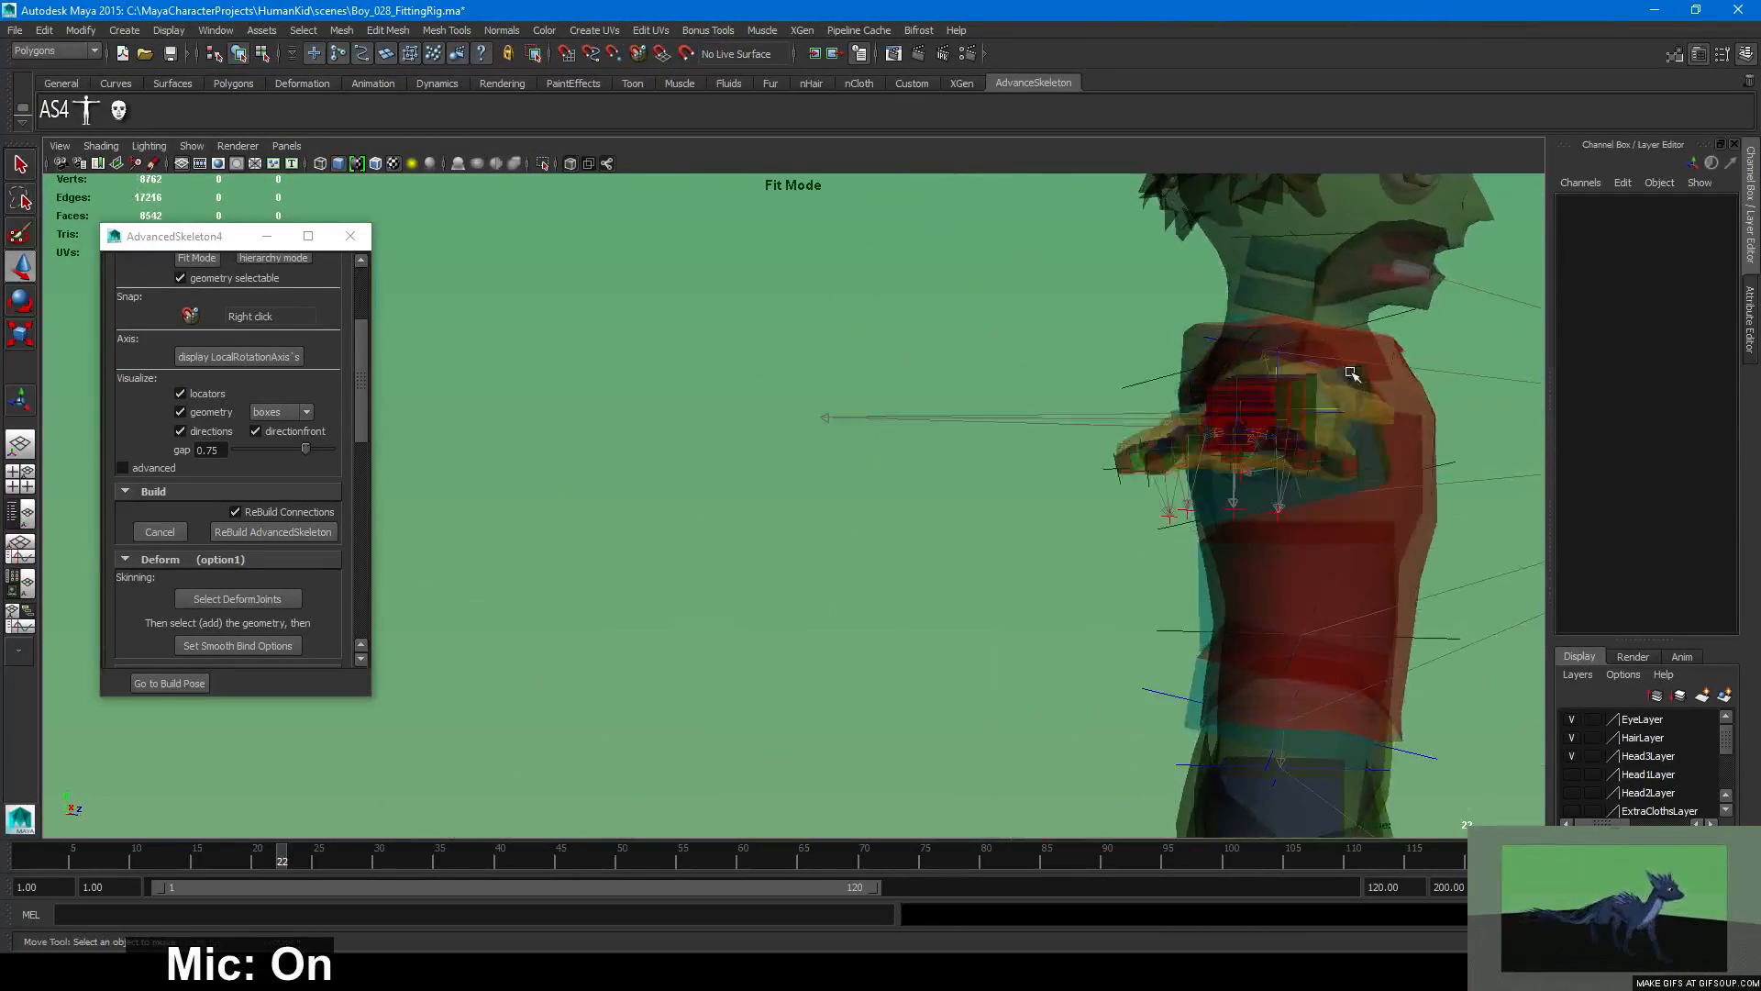
Select the Head joint and lower it slightly inside the neck to Translate Y 9.178 and Translate Z -0.274, and clear the selection.
right_click_drag(1291, 373, 964, 370, "alt")
middle_click_drag(963, 370, 657, 582, "alt")
right_click_drag(657, 582, 1211, 610, "alt")
left_click_drag(1211, 610, 1285, 583, "alt")
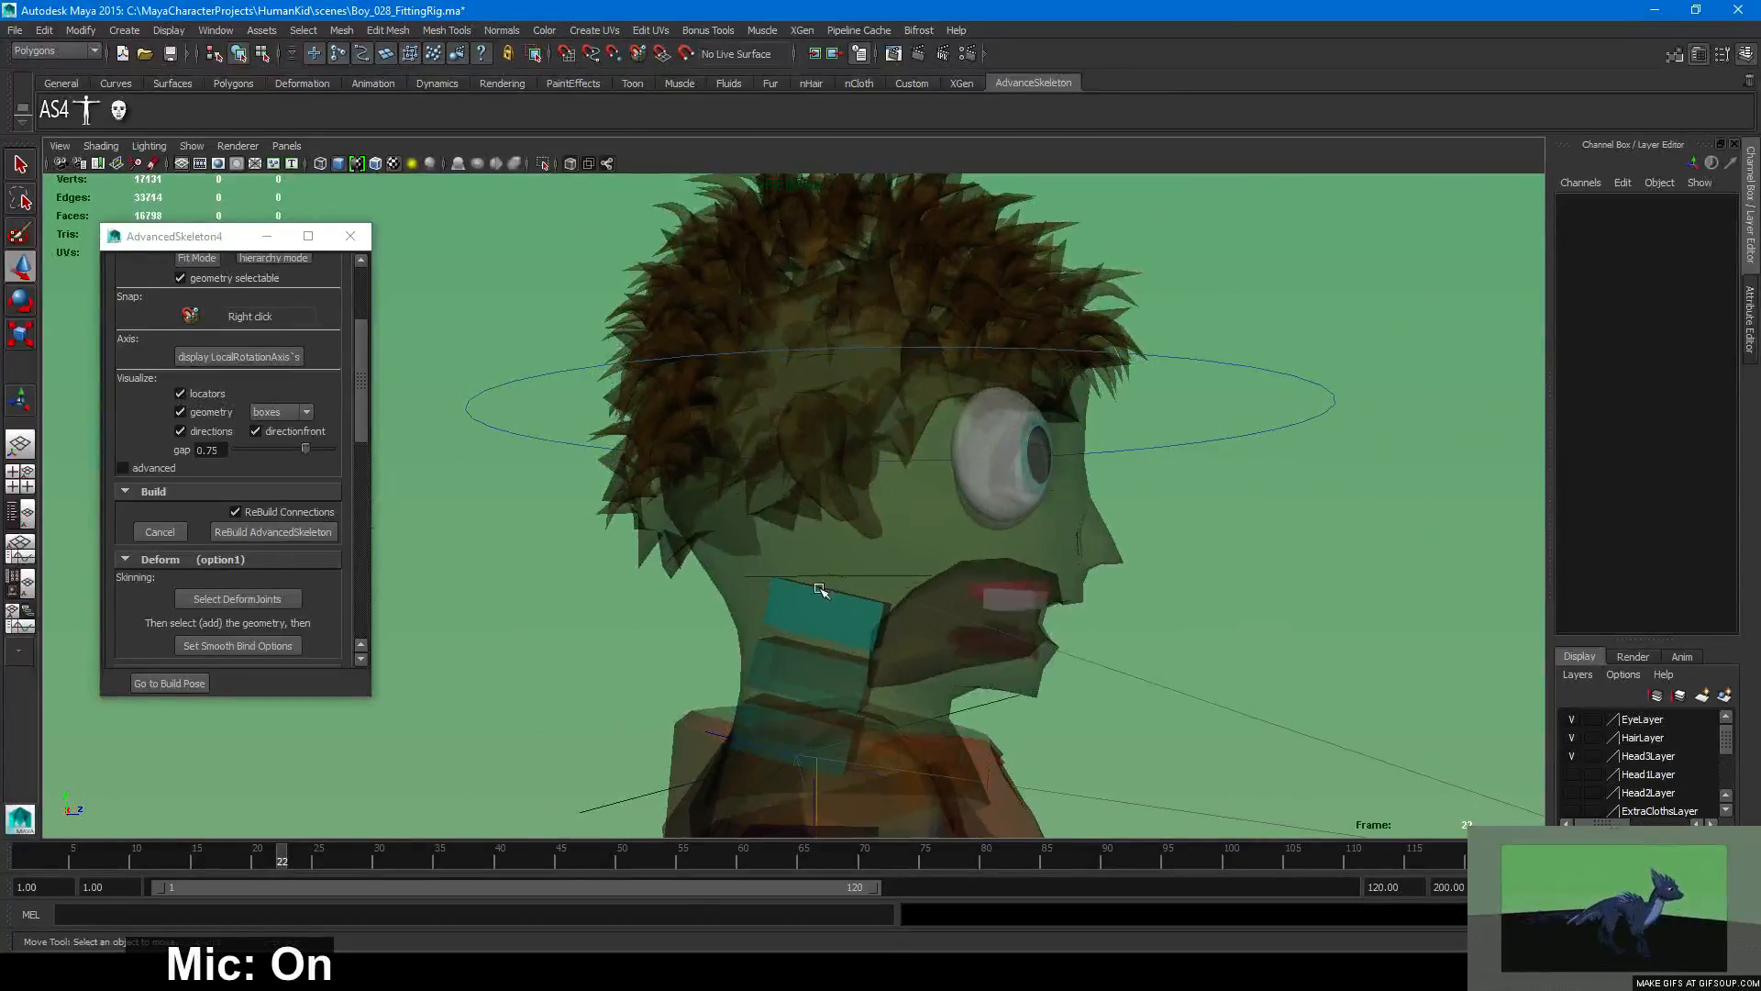
left_click_drag(741, 614, 702, 618, "alt")
key("4")
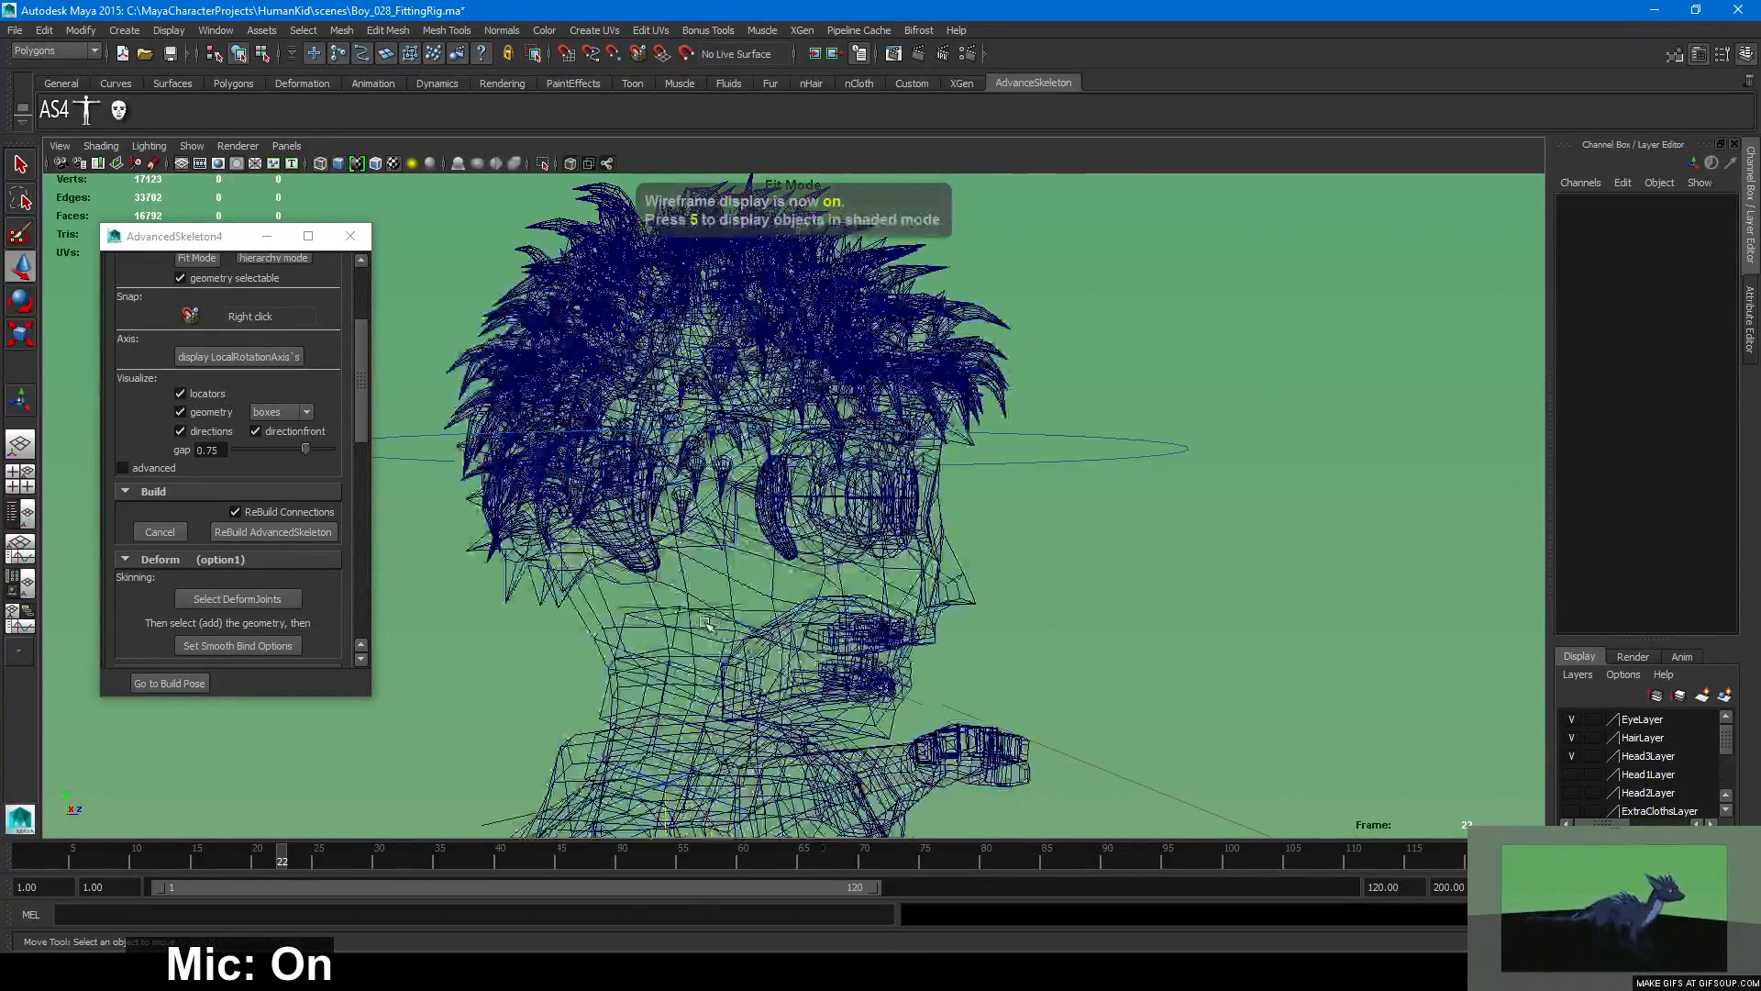
left_click(745, 611)
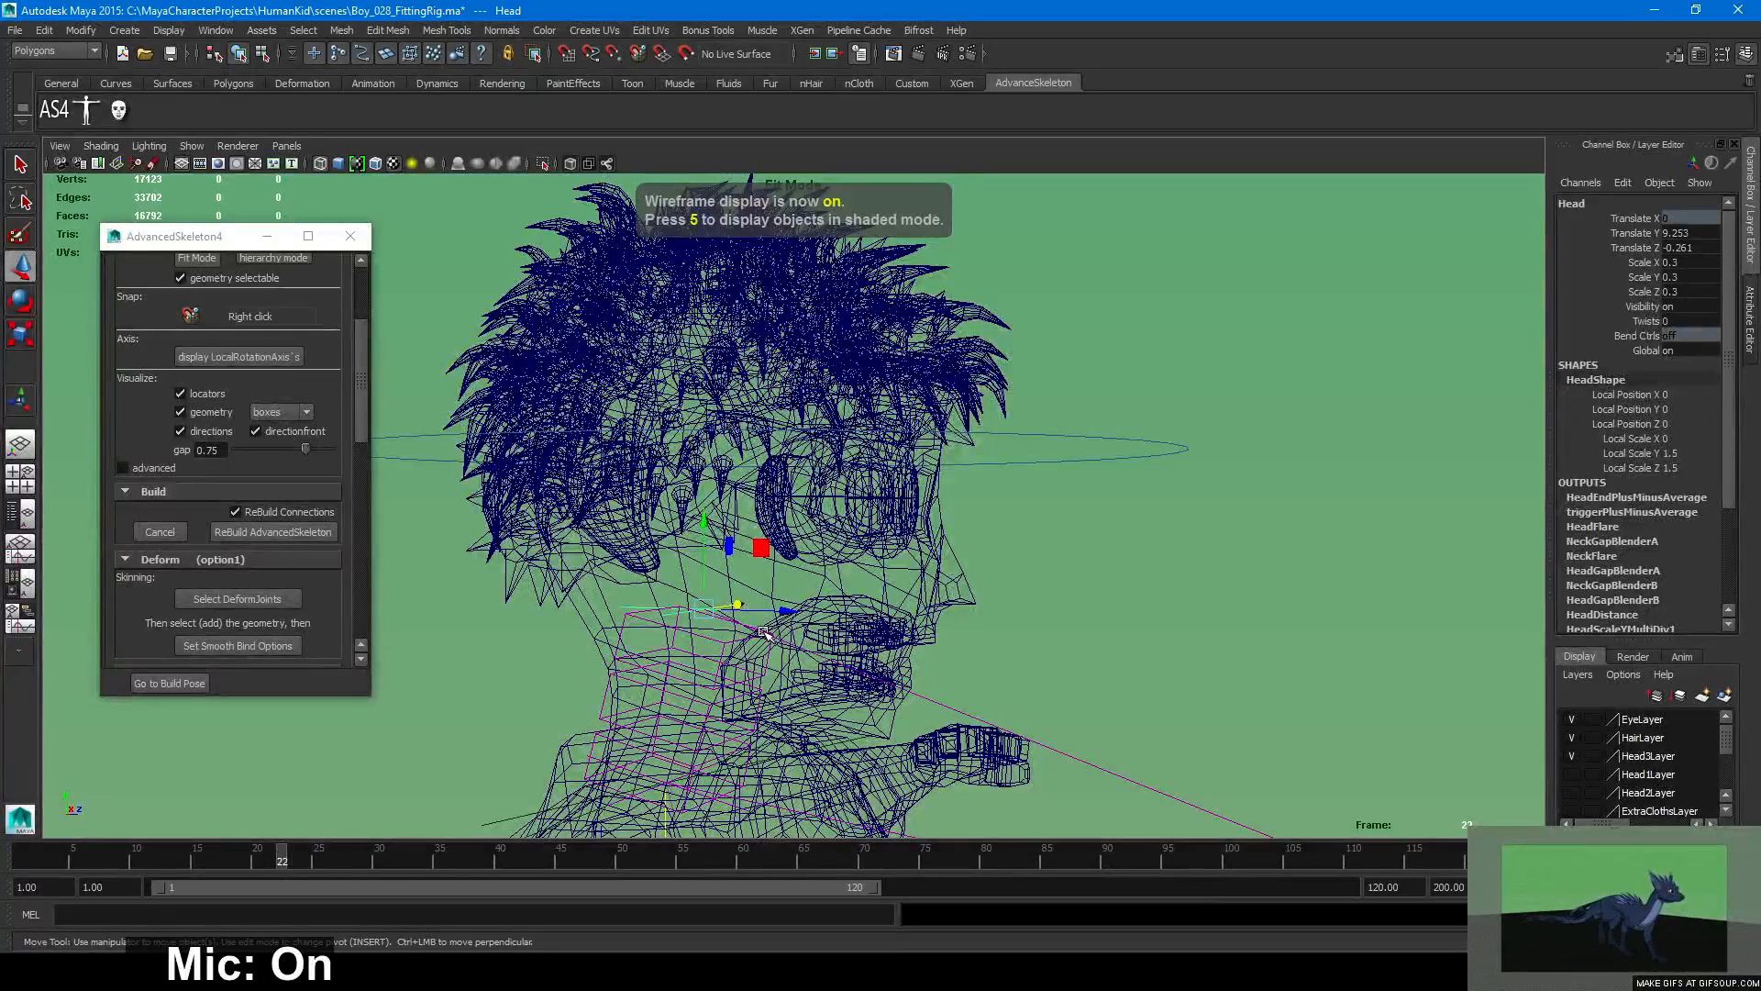
key("6")
mouse_move(835, 639)
left_mouse_down("alt")
mouse_move(944, 609)
mouse_move(931, 521)
mouse_move(926, 538)
left_mouse_up("alt")
middle_click_drag(923, 526, 921, 551)
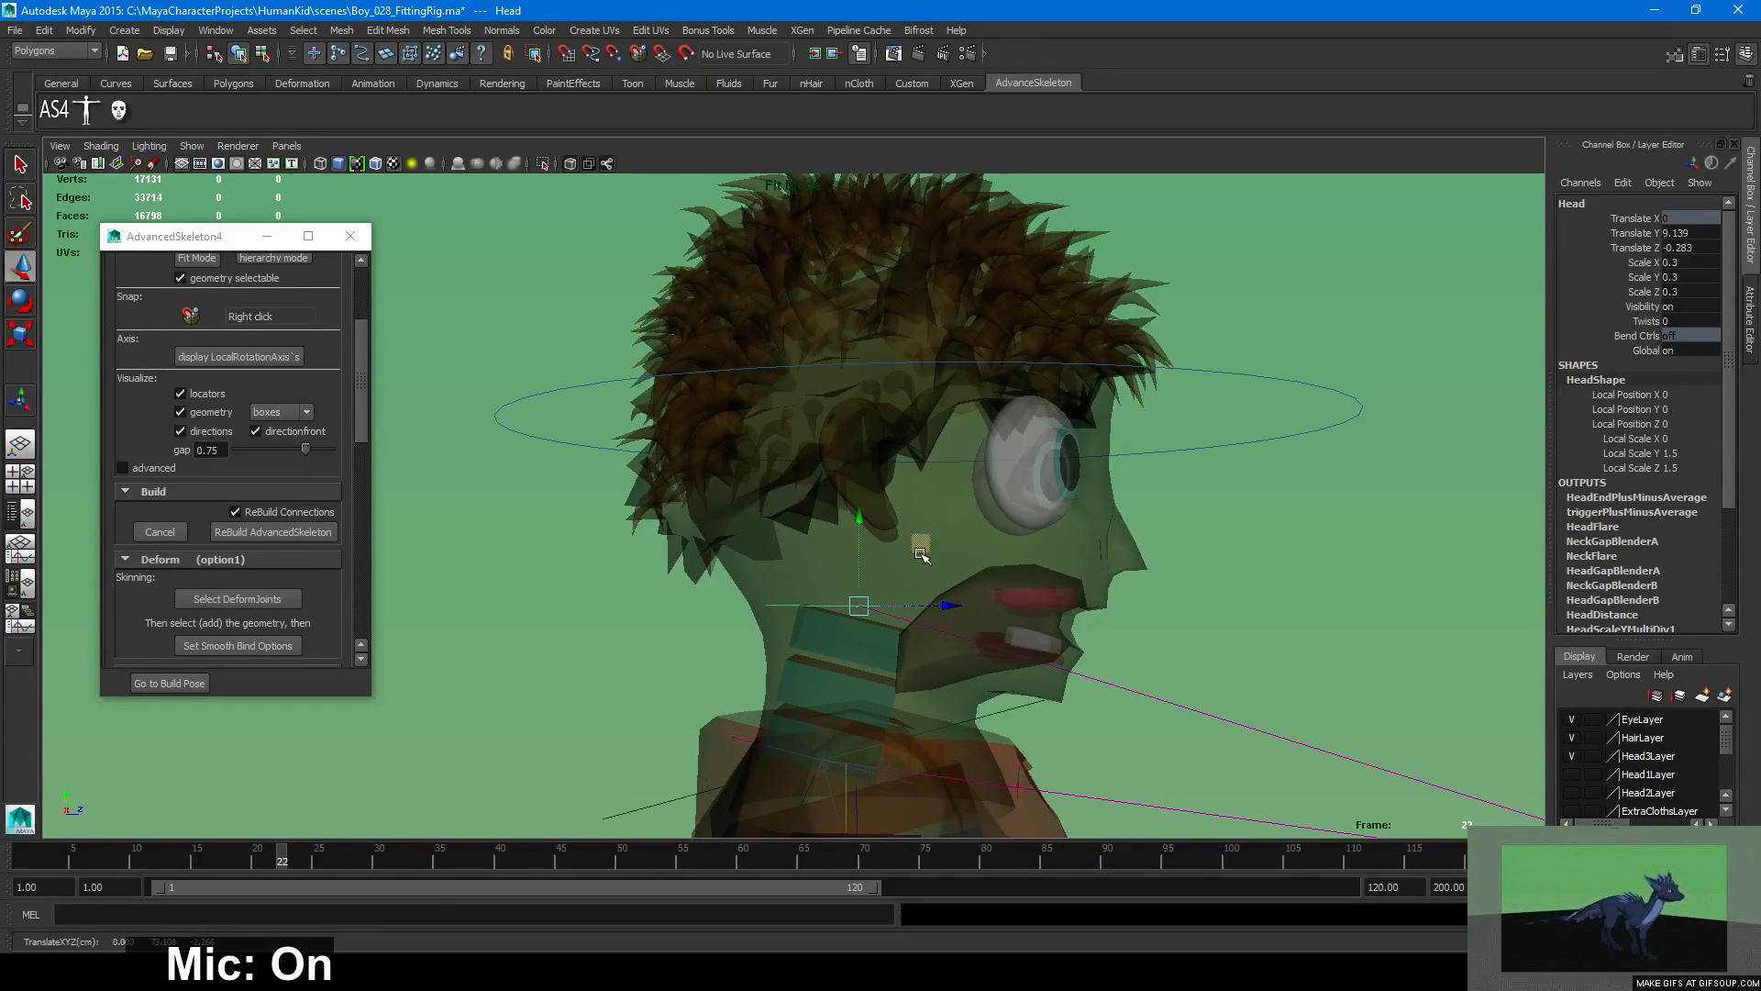
middle_click_drag(927, 553, 925, 539)
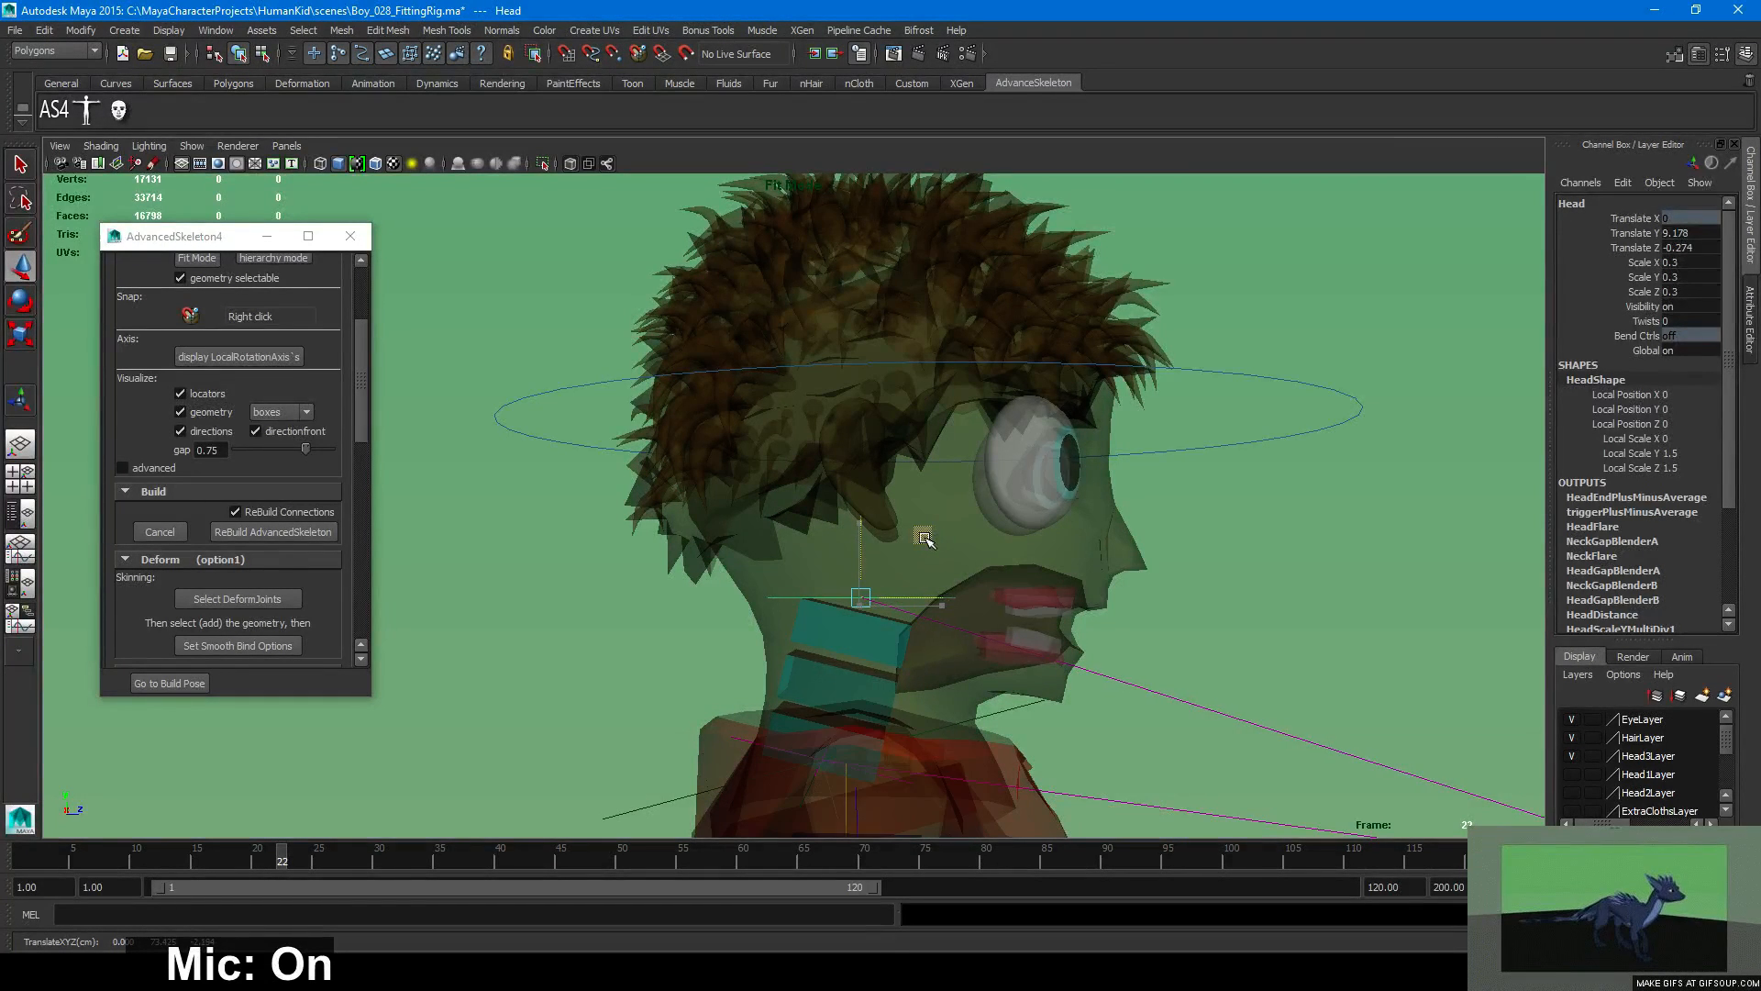
left_click(1301, 585)
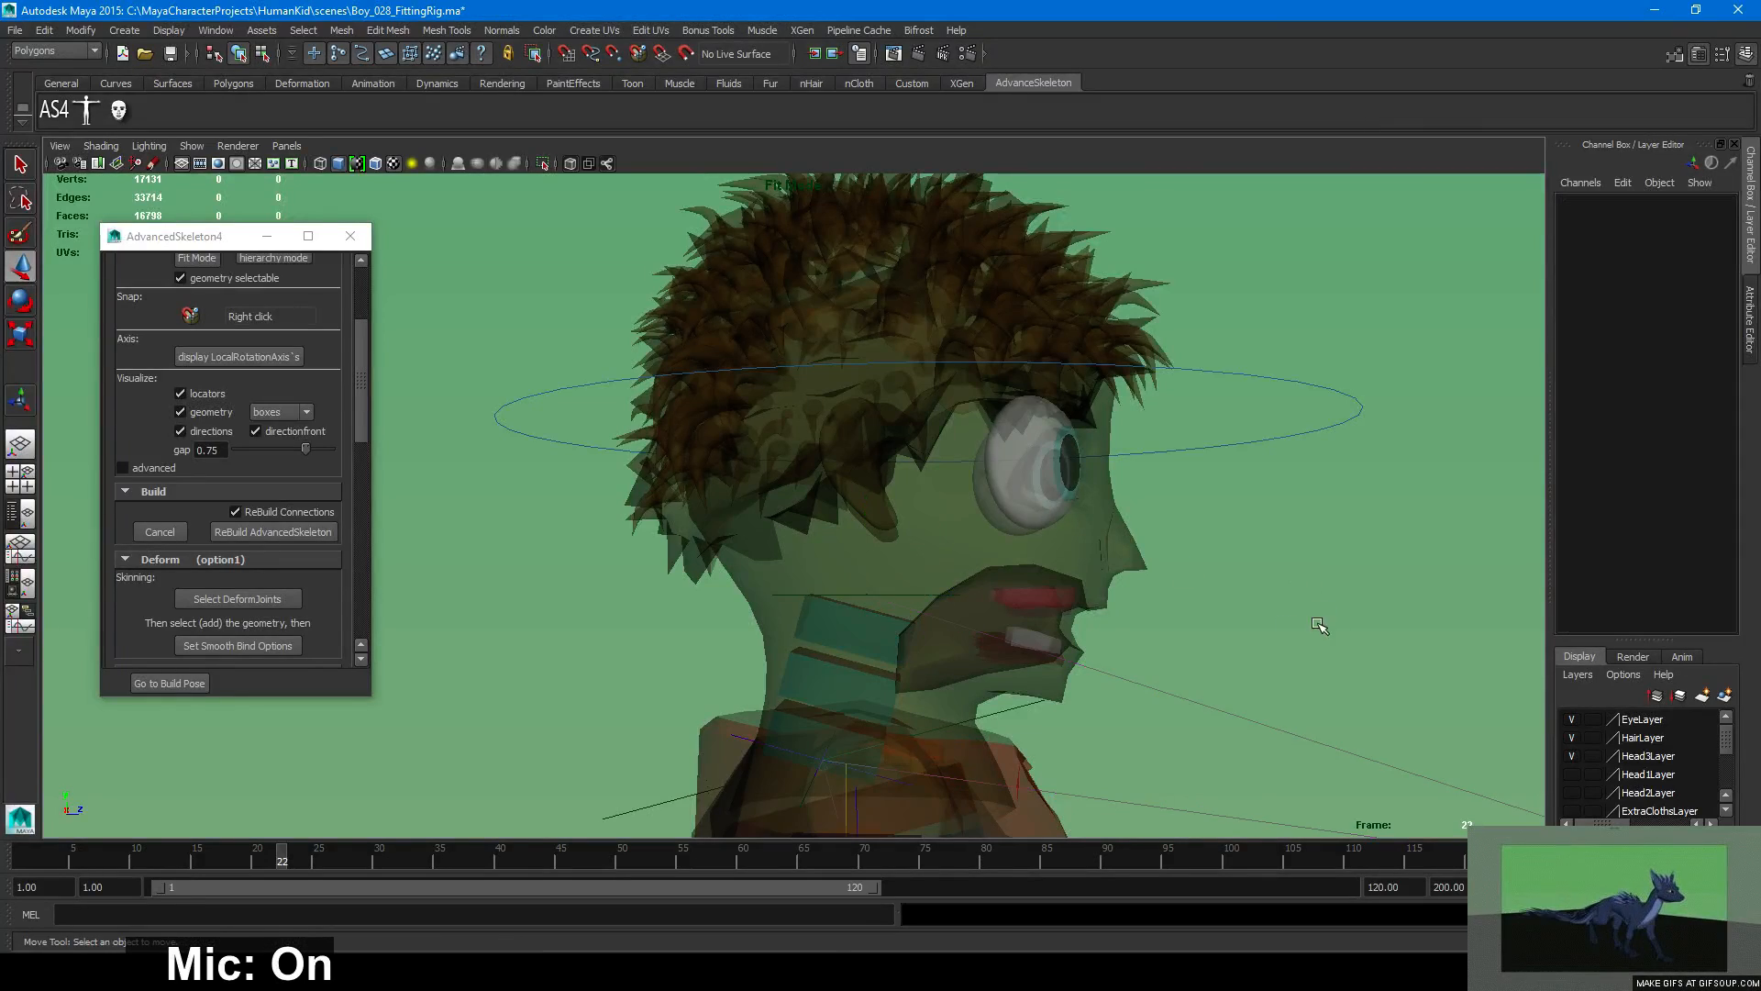
Examine the fit joints in the chest, shoulder and arm through the X-ray body from the front and side.
right_click_drag(1317, 625, 1018, 610, "alt")
left_click_drag(1018, 610, 868, 486, "alt")
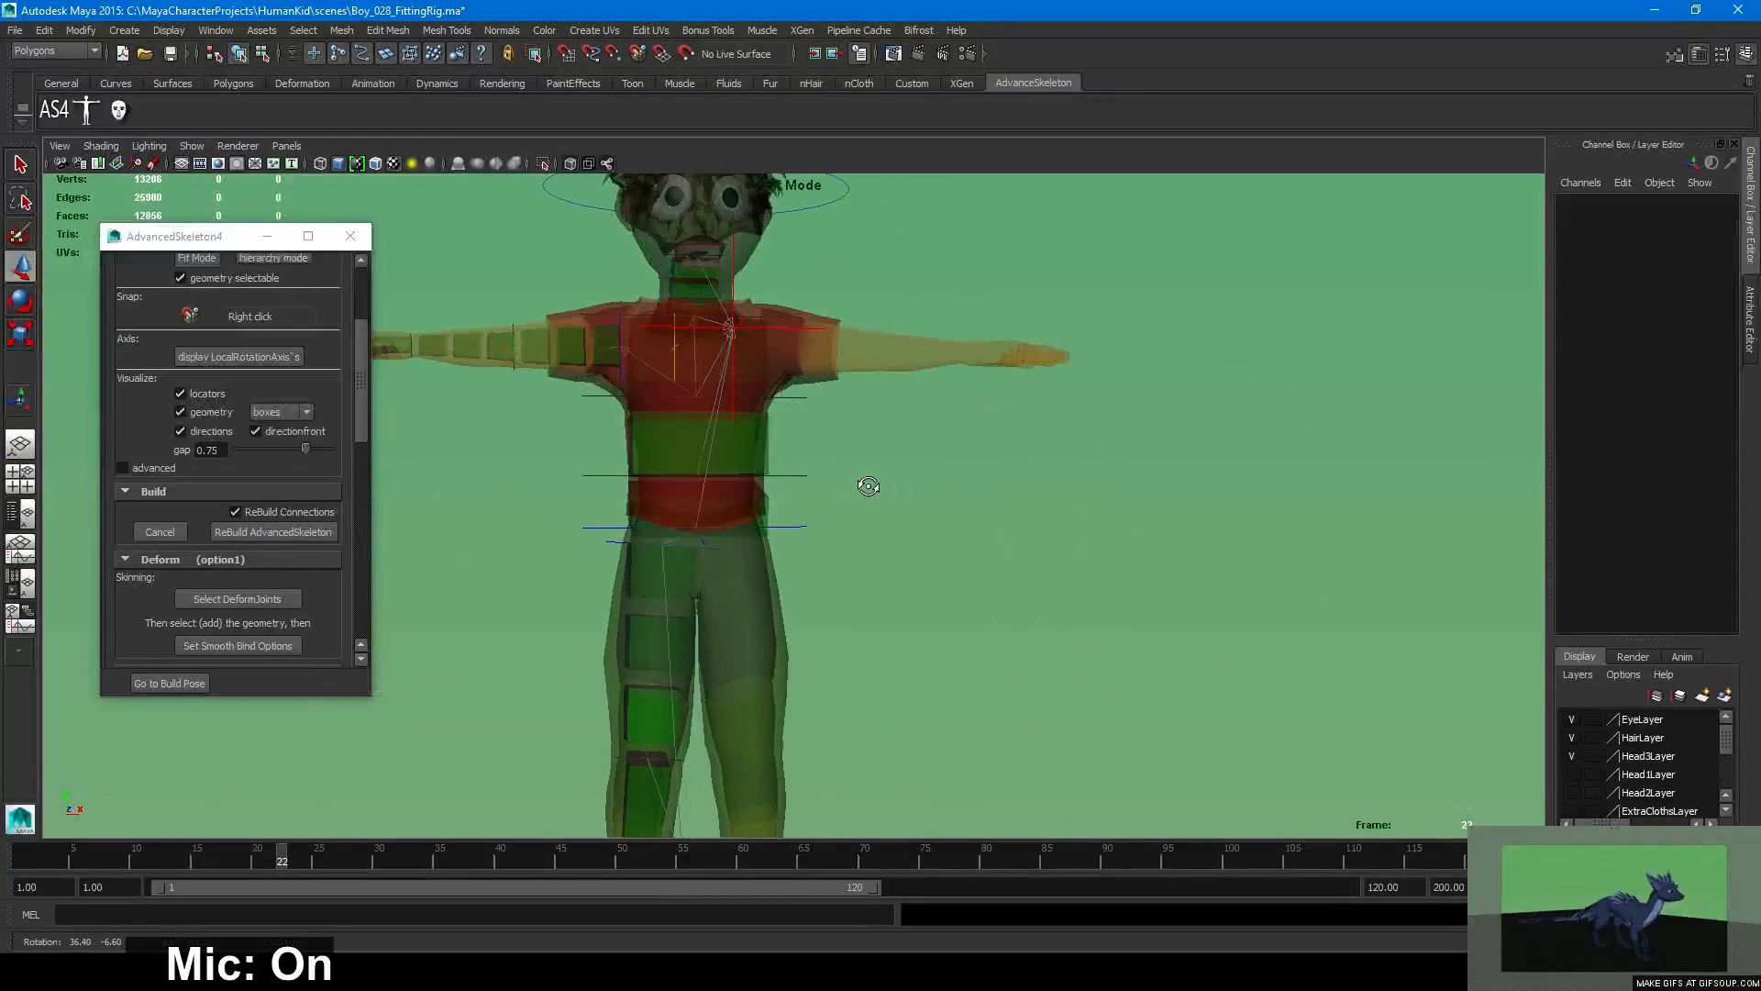
right_click_drag(685, 479, 968, 496, "alt")
middle_click_drag(968, 495, 1303, 734, "alt")
right_click_drag(954, 587, 1214, 602, "alt")
left_click_drag(1215, 602, 1030, 523, "alt")
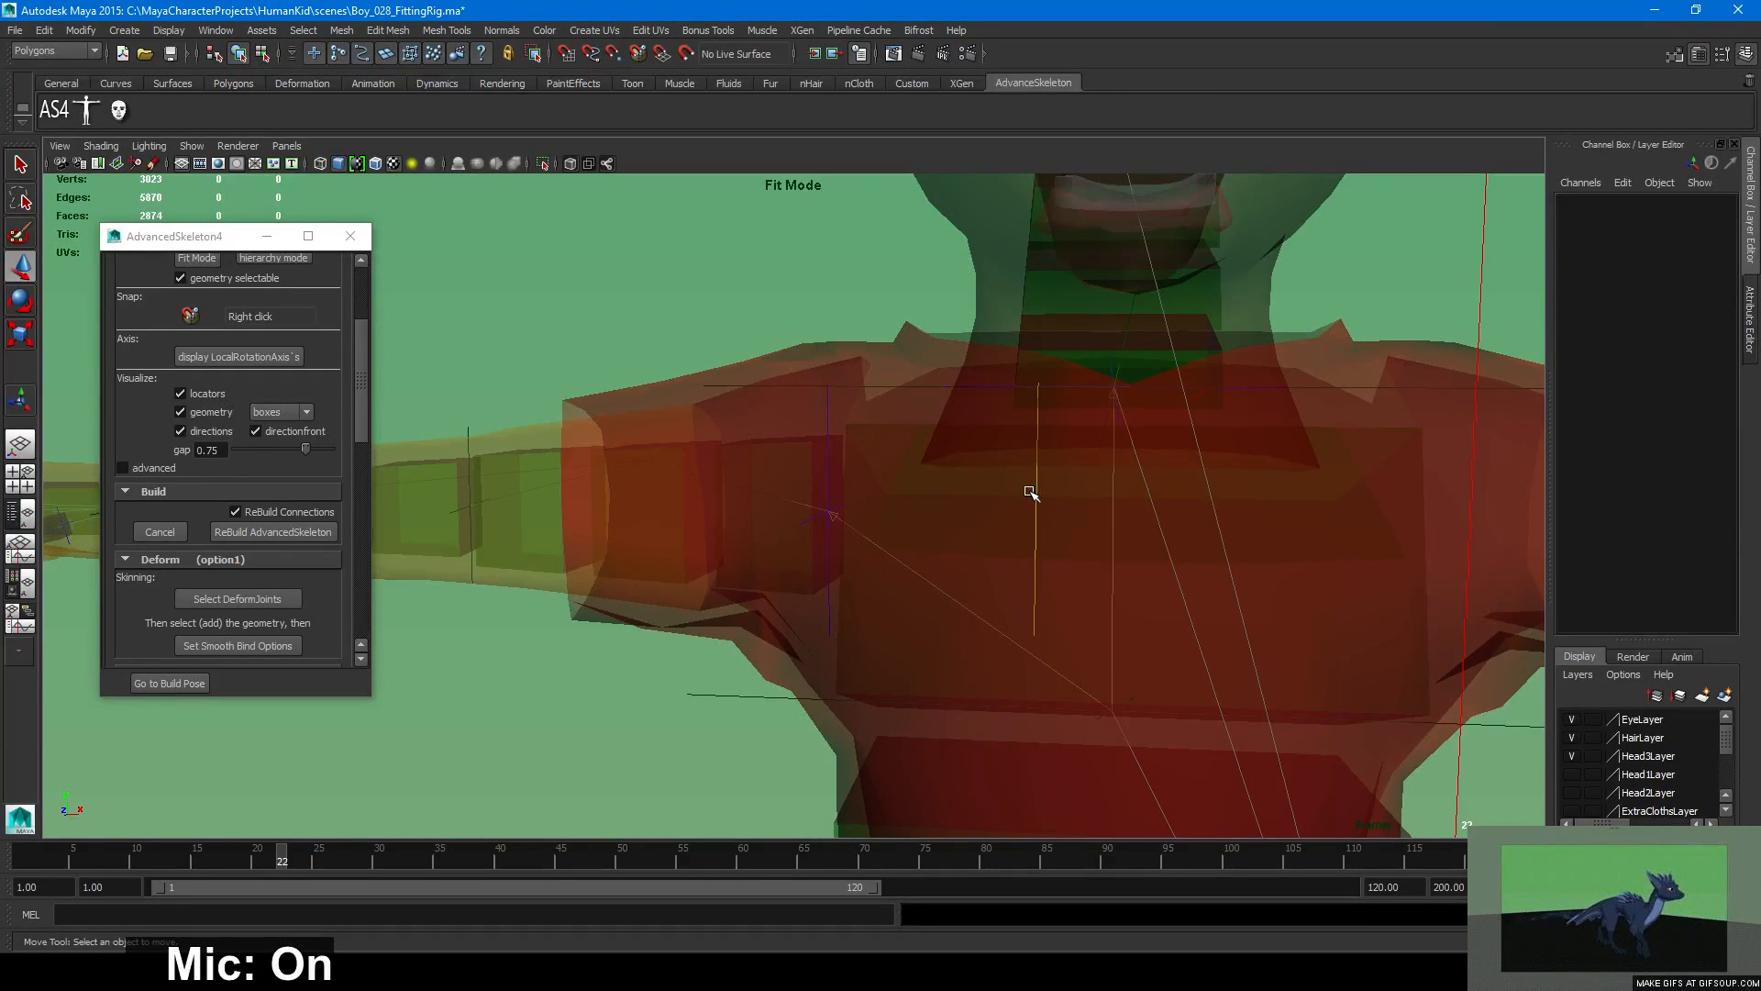
left_click_drag(1109, 637, 1242, 652, "alt")
right_click_drag(1242, 652, 757, 613, "alt")
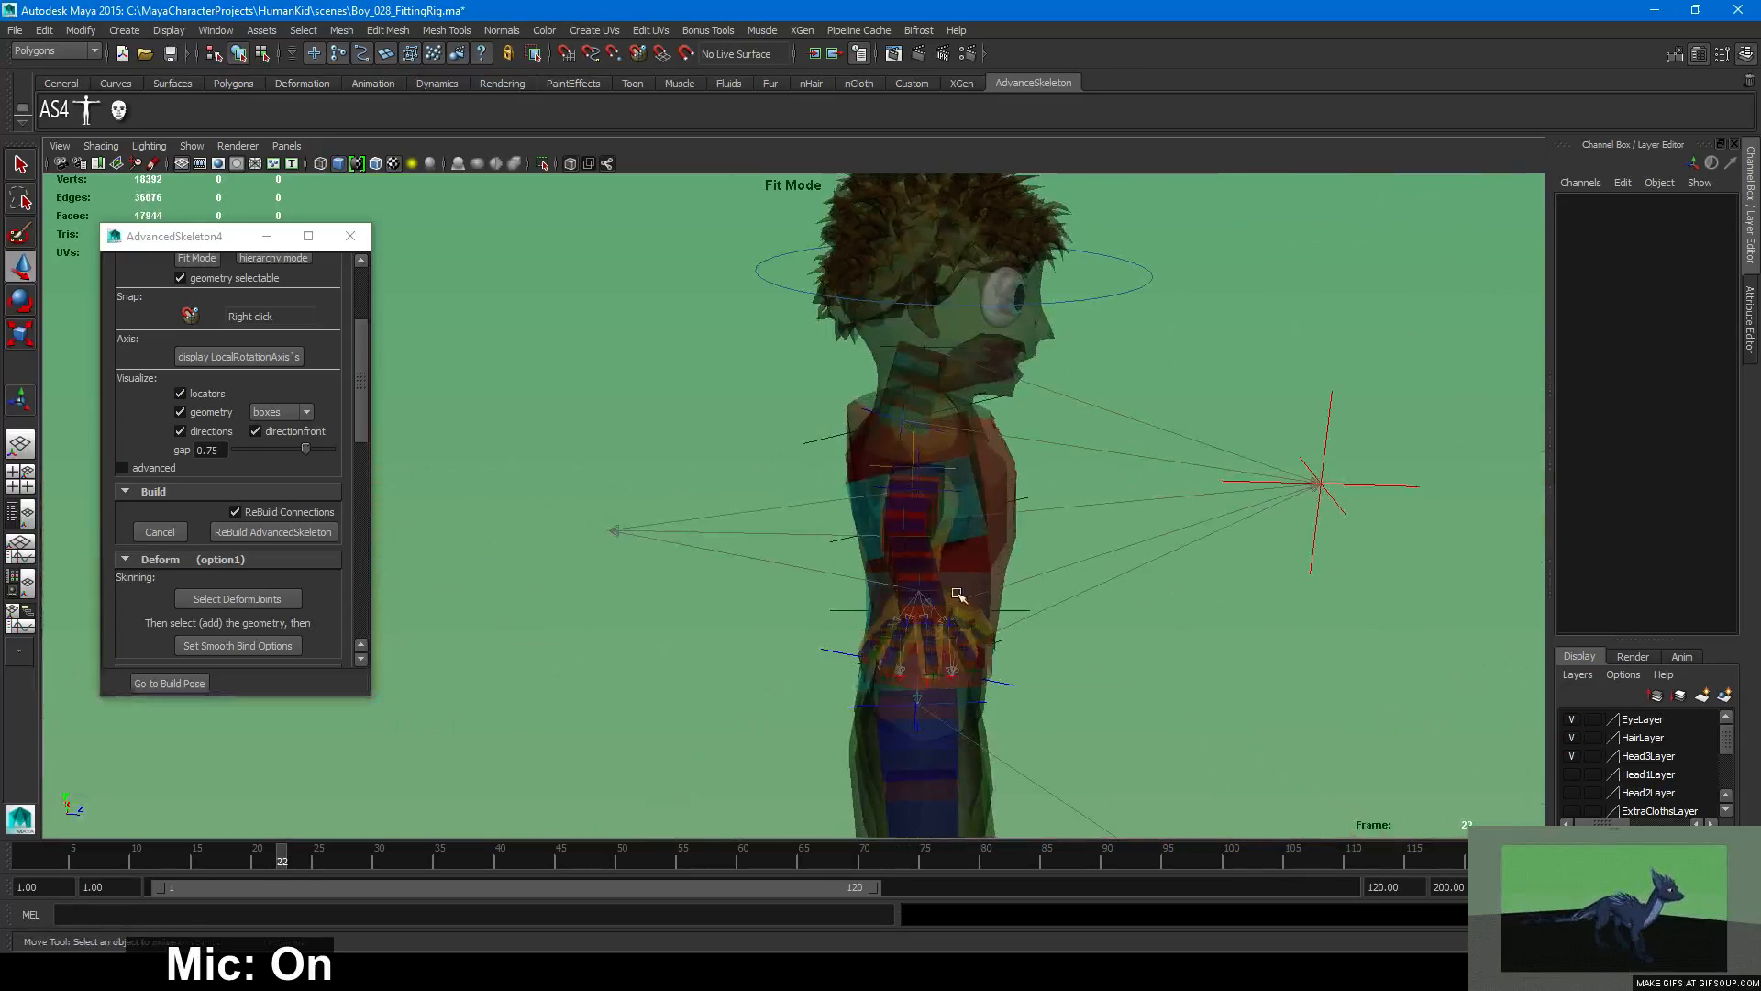
middle_click_drag(957, 594, 840, 417, "alt")
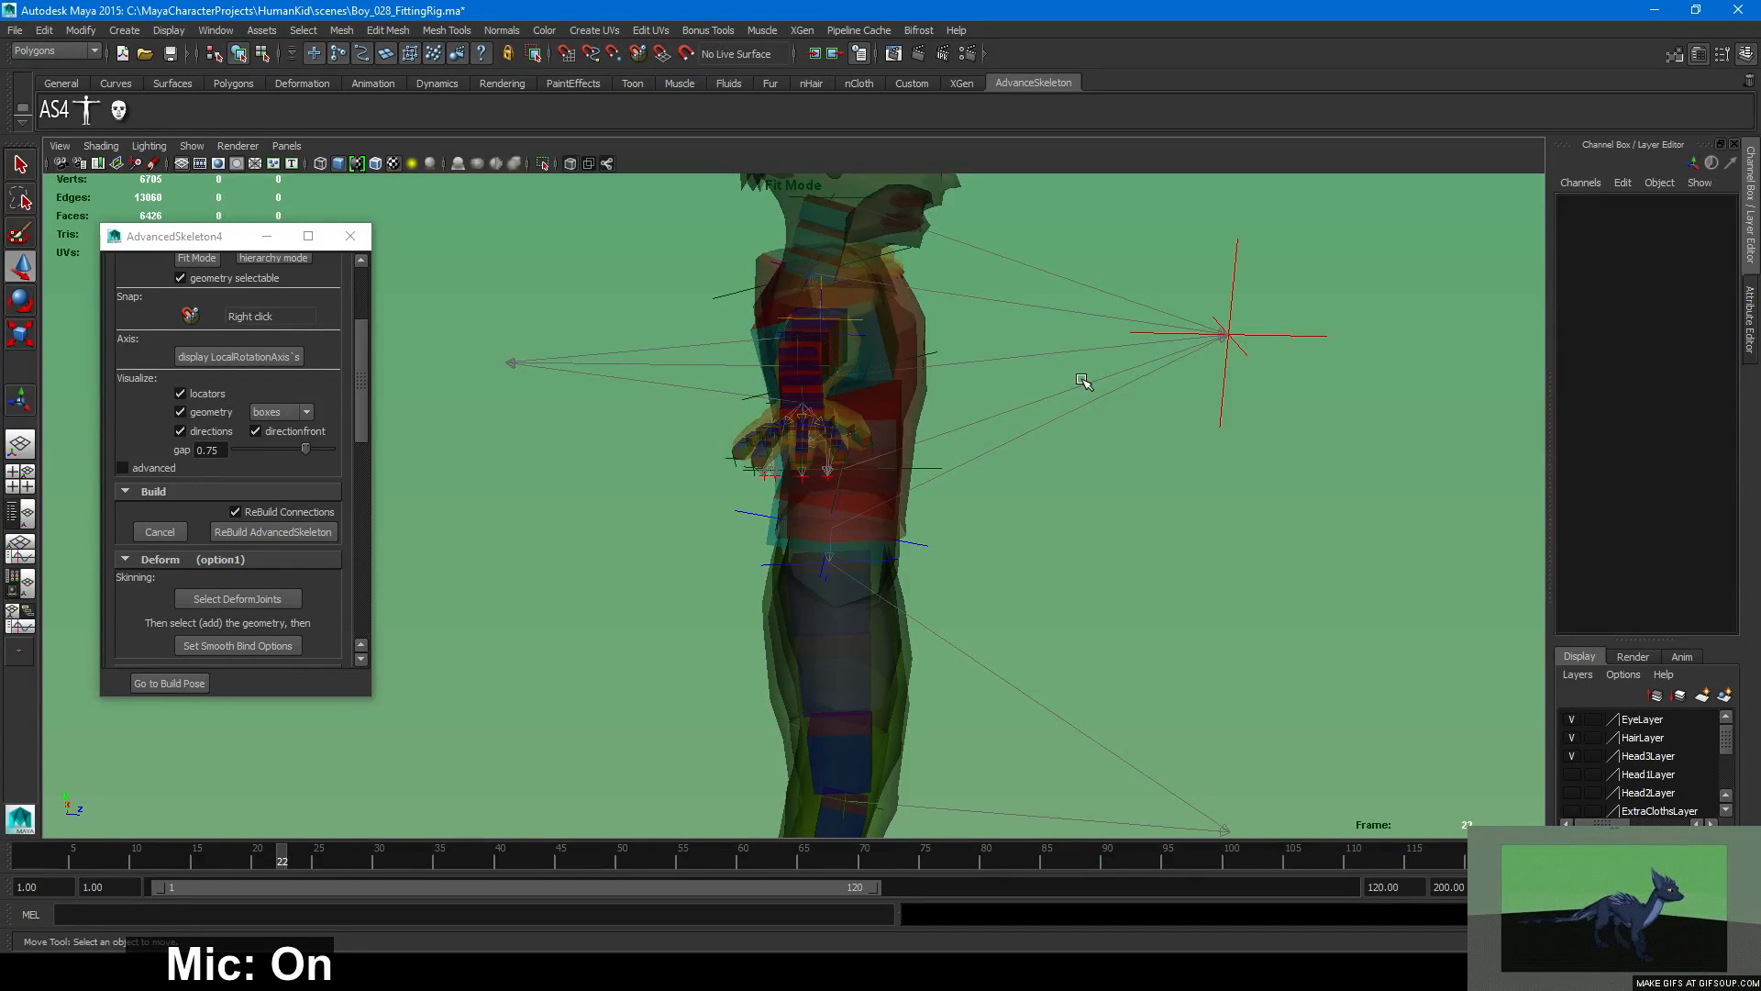
Examine the alignment of the whole fit skeleton from hands and spine to feet and head before building.
left_click_drag(1121, 474, 1049, 462, "alt")
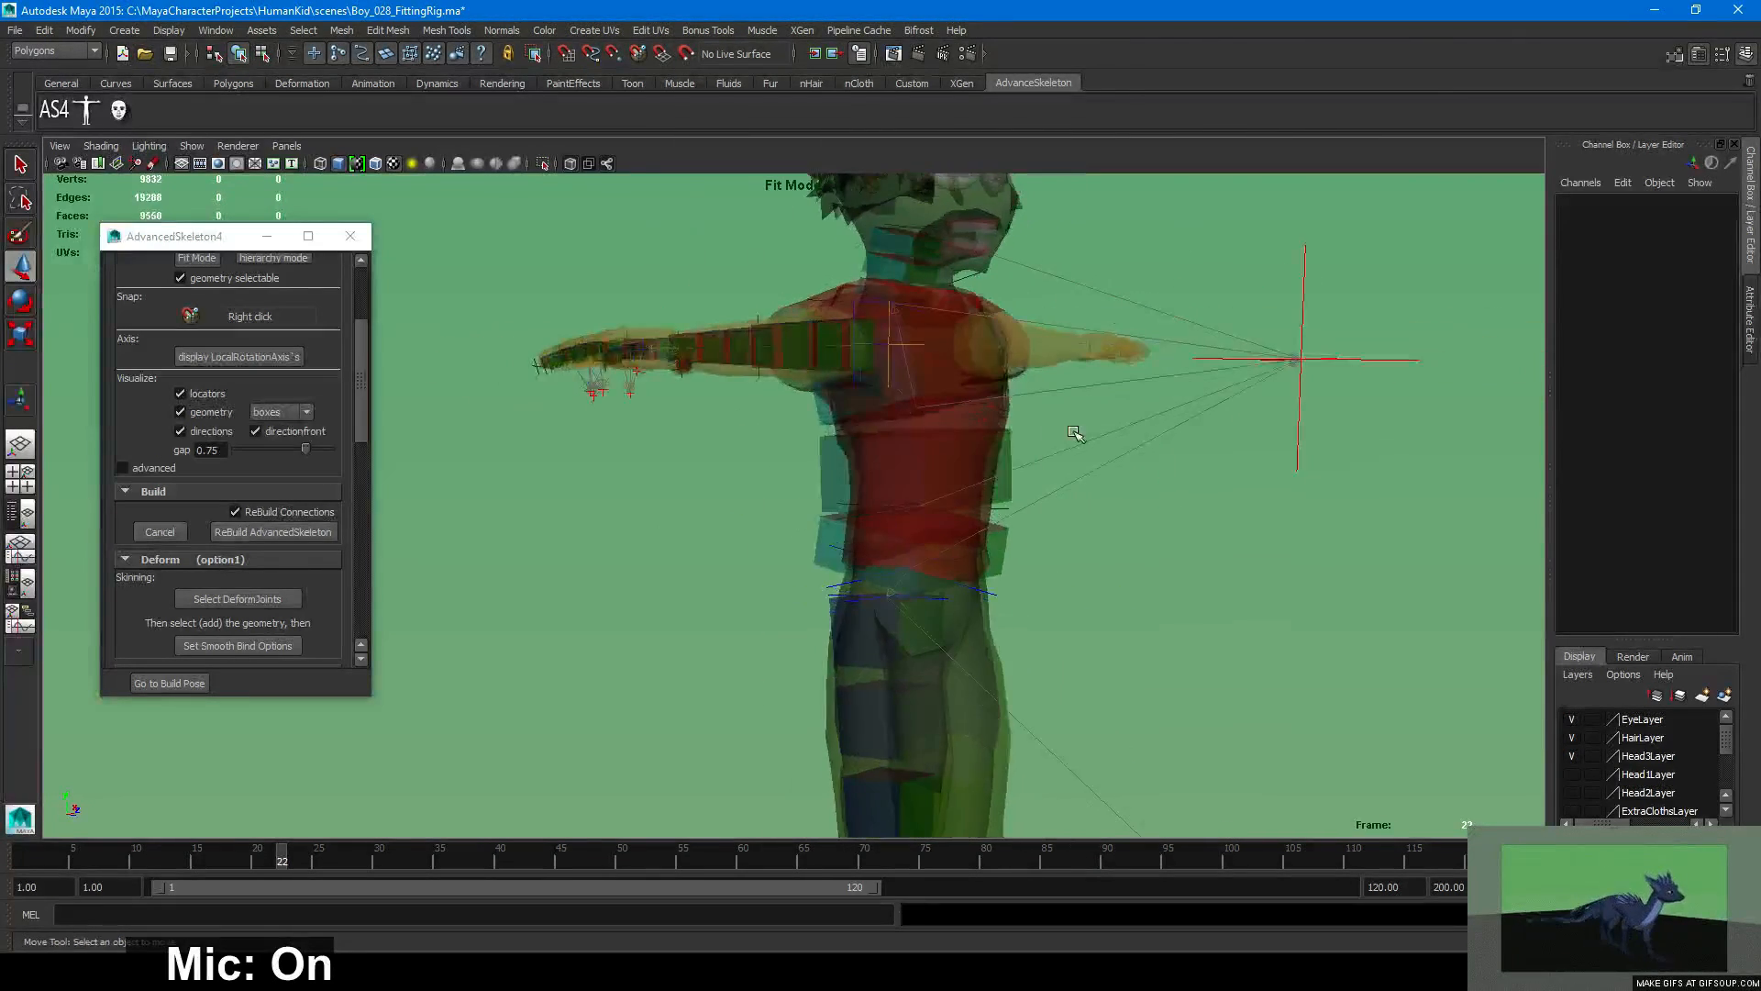
right_click_drag(1076, 432, 871, 450, "alt")
middle_click_drag(954, 450, 891, 525, "alt")
right_click_drag(918, 526, 1273, 526, "alt")
left_click_drag(1073, 523, 1184, 523, "alt")
right_click_drag(1183, 523, 589, 526, "alt")
left_click_drag(589, 525, 1041, 485, "alt")
right_click_drag(1040, 486, 750, 466, "alt")
middle_click_drag(750, 466, 720, 322, "alt")
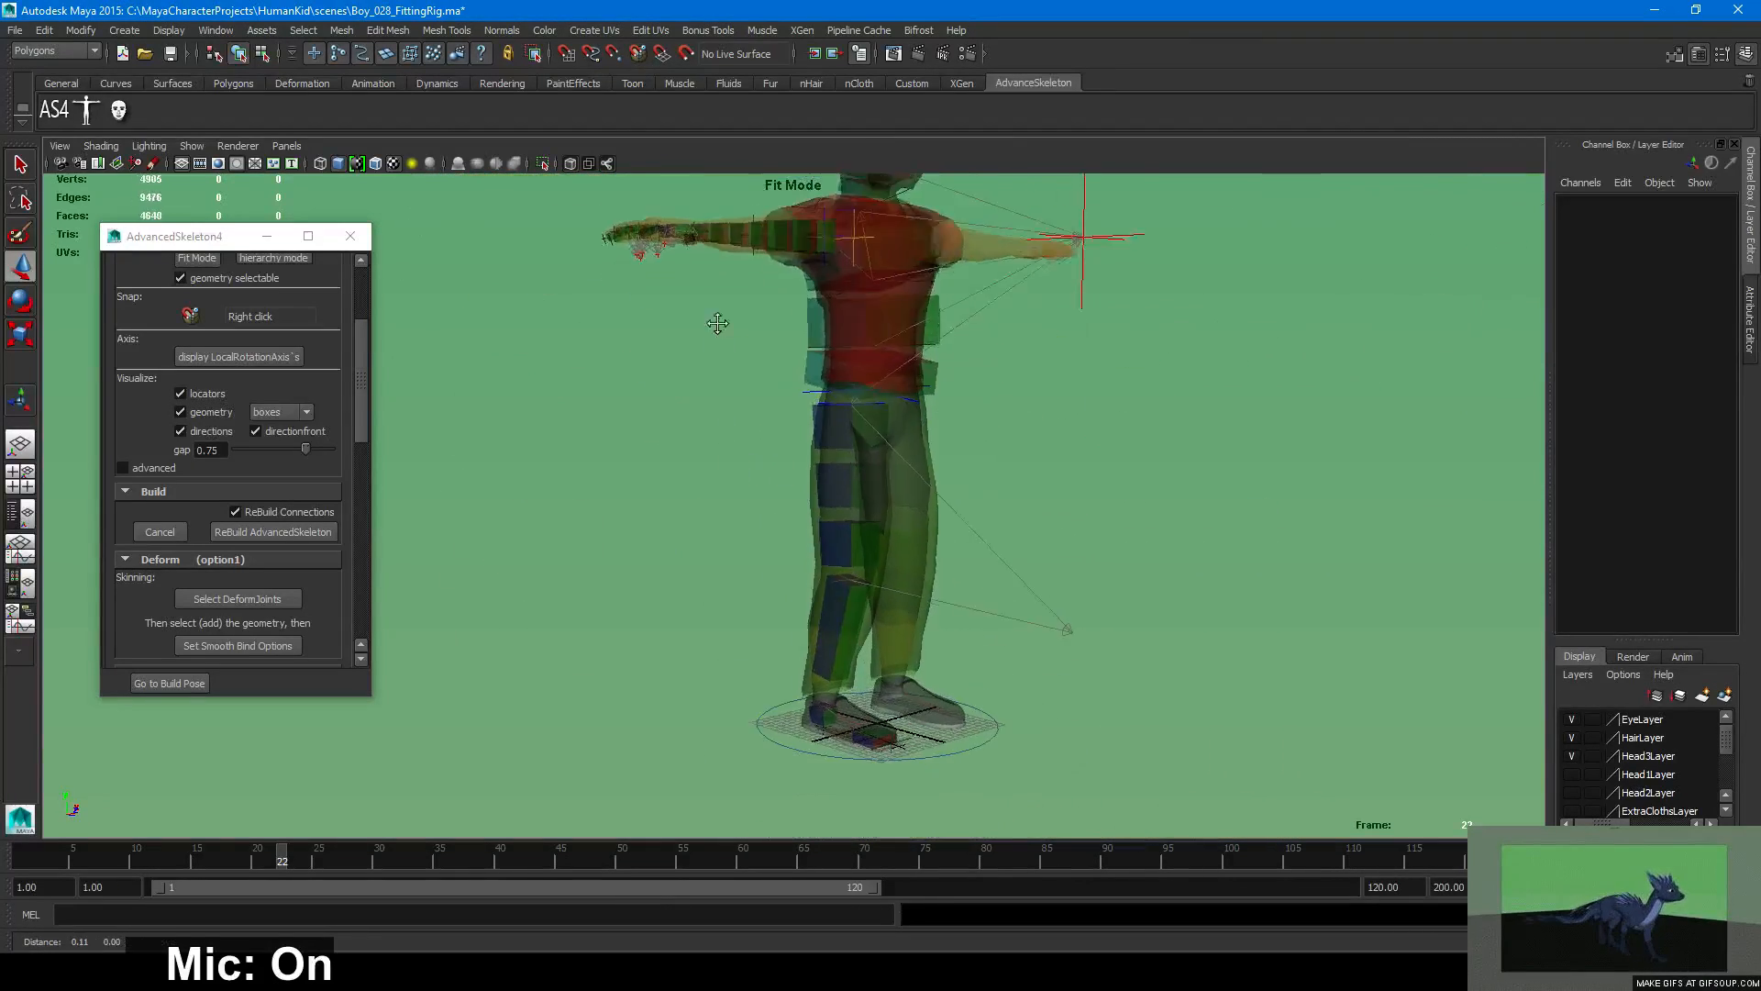
right_click_drag(719, 322, 1018, 480, "alt")
left_click_drag(1018, 480, 1129, 480, "alt")
right_click_drag(1129, 480, 559, 374, "alt")
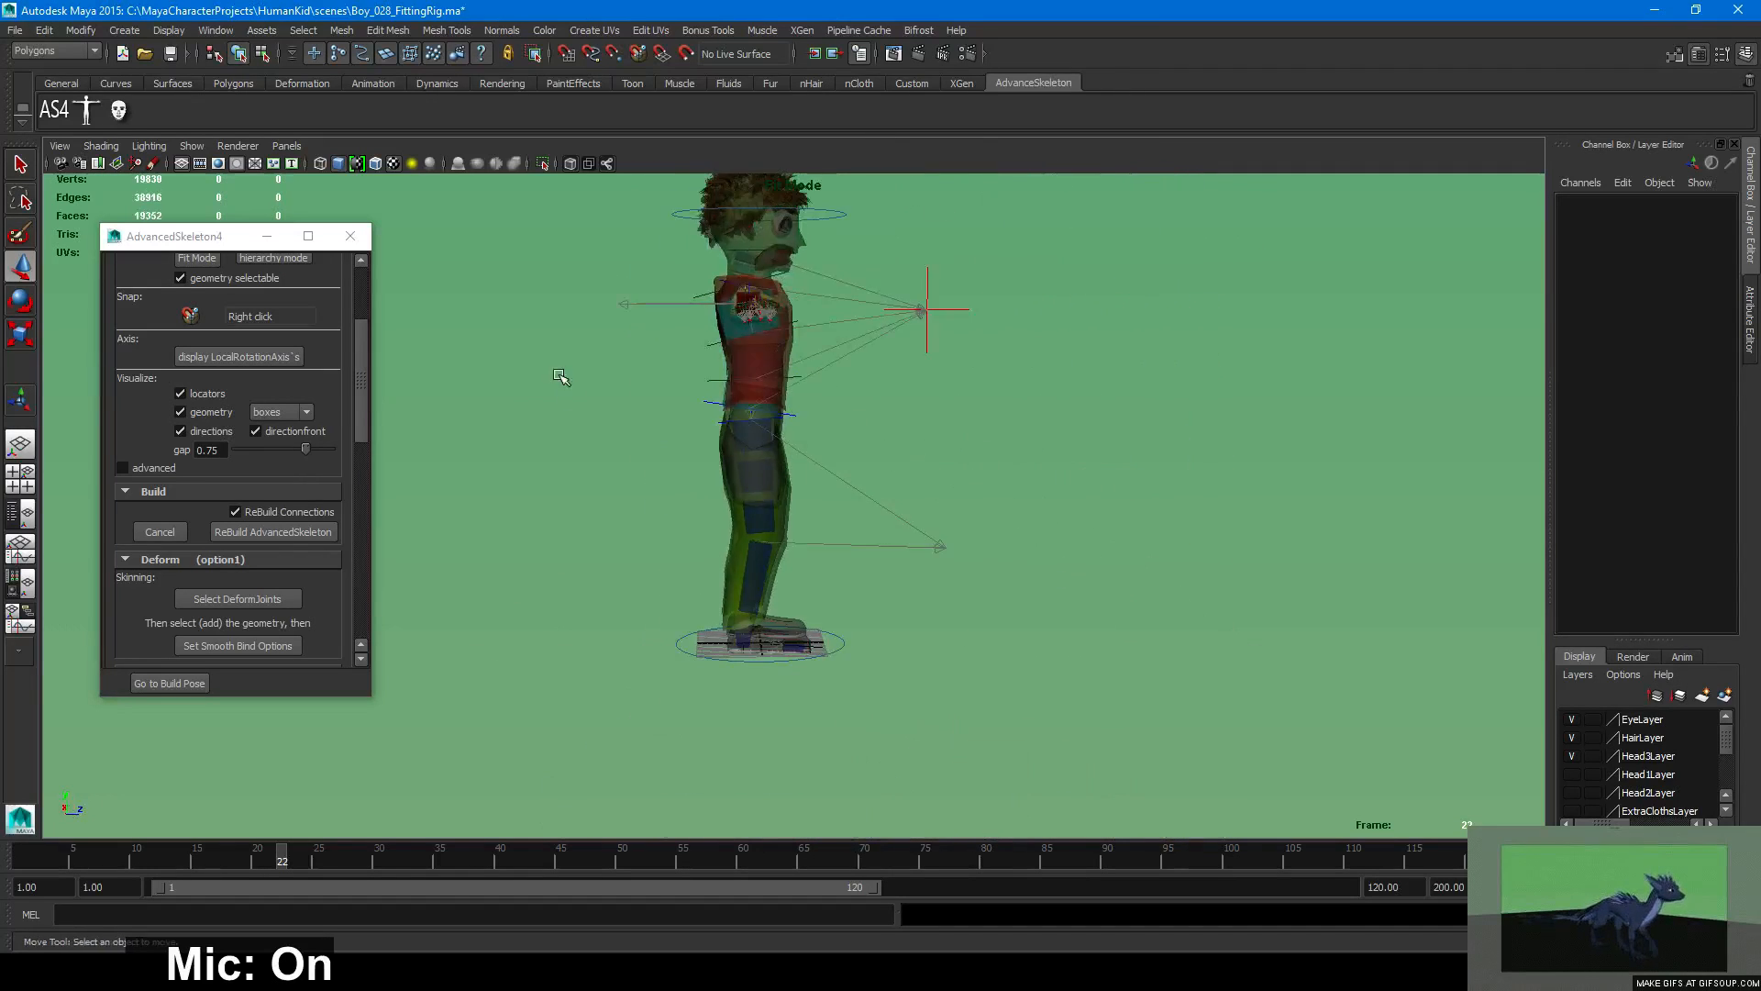
middle_click_drag(558, 374, 685, 613, "alt")
right_click_drag(684, 614, 1089, 697, "alt")
left_click_drag(1089, 696, 919, 655, "alt")
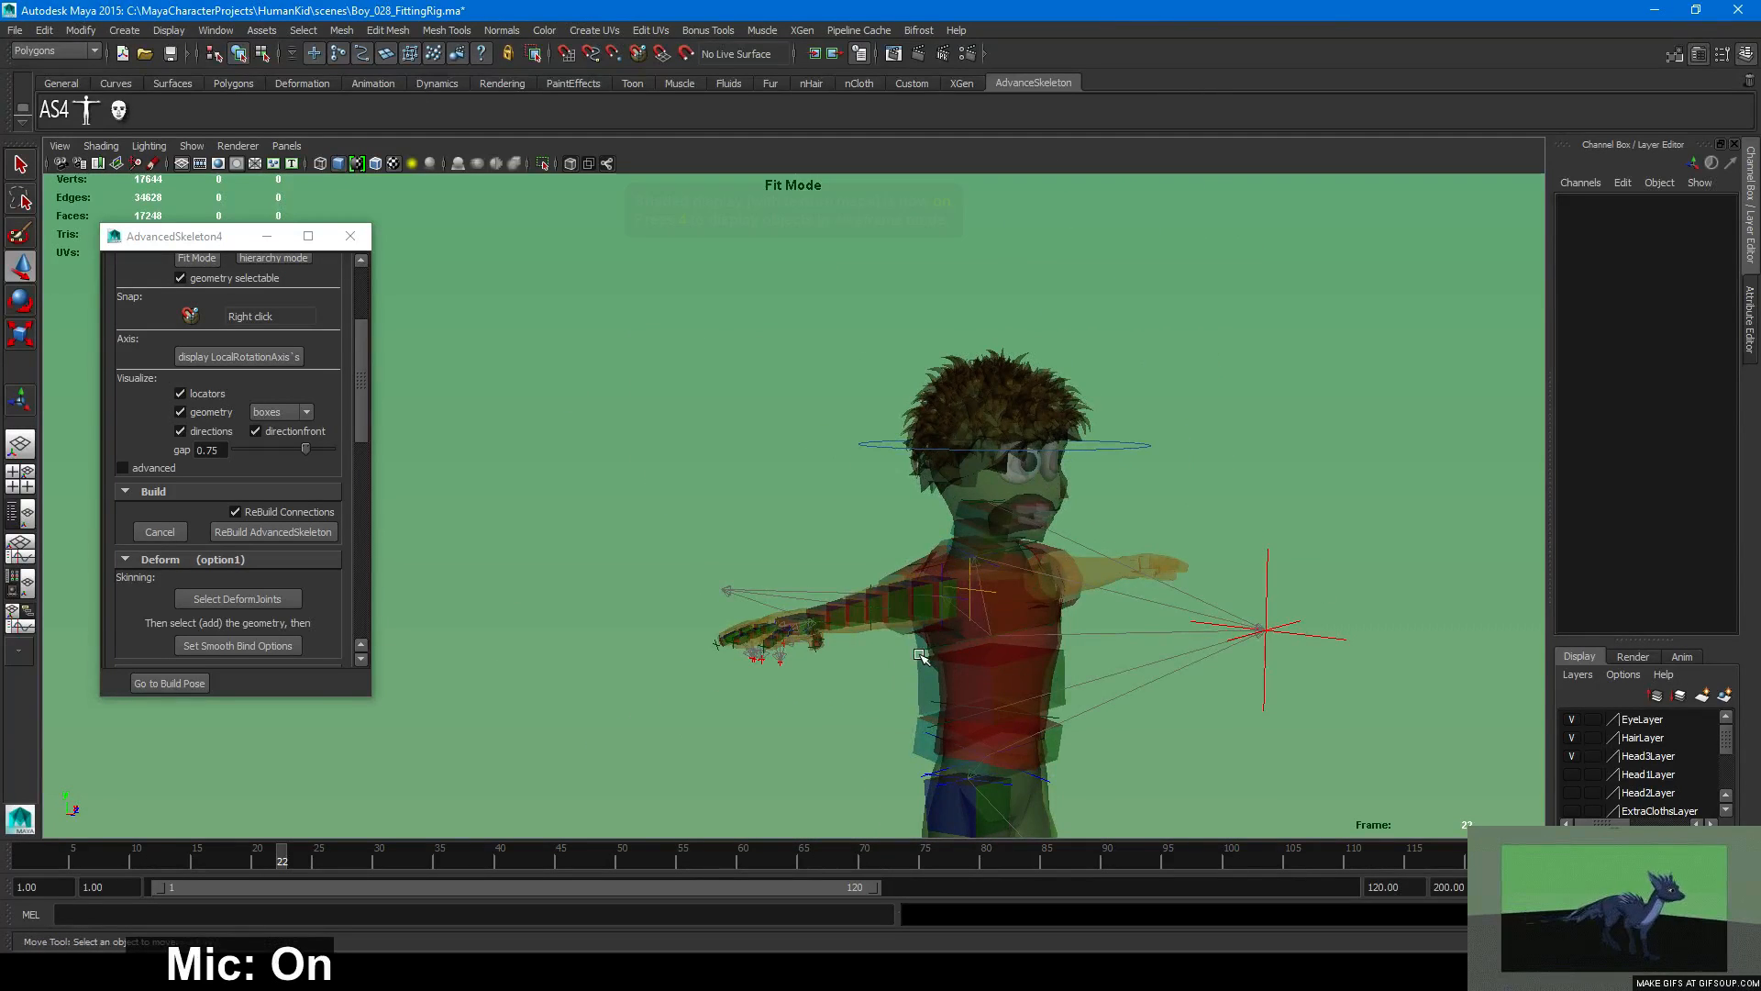
Turn off X-ray display so the character appears as a solid textured model around the fit skeleton.
key("6")
left_click(570, 163)
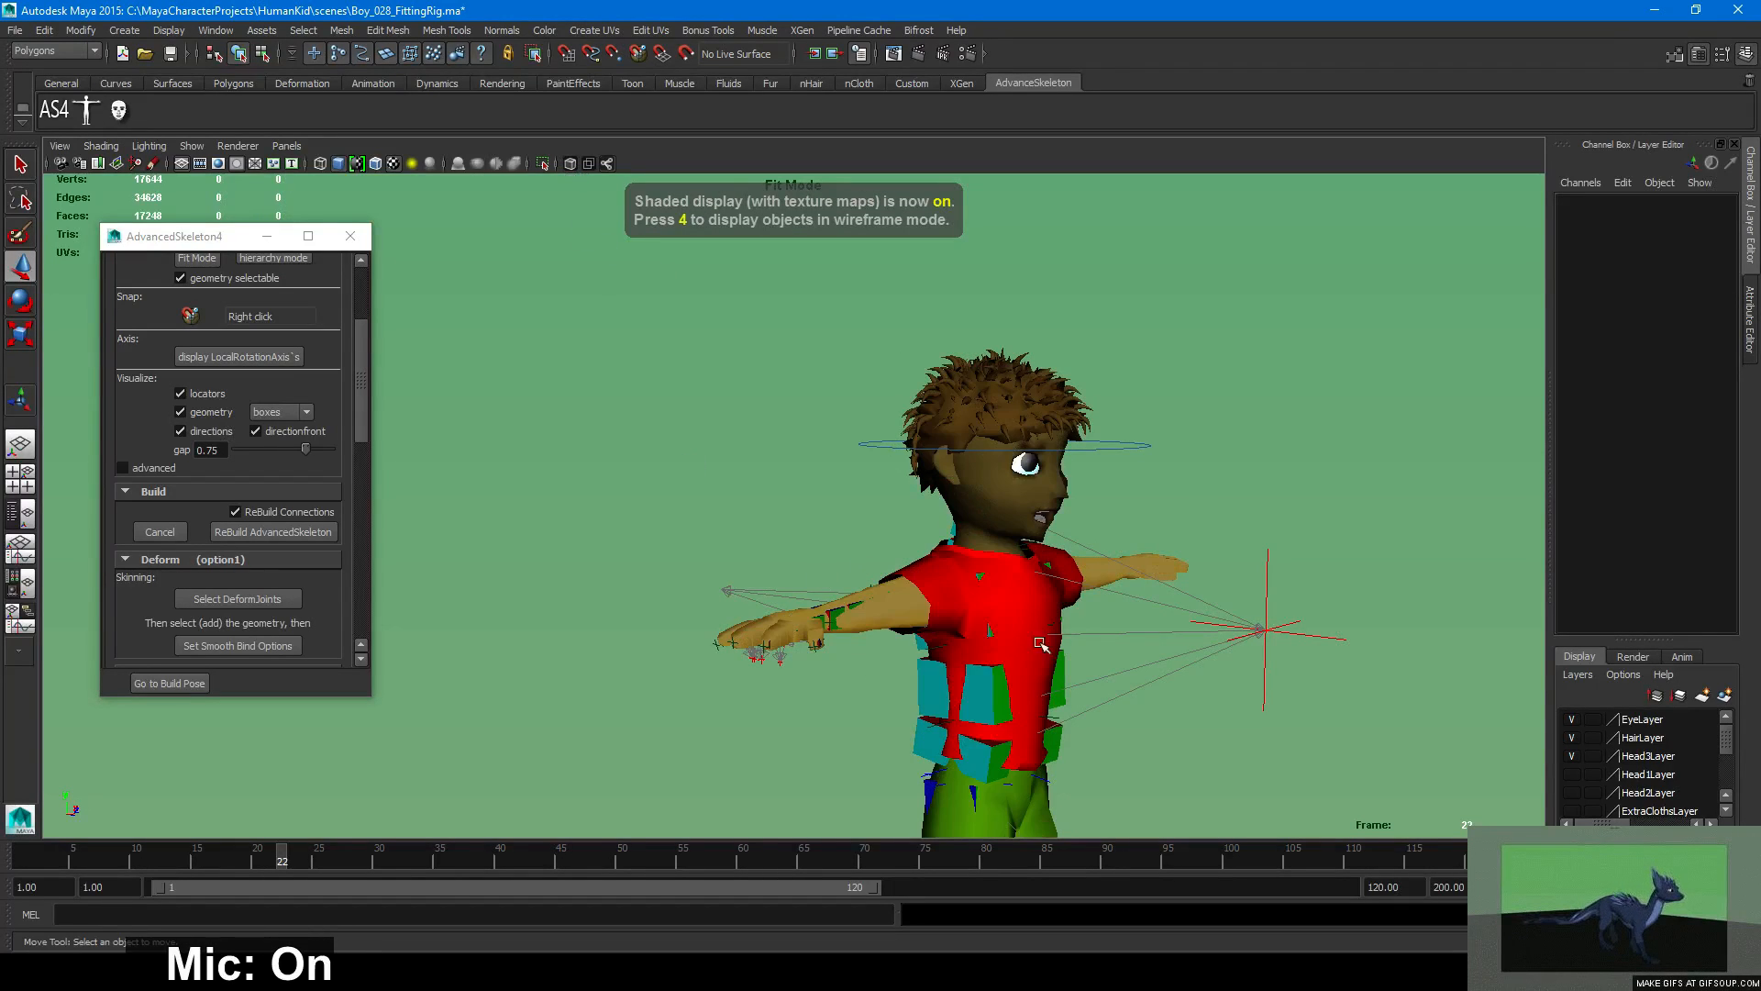
right_click_drag(1040, 643, 833, 610, "alt")
middle_click_drag(834, 610, 794, 429, "alt")
left_click_drag(986, 555, 911, 578, "alt")
right_click_drag(912, 578, 1197, 595, "alt")
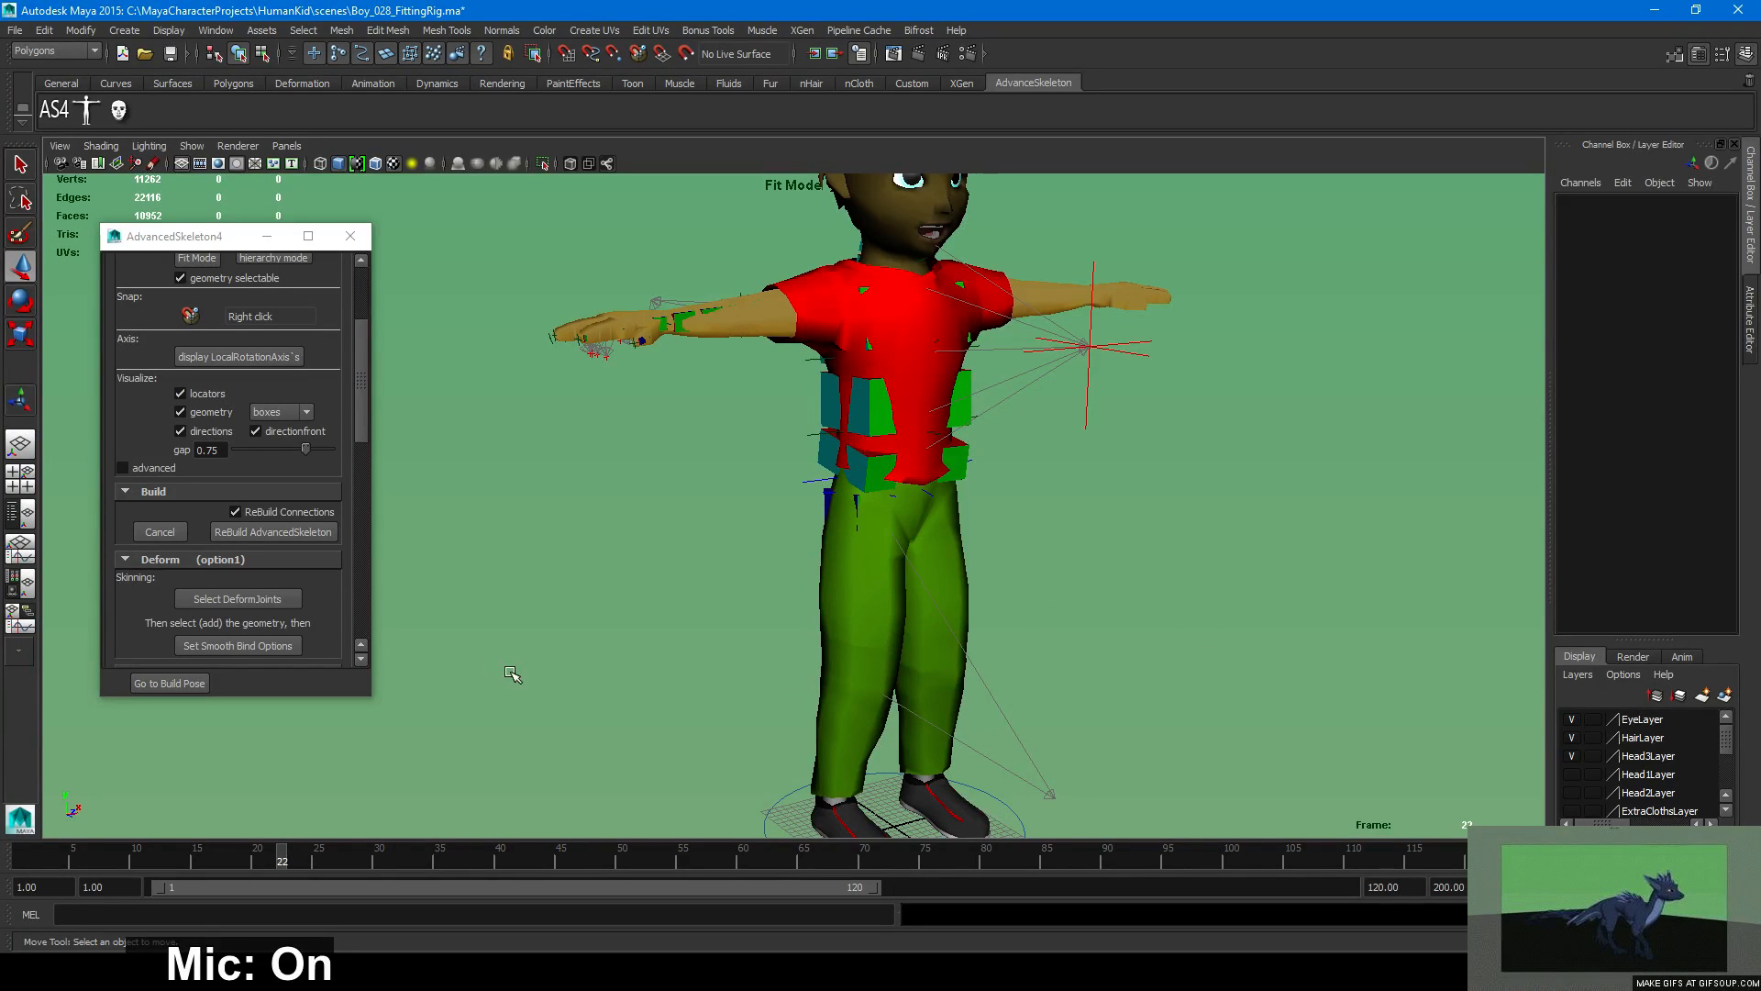
Rebuild the AdvancedSkeleton rig from the adjusted fit joints with ReBuild Connections enabled.
scroll(308, 465, "down", 5)
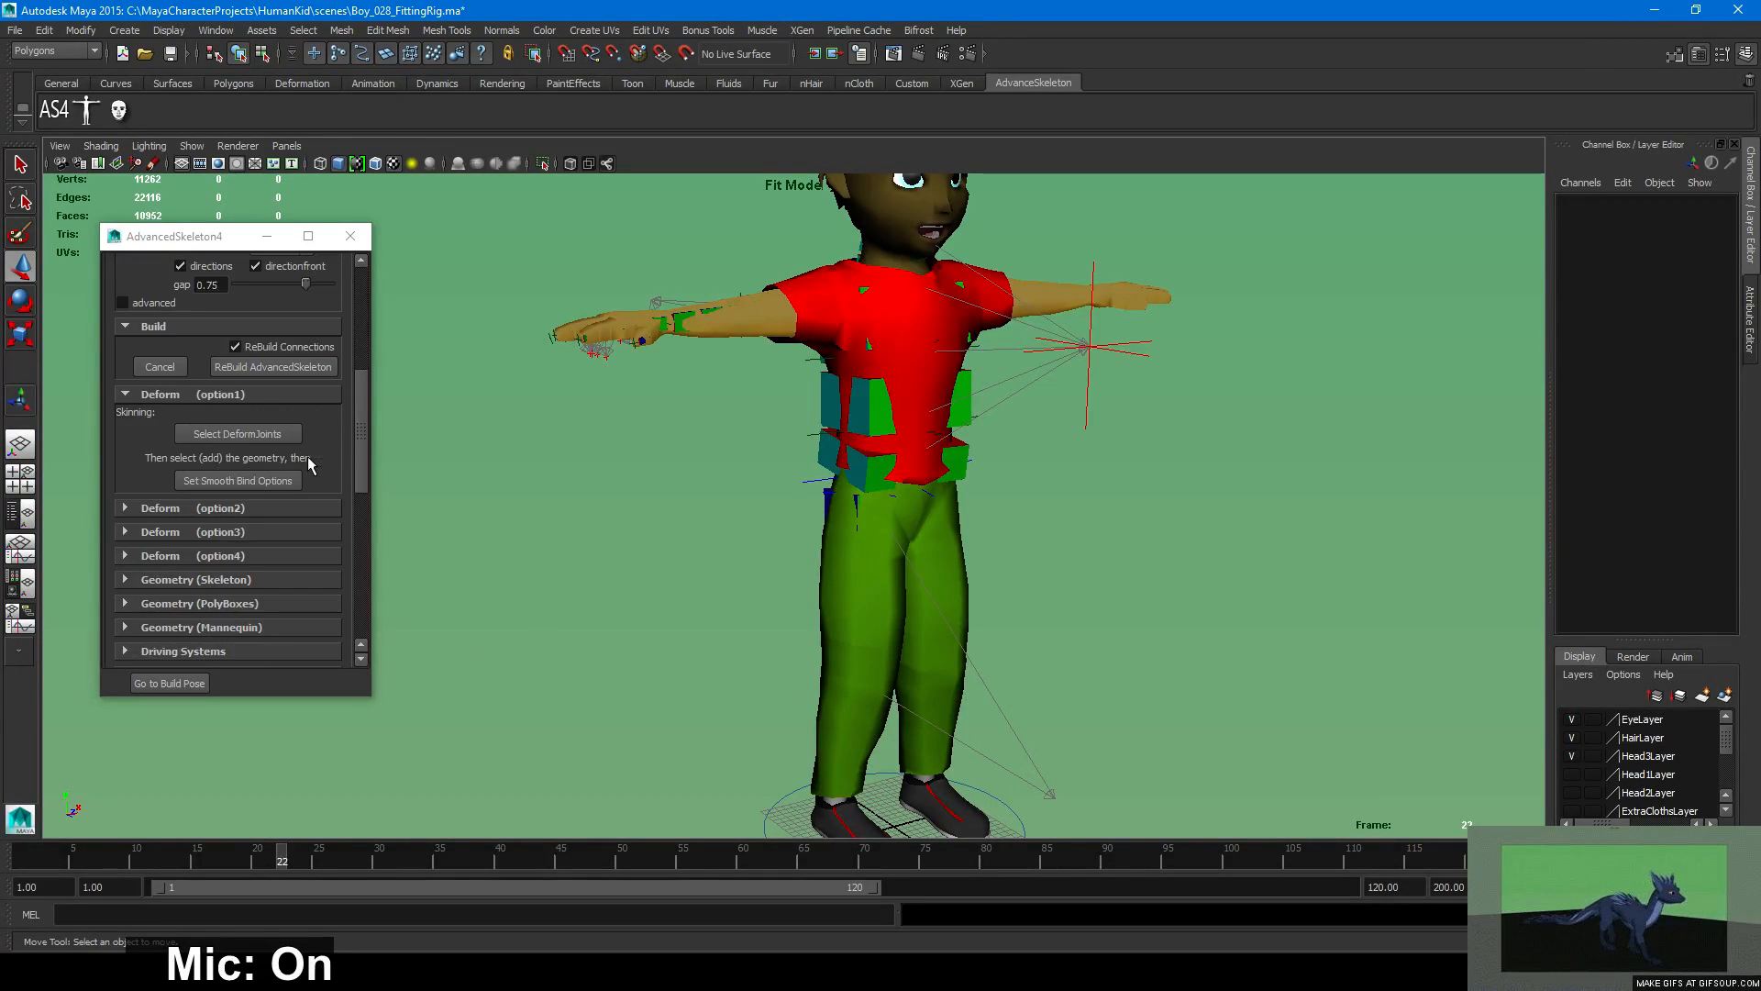
left_click_drag(360, 457, 344, 424)
scroll(344, 424, "up", 4)
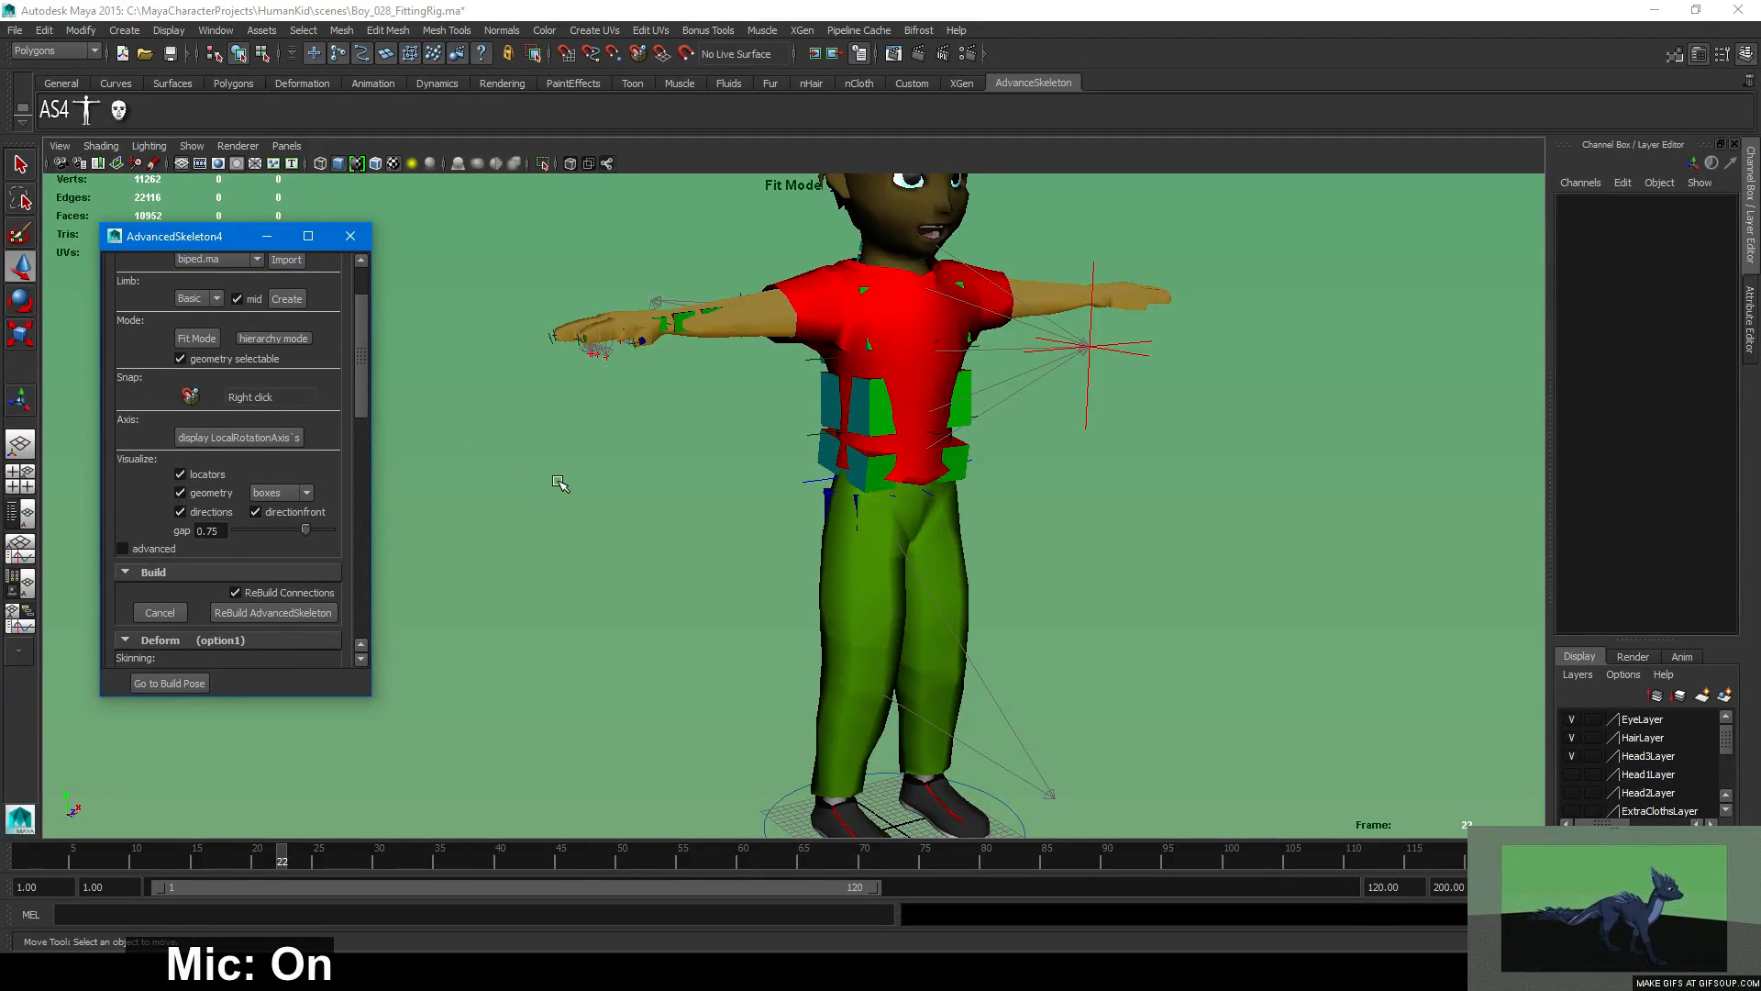
scroll(263, 563, "down", 3)
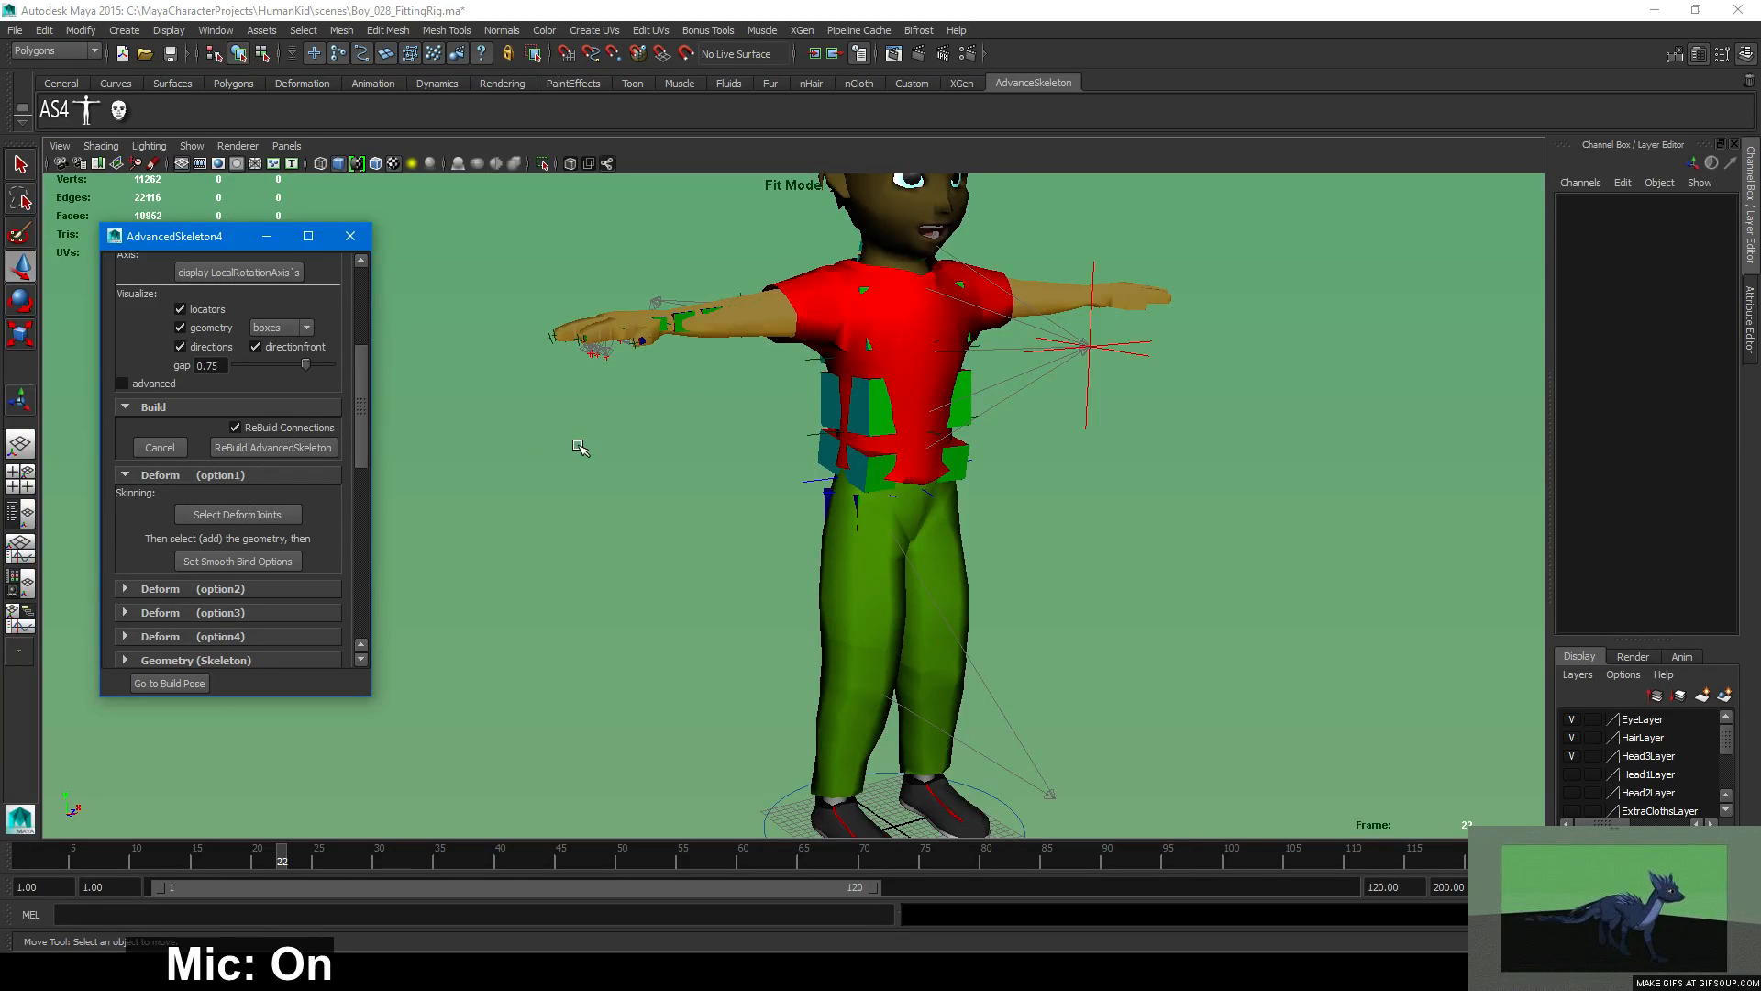
scroll(589, 446, "down", 5)
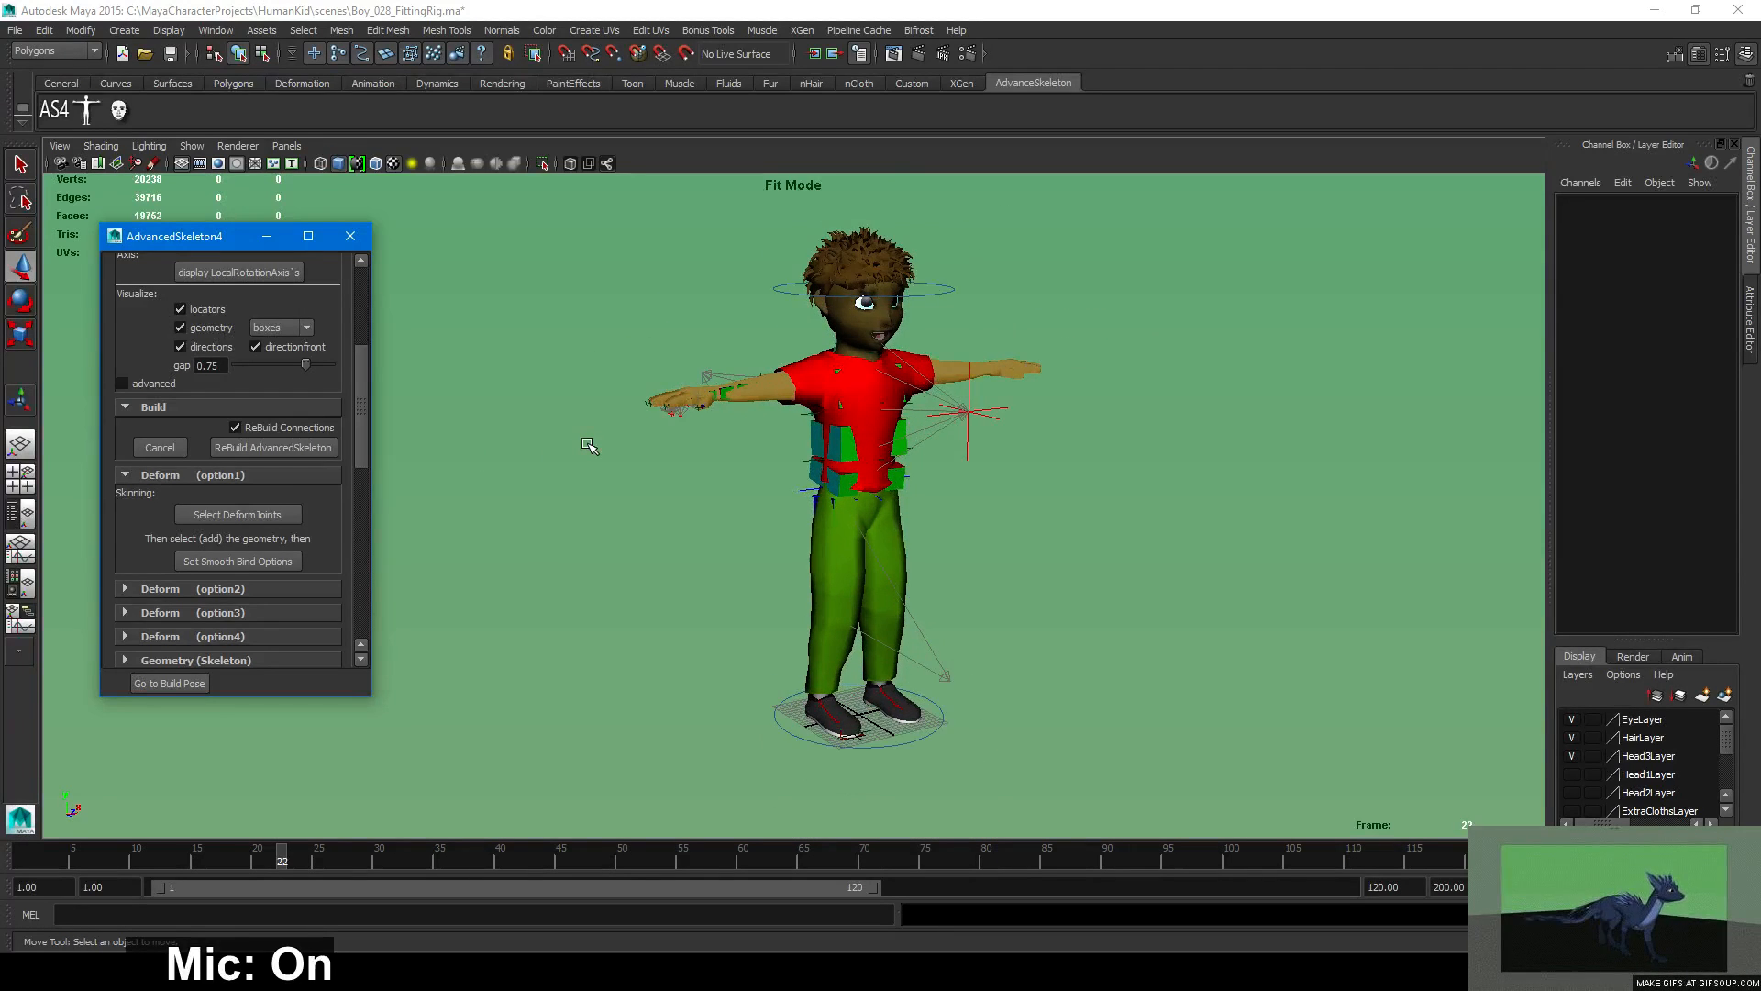
scroll(588, 446, "up", 2)
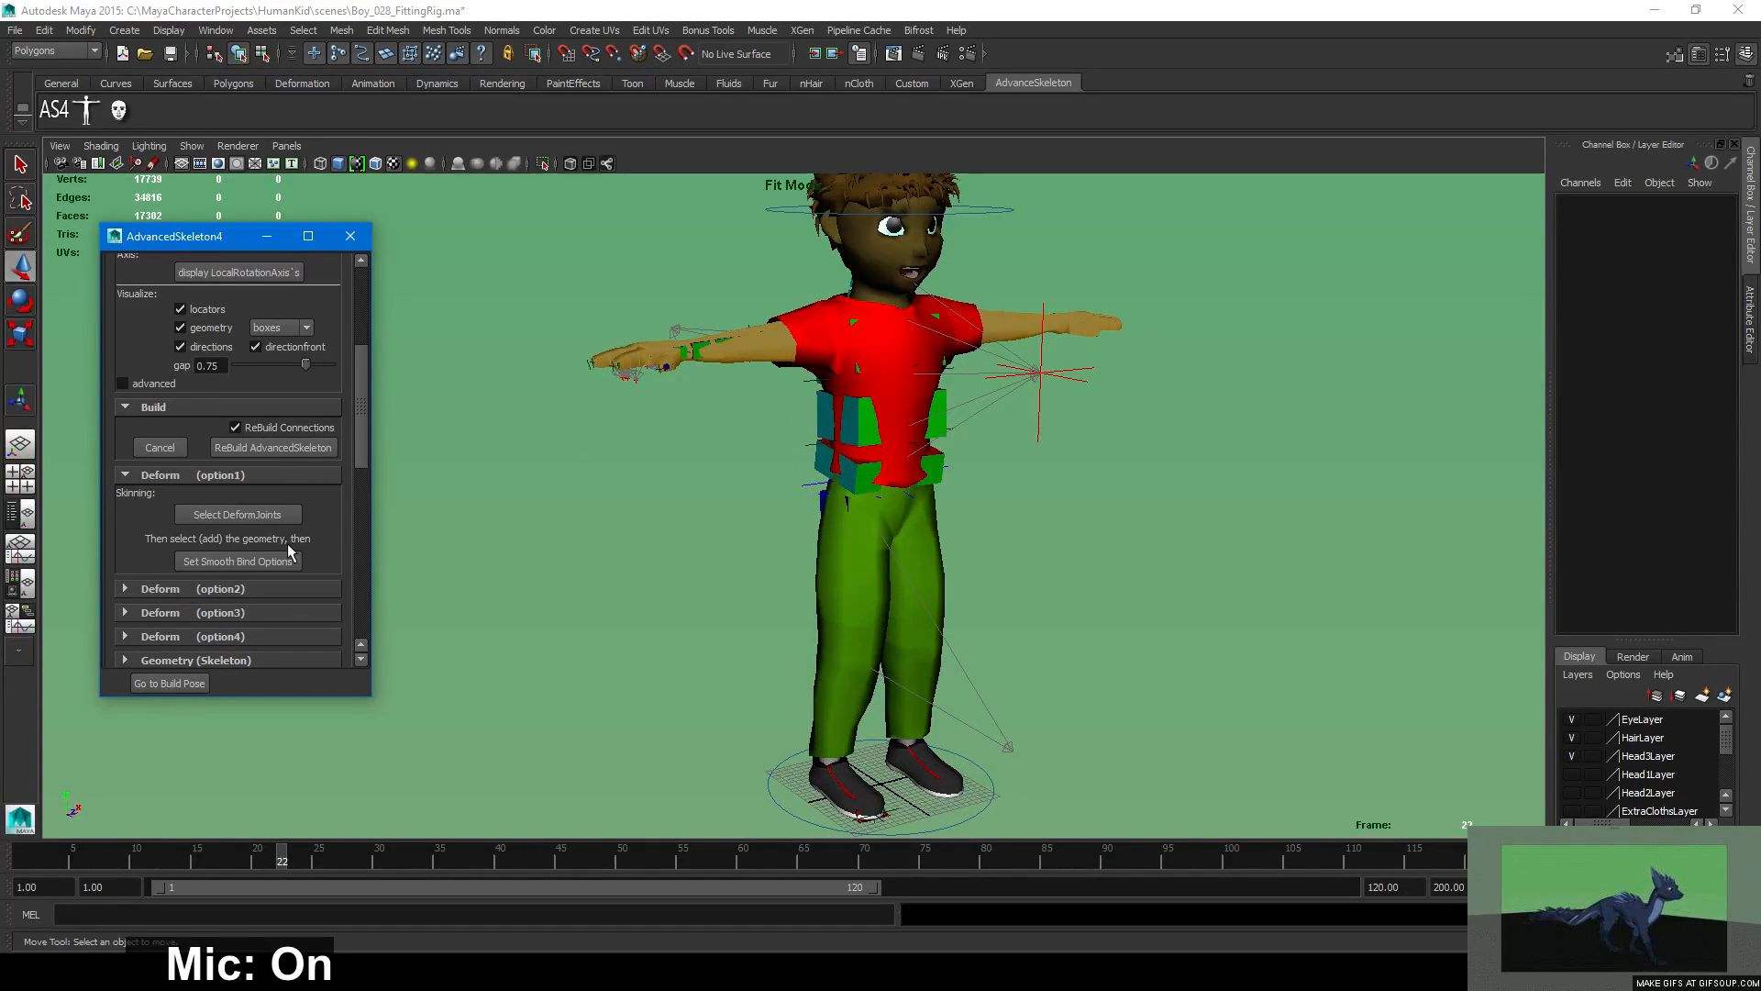
left_click(310, 447)
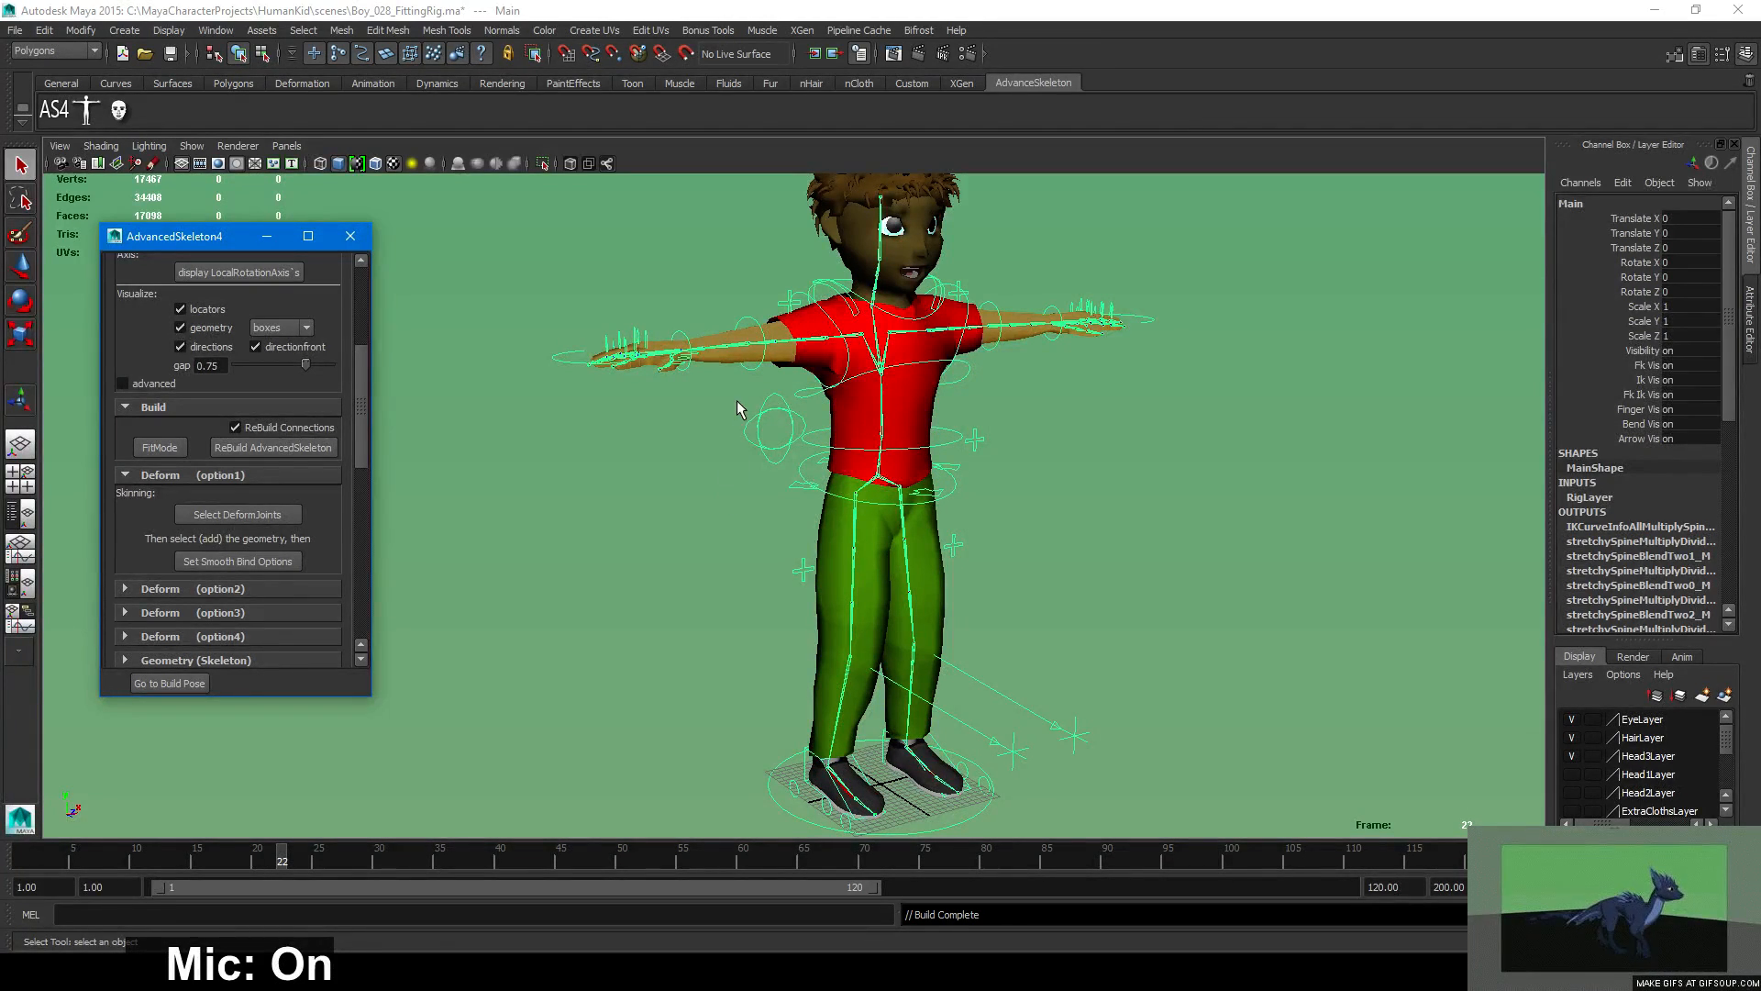
Check the Script Editor's history for the outcome of the rebuild and close it.
left_click_drag(763, 501, 862, 504, "alt")
left_click(1744, 913)
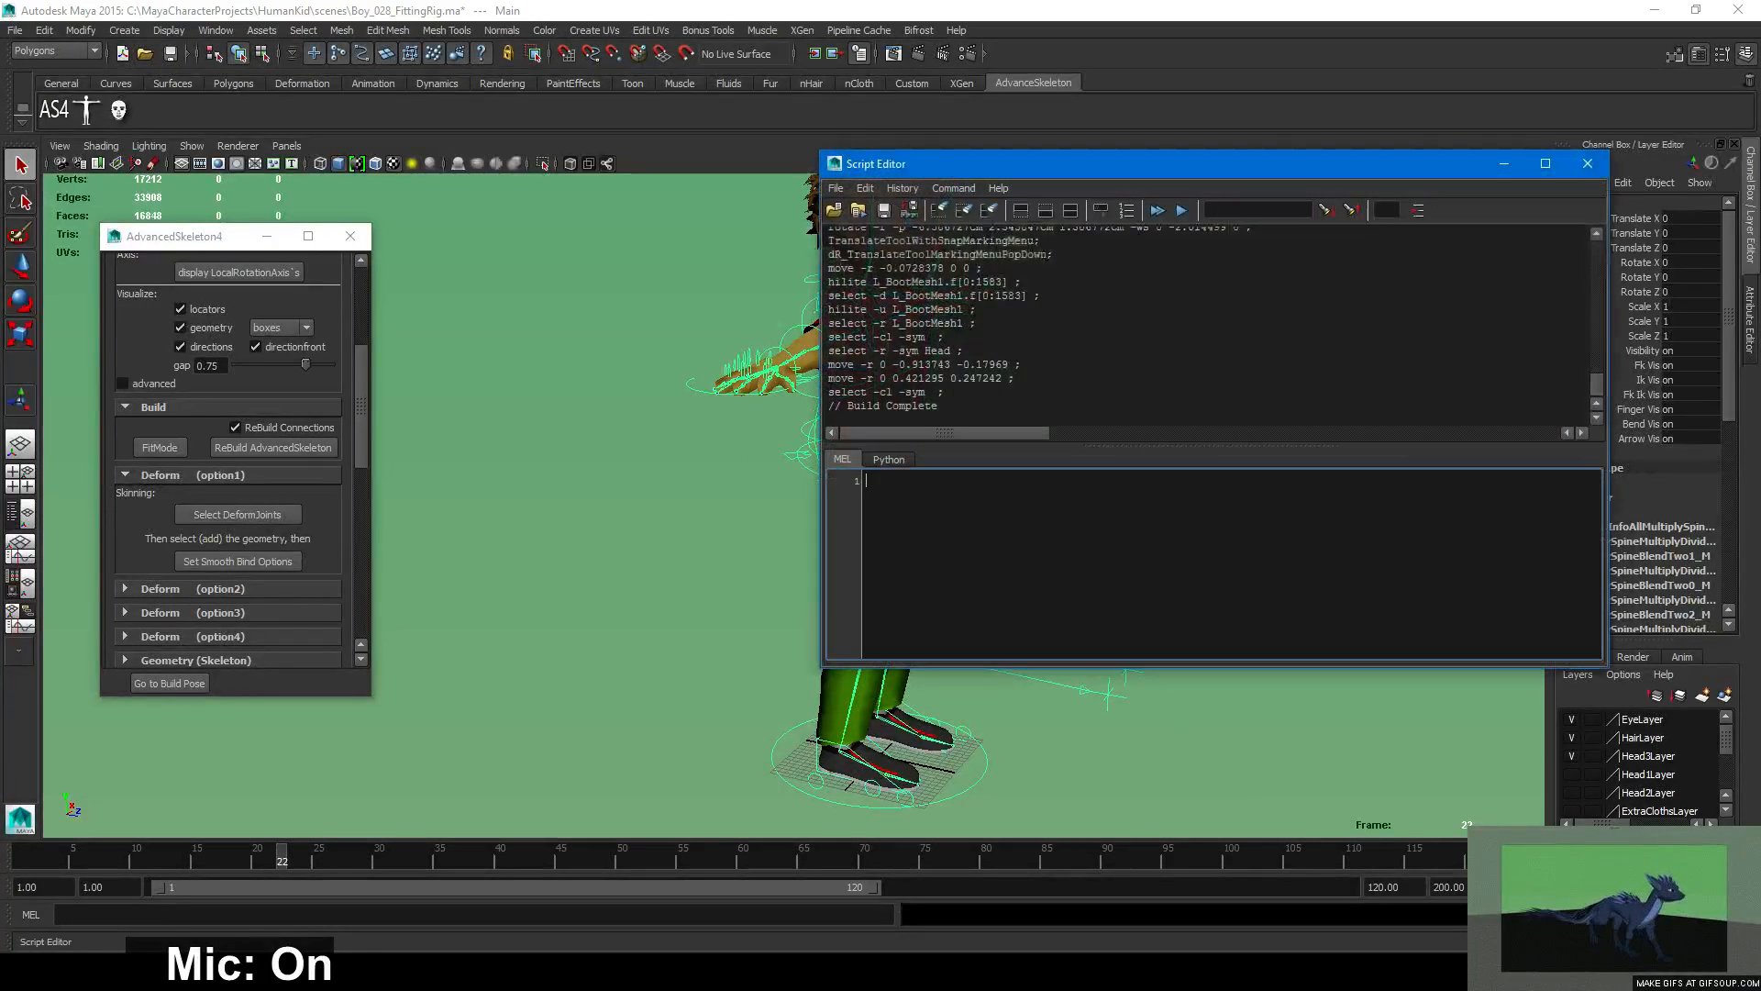
left_click(1587, 165)
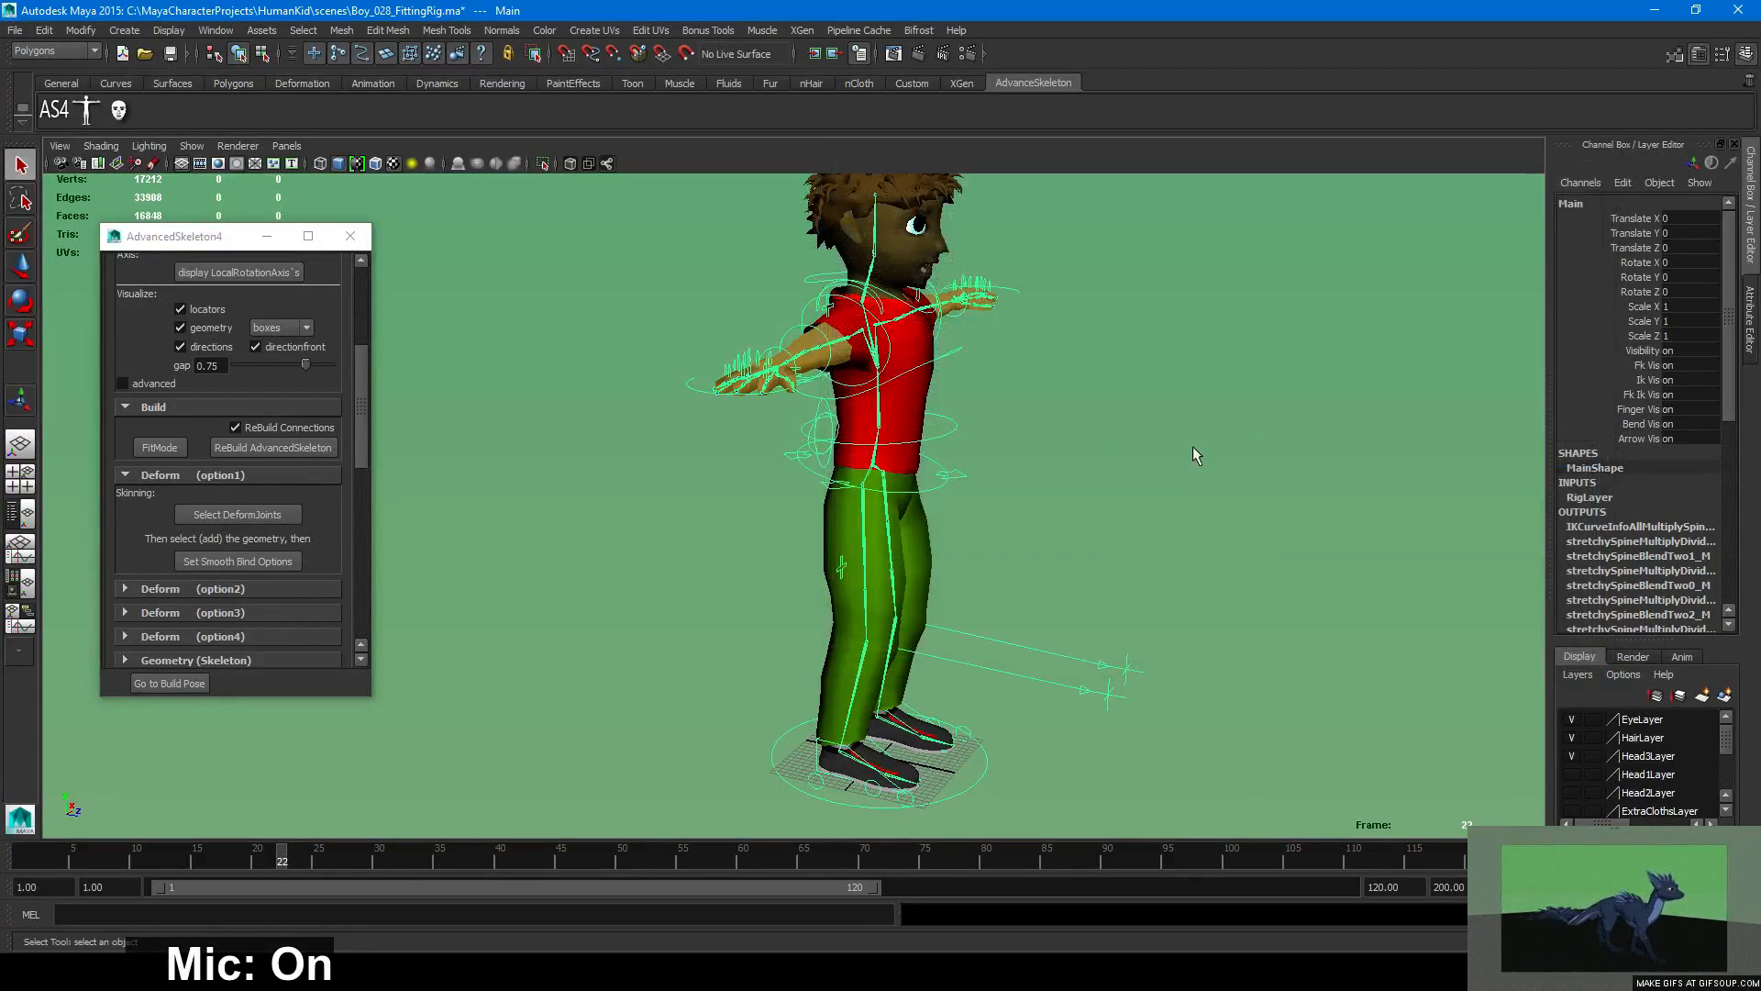
Clear the Main control selection and examine the rebuilt rig's joints and controls around the head, arms, torso and legs.
left_click_drag(1193, 446, 993, 451, "alt")
right_click_drag(983, 417, 1059, 543, "alt")
left_click_drag(1067, 595, 972, 425, "alt")
middle_click_drag(972, 425, 1023, 619, "alt")
right_click_drag(1023, 619, 1303, 634, "alt")
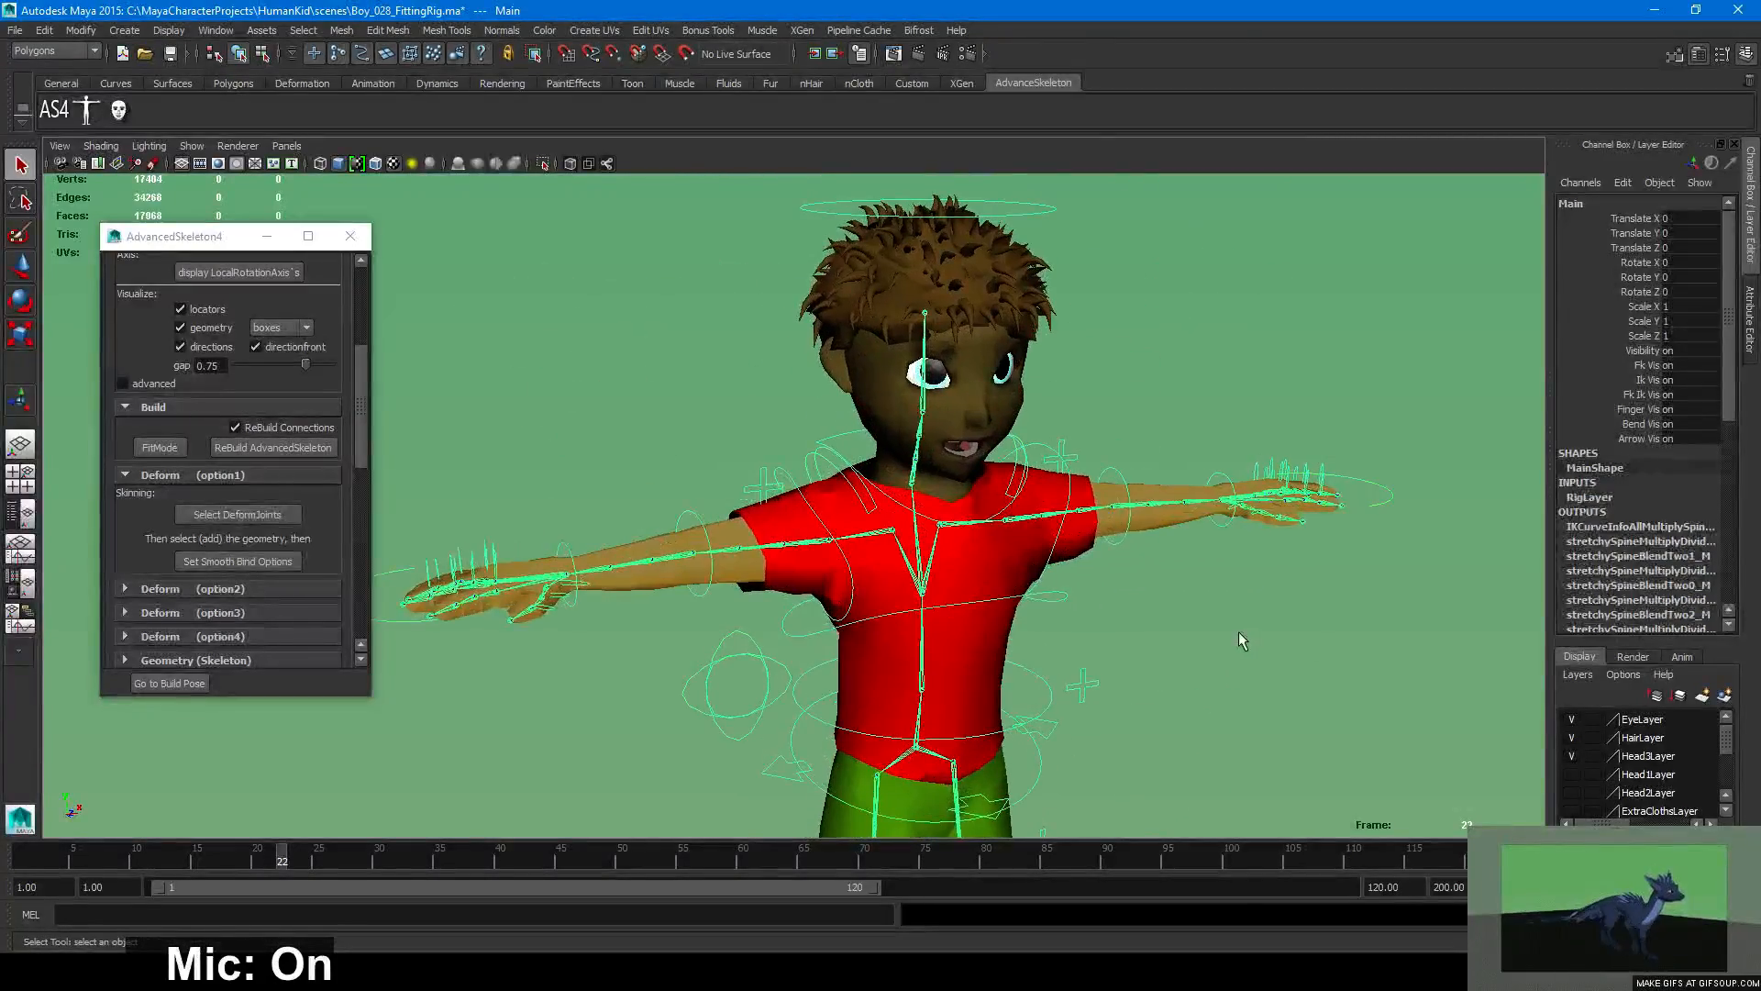
left_click(1242, 633)
mouse_move(846, 595)
left_mouse_down("alt")
mouse_move(973, 630)
mouse_move(946, 659)
mouse_move(845, 609)
mouse_move(834, 576)
left_mouse_up("alt")
right_click_drag(1215, 560, 590, 558, "alt")
left_click_drag(590, 559, 669, 587, "alt")
middle_click_drag(669, 587, 674, 518, "alt")
right_click_drag(674, 518, 1029, 653, "alt")
middle_click_drag(1030, 653, 1026, 532, "alt")
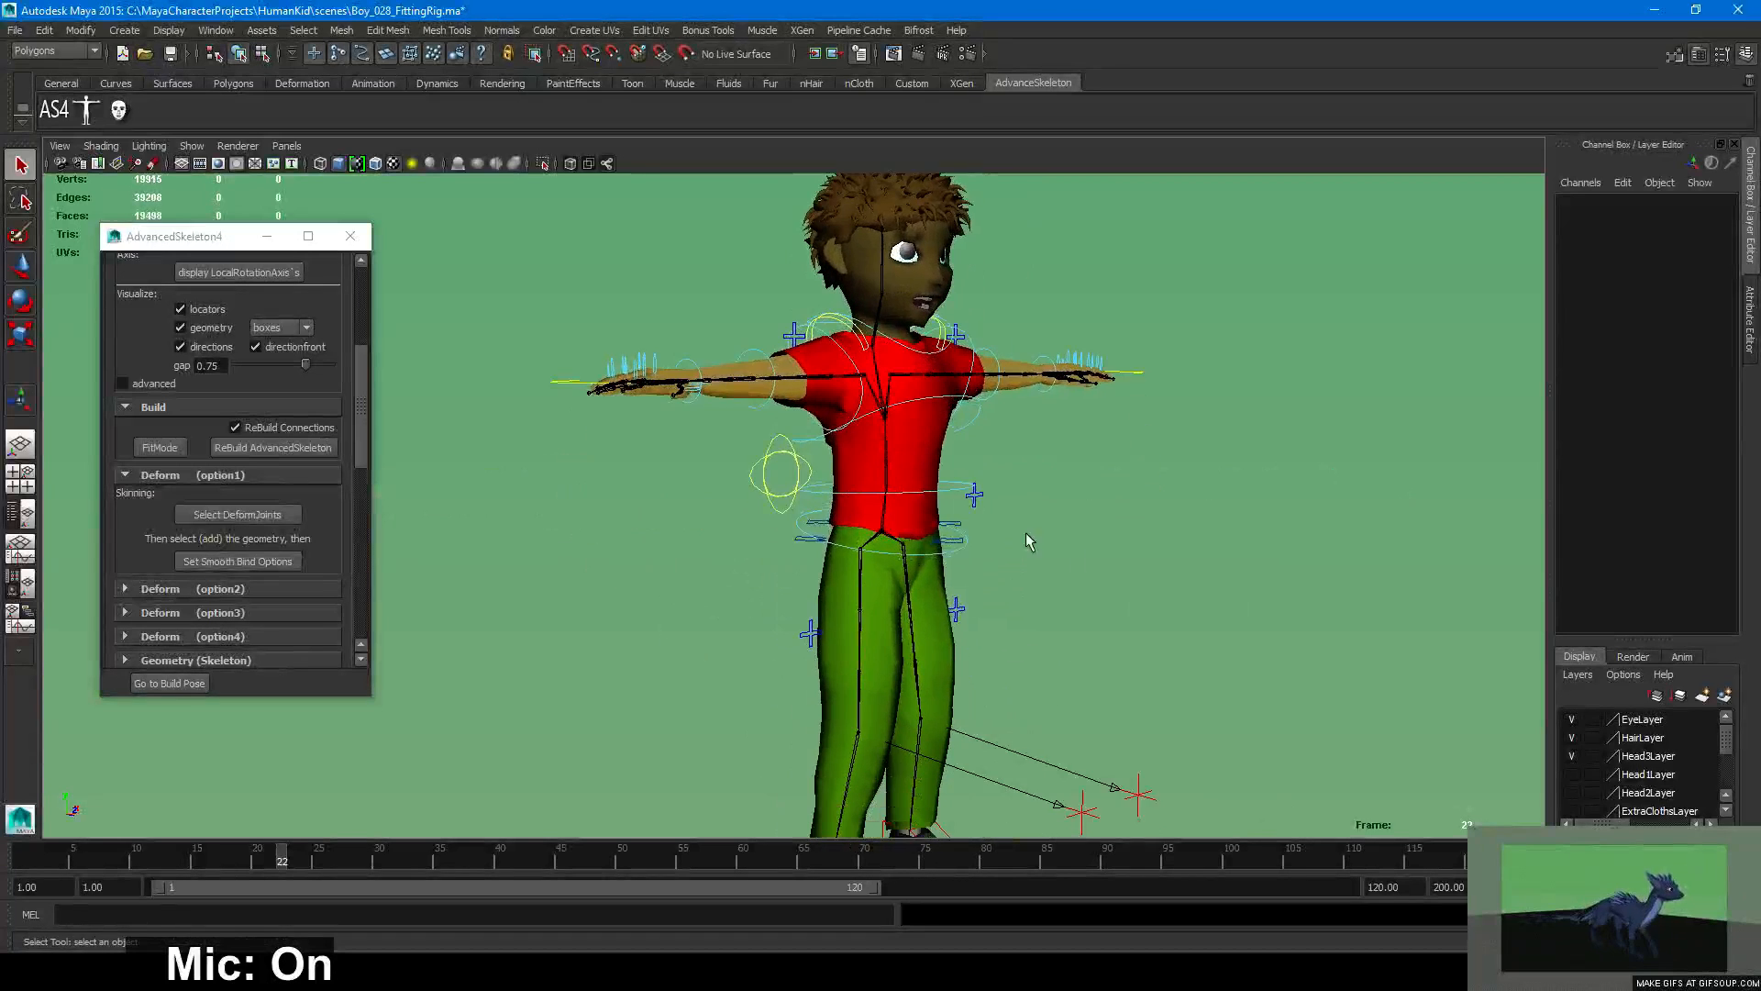
left_click_drag(1025, 532, 870, 570, "alt")
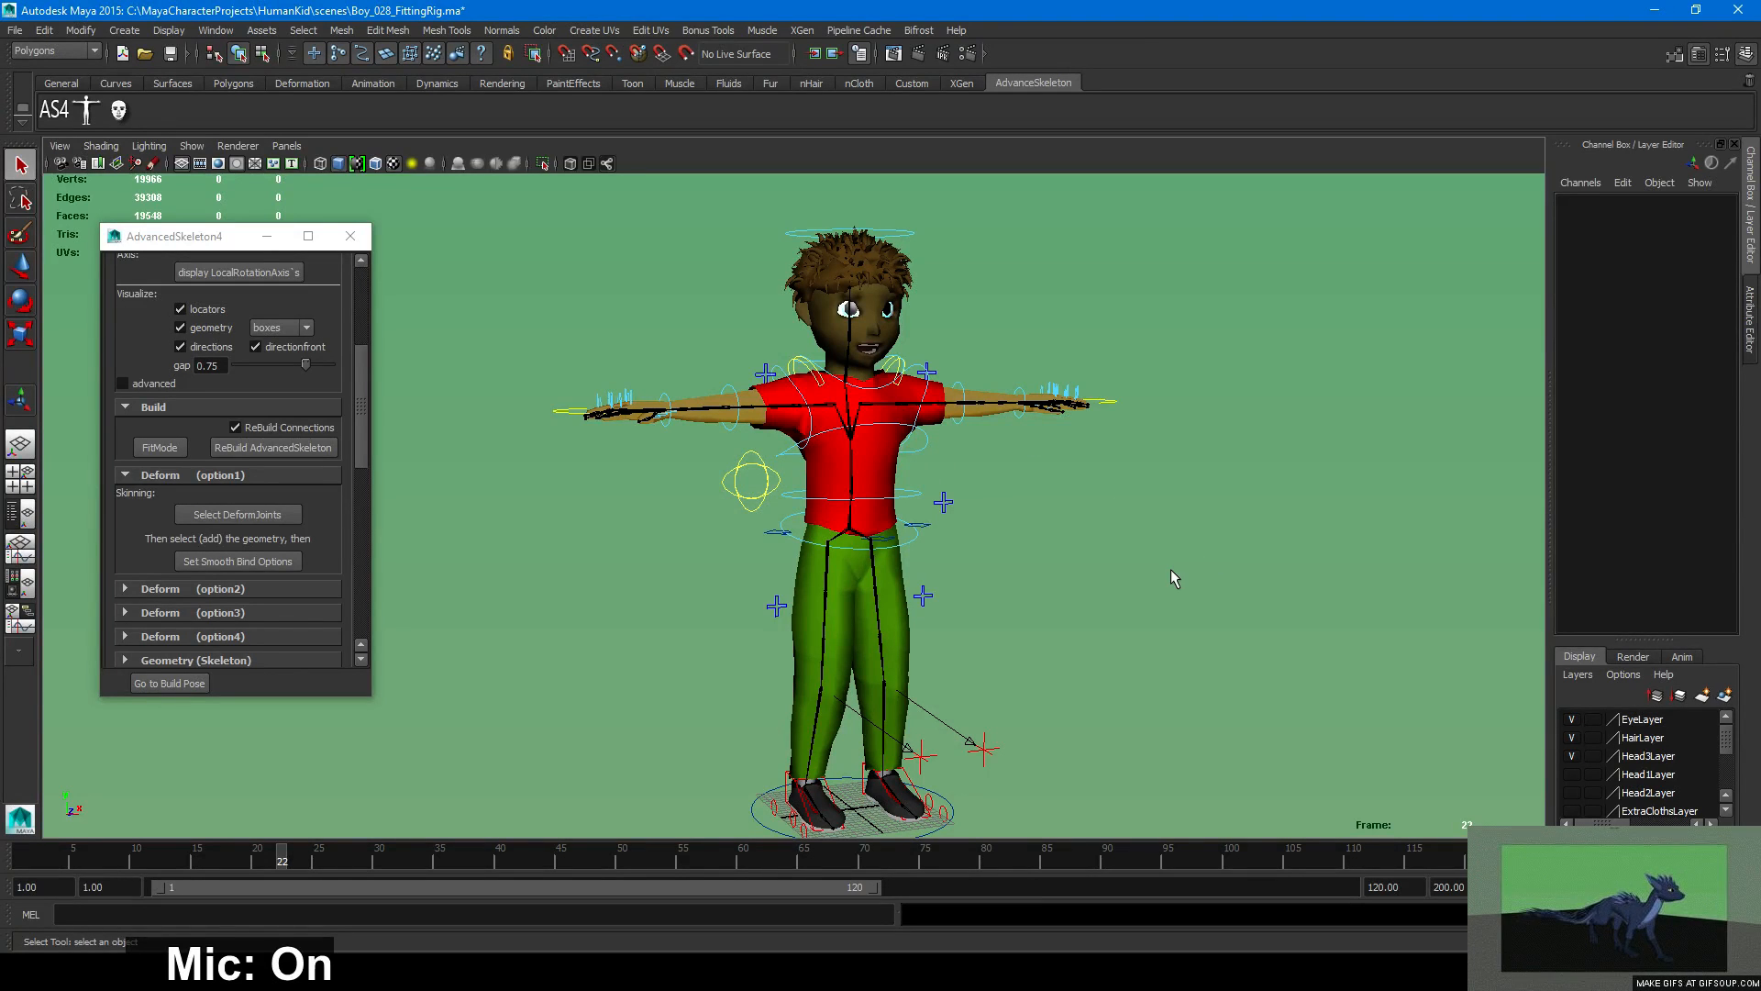
right_click_drag(1101, 523, 1071, 587, "alt")
left_click_drag(1071, 587, 1127, 538, "alt")
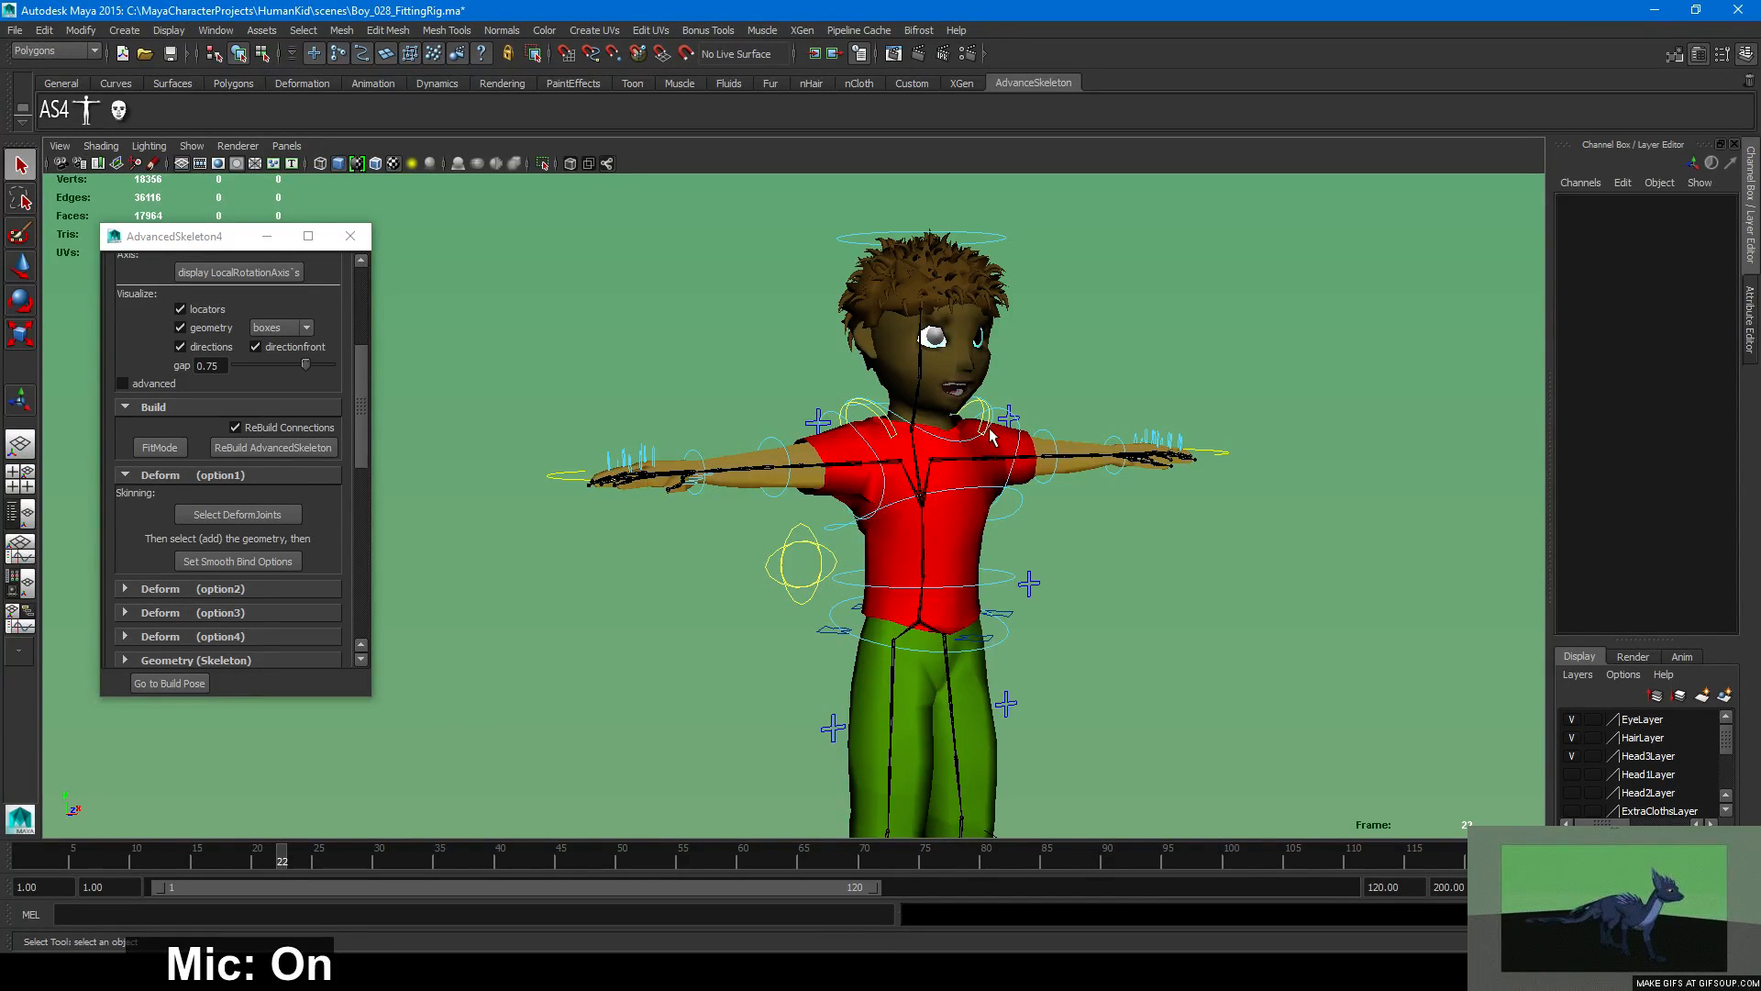
Select the FKScapula_R control to inspect the arm chain it drives, and clear the selection.
left_click(872, 414)
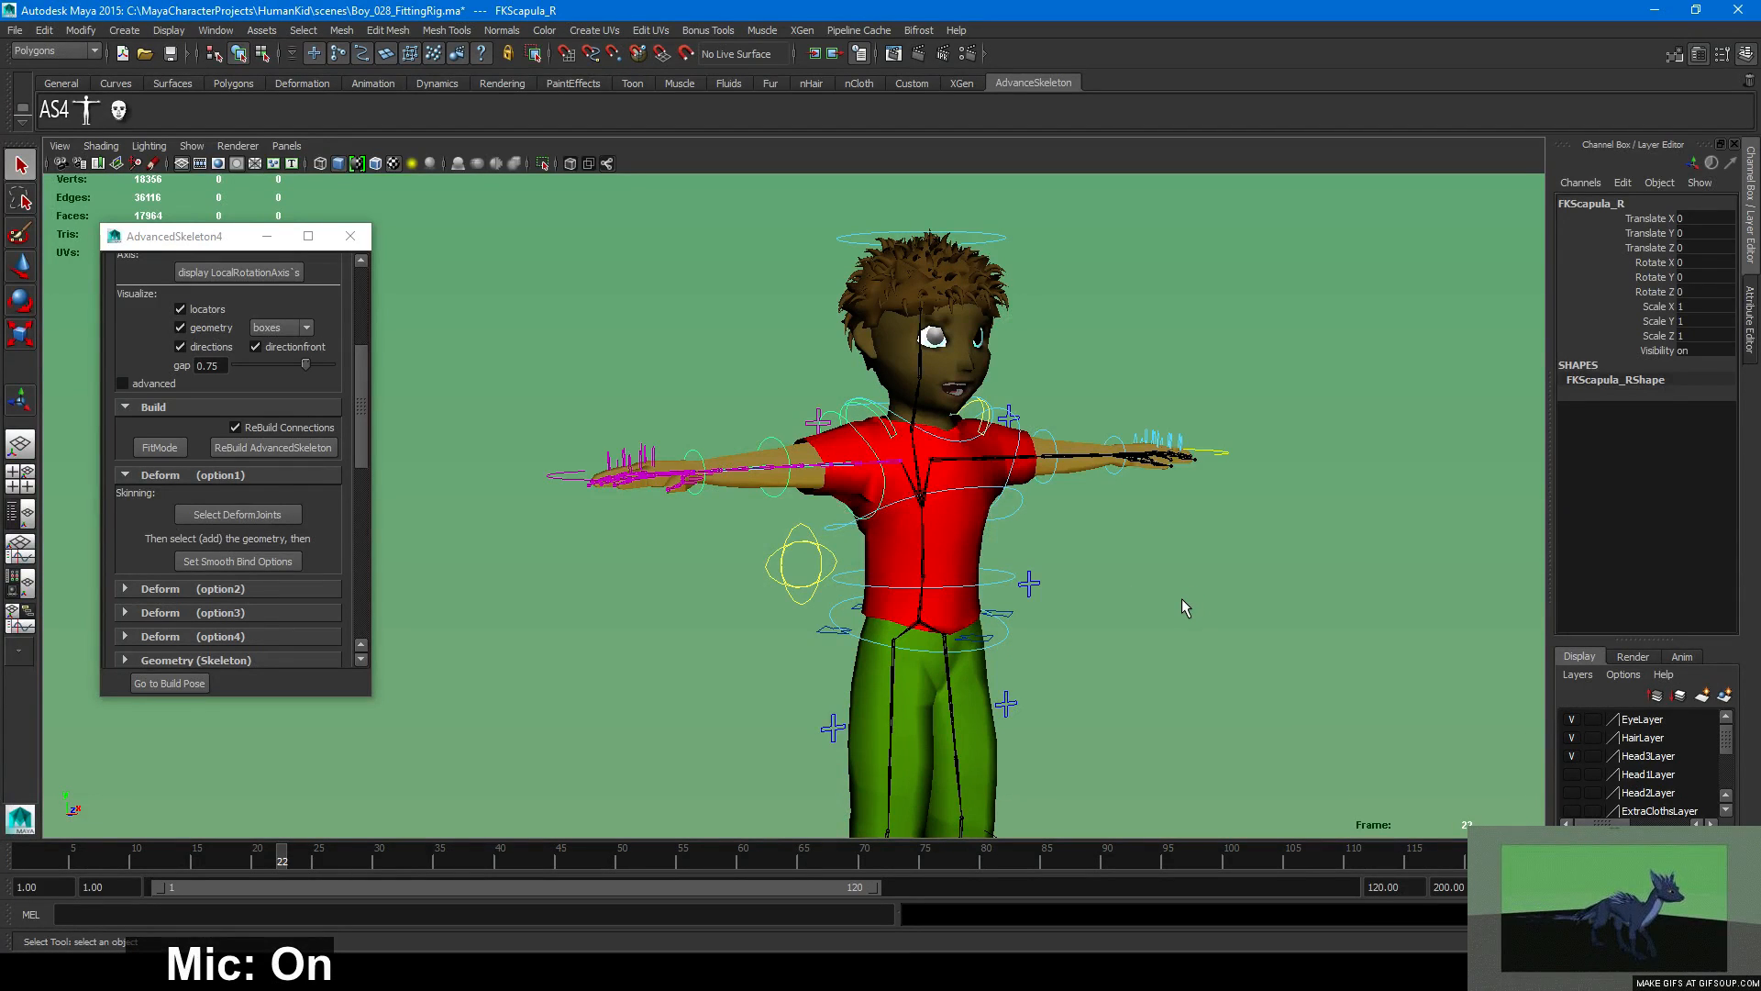
left_click_drag(1154, 602, 1054, 601, "alt")
key("w")
left_click(1106, 580)
Examine the rebuilt rig's placement on the character up close and in full view from the front and three-quarter angle.
right_click_drag(1054, 602, 1101, 567, "alt")
middle_click_drag(1101, 567, 953, 673, "alt")
right_click_drag(954, 672, 815, 617, "alt")
left_click_drag(814, 617, 860, 622, "alt")
right_click_drag(1128, 743, 1327, 785, "alt")
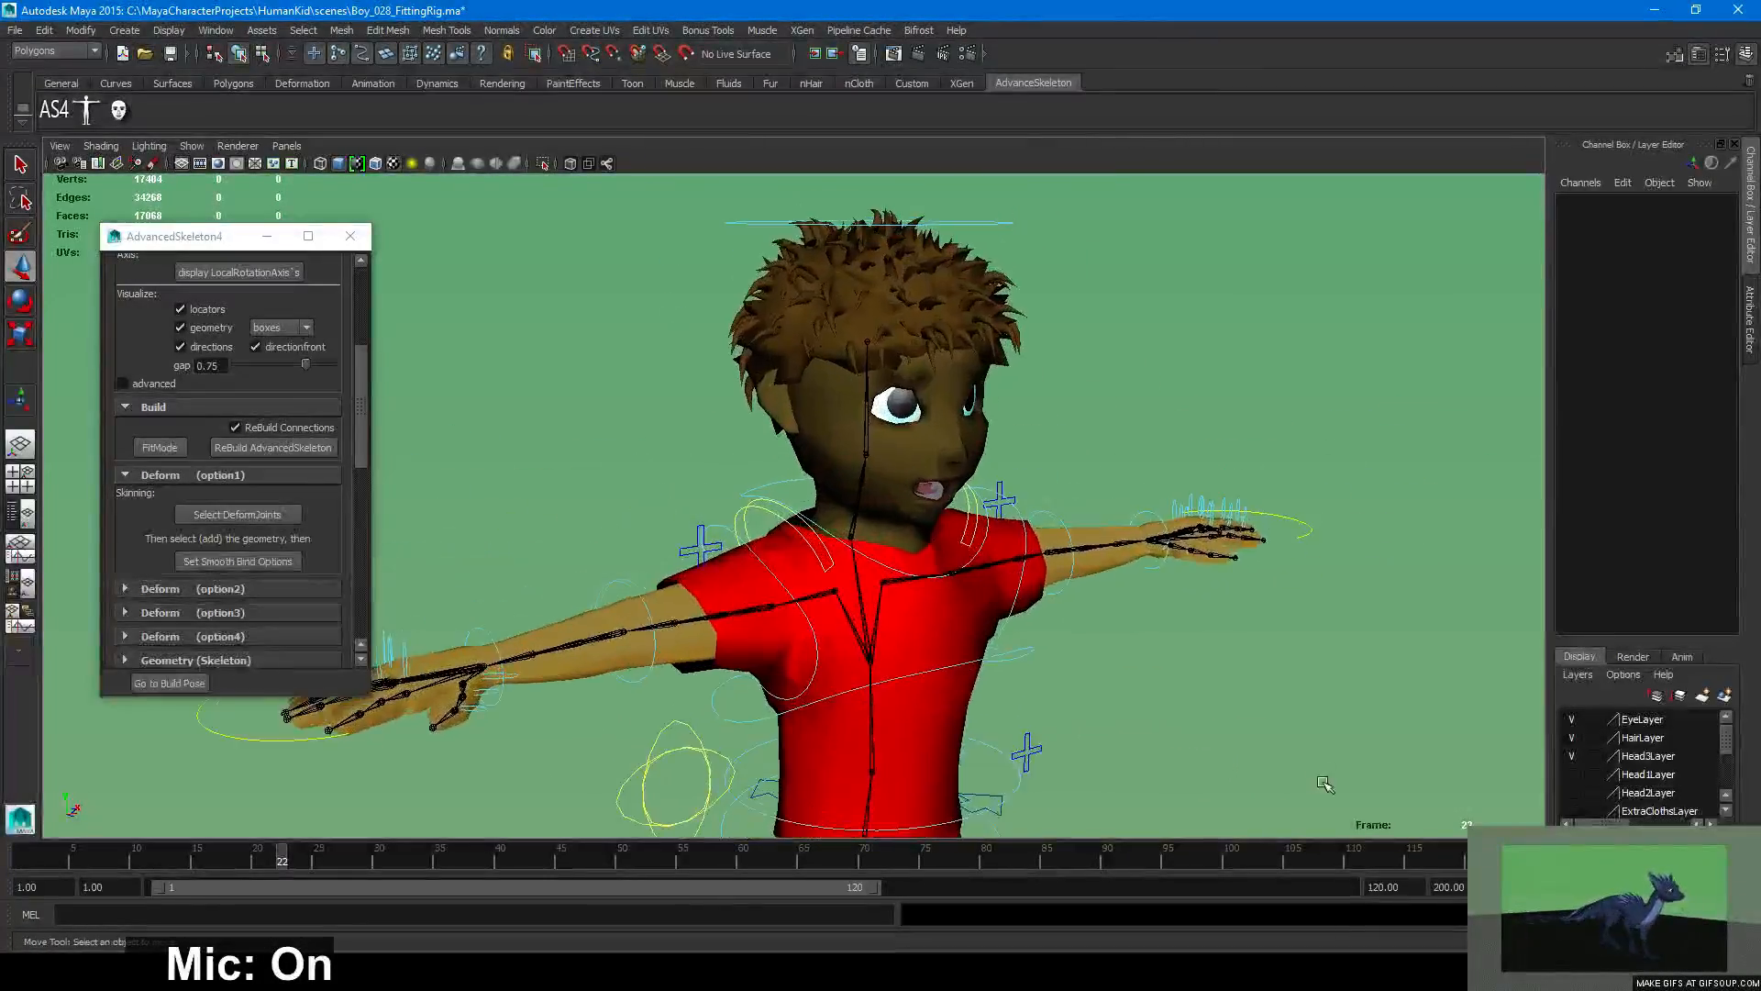
middle_click_drag(1124, 757, 1163, 416, "alt")
right_click_drag(1164, 416, 667, 494, "alt")
left_click_drag(955, 514, 952, 526, "alt")
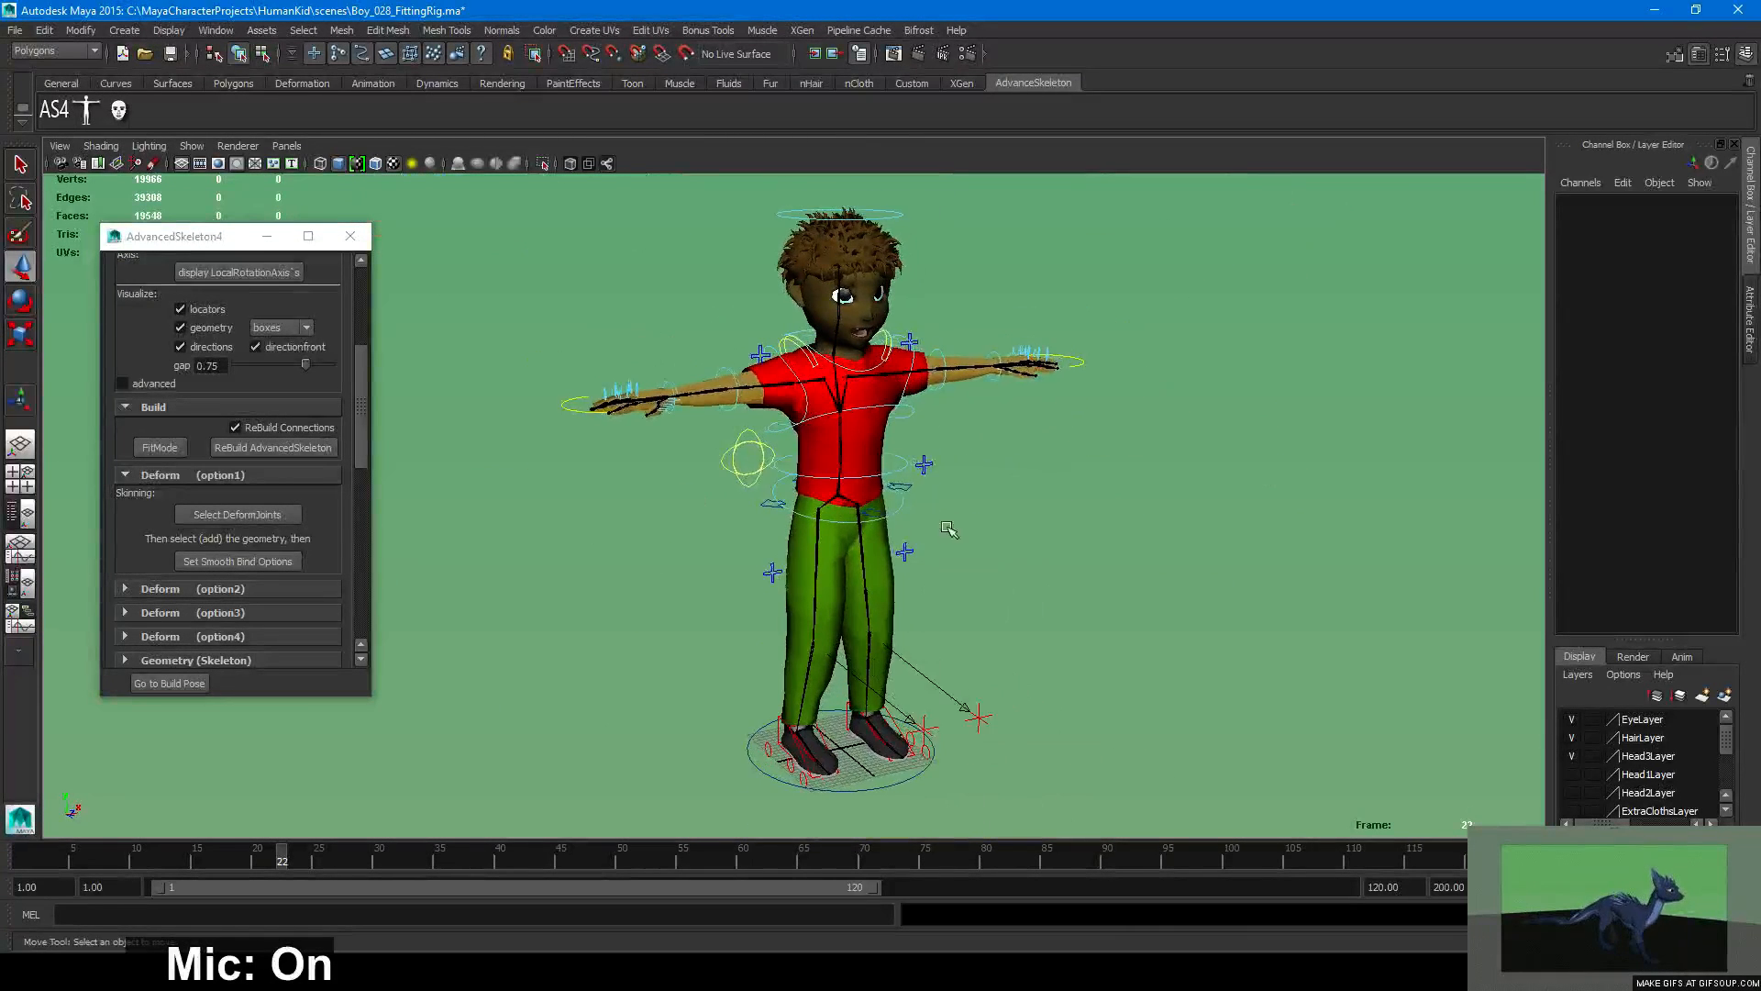
right_click_drag(952, 526, 1074, 540, "alt")
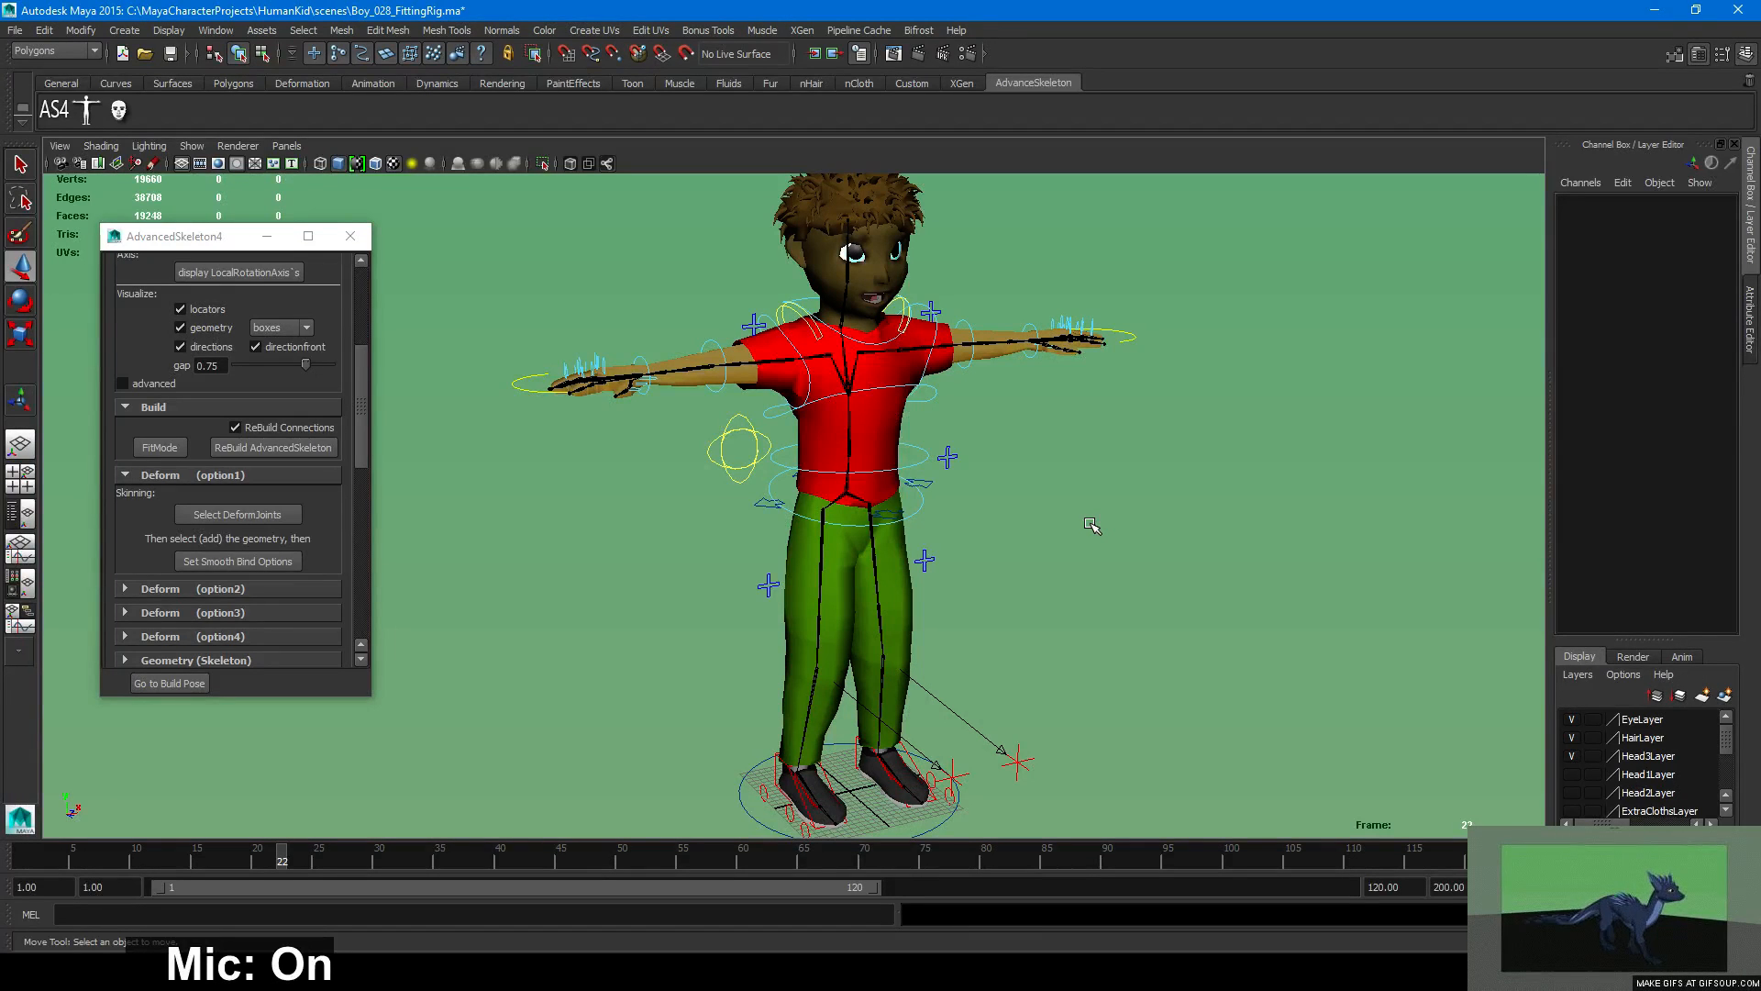
left_click_drag(994, 474, 878, 478, "alt")
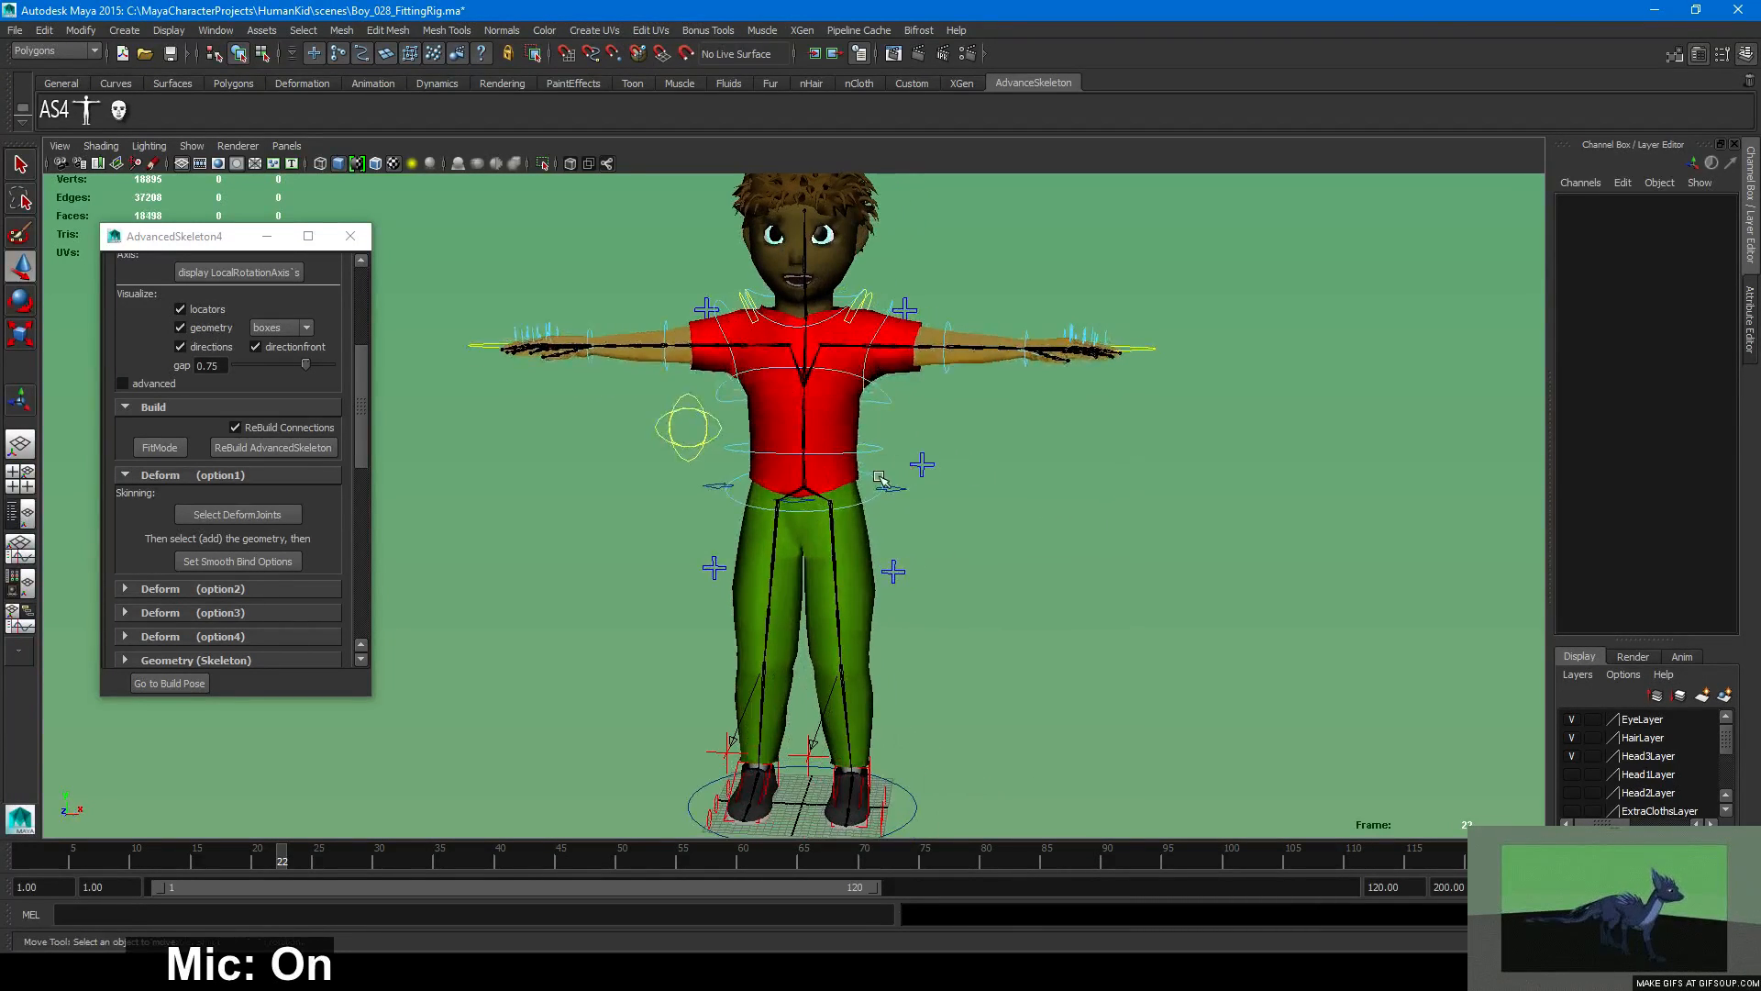
left_click_drag(1020, 455, 979, 481, "alt")
right_click_drag(980, 480, 1184, 528, "alt")
Close the AdvancedSkeleton4 window and save the Boy_028_FittingRig scene.
left_click(349, 236)
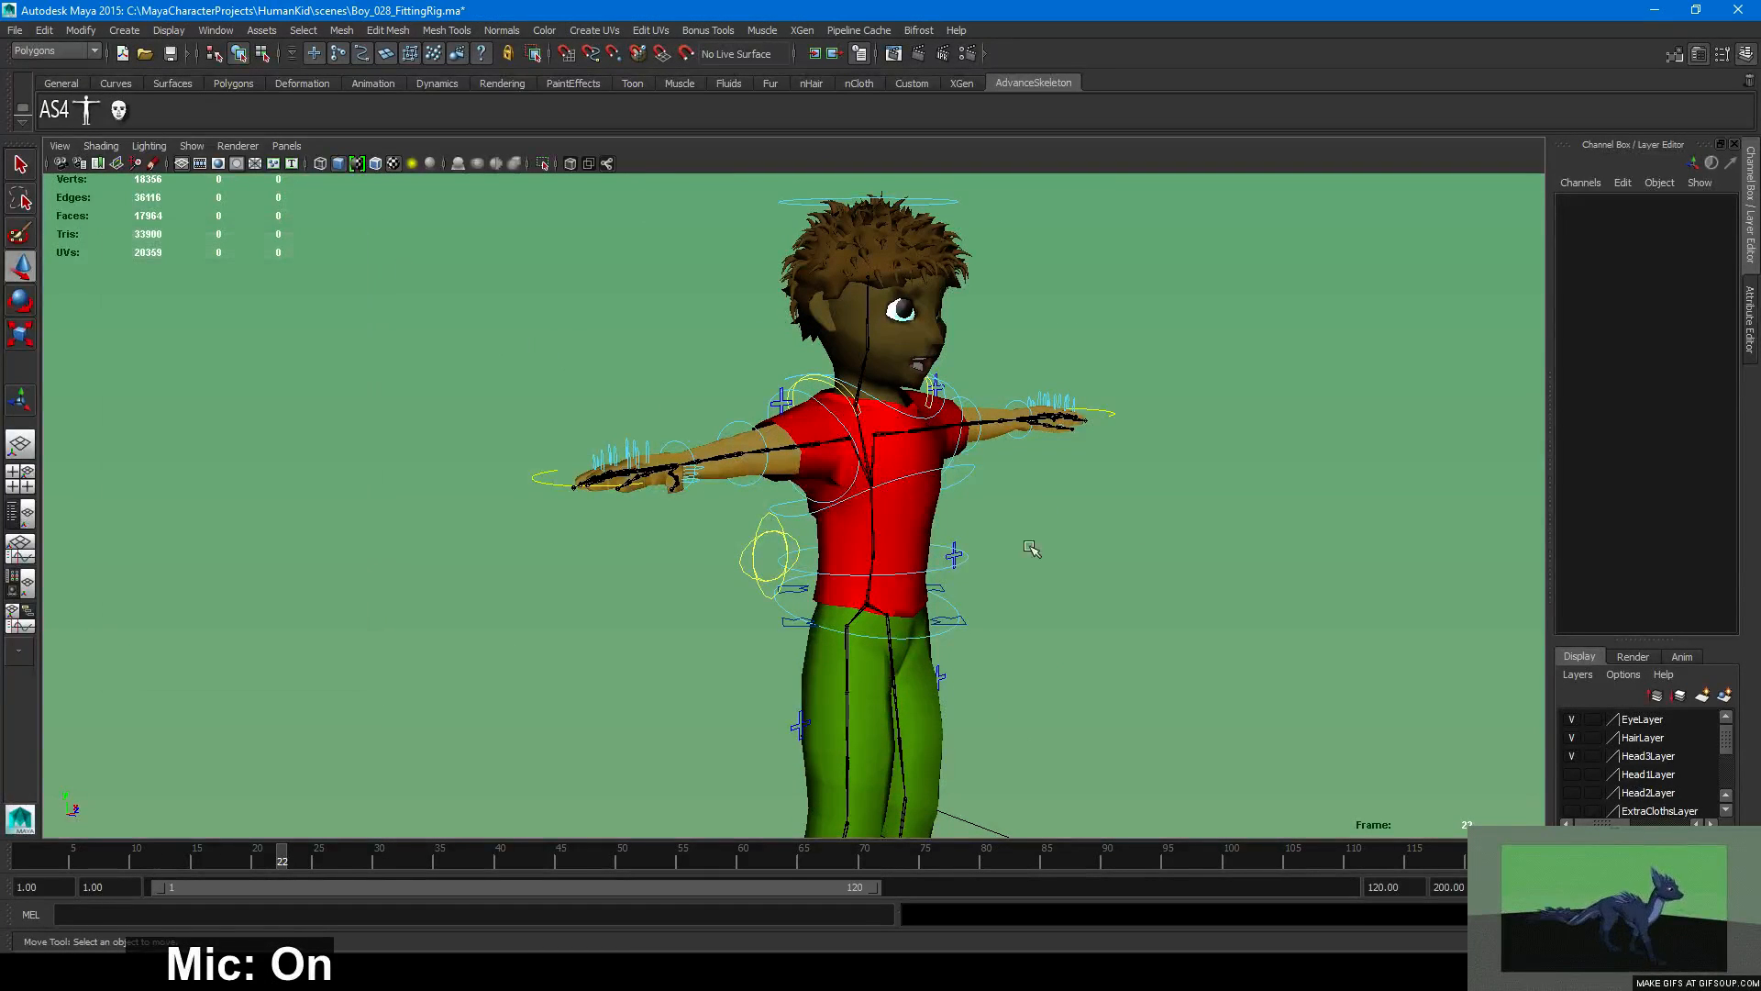
left_click_drag(1033, 548, 1057, 548, "alt")
key("ctrl+s")
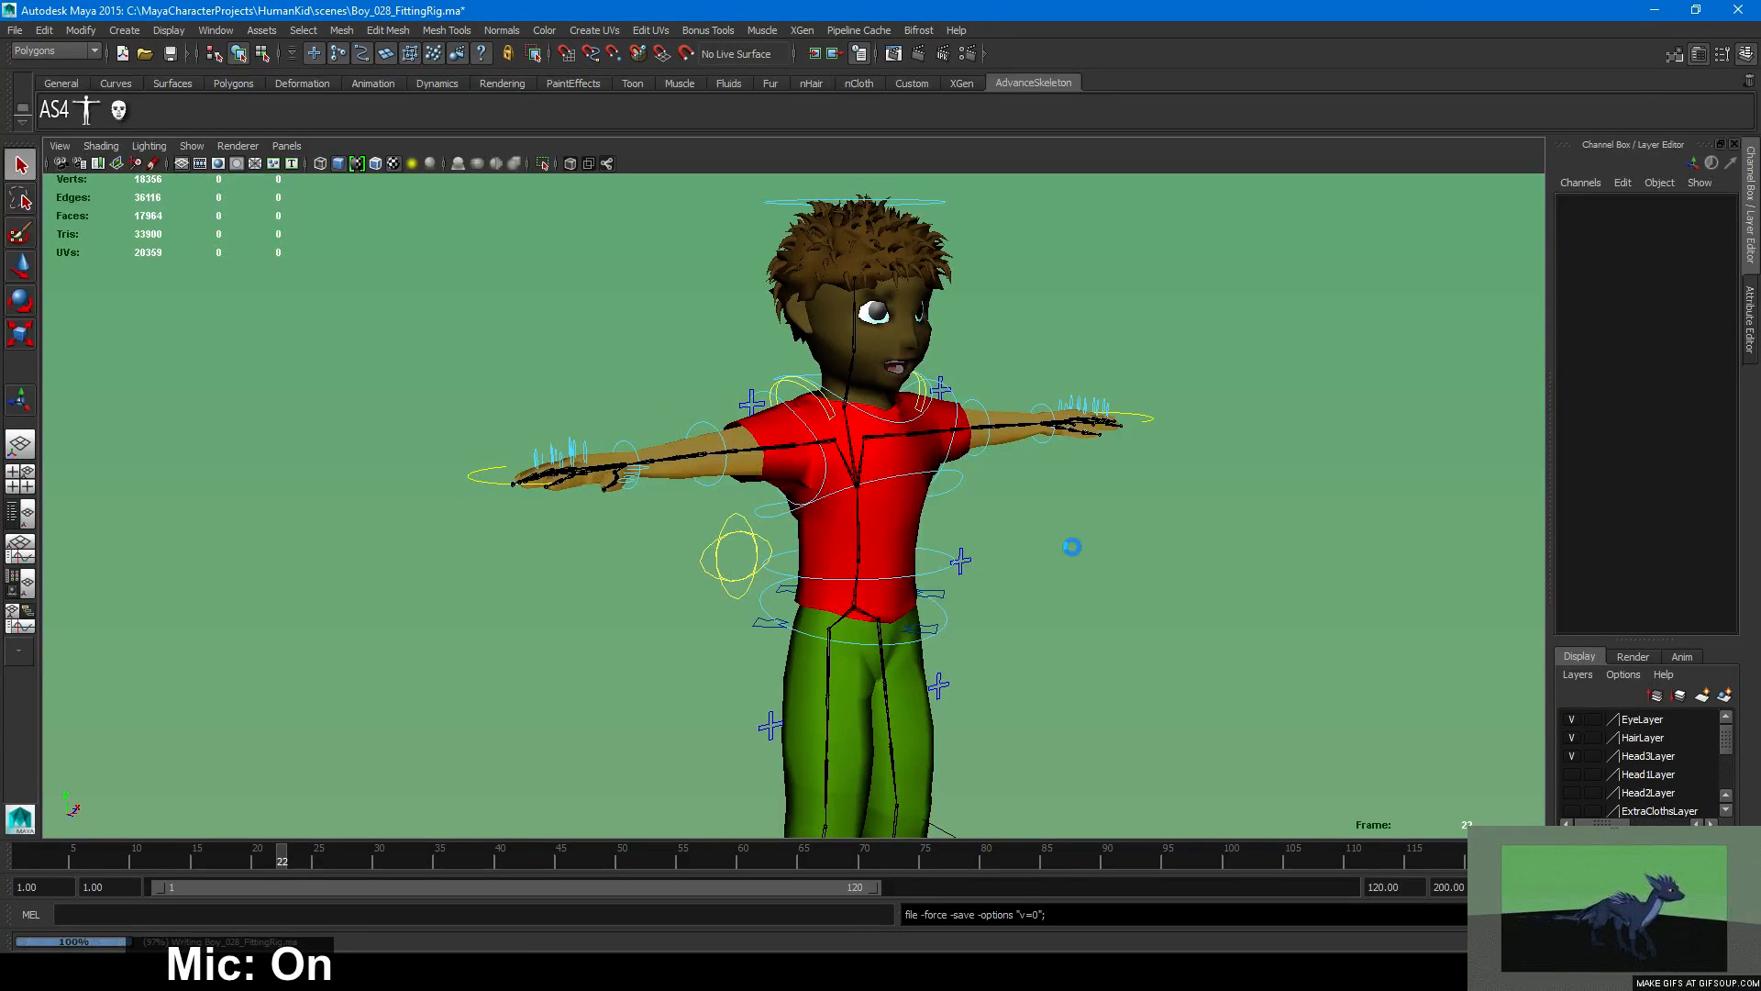
Save the Boy_028_FittingRig scene again and examine the rigged torso and arms from the front.
key("w")
key("ctrl+s")
right_click_drag(603, 524, 1009, 560, "alt")
left_click_drag(1009, 560, 1105, 550, "alt")
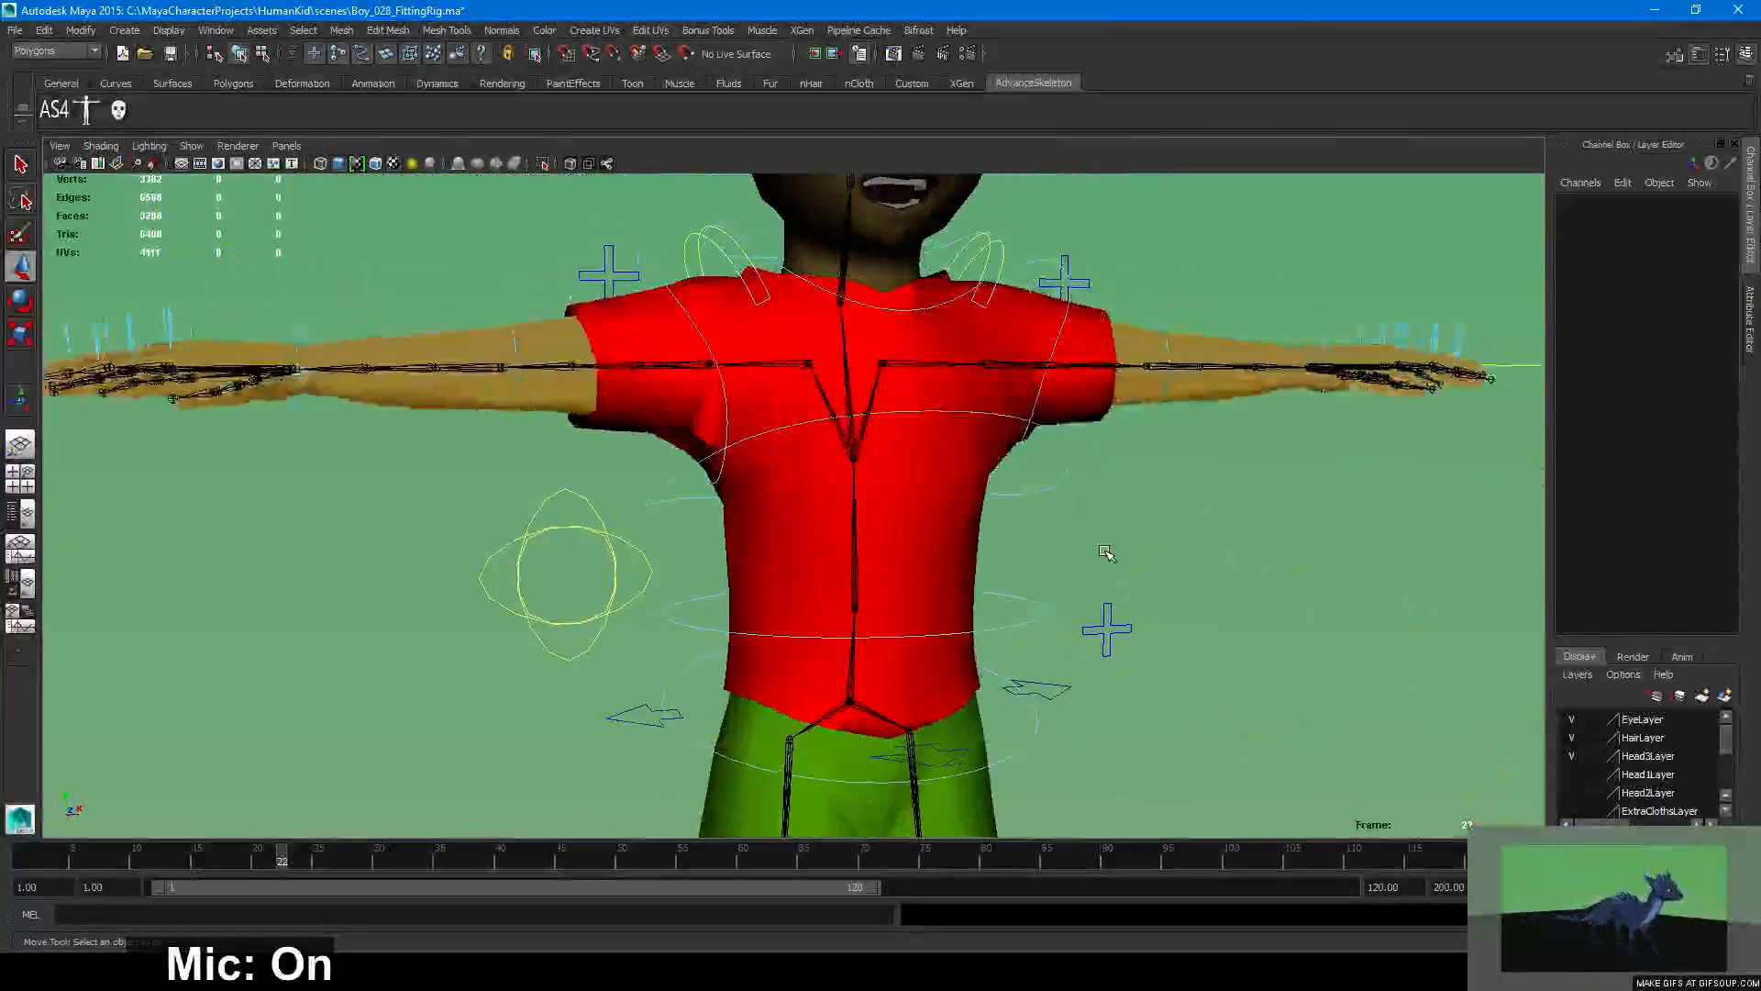
right_click_drag(1105, 551, 670, 496, "alt")
right_click_drag(534, 508, 922, 533, "alt")
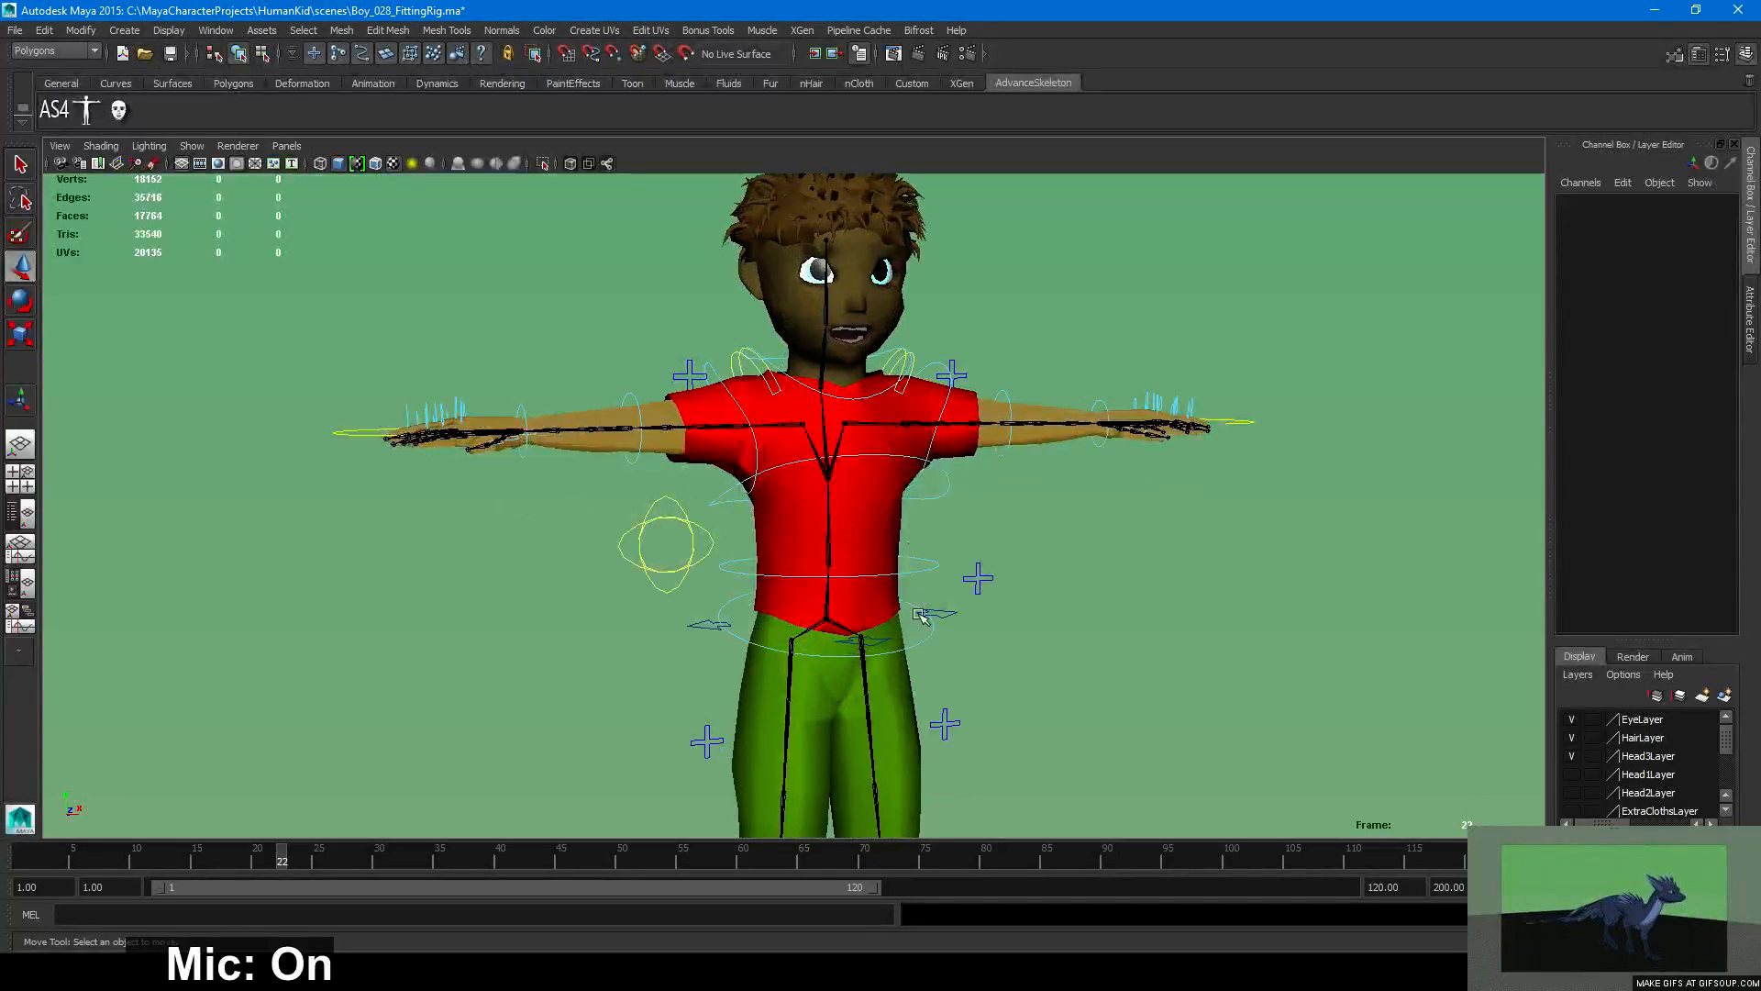
Select the Pants mesh and open its UV layout in the UV Texture Editor.
left_click(896, 709)
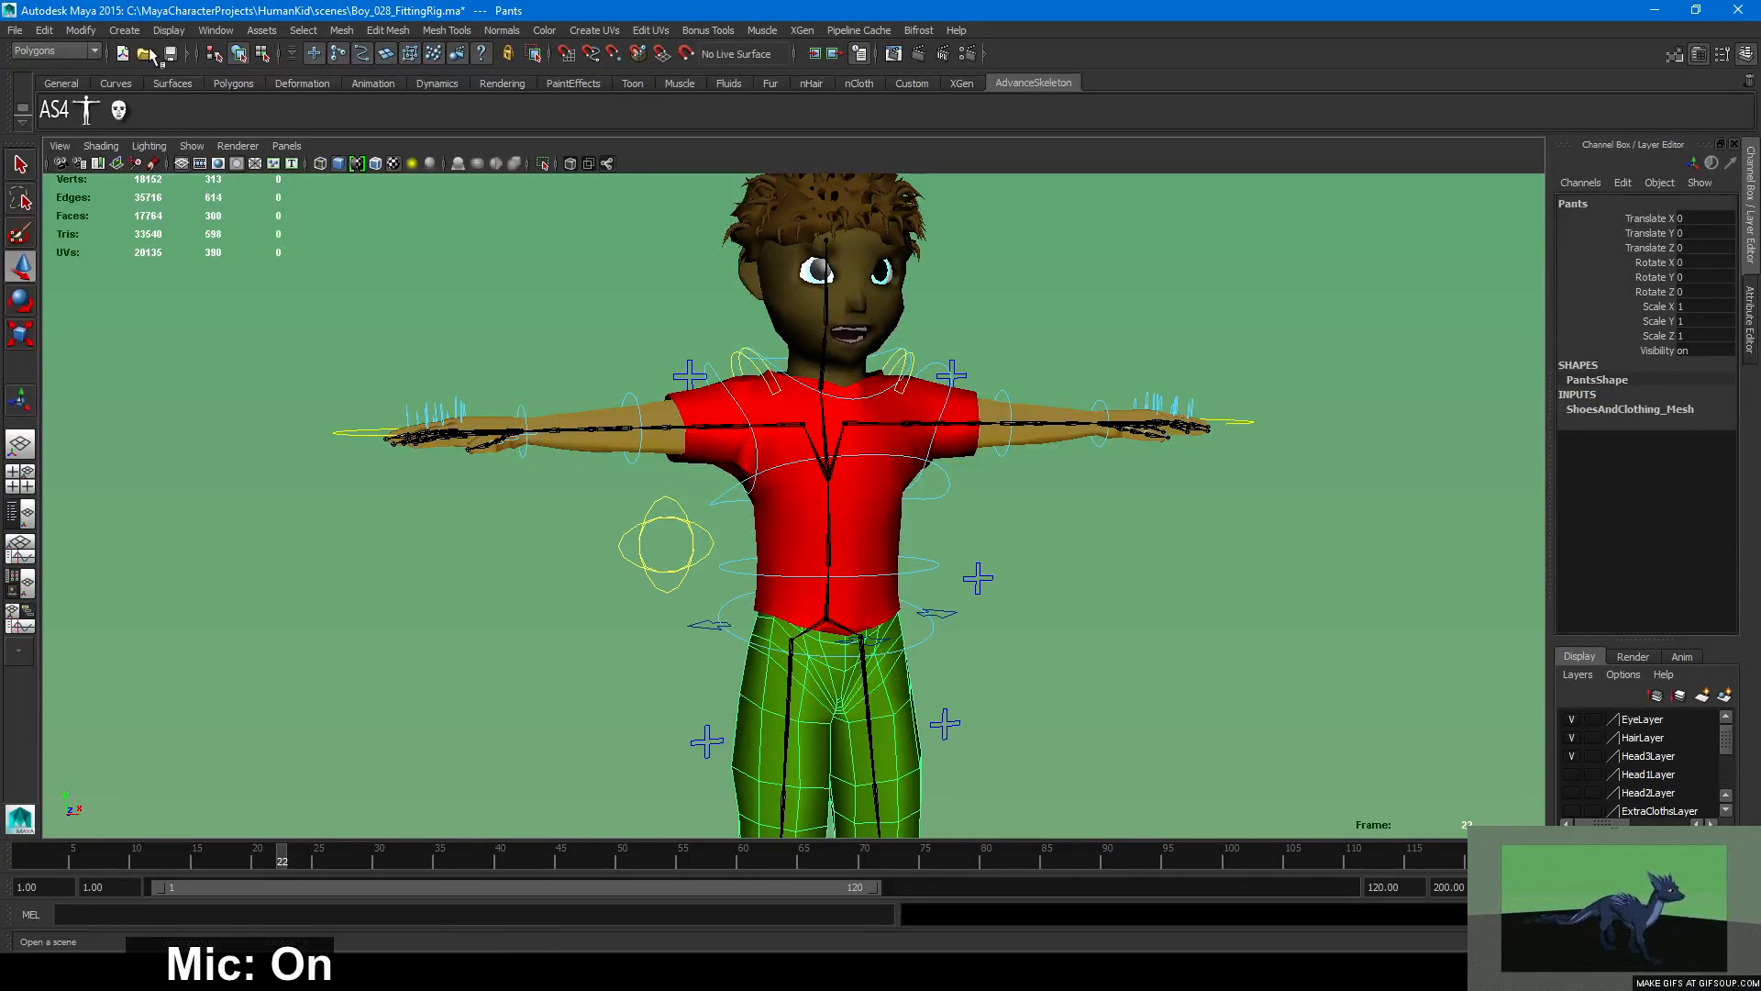
left_click(217, 31)
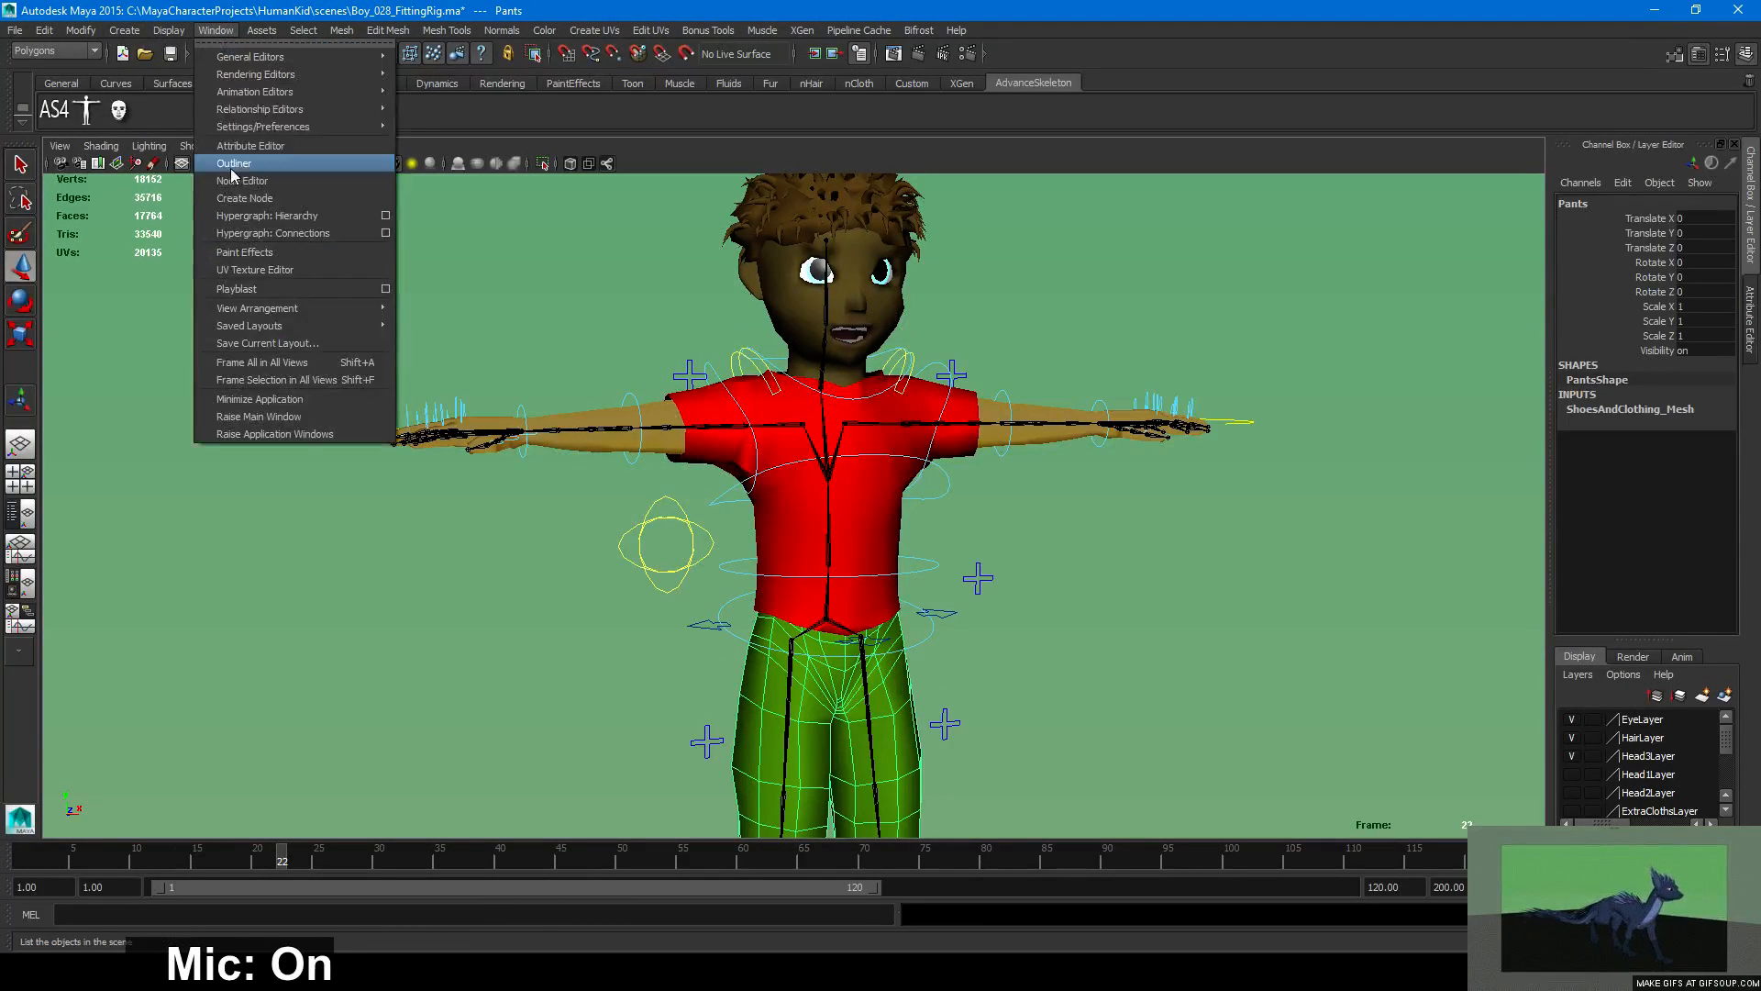
left_click(276, 267)
right_click_drag(528, 561, 633, 593, "alt")
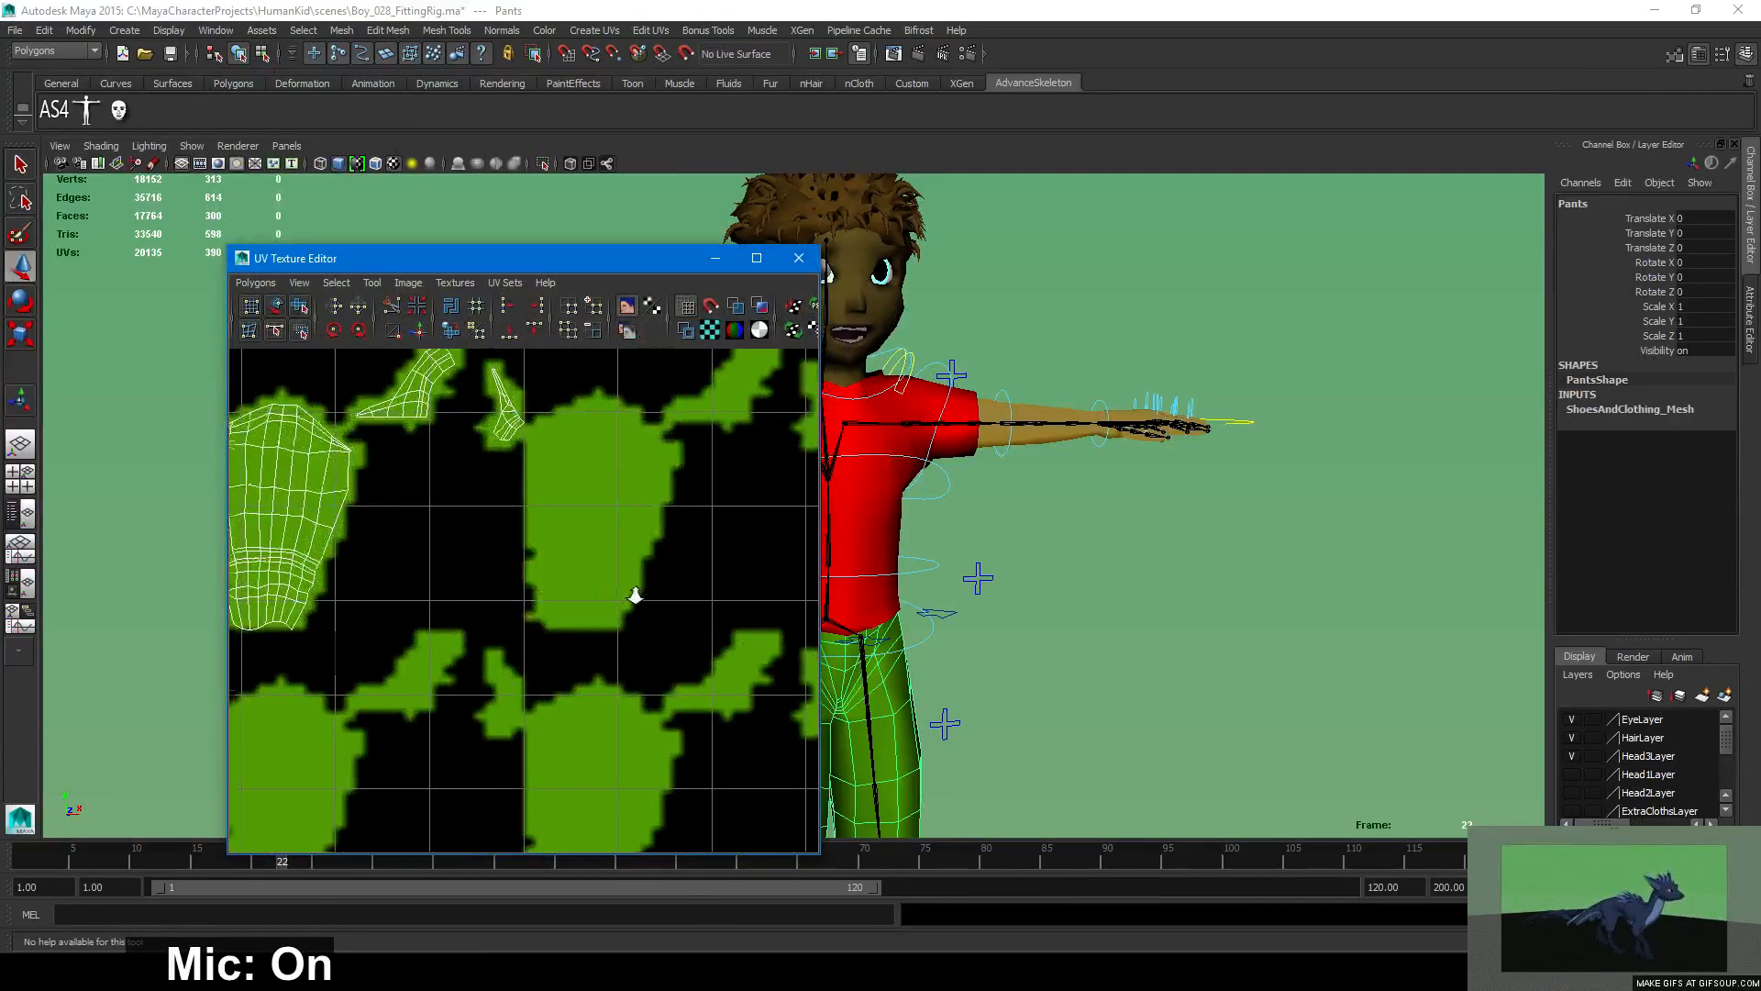
mouse_move(460, 535)
middle_mouse_down("alt")
mouse_move(656, 594)
mouse_move(490, 539)
middle_mouse_up("alt")
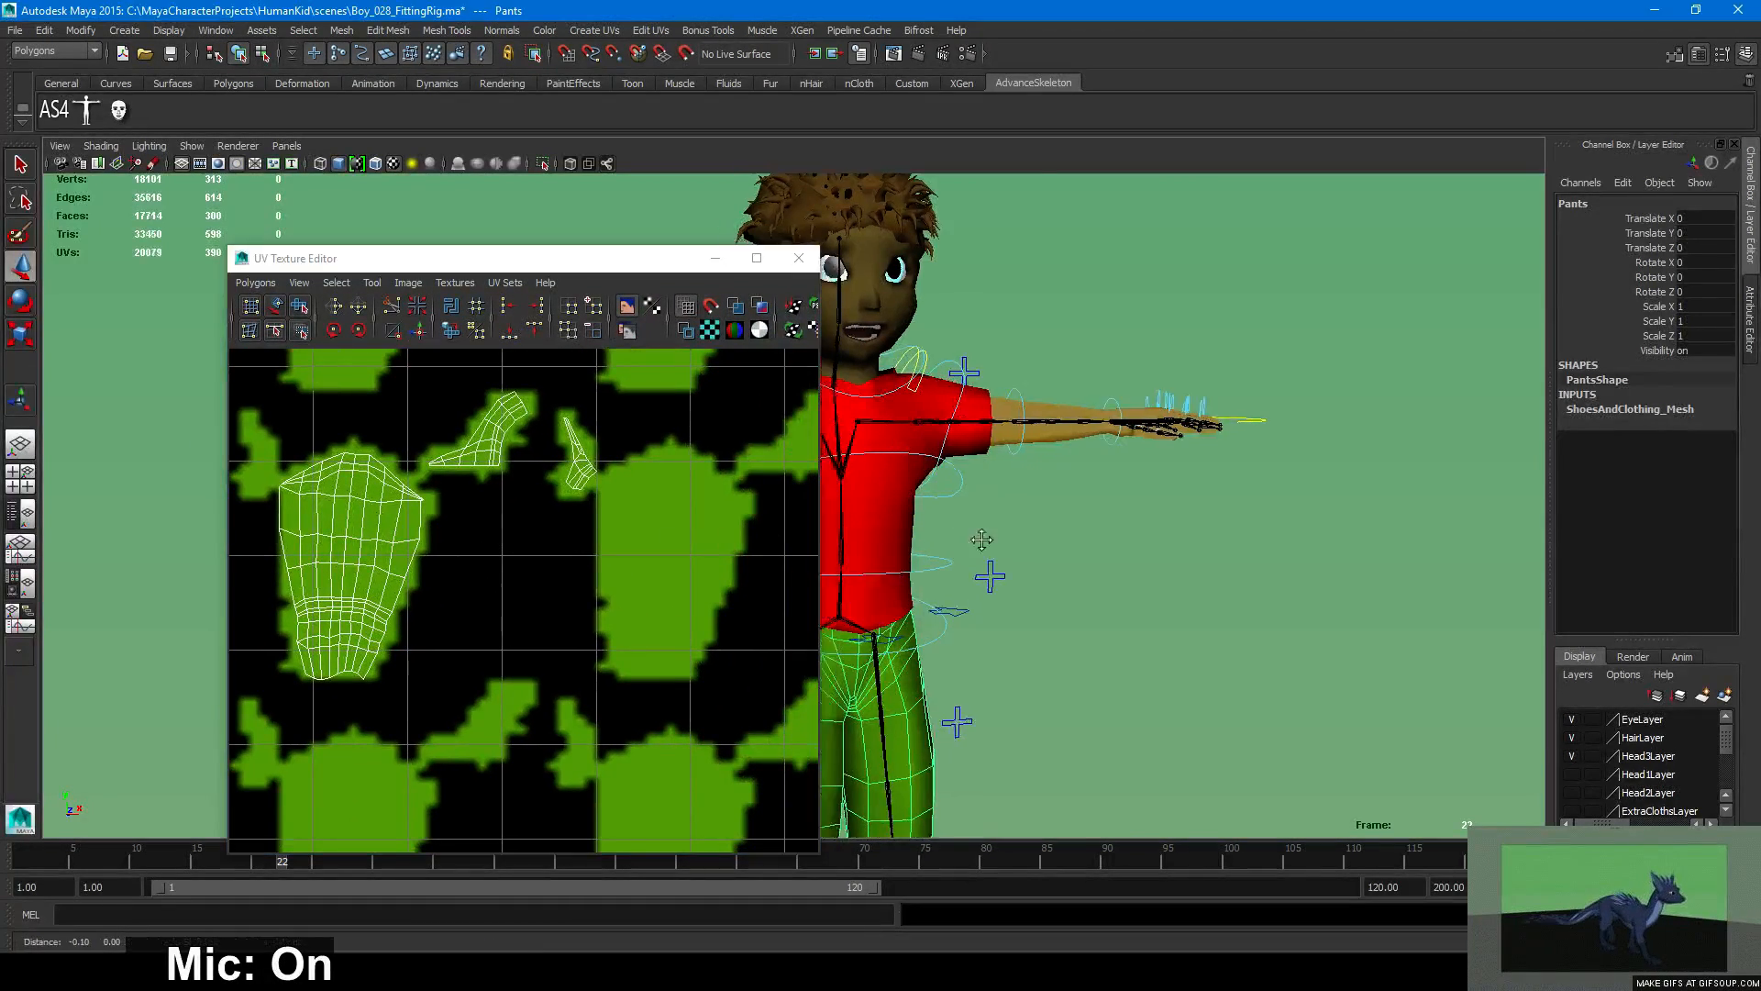
Select one of the two overlapping leg UV shells and move it off its twin into the empty space beside it.
right_click_drag(417, 521, 441, 530)
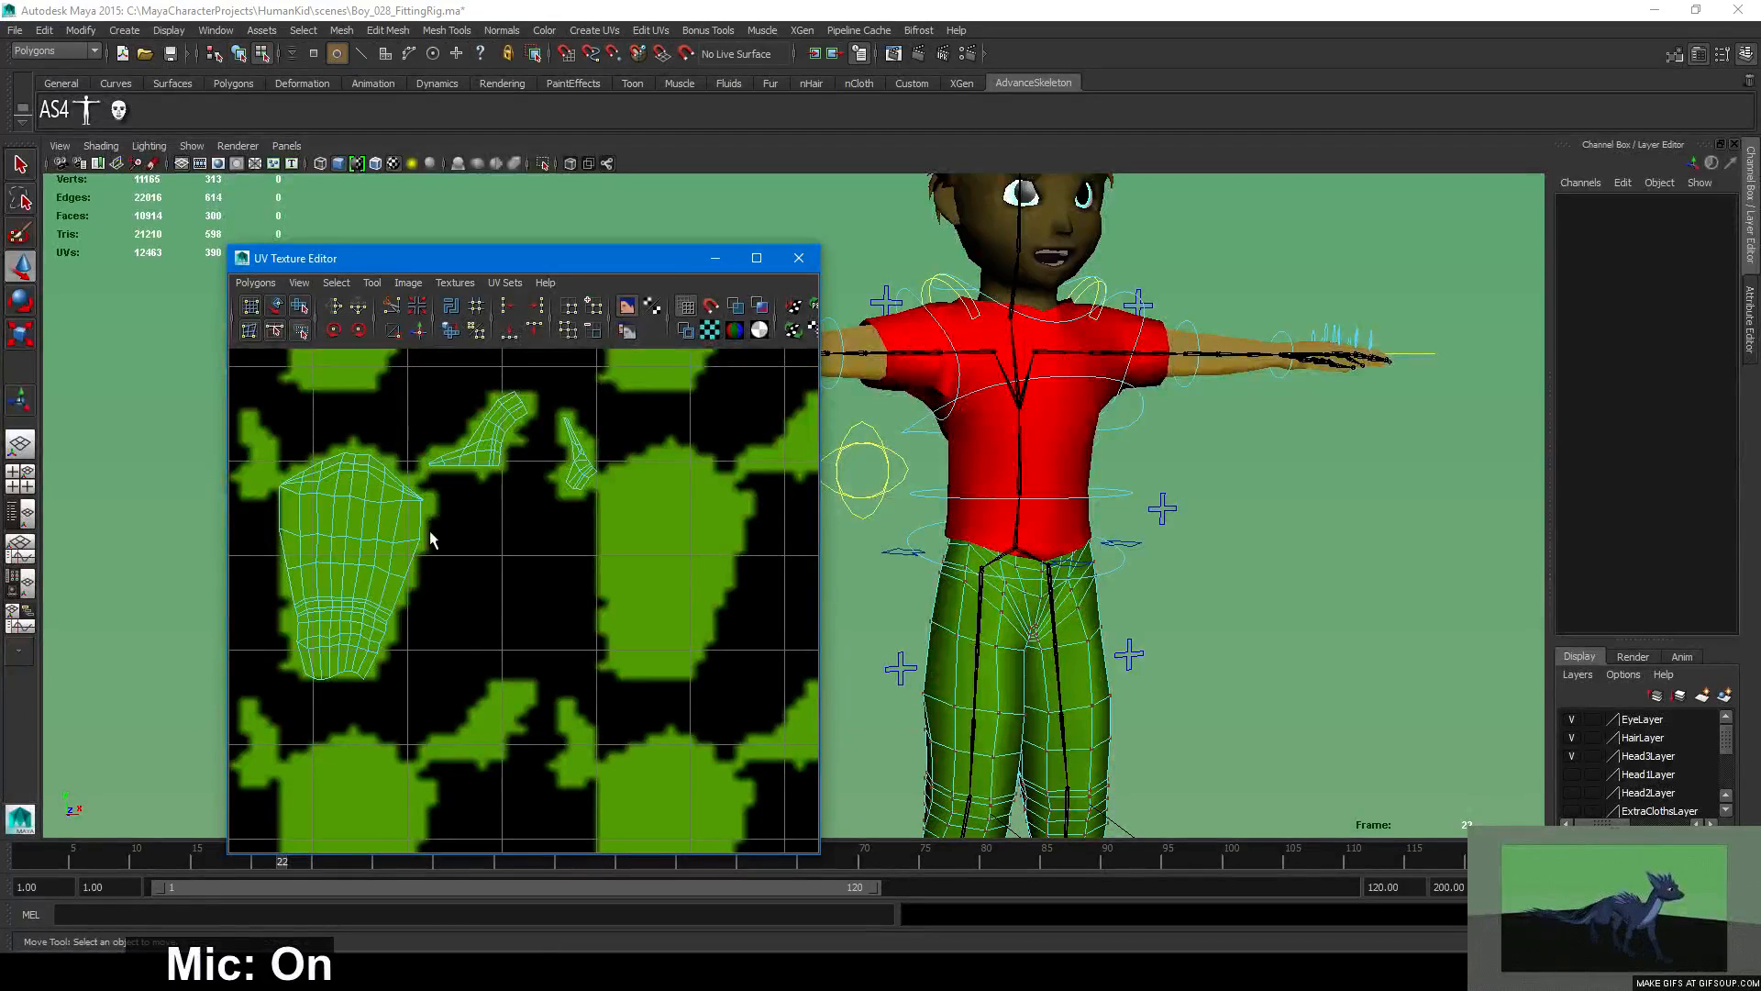
left_click(391, 543)
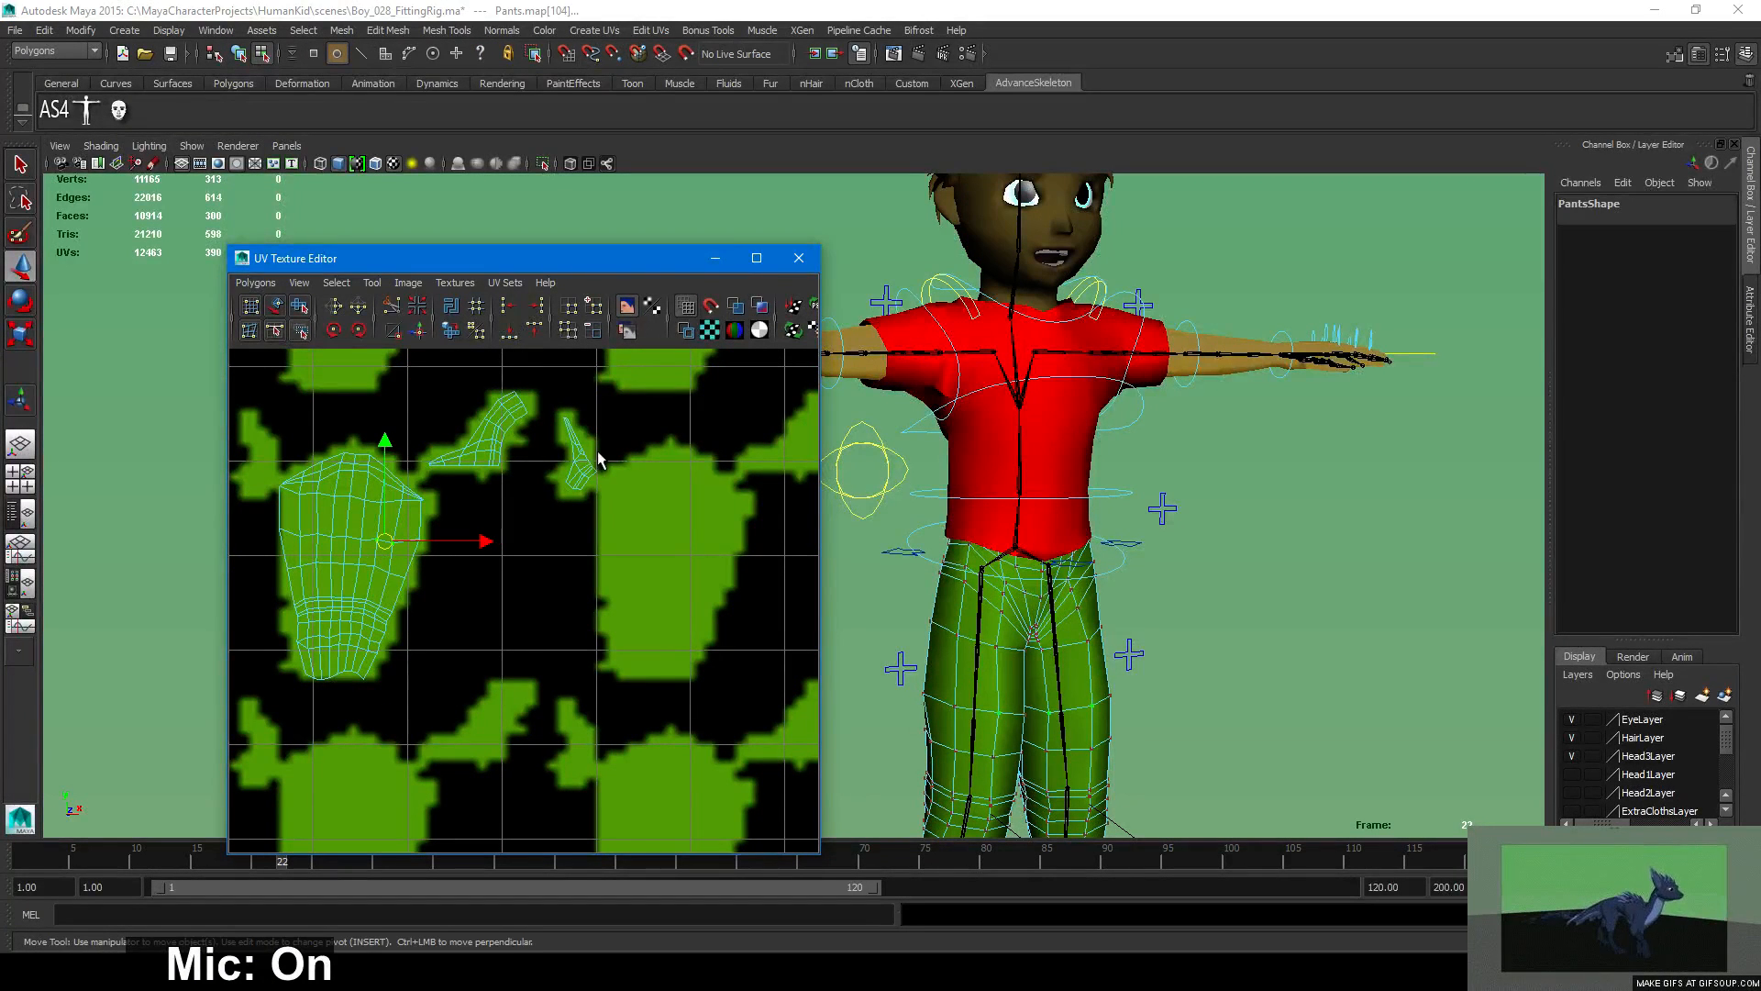
key("ctrl+z")
left_click(386, 539)
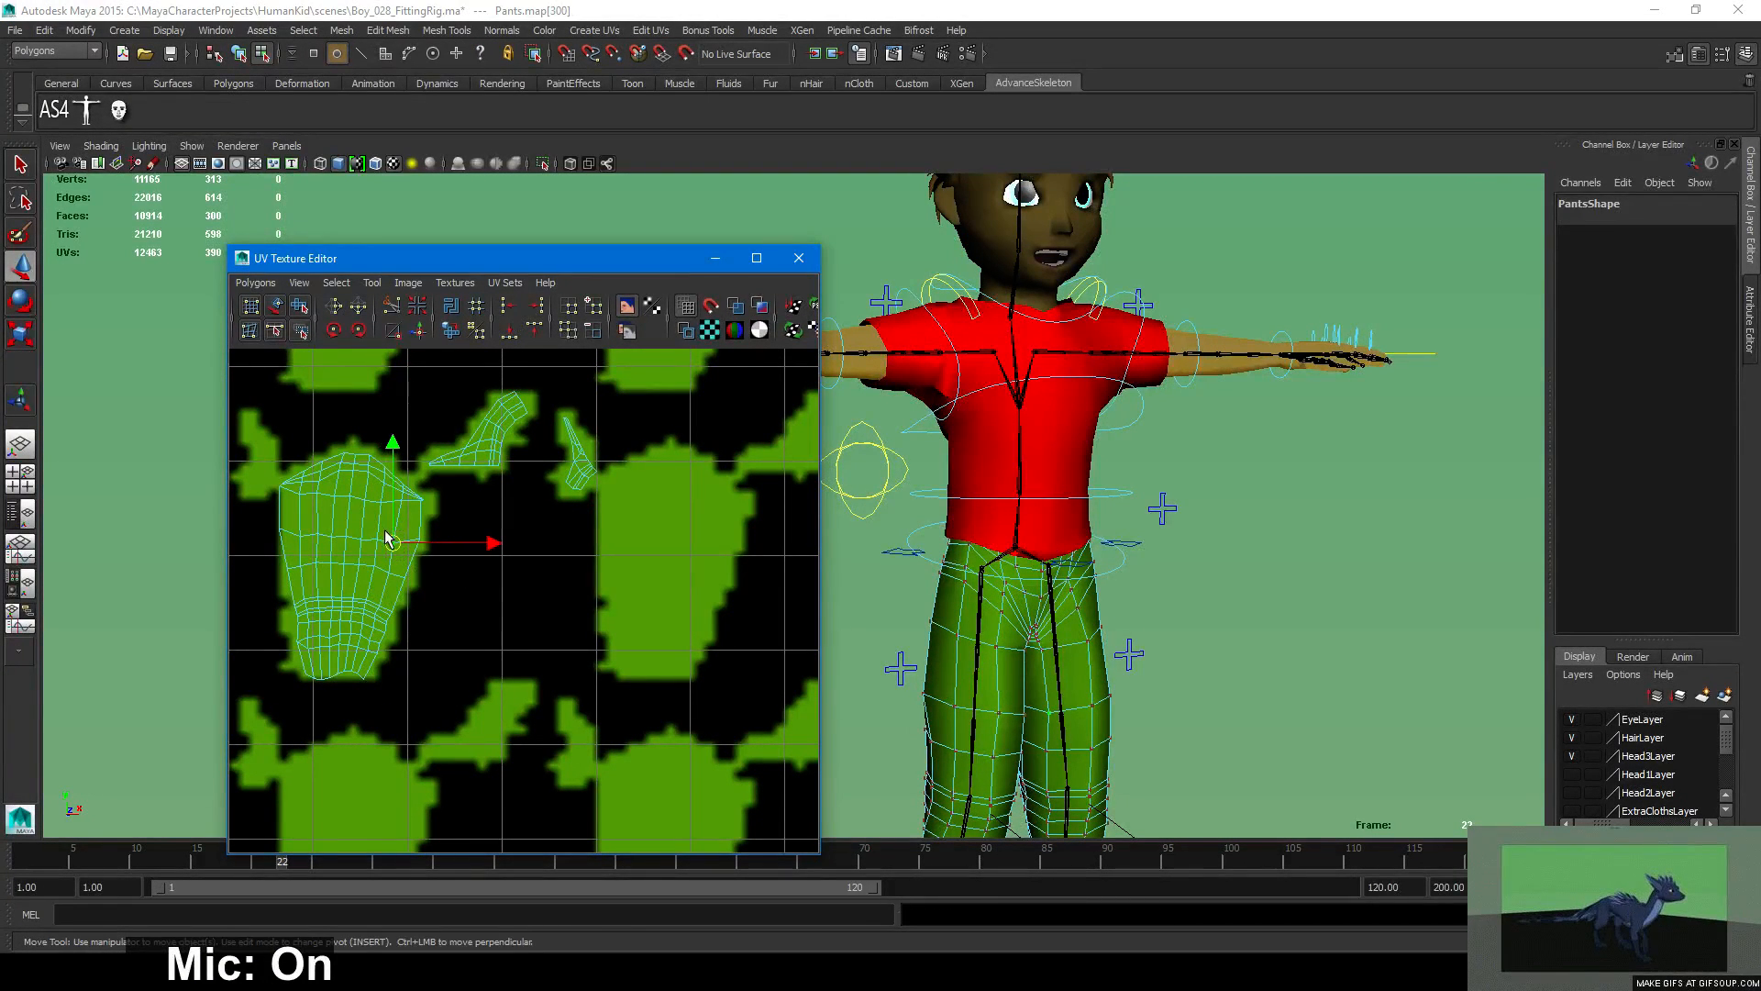
right_click_drag(403, 566, 459, 690)
left_click_drag(357, 566, 513, 617)
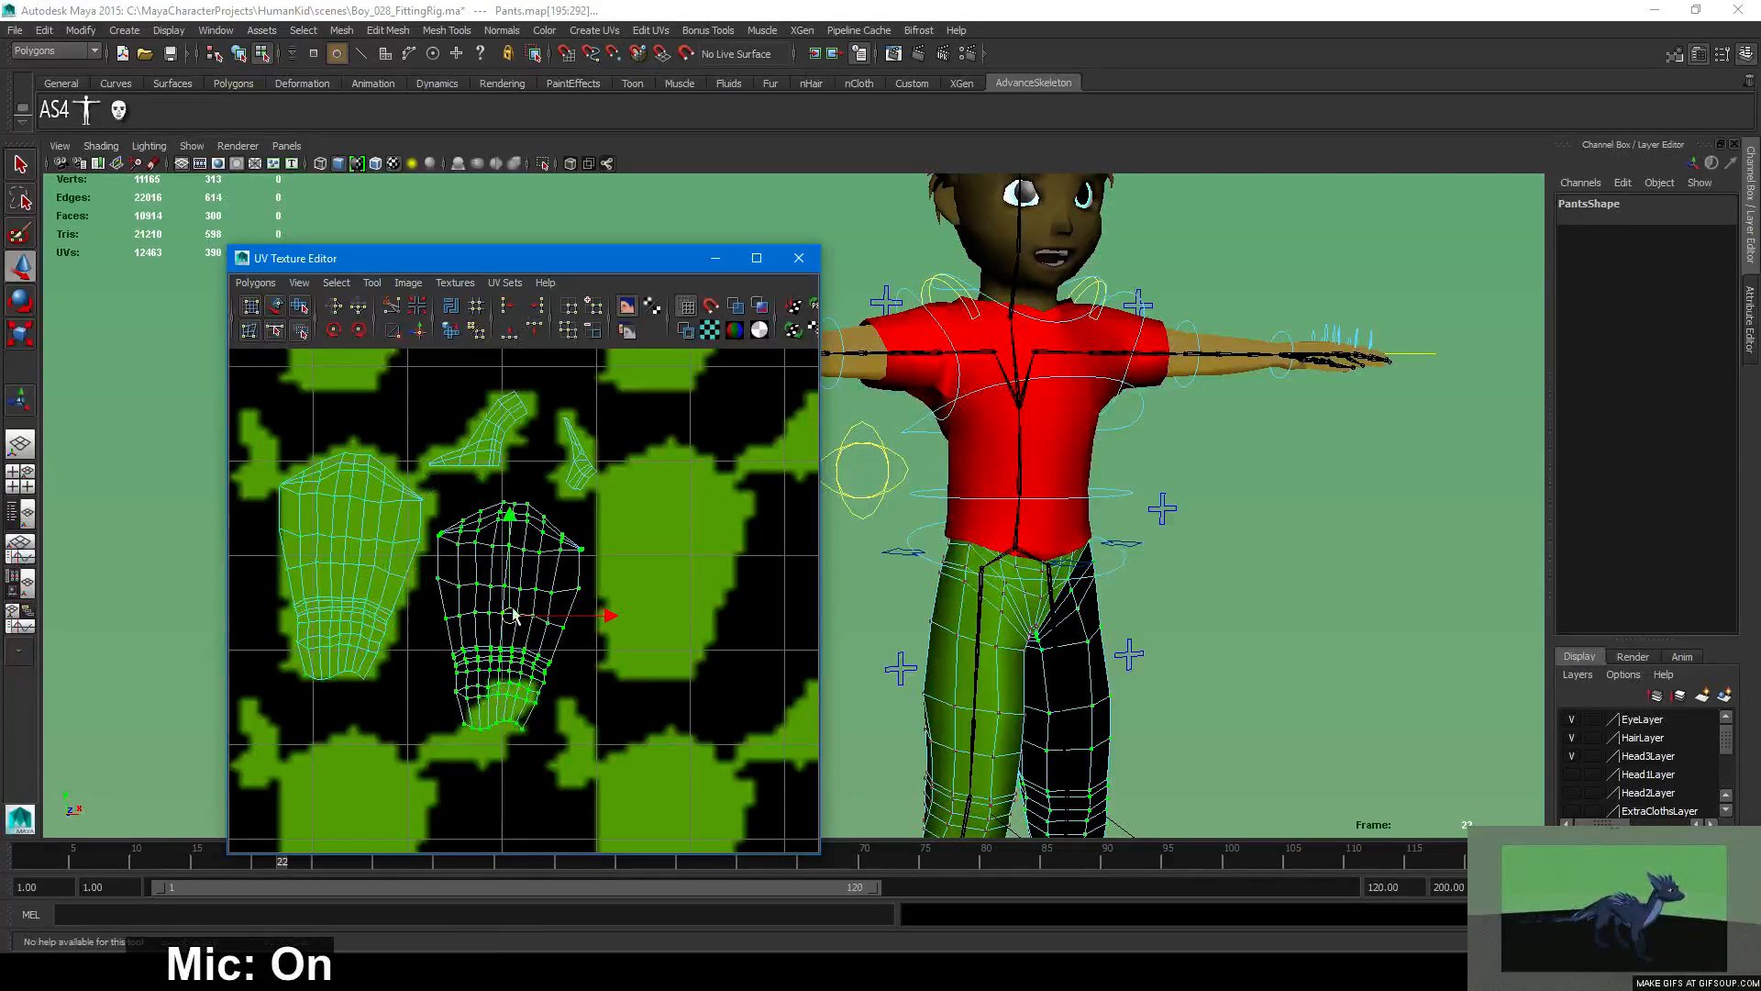
Turn on UV shading, flip the separated leg shell horizontally and place it lower in the layout.
left_click(735, 305)
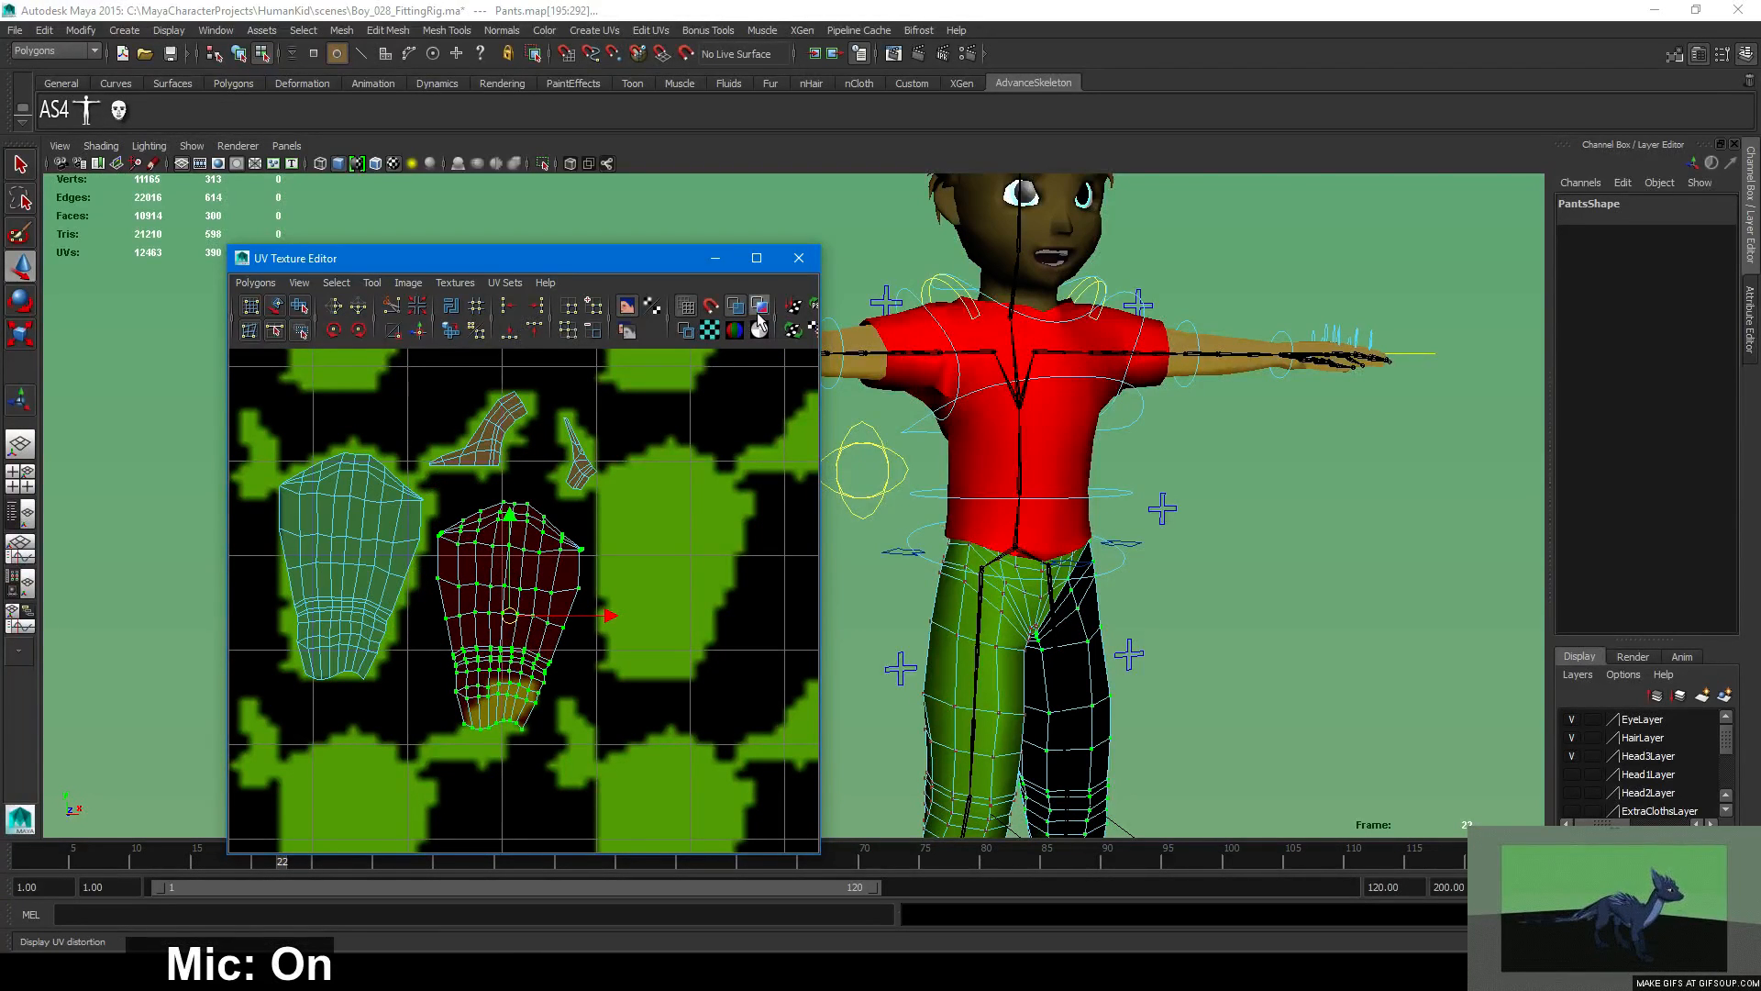
left_click(337, 328)
left_click_drag(514, 627, 504, 724)
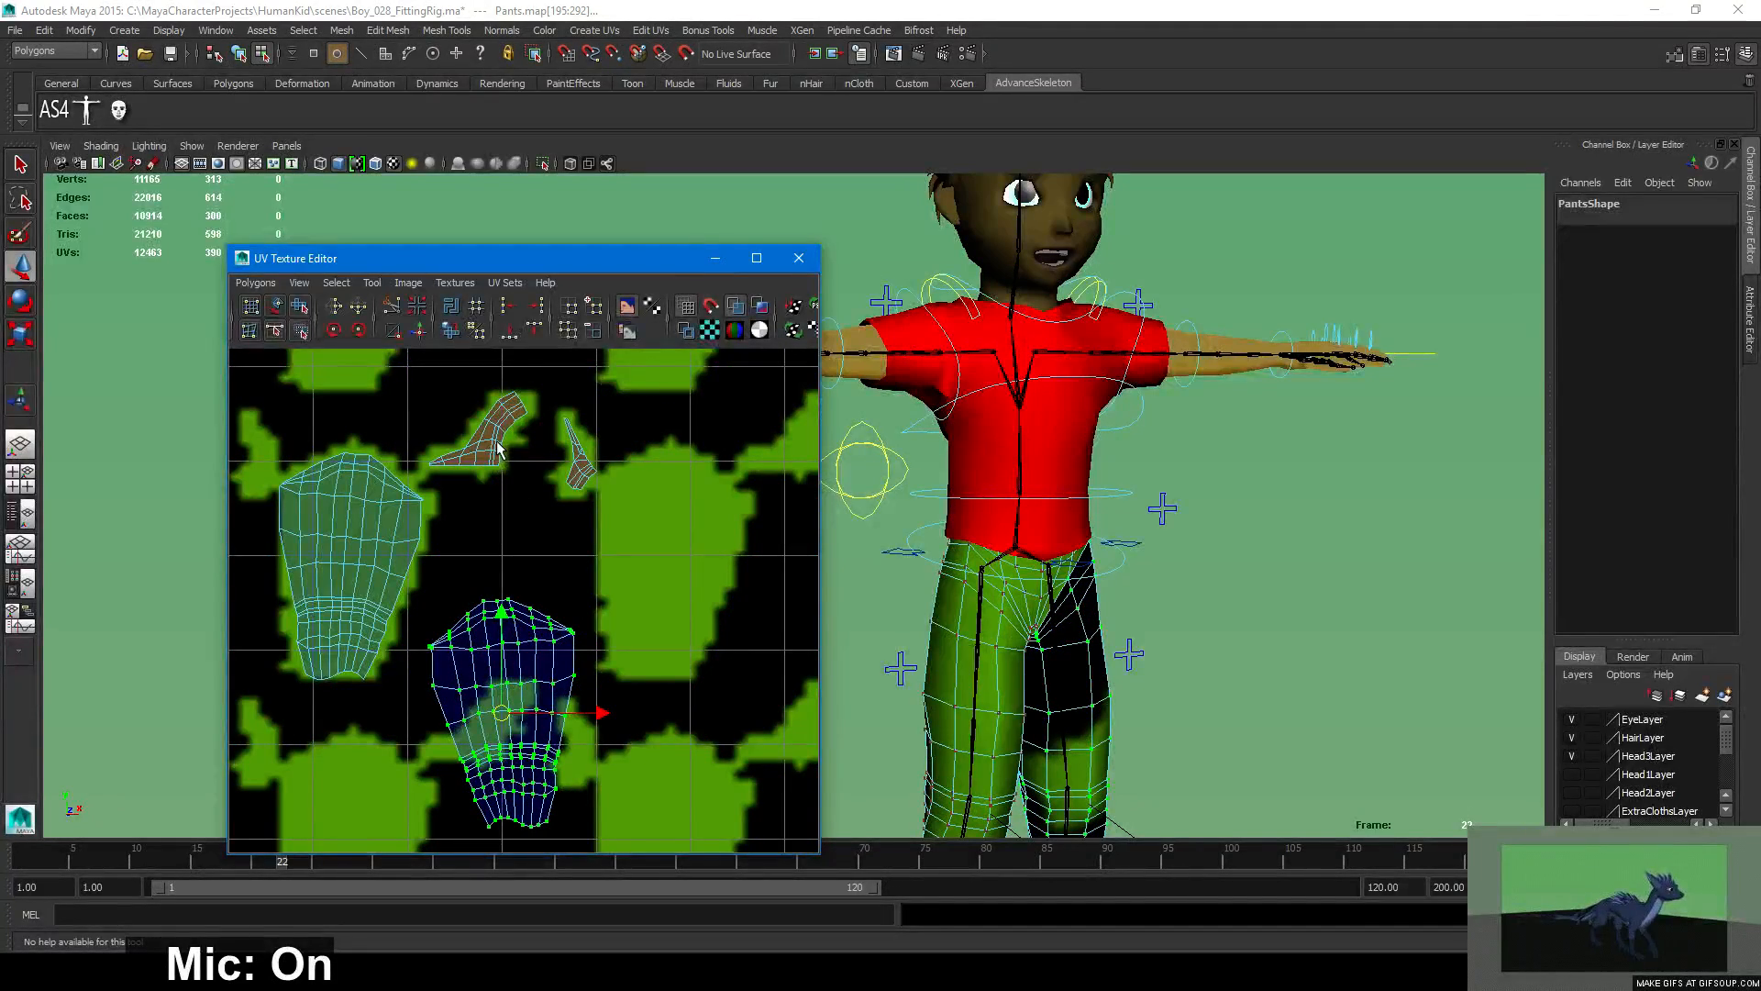
scroll(693, 583, "down", 5)
scroll(515, 523, "up", 5)
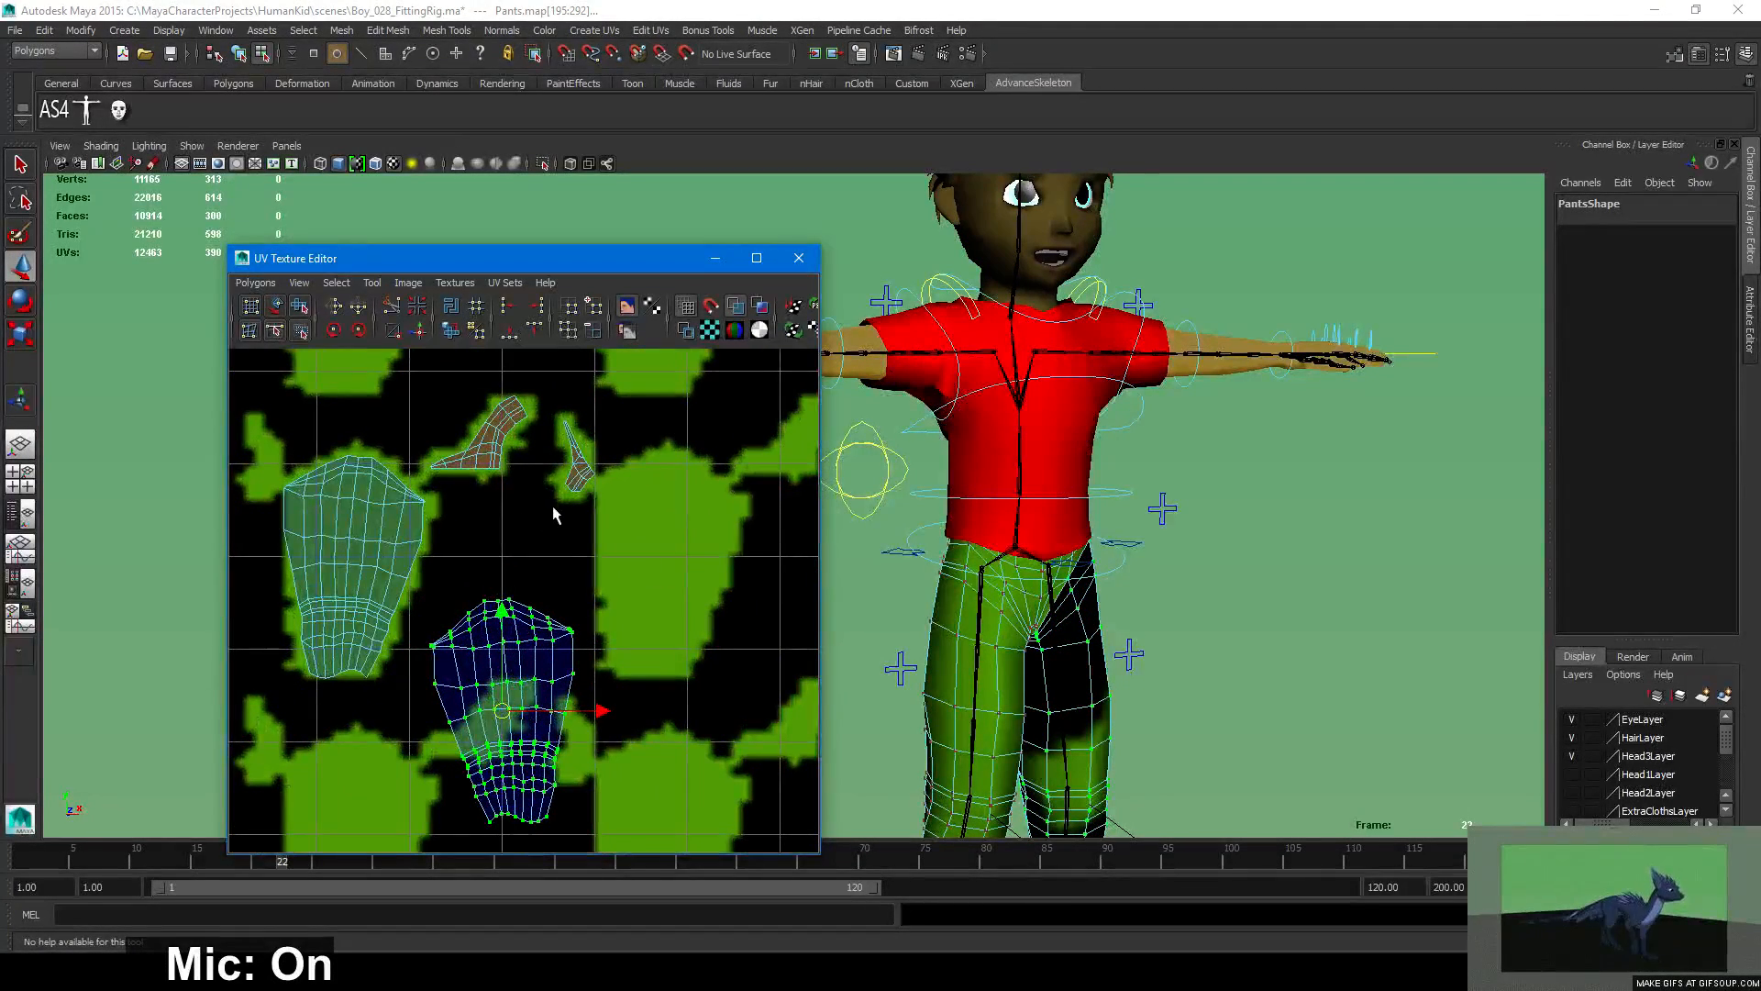
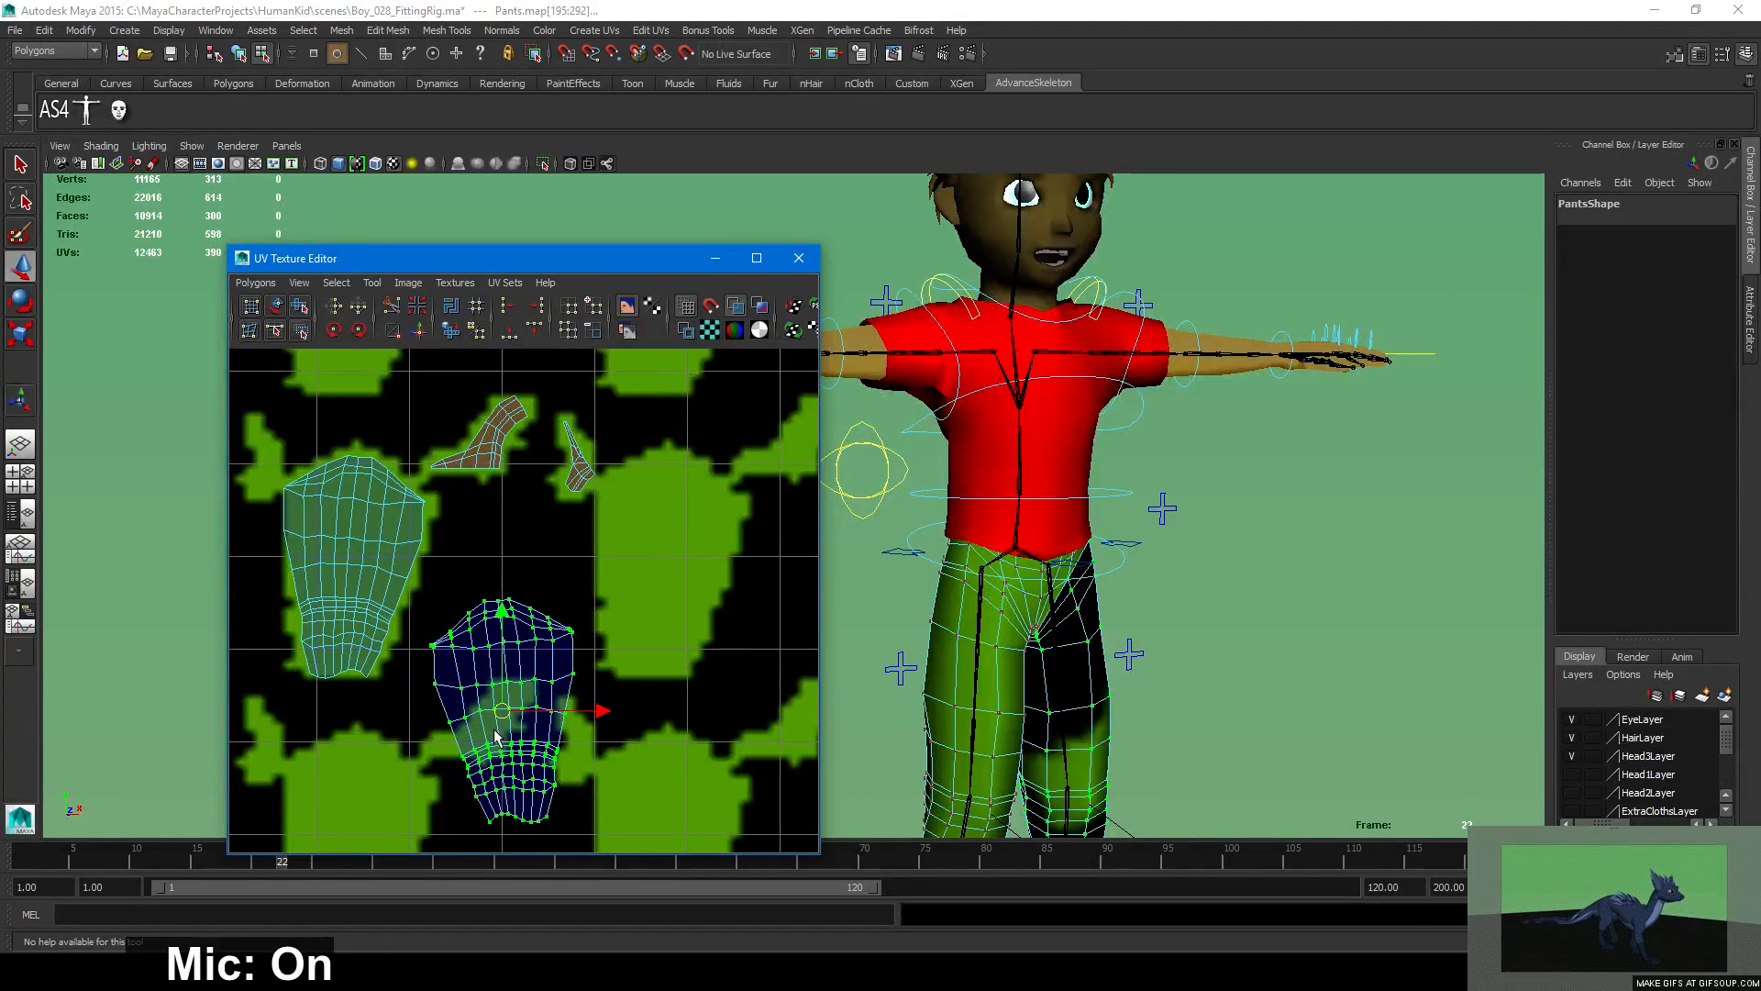
left_click_drag(500, 715, 518, 756)
Select one of the overlapping curved crotch shells, flip it vertically and place it directly below its twin with a small gap.
left_click(494, 449)
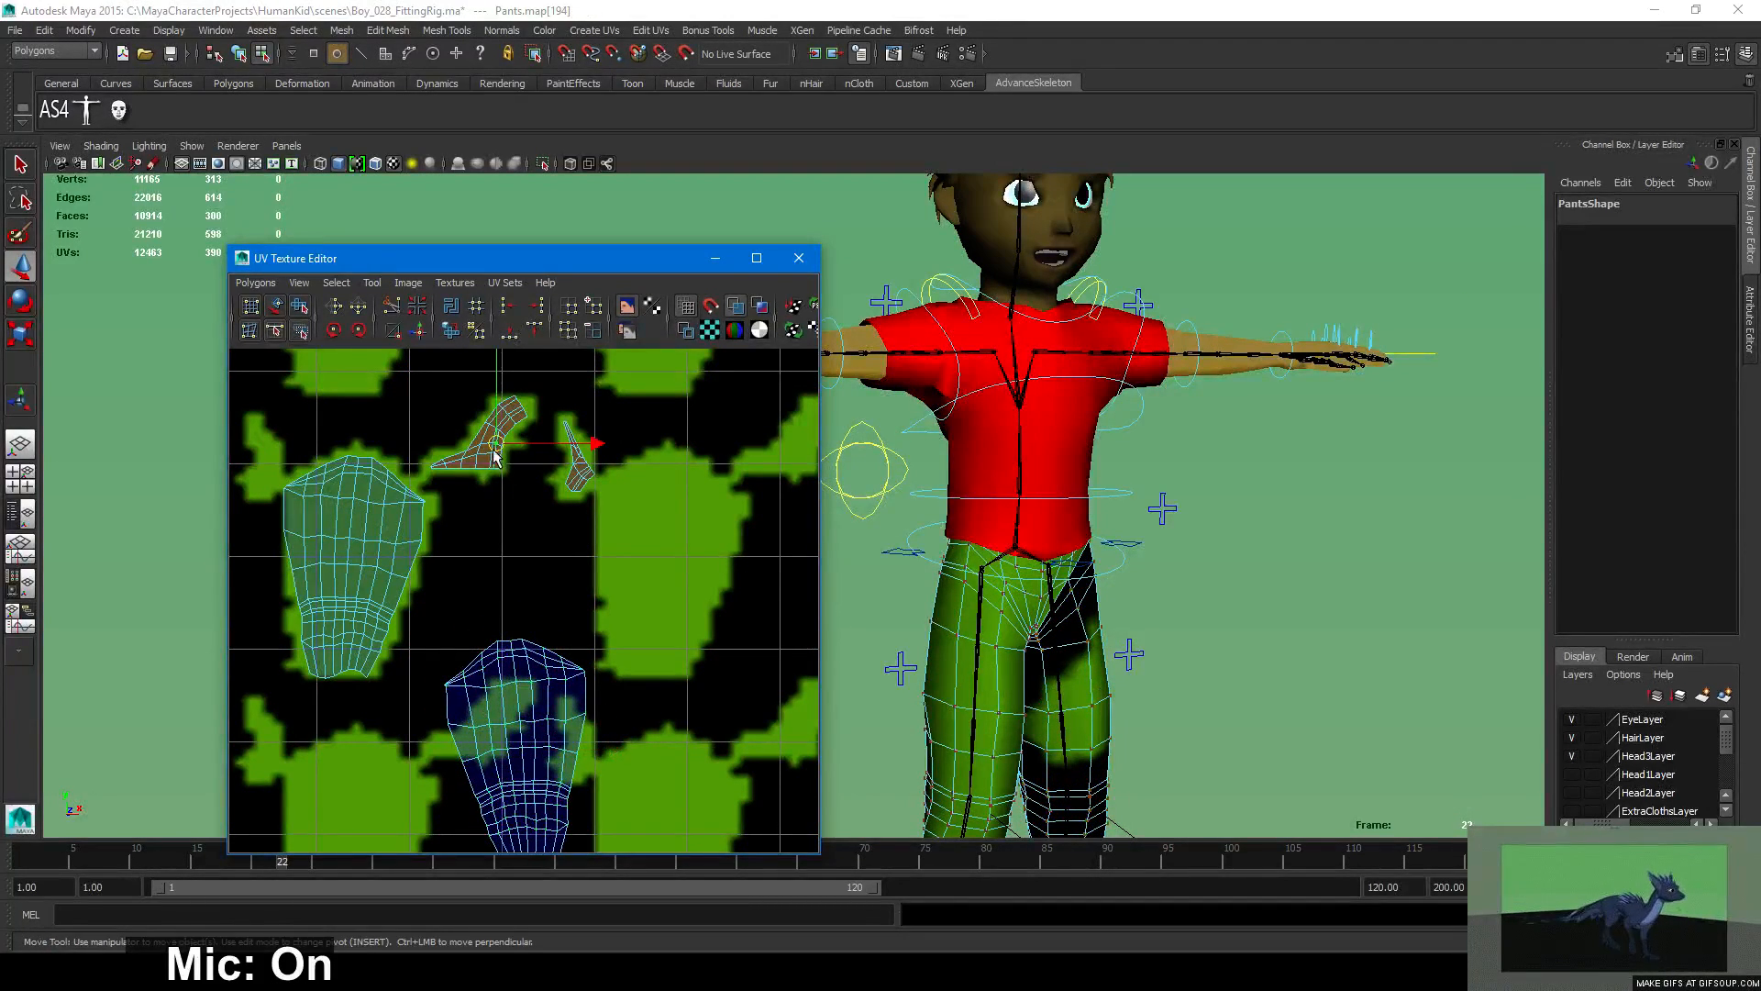
scroll(500, 454, "up", 4)
middle_click_drag(511, 437, 563, 661, "alt")
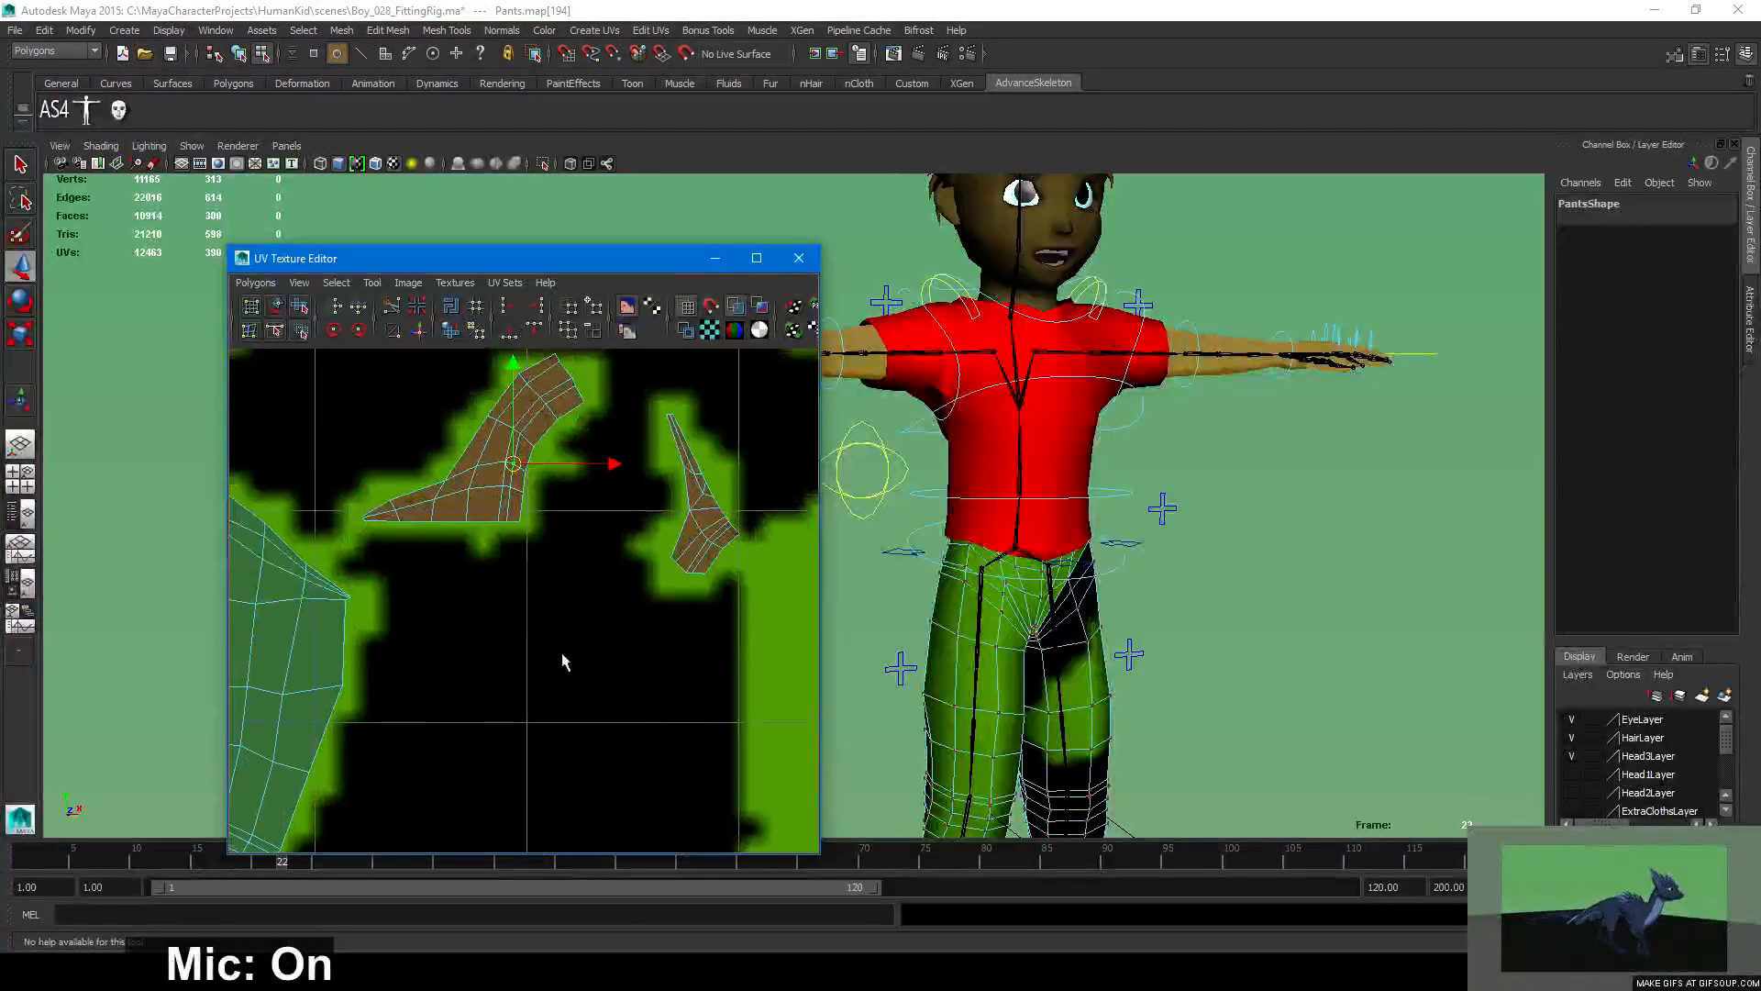
left_click(510, 465)
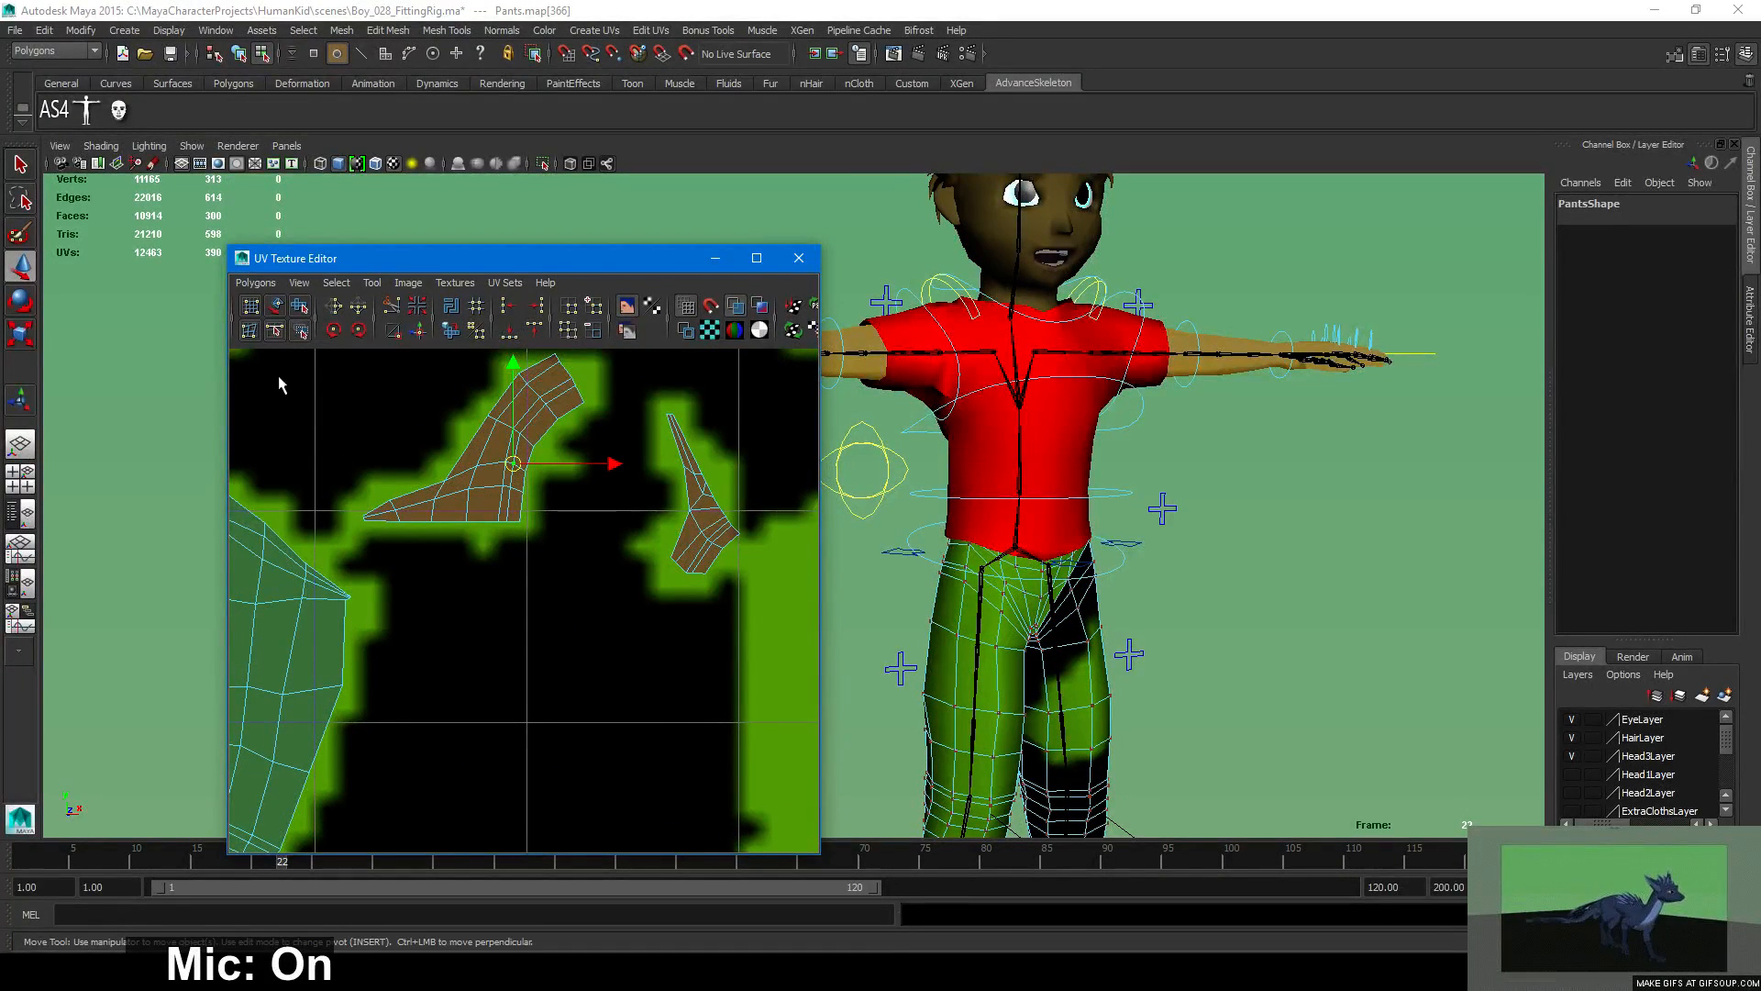
right_click_drag(454, 460, 558, 604)
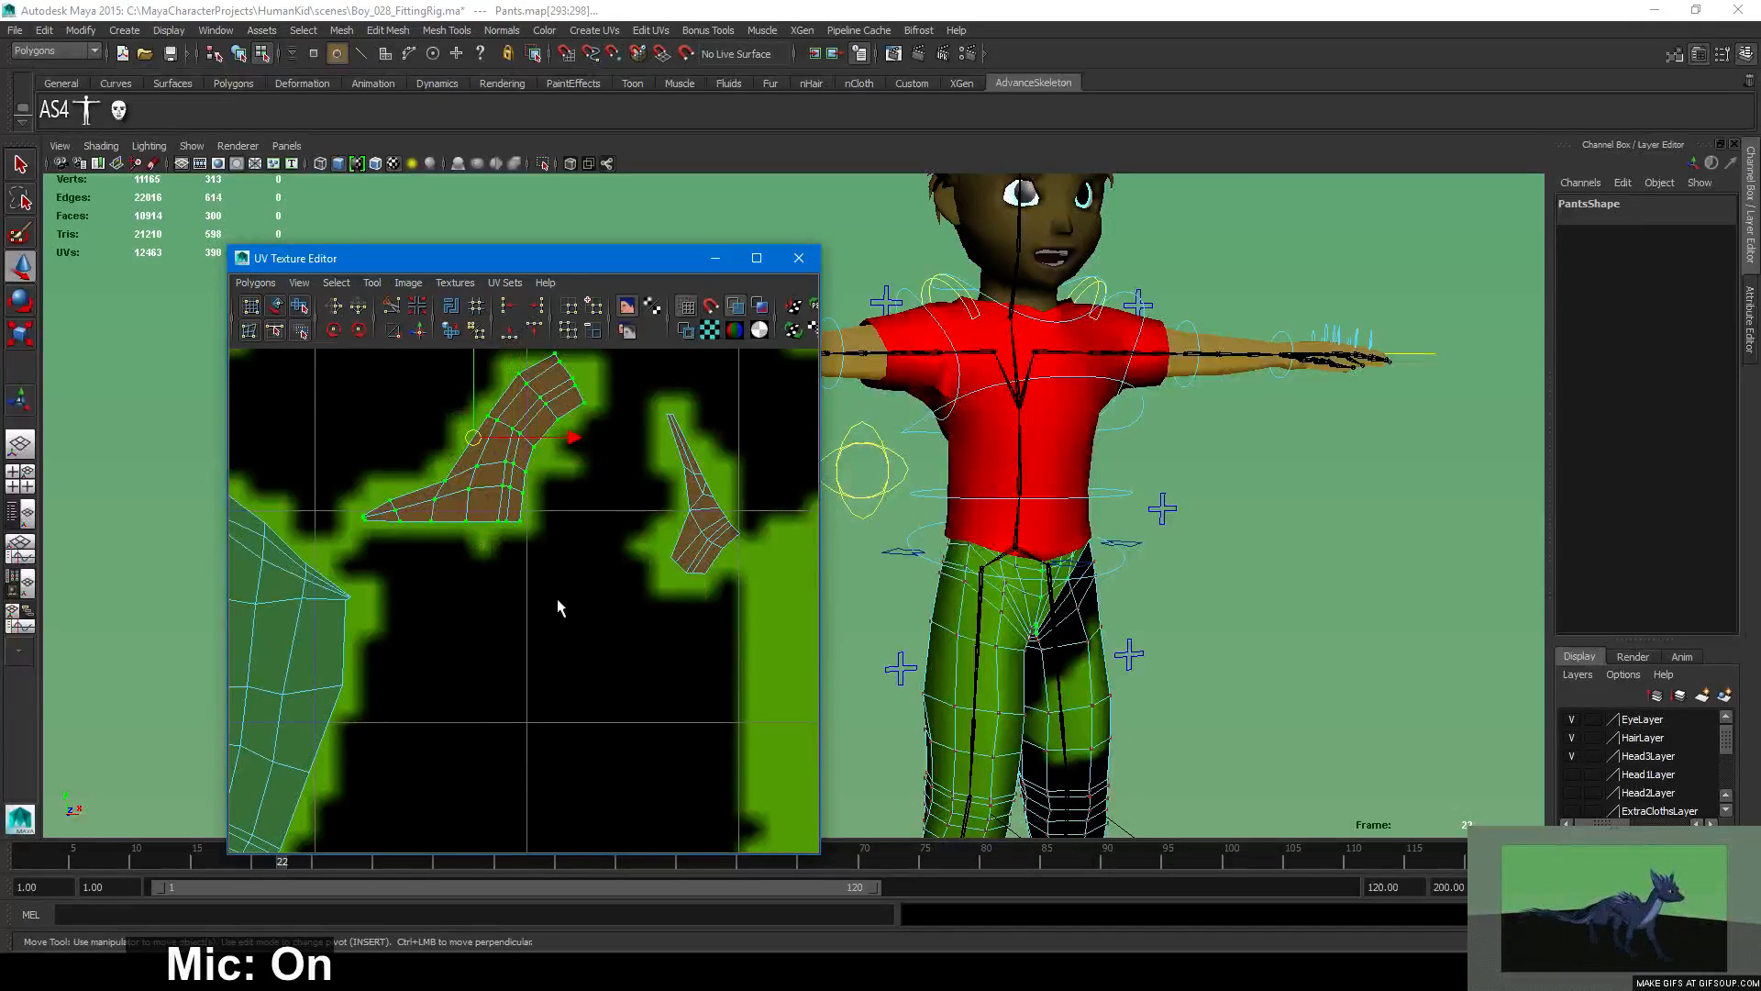
left_click(358, 306)
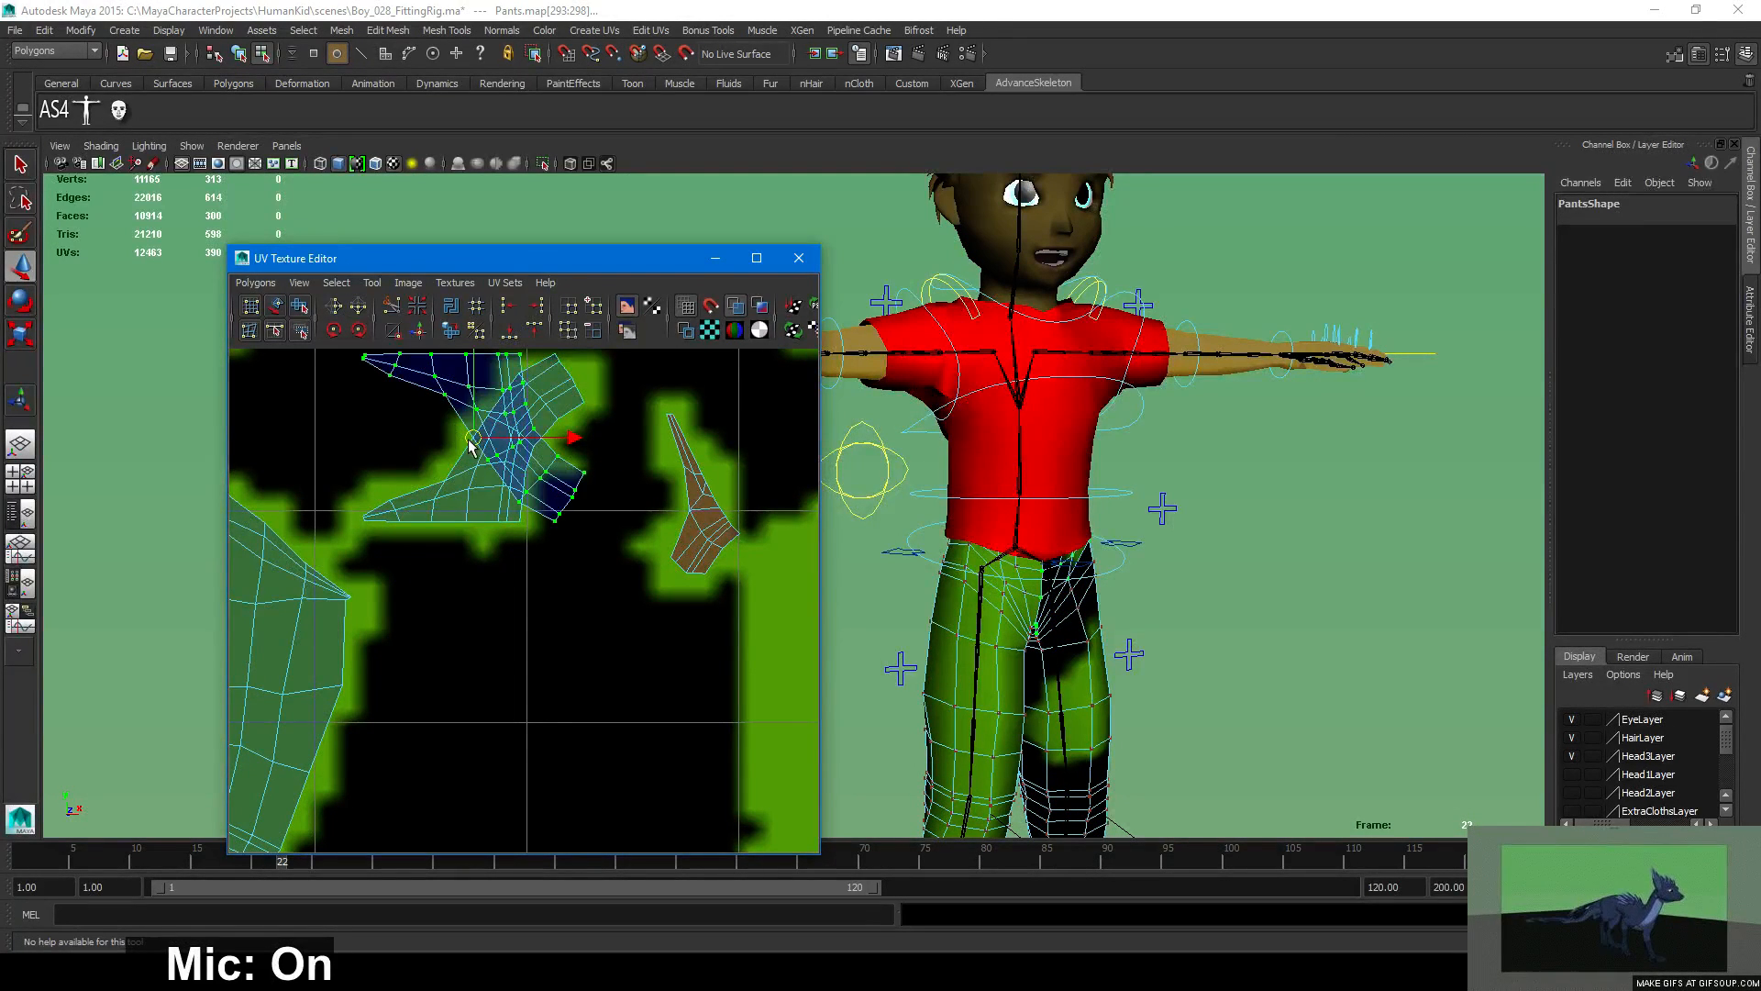
left_click_drag(469, 444, 473, 620)
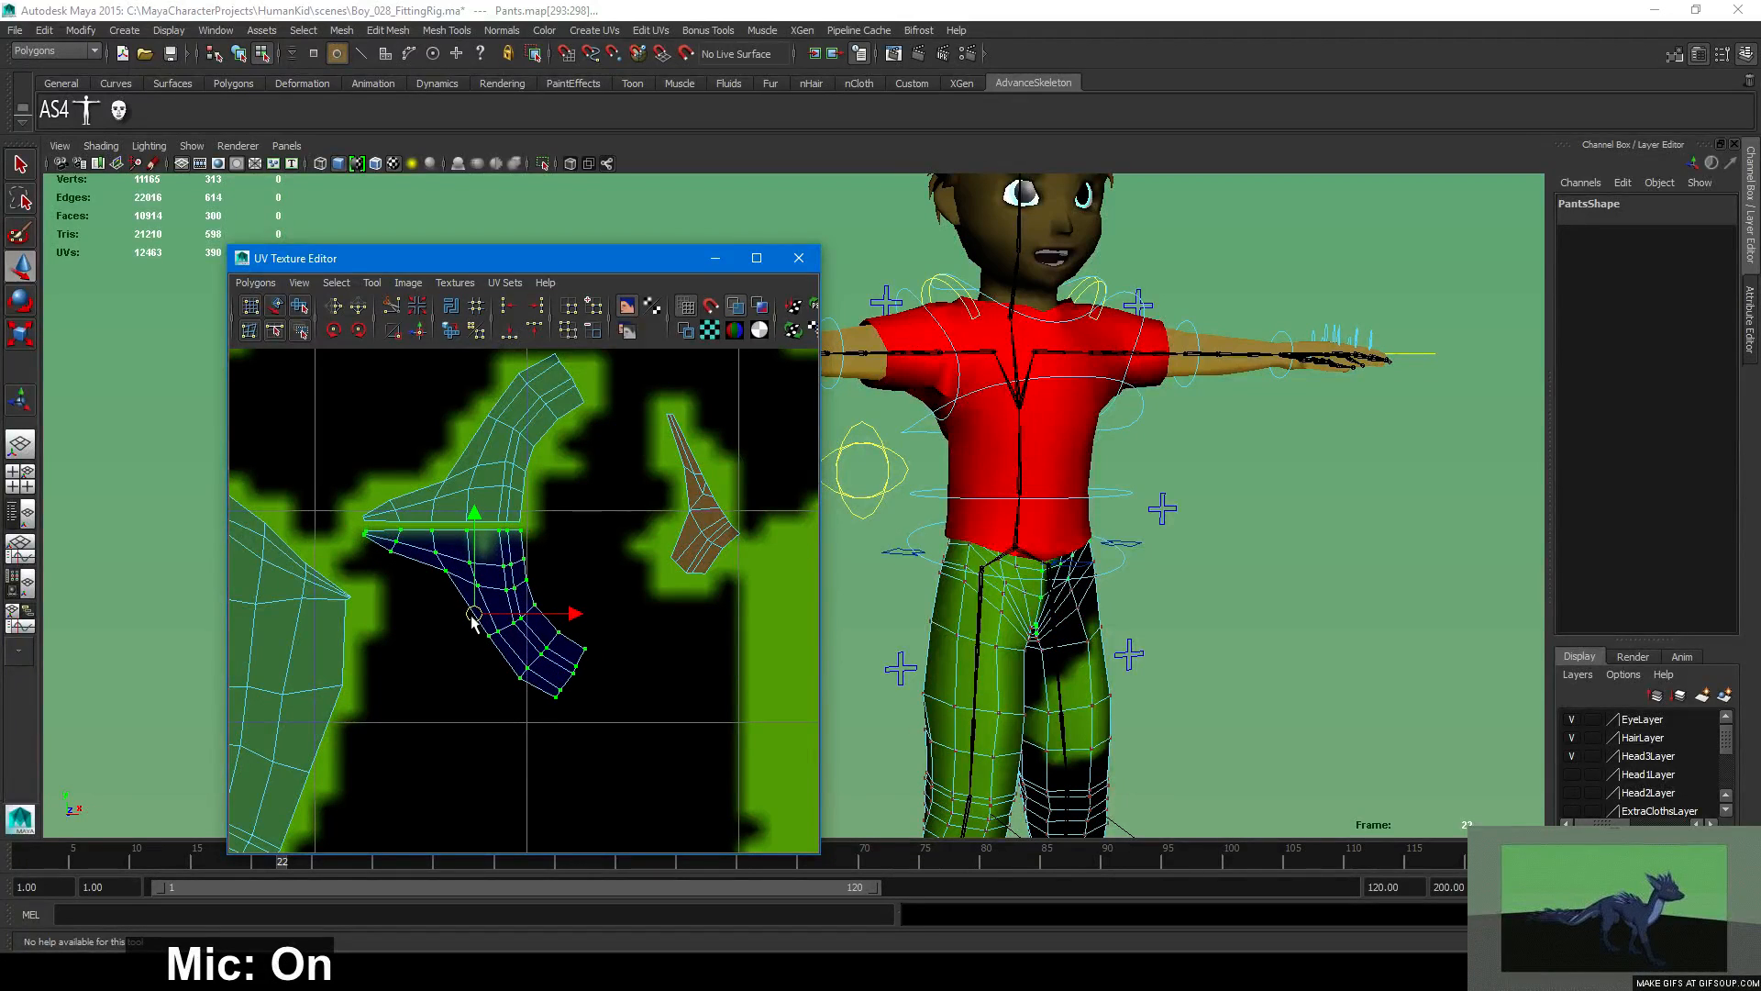
Try to join the two curved shells by applying Move and Sew to the seam edges between them.
right_click_drag(491, 546, 488, 513)
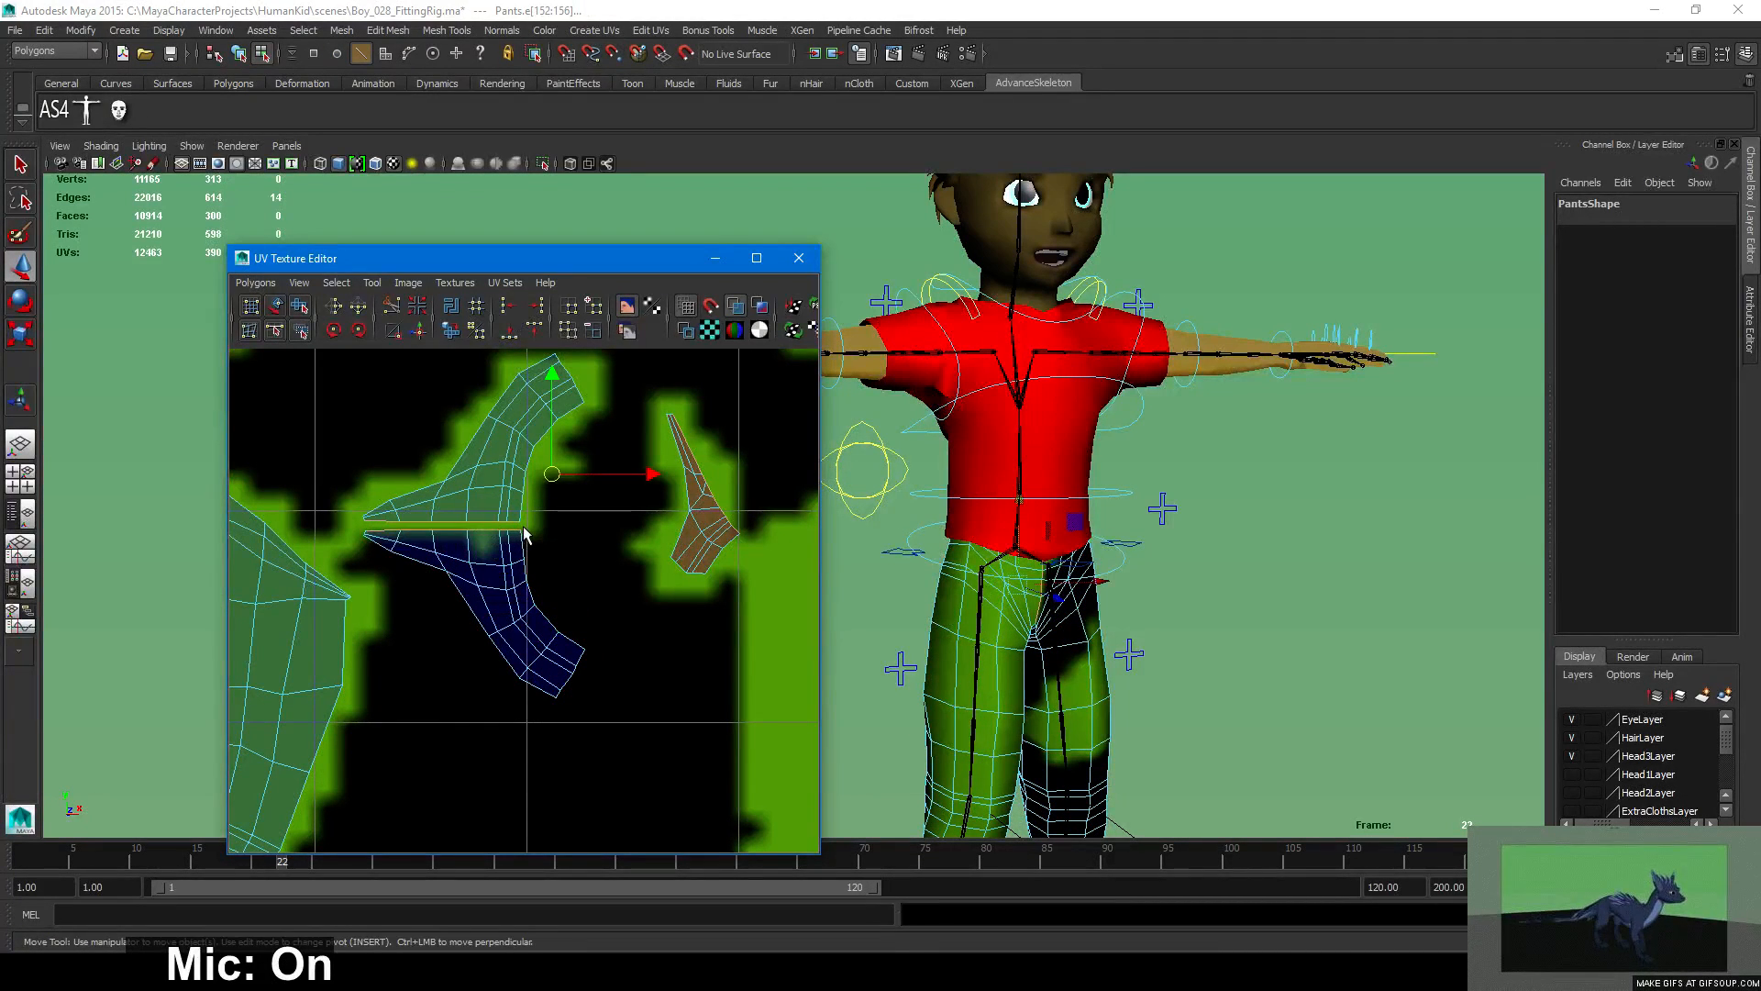
scroll(530, 538, "down", 3)
scroll(523, 538, "up", 4)
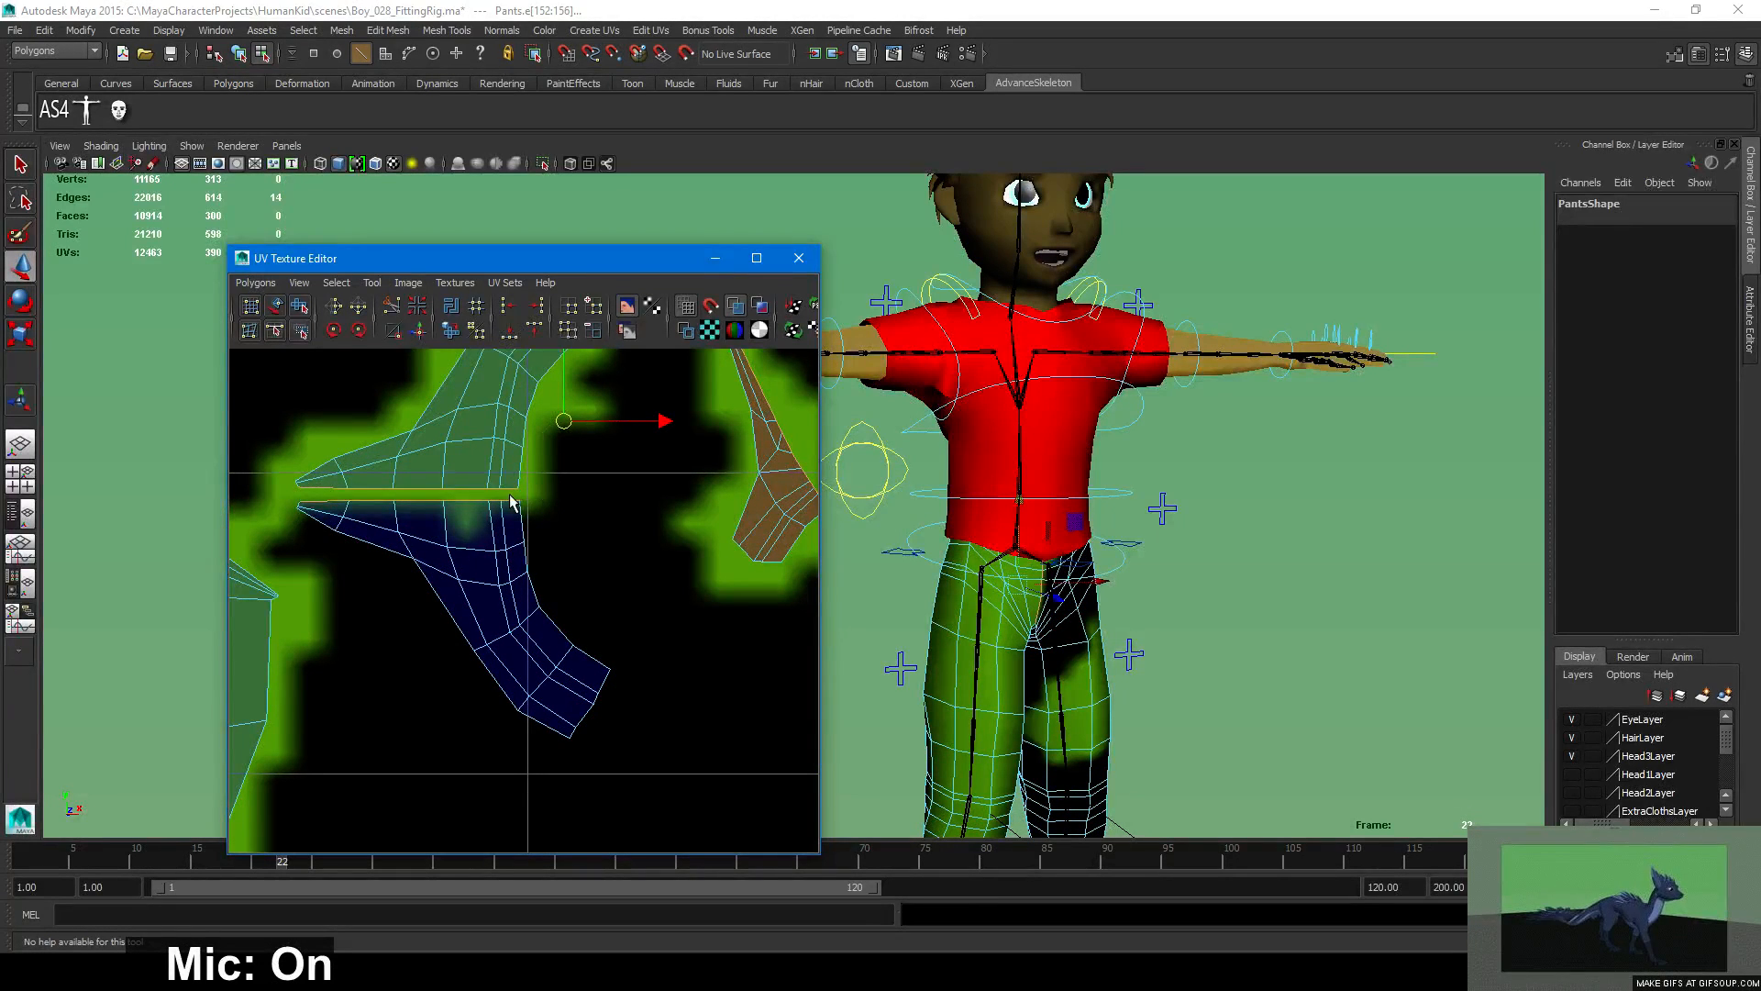
left_click_drag(511, 502, 315, 514)
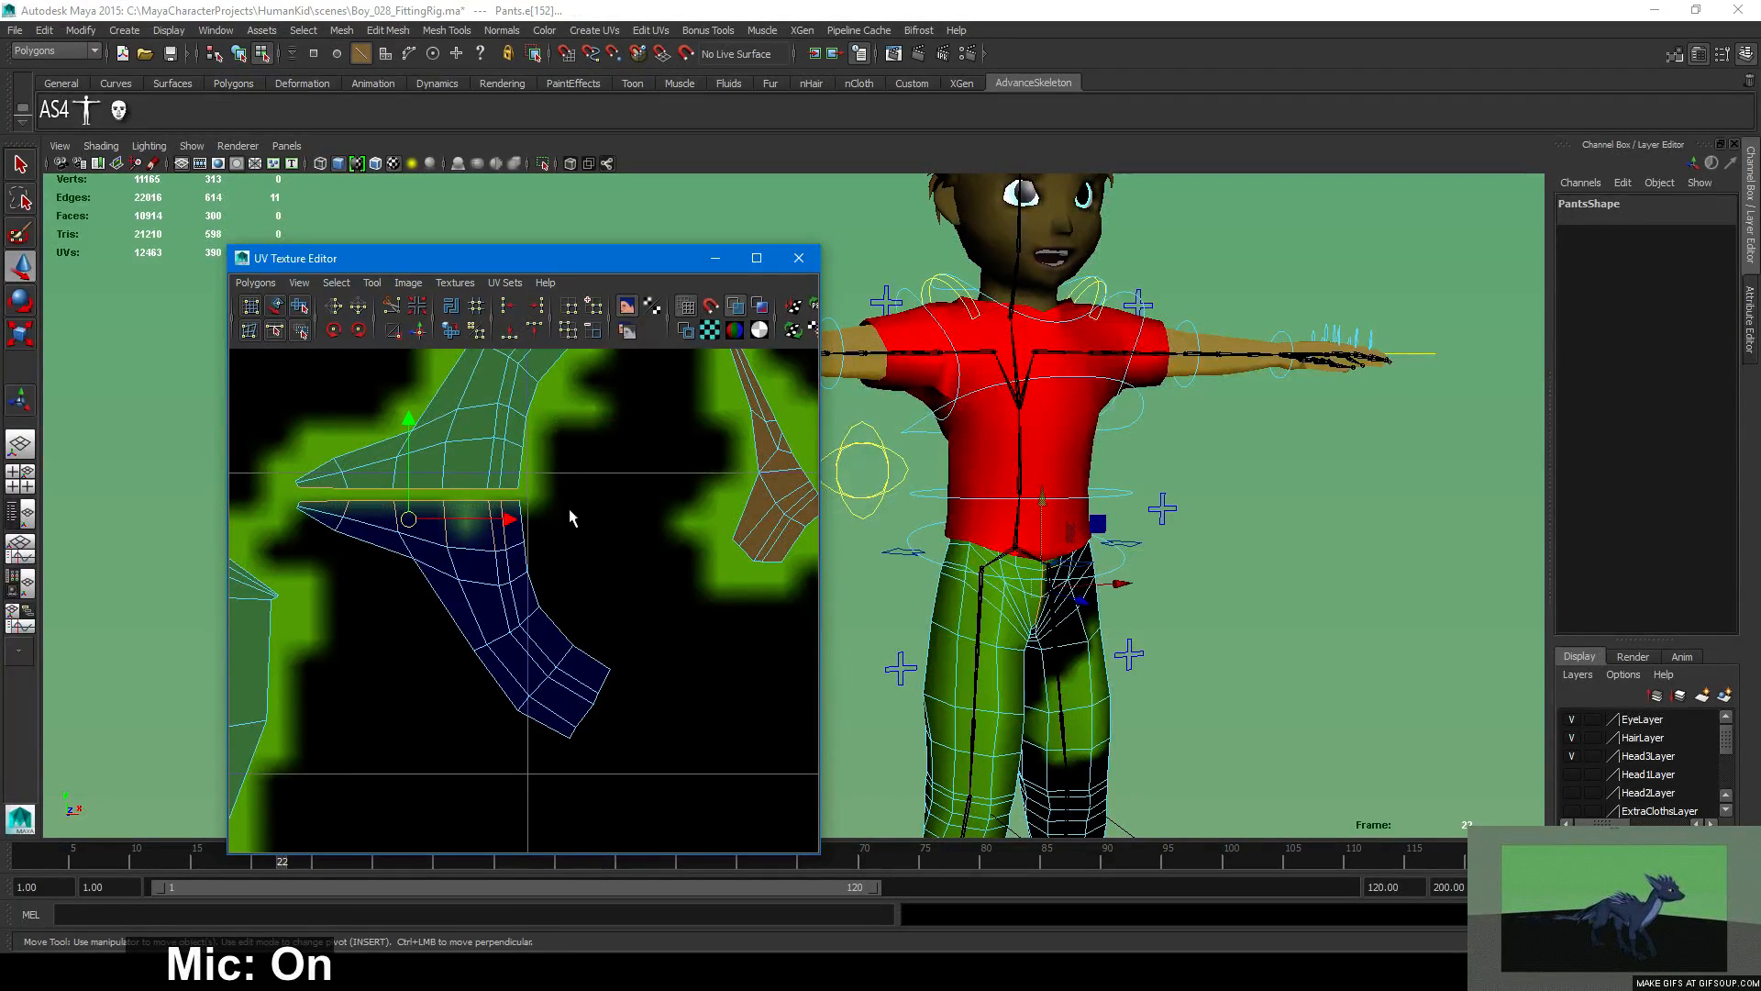
left_click_drag(570, 514, 266, 581)
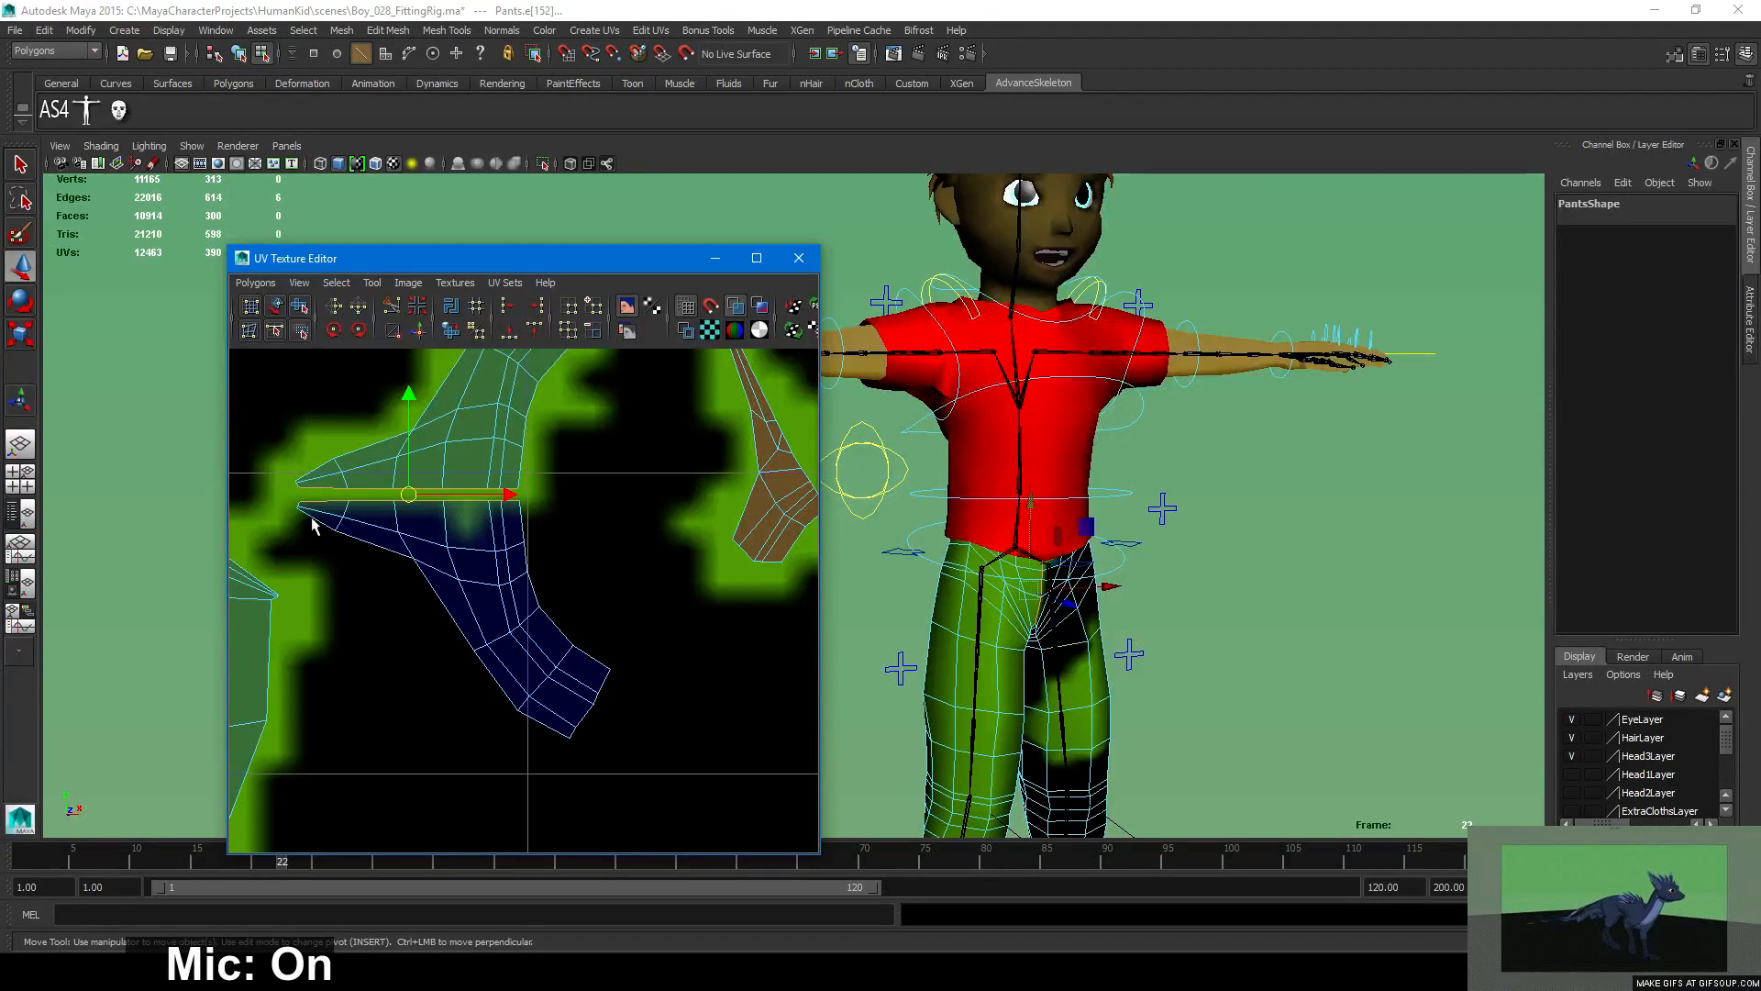
left_click(418, 332)
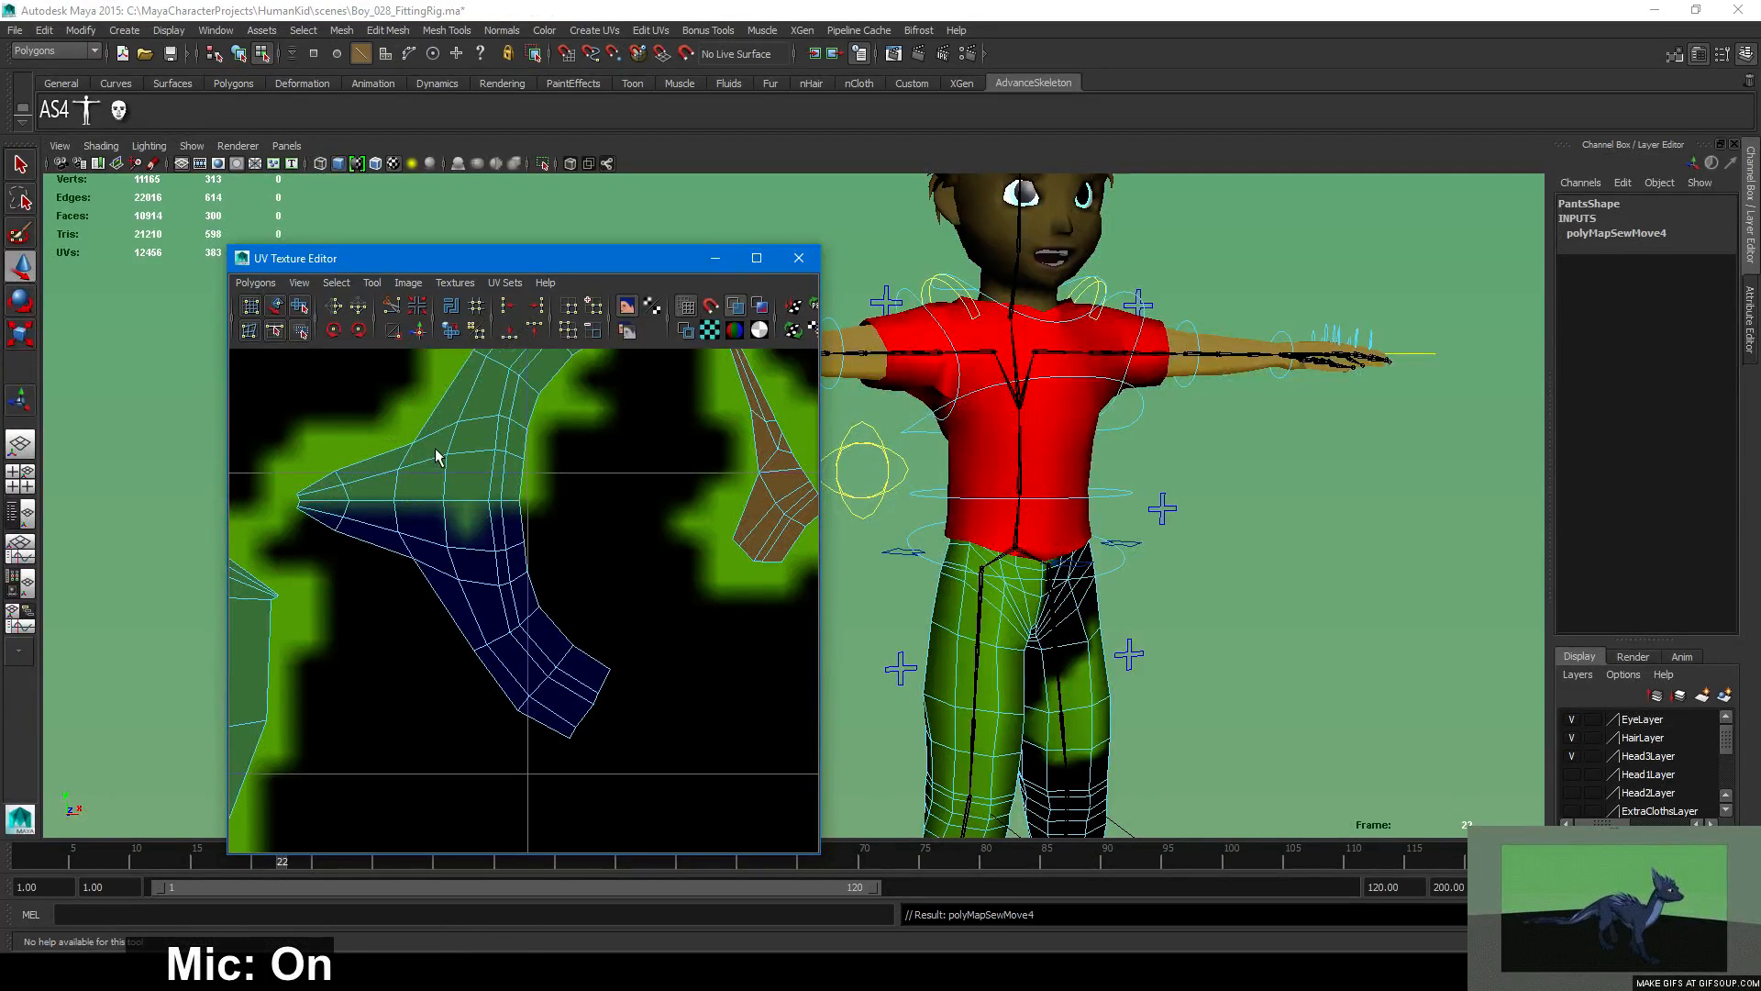
key("ctrl+z")
Reselect the seam edges between the curved shells, try Move and Sew once more, and undo it.
scroll(539, 519, "up", 4)
middle_click_drag(549, 519, 613, 524, "alt")
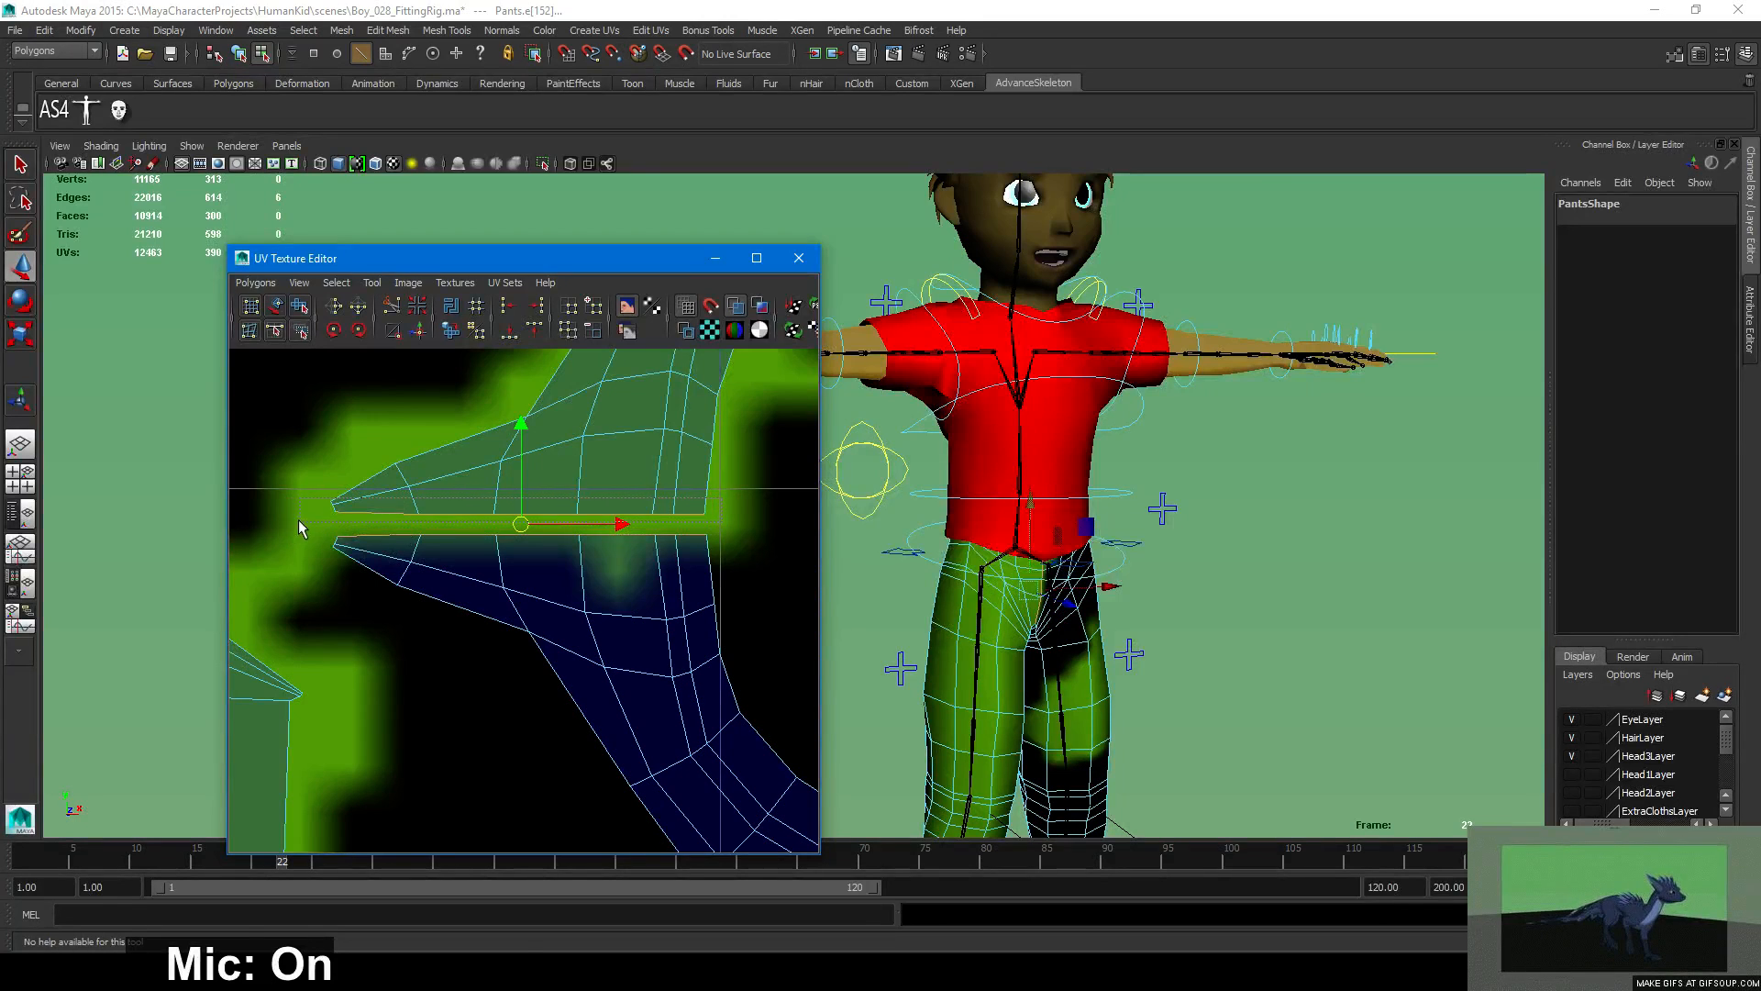
left_click_drag(299, 519, 299, 521)
left_click_drag(766, 431, 295, 507)
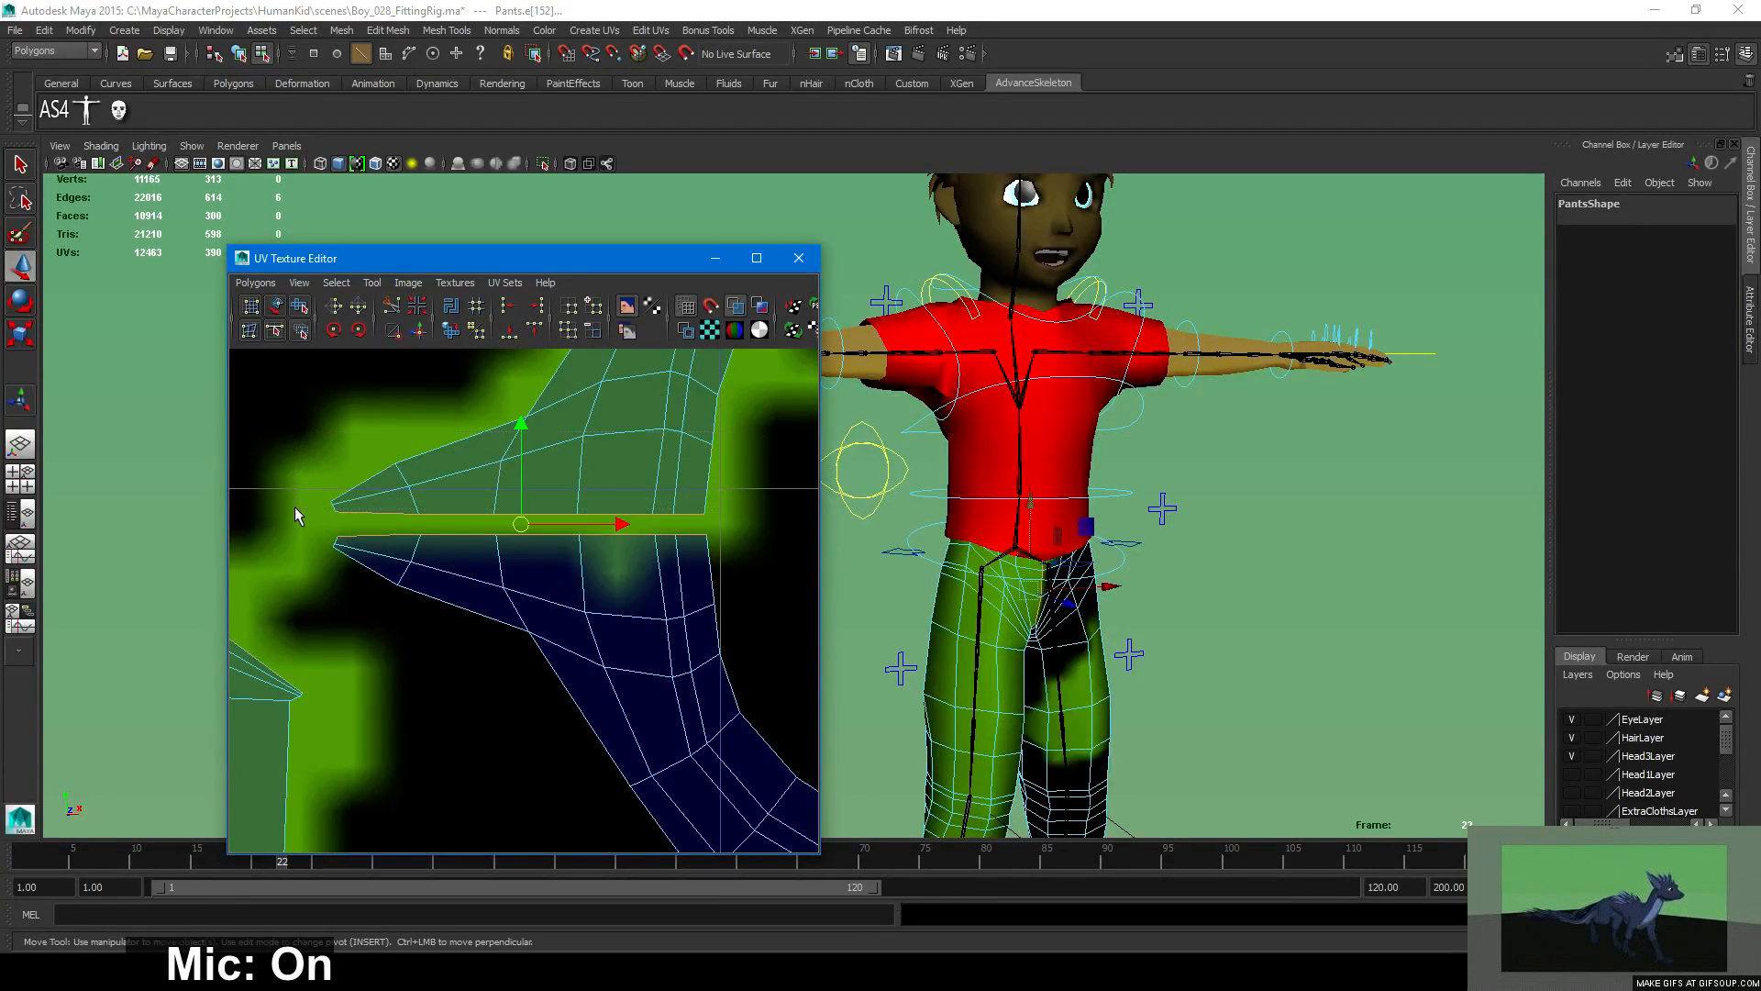
left_click(419, 331)
key("ctrl+z")
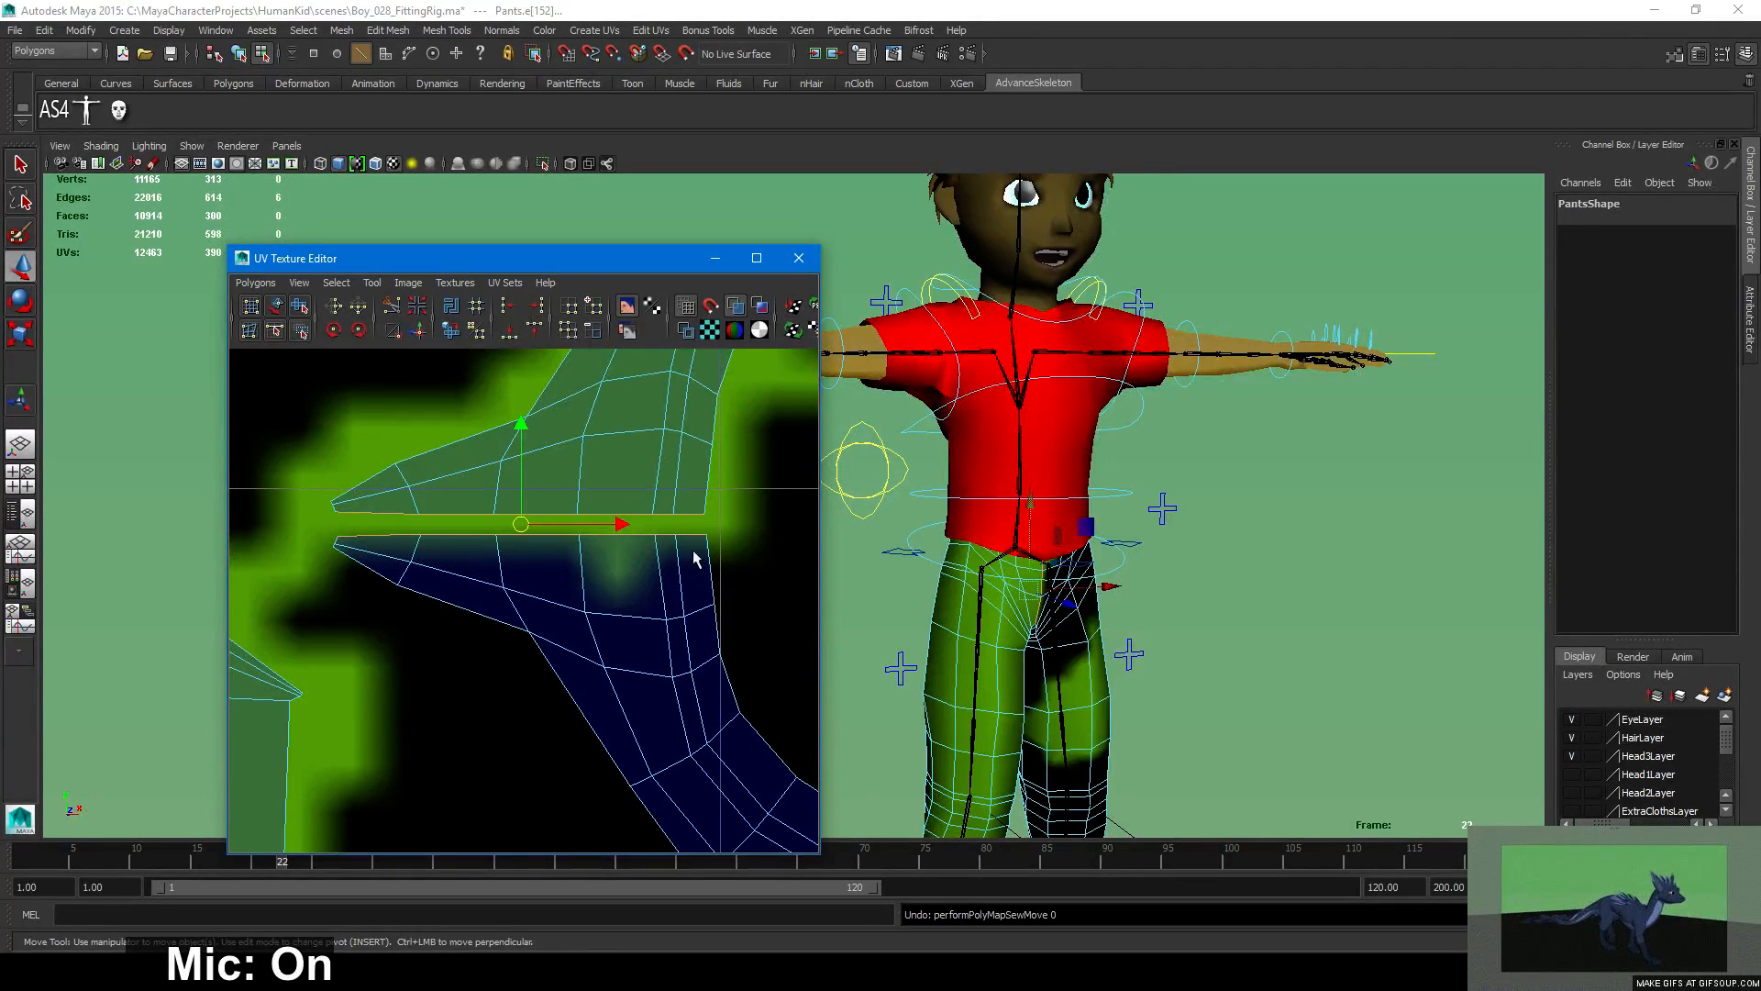
Move the flipped curved shell up against its twin and join their shared seam edges with Move and Sew.
right_click_drag(654, 591, 688, 597)
left_click_drag(596, 732, 593, 716)
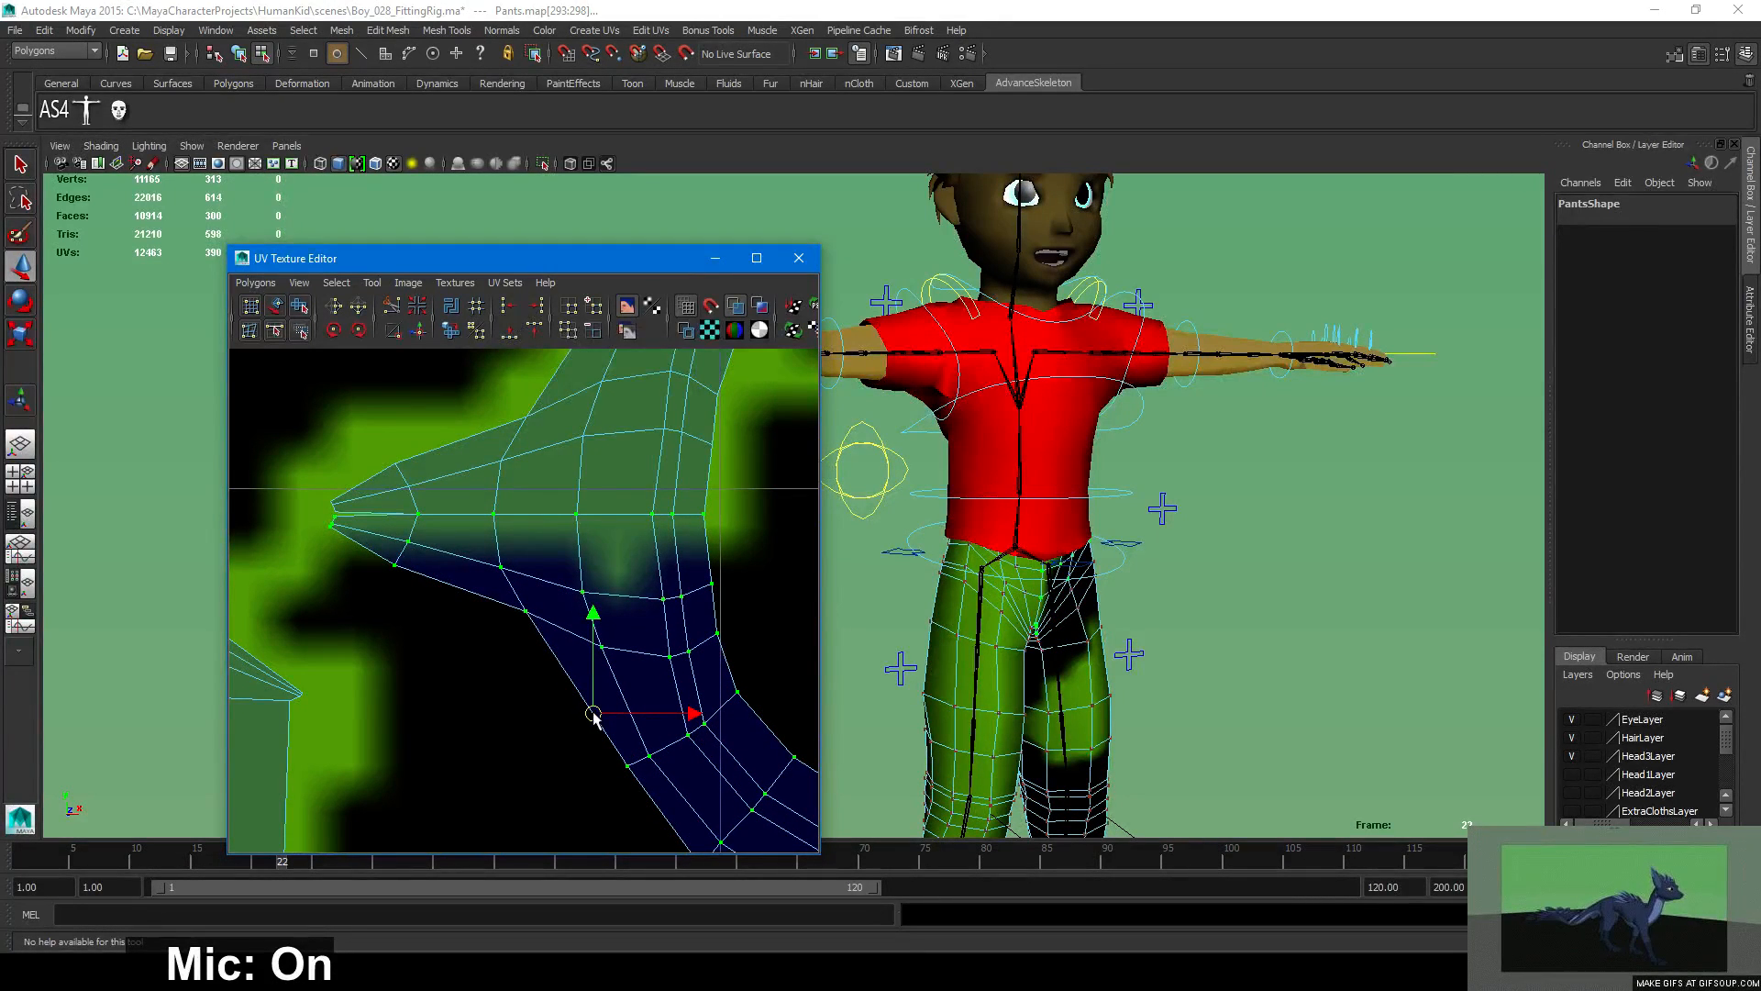
right_click_drag(675, 537, 675, 484)
left_click(676, 513)
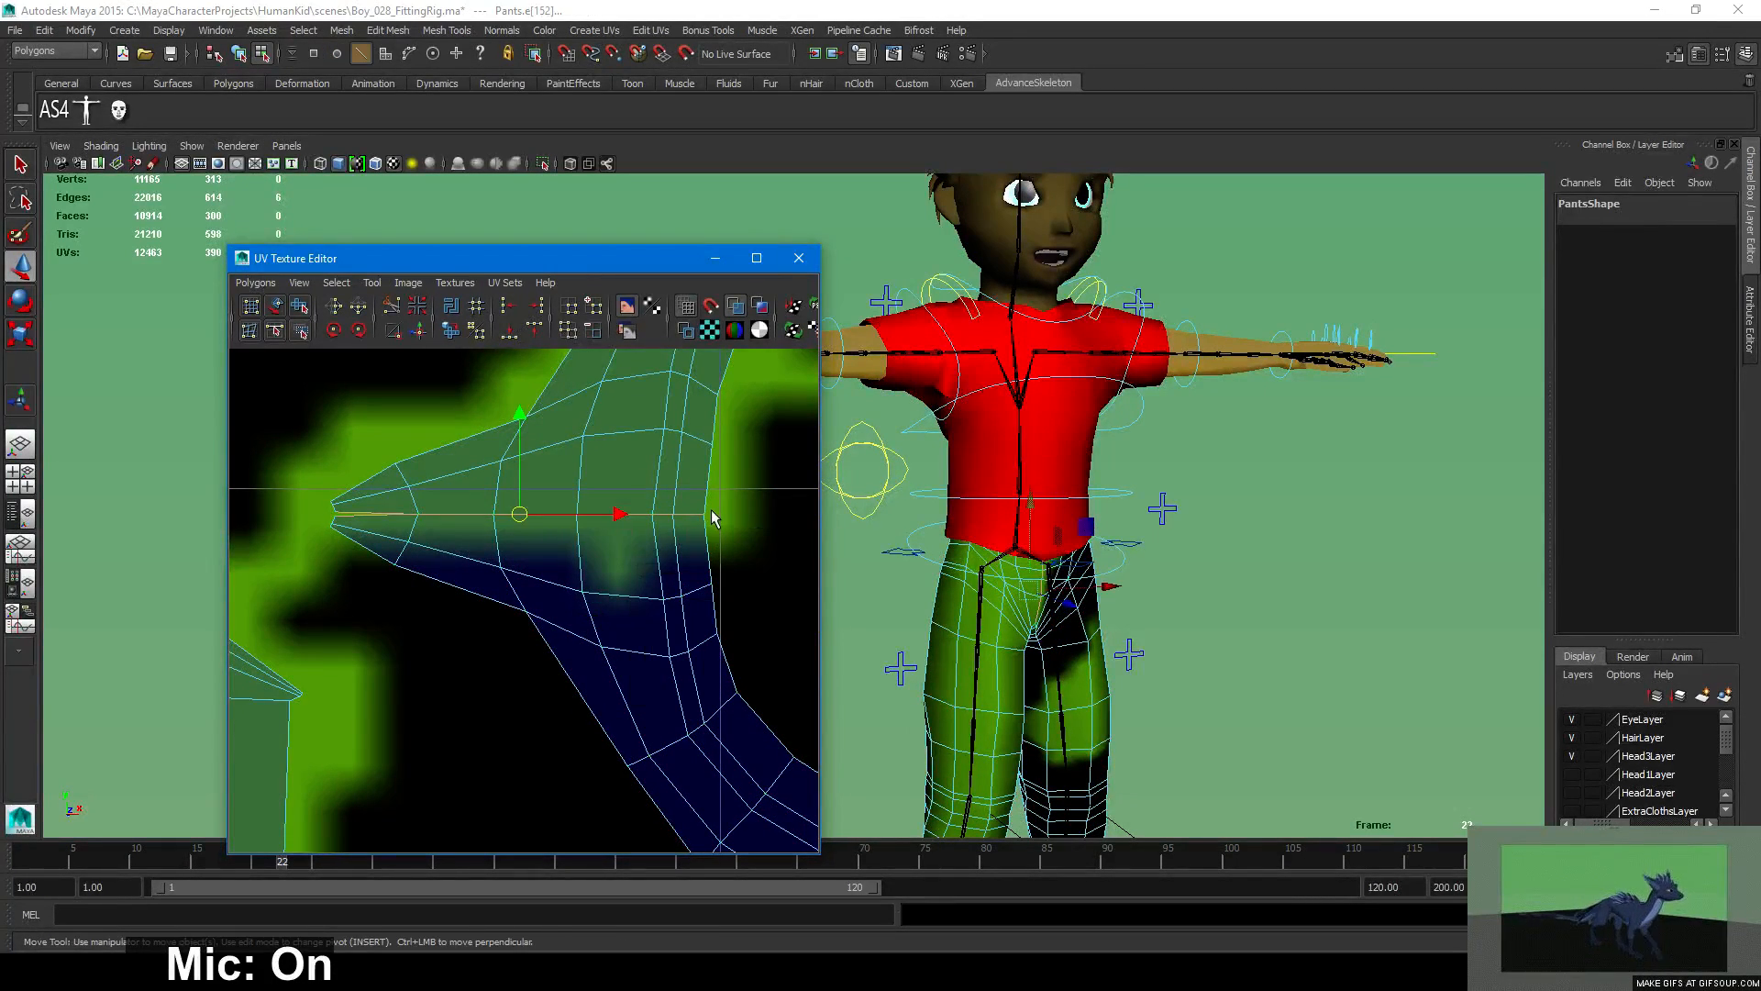
scroll(679, 543, "down", 6)
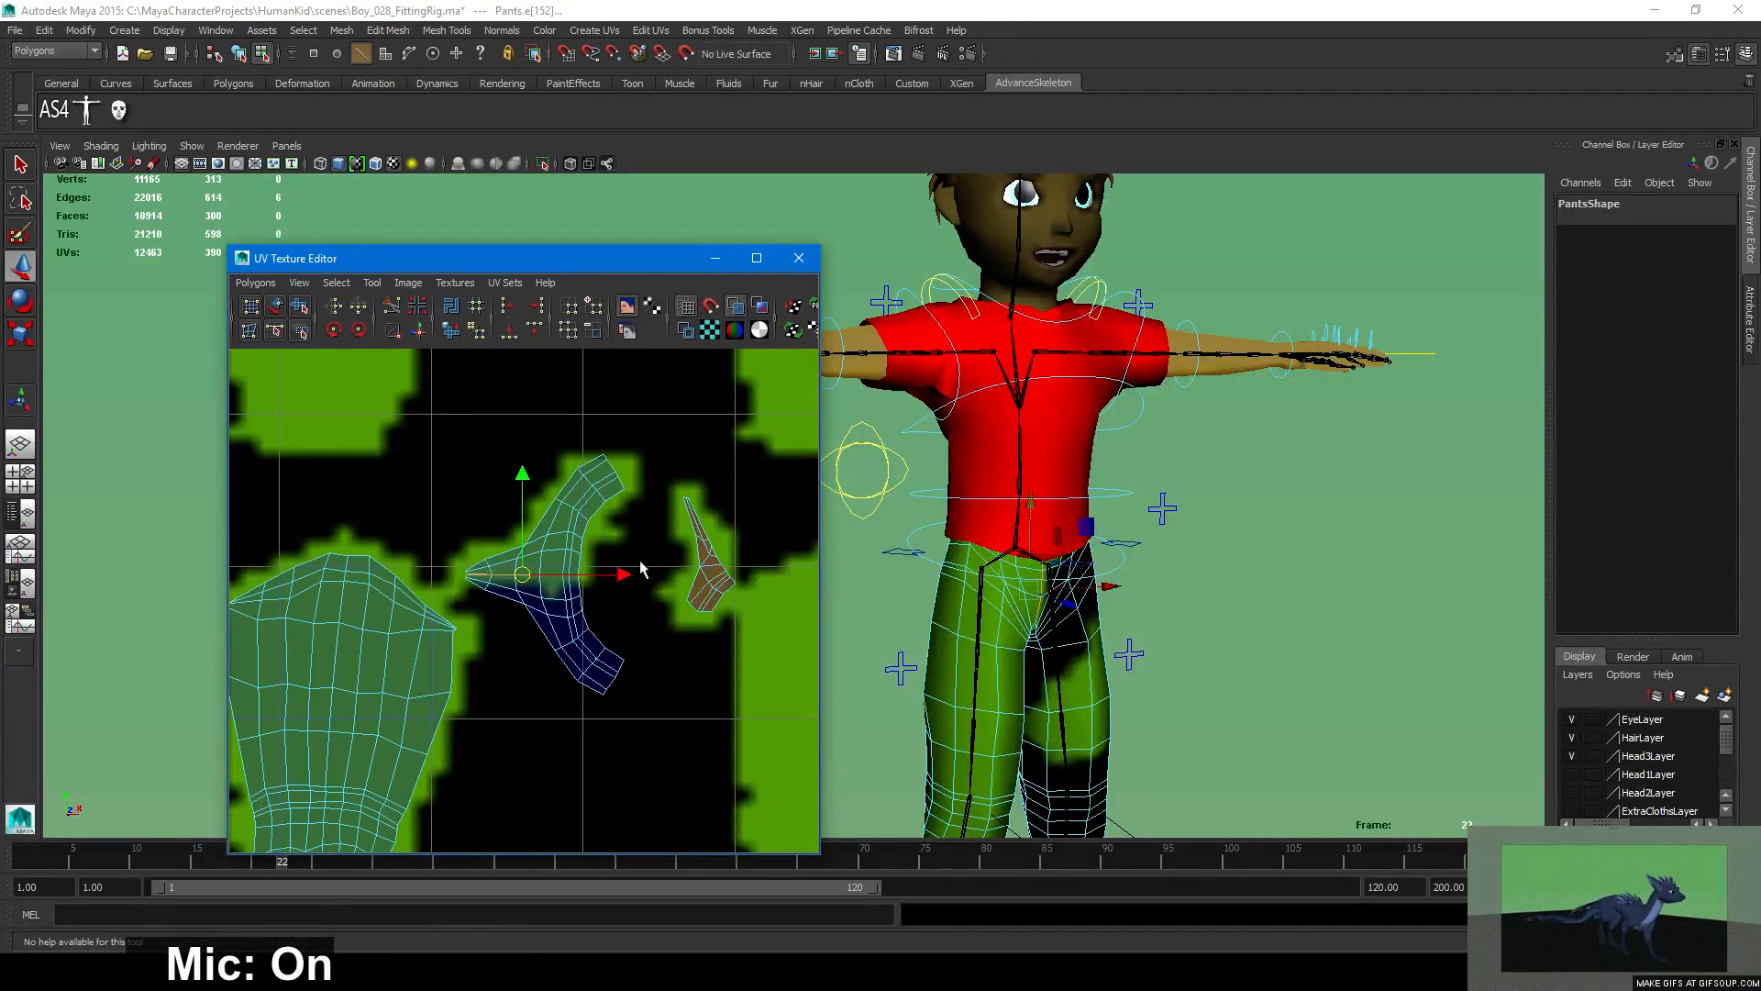
scroll(639, 562, "up", 3)
scroll(639, 569, "up", 4)
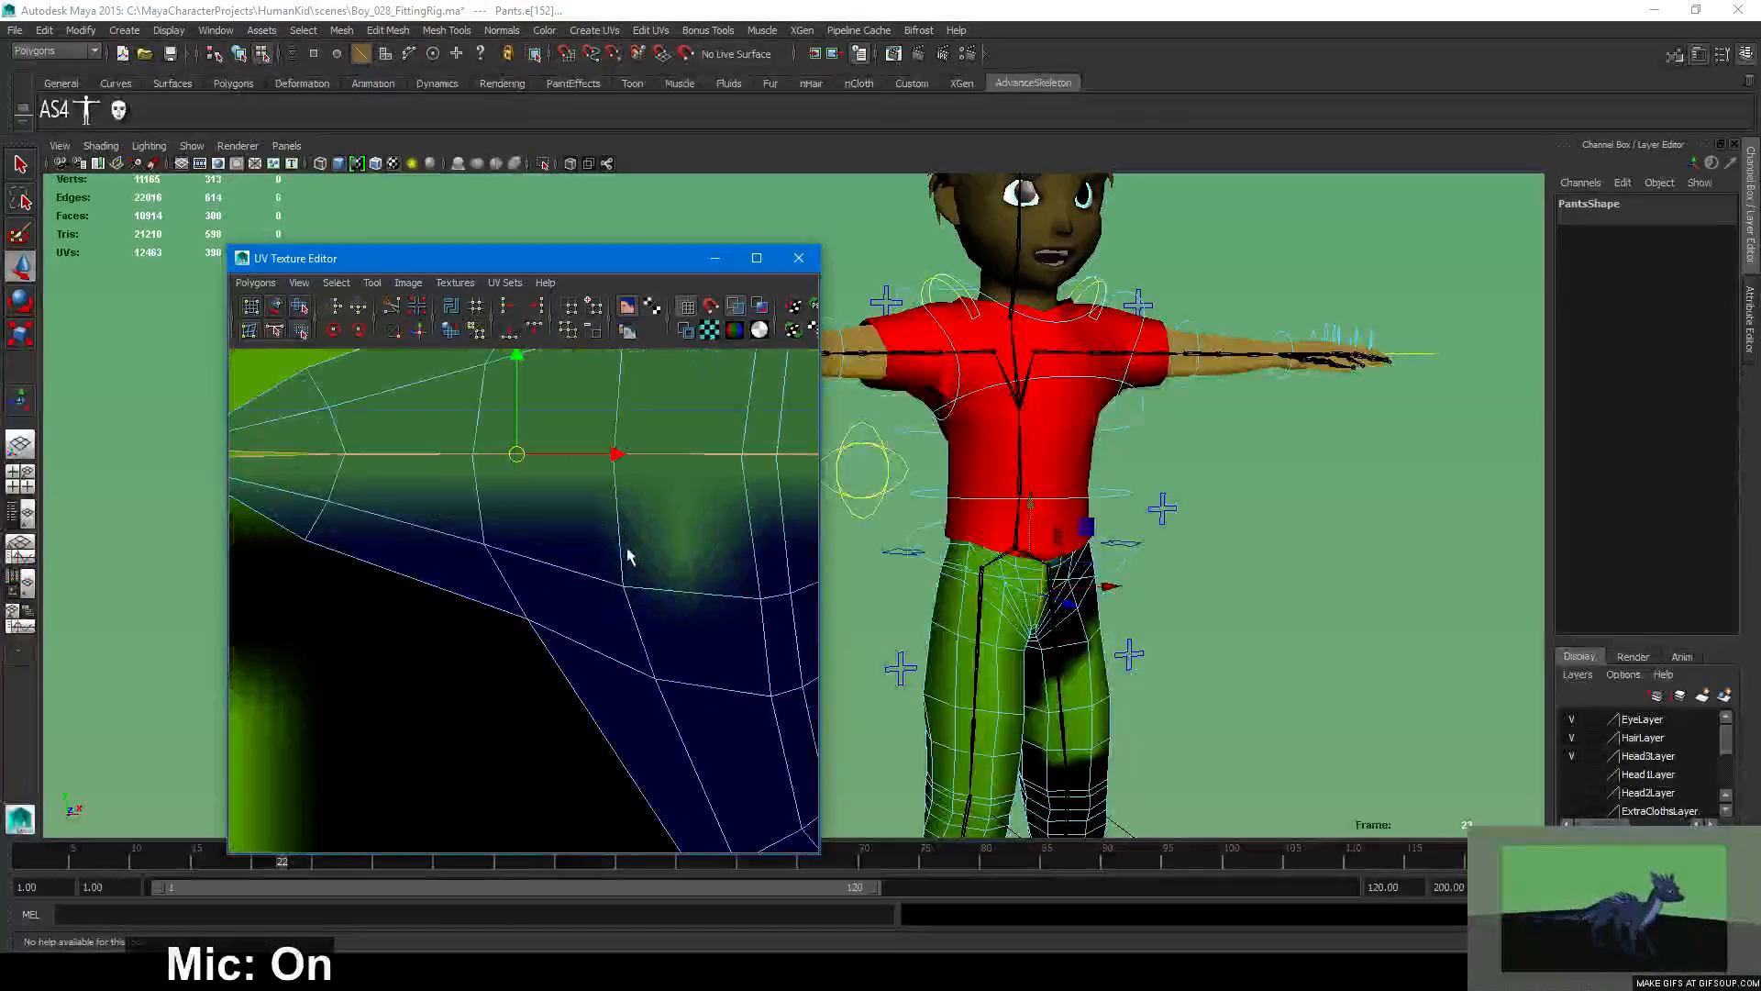
left_click(417, 336)
scroll(569, 569, "down", 2)
middle_click_drag(511, 551, 511, 590, "alt")
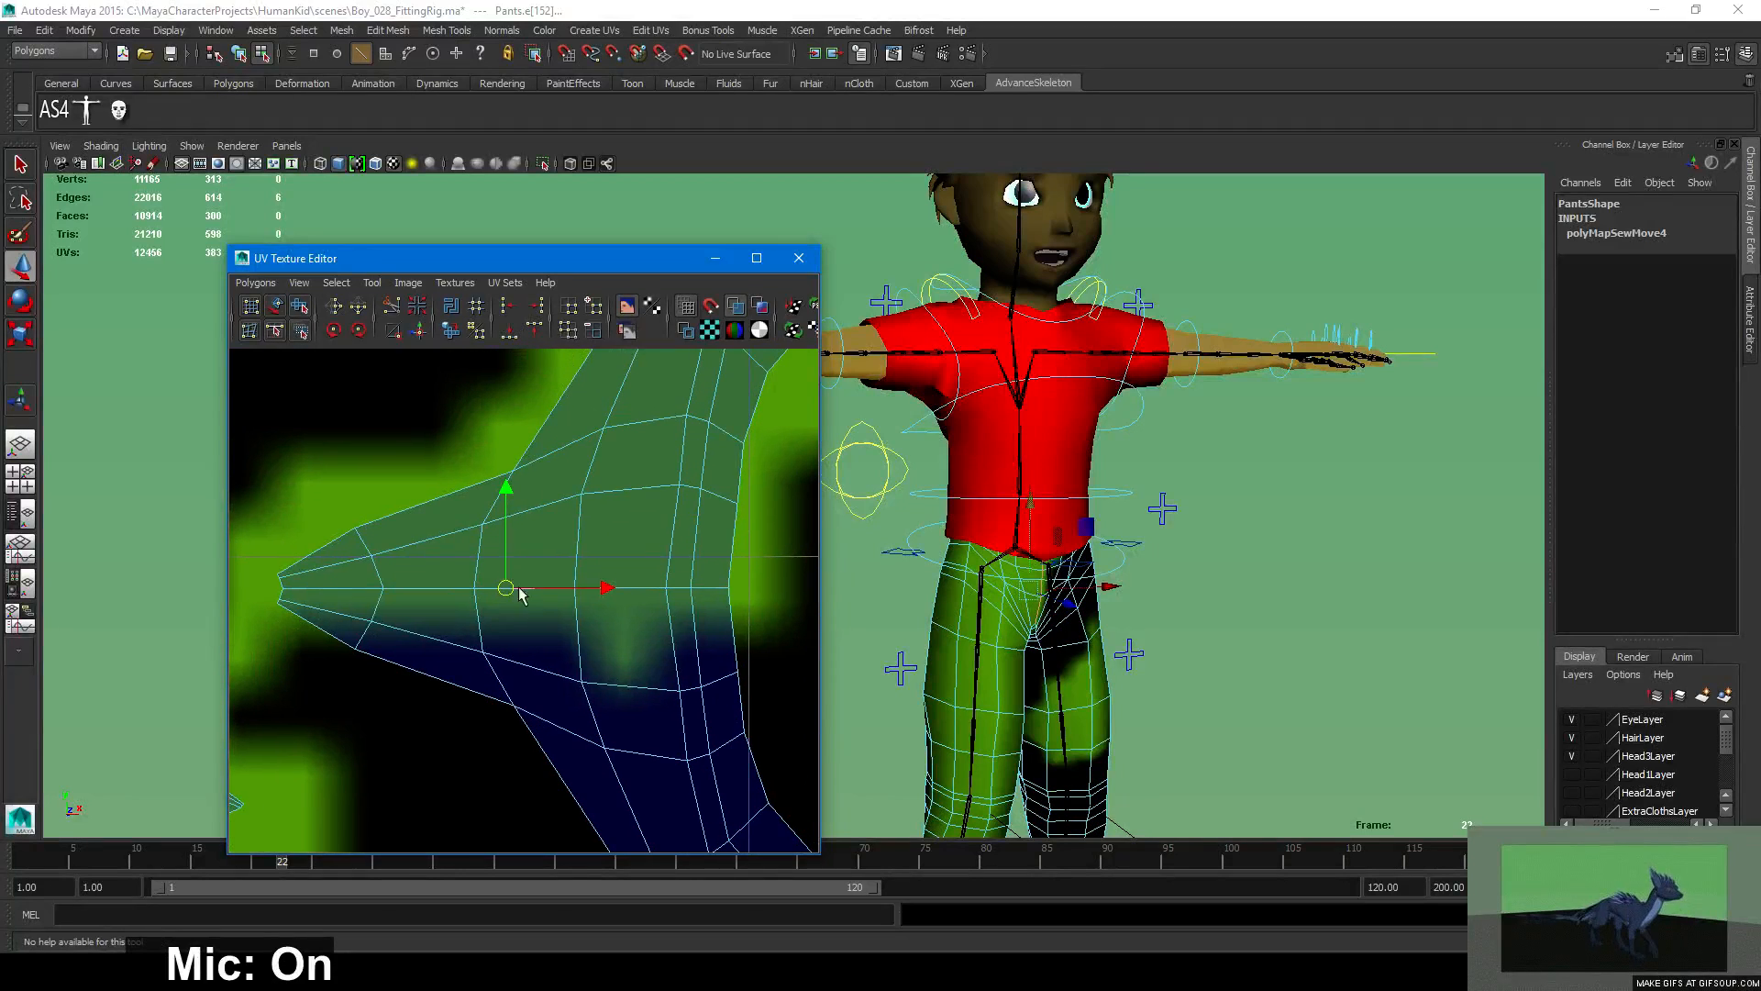
key("ctrl+z")
key("shift+z")
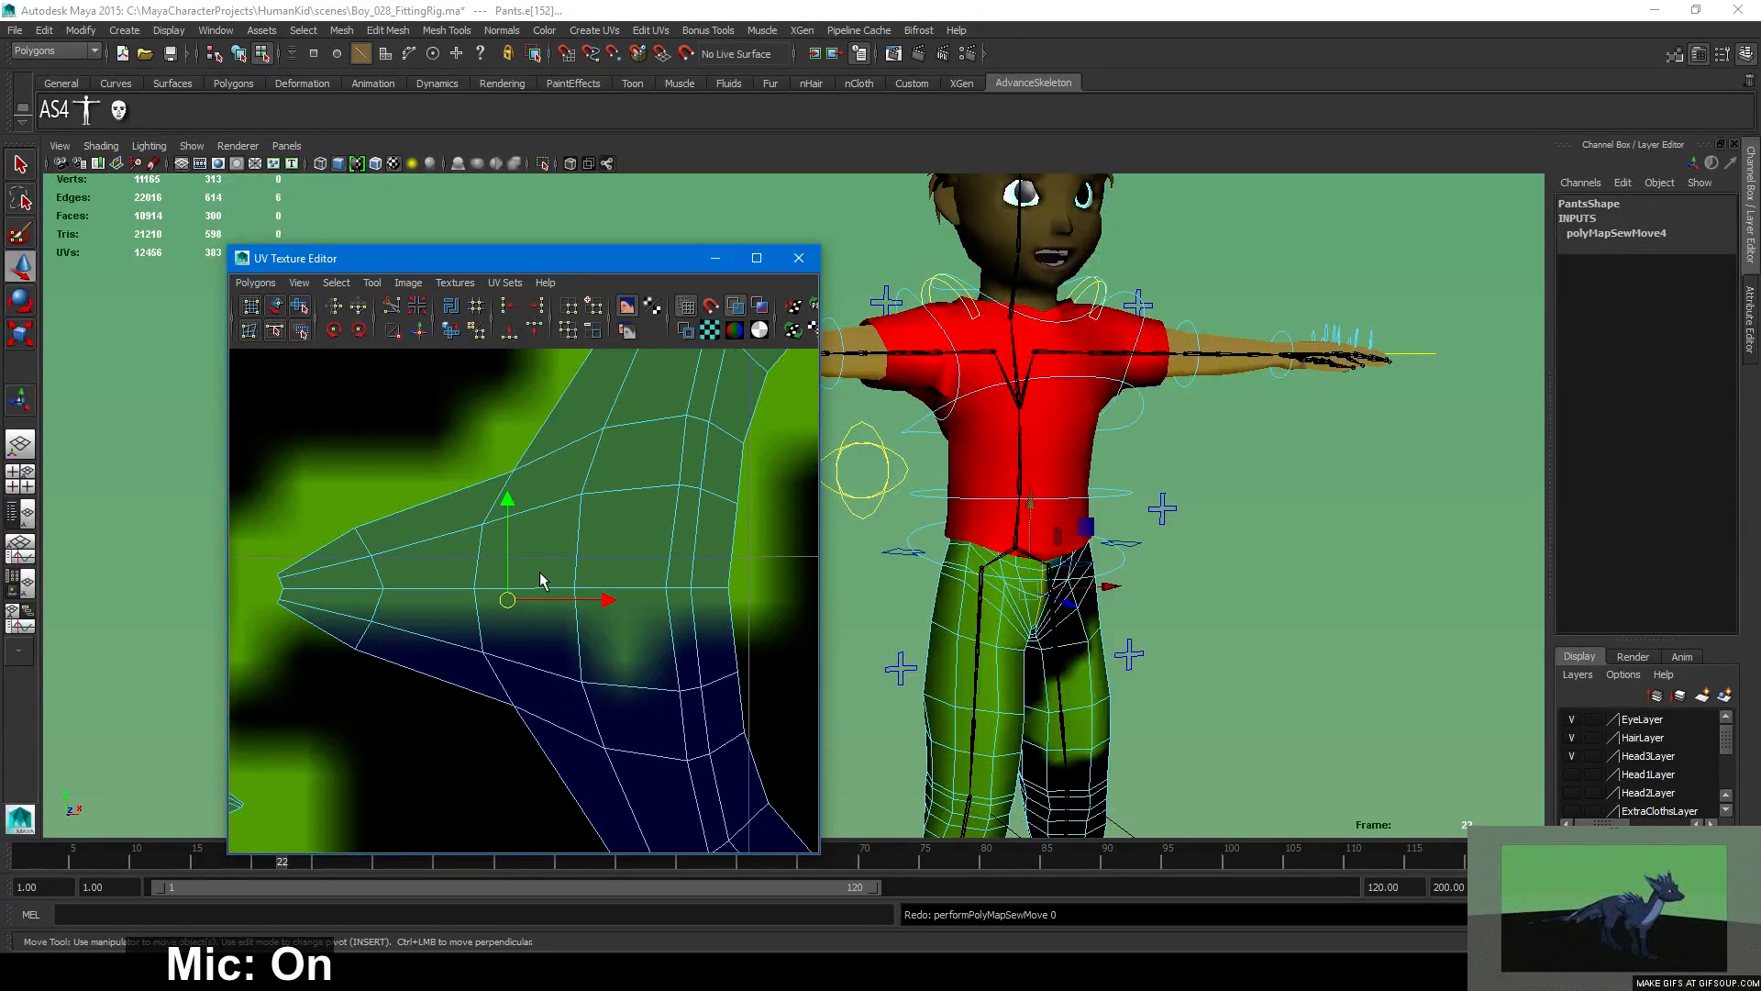
key("e")
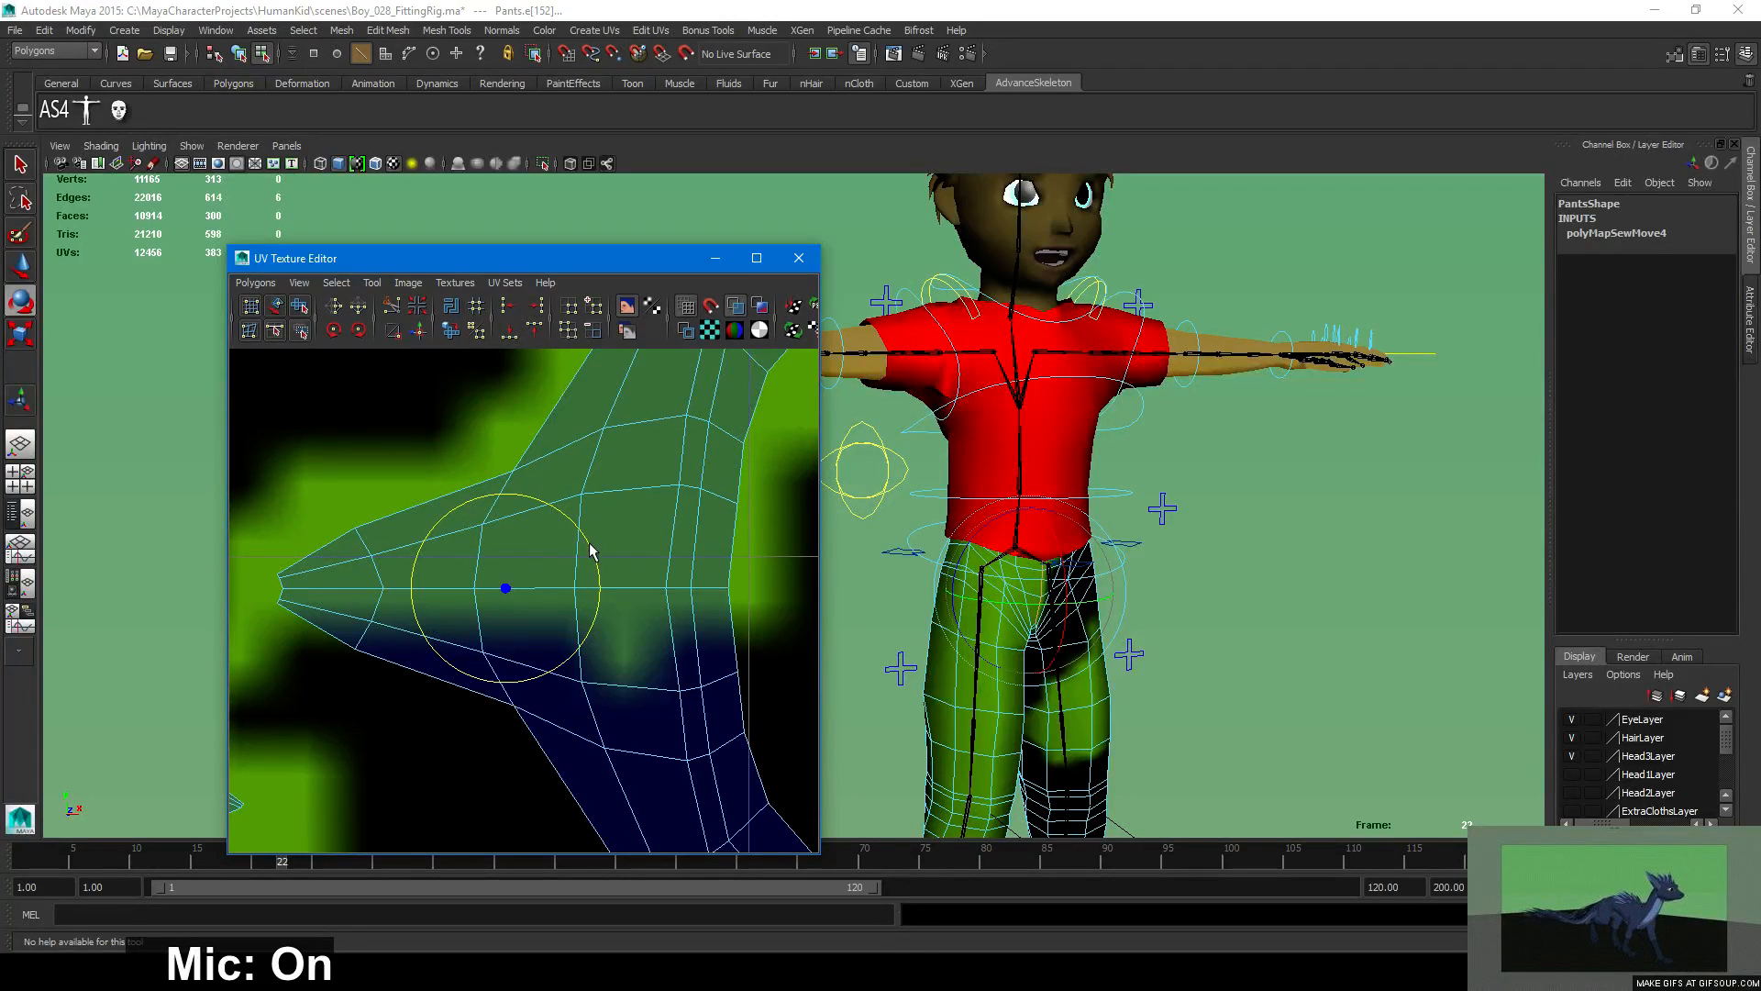
key("w")
Select one whole shell of the small overlapping pointed crotch pair and flip it horizontally.
right_click_drag(721, 570, 468, 554, "alt")
middle_click_drag(468, 554, 256, 556, "alt")
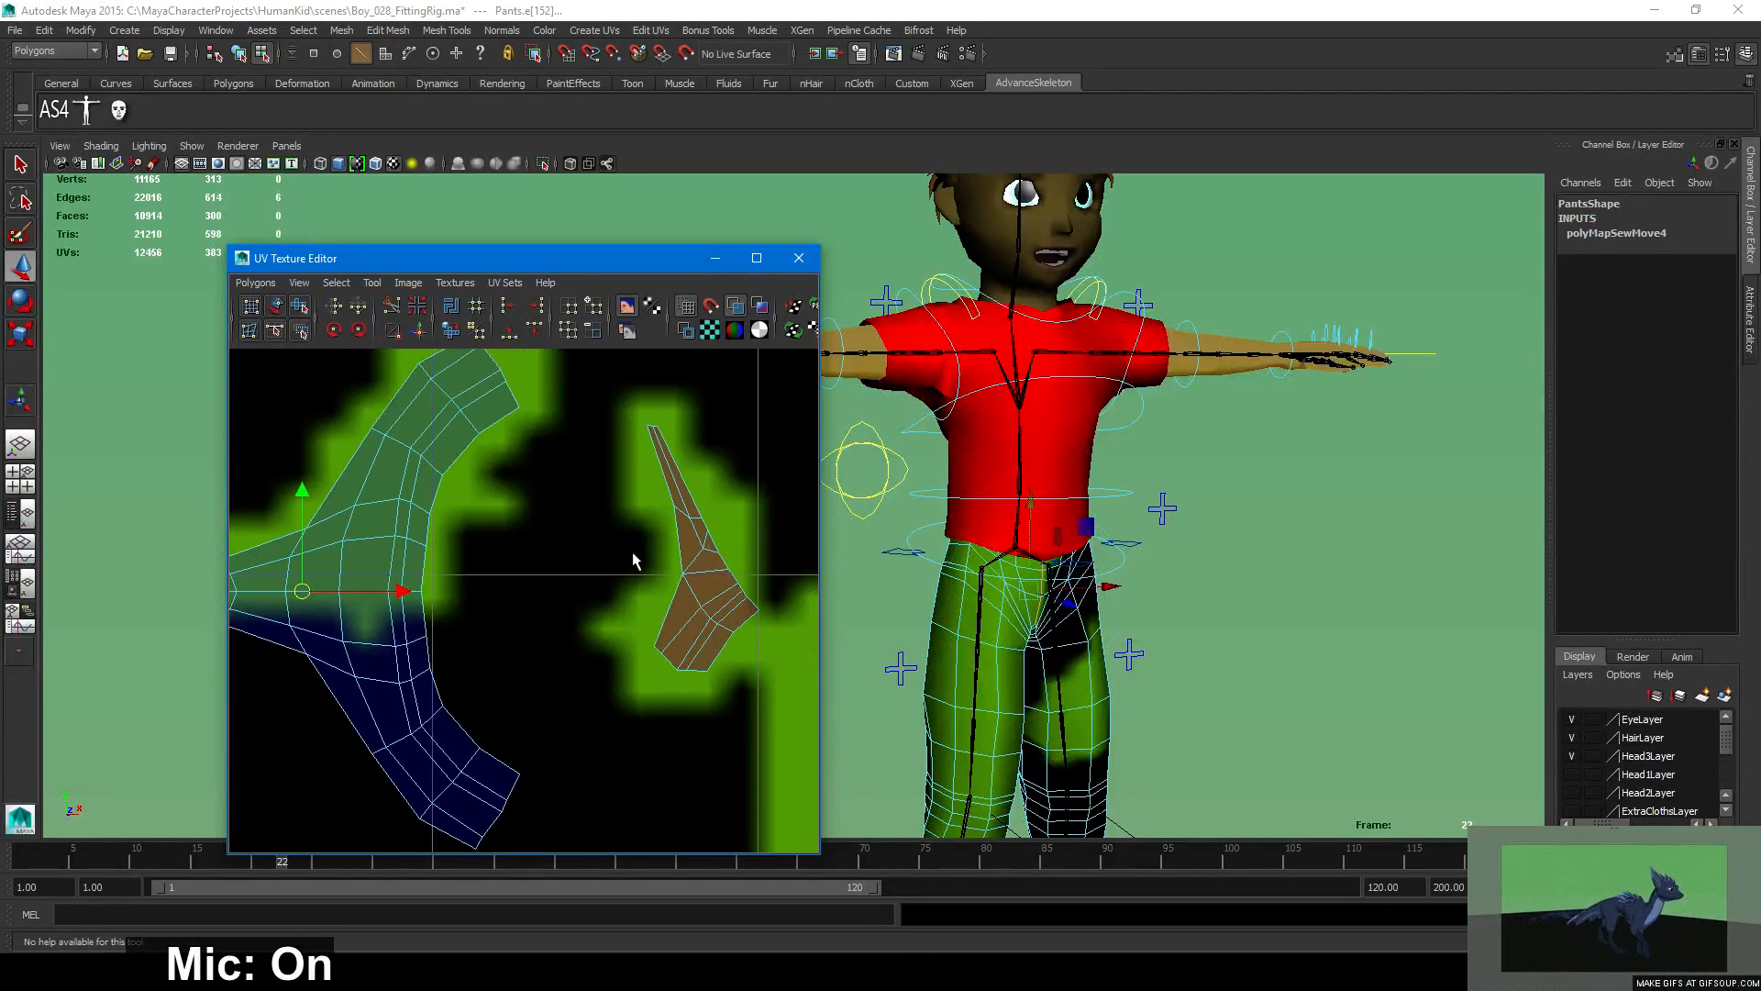
right_click_drag(632, 552, 330, 545, "alt")
left_click(548, 594)
right_click_drag(549, 594, 806, 606, "alt")
middle_click_drag(670, 591, 471, 617, "alt")
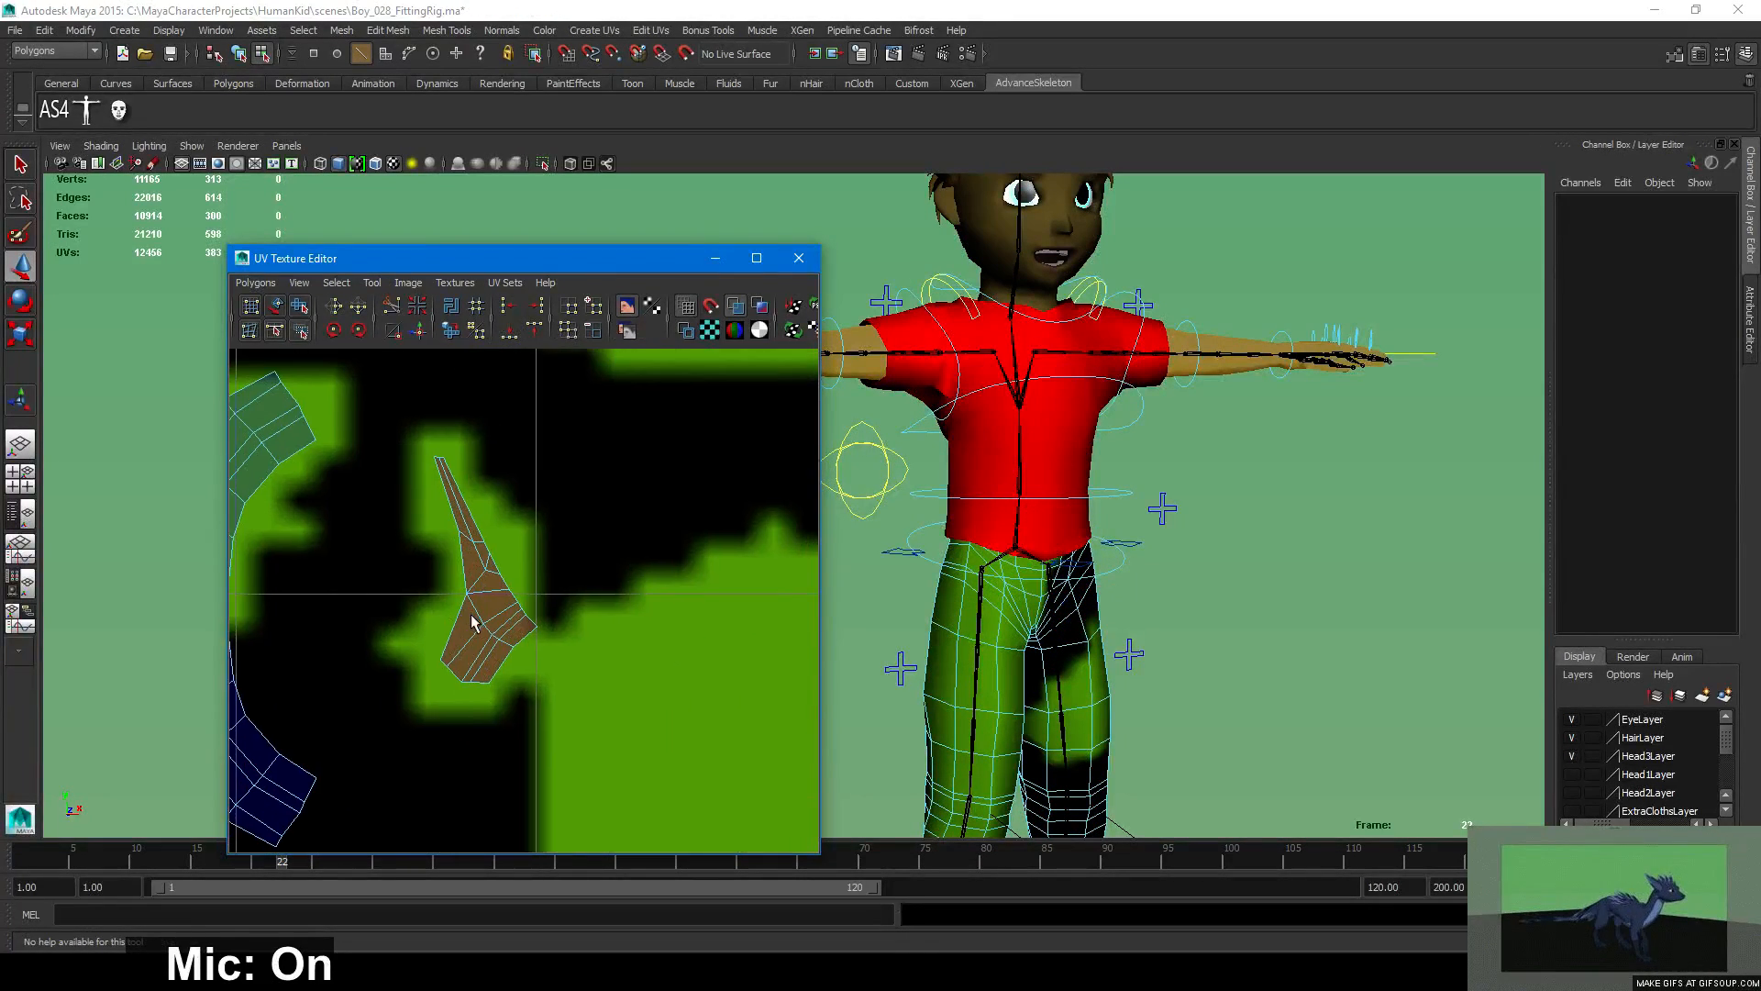
right_click_drag(472, 617, 647, 622, "alt")
right_click_drag(523, 608, 587, 603)
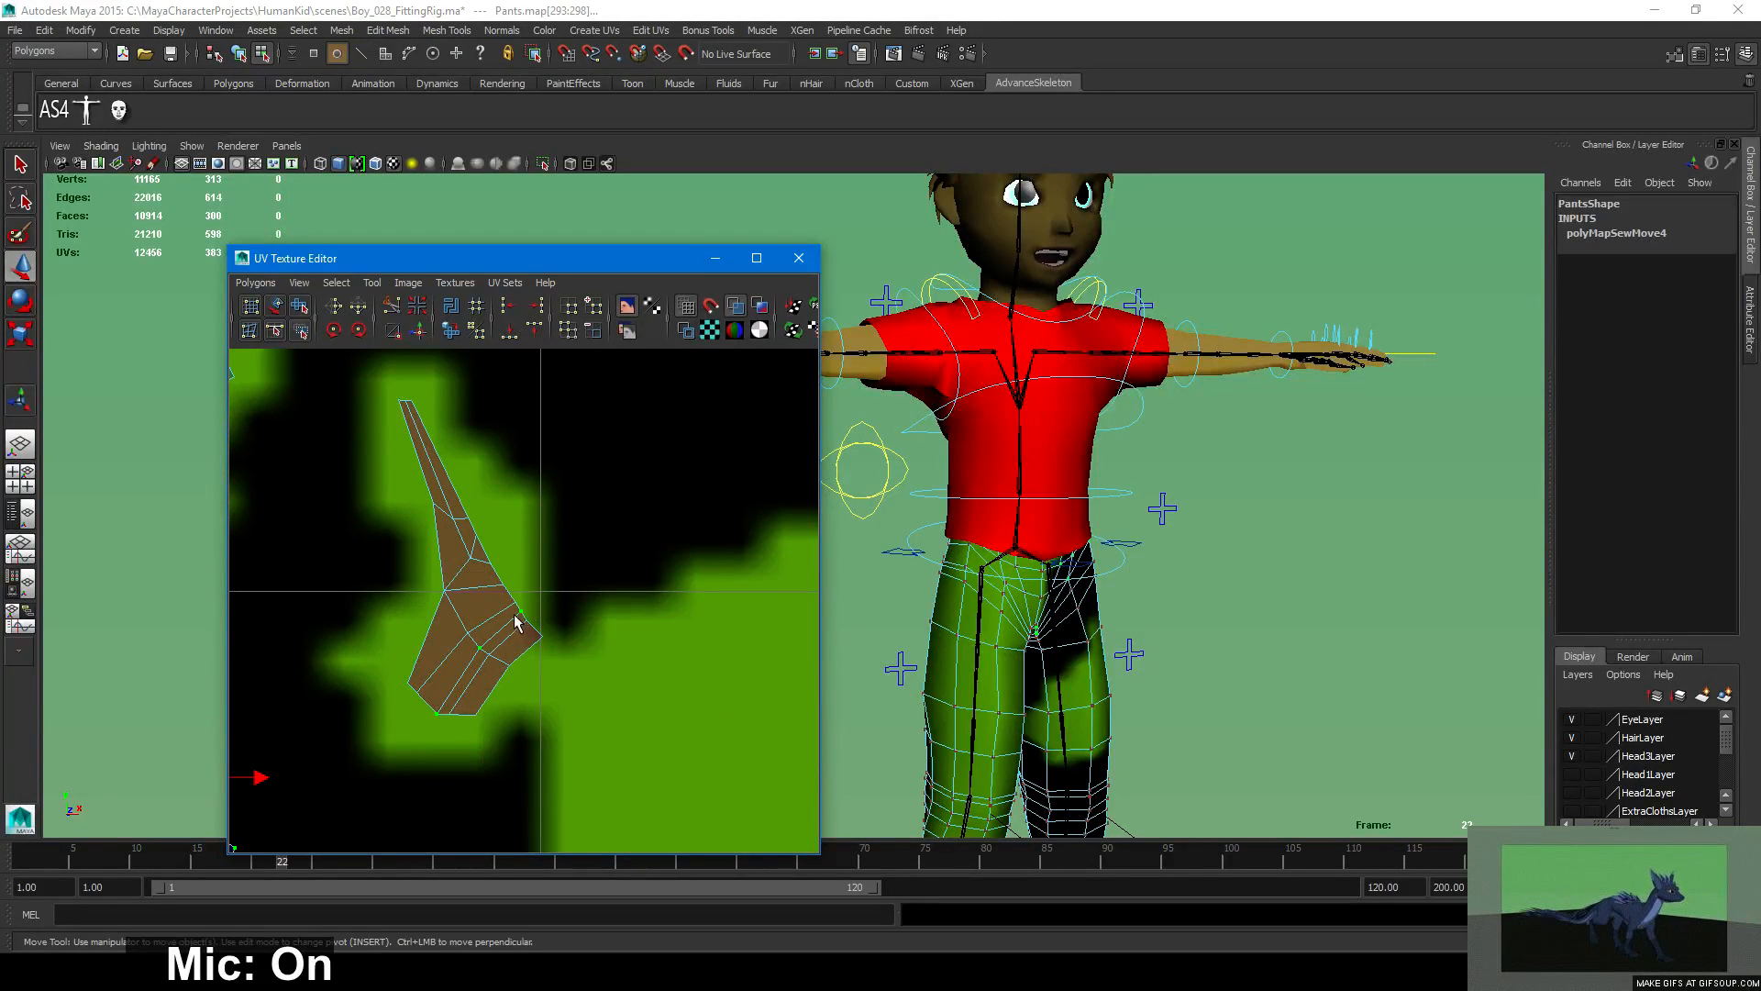
left_click(519, 613)
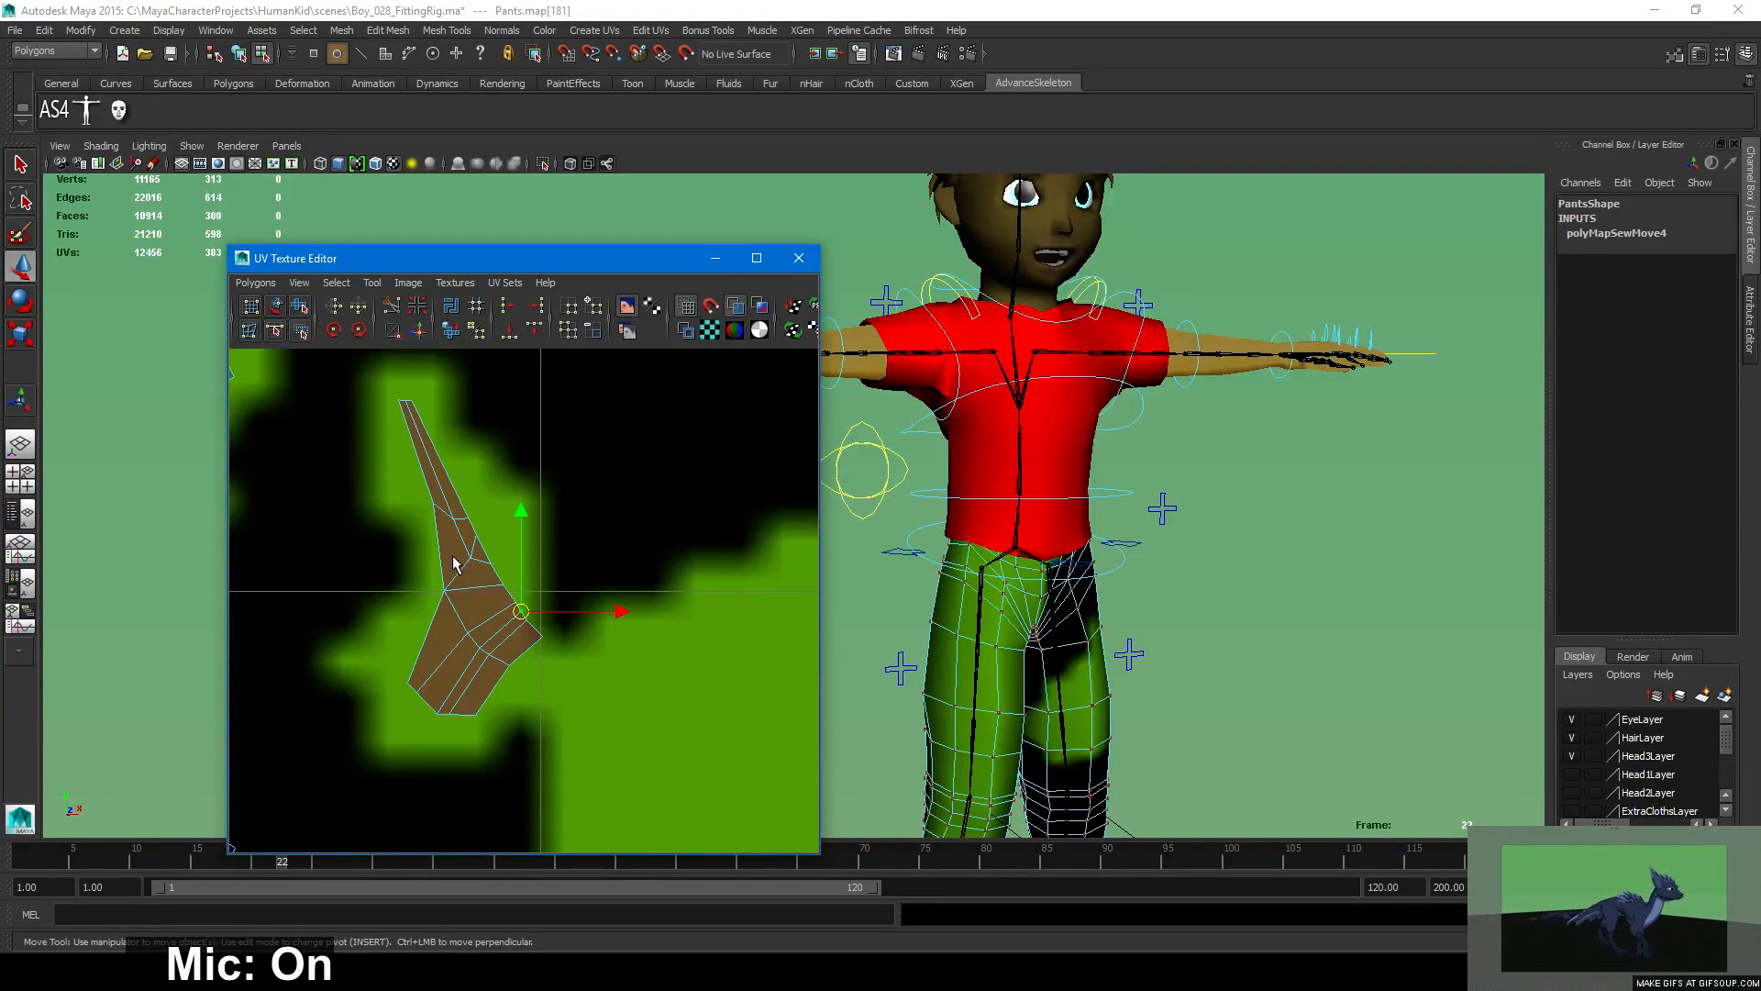
left_click(479, 648)
right_click(459, 656)
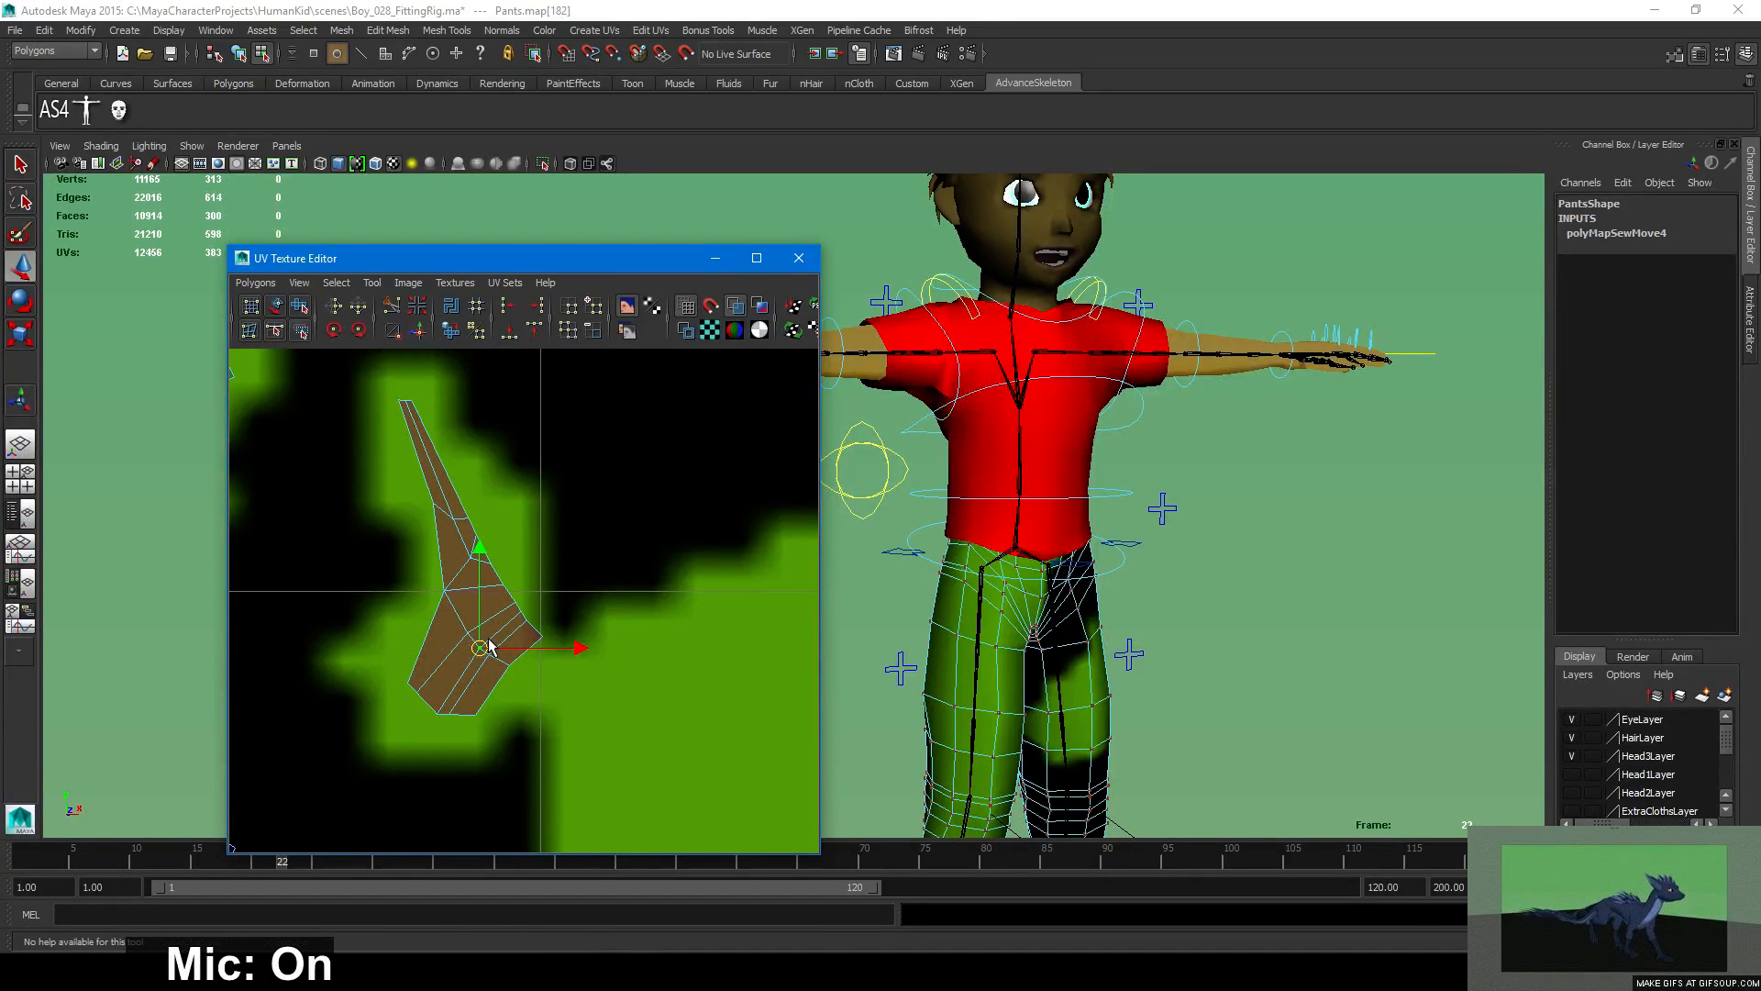
right_click_drag(451, 640, 565, 780)
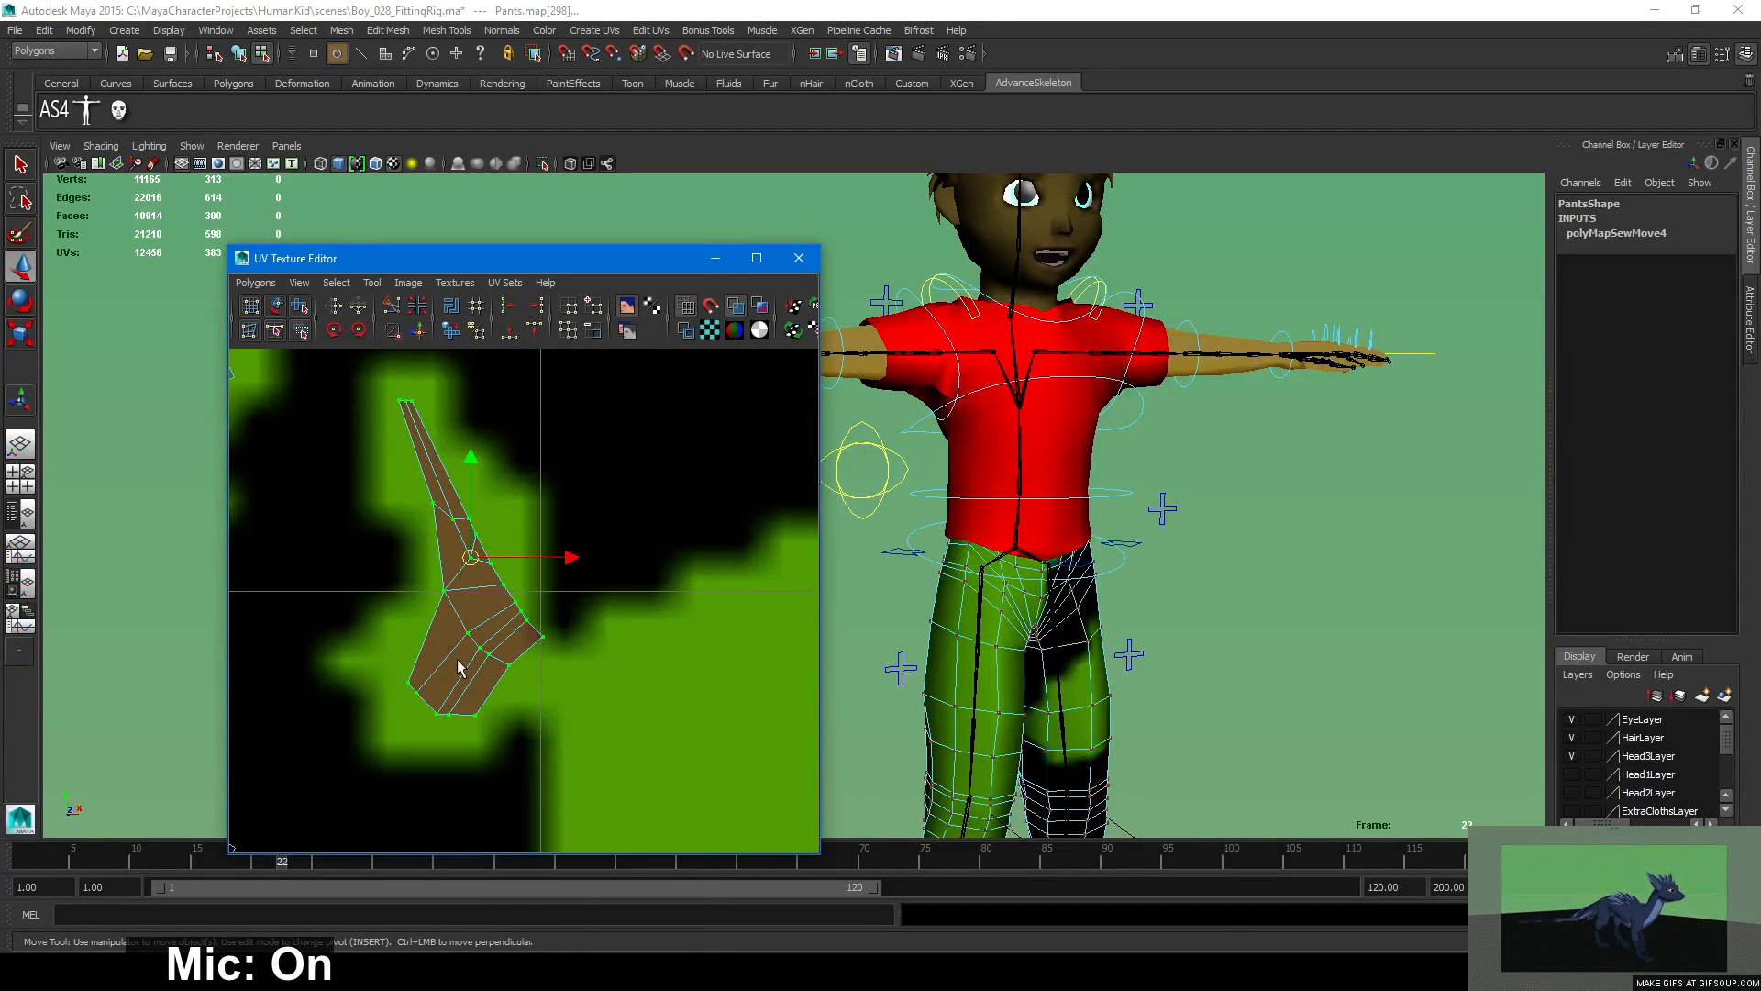
left_click(334, 306)
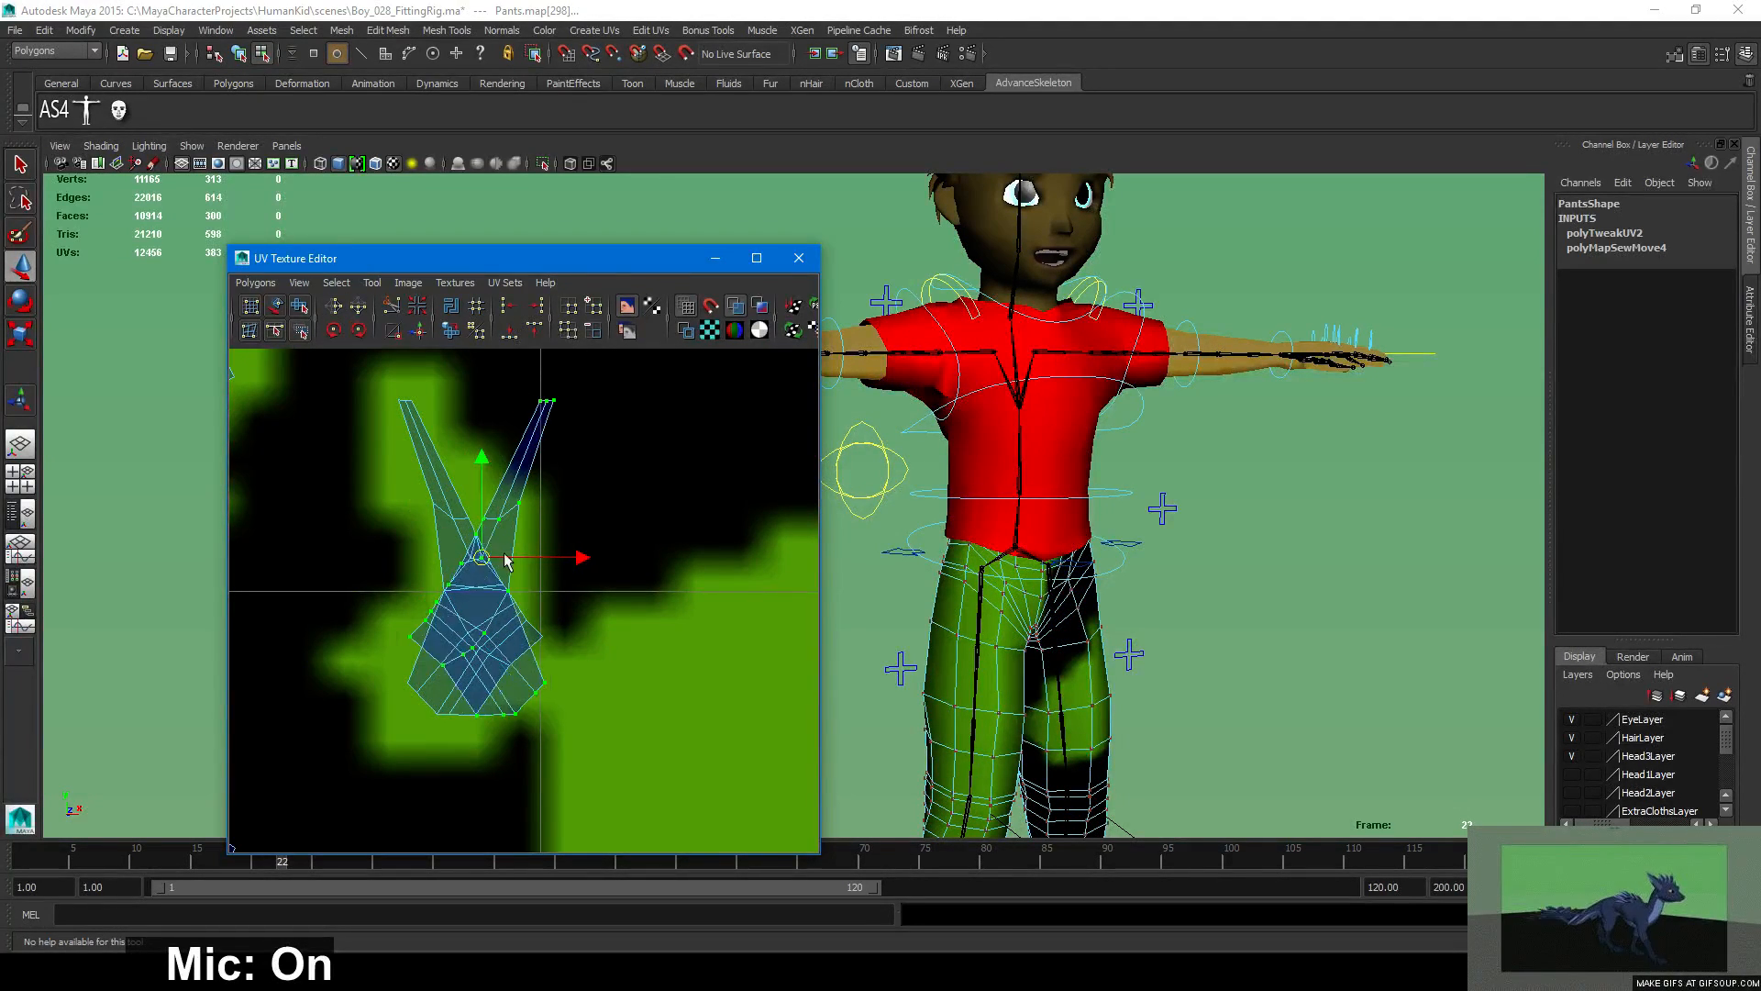
Rotate the flipped small shell and move it so its seam side lies close against its twin.
left_click_drag(471, 557, 574, 526)
key("e")
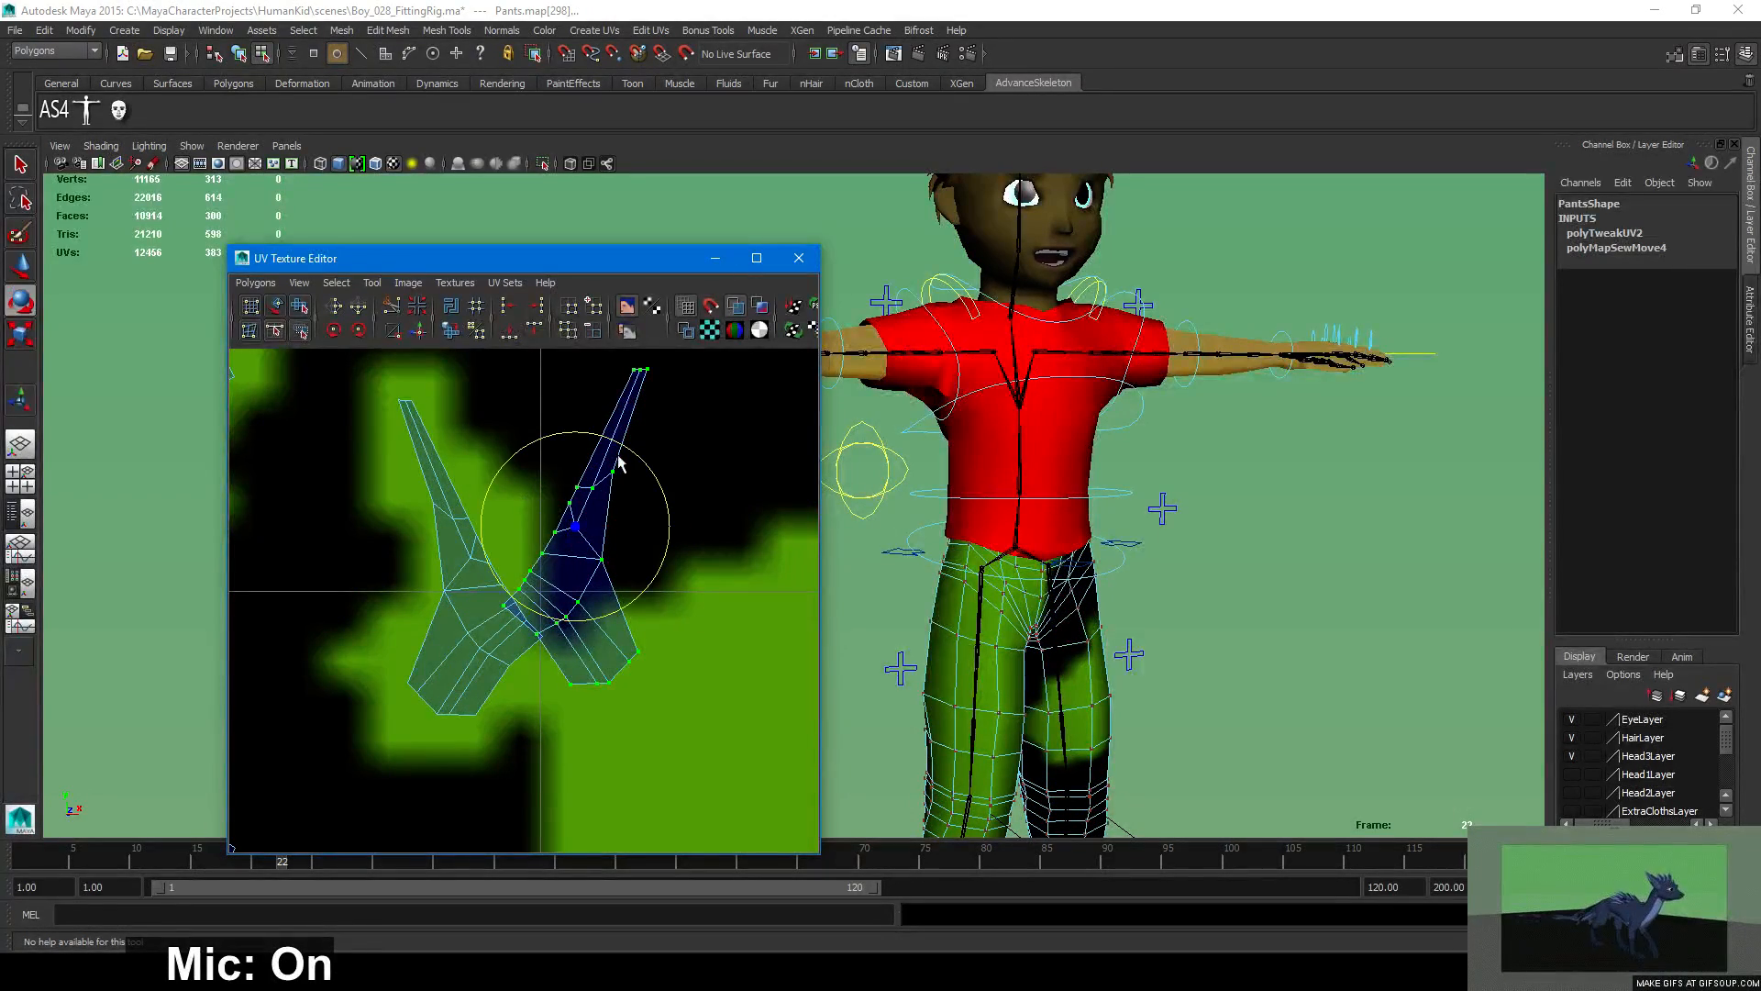
left_click_drag(617, 460, 543, 447)
left_click_drag(1065, 613, 1297, 618, "alt")
middle_click_drag(931, 598, 1207, 607, "alt")
left_click_drag(1207, 607, 1298, 607, "alt")
key("w")
left_click_drag(599, 520, 524, 544)
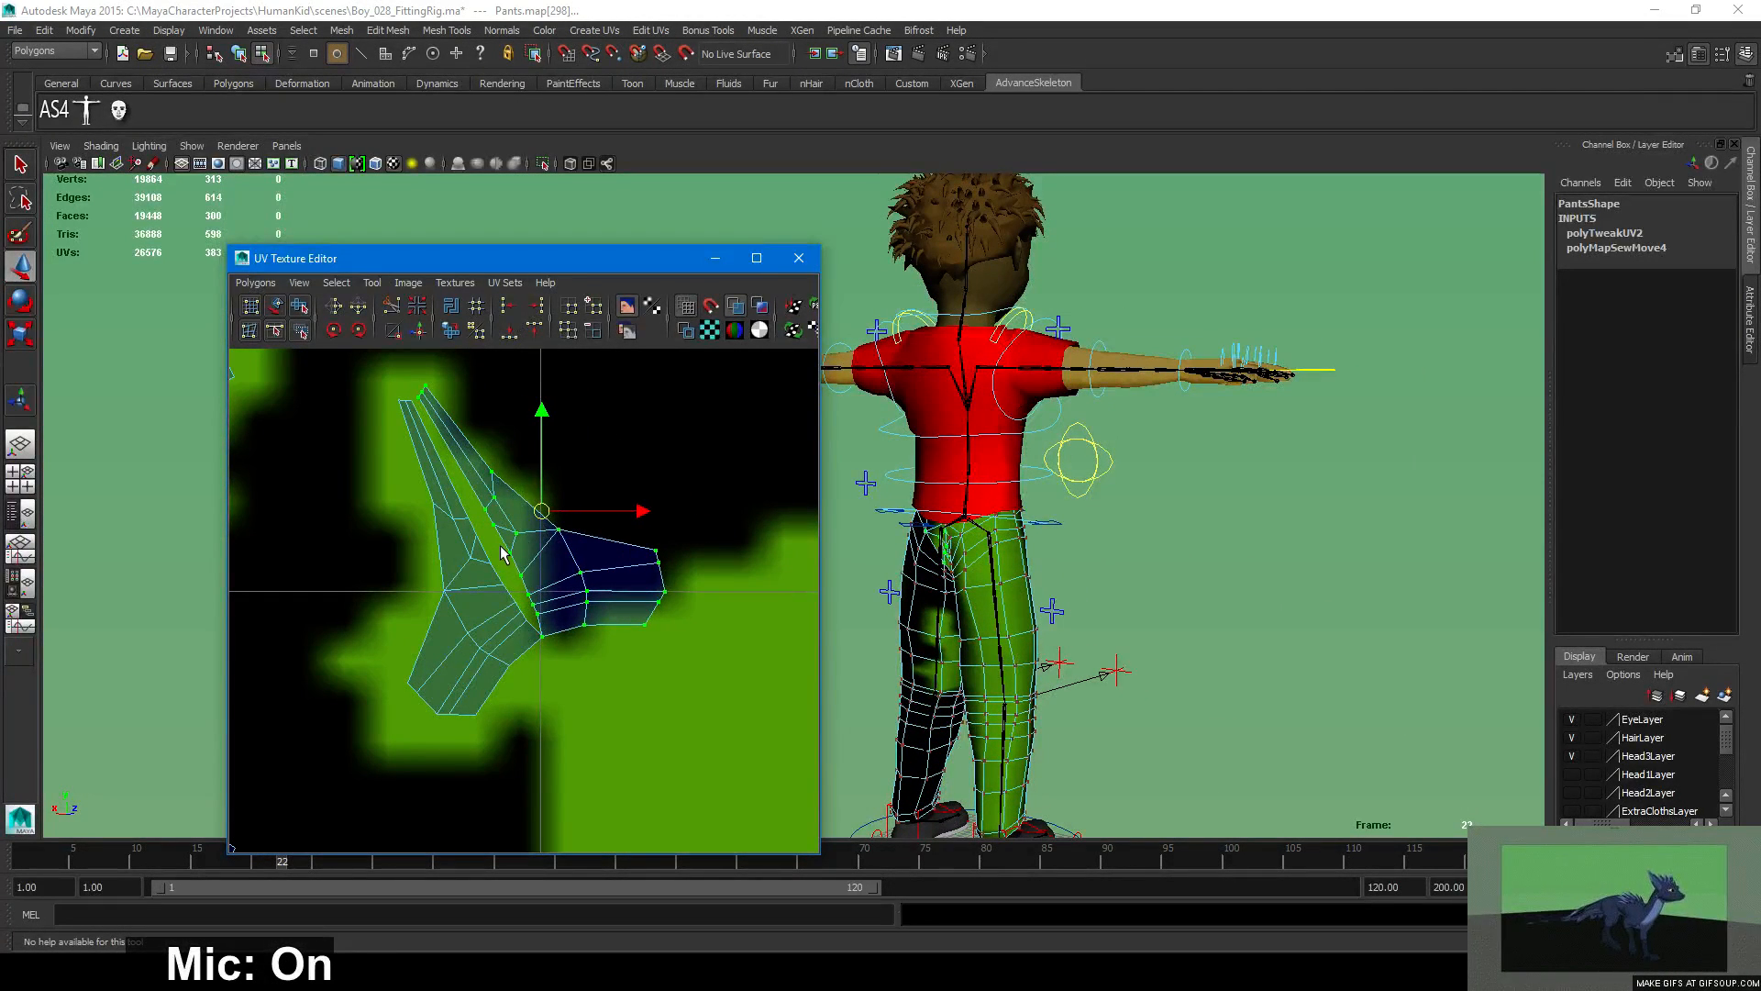
Select only the seam edges between the two small pointed shells and join them with Move and Sew.
right_click_drag(503, 553, 521, 590)
left_click_drag(550, 655, 385, 383)
left_click_drag(592, 472, 587, 665, "ctrl")
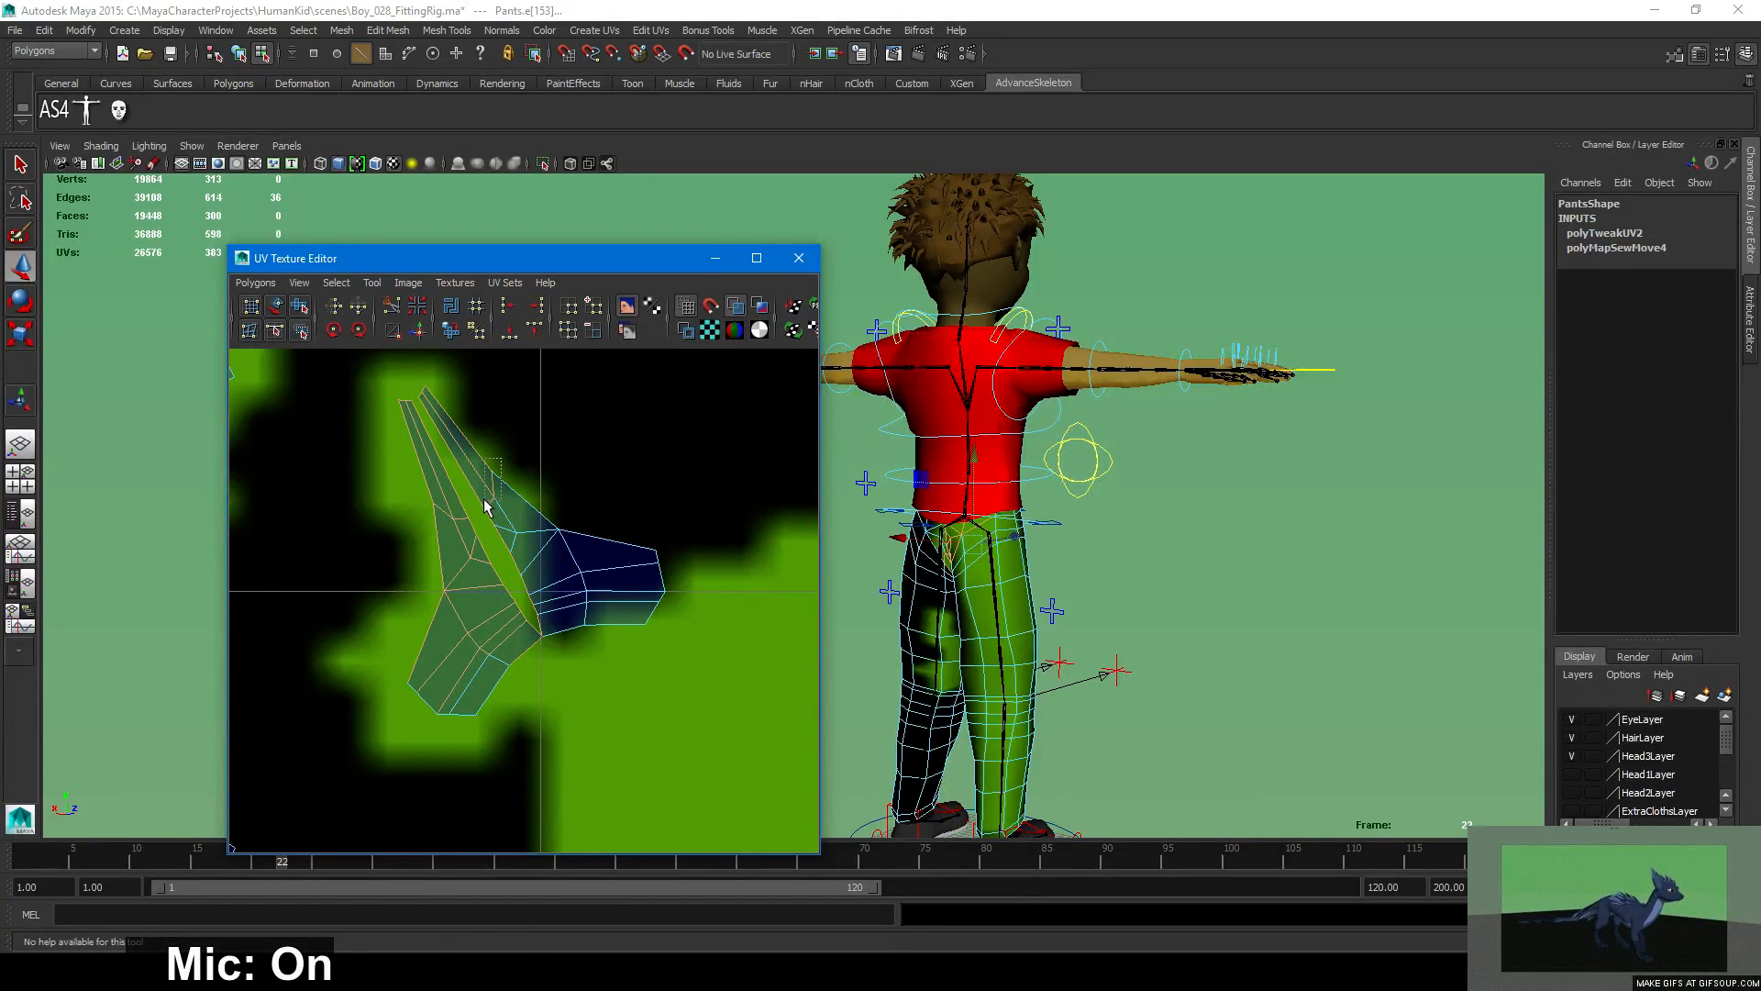
left_click_drag(487, 503, 535, 618, "ctrl")
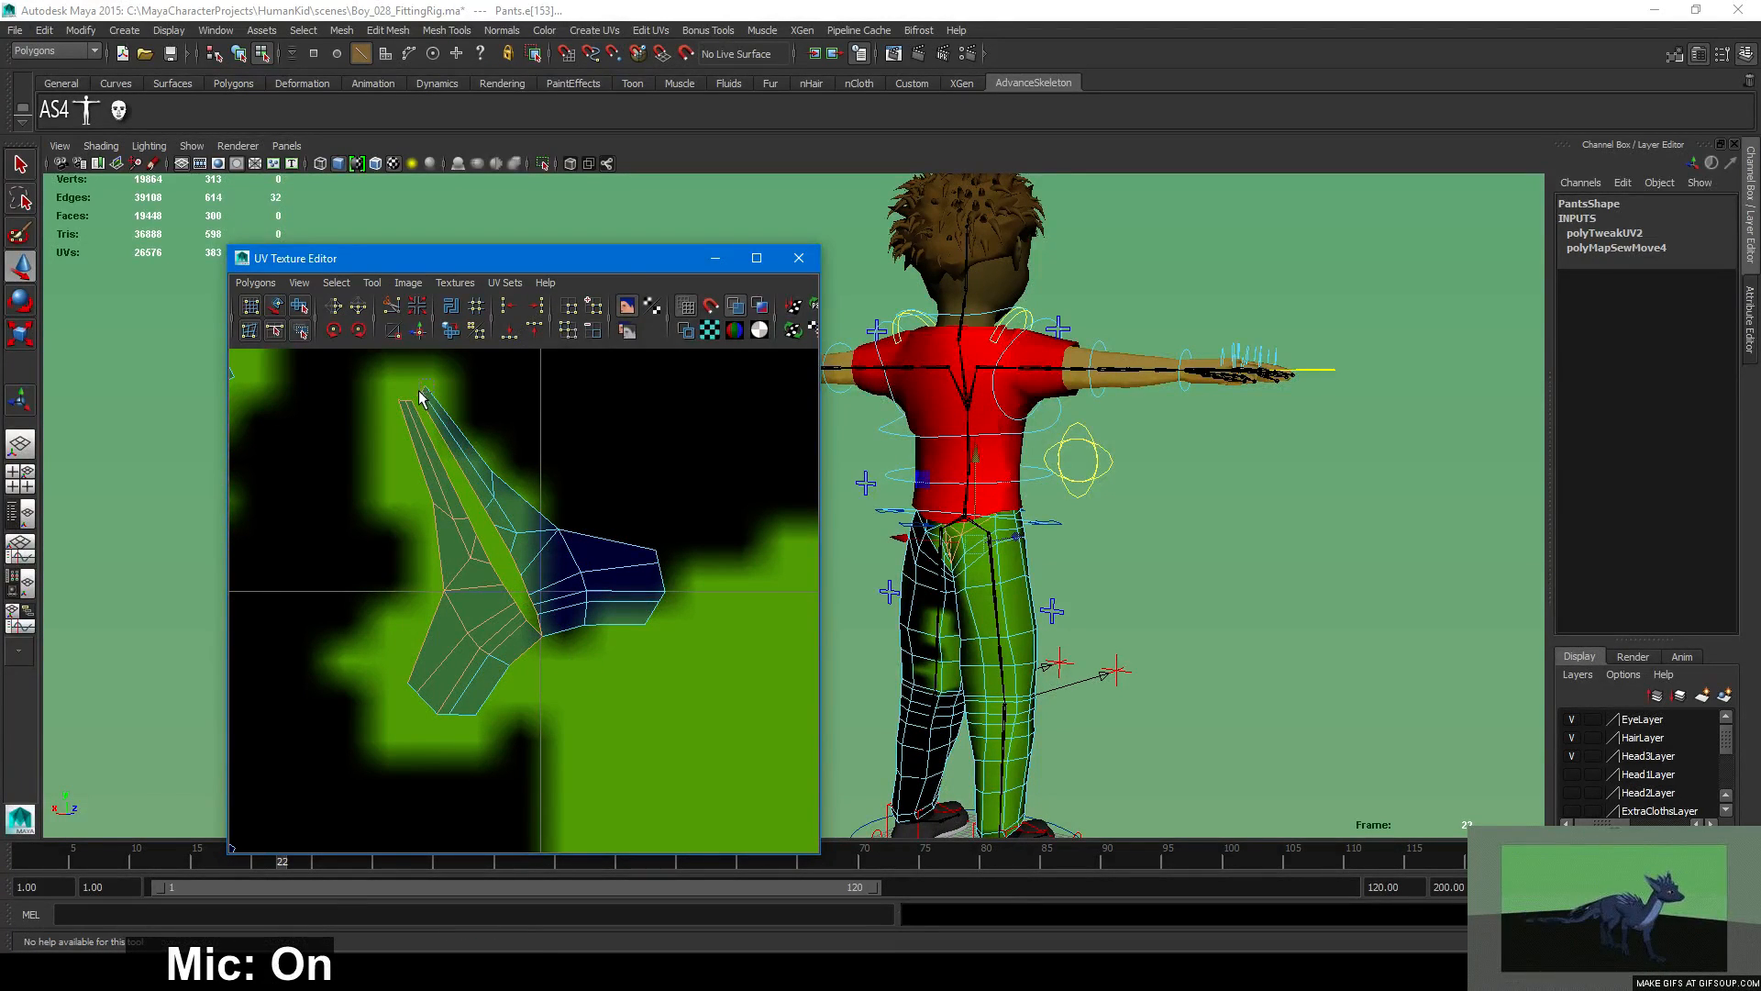
left_click_drag(406, 401, 509, 495, "ctrl")
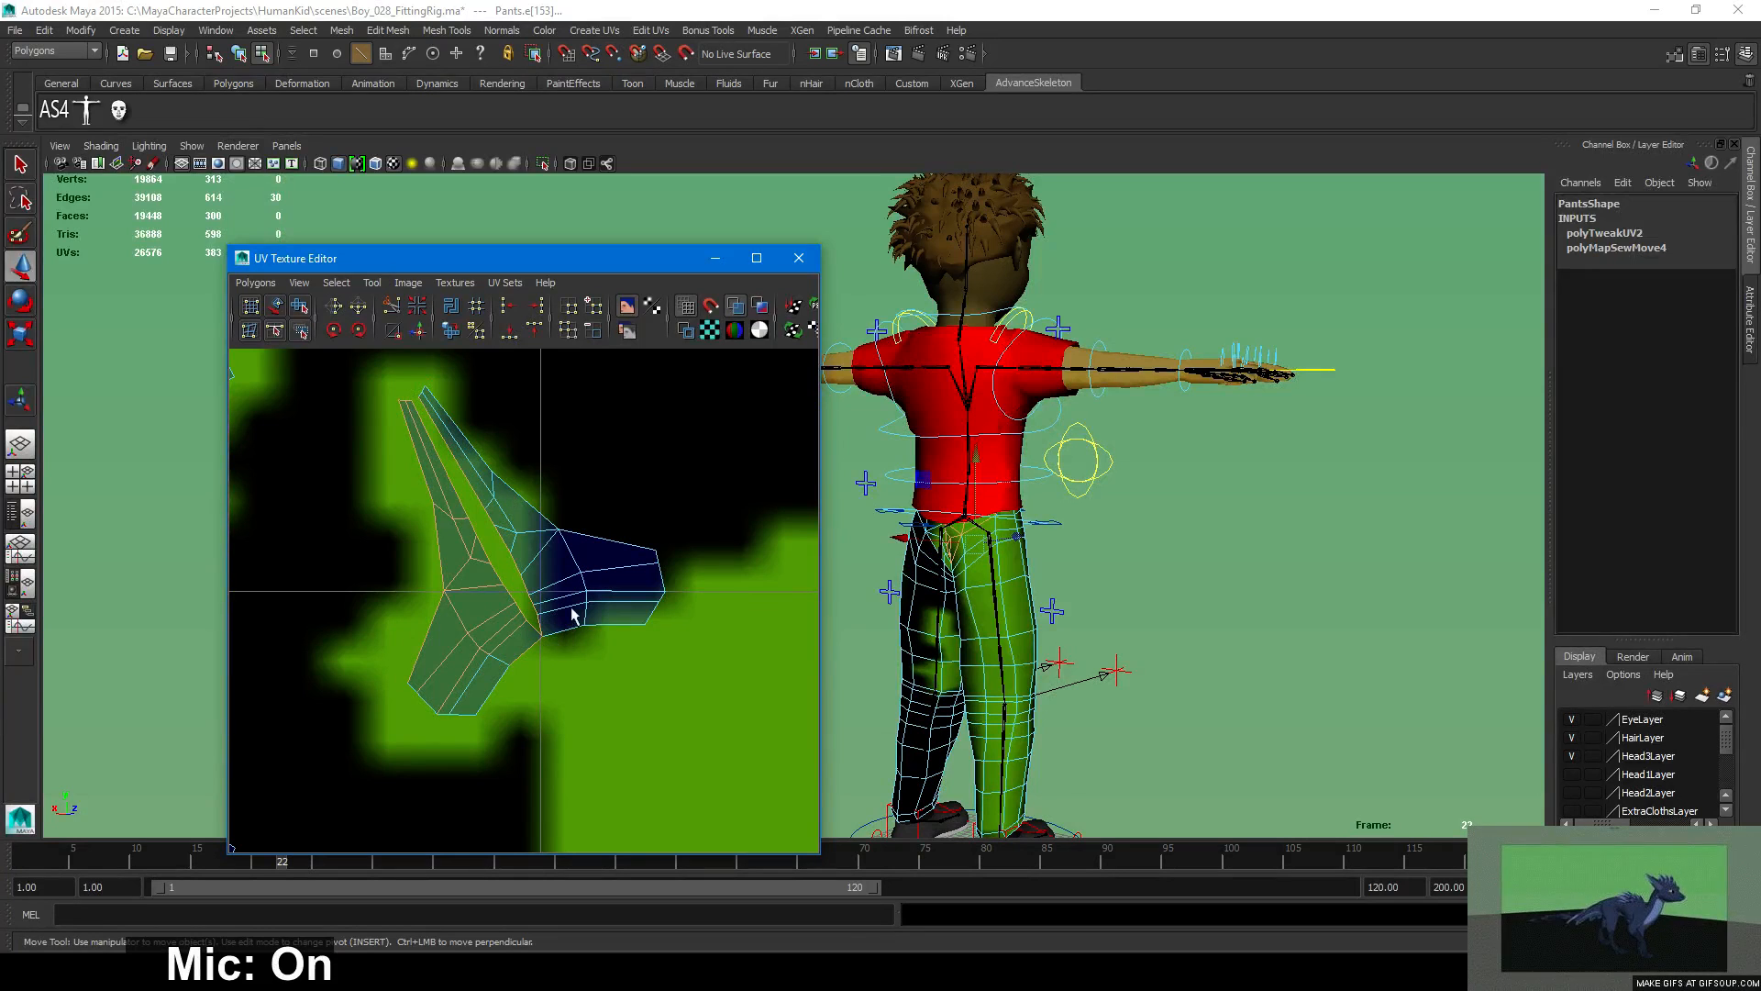
left_click_drag(390, 383, 405, 473, "ctrl")
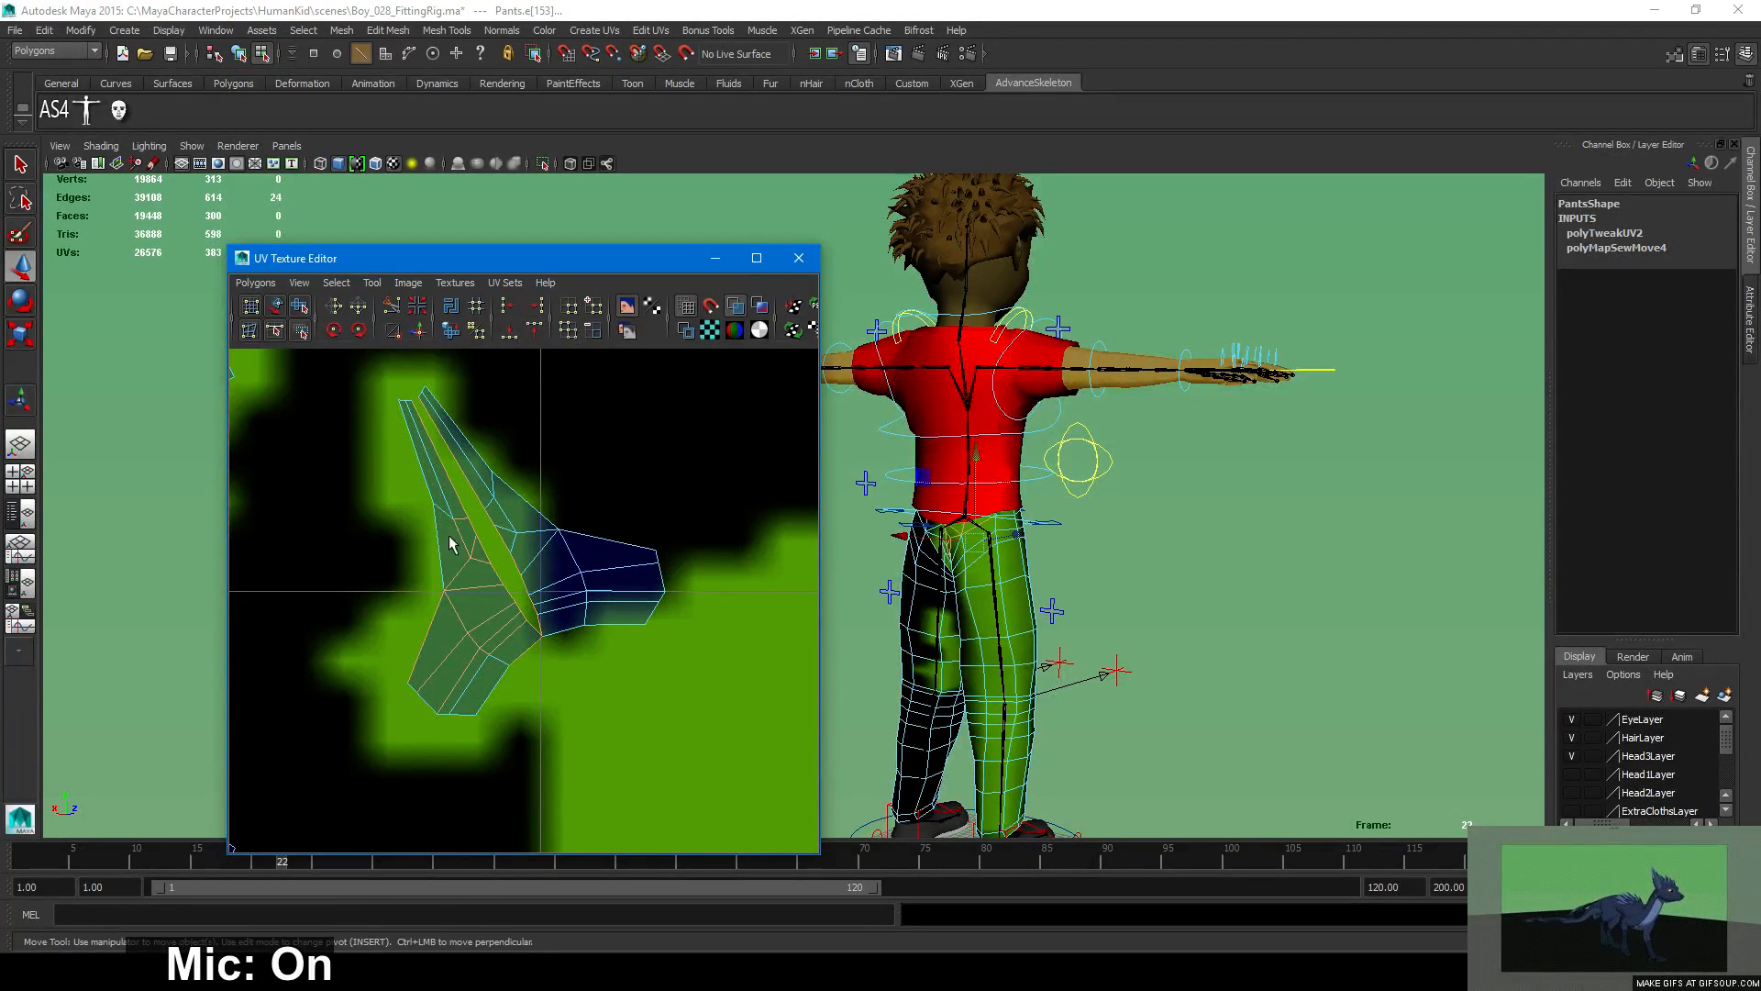
left_click_drag(457, 548, 418, 676, "ctrl")
left_click_drag(537, 693, 498, 654, "ctrl")
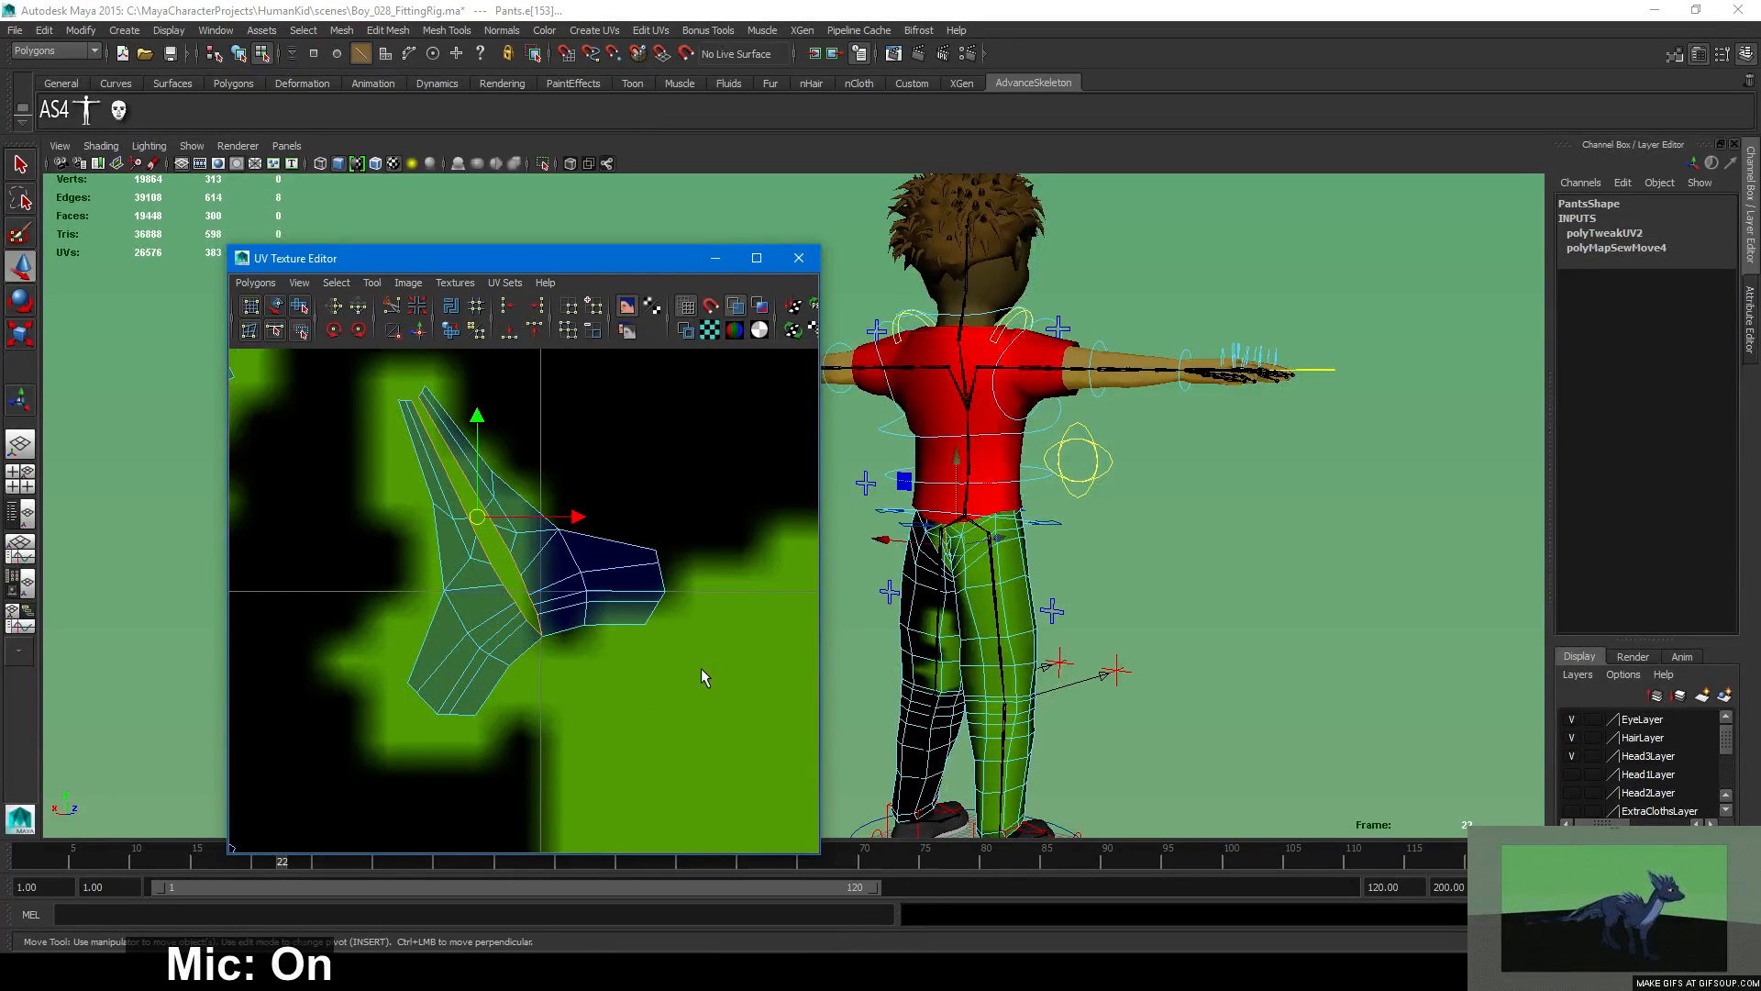
right_click_drag(701, 668, 761, 683, "alt")
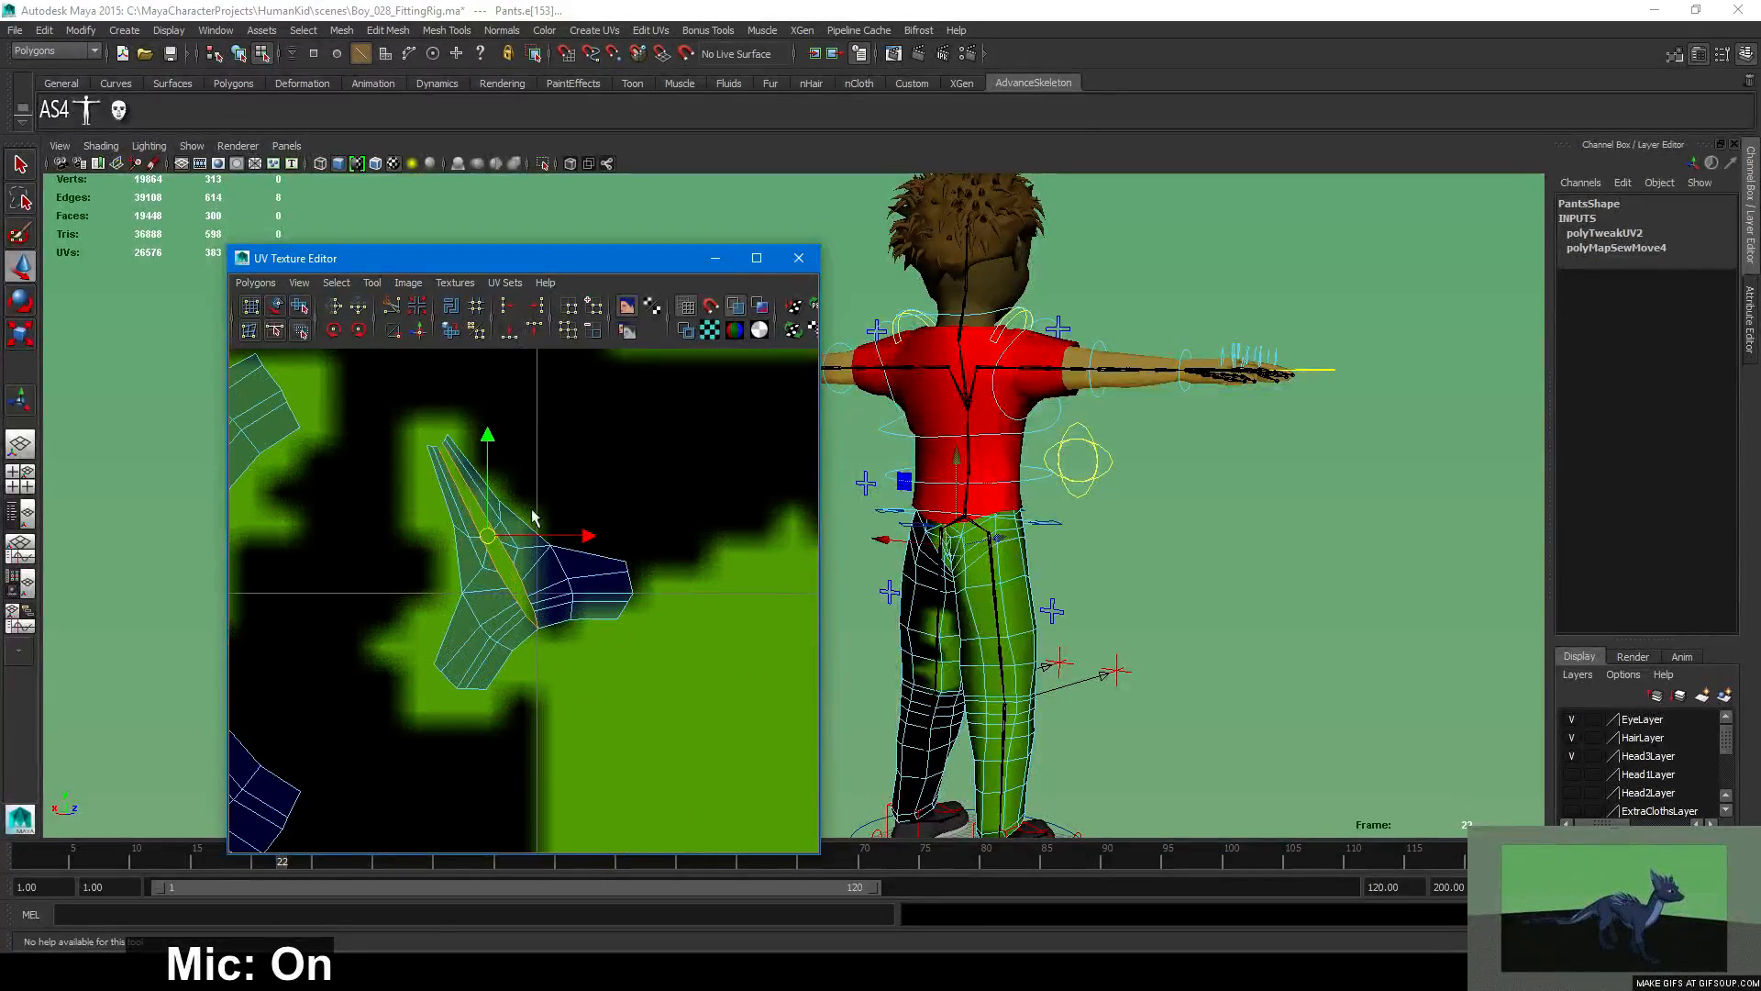
left_click(417, 332)
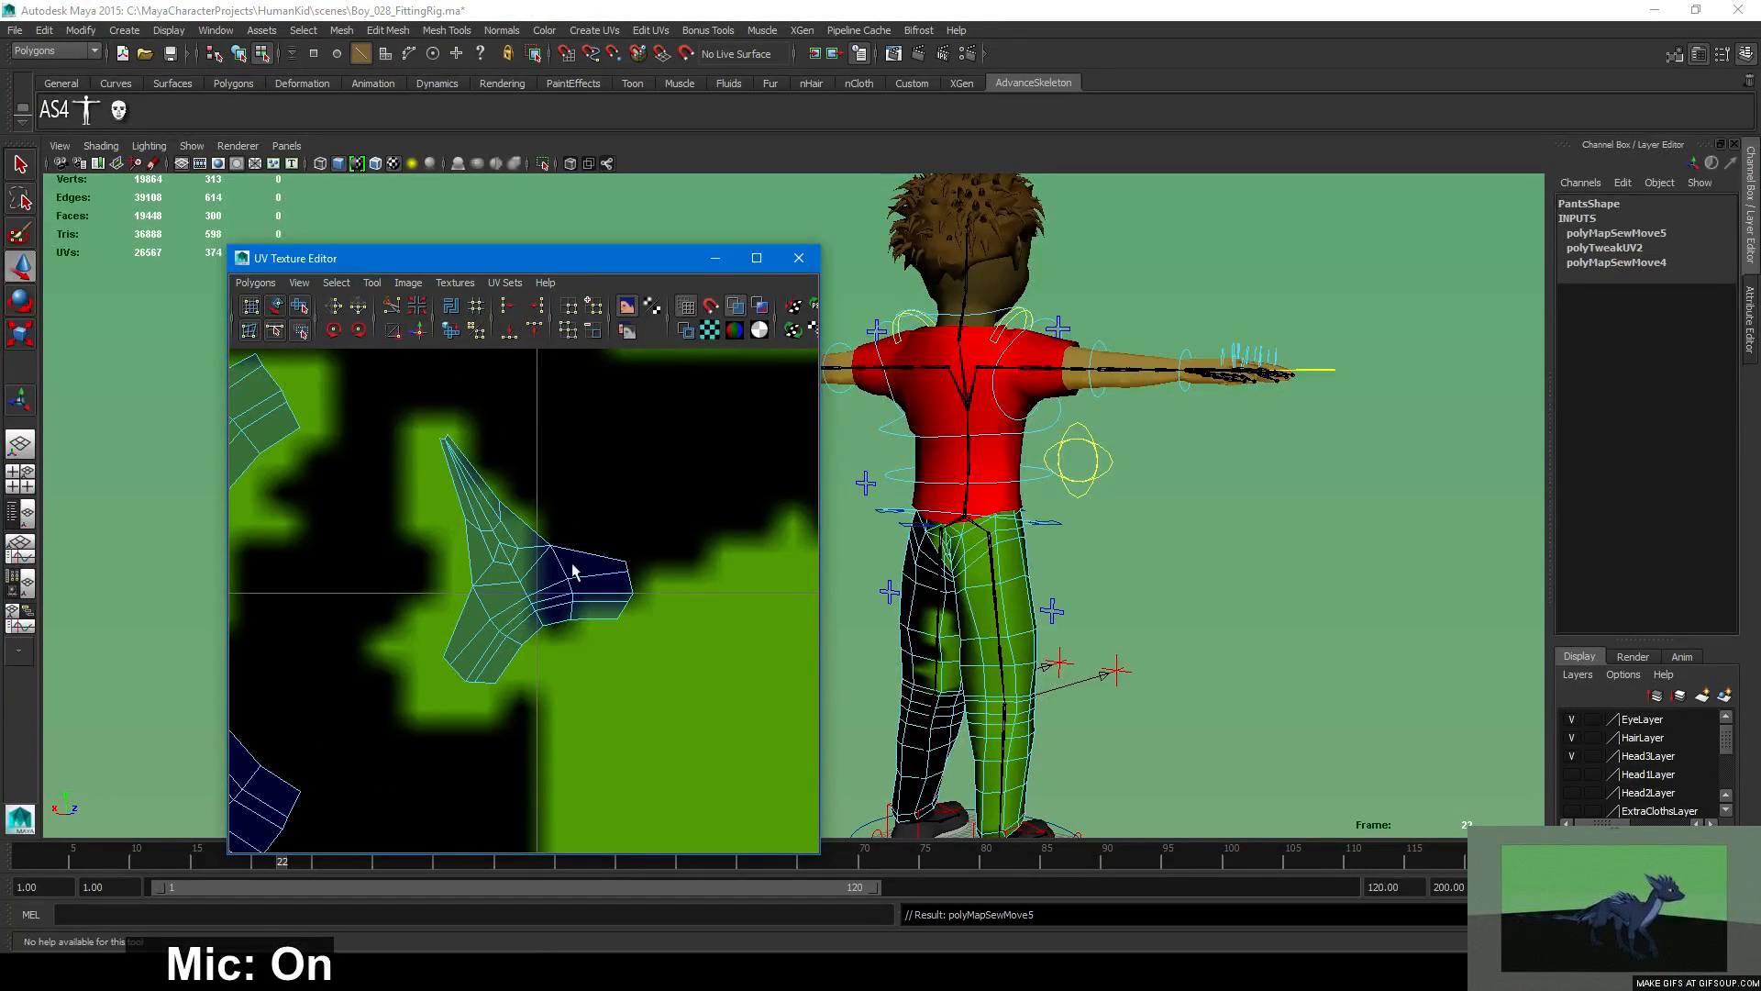
Select the whole sewn pointed shell and rotate it upright with its long tip facing down.
right_click_drag(498, 554, 560, 556)
left_click_drag(574, 476, 426, 648)
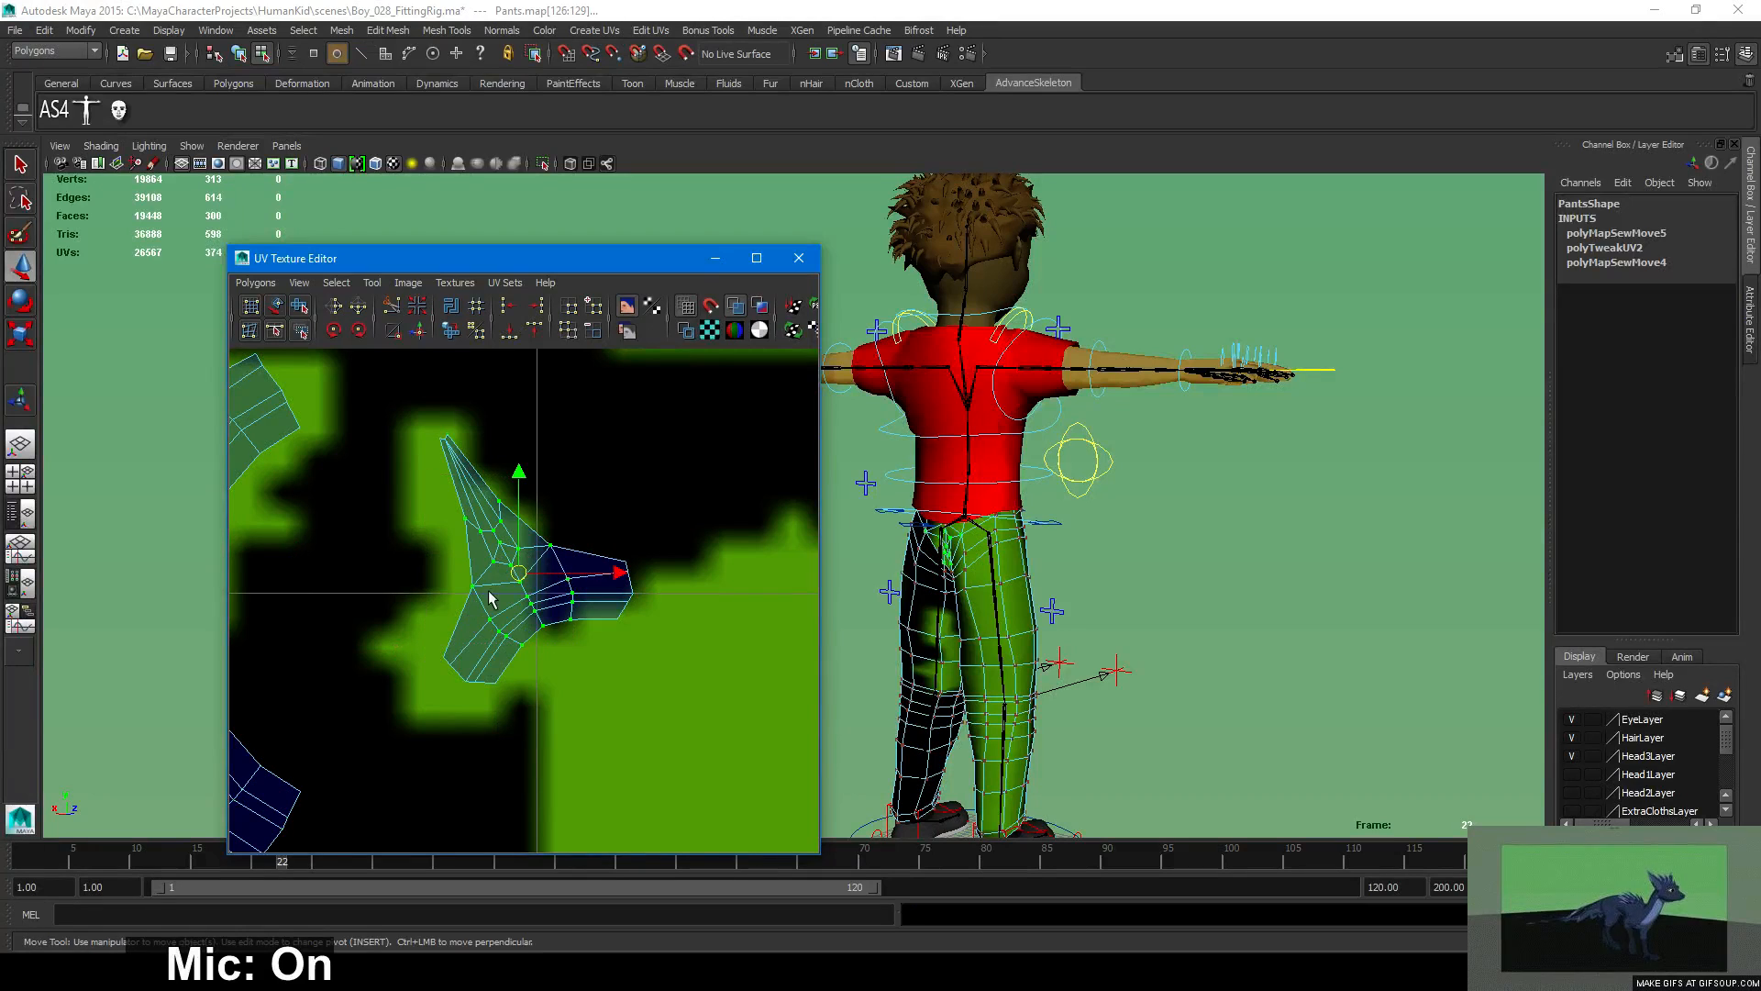
right_click_drag(476, 585, 580, 729)
left_click_drag(542, 566, 539, 576)
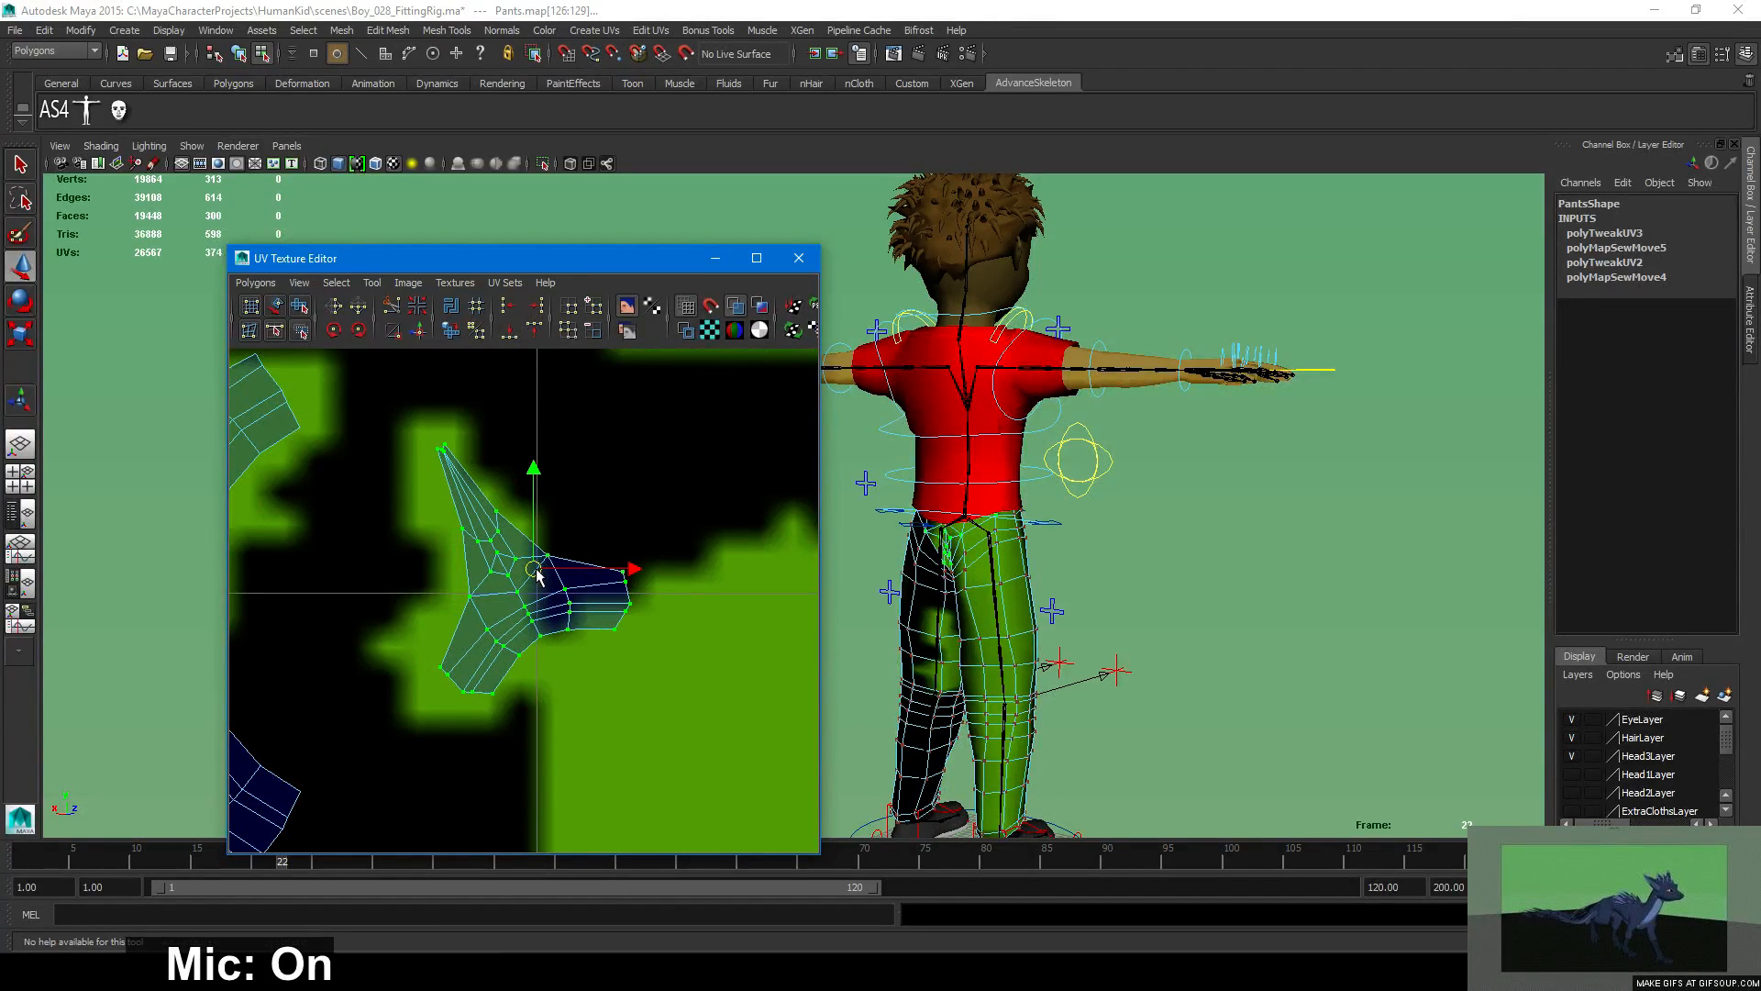
key("e")
left_click_drag(590, 495, 403, 645)
key("w")
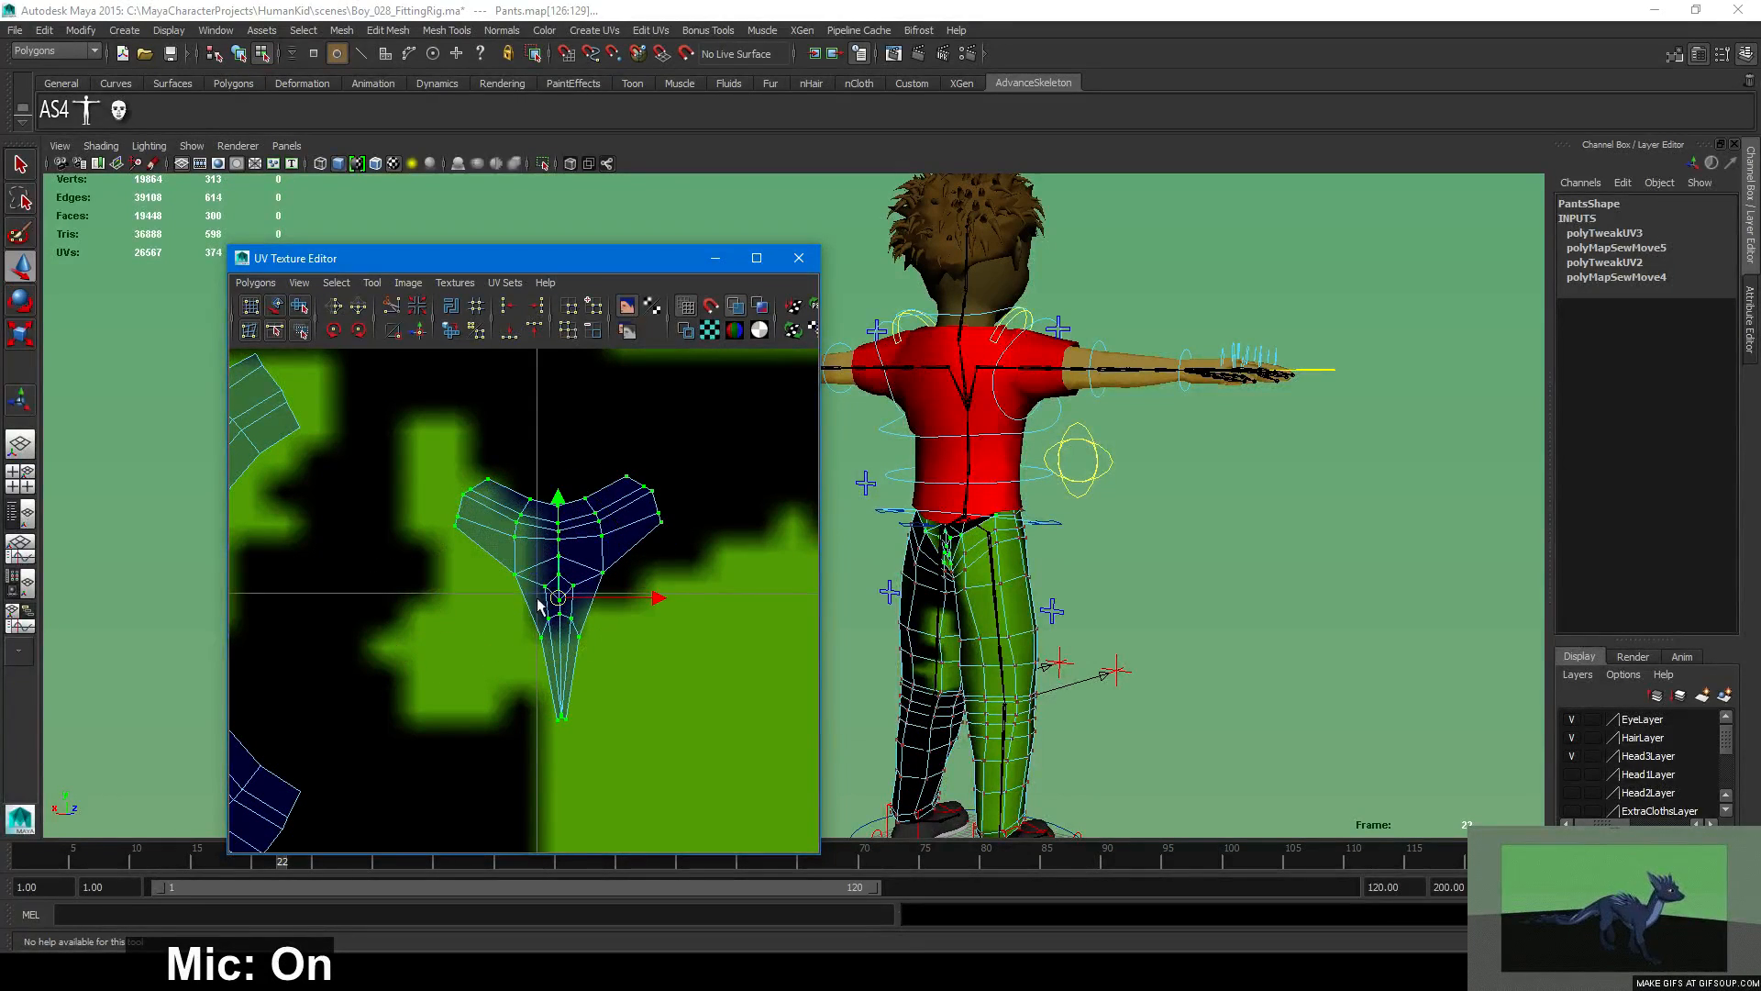
Place the sewn pointed shell in the empty space beside the curved crotch shell and deselect it.
mouse_move(560, 600)
left_mouse_down()
mouse_move(474, 601)
mouse_move(539, 600)
left_mouse_up()
scroll(537, 594, "down", 3)
middle_click_drag(439, 596, 645, 610, "alt")
scroll(645, 611, "down", 1)
mouse_move(700, 609)
left_mouse_down()
mouse_move(647, 624)
mouse_move(697, 616)
left_mouse_up()
right_click_drag(713, 712, 488, 704, "alt")
left_click(631, 729)
middle_click_drag(488, 705, 484, 604, "alt")
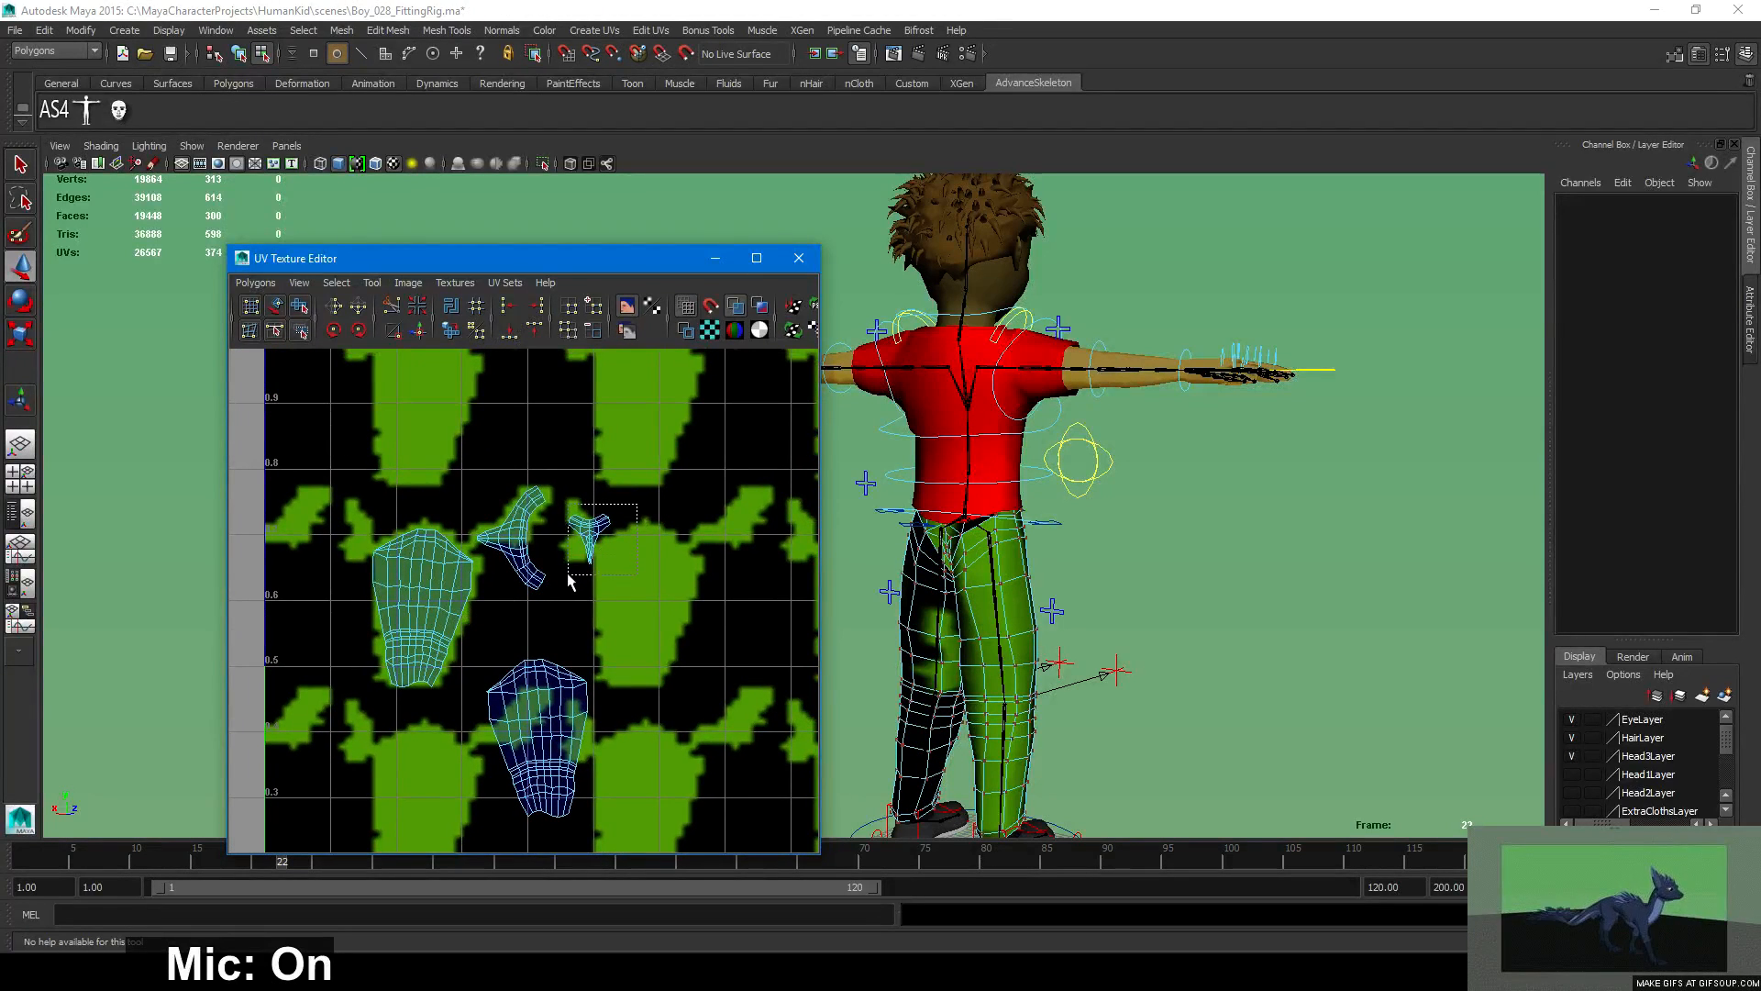
left_click_drag(568, 574, 572, 541)
left_click(635, 603)
right_click_drag(514, 633, 651, 601, "alt")
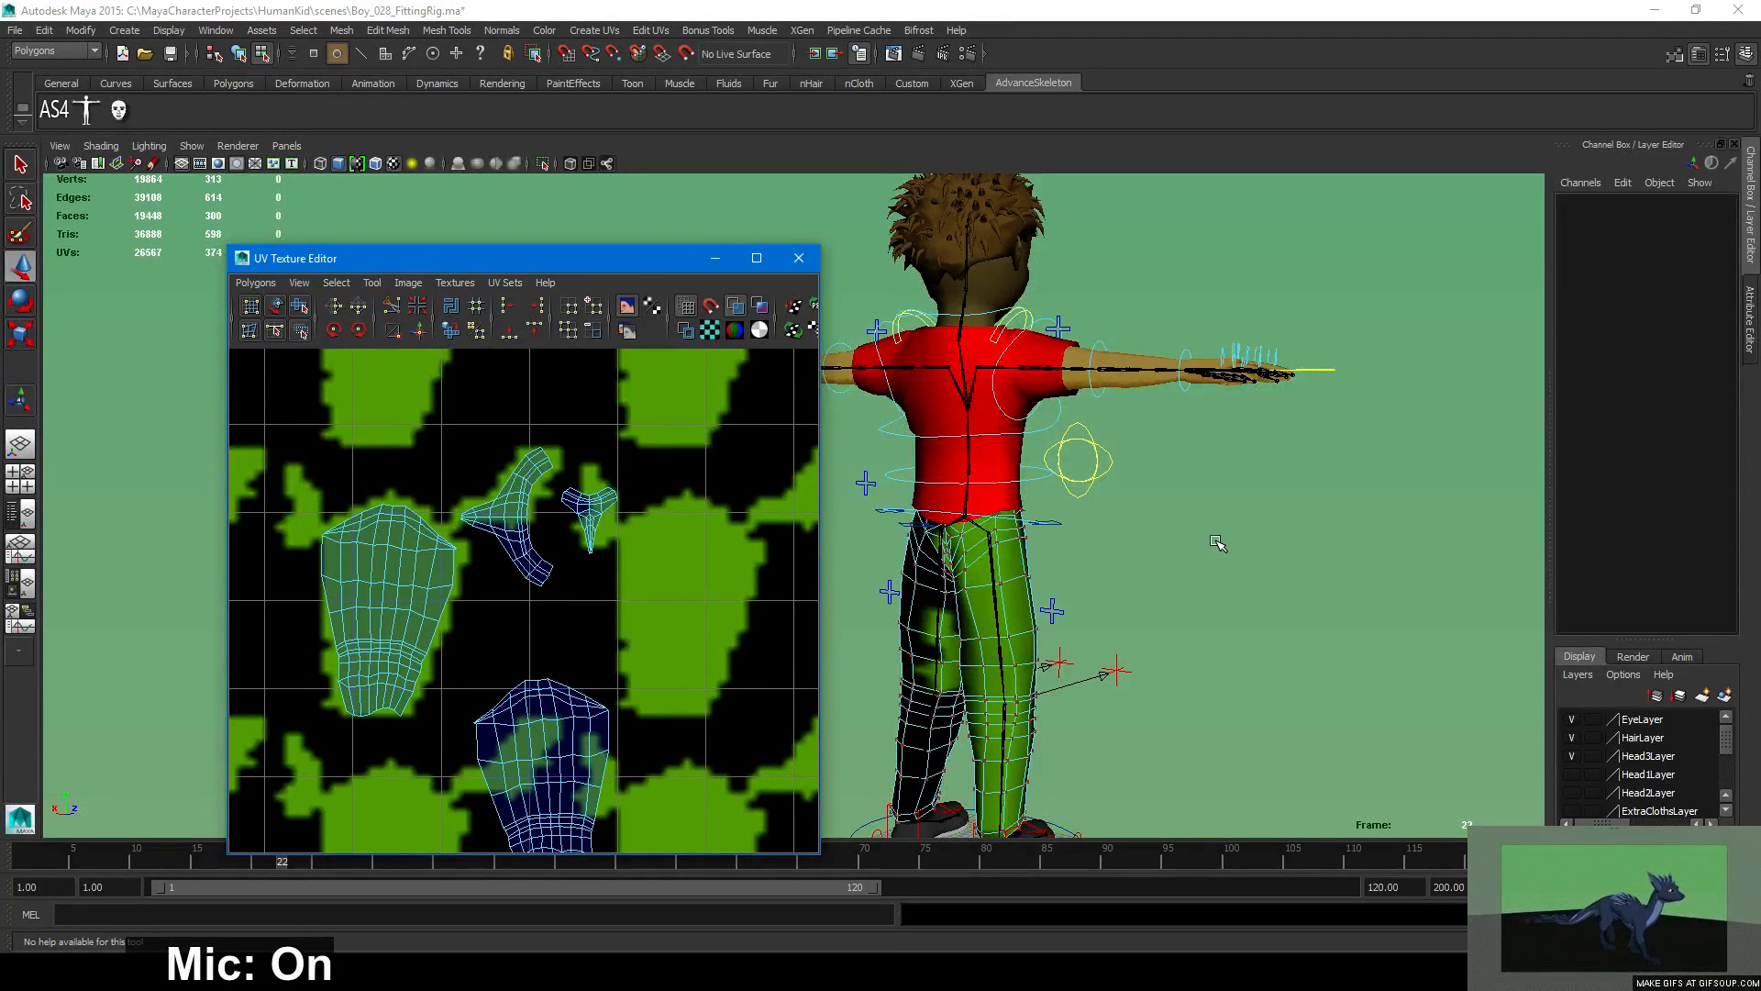
left_click_drag(1163, 449, 1220, 583, "alt")
left_click_drag(1007, 476, 1000, 477, "alt")
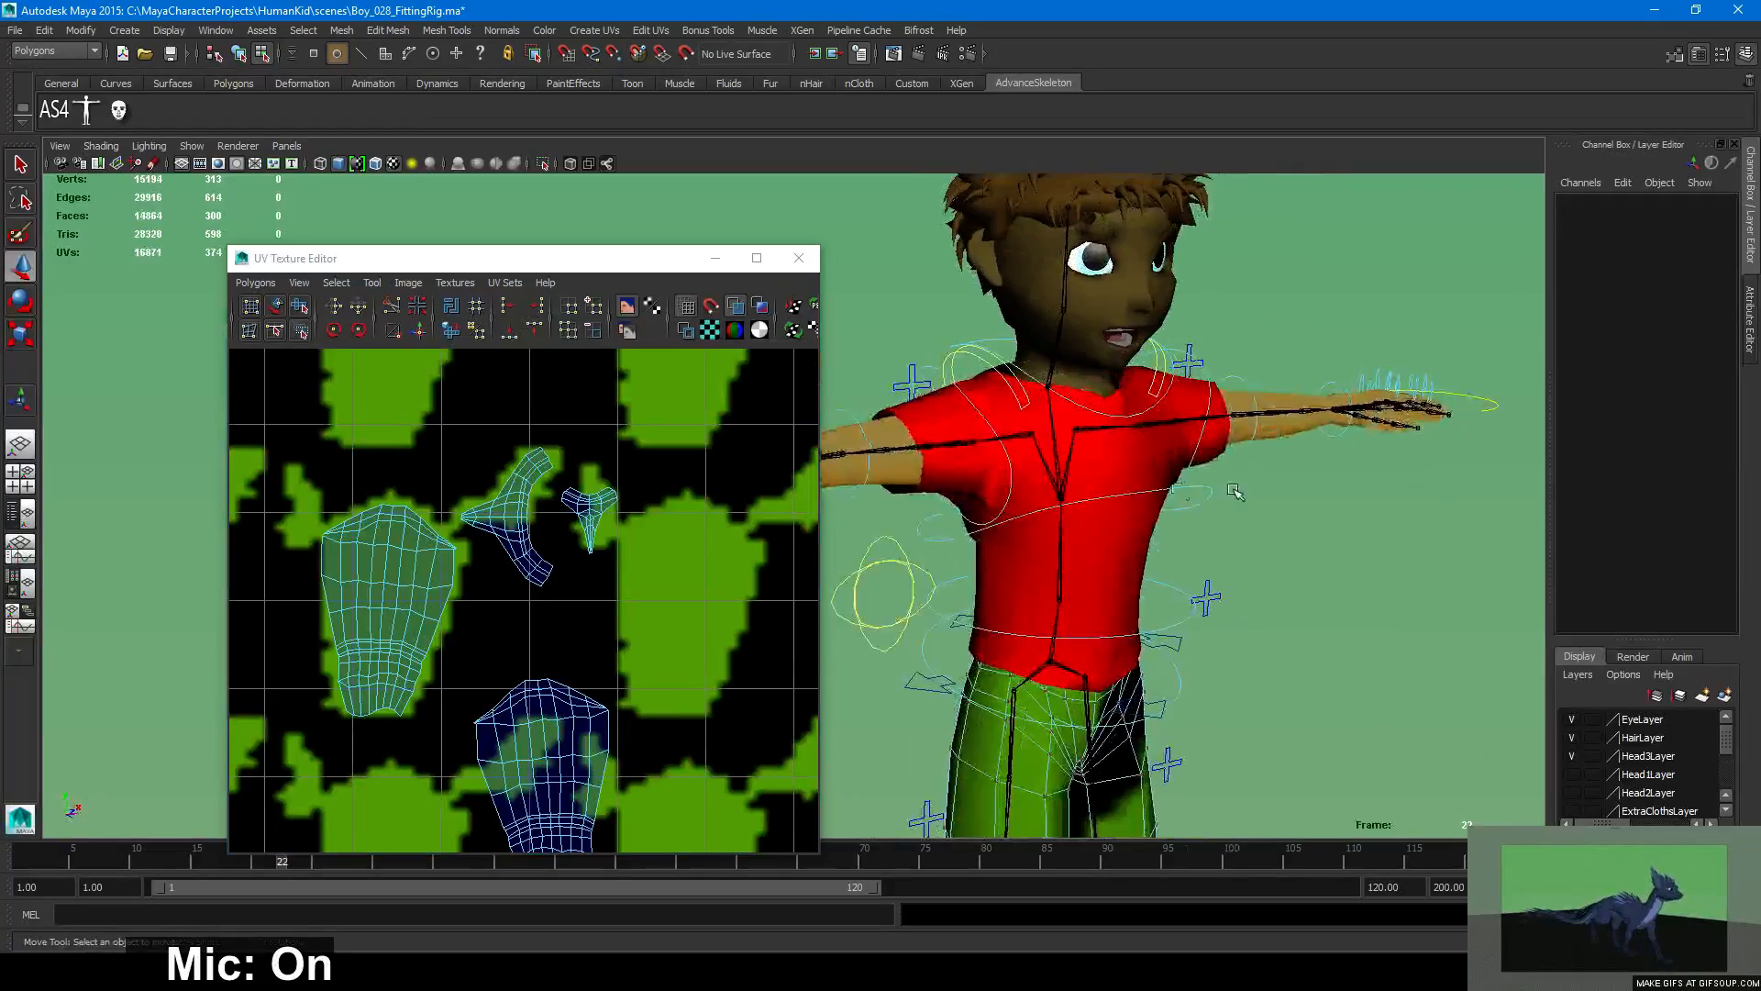
right_click_drag(1000, 477, 945, 479, "alt")
middle_click_drag(1075, 505, 1112, 432, "alt")
mouse_move(1161, 463)
left_mouse_down("alt")
mouse_move(1163, 485)
mouse_move(1188, 472)
left_mouse_up("alt")
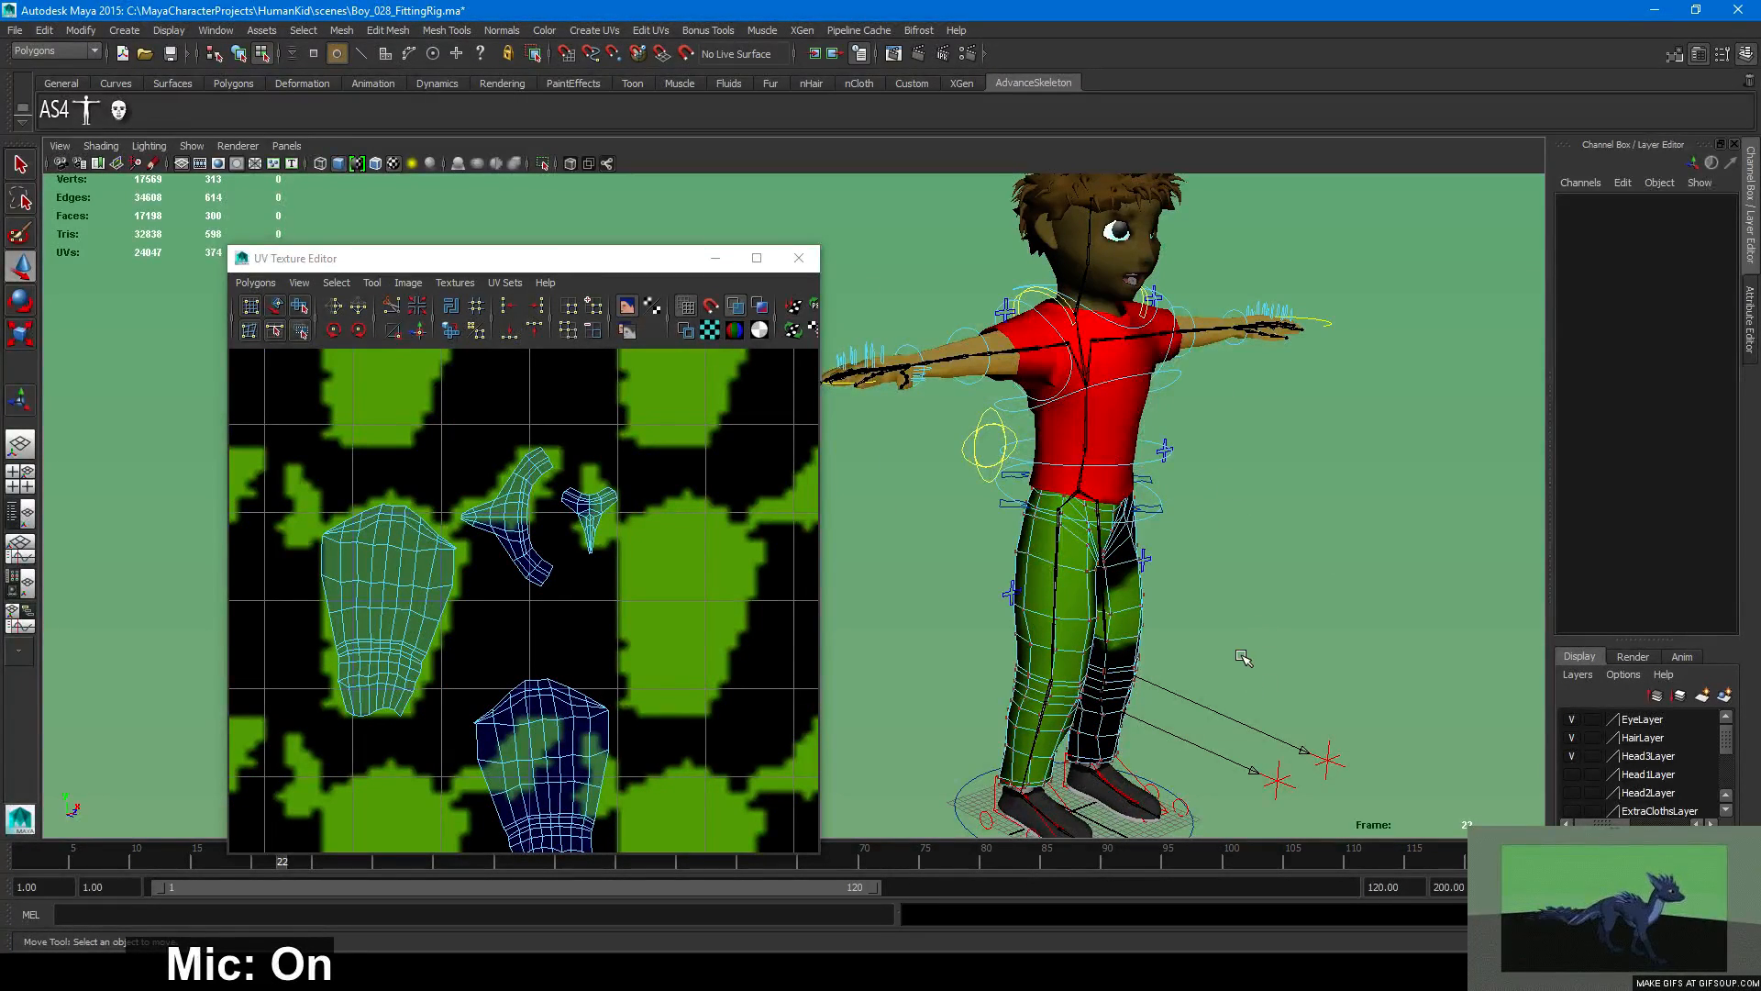
left_click_drag(1217, 556, 1213, 594, "alt")
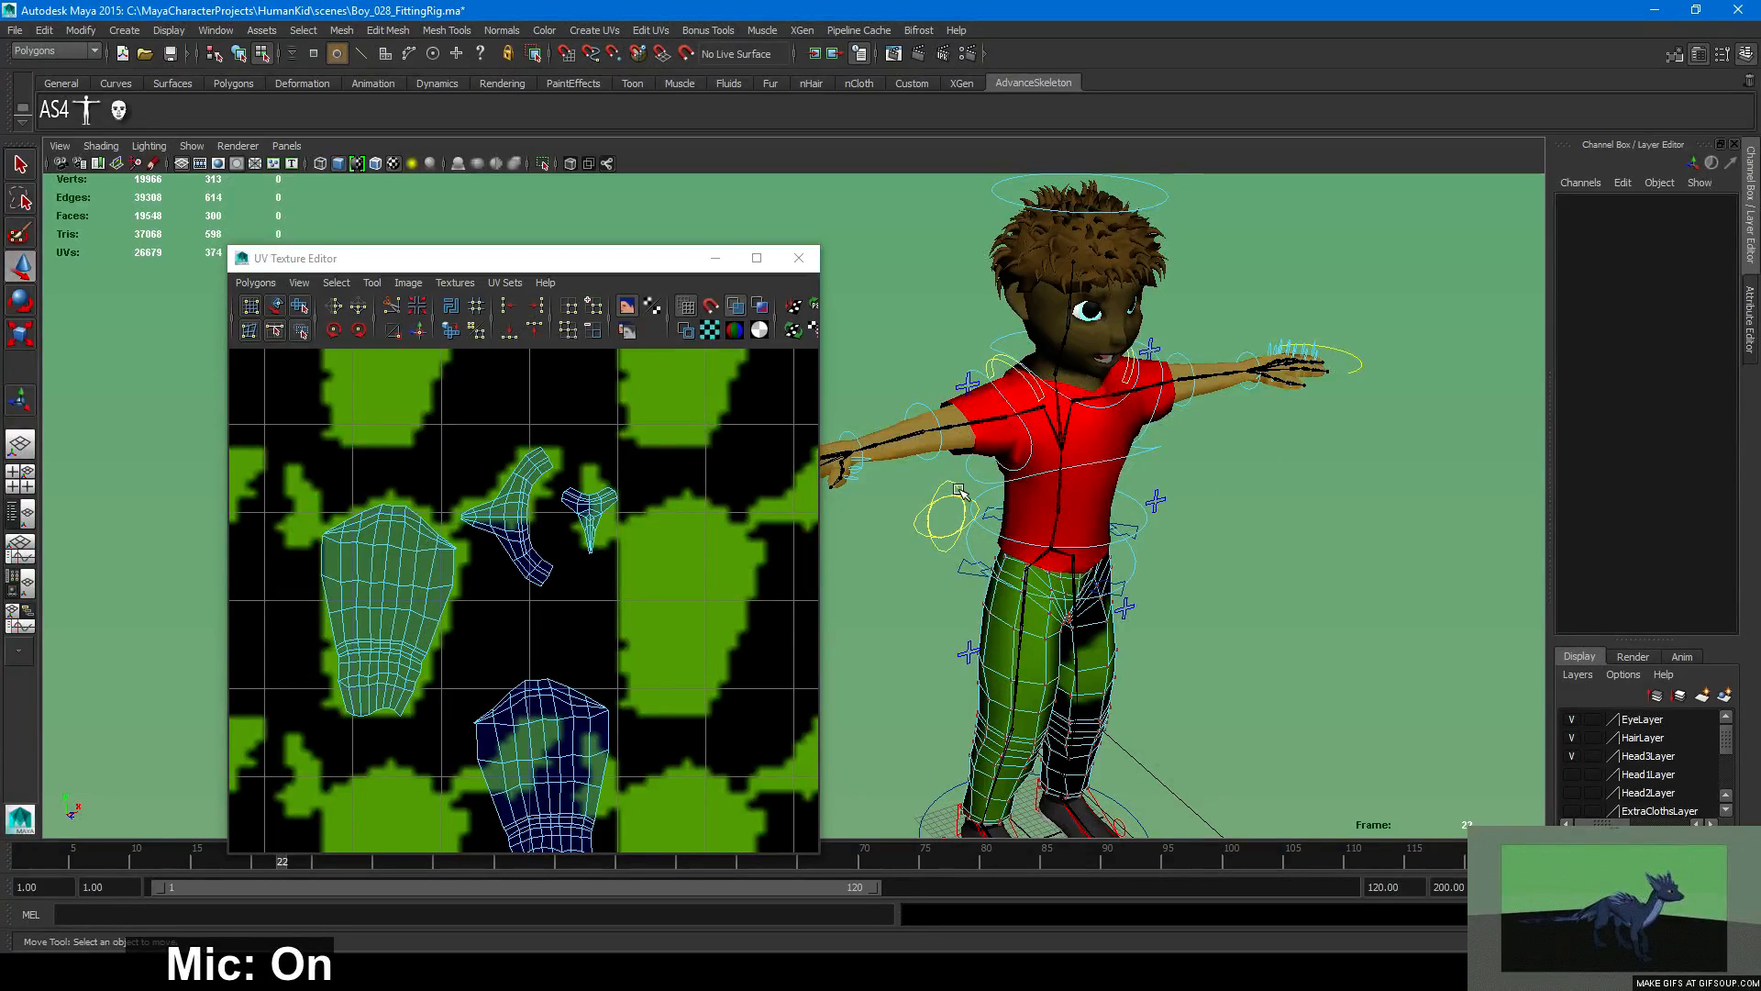
Move the UV Texture Editor clear of the character, hide Head3Layer and show Head2Layer instead.
left_click_drag(613, 258, 385, 218)
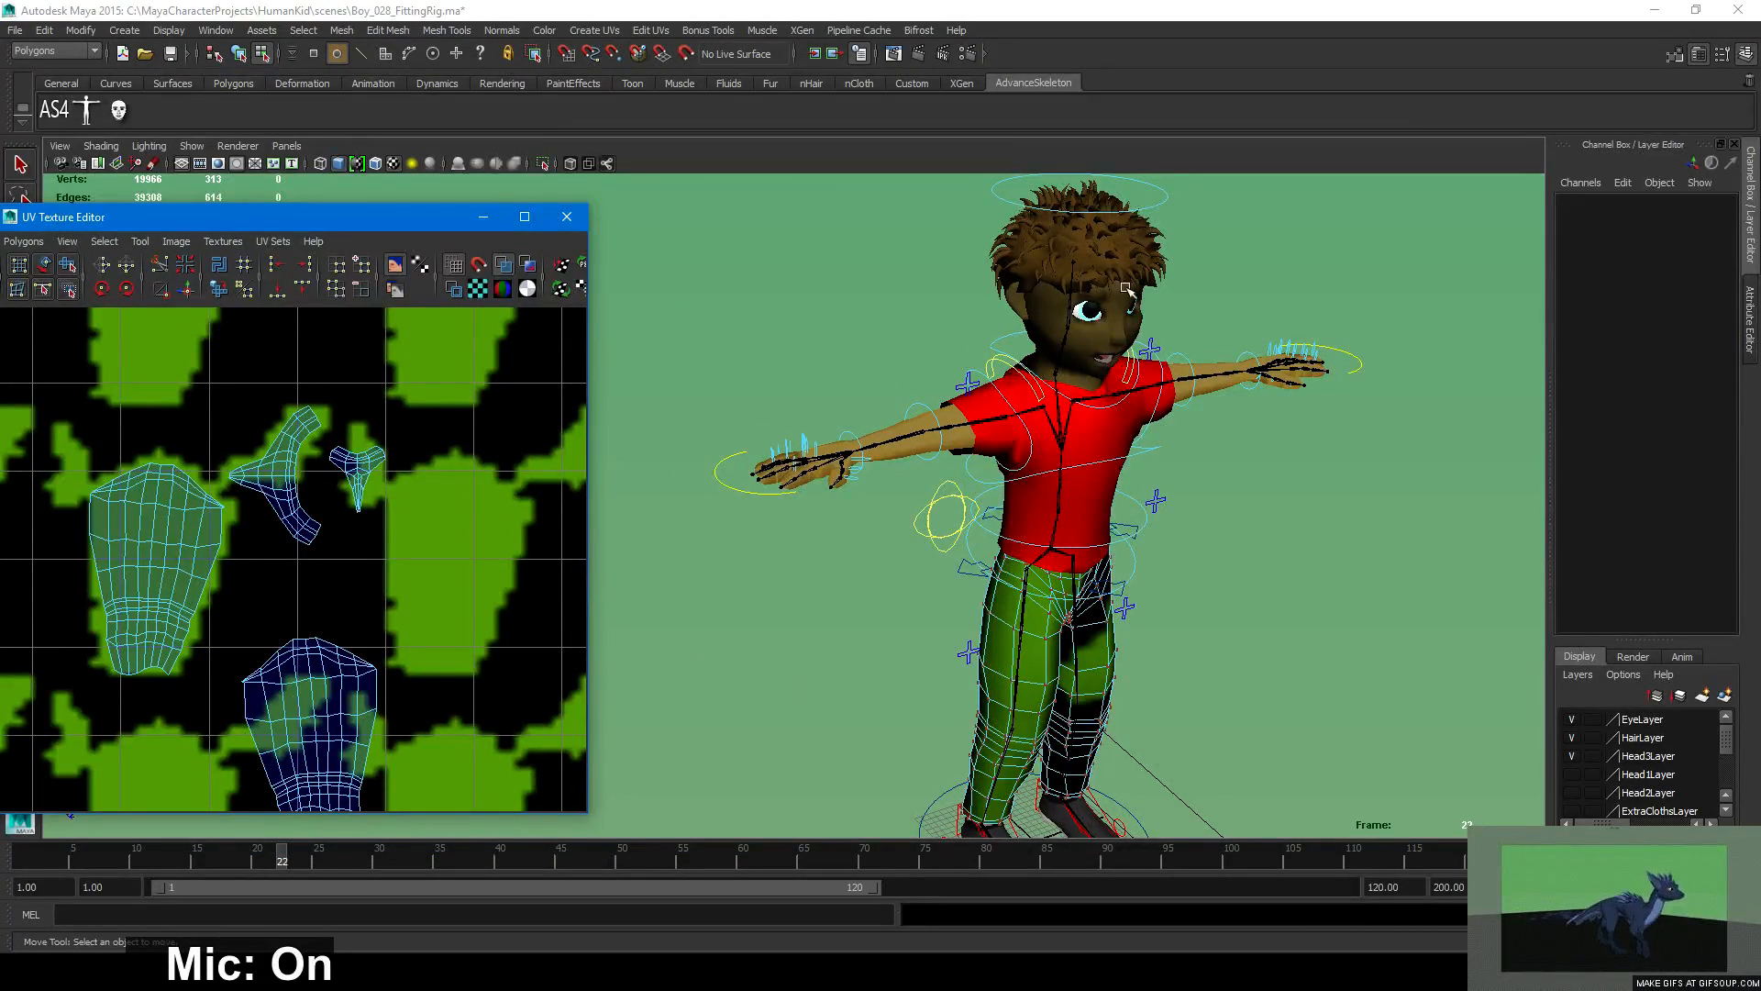
left_click_drag(1162, 363, 1101, 255, "alt")
middle_click_drag(1101, 255, 1115, 463, "alt")
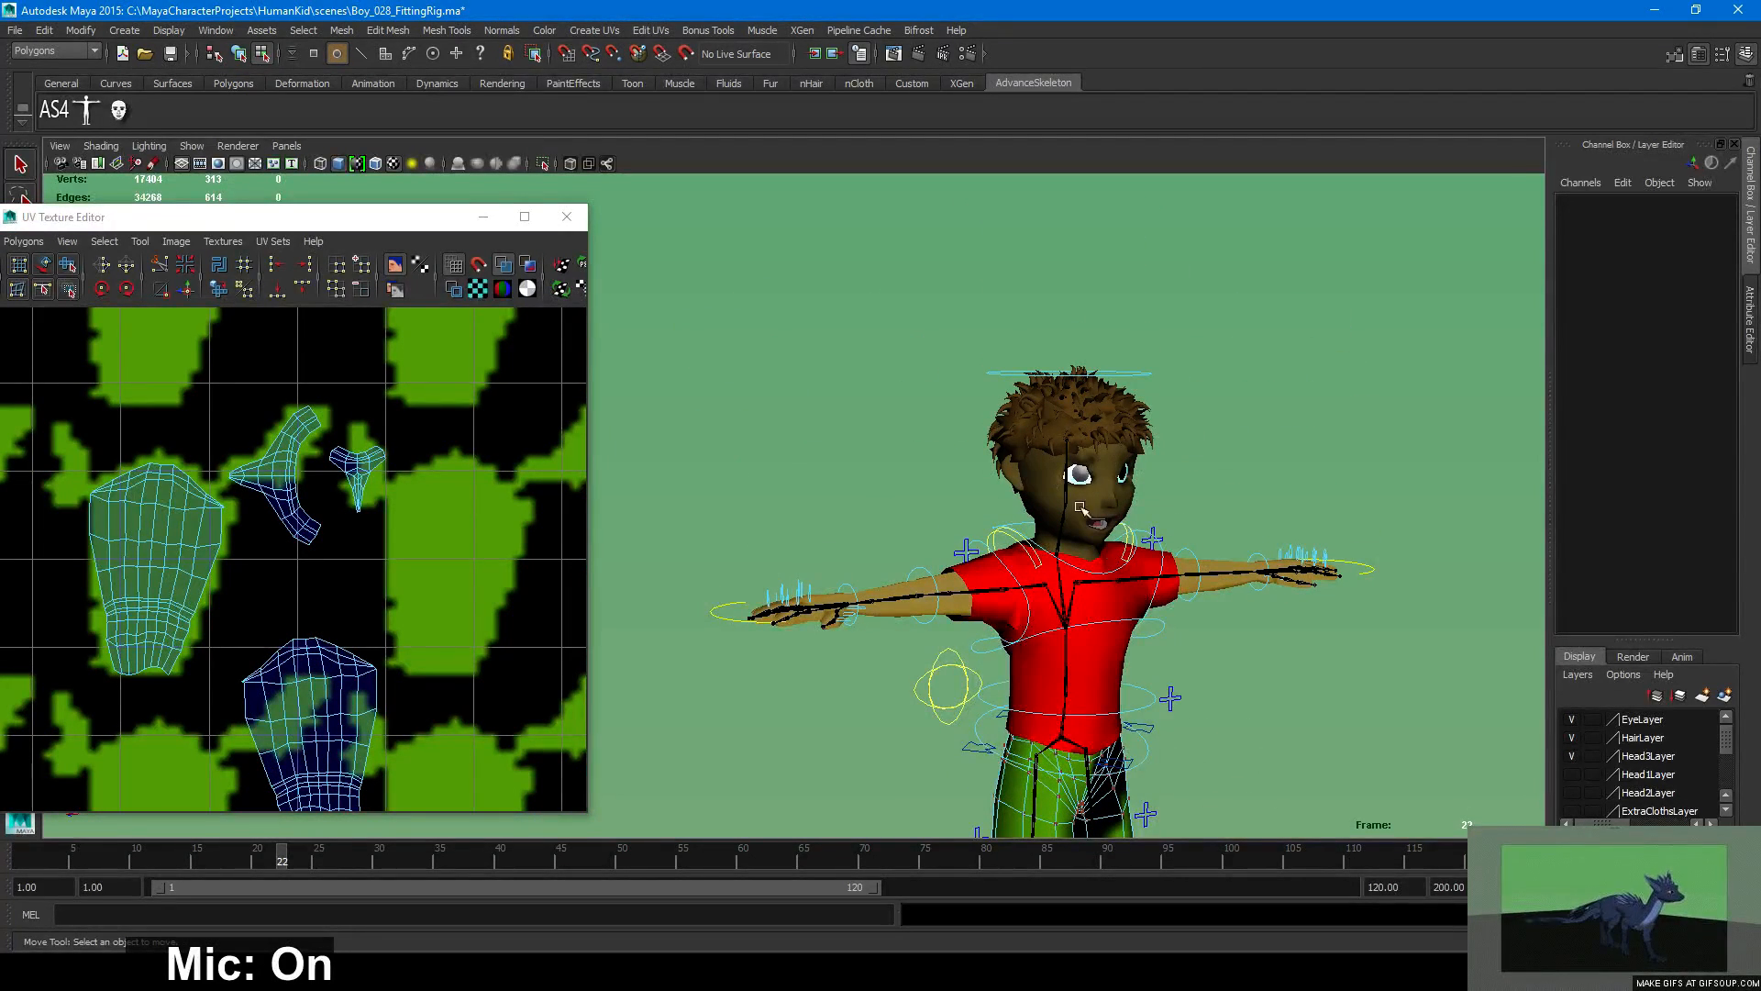
right_click_drag(1262, 653, 1303, 661, "alt")
left_click(1570, 755)
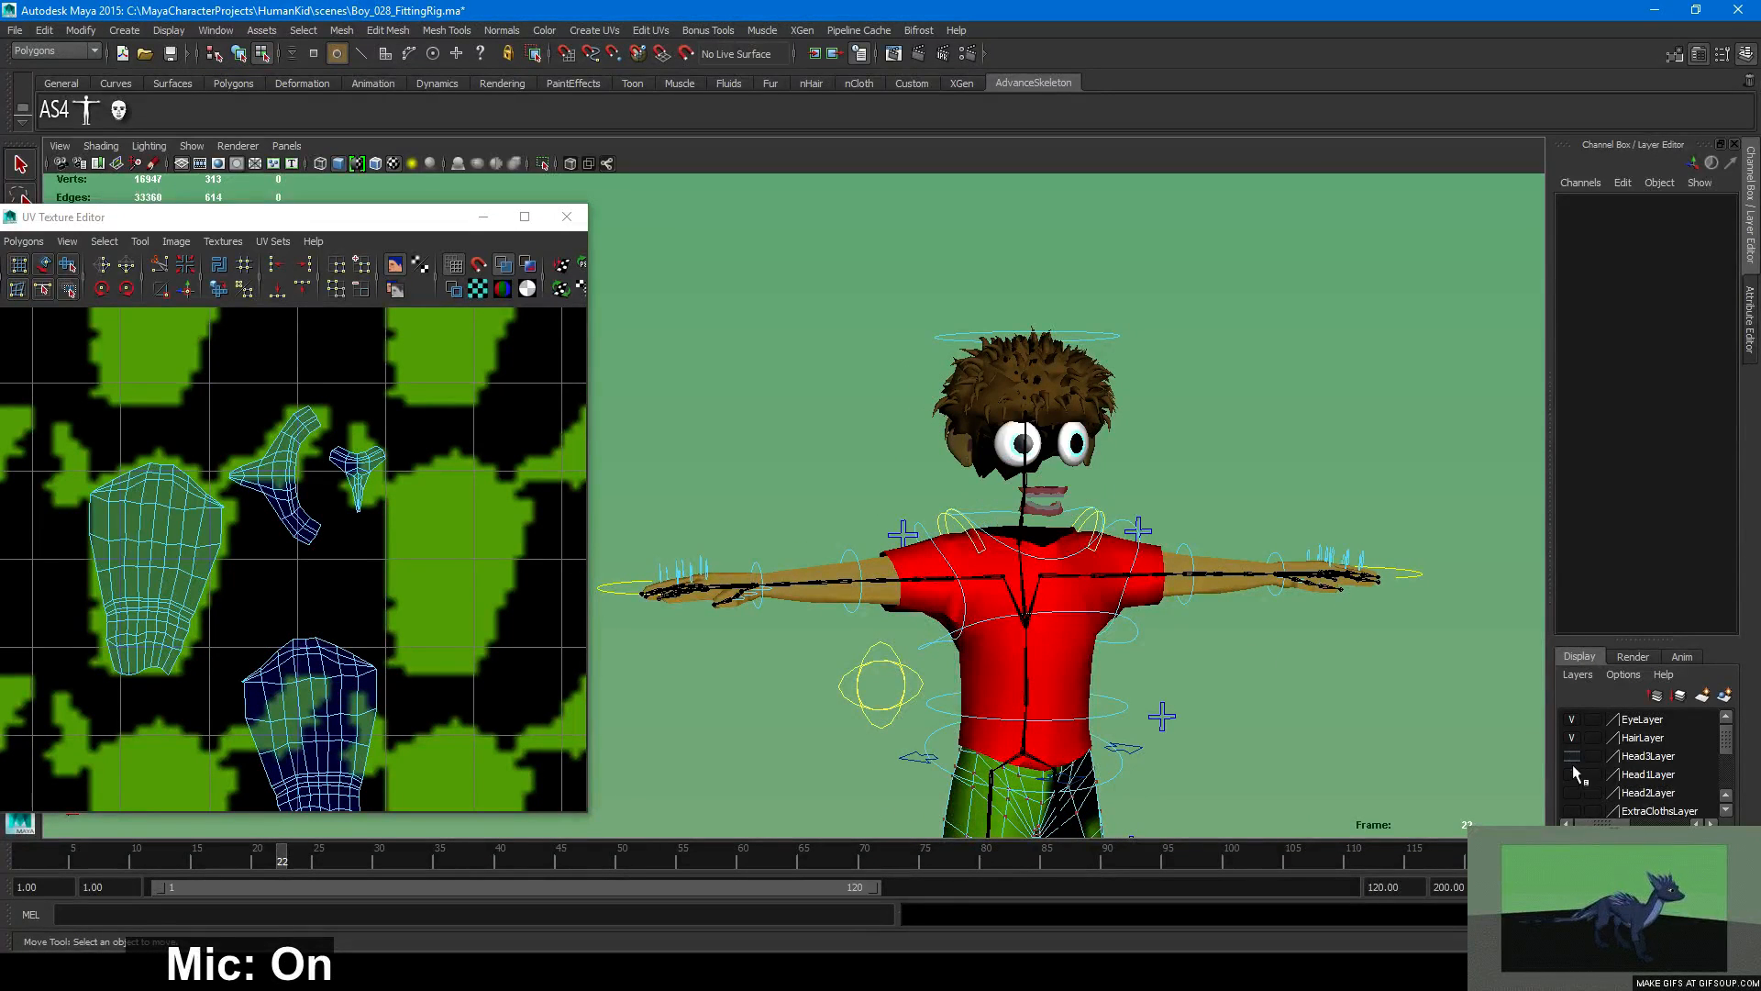
left_click(1571, 774)
left_click(1571, 774)
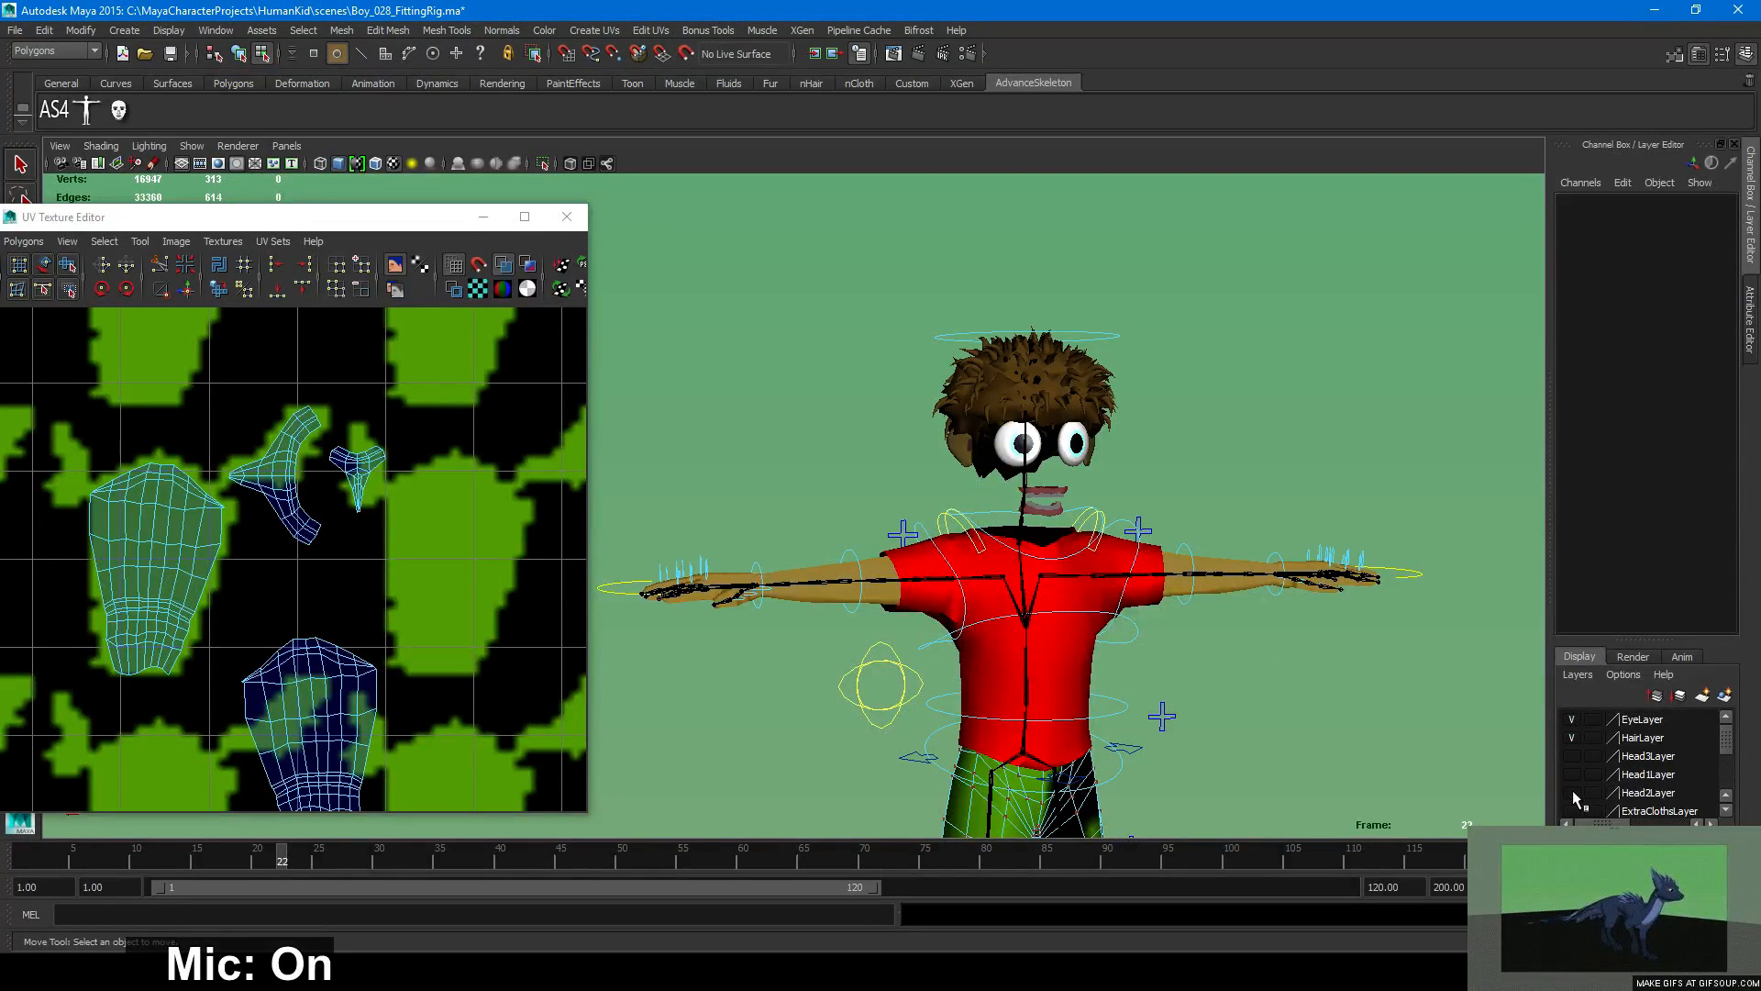
left_click(1571, 793)
Select the head mesh in object mode and frame its UV layout and the head.
right_click_drag(1220, 669, 1351, 493, "alt")
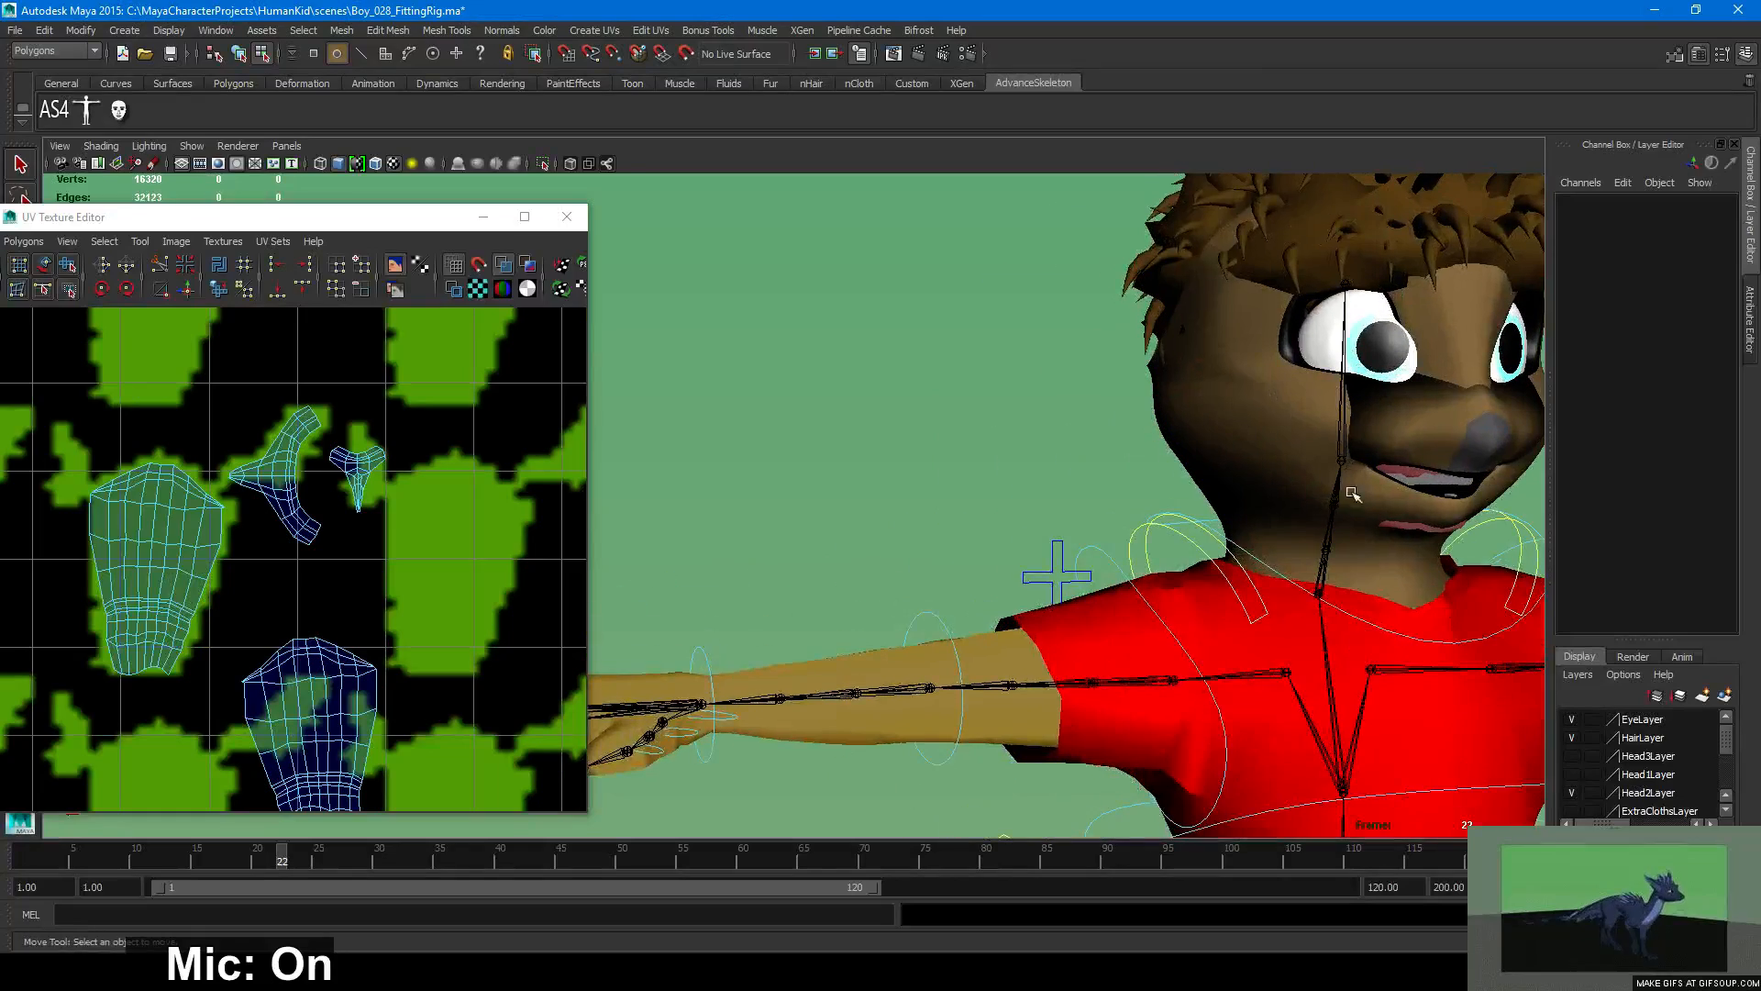
left_click(1367, 426)
key("F8")
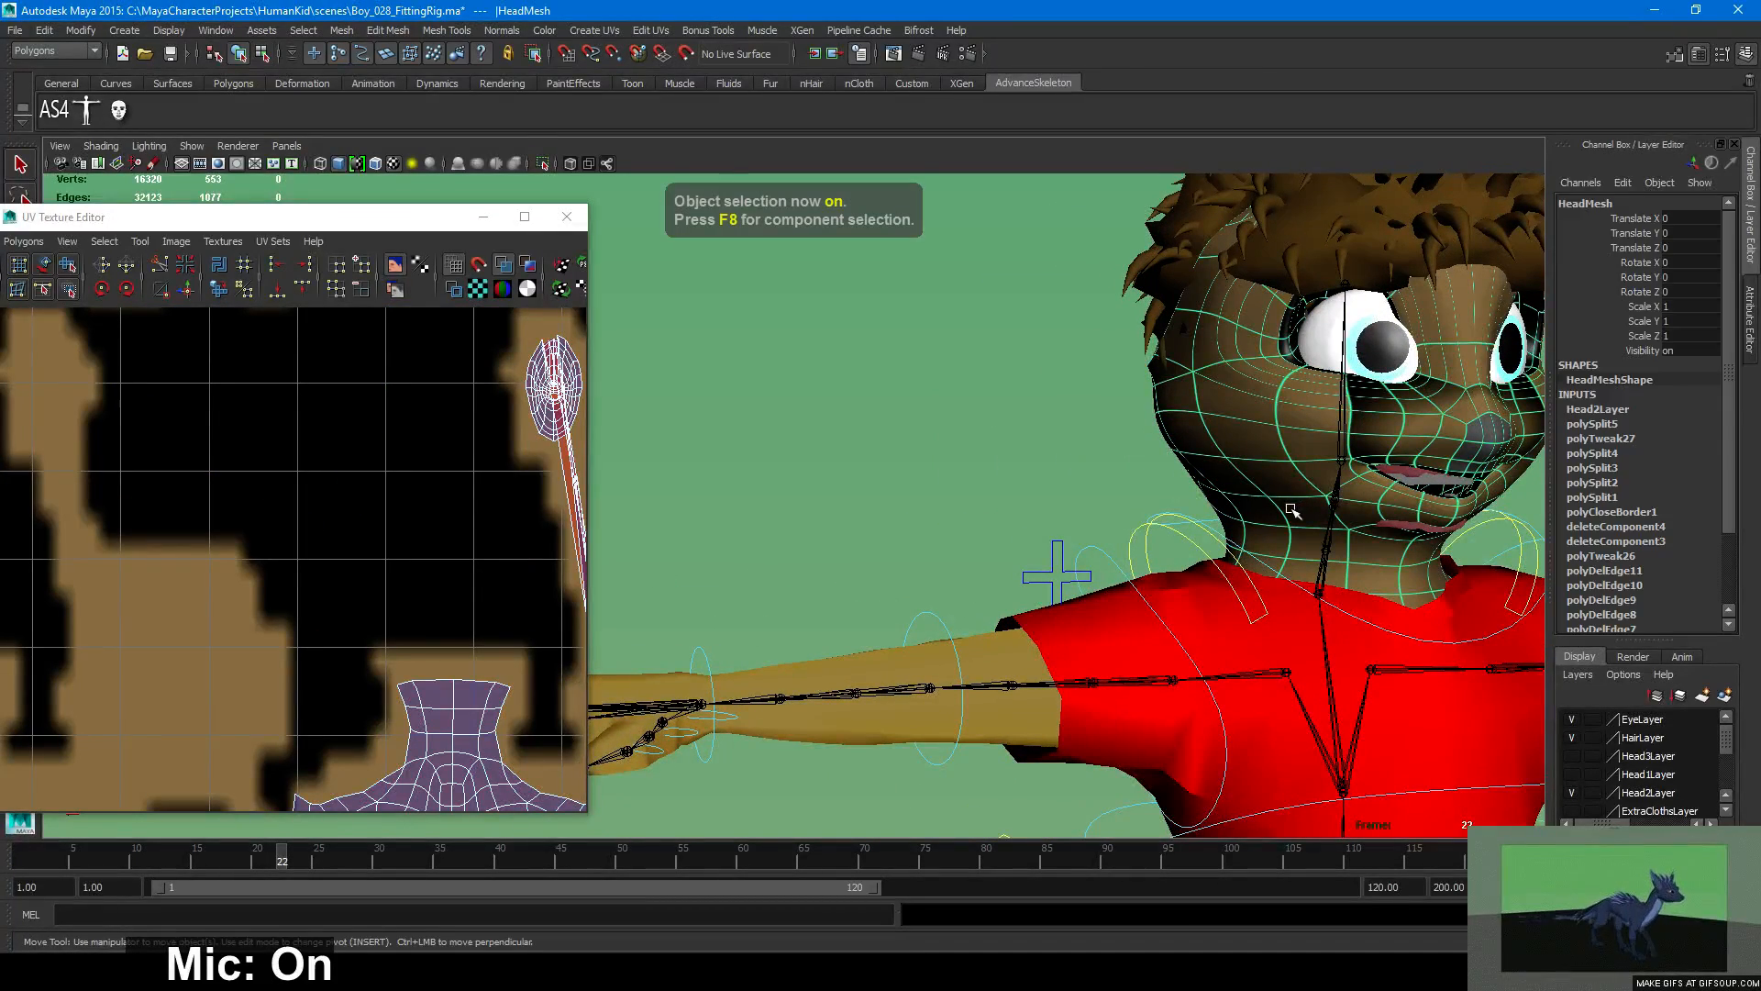
key("a")
key("f")
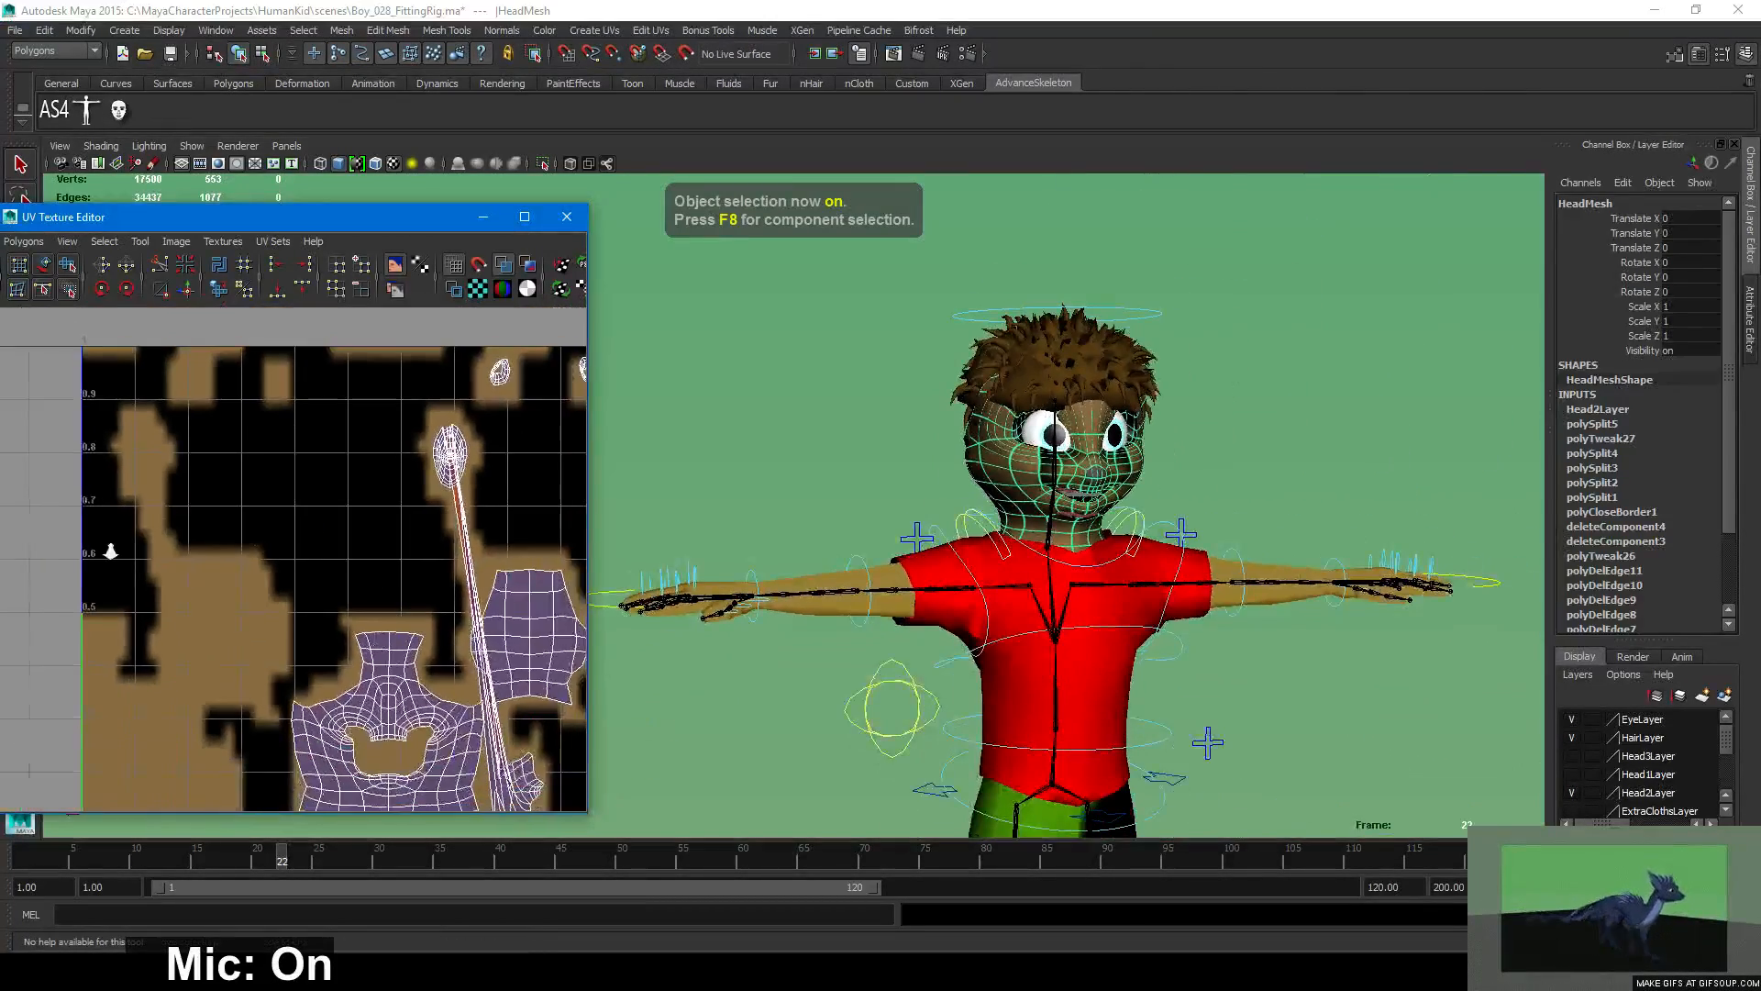
key("f")
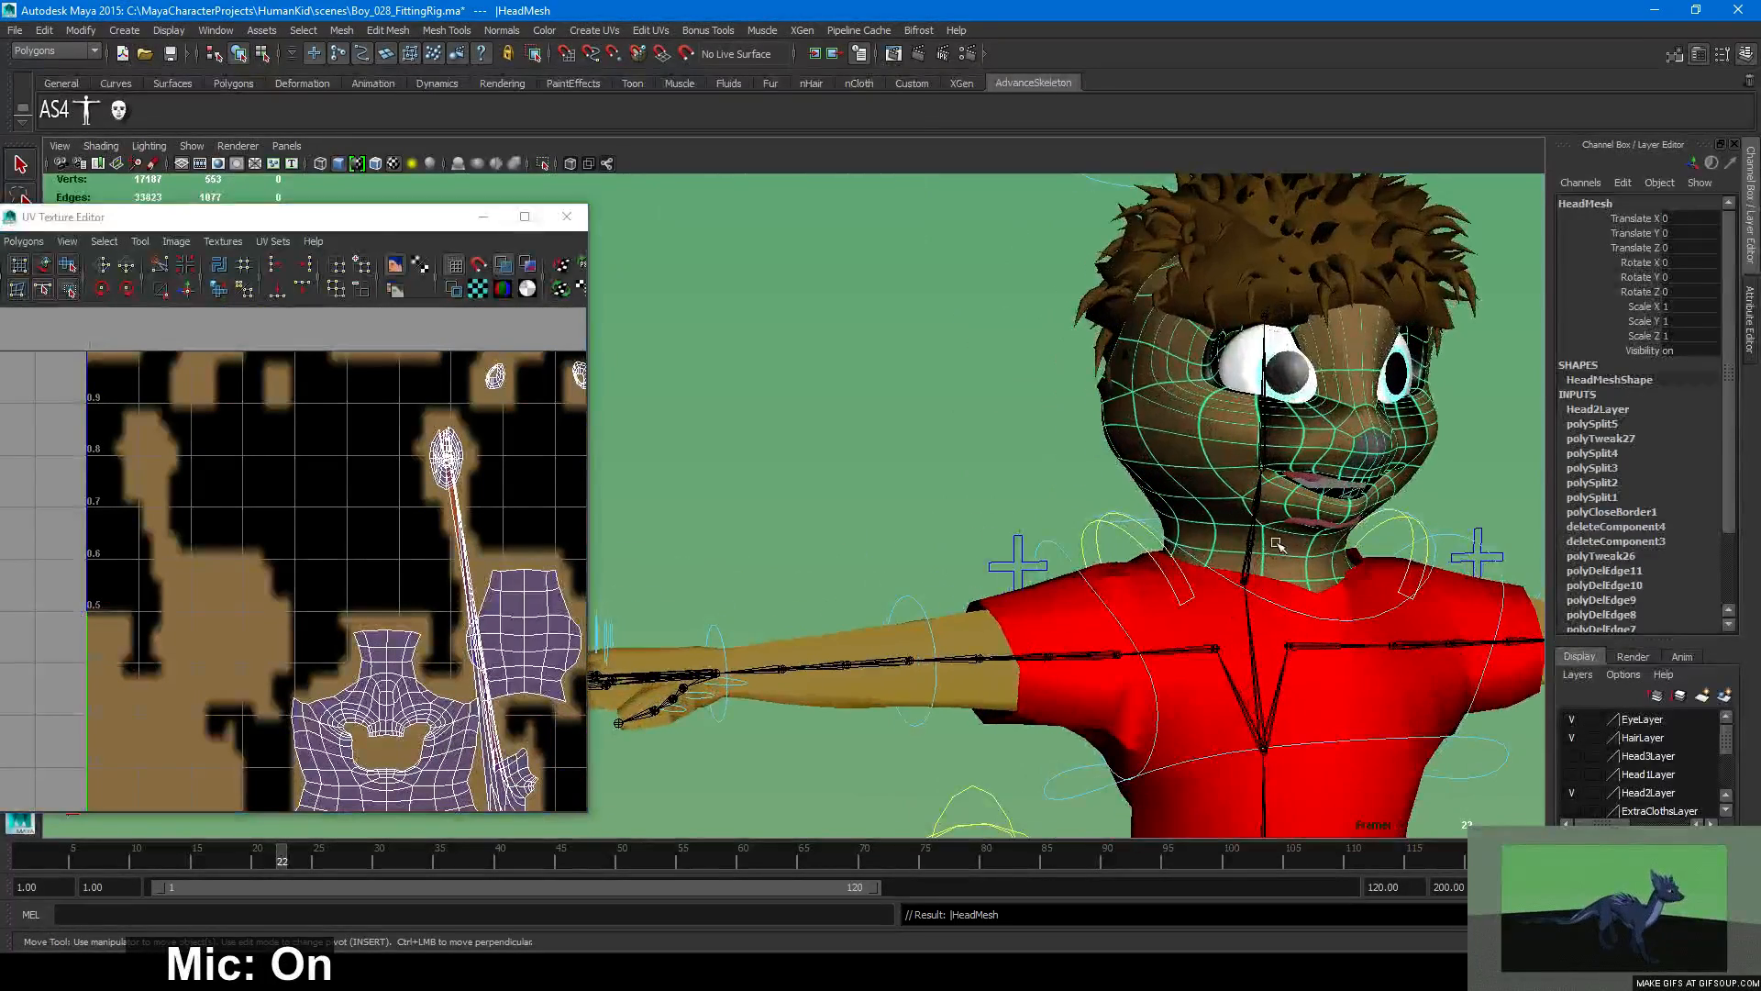
scroll(1171, 459, "down", 2)
scroll(1171, 459, "up", 2)
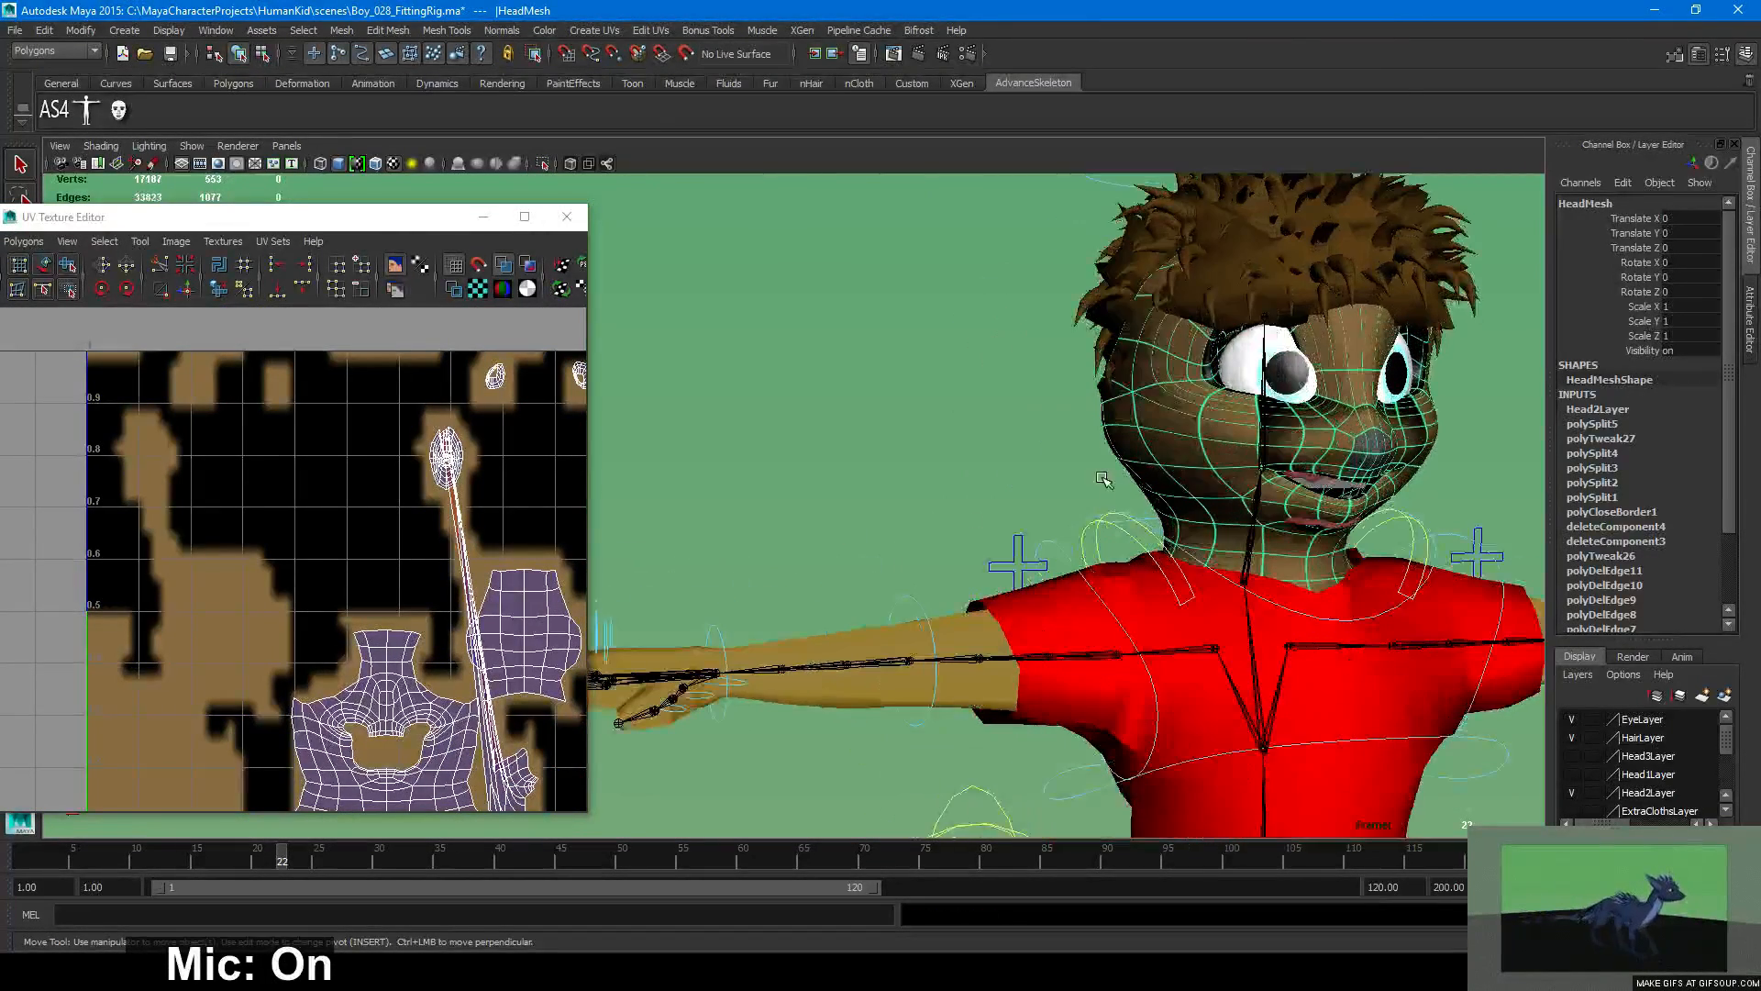
Hide the selected Head2Layer head mesh, and delete the head mesh on Head1Layer with Head2Layer and Head3Layer switched off.
key("Up")
key("ctrl+h")
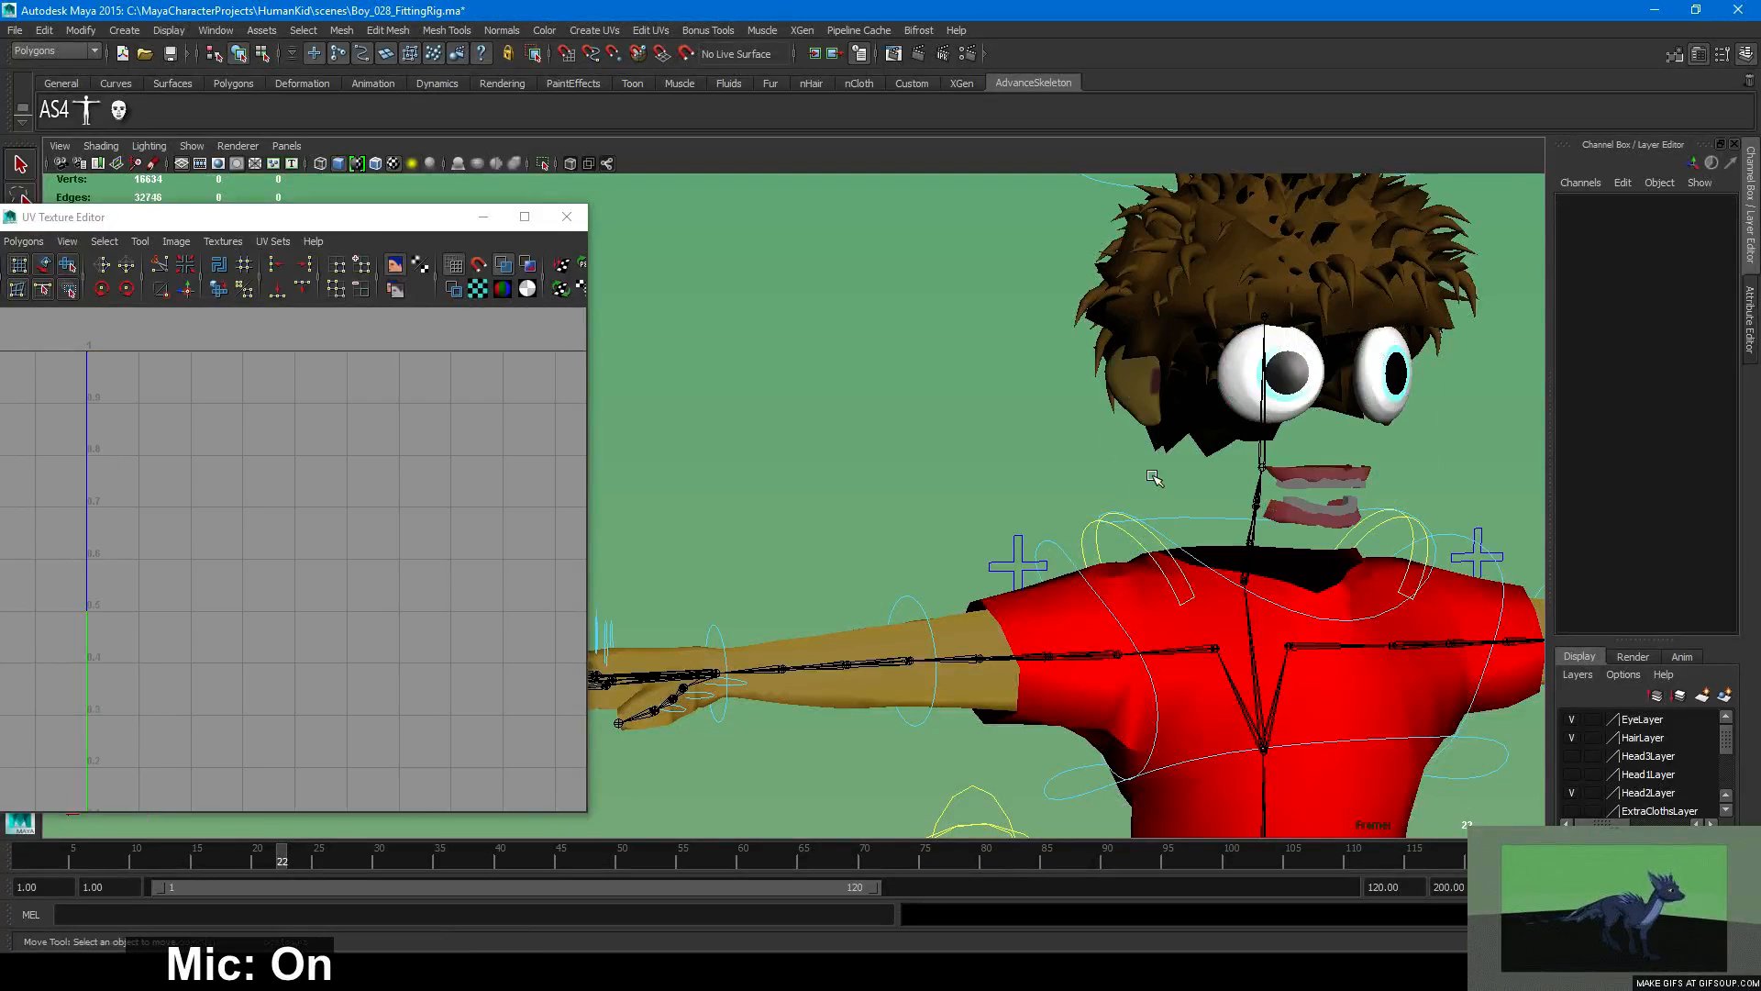
left_click(1572, 756)
left_click(1572, 774)
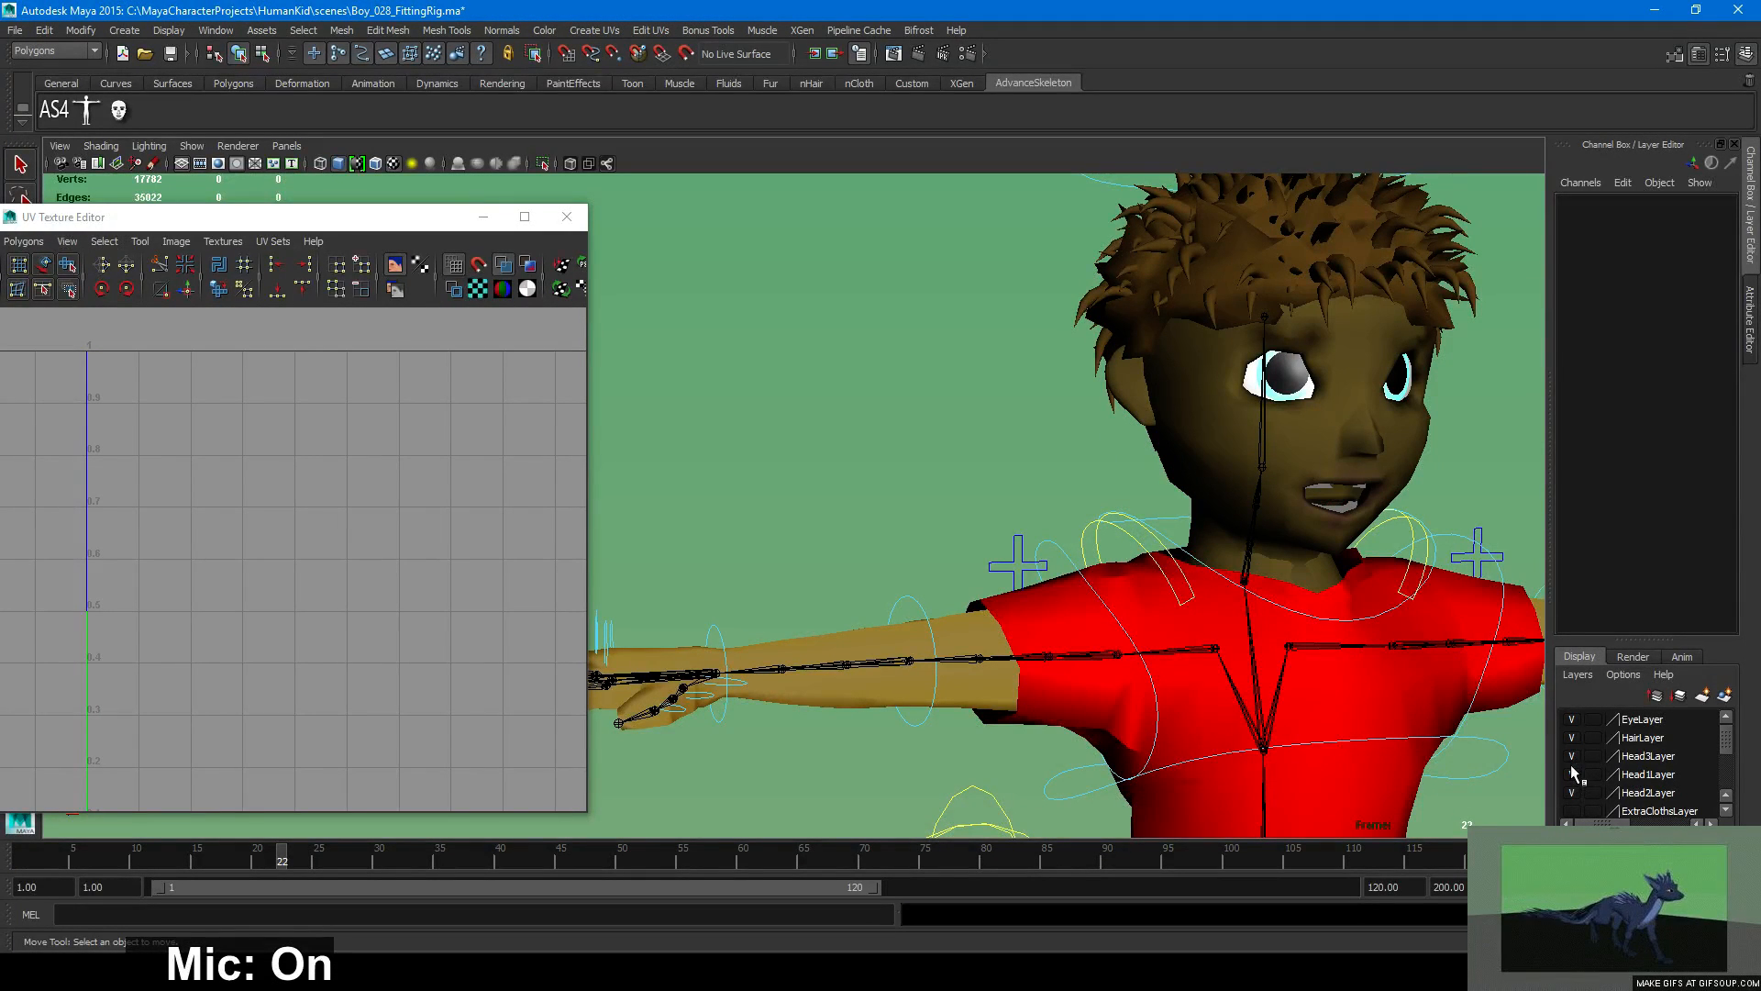
left_click(1571, 756)
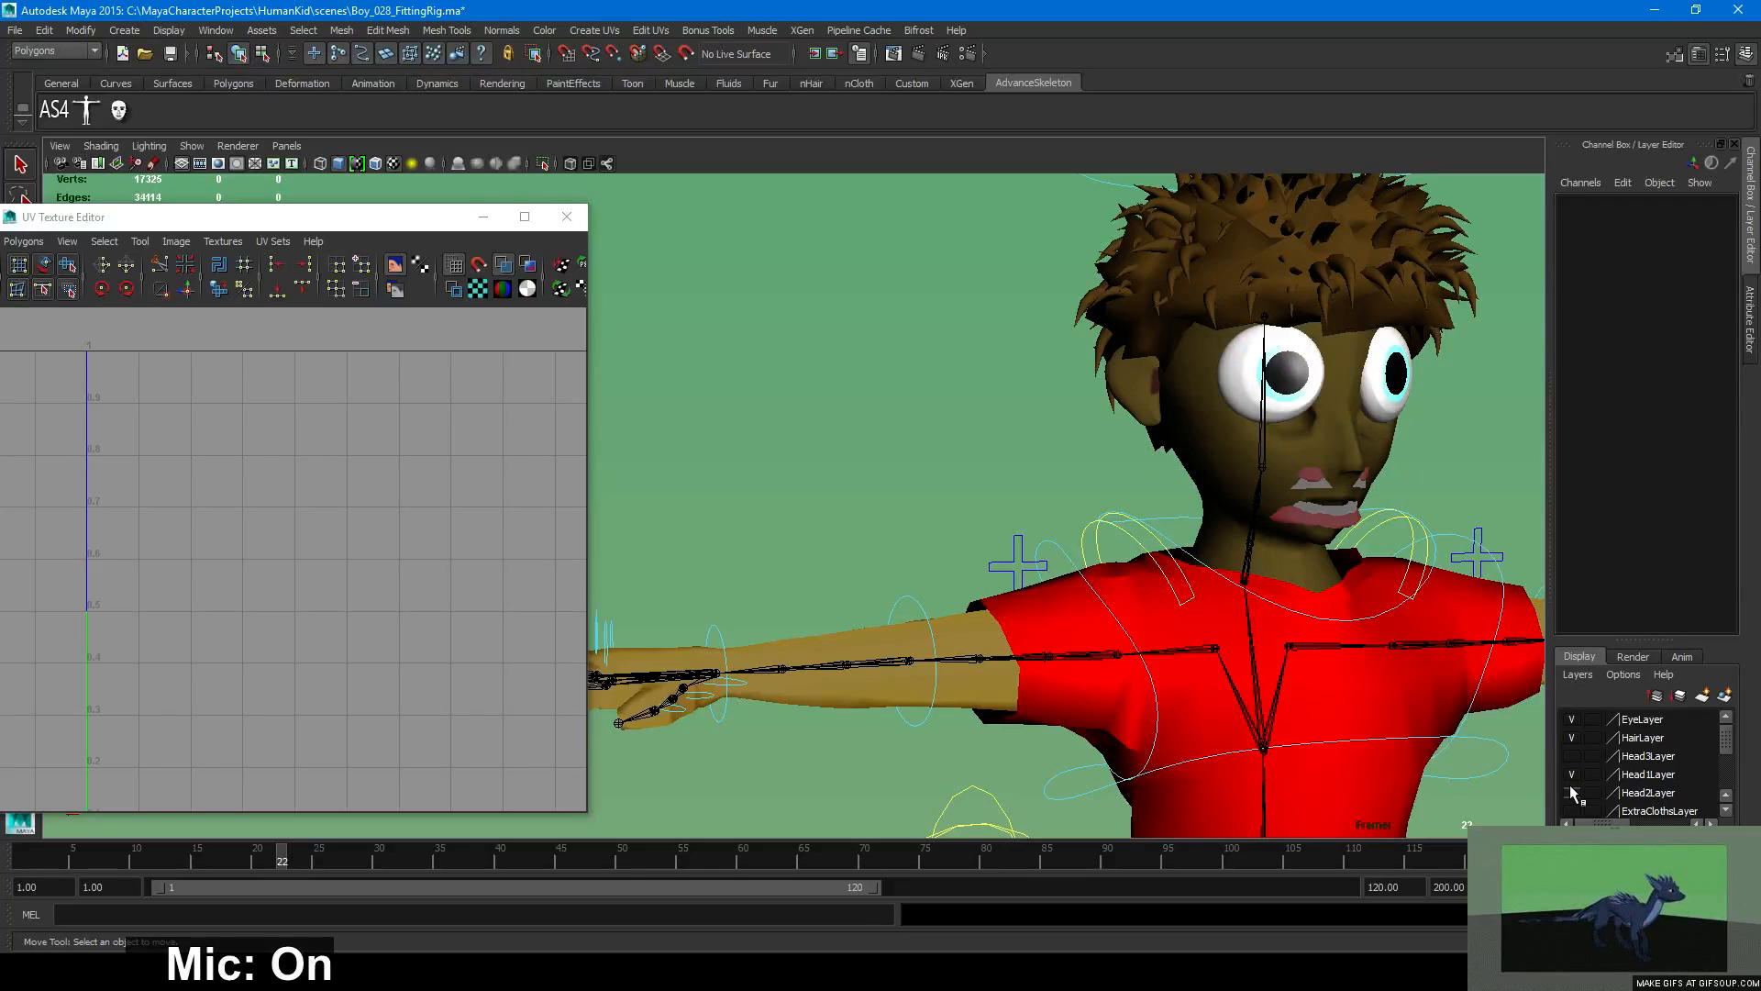
left_click(1192, 439)
key("Delete")
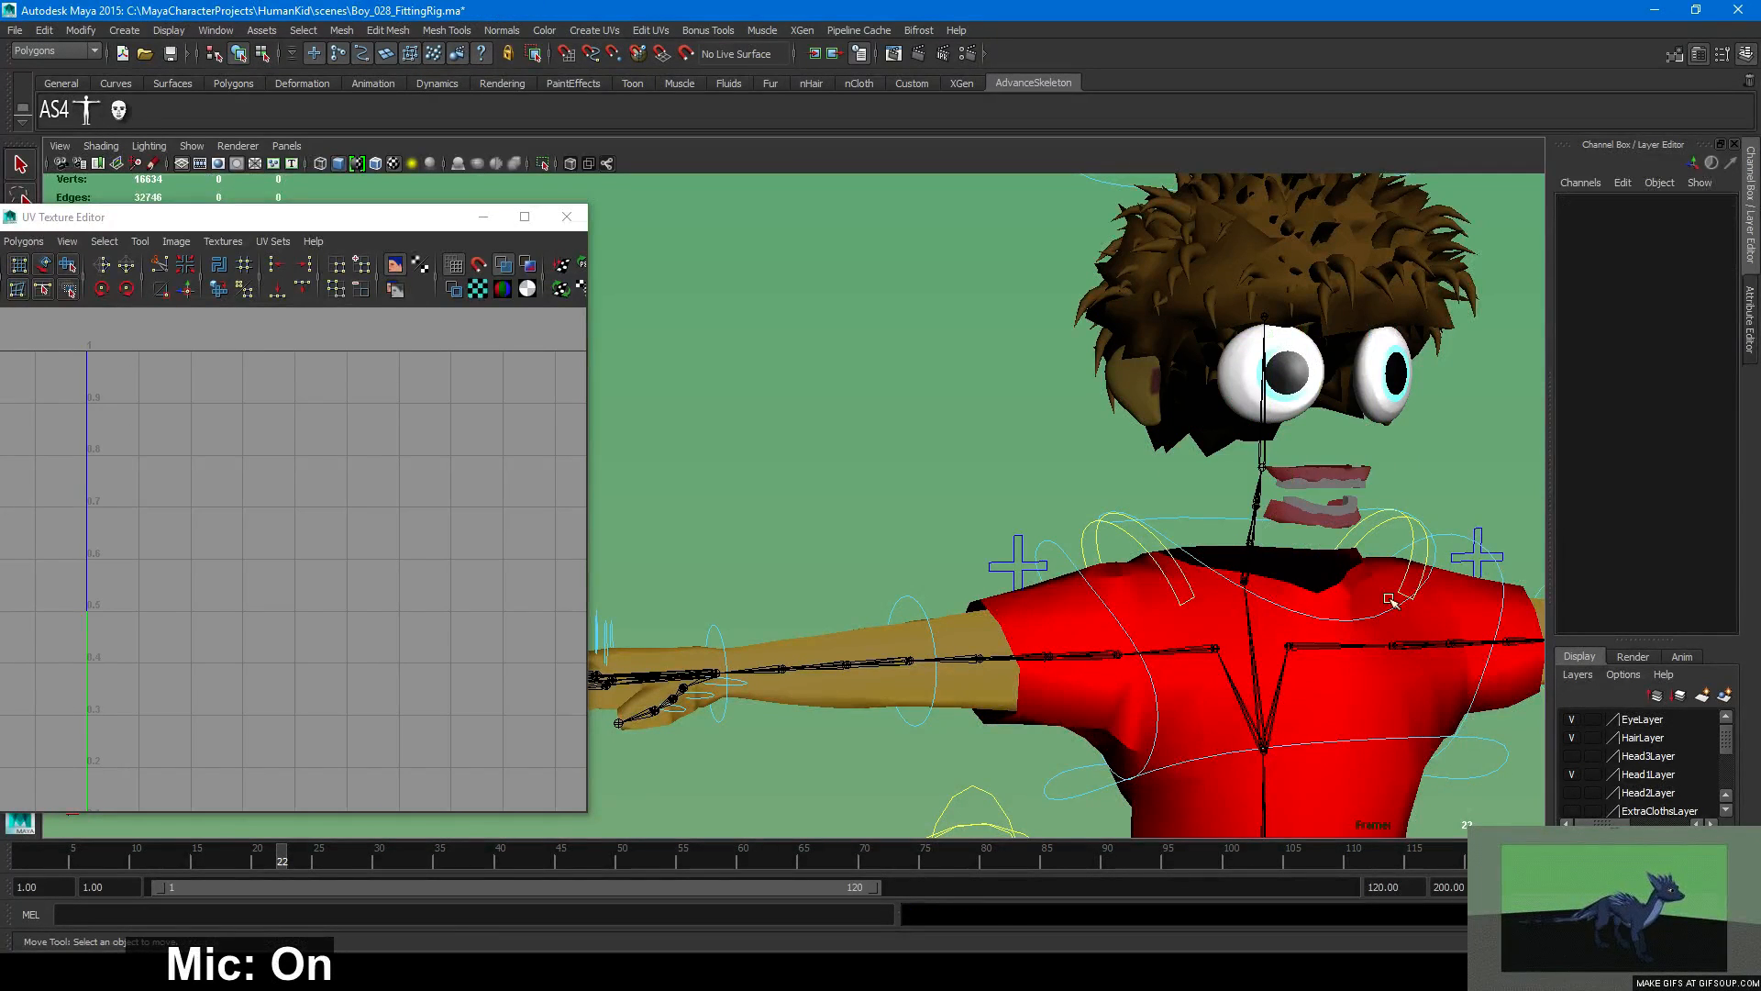
Show ExtraClothsLayer and select the spare shirt and trouser-leg meshes standing beside the character.
scroll(1612, 774, "down", 3)
scroll(1612, 773, "up", 1)
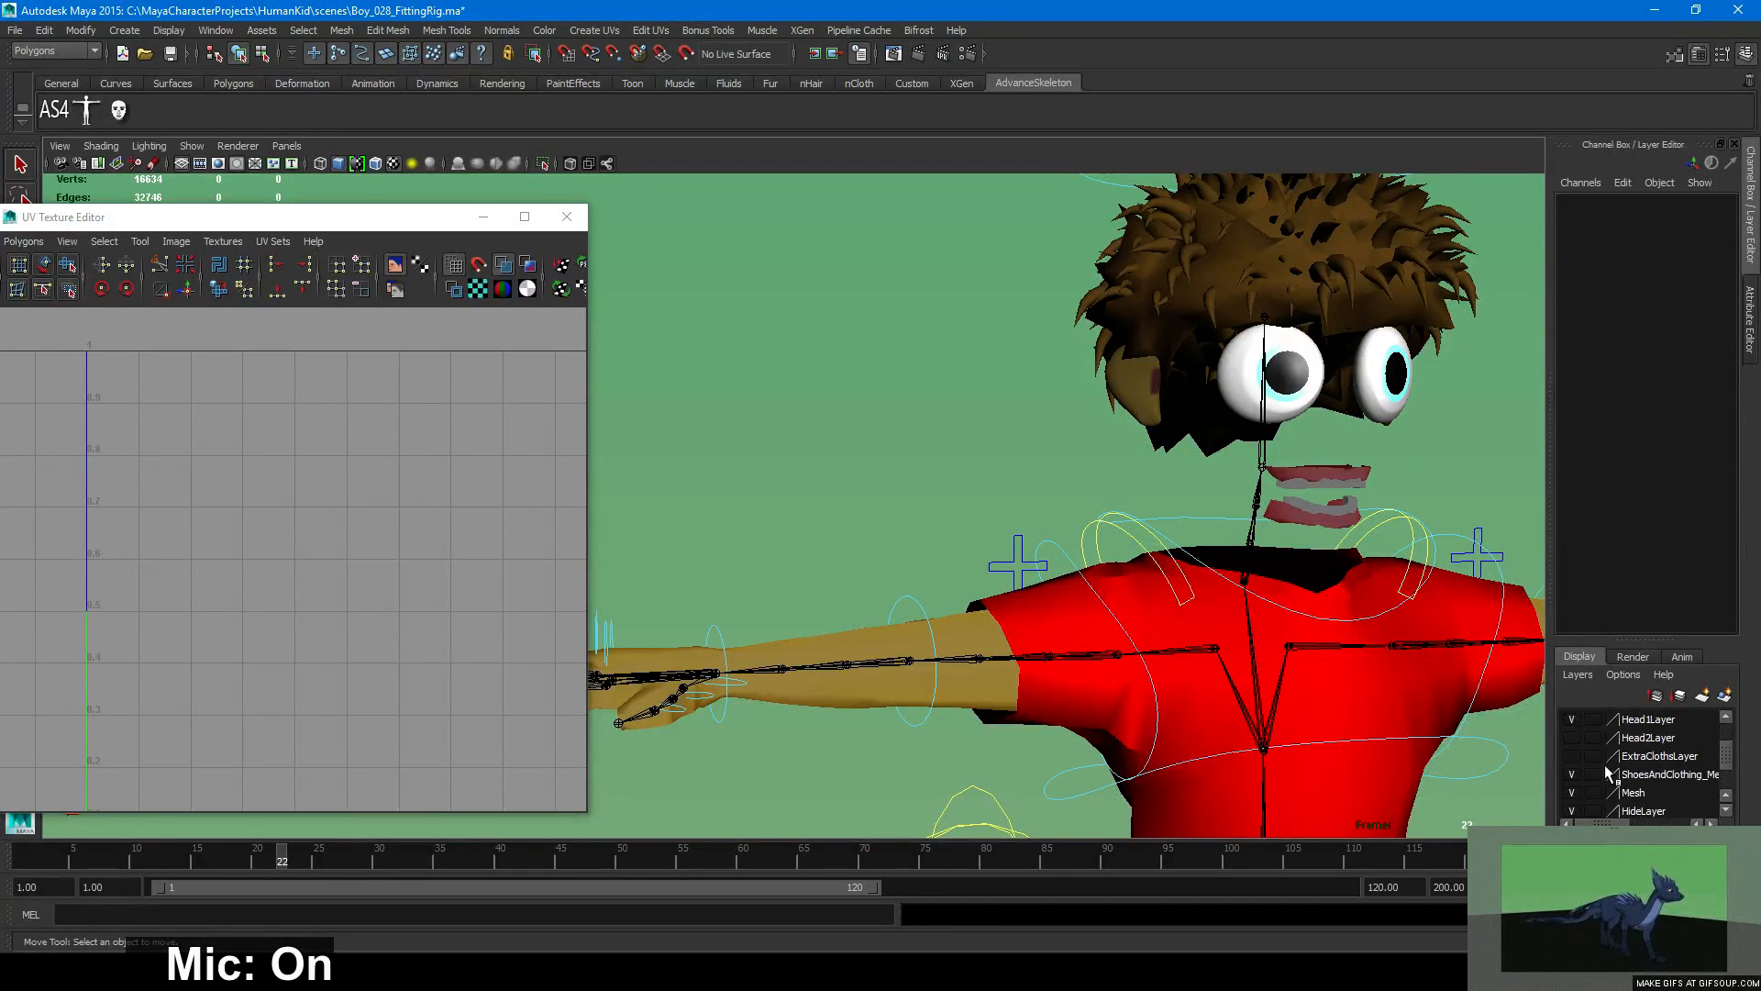
left_click(1572, 756)
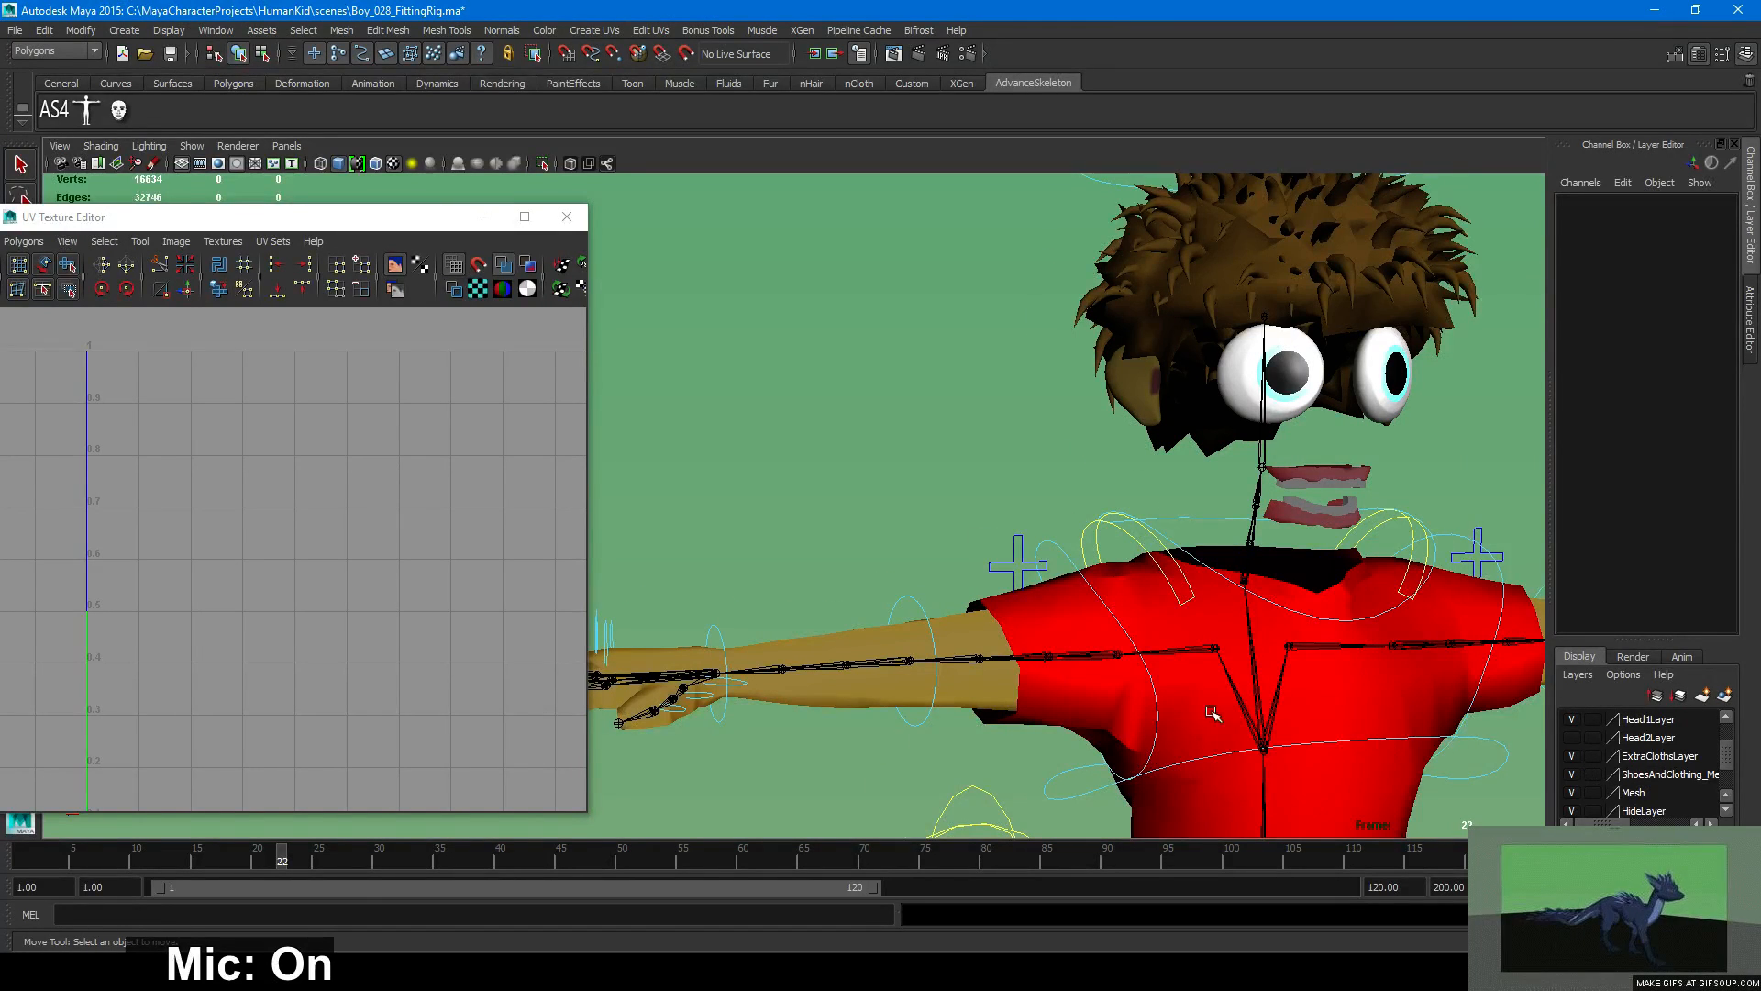
key("a")
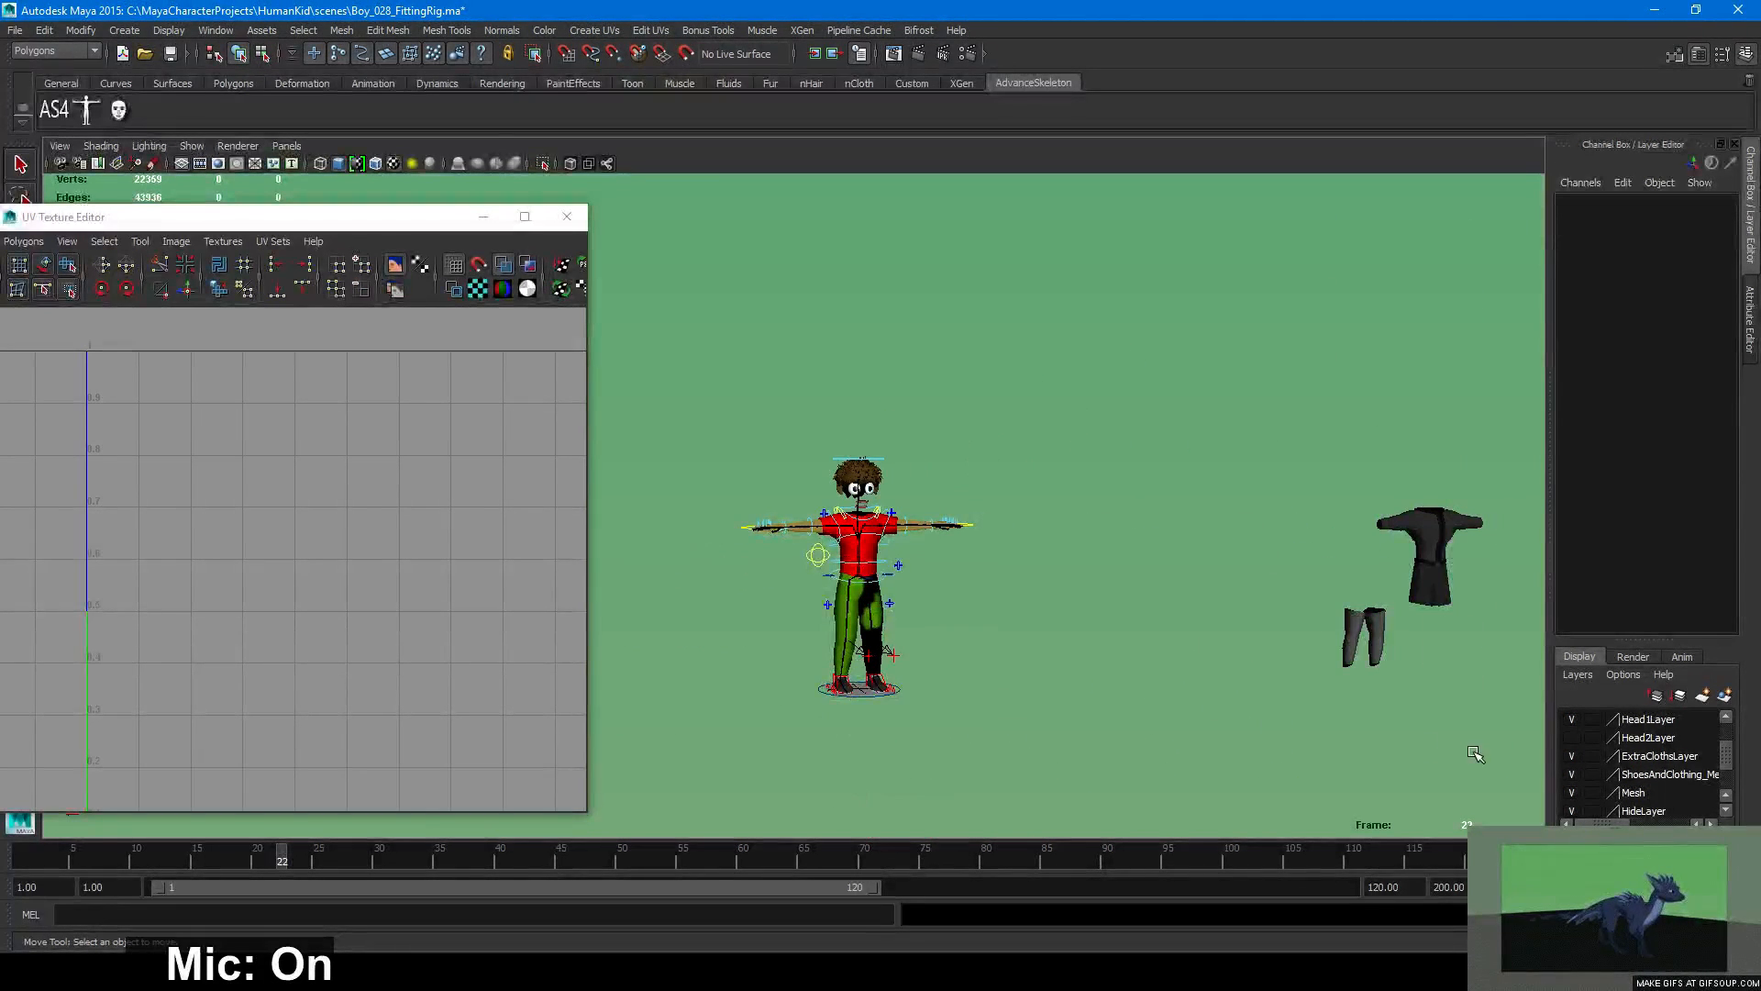
left_click(1572, 756)
left_click(1572, 756)
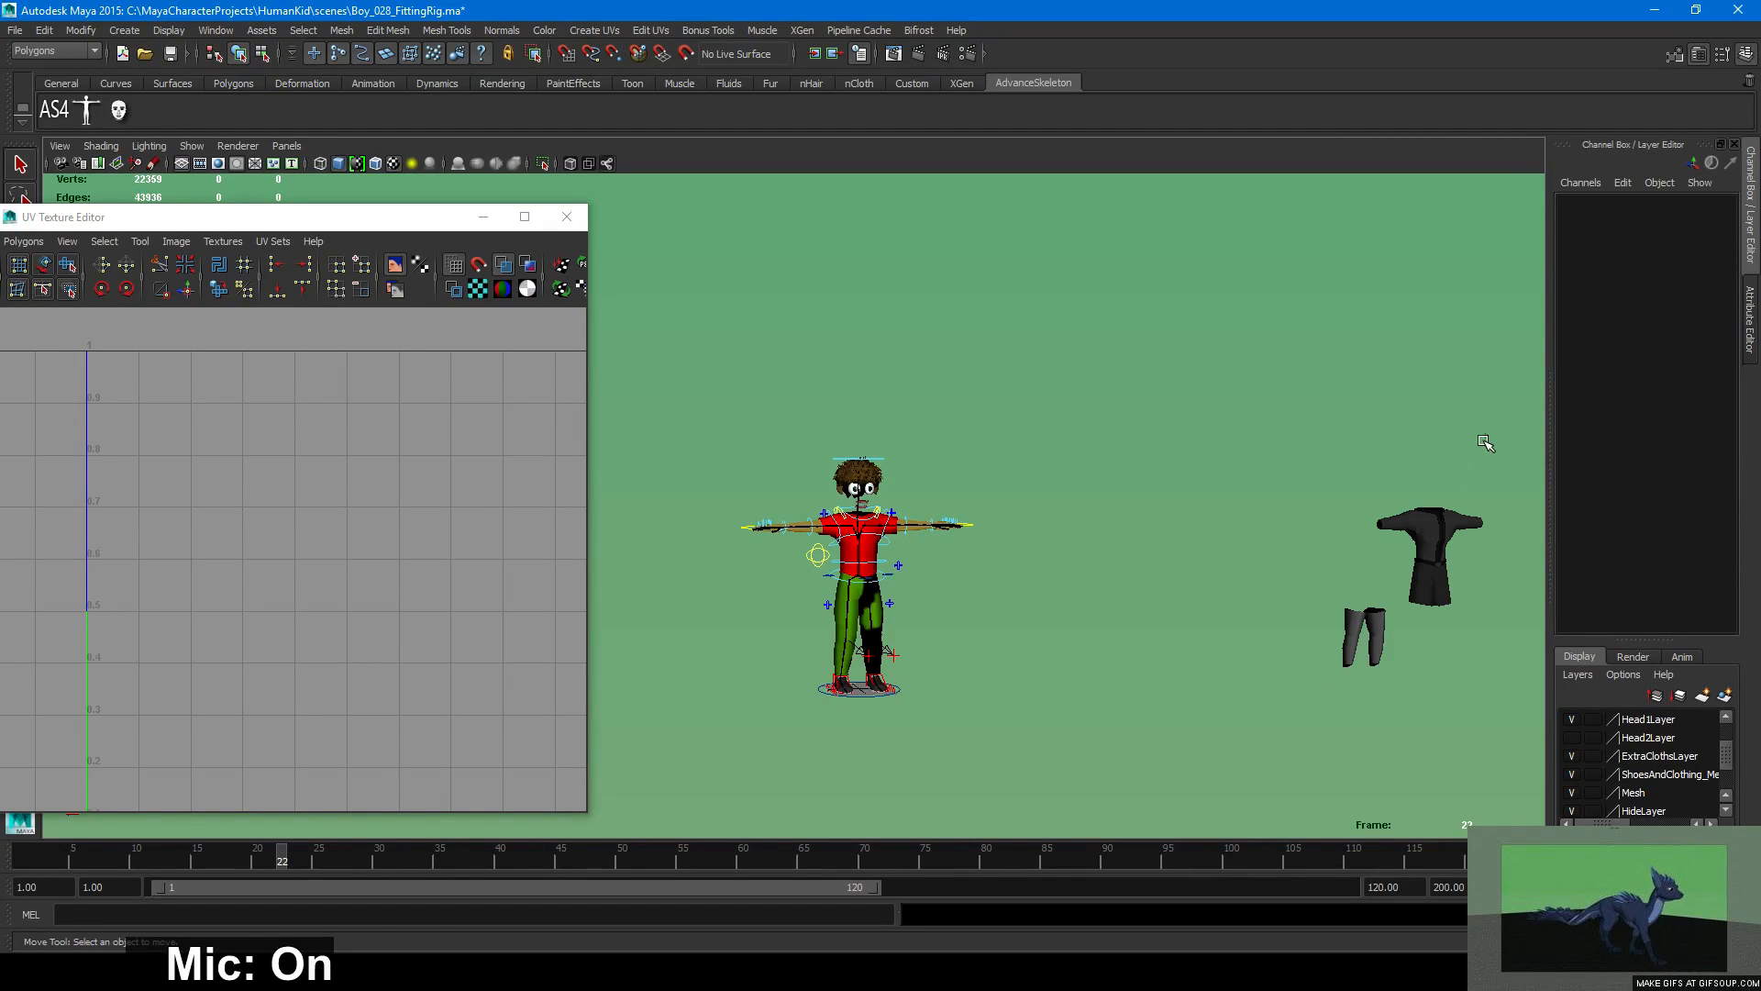
left_click_drag(1486, 441, 1234, 798)
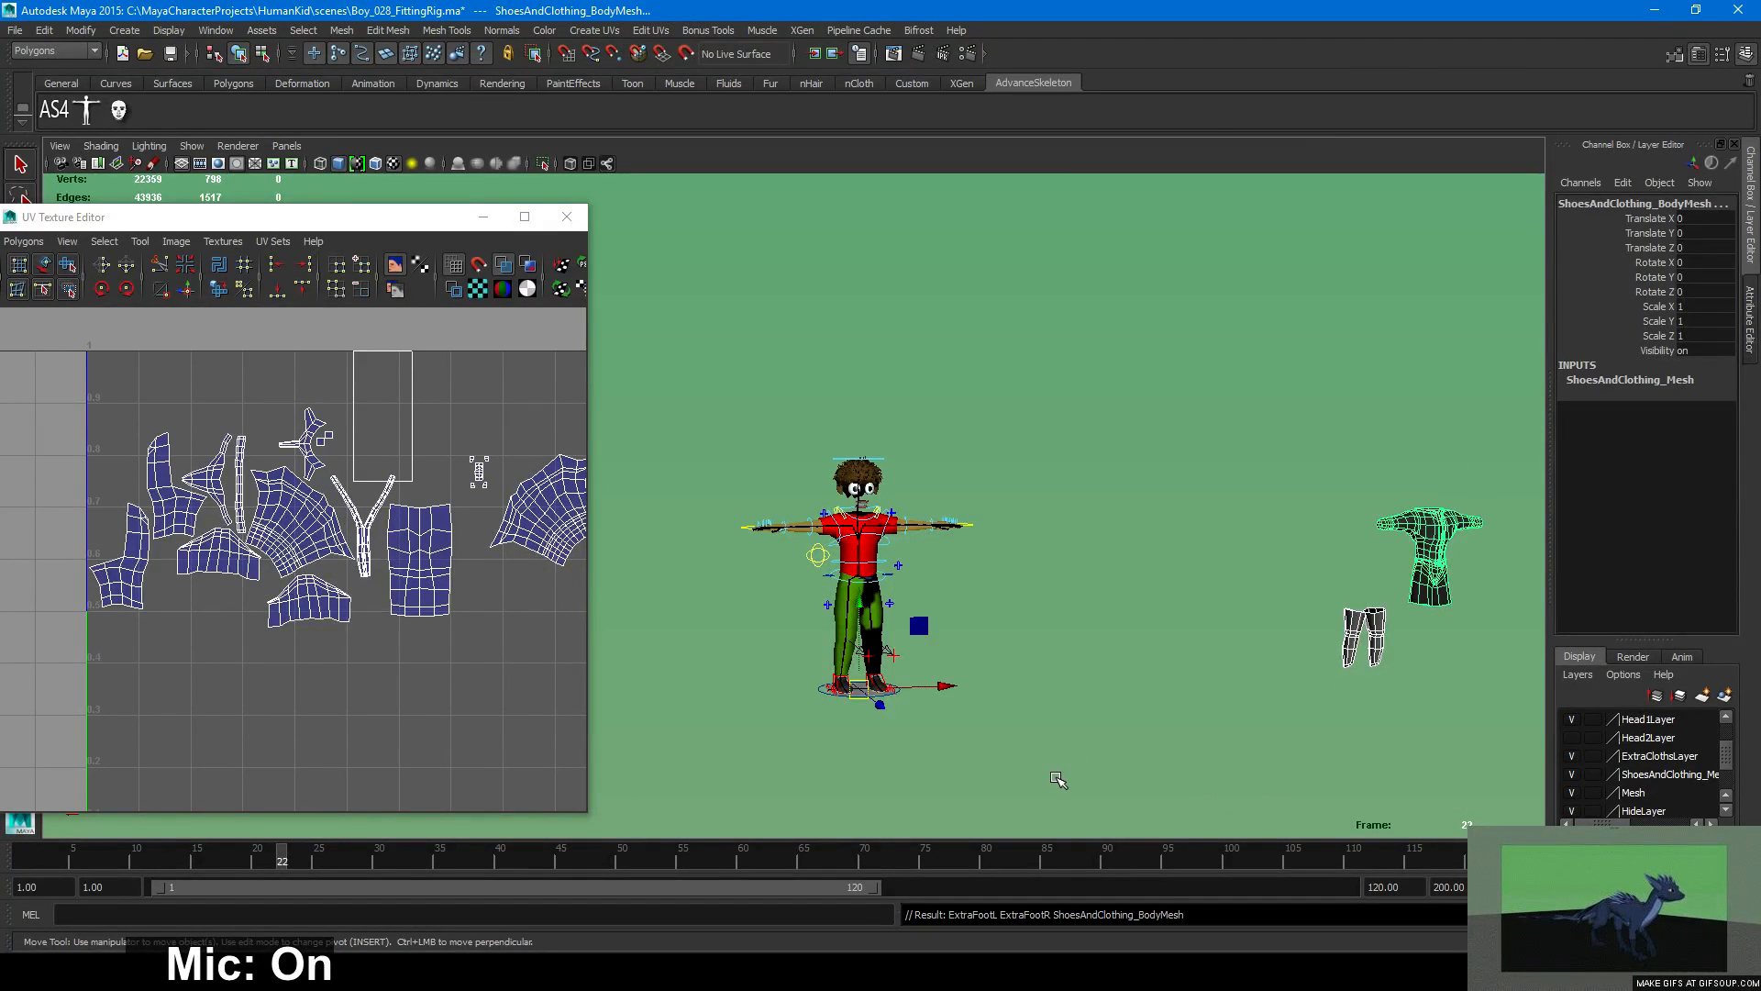
scroll(1057, 778, "up", 1)
scroll(1056, 778, "up", 1)
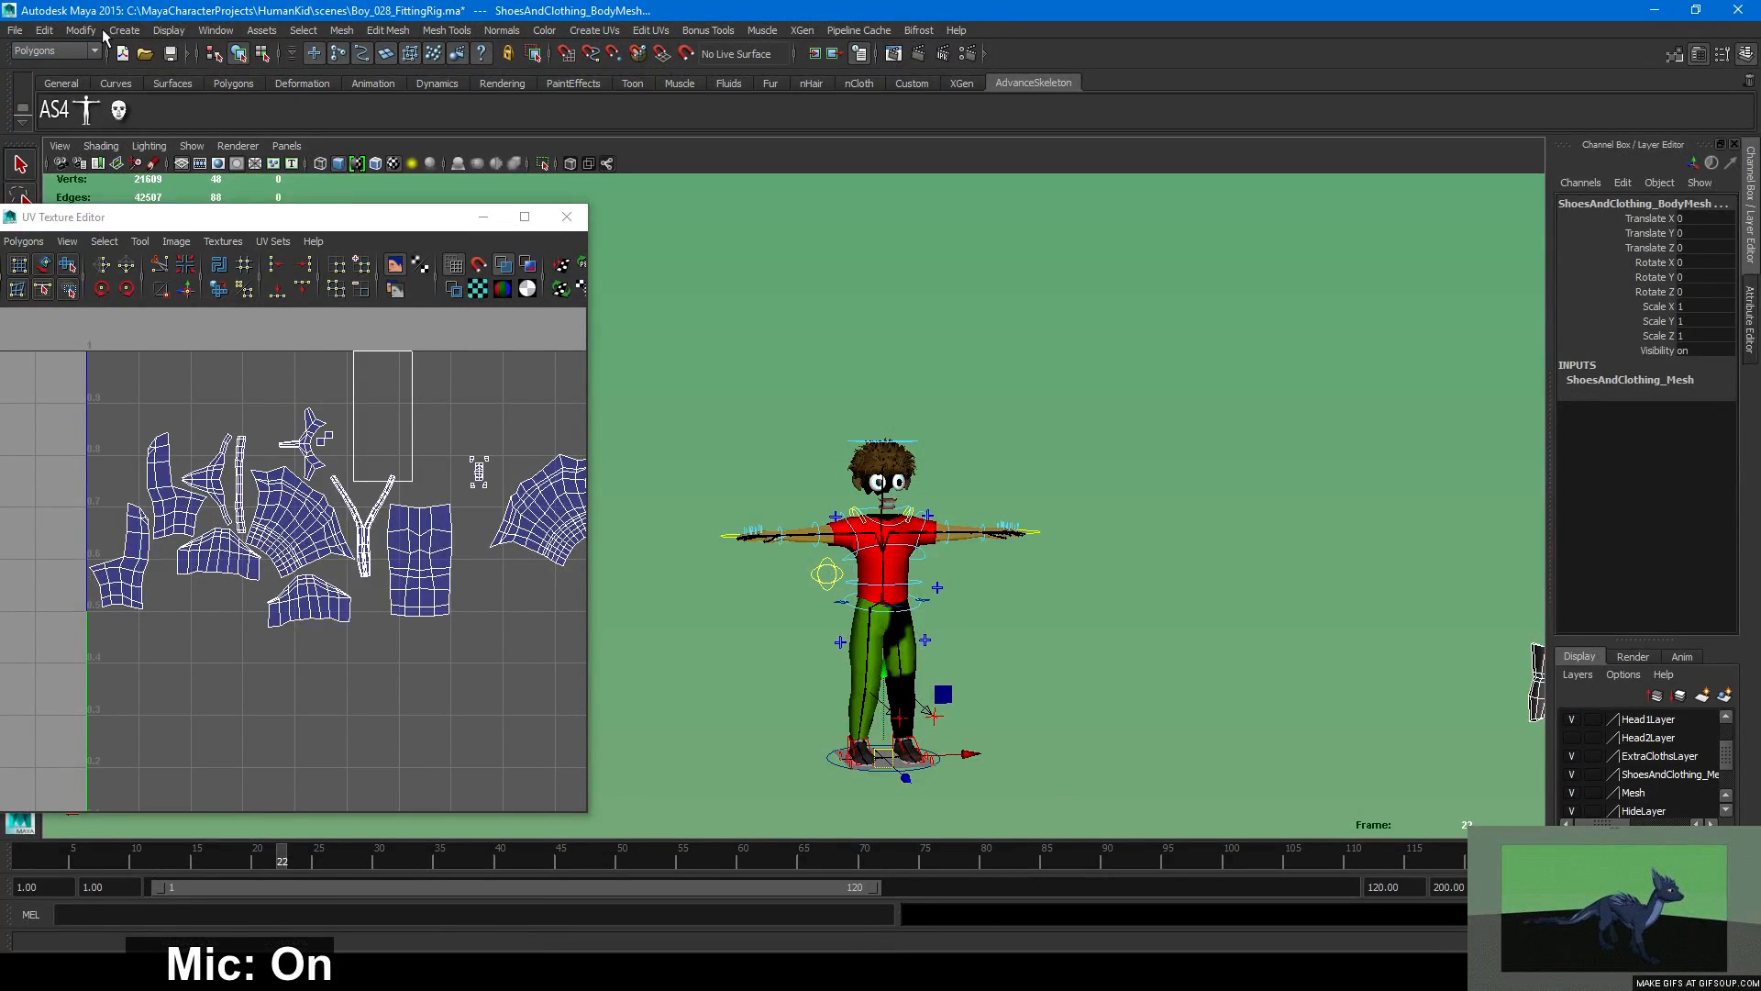
Open the Hypergraph Hierarchy and locate the selected ExtraFootL, ExtraFootR and ShoesAndClothing_BodyMesh nodes in it.
left_click(216, 30)
left_click(275, 218)
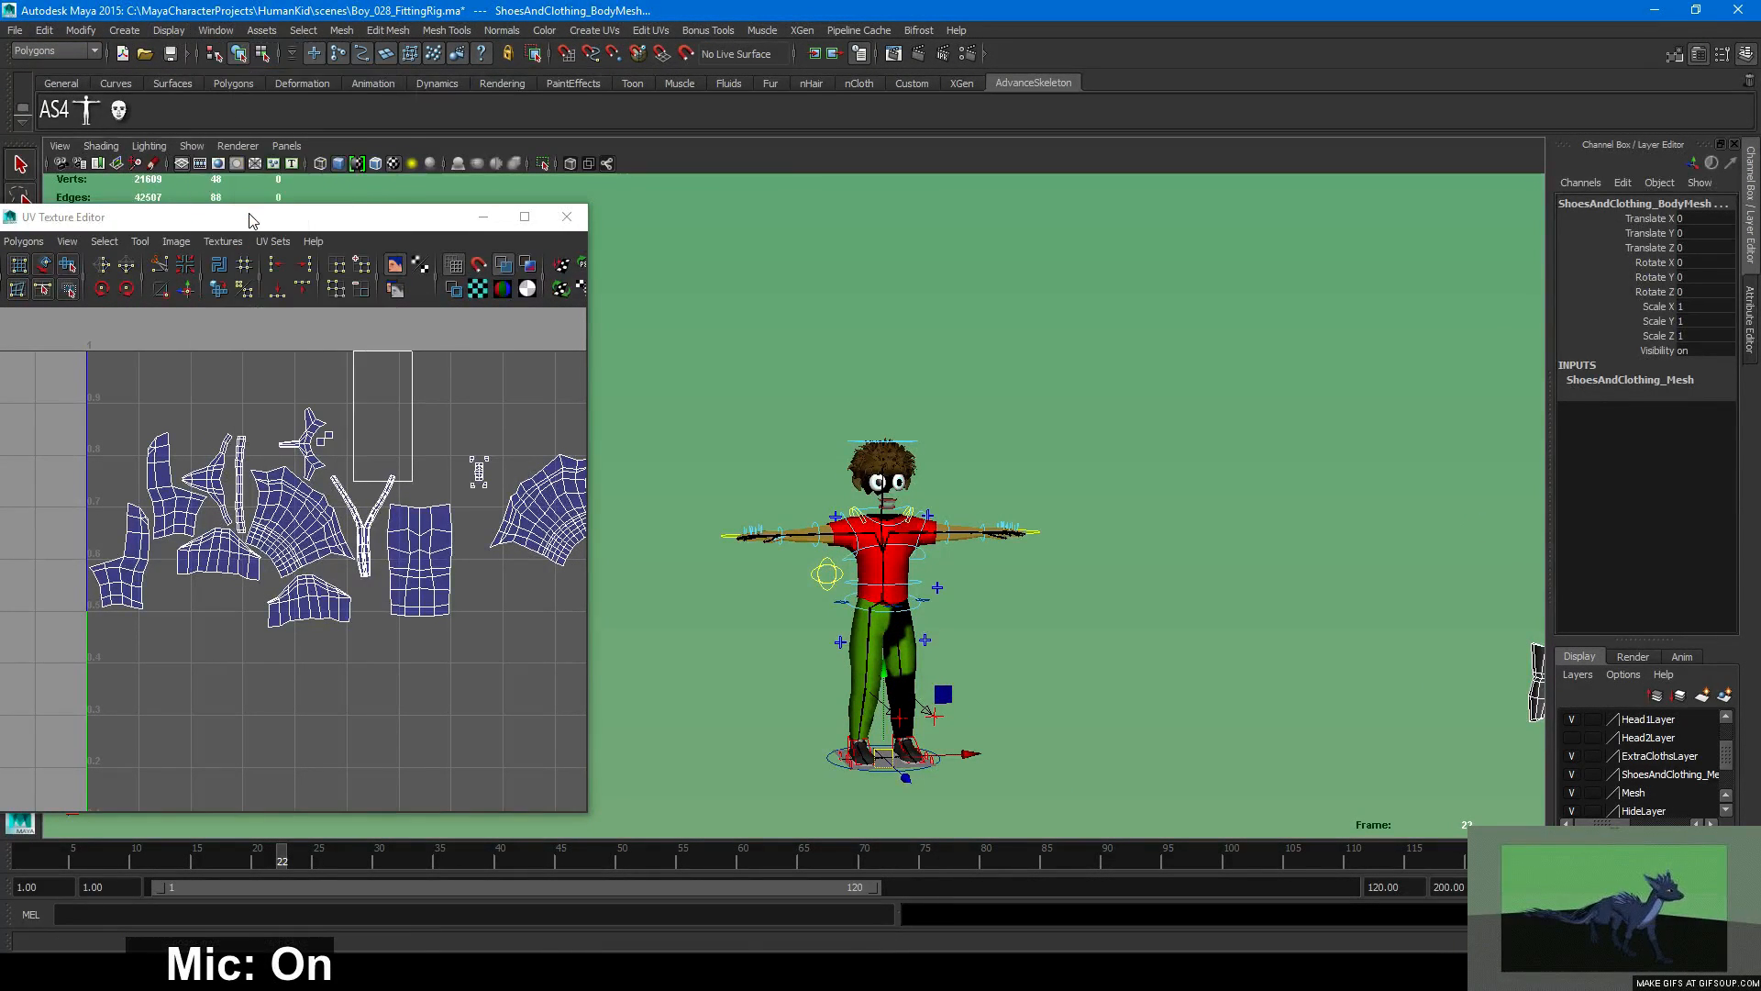
key("a")
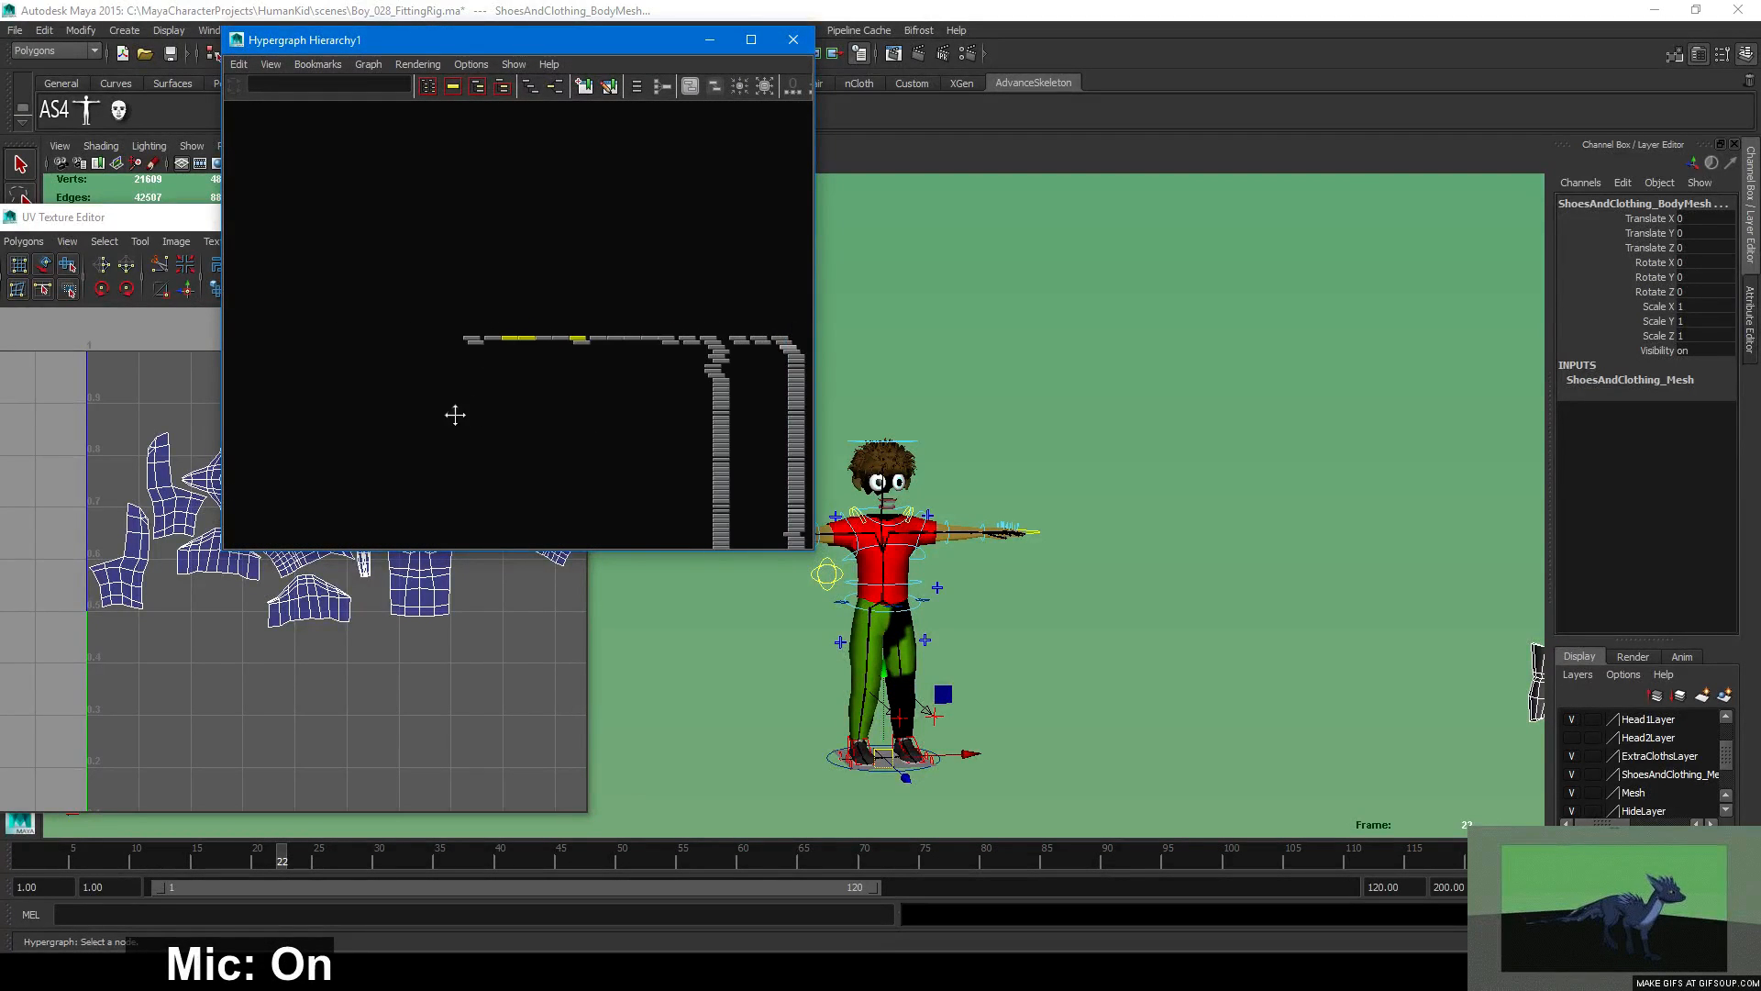
middle_click_drag(835, 468, 1112, 421, "alt")
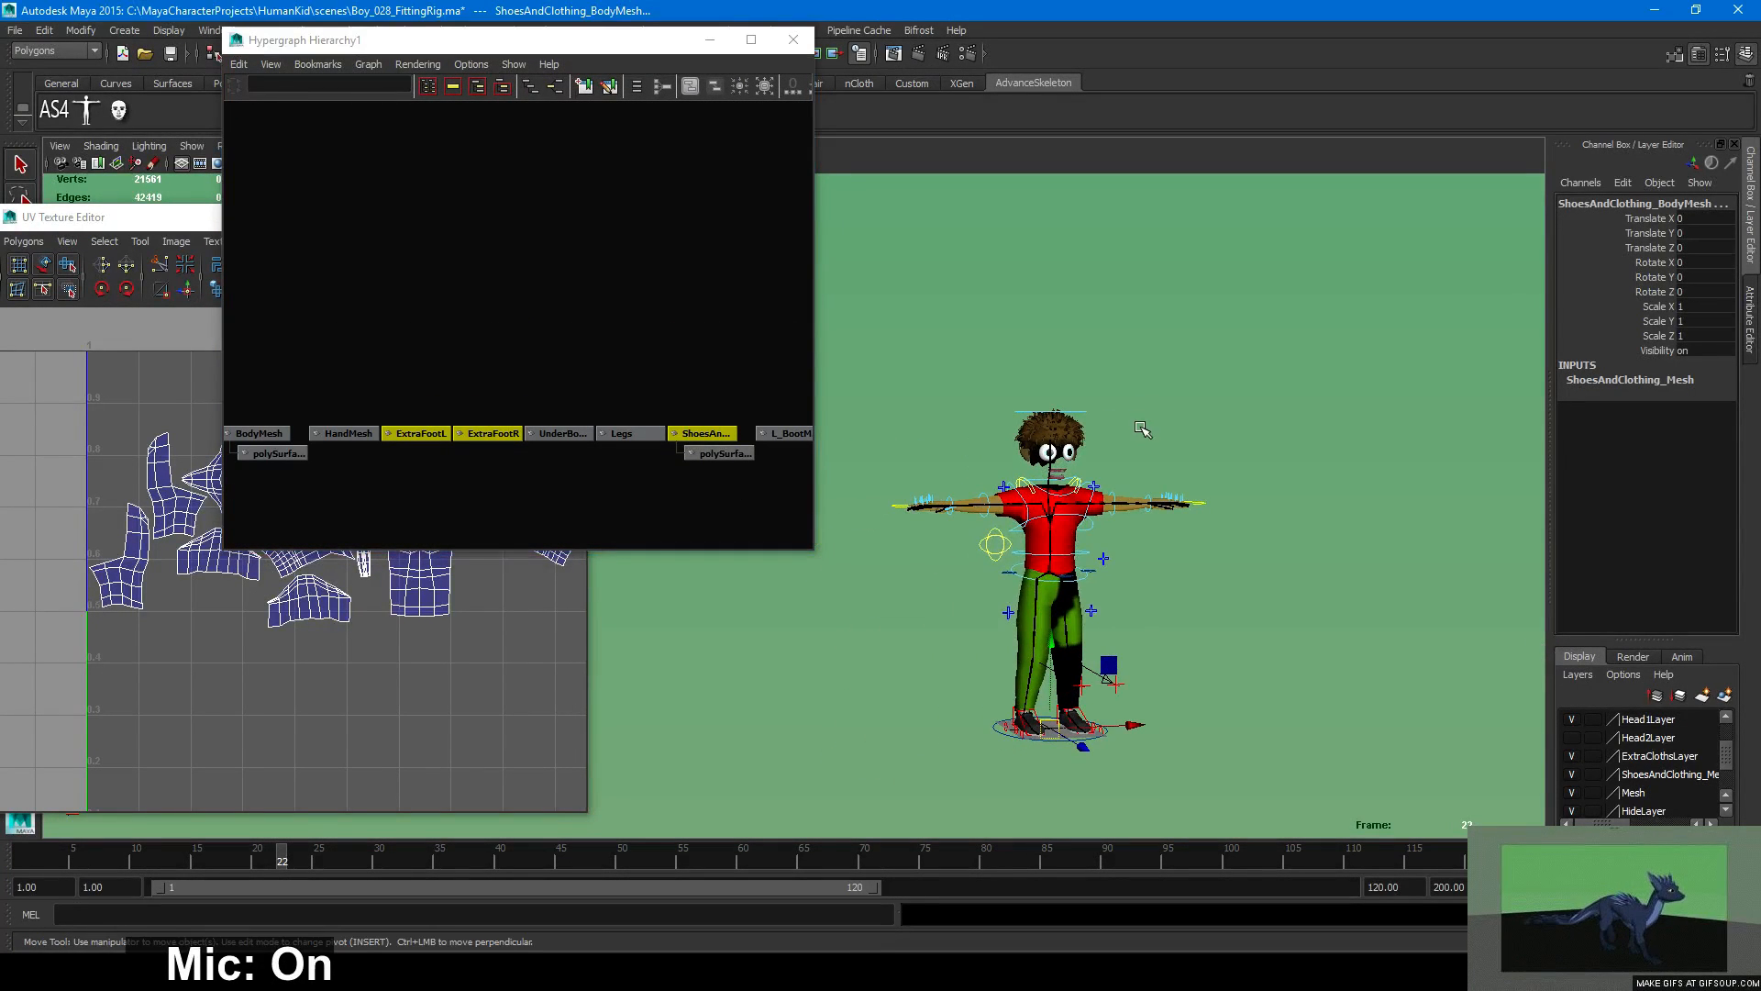
Delete the selected ExtraFootL, ExtraFootR and ShoesAndClothing_BodyMesh meshes, undoing the first deletion to check the shoes before deleting again.
left_click(1321, 500)
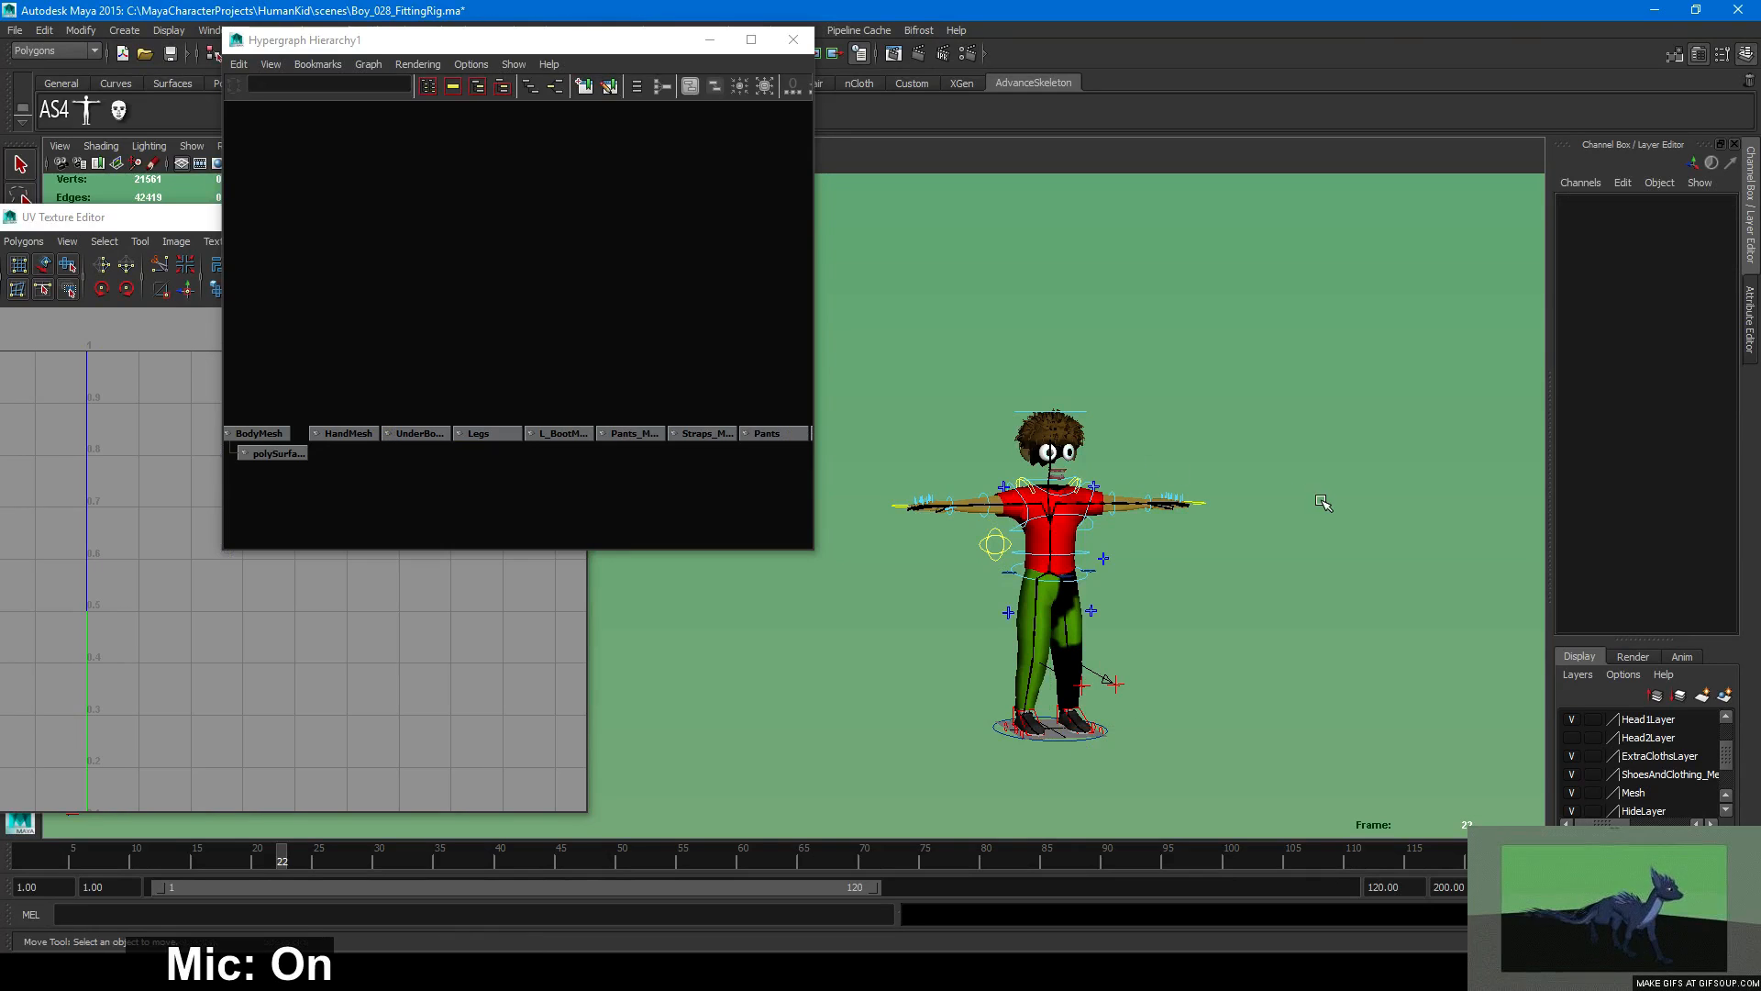
key("ctrl+z")
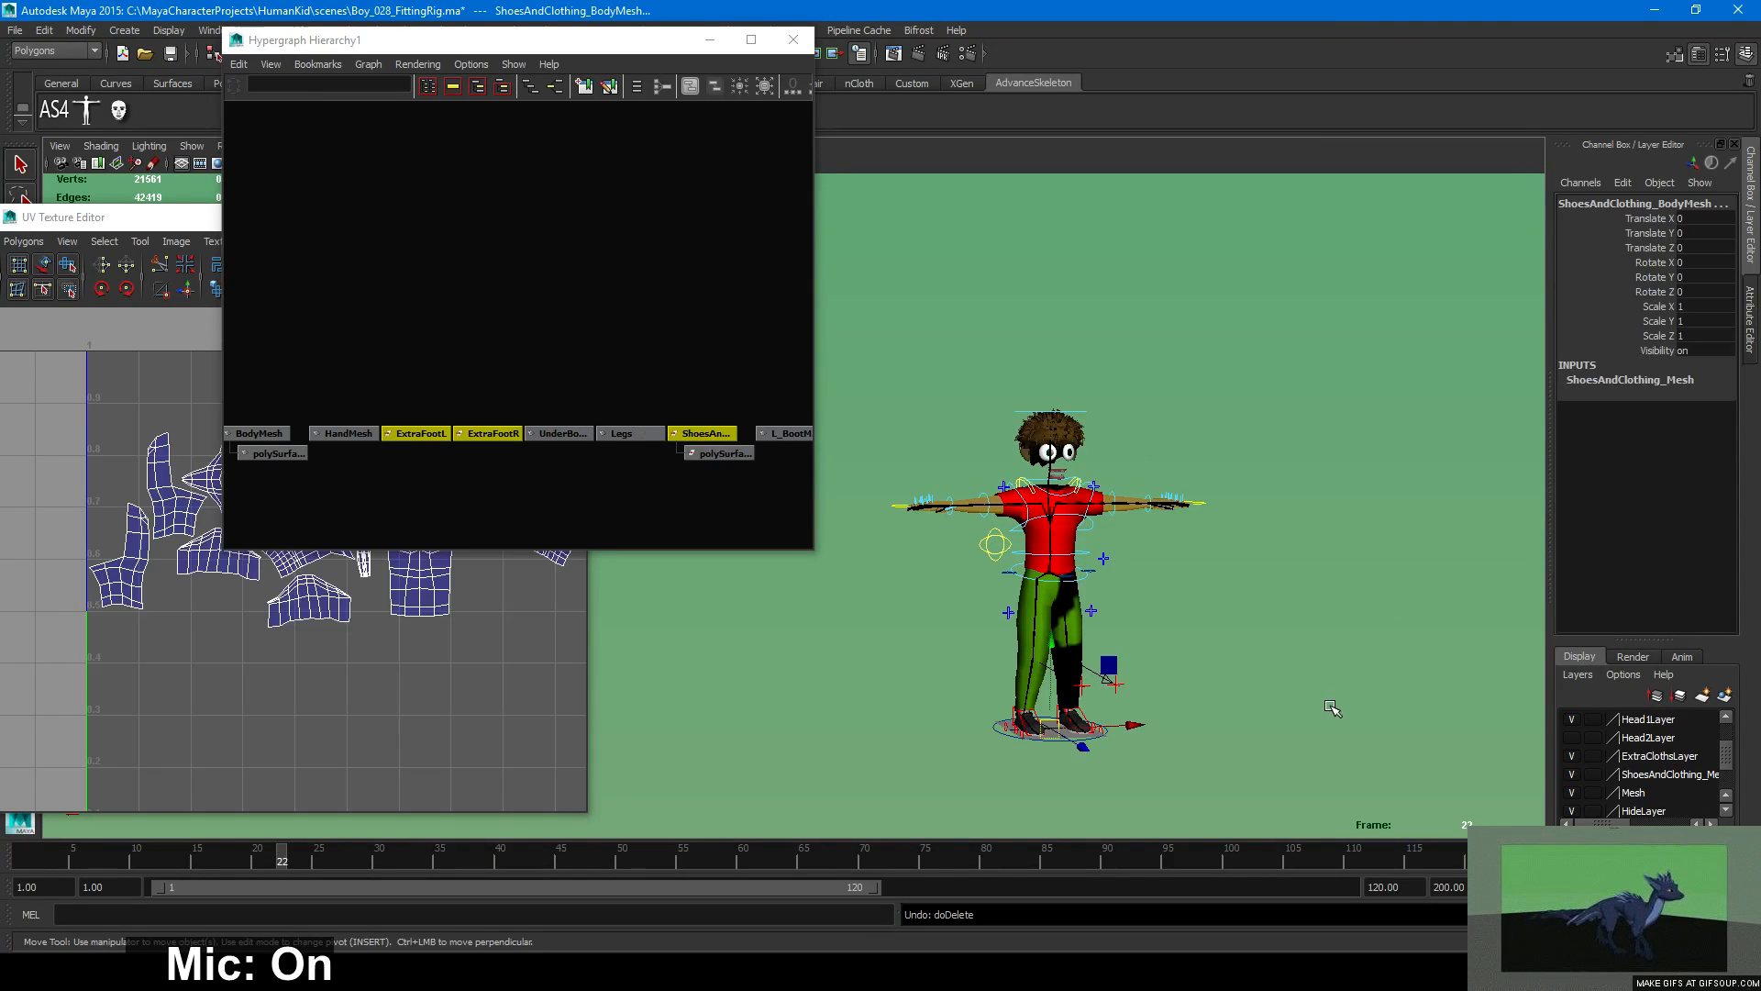
key("f")
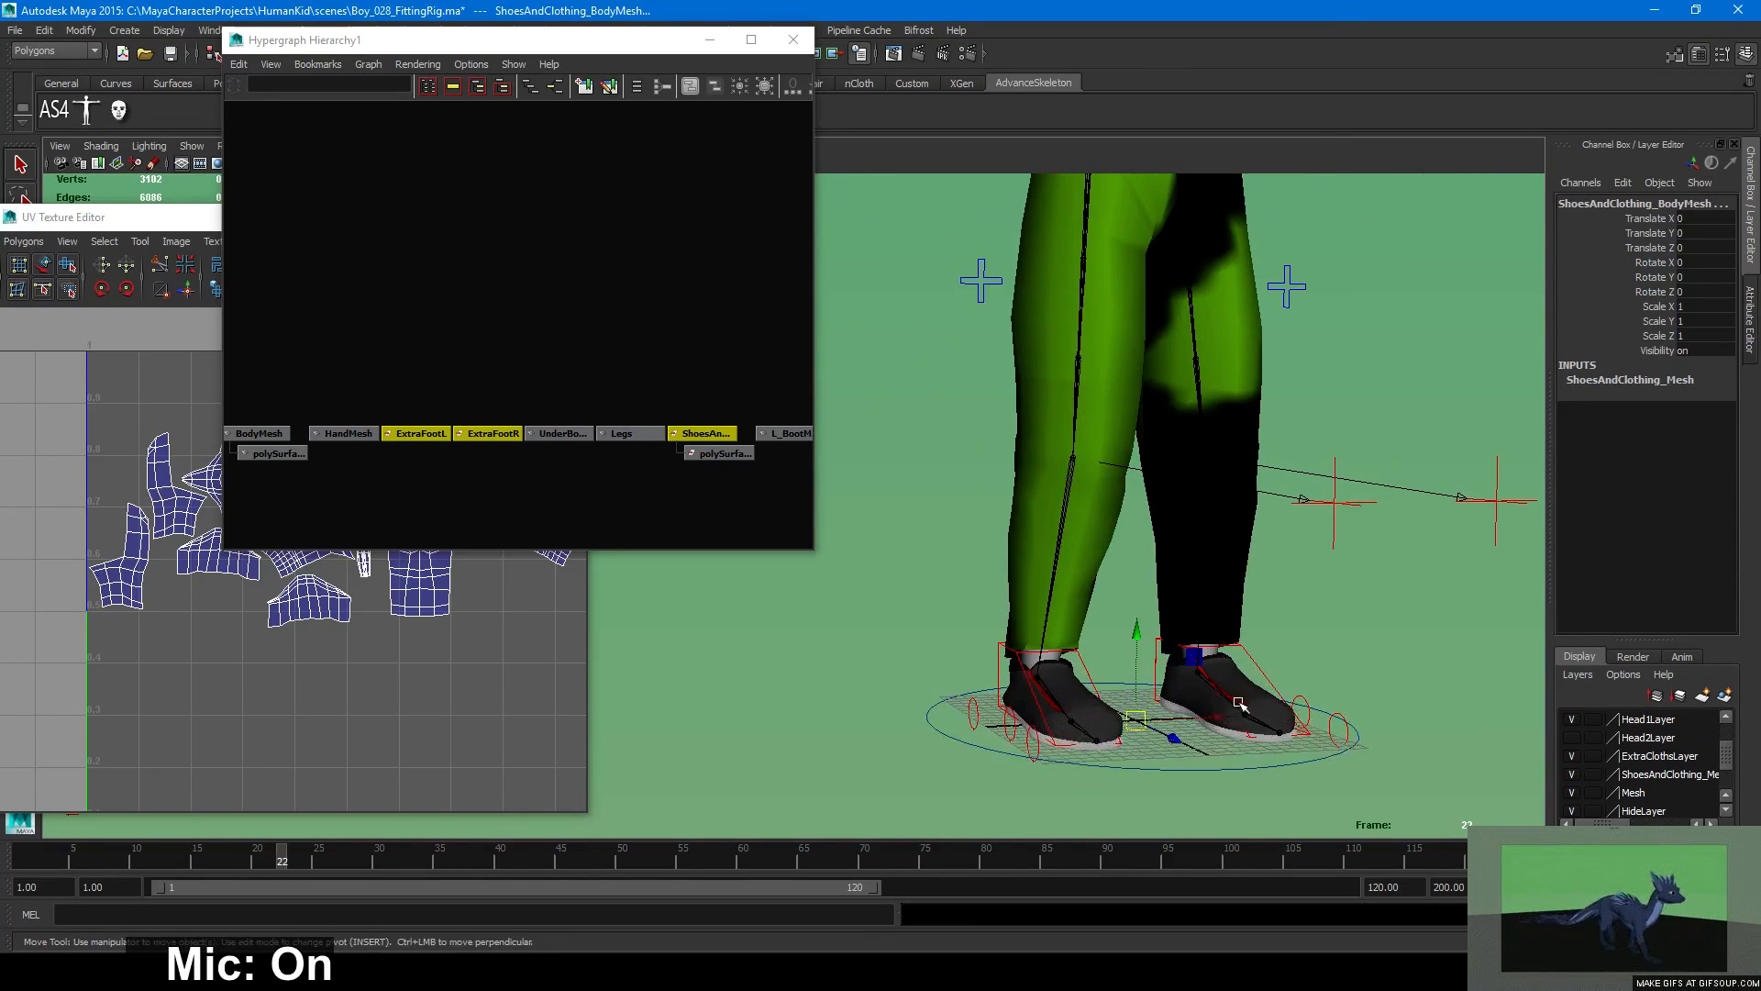
key("Delete")
key("a")
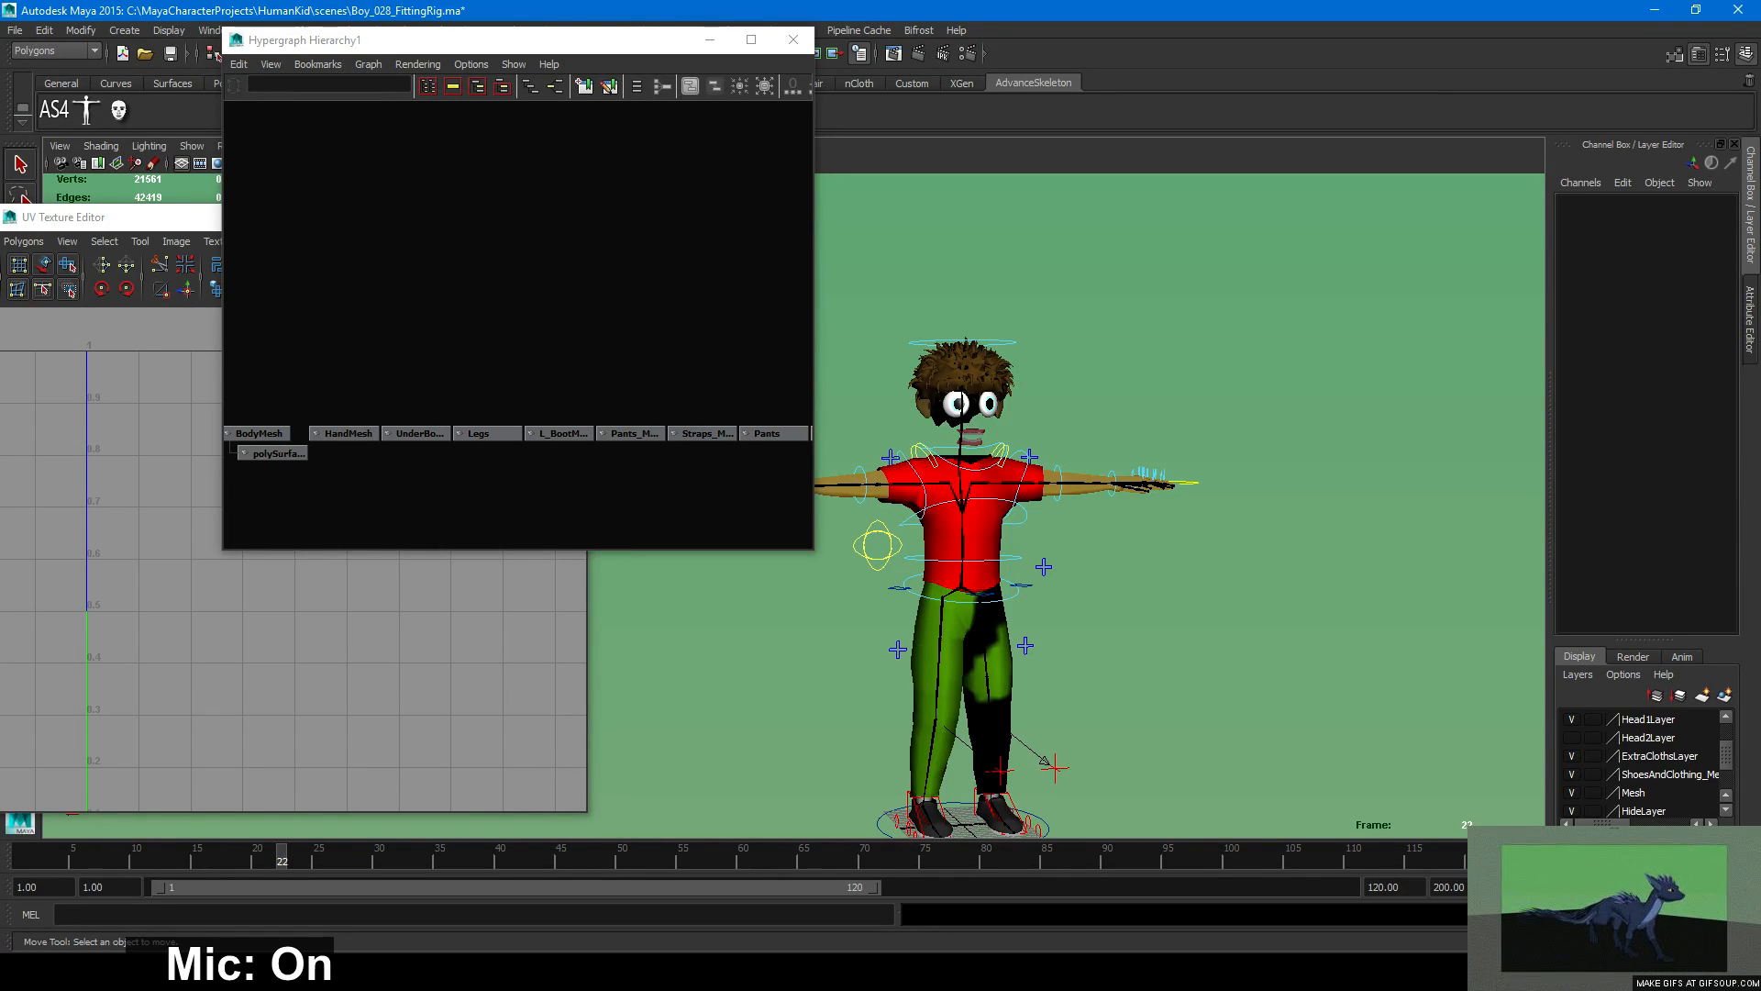
Move the Hypergraph window away from the character and look over more of the mesh hierarchy.
left_click_drag(642, 49, 579, 107)
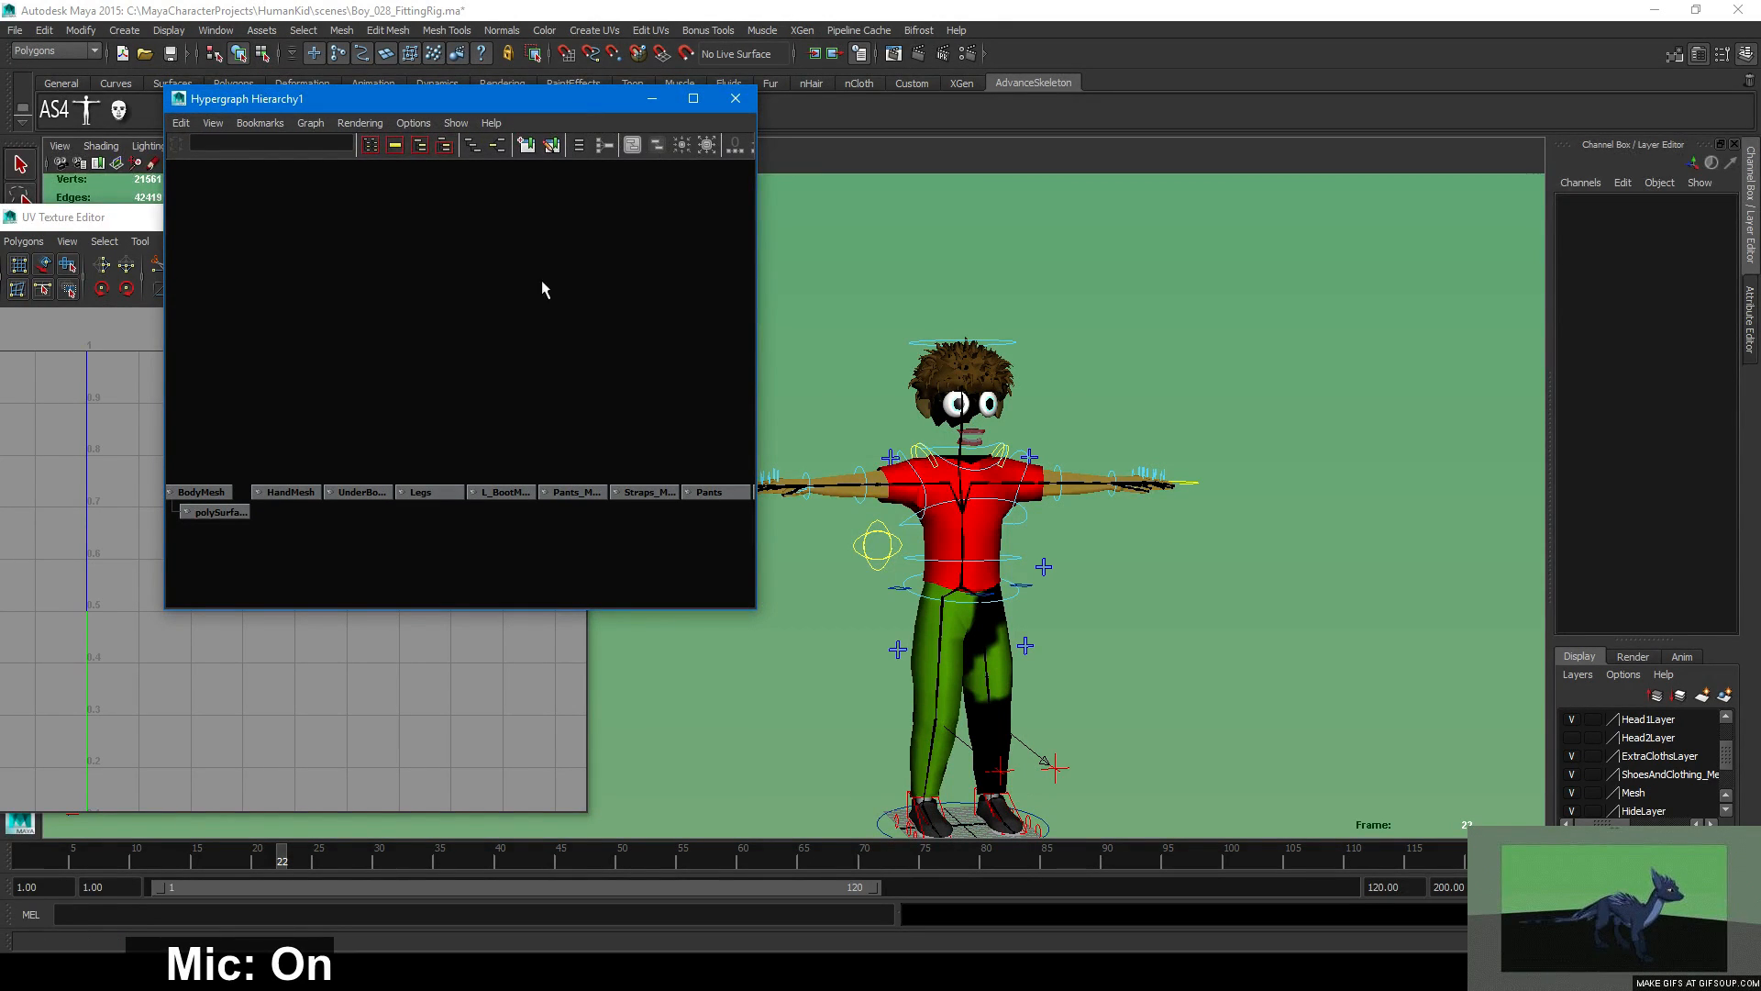
scroll(466, 355, "down", 2)
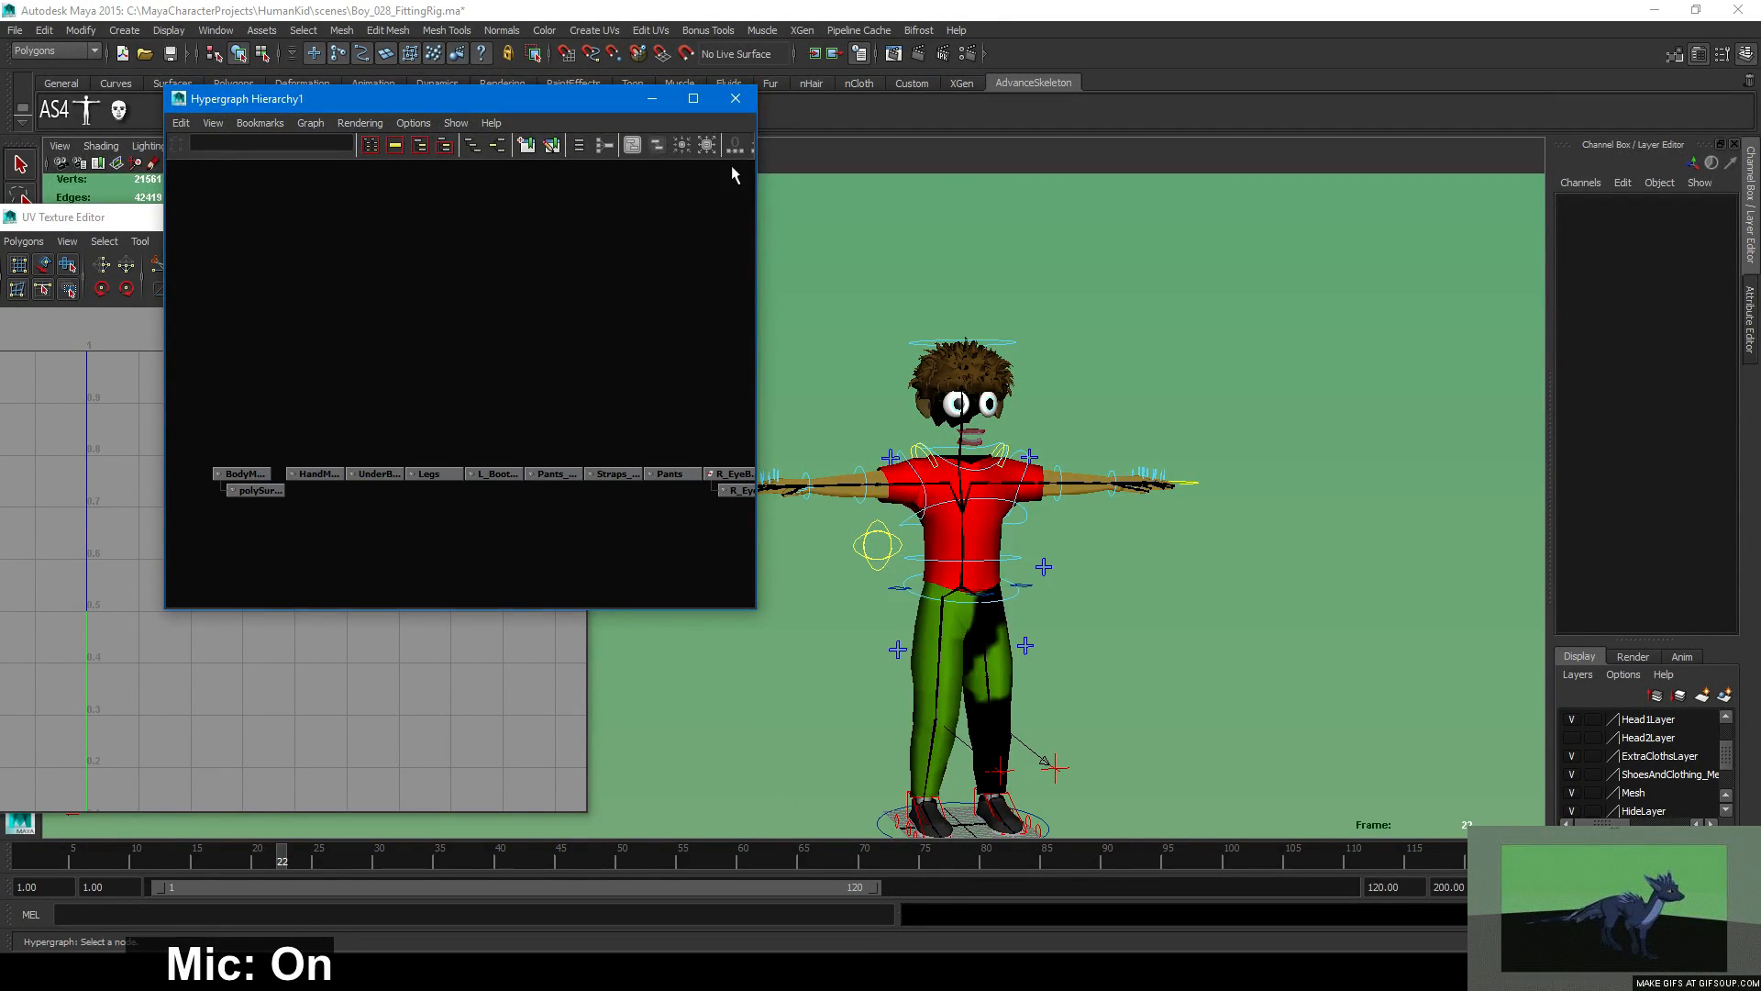
Make Head3Layer visible and delete all unused display layers.
left_click(736, 98)
scroll(1665, 807, "up", 3)
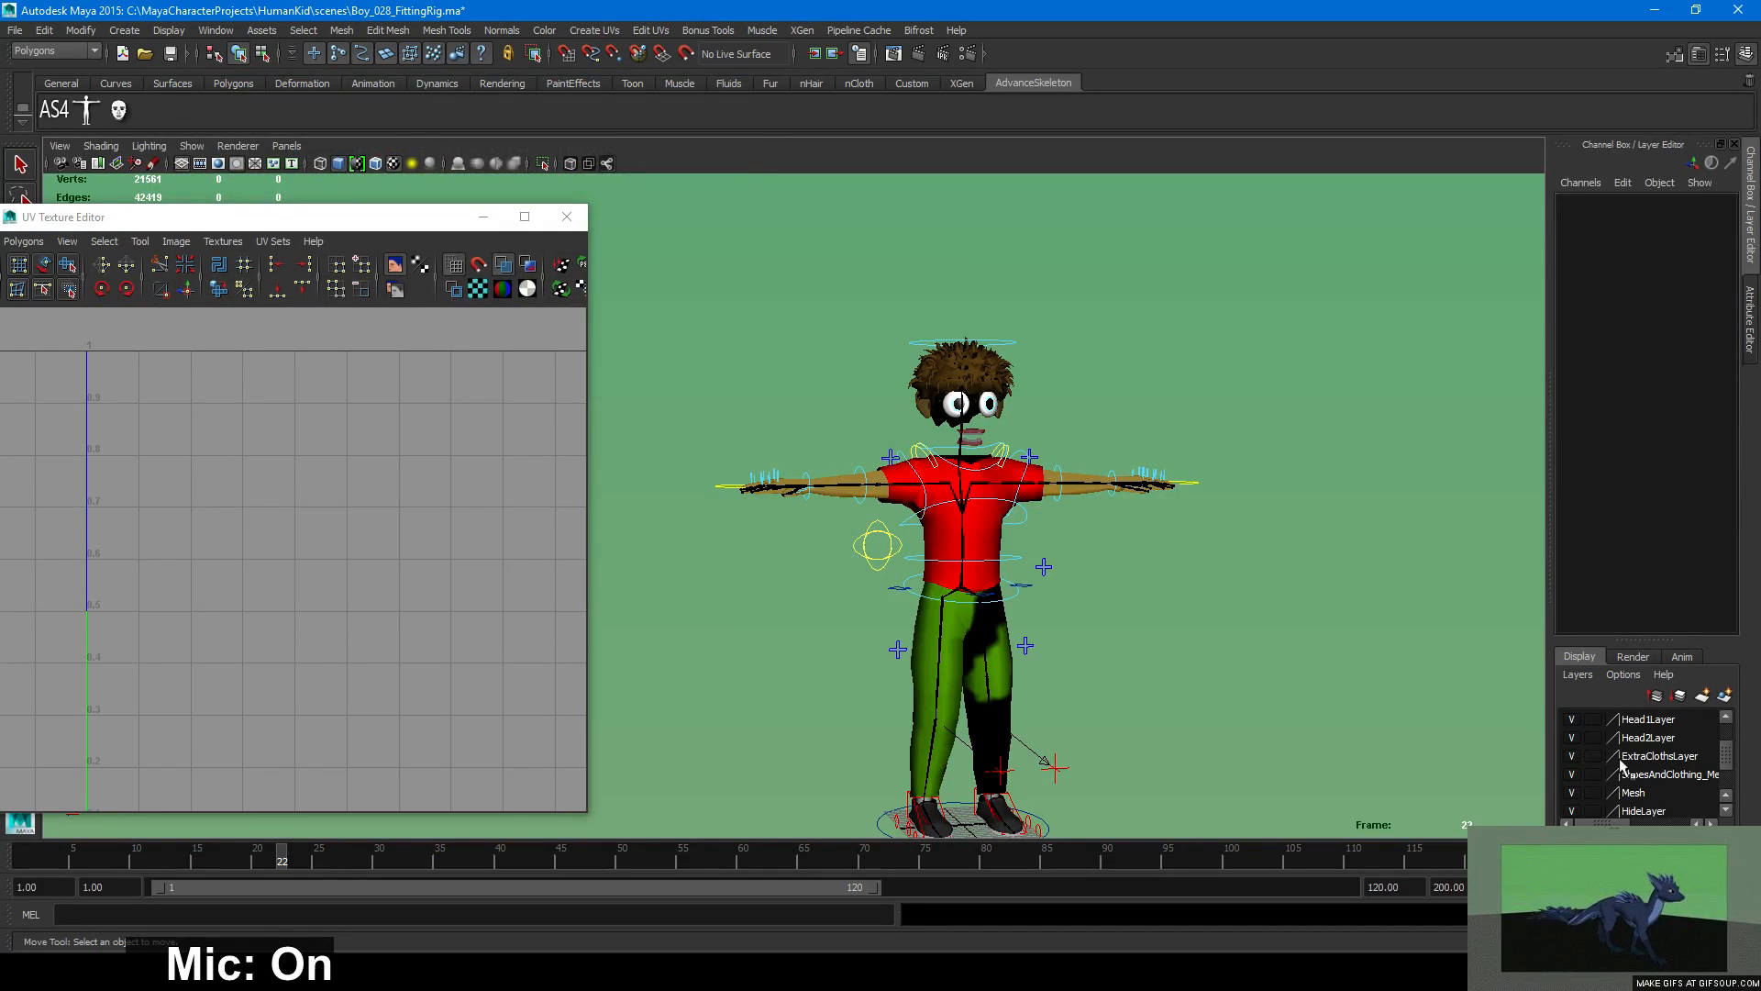
left_click(1571, 756)
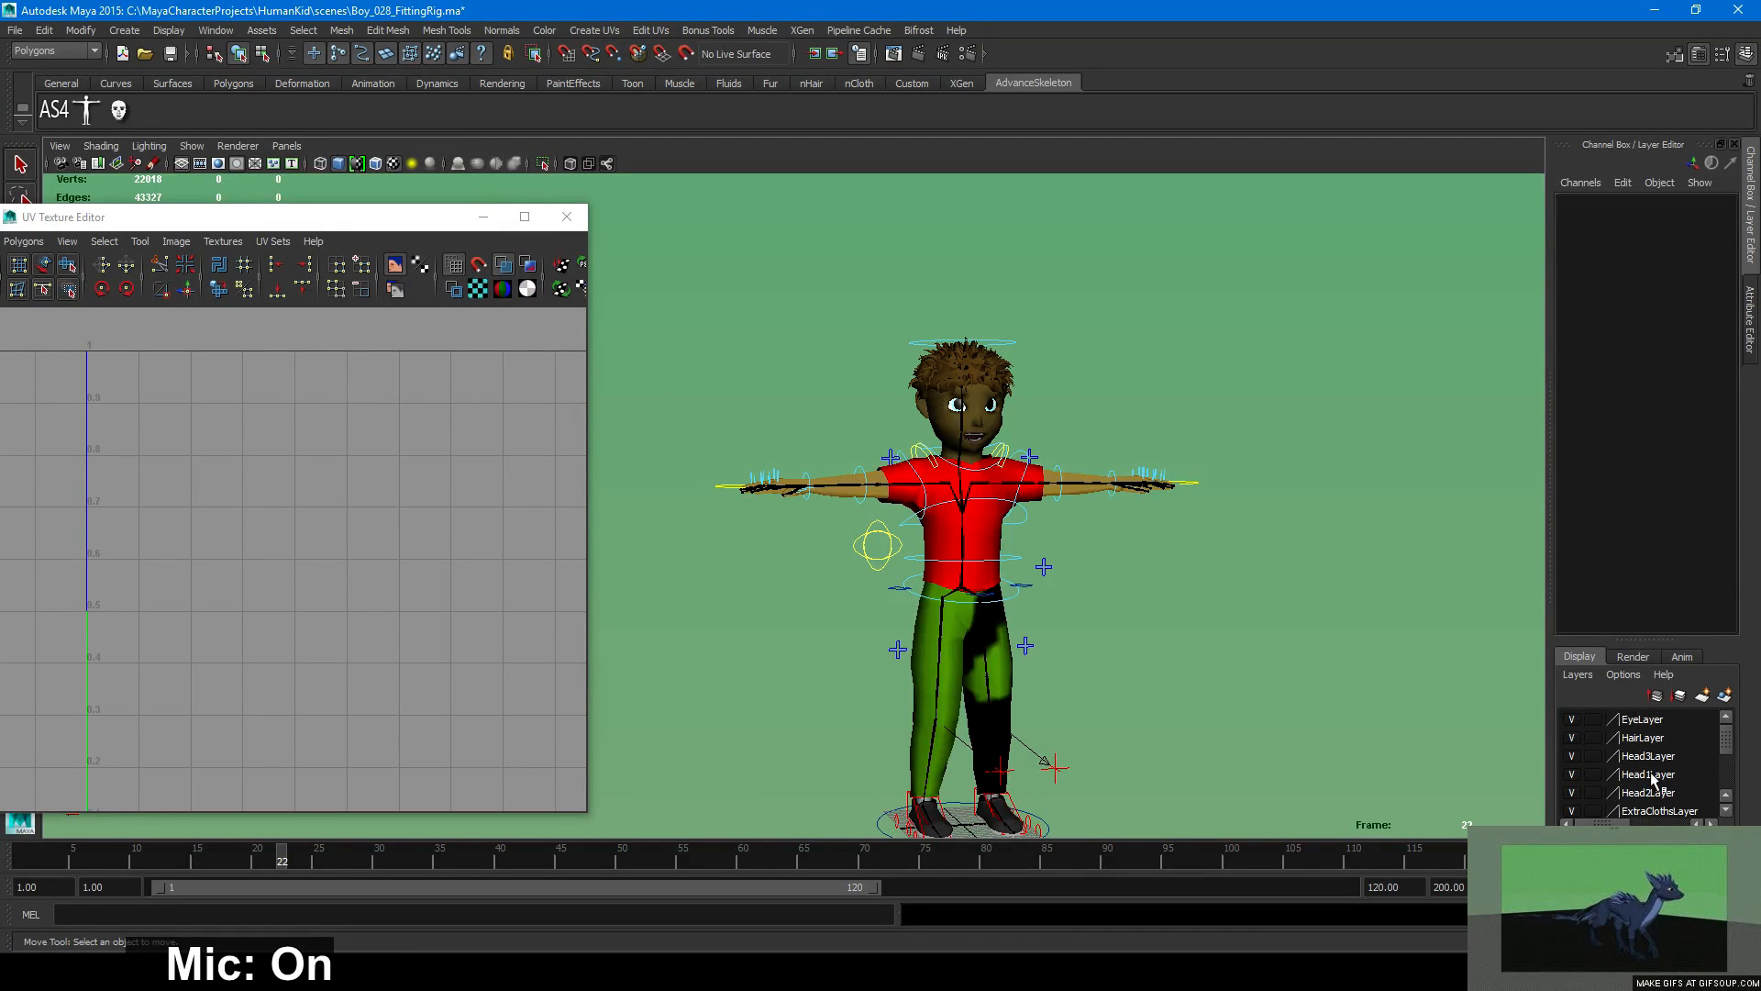
left_click(1577, 675)
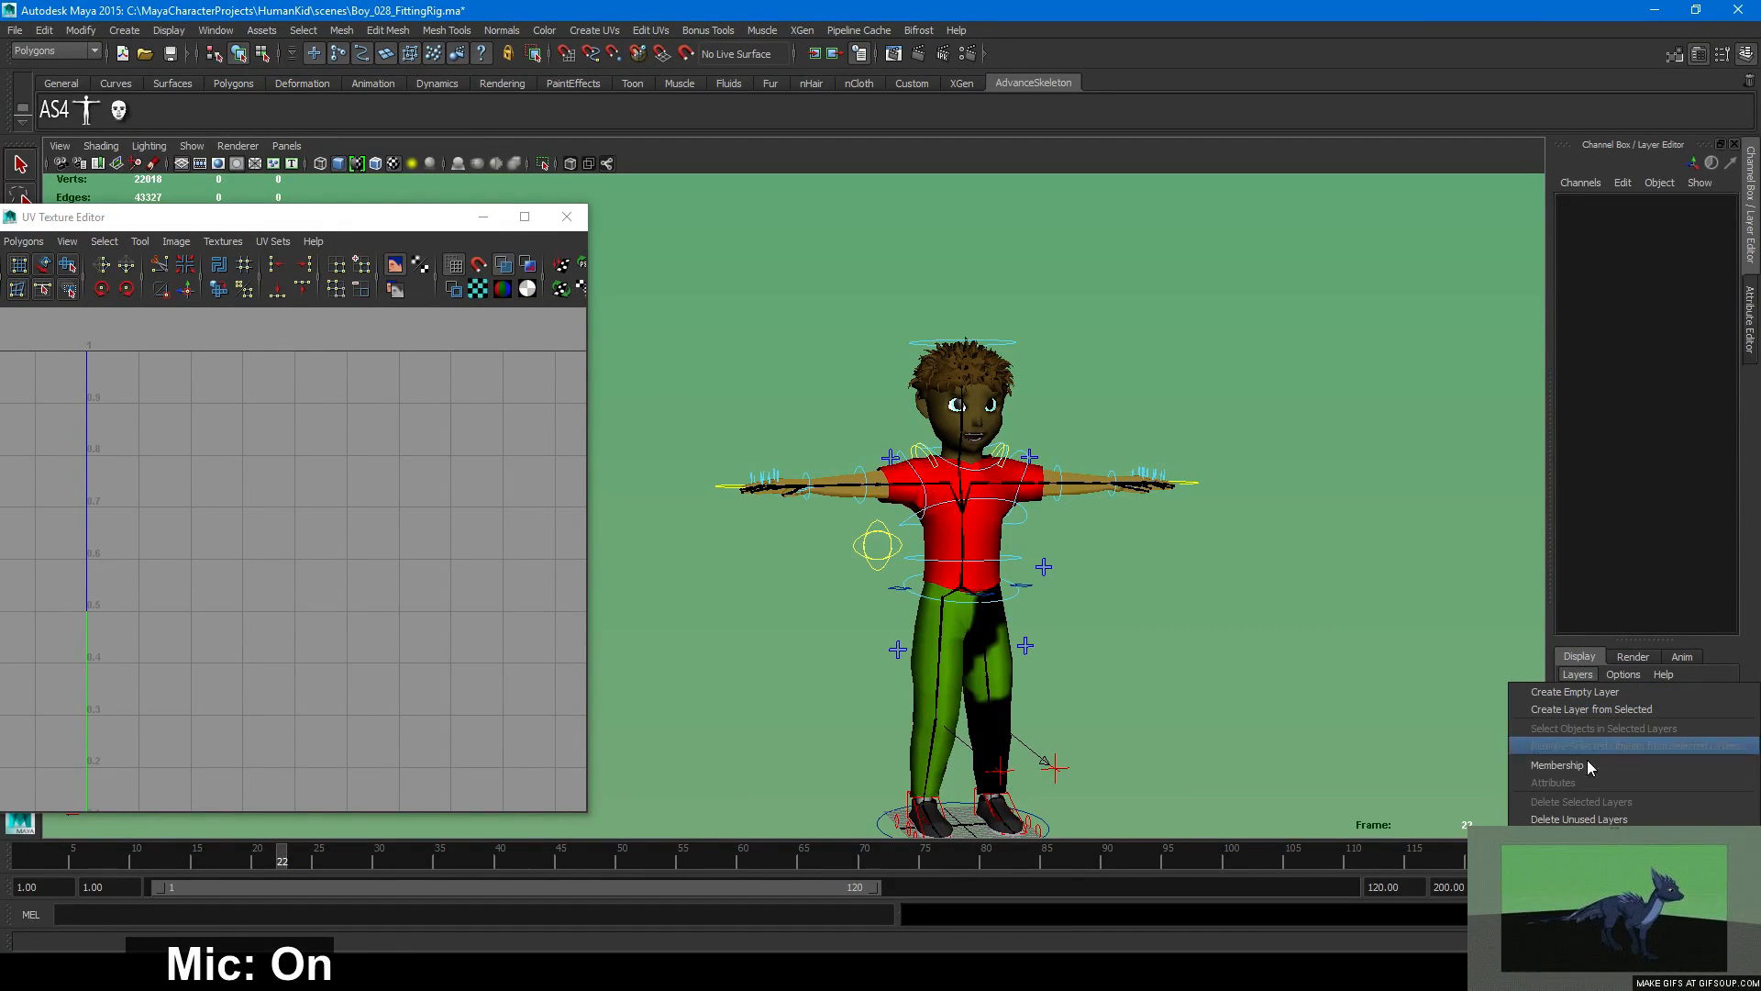
left_click(1605, 818)
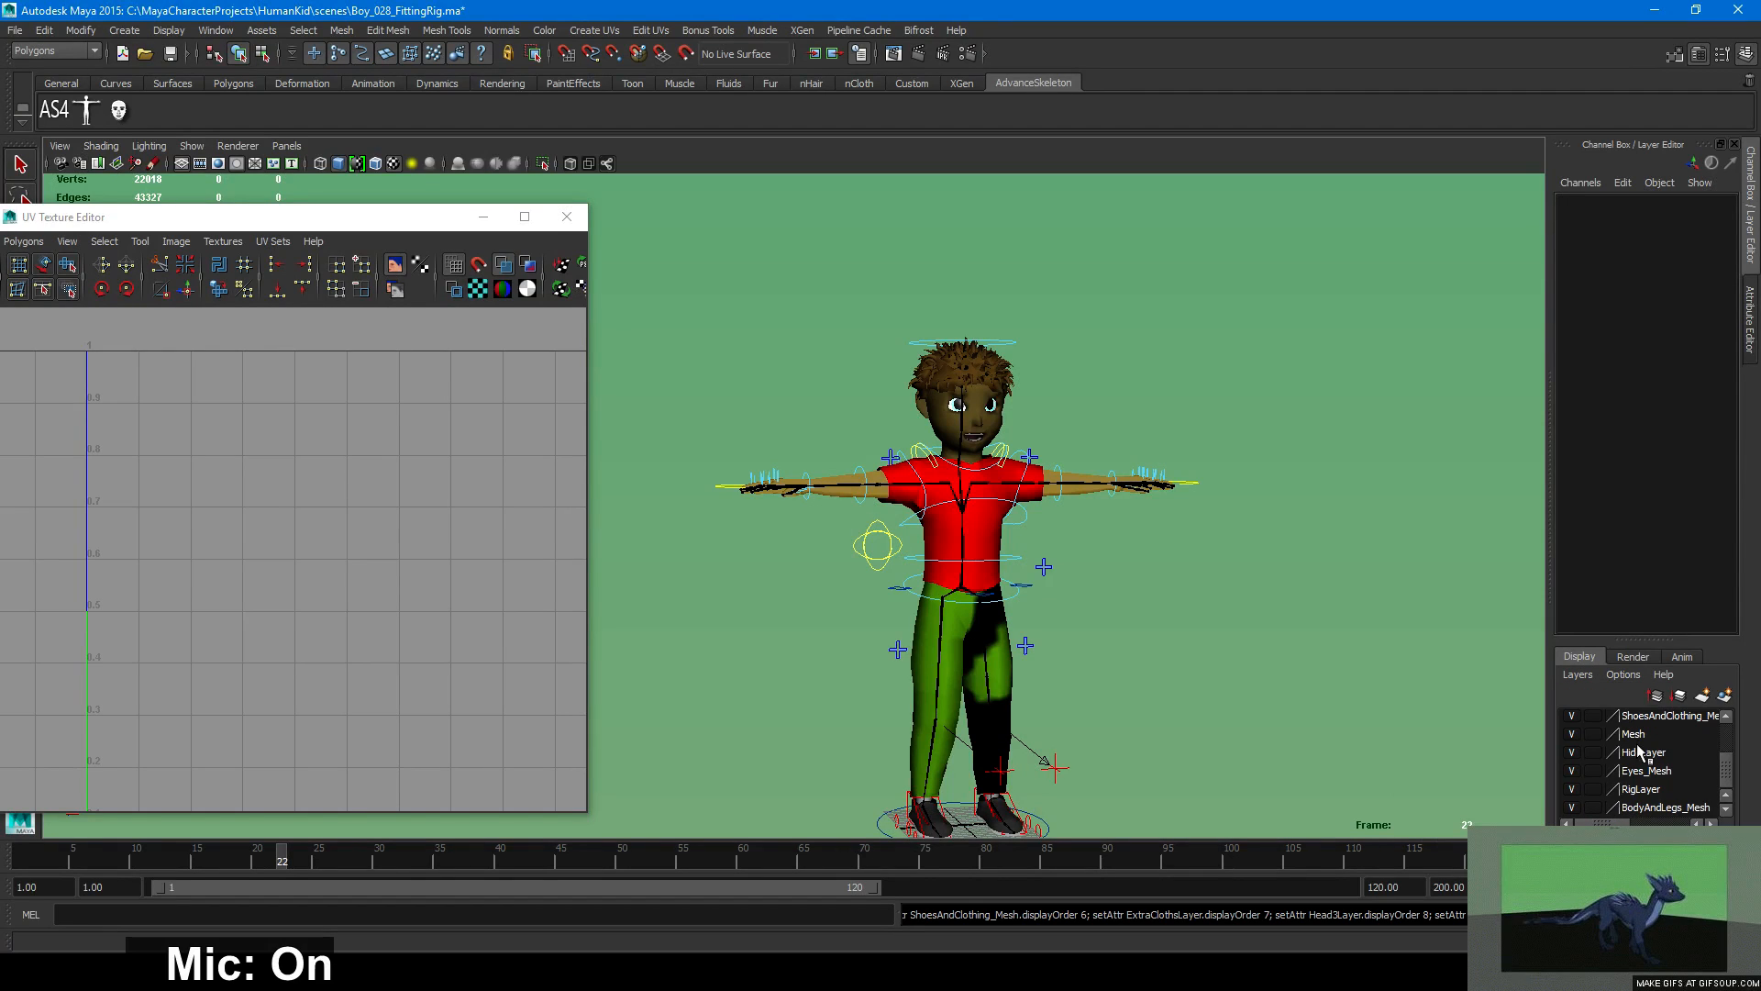
Rename the display layer Head3Layer to HeadLayer.
double_click(1649, 755)
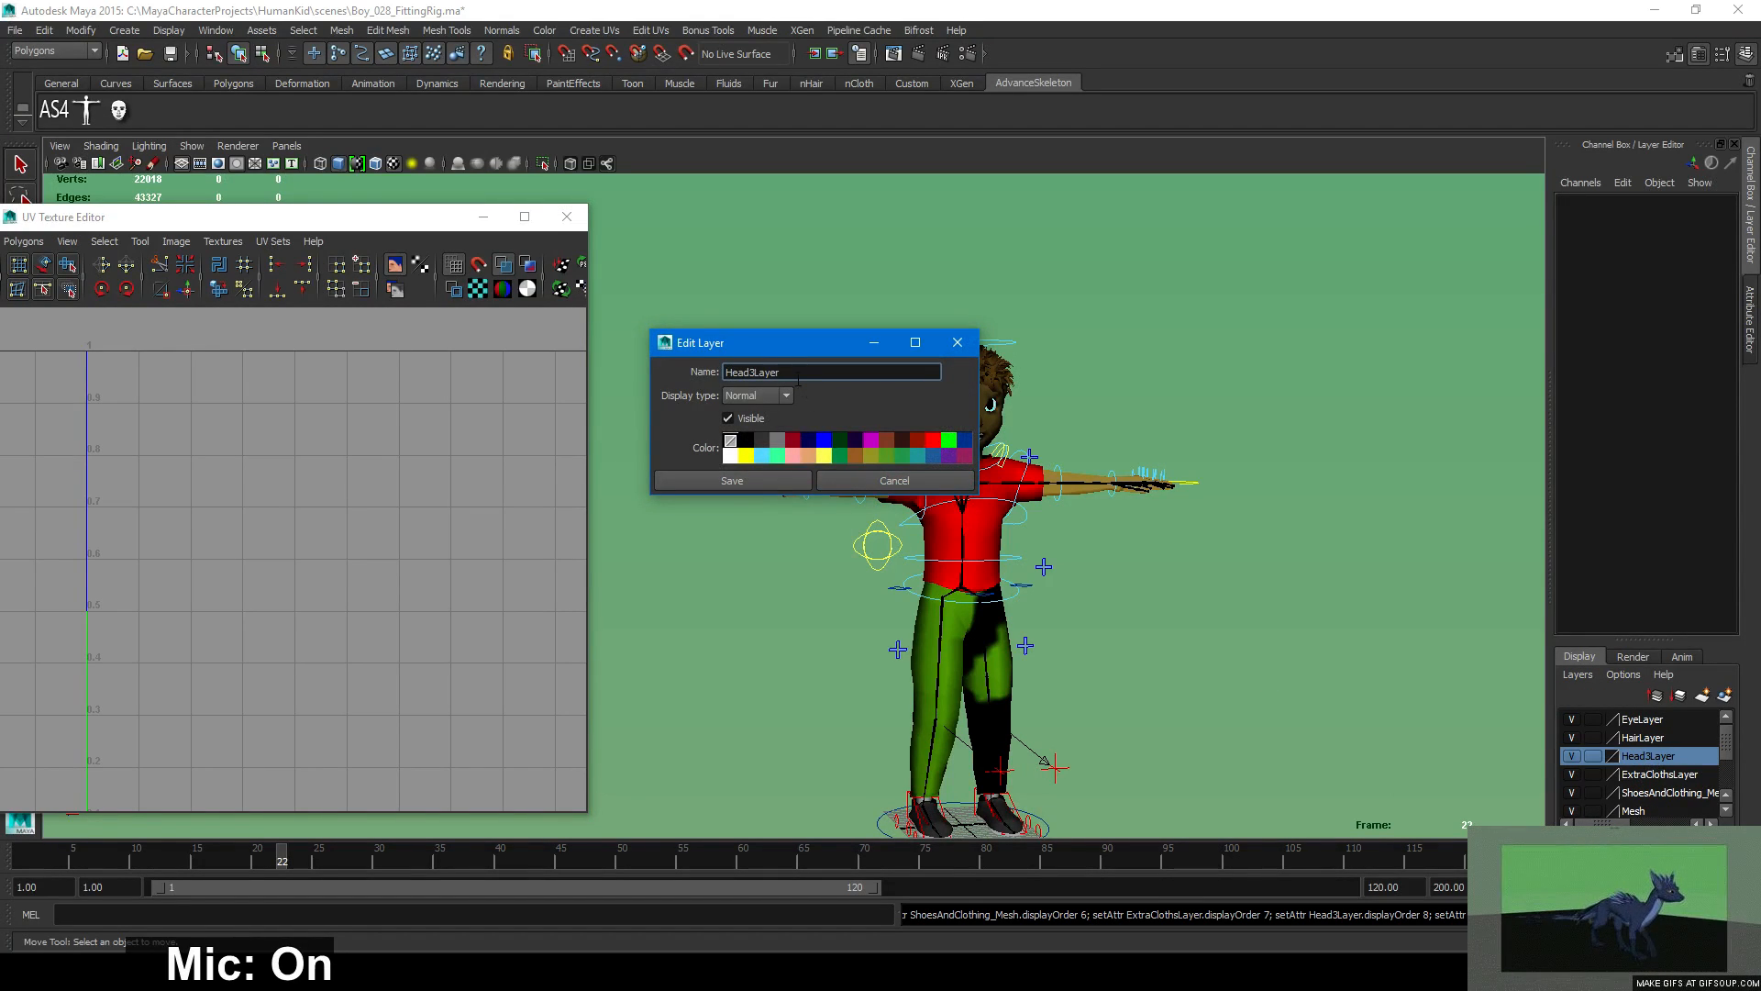
key("BackSpace")
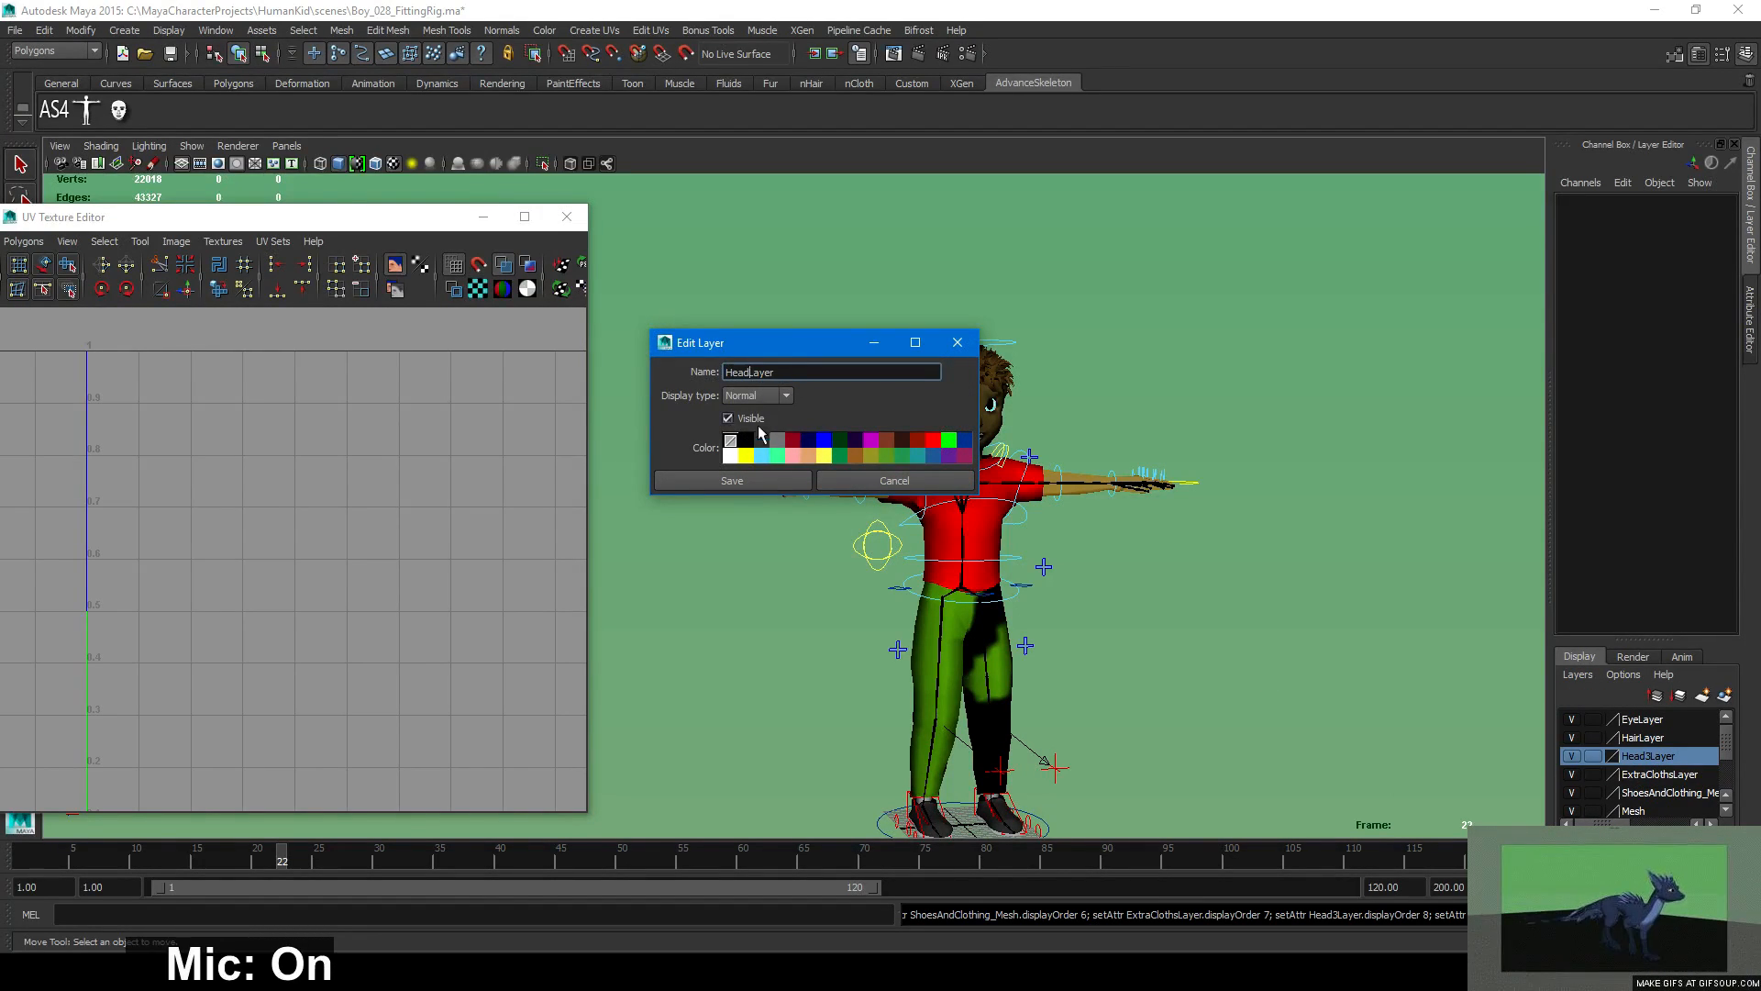
left_click(766, 479)
scroll(1651, 777, "down", 2)
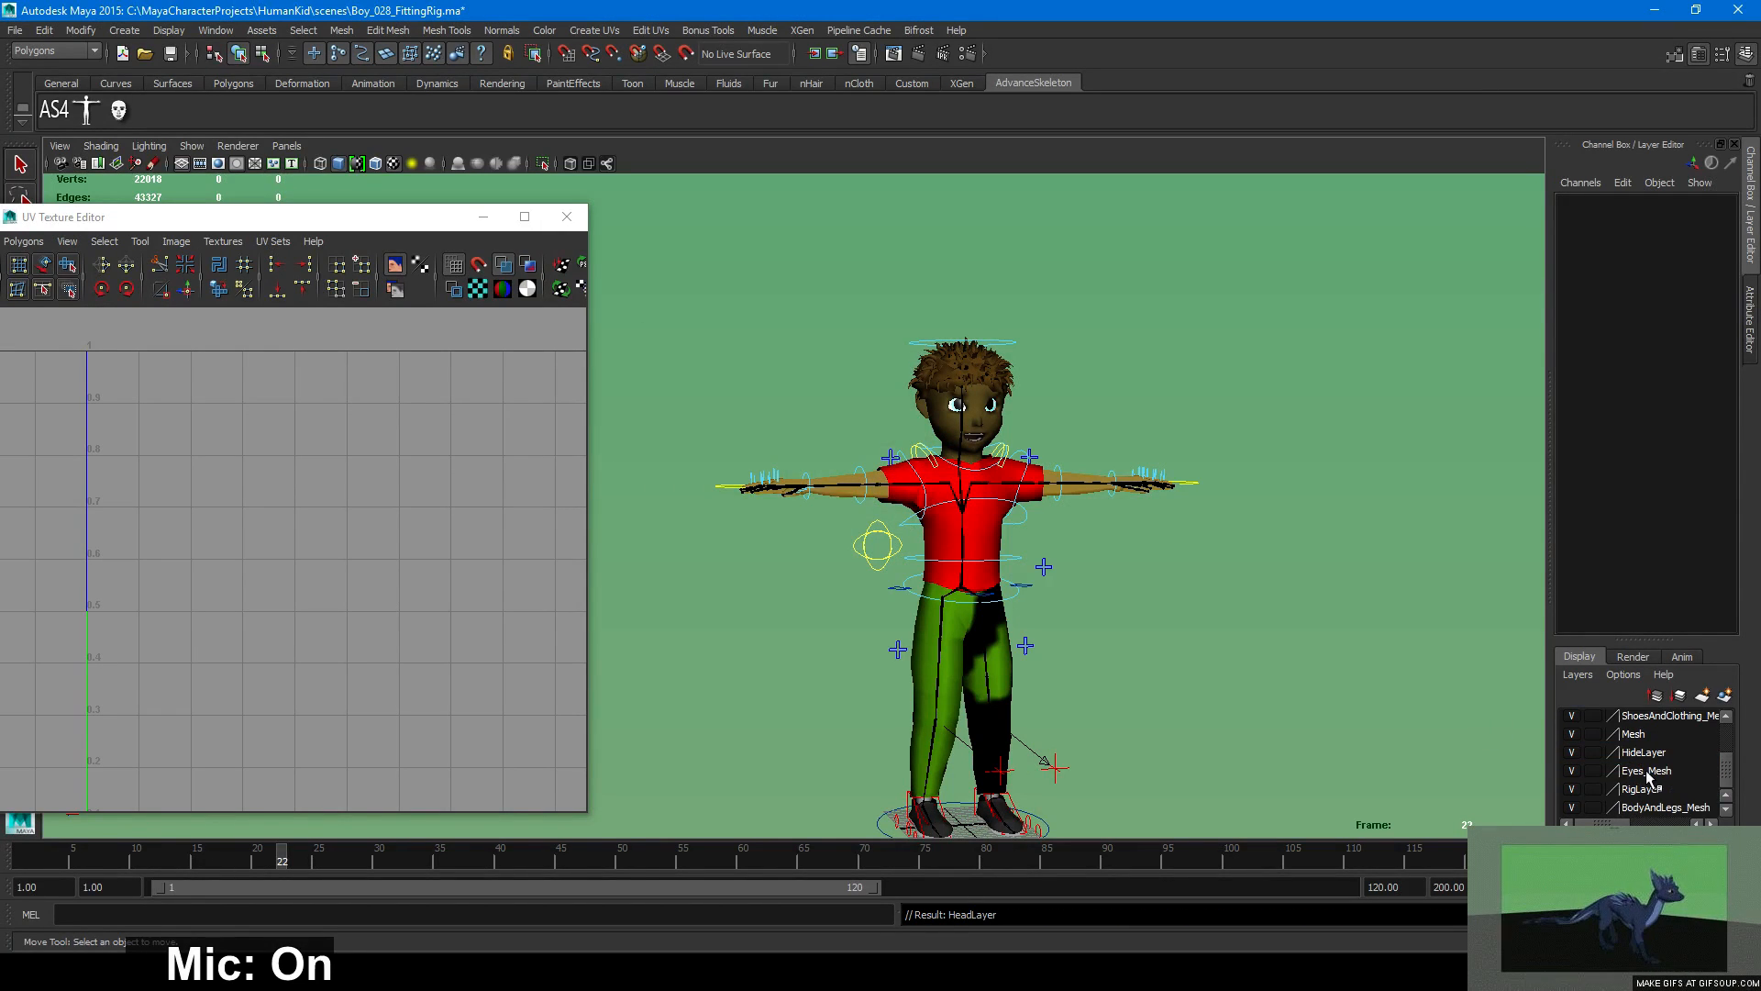
scroll(1648, 777, "up", 2)
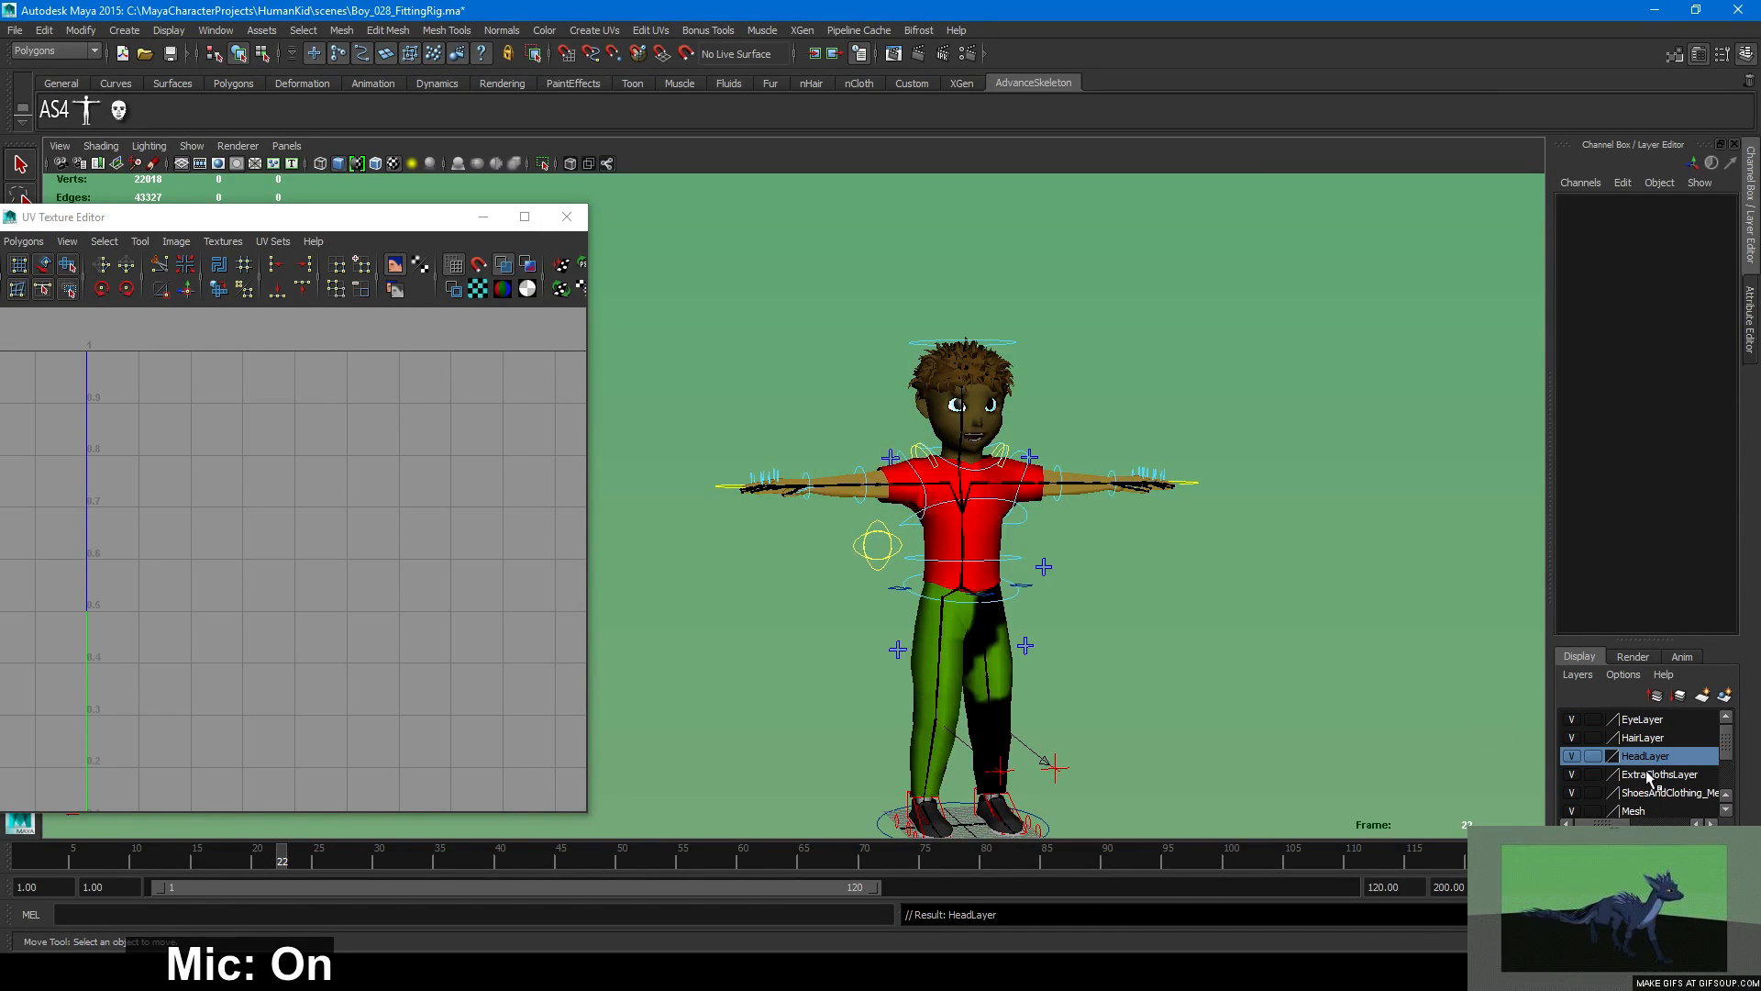
Hide and show the ShoesAndClothing_Mesh layer to check which clothing meshes belong to it.
left_click(1573, 794)
left_click(1573, 794)
left_click(1573, 793)
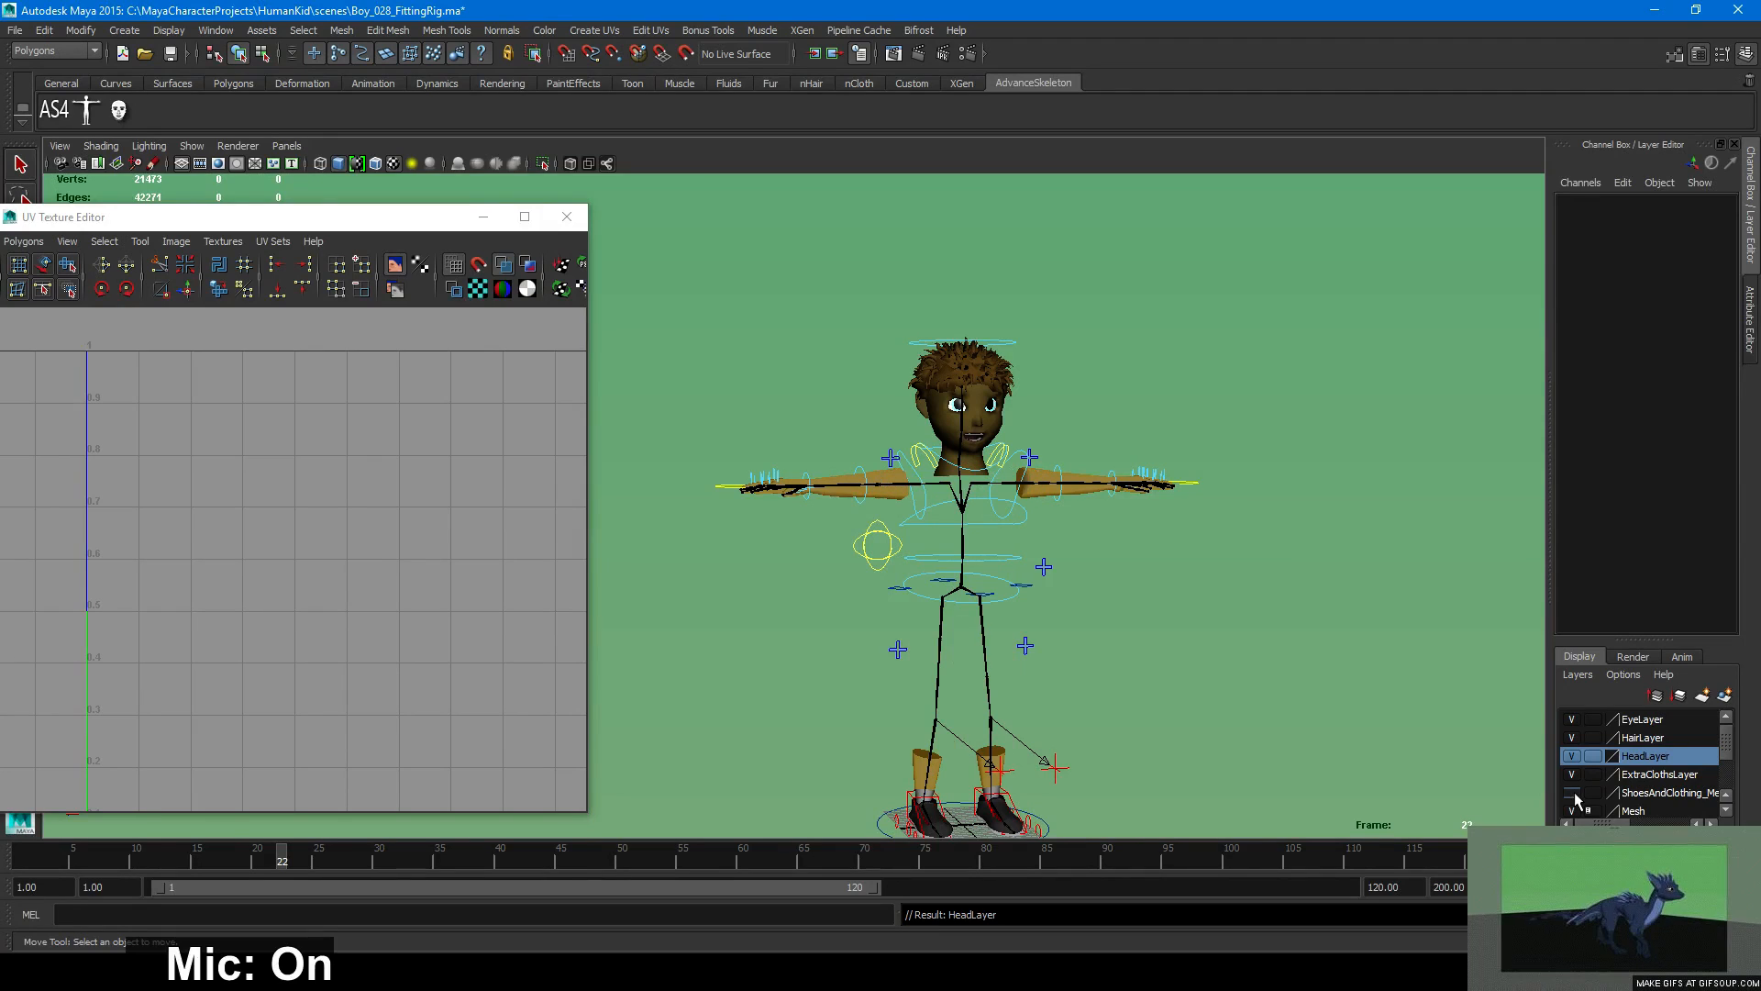
left_click(1573, 794)
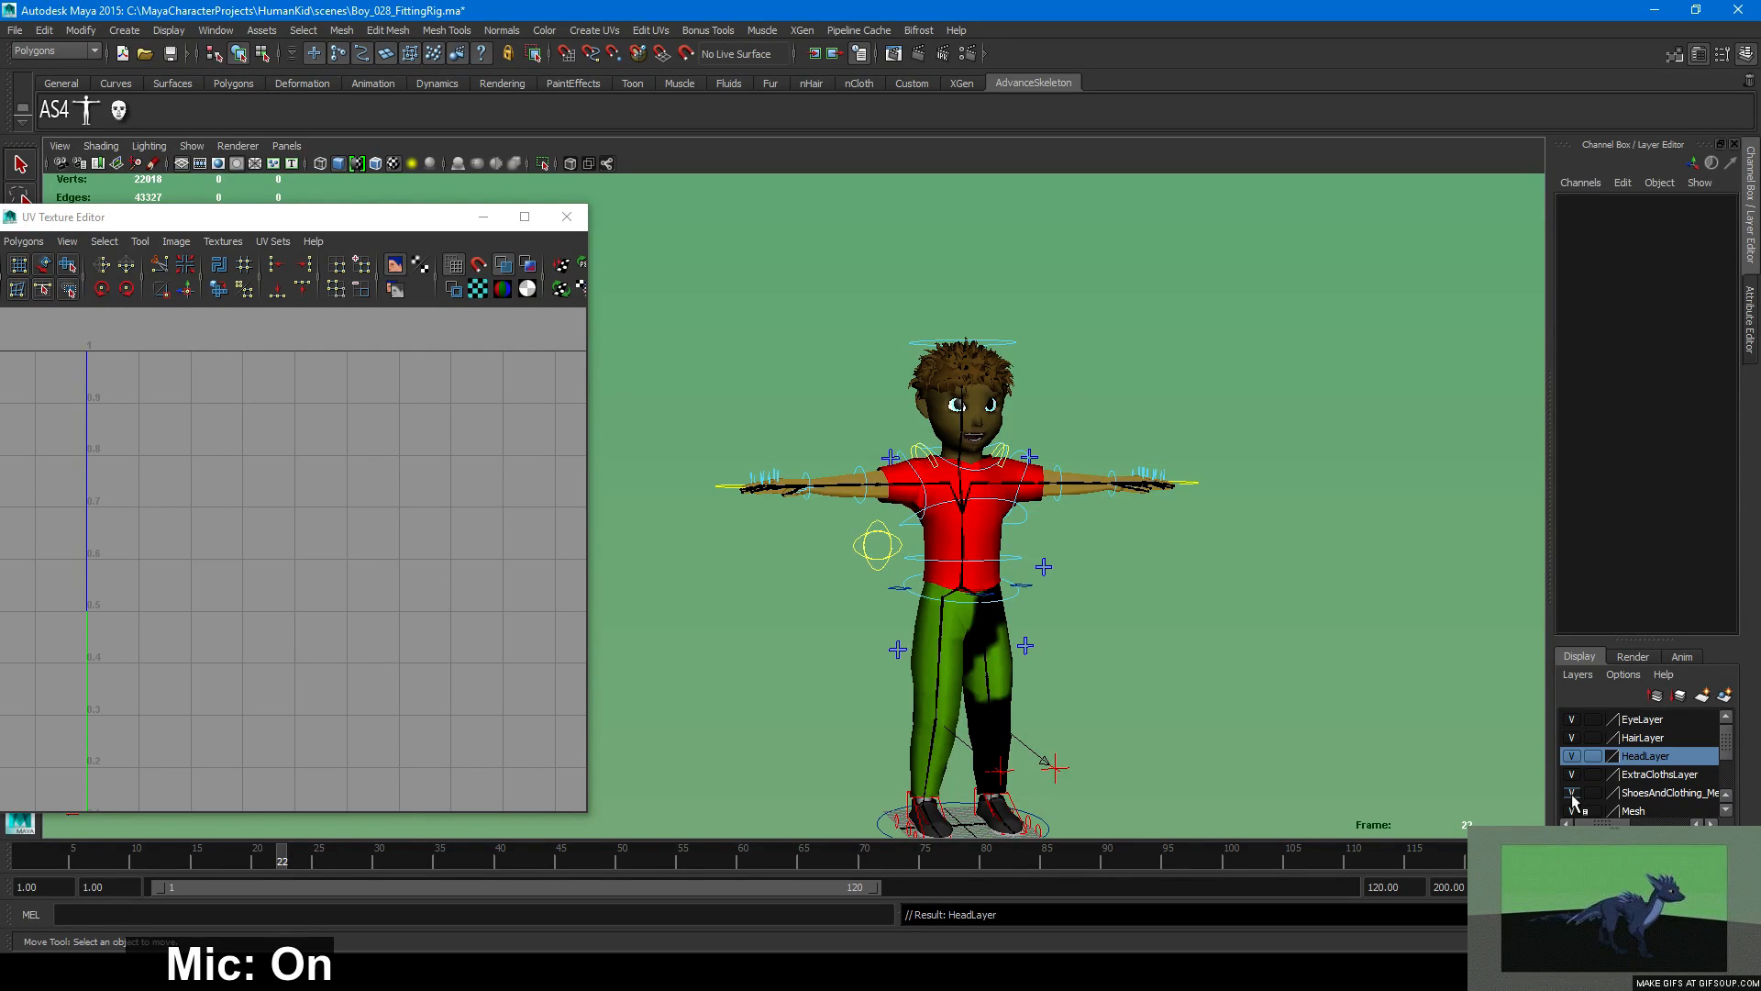
Add the character's boot mesh to the ShoesAndClothing_Mesh layer and clear the selection.
middle_click_drag(963, 721, 995, 468, "alt")
right_click_drag(995, 468, 1319, 691, "alt")
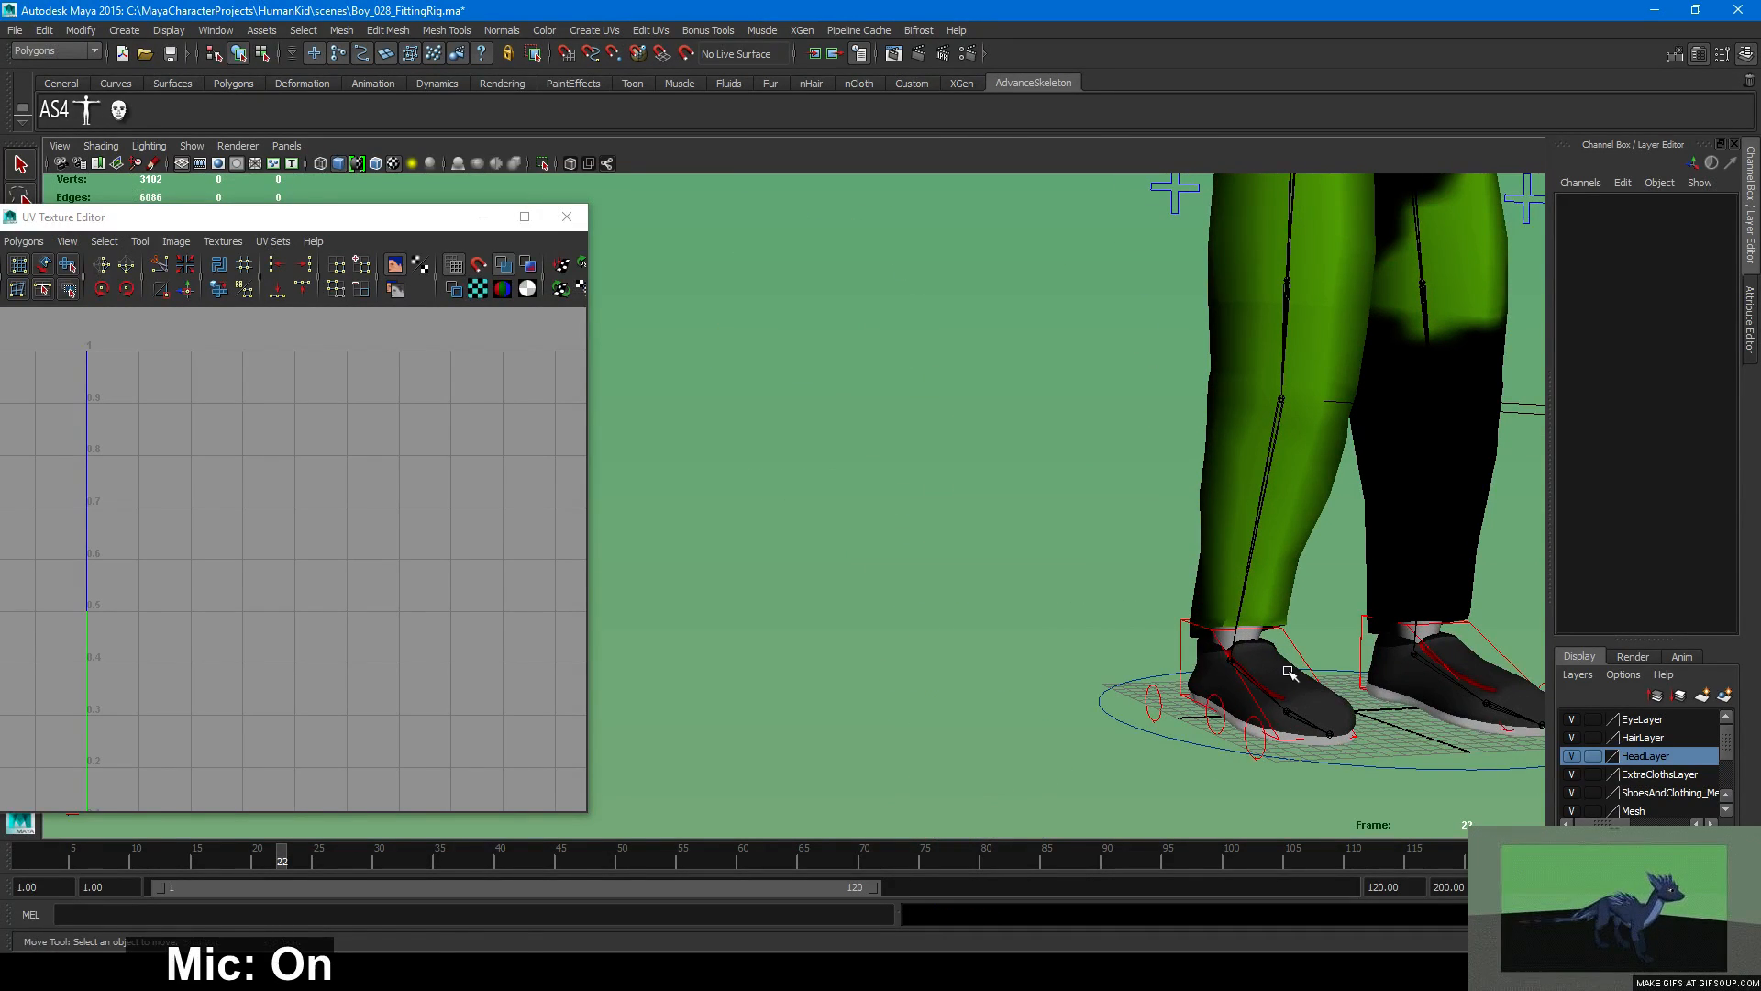
left_click(1289, 675)
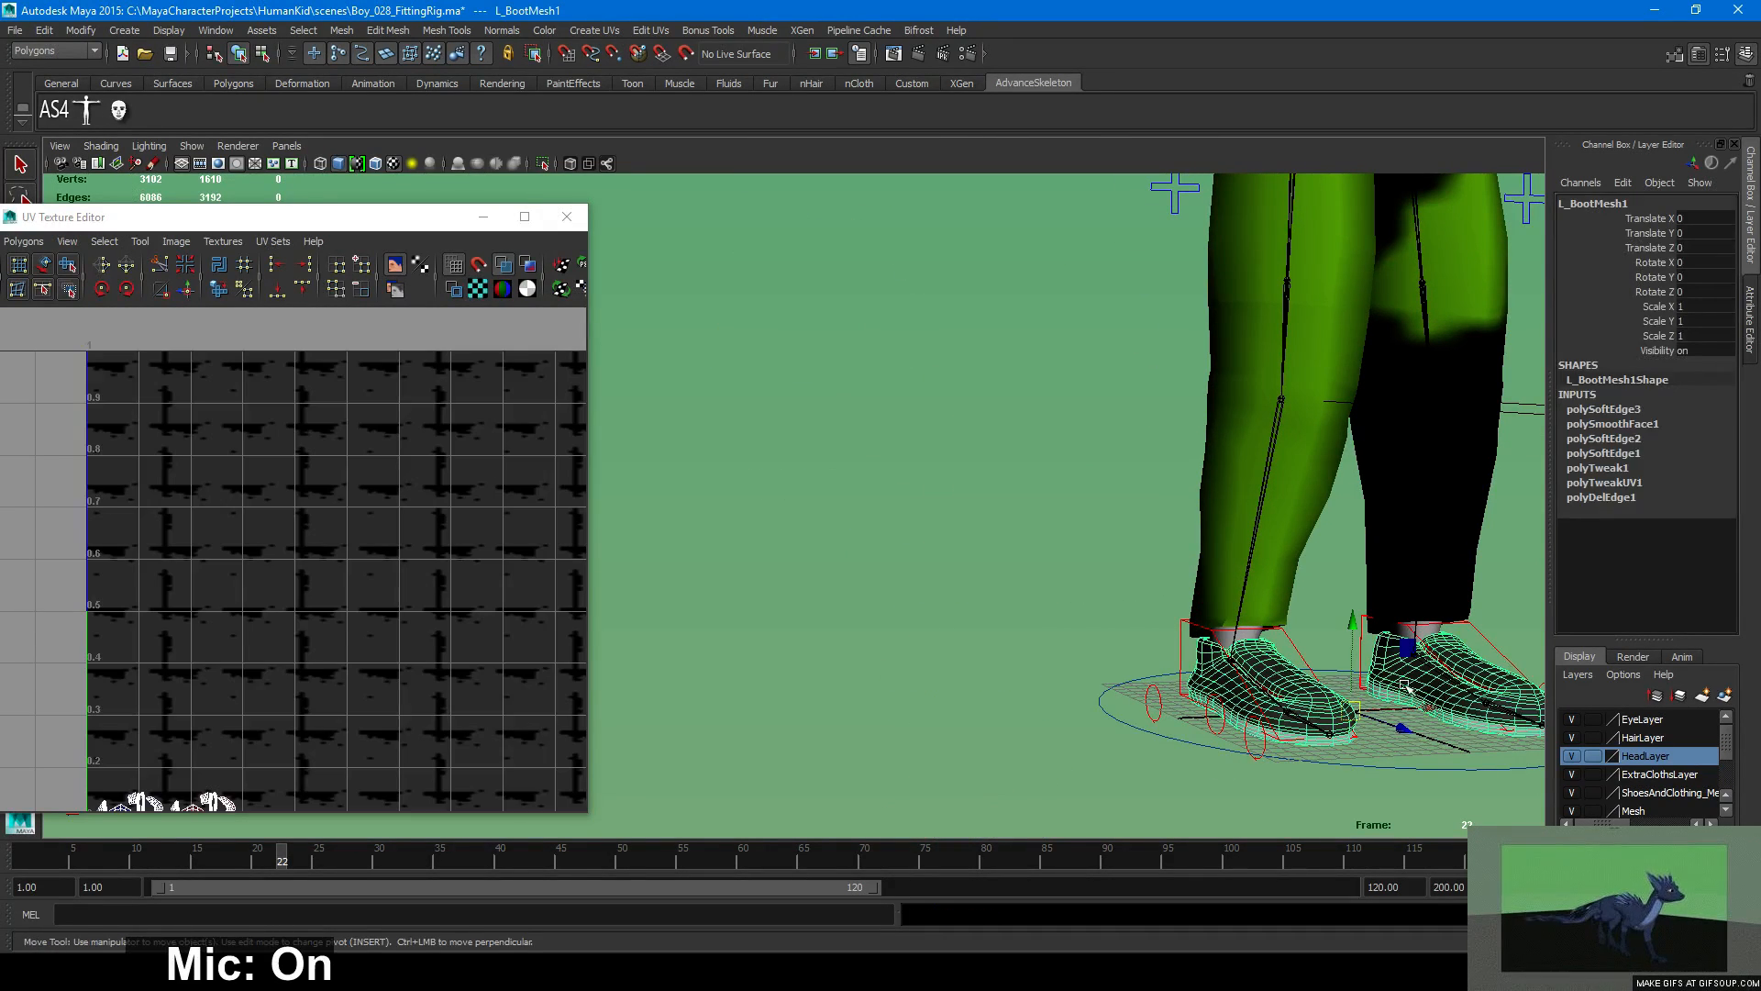
right_click(1668, 796)
left_click(1664, 816)
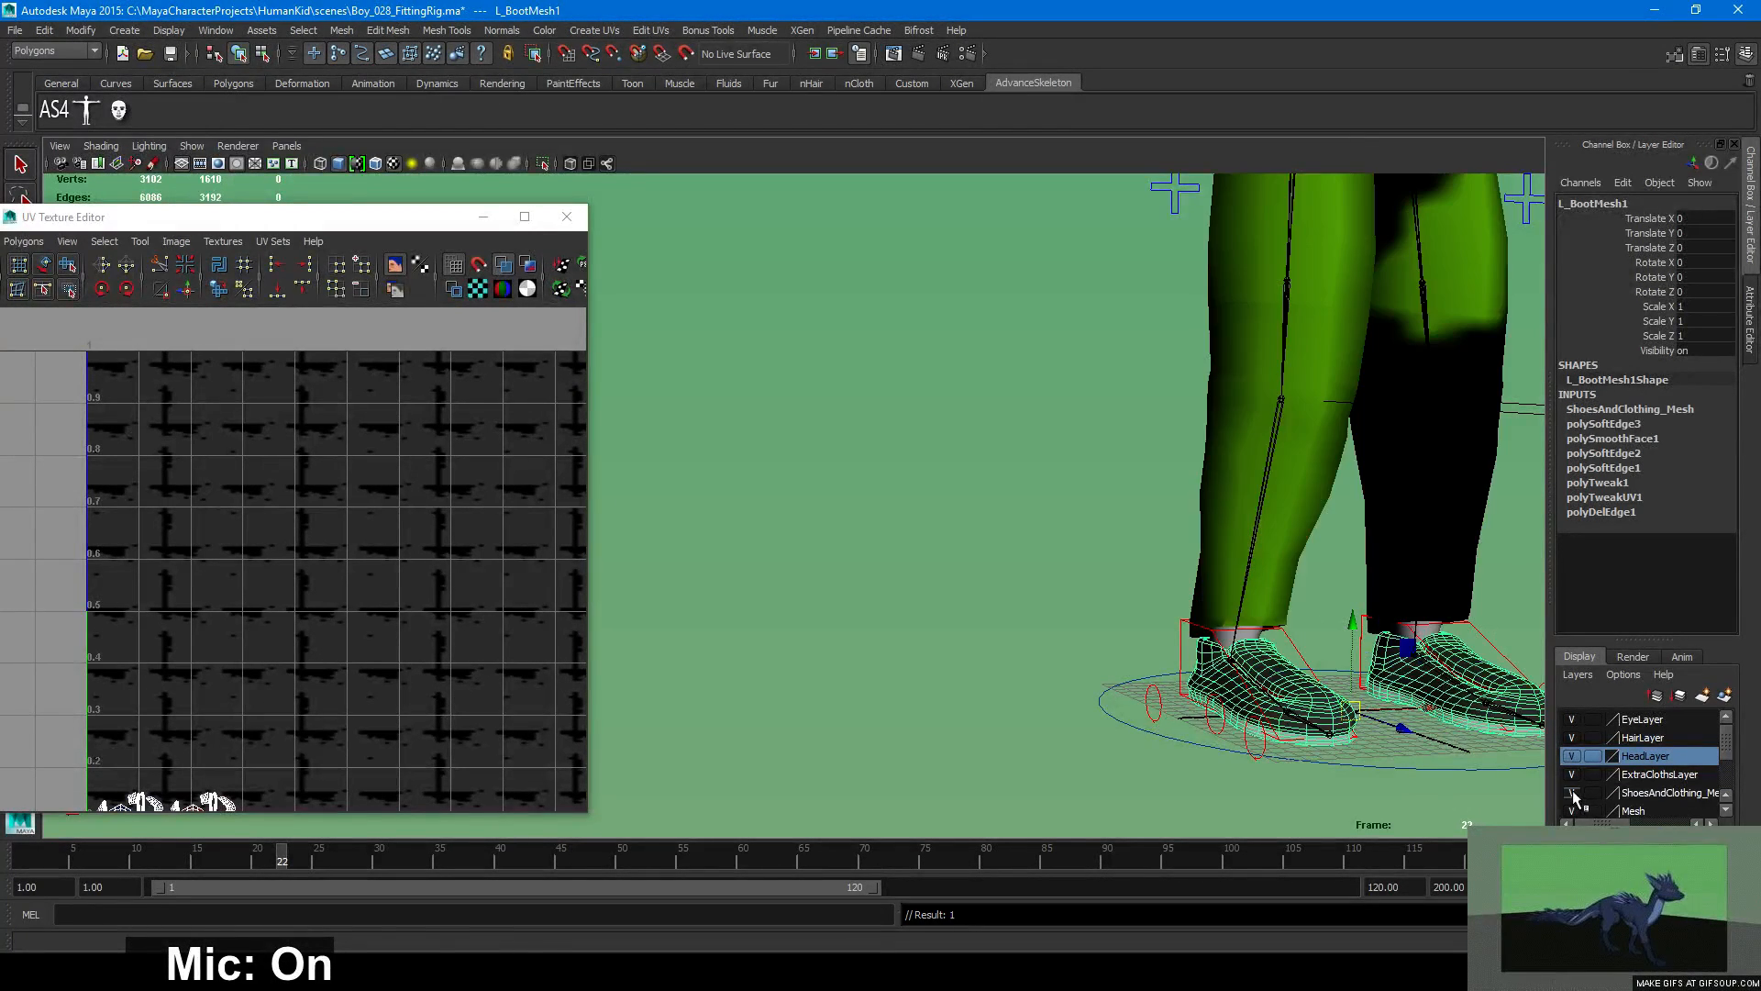
key("a")
left_click(1454, 764)
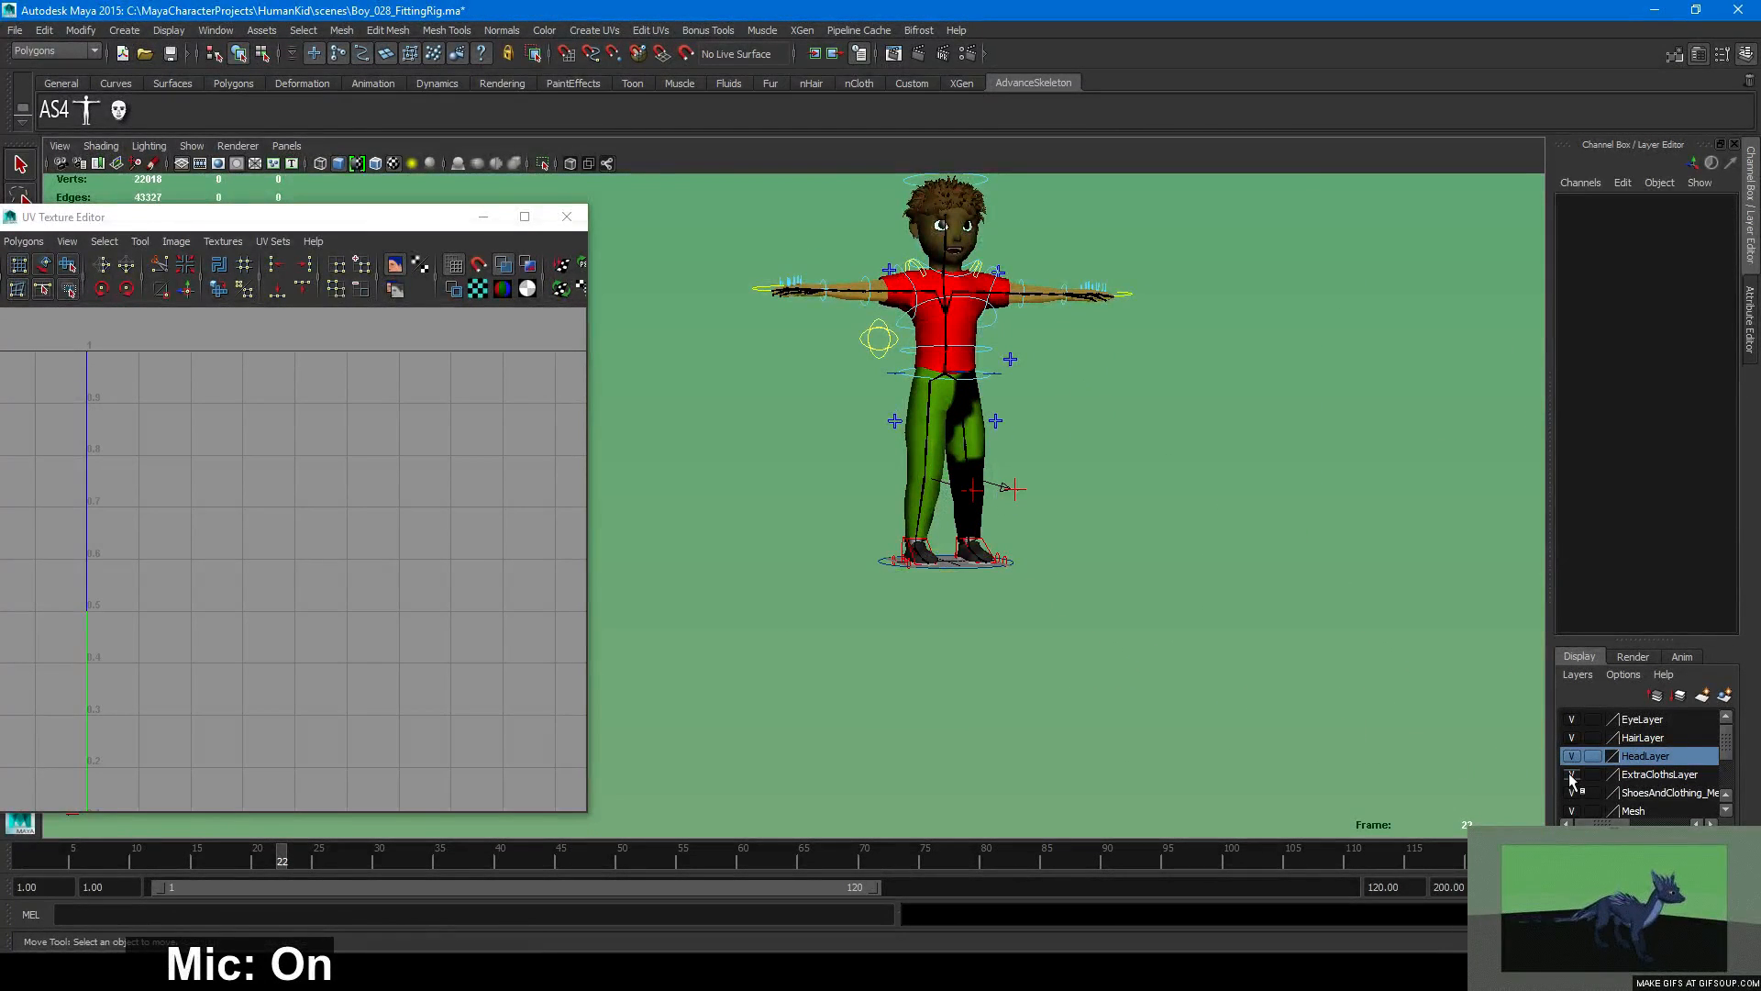
Select all objects in ExtraClothsLayer and bring the spare clothing meshes into view.
right_click(1659, 778)
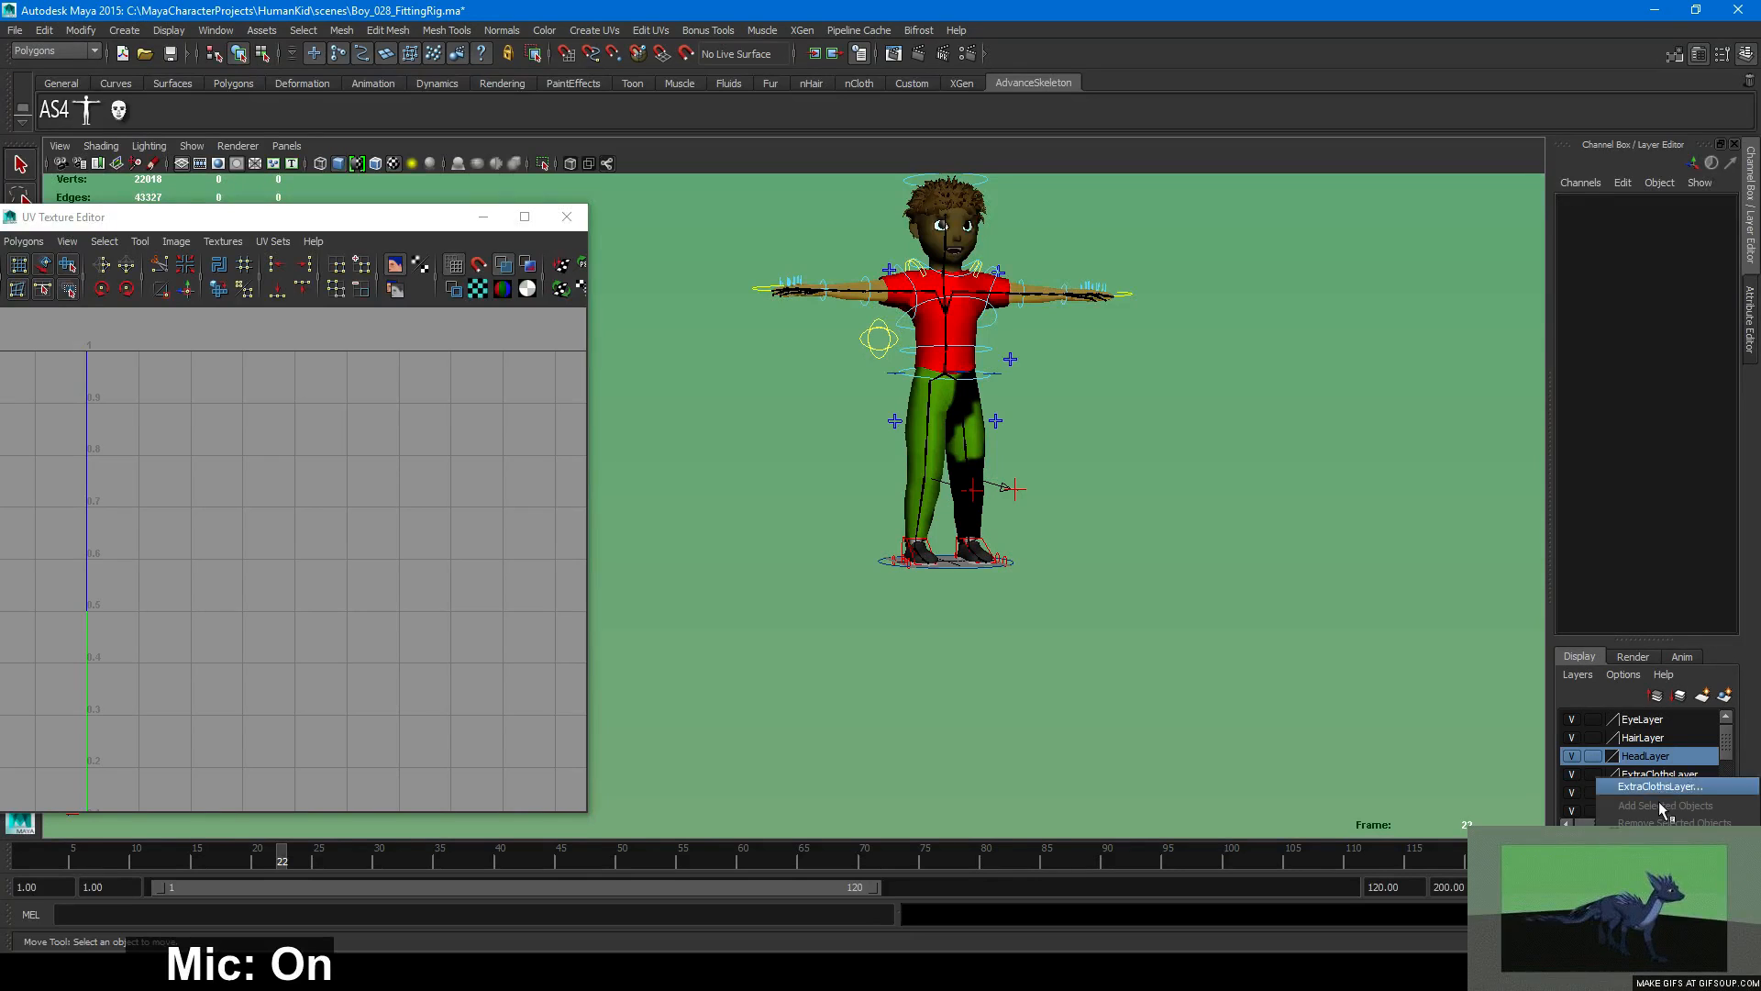
left_click(1663, 825)
right_click_drag(1253, 660, 642, 612, "alt")
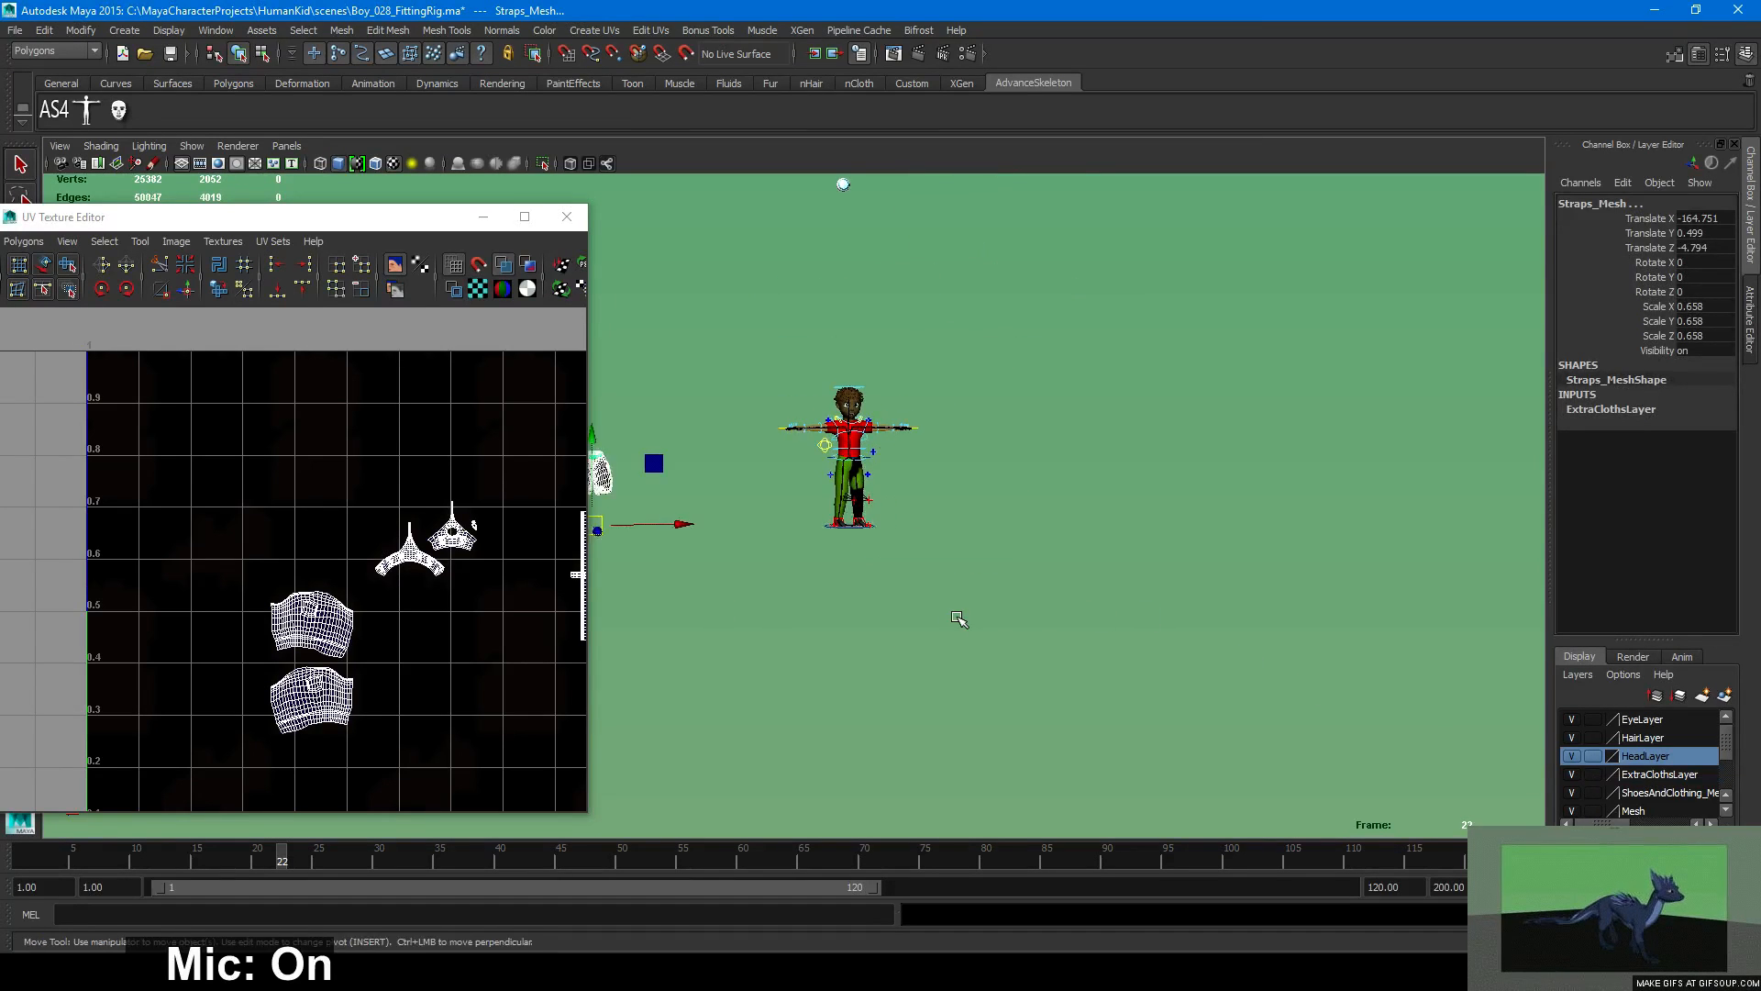
left_click_drag(959, 617, 936, 641, "alt")
middle_click_drag(936, 641, 1049, 664, "alt")
left_click_drag(1049, 664, 941, 662, "alt")
right_click_drag(941, 663, 1140, 666, "alt")
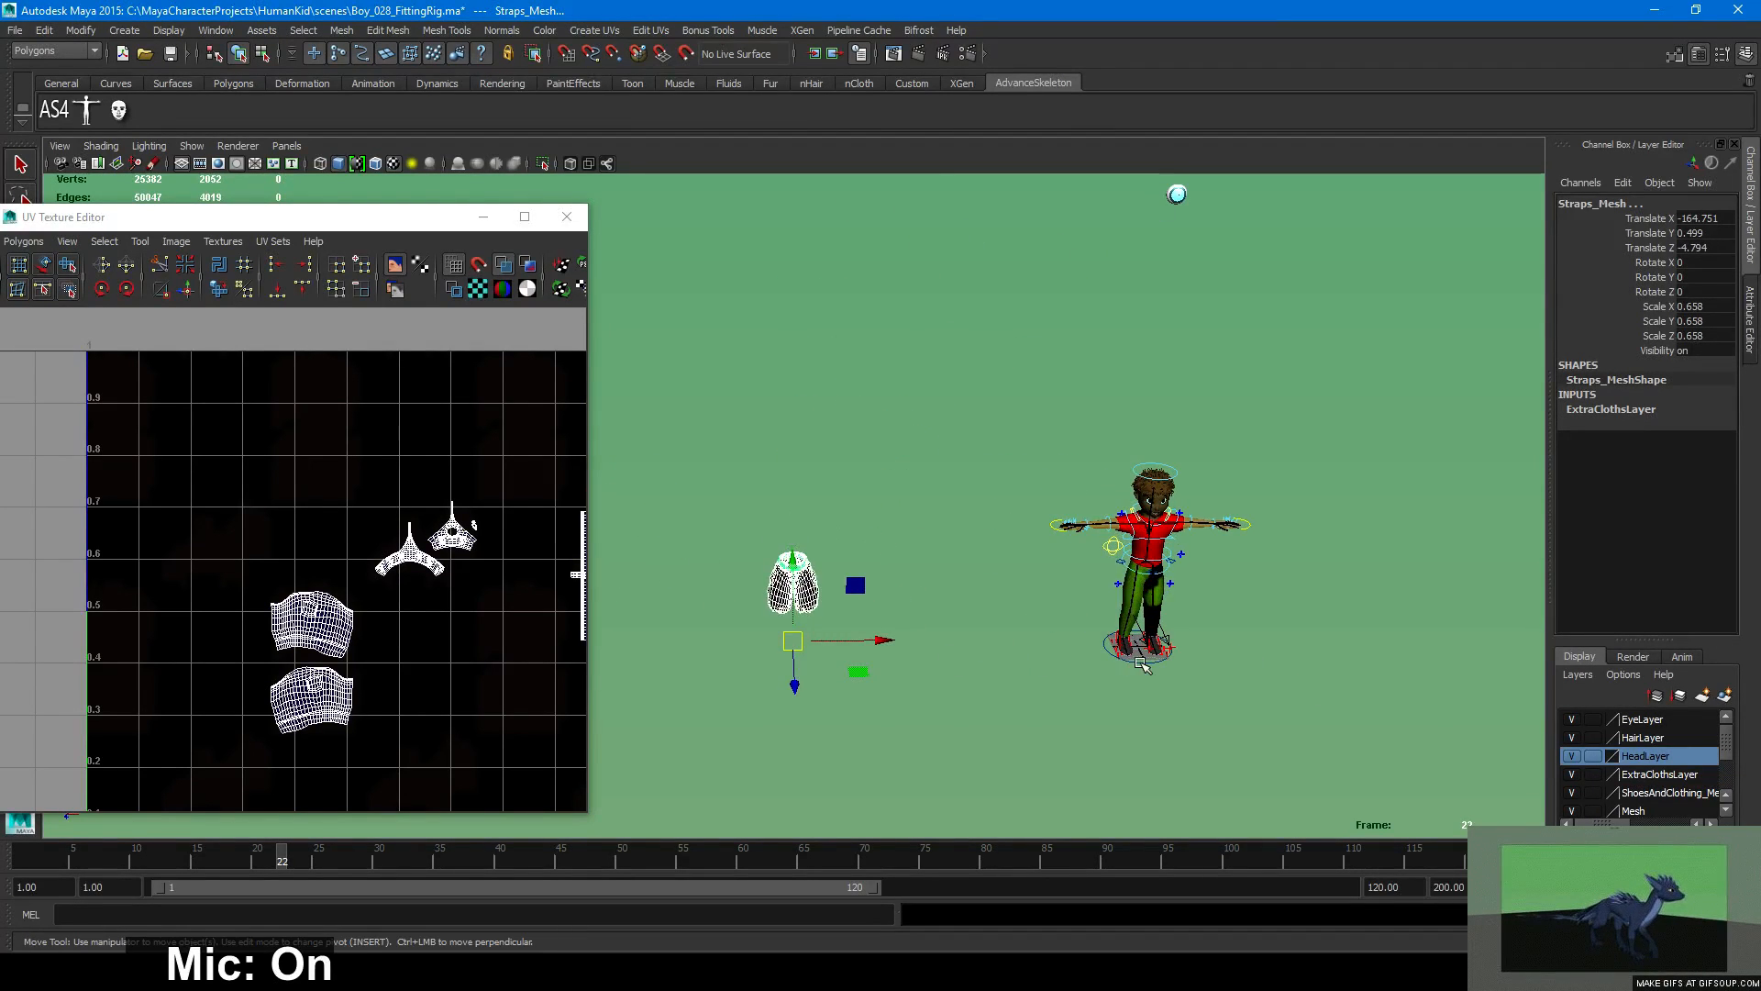
key("4")
key("6")
mouse_move(1184, 663)
left_mouse_down("alt")
mouse_move(1073, 614)
mouse_move(1006, 646)
left_mouse_up("alt")
key("f")
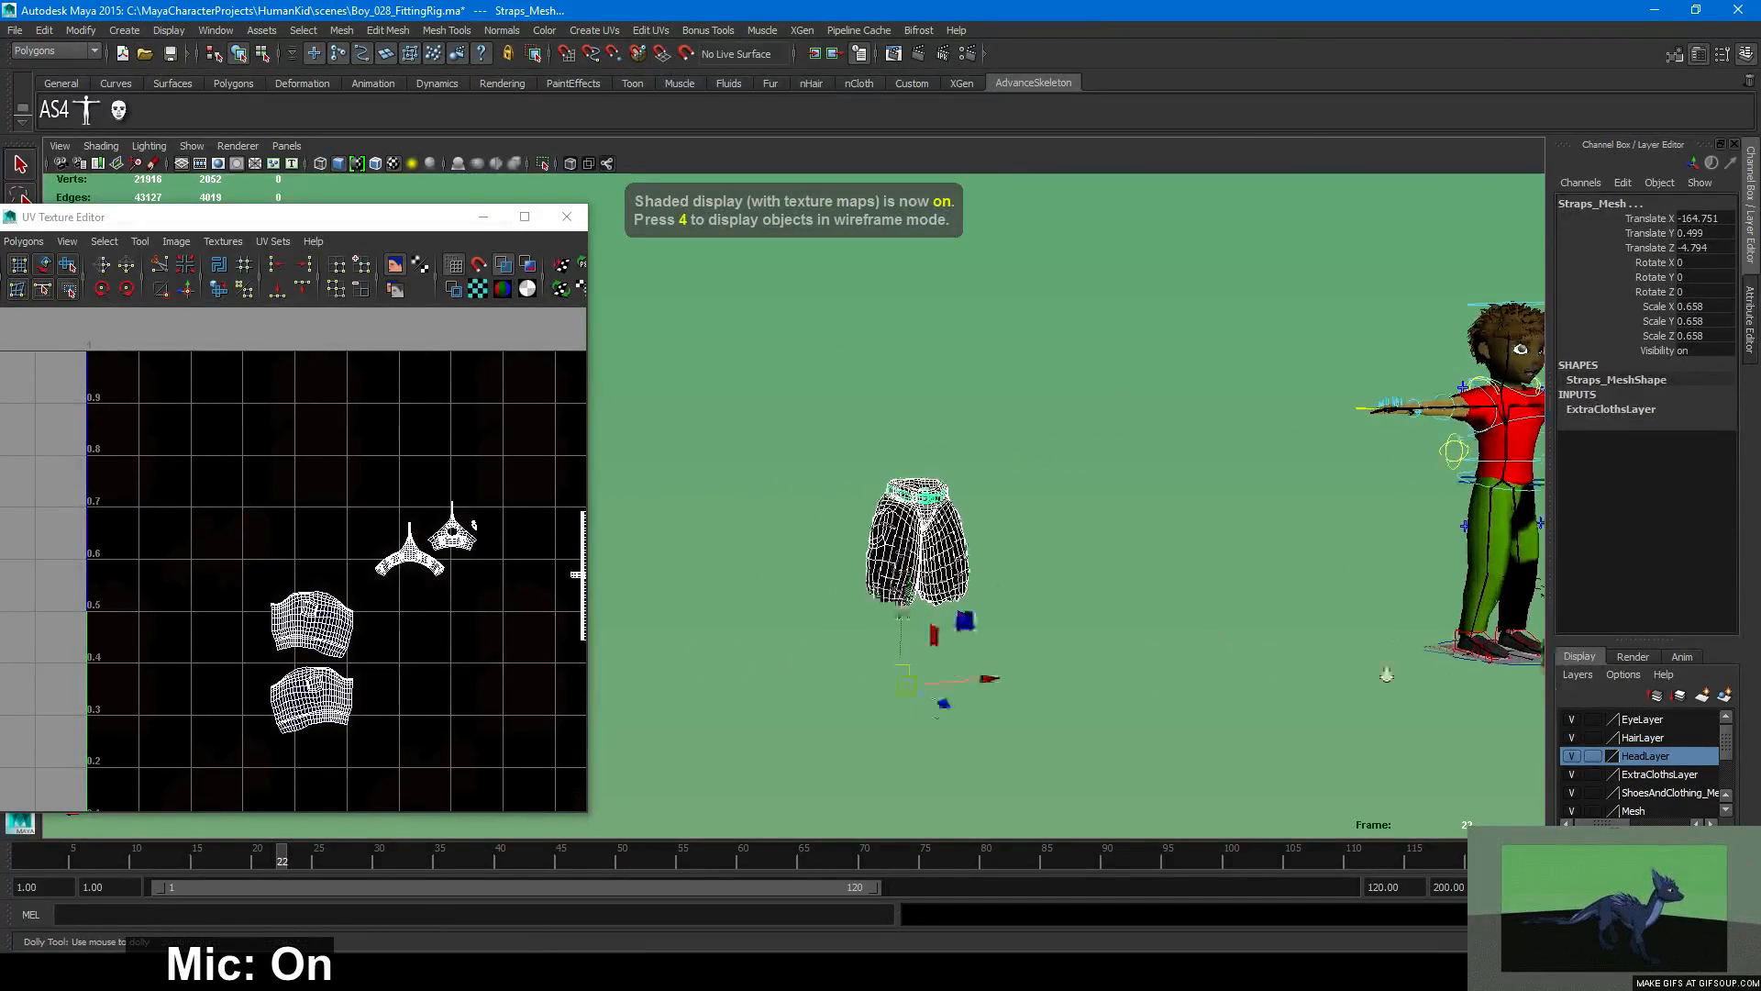
Compare the spare shorts and belt meshes with the dressed character and delete the spare meshes.
right_click_drag(1205, 684, 1285, 653, "alt")
right_click_drag(1308, 511, 977, 513, "alt")
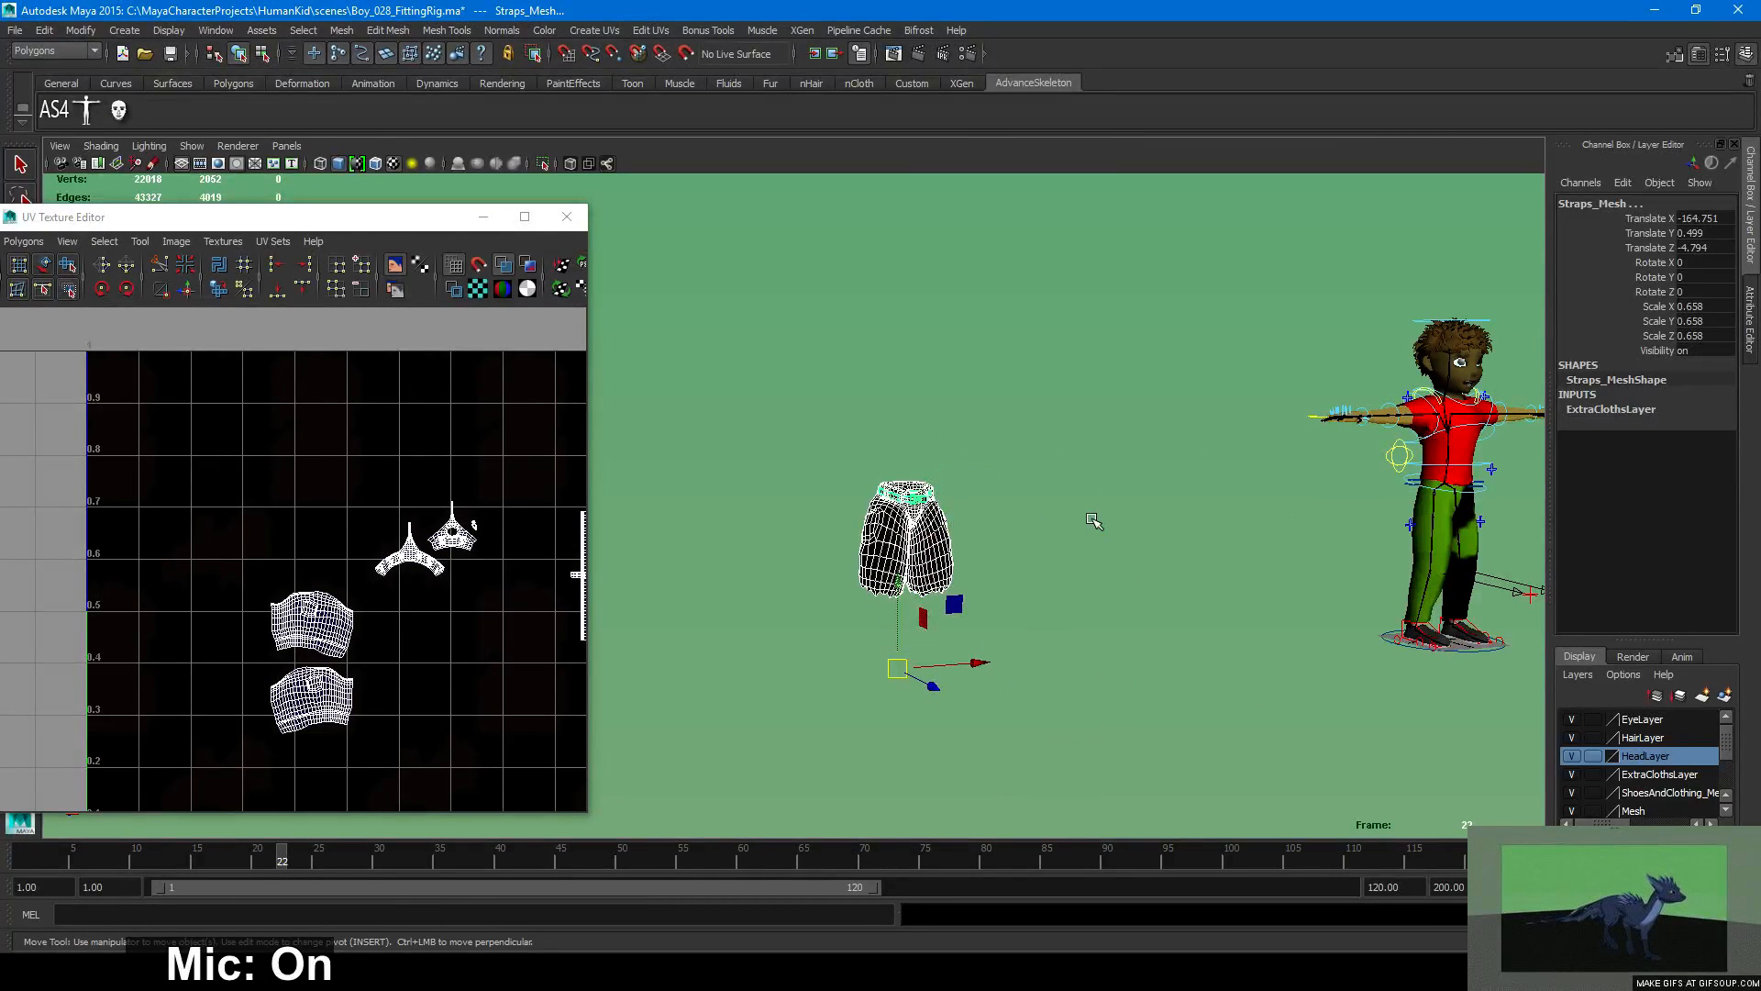
scroll(913, 553, "up", 2)
scroll(914, 552, "up", 5)
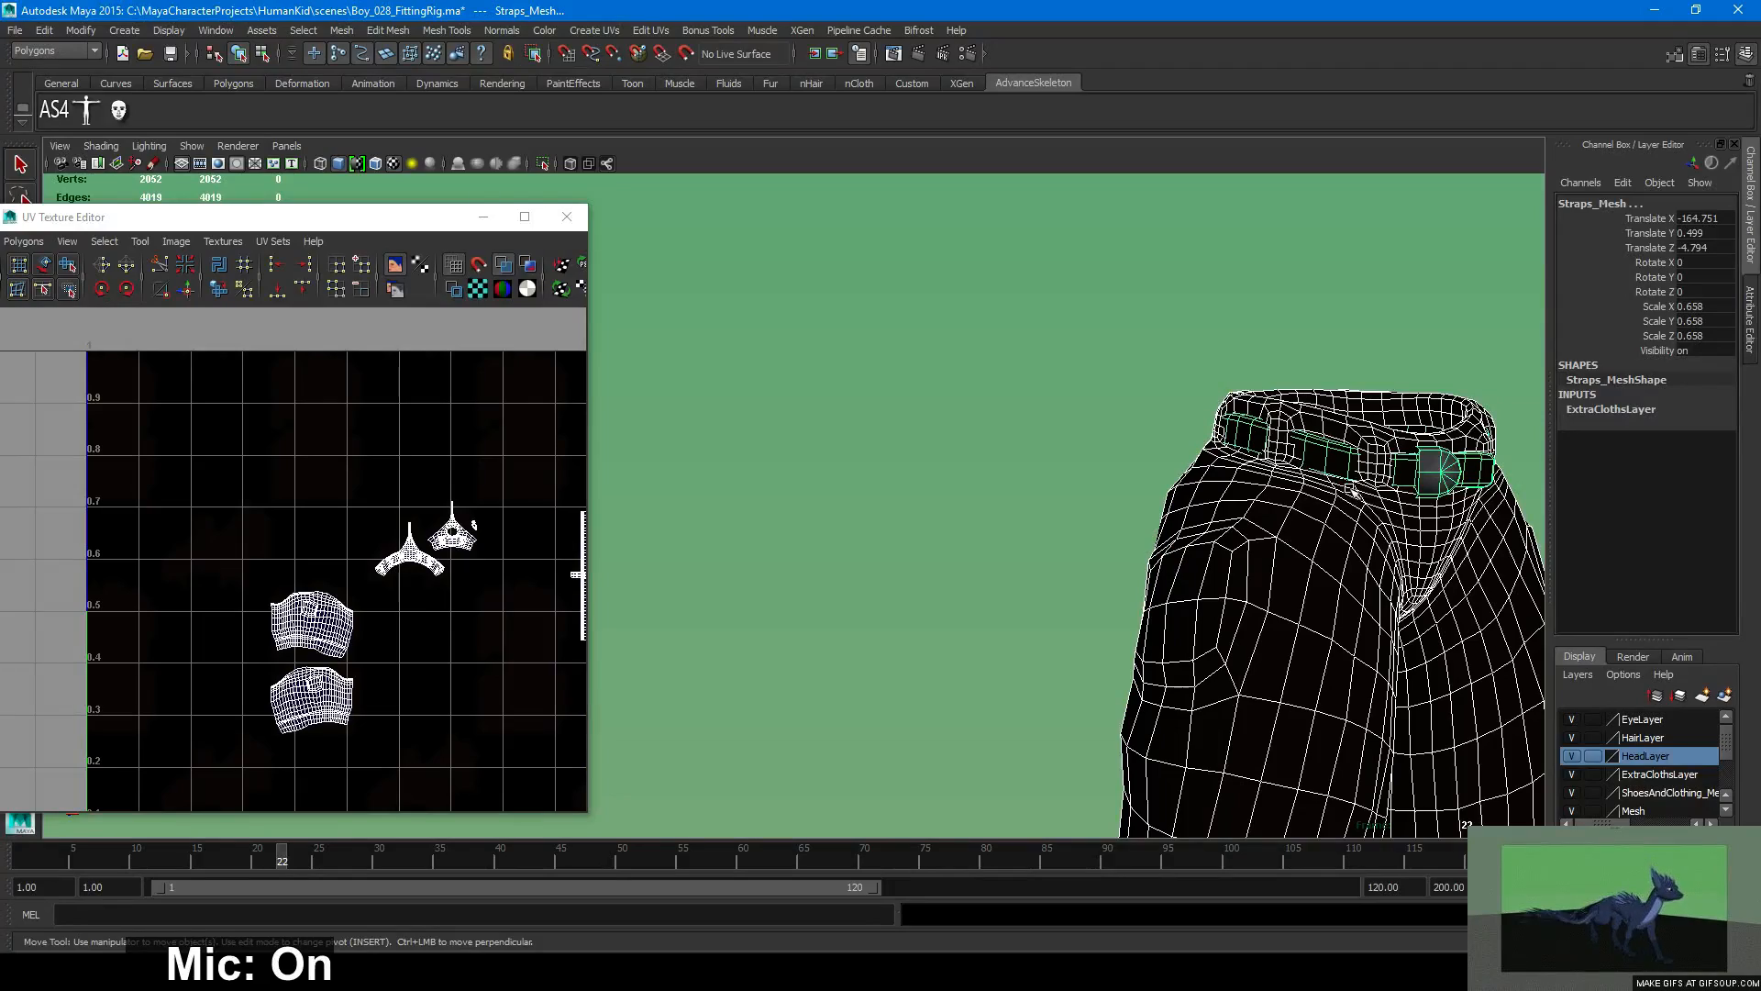
left_click_drag(1365, 465, 1250, 534, "alt")
scroll(987, 610, "down", 5)
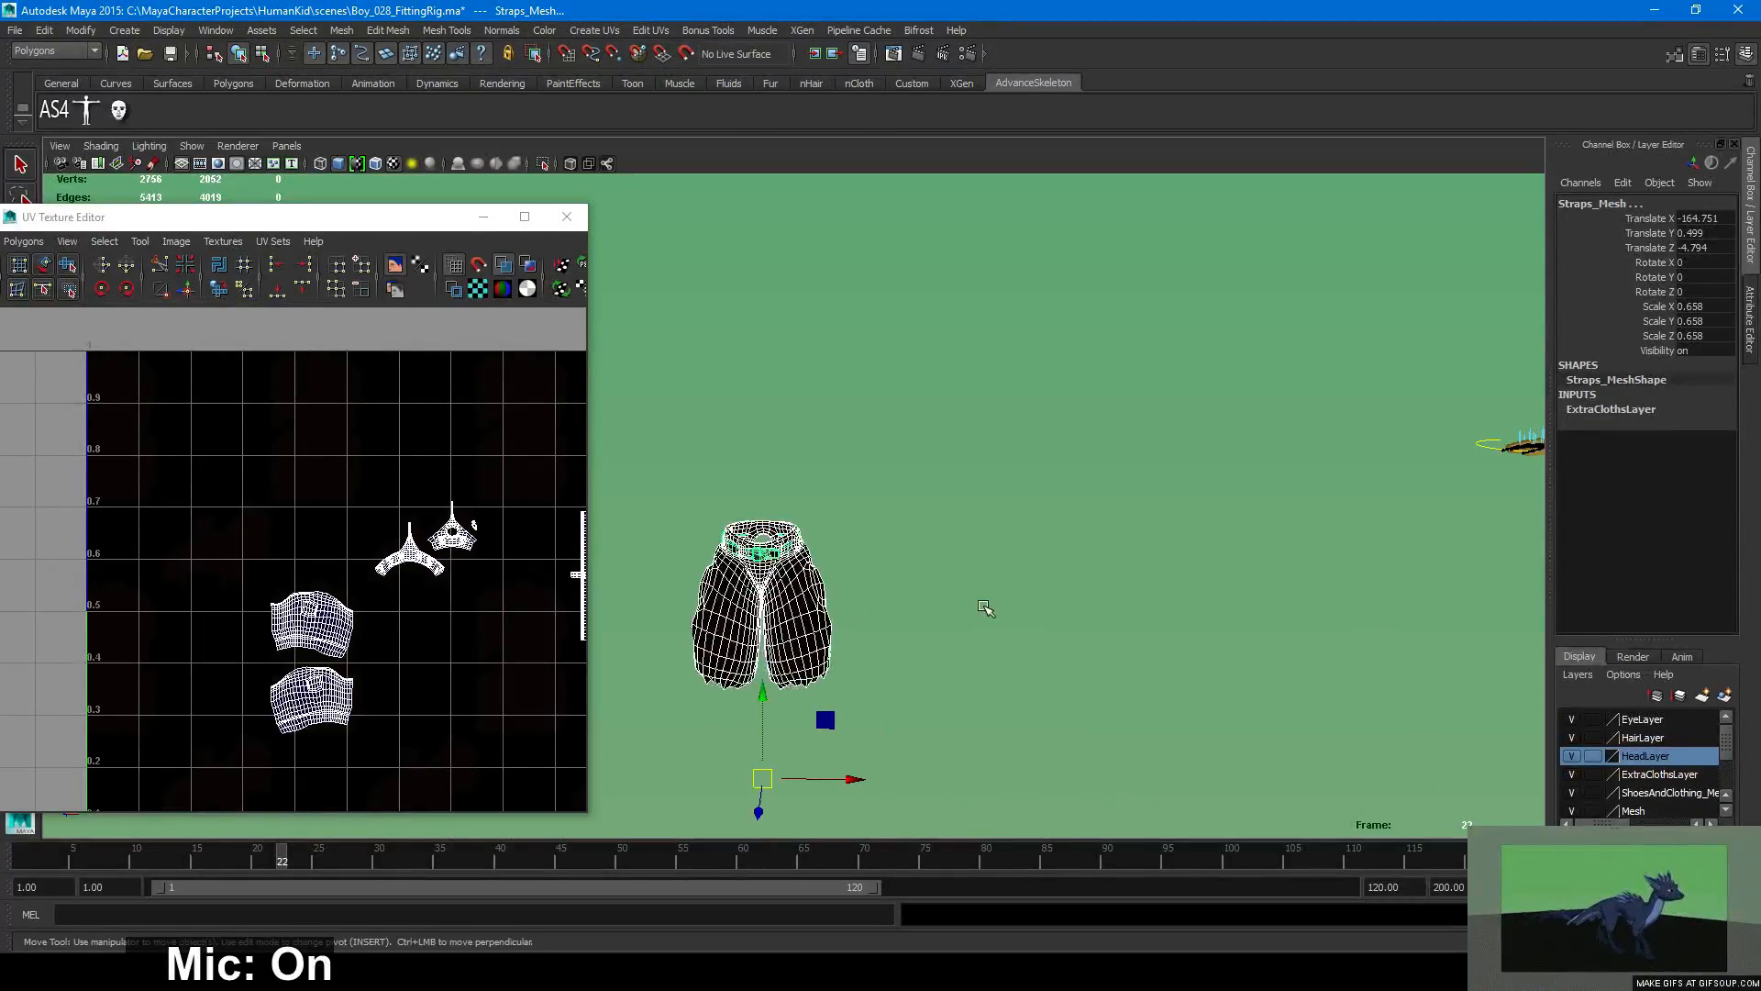
middle_click_drag(987, 609, 631, 608, "alt")
scroll(936, 577, "up", 4)
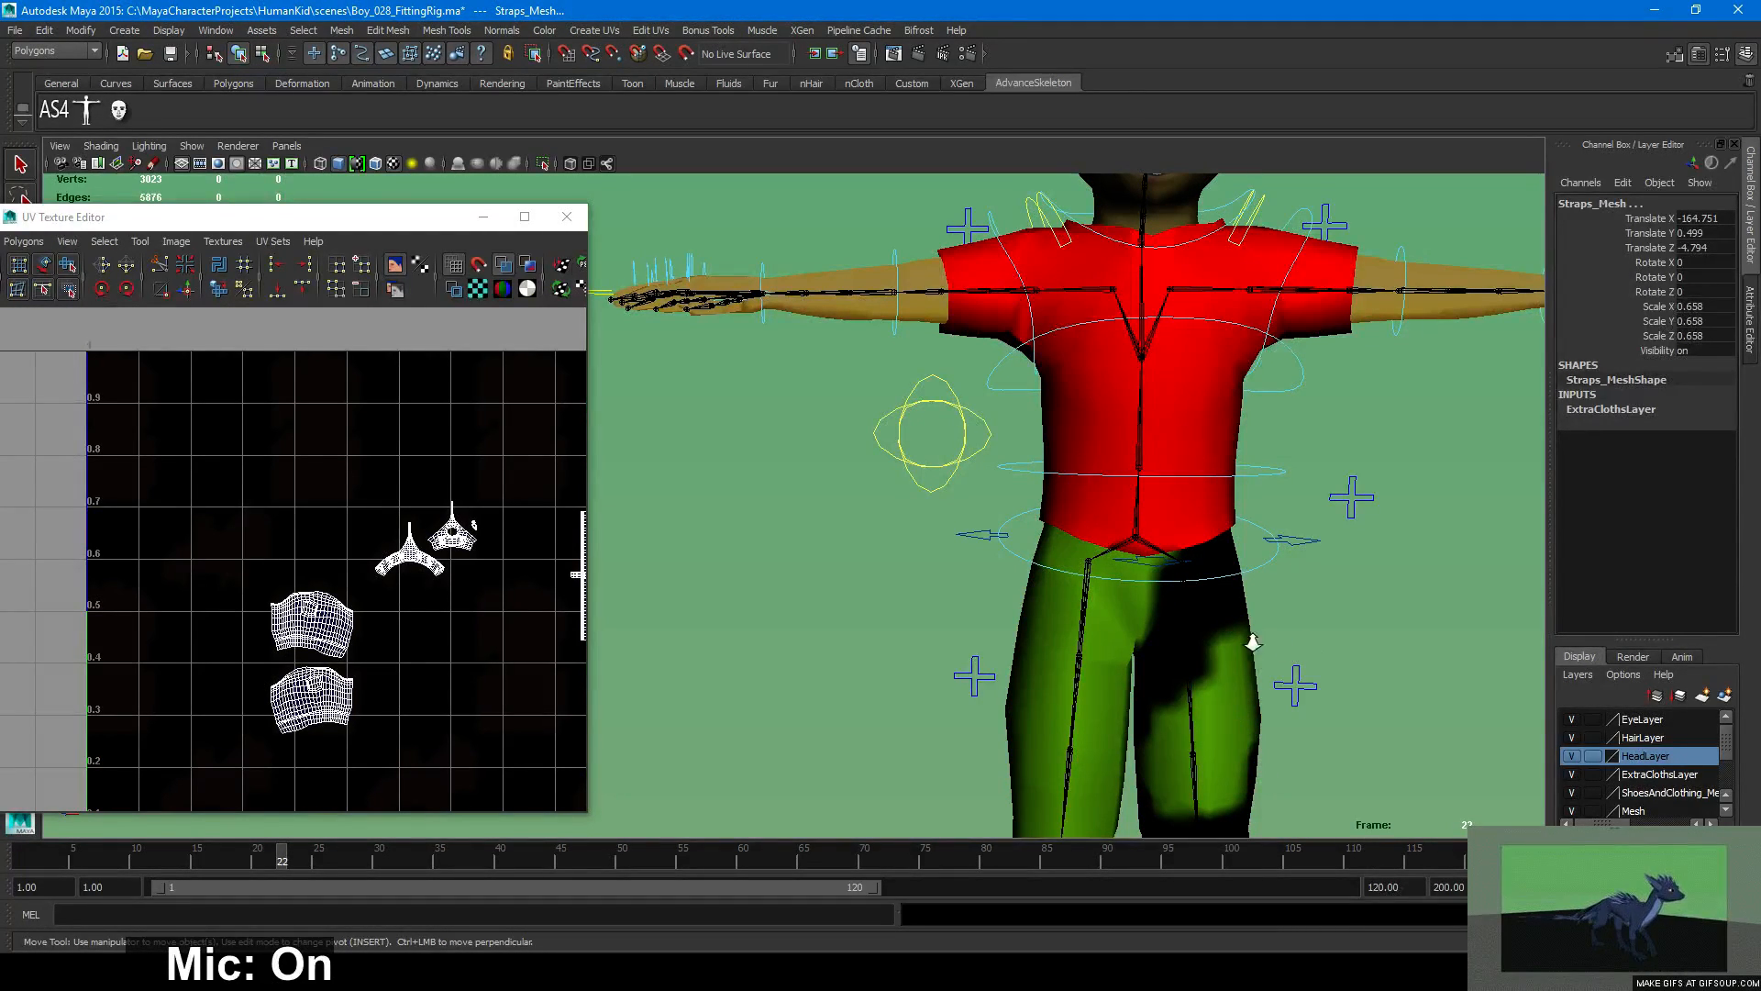
scroll(1251, 641, "down", 5)
middle_click_drag(1049, 590, 1678, 593, "alt")
middle_click_drag(1521, 593, 1090, 609, "alt")
left_click_drag(970, 623, 1051, 623, "alt")
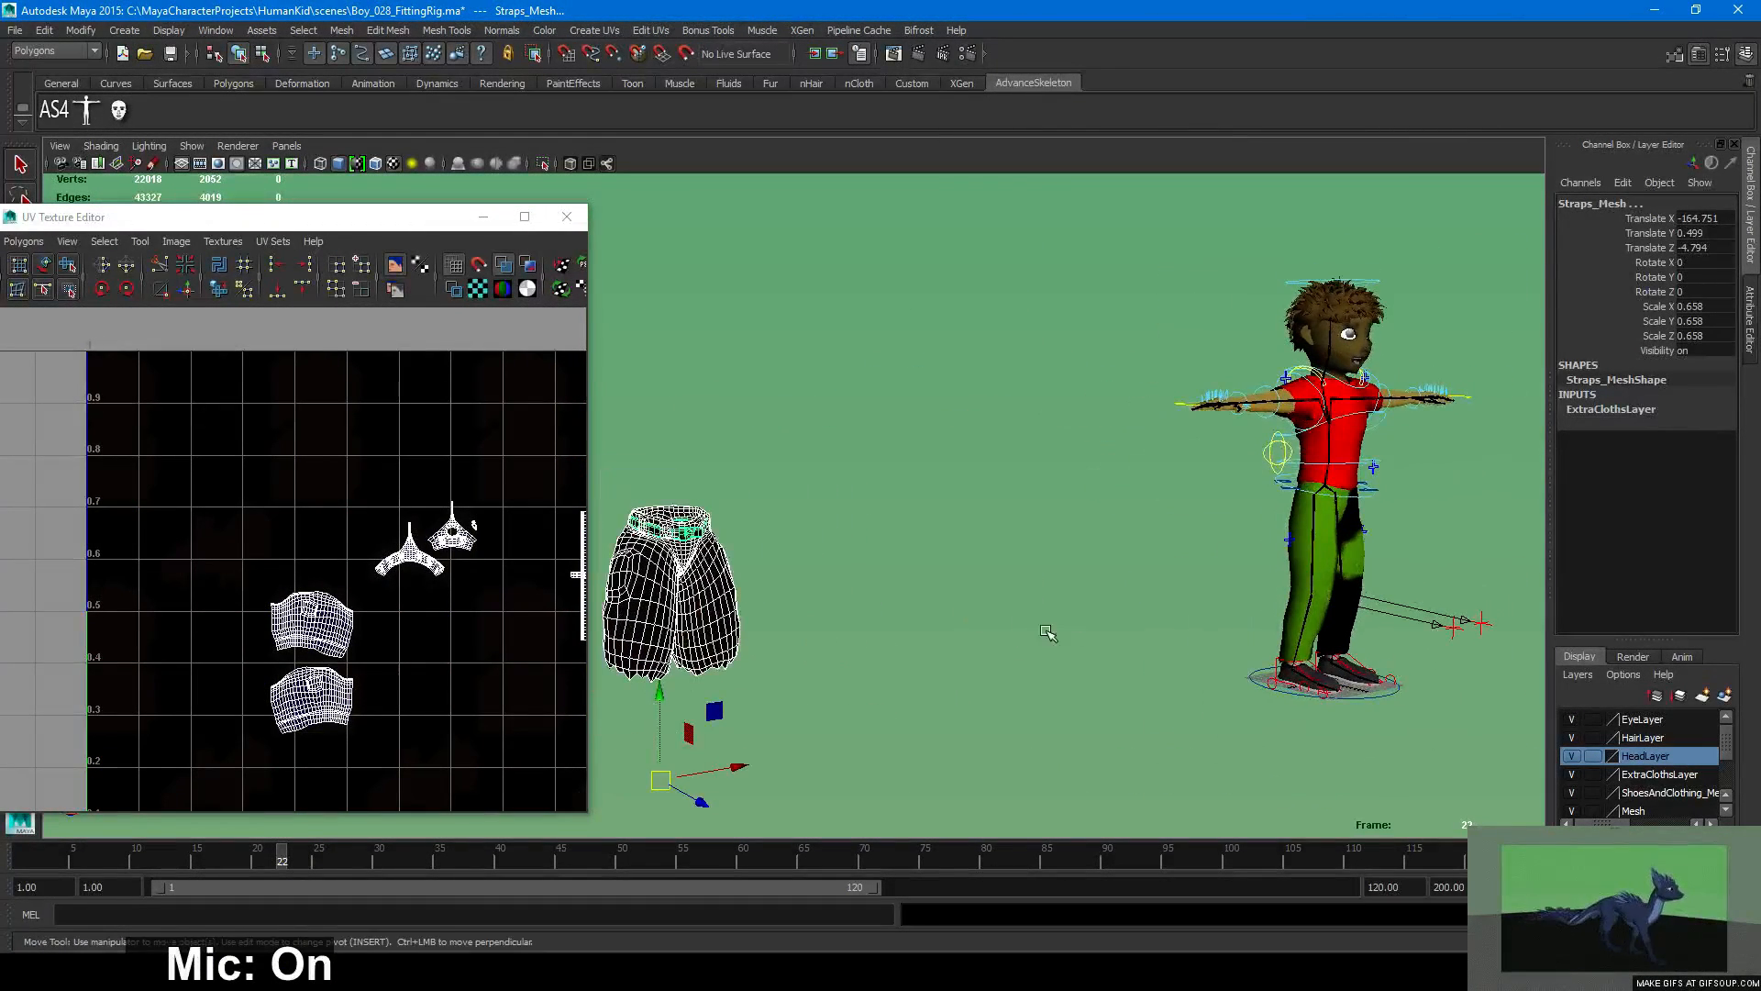
left_click(858, 584)
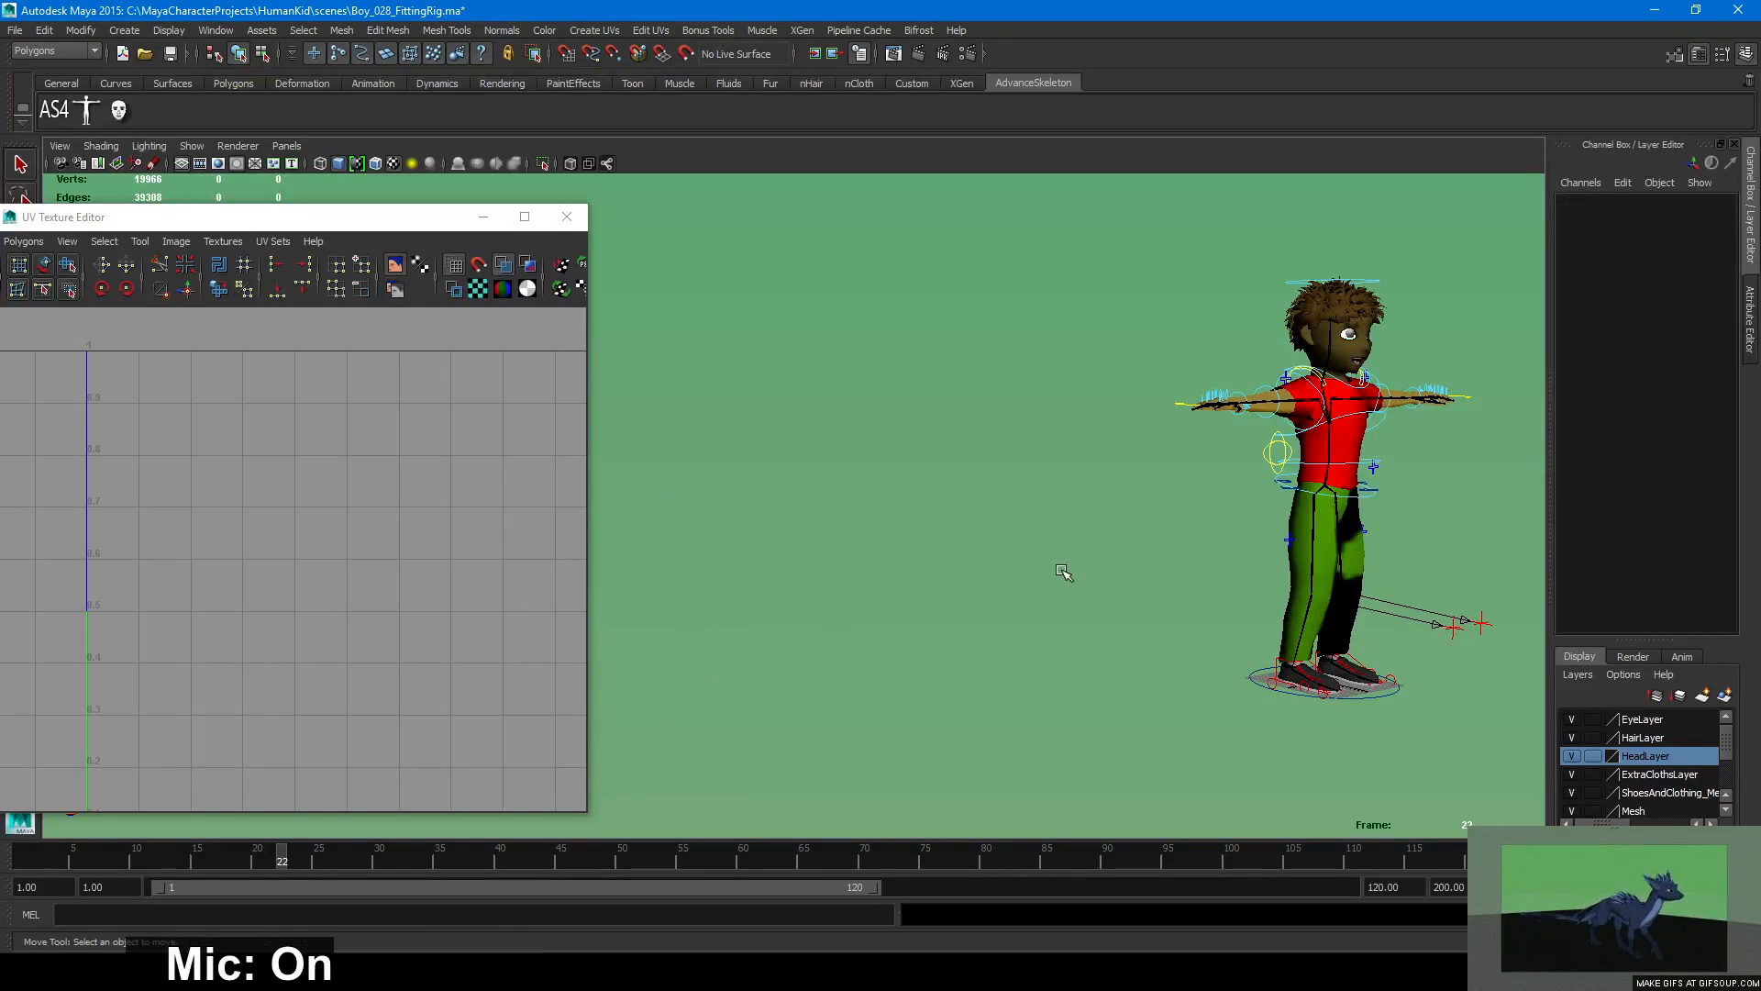
Examine the character's head, arms, shirt and pants from several angles.
left_click_drag(1142, 573, 1032, 580, "alt")
right_click_drag(1041, 587, 1239, 641, "alt")
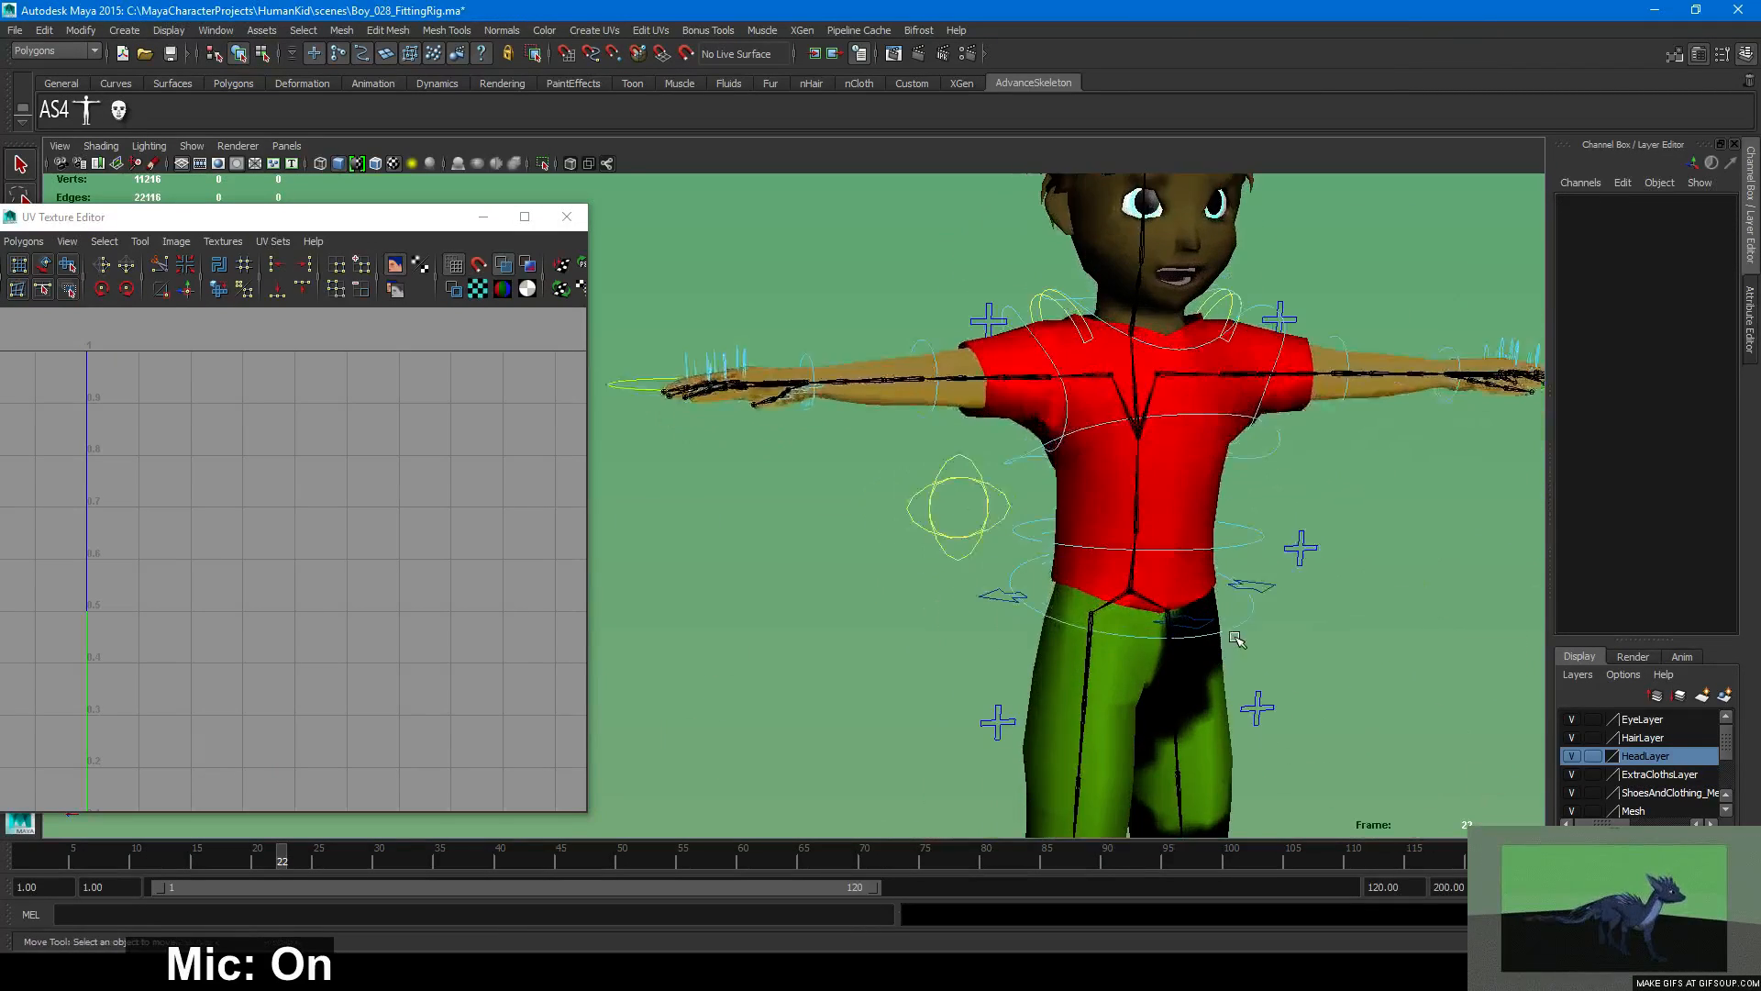
middle_click_drag(1239, 641, 1098, 592, "alt")
left_click_drag(1098, 592, 1154, 590, "alt")
middle_click_drag(1167, 557, 1140, 675, "alt")
right_click_drag(1140, 674, 1250, 652, "alt")
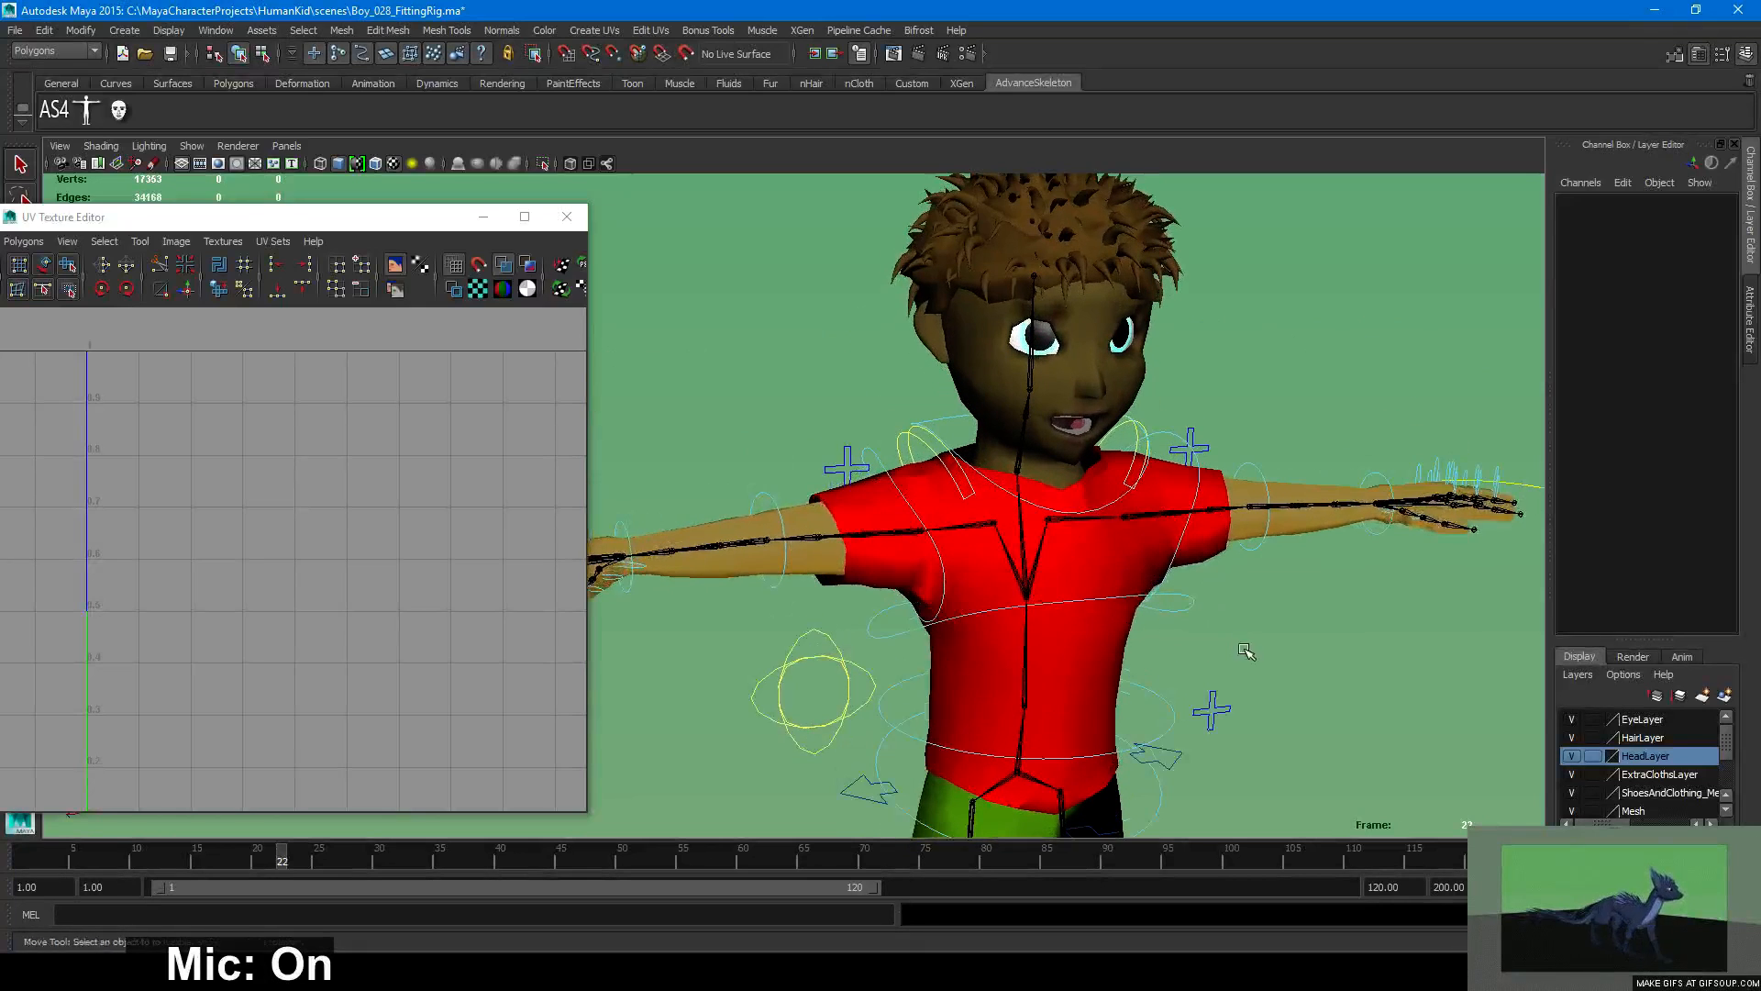
middle_click_drag(1250, 652, 1242, 651, "alt")
right_click_drag(1220, 653, 963, 590, "alt")
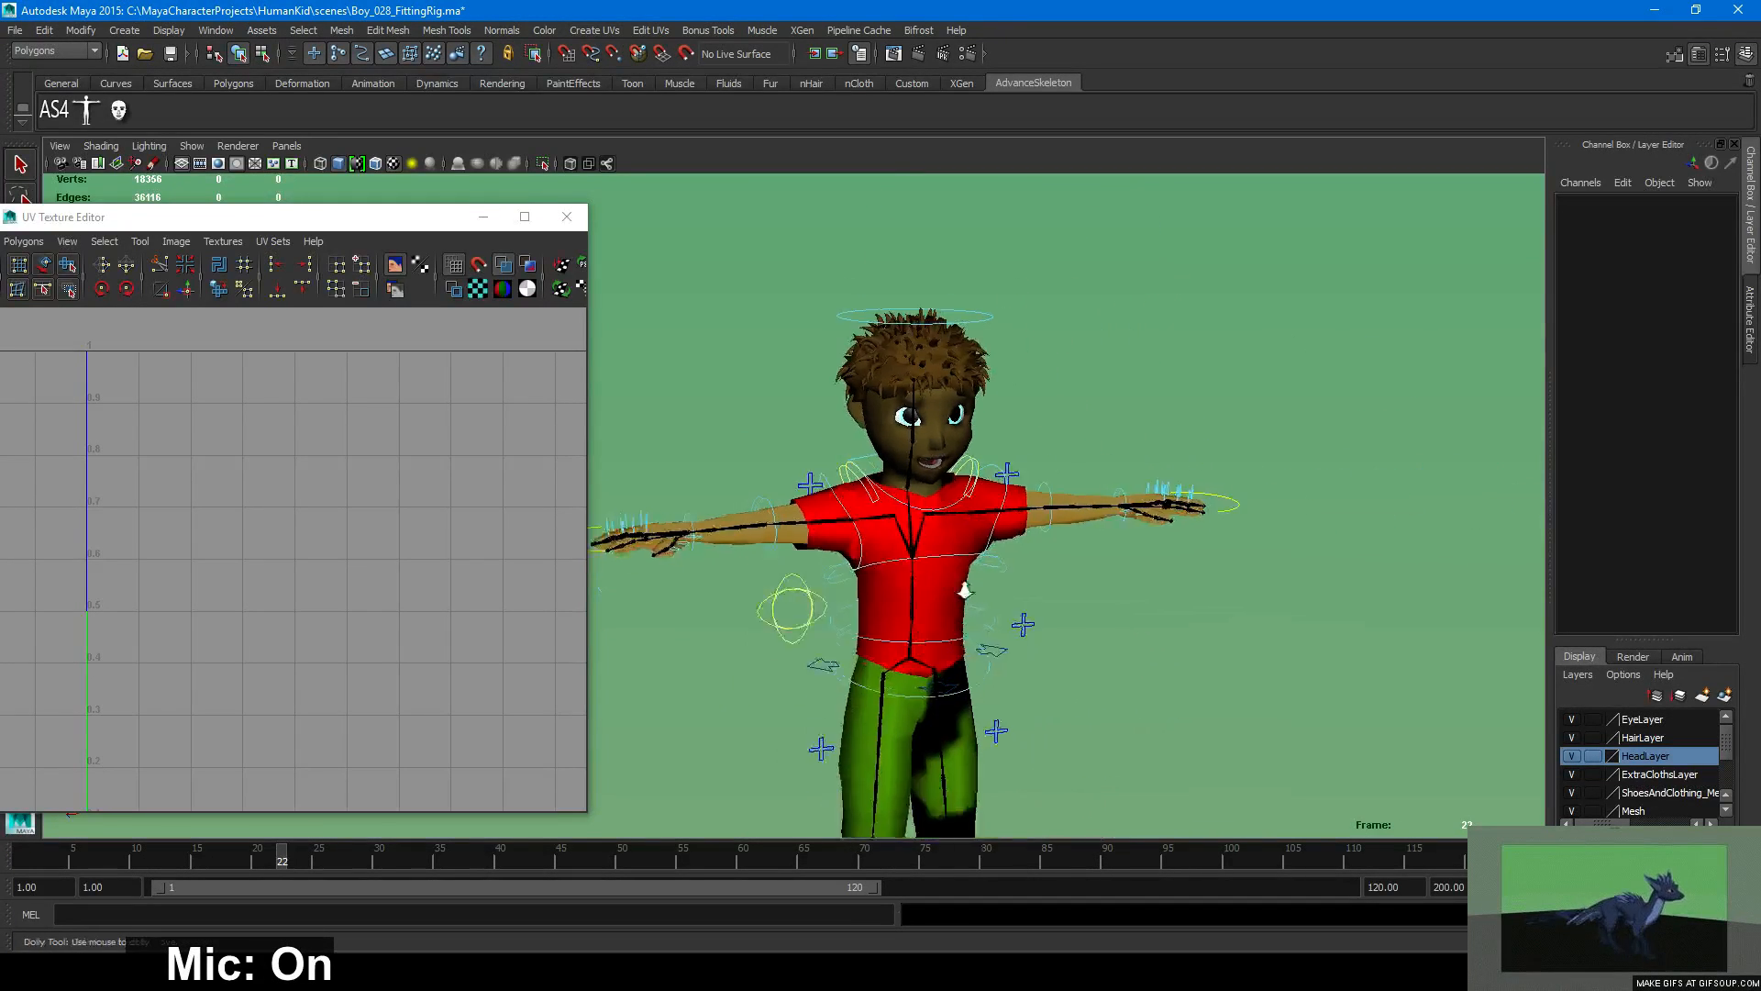
left_click_drag(963, 590, 1011, 569, "alt")
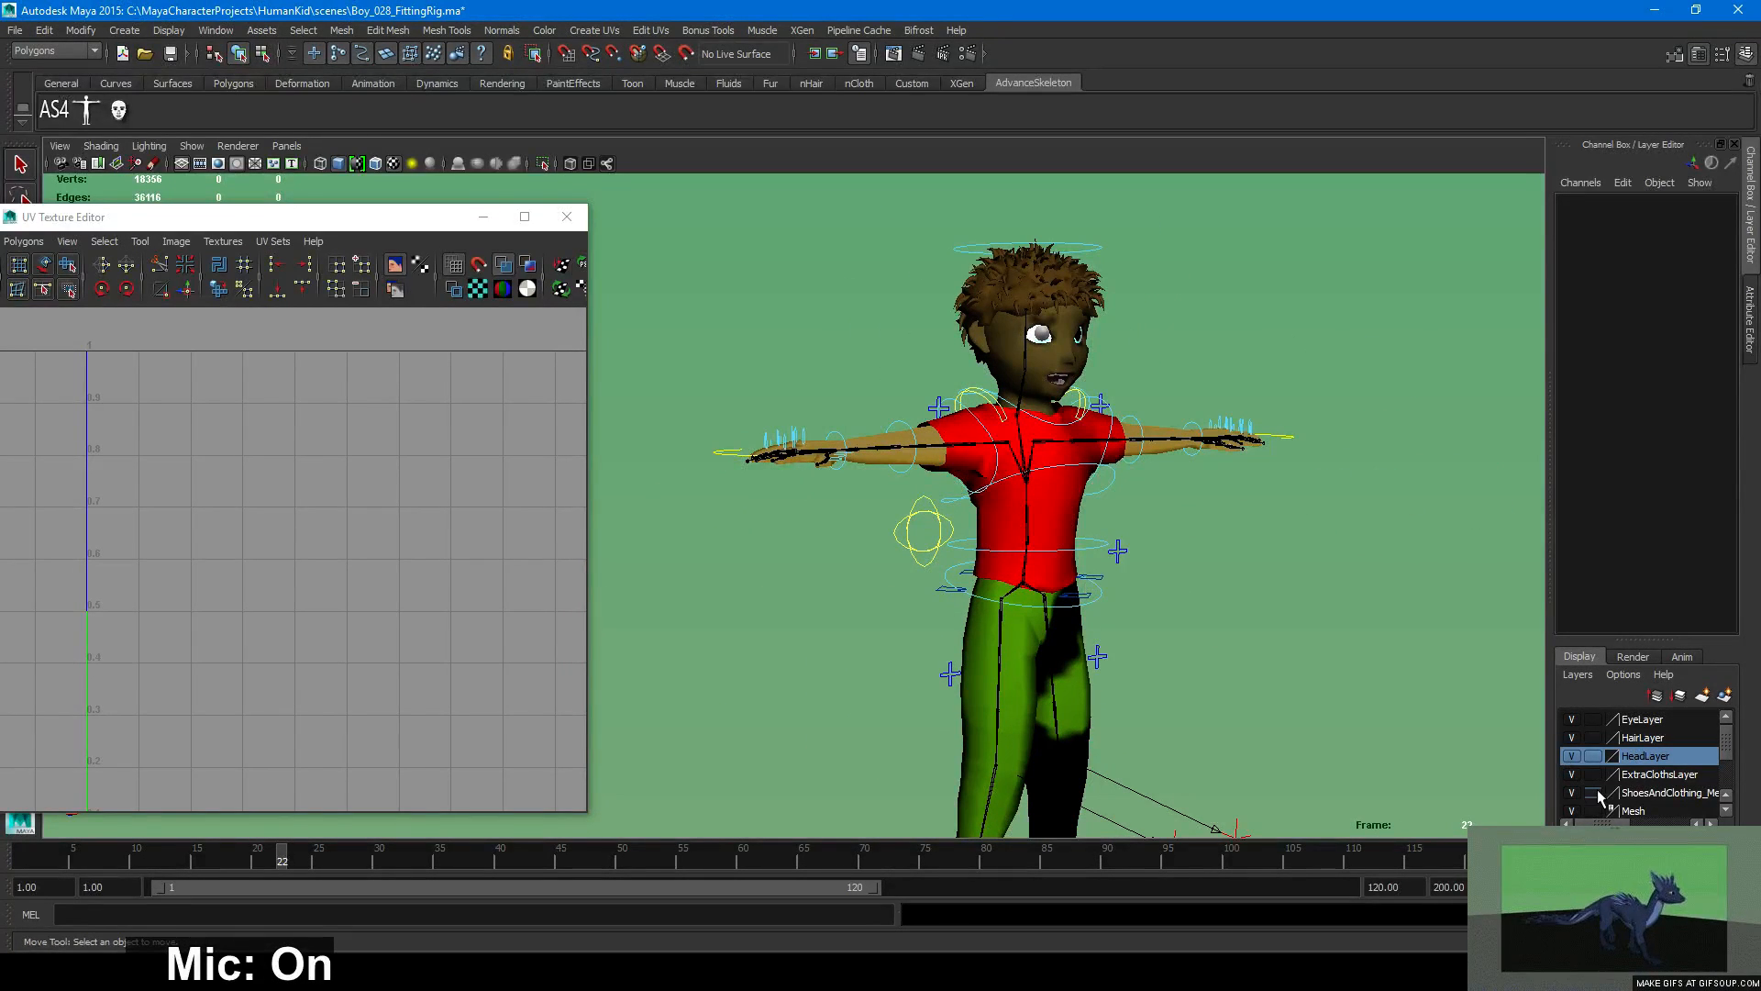
Delete the unused display layers, including the emptied ExtraClothsLayer.
left_click(1577, 674)
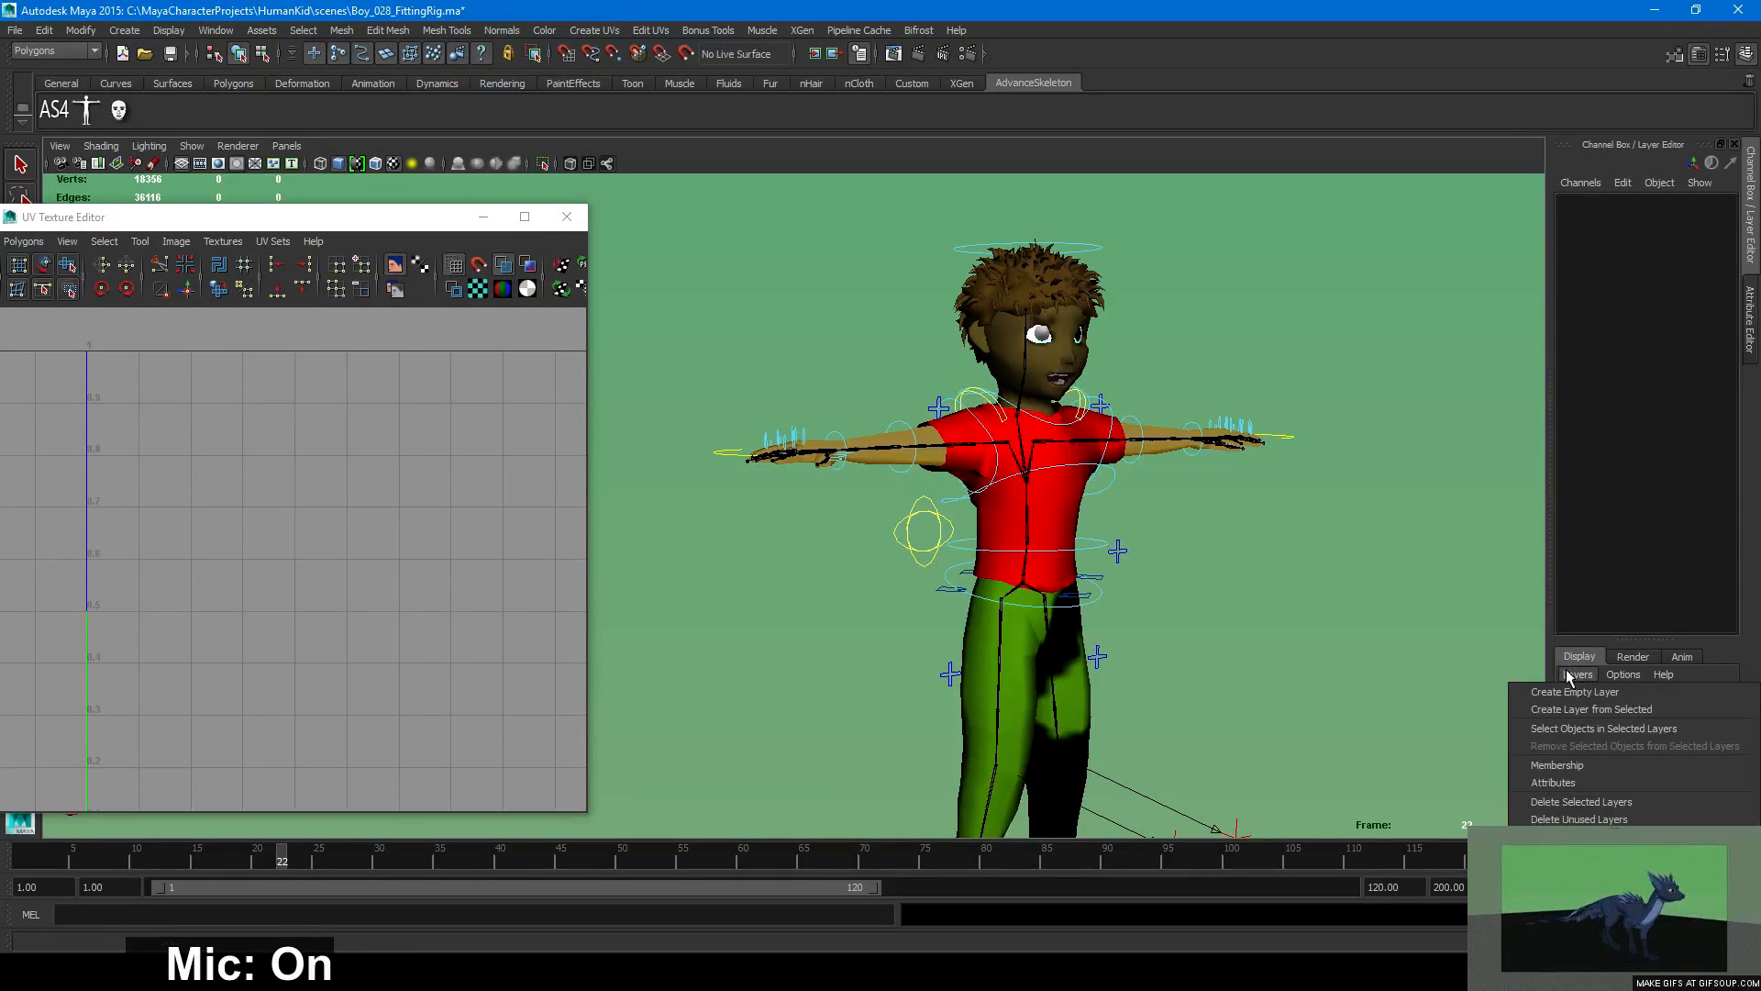
left_click(1600, 819)
right_click_drag(1495, 731, 820, 455, "alt")
middle_click_drag(820, 455, 865, 699, "alt")
left_click_drag(961, 235, 855, 331)
left_click(918, 496)
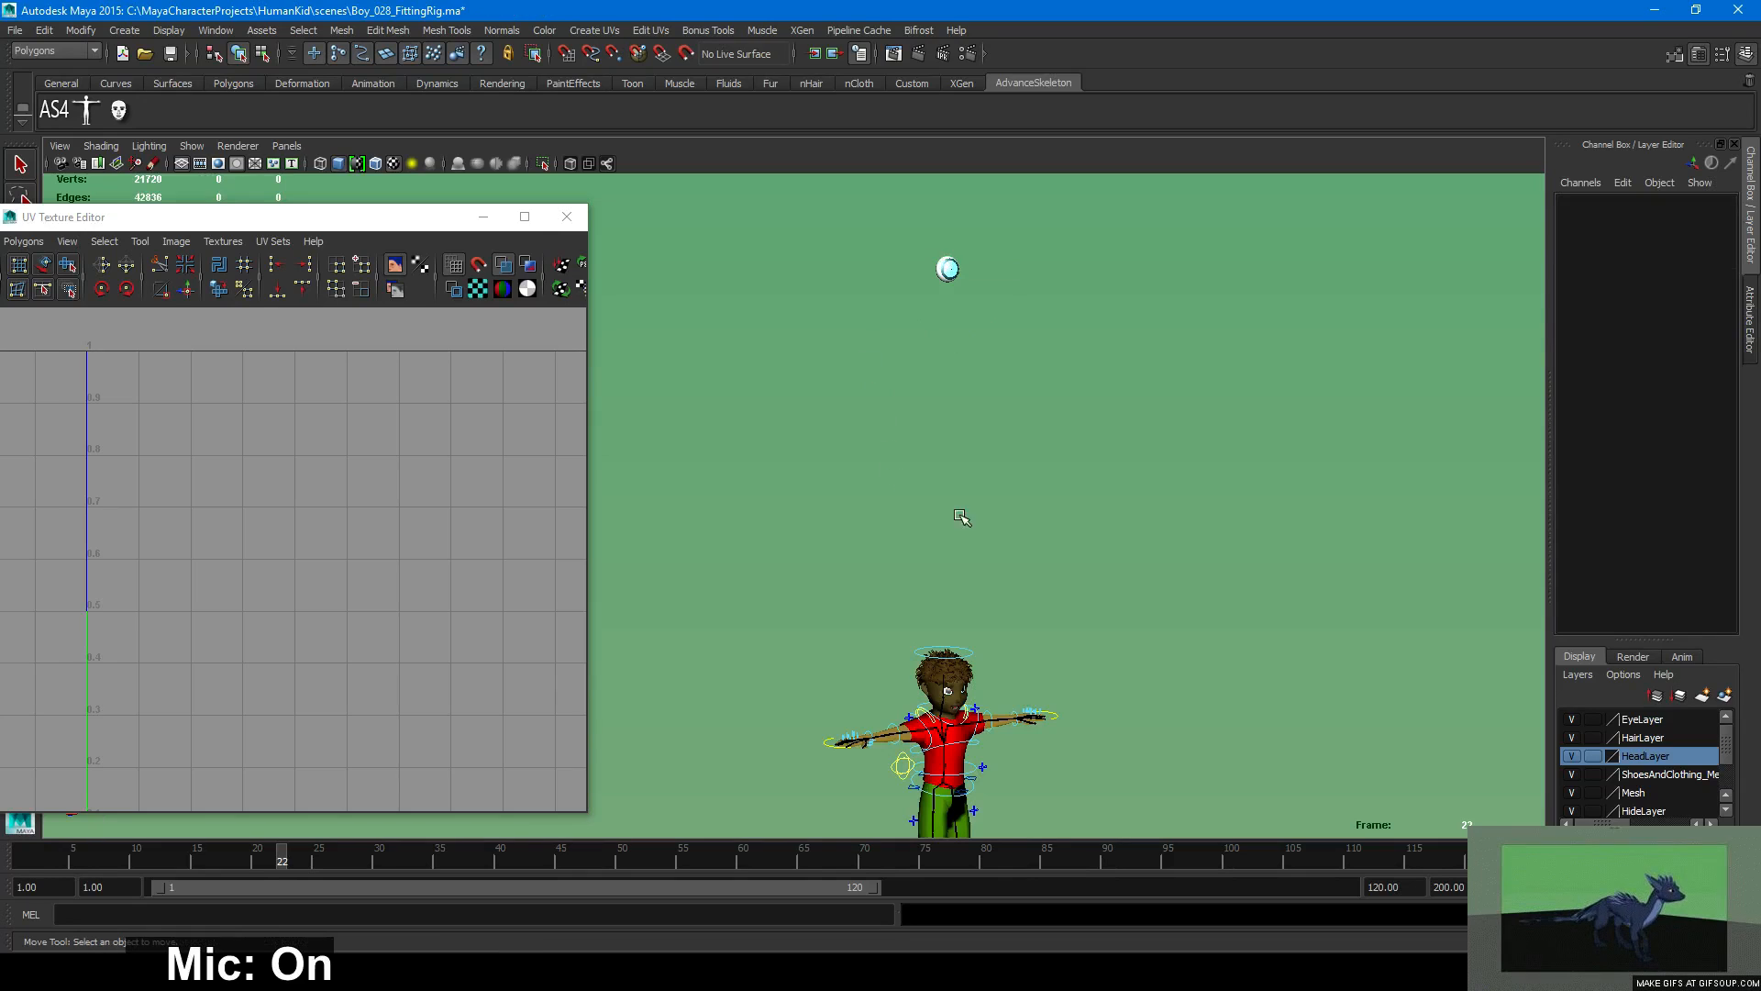
Select the character's right eyeball mesh to display its UV layout.
middle_click_drag(1264, 709, 1214, 394, "alt")
right_click_drag(1214, 394, 1447, 540, "alt")
middle_click_drag(1448, 541, 1321, 830, "alt")
right_click_drag(1321, 830, 1473, 627, "alt")
middle_click_drag(1473, 627, 1277, 587, "alt")
left_click(980, 437)
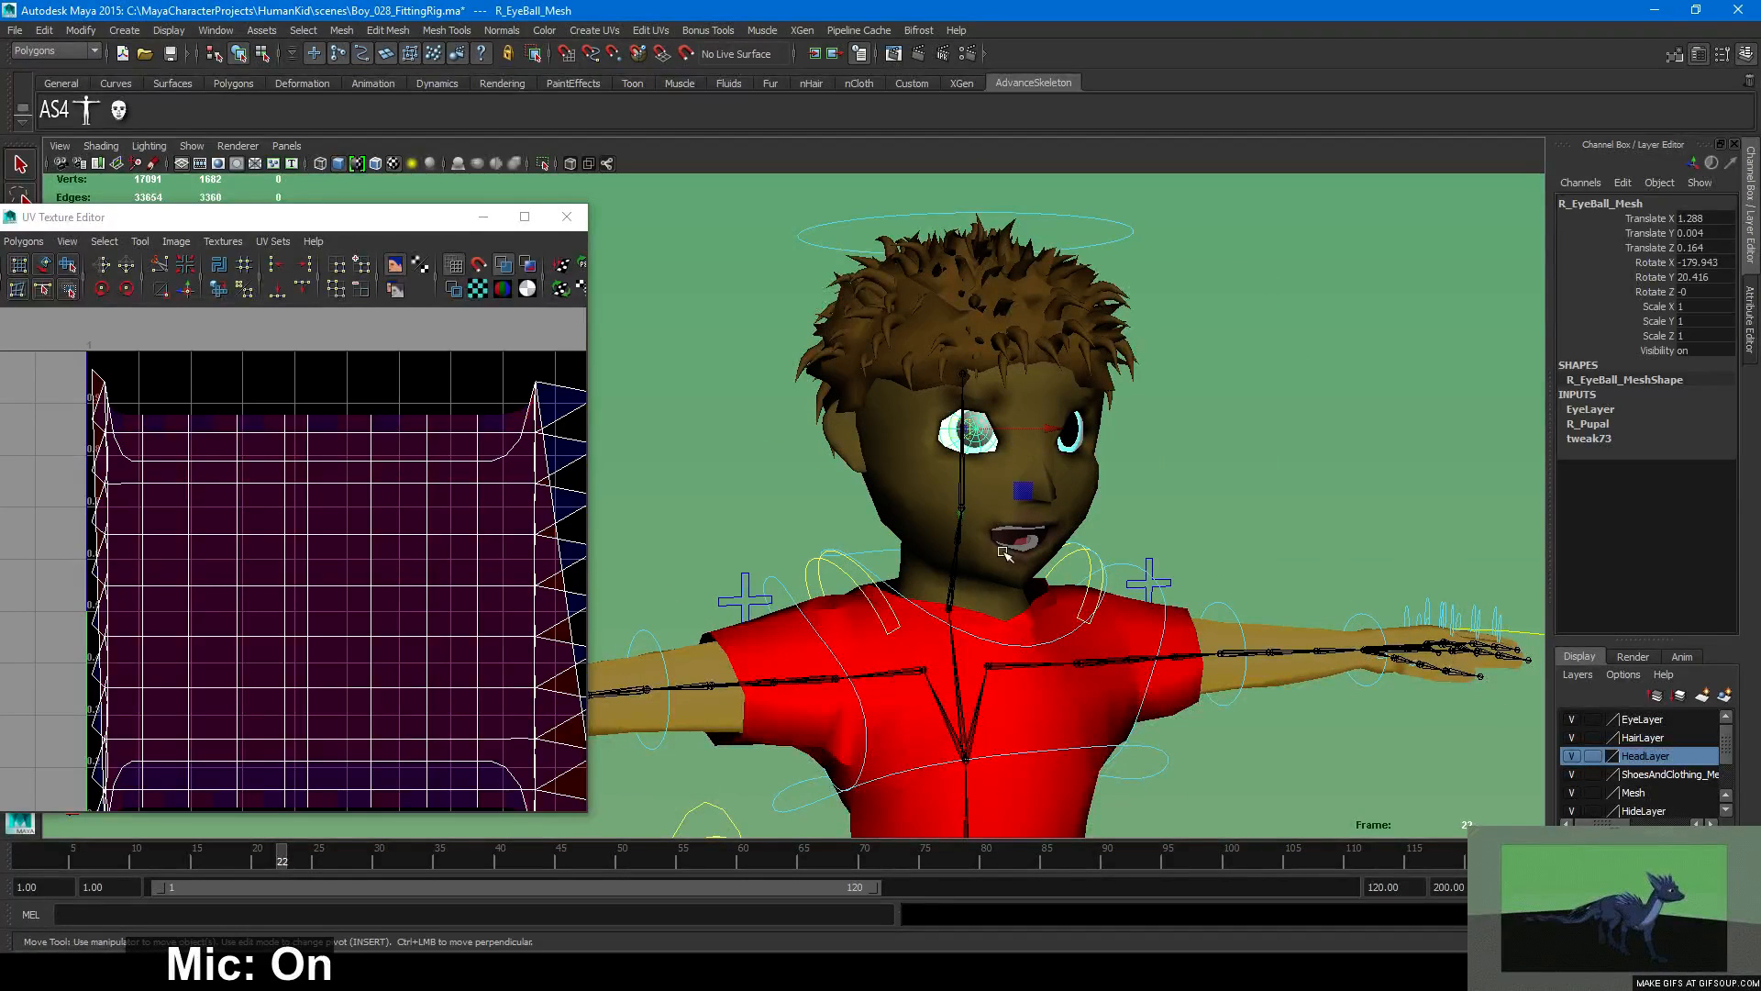
left_click(1248, 511)
left_click(950, 435)
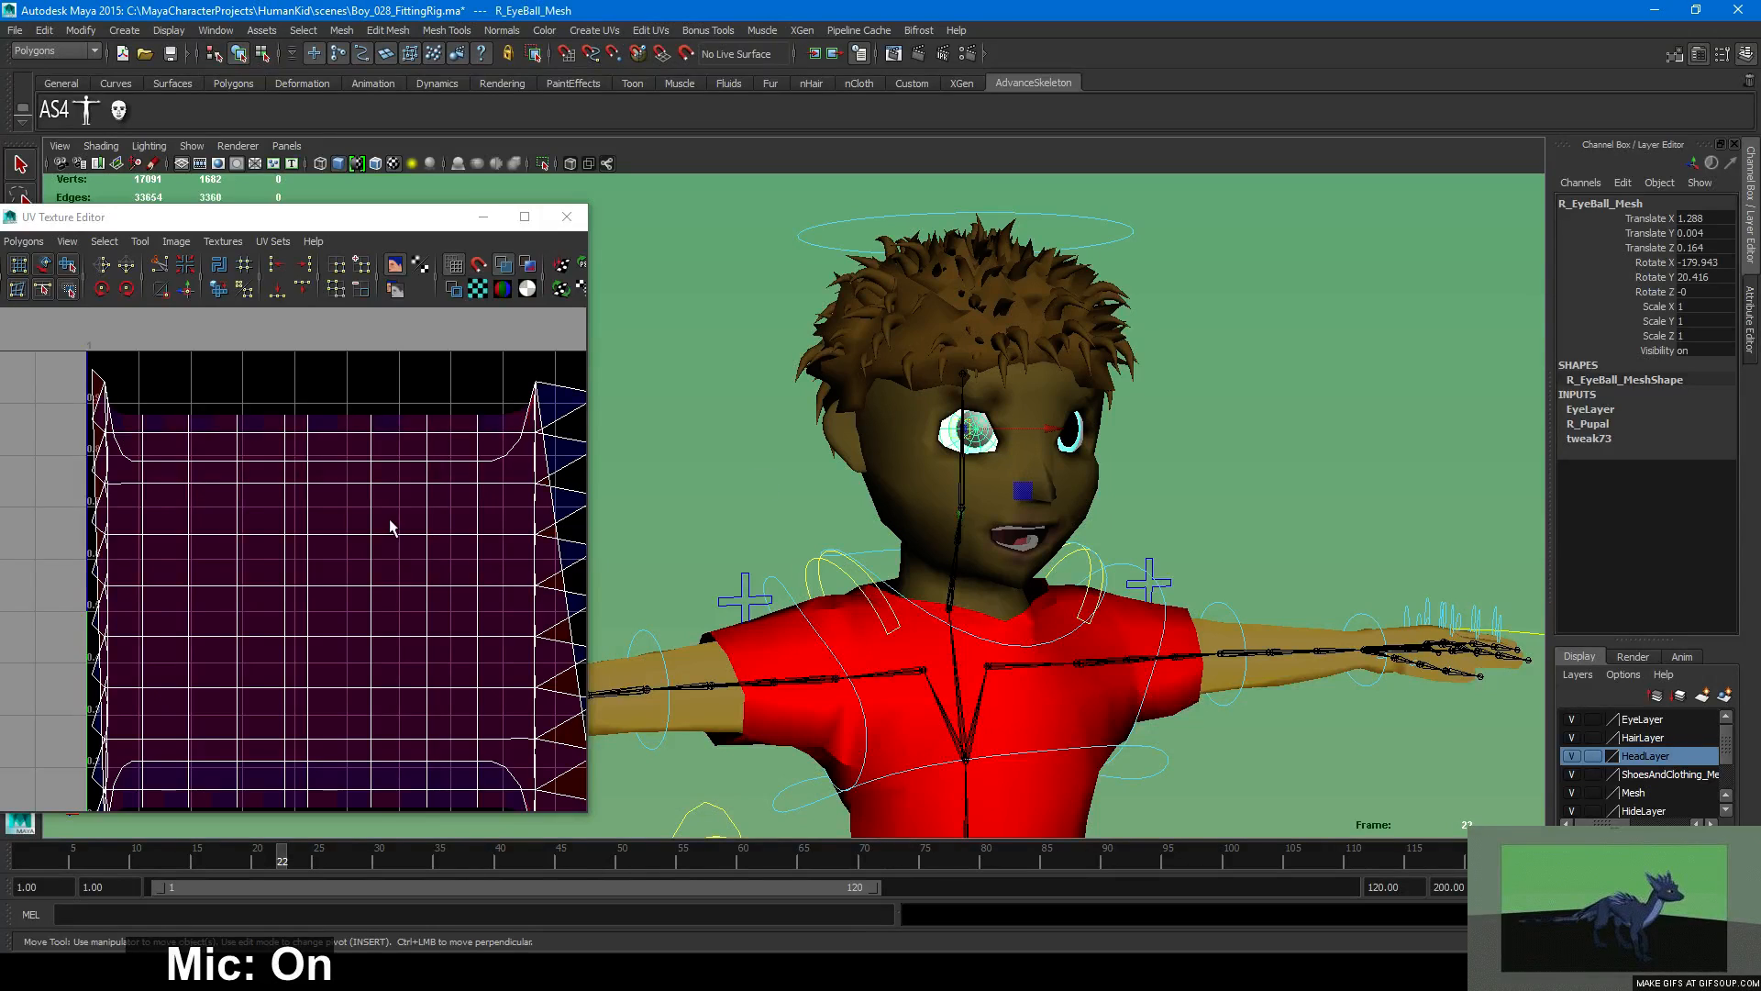
Compare the right eyeball's whole UV layout with smooth preview off and on, and deselect the mesh.
scroll(388, 515, "down", 2)
scroll(394, 521, "up", 1)
key("1")
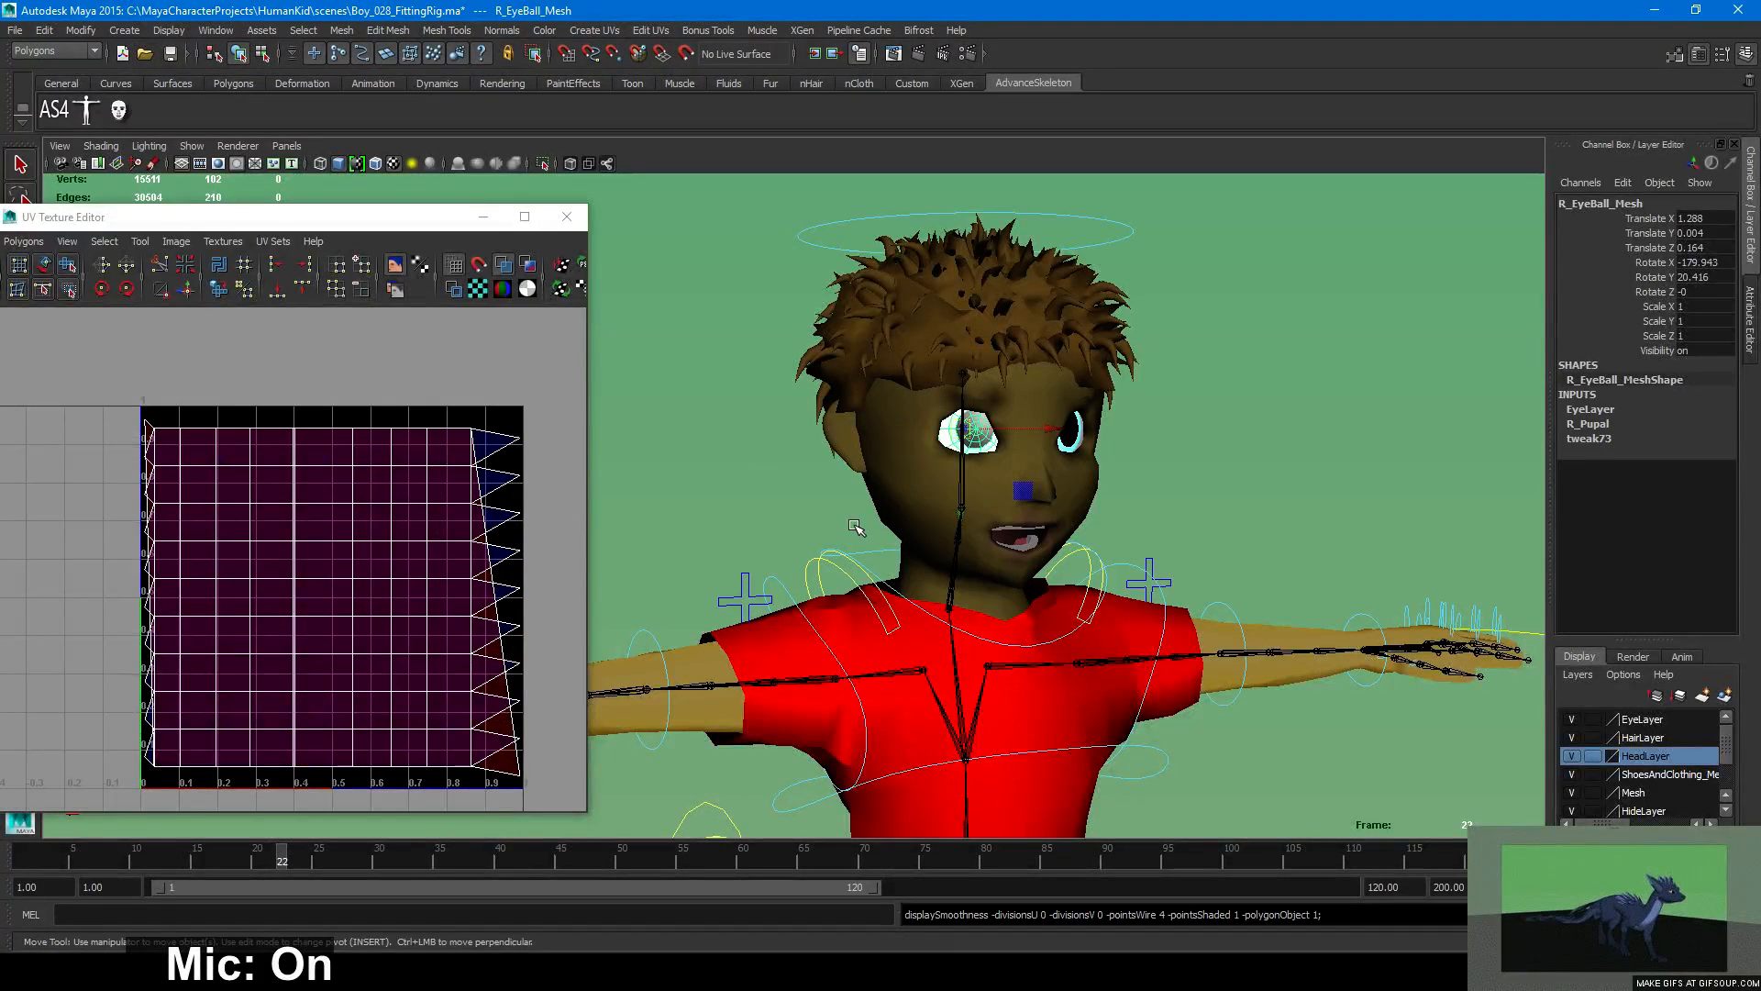
key("3")
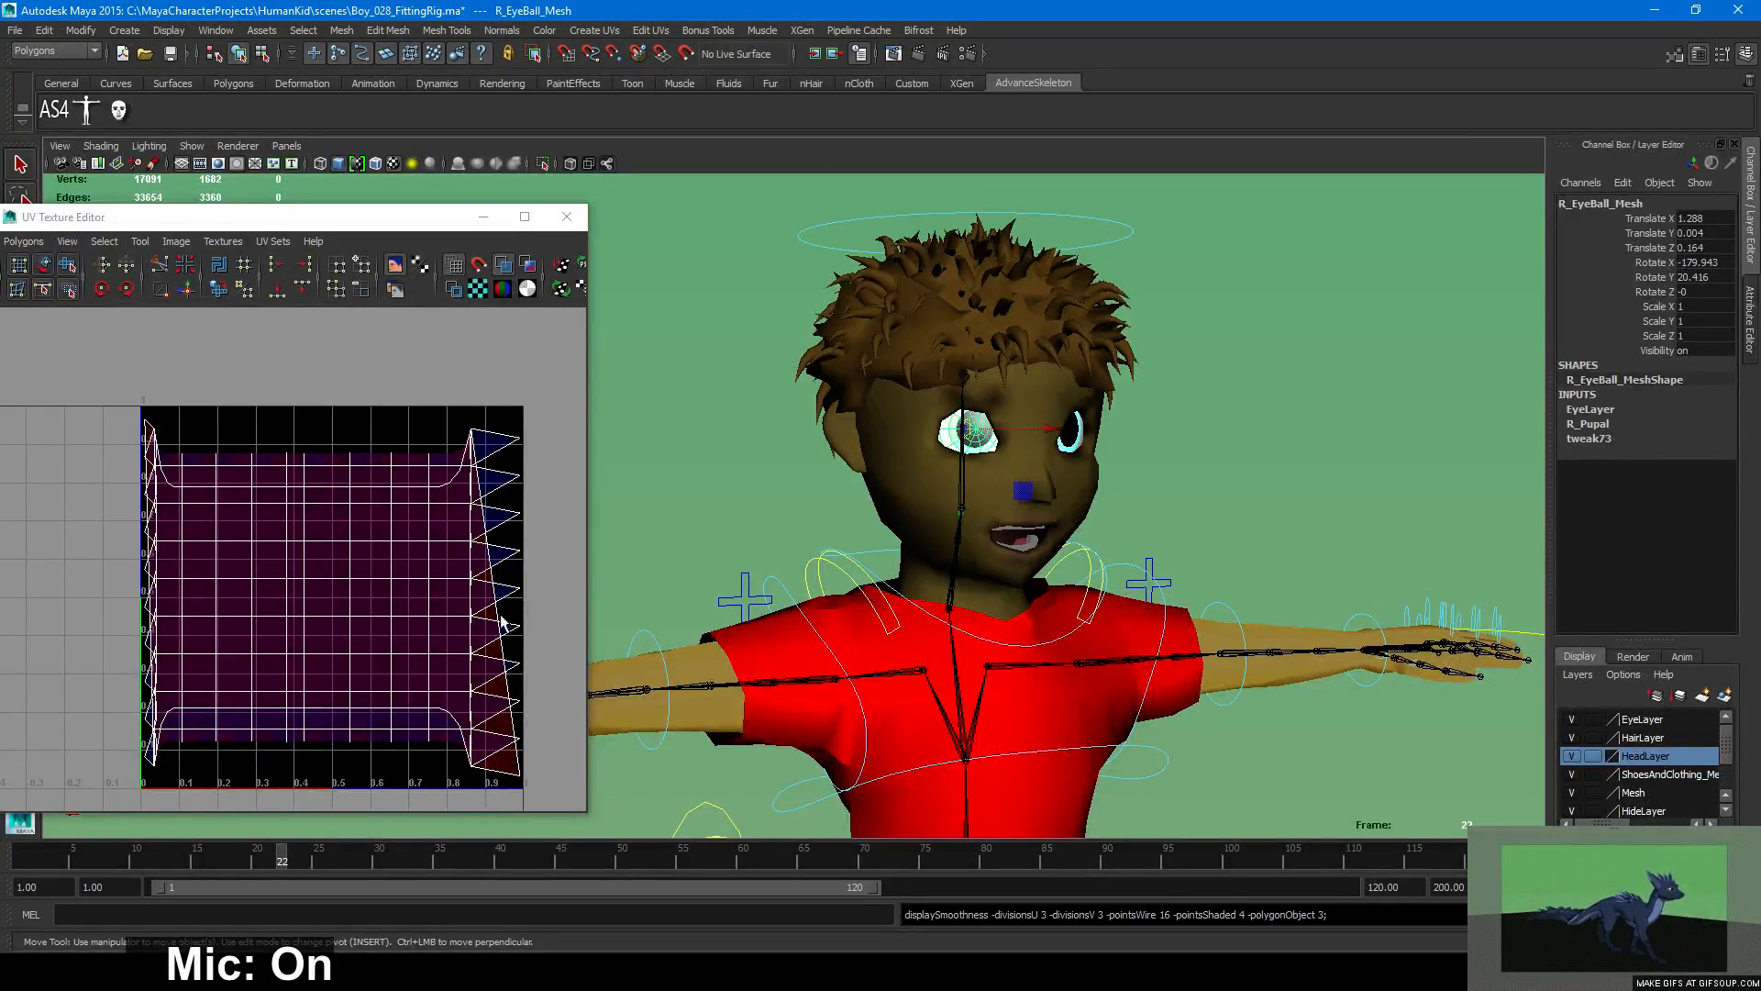
left_click(692, 429)
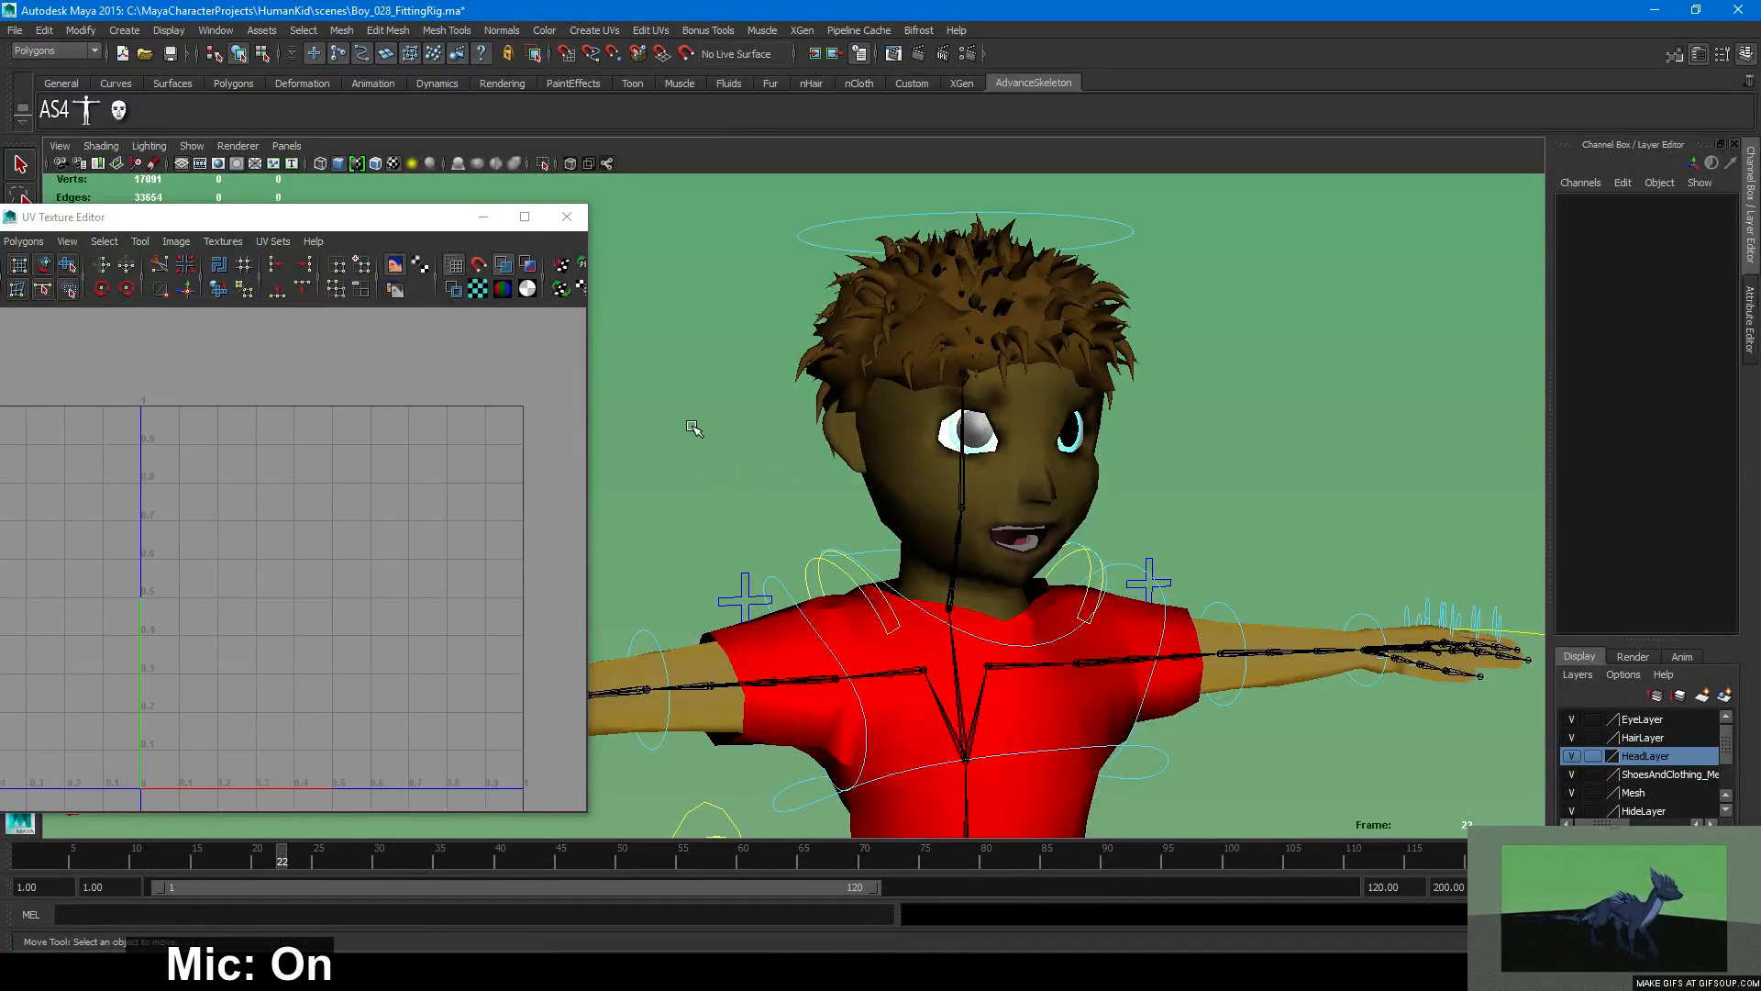
Inspect the head mesh and its UV layout from several angles, clear the selection, and close the UV Texture Editor.
scroll(787, 455, "up", 5)
left_click(935, 565)
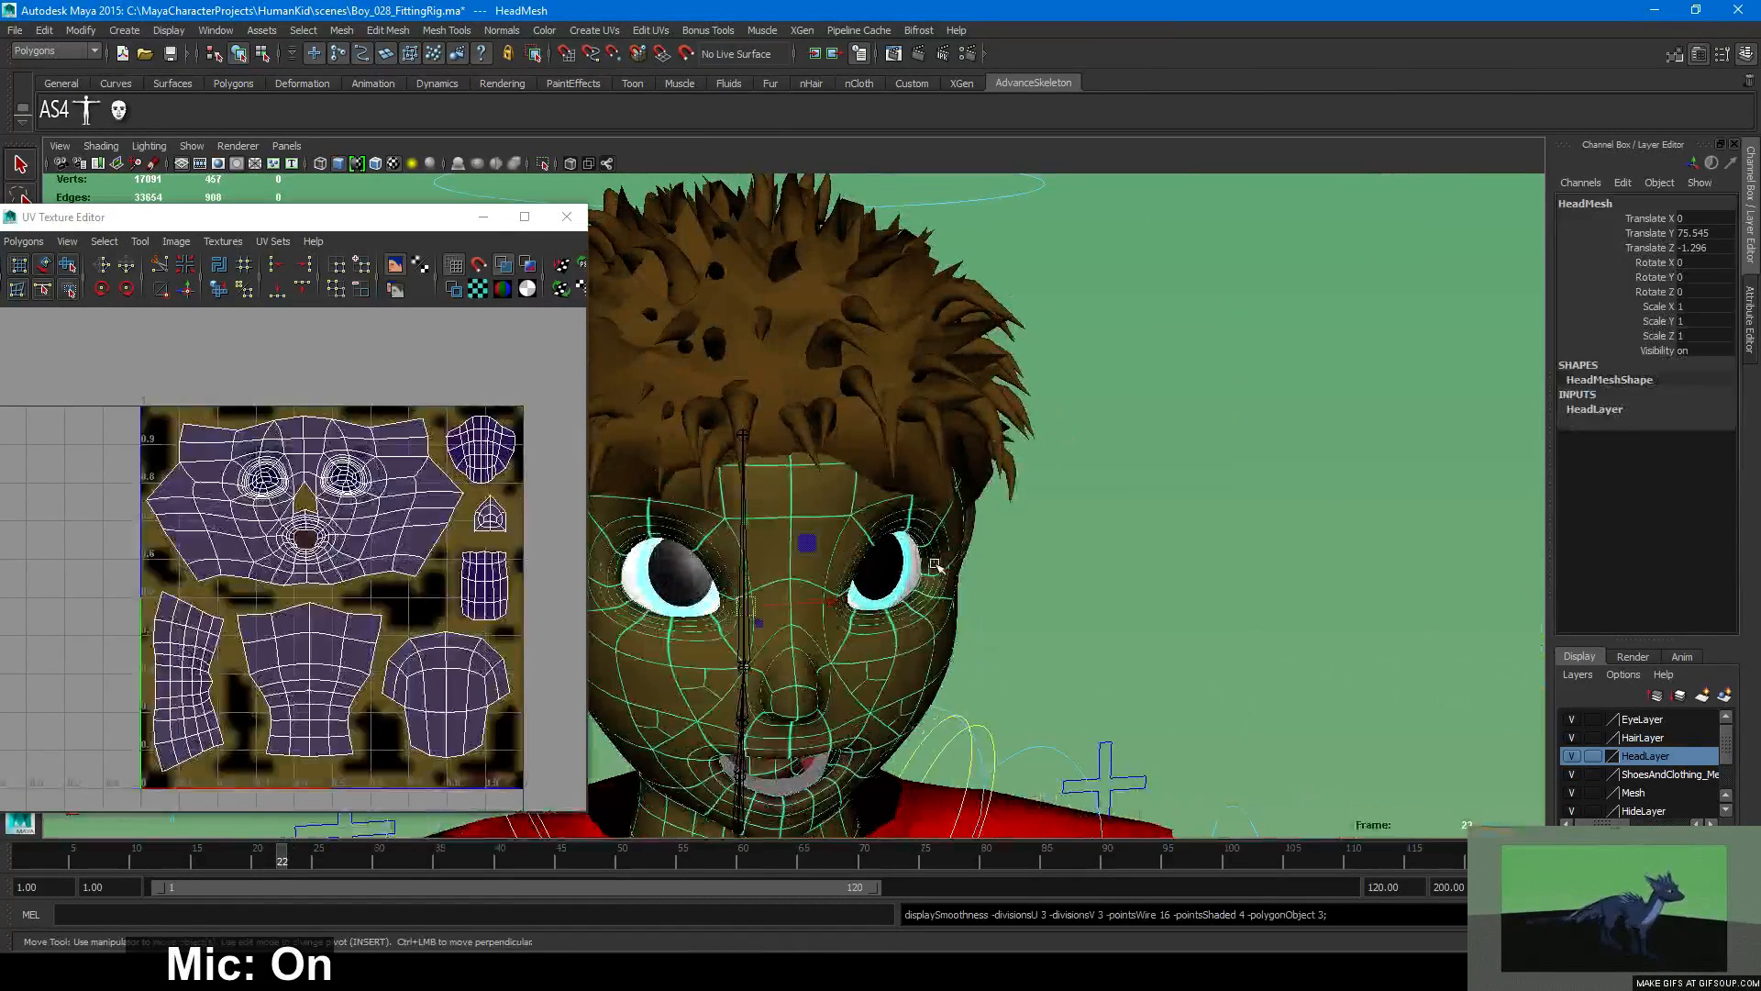
left_click(1077, 593)
left_click_drag(1077, 593, 1112, 580, "alt")
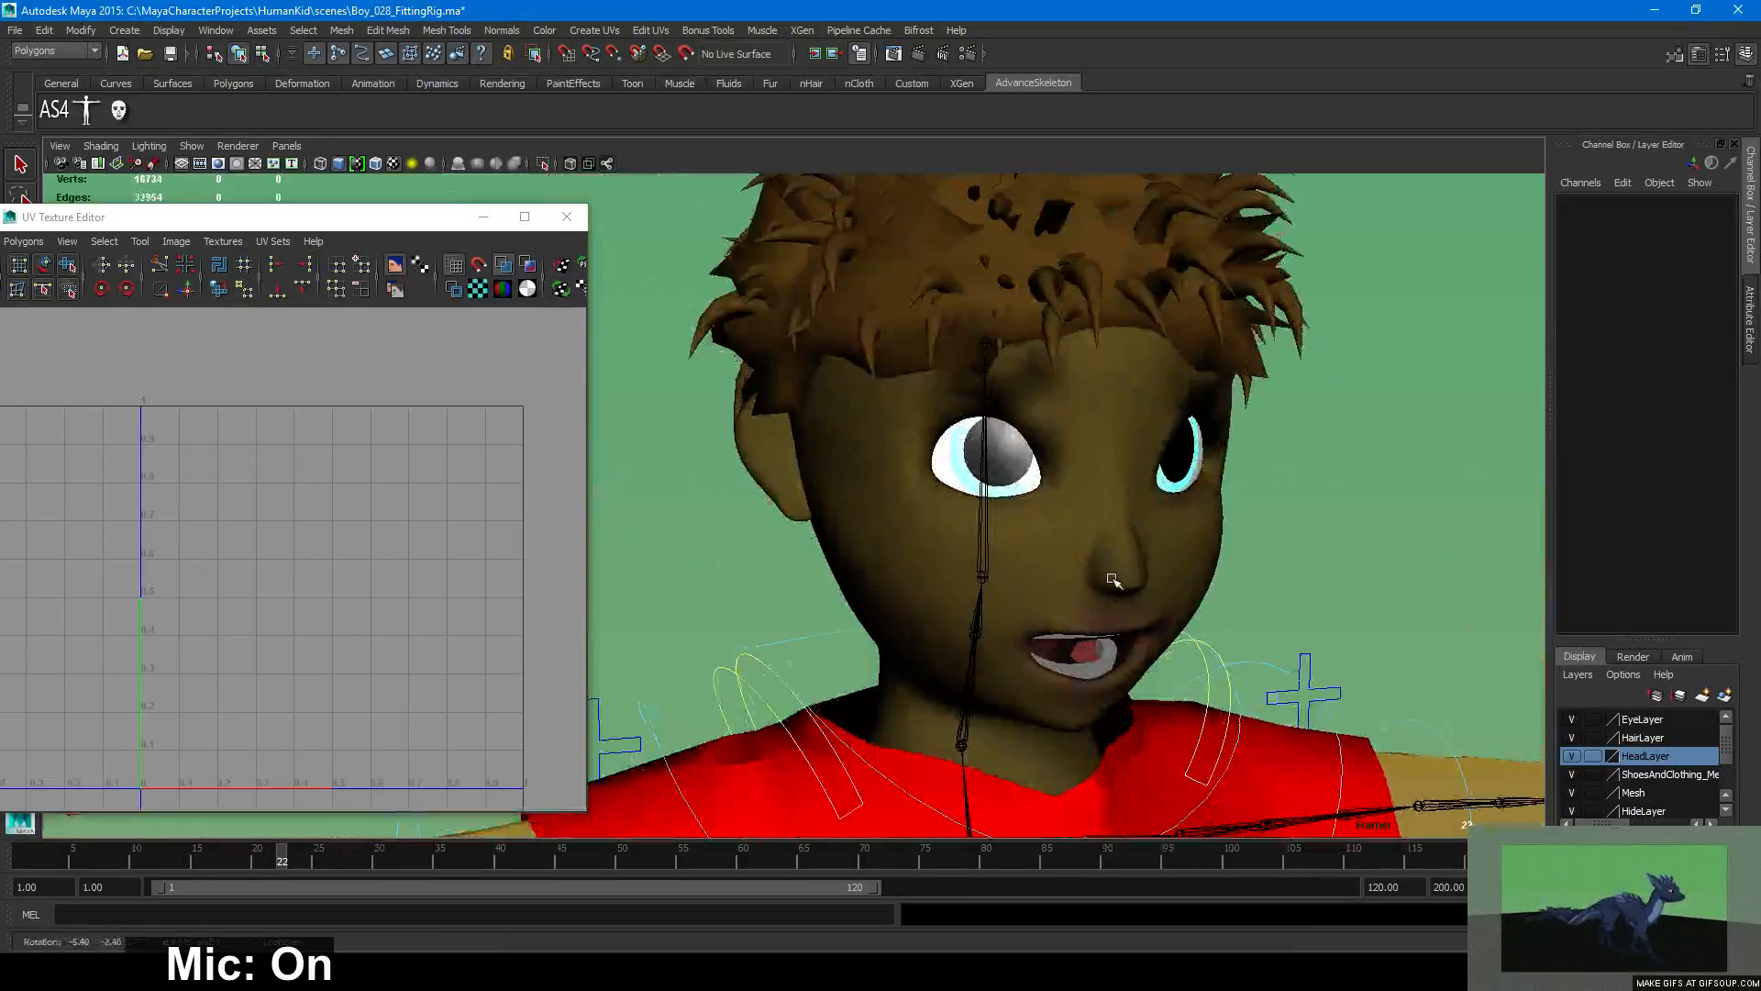
right_click_drag(1113, 580, 934, 541, "alt")
left_click(966, 515)
left_click(1148, 536)
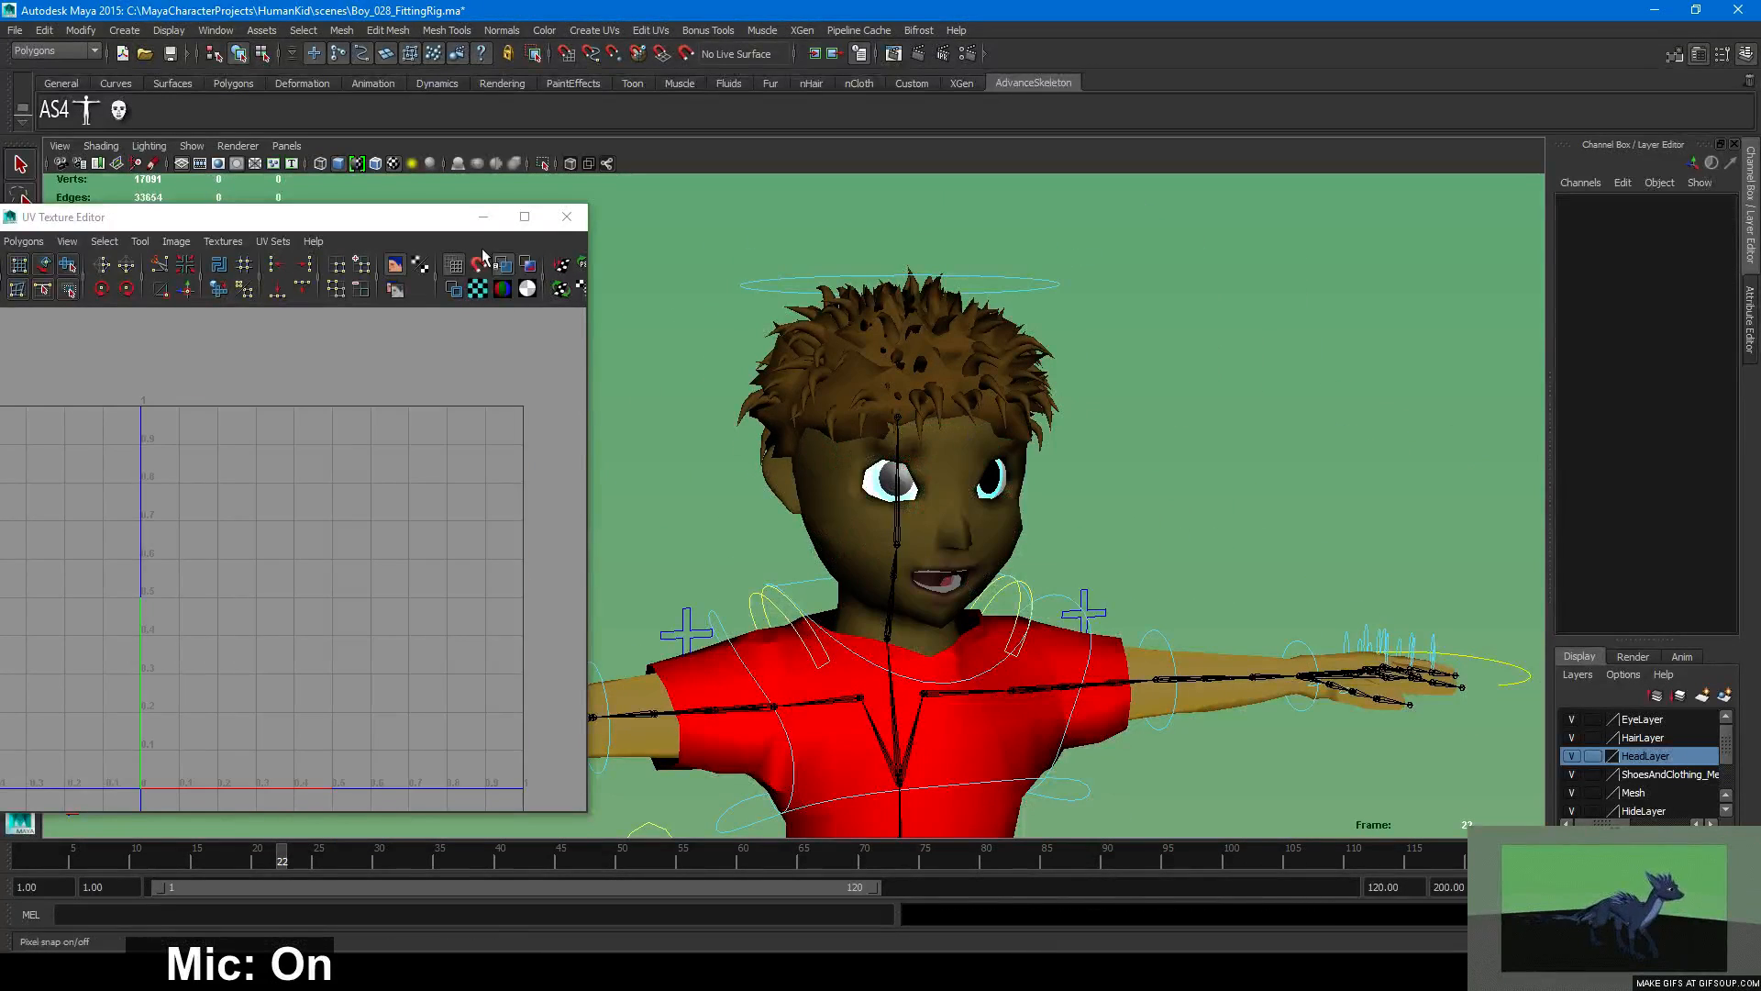
left_click(942, 492)
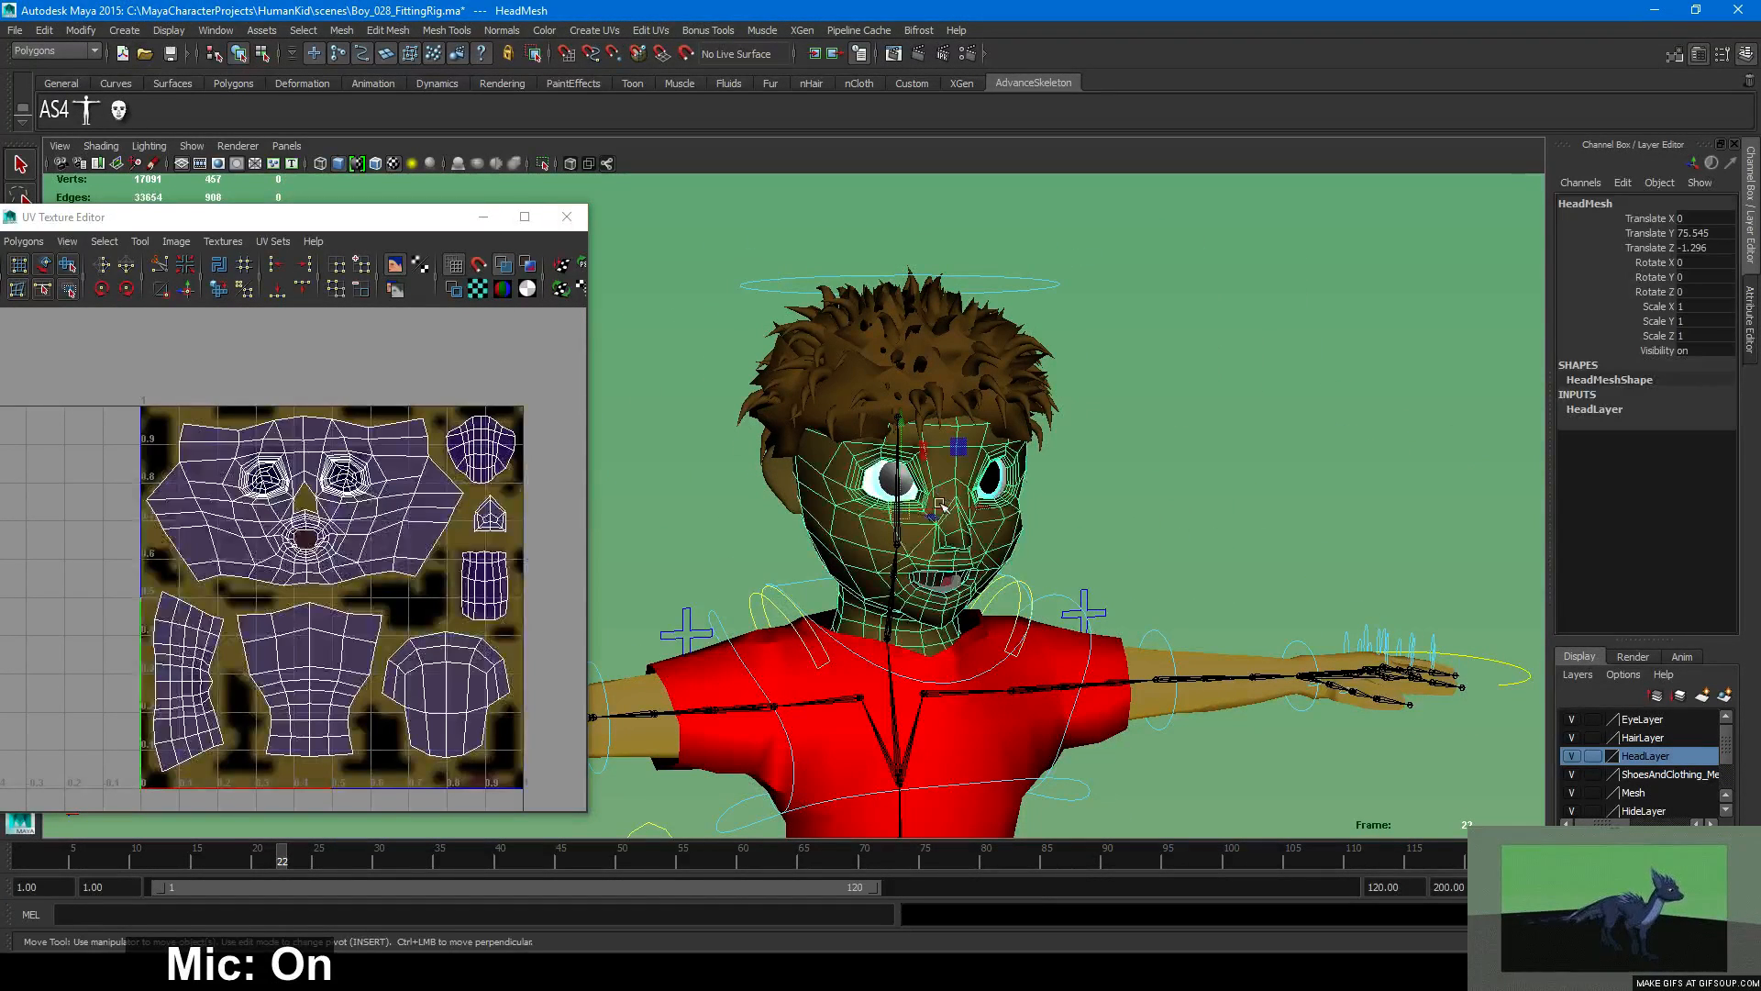
left_click(1097, 555)
mouse_move(1097, 555)
left_mouse_down("alt")
mouse_move(1130, 542)
mouse_move(1114, 537)
left_mouse_up("alt")
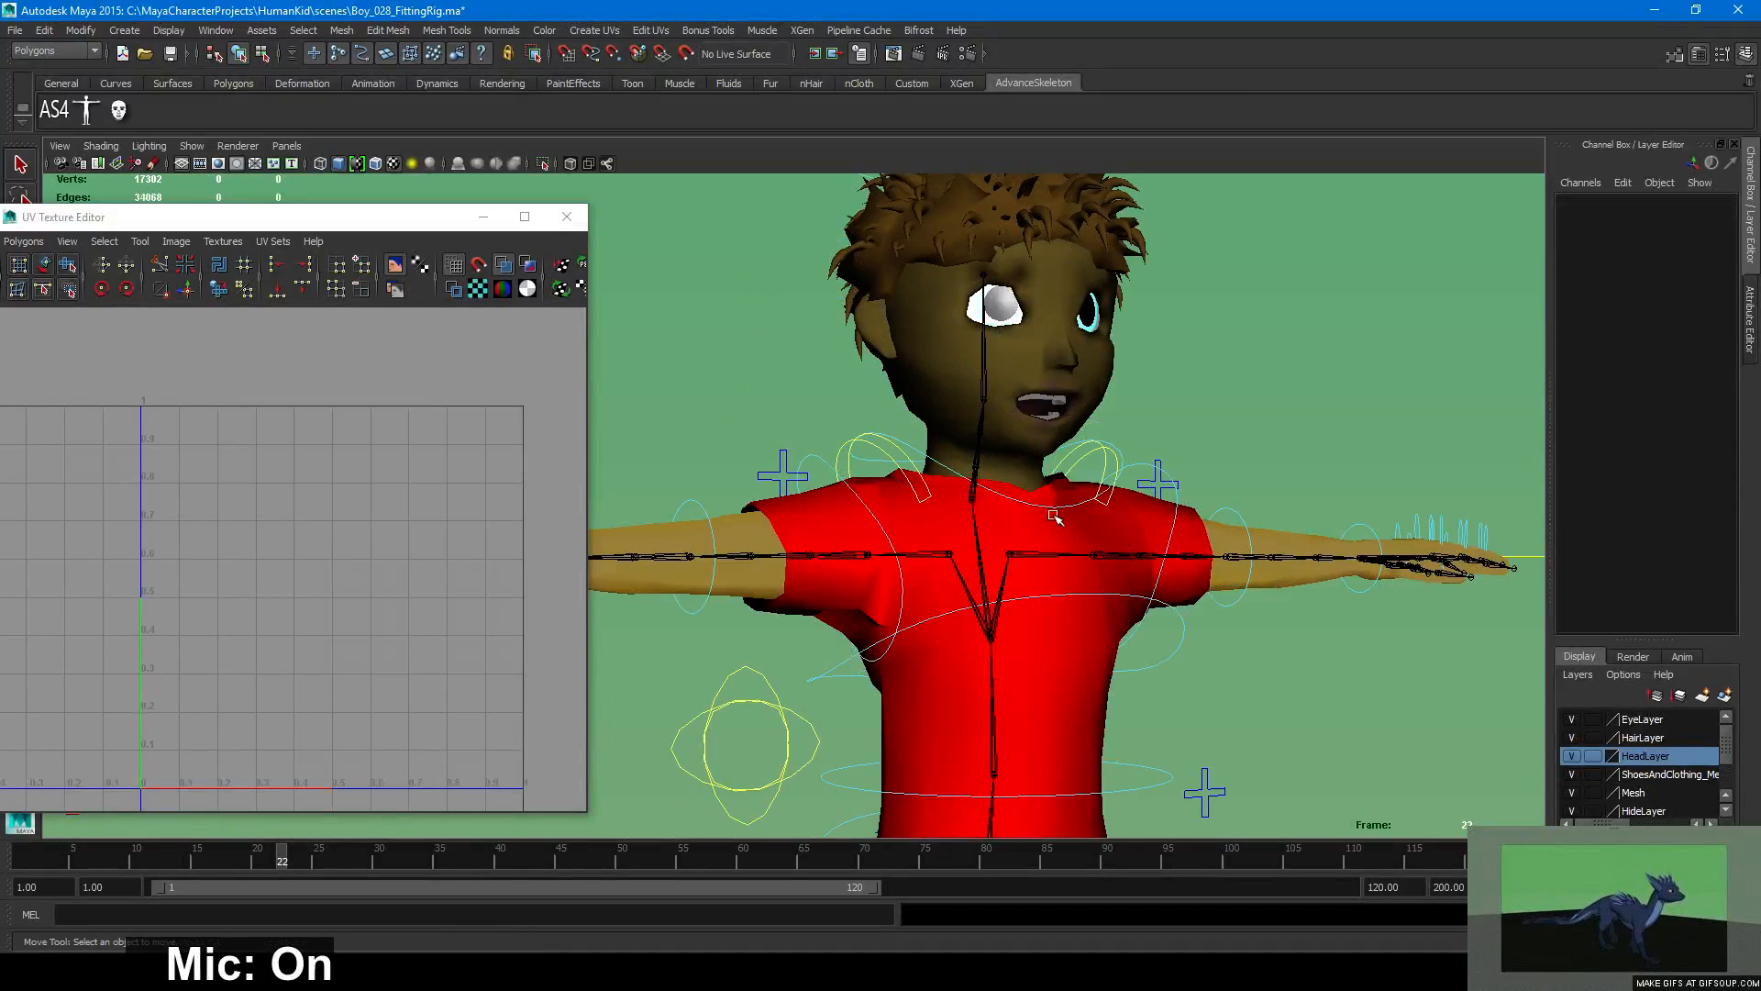
left_click(567, 217)
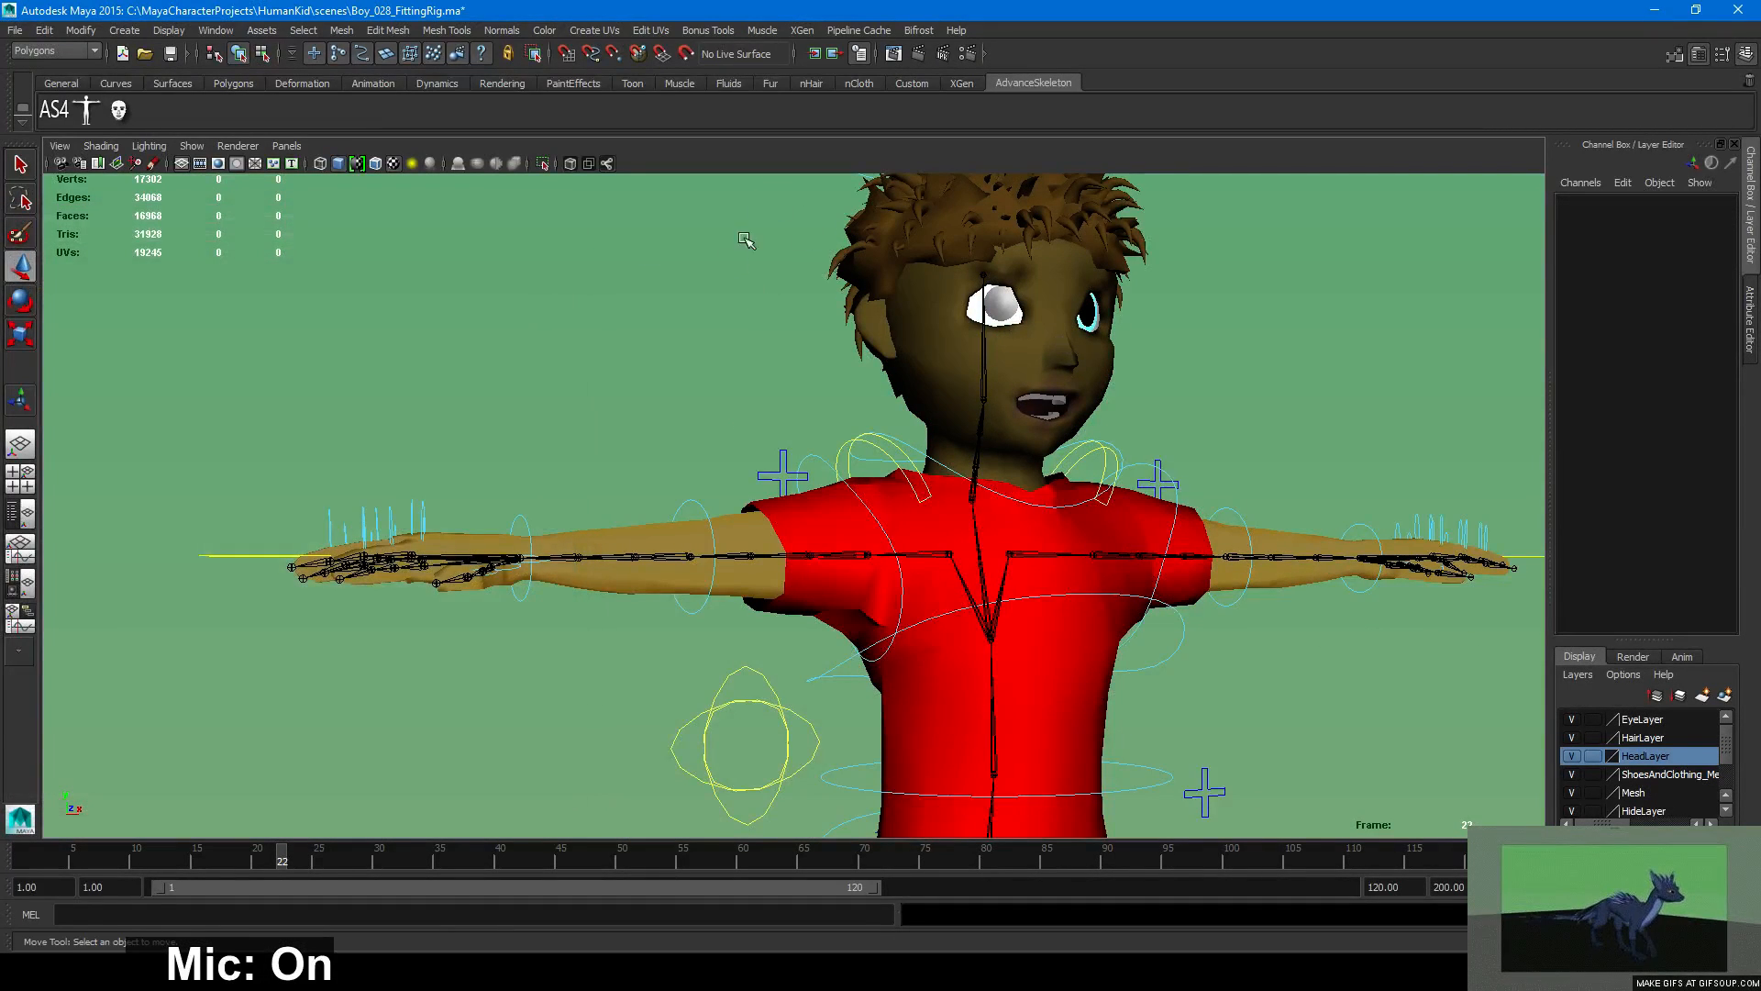
Render the character's upper body from the perspective camera, inspect the face in the render, and close the render window.
left_click_drag(745, 239, 699, 334, "alt")
left_click(919, 55)
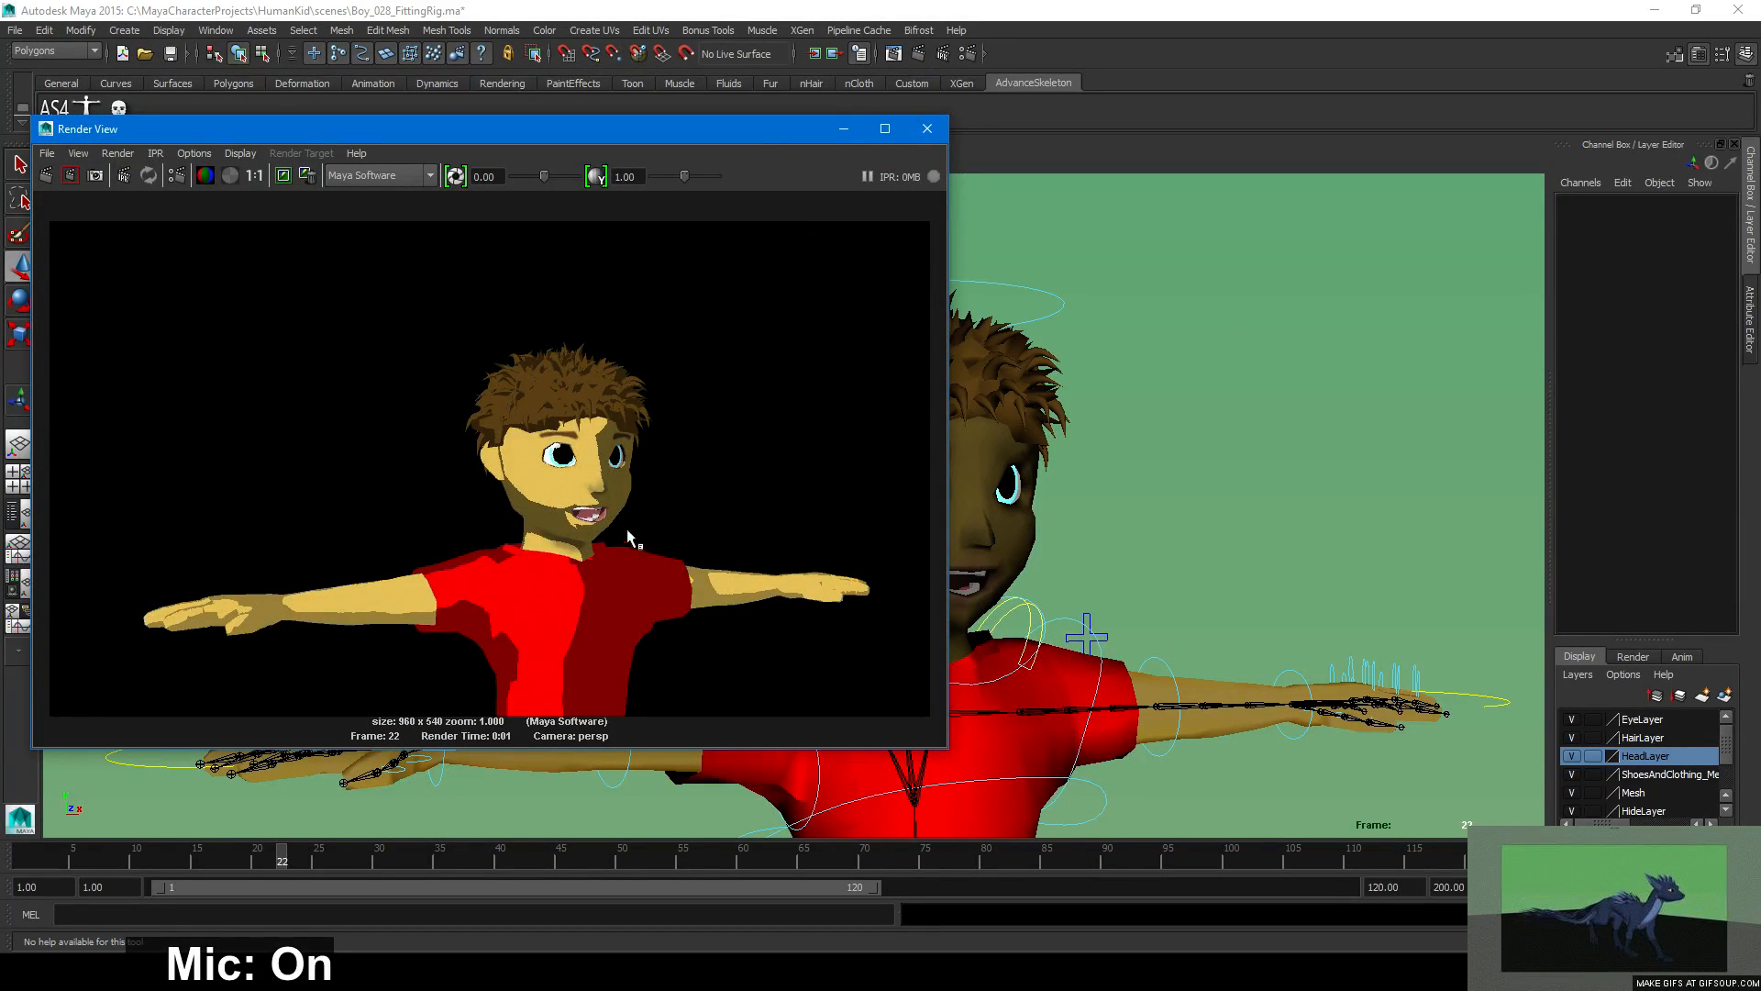
scroll(628, 538, "up", 5)
scroll(629, 537, "down", 4)
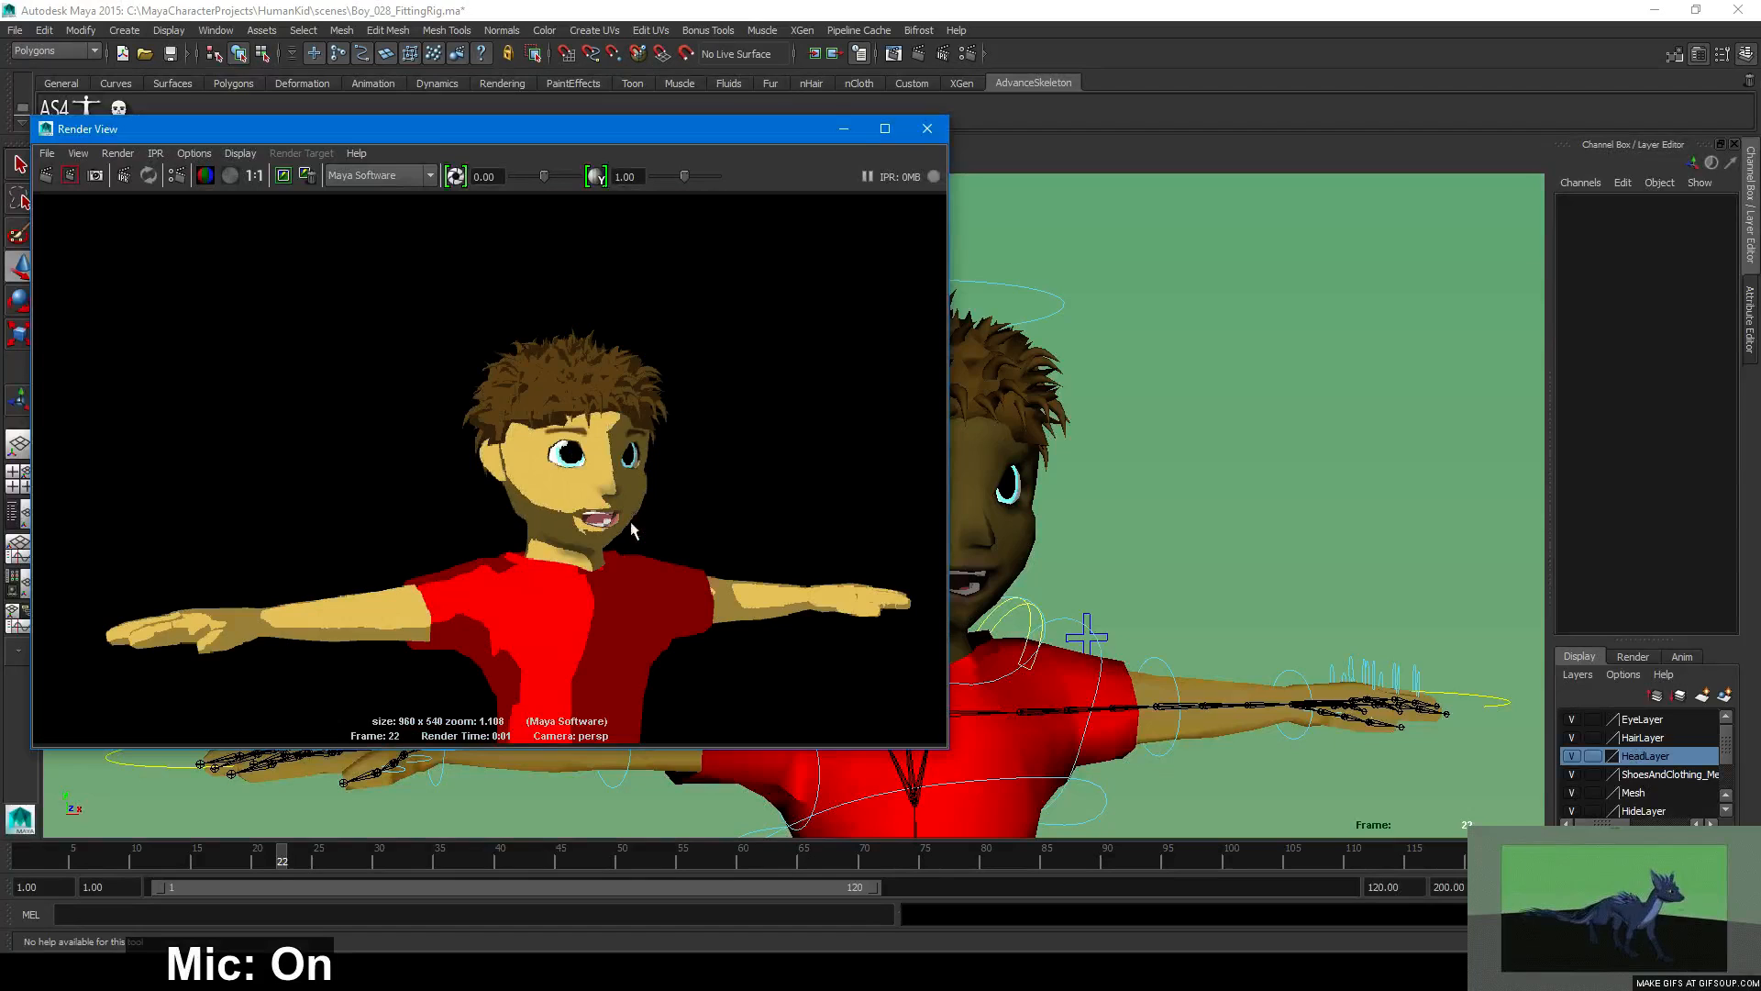
left_click(928, 129)
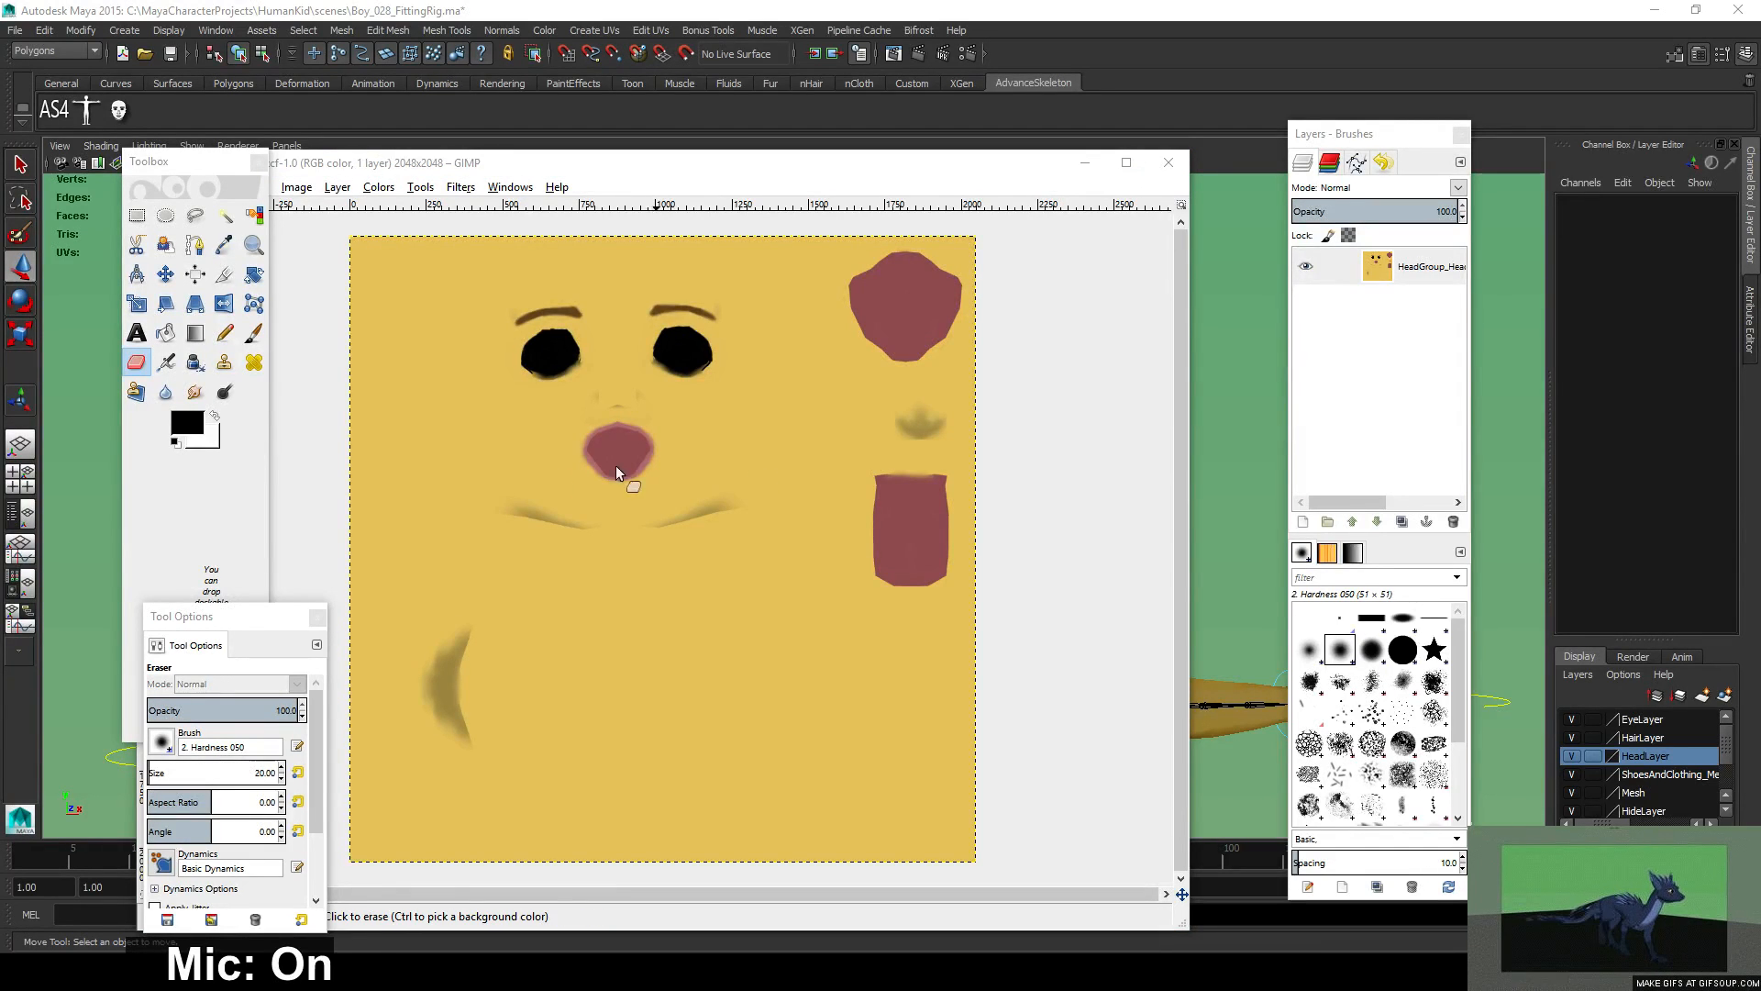
Switch to GIMP and compare the face texture with the character's head in Maya.
mouse_move(731, 171)
left_mouse_down()
mouse_move(248, 312)
mouse_move(745, 182)
left_mouse_up()
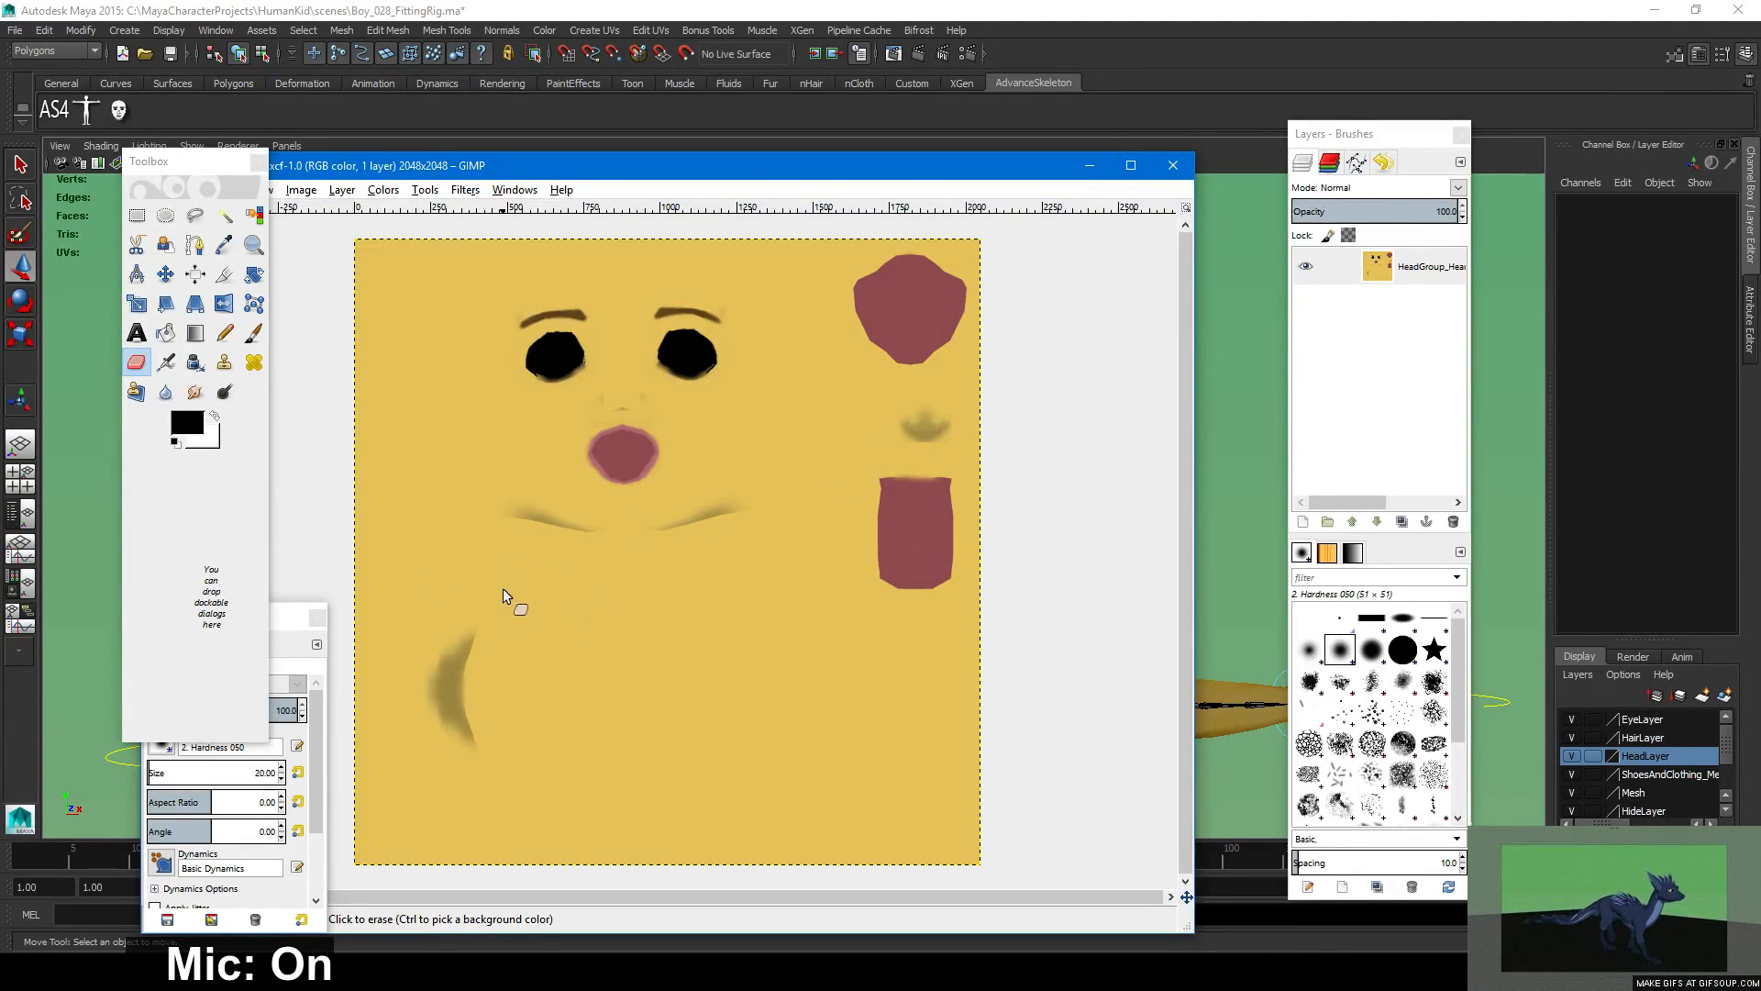
left_click_drag(884, 174, 683, 204)
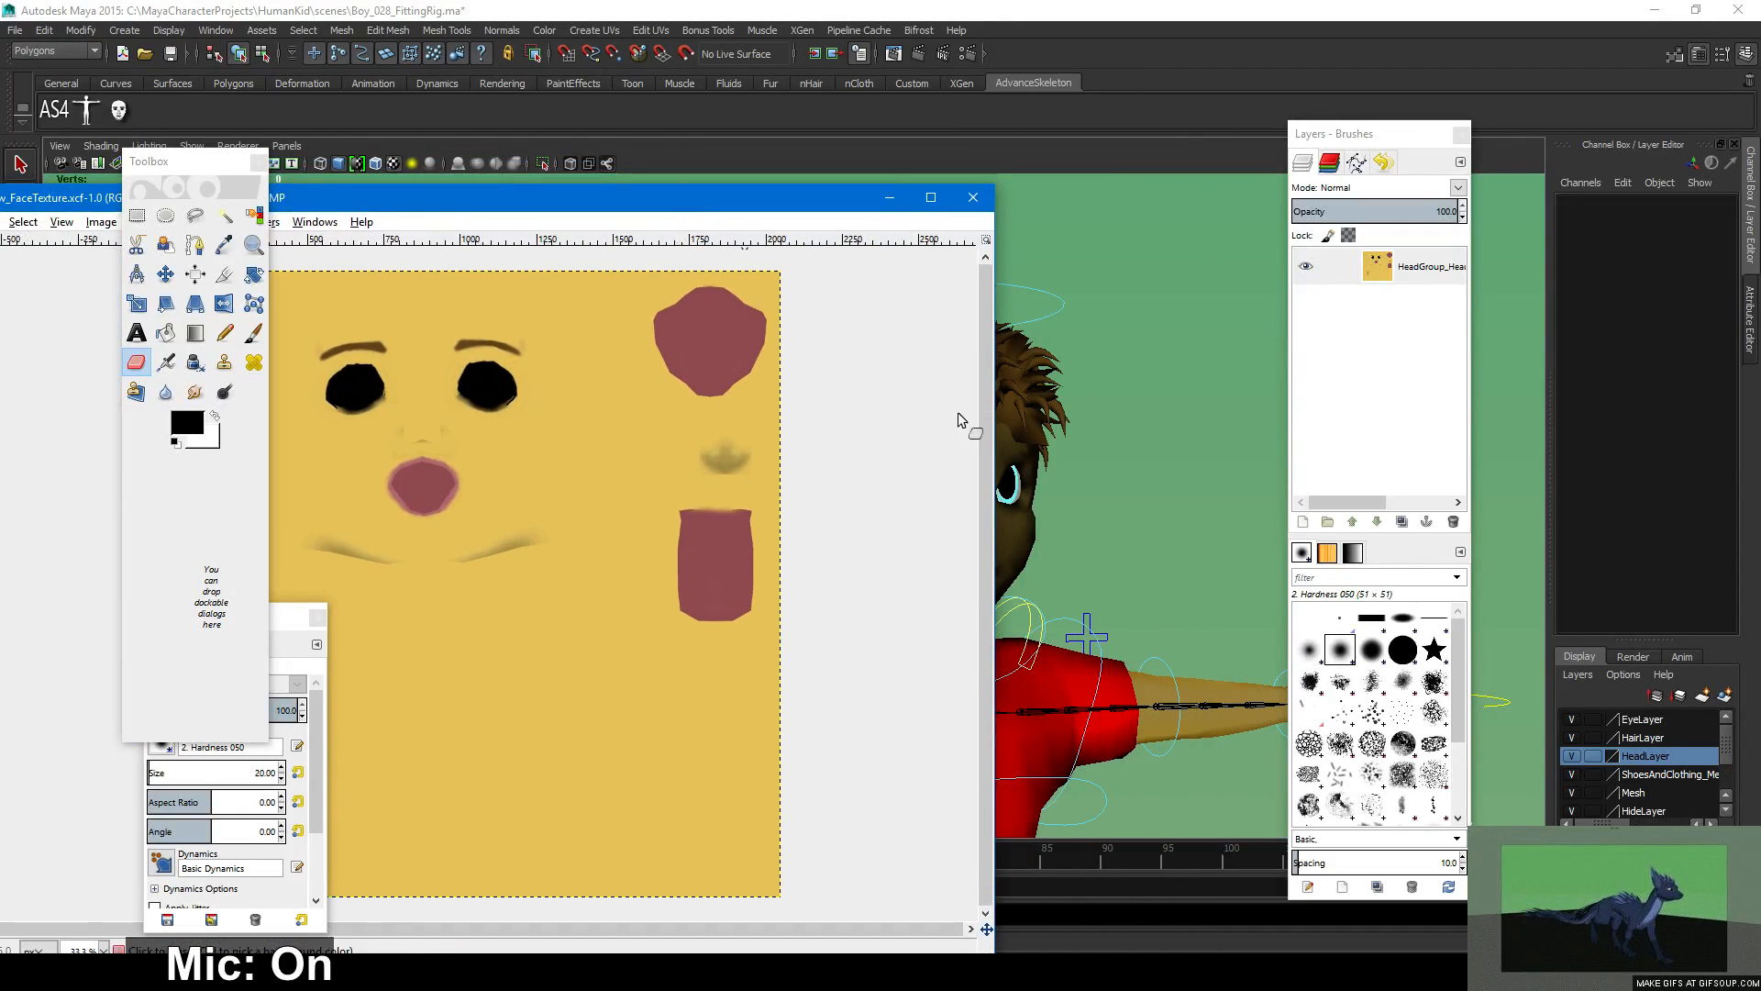
left_click(1189, 567)
middle_click_drag(1111, 525, 1310, 554, "alt")
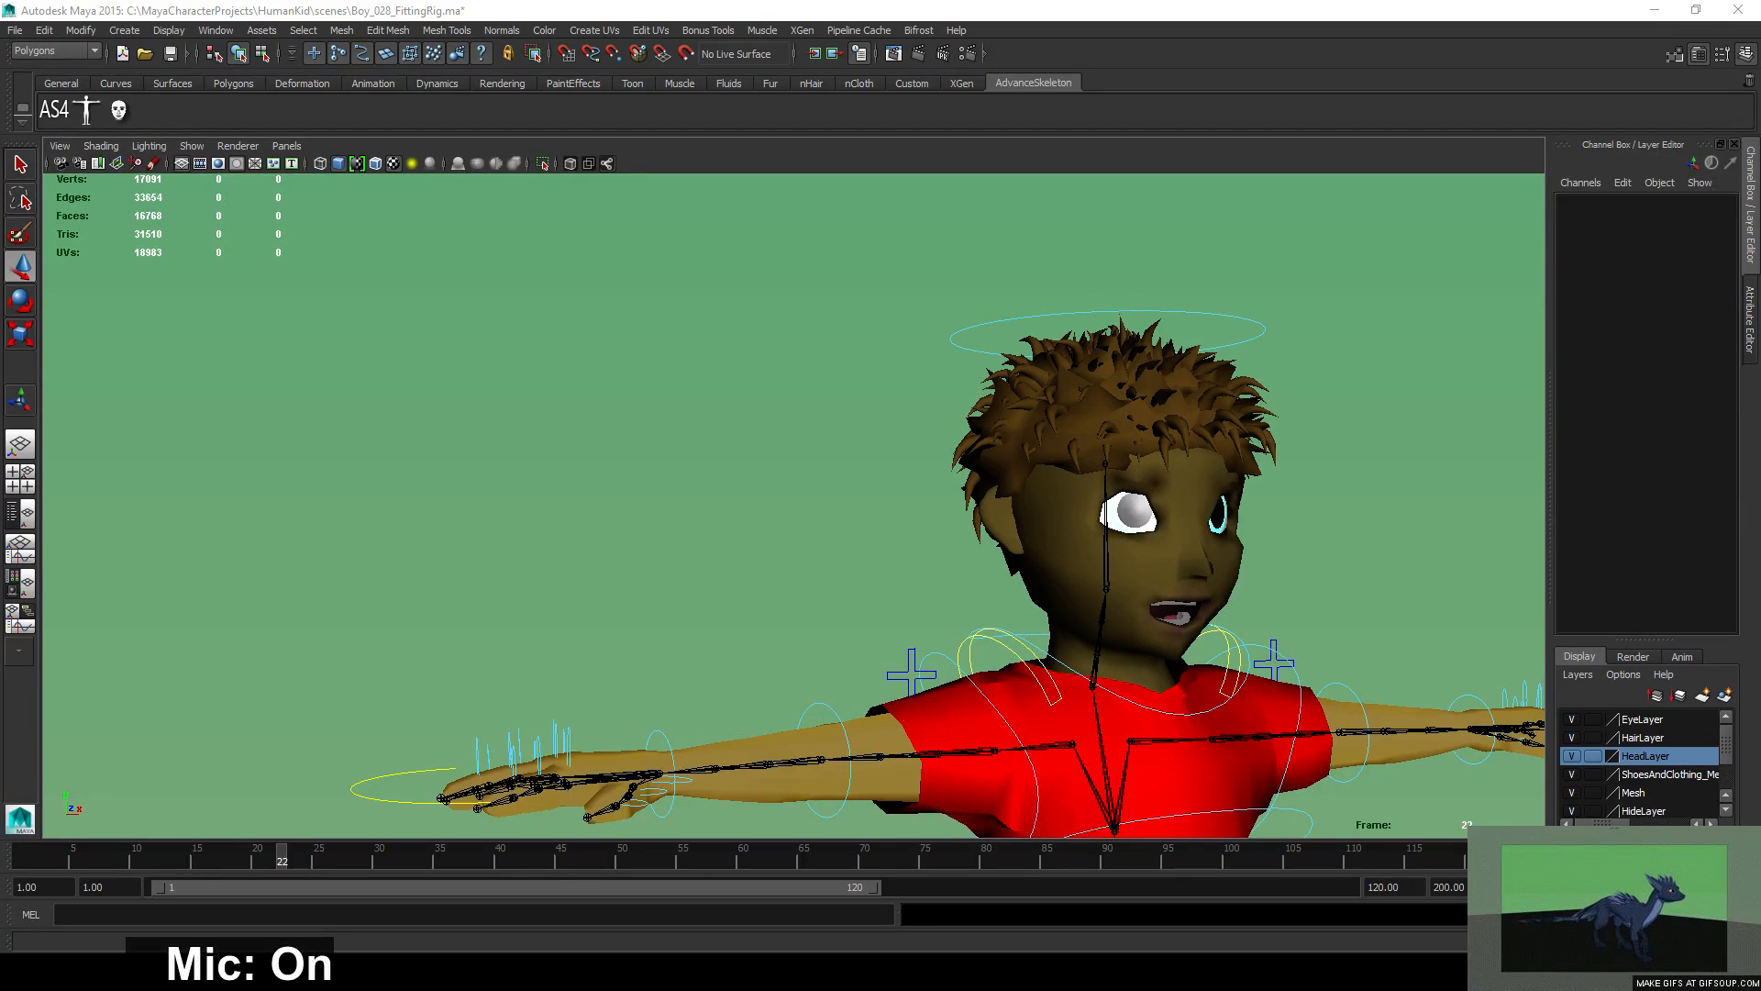
key("alt+Tab")
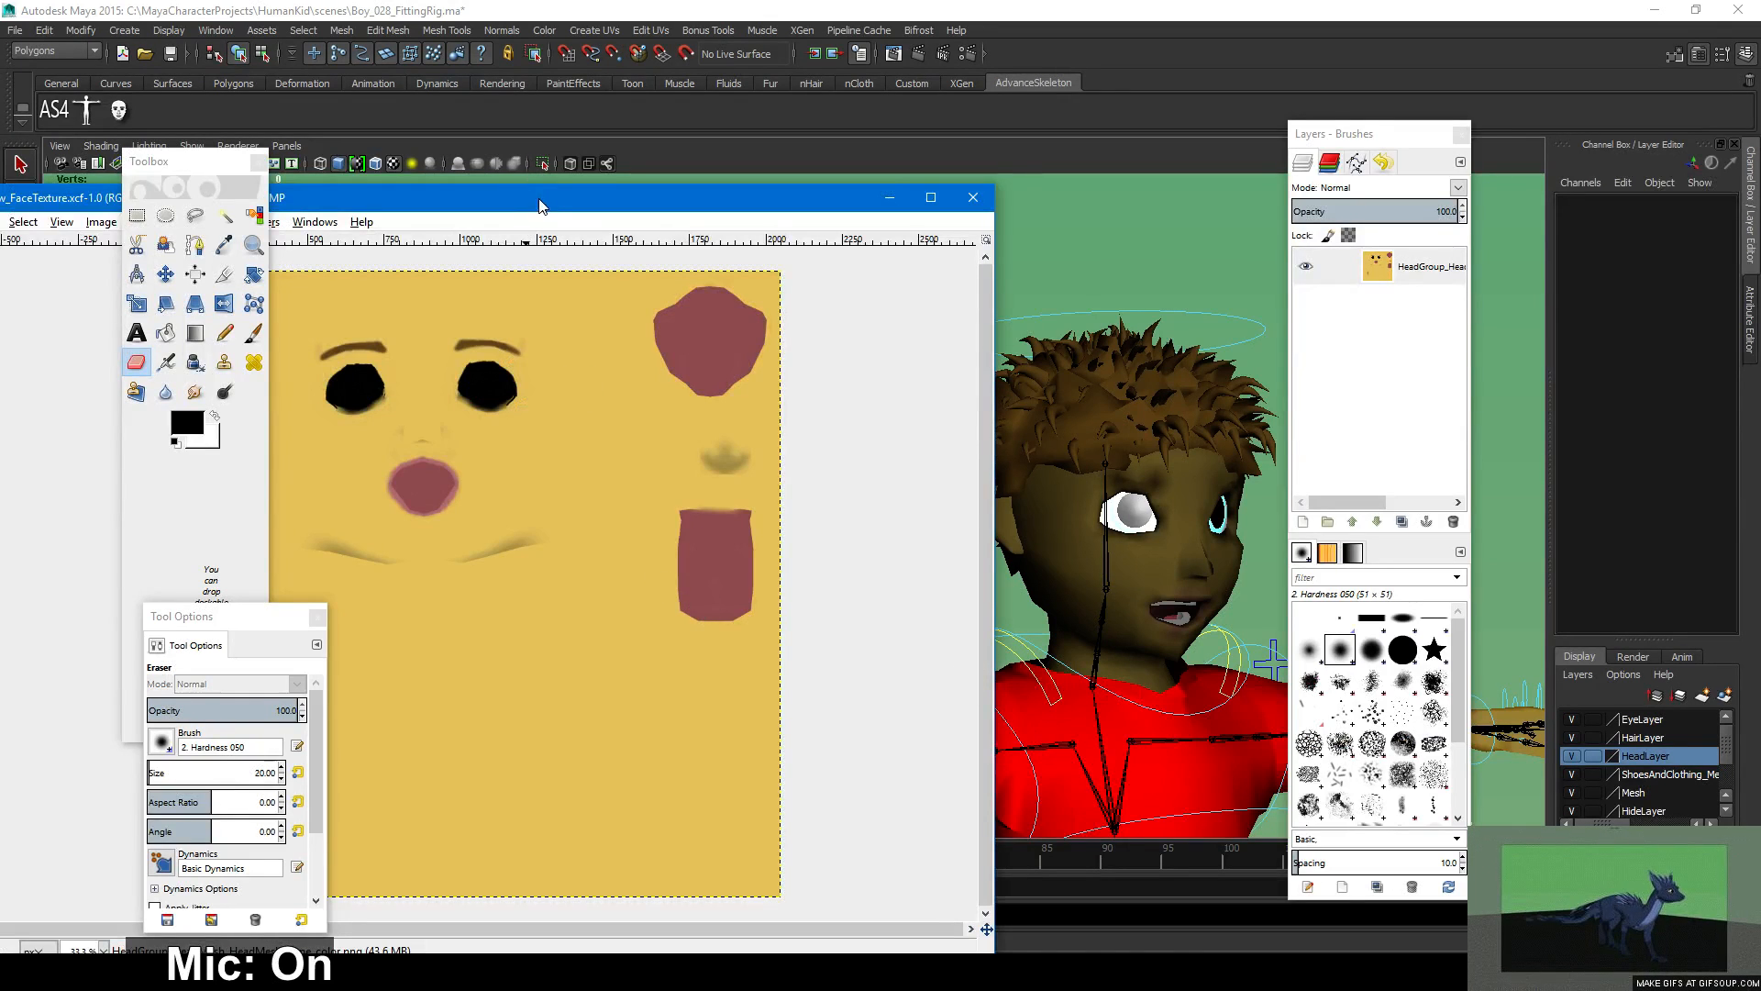
left_click_drag(540, 207, 730, 208)
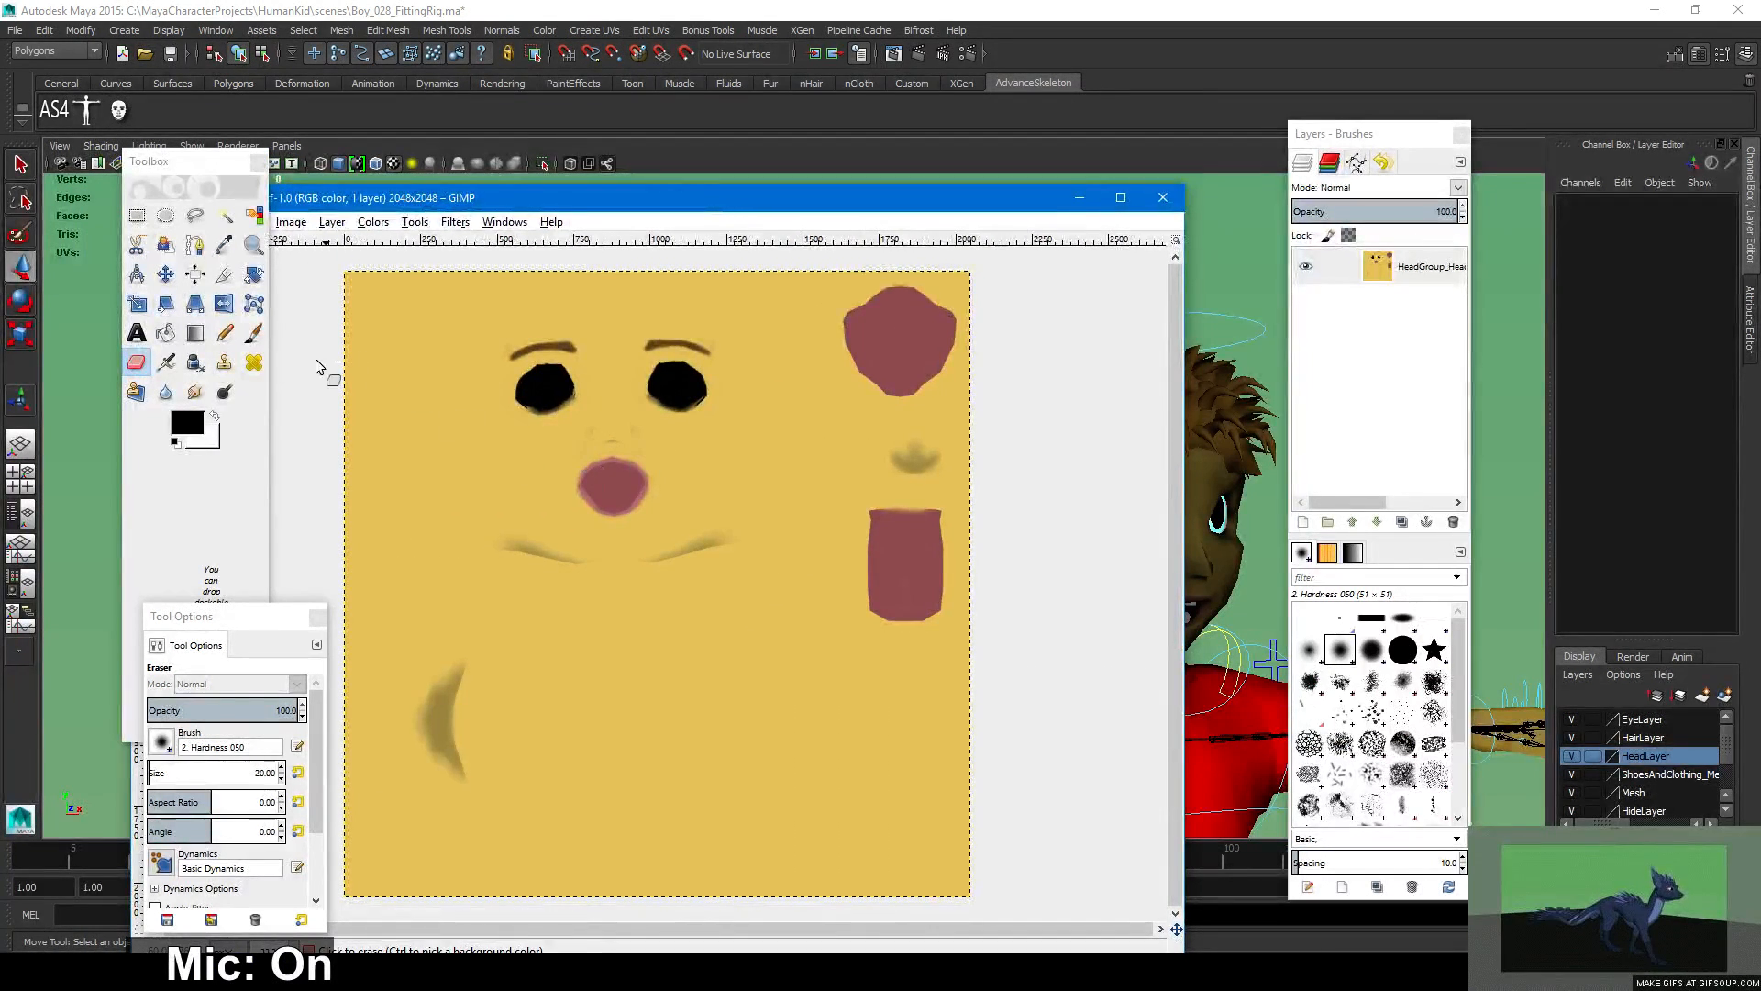
Sample the texture's skin colour and paint over the dark shading patches away from the eyes and mouth with a 240.20 Paintbrush.
left_click_drag(152, 774, 179, 773)
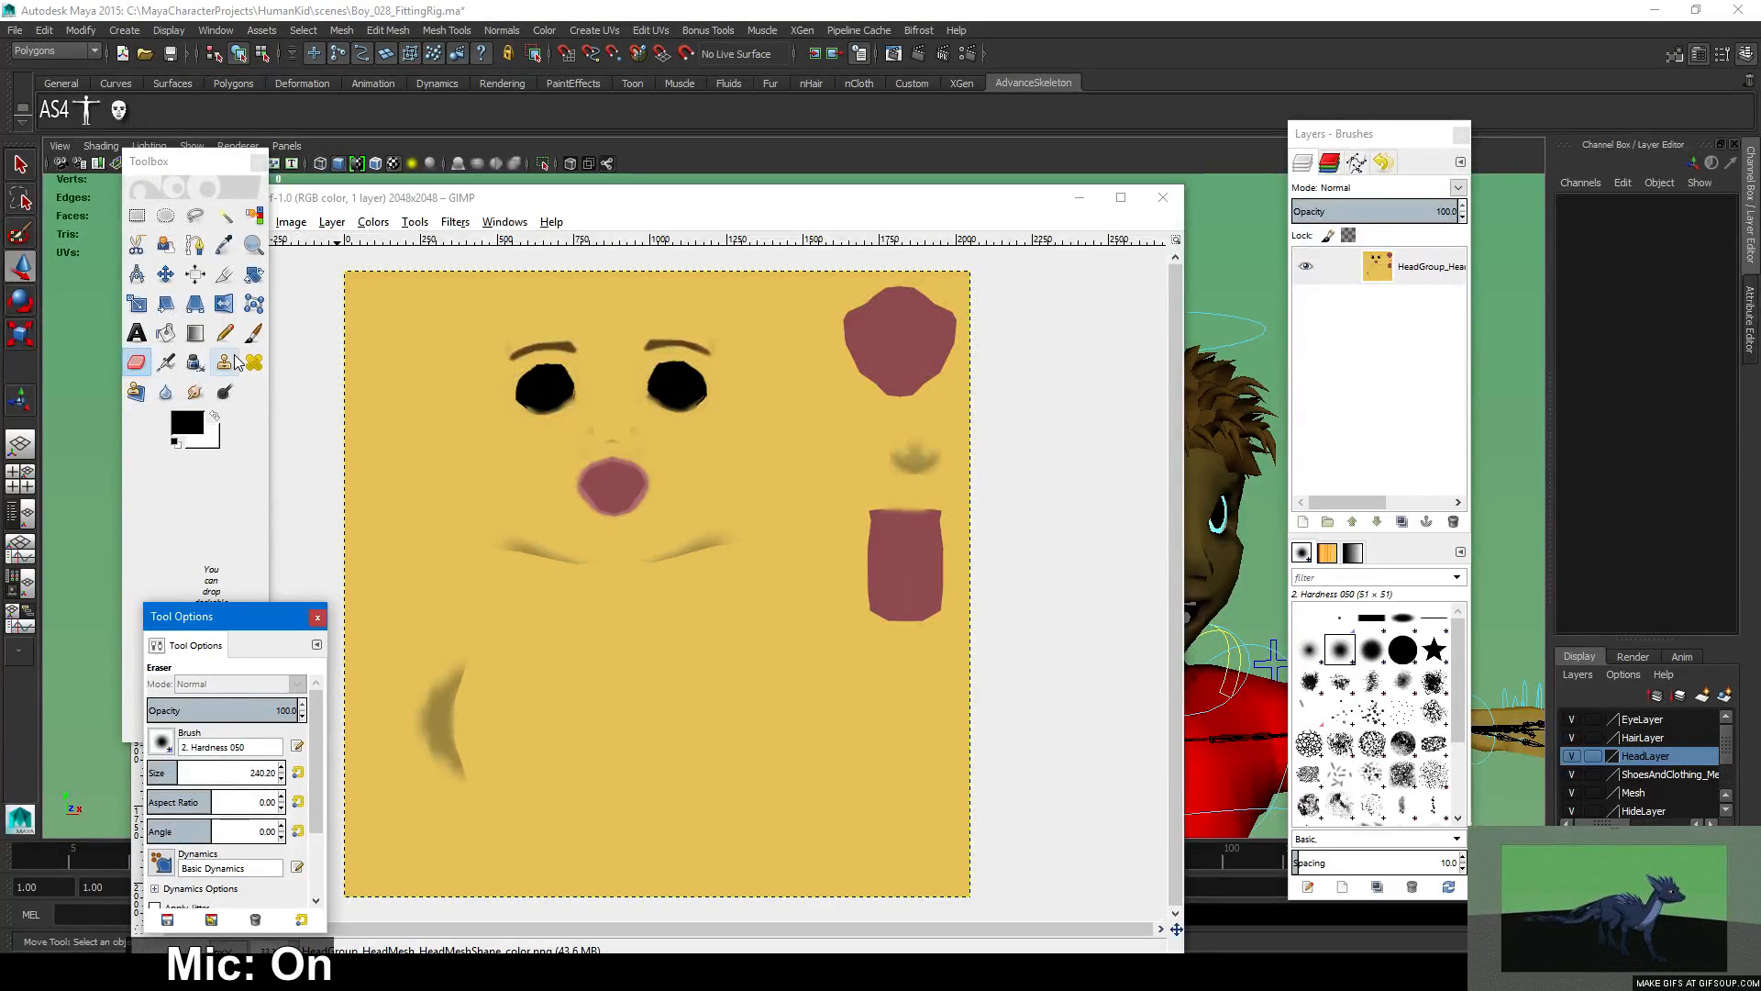
left_click(254, 333)
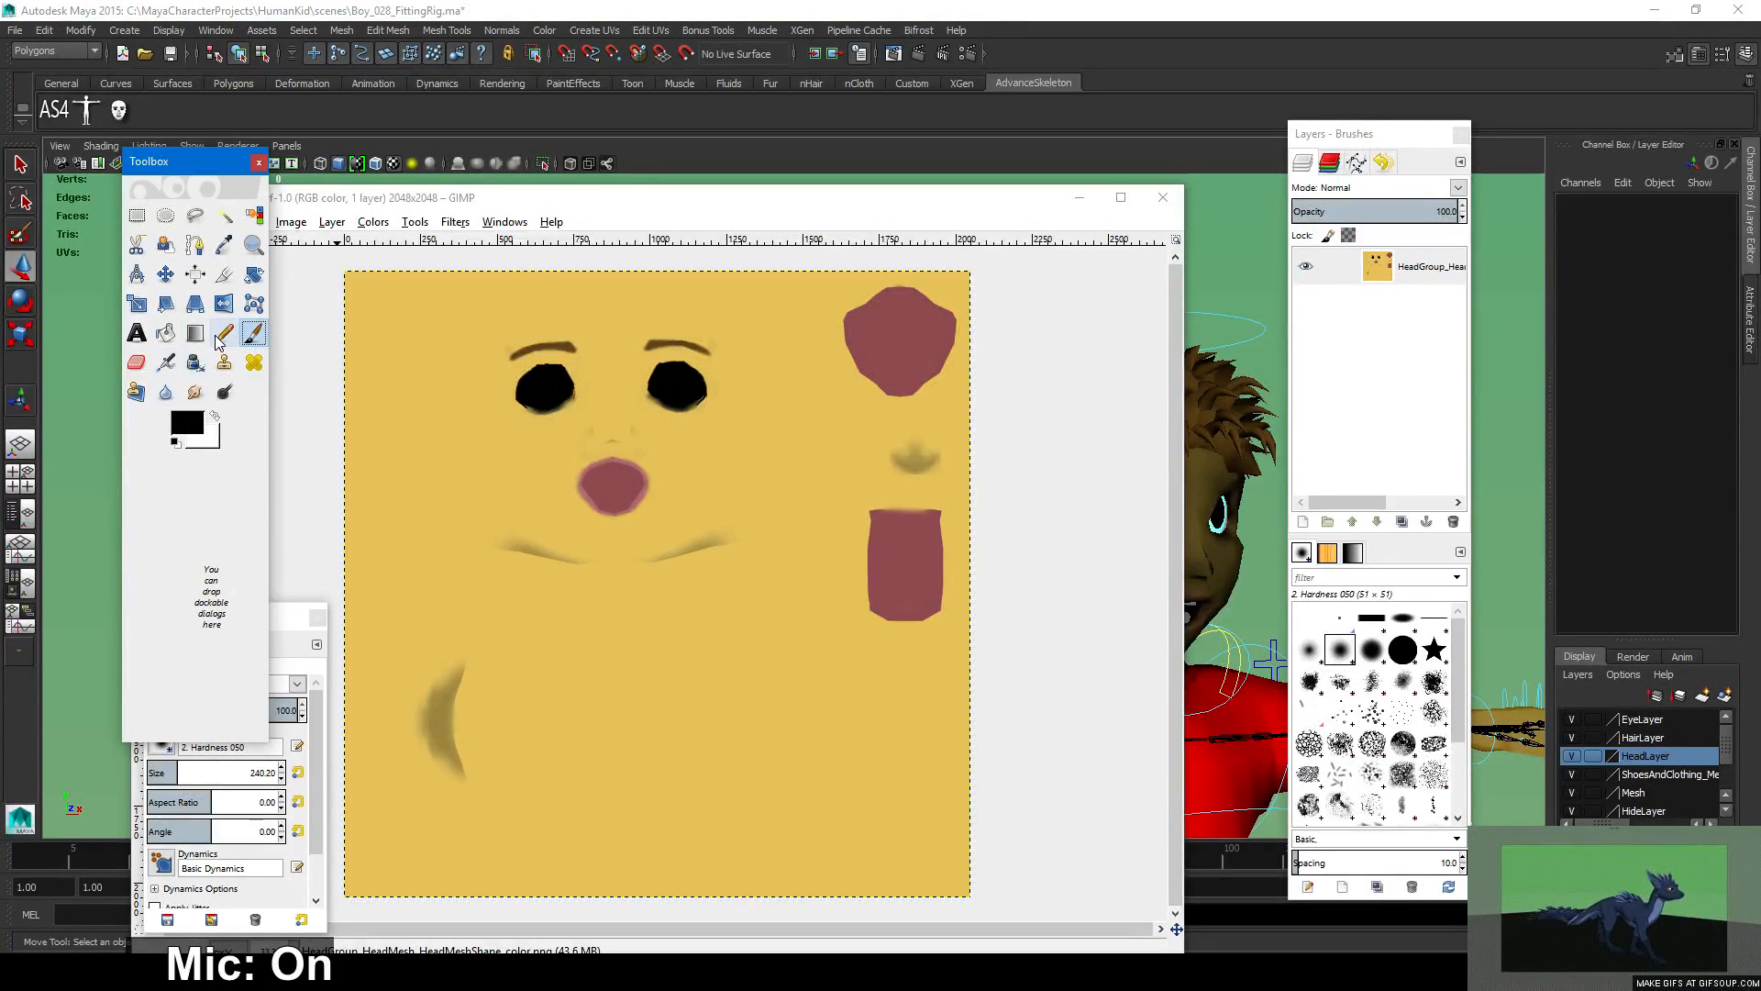
left_click(224, 244)
left_click(617, 657)
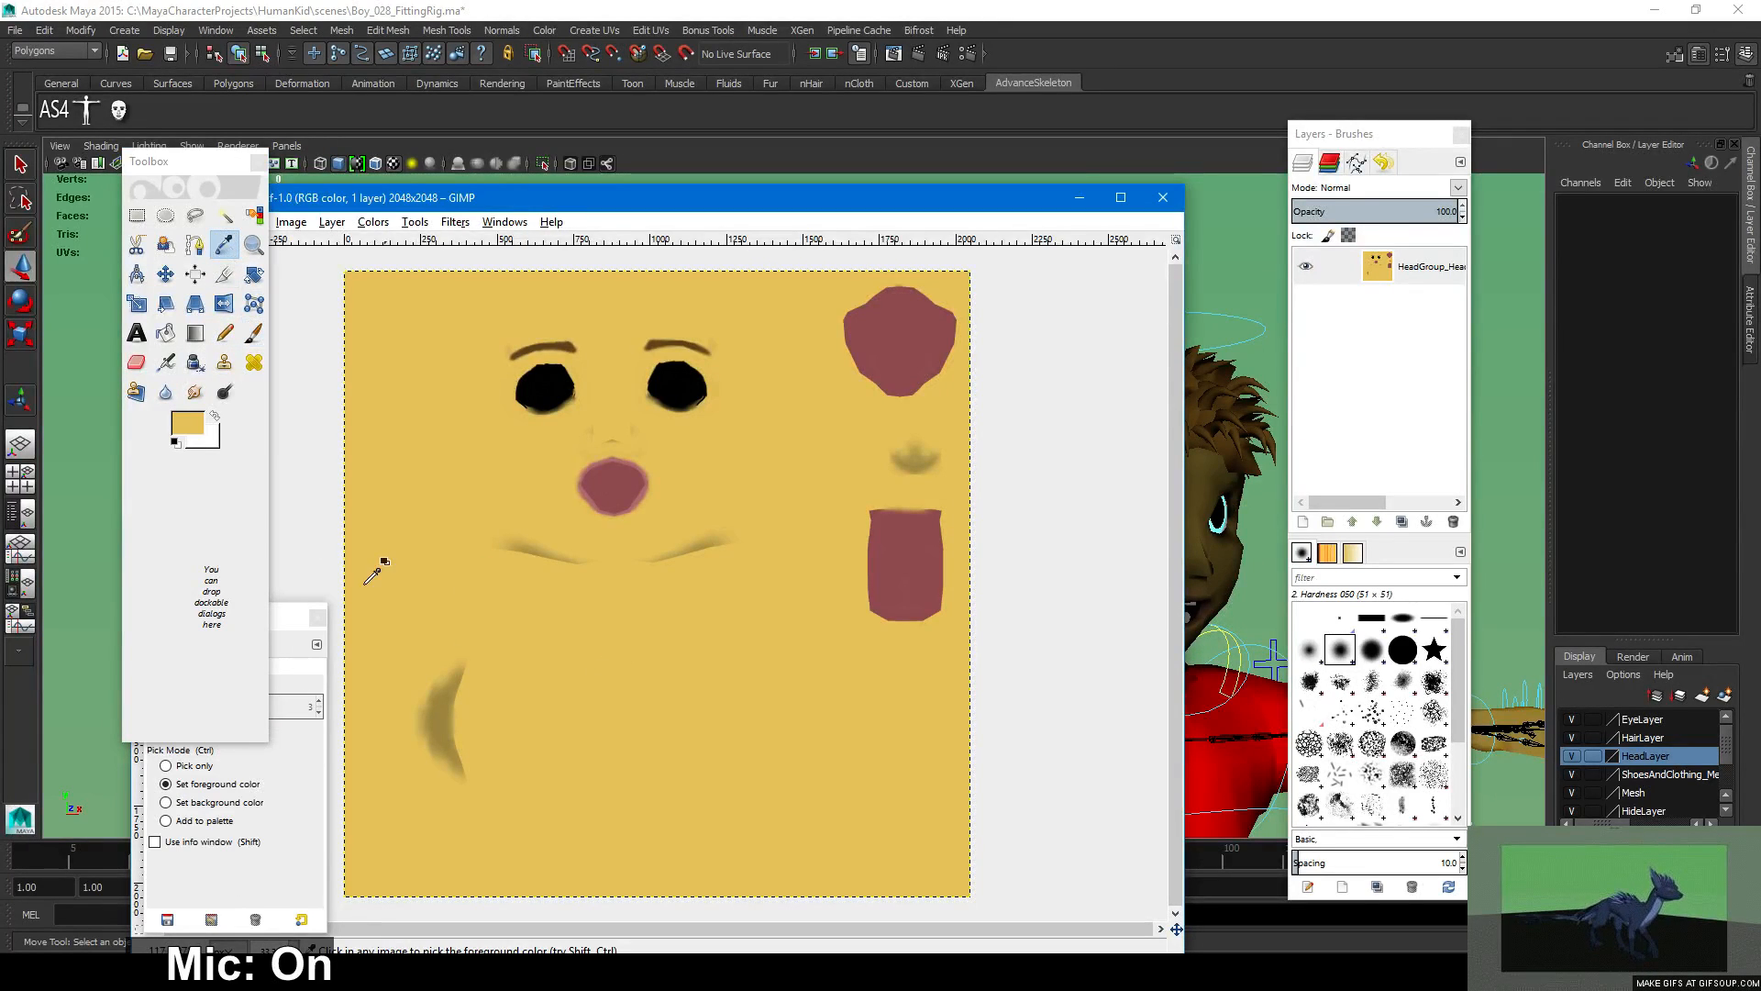
left_click(254, 334)
mouse_move(456, 674)
left_mouse_down()
mouse_move(431, 717)
mouse_move(465, 715)
mouse_move(447, 688)
left_mouse_up()
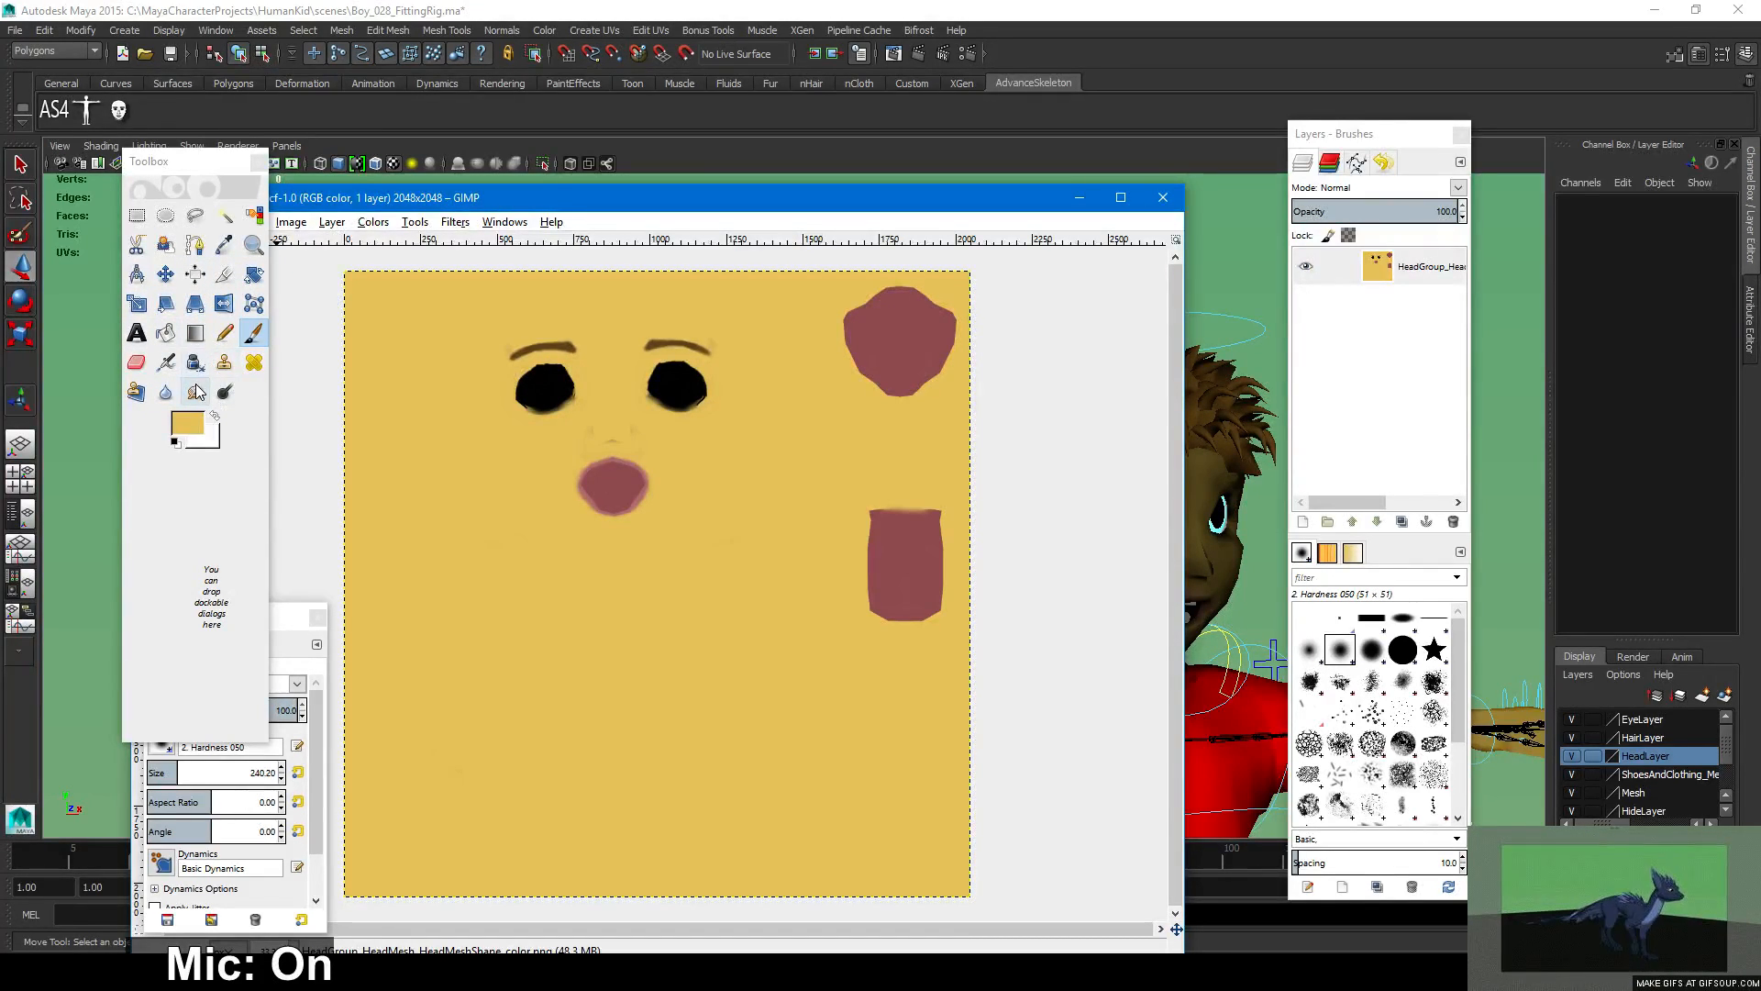
Reduce the Paintbrush size to 99.49 and paint over the faint nose shading above the mouth.
left_click_drag(185, 775, 158, 774)
left_click(606, 437)
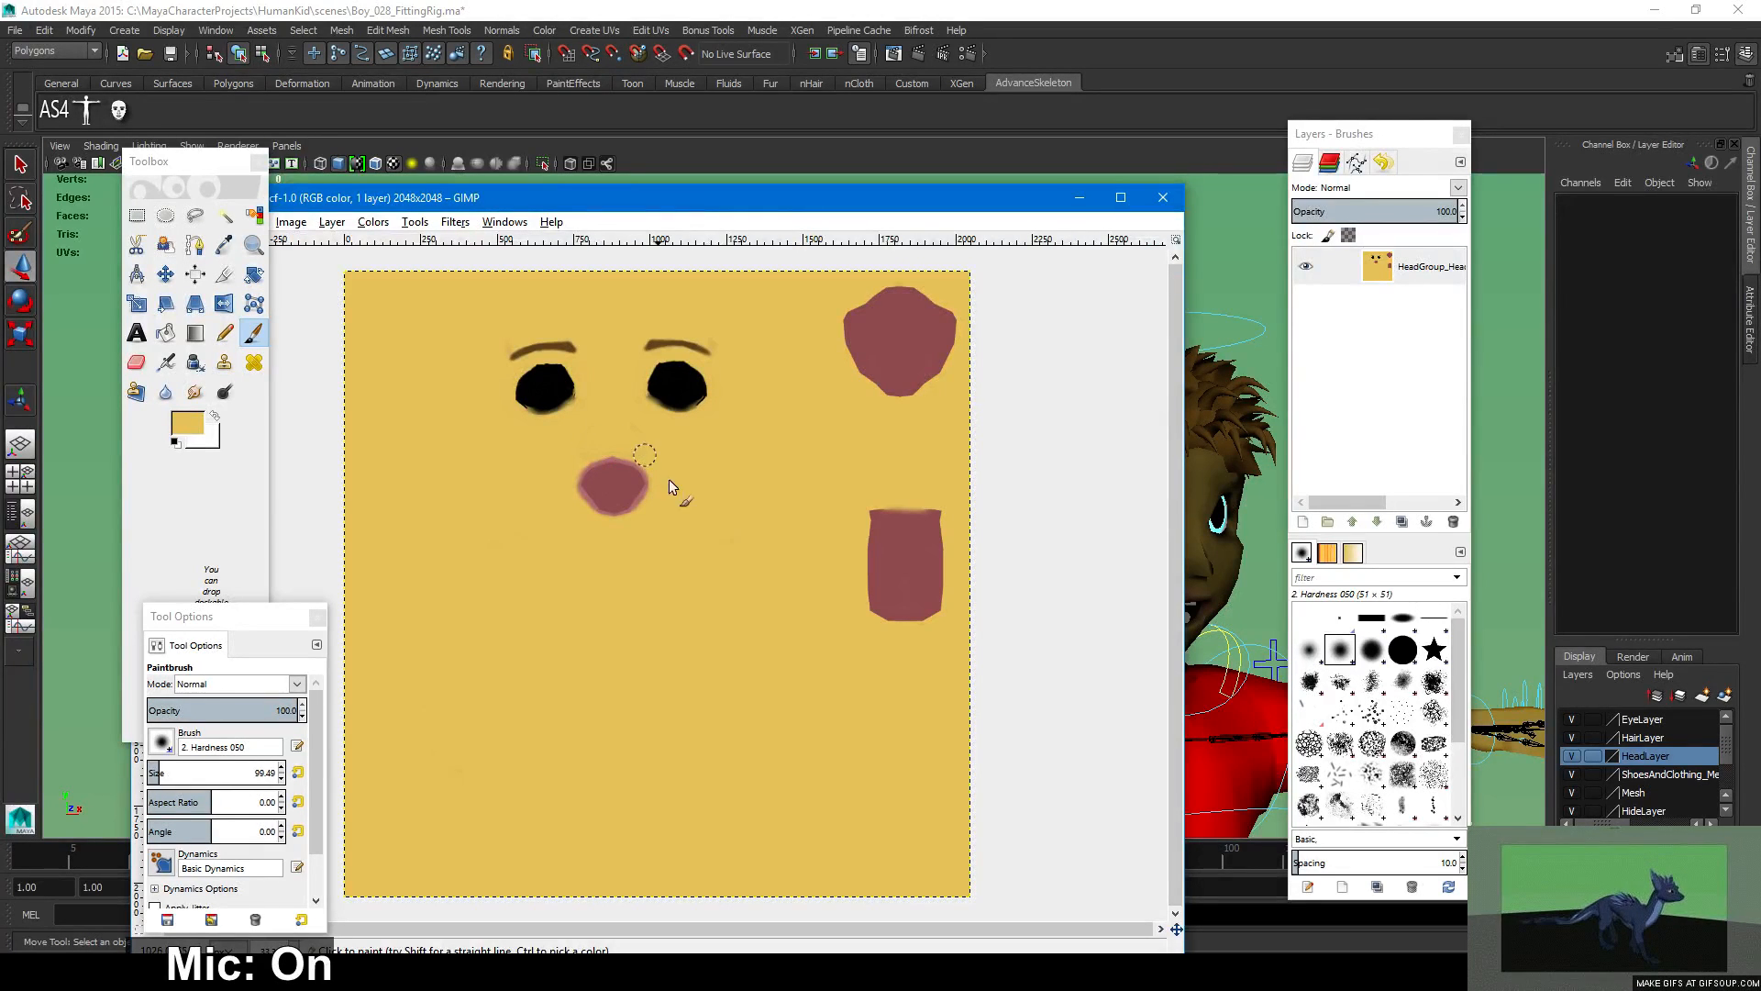
left_click_drag(697, 198, 471, 216)
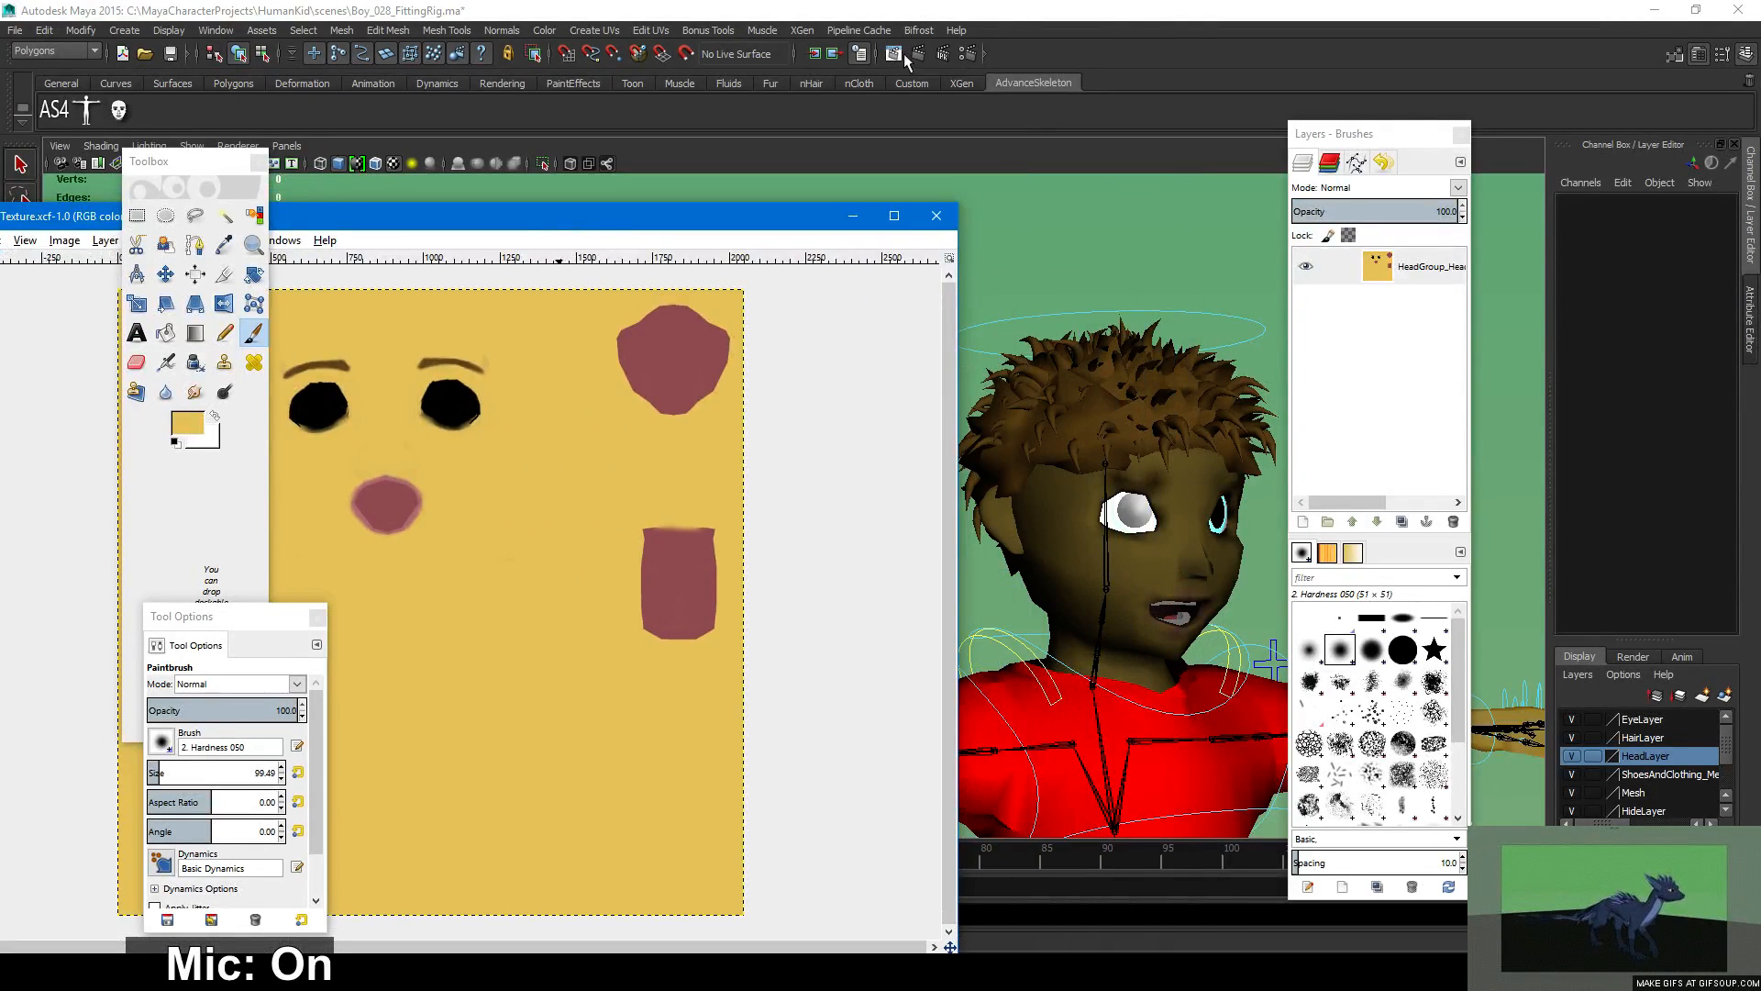
Save the edited face texture as a new version named Andrew_FaceTexture_002.xcf in the sourceimages folder.
left_click_drag(591, 225, 959, 216)
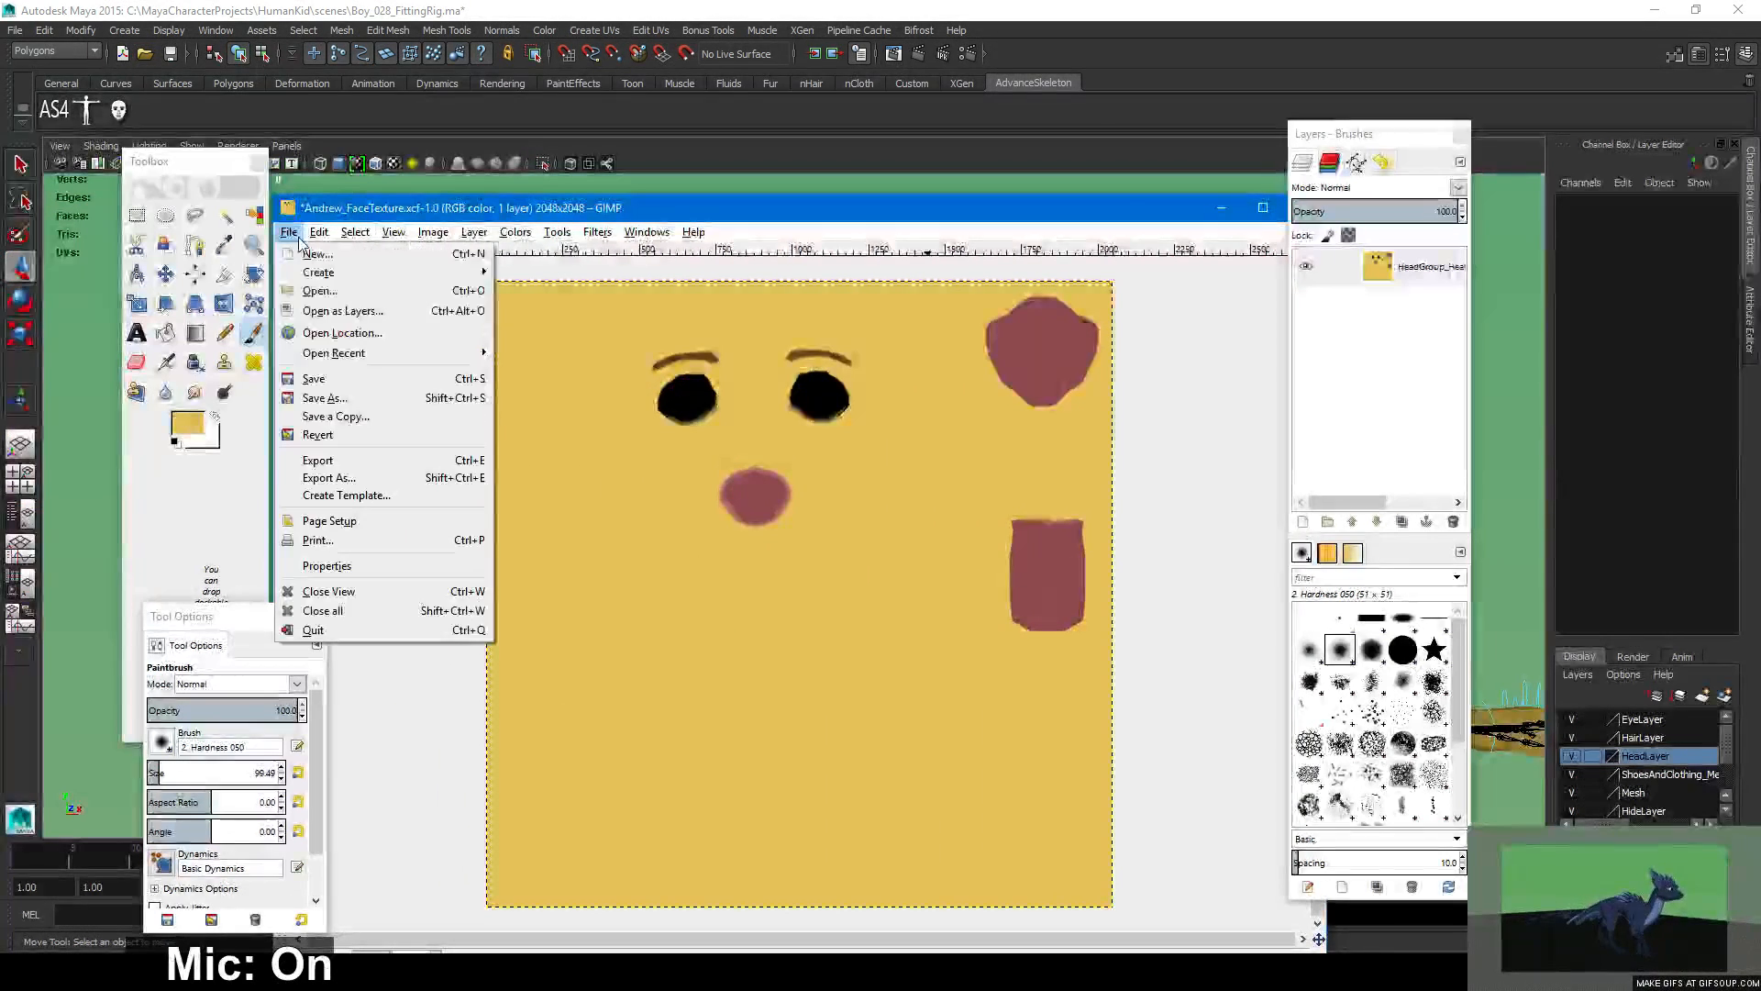
left_click(342, 398)
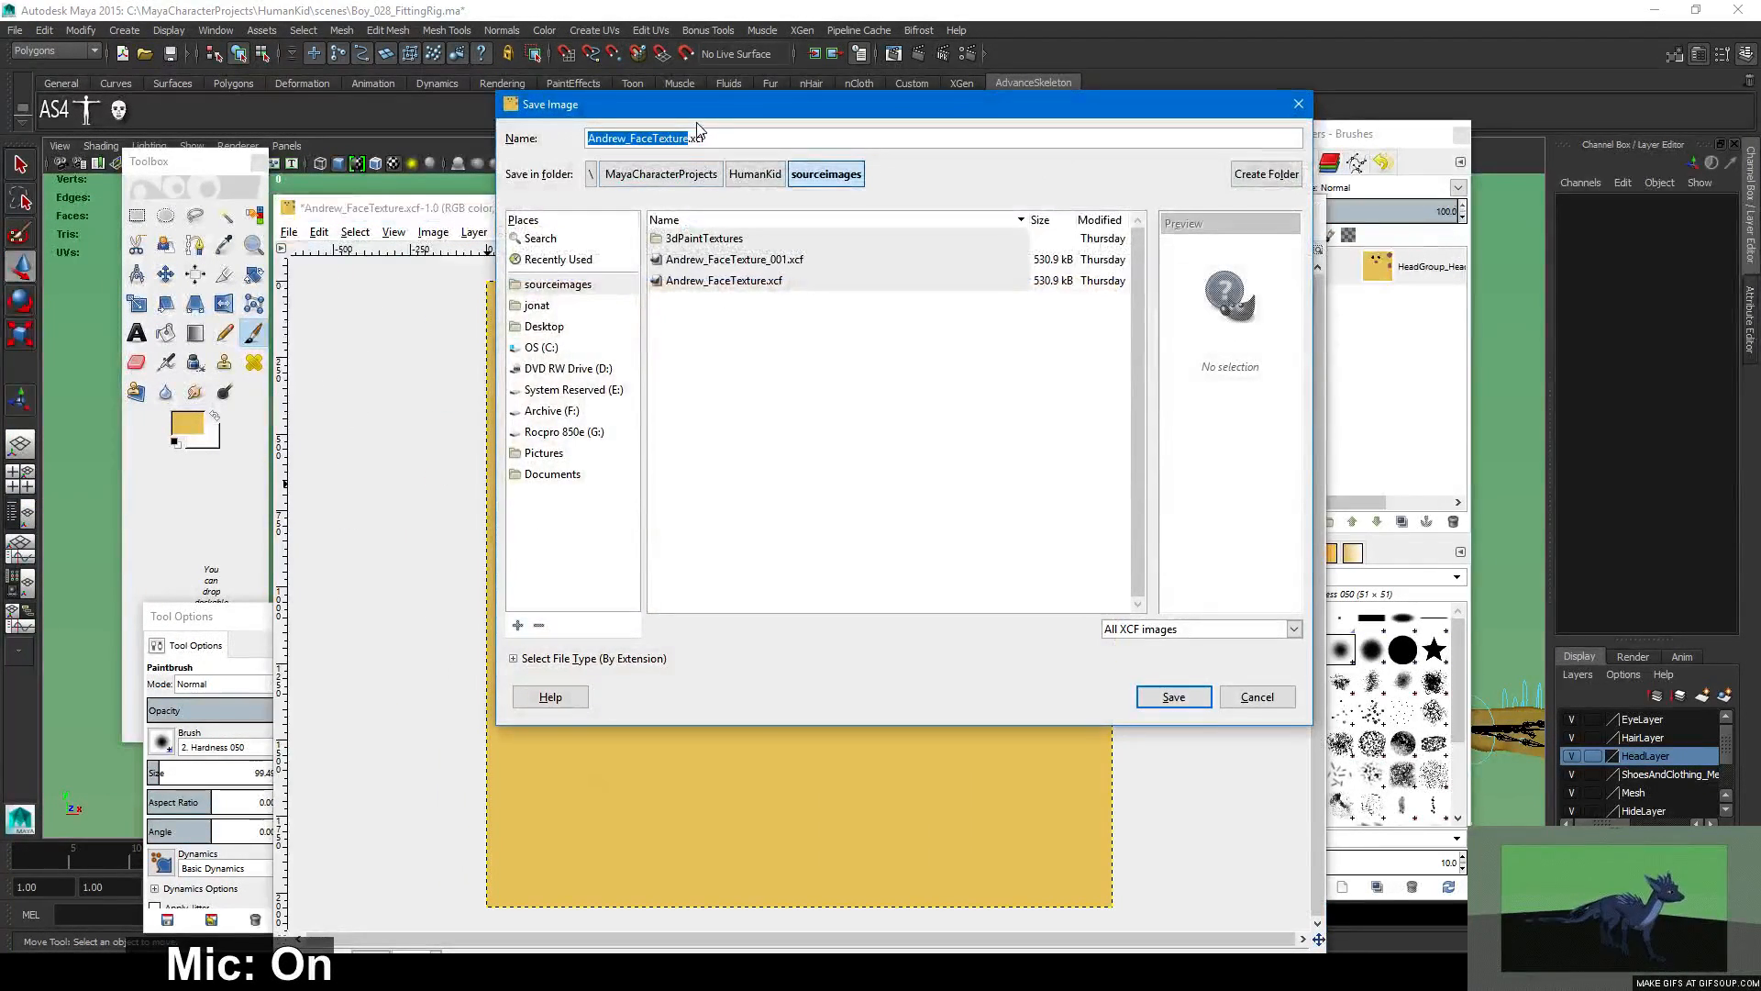
left_click(732, 260)
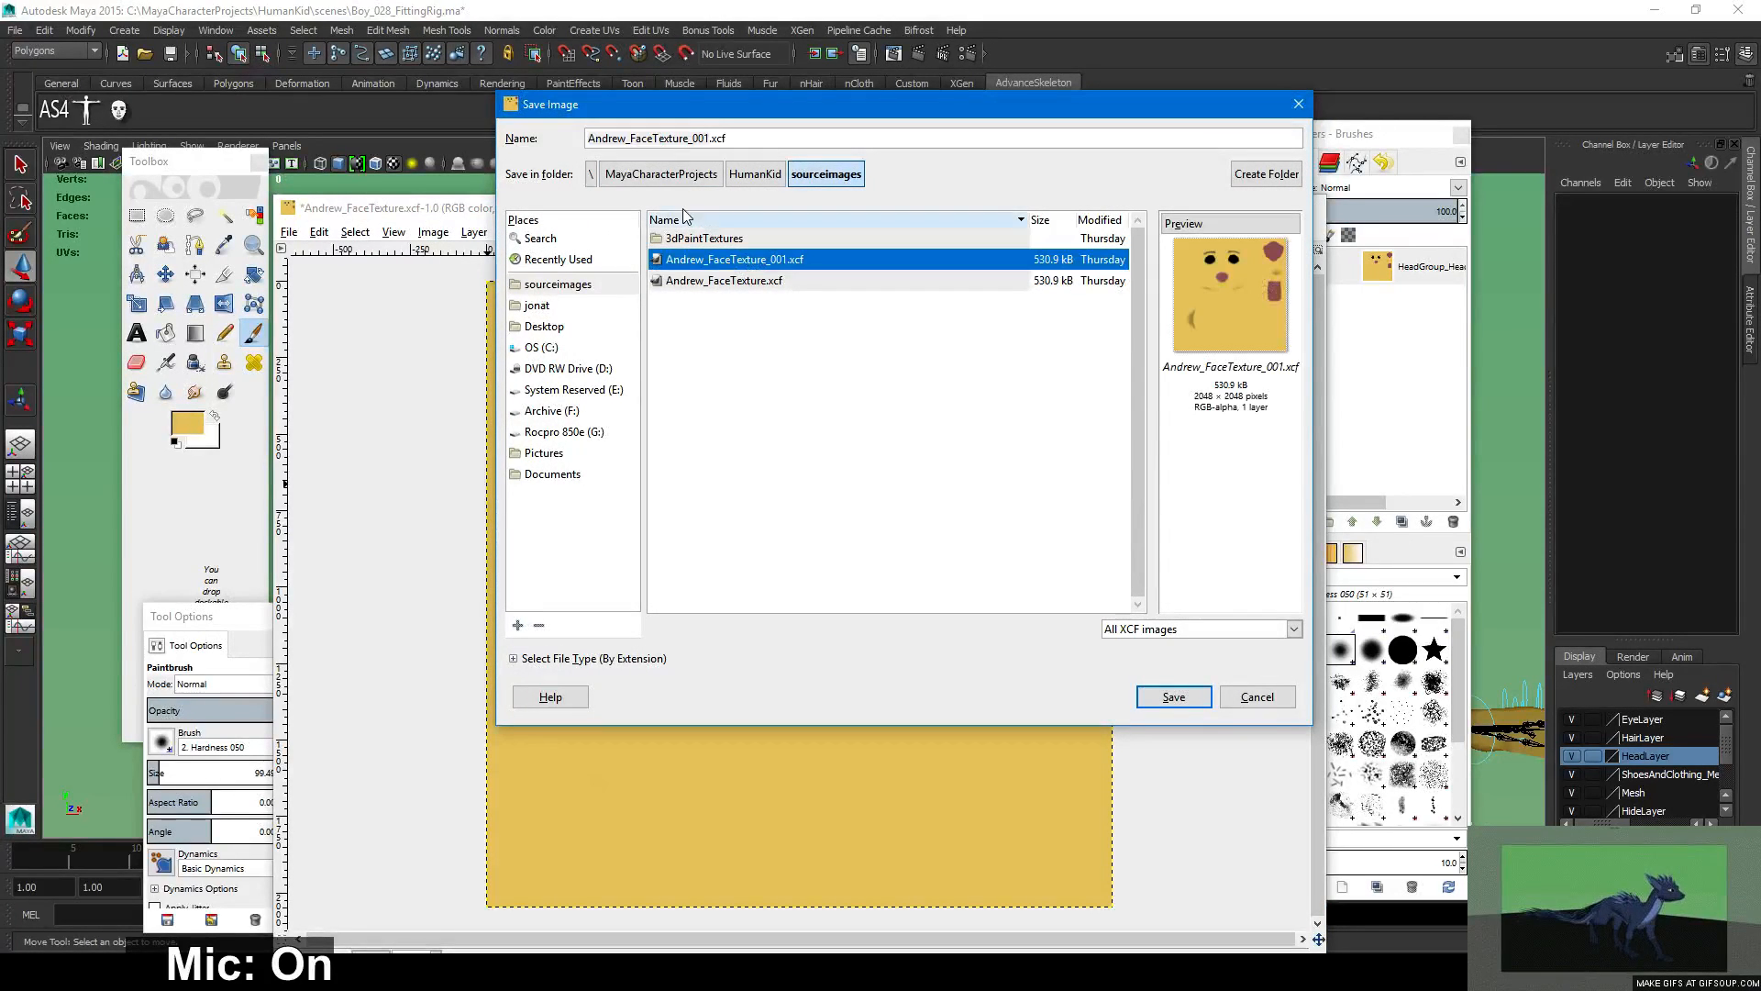
left_click(705, 138)
left_click(705, 137)
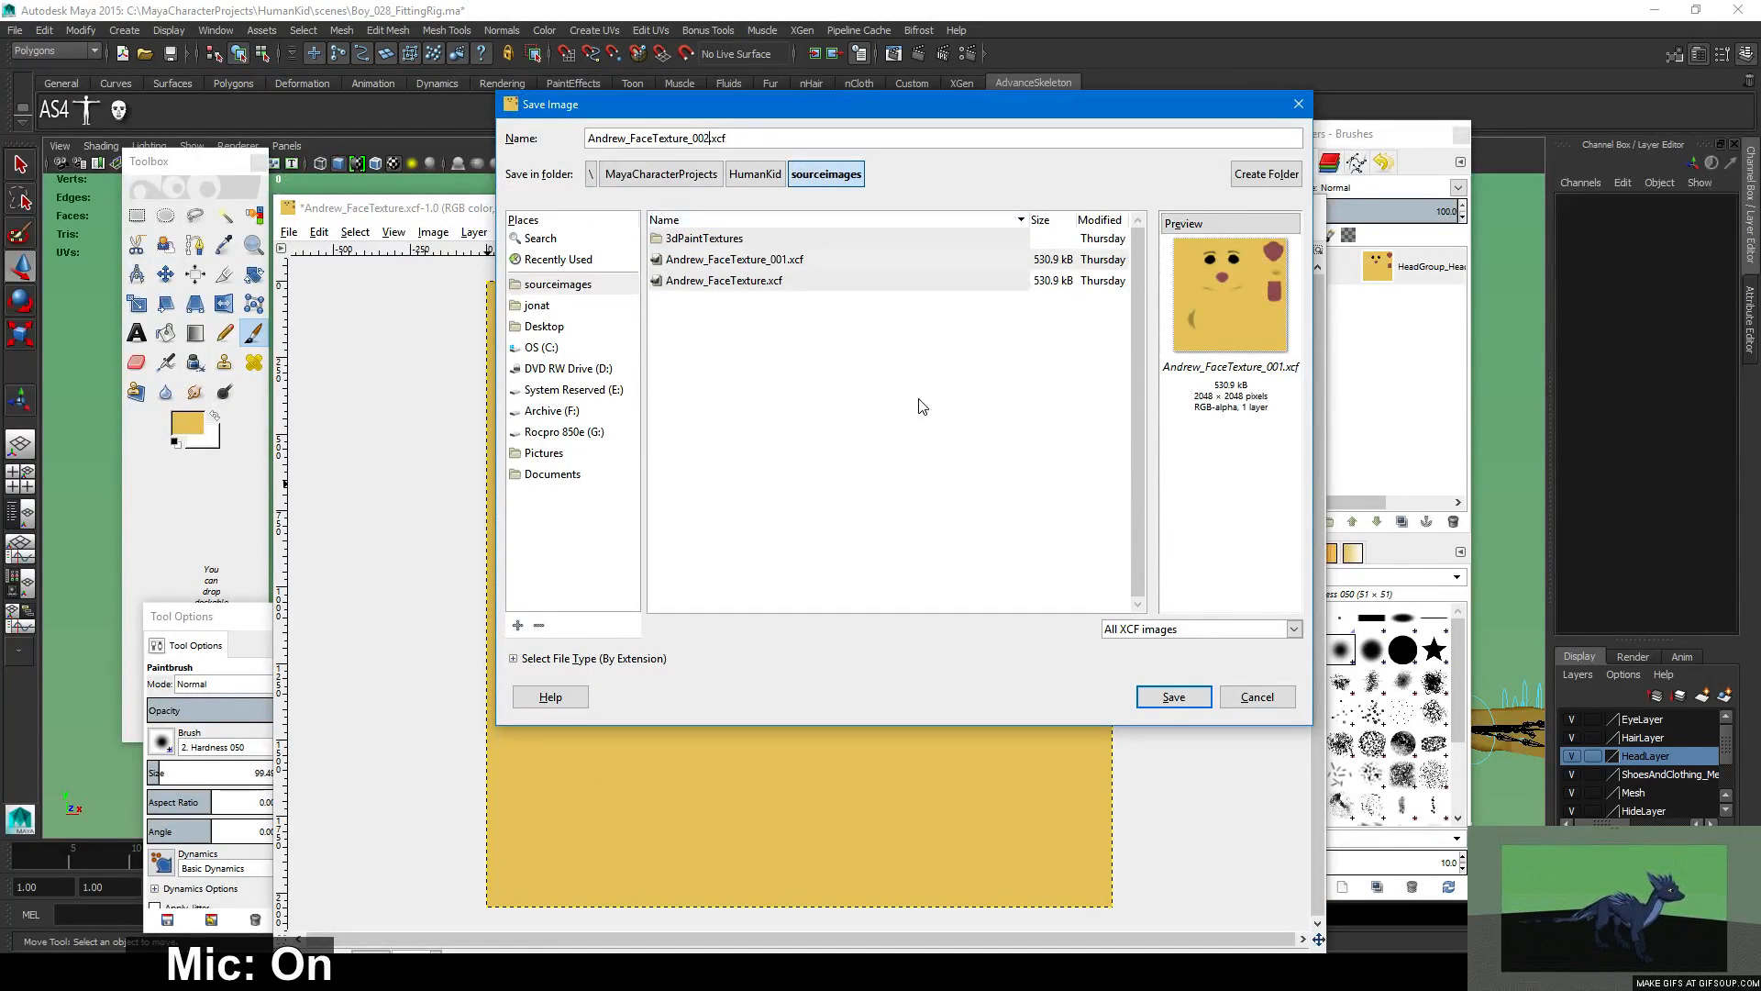
key("Delete")
type("2")
left_click(1161, 699)
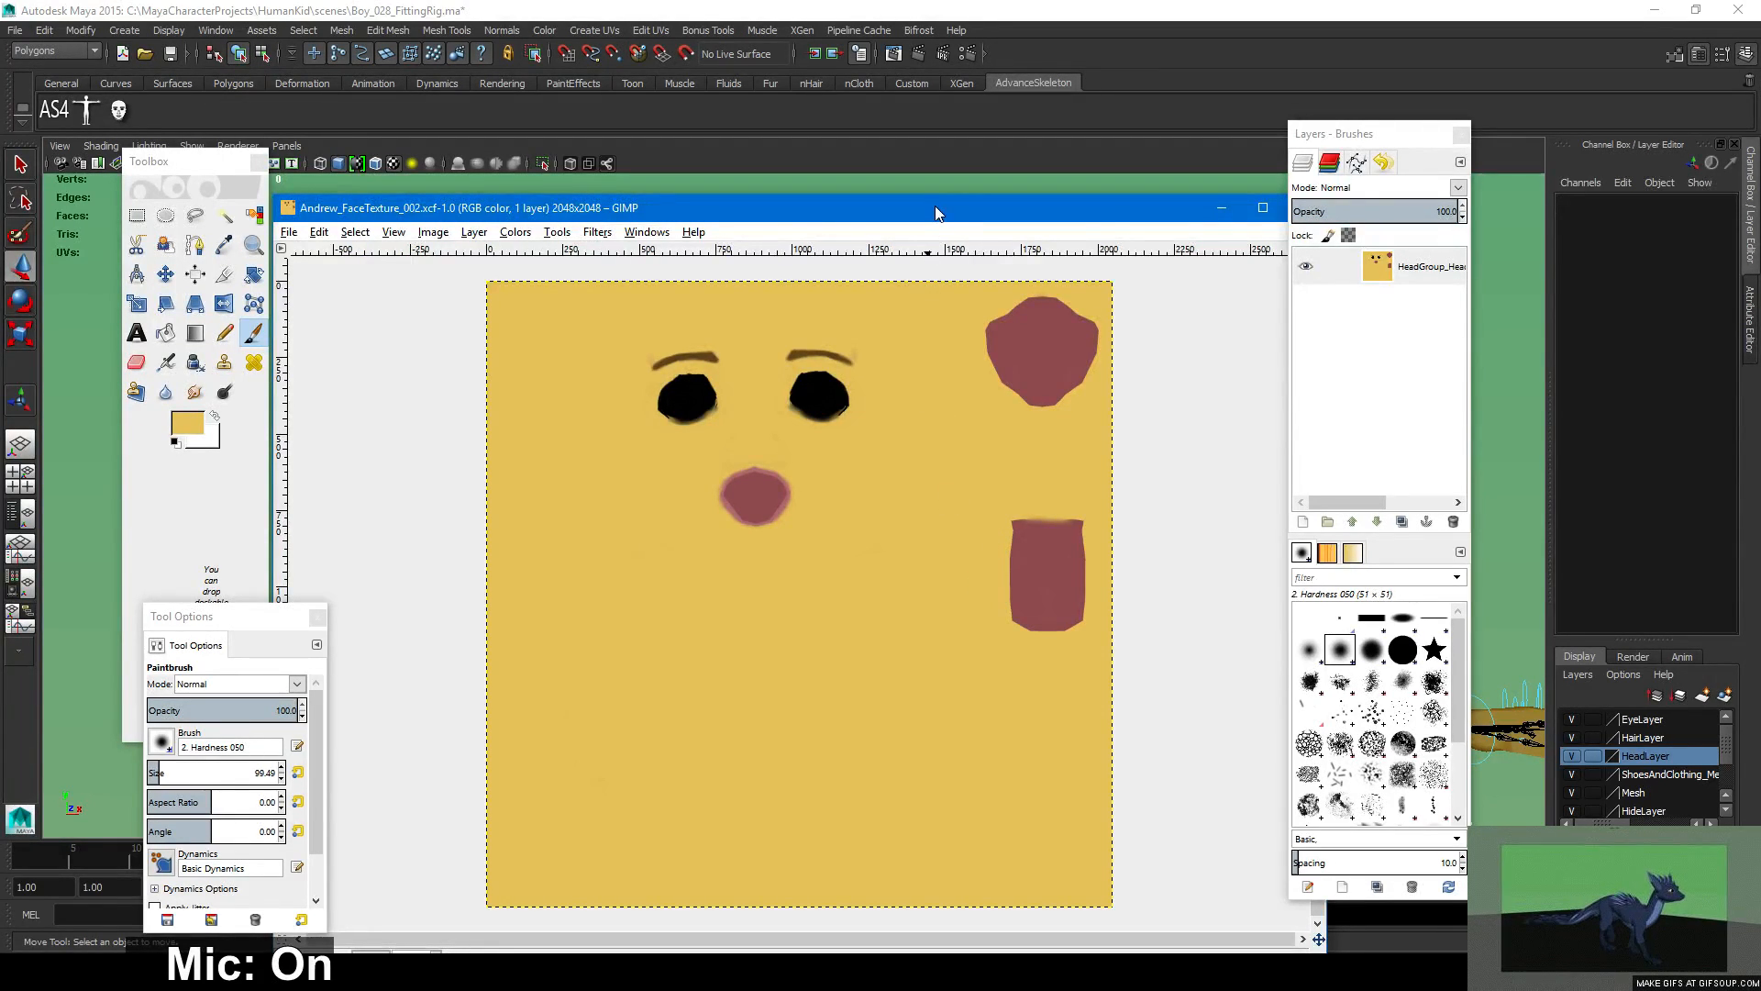
Examine the eyes and eyebrows of the face texture at 100% zoom against the character's face in Maya.
left_click_drag(934, 205, 863, 191)
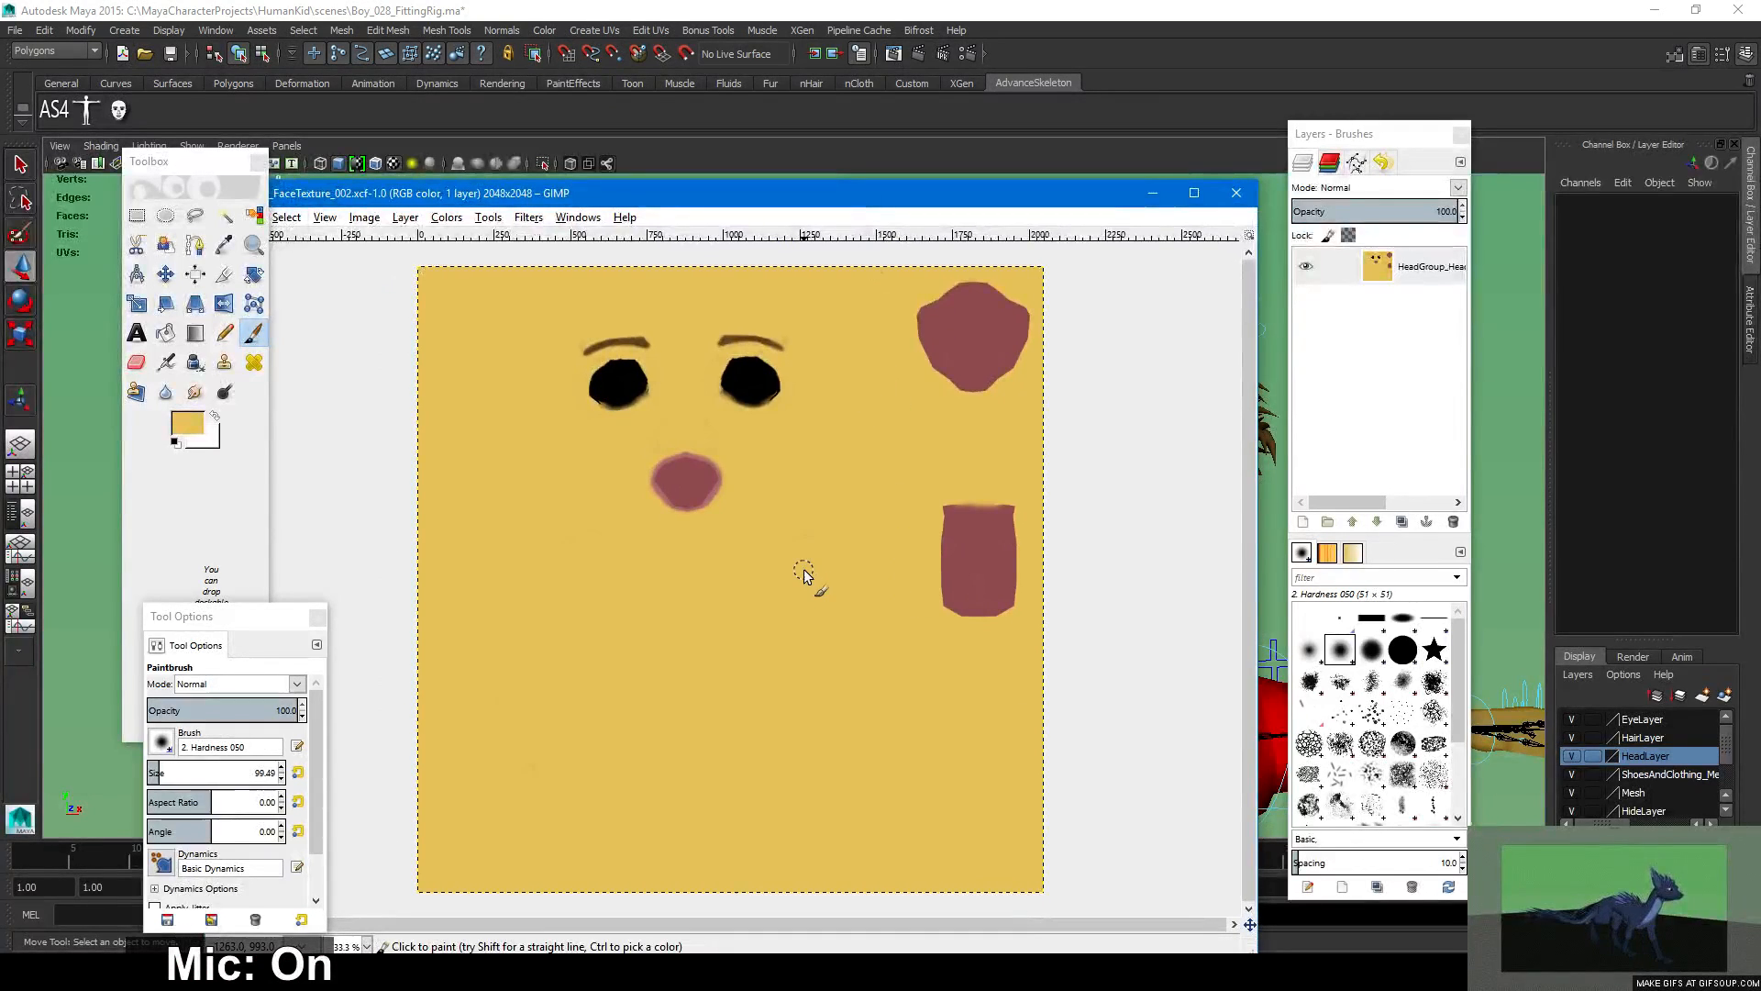
key("z")
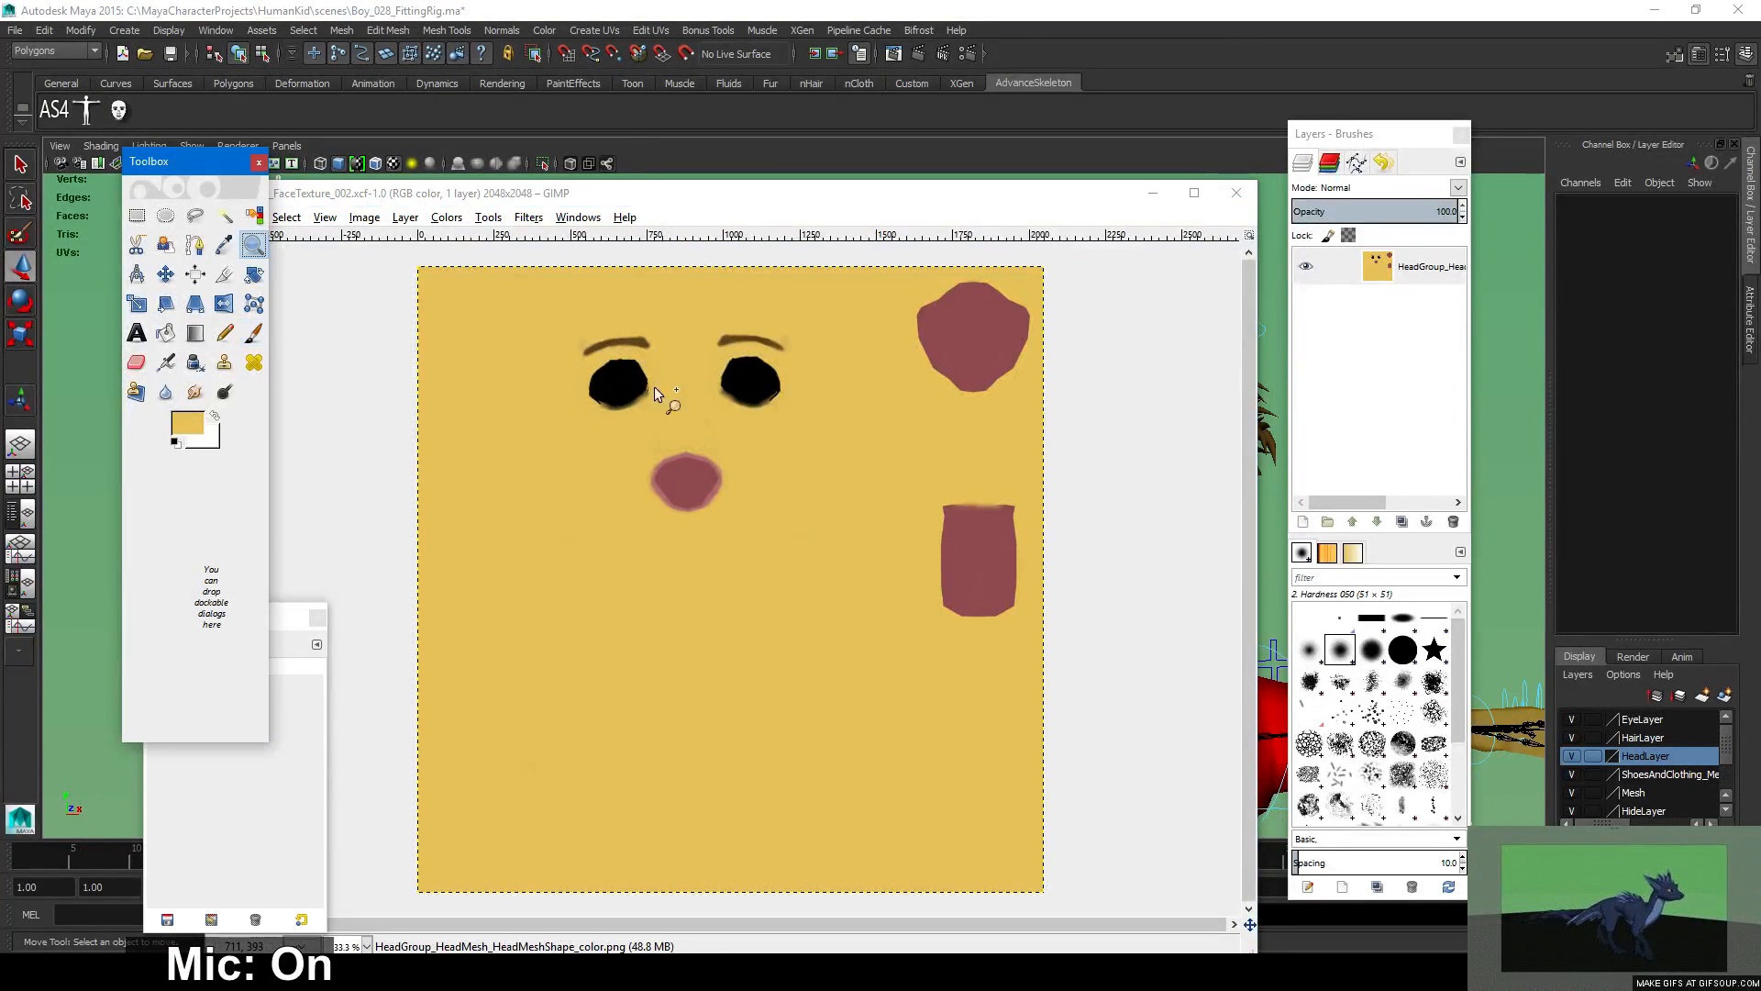
left_click(707, 372)
left_click(707, 372)
left_click(707, 372)
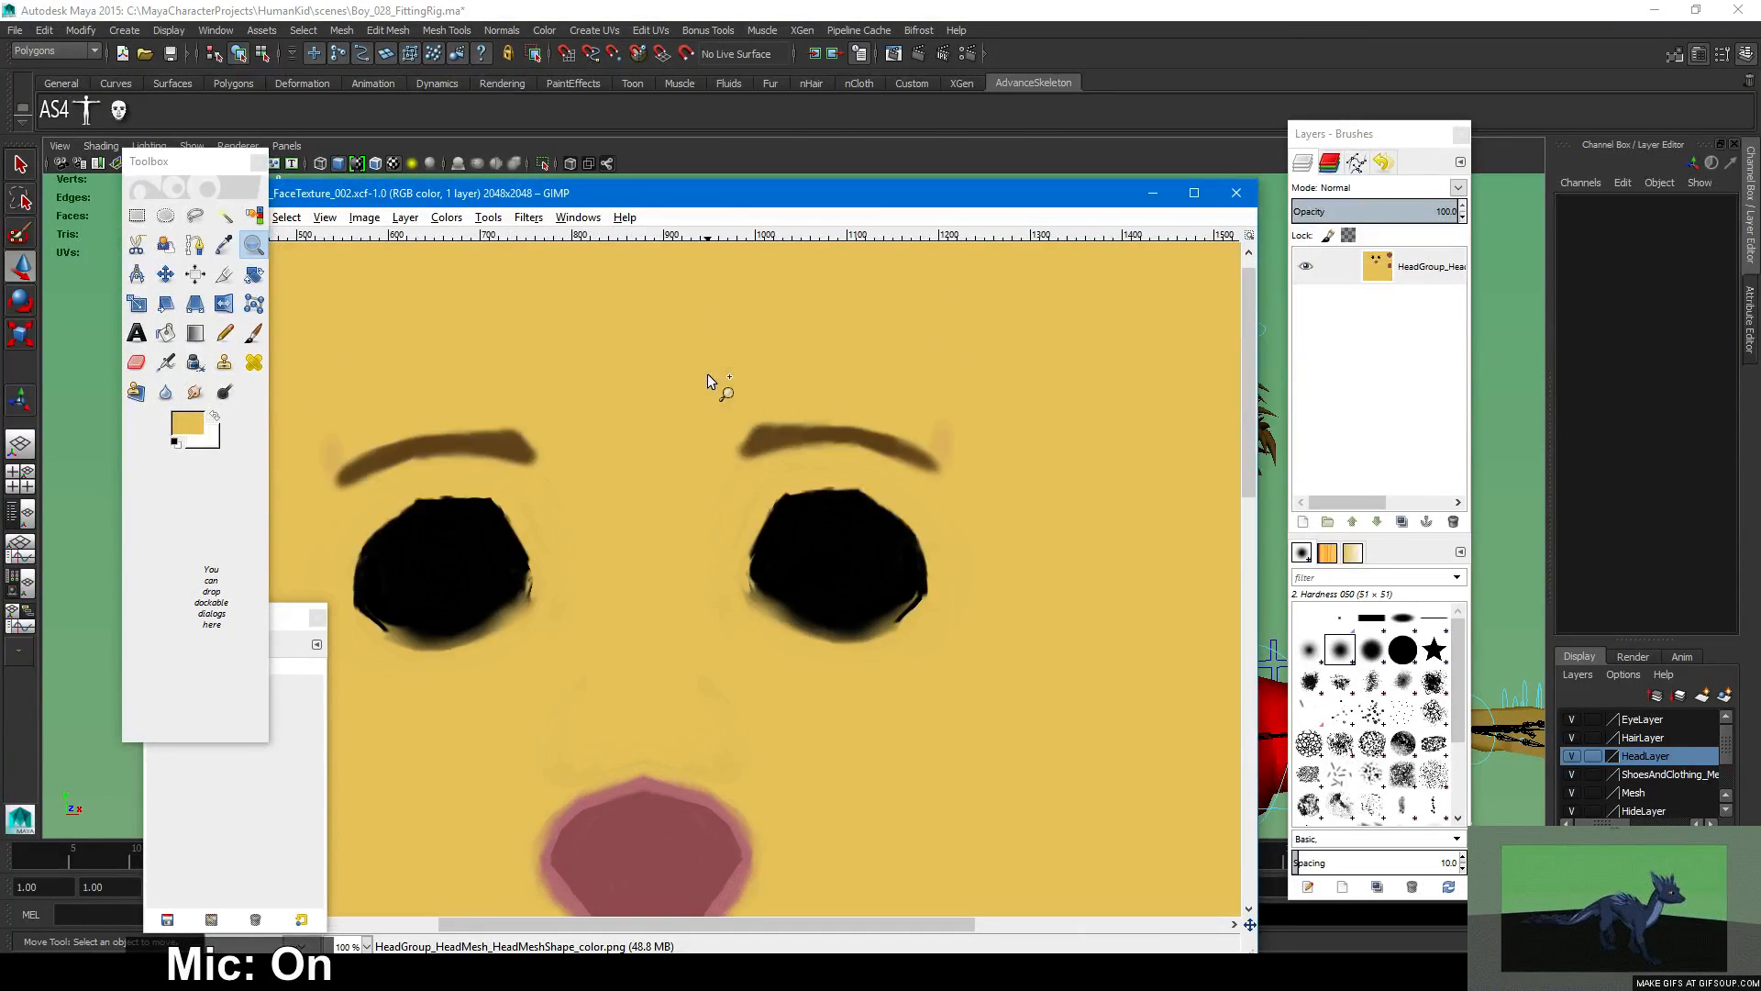
left_click_drag(1003, 207, 794, 218)
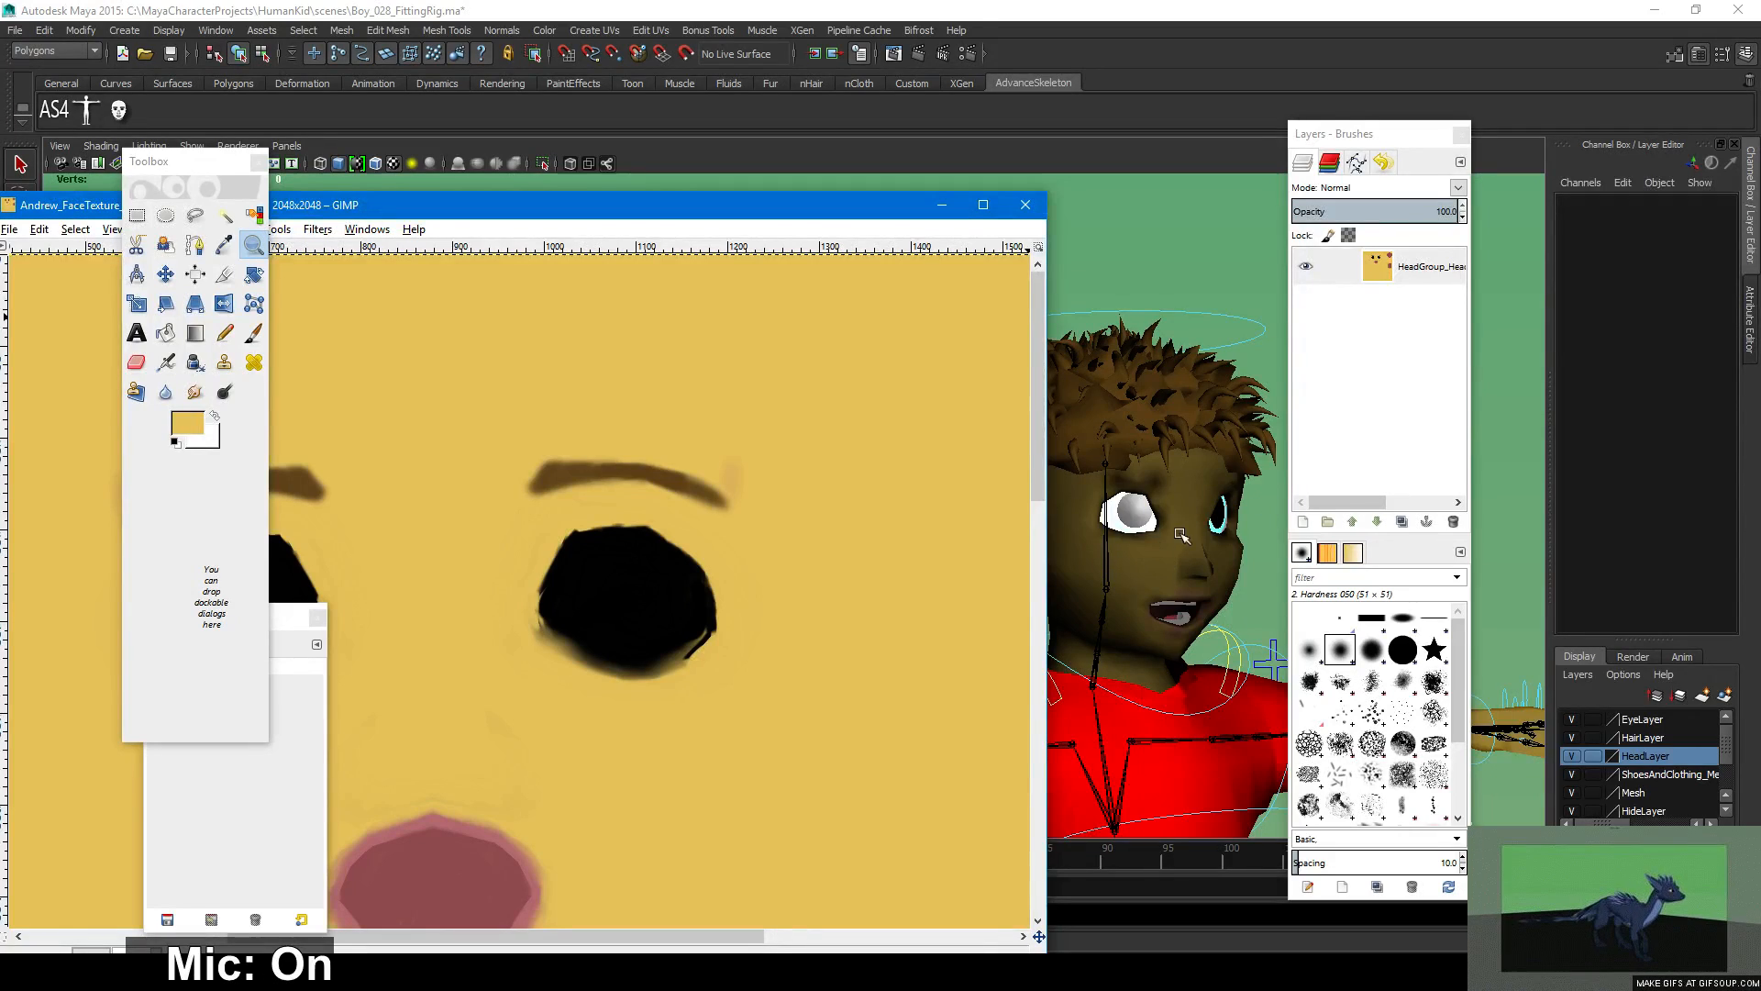
left_click_drag(1199, 548, 1187, 554, "alt")
right_click_drag(1187, 554, 1098, 532, "alt")
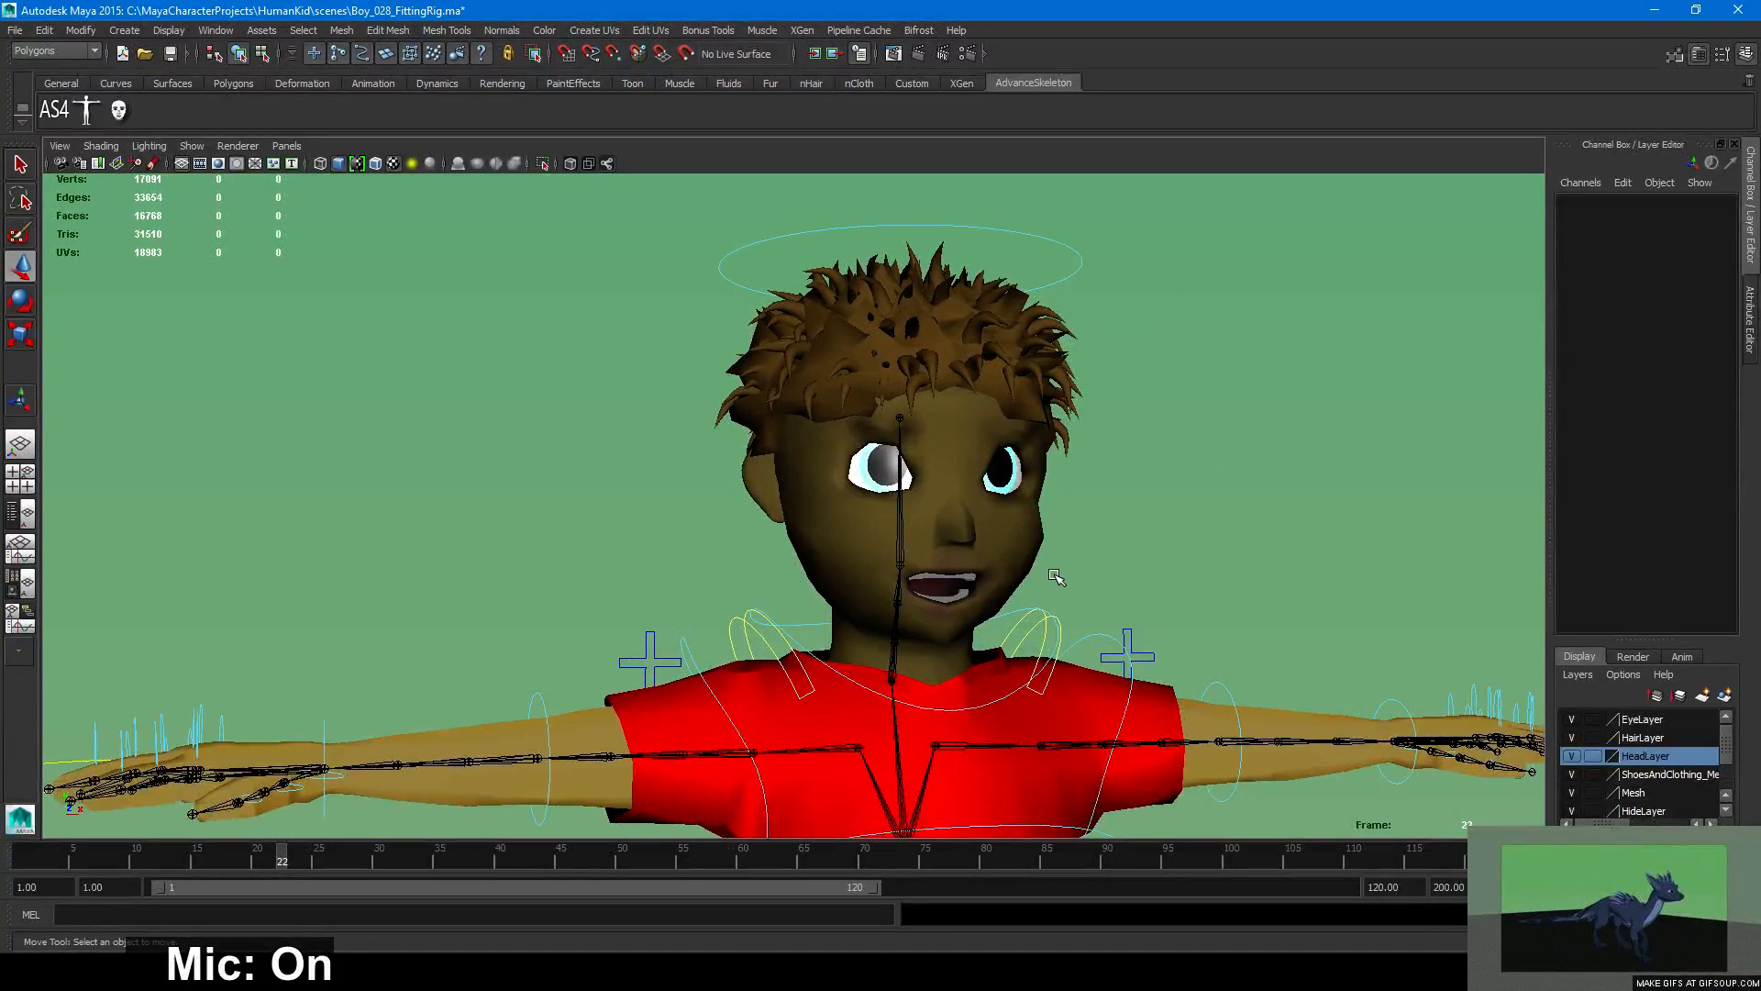
left_click_drag(1055, 578, 1053, 576, "alt")
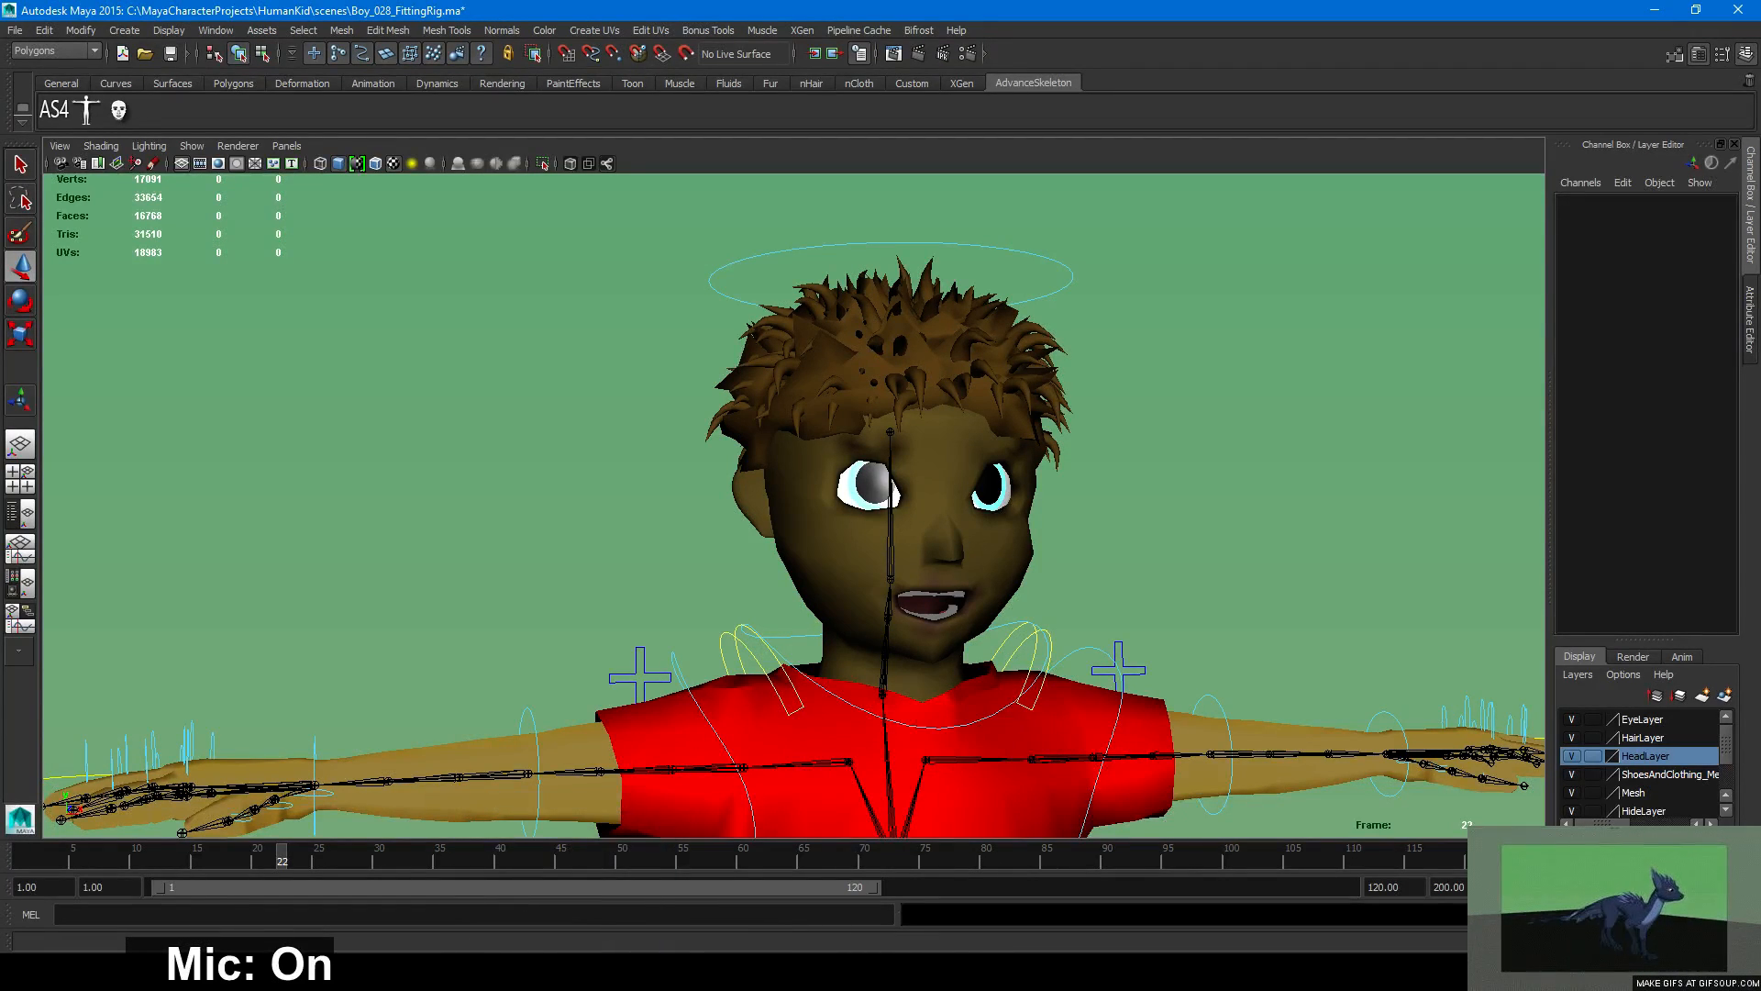
Switch back to GIMP and arrange the face texture window beside the character's head.
mouse_move(1237, 972)
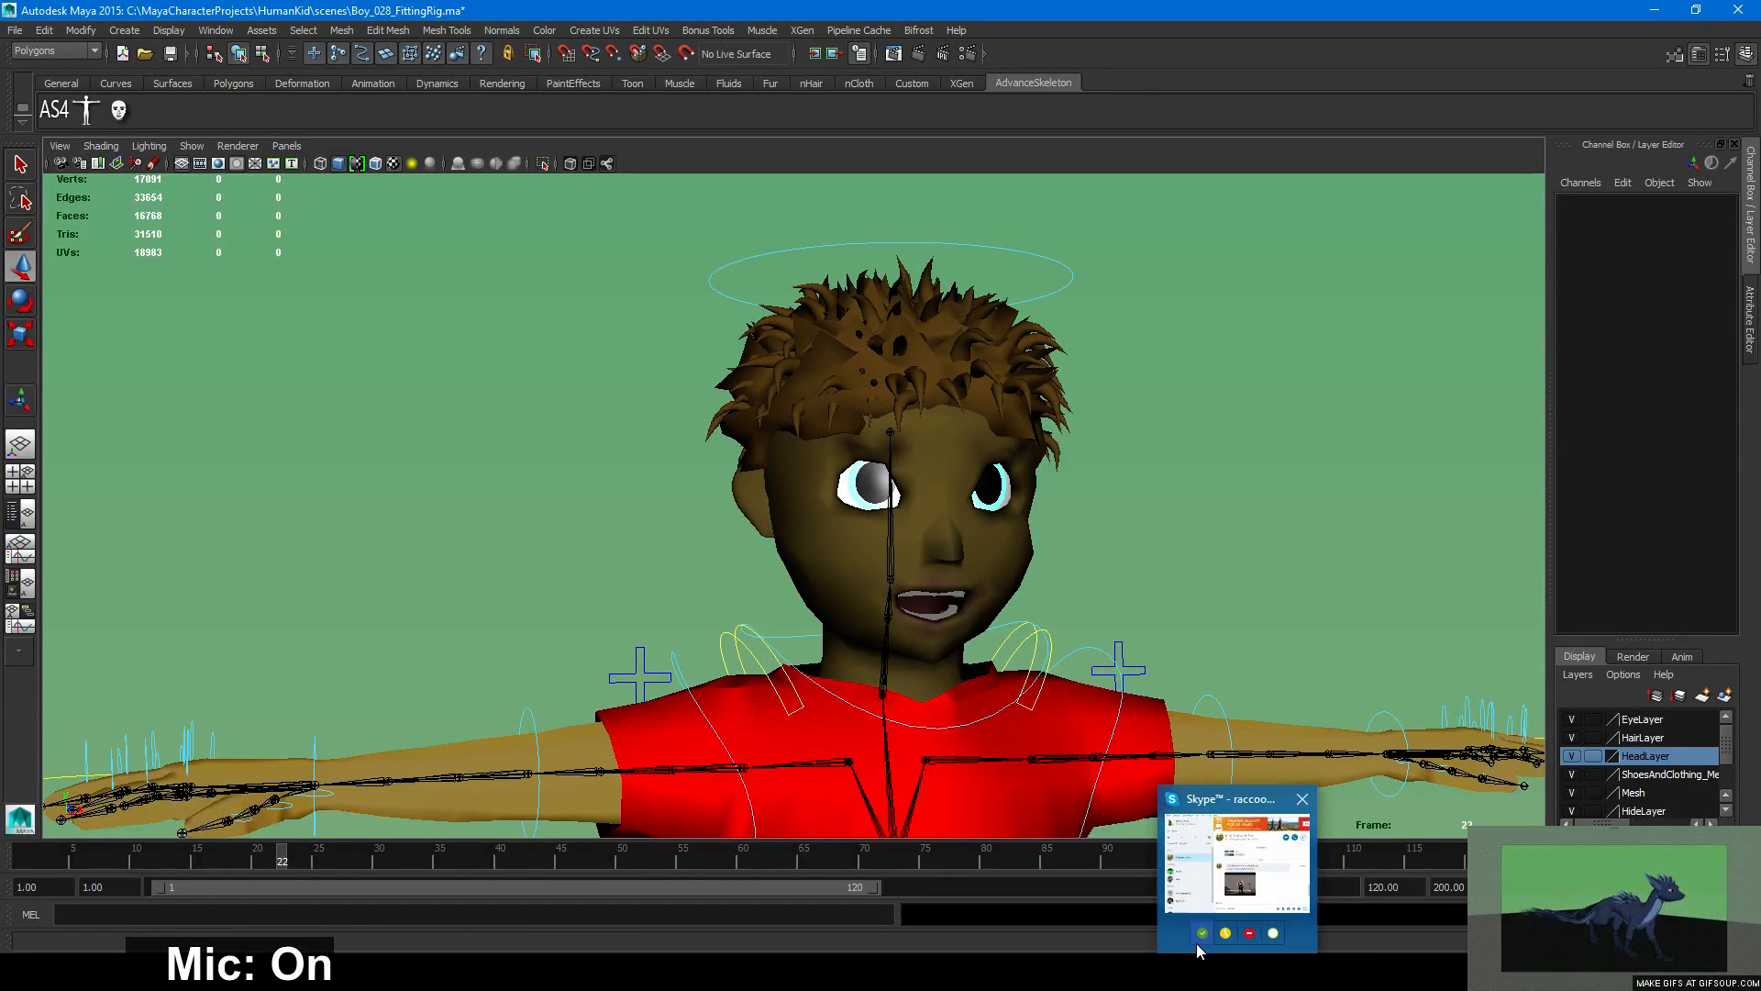
mouse_move(787, 972)
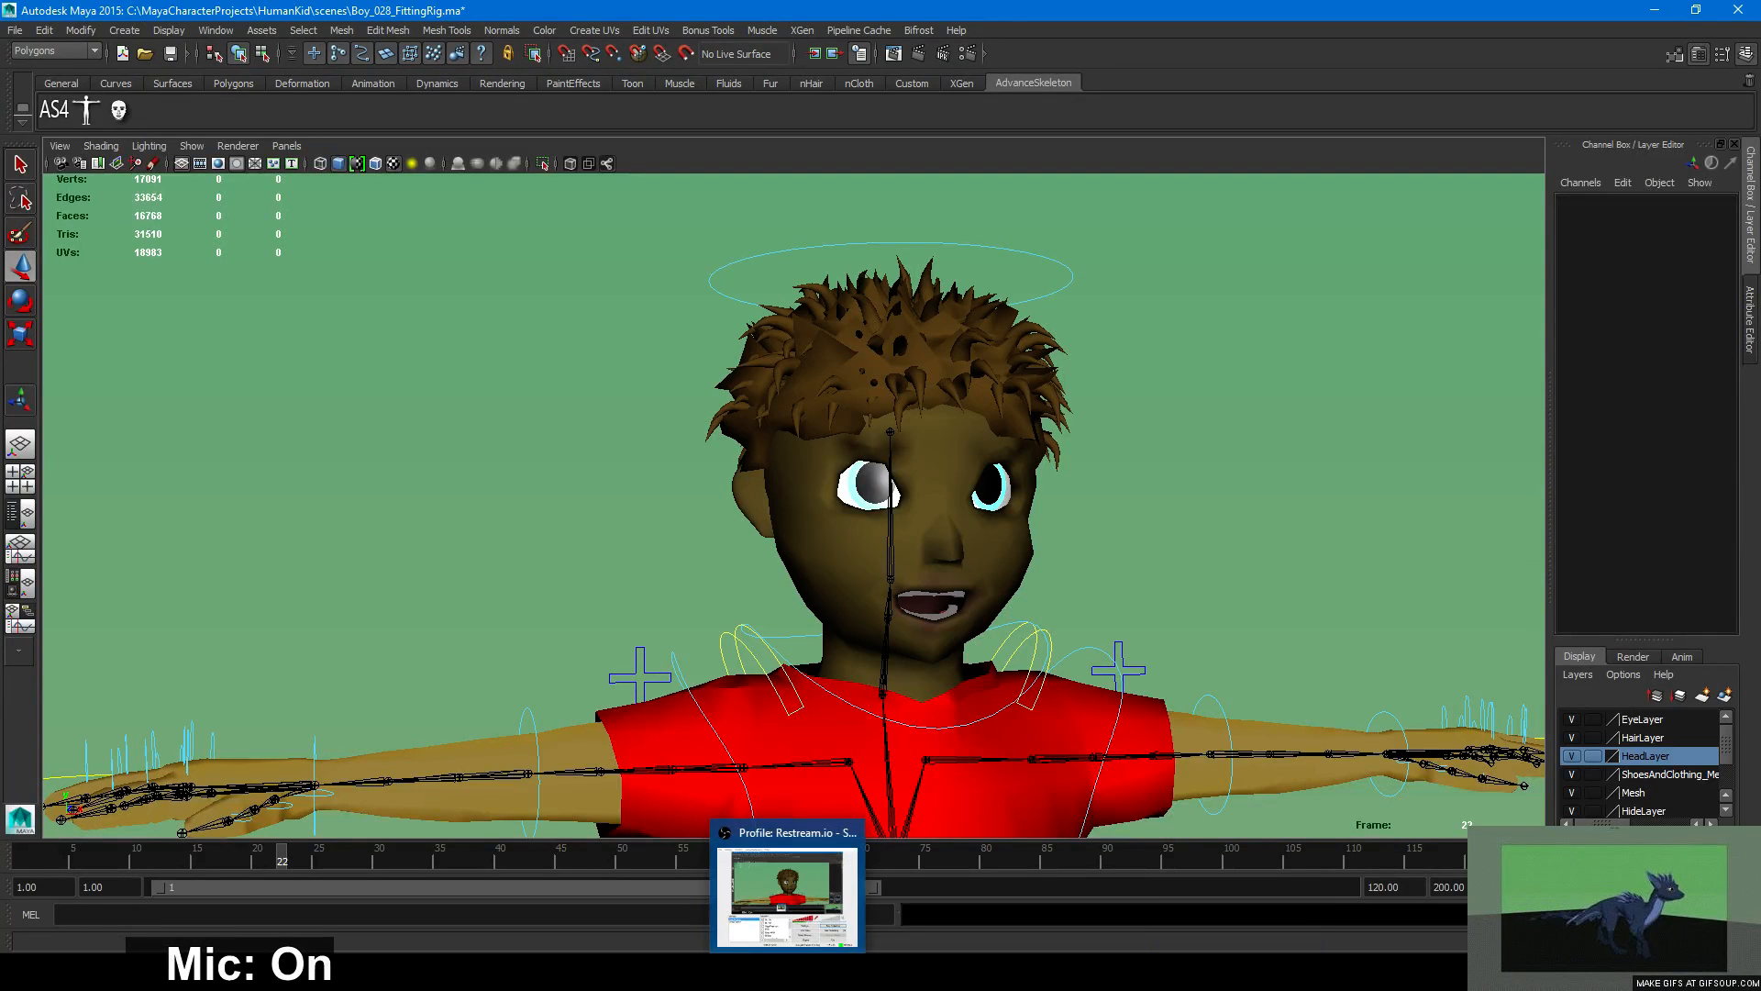
left_click(767, 973)
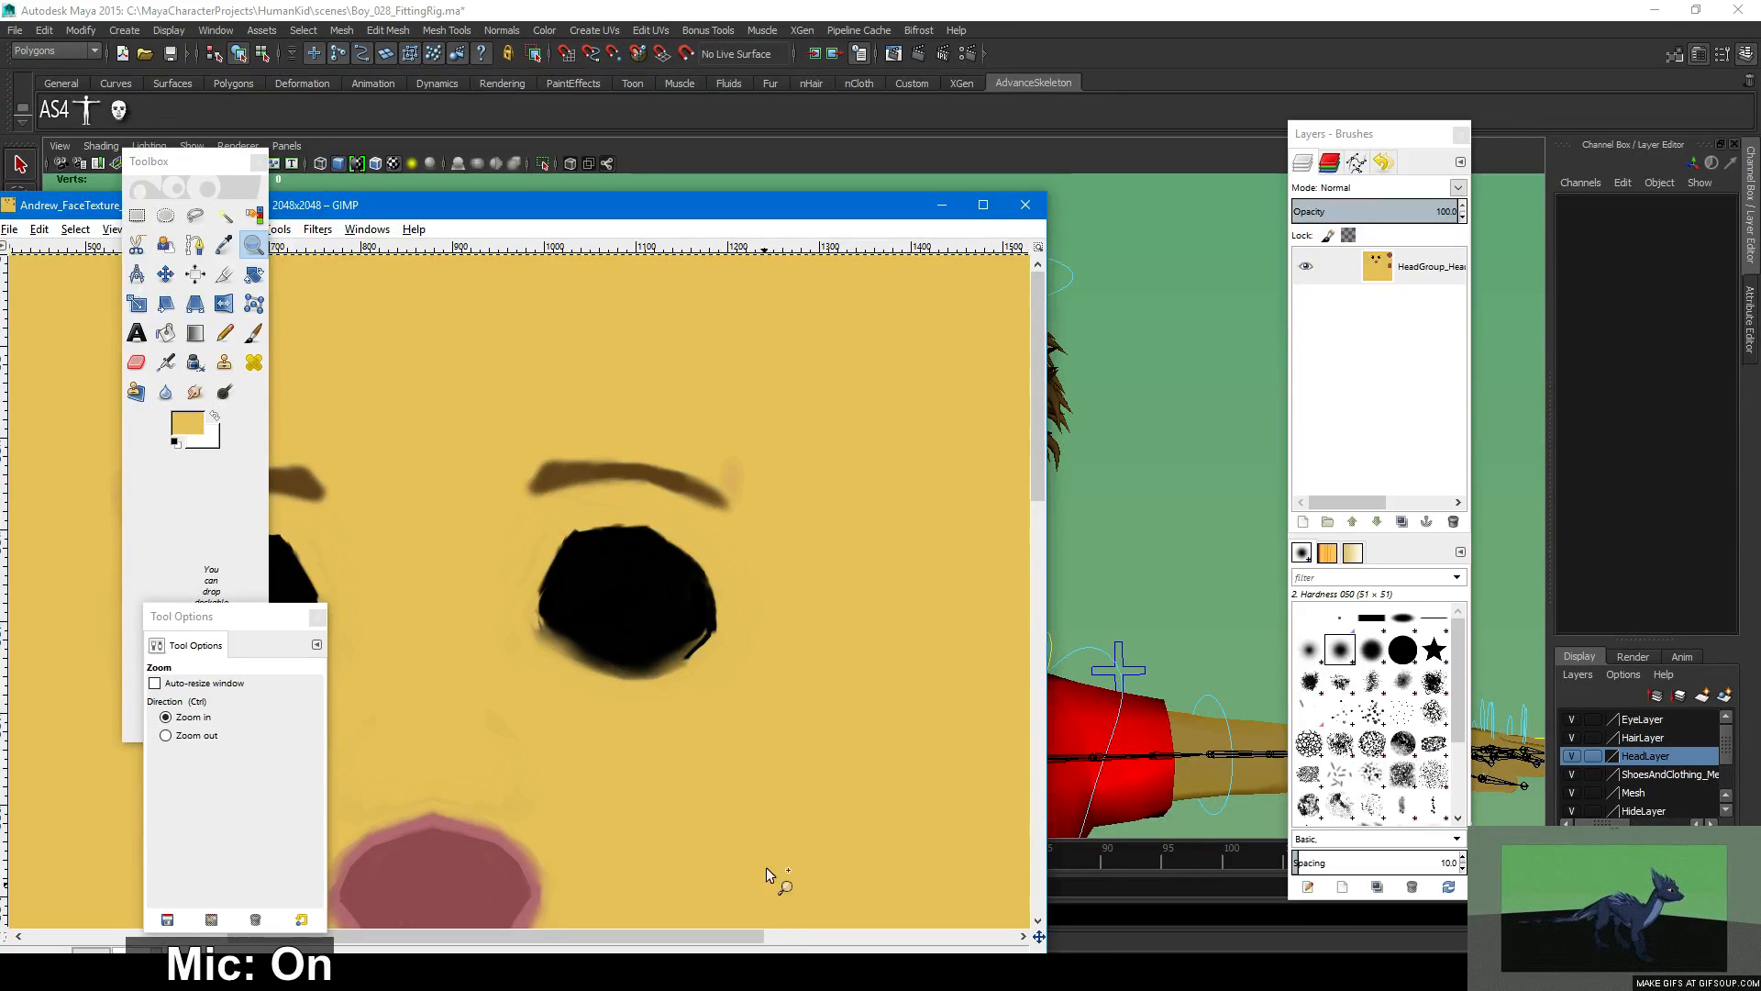
left_click_drag(824, 205, 576, 217)
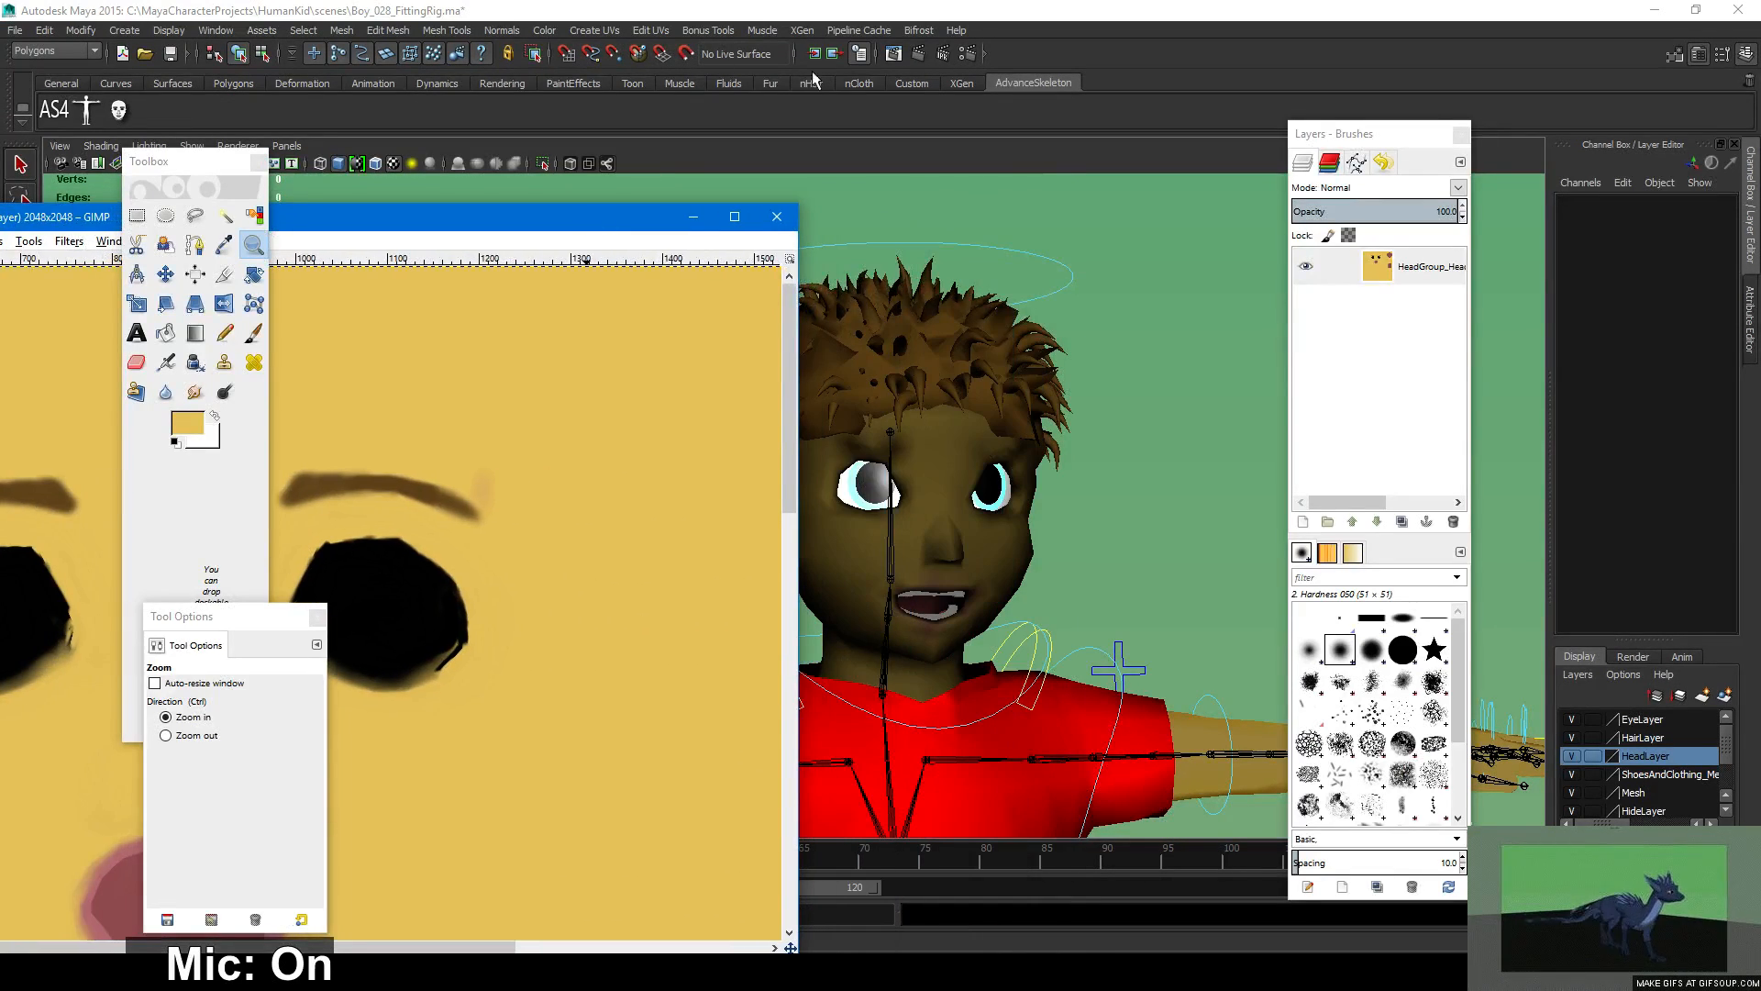
Render the current frame of the character to check the face and close the render window.
left_click(918, 54)
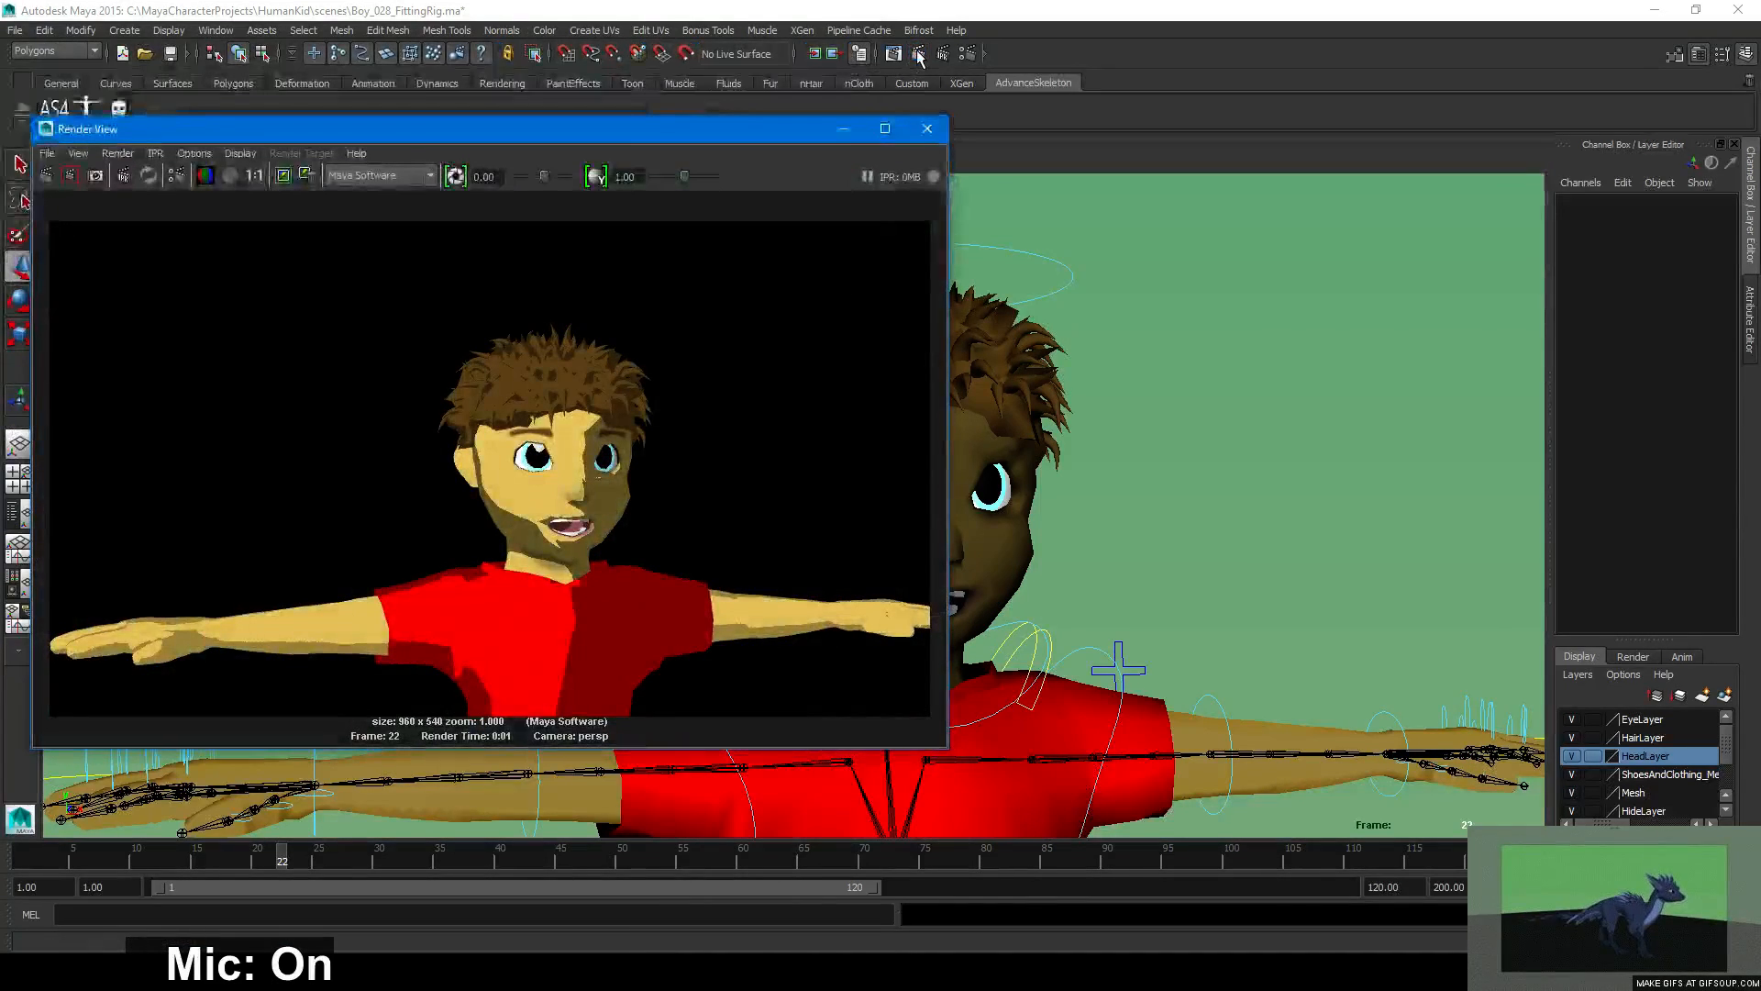
left_click(928, 128)
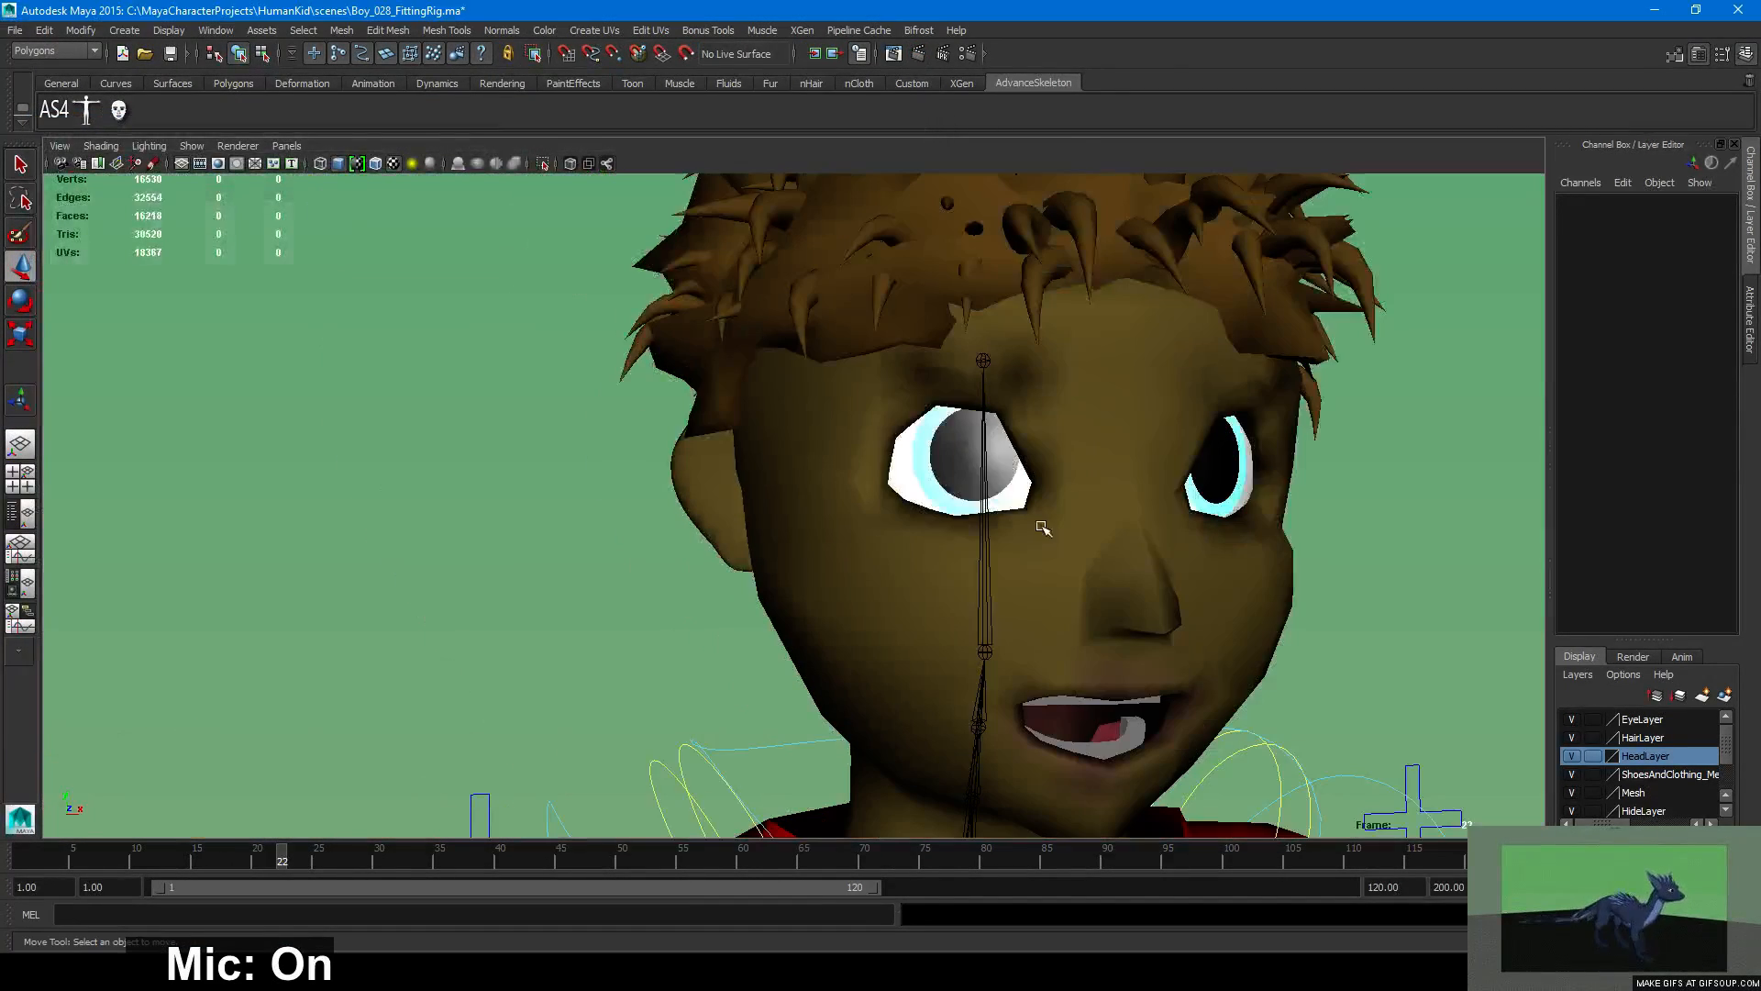
Select the boy's head mesh and inspect the eye area of its UV layout in the UV Texture Editor.
left_click(1083, 416)
scroll(966, 518, "up", 5)
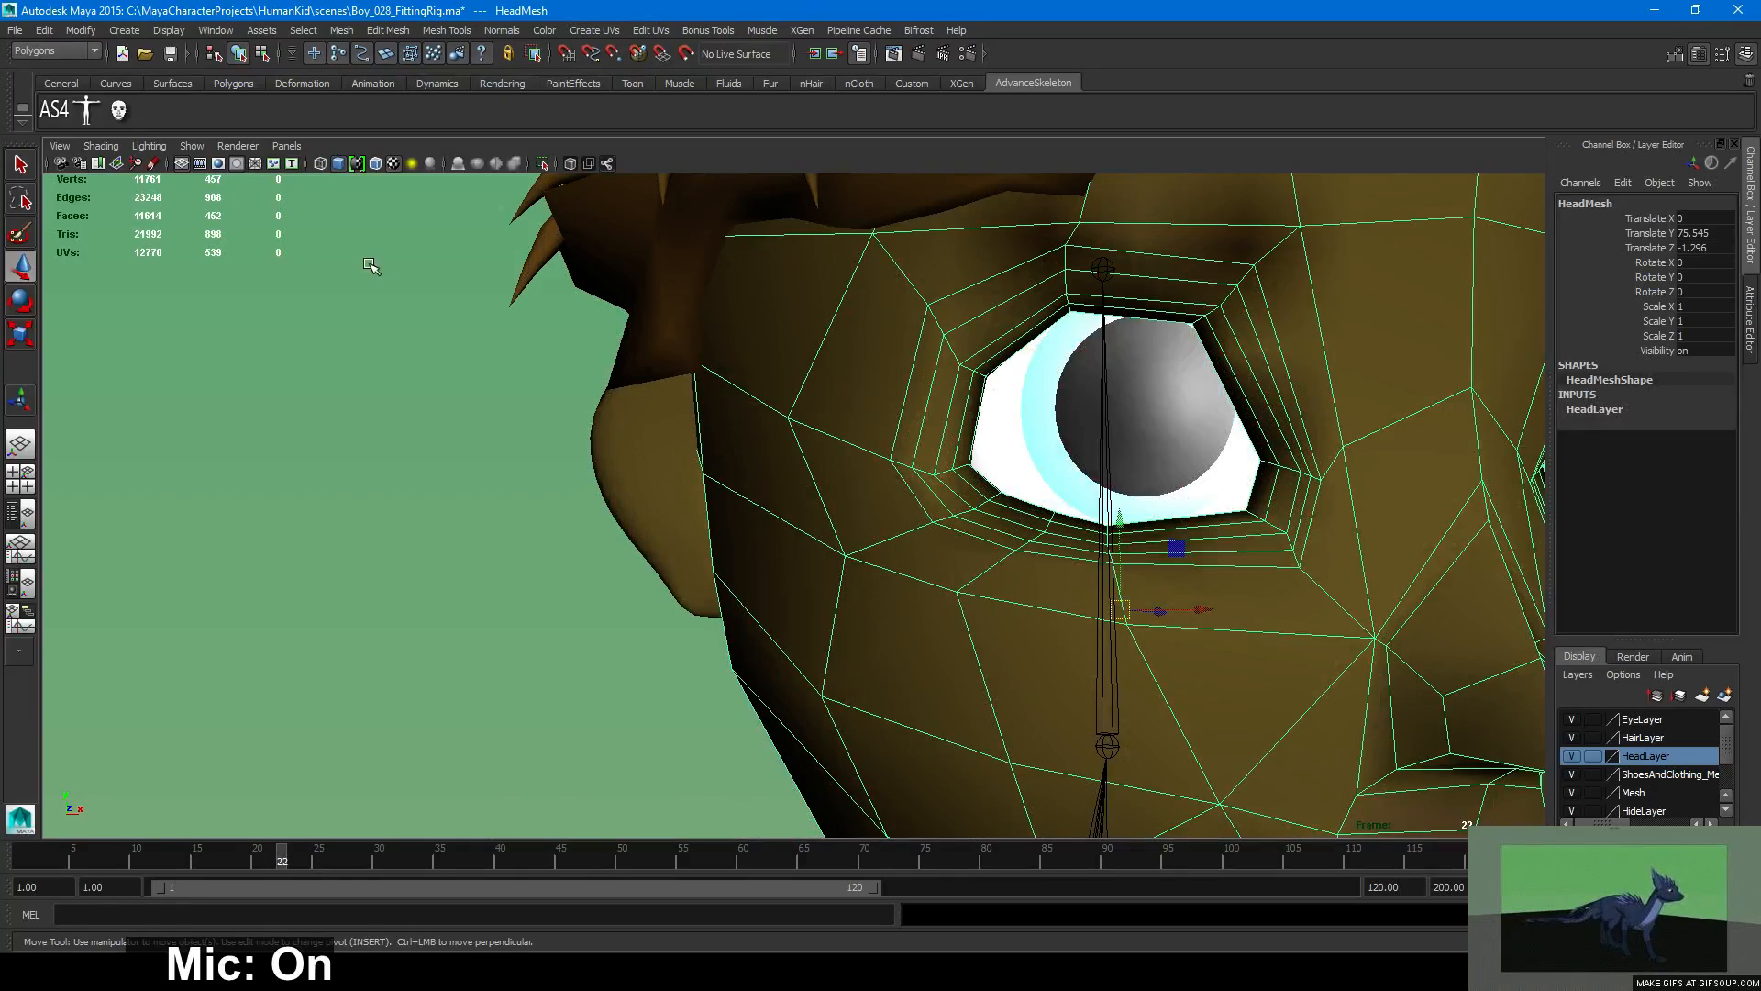
left_click(216, 30)
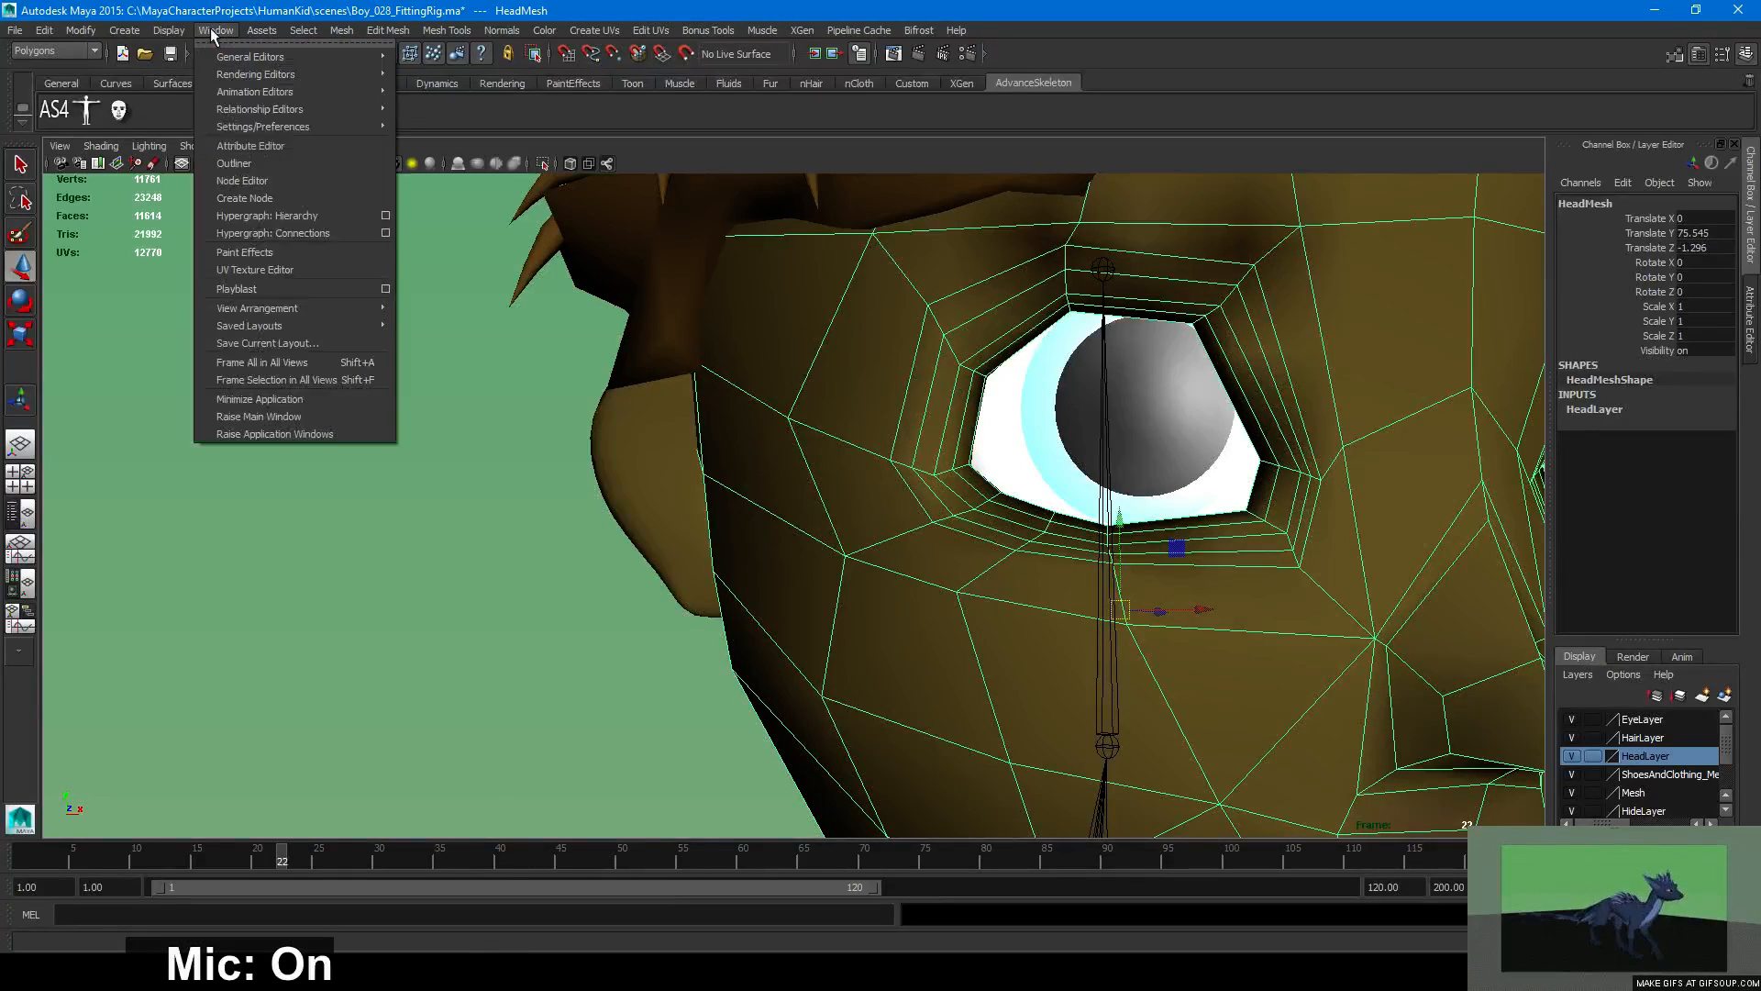
left_click(284, 272)
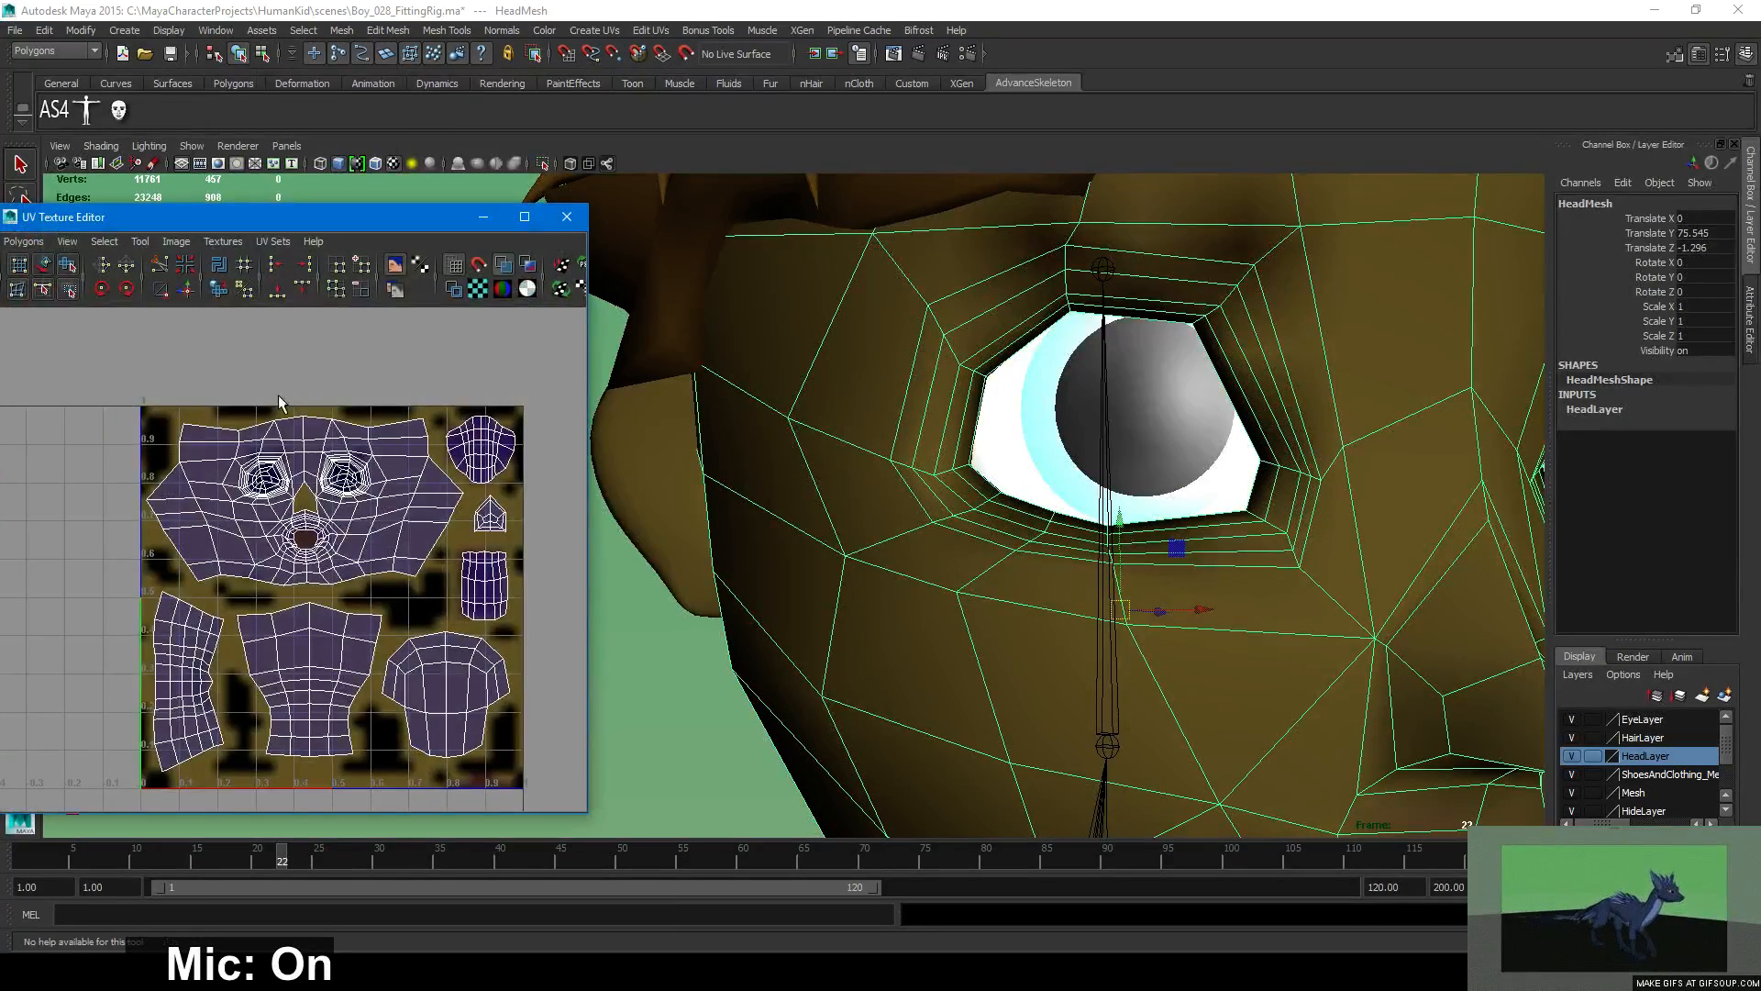
scroll(308, 532, "up", 5)
scroll(308, 532, "down", 5)
left_click(567, 217)
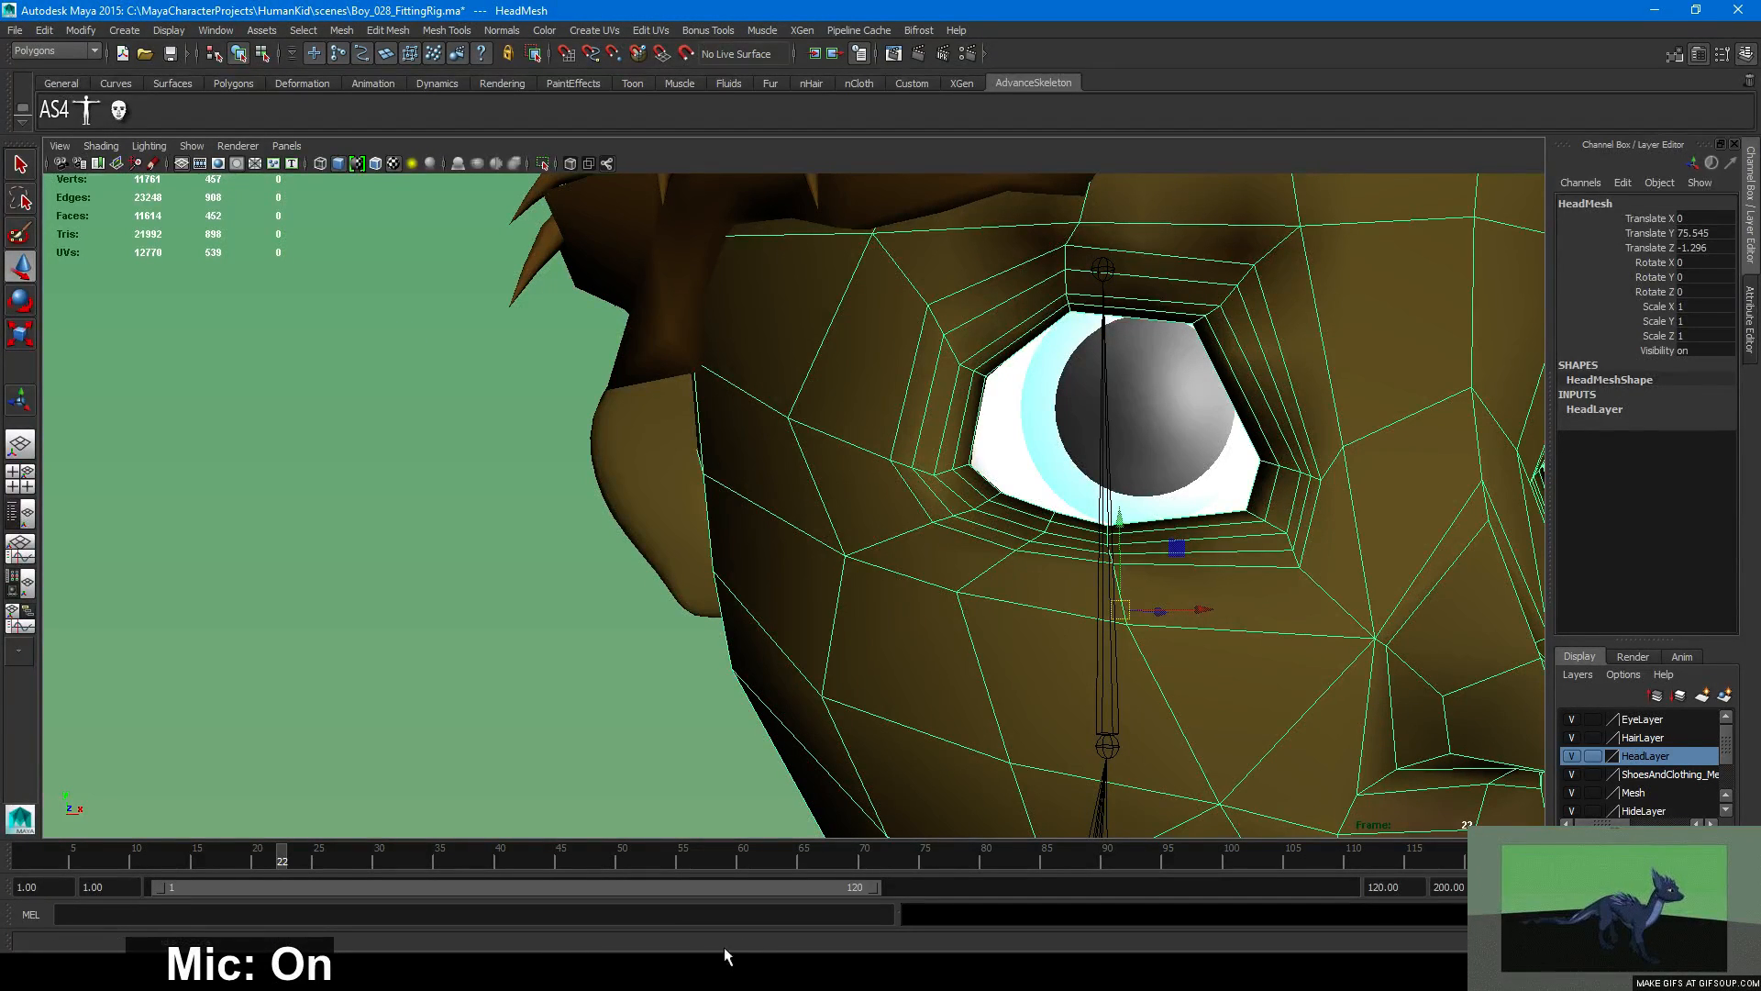
Switch to GIMP, move the face texture window so both eyes are in view, and return to Maya.
key("alt+Tab")
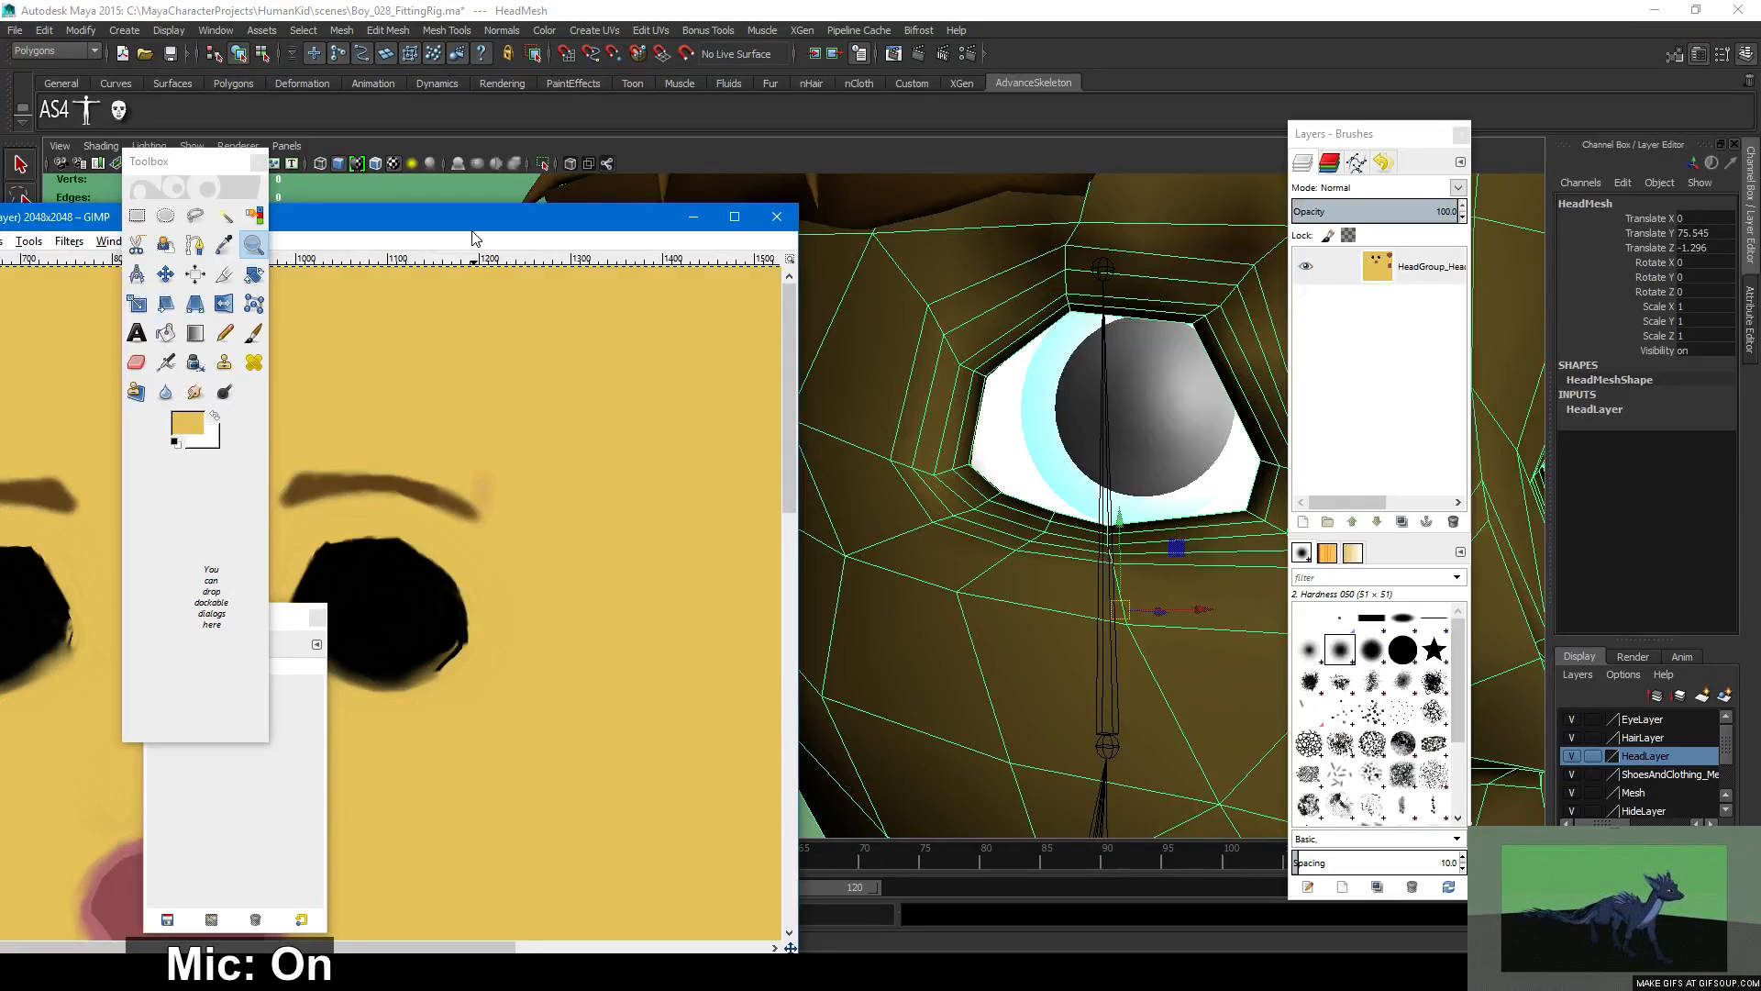
left_click_drag(477, 216, 886, 204)
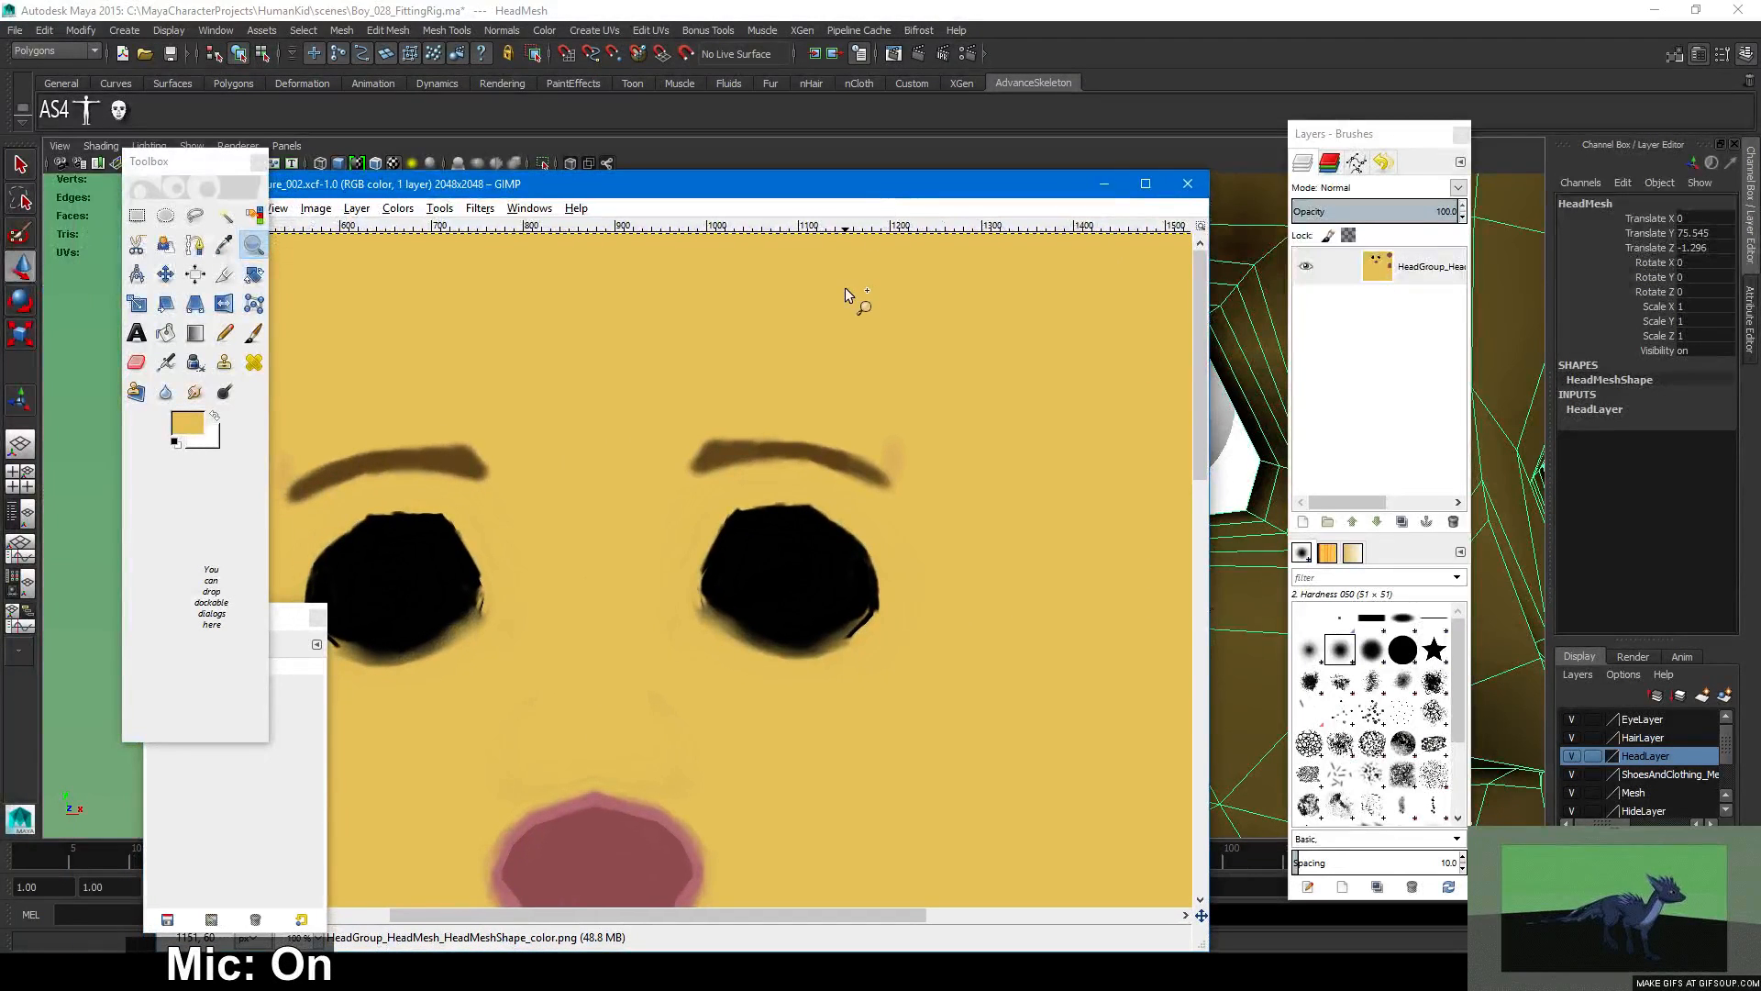
left_click(645, 9)
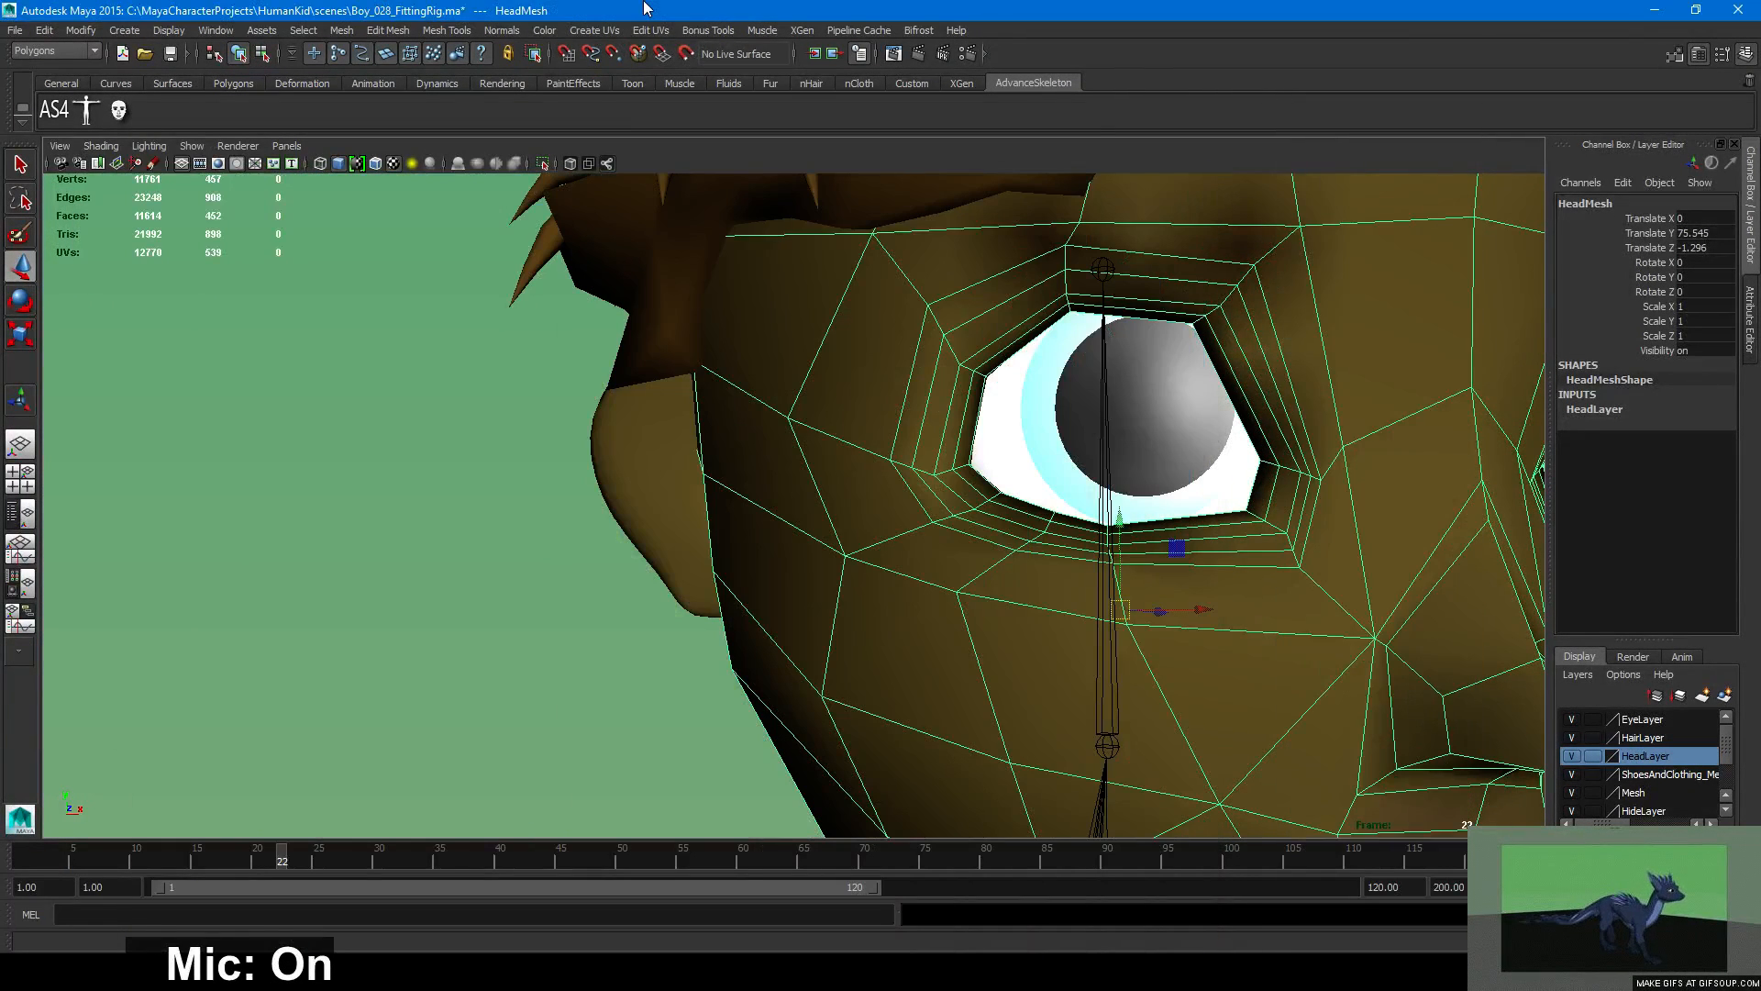
Reopen the head's UV layout in the UV Texture Editor and bring up the UV Snapshot options.
left_click(212, 31)
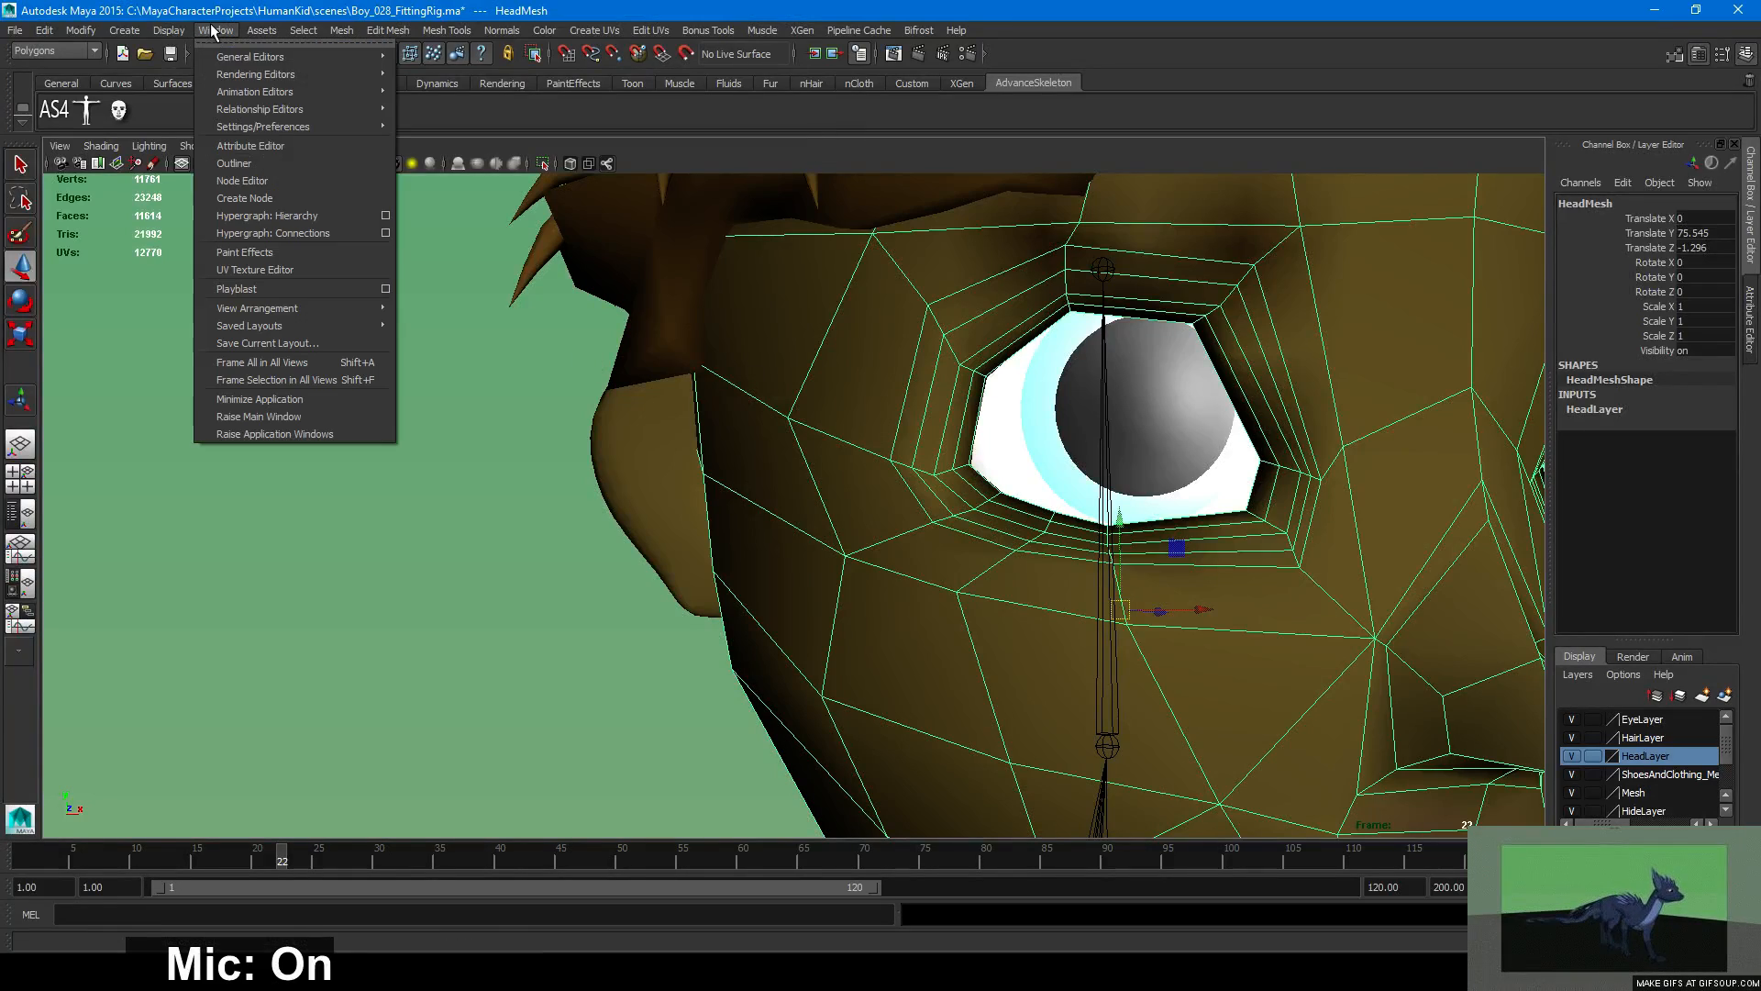
left_click(261, 268)
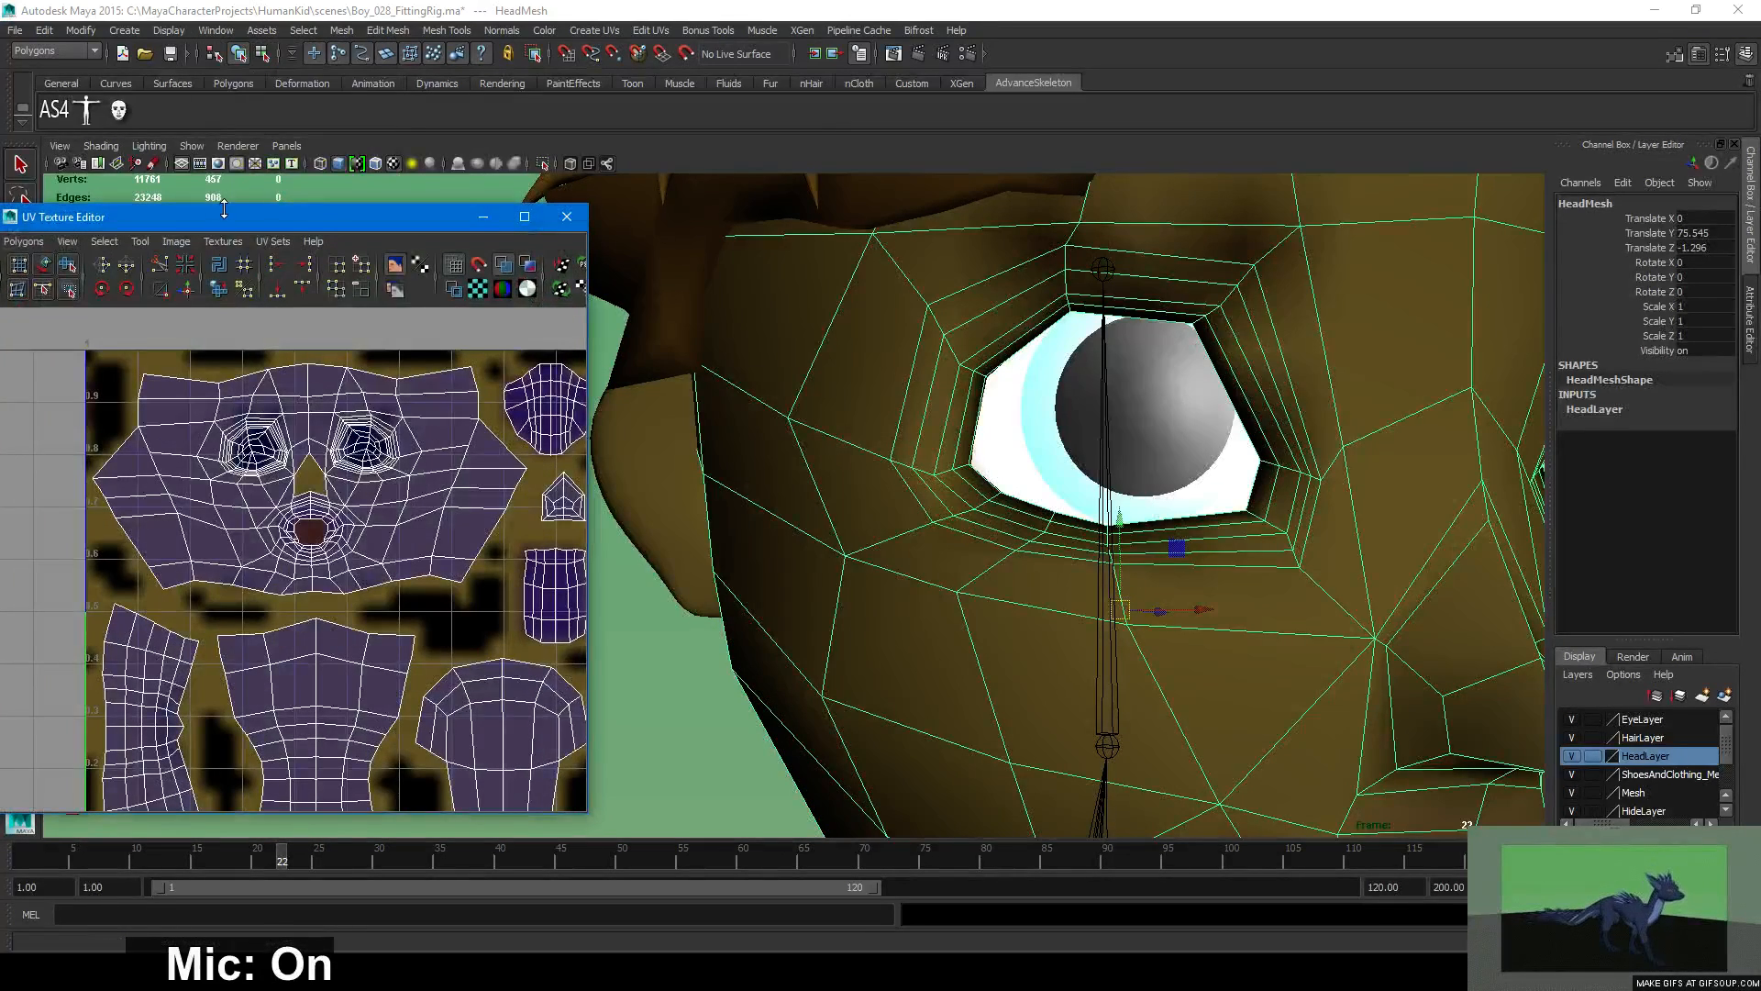
left_click_drag(230, 218, 448, 244)
left_click(245, 266)
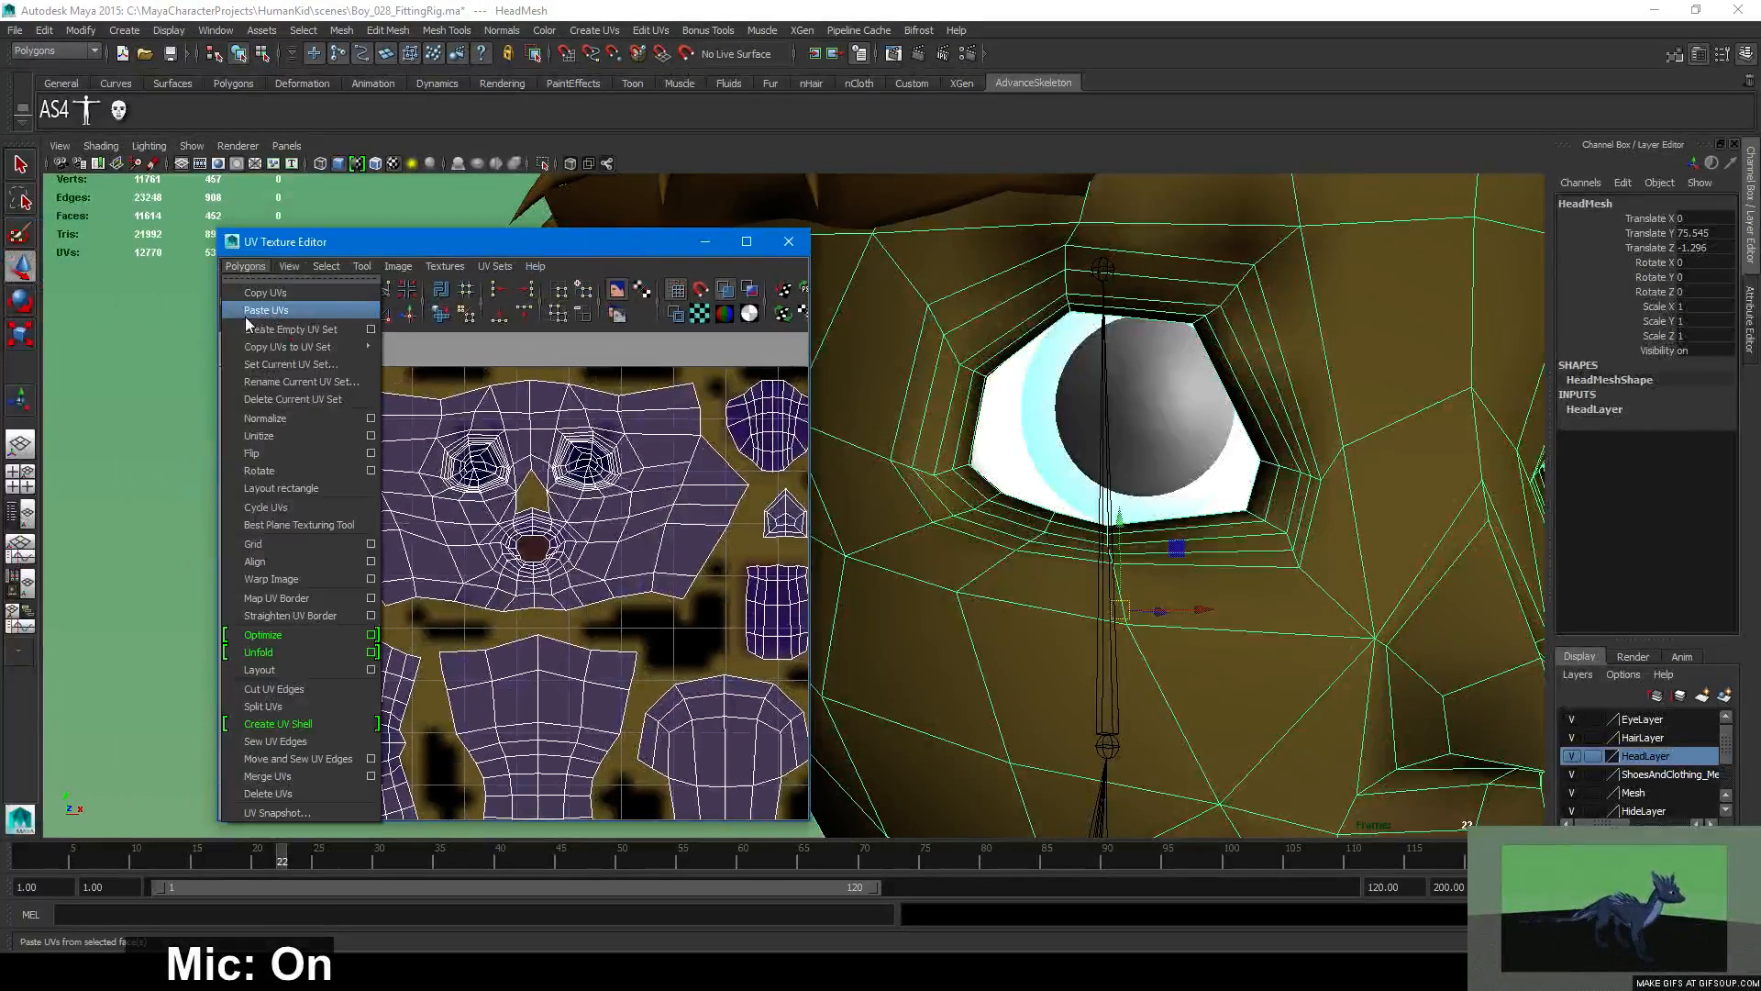
mouse_move(266, 355)
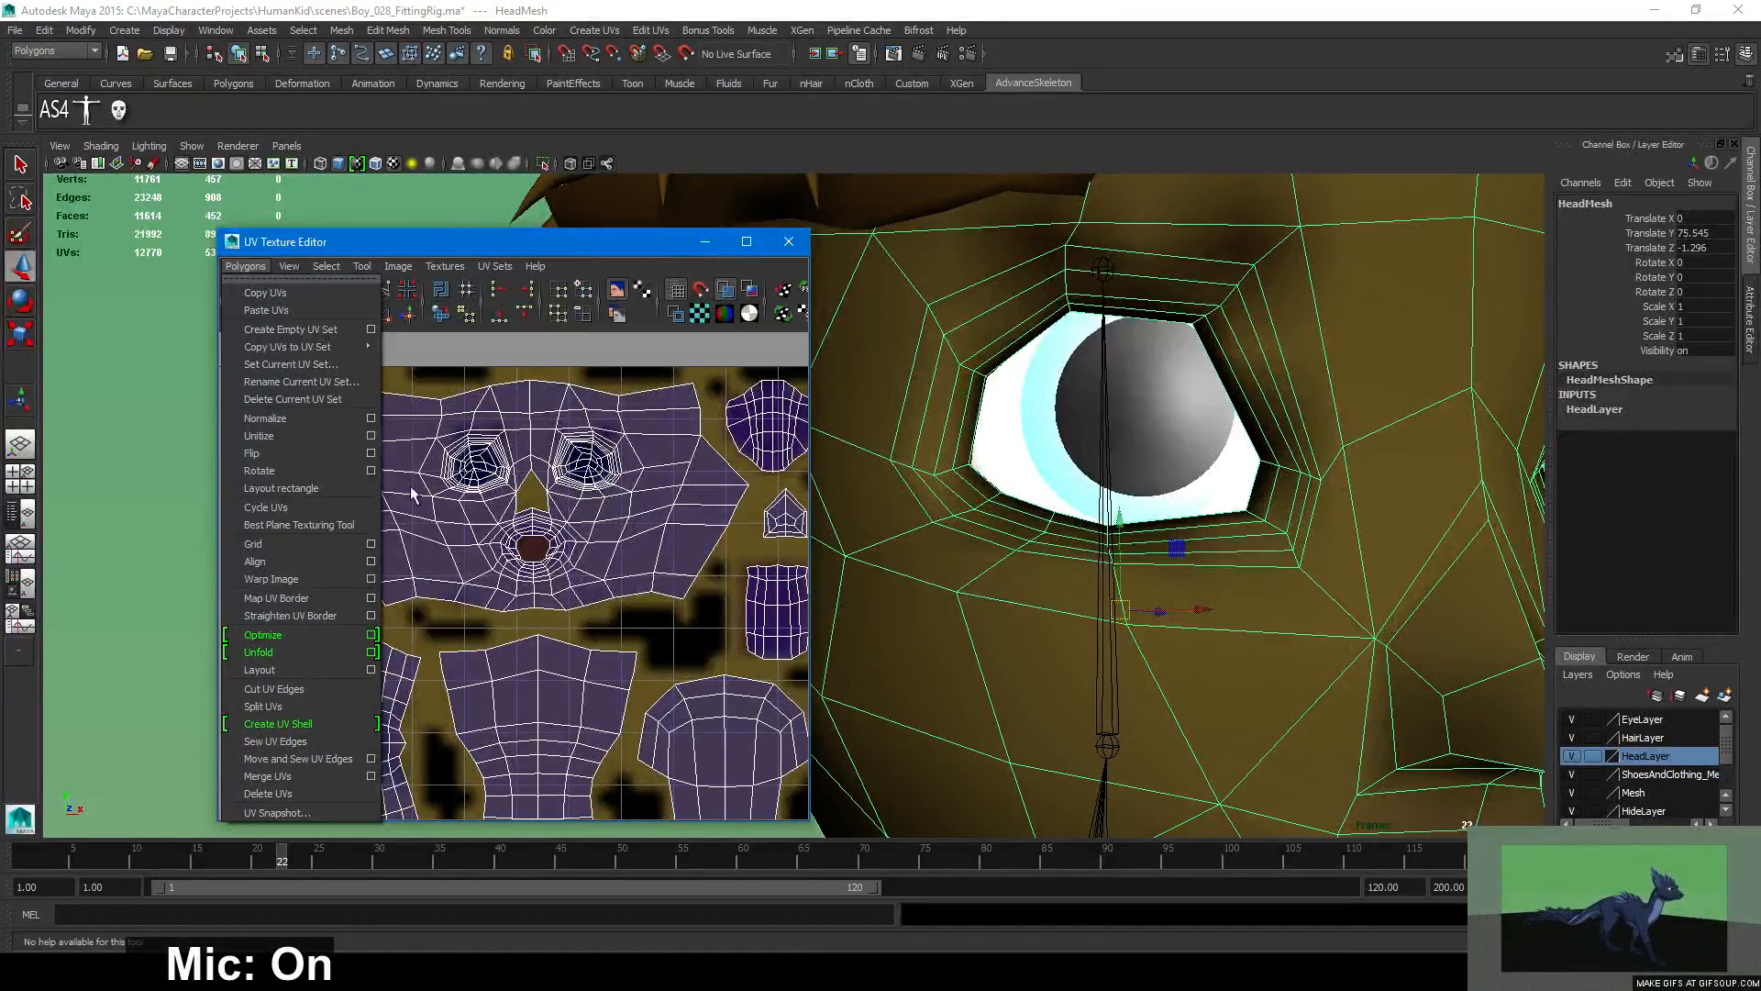
left_click(340, 814)
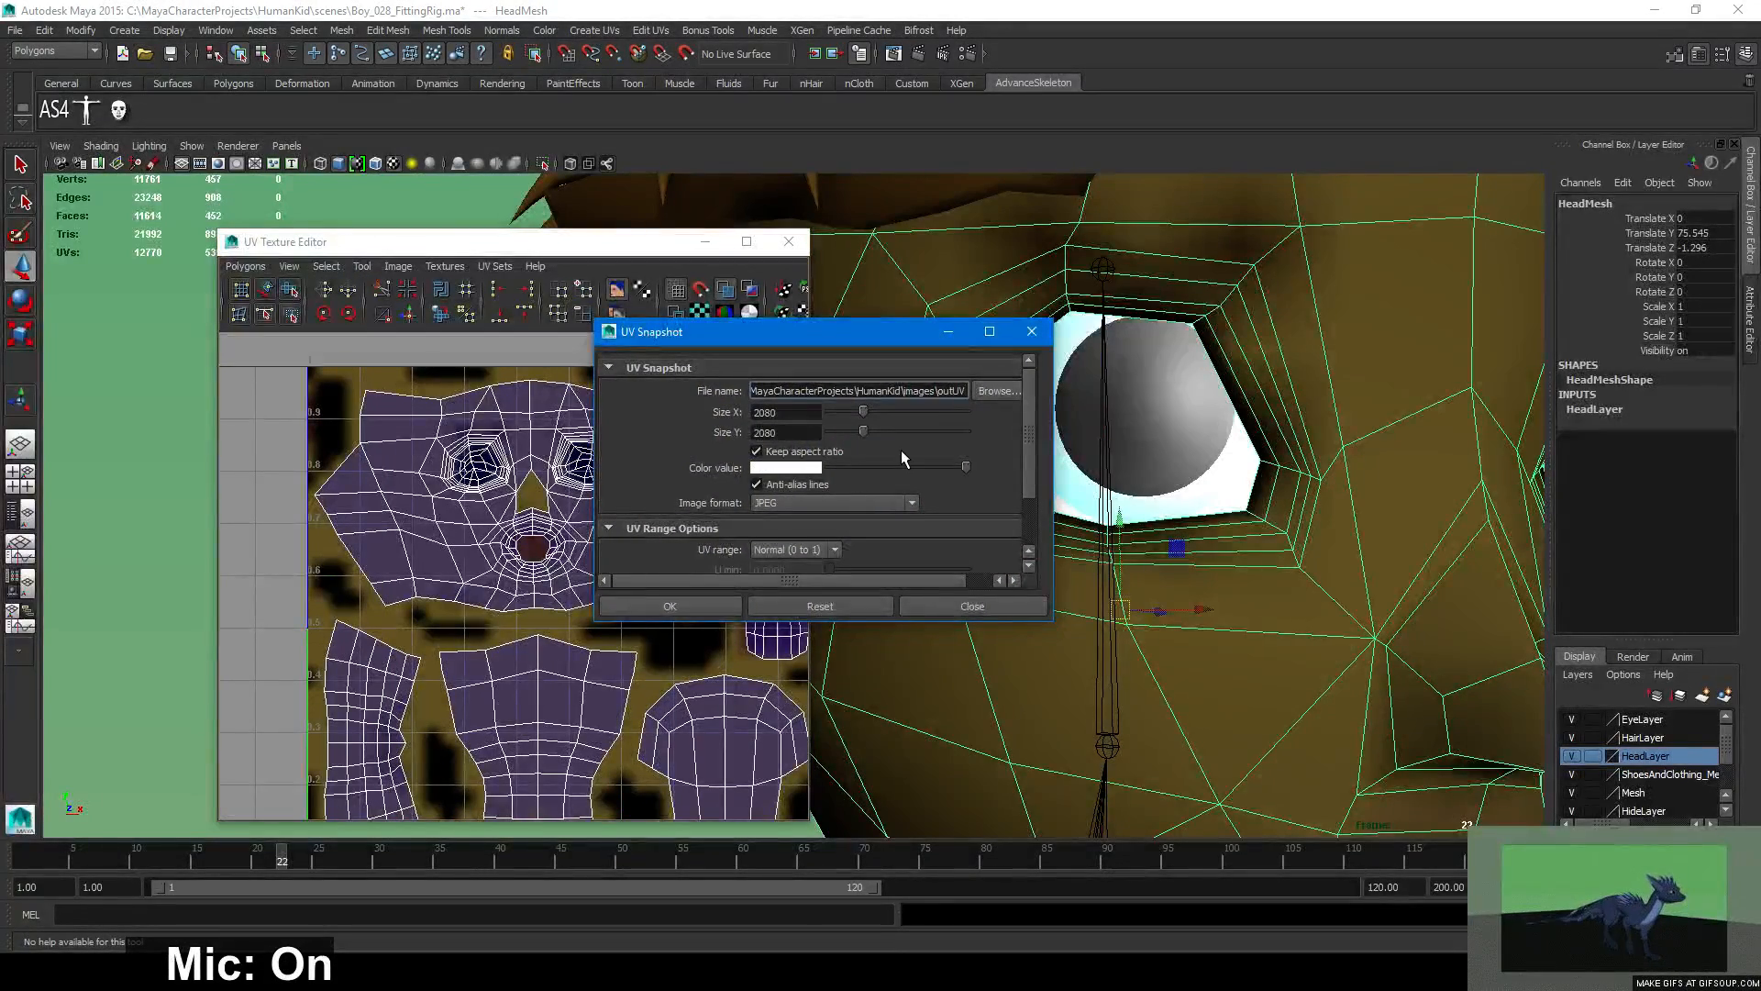
left_click(987, 391)
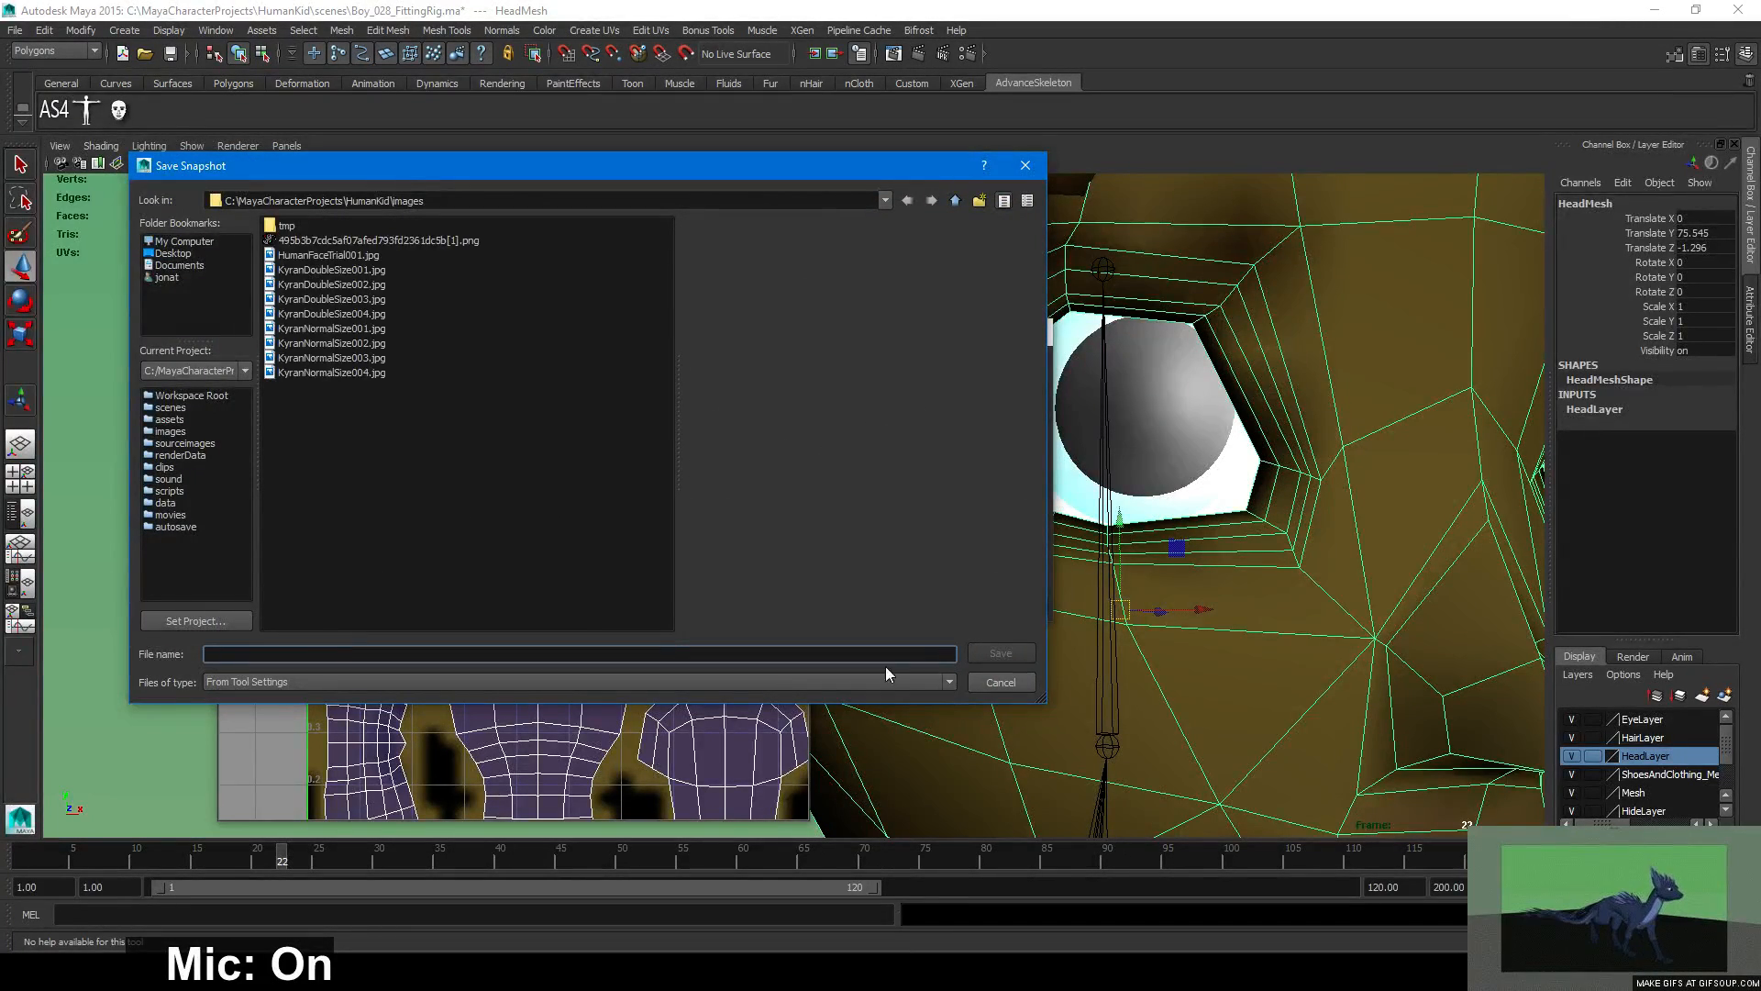
left_click(986, 683)
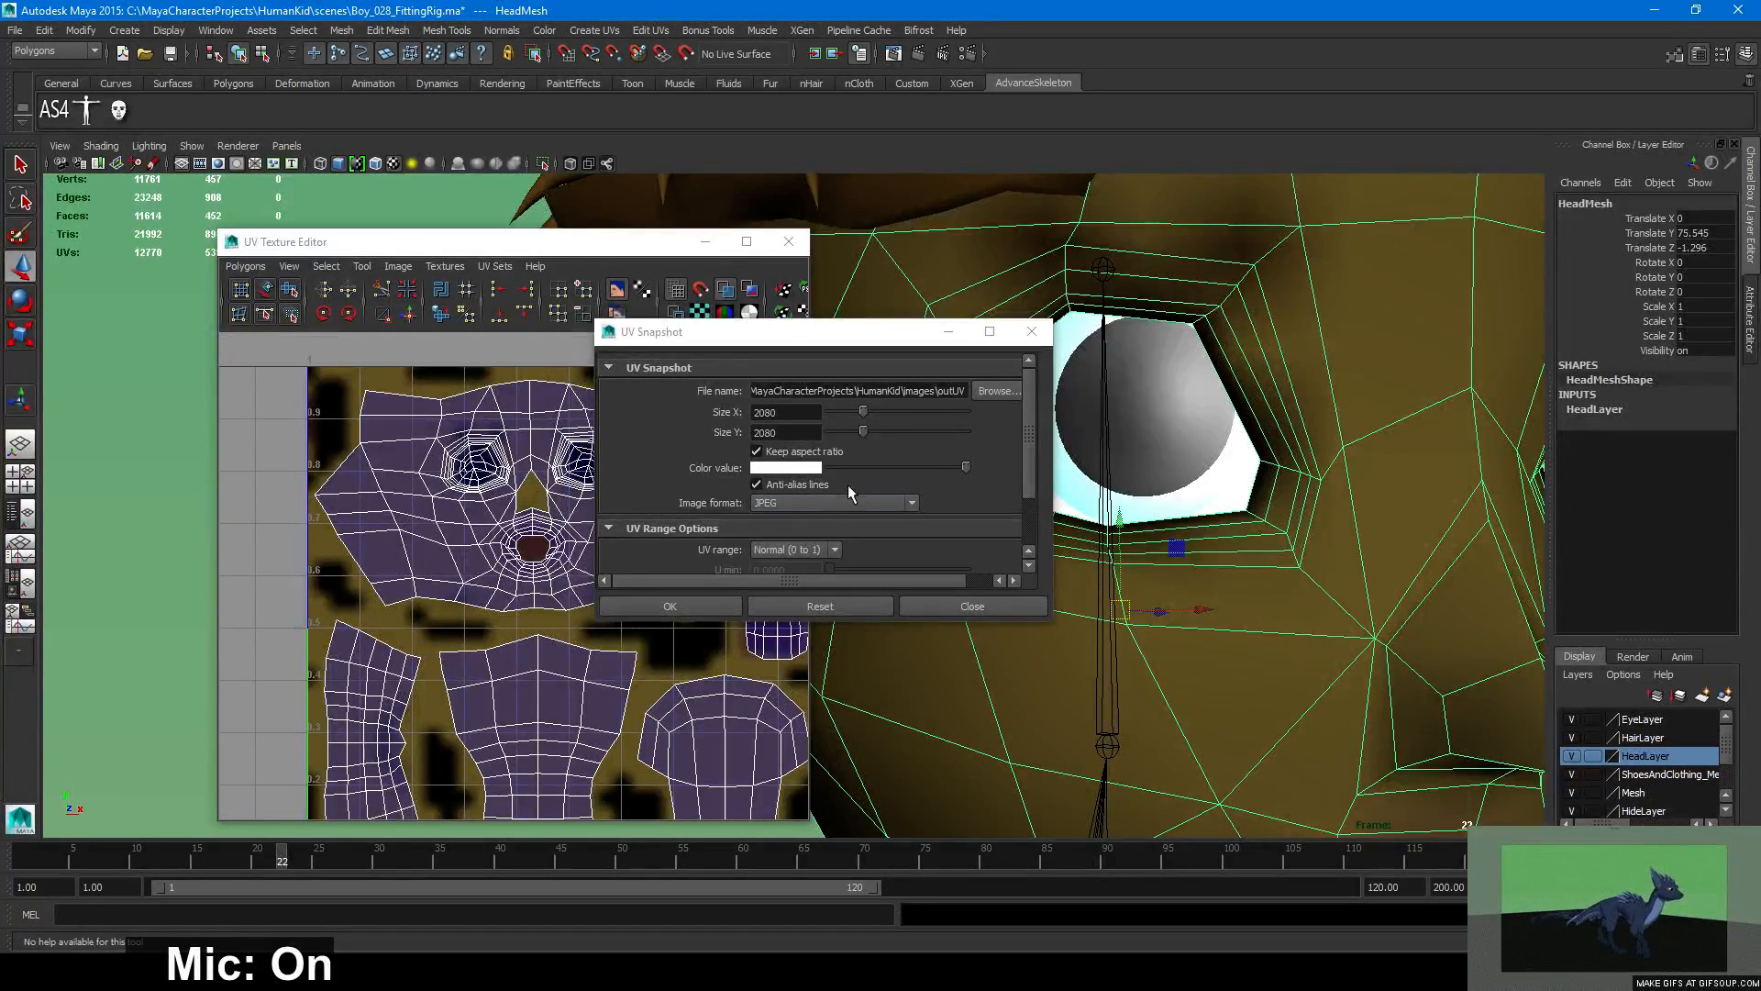
Set the UV snapshot's image format to PNG and check the remaining options and the images folder.
left_click(871, 504)
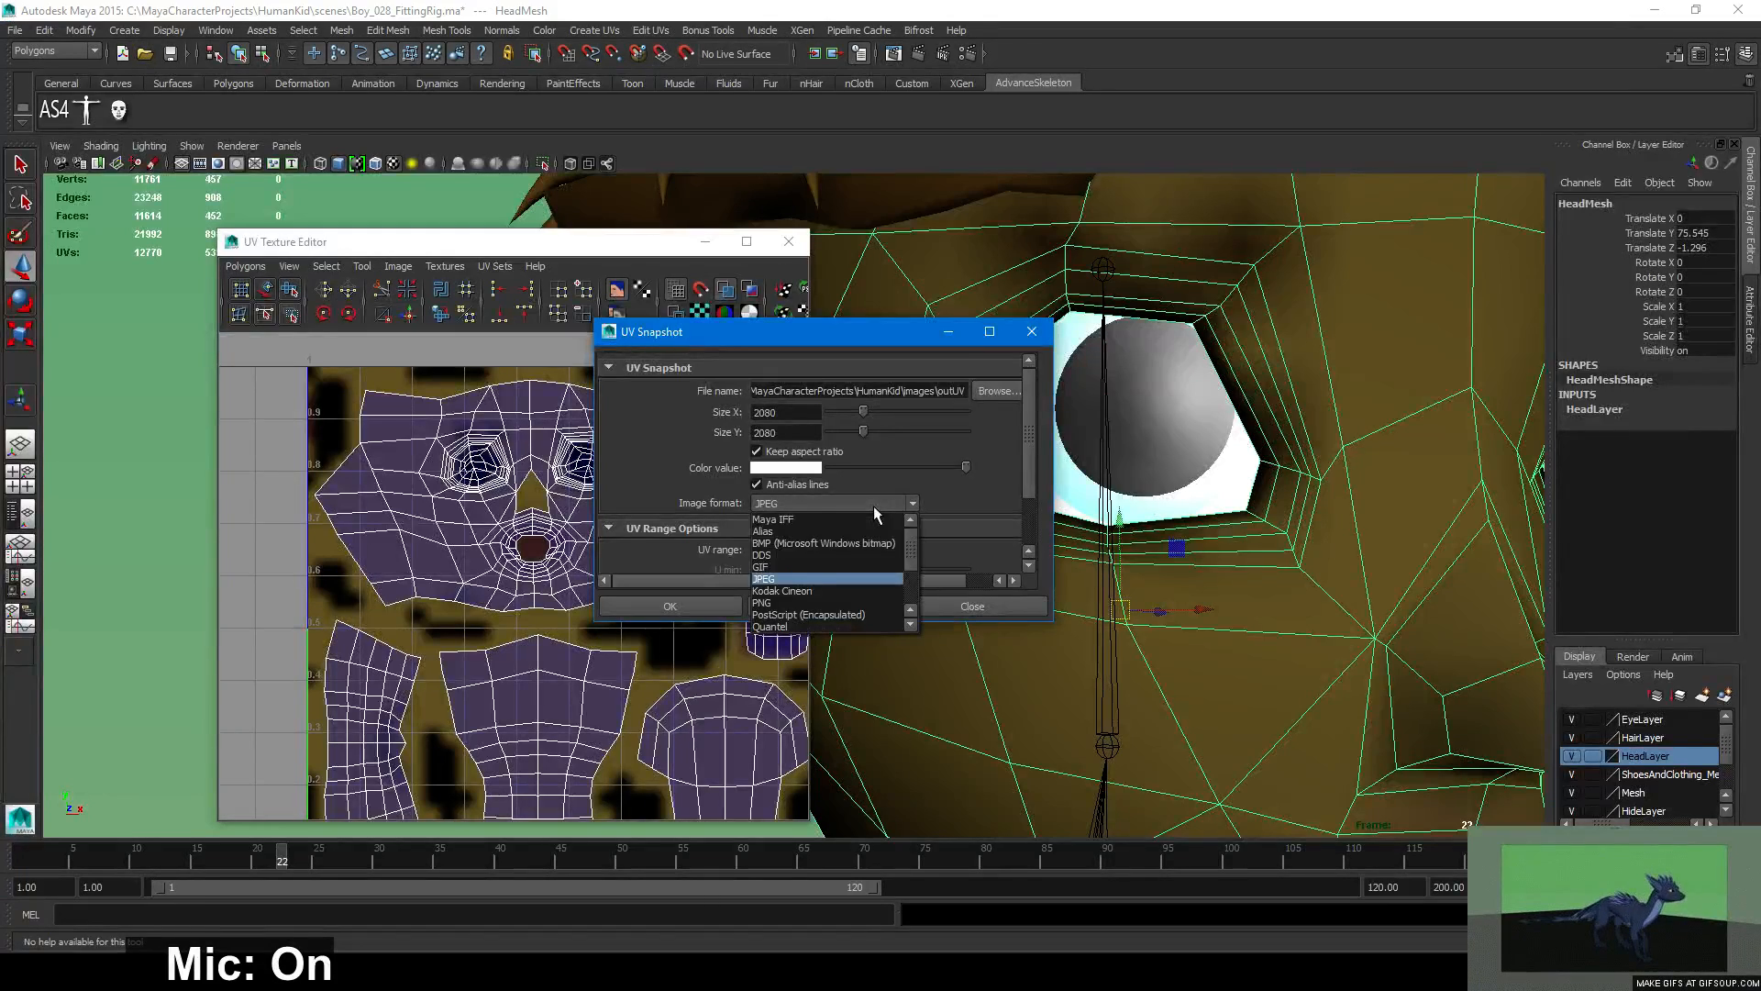
left_click(839, 602)
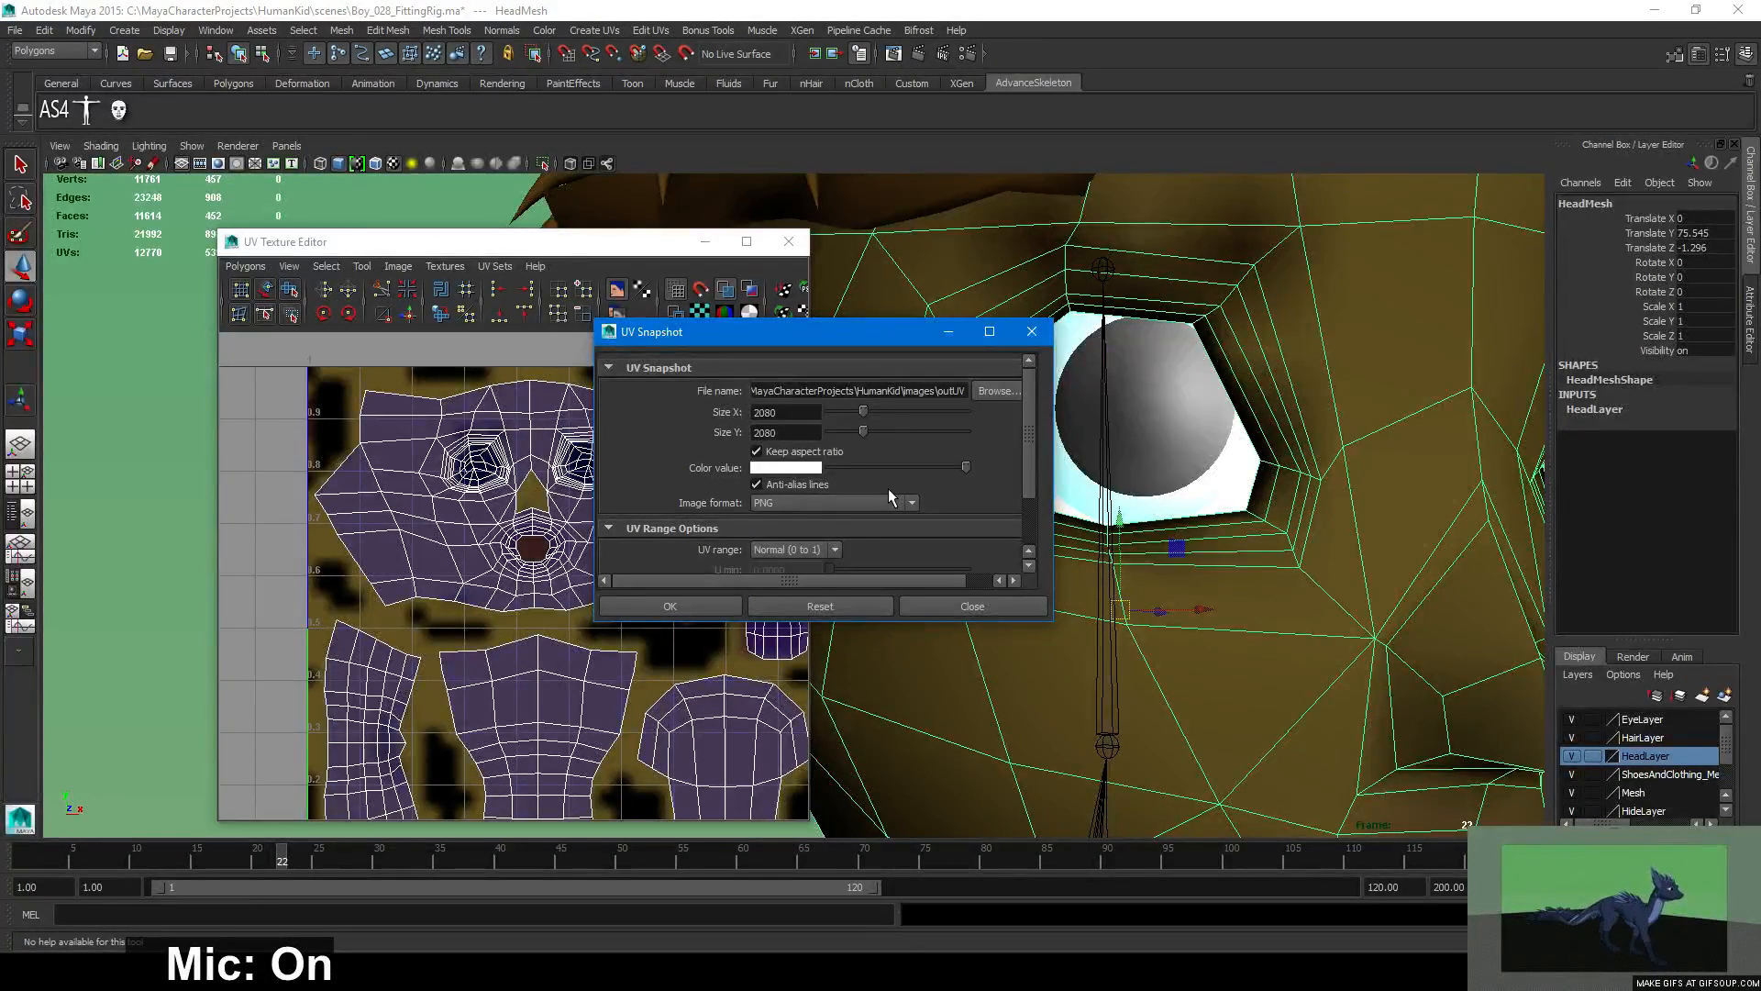
scroll(980, 507, "down", 3)
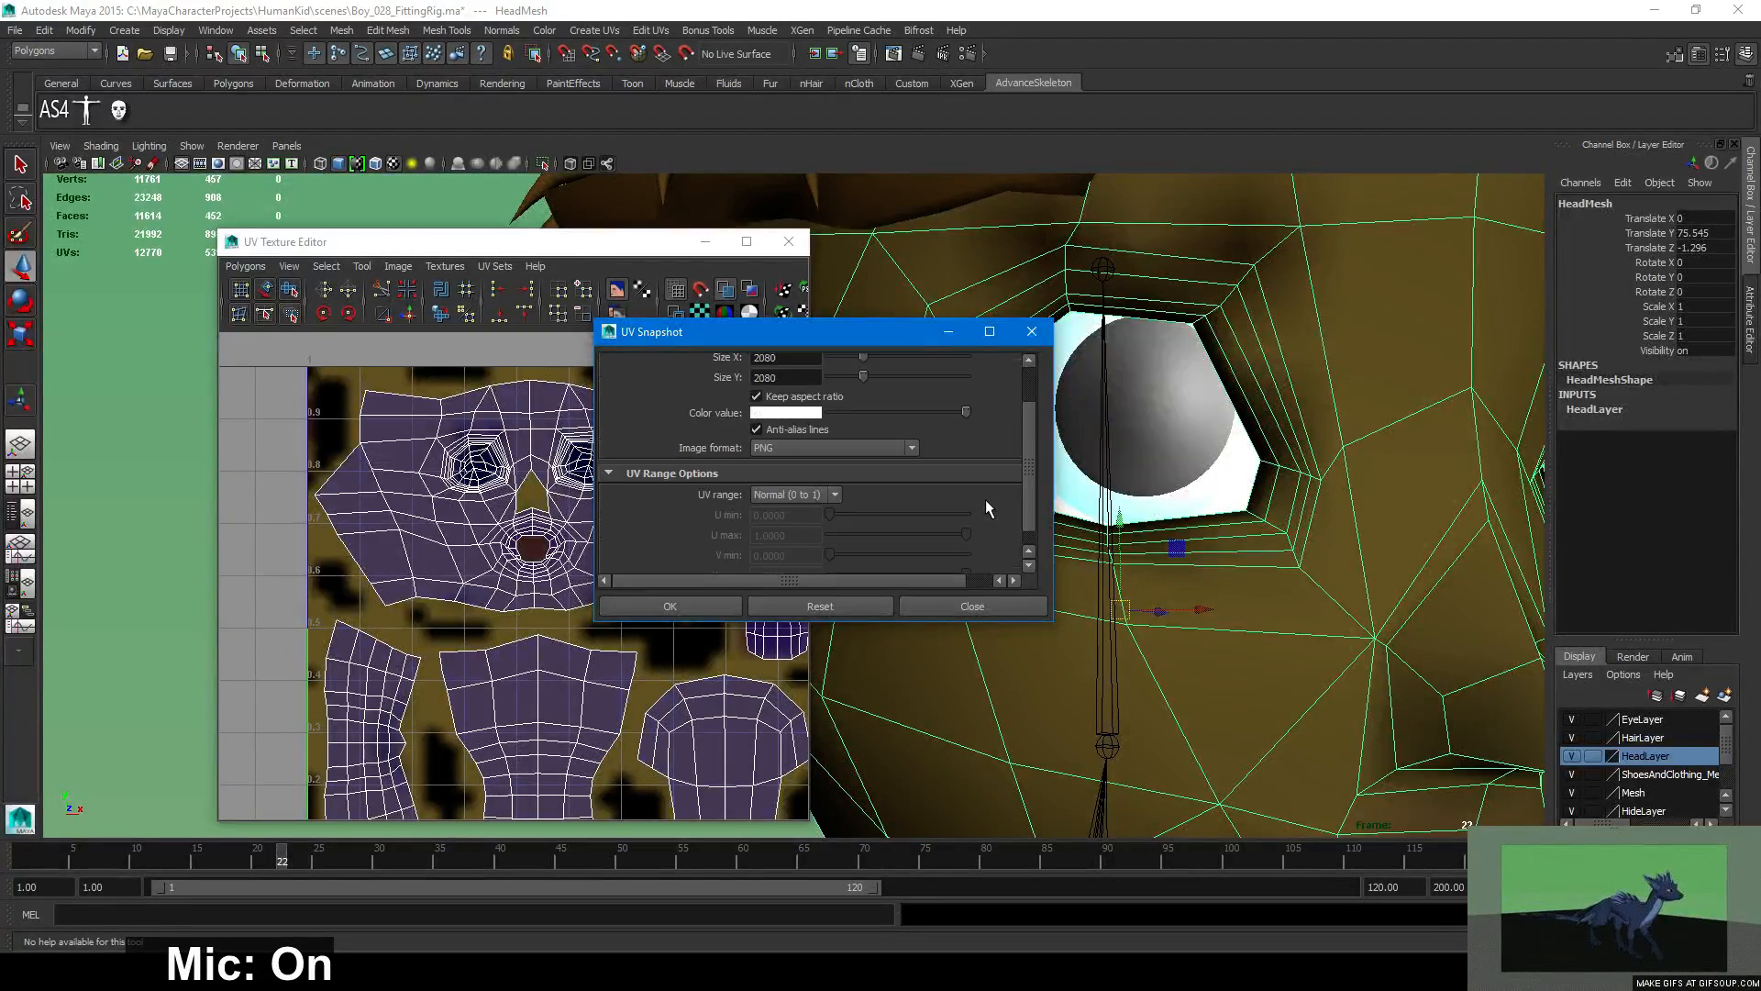
scroll(983, 508, "up", 3)
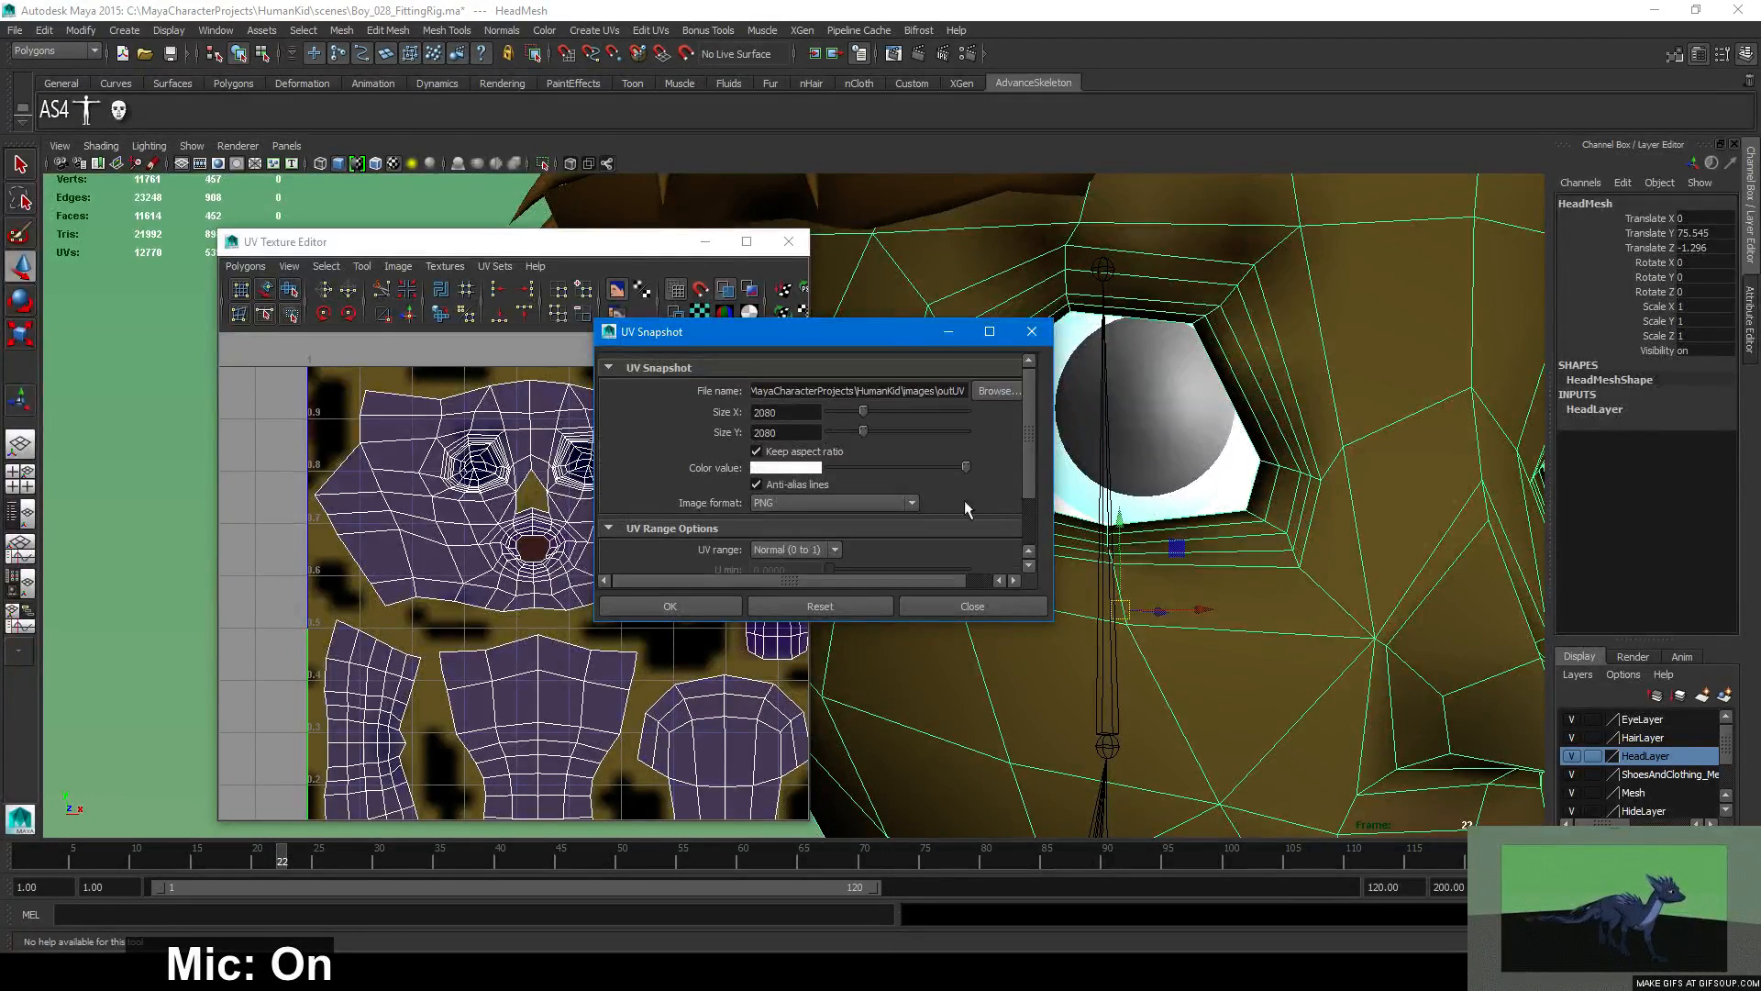
left_click(996, 390)
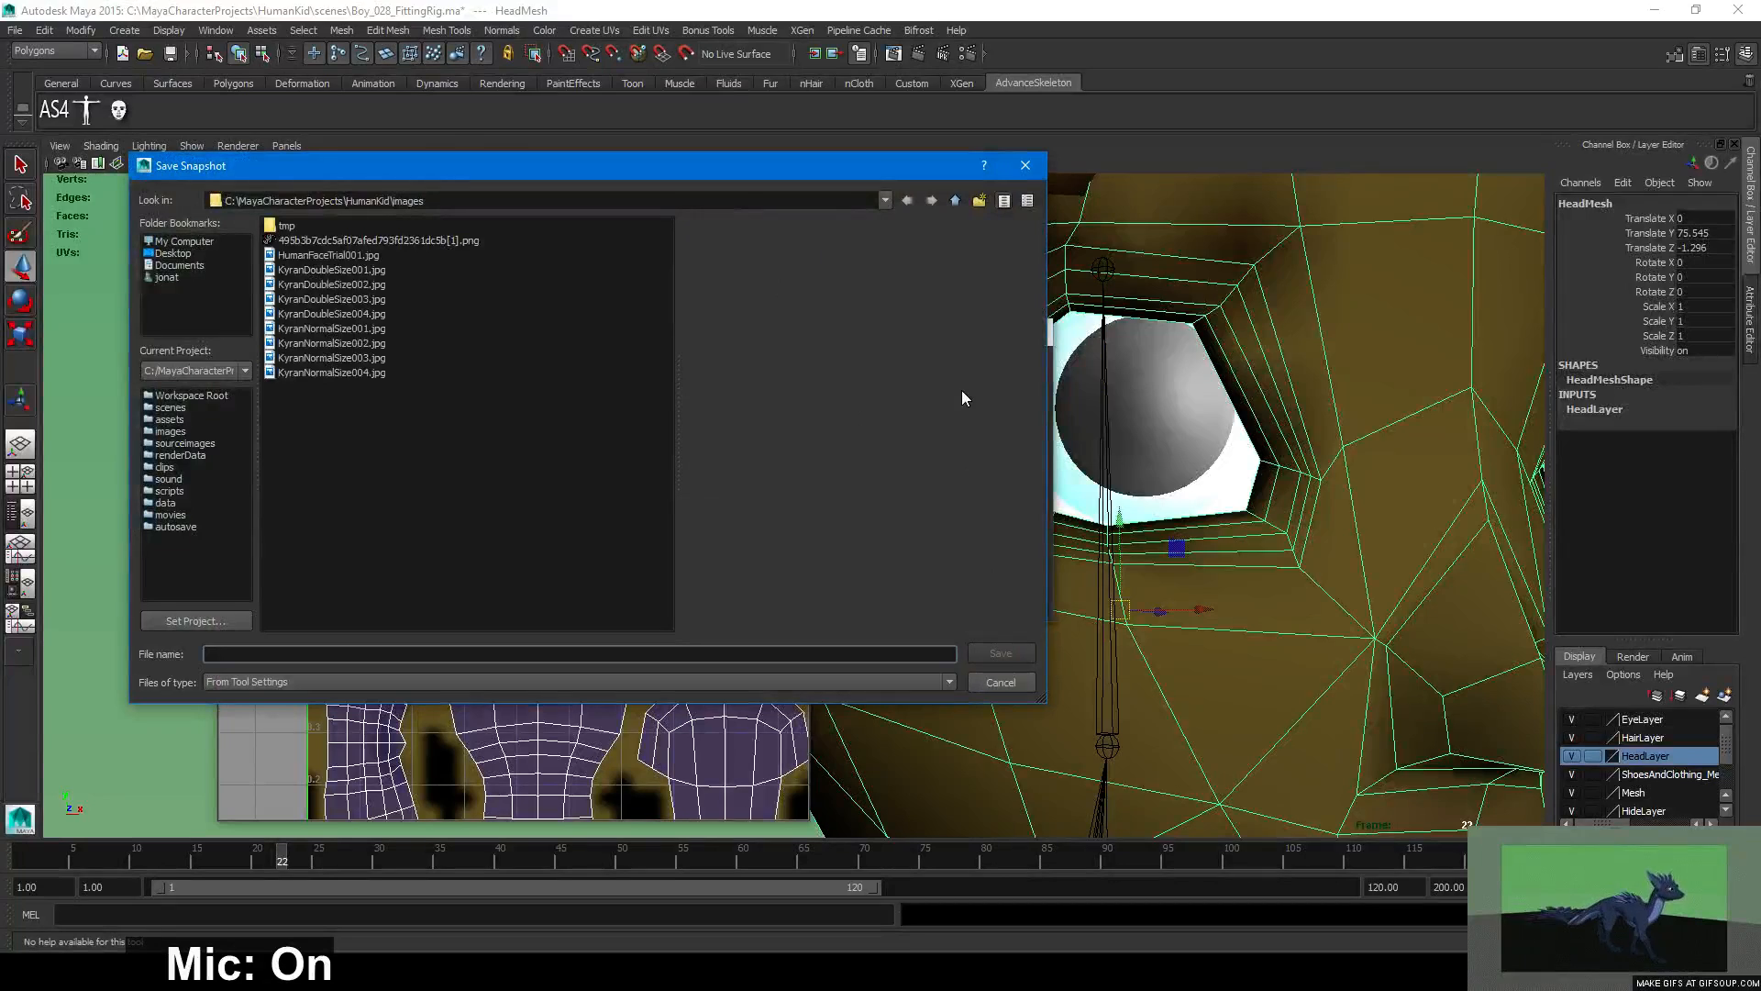
left_click(1025, 165)
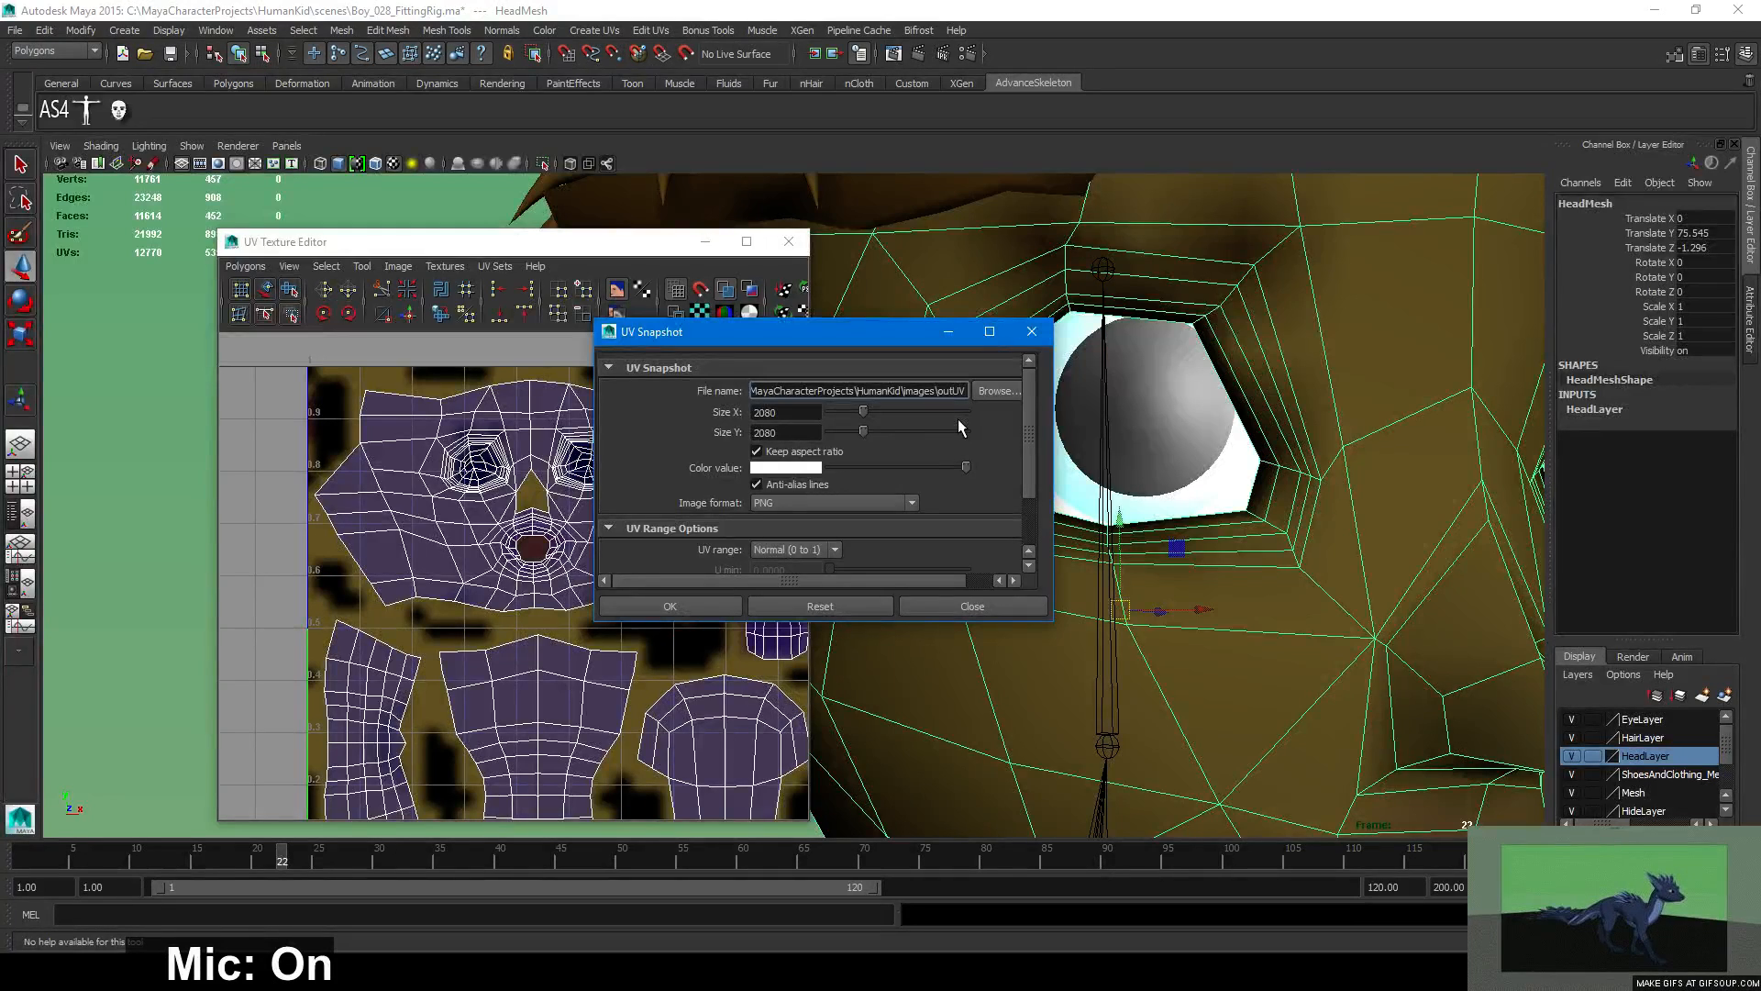
Export the head's UV snapshot as UVSnap in the HumanKid images folder and close the image preview.
key("Left")
key("BackSpace")
key("BackSpace")
key("BackSpace")
key("Right")
key("Right")
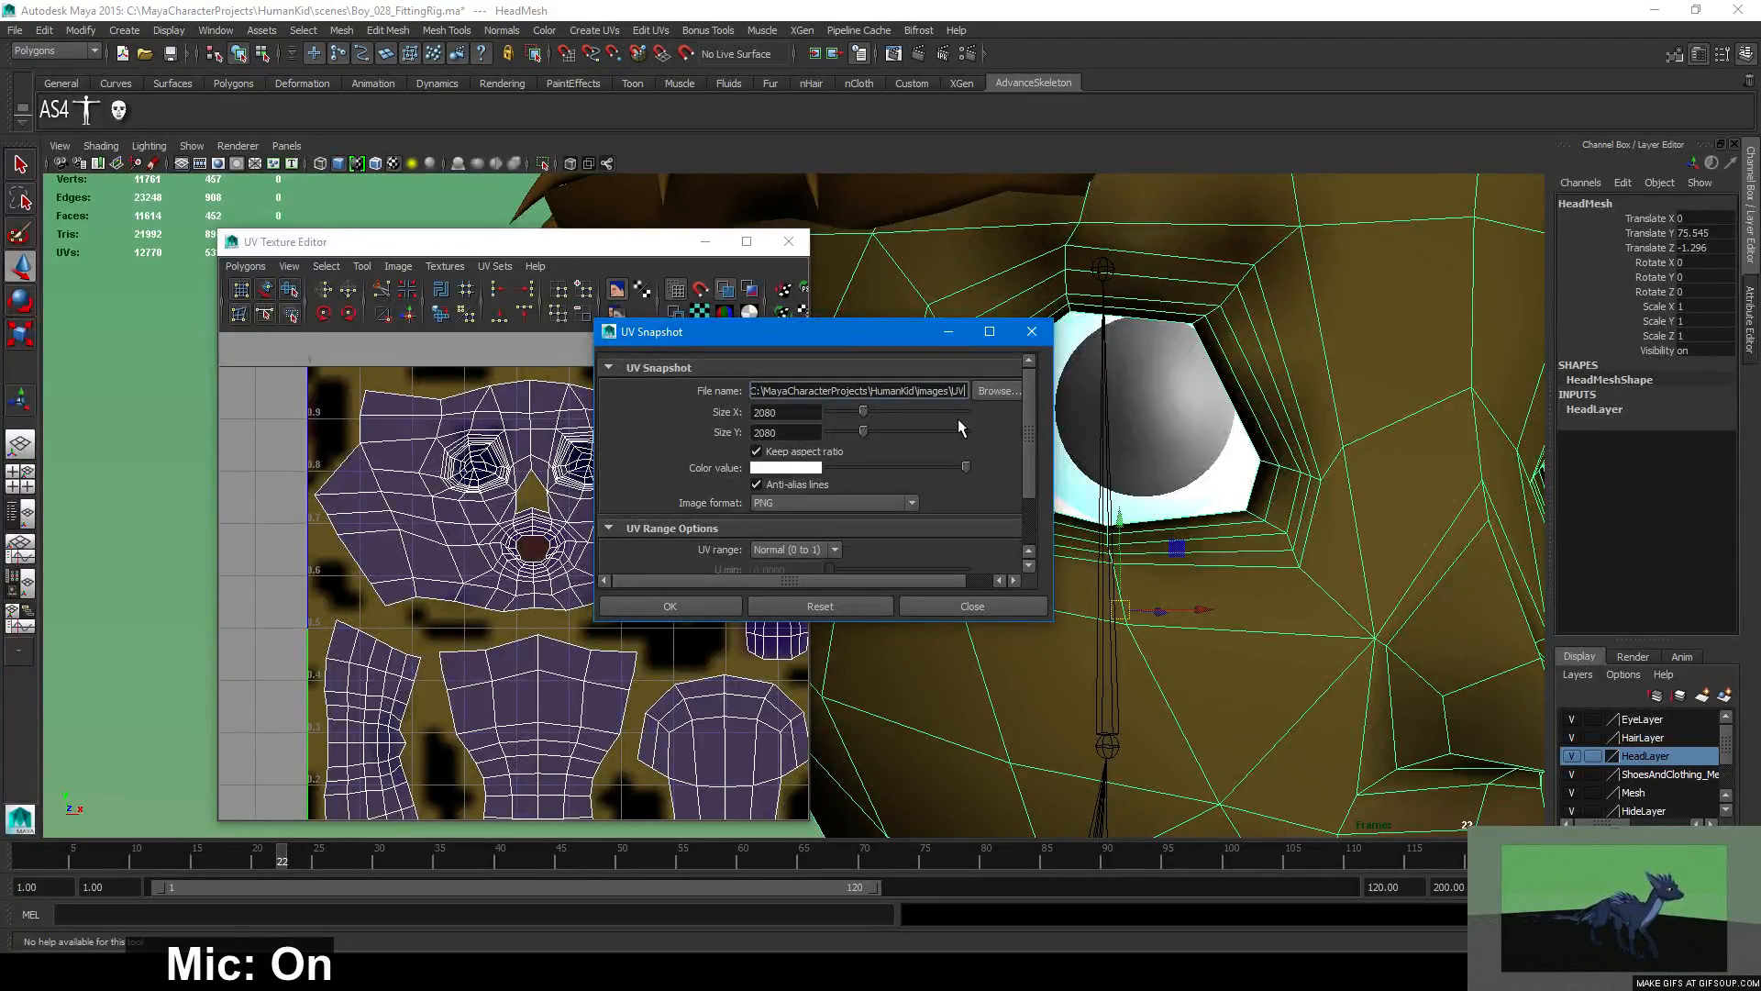
type("Snap")
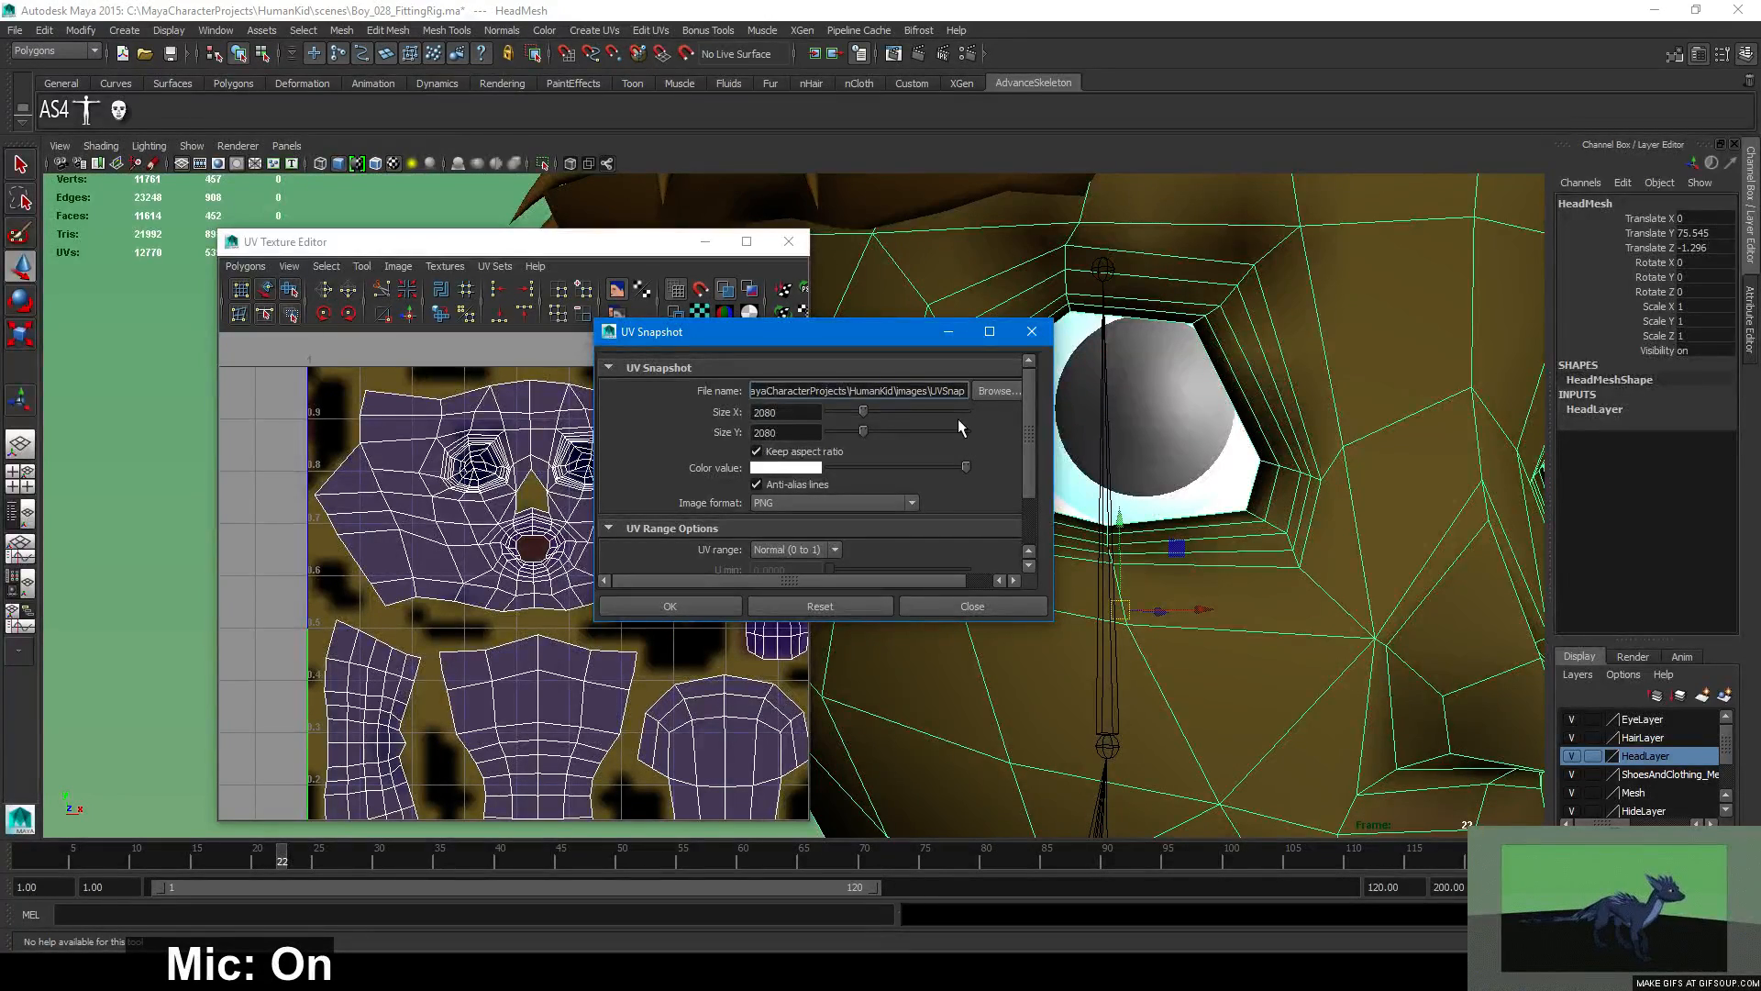
left_click(685, 604)
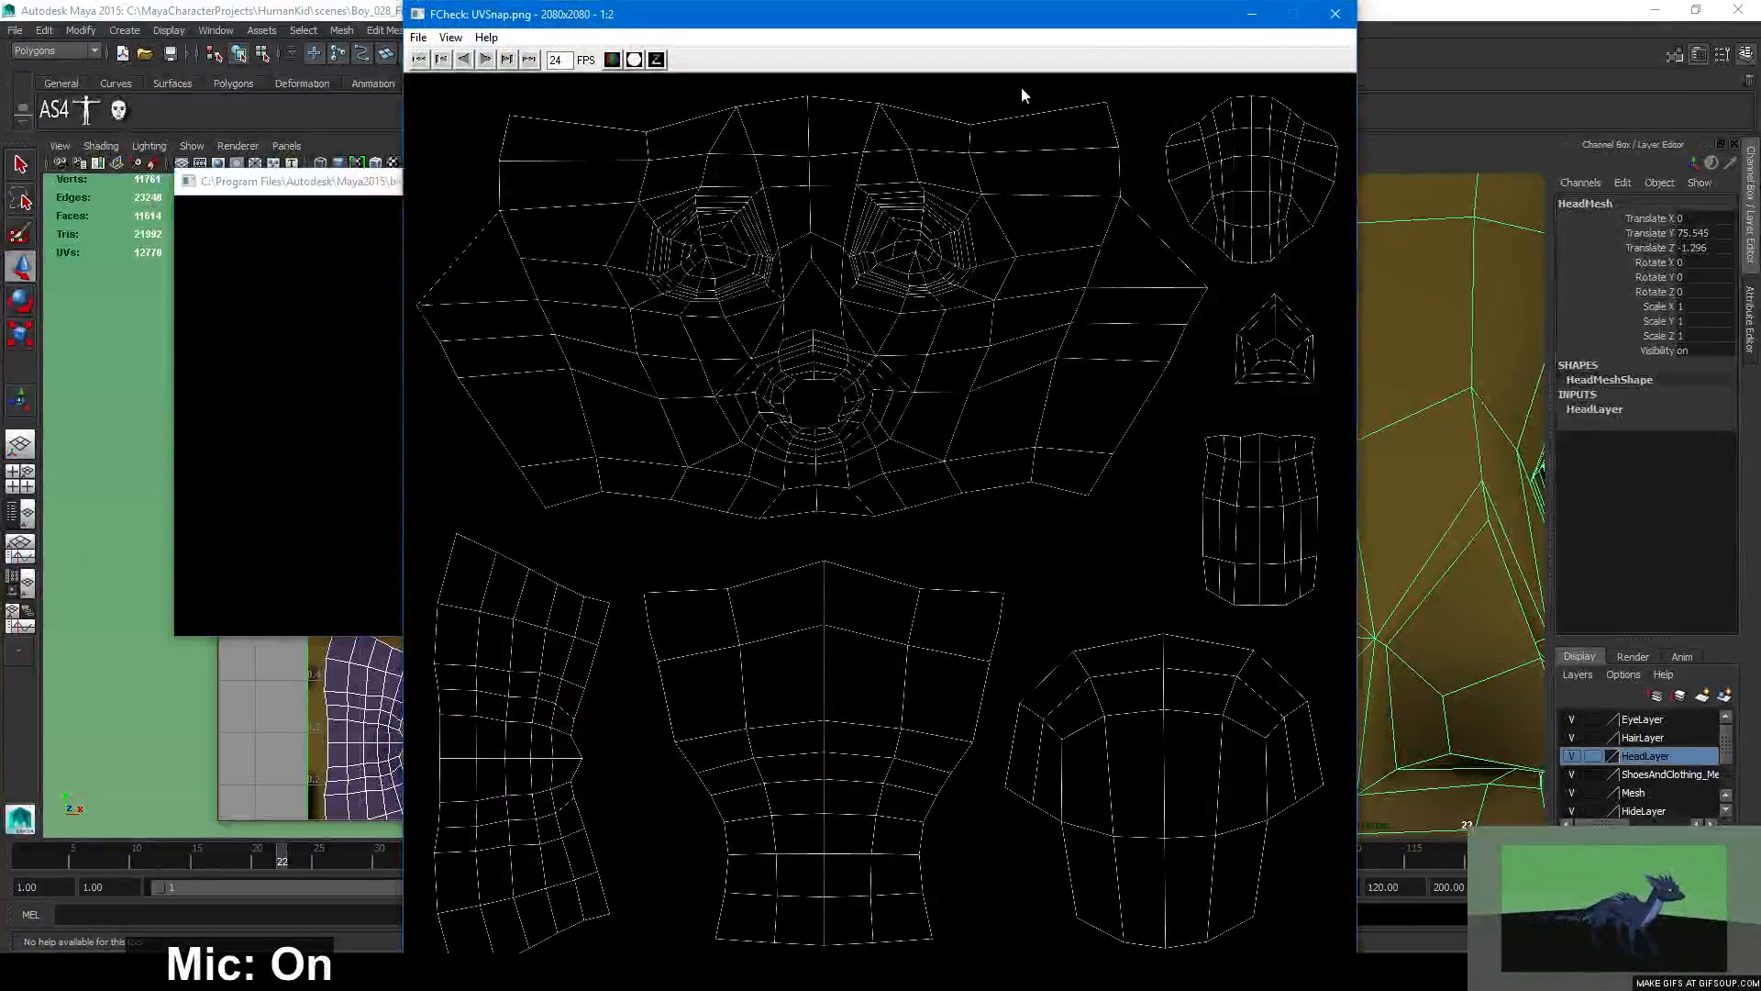
left_click(1347, 17)
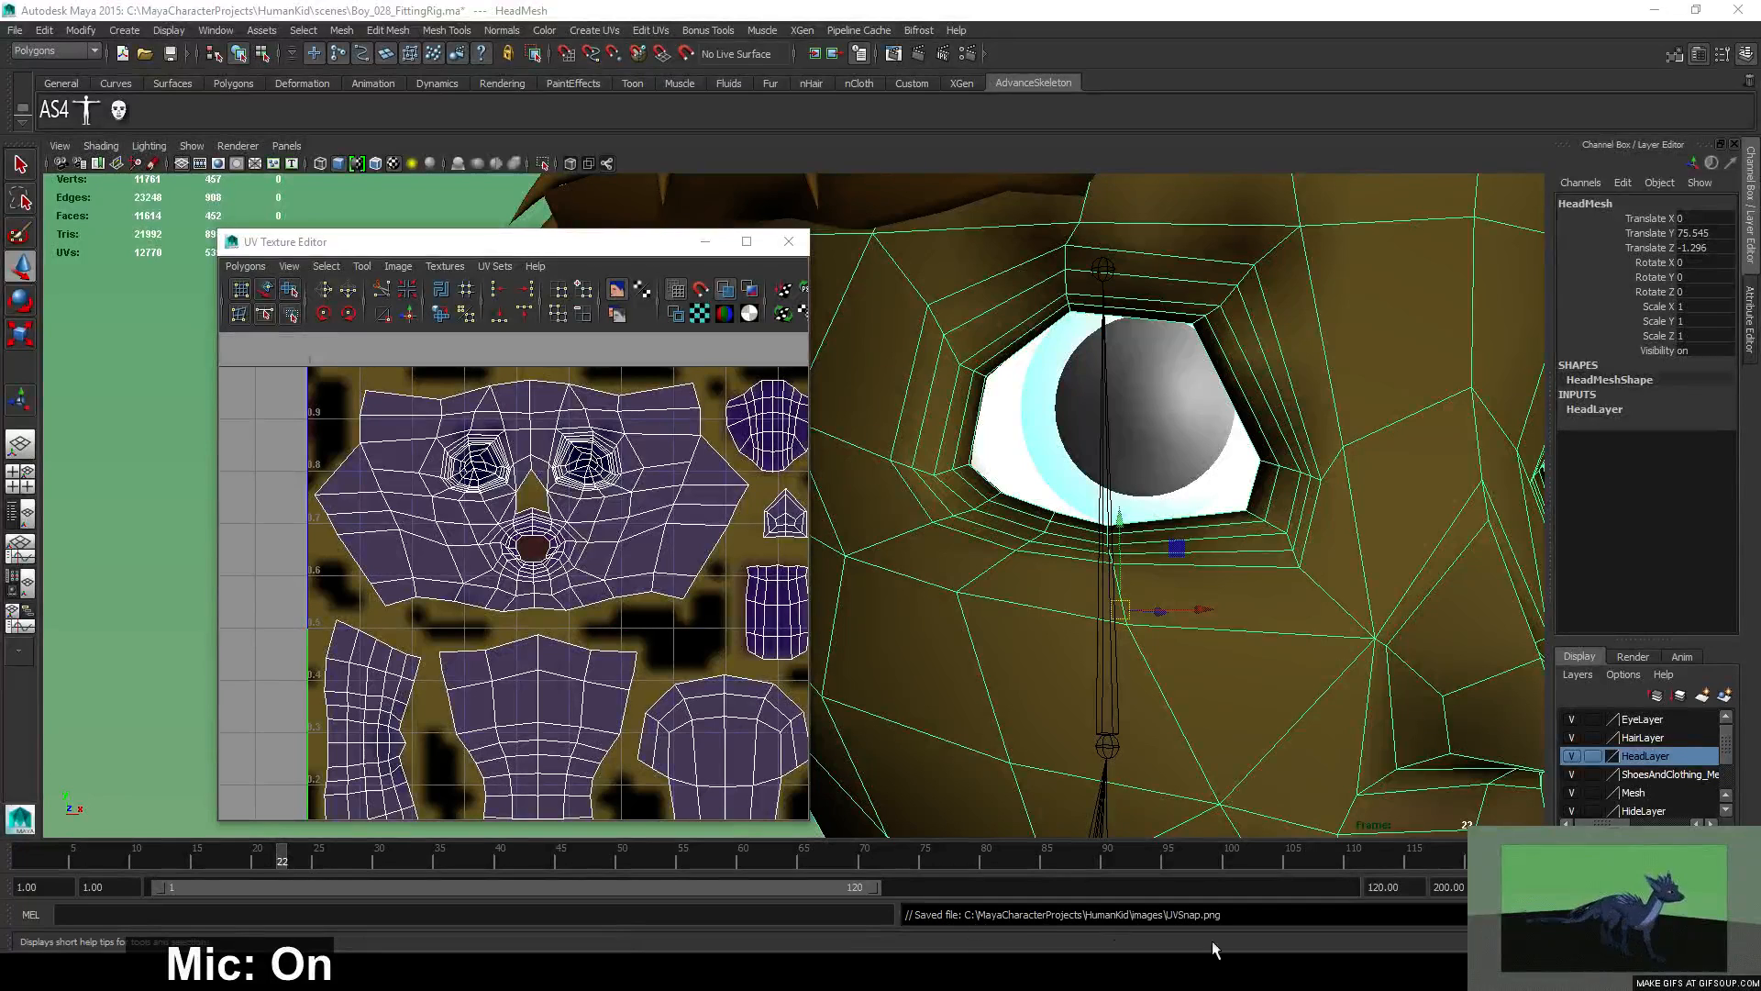
Switch to GIMP, try adding UVSnap.png as a layer over the zoomed-in face texture, and undo the addition.
key("alt+Tab")
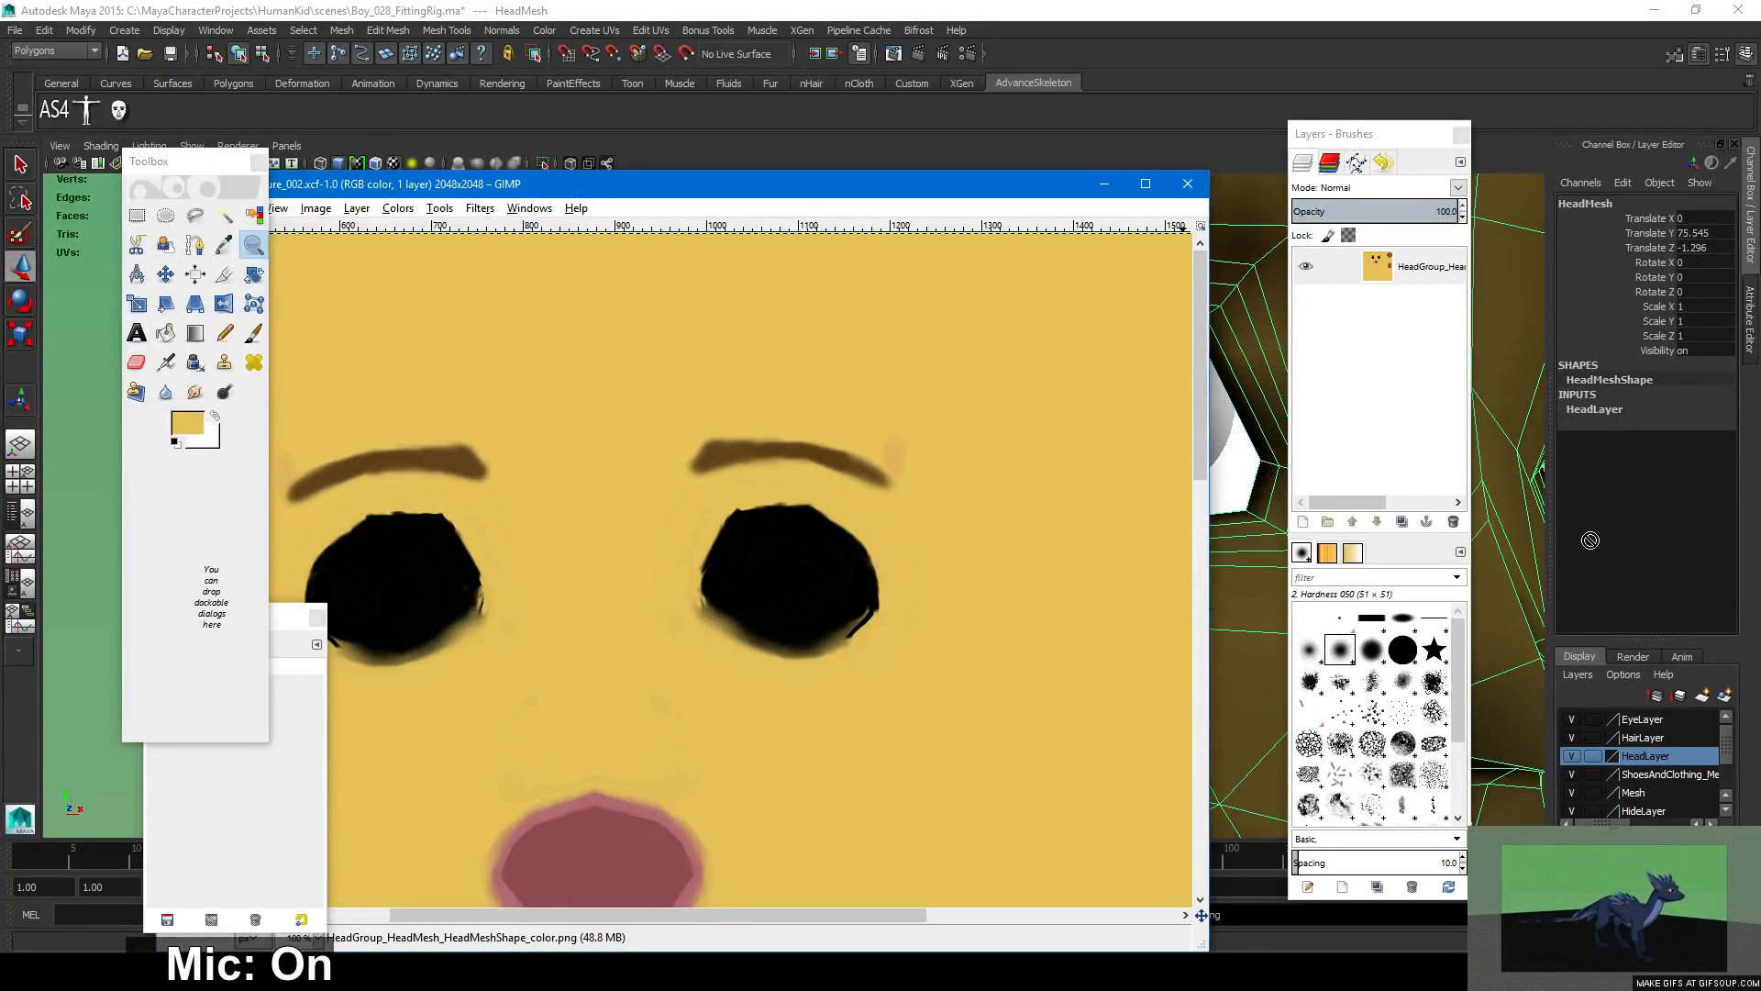
left_click_drag(1760, 549, 1000, 549)
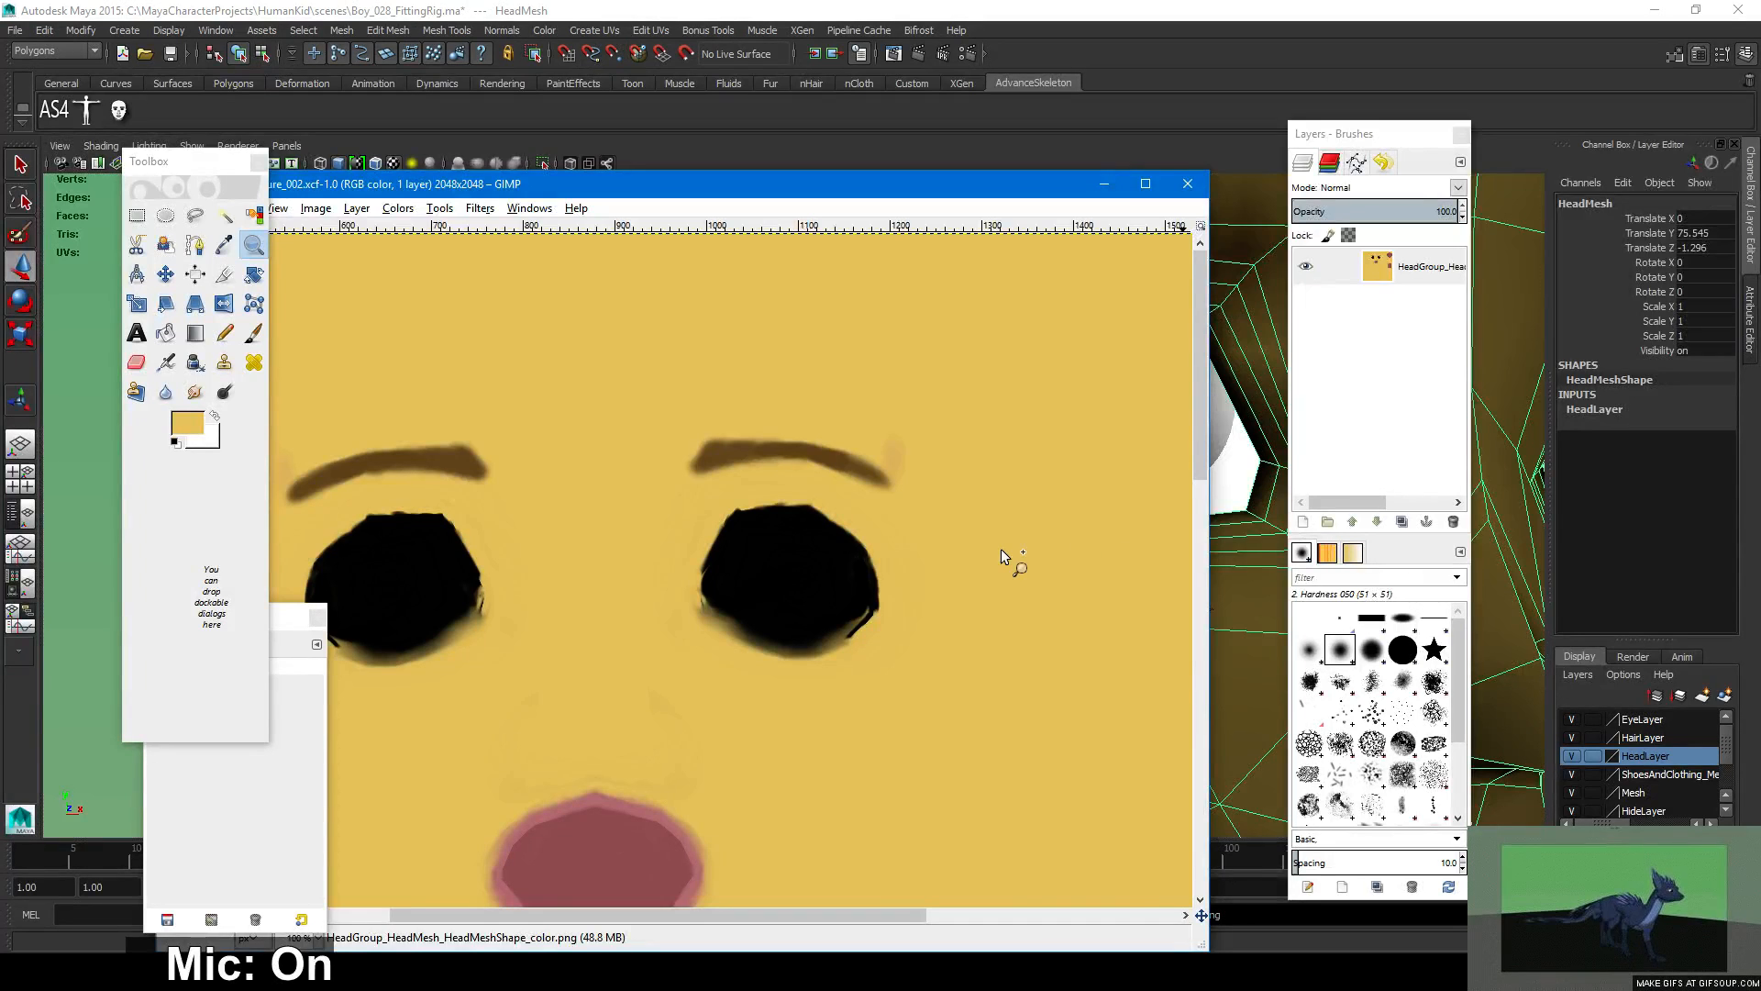
scroll(923, 463, "down", 3)
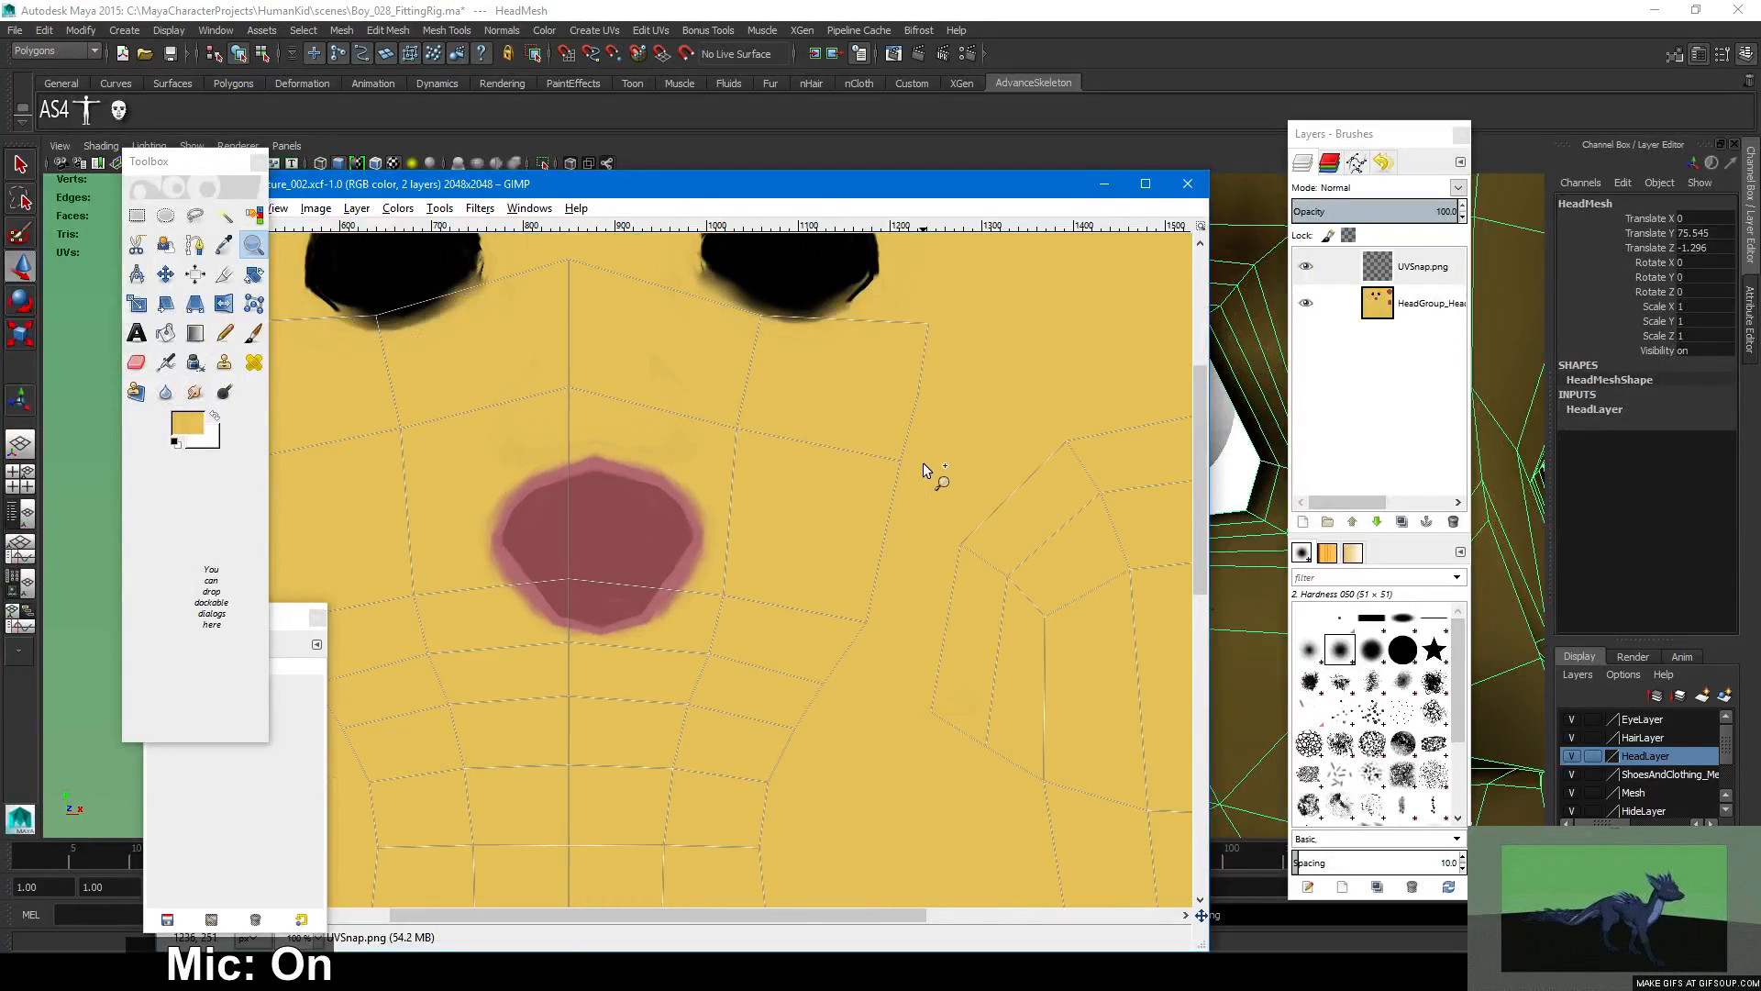
scroll(923, 462, "up", 3)
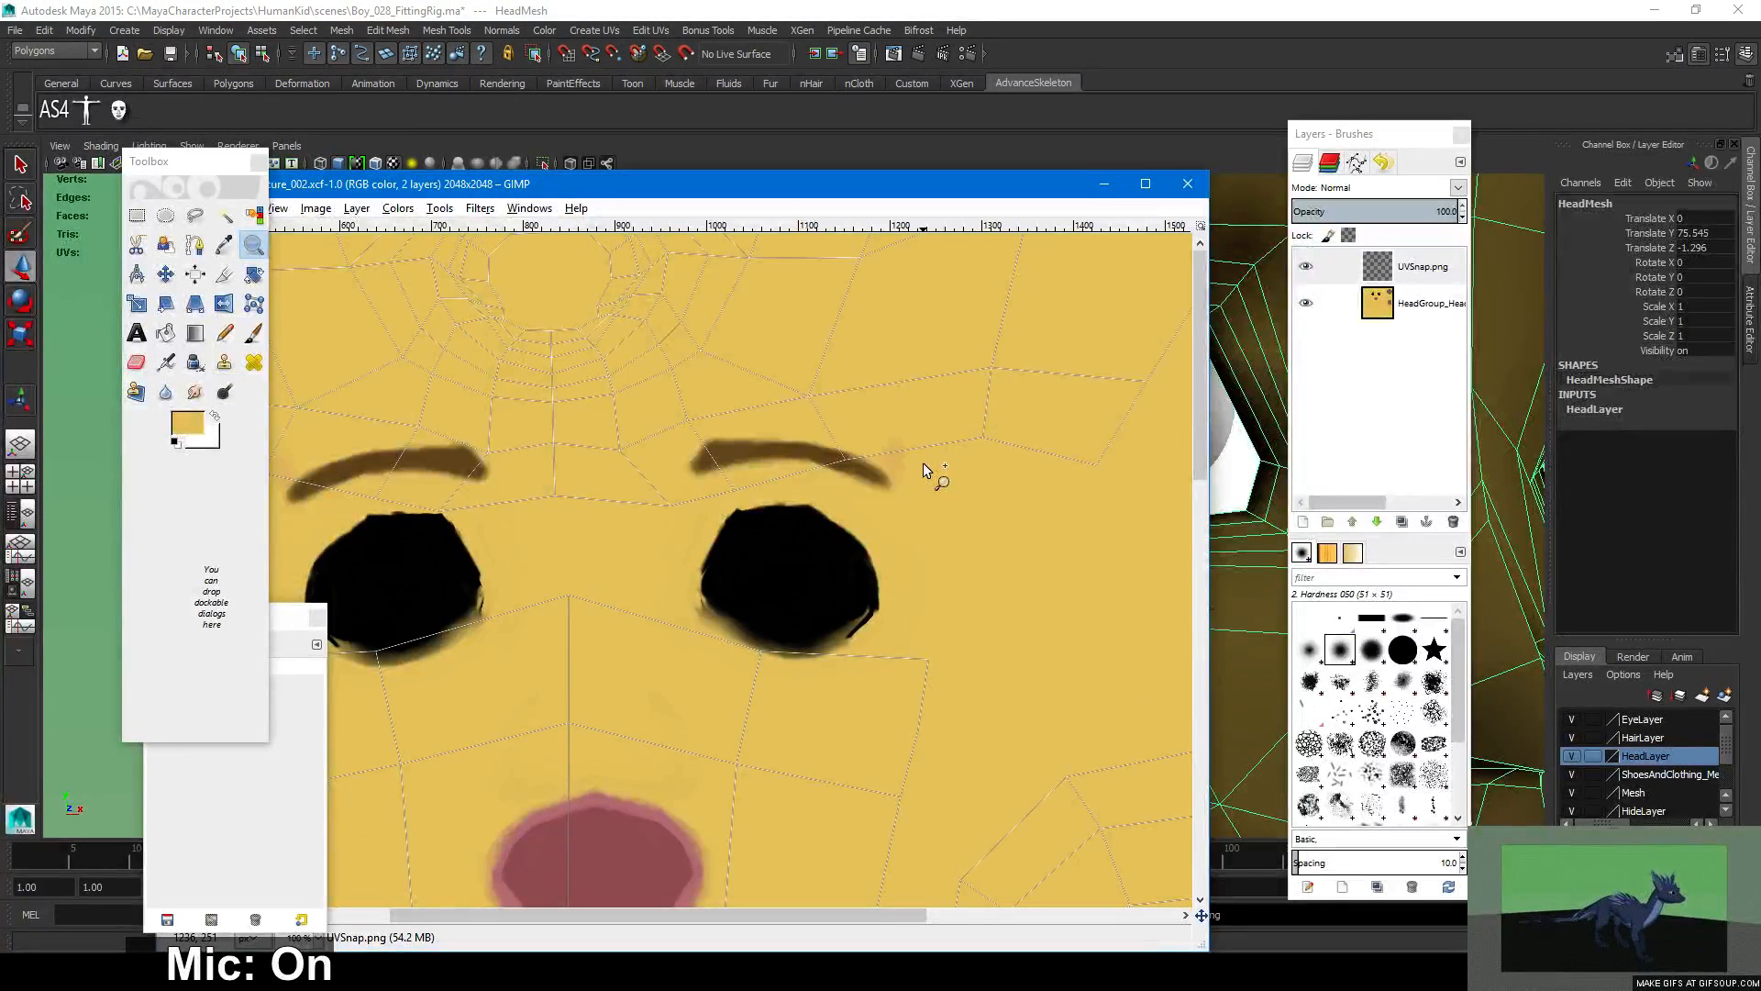
scroll(743, 348, "down", 3, "ctrl")
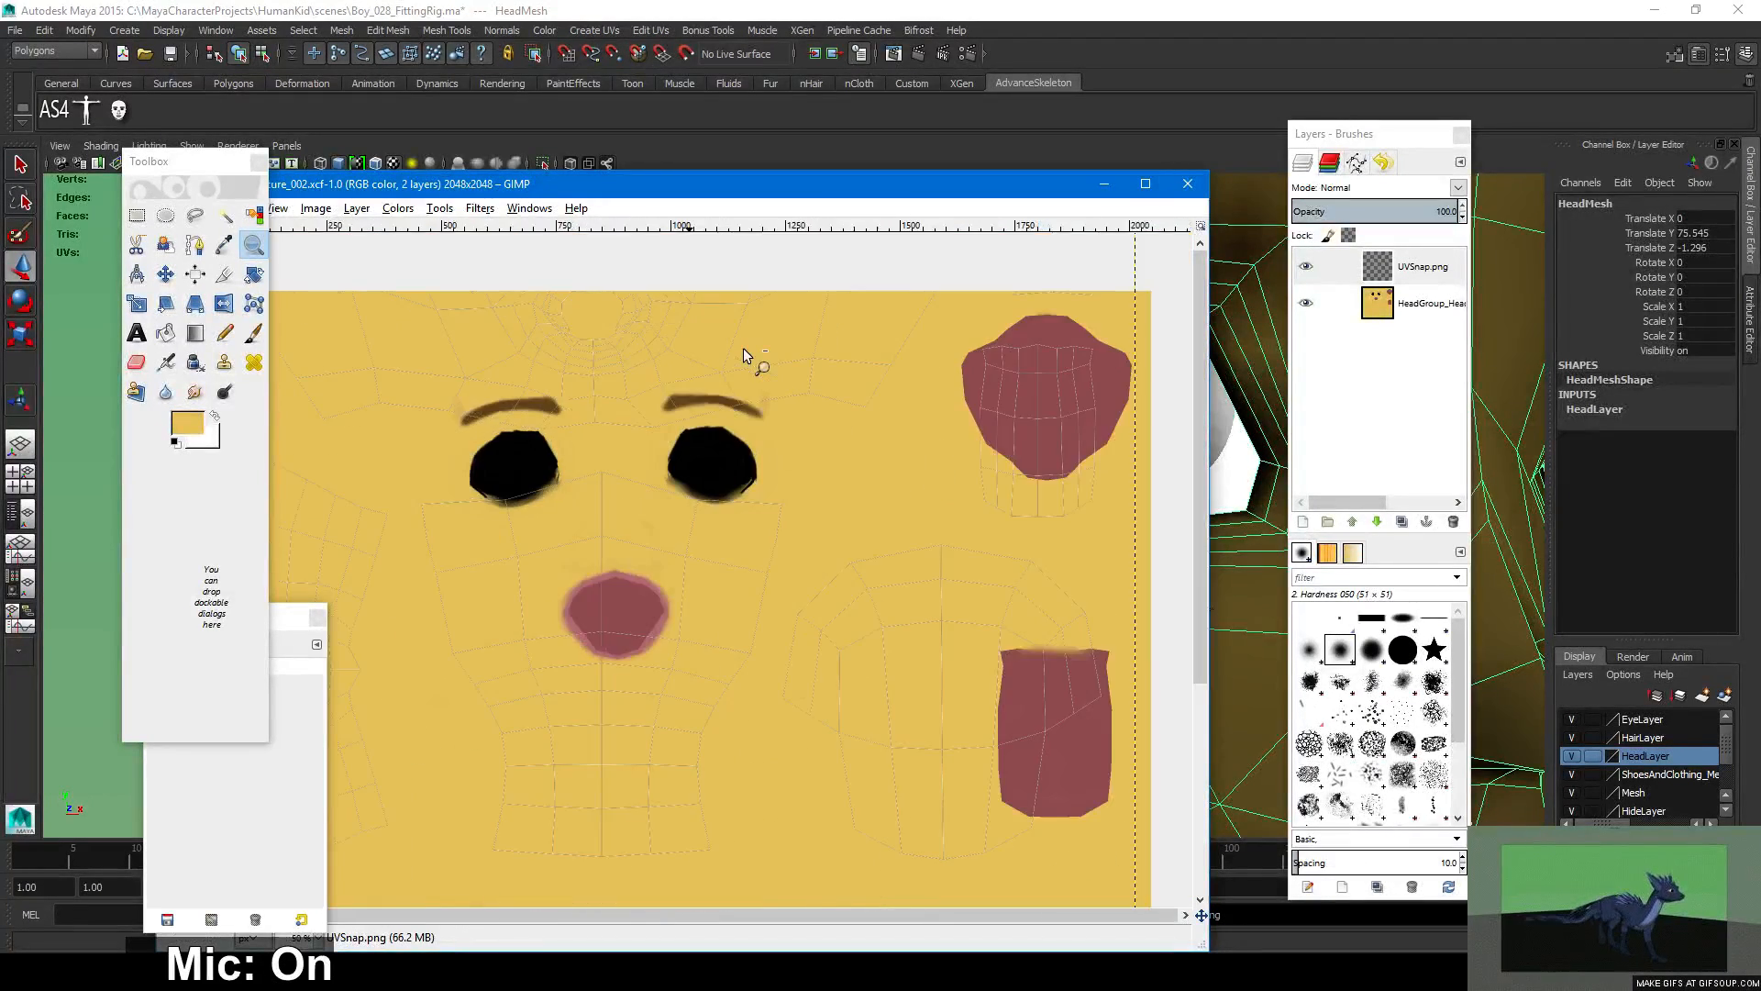
key("ctrl+z")
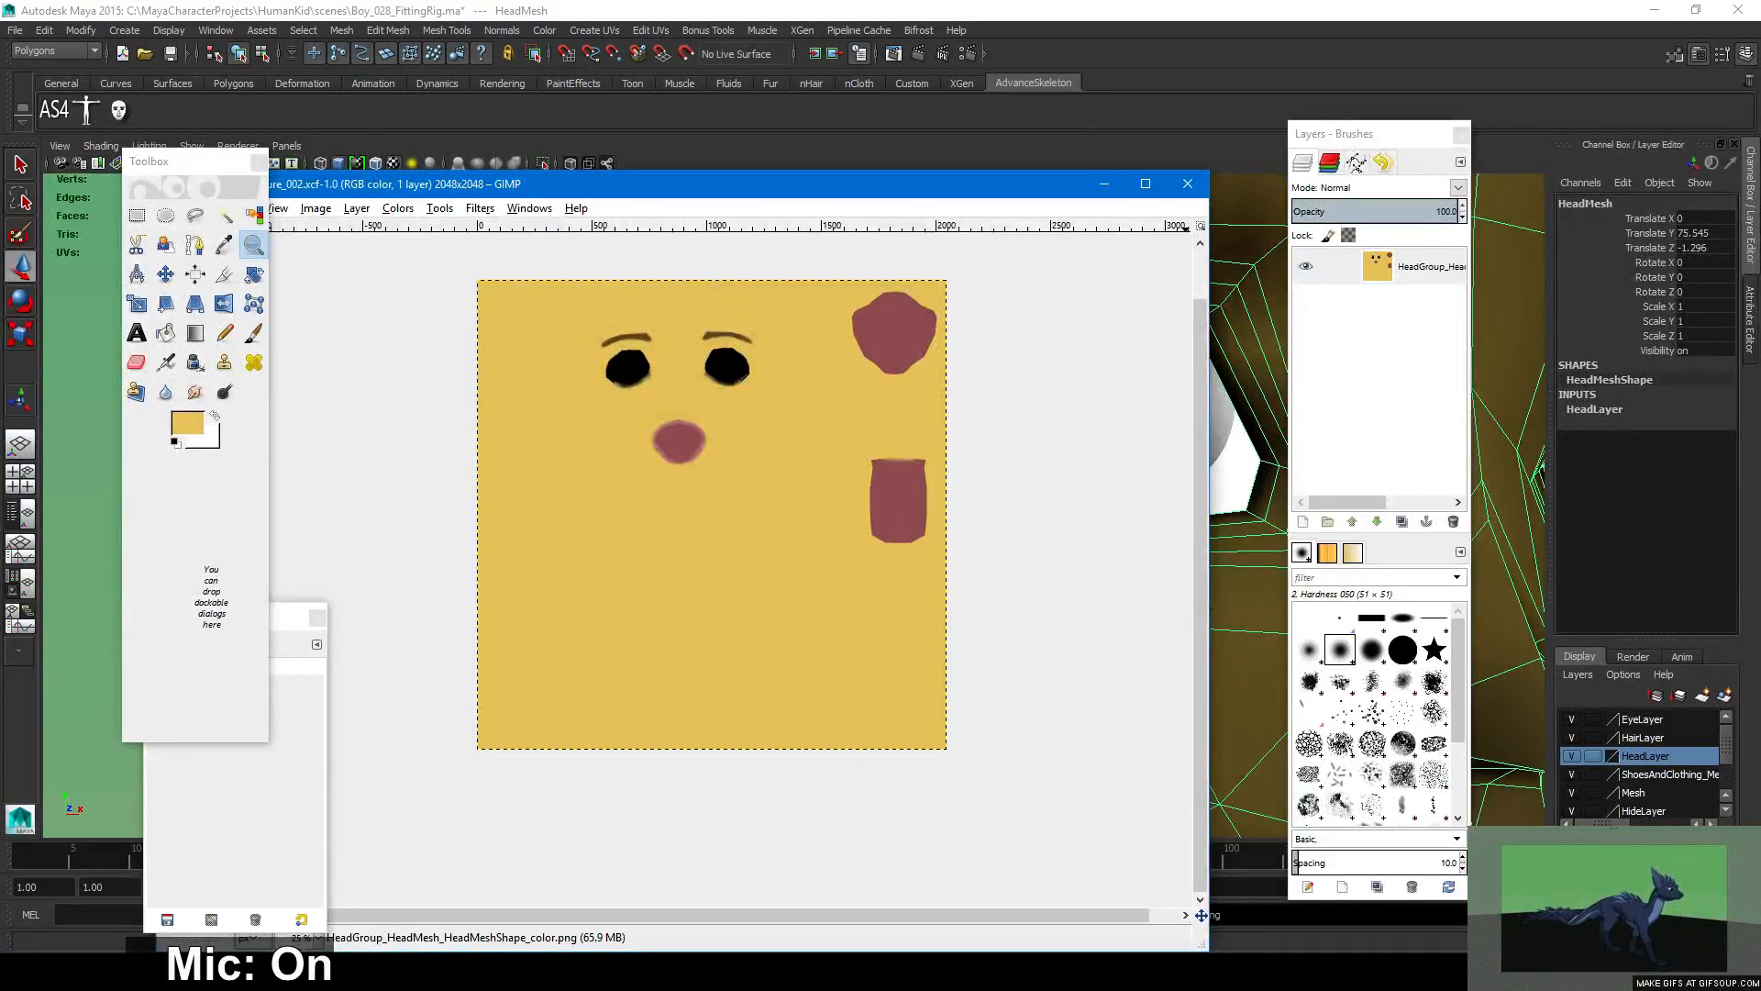
Add UVSnap.png as a new layer over the whole face texture, aligning the wireframe with the eyes and mouth.
left_click_drag(1600, 603, 715, 620)
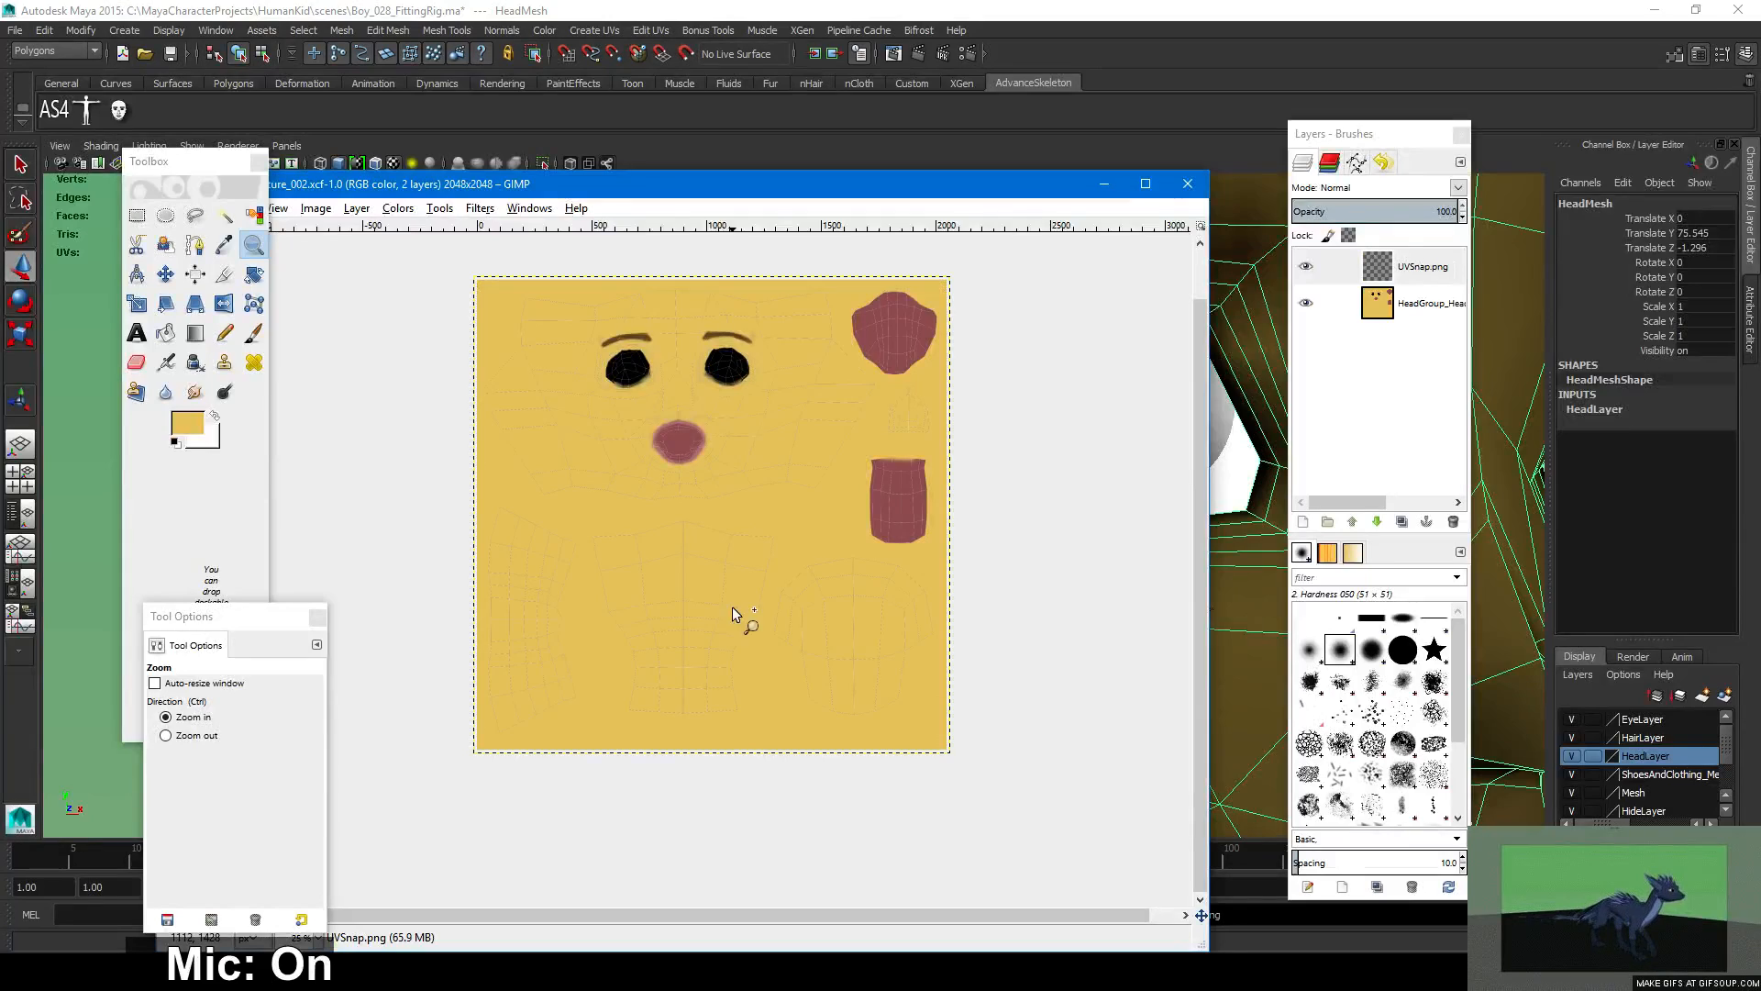
scroll(691, 361, "up", 3, "ctrl")
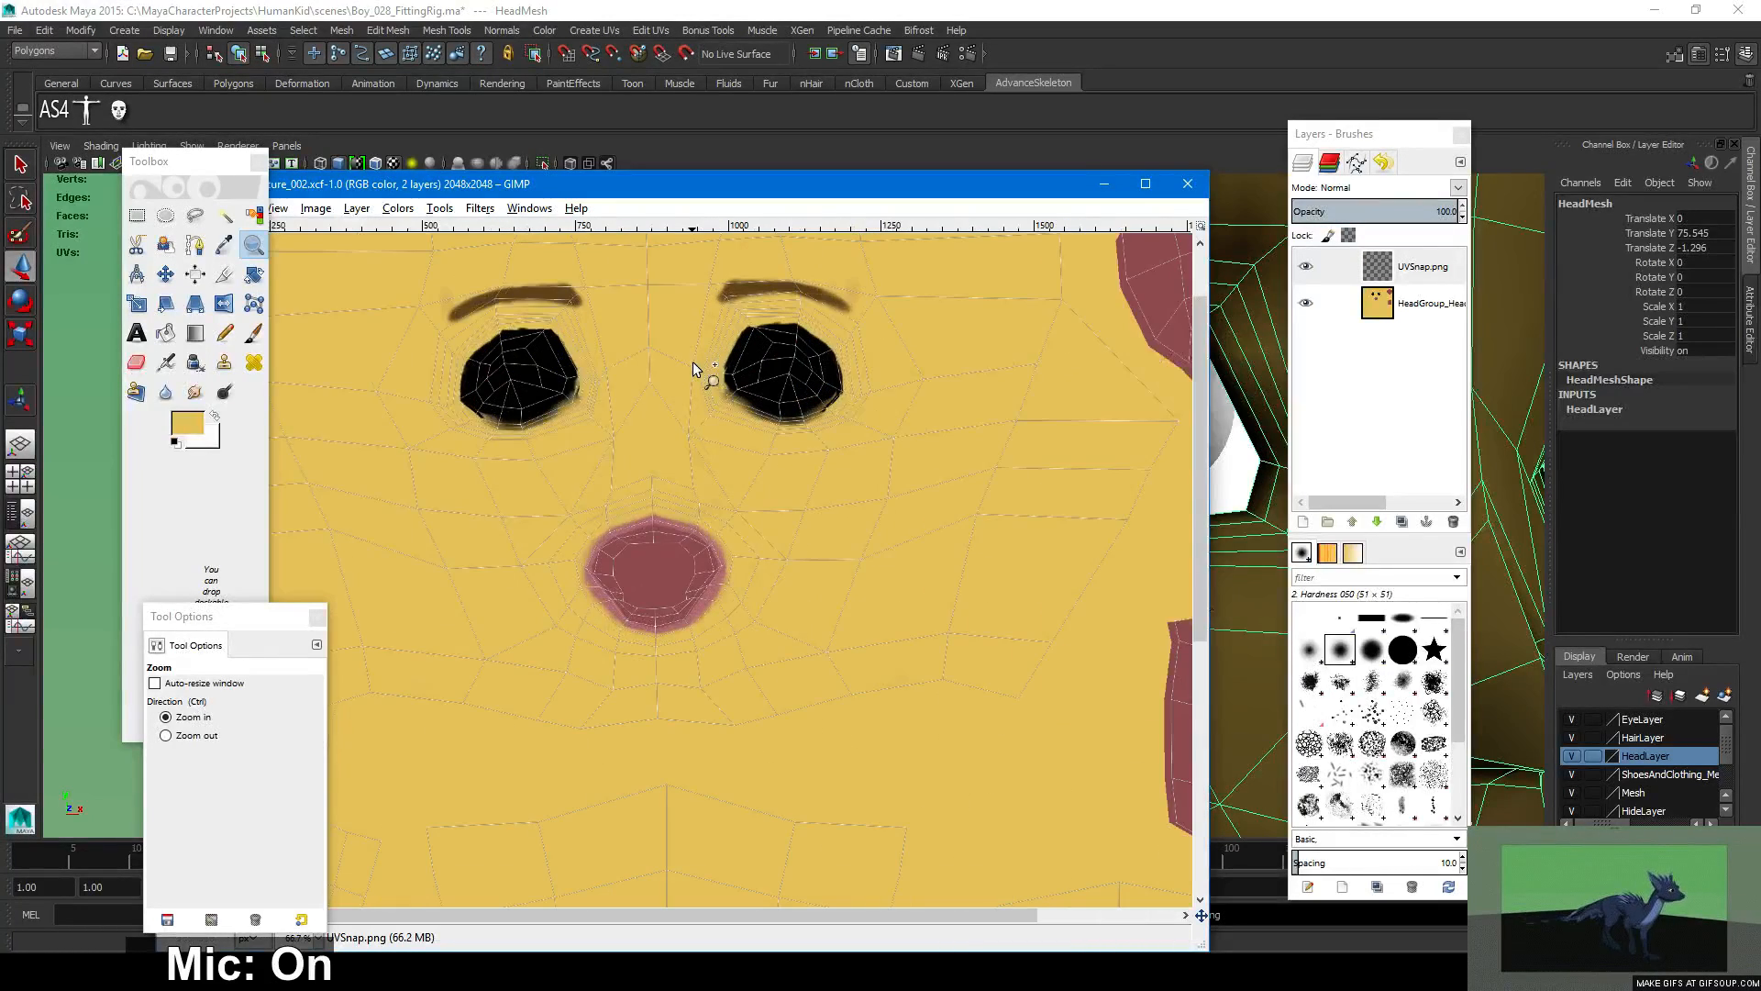
scroll(692, 362, "up", 2, "ctrl")
scroll(681, 416, "up", 4)
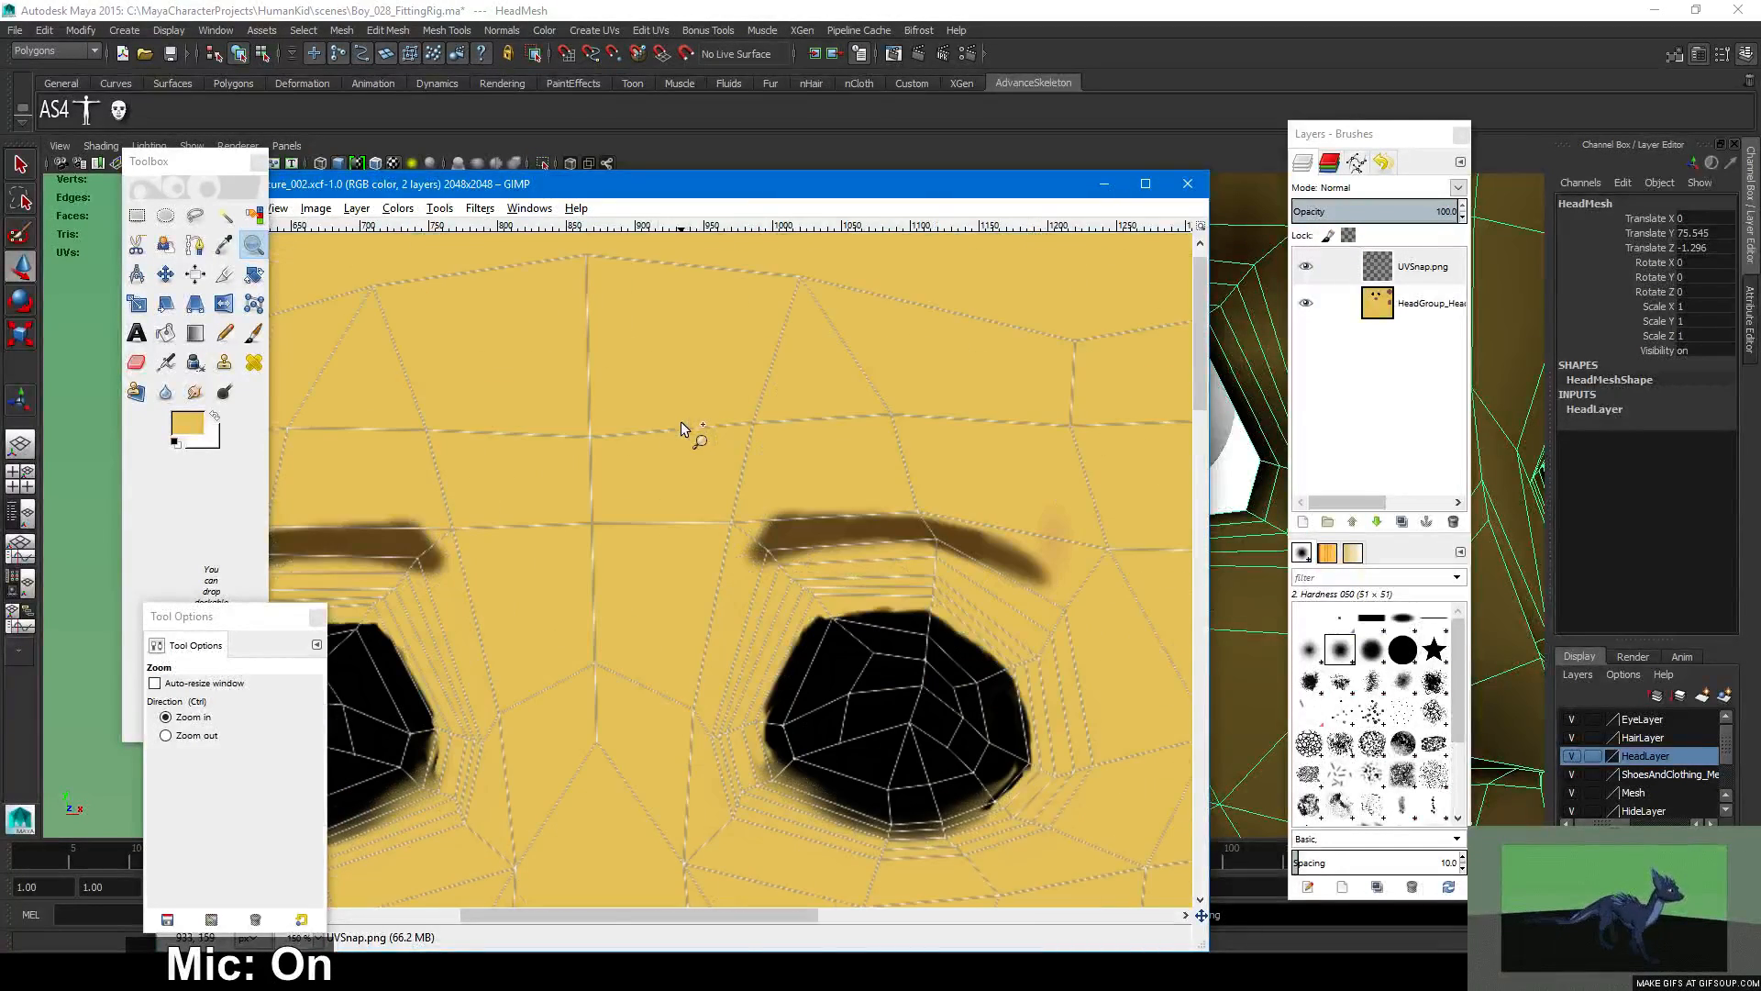
Examine the eye in the GIMP texture, switch to Maya, and compare the head mesh there with smooth preview on and off.
scroll(681, 421, "down", 2)
scroll(679, 911, "left", 4)
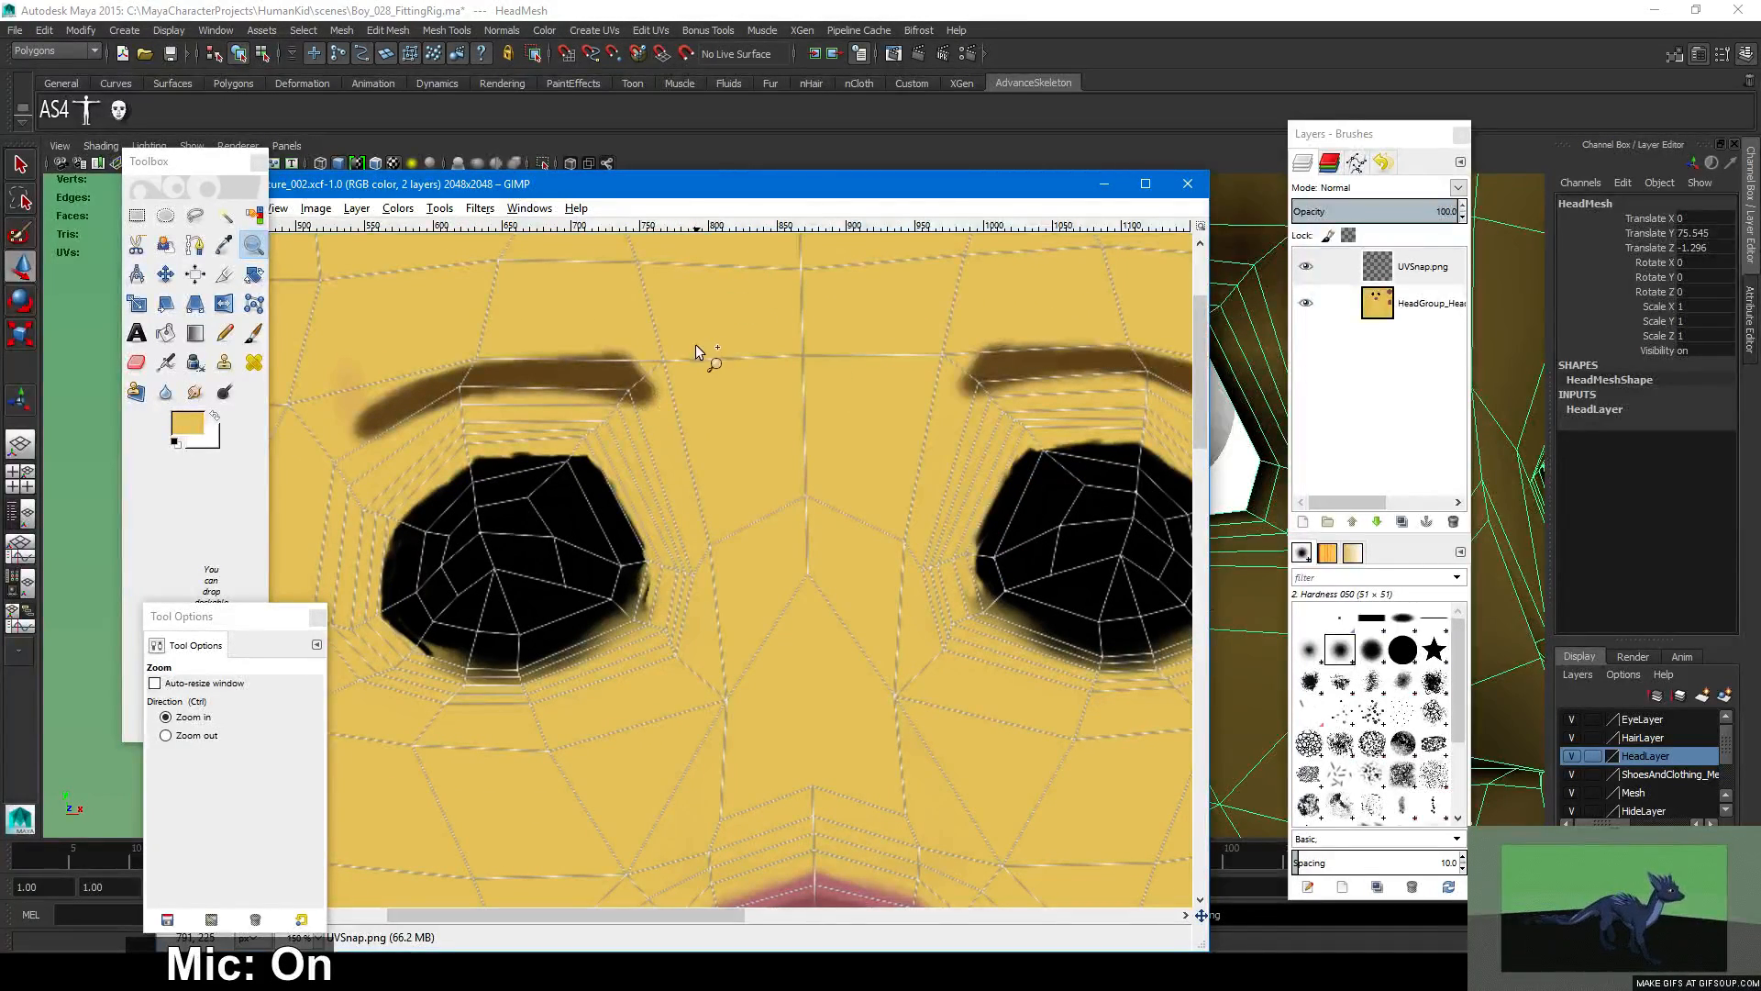
left_click(1011, 9)
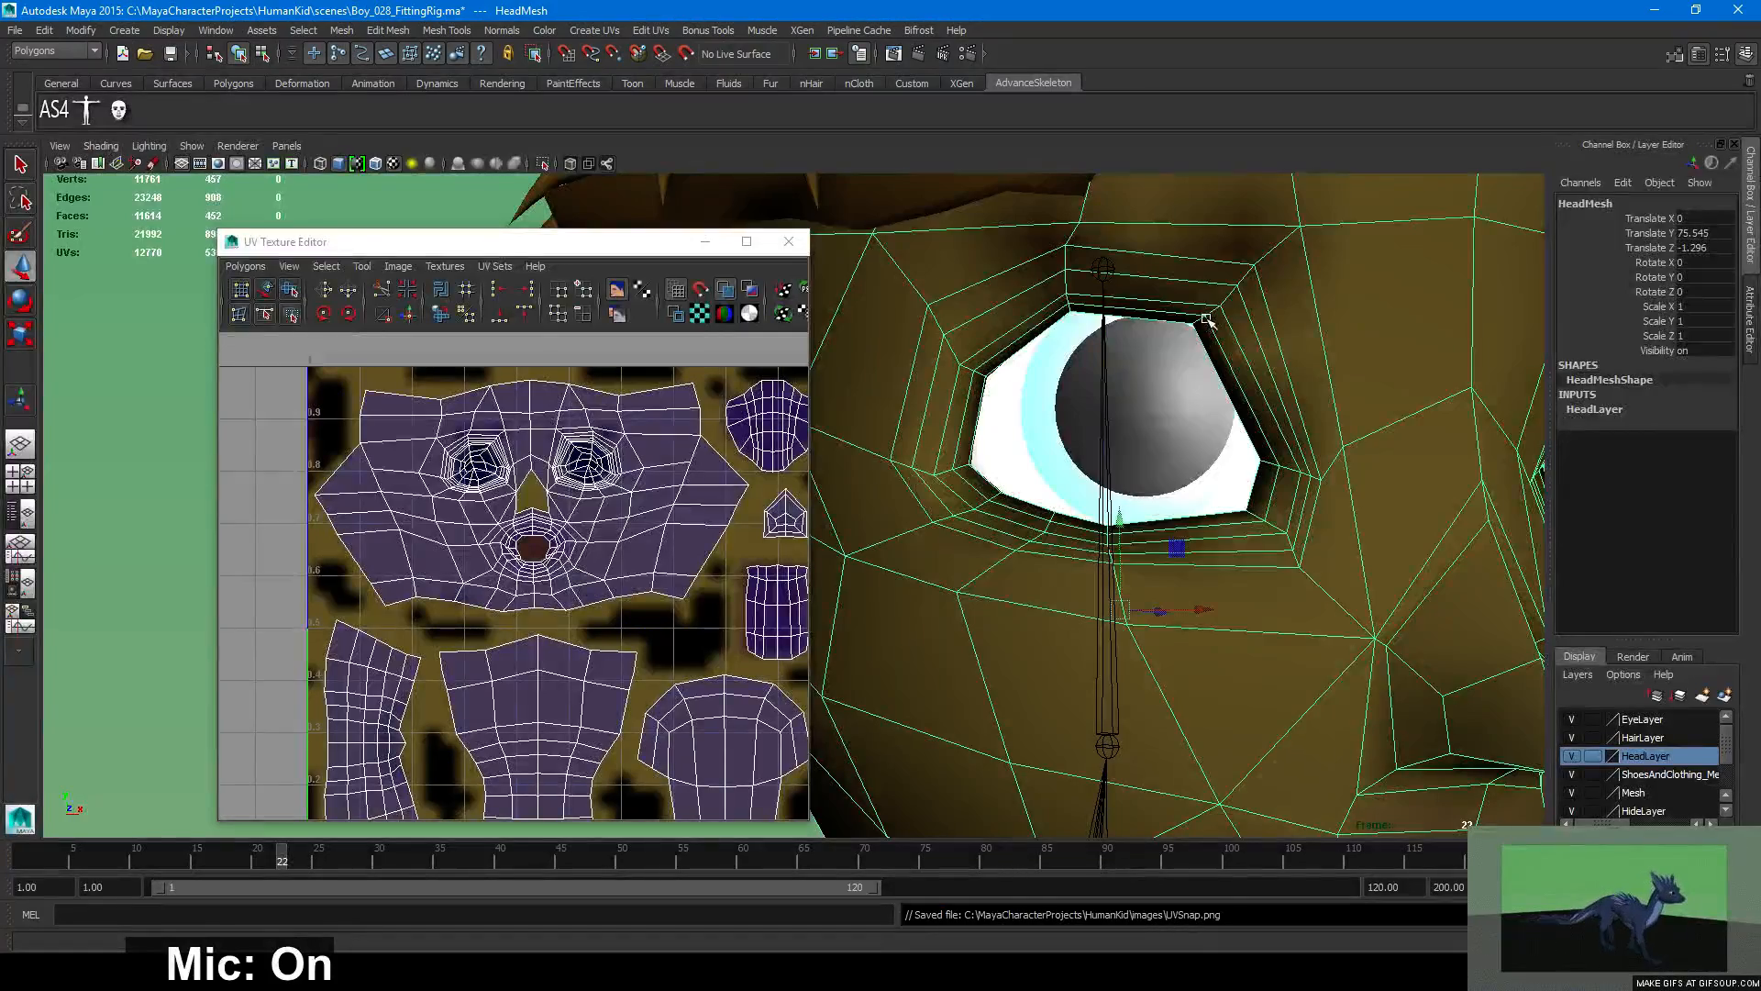
key("3")
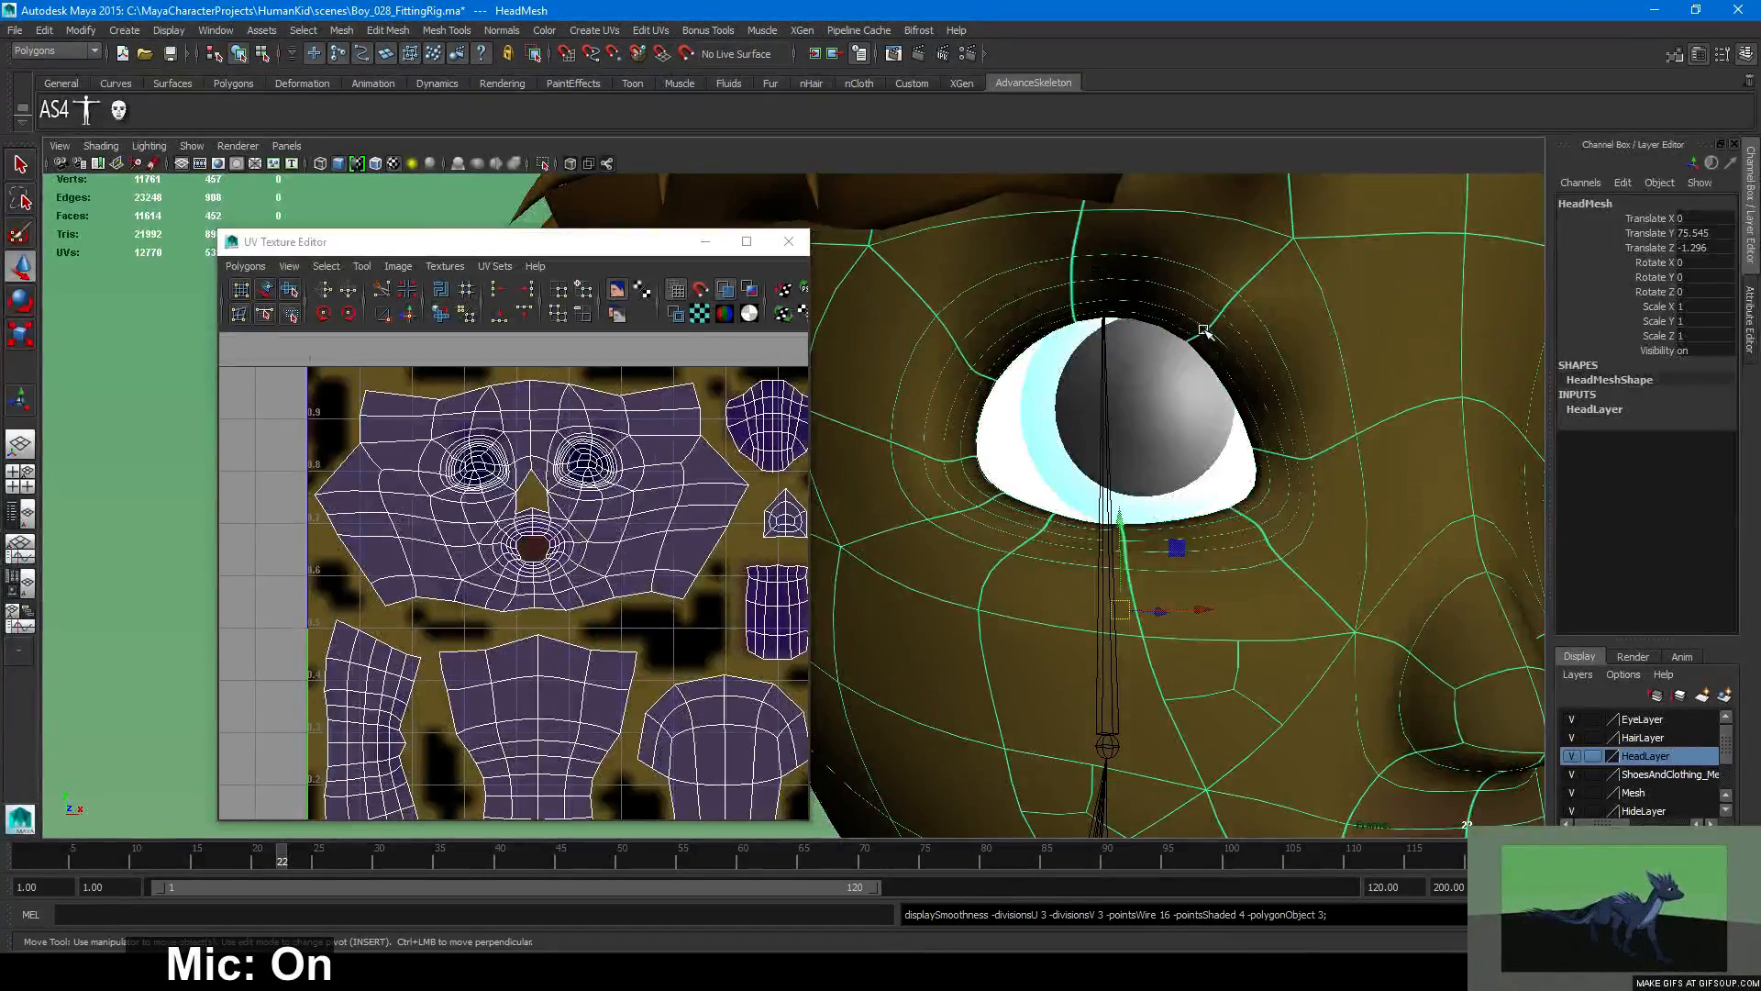
key("1")
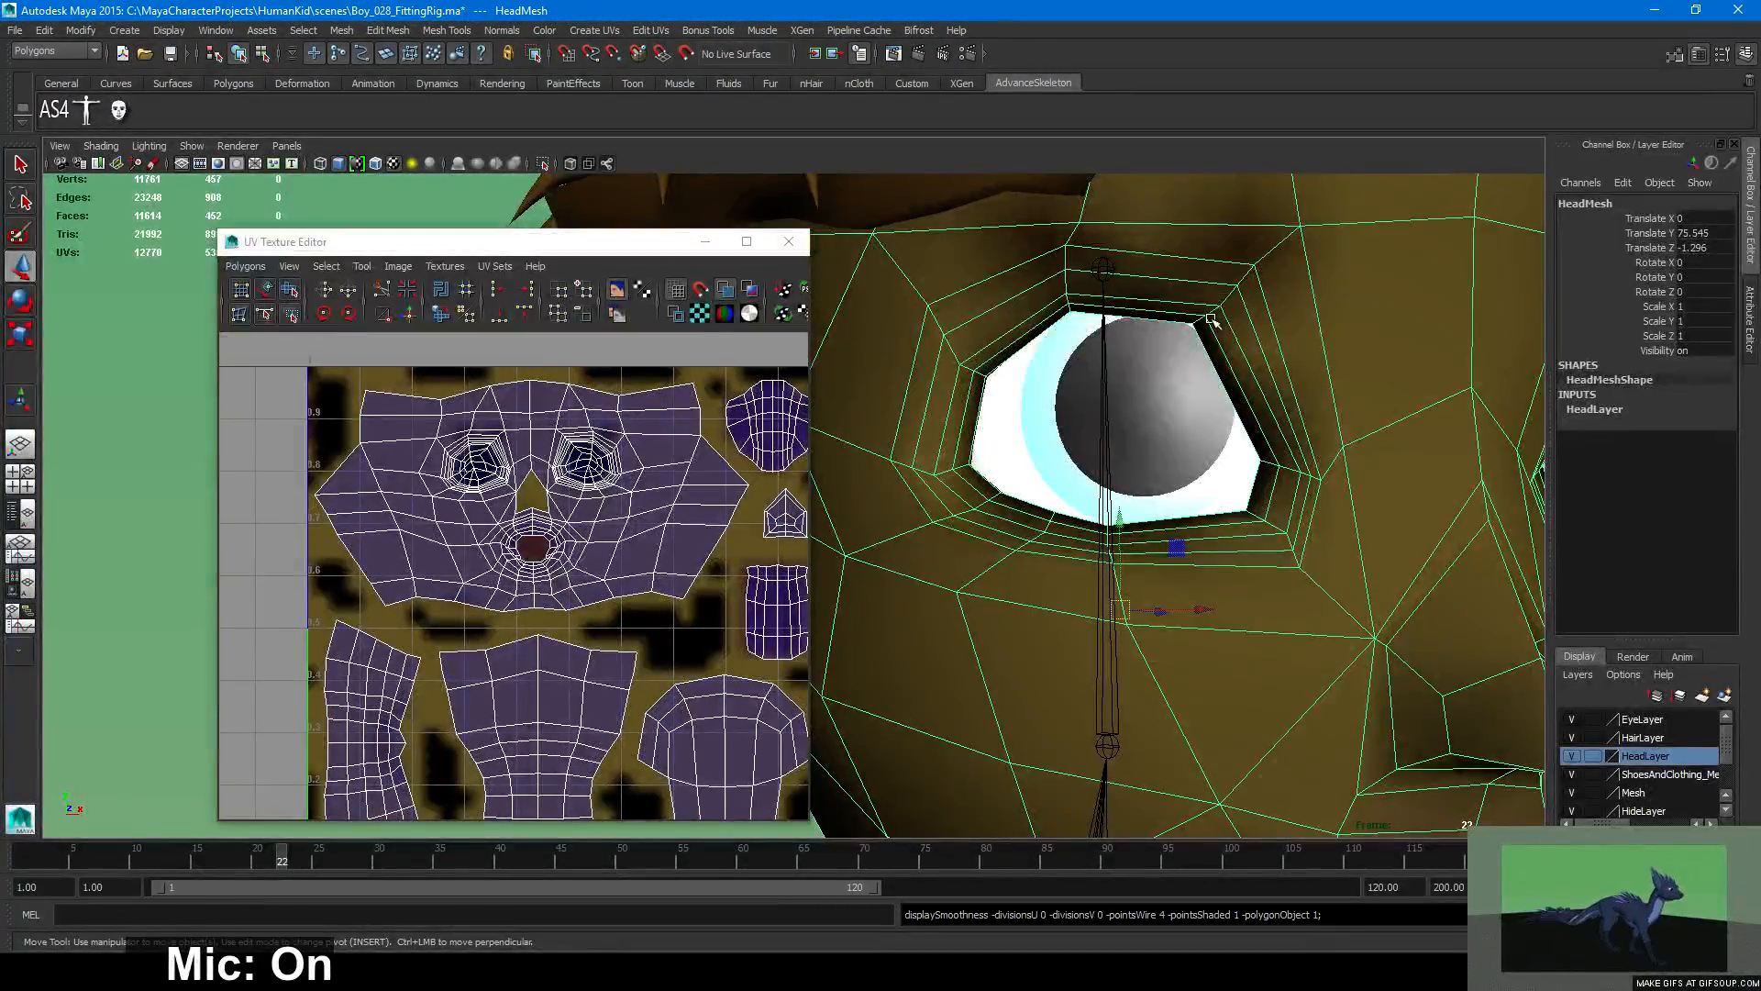
middle_click_drag(1196, 321, 1229, 400, "alt")
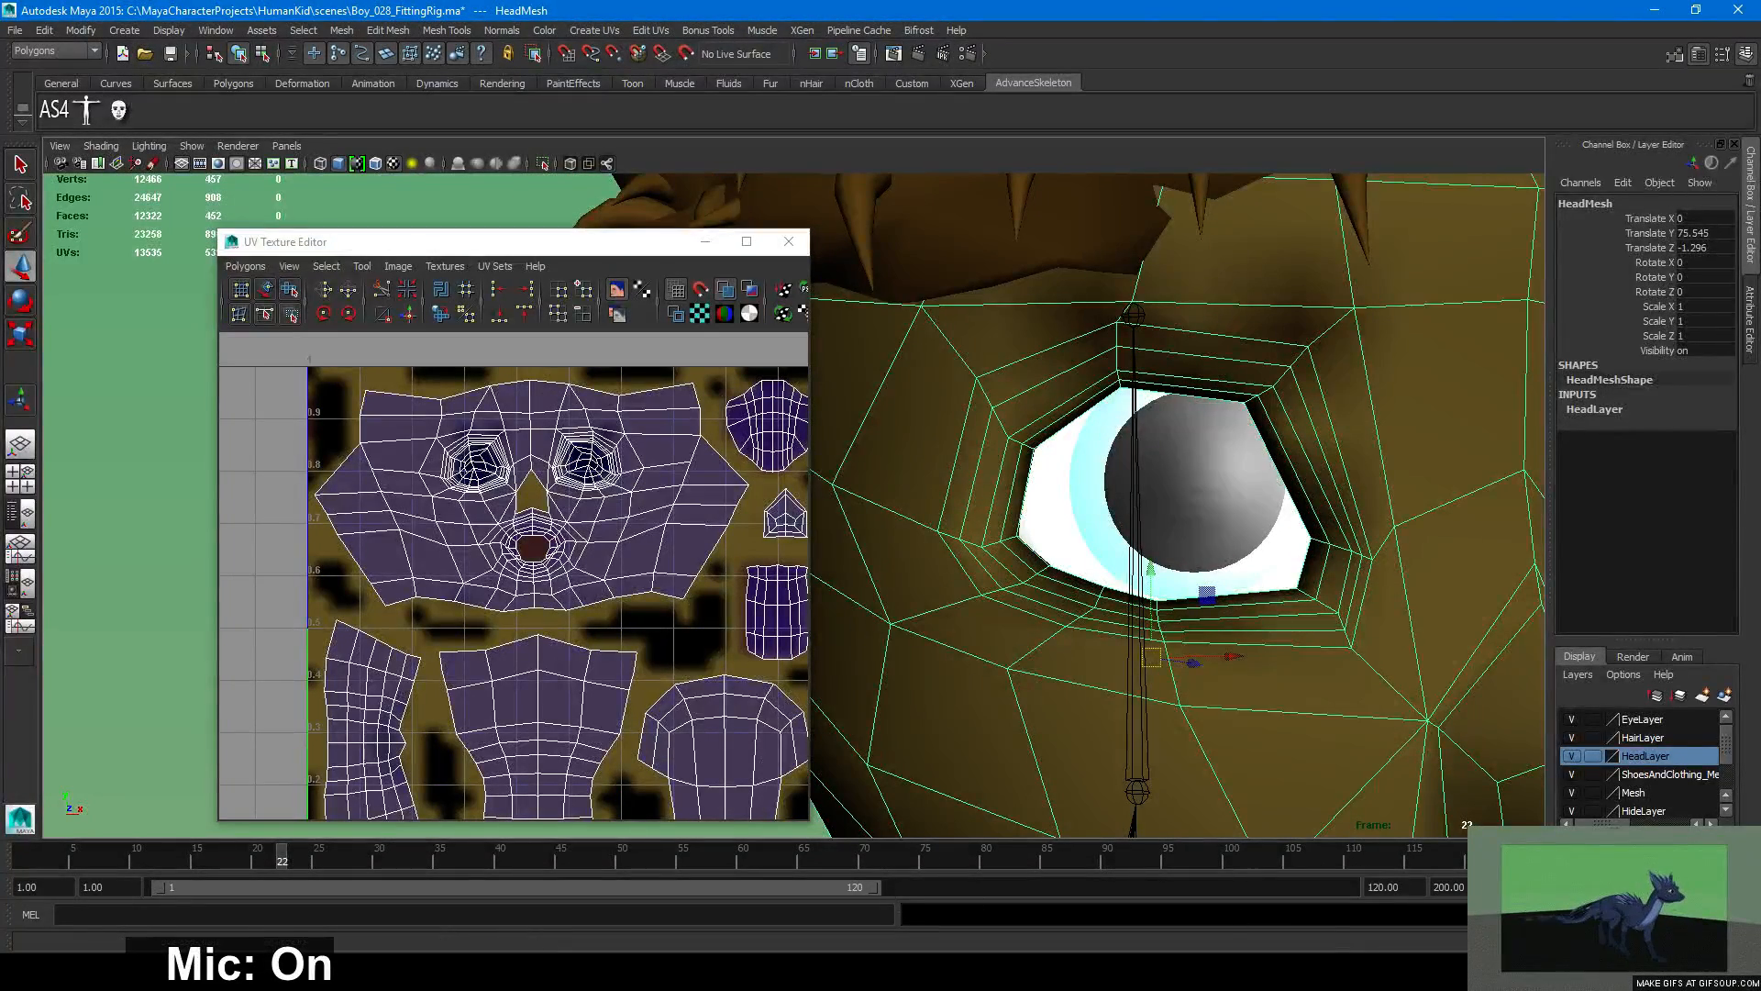
Compare the wireframed eye texture with the Maya mesh and render the current close-up of the eye.
key("alt+Tab")
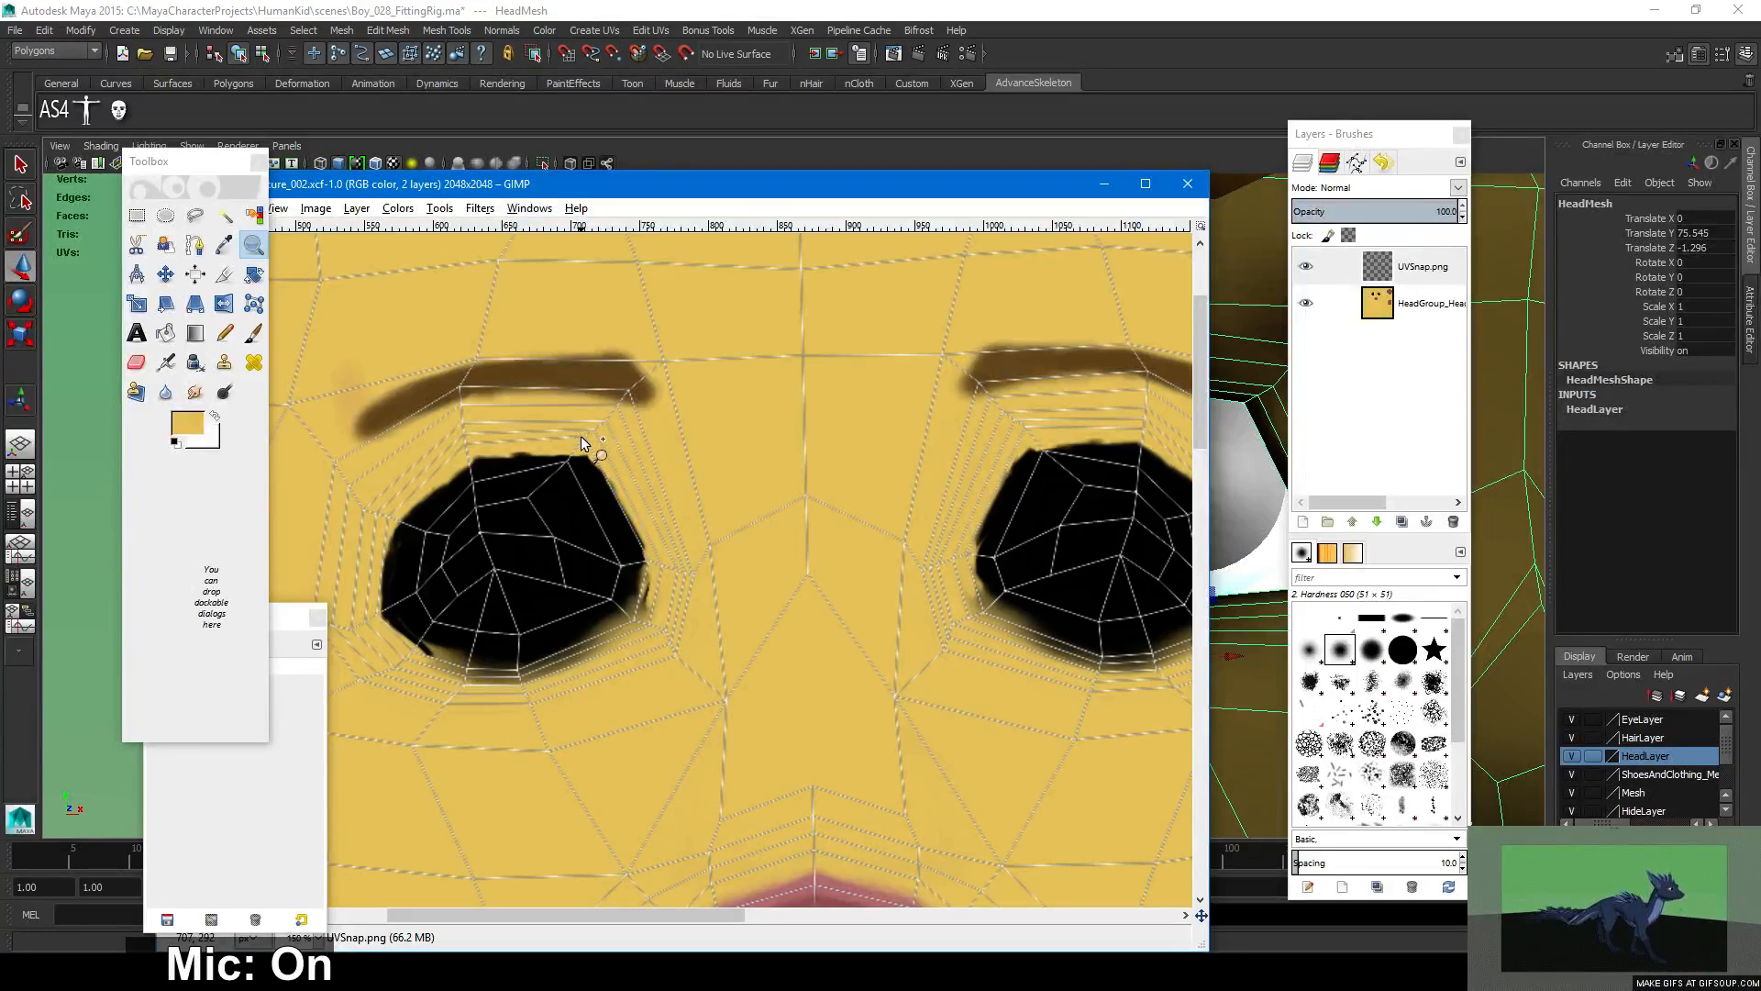
key("alt+Tab")
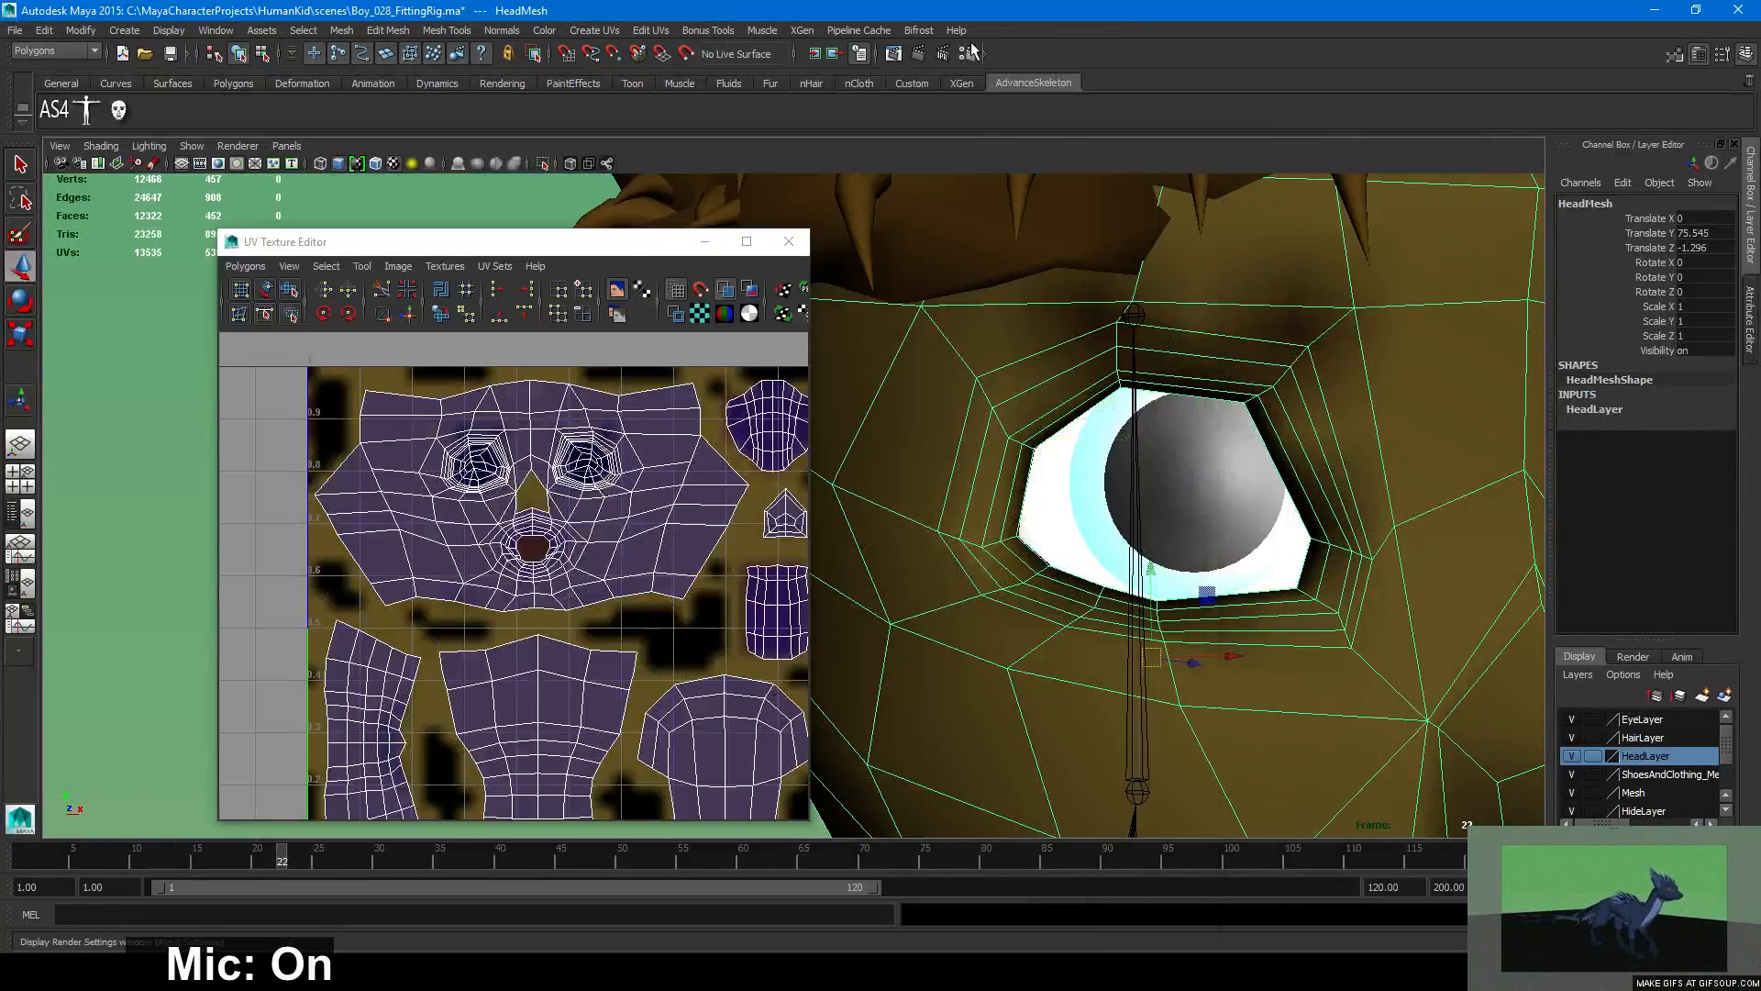
left_click(916, 55)
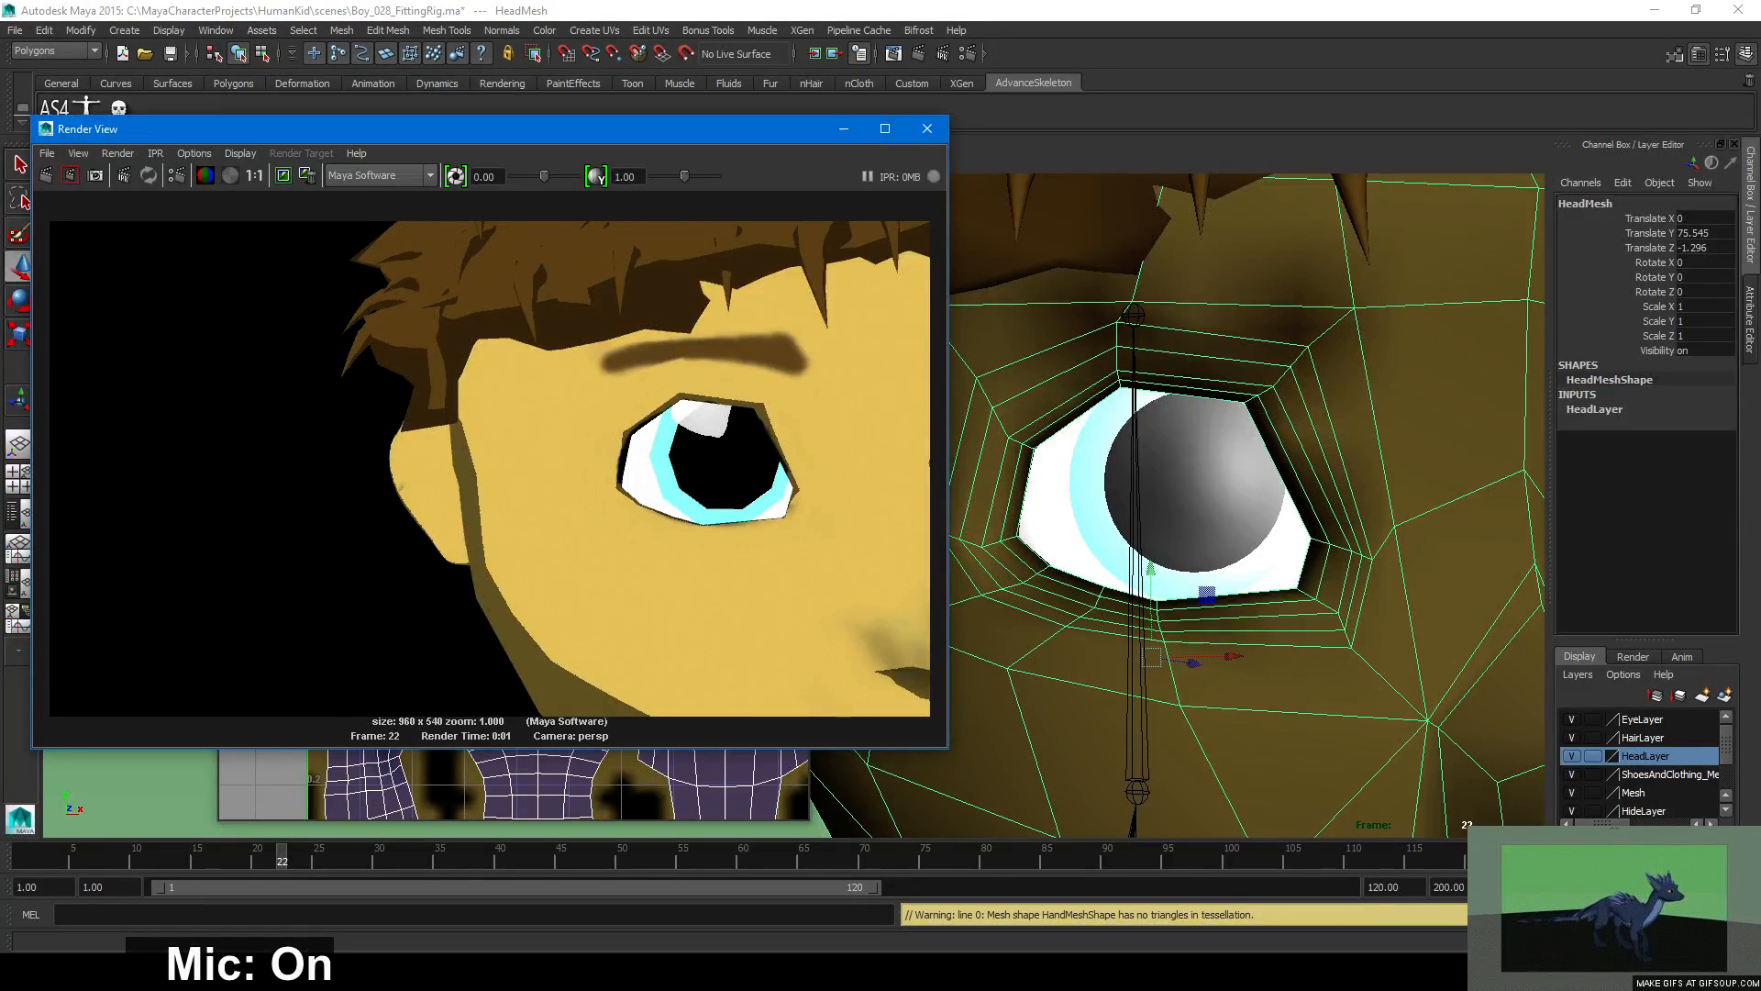
Switch to GIMP and set up the Paintbrush with black as the foreground color and a brush size of 8.04.
key("alt+Tab")
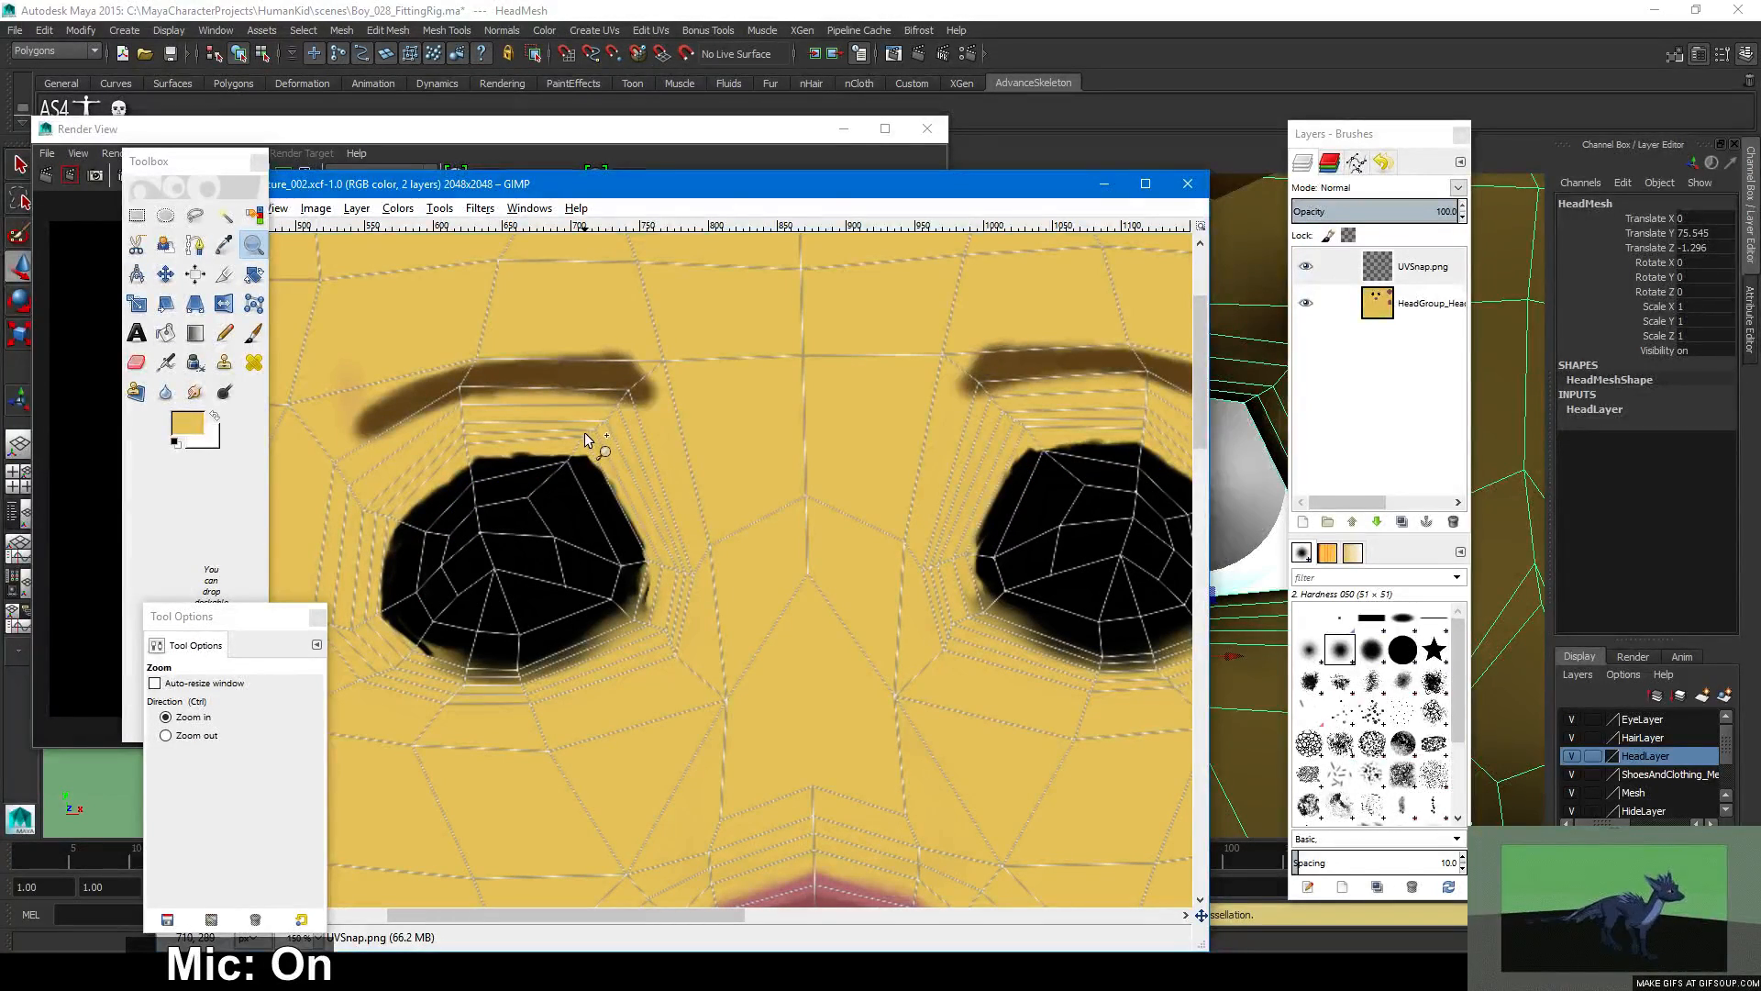
left_click(253, 334)
left_click(175, 443)
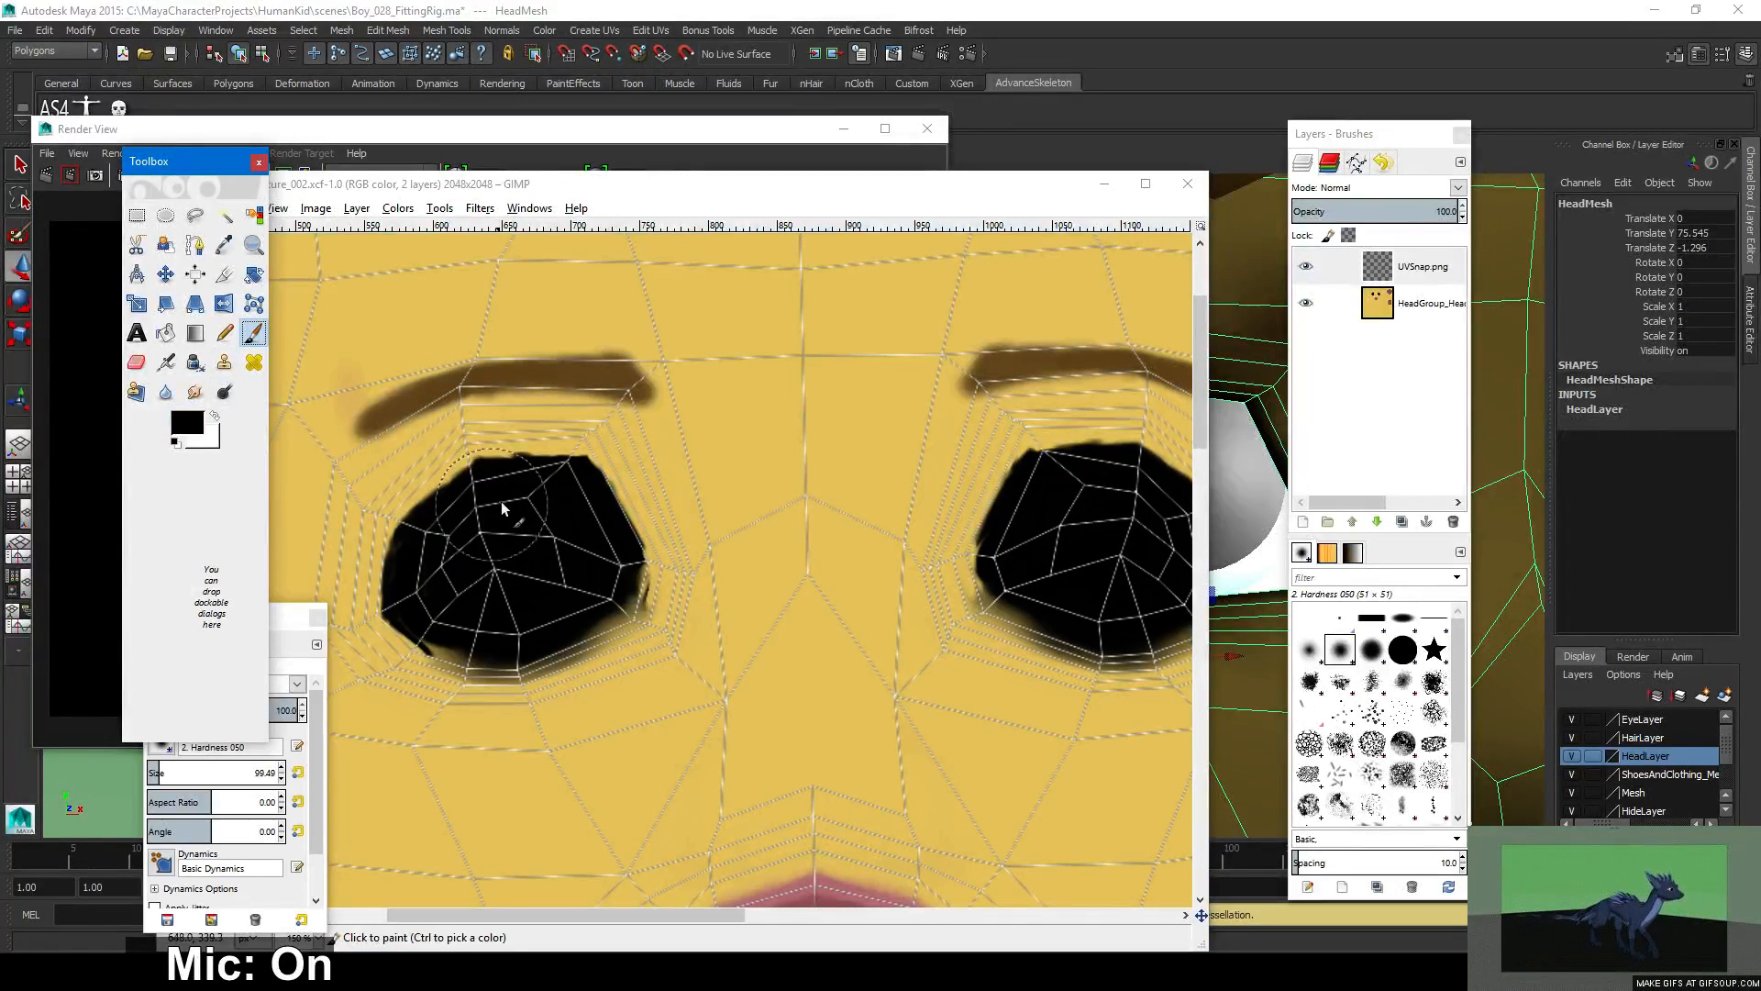
left_click_drag(158, 769, 148, 768)
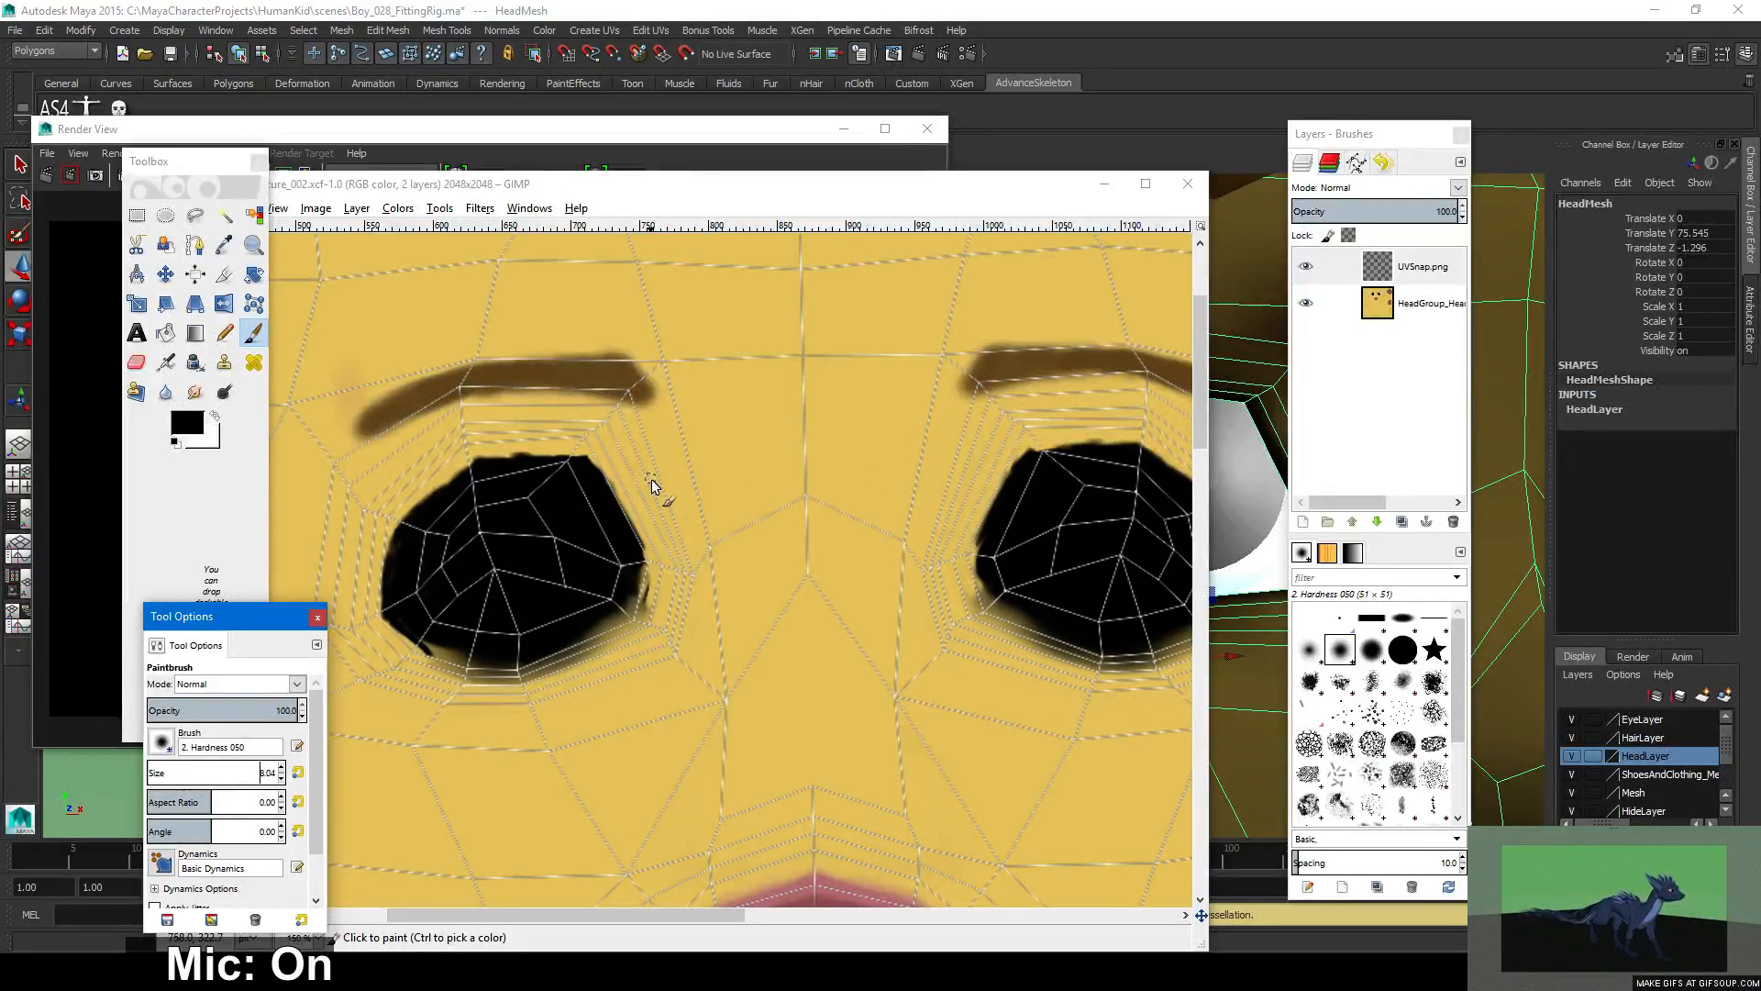
left_click_drag(652, 478, 668, 488)
mouse_move(668, 488)
middle_mouse_down()
mouse_move(653, 506)
mouse_move(798, 583)
middle_mouse_up()
key("ctrl+z")
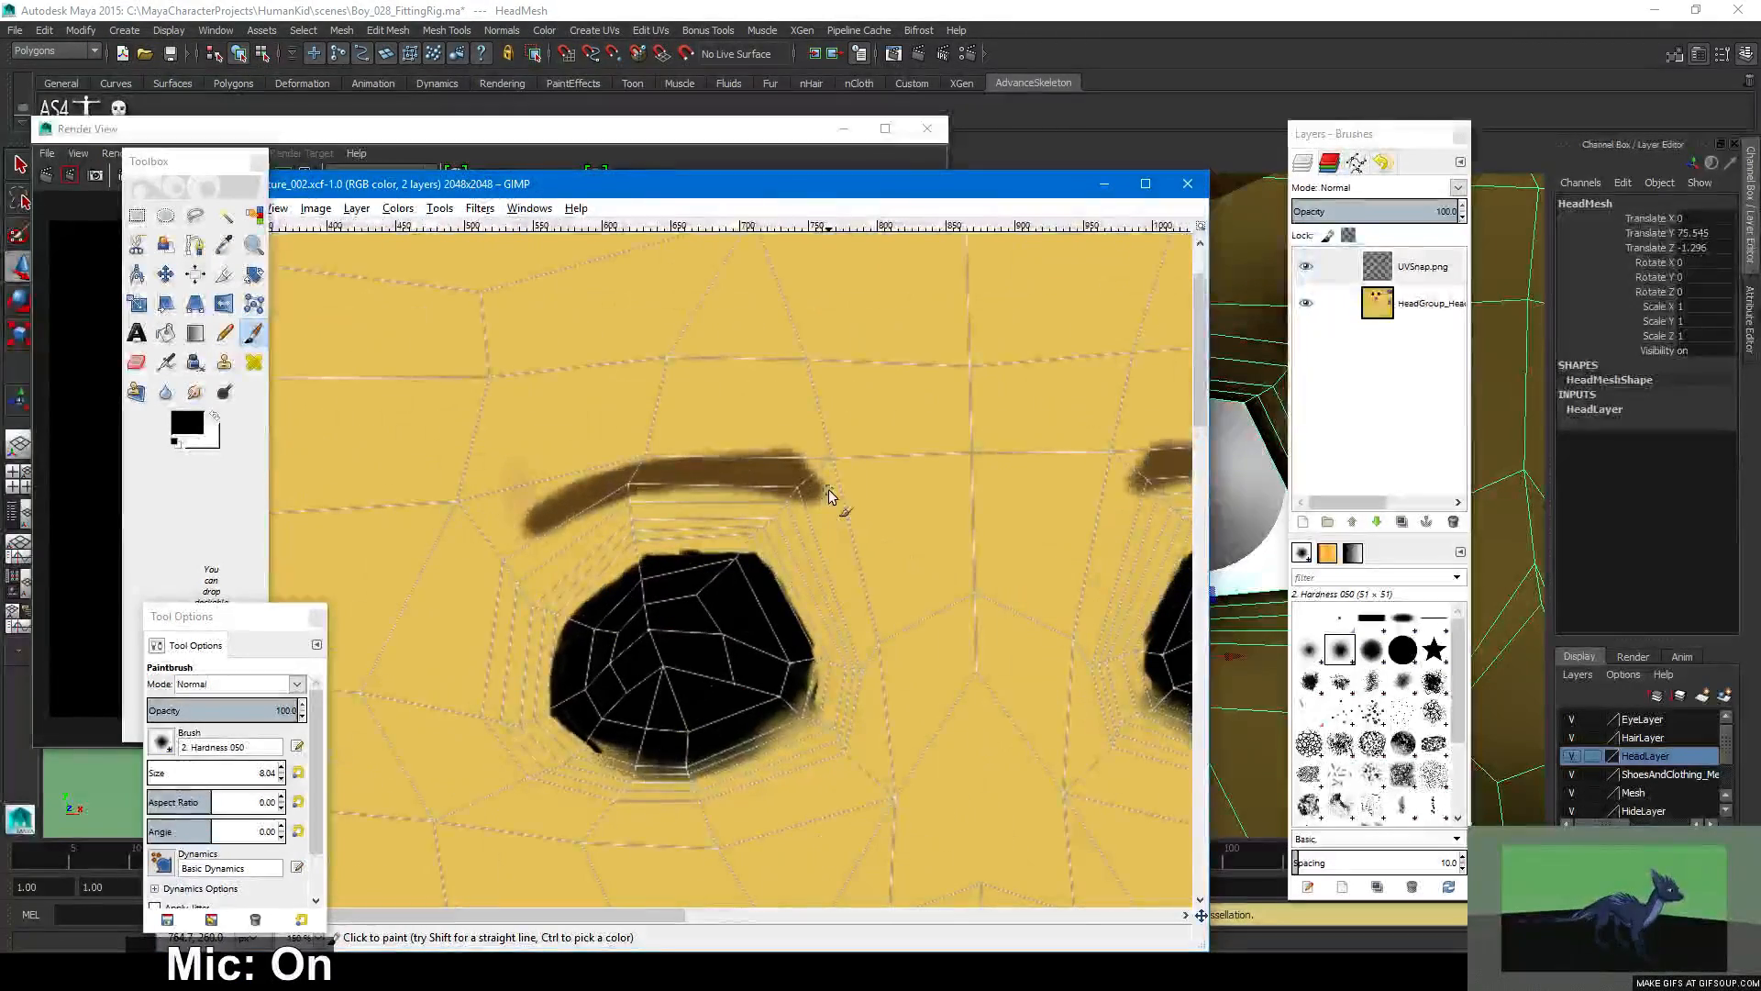
On the HeadGroup head color layer, extend the left eye's black area along its upper edge and inner corner, checking against the Maya render.
left_click(1408, 305)
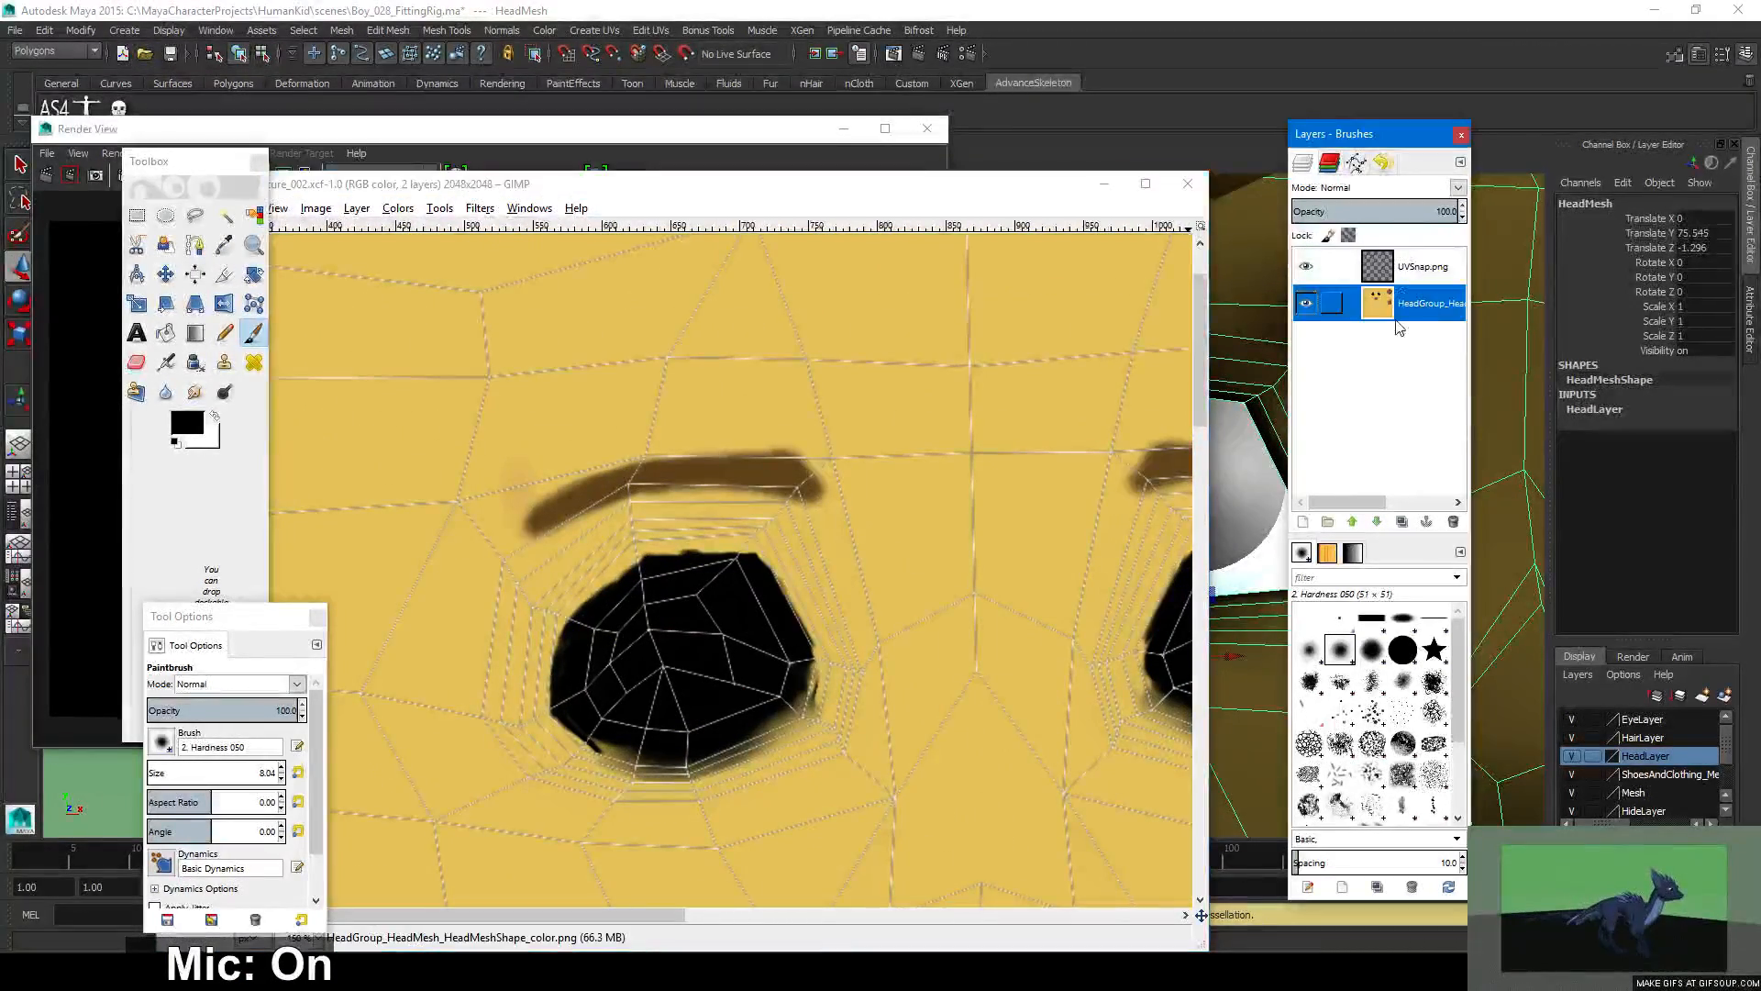
left_click(764, 566)
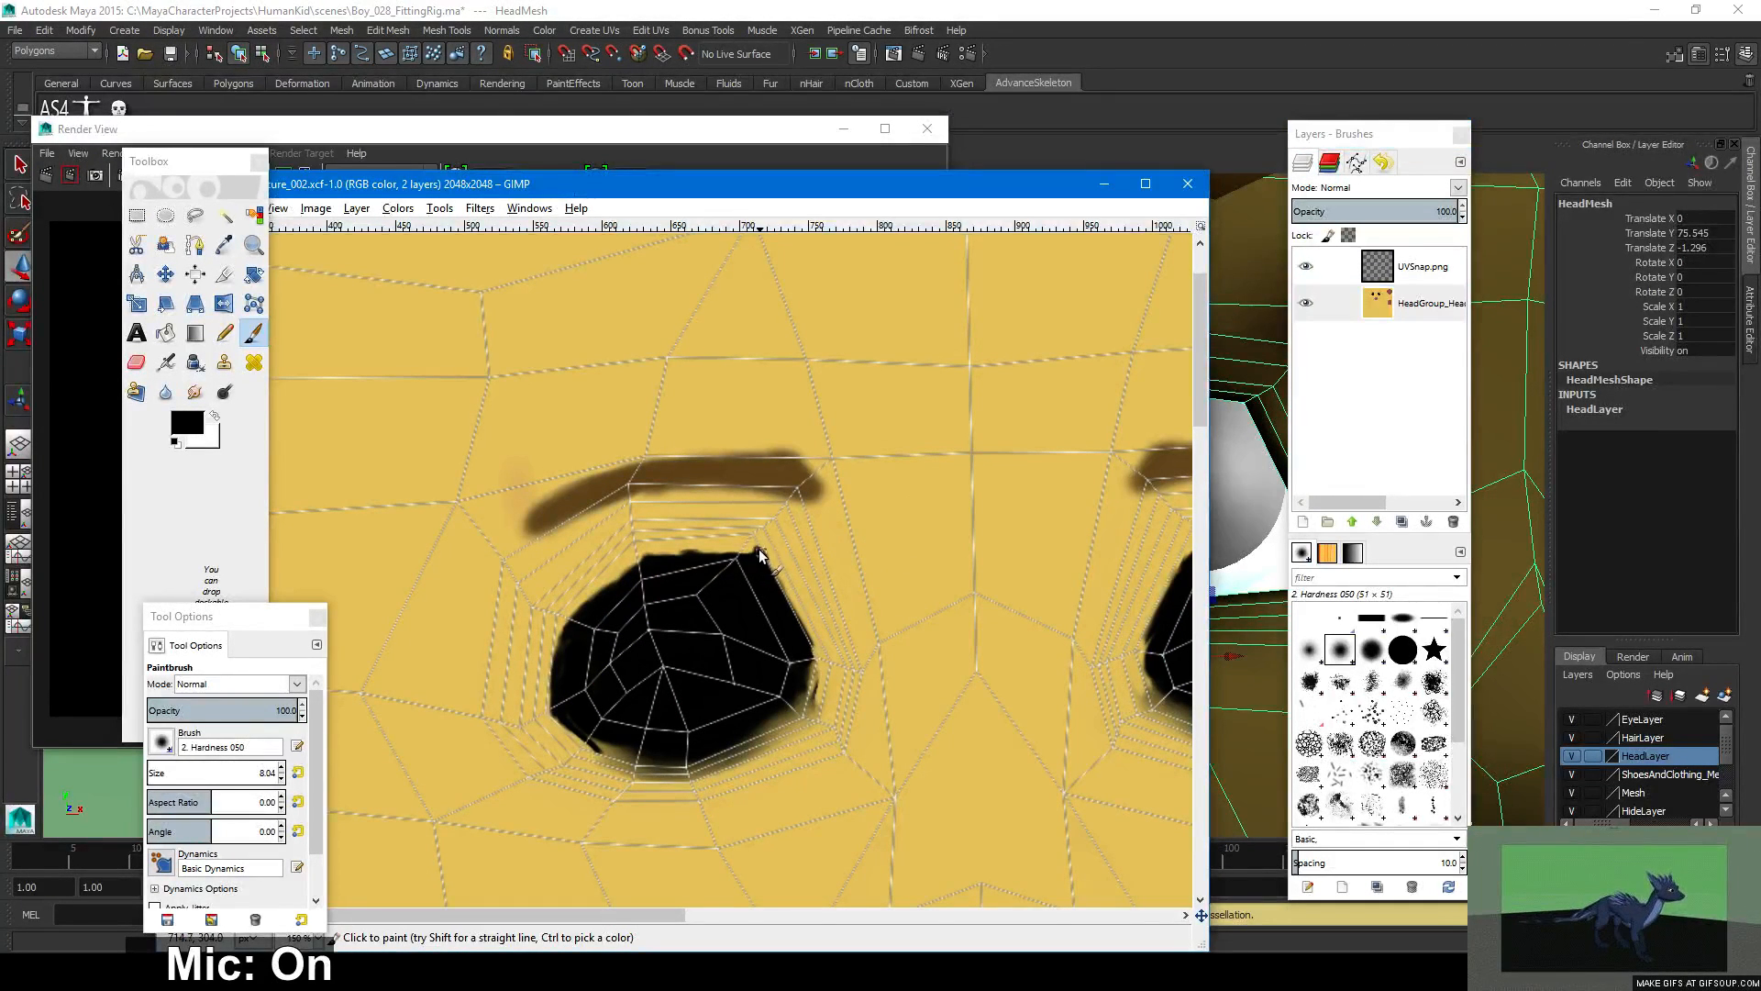
left_click(756, 537)
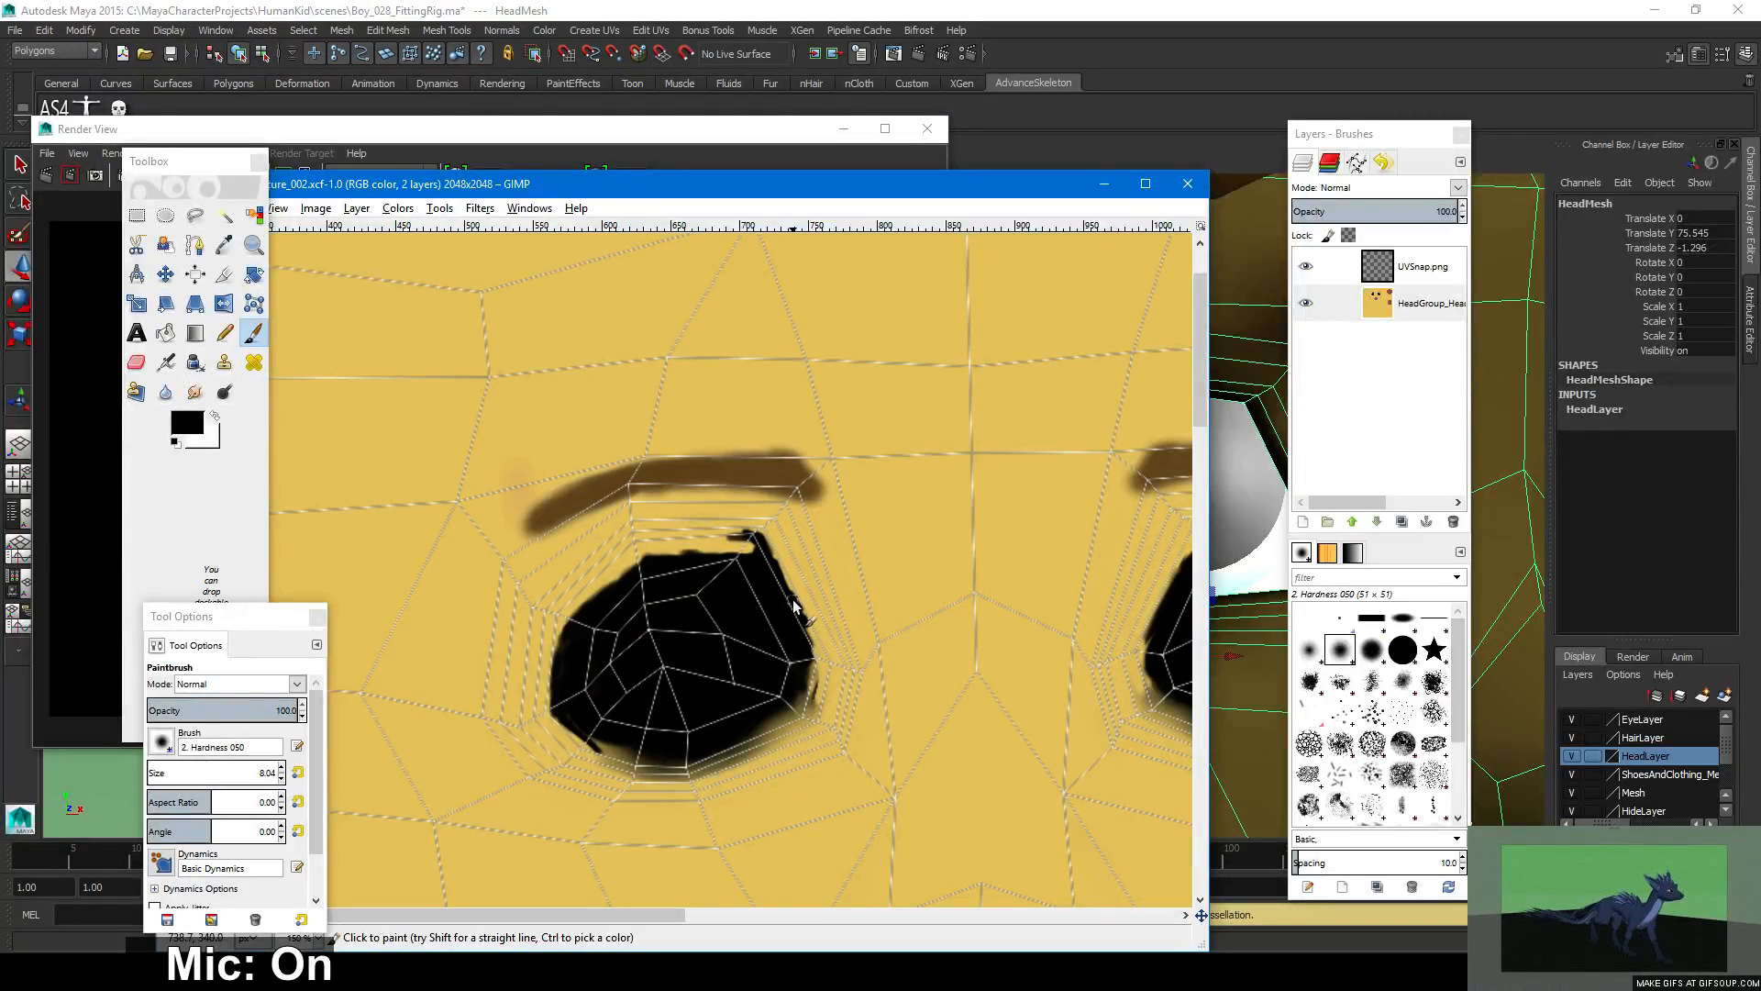
left_click(1540, 10)
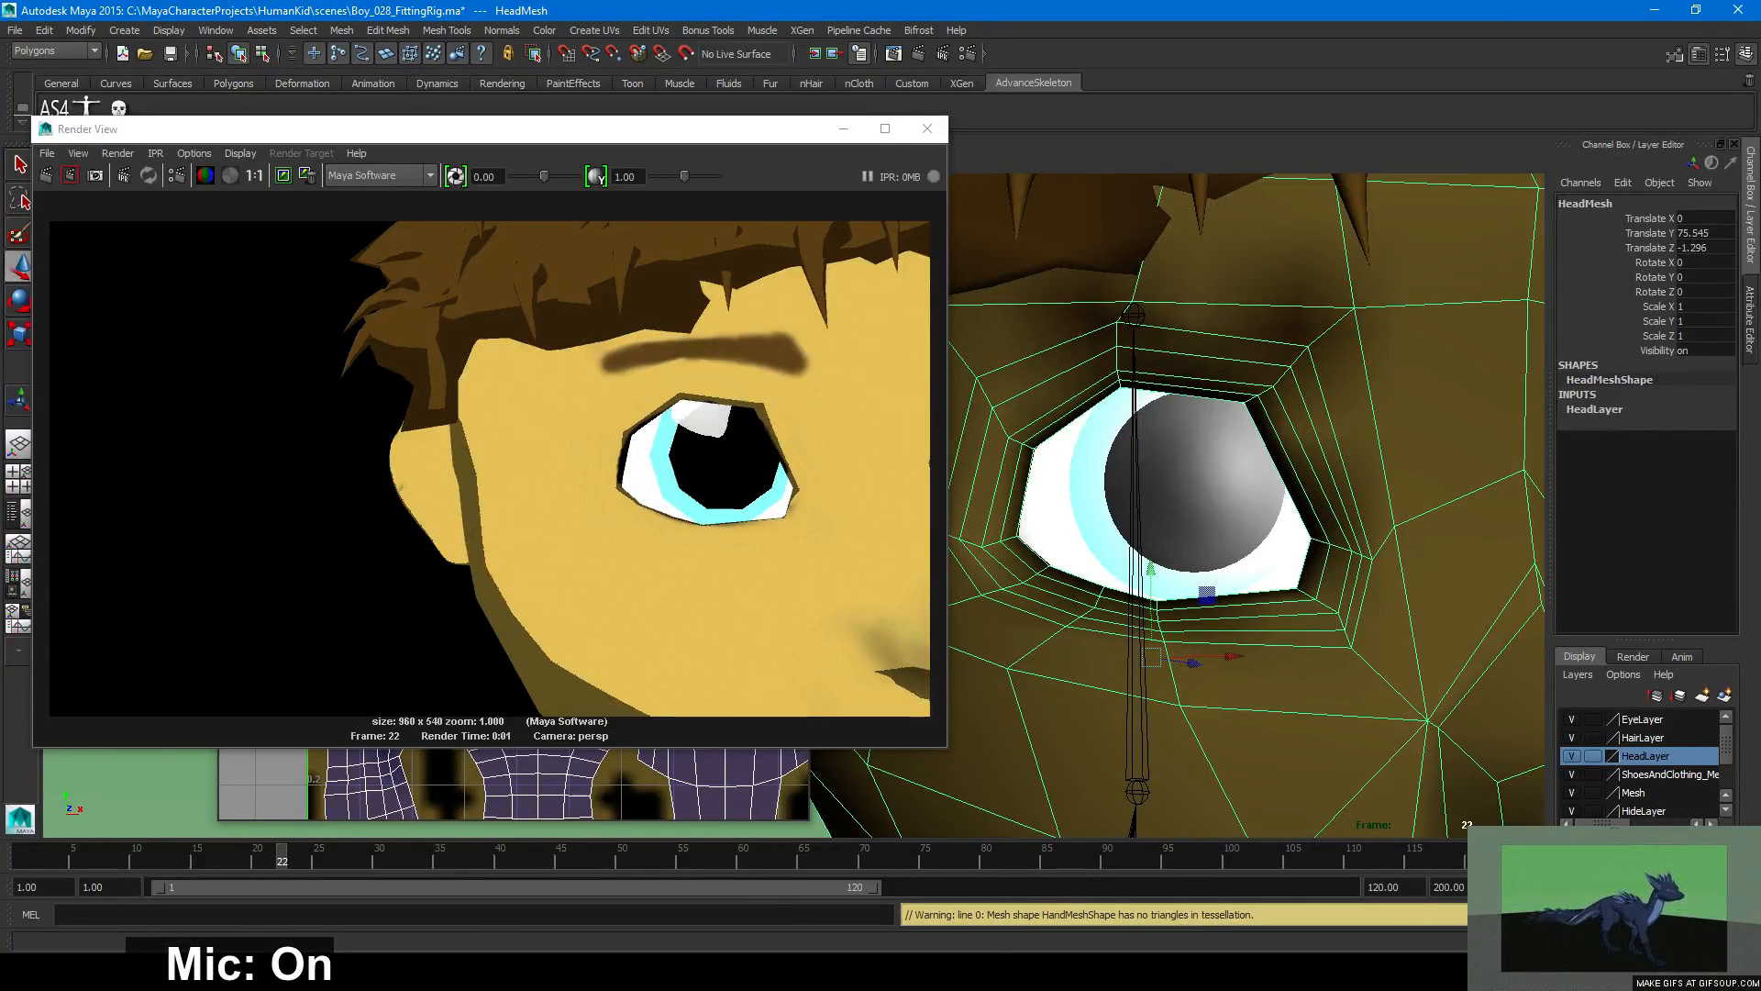
key("alt+Tab")
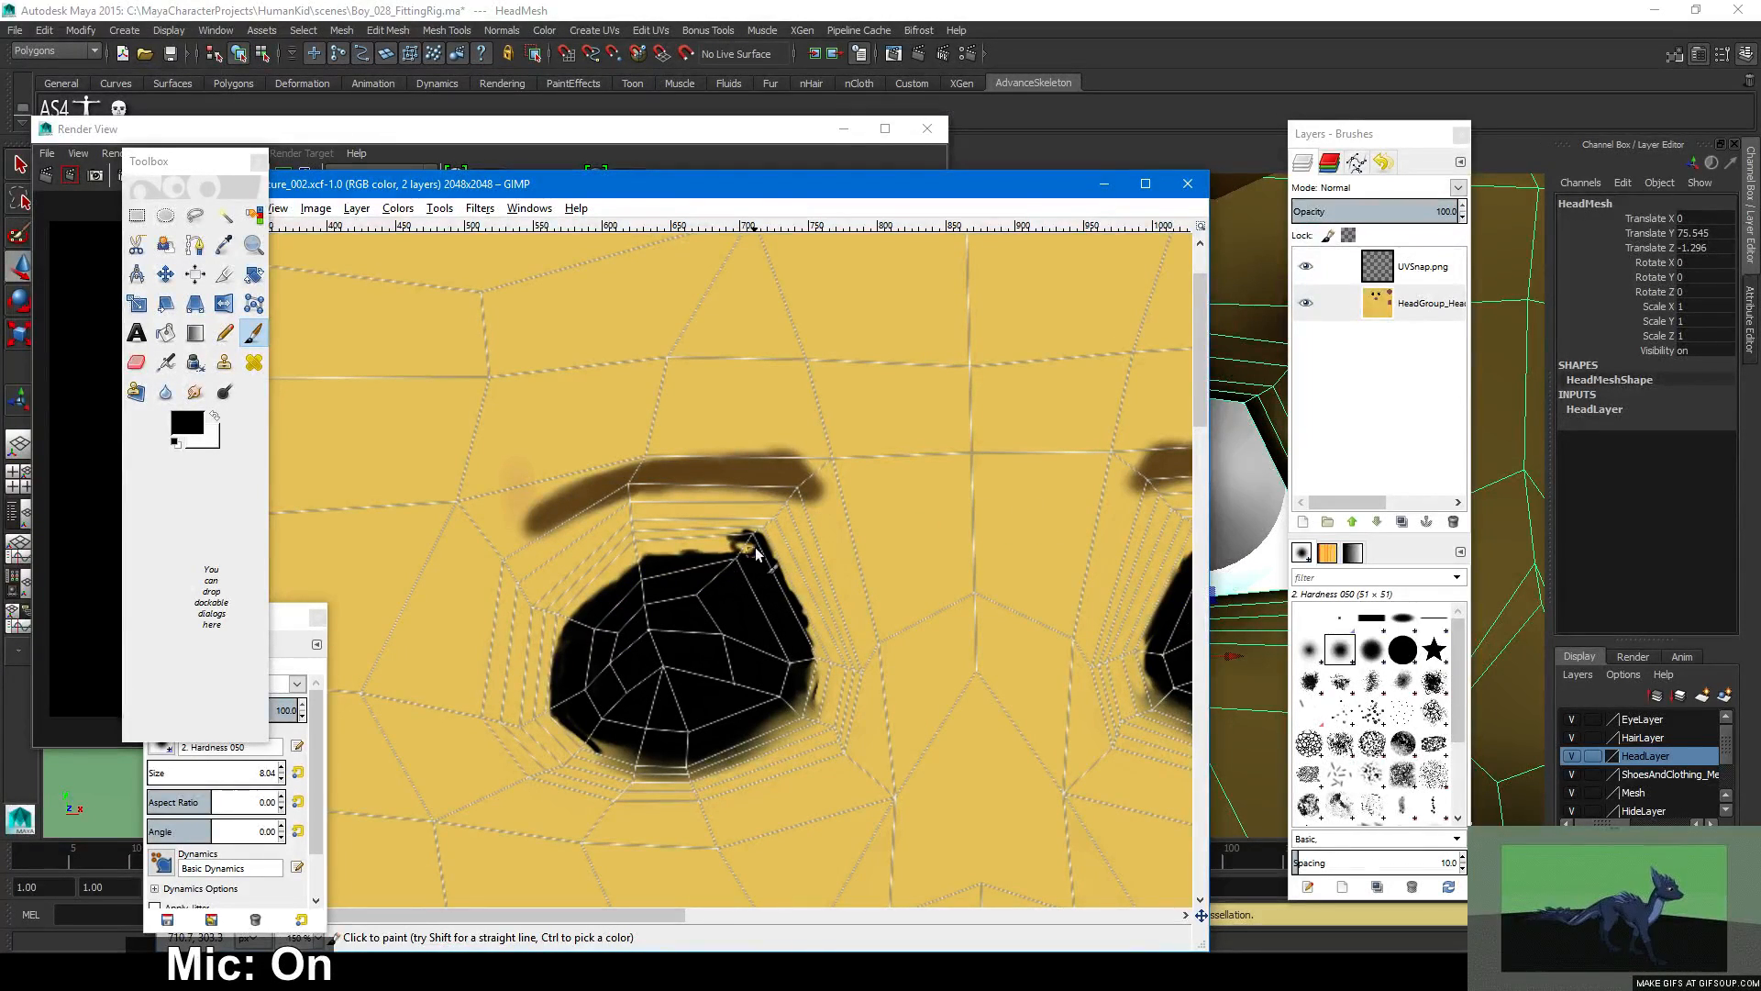
mouse_move(739, 548)
left_mouse_down()
mouse_move(631, 541)
mouse_move(724, 551)
mouse_move(730, 578)
left_mouse_up()
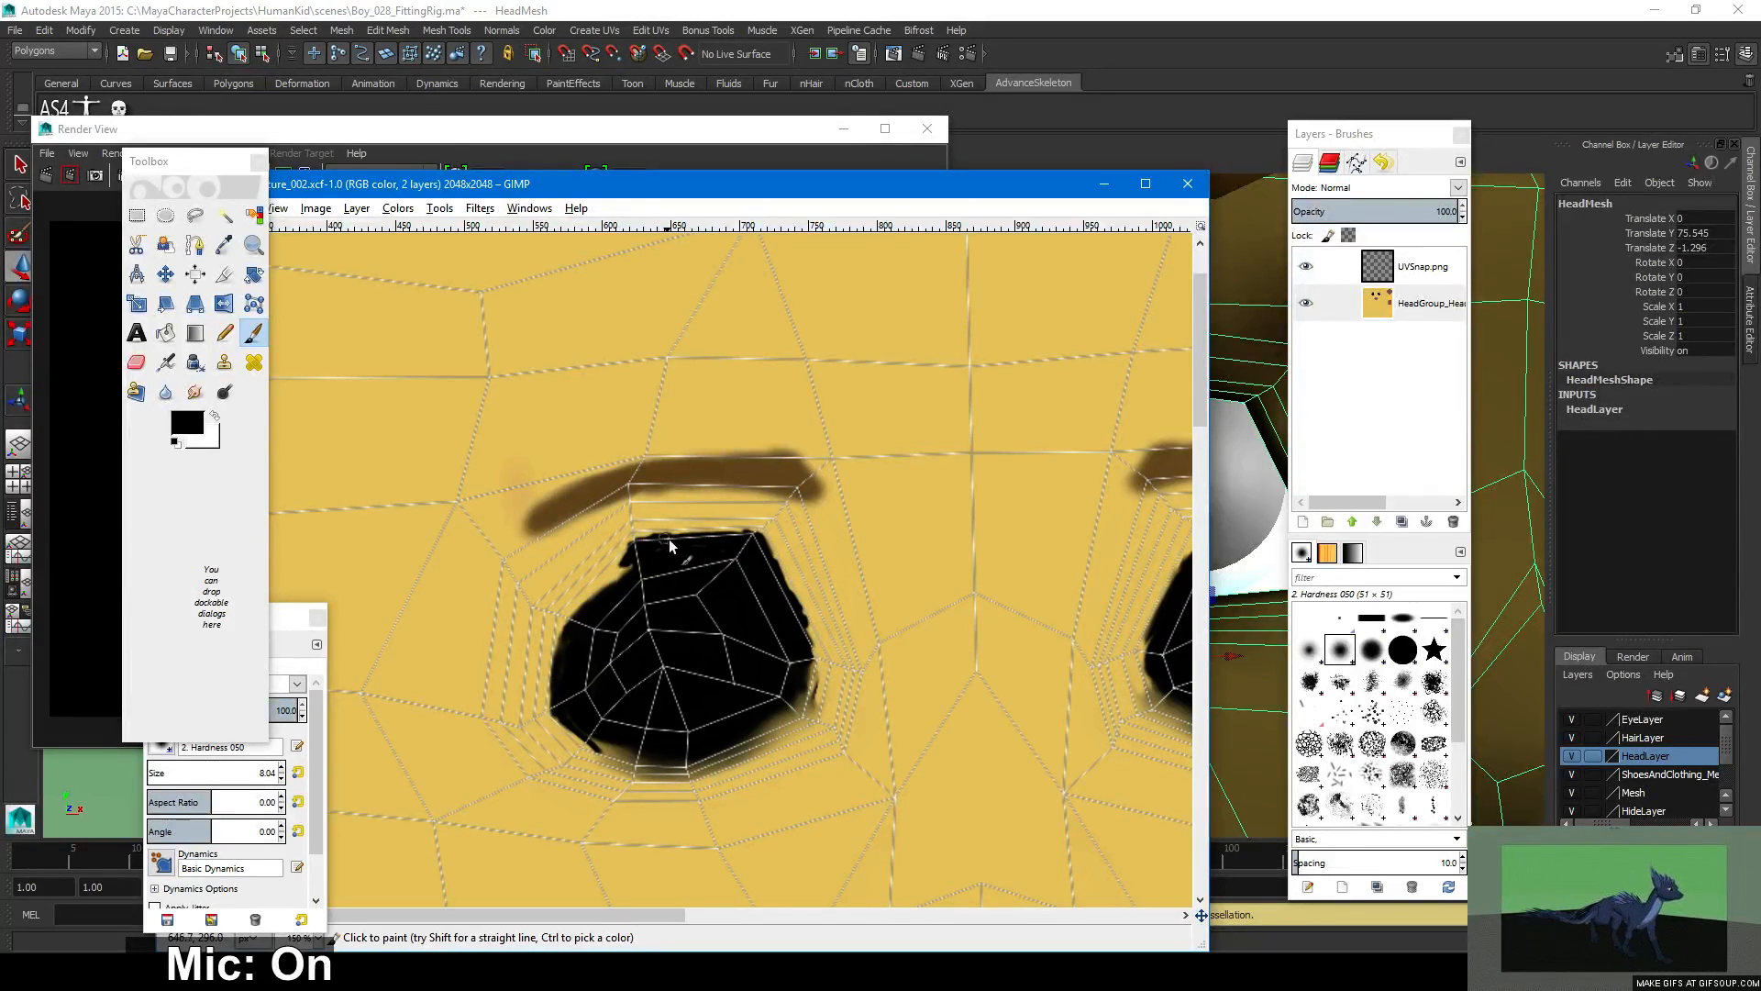
left_click_drag(715, 541, 760, 578)
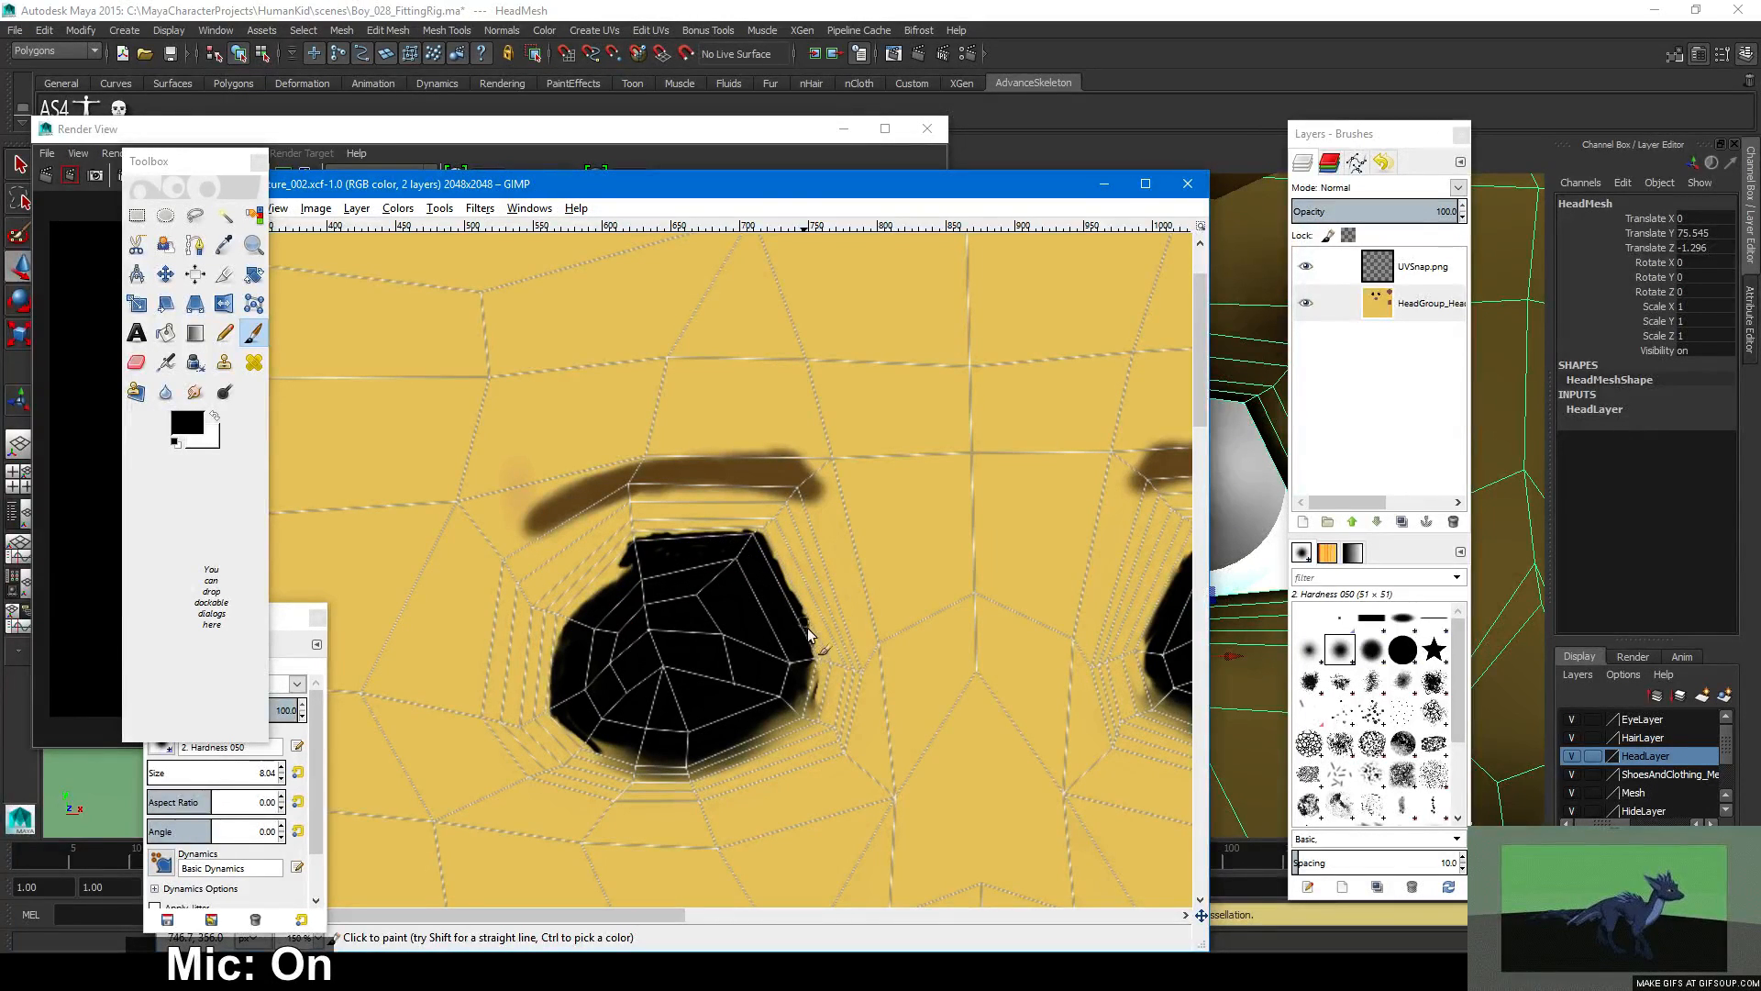
Extend the left eye's black area along its inner and lower edges following the UV wireframe, undoing a faulty stroke.
mouse_move(809, 688)
left_mouse_down()
mouse_move(812, 647)
mouse_move(816, 694)
mouse_move(769, 714)
mouse_move(812, 705)
left_mouse_up()
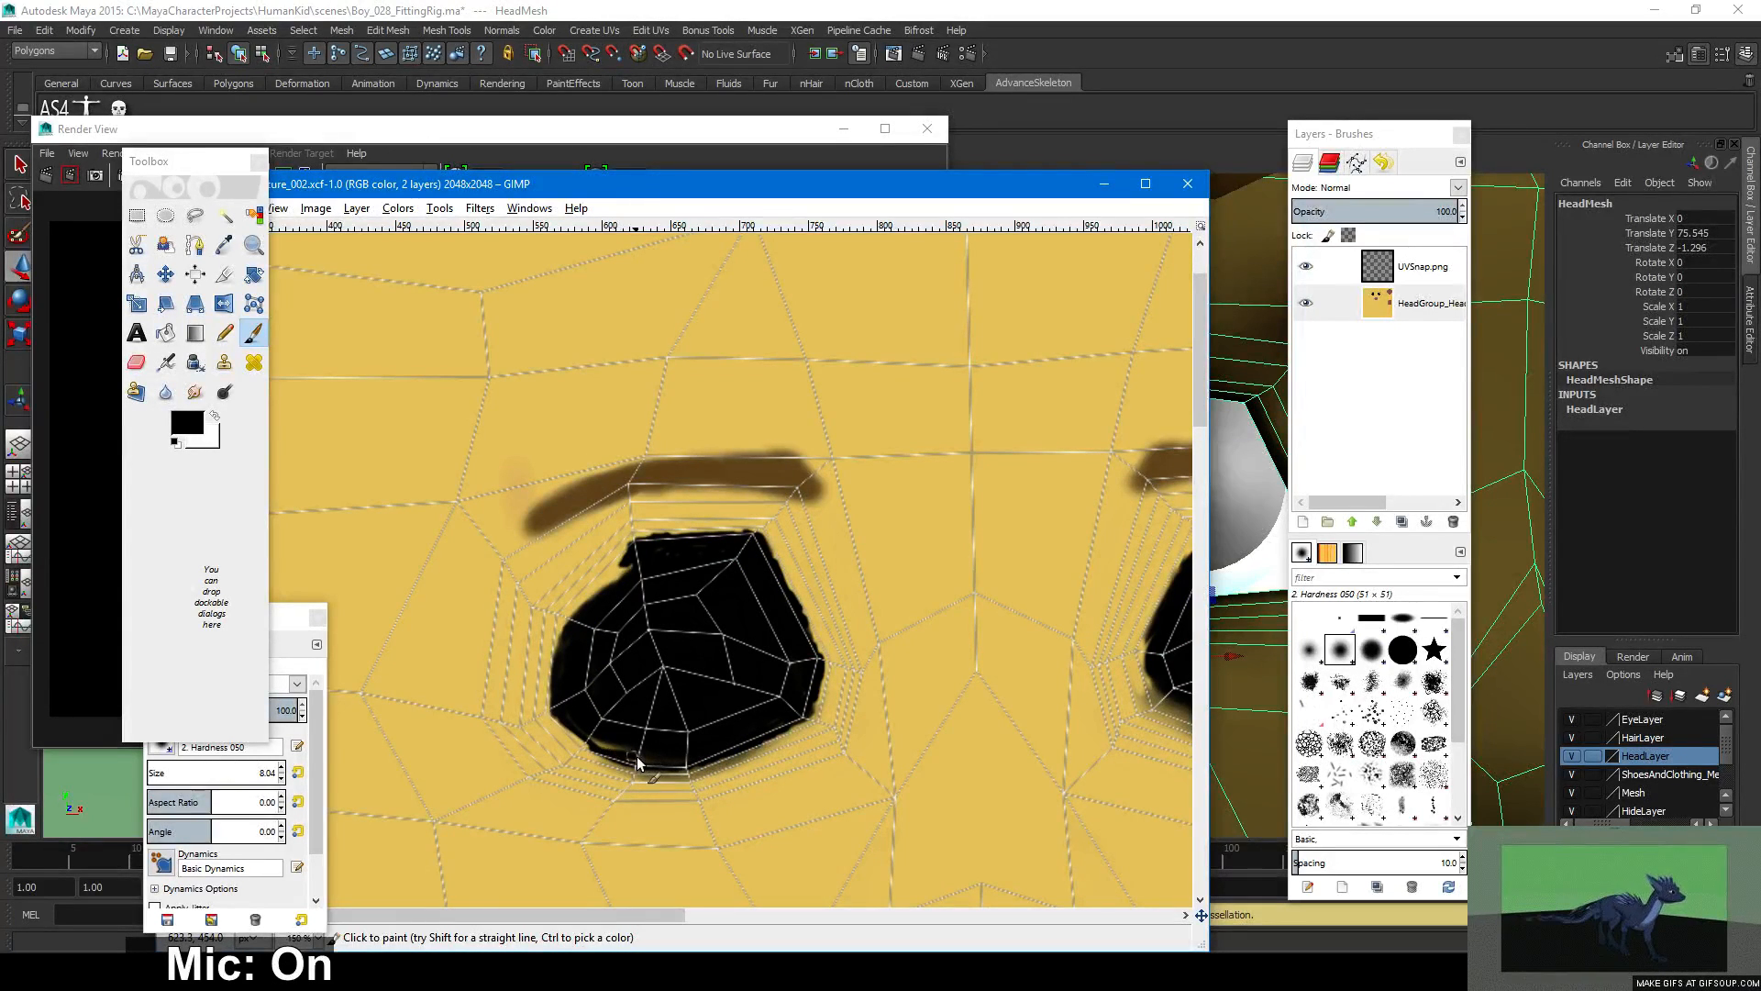
key("ctrl+z")
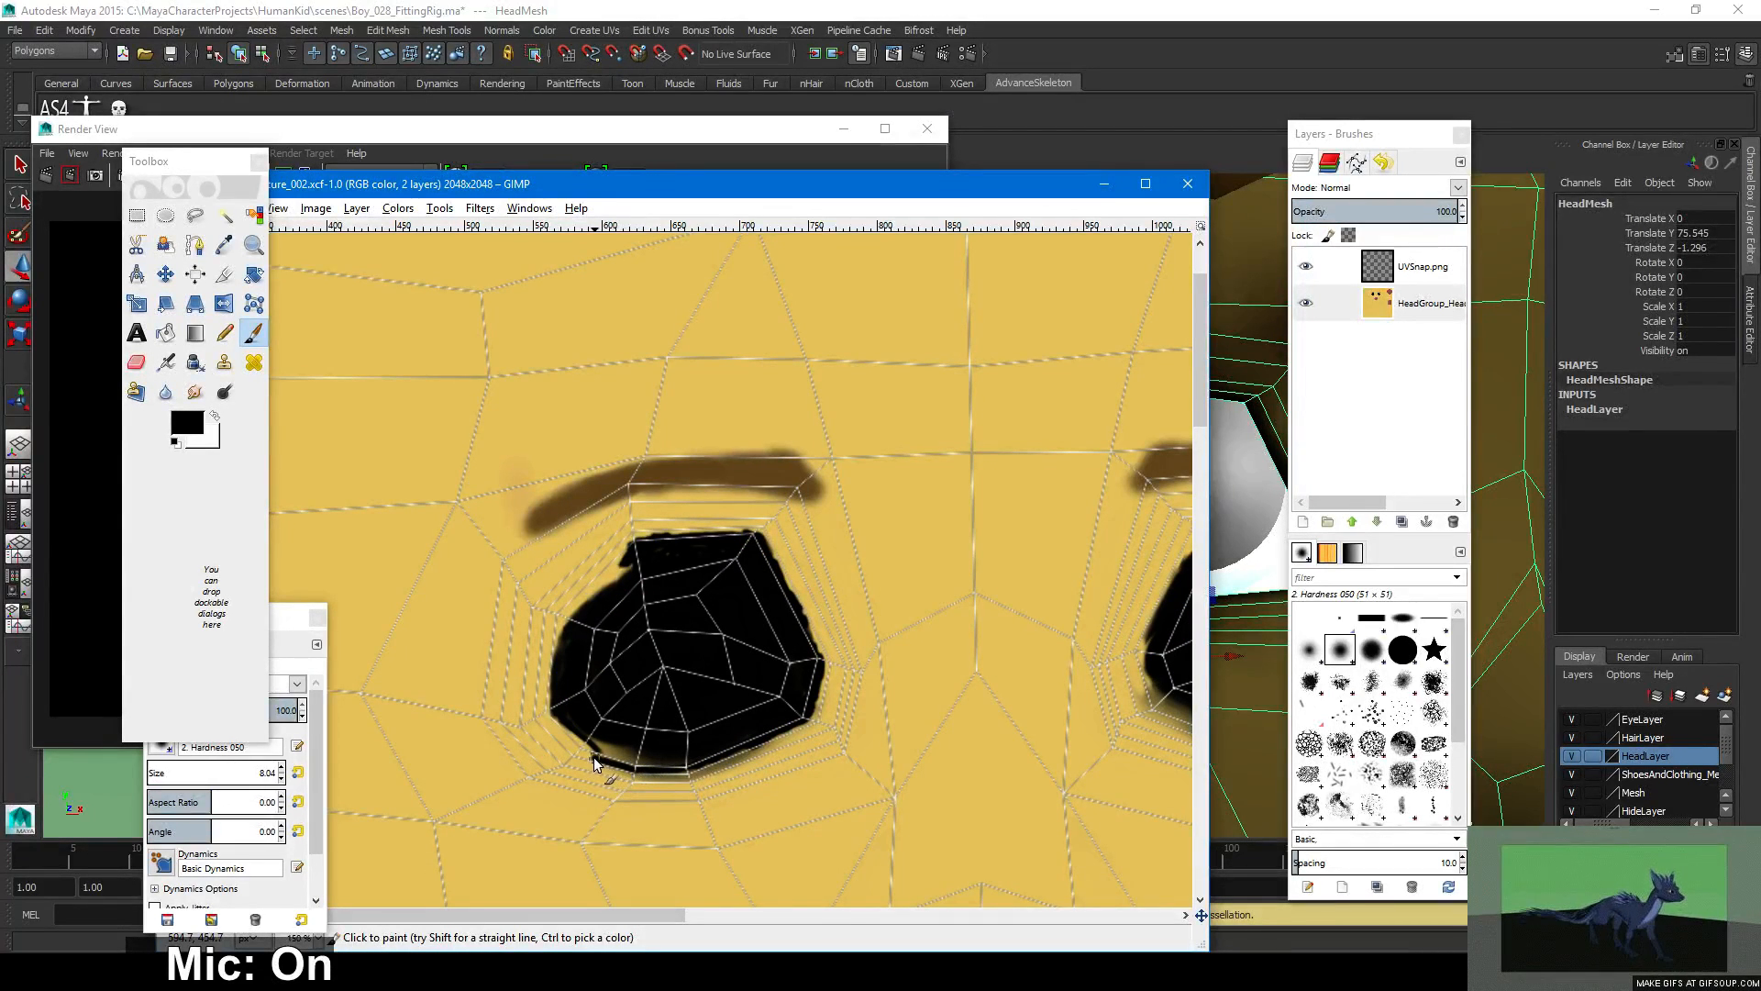
left_click_drag(589, 754, 565, 731)
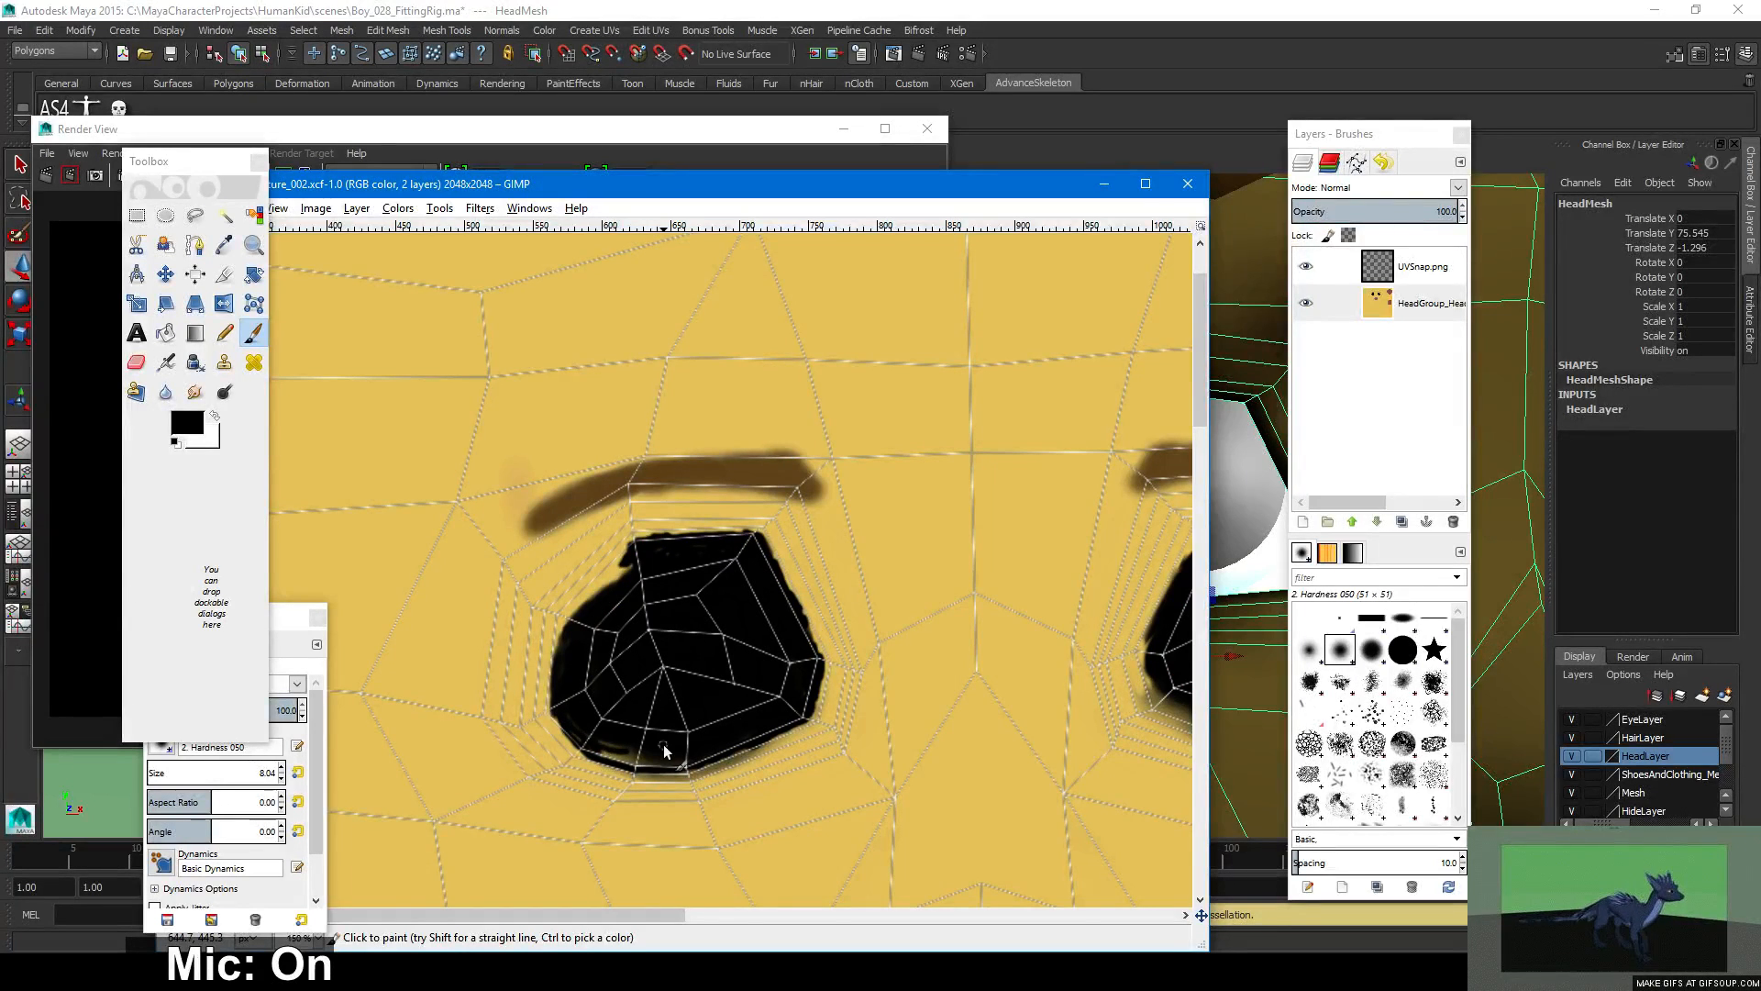
Compare the repainted eye outline in GIMP with the rendered eye in Maya's Render View, ending in GIMP.
left_click(897, 8)
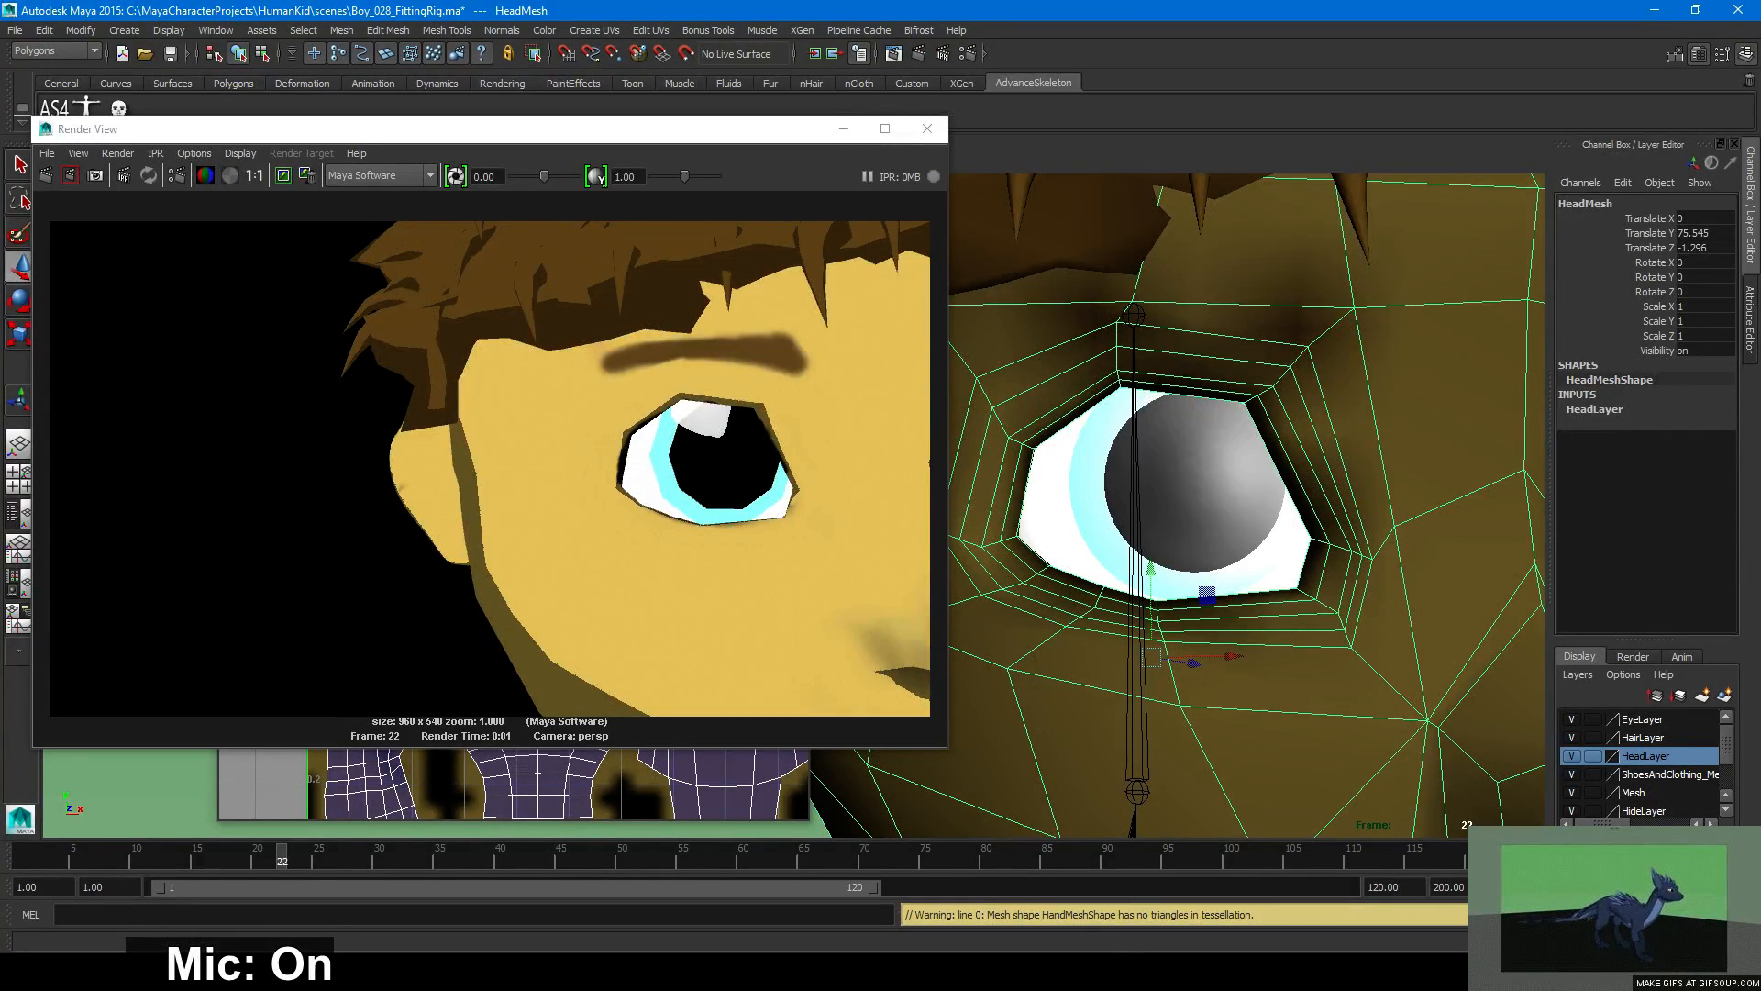
key("alt+Tab")
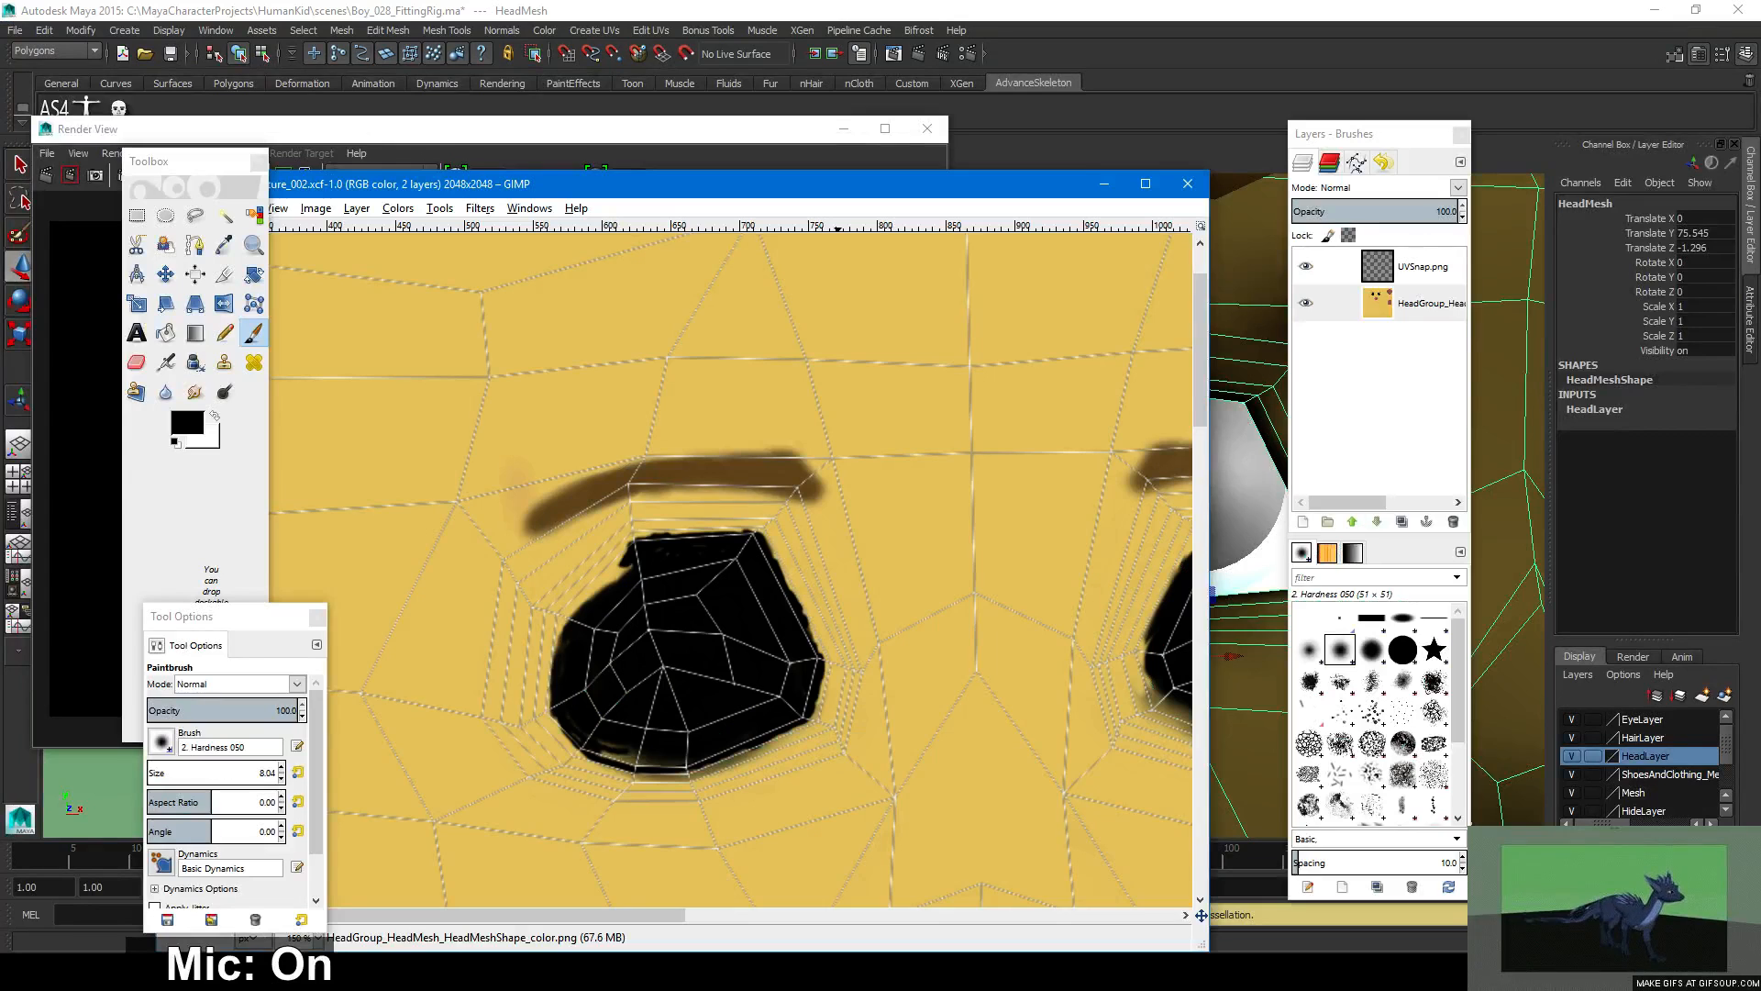
key("alt+Tab")
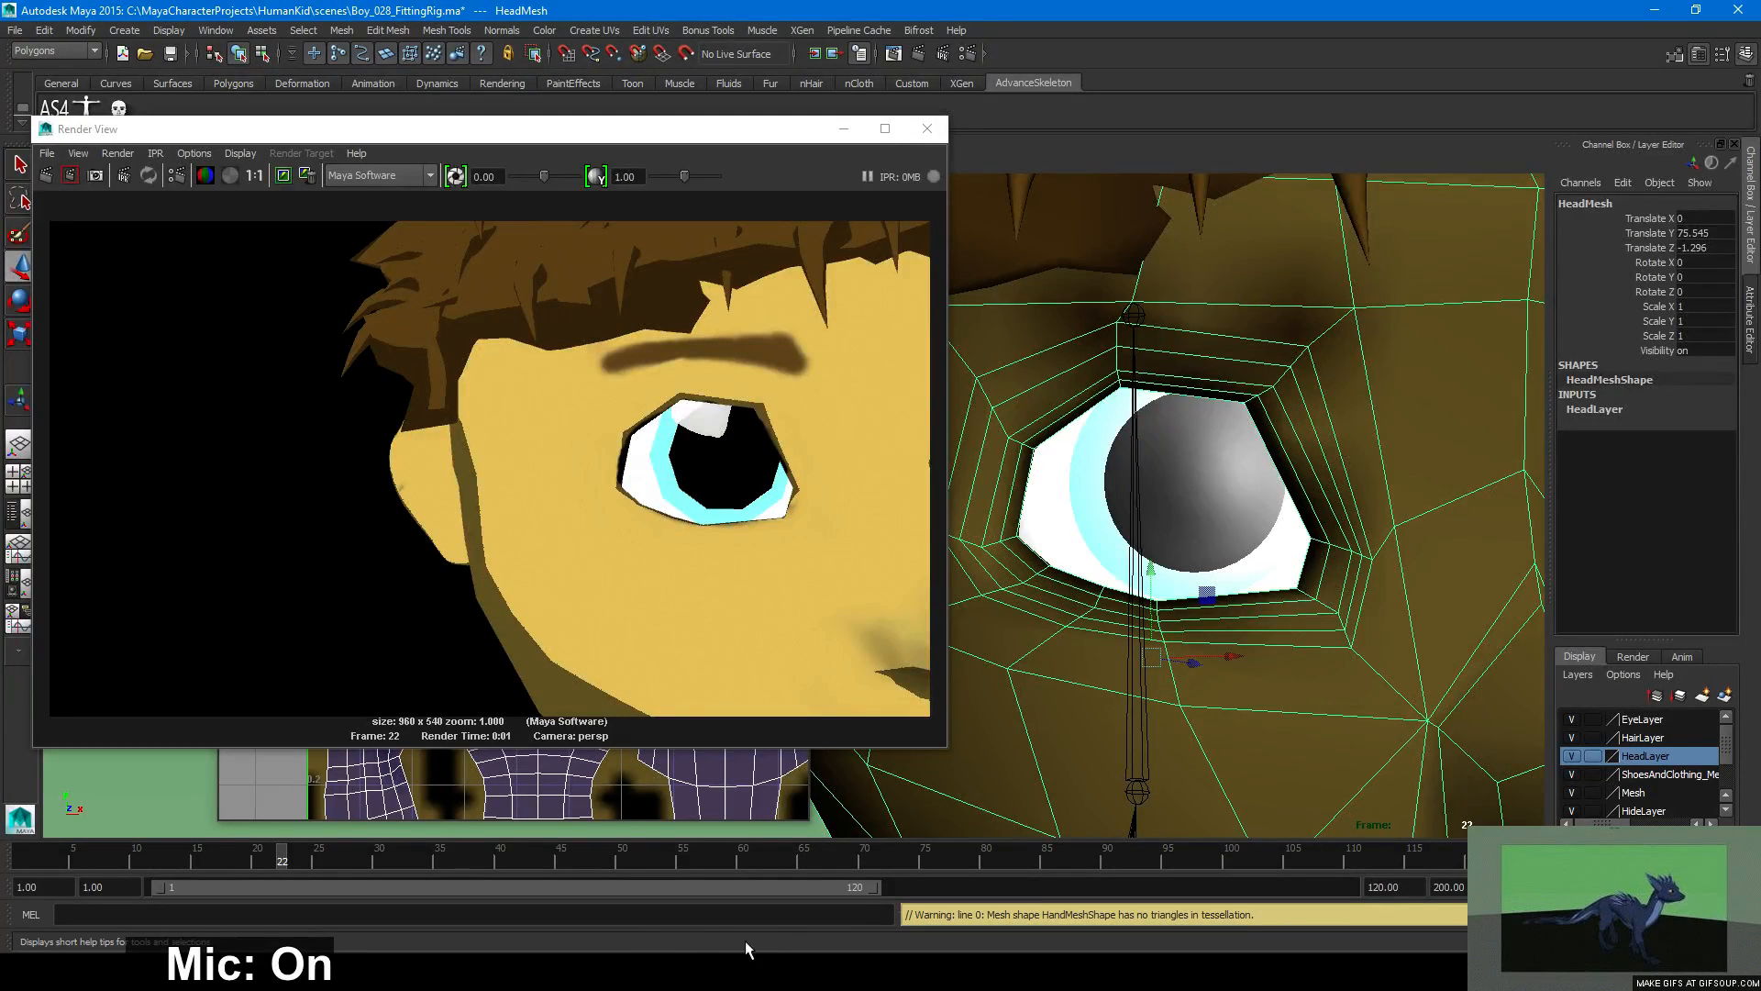
left_click(746, 972)
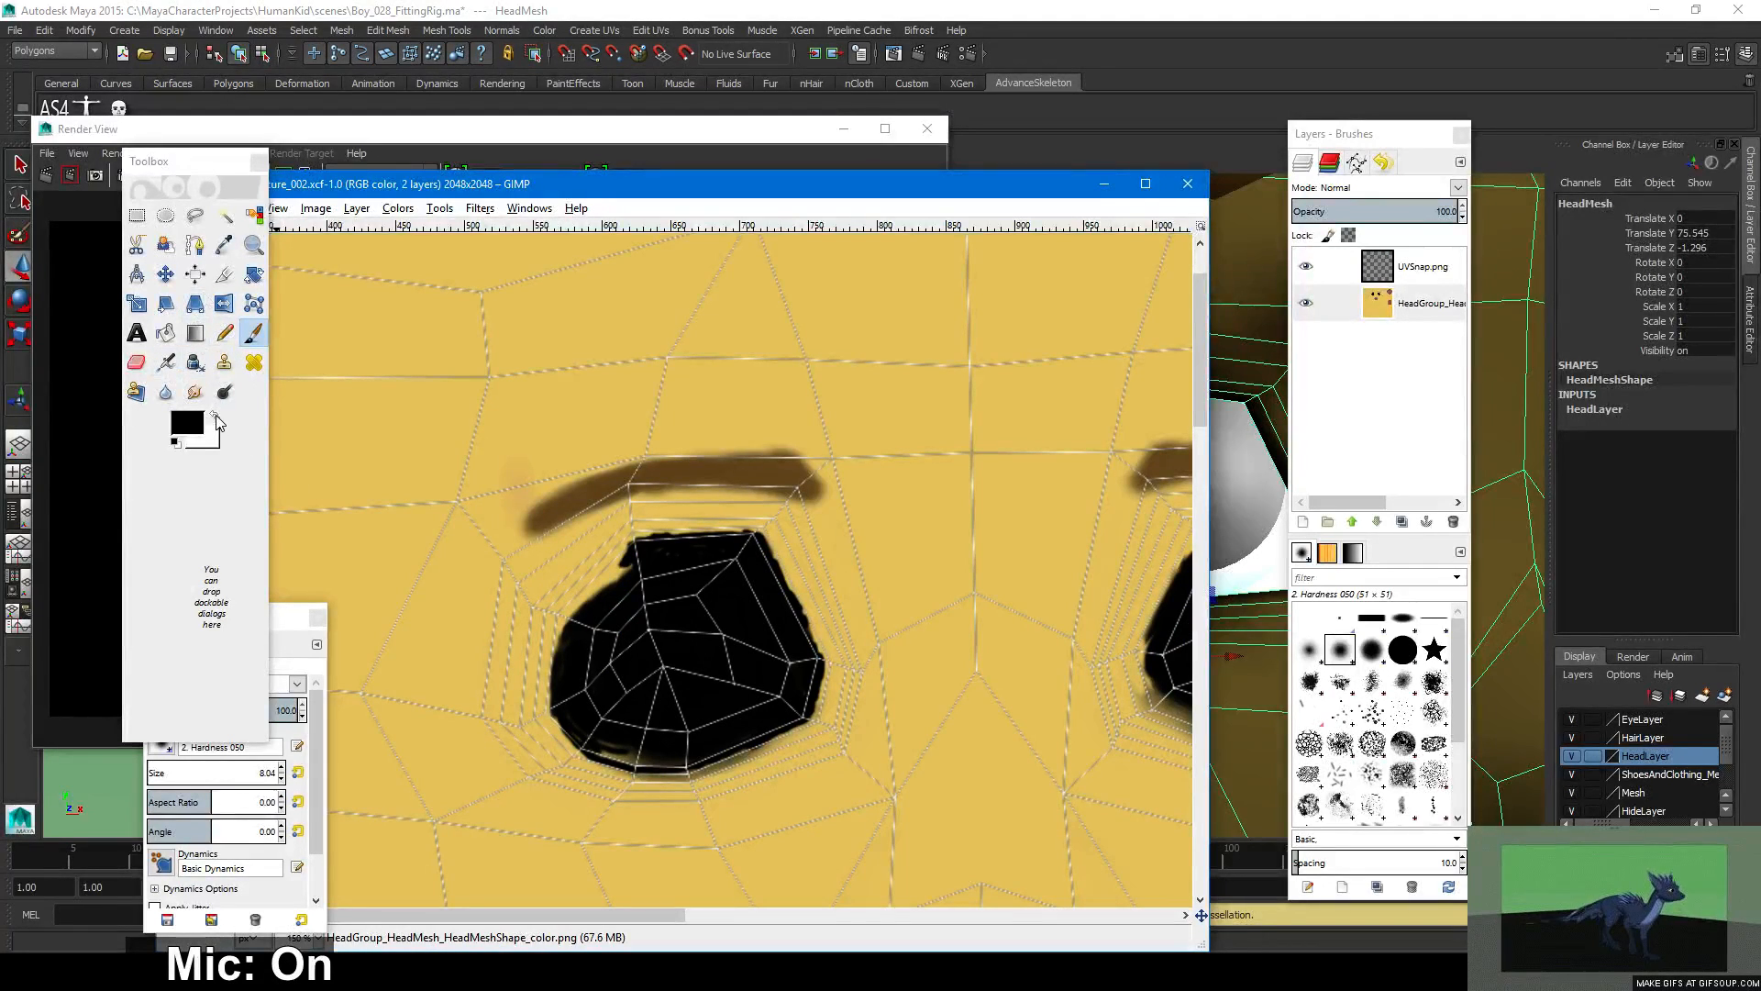
Sample the face's skin color and swap it to the background, leaving black as the Paintbrush foreground color.
left_click(223, 244)
left_click(483, 430)
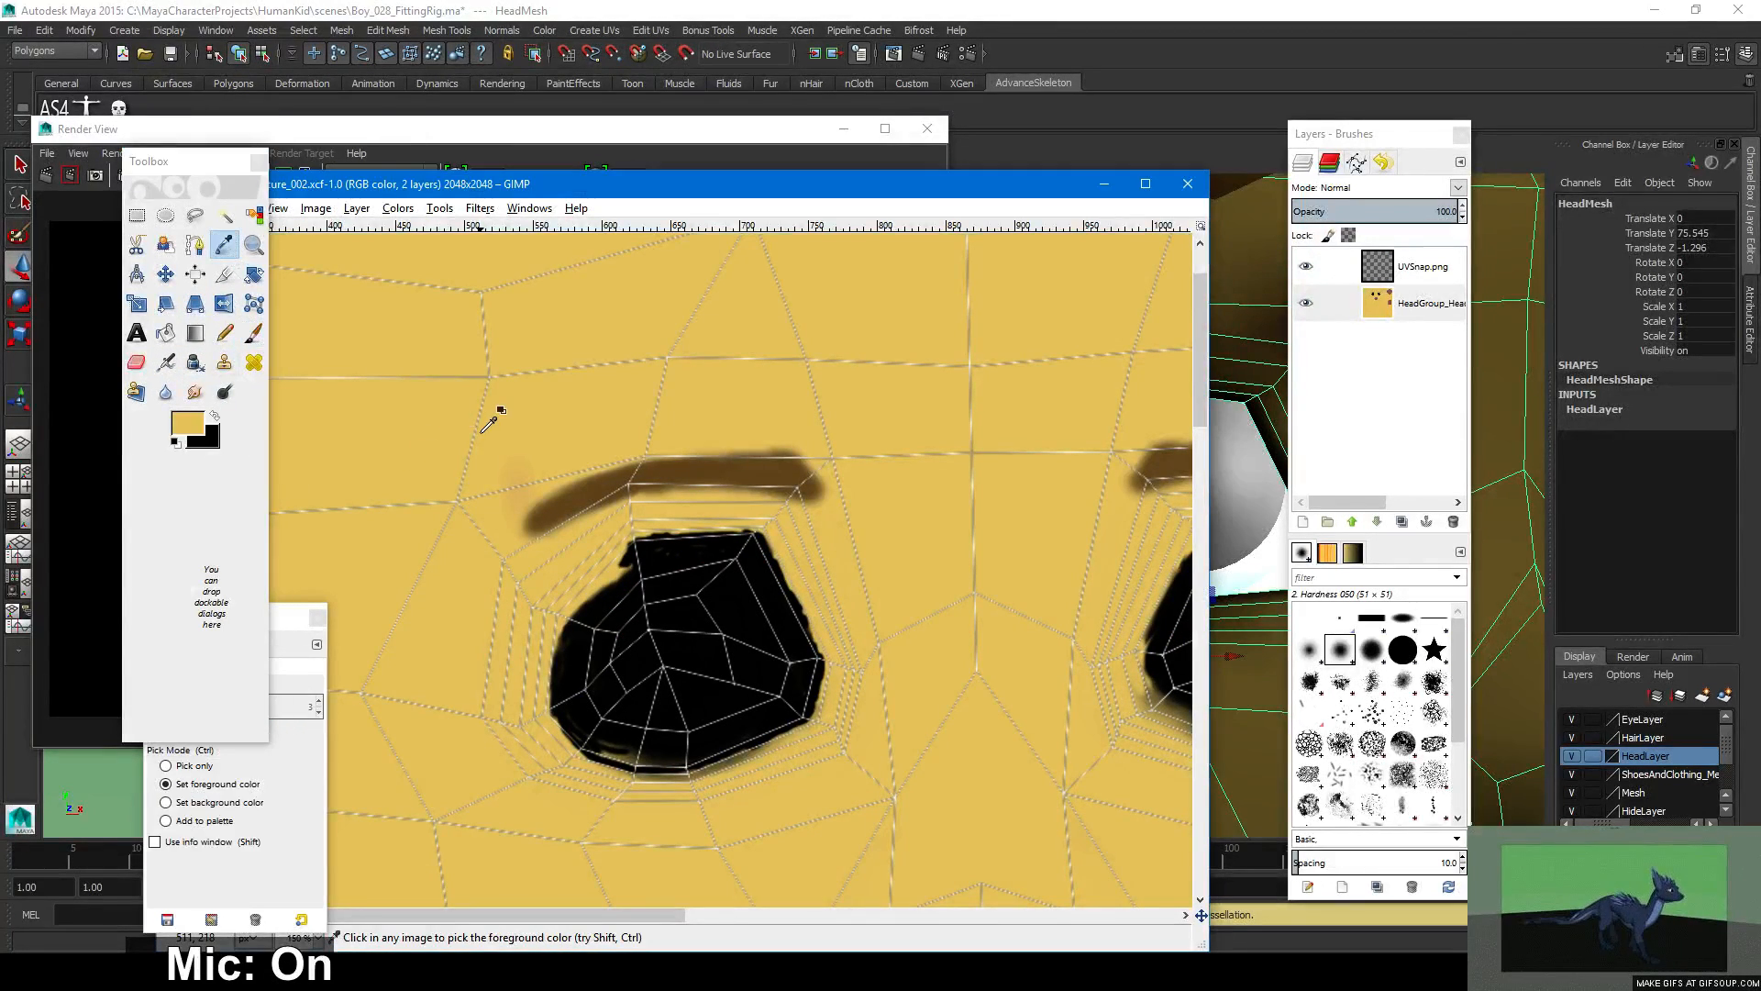
left_click(254, 333)
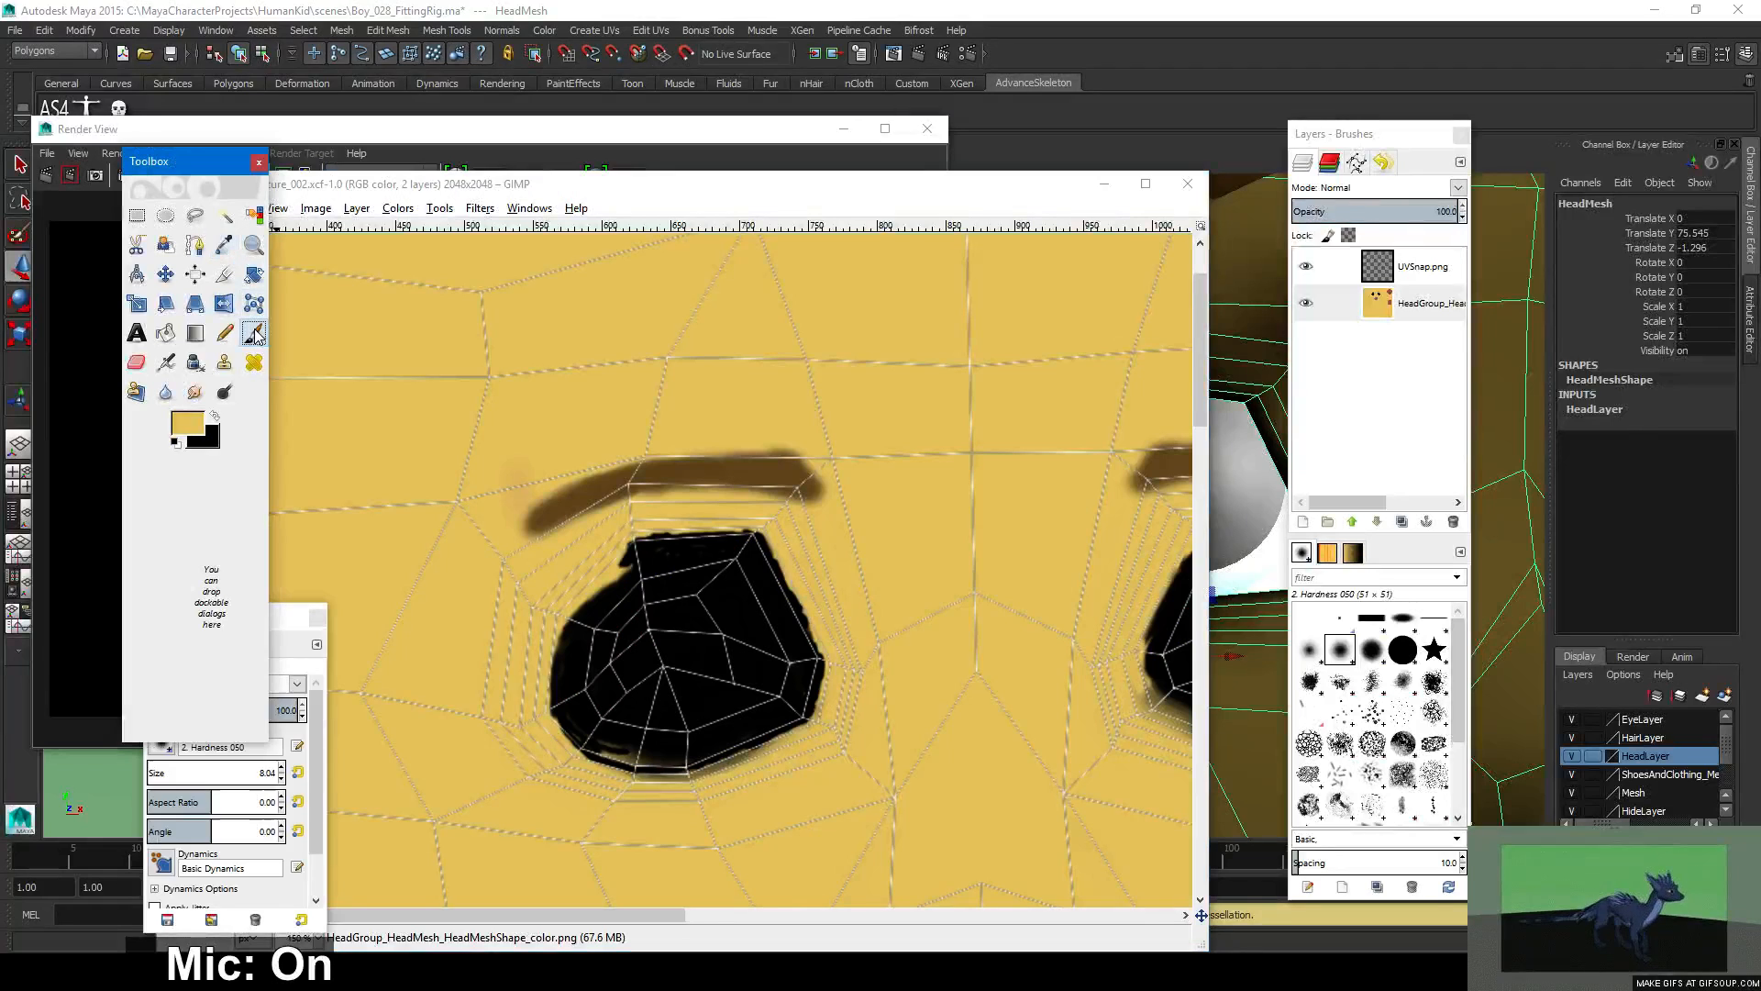
left_click(216, 417)
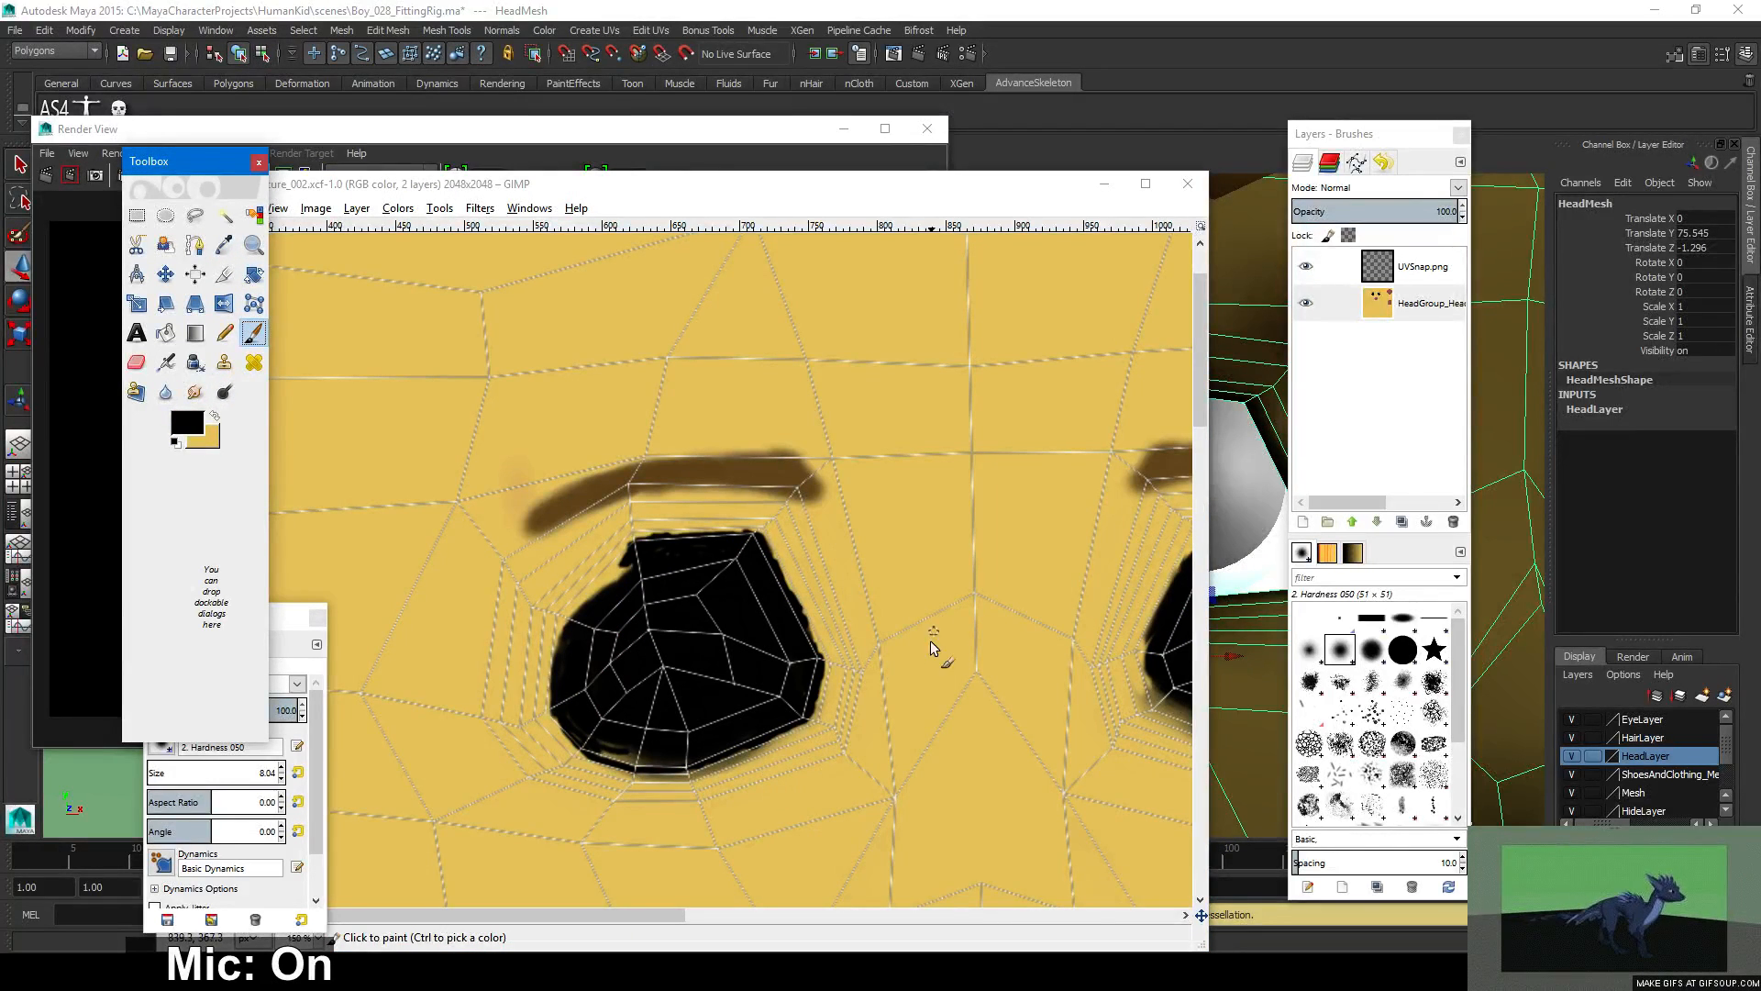
Sample the black inside the eye as the foreground color and check its 020202 value in the color dialog.
left_click(807, 726, "ctrl")
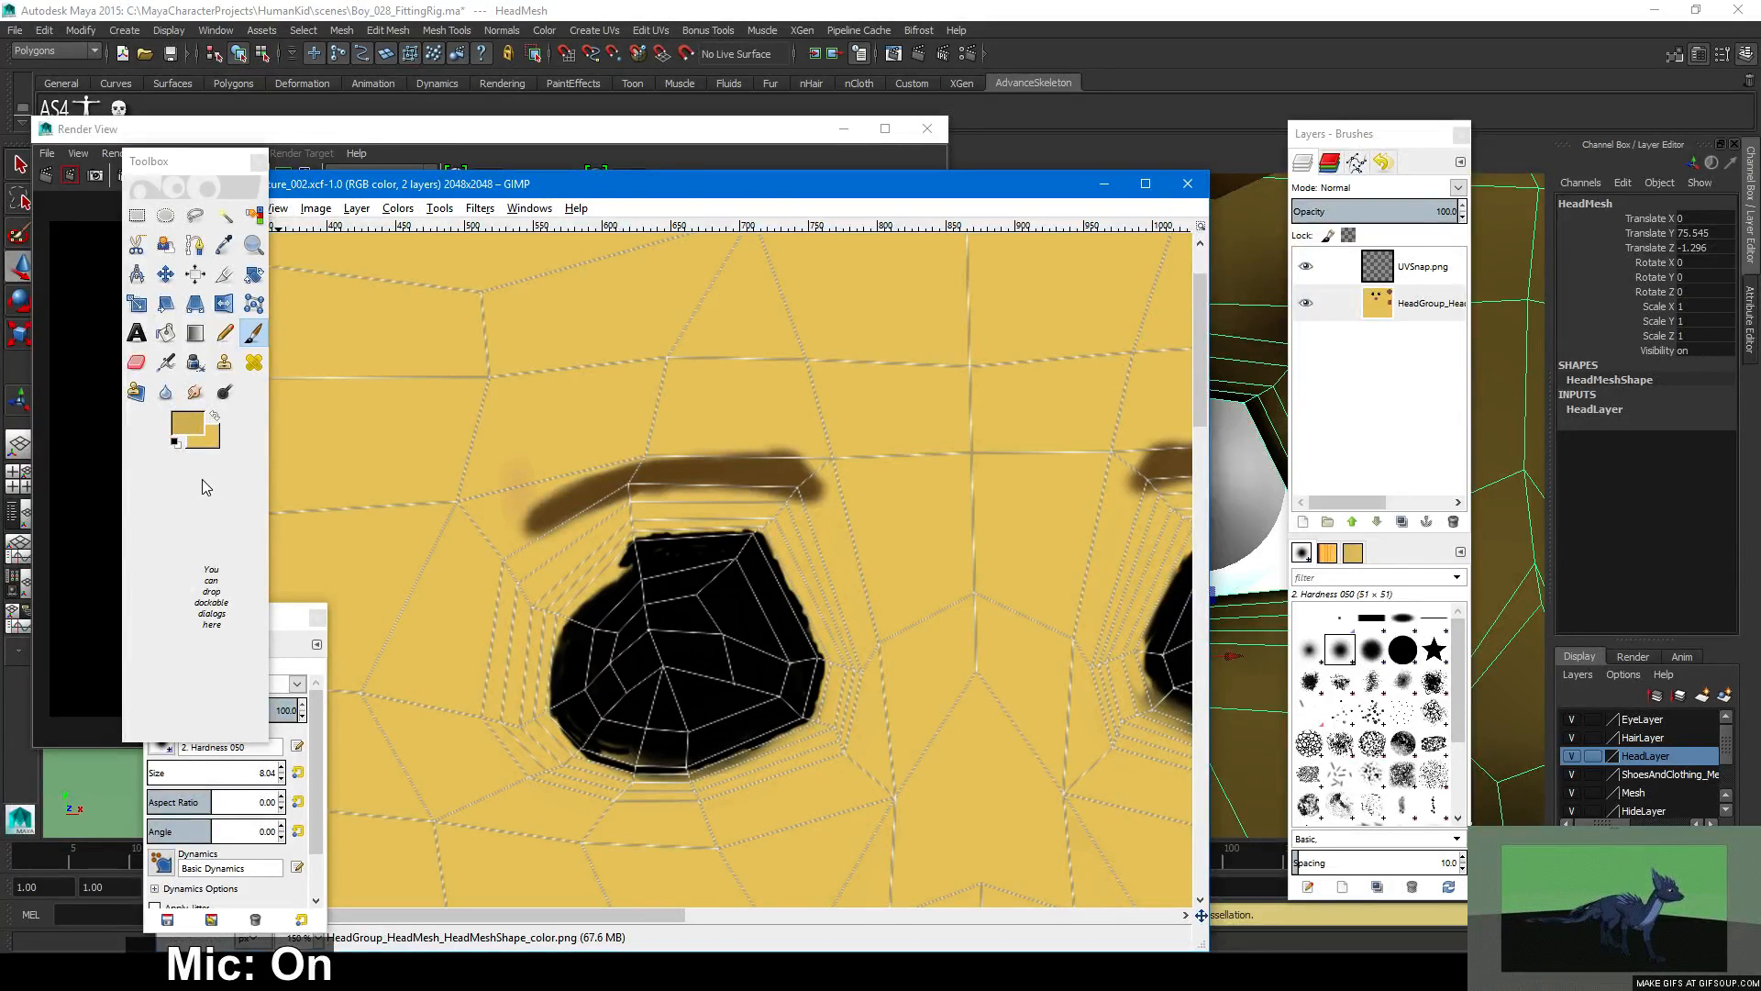
left_click(725, 629, "ctrl")
left_click(188, 422)
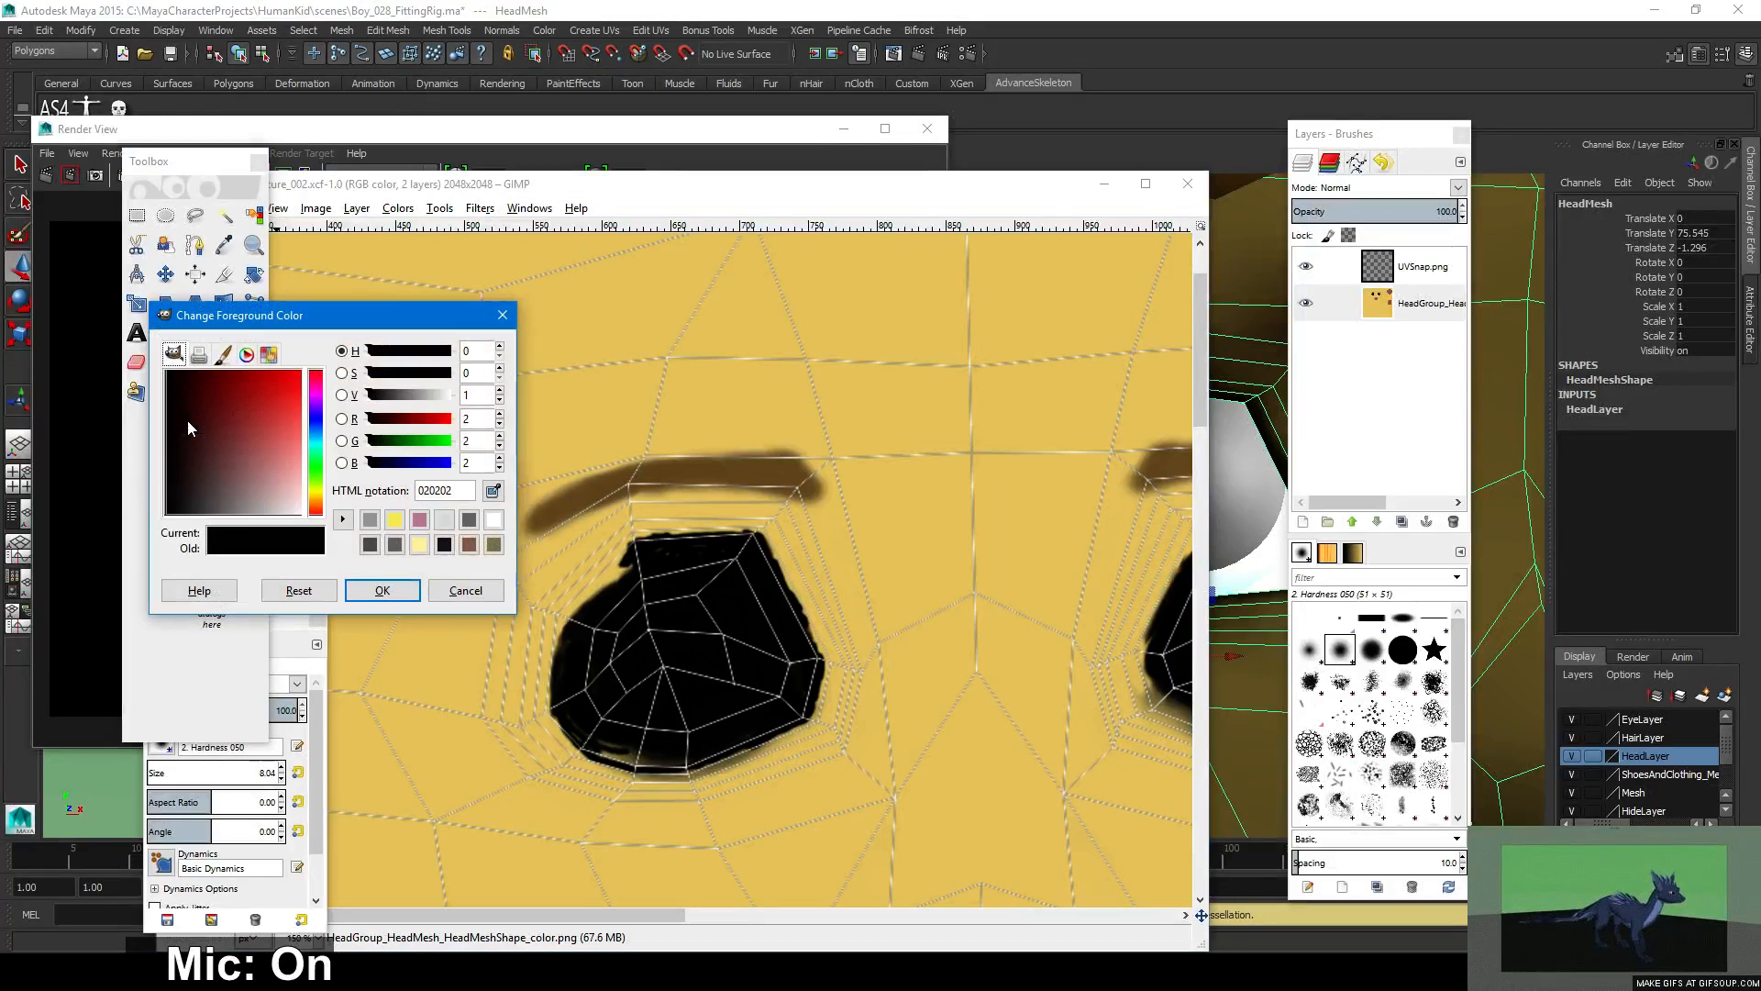
left_click(503, 314)
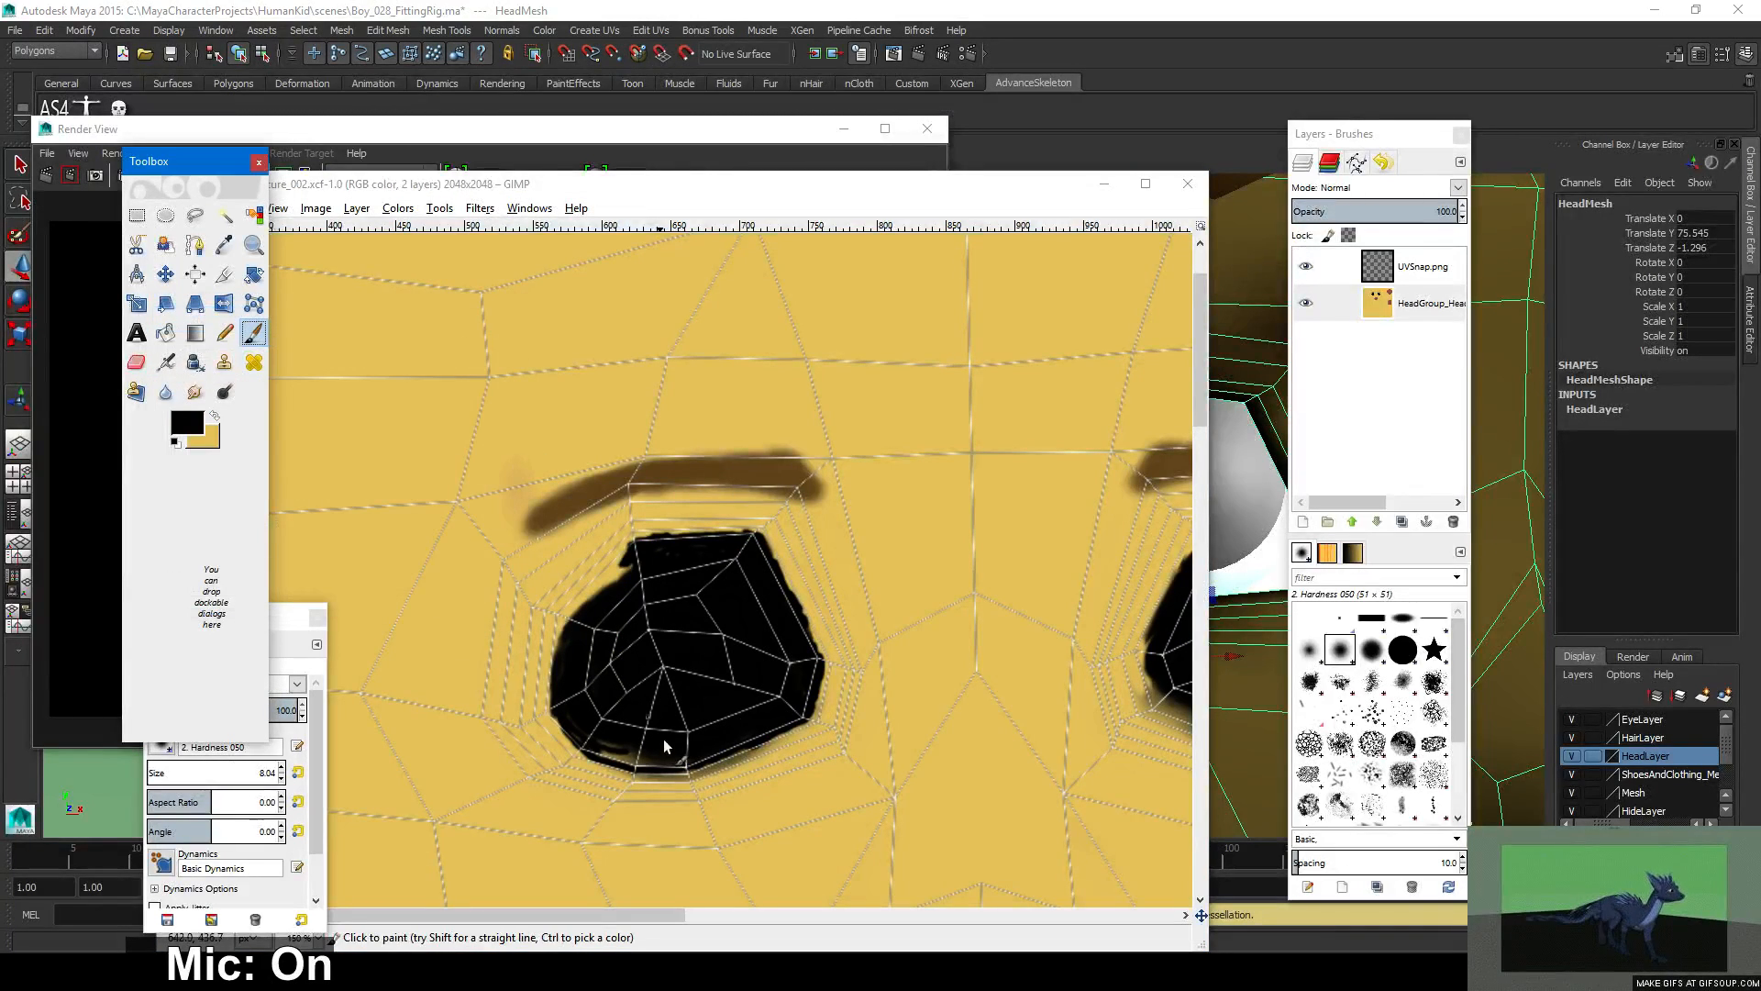
Undo a black stroke below the eye, swap to the skin color, and paint over the dark smudges along the eye's lower edge.
left_click(763, 744)
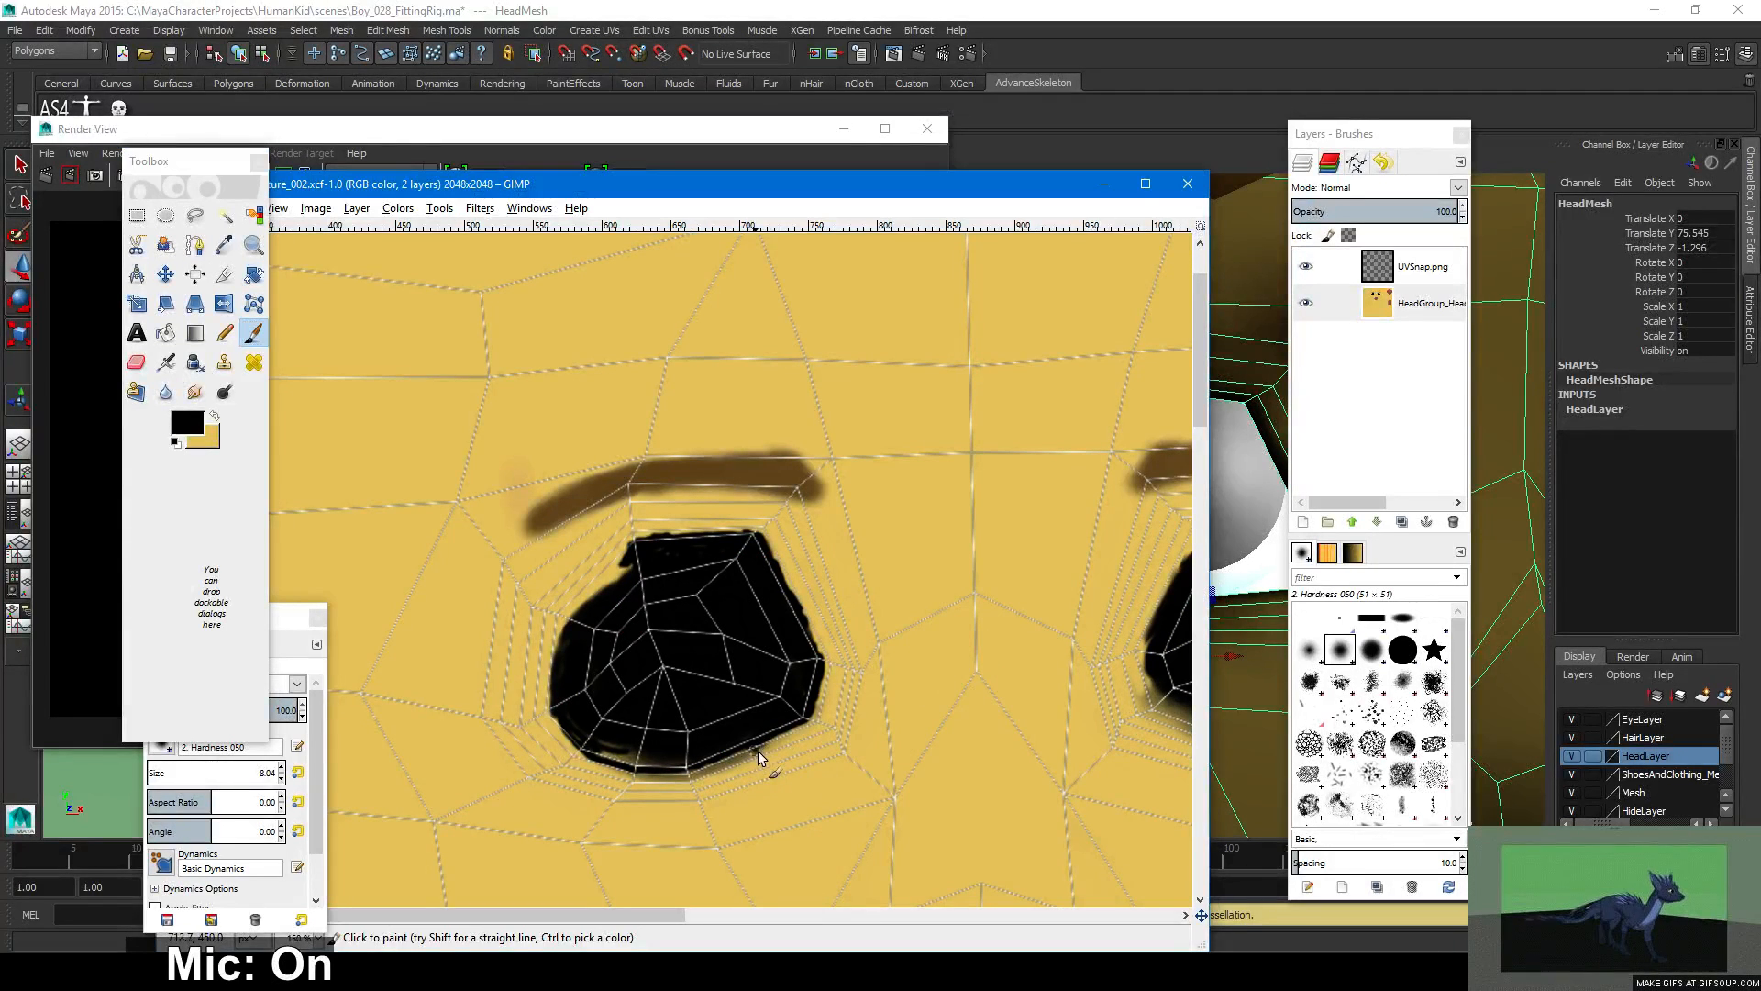
key("ctrl+z")
left_click(213, 415)
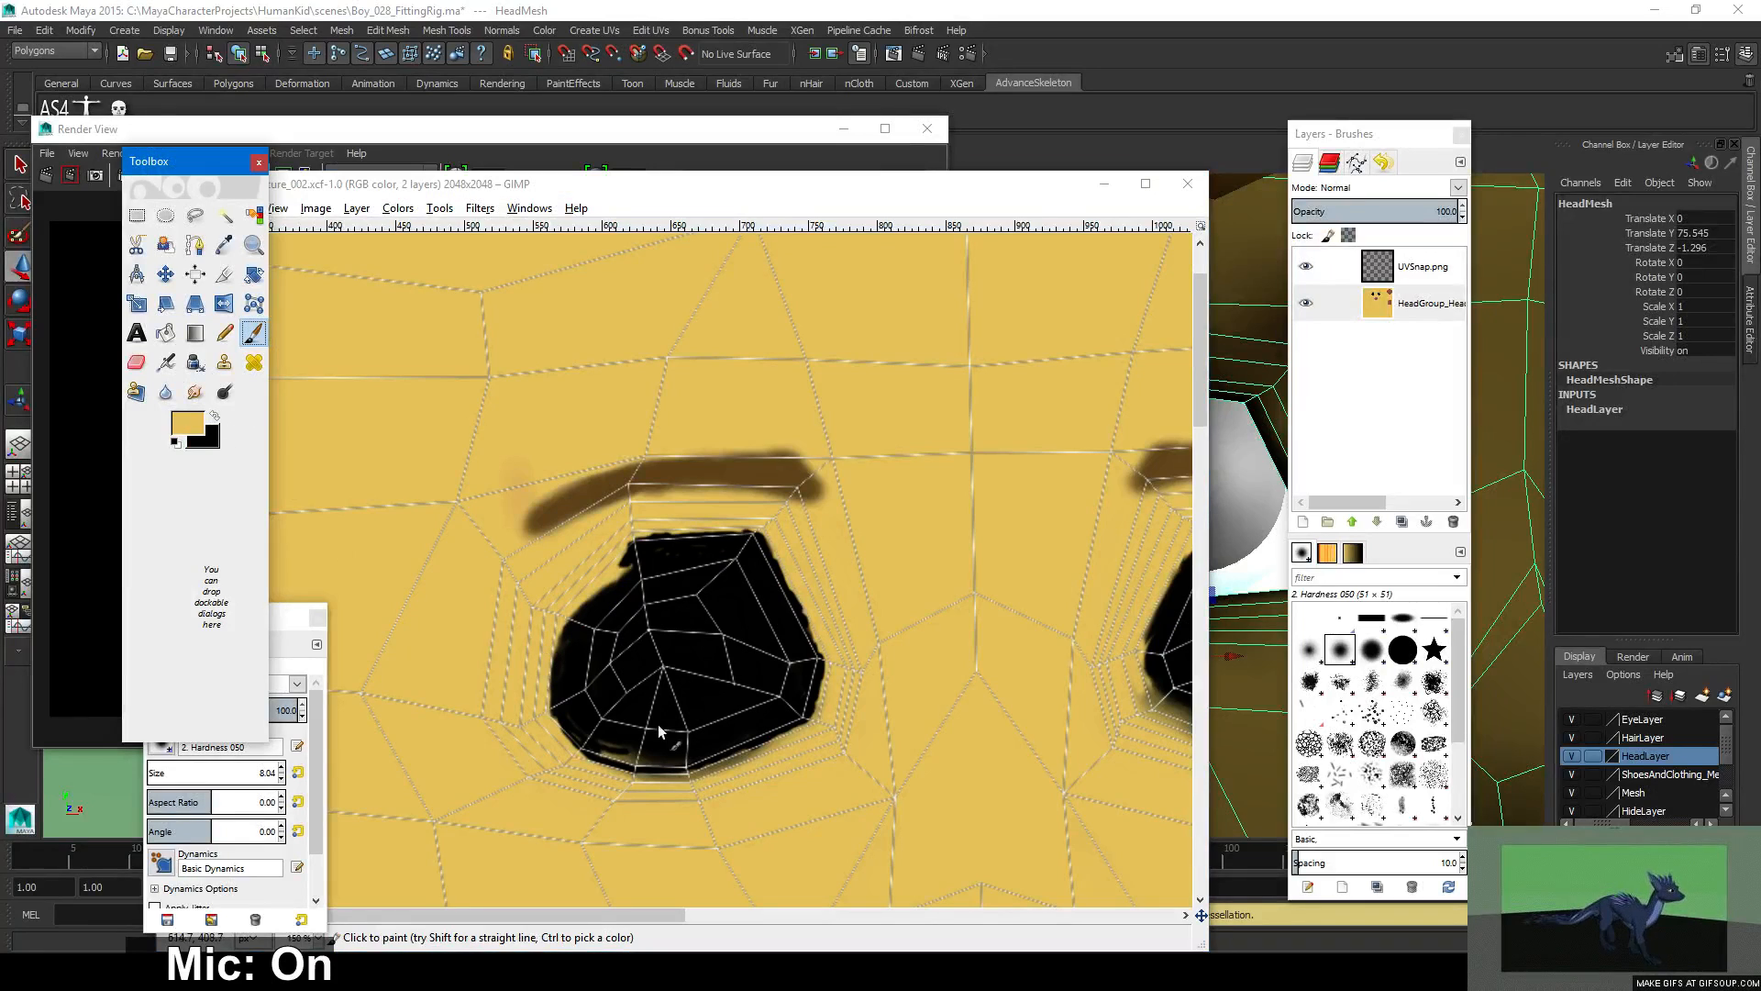
left_click(767, 758)
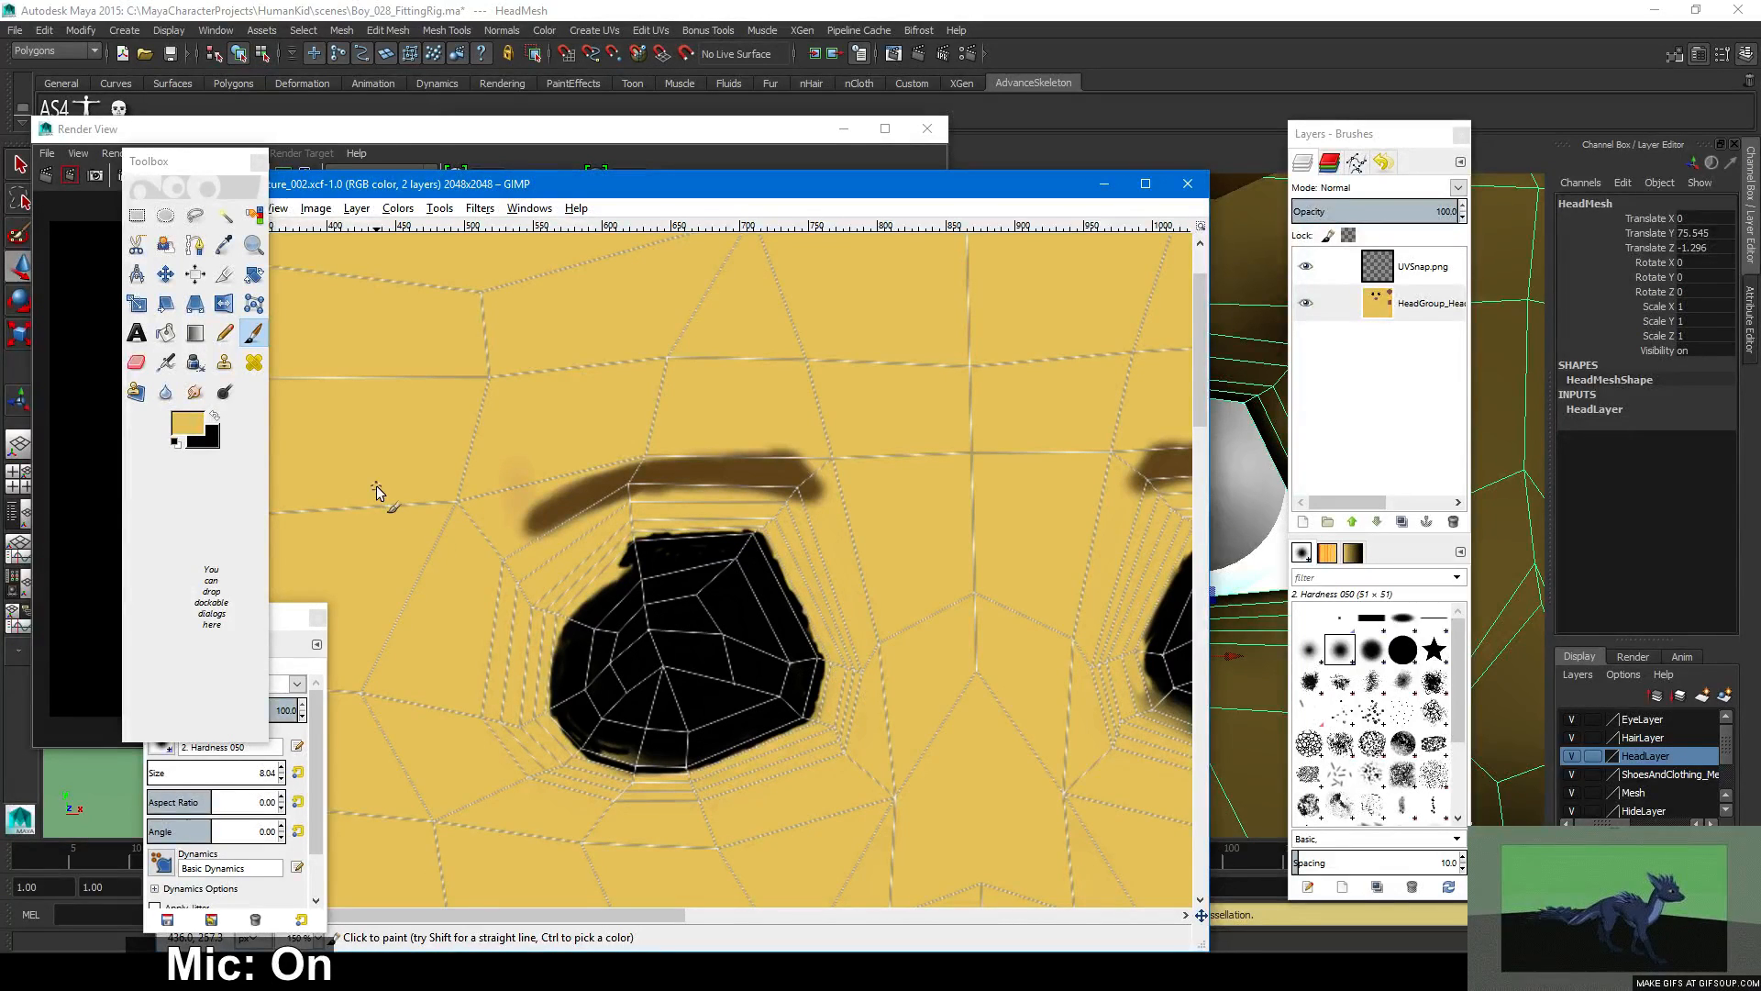
Swap black to the foreground and paint over the gaps along the left eye's lower outer edge.
left_click(215, 416)
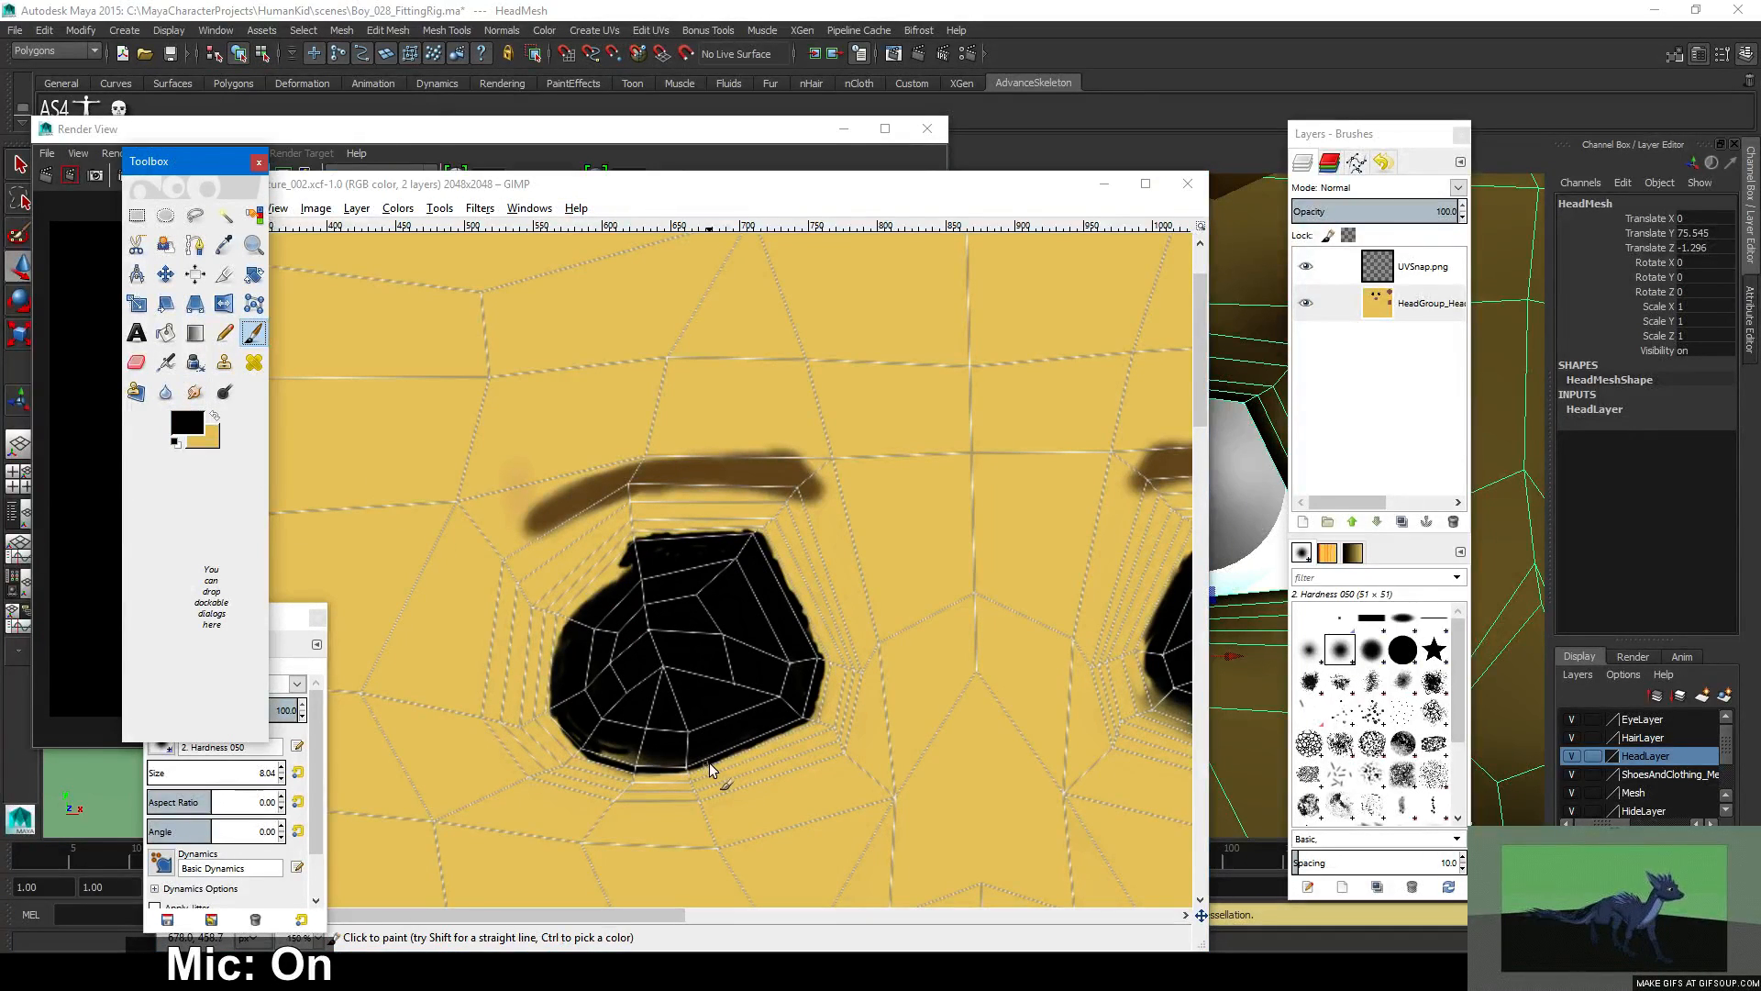
left_click(604, 739)
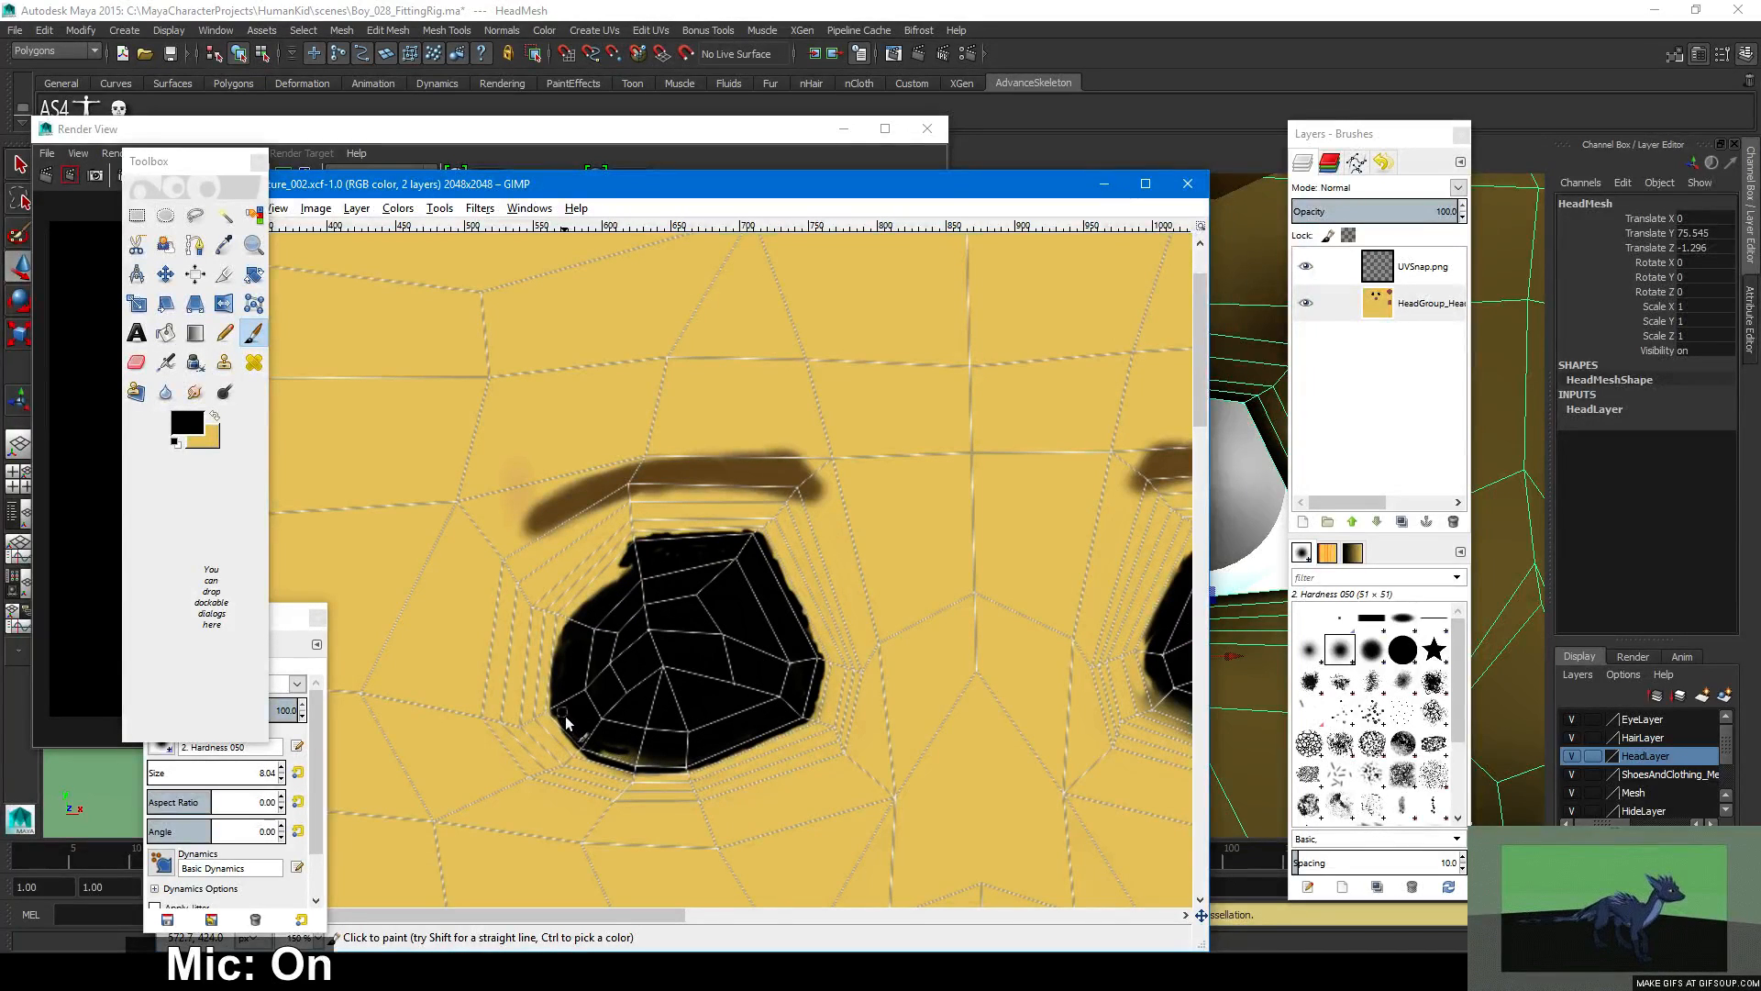
left_click_drag(564, 721, 641, 765)
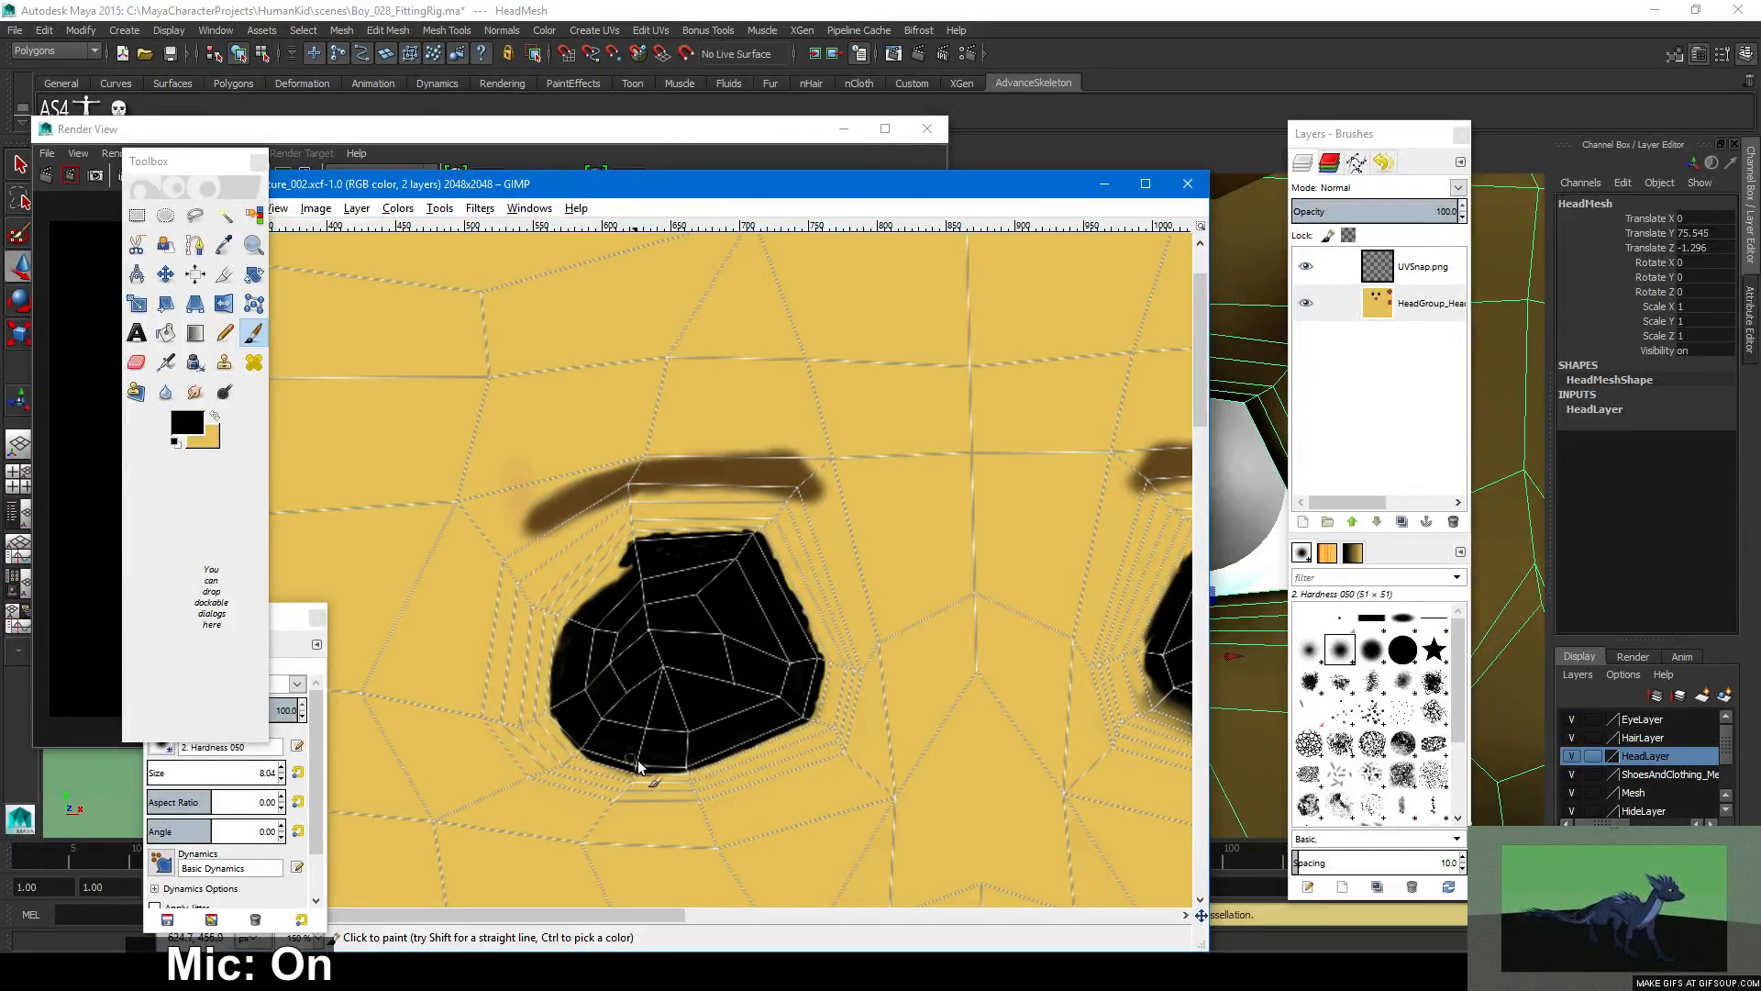
Swap the skin color back to the foreground and clean up the left eye's lower outer edge.
left_click(213, 410)
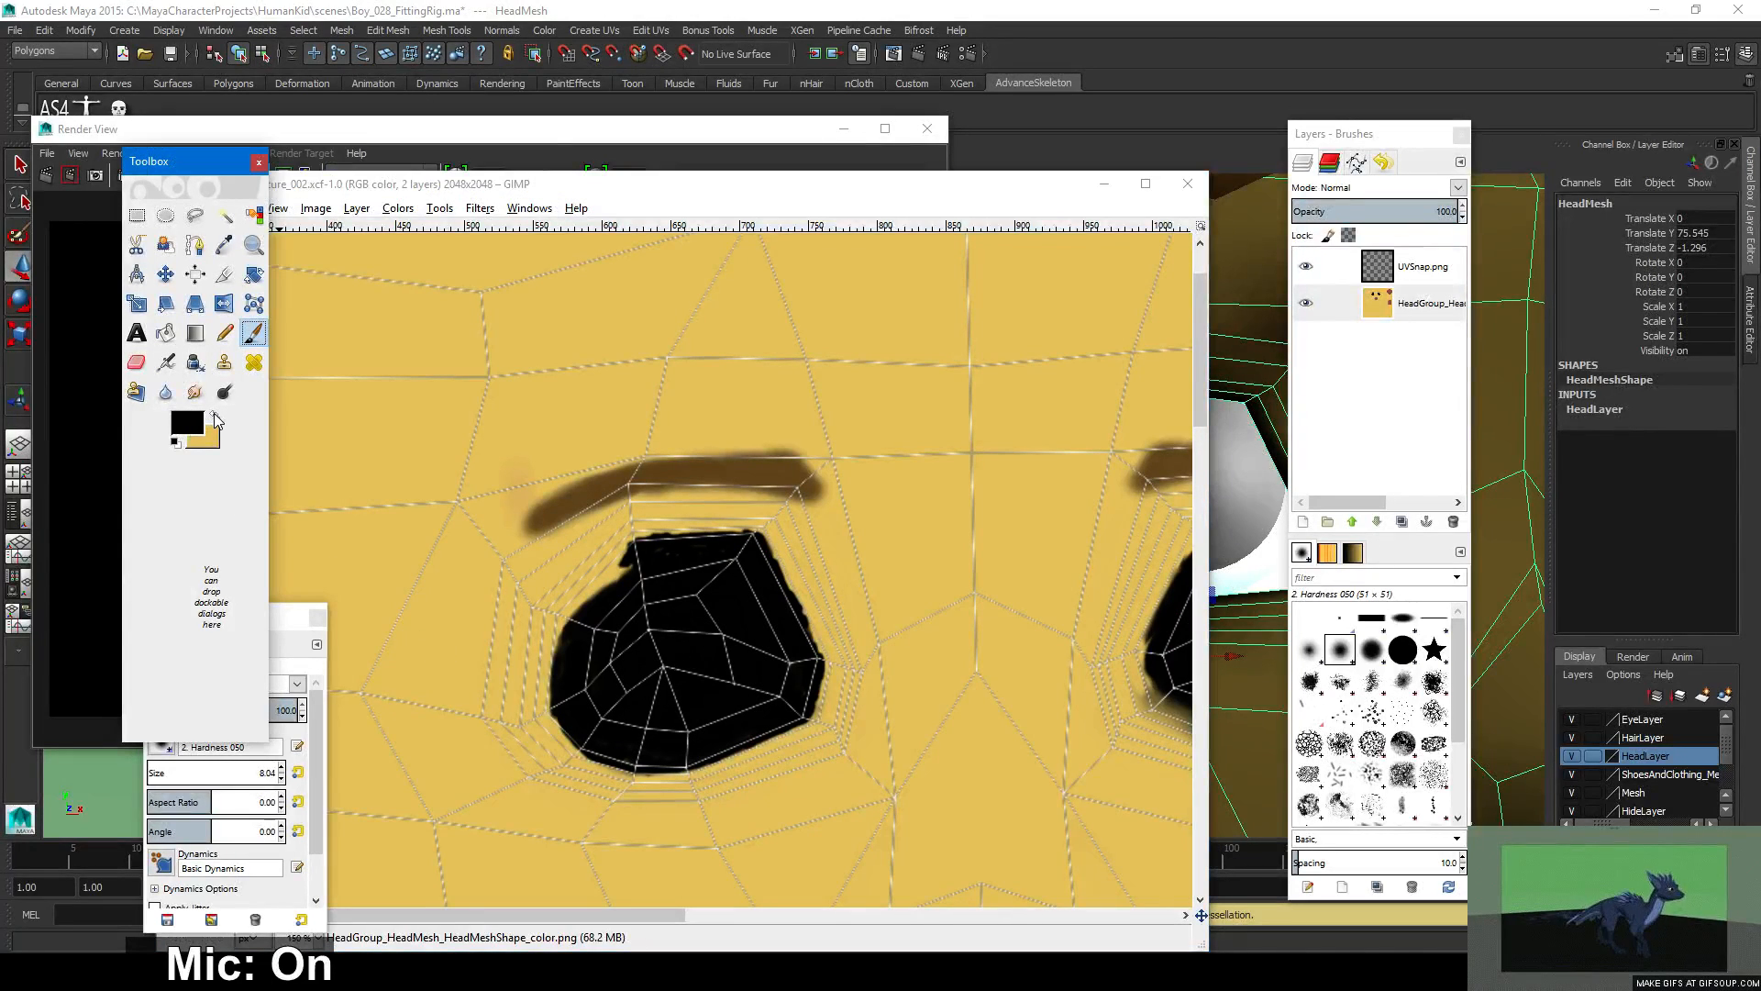
left_click(213, 413)
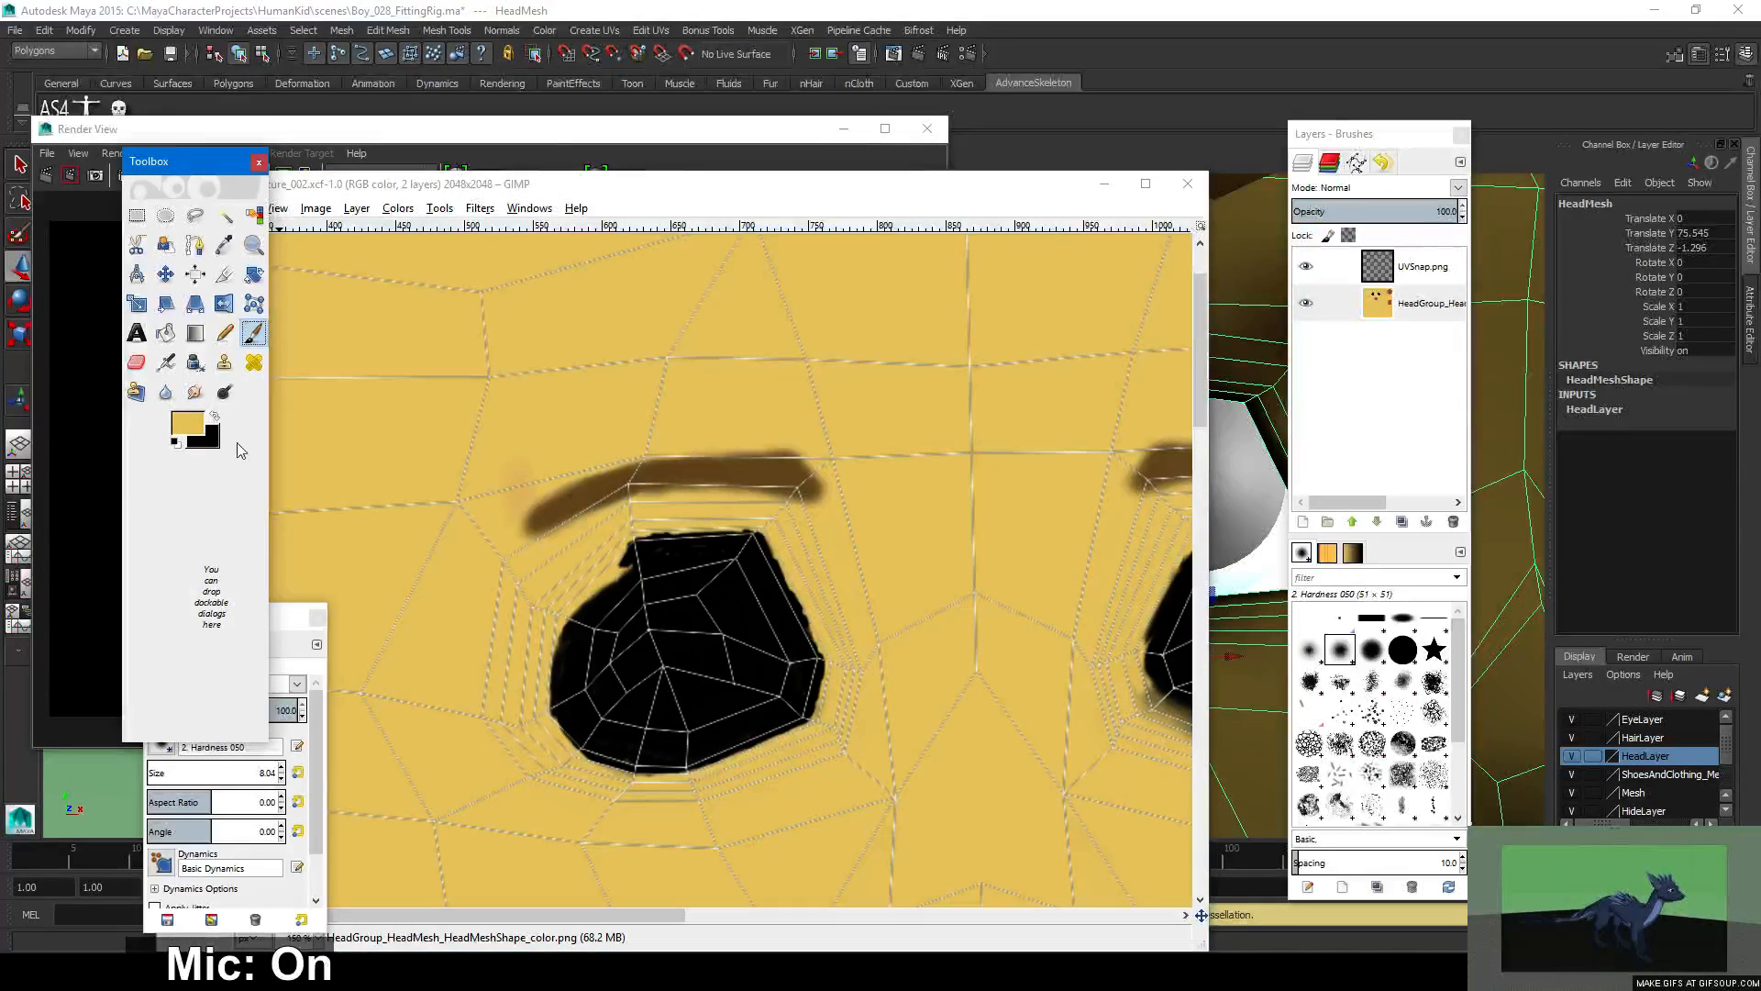
left_click(568, 747)
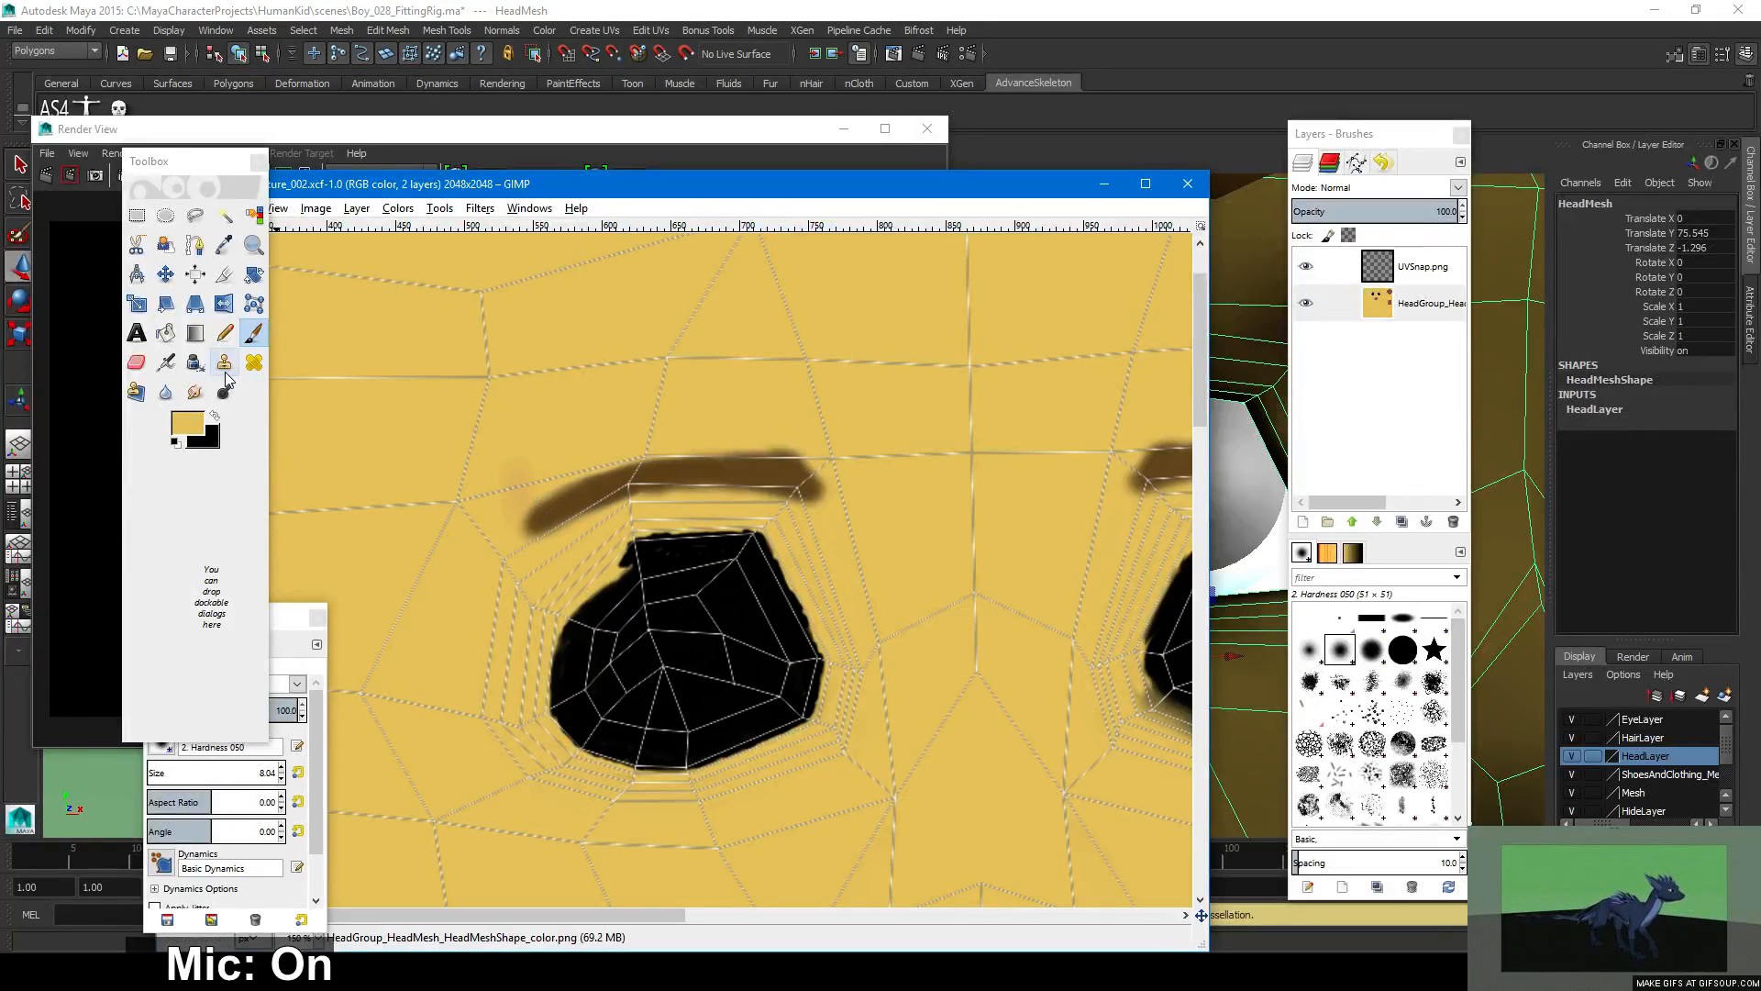
Swap to black and fill the notch on the left eye's upper outer edge along the wireframe, undoing the stray strokes.
left_click(214, 416)
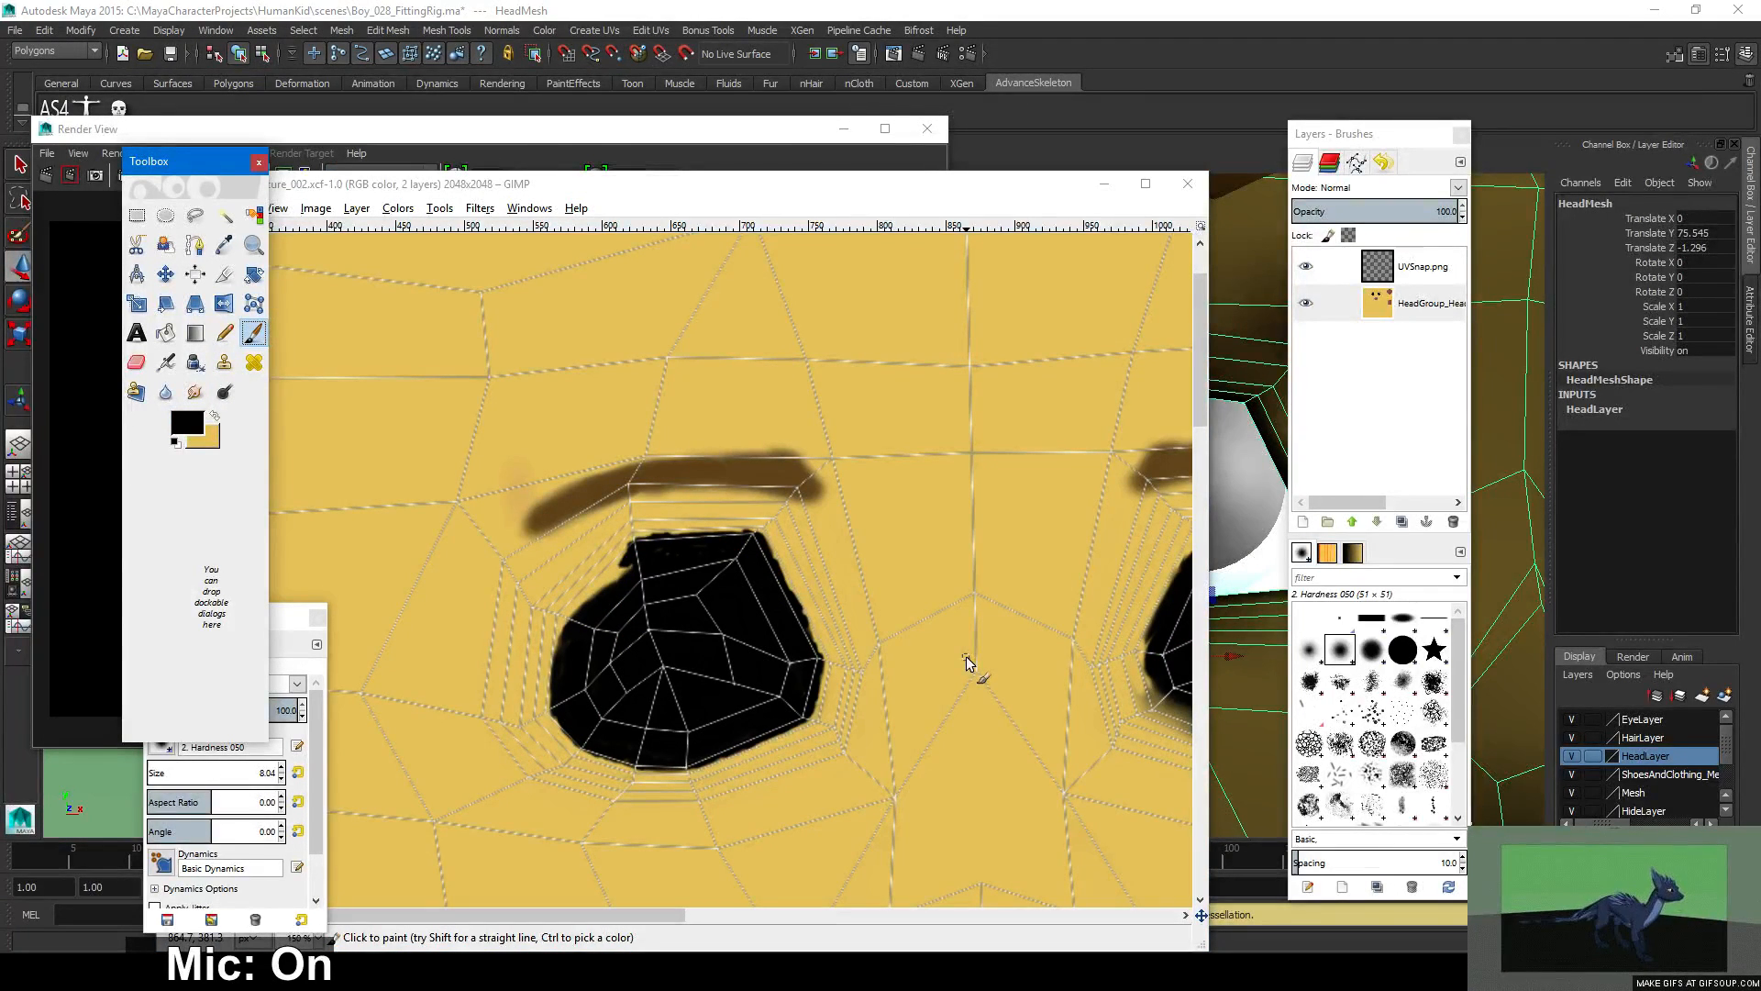
left_click(618, 570)
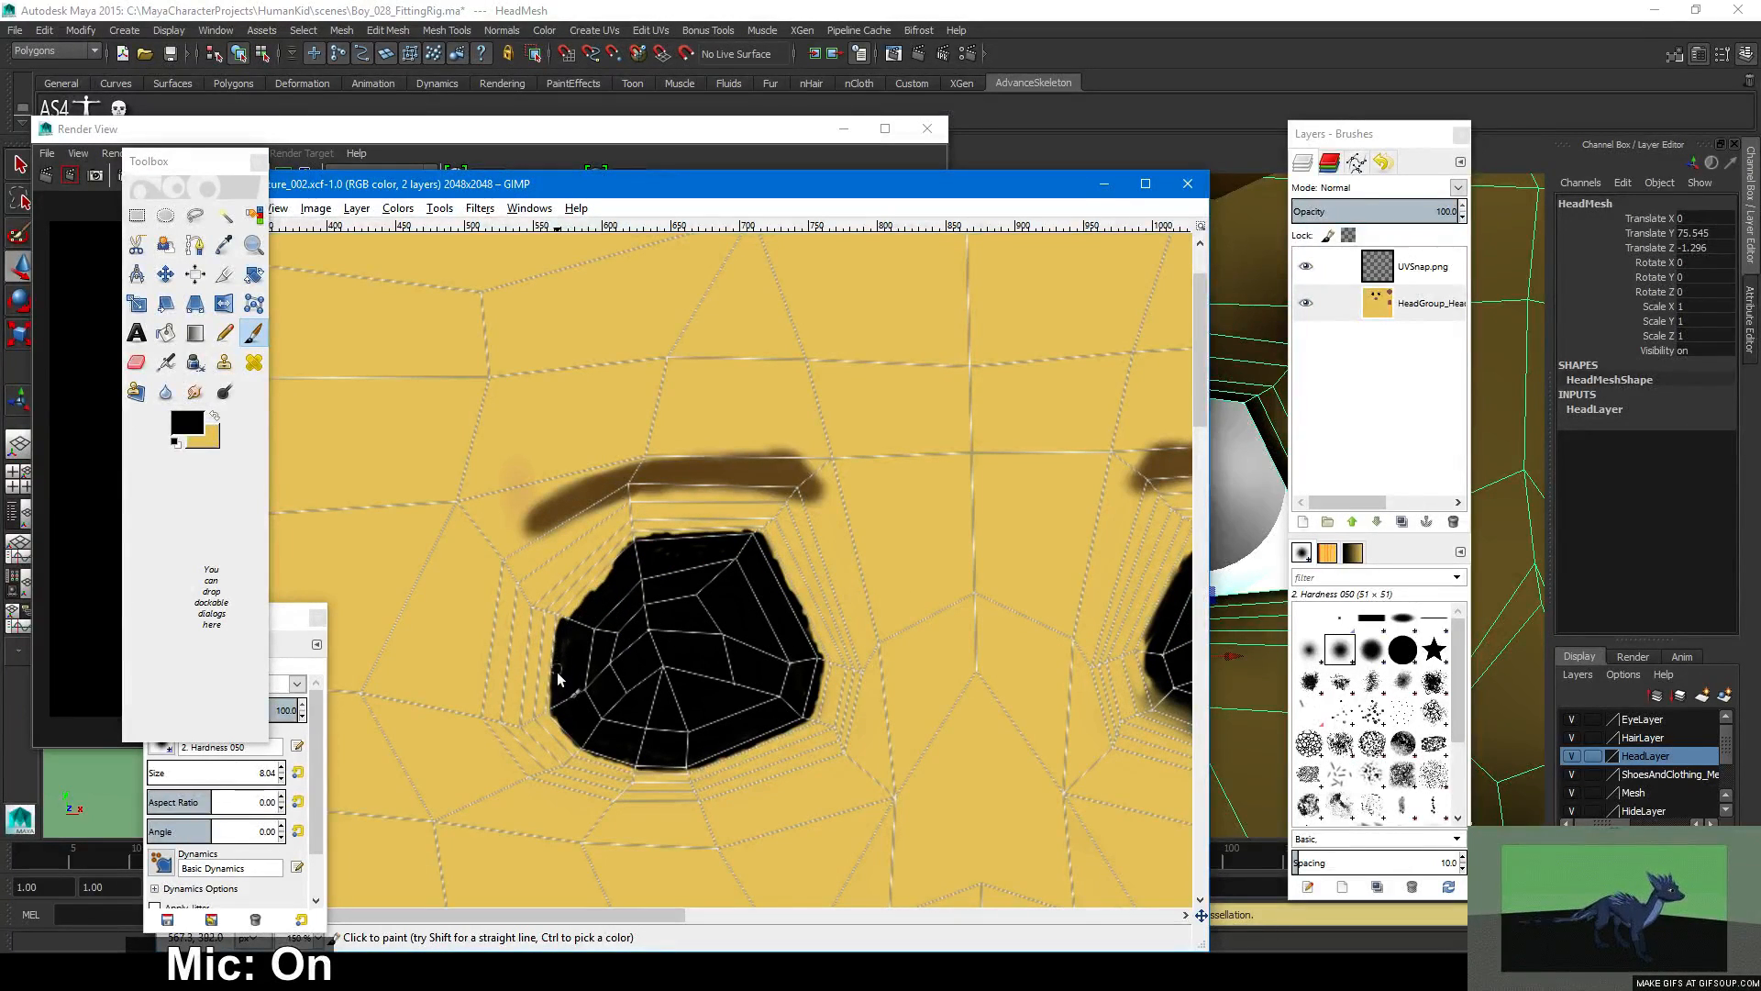
left_click_drag(558, 701, 552, 677)
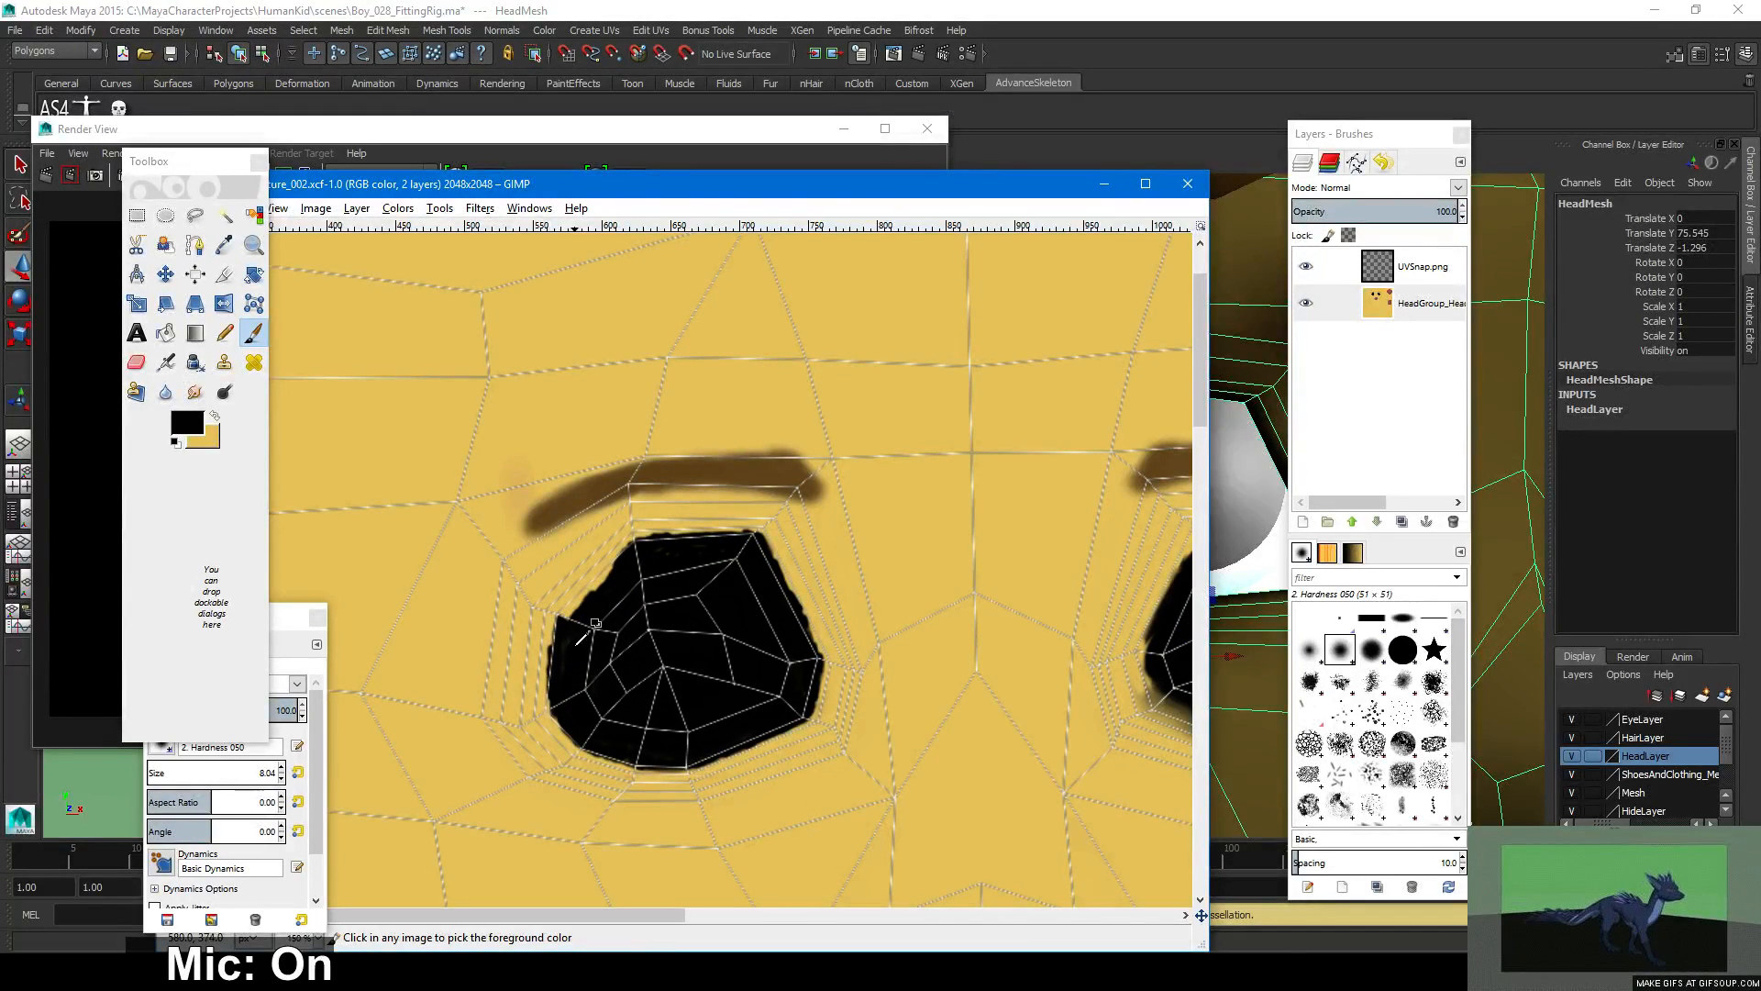
key("ctrl+z")
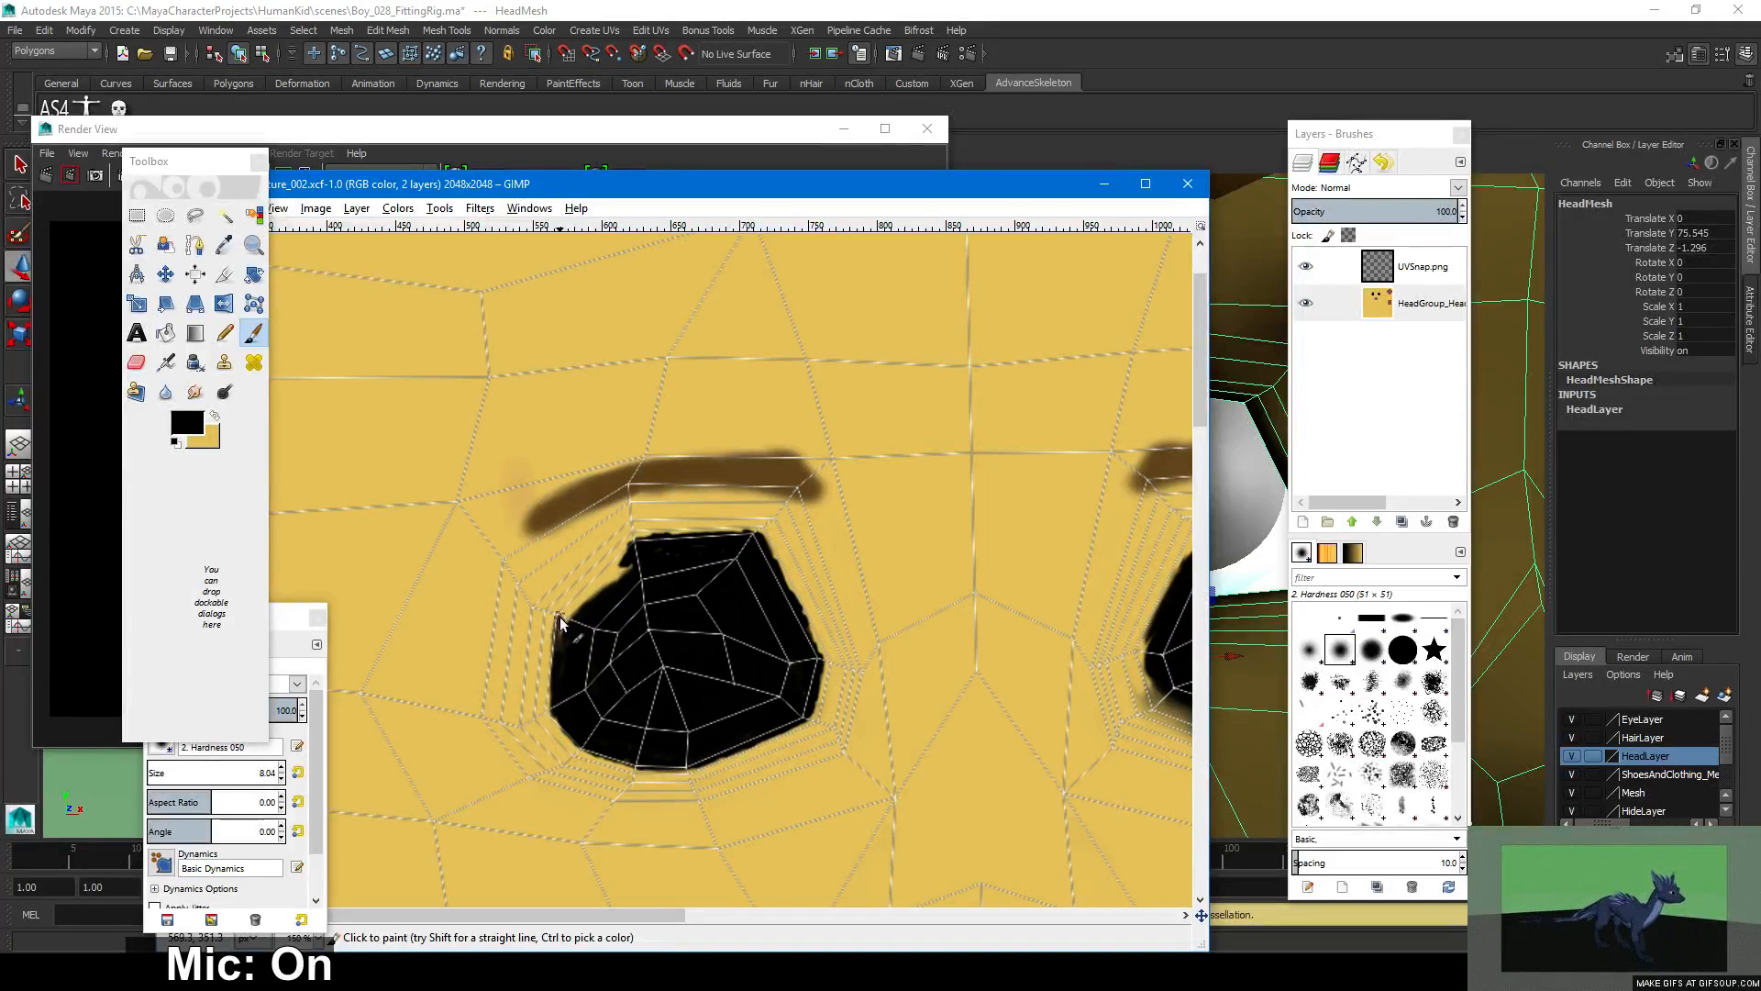
left_click_drag(559, 637, 640, 535)
key("ctrl+z")
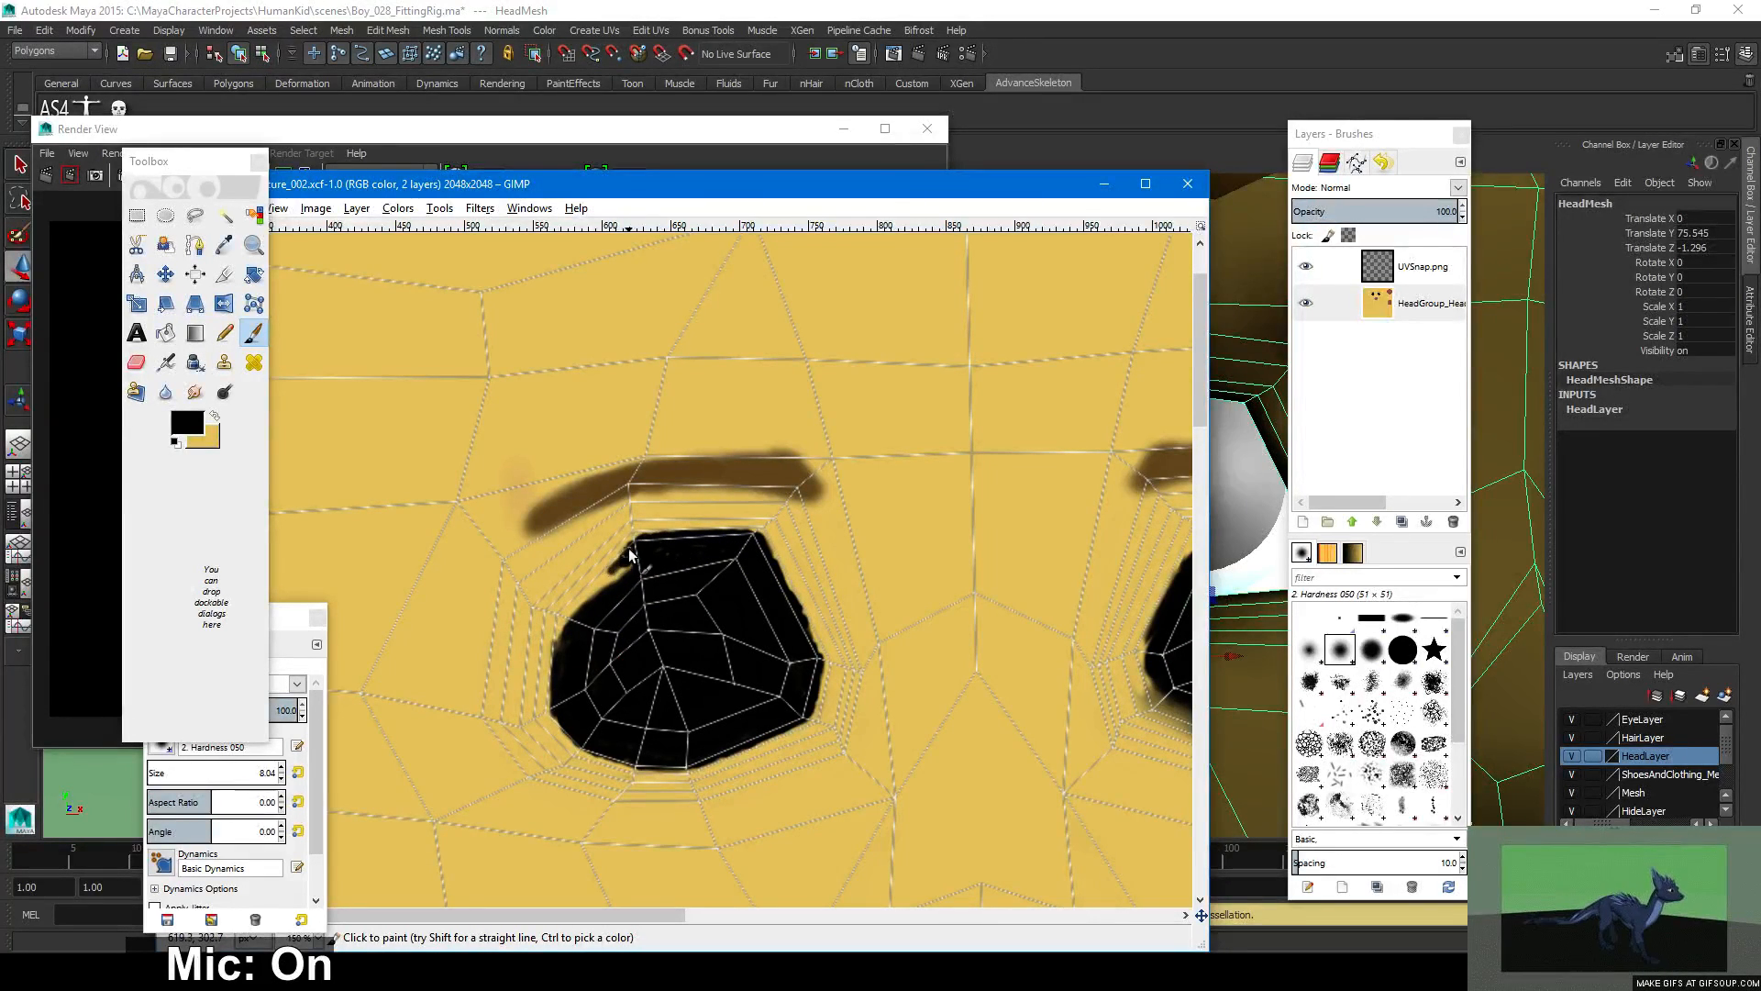
left_click_drag(628, 546, 598, 580)
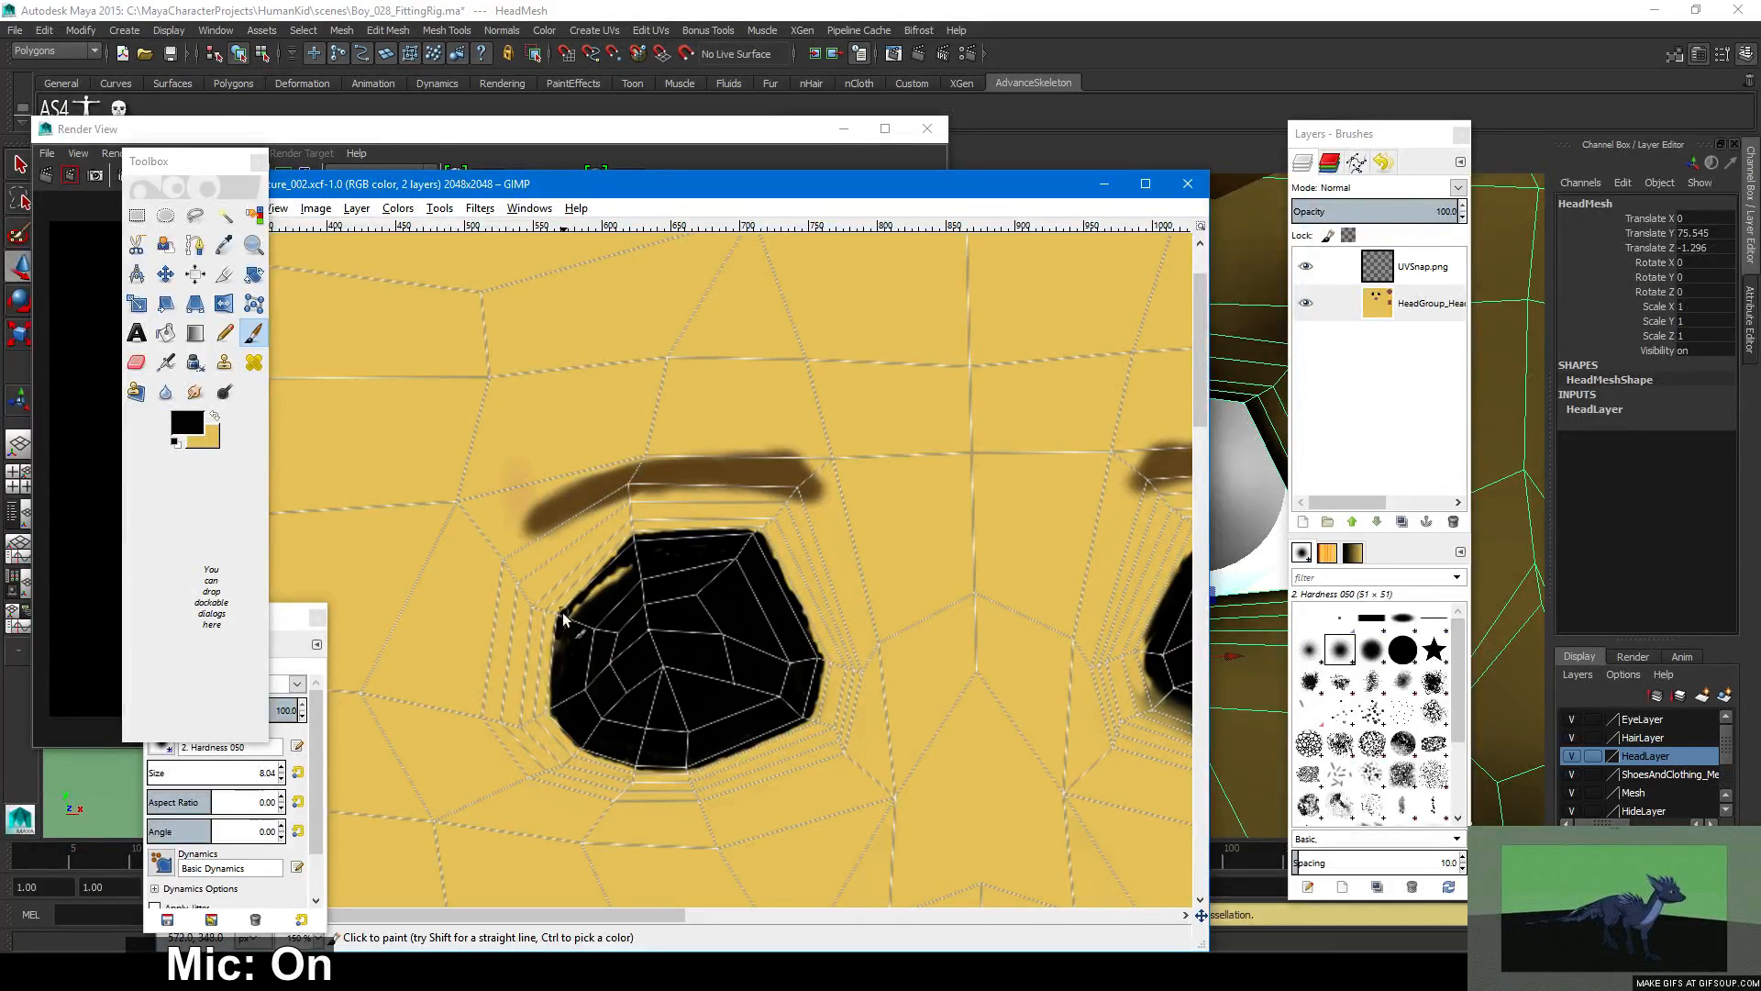
mouse_move(571, 614)
left_mouse_down()
mouse_move(598, 589)
mouse_move(565, 636)
mouse_move(582, 598)
left_mouse_up()
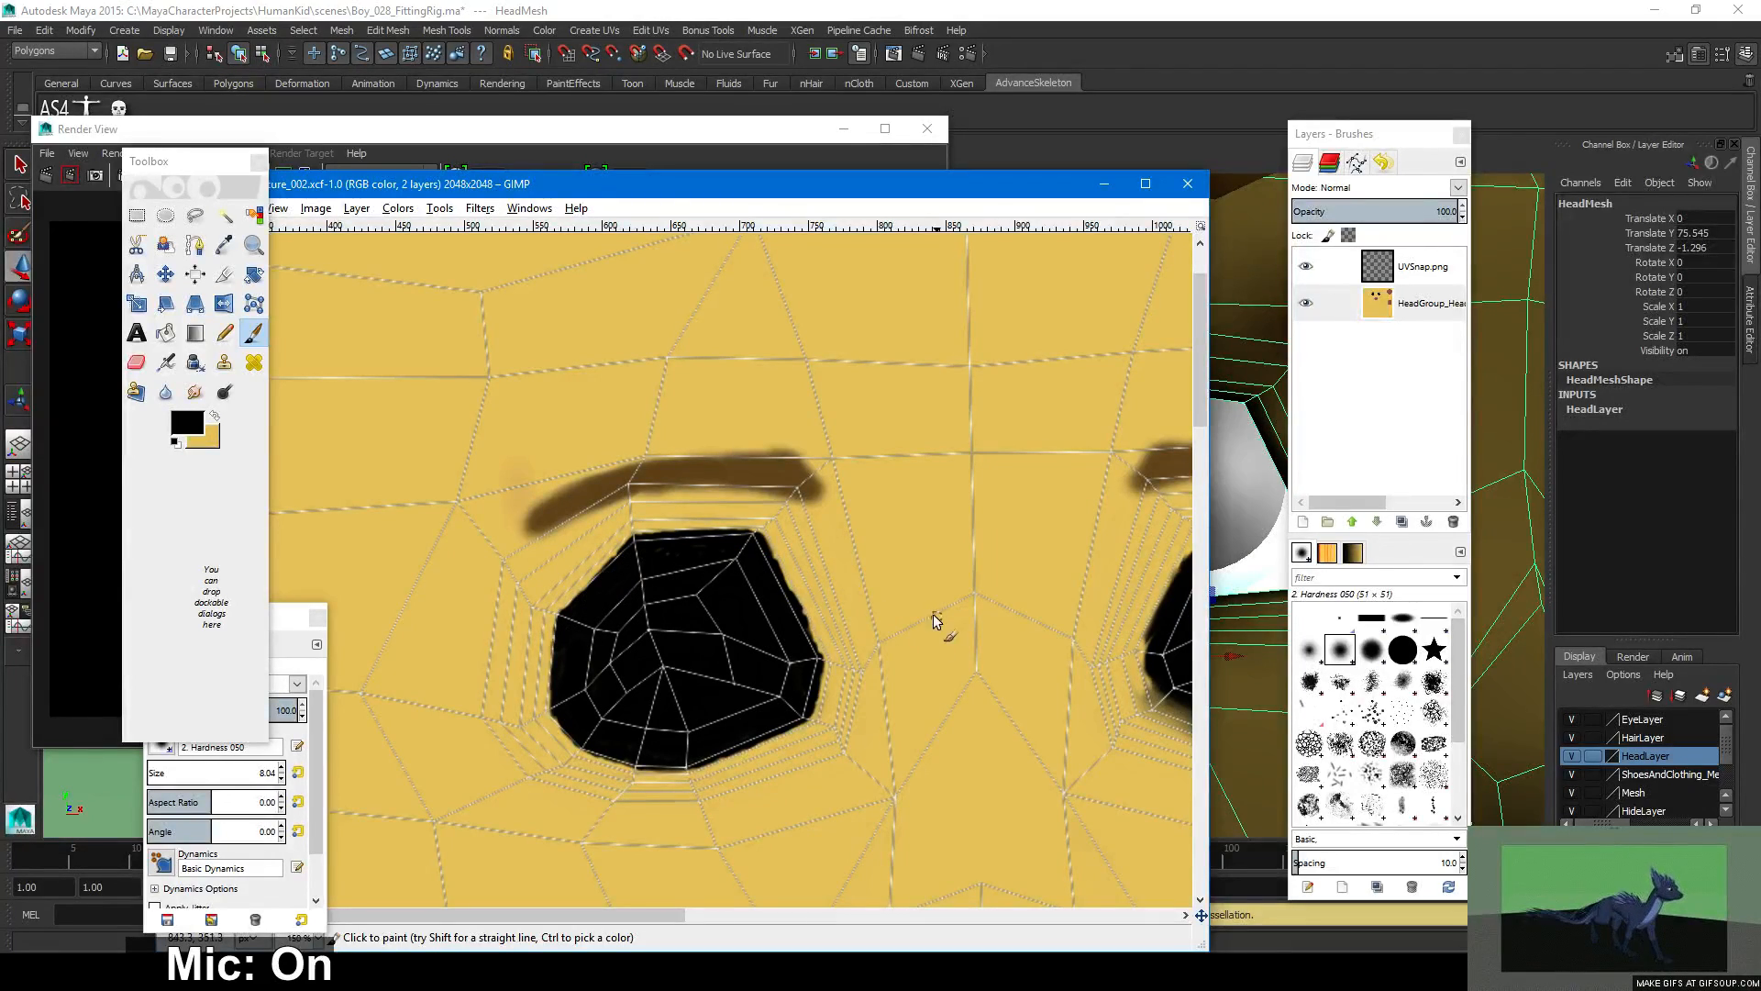
Select the HeadGroup_HeadMesh layer and paint straight black lines along the left eye's inner edge, from its upper corner to the side corner.
middle_click_drag(933, 614, 570, 601)
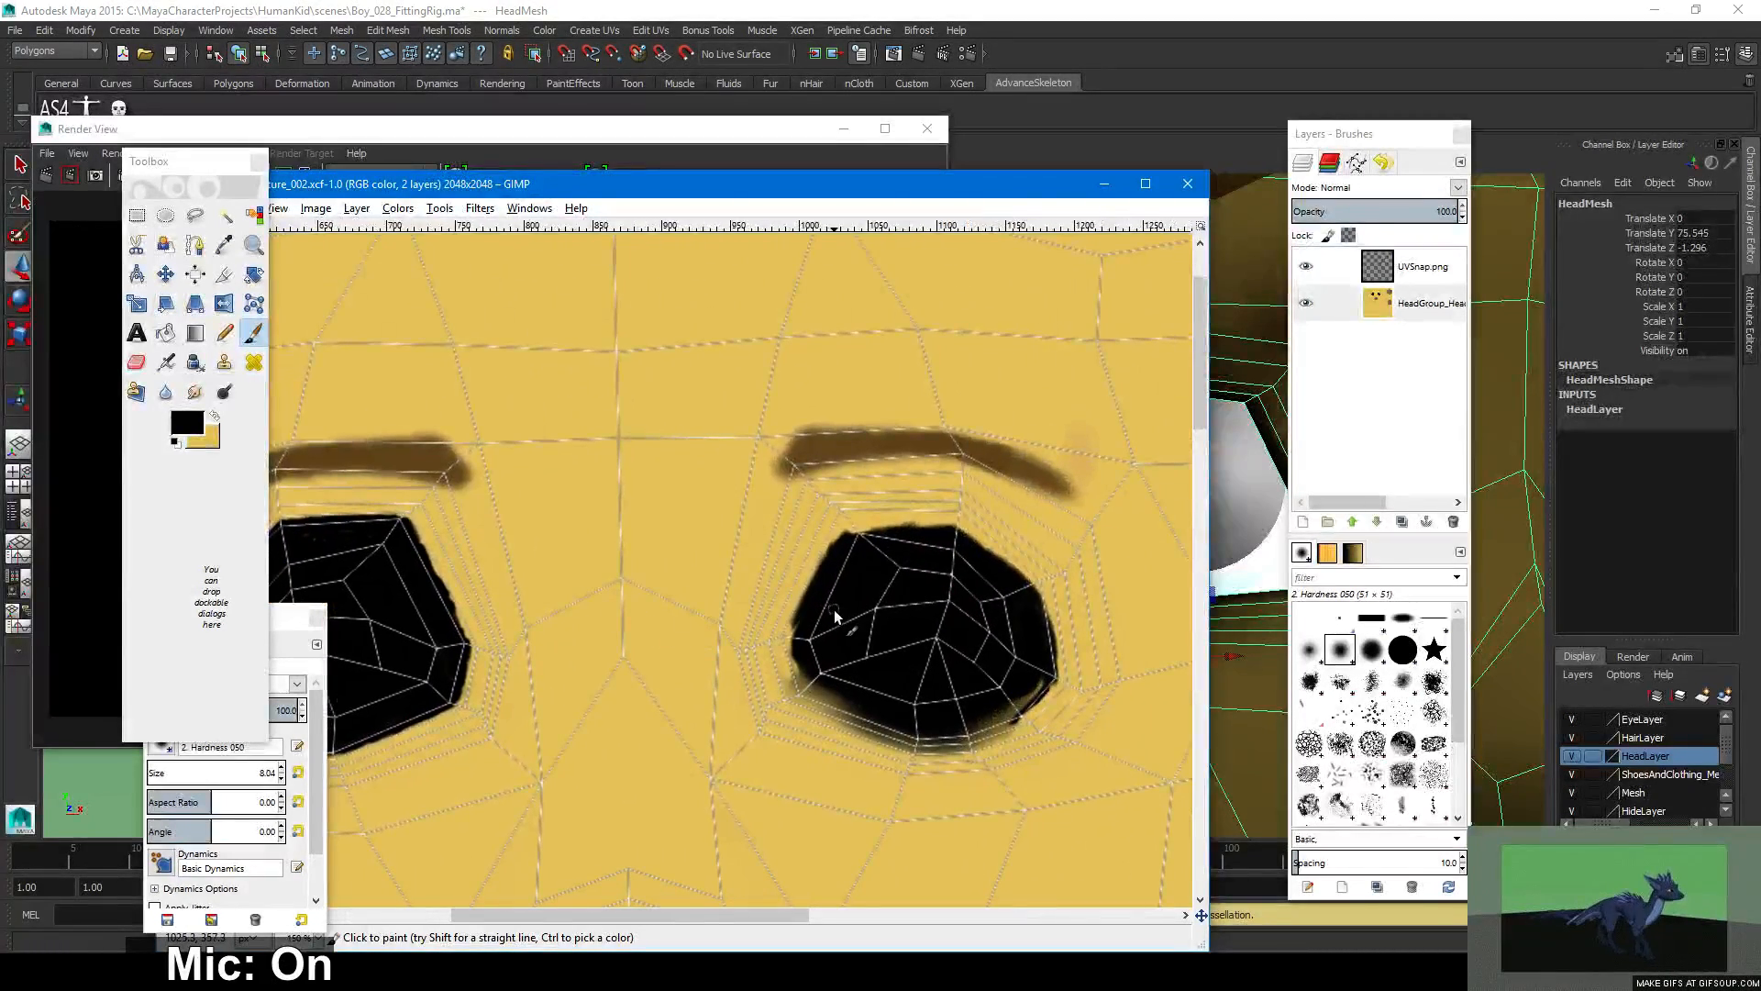
middle_click_drag(829, 626, 963, 613)
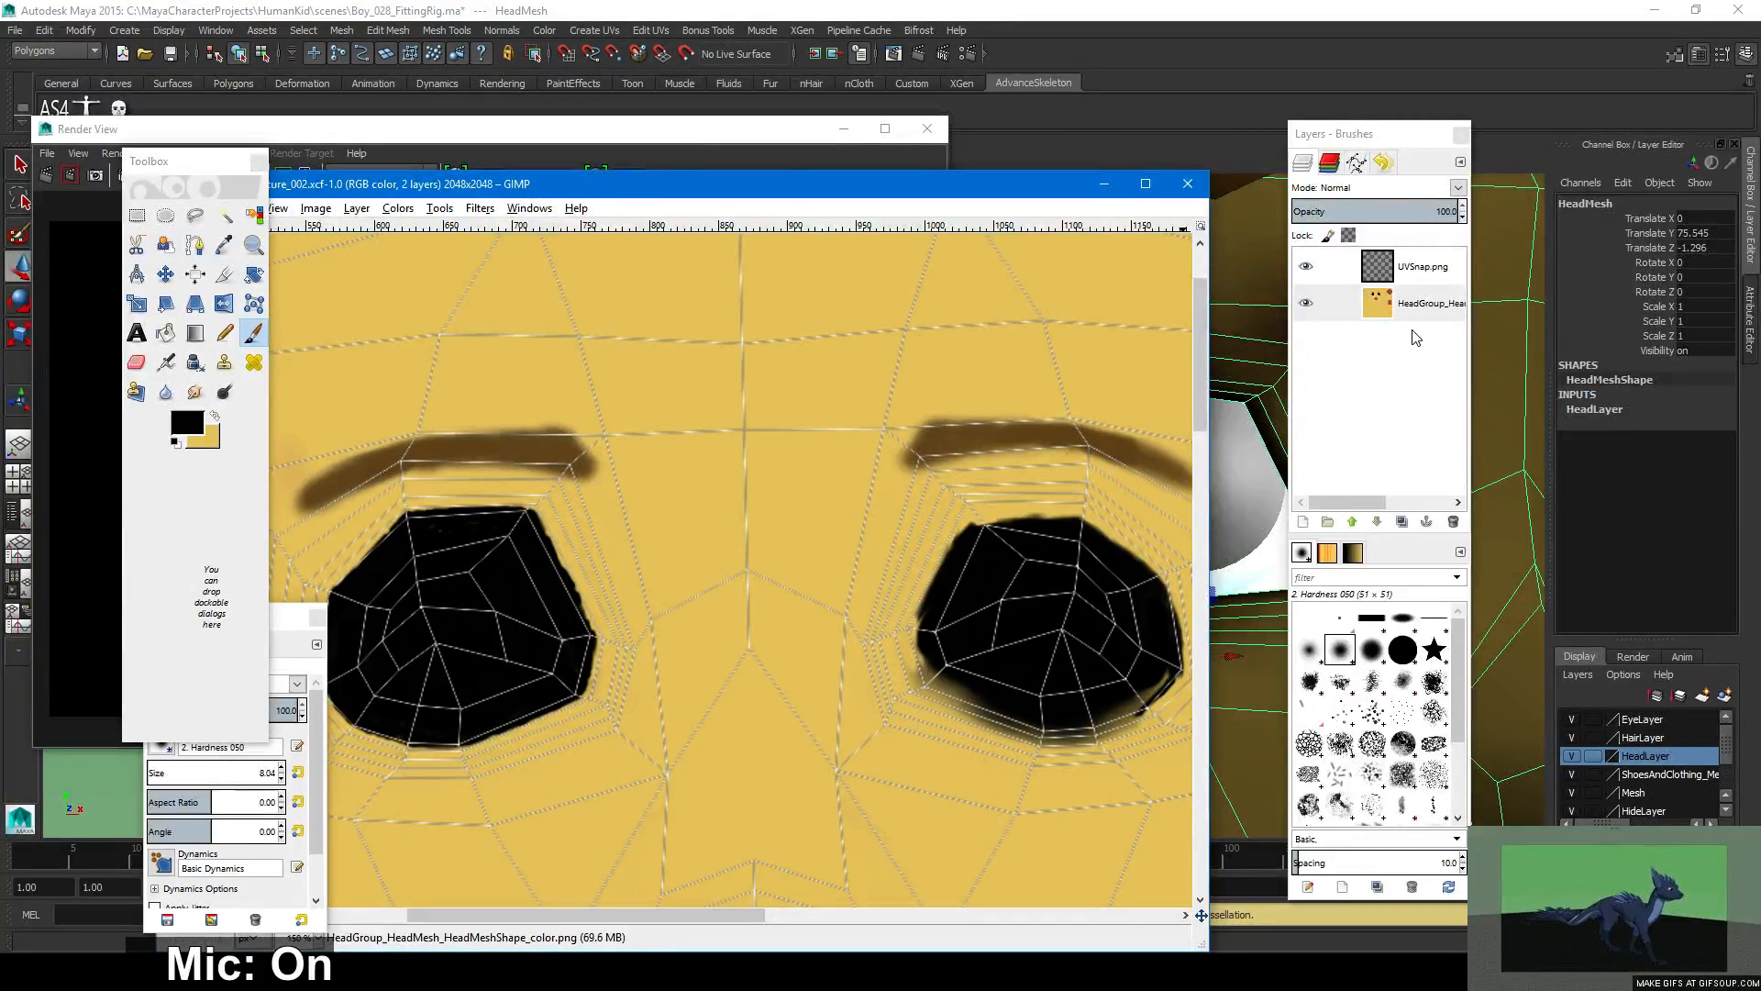
left_click(1427, 312)
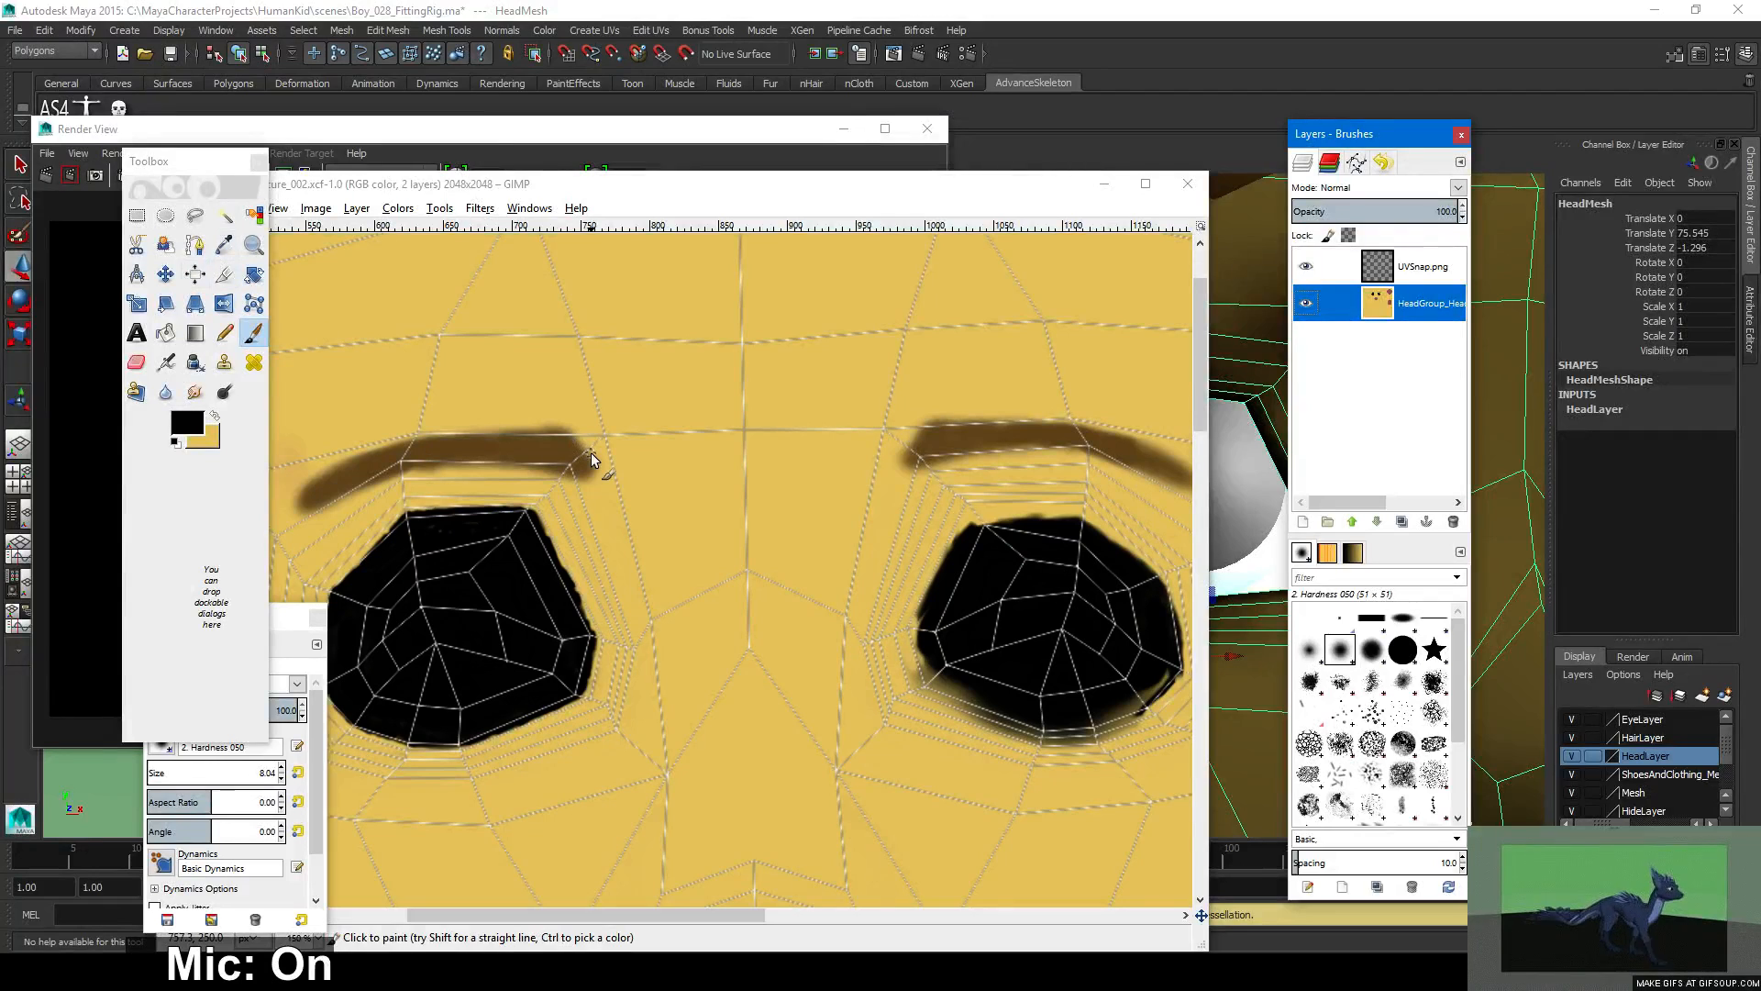
left_click(537, 540)
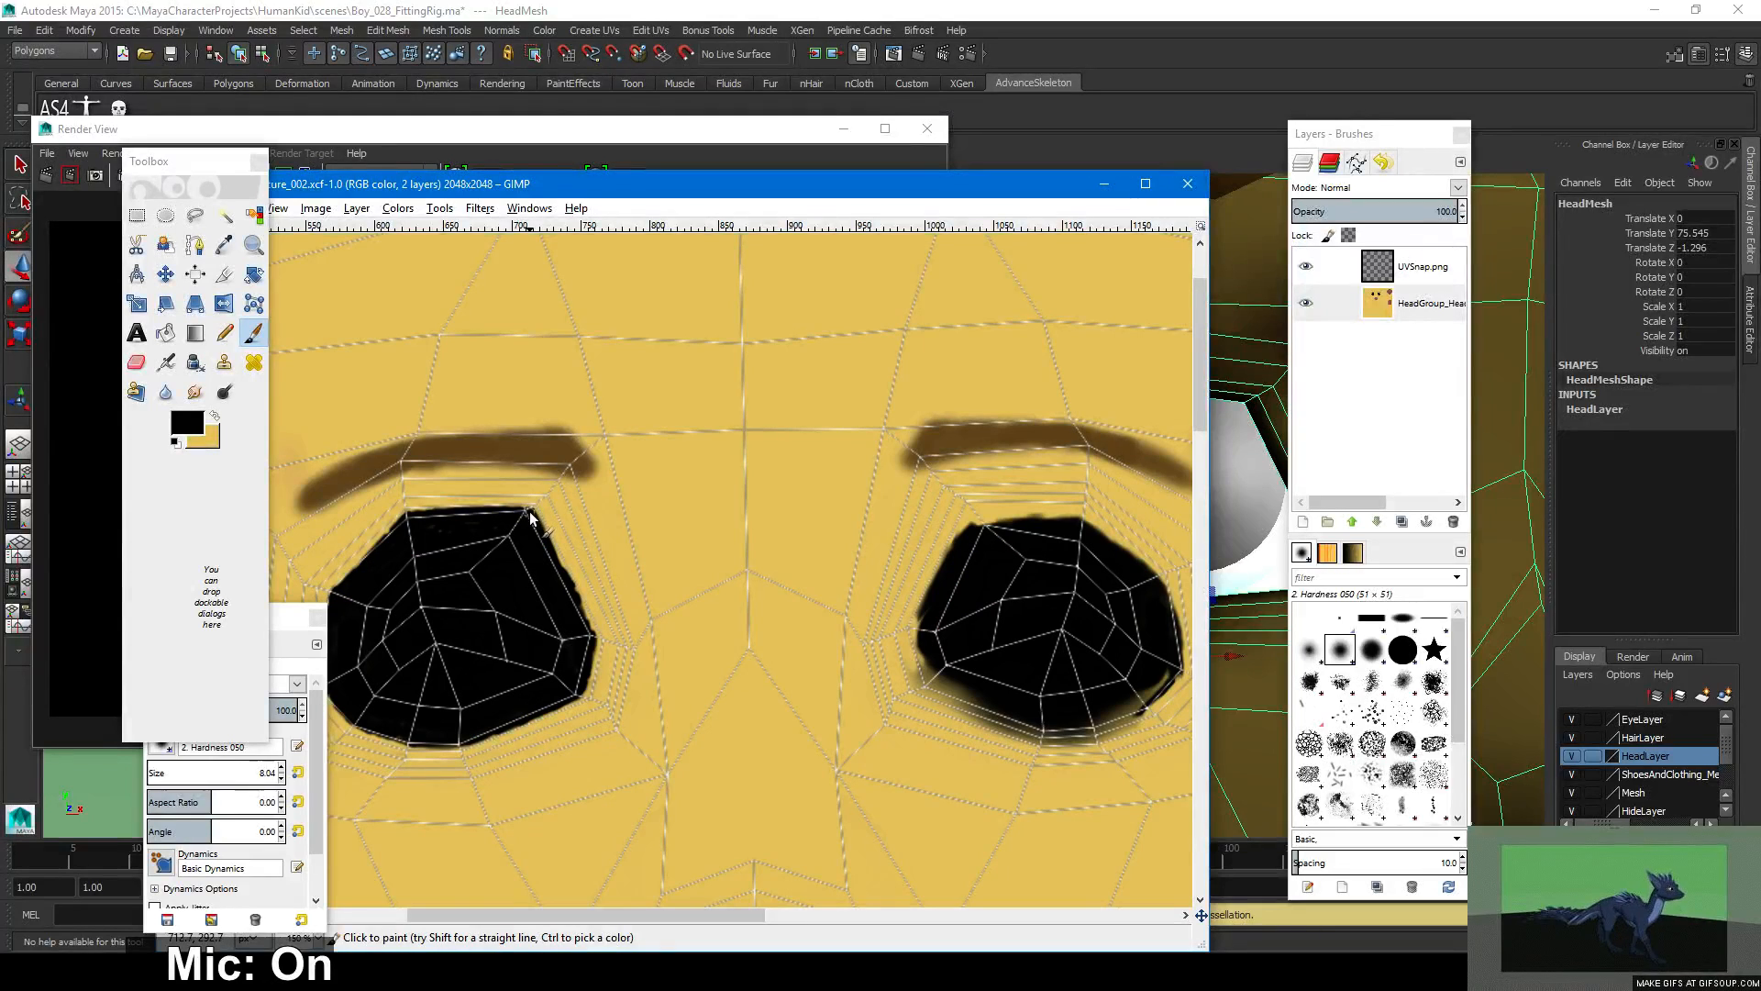
left_click(591, 633, "shift")
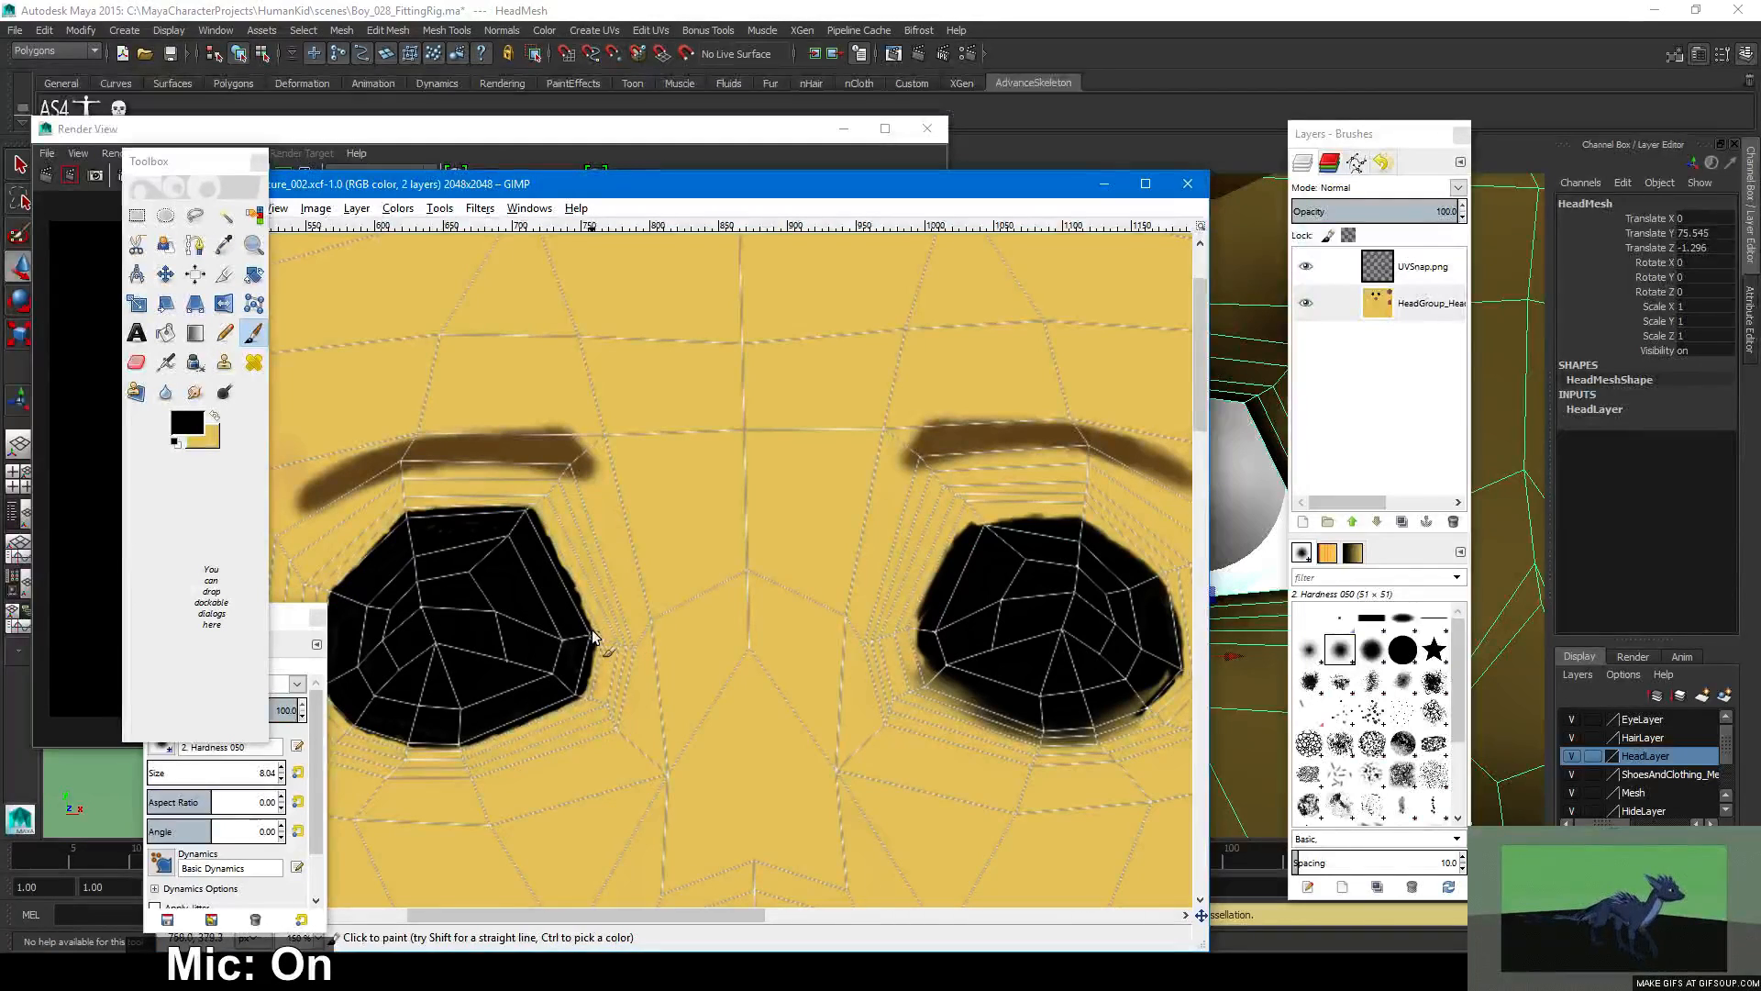
left_click(532, 517, "shift")
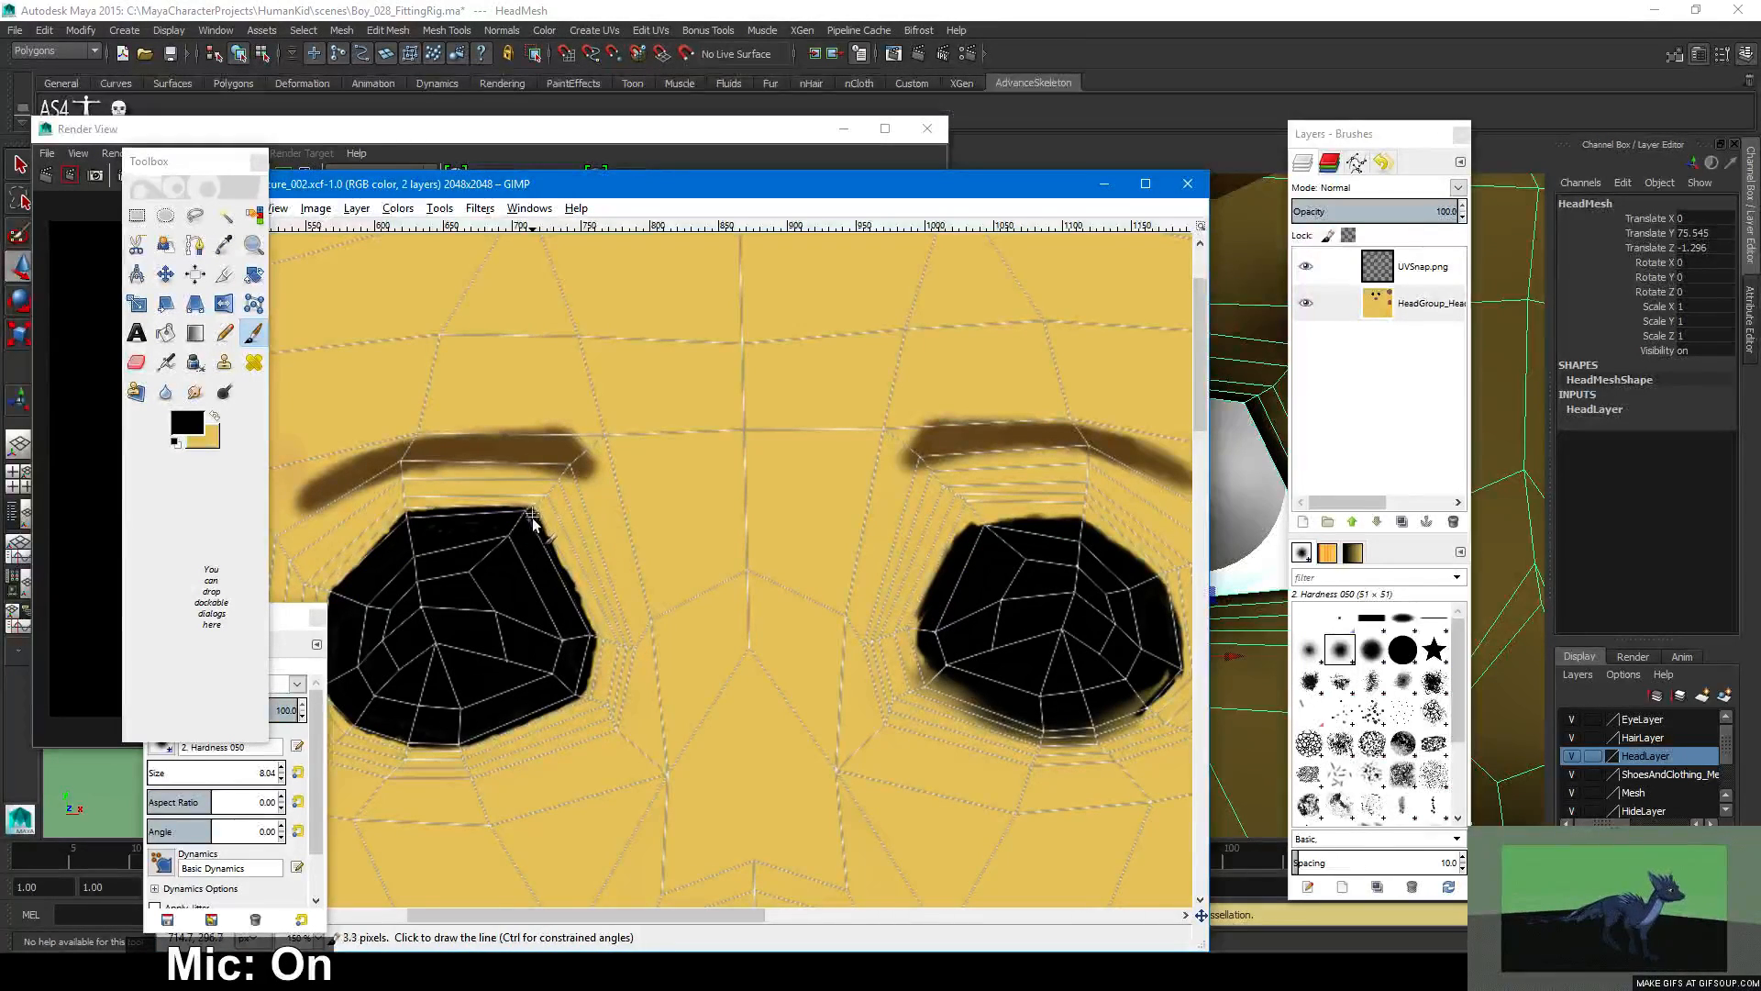
left_click(570, 588, "shift")
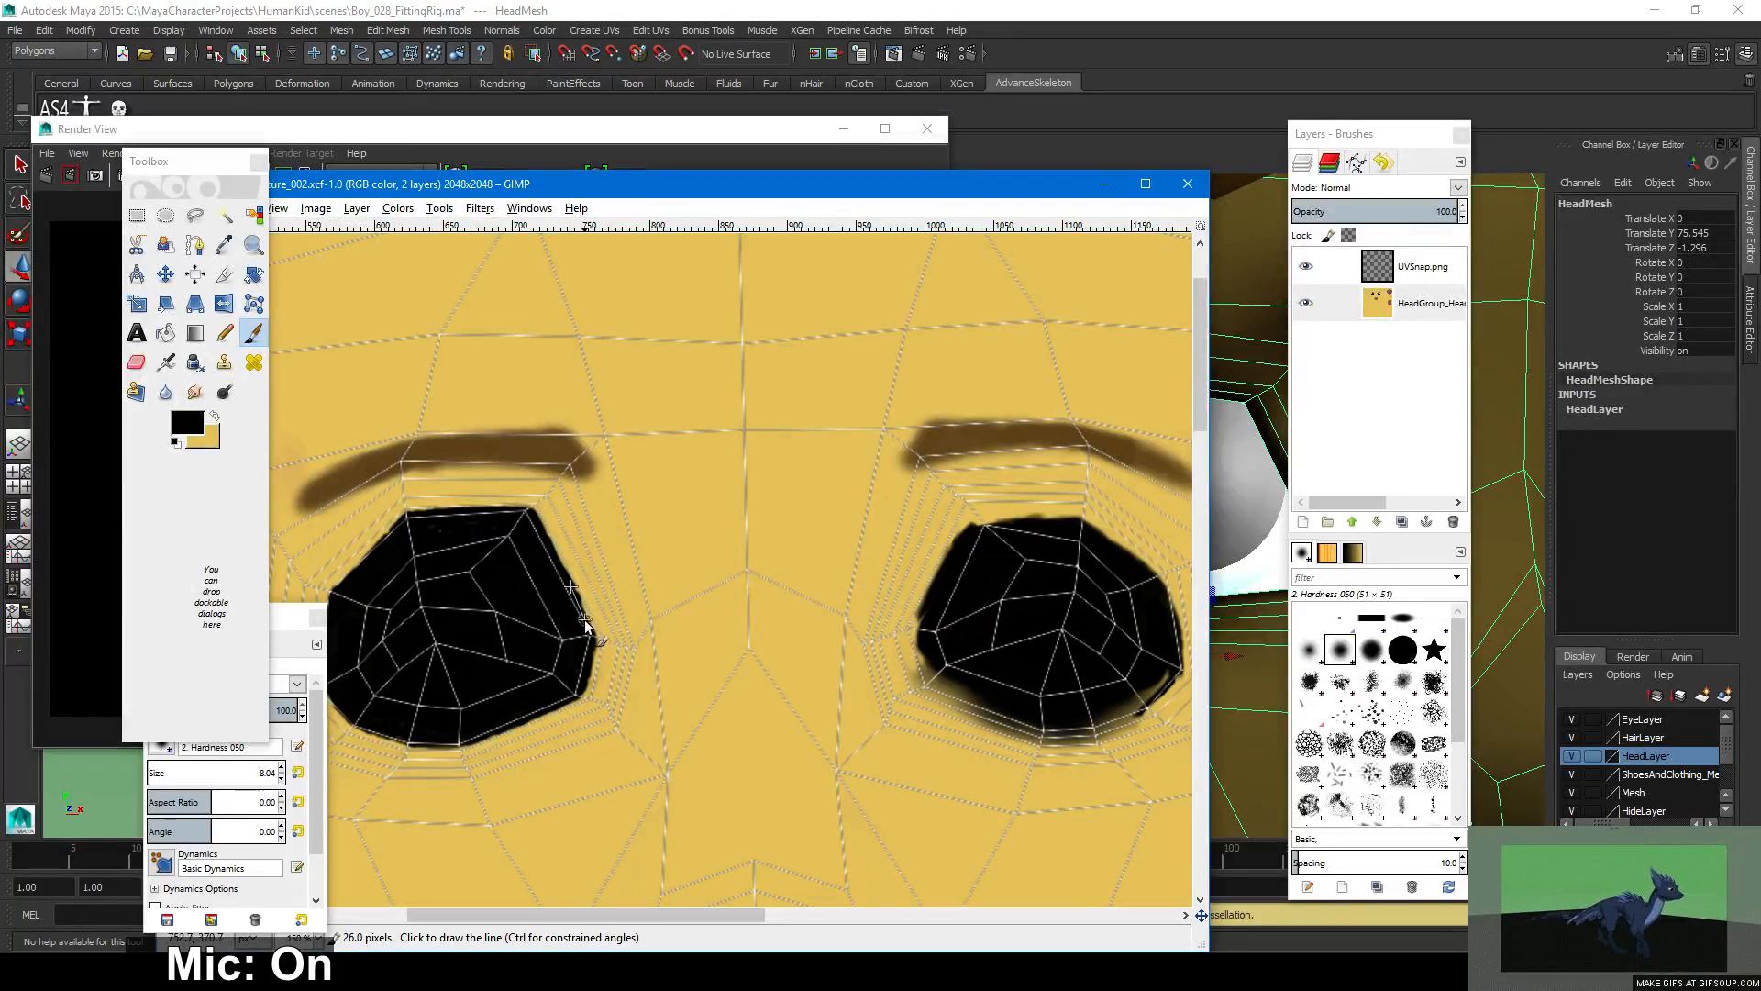
left_click(589, 636, "shift")
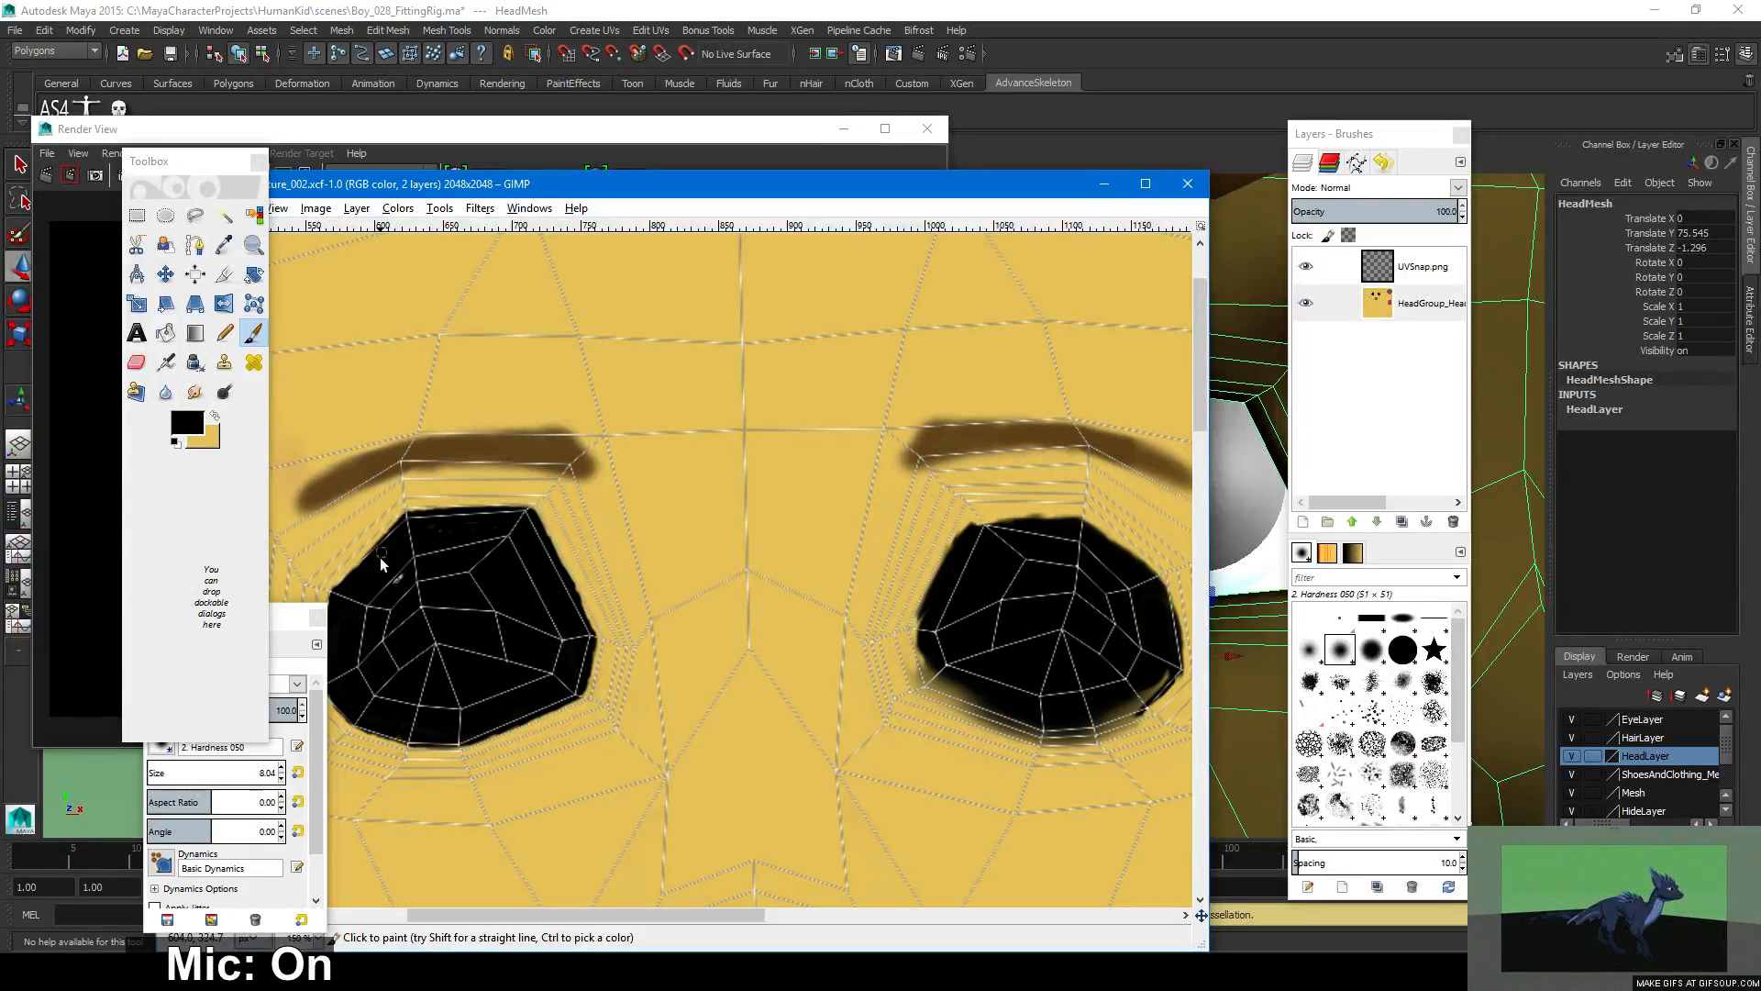
Look over the left eye's outline, switch to Maya, render the current frame again, and close the Output Window.
middle_click_drag(587, 576, 924, 537)
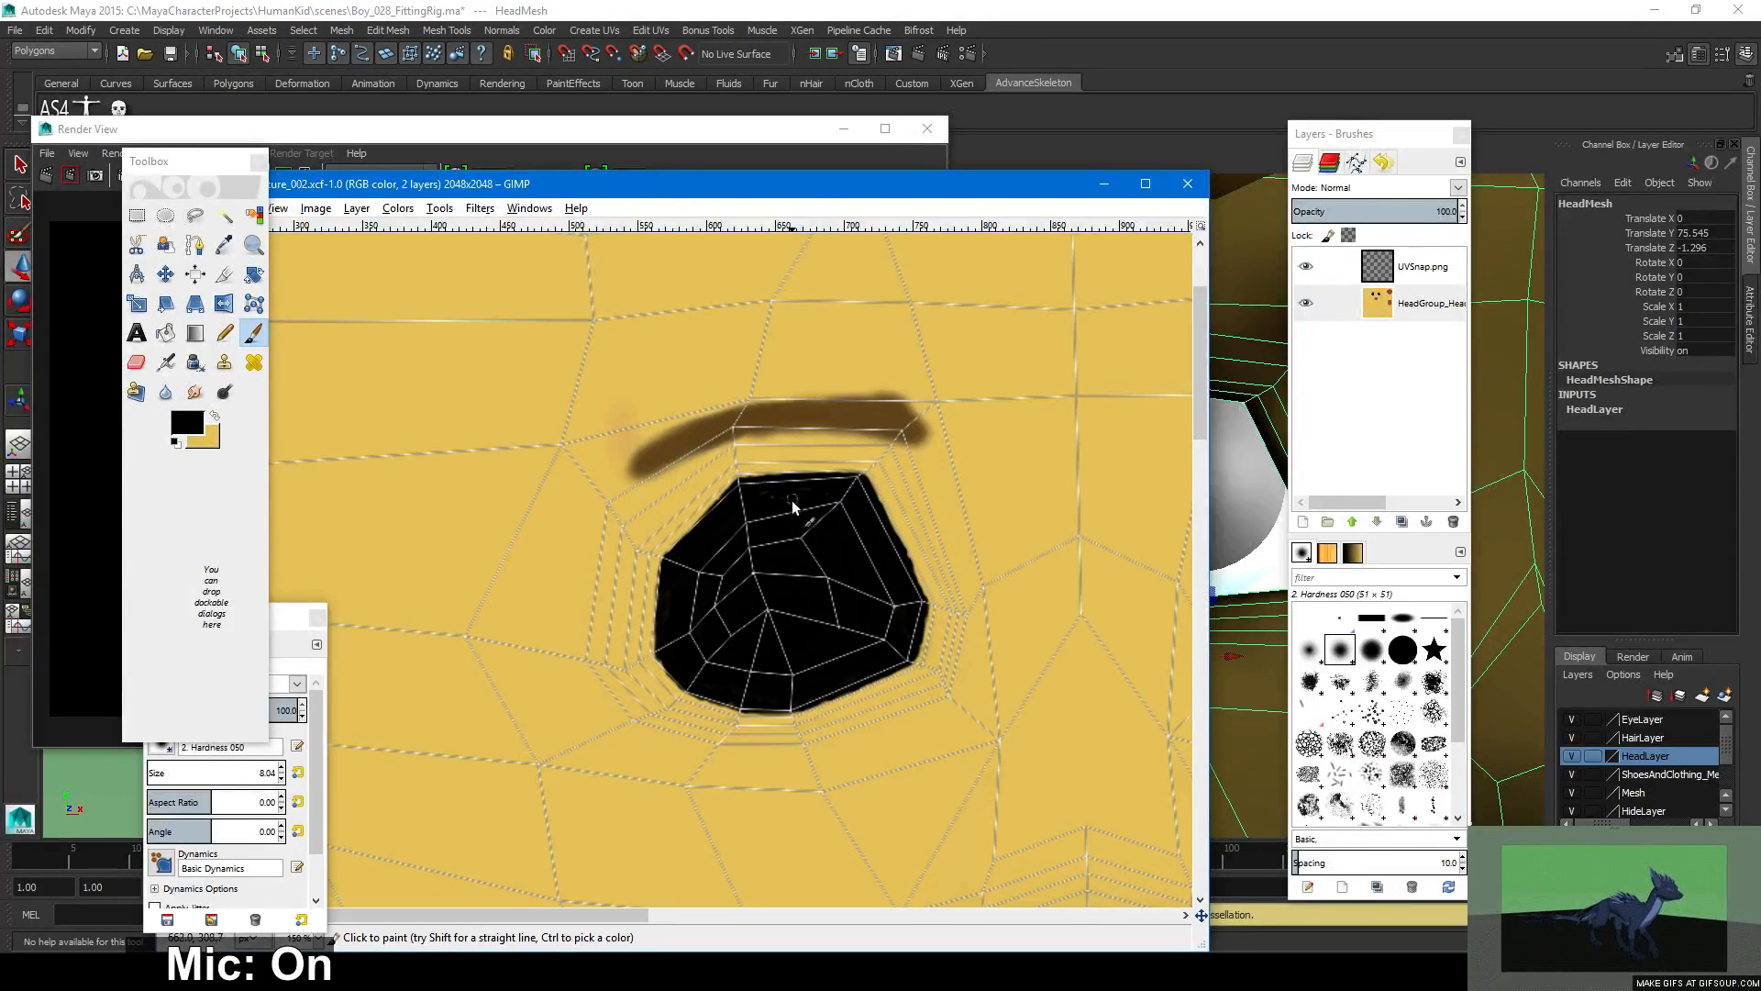
middle_click_drag(872, 569, 743, 563)
middle_click_drag(652, 573, 646, 566)
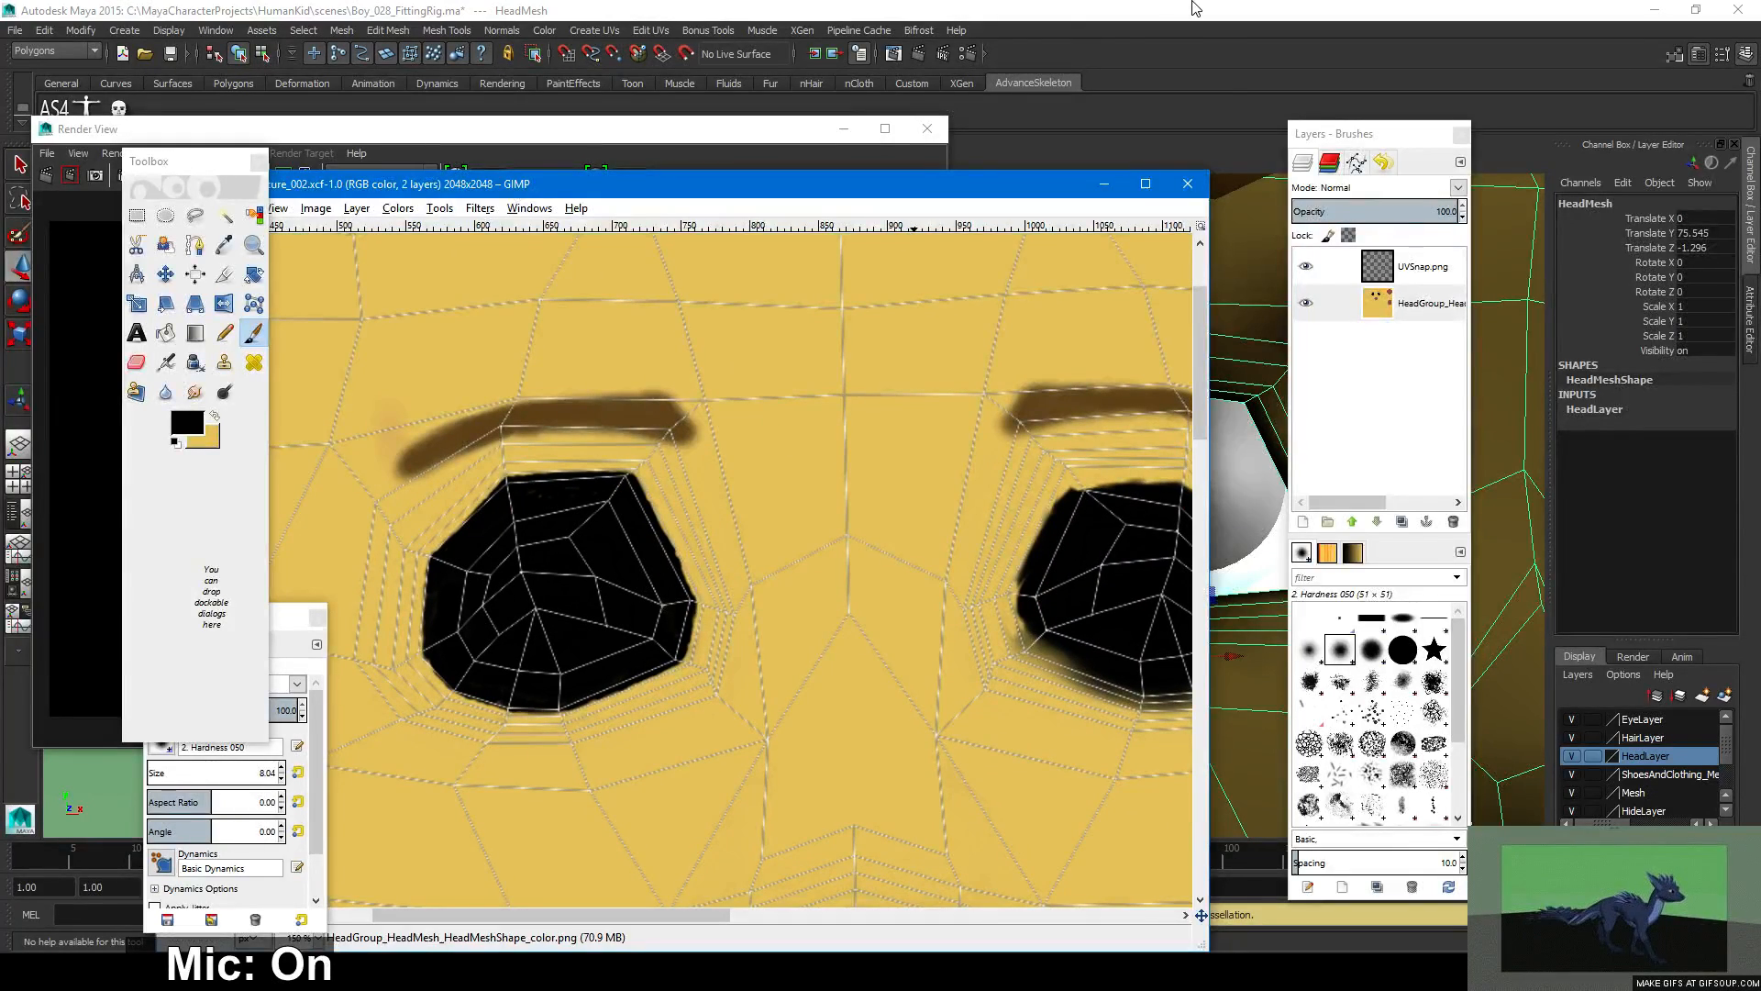
left_click(917, 60)
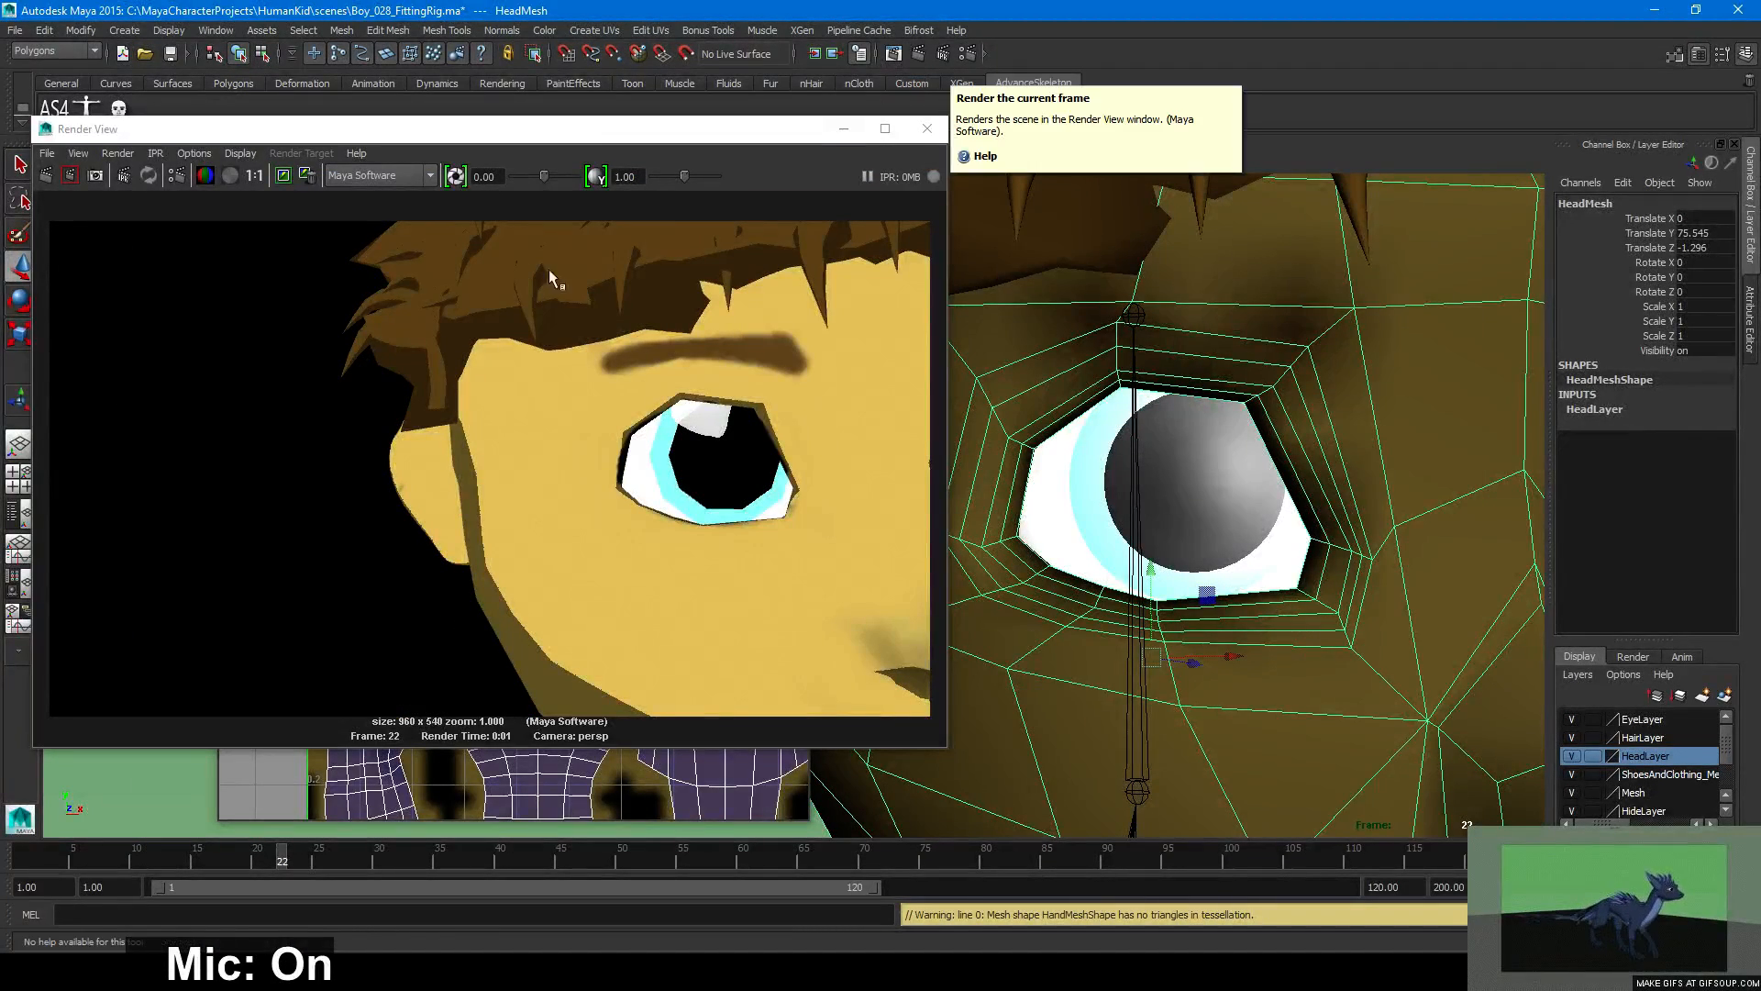
left_click(46, 175)
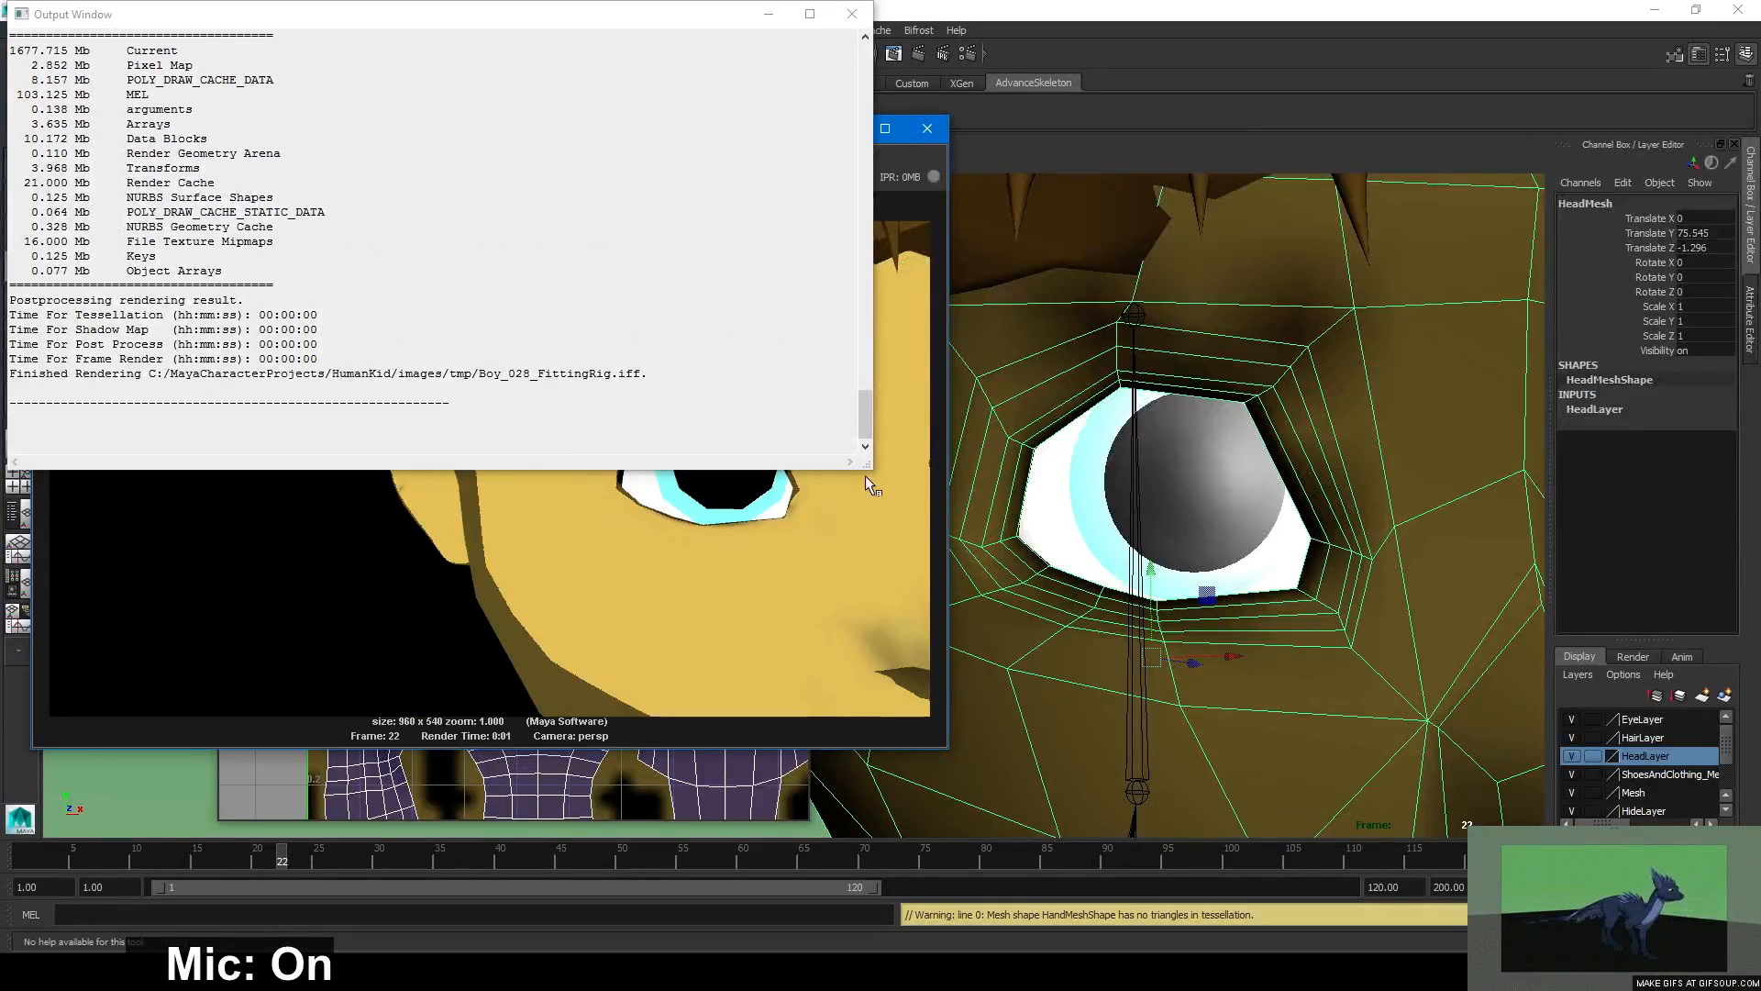
left_click(850, 515)
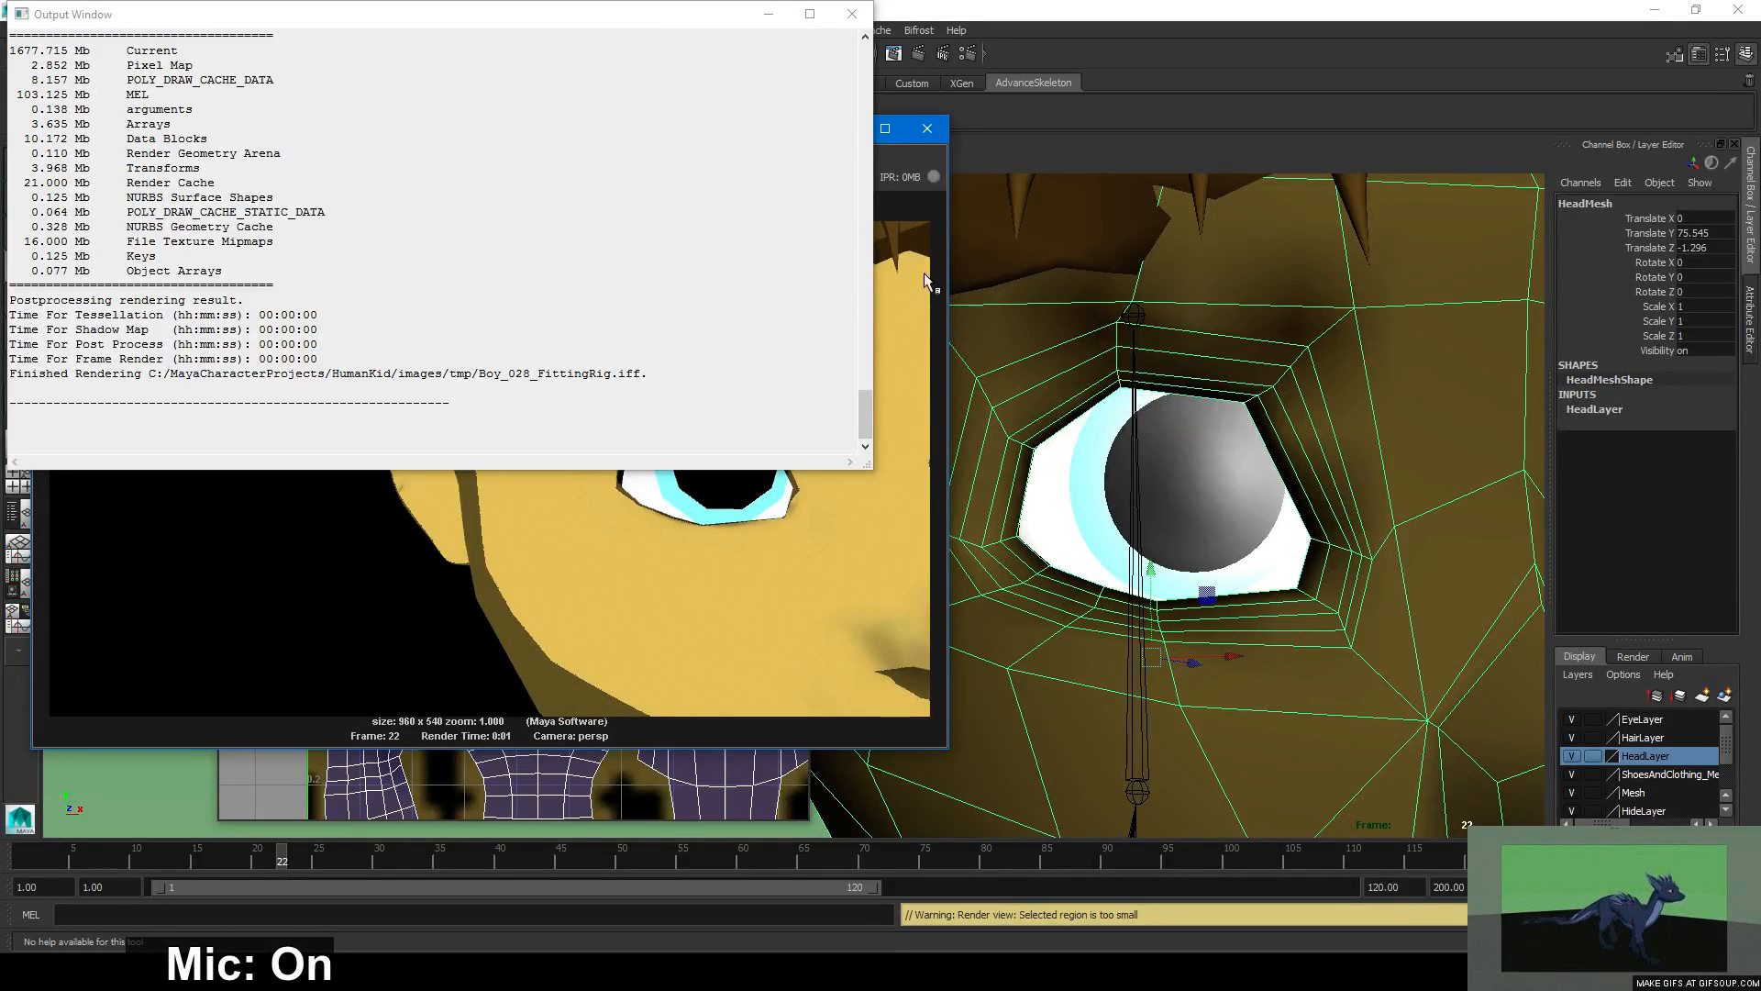
left_click(853, 15)
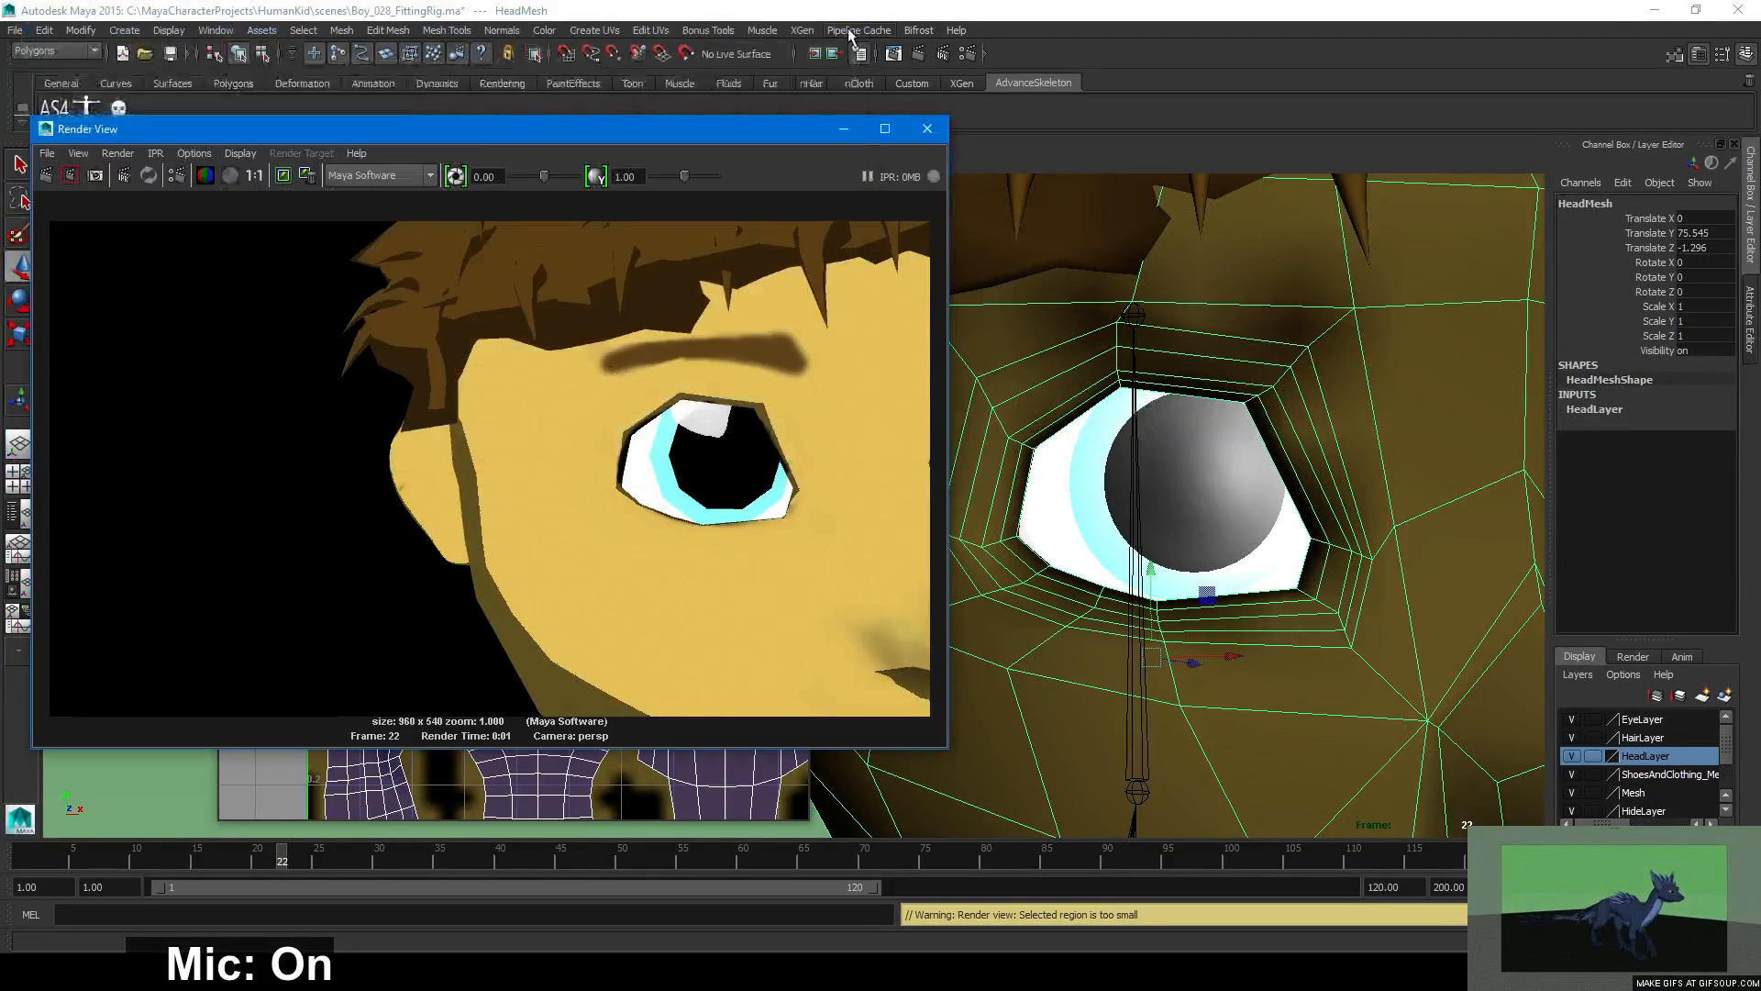
left_click_drag(762, 138, 758, 152)
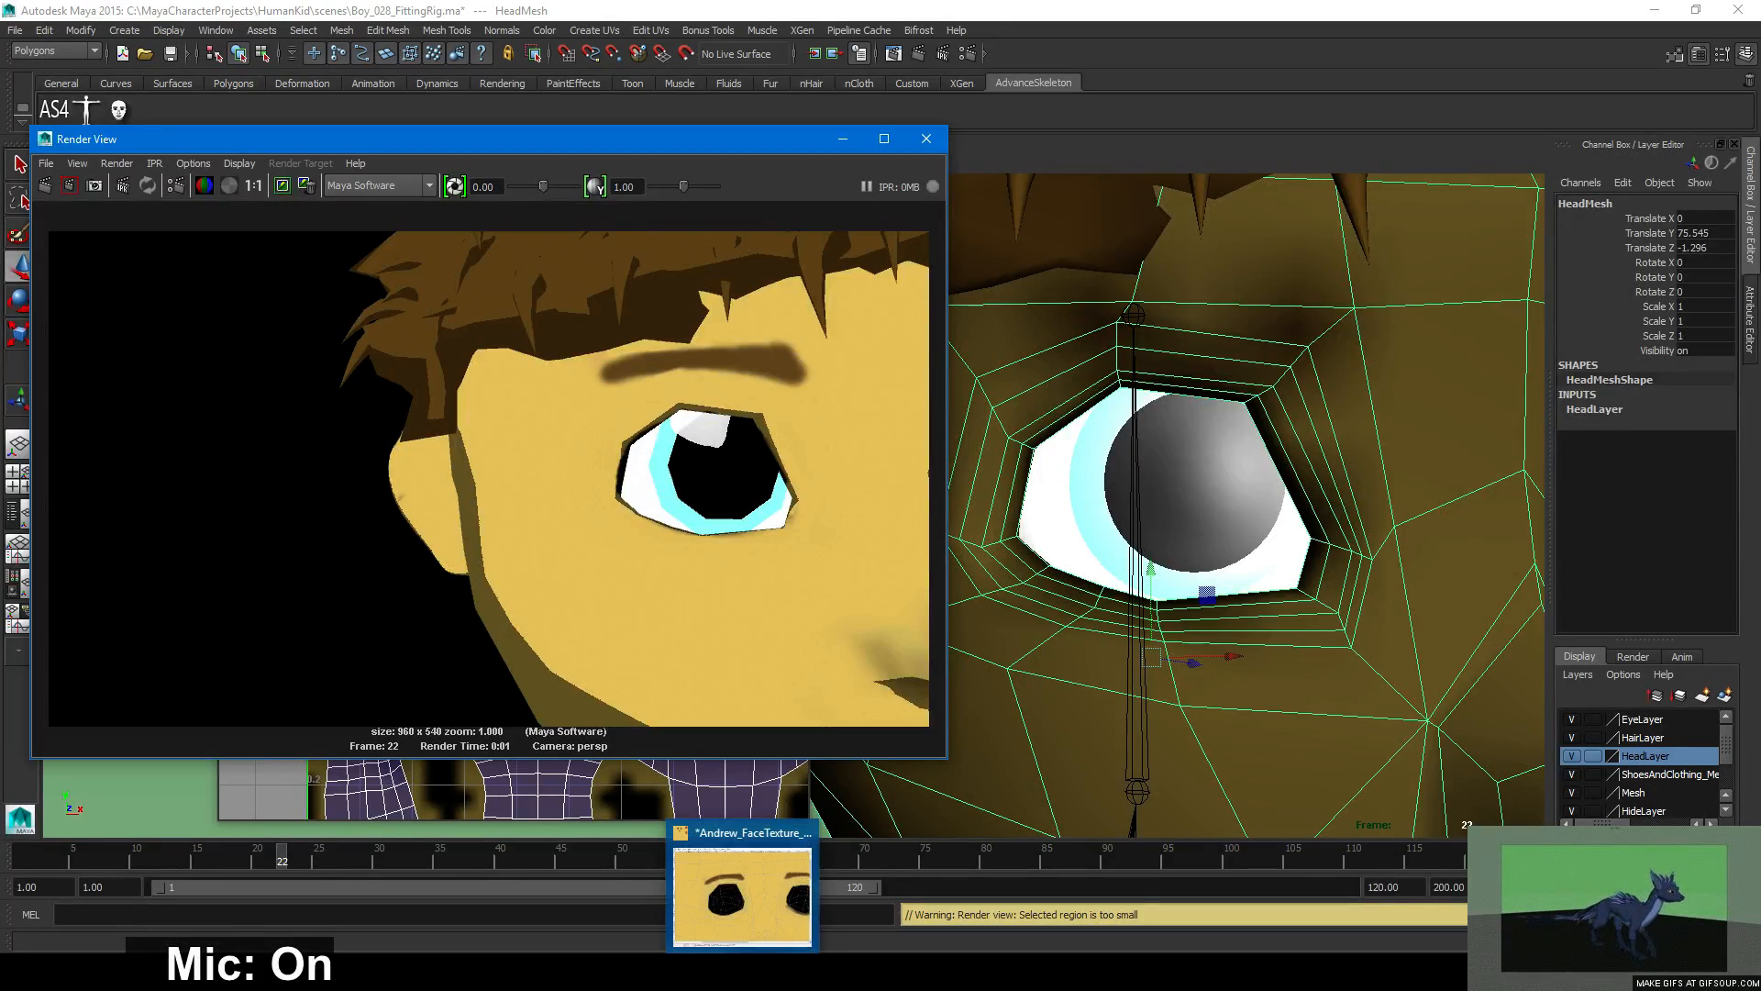
Switch to GIMP, draw a Free Select outline around the left eye, then copy and paste it as a floating selection.
left_click(745, 972)
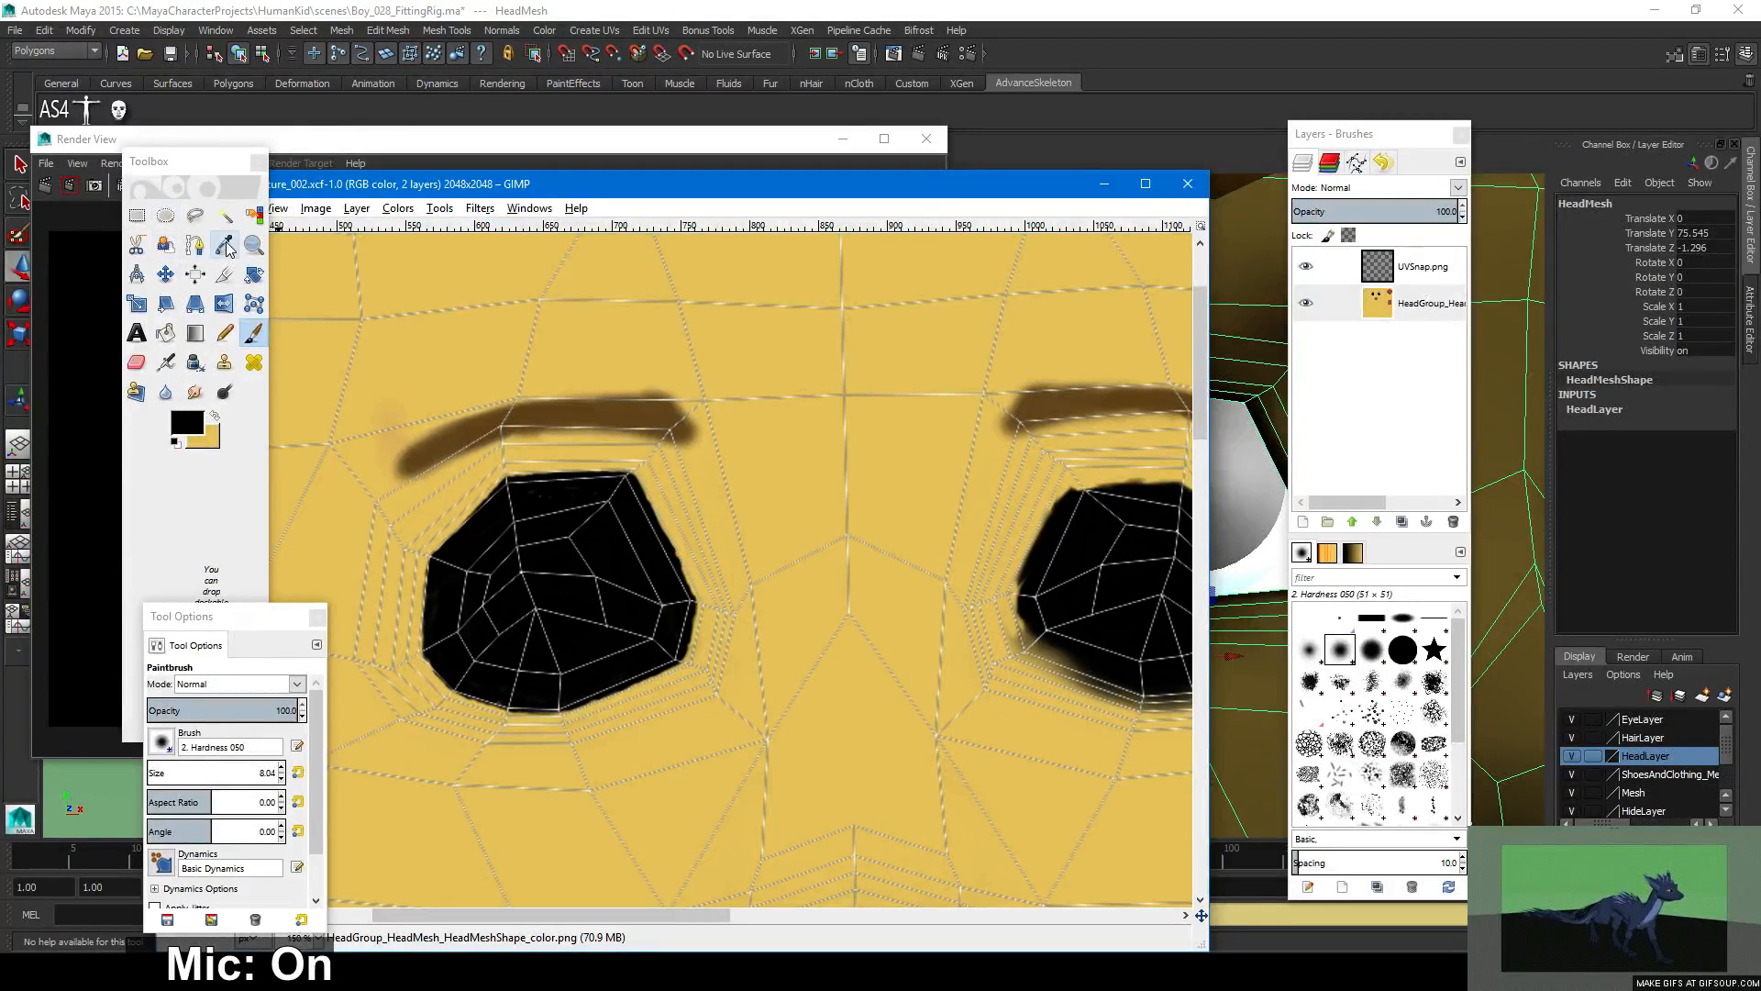
left_click(195, 215)
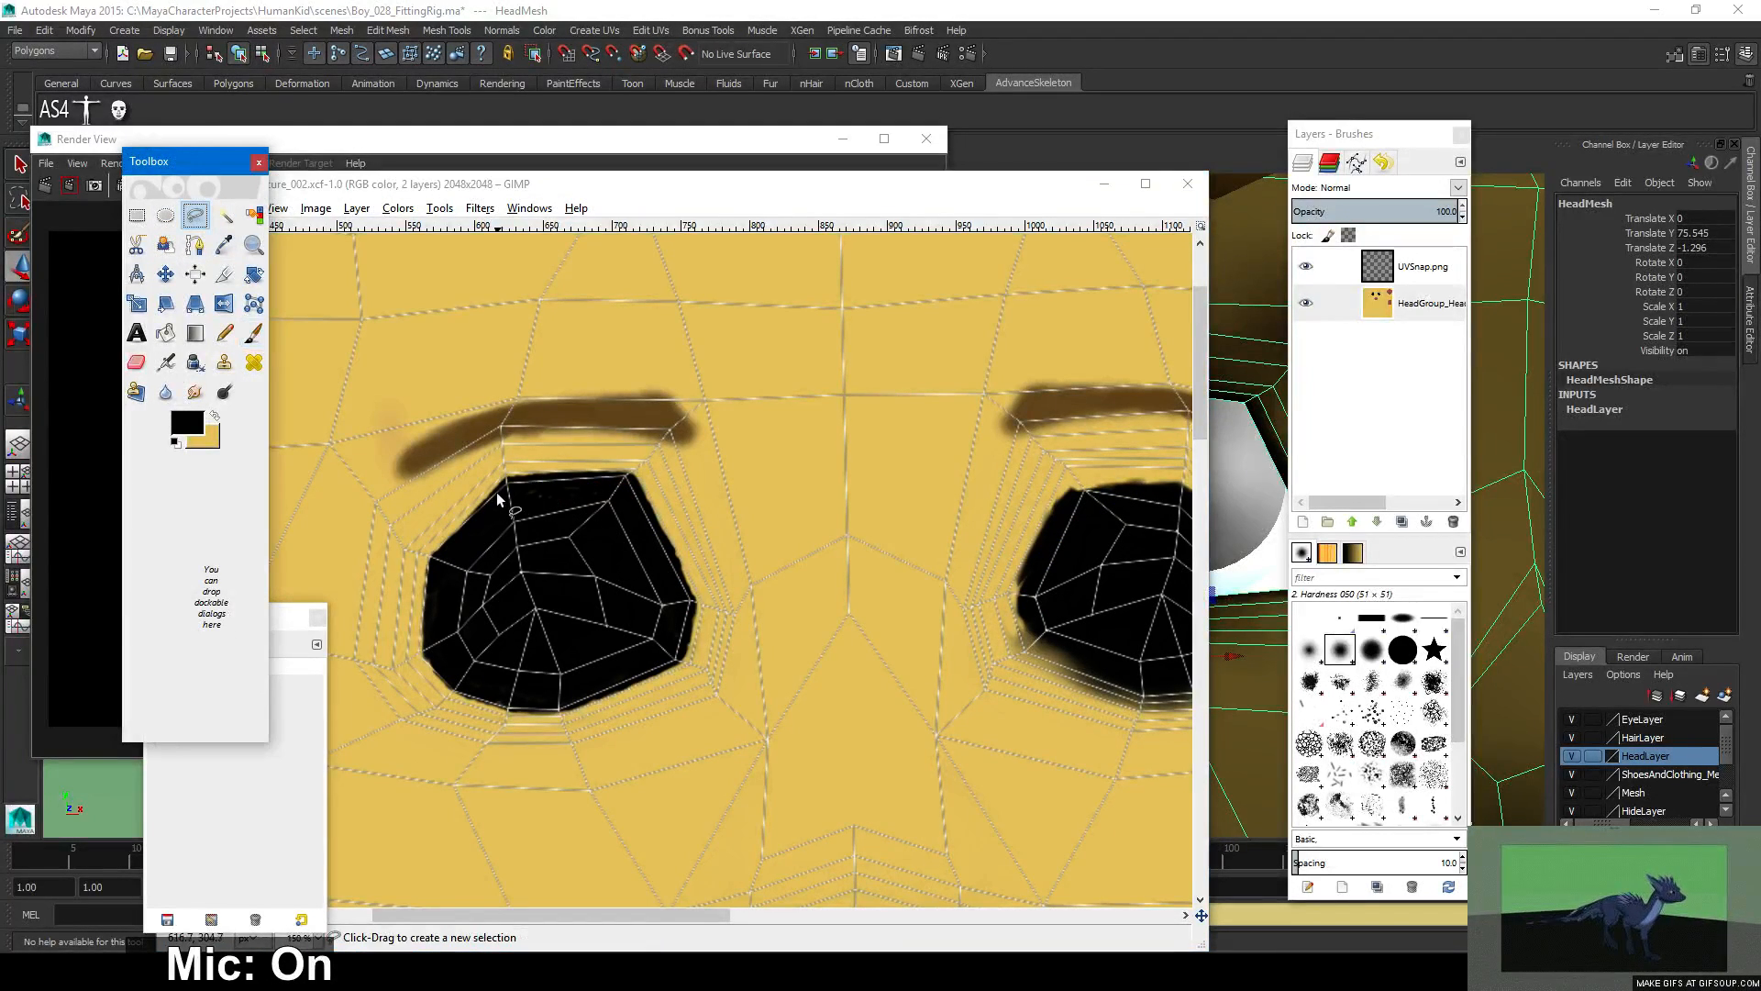
left_click(457, 486)
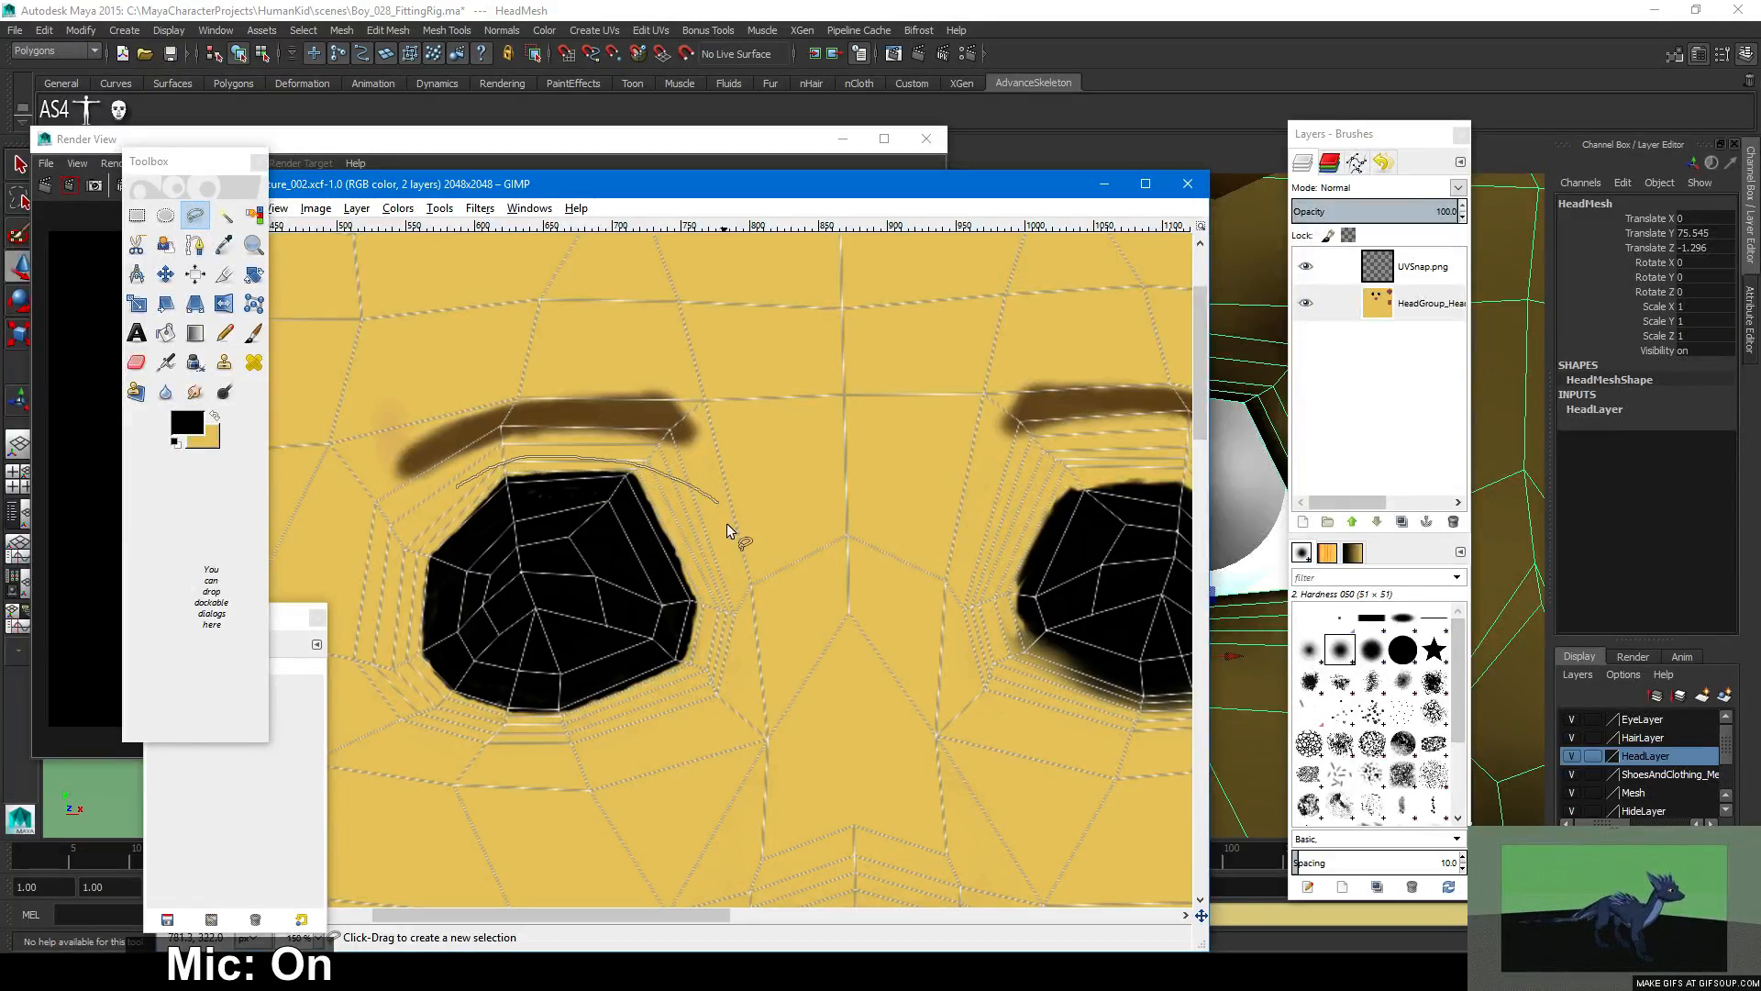
left_click_drag(727, 525, 677, 741)
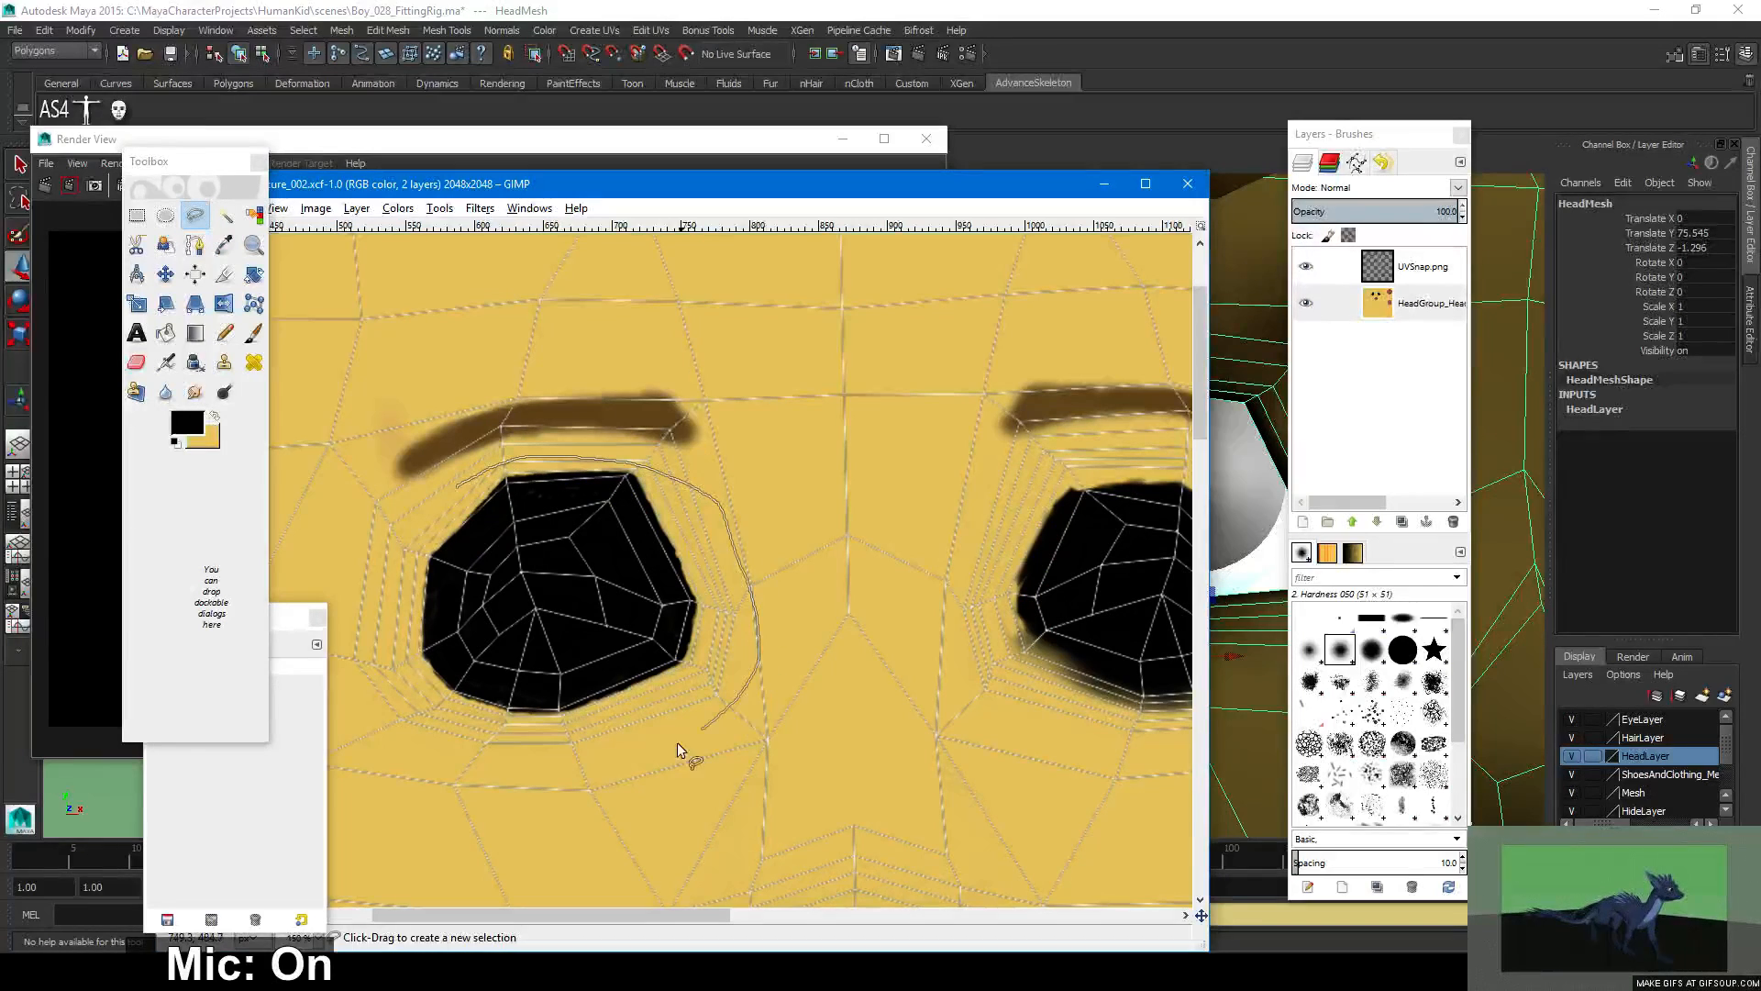
left_click(455, 486)
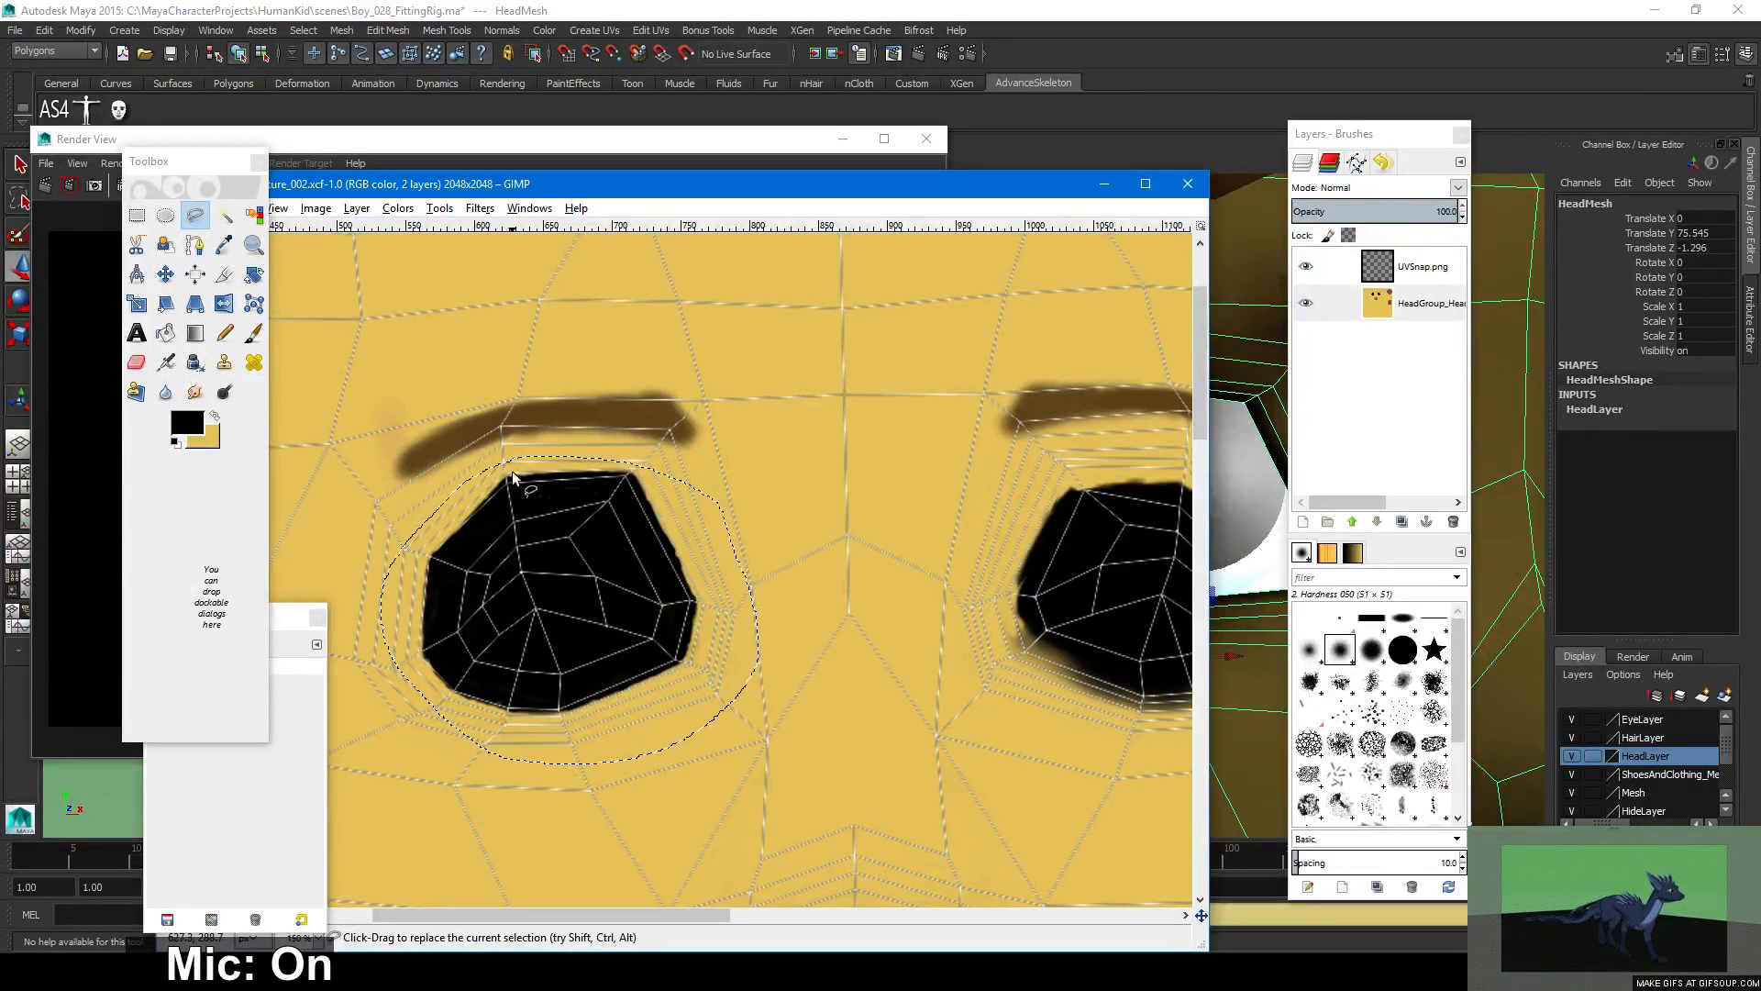
key("ctrl+c")
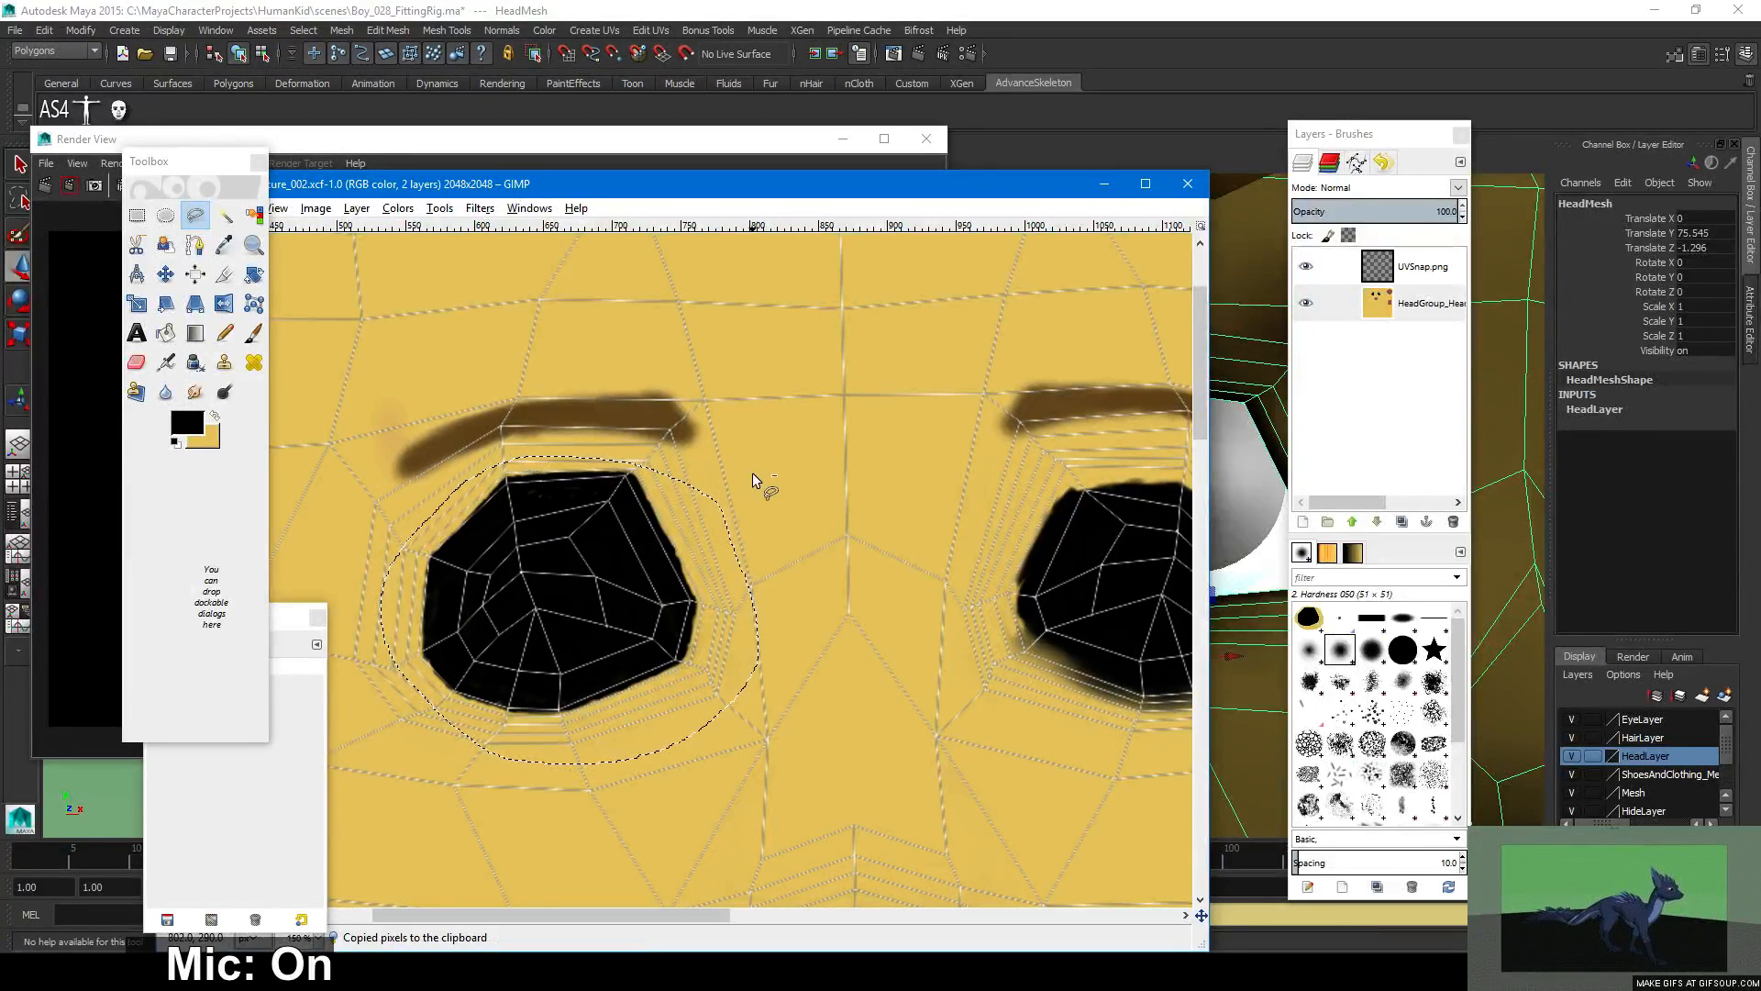
key("ctrl+v")
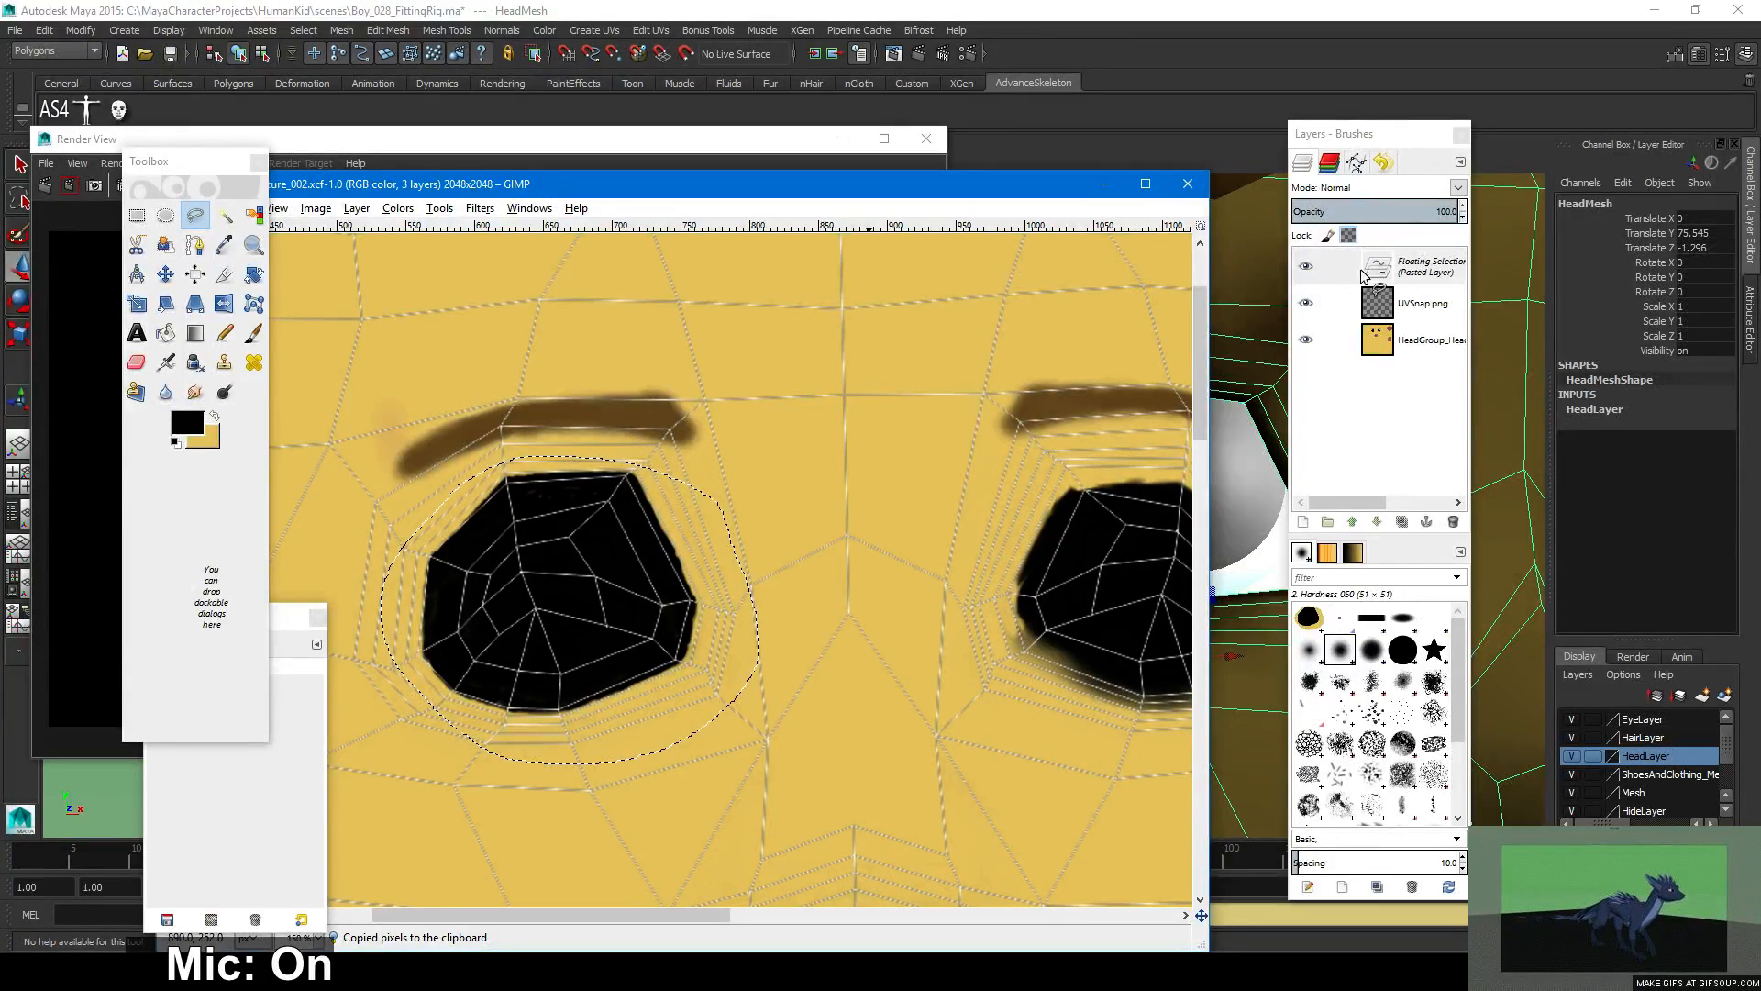
Move the pasted left-eye selection over the right eye and flip it horizontally.
left_click(165, 273)
left_click_drag(580, 544, 1168, 586)
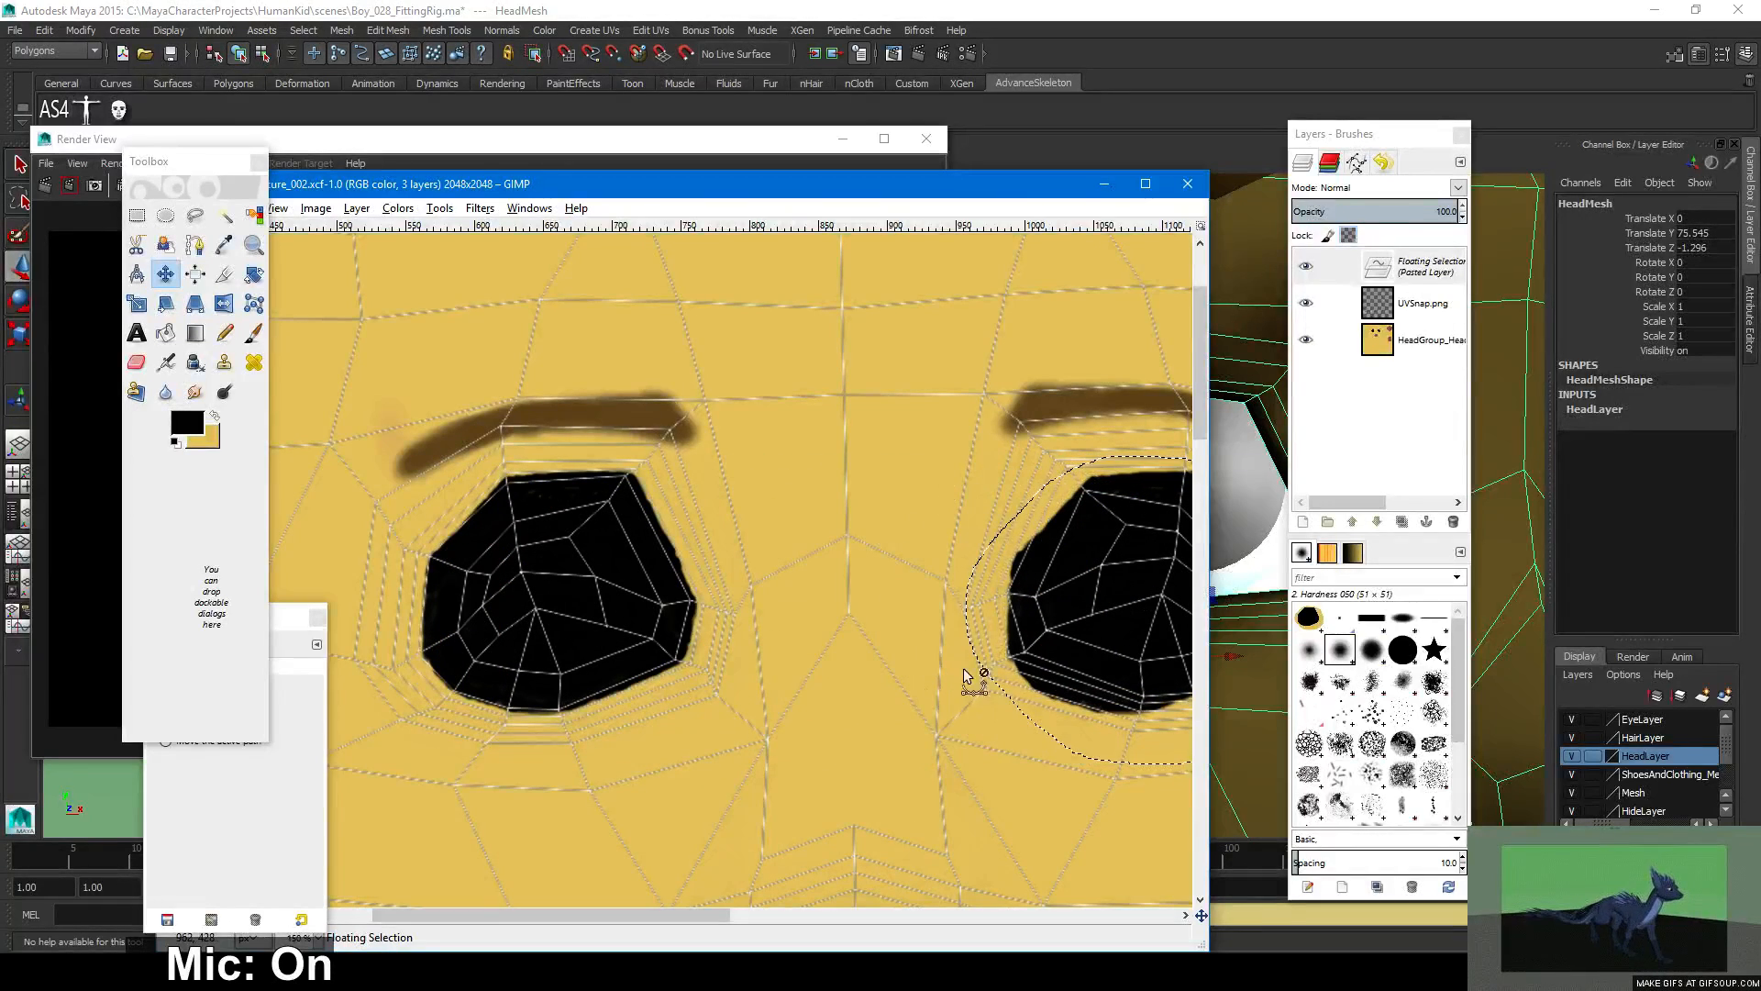
left_click_drag(709, 914, 776, 908)
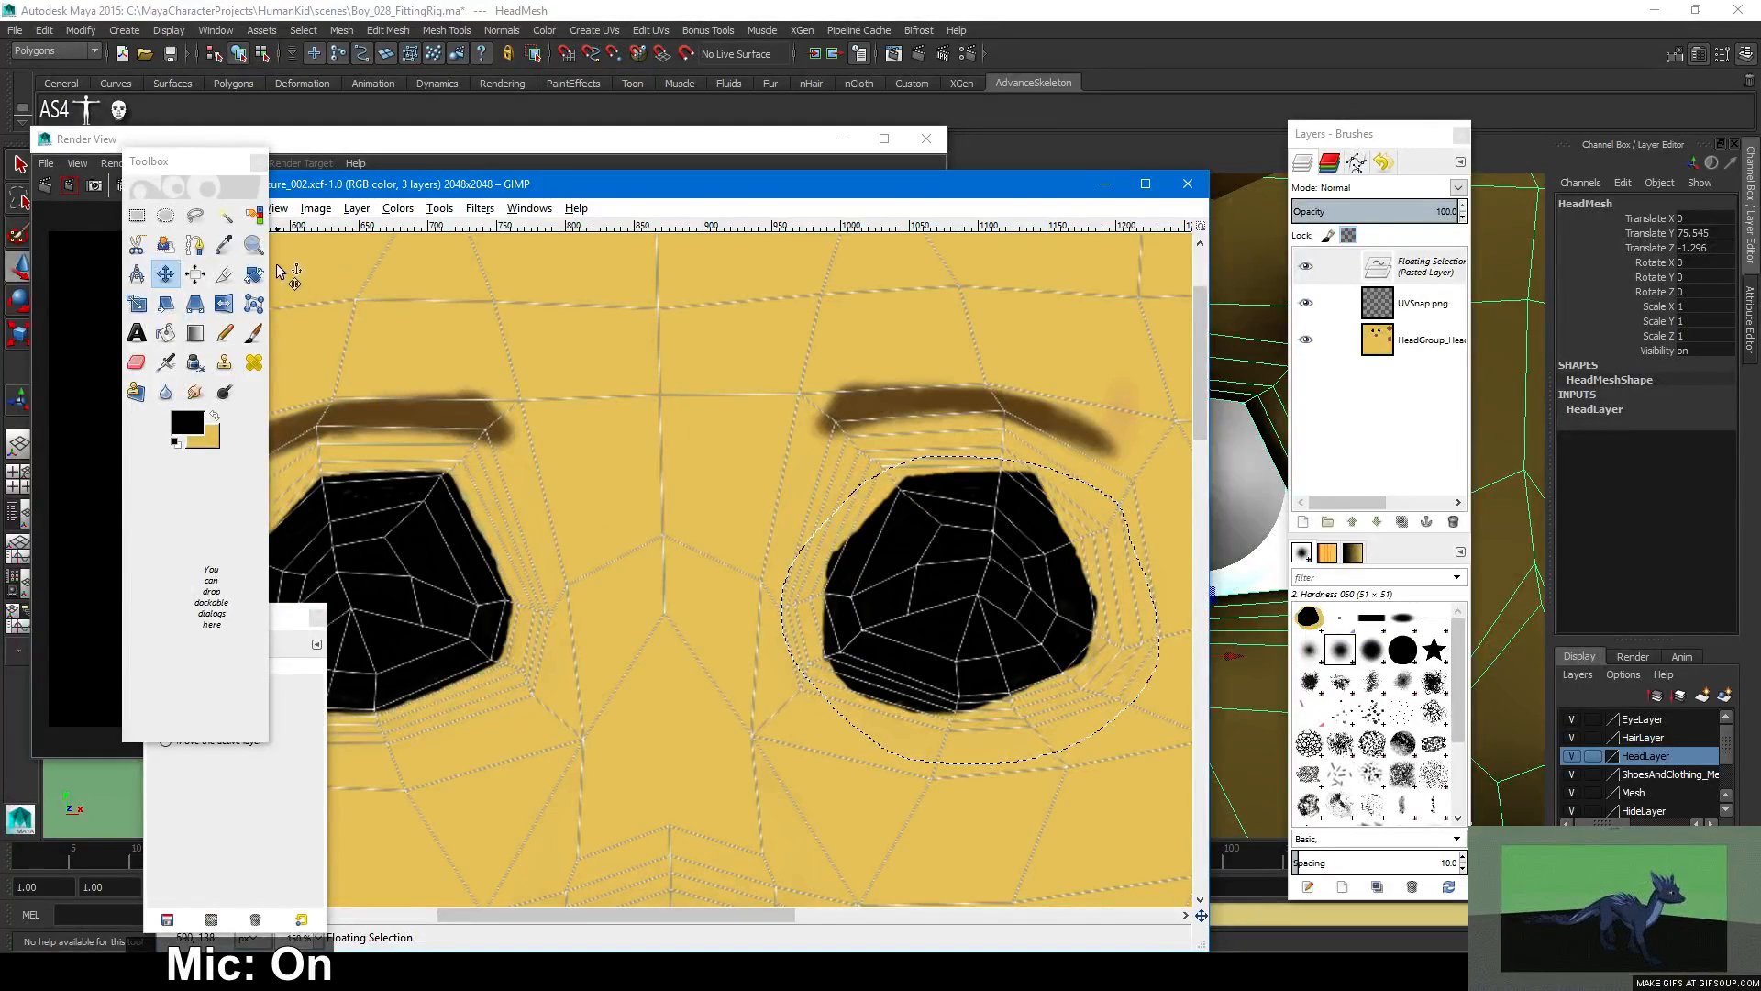
left_click(226, 305)
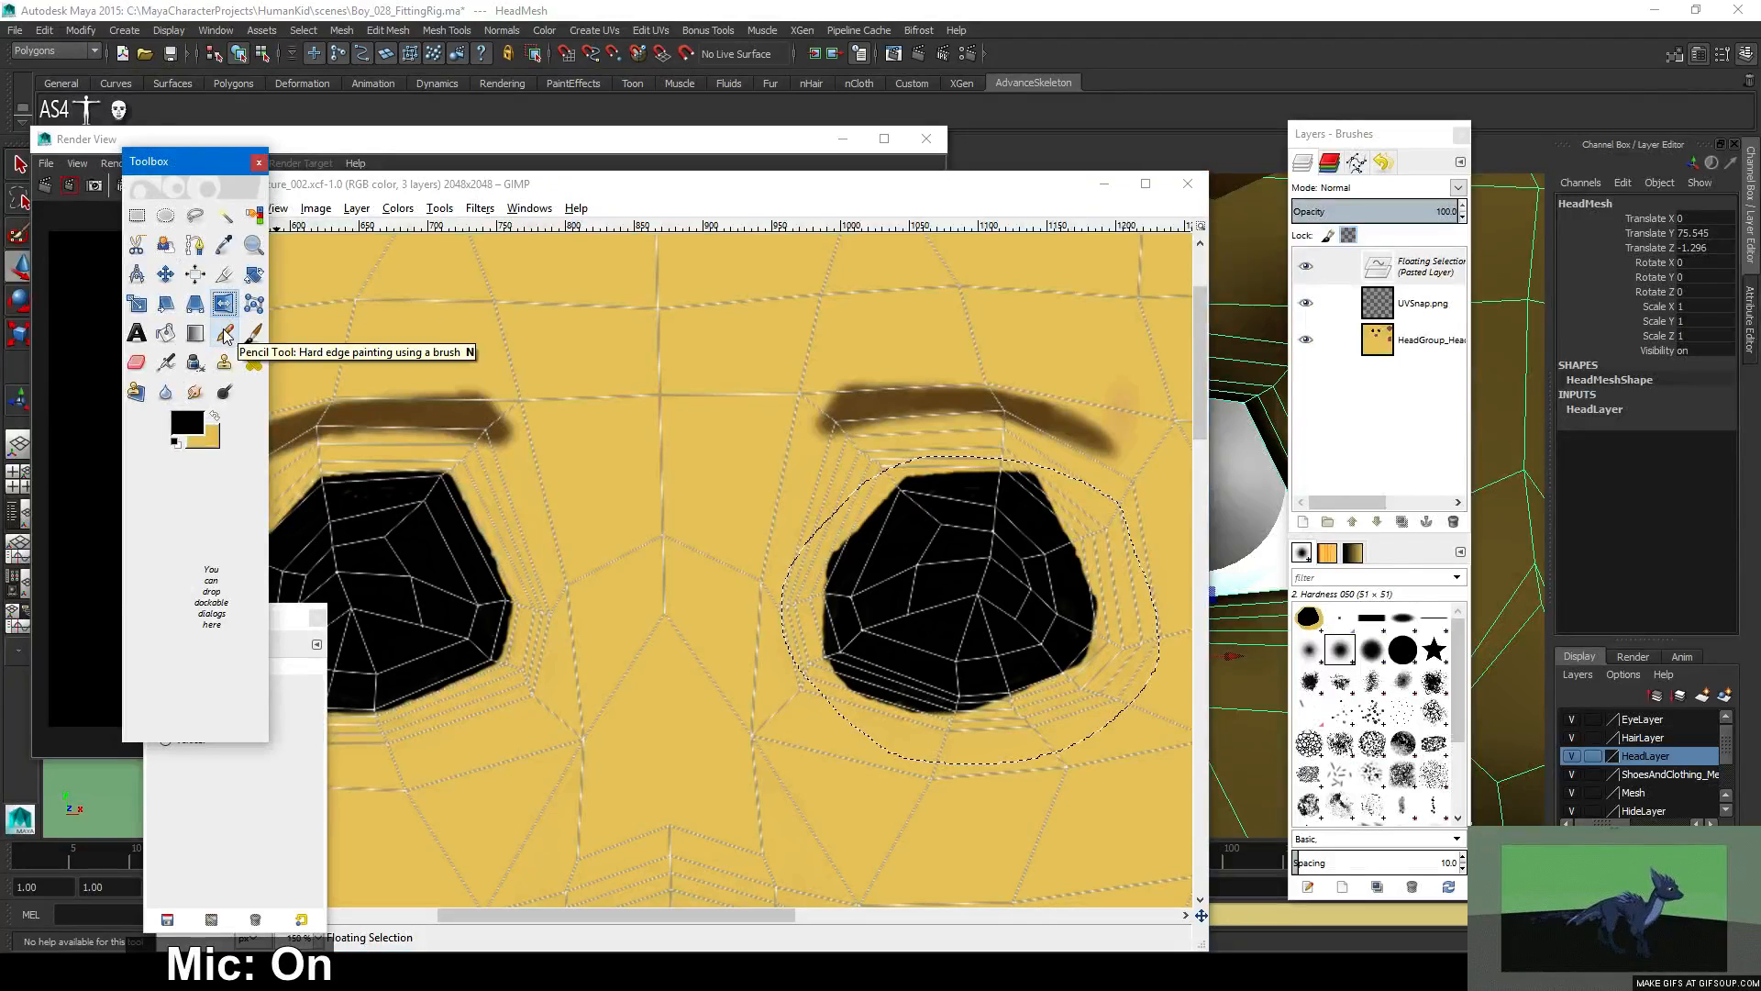
left_click(927, 558)
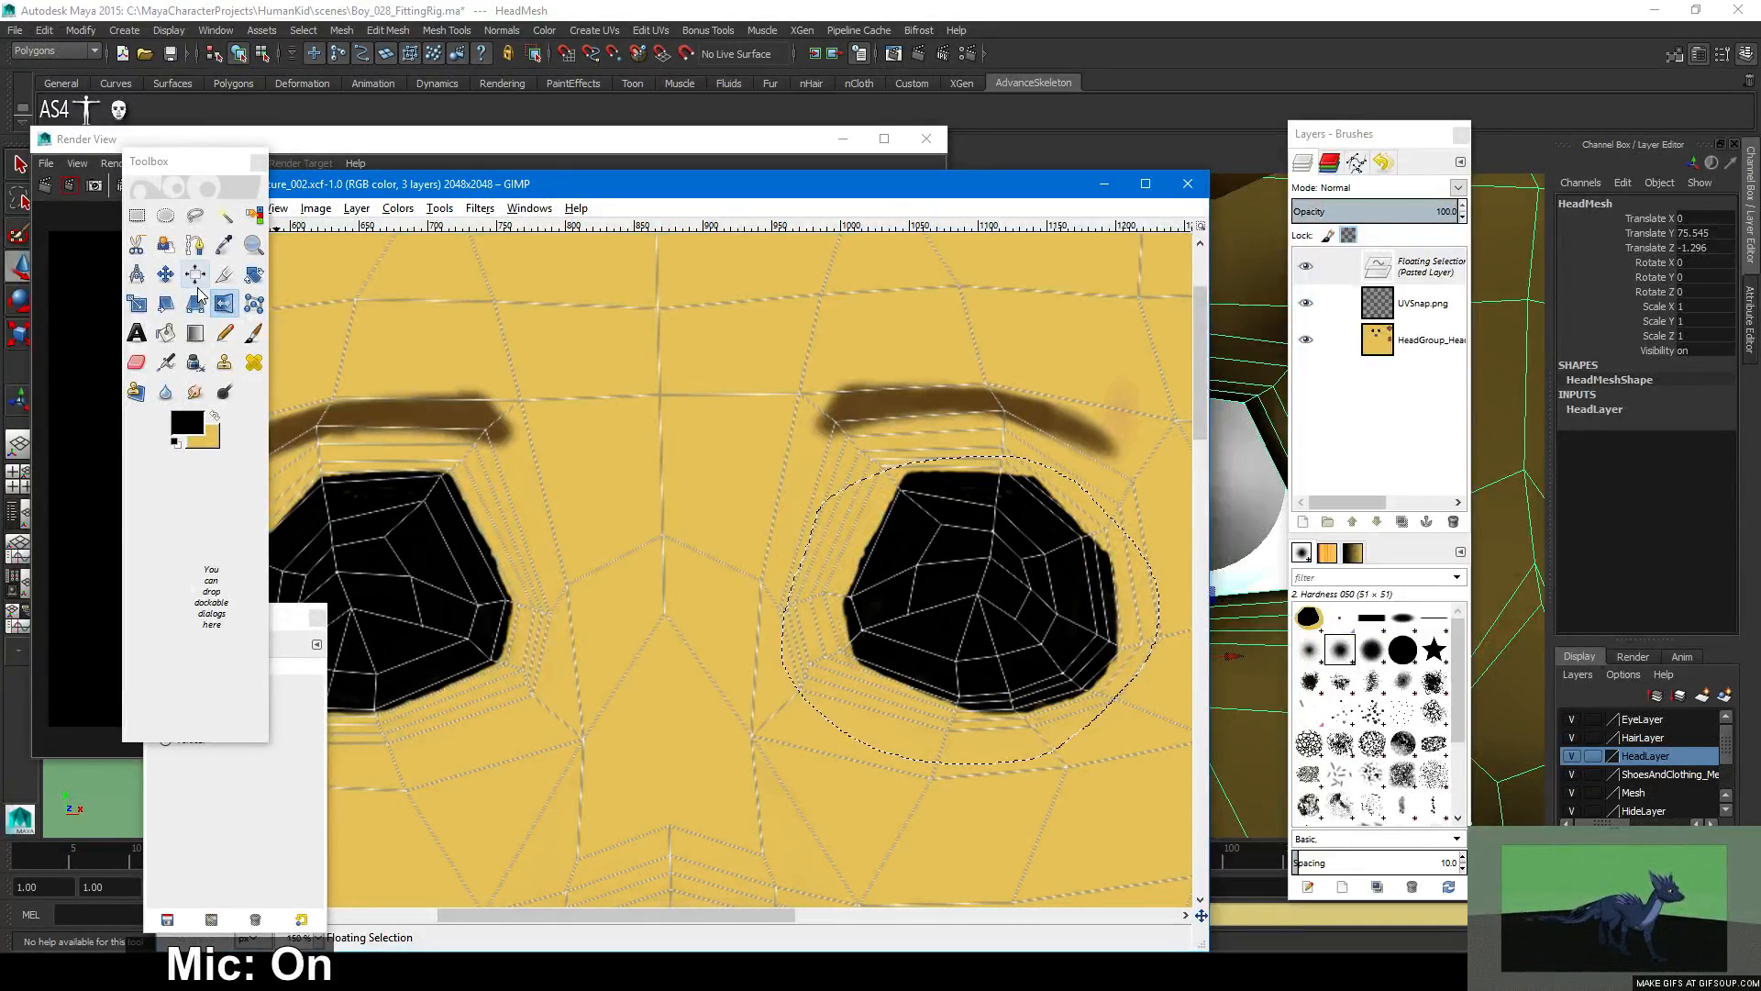
Nudge the flipped eye into line with the right eye's UV wireframe and anchor the floating selection.
left_click(166, 274)
mouse_move(1005, 565)
left_mouse_down()
mouse_move(839, 587)
mouse_move(994, 565)
mouse_move(979, 557)
left_mouse_up()
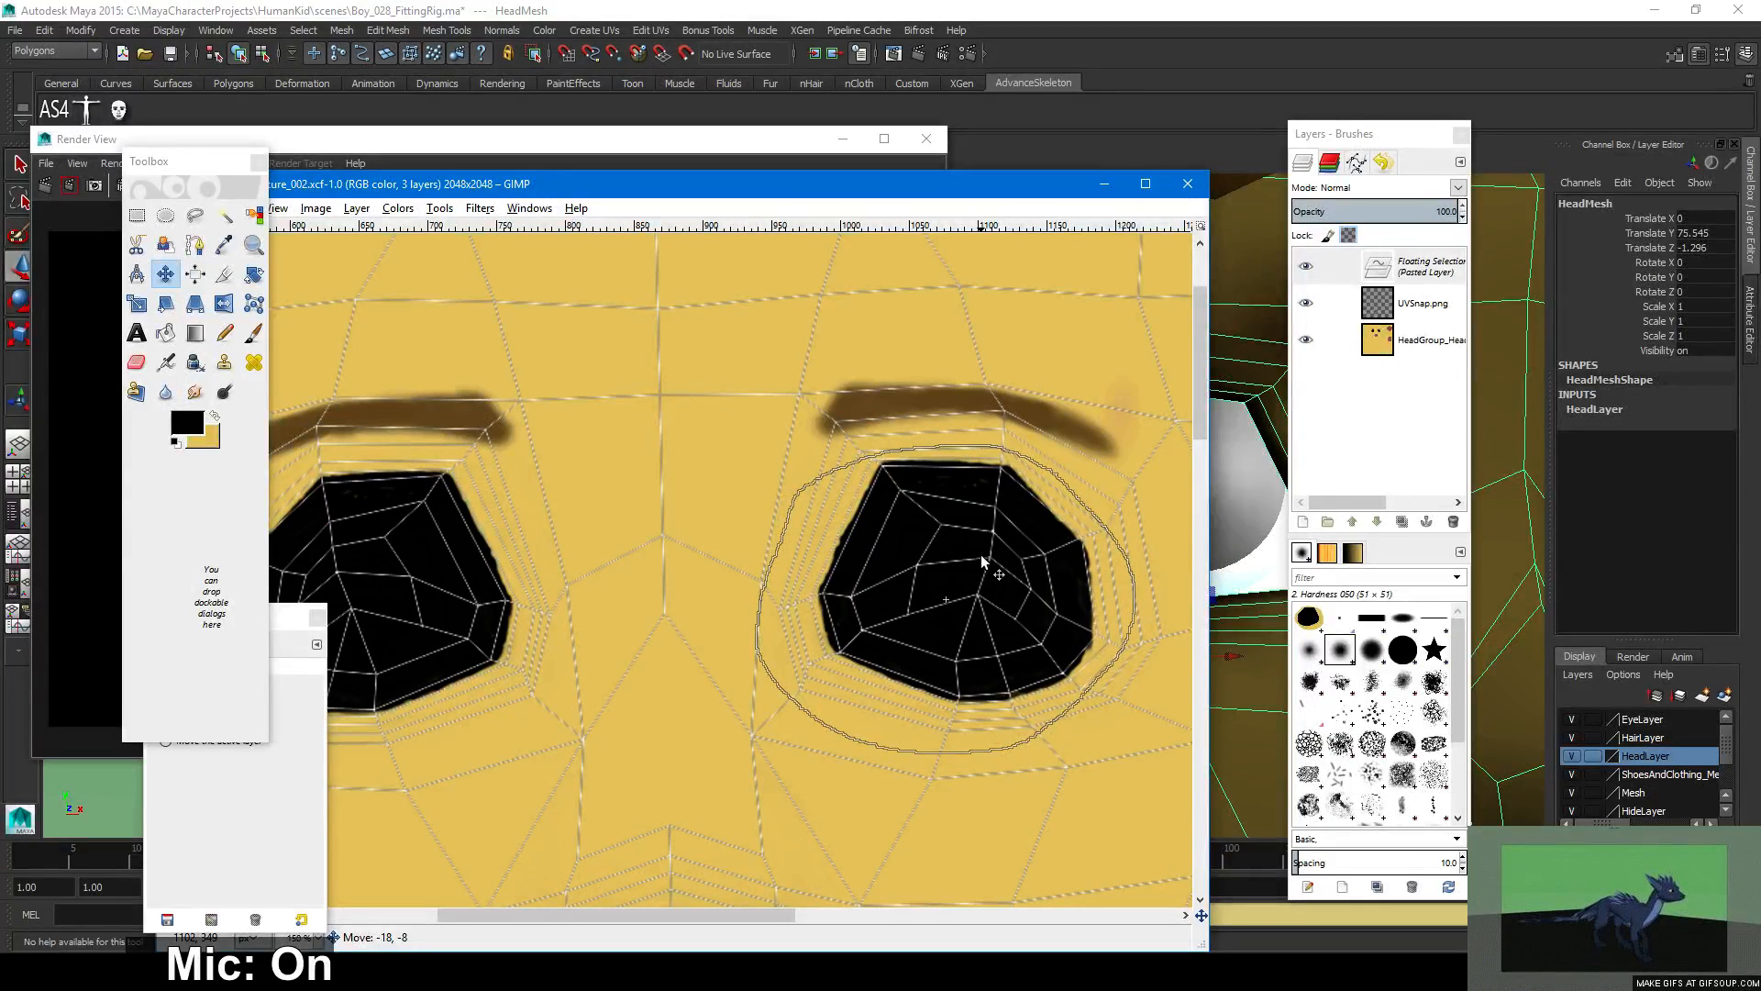
left_click_drag(980, 557, 980, 556)
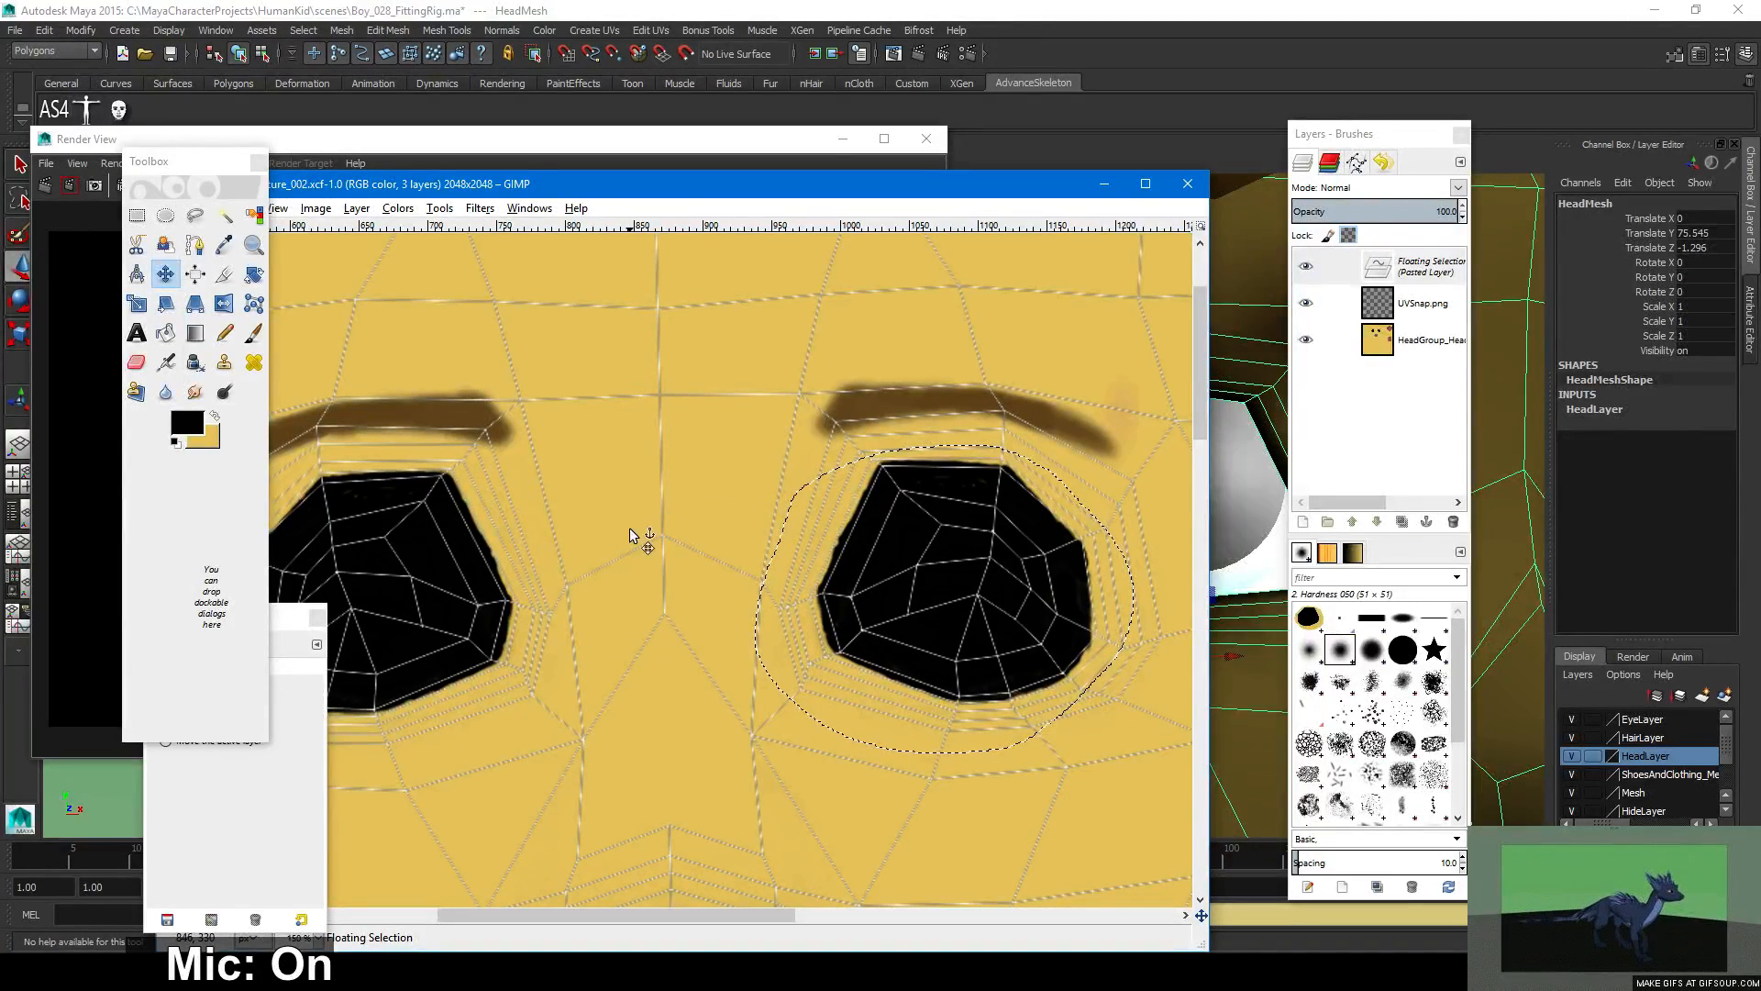
left_click(1424, 521)
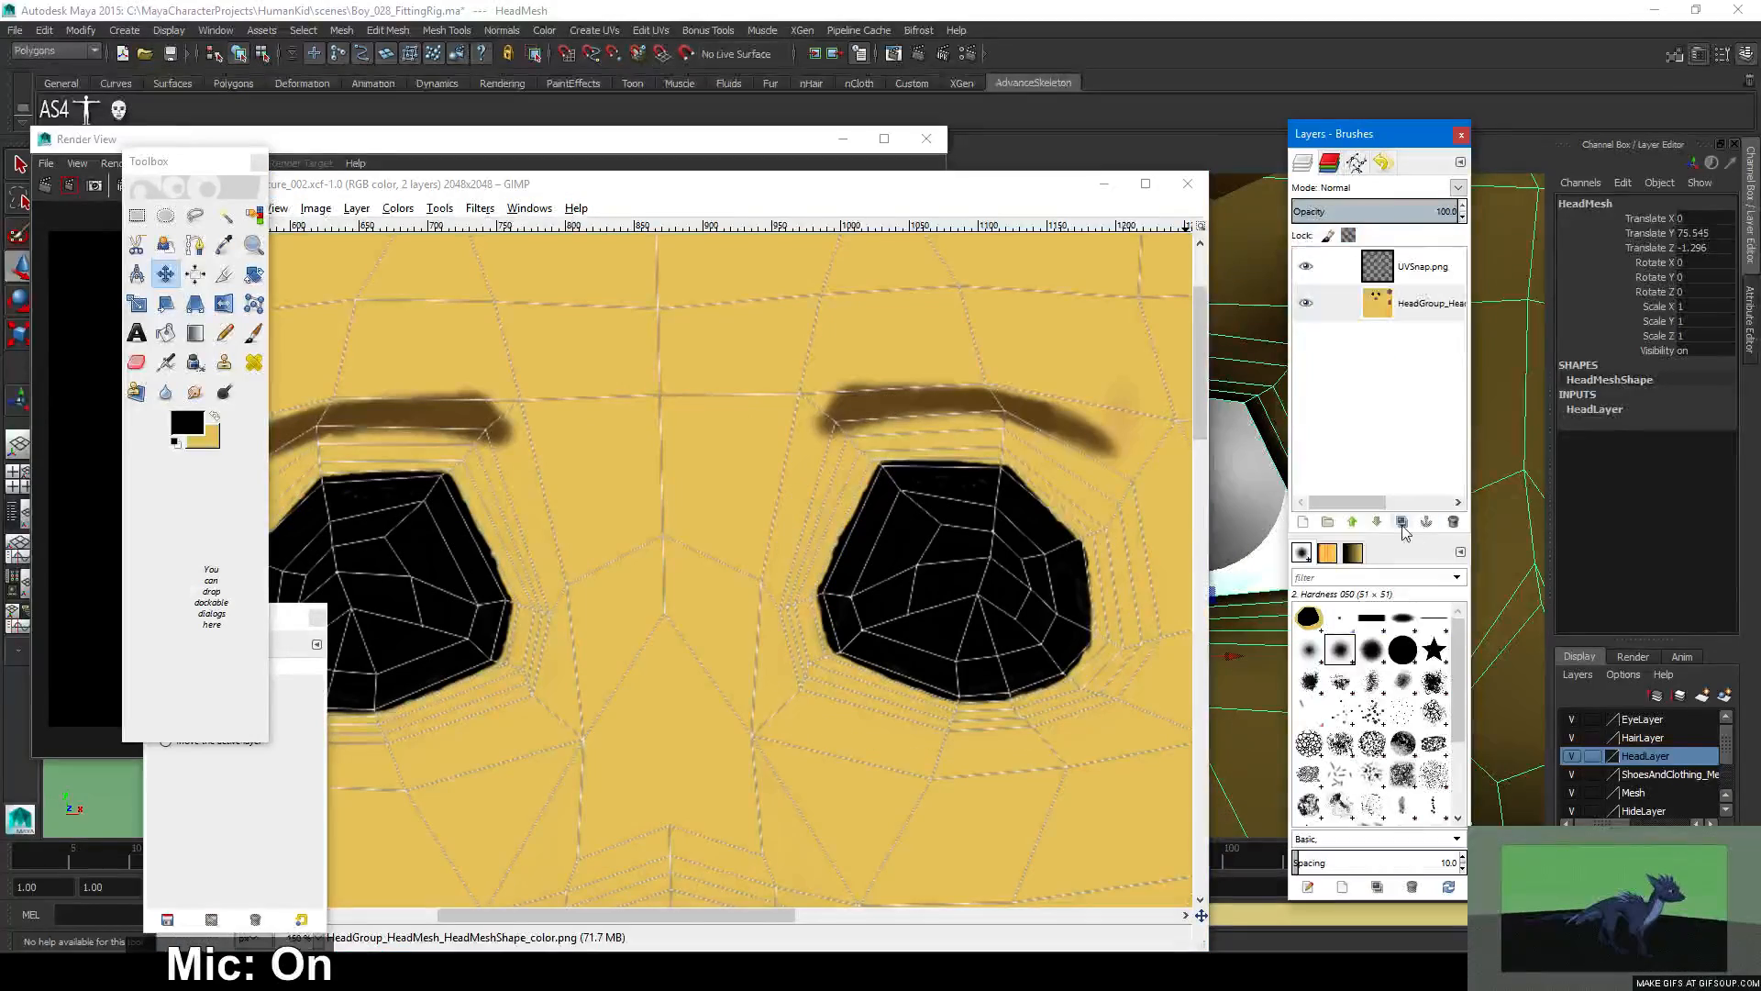
Check the mirrored eye by toggling the visibility of both layers, and glance at the last render in Maya.
left_click(1306, 300)
left_click(1306, 300)
left_click(1308, 268)
left_click(1308, 268)
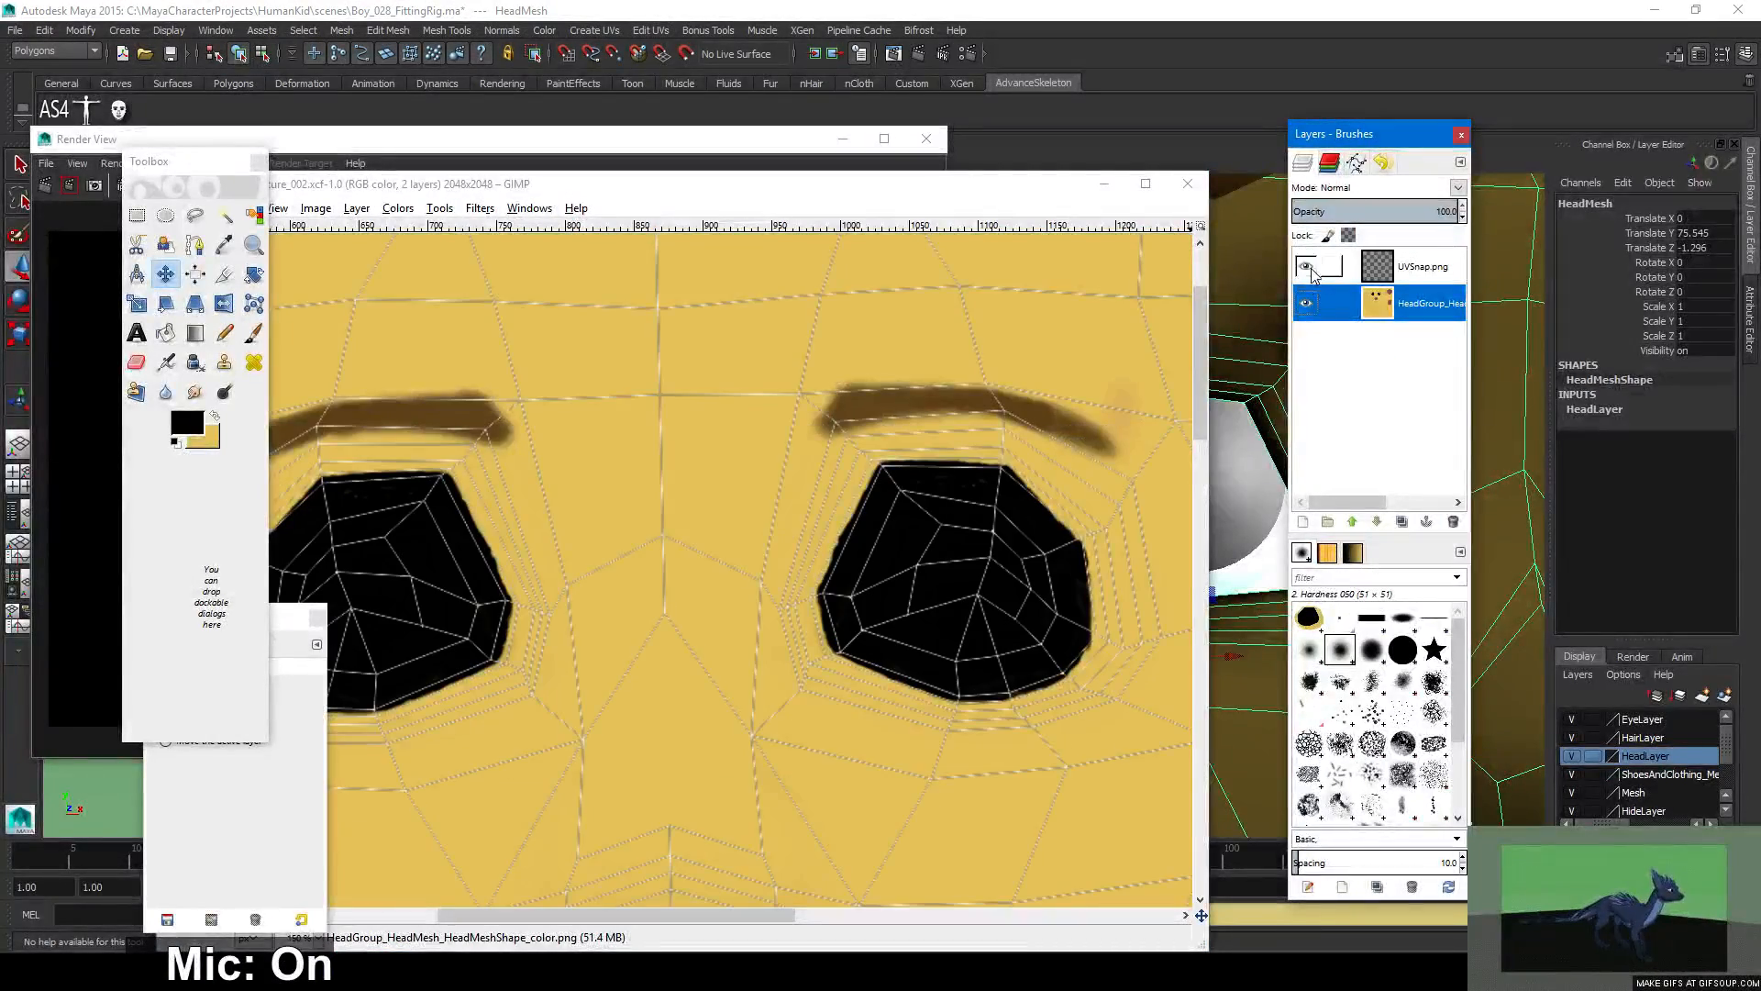
left_click(1310, 267)
left_click(1310, 267)
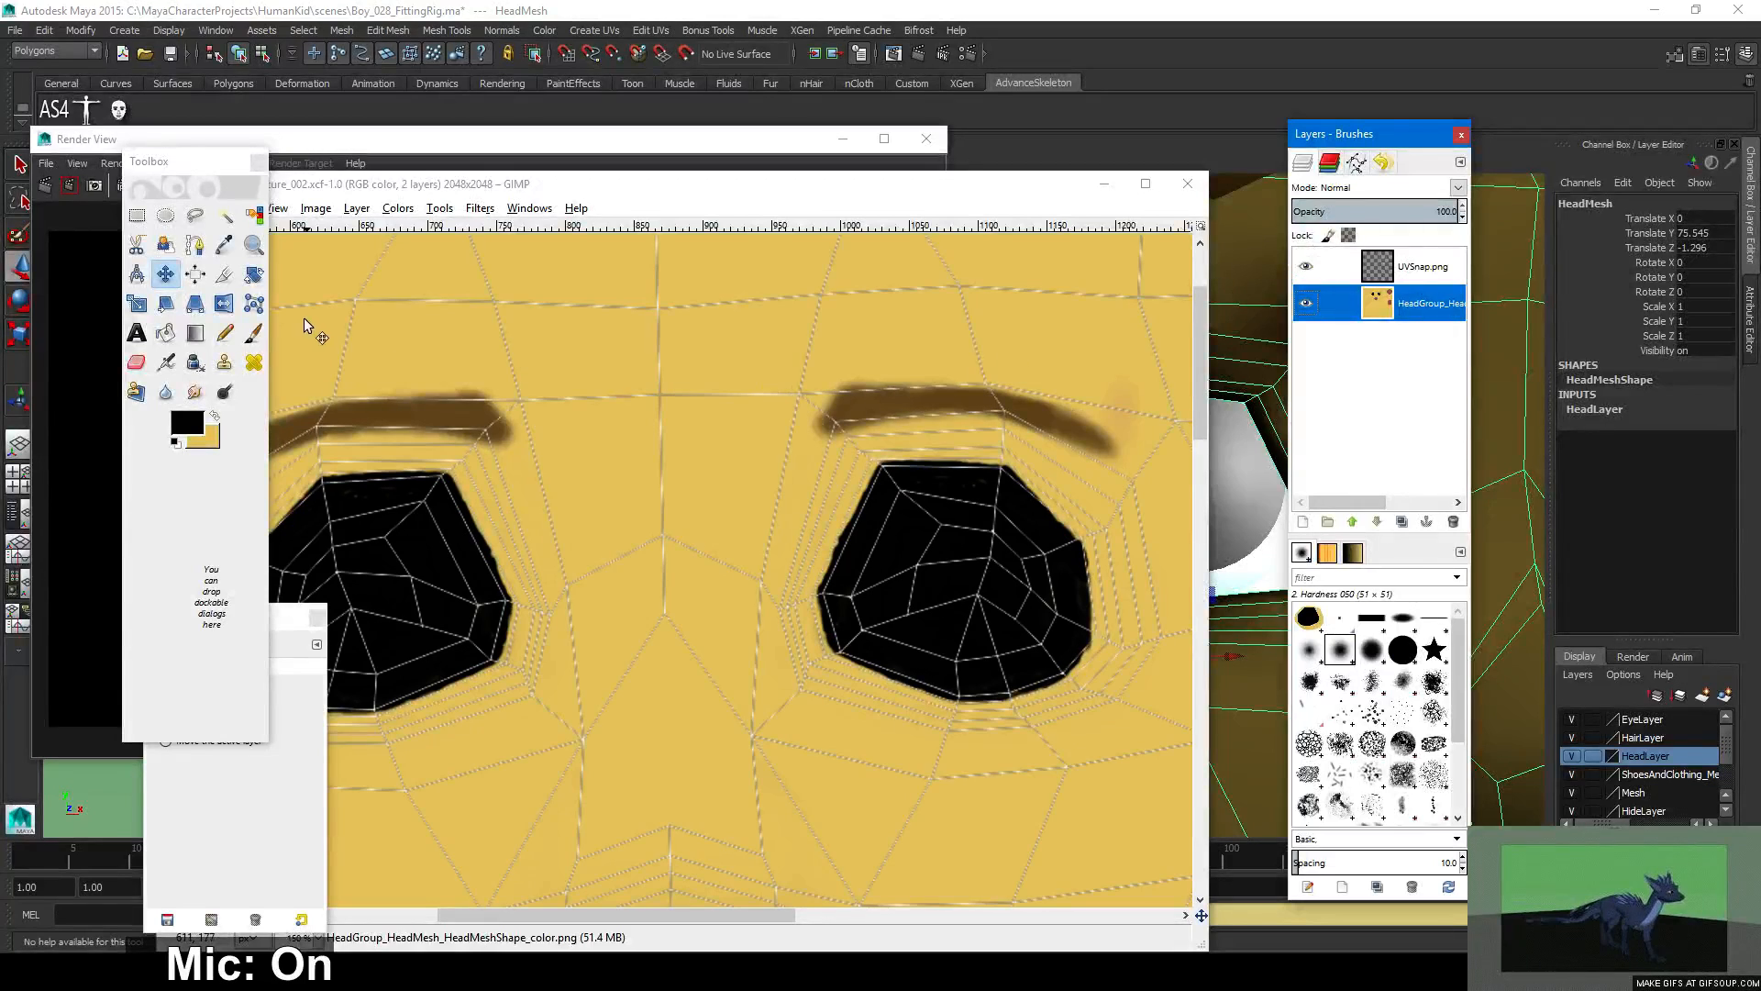
left_click(413, 161)
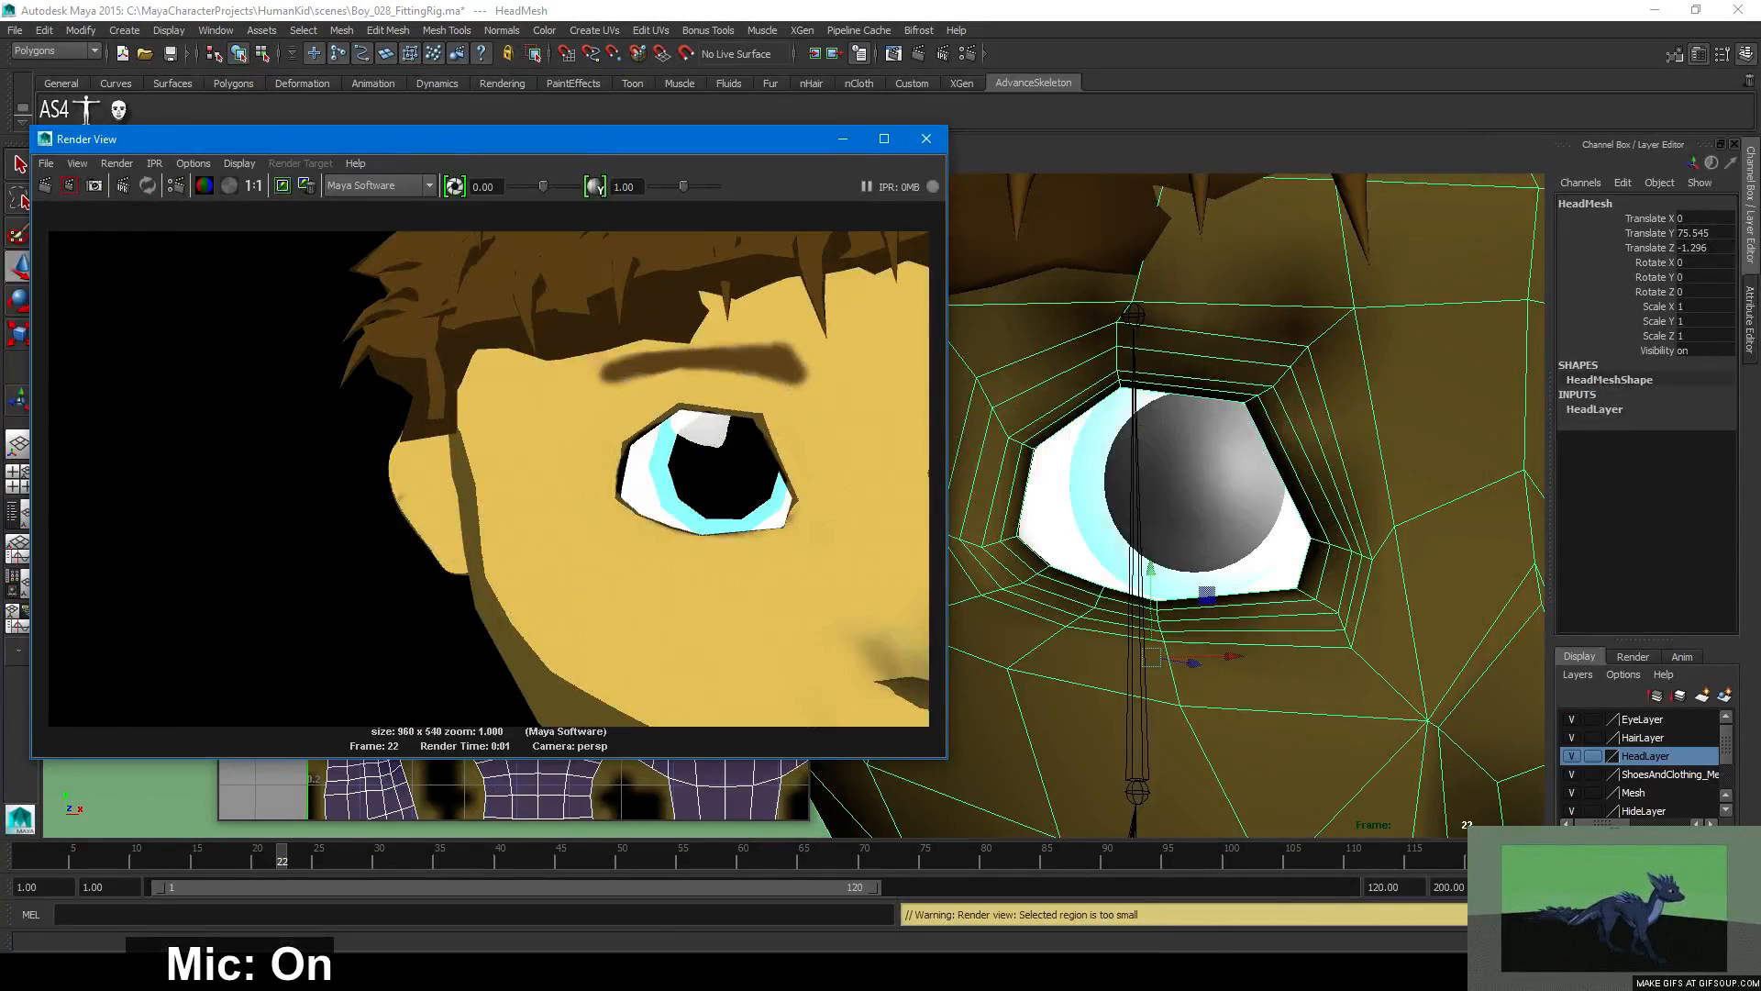
left_click(733, 972)
Save the texture image as a new version named Andrew_FaceTexture_003.xcf in the sourceimages folder.
left_click(253, 245)
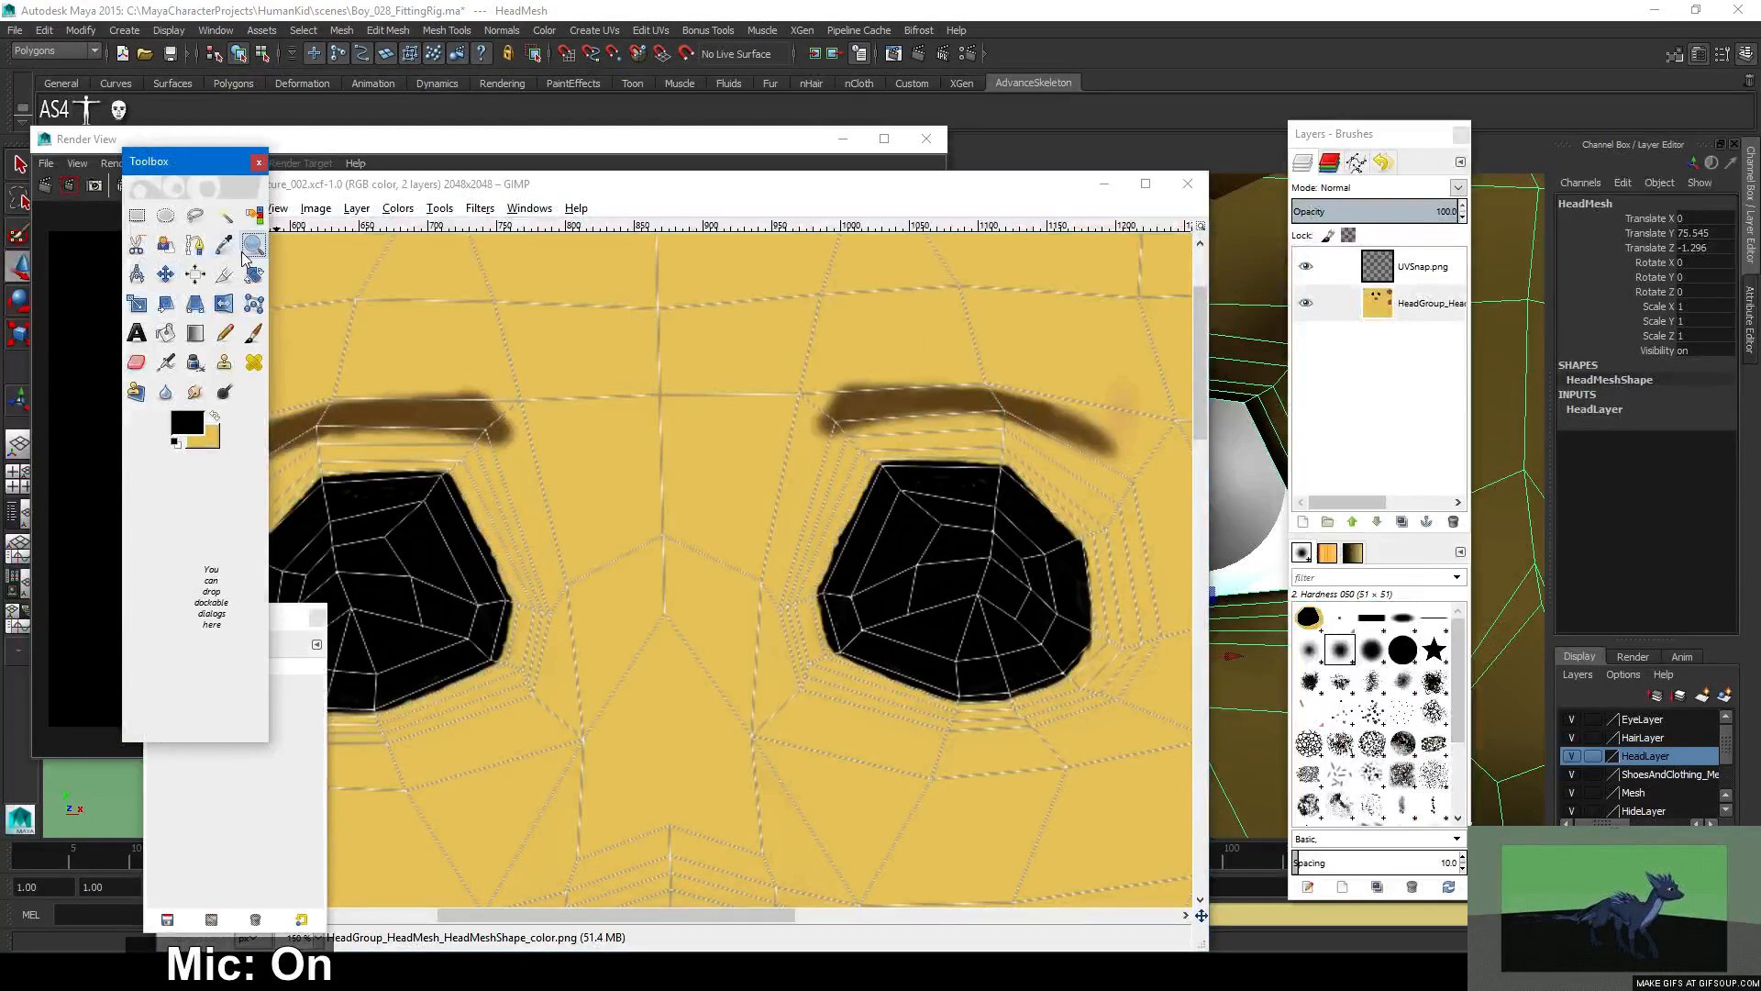
left_click(671, 466, "ctrl")
left_click(672, 466, "ctrl")
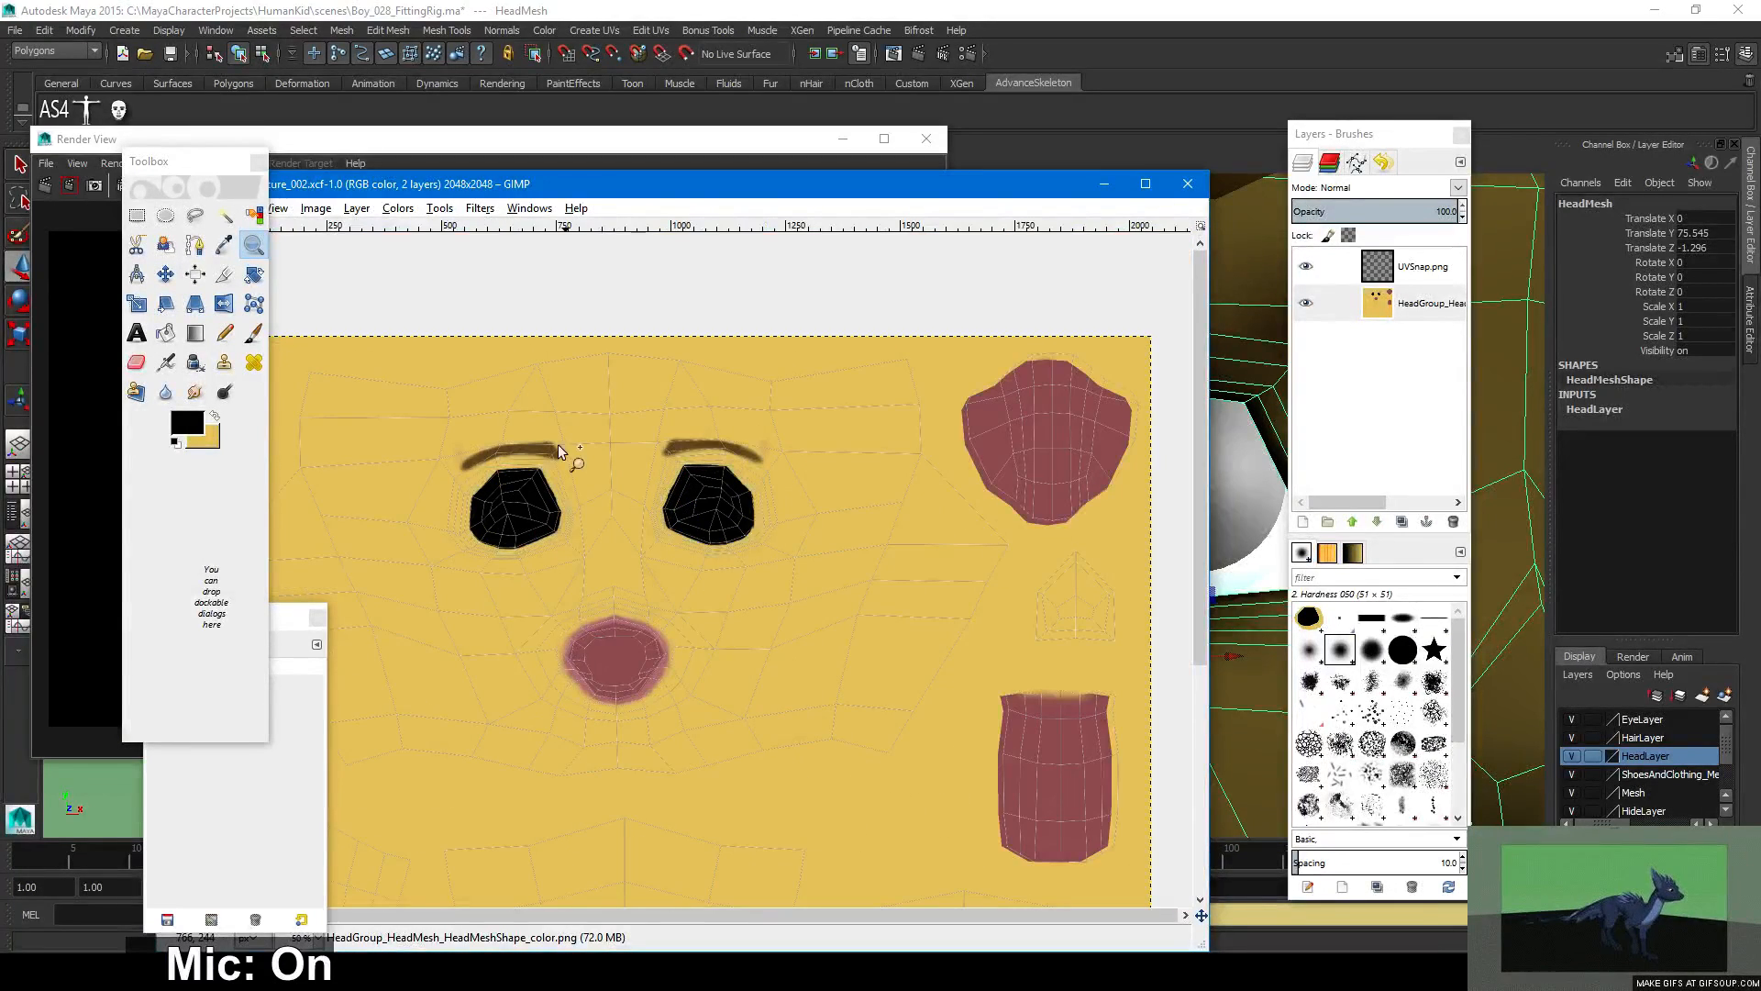
left_click_drag(328, 183, 447, 181)
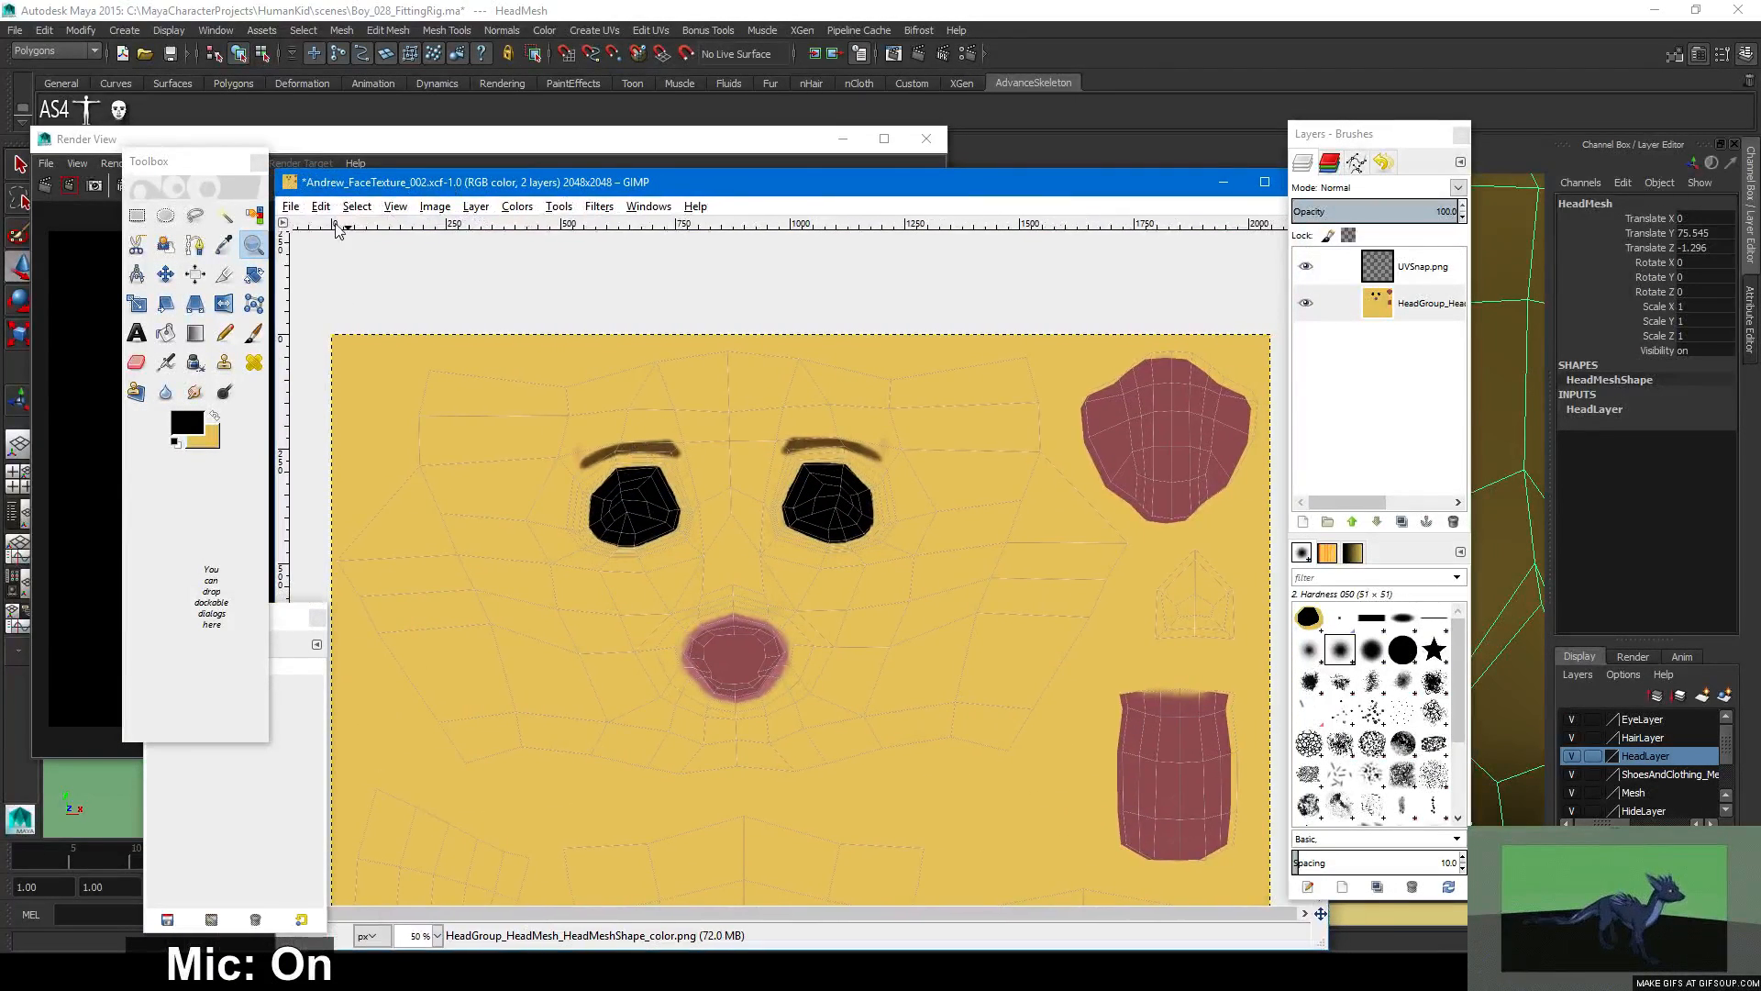
left_click(291, 208)
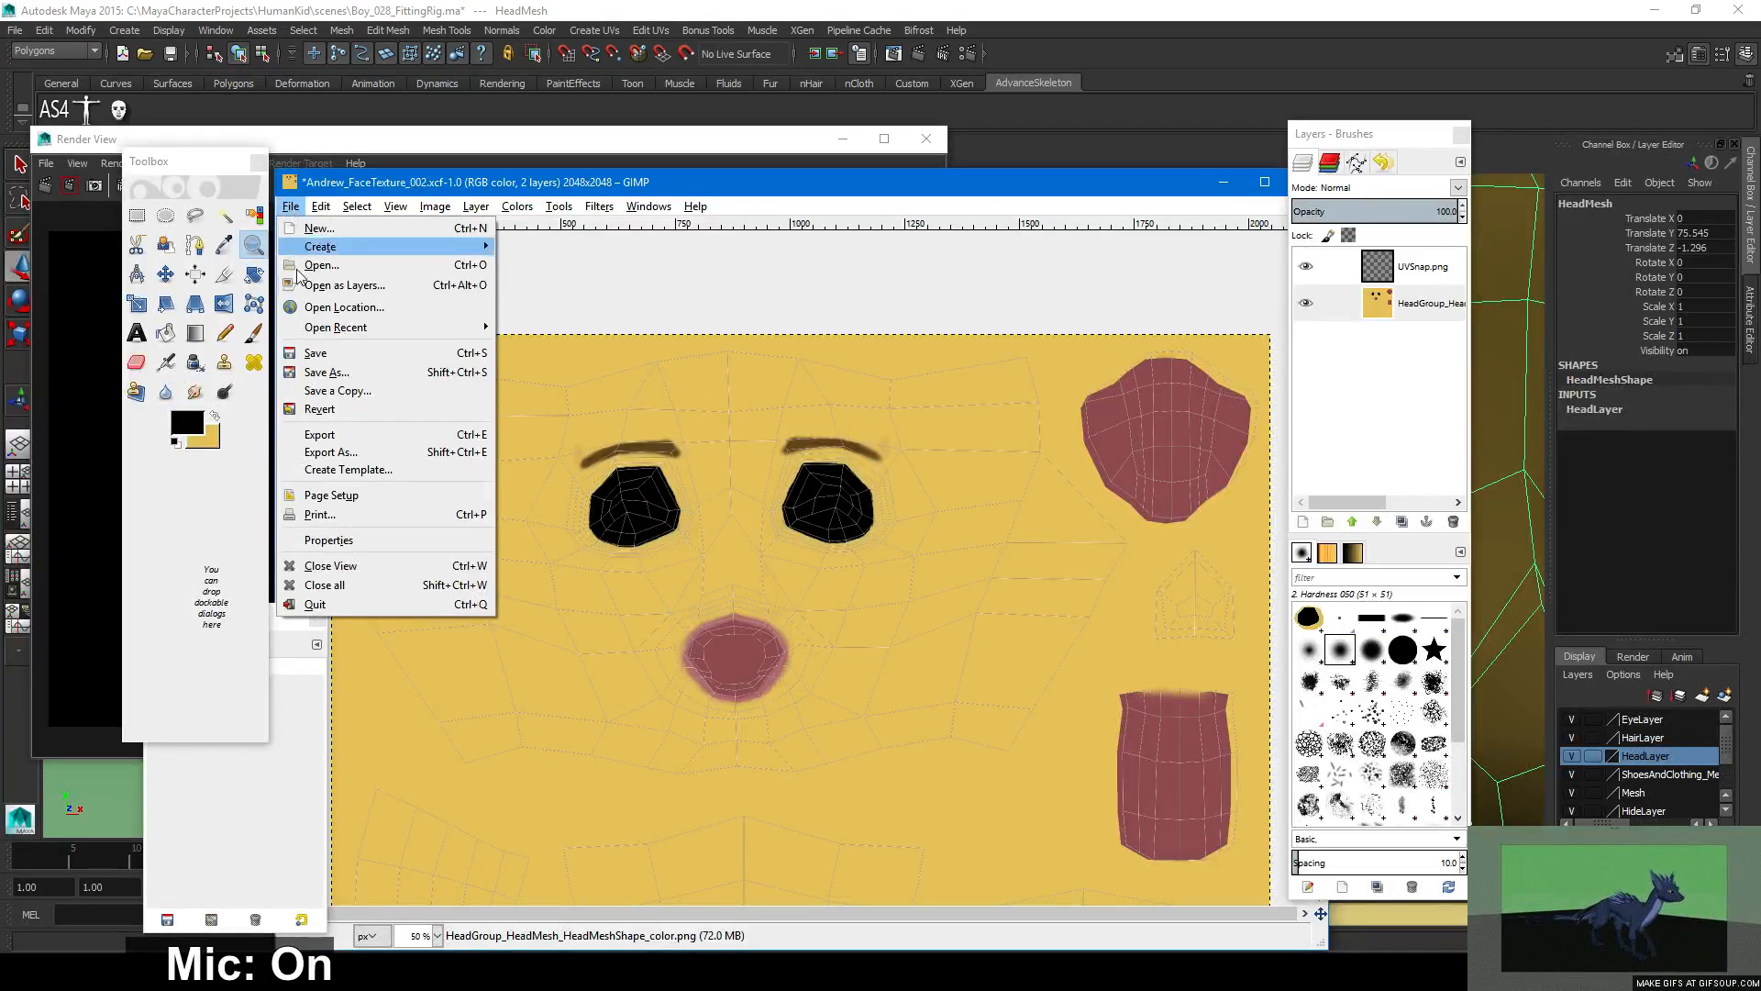
left_click(330, 373)
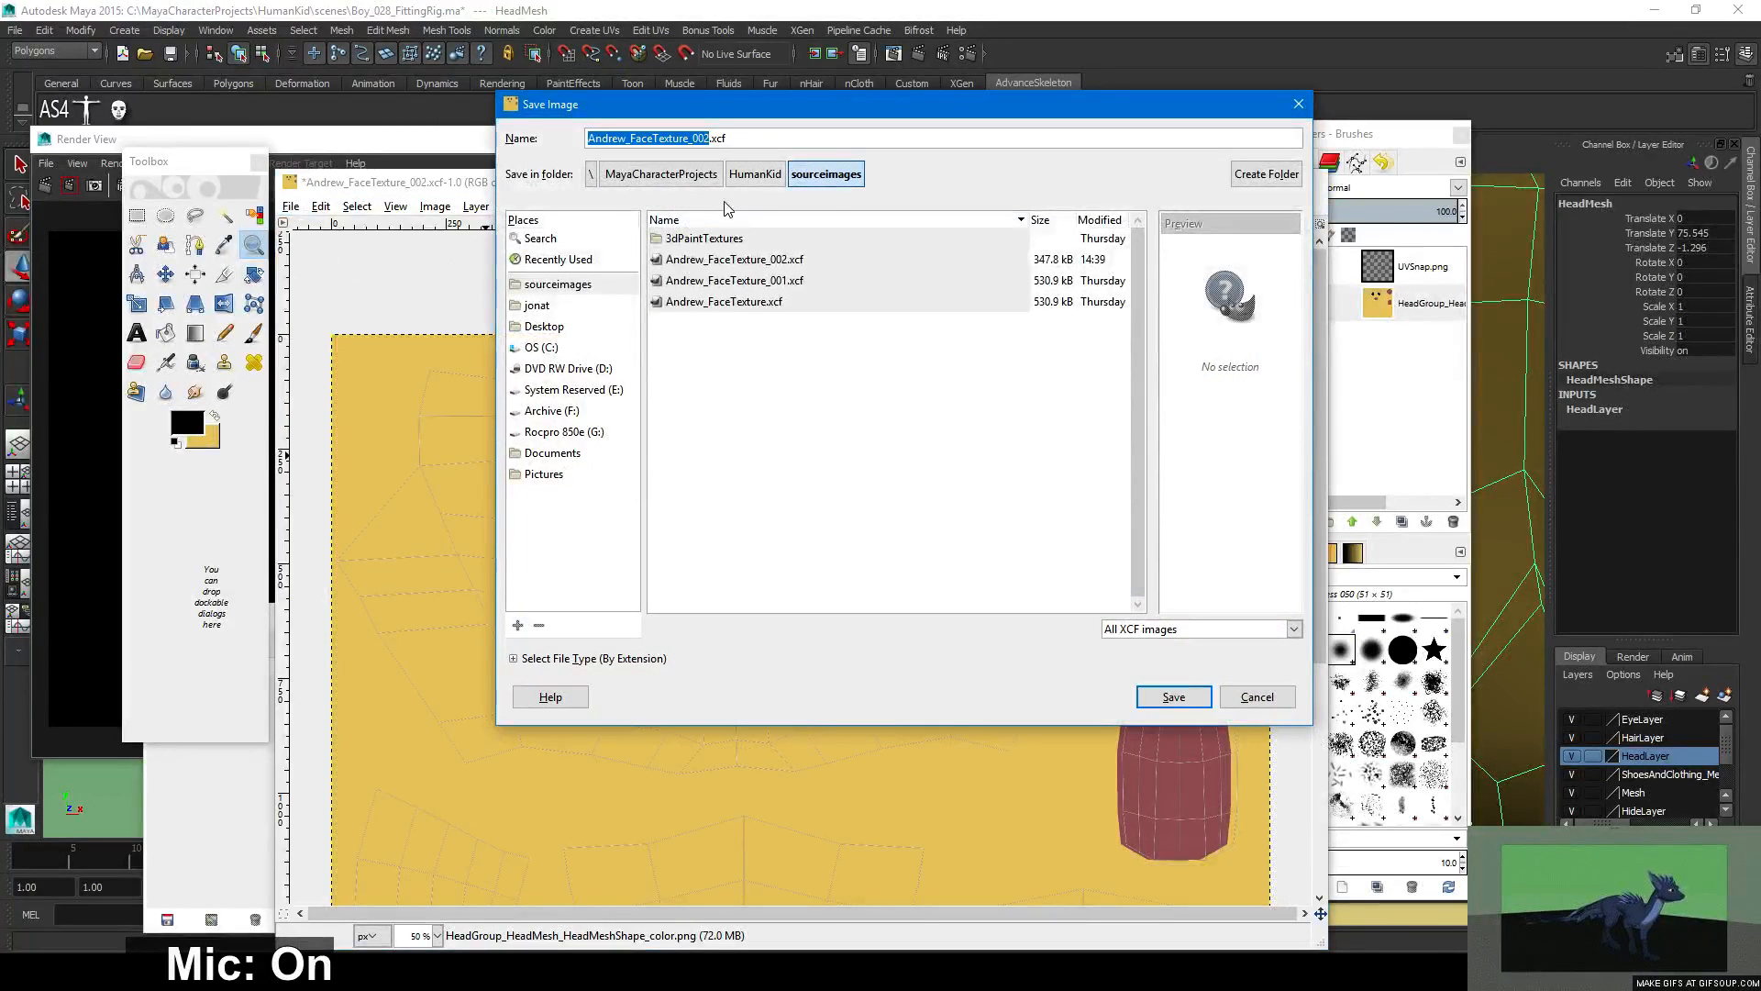
left_click(706, 138)
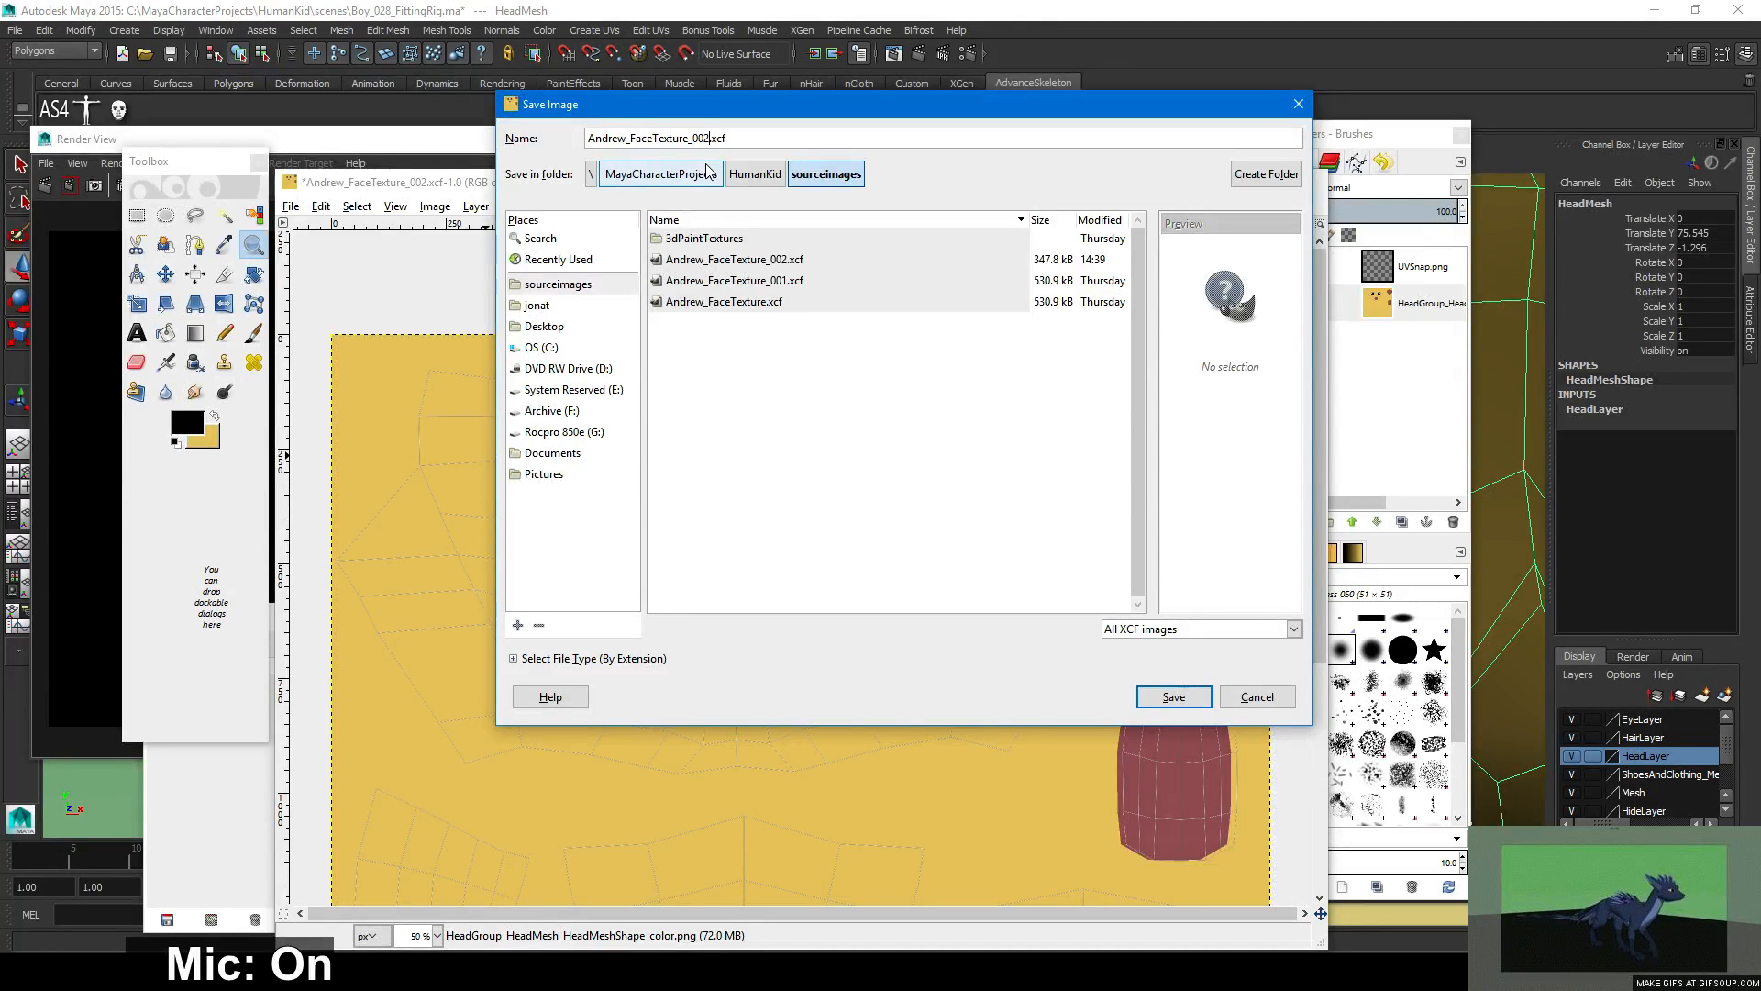
key("BackSpace")
type("3")
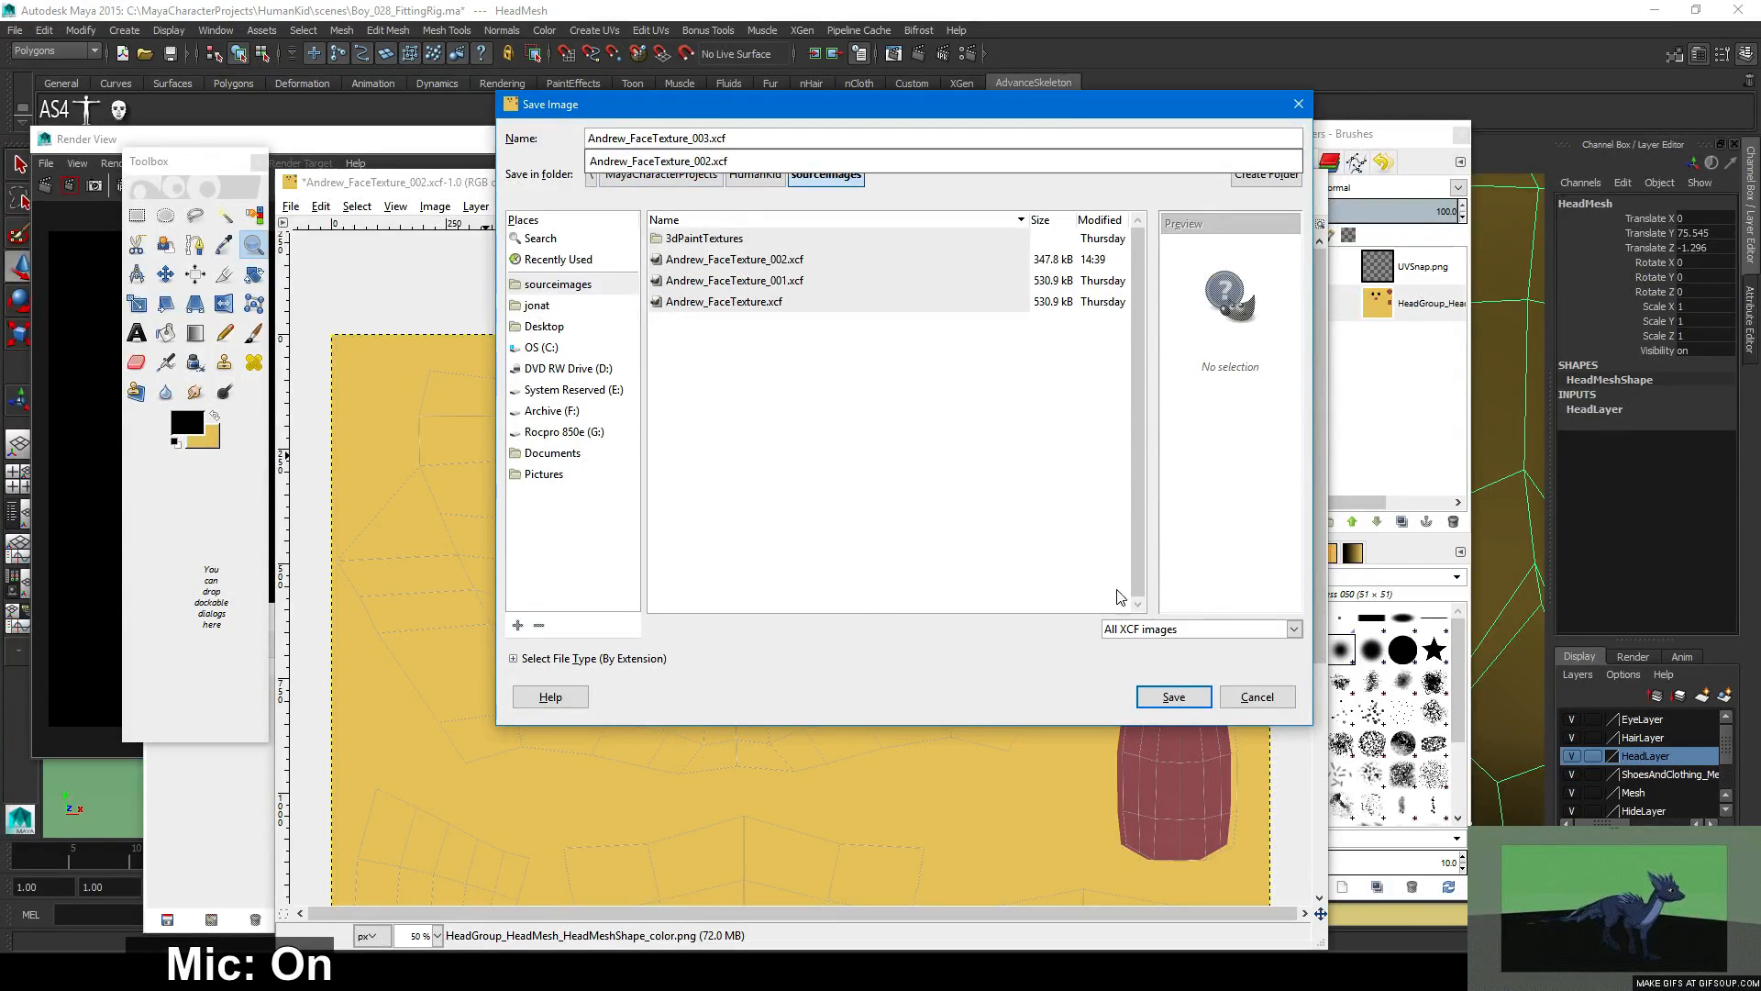
left_click(1155, 699)
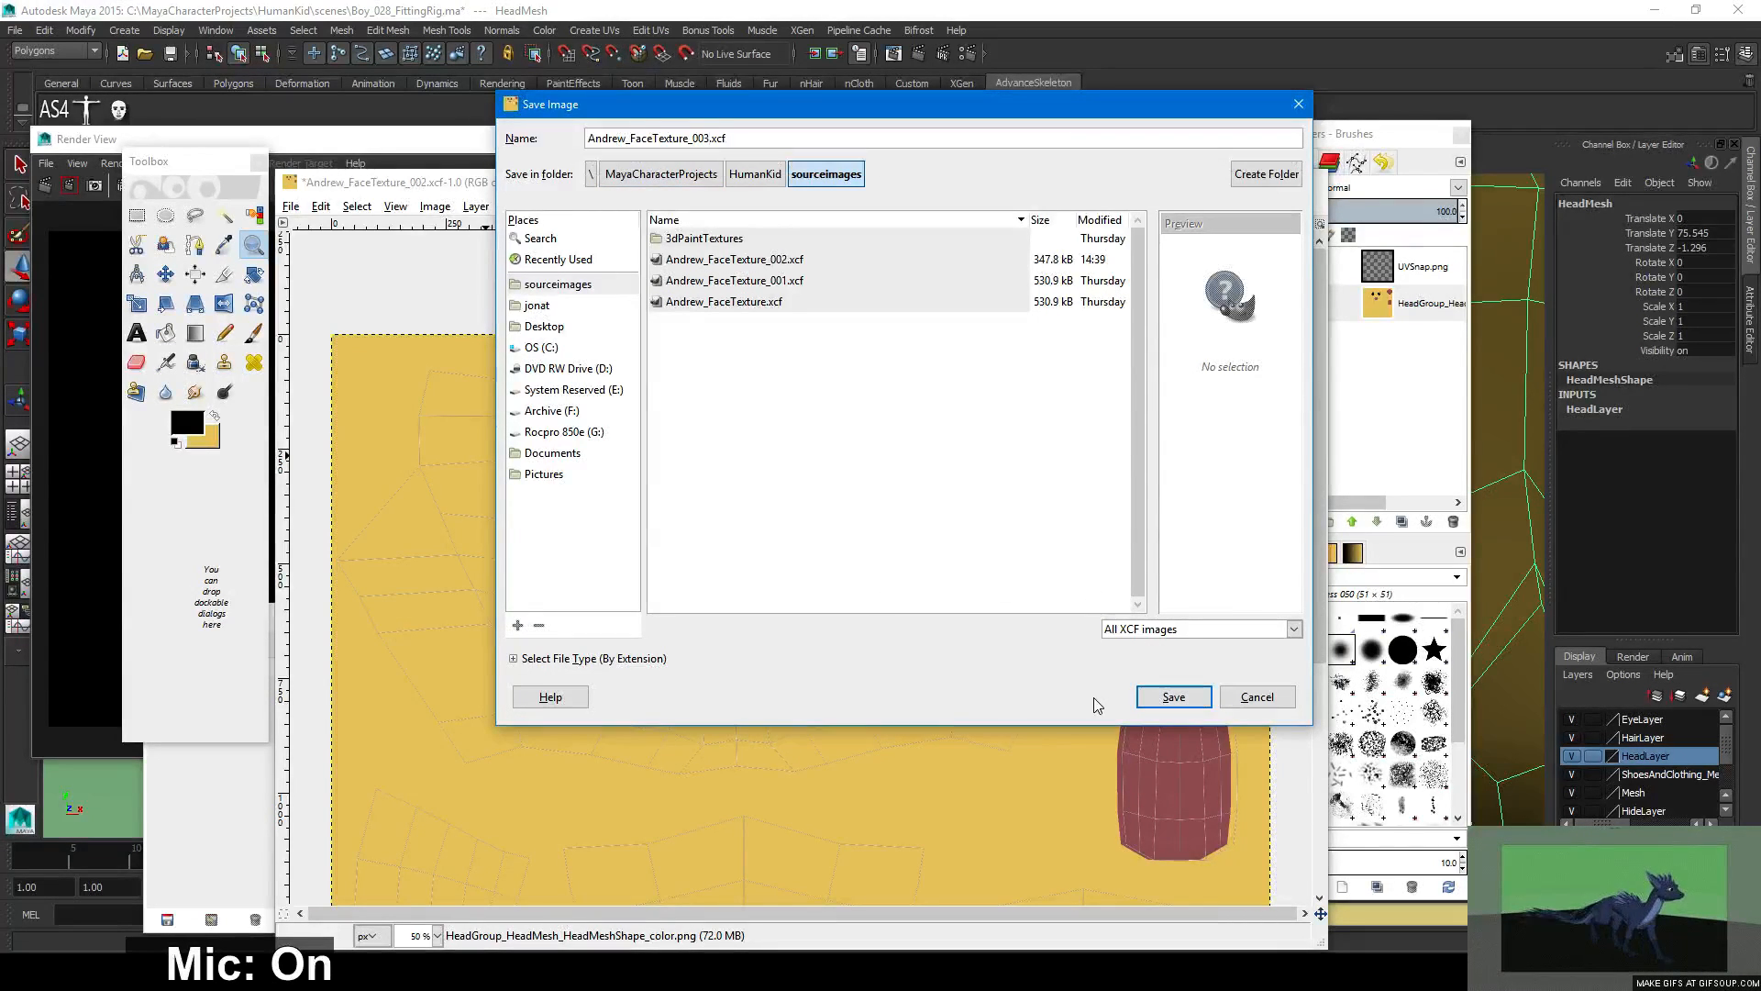
left_click(1167, 693)
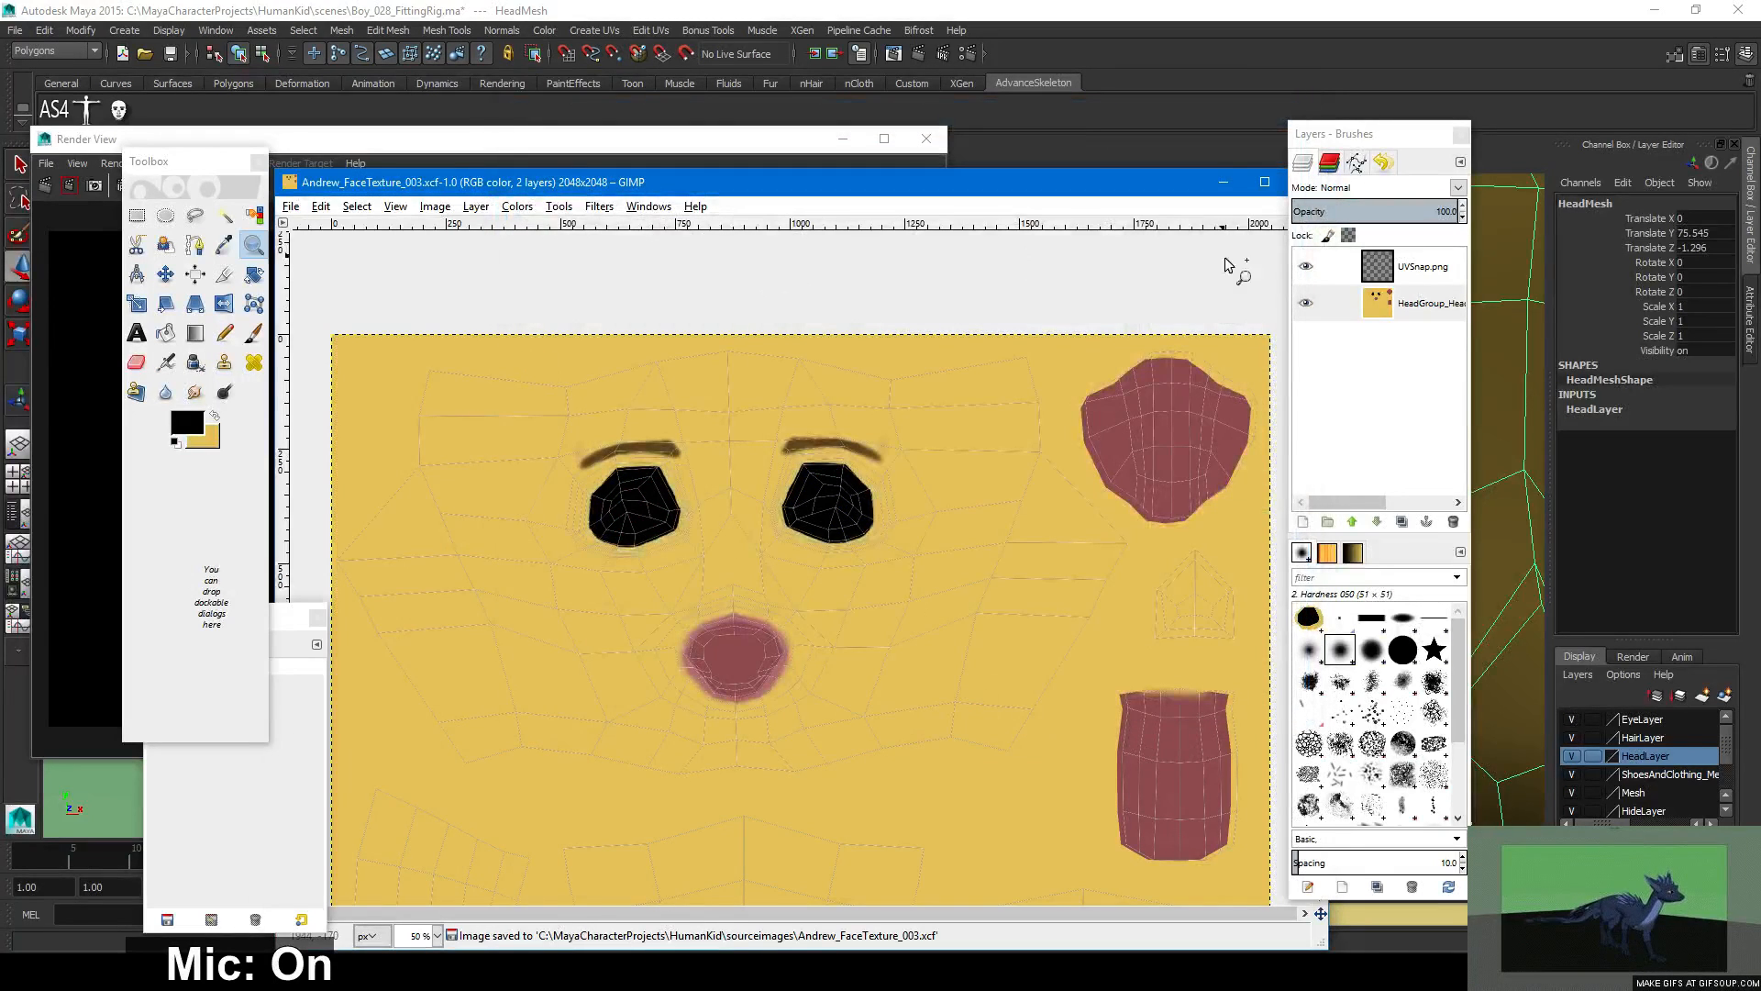
Hide the UVSnap.png layer and export the image over the existing Andrew_FaceTexture.jpg at JPEG quality 90.
left_click(1305, 266)
left_click(290, 206)
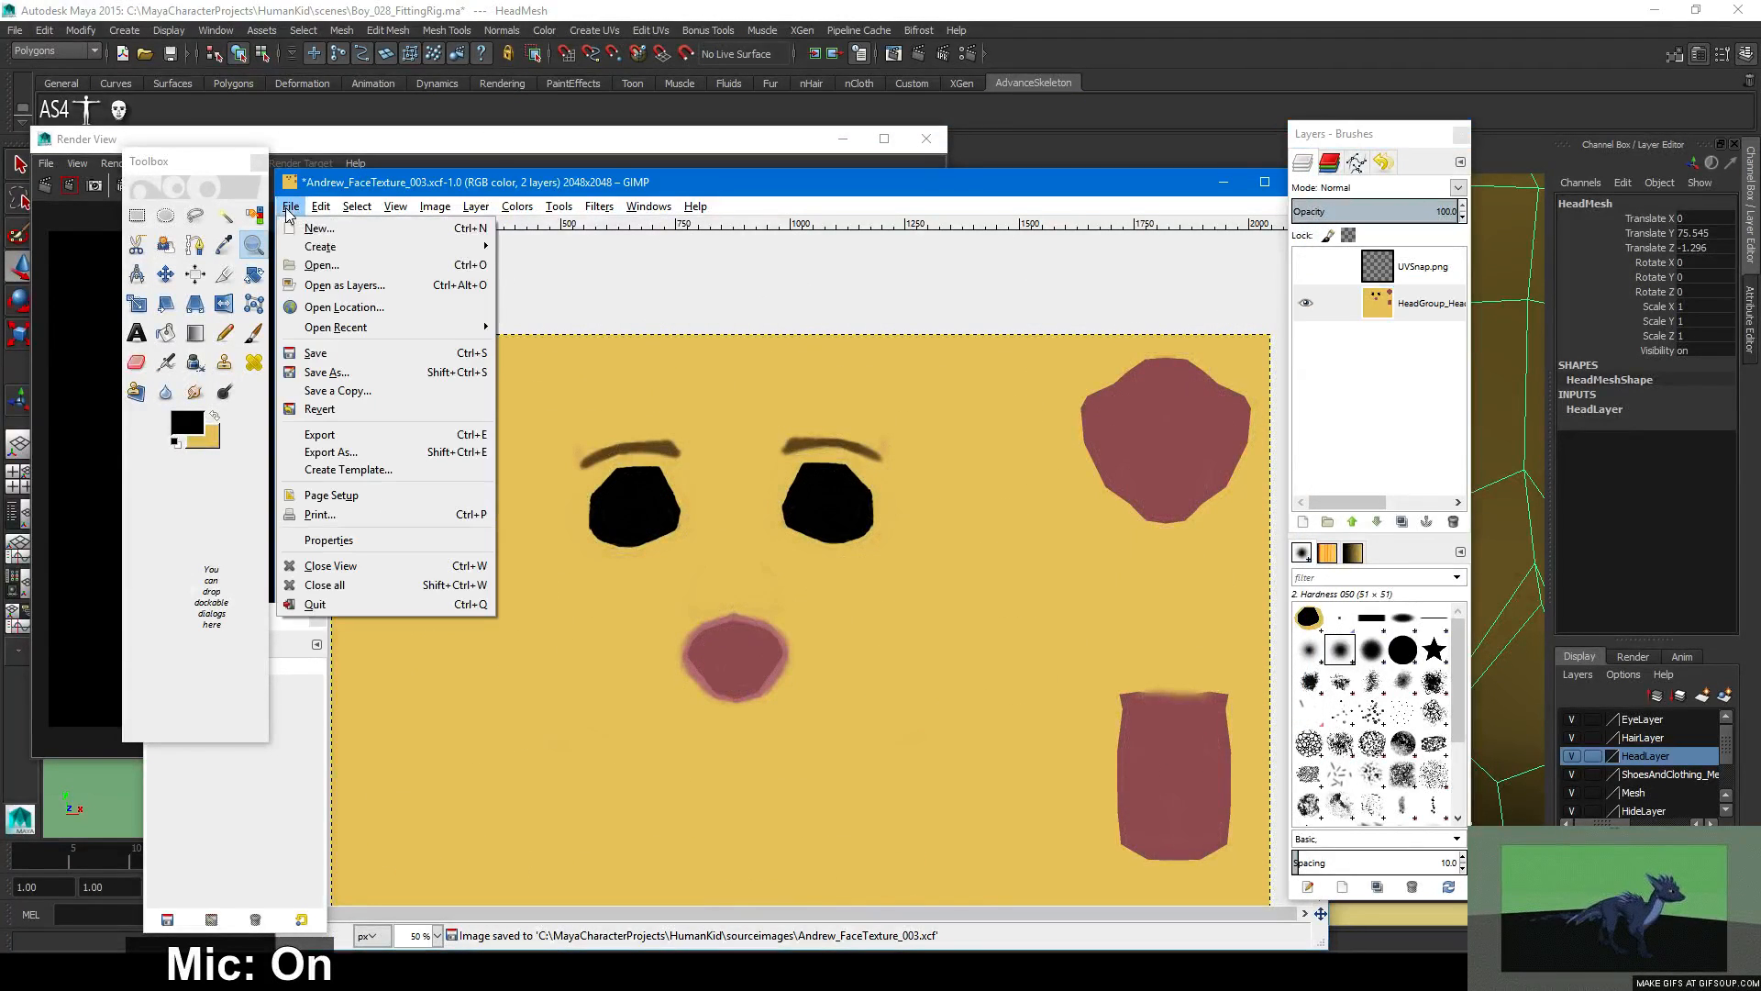
left_click(389, 452)
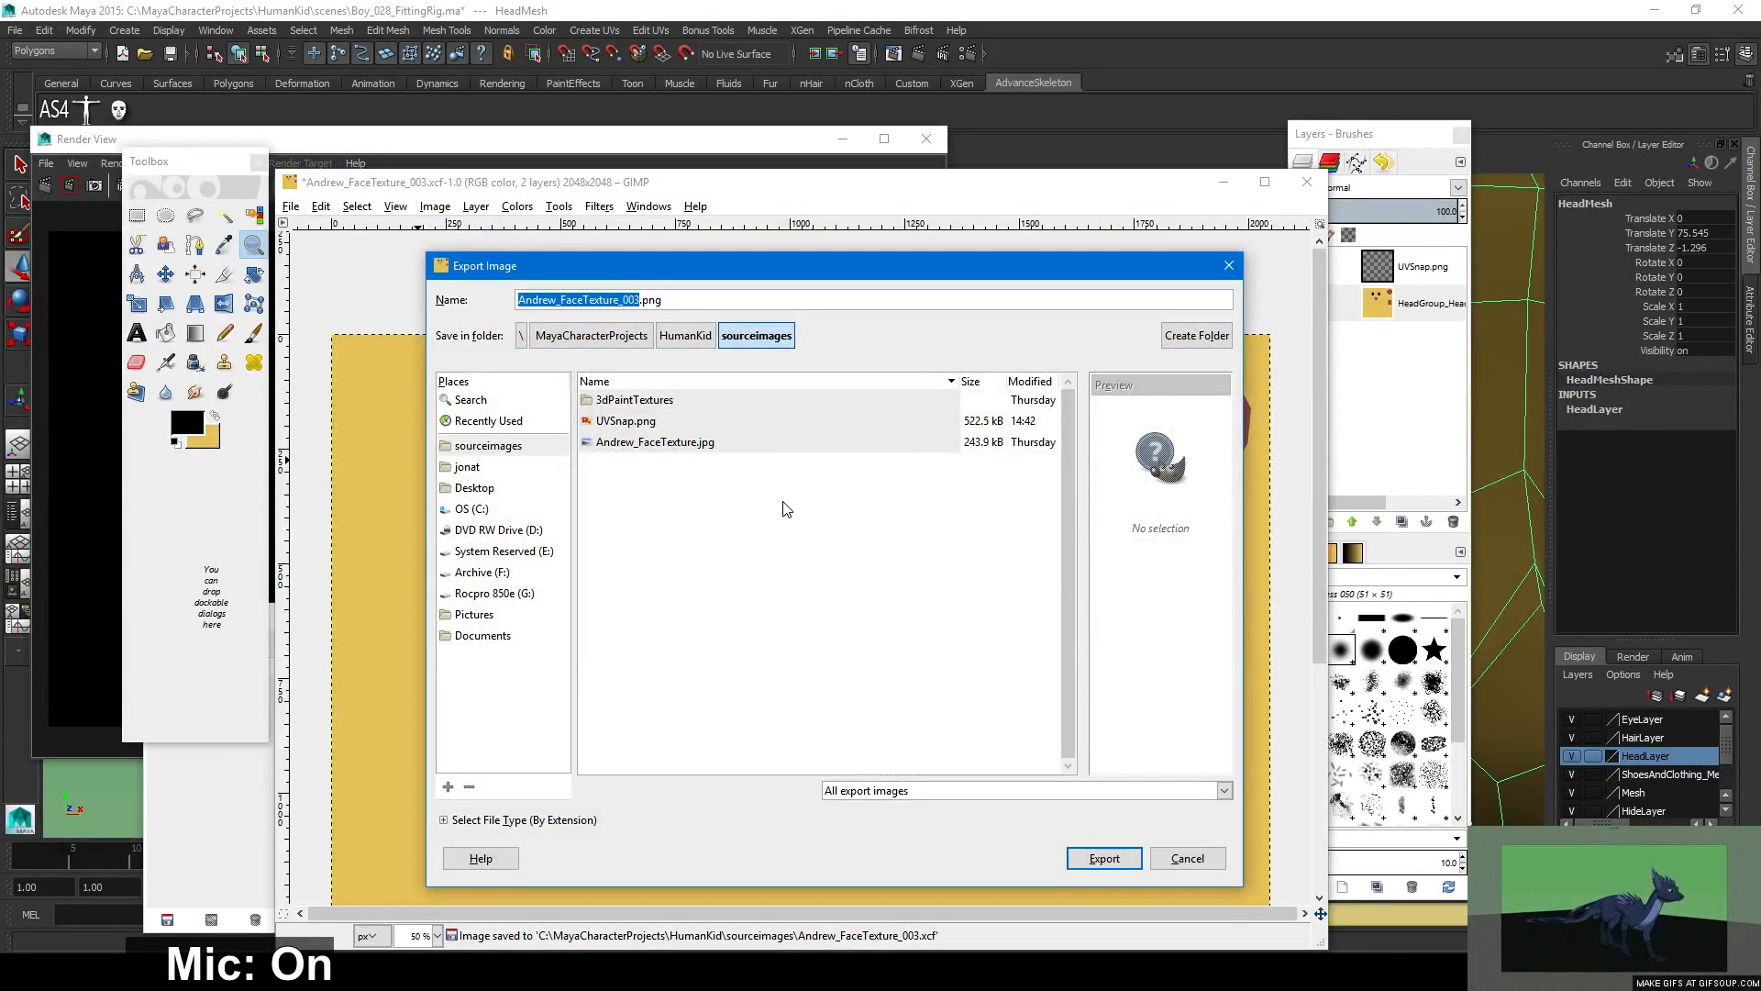
left_click(672, 442)
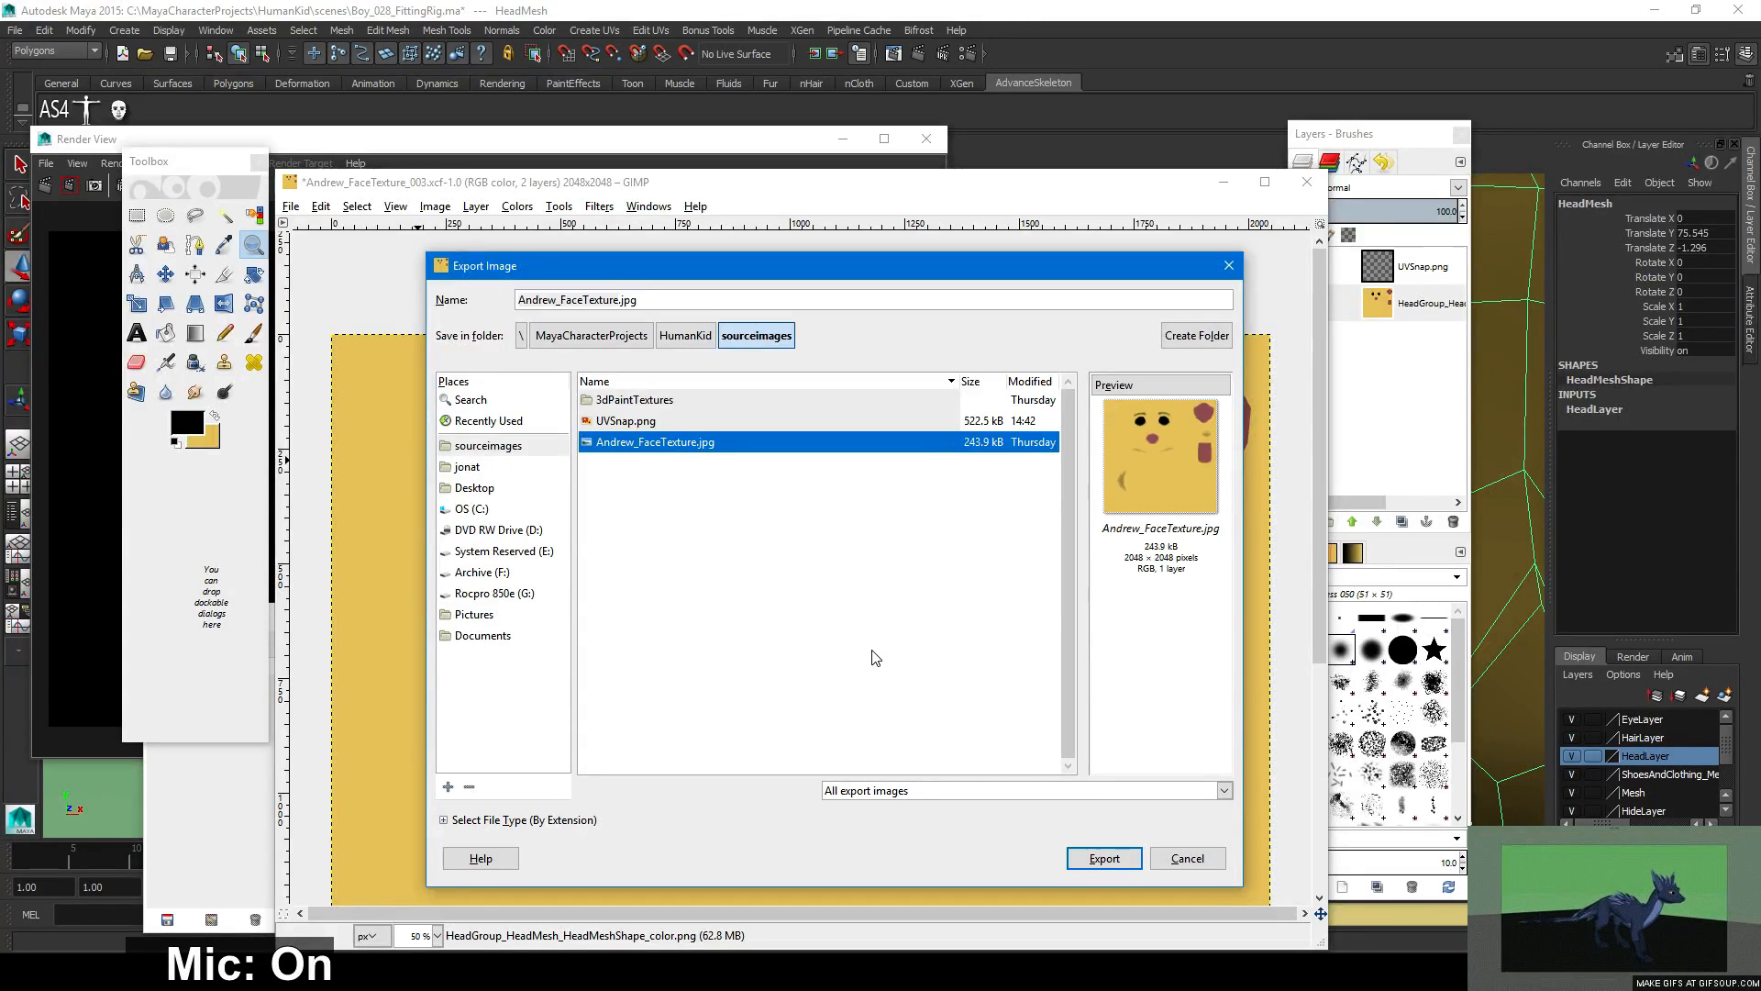
left_click(1104, 860)
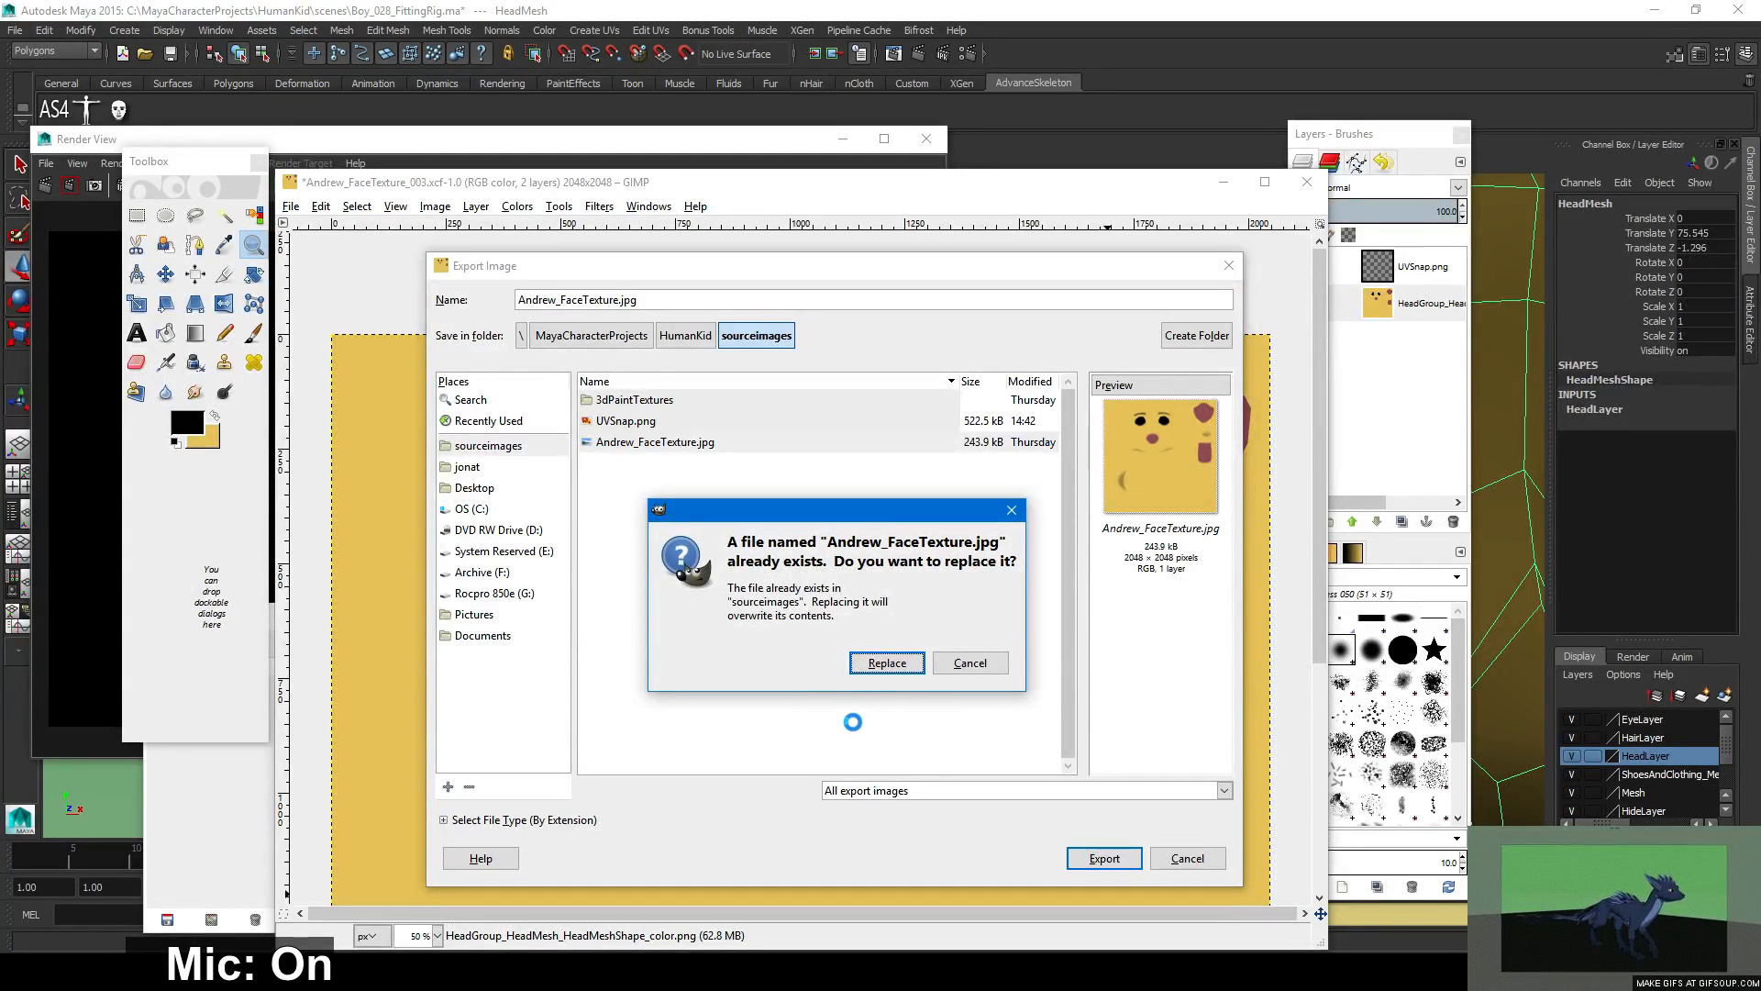
left_click(889, 668)
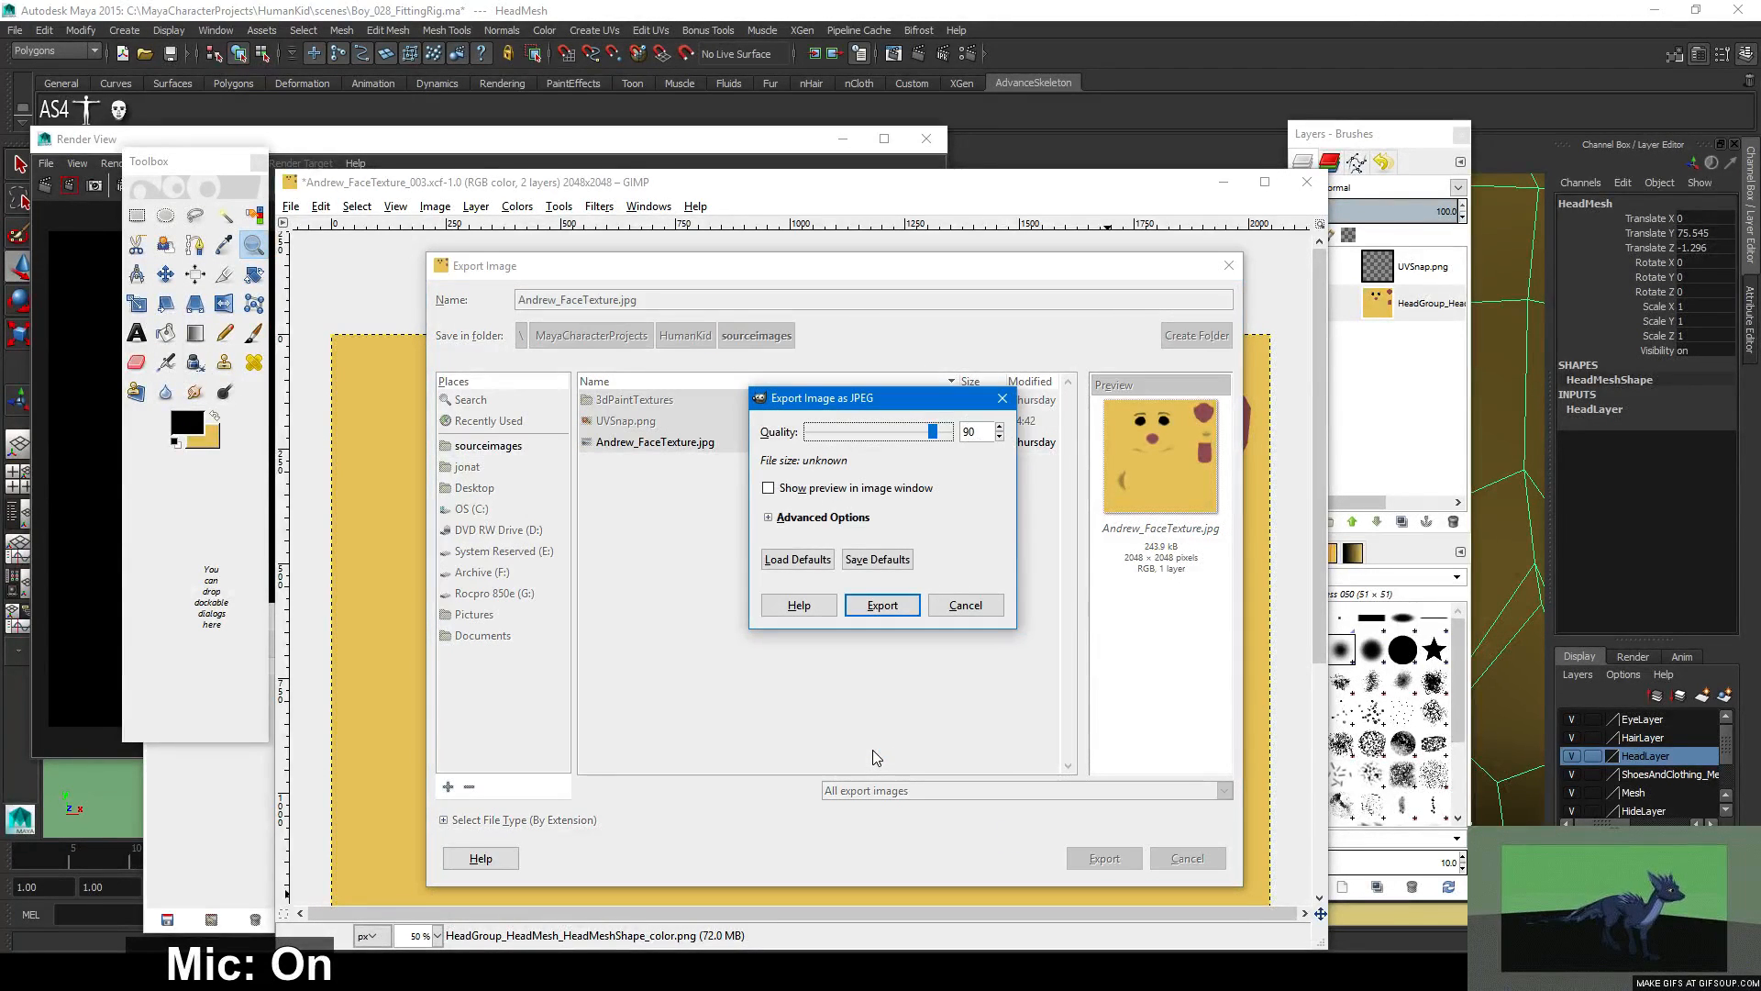
left_click(882, 606)
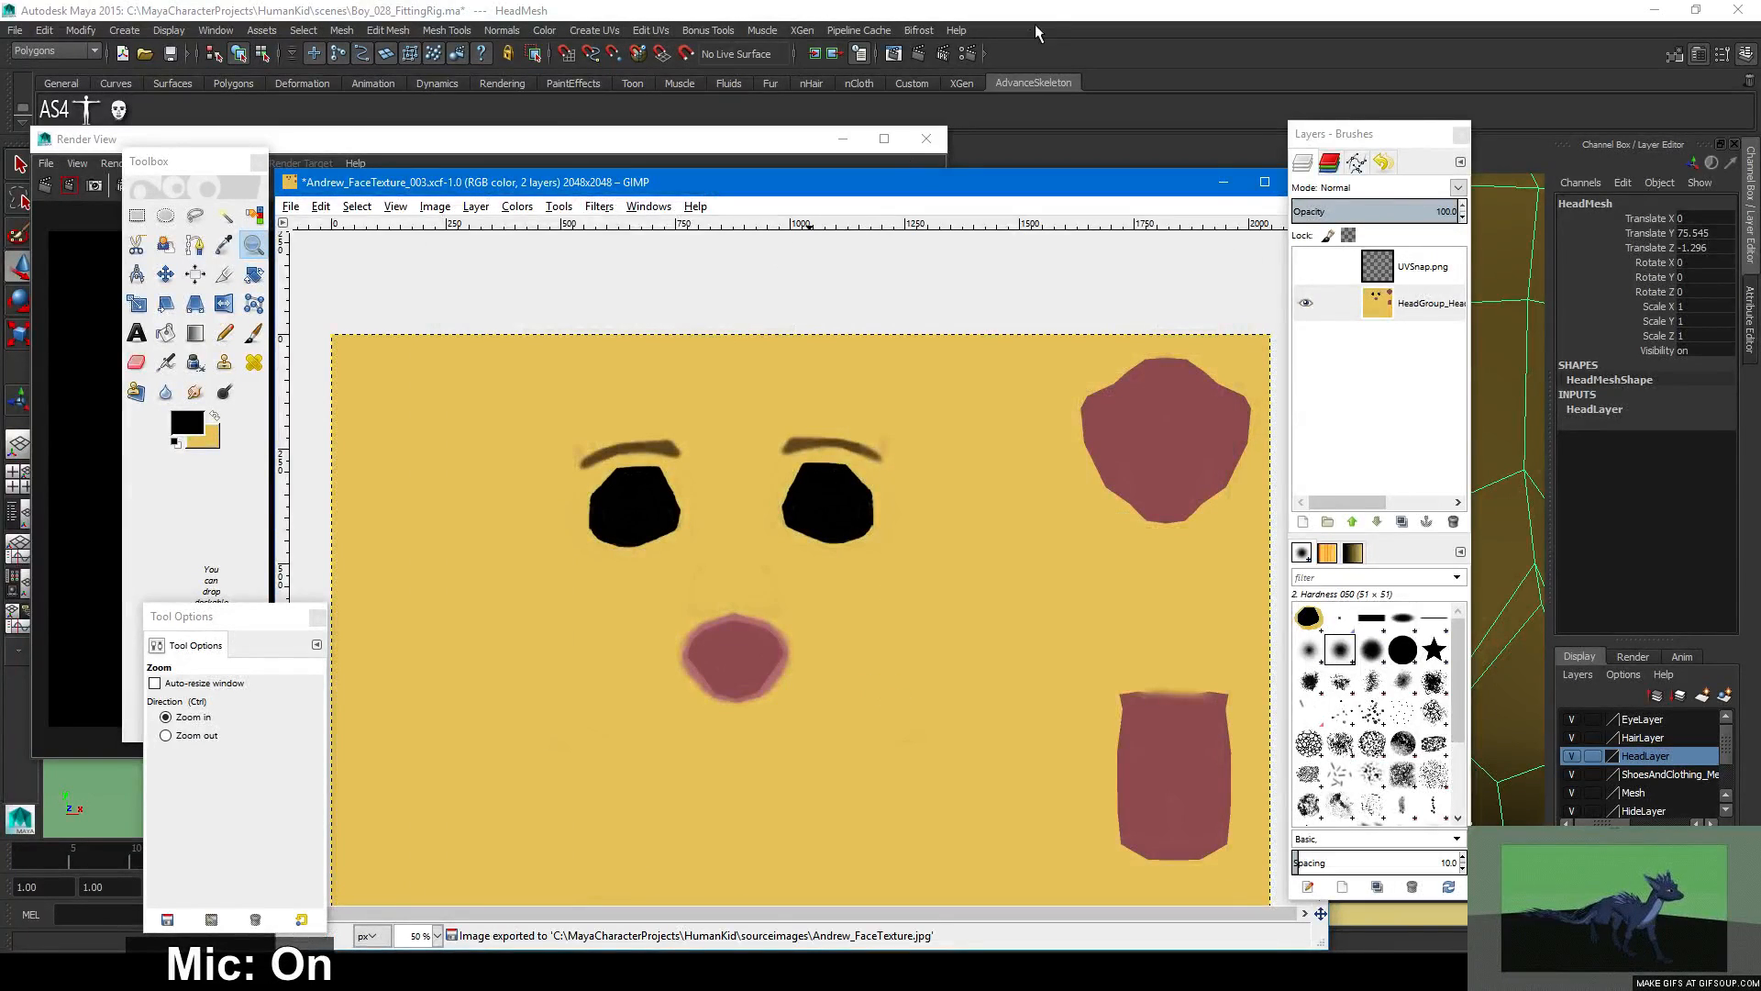
Switch to Maya, select the FaceMapColor material in the Hypershade, and inspect the file attributes of its AndrewFaceDark texture.
left_click(1034, 23)
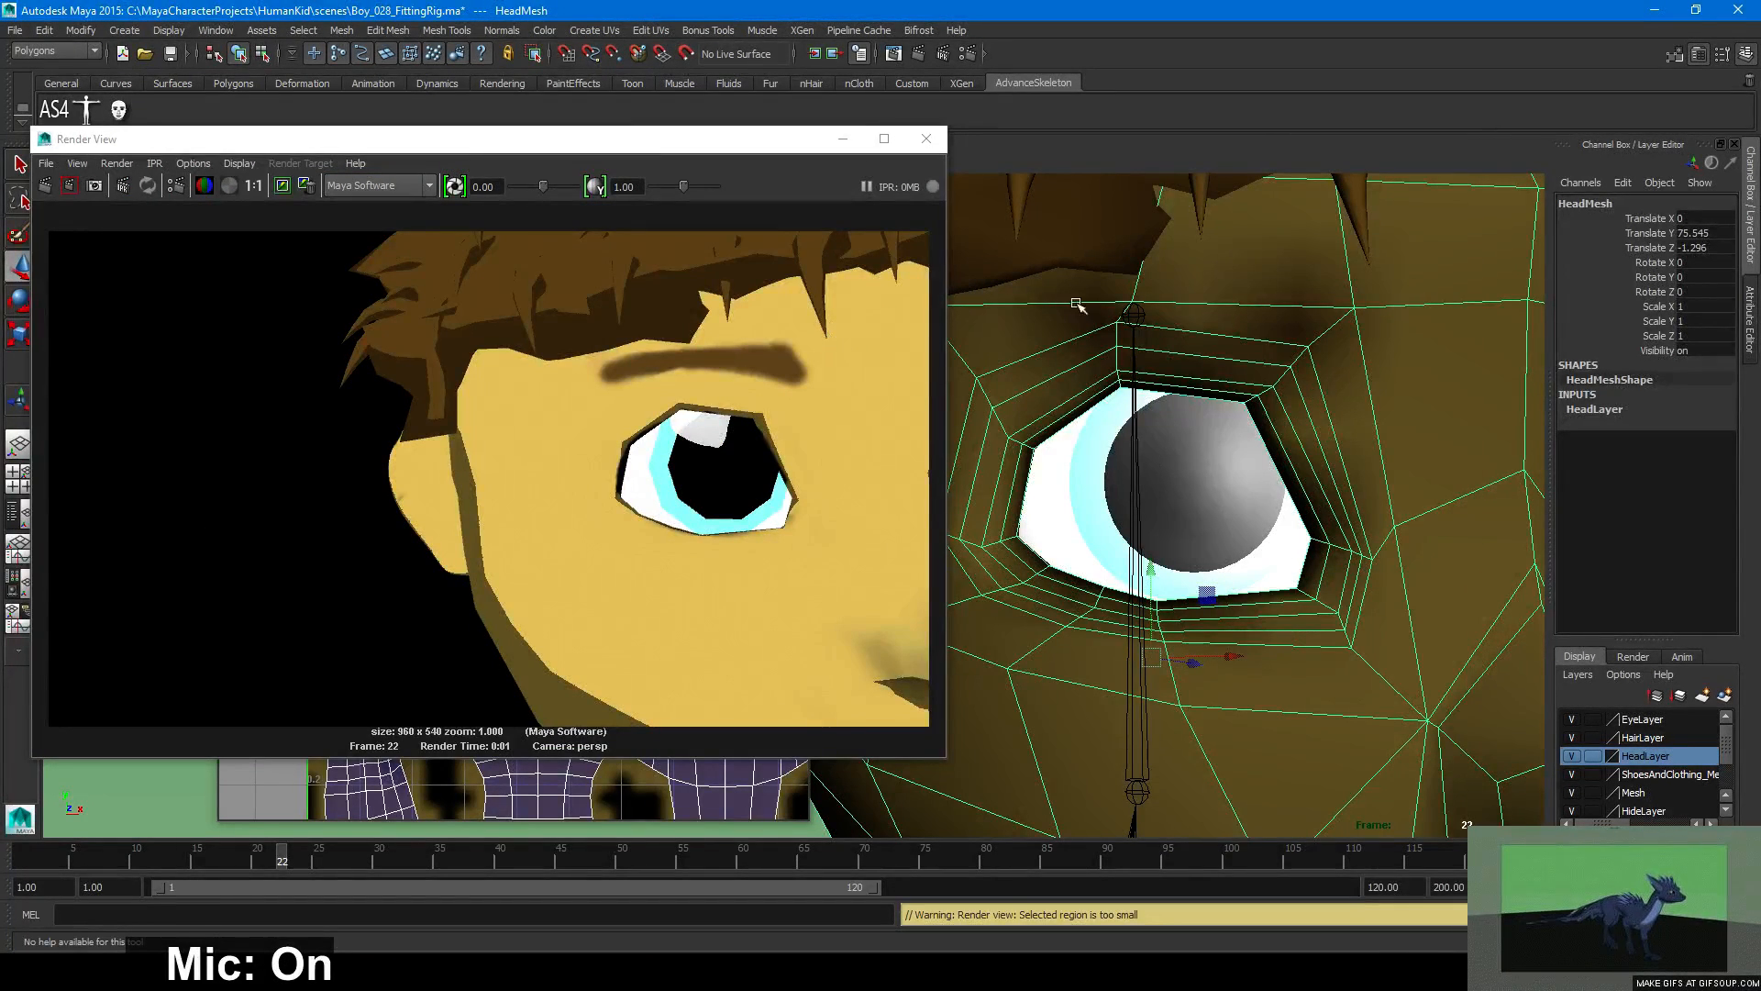
left_click(211, 30)
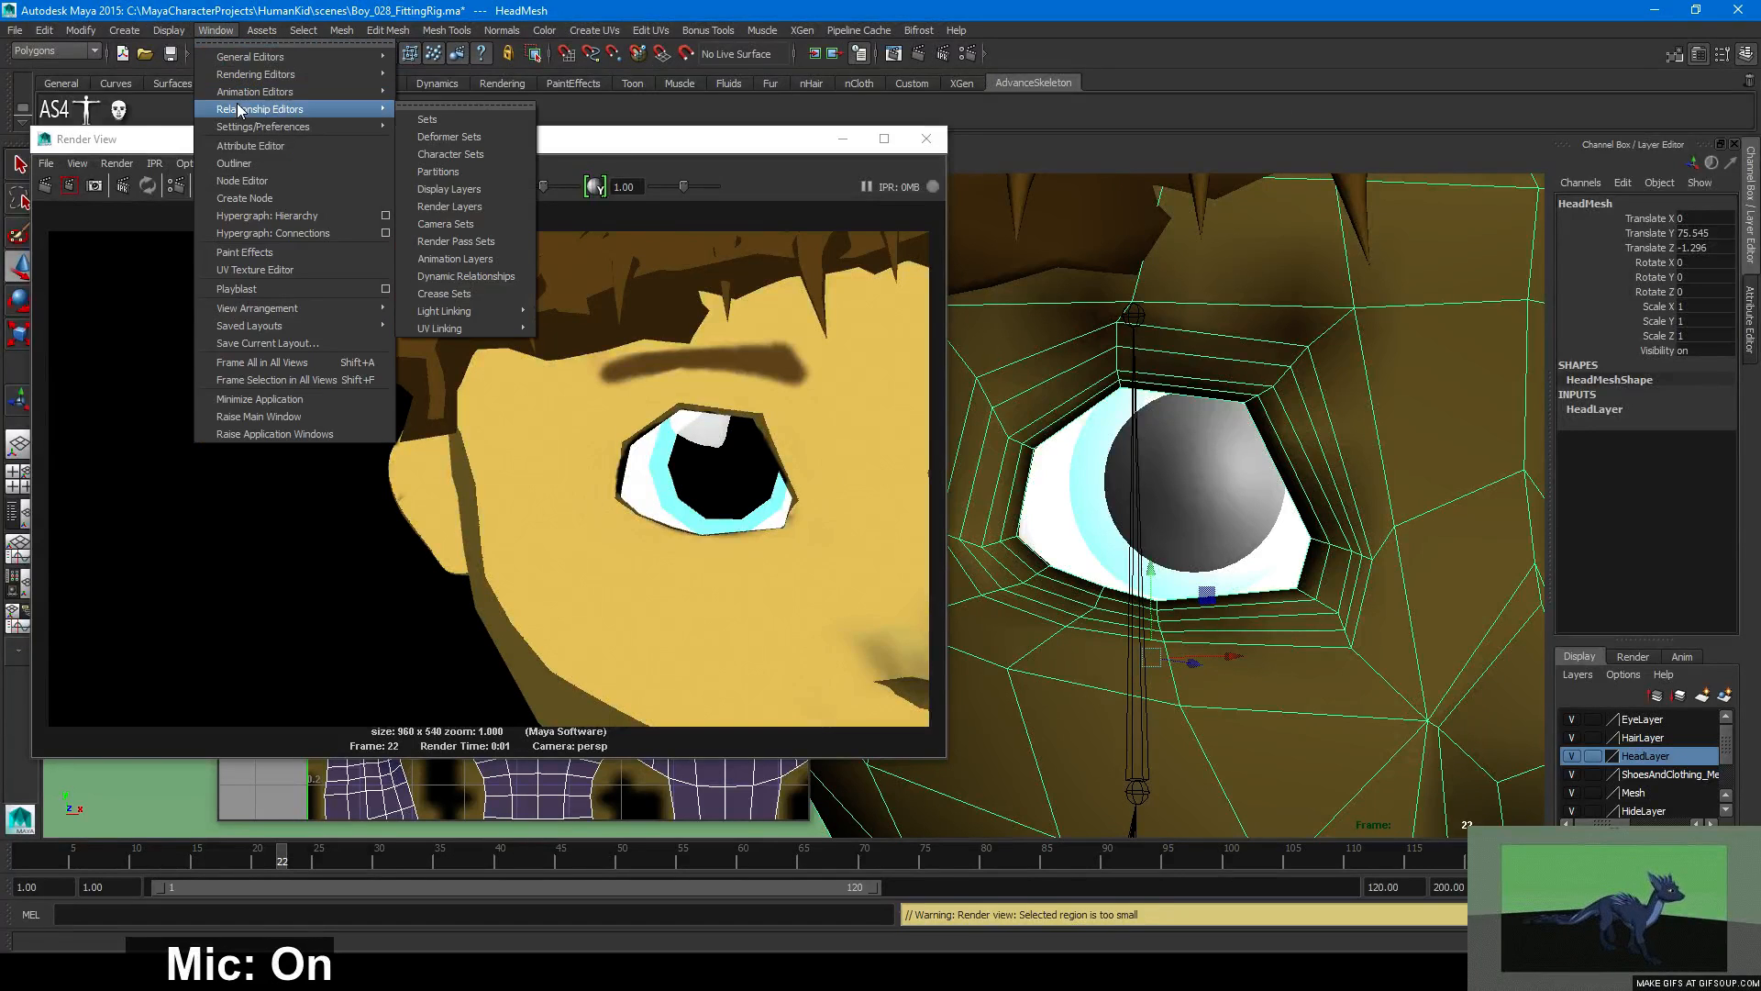
left_click(472, 119)
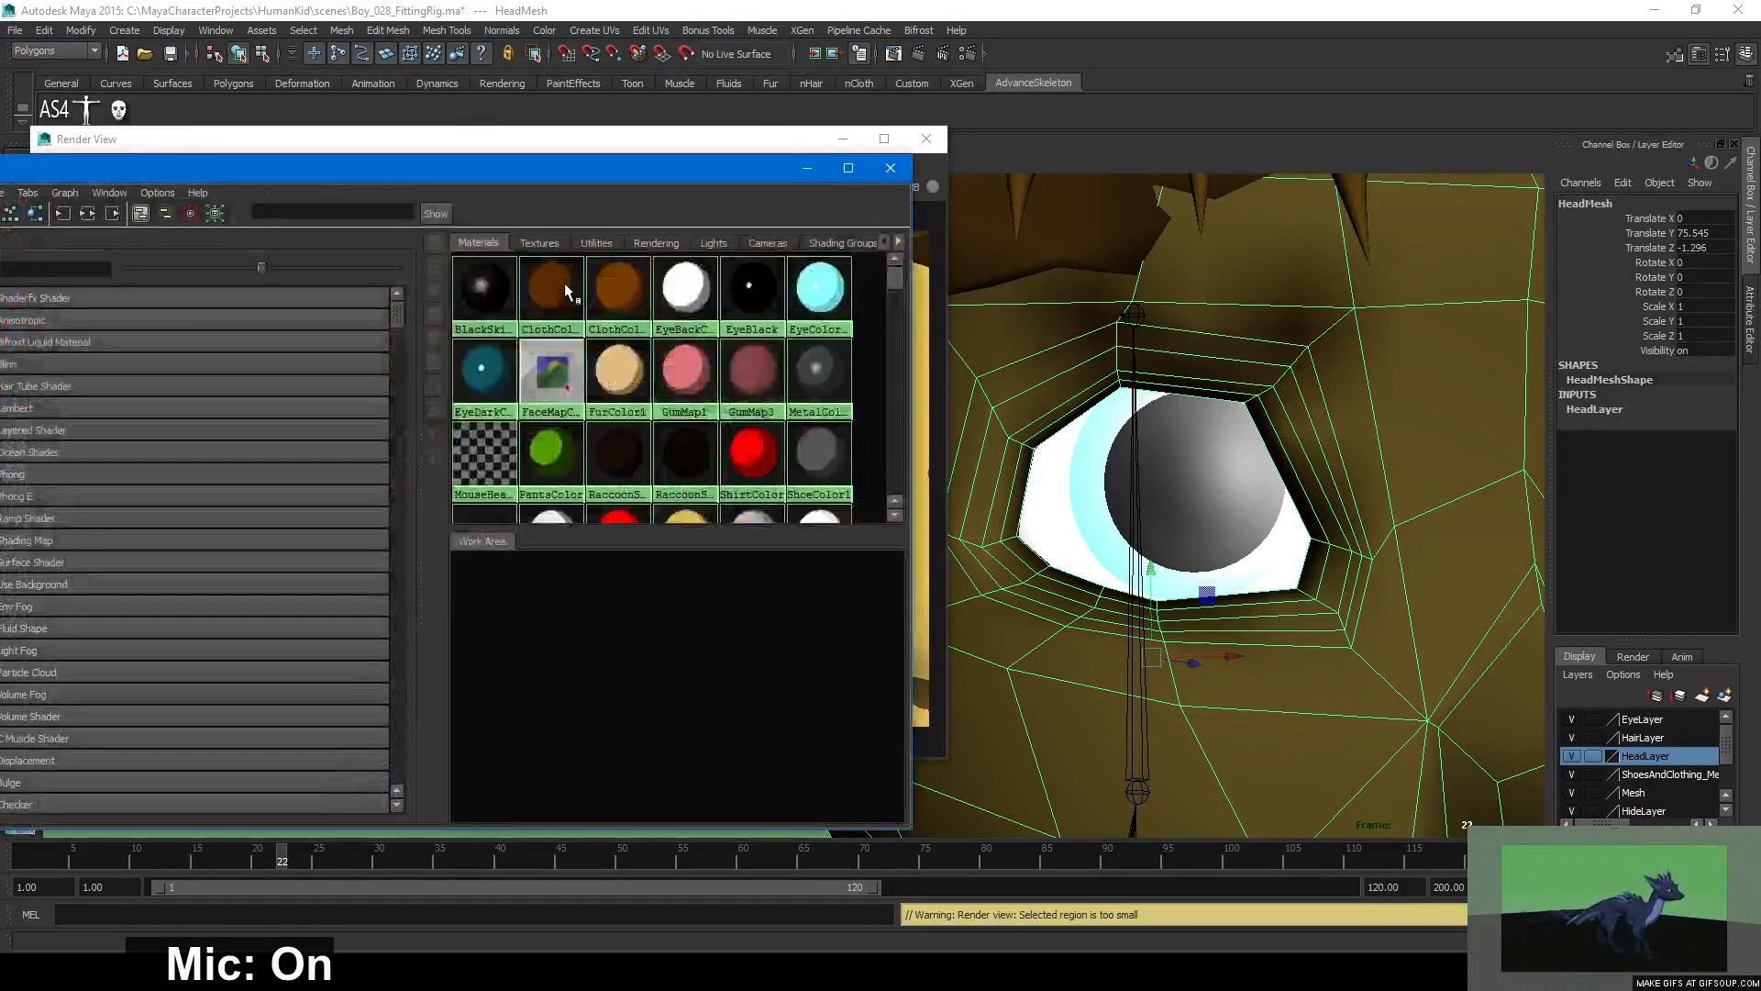
left_click(552, 372)
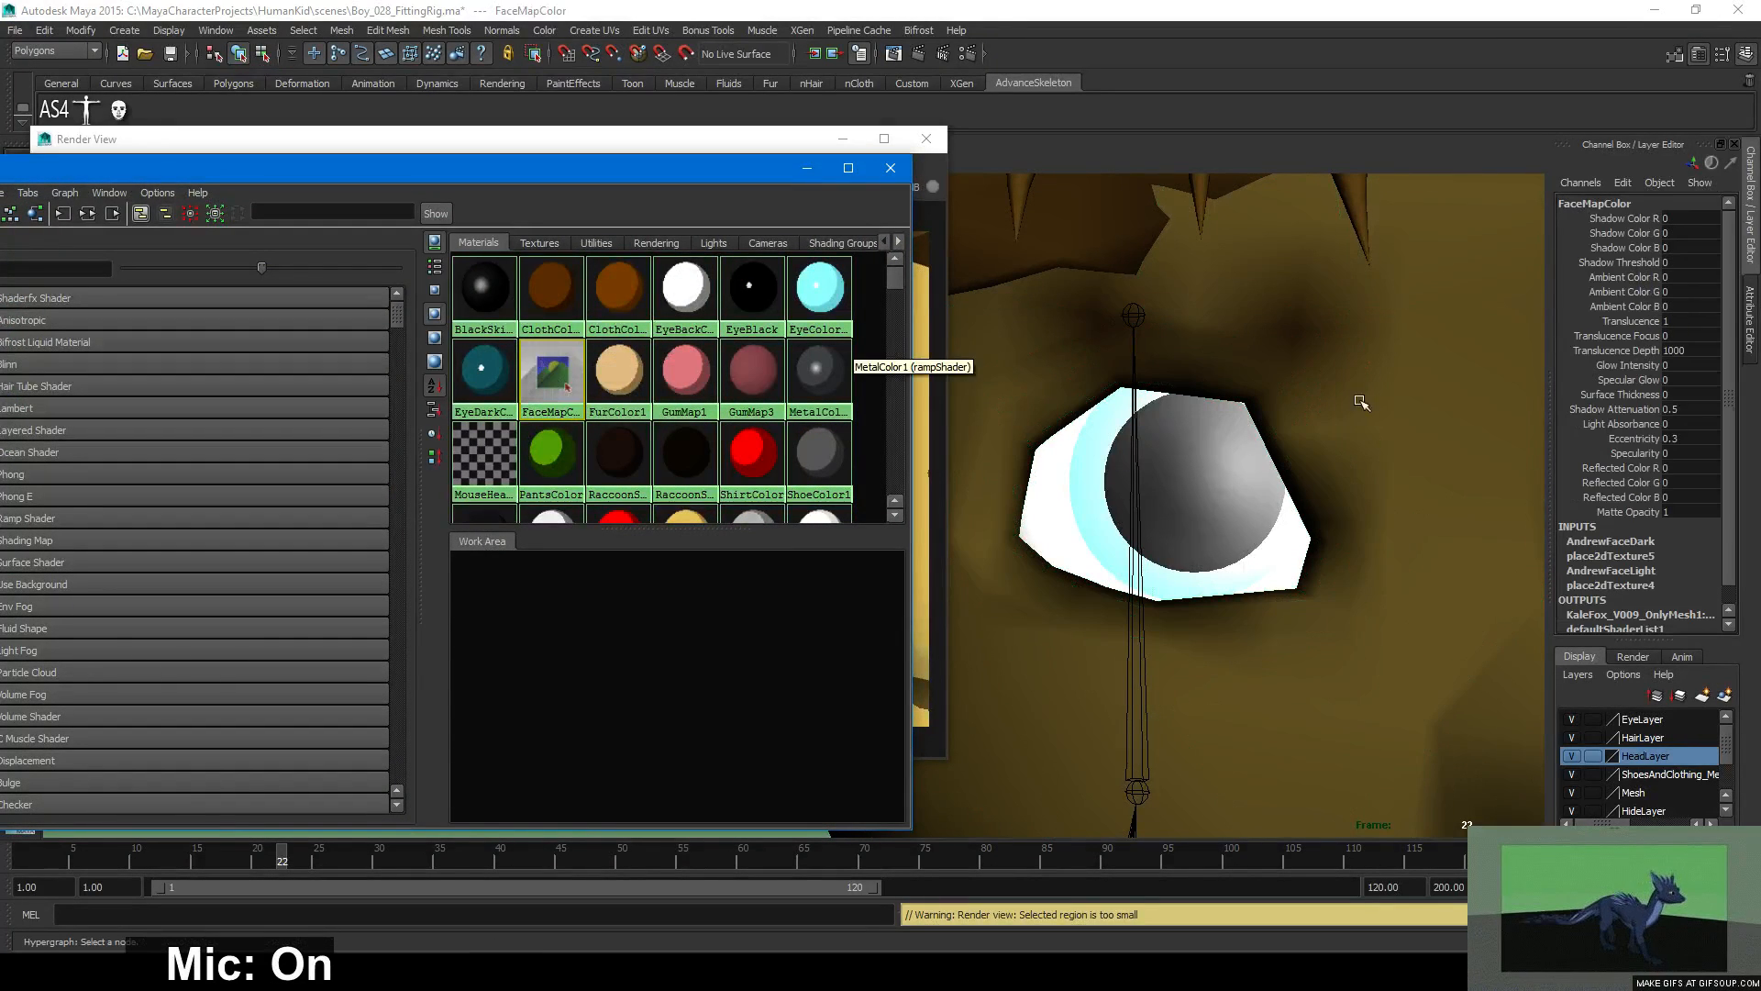
left_click(1752, 319)
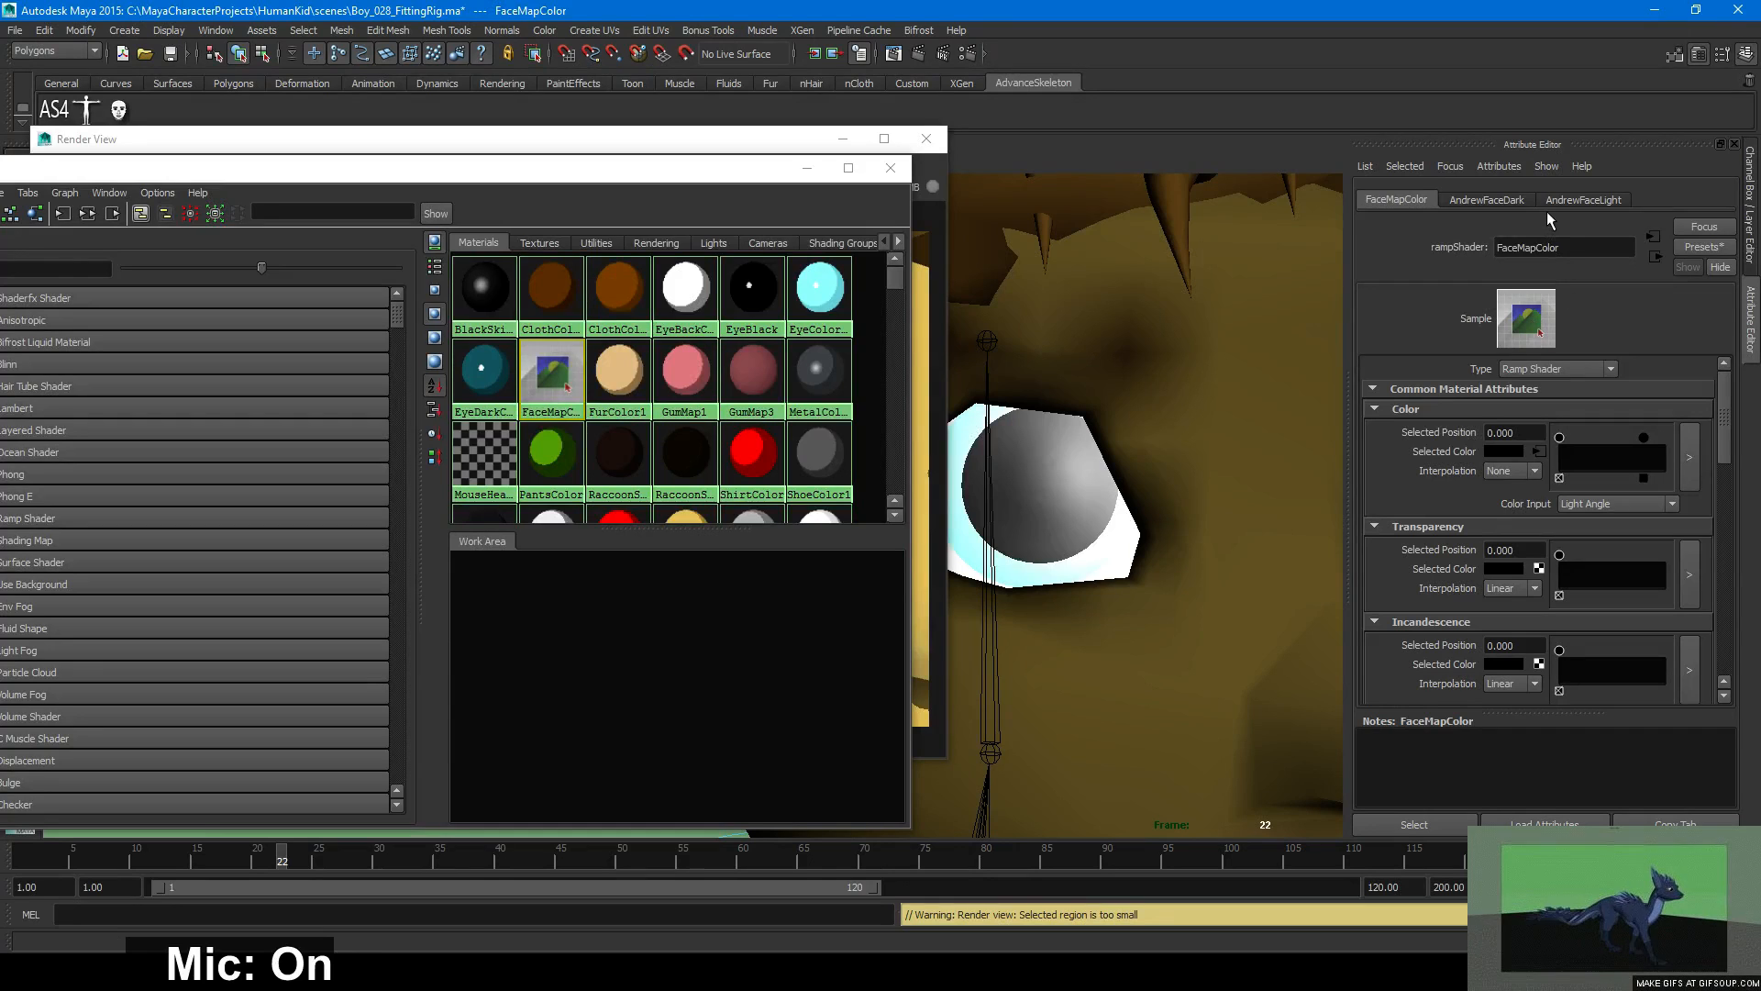
left_click(1537, 452)
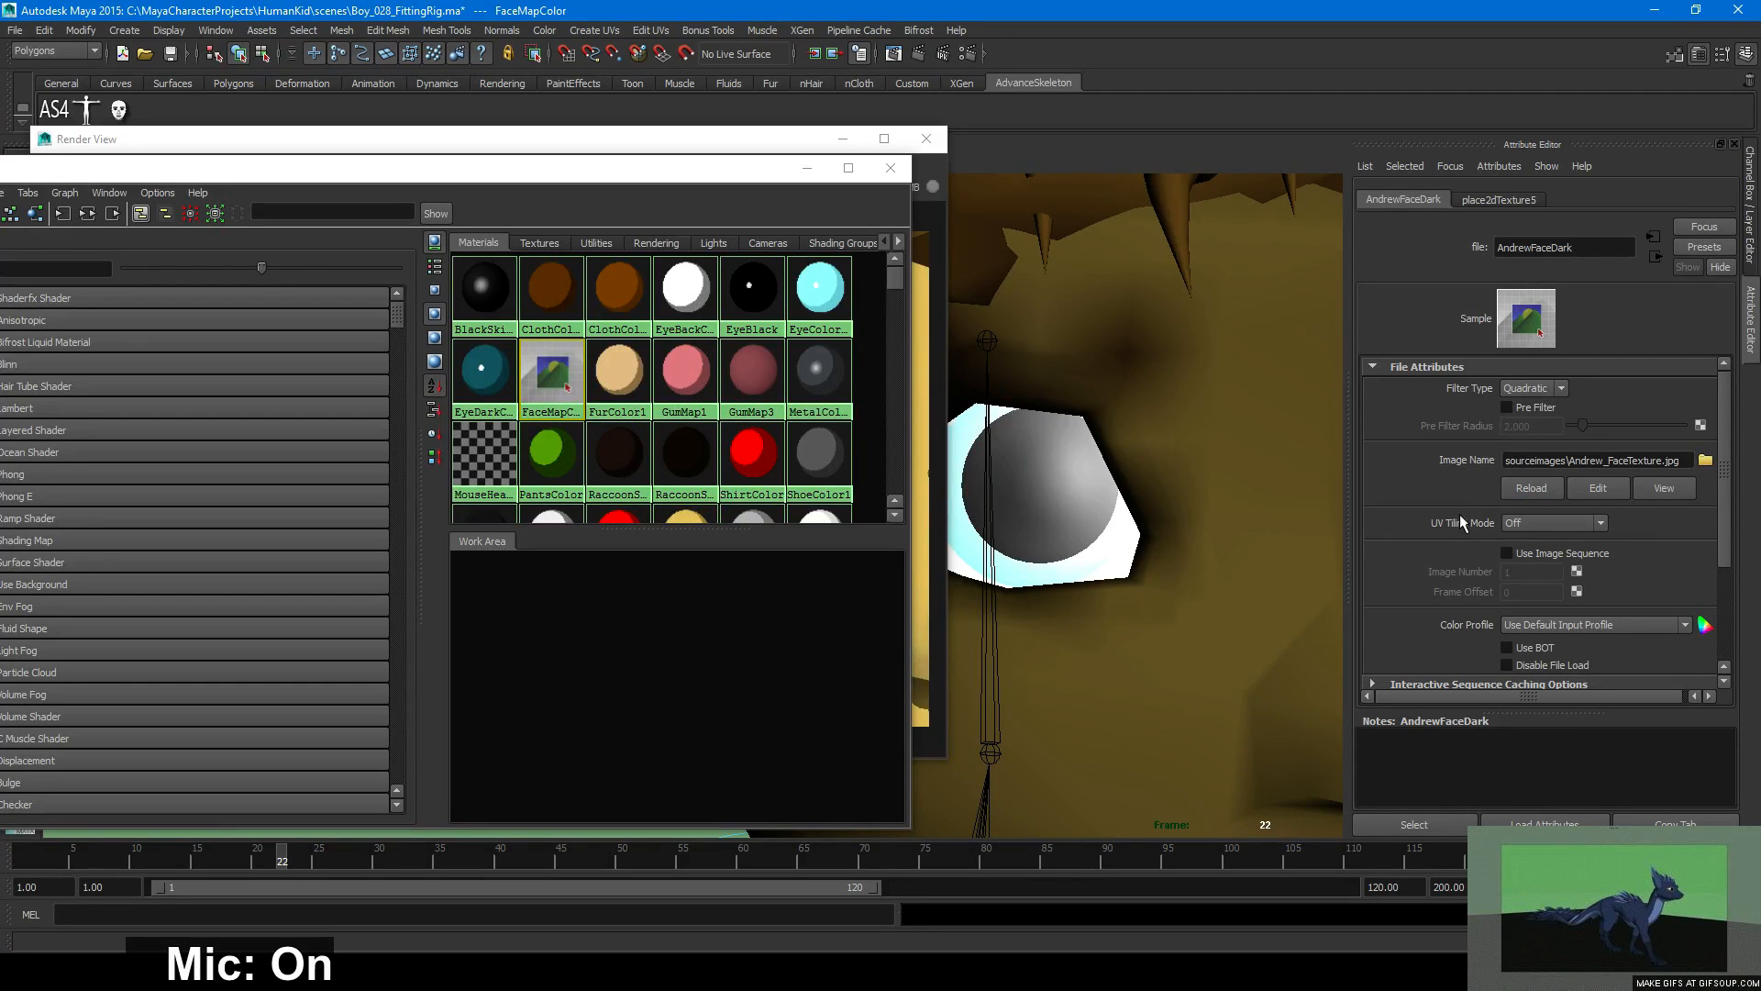
key("ctrl+a")
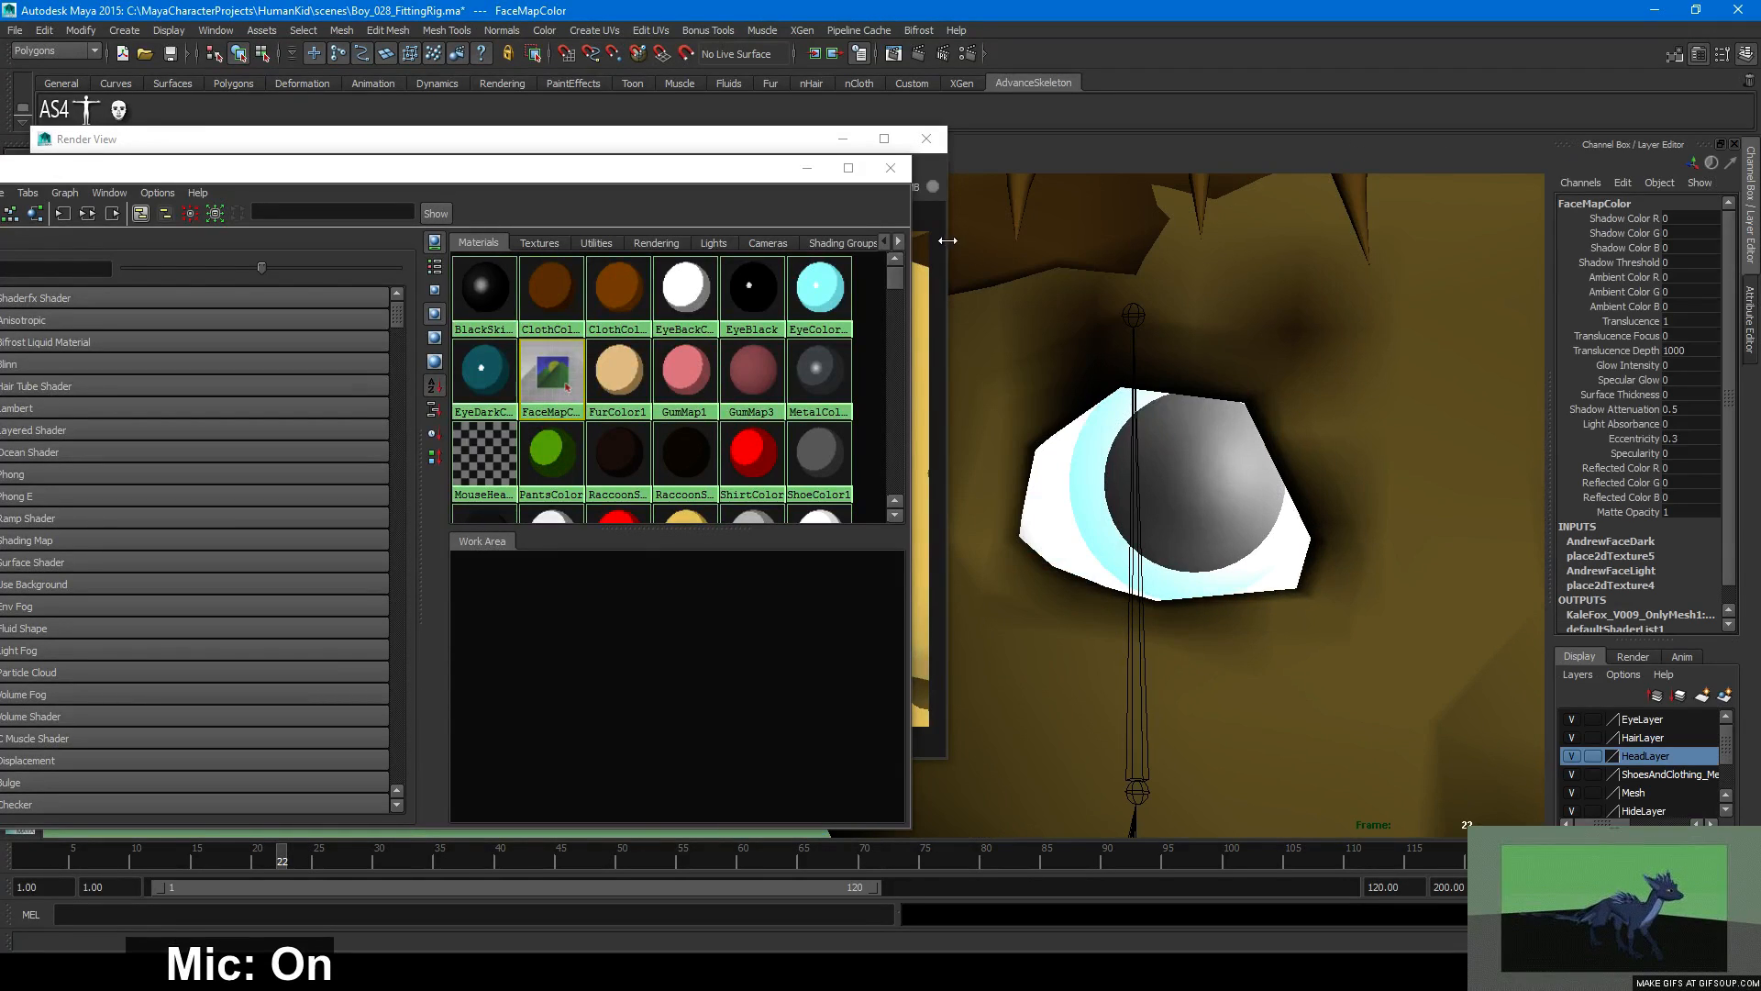
Put the Hypershade away, render the current frame again, and minimize the Output Window.
left_click(807, 168)
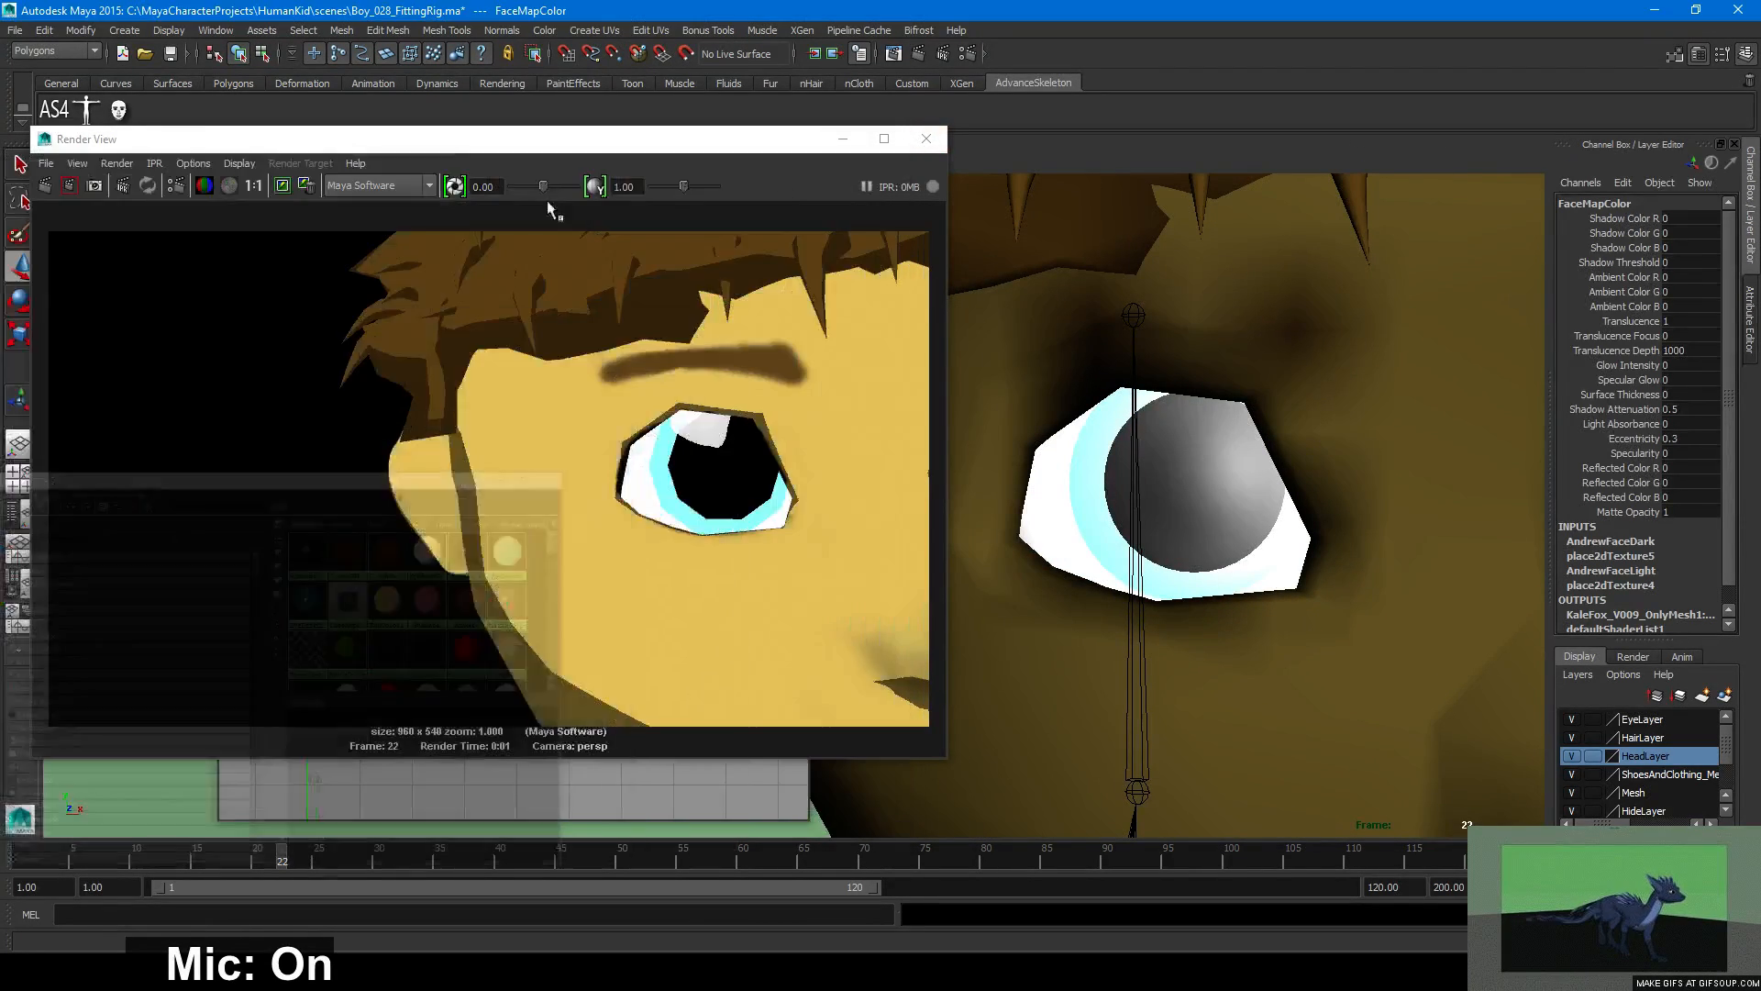
left_click(45, 186)
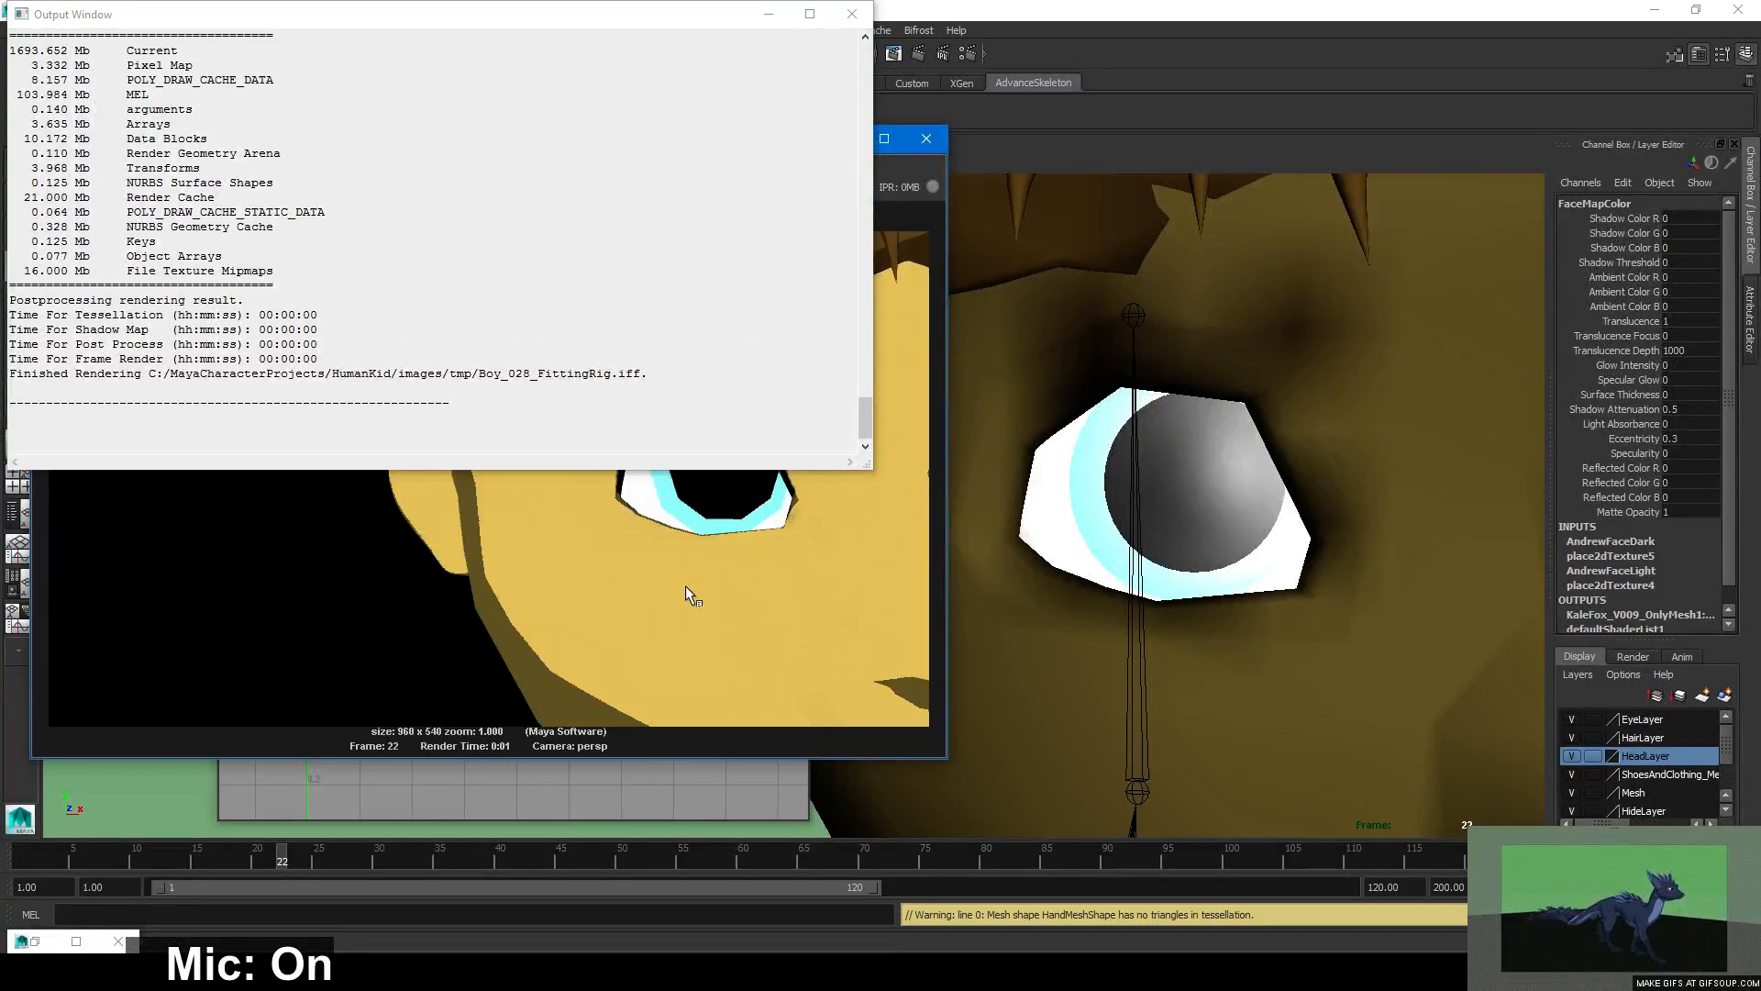
left_click(769, 14)
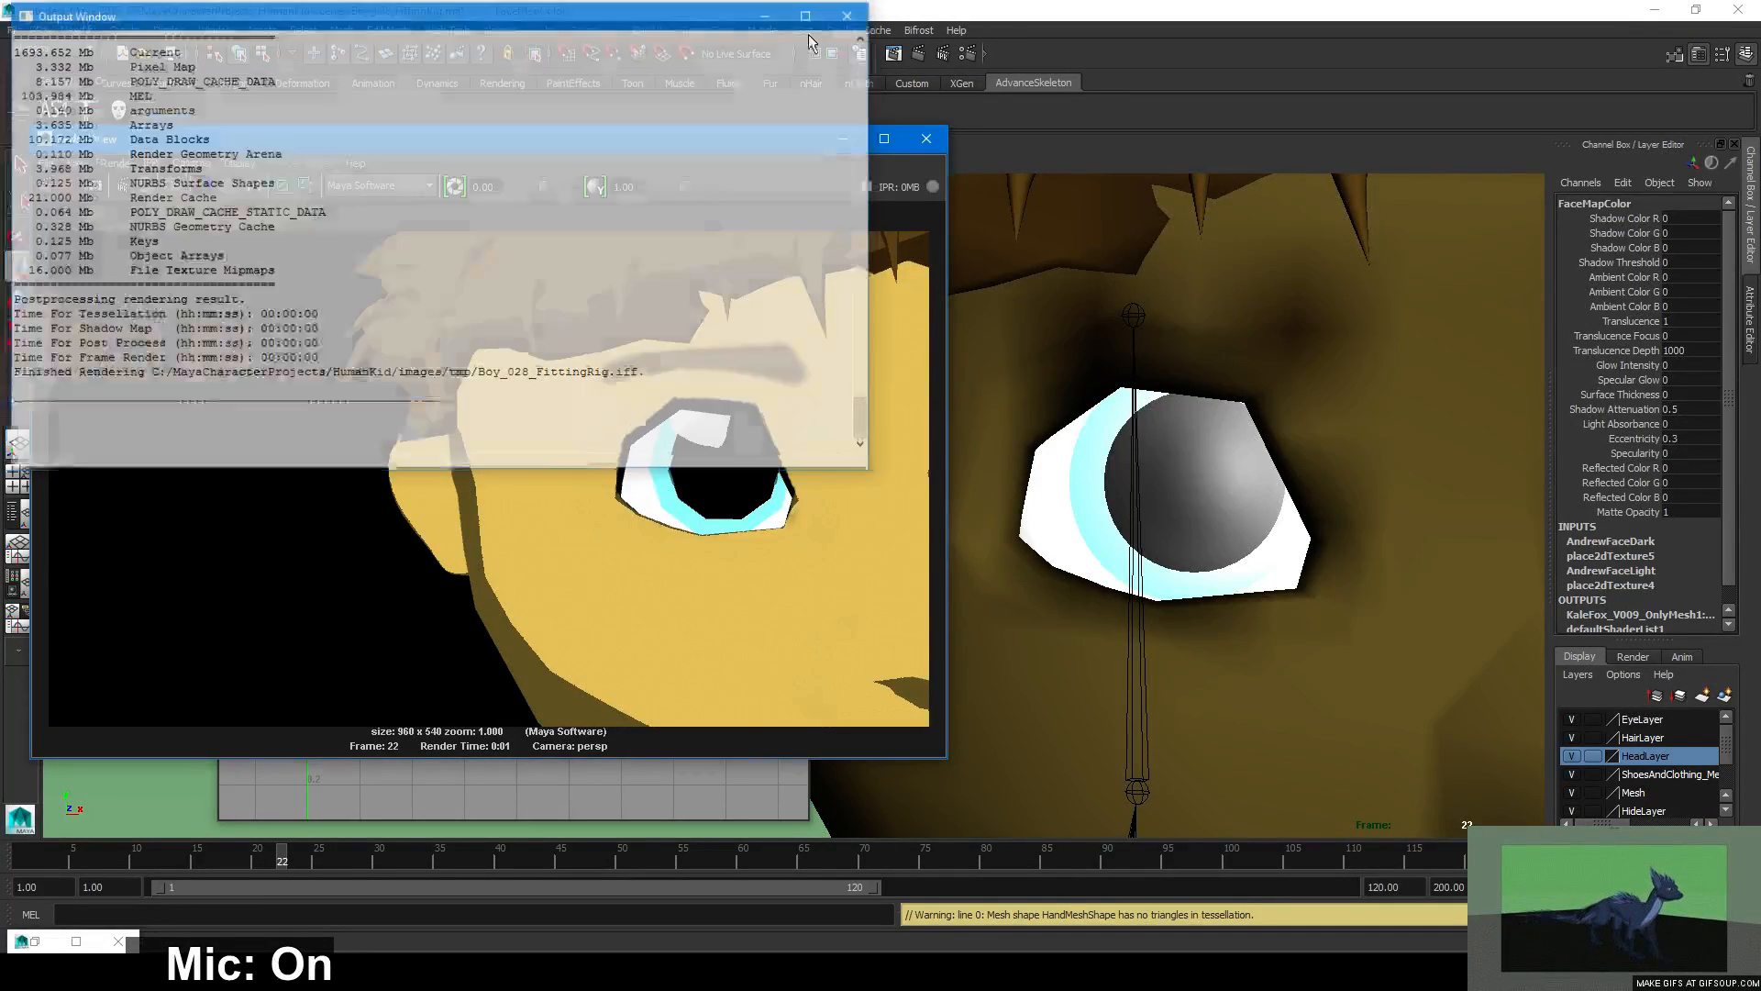
Zoom the render to examine the eye, render the character again from farther back, and close the Output Window and Render View.
left_click_drag(642, 138, 878, 174)
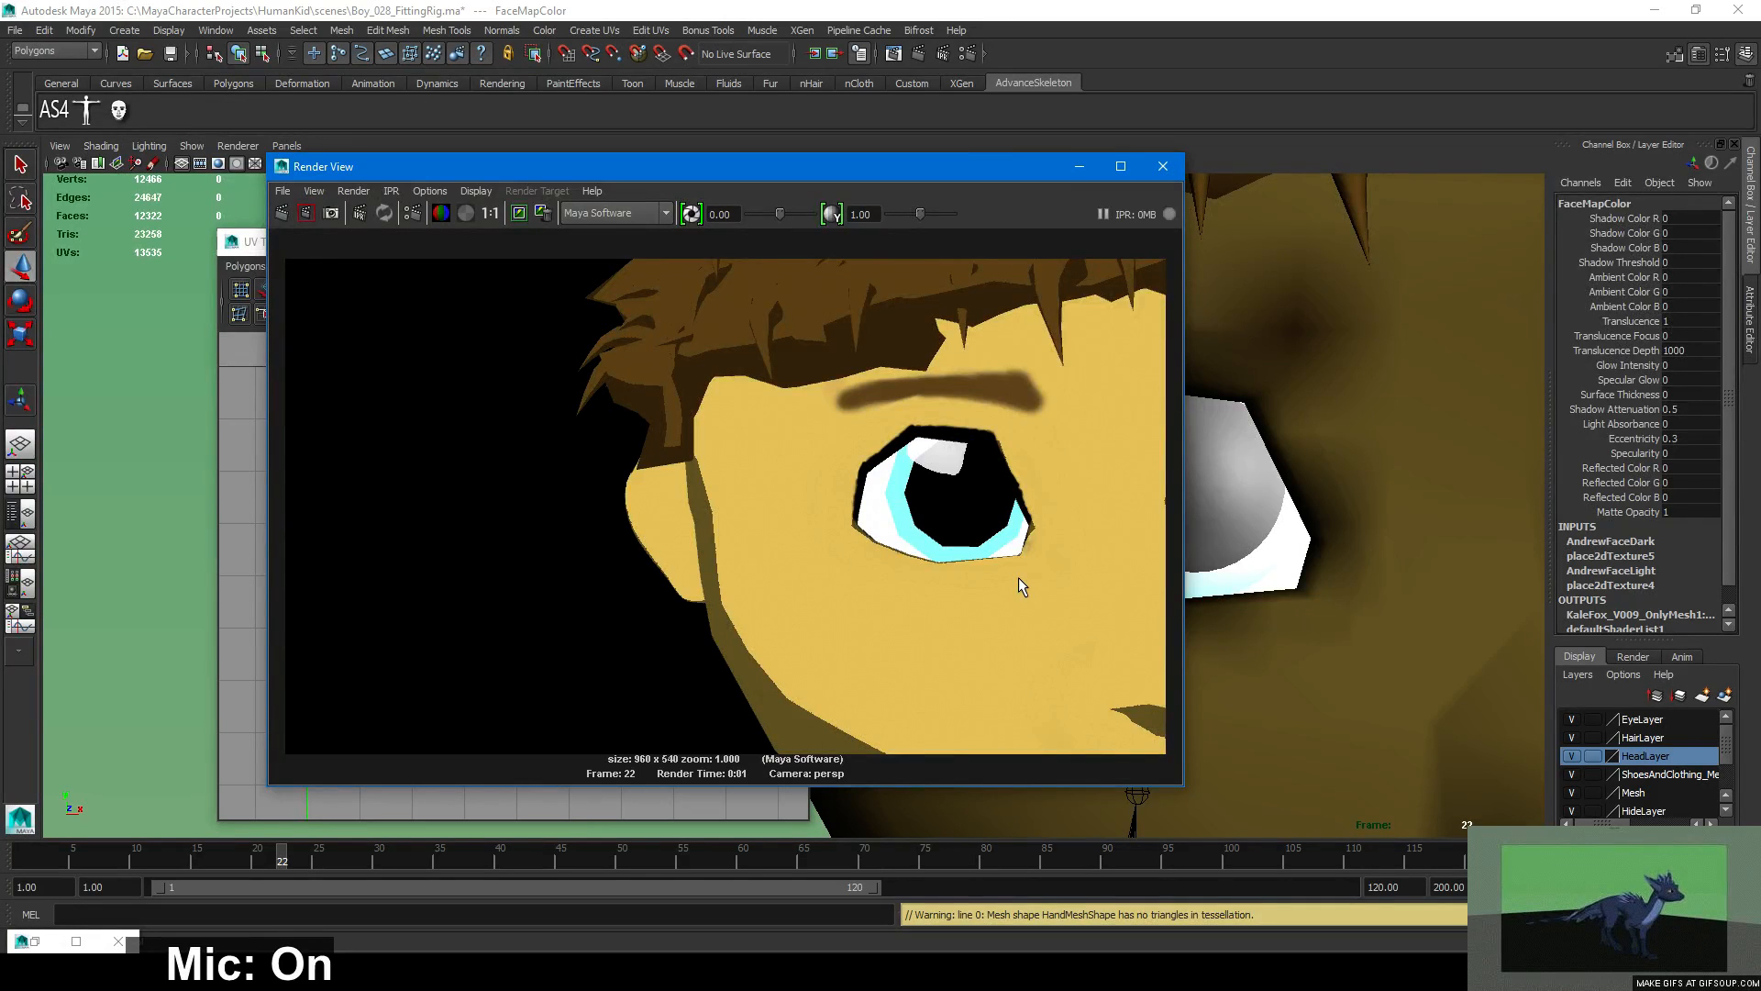
scroll(1018, 576, "down", 3)
scroll(1018, 576, "up", 2)
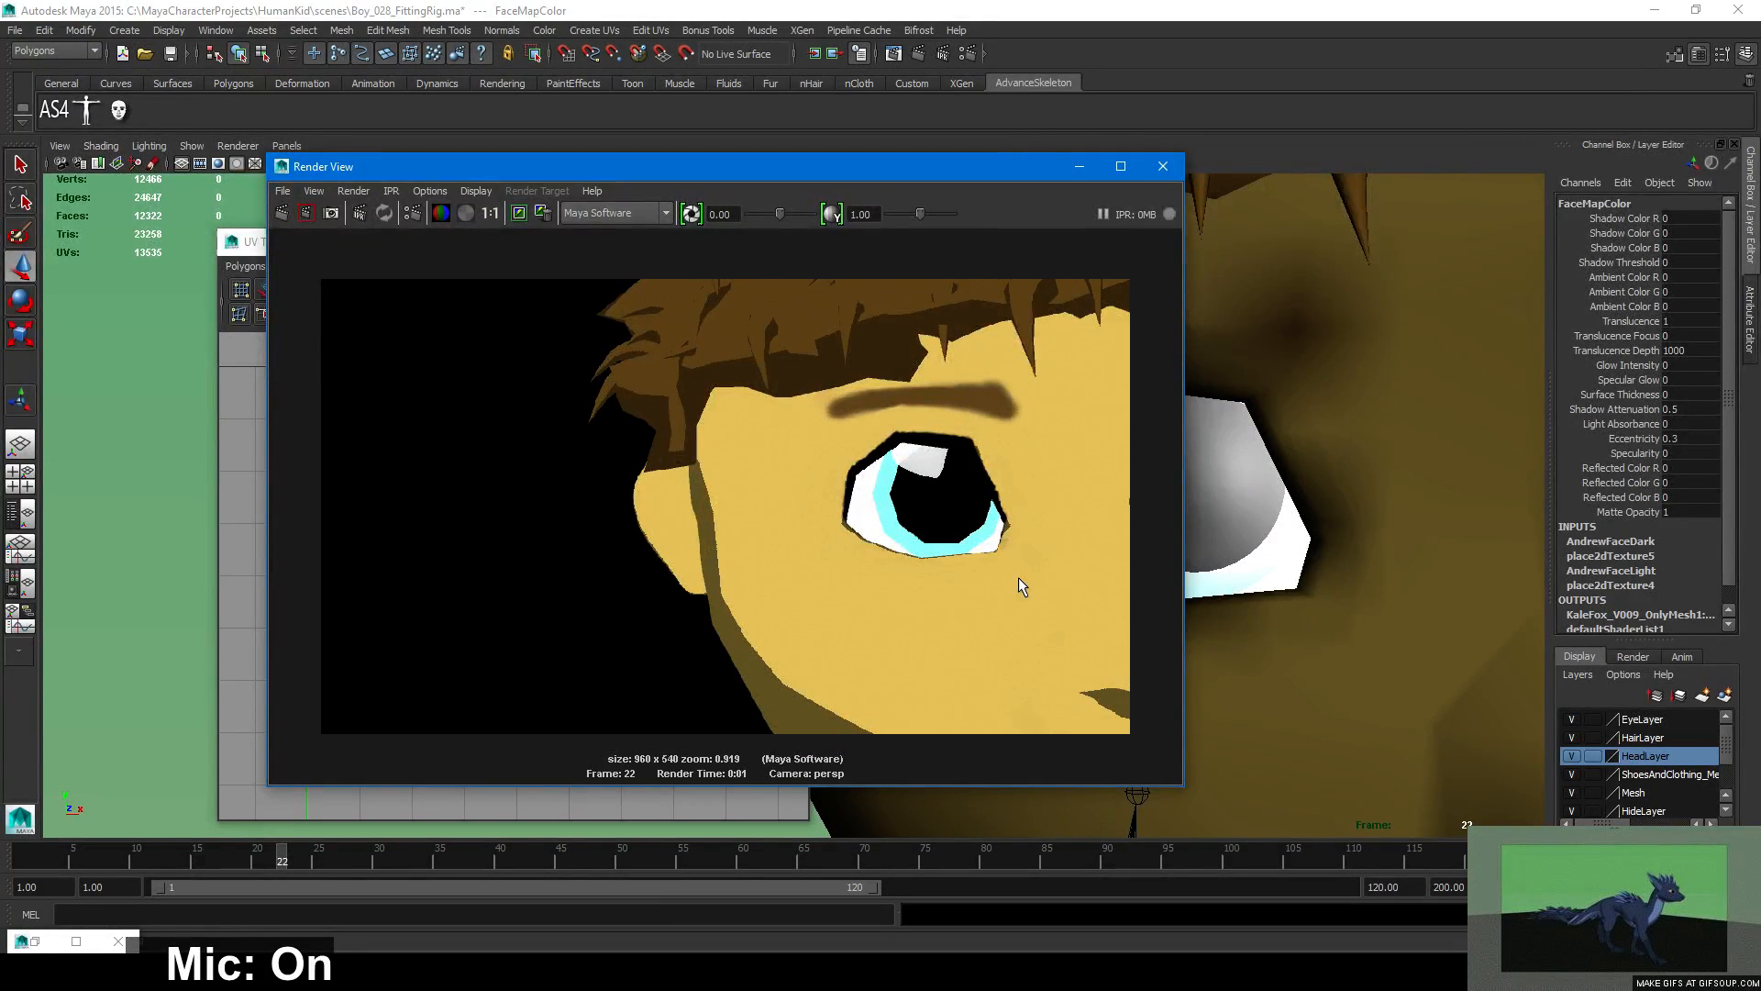
scroll(1367, 528, "down", 5)
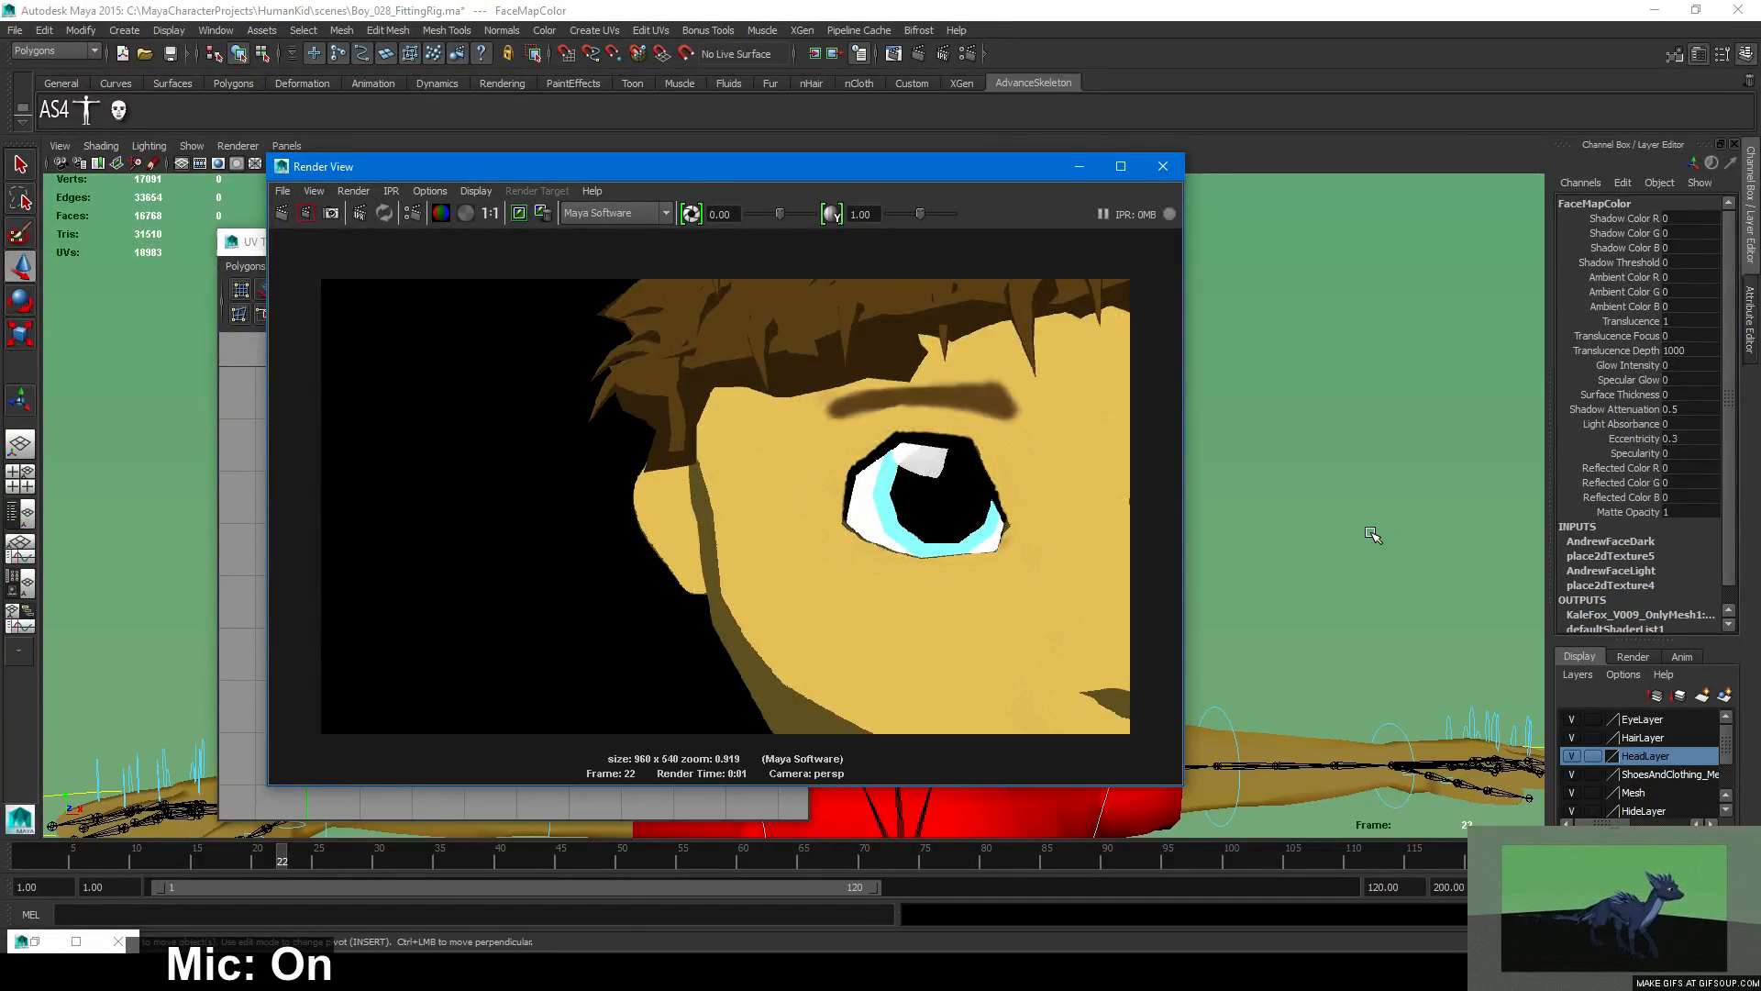
left_click(283, 213)
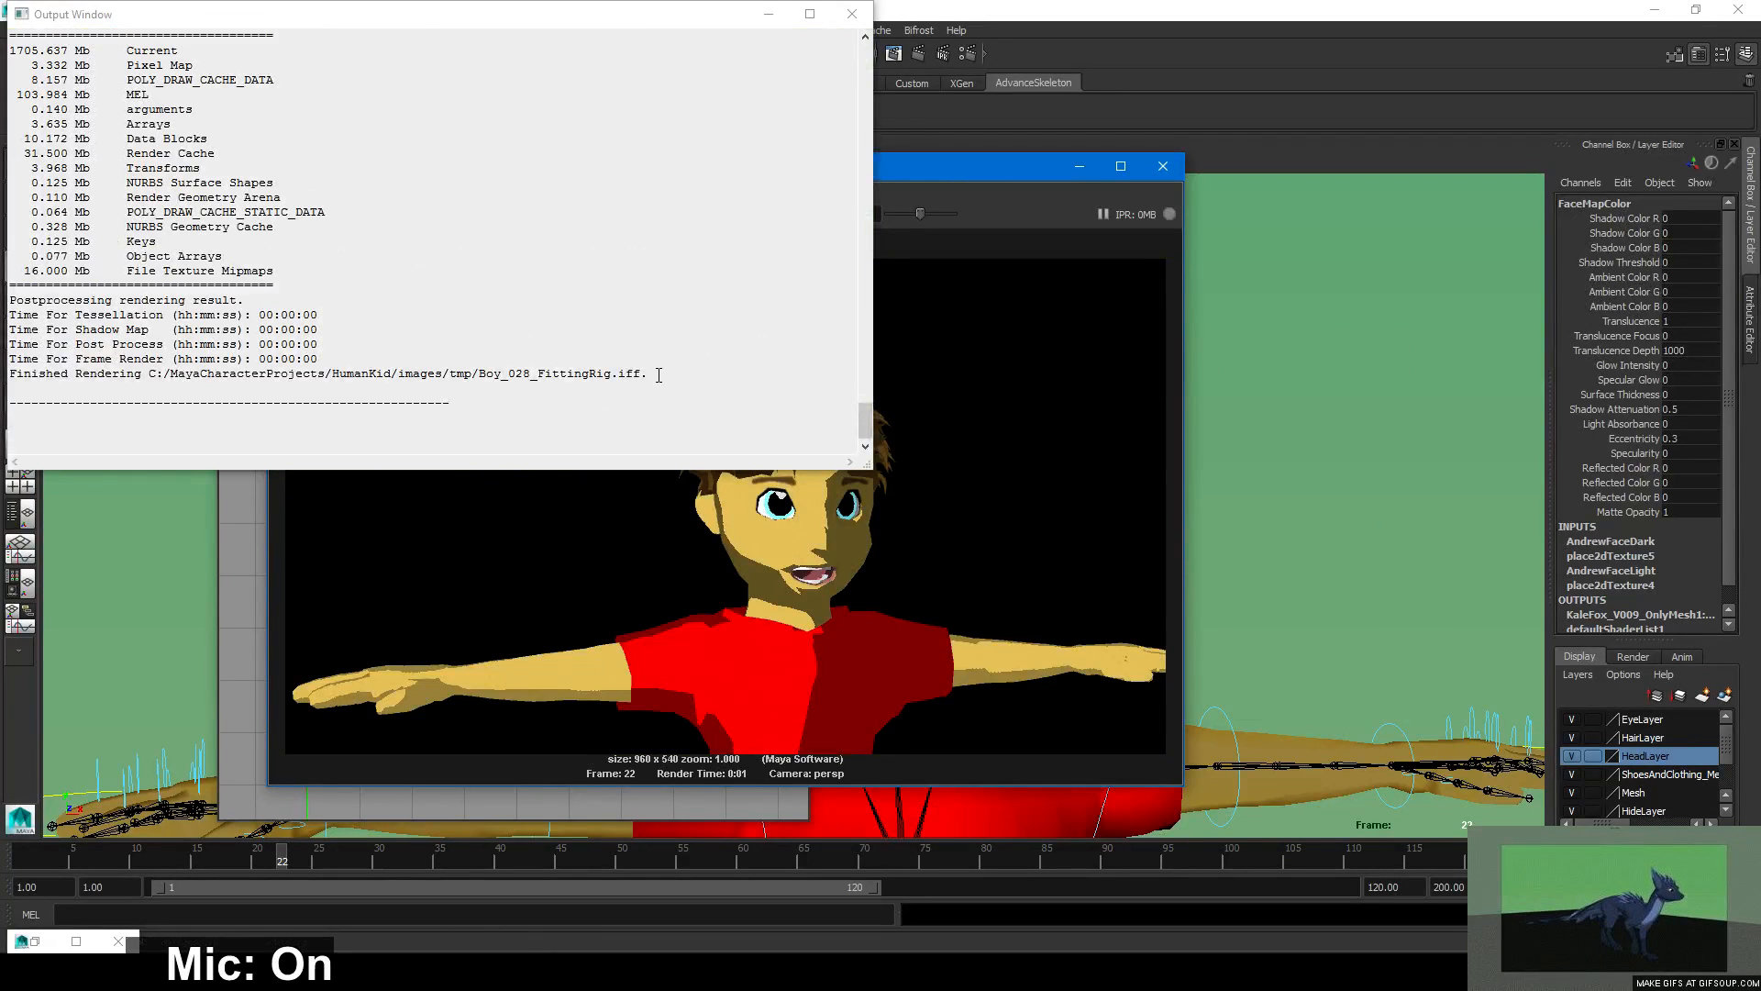
left_click_drag(919, 167, 1015, 215)
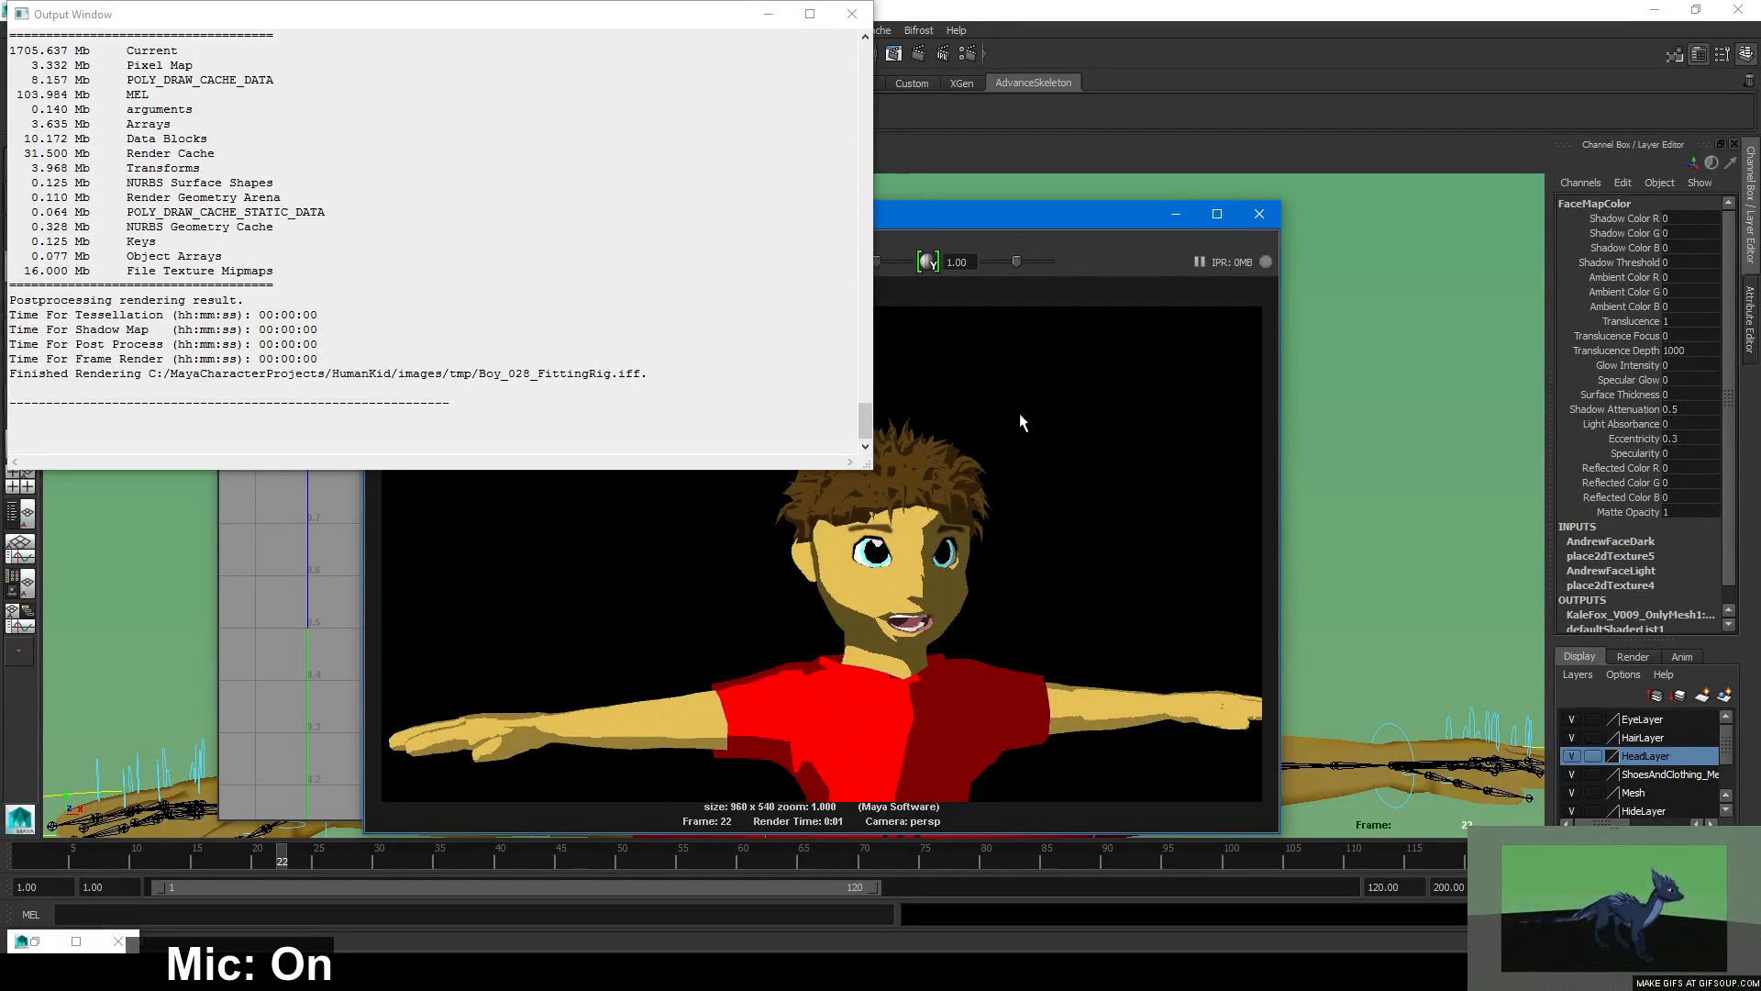
left_click(852, 14)
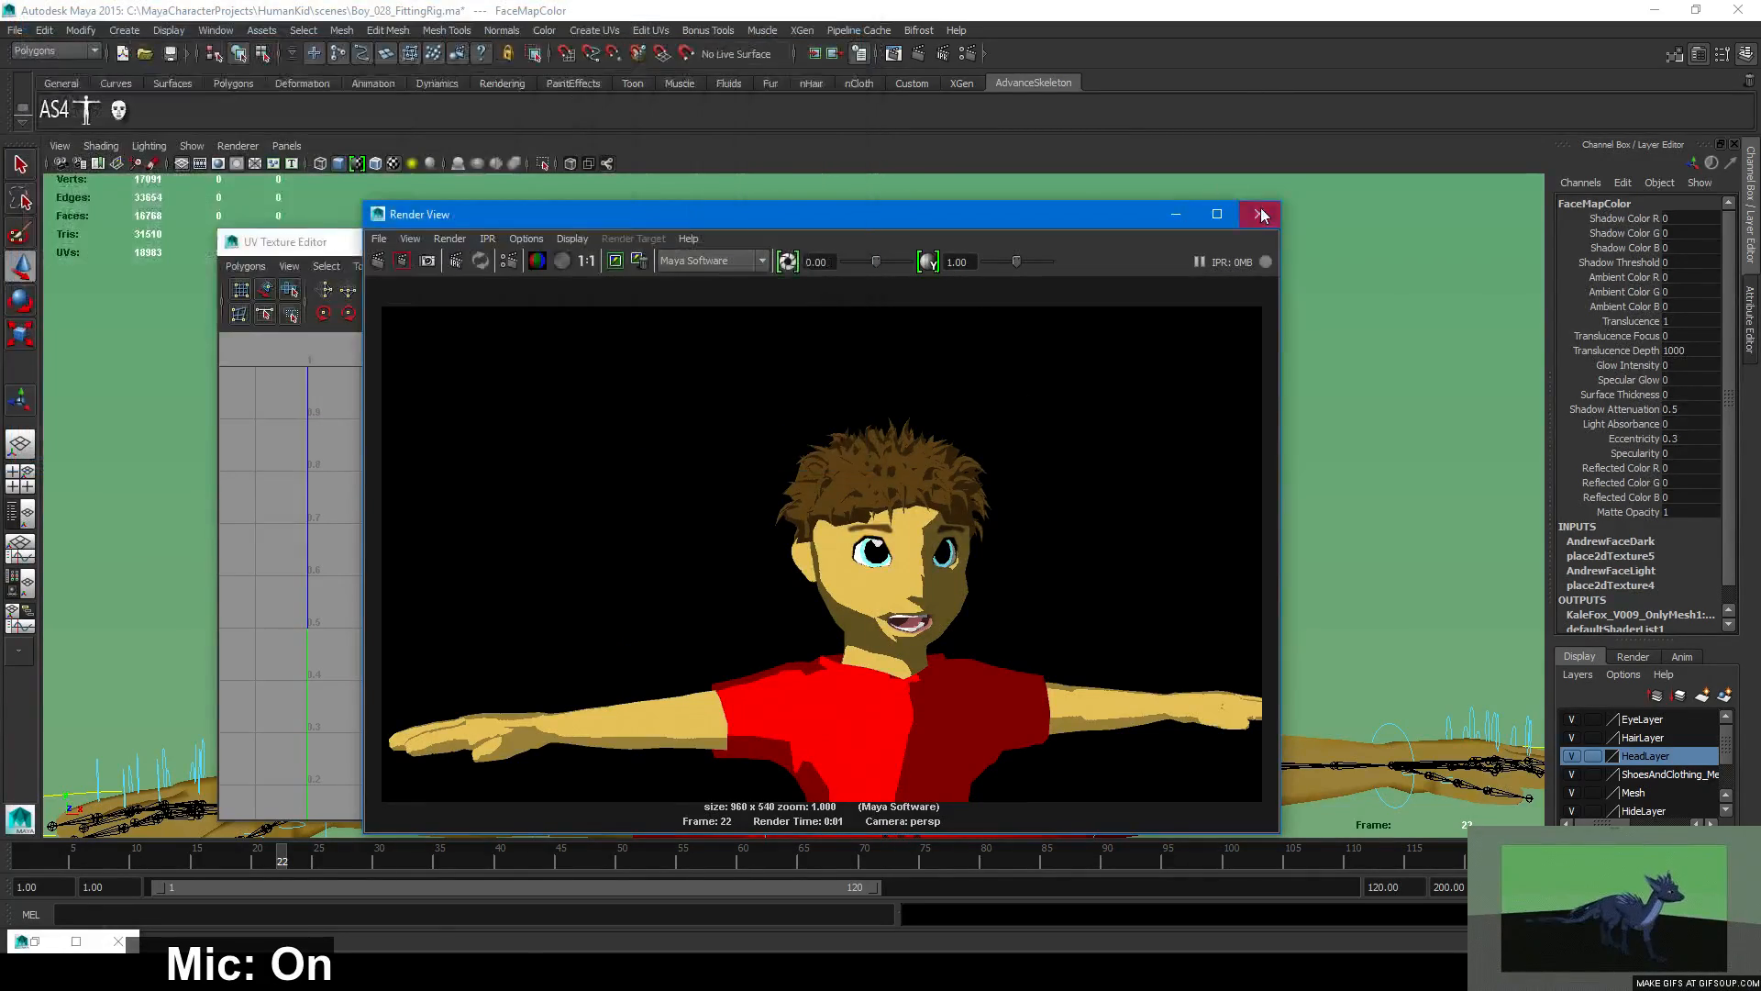
left_click(1260, 213)
Deselect the head mesh and close the UV Texture Editor.
left_click(1026, 570)
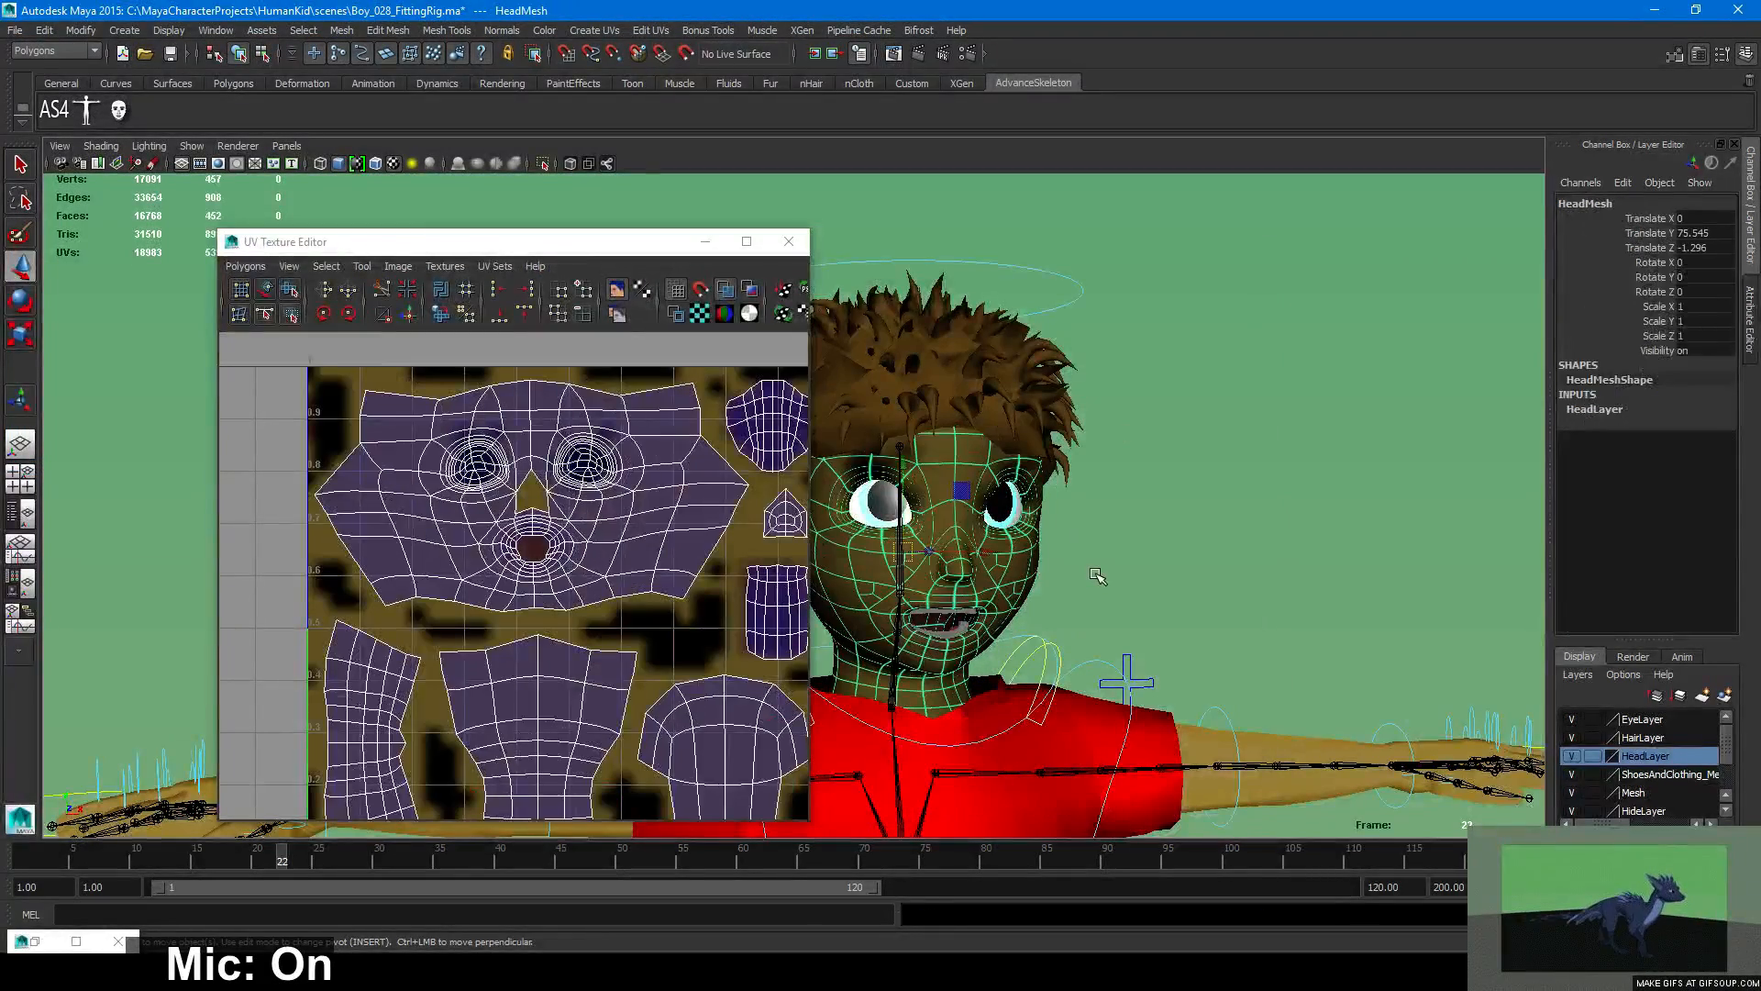
left_click(1099, 576)
mouse_move(1009, 595)
left_mouse_down("alt")
mouse_move(1058, 597)
mouse_move(1000, 598)
left_mouse_up("alt")
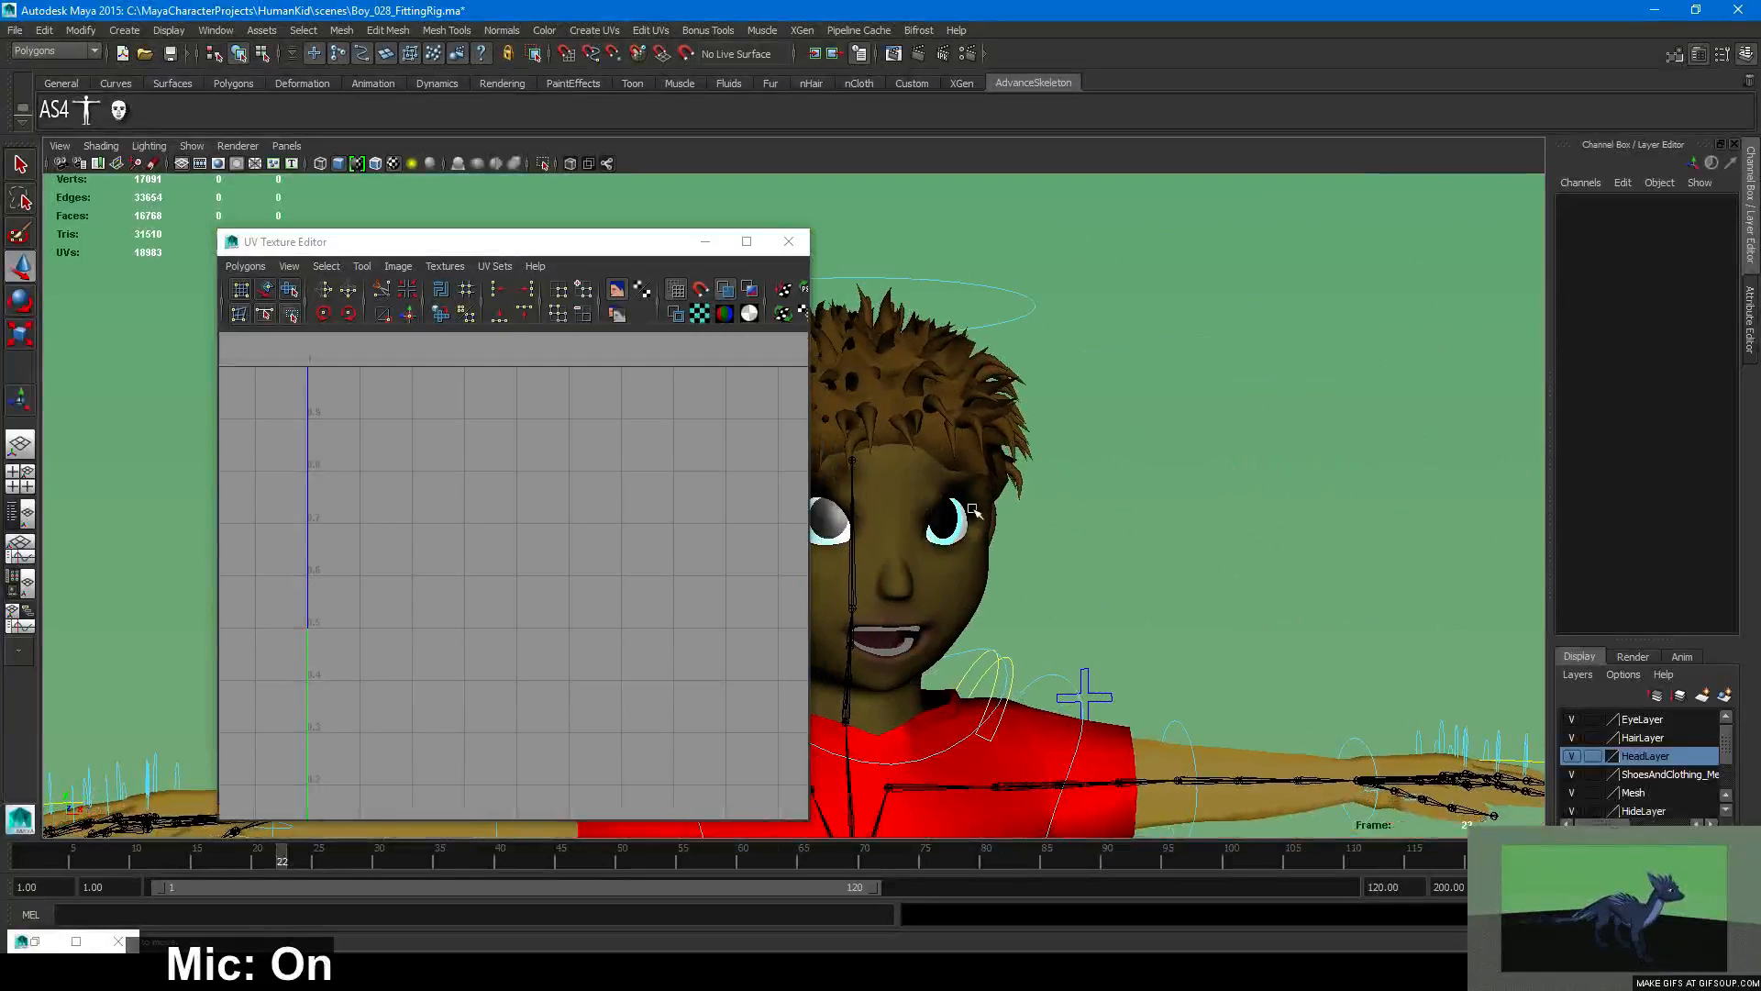
left_click(783, 243)
Frame the boy's head from the front, select the head mesh, and render the current frame.
right_click_drag(976, 476, 1025, 495, "alt")
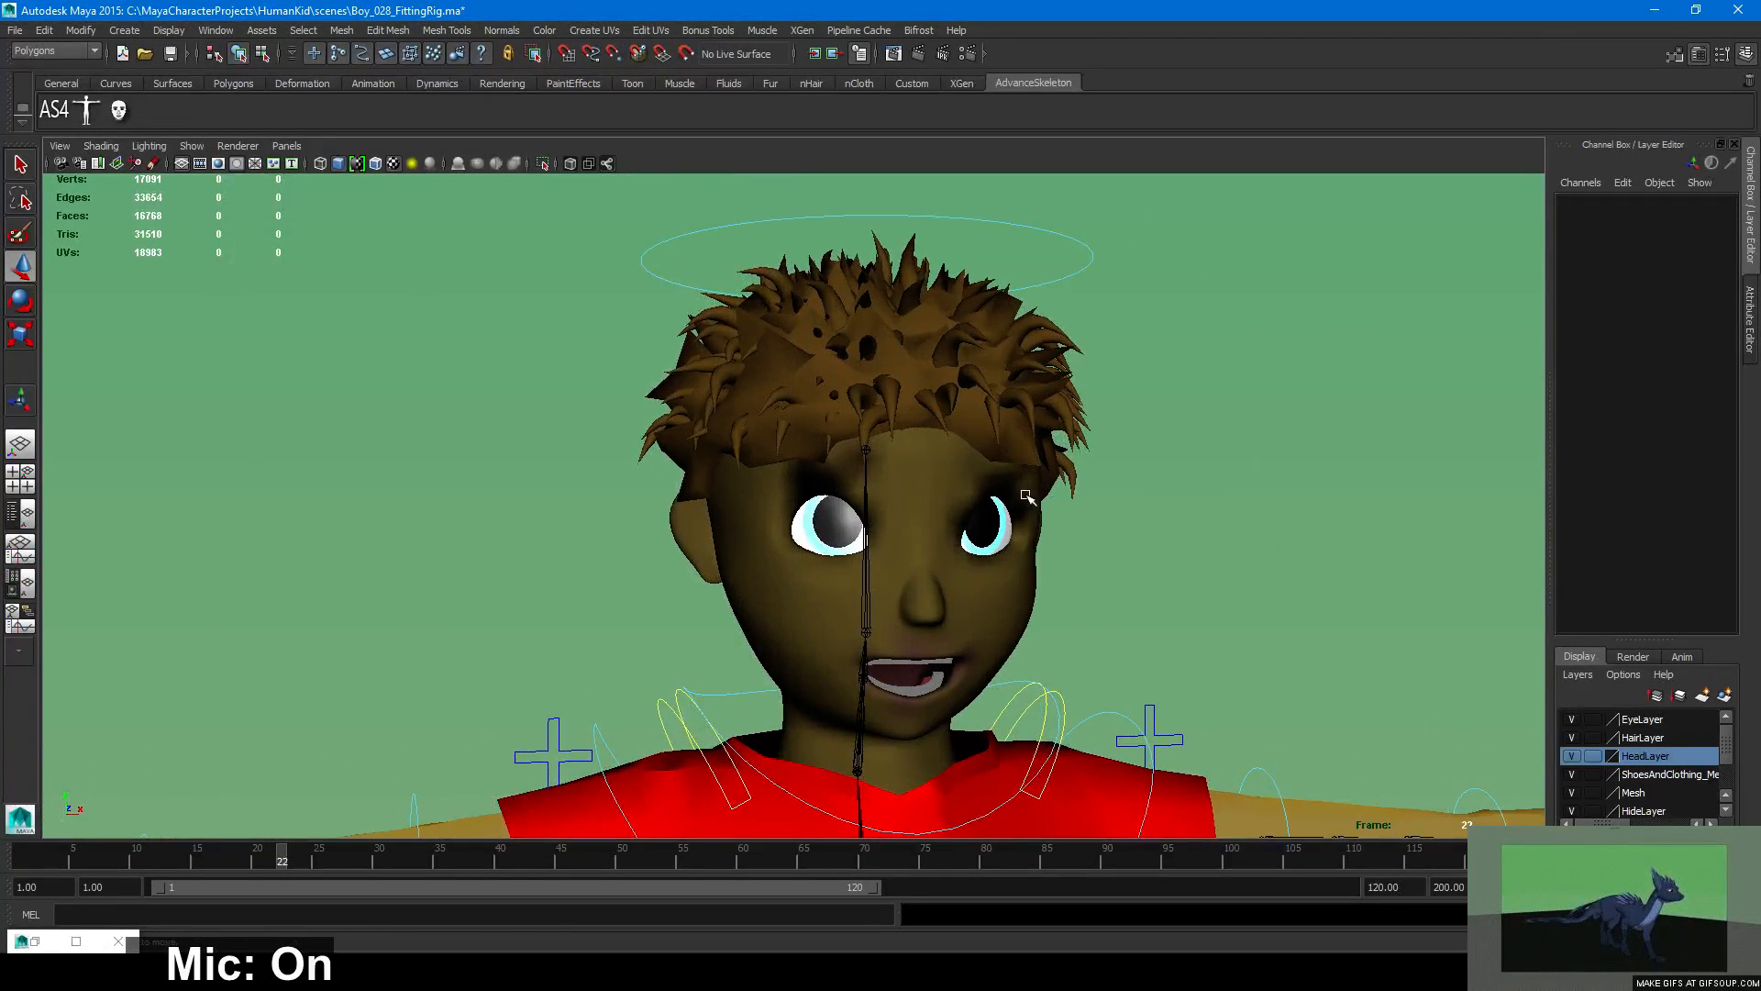
middle_click_drag(1026, 495, 969, 452, "alt")
right_click_drag(956, 469, 978, 496, "alt")
middle_click_drag(979, 496, 942, 552, "alt")
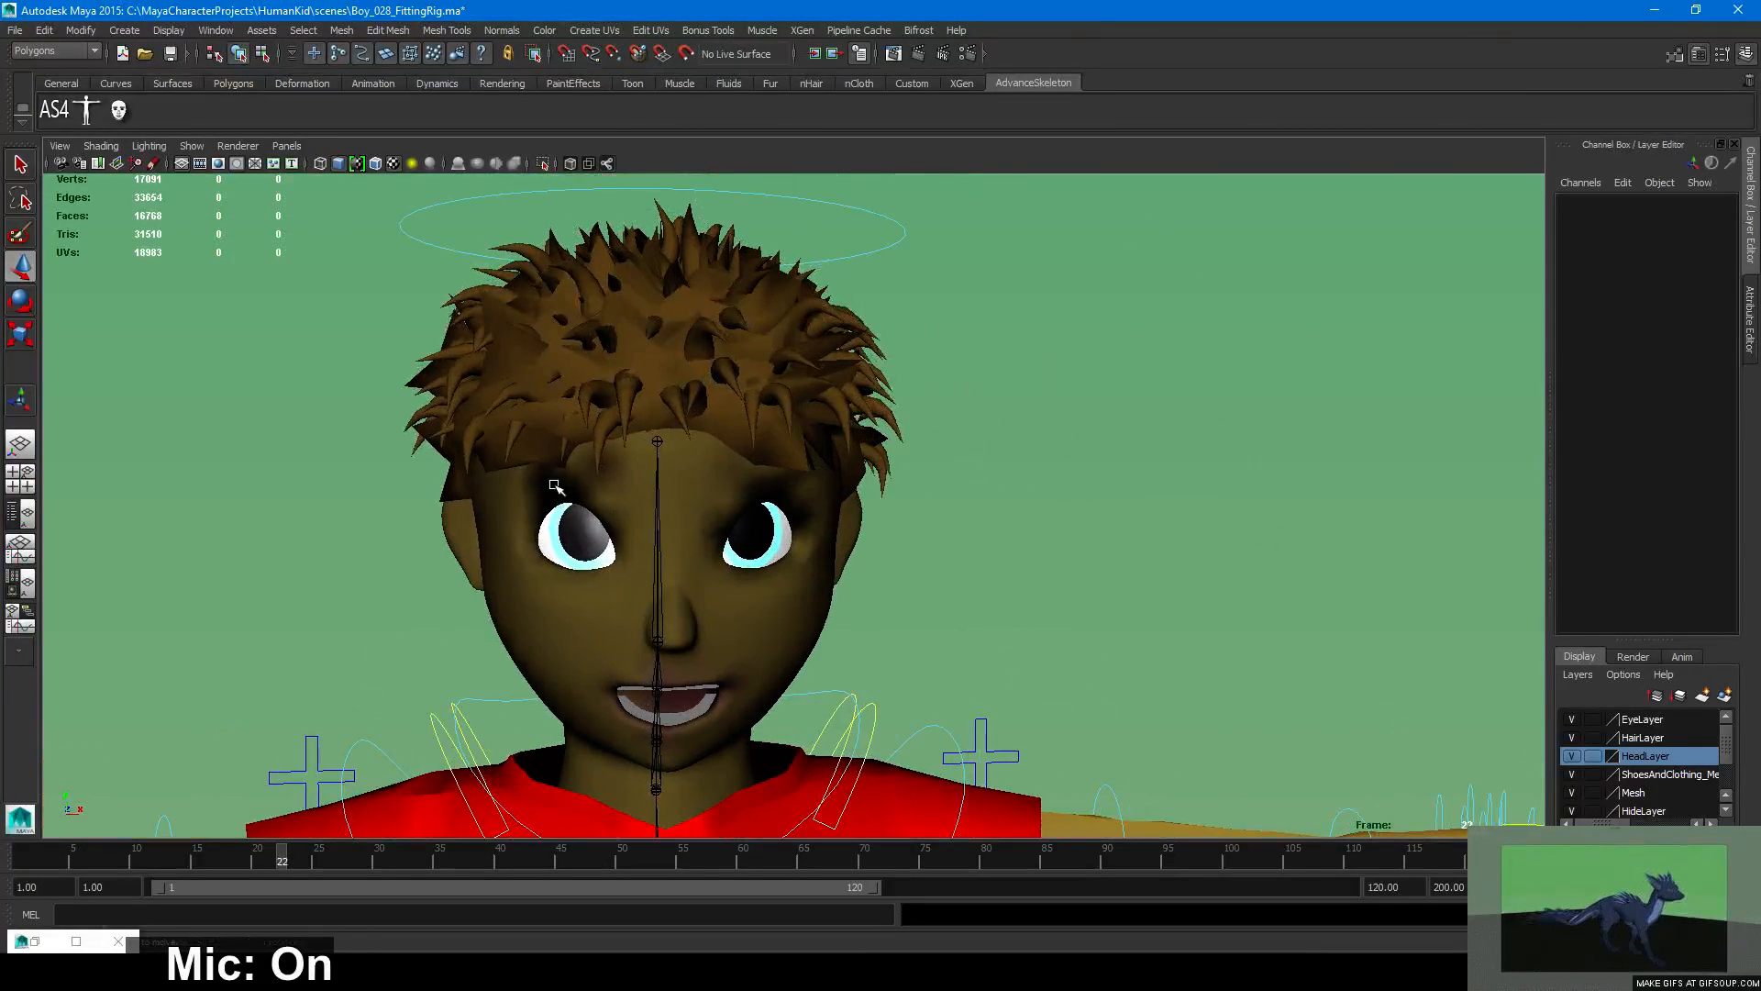
left_click(765, 609)
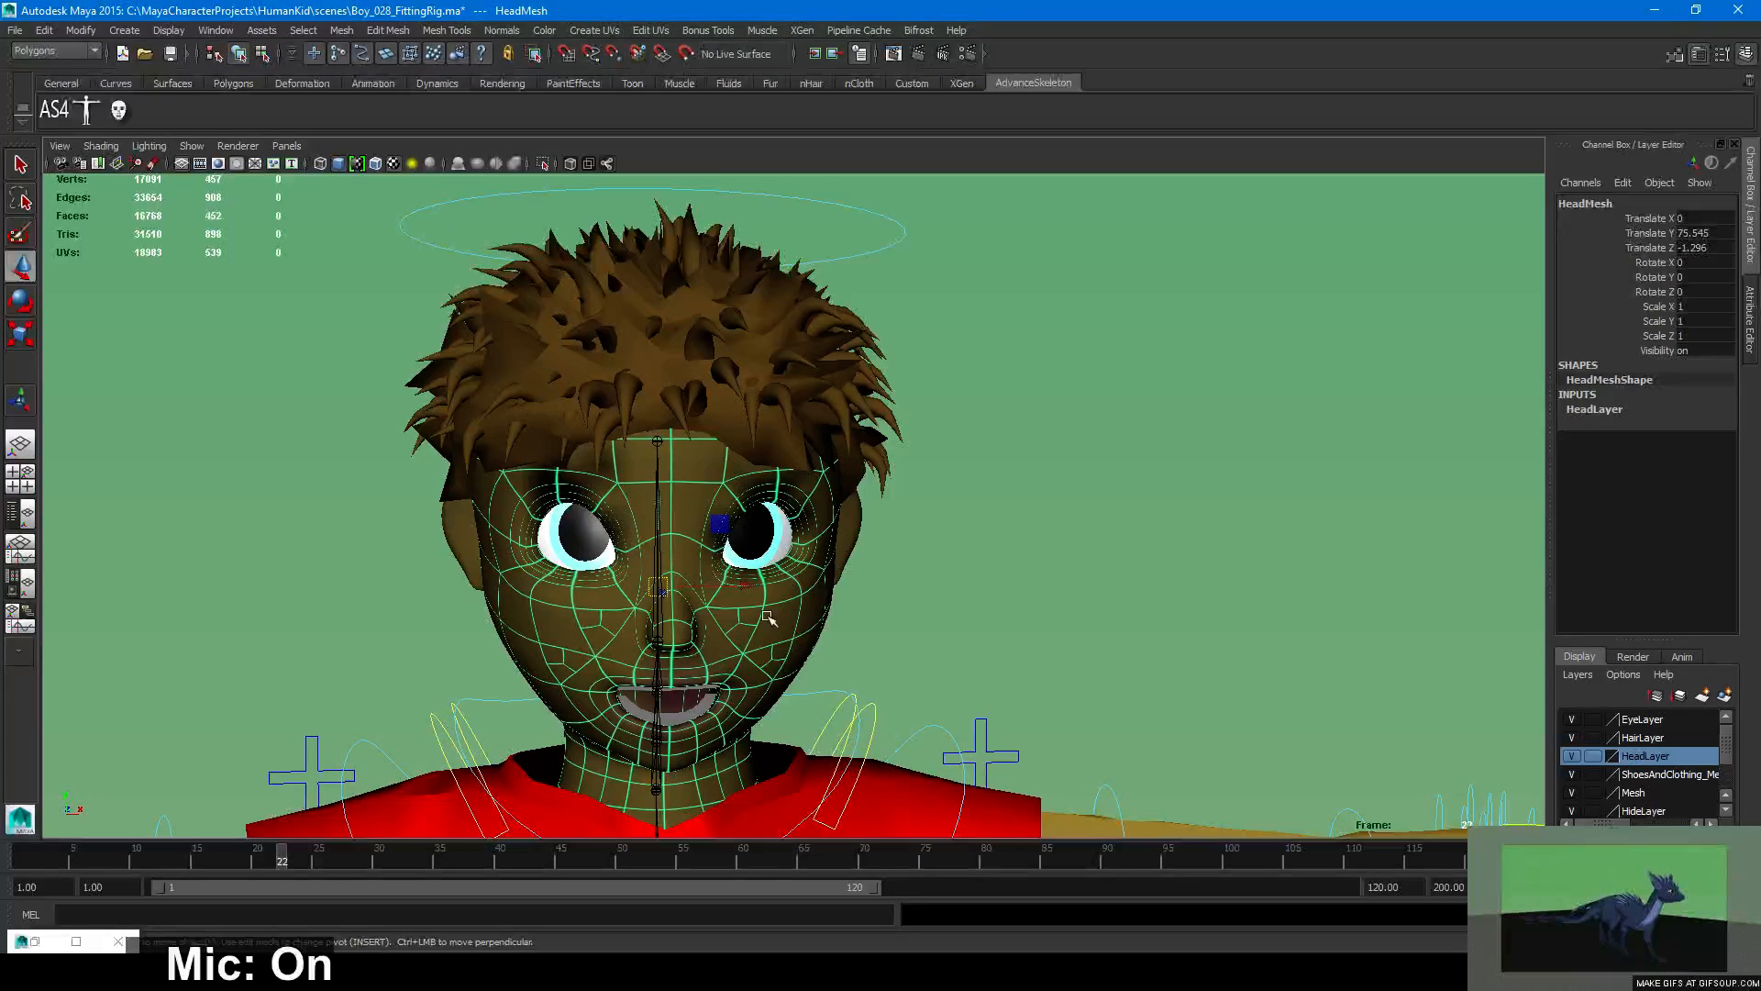
left_click(913, 55)
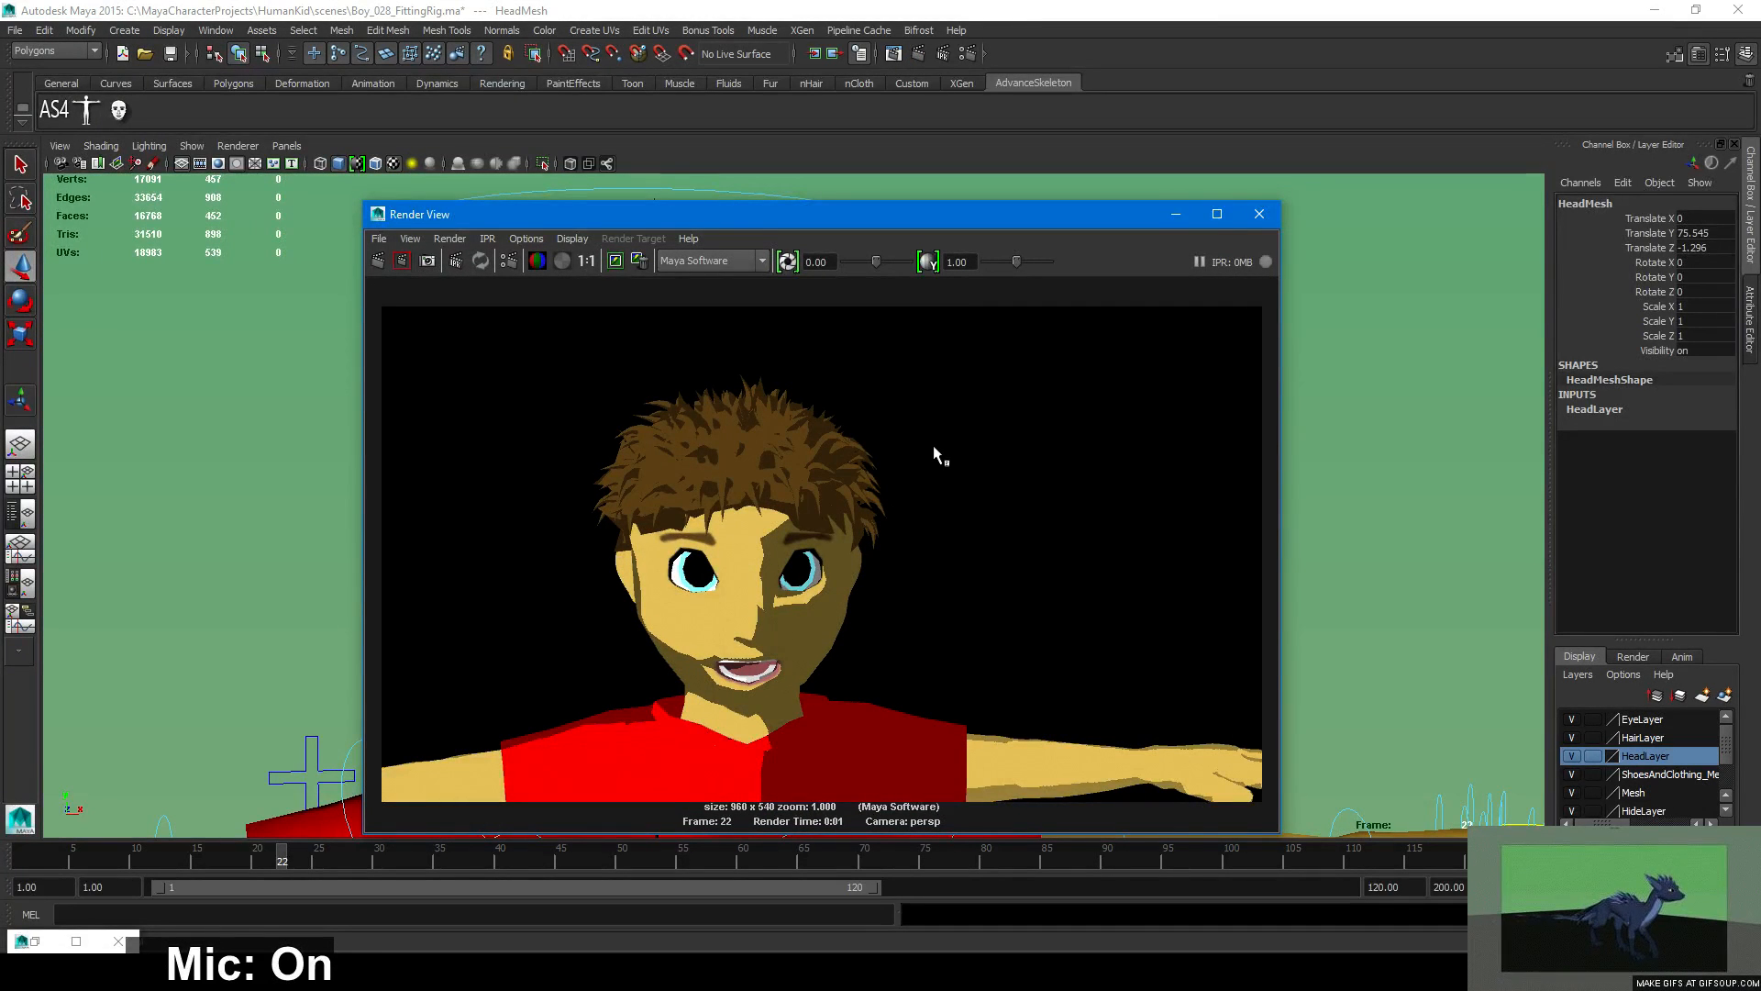
Examine the black areas around both eyes in the rendered image at several zoom levels and close the Render View.
scroll(884, 564, "up", 5)
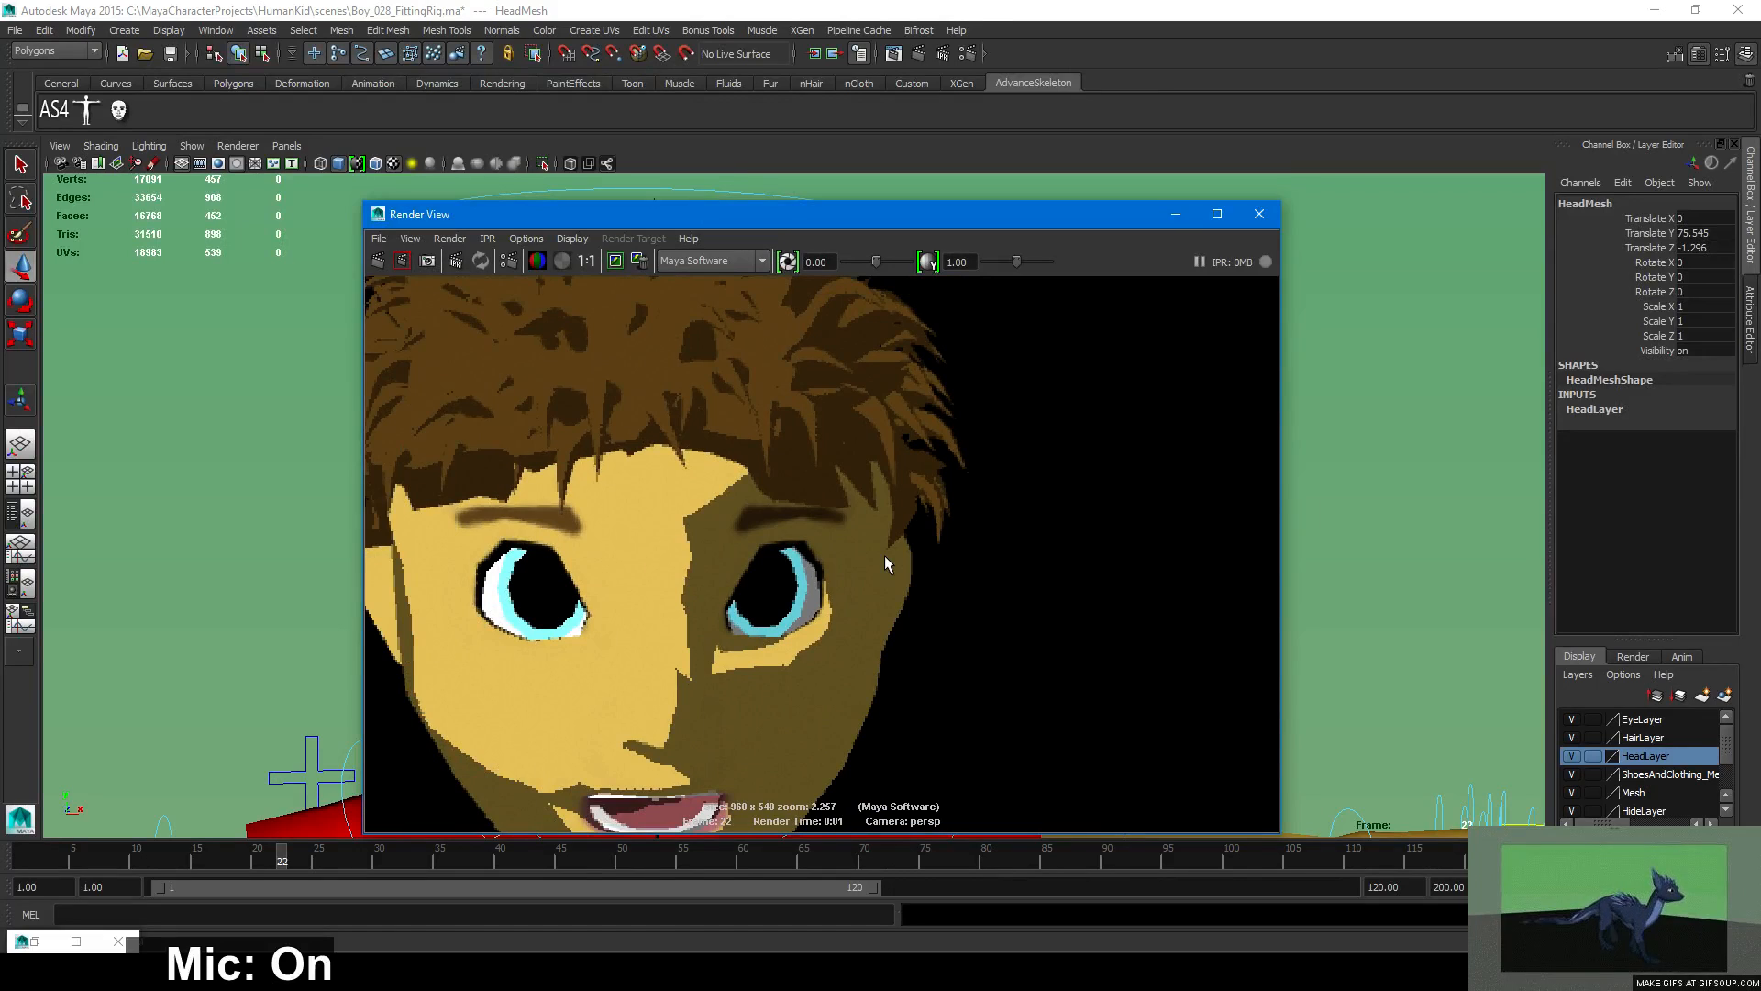
scroll(885, 556, "down", 4)
scroll(886, 563, "down", 2)
scroll(886, 563, "up", 2)
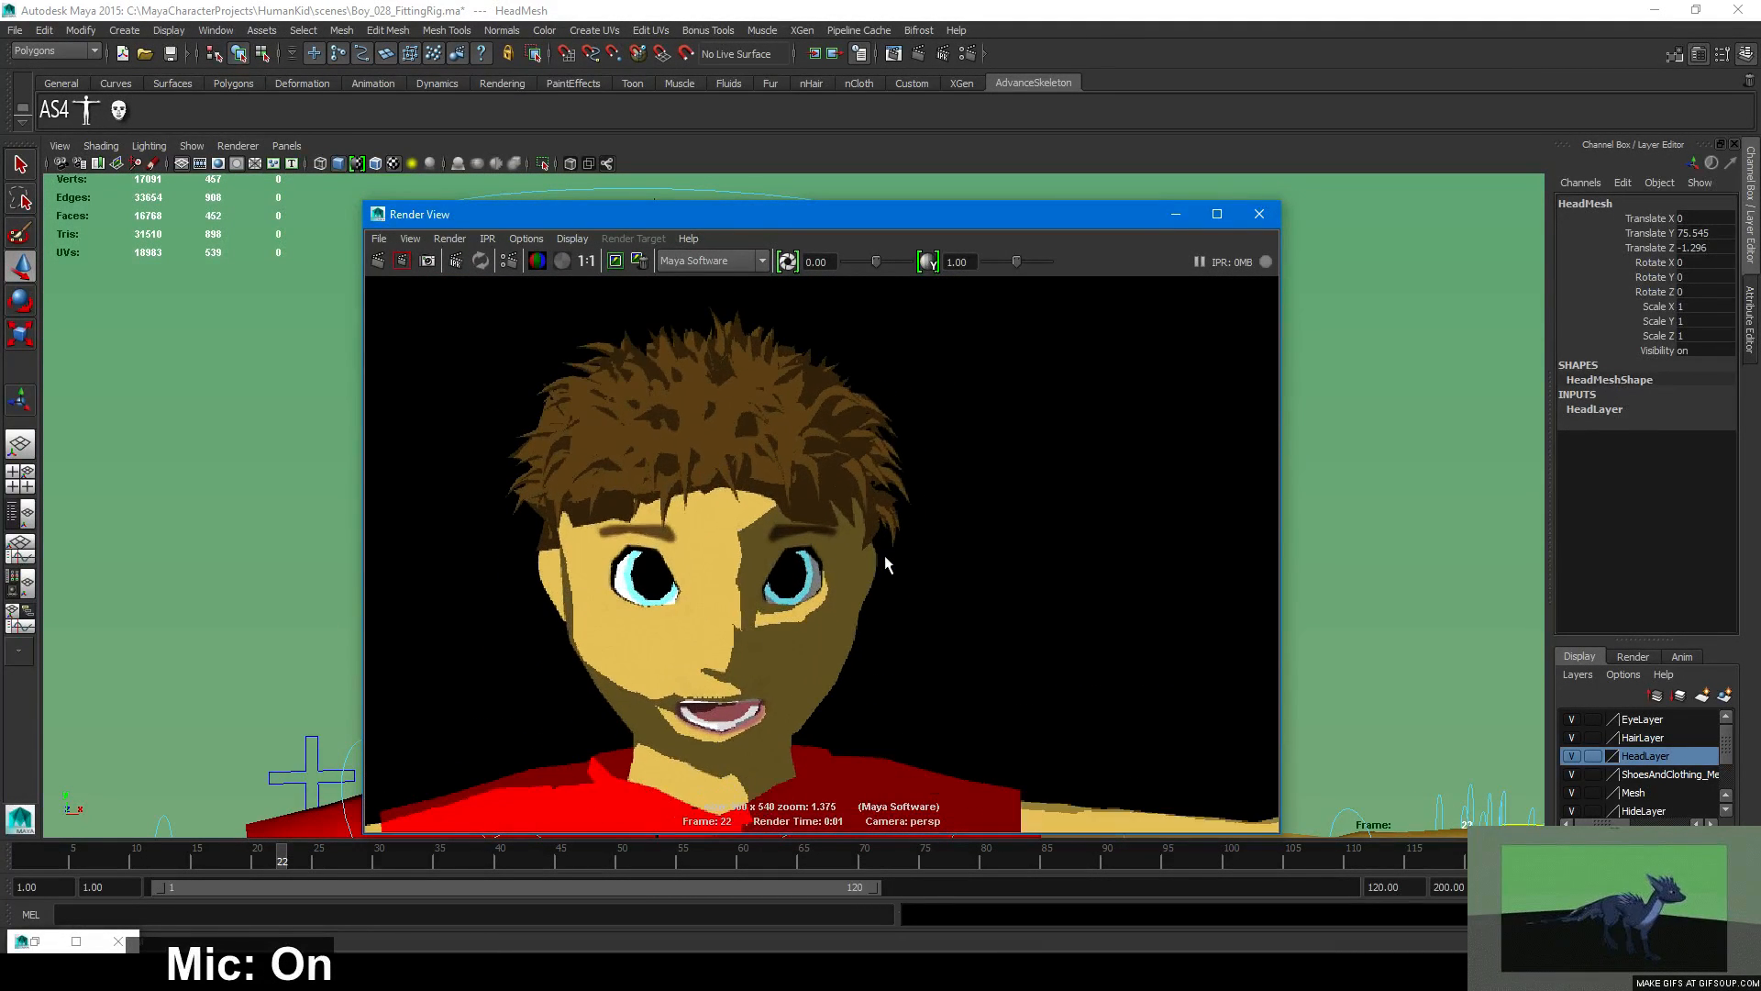
scroll(886, 561, "up", 4)
scroll(886, 563, "down", 5)
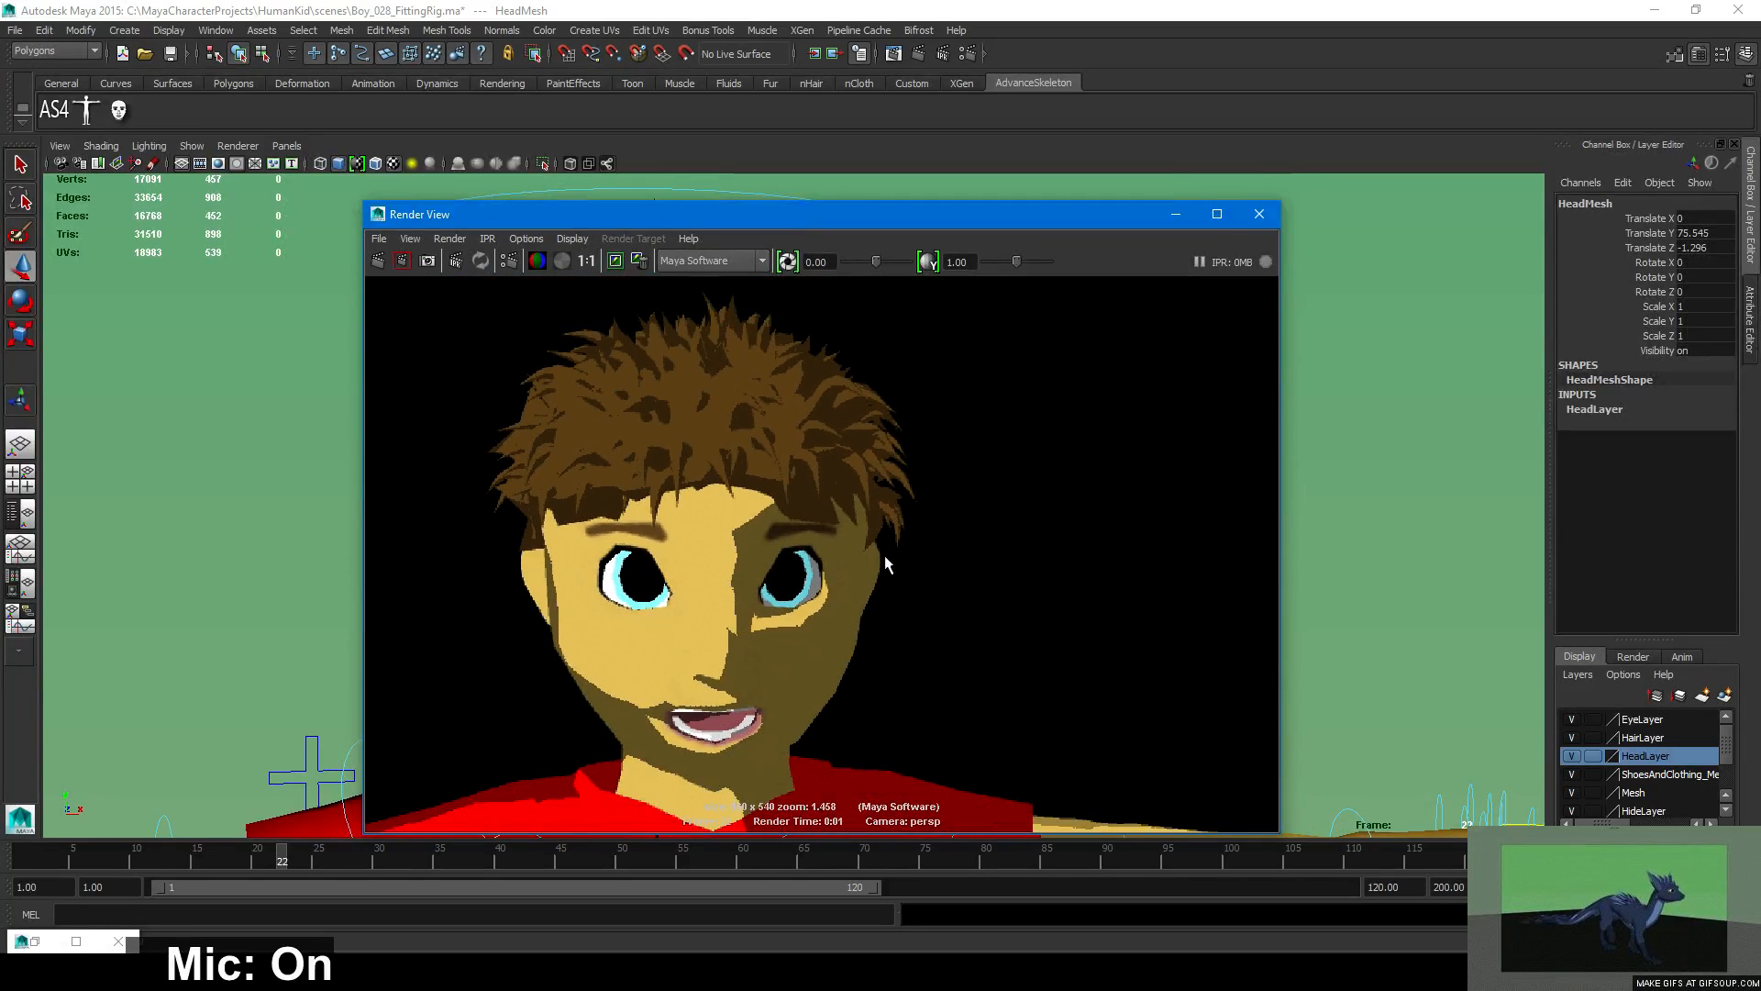
scroll(886, 563, "down", 1)
scroll(886, 563, "up", 2)
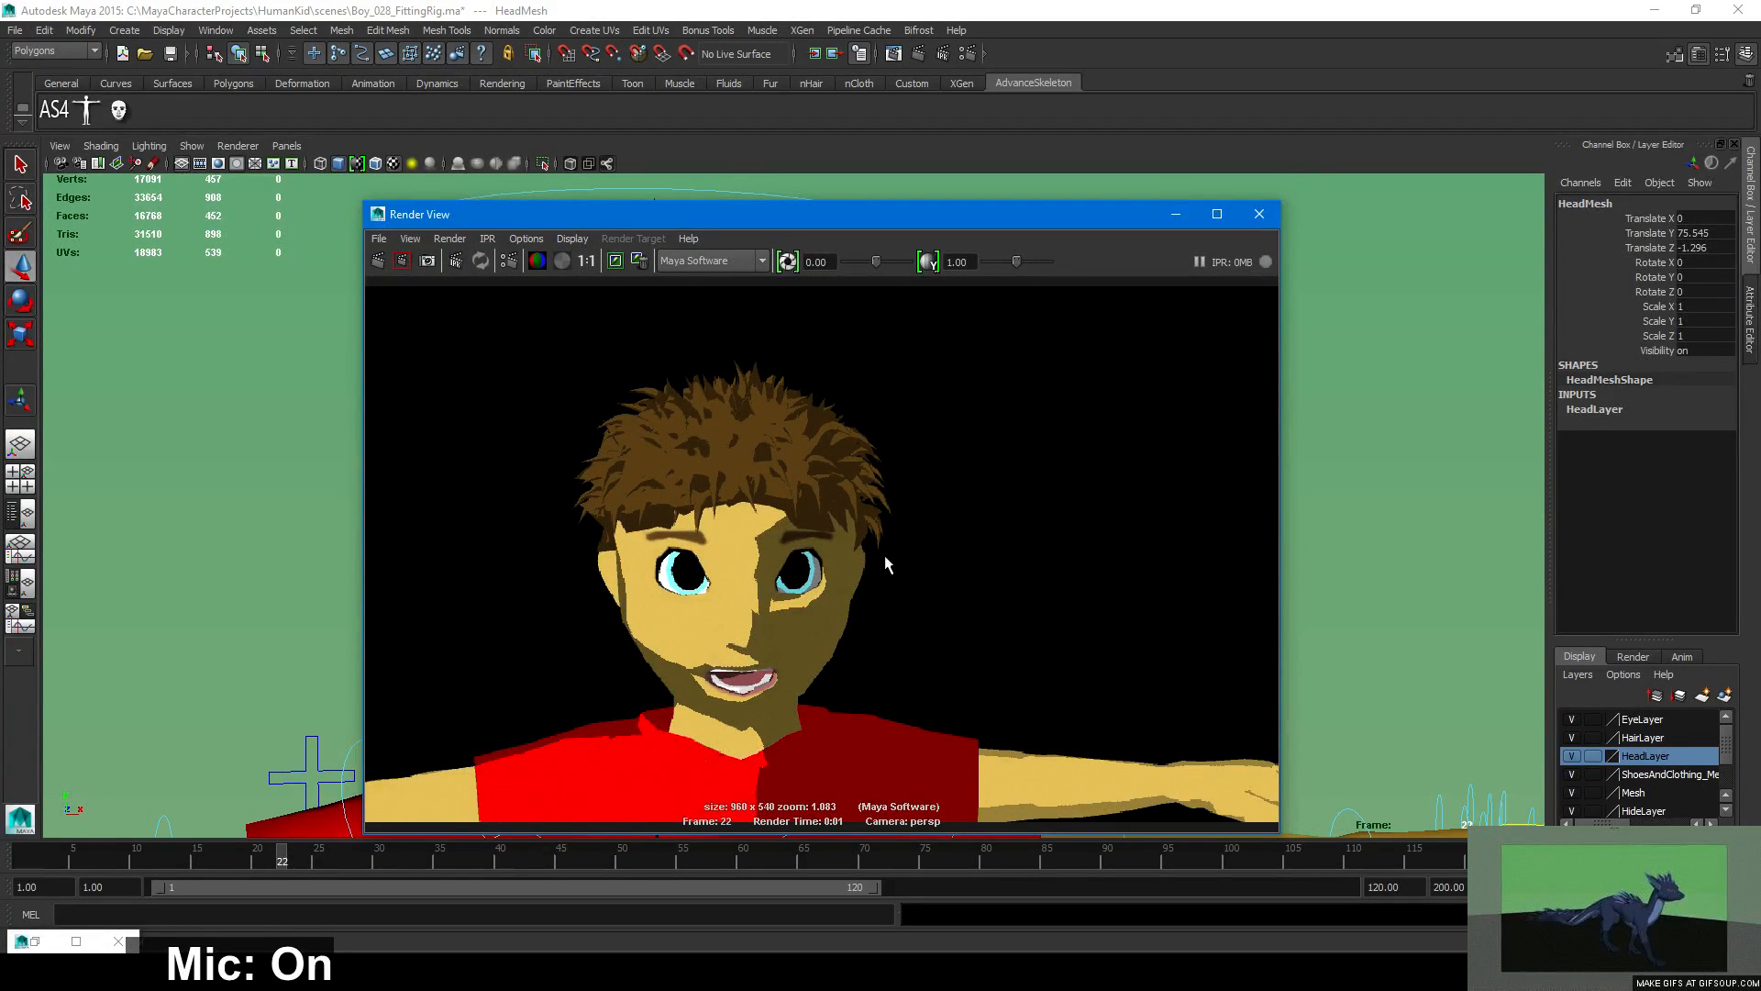
left_click(1273, 217)
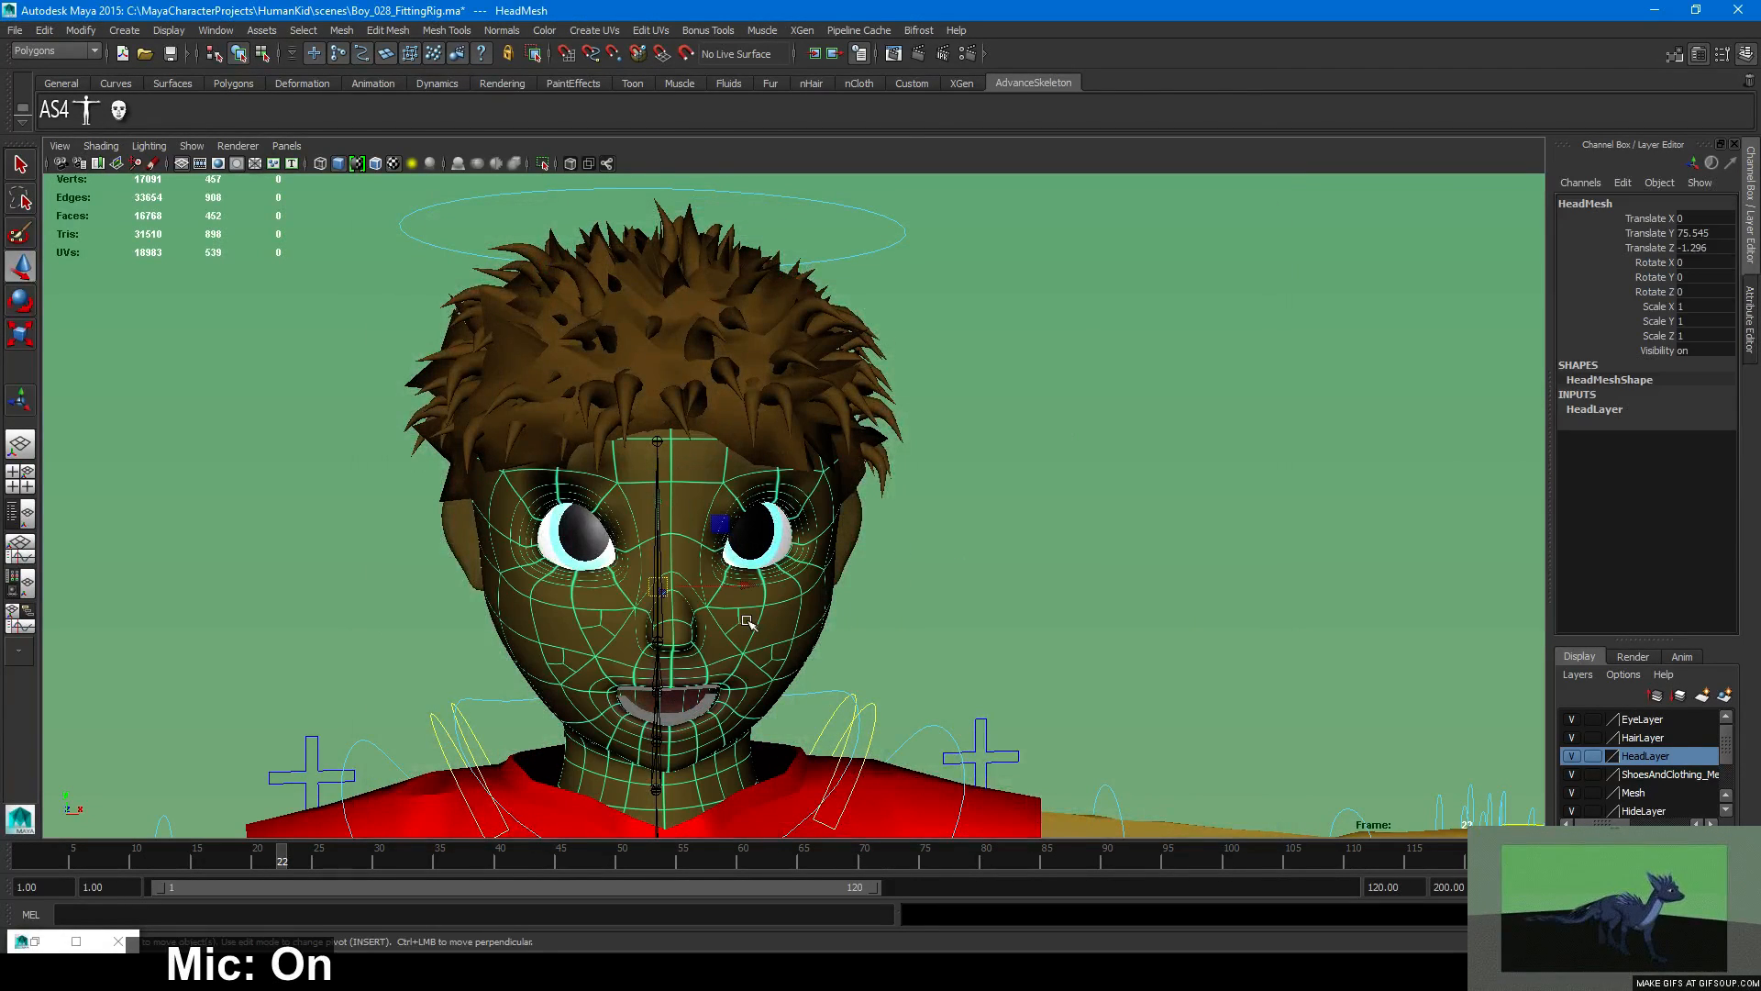
Show the head mesh without smooth preview and inspect the face's low-poly wireframe.
left_click(926, 595)
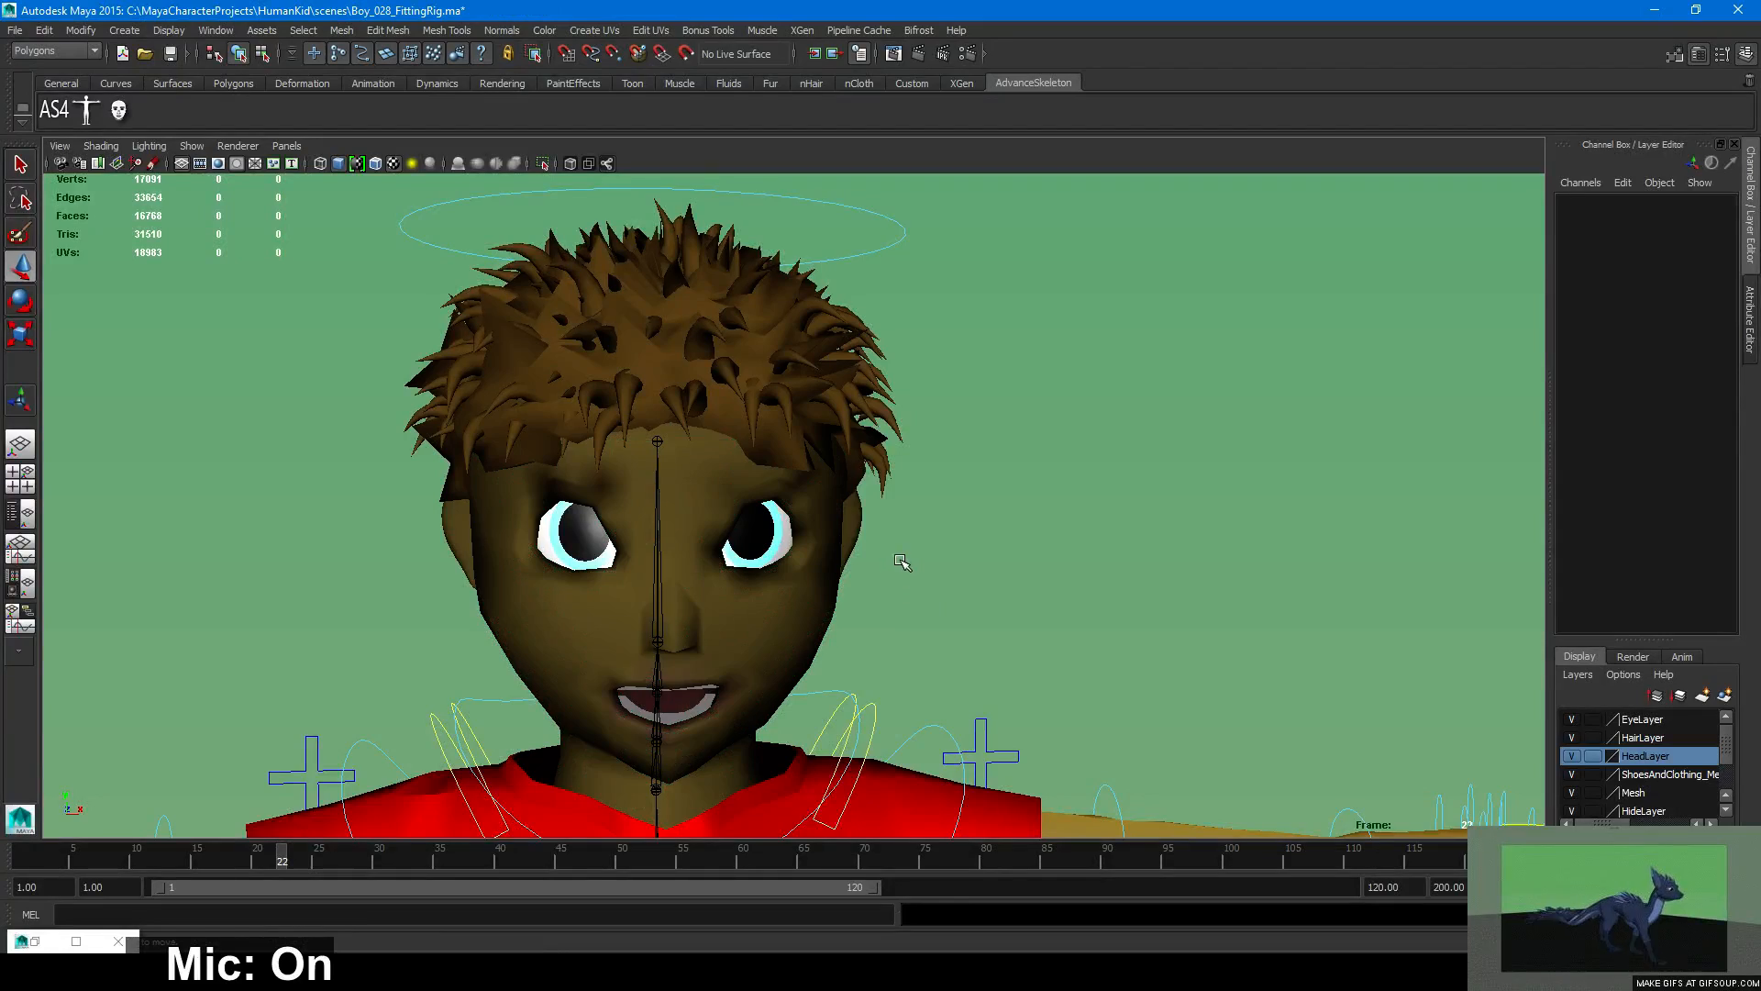
middle_click_drag(902, 561, 999, 488, "alt")
right_click_drag(1041, 470, 1108, 480, "alt")
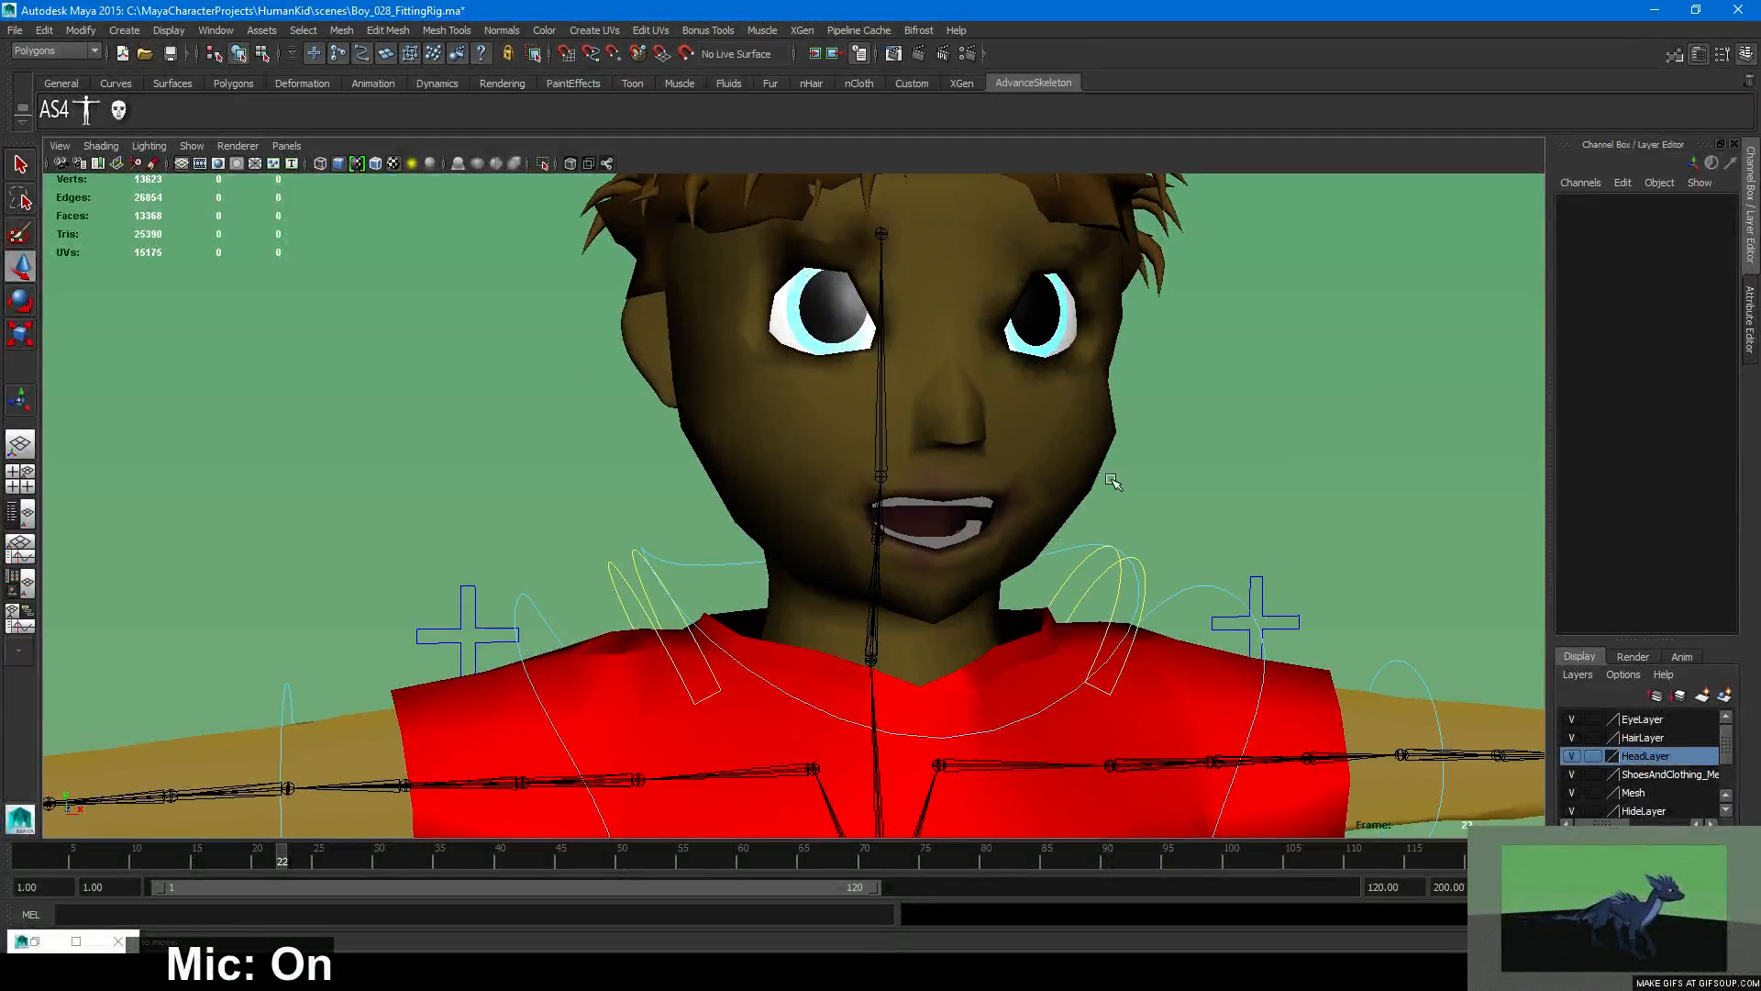
left_click_drag(1110, 480, 1104, 488, "alt")
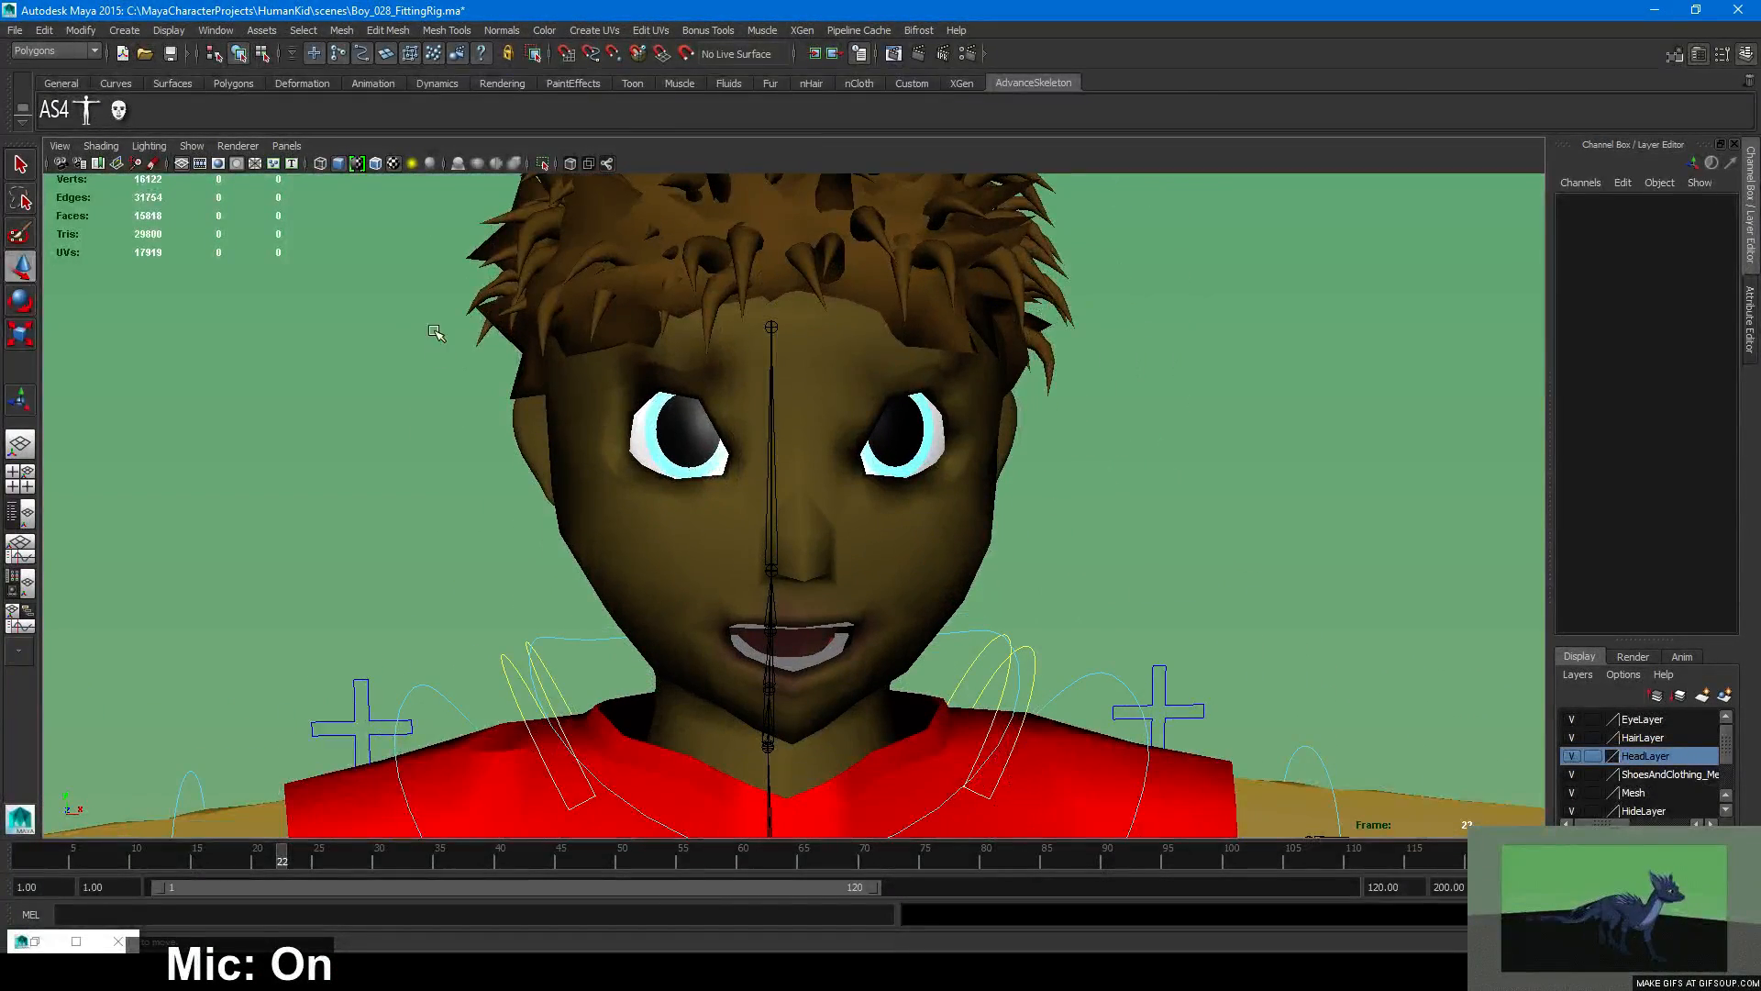
left_click(918, 541)
left_click(1046, 542)
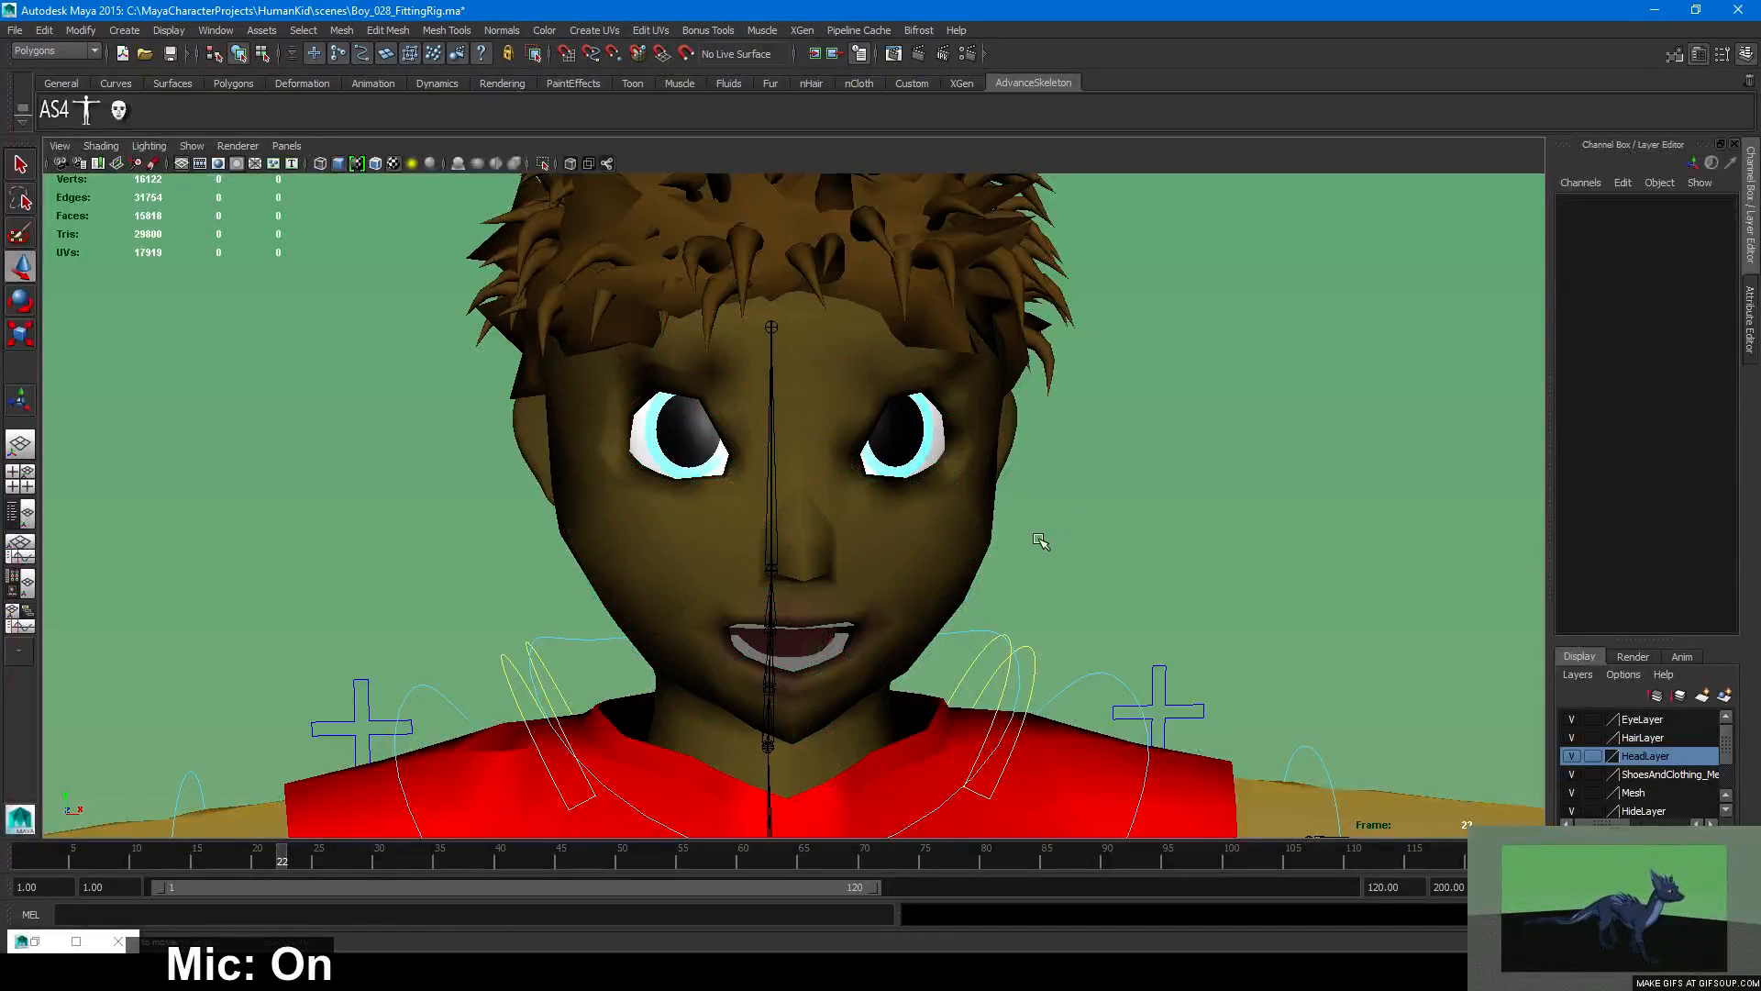
left_click(907, 551)
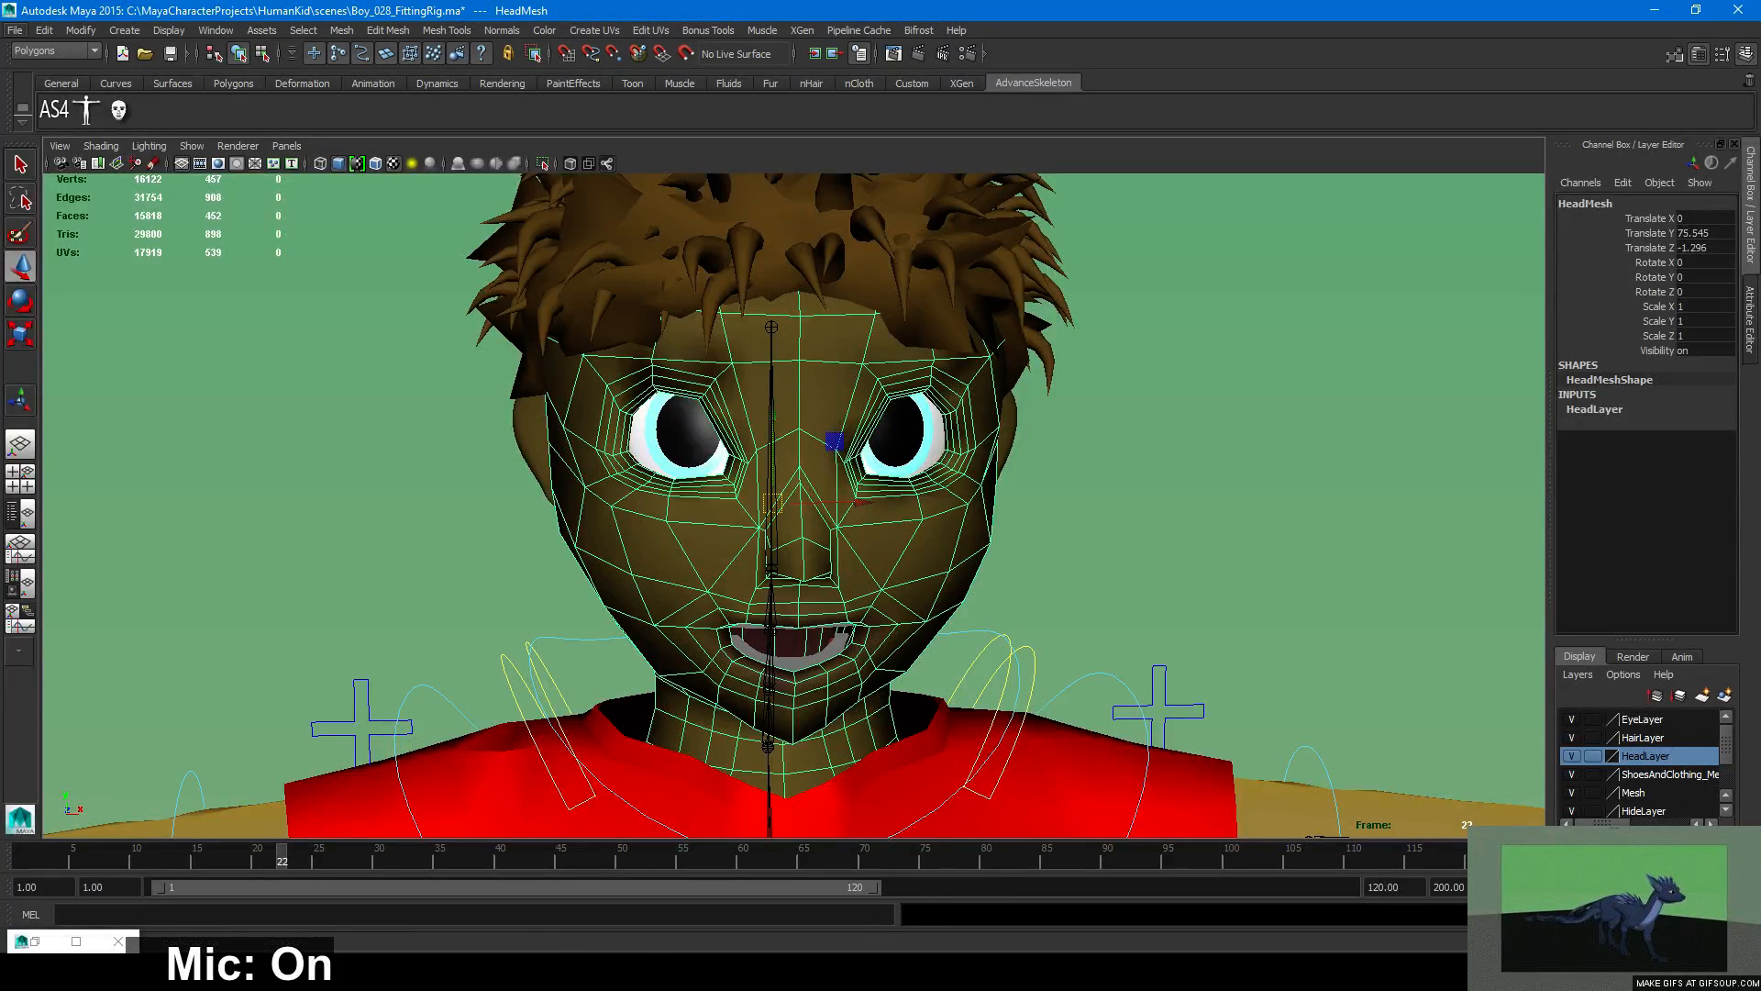
Switch to GIMP, save Andrew_FaceTexture_003.xcf, and close both the image and the program.
left_click(706, 970)
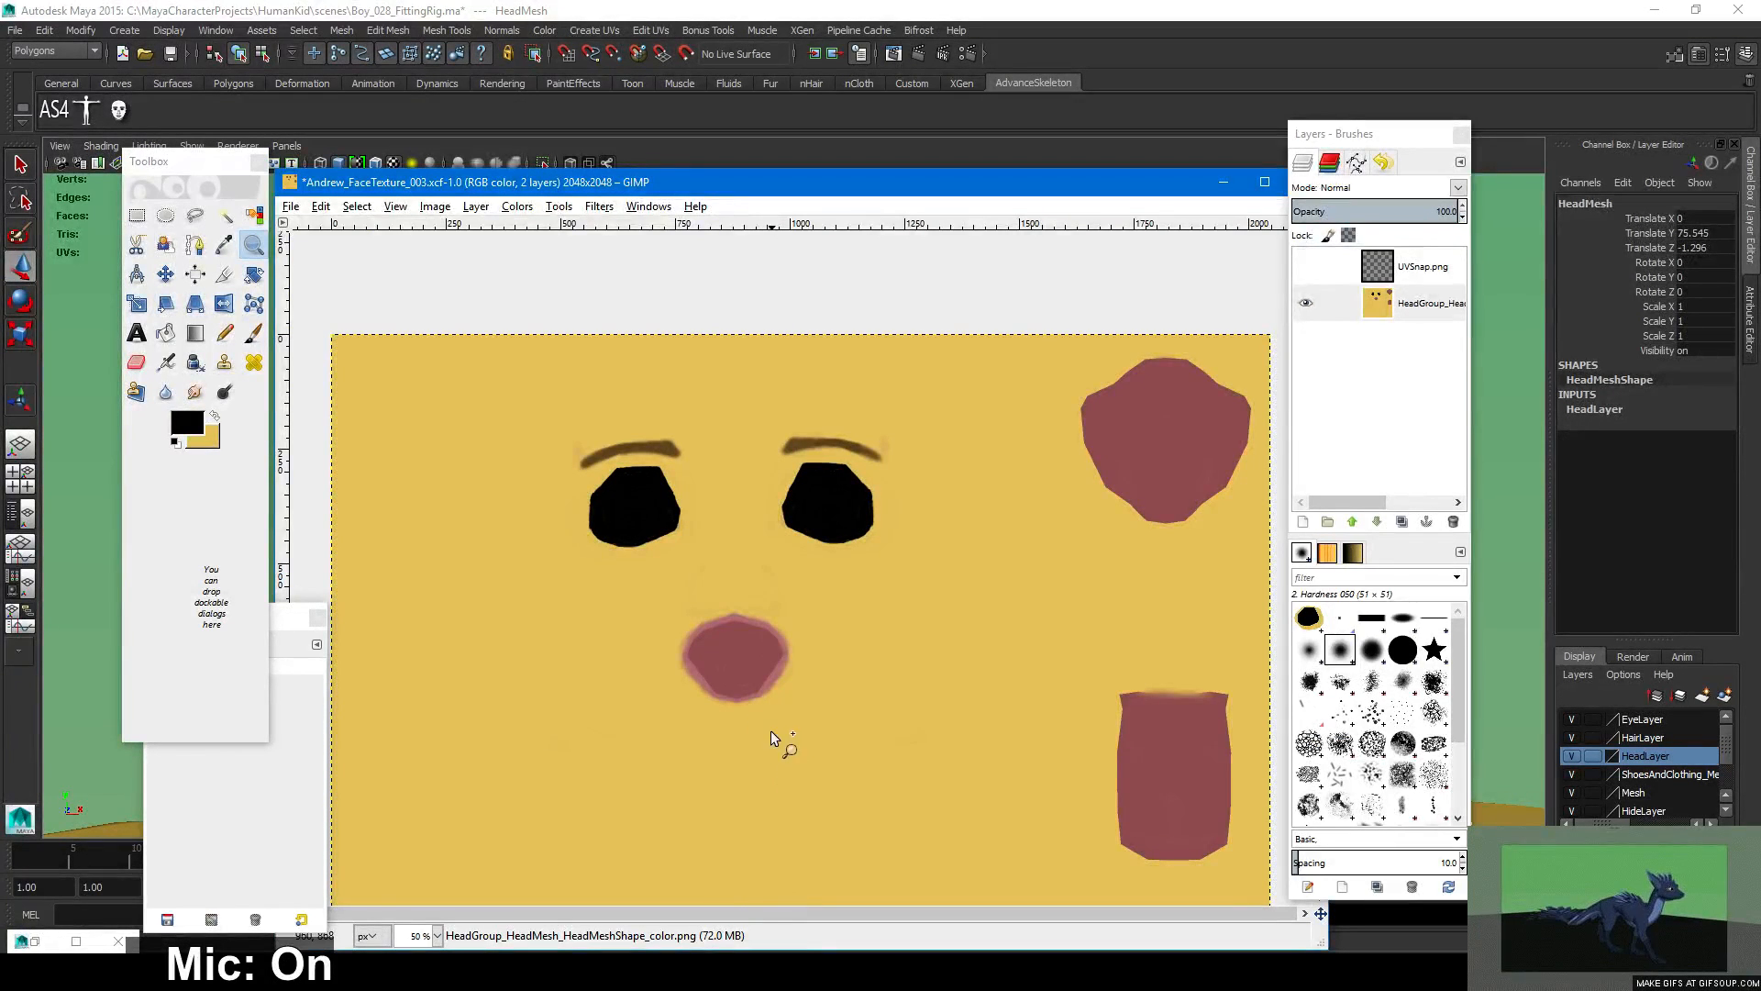
left_click(290, 205)
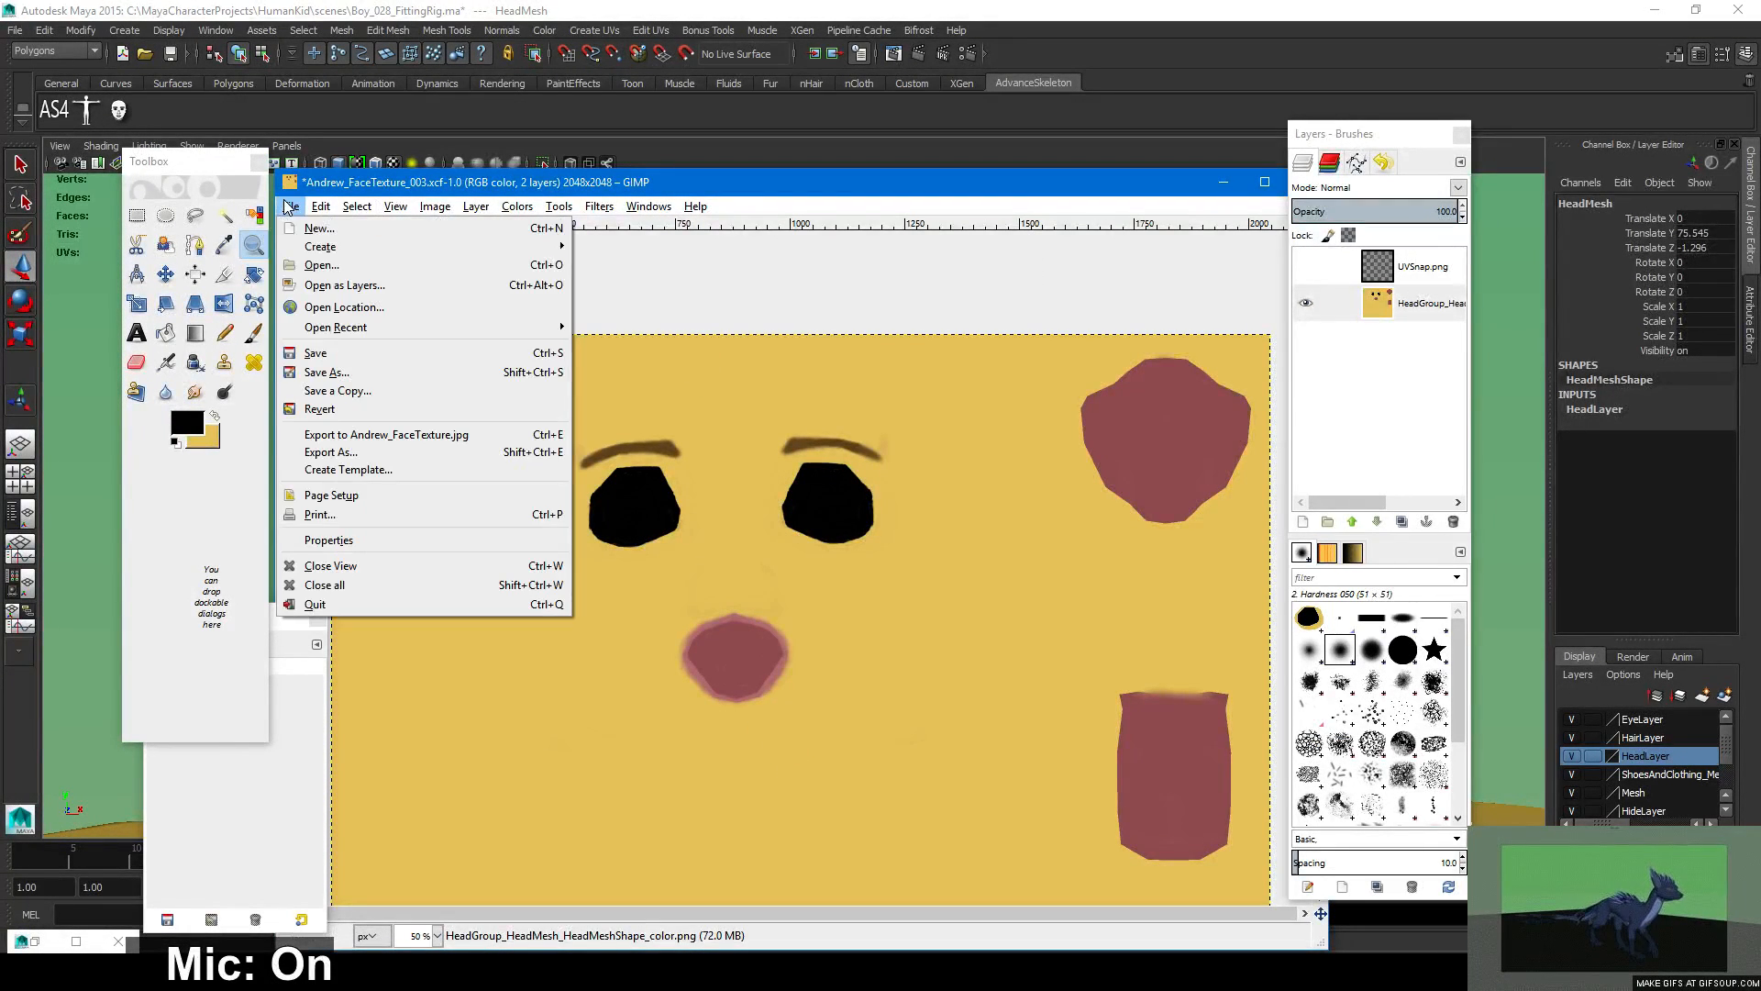
left_click(316, 353)
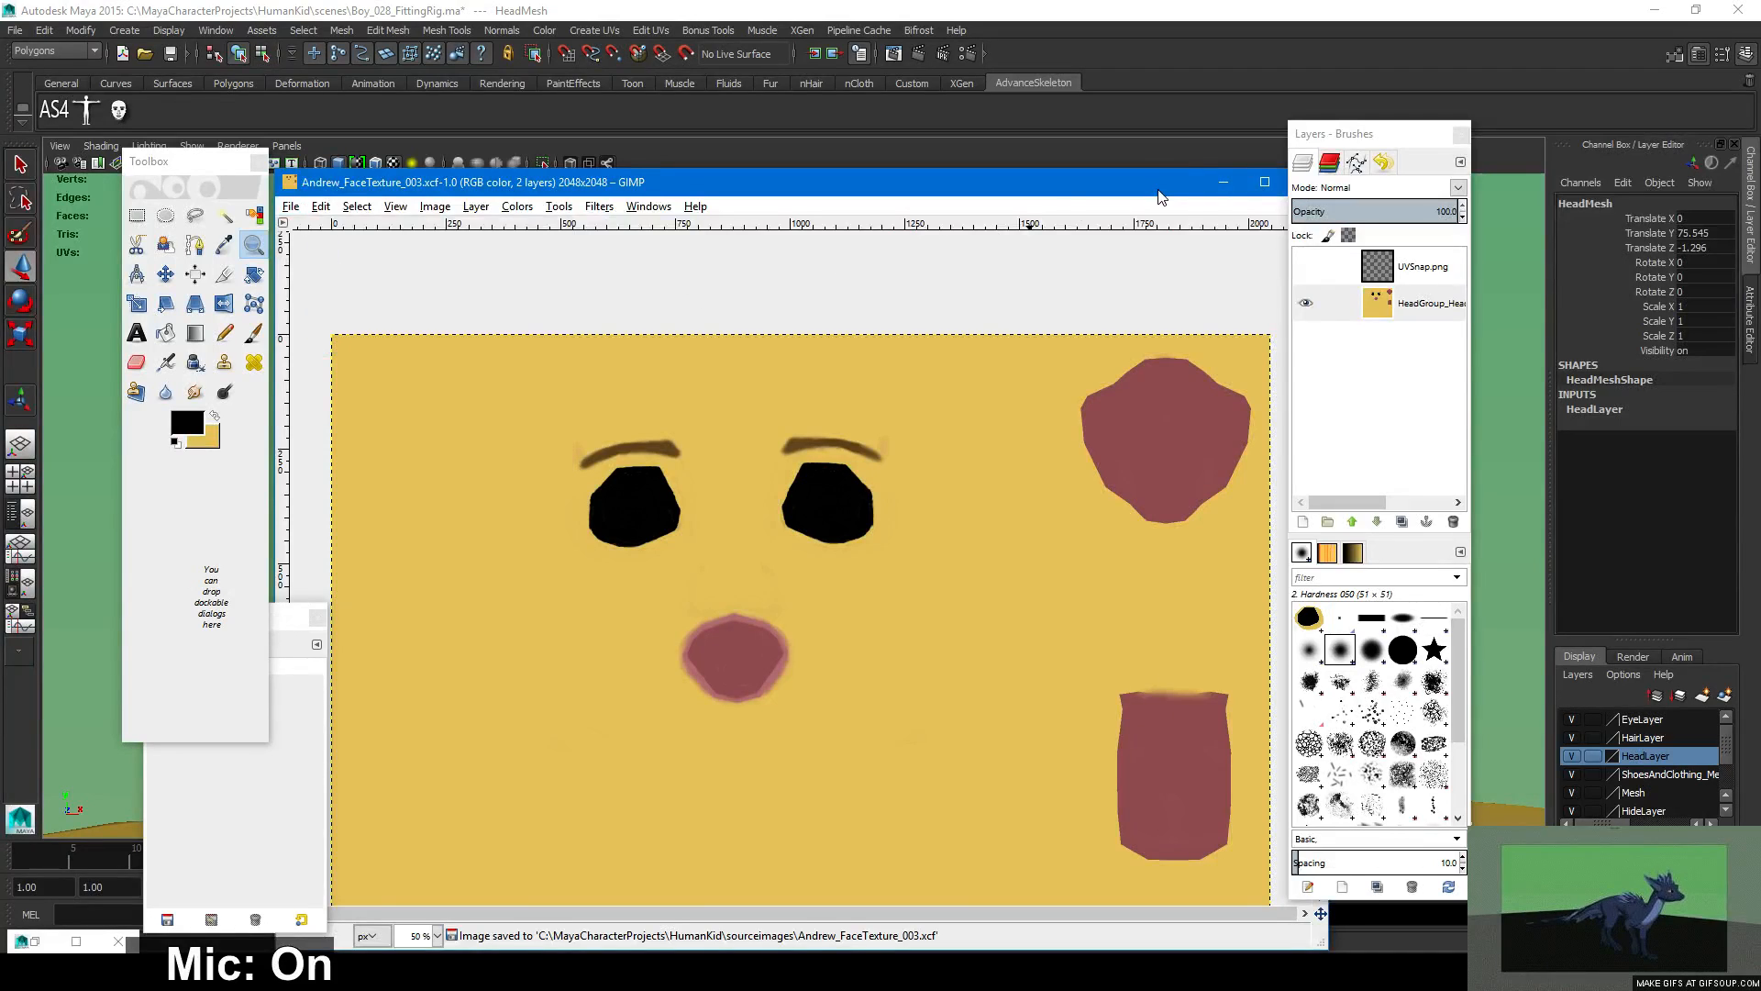
left_click(1228, 190)
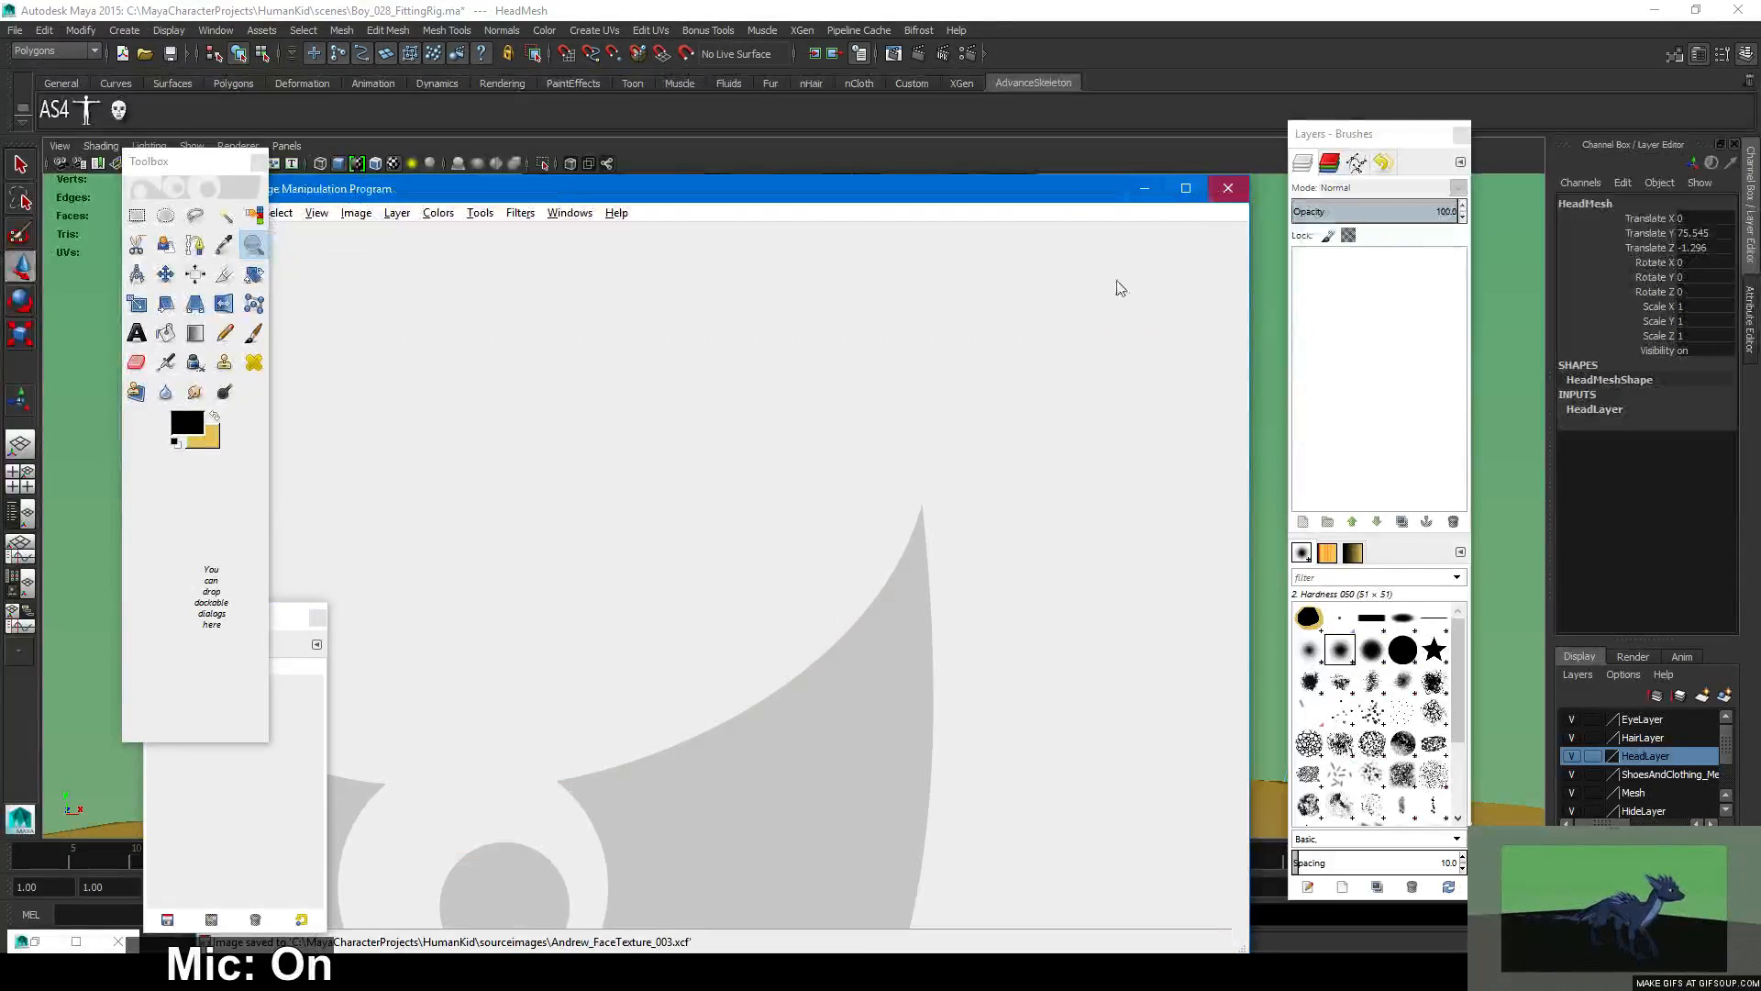
left_click(1242, 197)
Deselect the head, render a frontal close-up of the unsmoothed face to check the eyes, and close the Render View.
left_click(1128, 458)
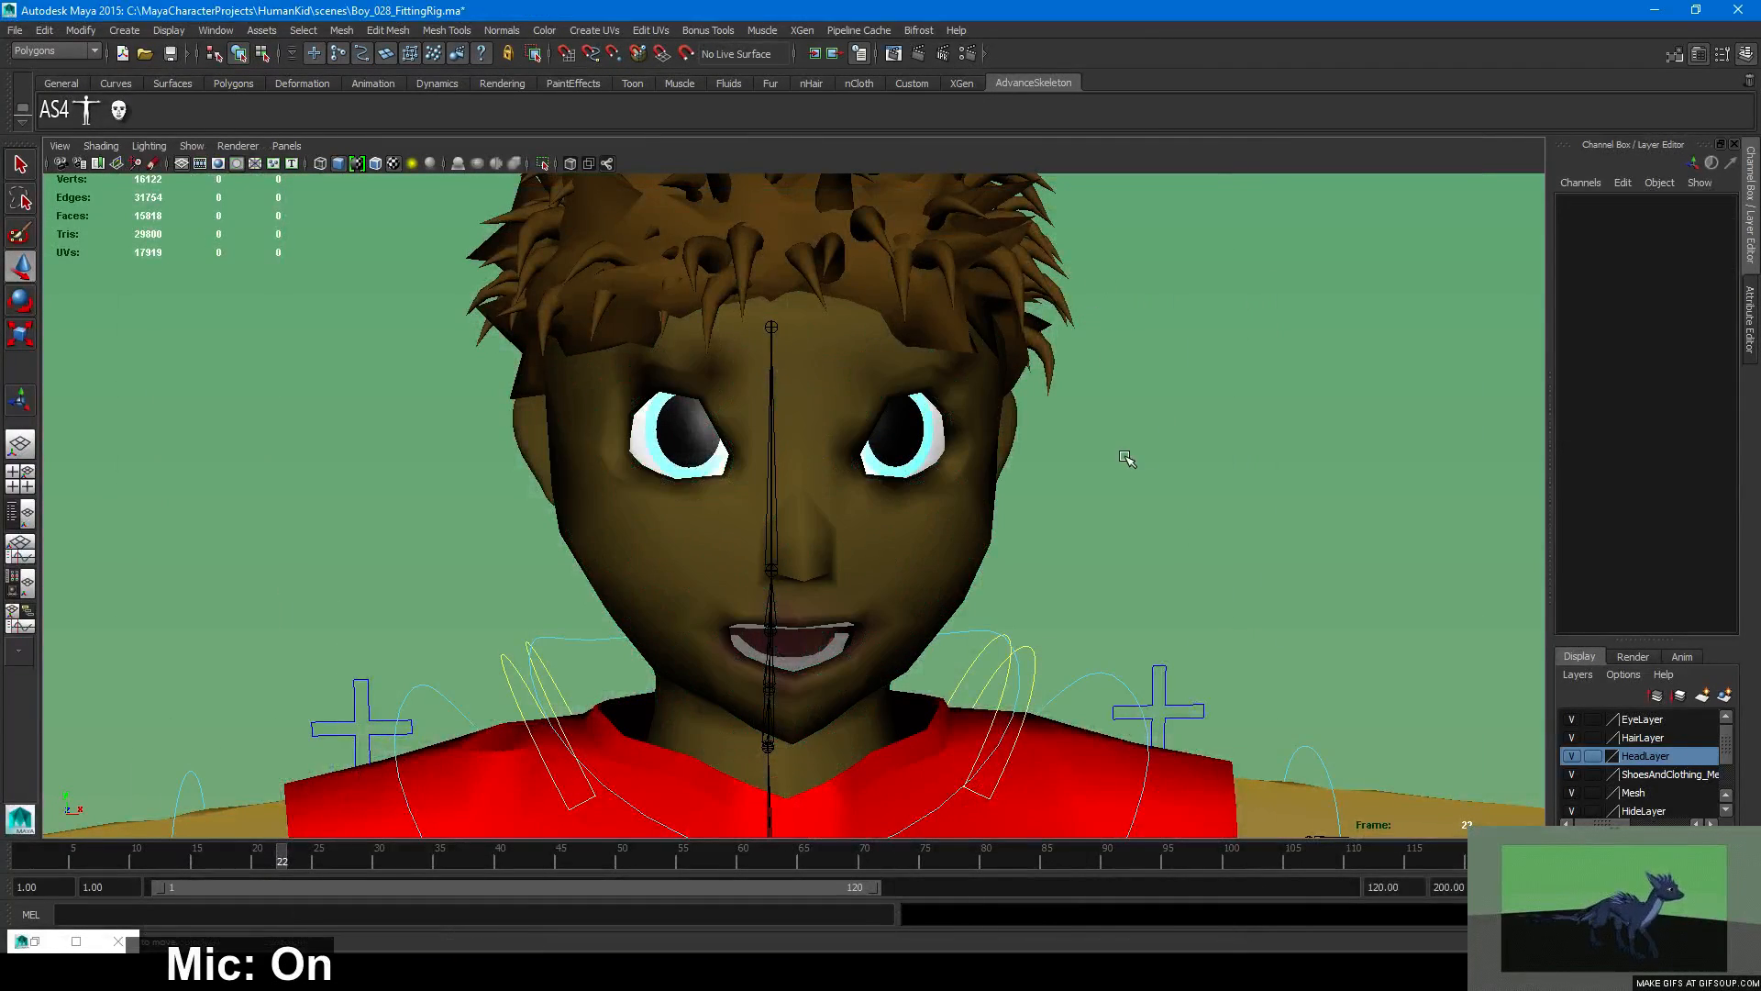
scroll(1127, 459, "down", 8)
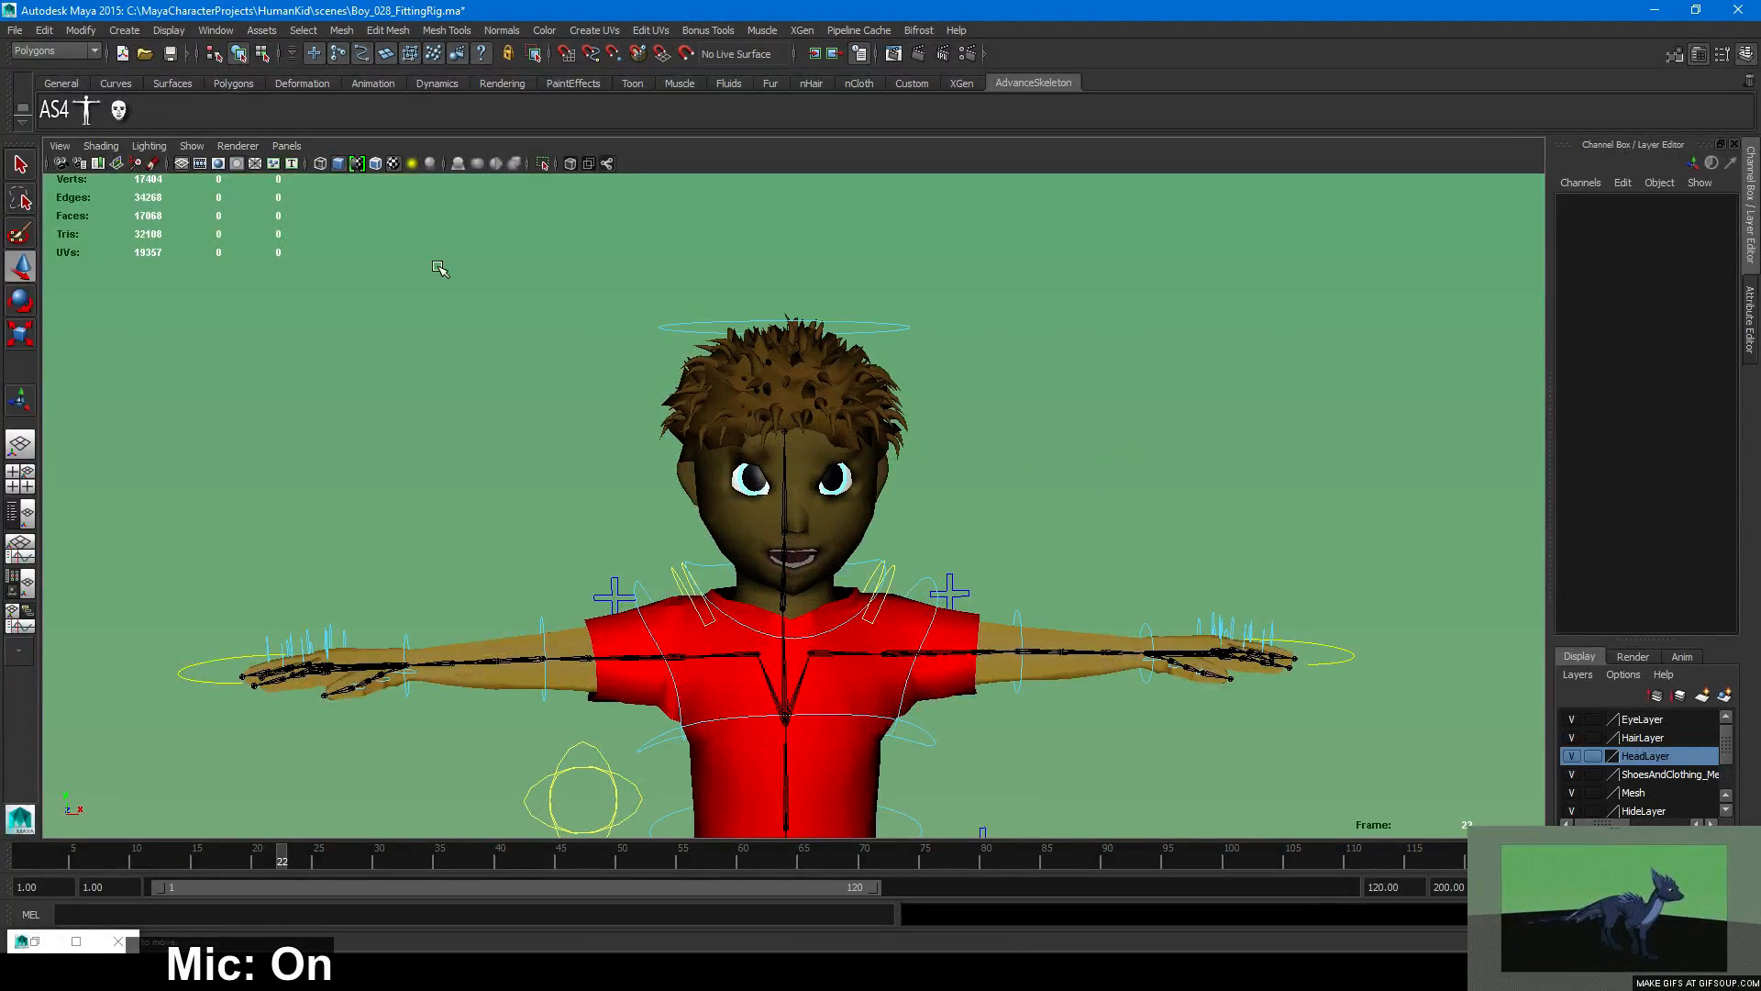
scroll(725, 280, "up", 10)
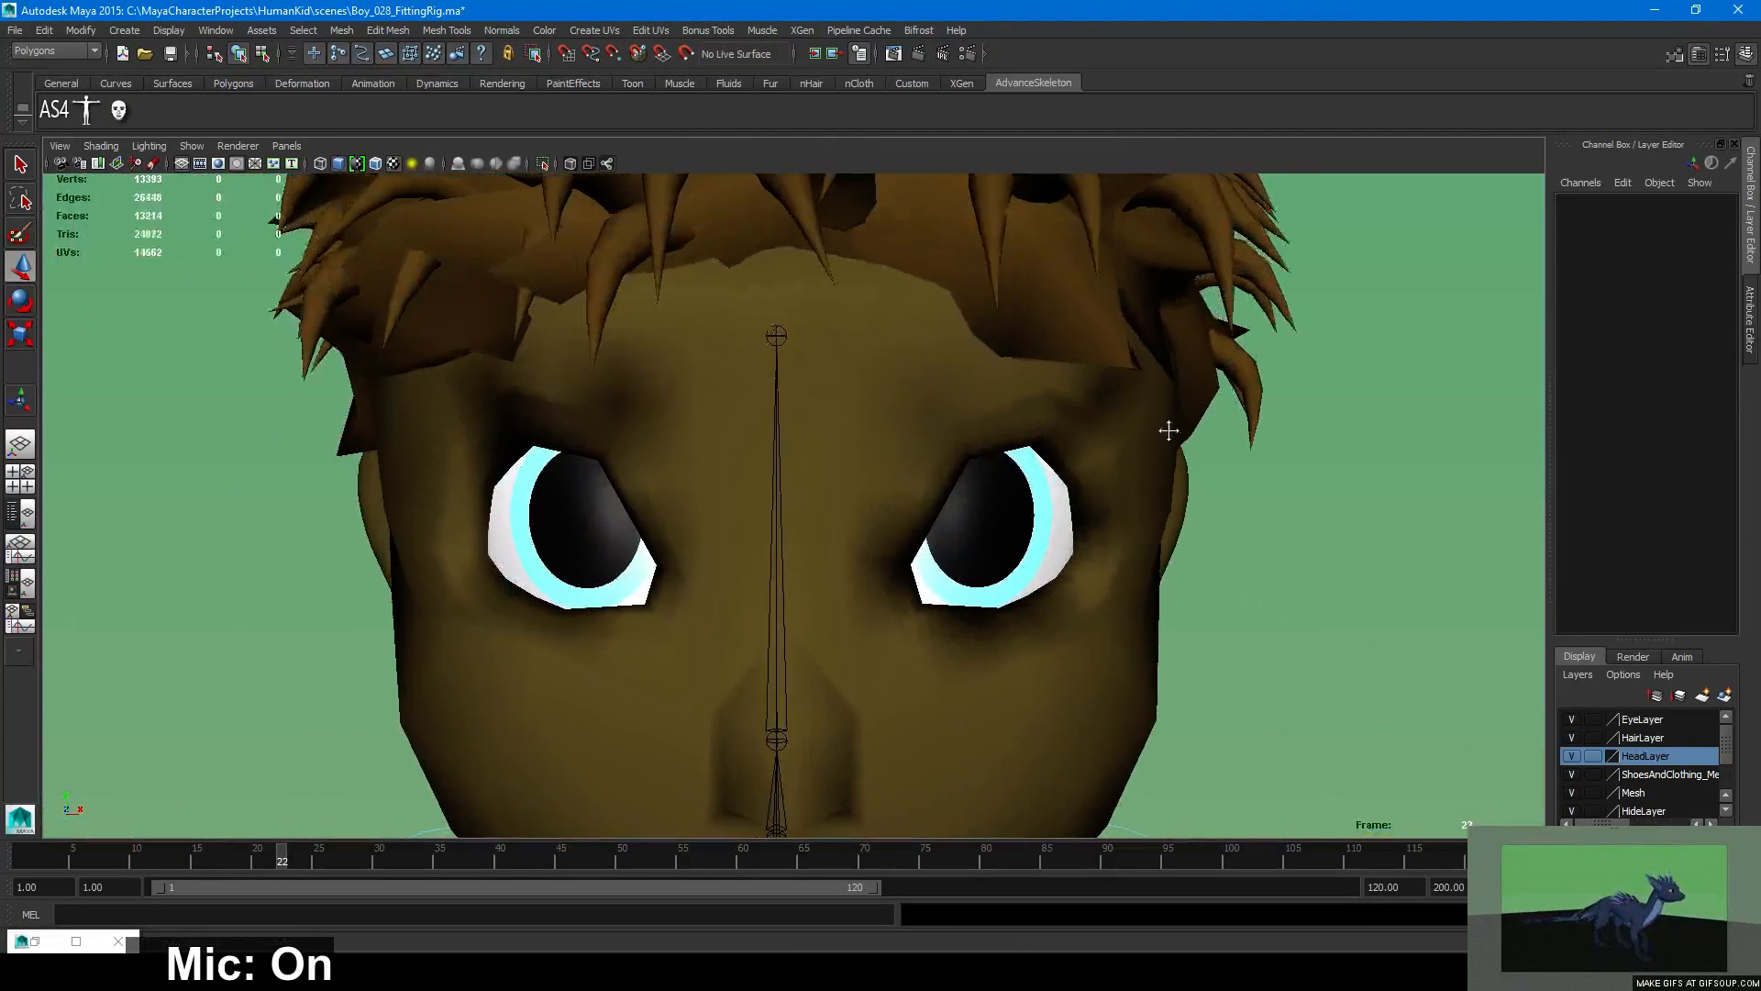
middle_click_drag(1169, 431, 1179, 363, "alt")
left_click(919, 53)
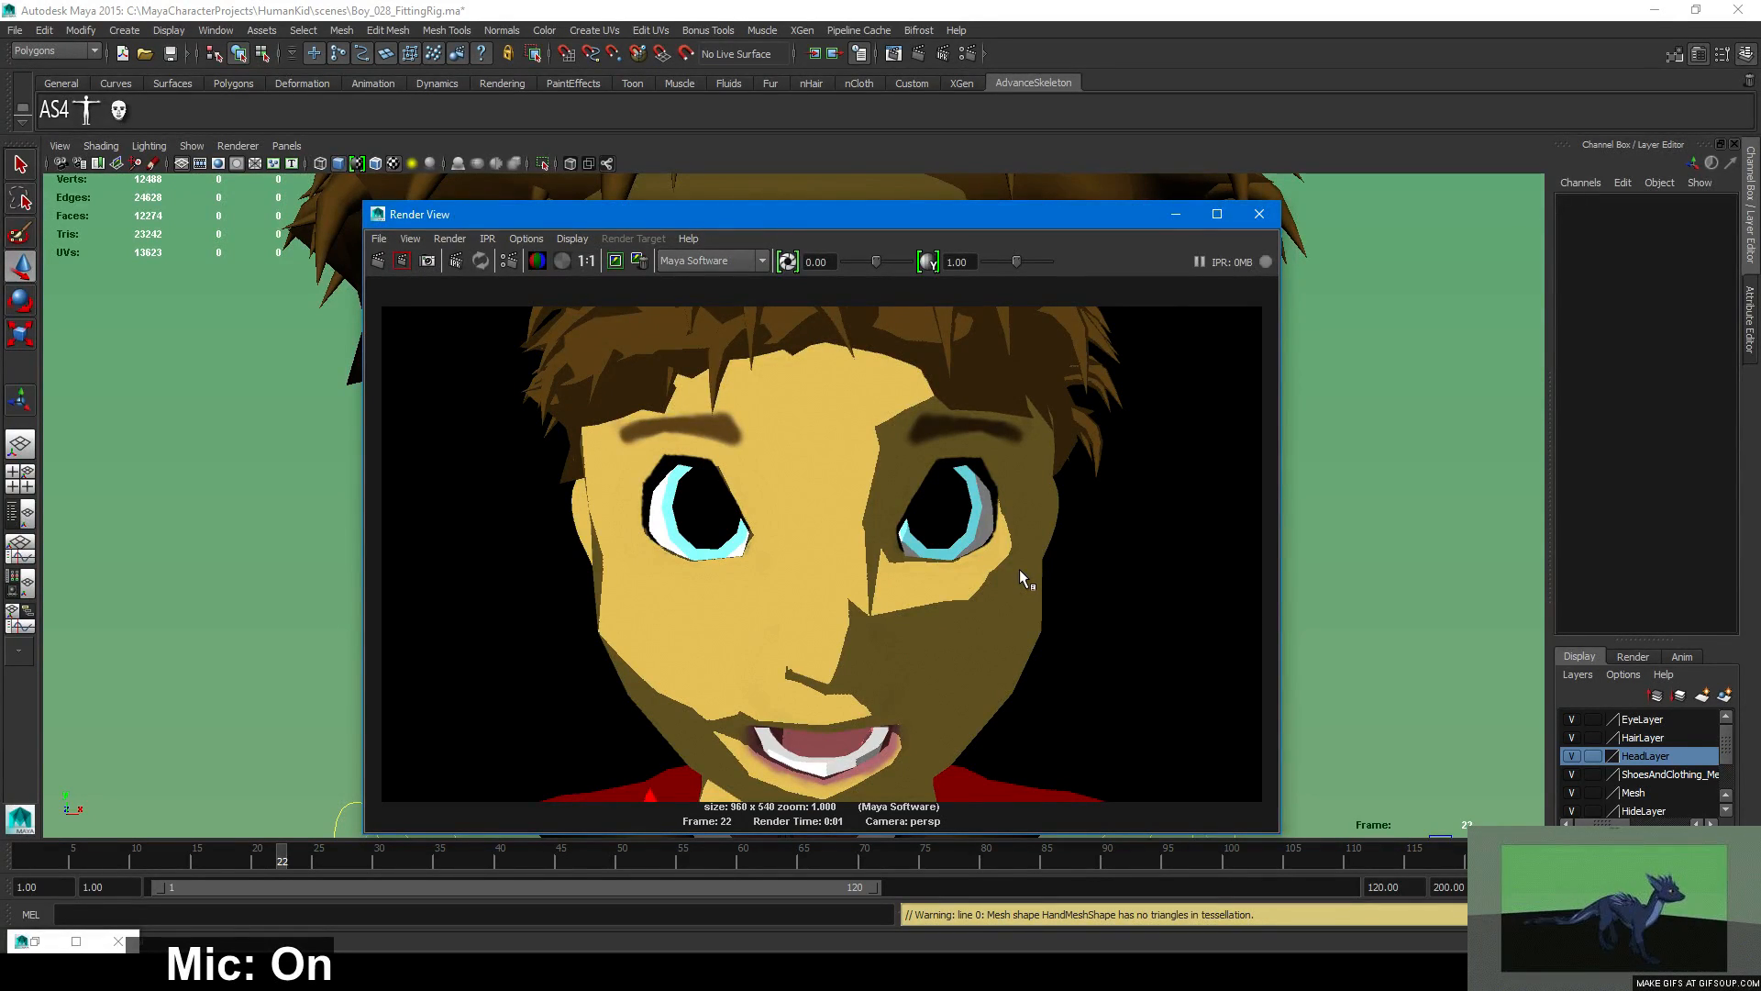
left_click(1268, 213)
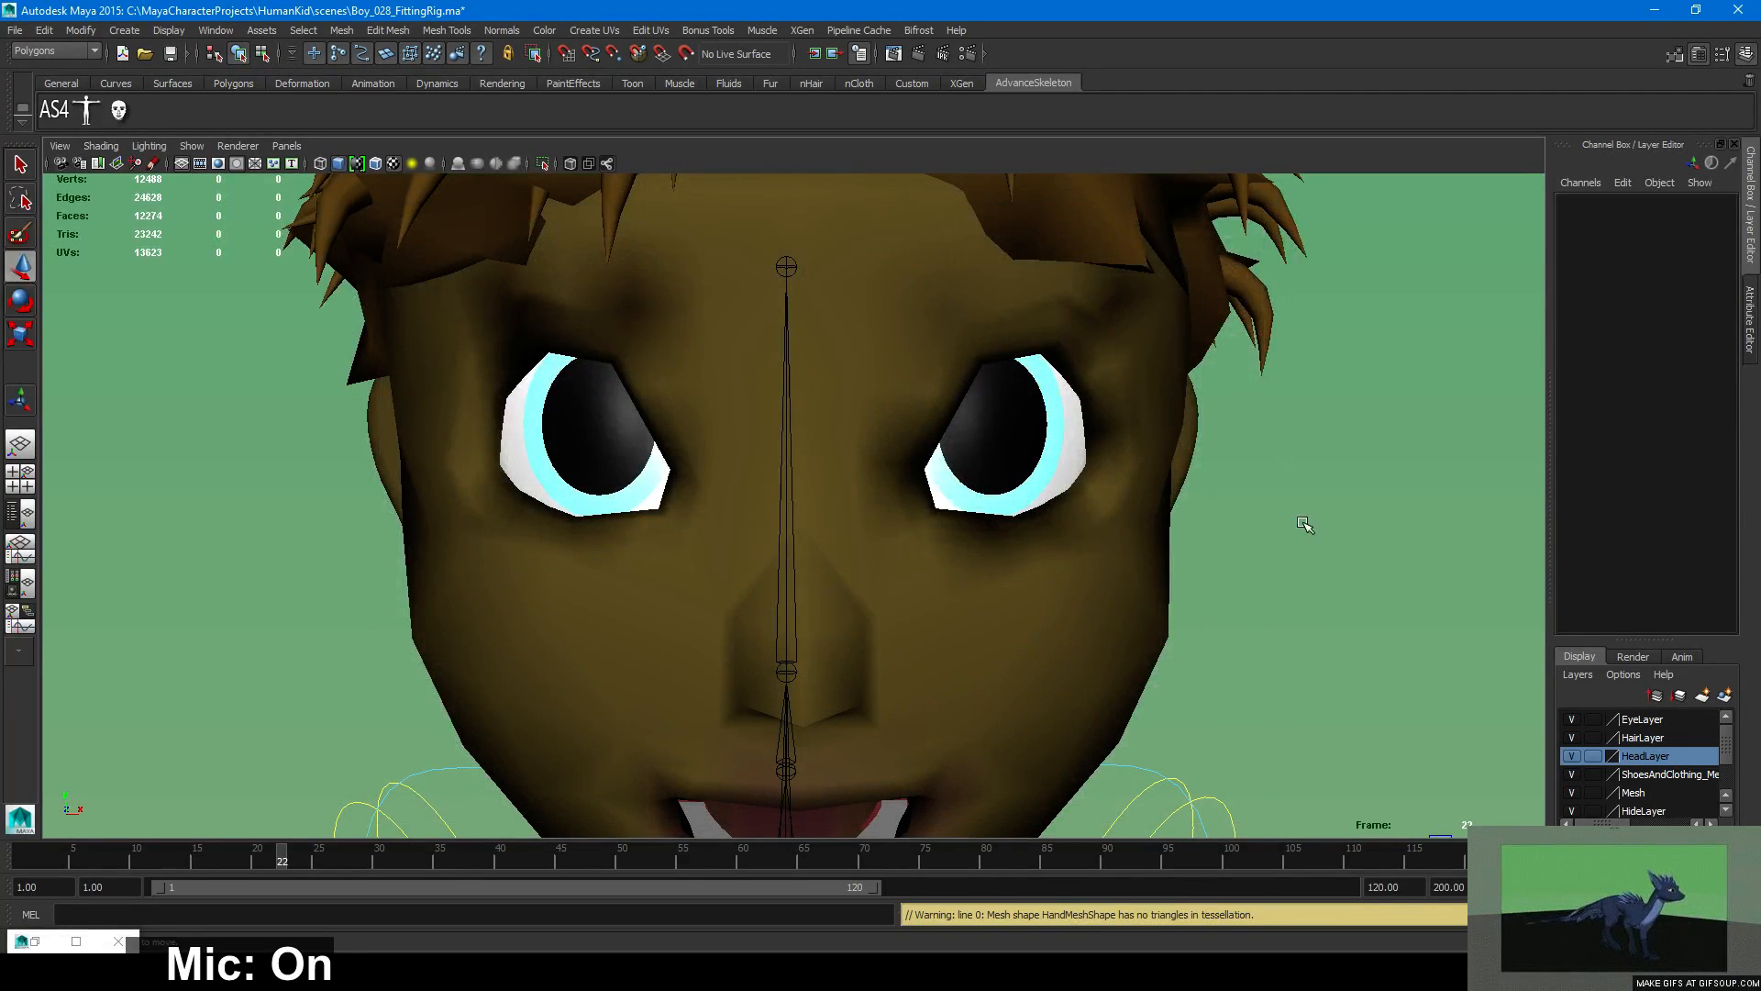
Delete the construction history of the Pants mesh and deselect it.
right_click_drag(1332, 531, 676, 550, "alt")
left_click_drag(676, 551, 991, 580, "alt")
right_click_drag(991, 580, 1065, 642, "alt")
middle_click_drag(1064, 642, 940, 496, "alt")
left_click(800, 582)
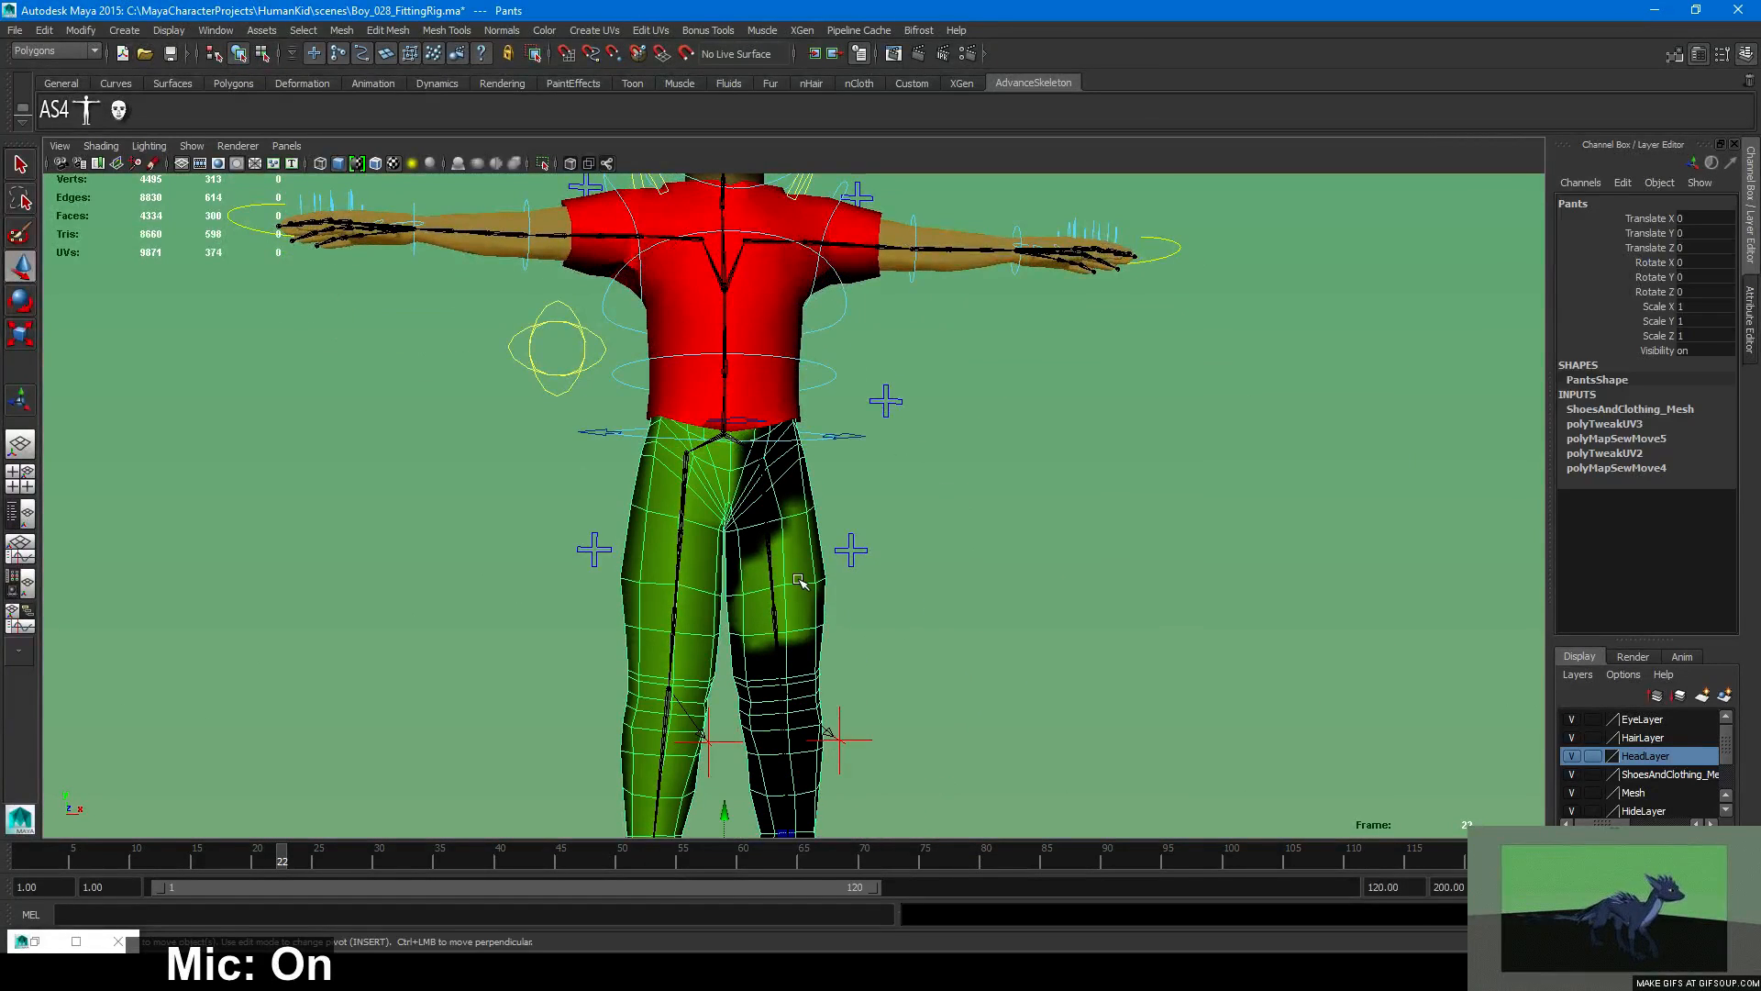
left_click_drag(954, 587, 1017, 598, "alt")
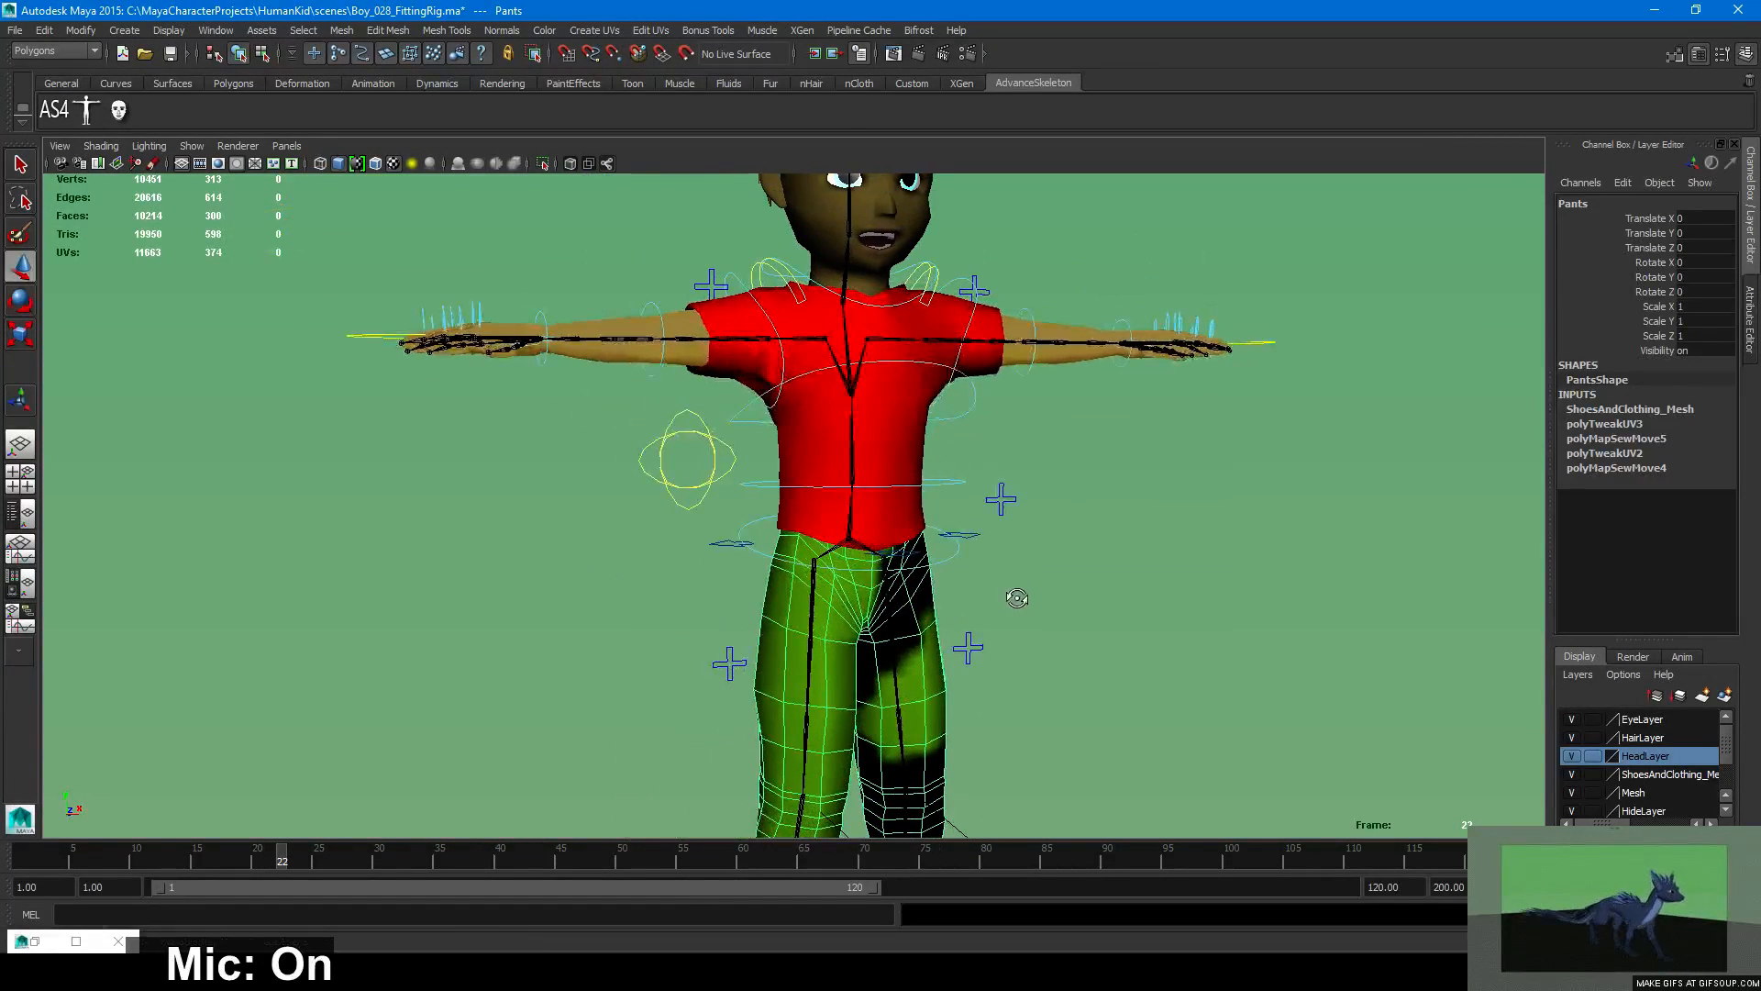
left_click(44, 30)
mouse_move(137, 220)
left_click(237, 229)
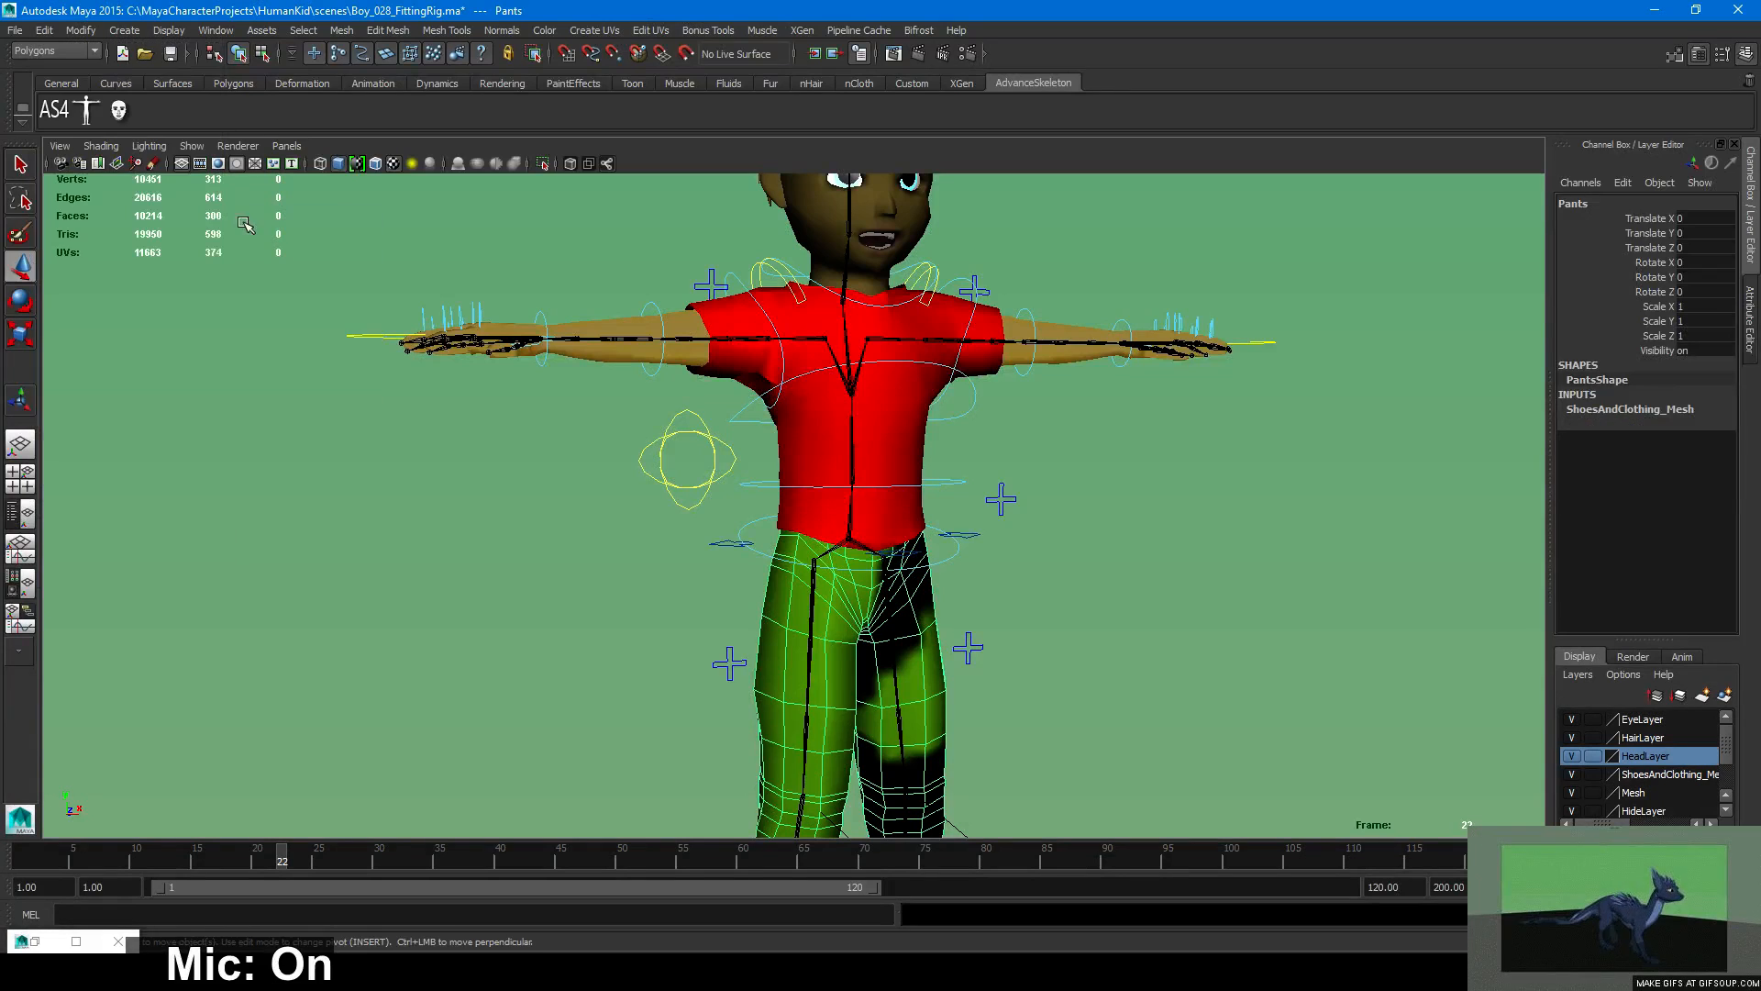
left_click(1165, 550)
middle_click_drag(1141, 582, 945, 530, "alt")
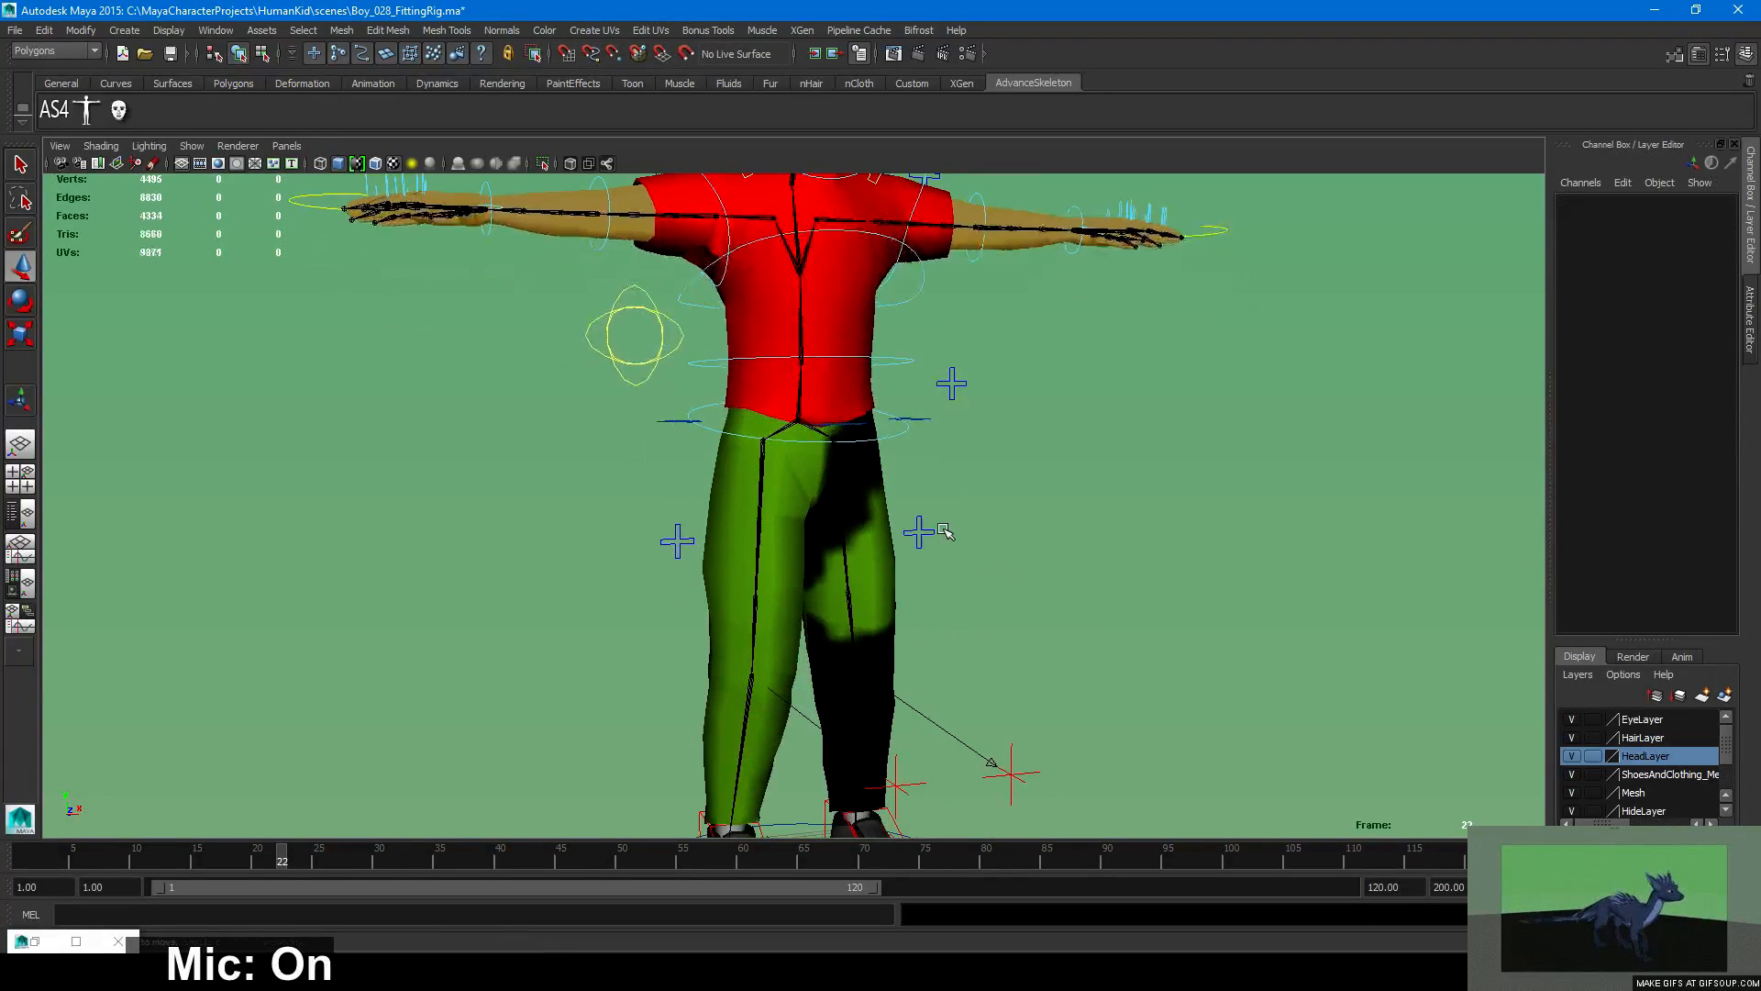
Close the Hypershade window and save the Boy_028_FittingRig scene.
left_click(34, 941)
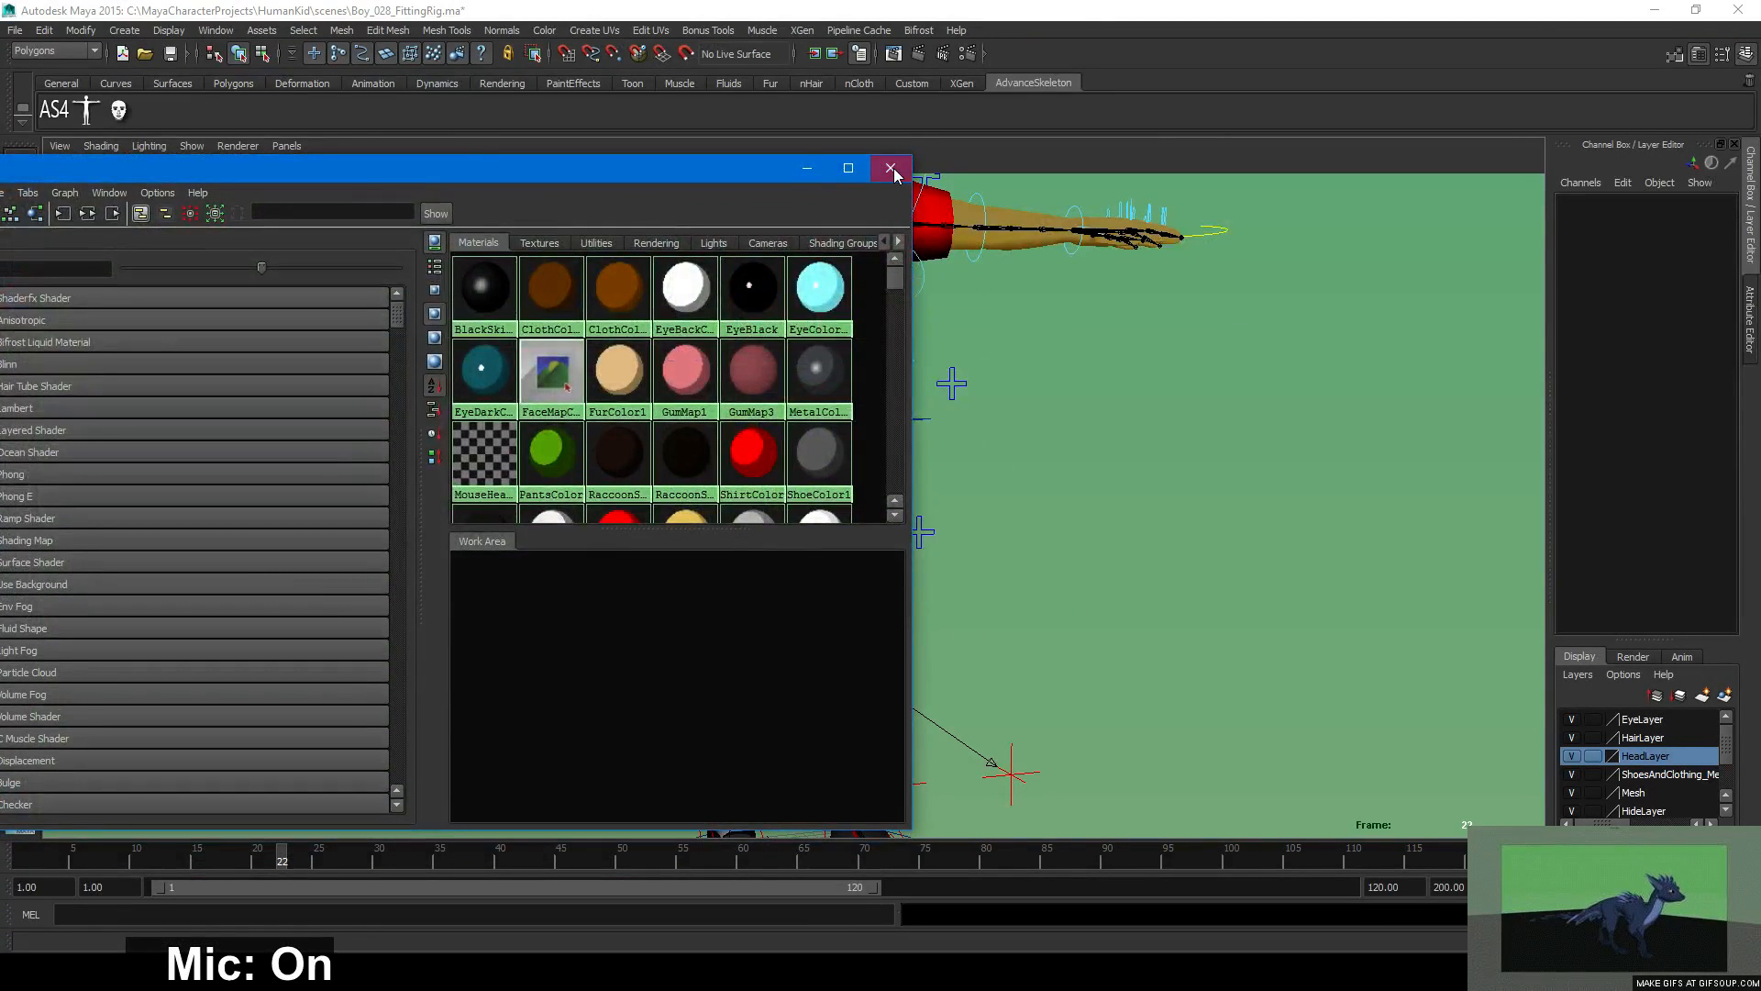
left_click(891, 168)
key("a")
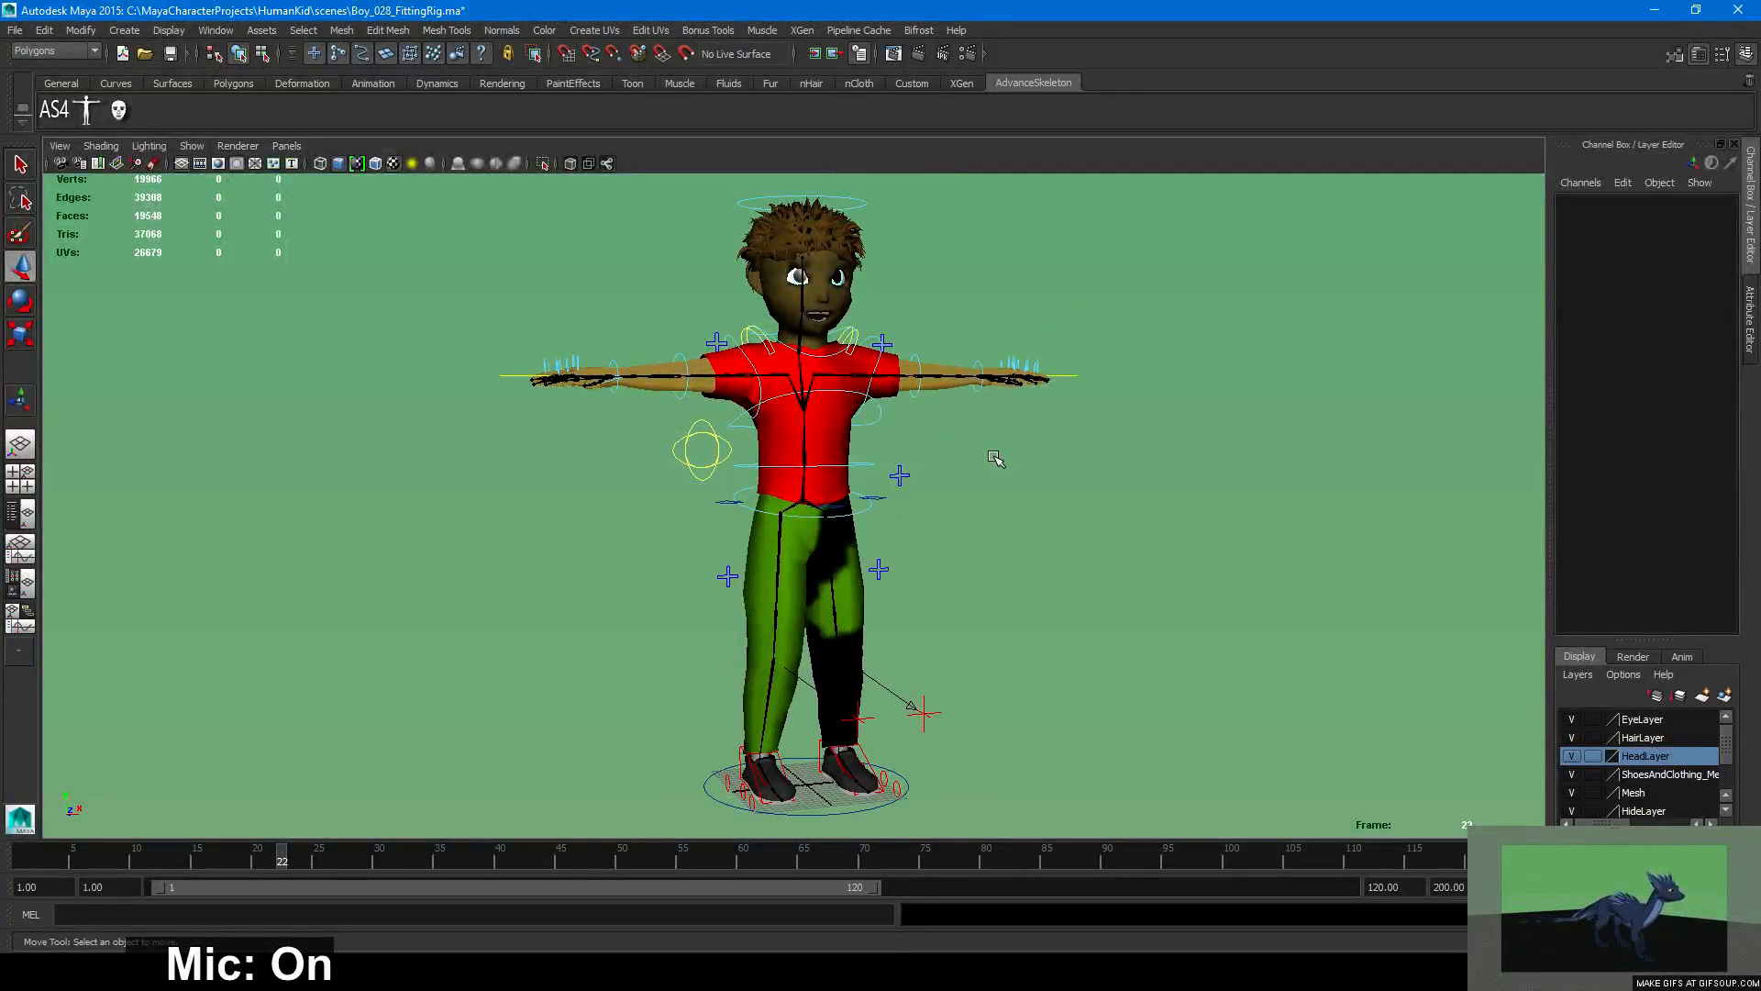
key("ctrl+s")
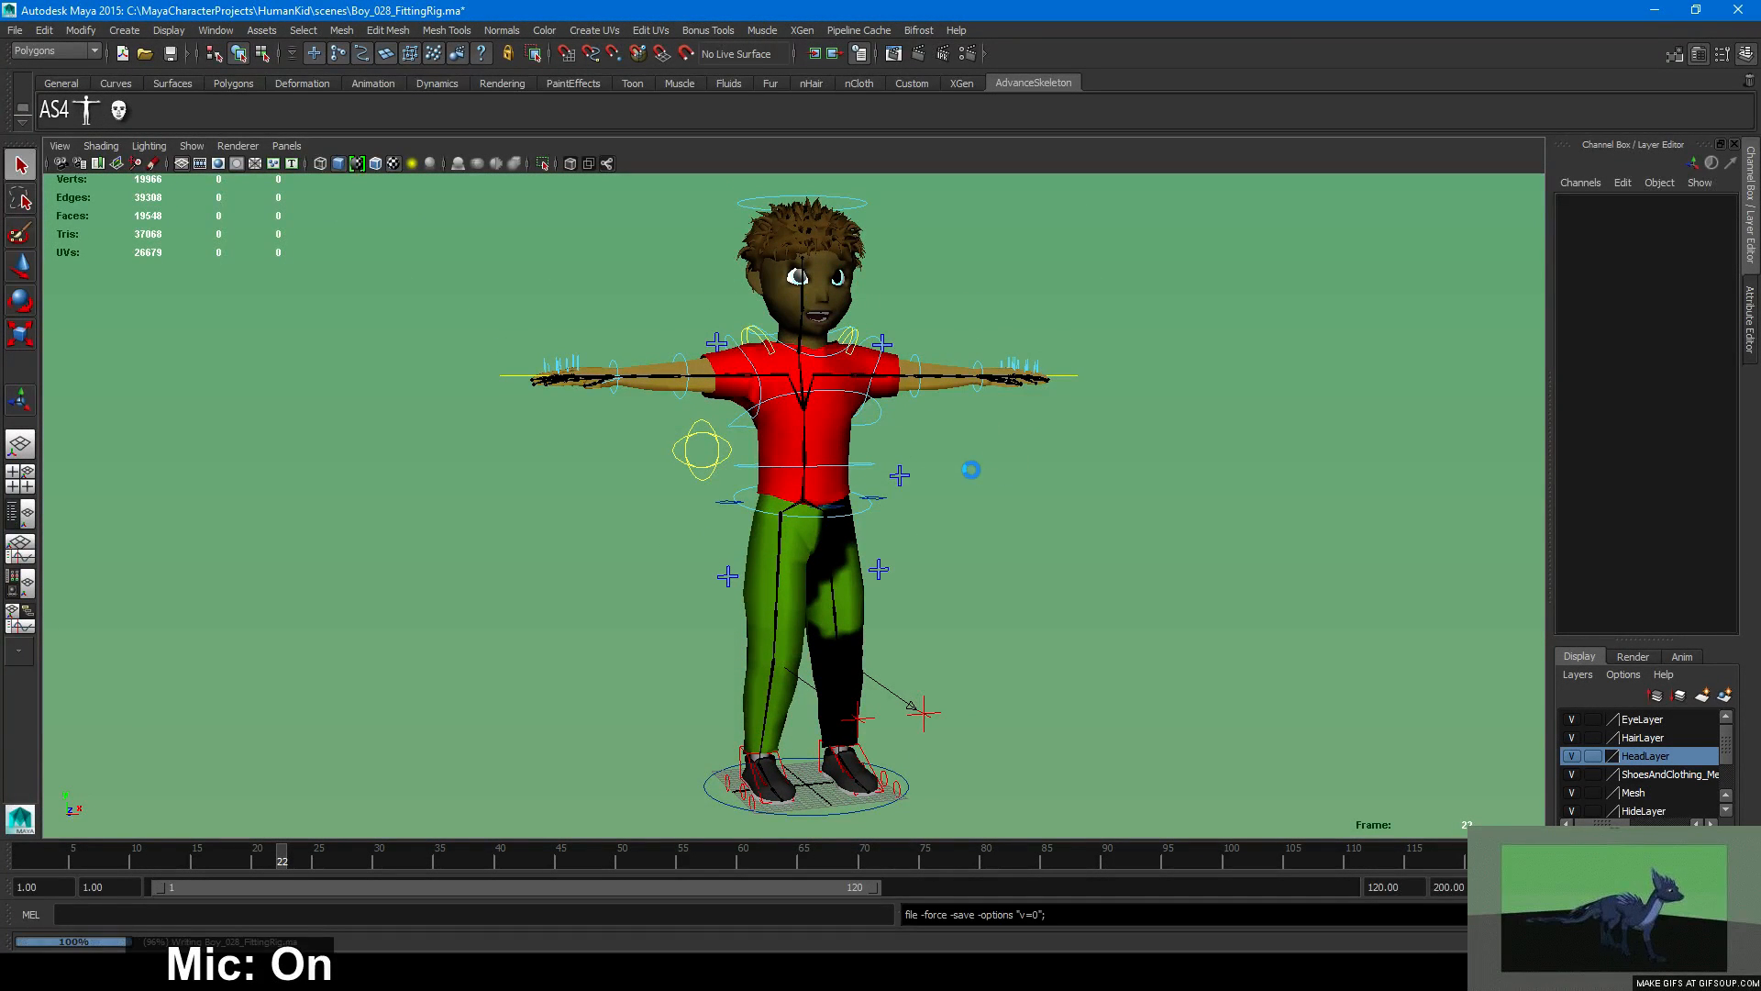
key("ctrl+s")
Open the Reference Editor to check which files the scene references, and close it.
left_click(15, 29)
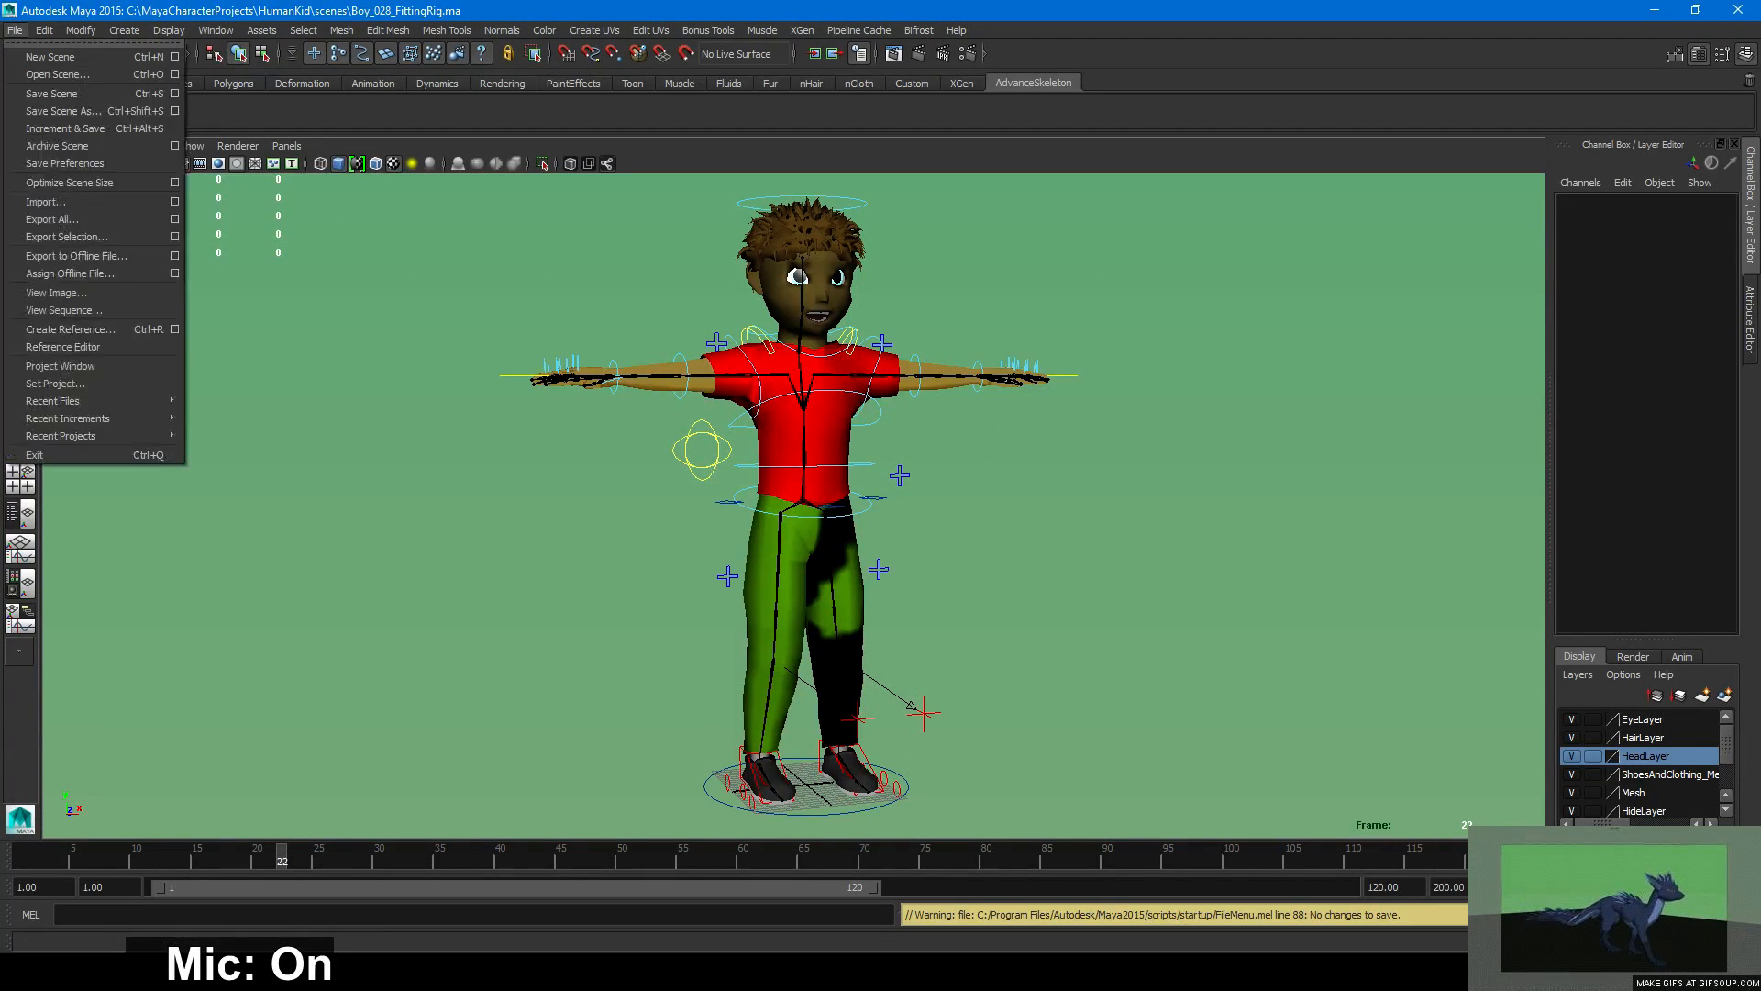
left_click(18, 30)
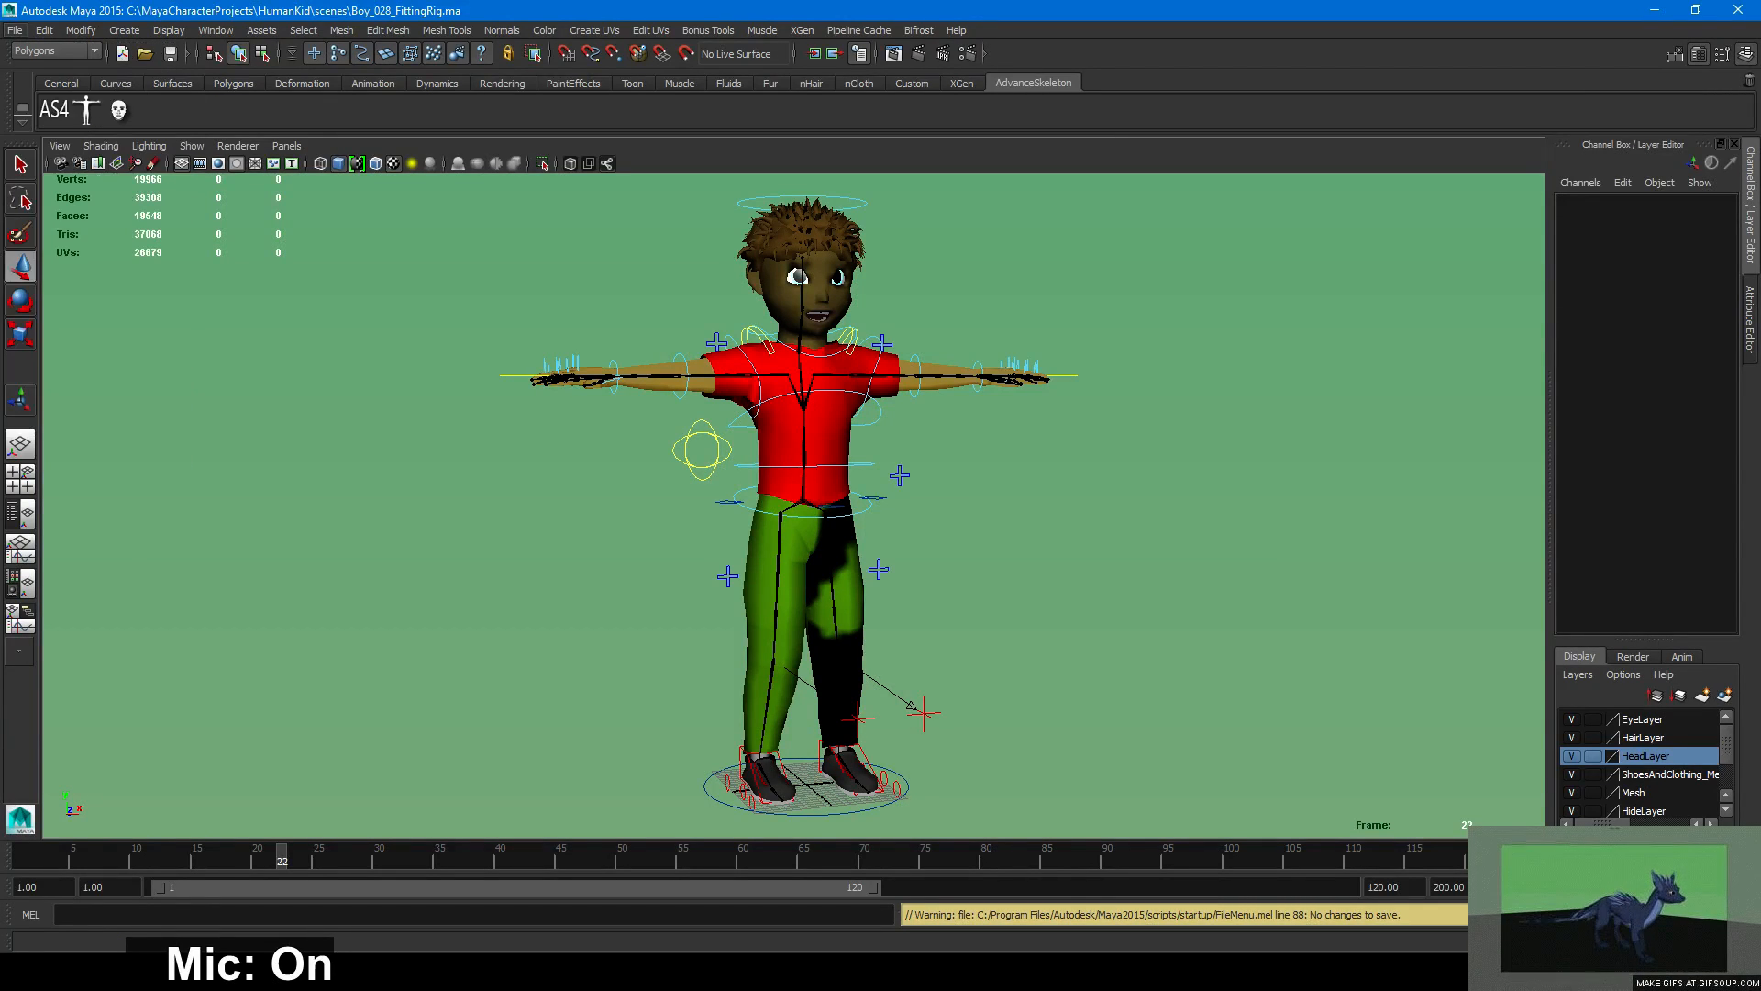
left_click(18, 30)
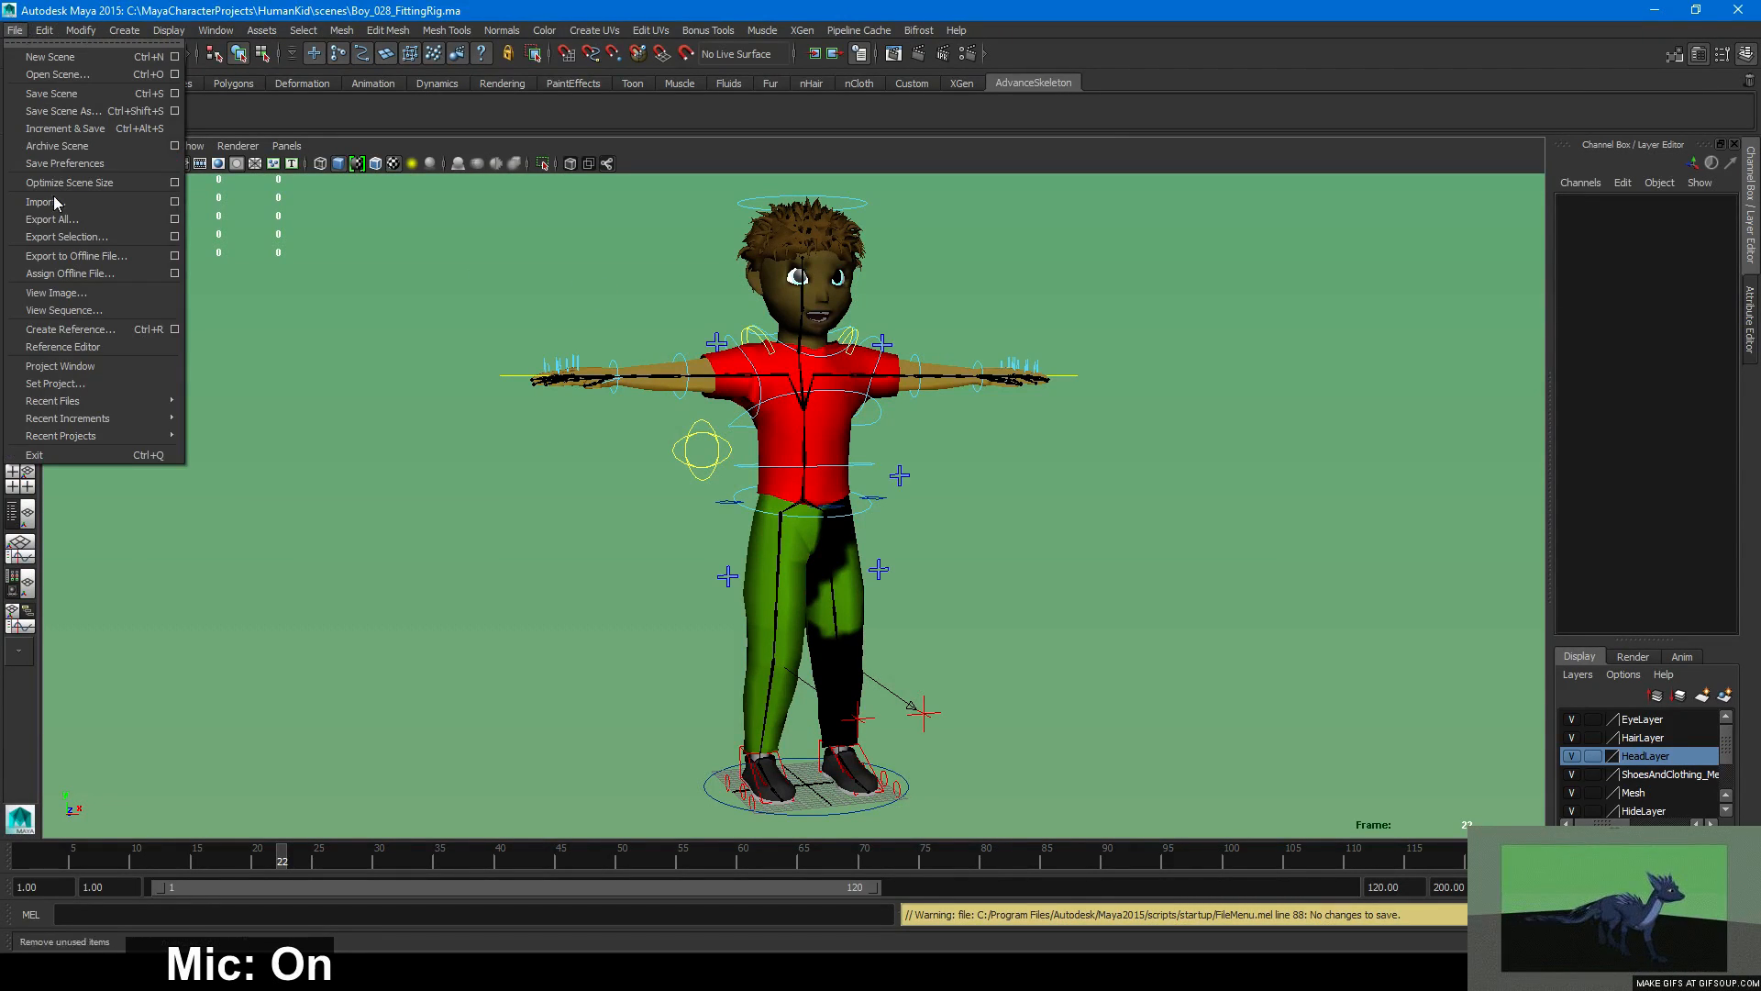
left_click(64, 339)
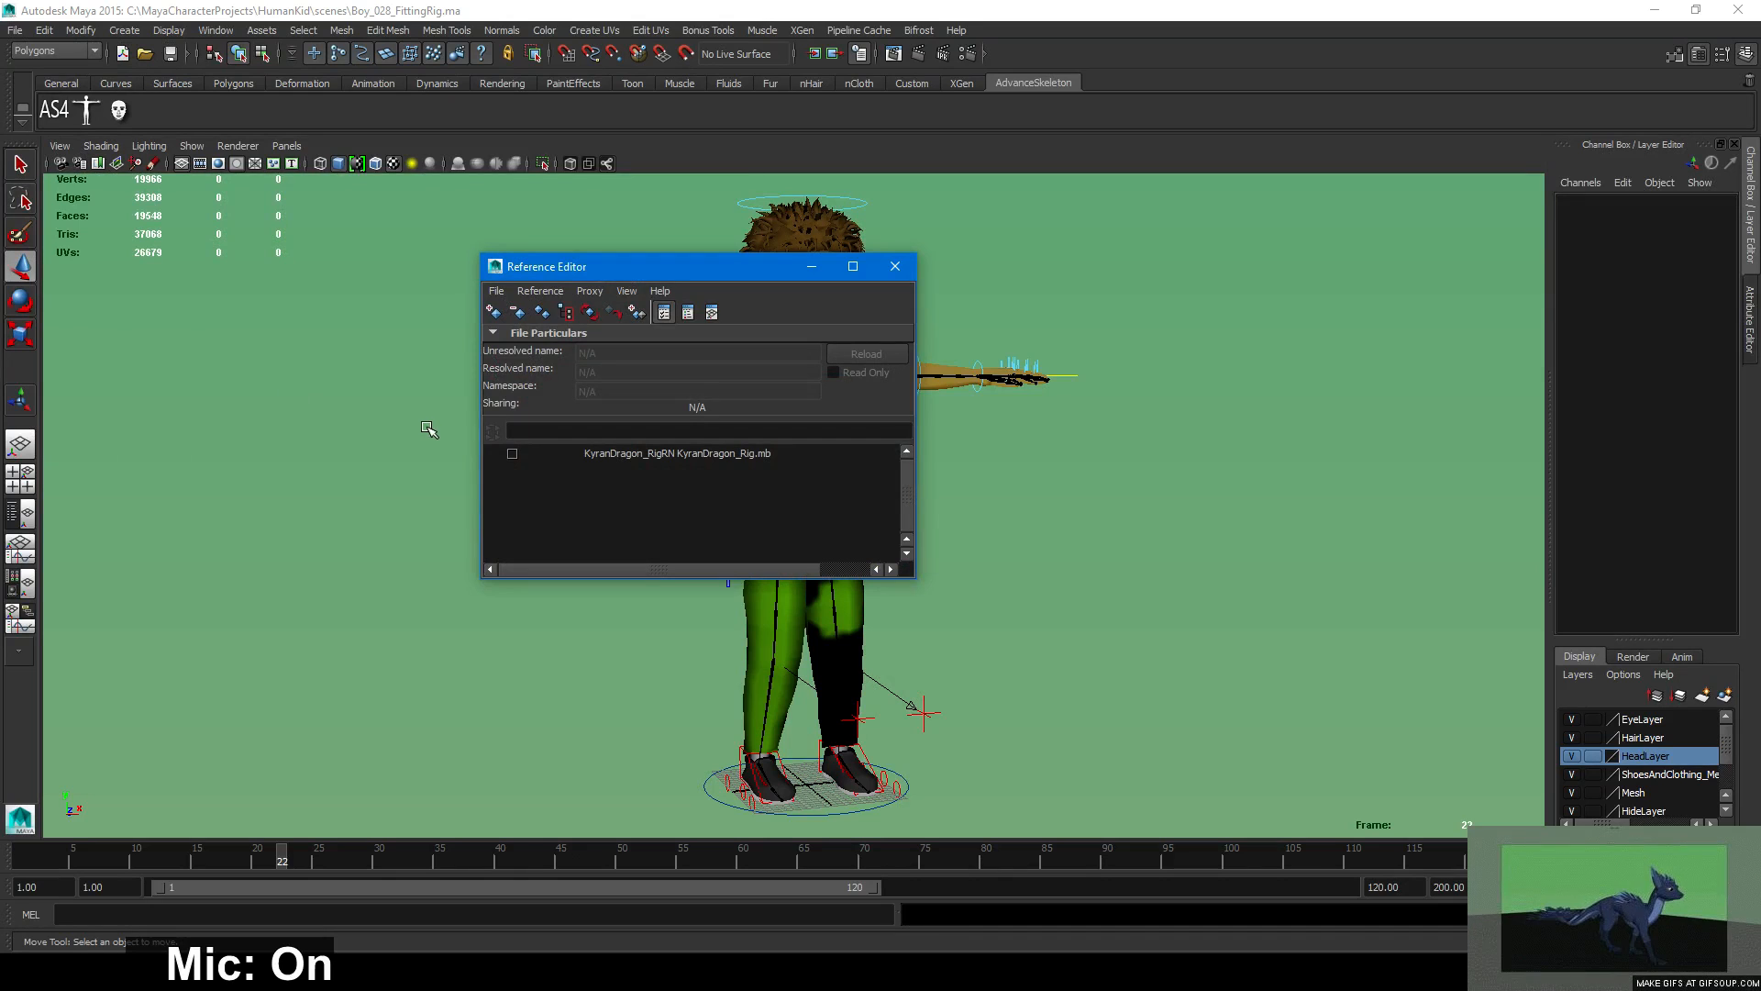
left_click(895, 266)
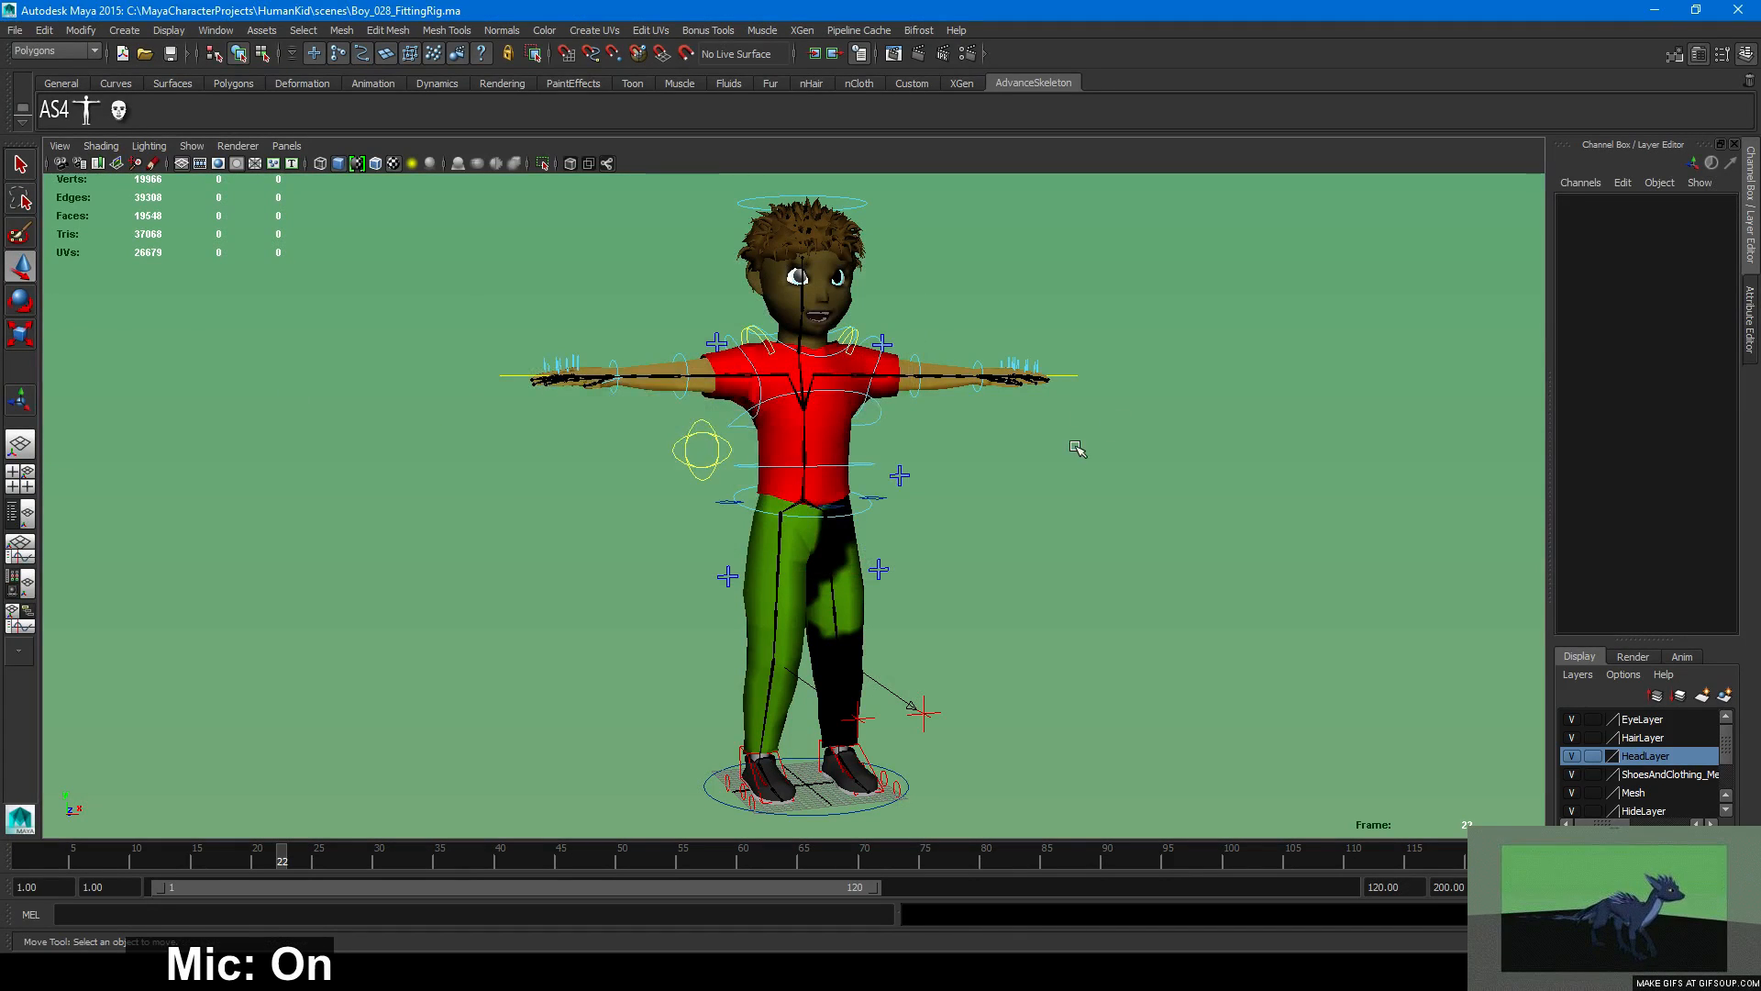
Examine the whole character, the pants and the upper body with its rig controls from several angles.
left_click_drag(1082, 450, 1025, 464, "alt")
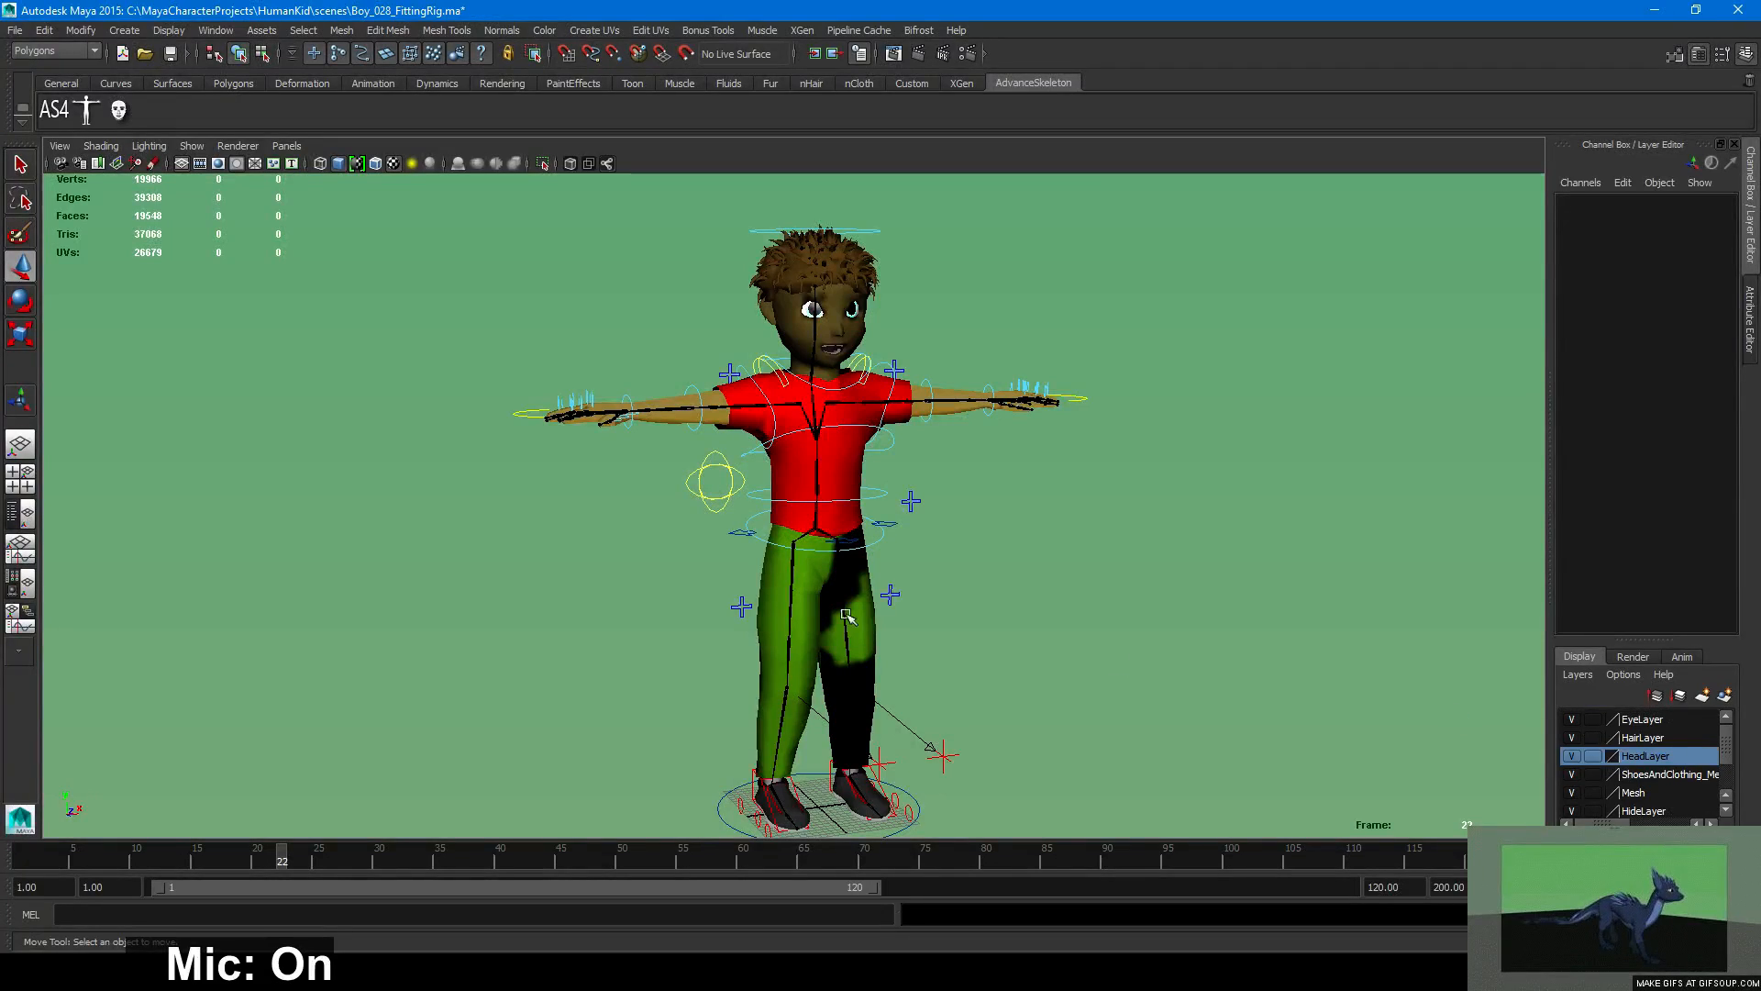
left_click_drag(780, 606, 812, 606, "alt")
right_click_drag(813, 606, 927, 610, "alt")
middle_click_drag(1266, 623, 1038, 562, "alt")
right_click_drag(1038, 563, 791, 534, "alt")
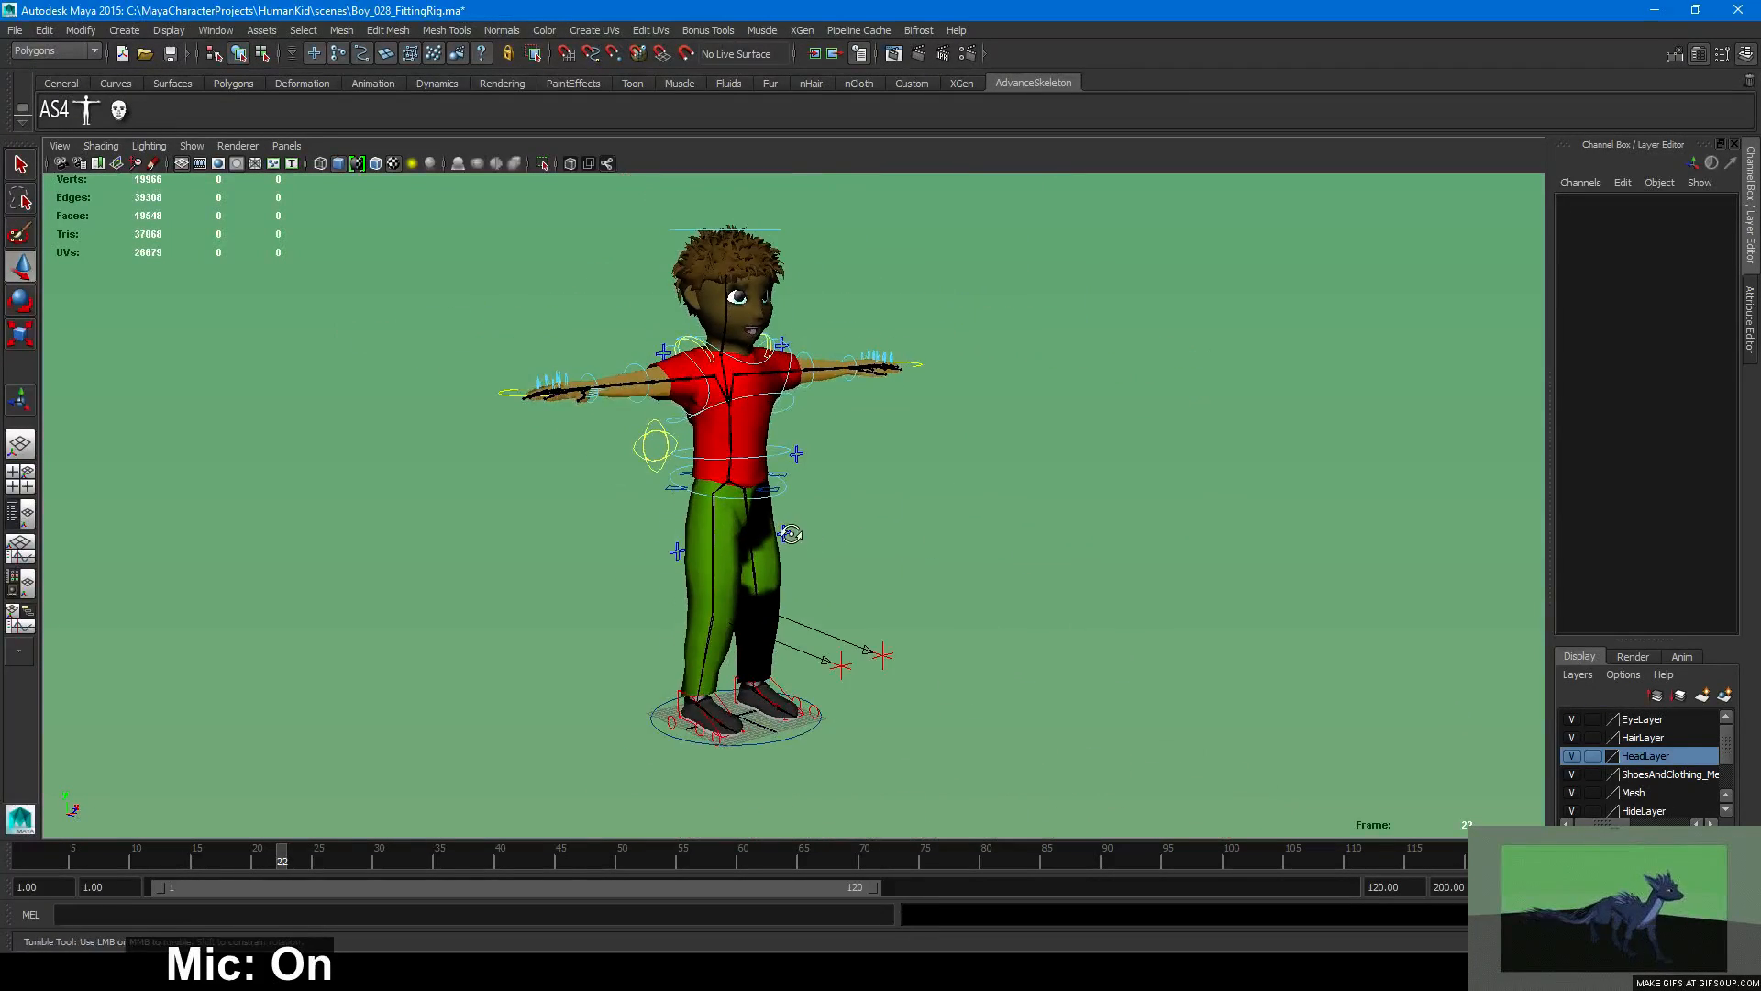
left_click_drag(790, 535, 780, 587, "alt")
right_click_drag(808, 587, 1037, 597, "alt")
middle_click_drag(1036, 597, 1155, 715, "alt")
right_click_drag(1000, 665, 1069, 670, "alt")
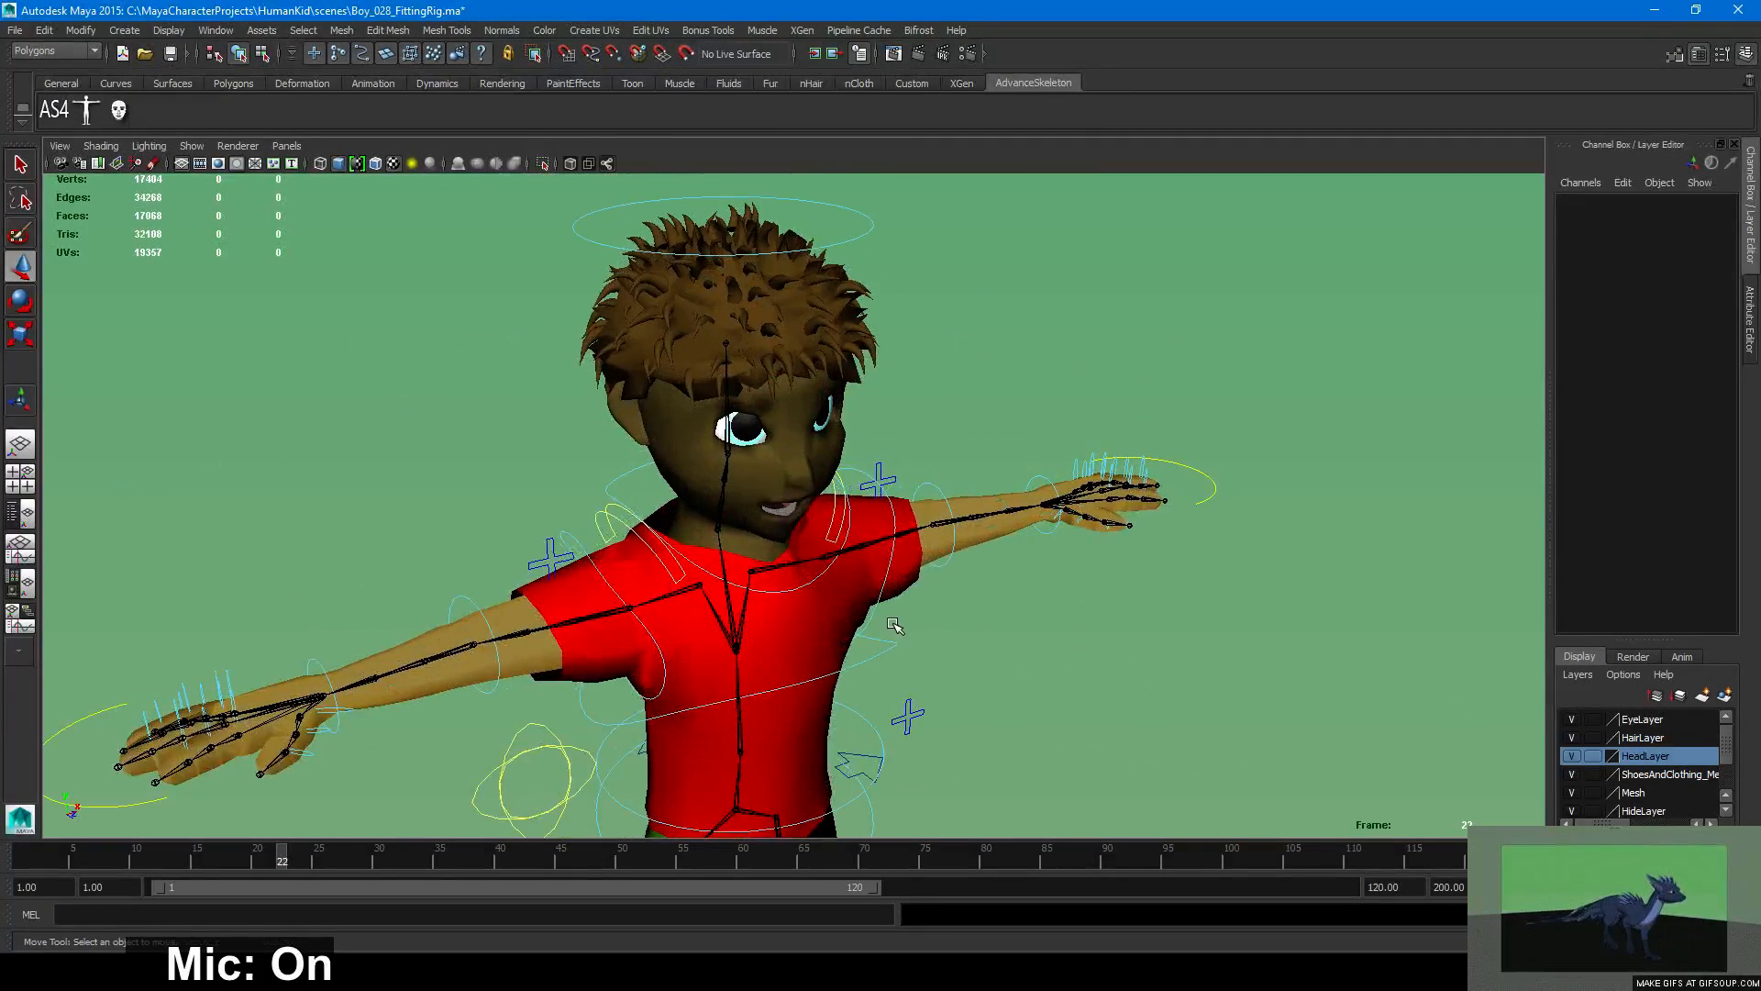
Select the chest control and the root control, and walk up the rig hierarchy to its top-level Group.
left_click(888, 649)
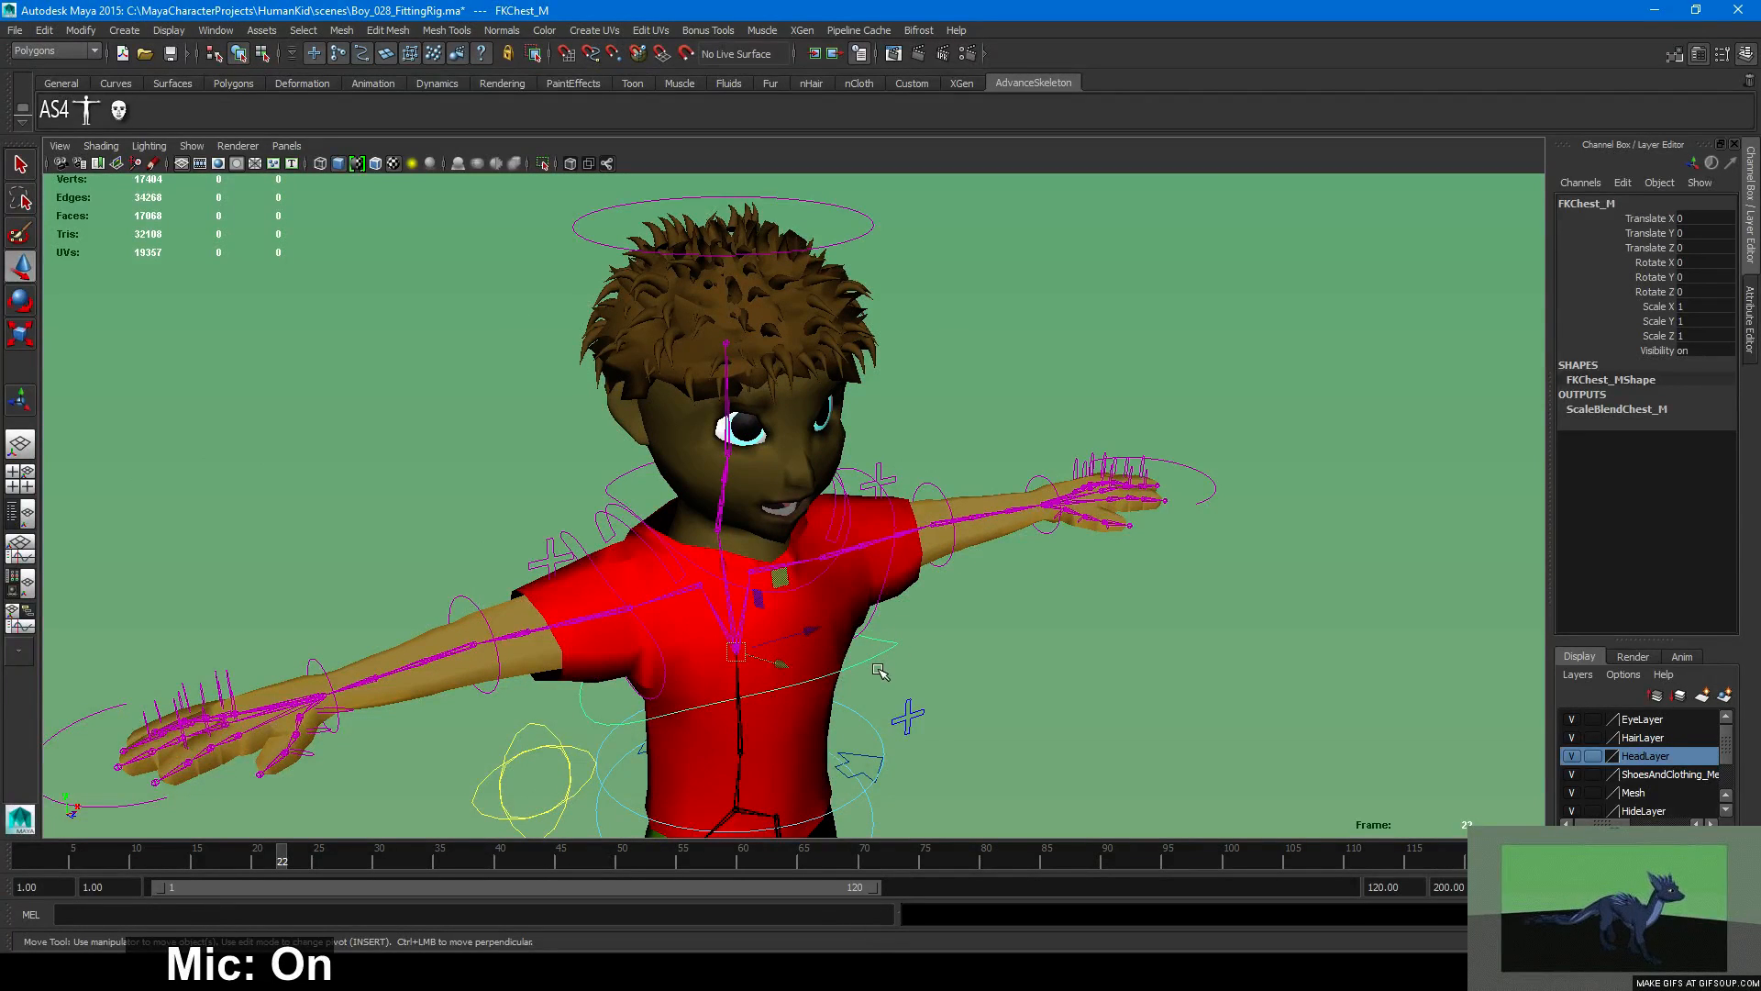
left_click(857, 745)
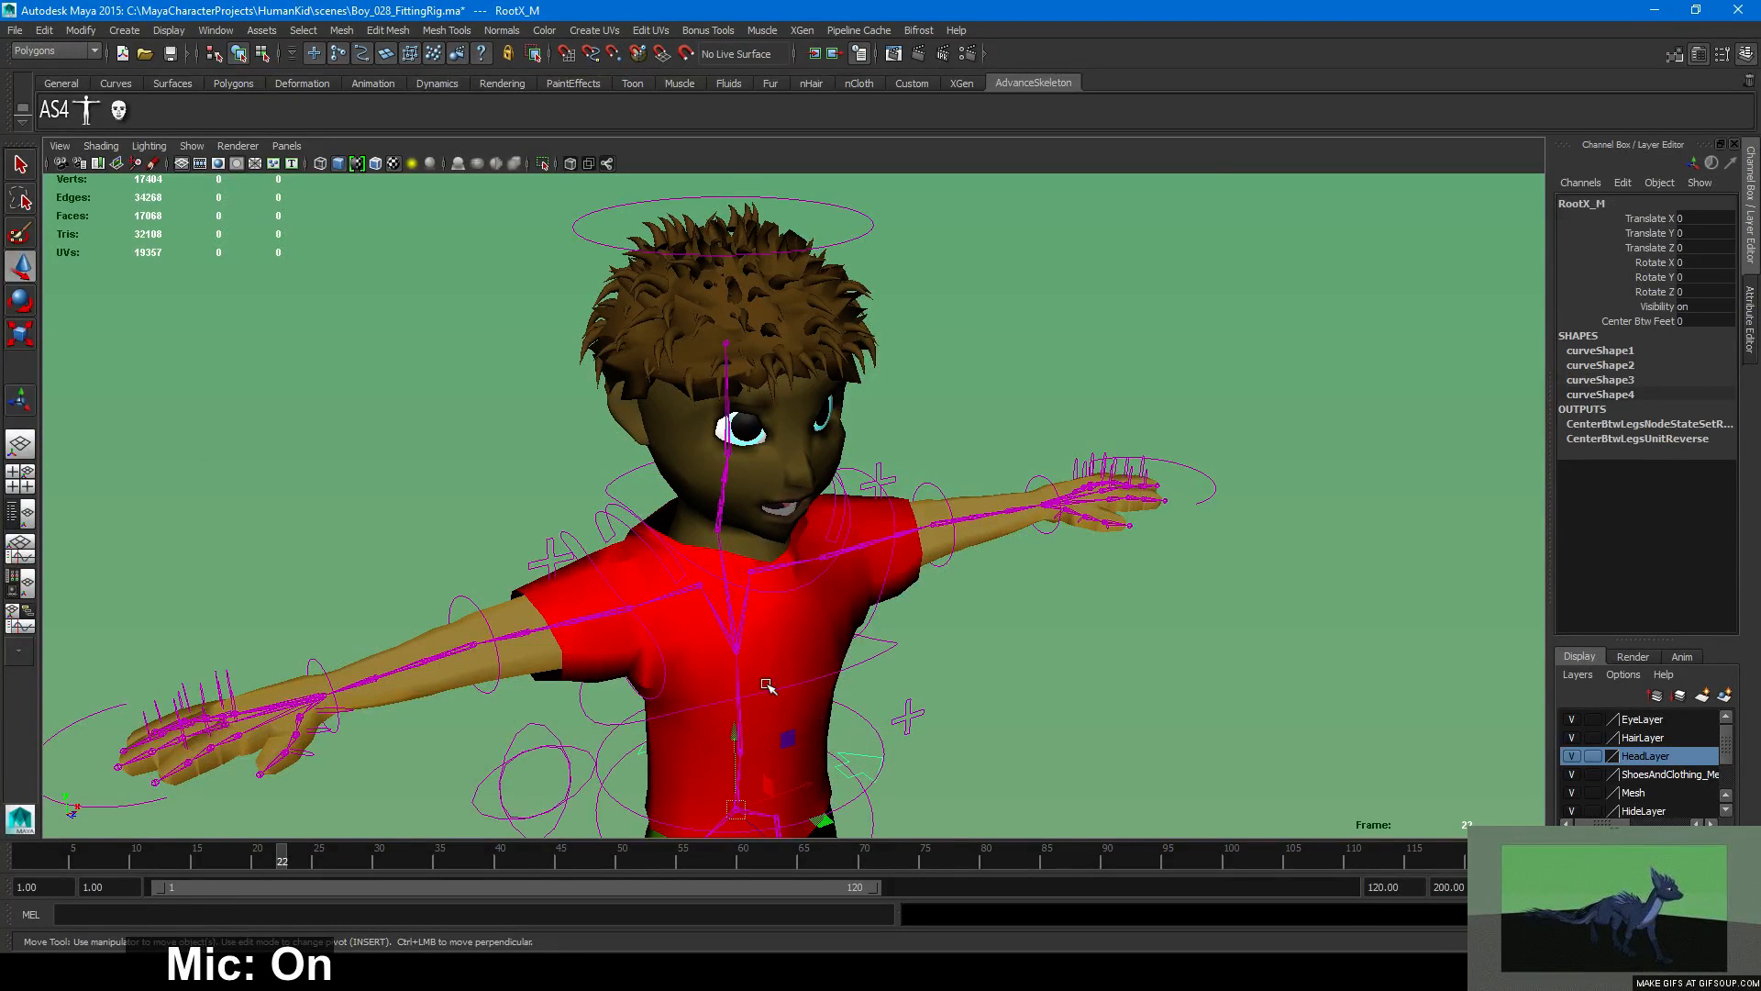
key("Up")
key("Up")
key("Up")
key("Up")
key("Up")
key("Up")
key("Up")
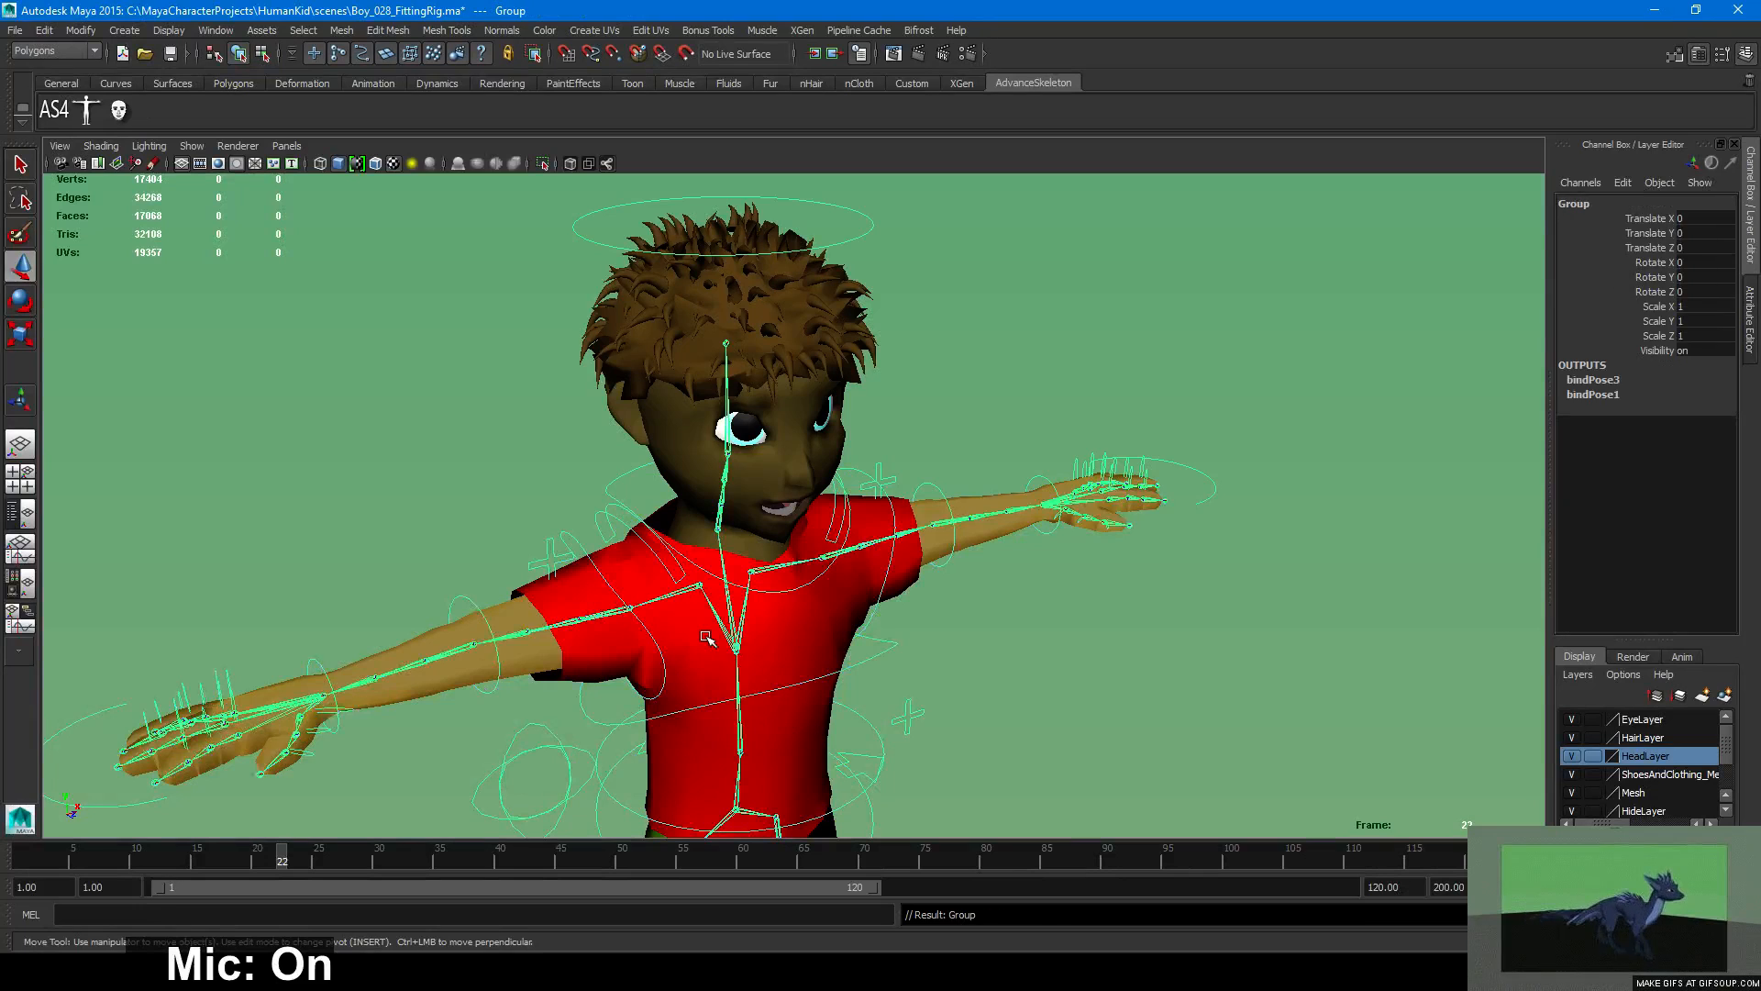
scroll(707, 637, "down", 5)
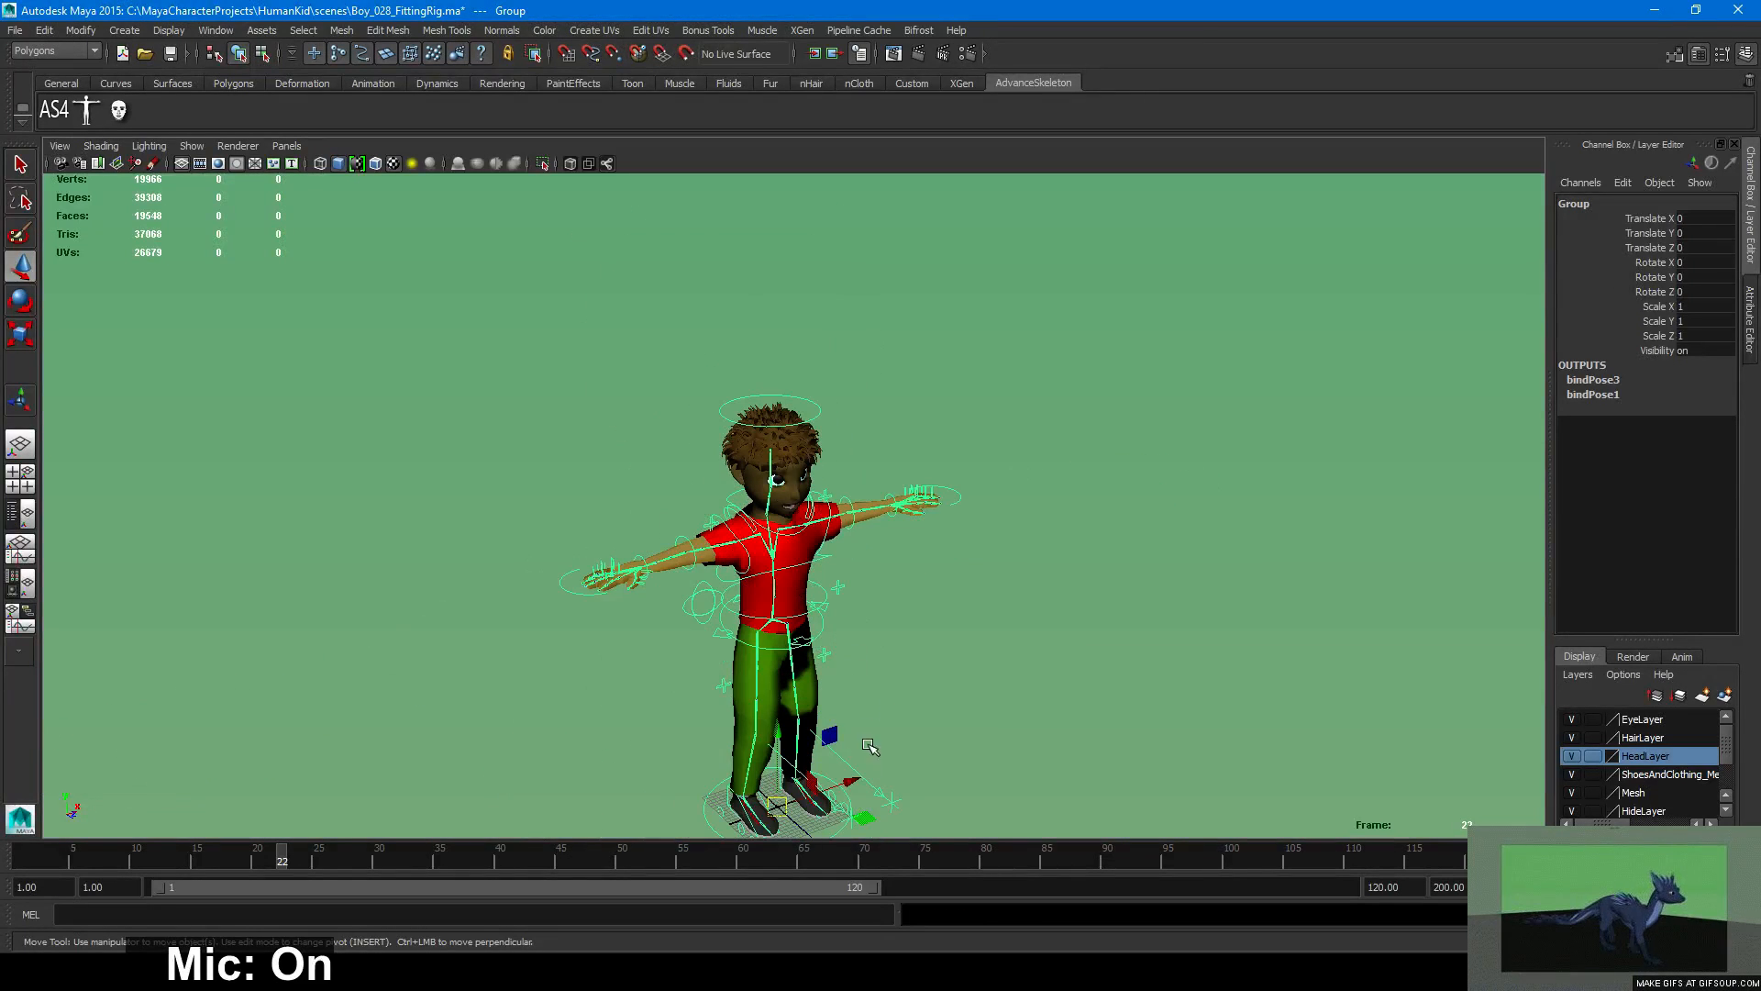
Inspect the attributes of the rig's Main control and the character's right-hand Fingers control, and clear the selection.
left_click(720, 796)
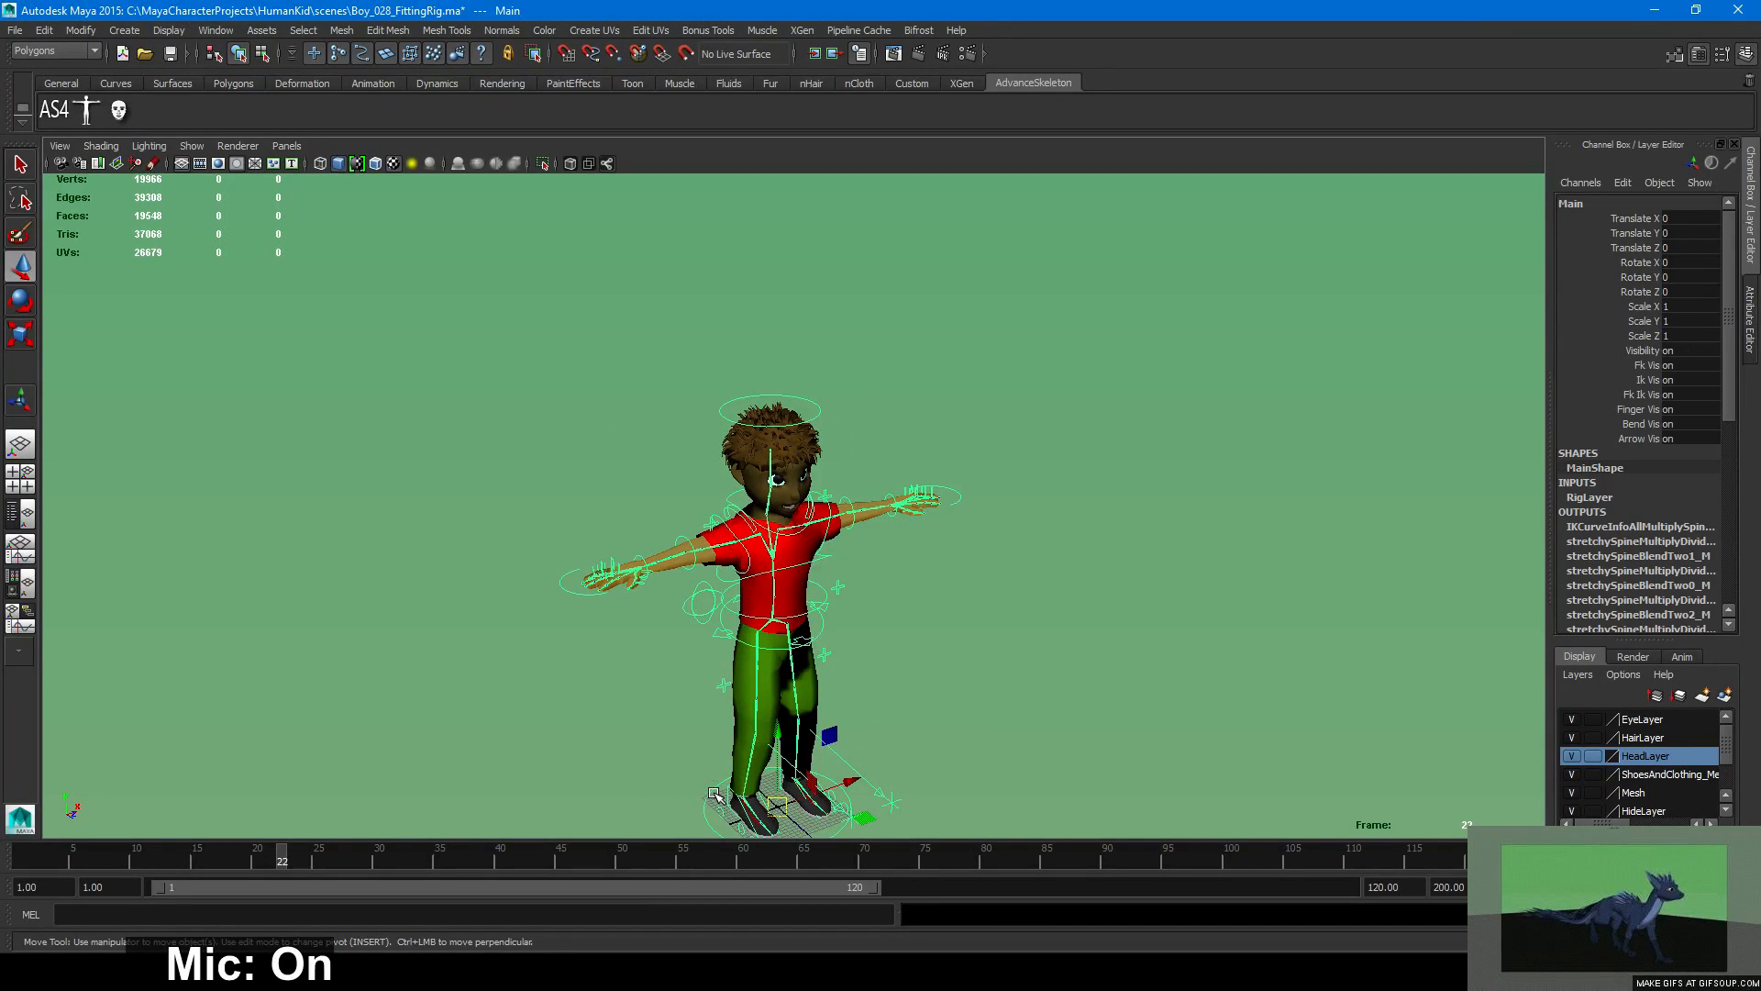
left_click(929, 700)
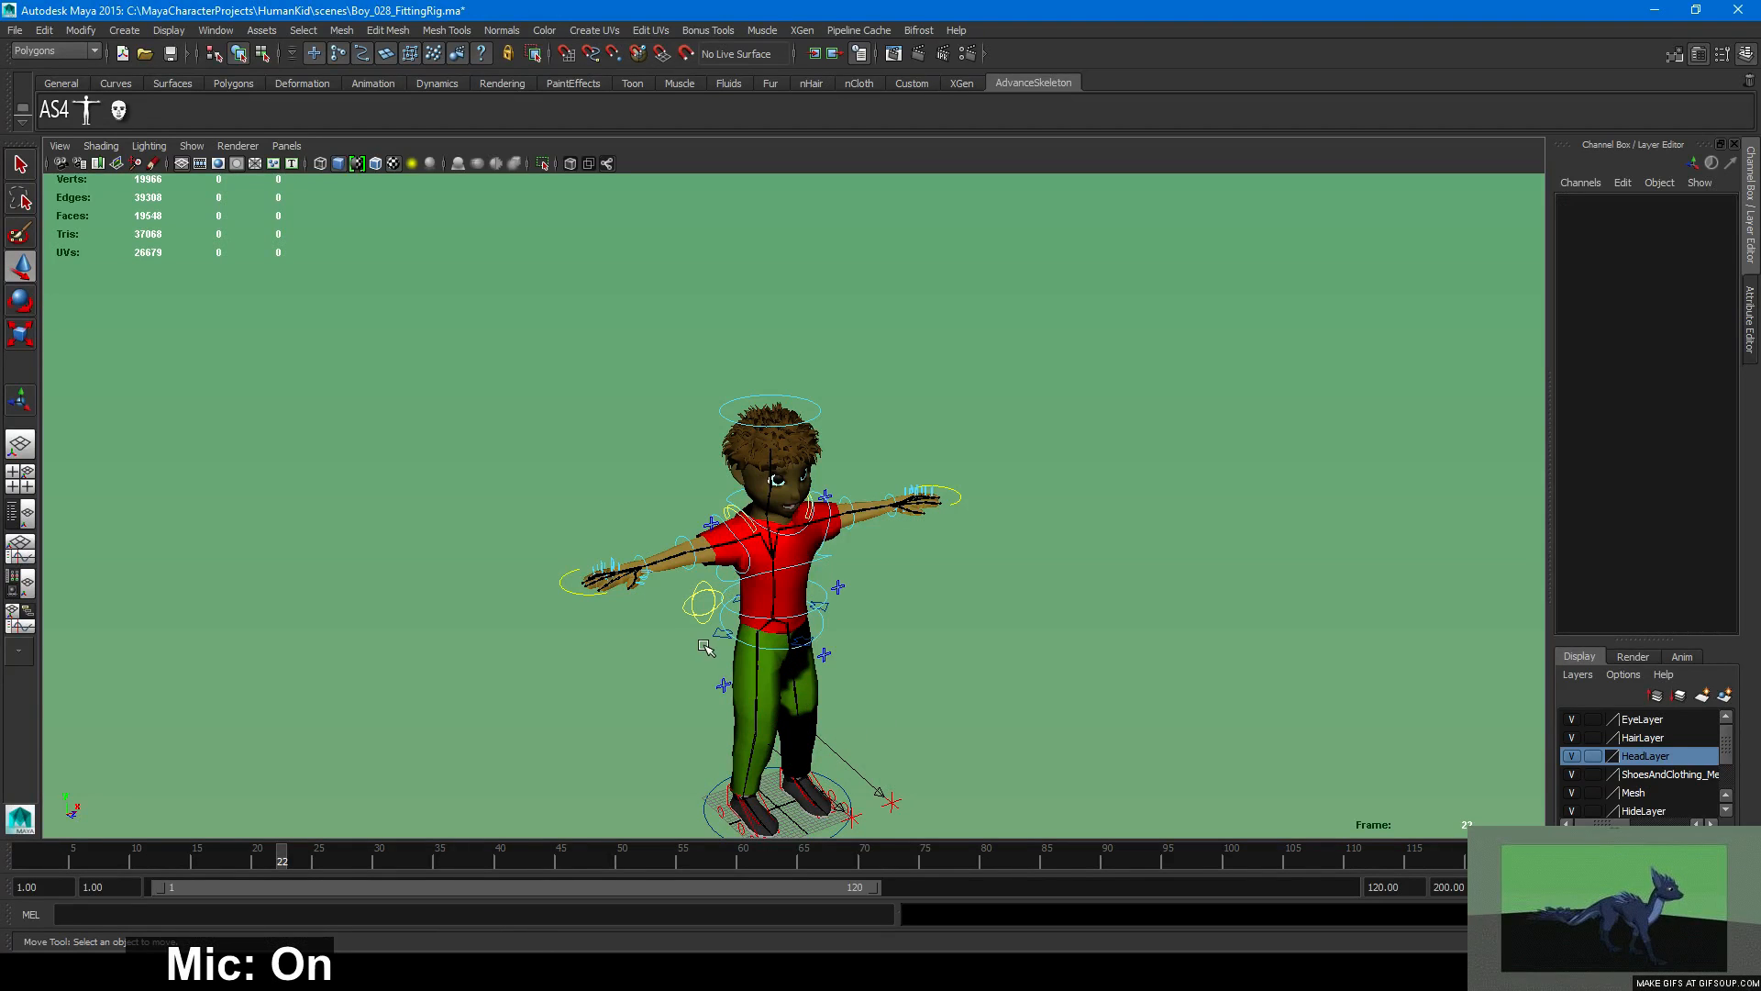
left_click(690, 596)
left_click(558, 585)
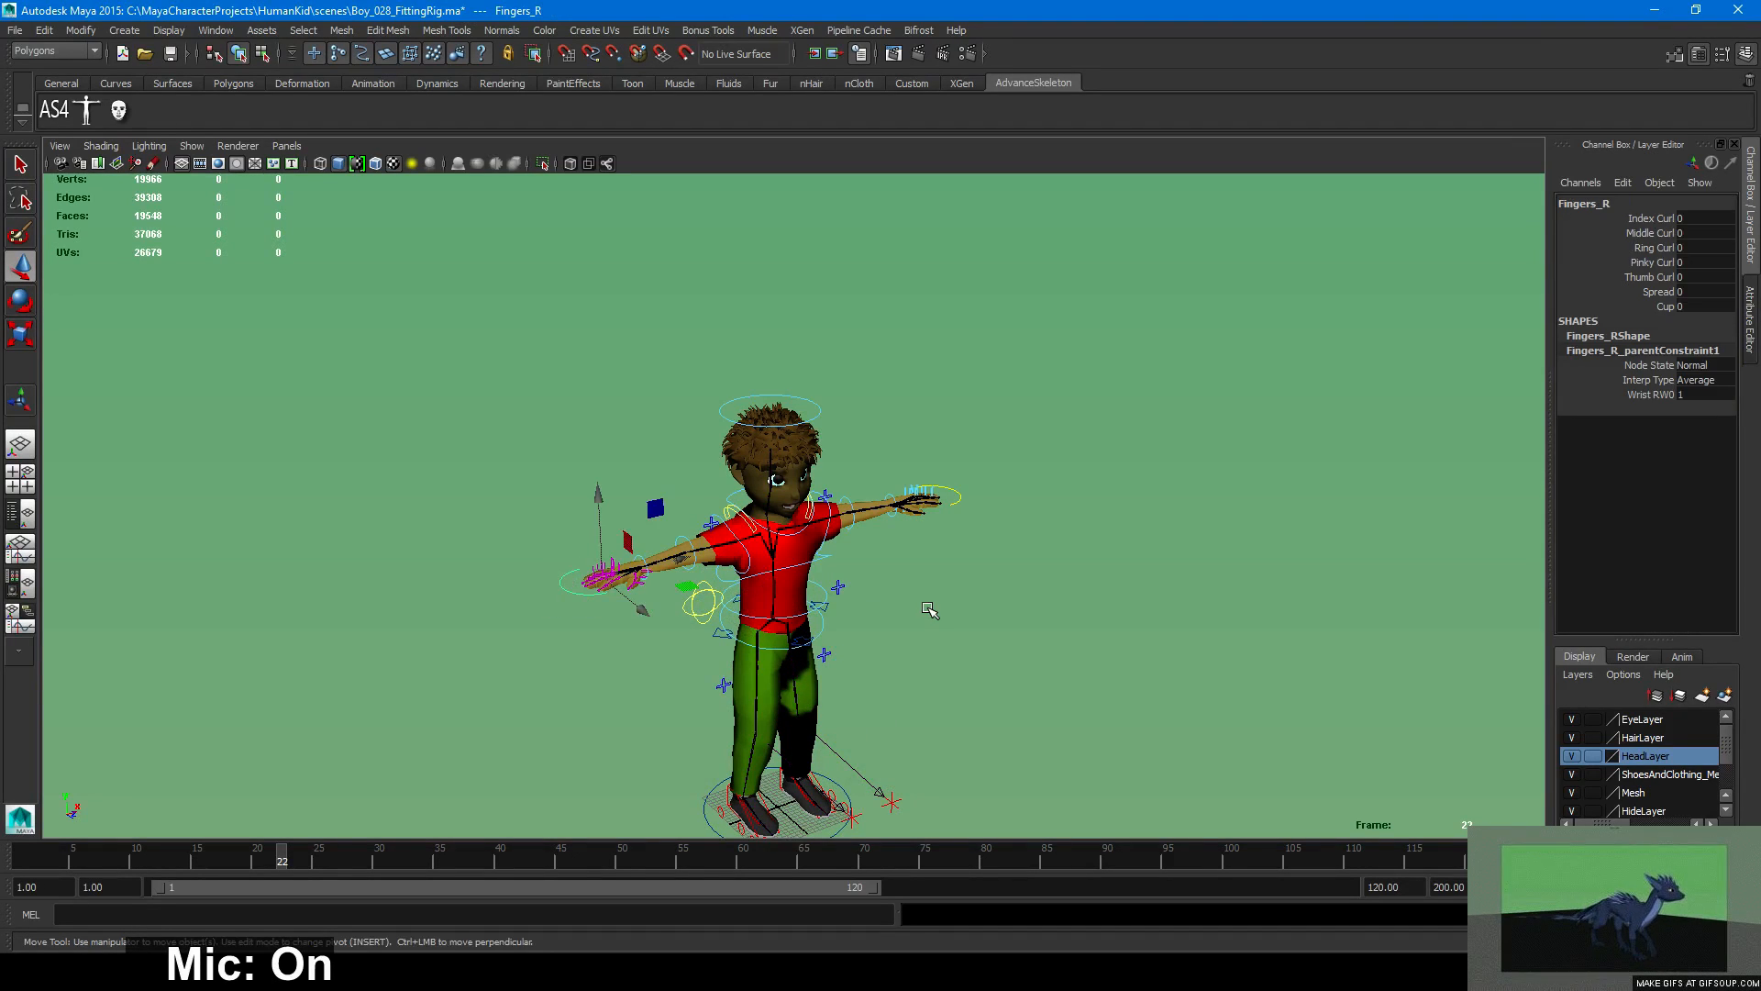
left_click(927, 614)
left_click_drag(936, 633, 1014, 633, "alt")
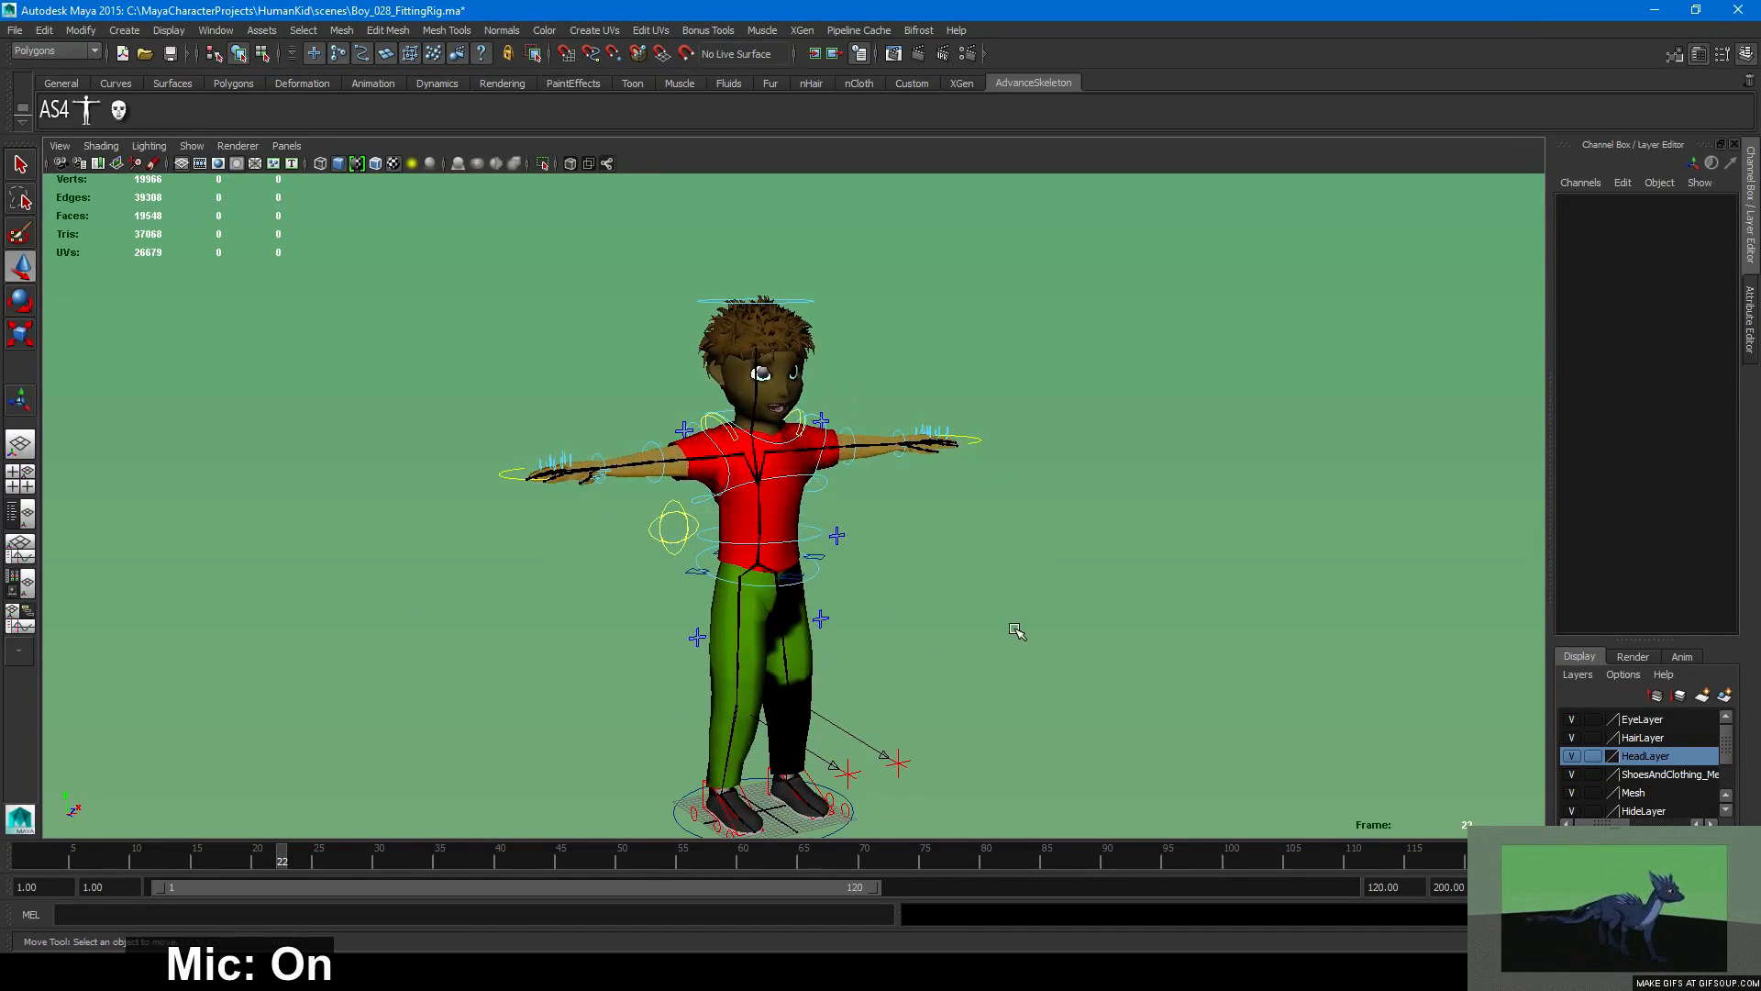
Save the rig scene under its current name.
key("ctrl+s")
key("w")
key("ctrl+s")
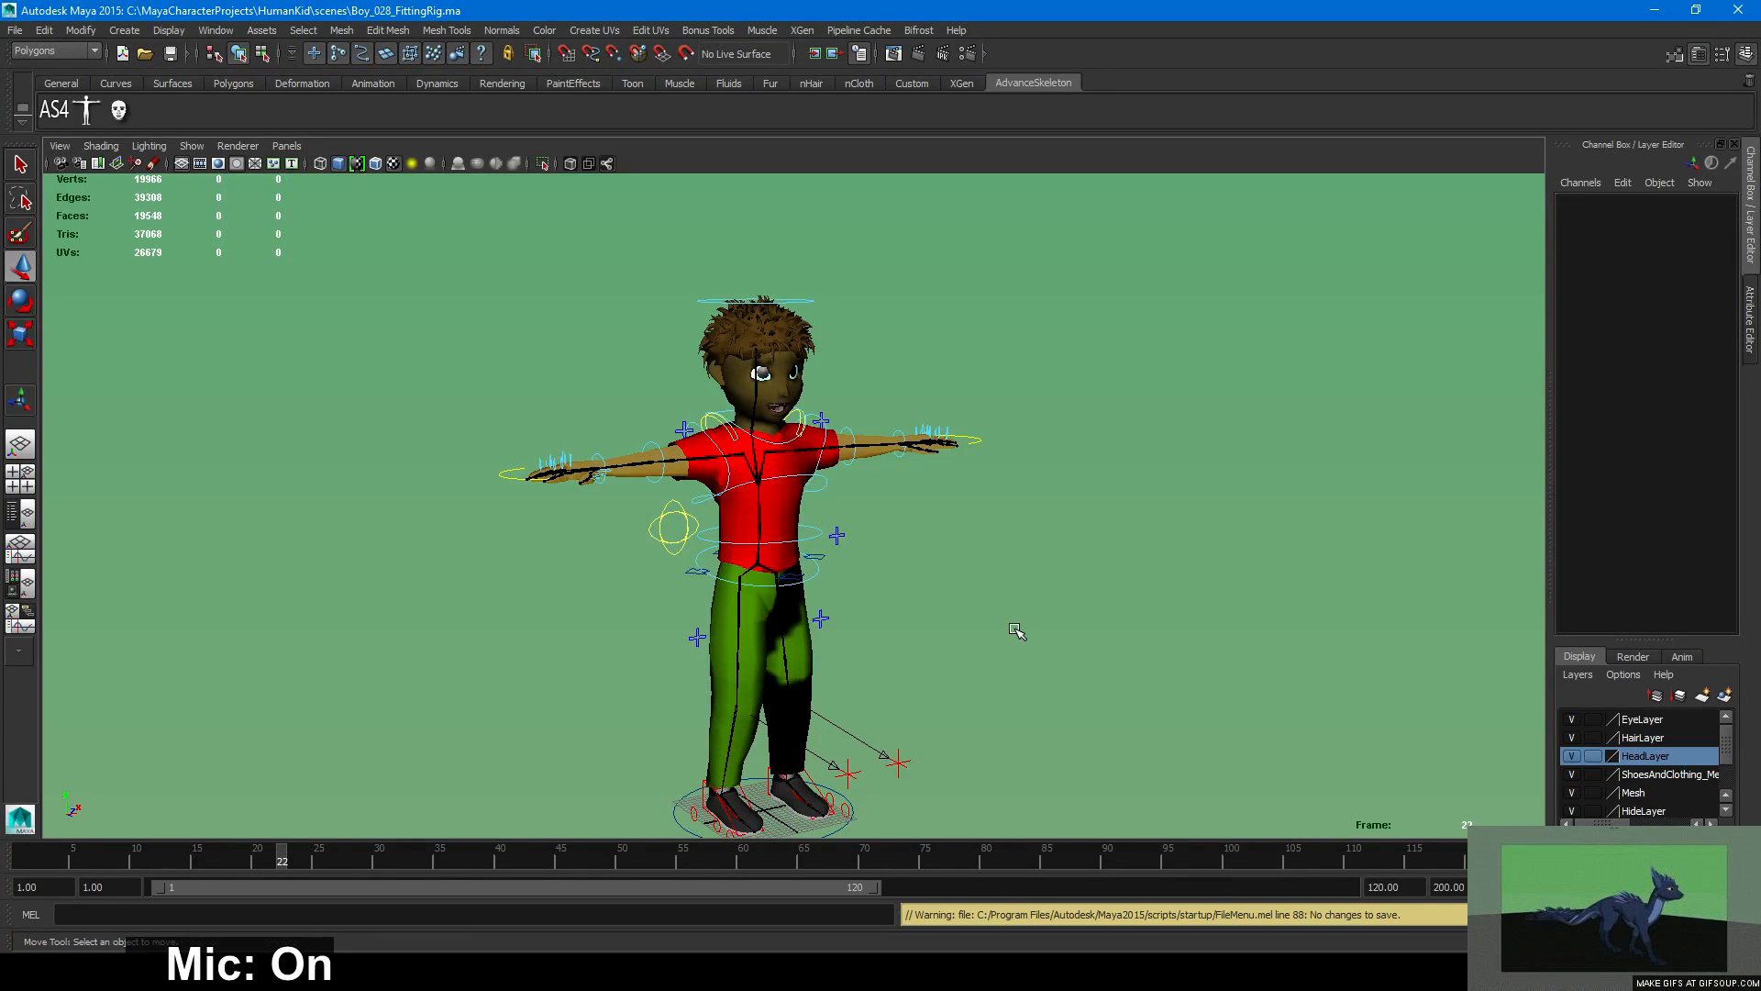
Select two separate hair cones and the HairMesh to examine how the boy's hair is built.
left_click_drag(876, 564, 691, 523, "alt")
left_click_drag(729, 545, 894, 551, "alt")
scroll(906, 547, "up", 3)
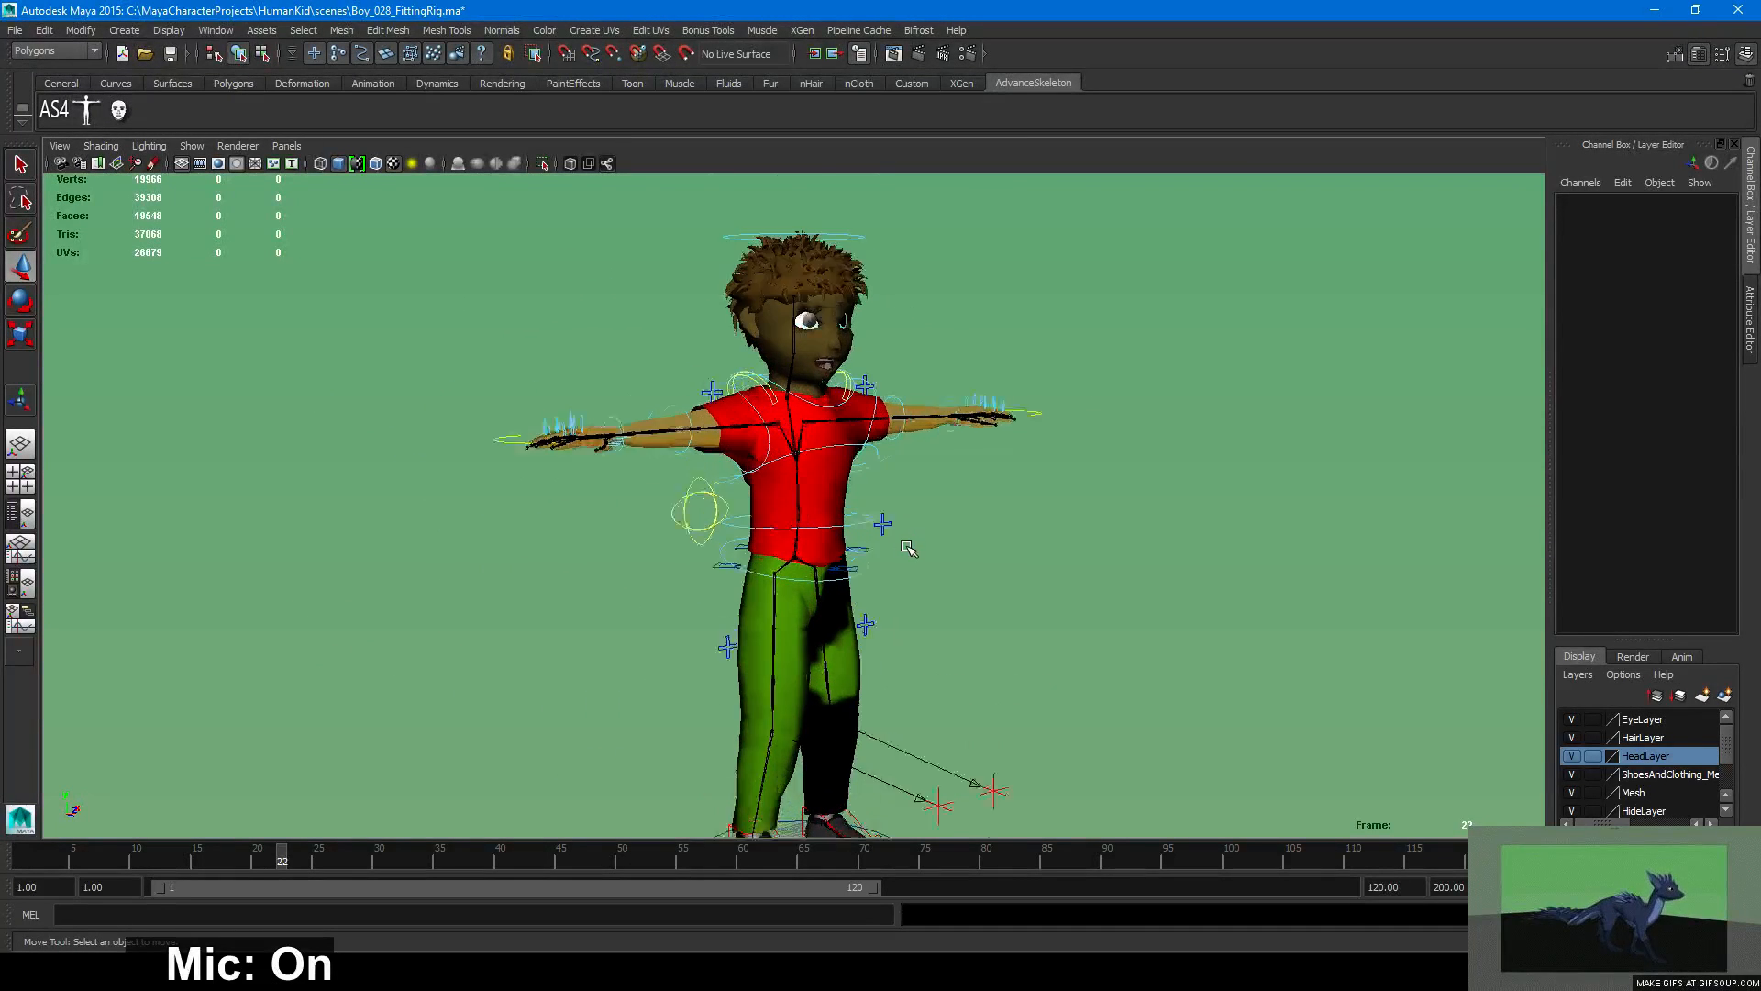
scroll(906, 547, "down", 2)
left_click(788, 275)
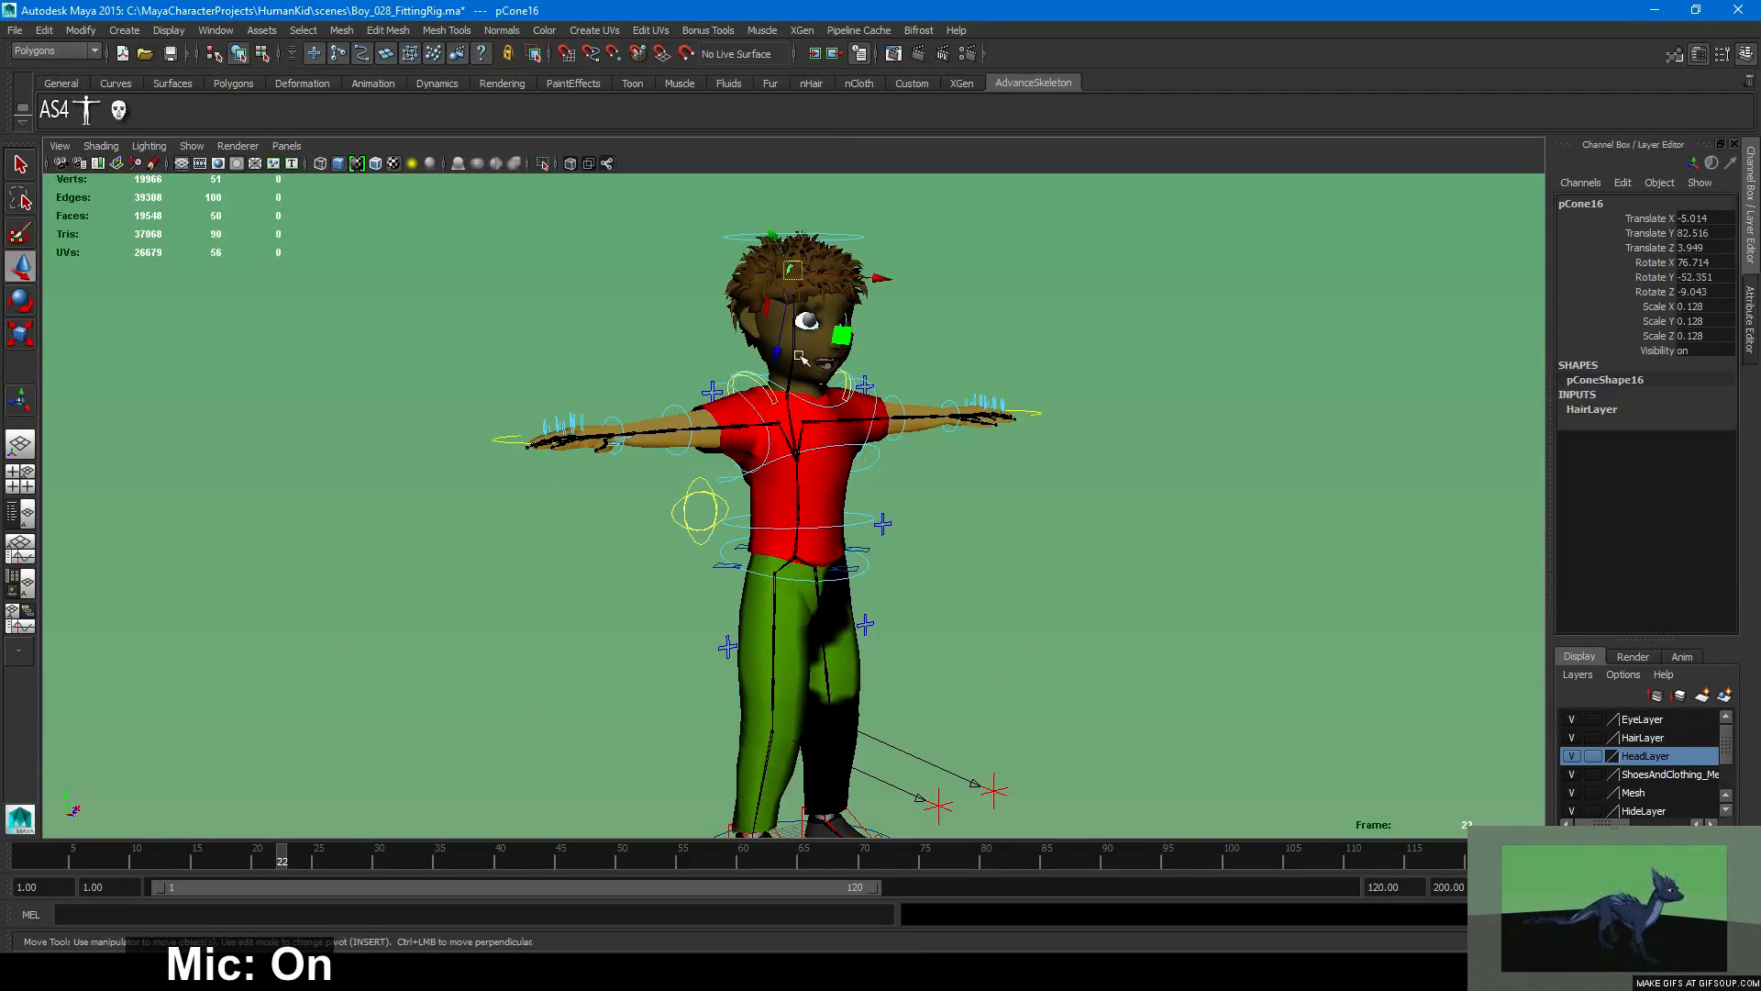
left_click(753, 289)
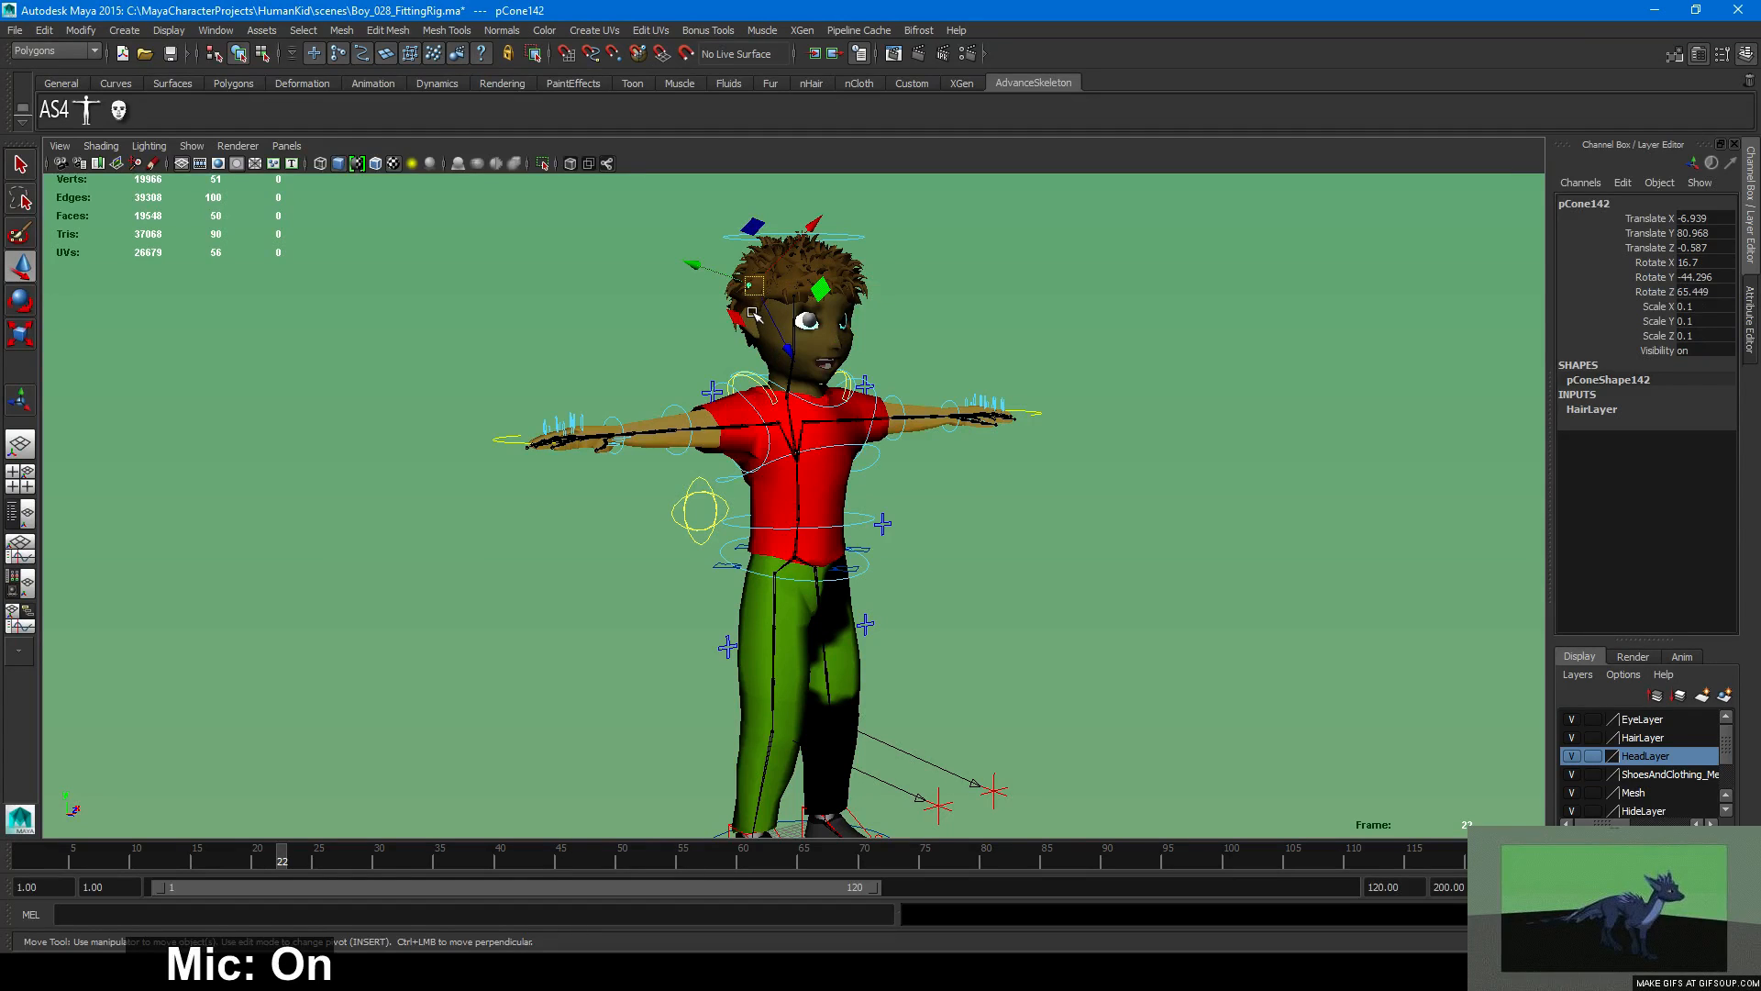
left_click(753, 315)
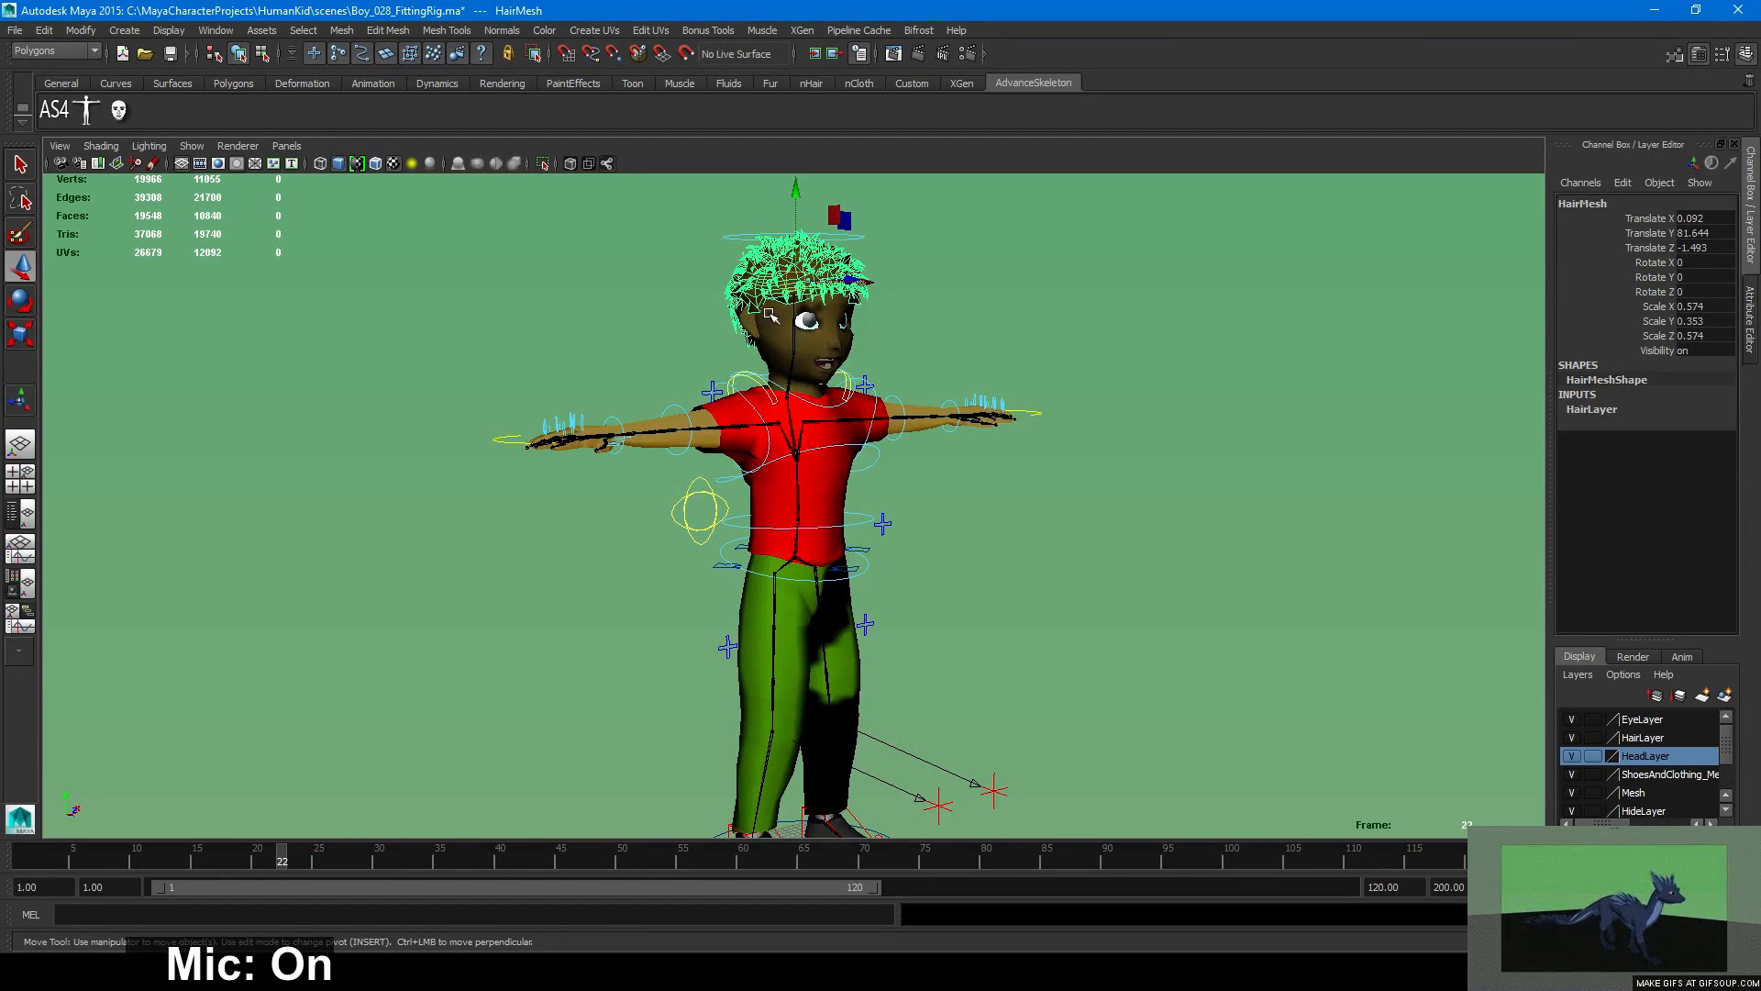
Inspect the HeadMesh, the HairMesh and the FKHead_M control up close by selecting each in turn.
middle_click_drag(910, 358, 921, 416, "alt")
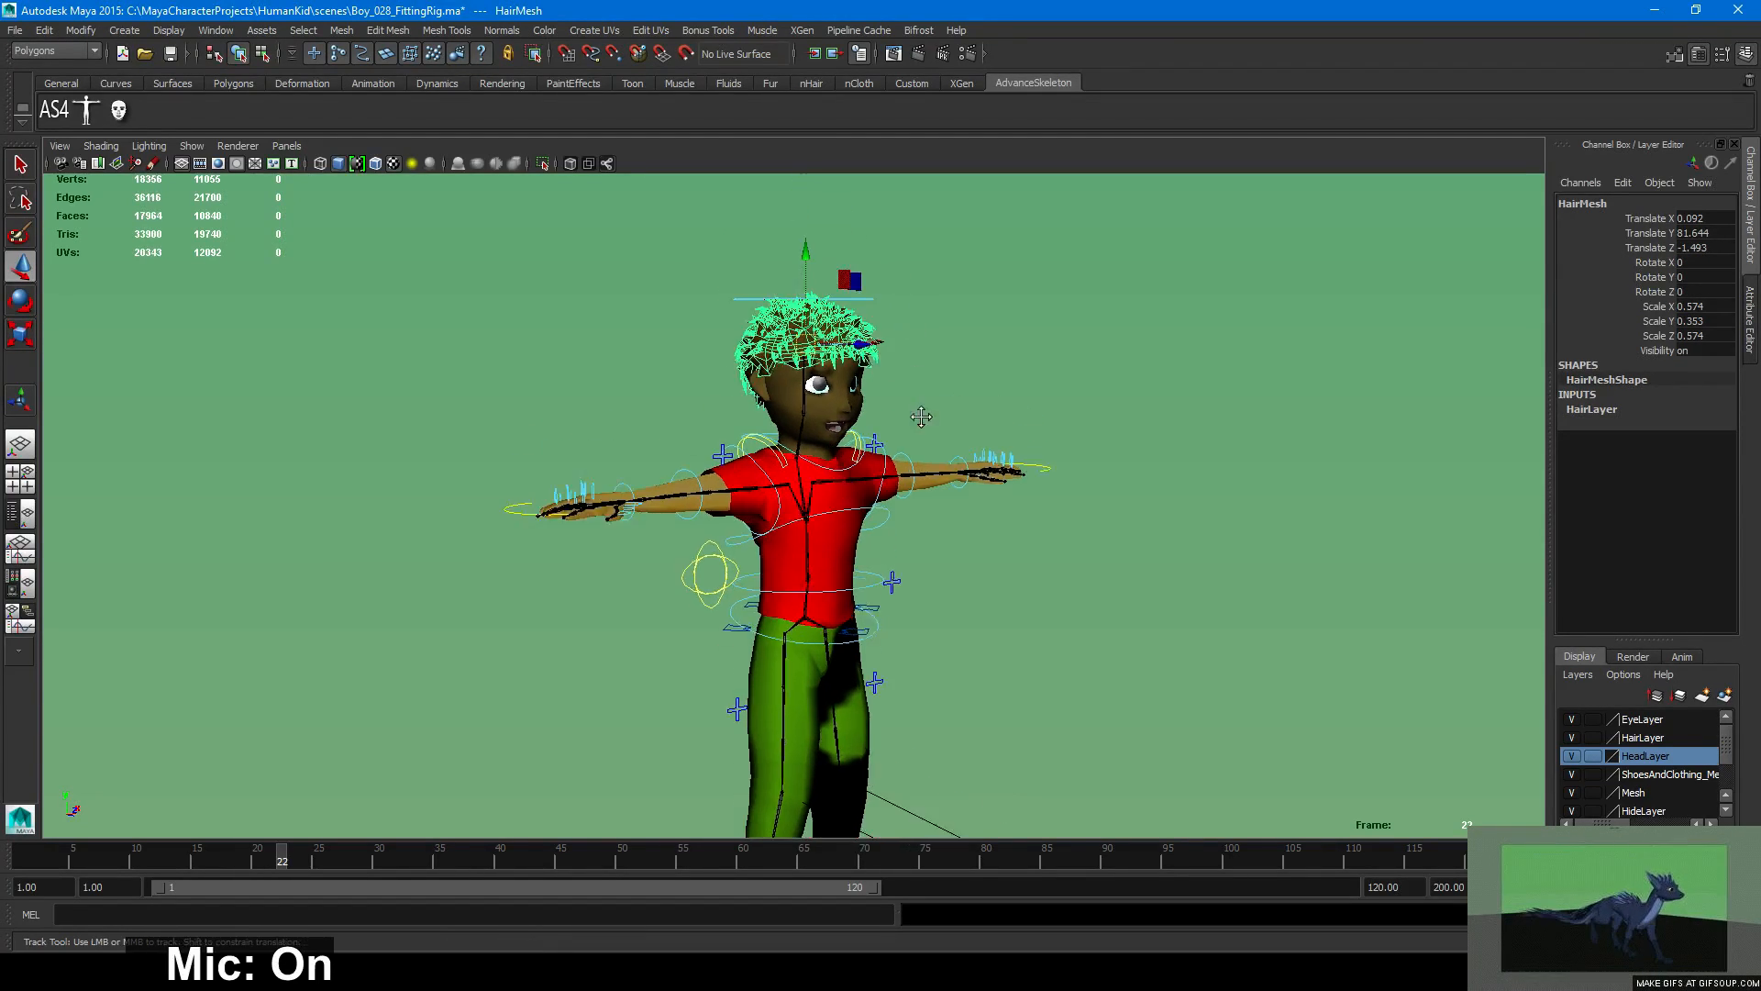
scroll(921, 417, "up", 6)
left_click(809, 553)
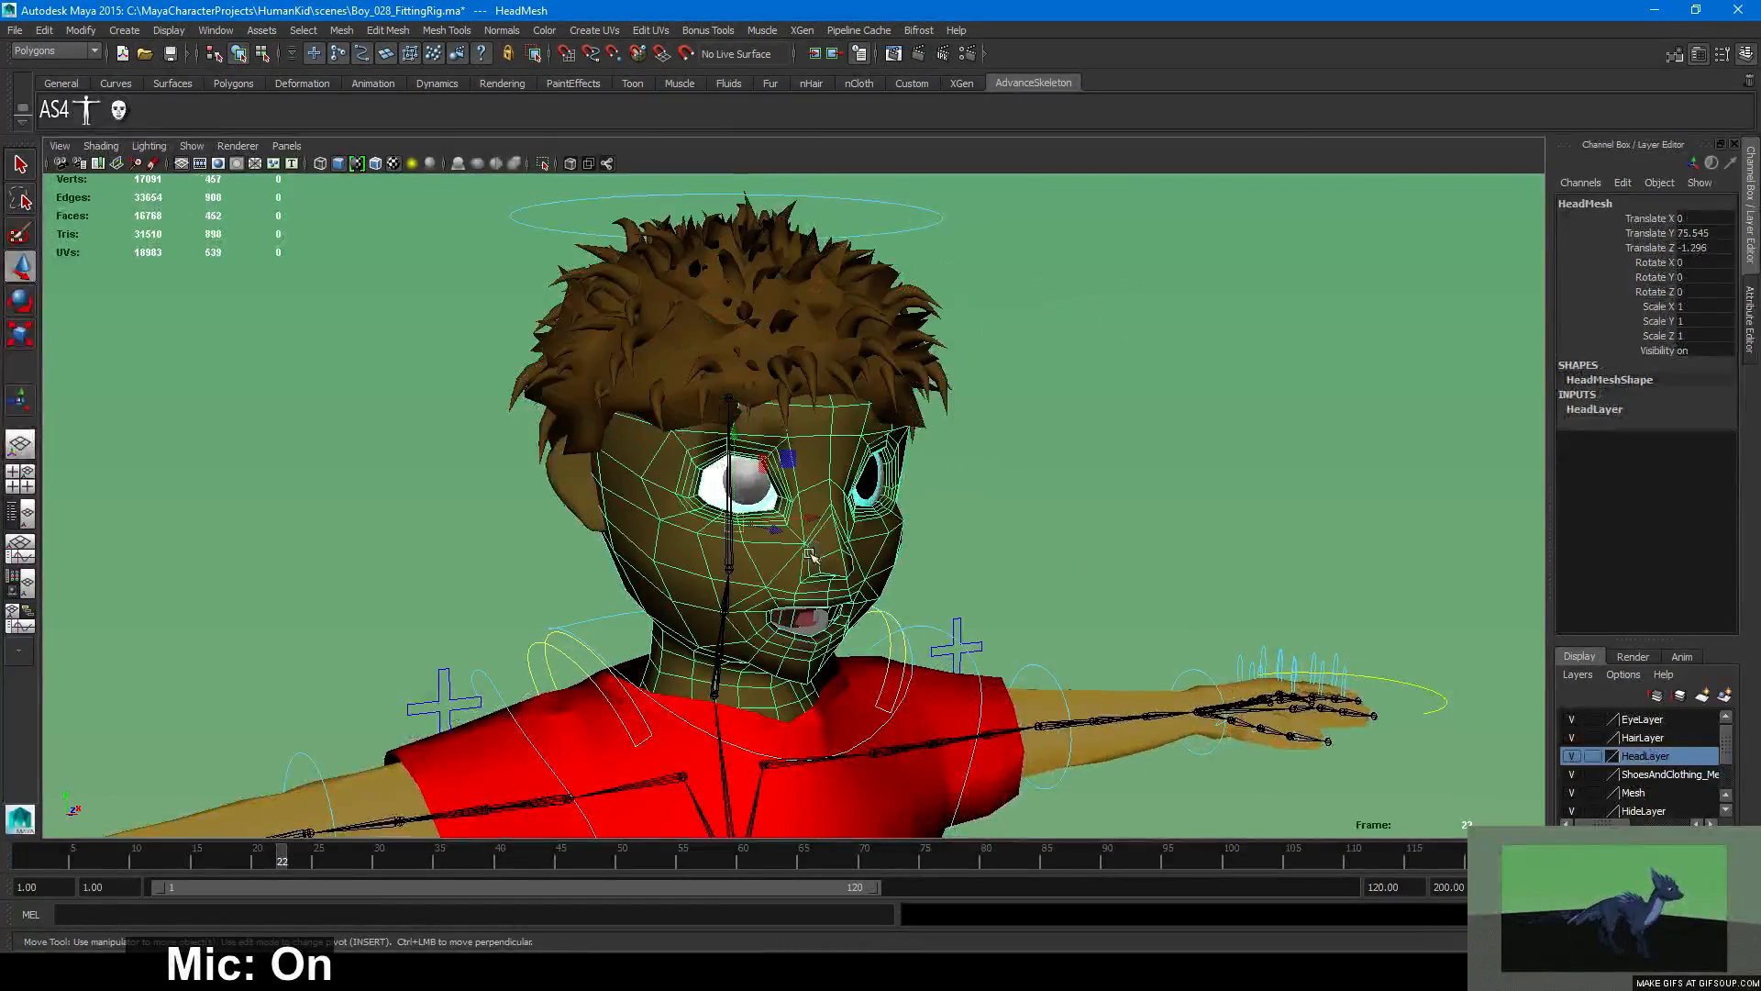
left_click(704, 338)
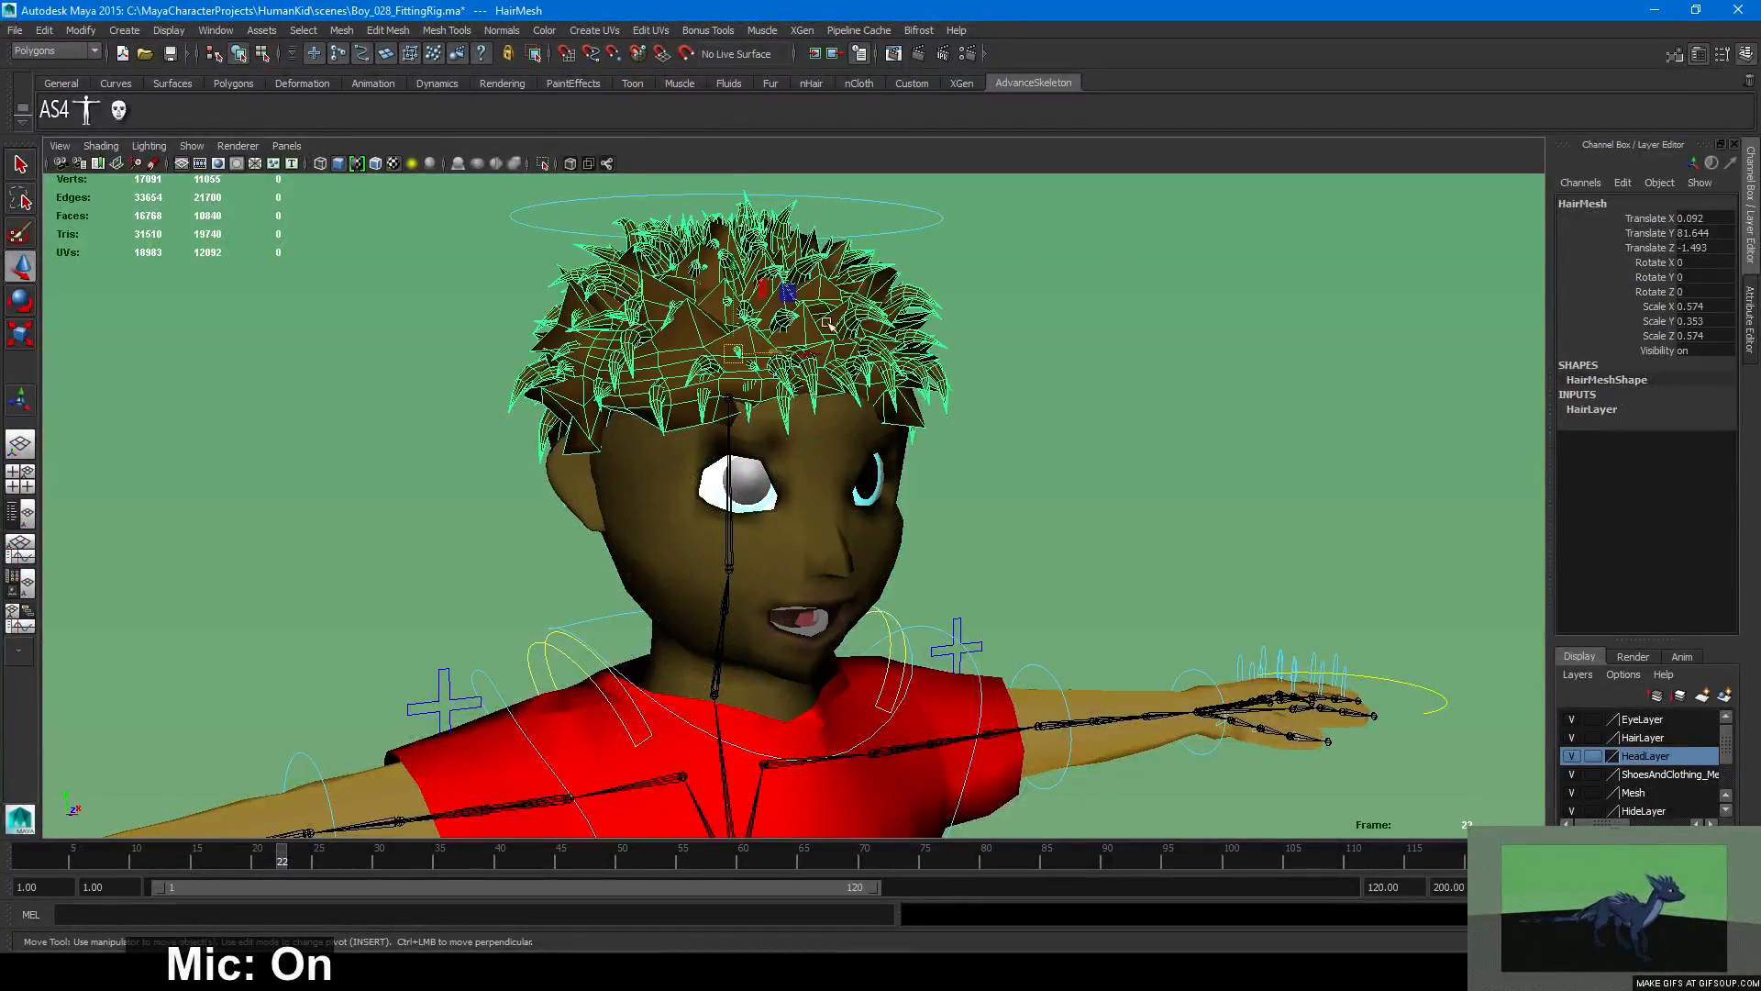
left_click(785, 345)
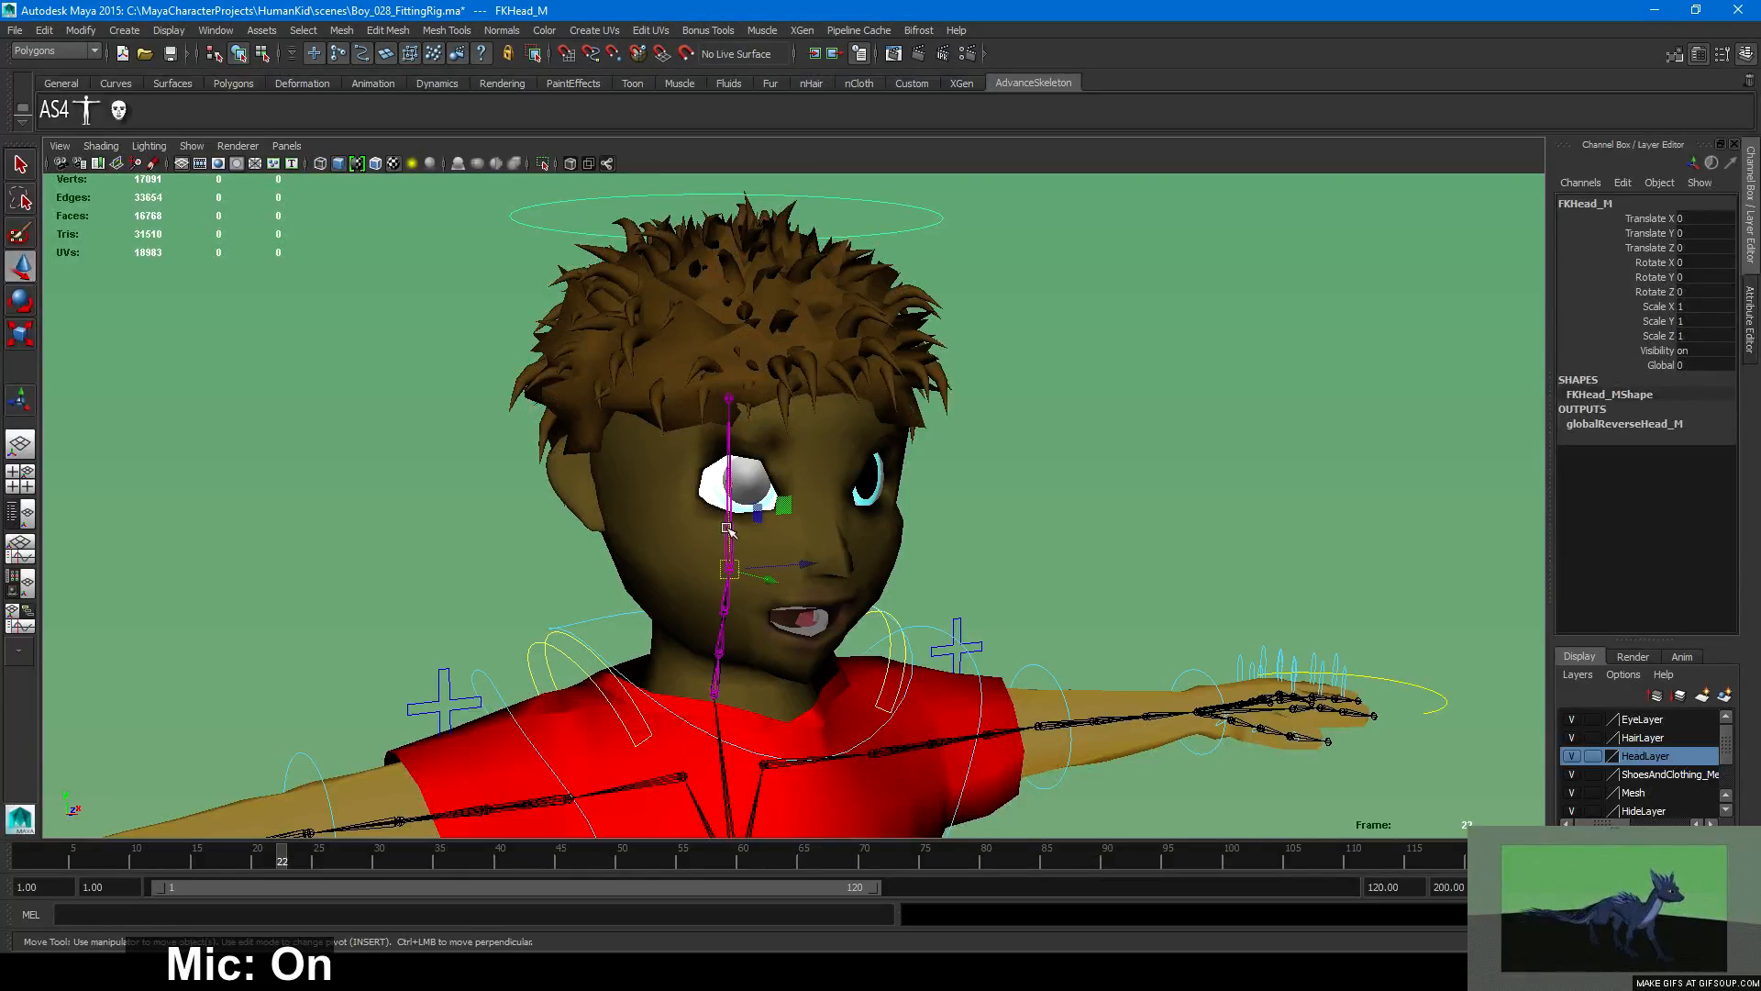
left_click(677, 350)
left_click_drag(793, 536, 794, 525, "alt")
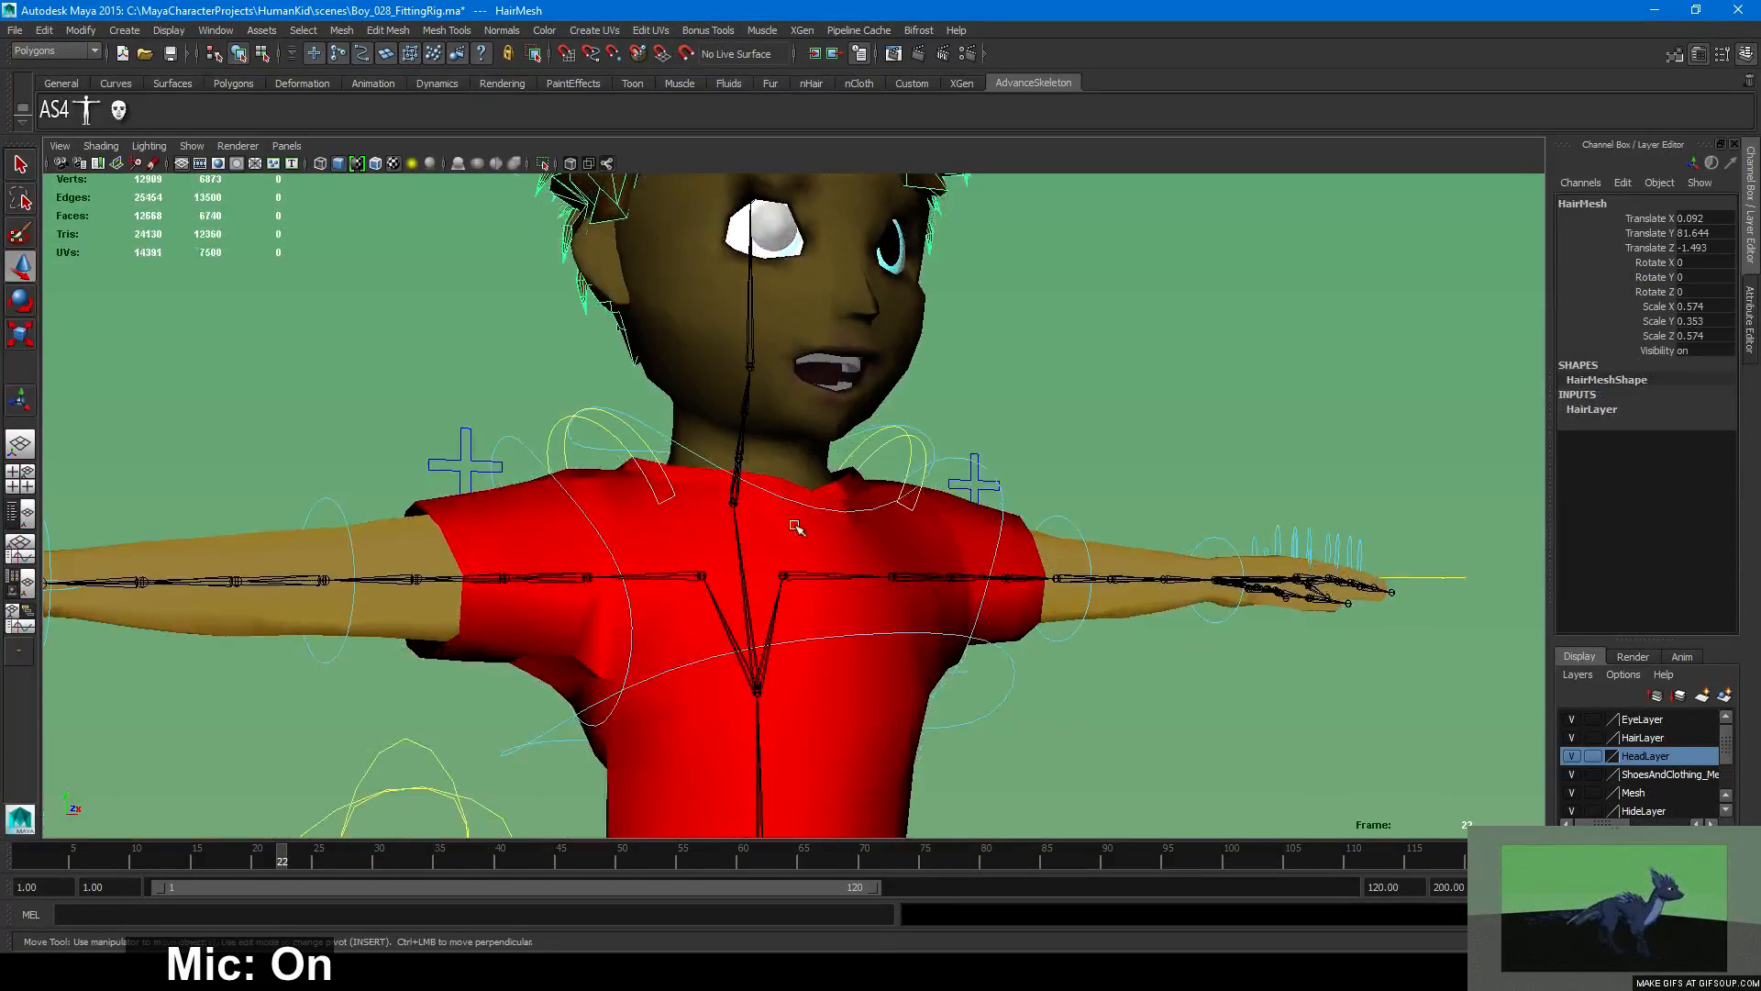
Select the TopTeeth mesh, examine it up close inside the mouth, and deselect it.
left_click(841, 361)
key("f")
left_click_drag(878, 479, 894, 569, "alt")
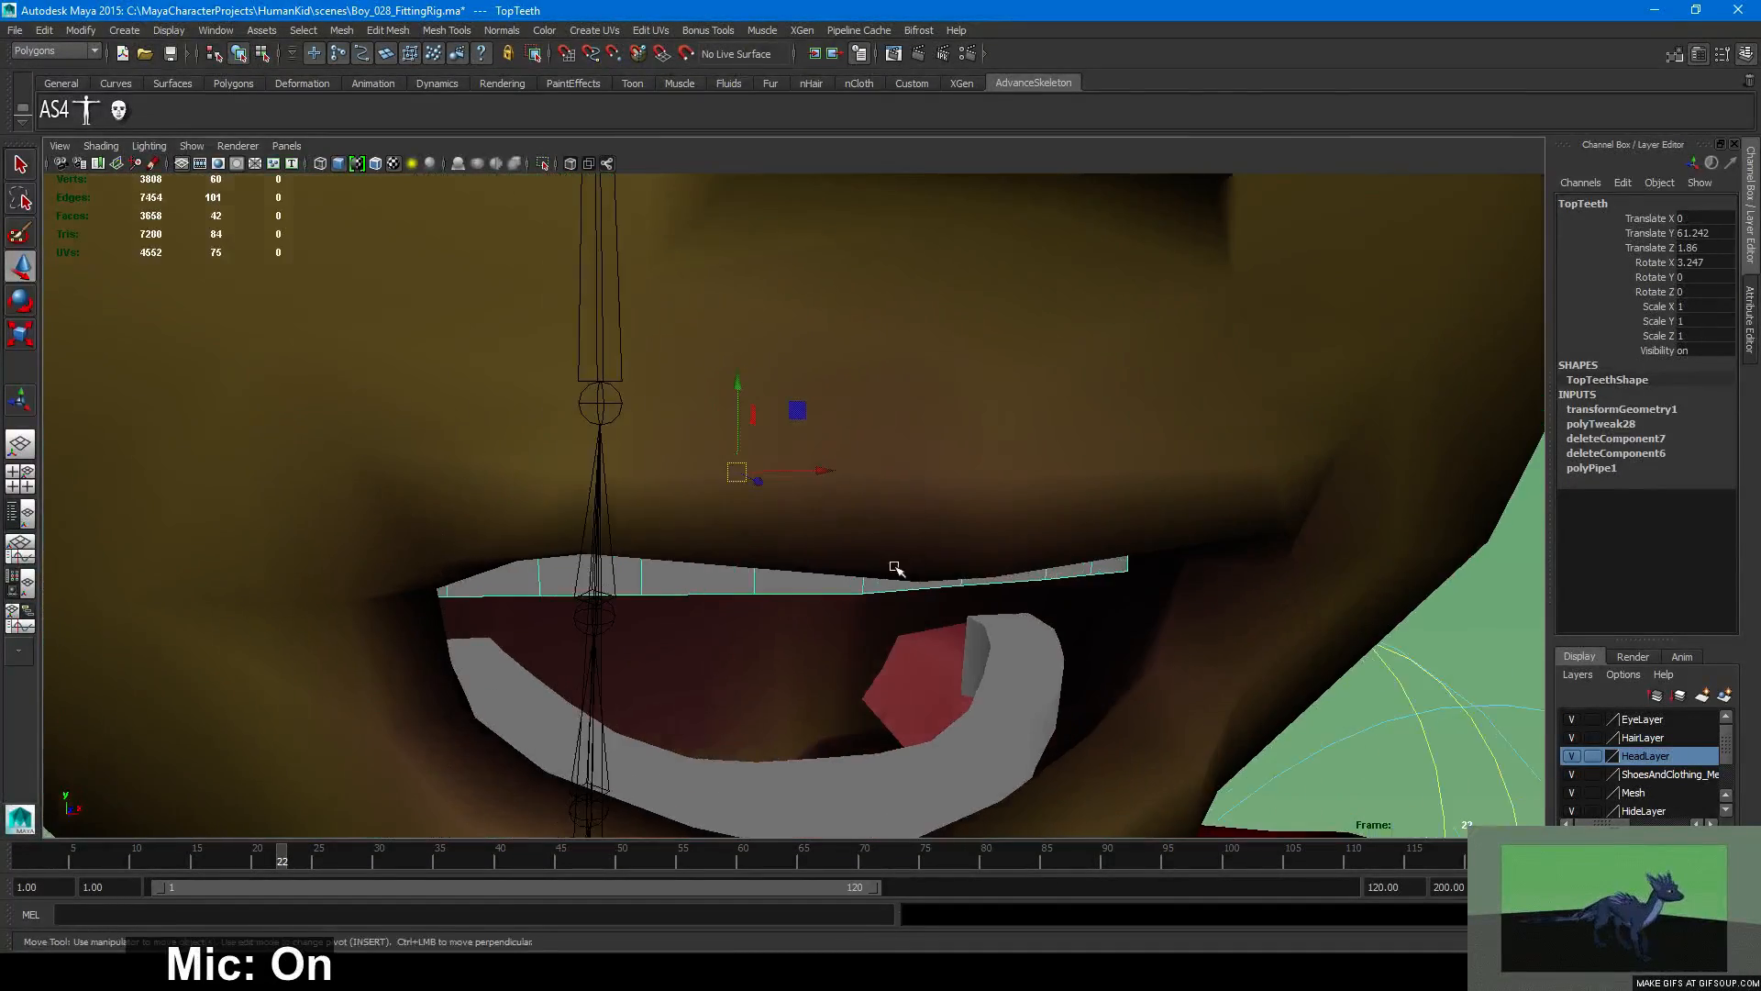
right_click_drag(895, 569, 396, 579, "alt")
right_click_drag(1211, 500, 303, 445, "alt")
left_click(1011, 456)
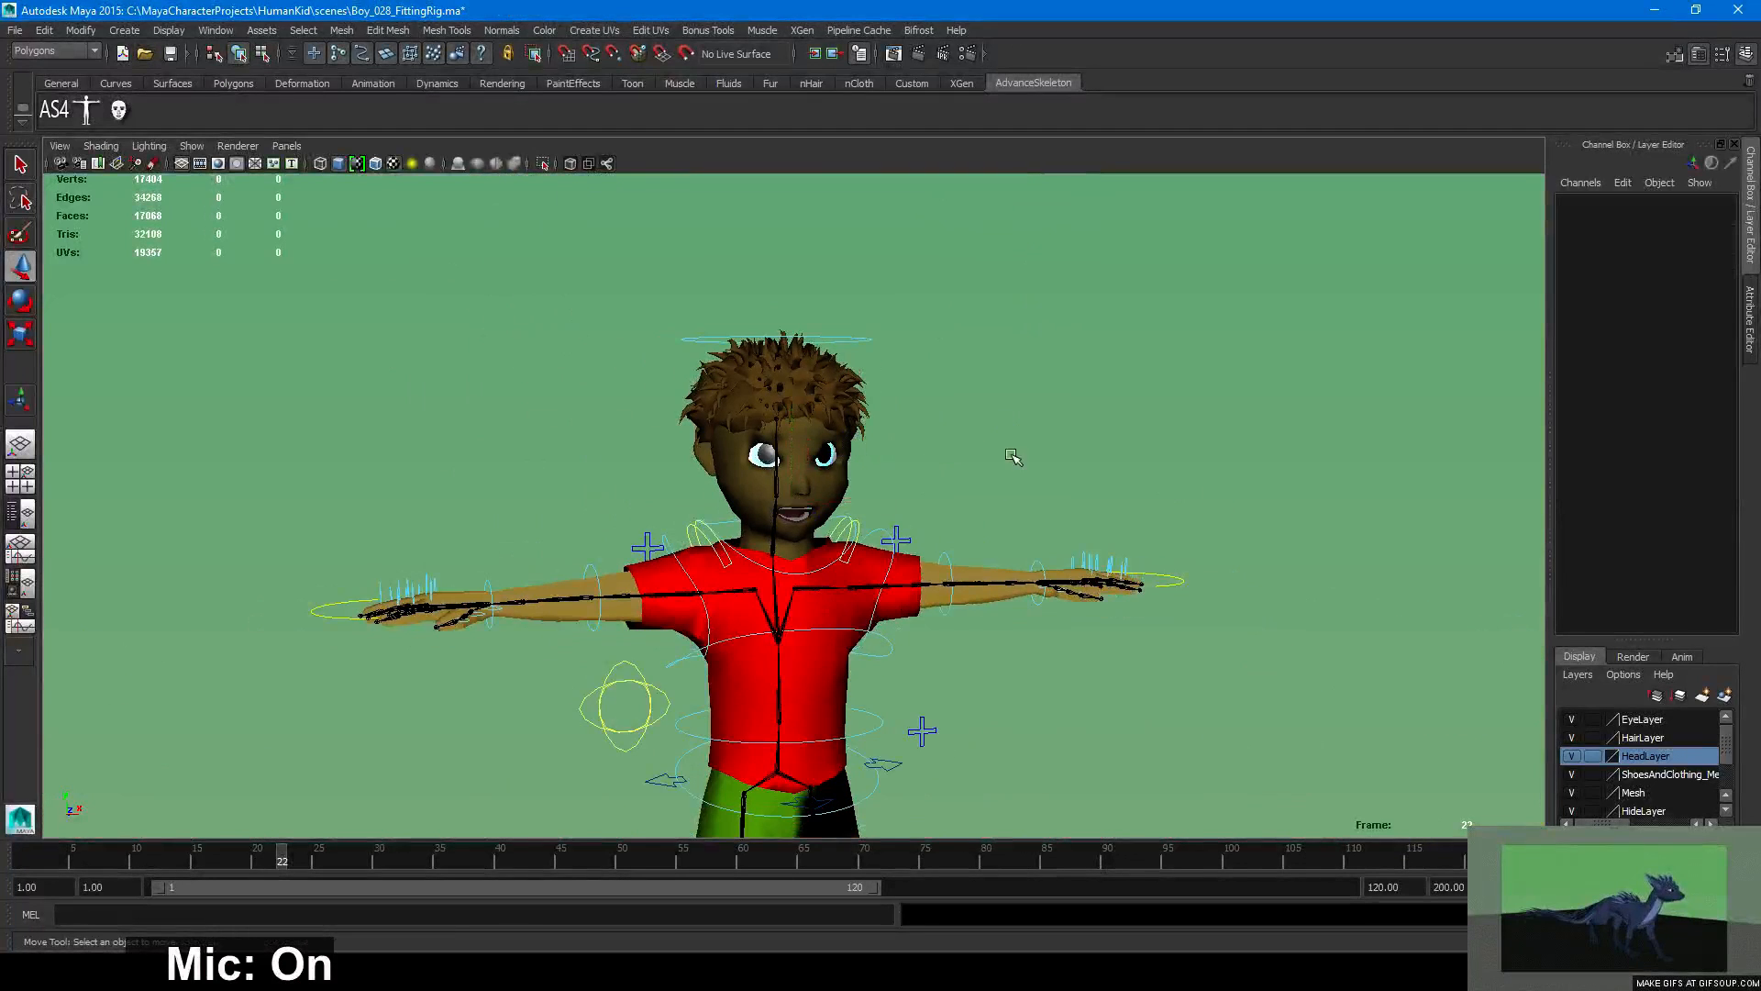
Save the Boy_028_FittingRig.ma scene again with nothing selected.
middle_click_drag(1064, 674, 920, 456, "alt")
right_click_drag(1209, 505, 794, 487, "alt")
left_click_drag(794, 487, 901, 503, "alt")
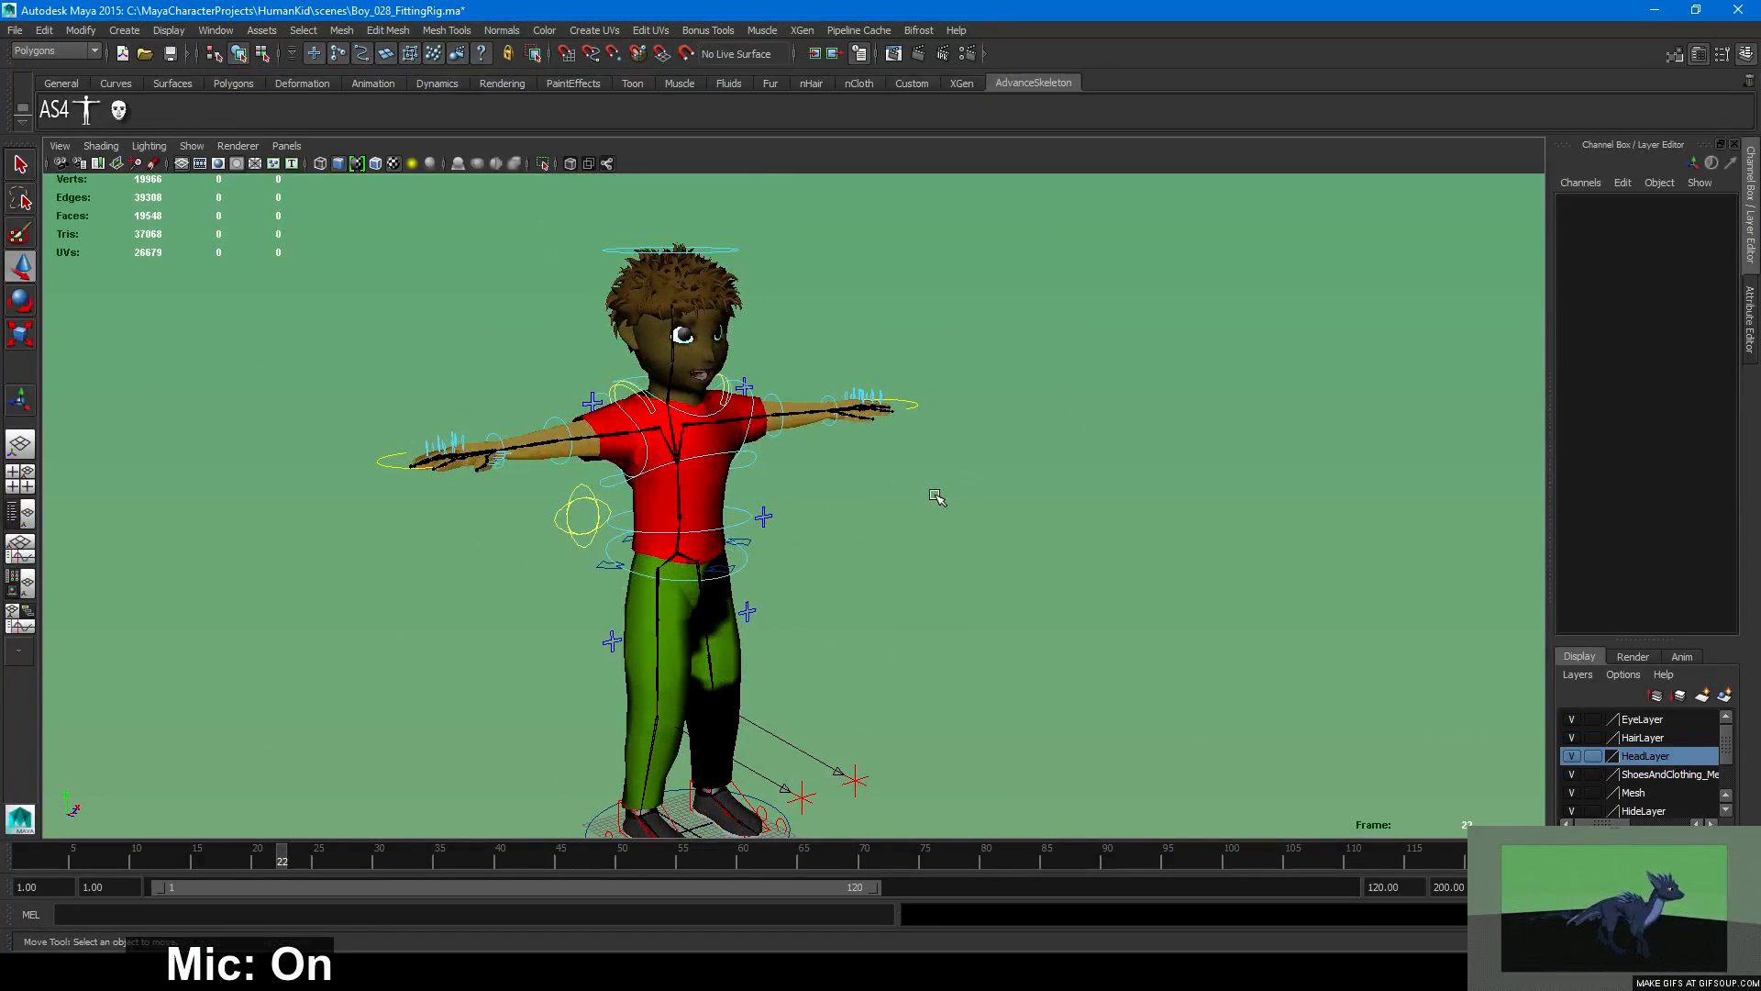
key("ctrl+s")
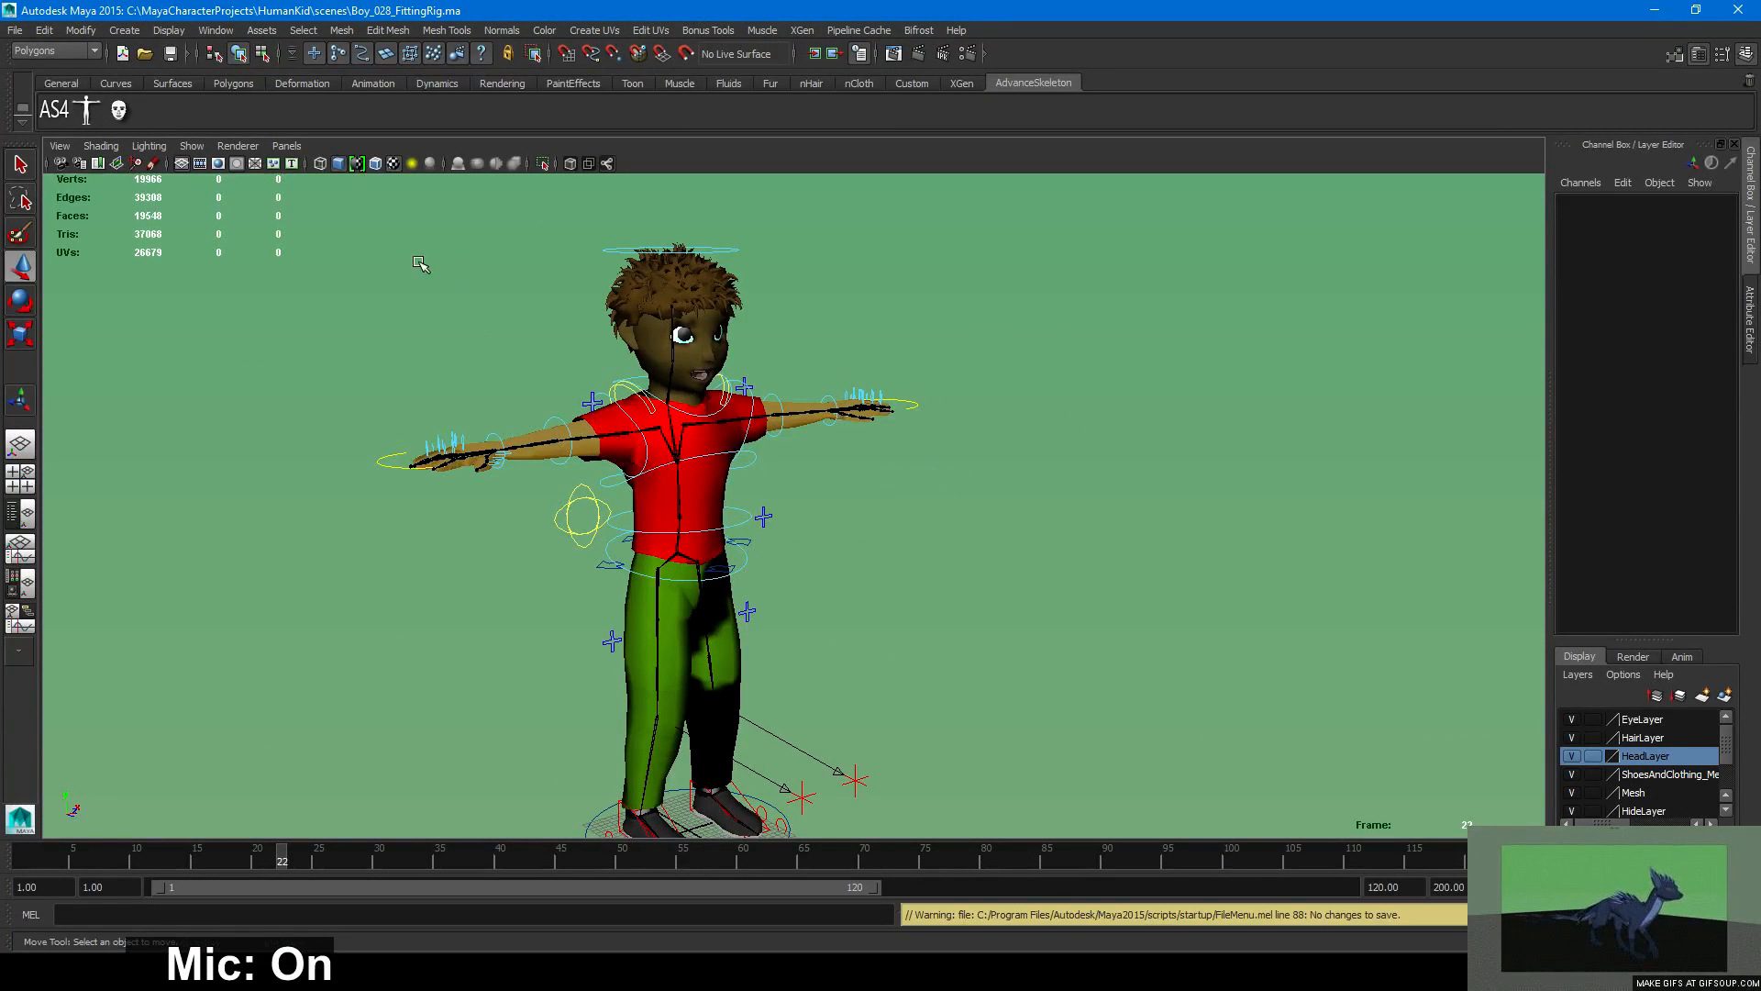
Open the AhrenMouse_Rig.ma scene from the FurryStoryCharacters project's scenes folder.
left_click(16, 31)
left_click(57, 75)
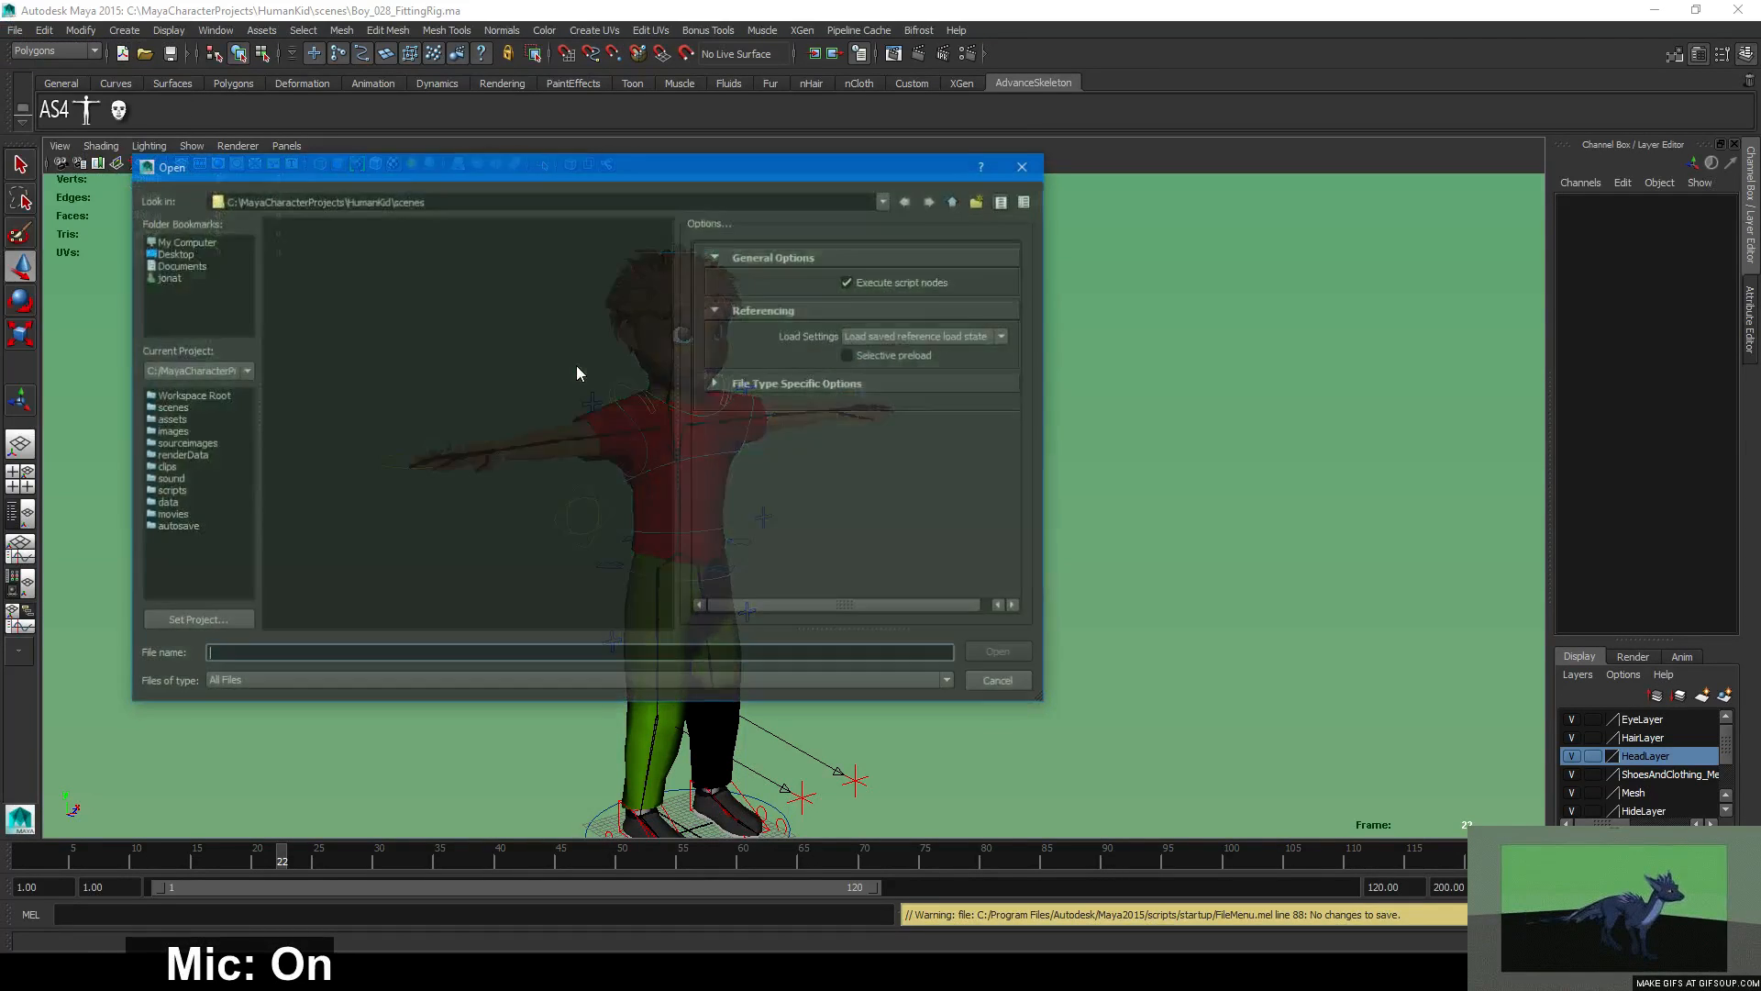
left_click(954, 201)
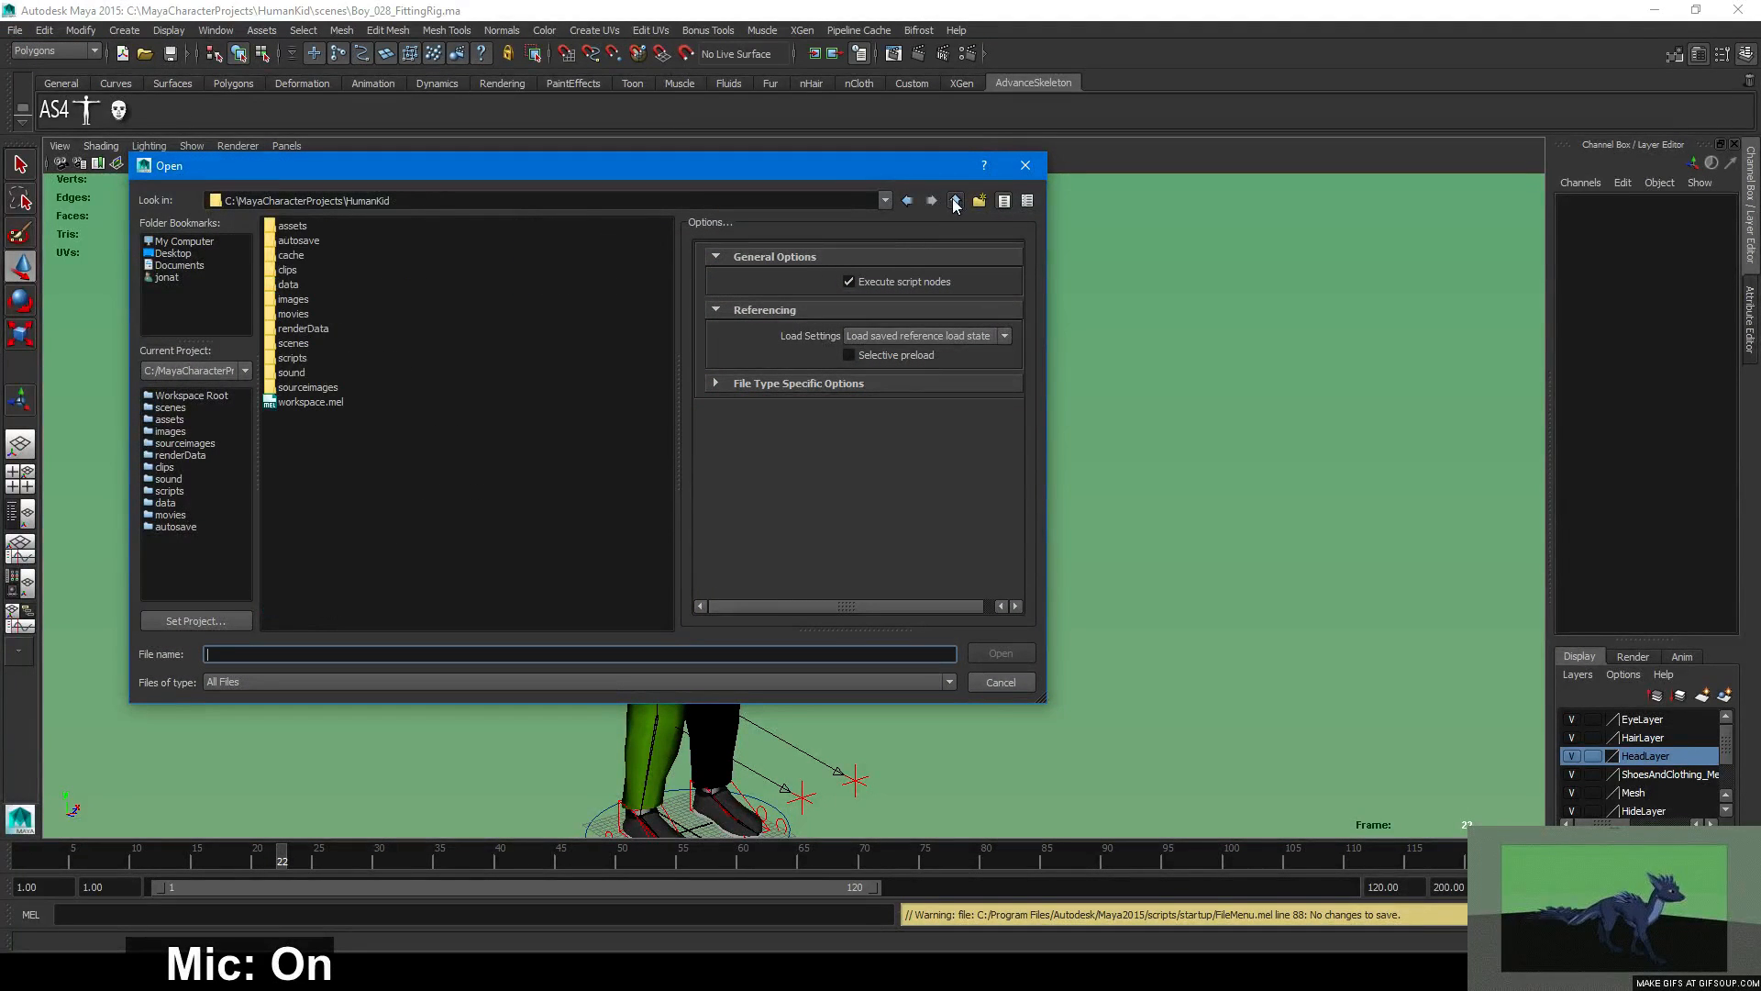
left_click(957, 201)
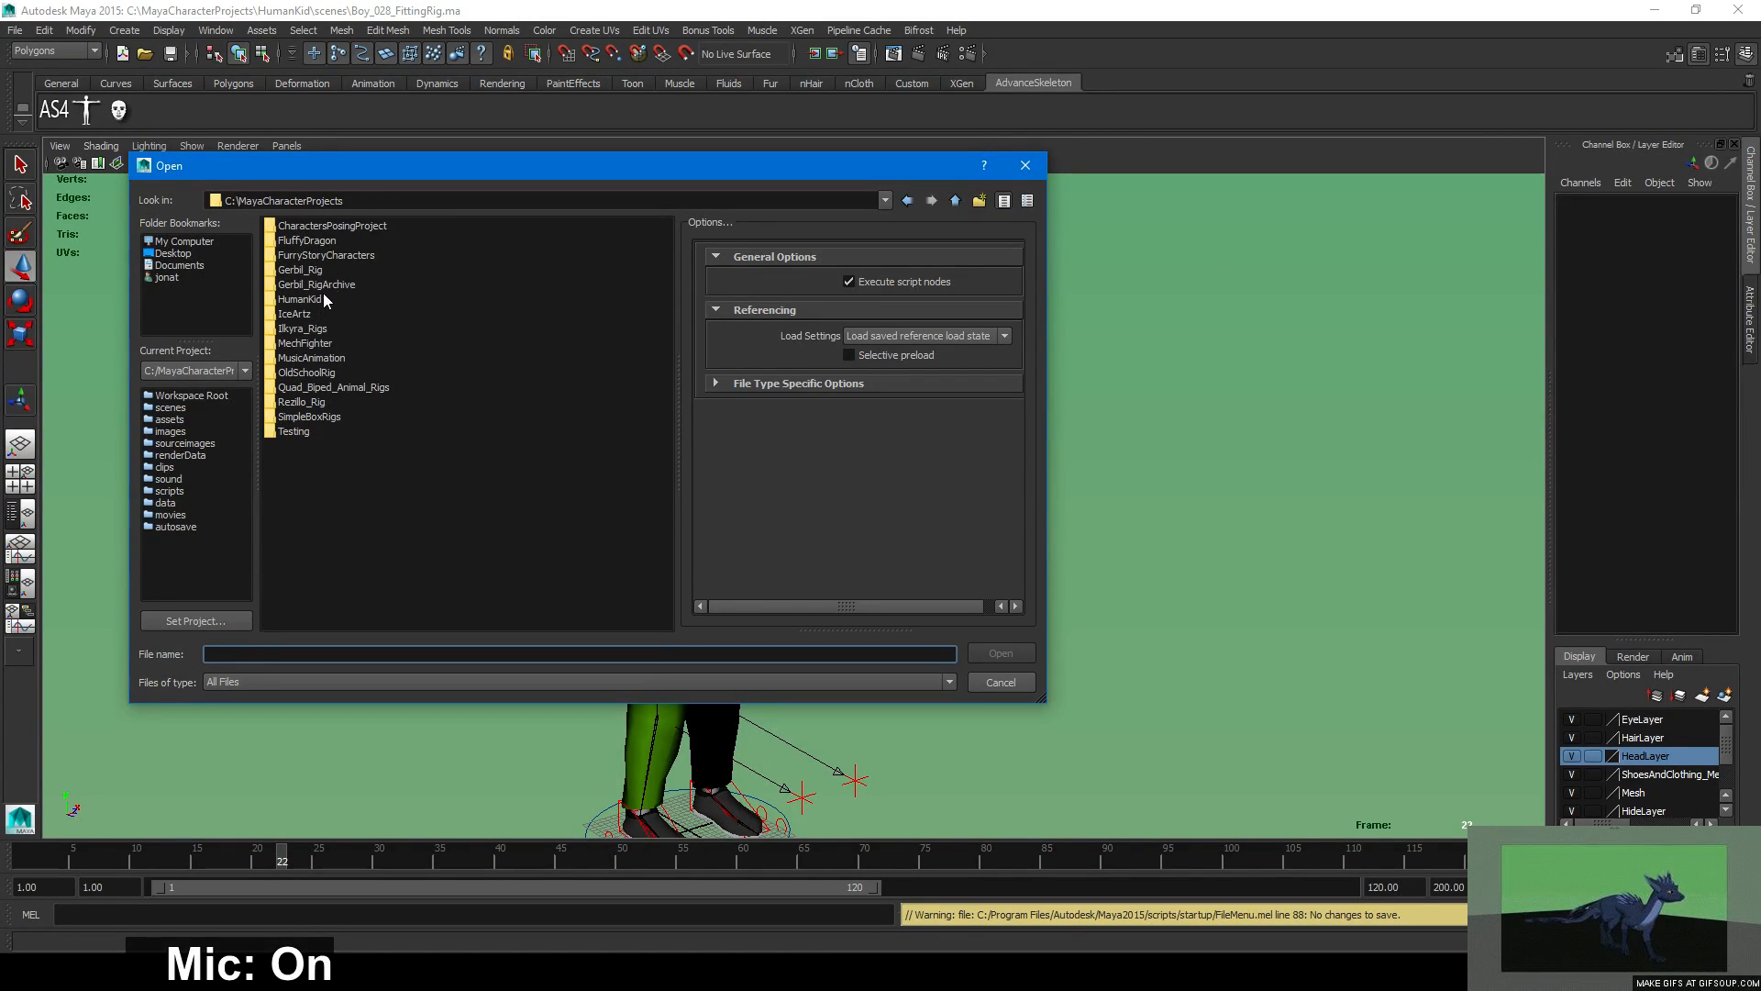
double_click(334, 256)
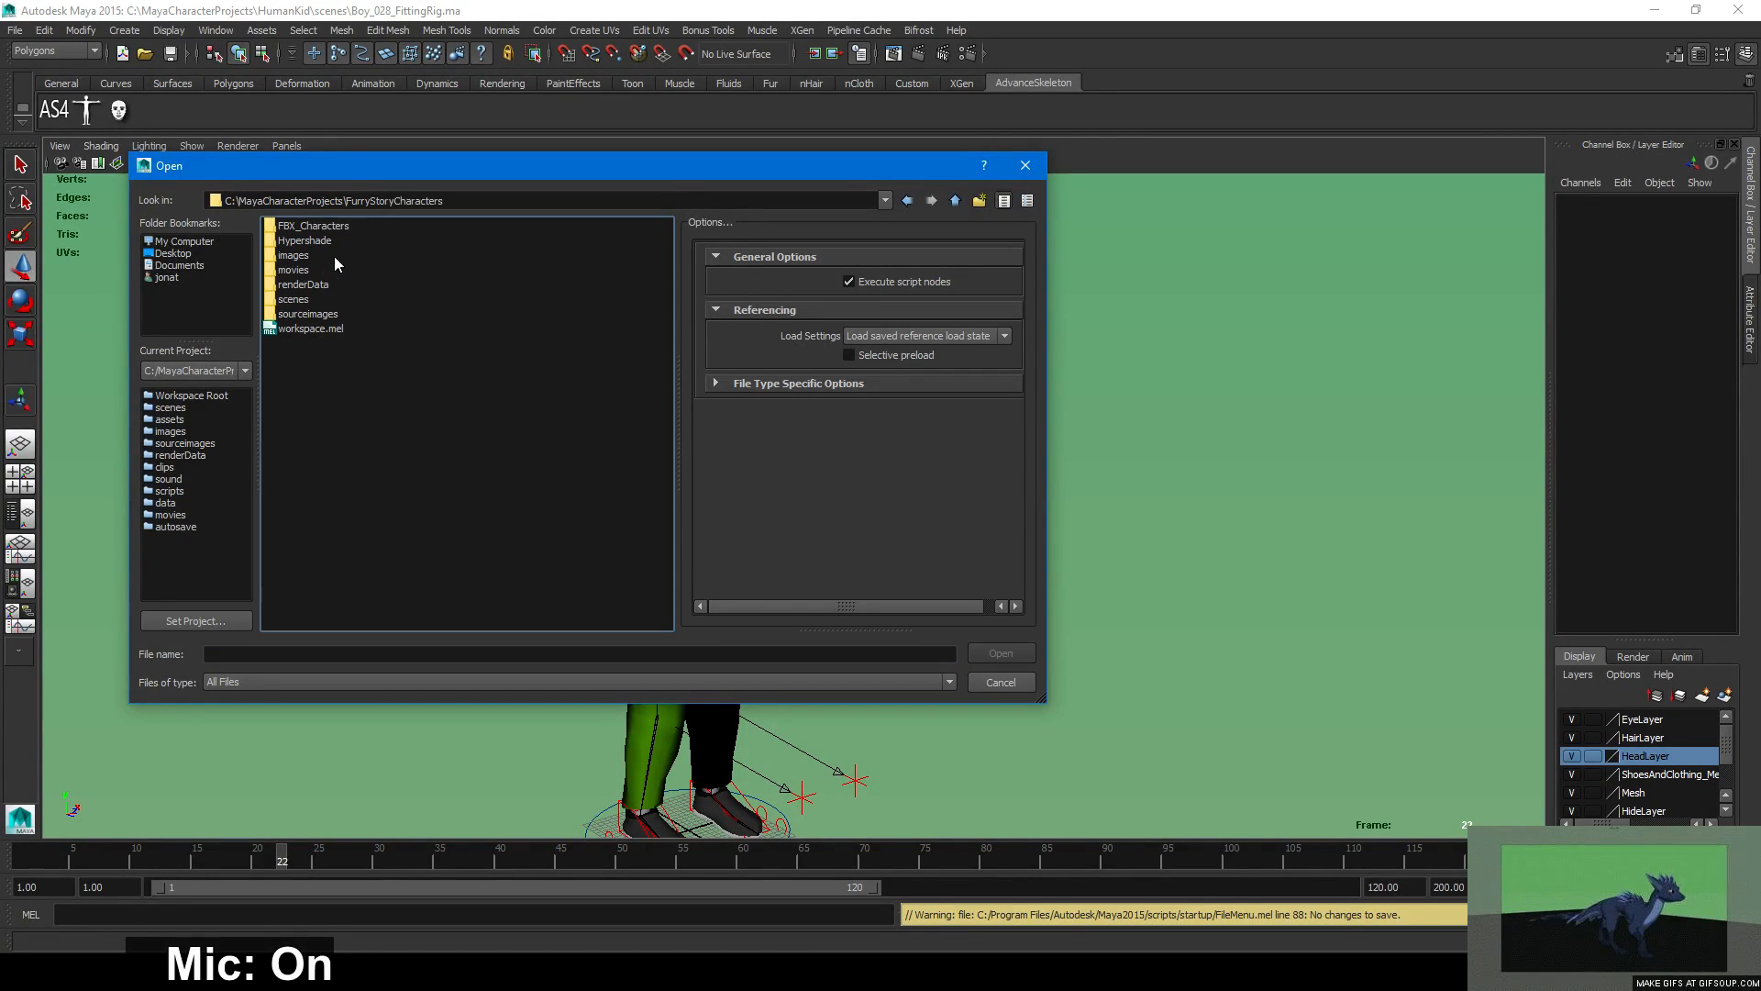
double_click(304, 299)
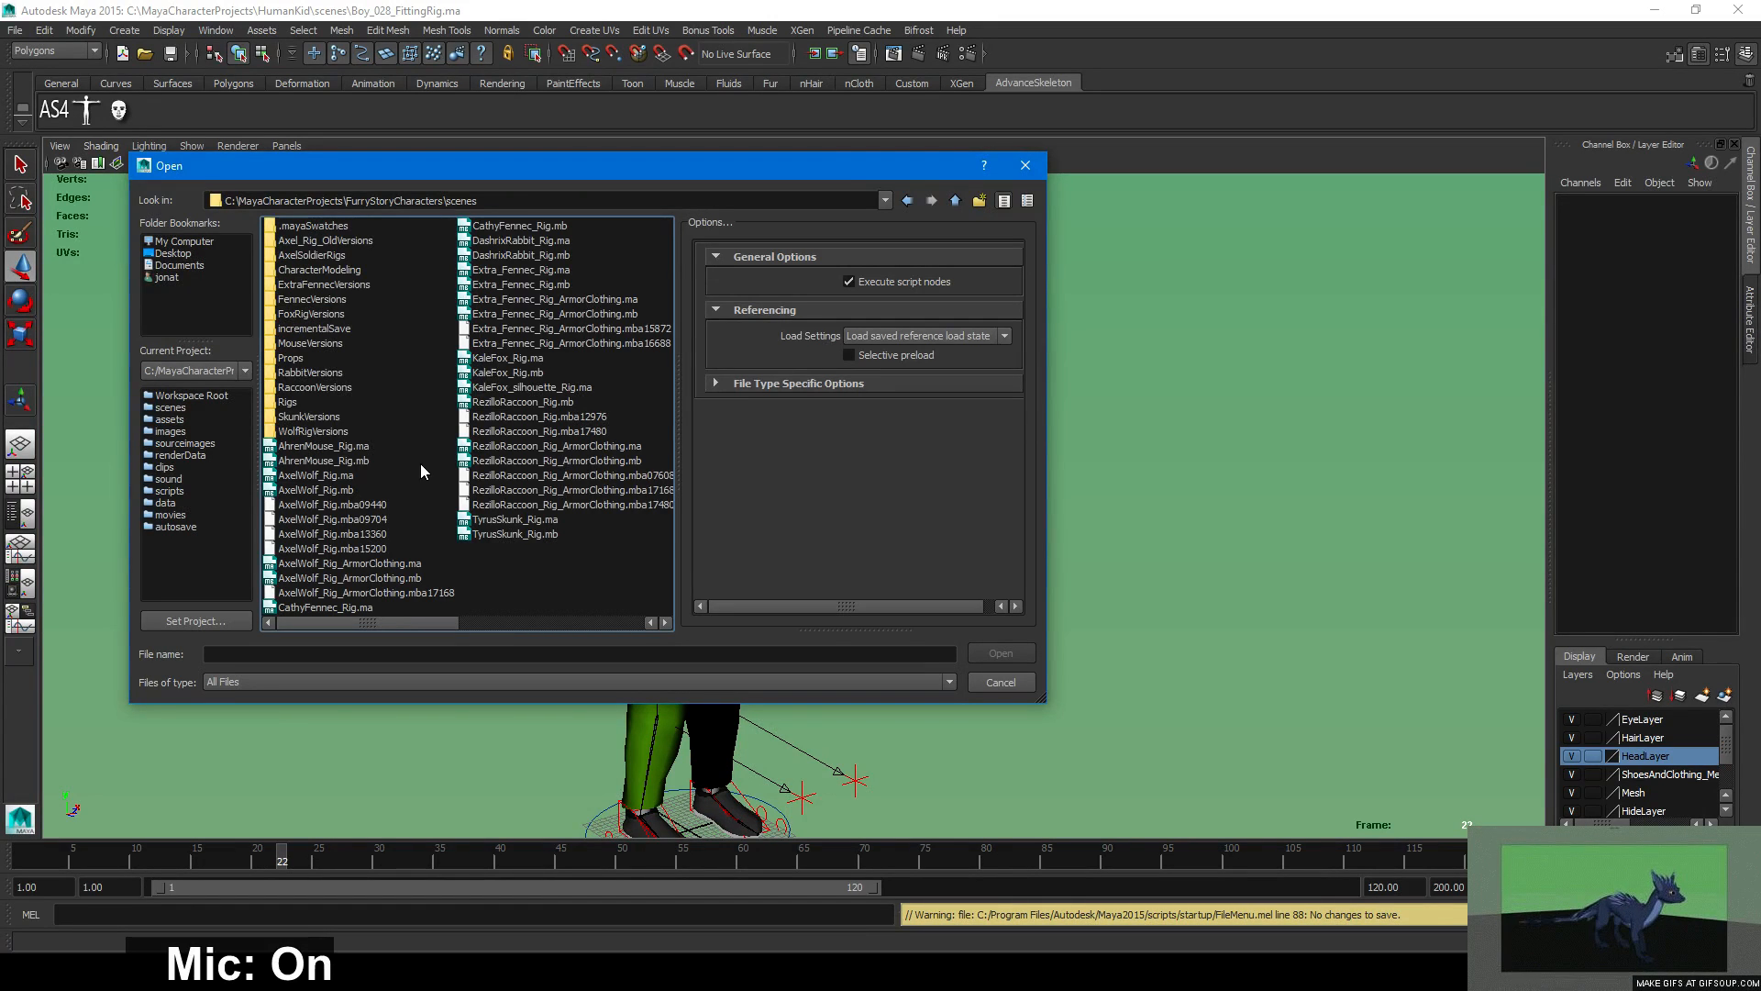
left_click(350, 446)
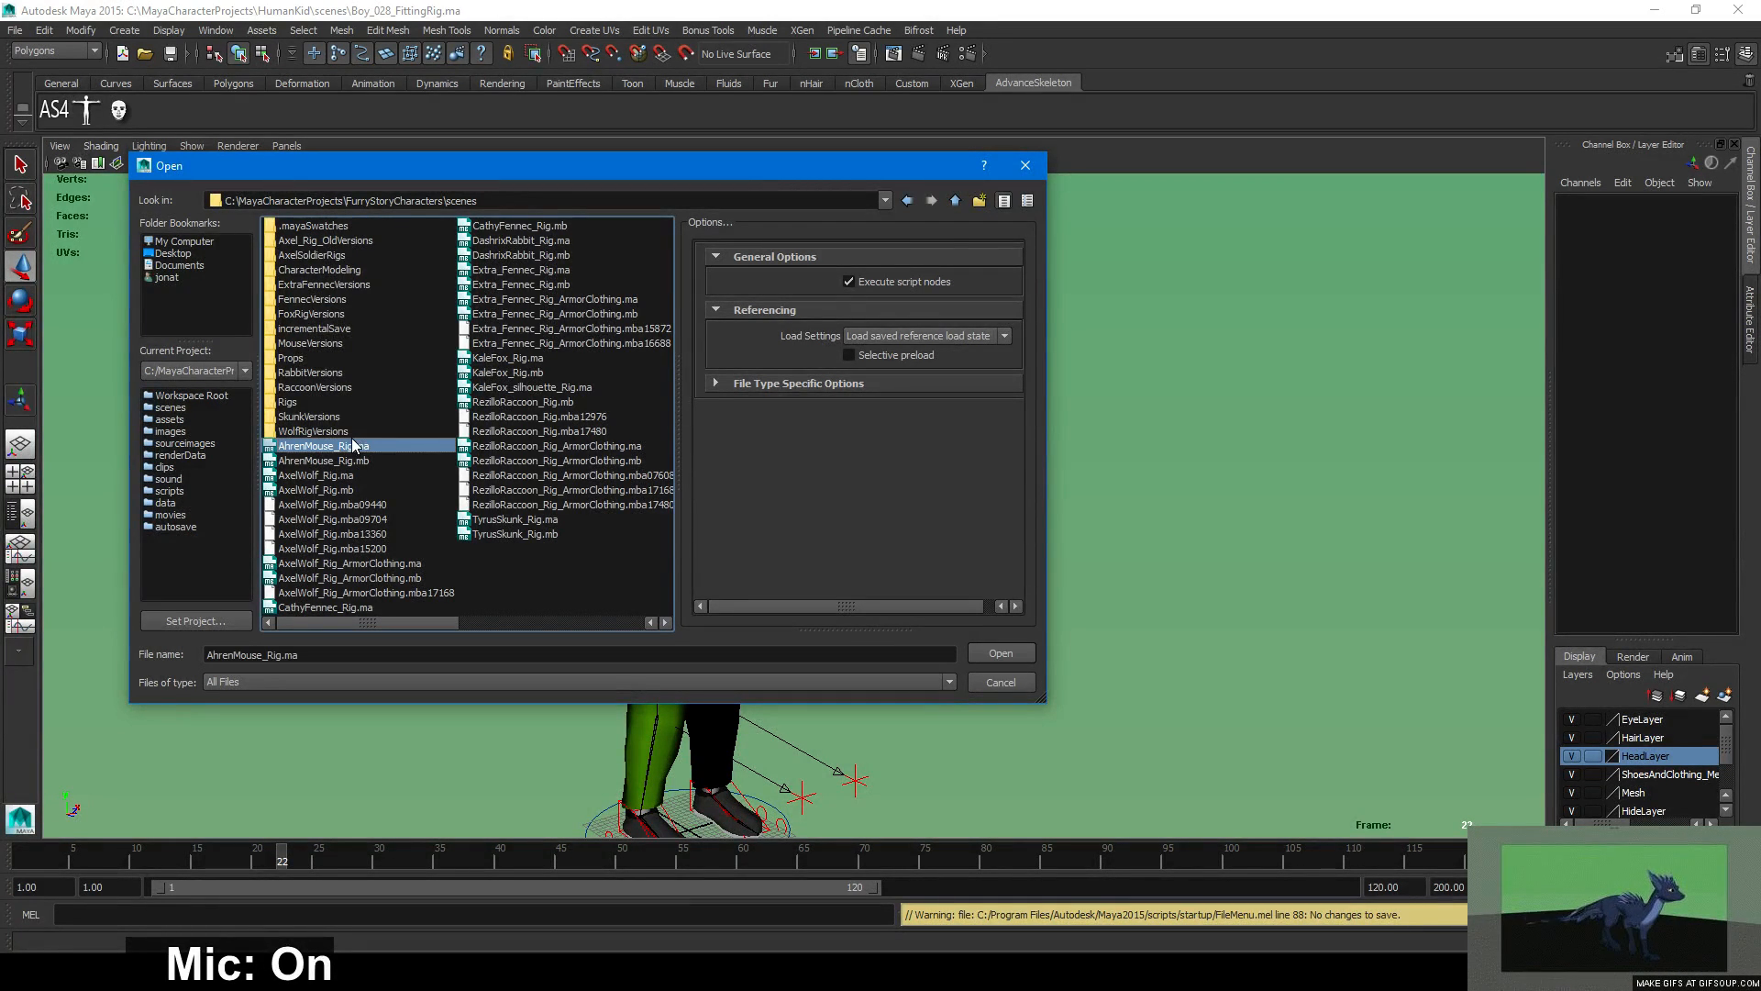
left_click(1004, 652)
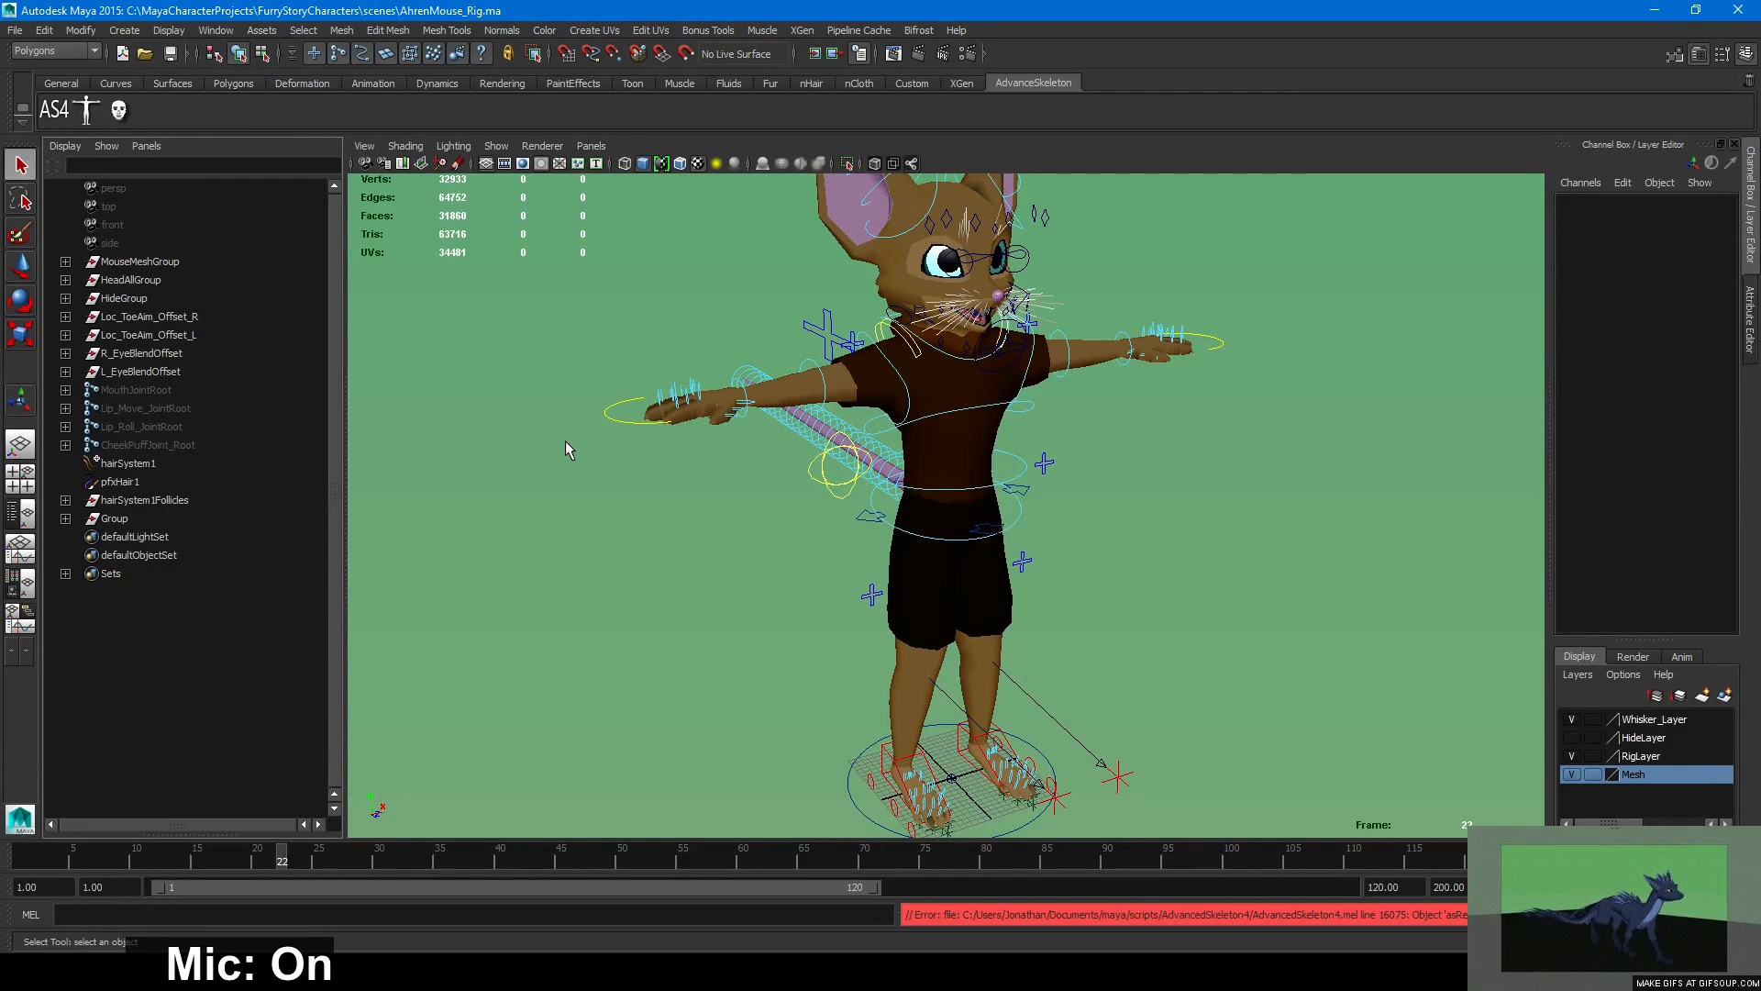
Select the tongue mesh inside the mouse's open mouth and display it unsmoothed.
key("space")
middle_click_drag(588, 484, 679, 667, "alt")
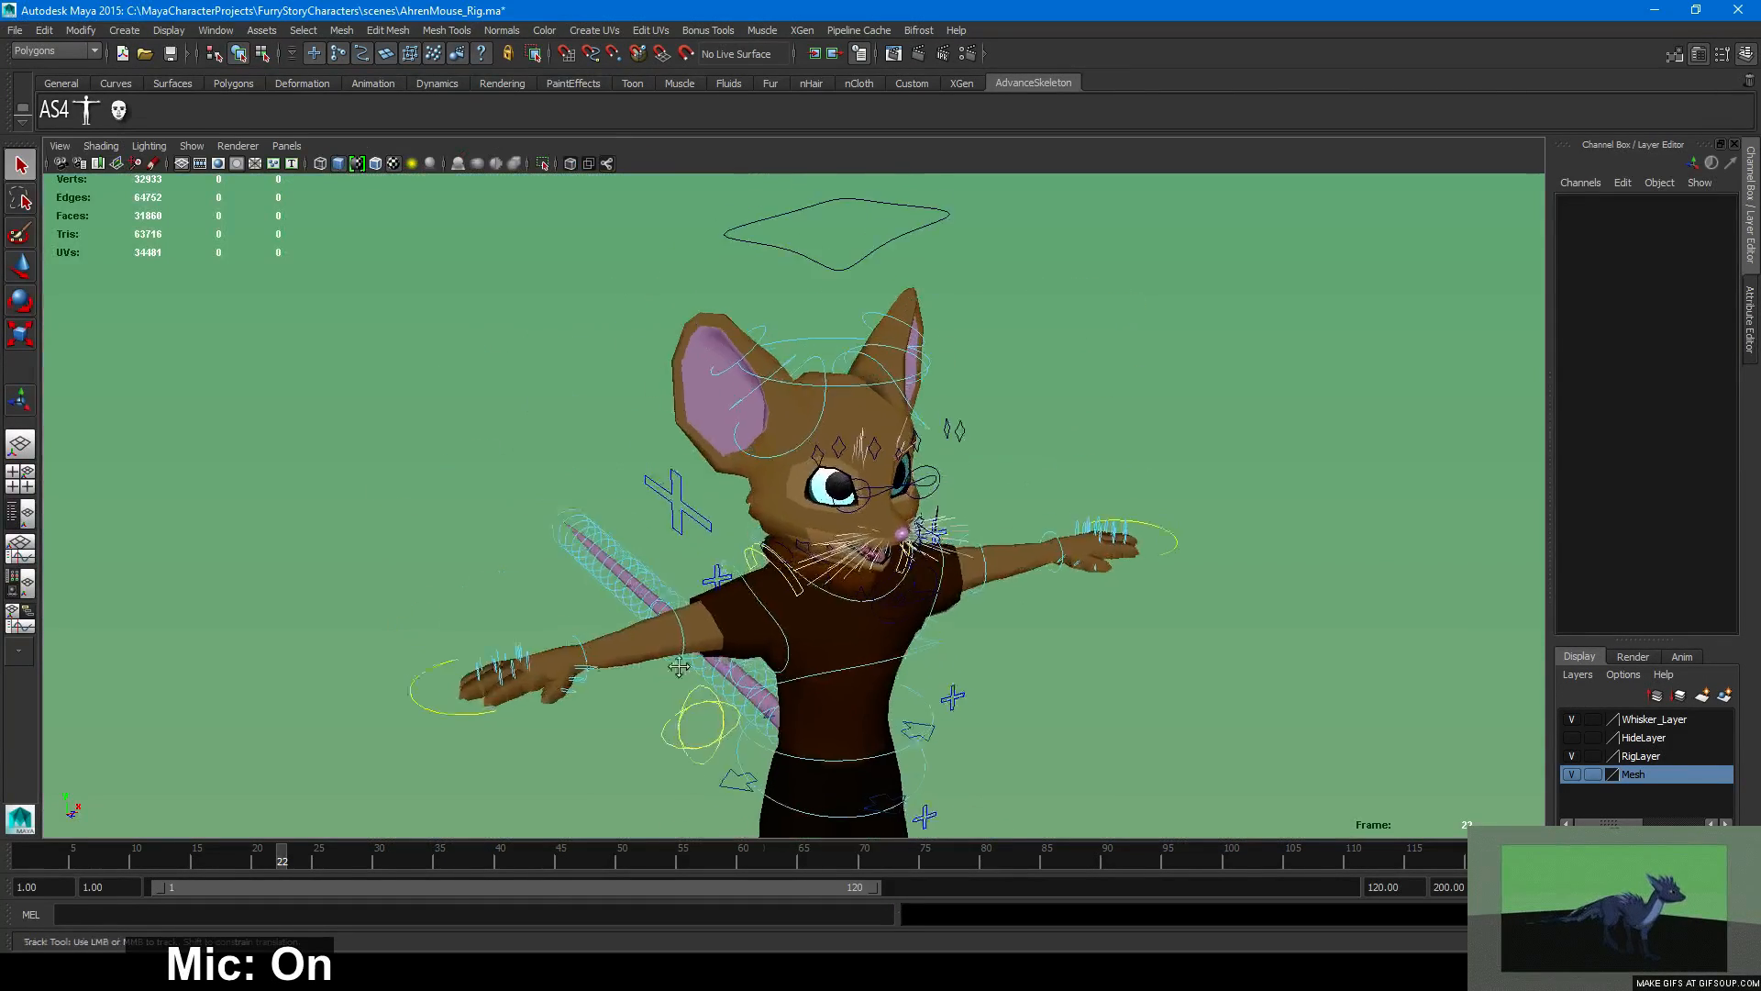
right_click_drag(678, 667, 822, 621, "alt")
left_click_drag(822, 621, 621, 531, "alt")
right_click_drag(621, 532, 1100, 349, "alt")
middle_click_drag(1100, 349, 904, 531, "alt")
left_click_drag(904, 531, 649, 472, "alt")
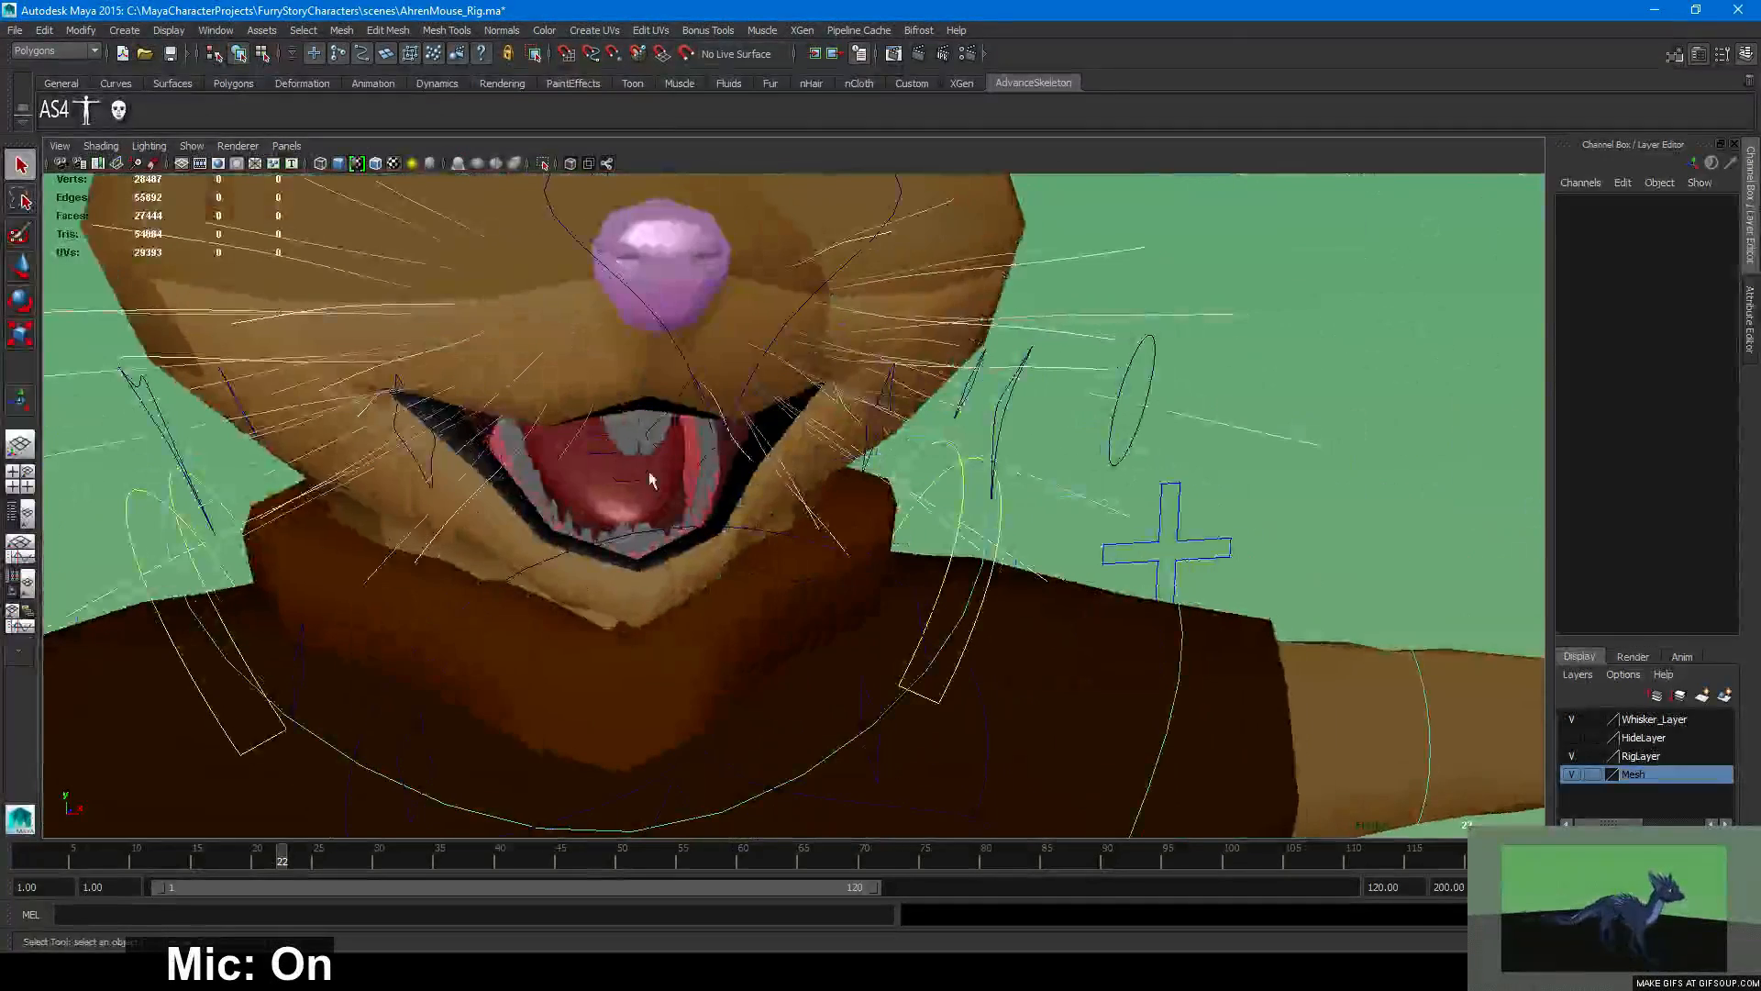
left_click(649, 477)
key("1")
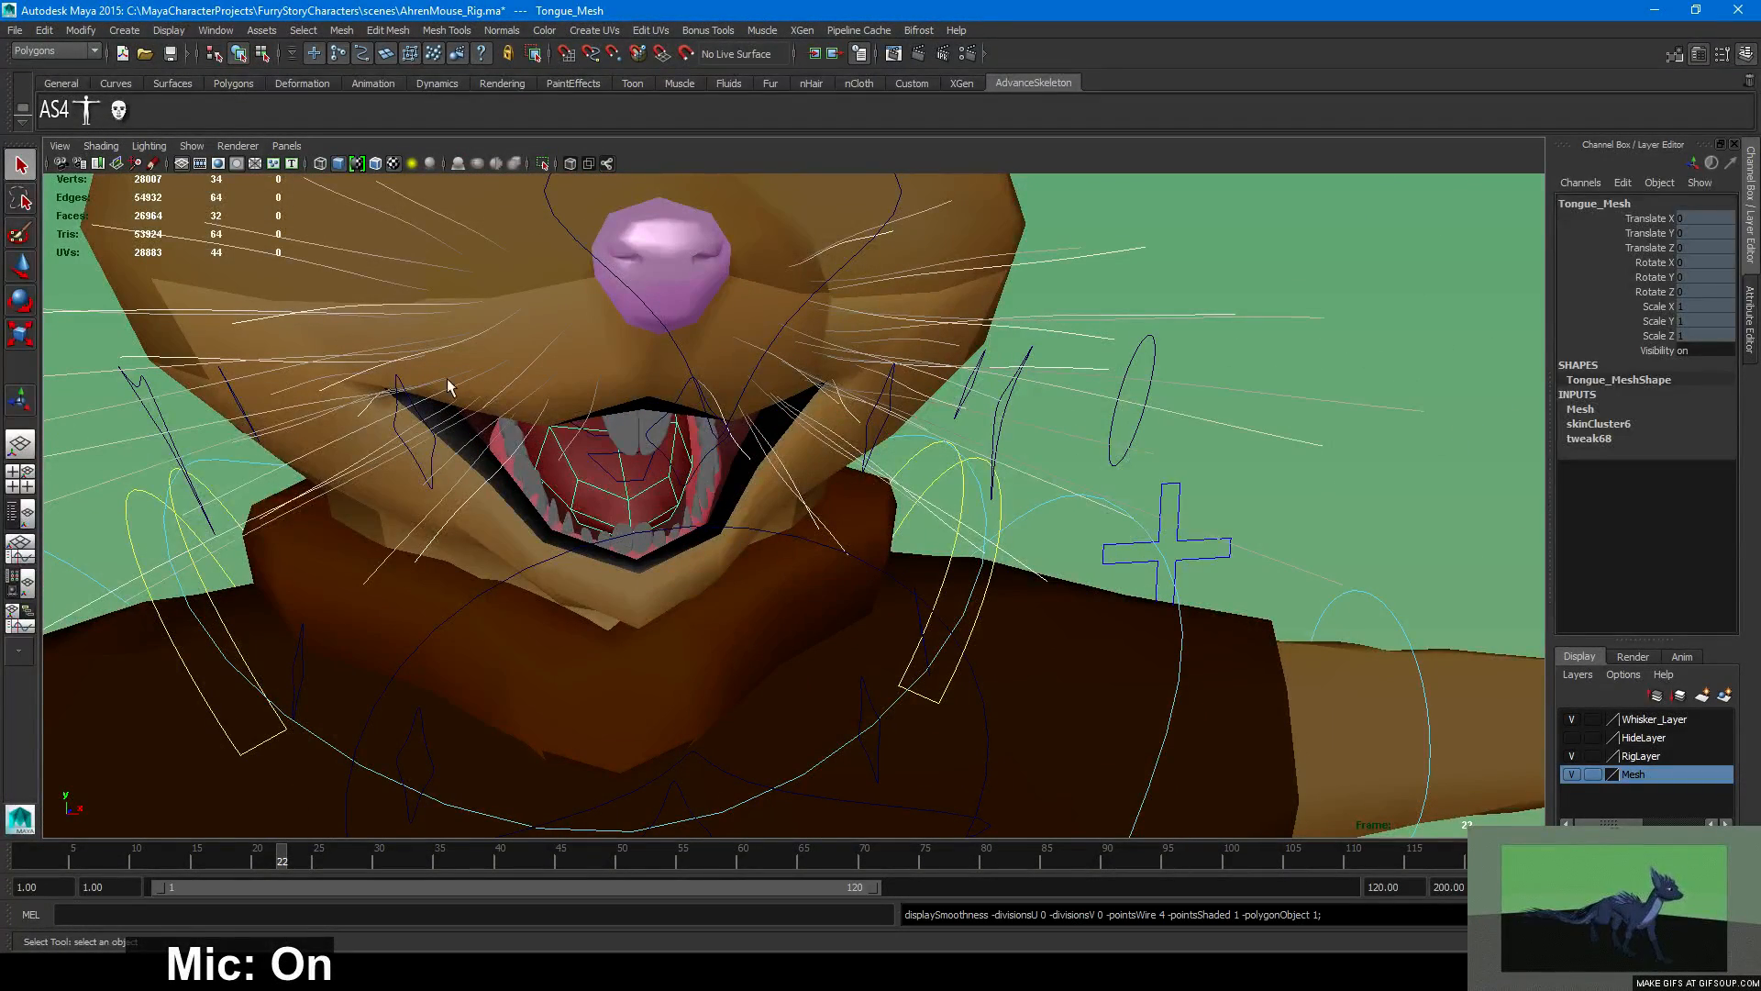
Delete the construction history of the selected tongue mesh.
left_click(46, 31)
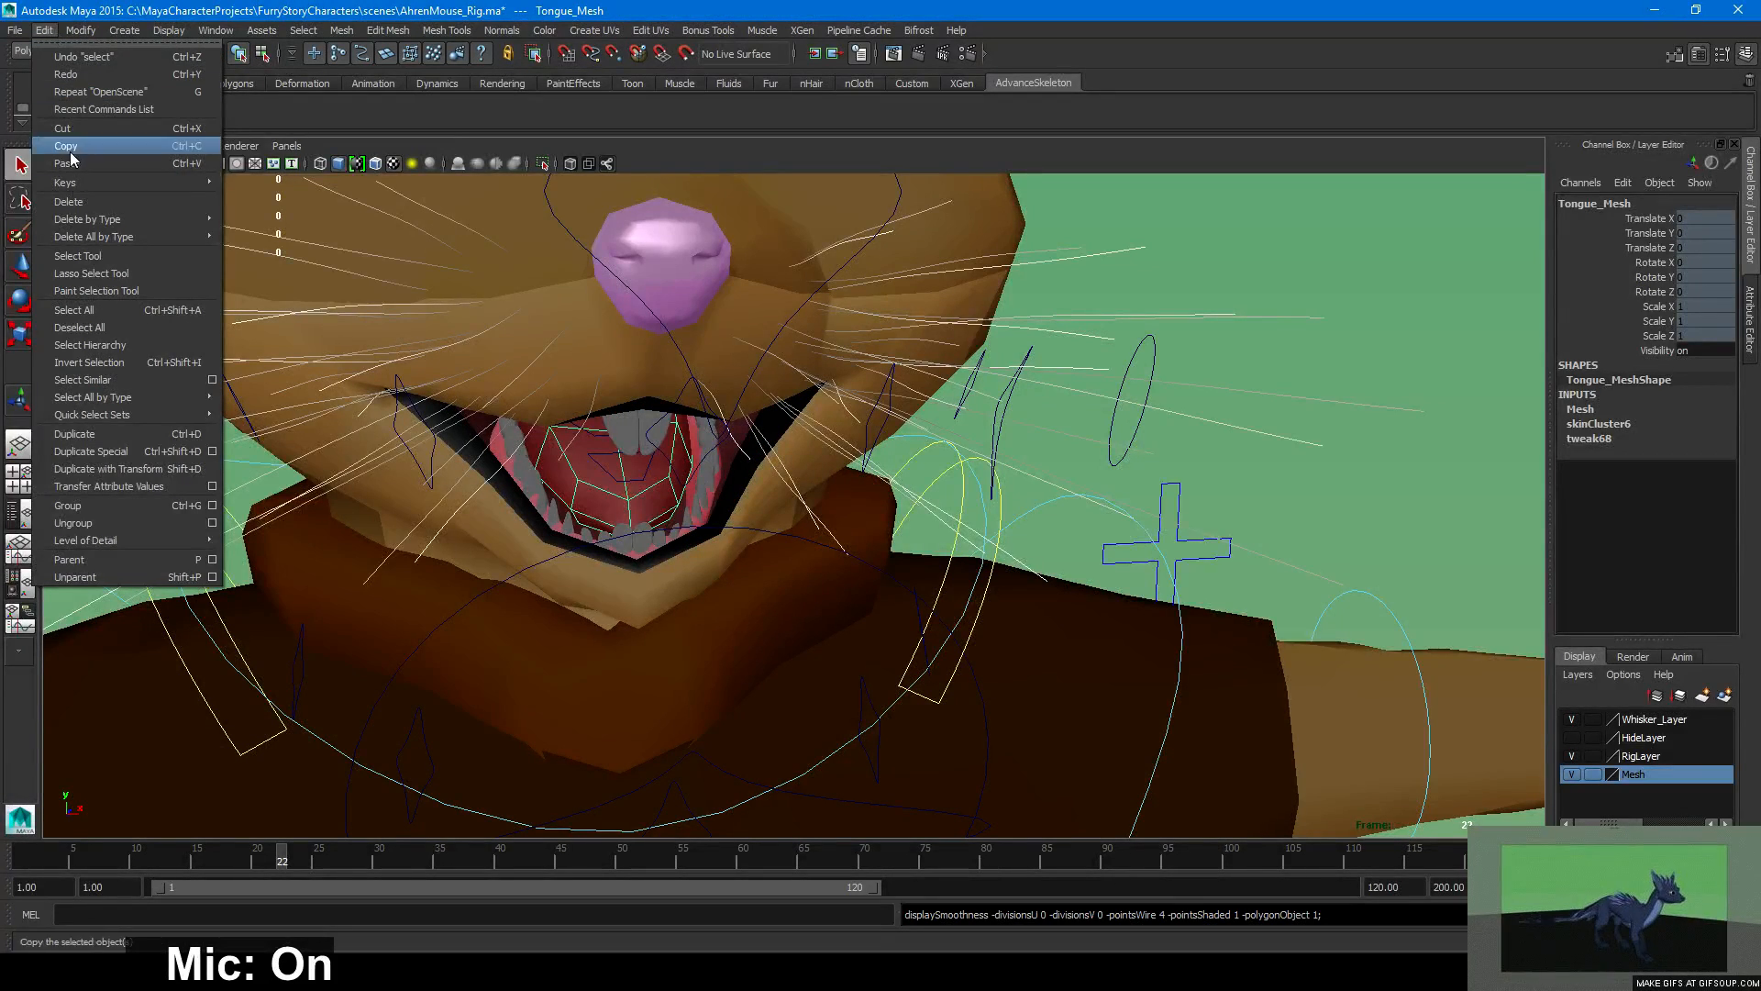
mouse_move(85, 224)
left_click(289, 229)
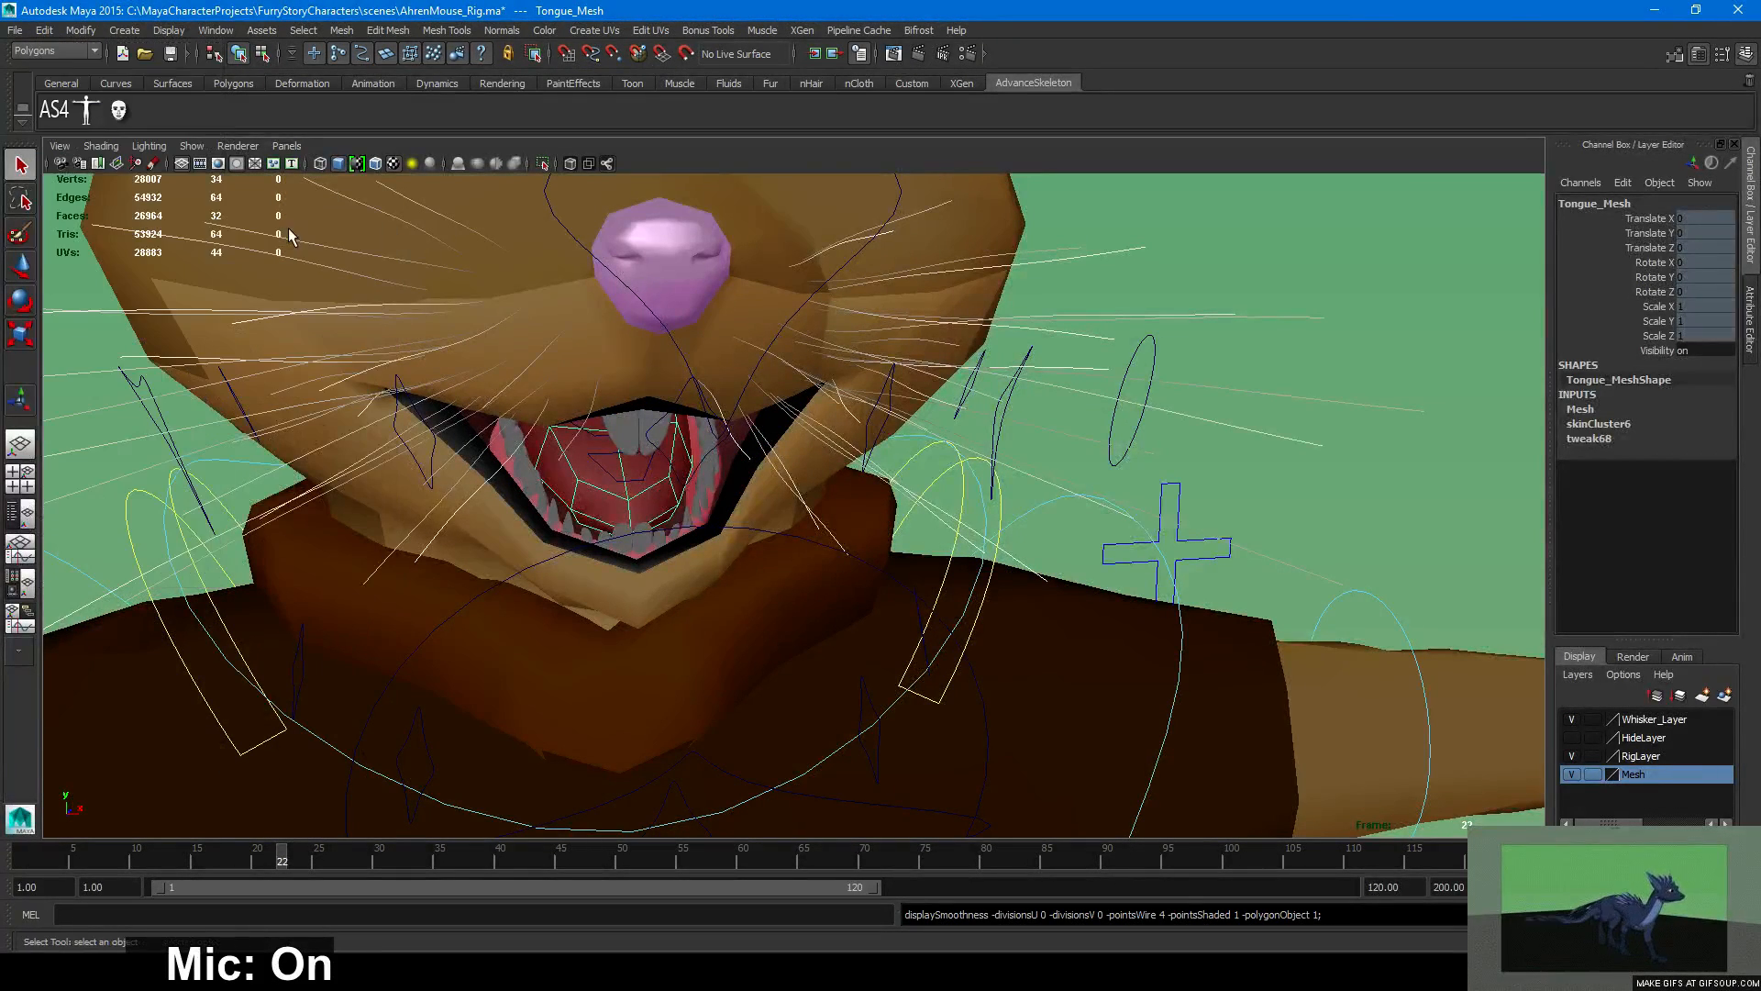
left_click(15, 32)
left_click(15, 31)
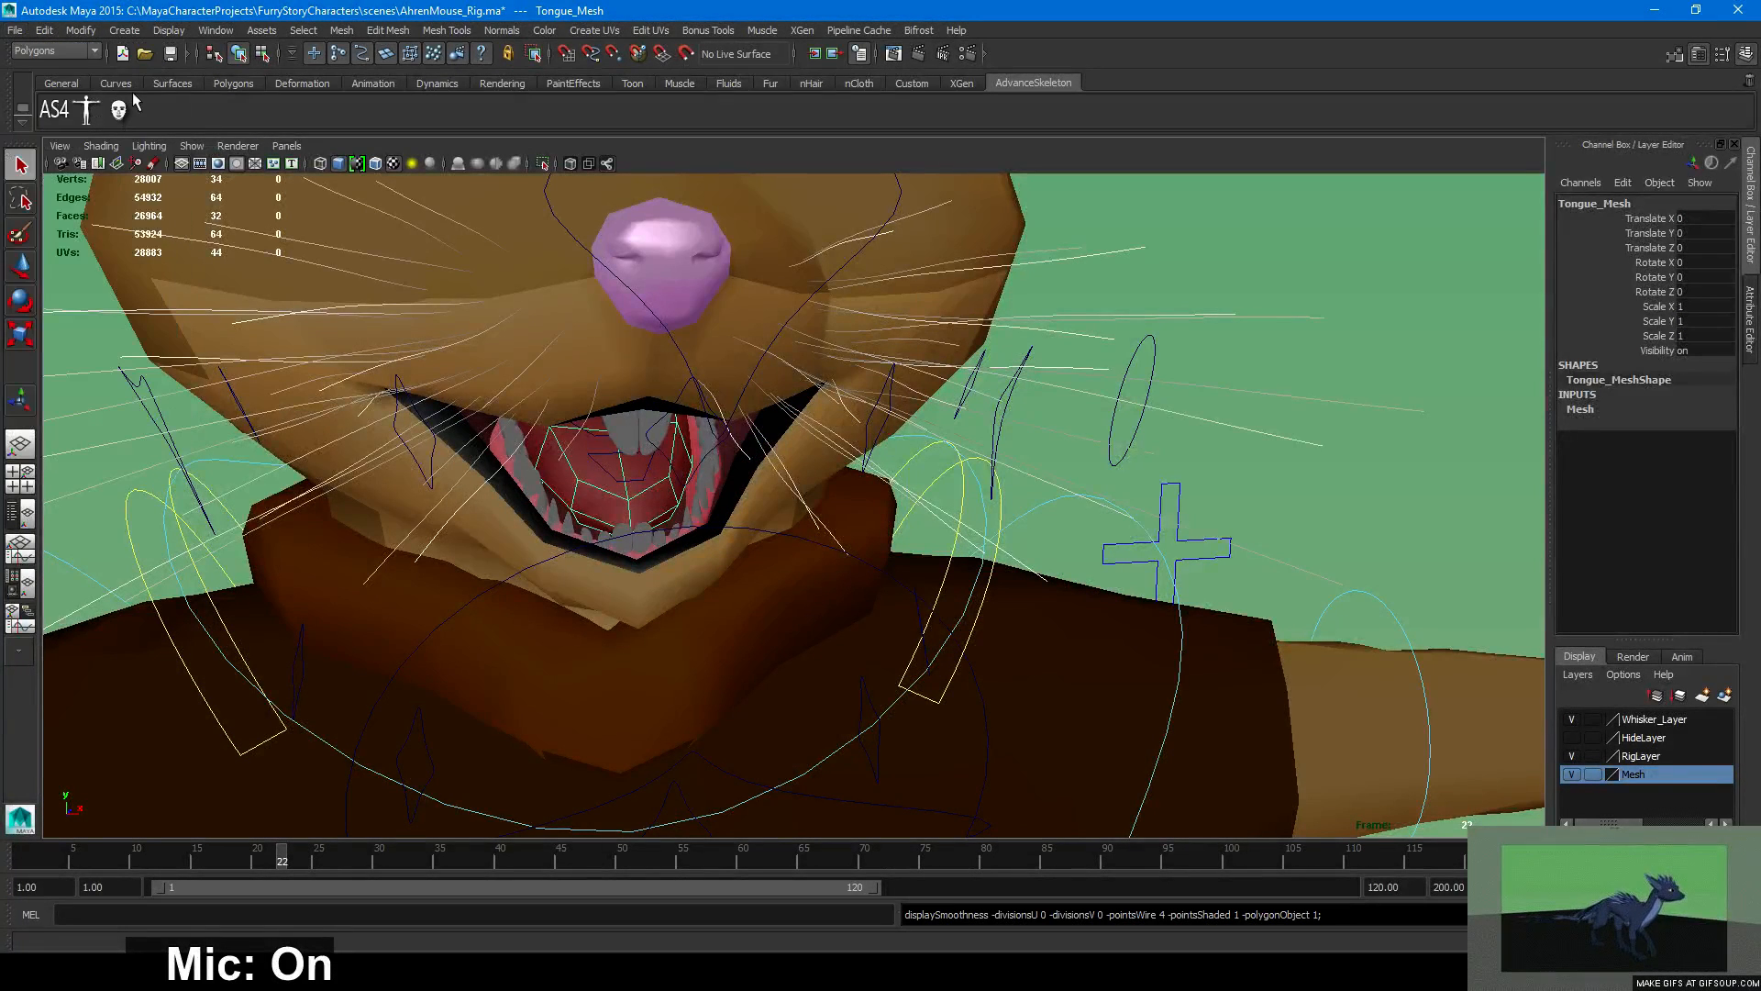
Inspect the tongue mesh's place in the hierarchy with the Hypergraph, then close it.
left_click(16, 31)
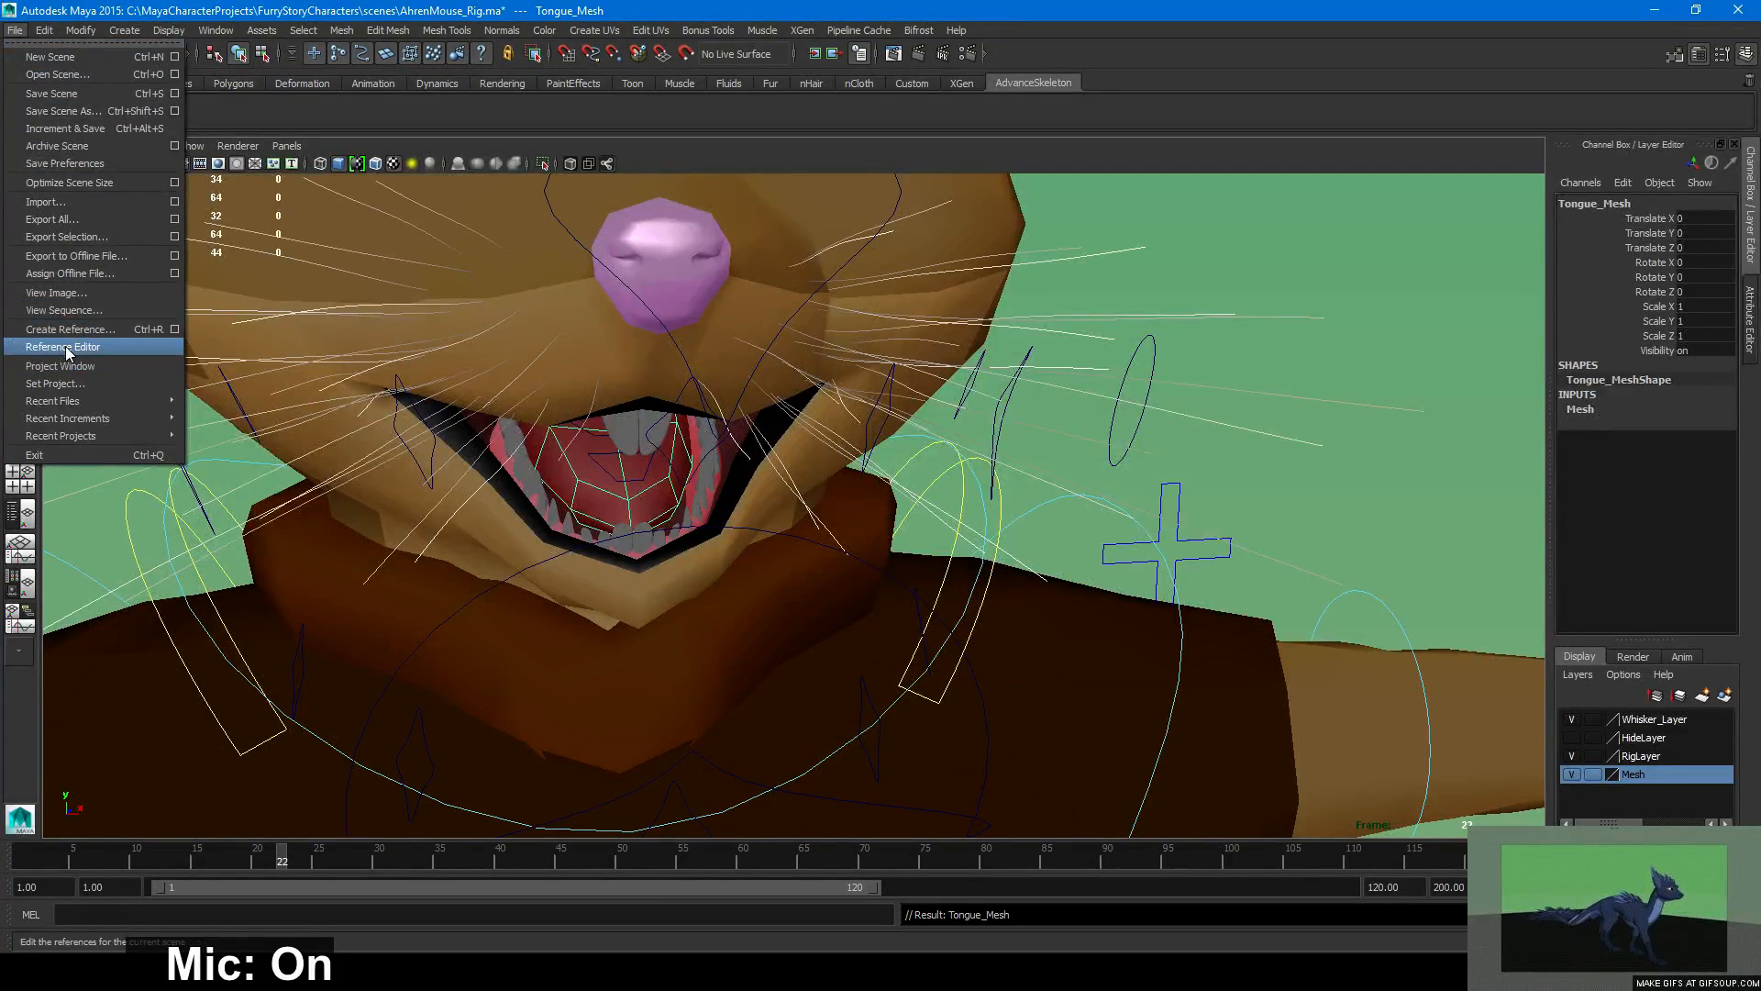
left_click(216, 30)
left_click(247, 199)
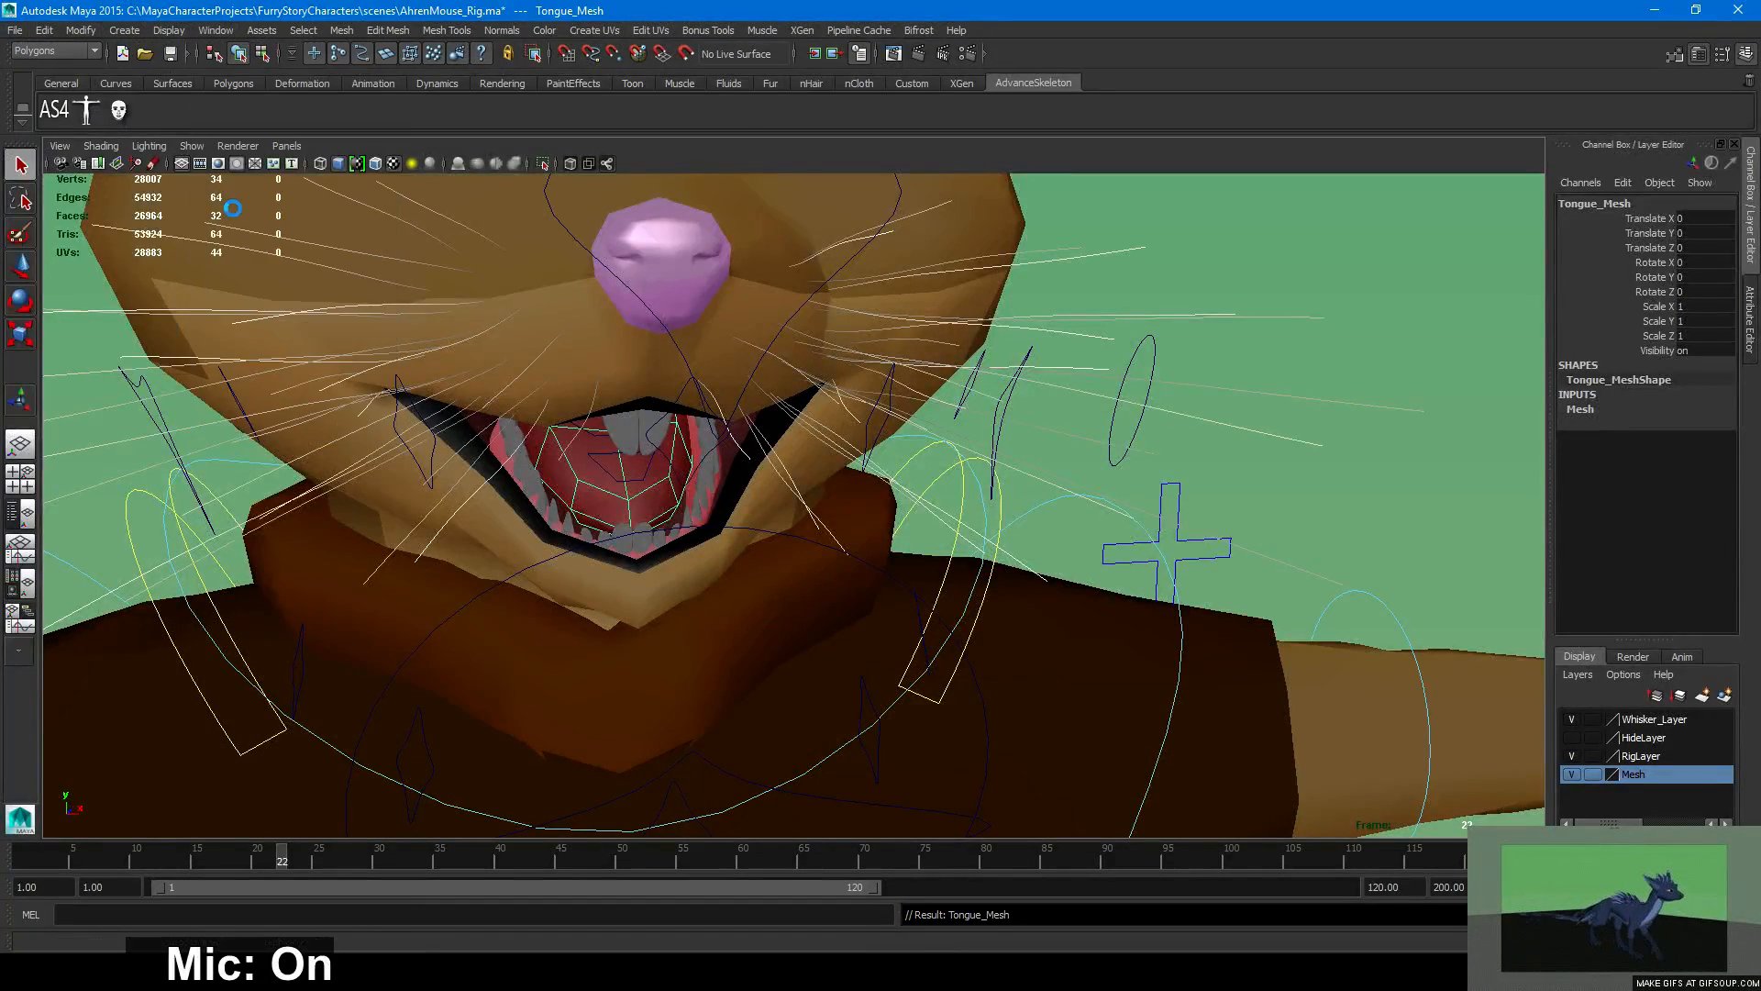
key("f")
right_click_drag(596, 340, 386, 312, "alt")
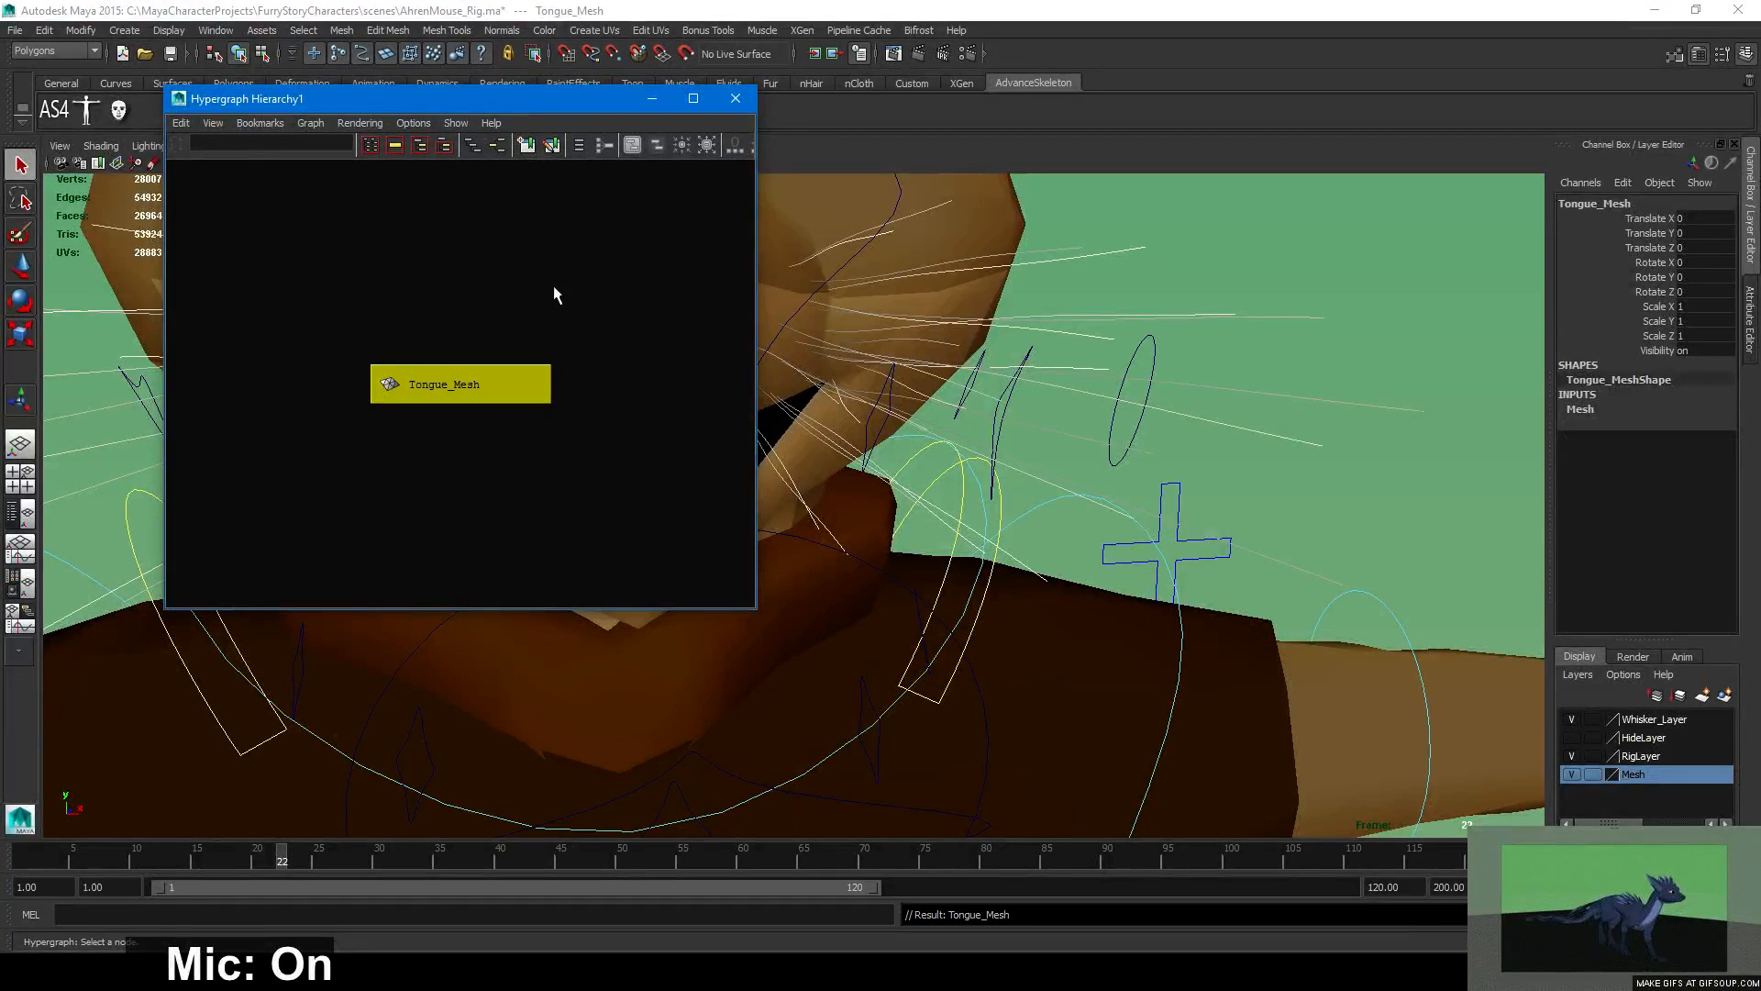
left_click(734, 98)
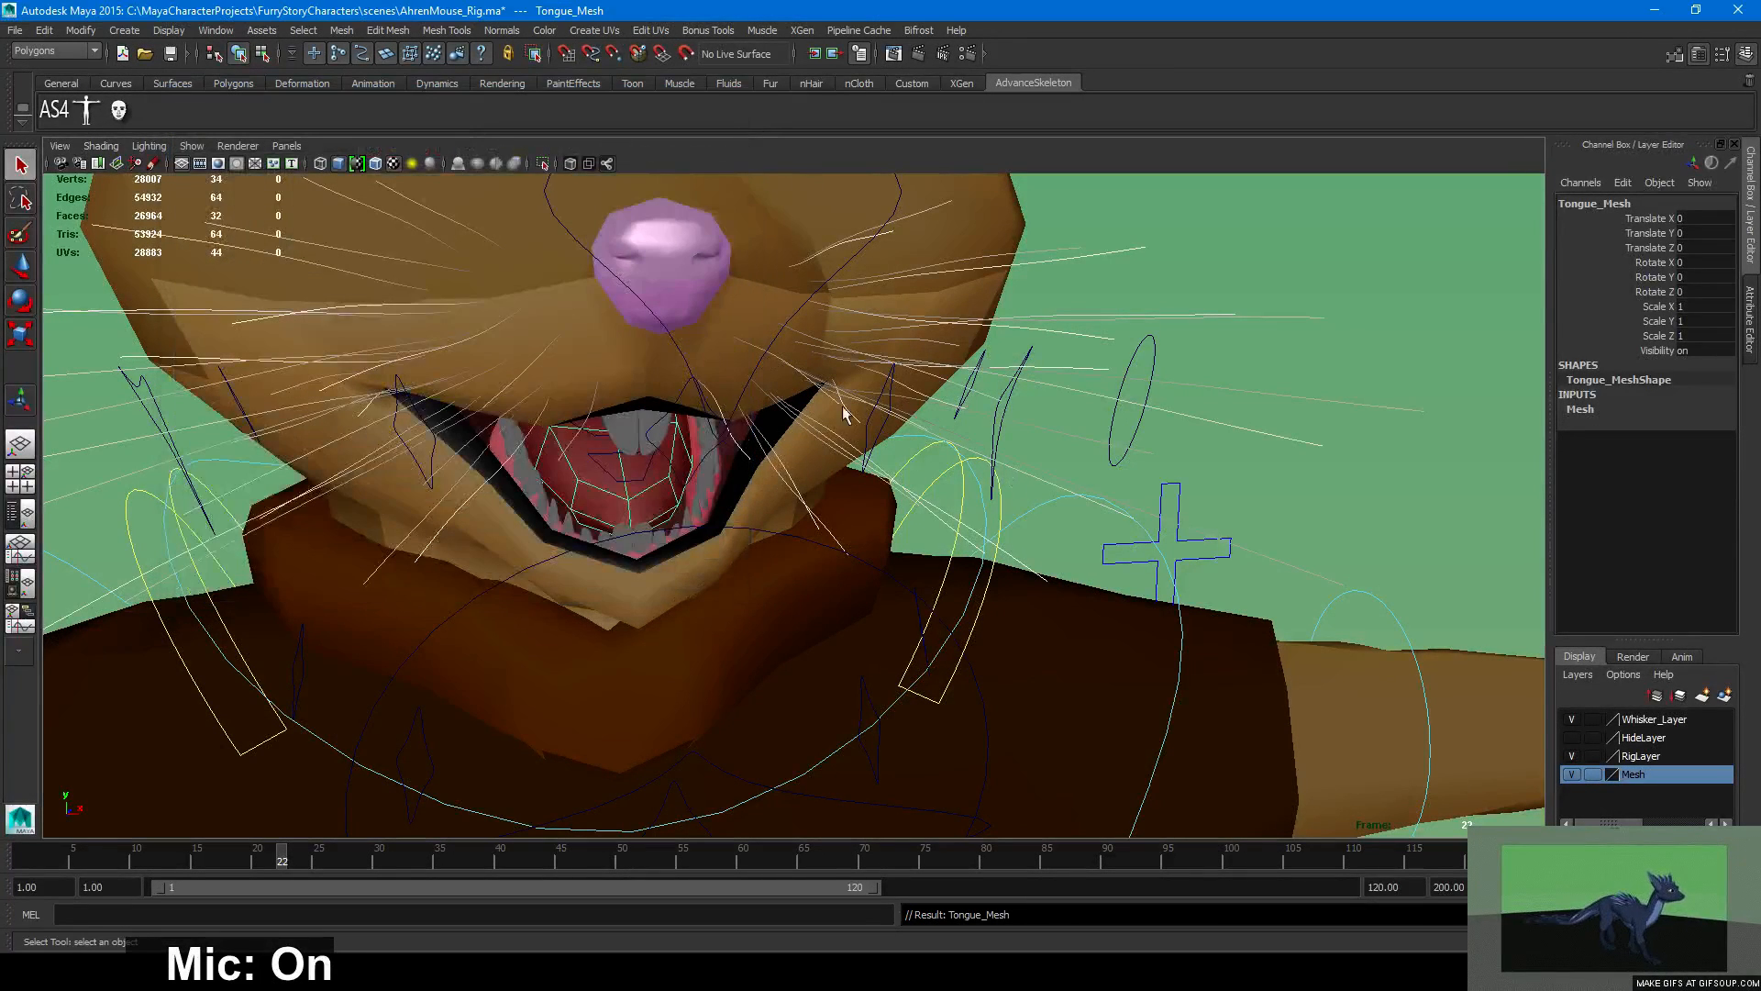
Start an Export Selection of the tongue mesh and choose HumanKid\scenes\MeshParts as the destination folder.
key("a")
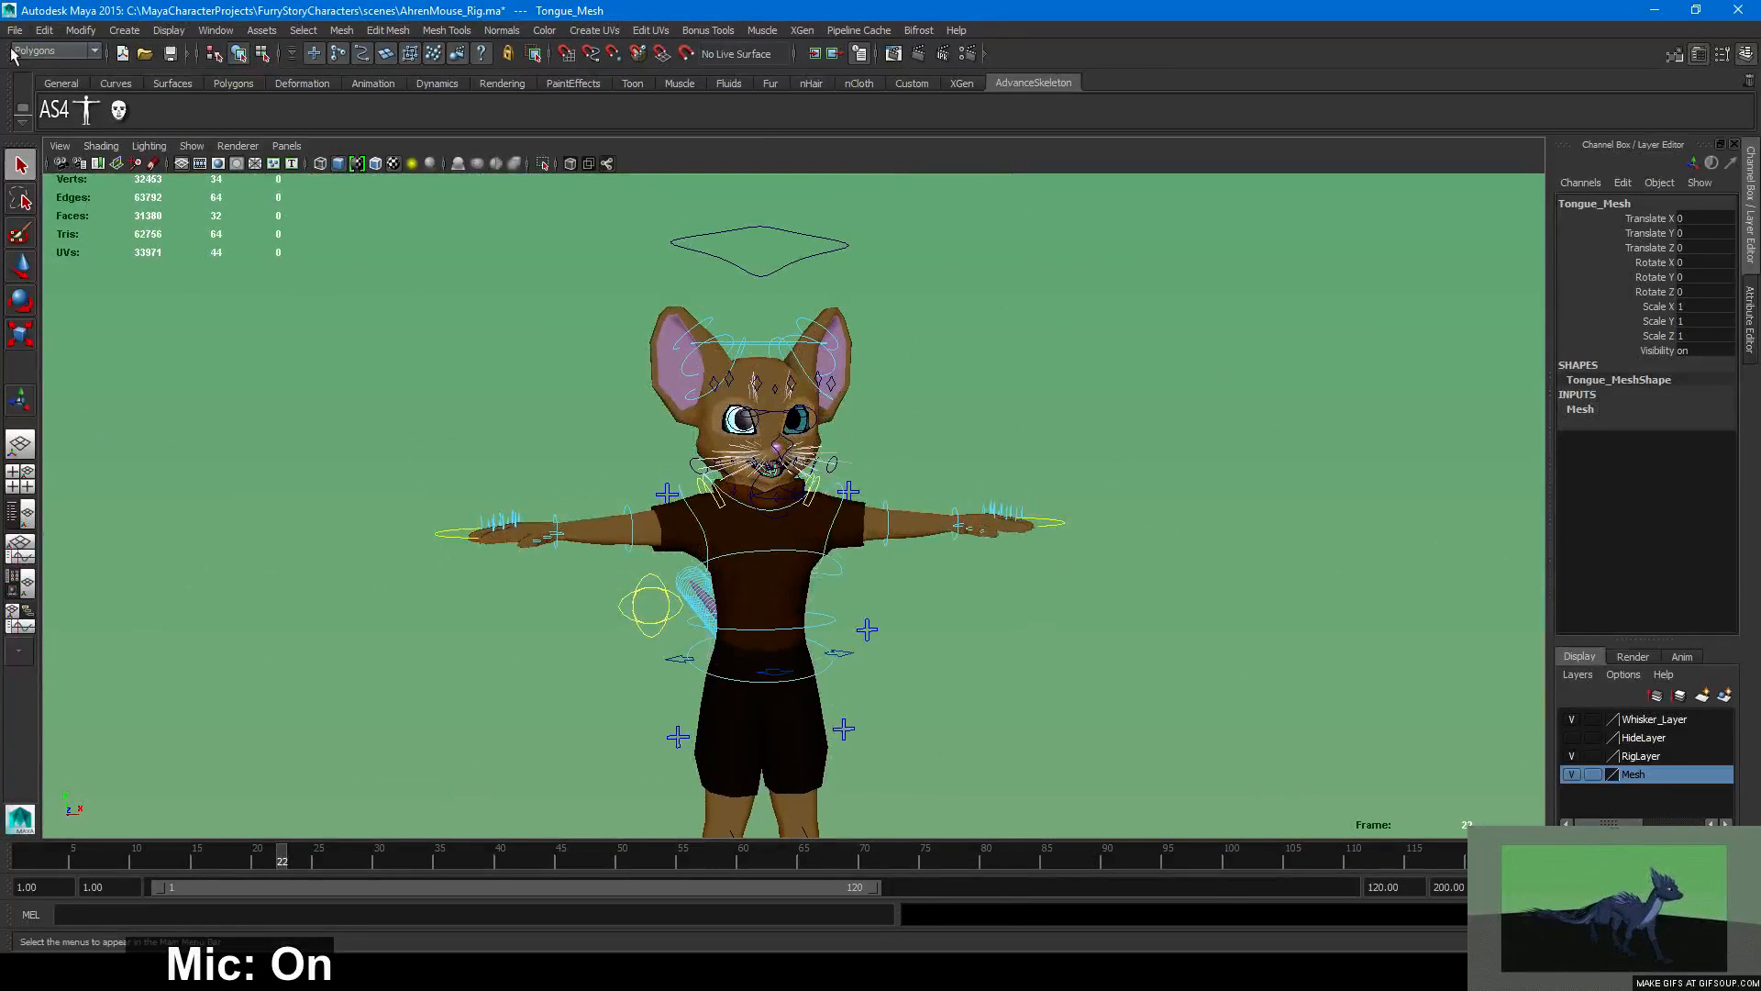
left_click(17, 31)
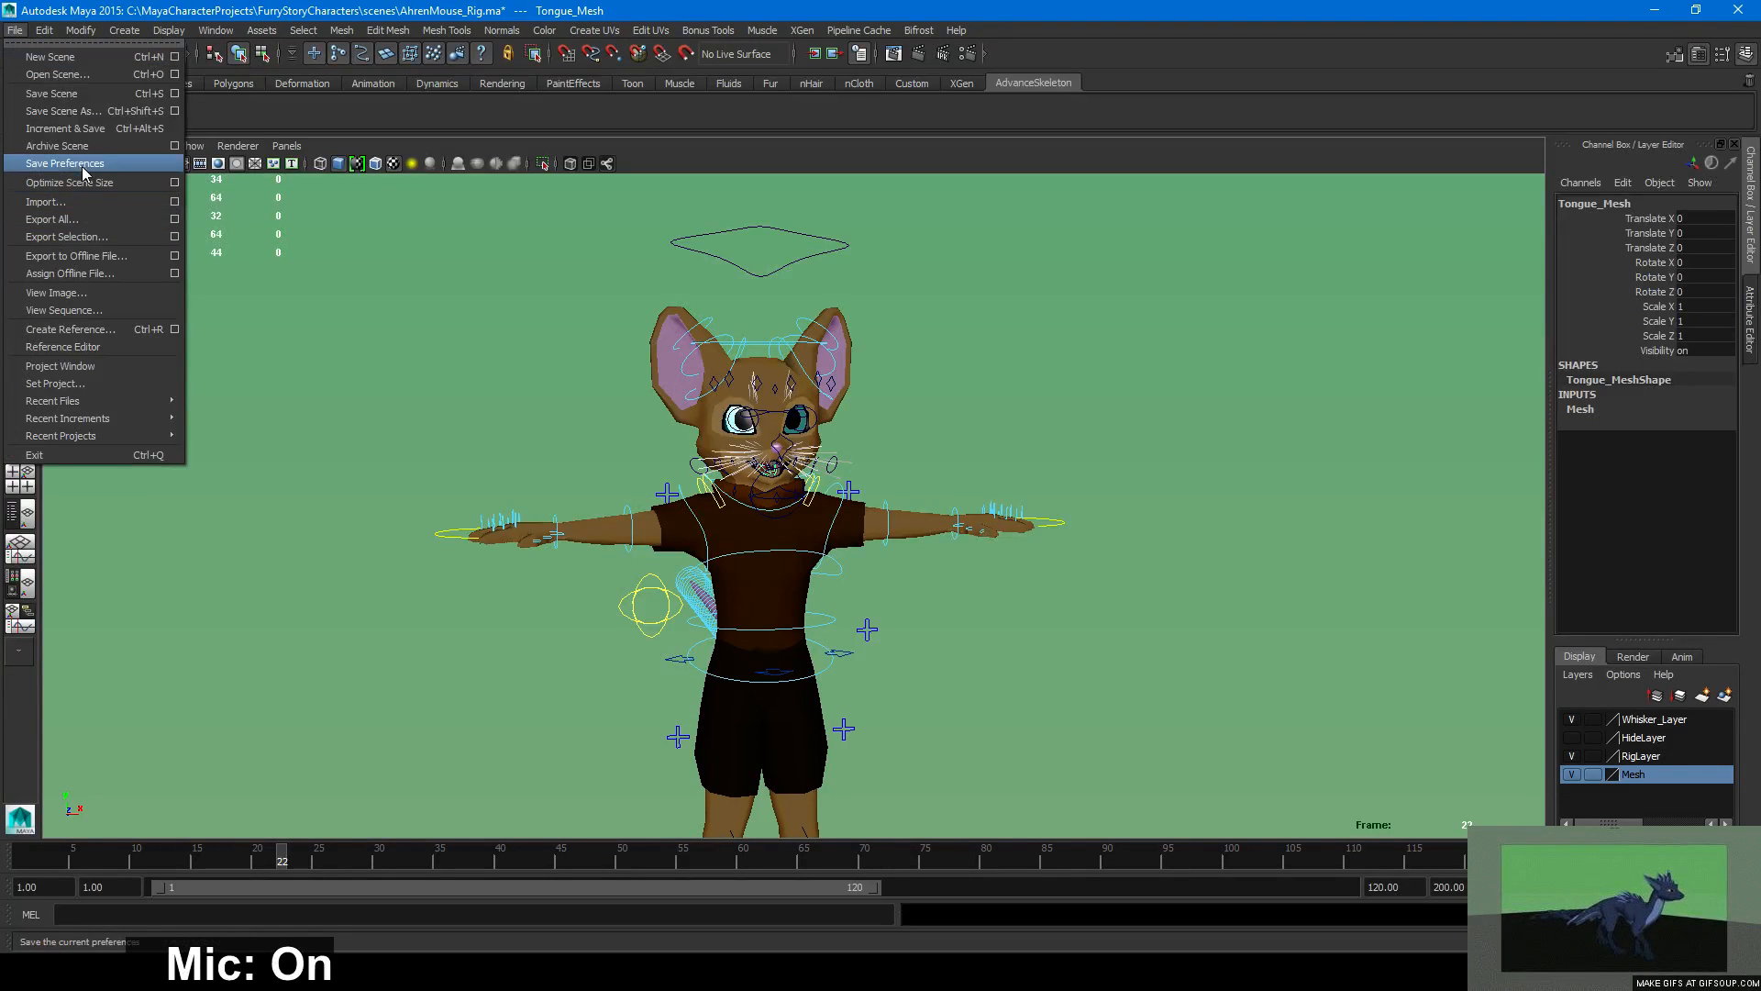
left_click(131, 238)
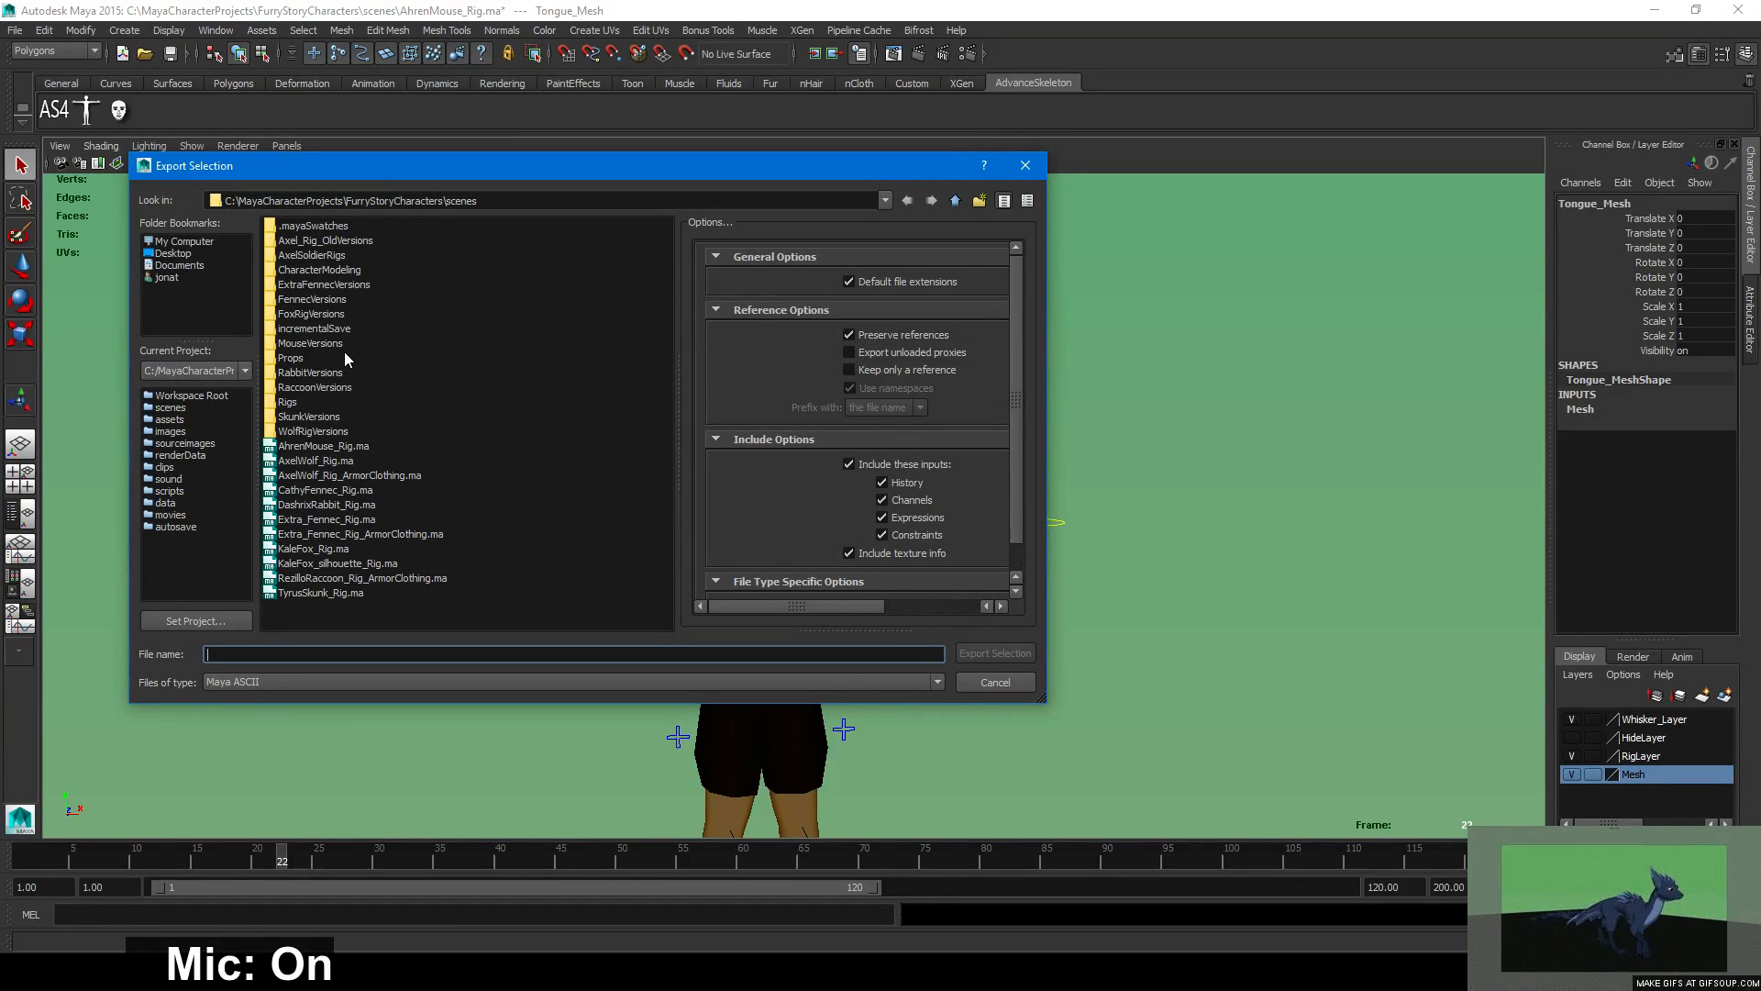
double_click(336, 269)
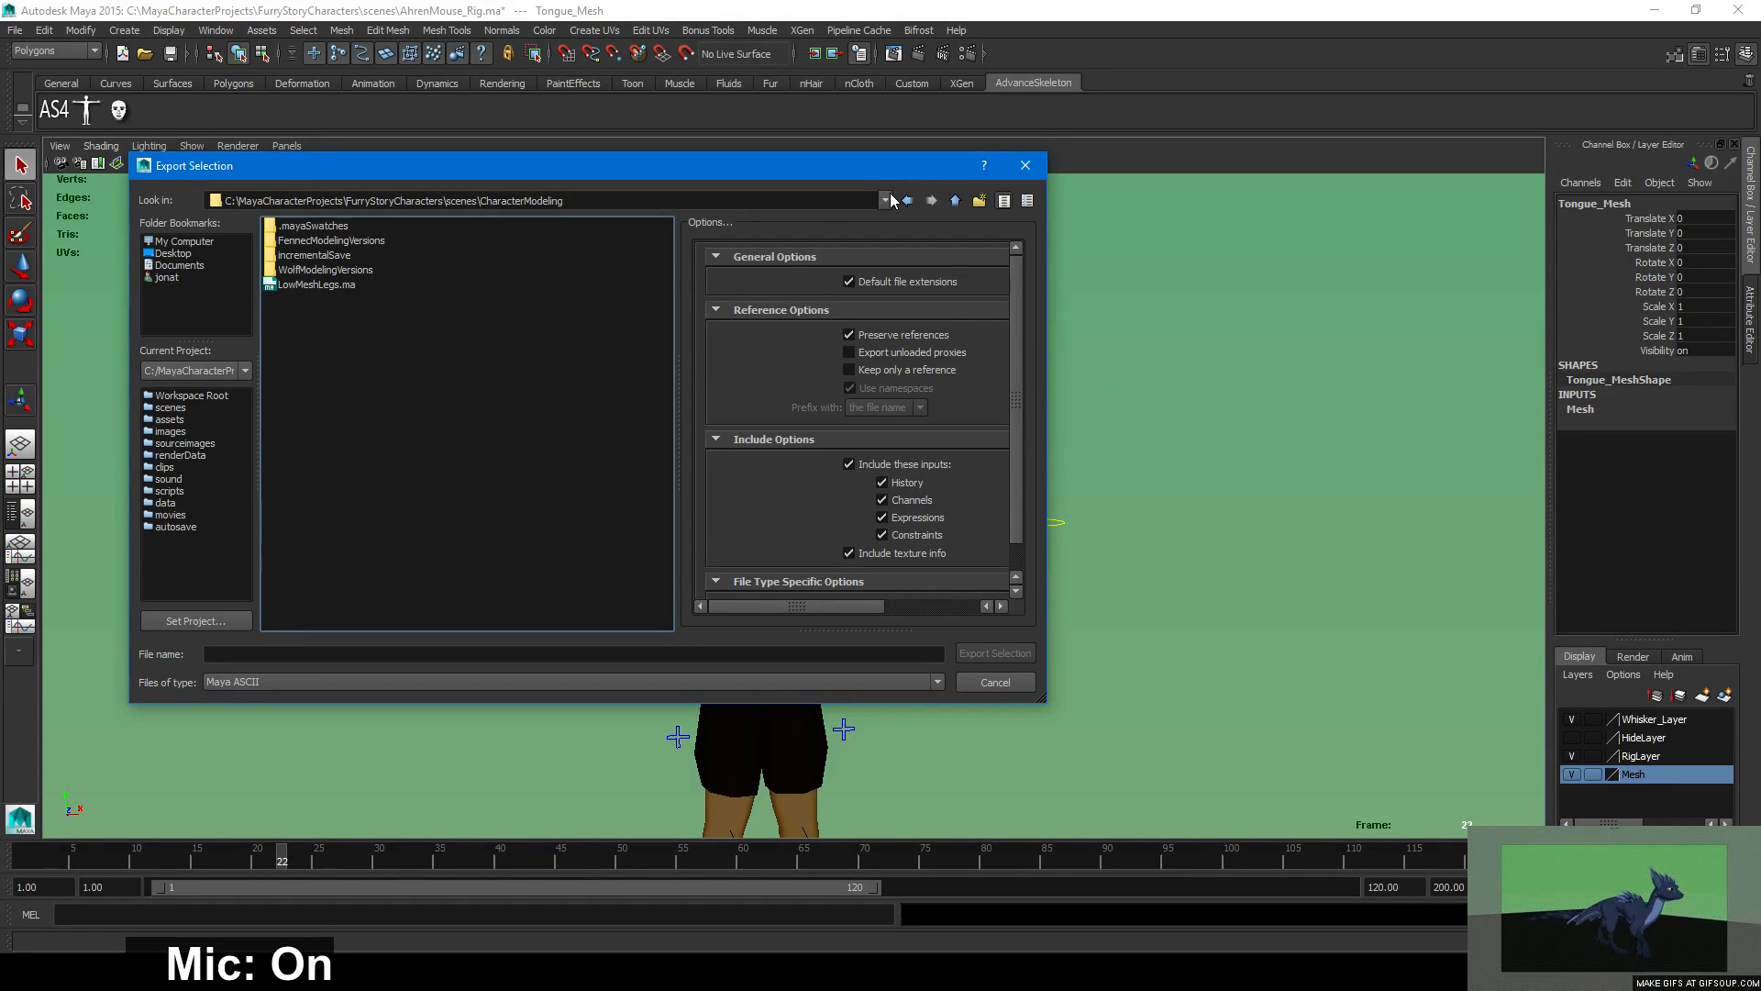
left_click(955, 200)
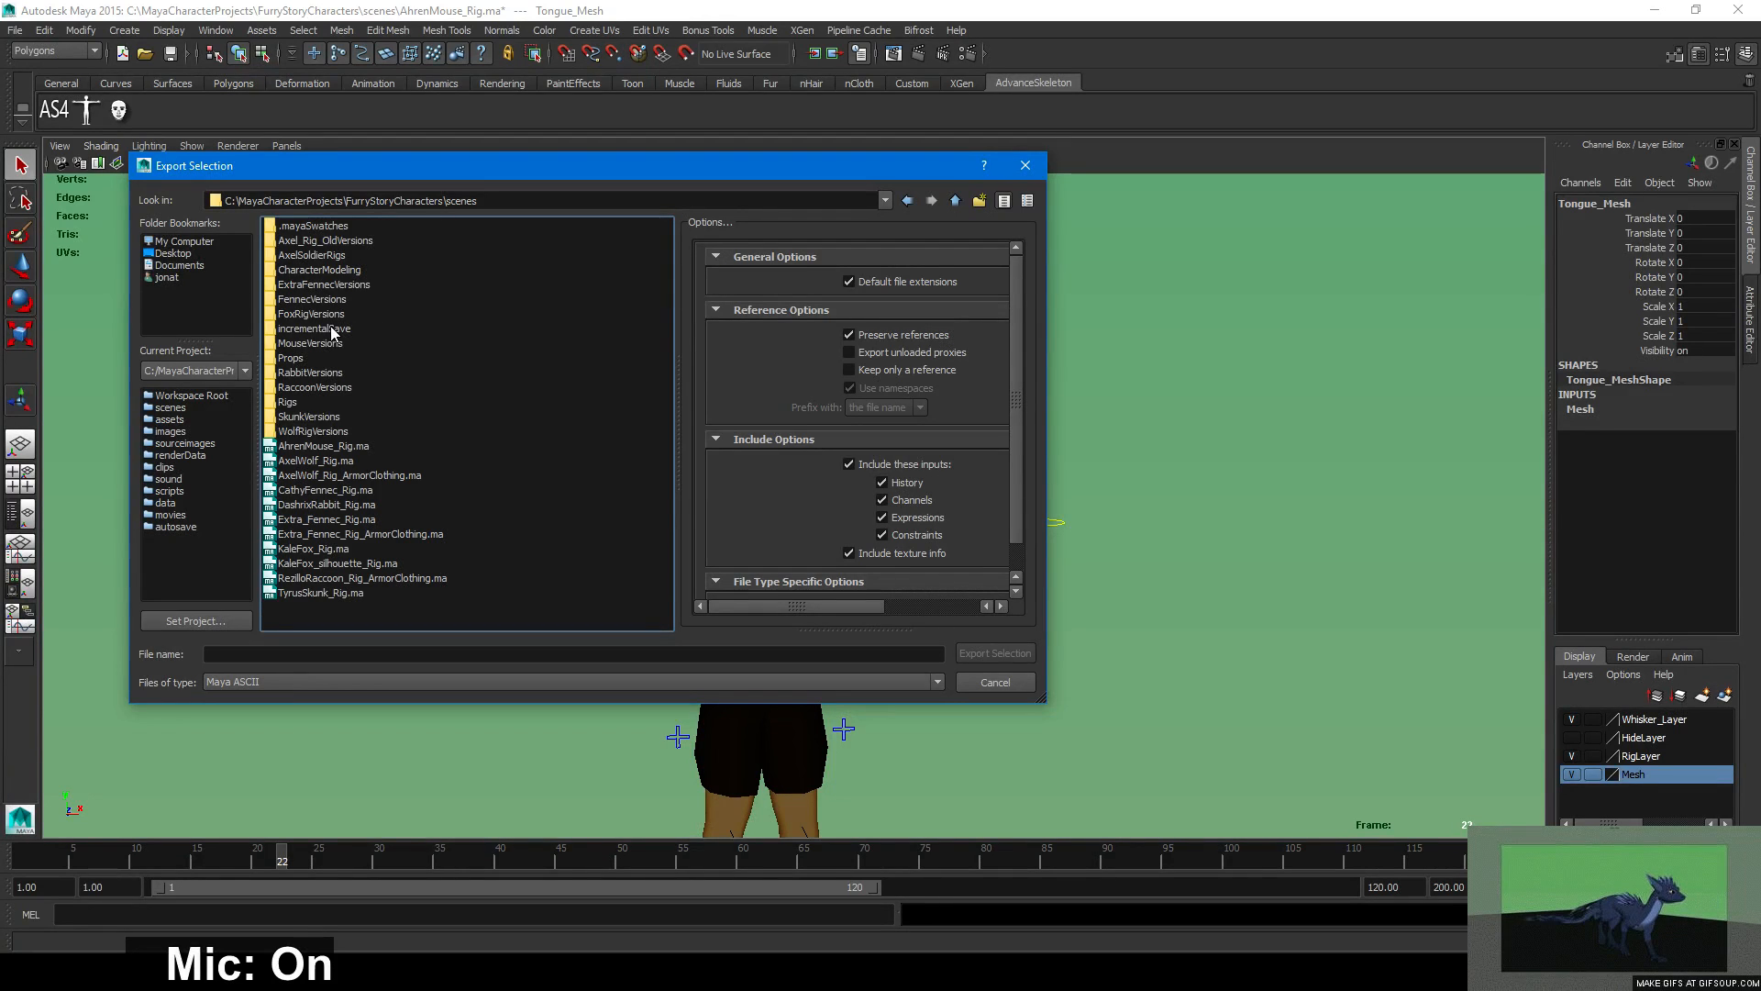
left_click(955, 200)
left_click(955, 200)
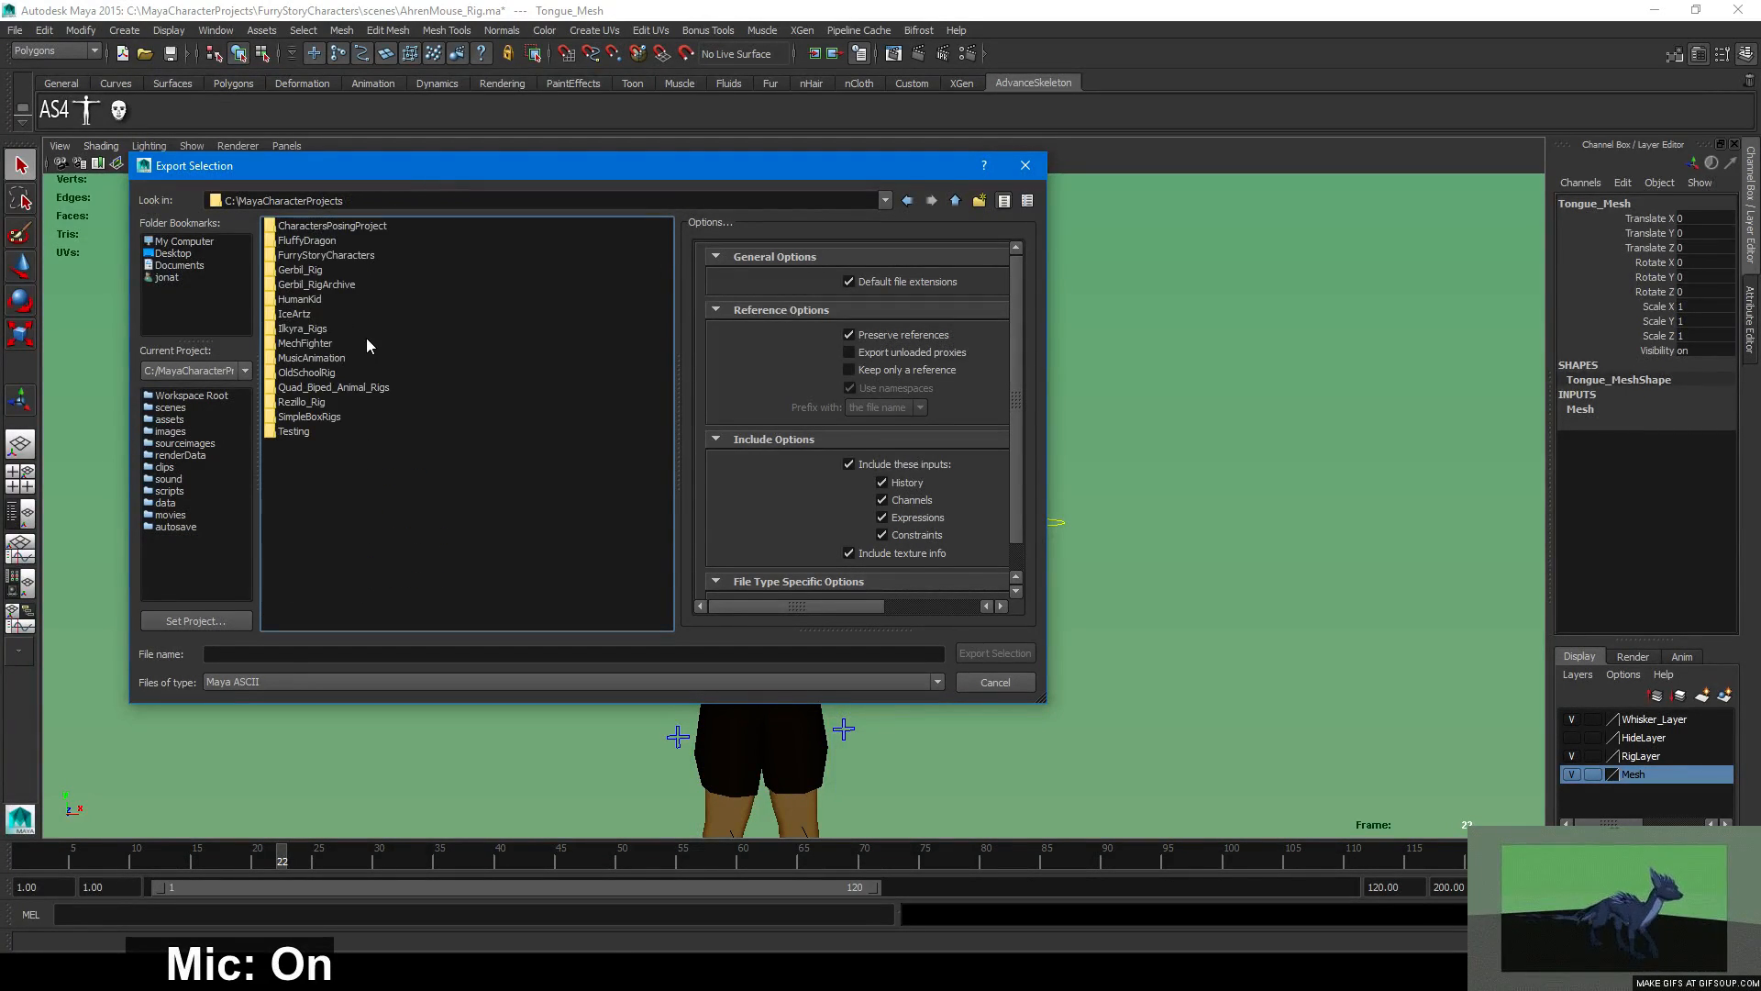
double_click(302, 299)
left_click(295, 343)
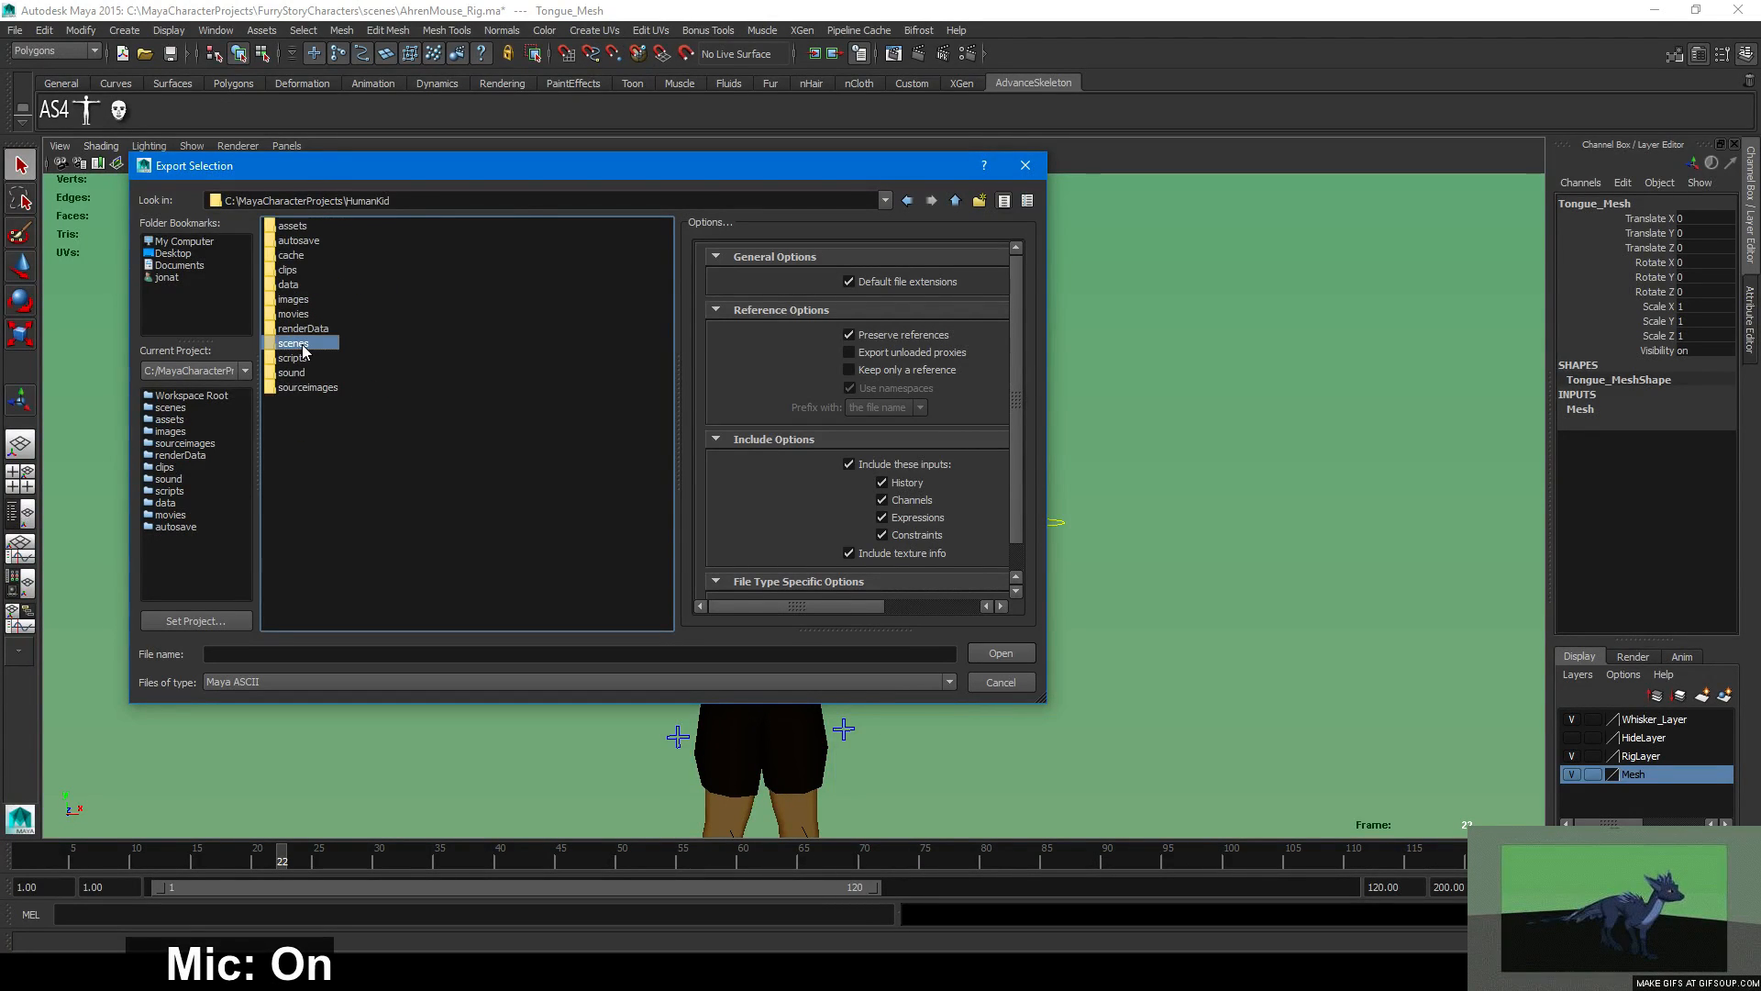
double_click(301, 345)
double_click(310, 270)
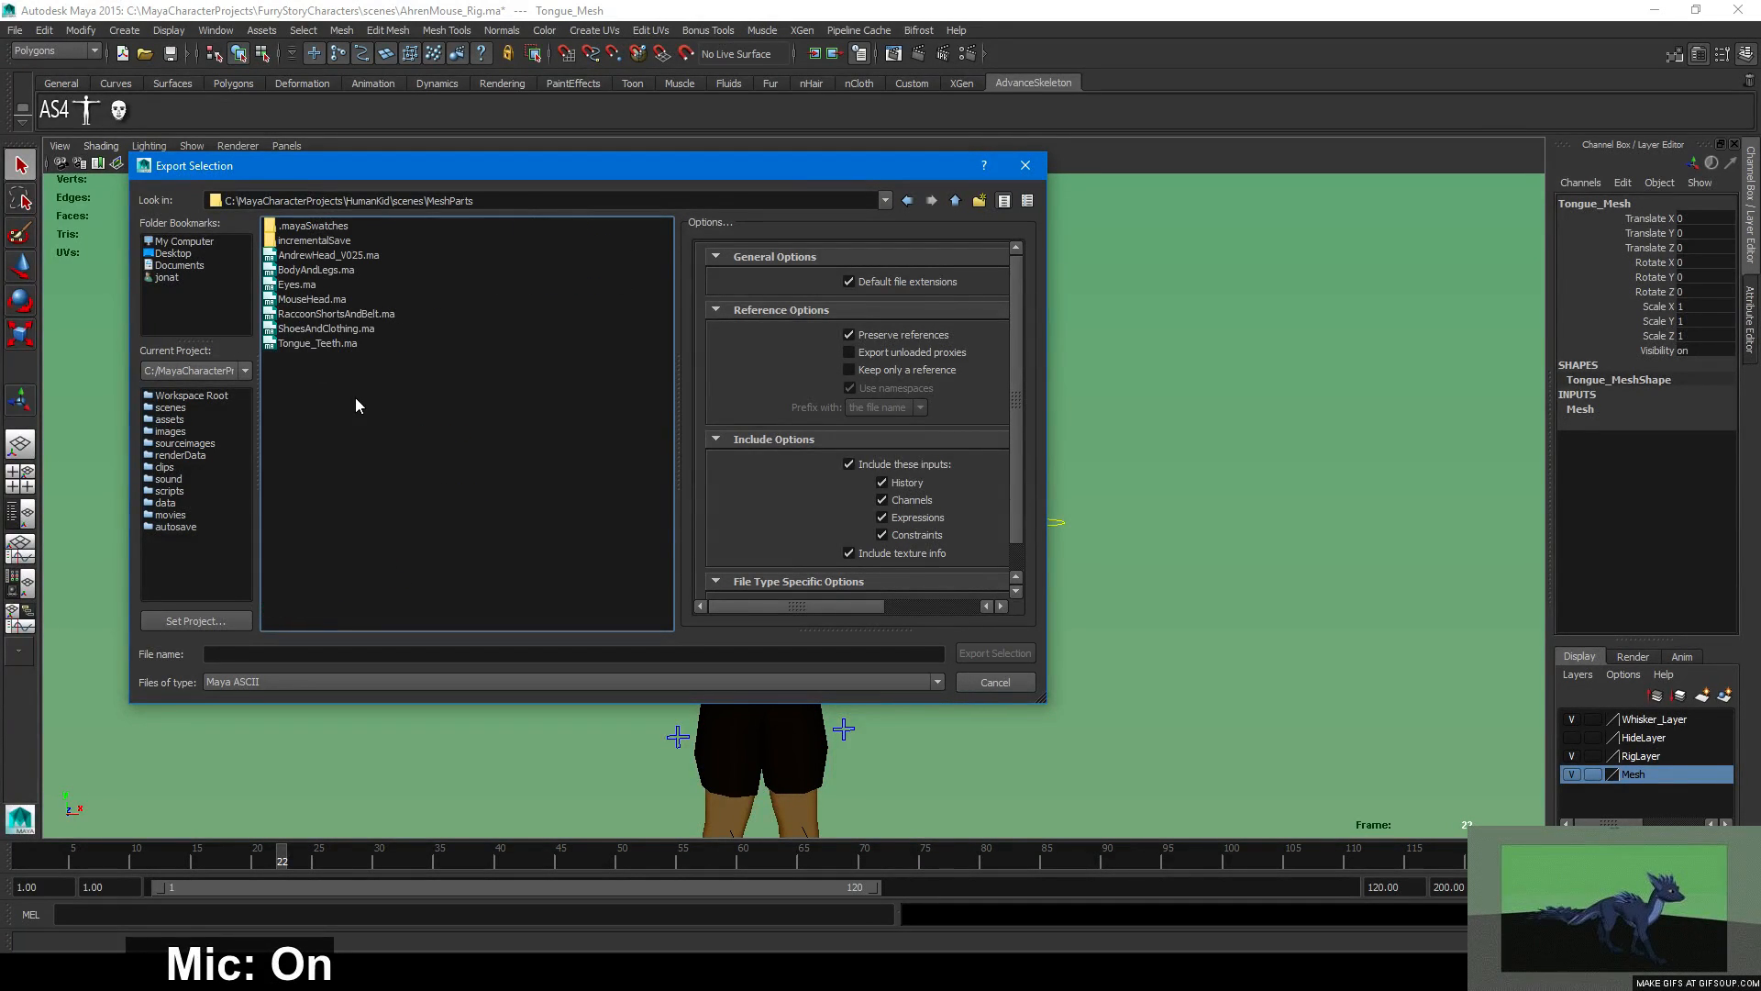
Export the selected tongue mesh as a Maya ASCII file named Tongue.
key("Tab")
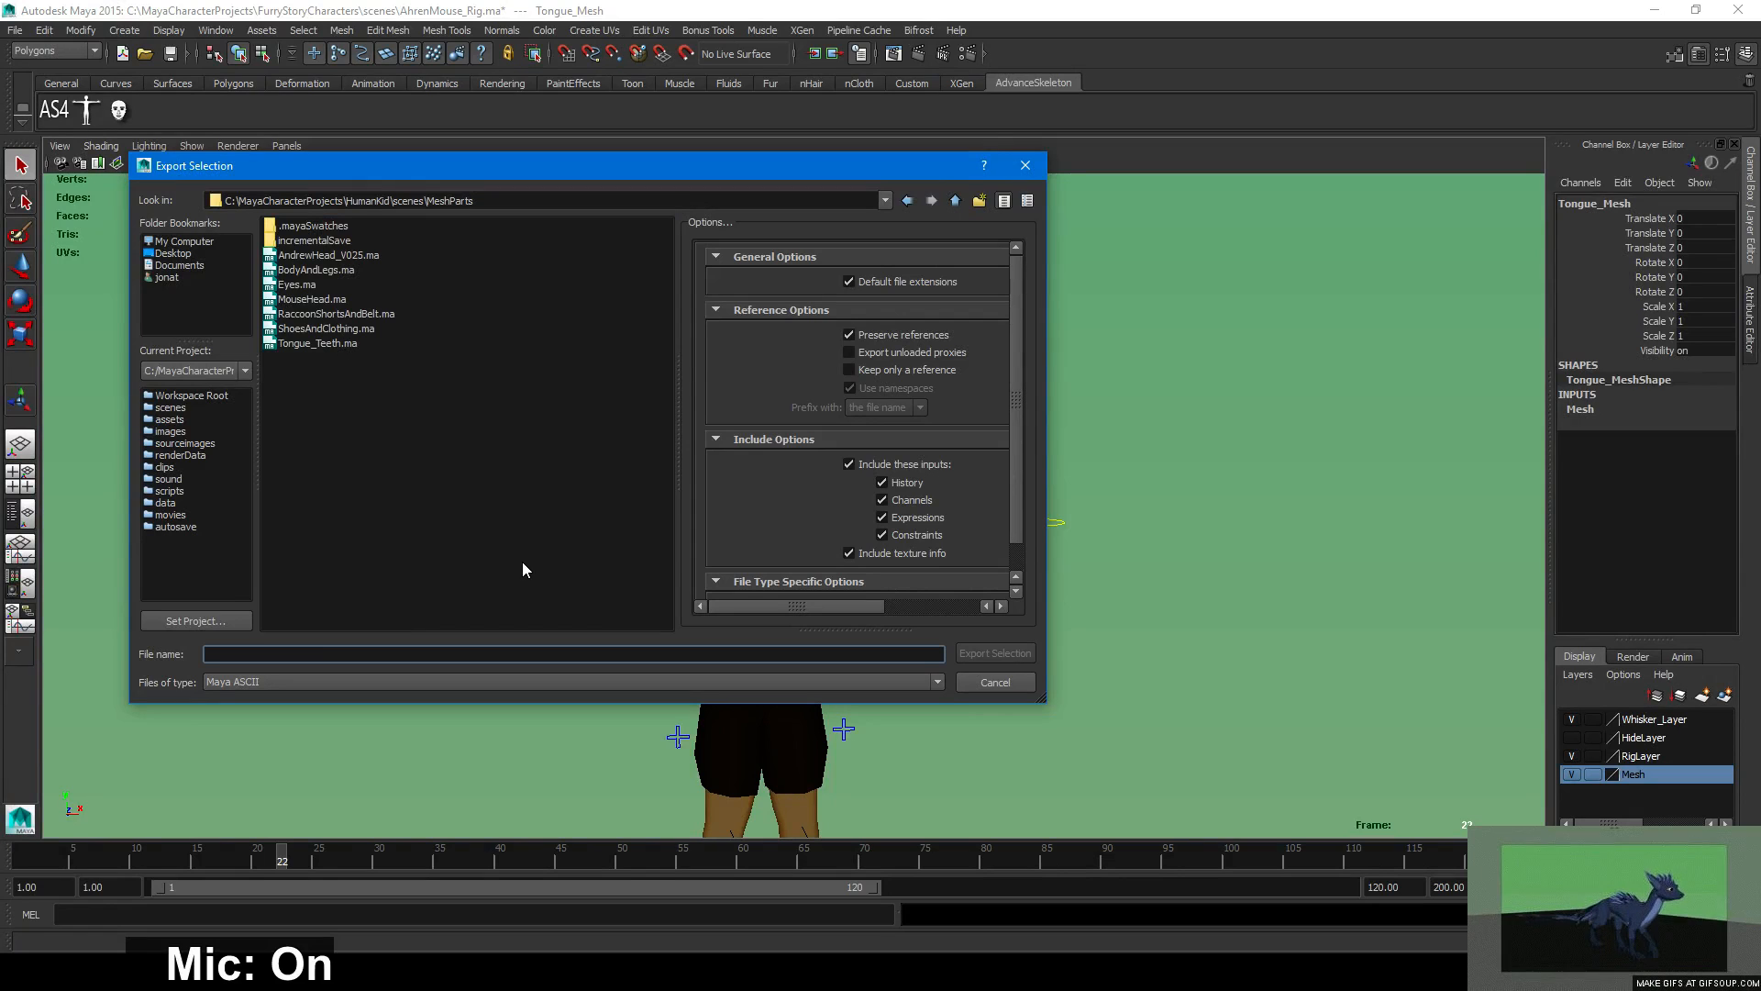
type("Tongue")
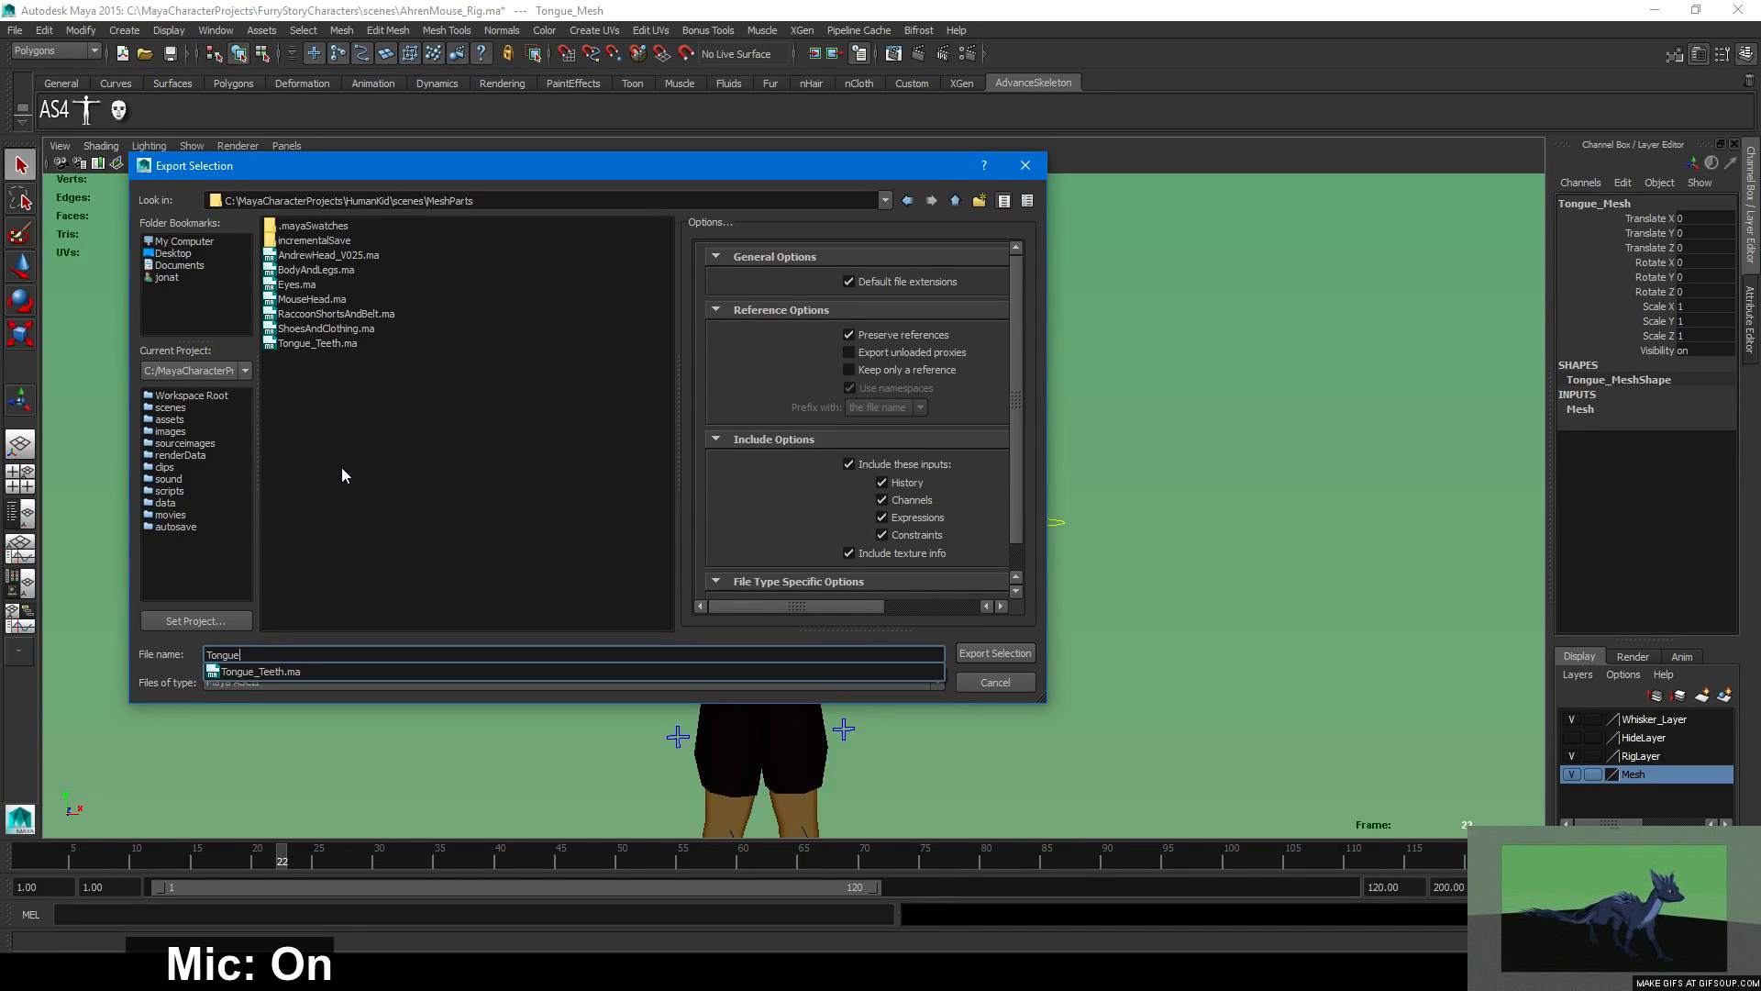
left_click(986, 640)
left_click(986, 647)
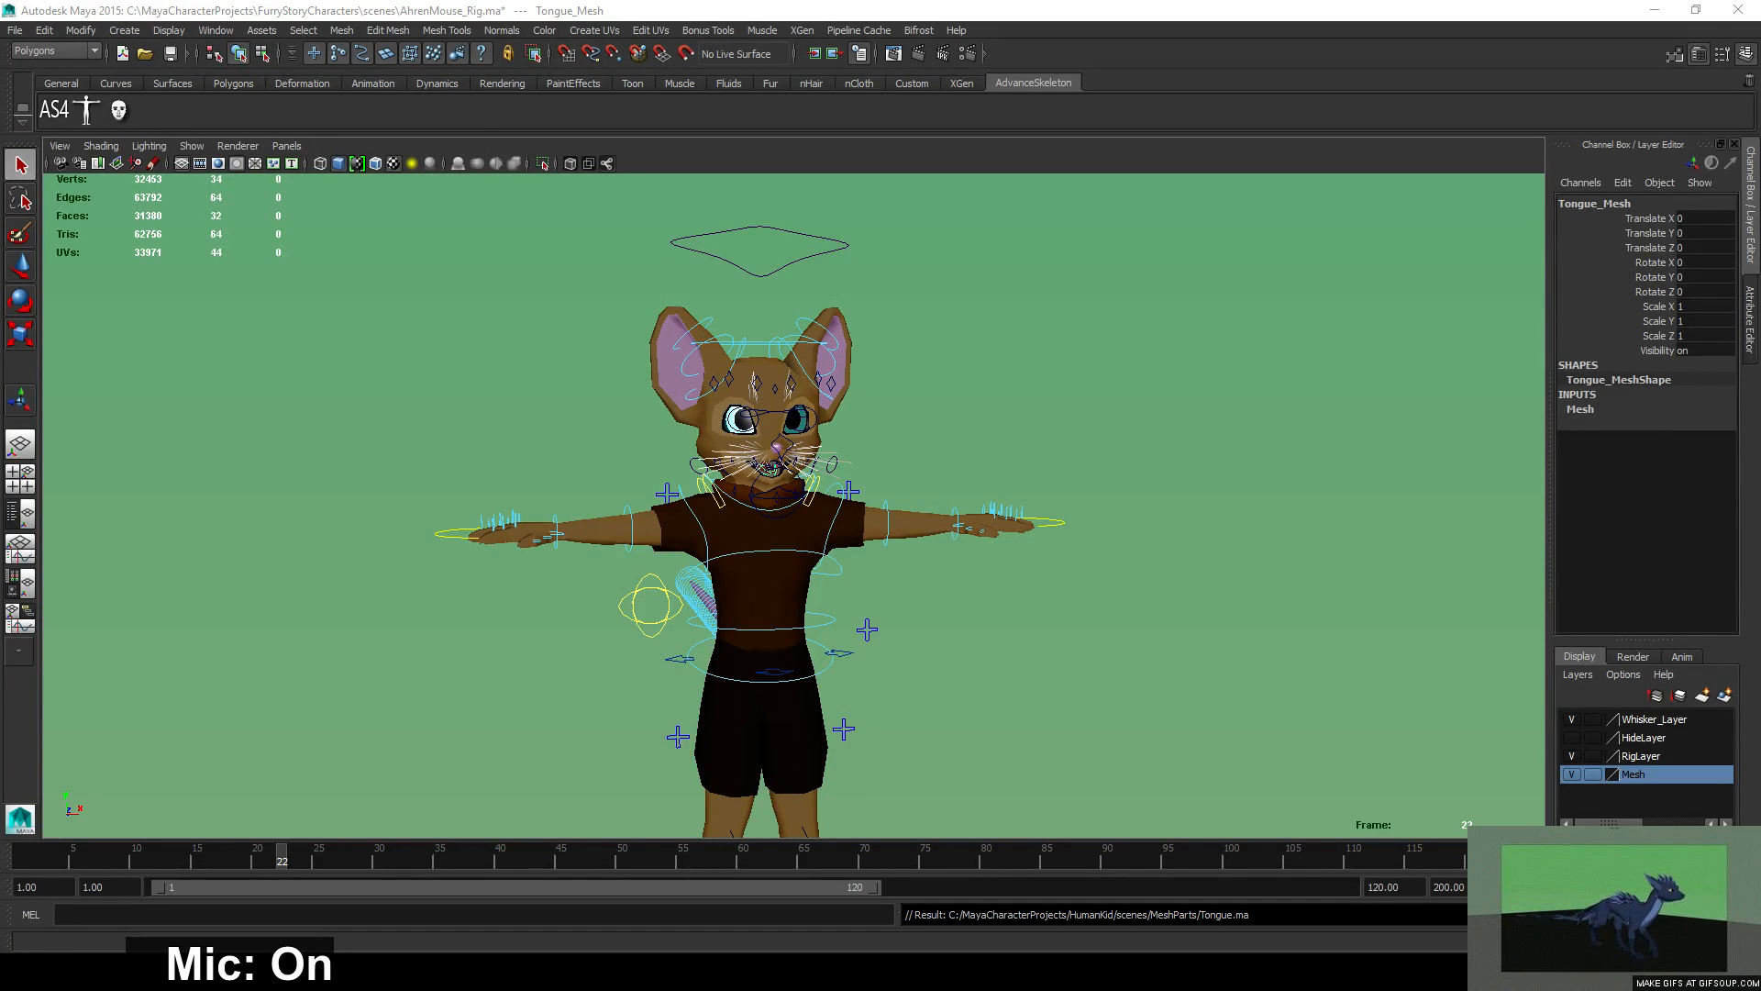
Reopen Boy_028_FittingRig.ma from the HumanKid scenes folder, discarding the changes to the mouse rig scene.
left_click(438, 8)
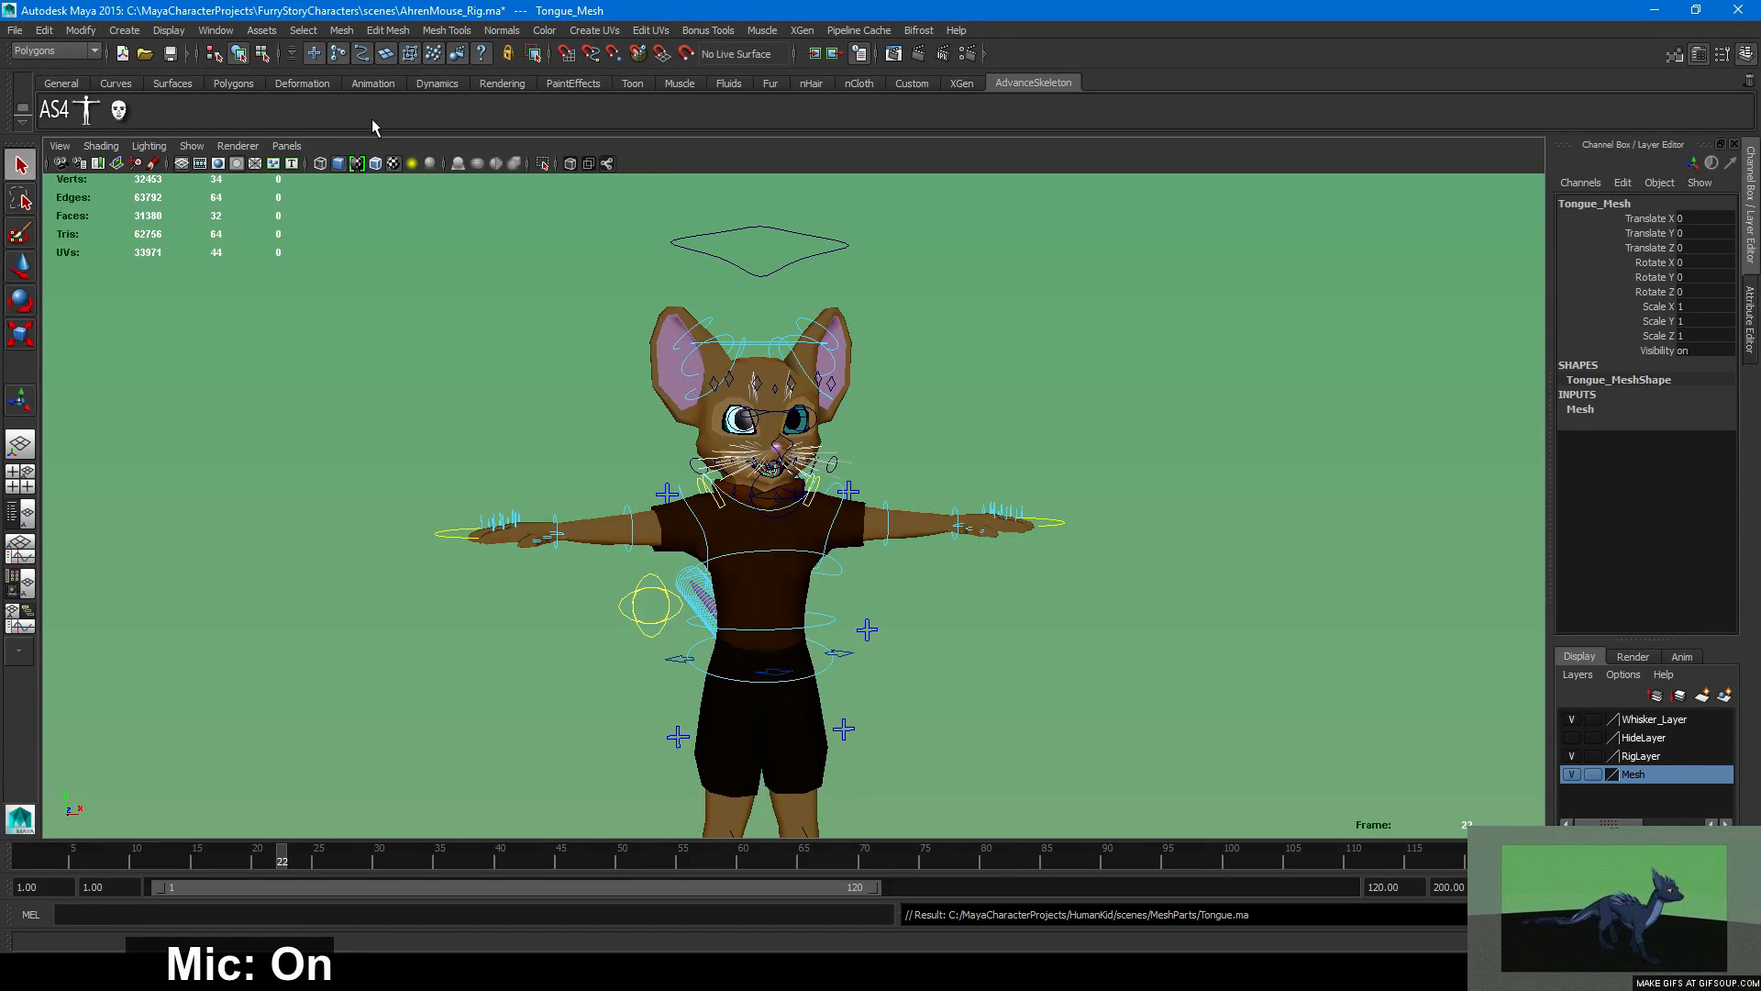
left_click(411, 163)
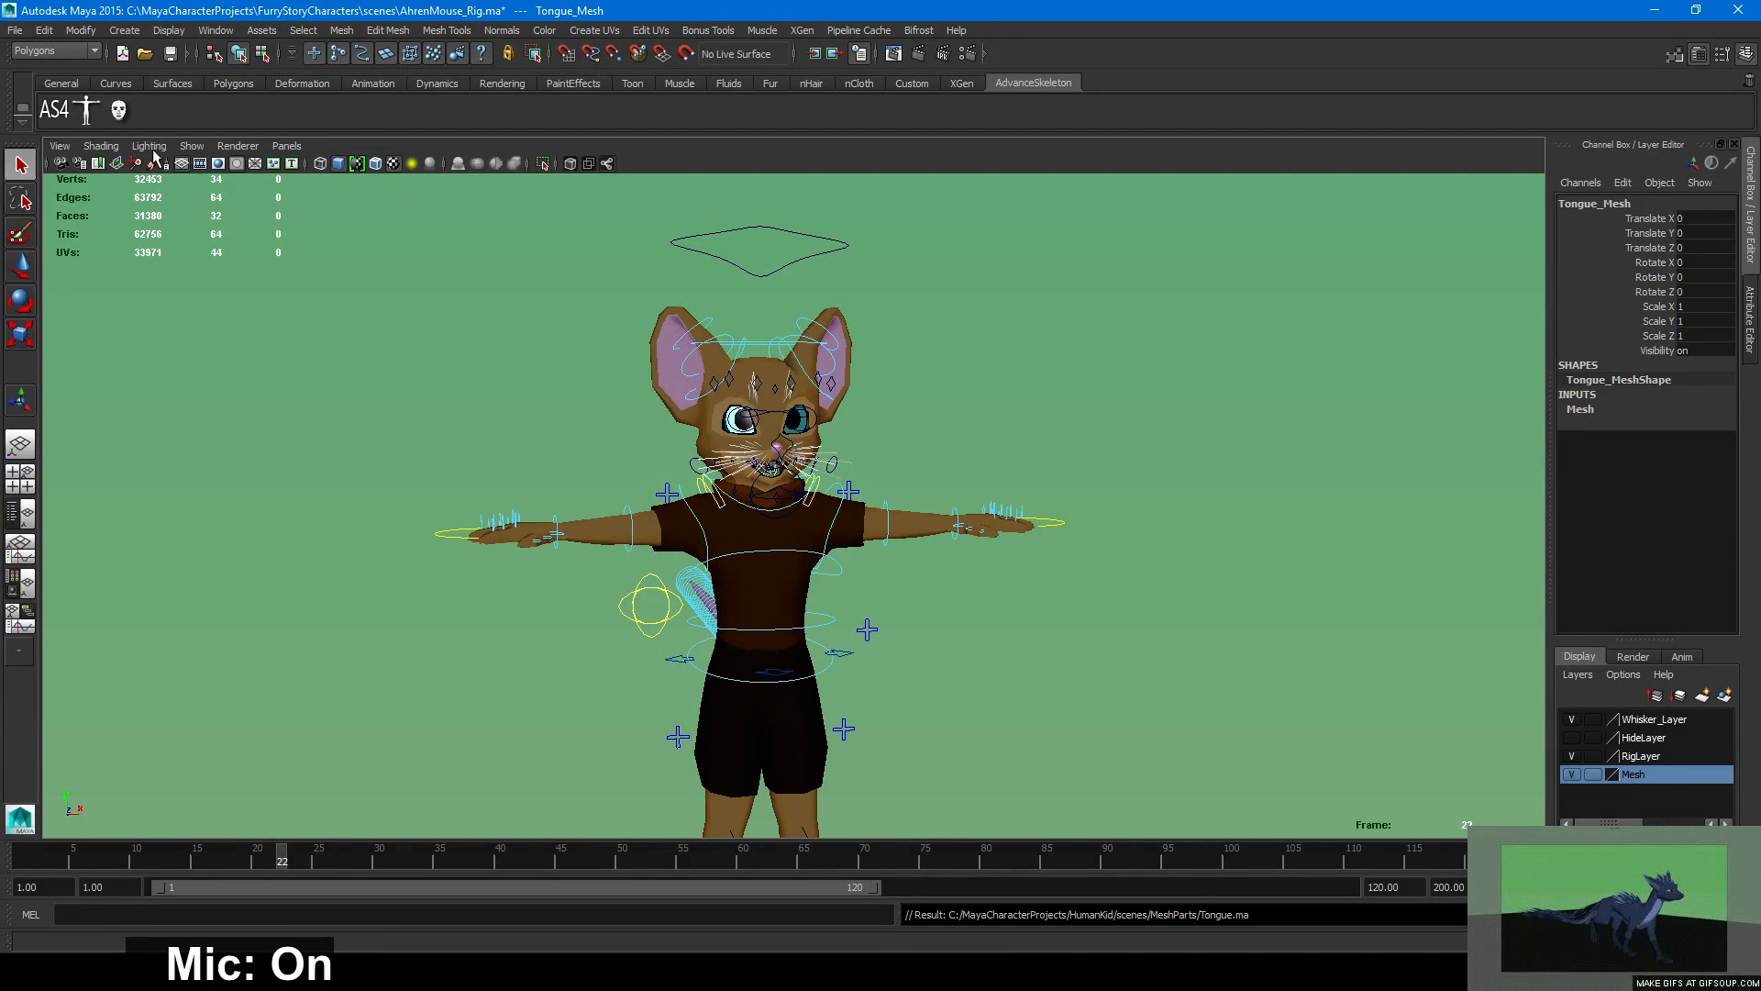
left_click(15, 30)
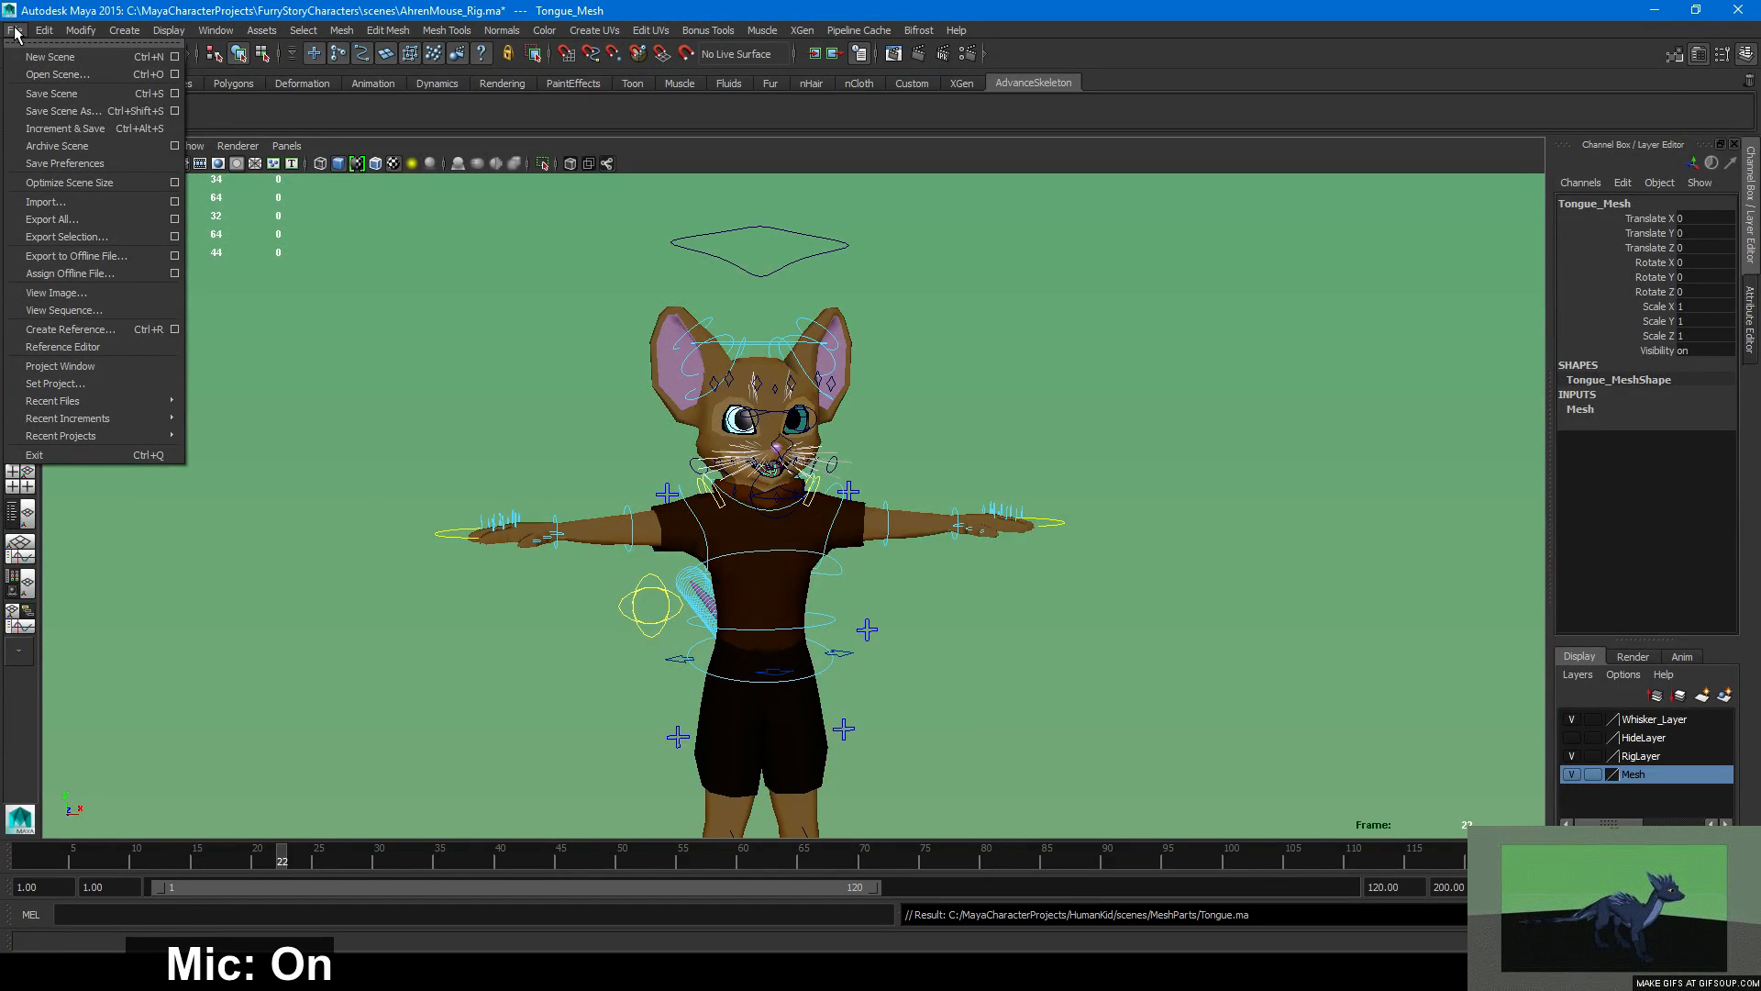
left_click(37, 75)
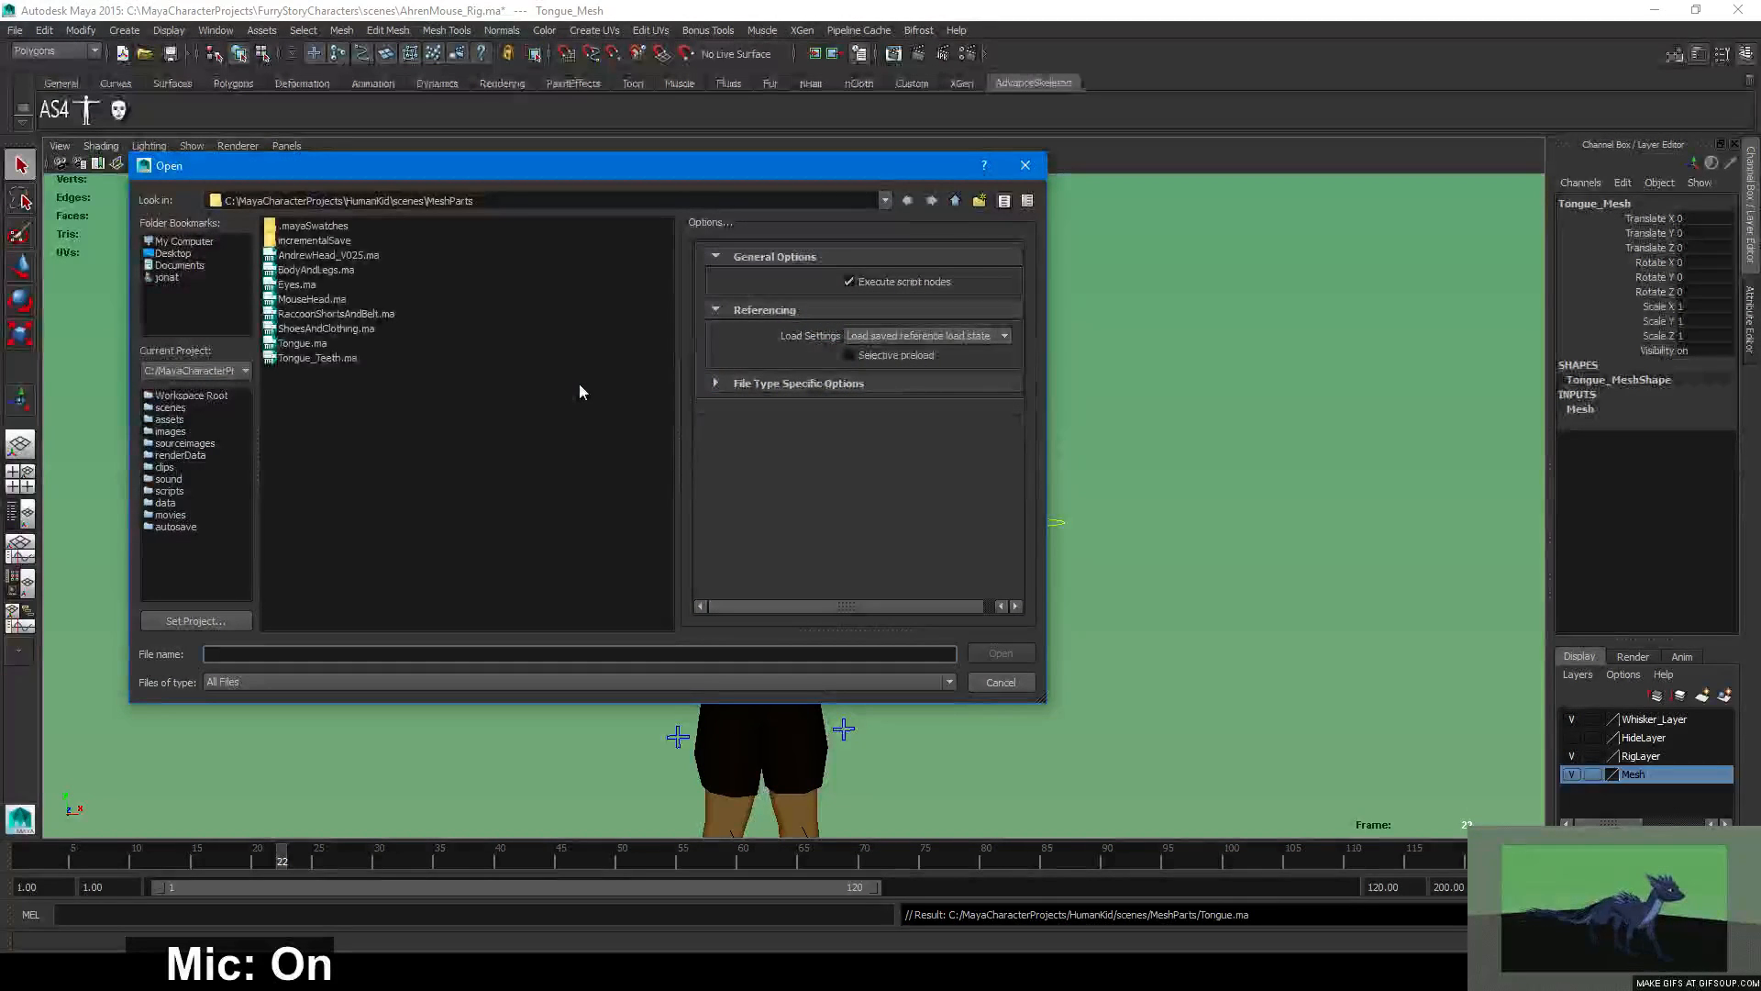
left_click(955, 201)
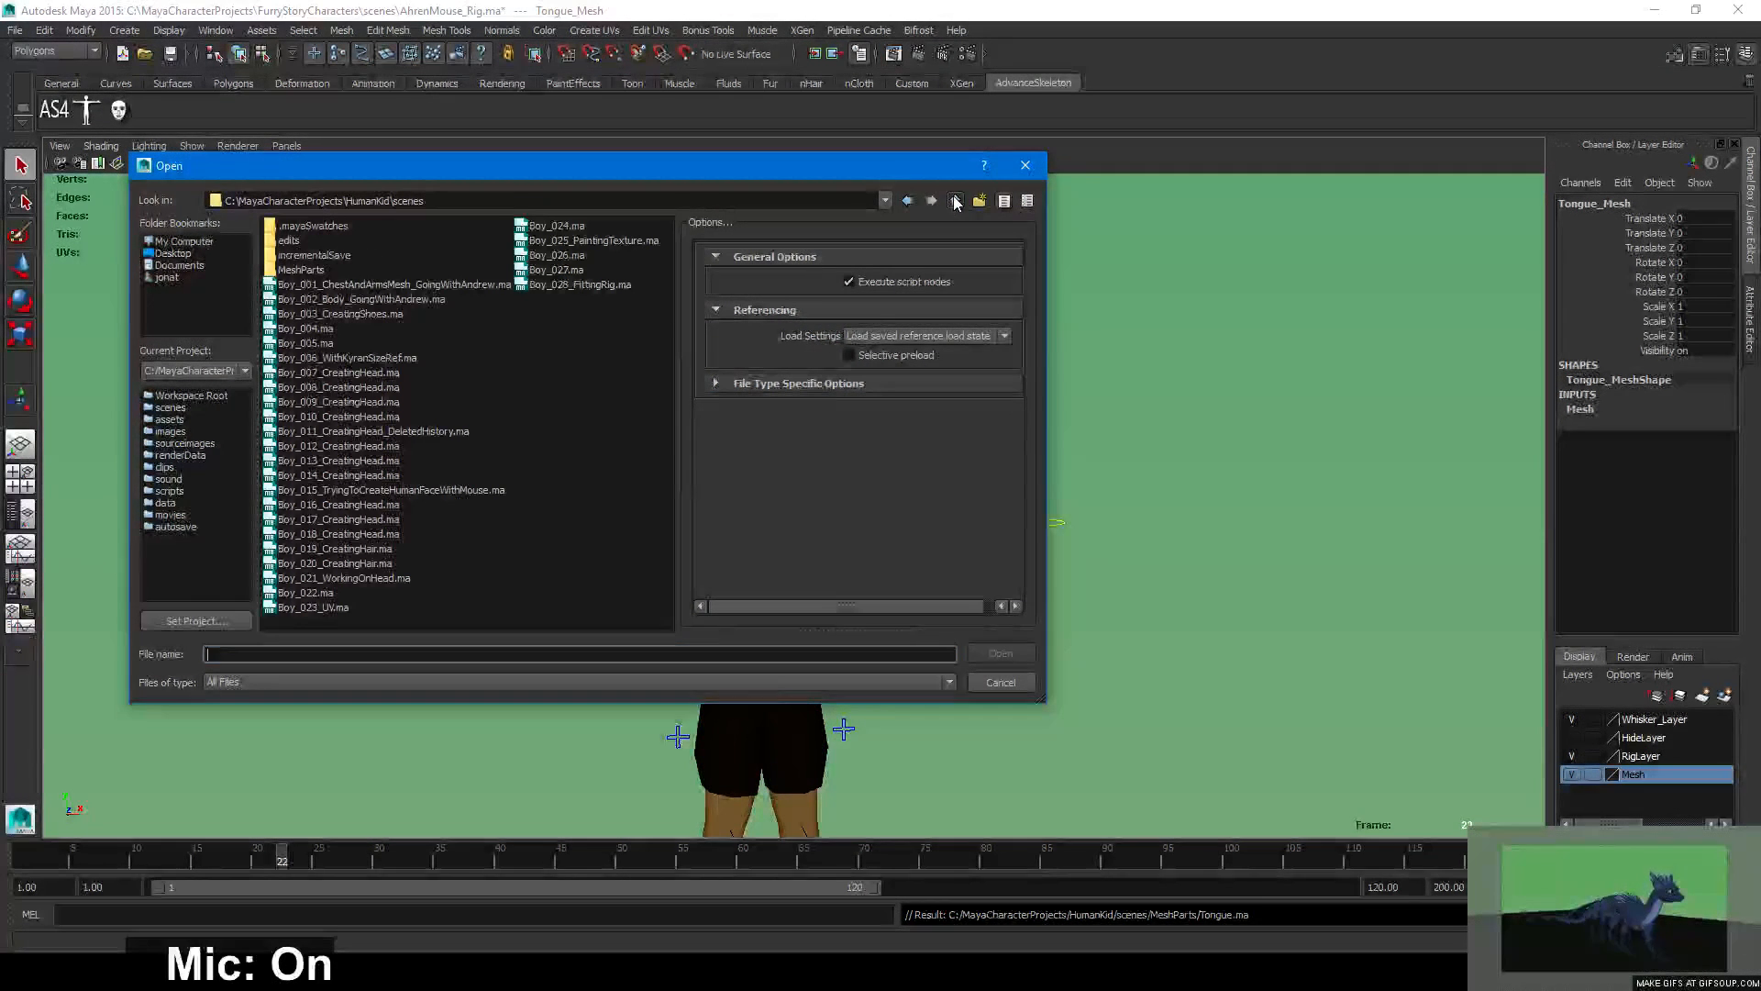
left_click(572, 284)
left_click(1000, 653)
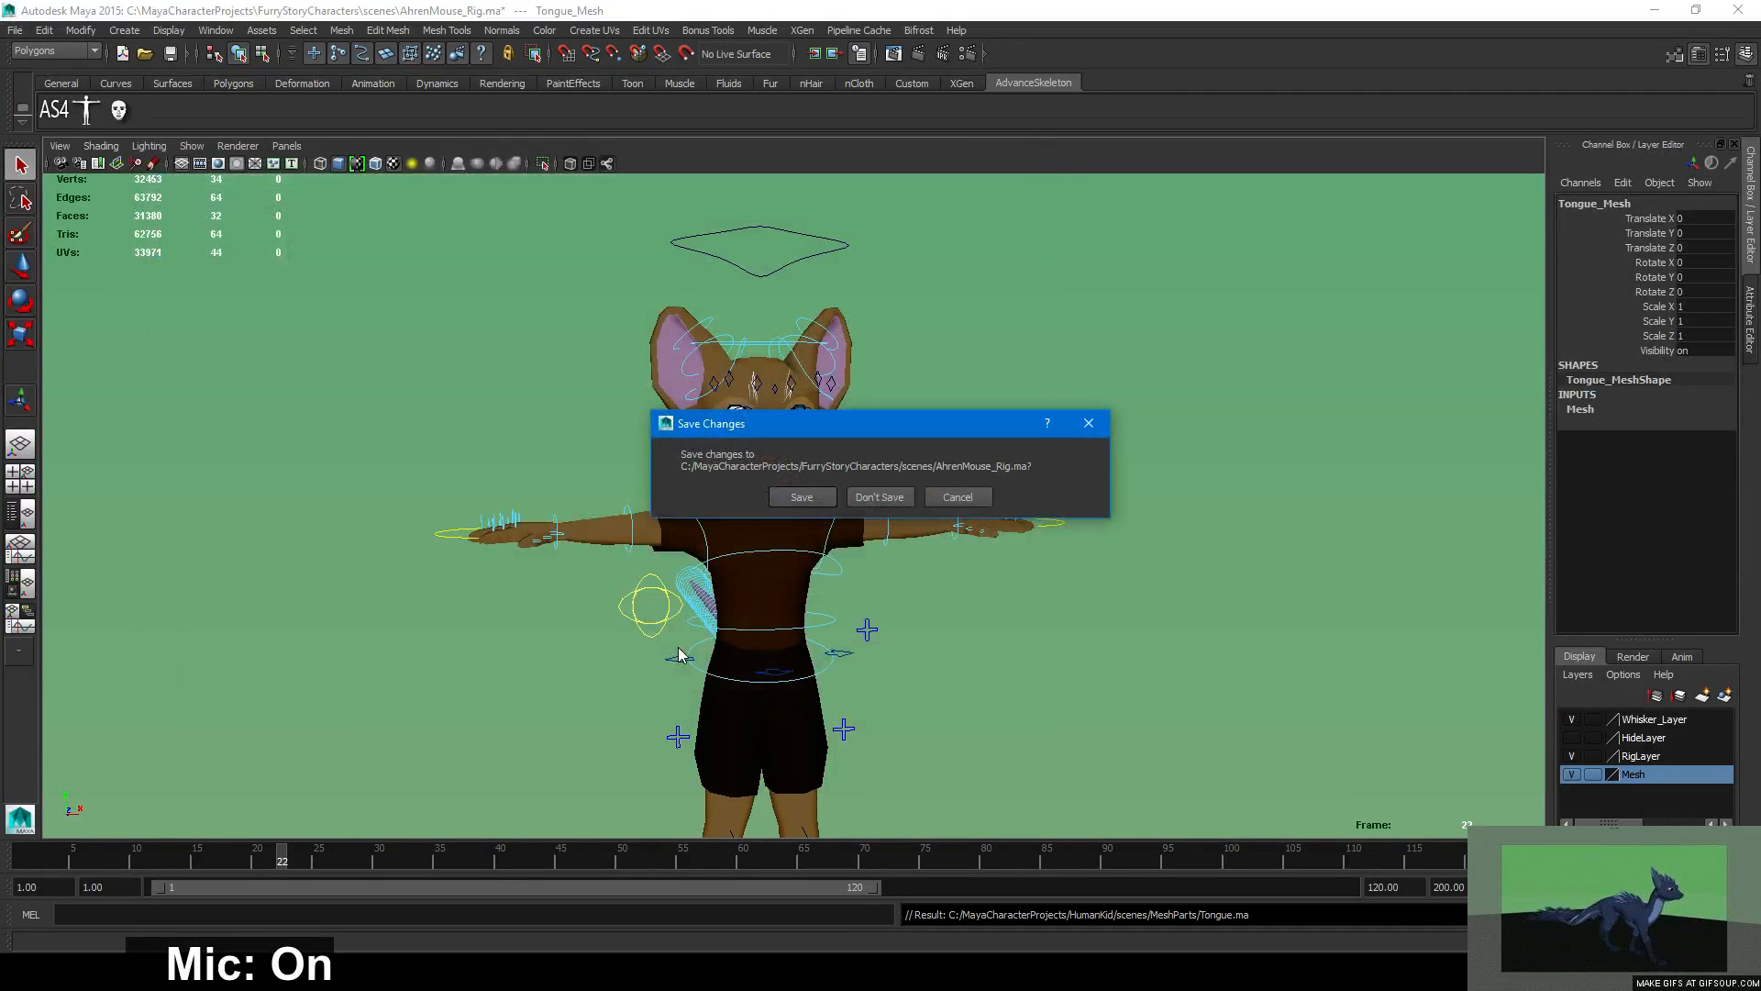
left_click(867, 506)
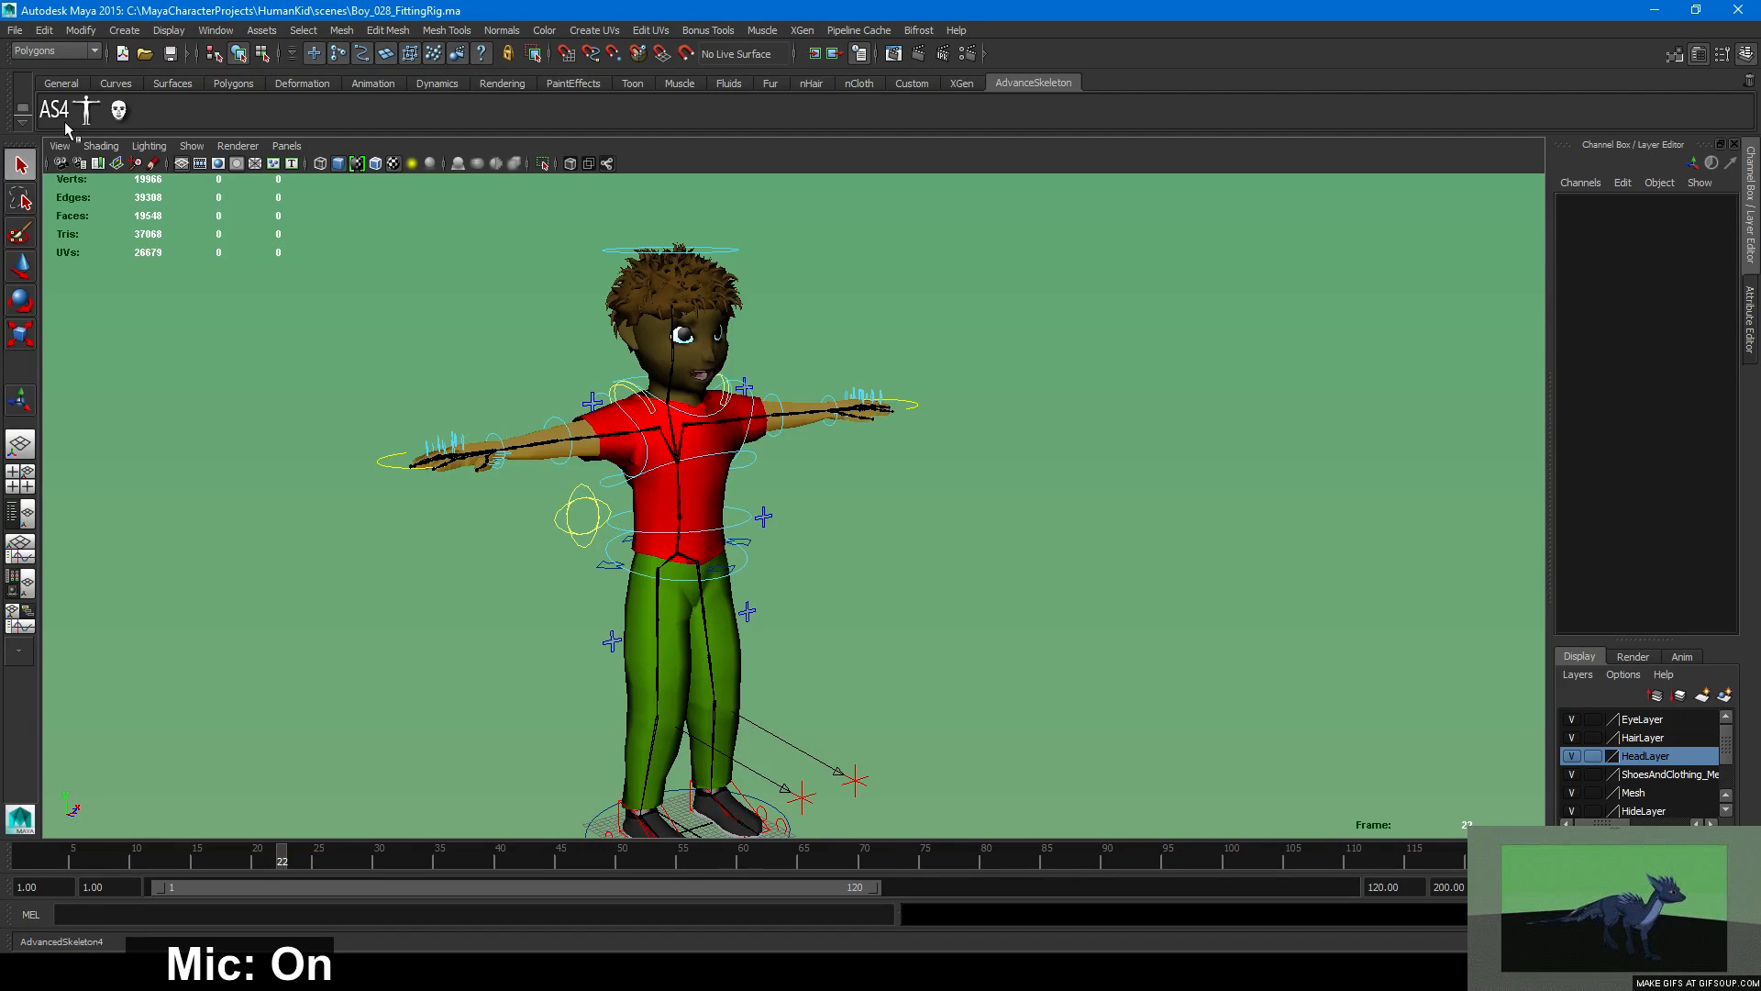
Import Tongue.ma from the HumanKid scenes MeshParts folder into the boy's fitting rig scene.
left_click(15, 30)
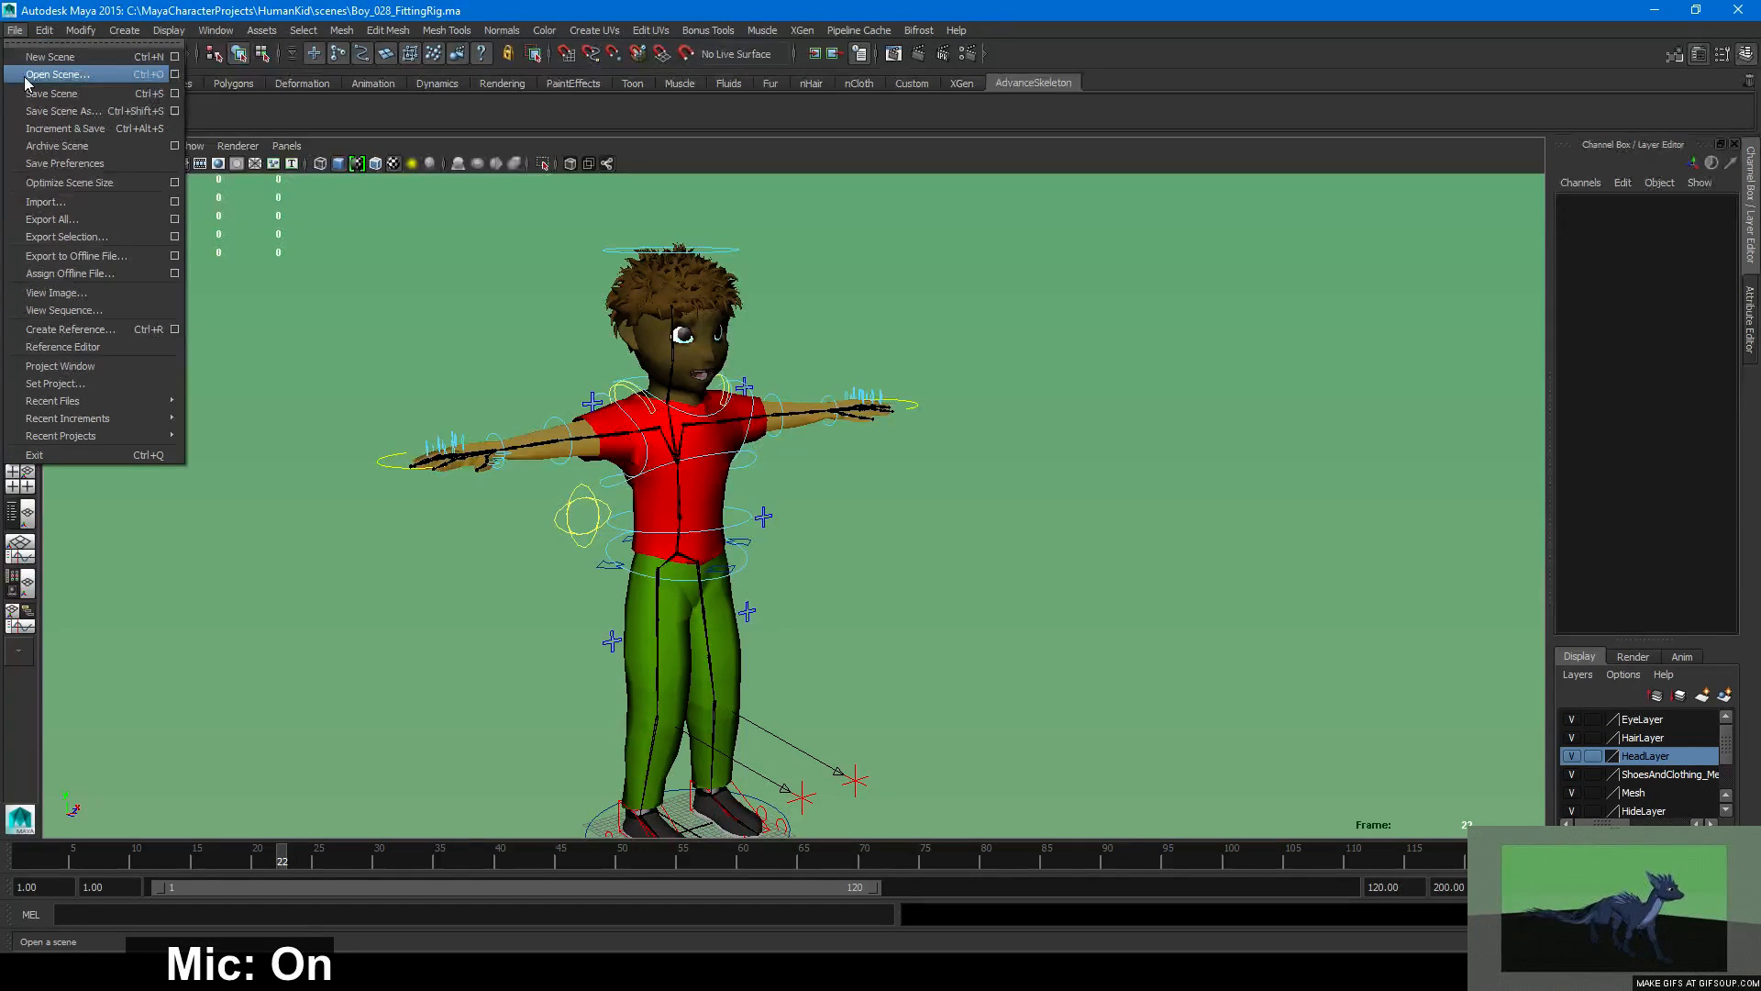
left_click(70, 202)
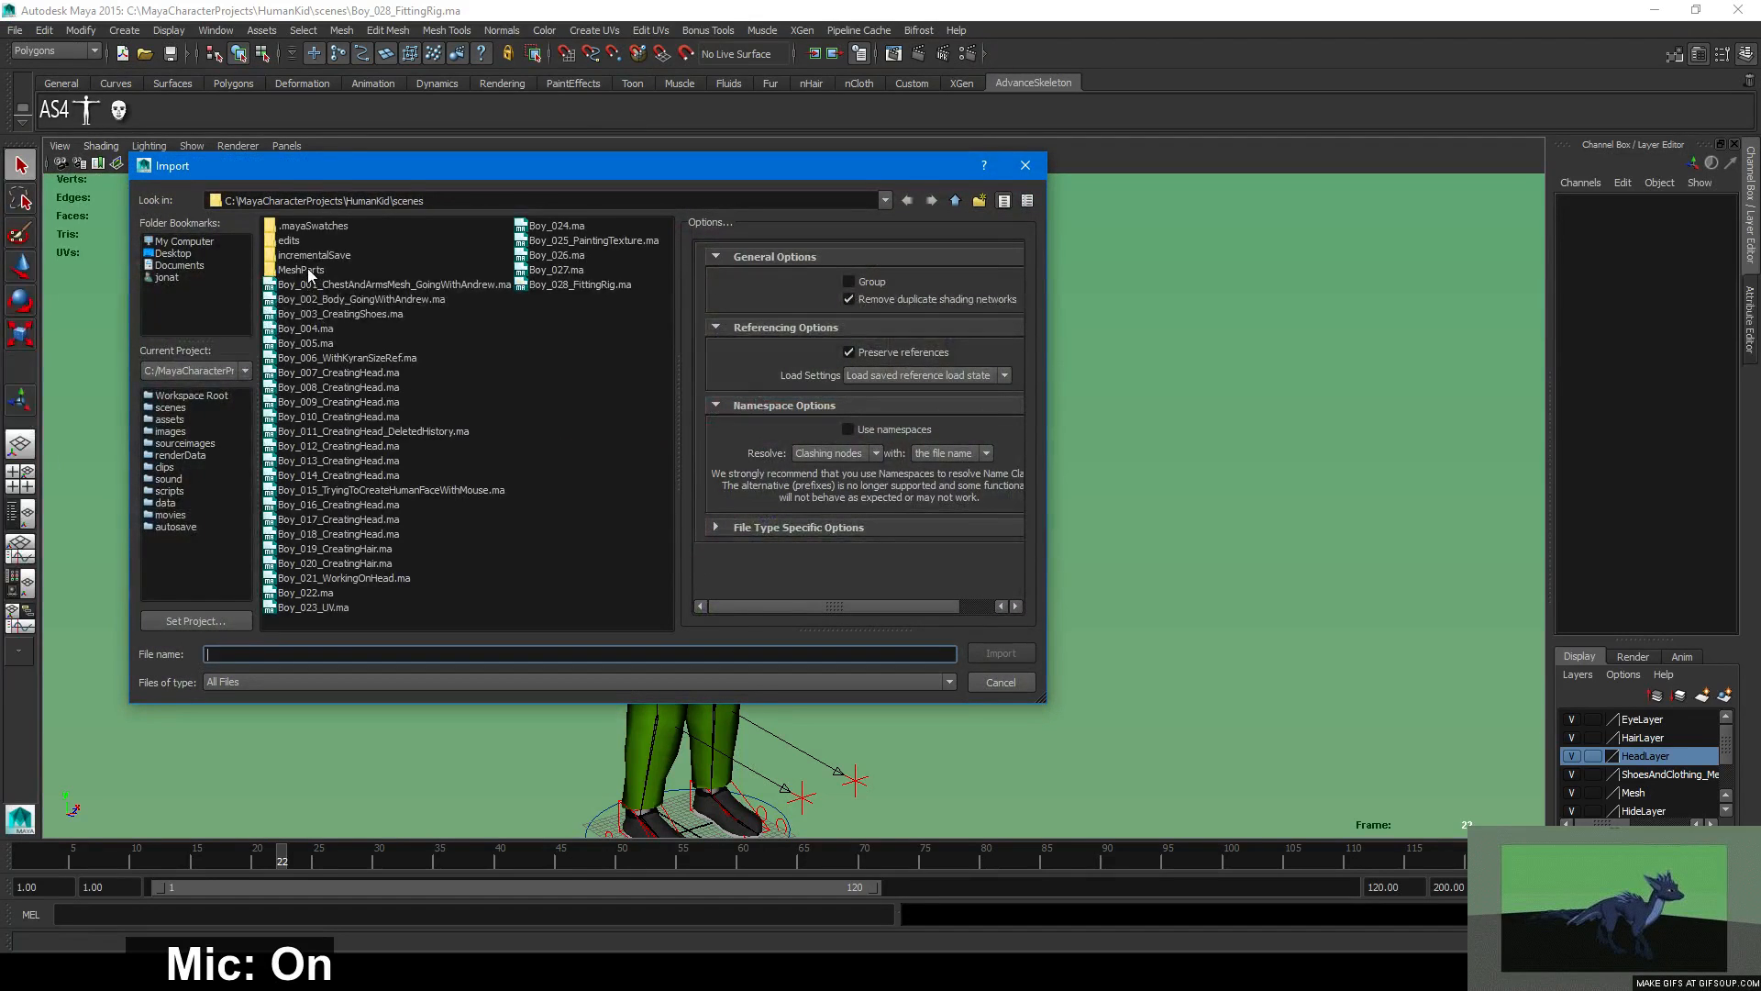
double_click(308, 271)
left_click(327, 346)
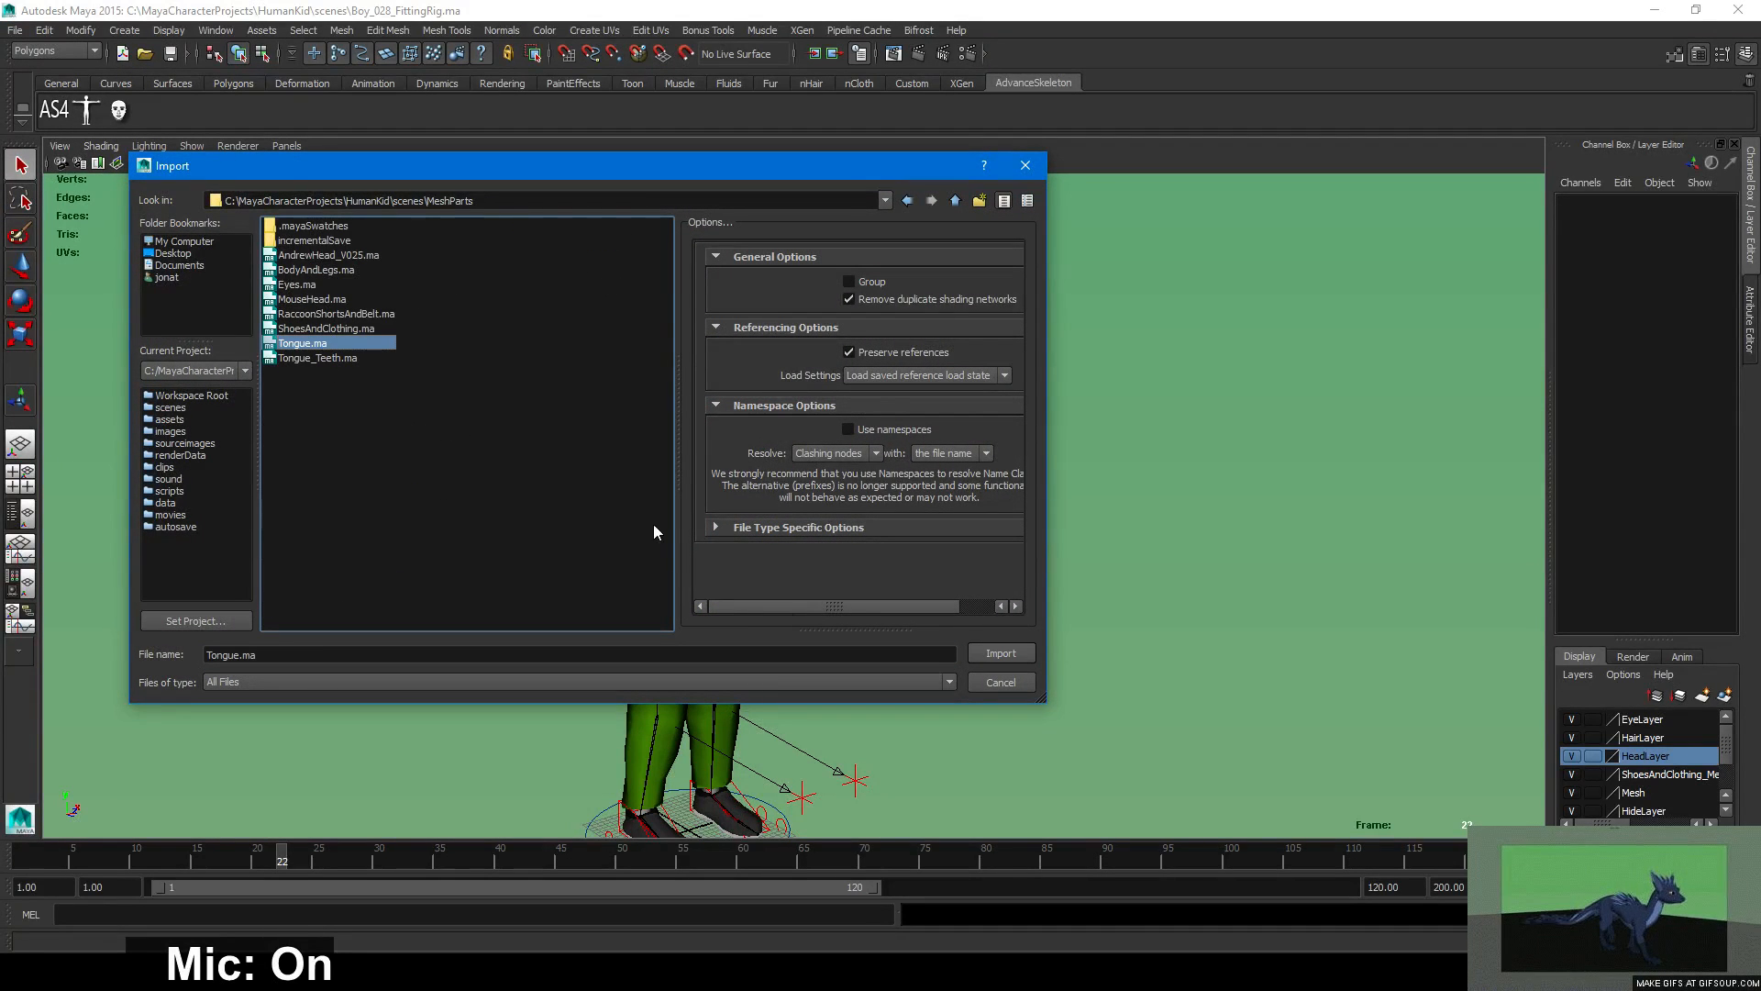
left_click(1005, 657)
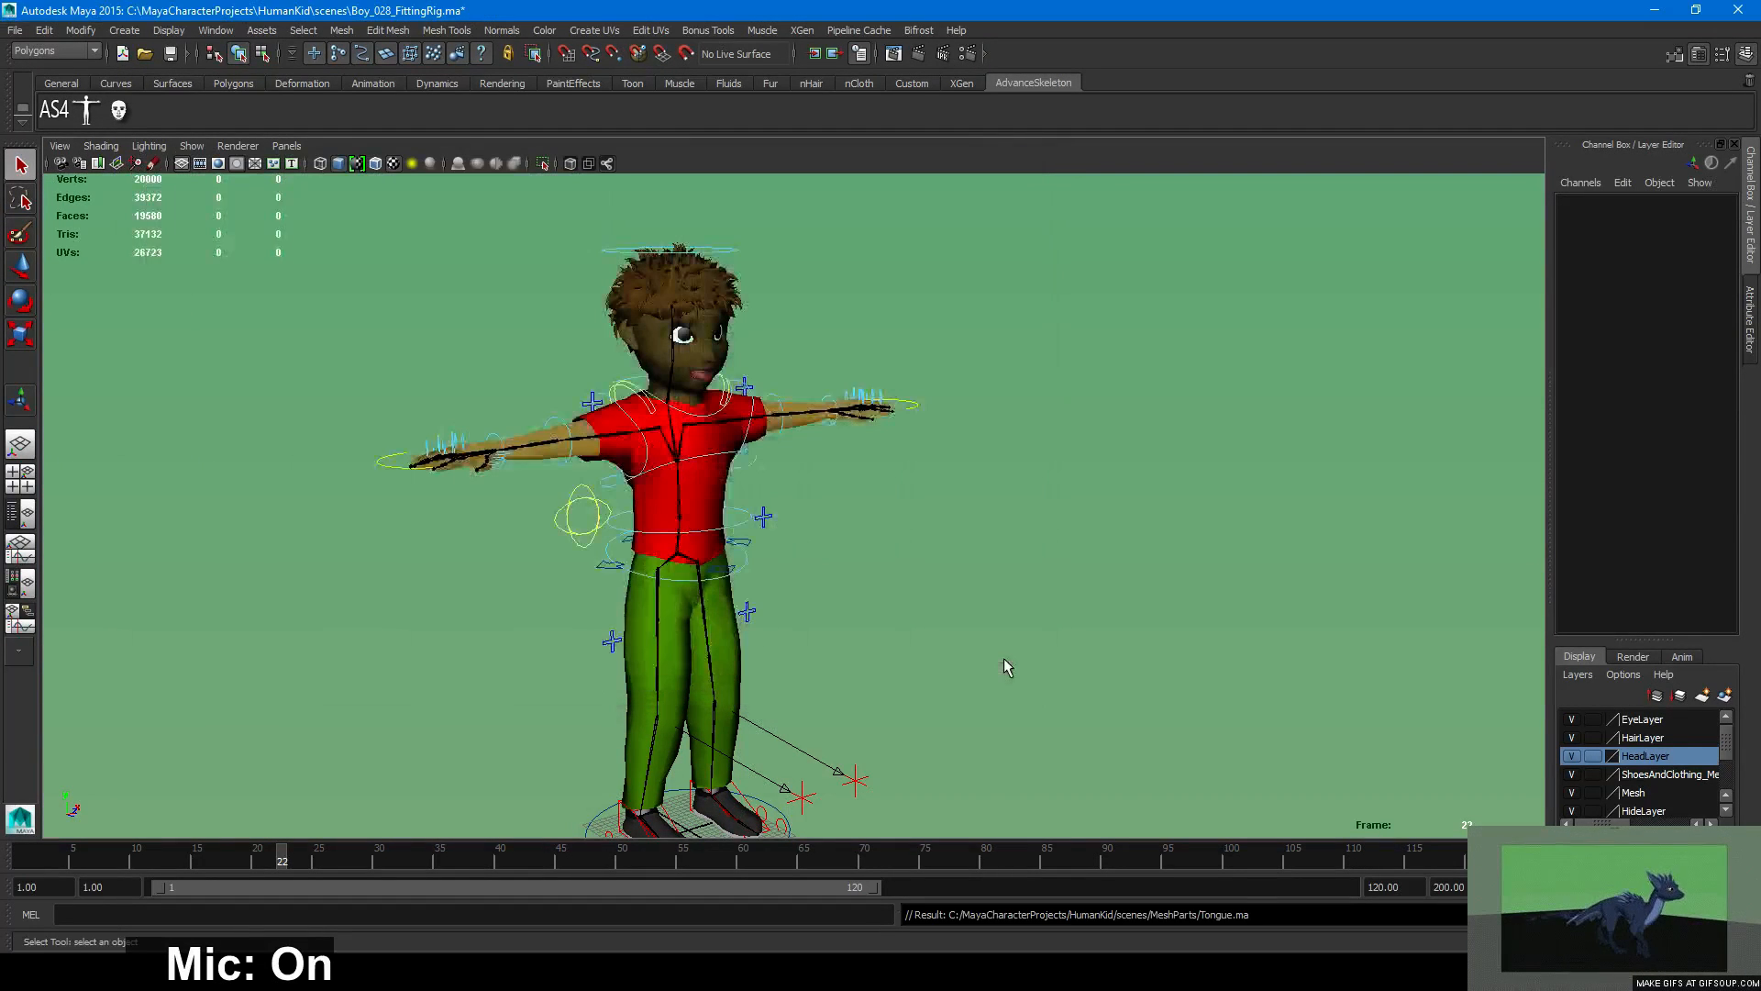
Examine how the imported tongue sits in the boy's open mouth from both sides.
left_click(704, 375)
key("f")
right_click_drag(1100, 453, 642, 395, "alt")
left_click_drag(596, 389, 335, 442, "alt")
left_click(335, 443)
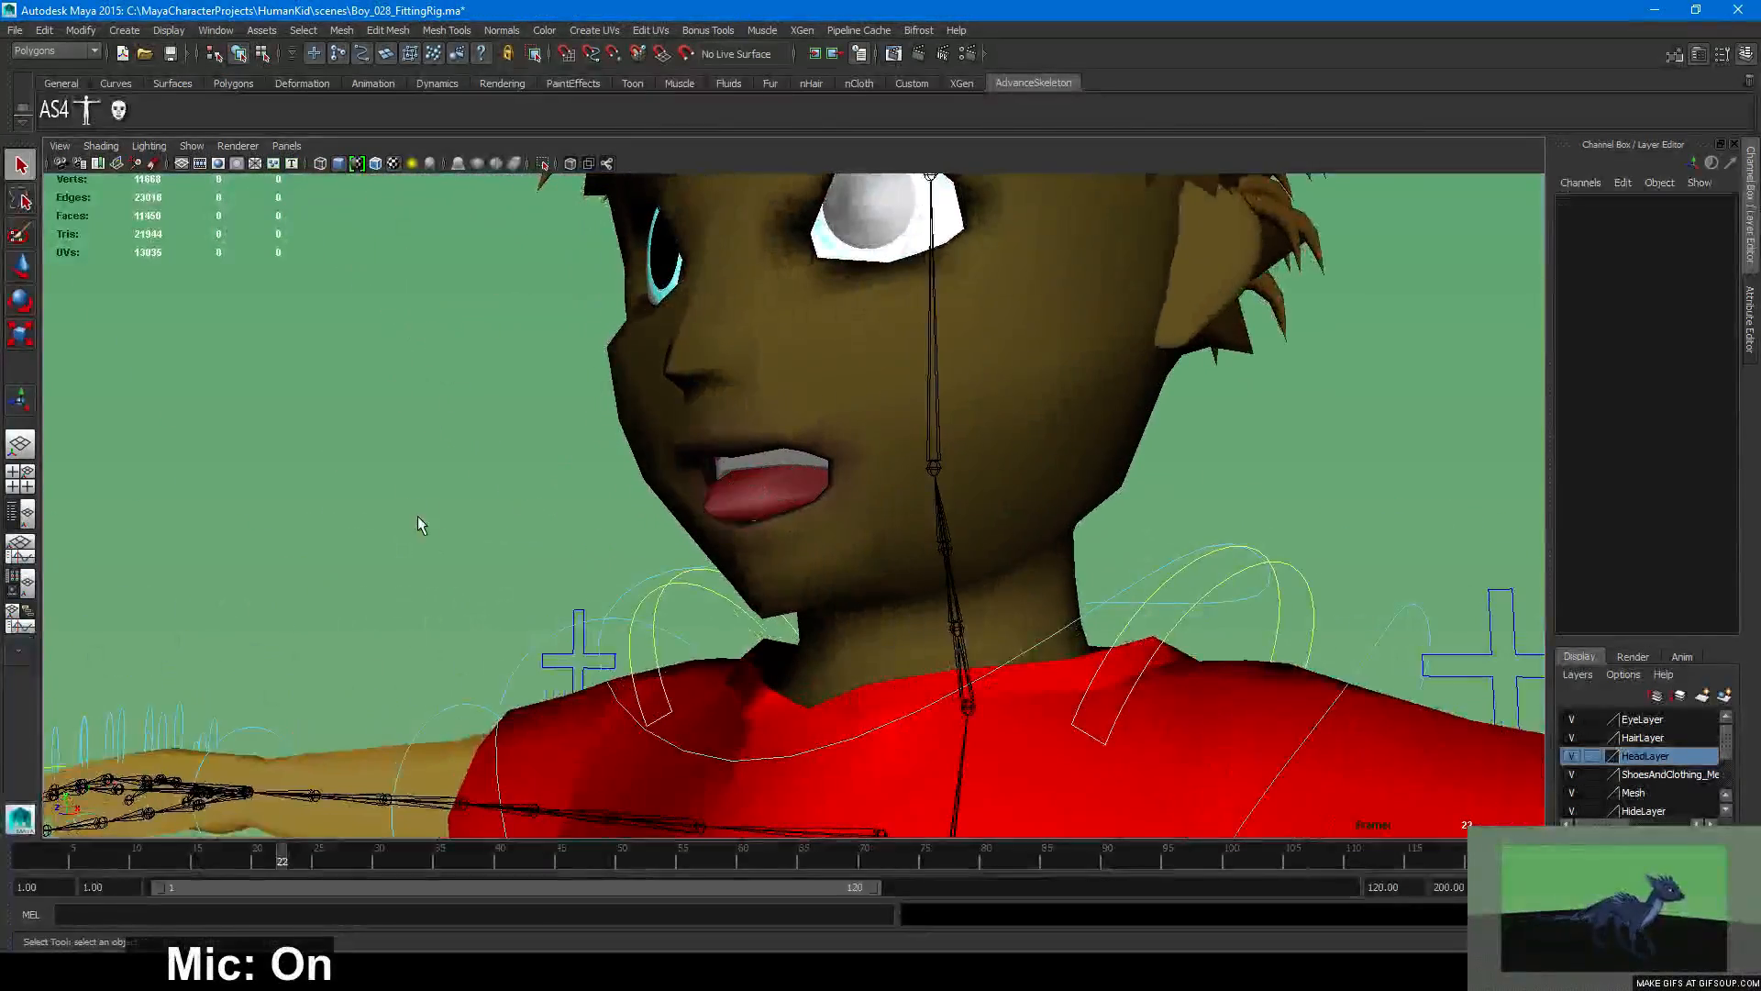
left_click_drag(416, 515, 660, 546, "alt")
right_click_drag(660, 546, 993, 592, "alt")
left_click_drag(992, 591, 905, 624, "alt")
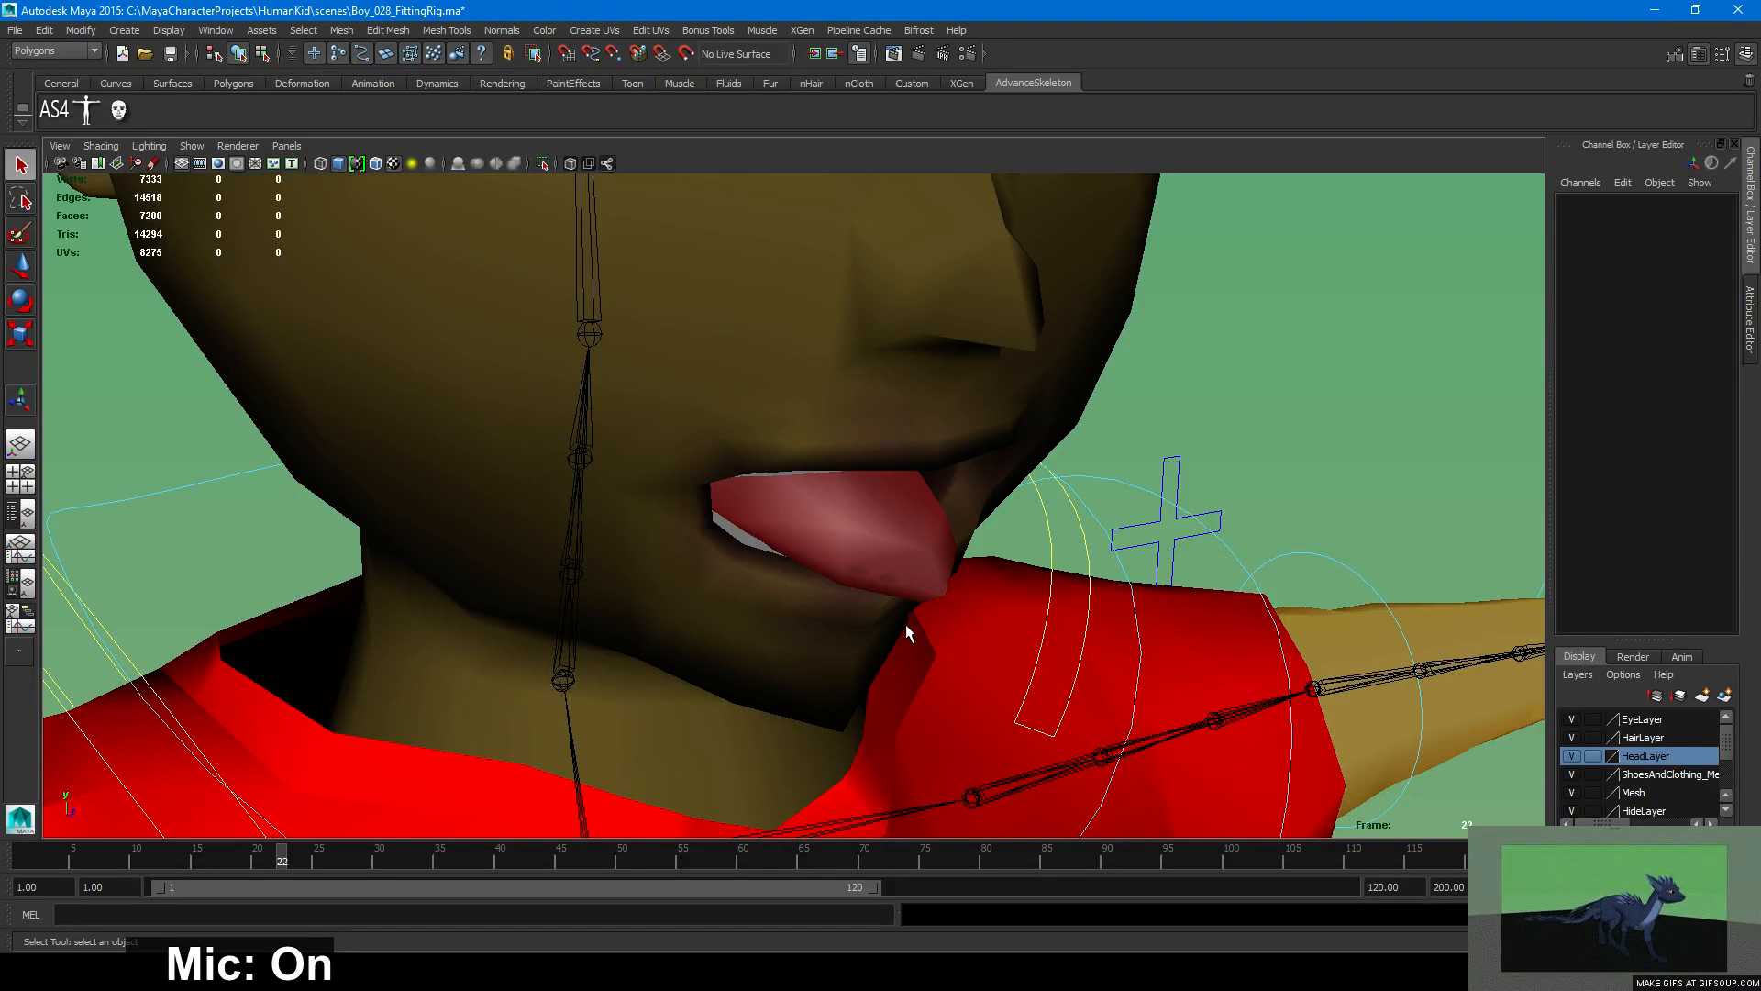
Select the tongue mesh and check its placement against the lips and jaw, in wireframe as well as shaded.
left_click(840, 552)
left_click_drag(866, 608, 979, 613, "alt")
right_click_drag(979, 614, 1086, 700, "alt")
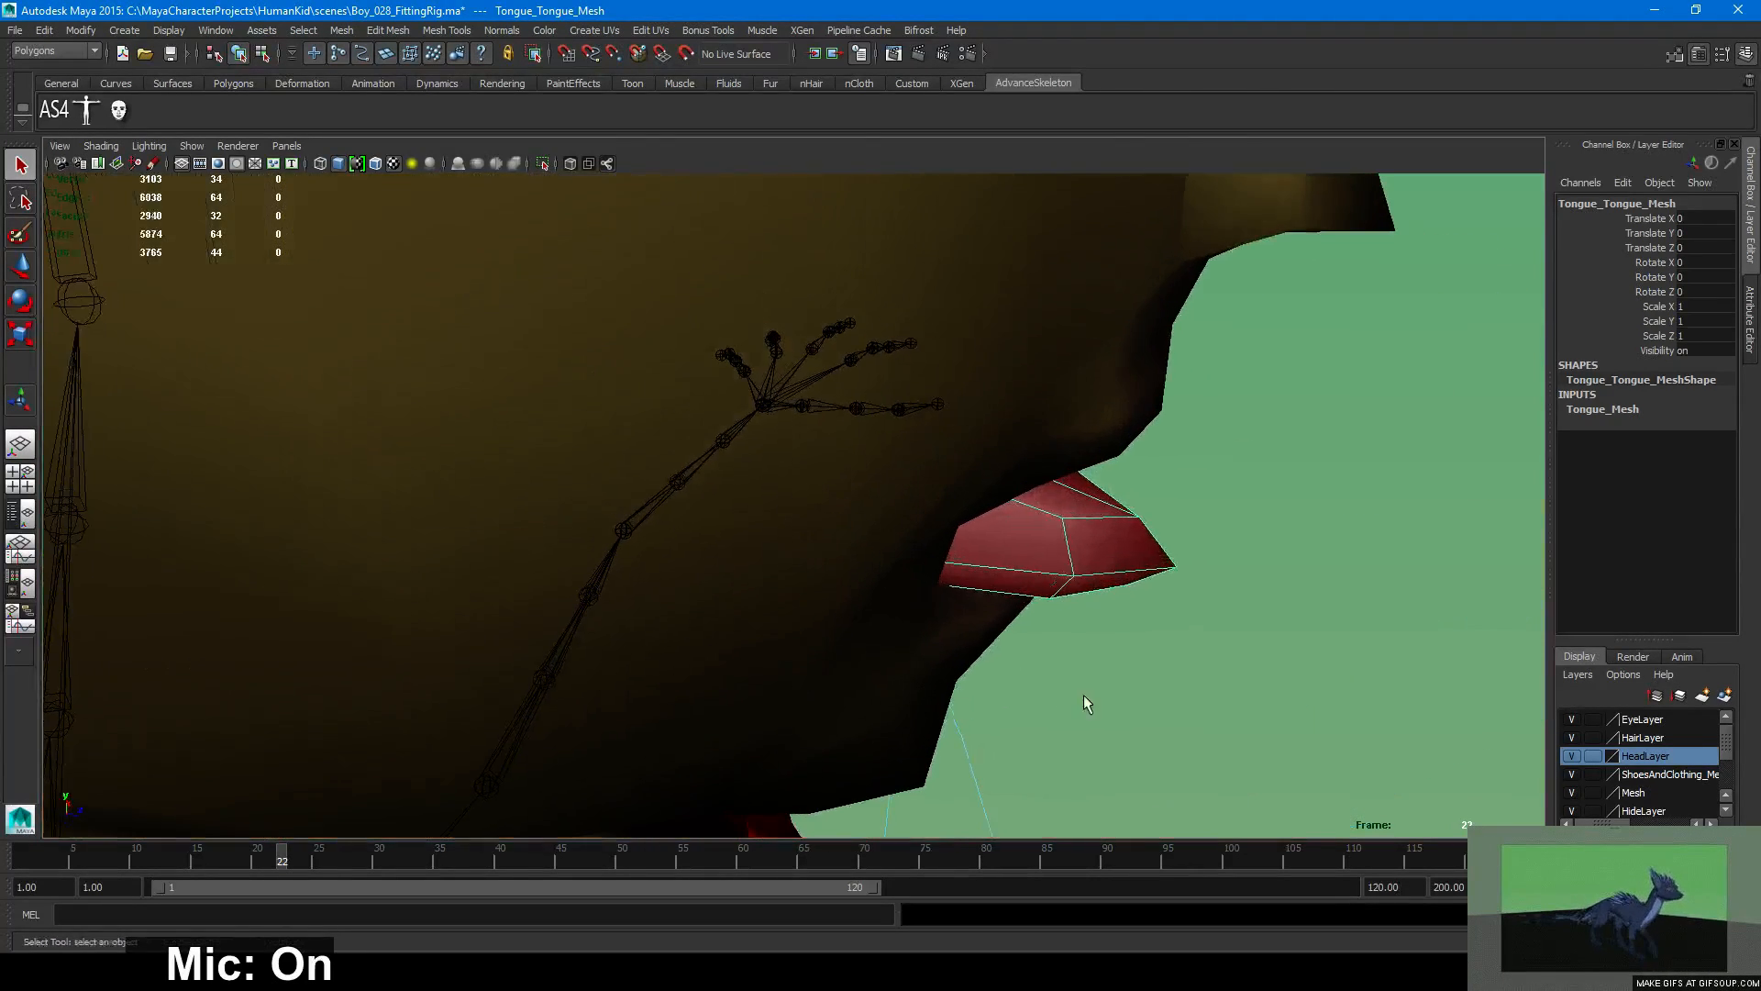
left_click_drag(1085, 700, 1006, 661, "alt")
right_click_drag(1006, 661, 1112, 681, "alt")
middle_click_drag(1112, 682, 814, 651, "alt")
mouse_move(1165, 679)
left_mouse_down("alt")
mouse_move(1219, 680)
mouse_move(1144, 721)
mouse_move(562, 645)
mouse_move(842, 609)
mouse_move(523, 597)
mouse_move(685, 541)
mouse_move(578, 608)
mouse_move(814, 621)
left_mouse_up("alt")
key("4")
key("6")
right_click_drag(814, 621, 1038, 685, "alt")
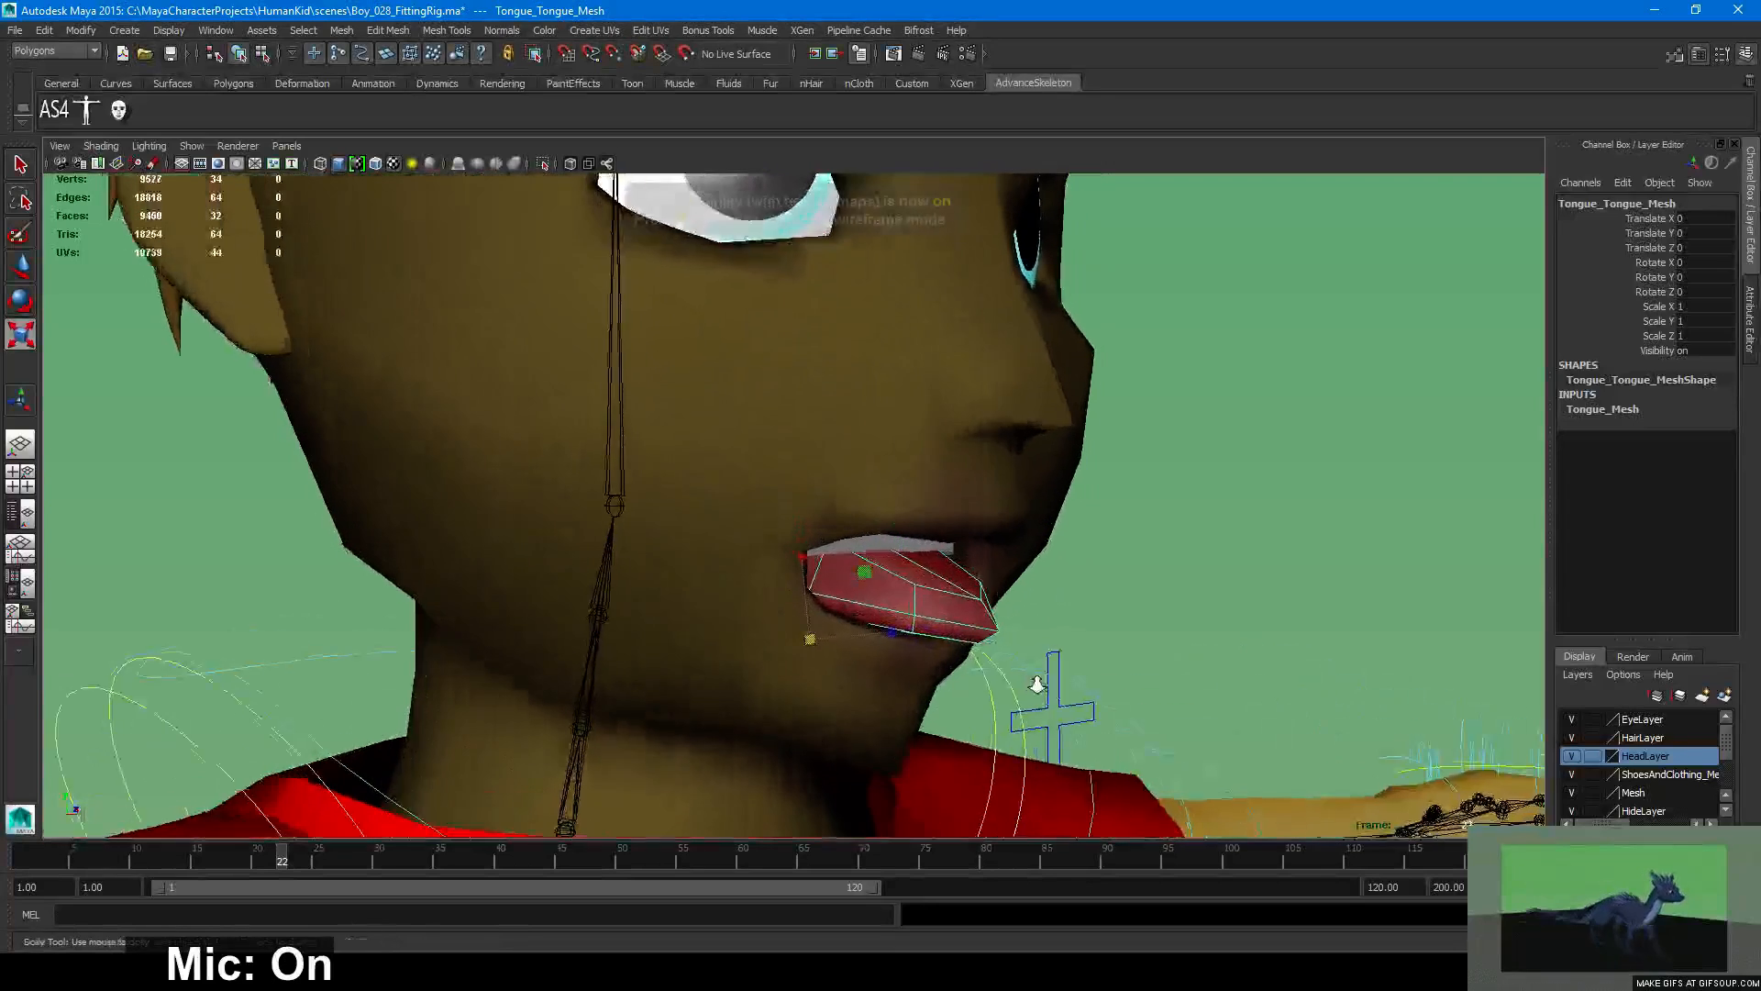
Try to scale the whole tongue mesh down uniformly, and undo it.
left_click_drag(811, 641, 736, 643)
key("ctrl+z")
key("w")
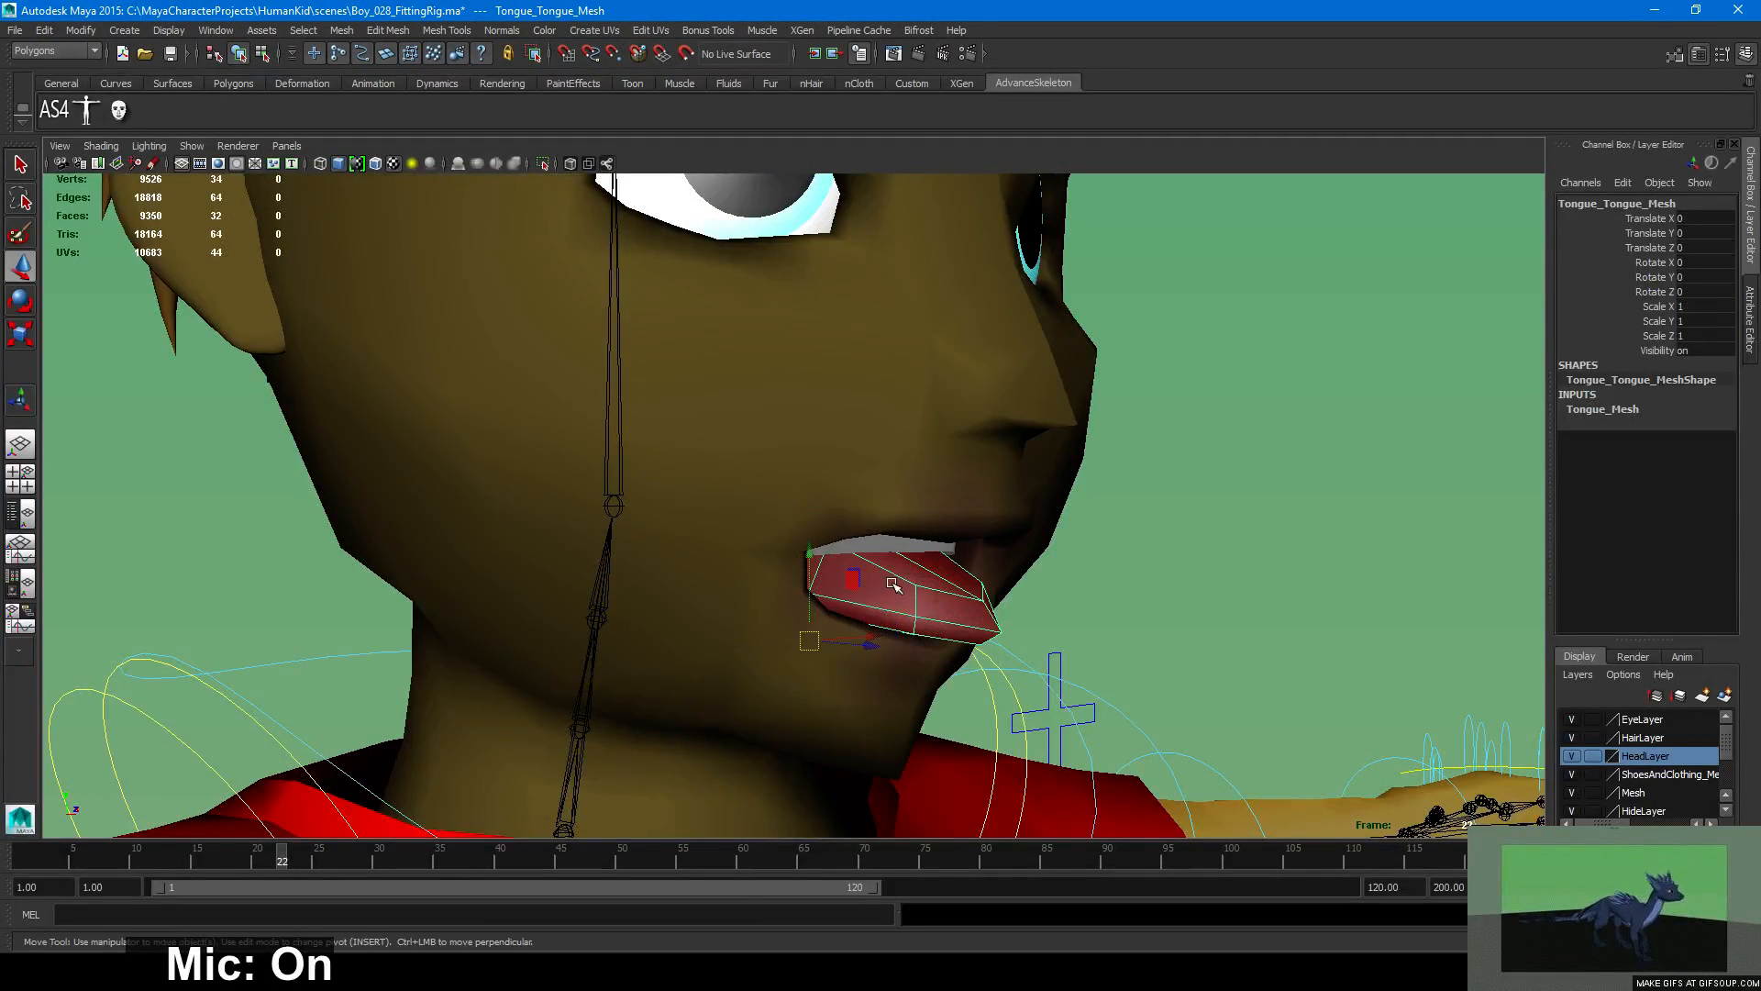
Select all faces of the tongue mesh and set the Scale tool's axis to Object.
right_click_drag(893, 541, 895, 601)
double_click(894, 601)
key("r")
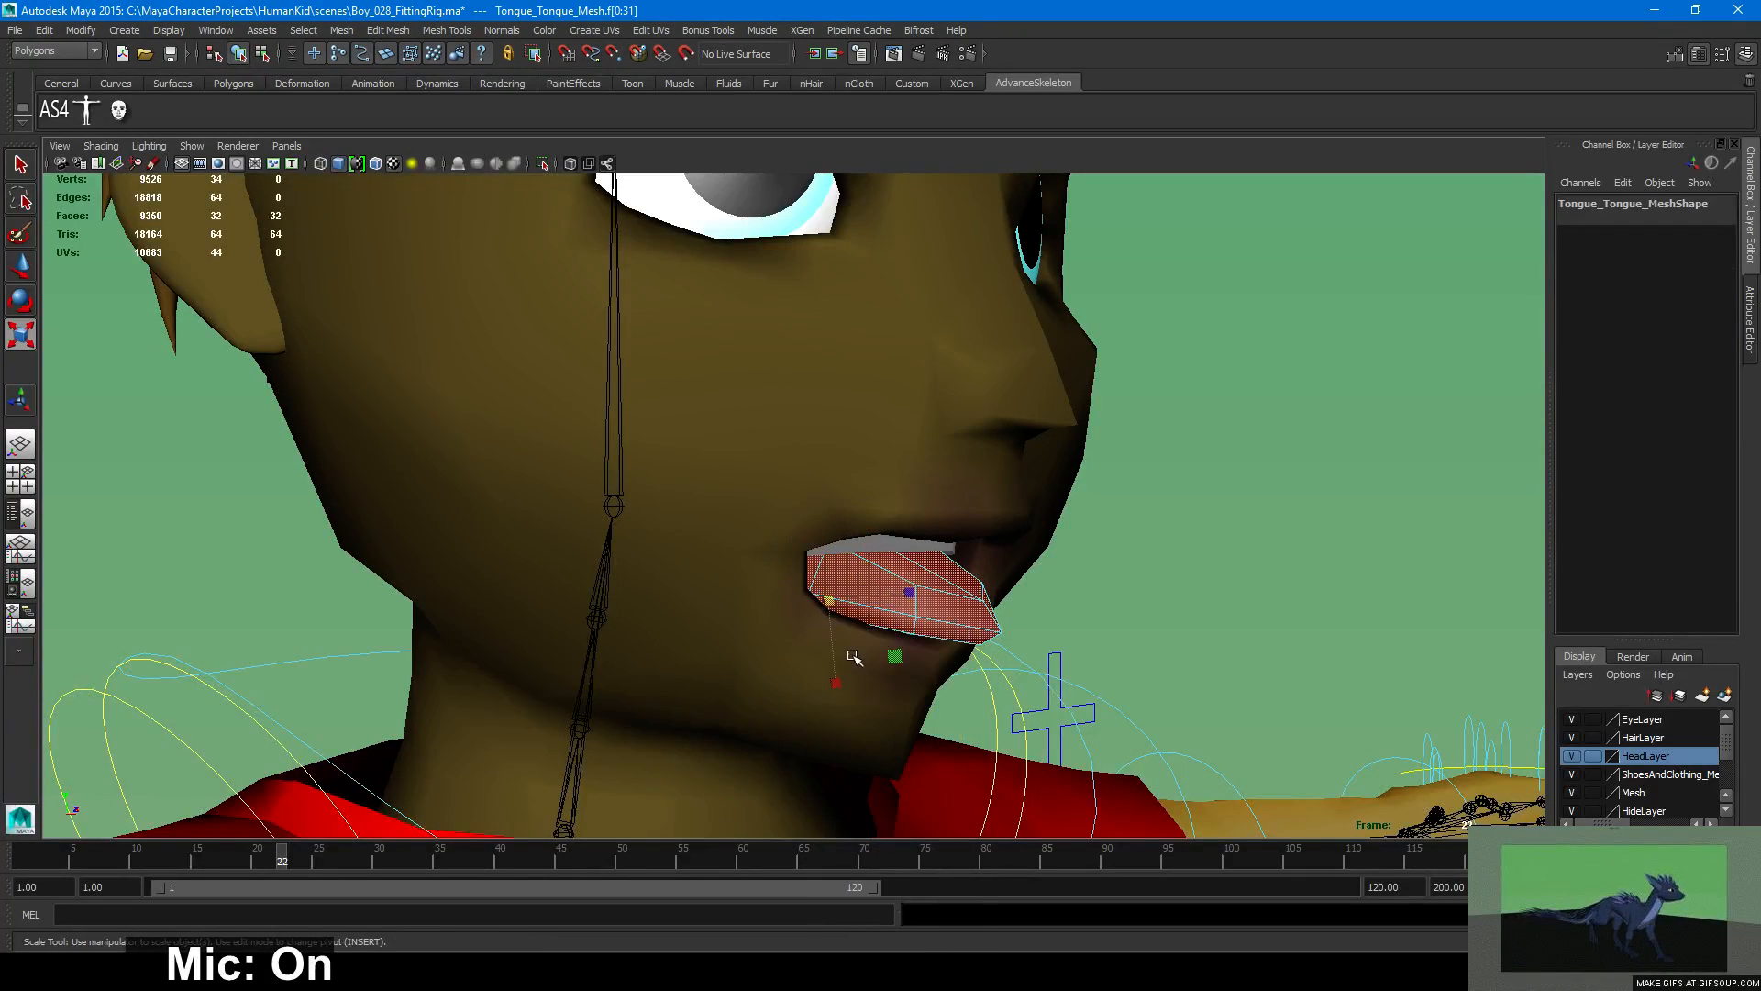
left_click_drag(848, 652, 794, 651, "alt")
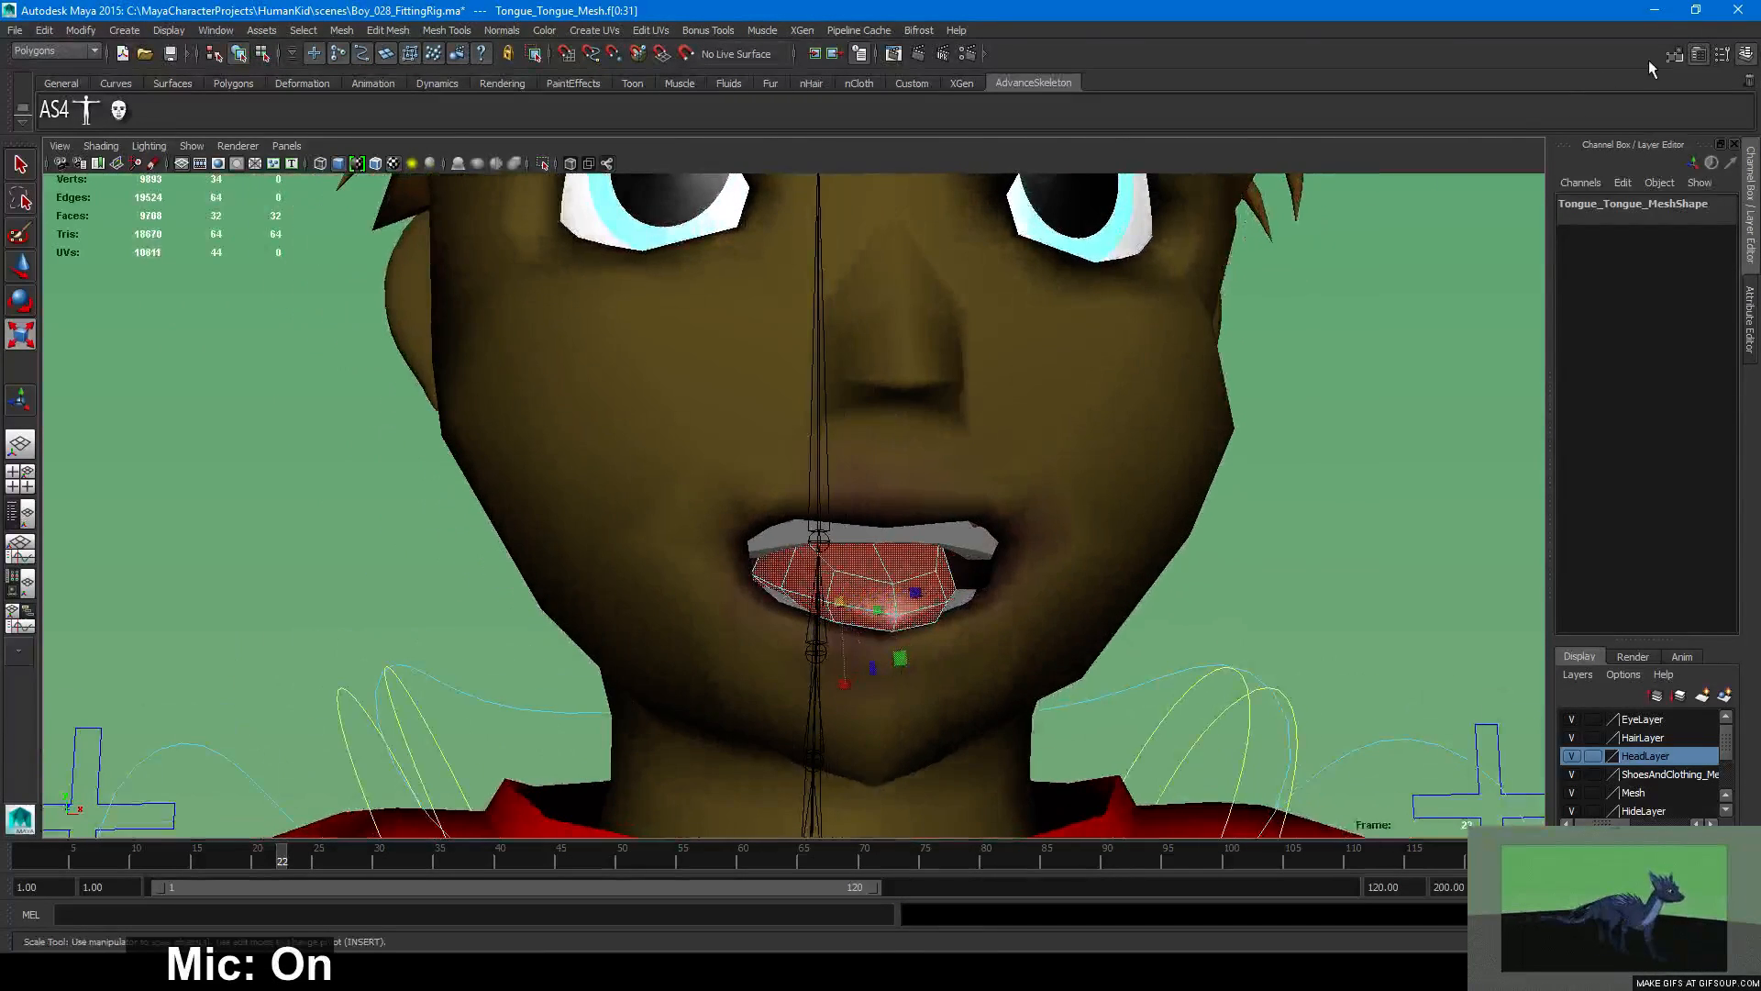
left_click(1721, 54)
left_click(207, 219)
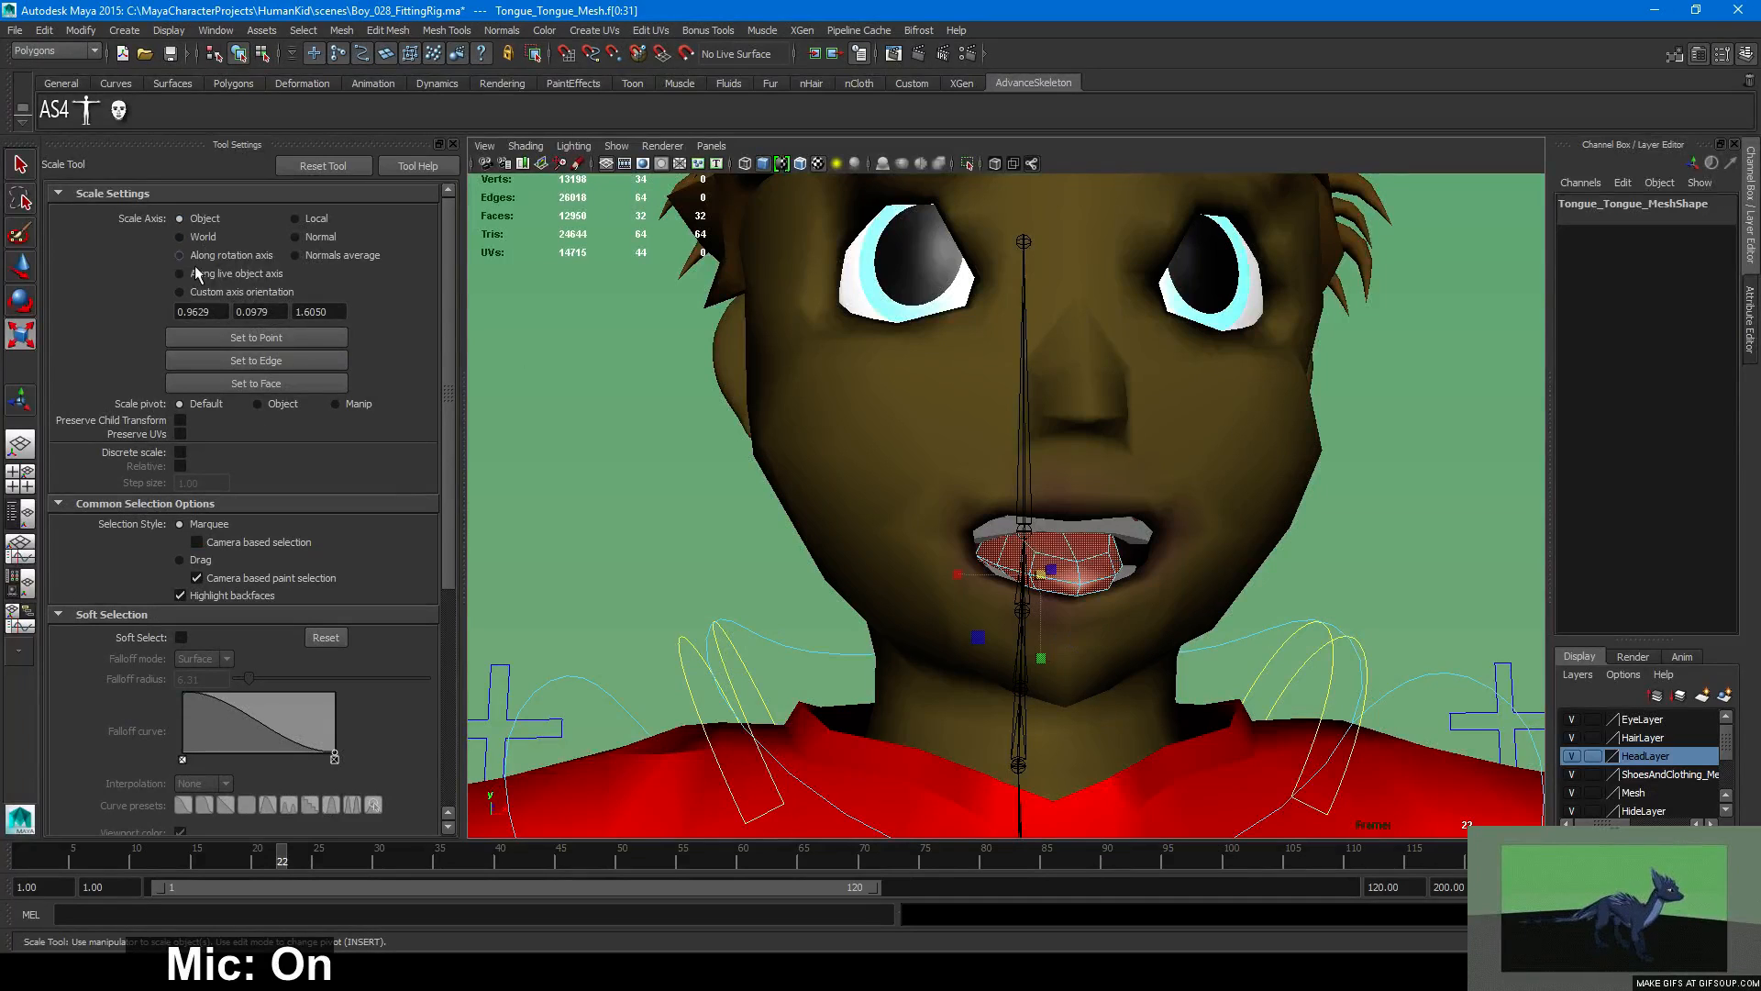
Zero all three custom axis orientation values of the Scale tool.
left_click_drag(344, 316, 178, 314)
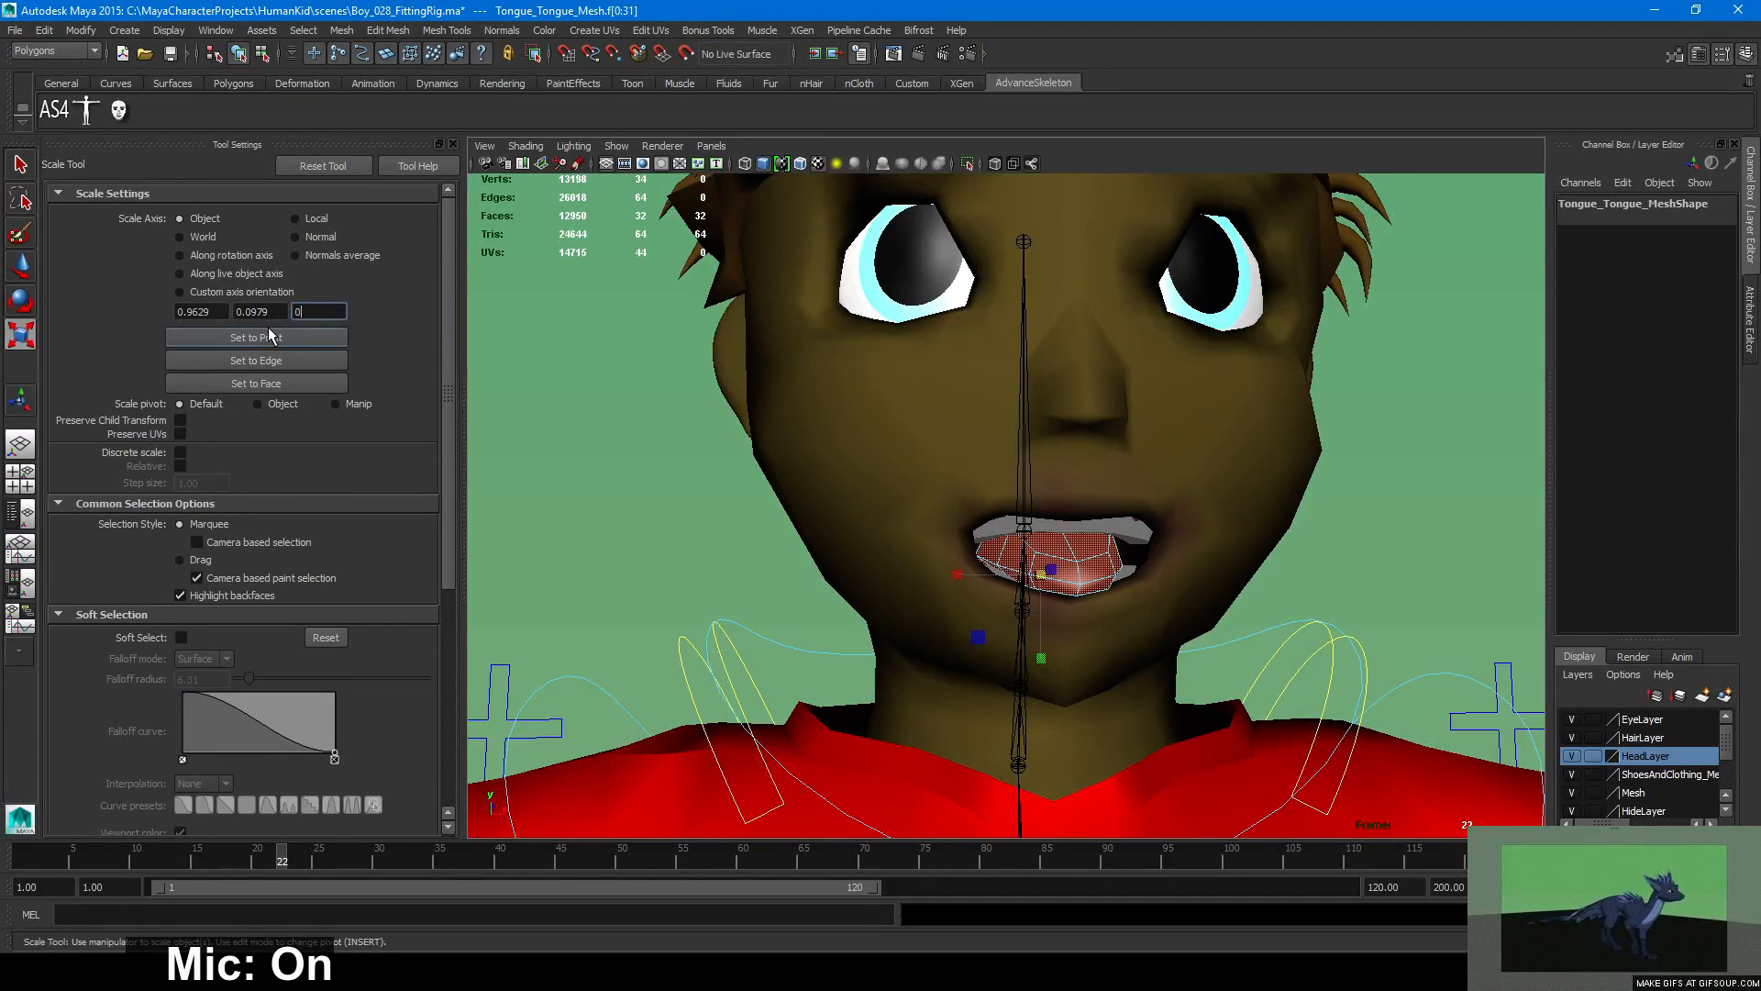
left_click(292, 335)
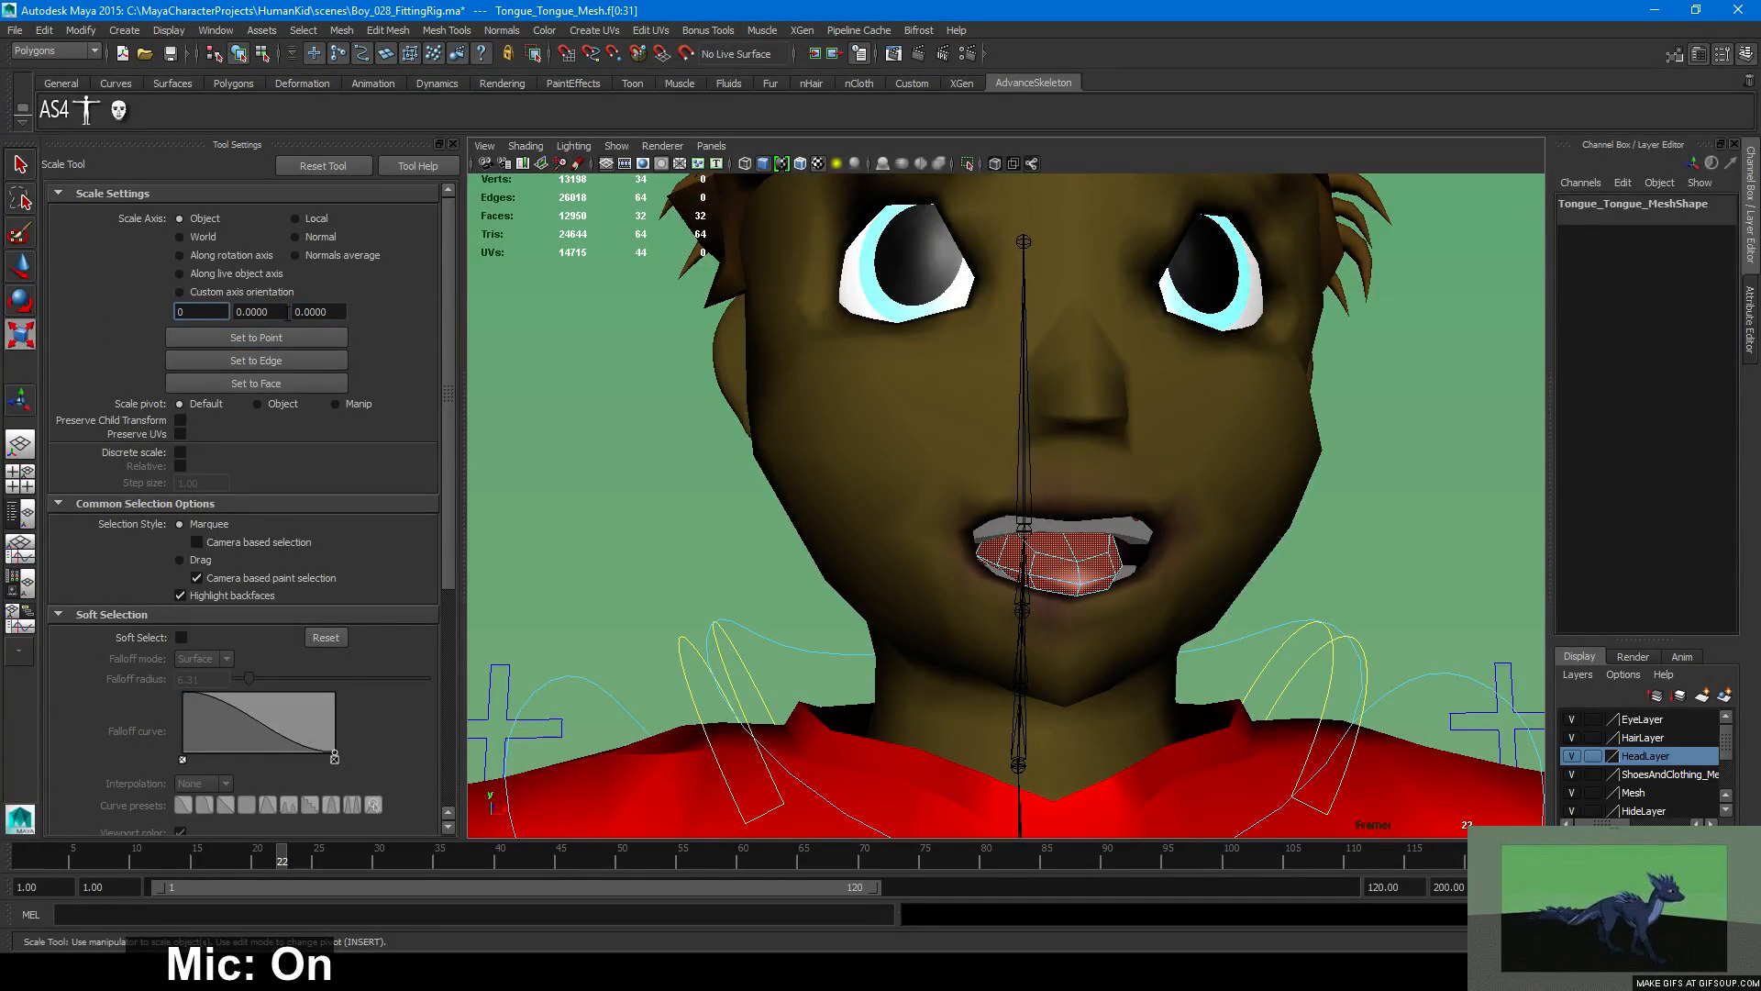
key("w")
left_click_drag(857, 522, 881, 547, "alt")
key("r")
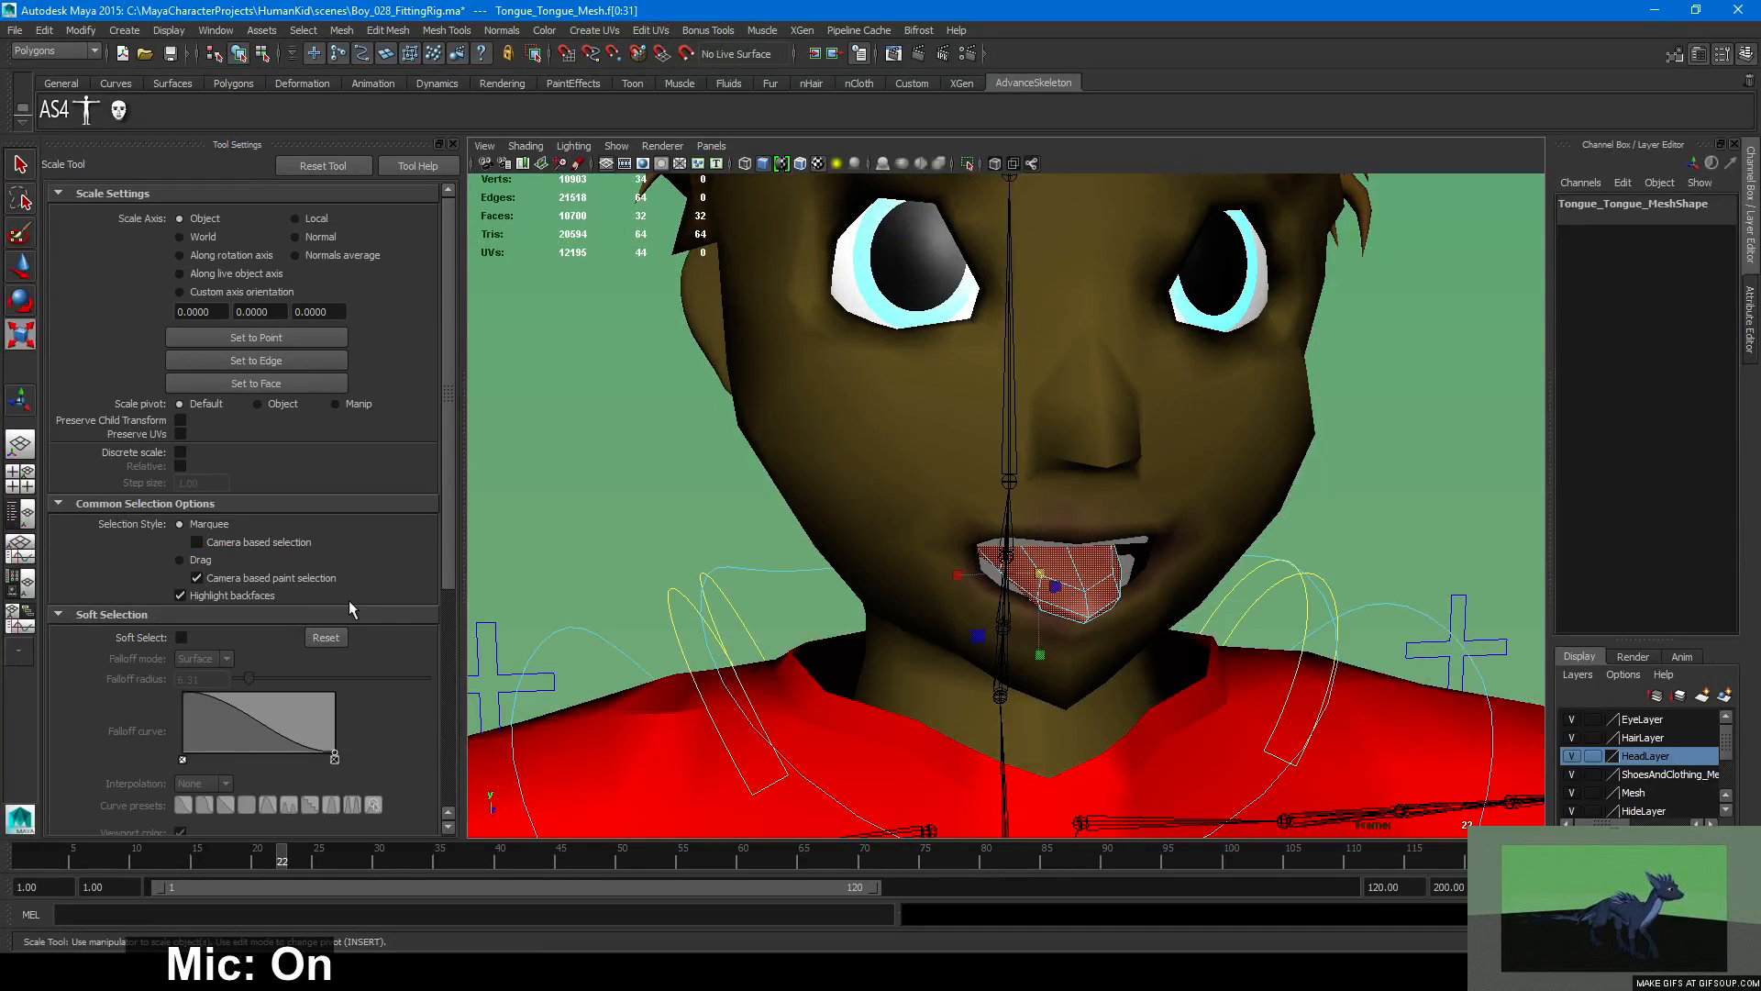
Set the symmetry option to Off in the Scale tool's symmetry settings.
scroll(349, 600, "down", 5)
left_click_drag(970, 679, 942, 650, "alt")
left_click(196, 614)
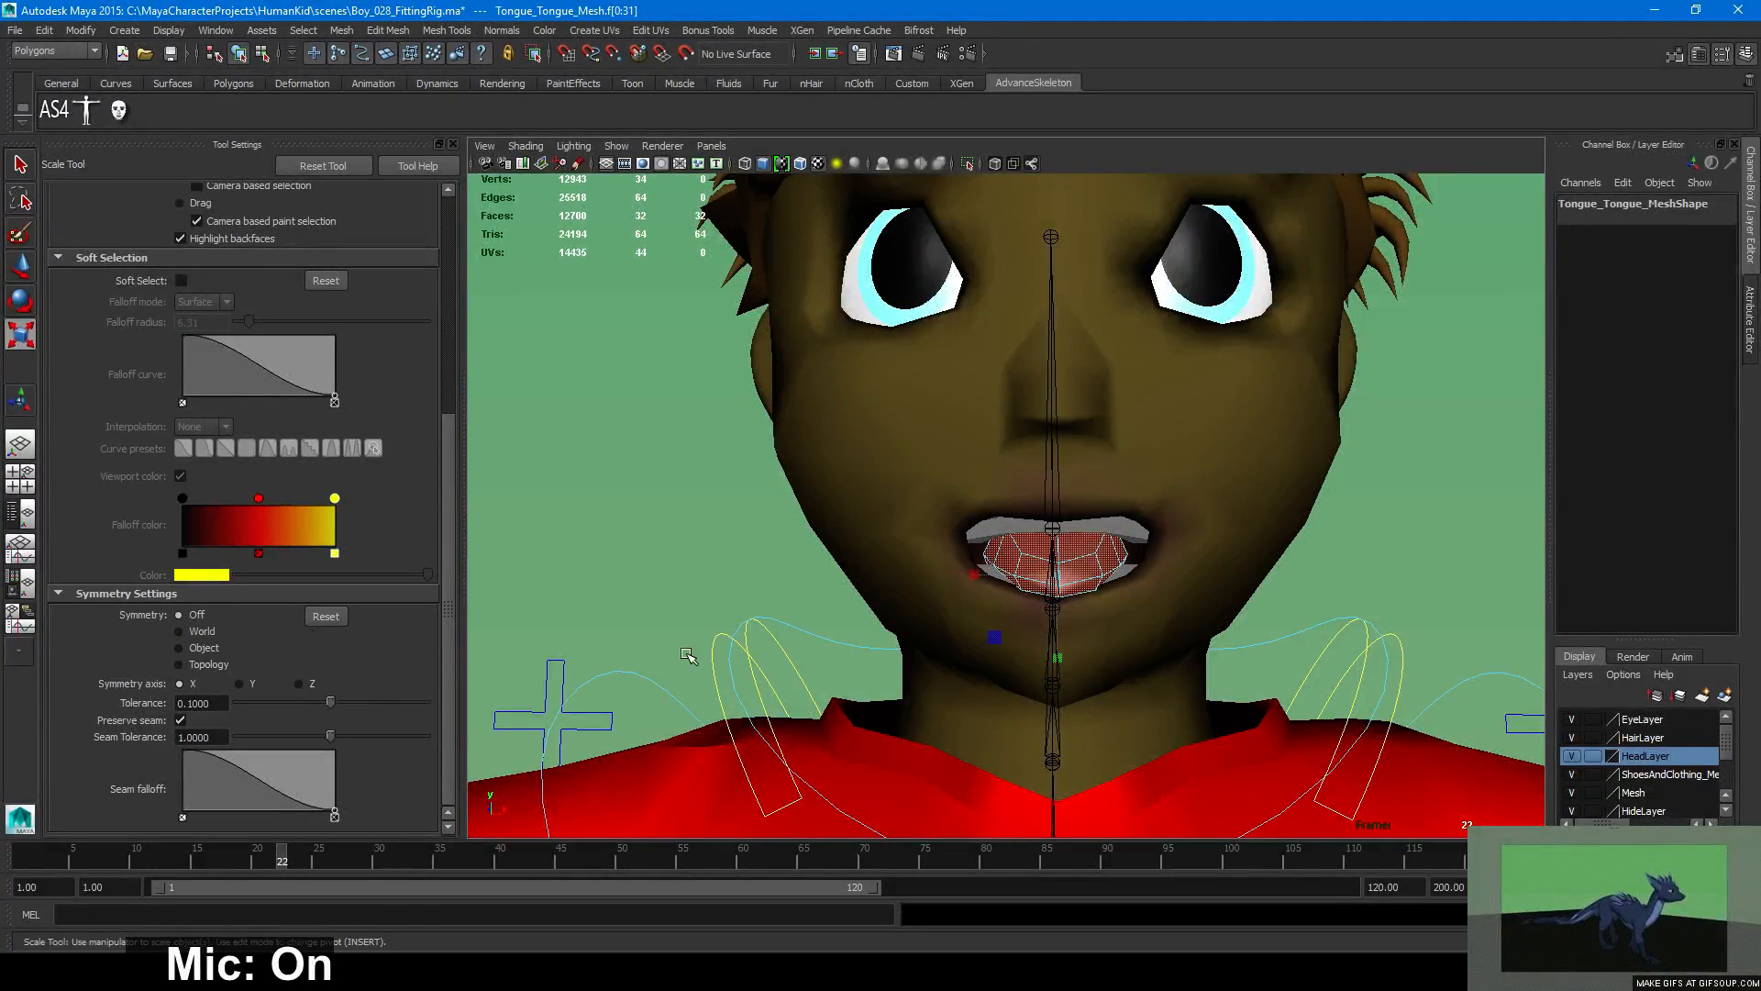
Check the tongue in wireframe, restore textured shading, and scale the selected tongue faces wider along one axis.
left_click_drag(826, 606, 876, 630, "alt")
key("w")
key("4")
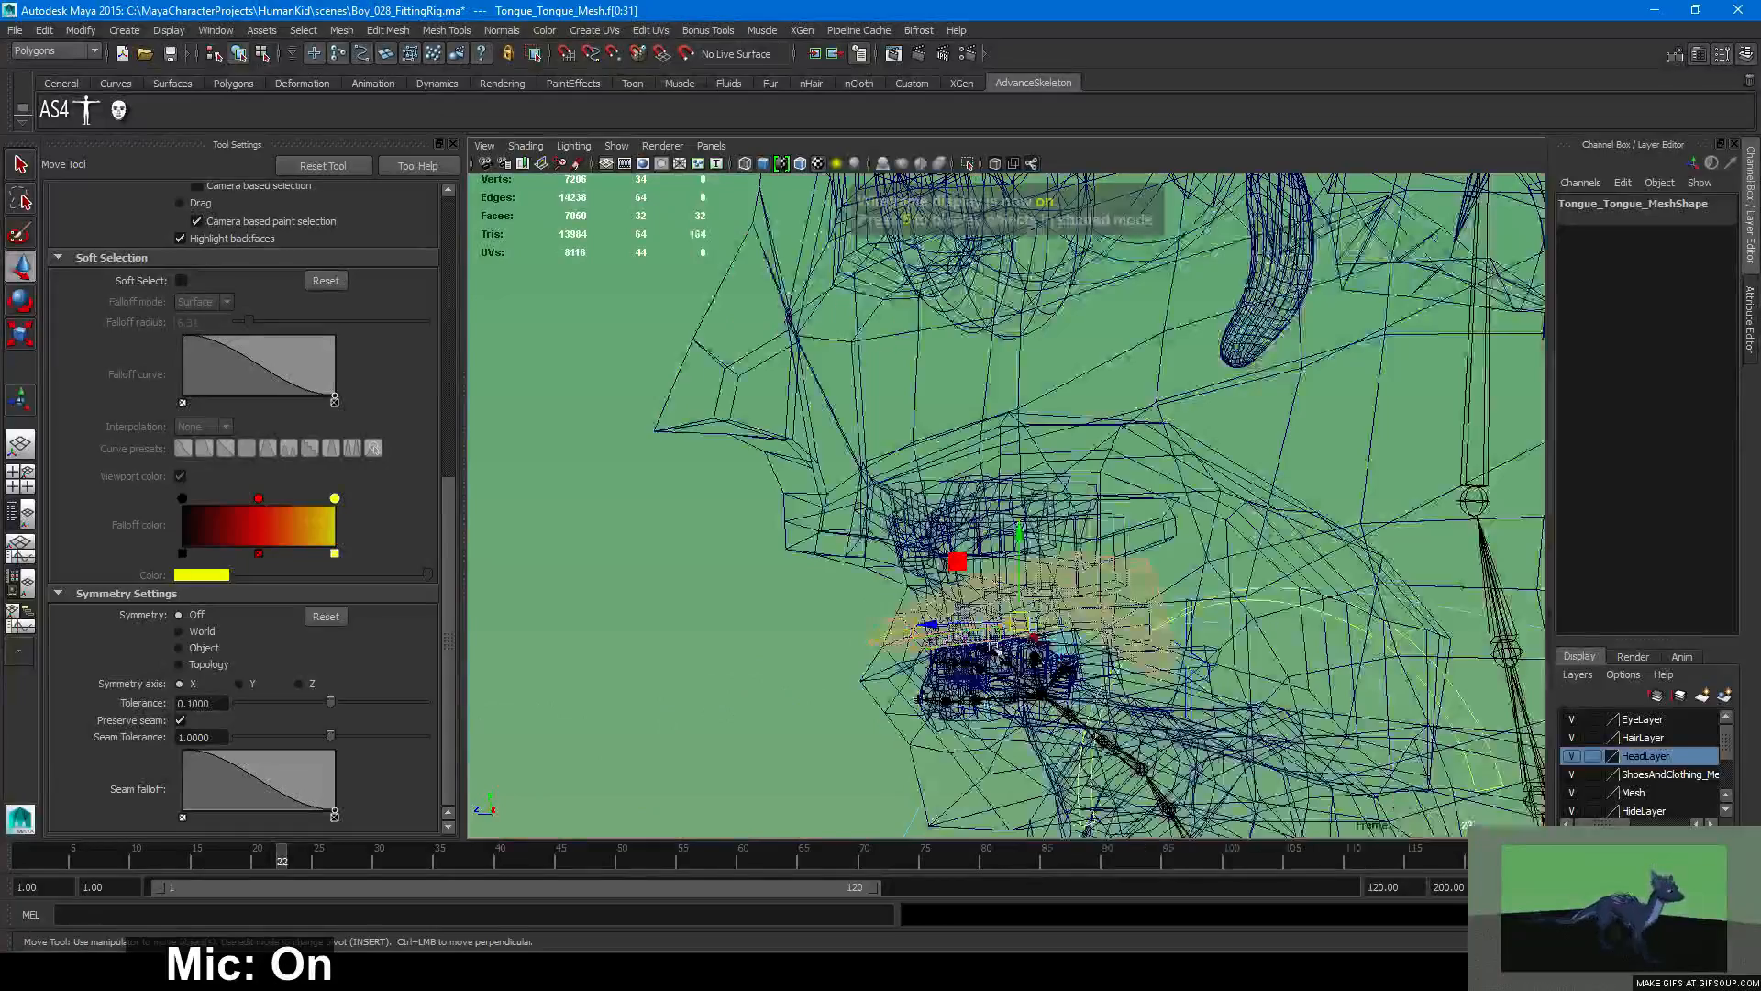
middle_click_drag(876, 630, 825, 587, "alt")
left_click_drag(826, 587, 1028, 564, "alt")
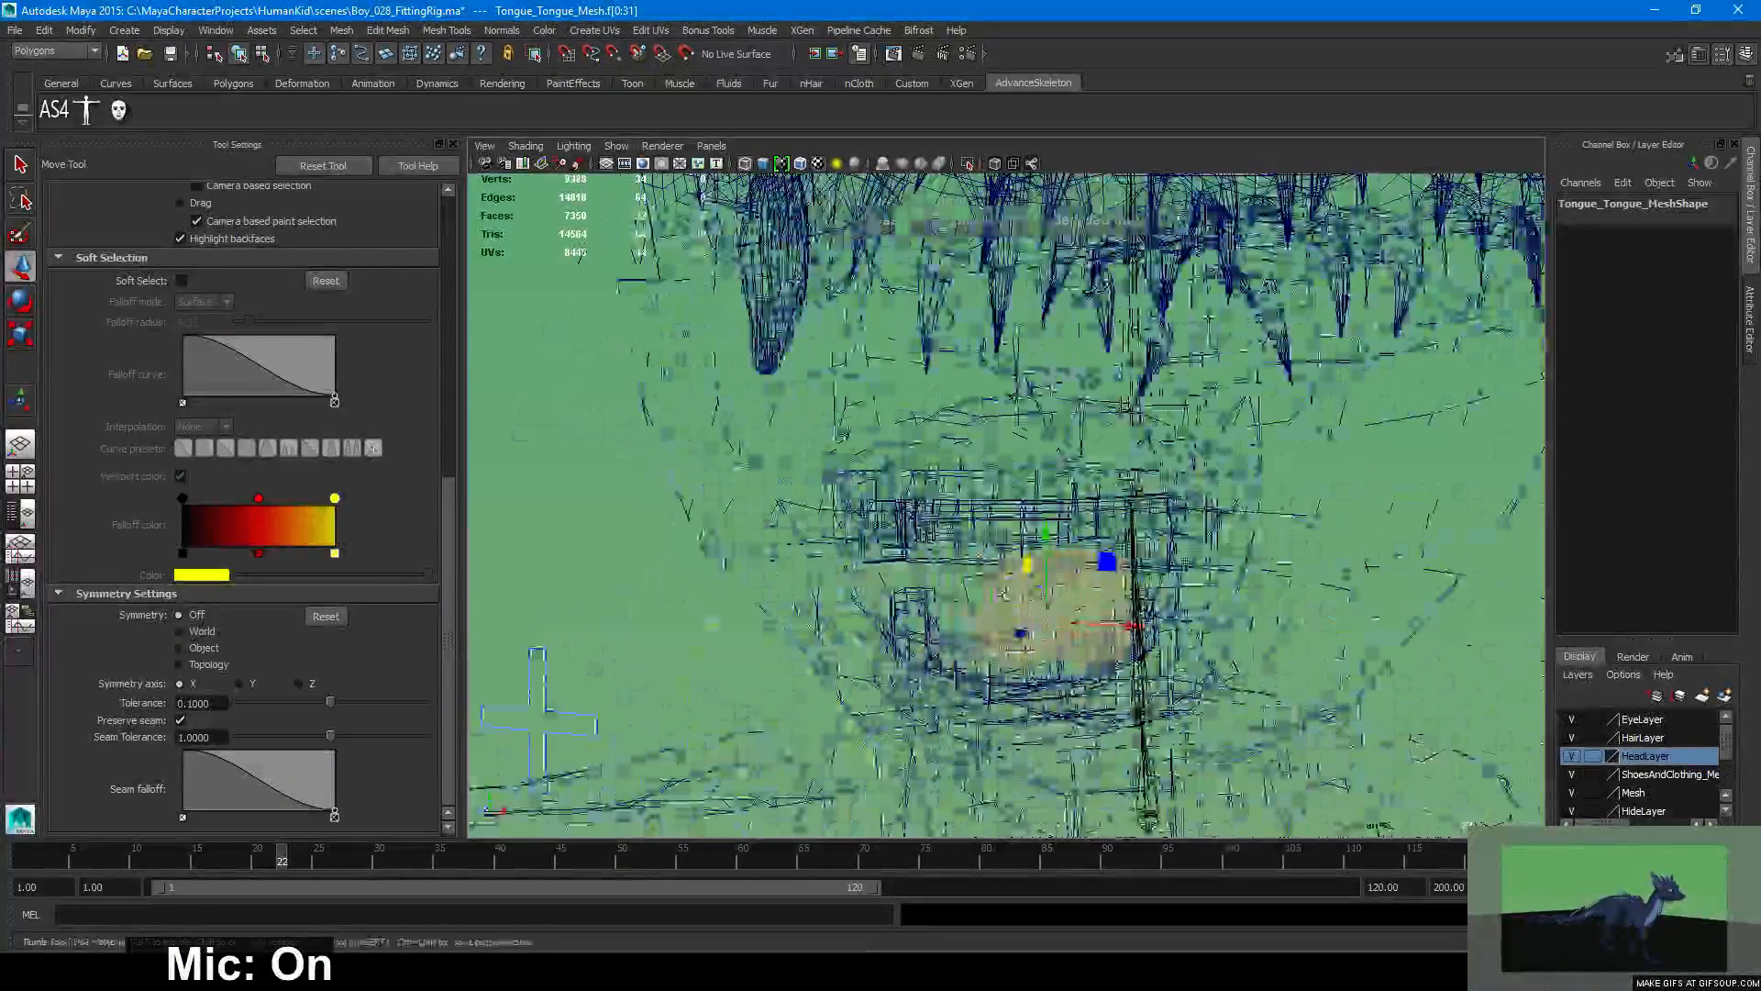
key("6")
key("r")
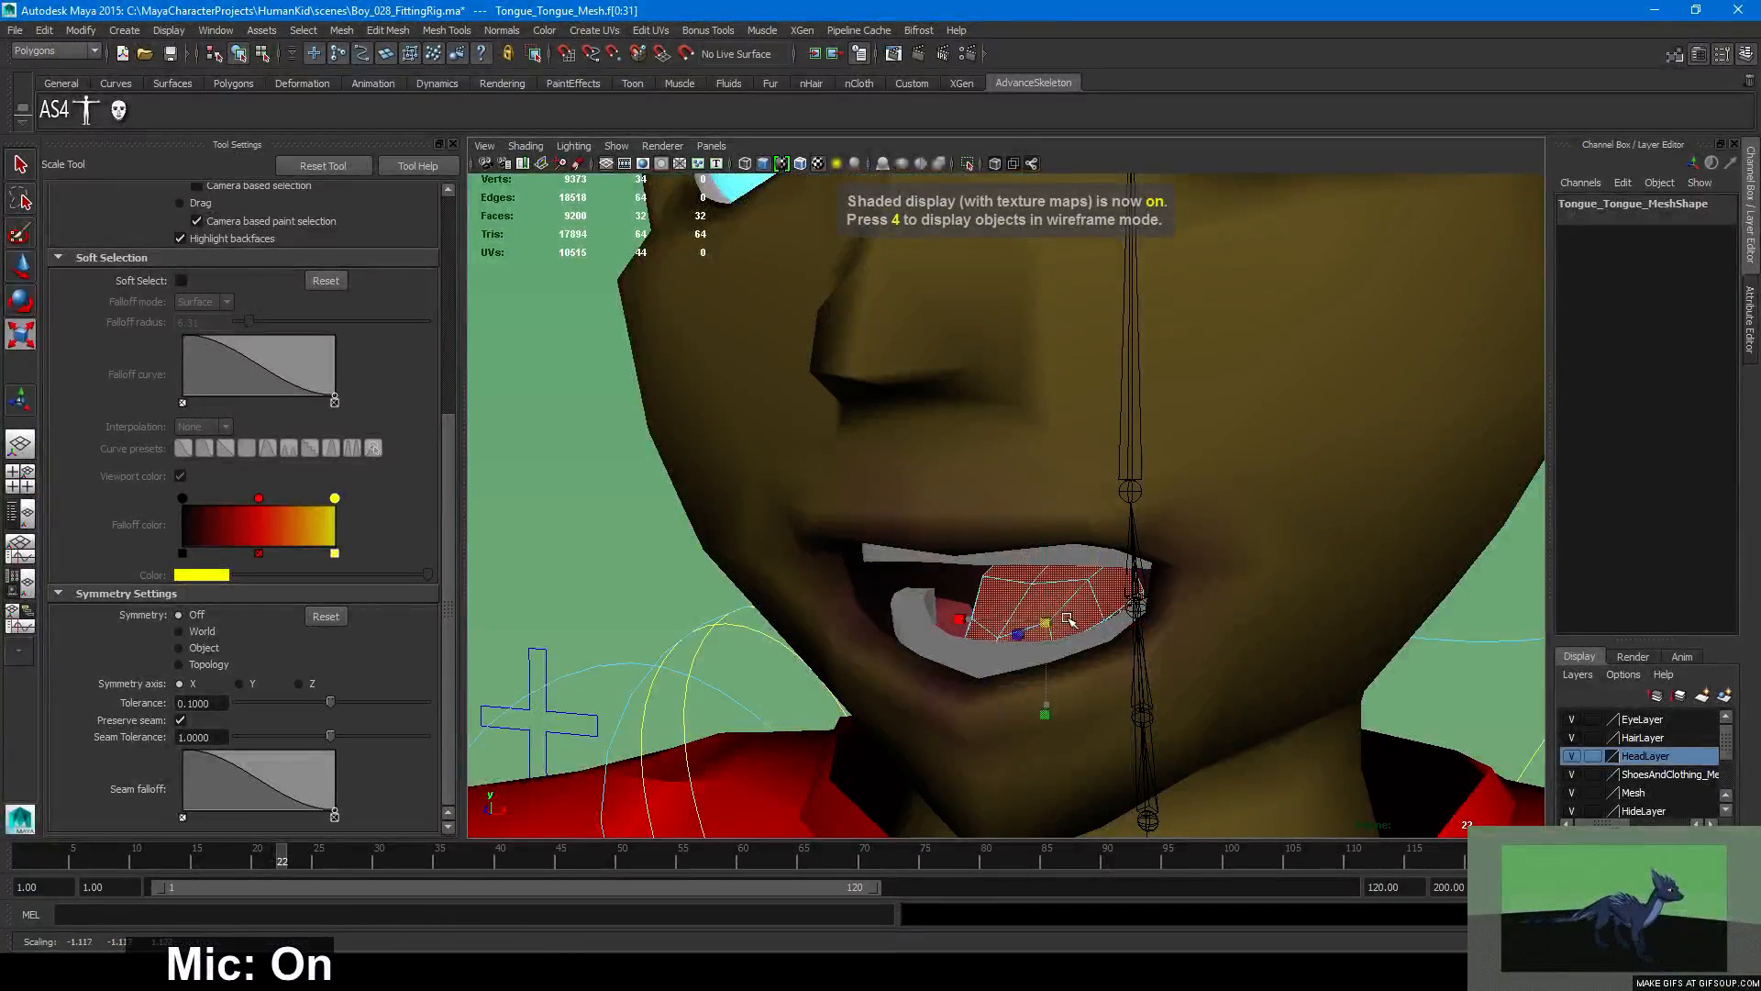
key("w")
left_click_drag(1066, 620, 906, 621)
key("r")
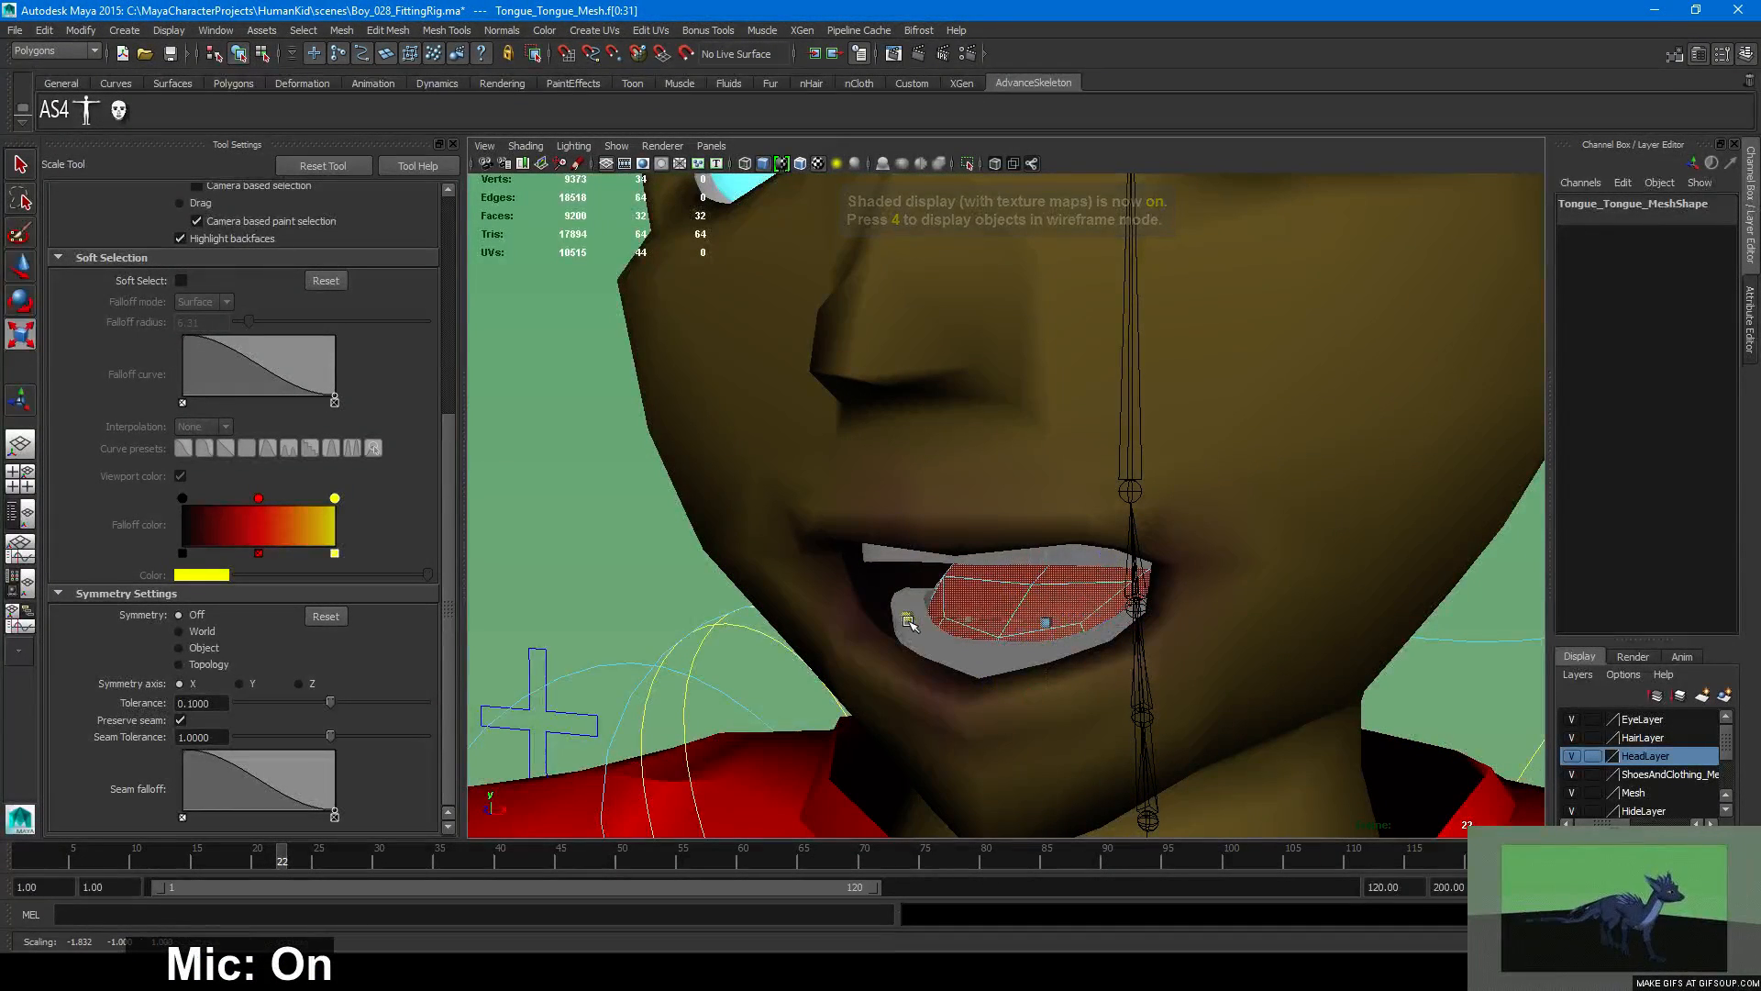
Reposition the selected tongue faces inside the mouth, judging their placement from the side of the head.
key("w")
left_click_drag(1115, 587, 1202, 616, "alt")
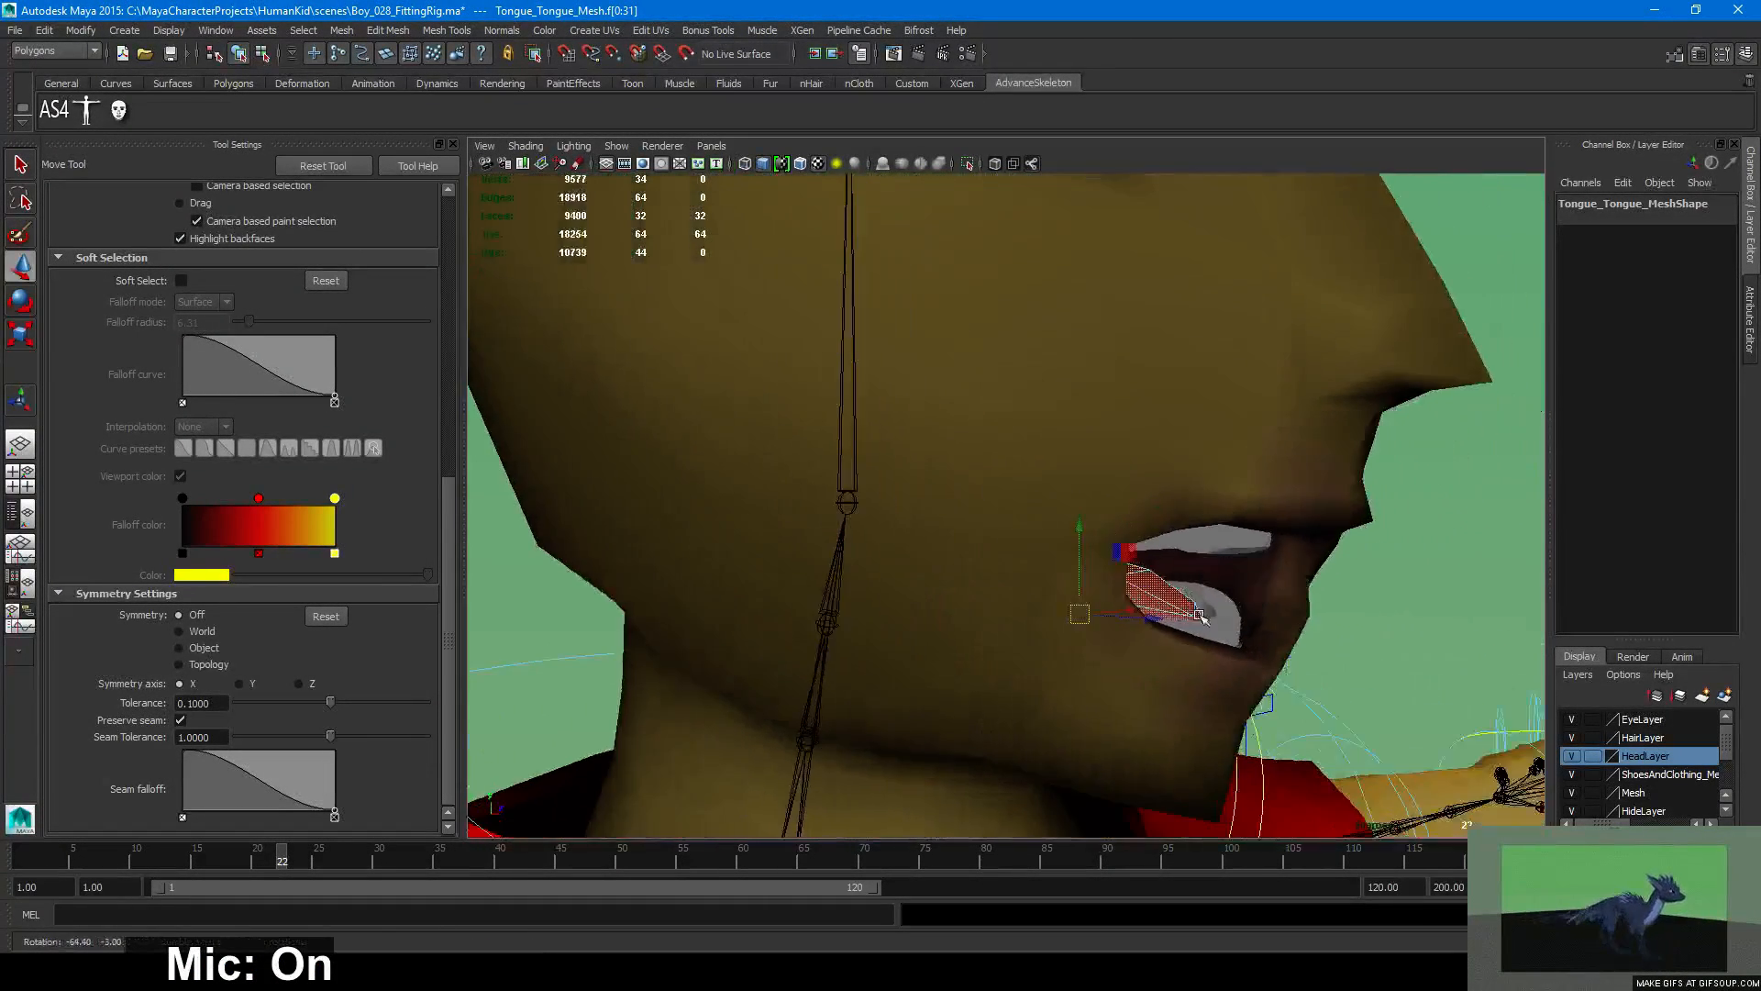
left_click_drag(1123, 553, 1198, 585)
key("e")
key("w")
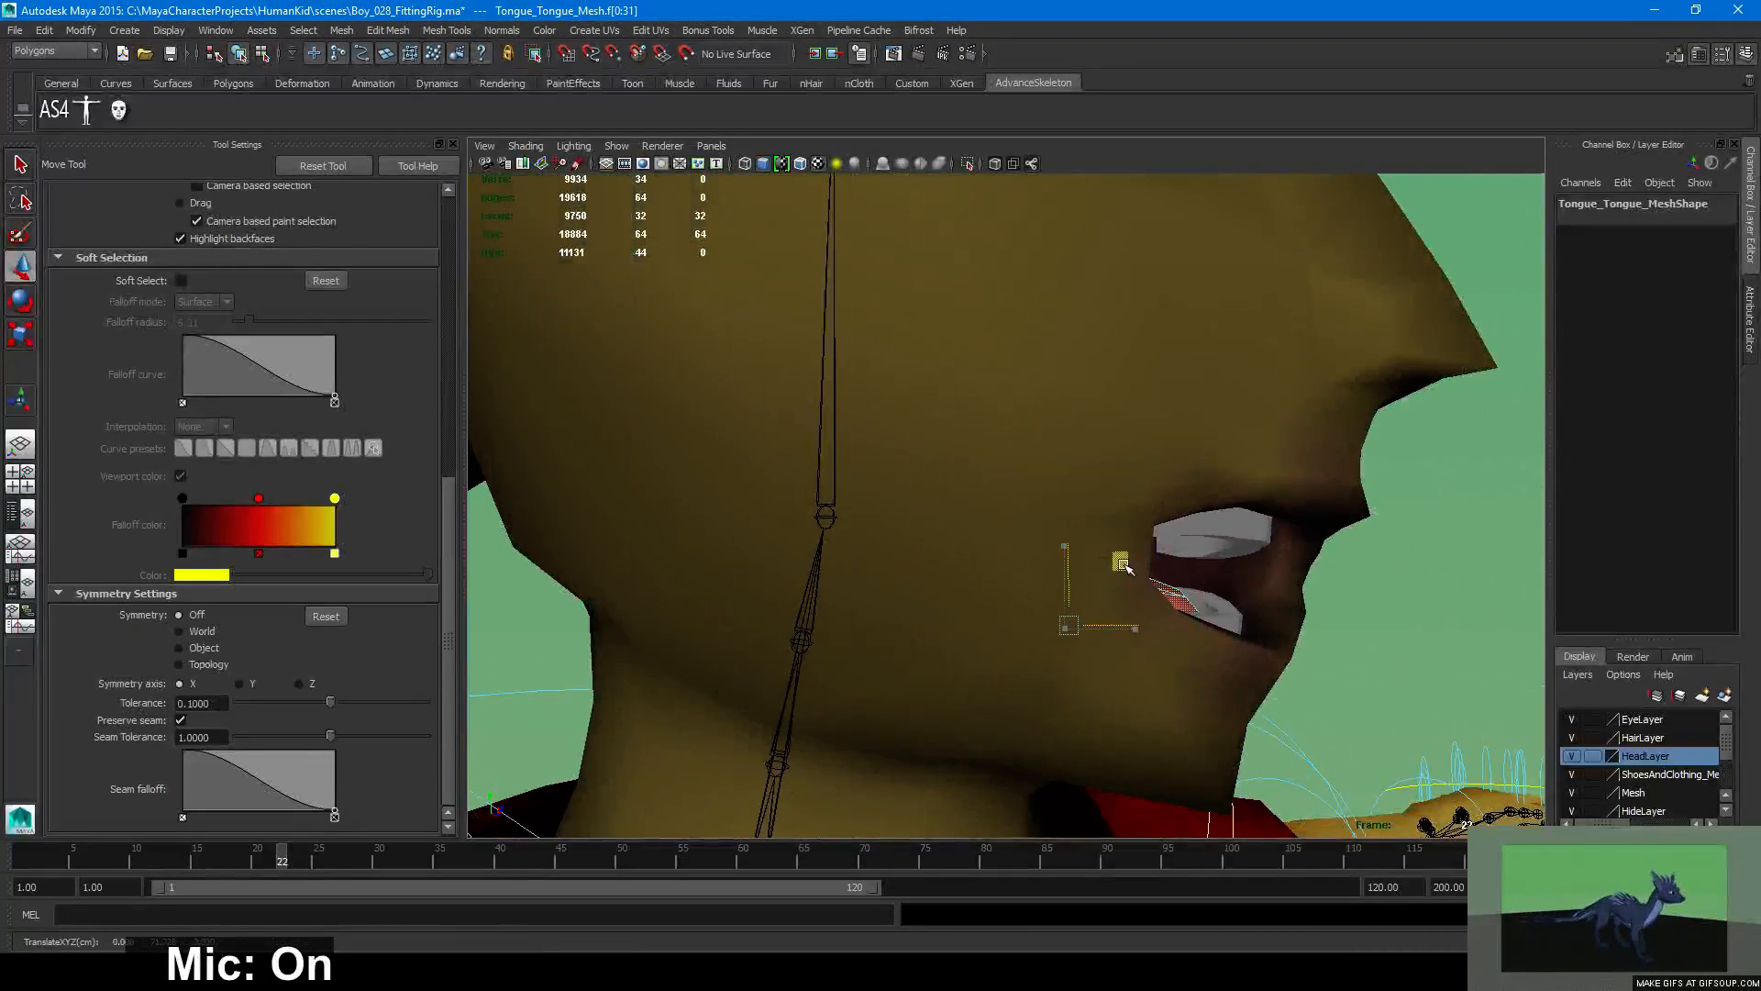
Return to object selection mode, deselect the tongue mesh and show the character's whole upper body.
key("F8")
left_click(1416, 601)
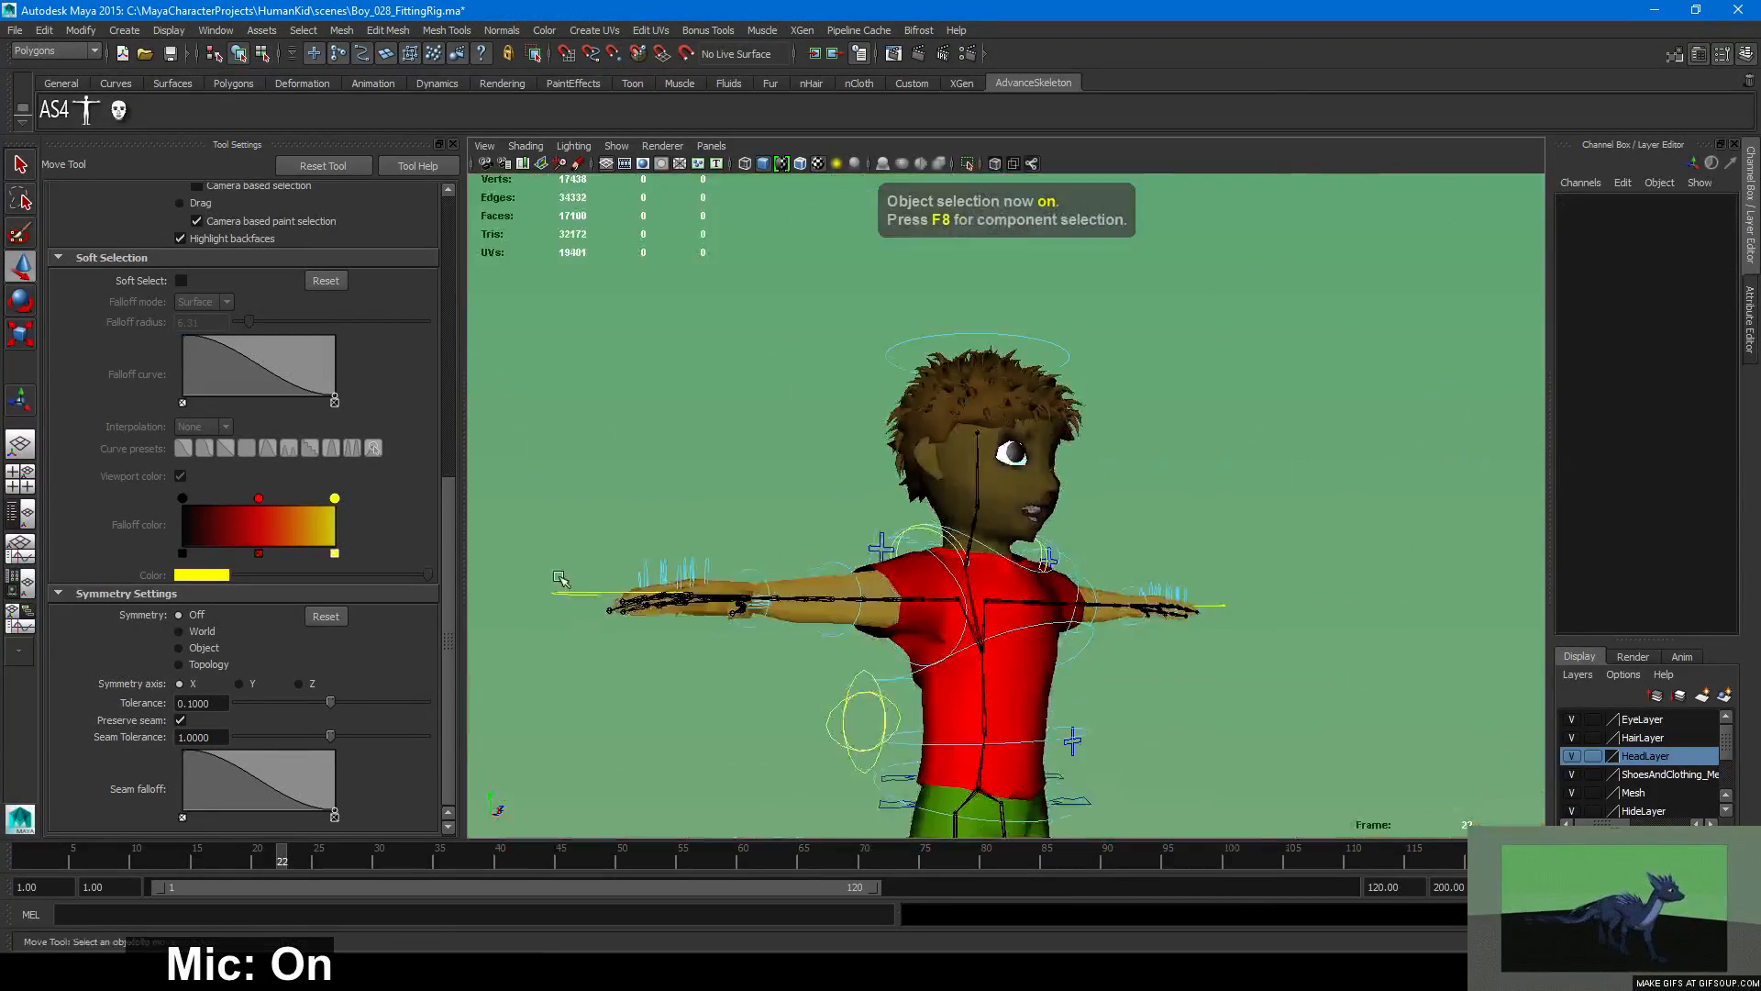
right_click_drag(991, 656, 527, 617, "alt")
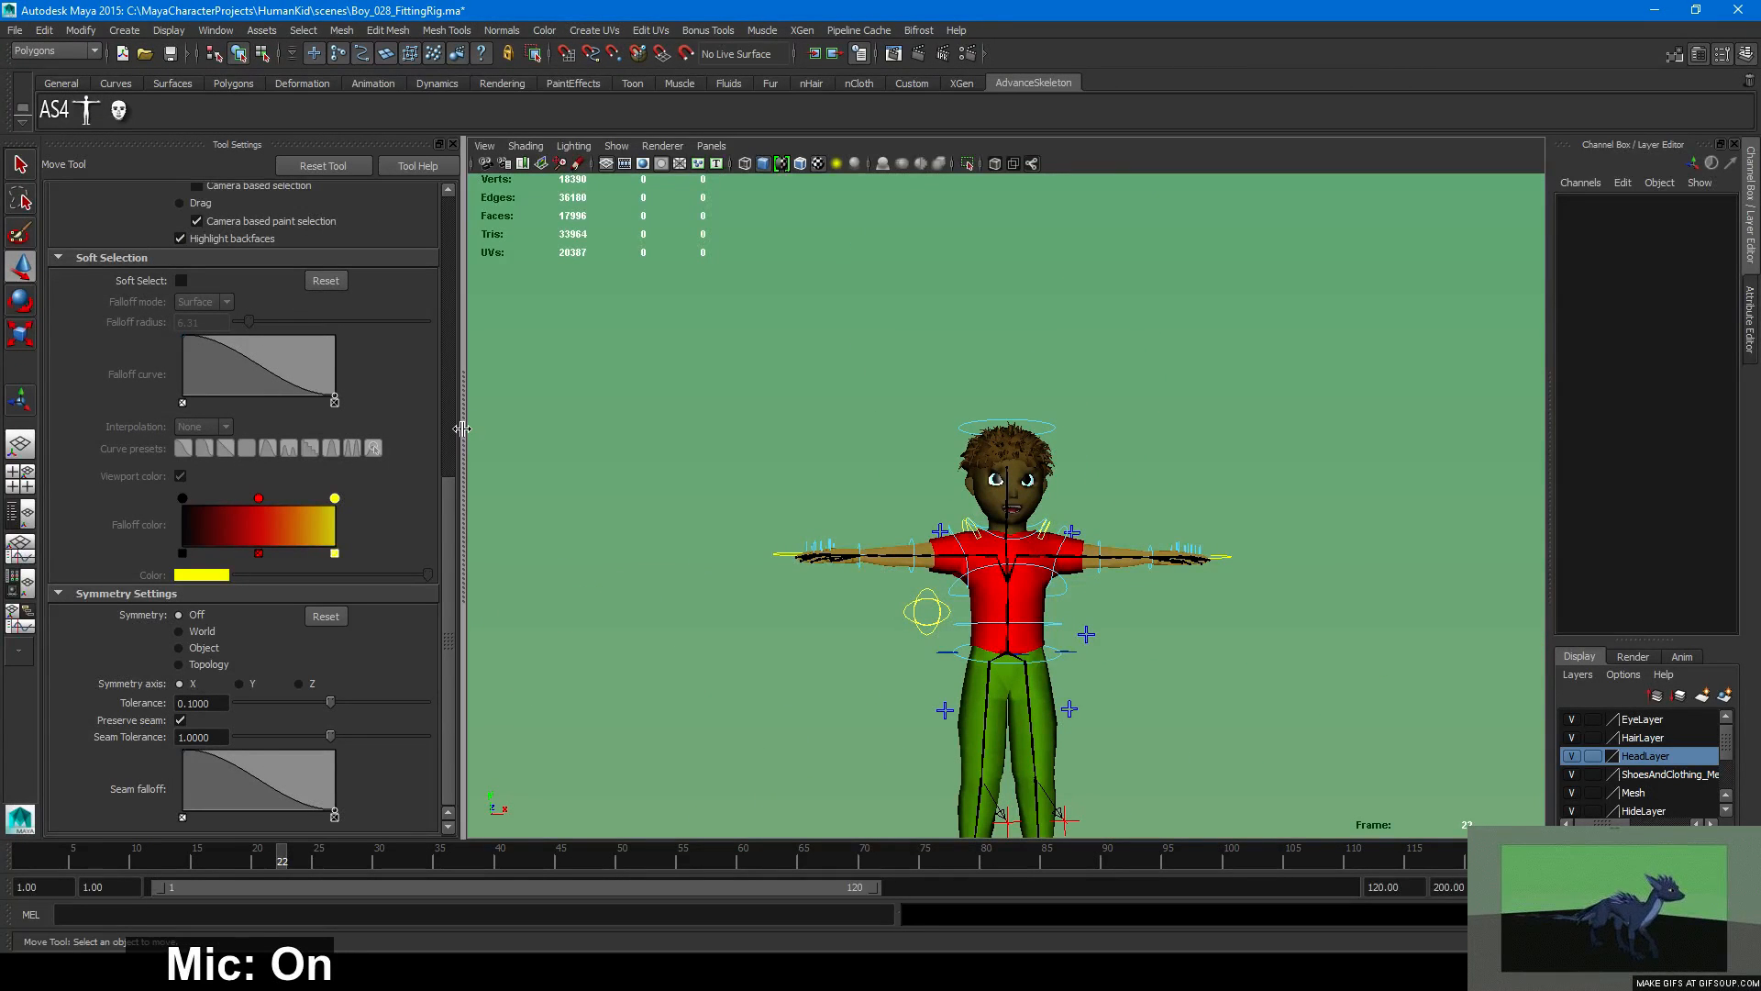
scroll(433, 426, "up", 7)
scroll(433, 427, "up", 3)
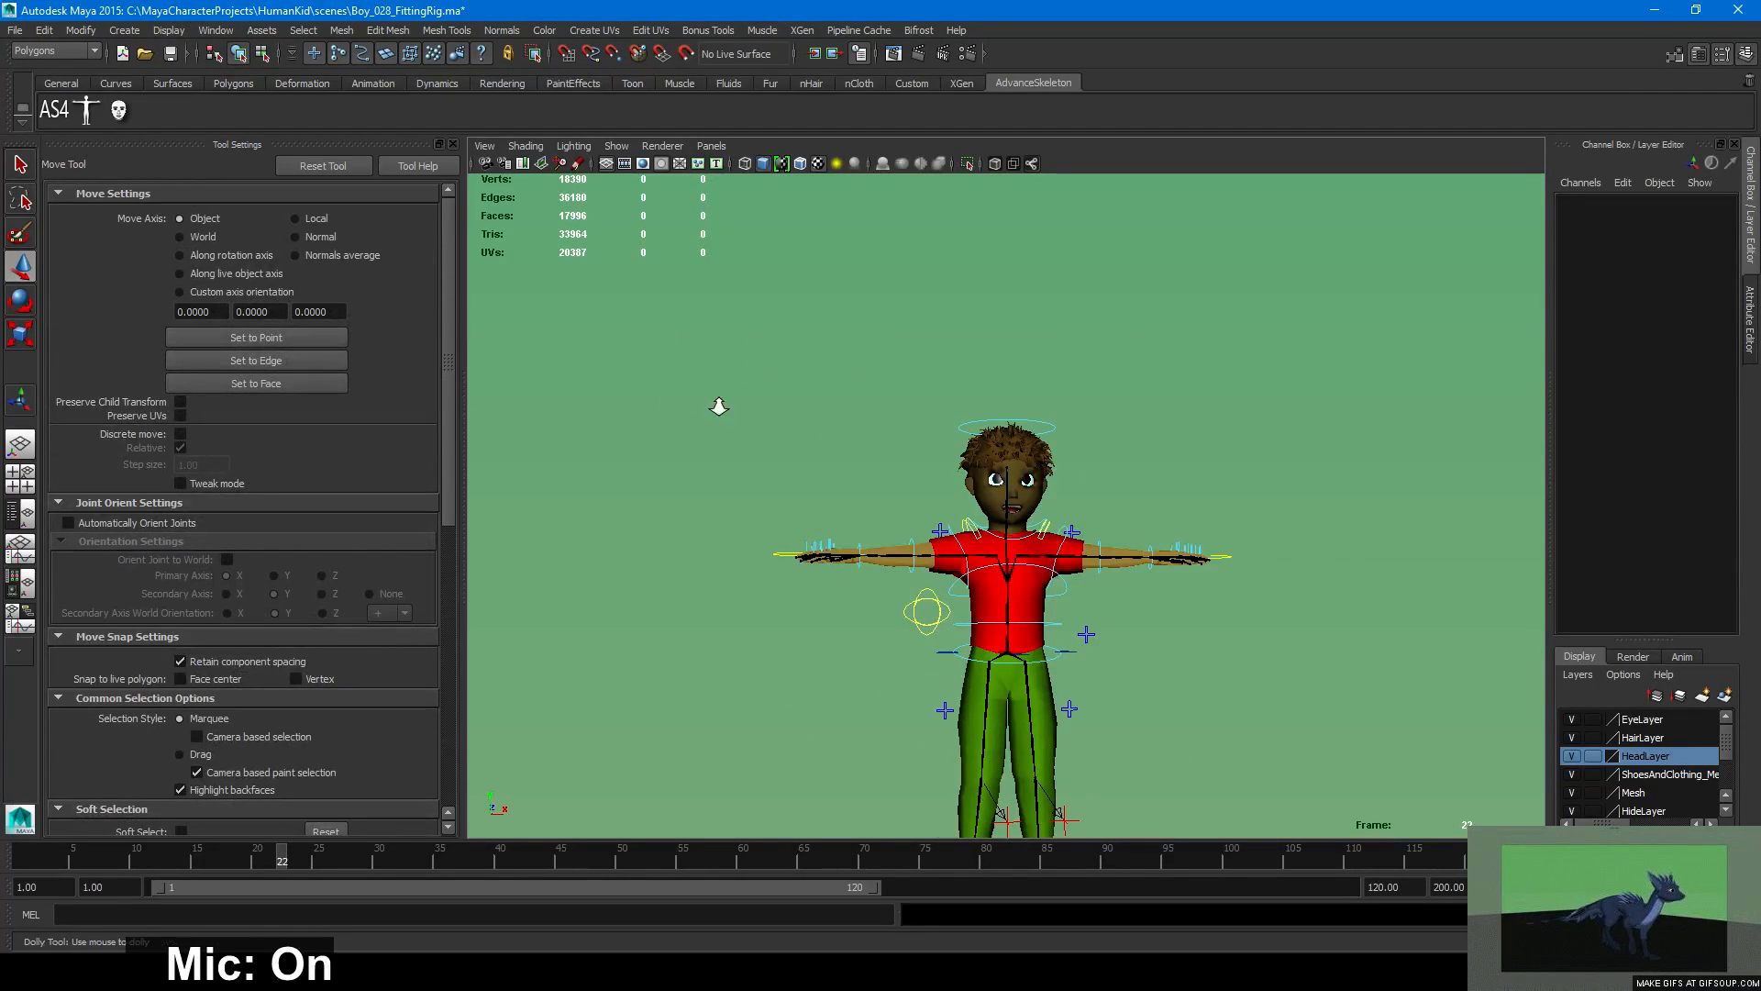
left_click_drag(719, 404, 922, 474, "alt")
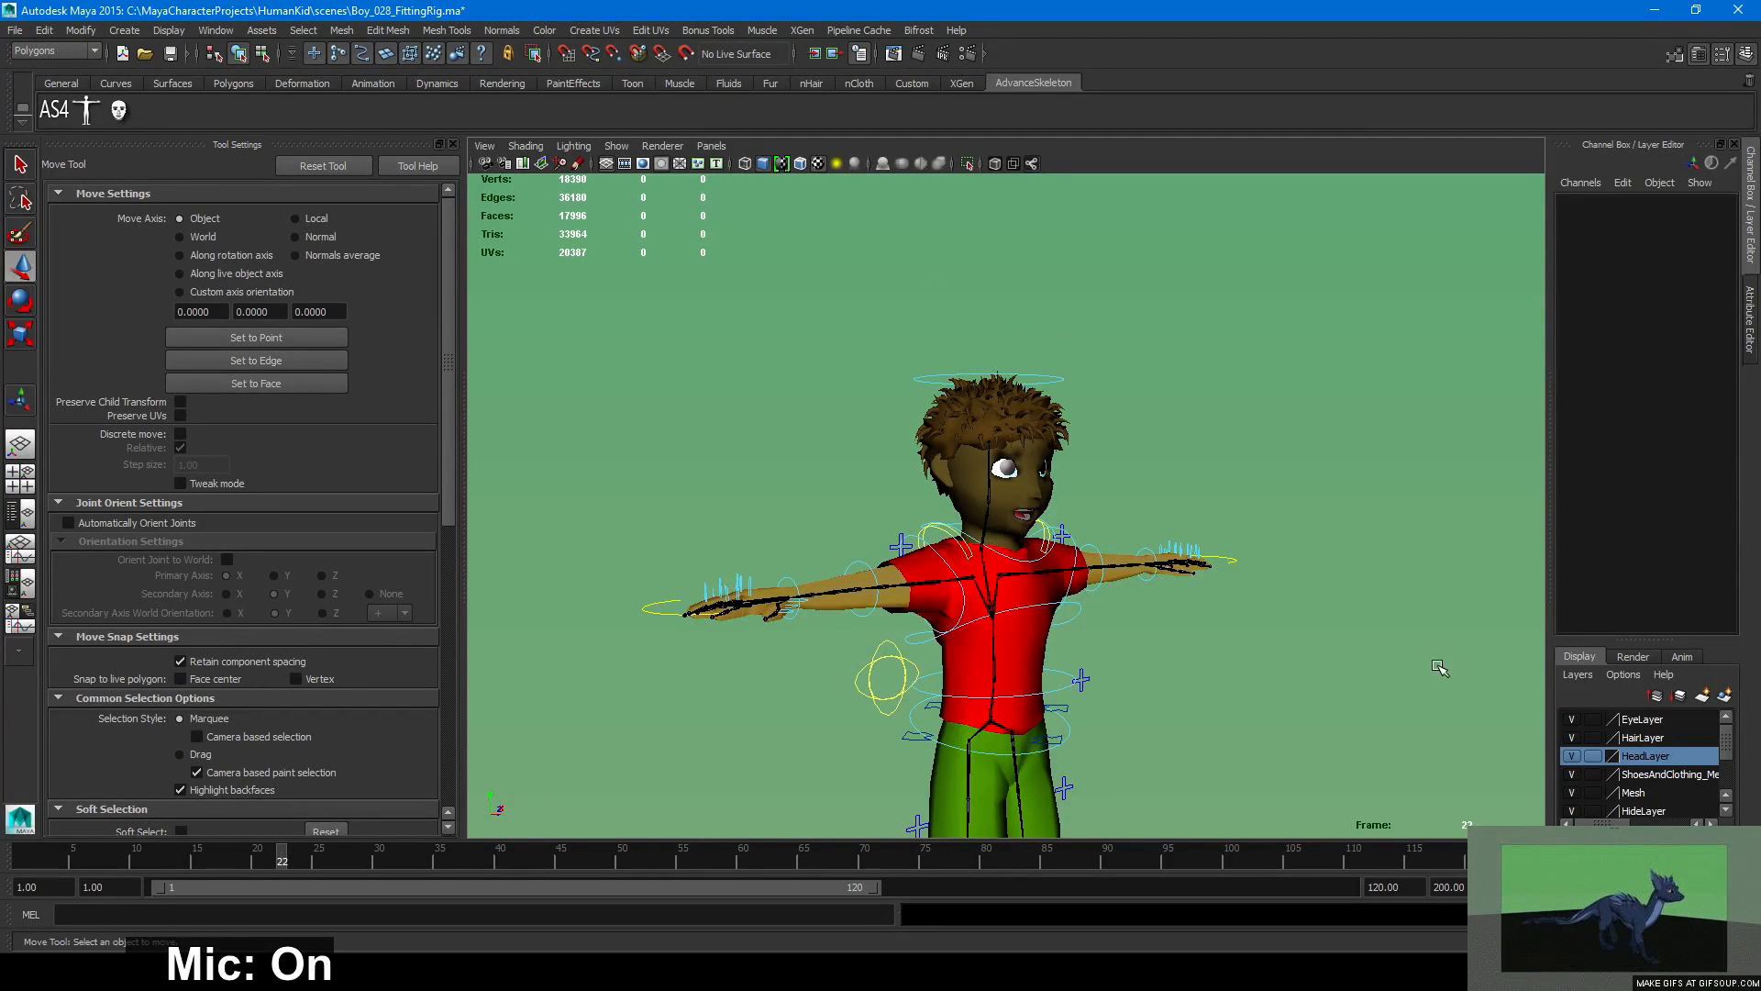
Check which renderer is chosen in the Render Settings and close them without changes.
left_click(970, 53)
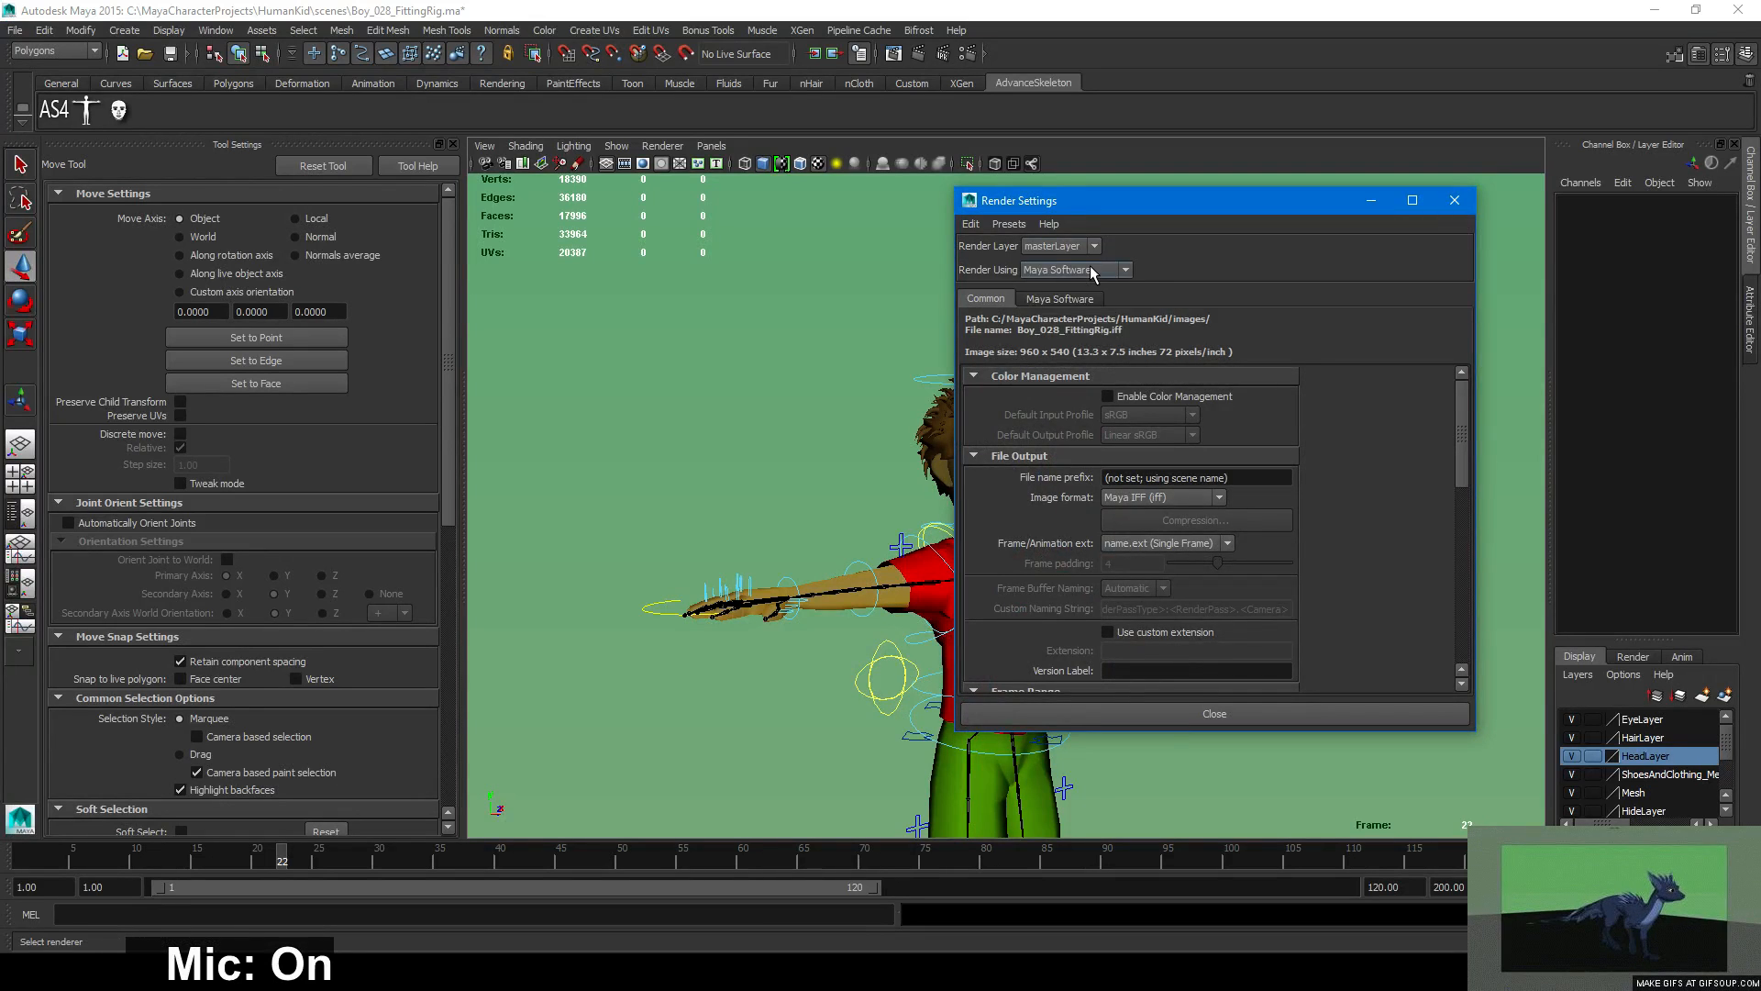
left_click(1091, 269)
left_click(1089, 268)
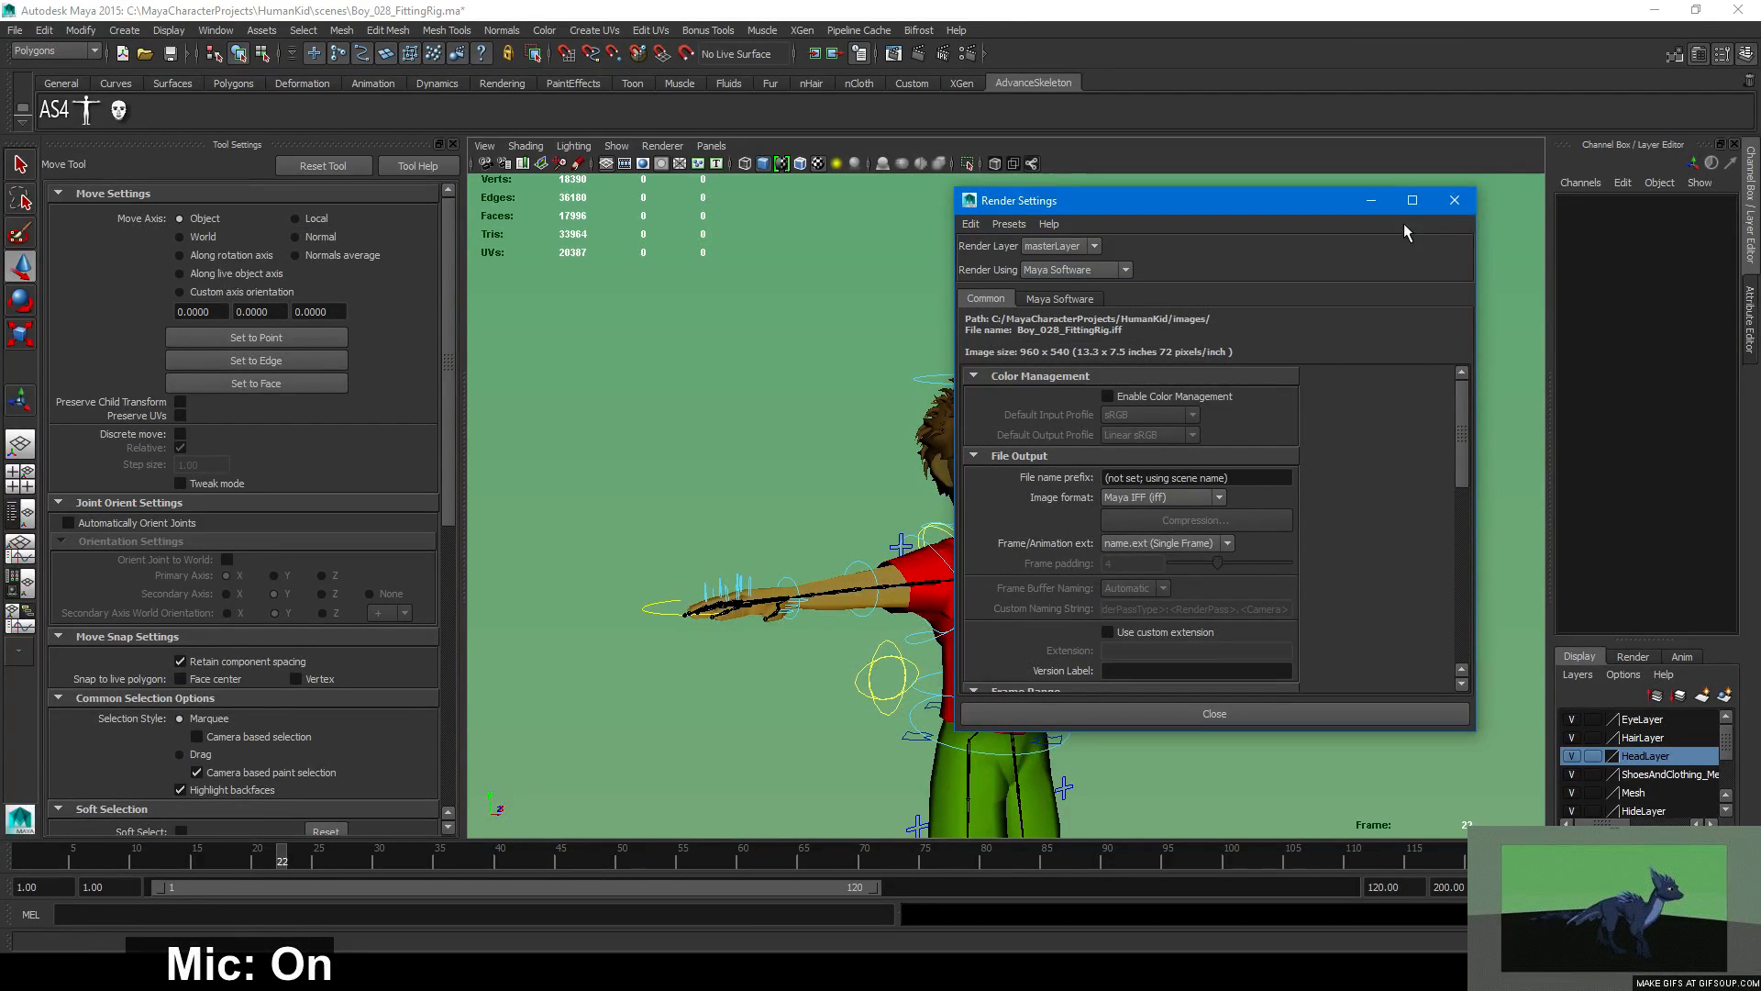
left_click(1454, 203)
Render the current frame with Maya Software, close the render window and save the scene.
left_click(916, 53)
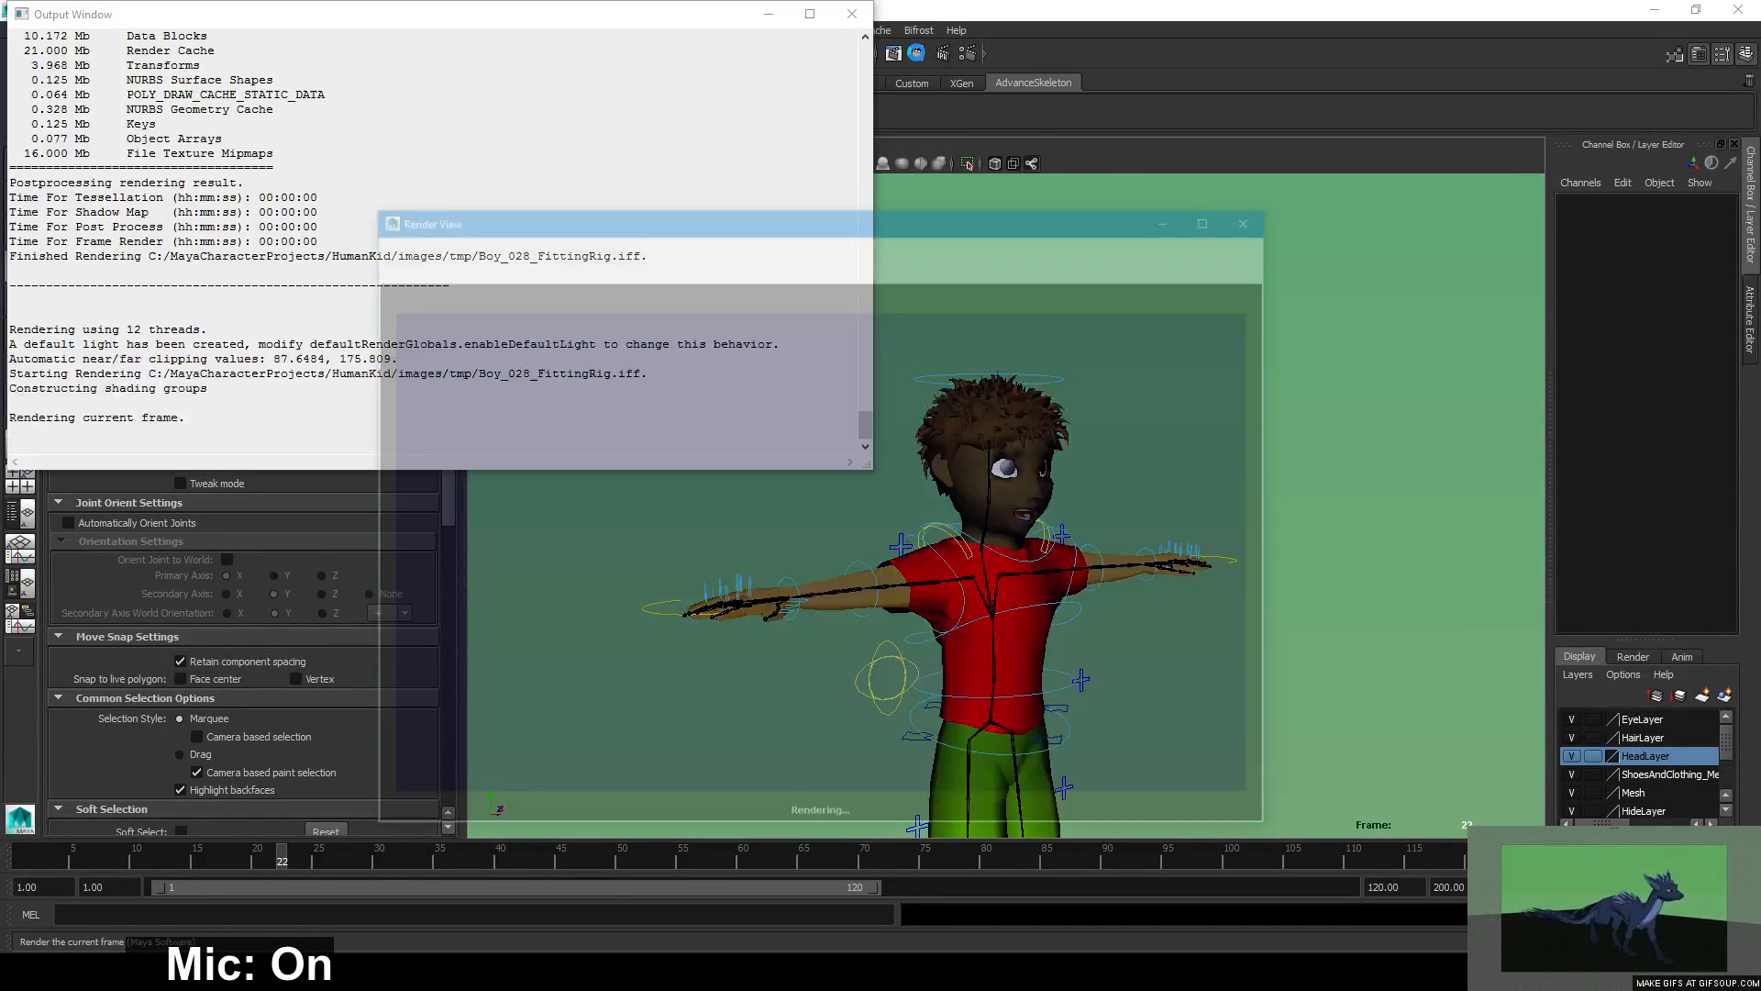
left_click(711, 262)
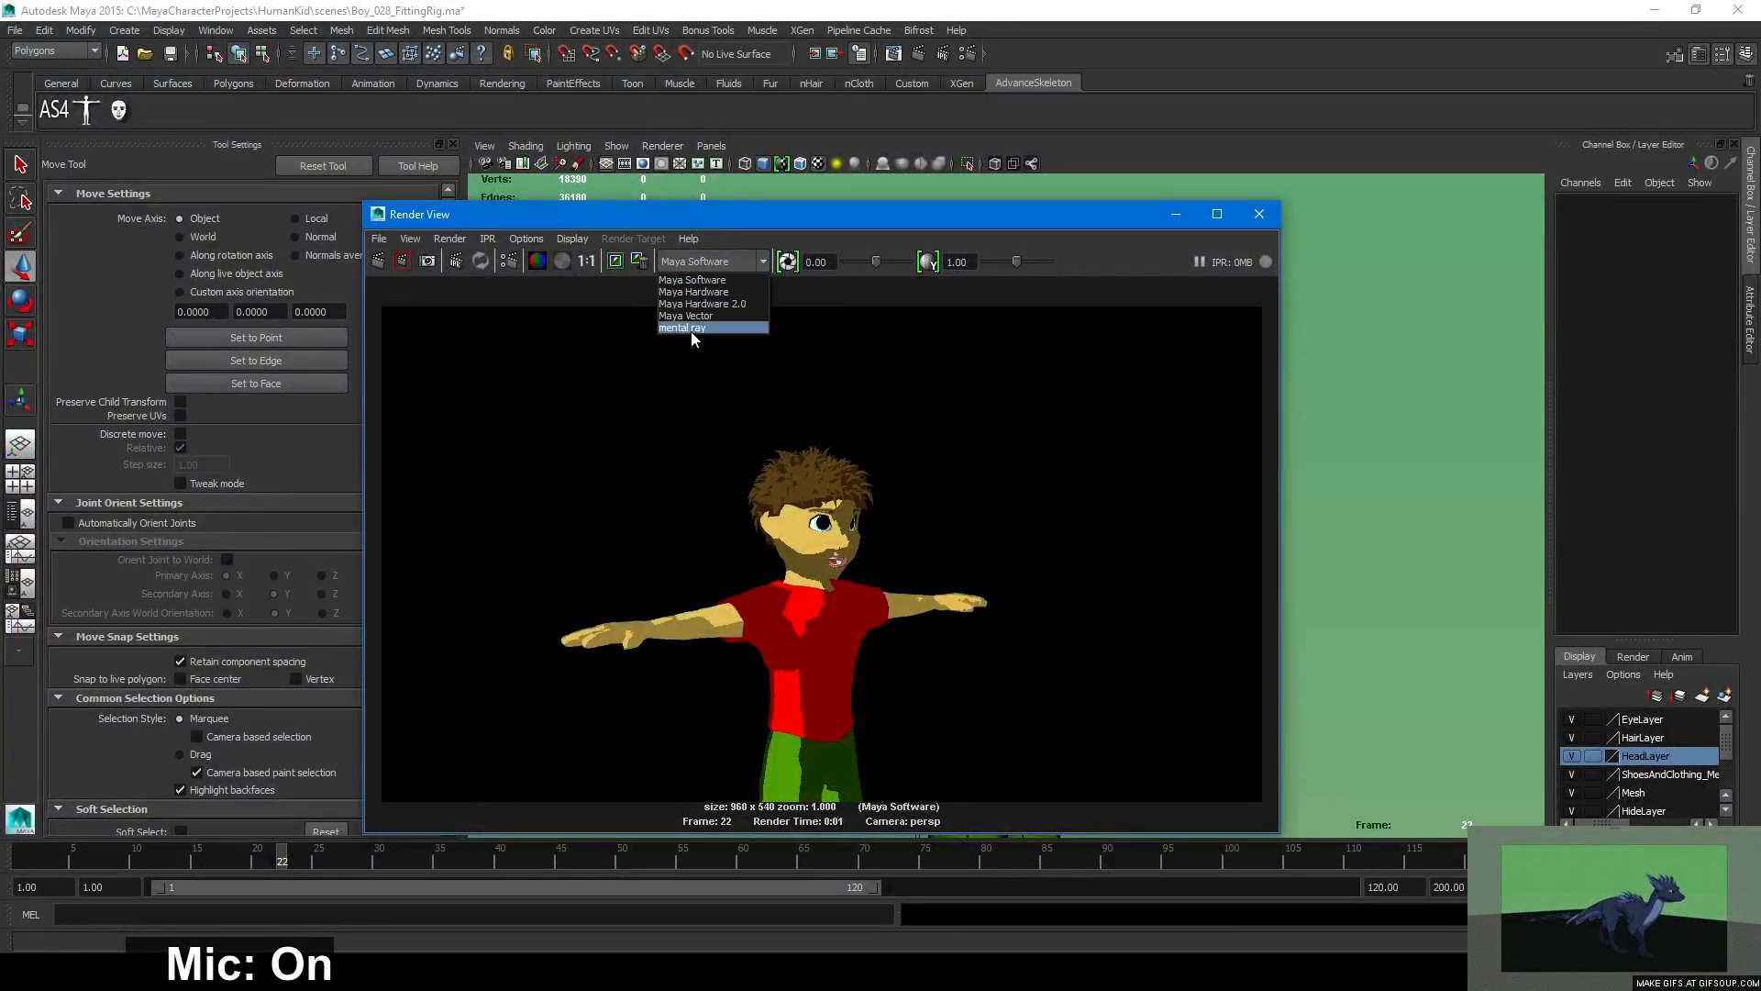
left_click(1247, 221)
left_click(1255, 216)
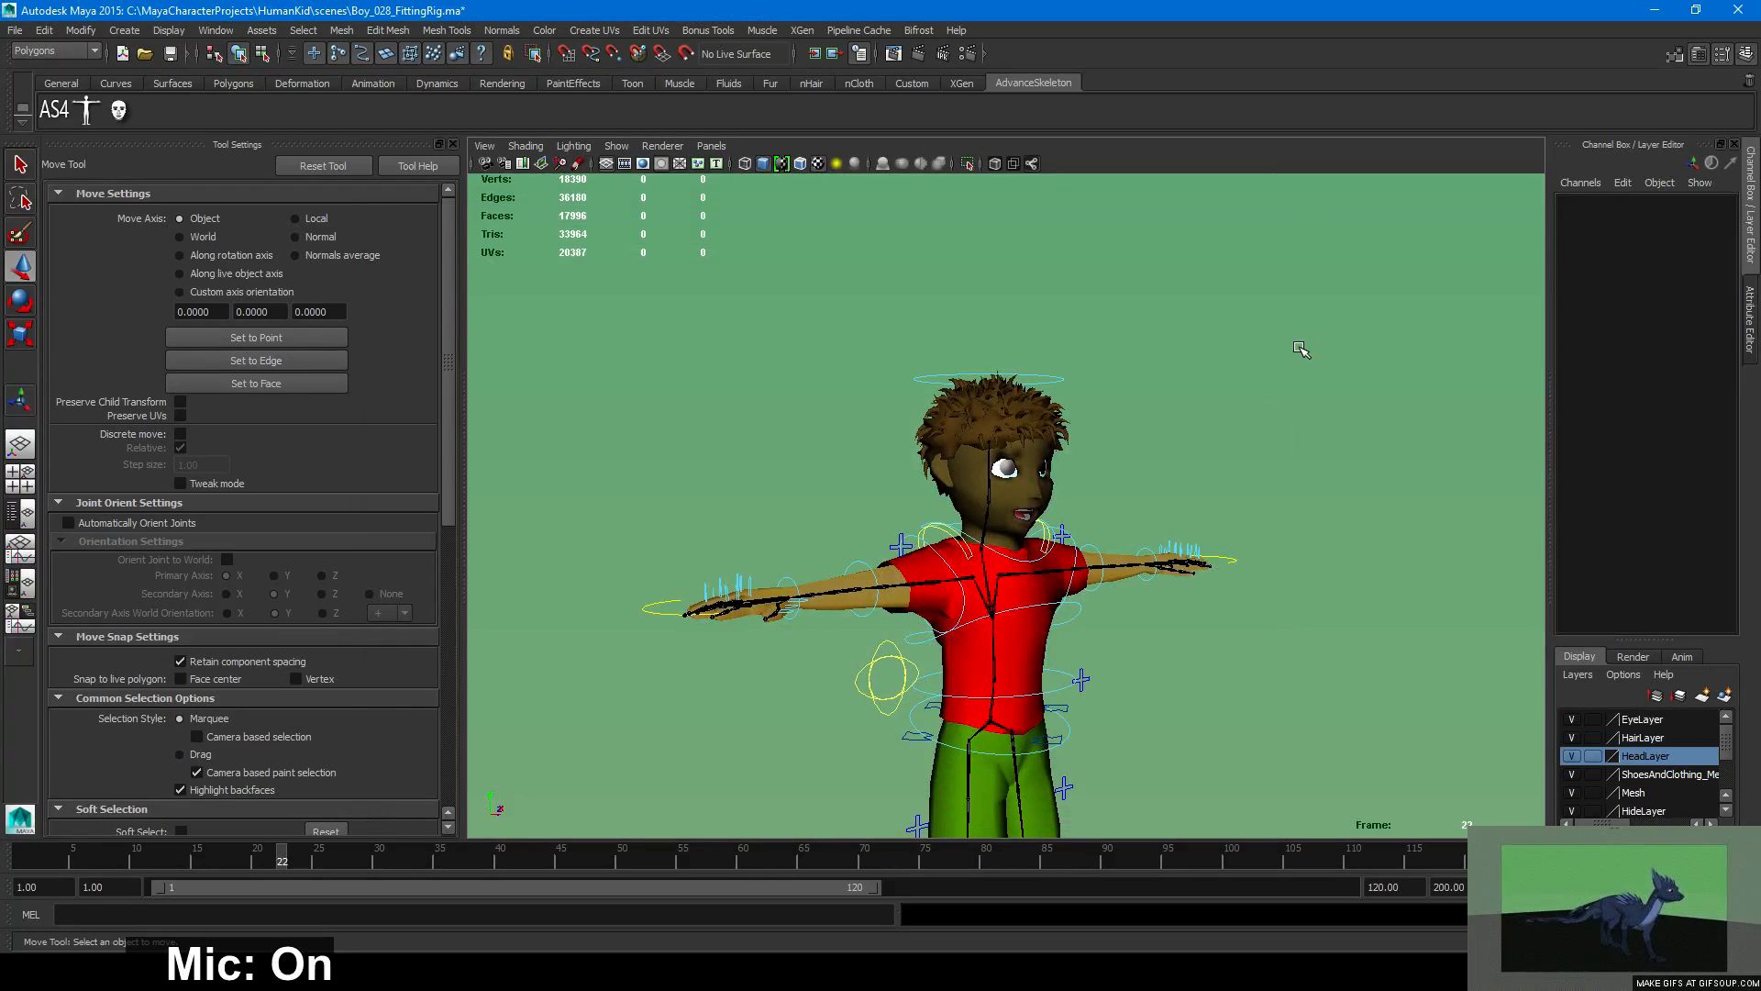
key("ctrl+s")
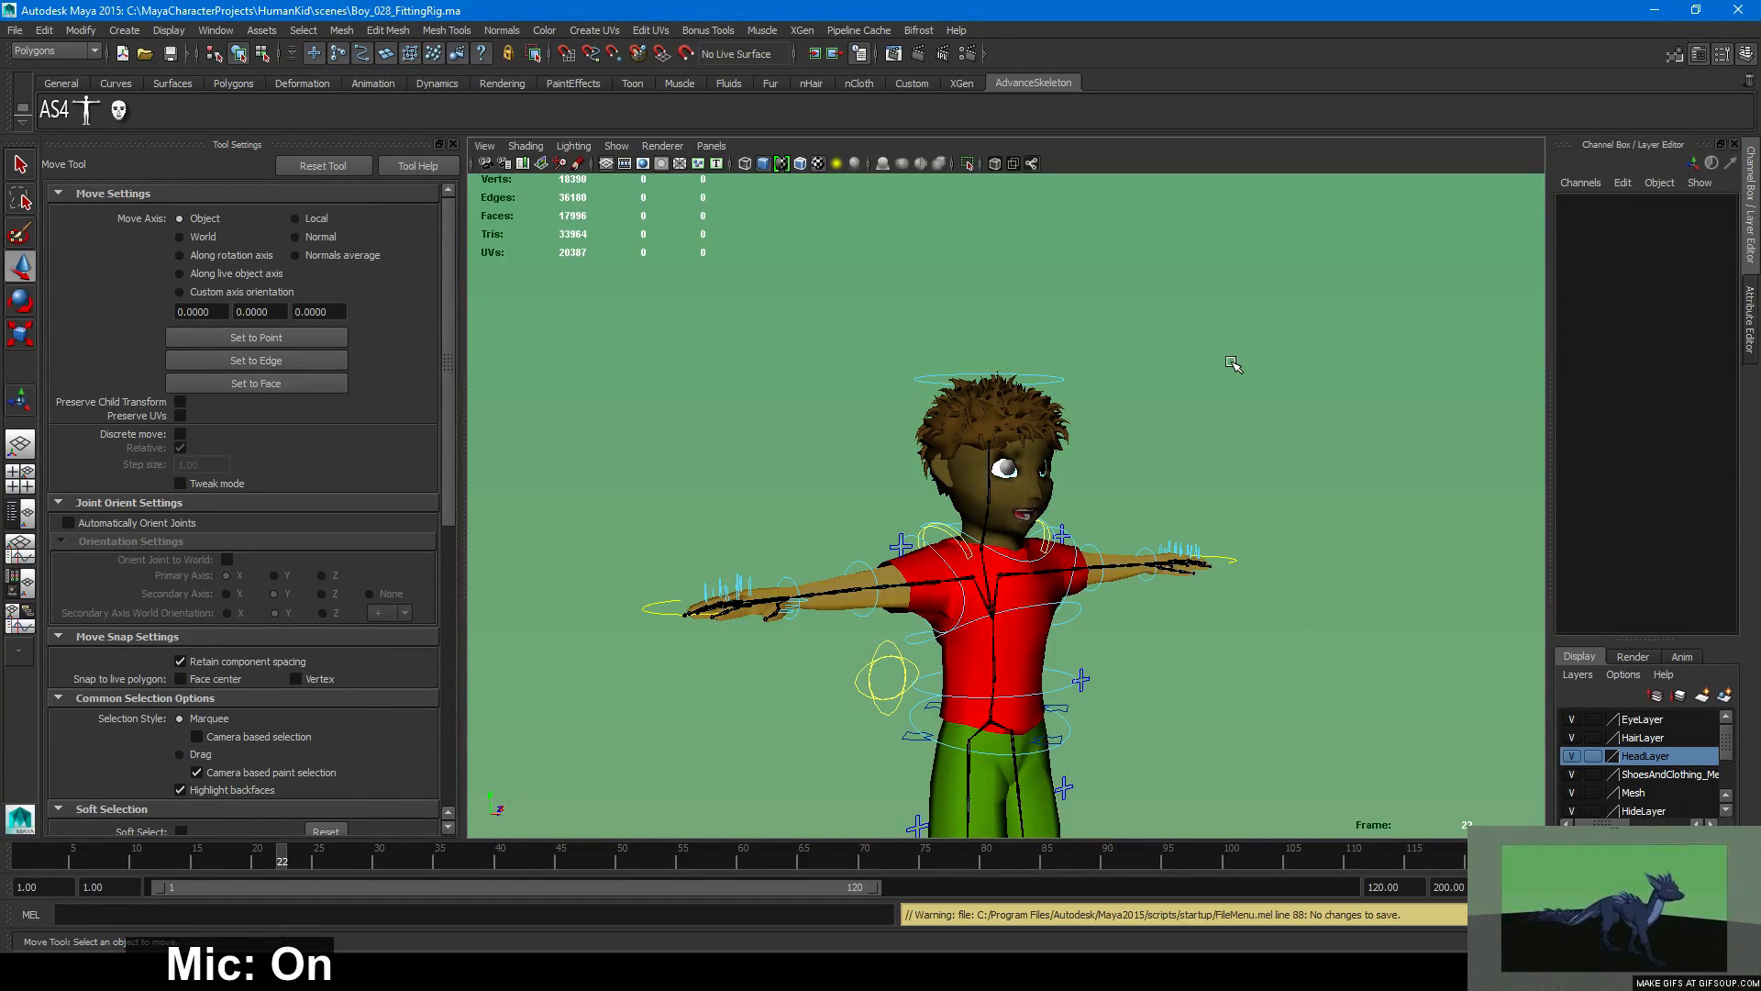
Reopen the Render View, switch the renderer to mental ray and try to render the current frame.
left_click(894, 53)
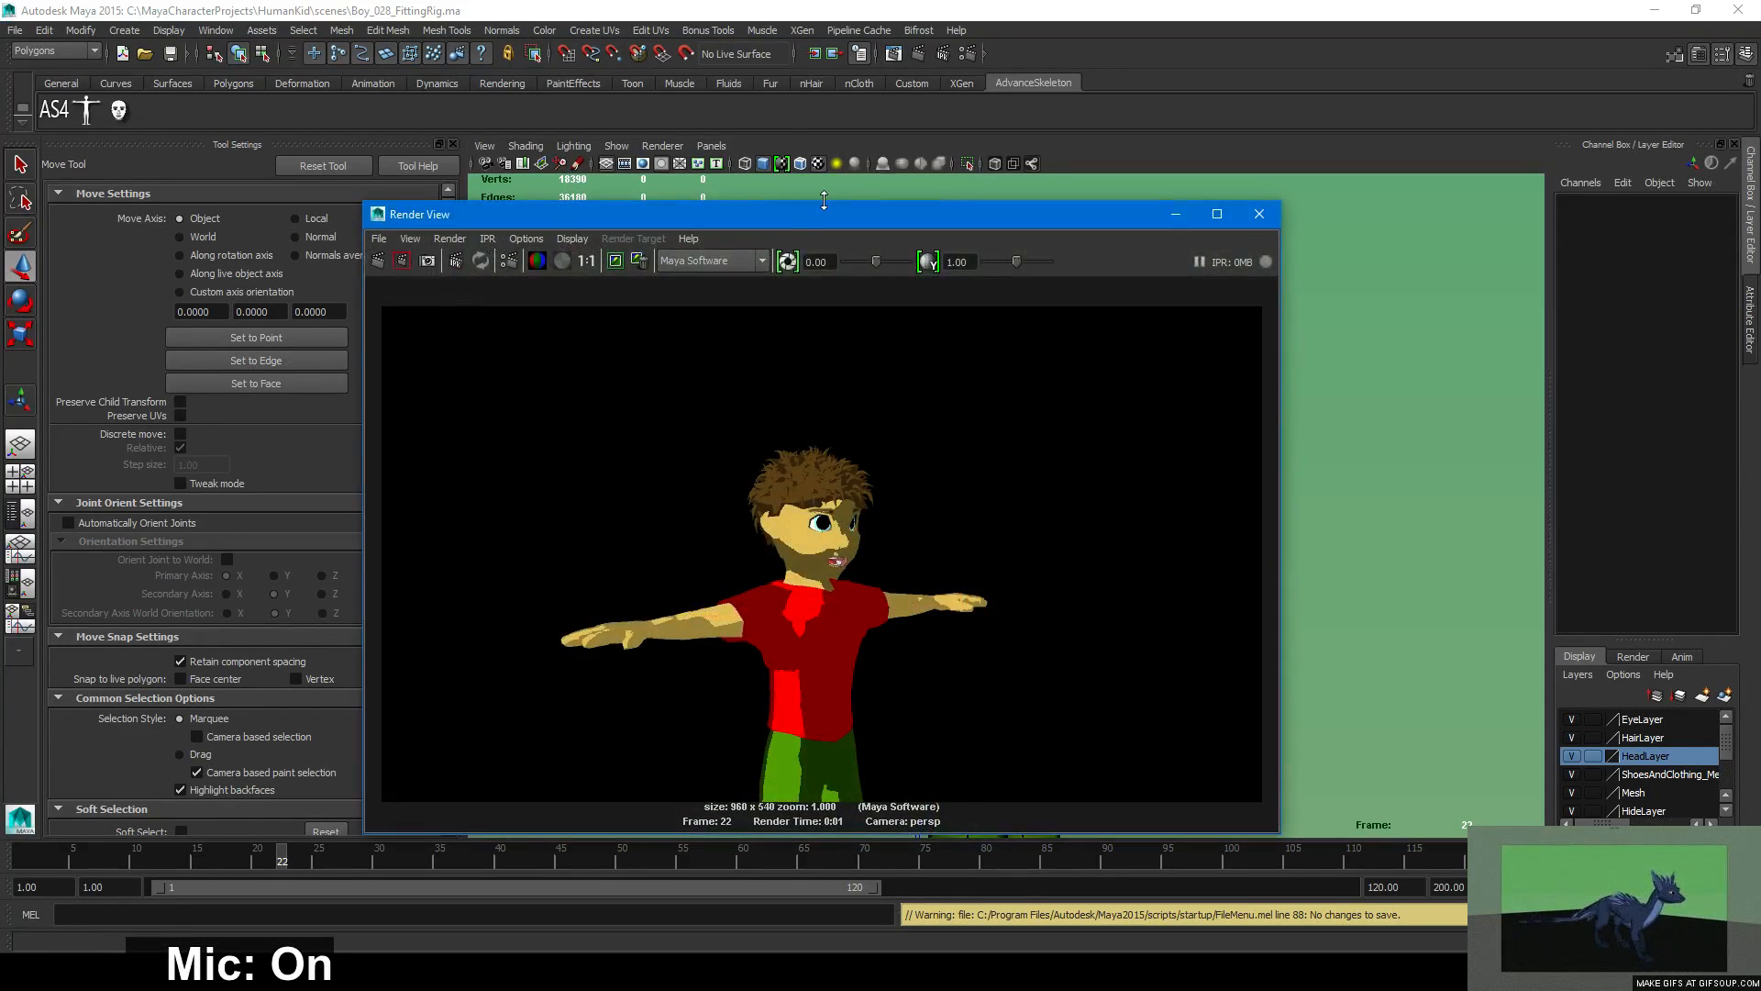
left_click(703, 261)
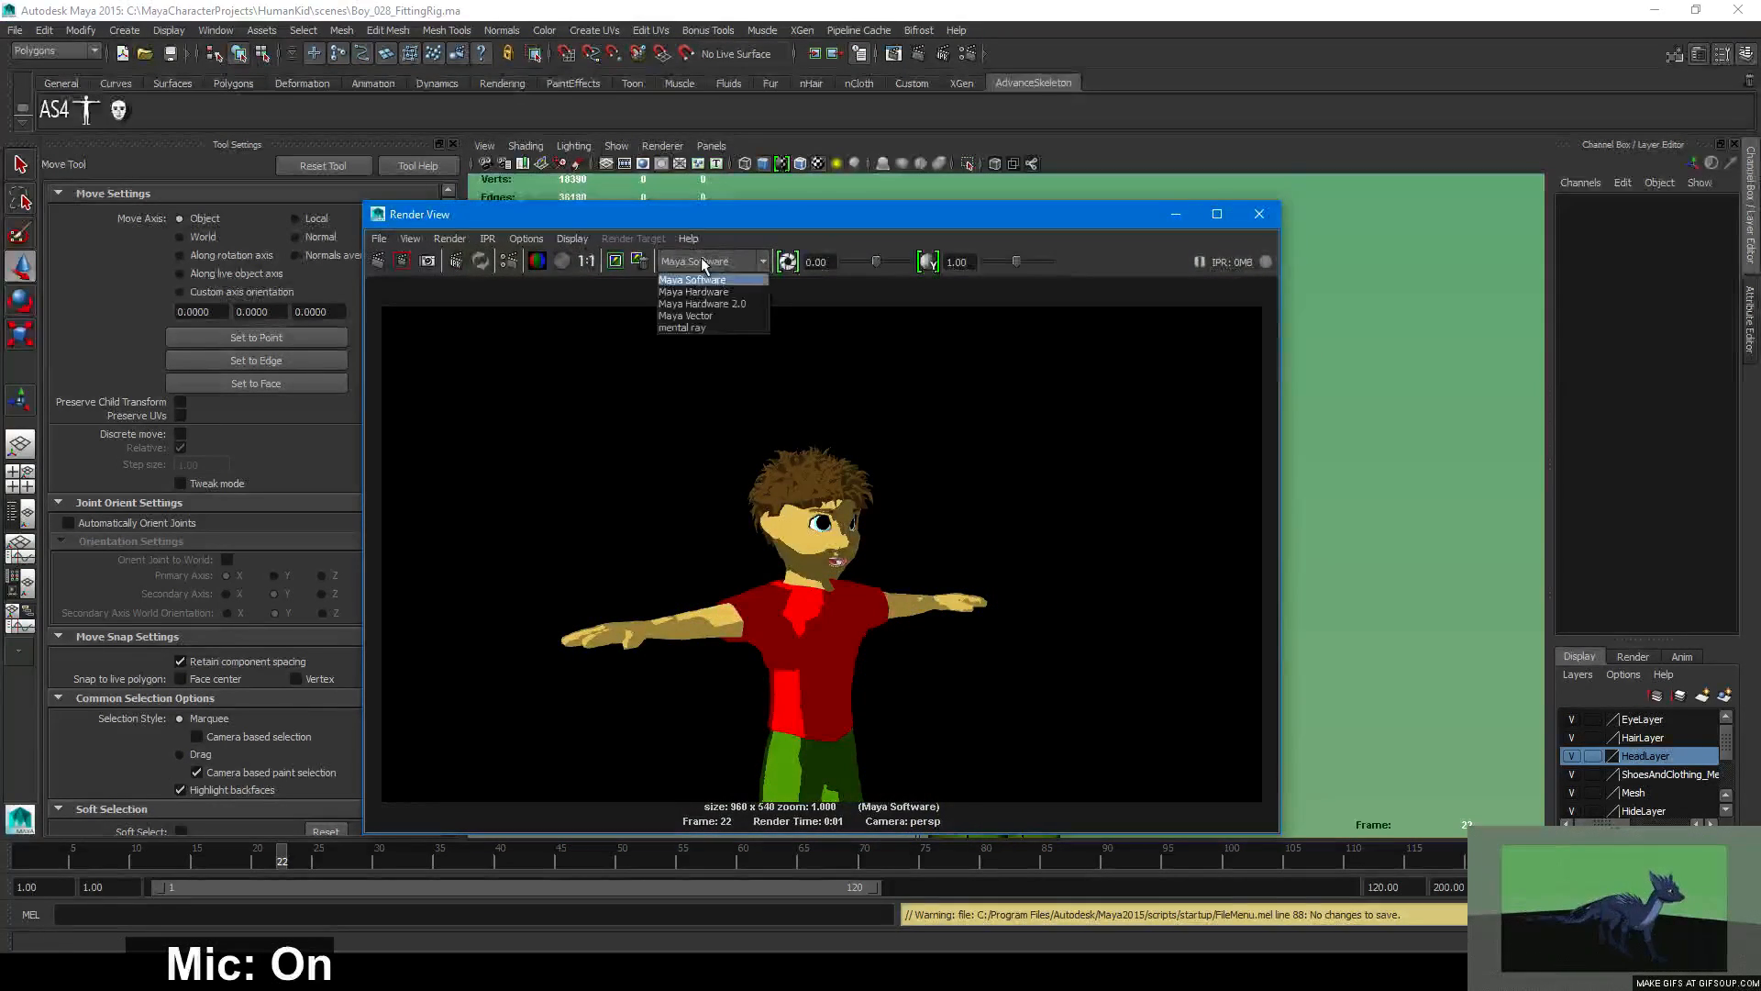
left_click(710, 327)
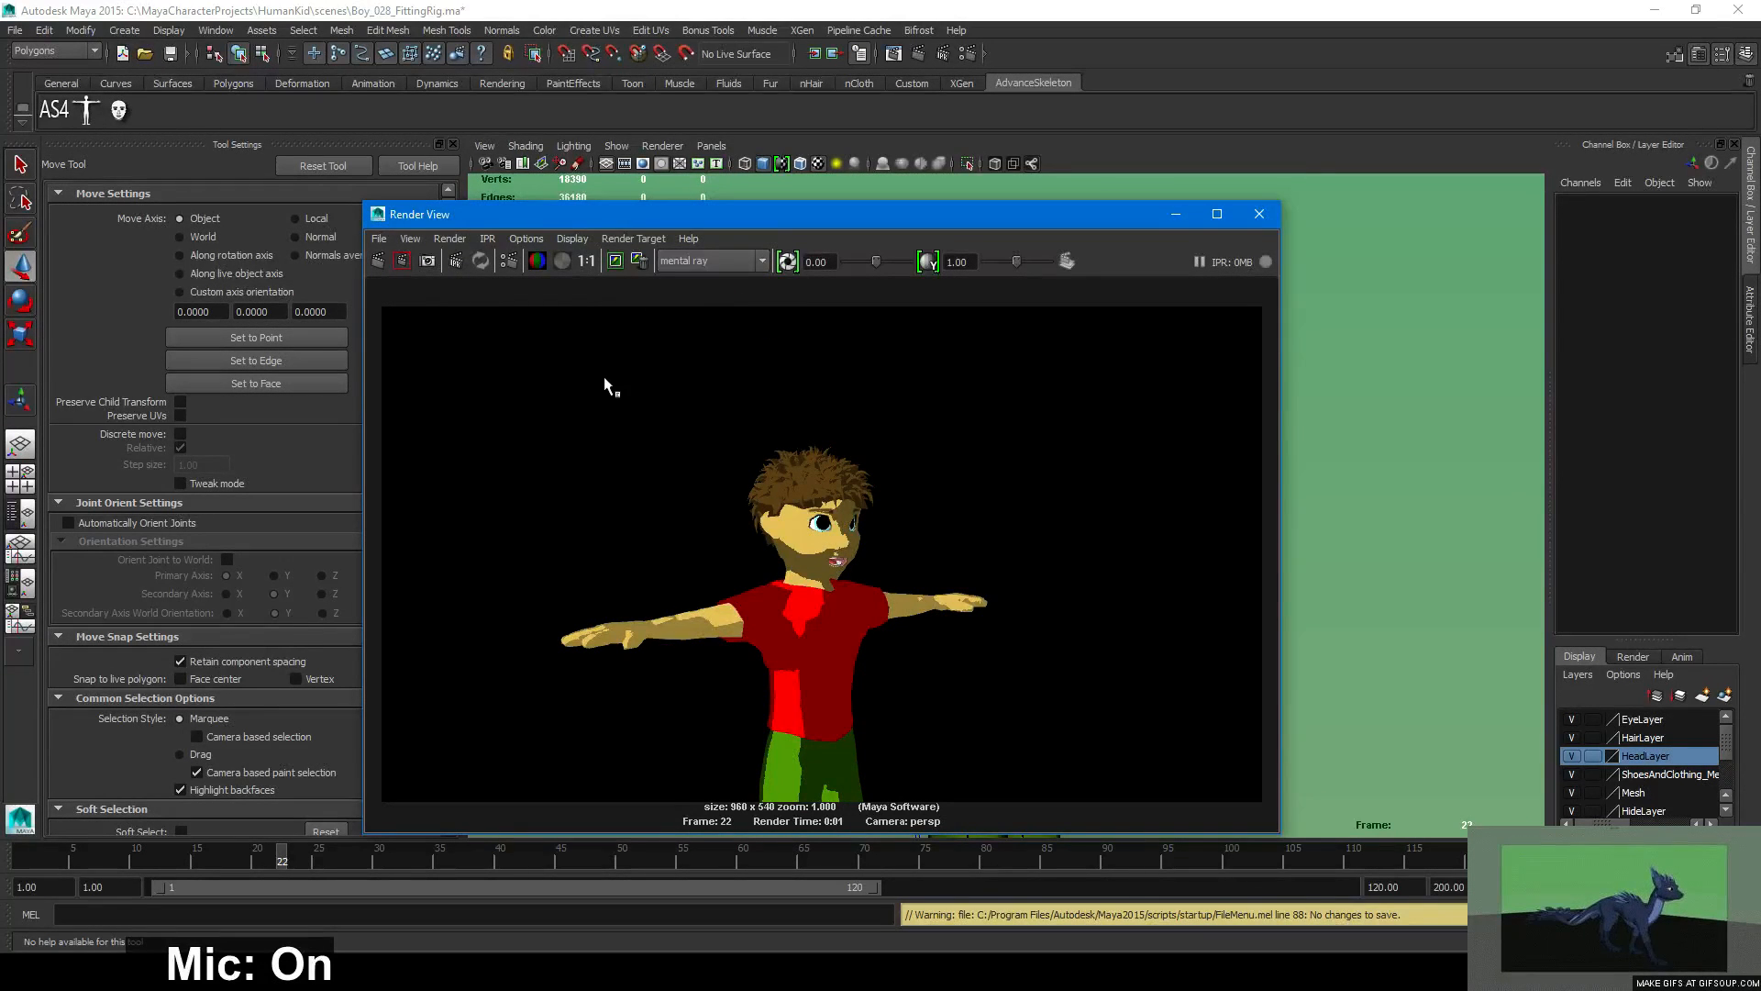
left_click(378, 261)
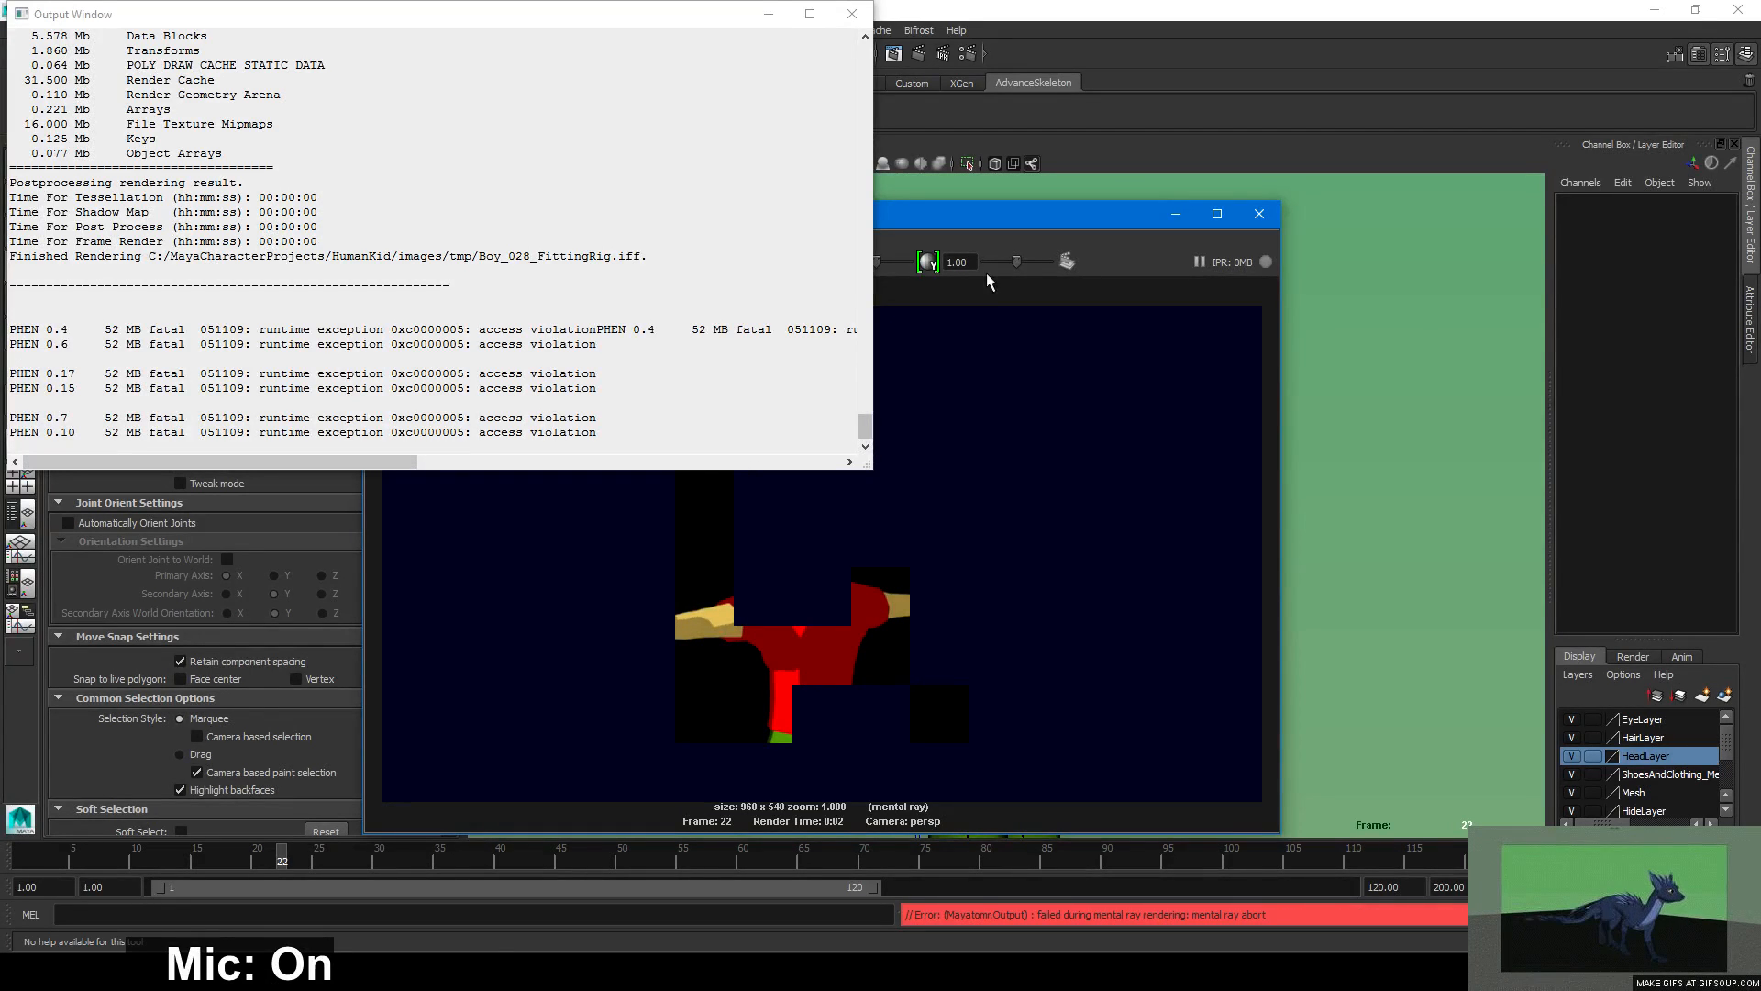
Dismiss the Output Window, retry the mental ray render, reselect mental ray for another attempt and close the Render View.
left_click_drag(1028, 219, 1264, 206)
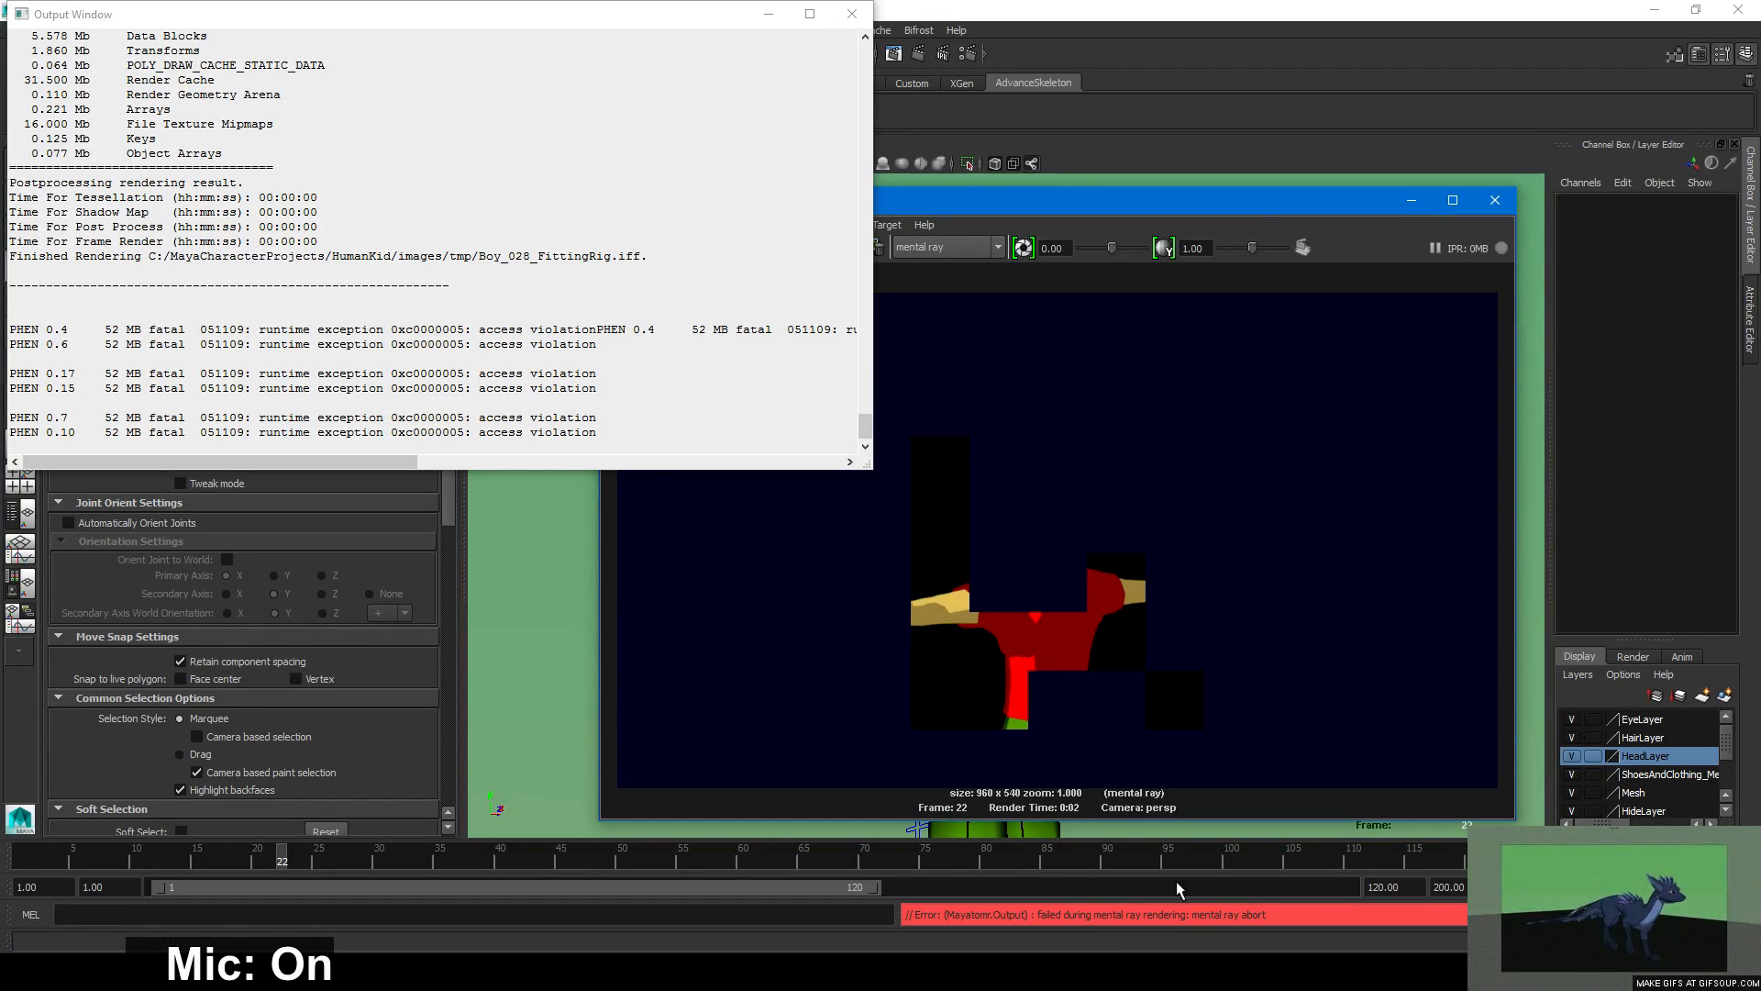
left_click(861, 14)
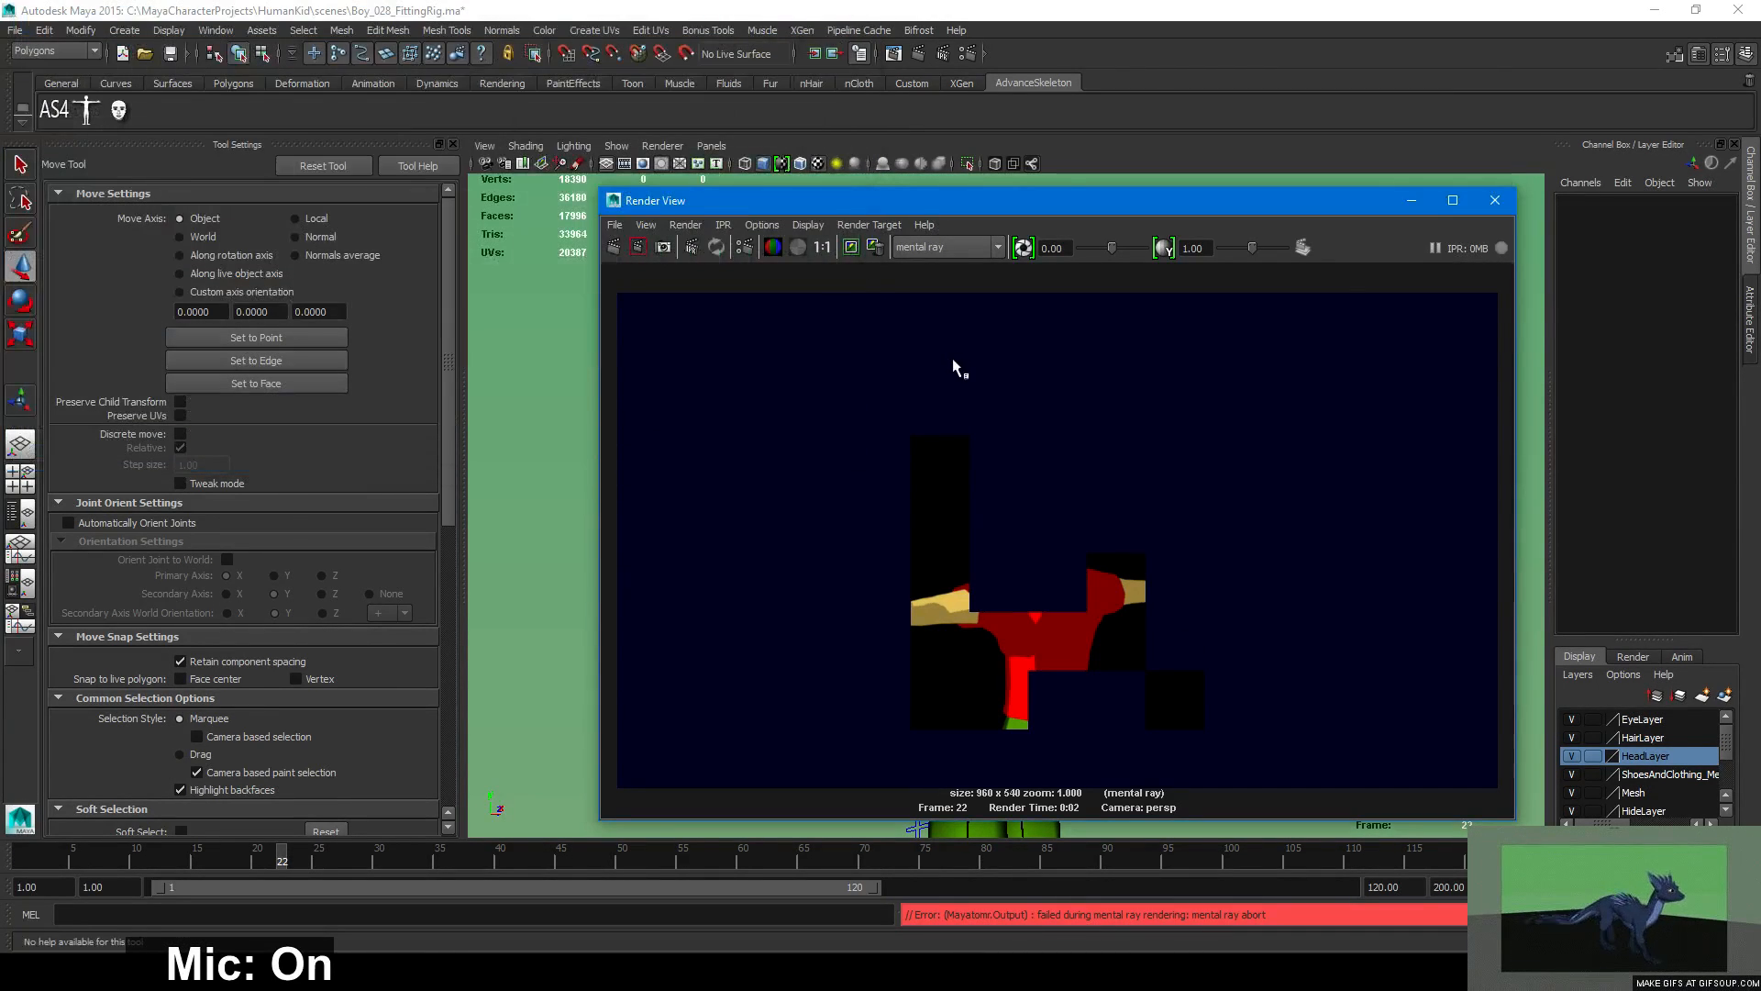
left_click(613, 247)
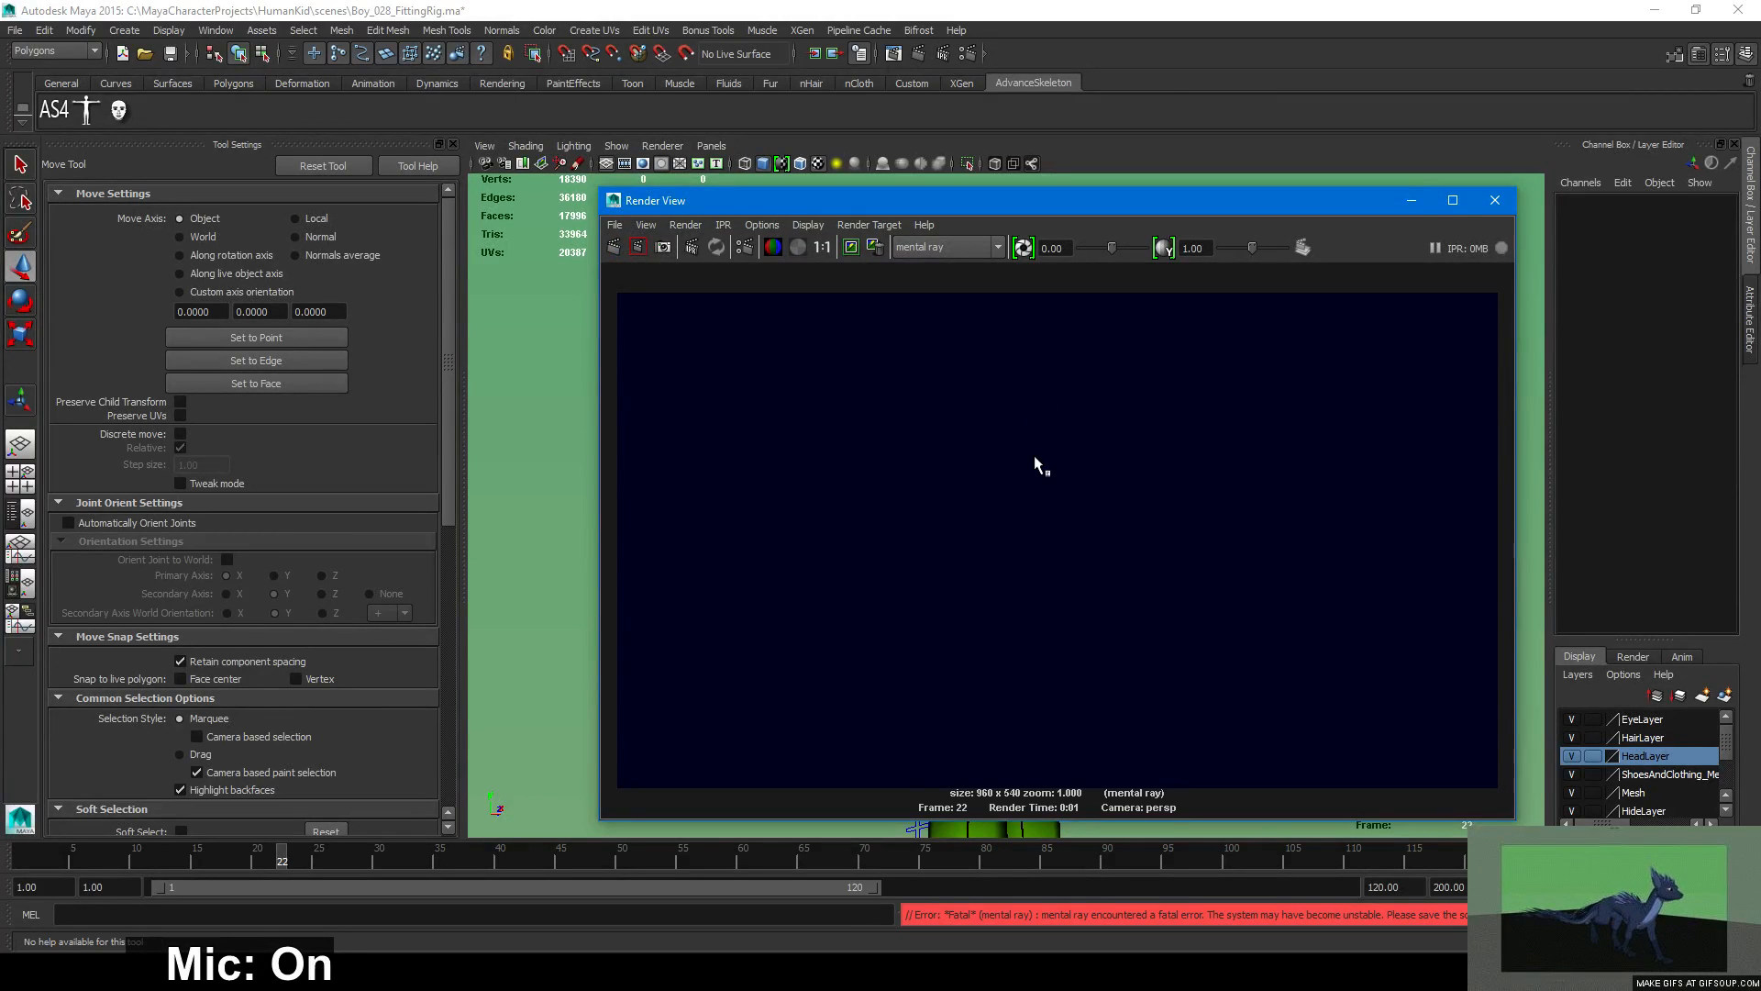
left_click(961, 250)
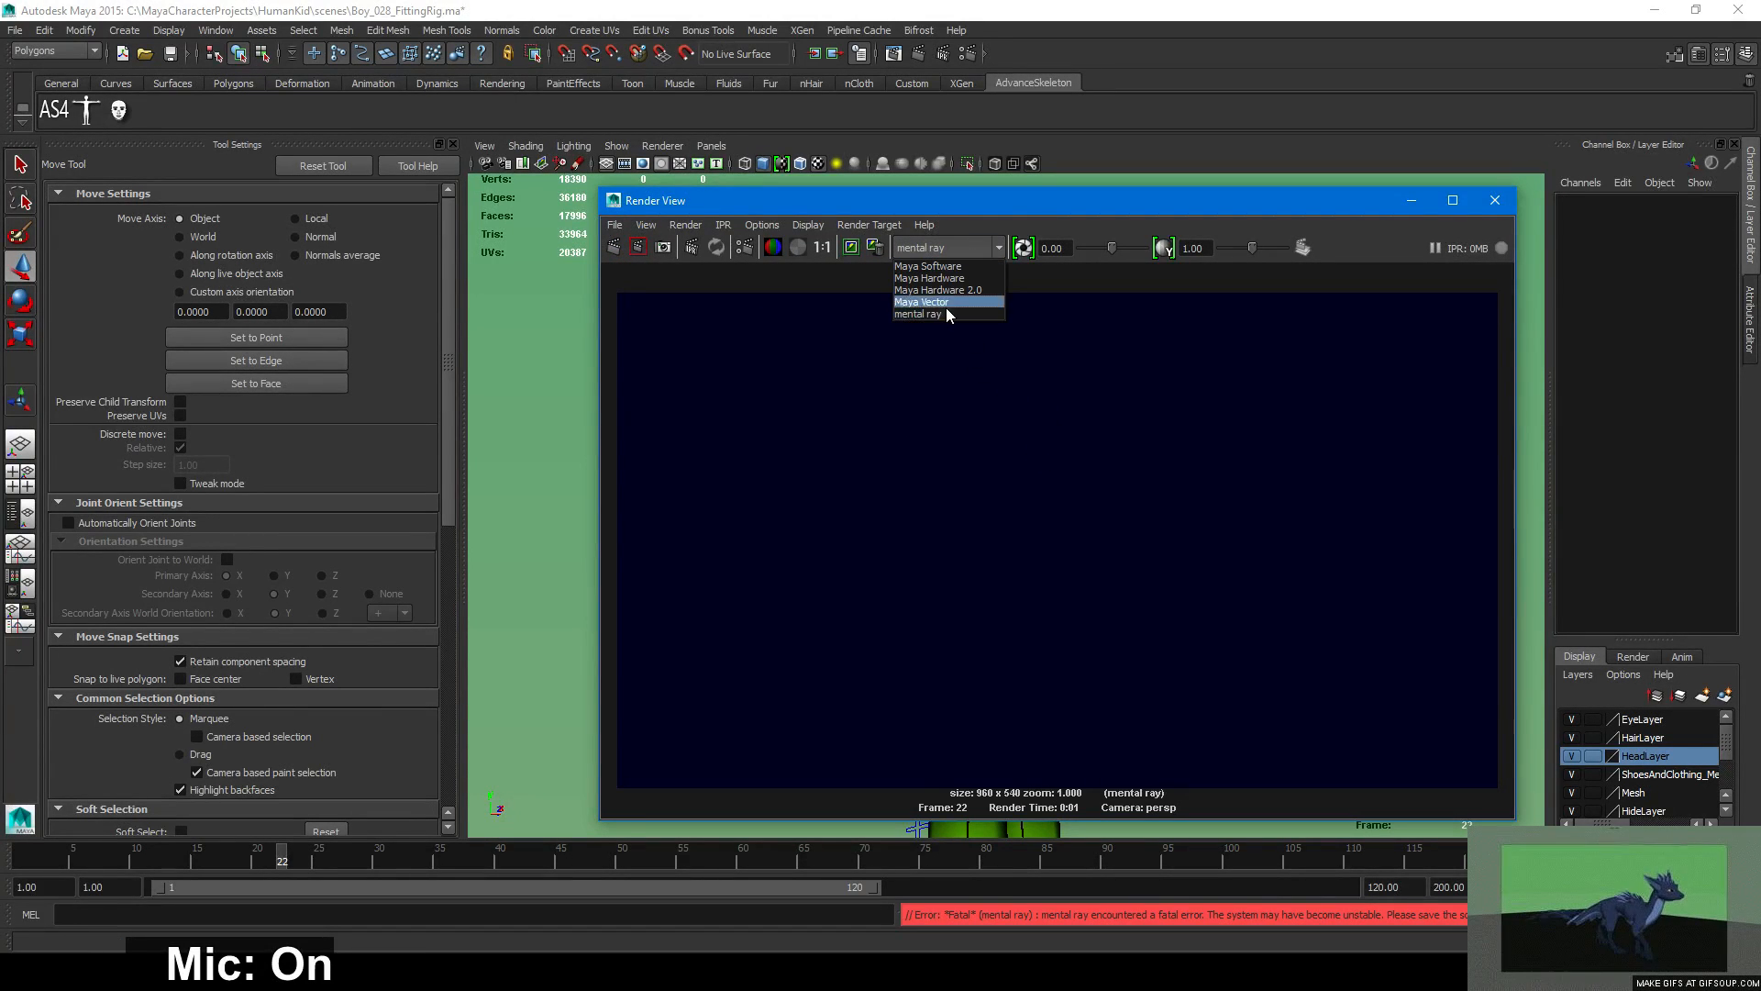
left_click(948, 314)
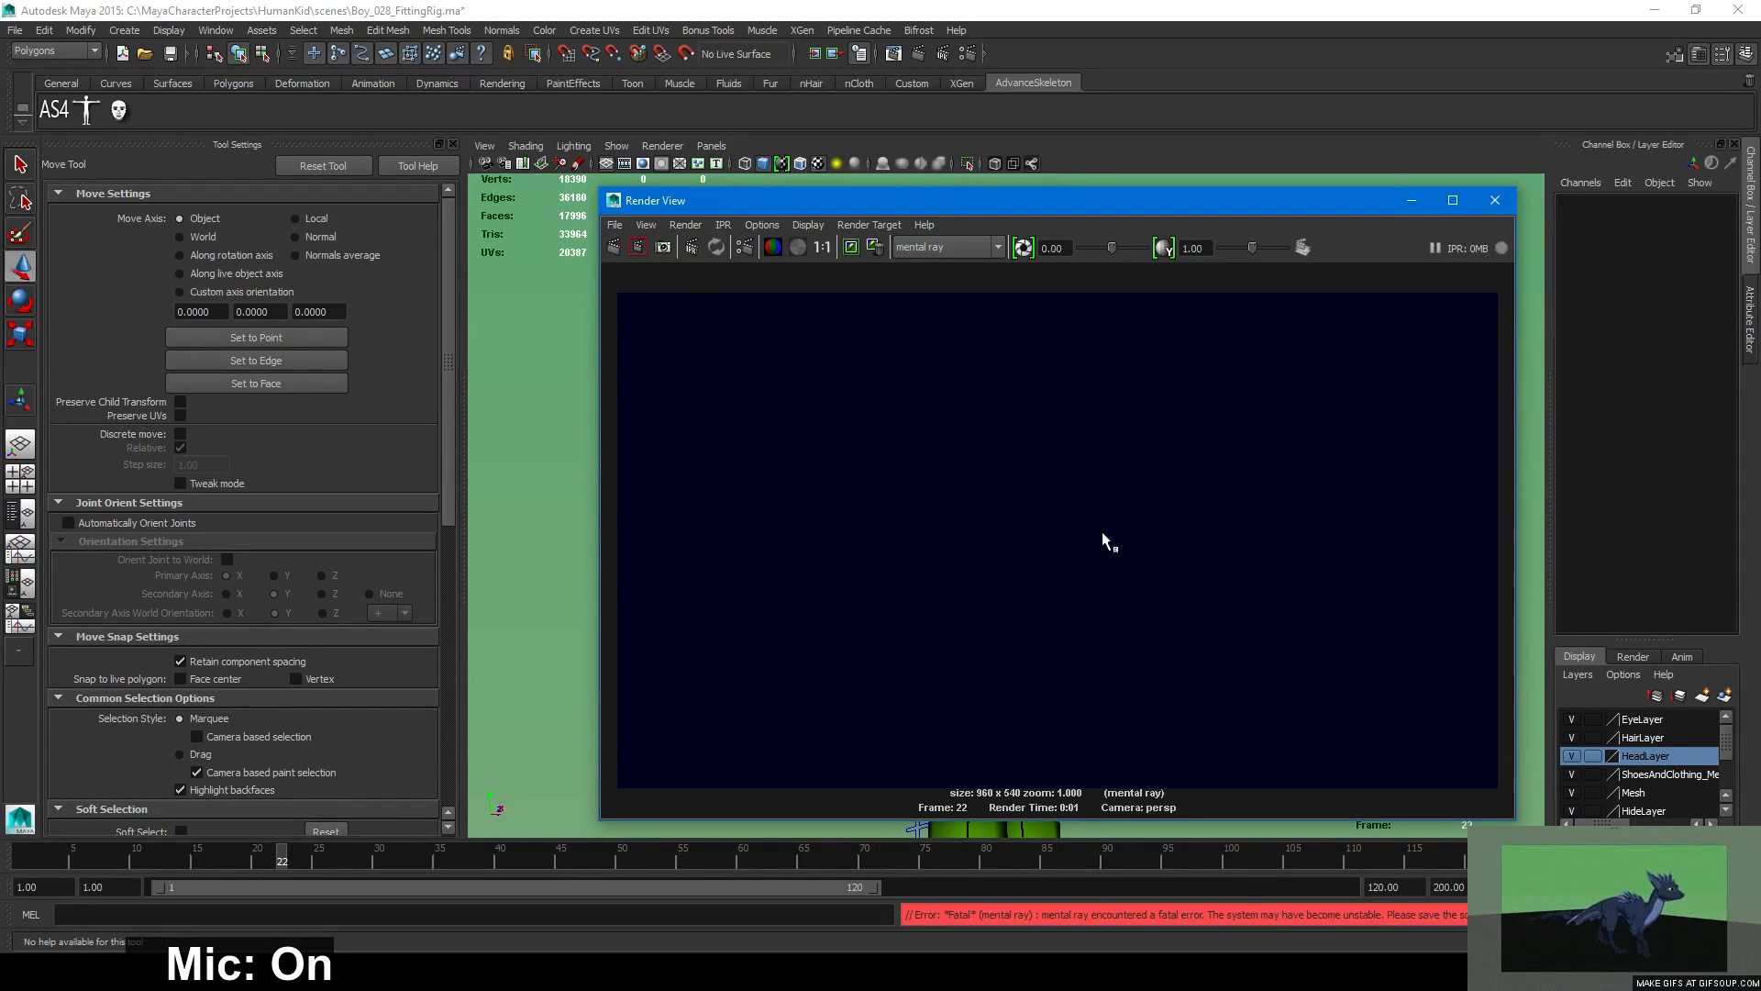
left_click(613, 247)
left_click(1495, 200)
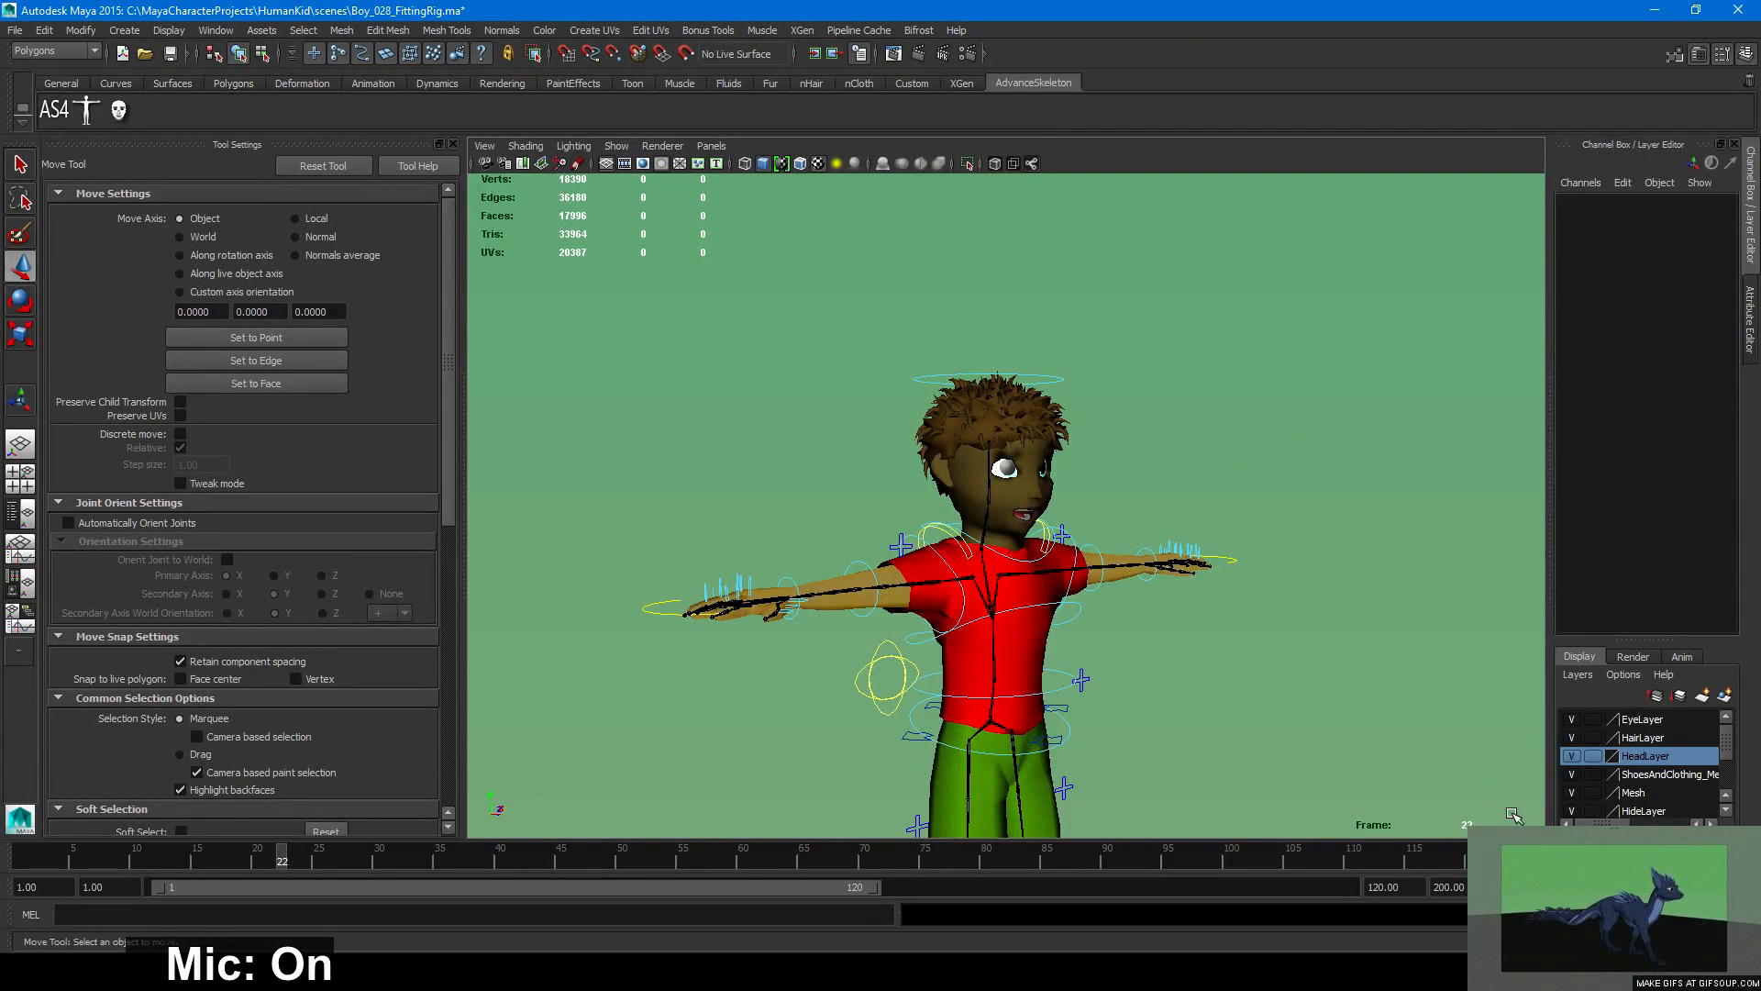
Look at the Time Slider animation and playback preferences and close them.
left_click(1741, 886)
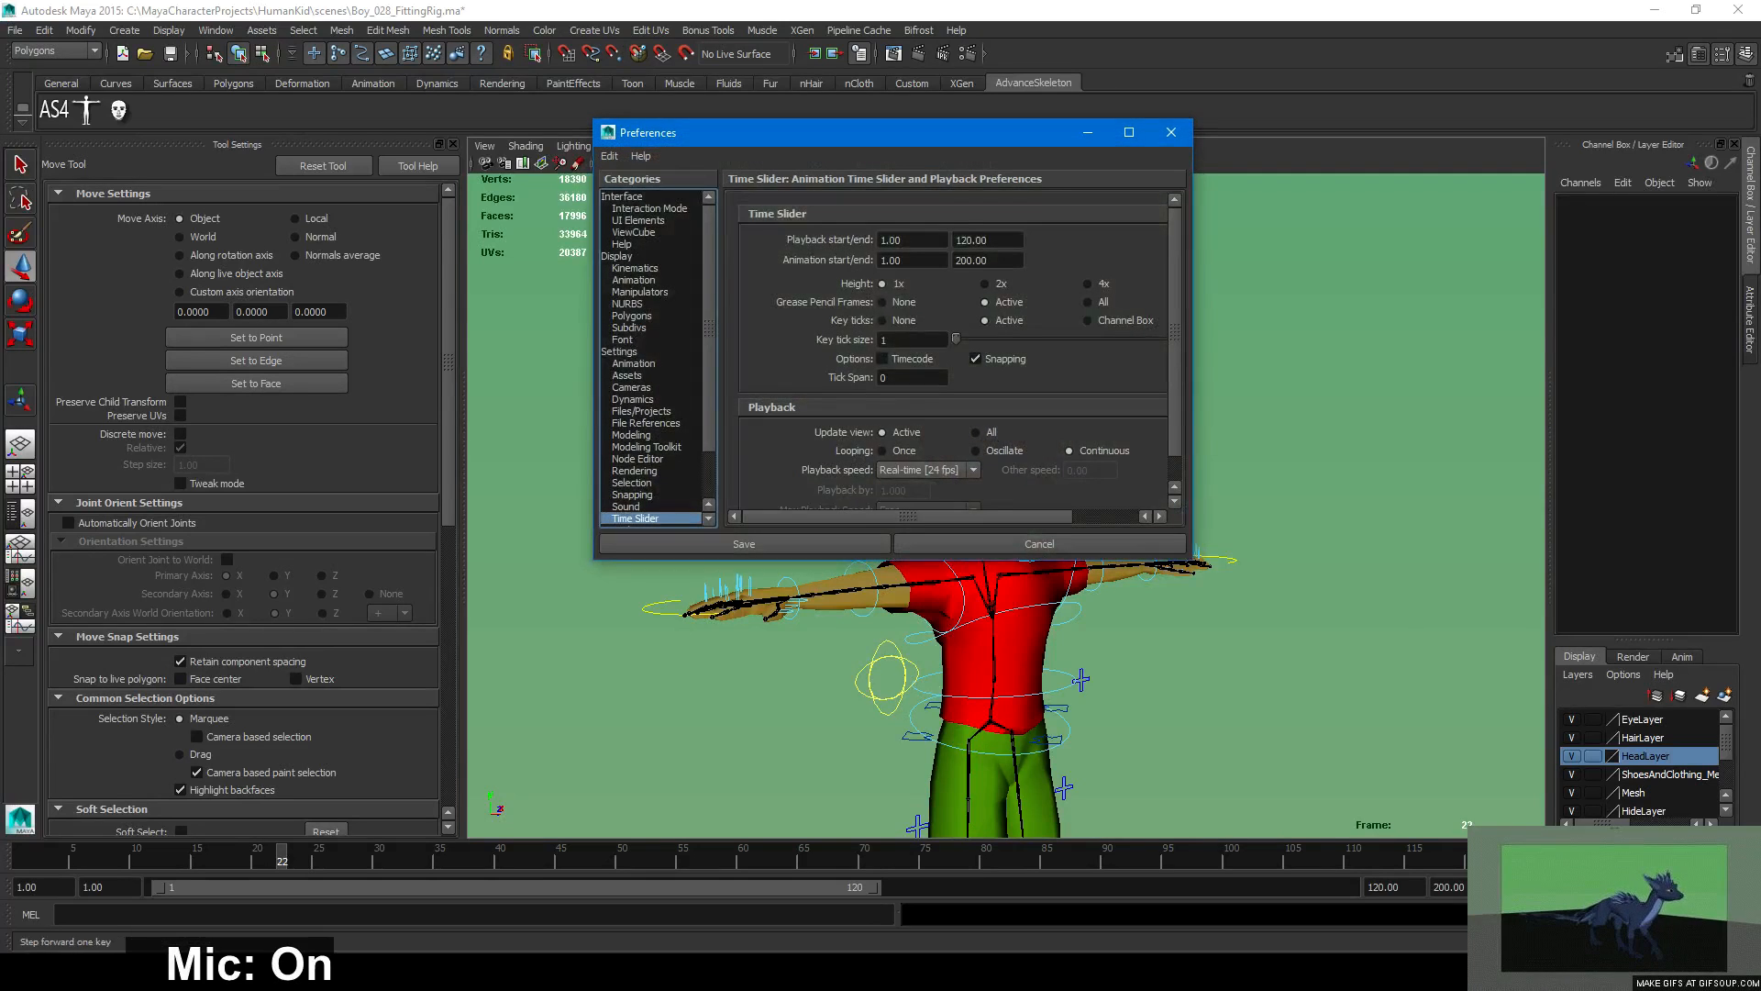
left_click(1171, 132)
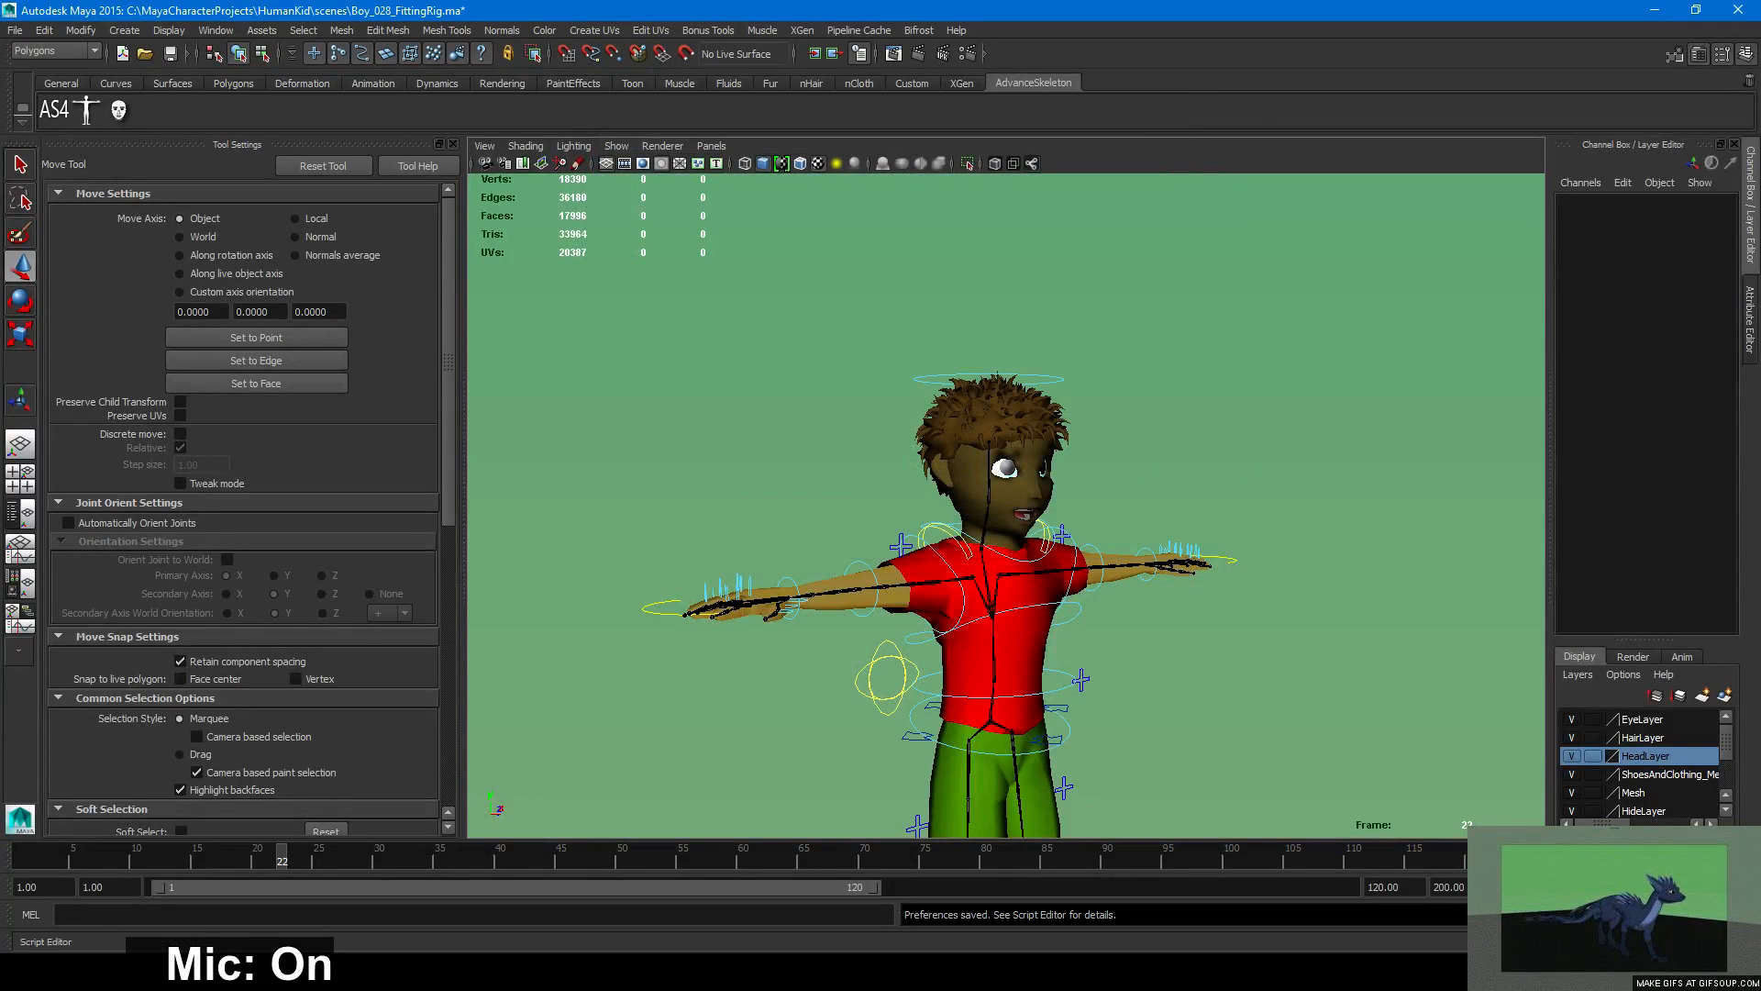
Reopen the Render View and set the renderer to Maya Software.
left_click(893, 53)
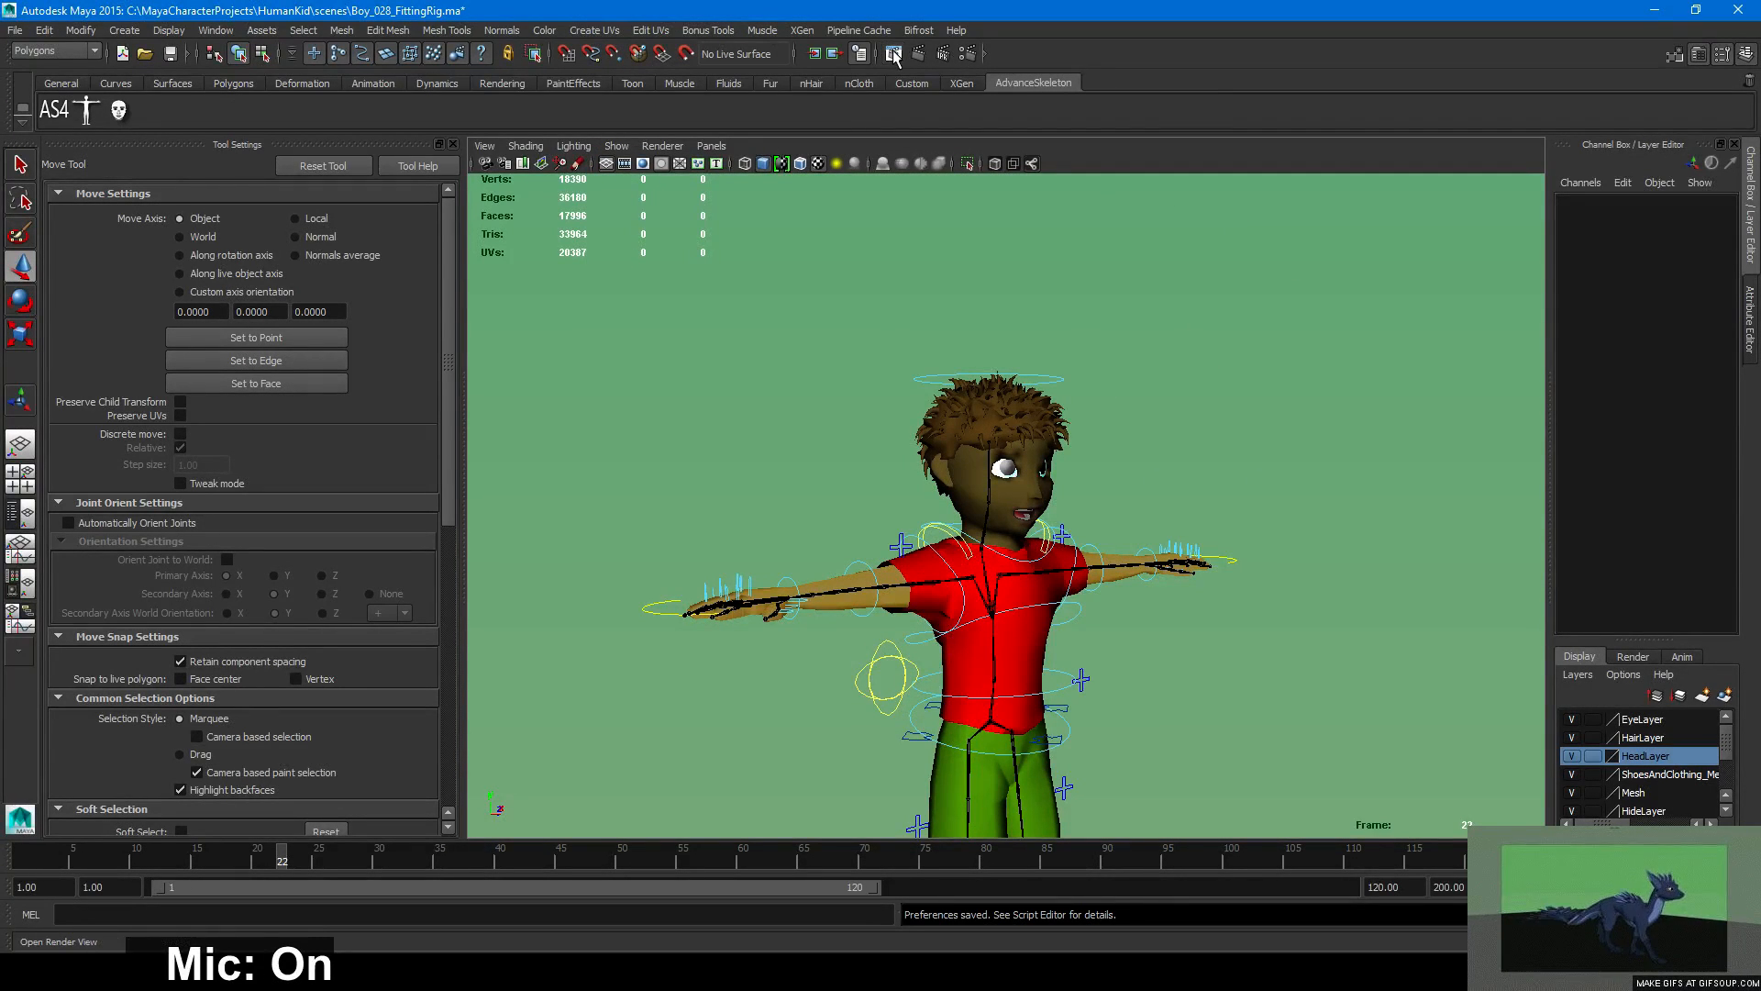
left_click(943, 245)
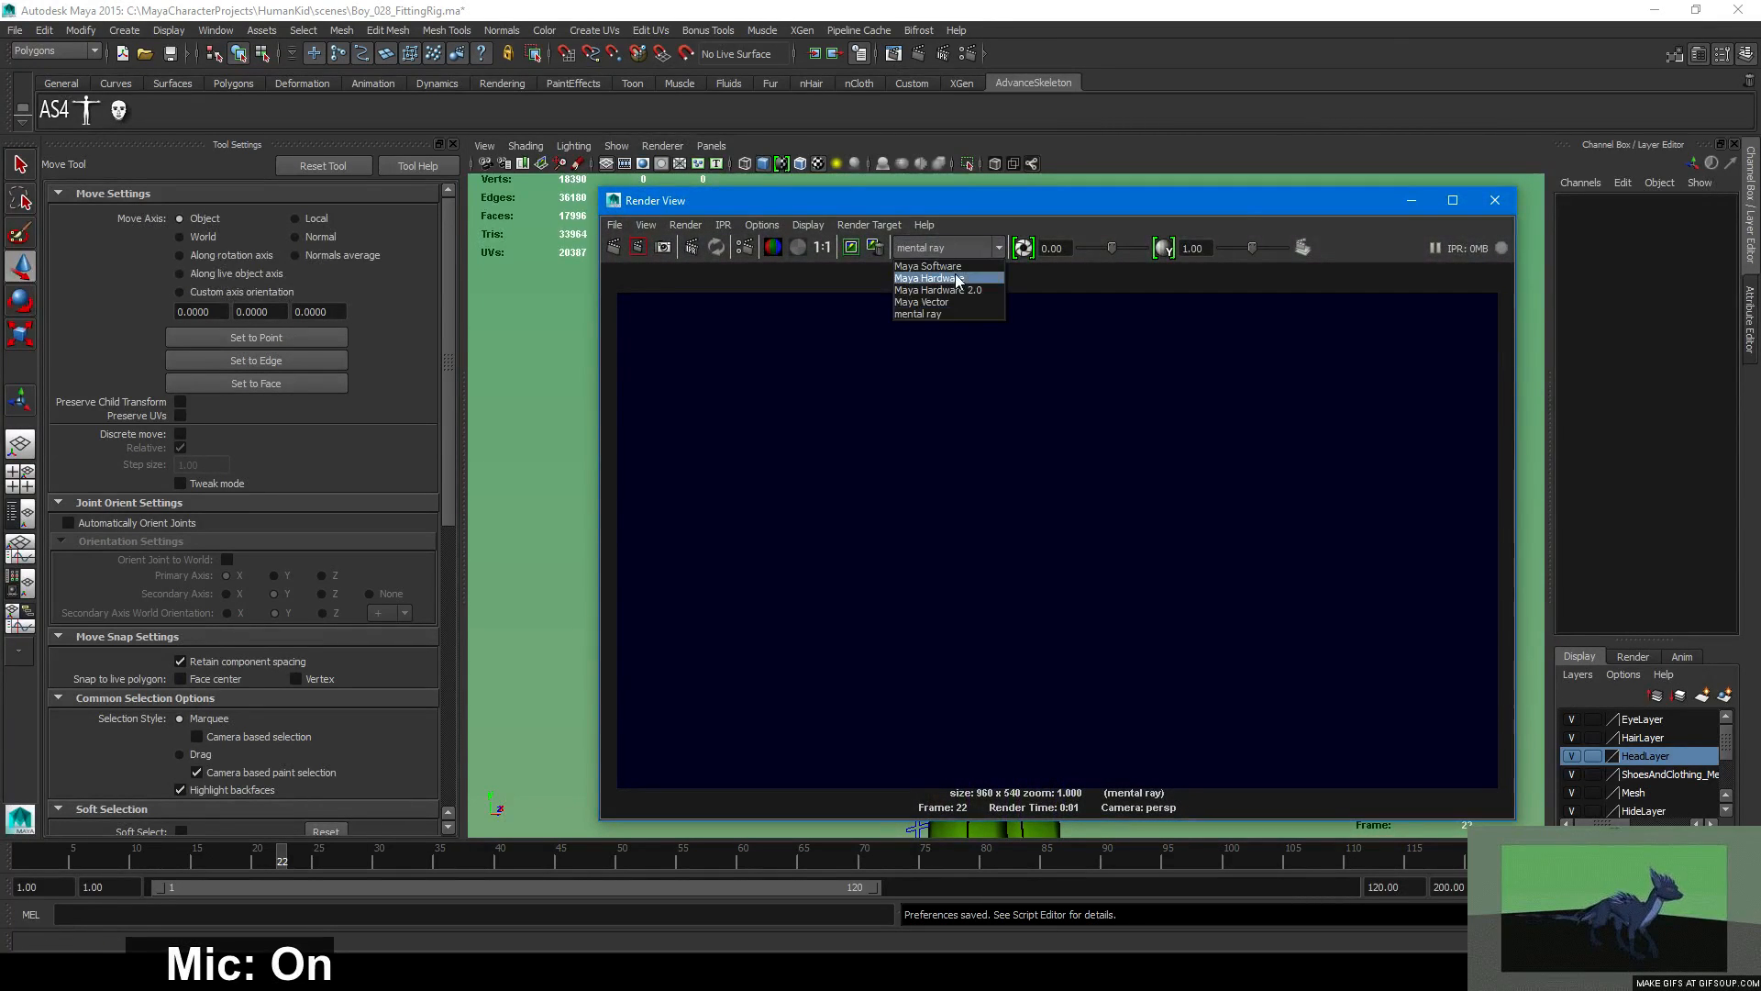
left_click(959, 266)
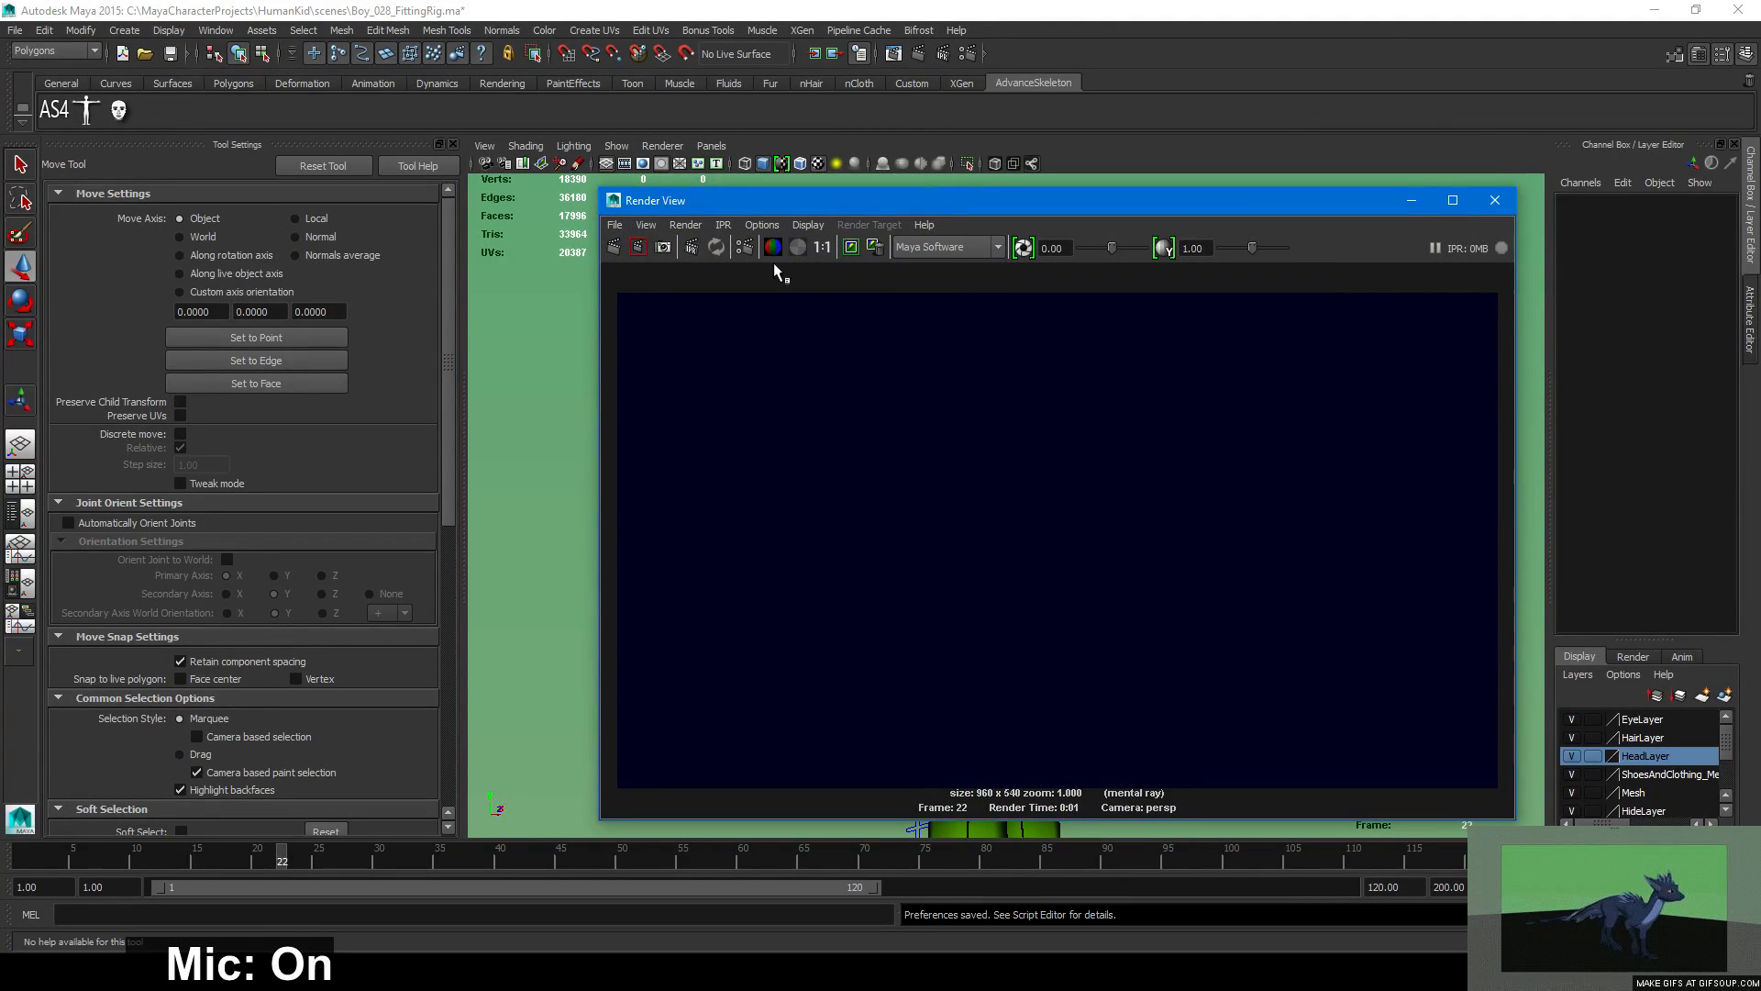
Render the current frame with Maya Software, inspect the character up close, and close the Output Window and Render View.
left_click(637, 246)
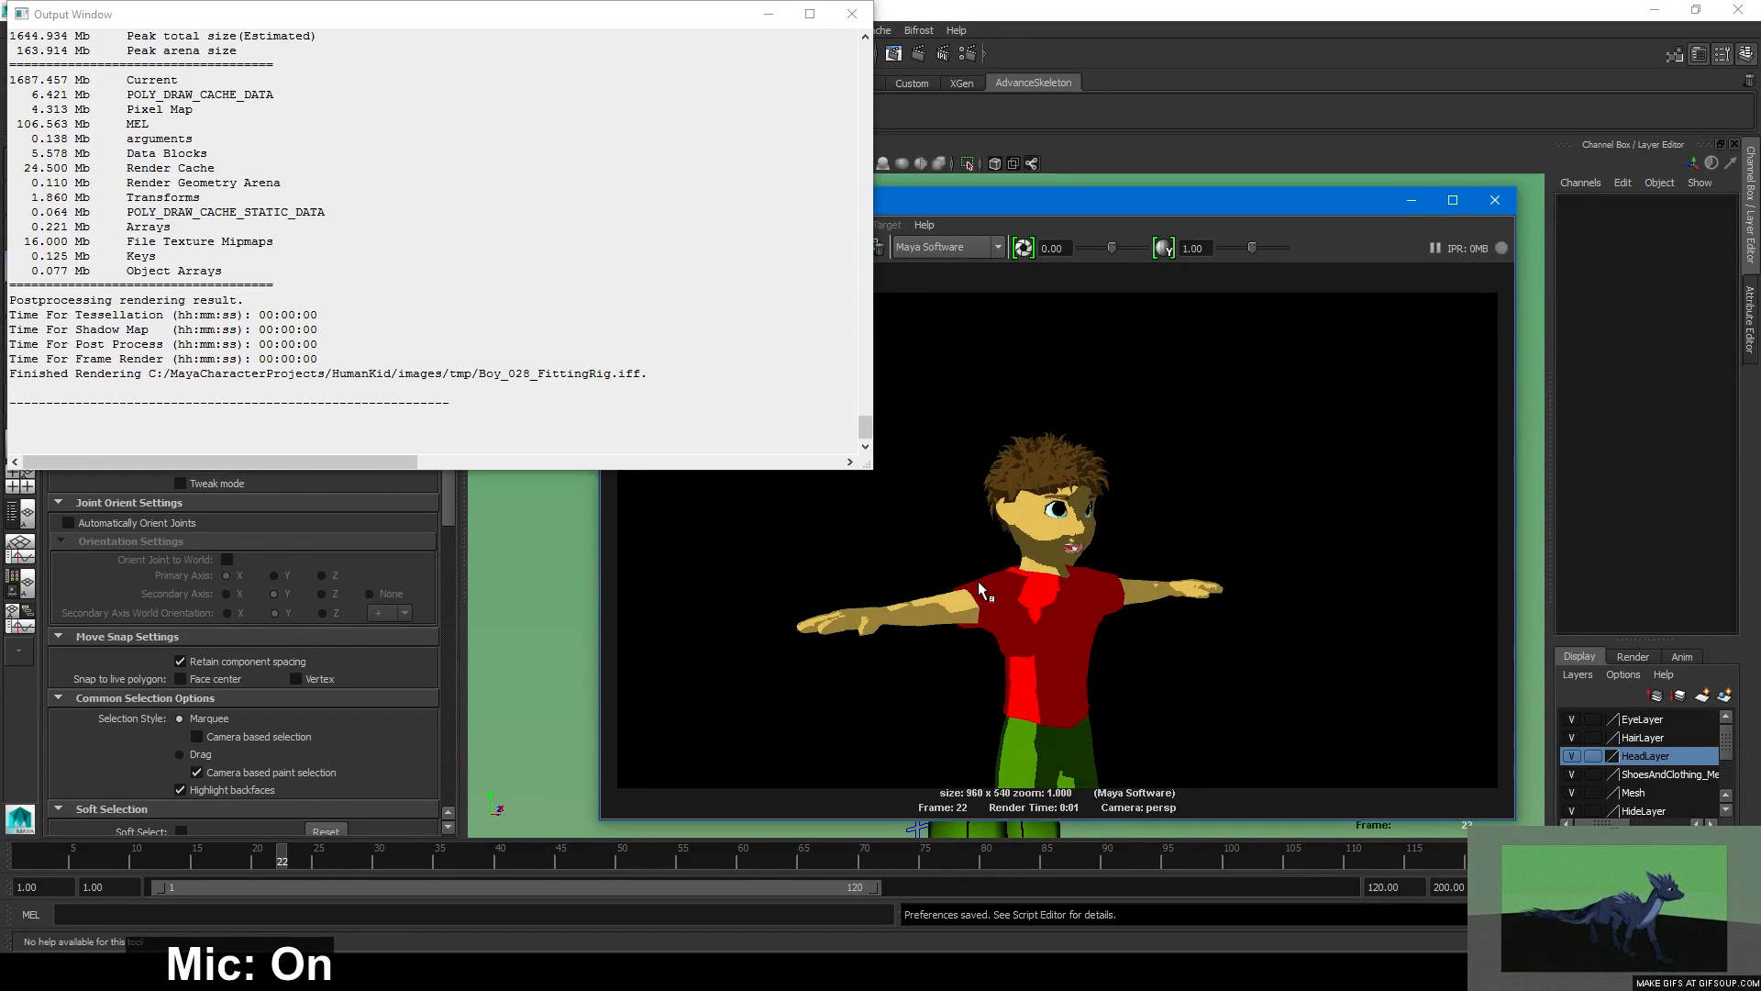
scroll(1034, 626, "up", 4)
scroll(1035, 625, "down", 2)
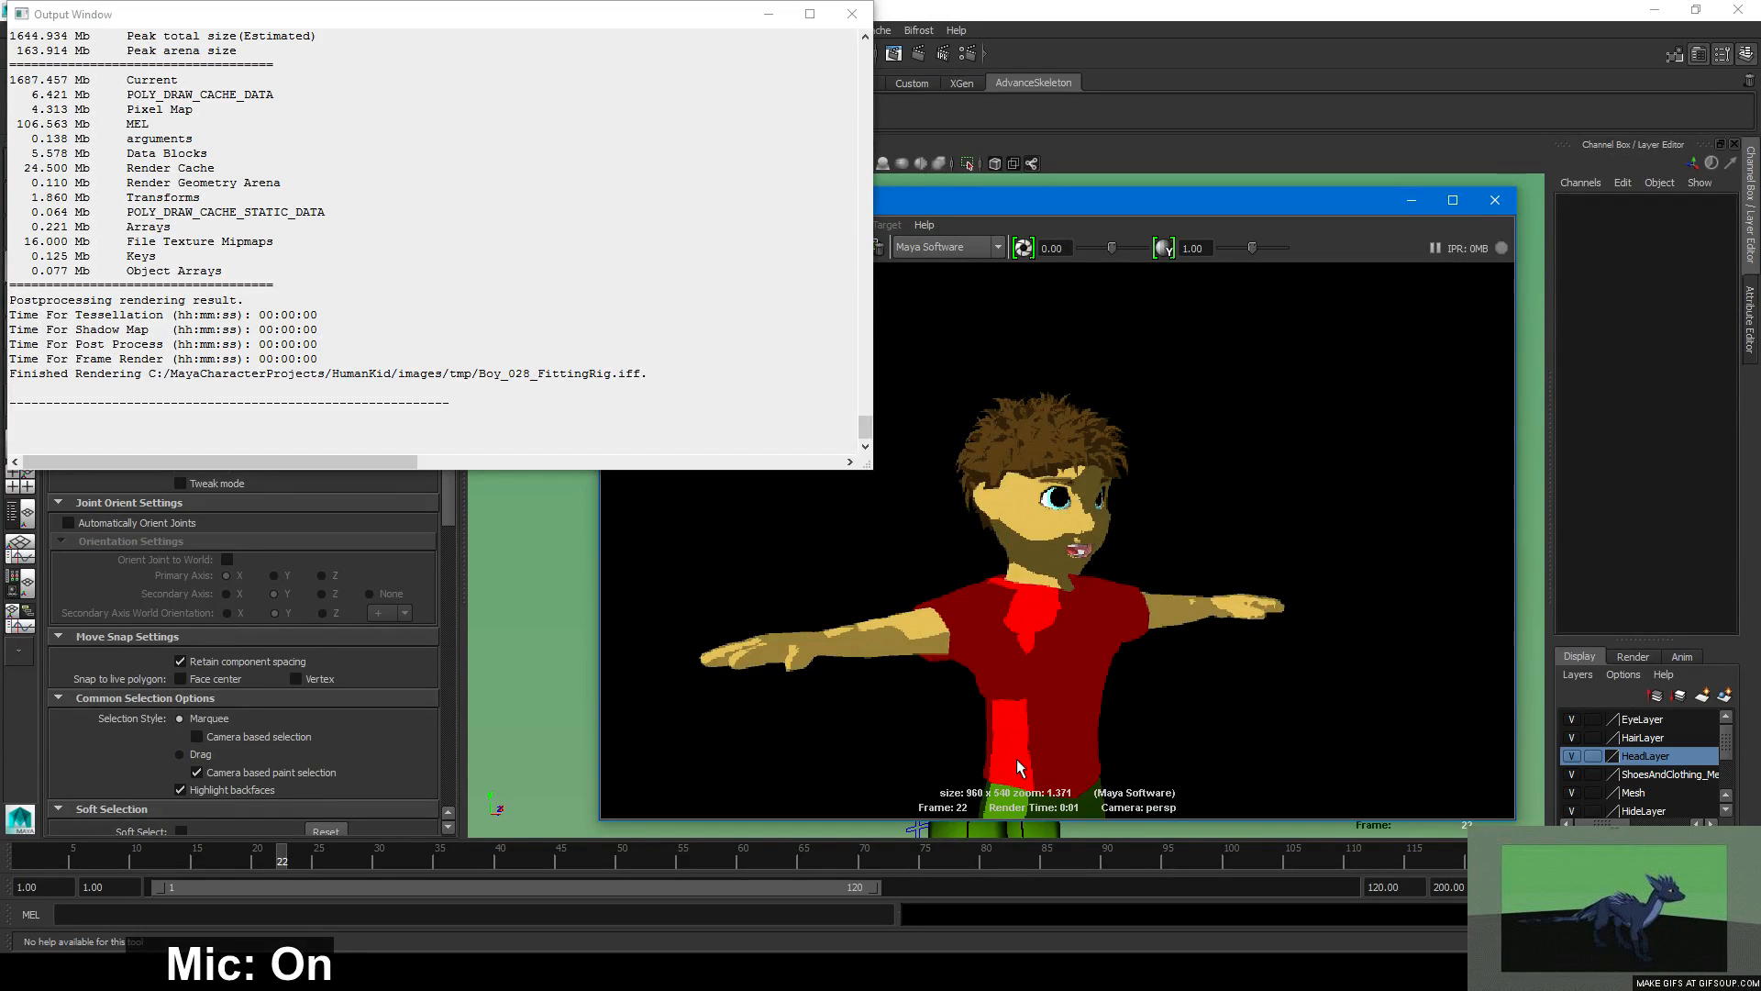
scroll(1009, 727, "down", 2)
scroll(998, 697, "up", 1)
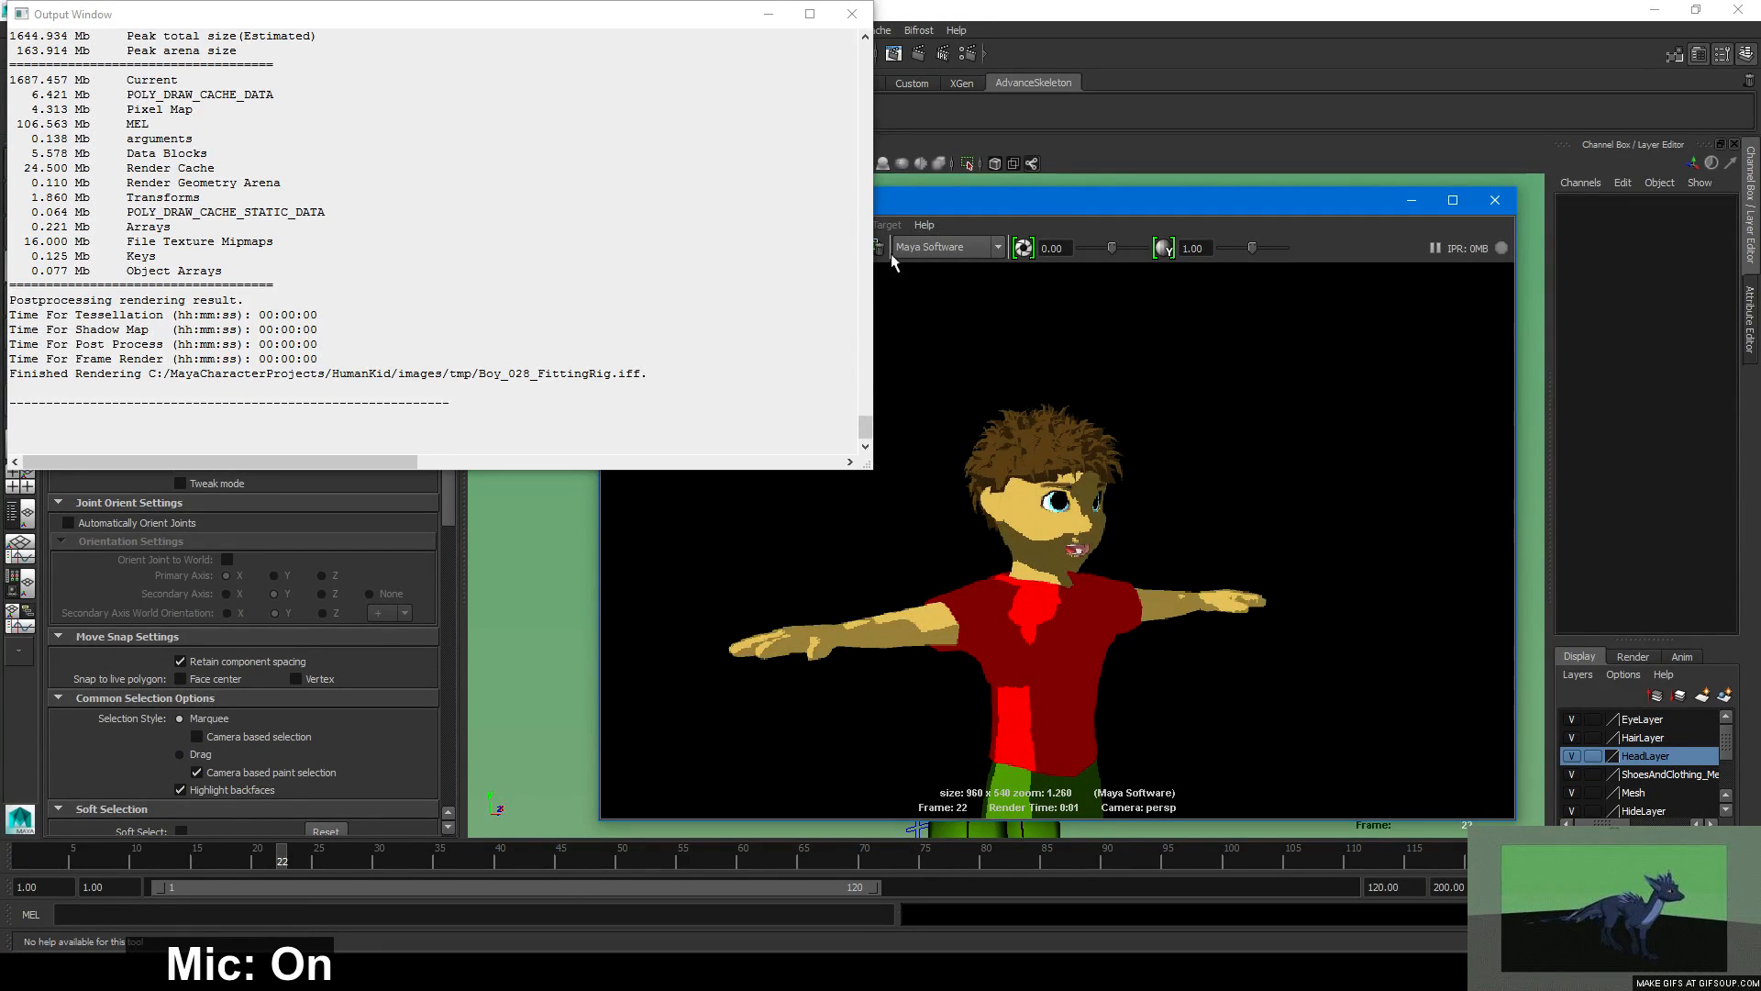
left_click(852, 14)
left_click(1494, 200)
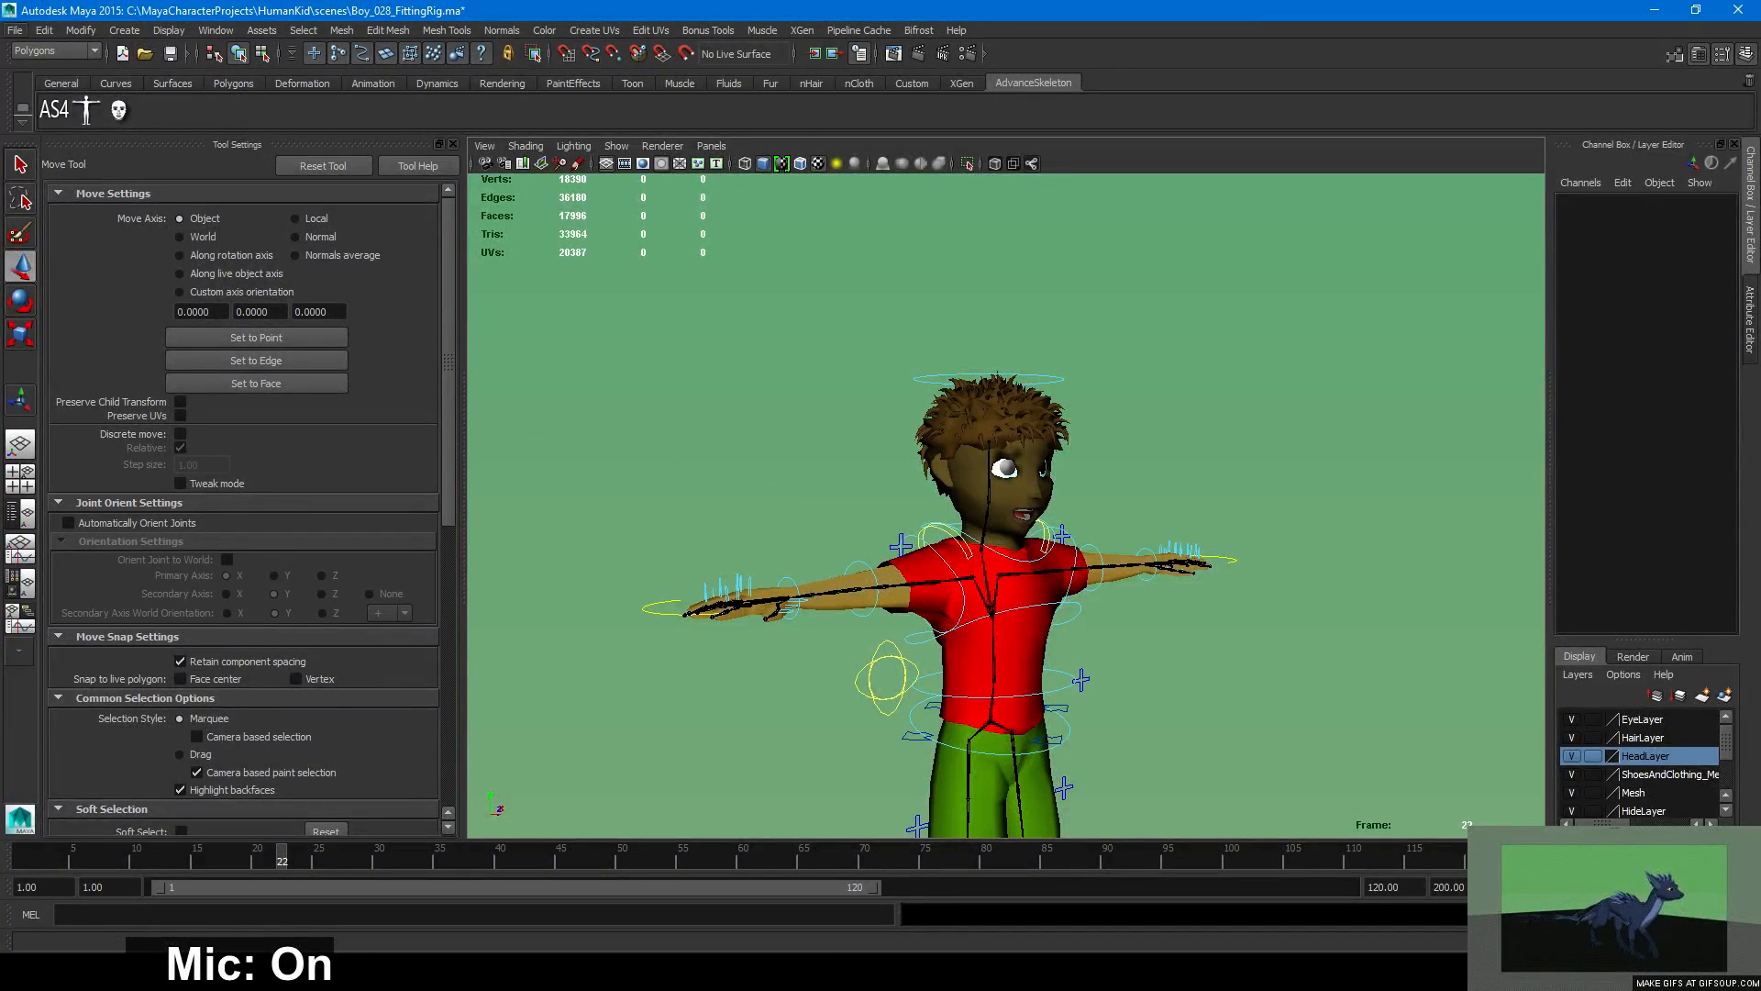
Reopen the scene file Boy_028_FittingRig.ma from the project's scenes folder.
left_click(15, 31)
left_click(37, 66)
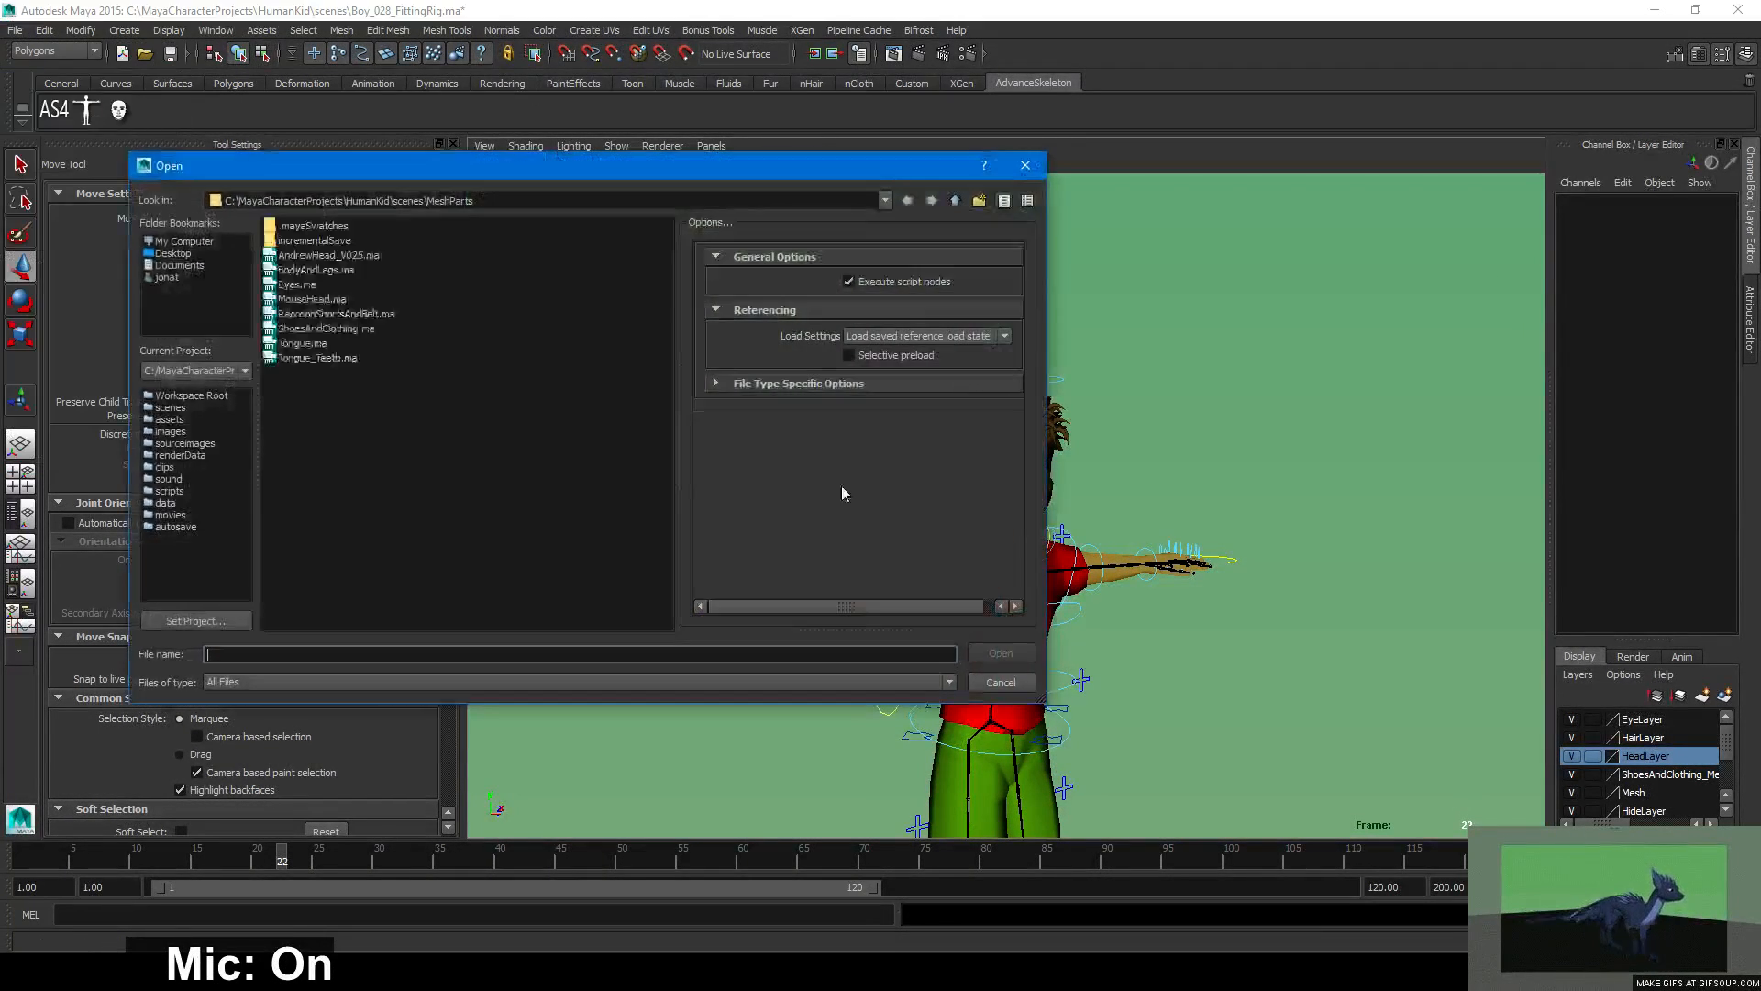
left_click(955, 200)
left_click(564, 285)
left_click(999, 653)
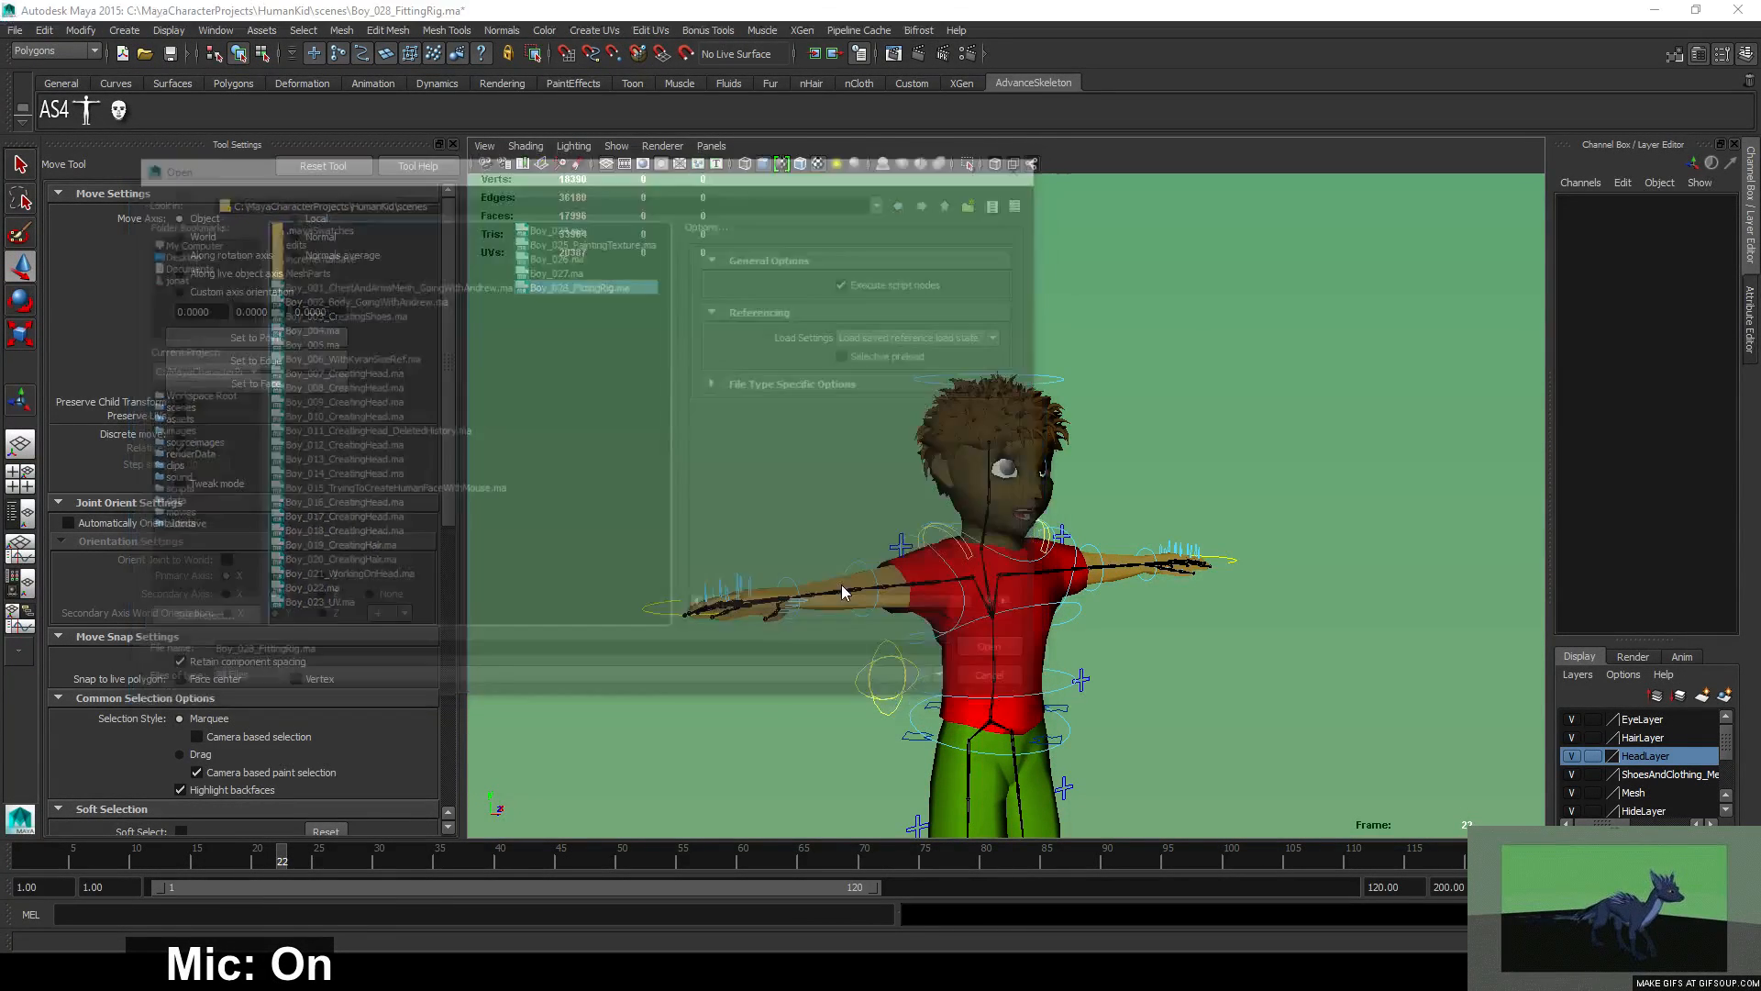
left_click(864, 493)
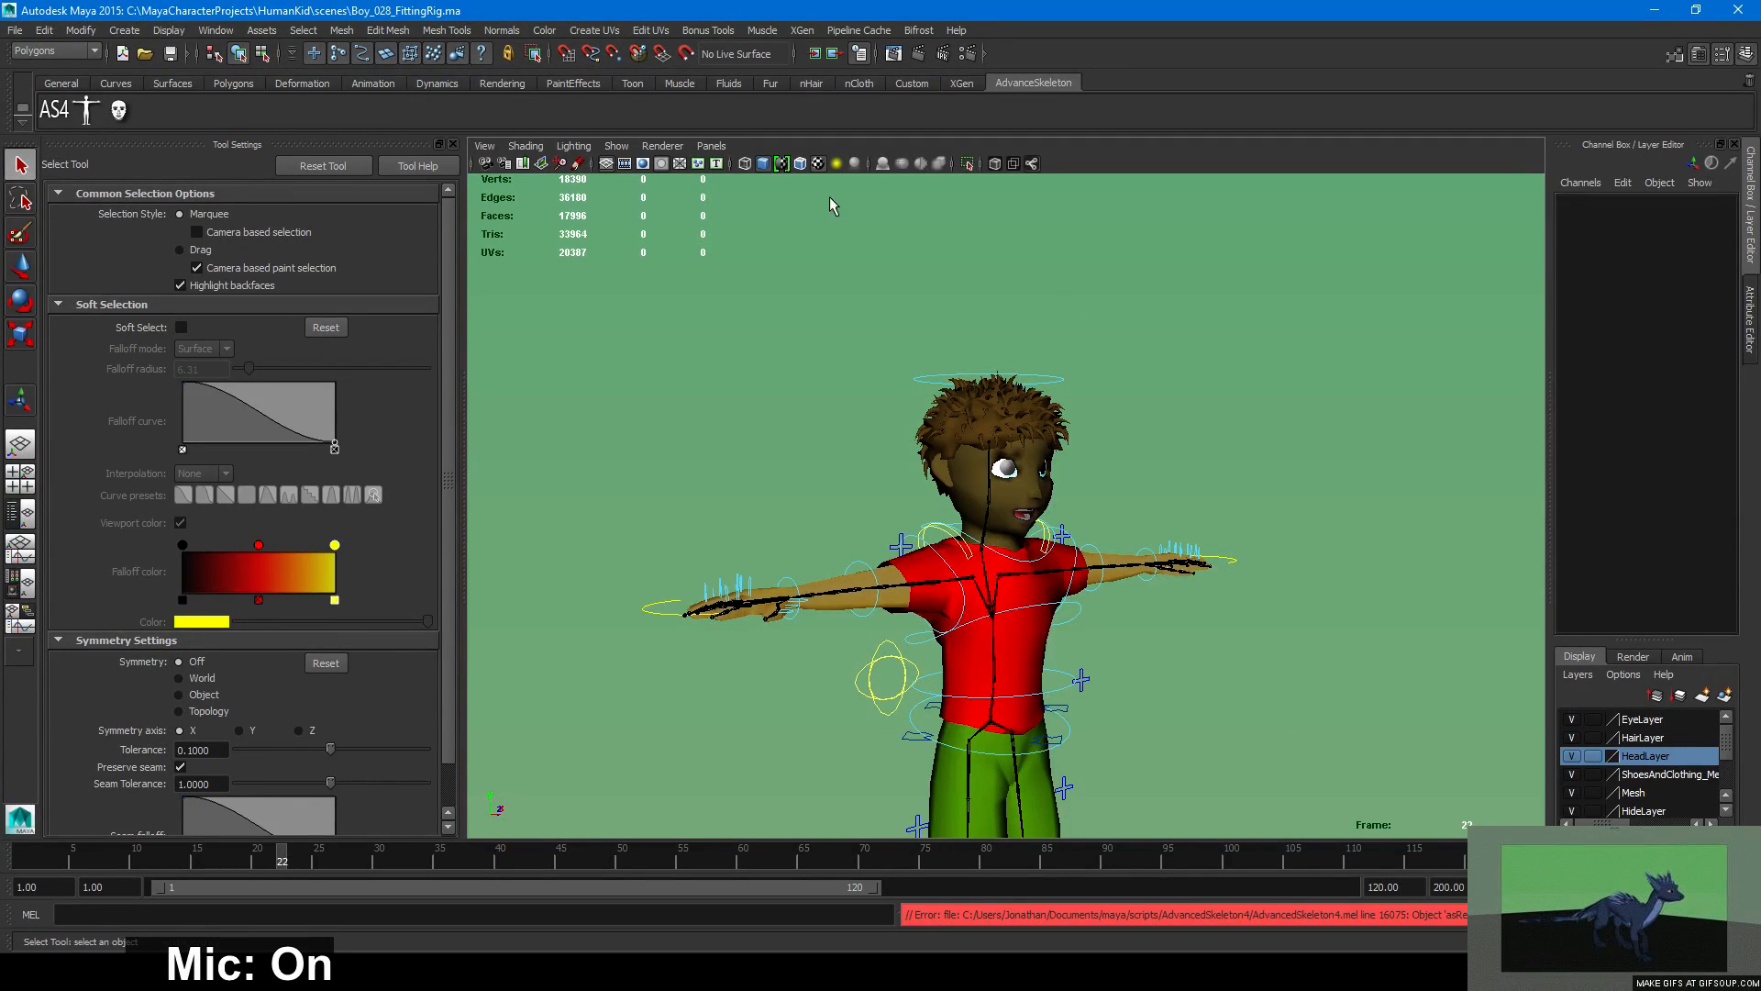
Look at the available renderers in the Render Settings and close the window with Maya Software still selected.
left_click(966, 53)
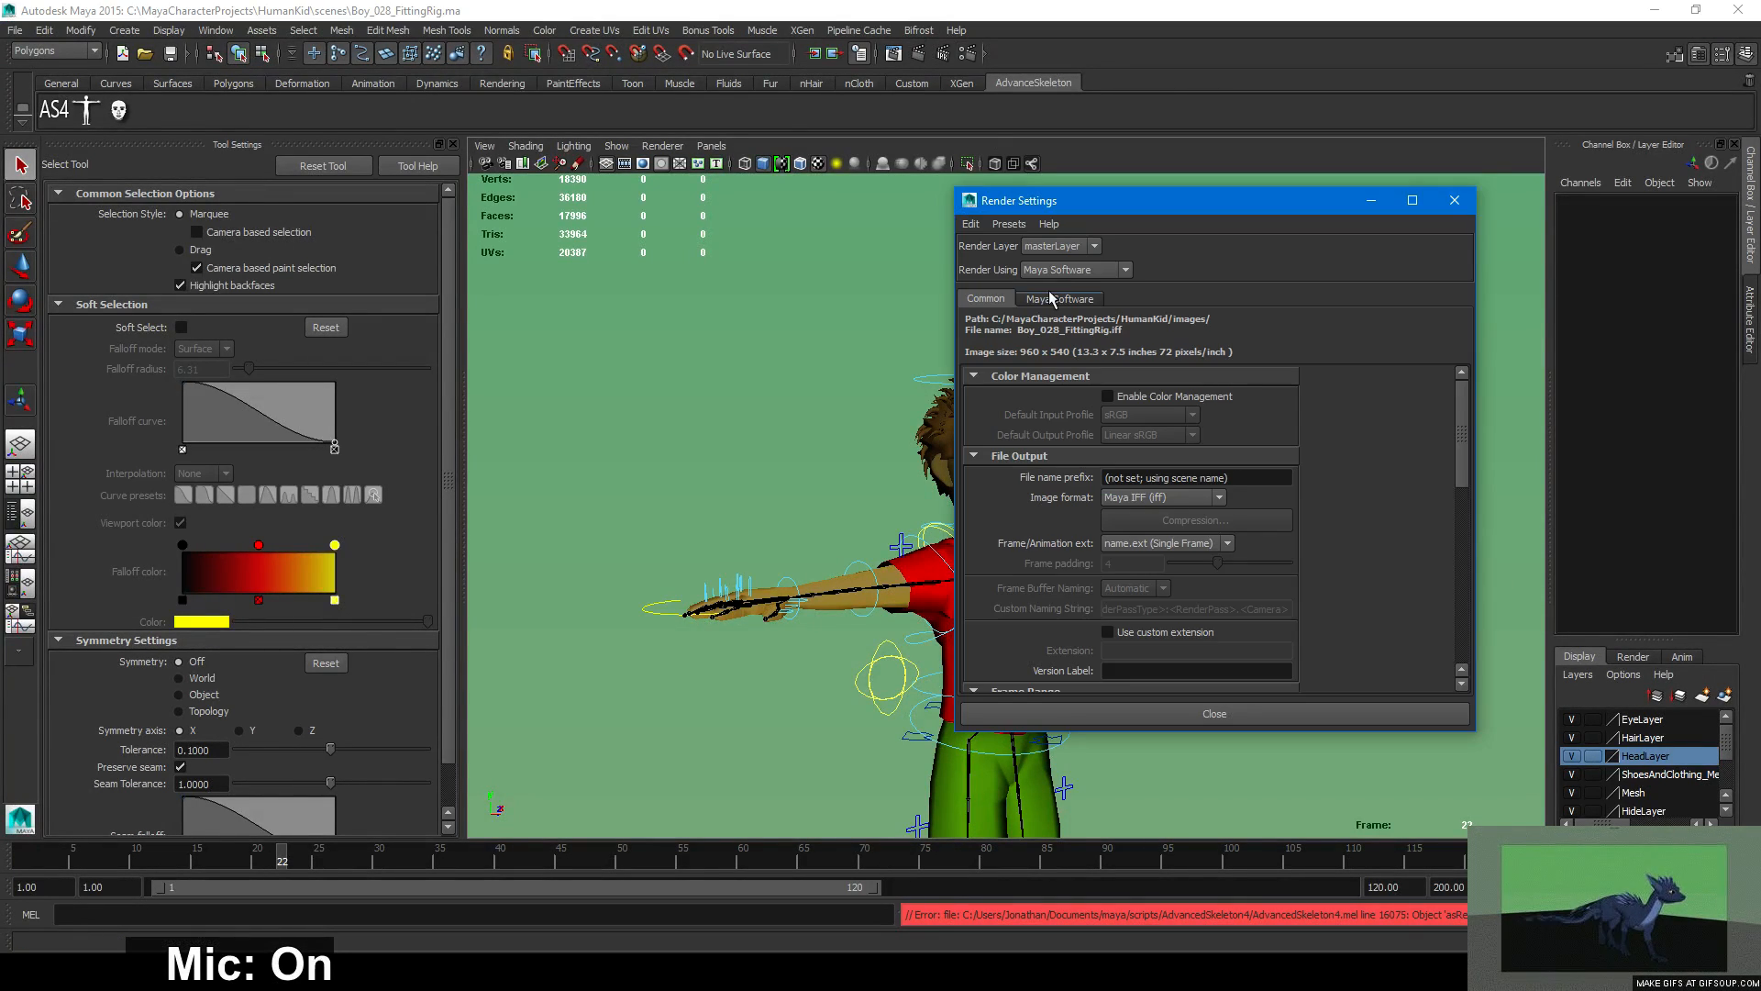
left_click(1103, 271)
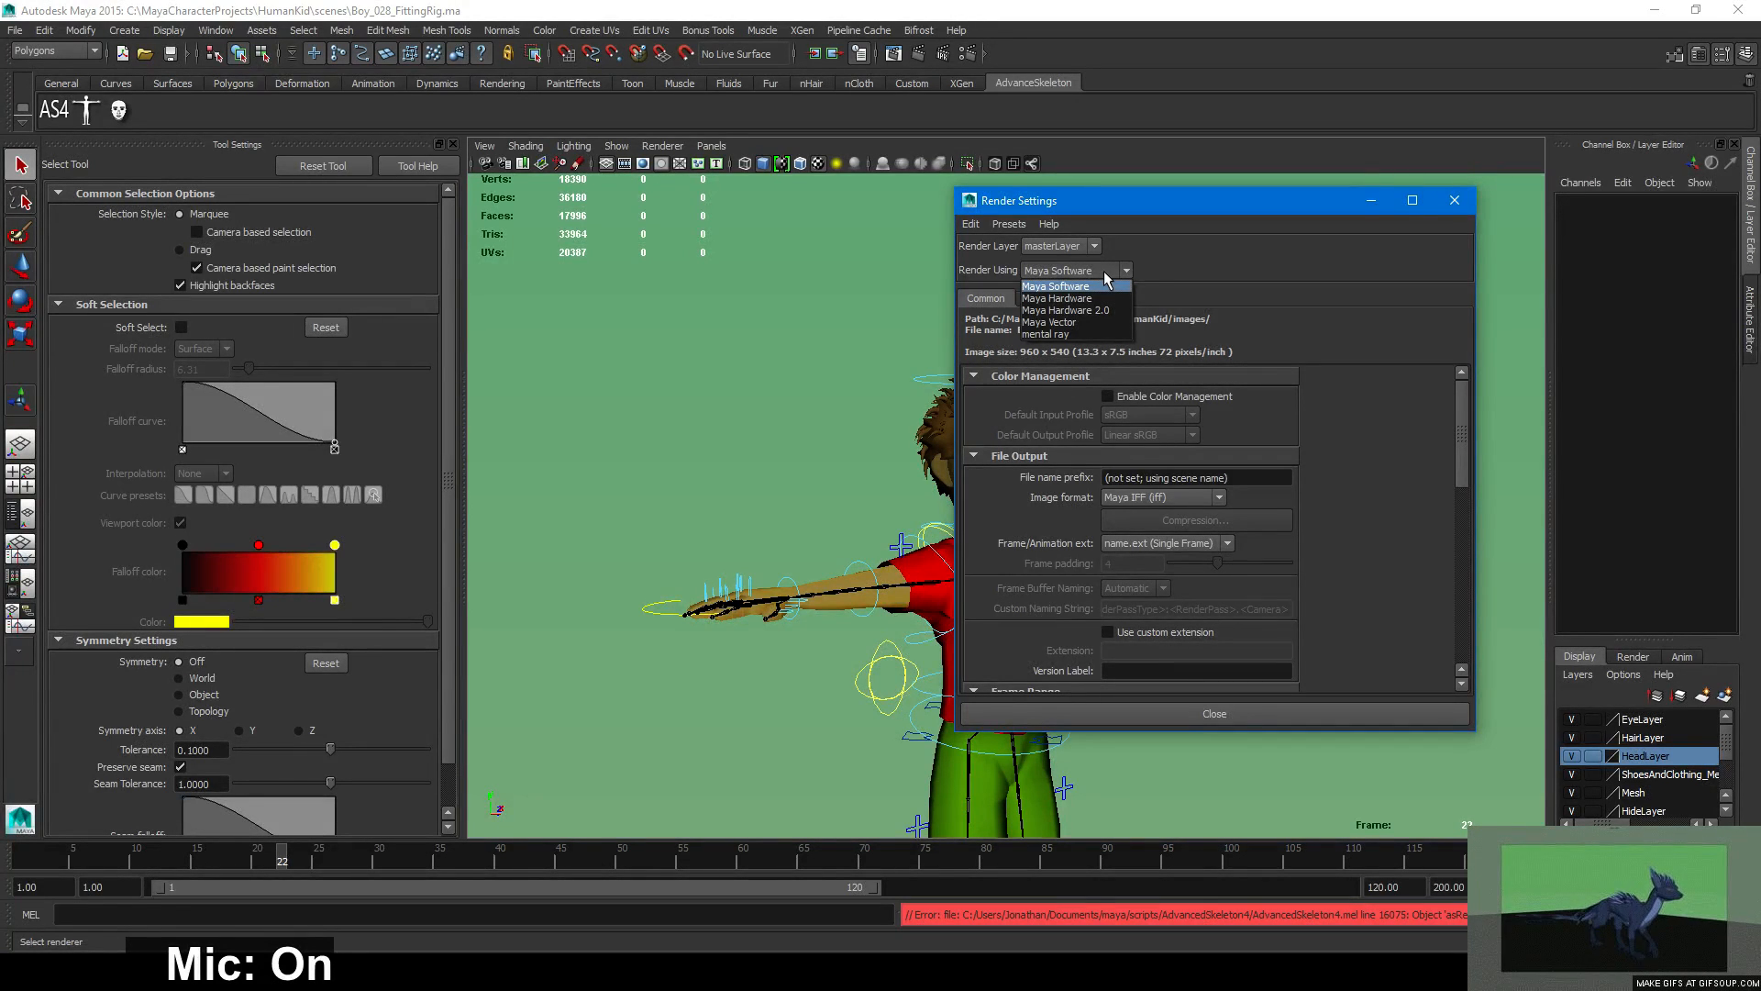
left_click(1103, 271)
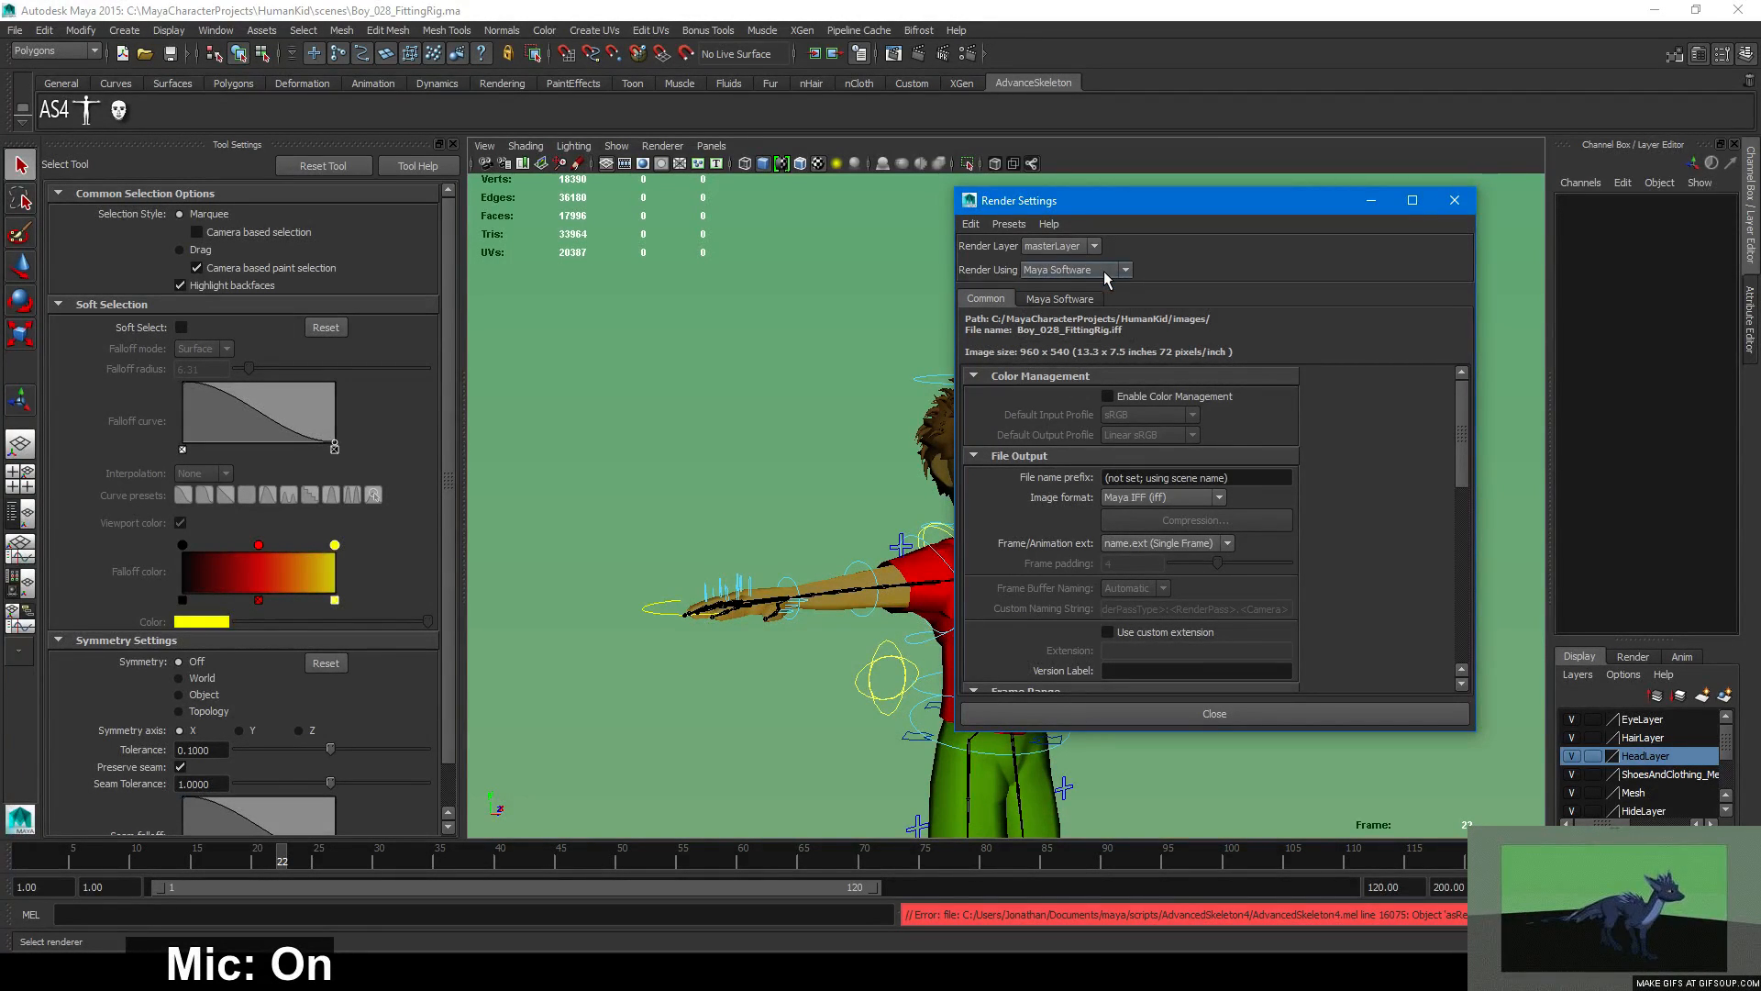
left_click(1104, 268)
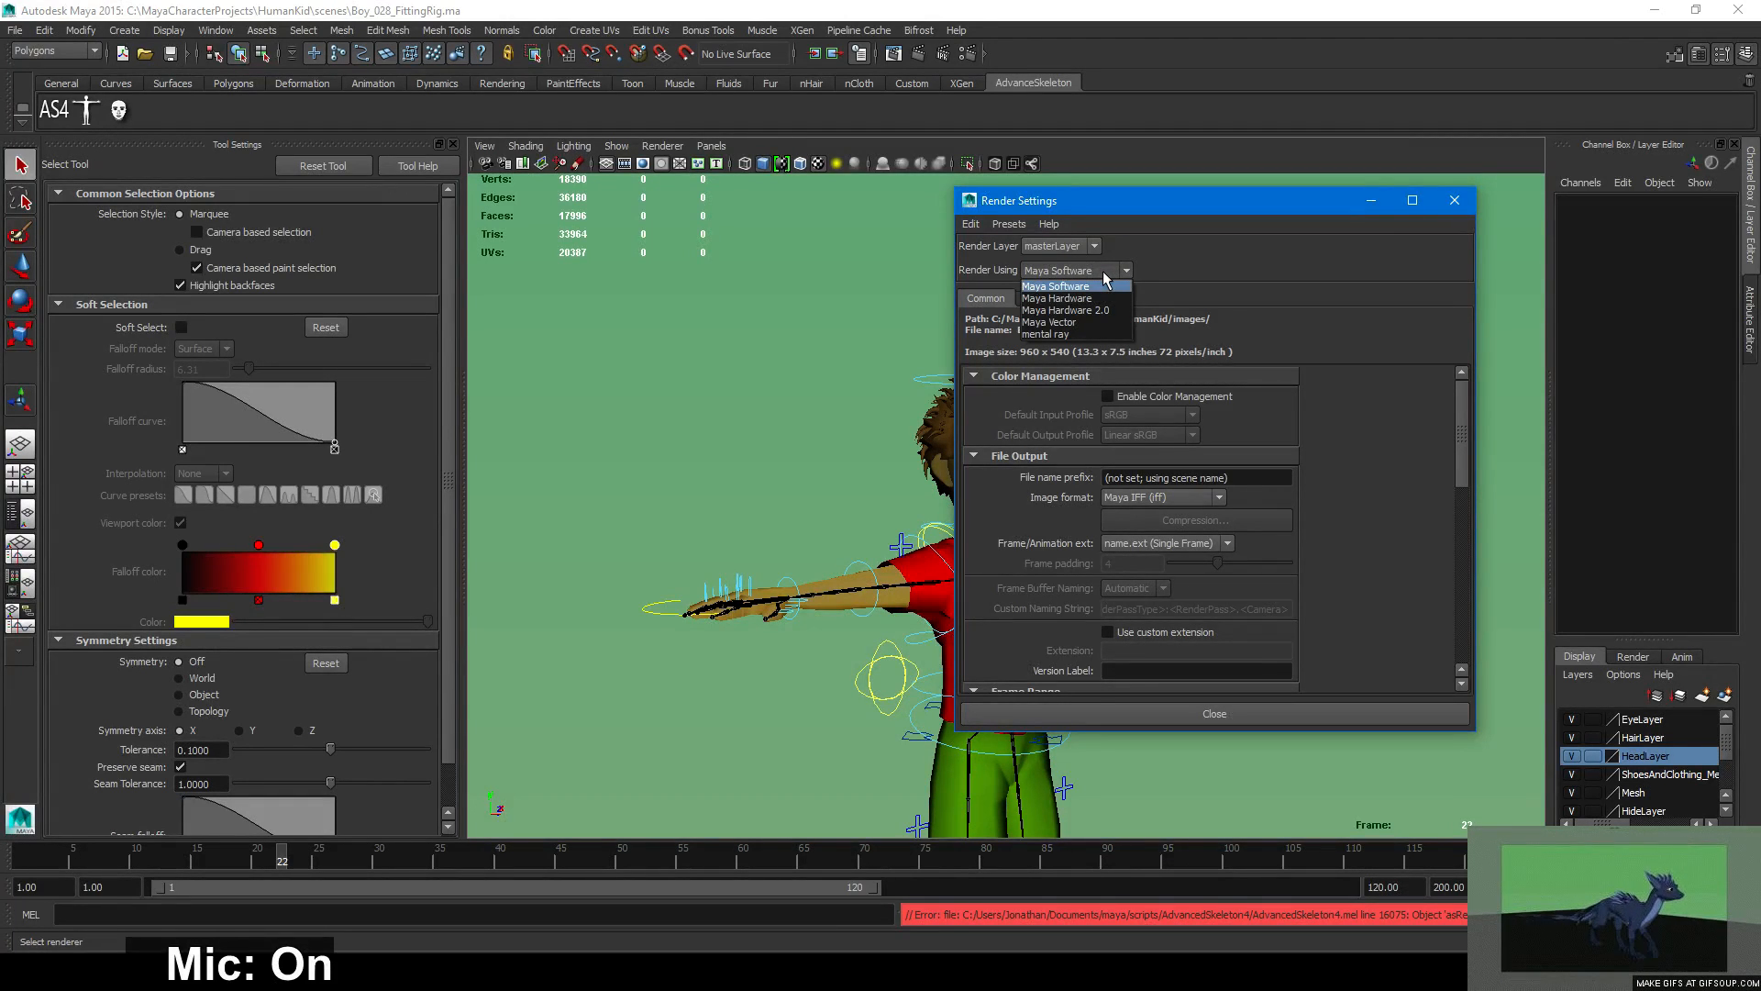
left_click(1103, 271)
left_click(1454, 200)
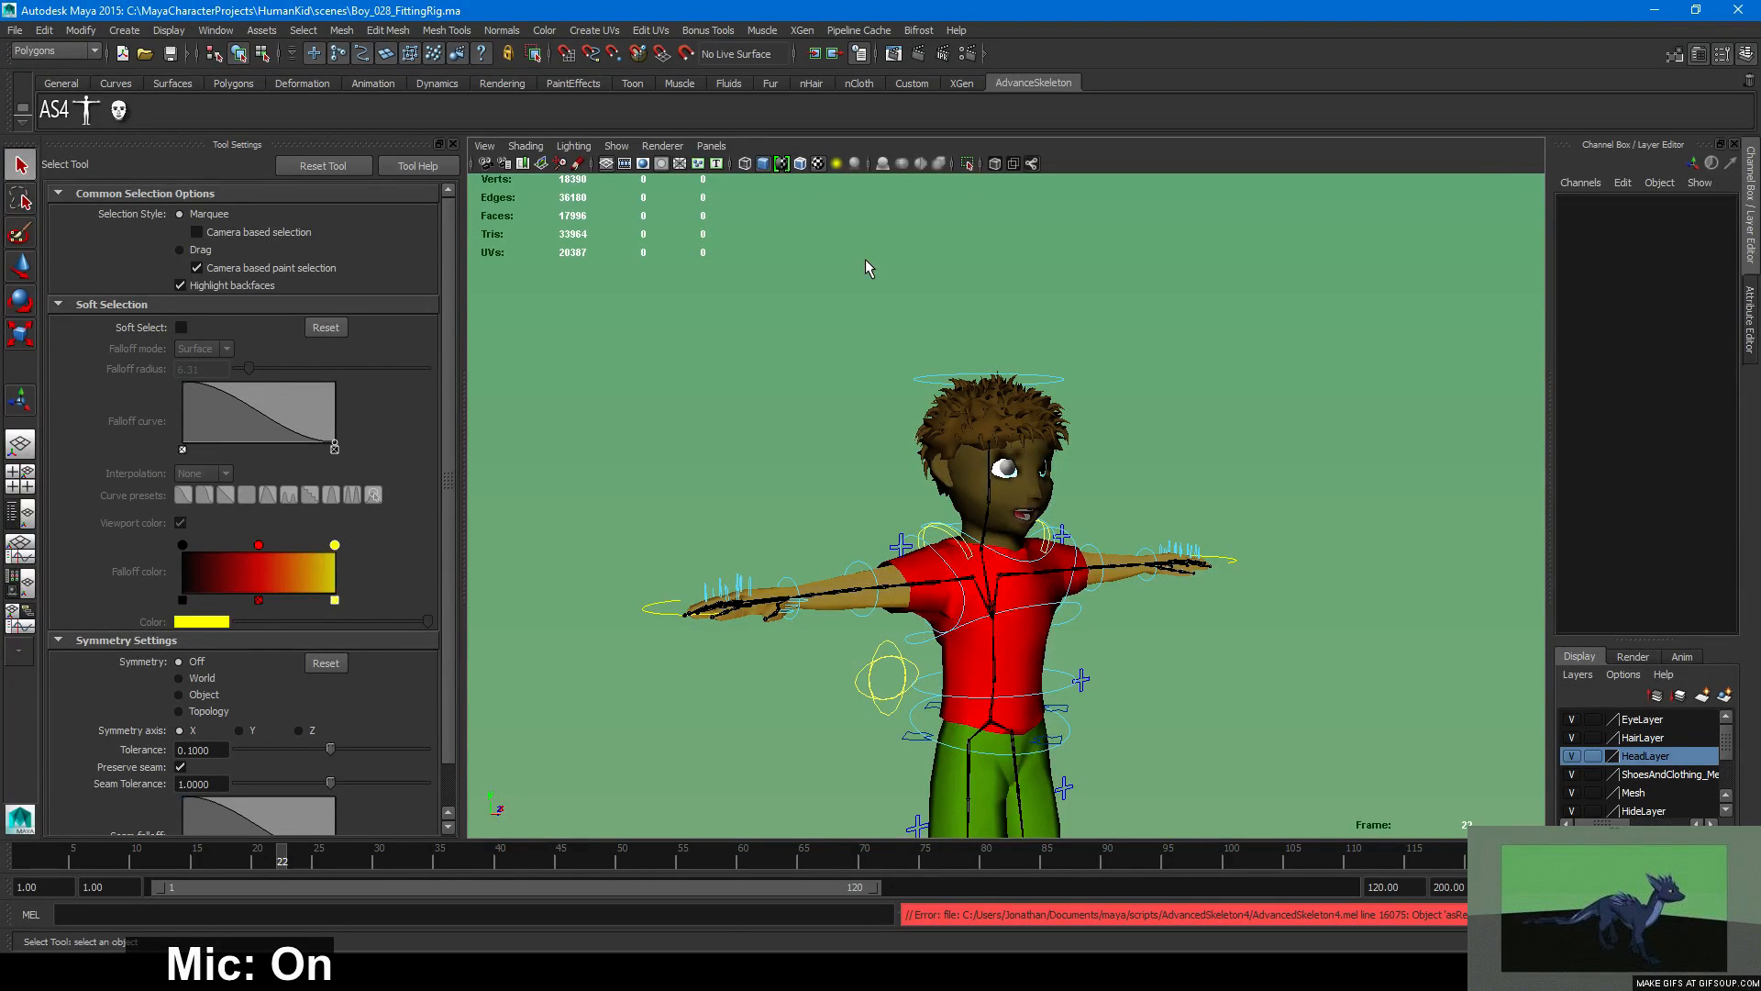
Set the Maya Software anti-aliasing quality to Production quality in the Render Settings.
left_click(967, 53)
left_click(1071, 298)
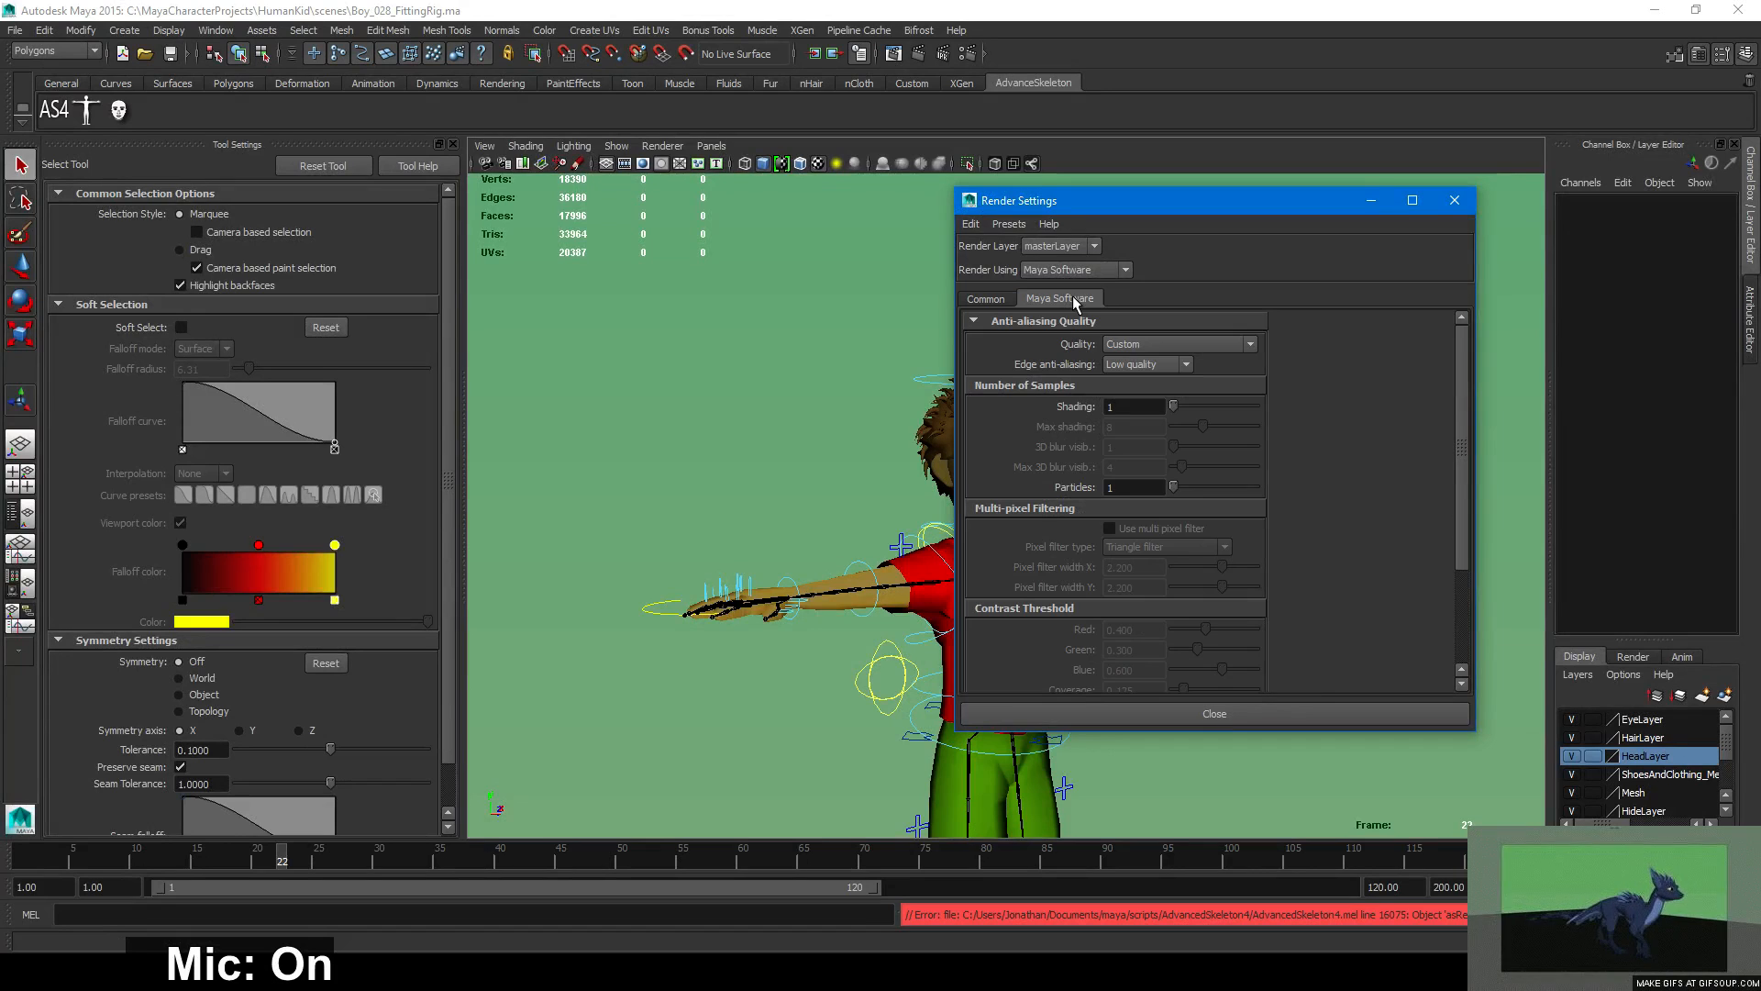
left_click(1163, 340)
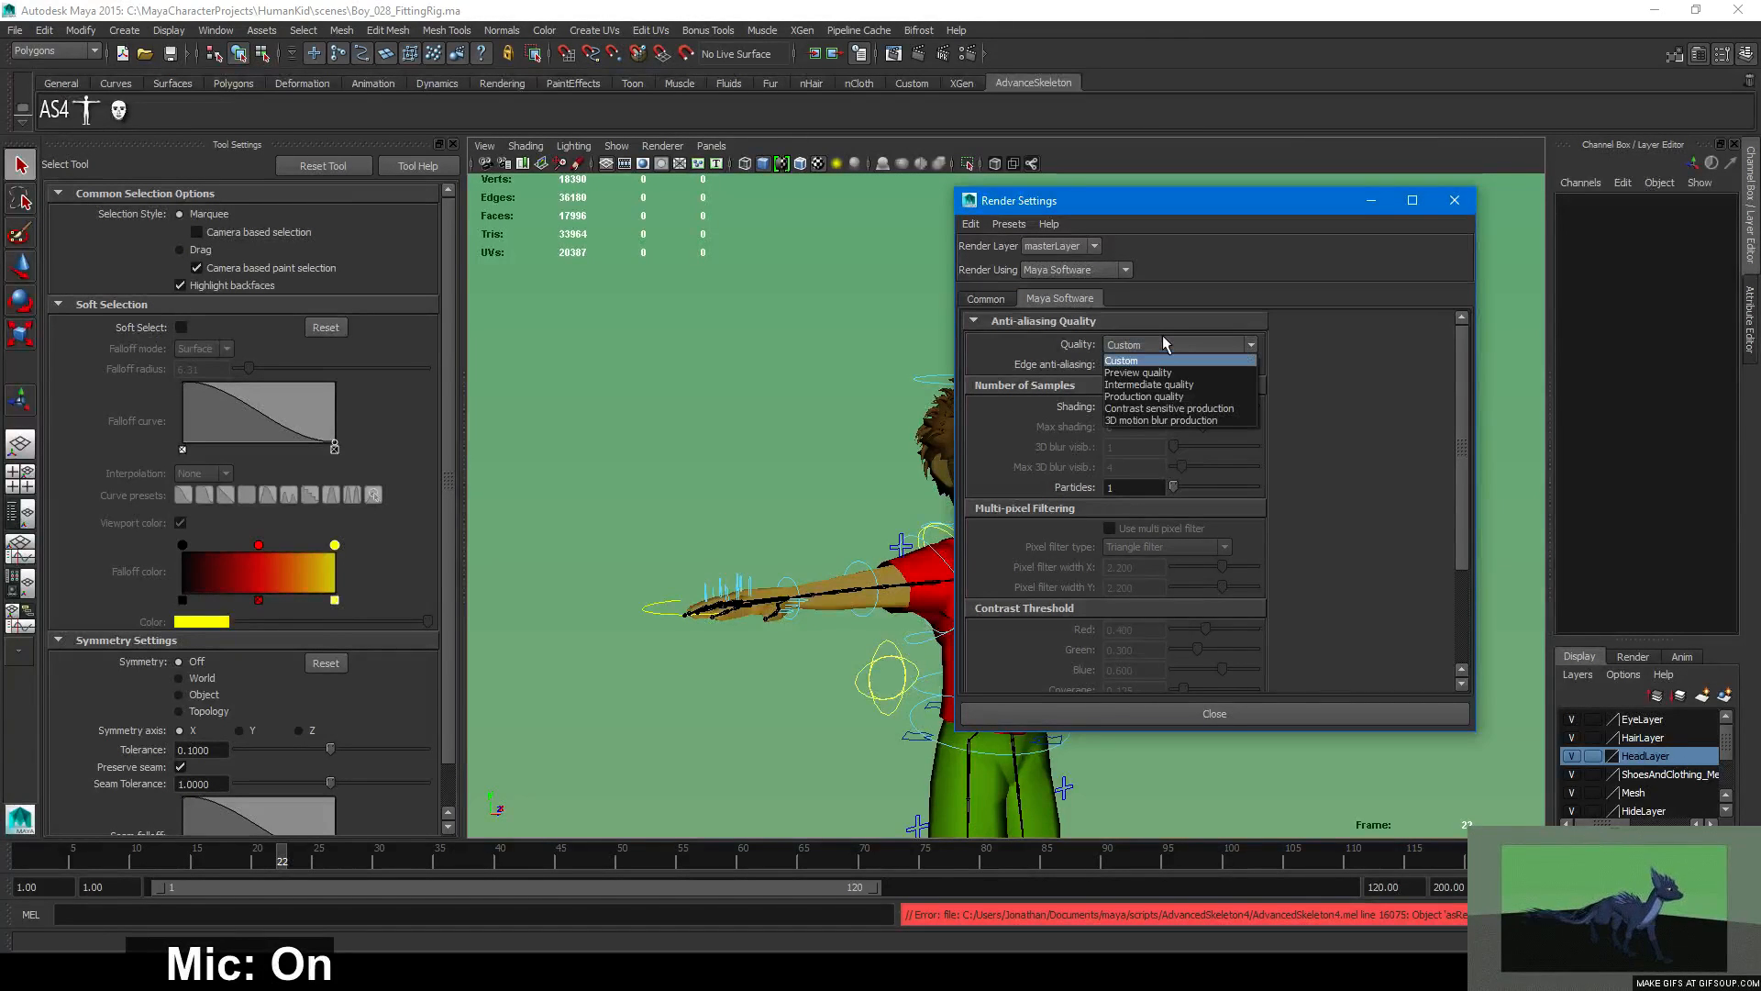
left_click(1008, 295)
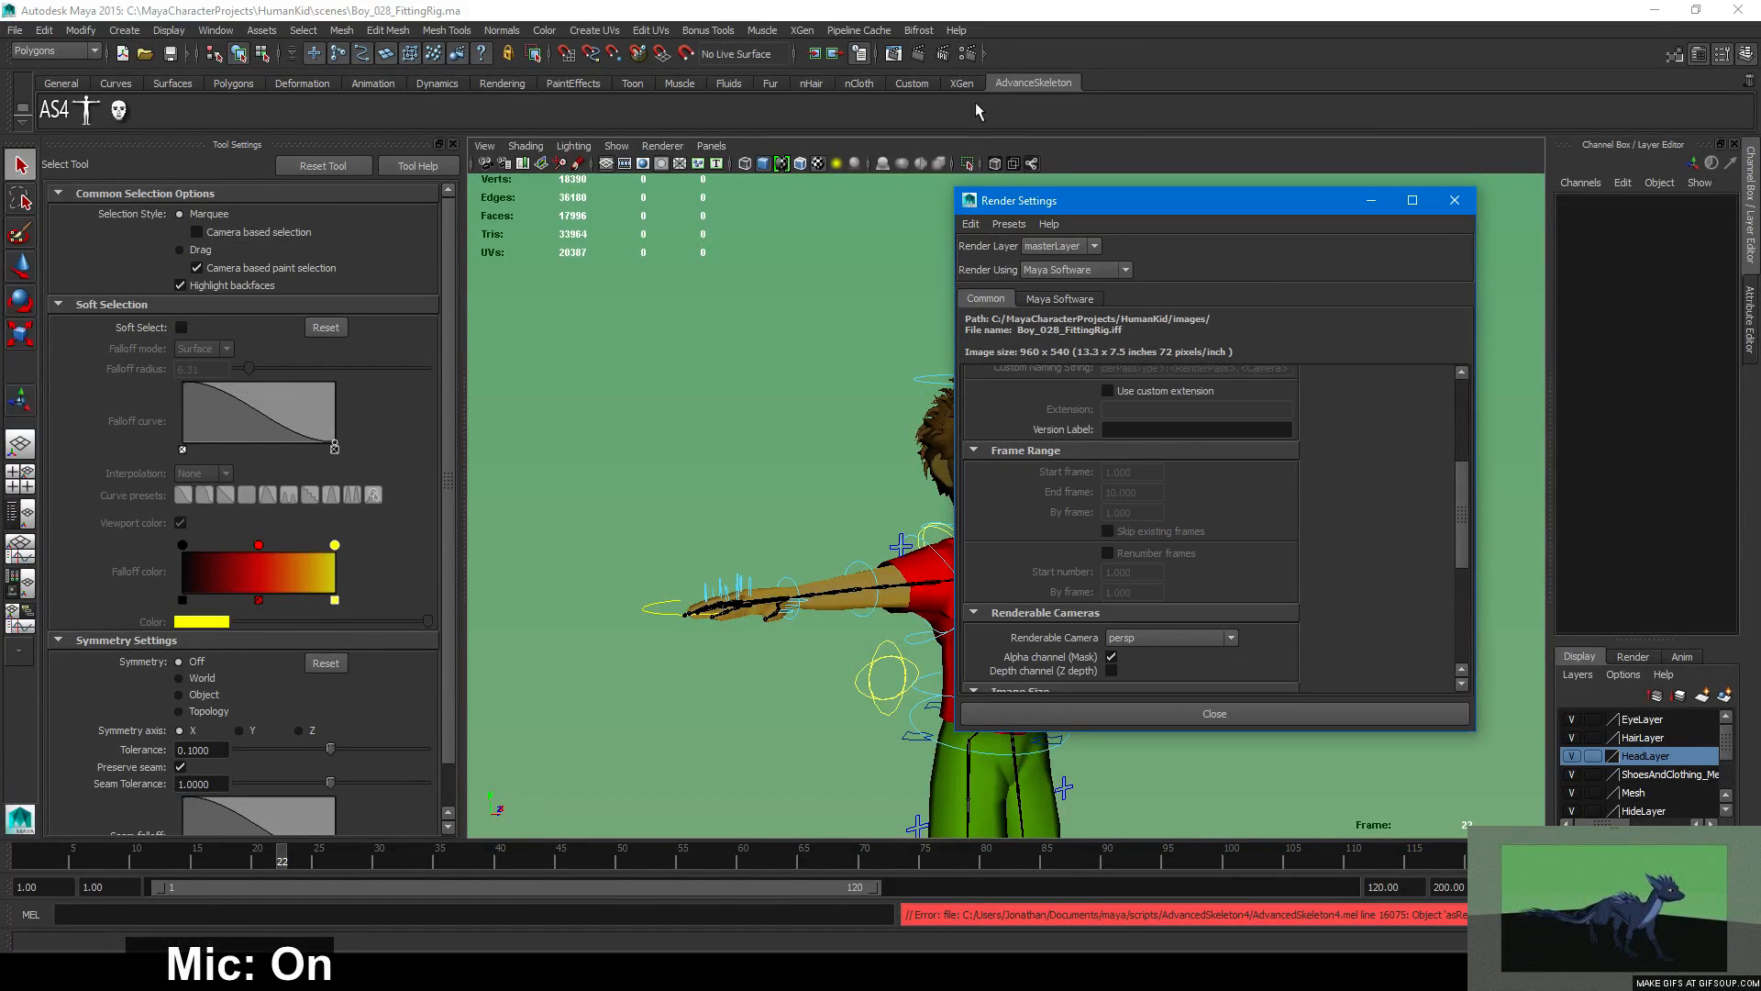
left_click(1047, 295)
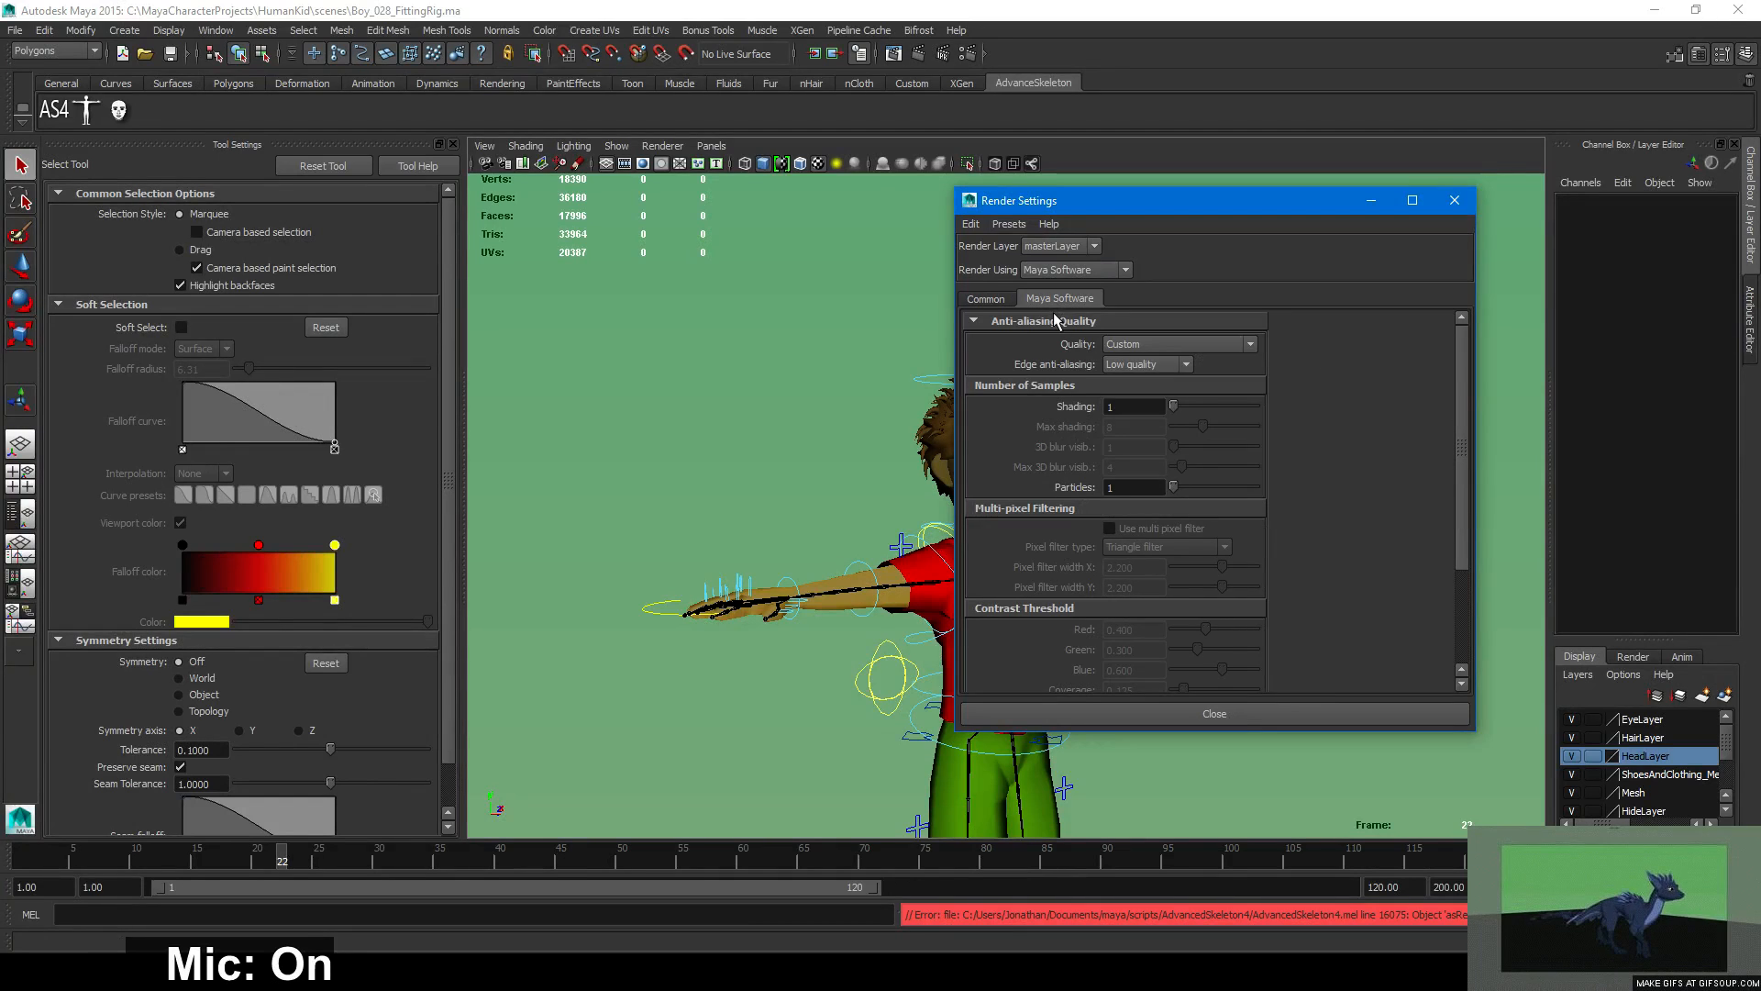
left_click(1181, 341)
left_click(1186, 342)
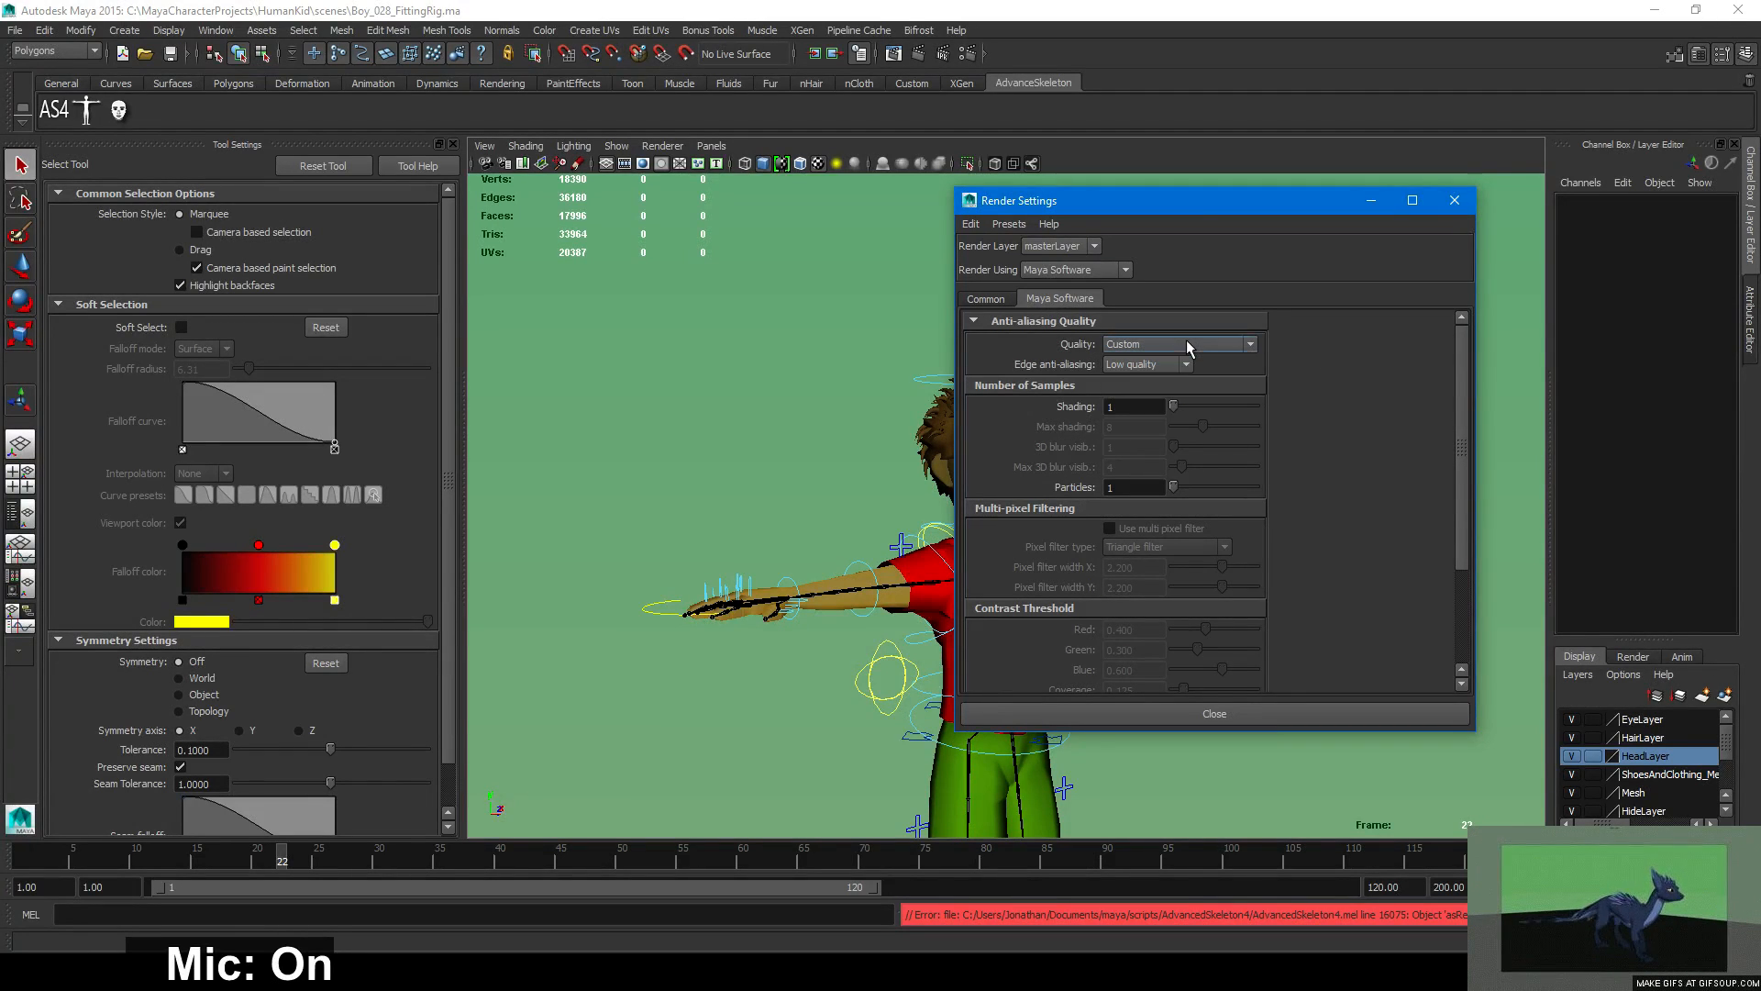
left_click(1236, 344)
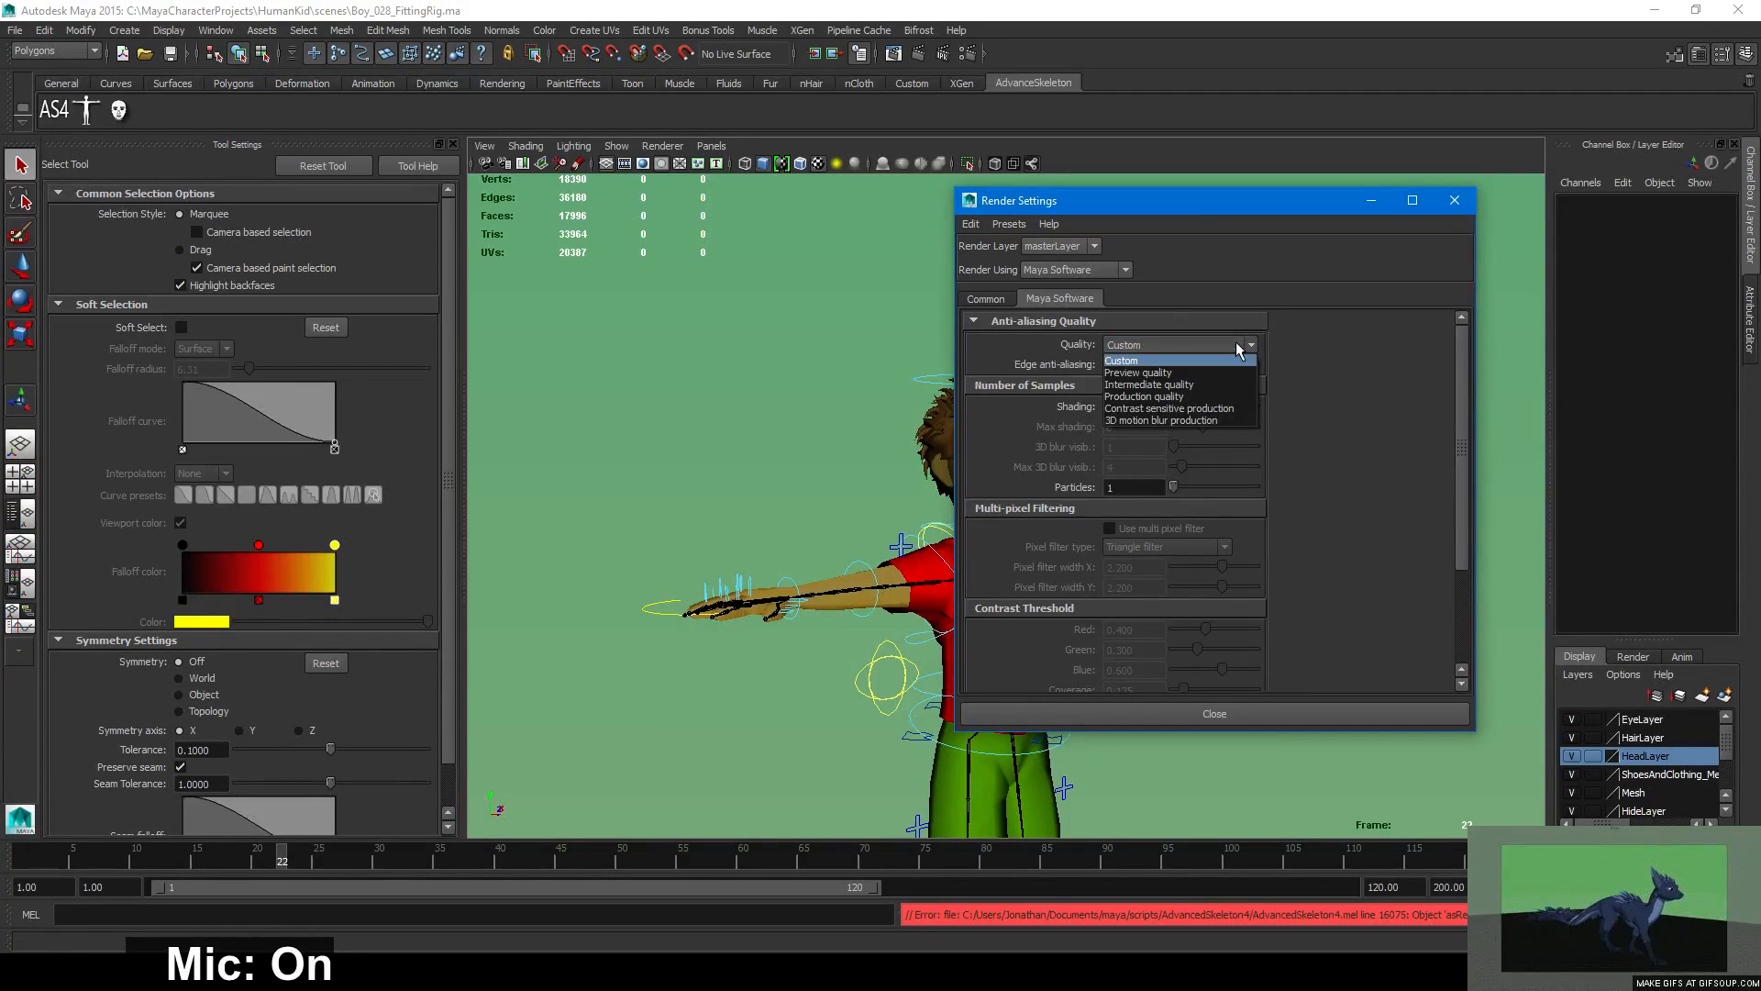
left_click(1201, 395)
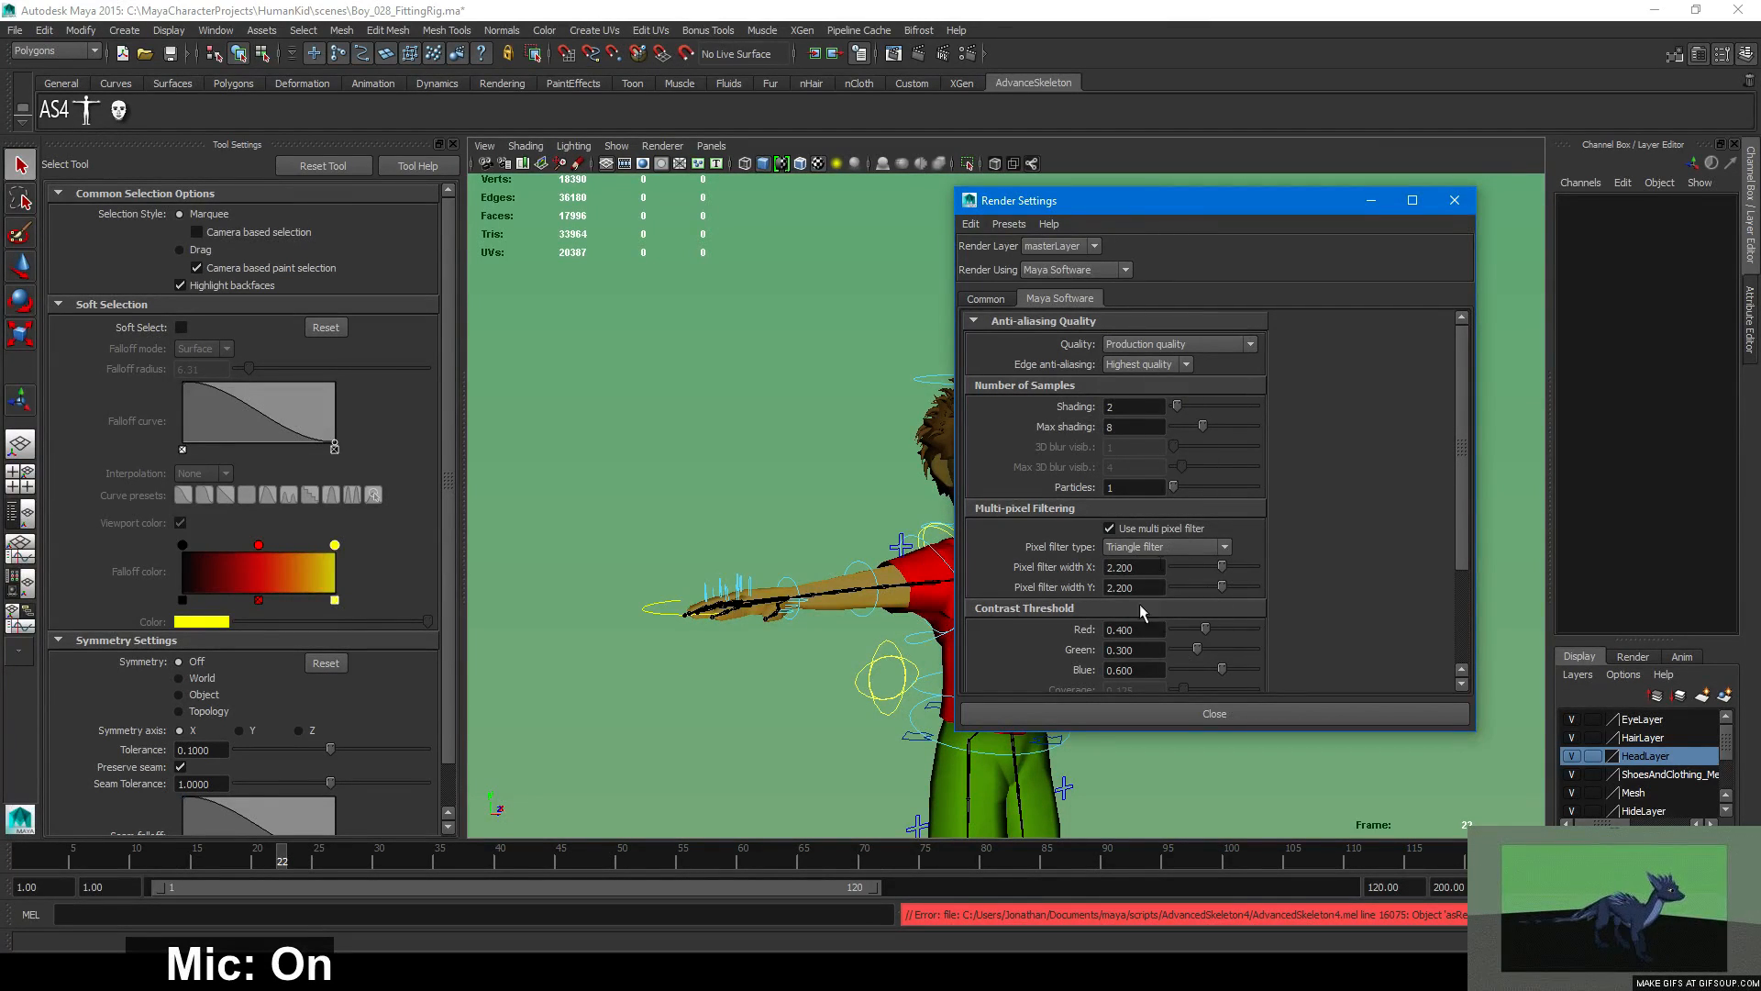
Look over the remaining Maya Software options and the renderer choices, and close the Render Settings.
mouse_move(1459, 464)
left_mouse_down()
mouse_move(1453, 573)
mouse_move(1451, 437)
mouse_move(1427, 608)
mouse_move(1459, 510)
left_mouse_up()
scroll(1313, 482, "up", 3)
left_click(1087, 271)
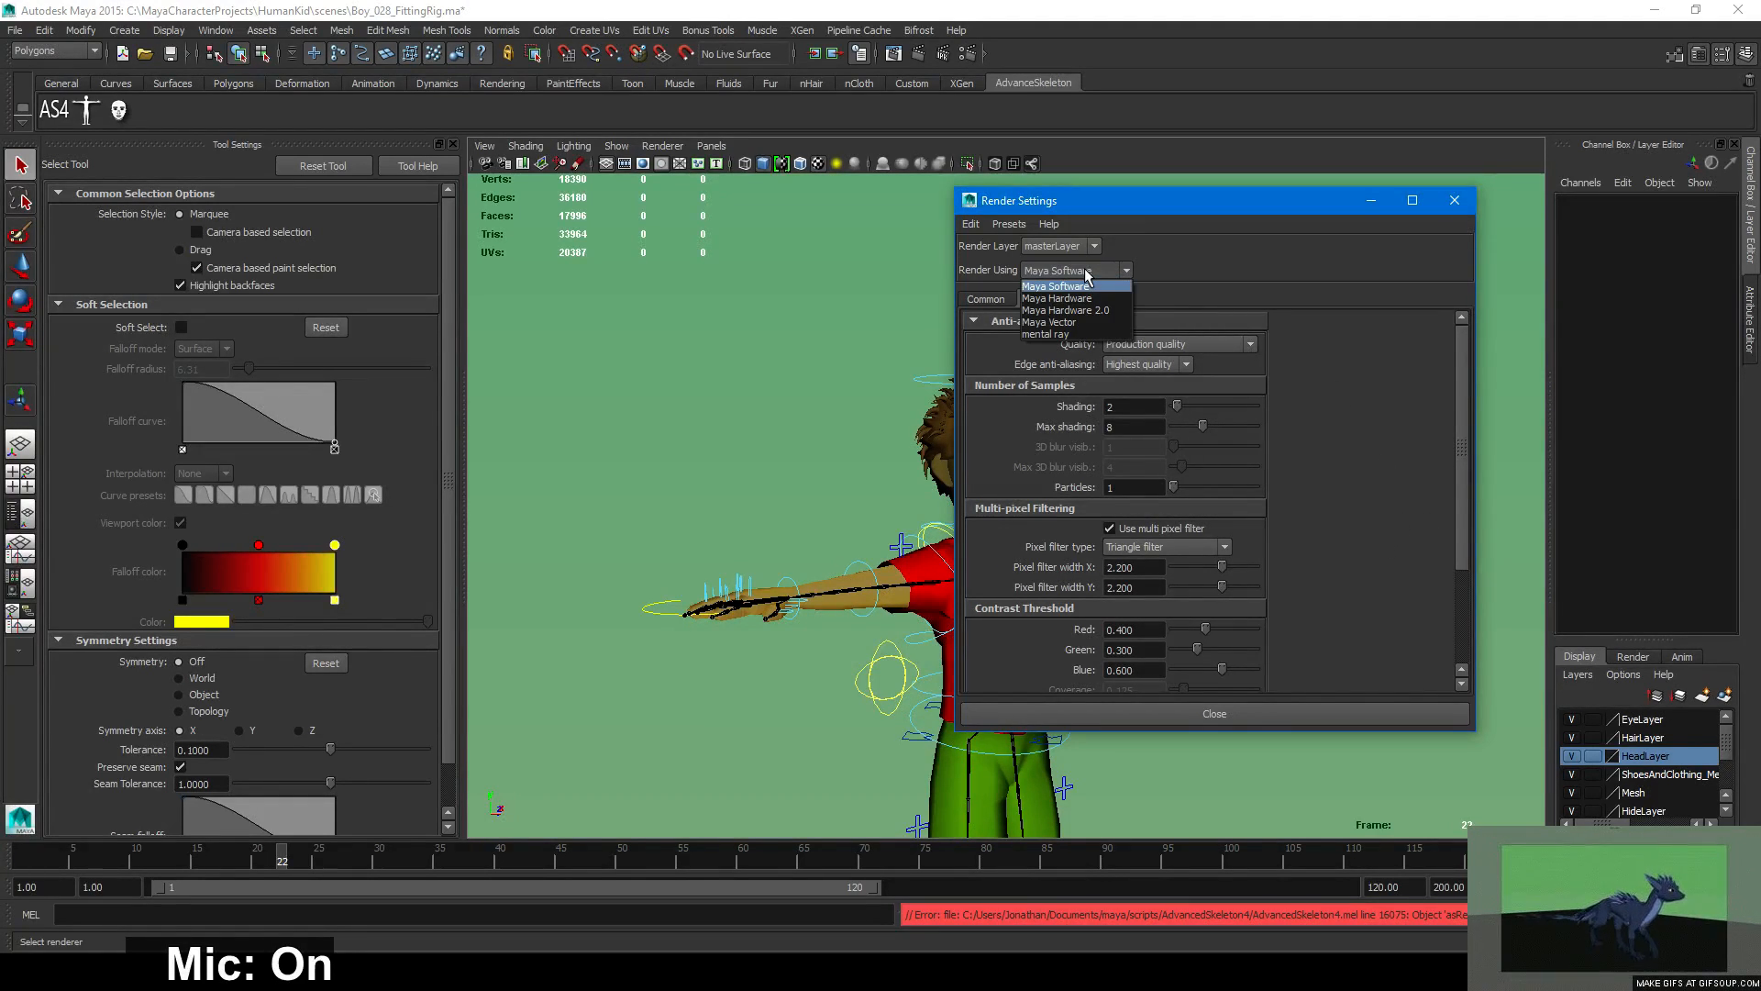
left_click(1088, 273)
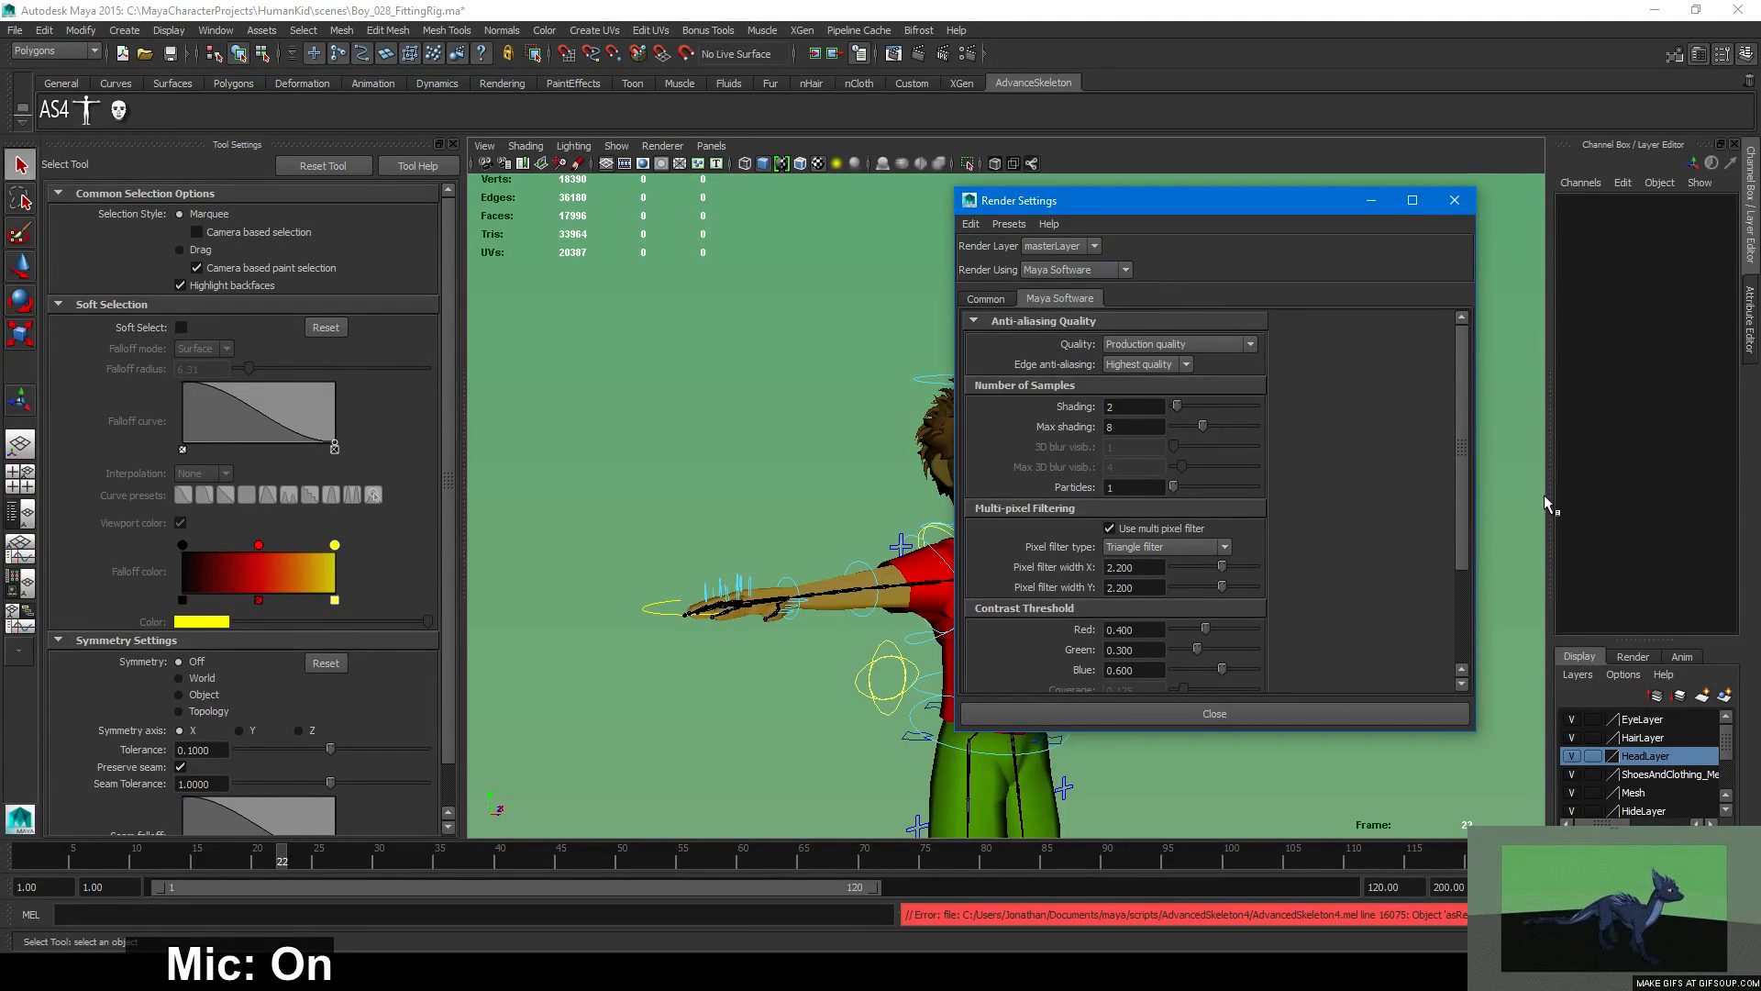
left_click(1456, 201)
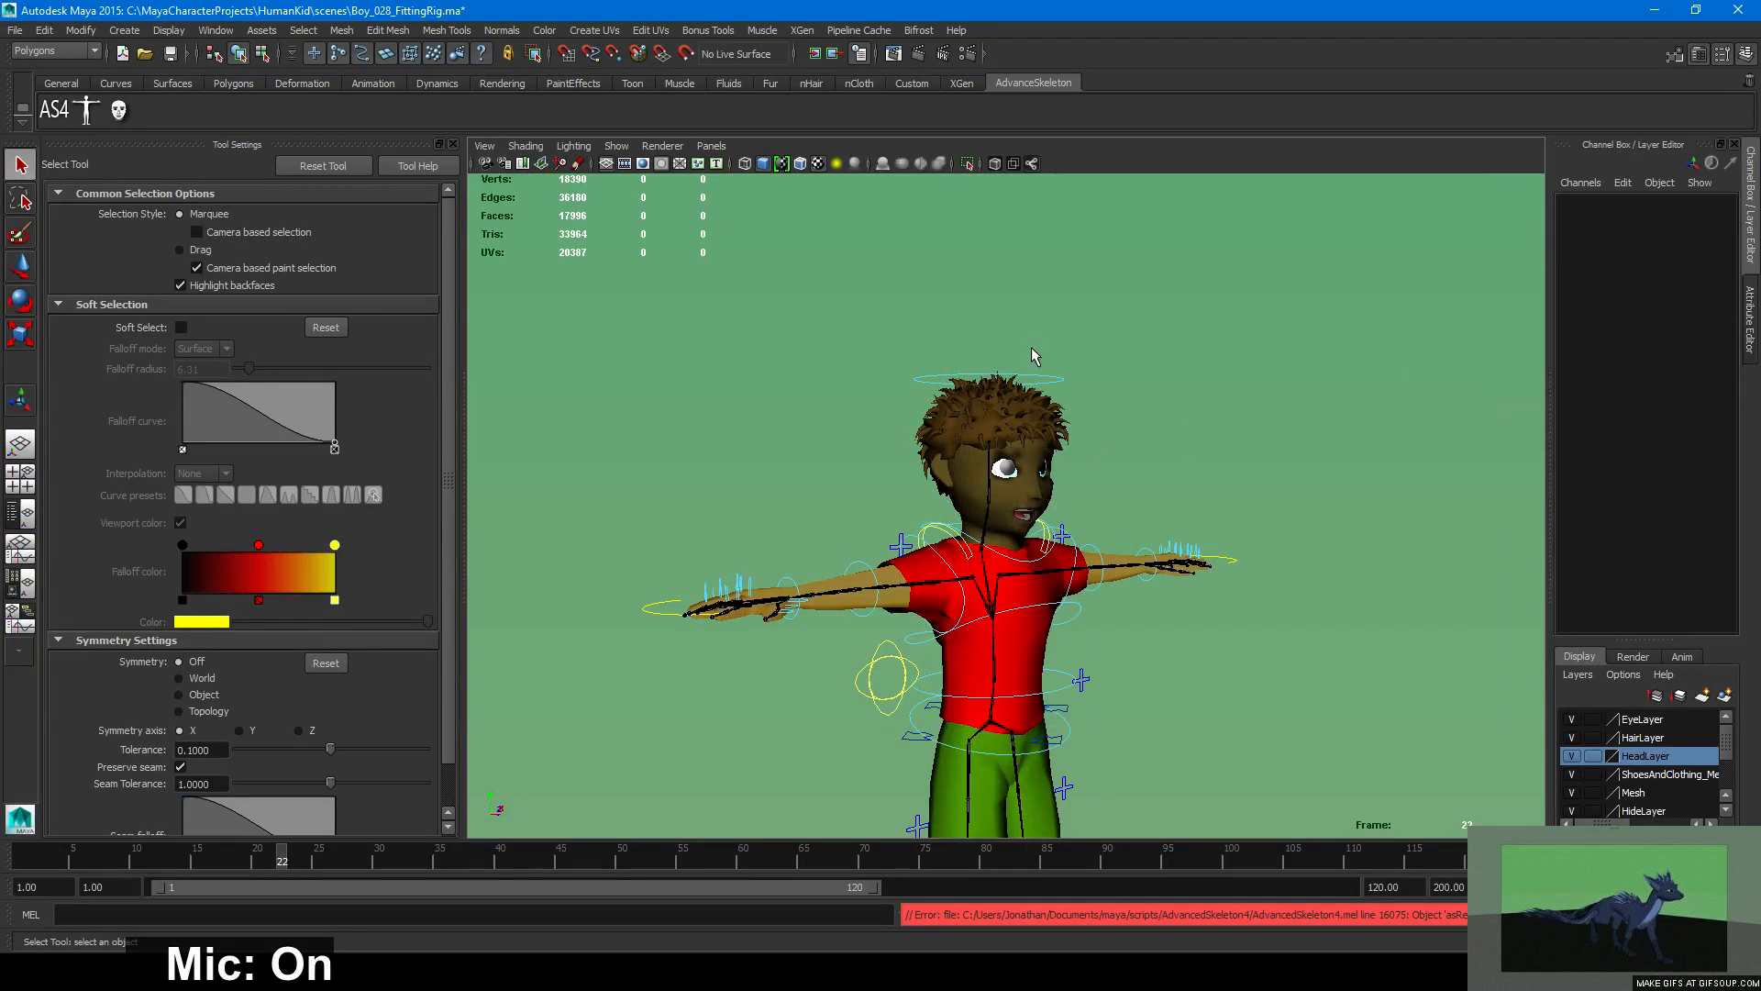
Create a directional light, scale it up to about 79.6 and place it beside the character, angled steeply downward.
left_click(122, 29)
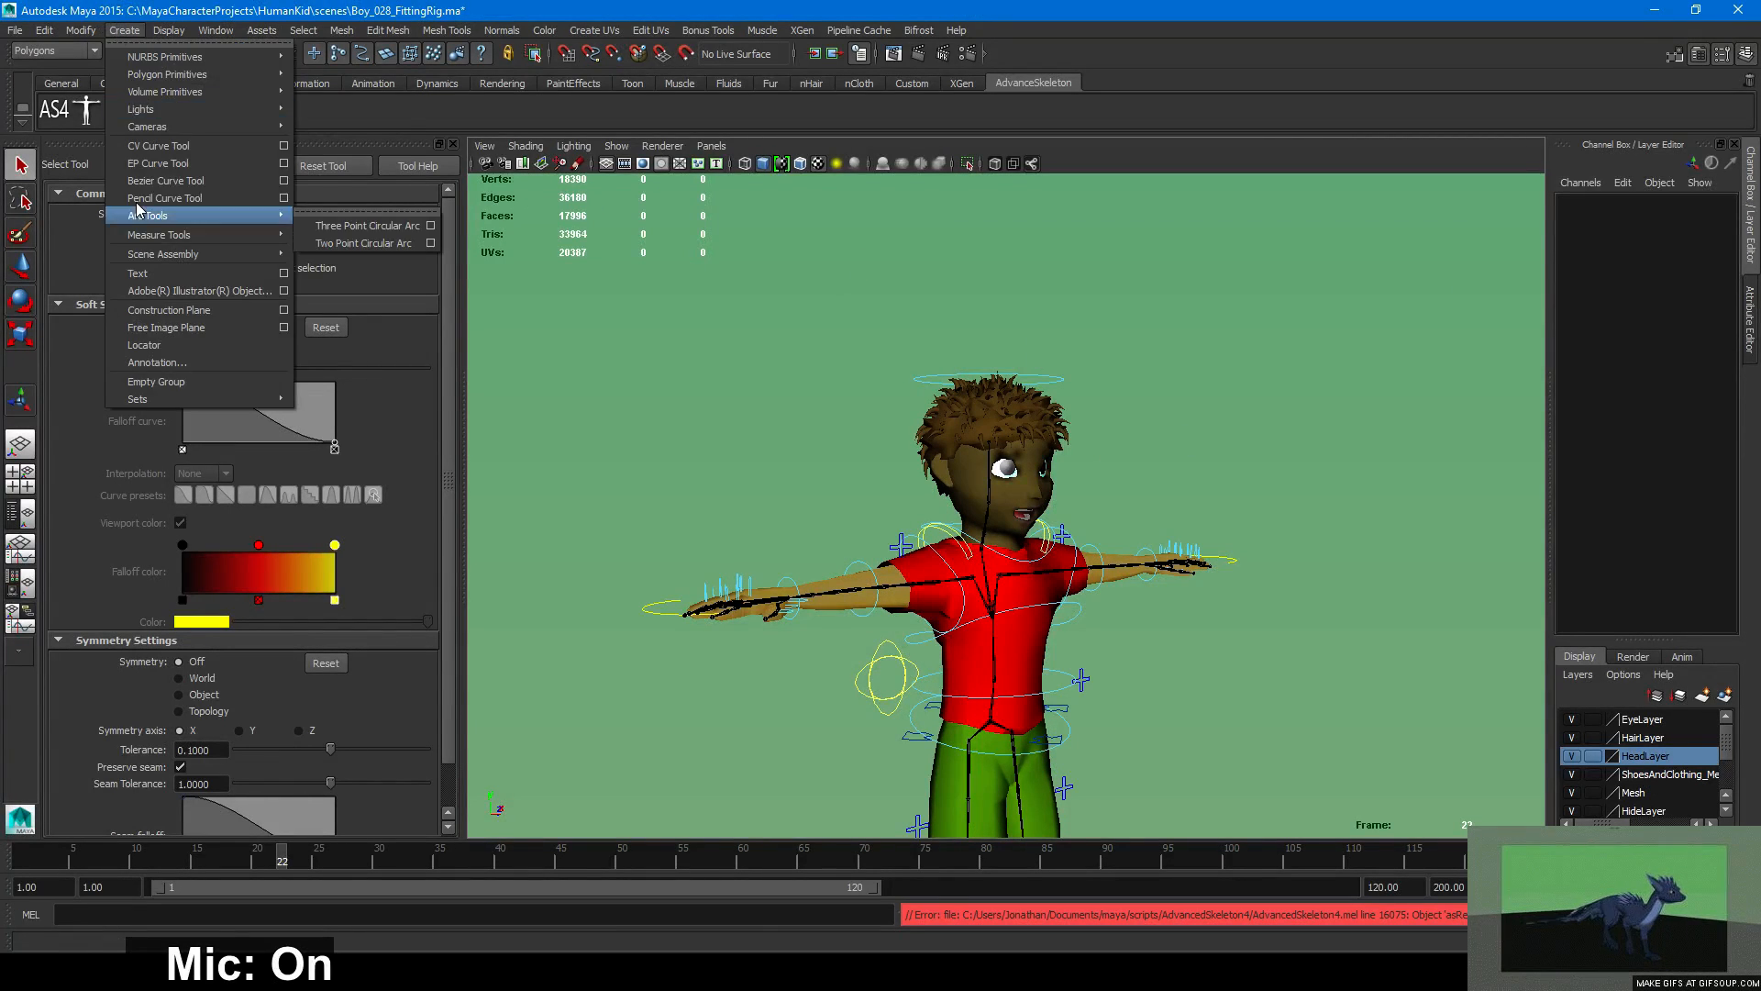
left_click(121, 27)
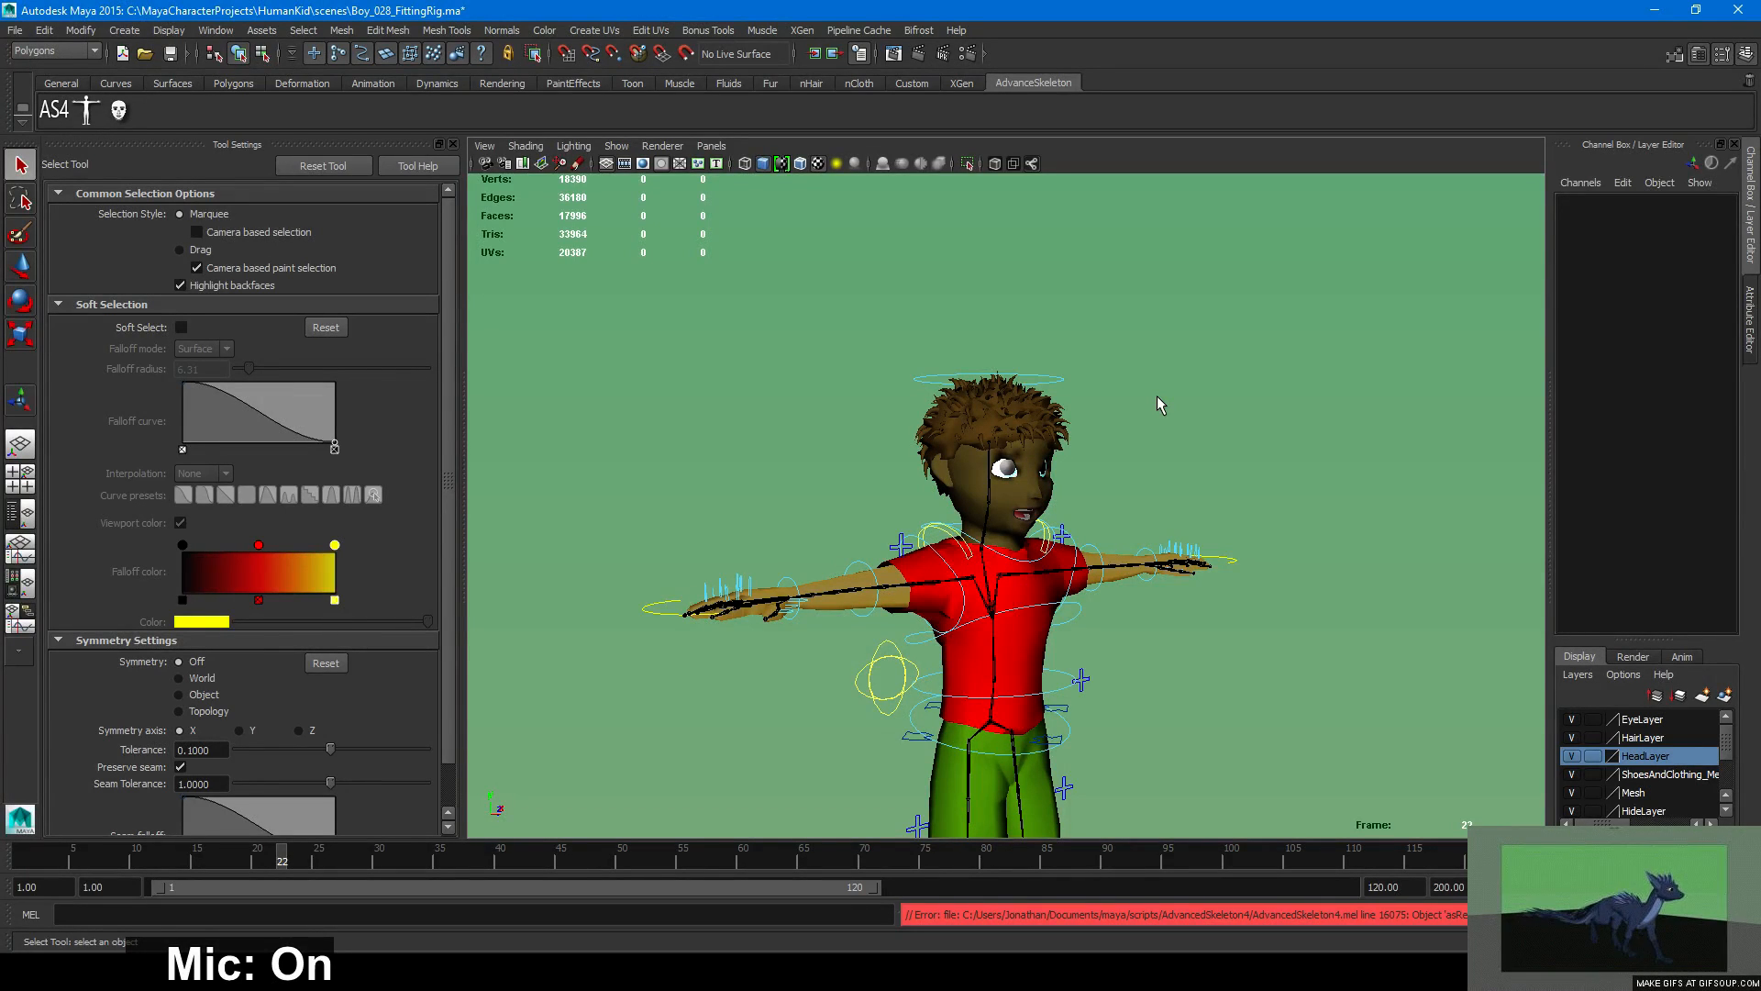
left_click(124, 29)
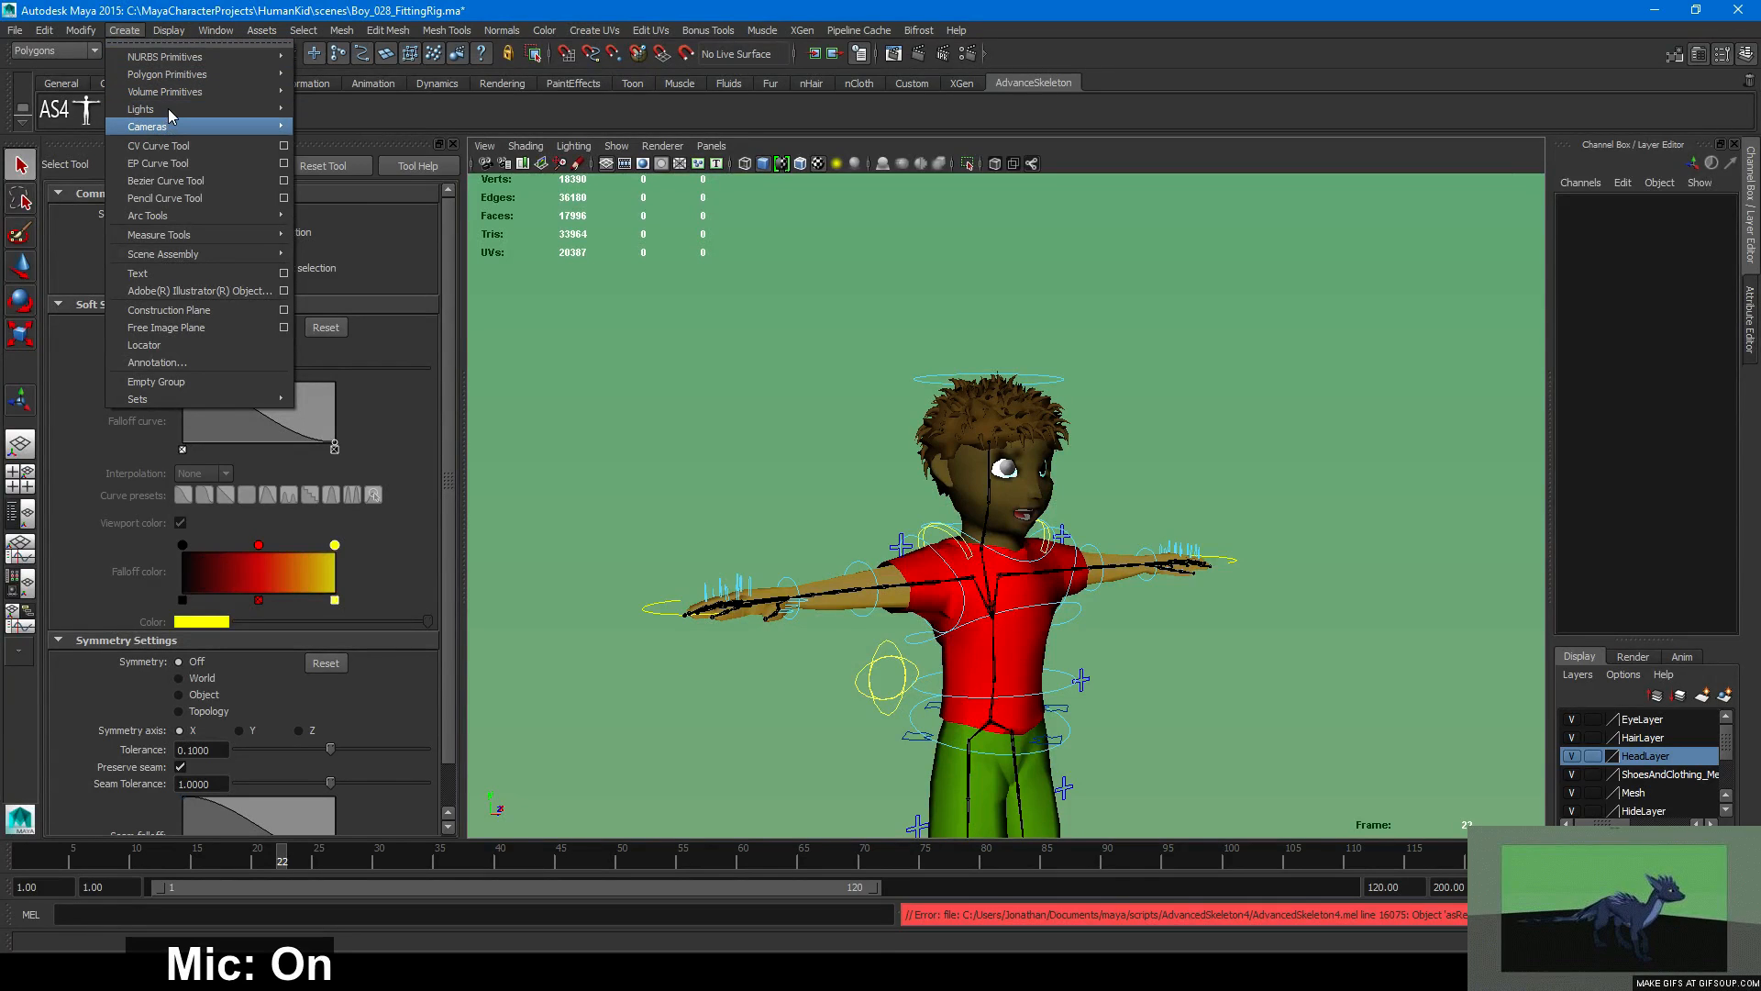
mouse_move(183, 125)
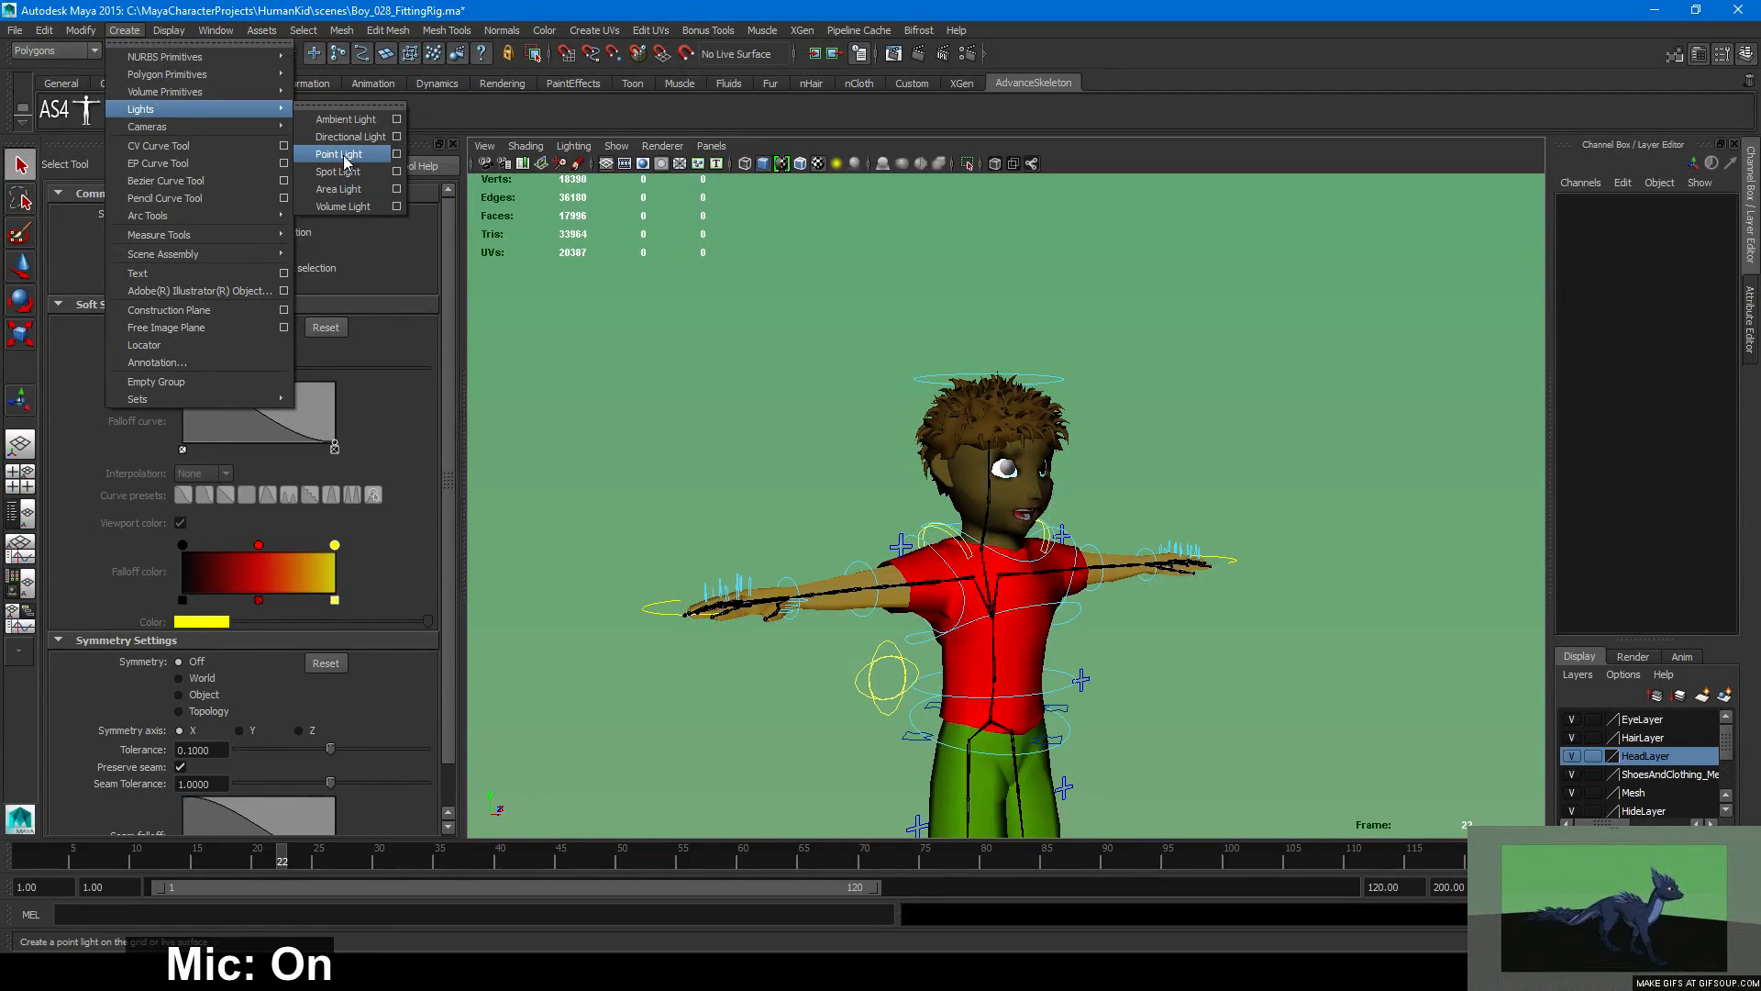
left_click(359, 136)
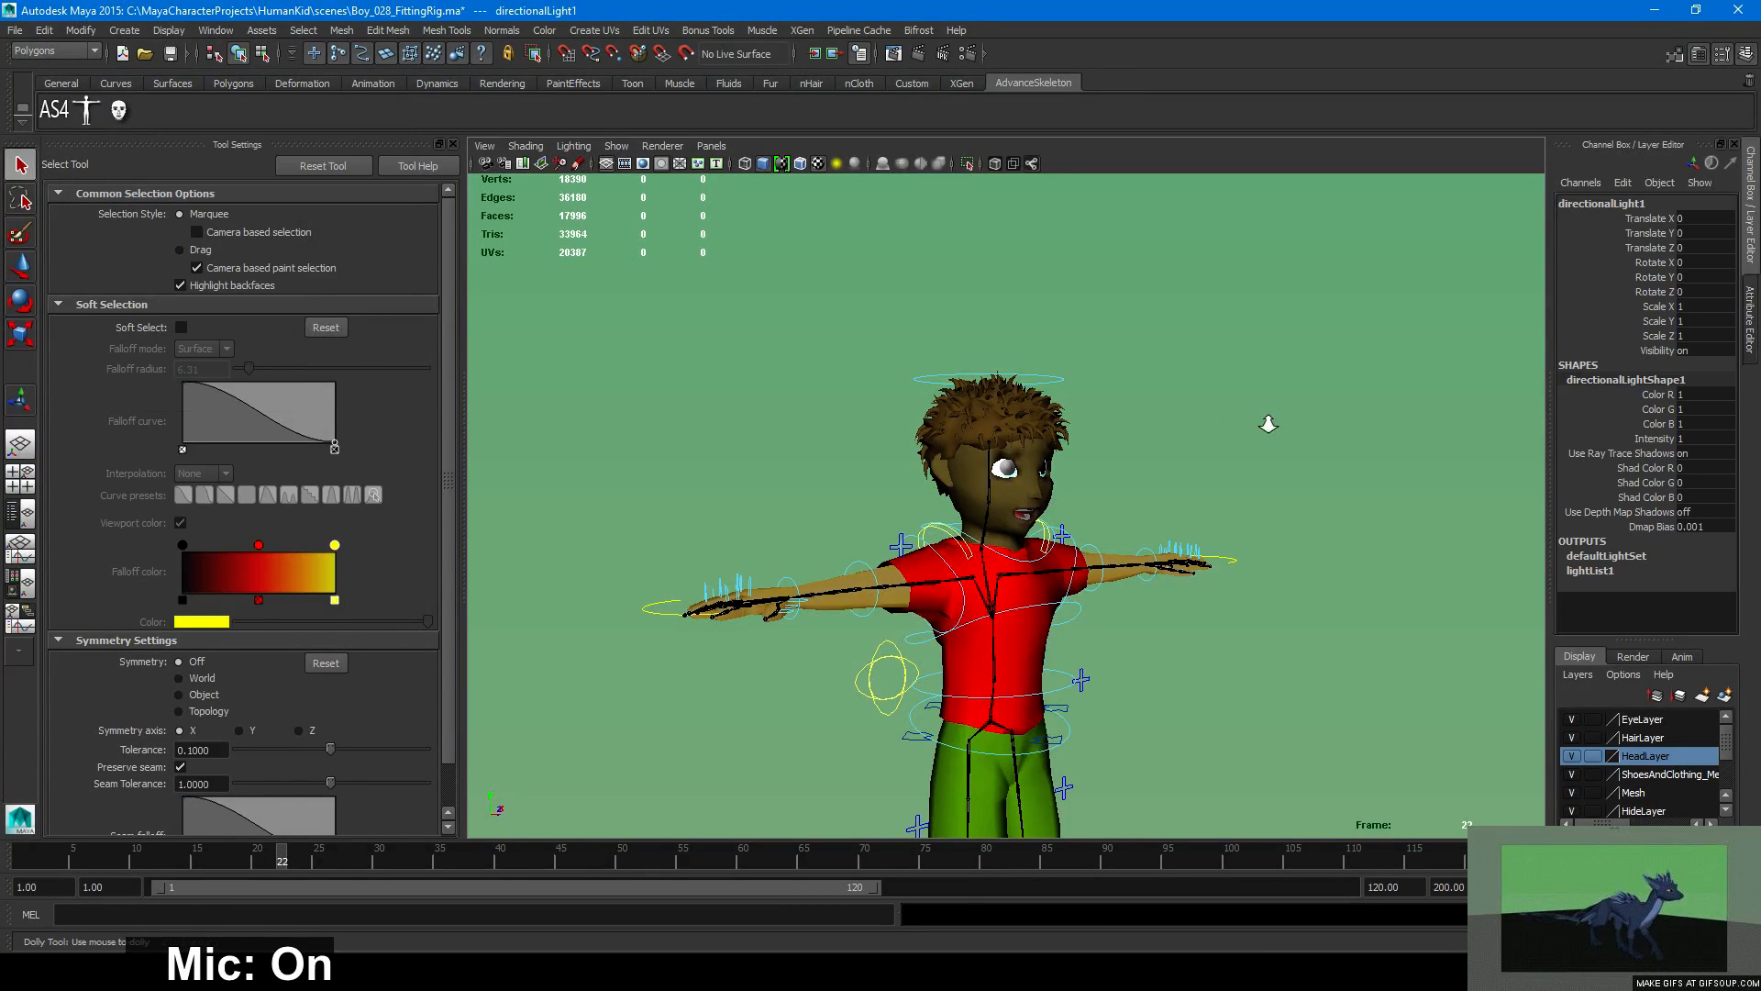
right_click_drag(1269, 423, 1183, 424, "alt")
key("w")
left_click_drag(1002, 708, 1154, 384)
key("r")
key("e")
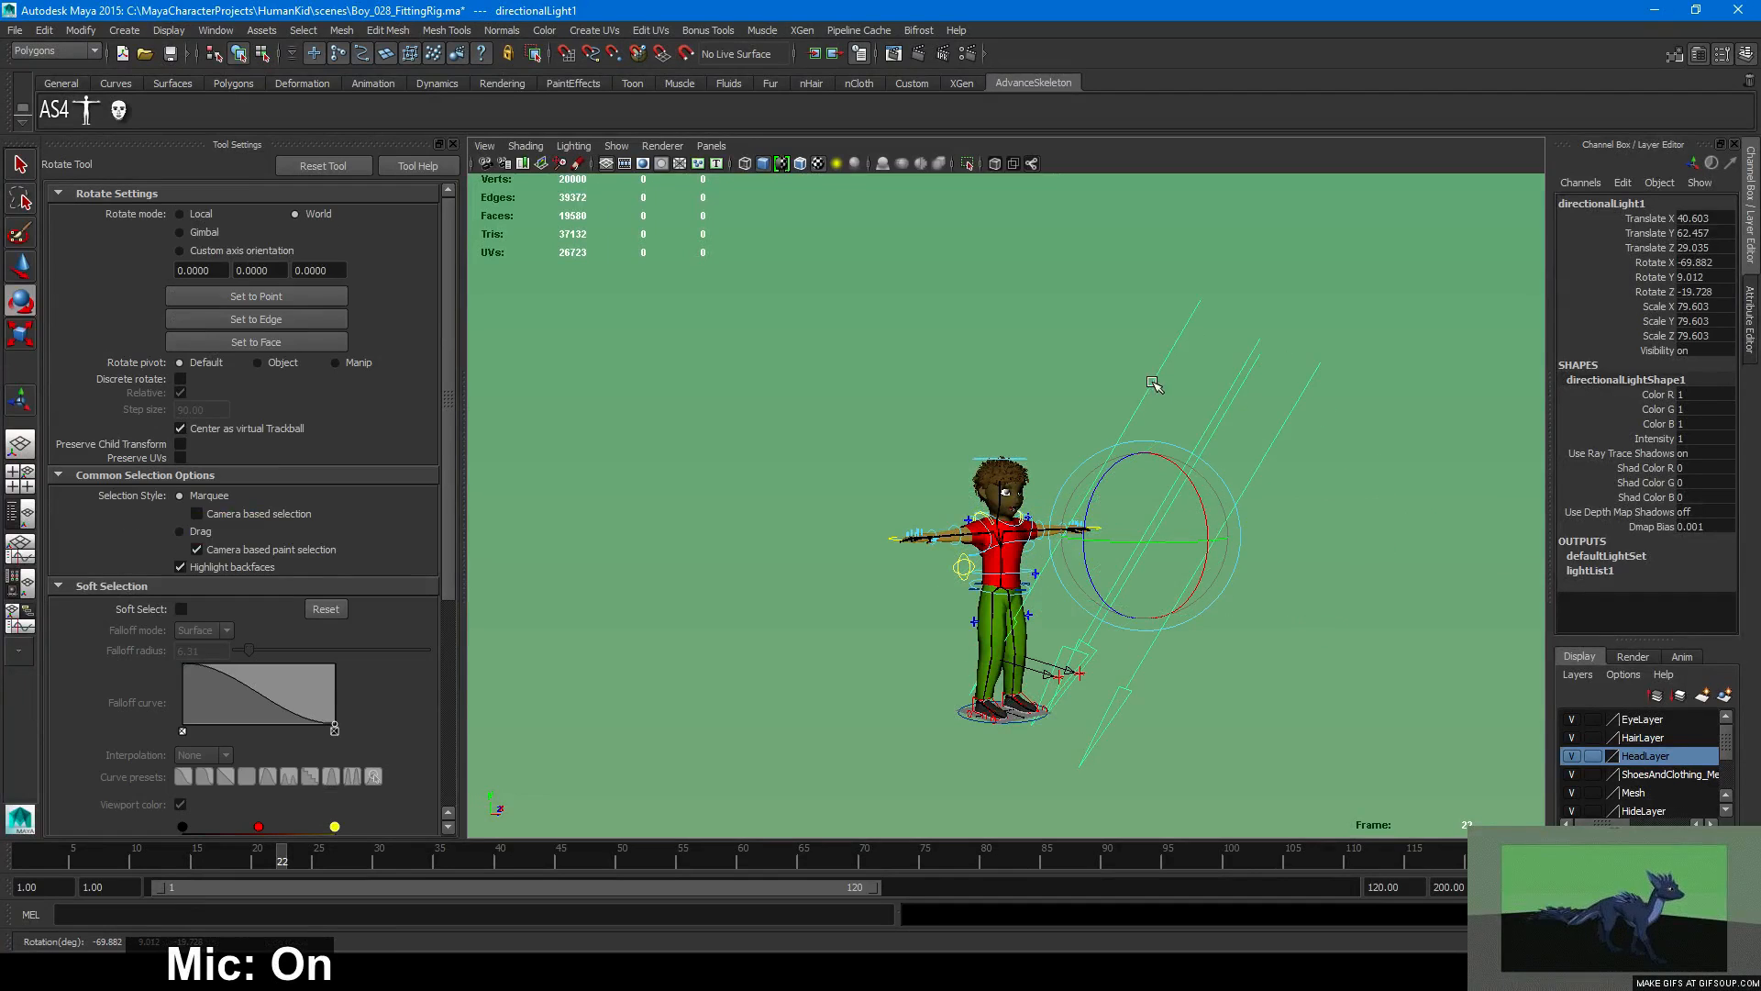
Move the directional light to about 80.4, 107.7, 58.5 and rotate it to about -53.4, 23.0, -17.7 degrees, aiming at the character.
key("w")
middle_click_drag(1137, 532, 1227, 491)
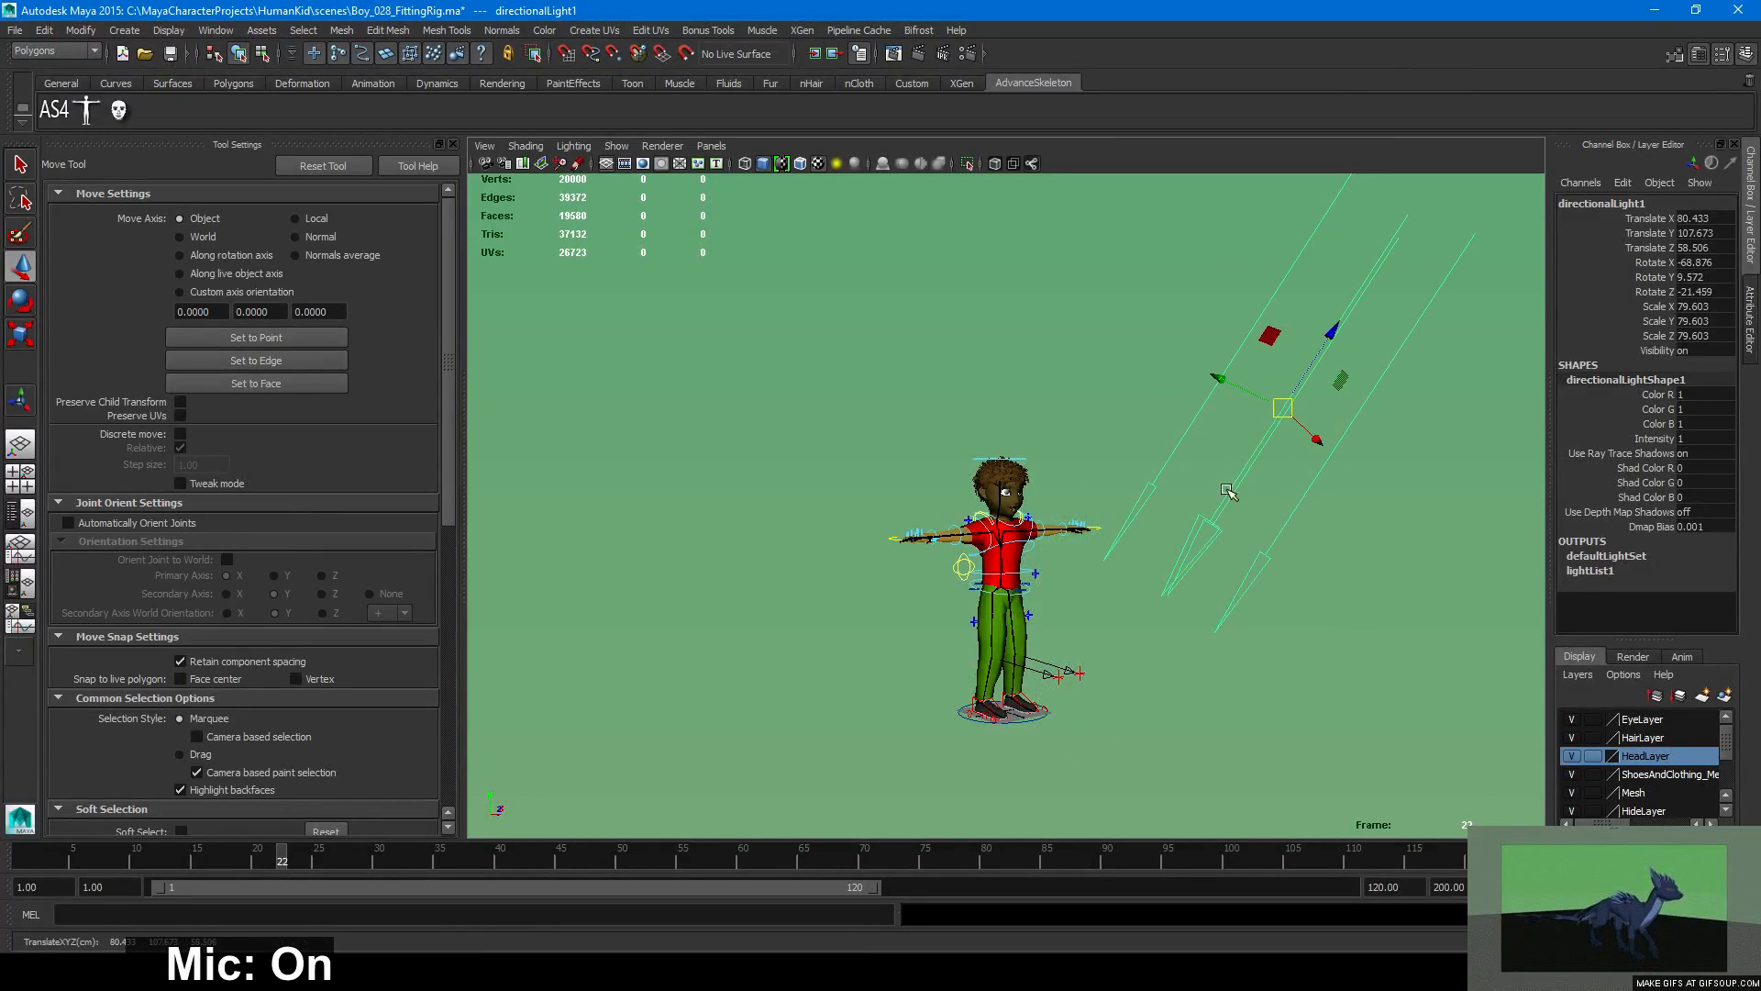
left_click_drag(1210, 508, 1106, 546, "alt")
key("e")
left_click_drag(1279, 385, 1337, 418)
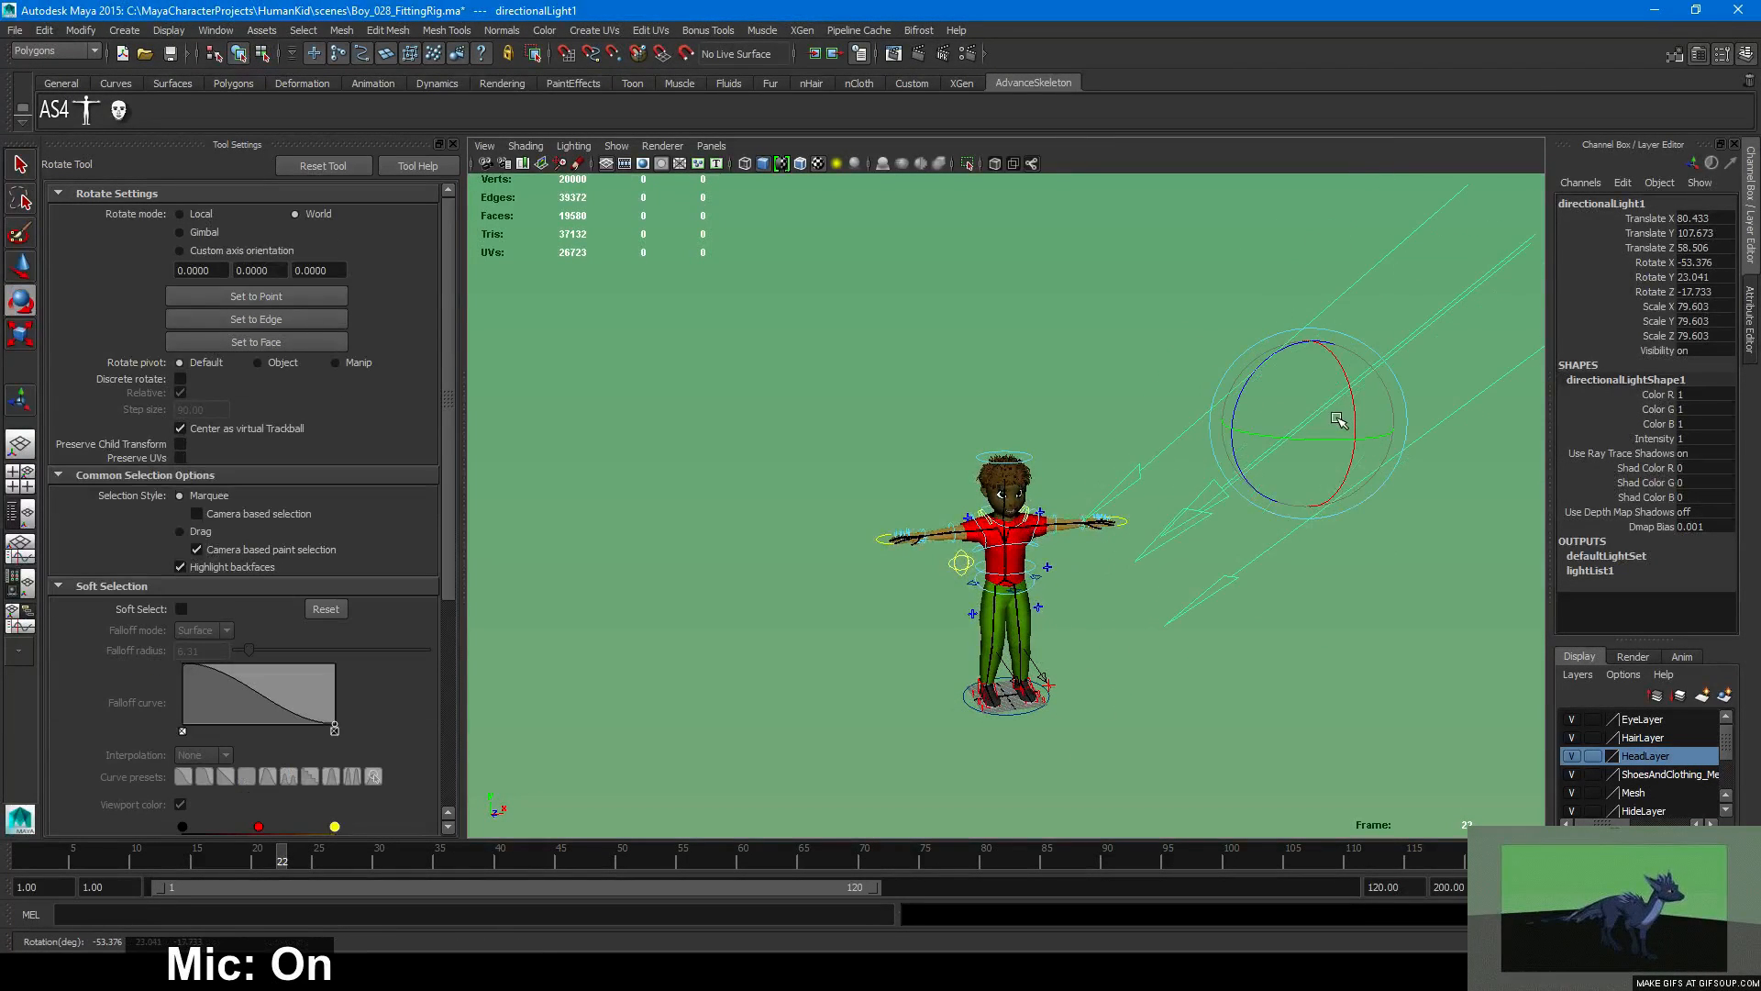
key("w")
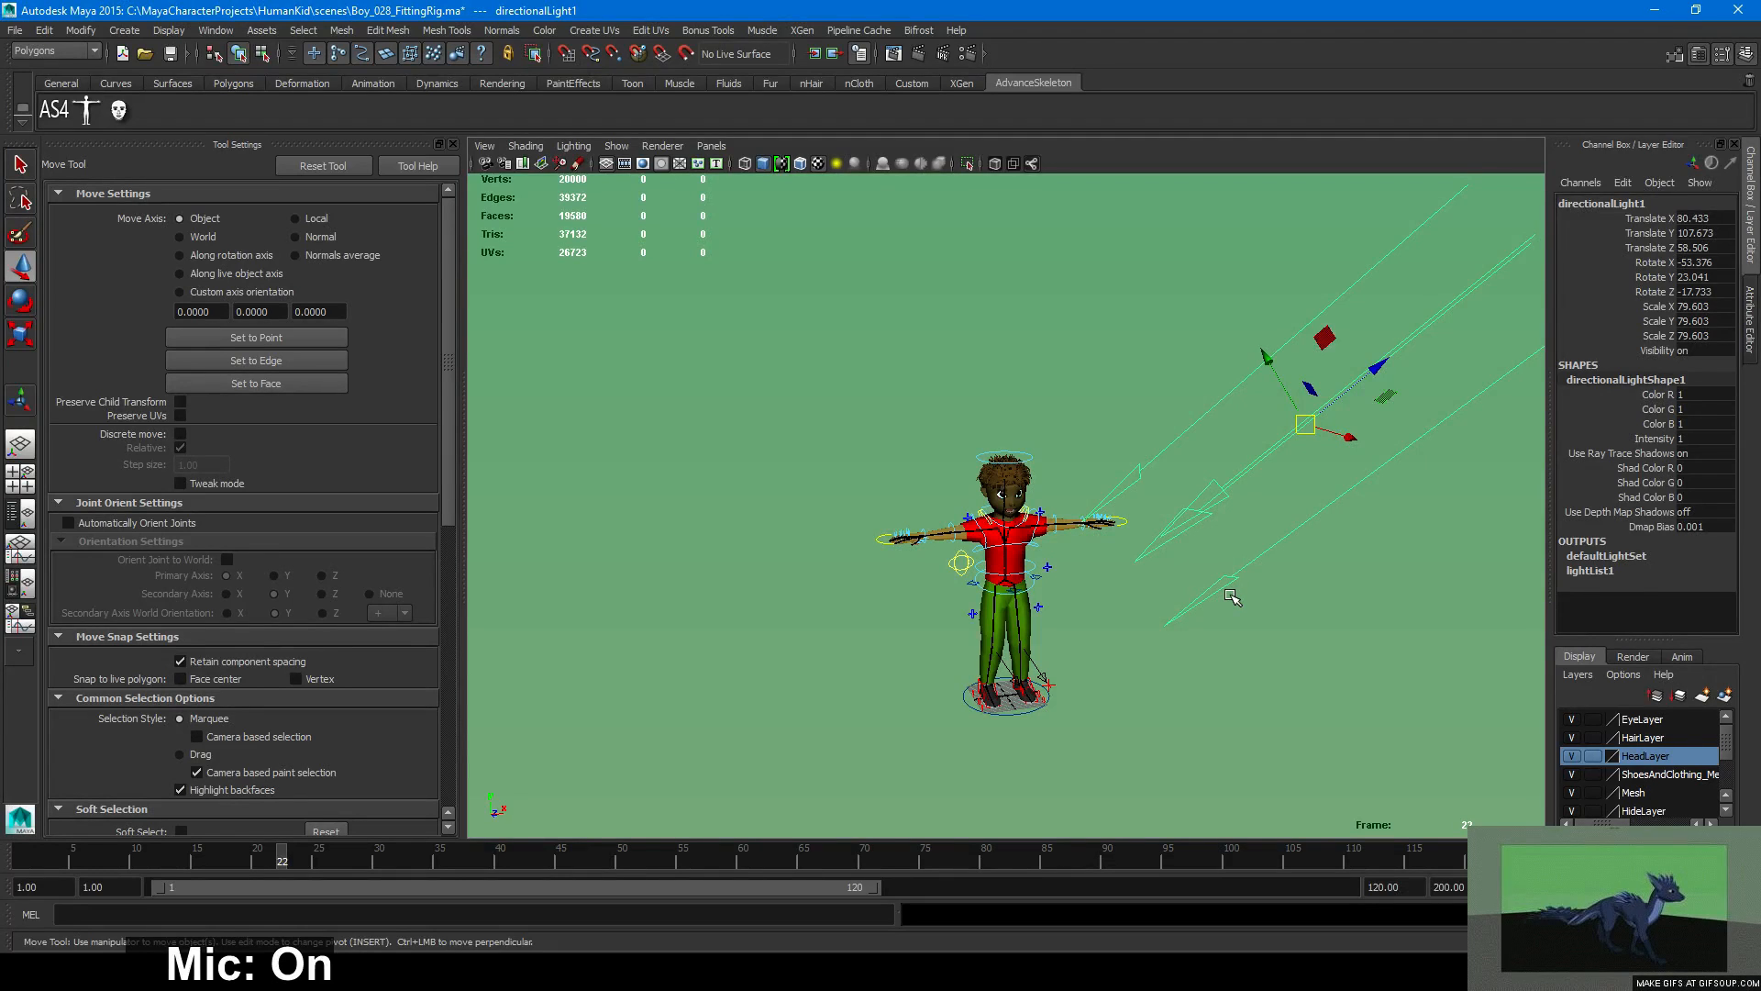
Replace the directional light with a new spot light at the scene origin.
key("Delete")
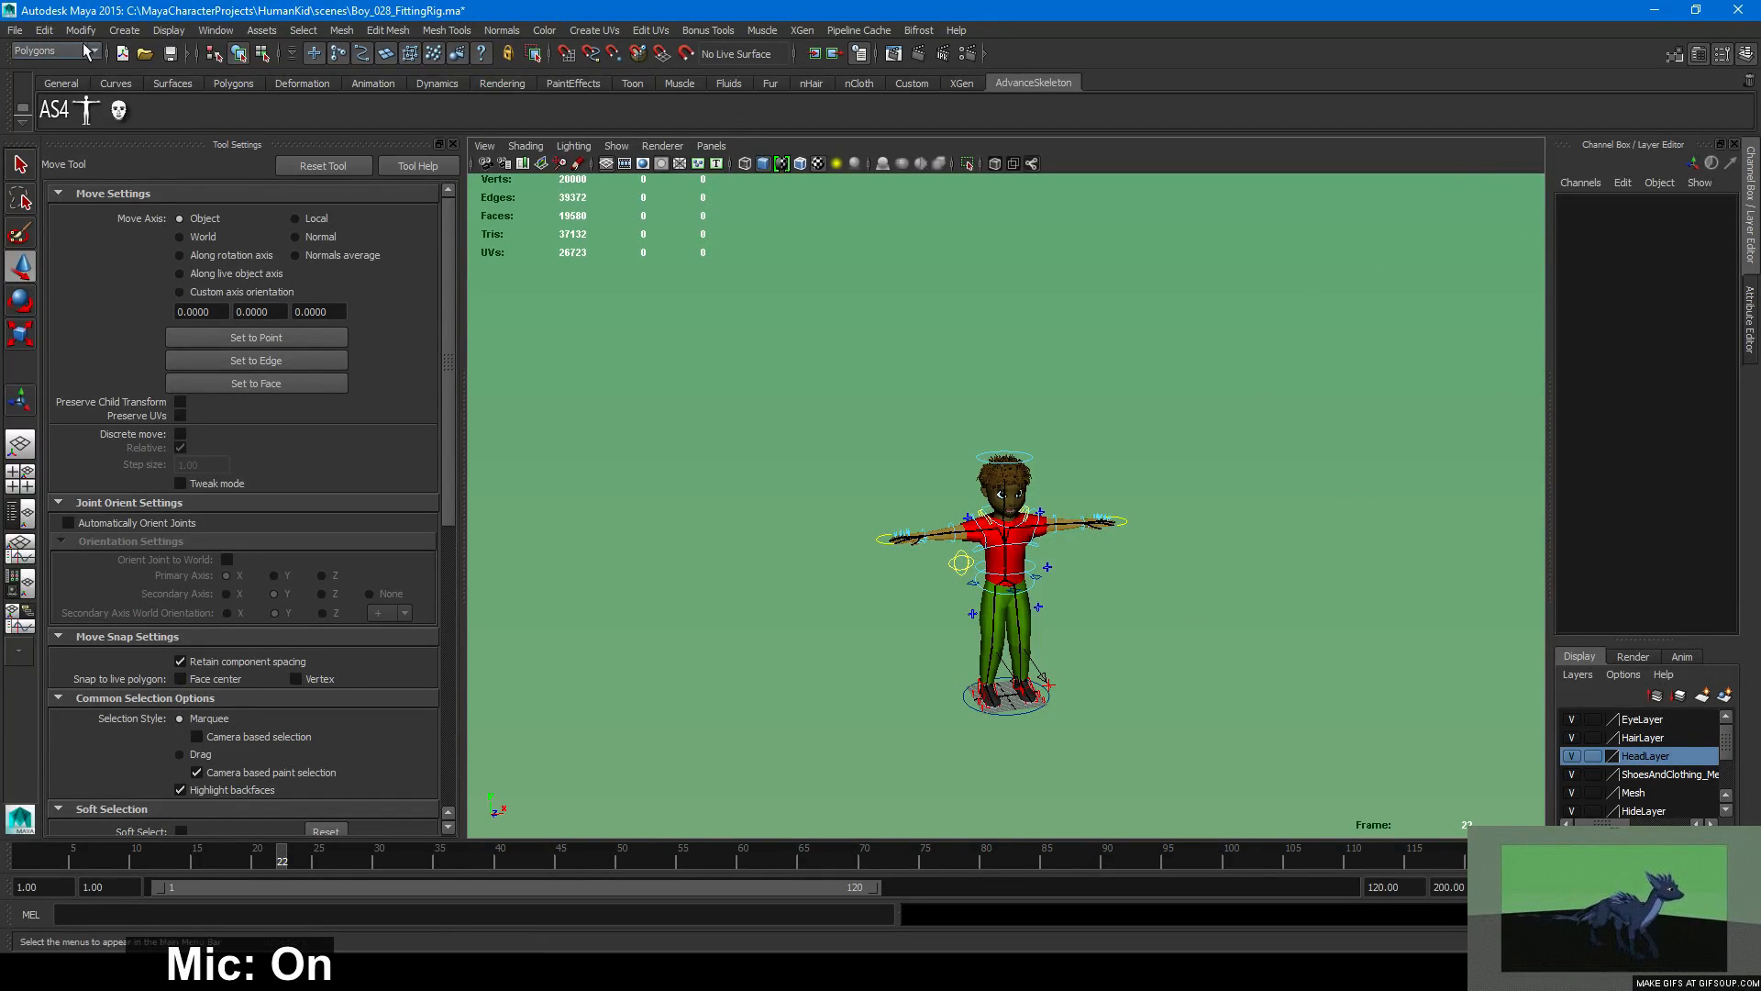
left_click(124, 31)
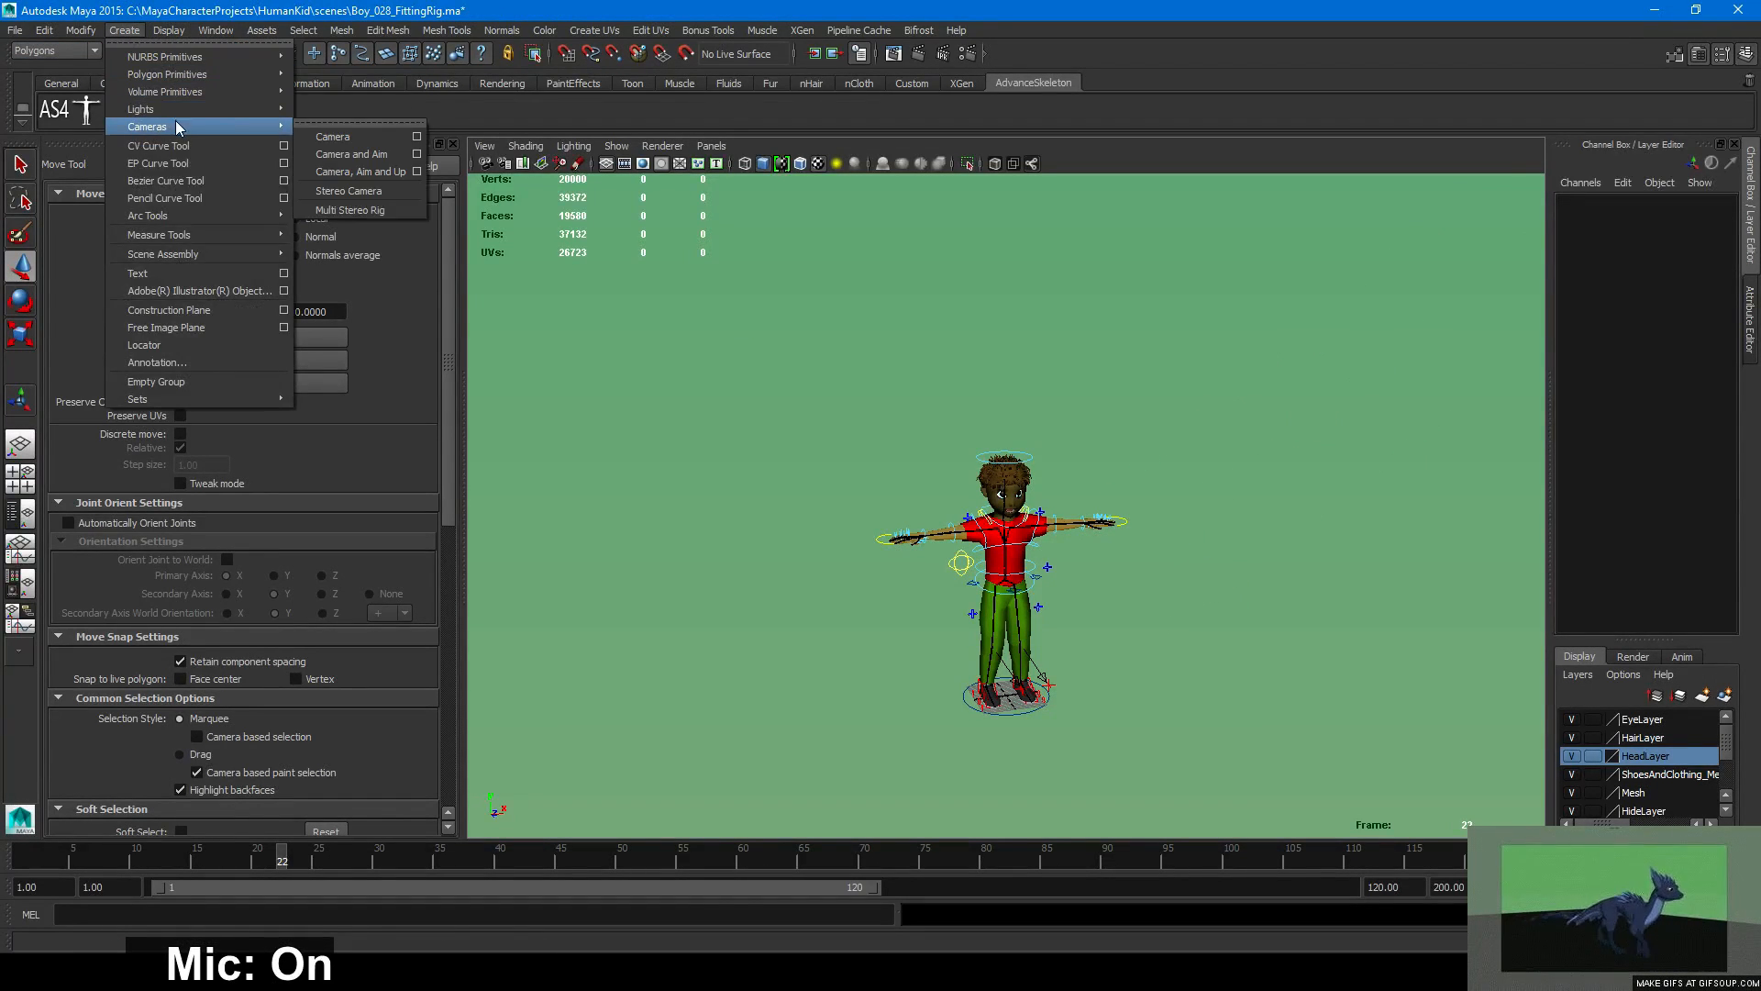
mouse_move(186, 110)
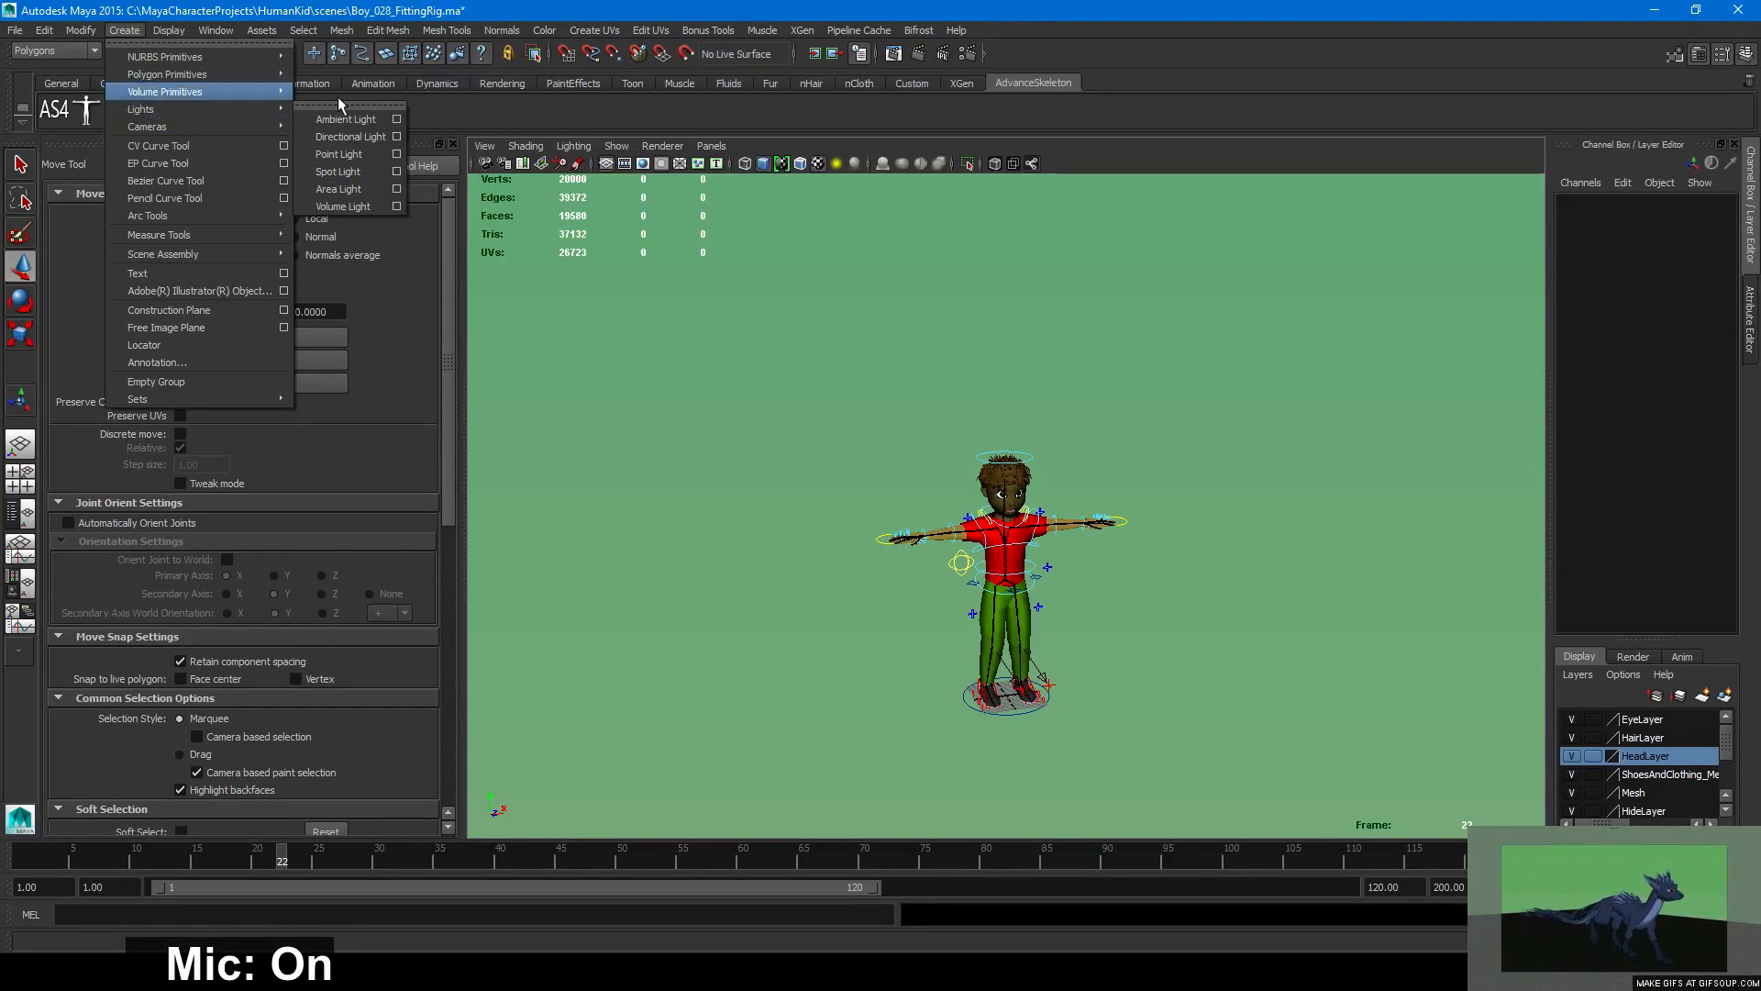
left_click(371, 172)
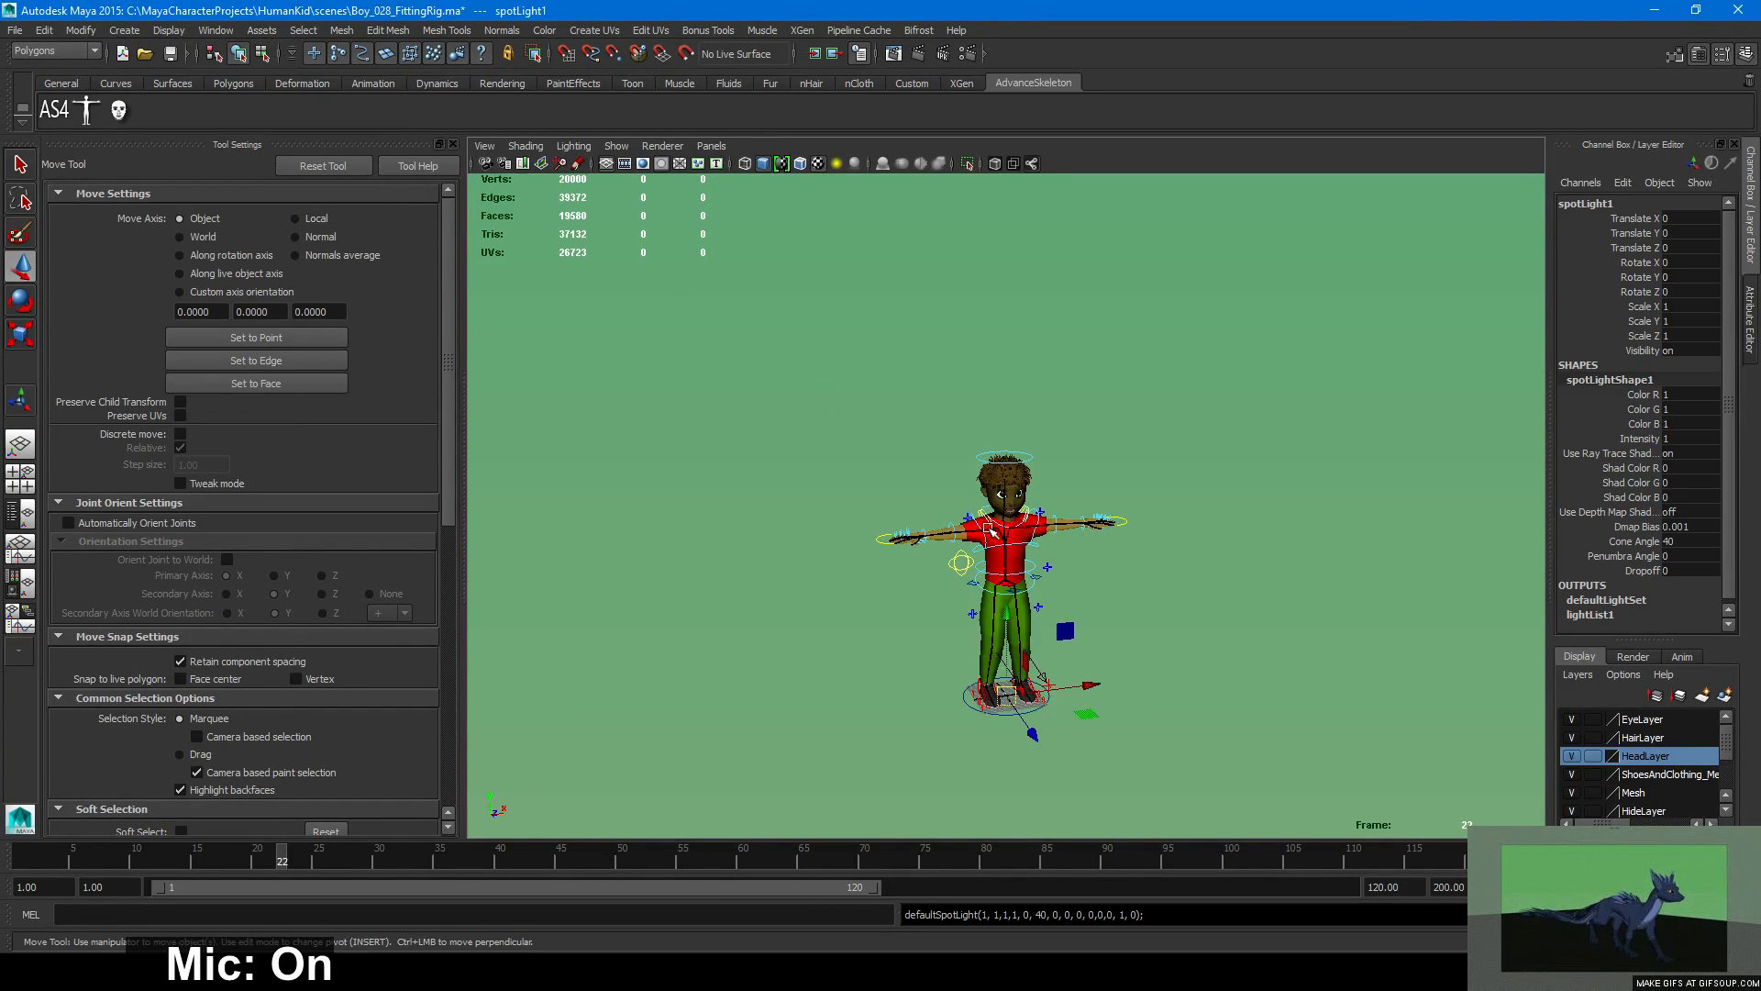
Scale the spot light to about 112.7 and place it above and beside the character at about 107.5, 163.3, -12.8, aimed downward.
key("r")
left_click_drag(1005, 685, 1529, 667)
key("e")
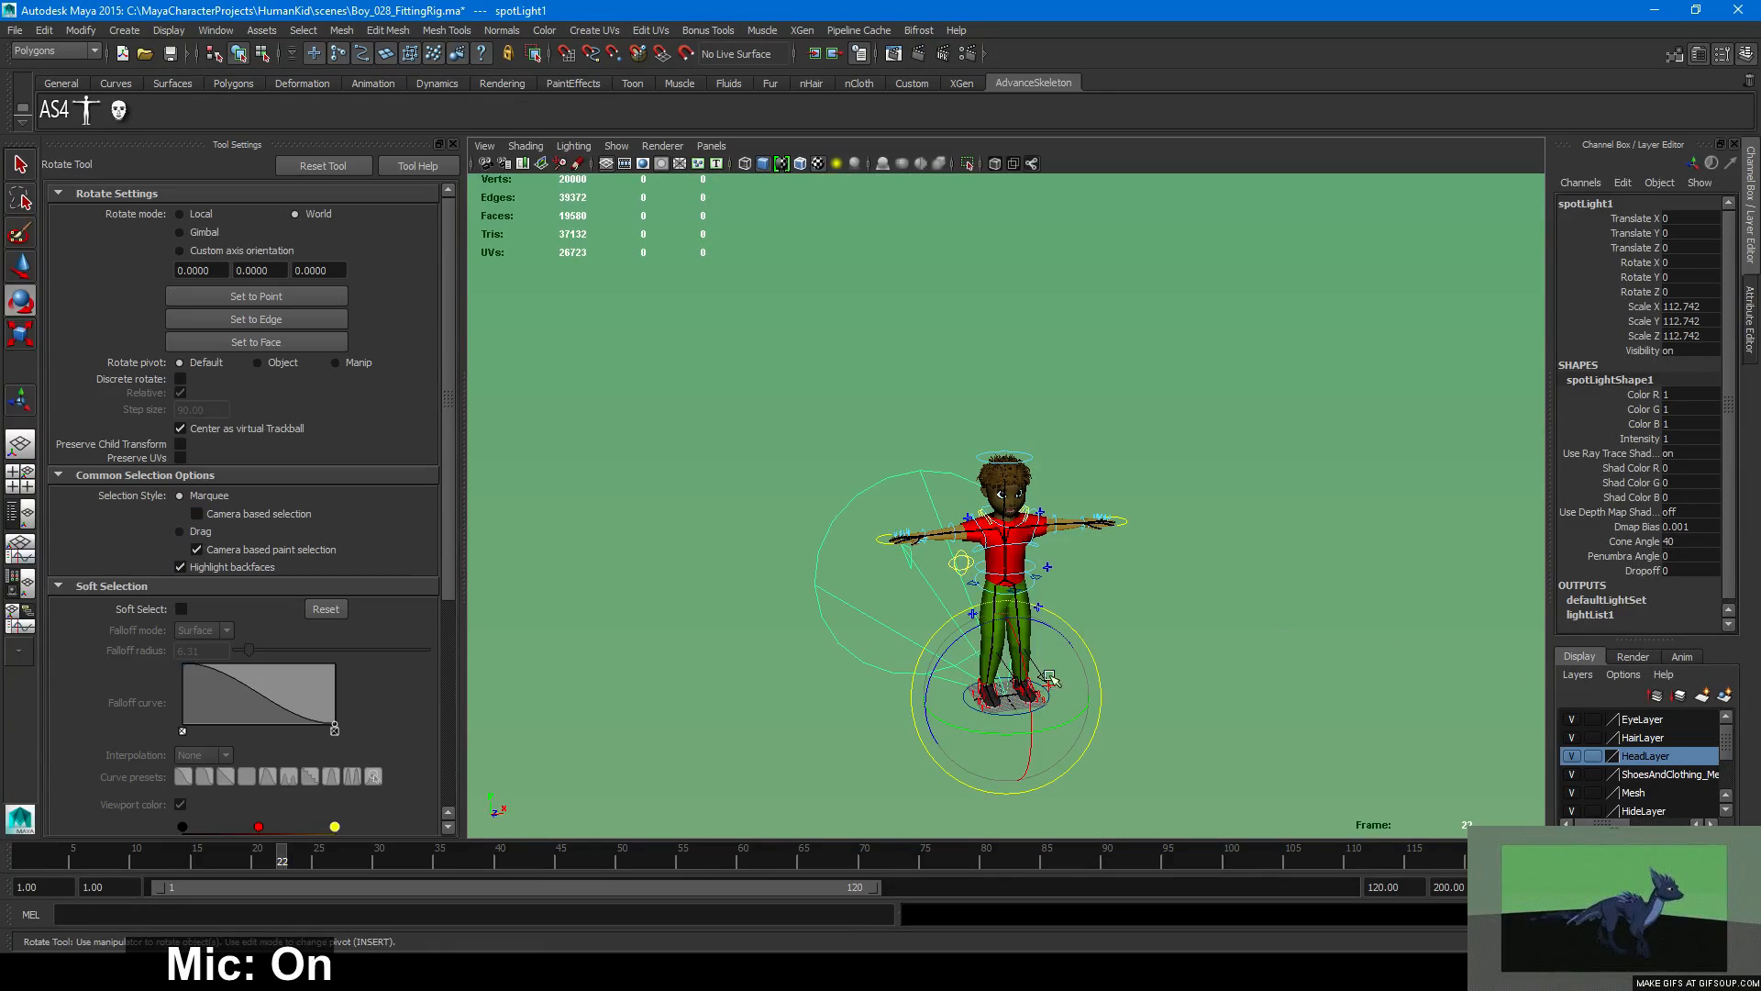
left_click_drag(1018, 681, 1036, 576)
key("w")
left_click_drag(1006, 695, 1344, 224)
key("e")
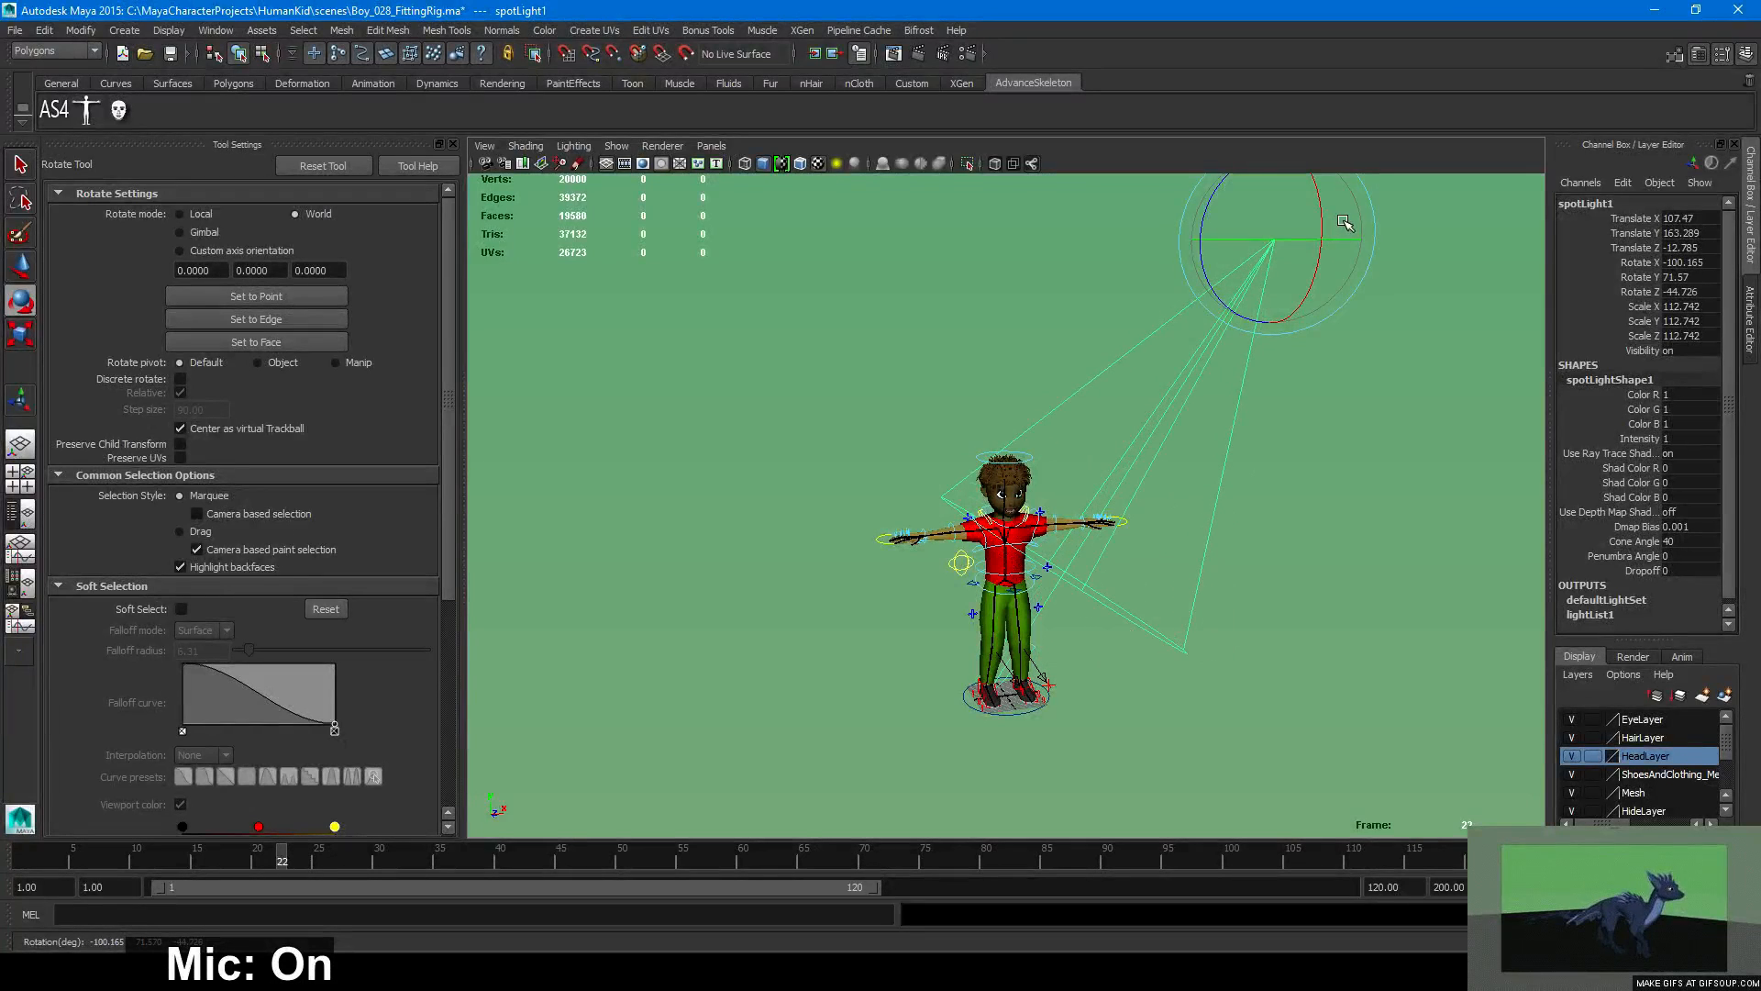
Move the spot light to about 137.7, 155.1, -1.5, rotate it to about 91.9, 38.8, 130.9 degrees and check its attributes.
key("w")
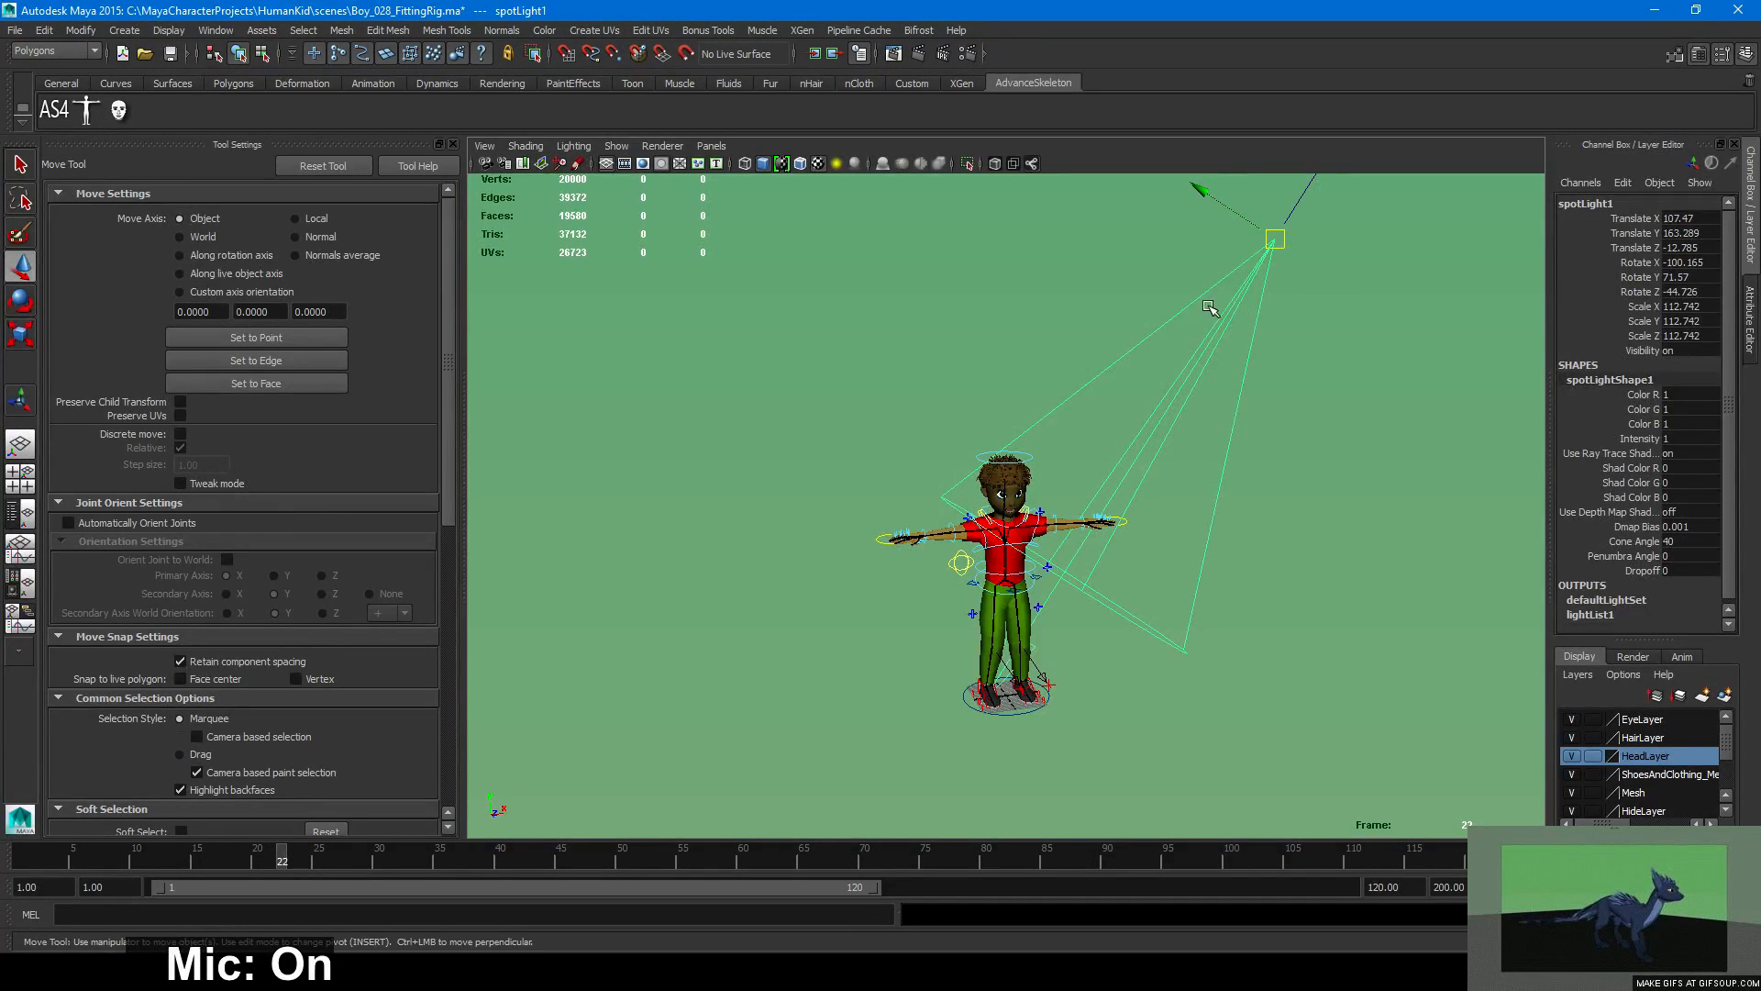
left_click_drag(1275, 240, 1396, 204)
key("e")
key("w")
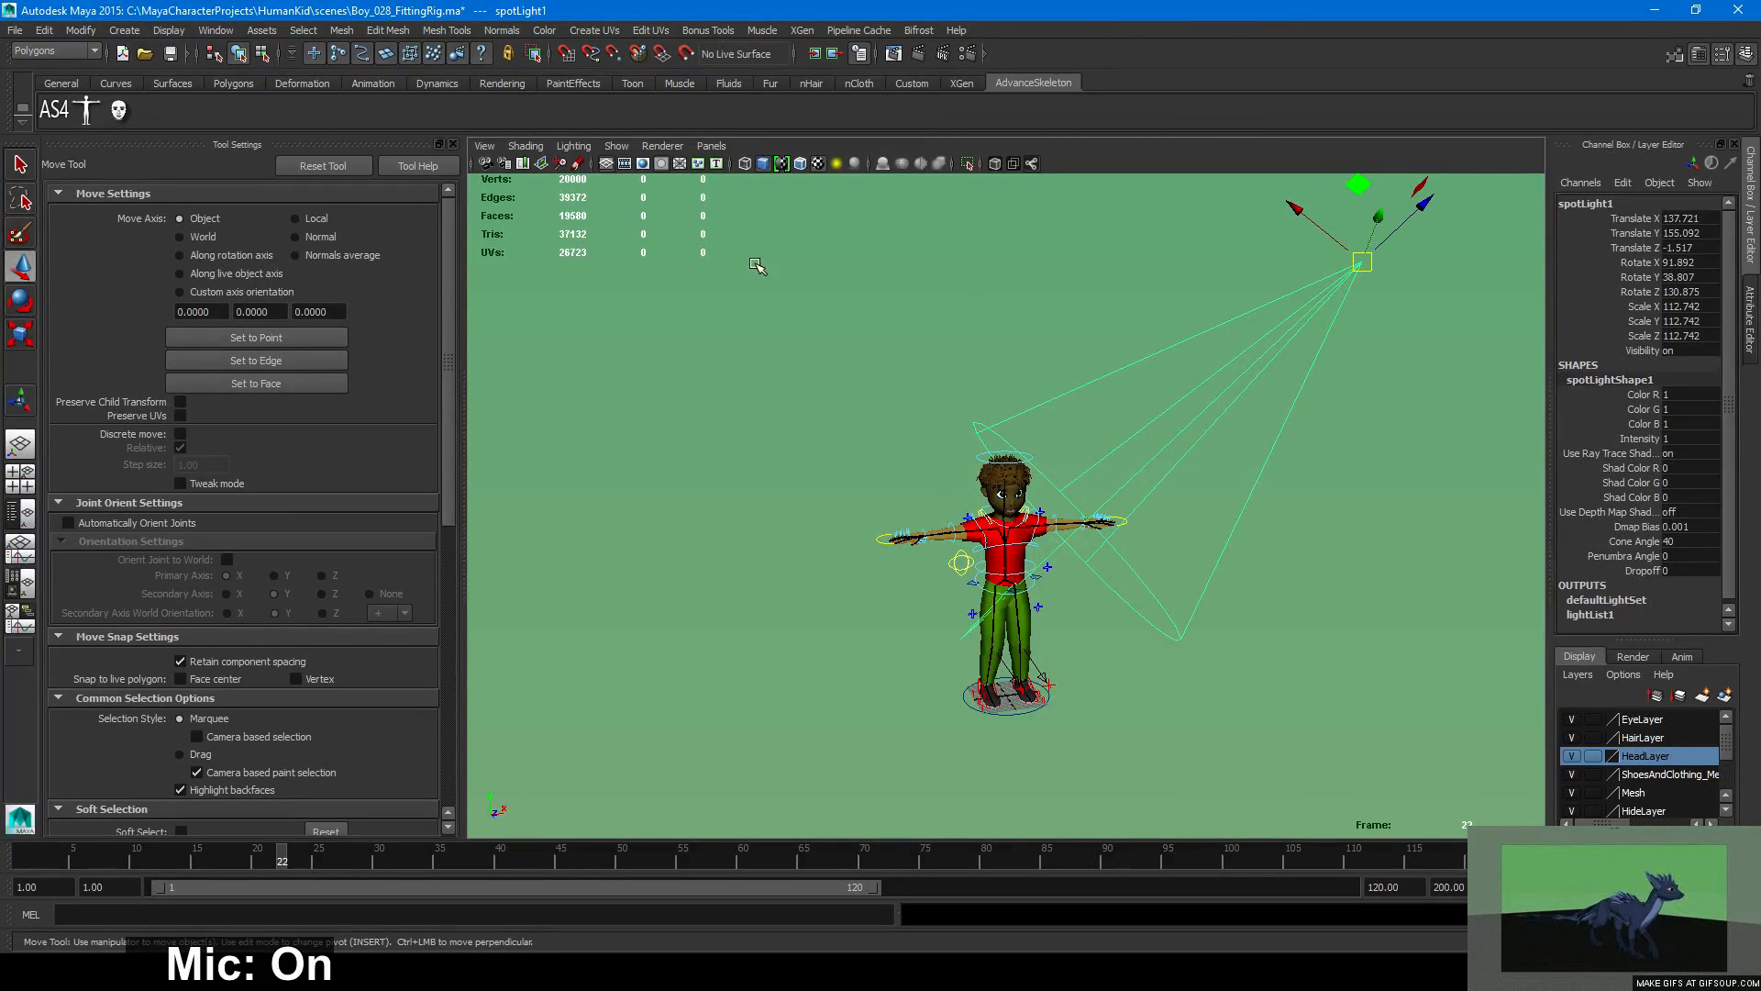
left_click(1749, 316)
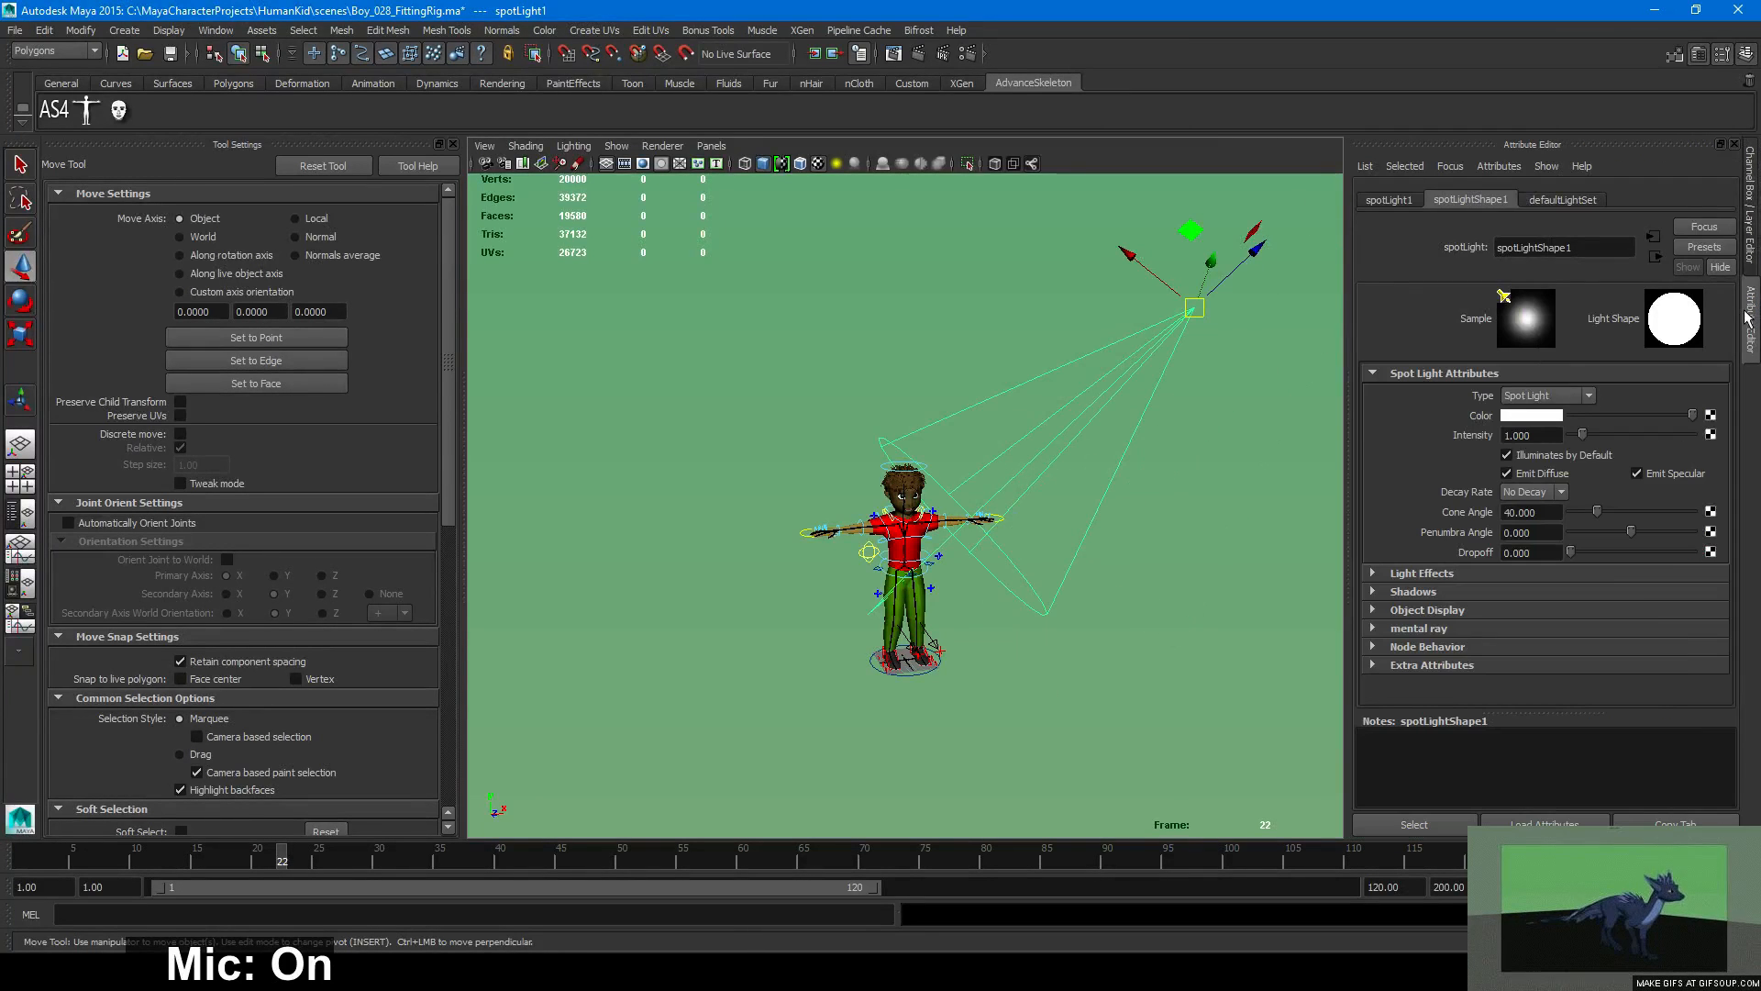
left_click(1749, 257)
Duplicate the spot light and place the copy below the character at about -20.6, -28.9, -14.4, pointing upward.
key("ctrl+d")
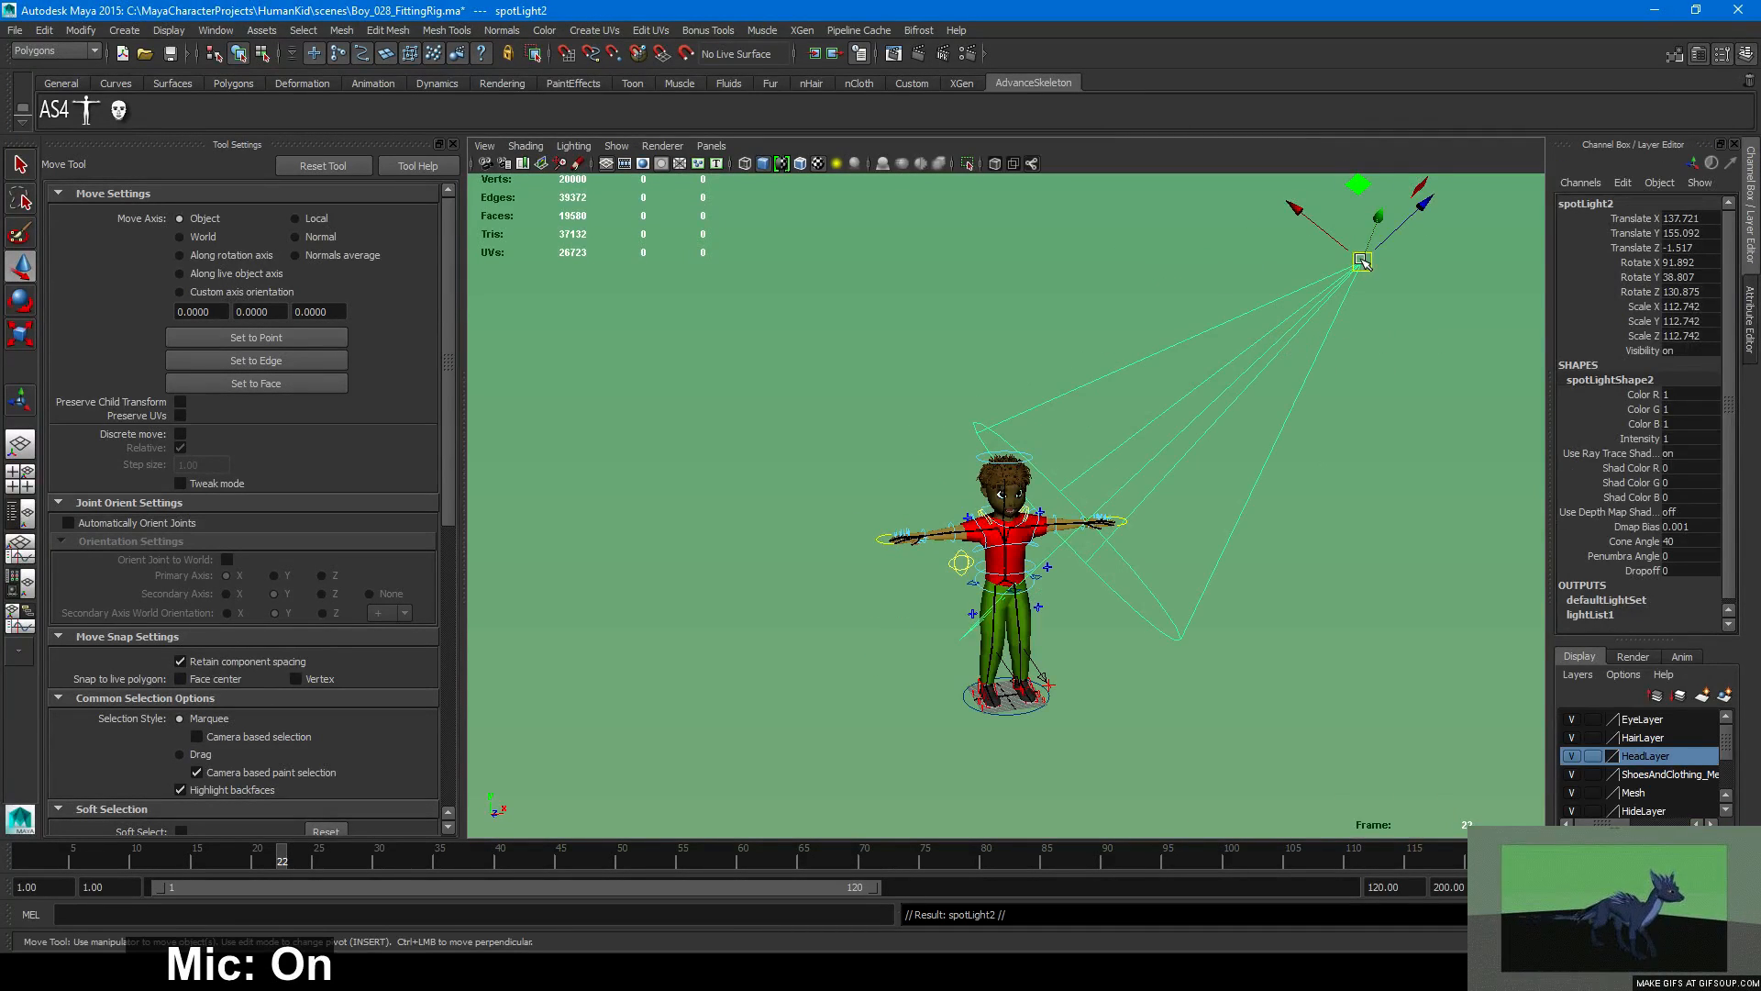
left_click_drag(1362, 262, 980, 523)
key("e")
key("w")
left_click_drag(931, 584, 1126, 689)
left_click_drag(986, 723, 938, 815)
left_click_drag(1284, 473, 1132, 459, "alt")
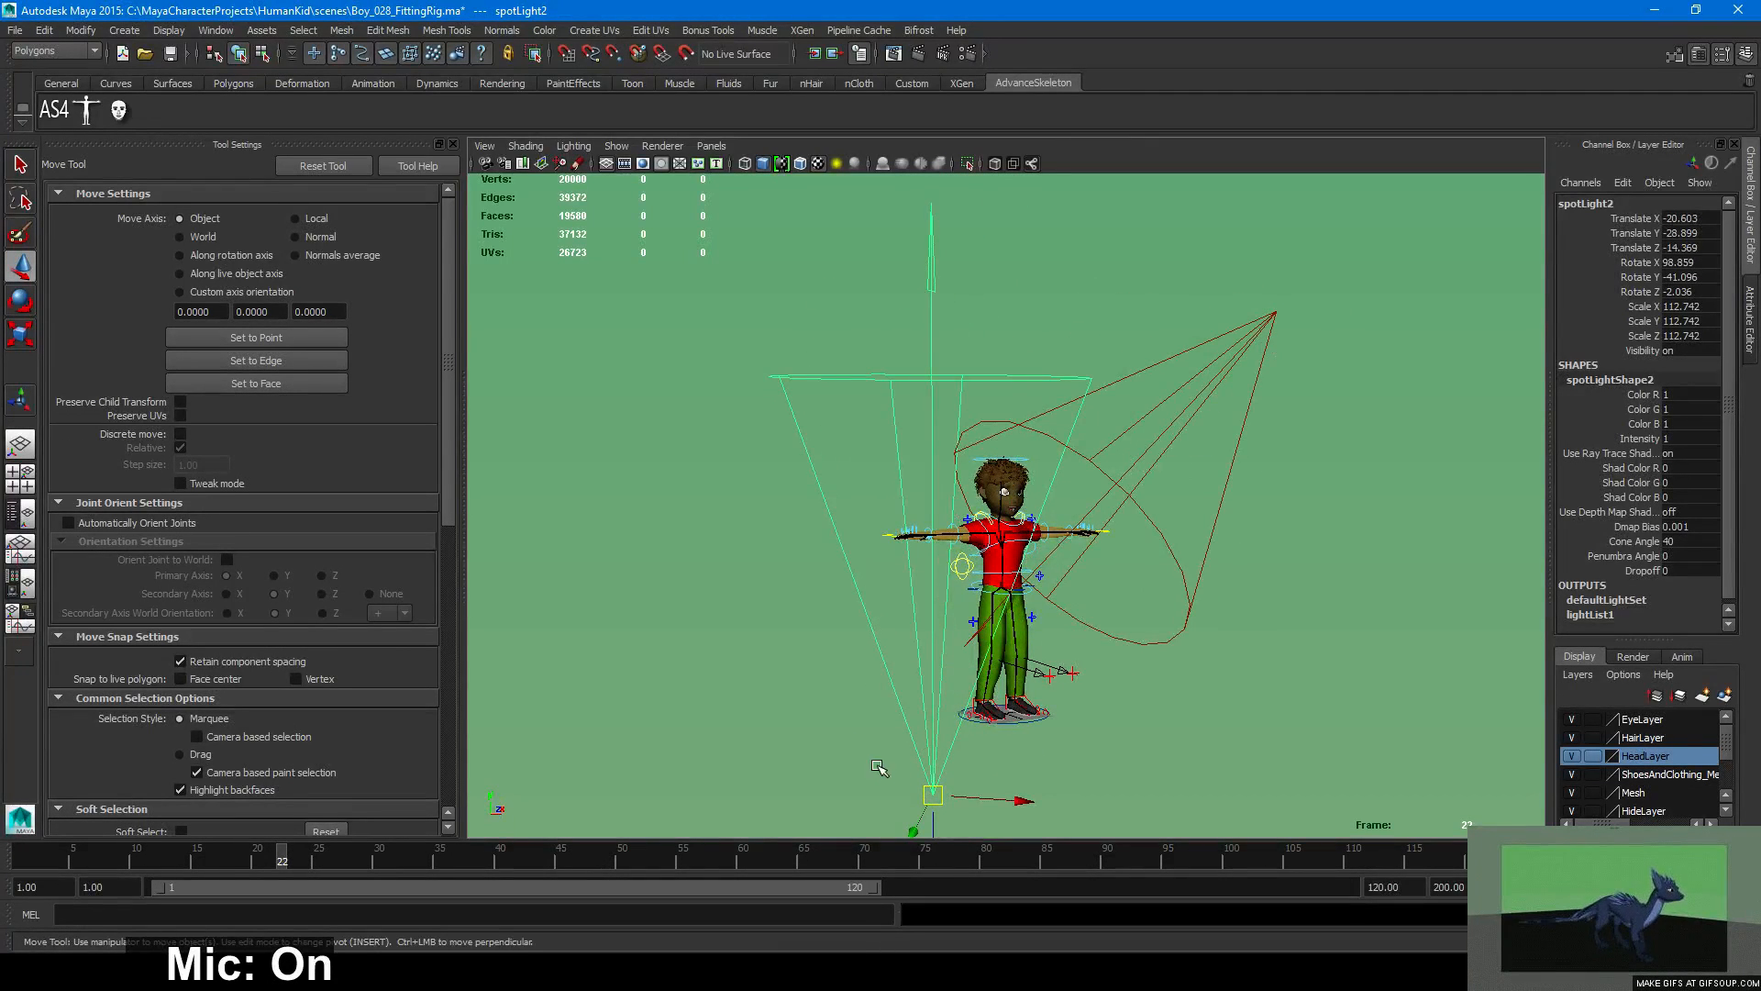
Lower the duplicated spot light's intensity to about 0.301.
left_click(1747, 303)
left_click_drag(1572, 445, 1569, 448)
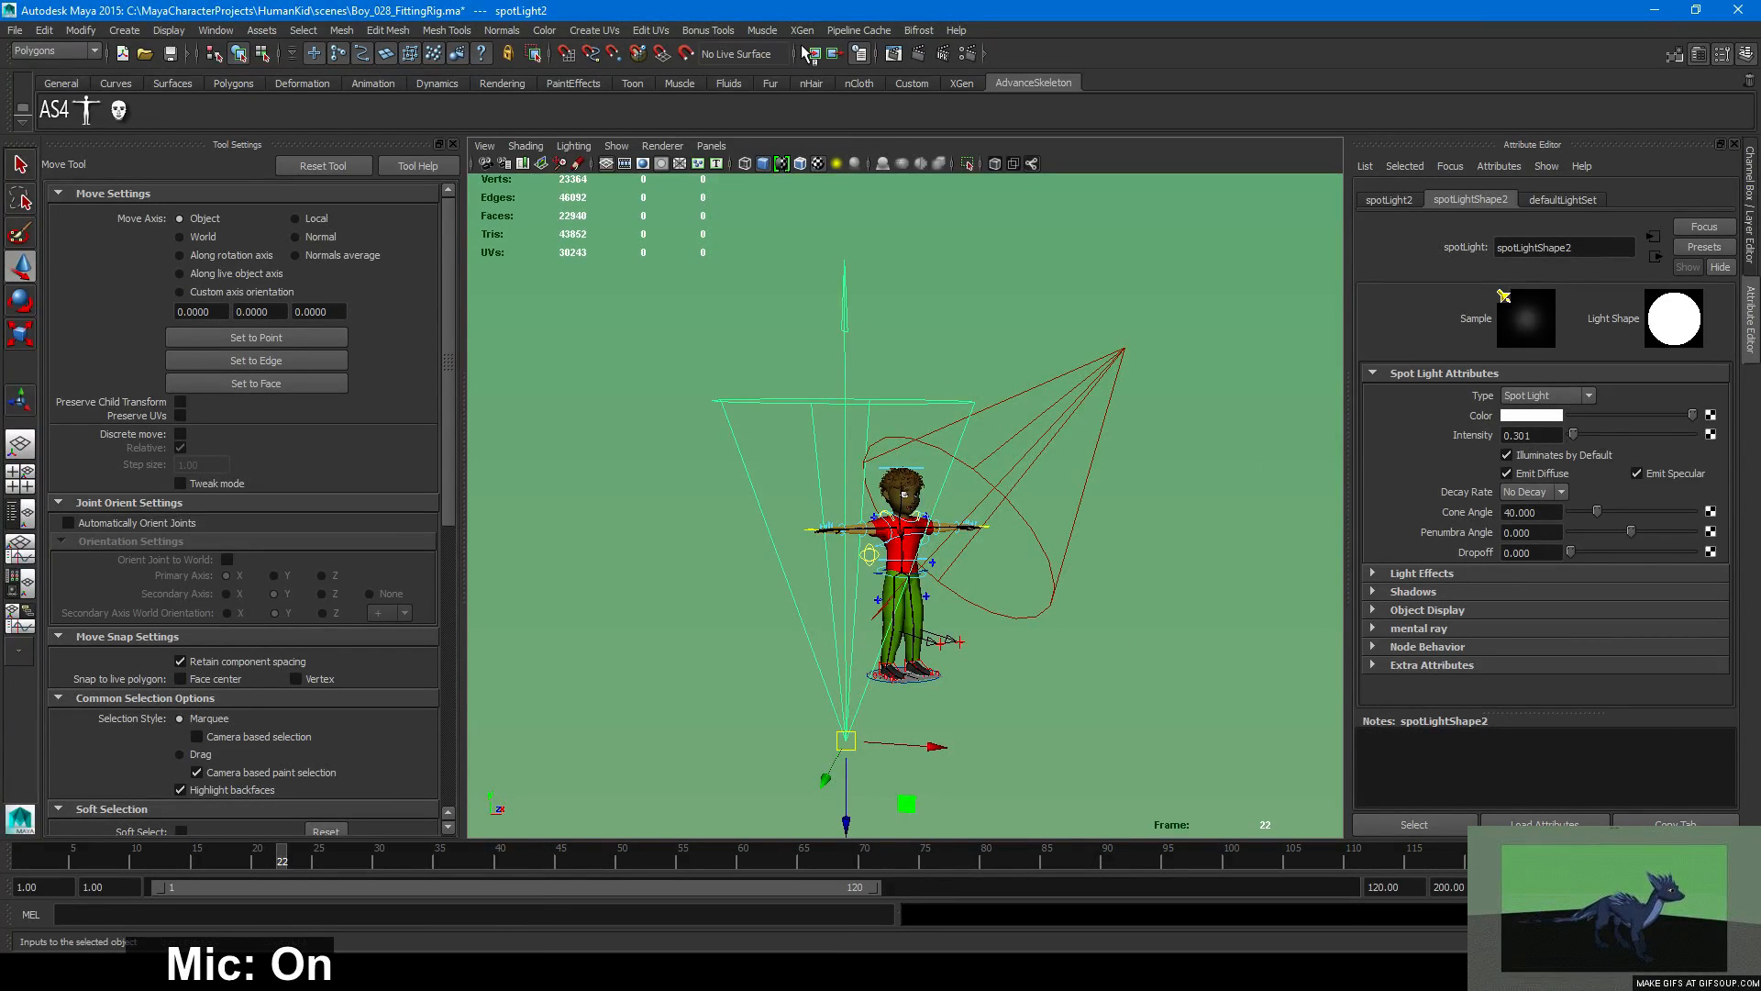
key("e")
key("w")
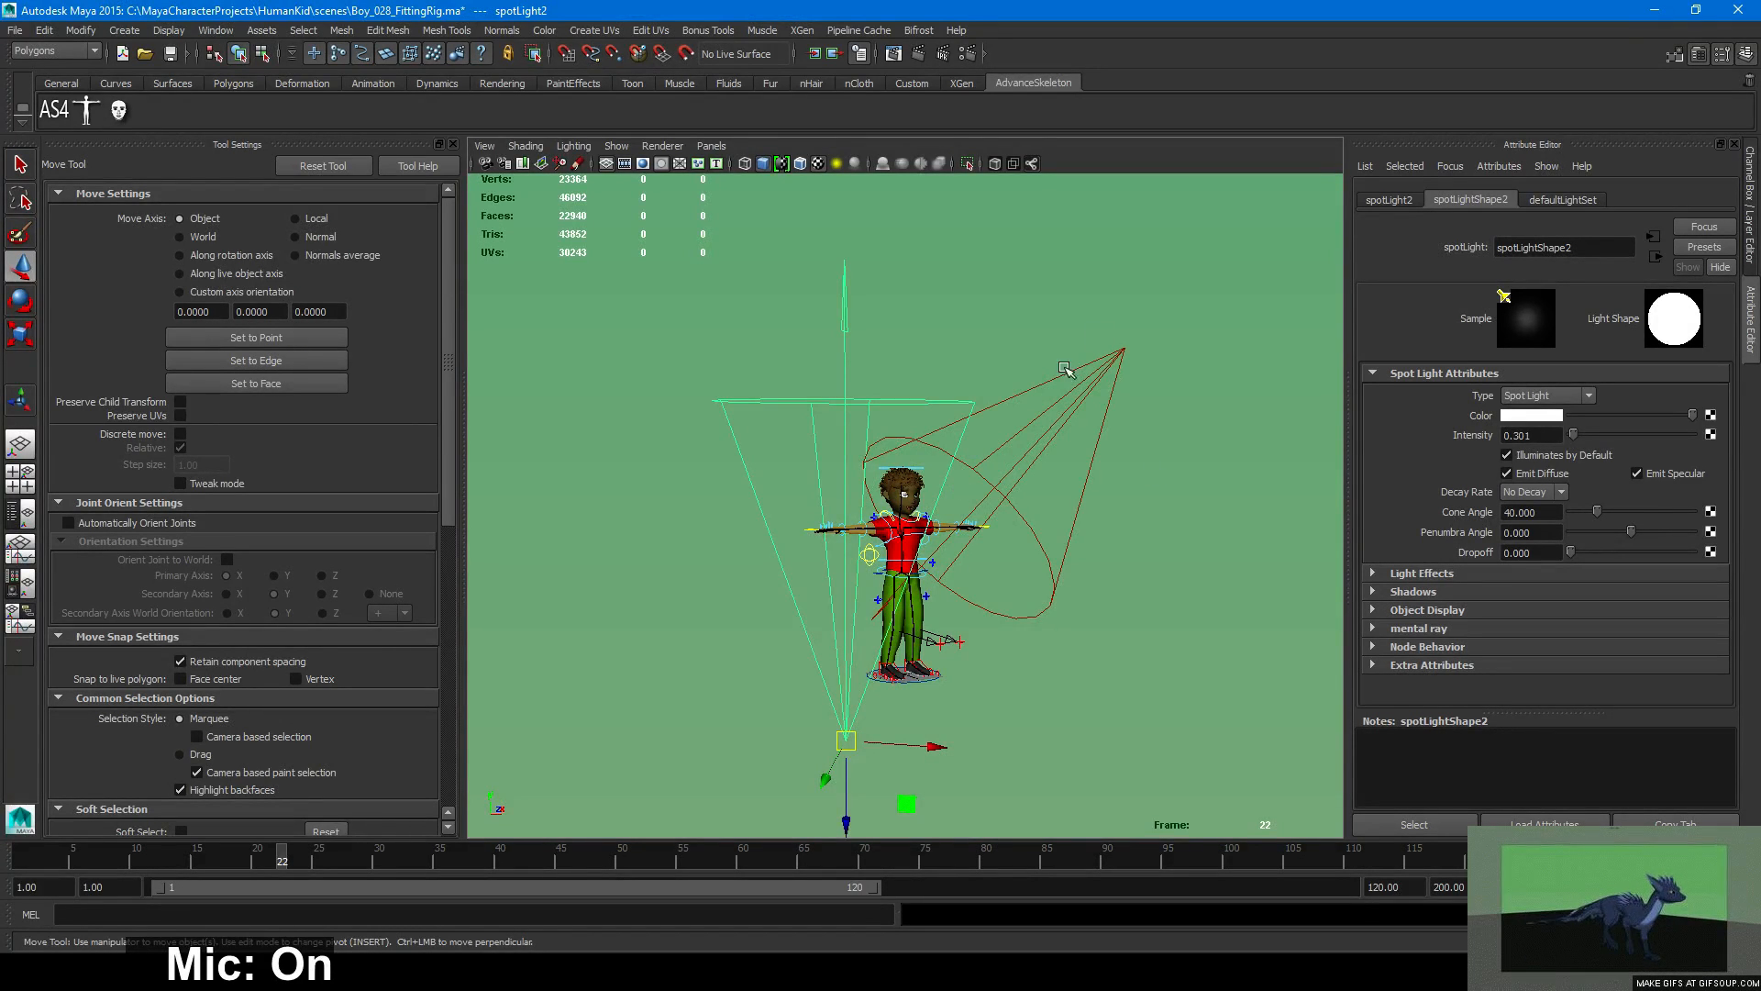
Delete both spot lights from the scene.
left_click(1066, 536)
left_click_drag(1066, 537, 1017, 546, "alt")
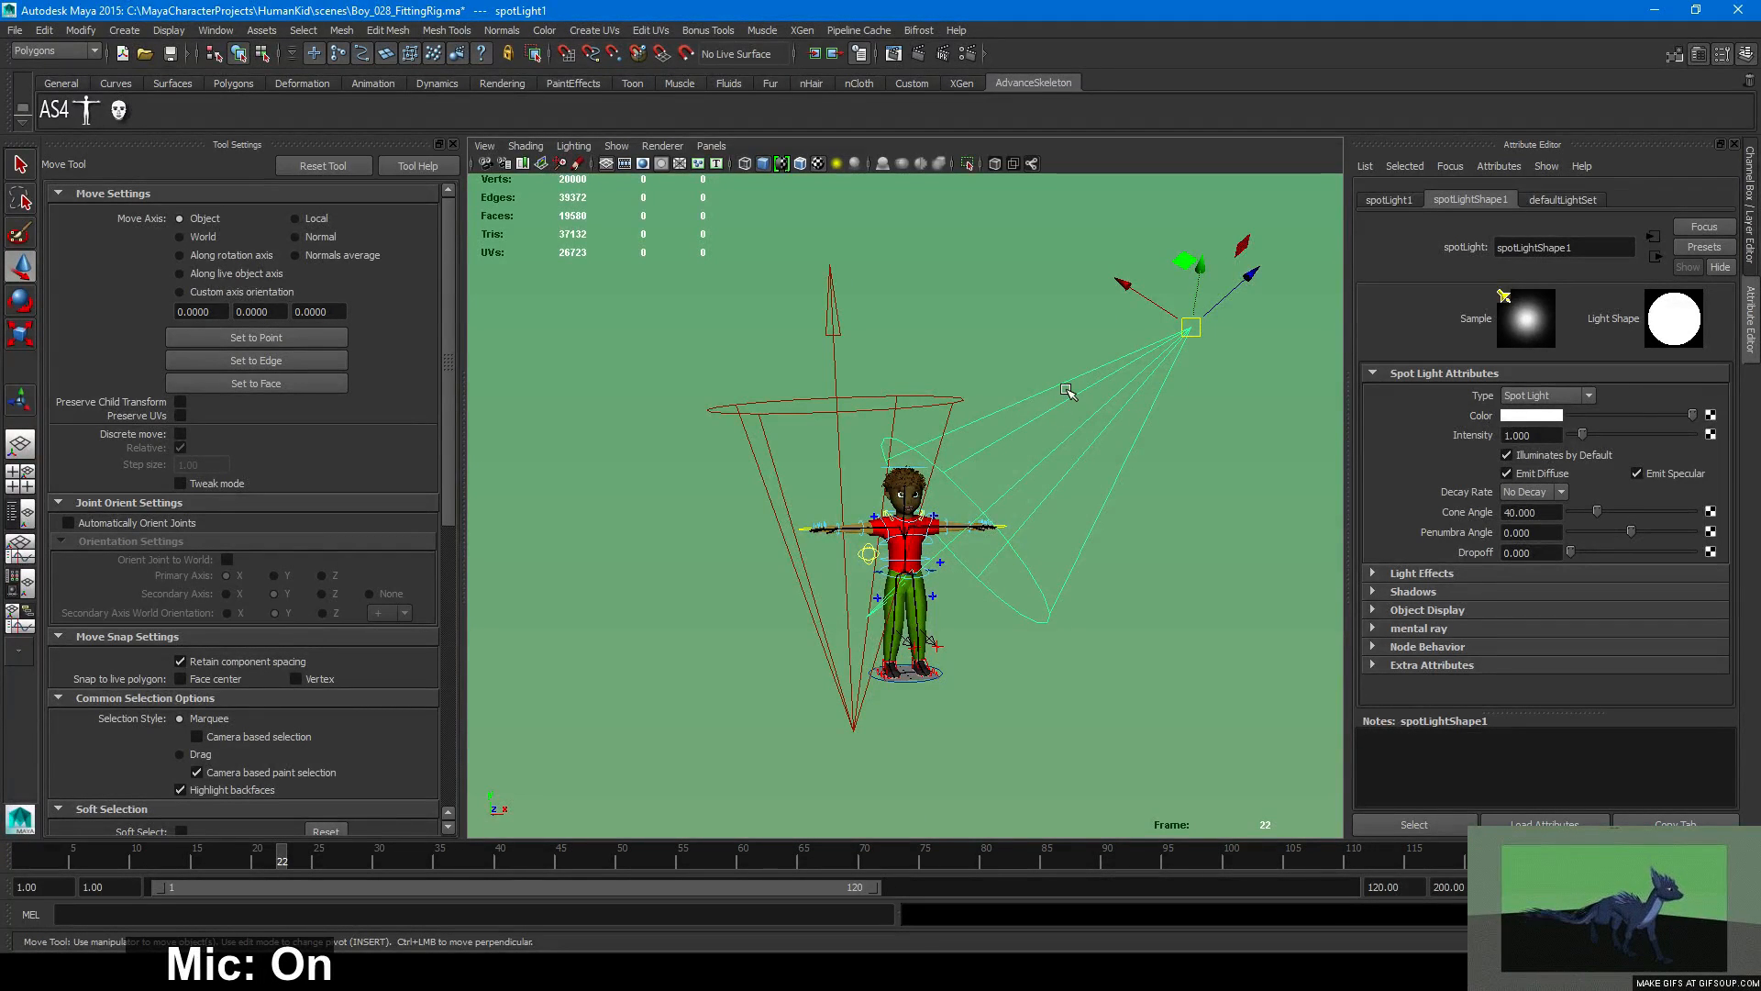
key("Delete")
left_click_drag(946, 338, 739, 374)
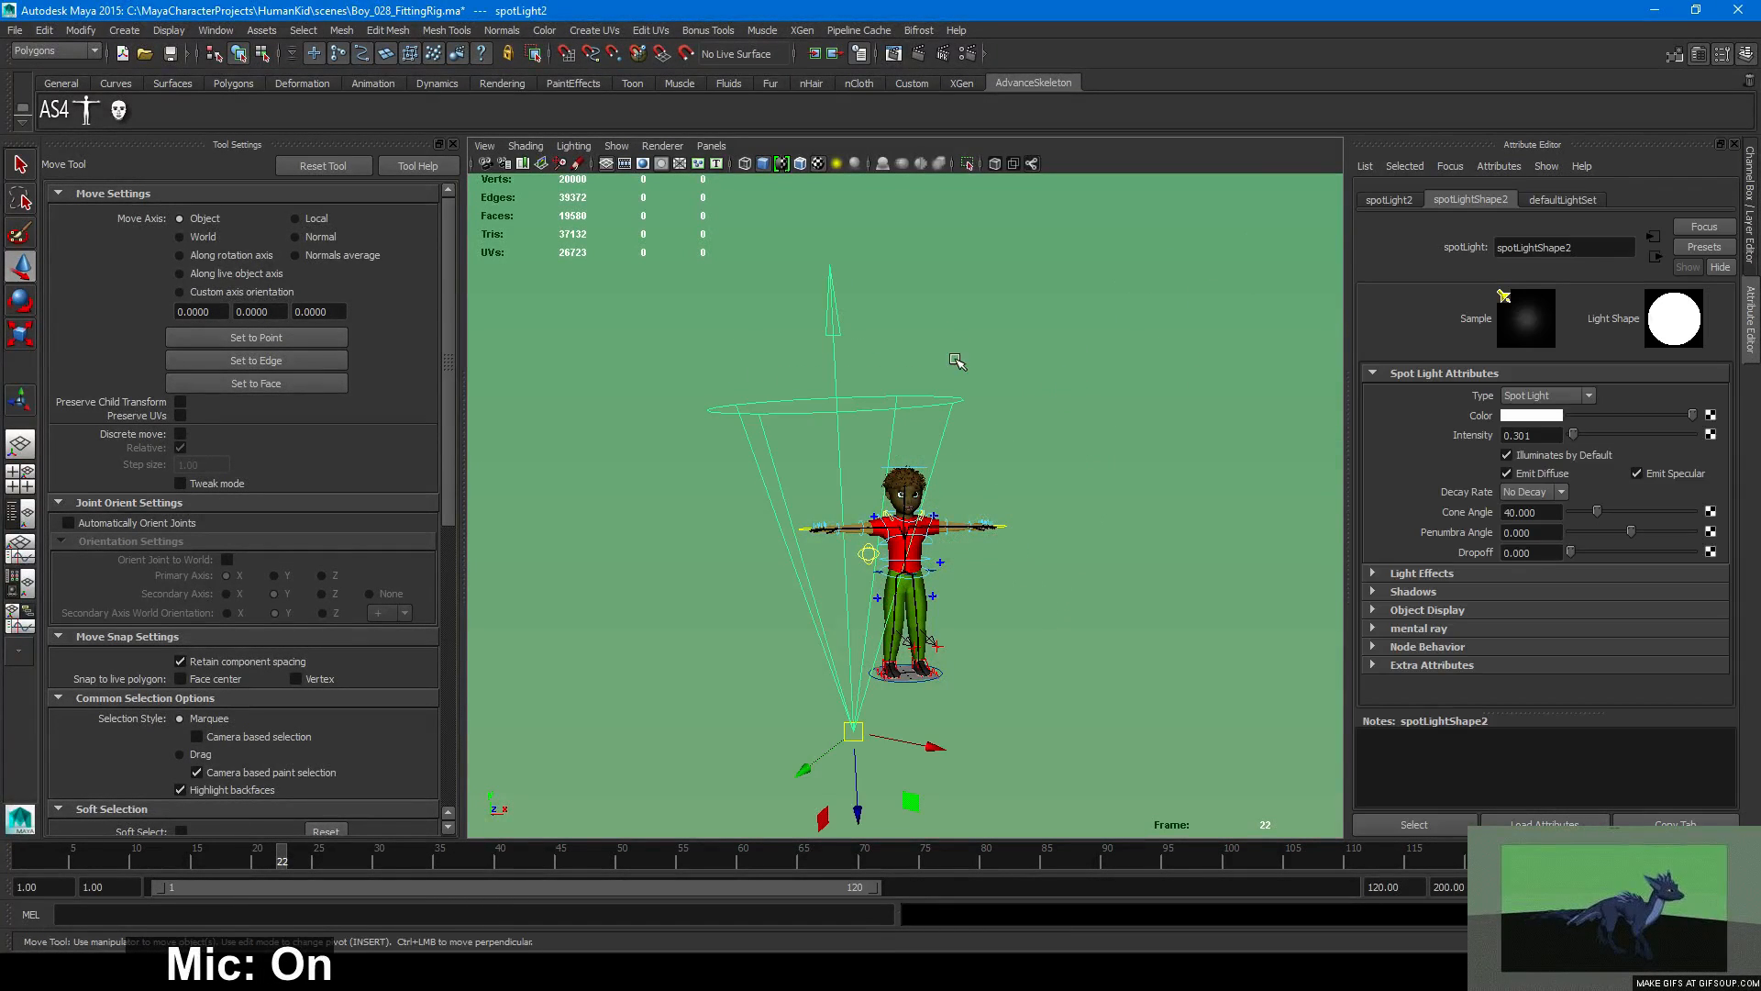
key("Delete")
left_click(1751, 225)
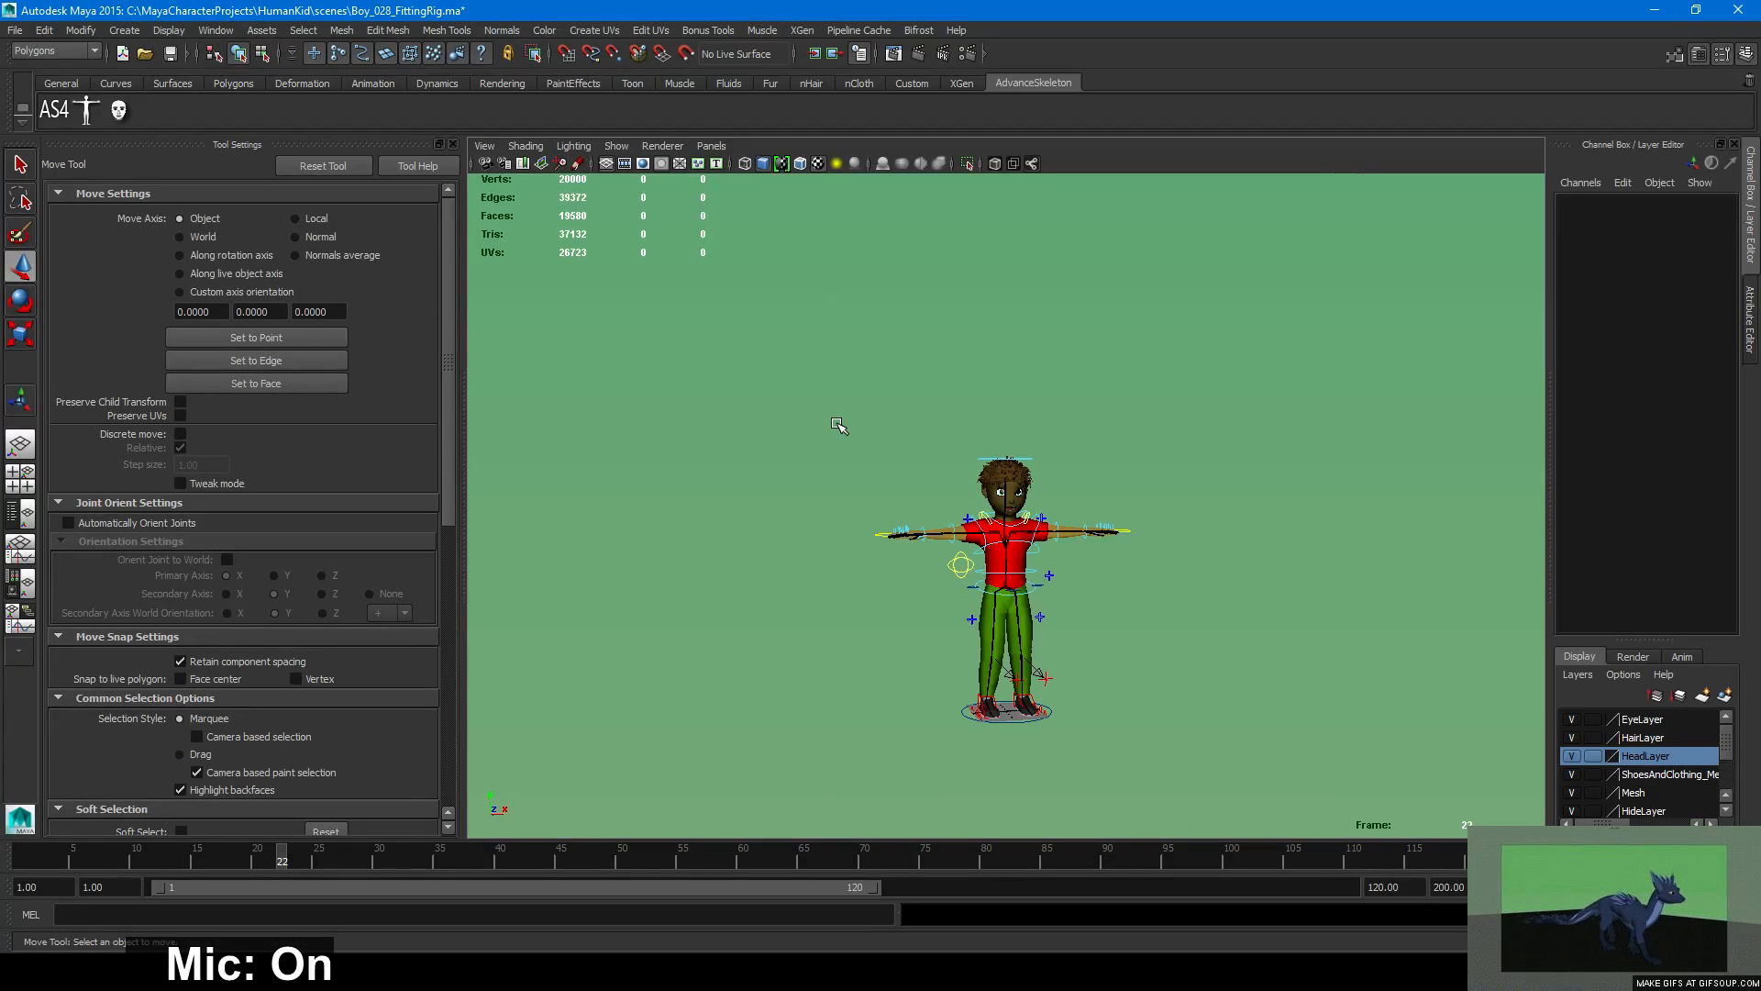
Create an ambient light and move it beside the character's legs, to about -44.0, 24.6, 0.
scroll(837, 424, "up", 4)
scroll(837, 424, "up", 2)
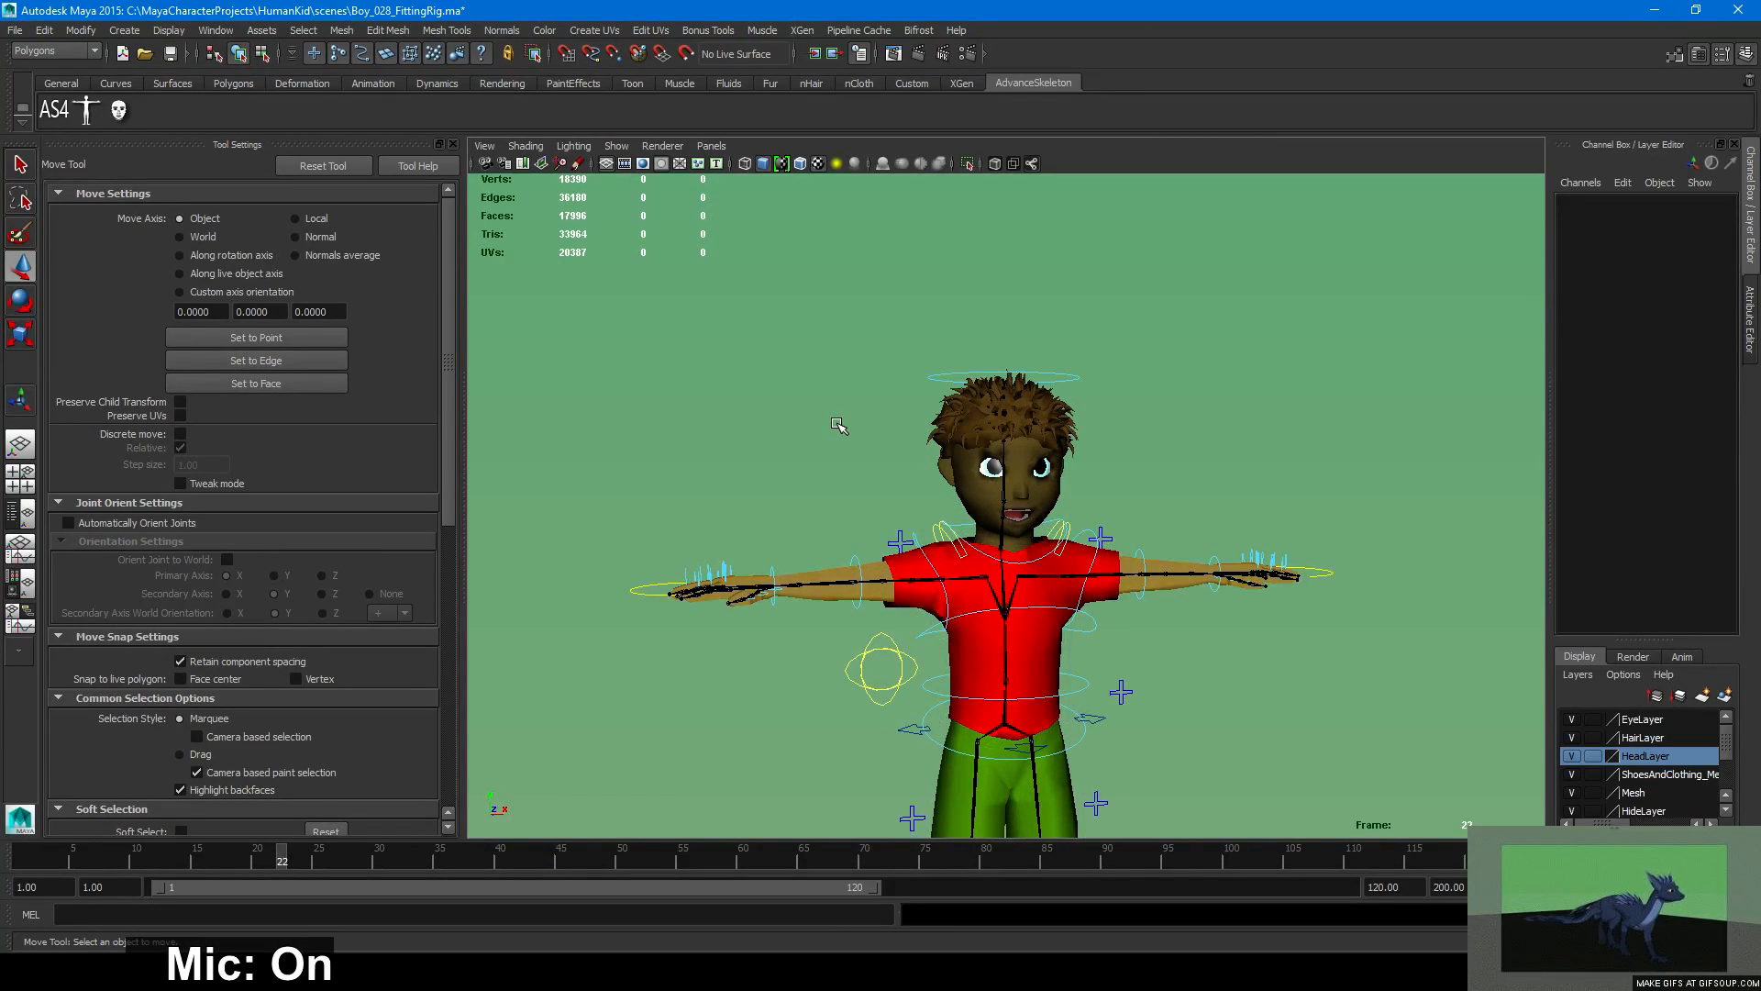
left_click_drag(838, 425, 1119, 521, "alt")
right_click_drag(1120, 521, 1183, 522, "alt")
left_click_drag(1184, 521, 1101, 473, "alt")
right_click_drag(1101, 473, 1010, 482, "alt")
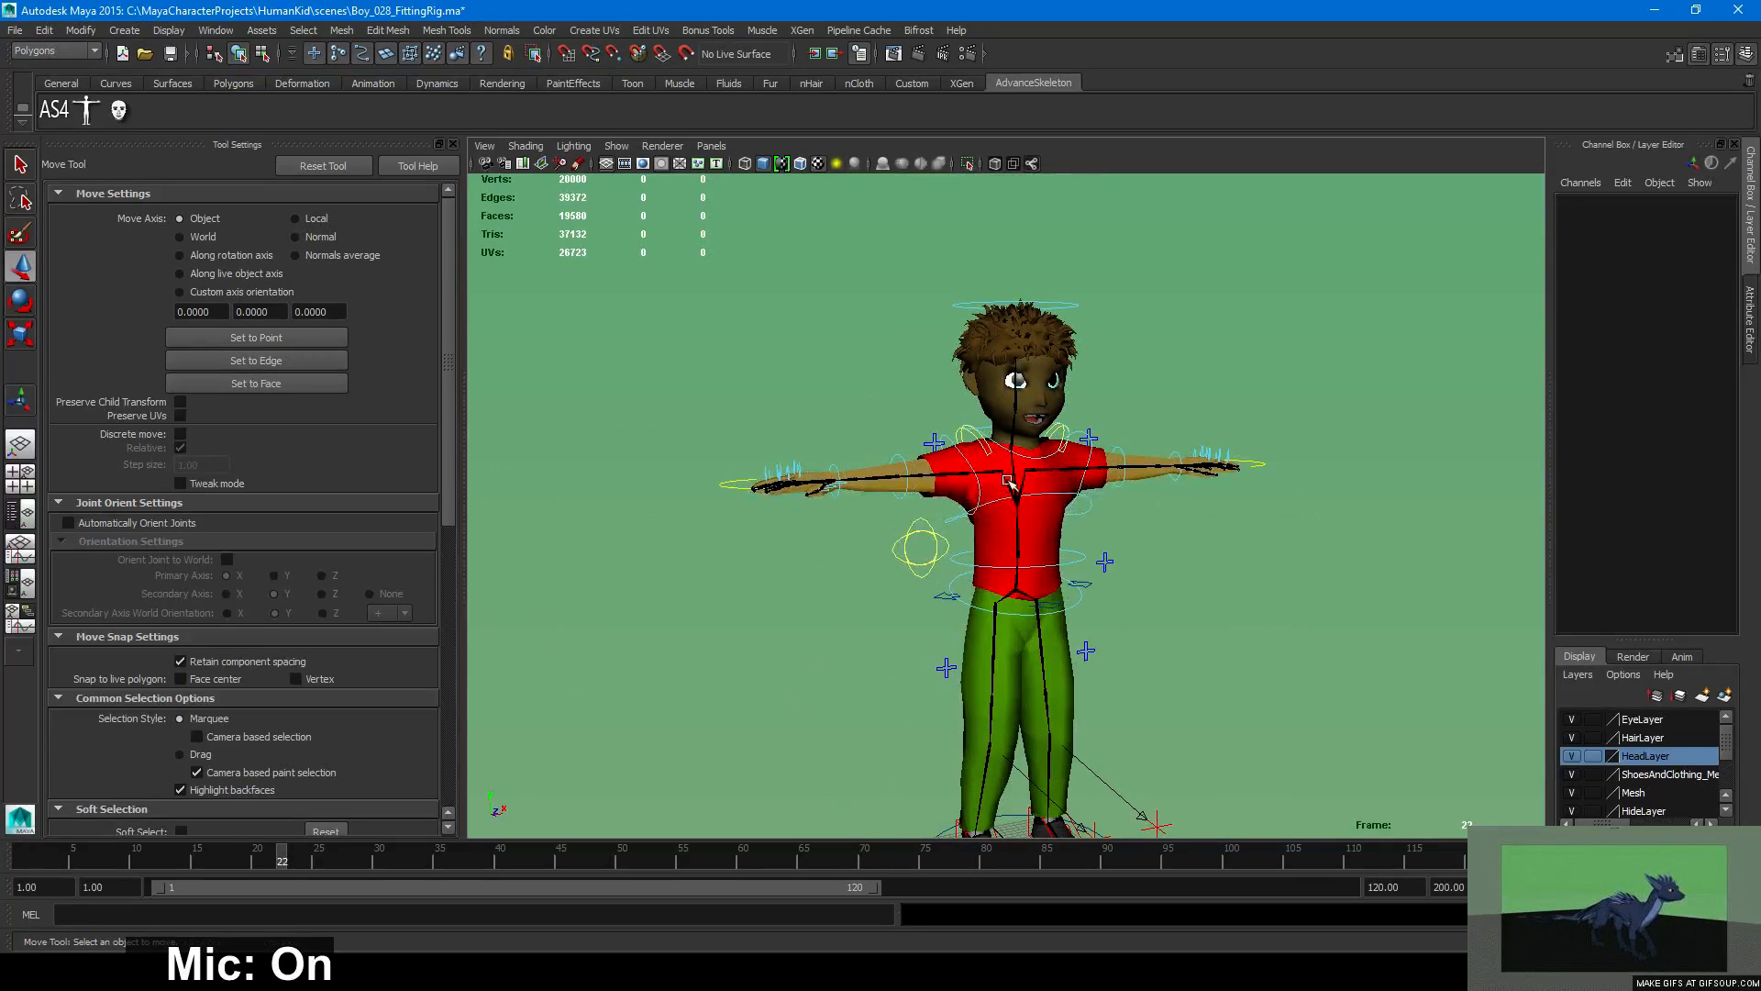
left_click(124, 30)
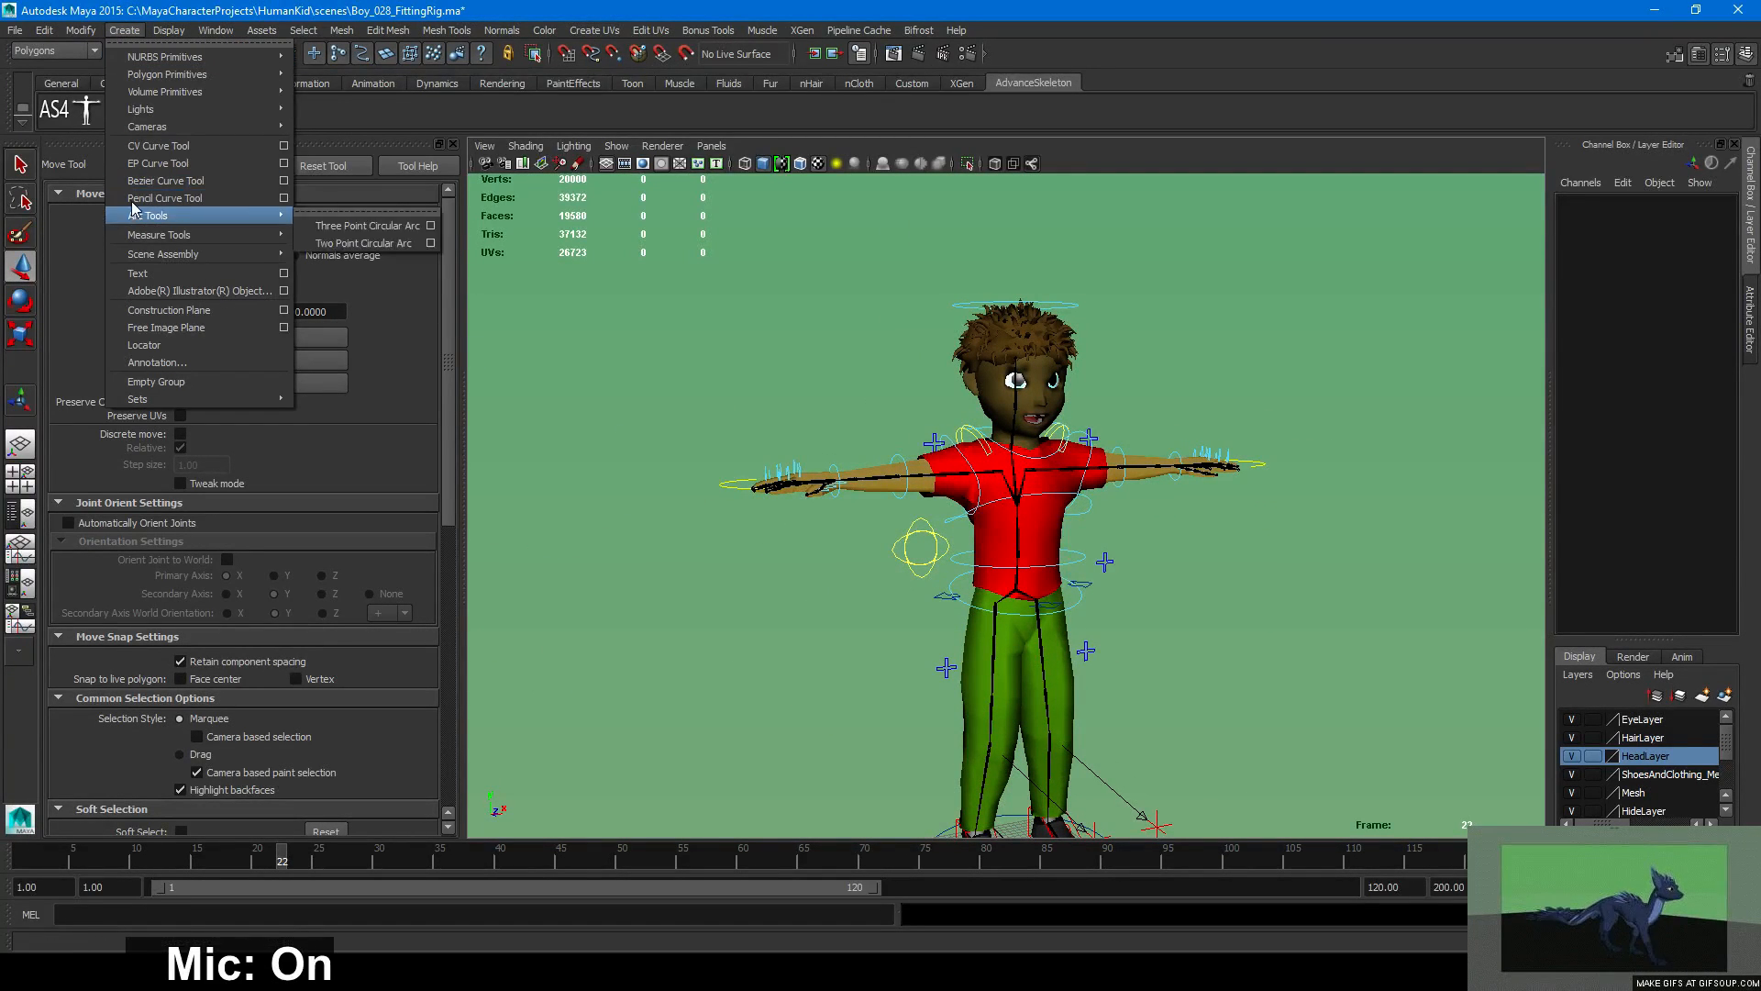
mouse_move(145, 129)
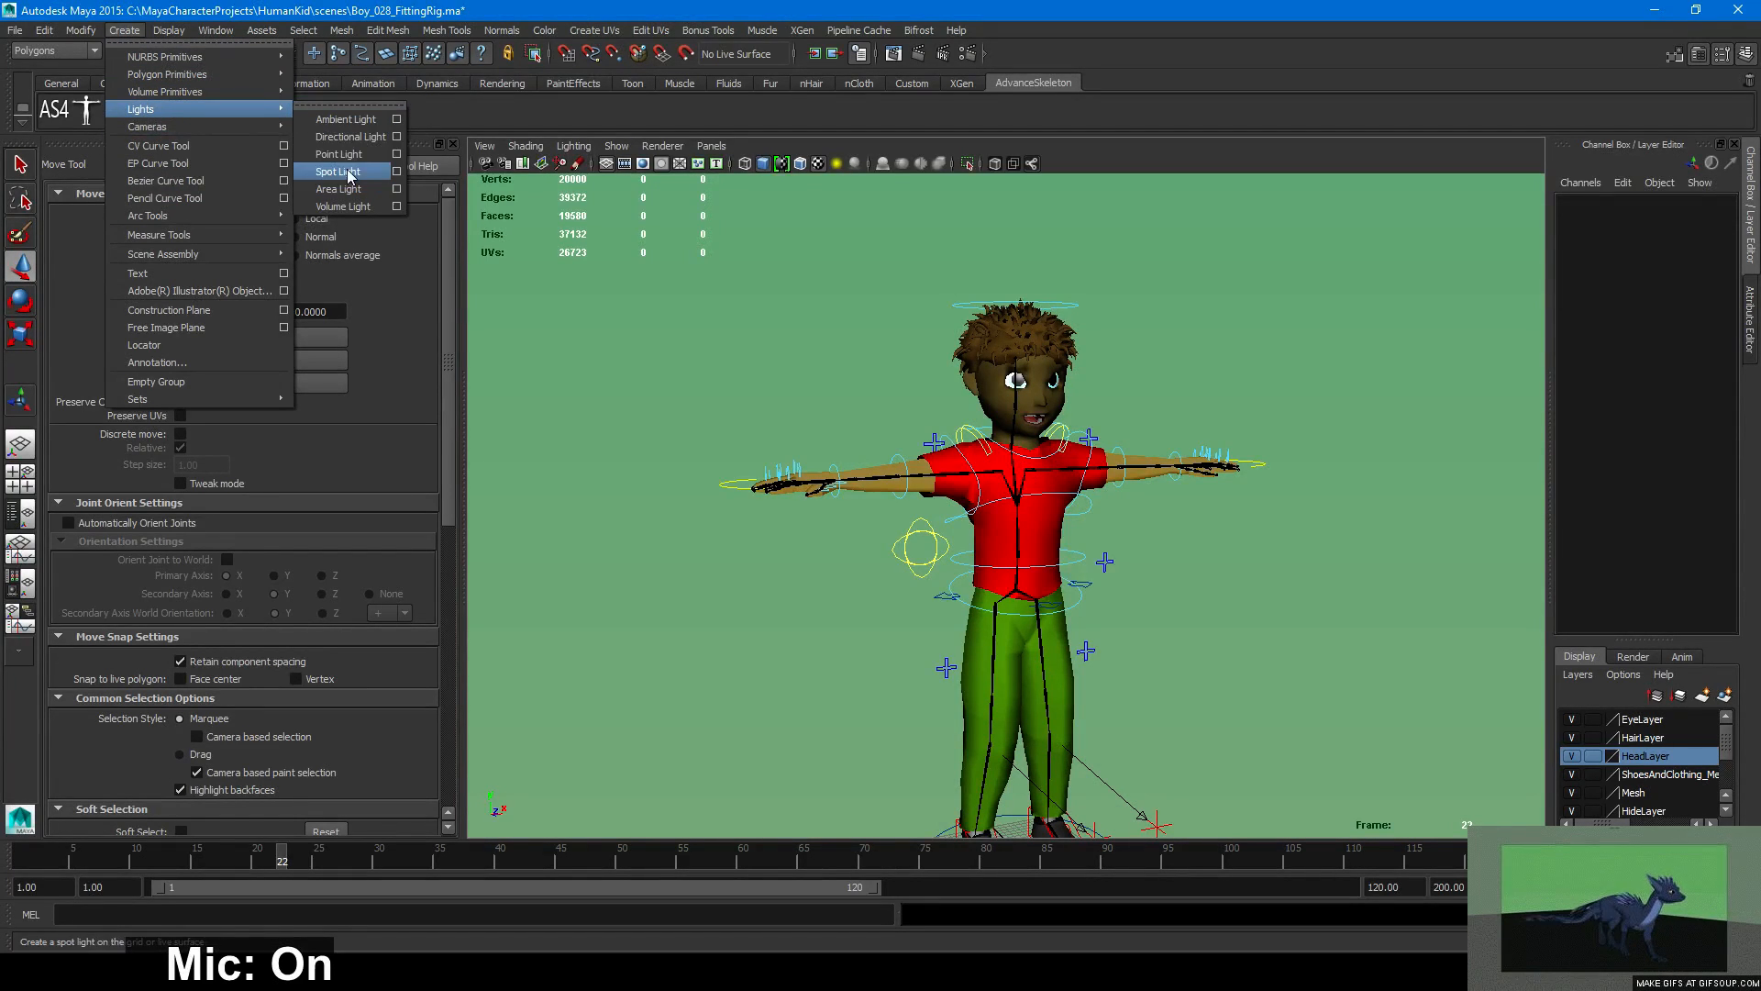
left_click(345, 119)
scroll(1069, 633, "down", 3)
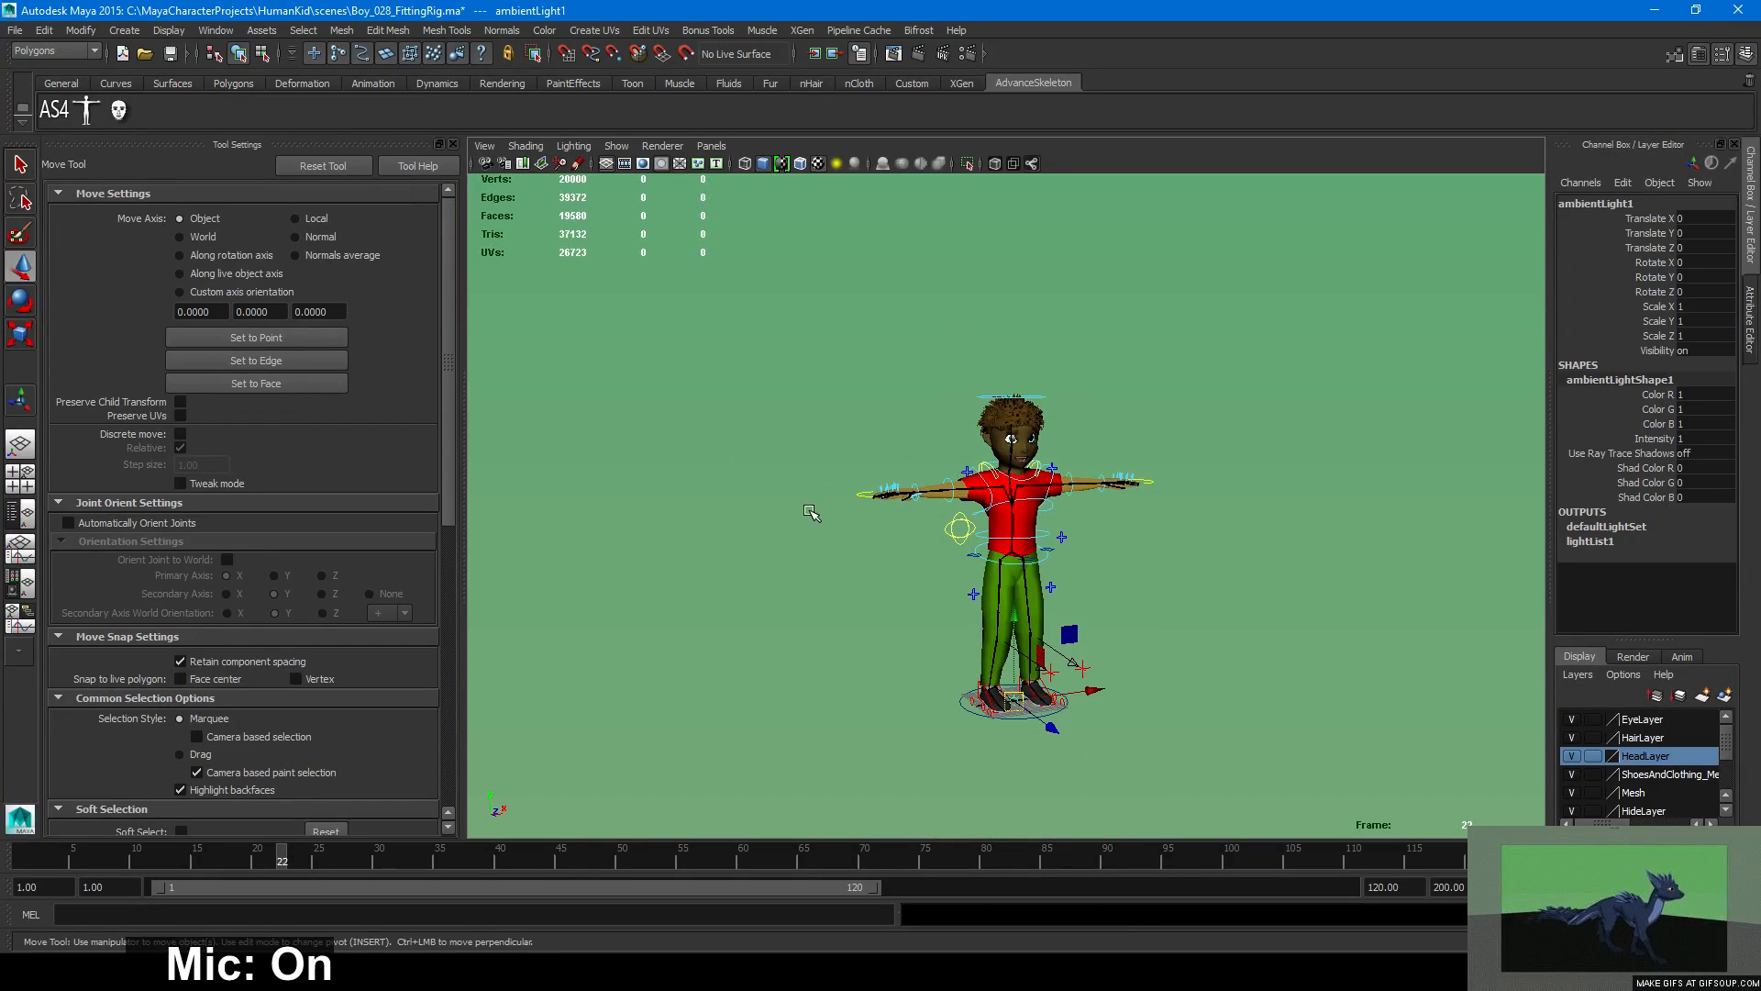
middle_click_drag(1069, 633, 925, 569)
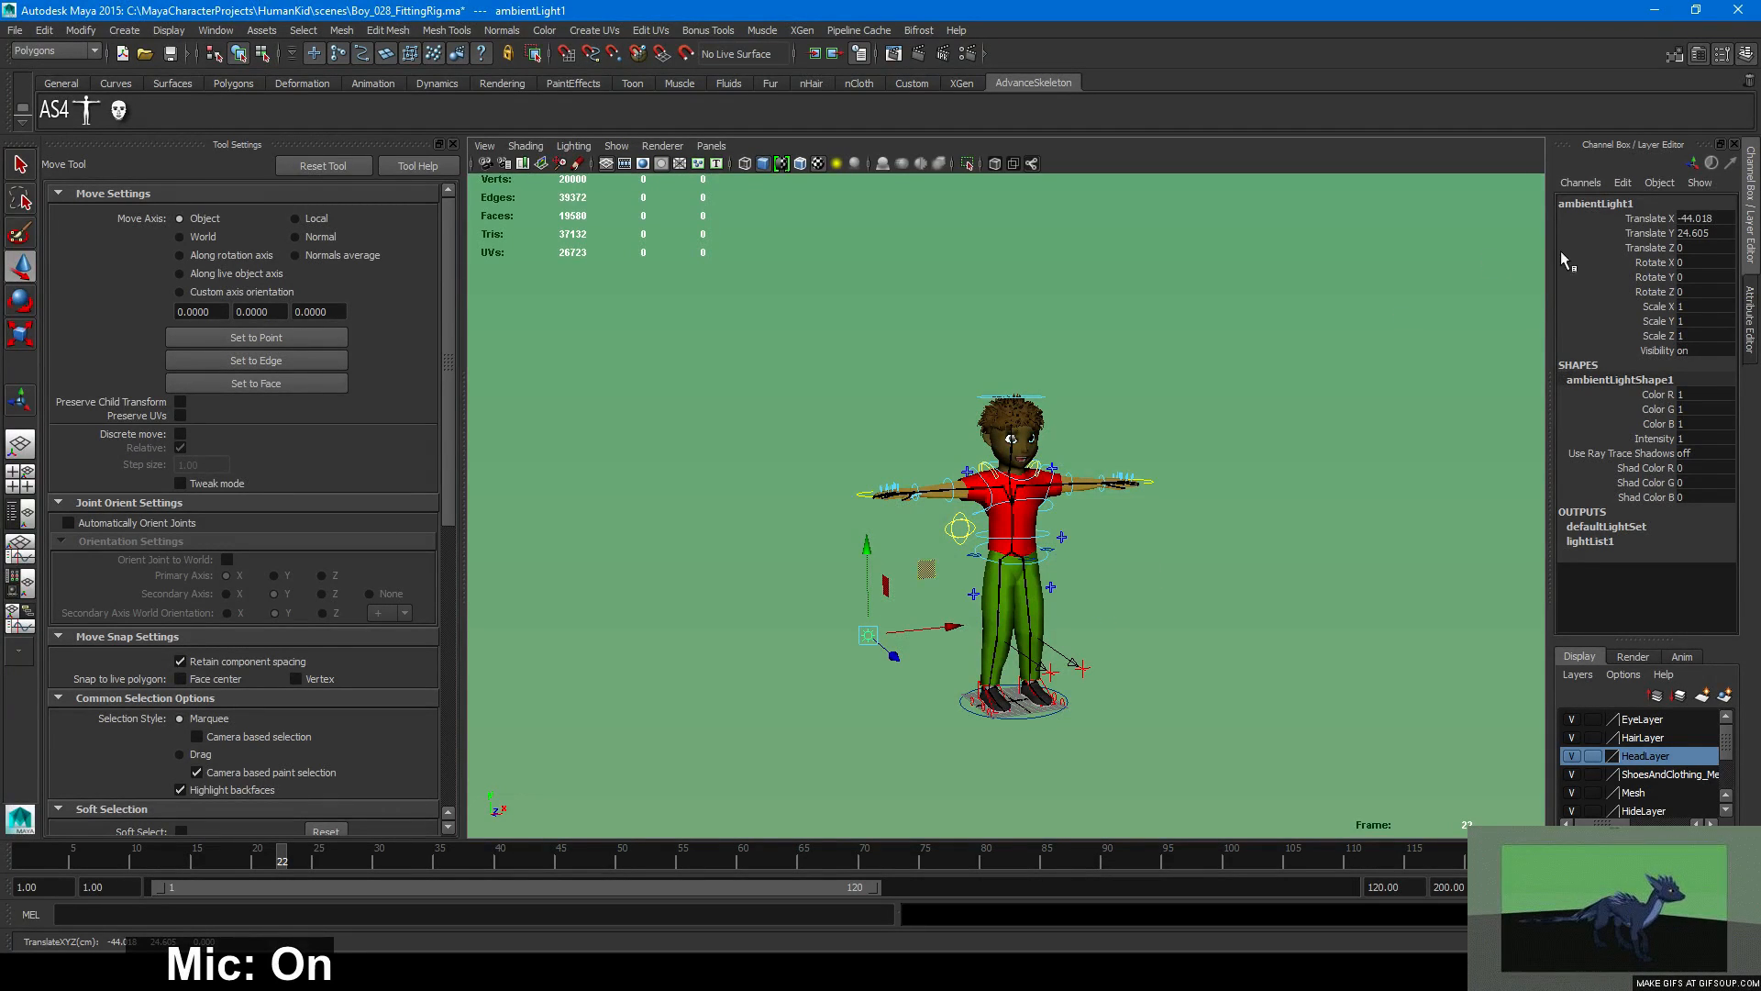
Reduce the ambient light's intensity to about 0.226.
left_click(1751, 319)
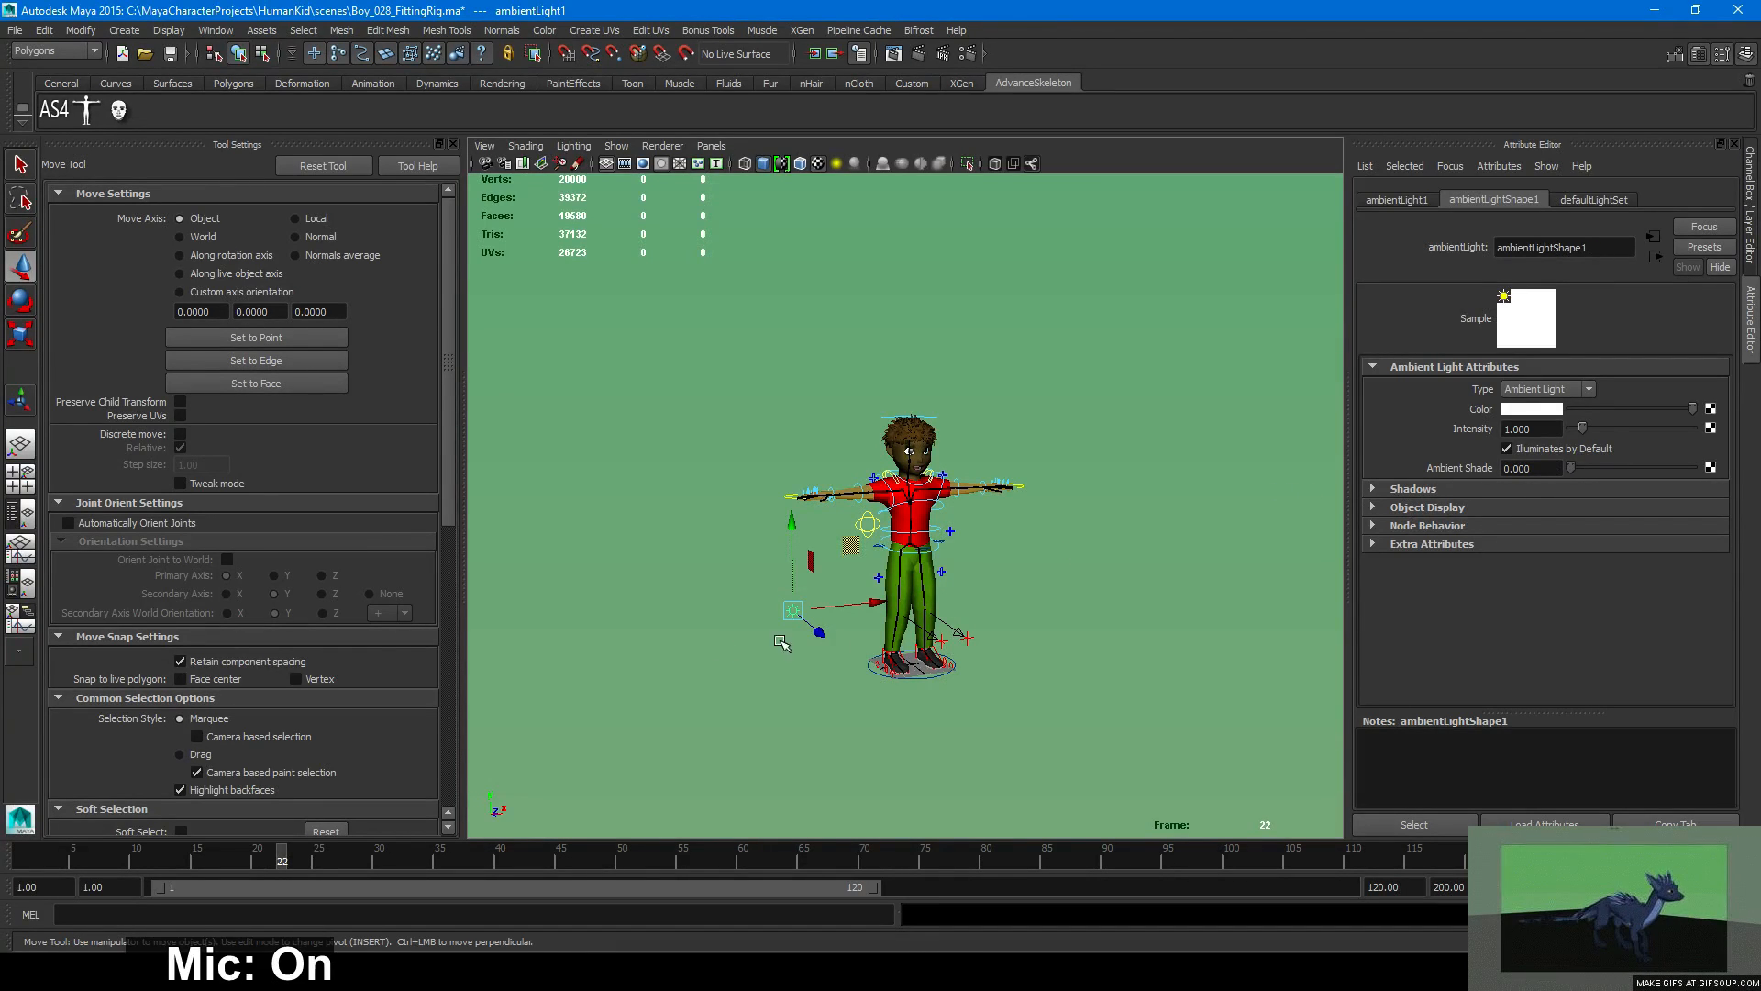
left_click_drag(1584, 428, 1577, 429)
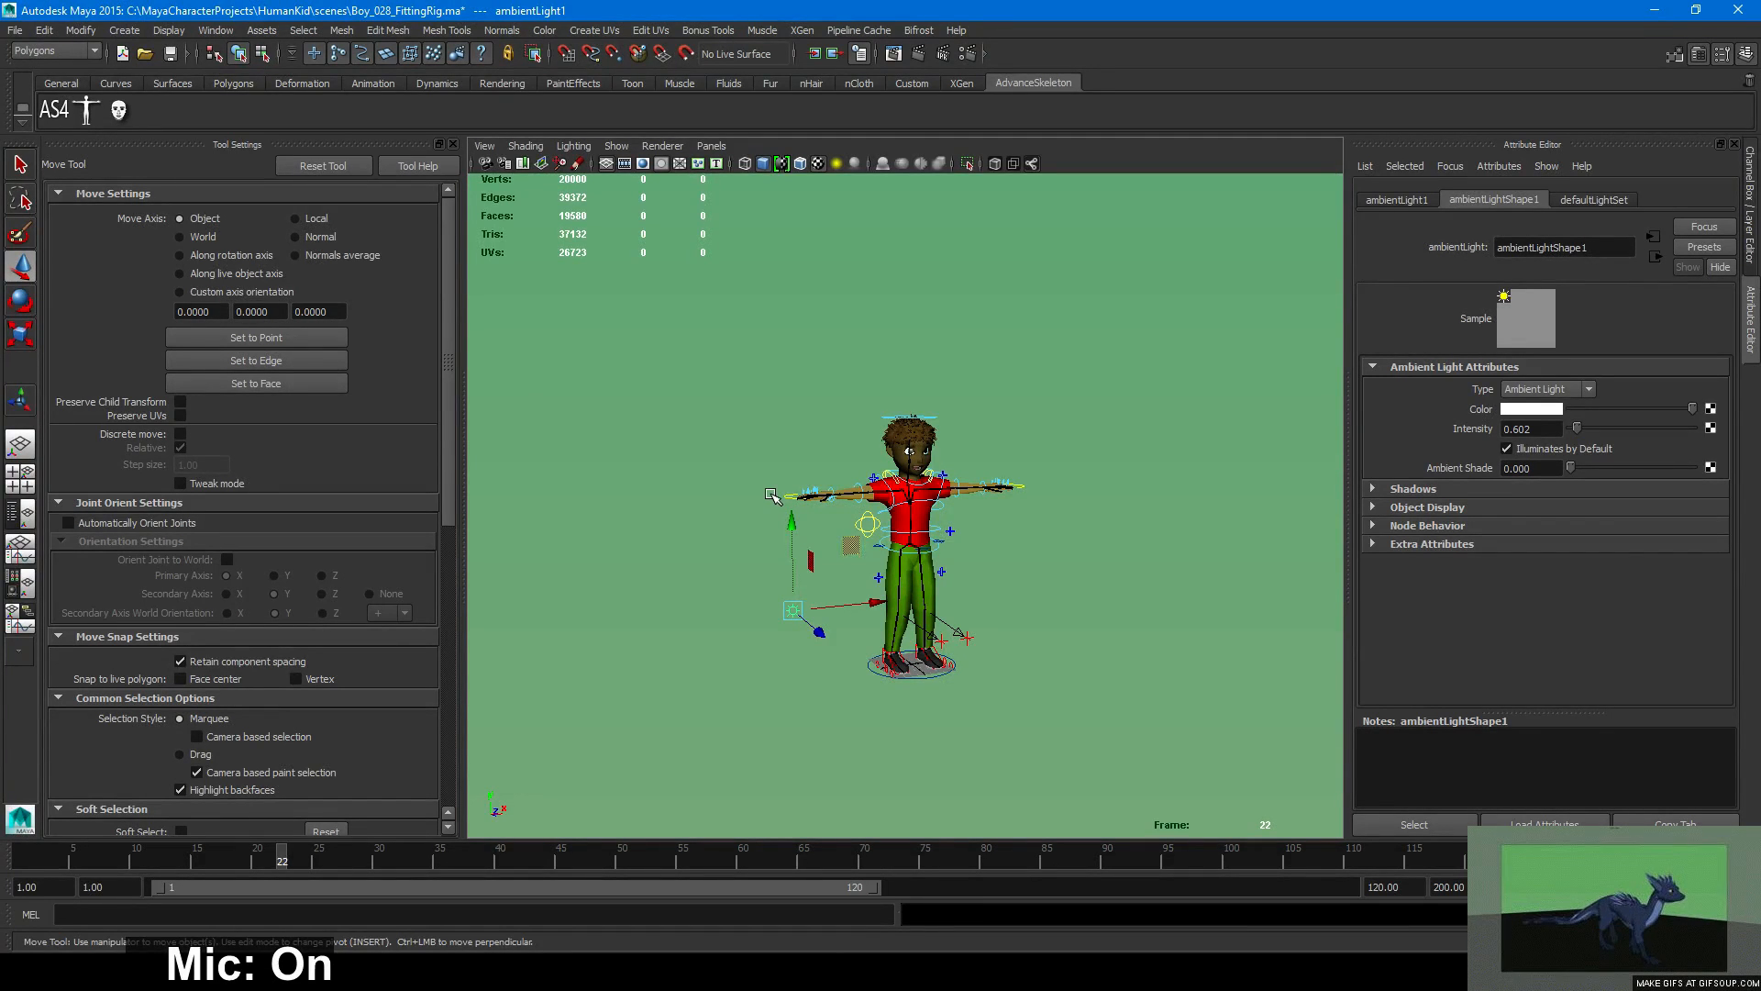
left_click_drag(1577, 432, 1574, 432)
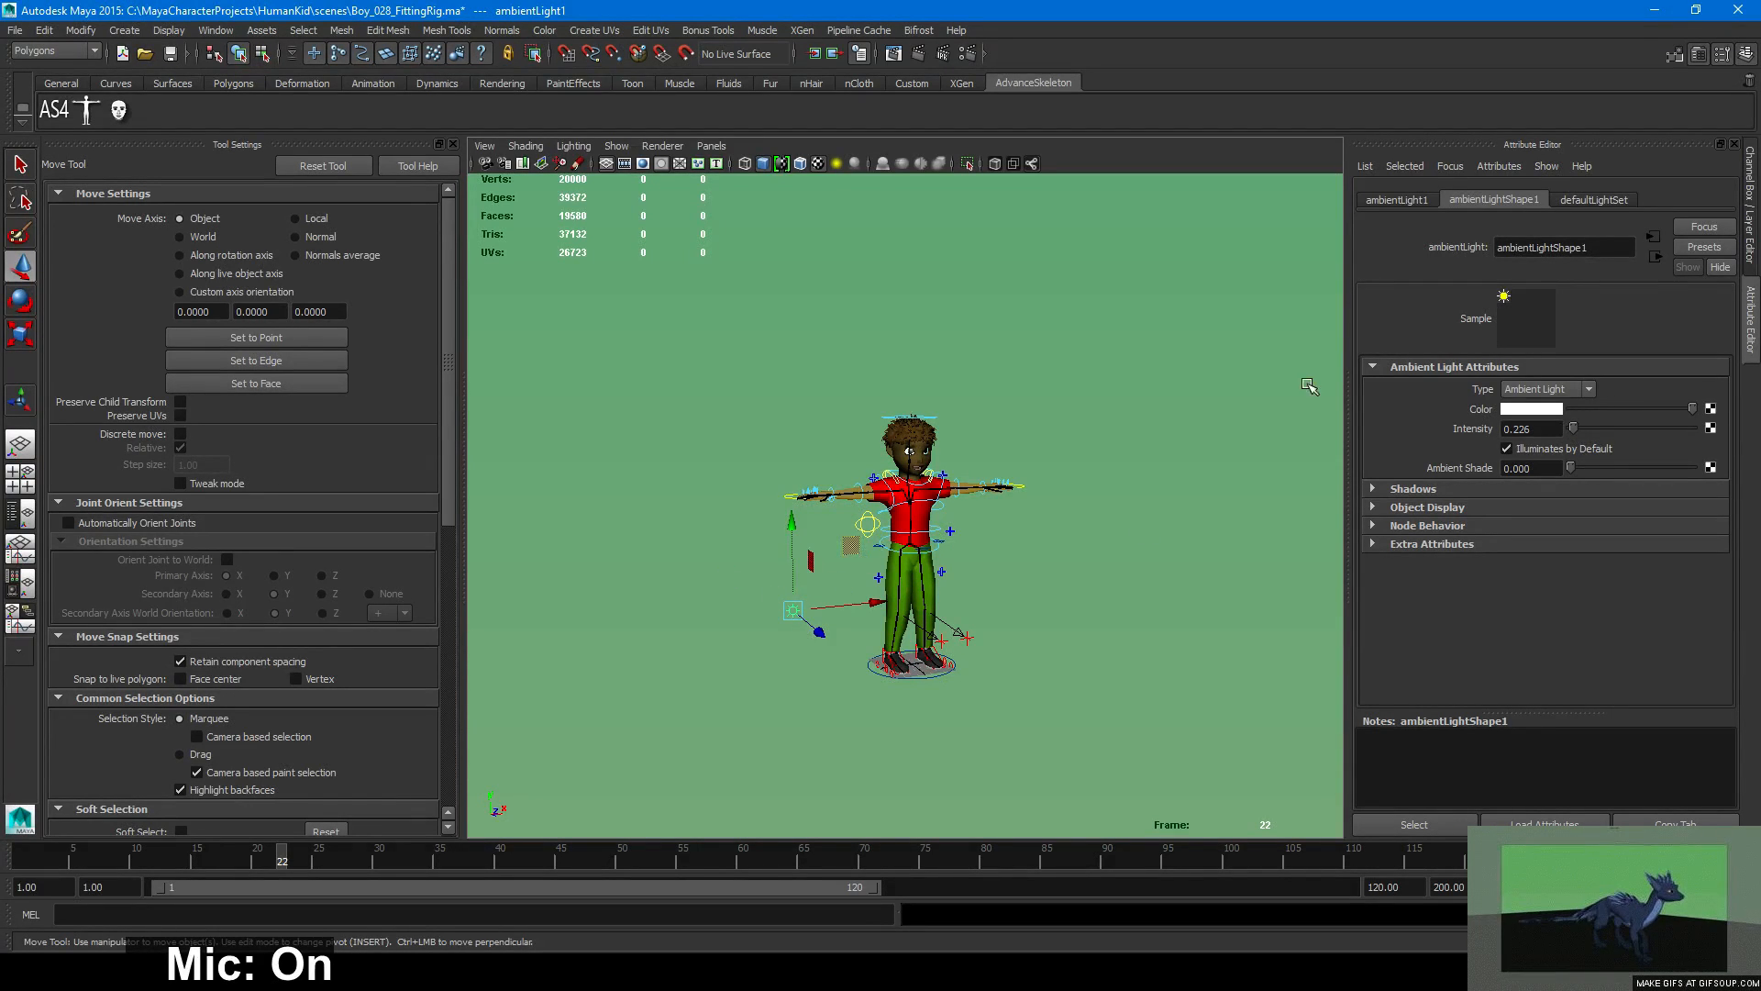
Delete the ambient light from the scene.
scroll(1161, 411, "down", 2)
scroll(1161, 411, "up", 3)
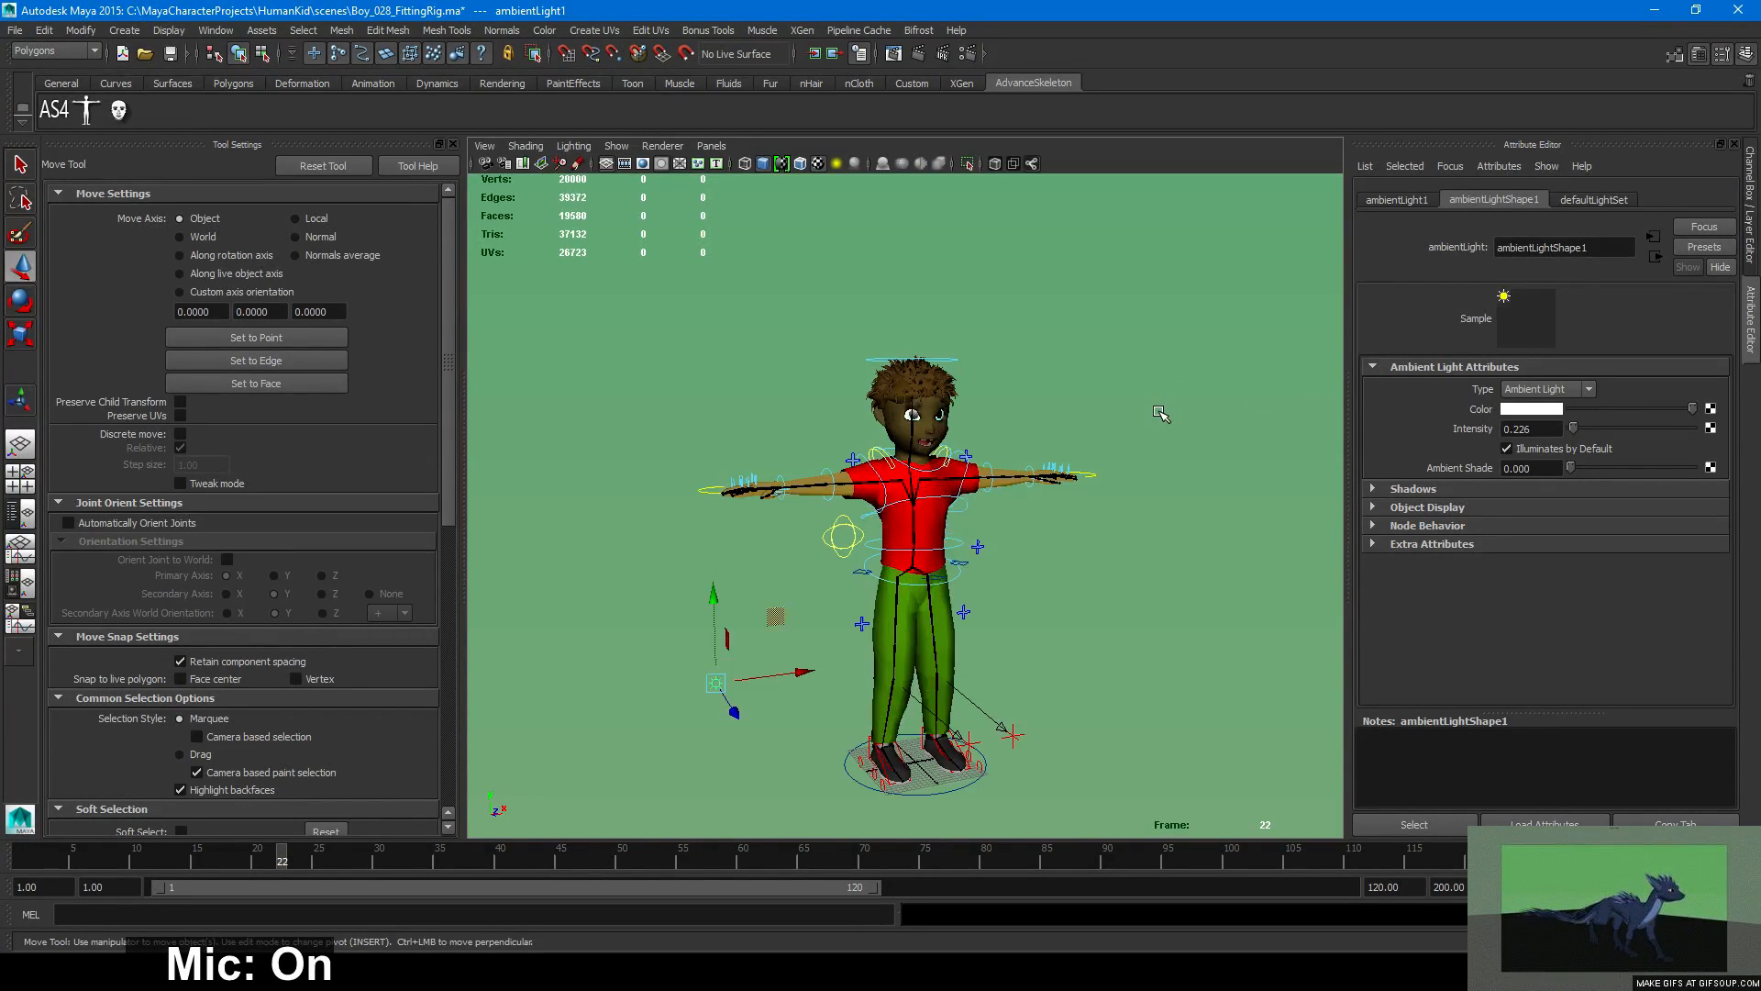
scroll(1161, 411, "down", 1)
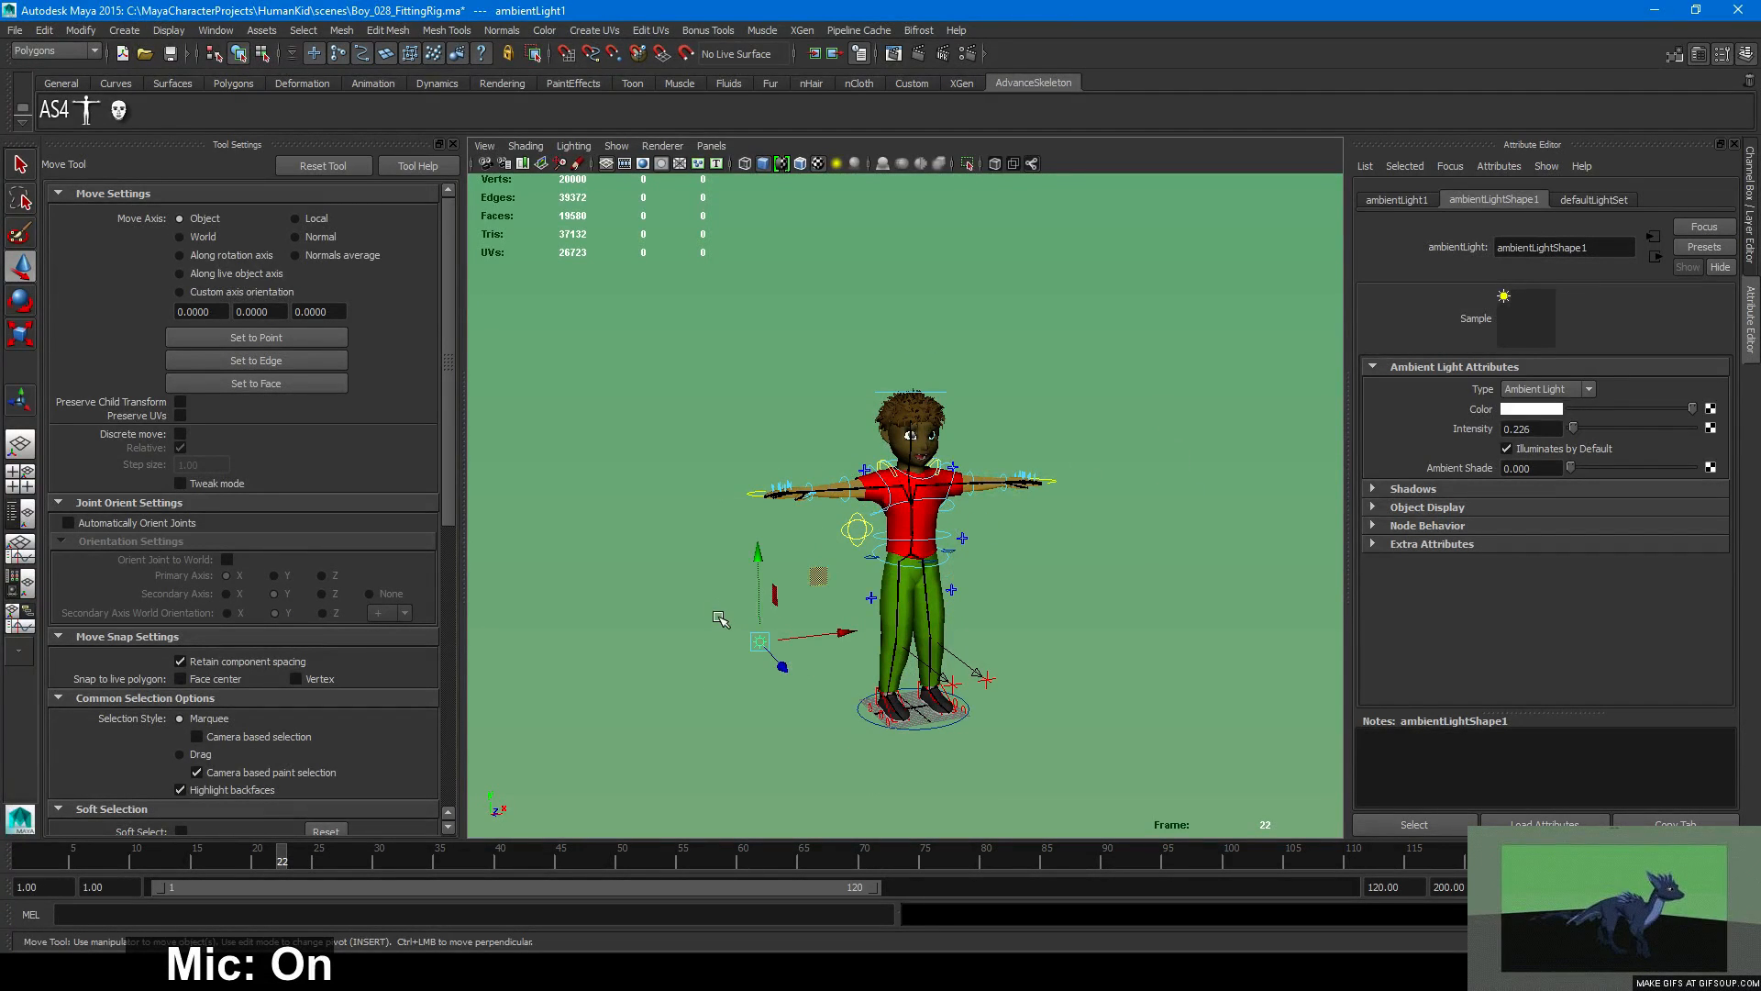
left_click(1114, 520)
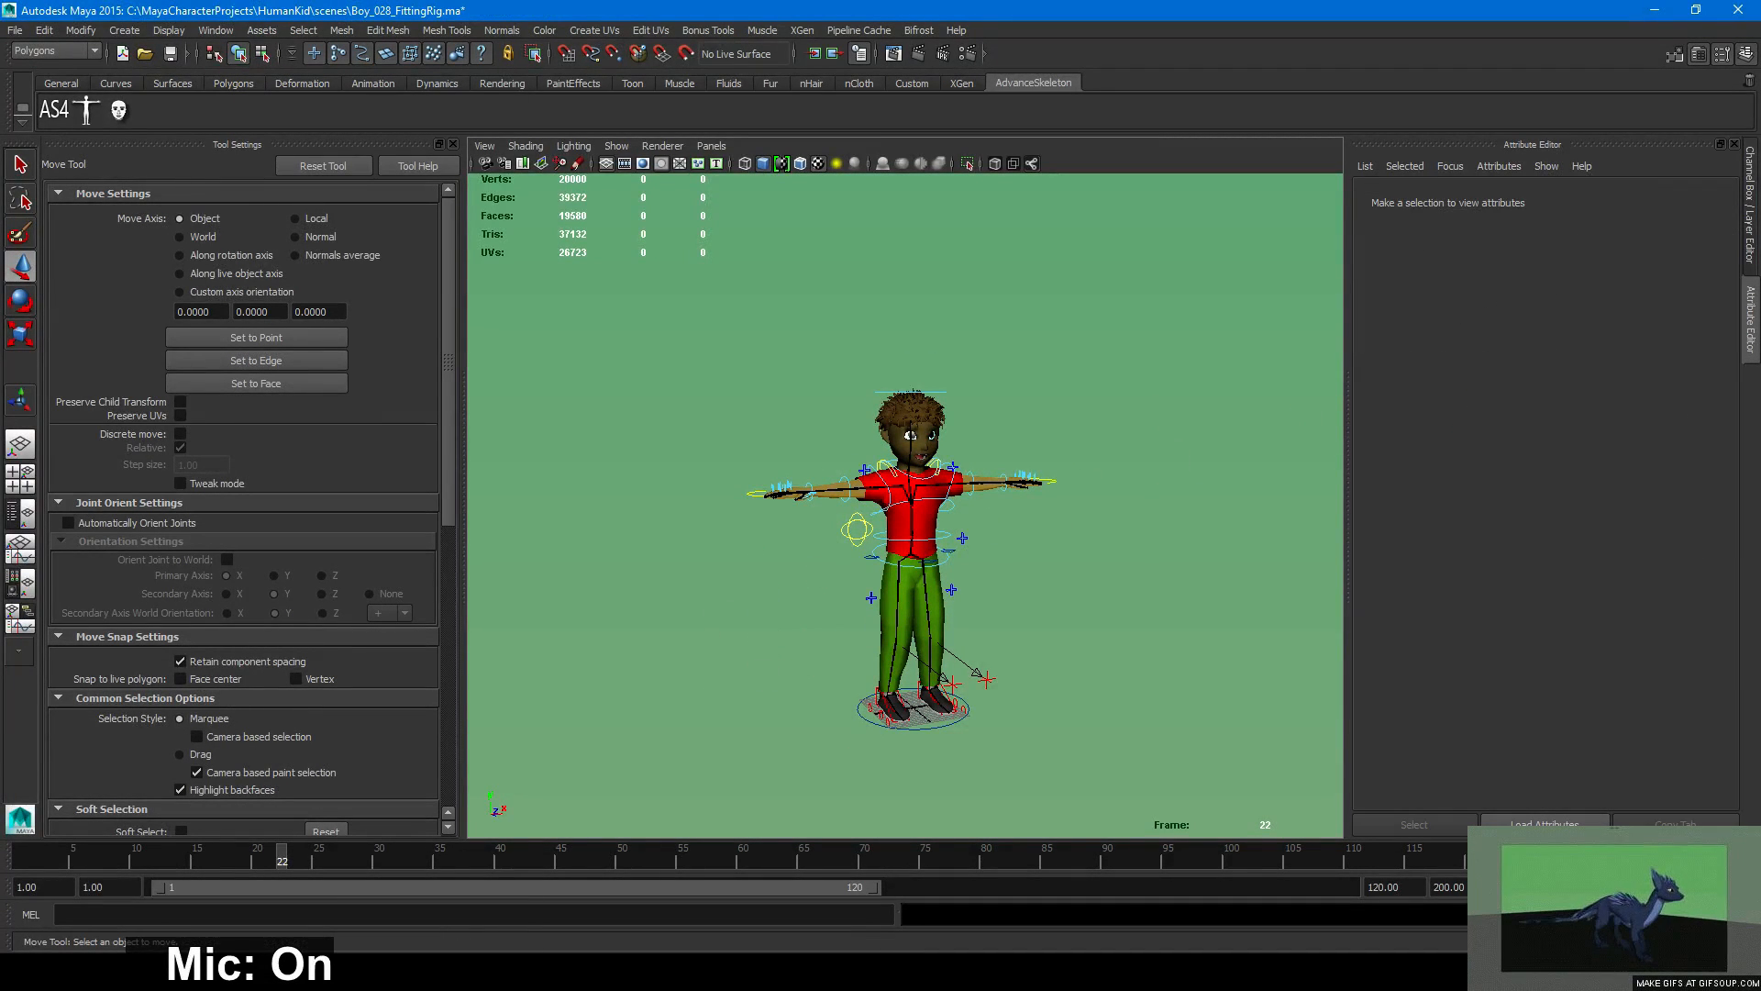
left_click(1749, 196)
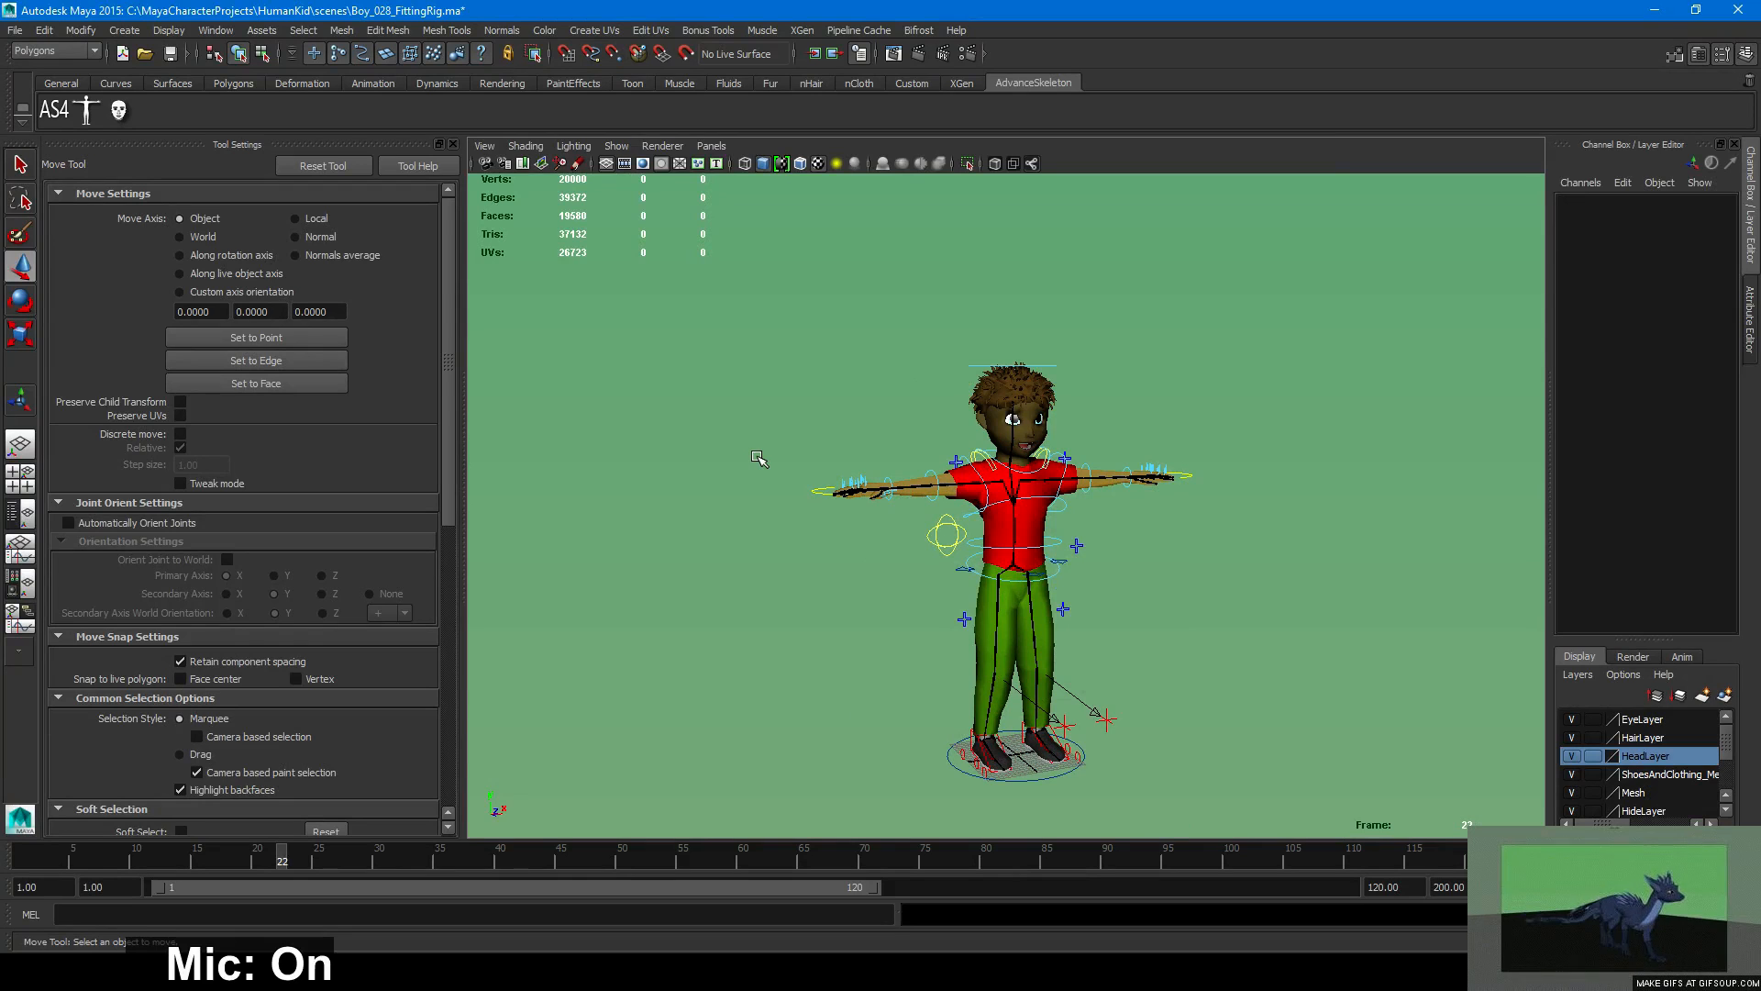
Examine the character's head, torso and full figure from the front and the side.
scroll(759, 458, "up", 3)
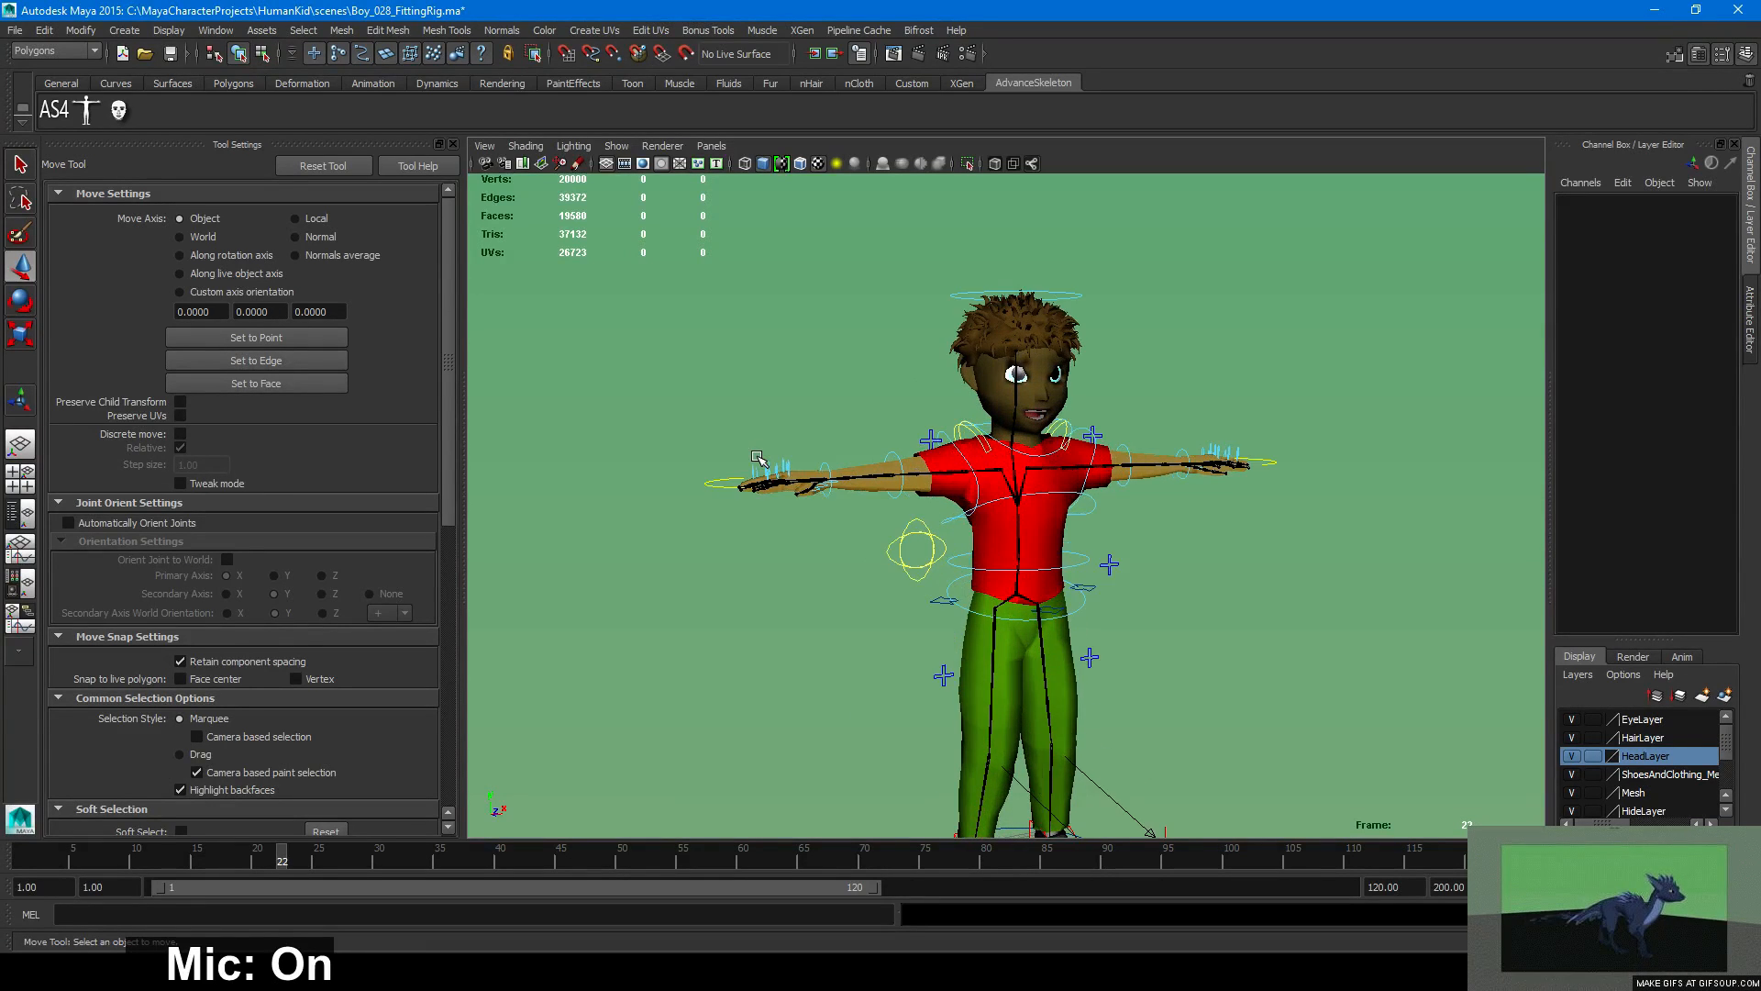
scroll(759, 458, "down", 1)
scroll(760, 459, "up", 2)
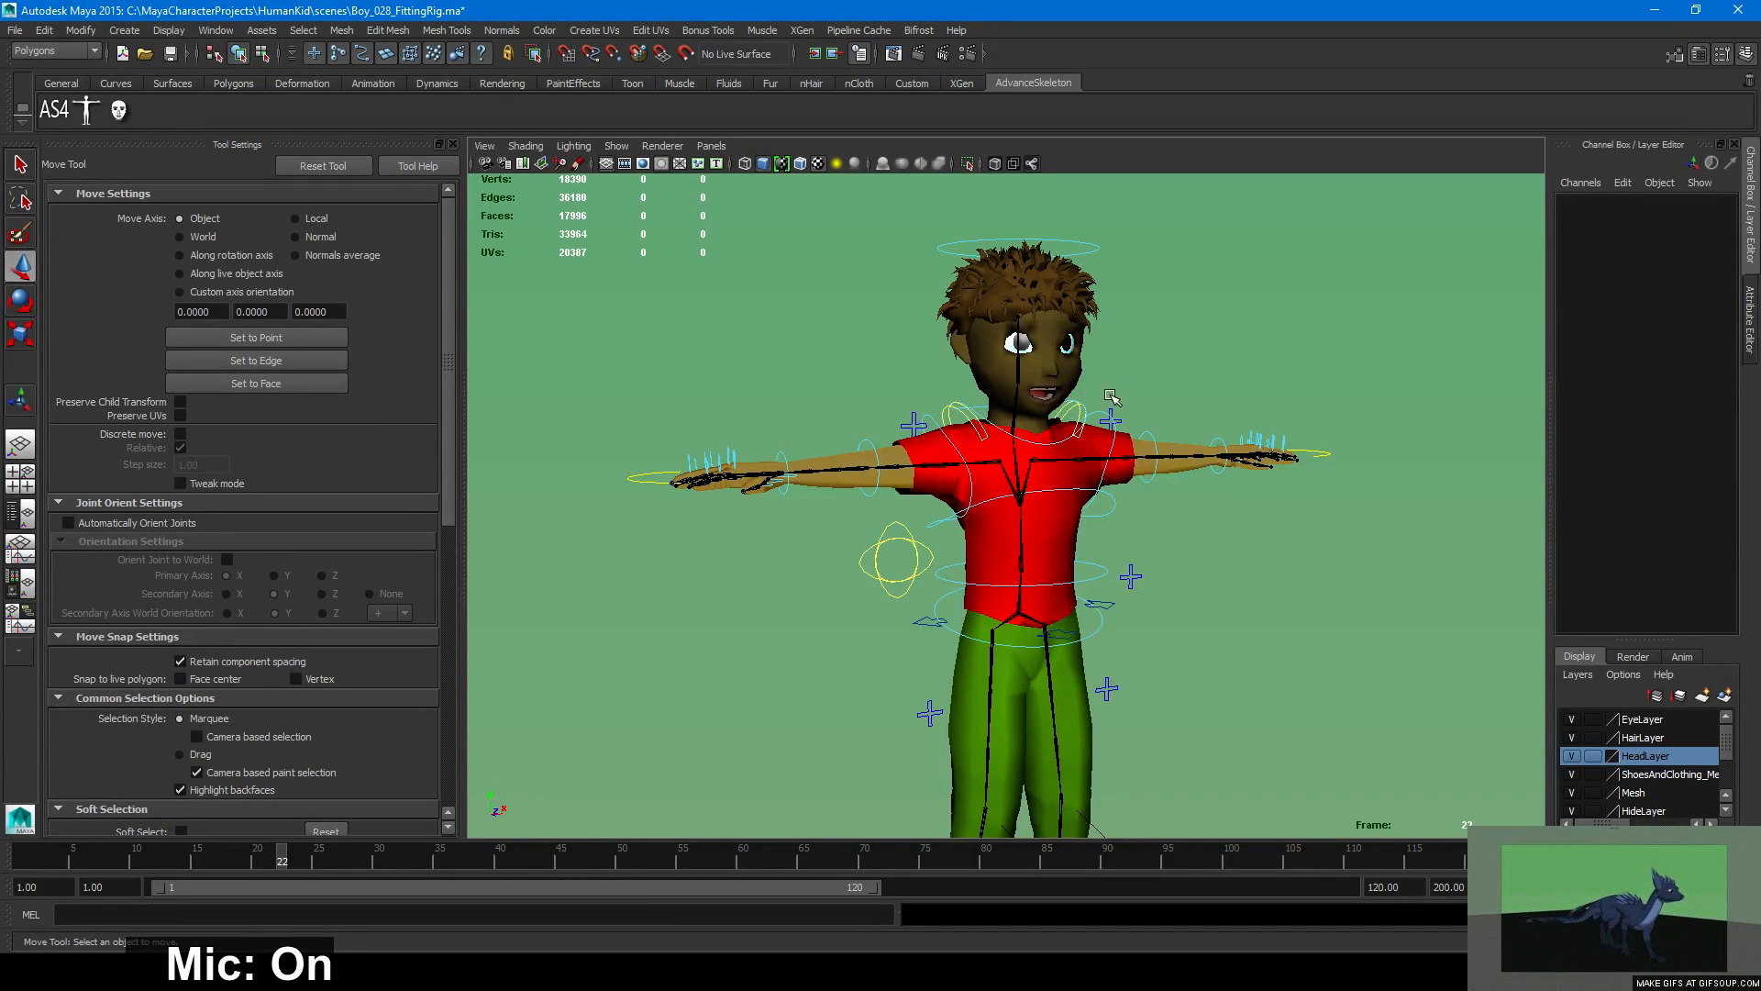
left_click_drag(1192, 418, 1247, 425, "alt")
right_click_drag(1247, 425, 1014, 415, "alt")
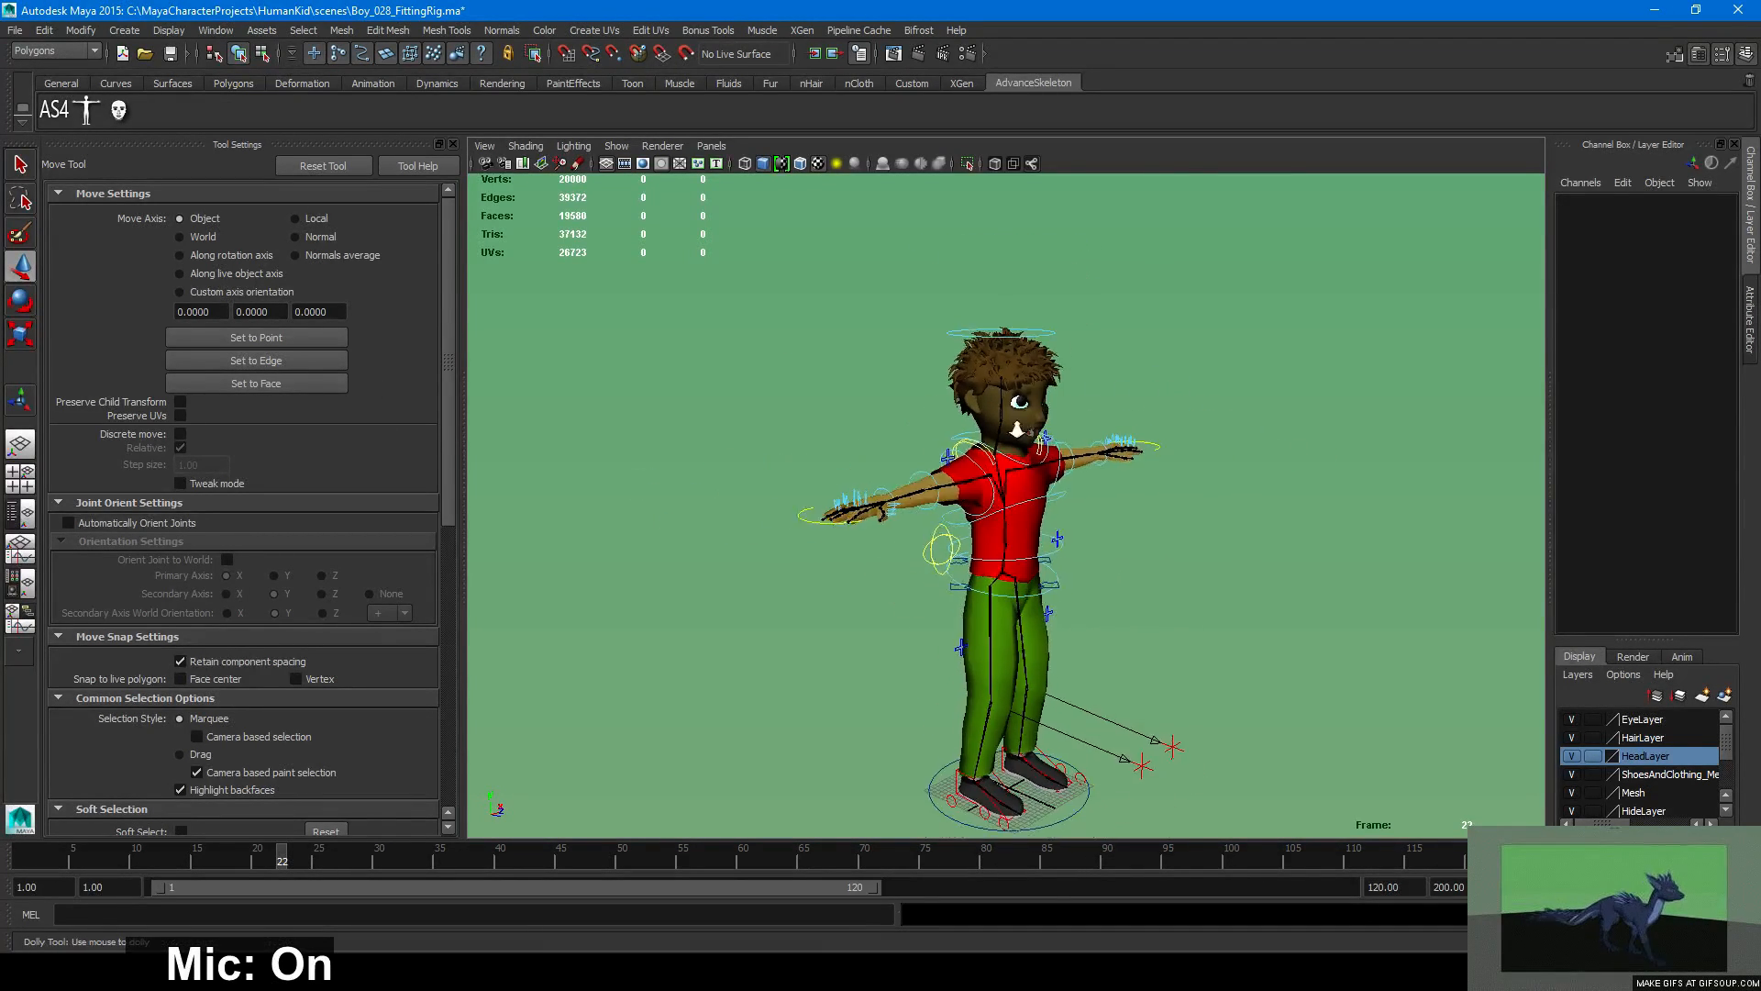
left_click_drag(1014, 414, 1064, 431, "alt")
right_click_drag(1064, 431, 1162, 471, "alt")
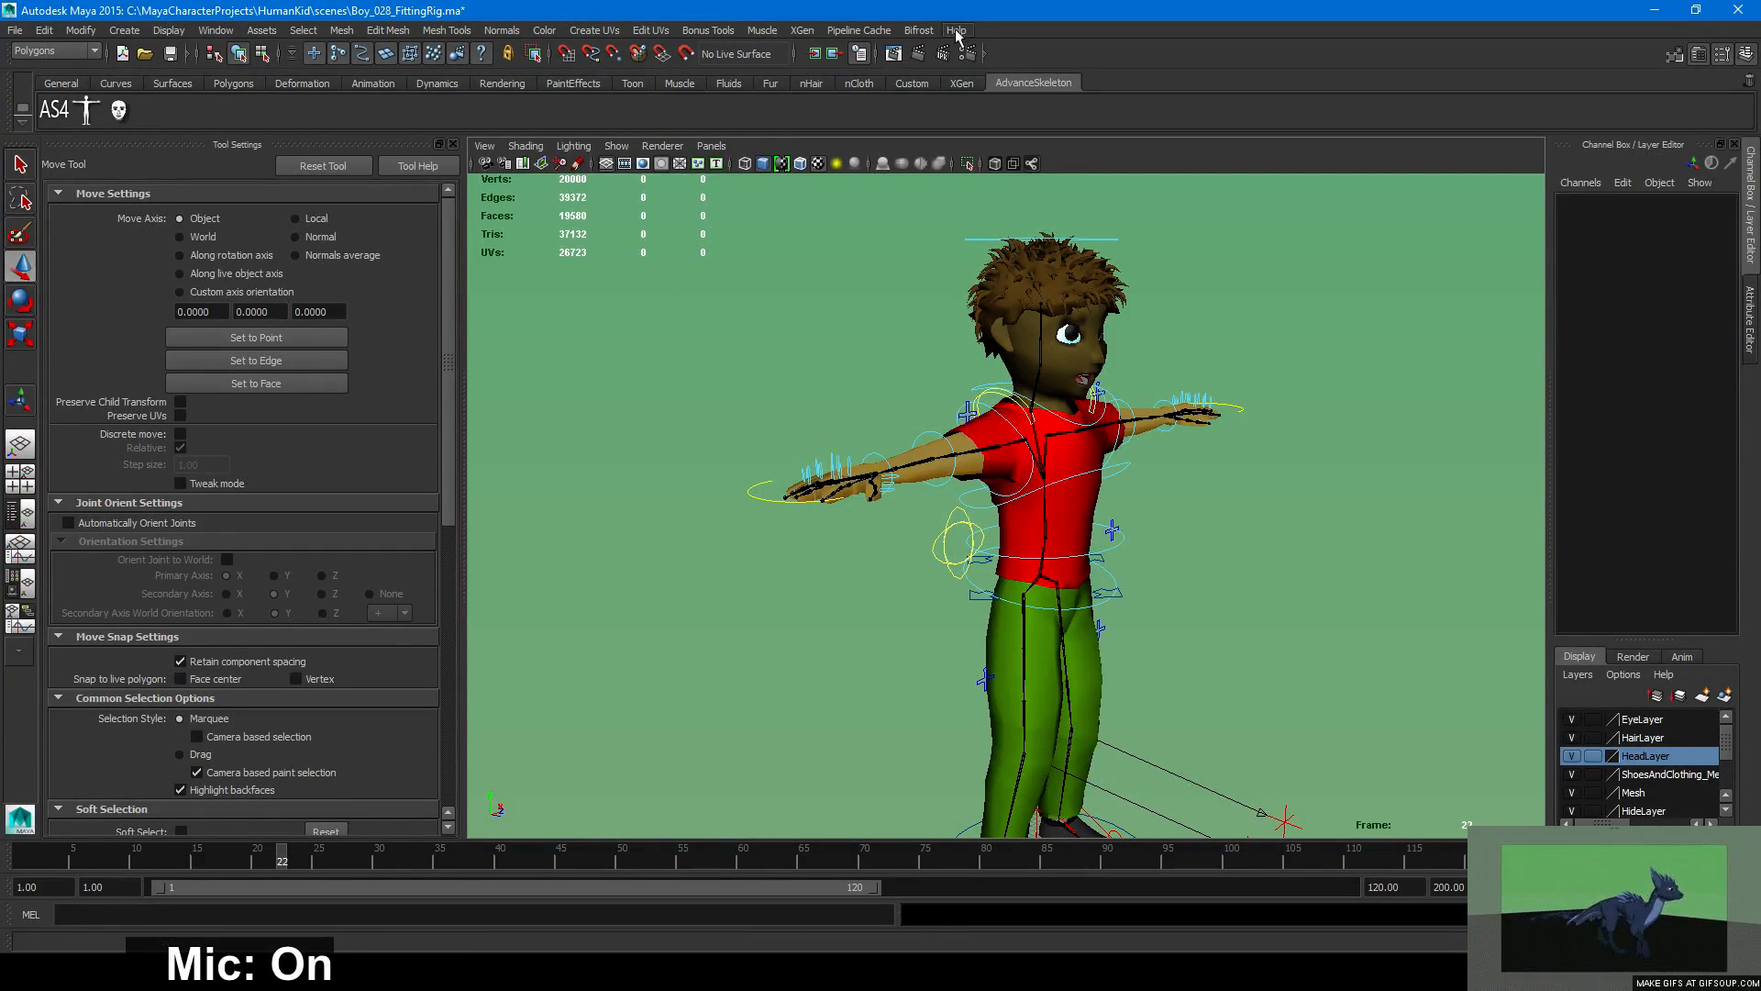
Review the Maya Software anti-aliasing quality choices and the remaining render options, and close the Render Settings.
left_click(967, 53)
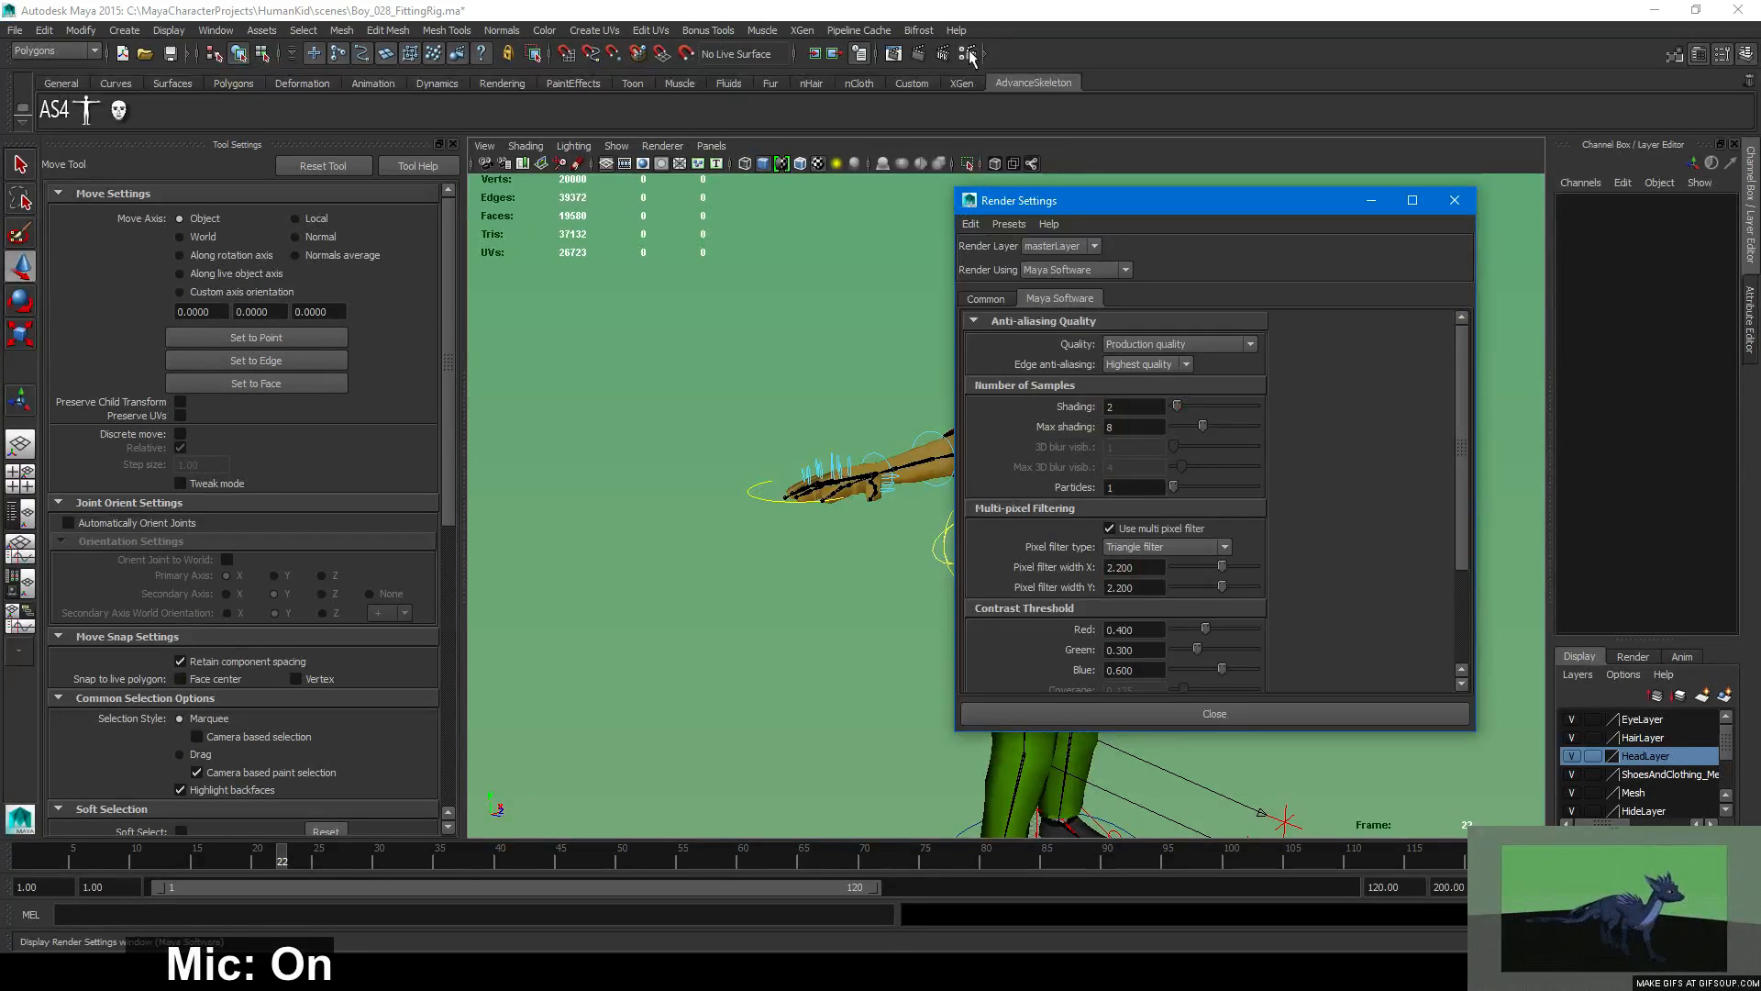
left_click(1237, 344)
left_click(1230, 341)
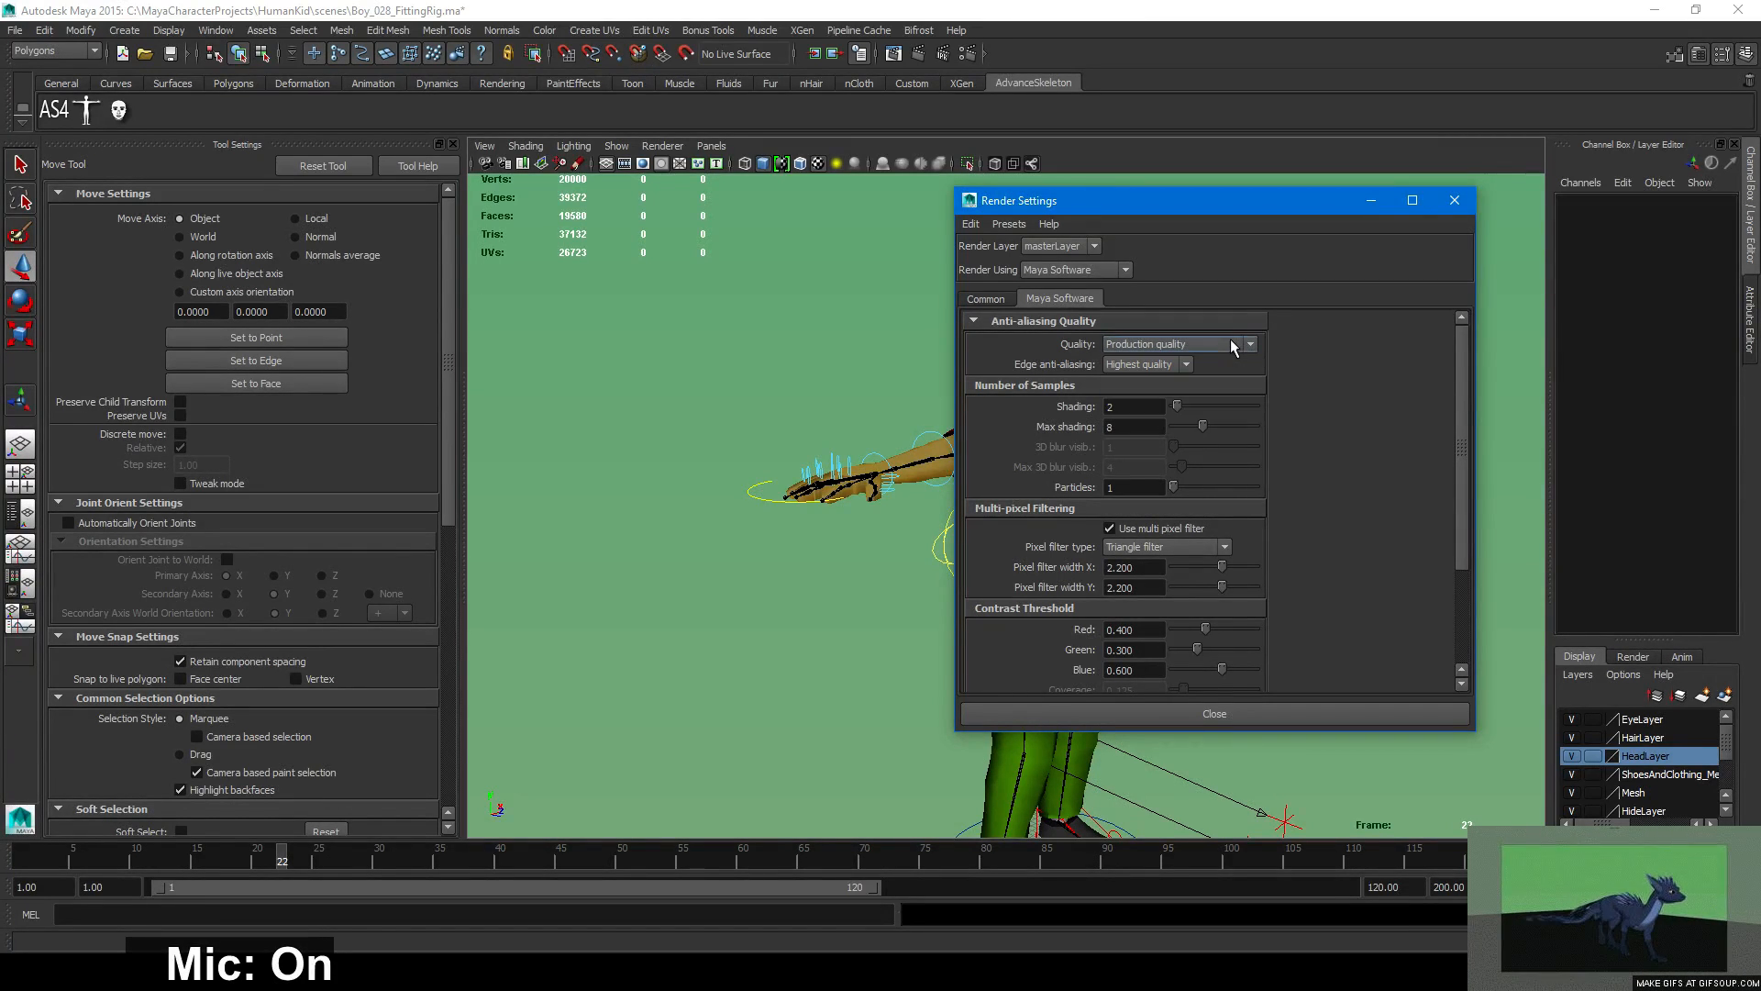
left_click_drag(1462, 428, 1447, 531)
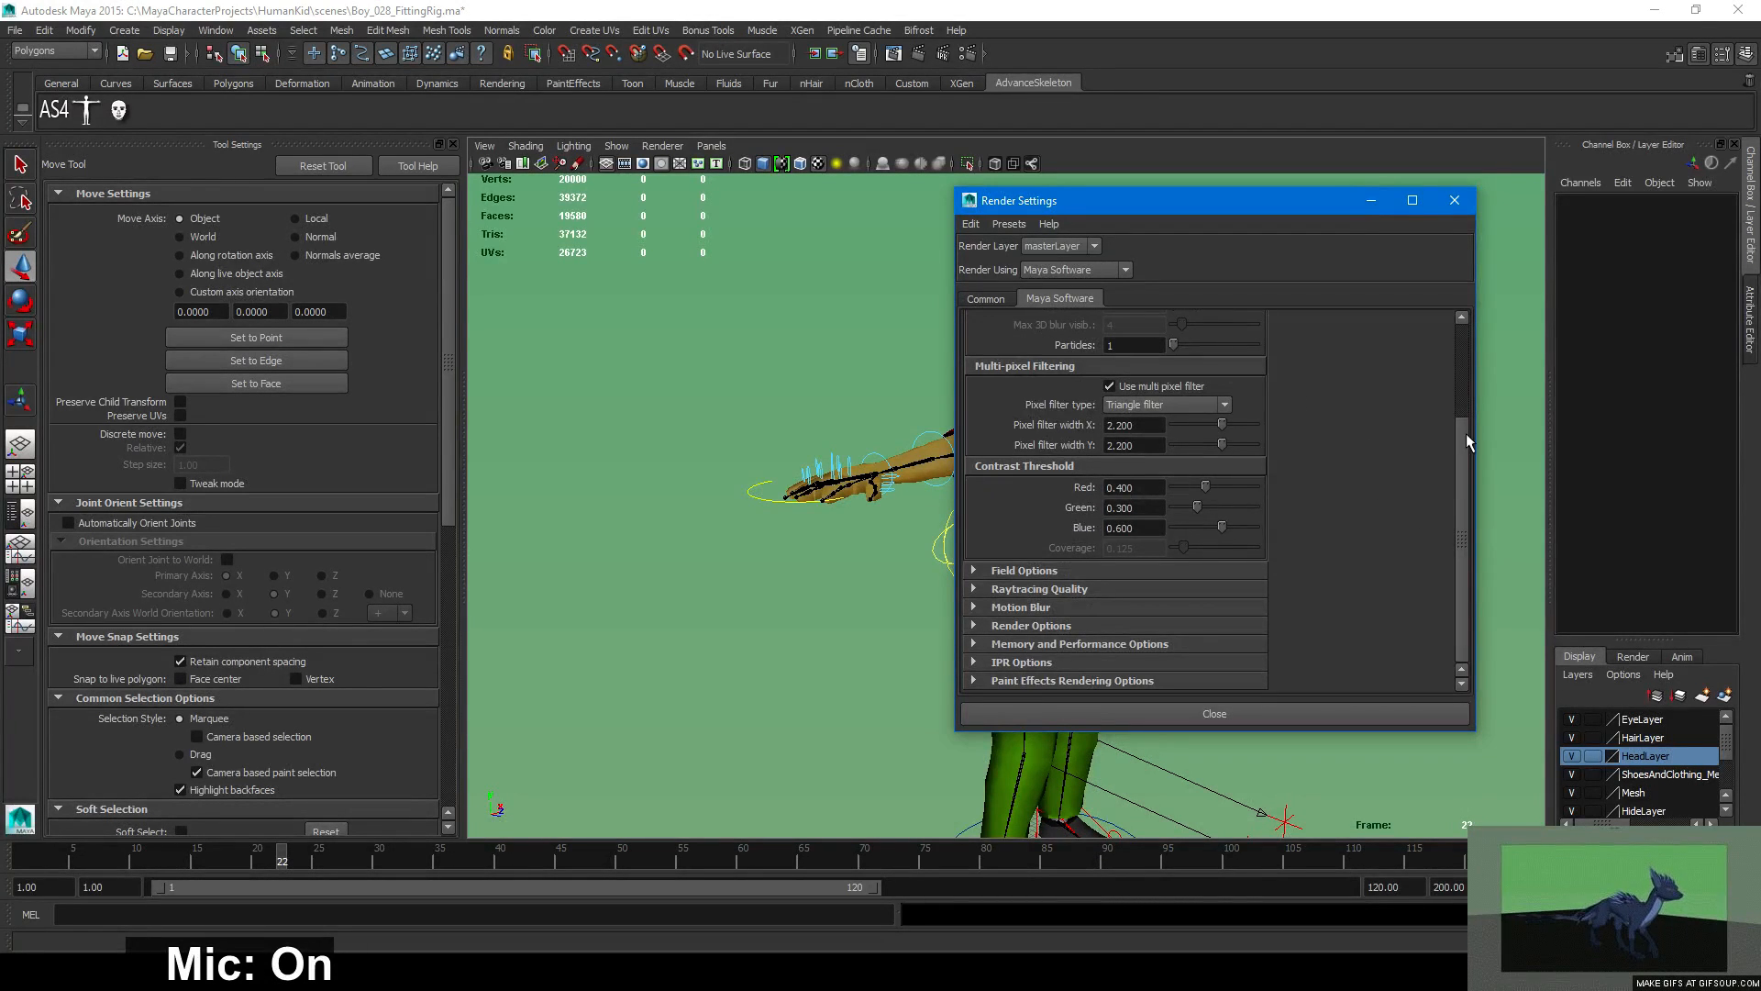
left_click_drag(1465, 433, 1467, 336)
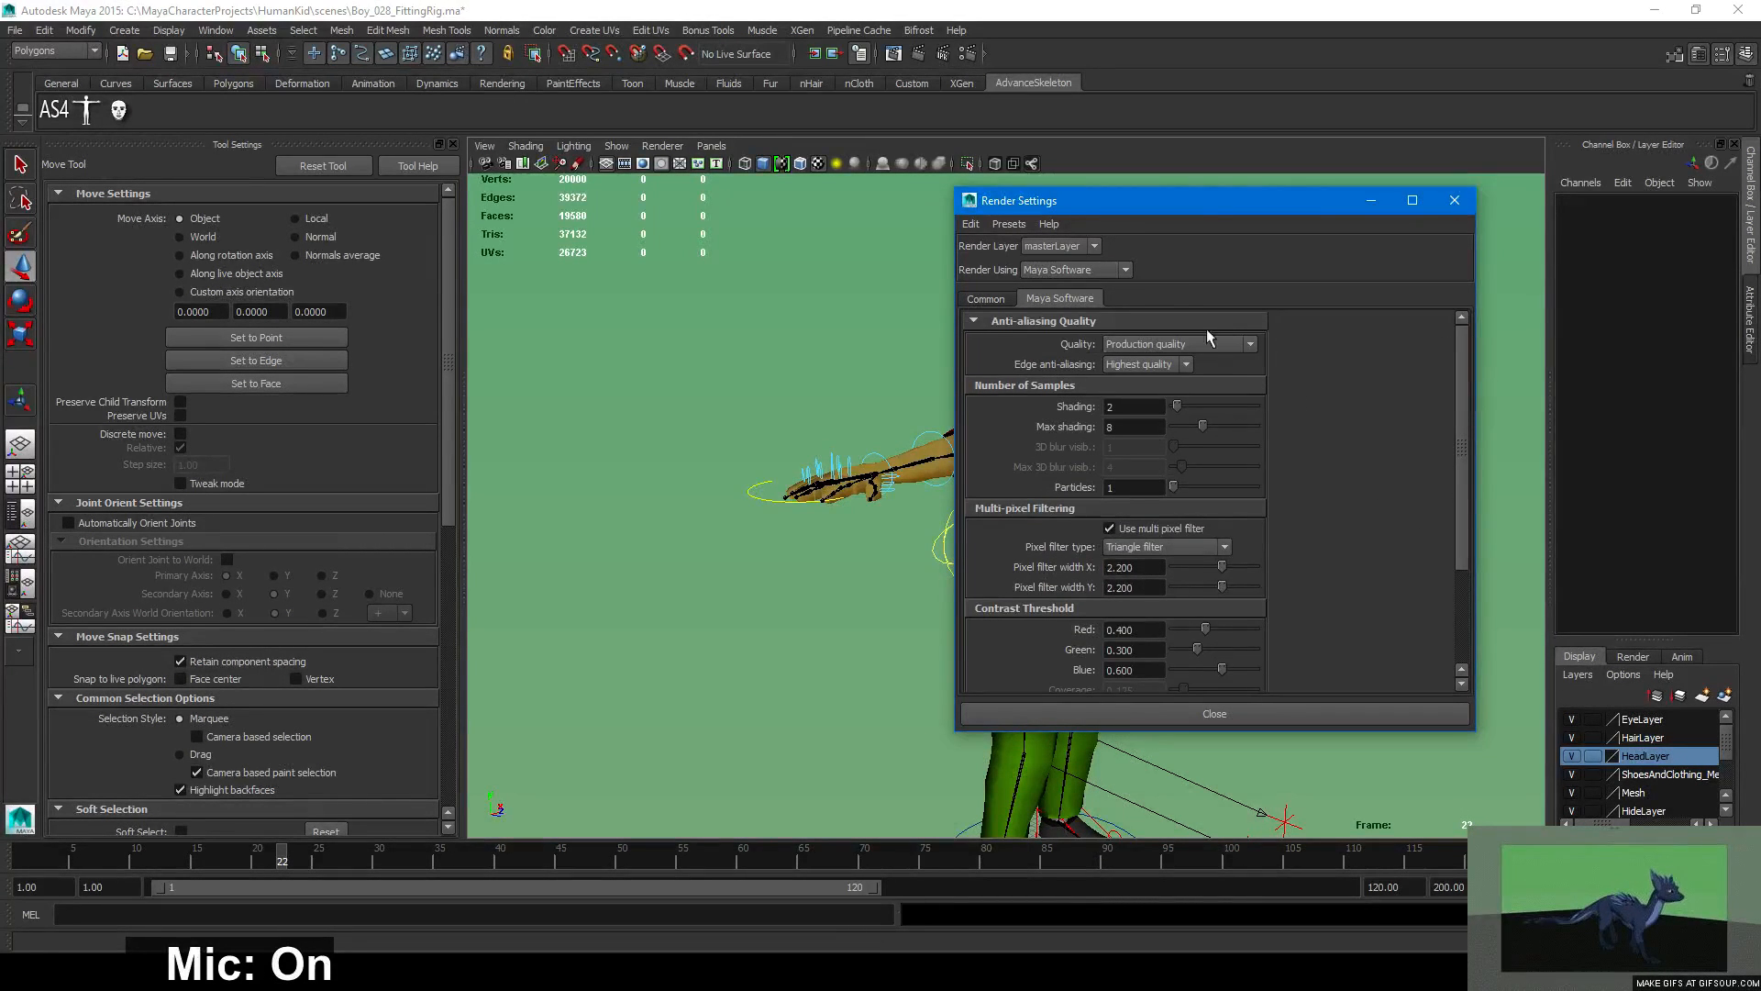
left_click(1455, 200)
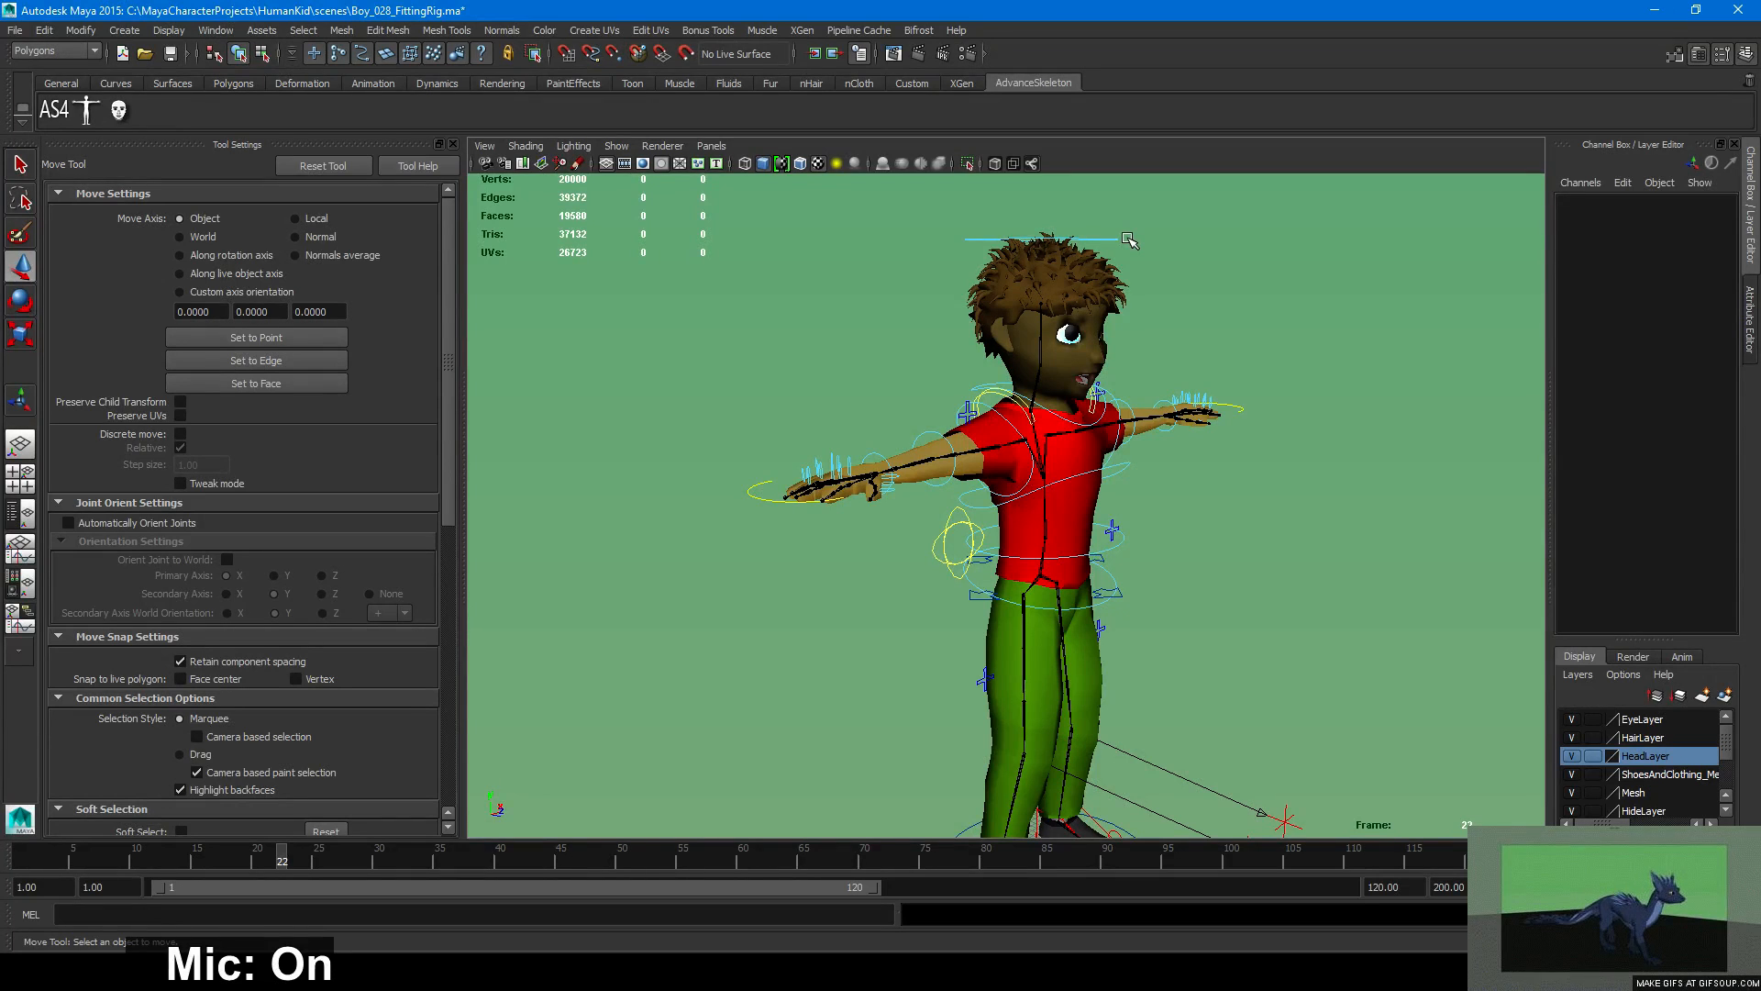
left_click_drag(1152, 411, 1101, 412, "alt")
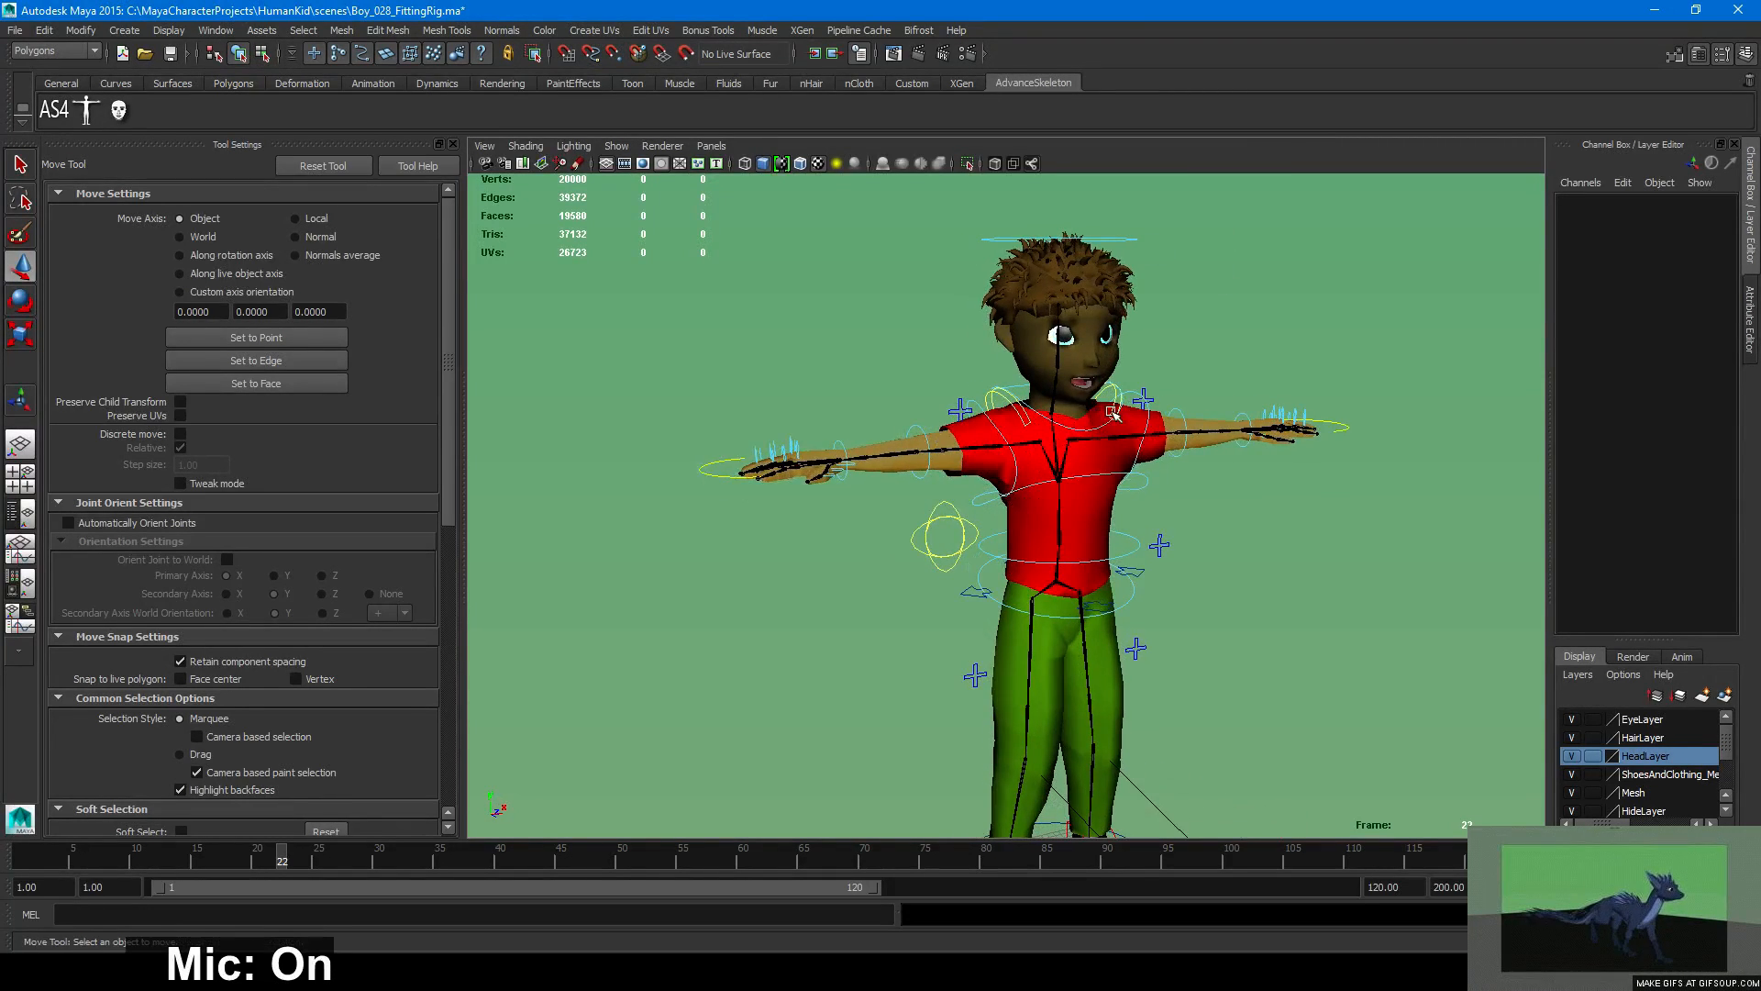
Examine the rigged character's full figure and torso from a slight angle, selecting its chest control.
right_click_drag(1101, 412, 950, 410, "alt")
middle_click_drag(950, 410, 883, 394, "alt")
right_click_drag(882, 394, 1037, 450, "alt")
left_click_drag(1037, 450, 1040, 422, "alt")
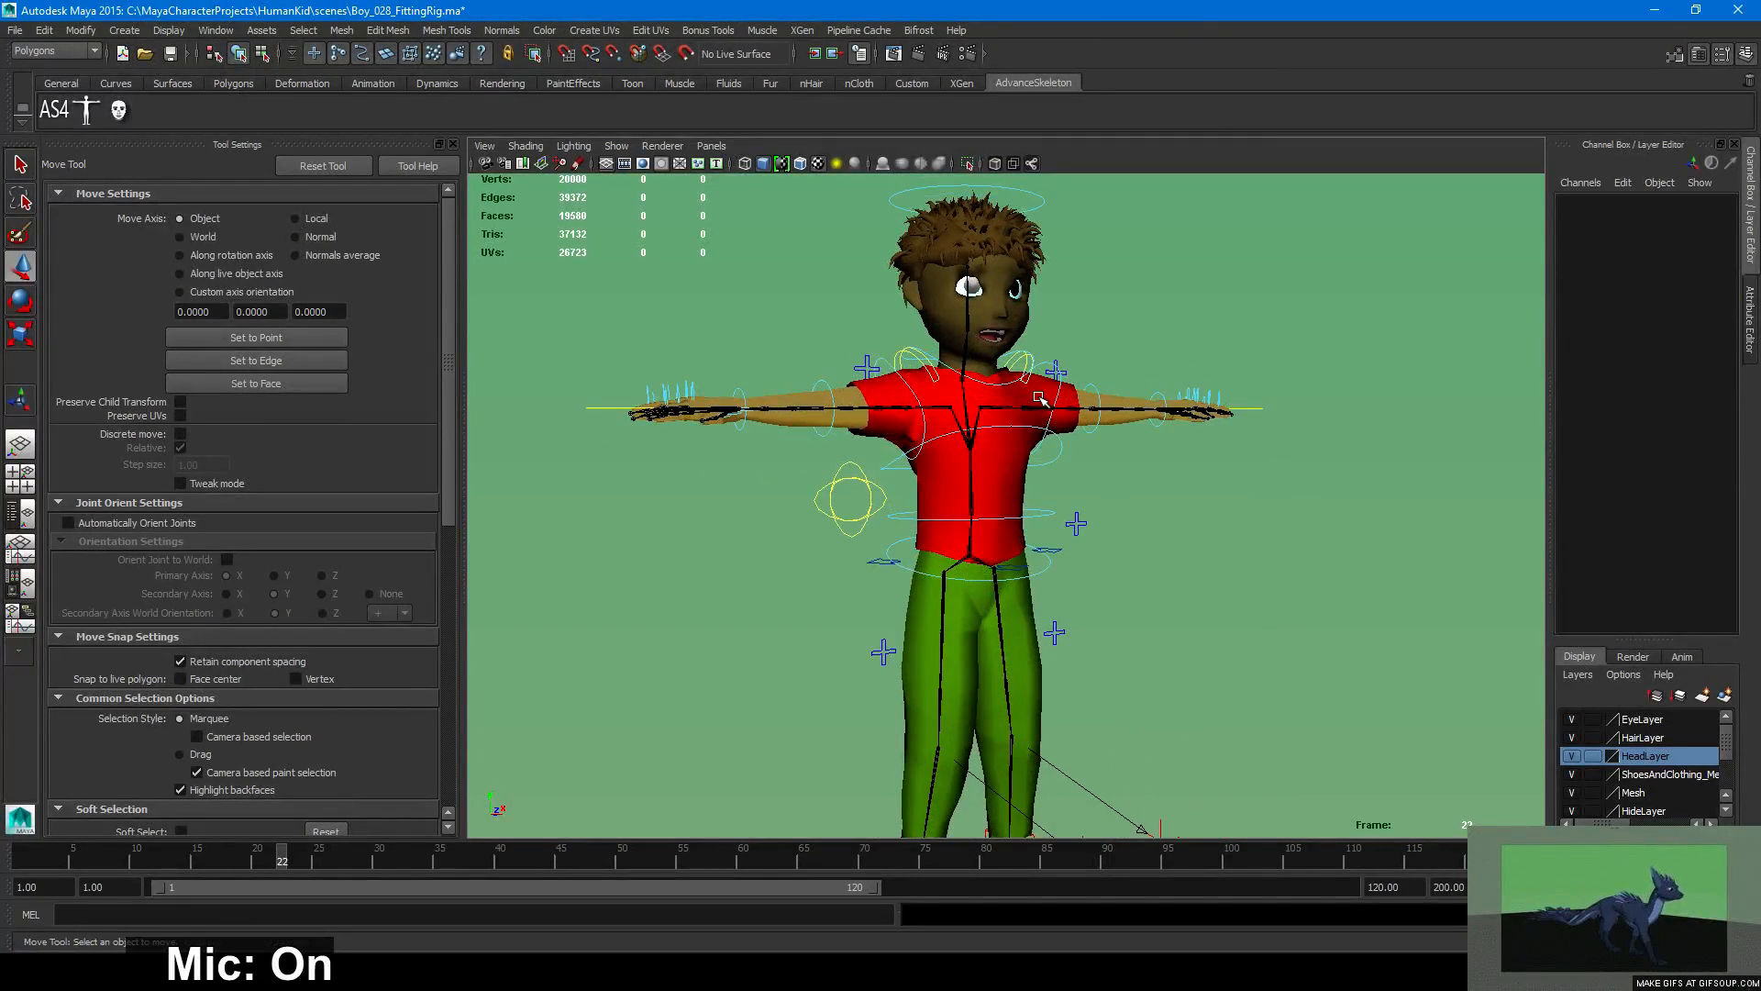
right_click_drag(1040, 400, 1073, 417, "alt")
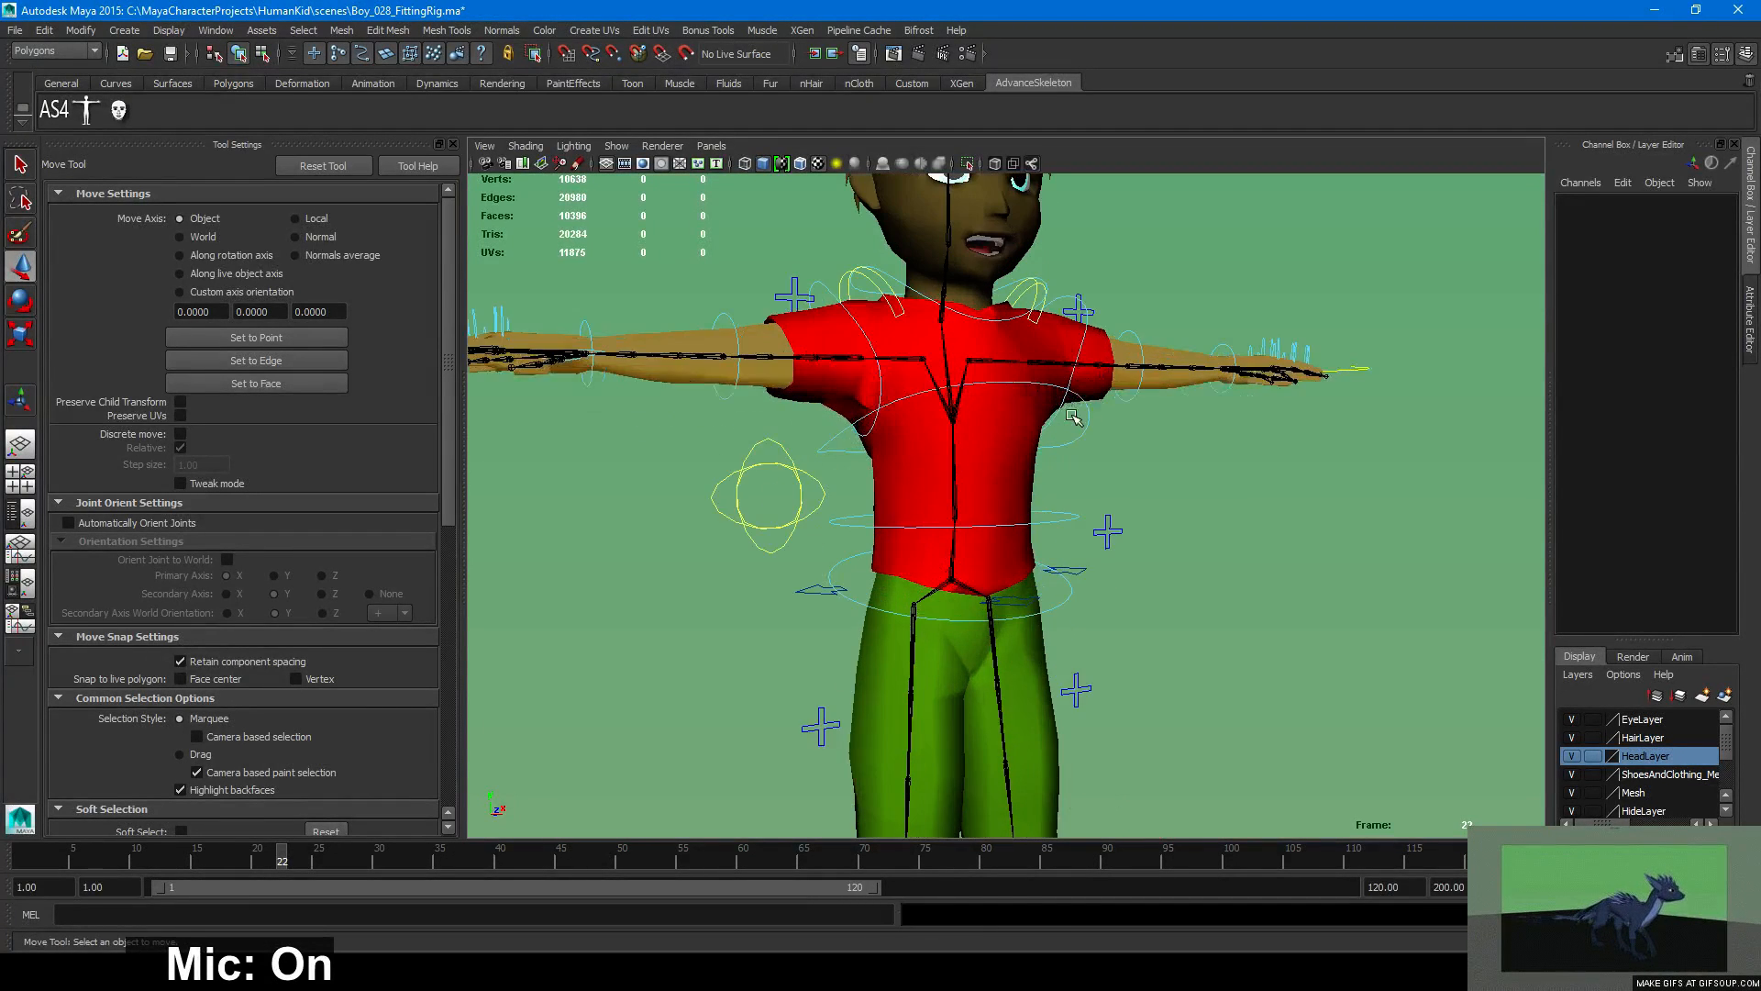
scroll(1074, 416, "up", 1)
scroll(1073, 416, "down", 3)
scroll(1074, 417, "up", 2)
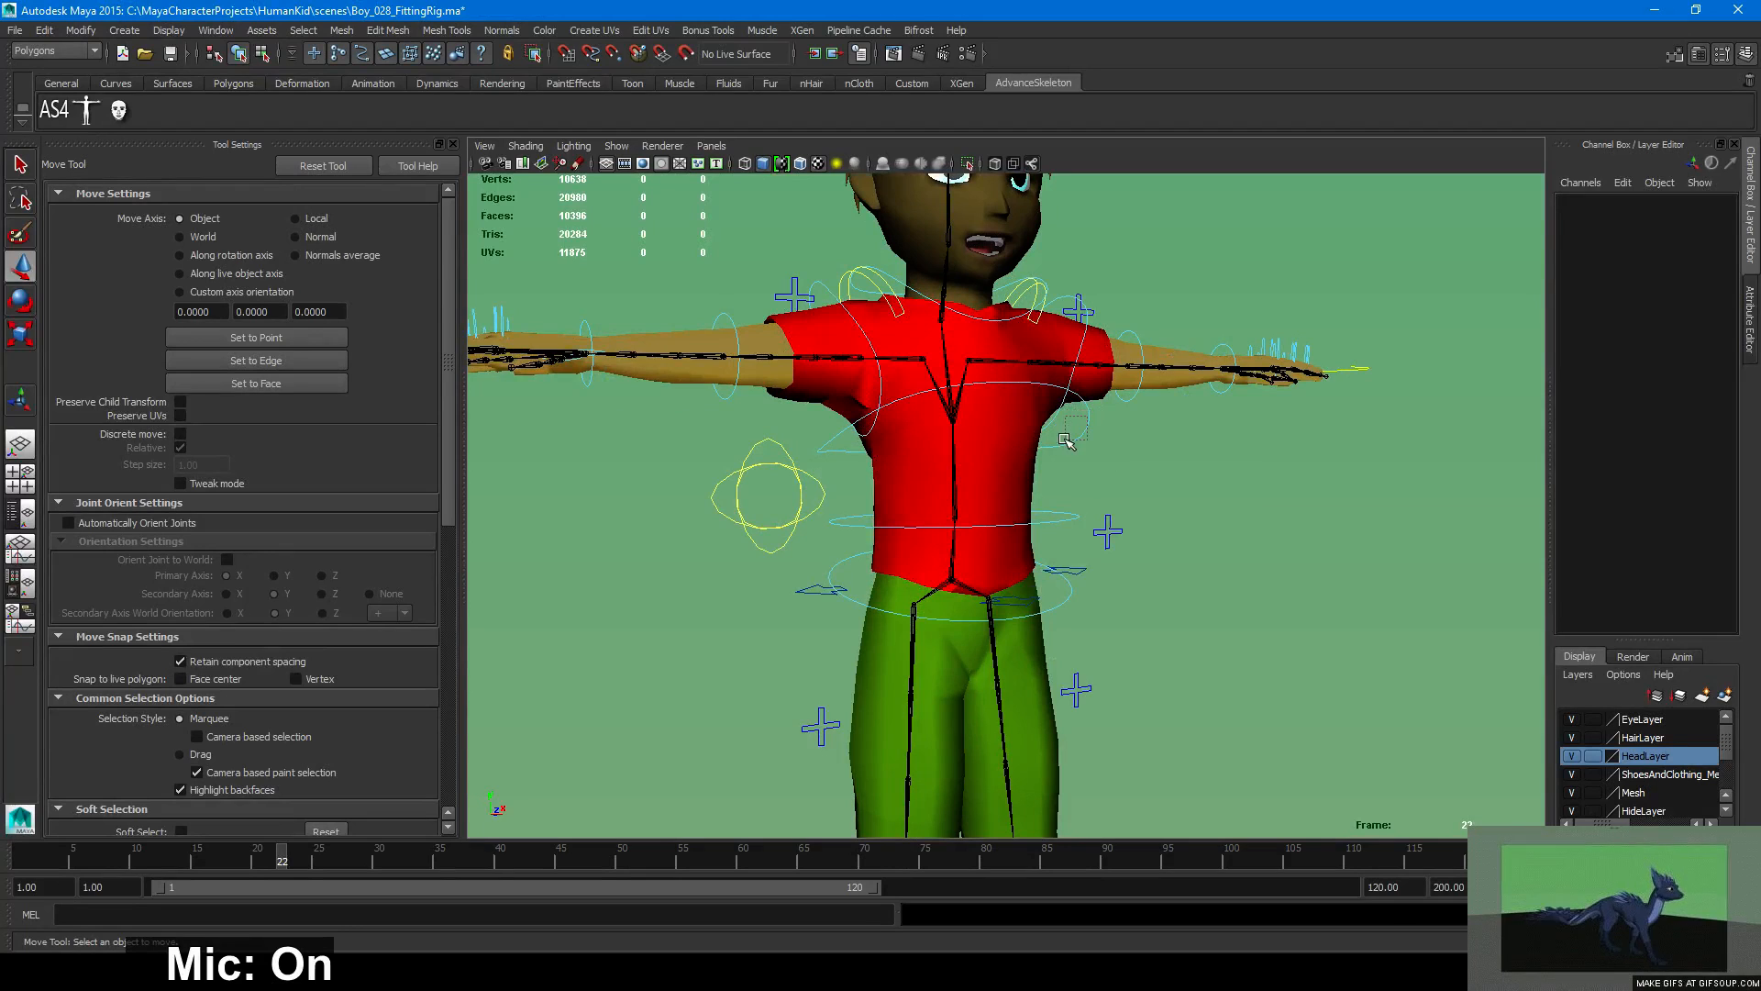
left_click(1067, 445)
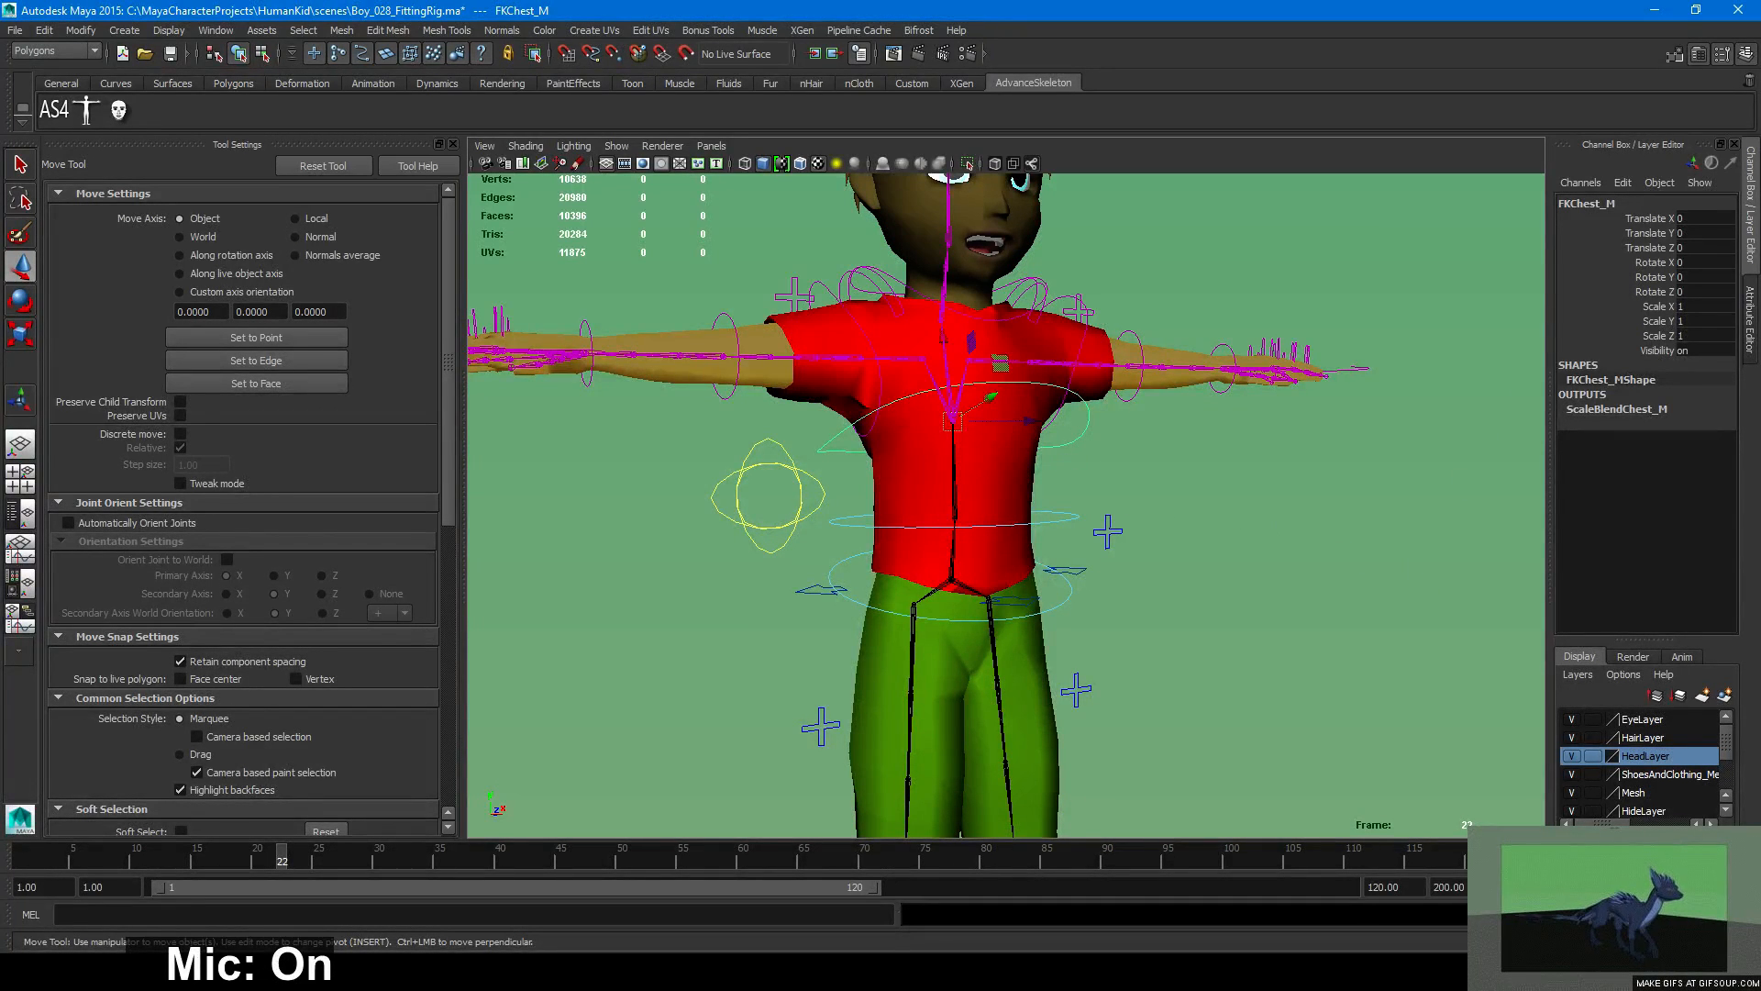
scroll(1116, 436, "down", 4)
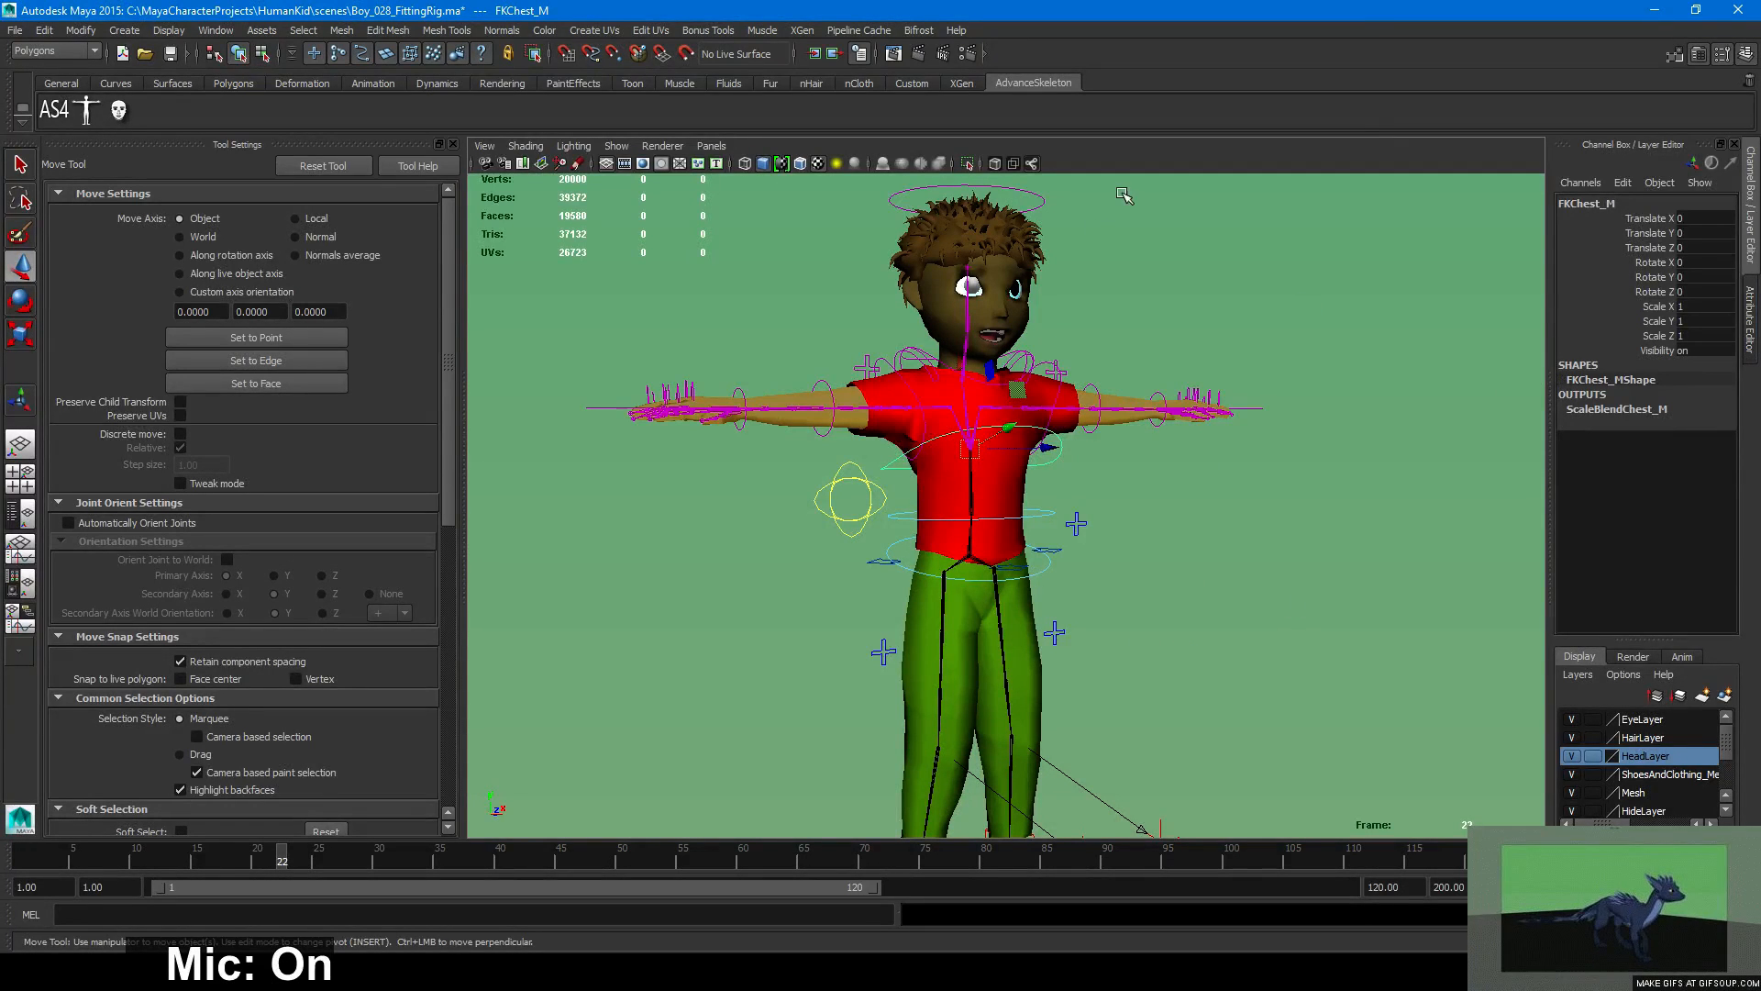
Open the Render Settings and switch the renderer to mental ray.
left_click(970, 55)
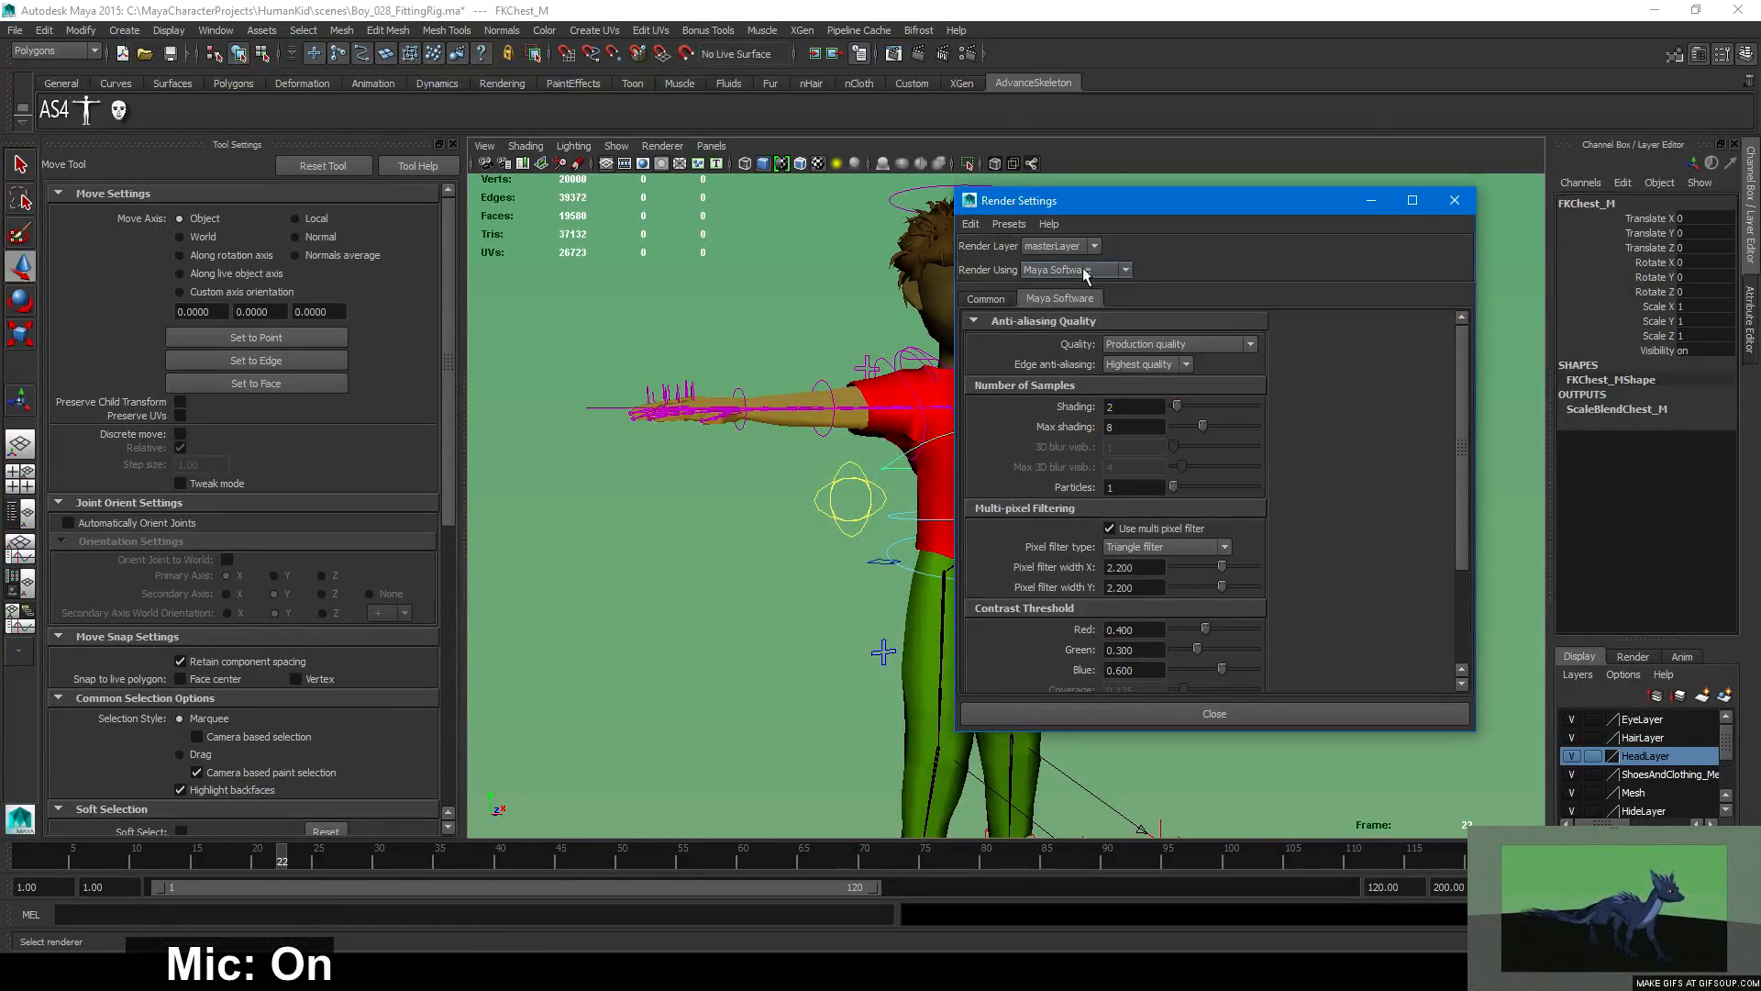
left_click(1064, 247)
left_click(1079, 262)
left_click(1103, 270)
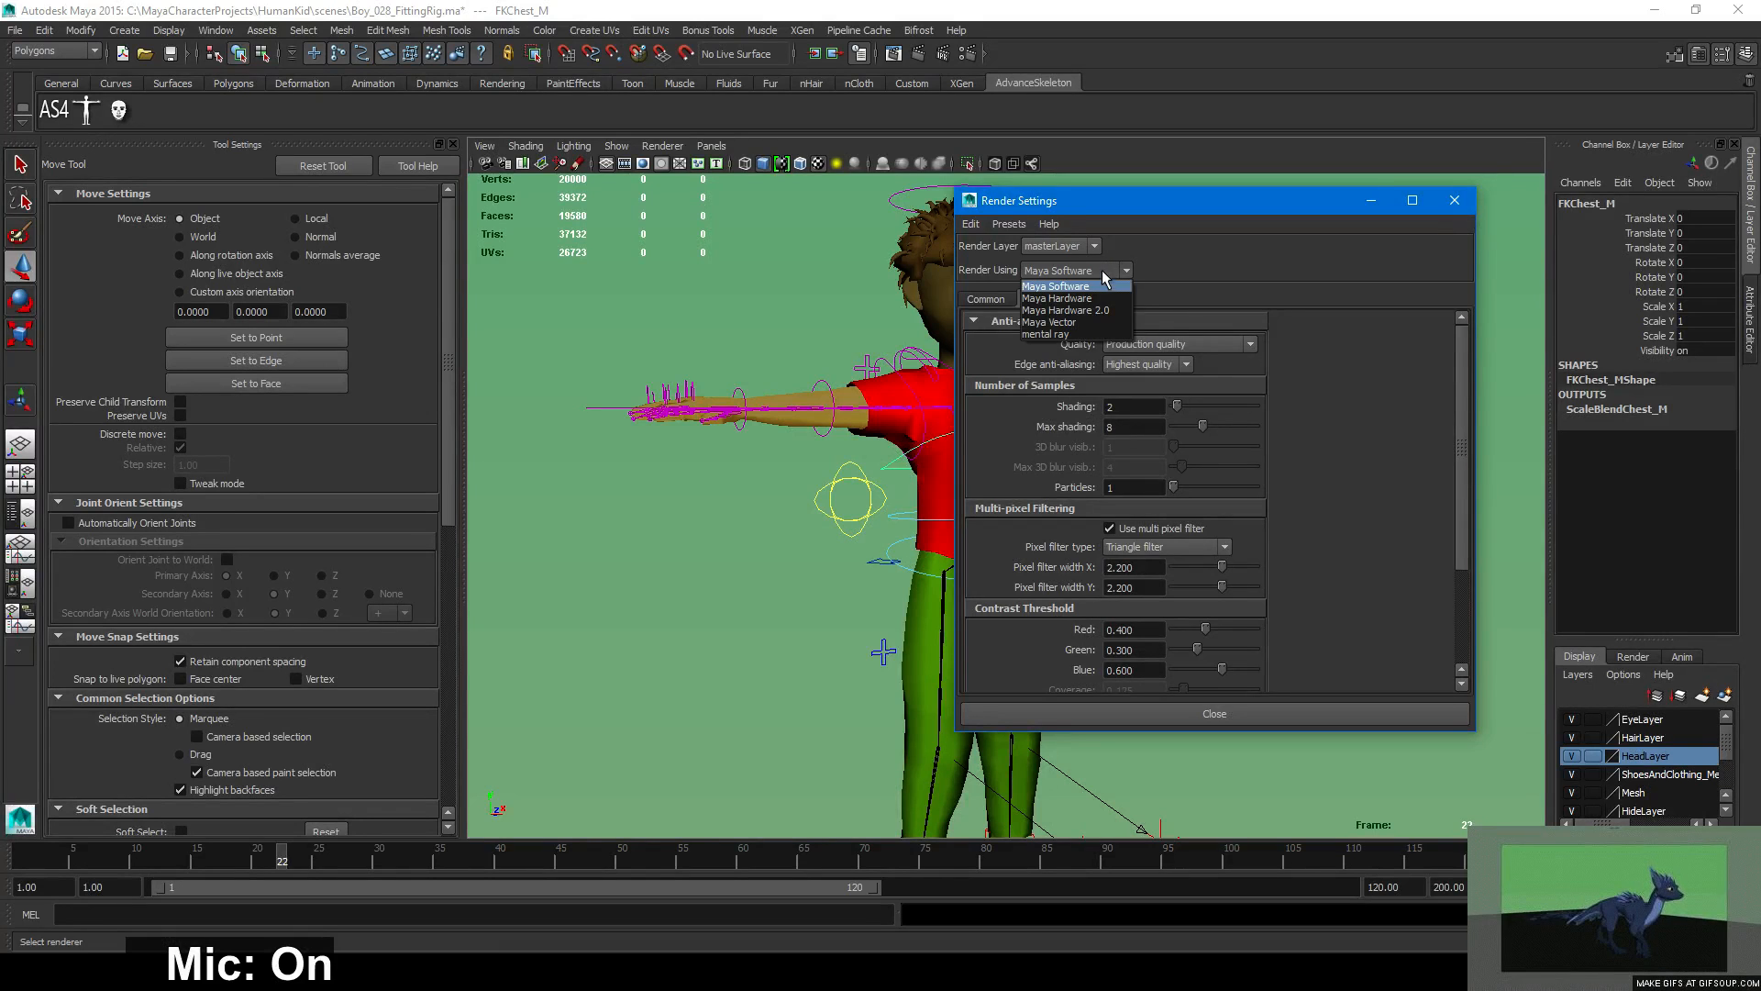
left_click(1091, 327)
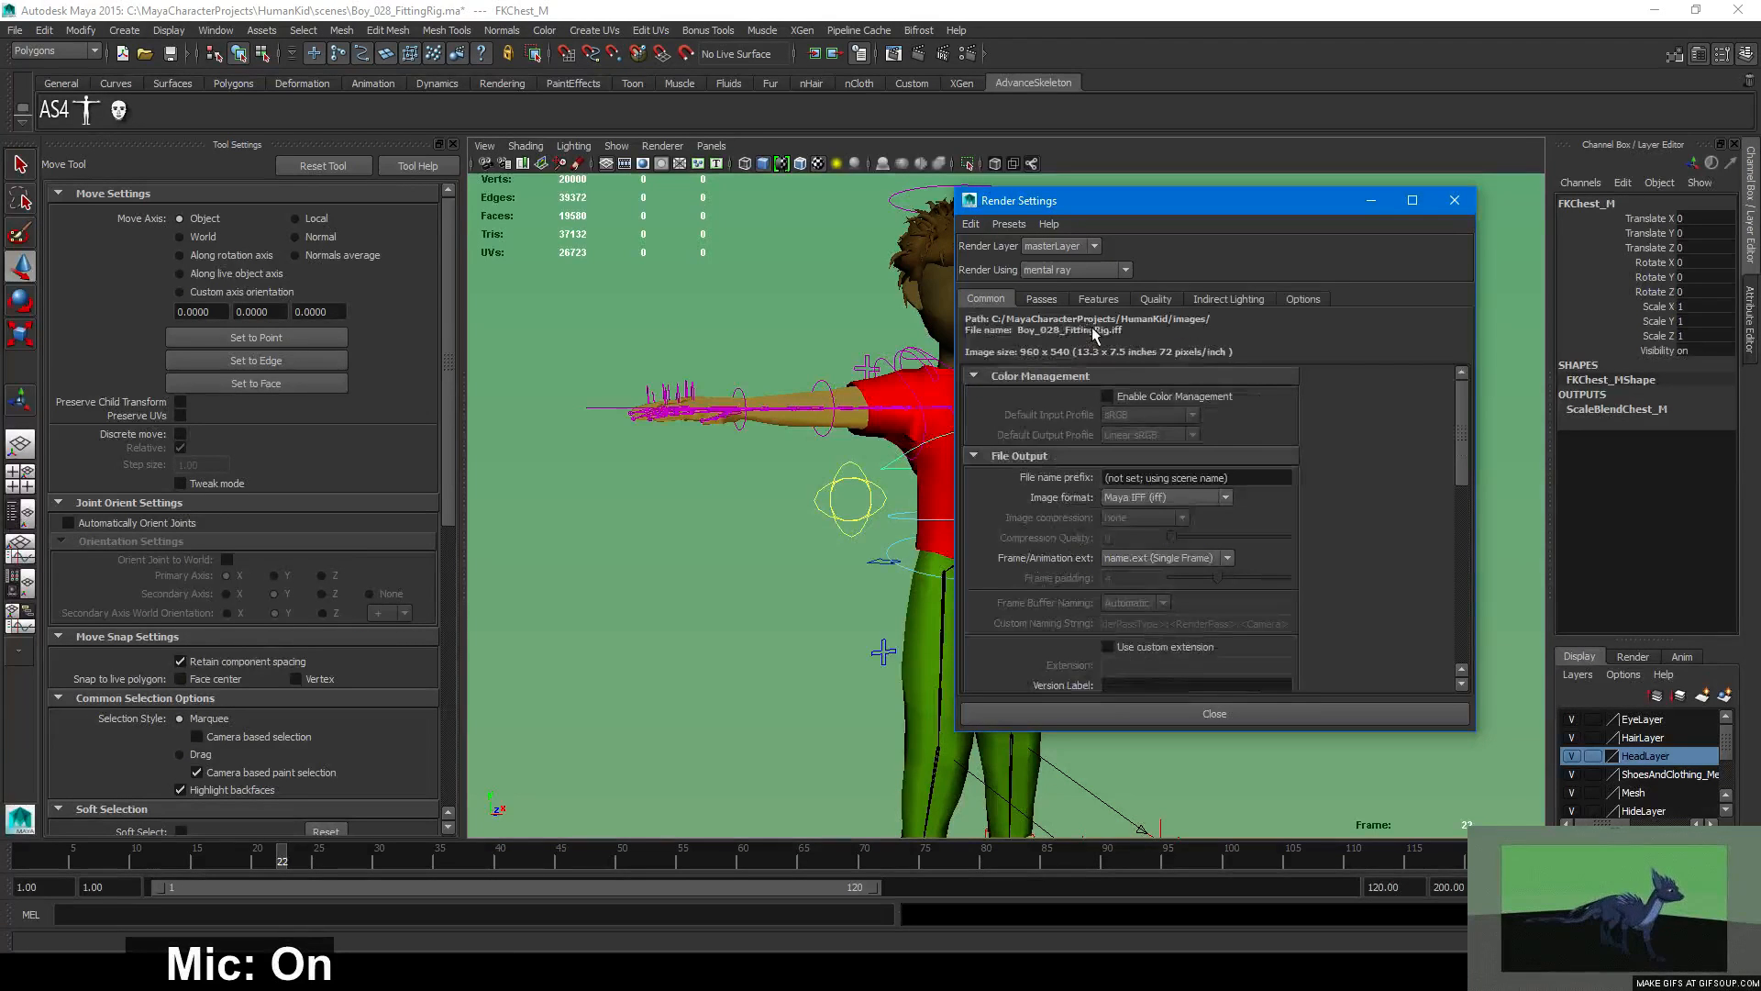
Review mental ray's Indirect Lighting options, including Global Illumination and Final Gathering, and compare them with the Common render settings.
left_click(1238, 298)
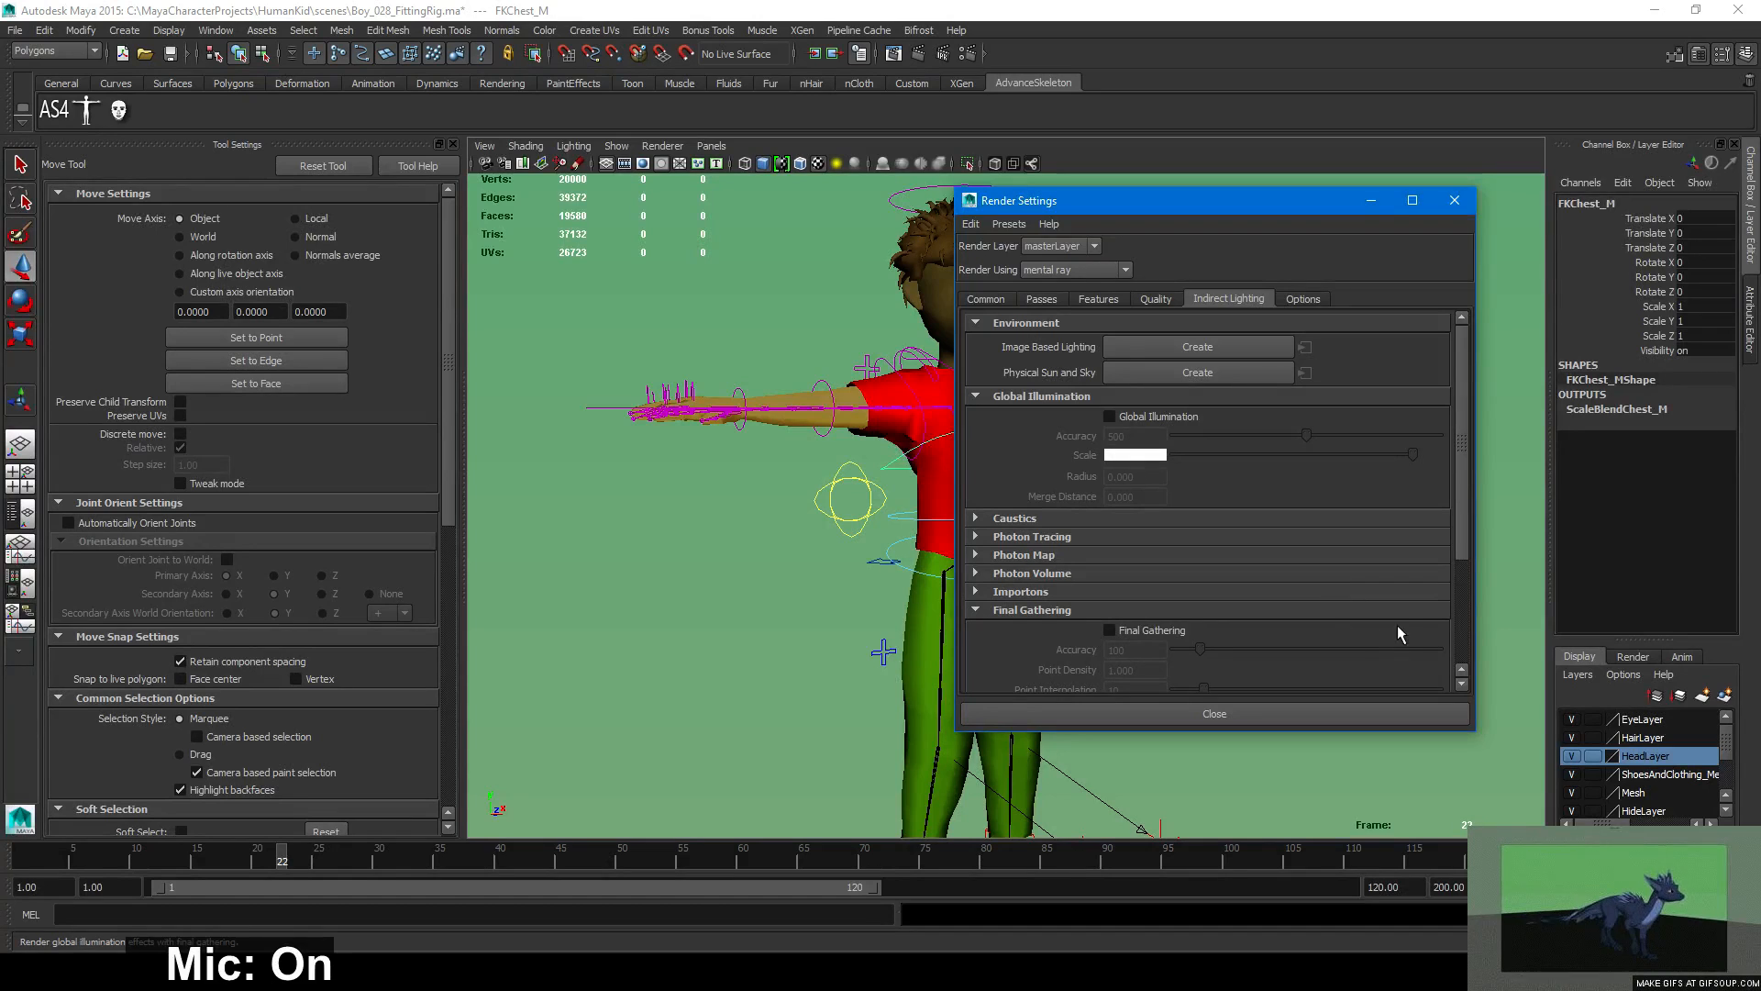
left_click(1000, 300)
left_click(1220, 297)
mouse_move(1463, 463)
left_mouse_down()
mouse_move(1460, 587)
mouse_move(1444, 463)
left_mouse_up()
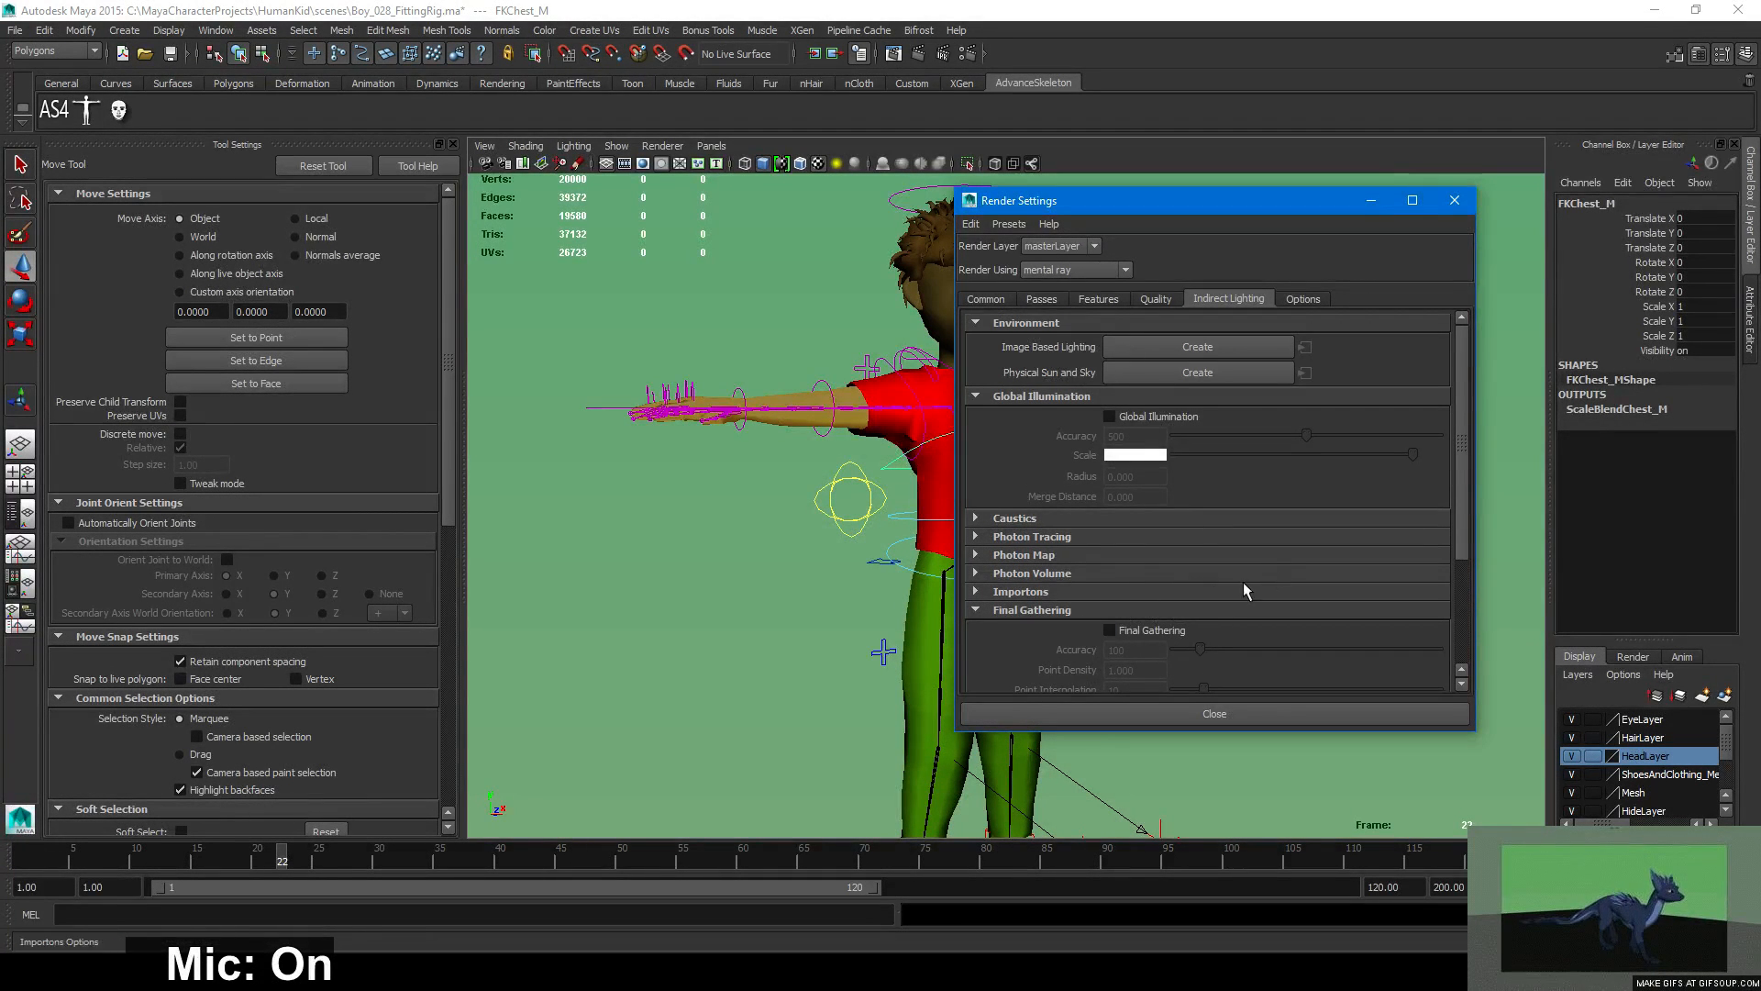
left_click(987, 295)
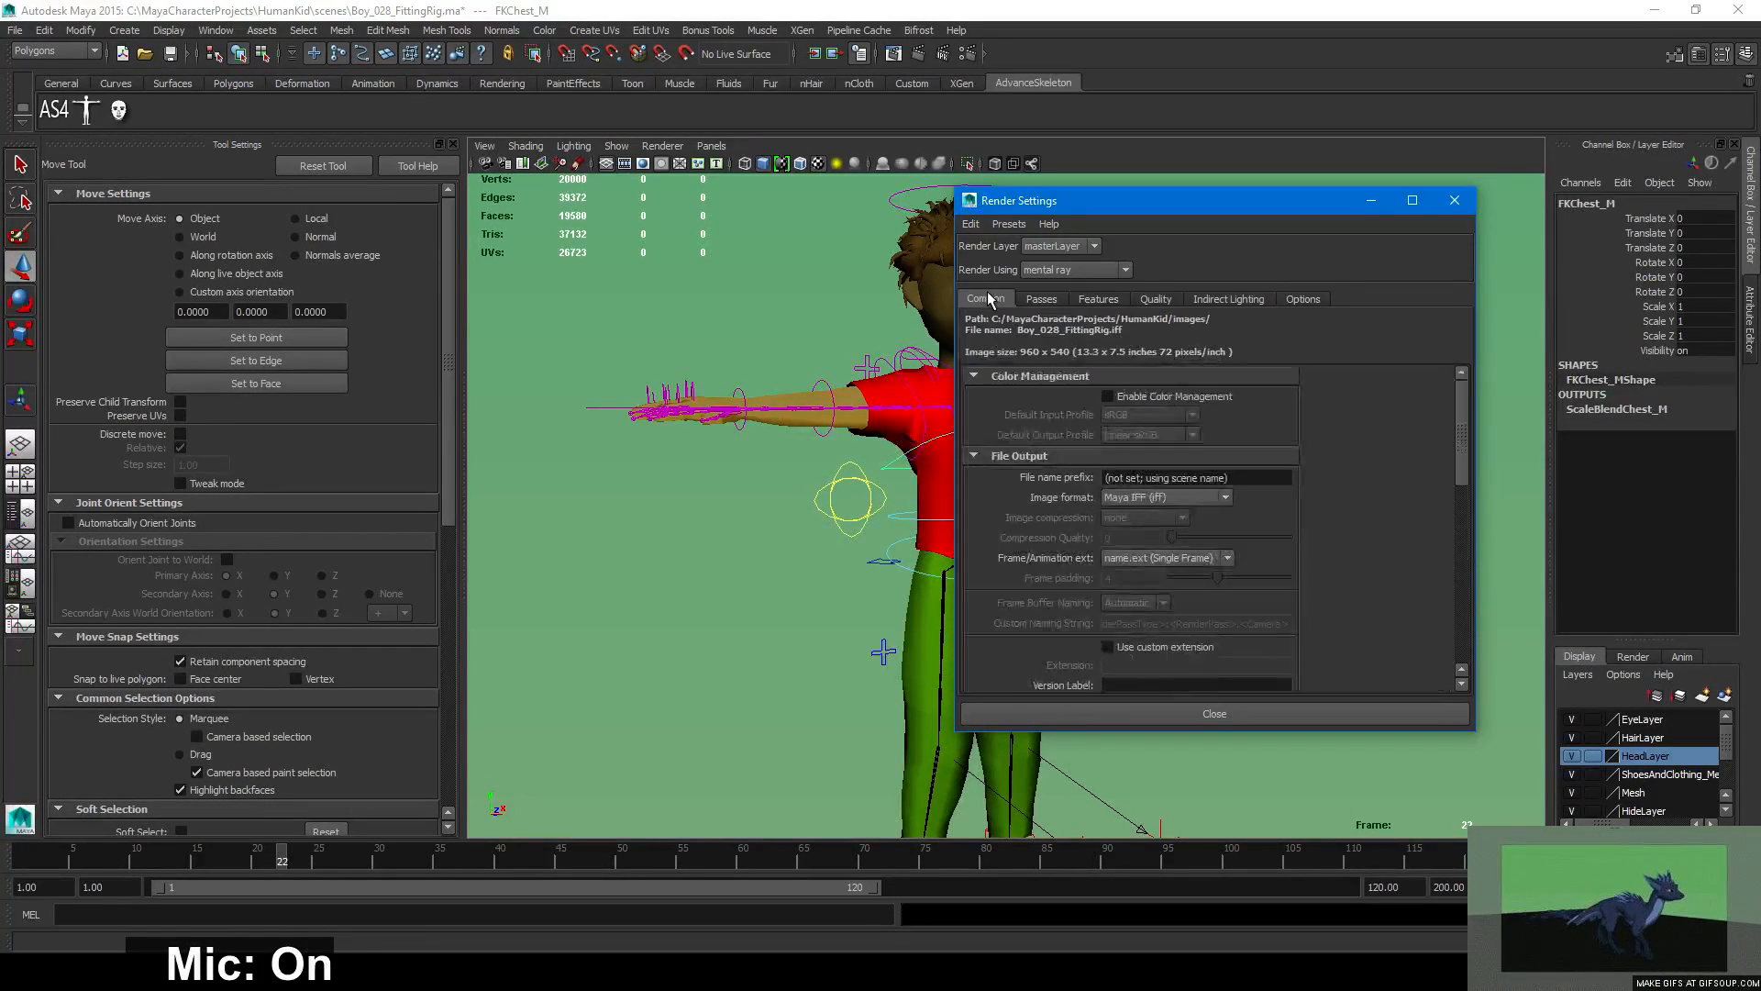
left_click(1248, 299)
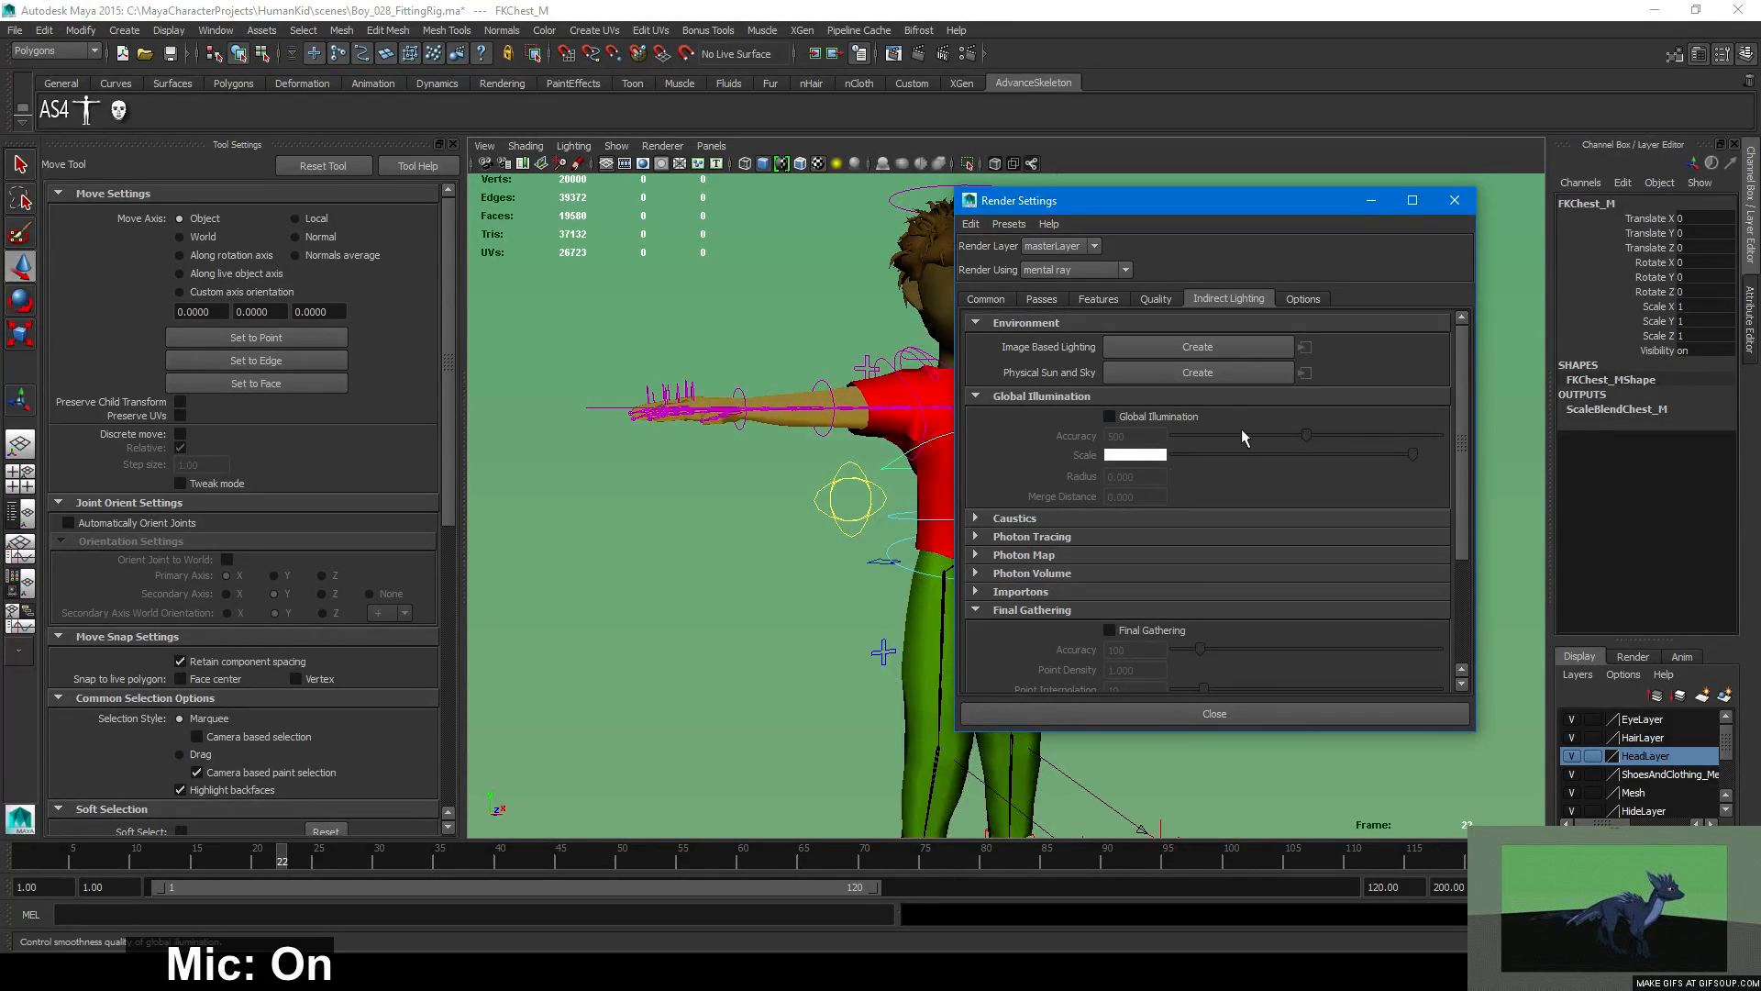
left_click(1007, 301)
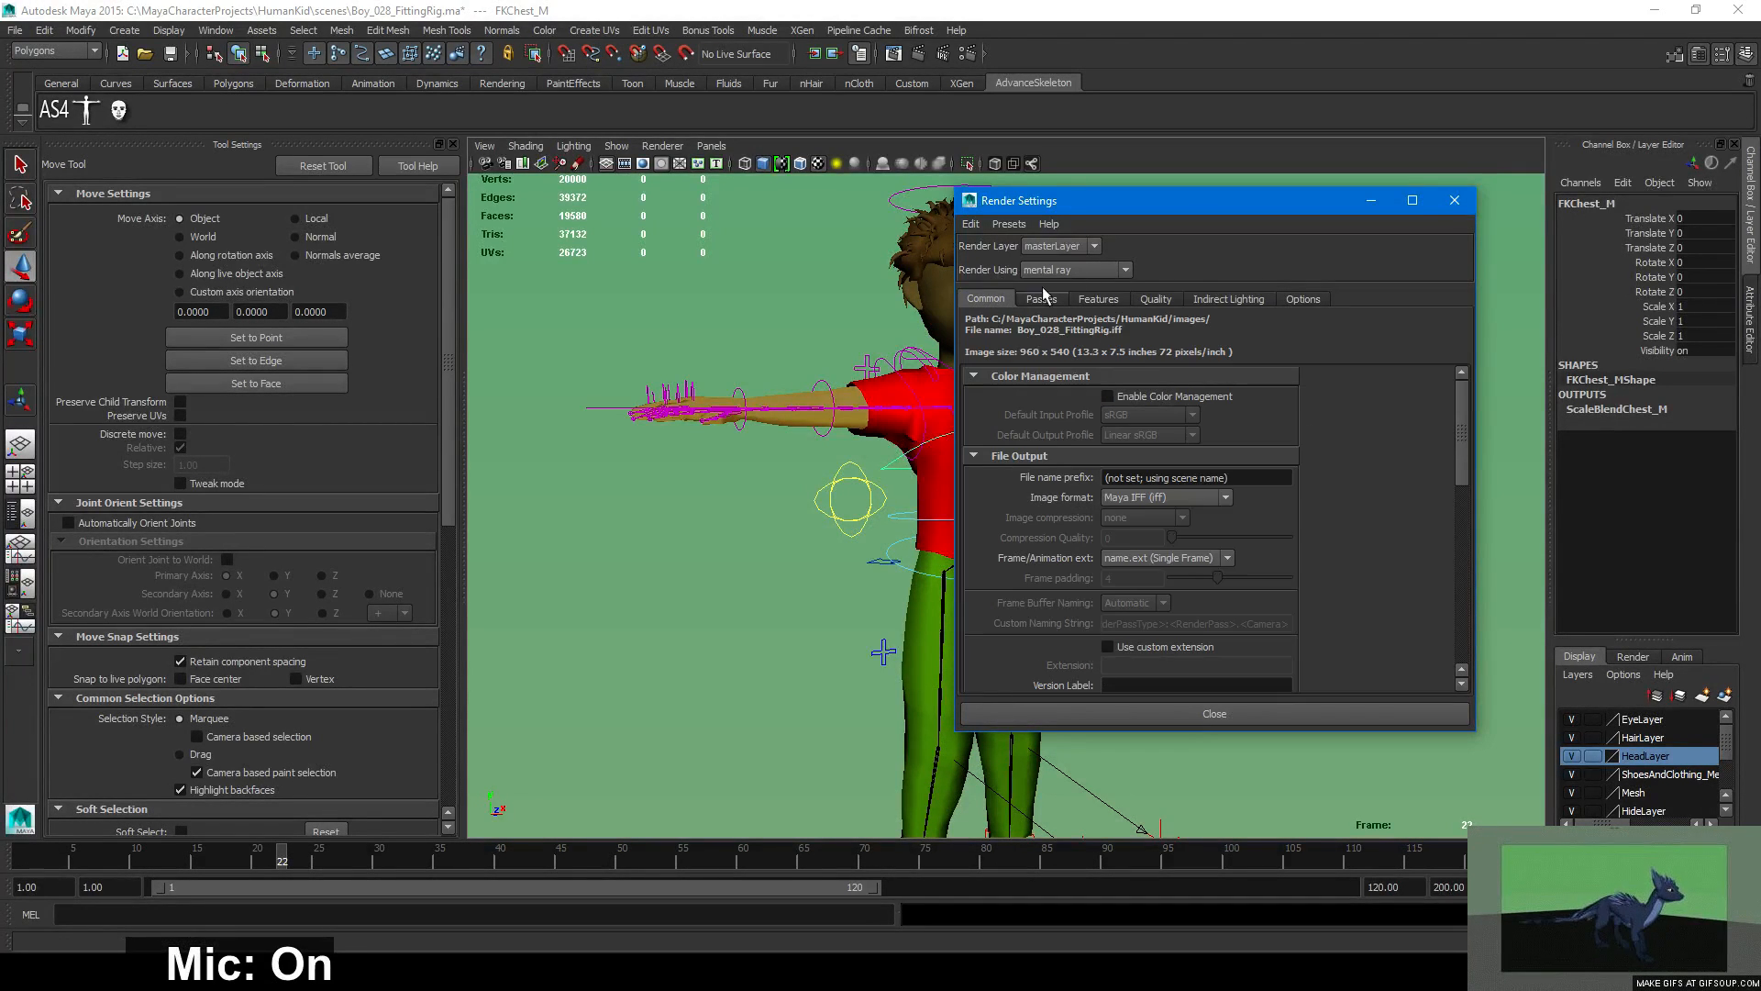
Return the renderer to Maya Software and close the Render Settings.
left_click(1113, 269)
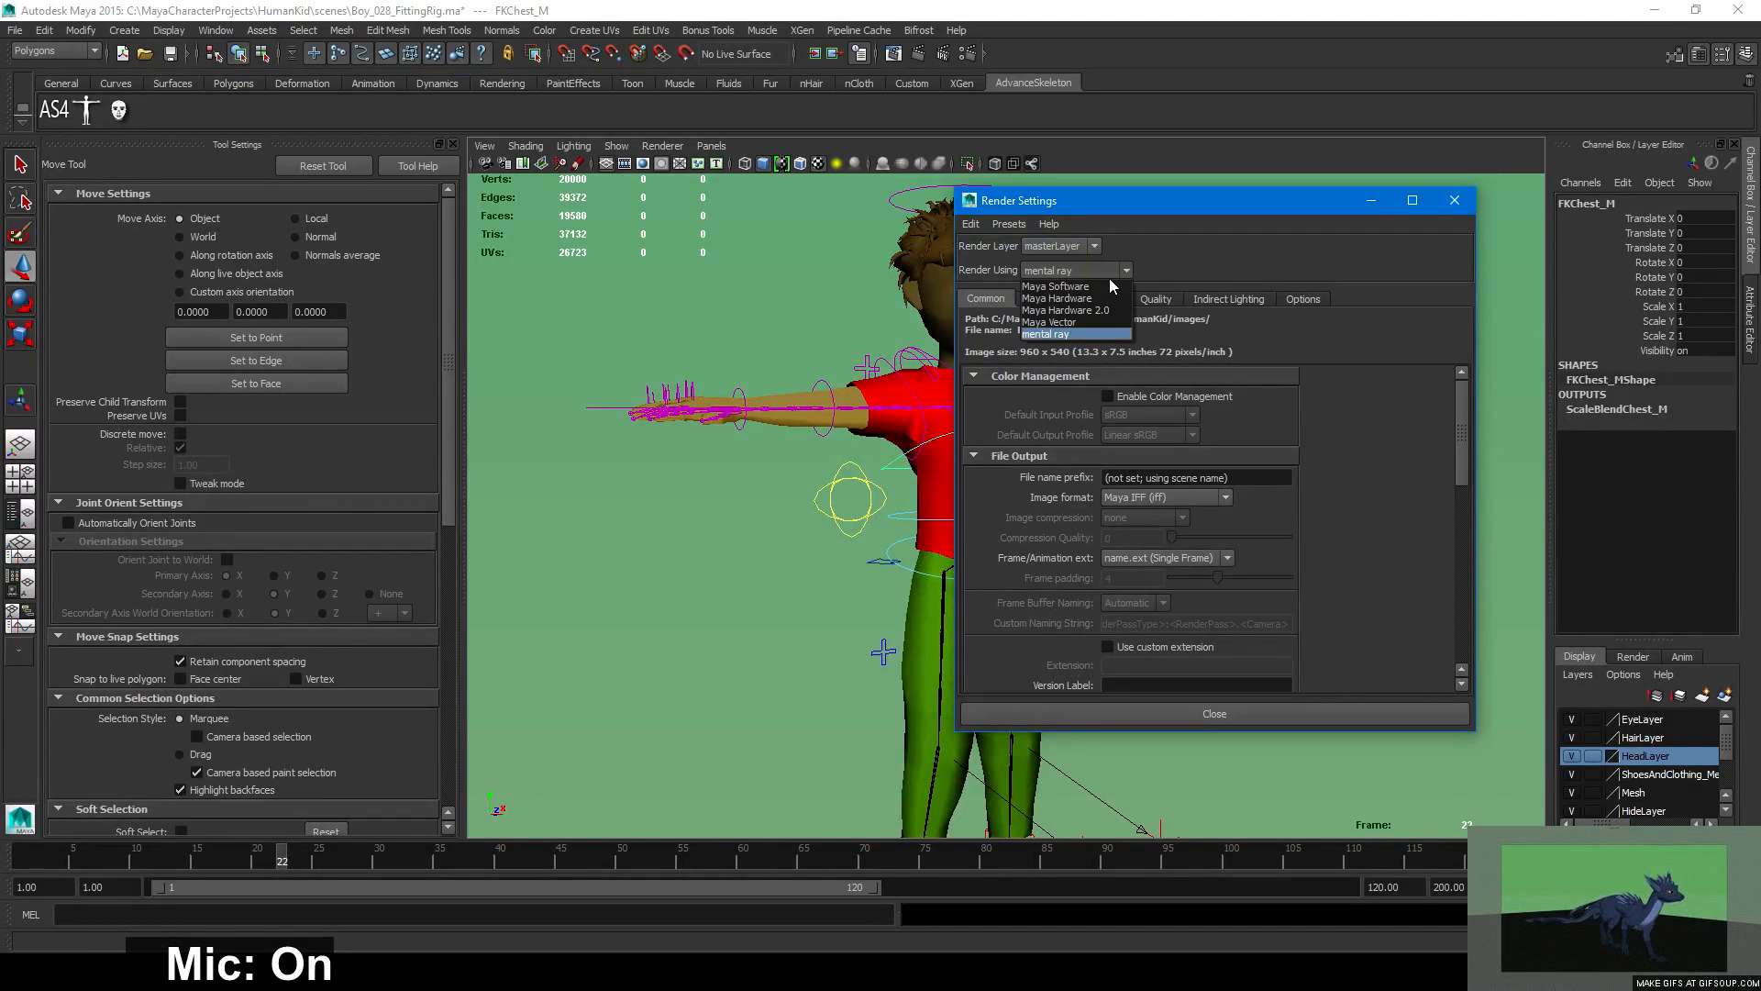
left_click(1104, 287)
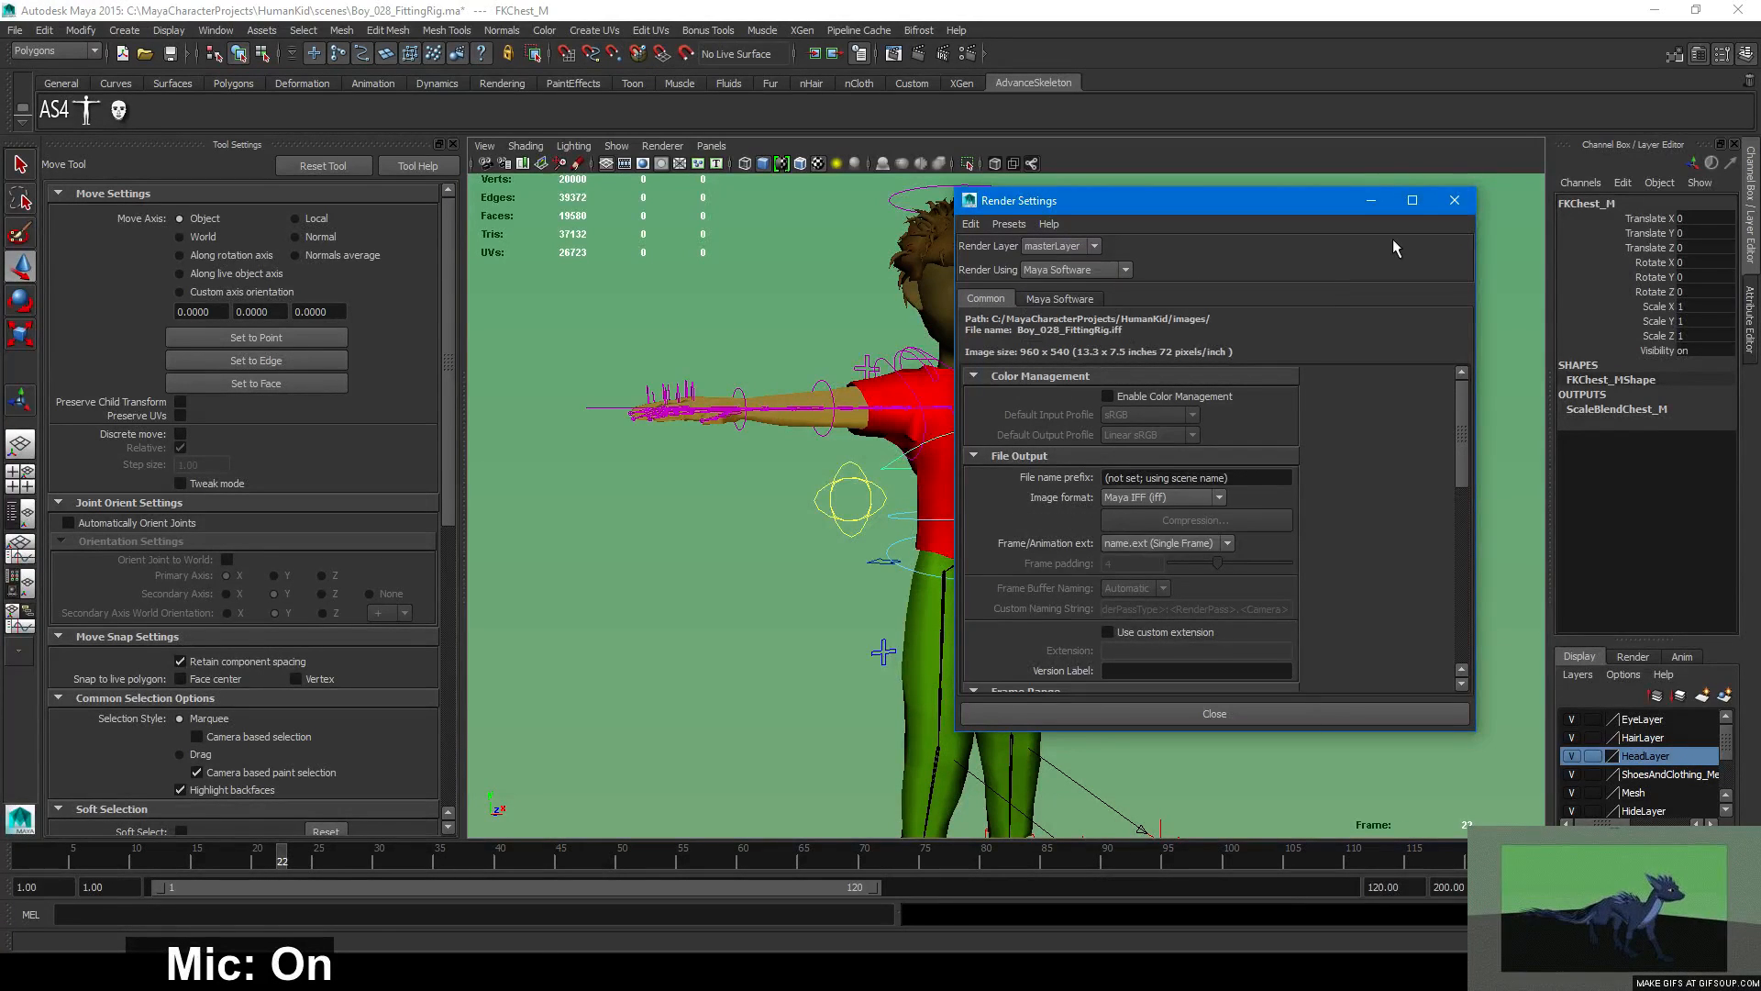
left_click(1454, 200)
left_click(1112, 470)
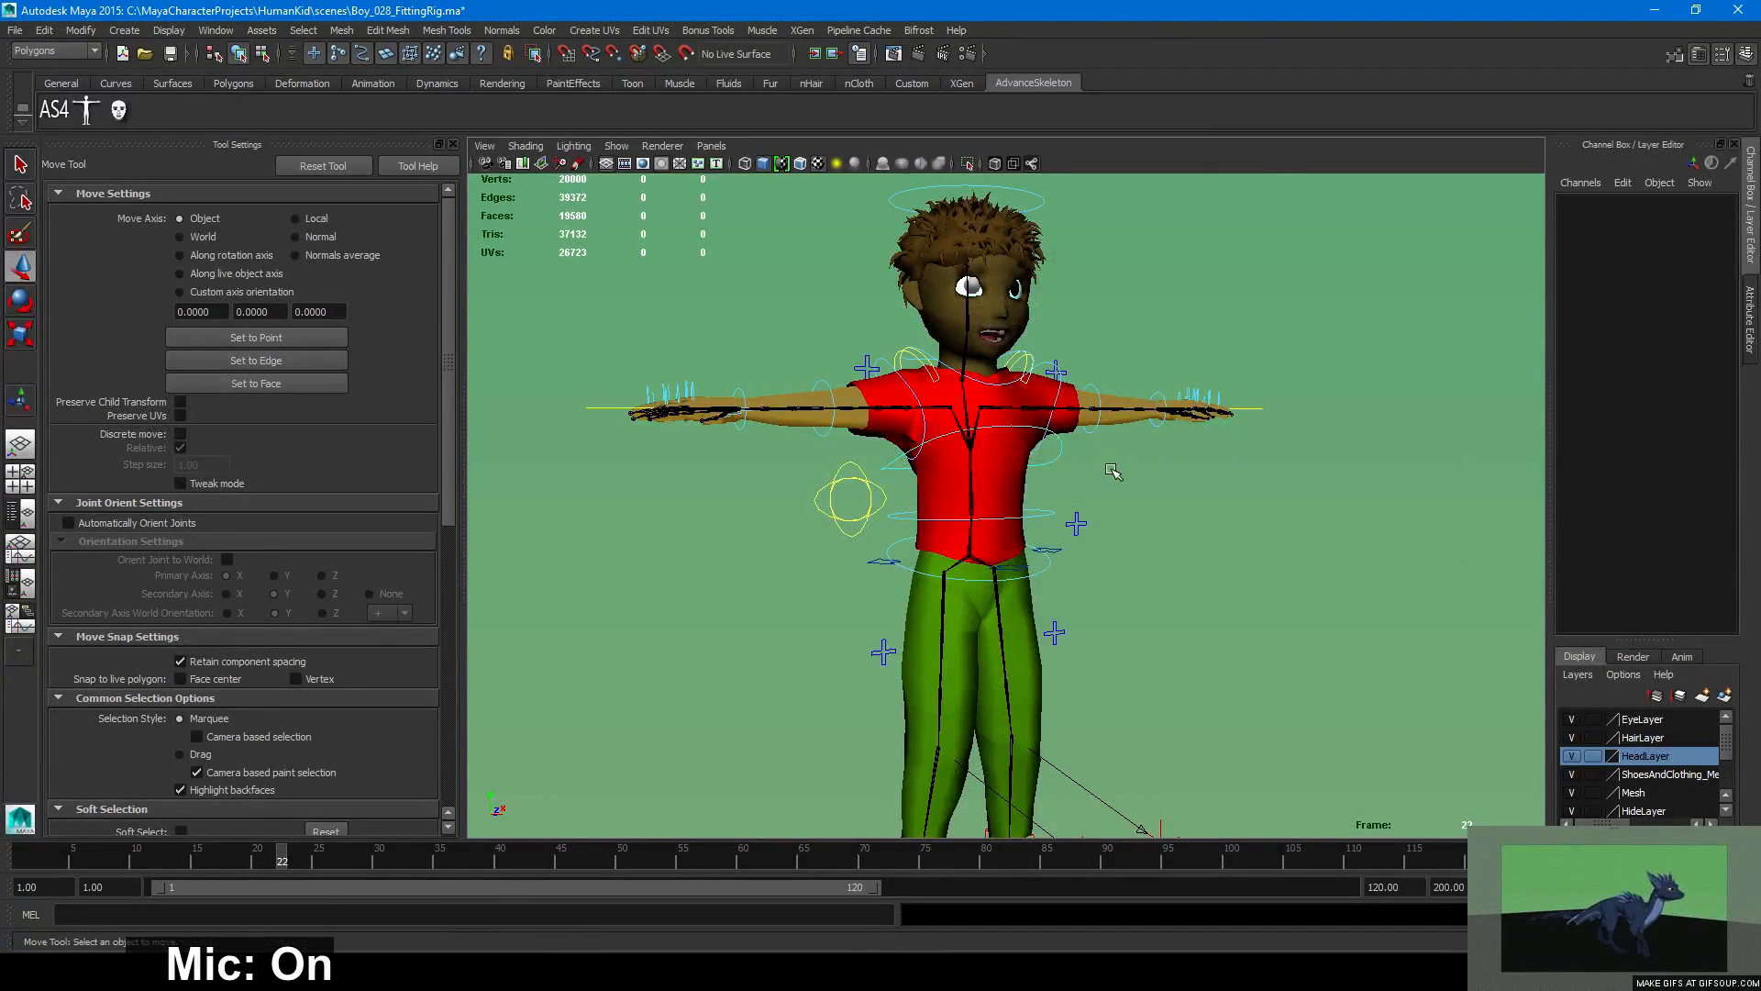
Examine the character's head and upper body from the front and an angle, then the figure from farther away.
left_click(1041, 519)
right_click_drag(1160, 479, 1277, 568, "alt")
left_click_drag(1278, 569, 1252, 572, "alt")
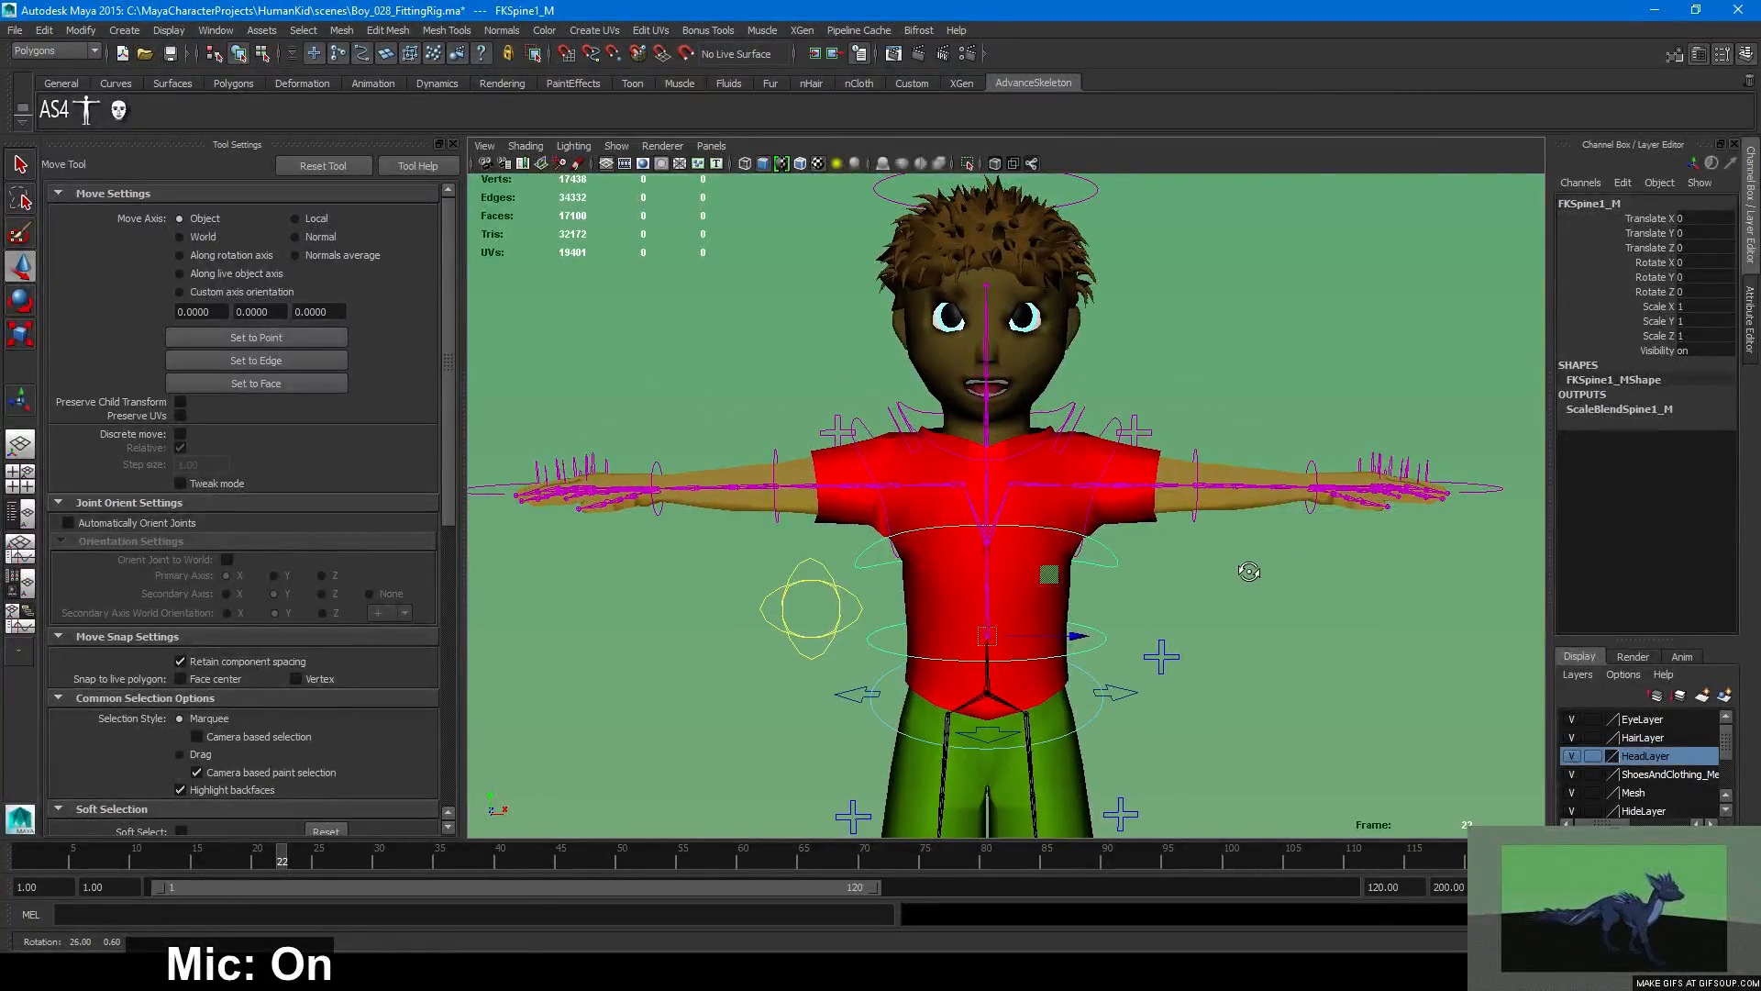
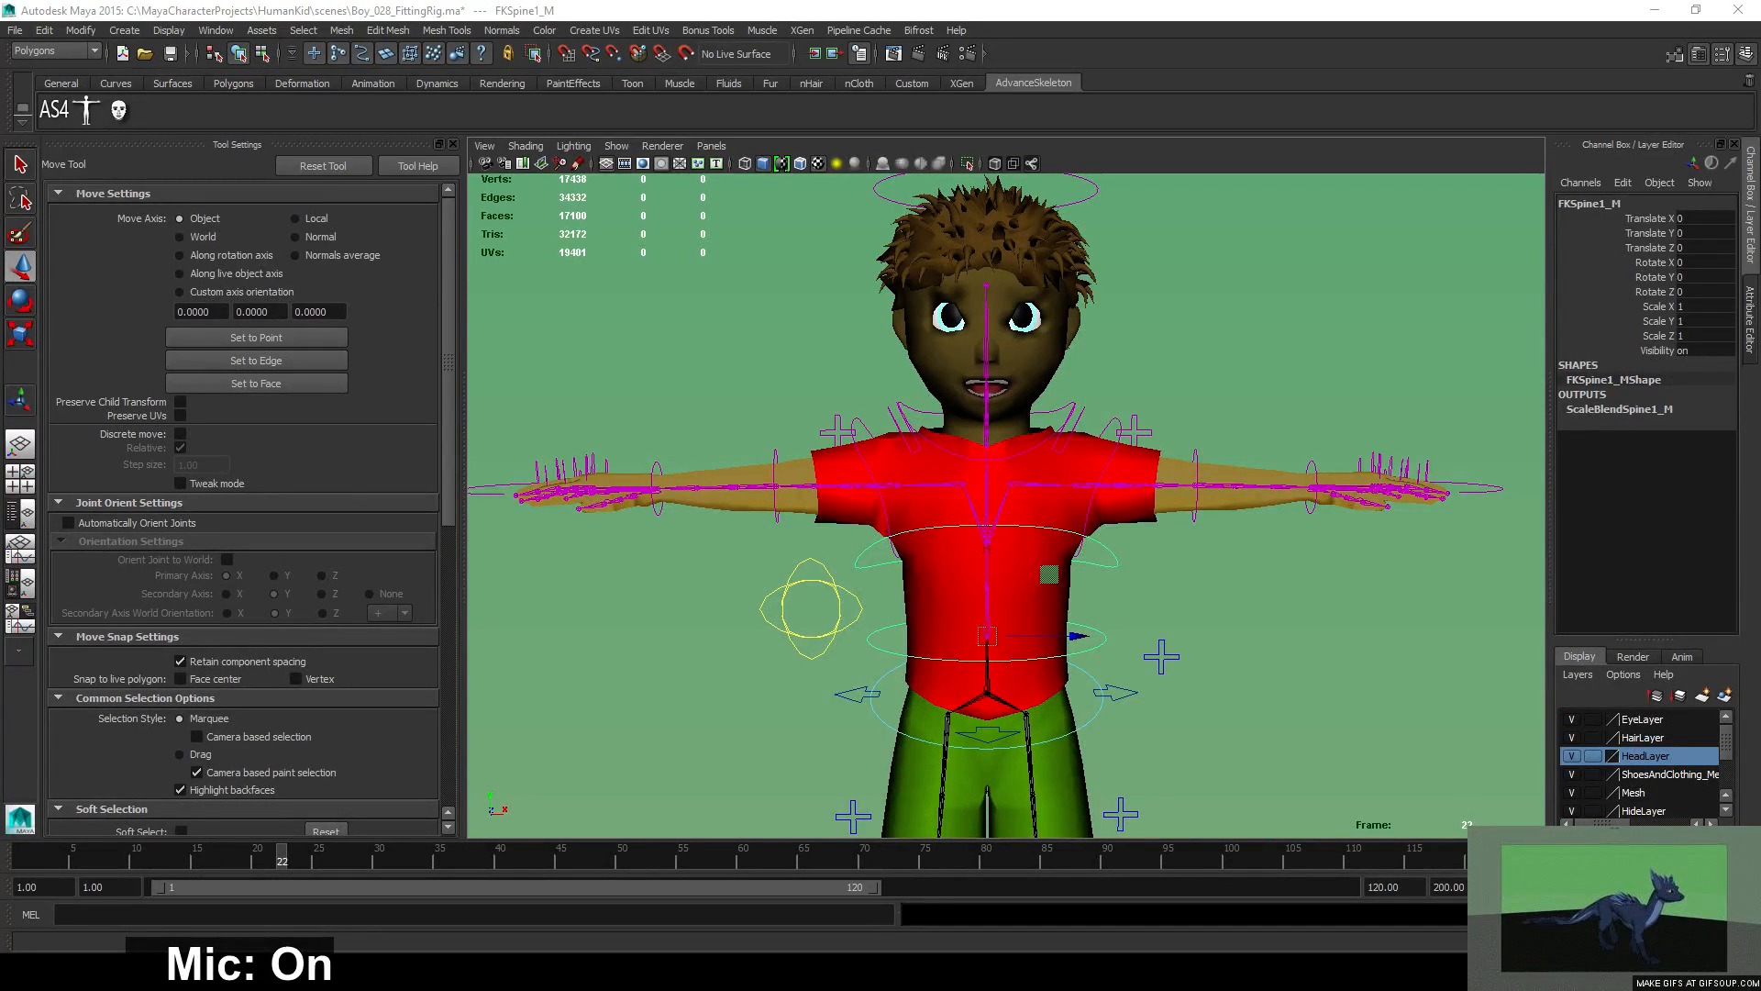
left_click(1153, 131)
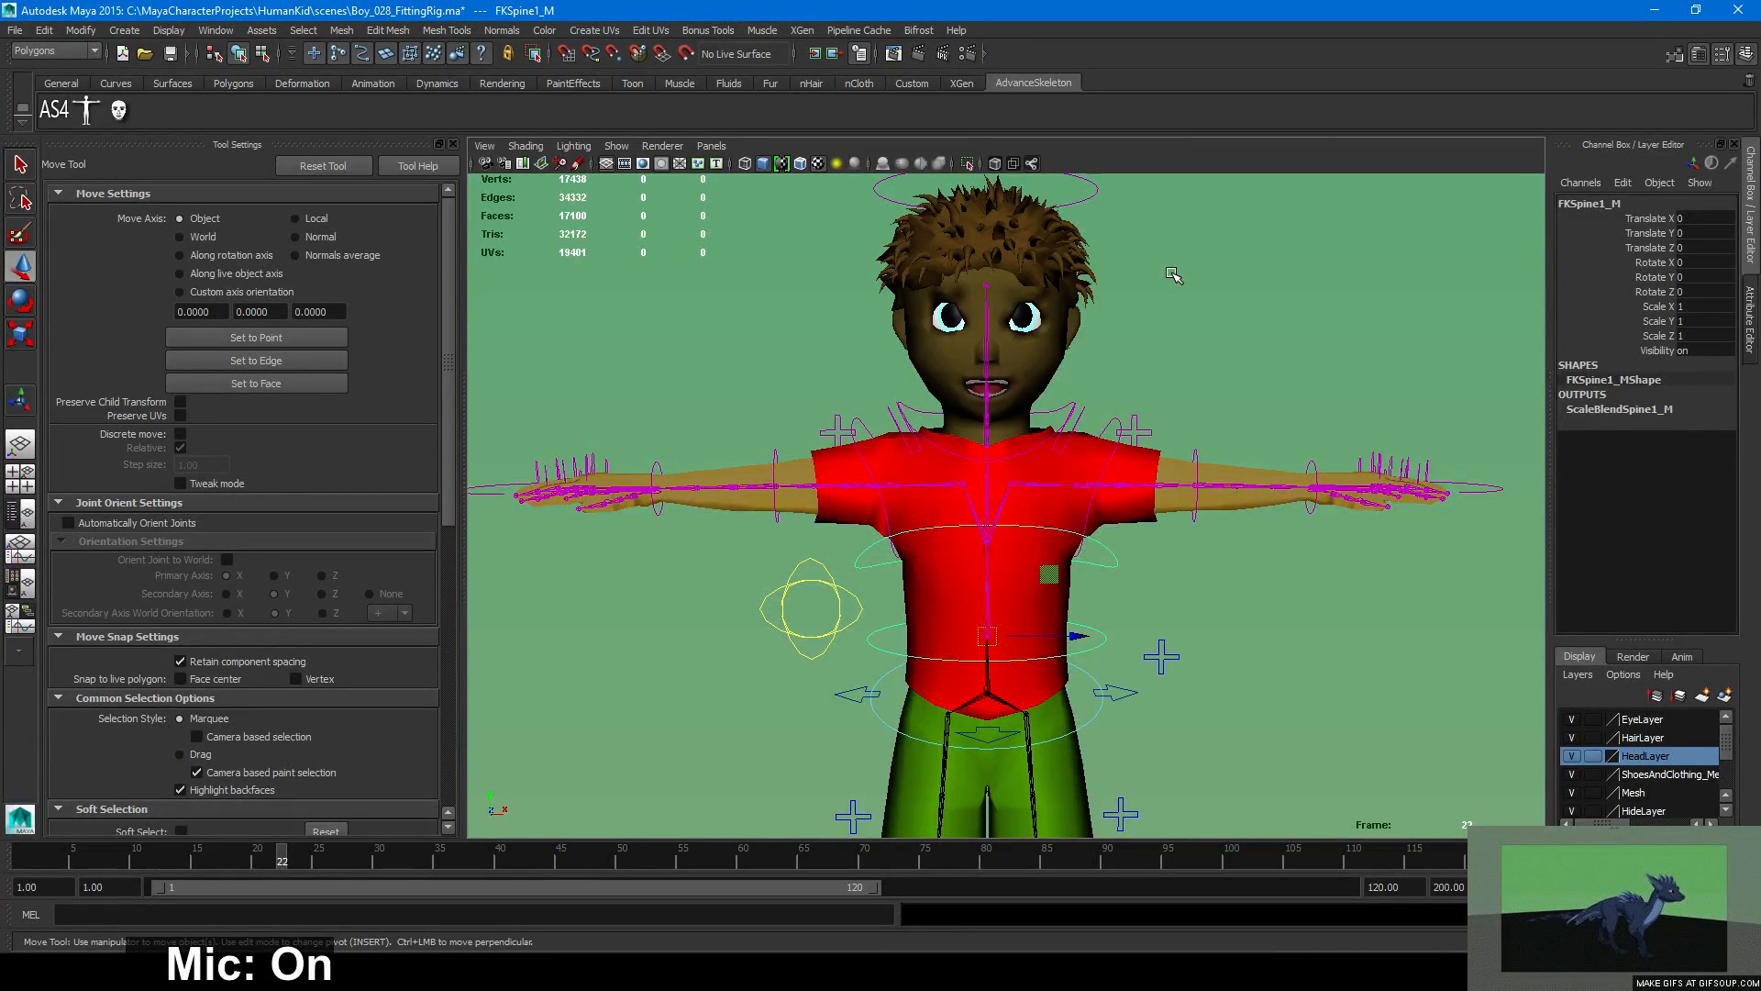
left_click_drag(1103, 480, 1175, 616, "alt")
left_click(1209, 596)
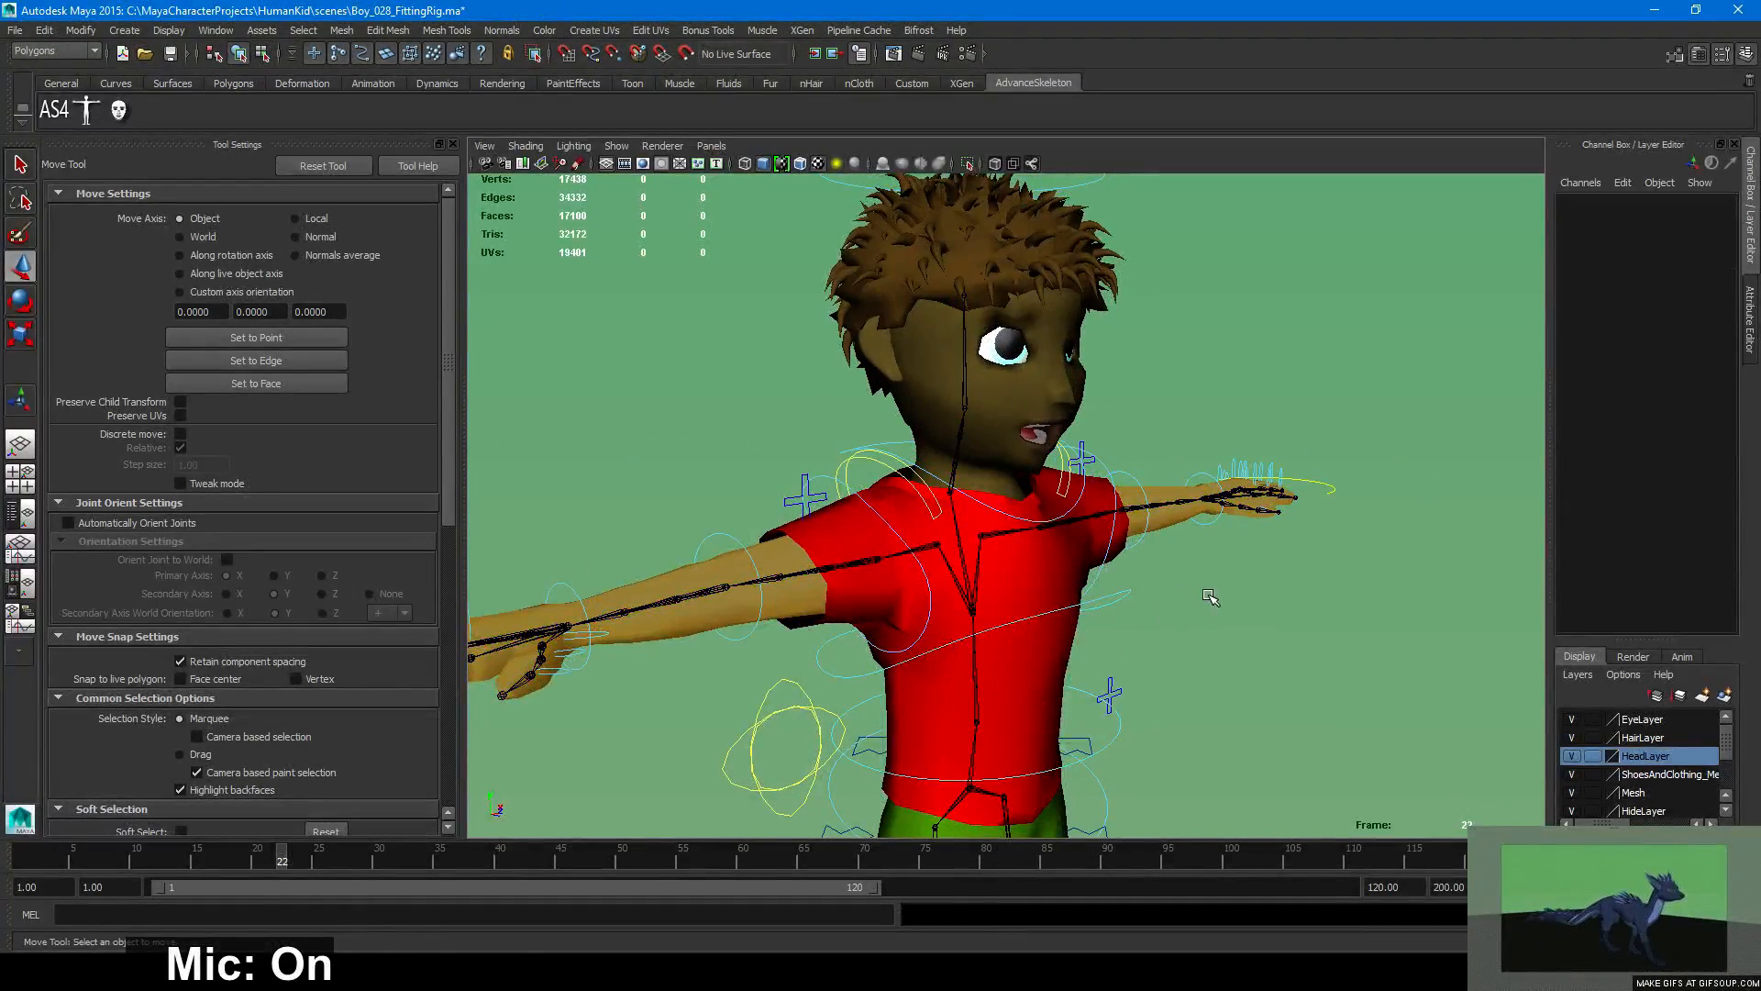
key("z")
left_click(1213, 594)
right_click_drag(1258, 582, 846, 534, "alt")
left_click_drag(846, 534, 753, 529, "alt")
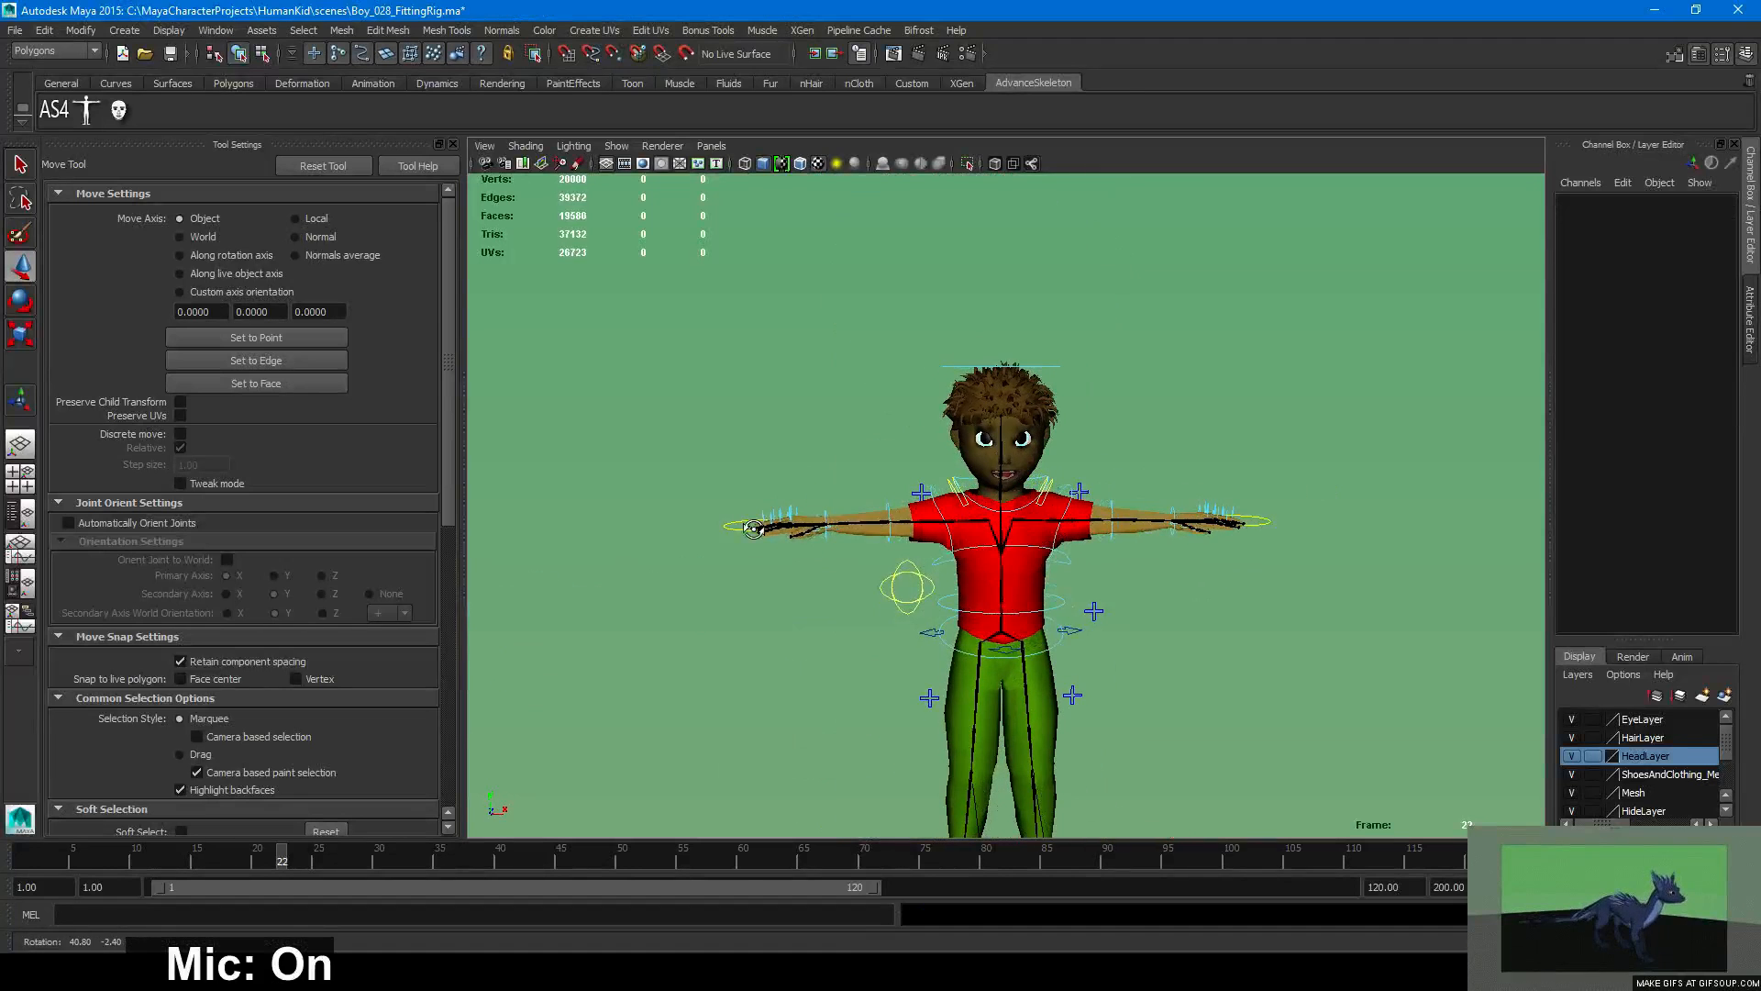
Duplicate the character's head mesh and move the copy beside the original head, to about 18.4 in Translate X.
middle_click_drag(837, 433, 766, 219, "alt")
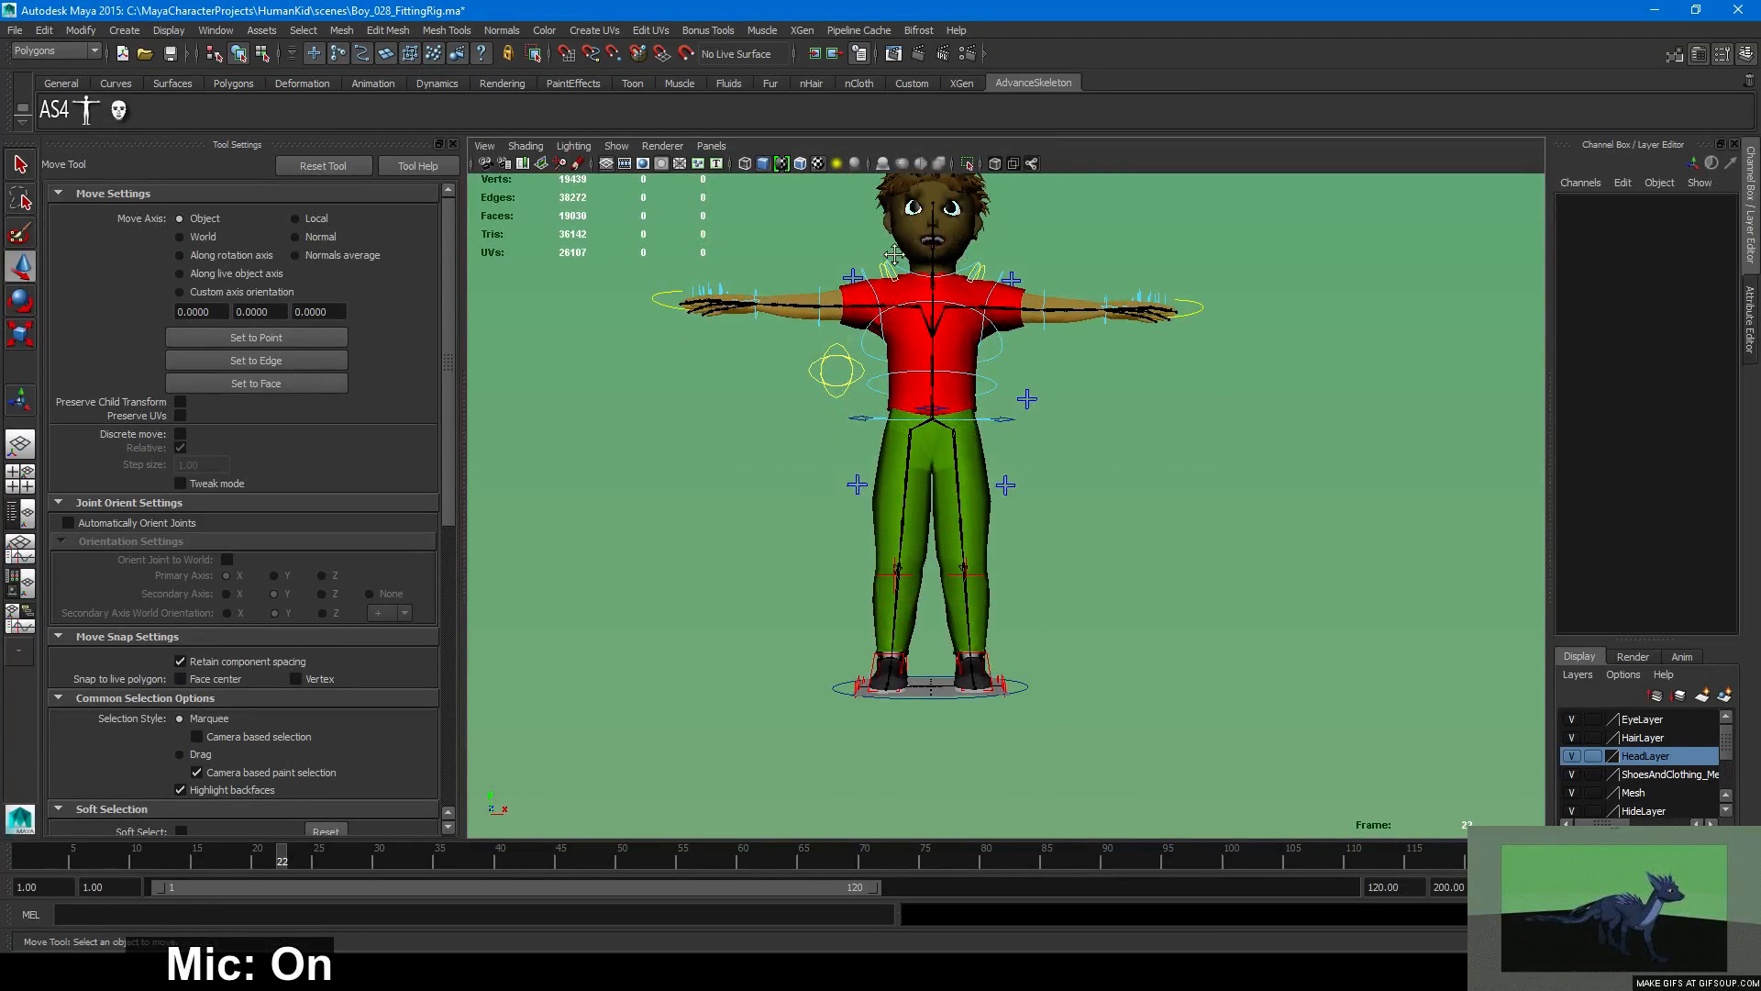
middle_click_drag(895, 254, 900, 337, "alt")
left_click(959, 316)
left_click_drag(1020, 321, 1169, 312, "alt")
key("ctrl+d")
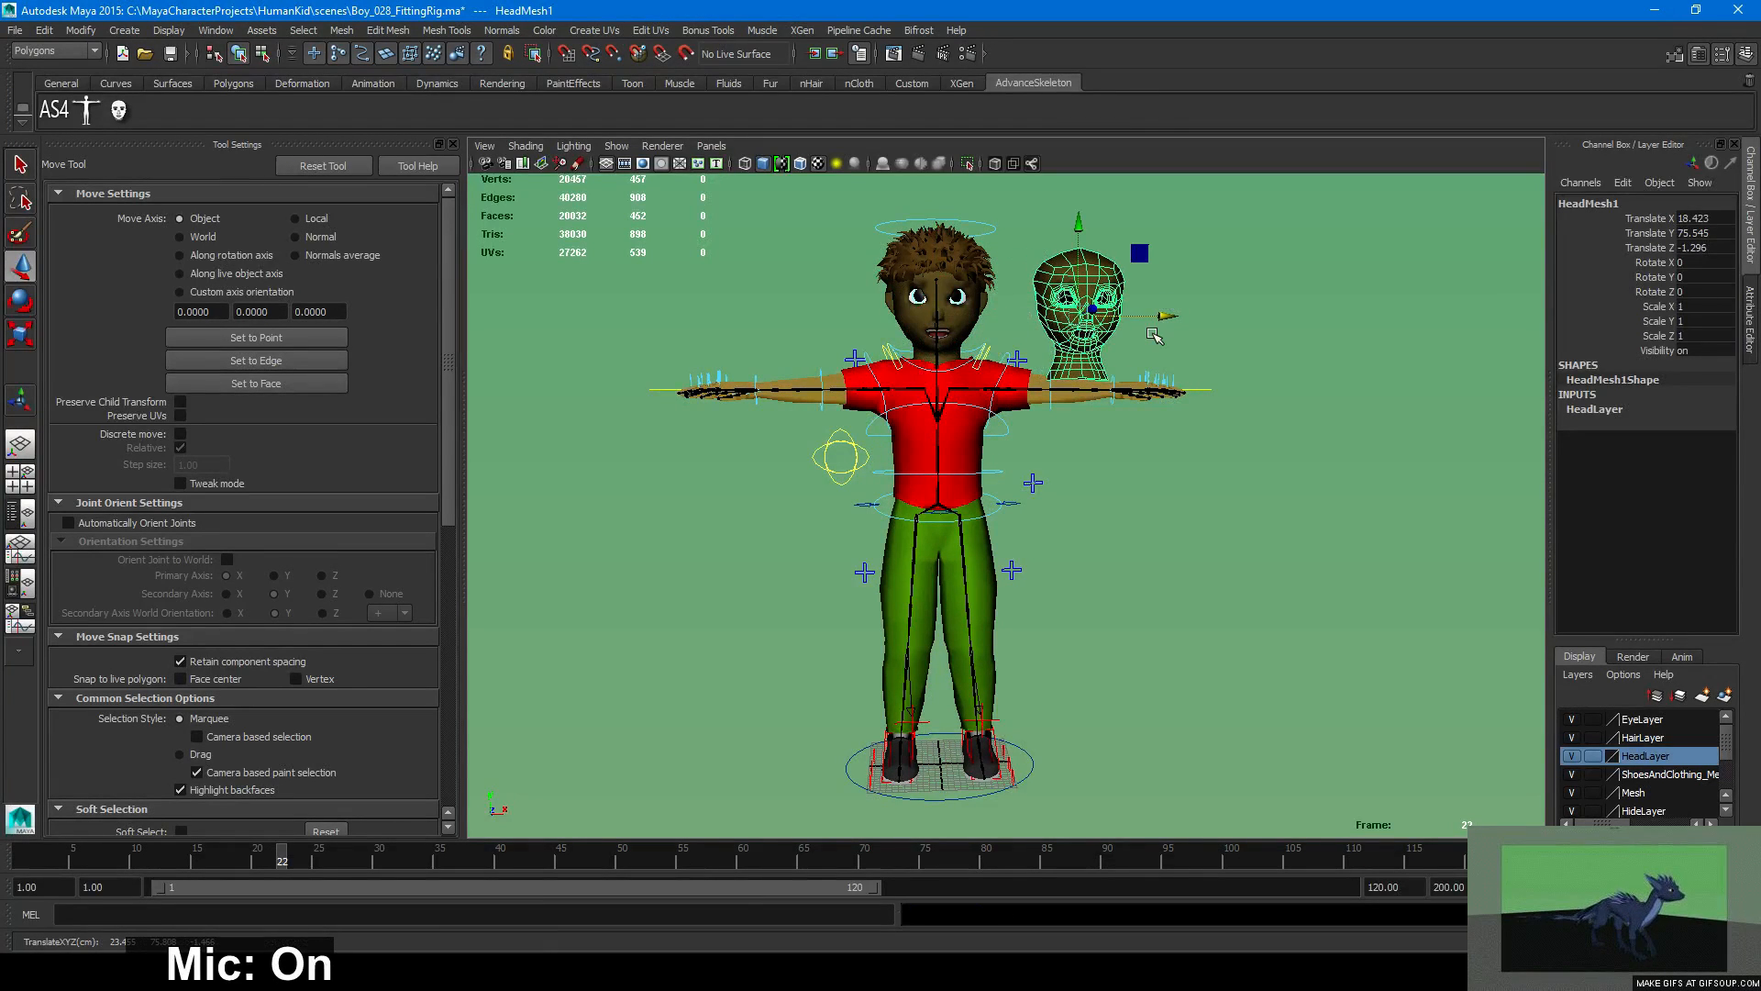
key("ctrl+d")
left_click_drag(1079, 225, 1075, 328)
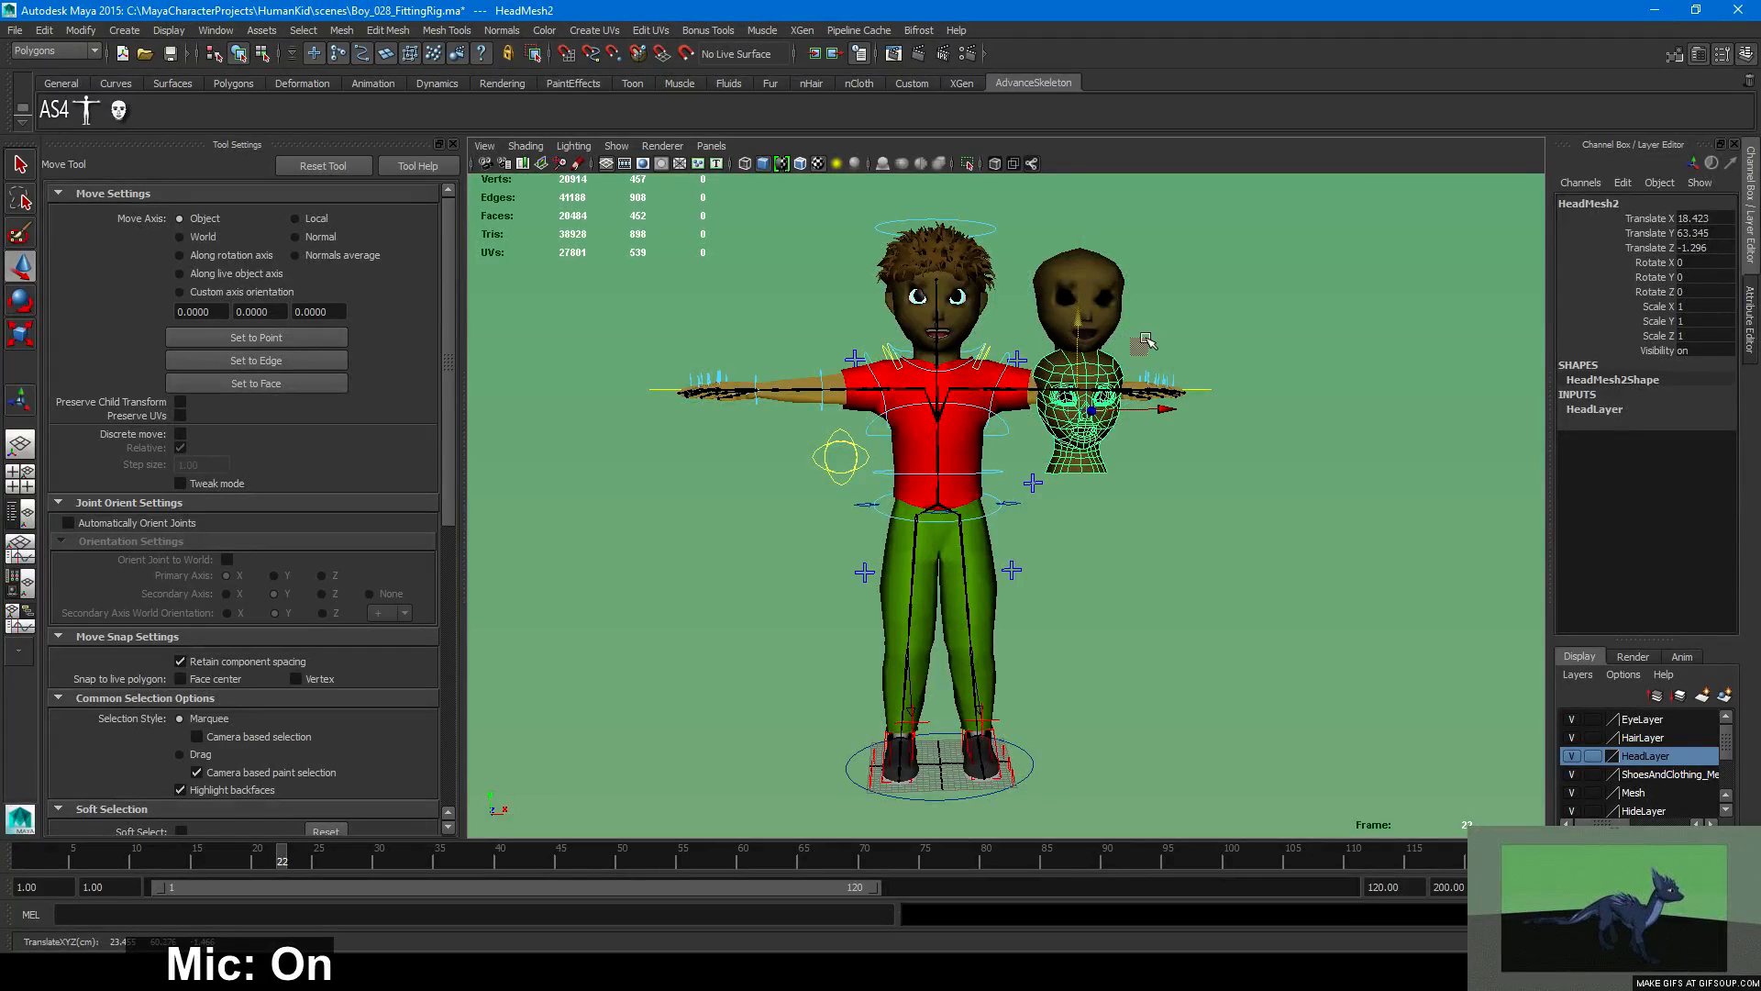
key("ctrl+d")
key("ctrl+z")
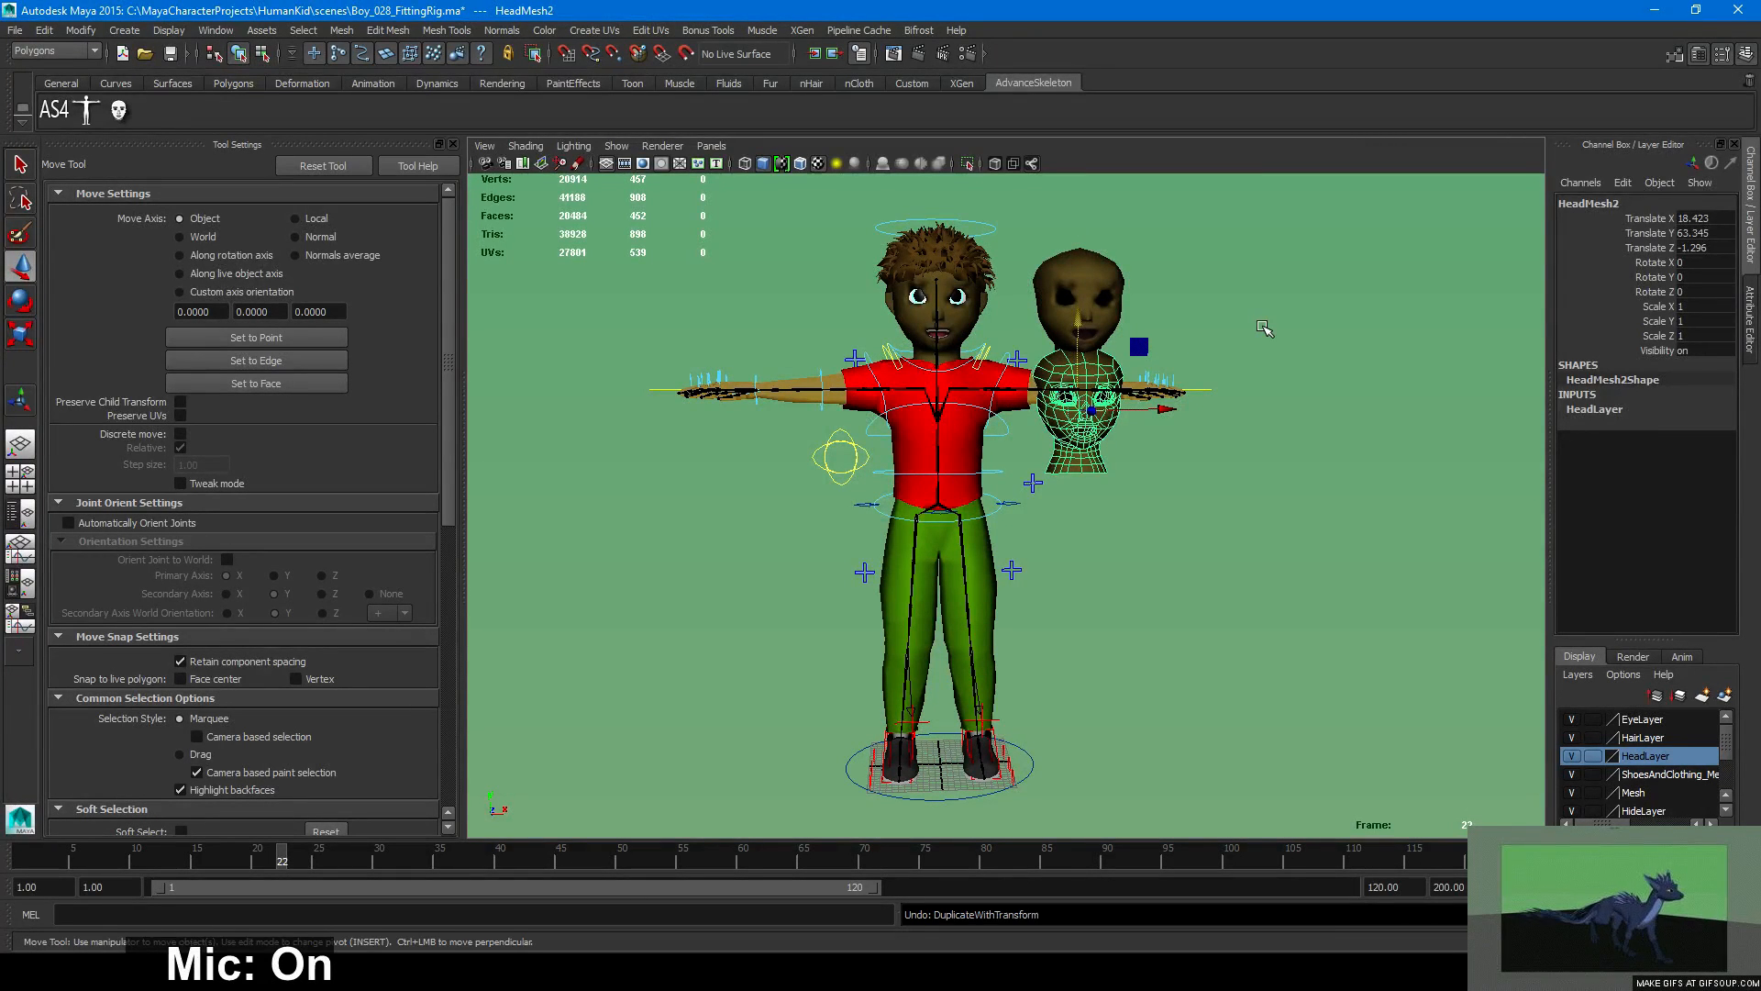
key("ctrl+shift+d")
key("ctrl+z")
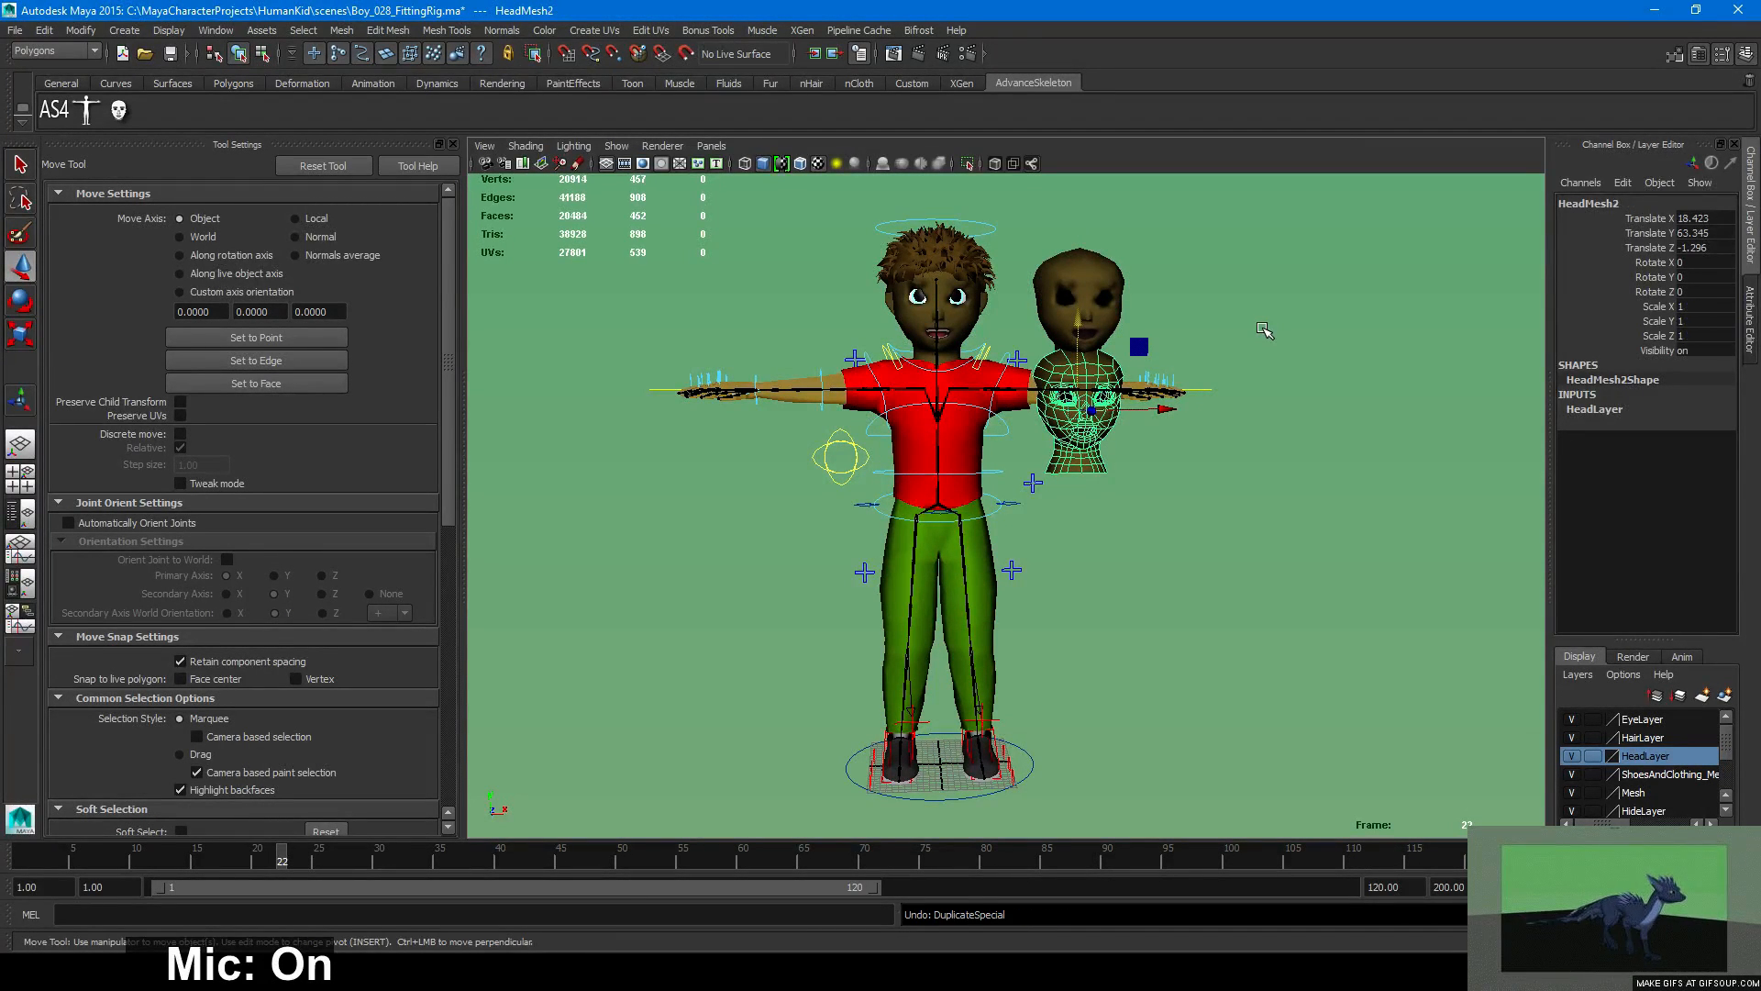
key("Delete")
Duplicate the separate head copy and move the new one straight below it, to about 62.87 in Translate Y.
left_click(1094, 319)
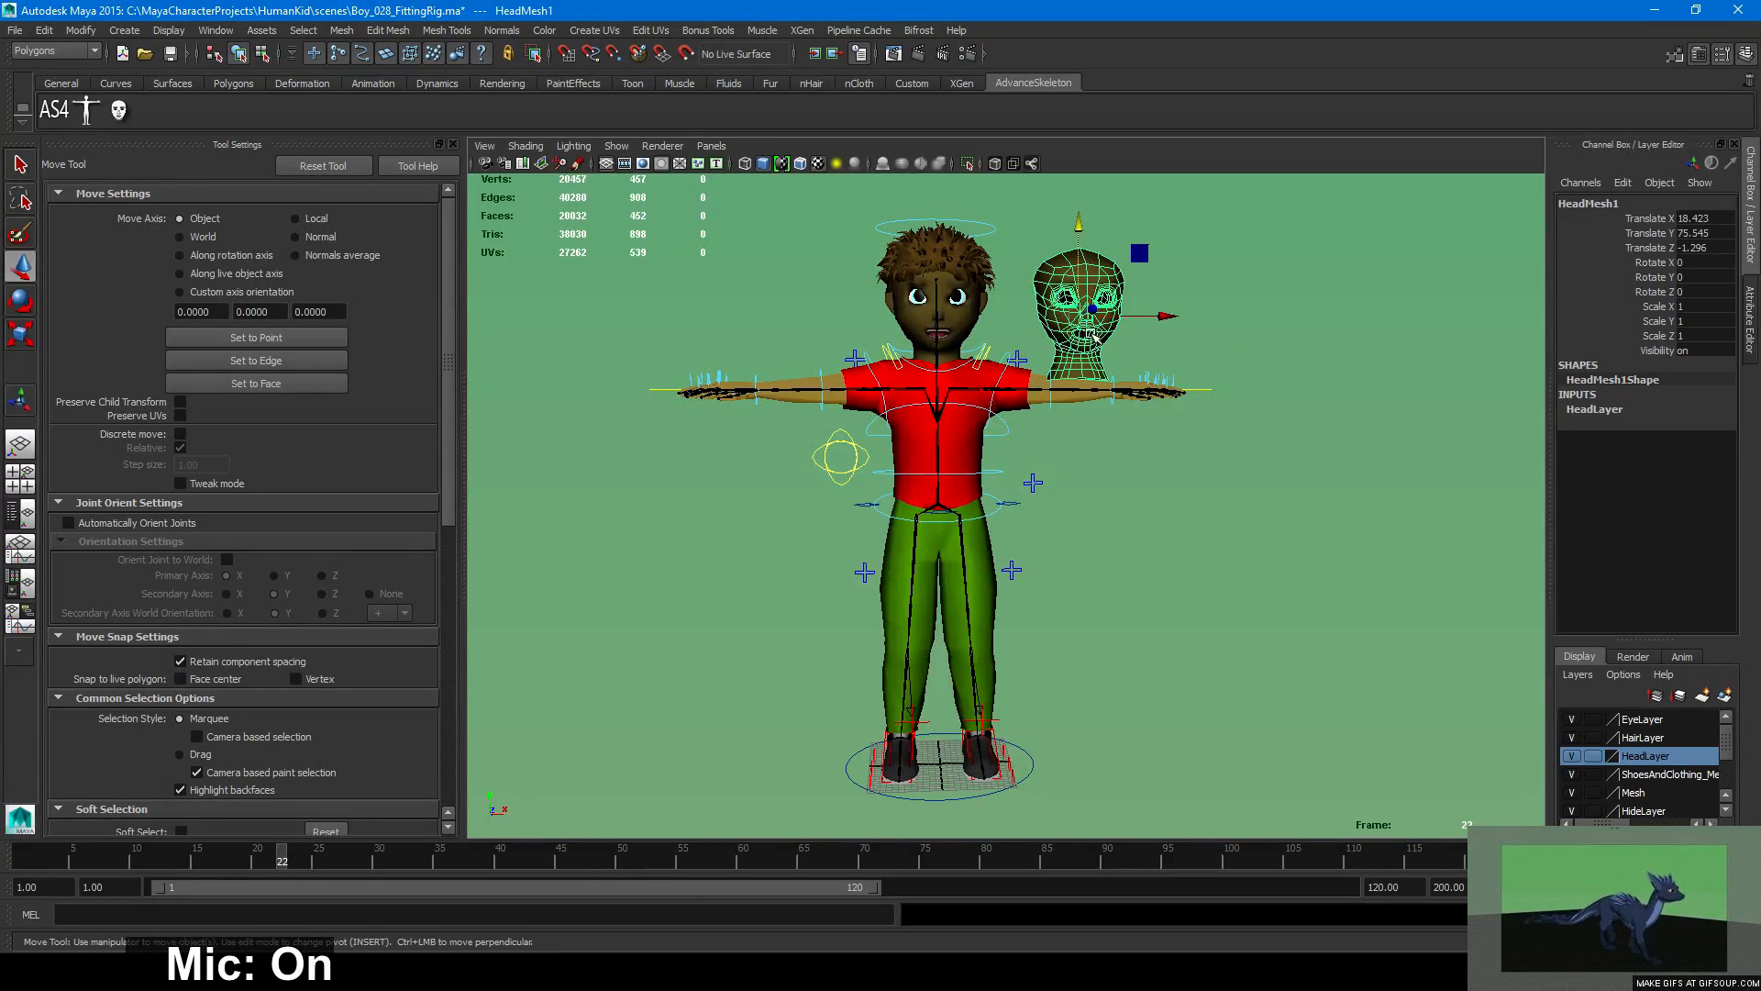
key("ctrl+d")
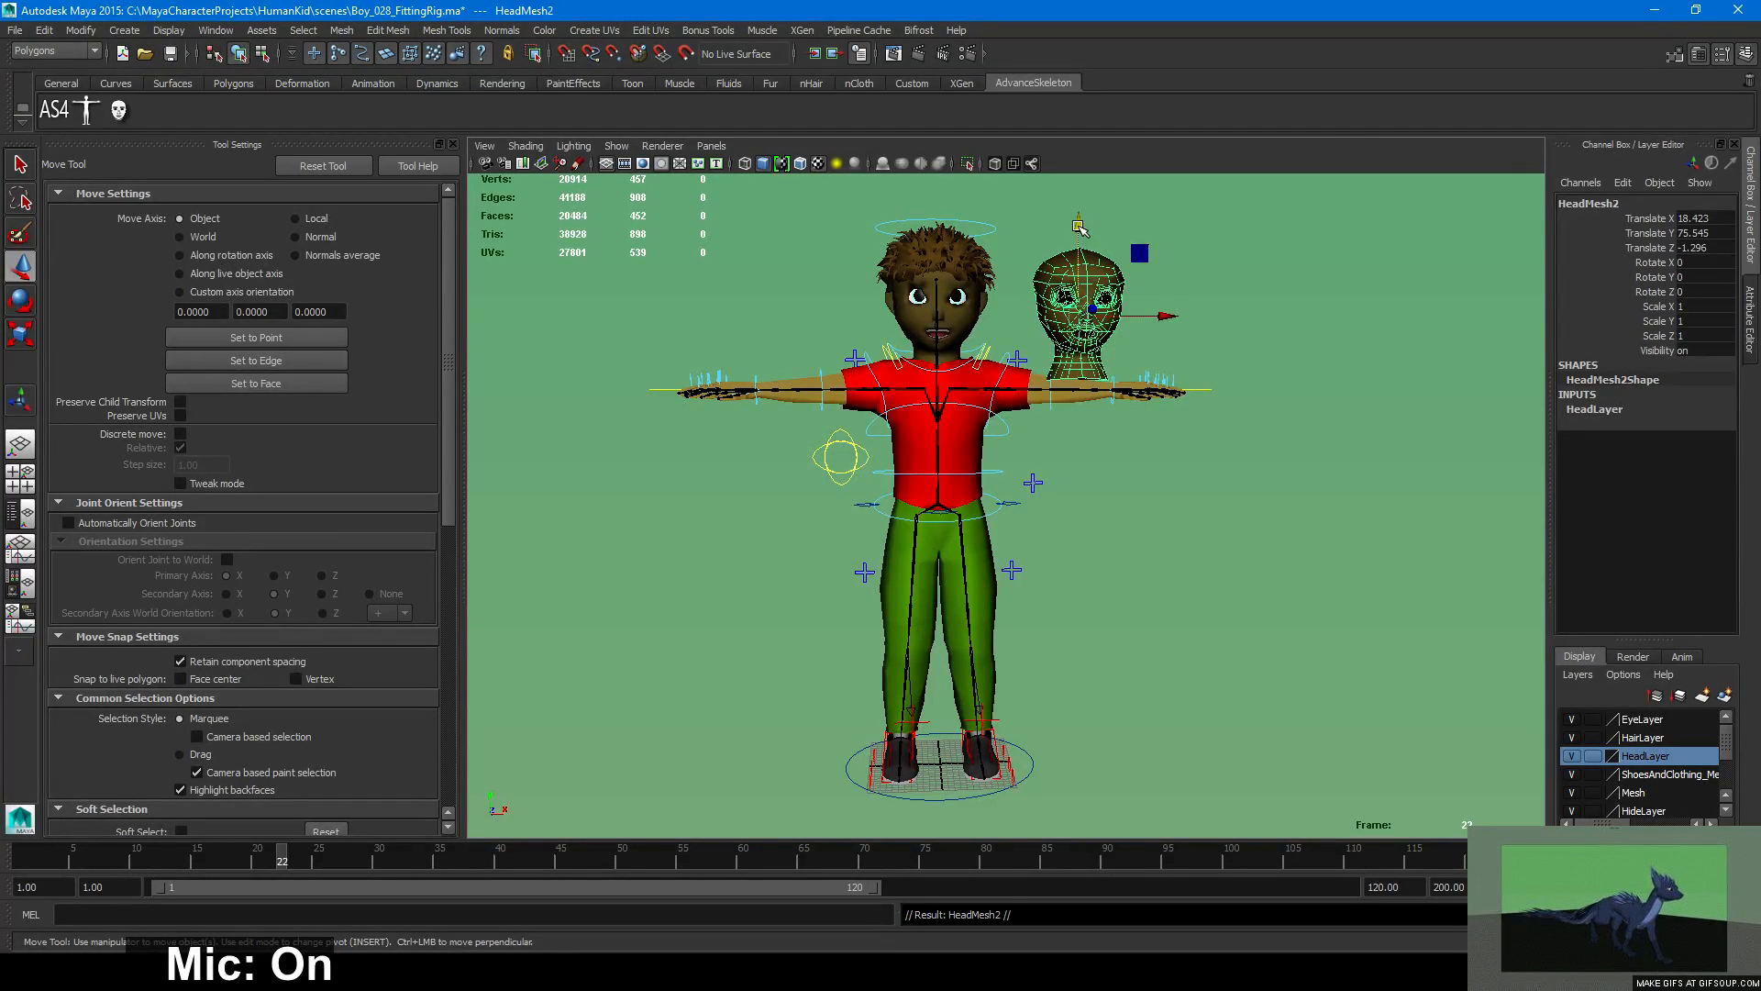
left_click_drag(1078, 223, 1083, 326)
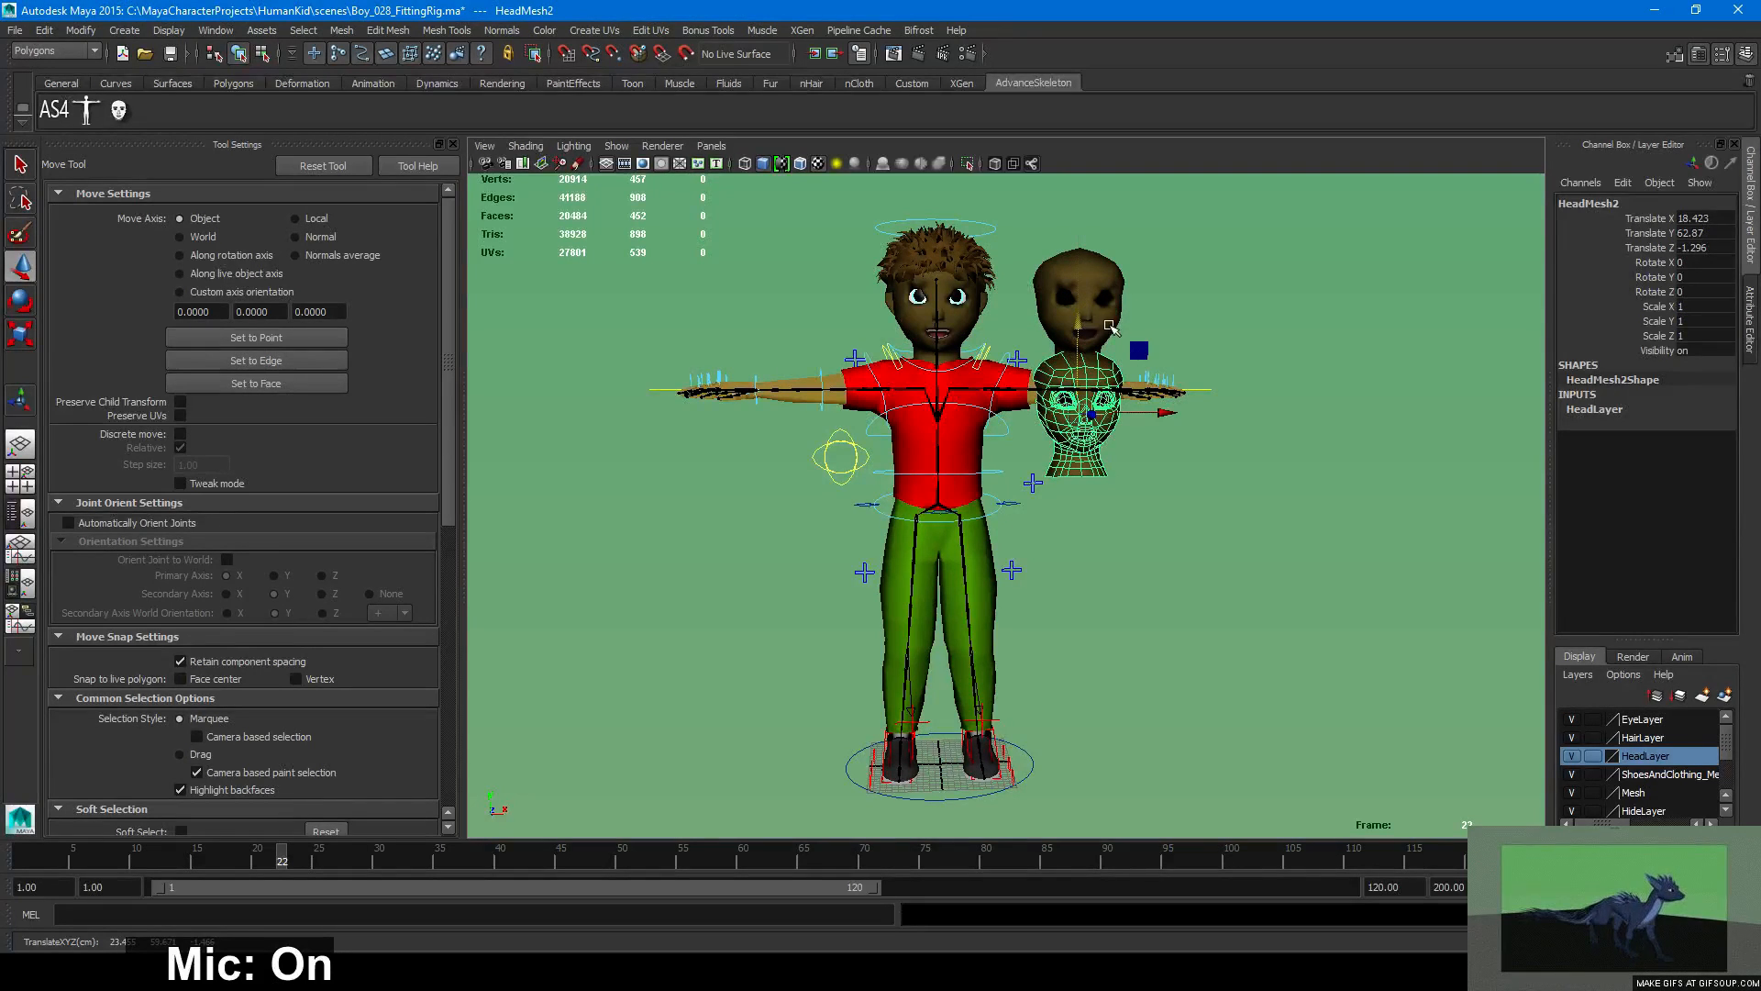
Repeat Duplicate with Transform three times on the lower head copy to extend the vertical column to five heads.
left_click(44, 30)
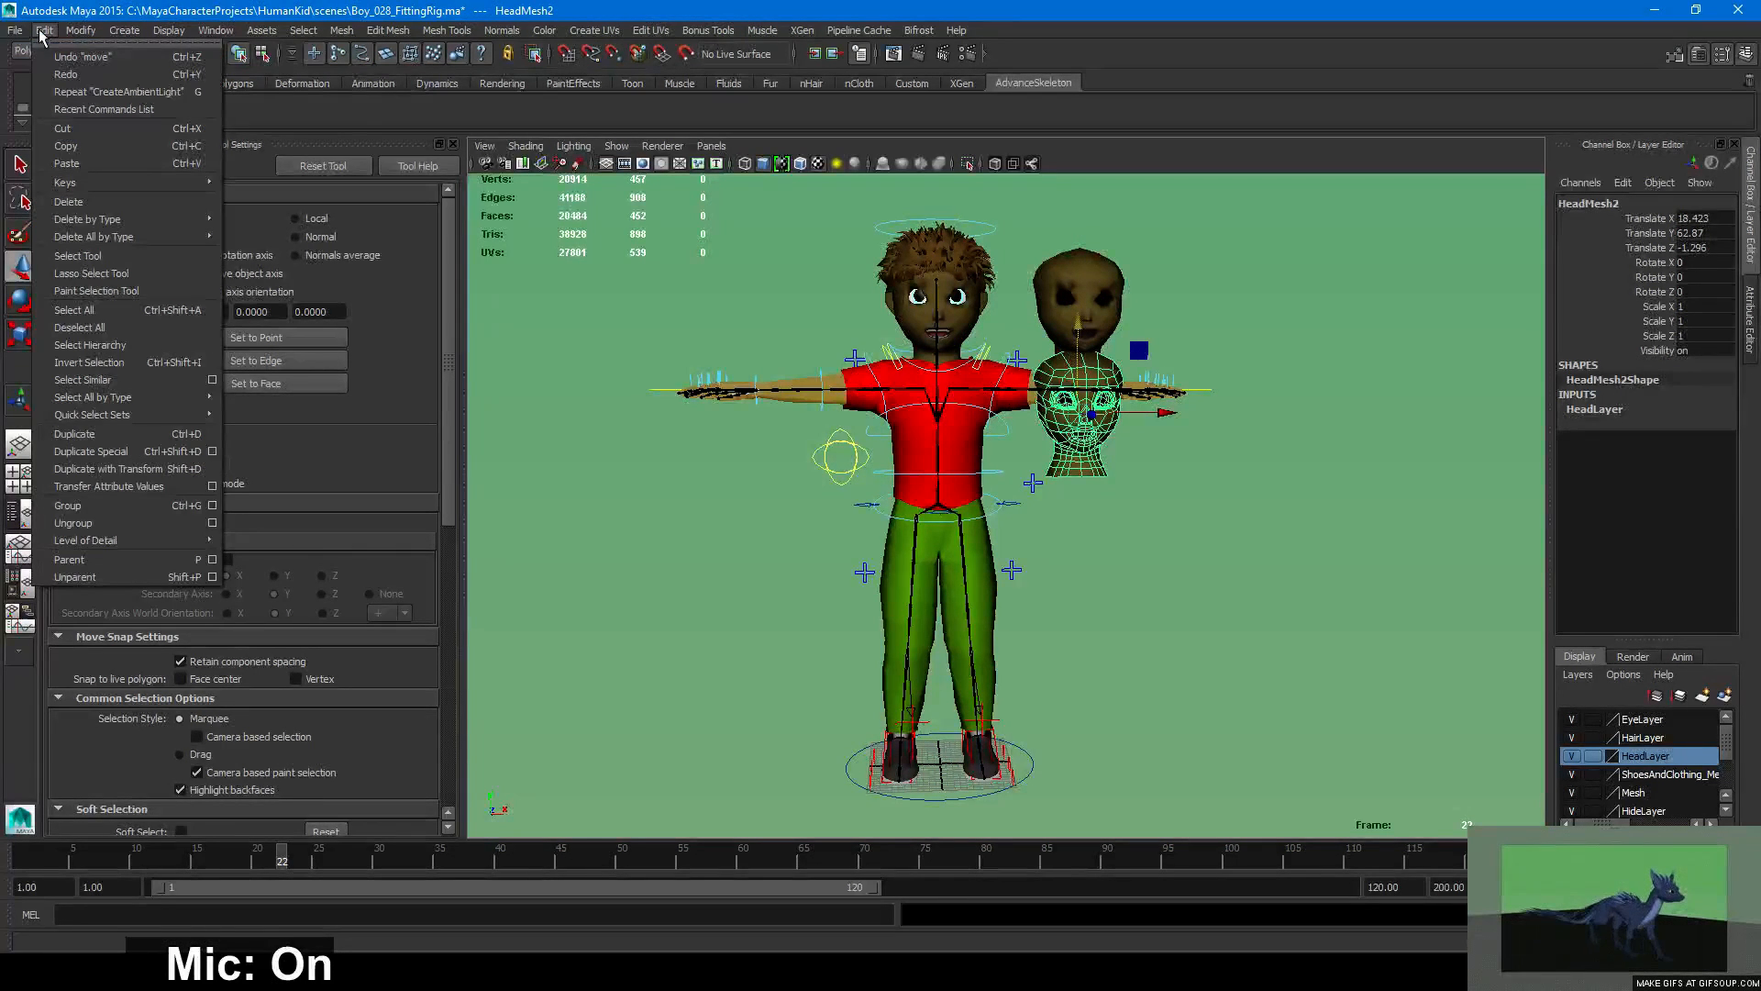
left_click(212, 451)
left_click(553, 376)
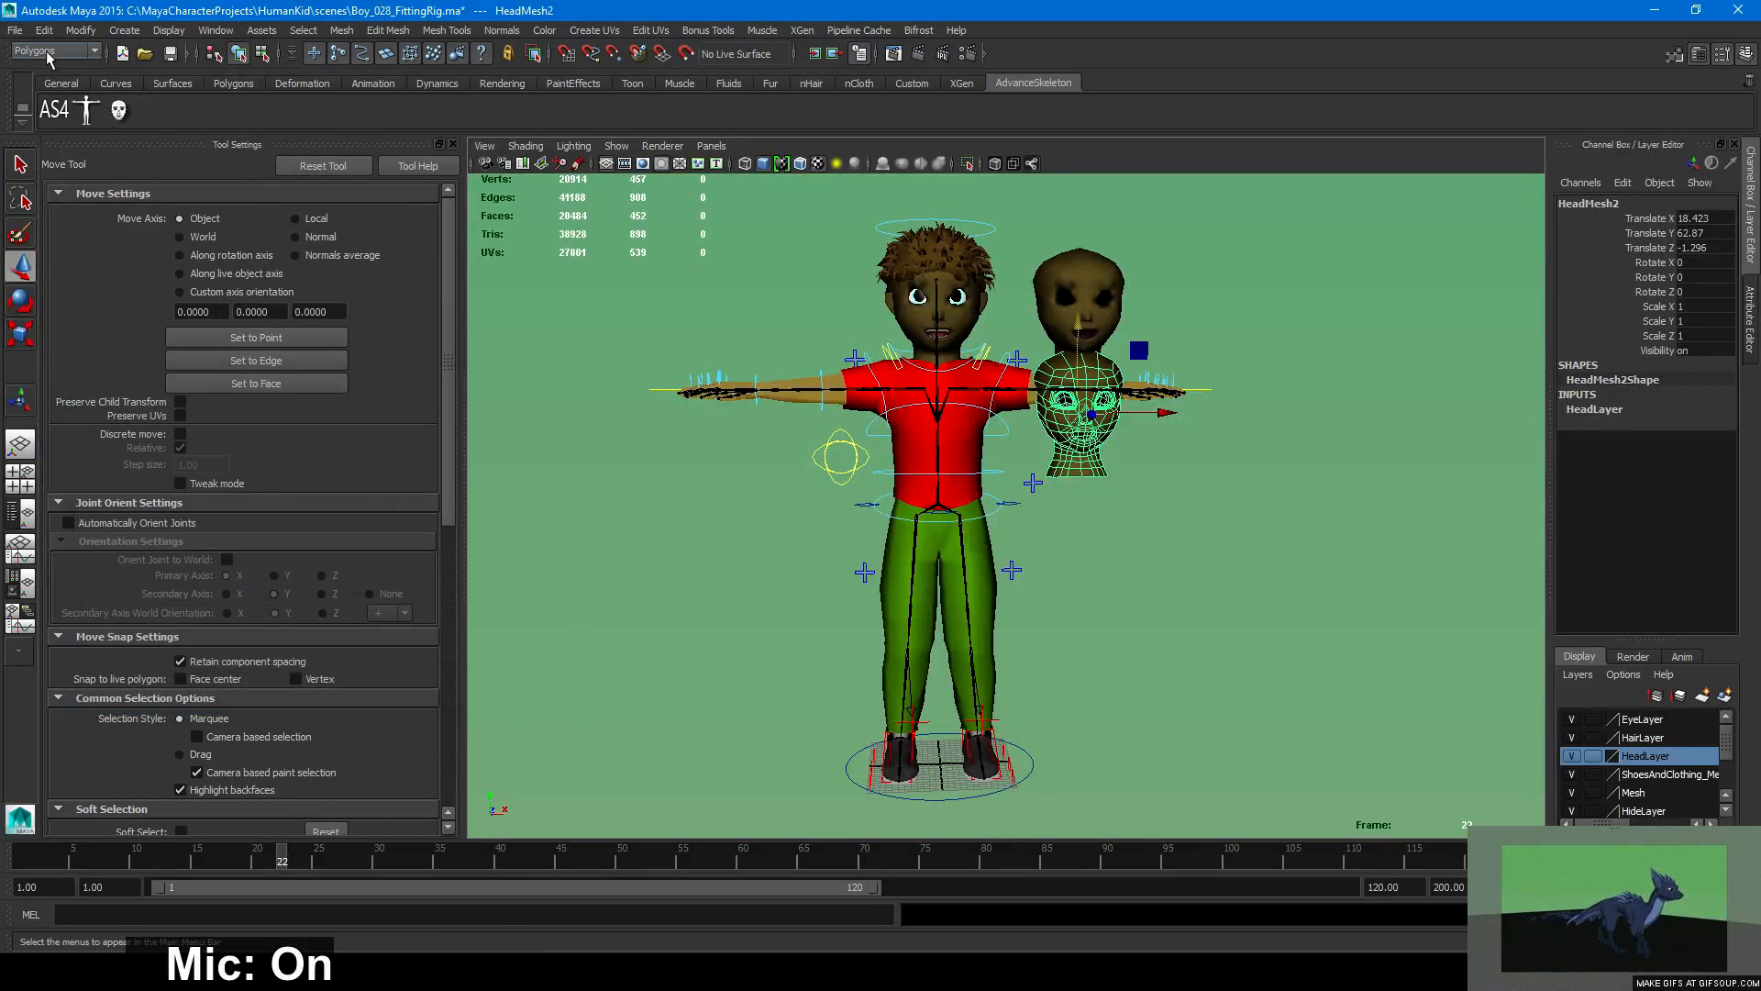
left_click(44, 31)
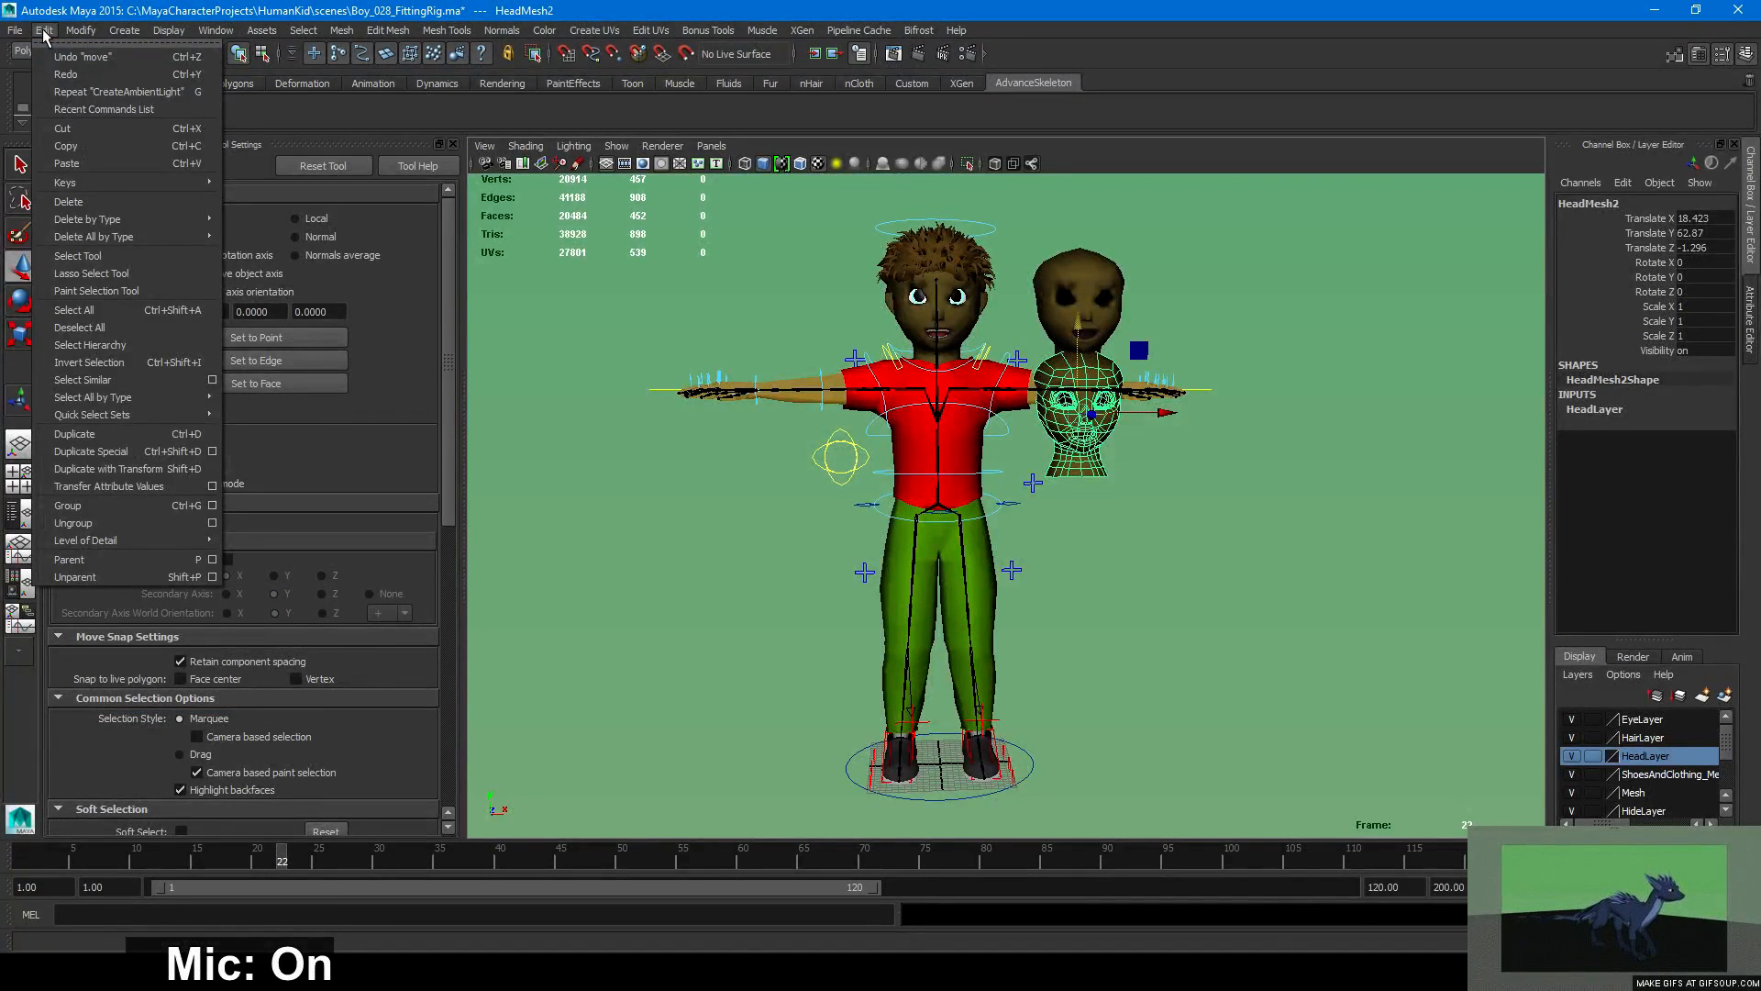
left_click(44, 30)
key("ctrl+shift+d")
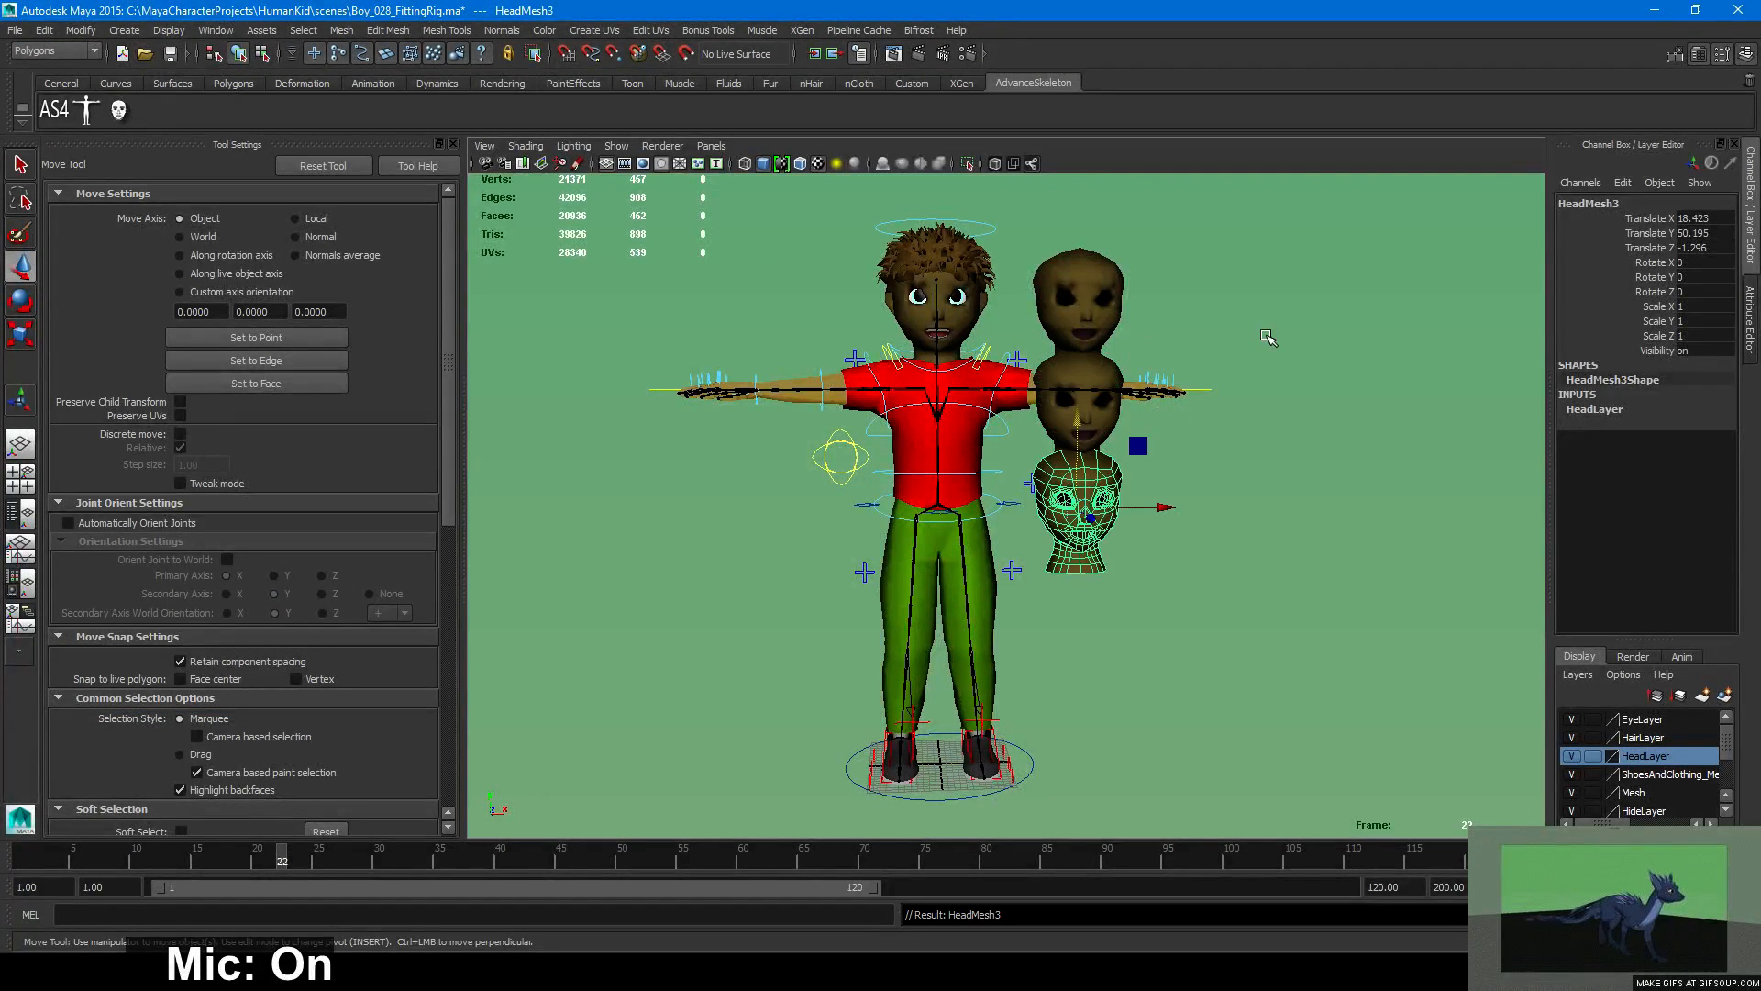
key("ctrl+shift+d")
key("ctrl+shift+d")
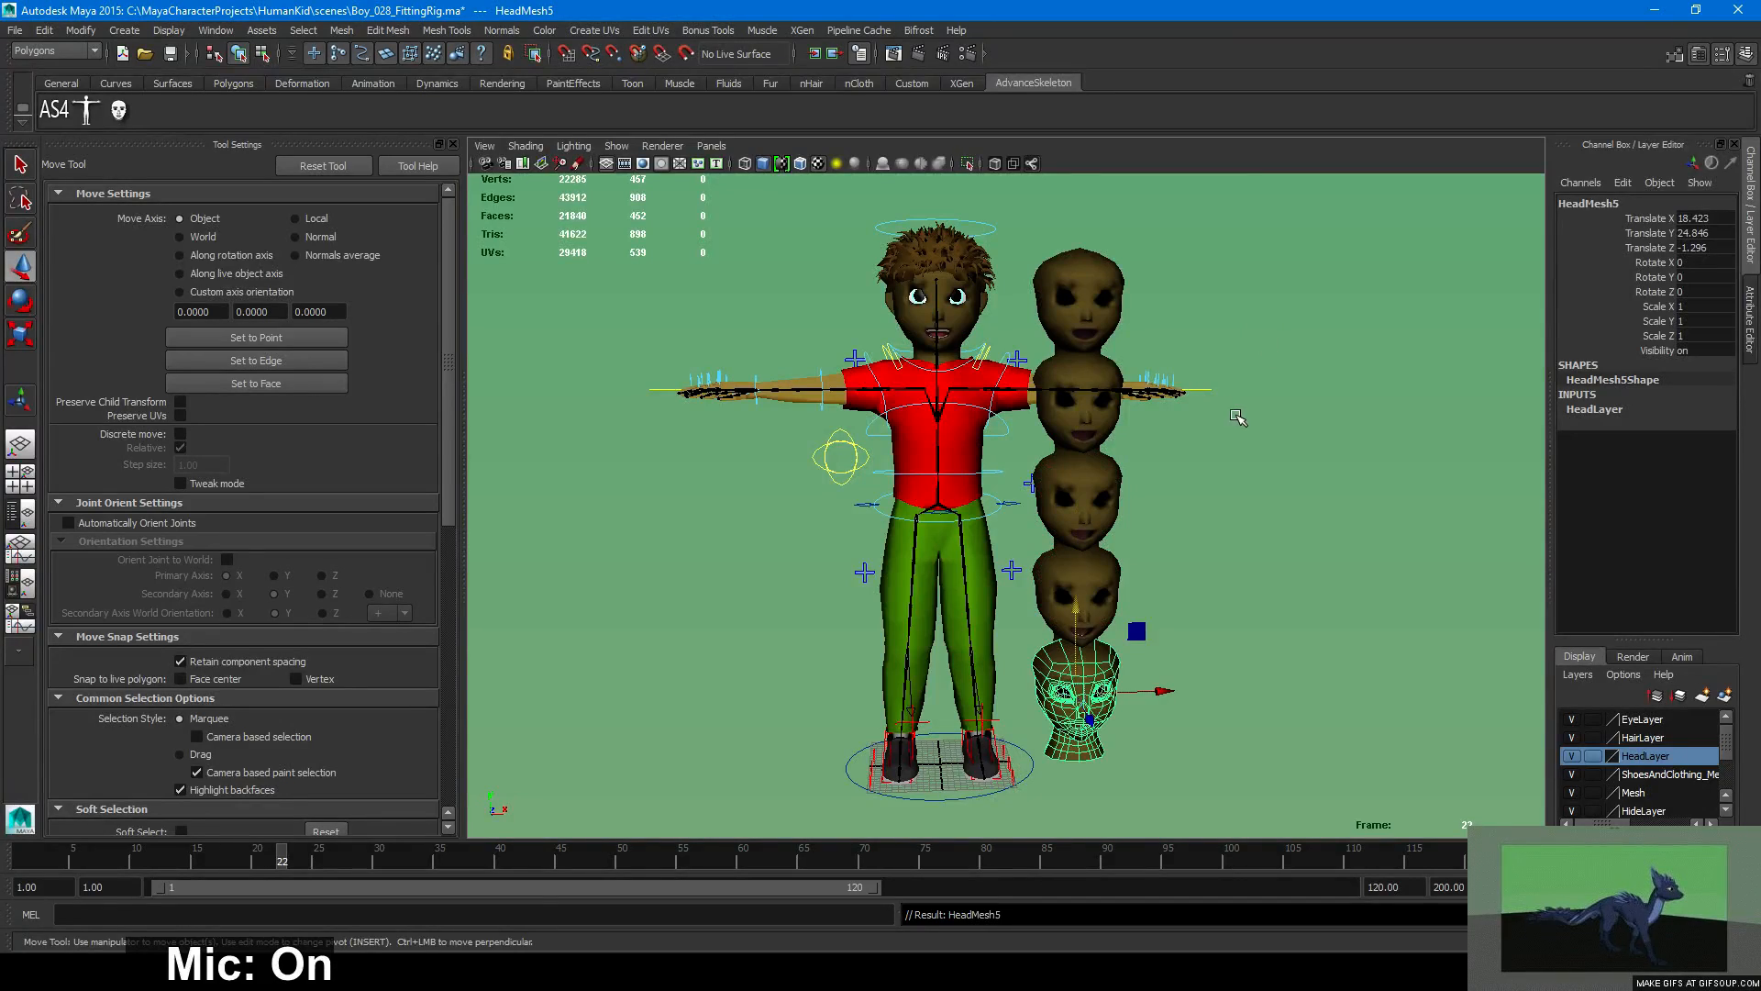
mouse_move(1230, 417)
left_mouse_down("alt")
mouse_move(1285, 388)
mouse_move(1227, 433)
left_mouse_up("alt")
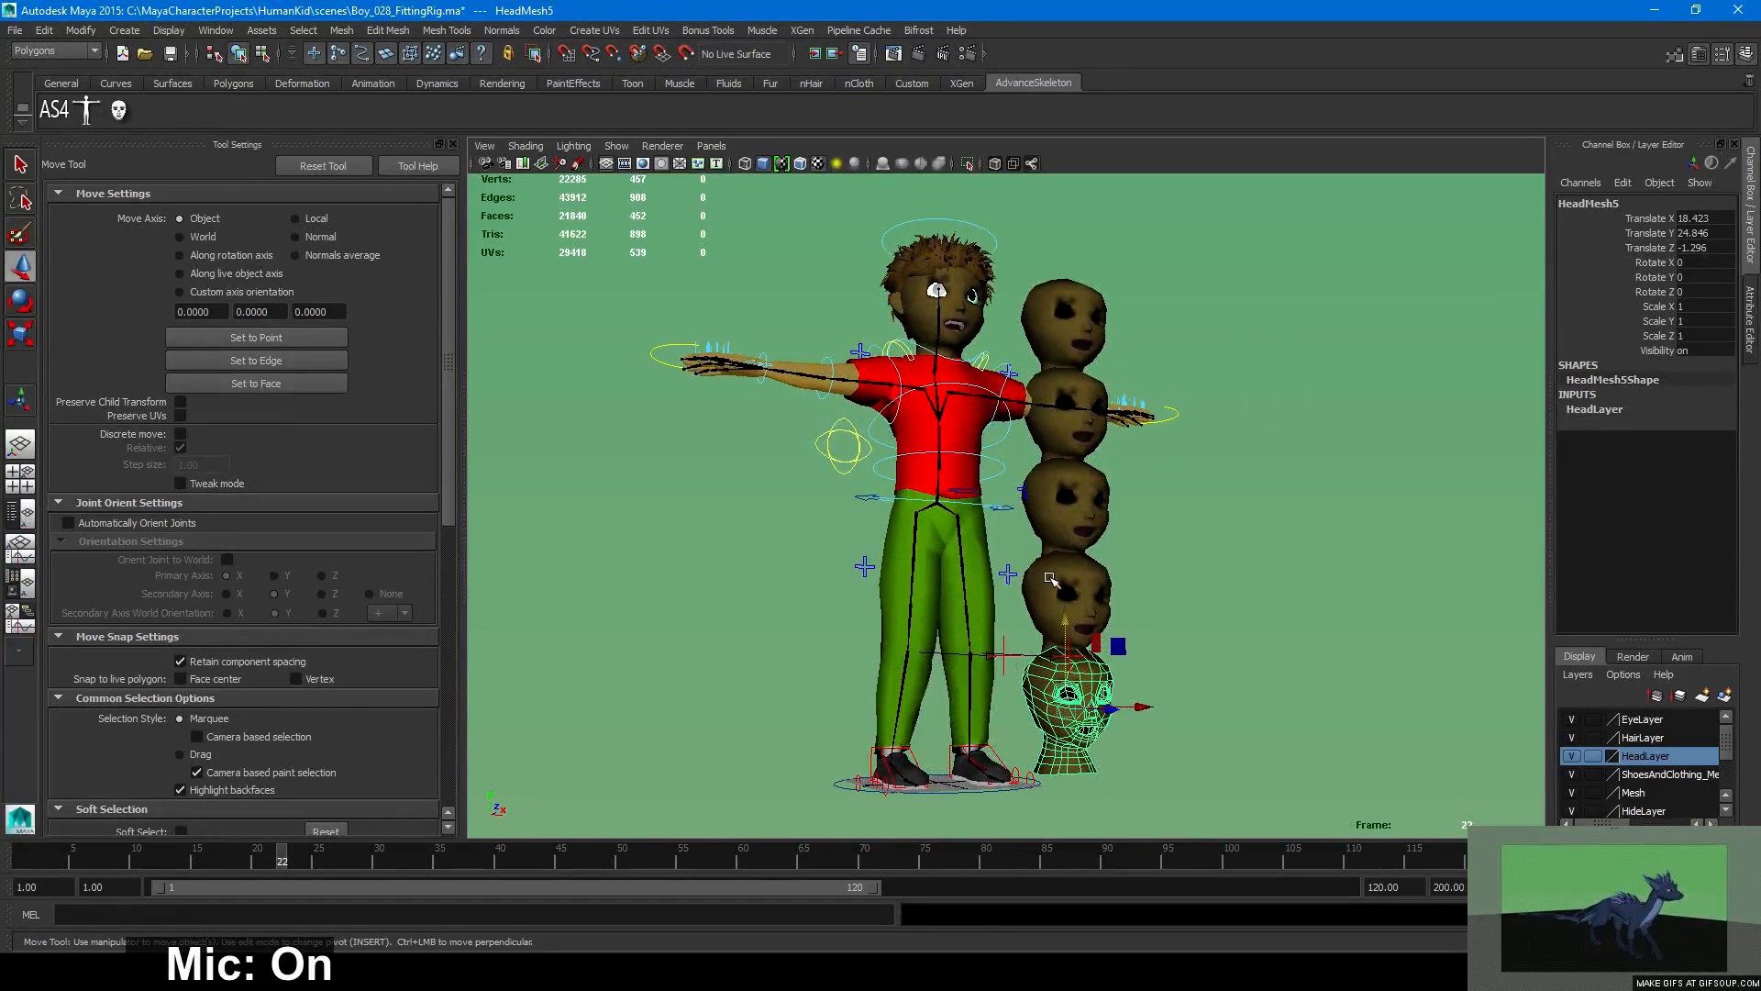
Inspect each head mesh in the duplicated column in turn, from the lowest to the highest, from the front and an angle.
left_click(1050, 579)
left_click(1082, 477)
left_click(1085, 386)
left_click(1084, 312)
left_click_drag(1230, 380, 1266, 429, "alt")
left_click(1267, 429)
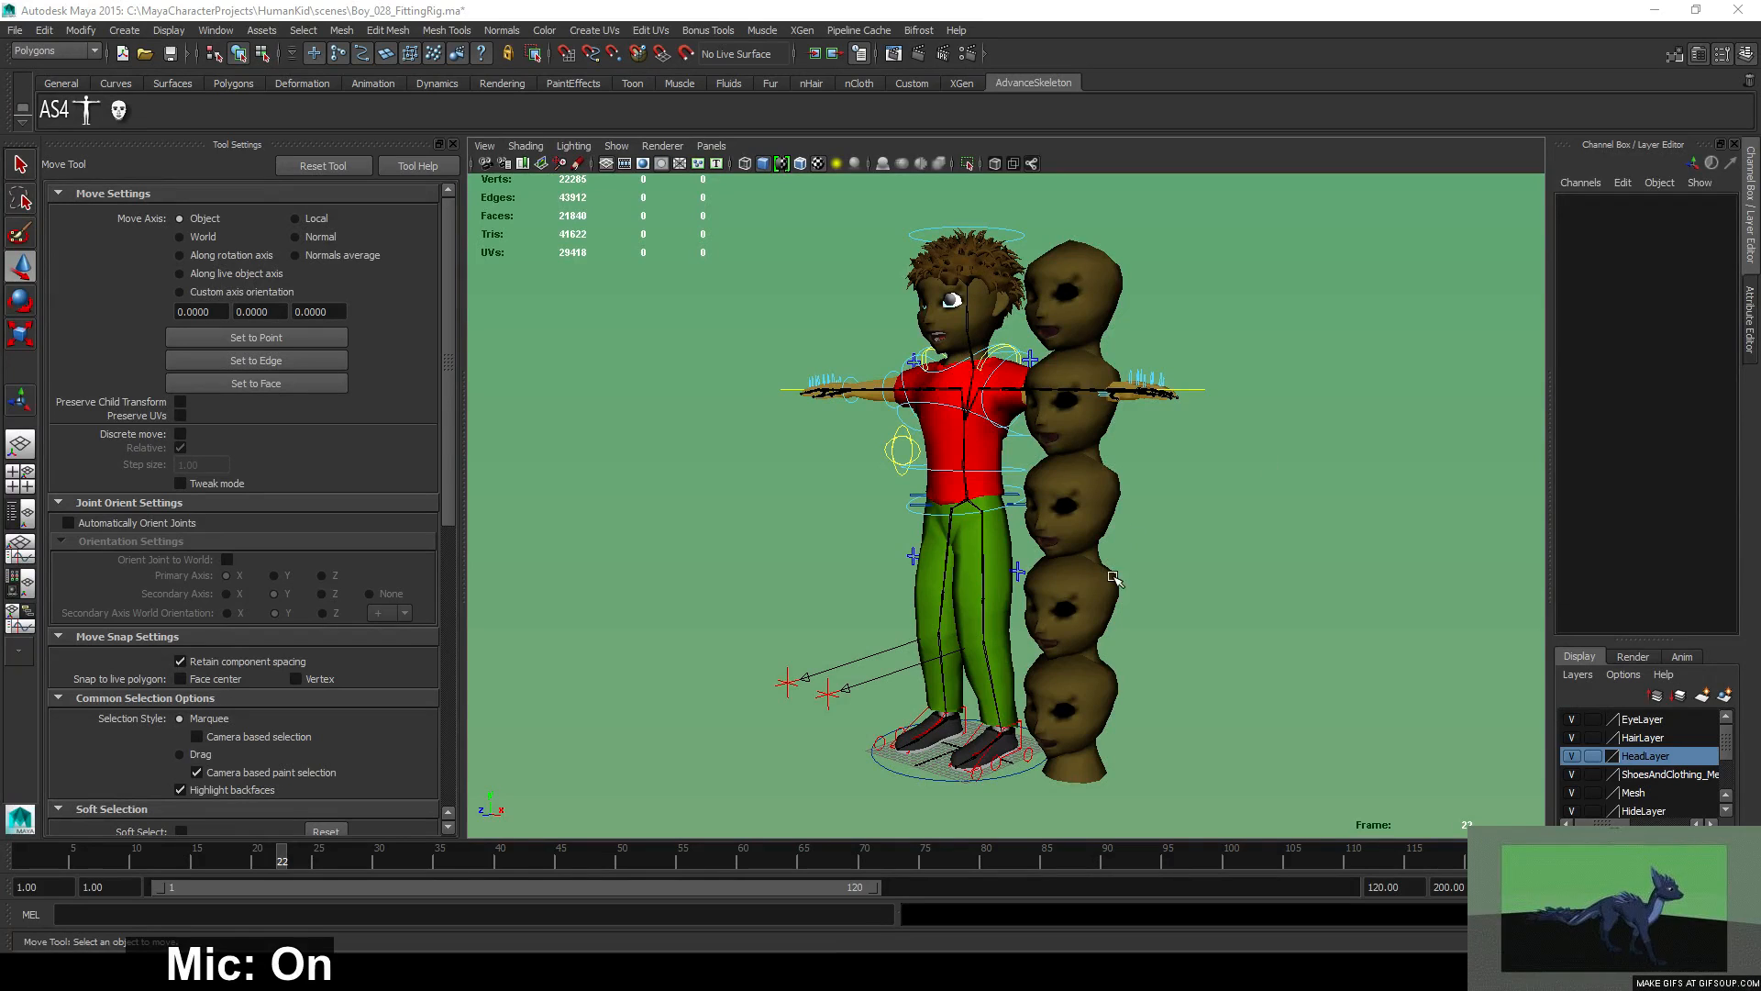
left_click(1085, 667)
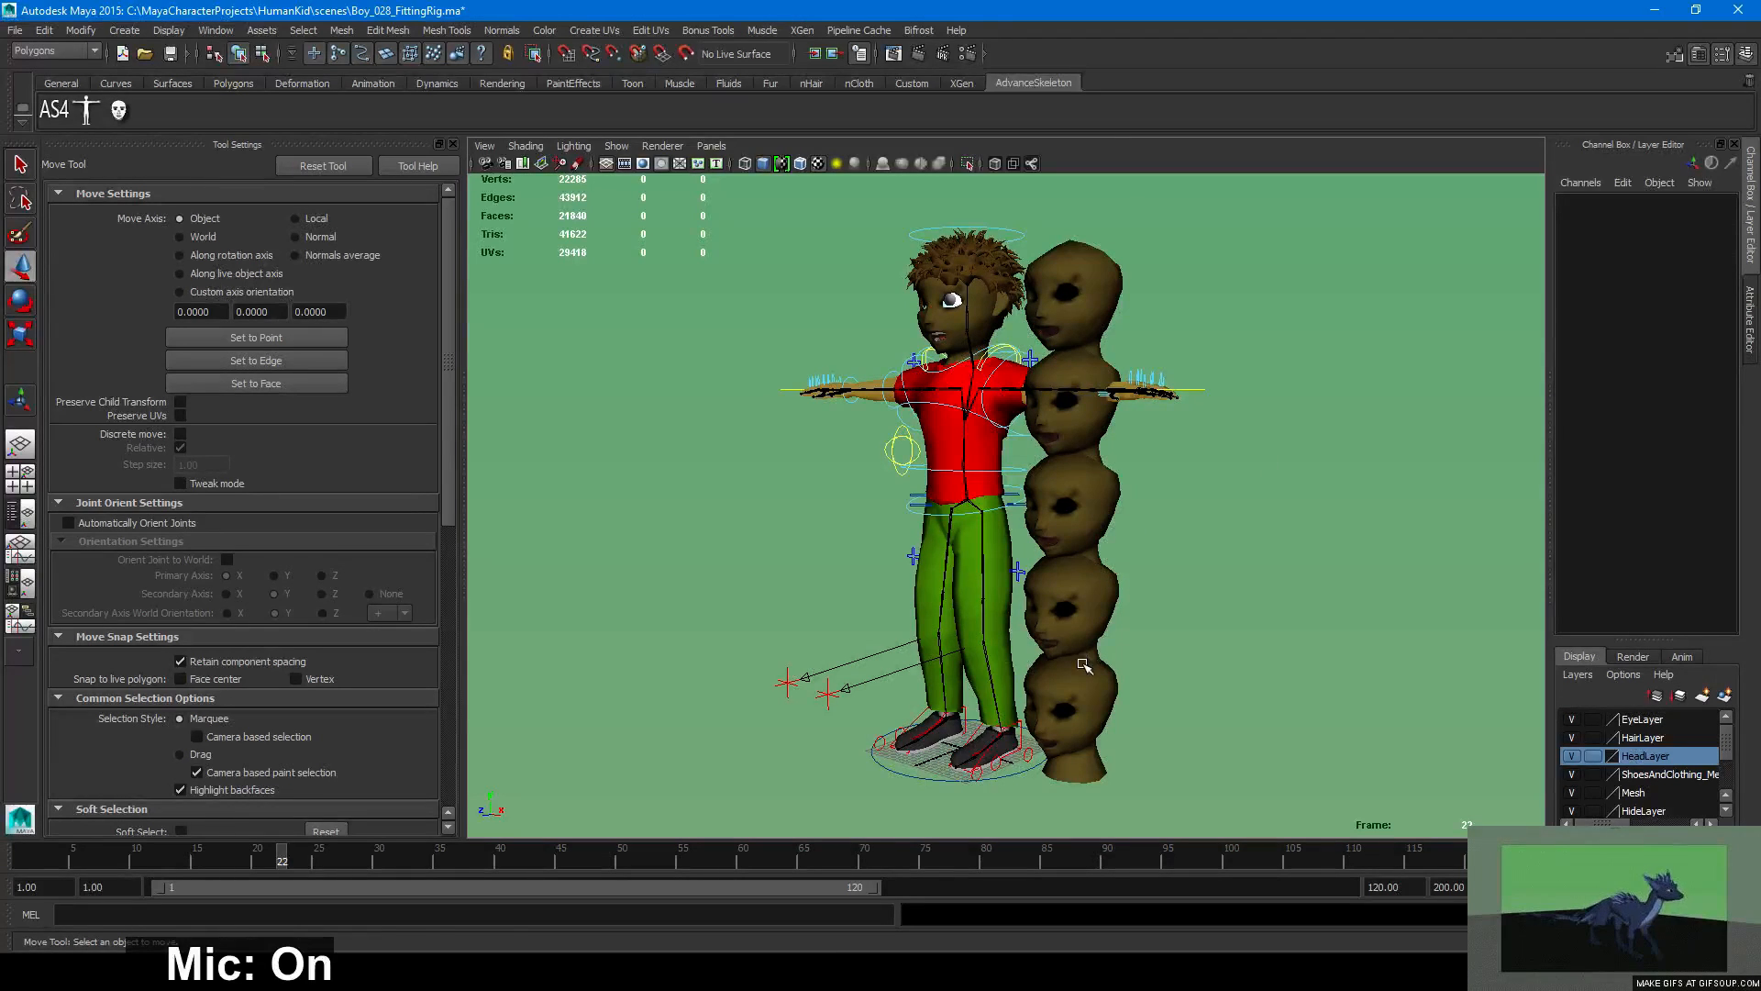
left_click(1112, 585)
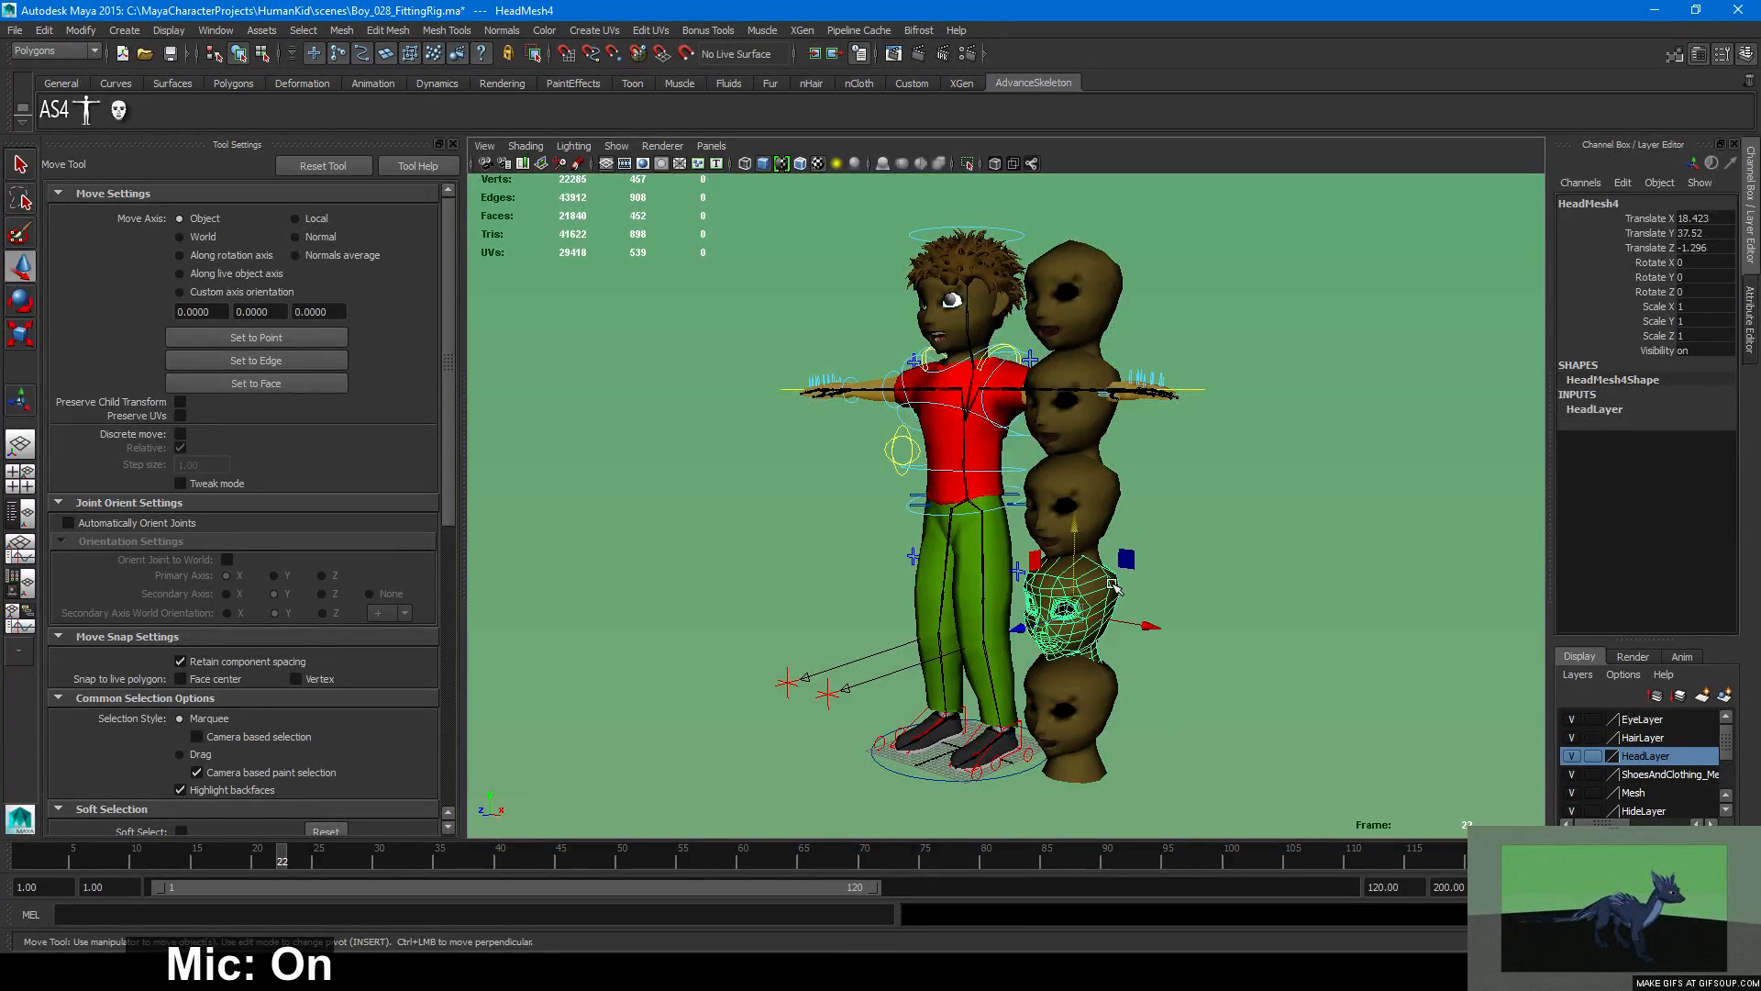
left_click(1104, 490)
left_click(1096, 376)
left_click(1111, 286)
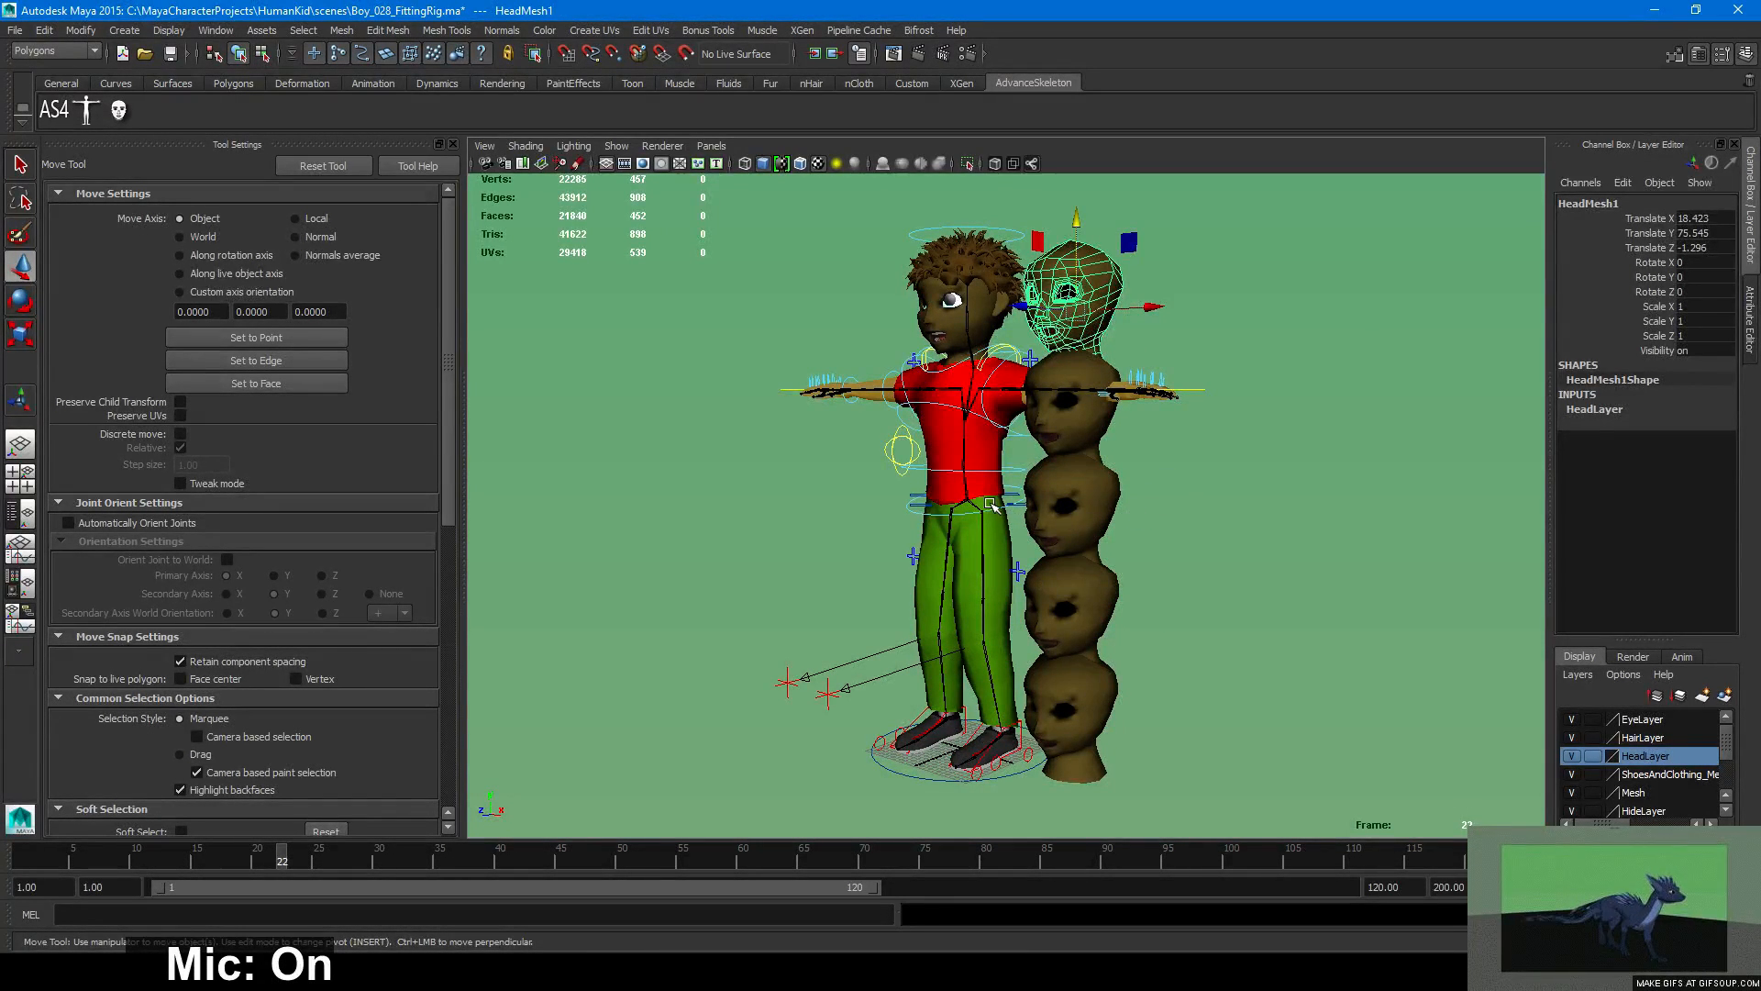
Examine the whole character and the neighbouring head column from several angles and distances.
left_click_drag(946, 490, 1211, 601, "alt")
scroll(1136, 505, "up", 3)
right_click_drag(1297, 586, 971, 559, "alt")
left_click_drag(971, 558, 931, 576, "alt")
right_click_drag(1199, 590, 1064, 571, "alt")
middle_click_drag(1064, 571, 1068, 505, "alt")
right_click_drag(1114, 541, 1160, 542, "alt")
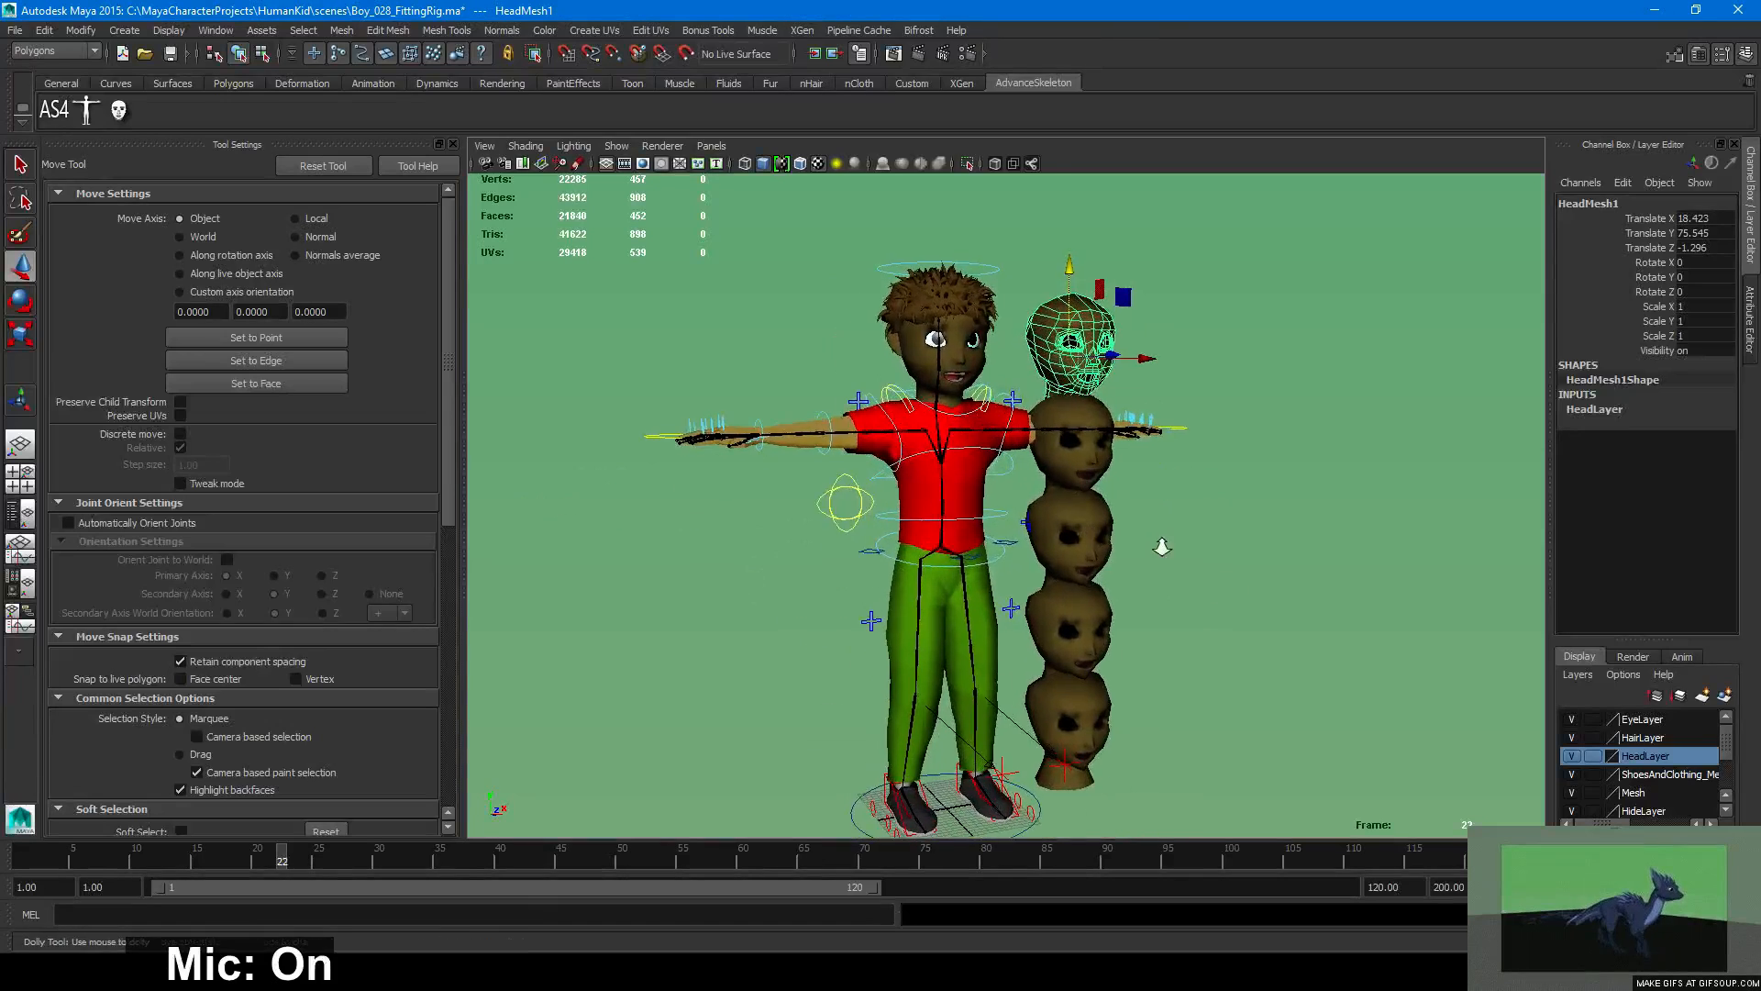
left_click_drag(1165, 542, 1173, 502, "alt")
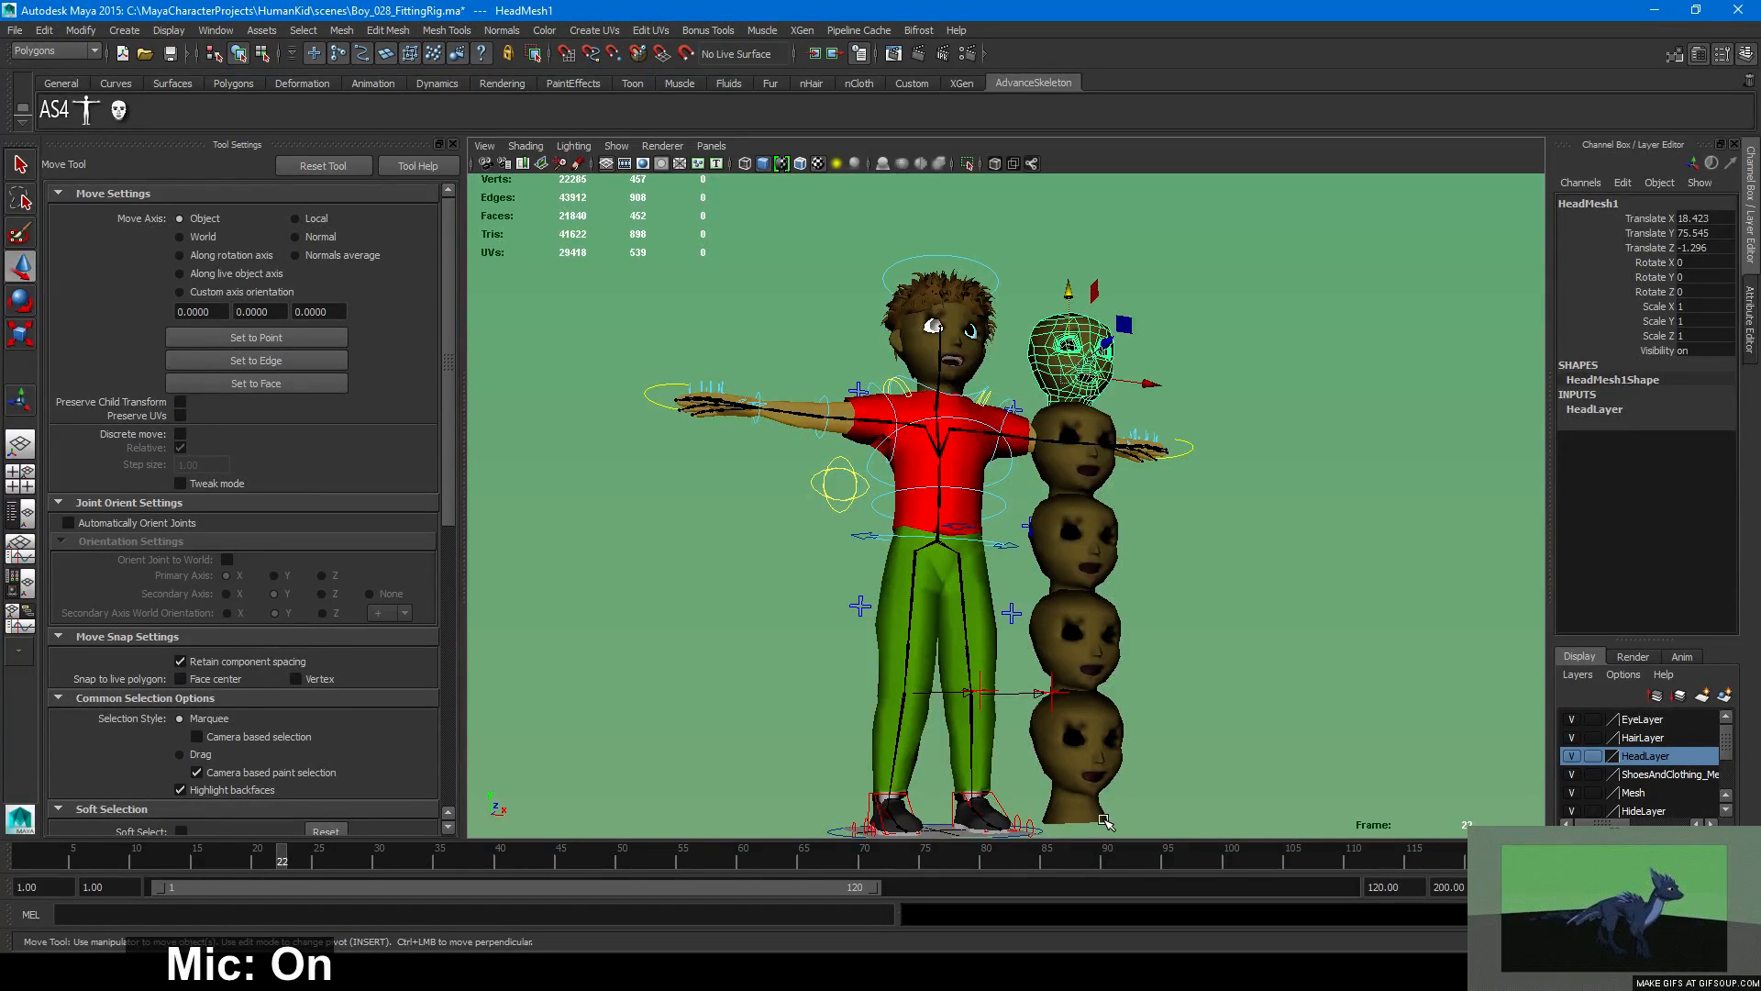
Delete the four lower head copies, keeping only the highest copy beside the character's head.
left_click(1100, 773)
left_click(1108, 627, "shift")
left_click(1089, 532, "shift")
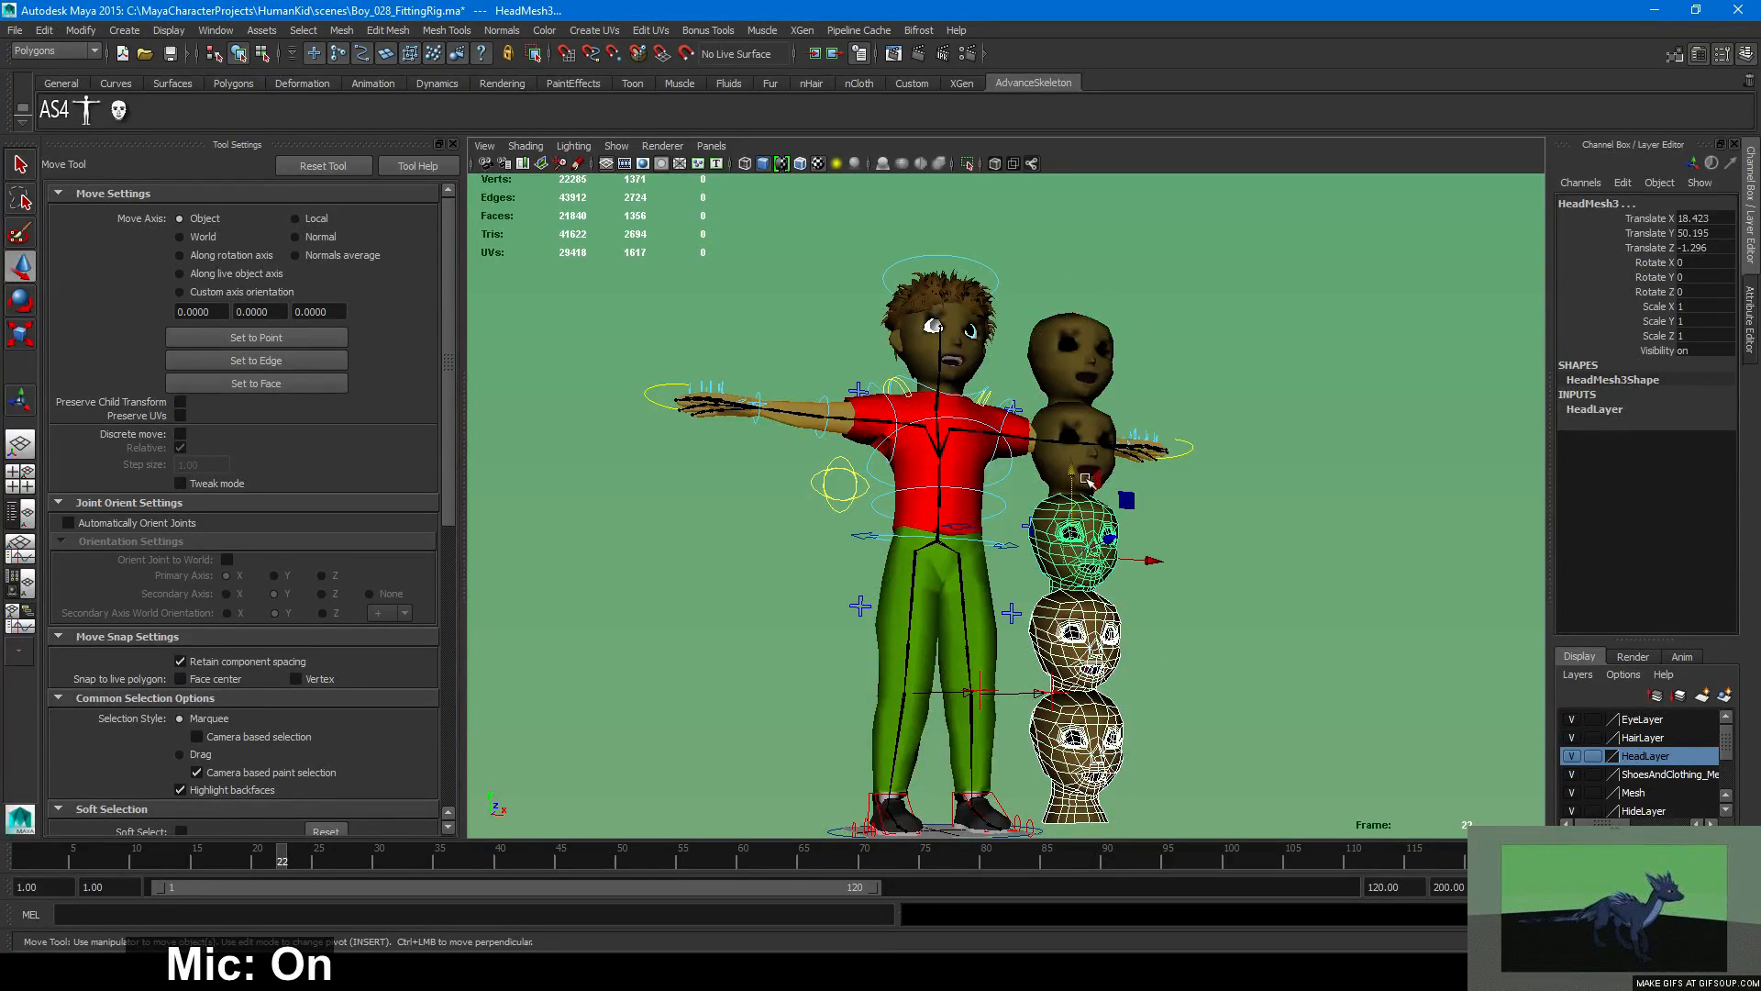
left_click(1068, 388, "shift")
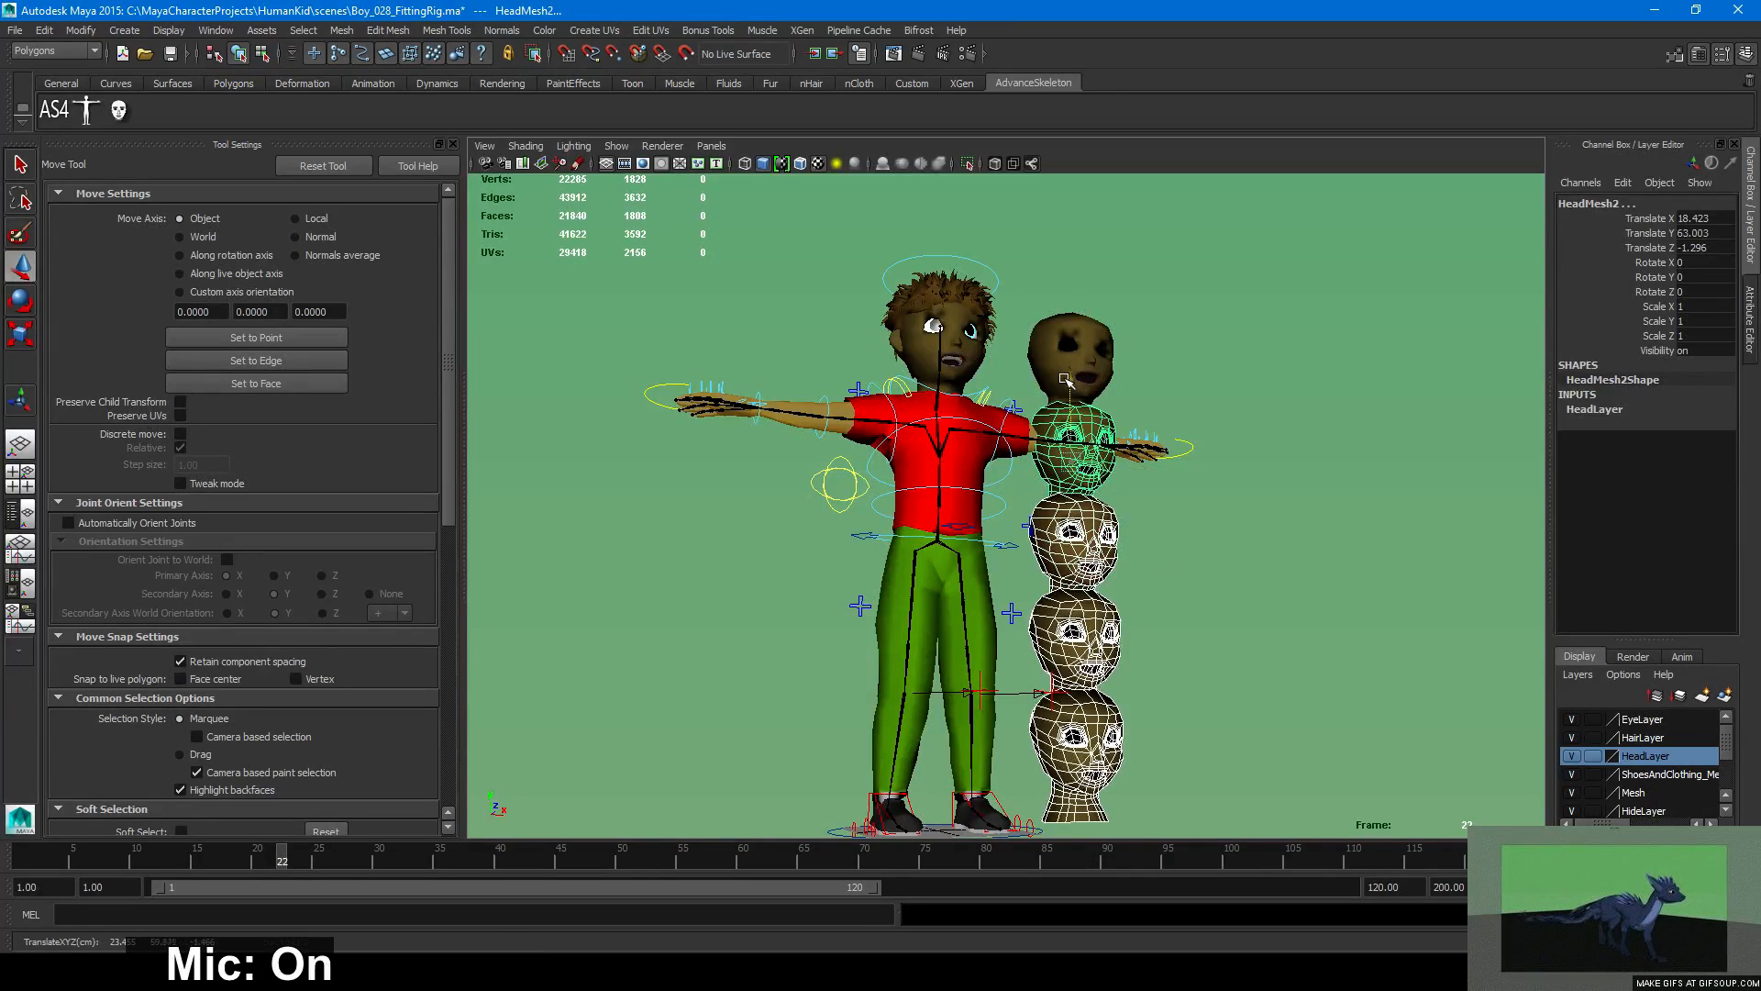
key("ctrl+z")
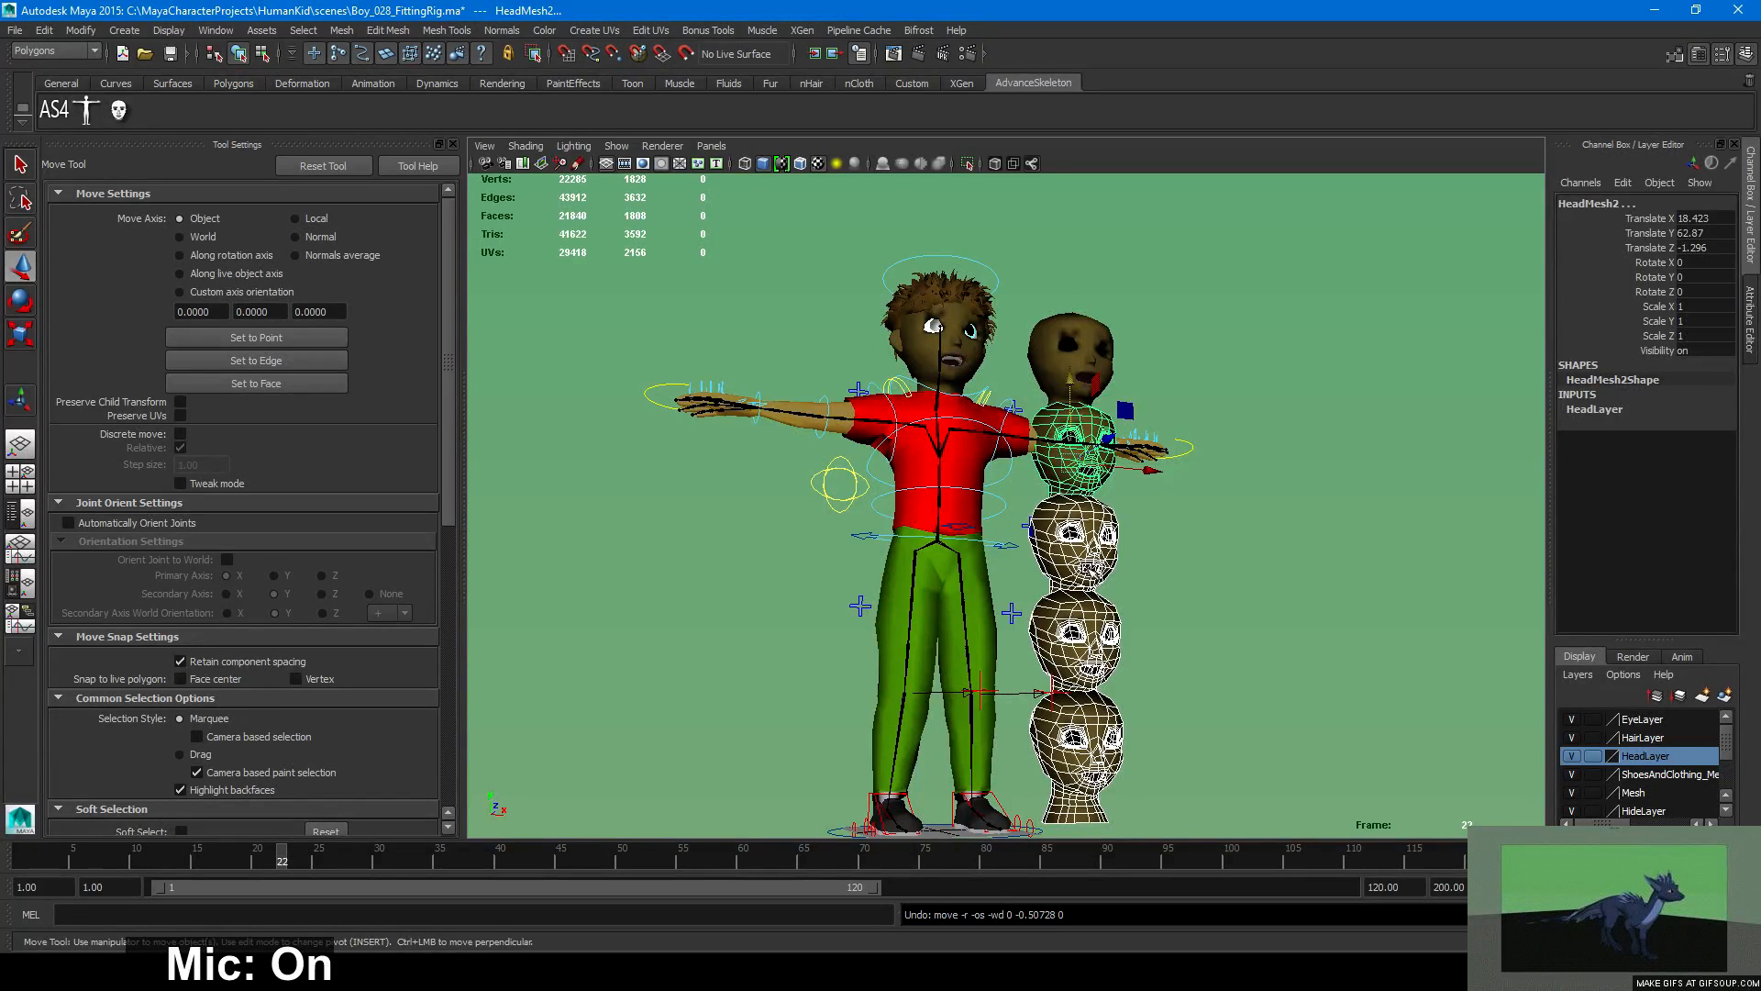
left_click(1144, 536)
left_click(1075, 563)
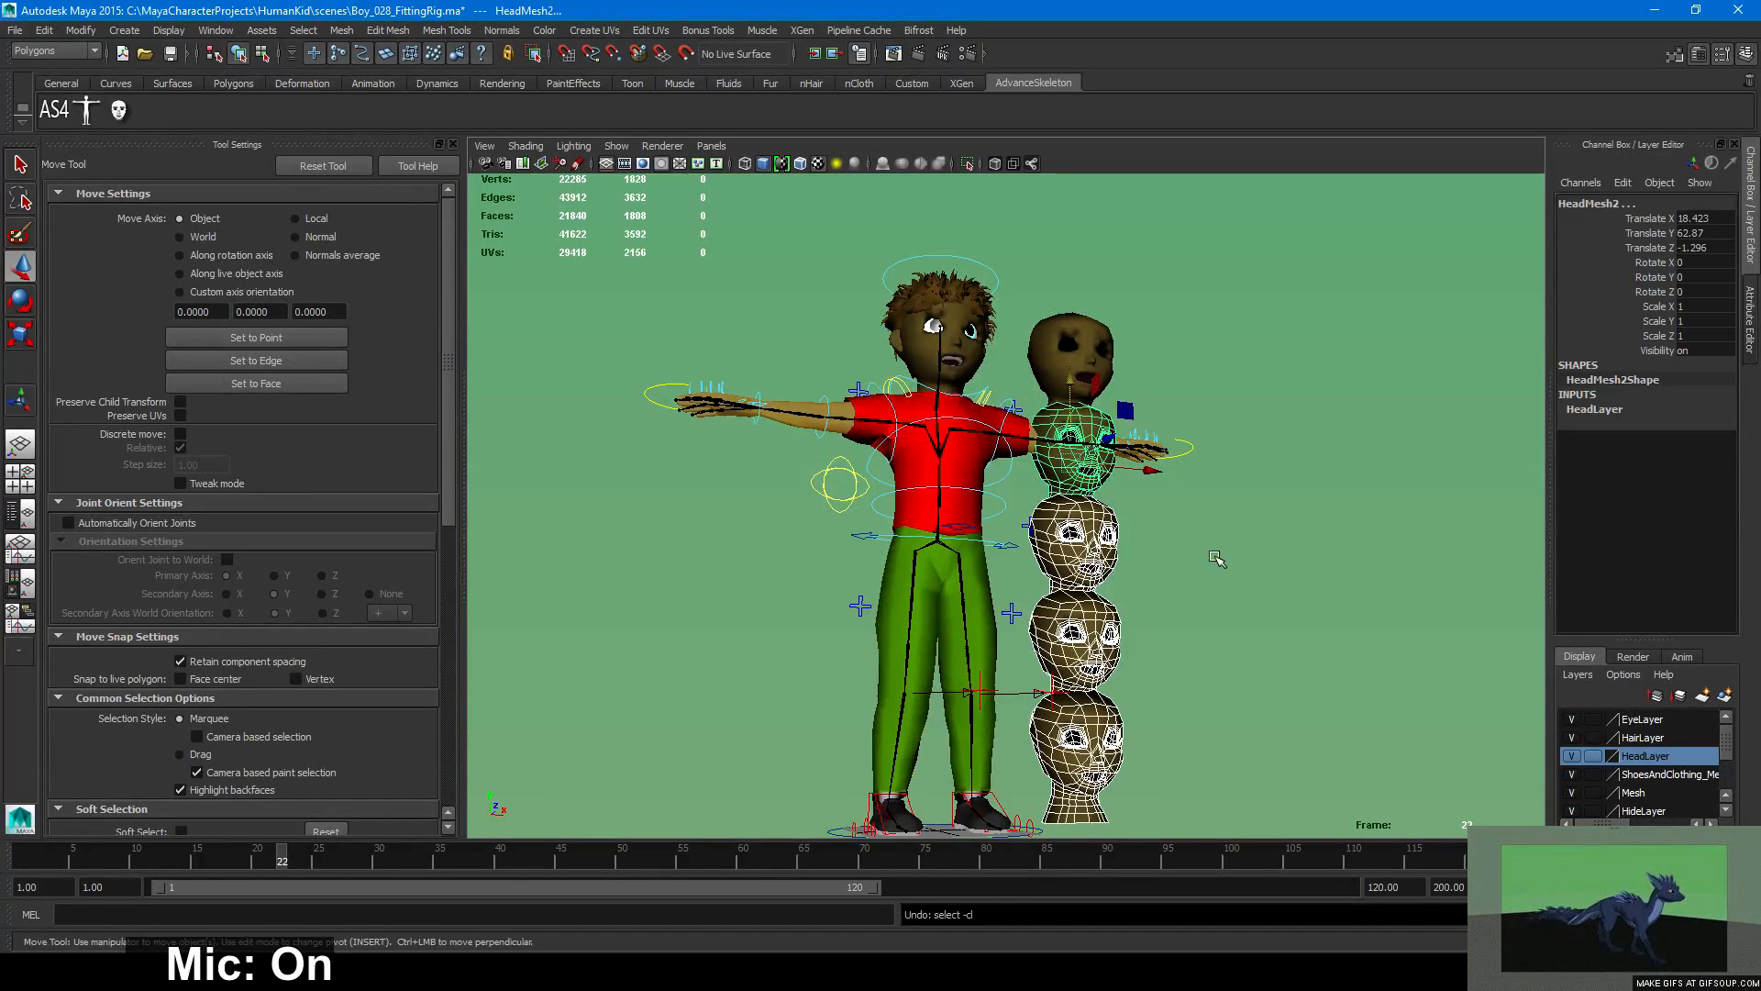
key("Delete")
Duplicate the remaining head copy, move the new one straight below it, and repeat Duplicate with Transform to extend the column to six heads.
left_click(1073, 340)
left_click_drag(1078, 343, 1081, 456, "alt")
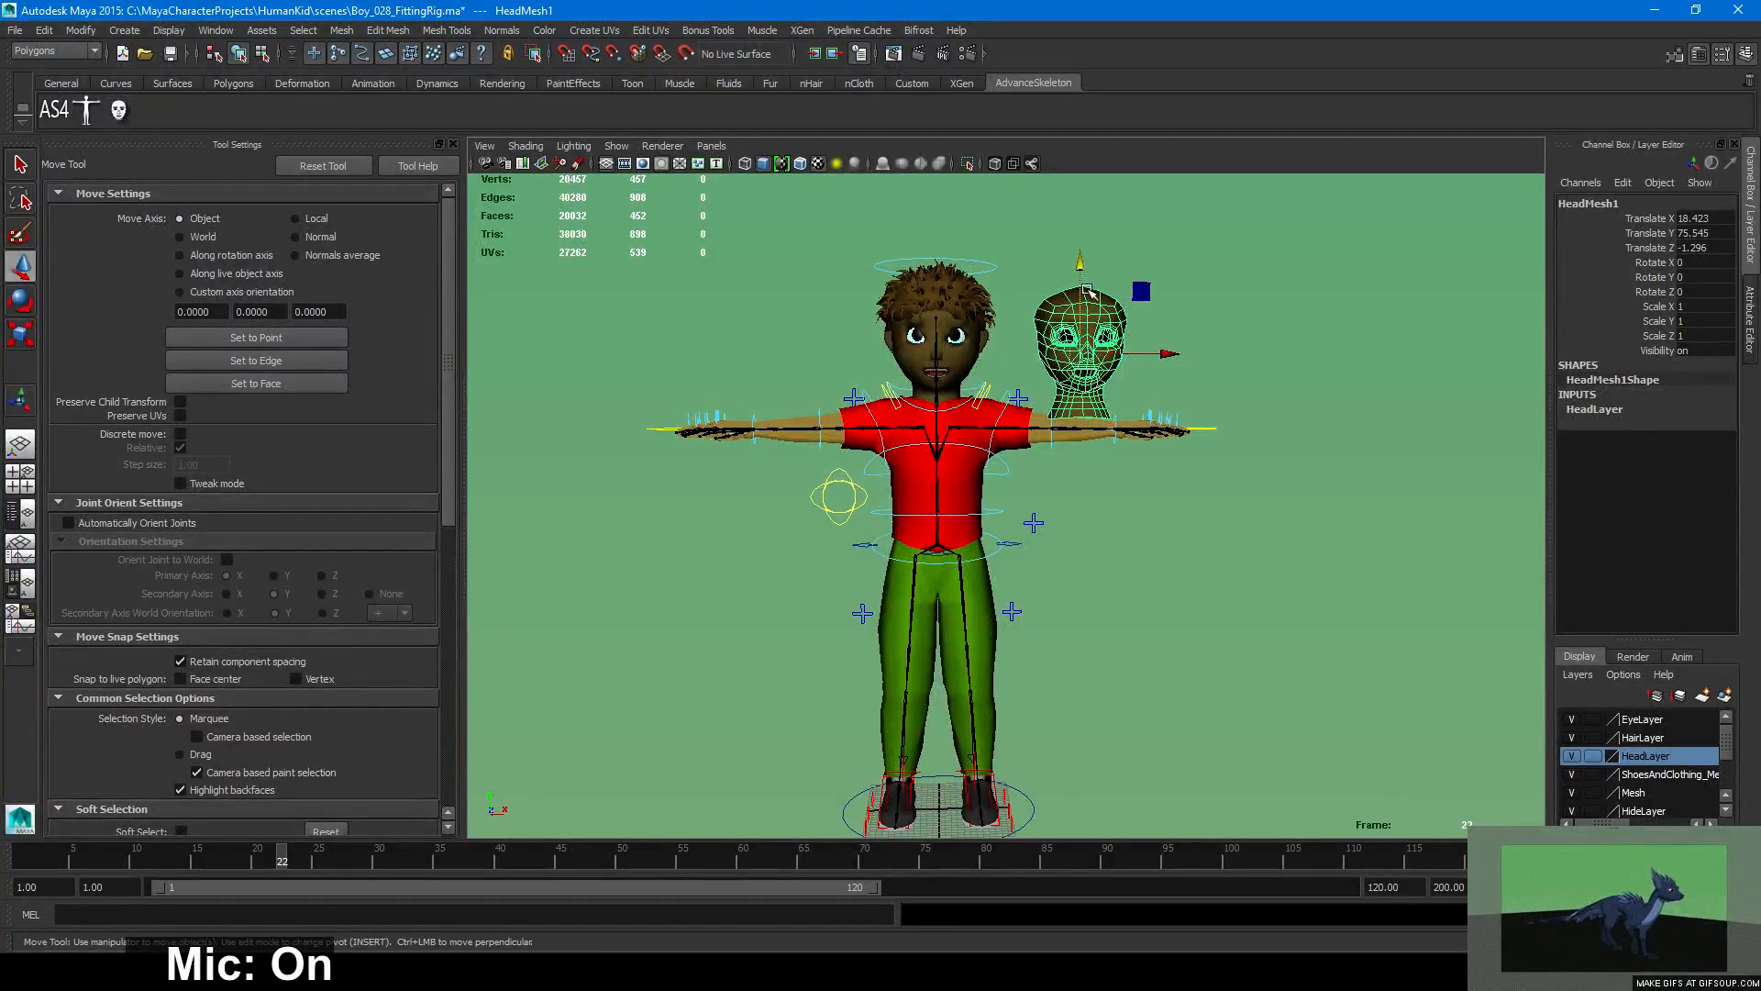
key("ctrl+d")
left_click_drag(1080, 263, 1080, 354)
key("shift+d")
key("shift+d")
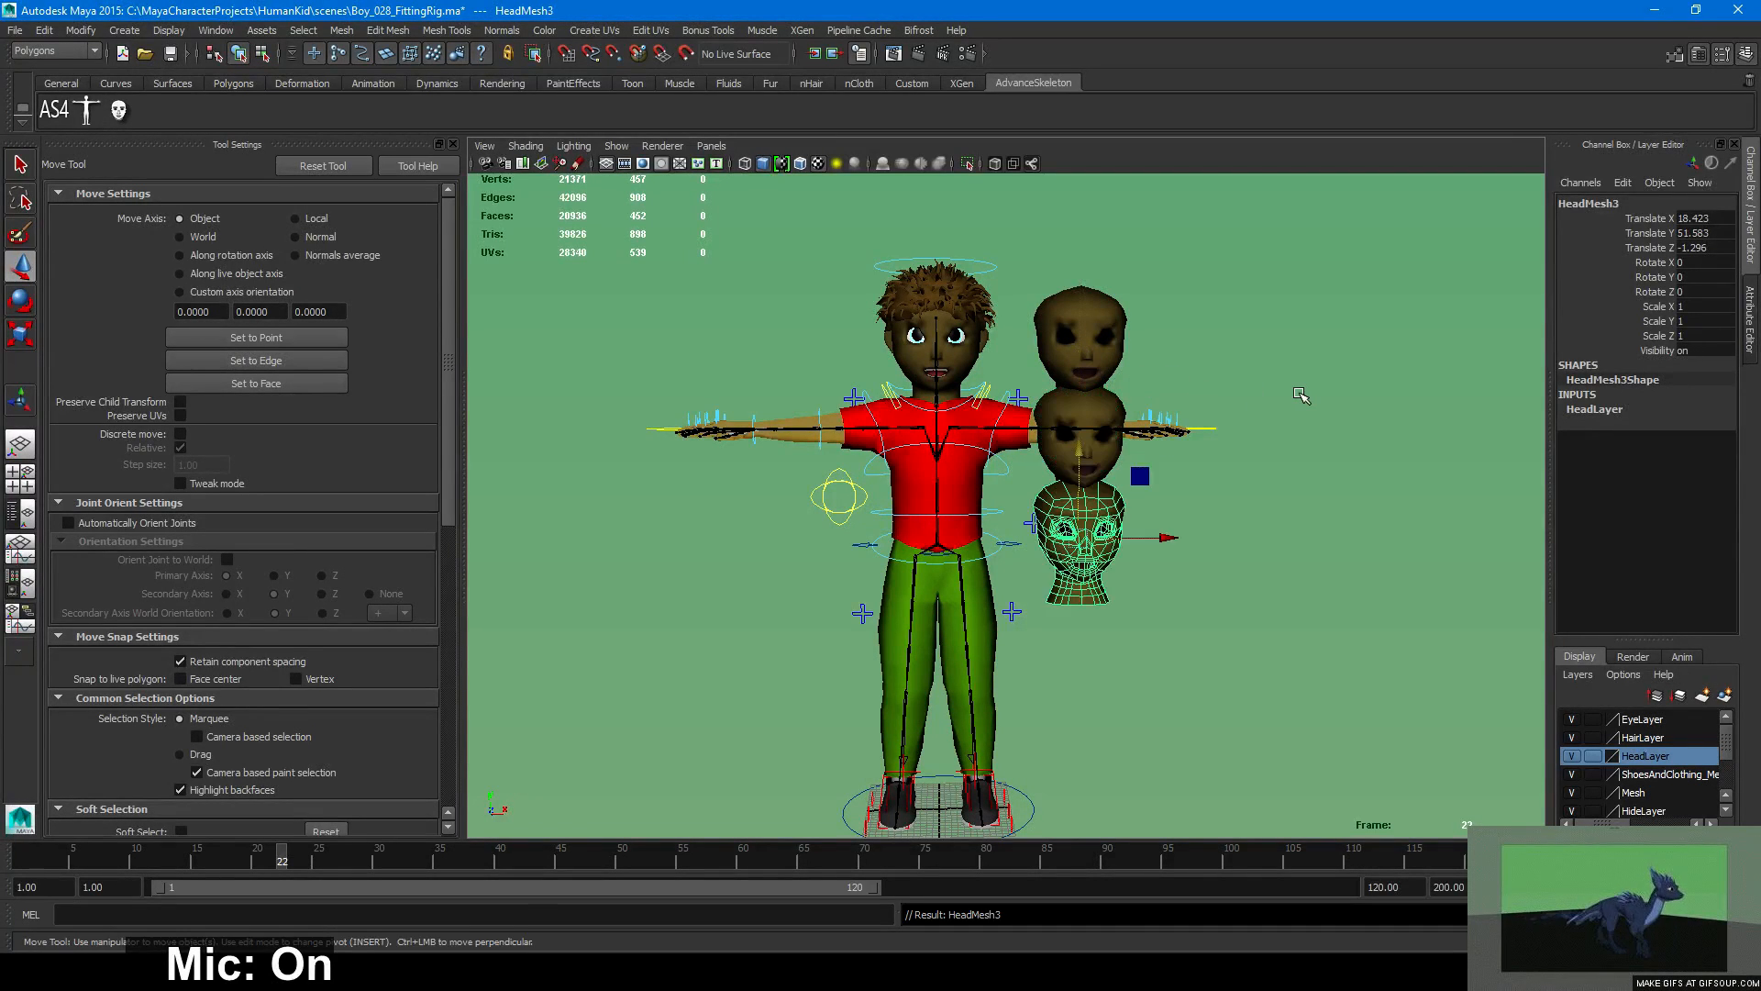
key("shift+d")
key("shift+d")
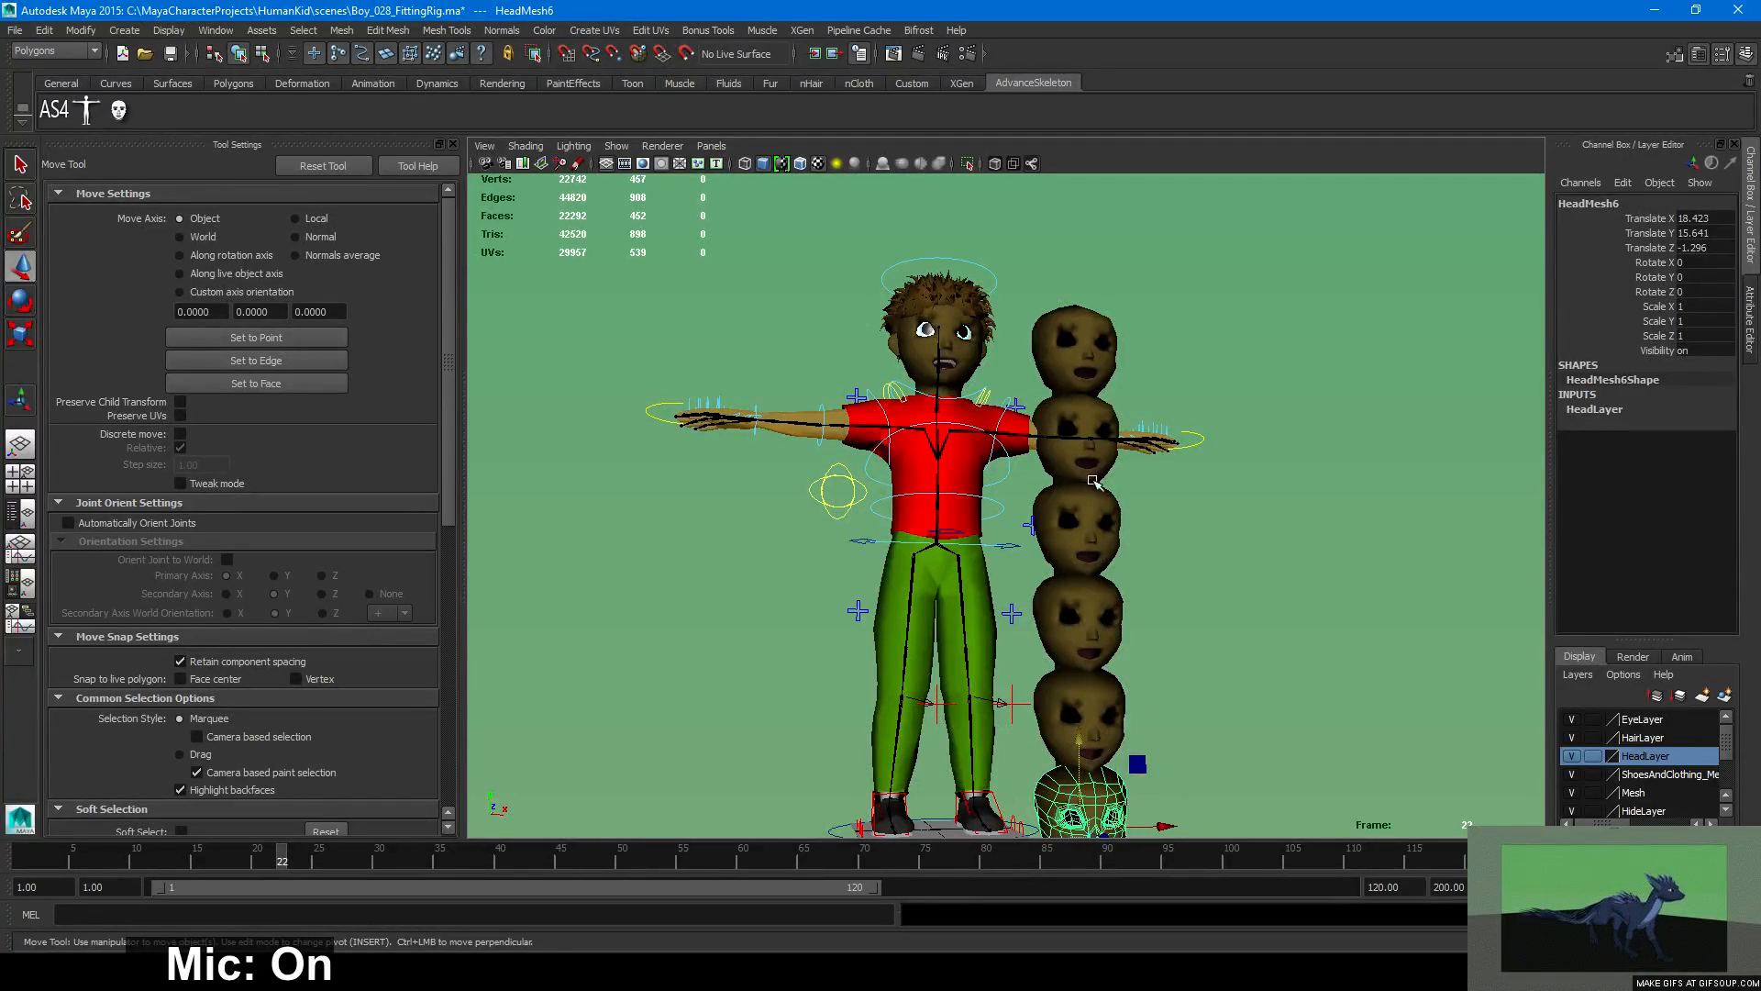
Select the character's original head mesh and step up the hierarchy to its parent, HeadGroup.
left_click_drag(1193, 566, 1249, 597, "alt")
right_click_drag(1246, 597, 597, 404, "alt")
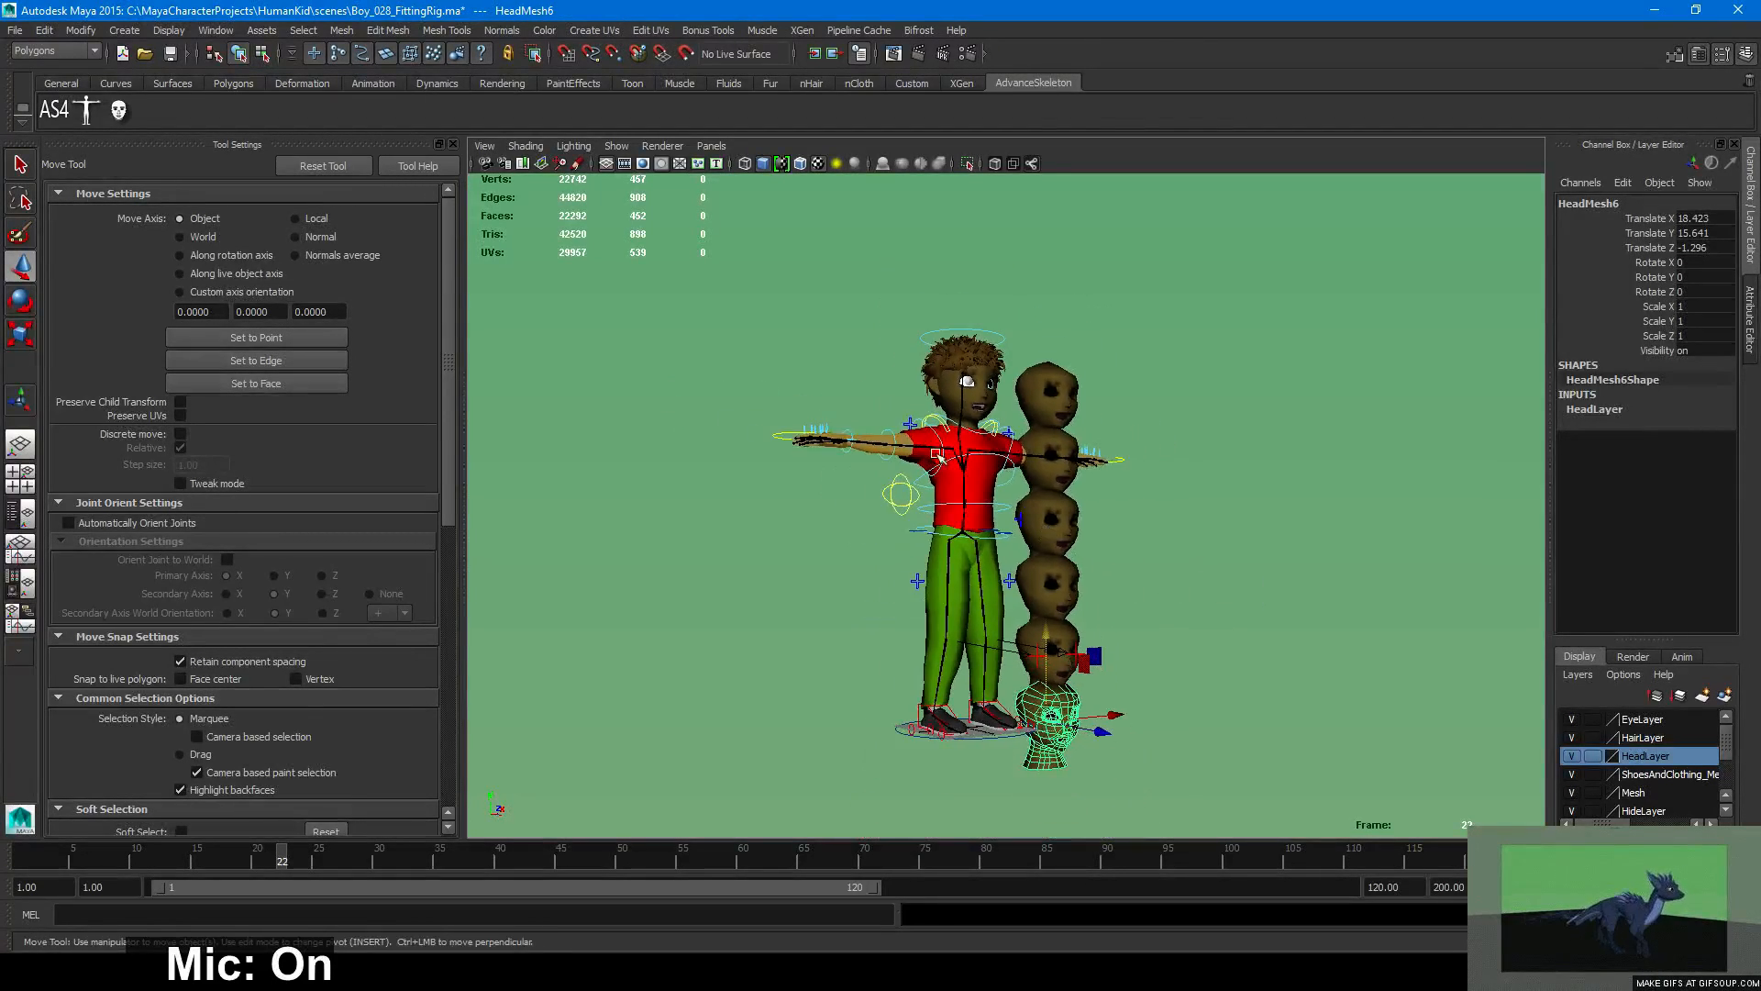
middle_click_drag(597, 404, 573, 589, "alt")
right_click_drag(573, 589, 1191, 554, "alt")
middle_click_drag(1192, 554, 1295, 413, "alt")
mouse_move(1106, 521)
left_mouse_down("alt")
mouse_move(1079, 521)
mouse_move(1120, 499)
mouse_move(1104, 502)
left_mouse_up("alt")
left_click(1059, 535)
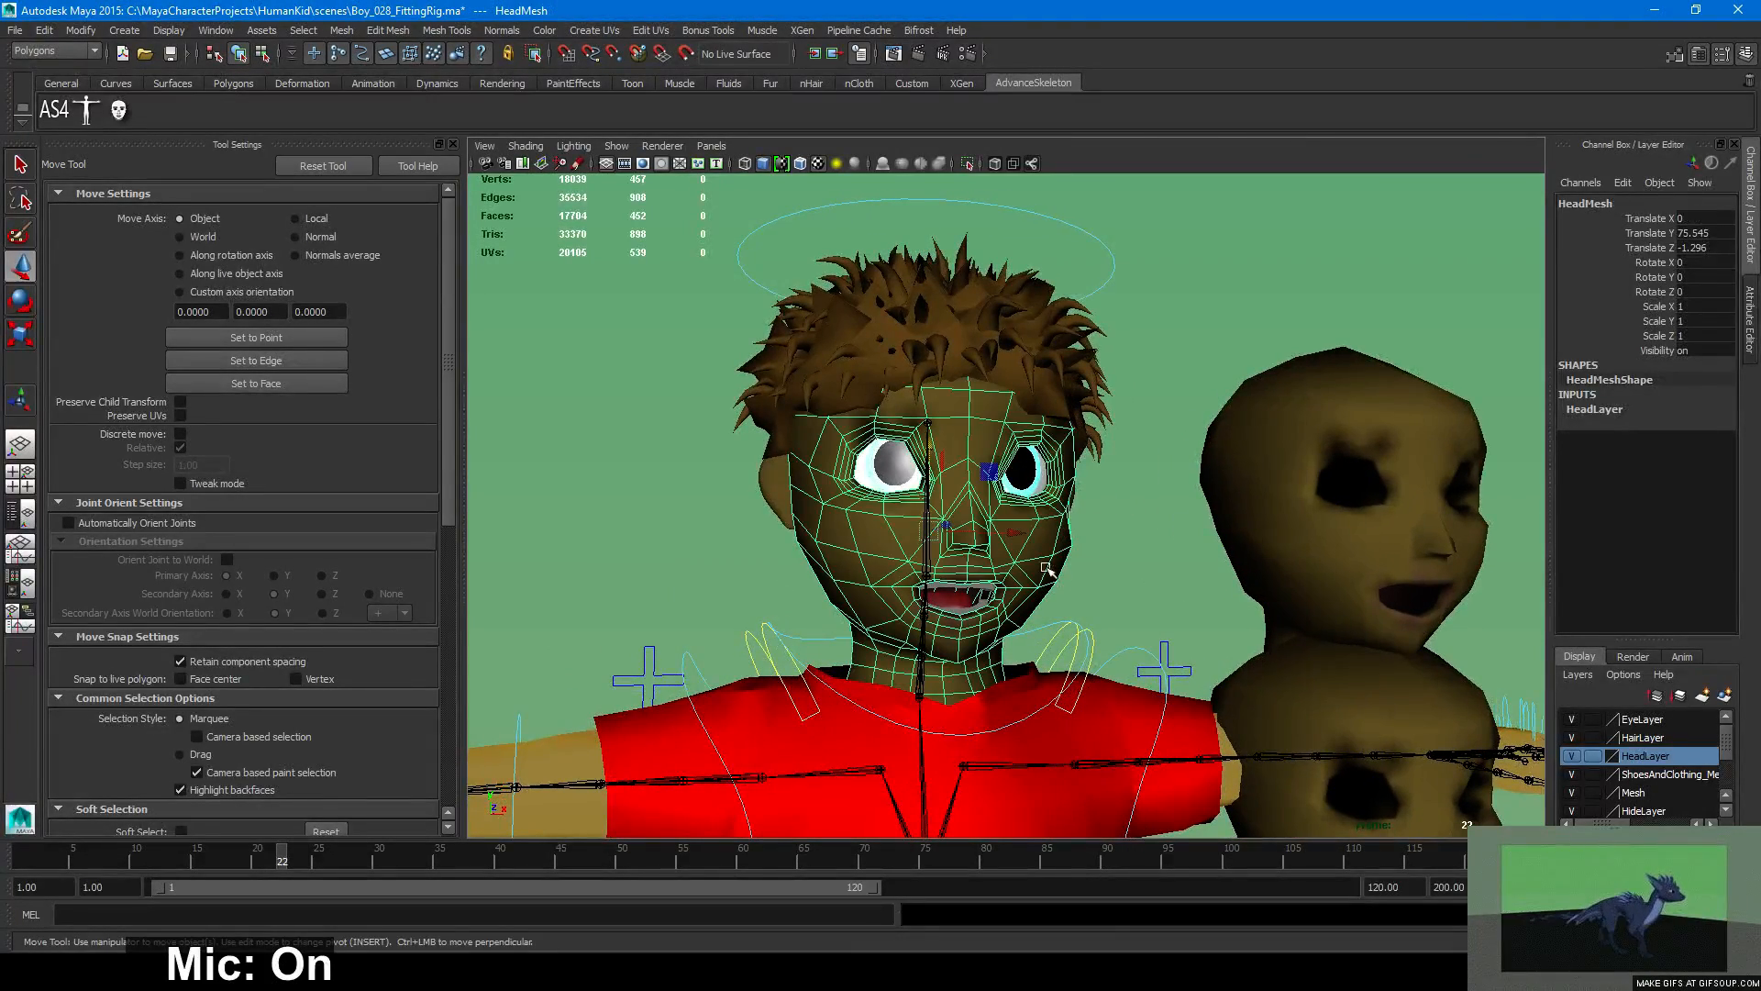
left_click_drag(1110, 366, 1088, 390, "alt")
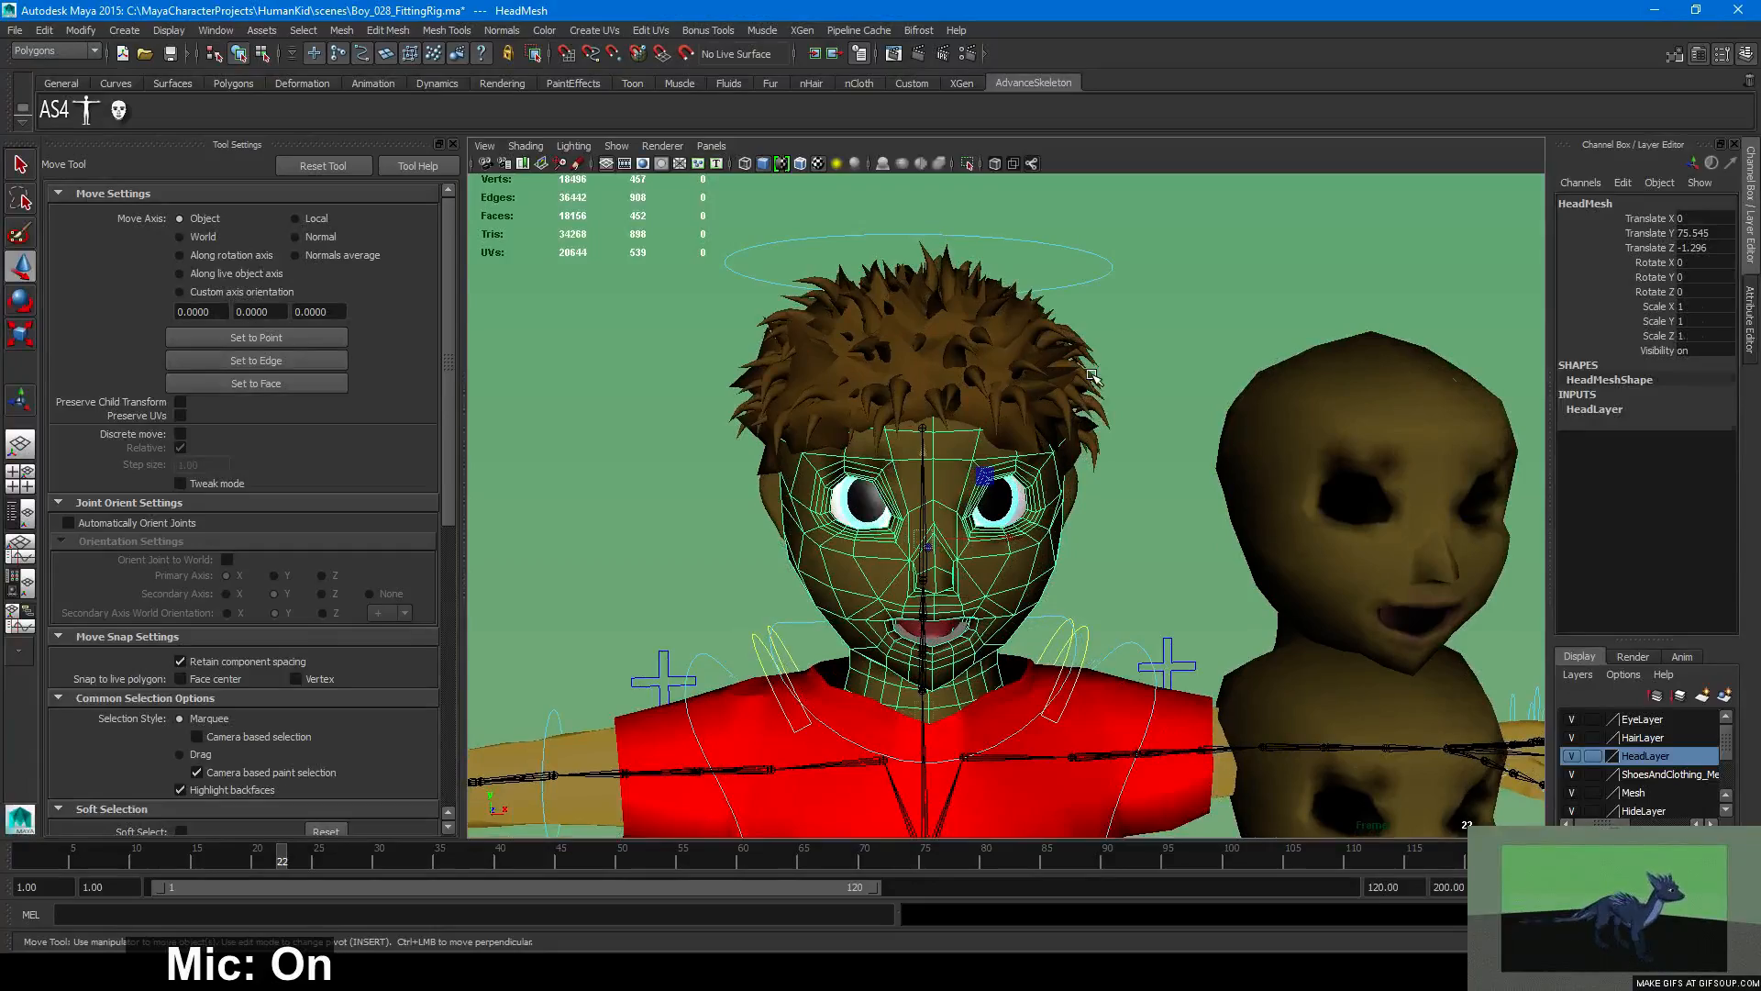
key("Up")
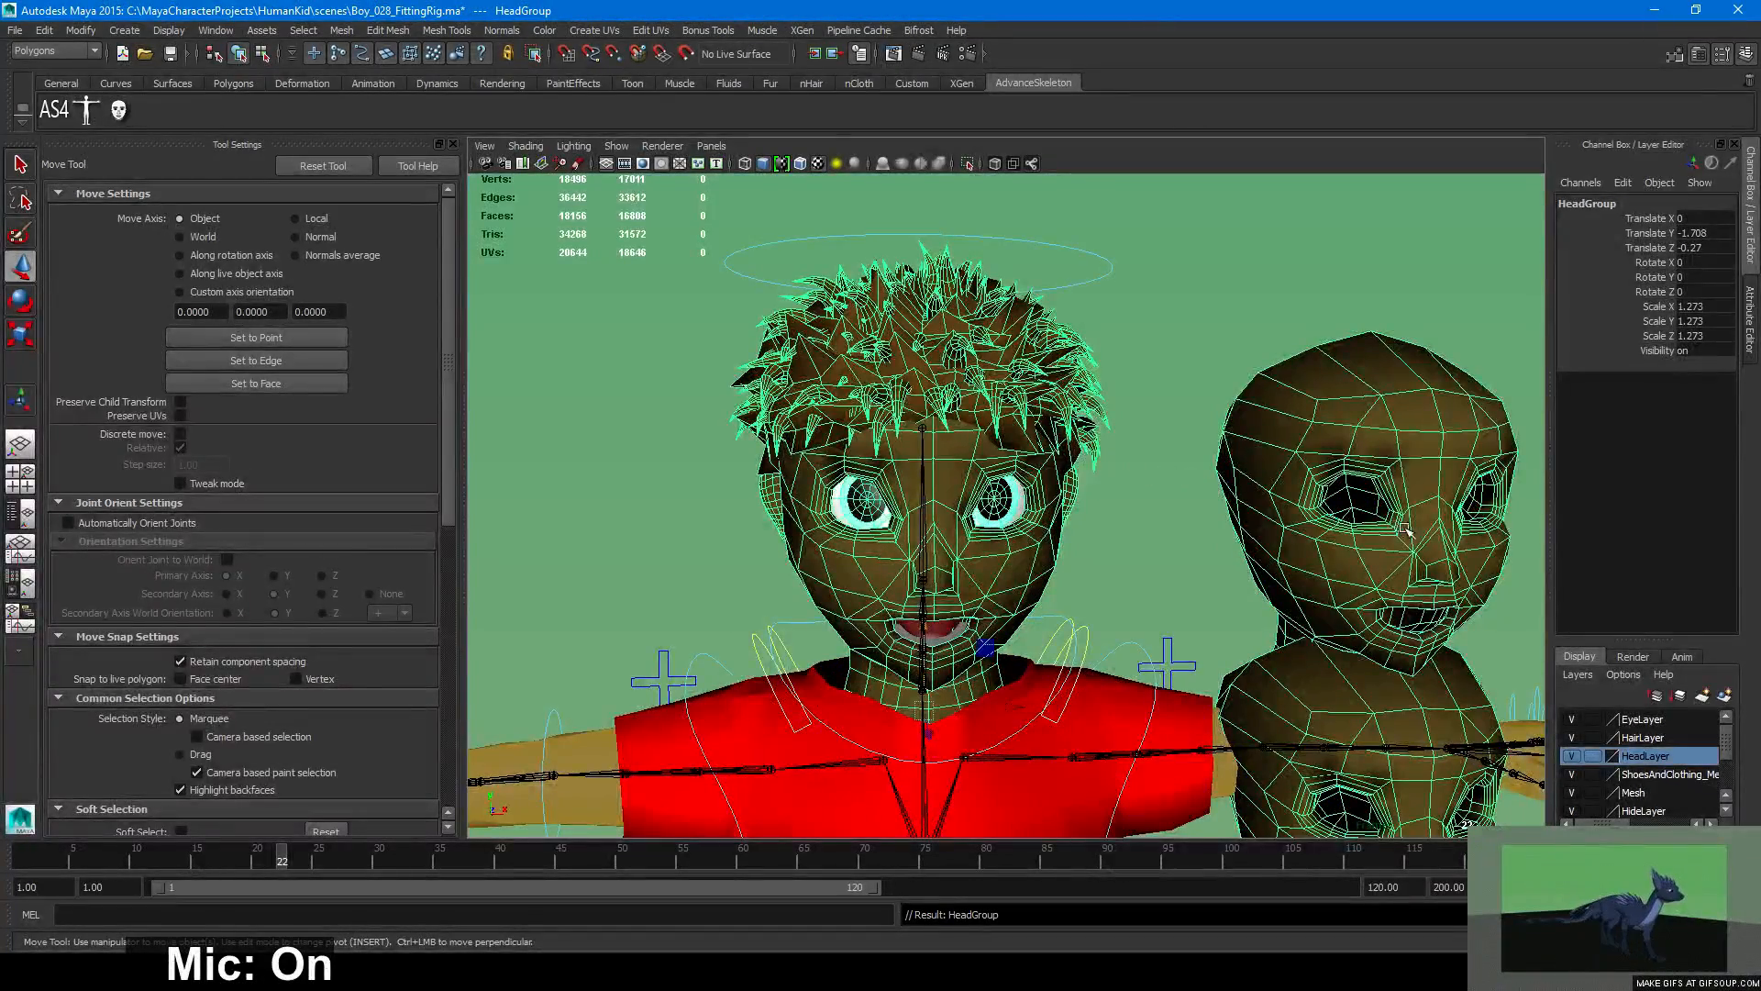
Delete all six separate head copies beside the character.
right_click_drag(1405, 530, 1101, 481, "alt")
left_click(1084, 490)
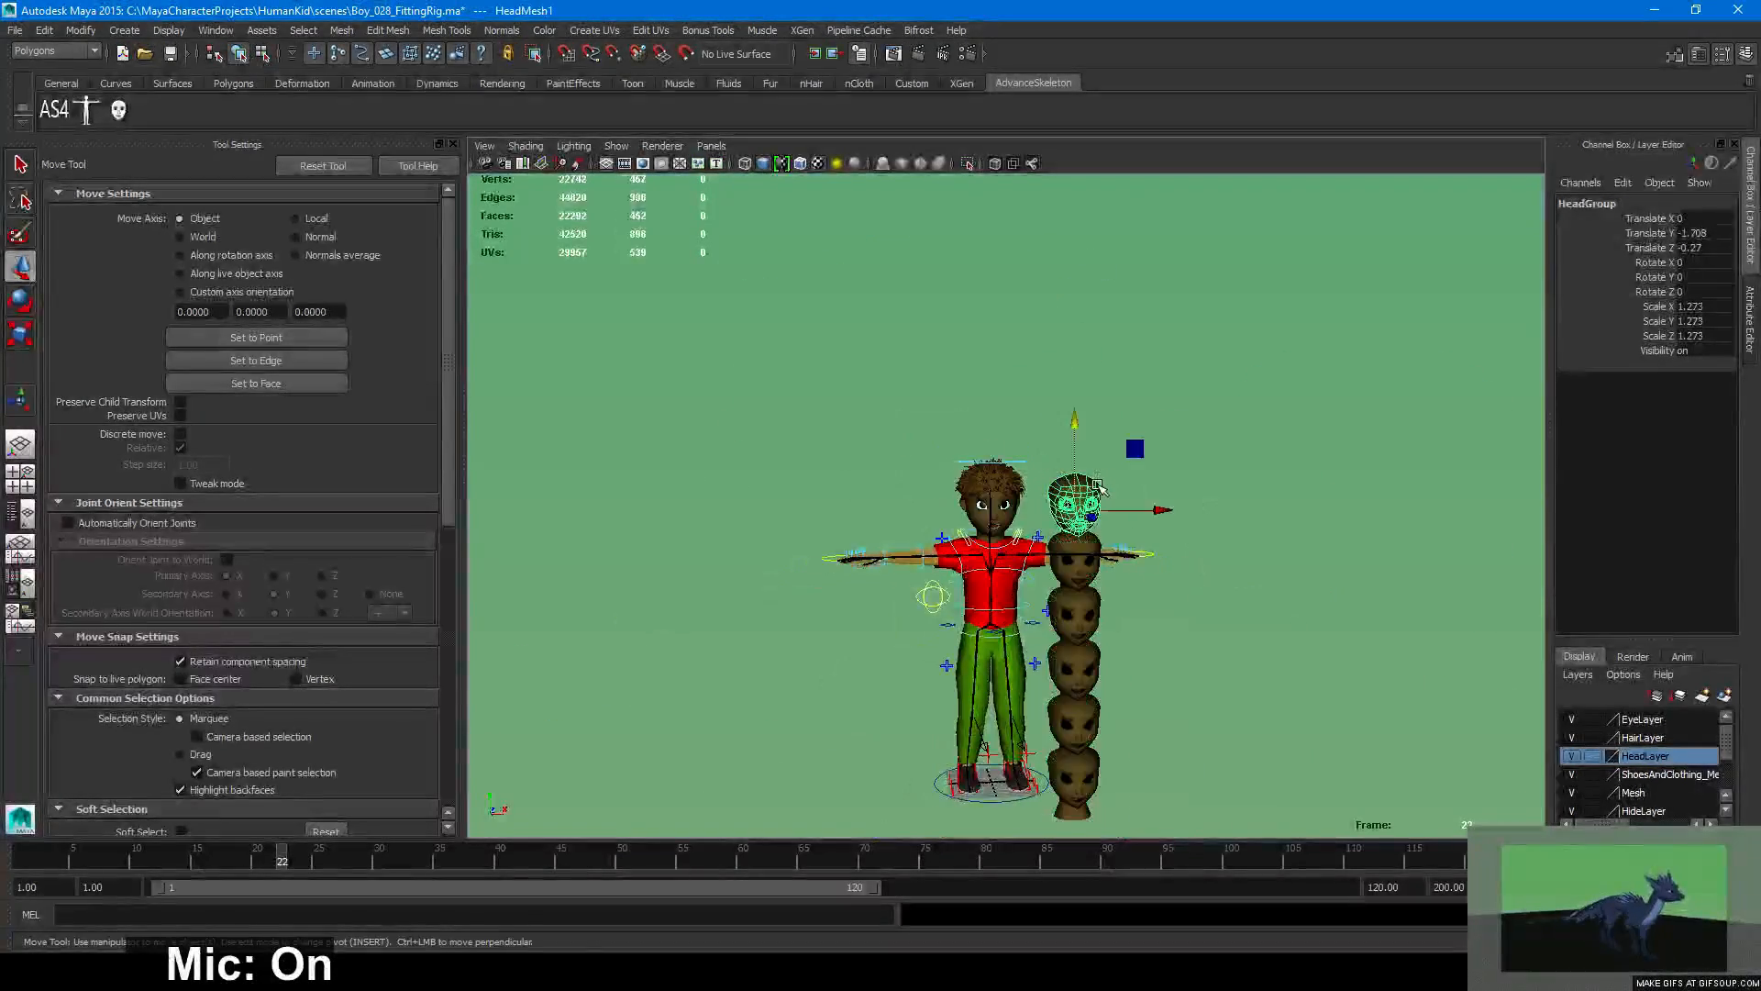
left_click(1079, 587, "shift")
left_click(1082, 615, "shift")
left_click(1087, 670, "shift")
left_click(1090, 725, "shift")
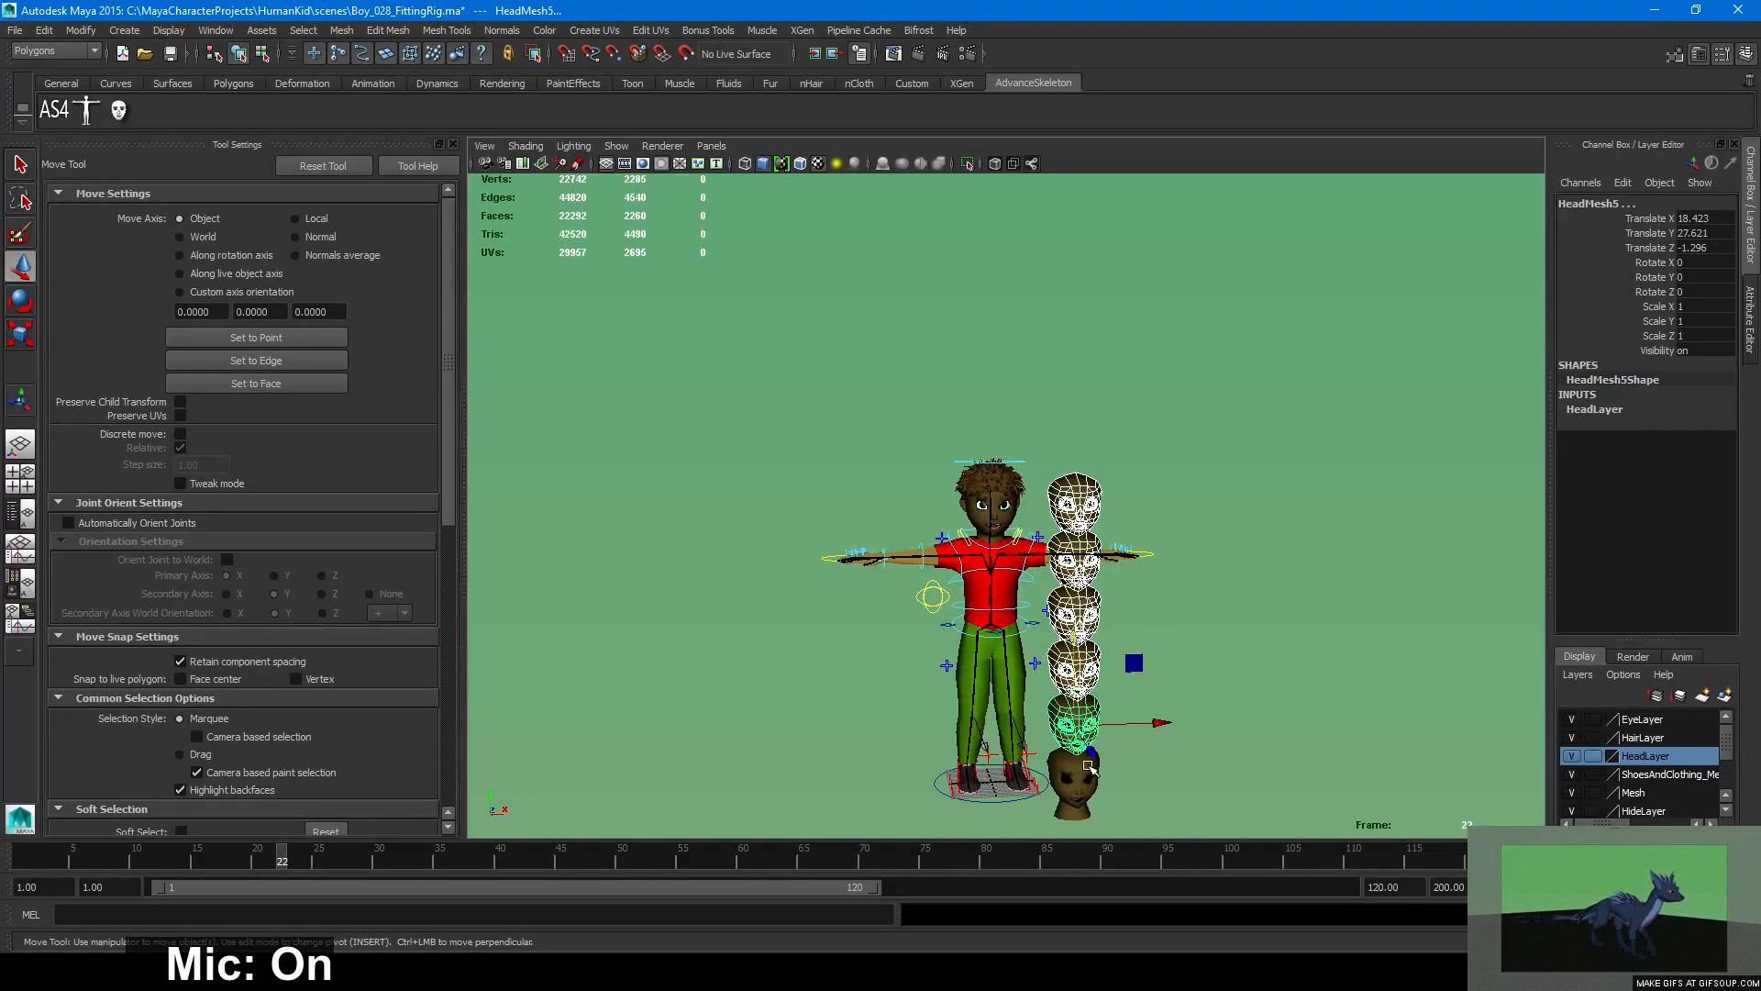
left_click(1088, 765, "shift")
key("Delete")
Select the character's HeadGroup and show it in the Hypergraph Hierarchy.
scroll(885, 707, "up", 10)
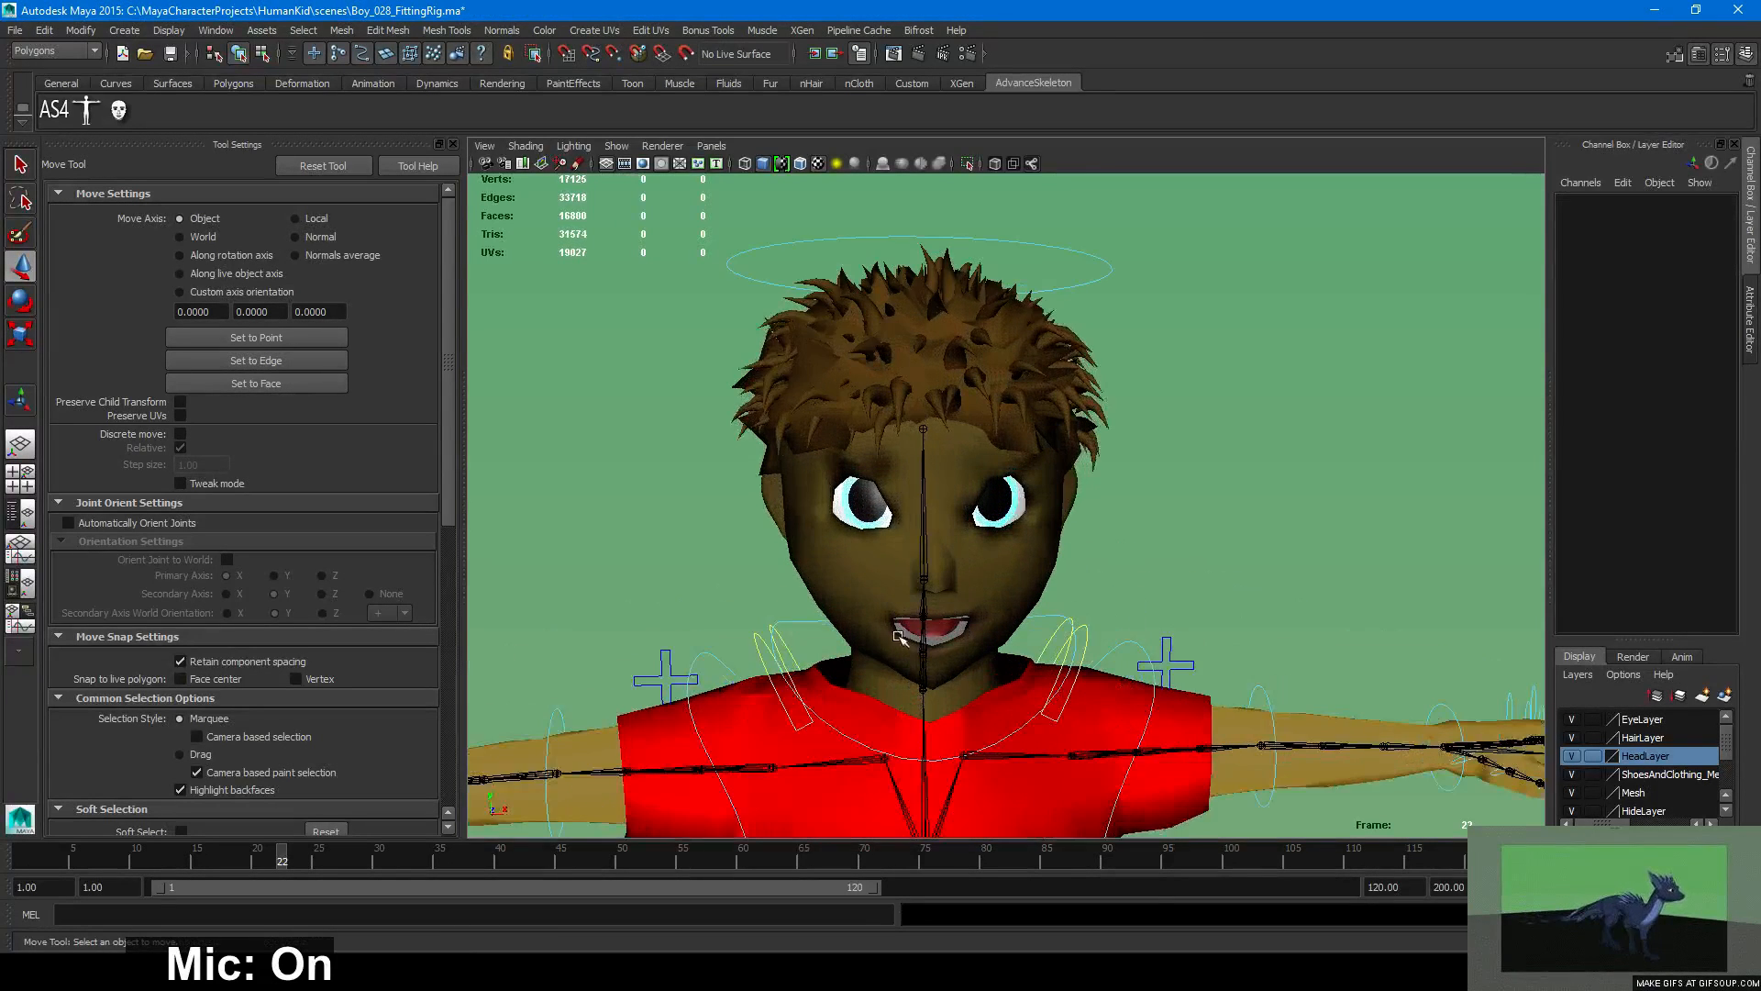
left_click_drag(899, 635, 1023, 537, "alt")
left_click(1040, 519)
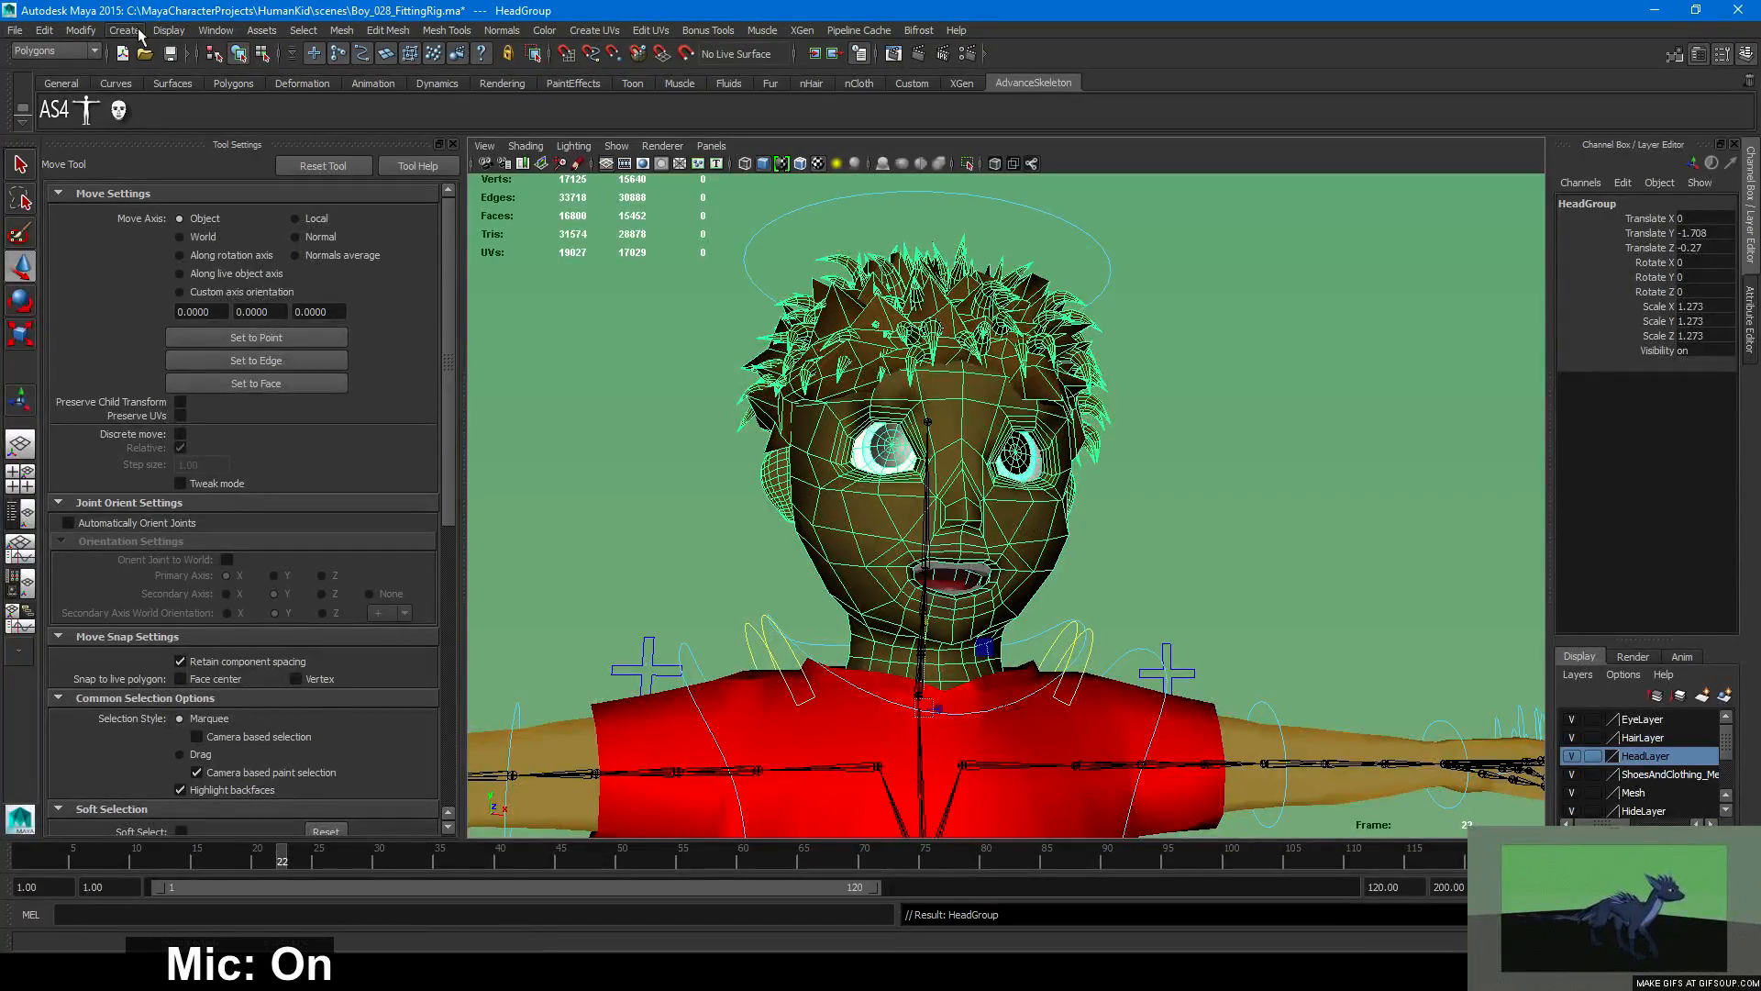
left_click(215, 30)
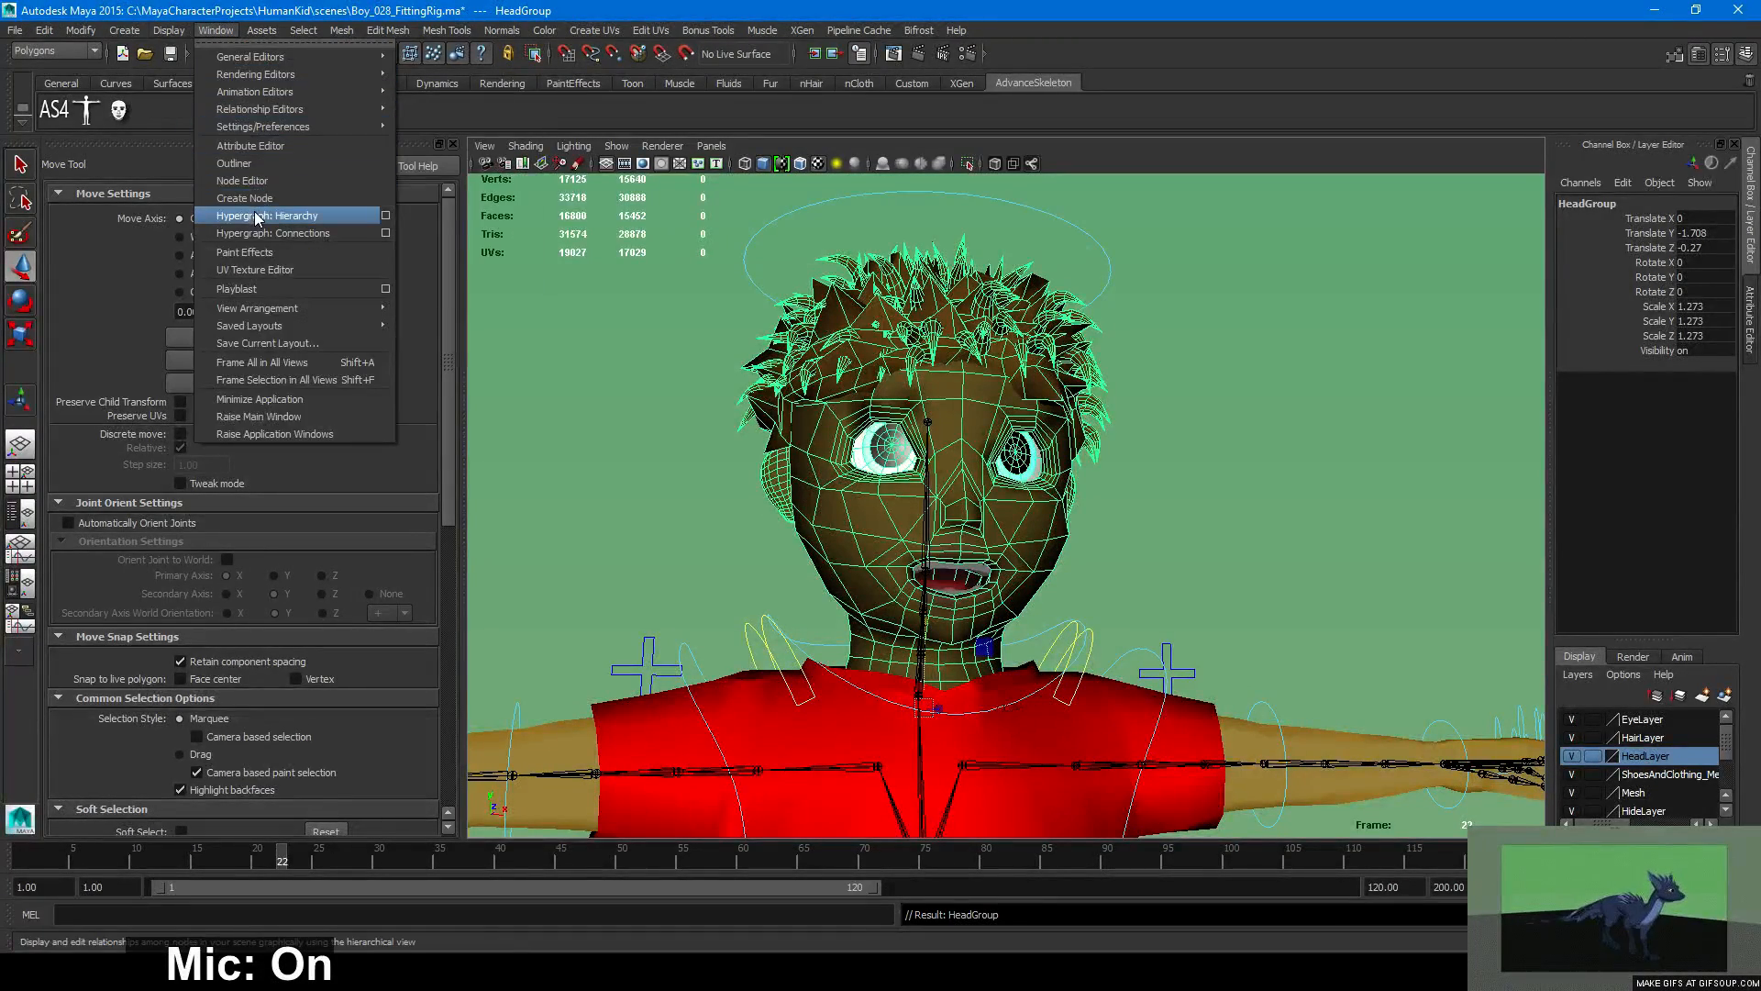
left_click(255, 214)
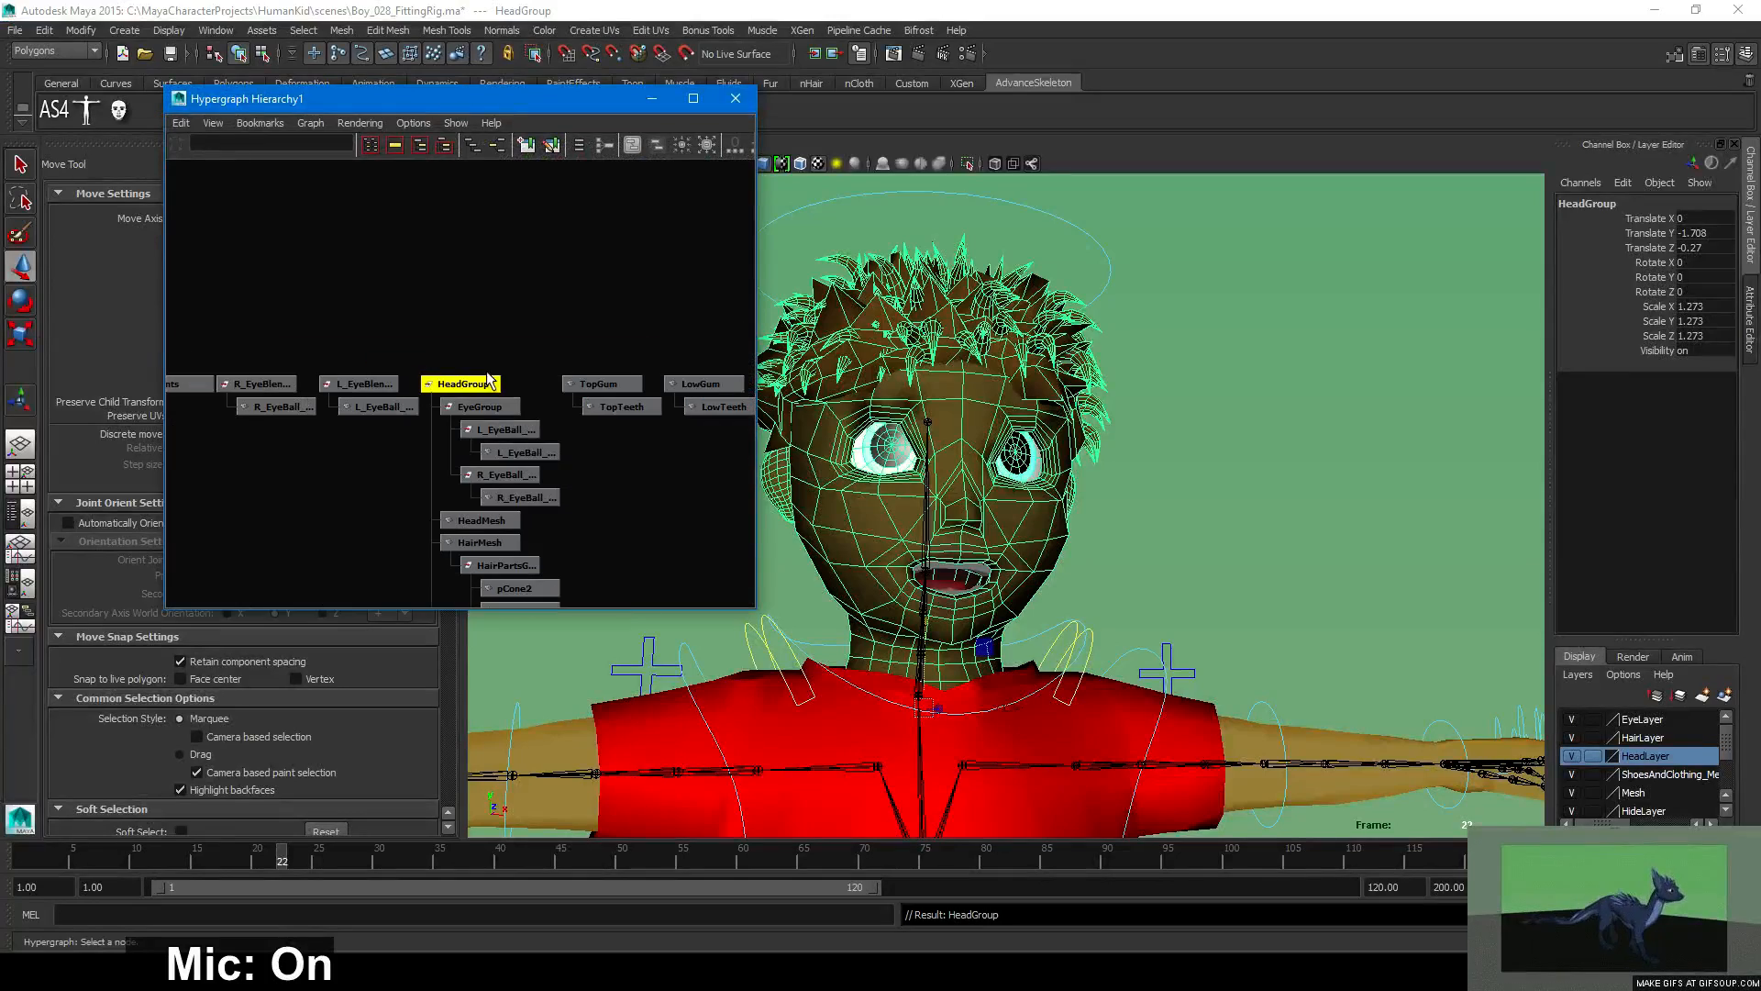
Parent TopGum, LowGum and the tongue mesh under HeadGroup, including the teeth attached to the gums.
left_click(957, 597)
right_click_drag(972, 573, 1184, 624, "alt")
left_click(1092, 805, "shift")
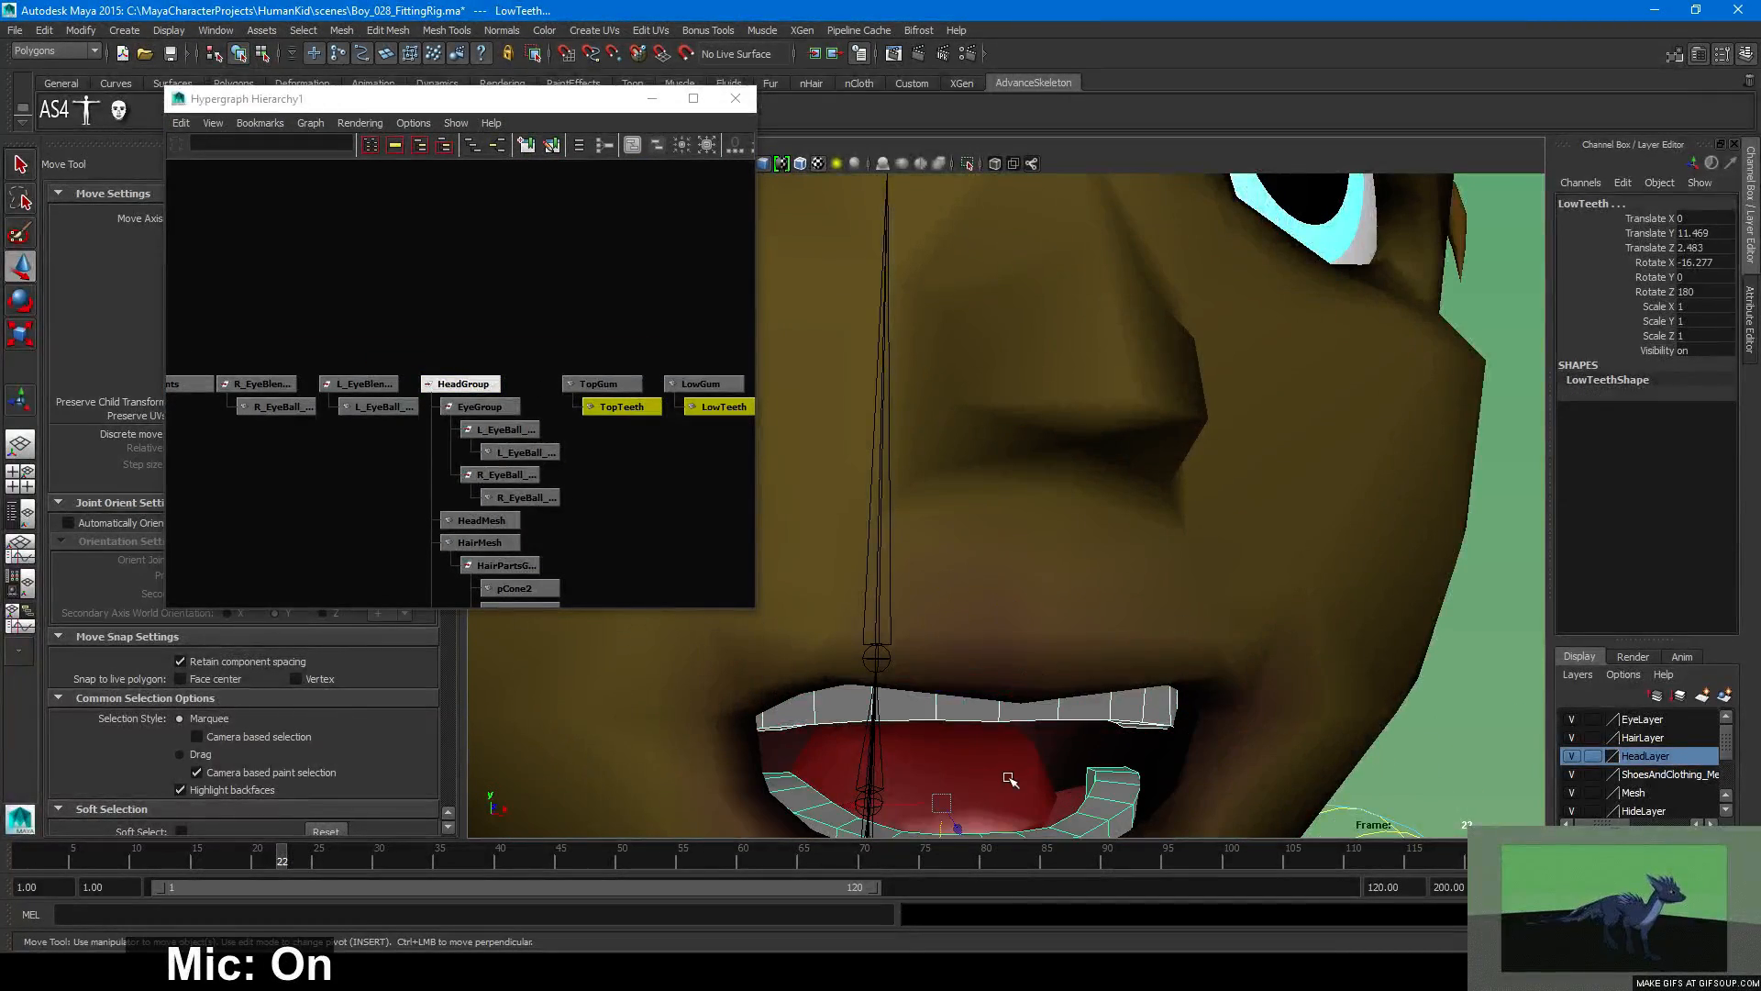
left_click(1021, 770, "shift")
right_click_drag(510, 440, 330, 420, "alt")
middle_click_drag(576, 438, 318, 455, "alt")
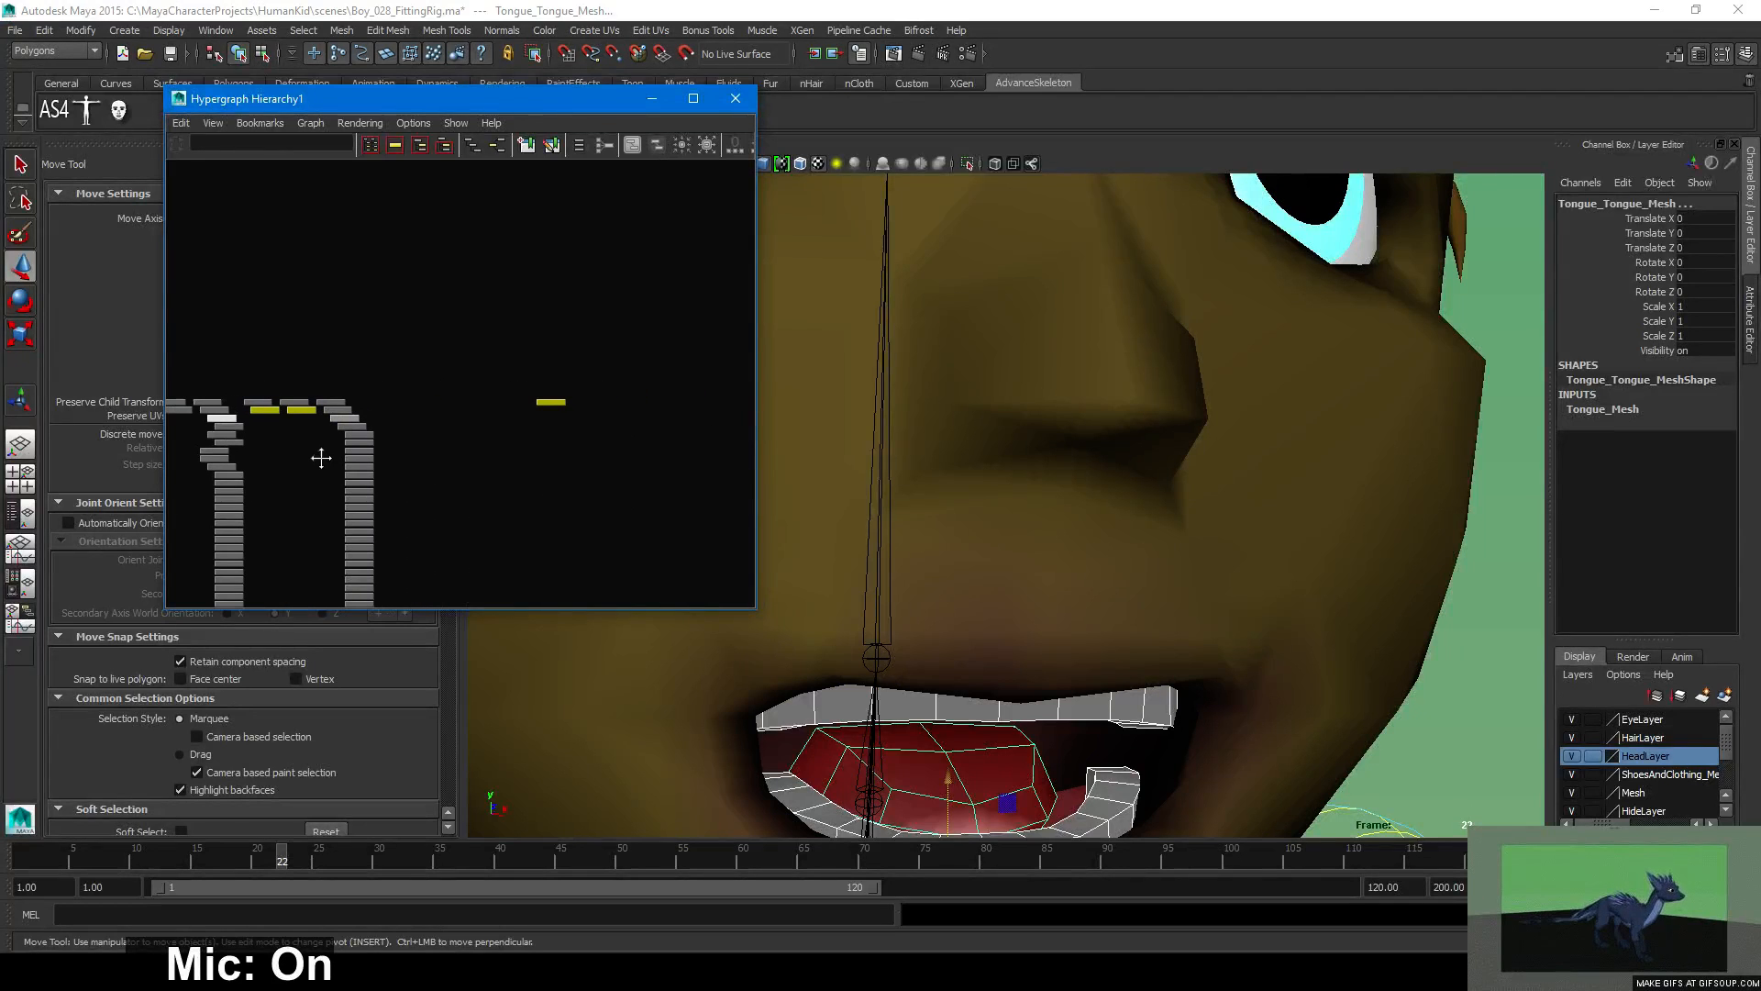
scroll(457, 466, "down", 3)
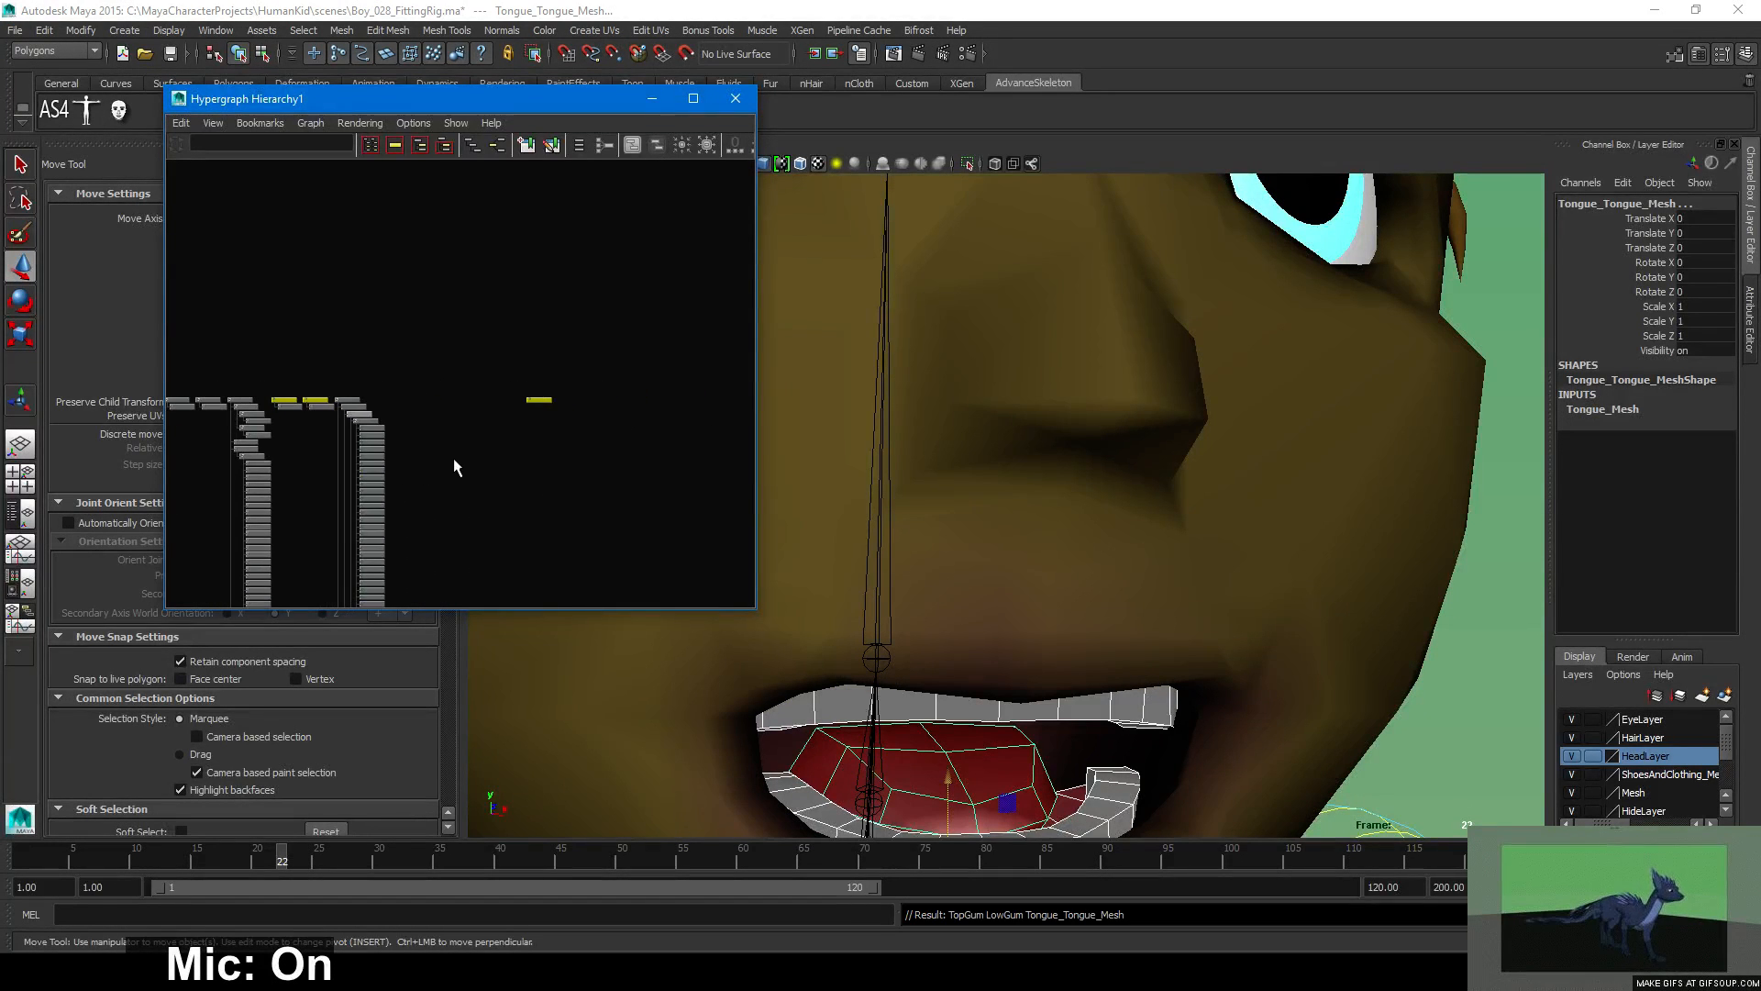
right_click_drag(283, 428, 797, 498, "alt")
middle_click_drag(647, 491, 514, 430, "alt")
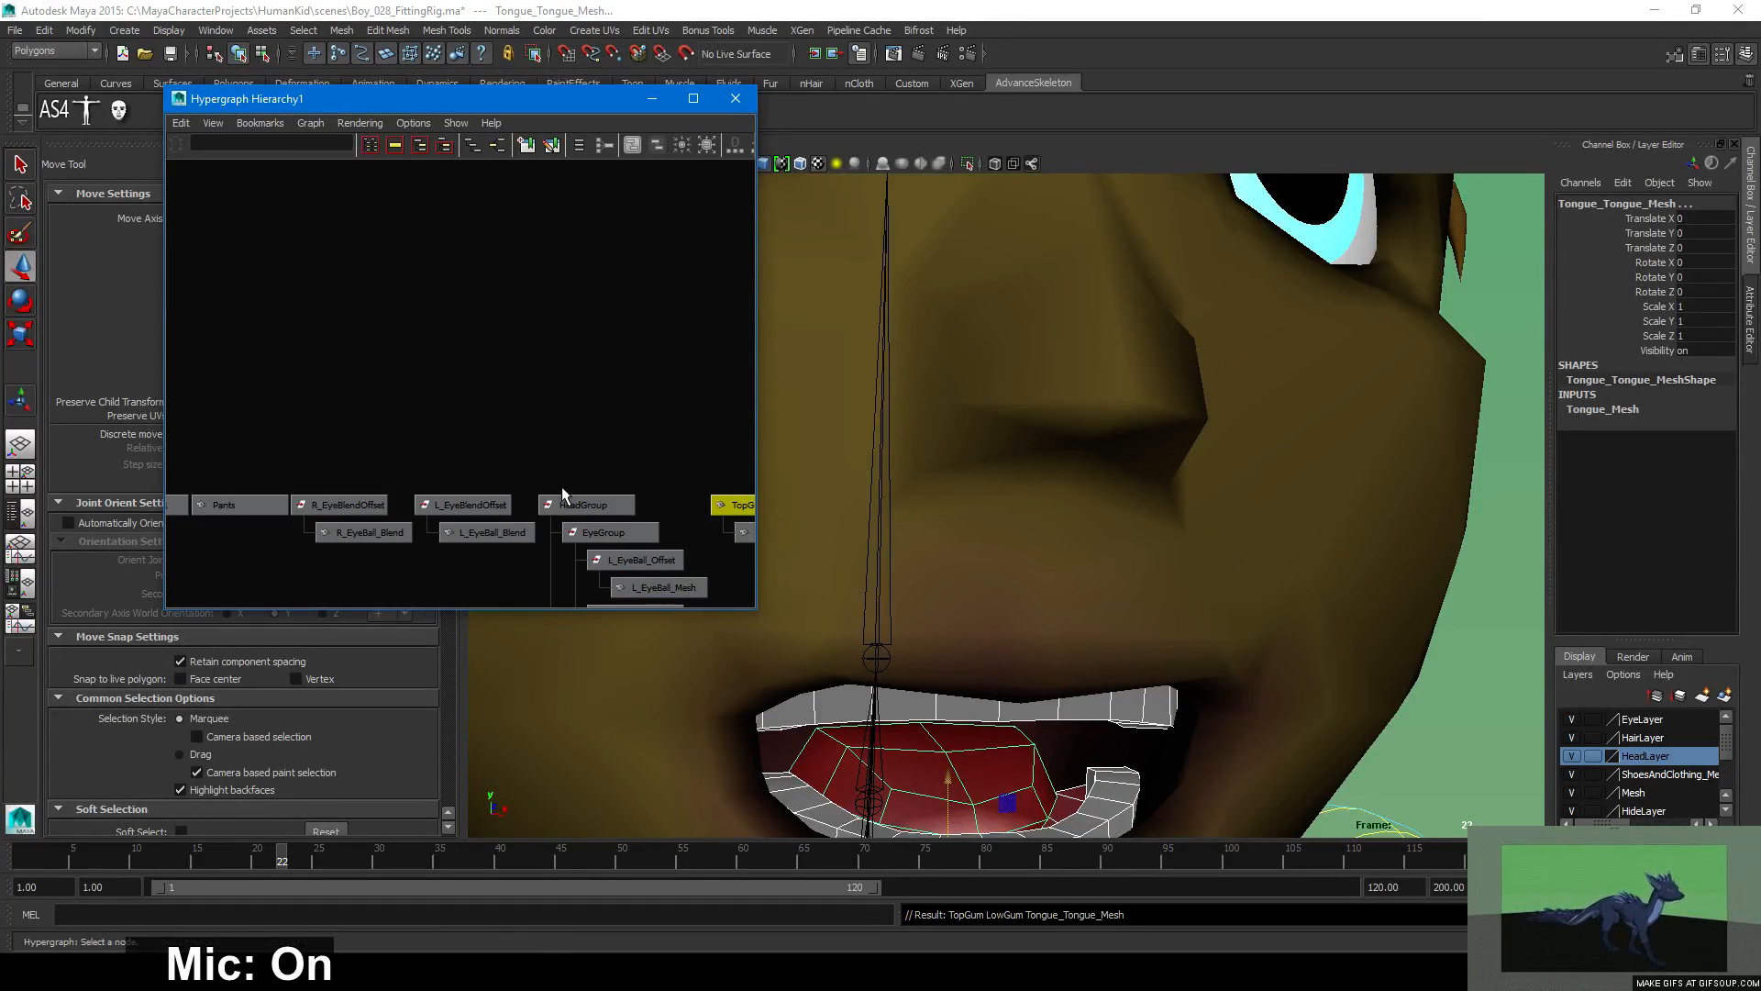
left_click(569, 502)
key("p")
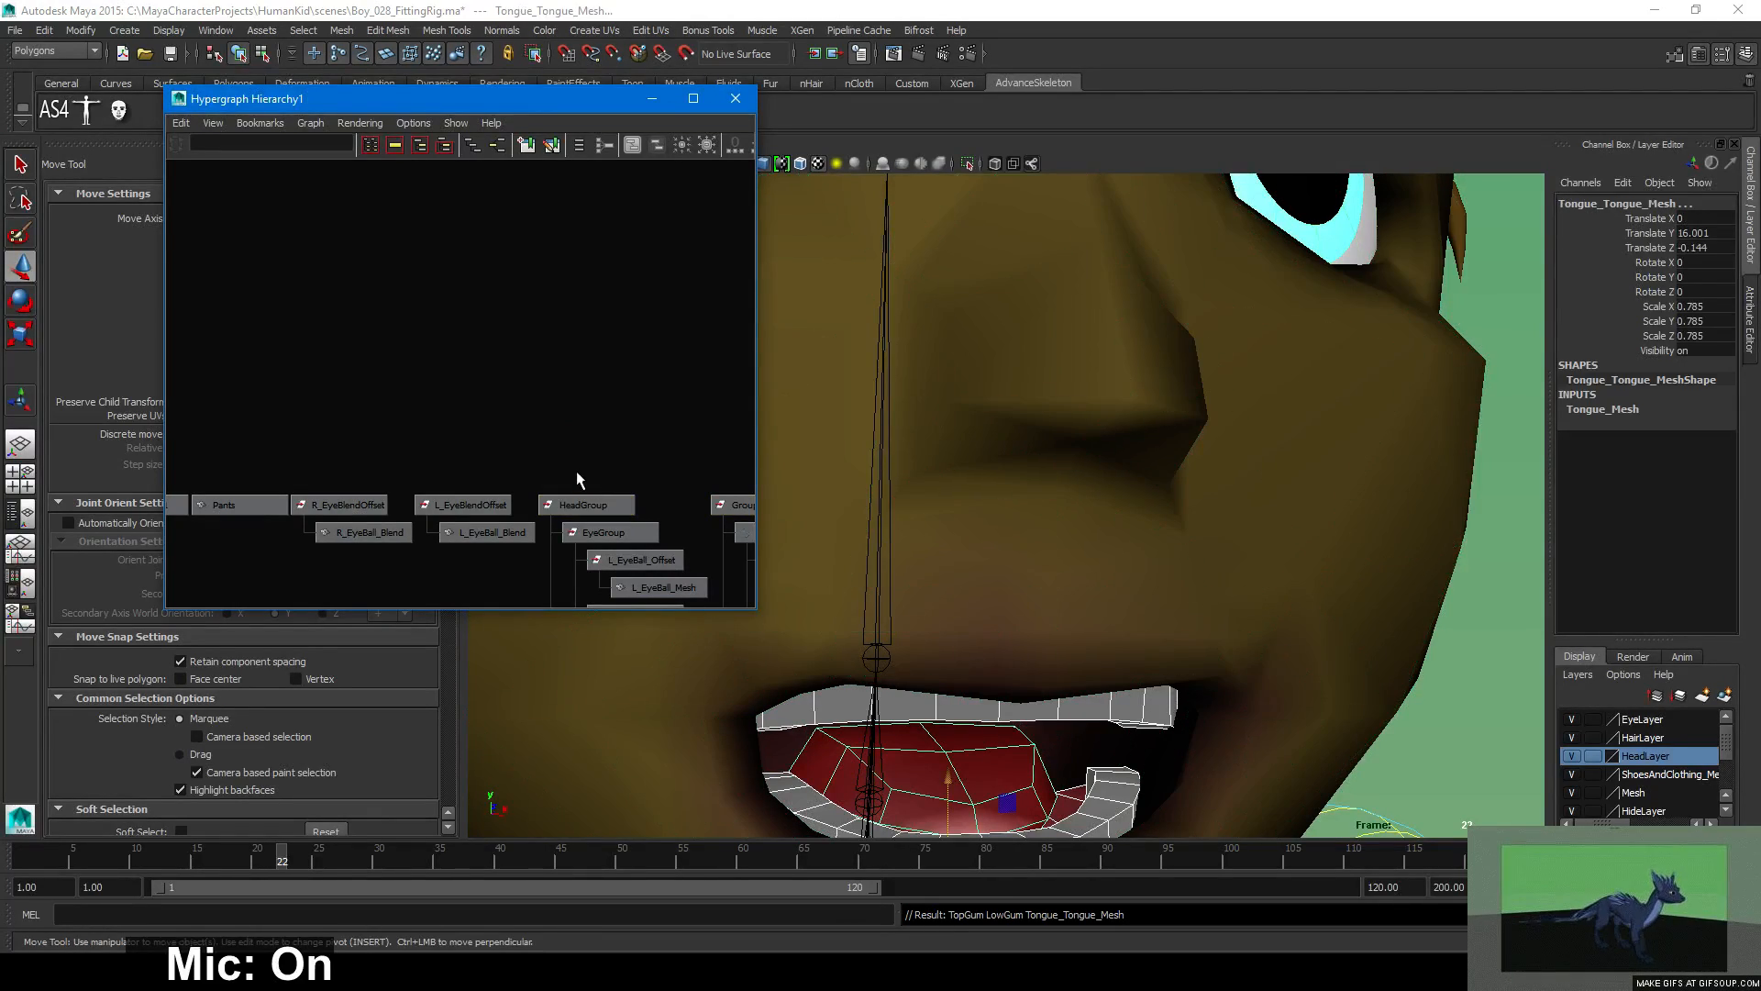
Scale HeadGroup down uniformly to about 1.206 on all axes.
left_click(1244, 527)
right_click_drag(1245, 526, 427, 471, "alt")
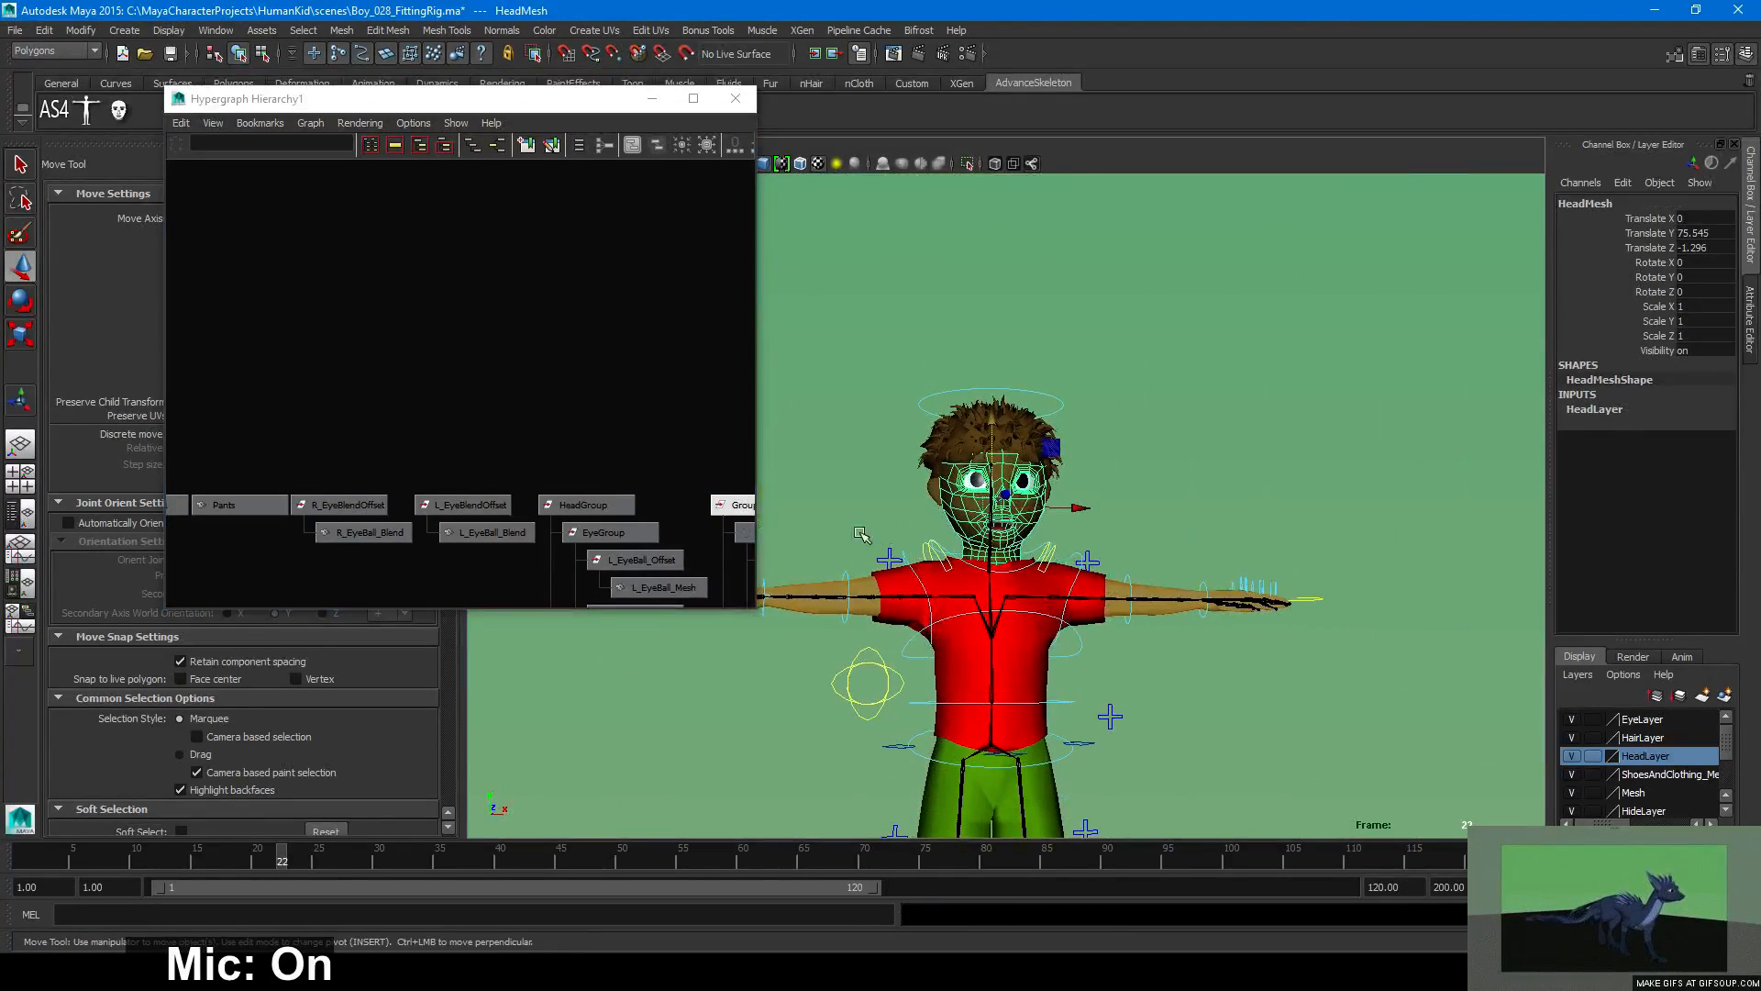
left_click(583, 505)
key("f")
right_click_drag(1323, 542, 1235, 581, "alt")
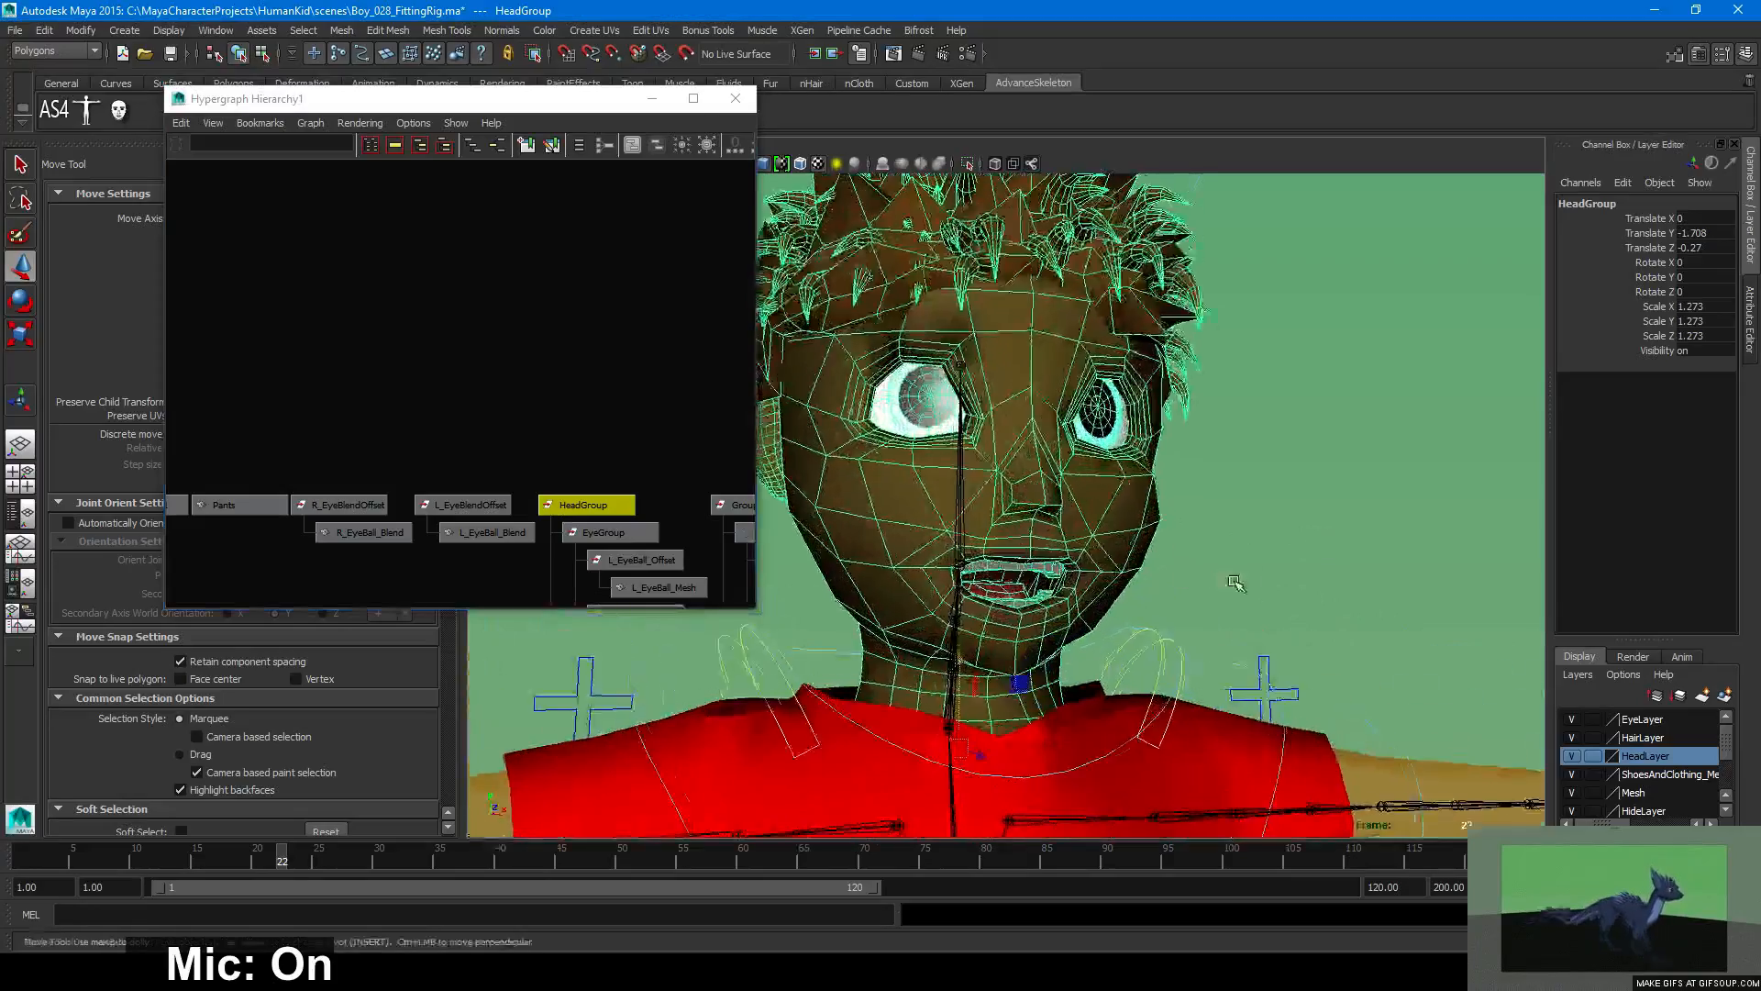
left_click_drag(1235, 581, 1320, 597, "alt")
key("r")
left_click_drag(972, 750, 857, 721)
right_click_drag(856, 721, 820, 692, "alt")
left_click_drag(820, 692, 985, 664, "alt")
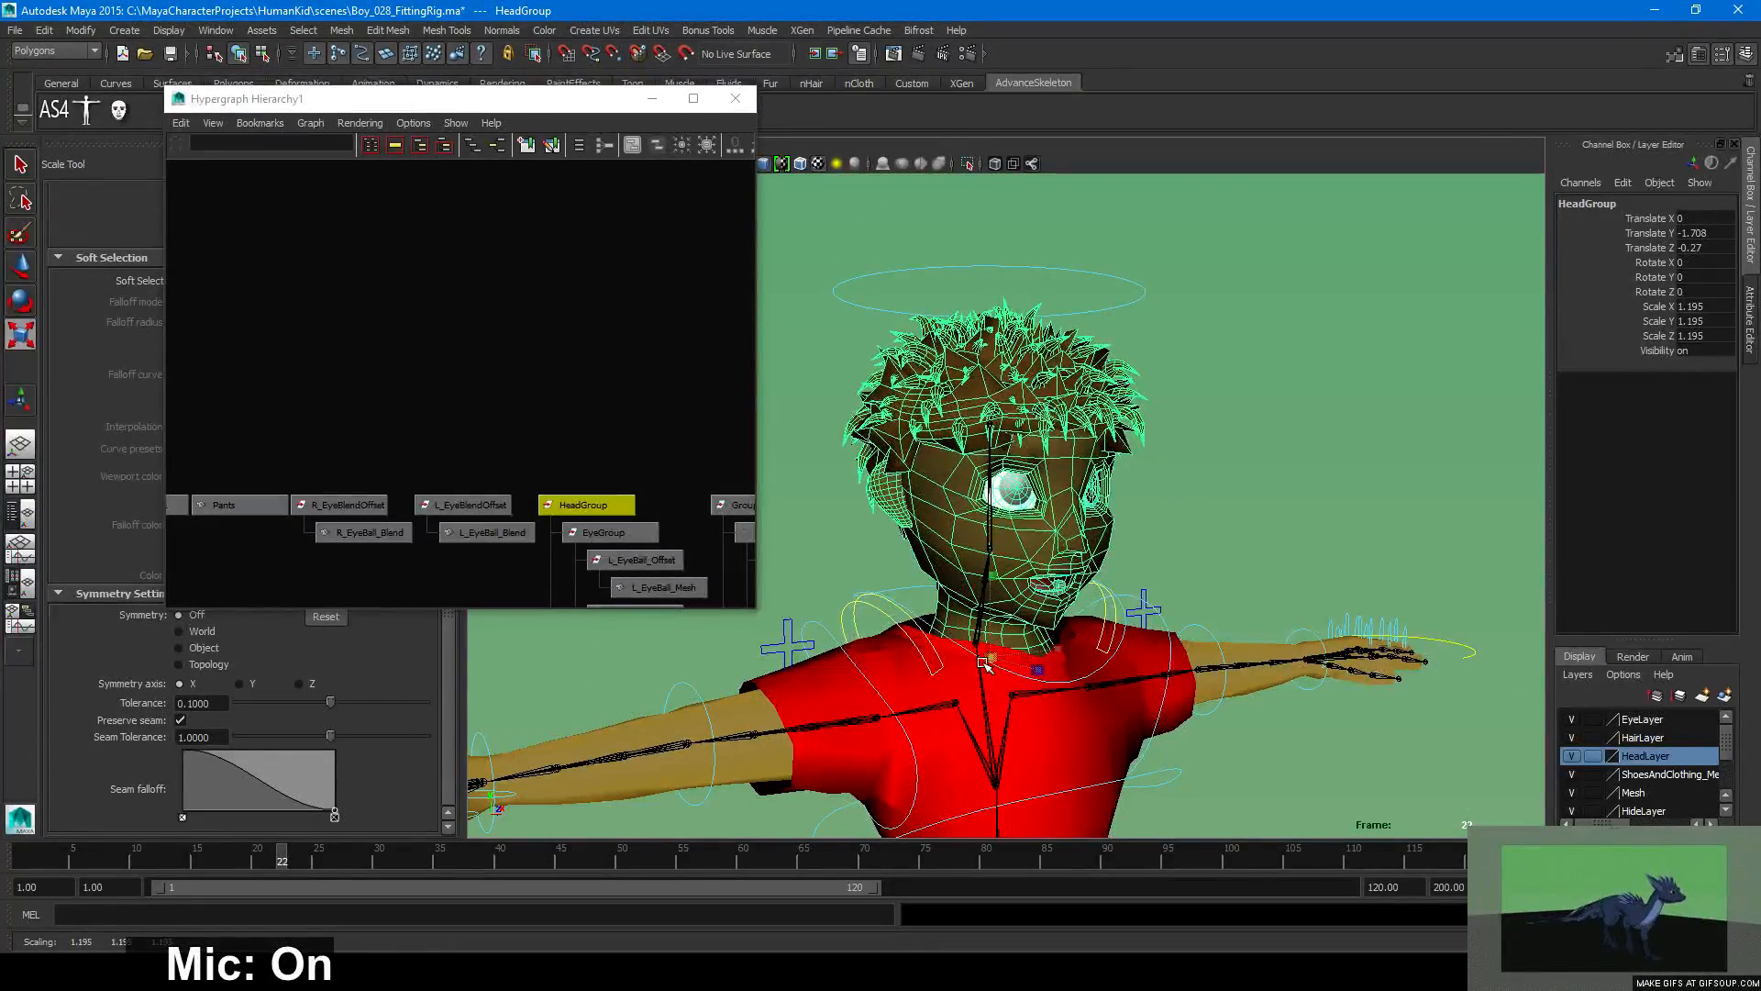
key("ctrl+z")
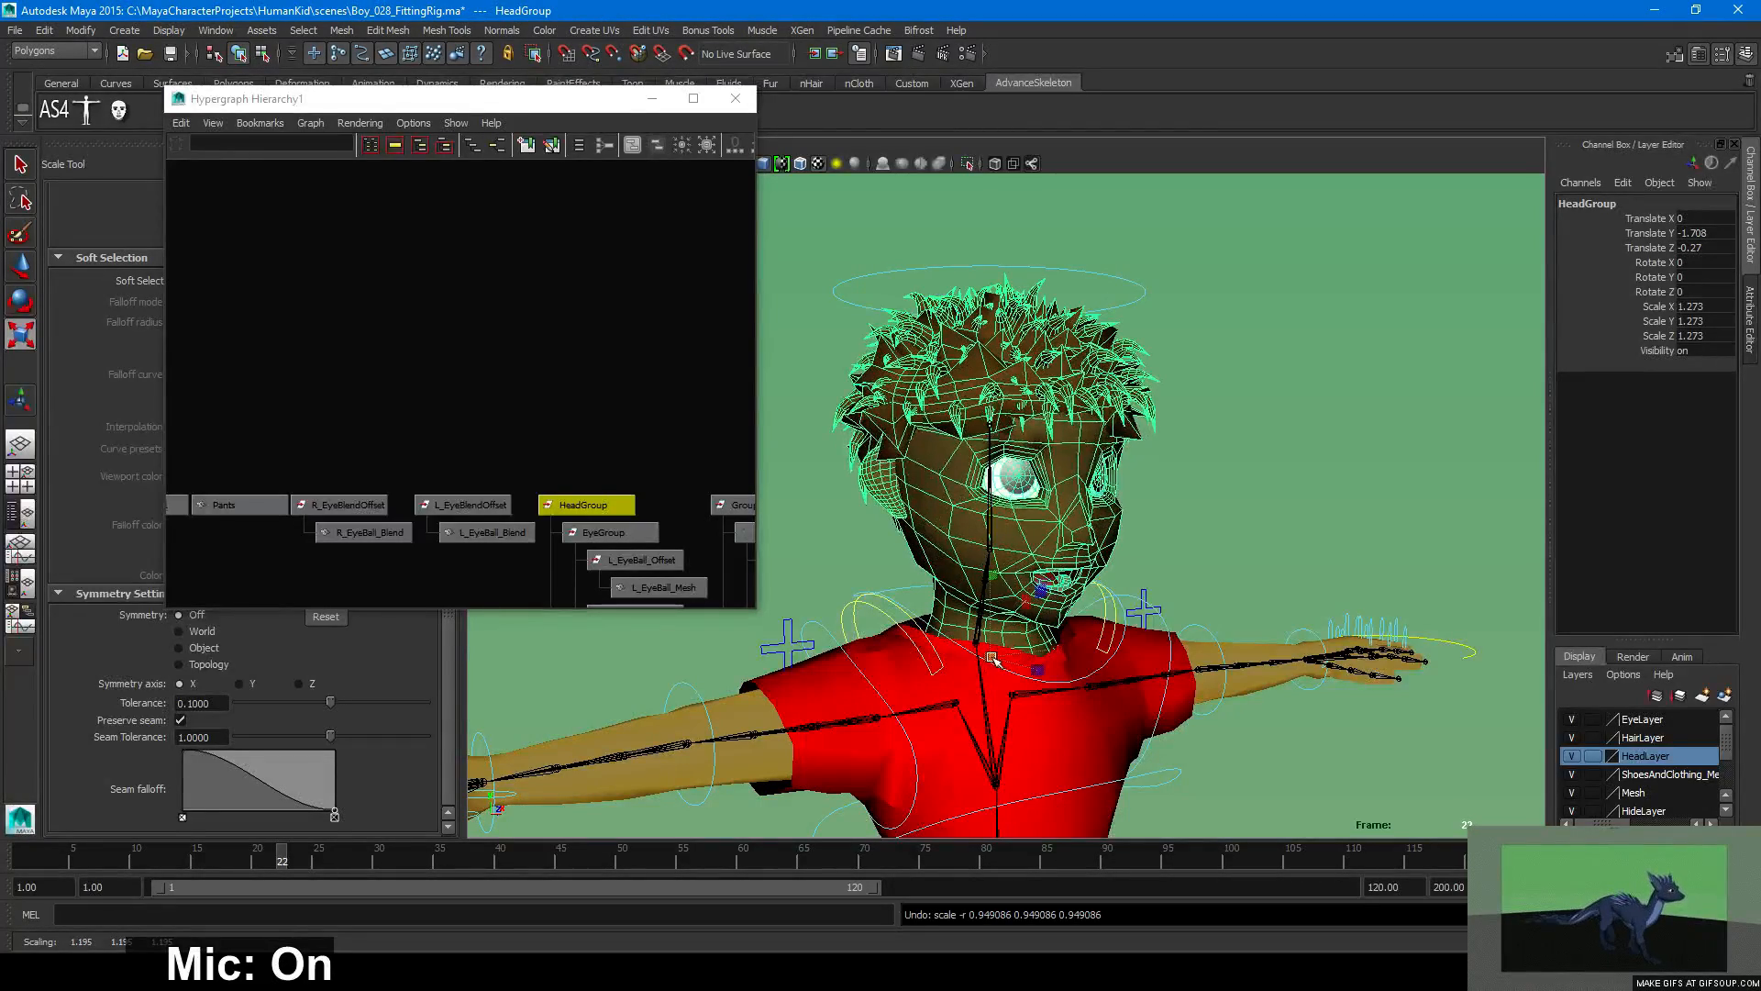
left_click_drag(991, 659, 989, 657)
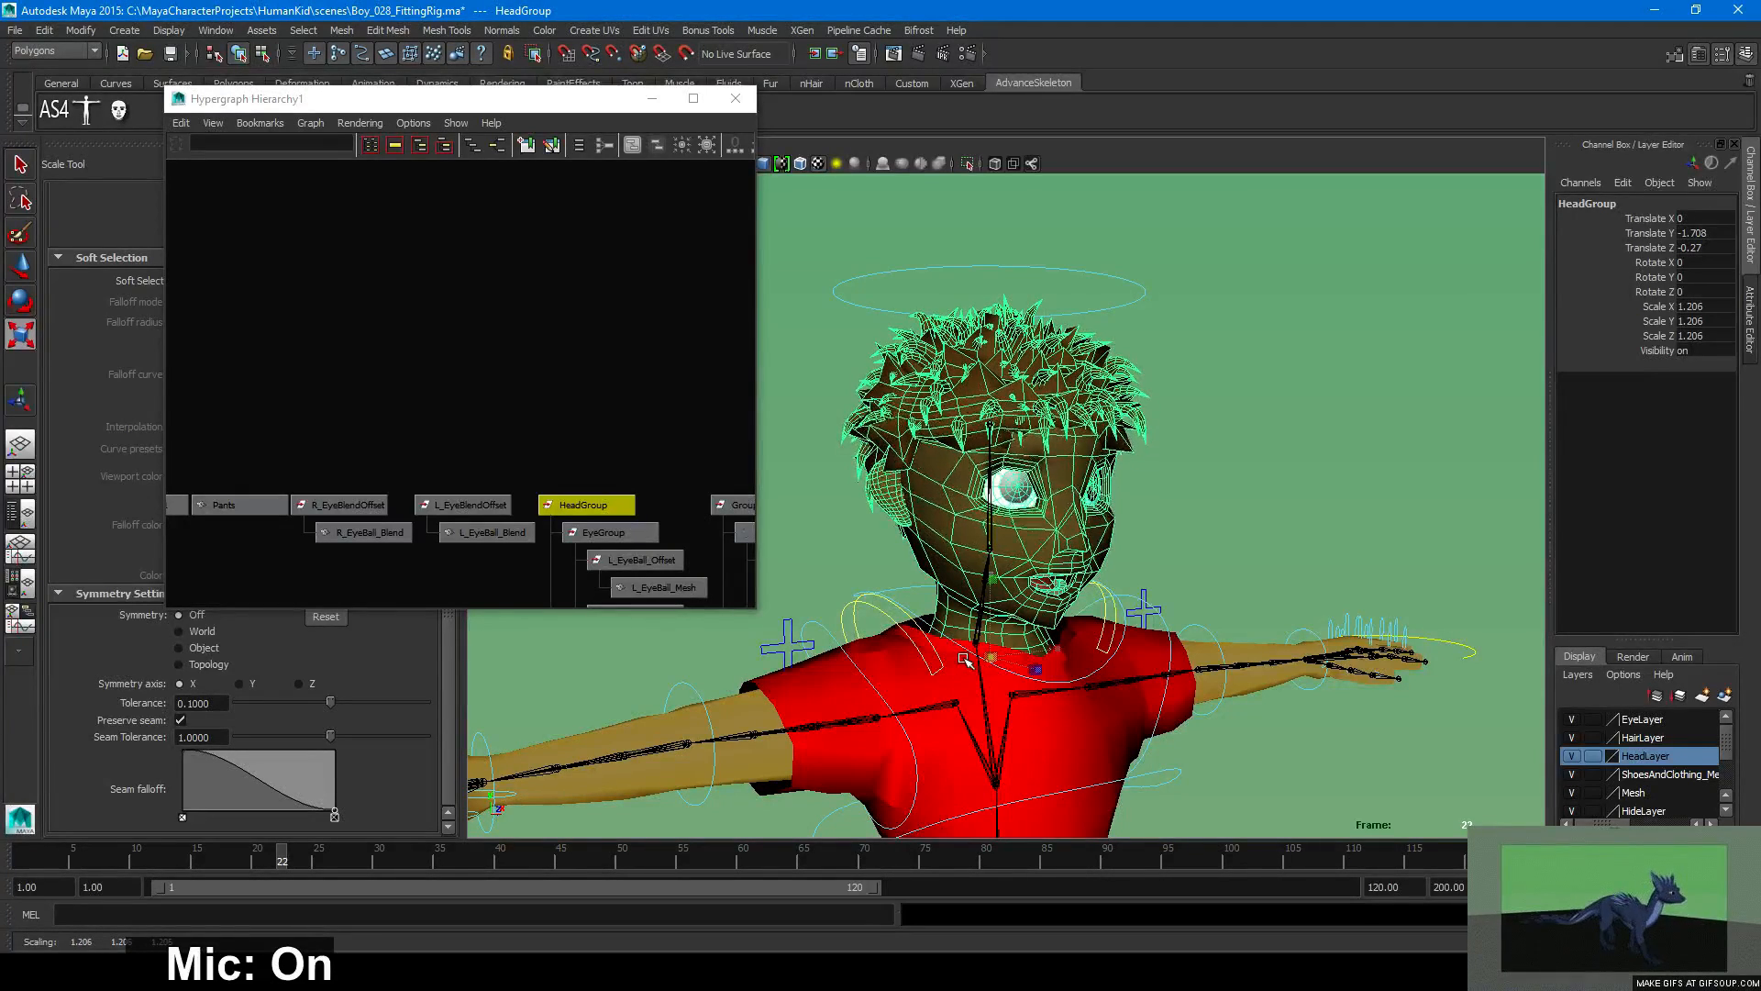
key("w")
Duplicate the character's head mesh and move the copy beside the original head, to about 21.07 in Translate X.
left_click(1207, 519)
left_click(1042, 541)
left_click_drag(1043, 541, 991, 550, "alt")
right_click_drag(1083, 587, 1004, 620, "alt")
left_click_drag(1003, 620, 1031, 624, "alt")
key("ctrl+d")
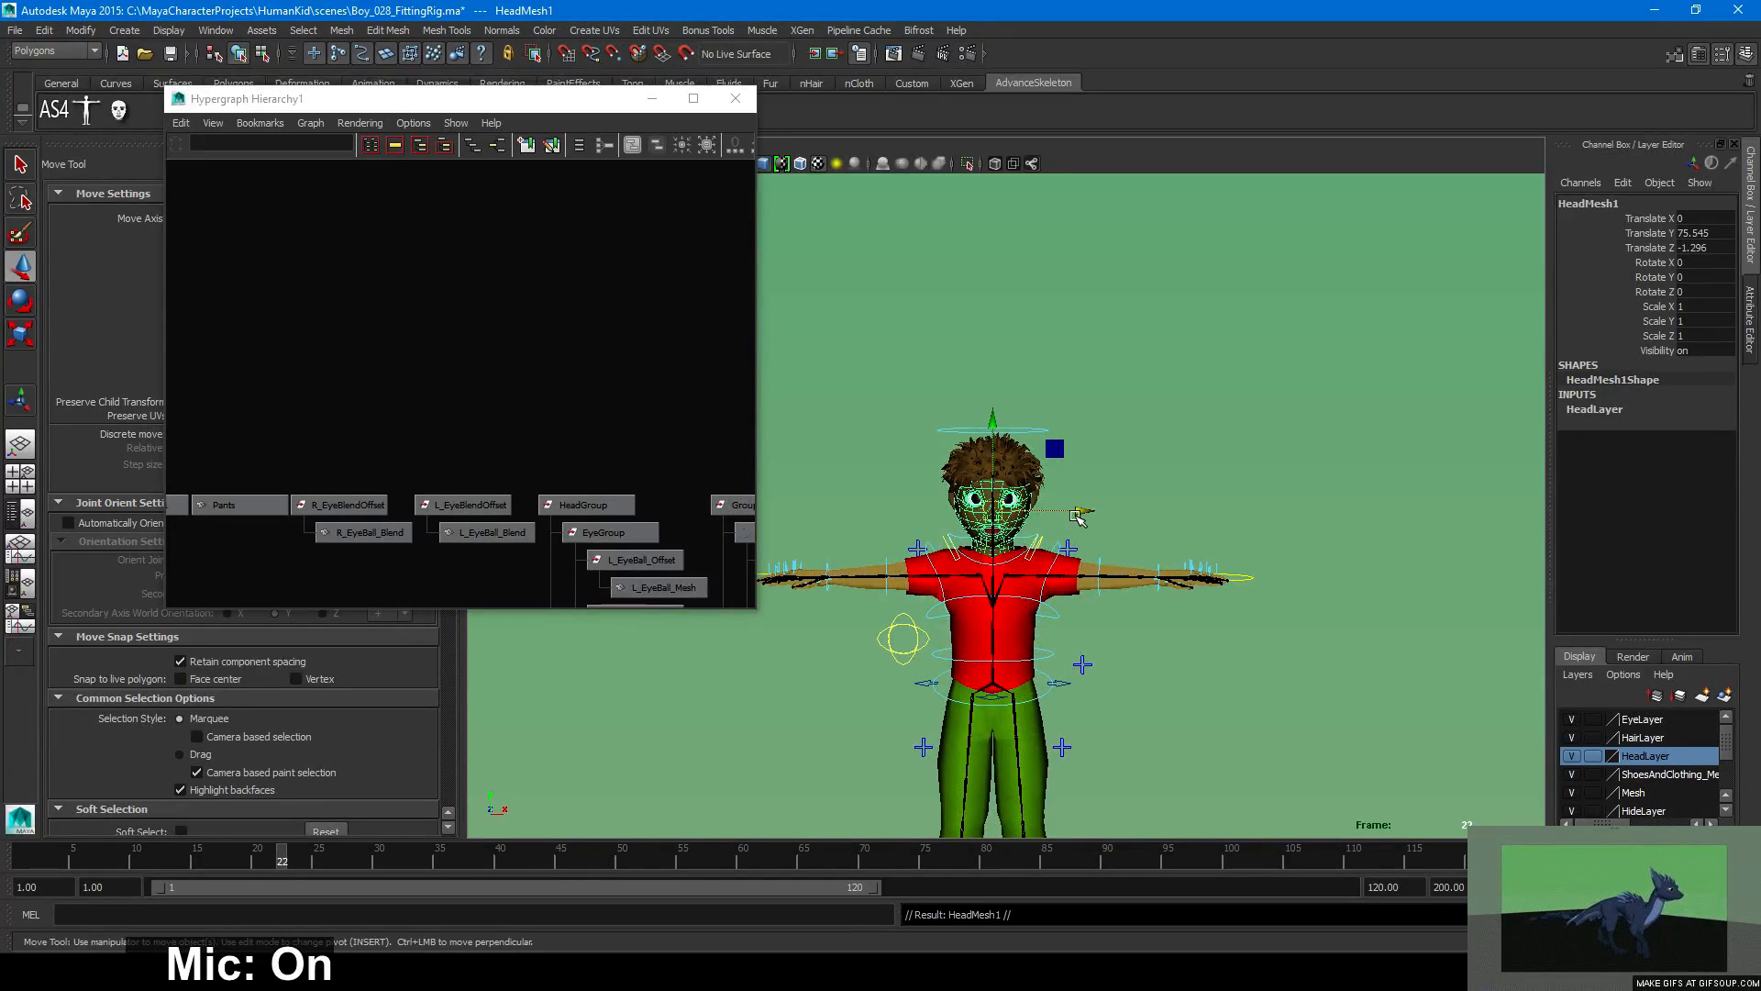
left_click_drag(1078, 516, 1224, 510)
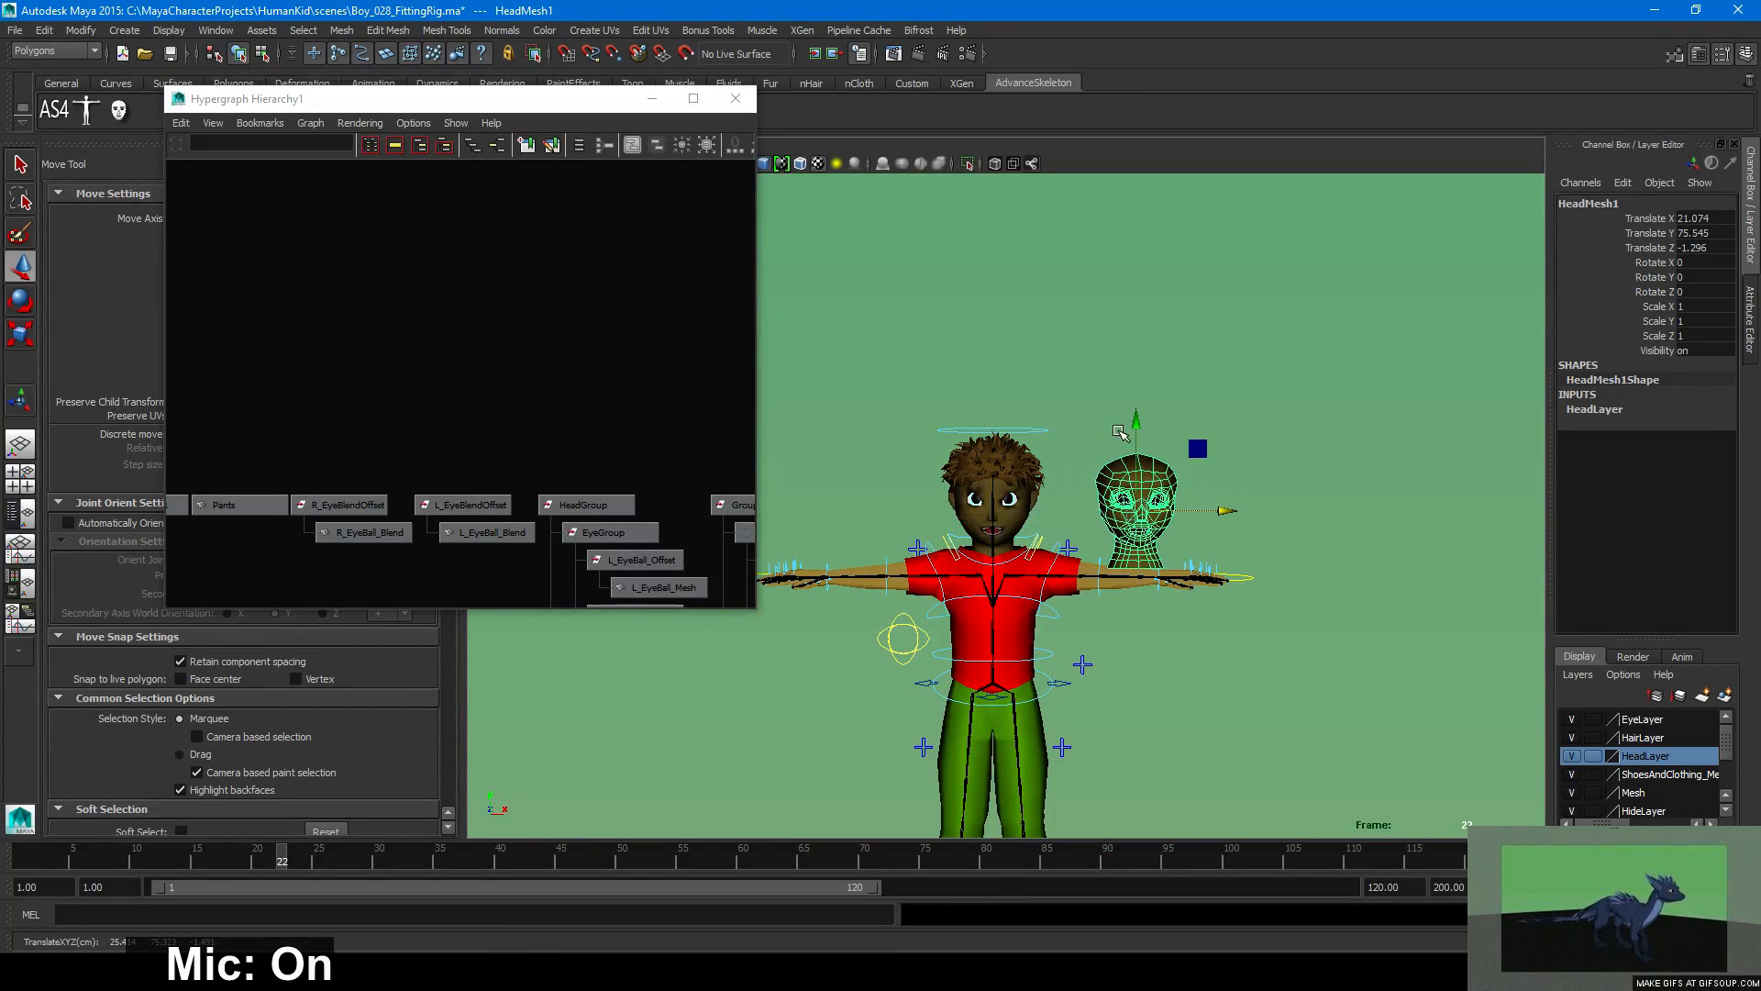
Duplicate the copied head mesh and move the new copy straight down below it, to about 62.73 in Translate Y.
key("ctrl+d")
left_click_drag(1136, 427, 1224, 539)
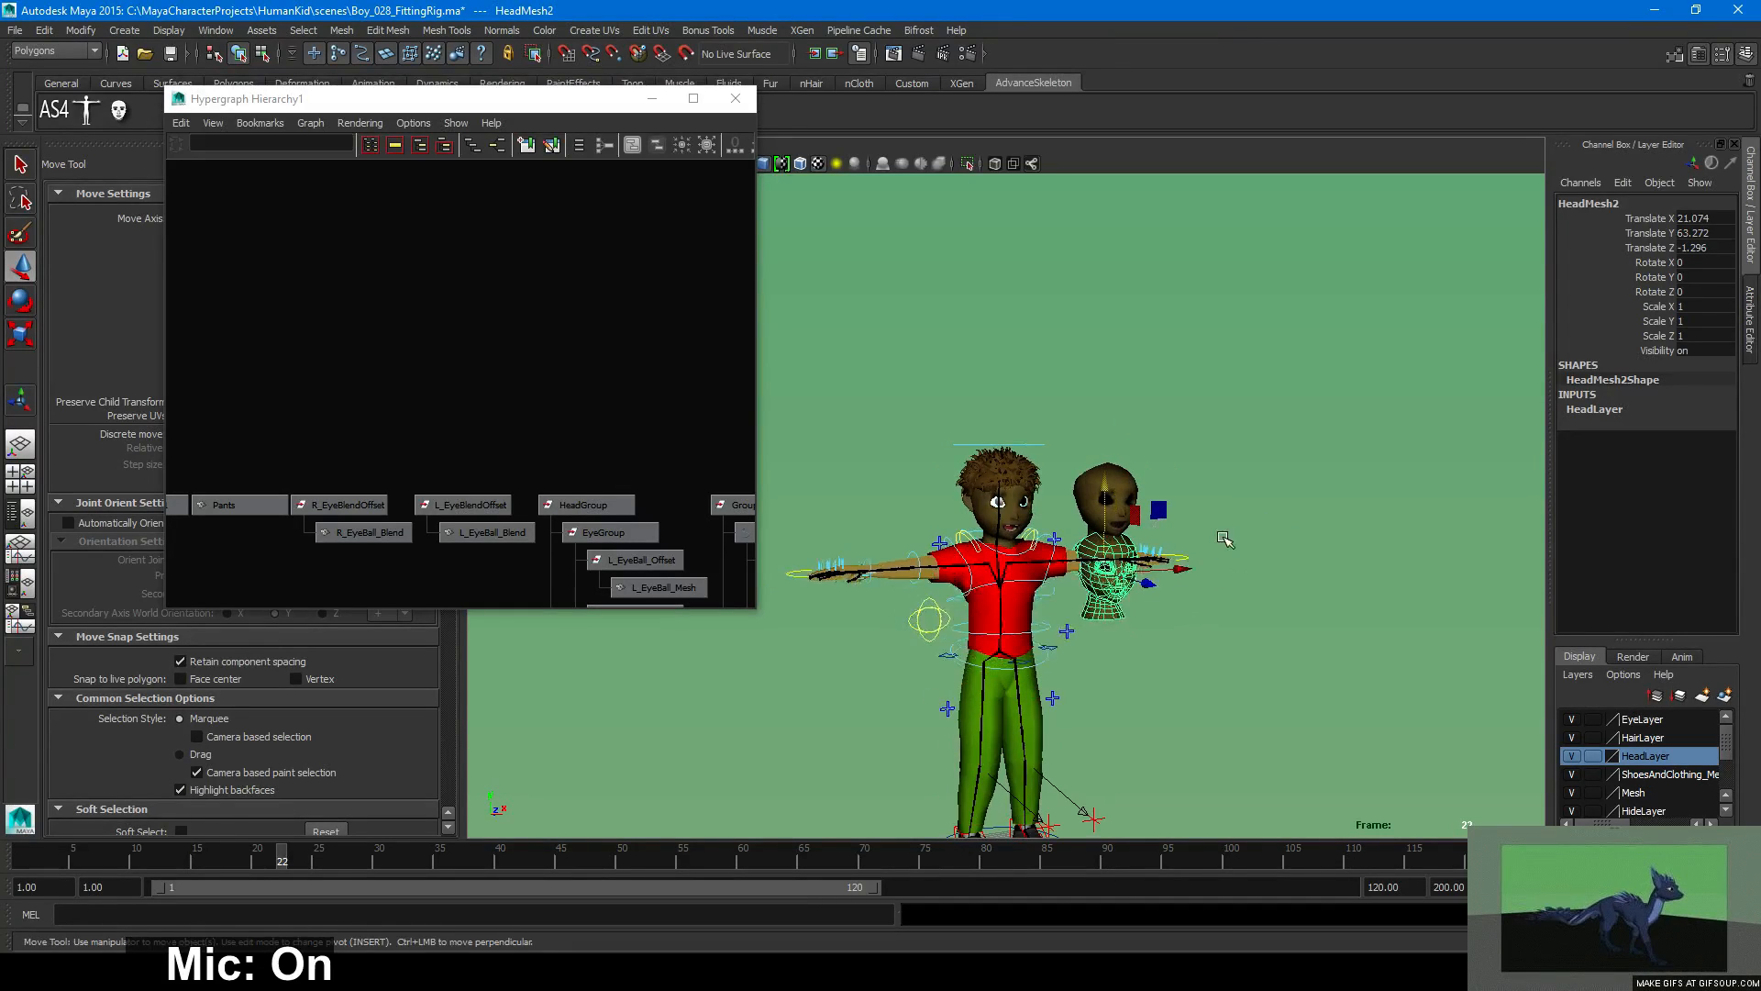
middle_click_drag(1096, 575, 1079, 473, "alt")
right_click_drag(1154, 519, 1095, 524, "alt")
middle_click_drag(1094, 525, 1088, 485, "alt")
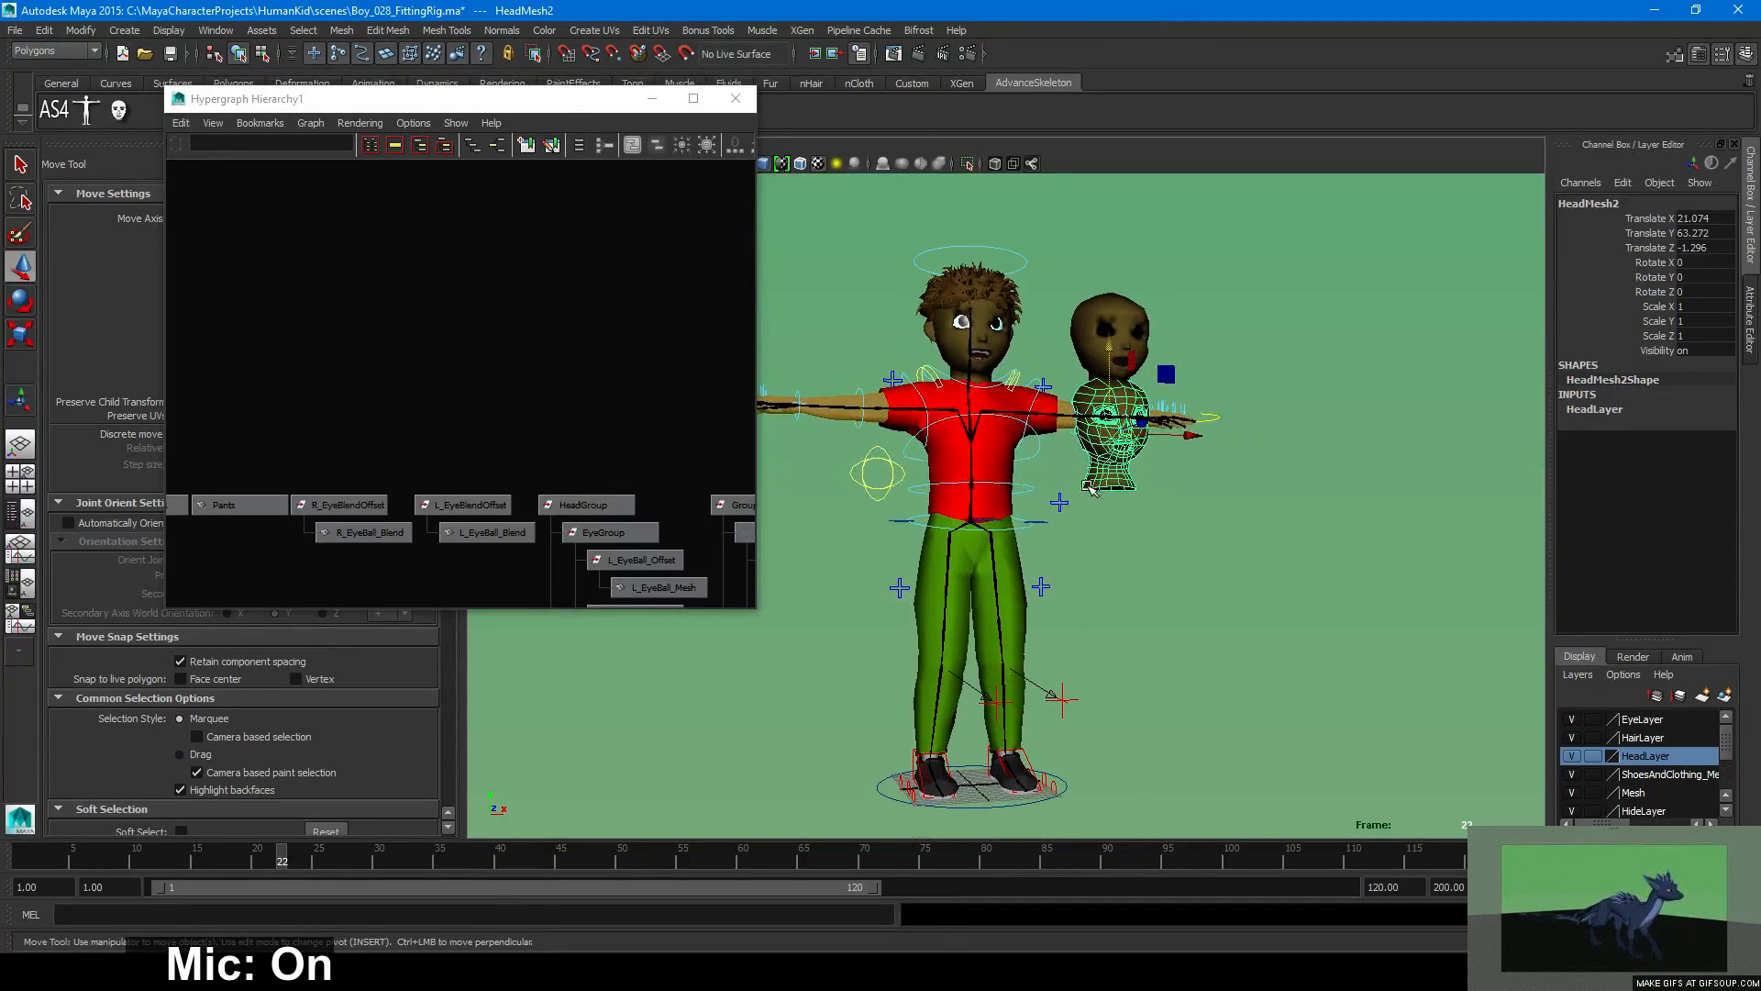
right_click_drag(1090, 488, 1146, 534, "alt")
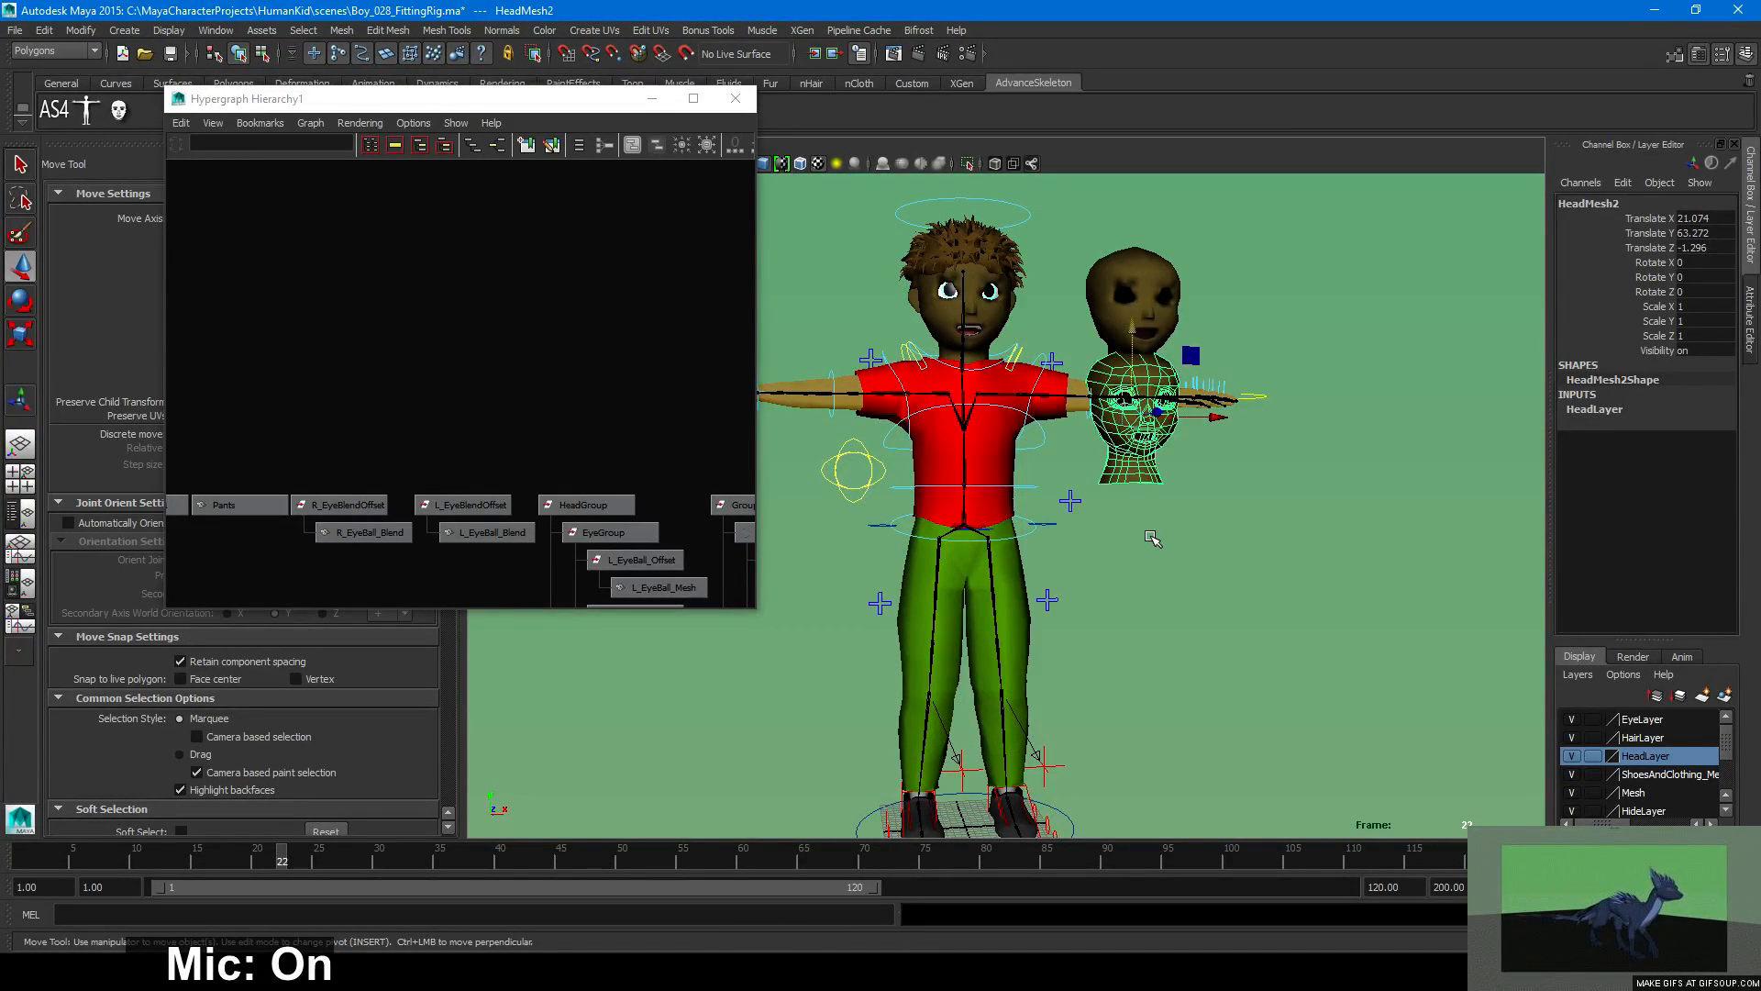
left_click_drag(1170, 536, 1227, 546, "alt")
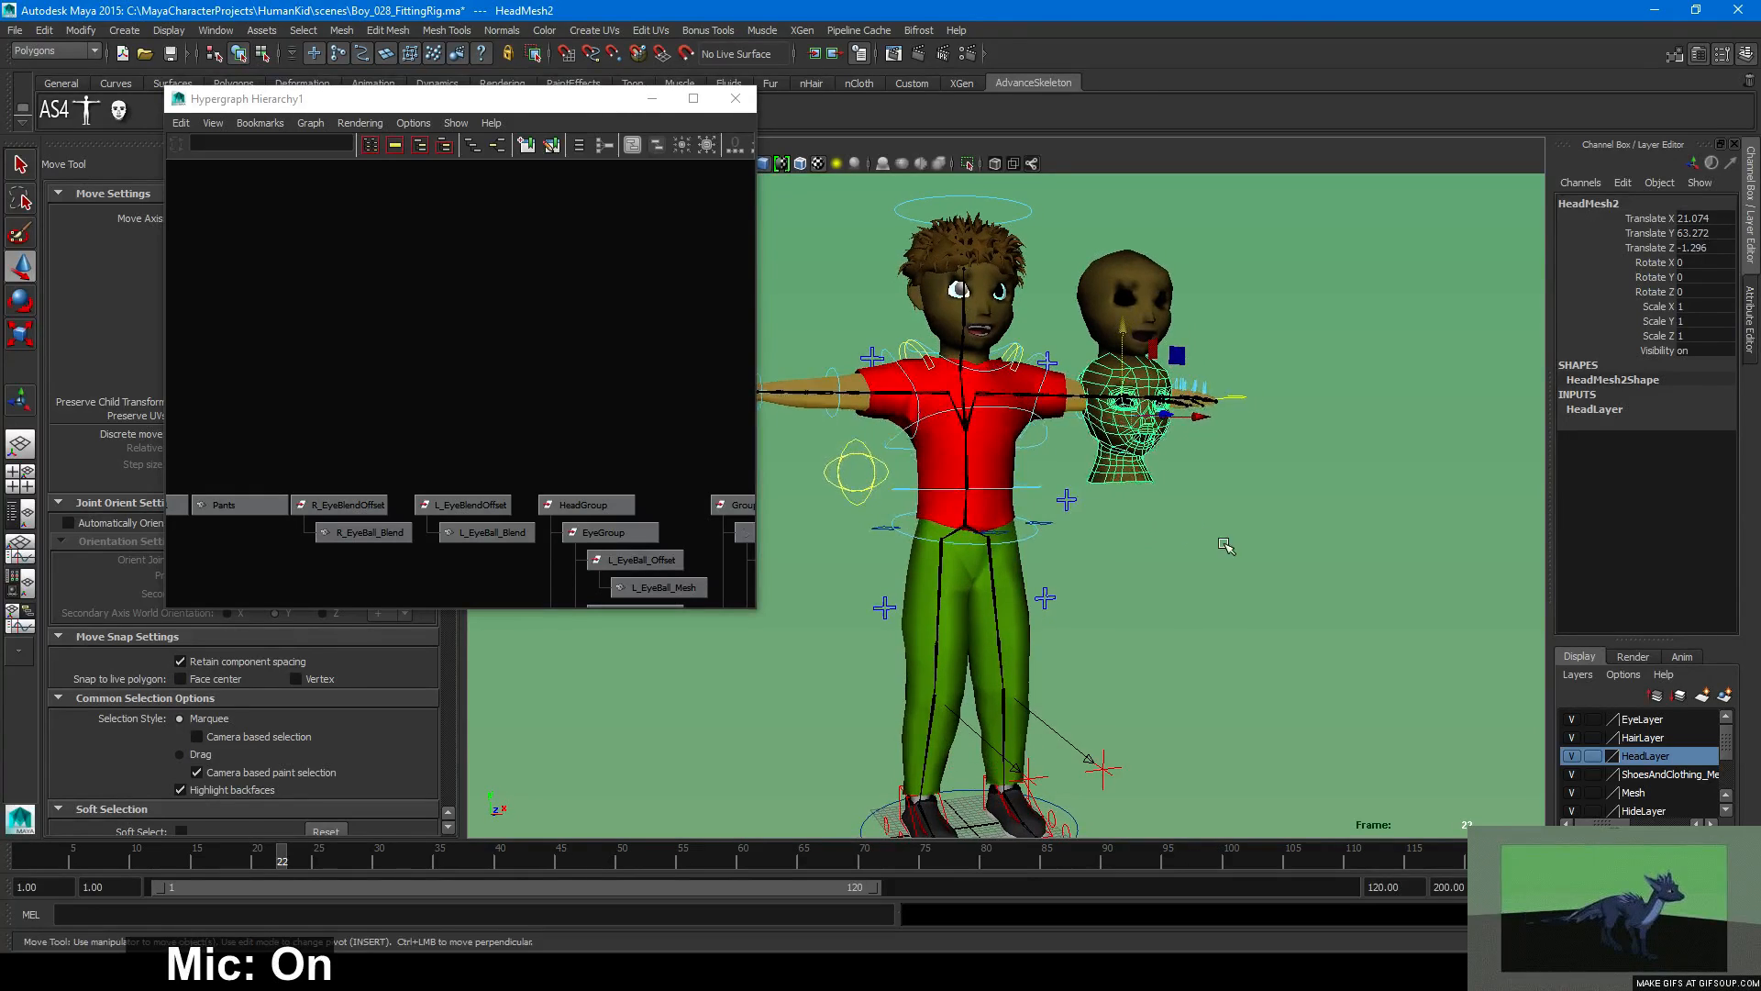
right_click_drag(1227, 547, 1224, 531, "alt")
middle_click_drag(1224, 530, 1187, 557, "alt")
left_click_drag(1187, 557, 1172, 556, "alt")
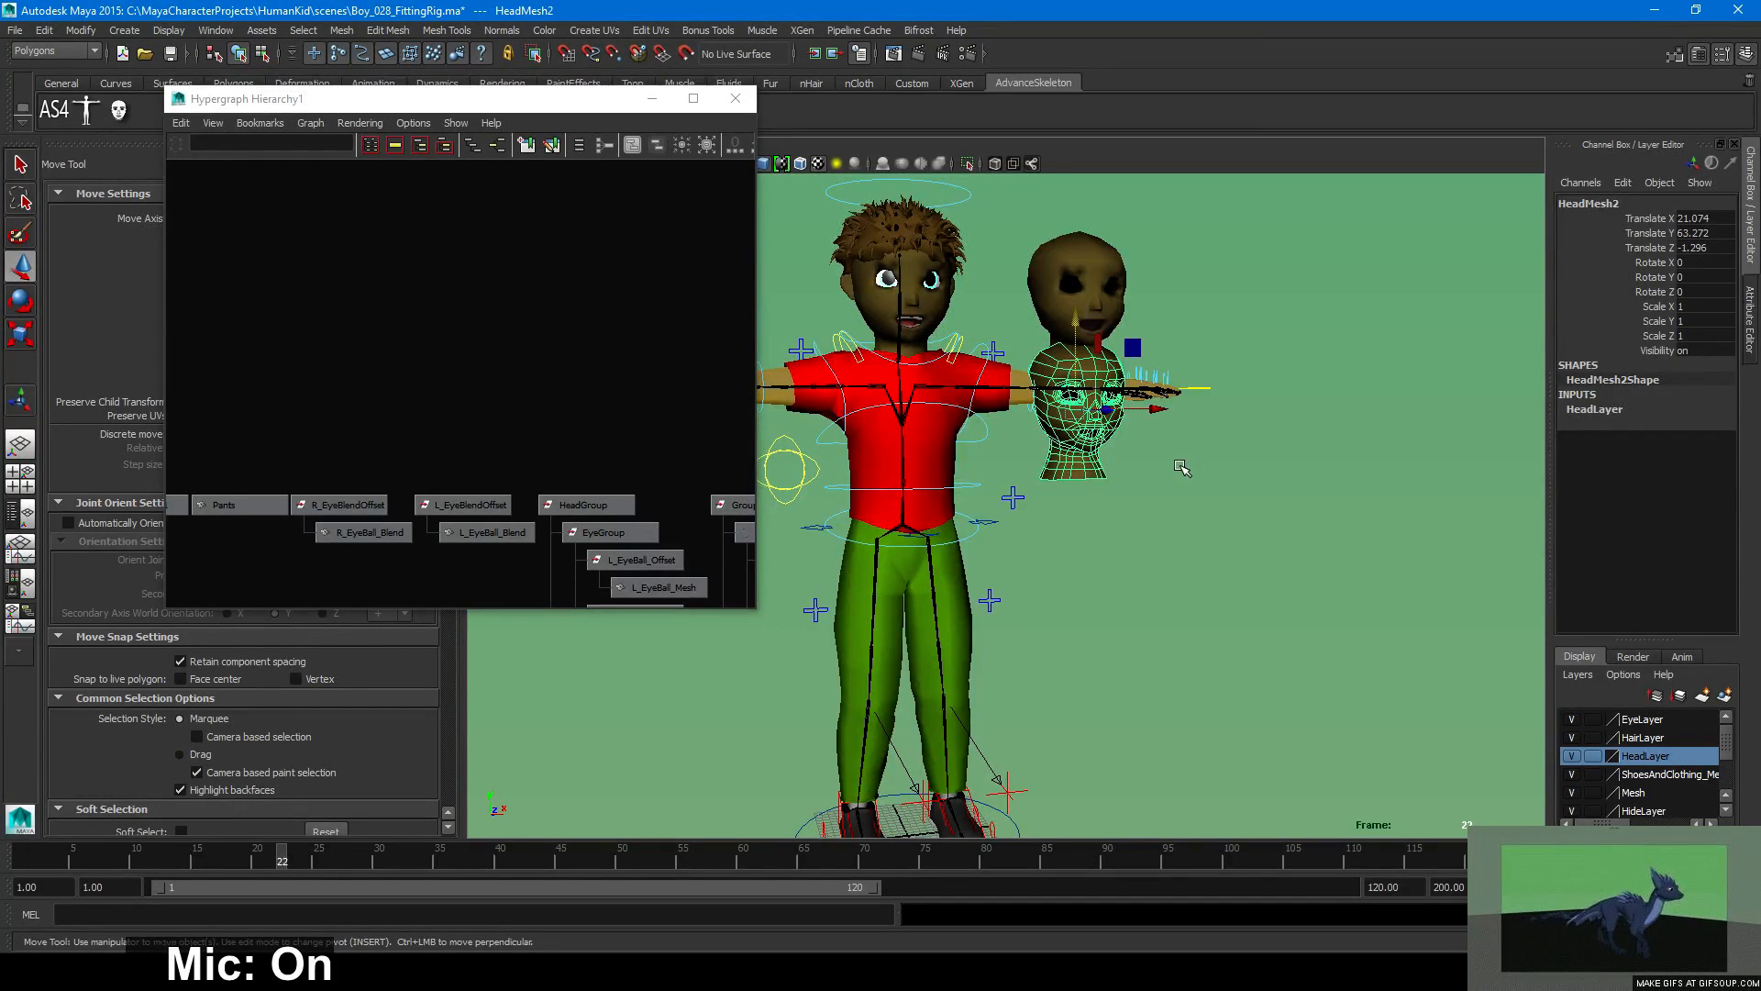
left_click_drag(1182, 467, 1227, 479, "alt")
mouse_move(1082, 486)
left_mouse_down("alt")
mouse_move(1098, 488)
mouse_move(1075, 477)
left_mouse_up("alt")
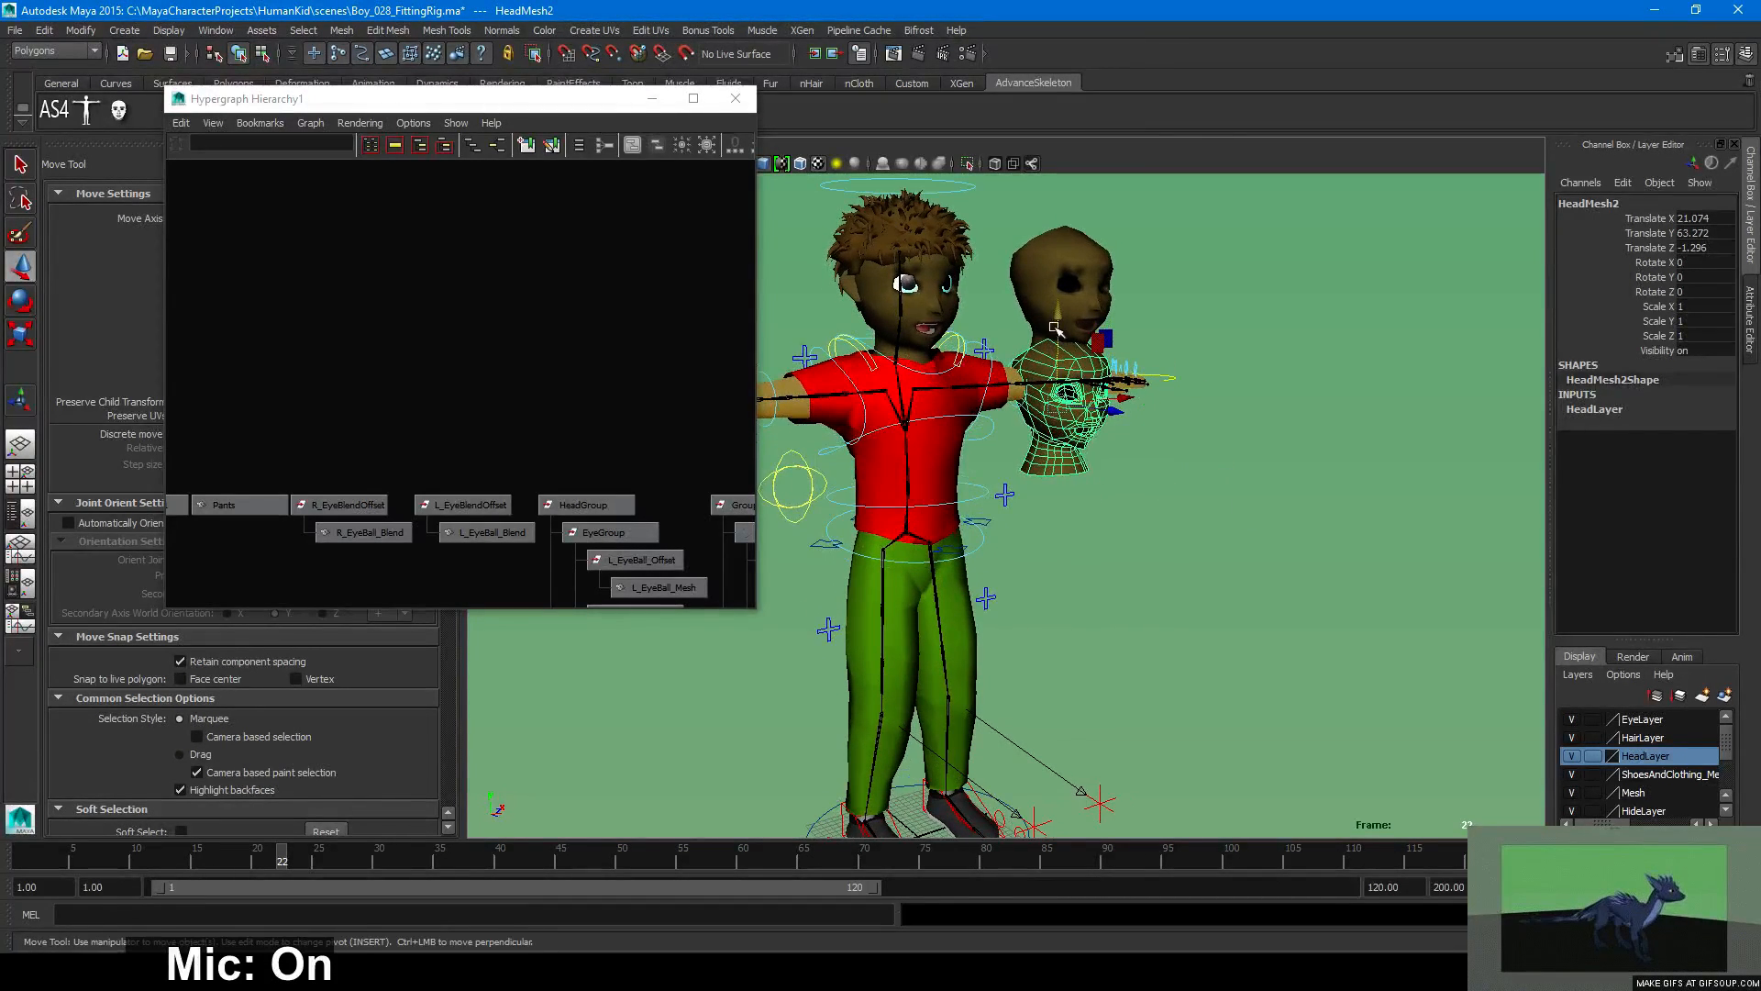
left_click_drag(1056, 328, 1057, 329)
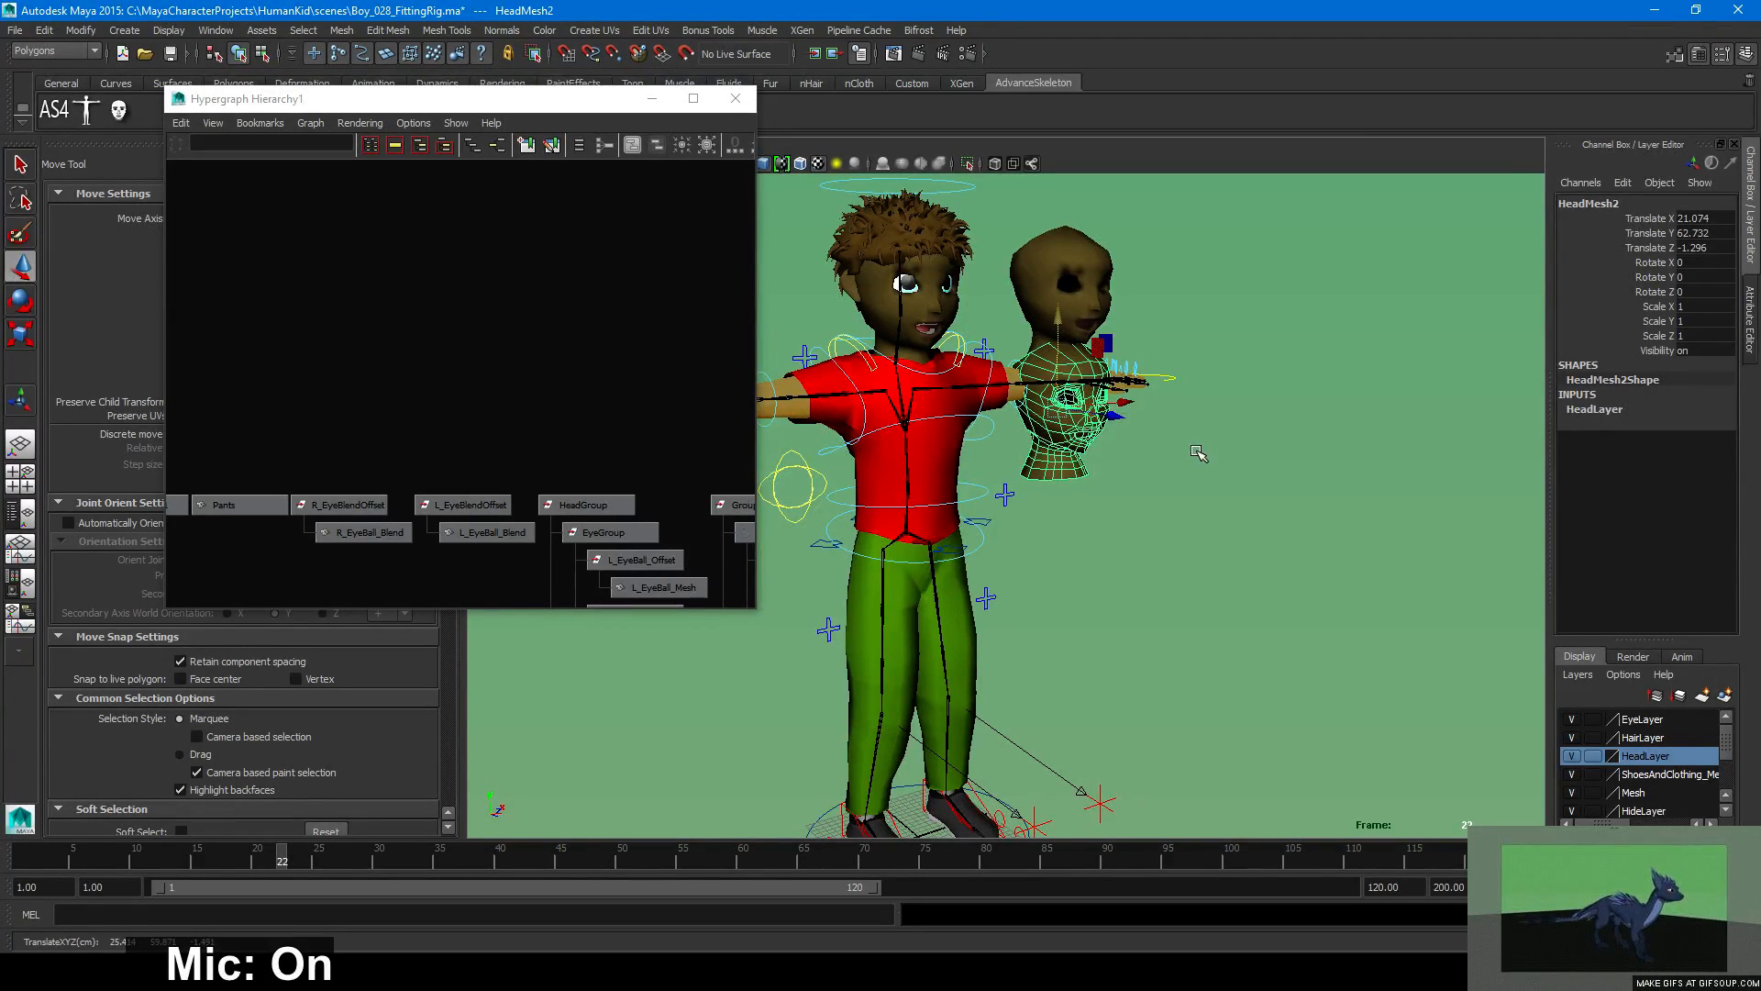
Duplicate the lower head copy, and undo back to the single head copy beside the original head.
key("ctrl+d")
key("ctrl+z")
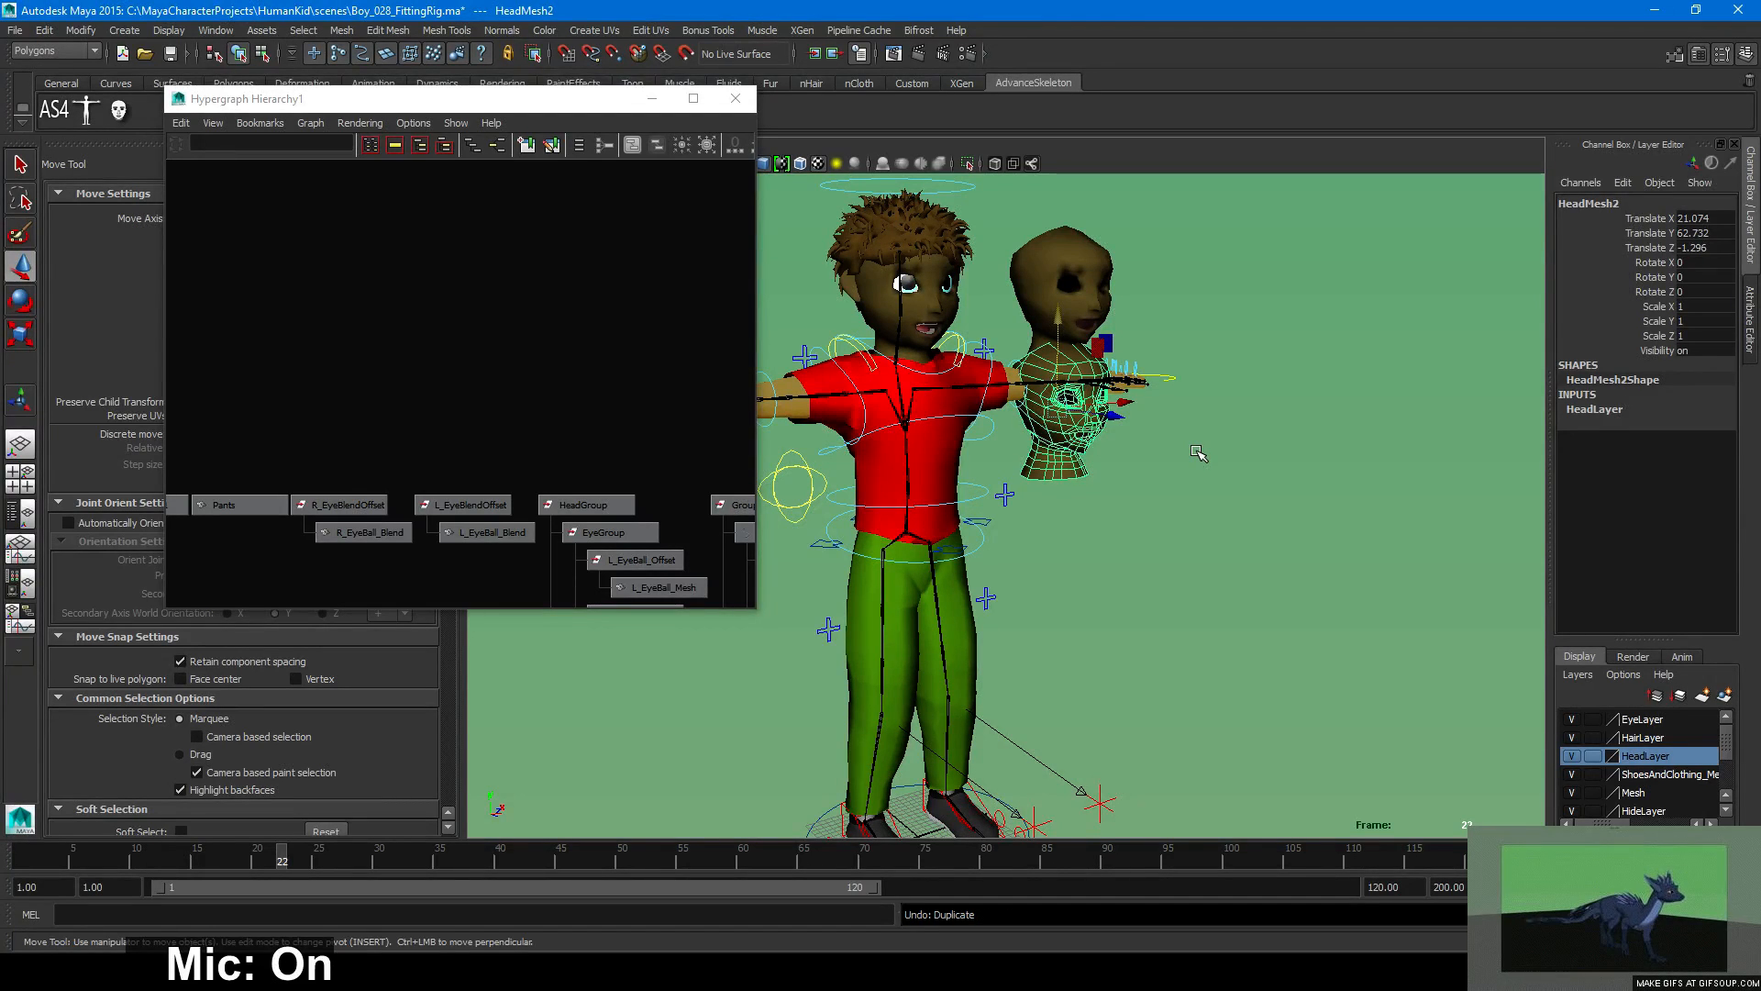
key("ctrl+z")
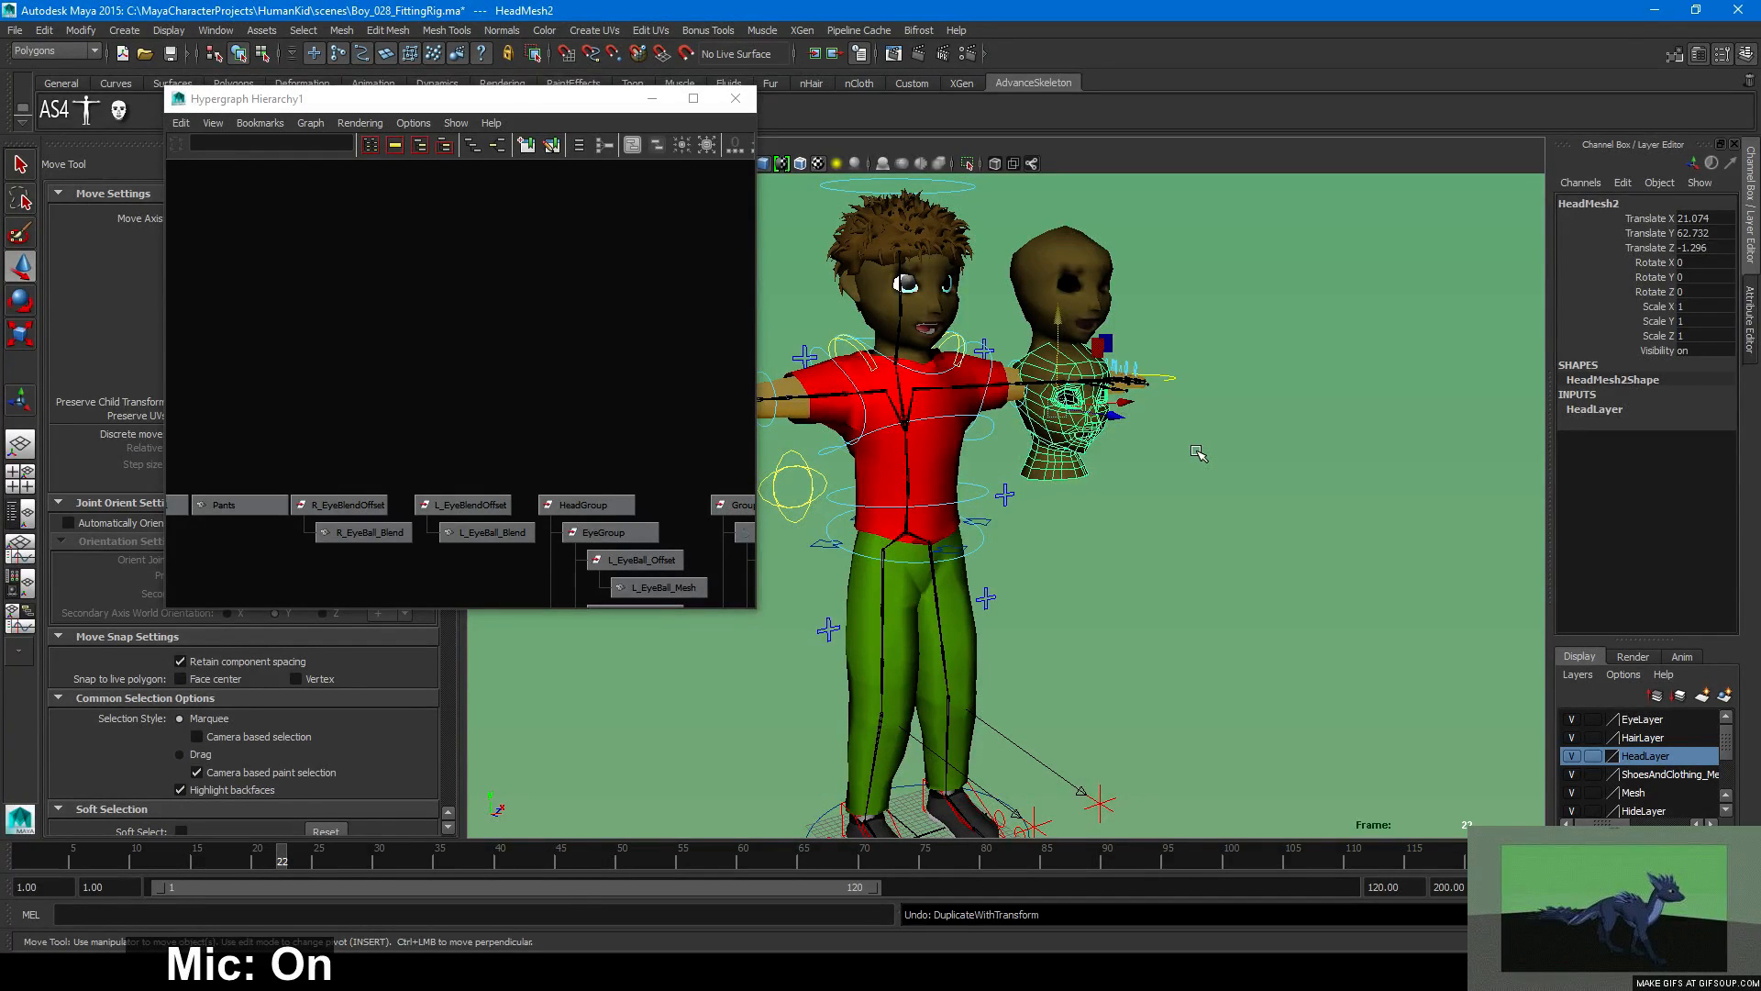
key("ctrl+z")
Duplicate the head copy, move it down to about 63.21 in Translate Y, and repeat the duplicate with transform four times.
left_click(1028, 260)
key("ctrl+d")
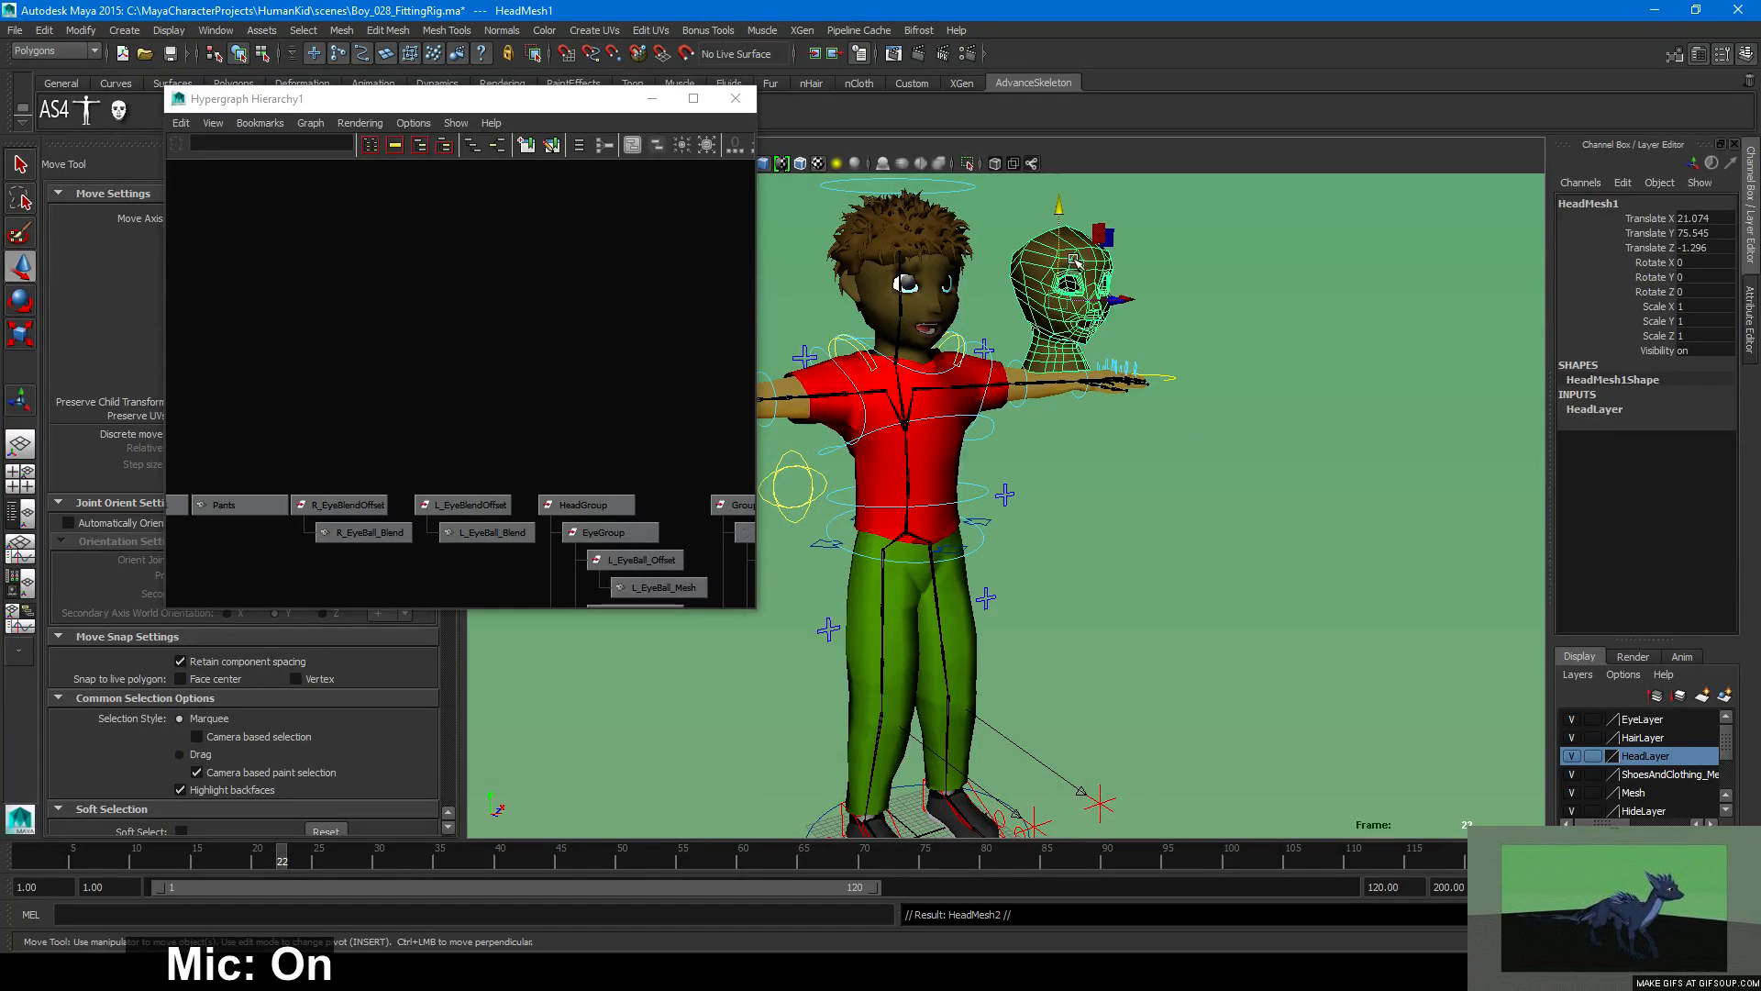
left_click_drag(1055, 209, 1045, 307)
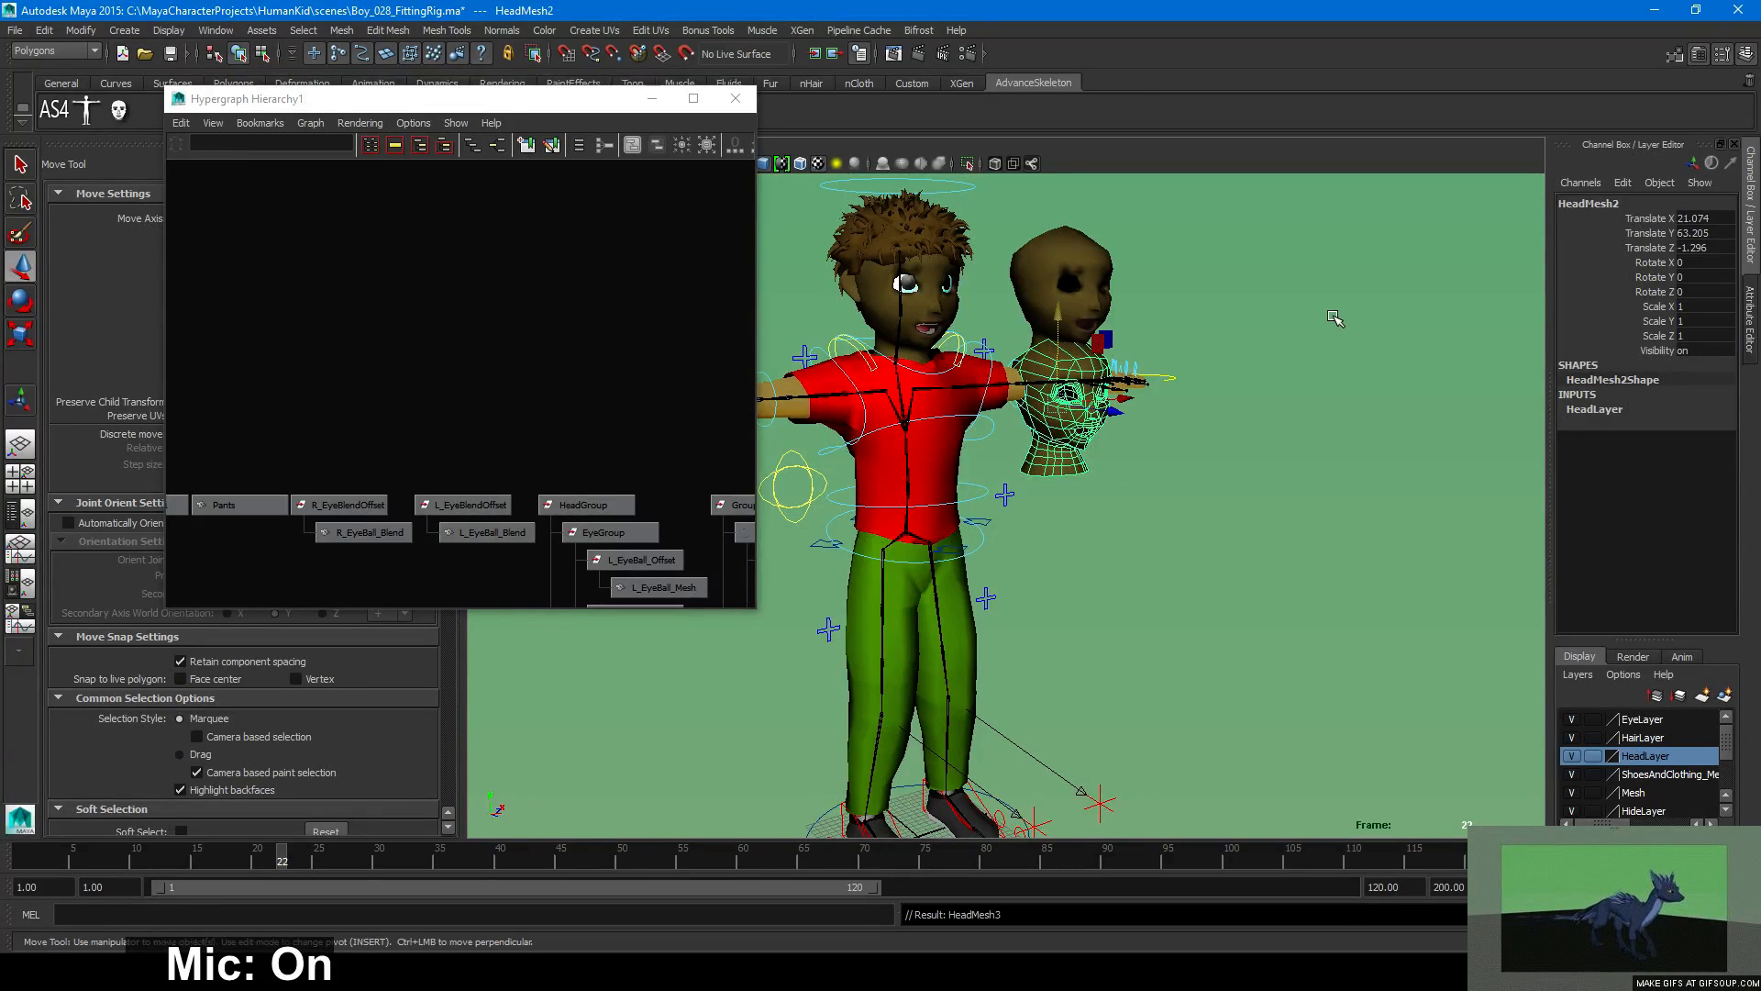
key("shift+d")
key("shift+d")
key("shift+d")
key("shift+d")
right_click_drag(1240, 568, 1041, 454, "alt")
left_click_drag(1075, 456, 1076, 555, "alt")
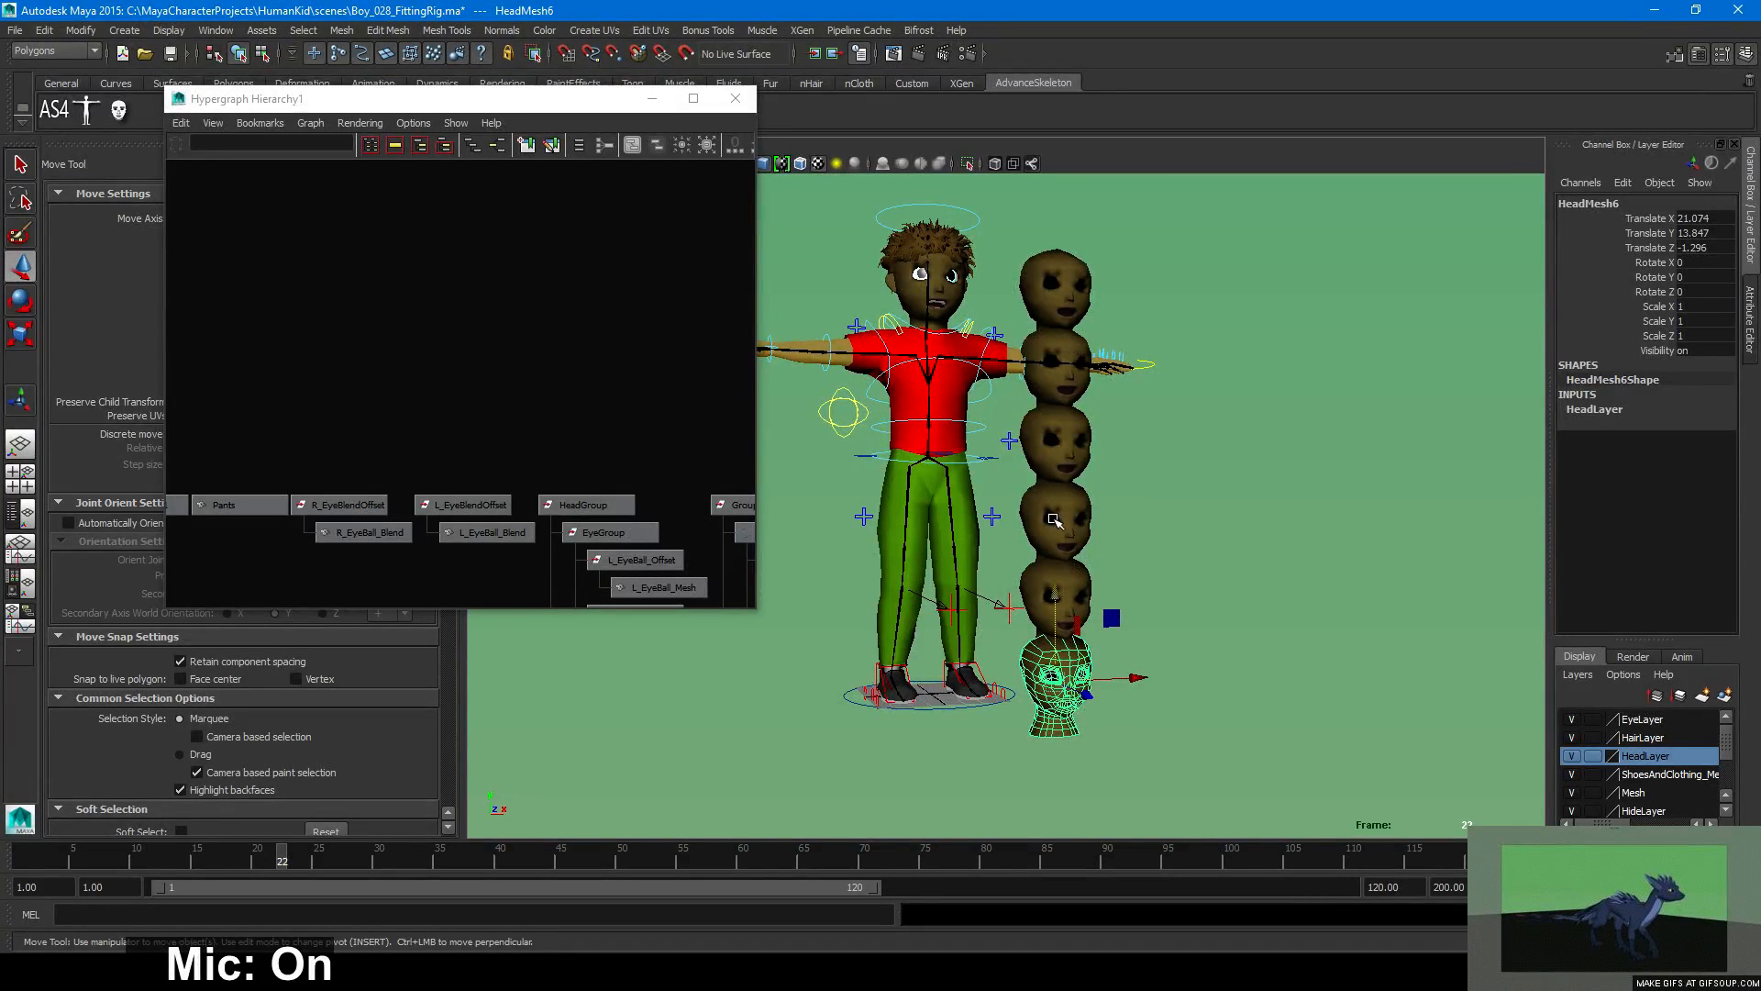
Select all six duplicated head meshes in the column beside the character and delete them.
left_click(1083, 570)
left_click(1082, 503)
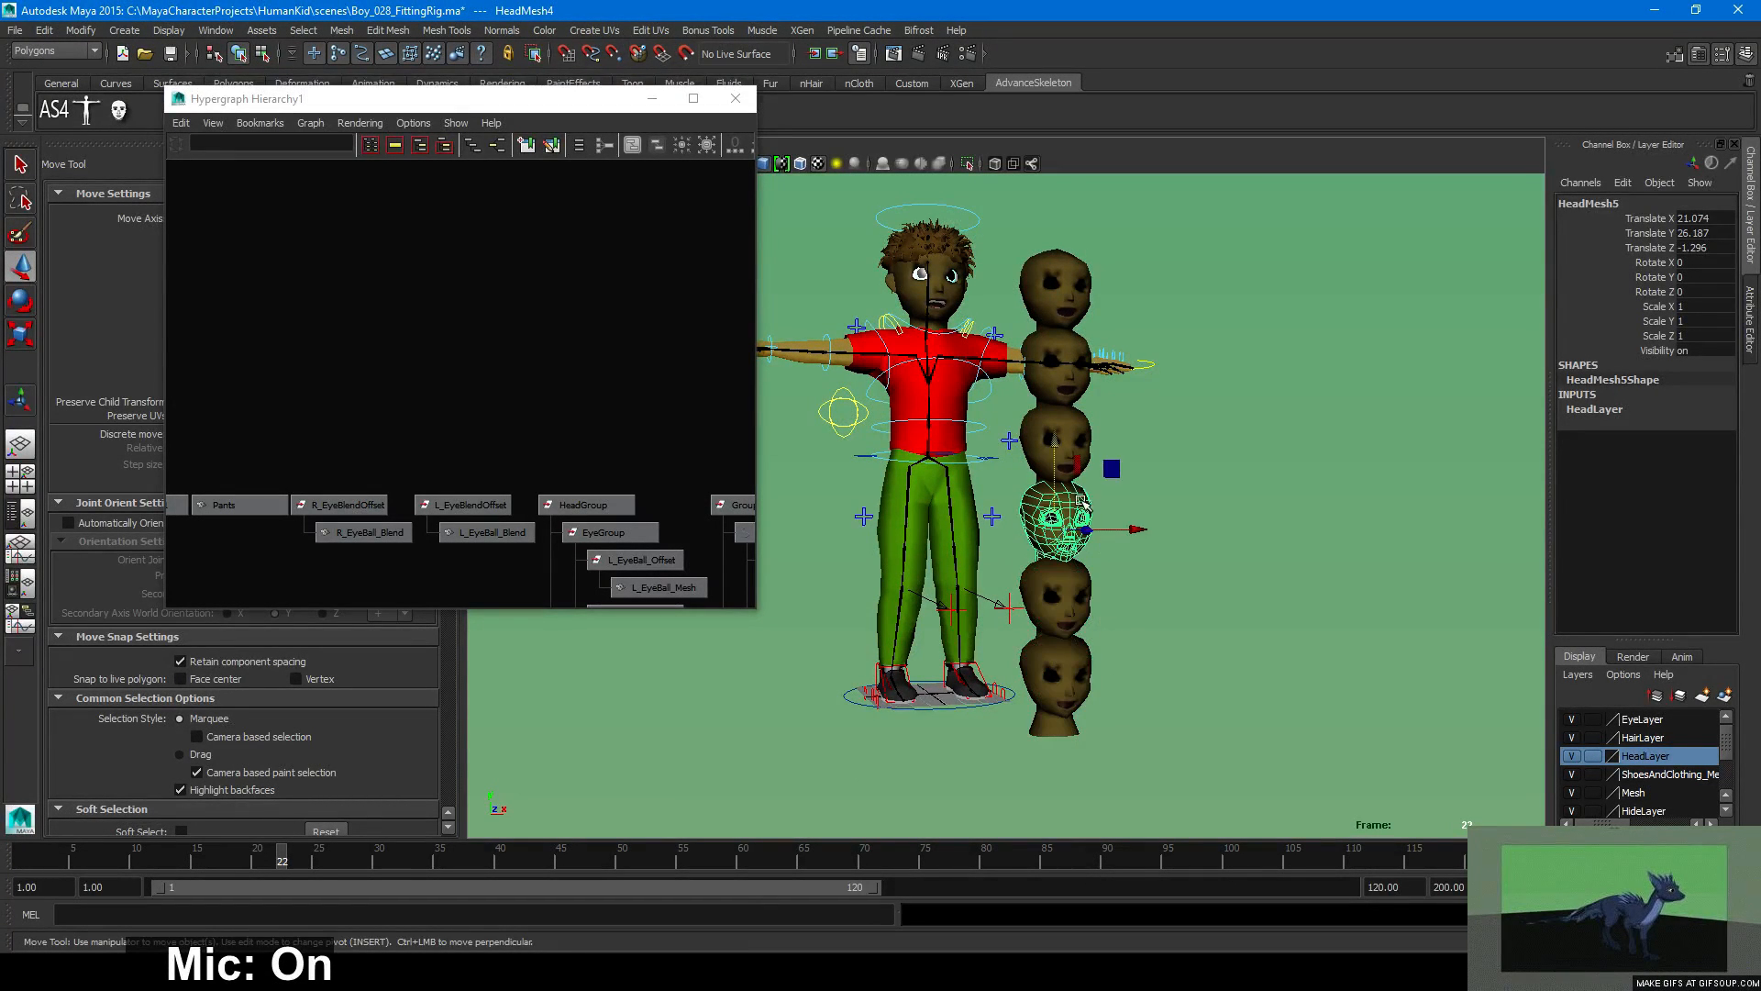
left_click(1083, 431)
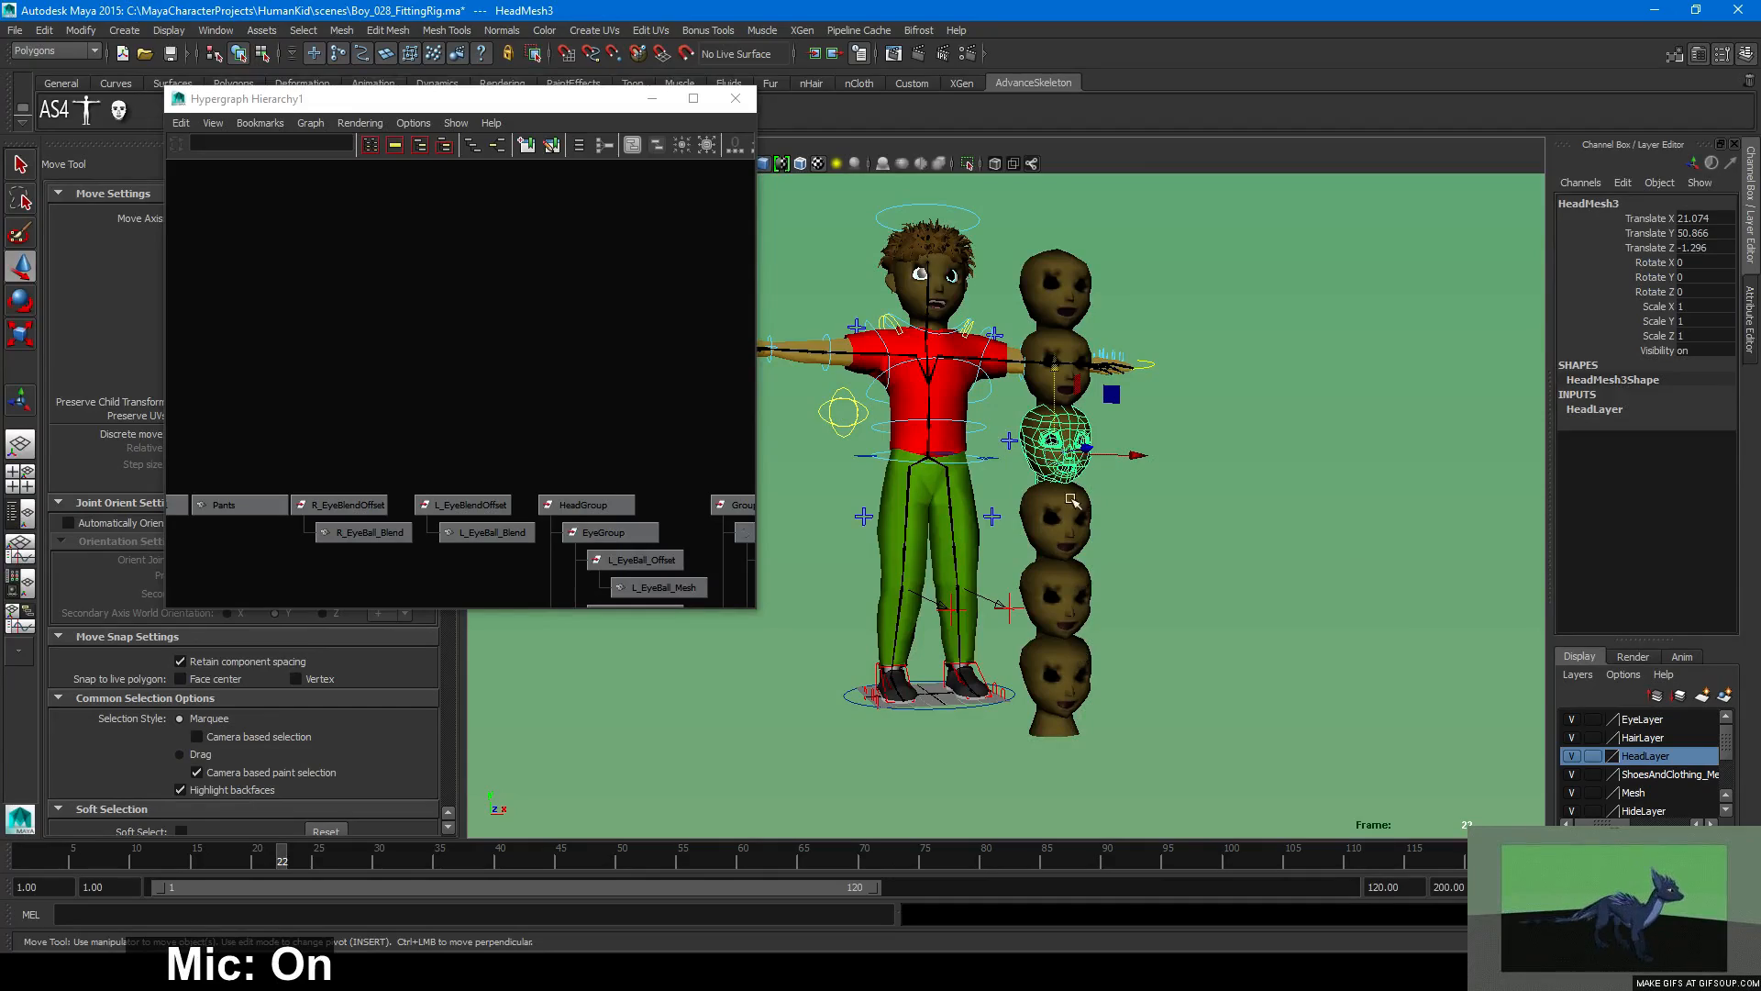
left_click(1076, 653)
left_click_drag(1075, 653, 1075, 602, "alt")
right_click_drag(1075, 602, 1126, 602, "alt")
middle_click_drag(1126, 602, 1125, 666, "alt")
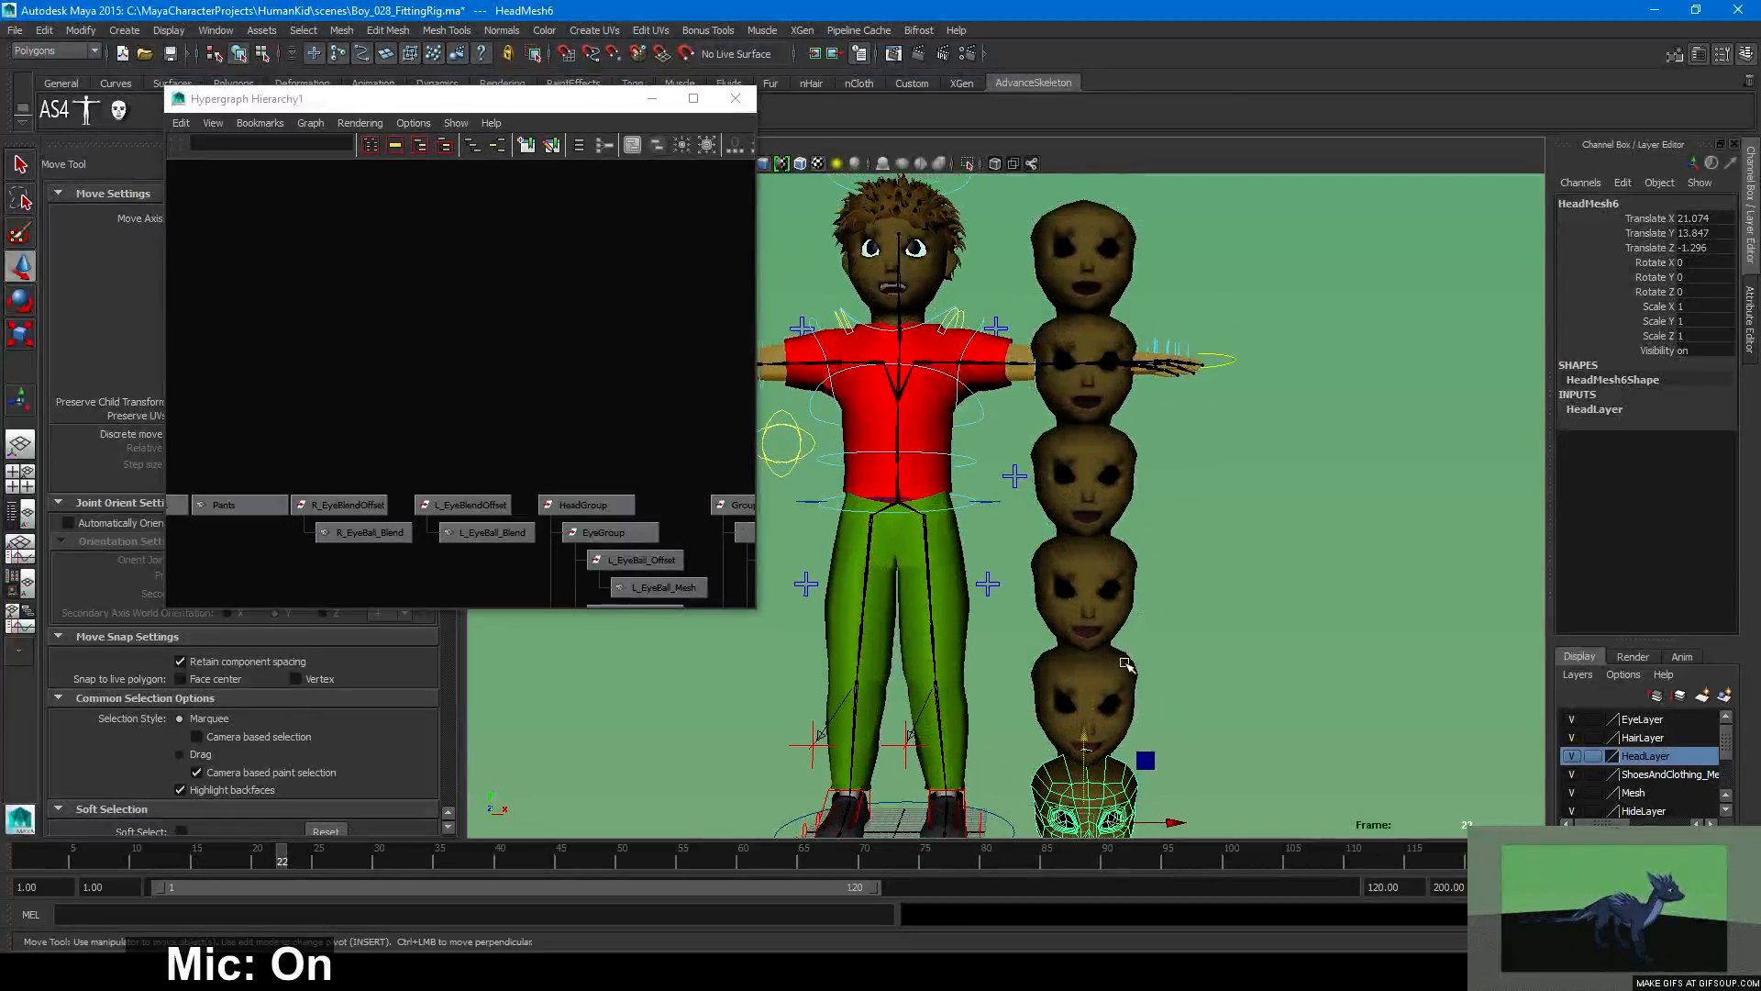
left_click(1124, 668, "shift")
left_click(1131, 573, "shift")
left_click(1123, 463, "shift")
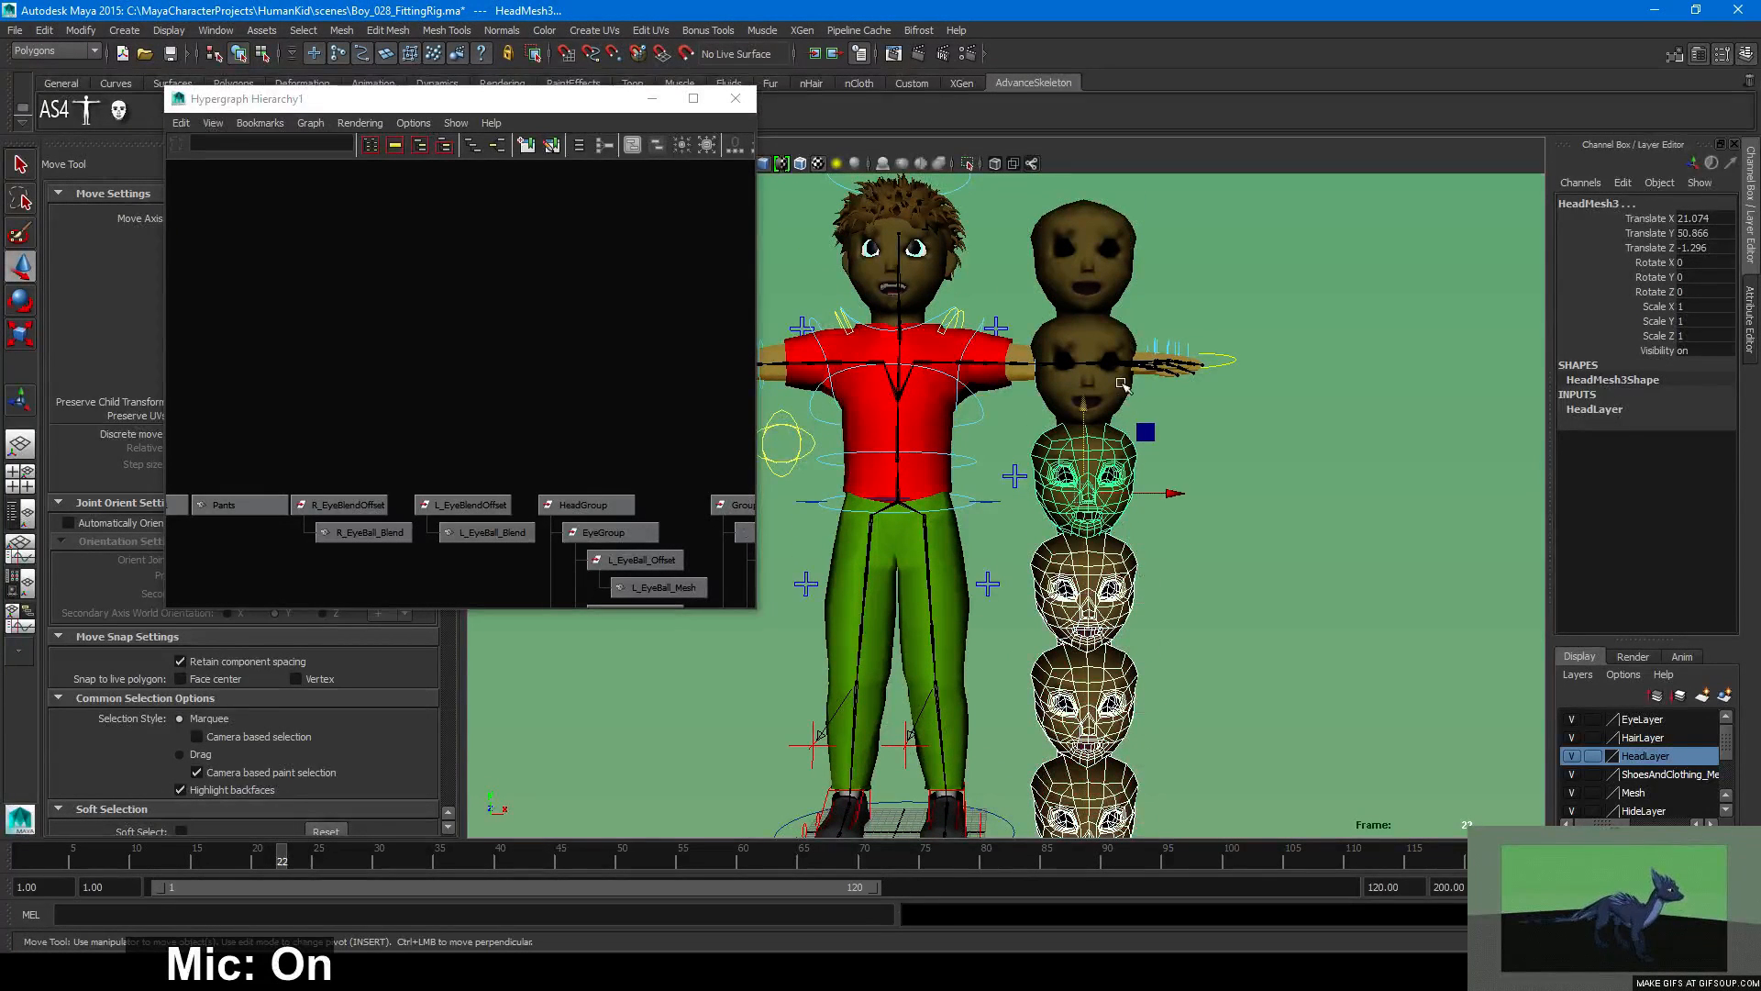
left_click(1113, 321, "shift")
left_click(1129, 292, "shift")
key("Delete")
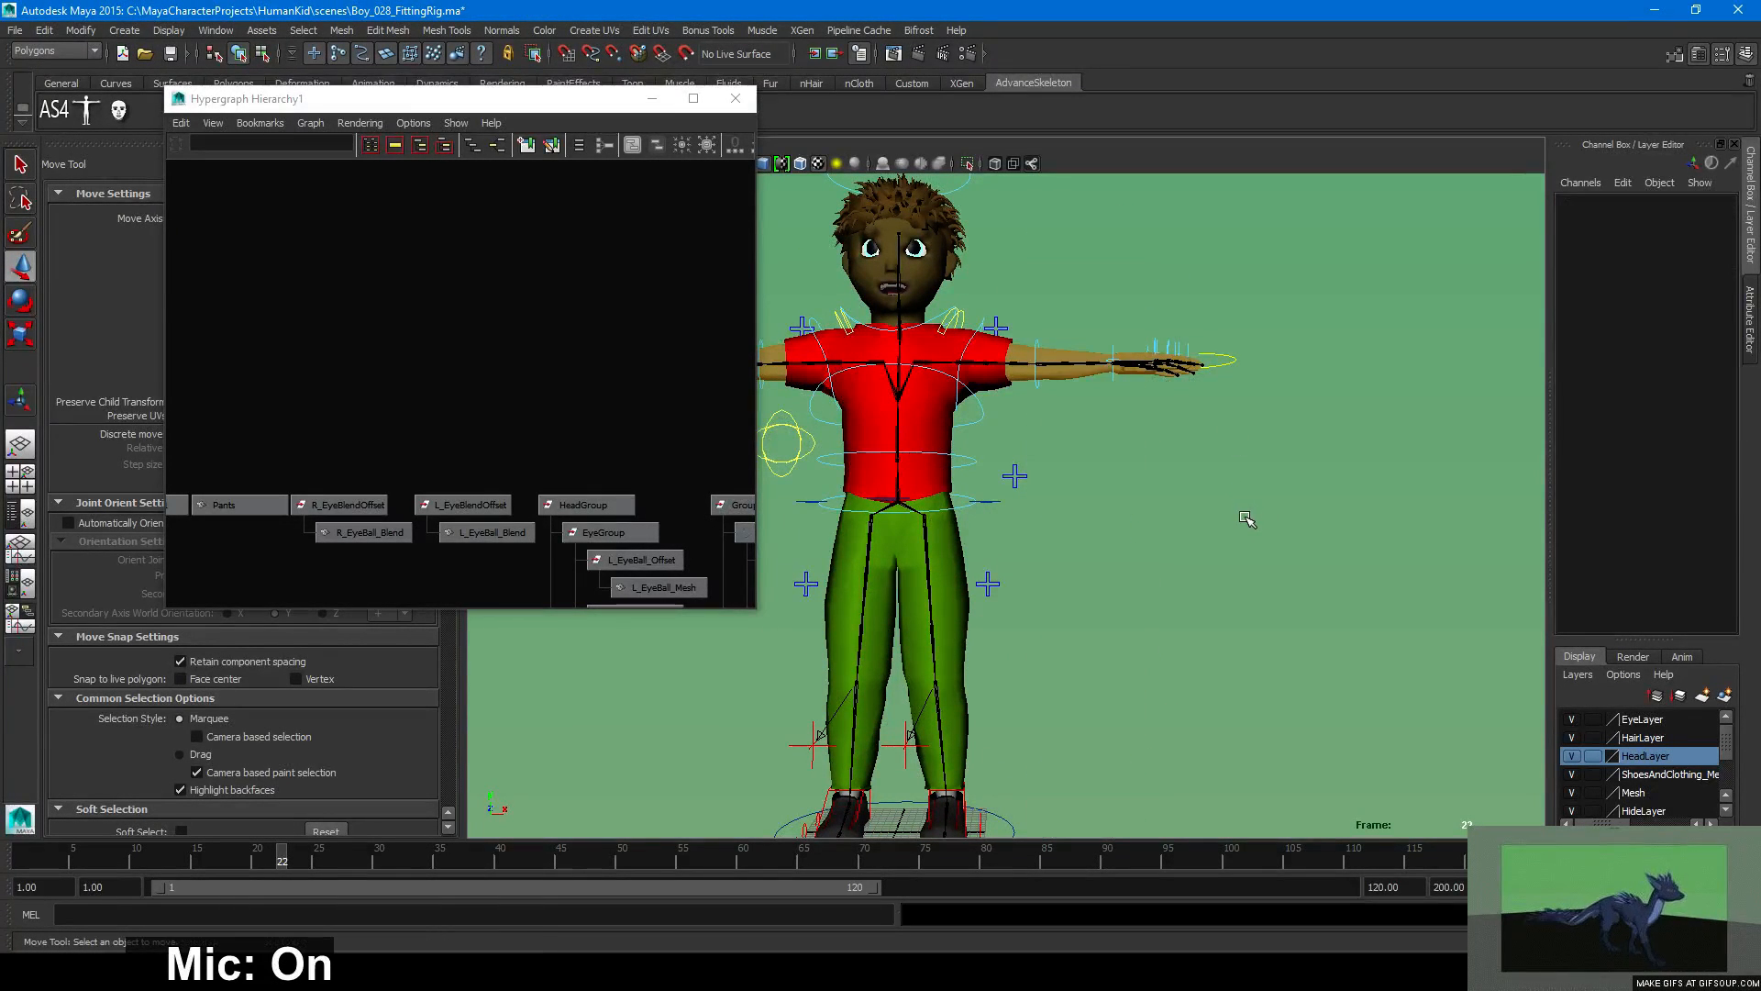
Select HeadGroup in the hierarchy and scale it down uniformly to about 1.19.
right_click_drag(1133, 522, 990, 534, "alt")
left_click_drag(991, 534, 1034, 539, "alt")
right_click_drag(1034, 539, 1101, 532, "alt")
middle_click_drag(1101, 532, 1168, 594, "alt")
left_click_drag(1167, 594, 1082, 600, "alt")
left_click(594, 505)
right_click_drag(1129, 503, 1302, 500, "alt")
key("r")
left_click_drag(1022, 554, 1019, 552)
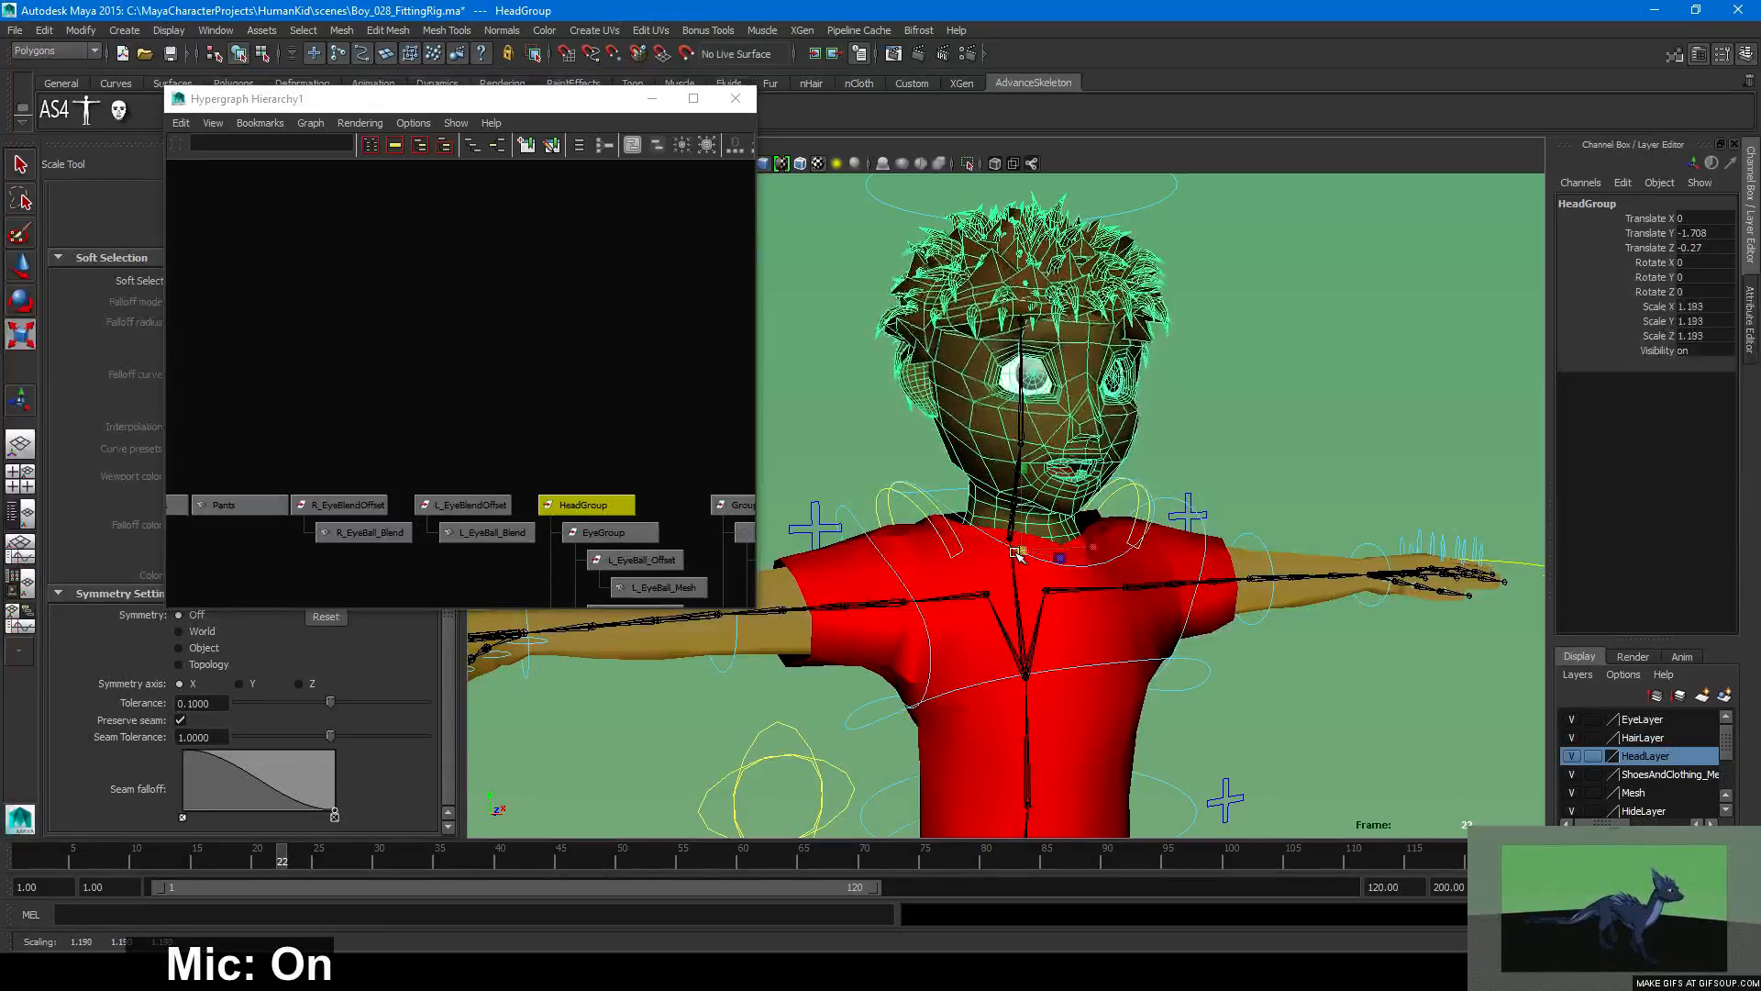
Display the character in wireframe and select the edge loop at the base of the head mesh's neck.
left_click(1309, 441)
mouse_move(1165, 500)
left_mouse_down("alt")
mouse_move(1305, 511)
mouse_move(1155, 518)
left_mouse_up("alt")
right_click_drag(1156, 518, 1182, 578, "alt")
left_click_drag(1181, 577, 1266, 550, "alt")
right_click_drag(1109, 594, 1308, 514, "alt")
left_click(1275, 663)
key("4")
left_click(1133, 727)
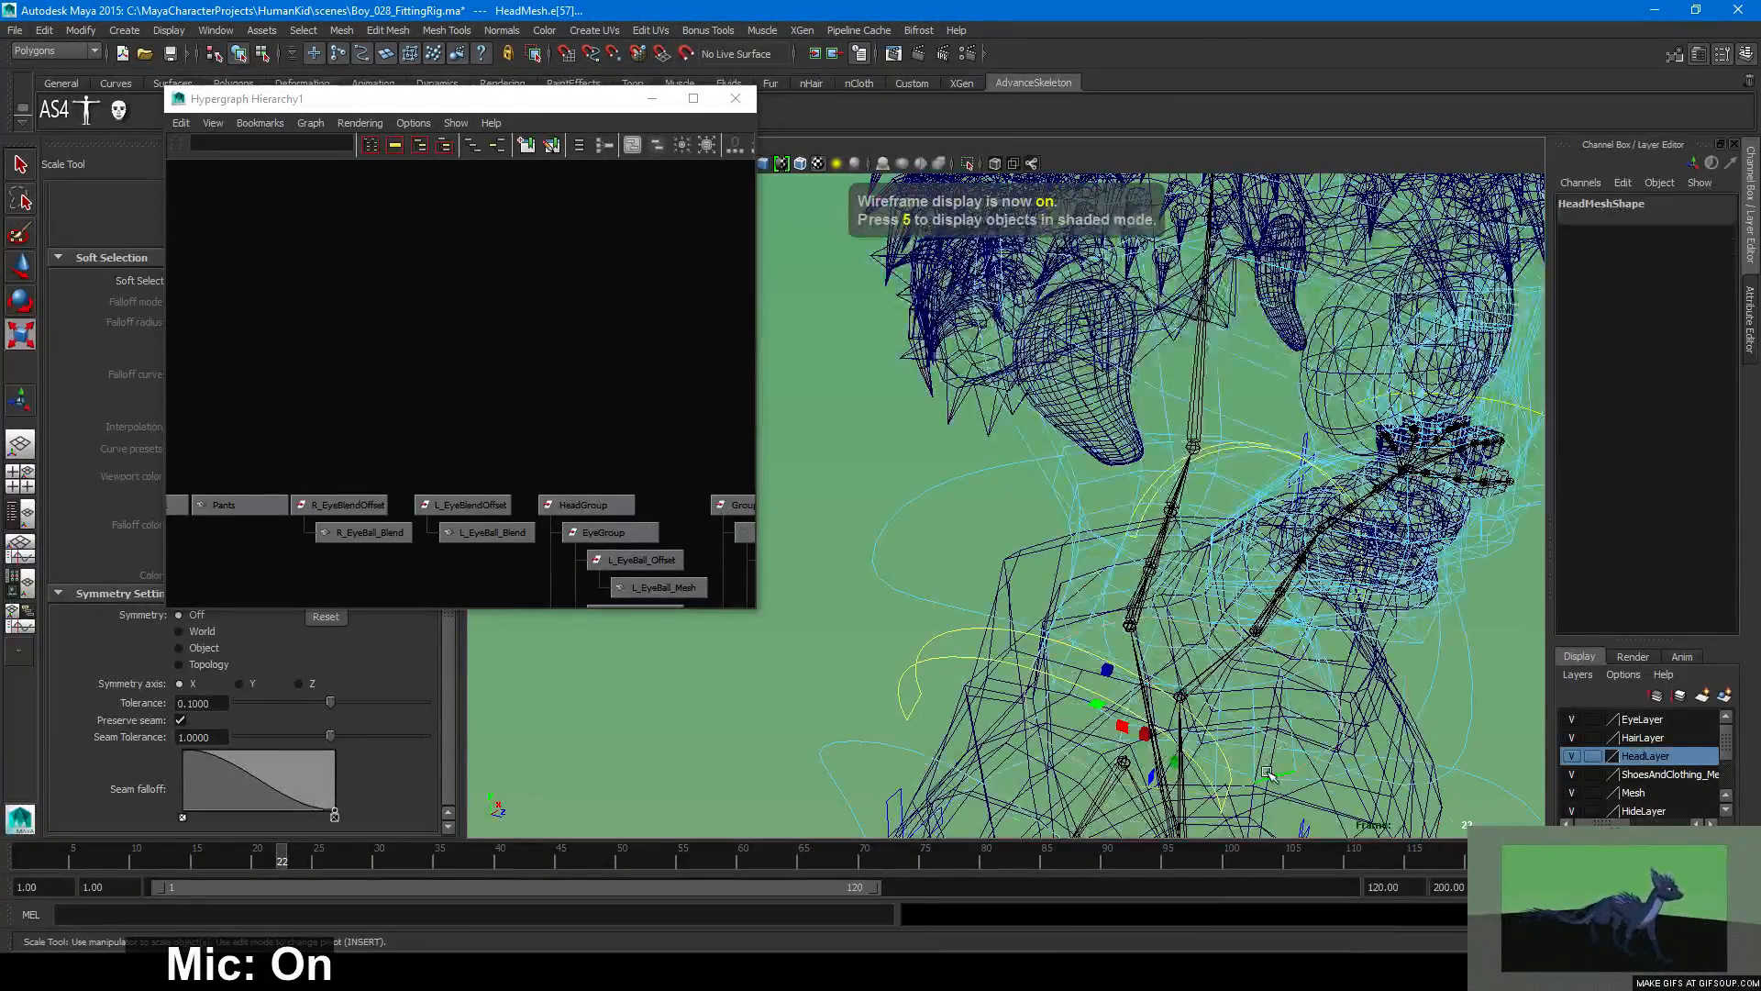
Try Object symmetry for scaling the neck edges, and undo the change.
left_click(197, 647)
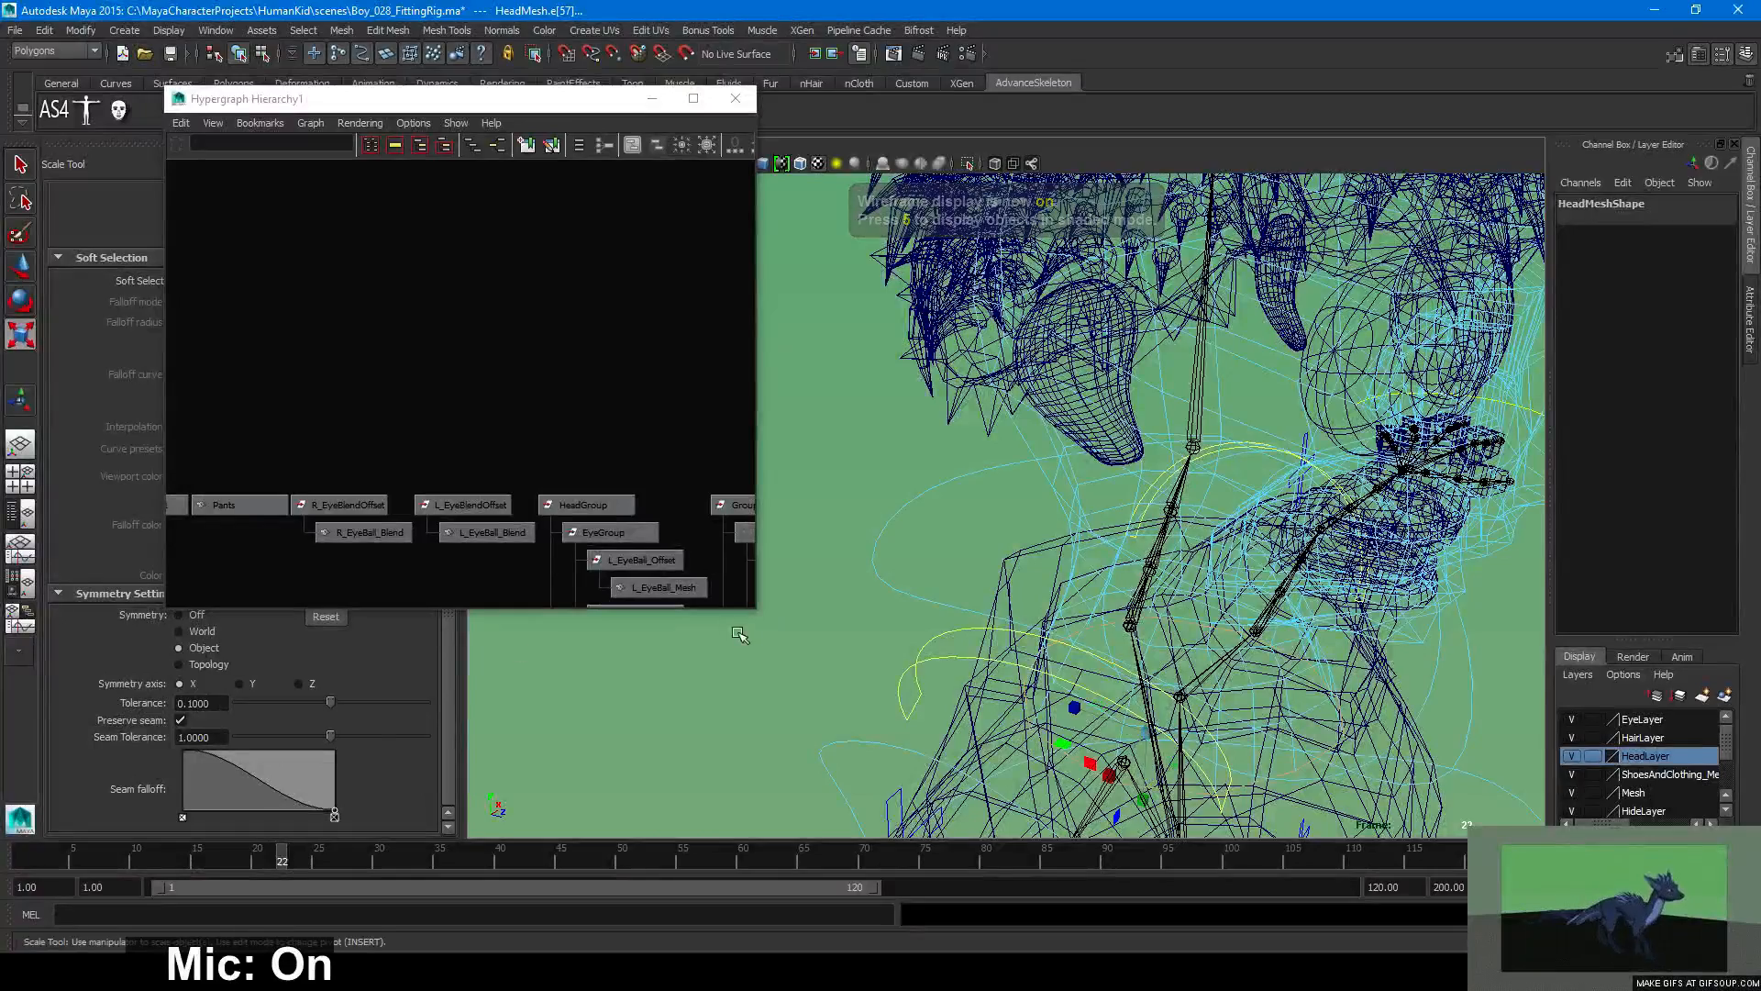
left_click(819, 677)
key("ctrl+z")
key("ctrl+z")
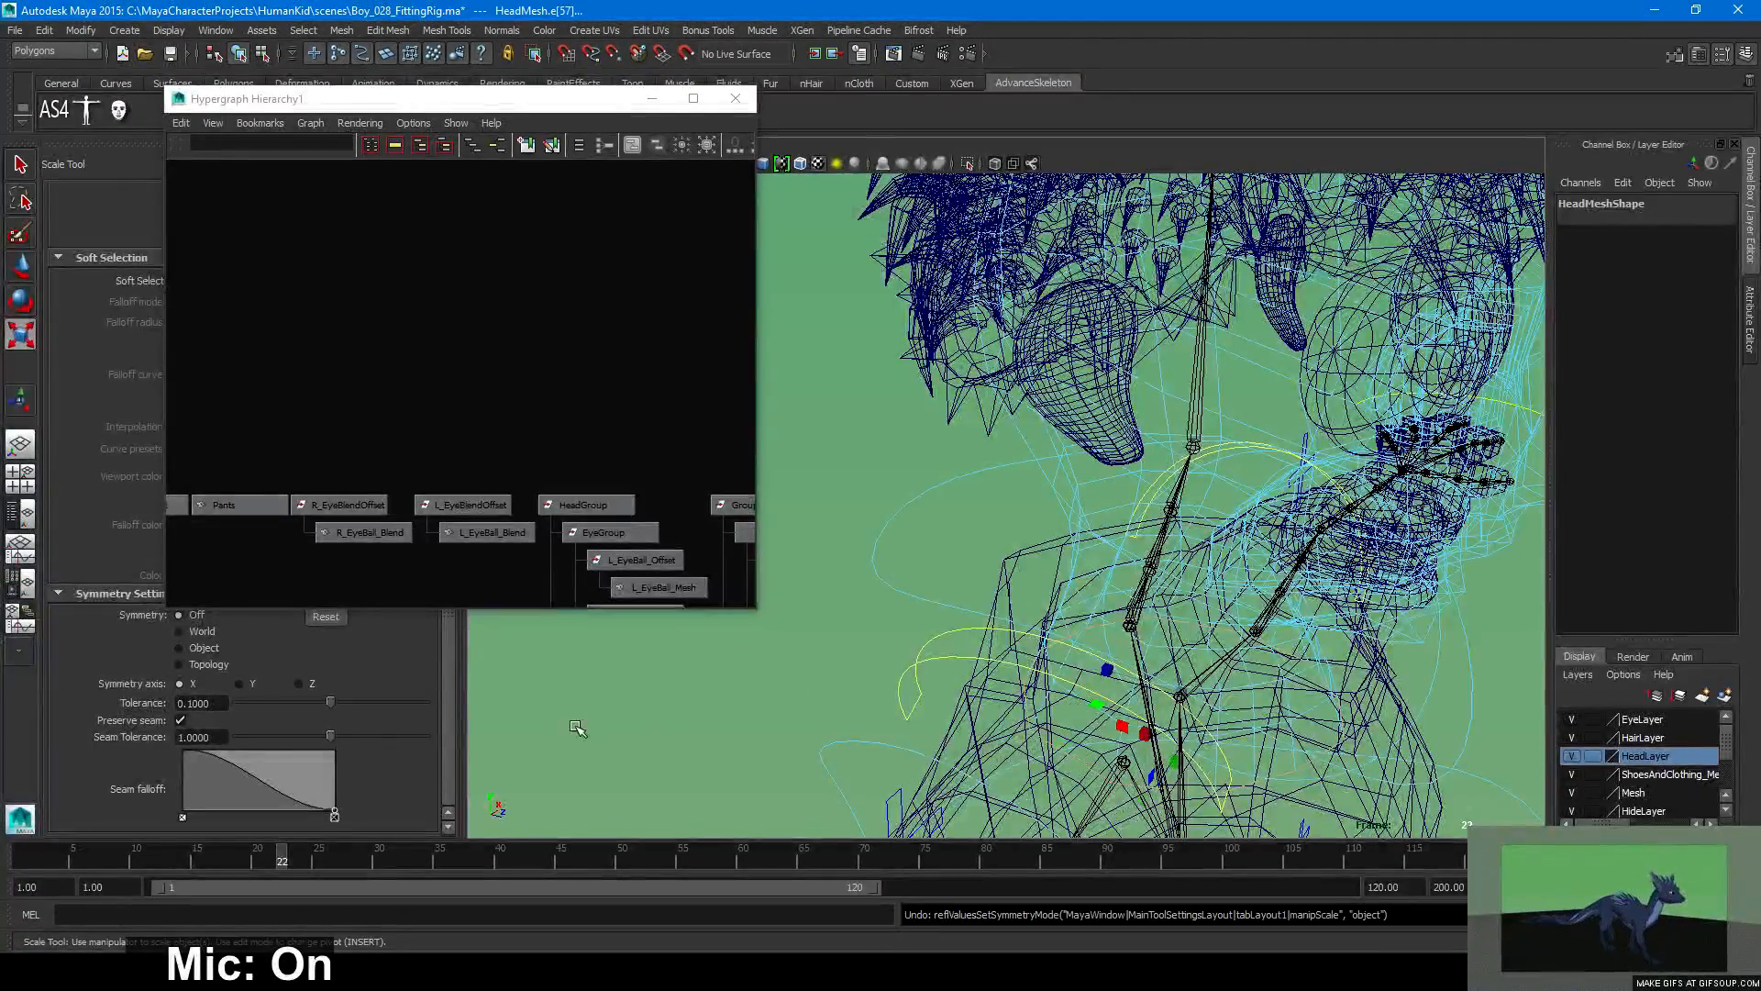
Close the Hypergraph Hierarchy and enable Soft Select for the selected neck edges.
left_click_drag(580, 729, 244, 645, "alt")
left_click(731, 97)
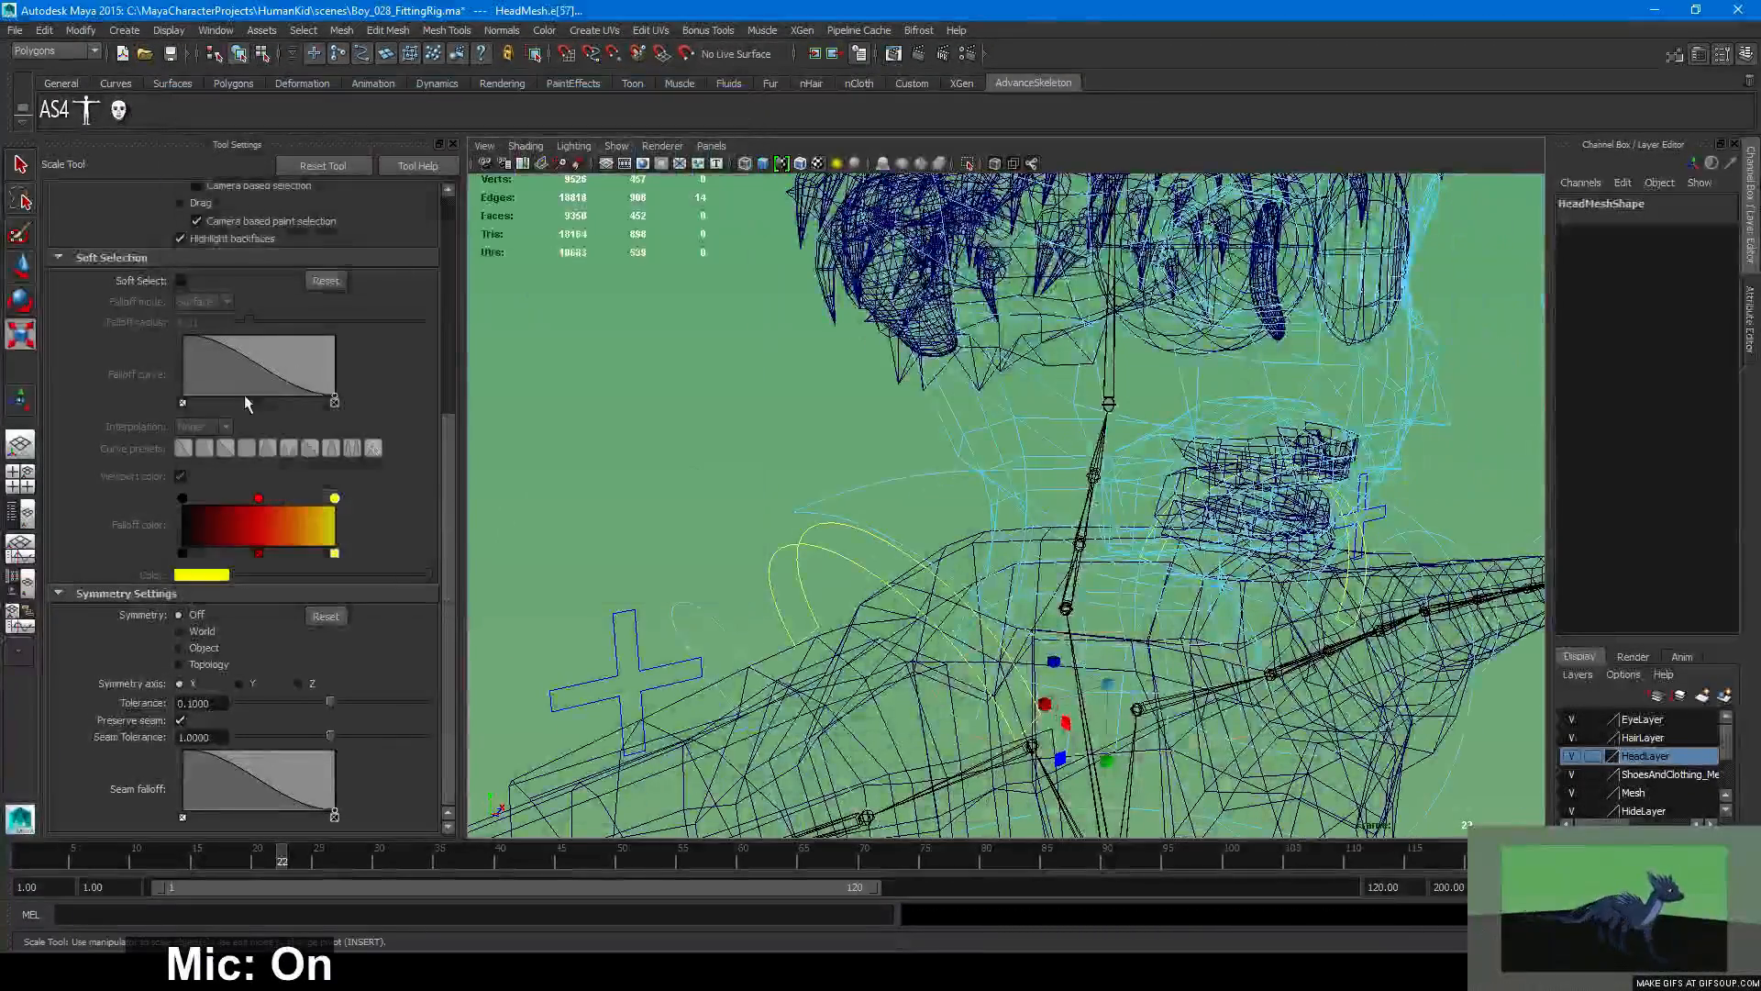
left_click(184, 281)
Adjust the neck's base edges with the Move tool in shaded display and return to object selection.
mouse_move(954, 642)
left_mouse_down("alt")
mouse_move(1015, 601)
mouse_move(1124, 647)
mouse_move(1108, 677)
mouse_move(1264, 613)
left_mouse_up("alt")
key("6")
key("w")
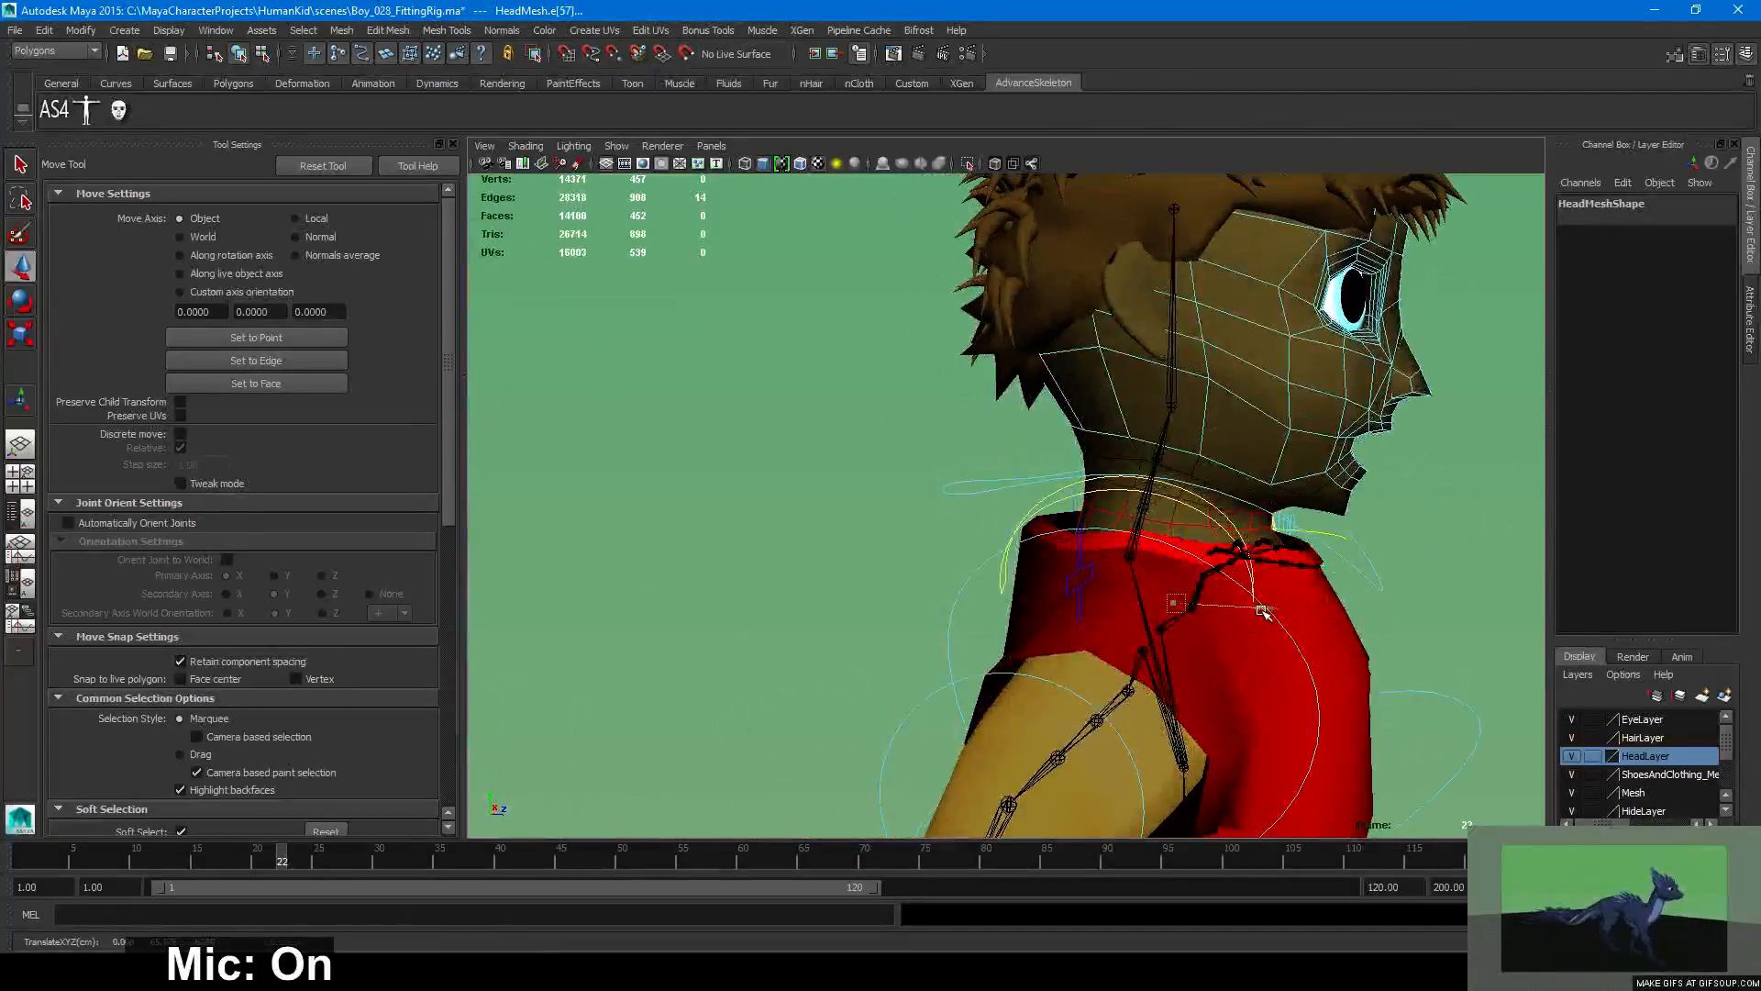
left_click(1419, 652)
right_click_drag(1419, 653, 1193, 640, "alt")
left_click_drag(1193, 640, 877, 576, "alt")
key("F8")
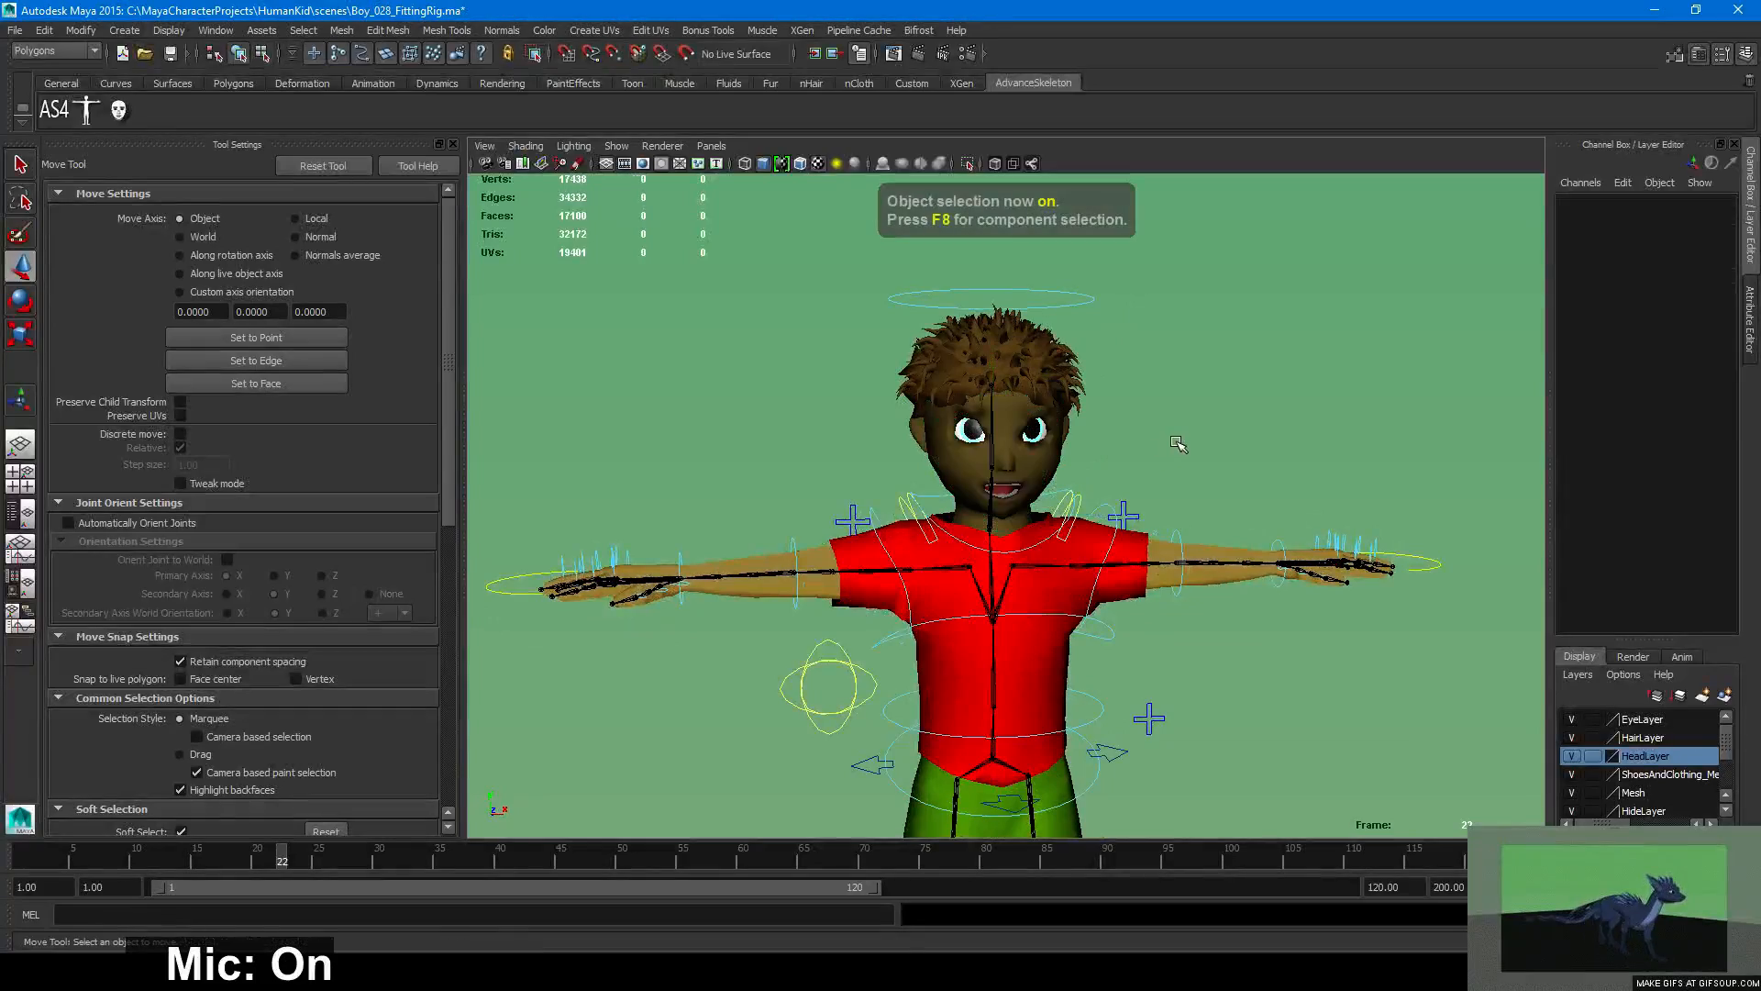
Examine how the neck meets the shirt collar and how the head sits on the shoulders.
scroll(1101, 504, "up", 5)
left_click_drag(1222, 462, 1191, 459, "alt")
scroll(1191, 458, "up", 3)
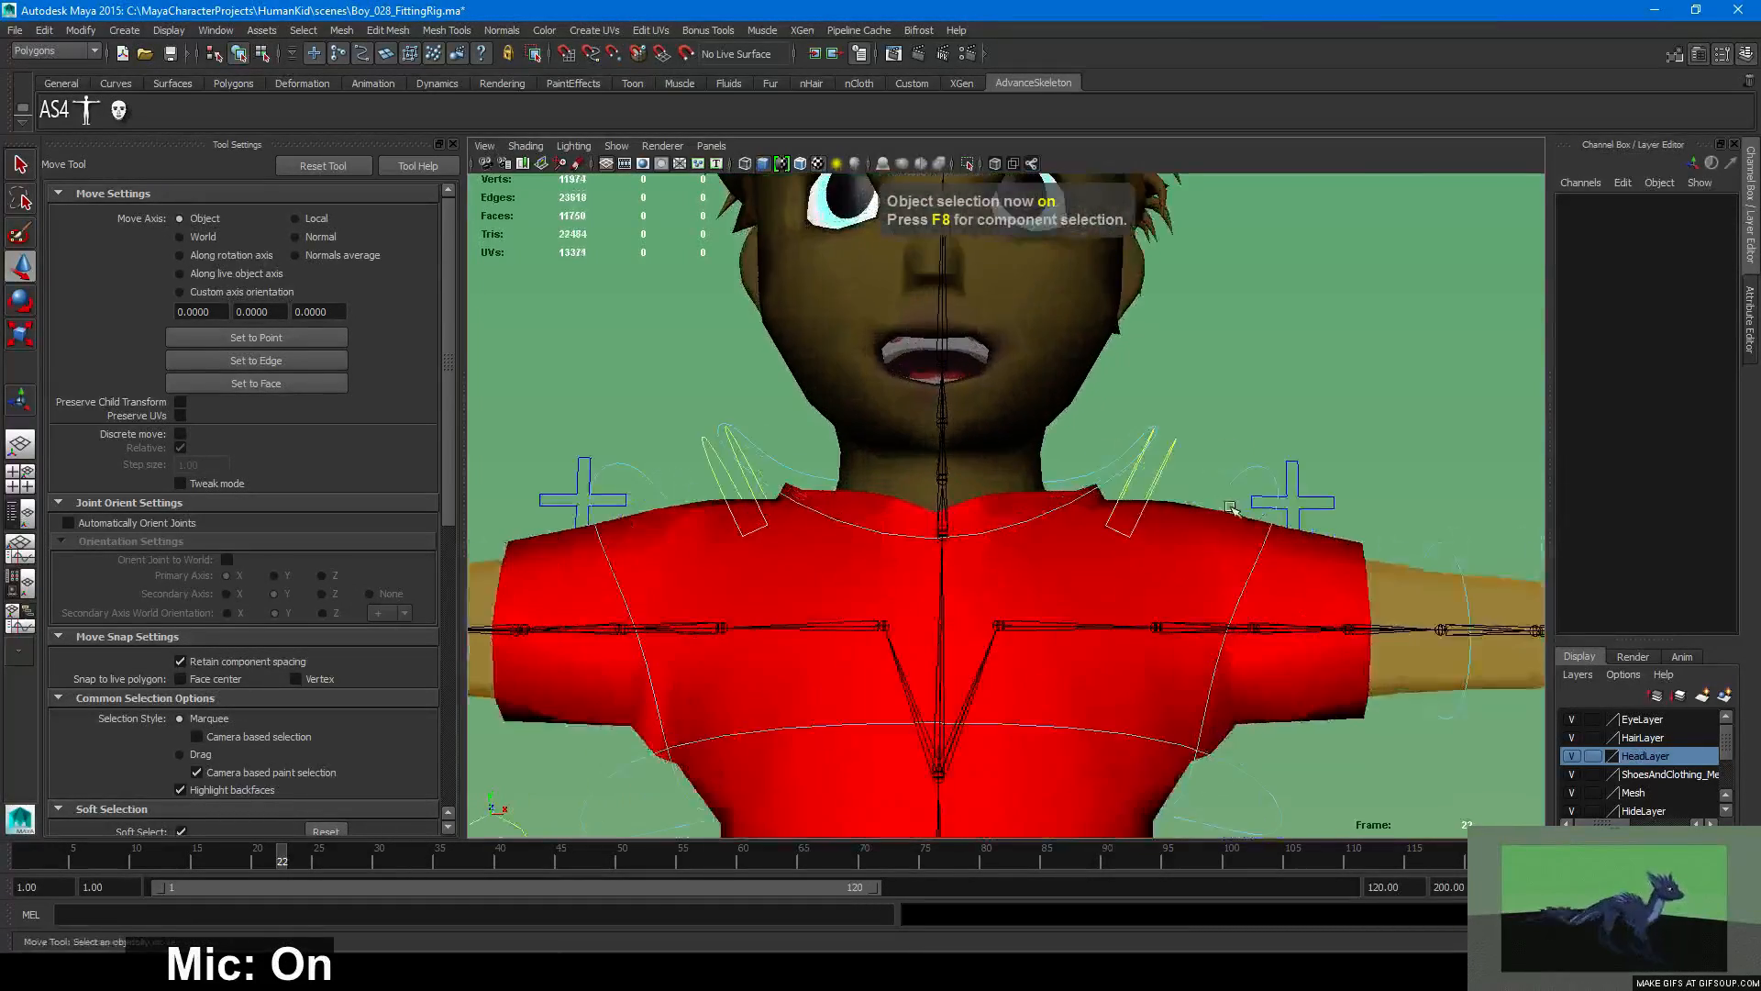
middle_click_drag(1190, 459, 1187, 633, "alt")
scroll(1187, 633, "down", 6)
left_click_drag(1187, 633, 1046, 611, "alt")
scroll(1021, 612, "up", 5)
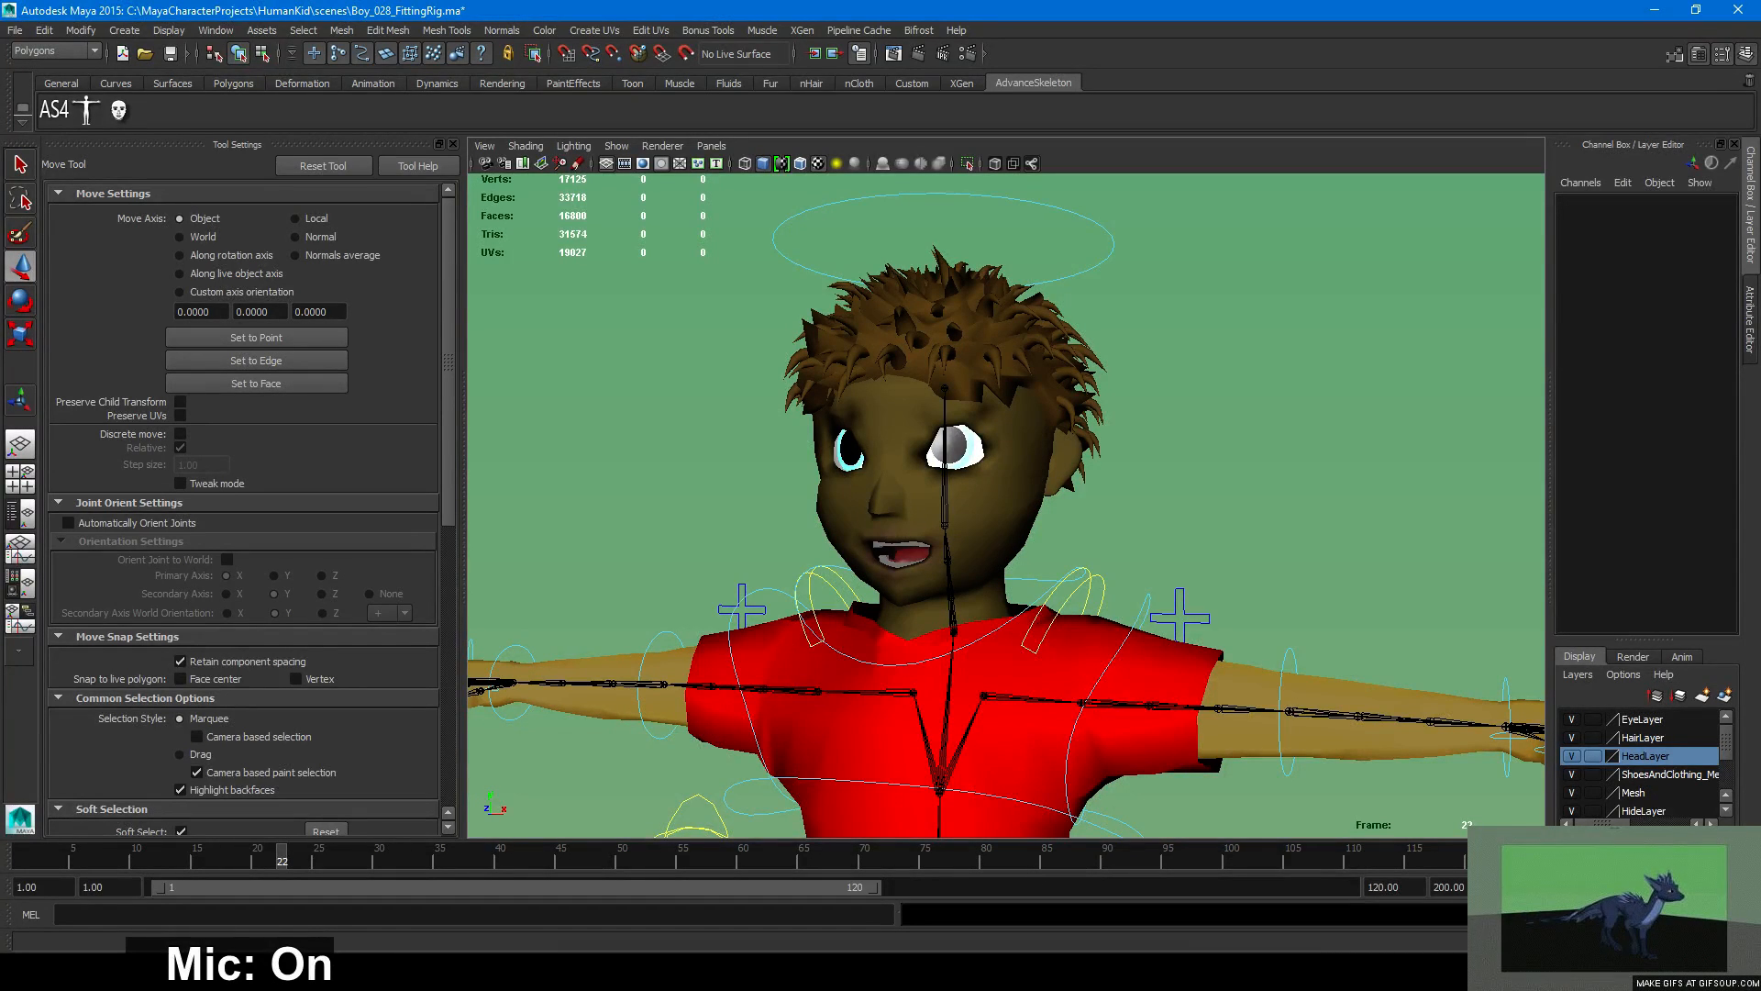
scroll(1220, 482, "down", 5)
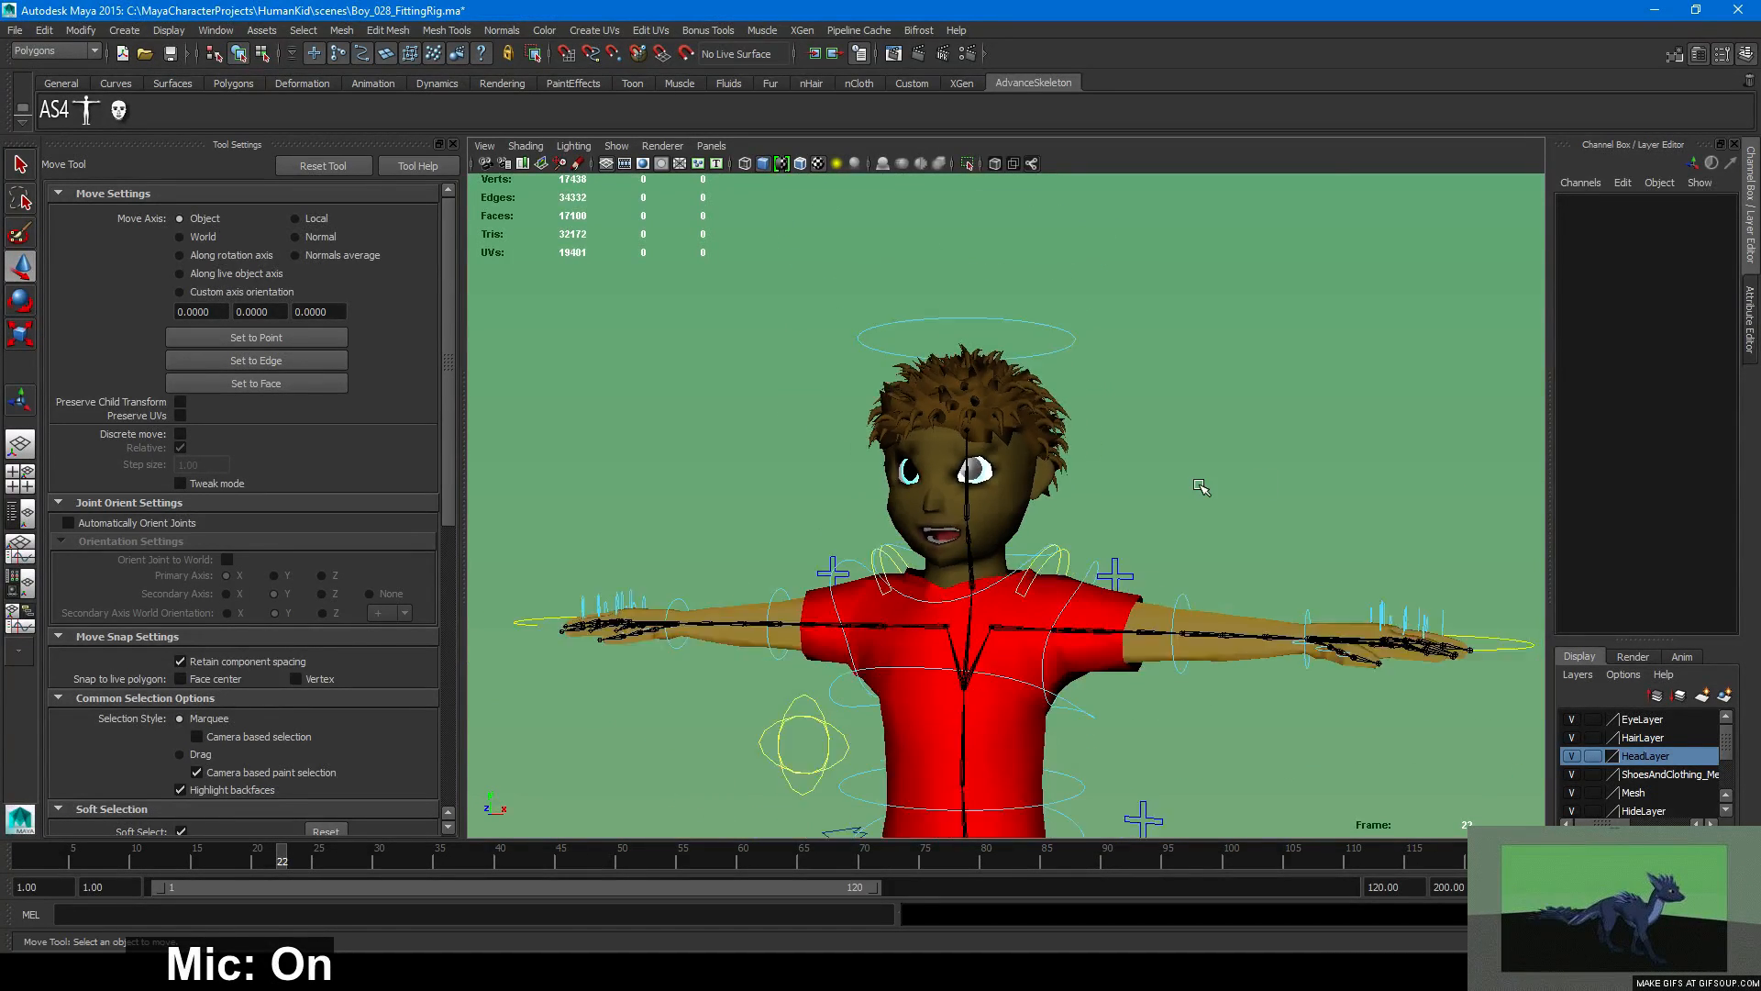
scroll(1208, 475, "up", 2)
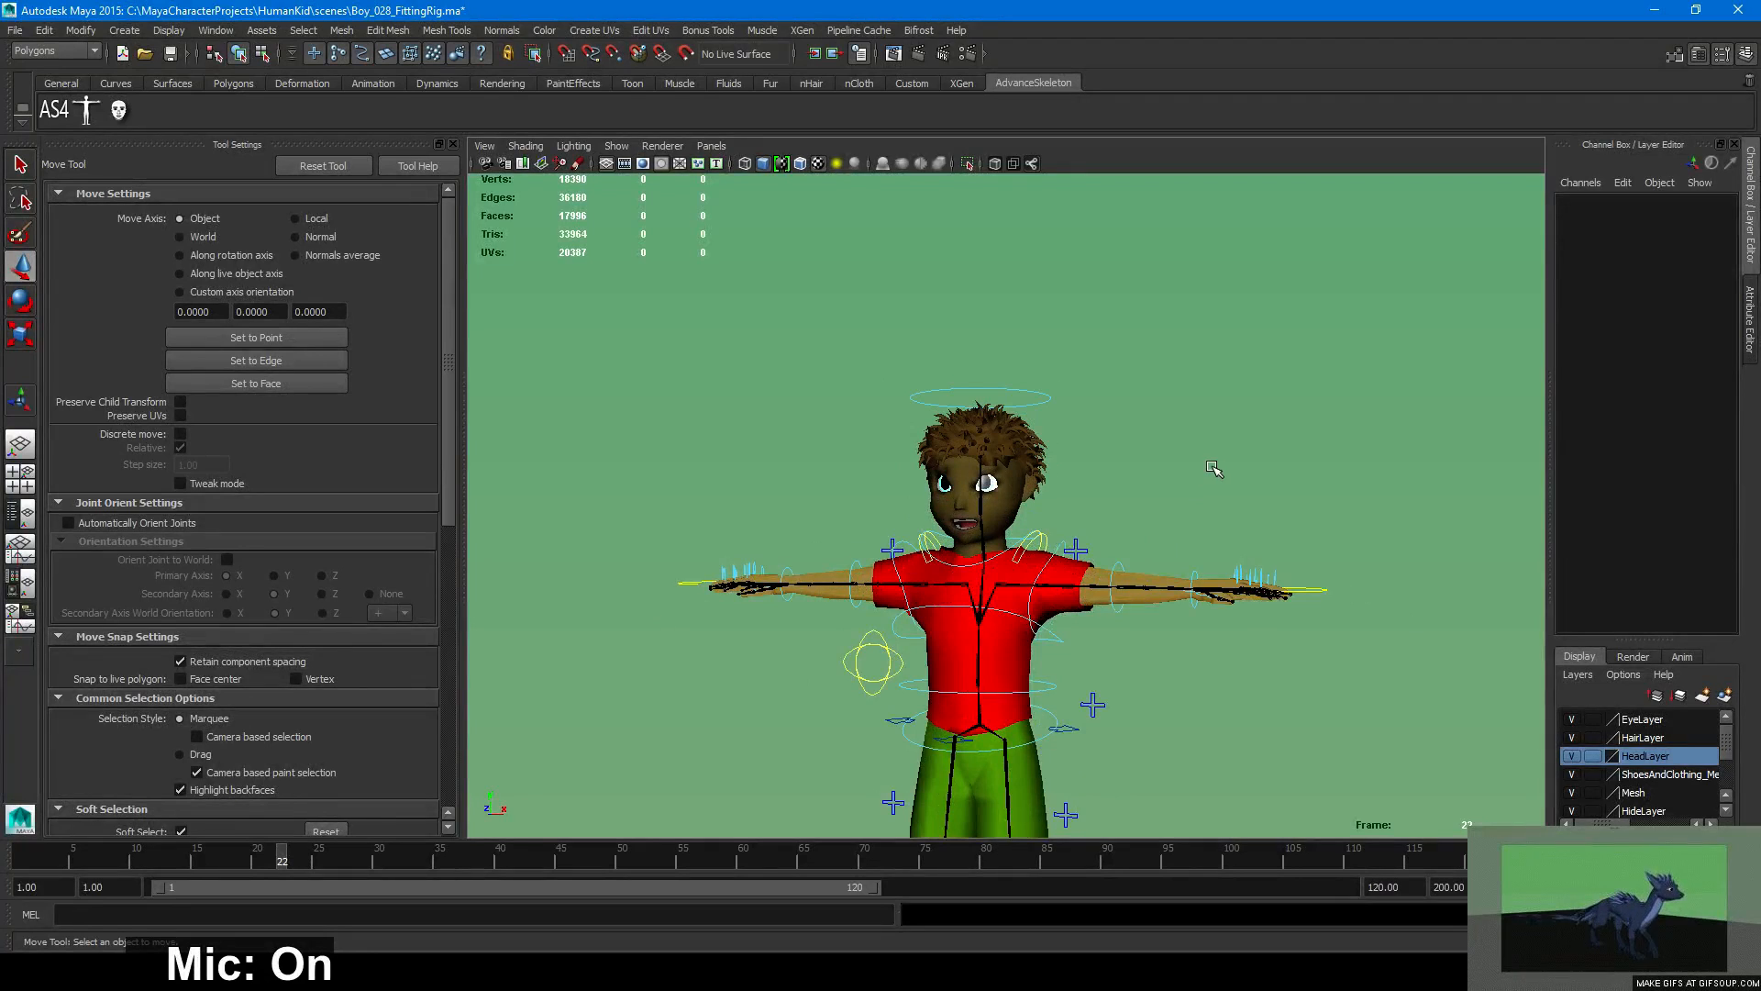
scroll(1208, 475, "up", 2)
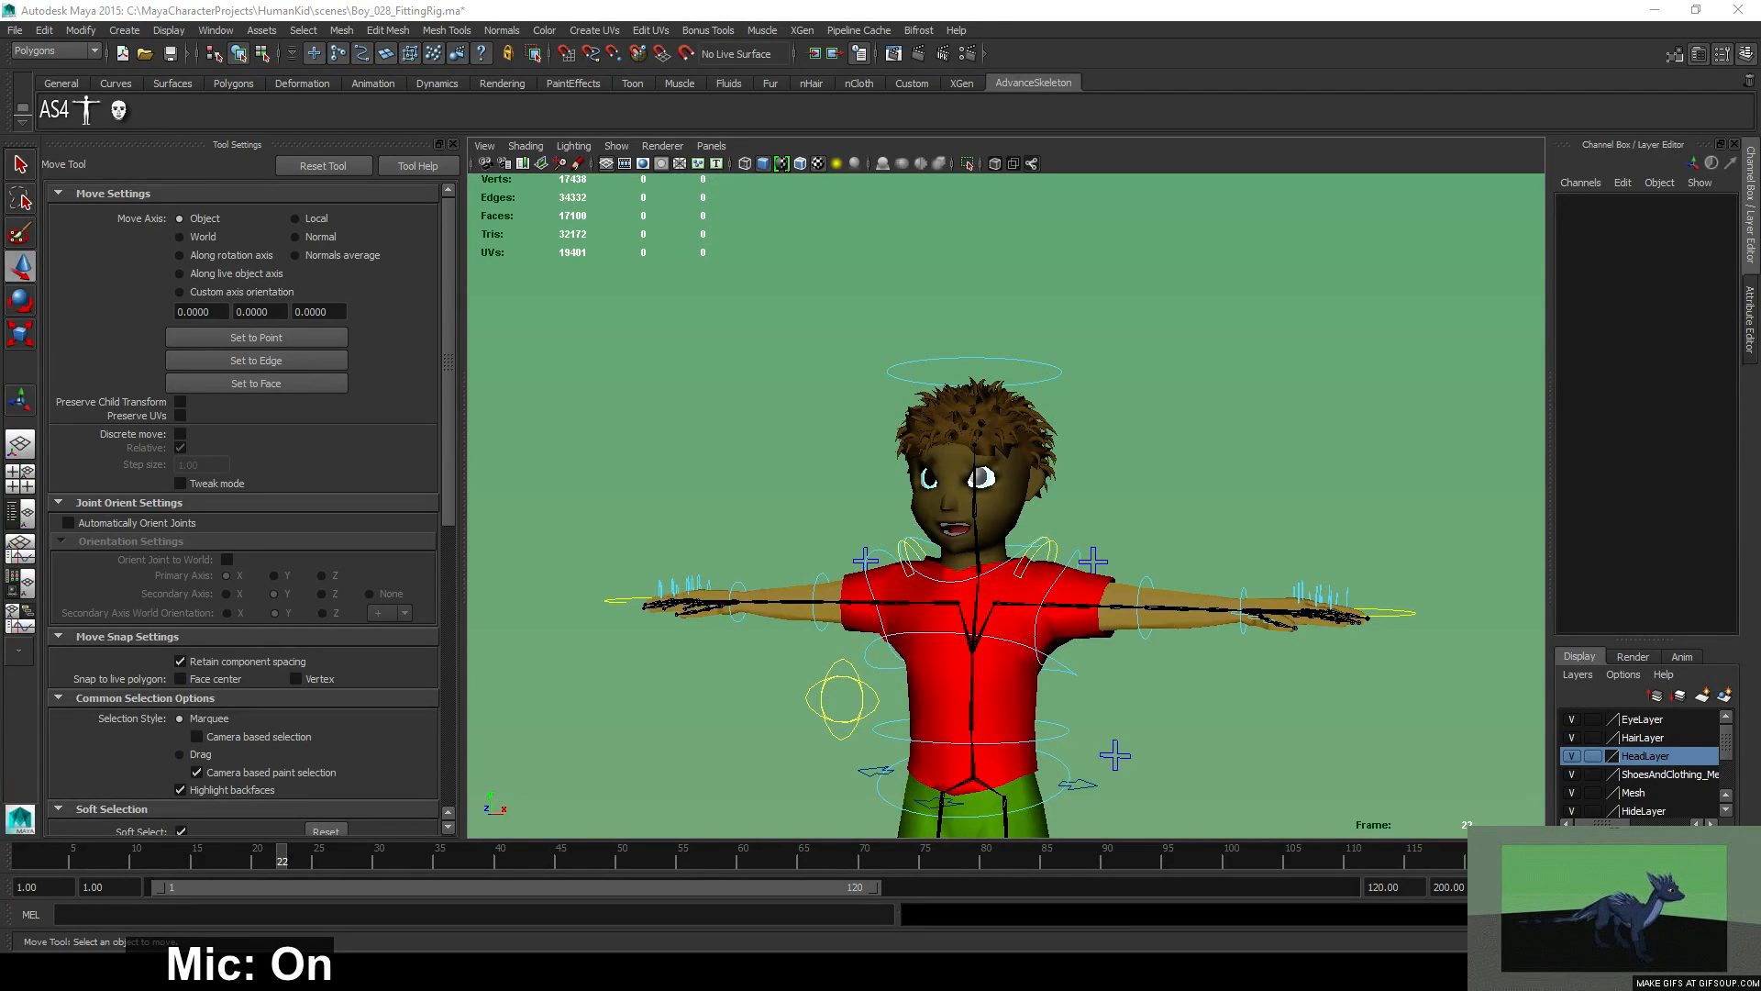
Examine the head's size against the whole body from the front and the side.
mouse_move(1061, 396)
right_mouse_down("alt")
mouse_move(1018, 393)
mouse_move(1047, 405)
right_mouse_up("alt")
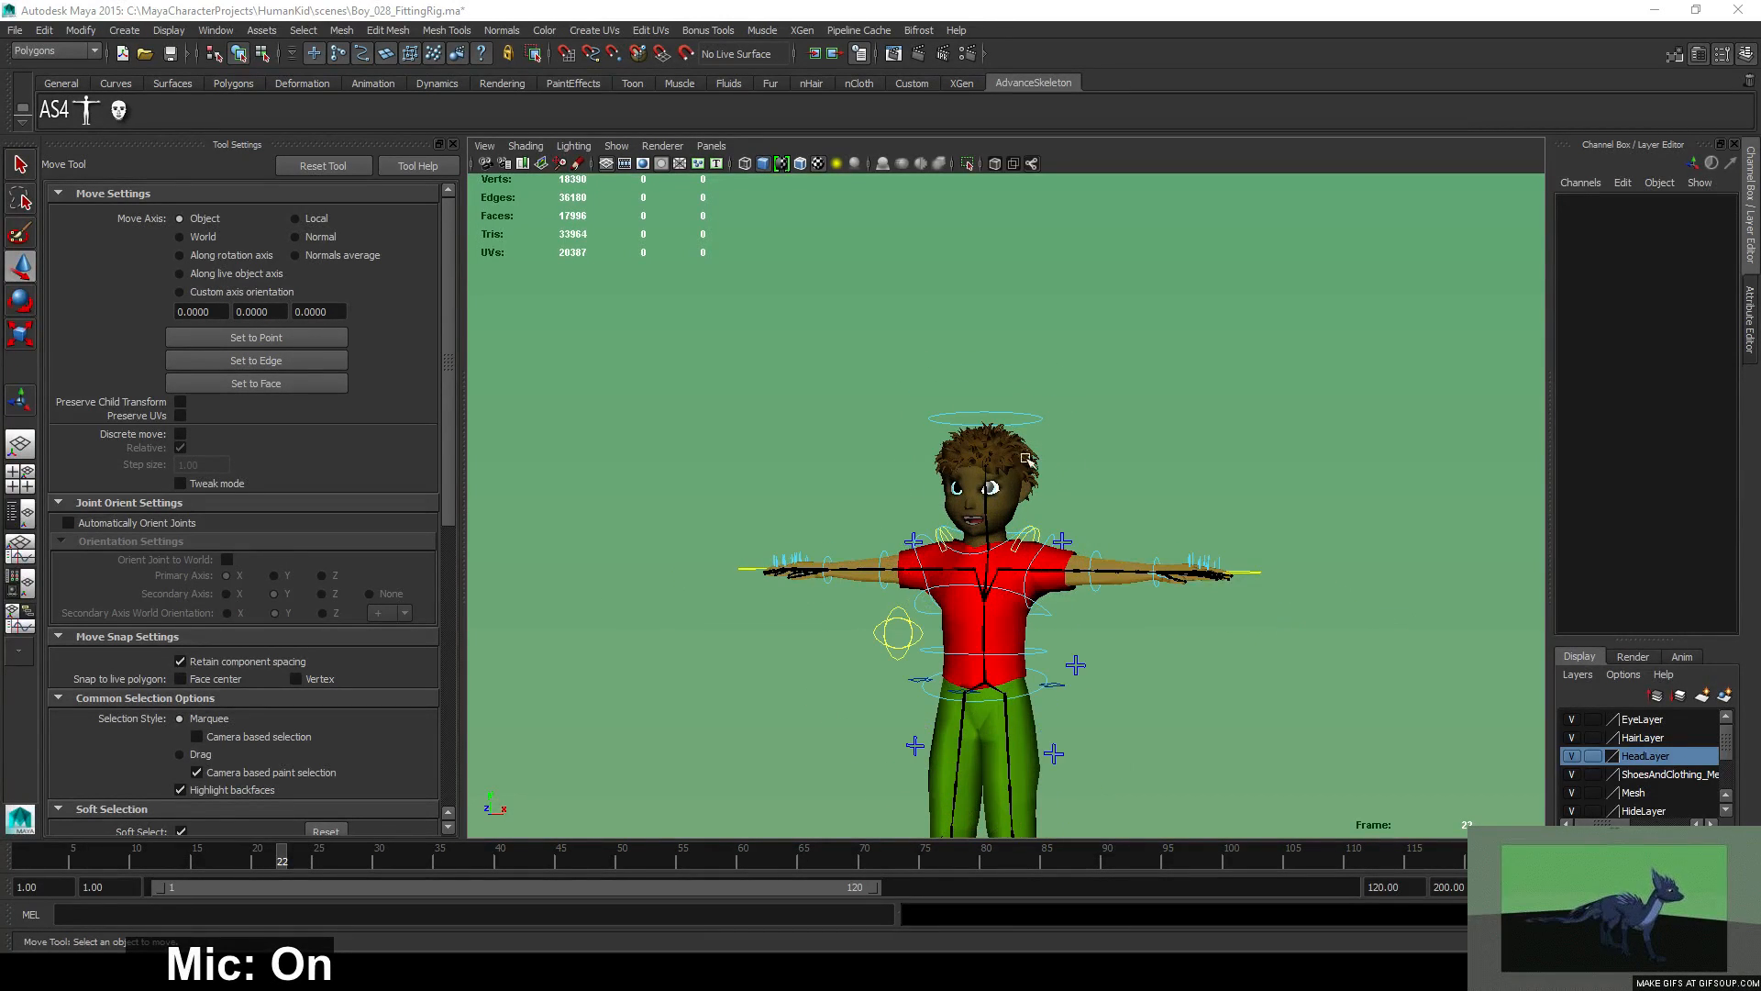
left_click_drag(1079, 468, 1193, 466, "alt")
right_click_drag(1138, 429, 1195, 442, "alt")
left_click_drag(1194, 443, 1270, 535, "alt")
right_click_drag(1266, 541, 1020, 532, "alt")
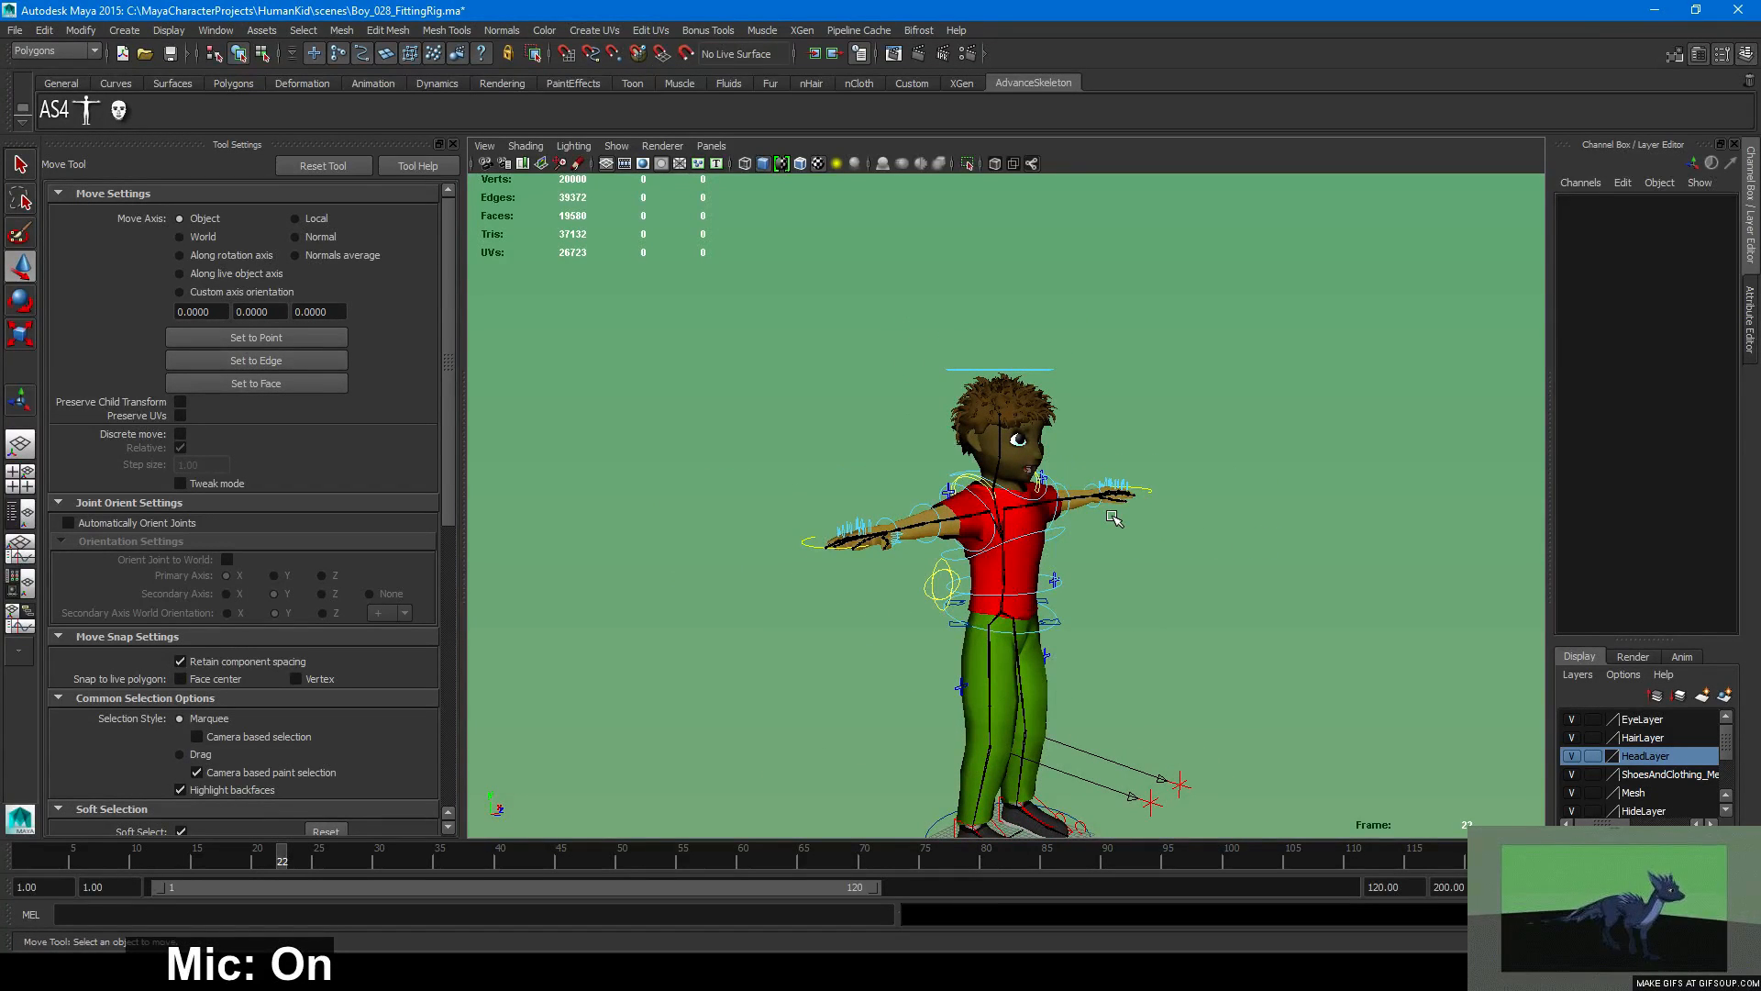
scroll(1114, 519, "up", 5)
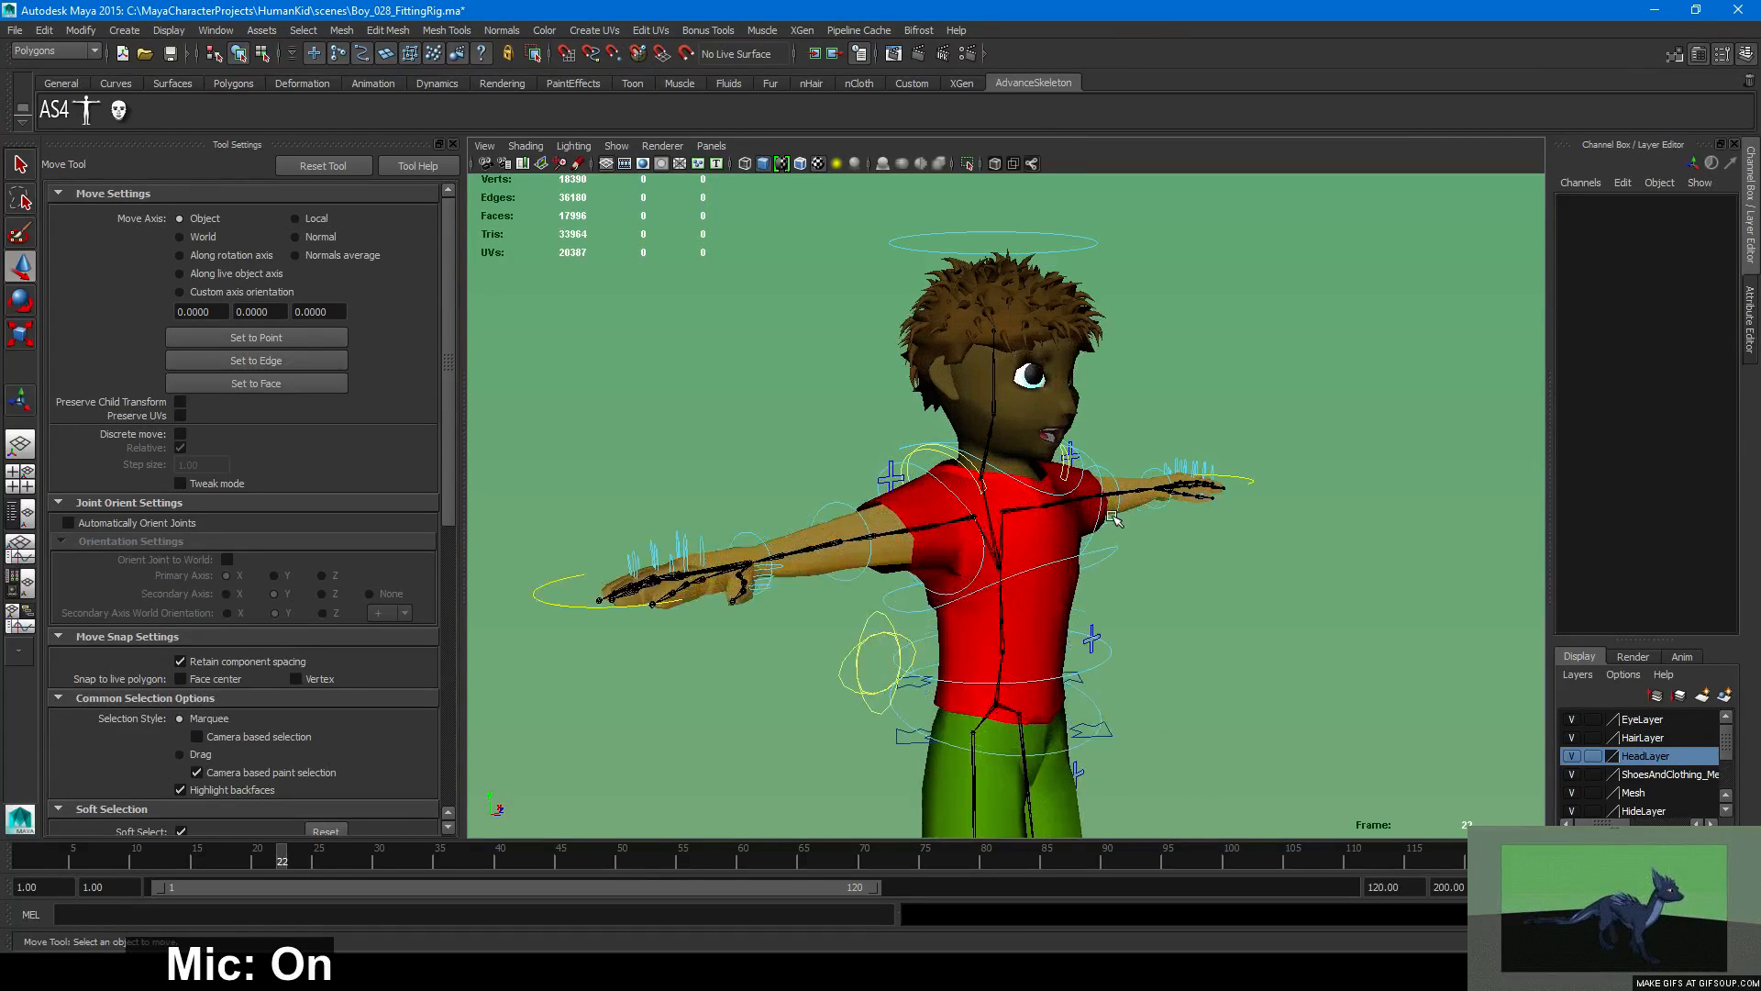
scroll(1113, 519, "down", 5)
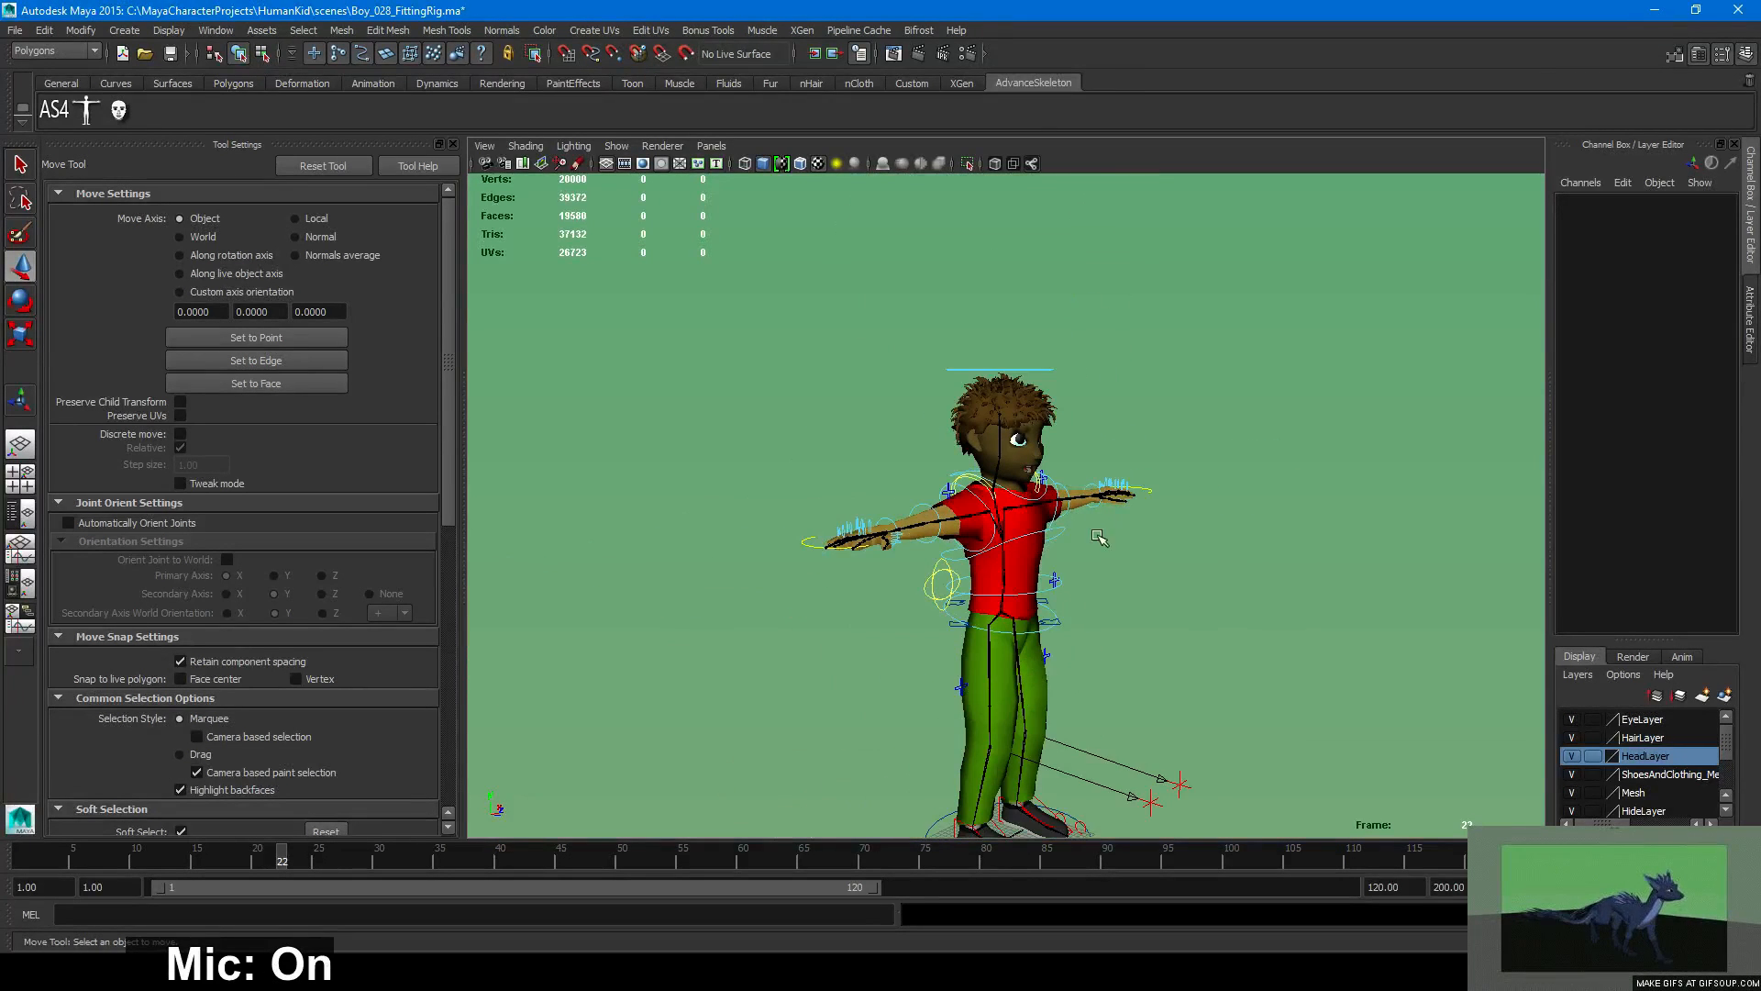
Select the Main control at the character's feet and change the selection to the red shirt mesh.
left_click(1069, 789)
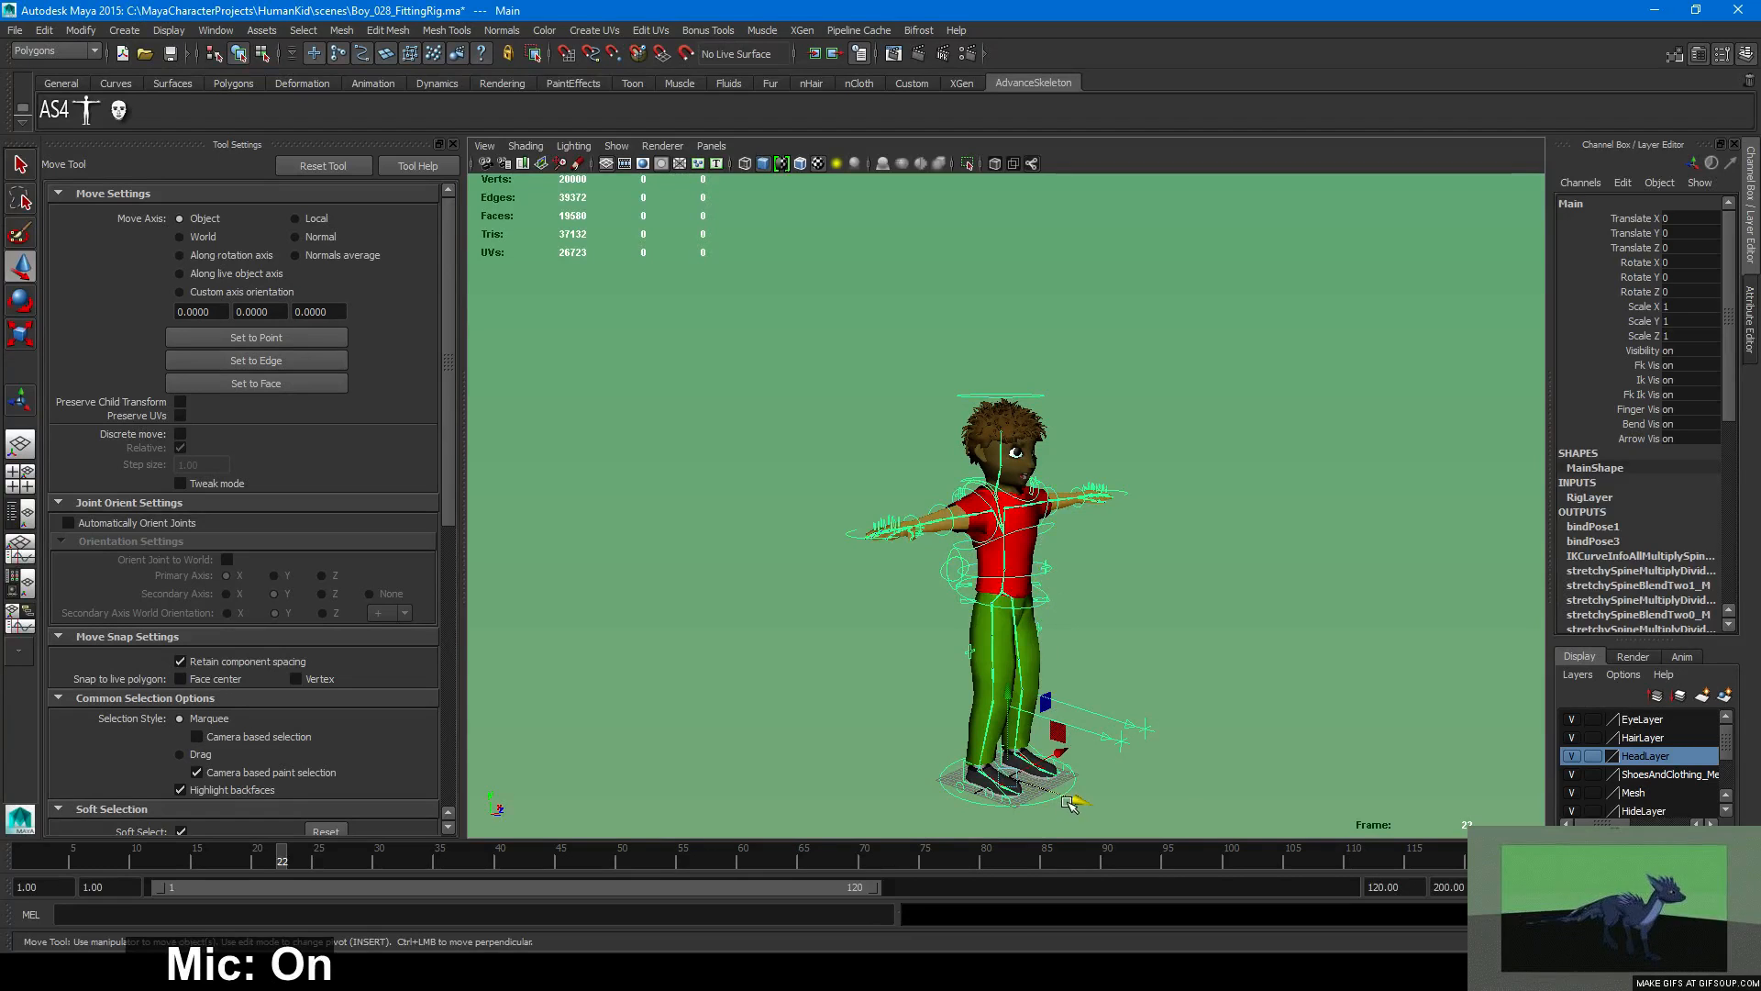
scroll(1126, 562, "up", 3)
left_click(1067, 589)
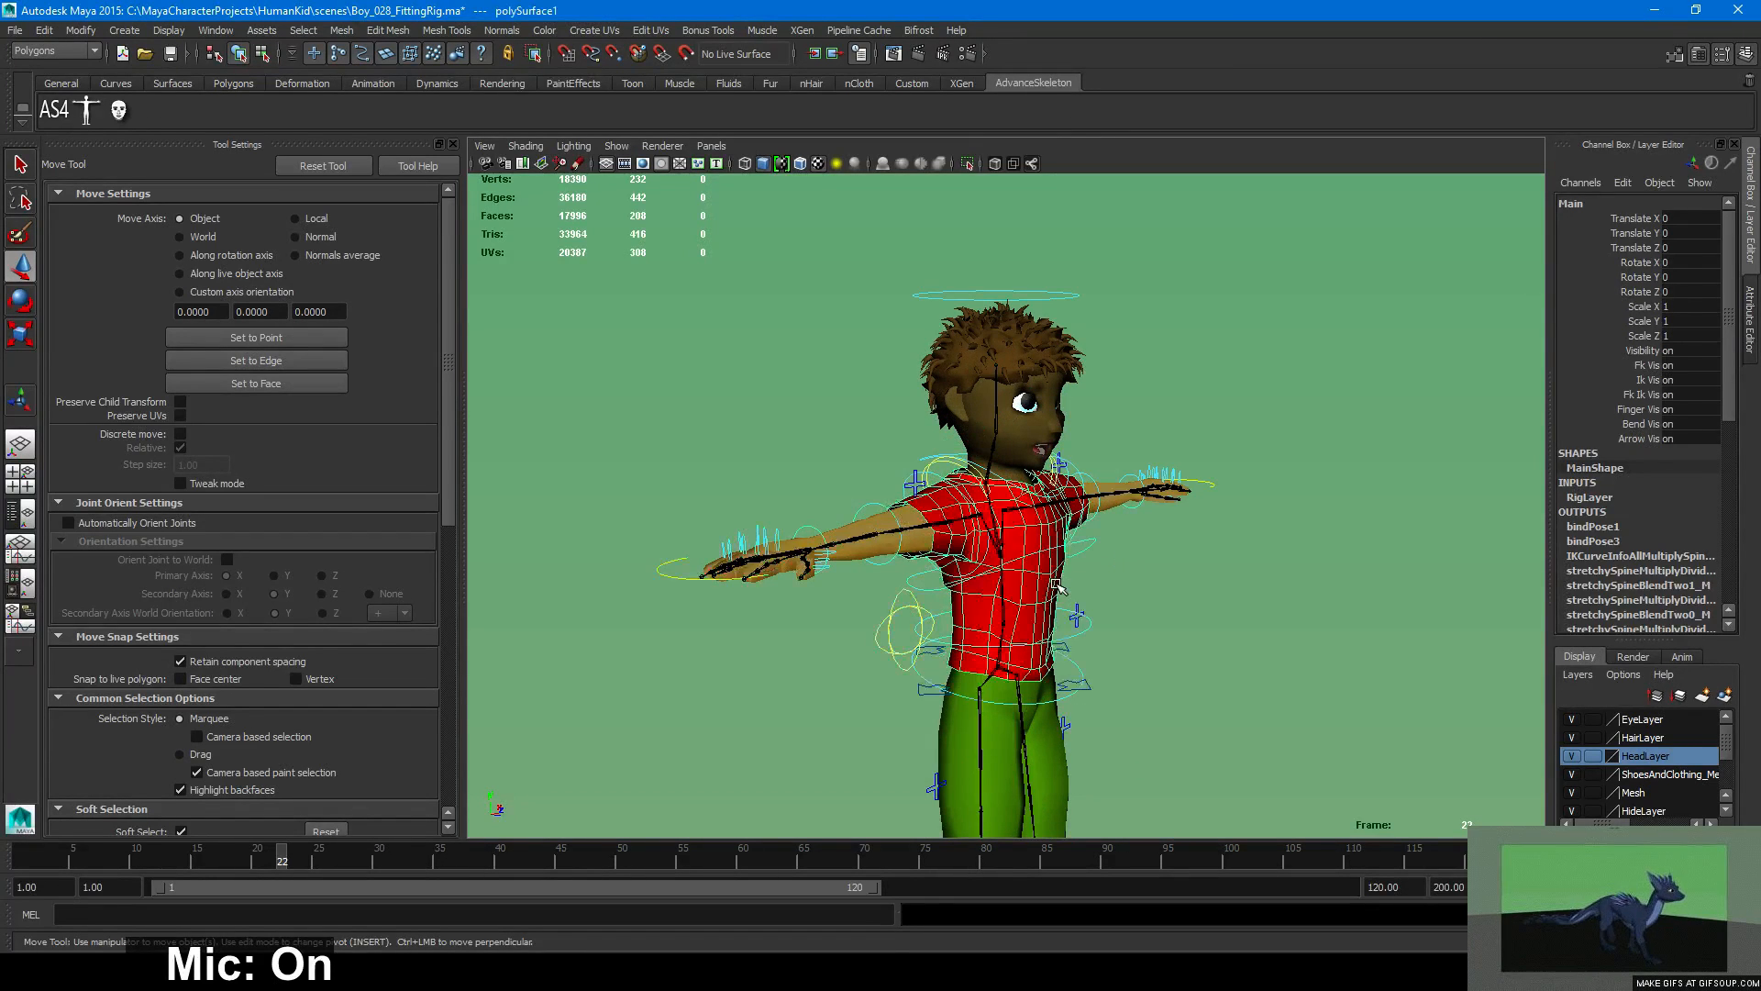
Rescale HeadGroup slightly with the Scale tool, deselect it and check the head against the body.
left_click(1190, 575)
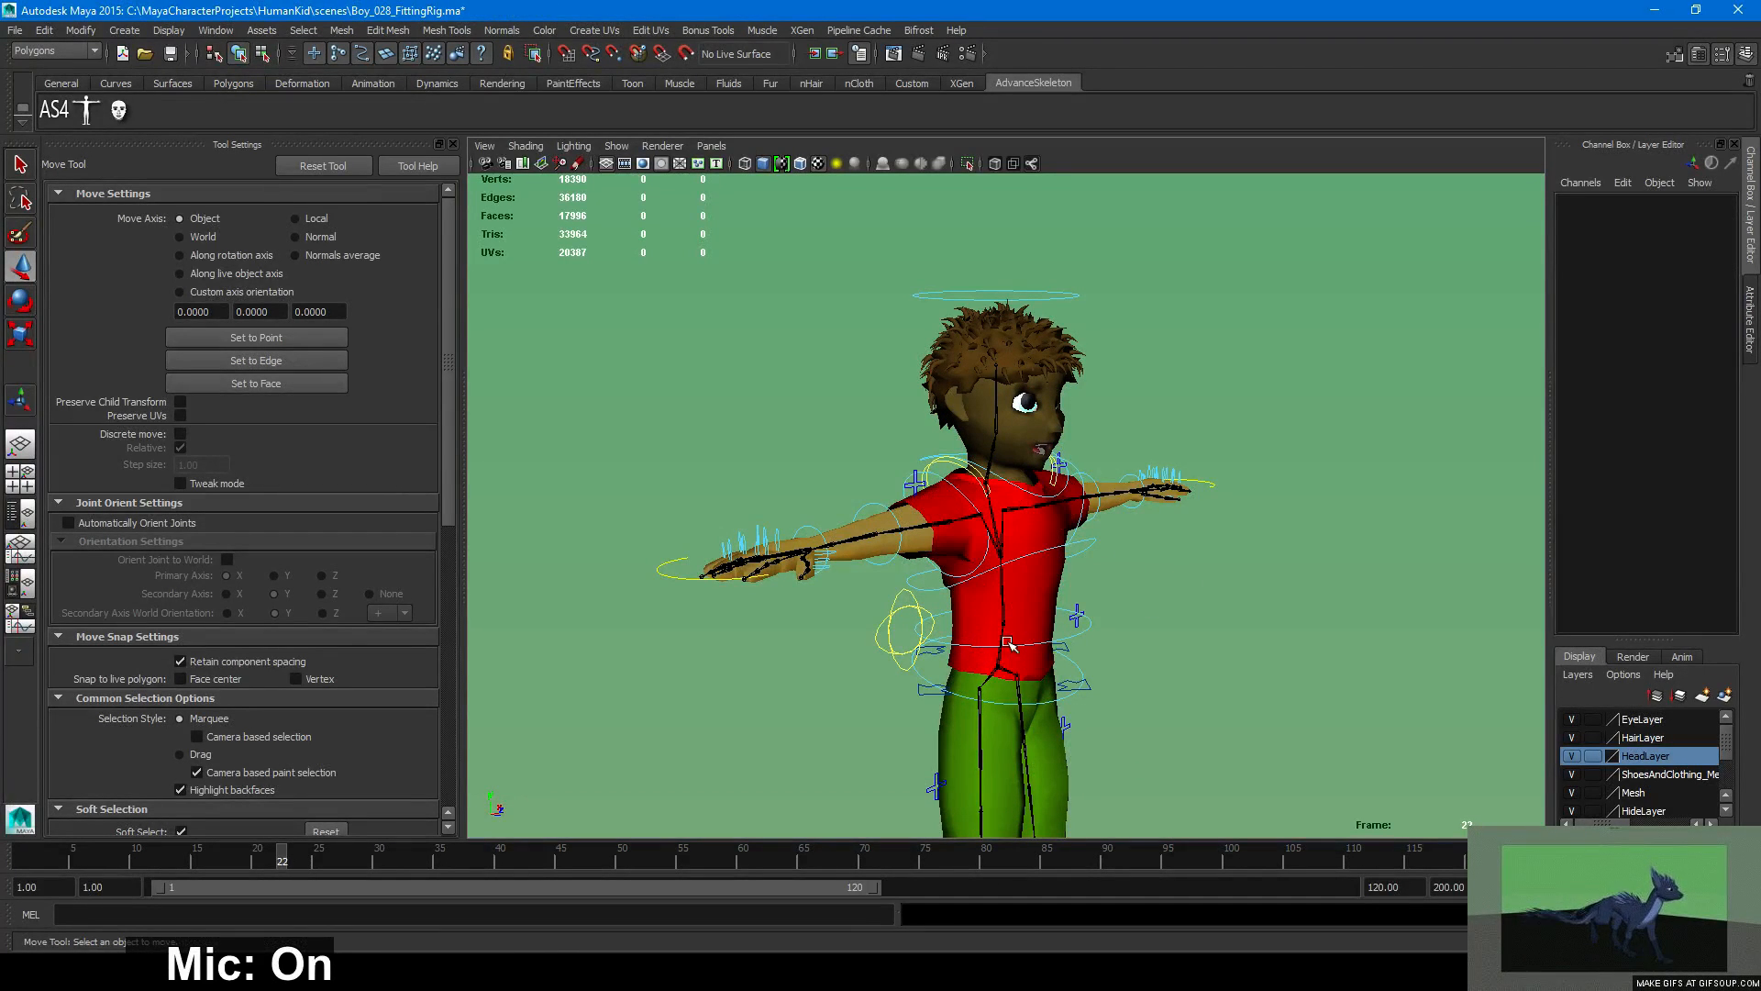
scroll(1009, 645, "up", 5)
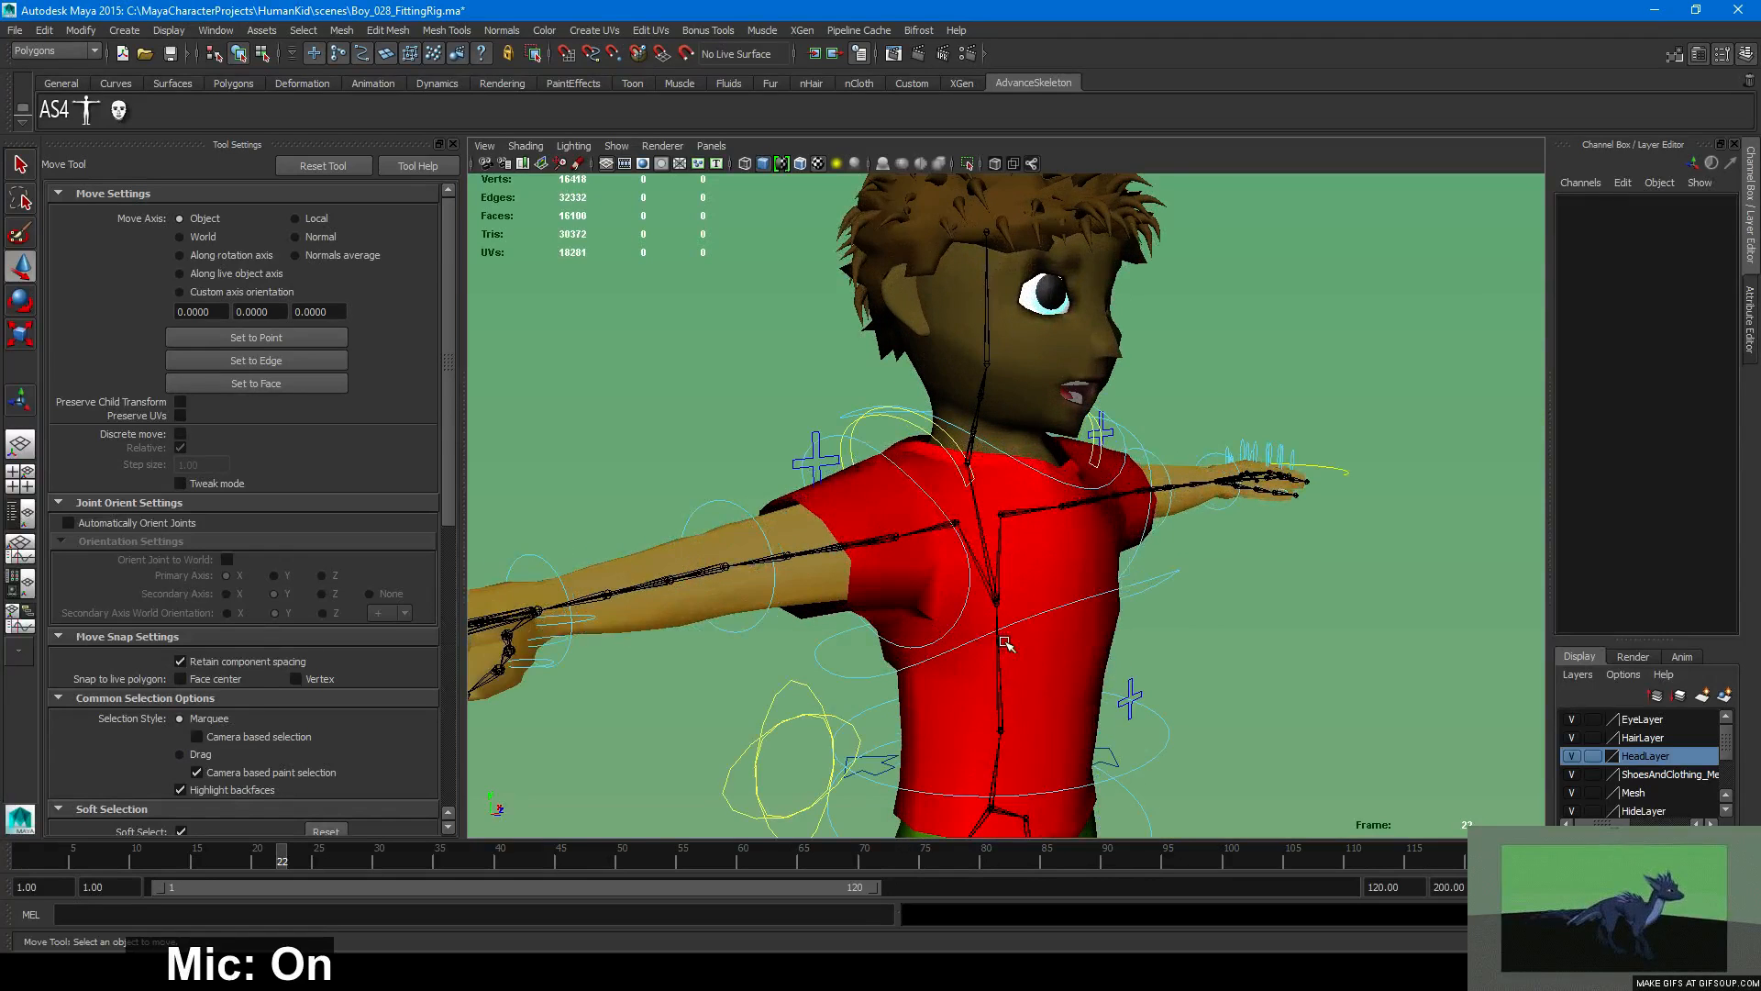
left_click(1040, 375)
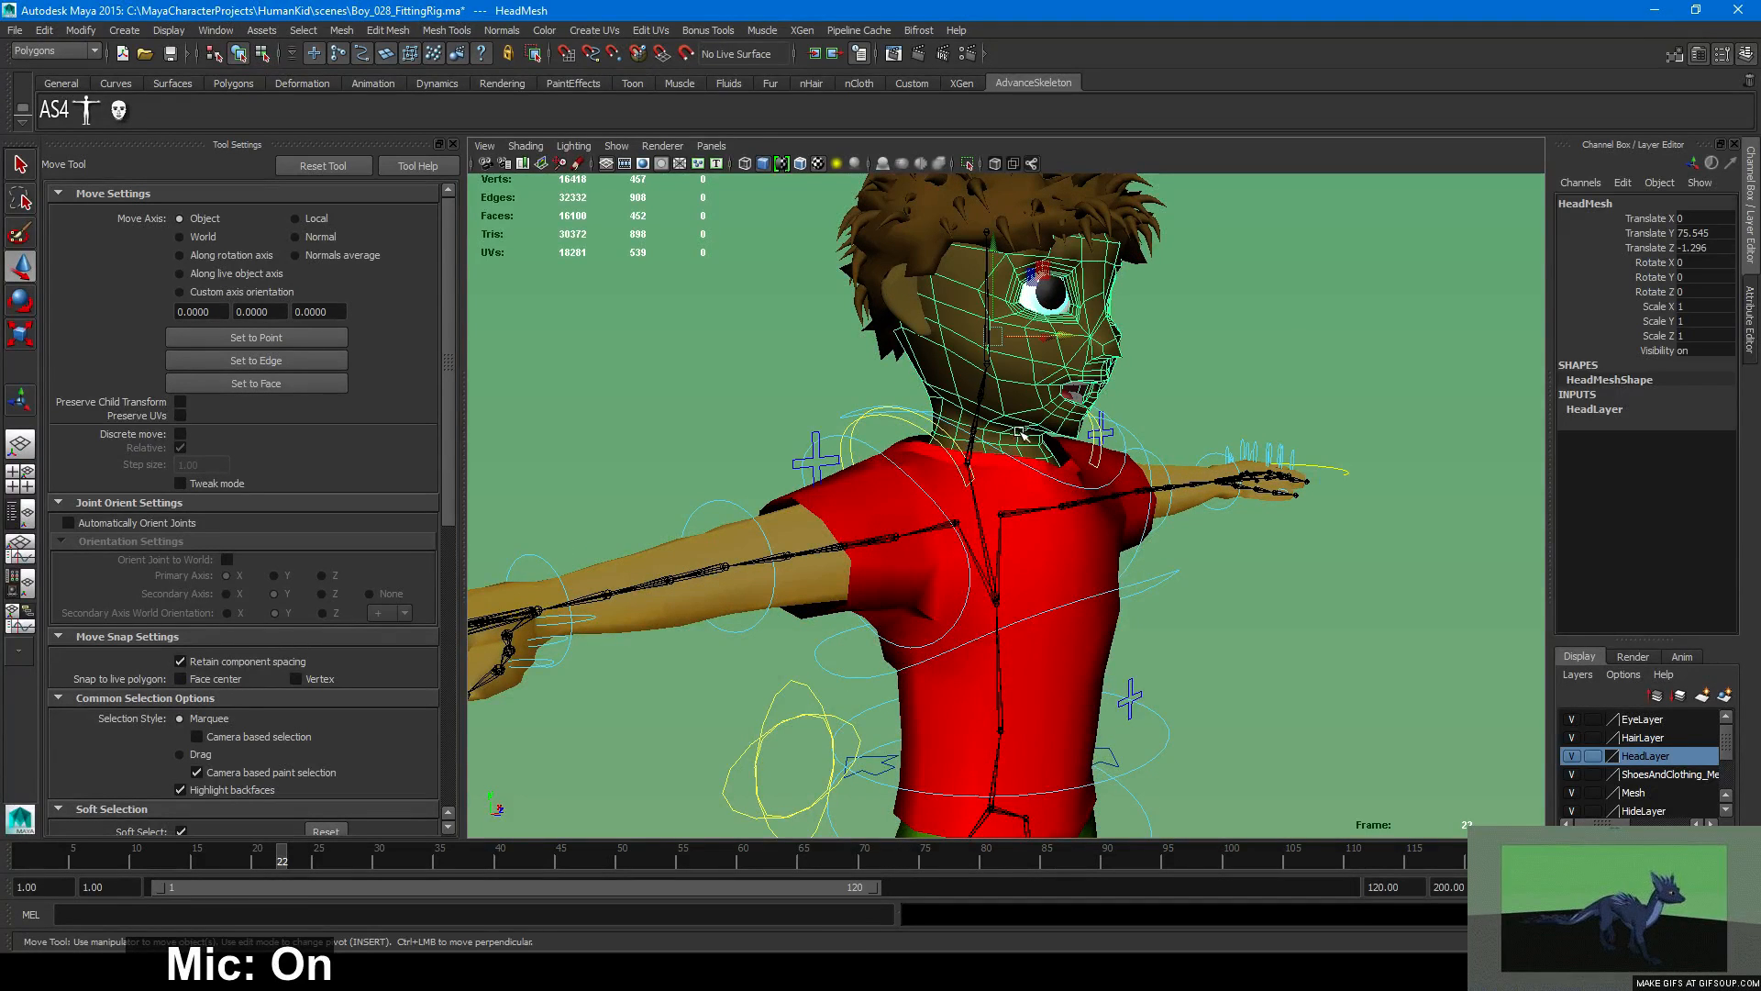
key("Up")
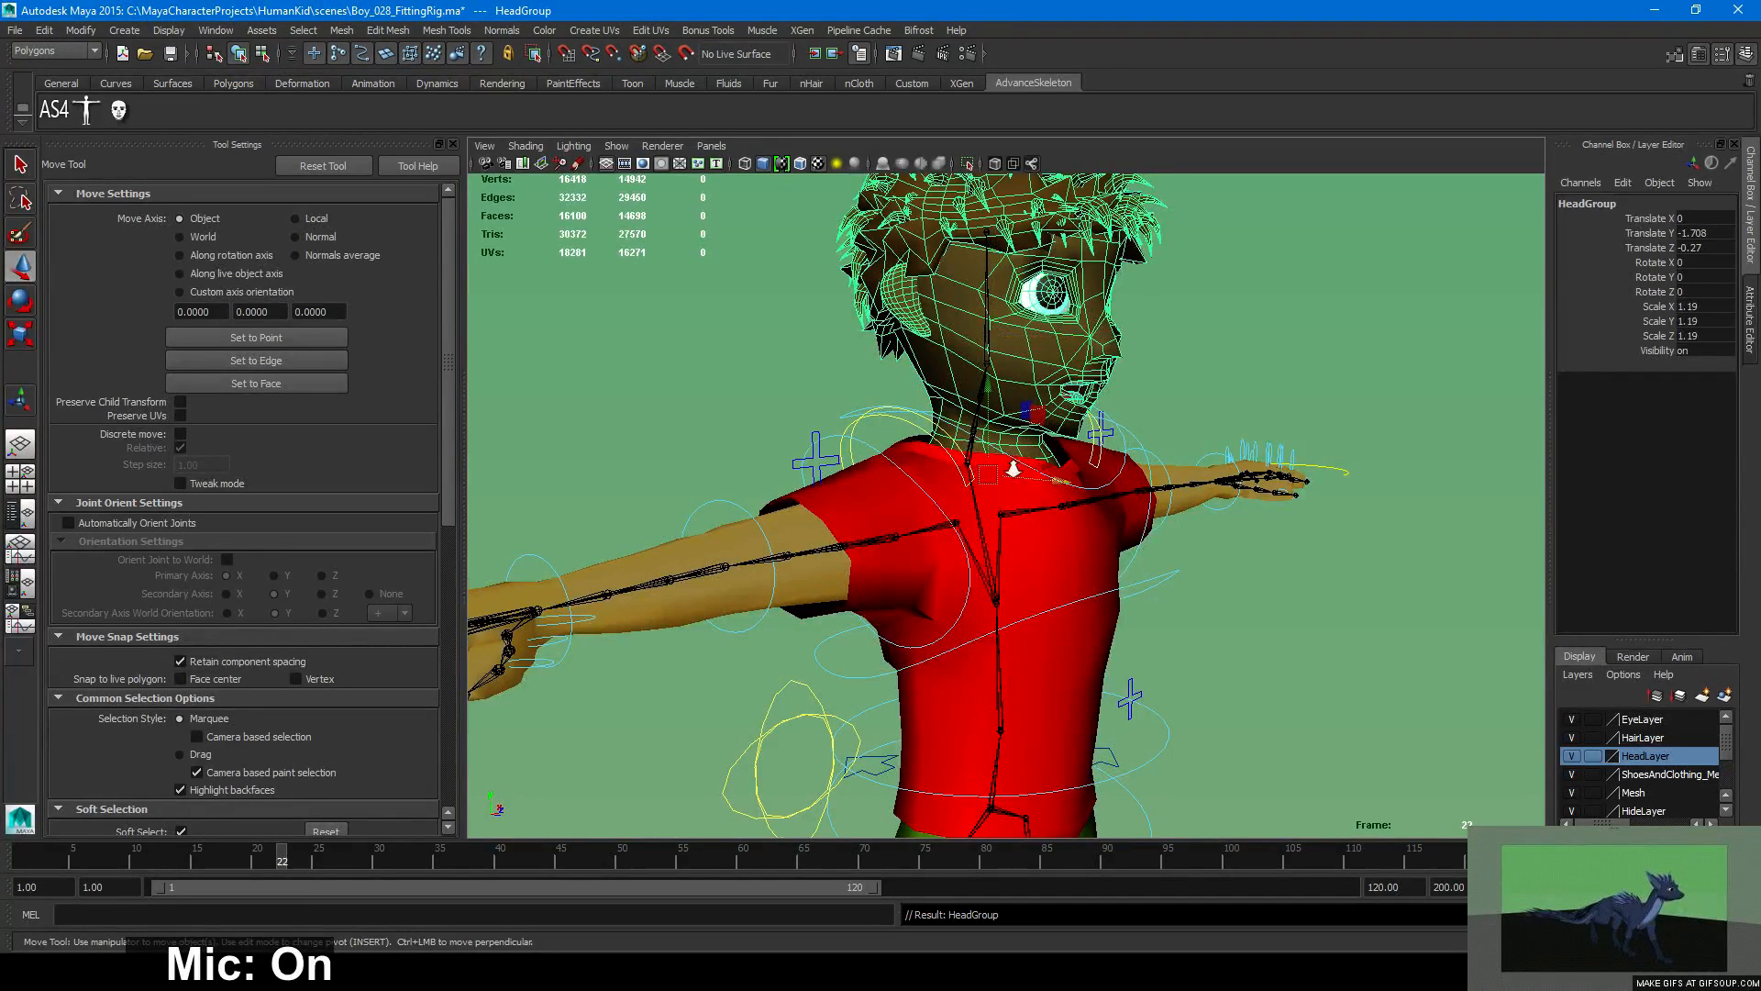
scroll(1015, 468, "up", 2)
key("r")
left_click_drag(985, 478, 1031, 453)
key("w")
left_click(1262, 338)
left_click_drag(1263, 339, 1105, 471, "alt")
right_click_drag(1104, 472, 666, 448, "alt")
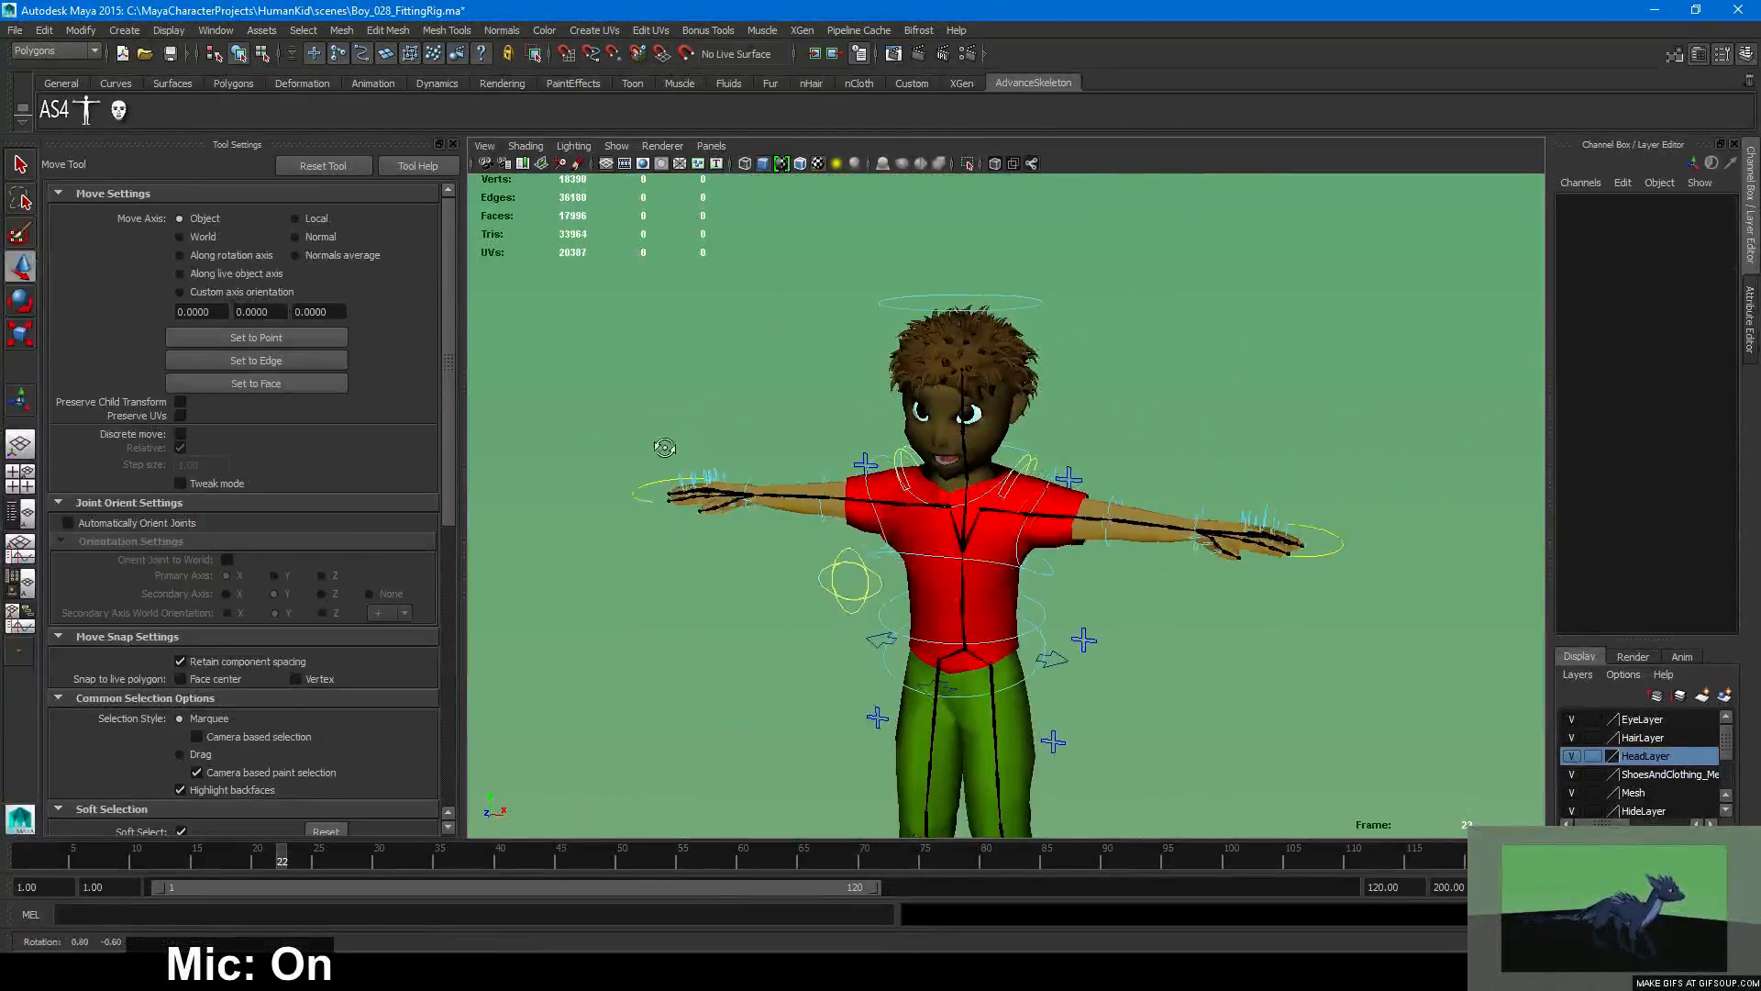
left_click_drag(881, 458, 774, 426, "alt")
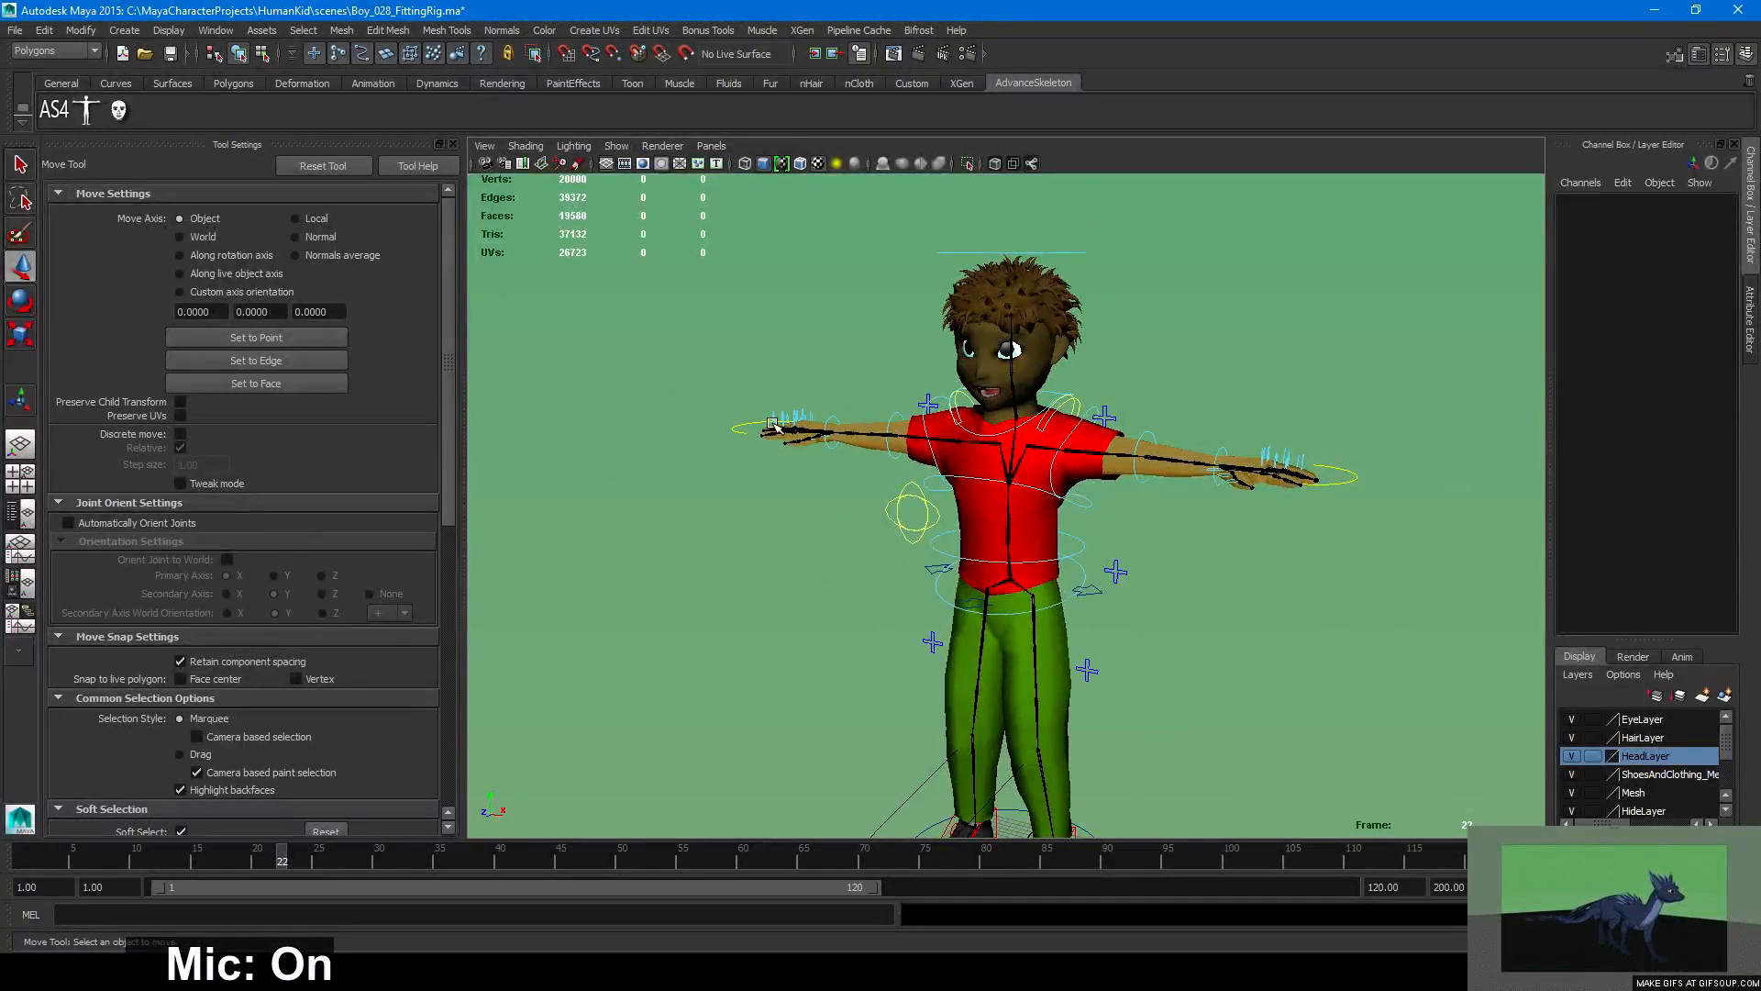
Save the scene as a new version named Boy_029_FittingRig.ma.
key("ctrl+shift+s")
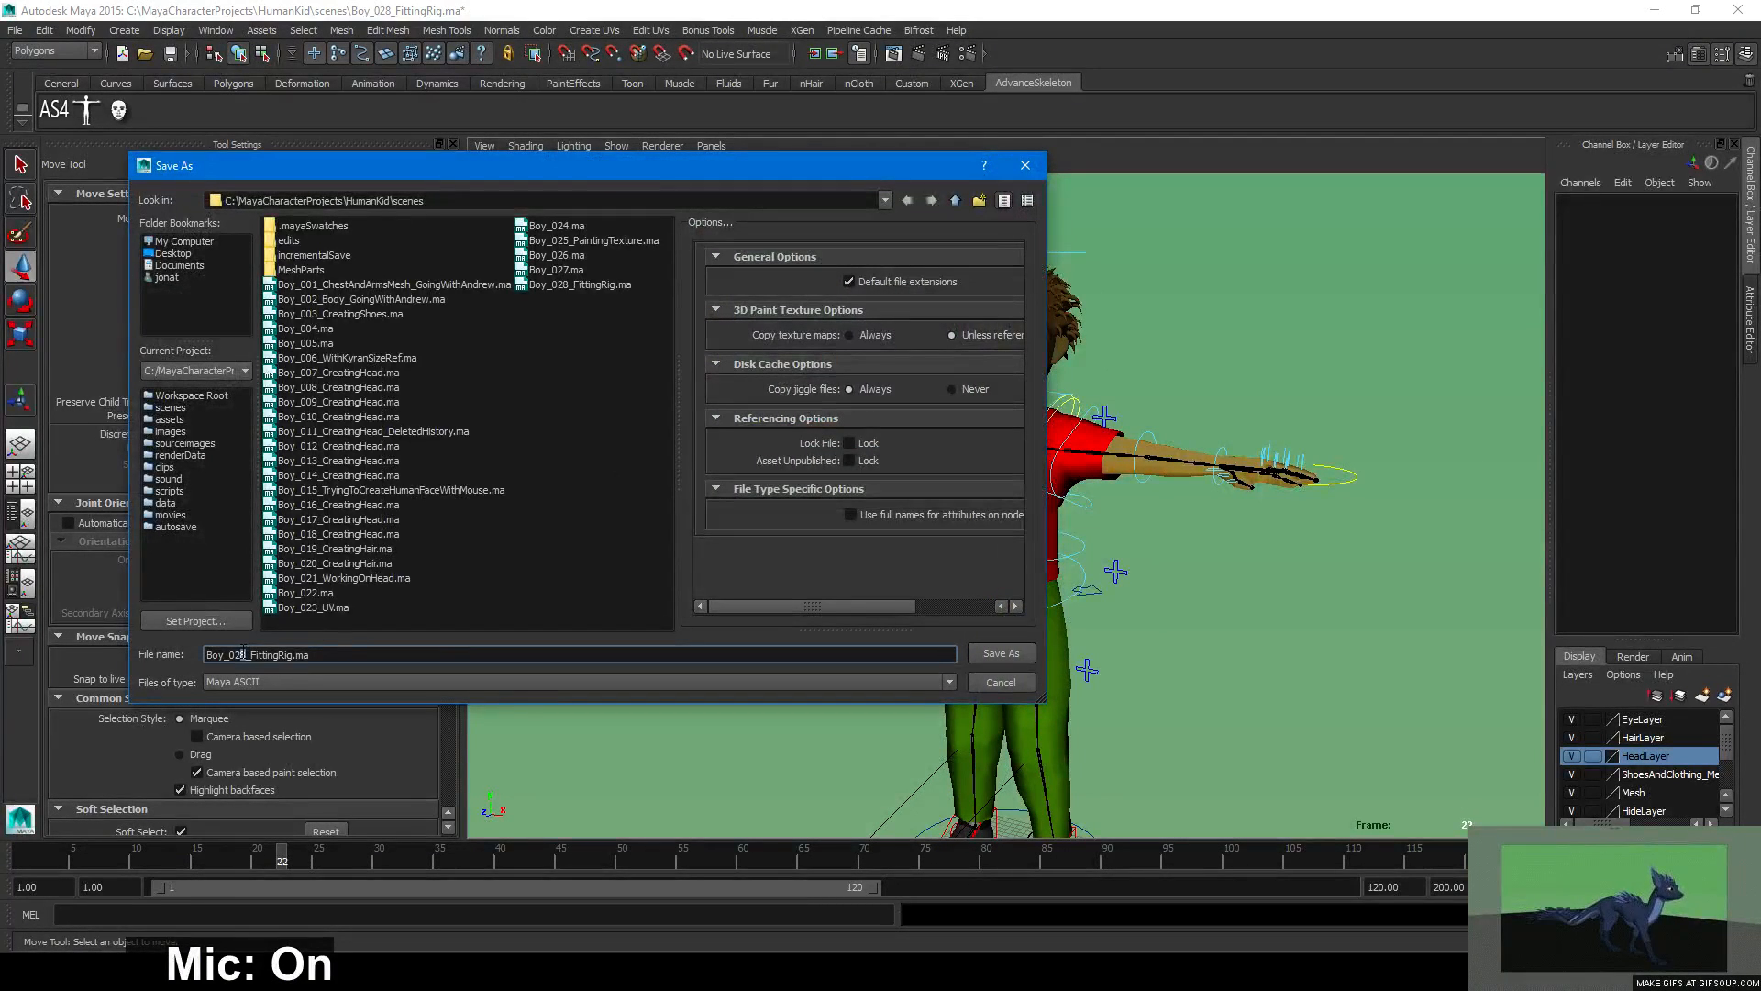
type("9")
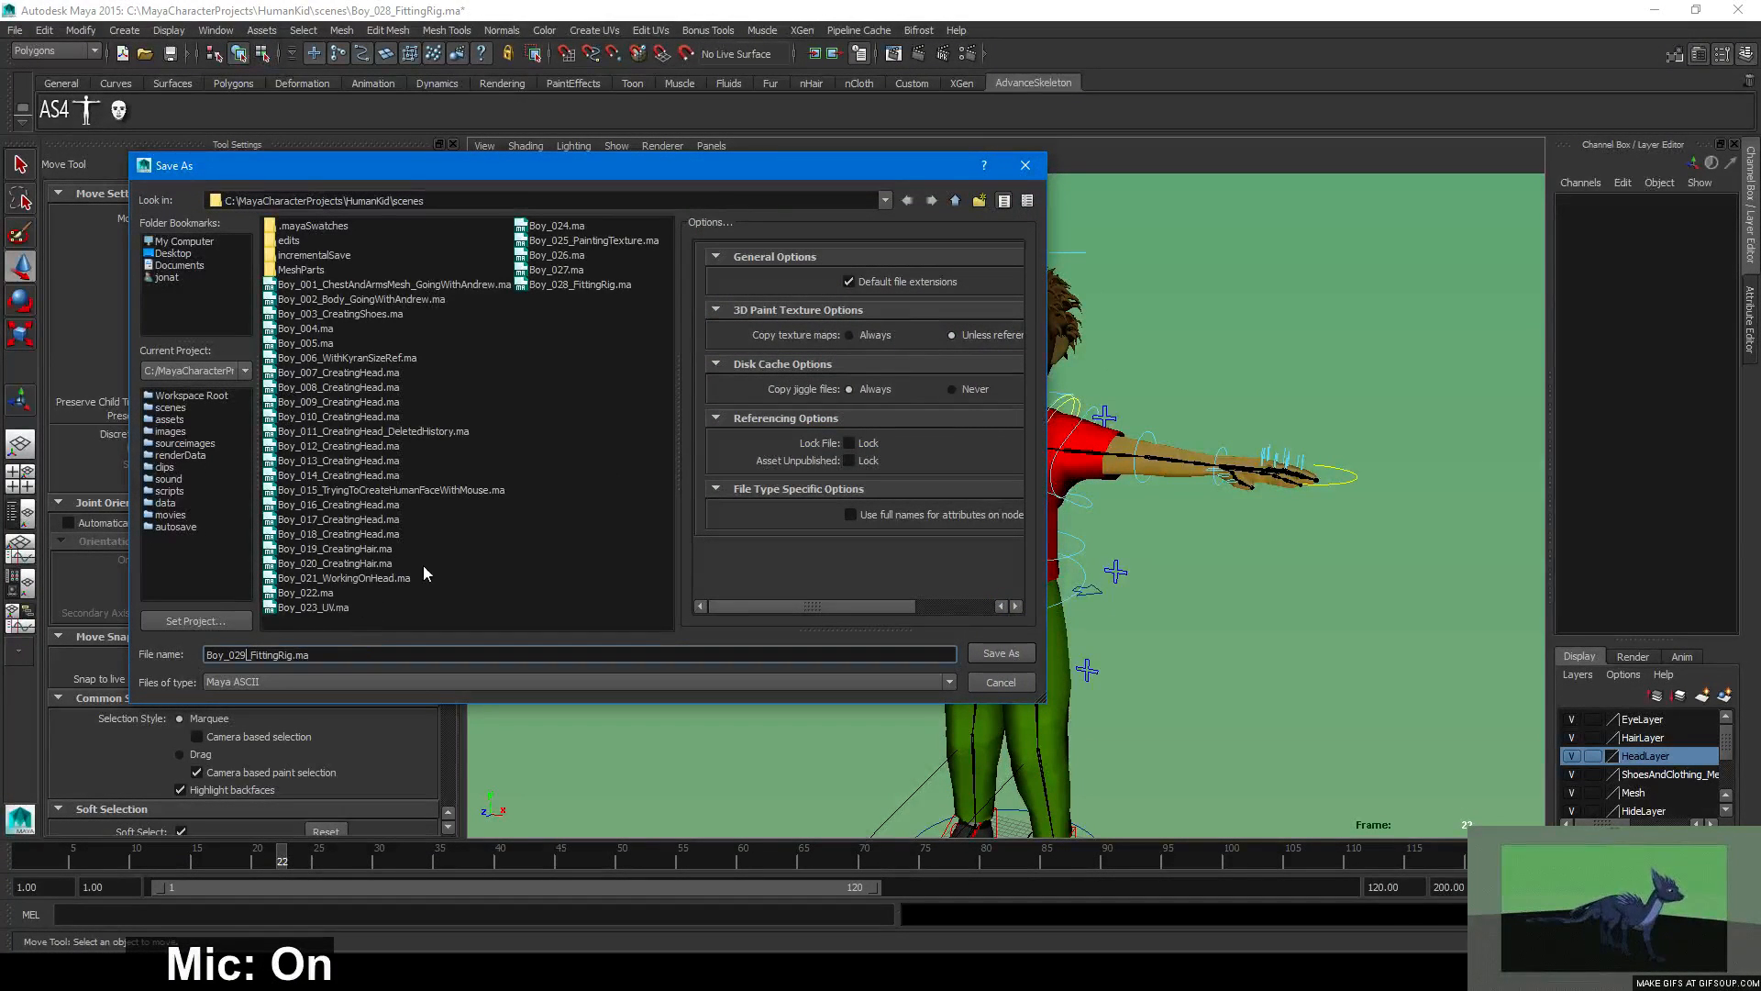
left_click(974, 651)
key("ctrl+s")
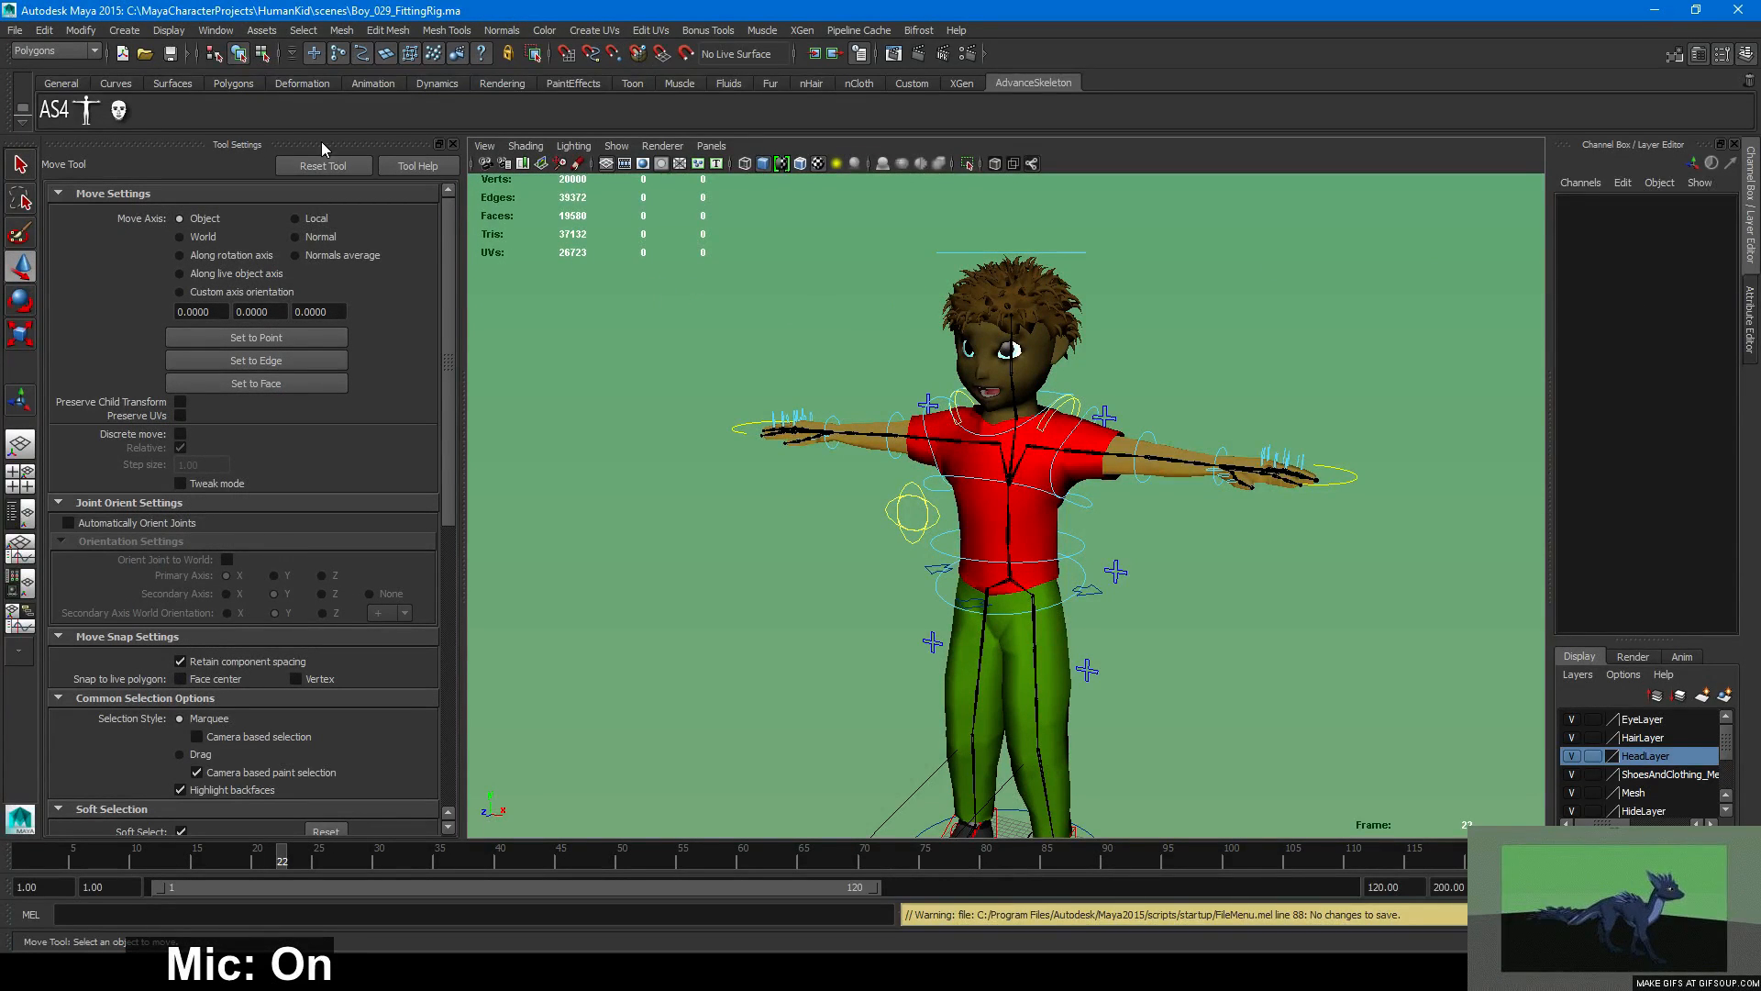
Hide the tool settings and examine the whole boy character from the side and the front.
left_click(451, 144)
right_click_drag(1061, 499, 790, 444, "alt")
left_click_drag(790, 444, 1042, 449, "alt")
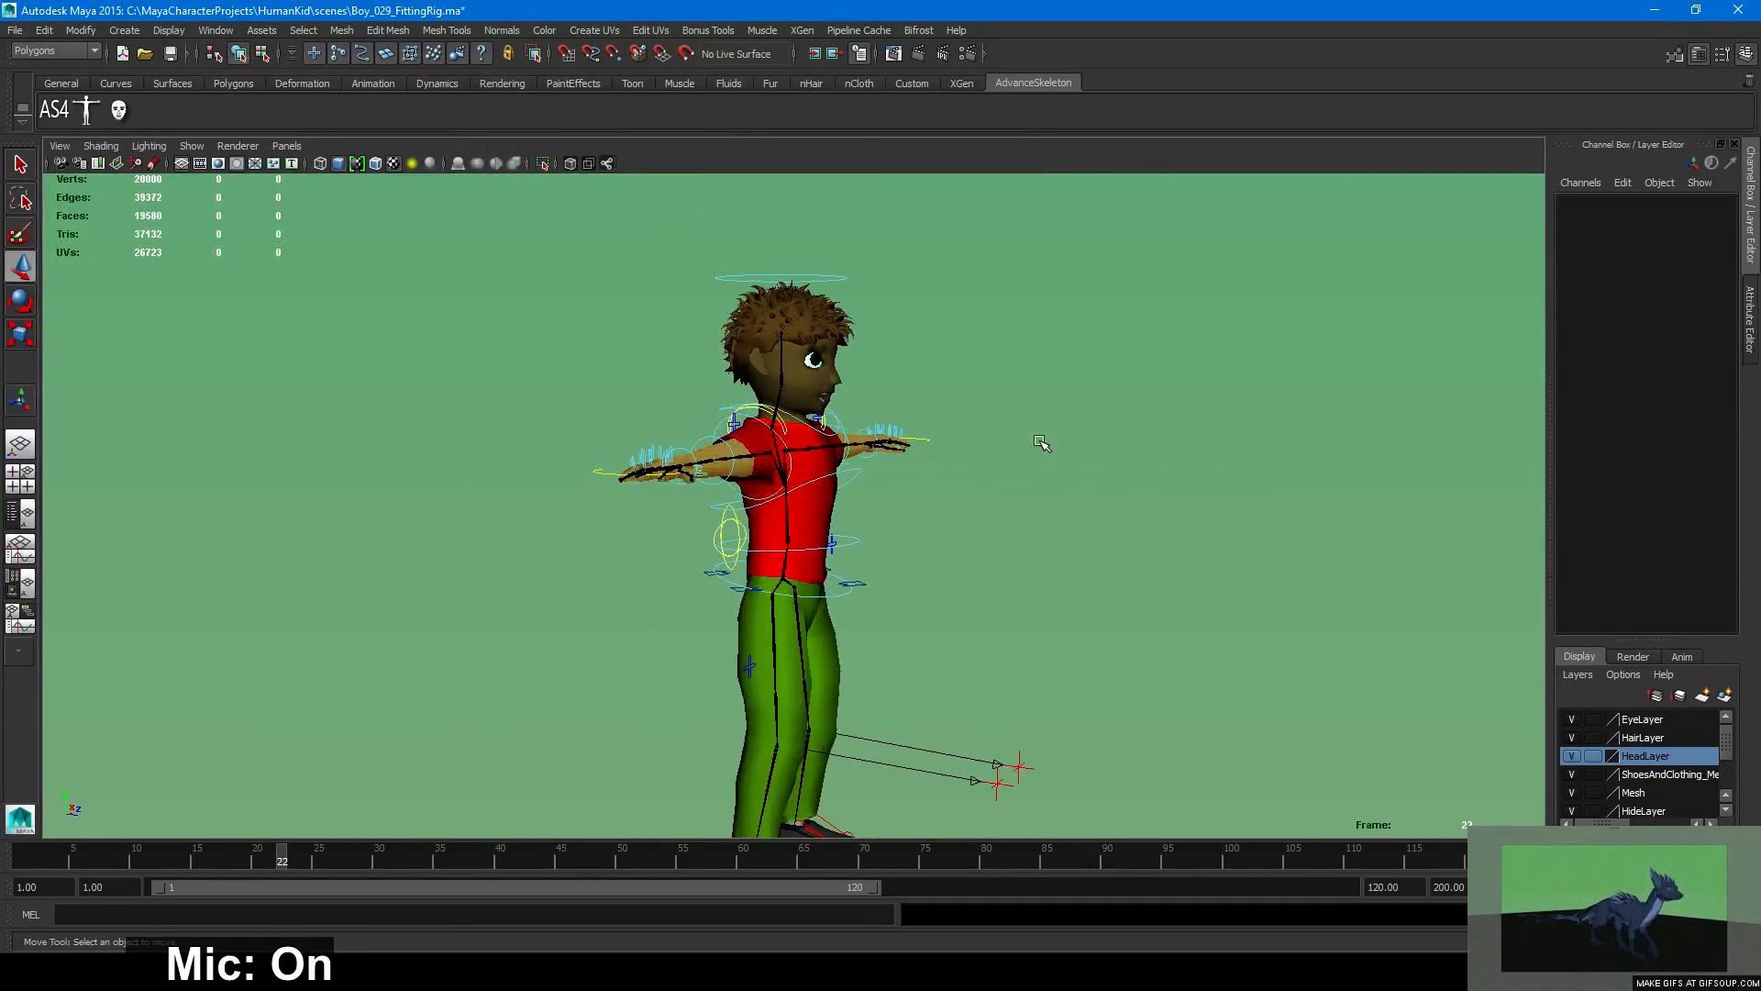
right_click_drag(1042, 448, 873, 394, "alt")
middle_click_drag(872, 394, 876, 342, "alt")
left_click_drag(784, 357, 664, 372, "alt")
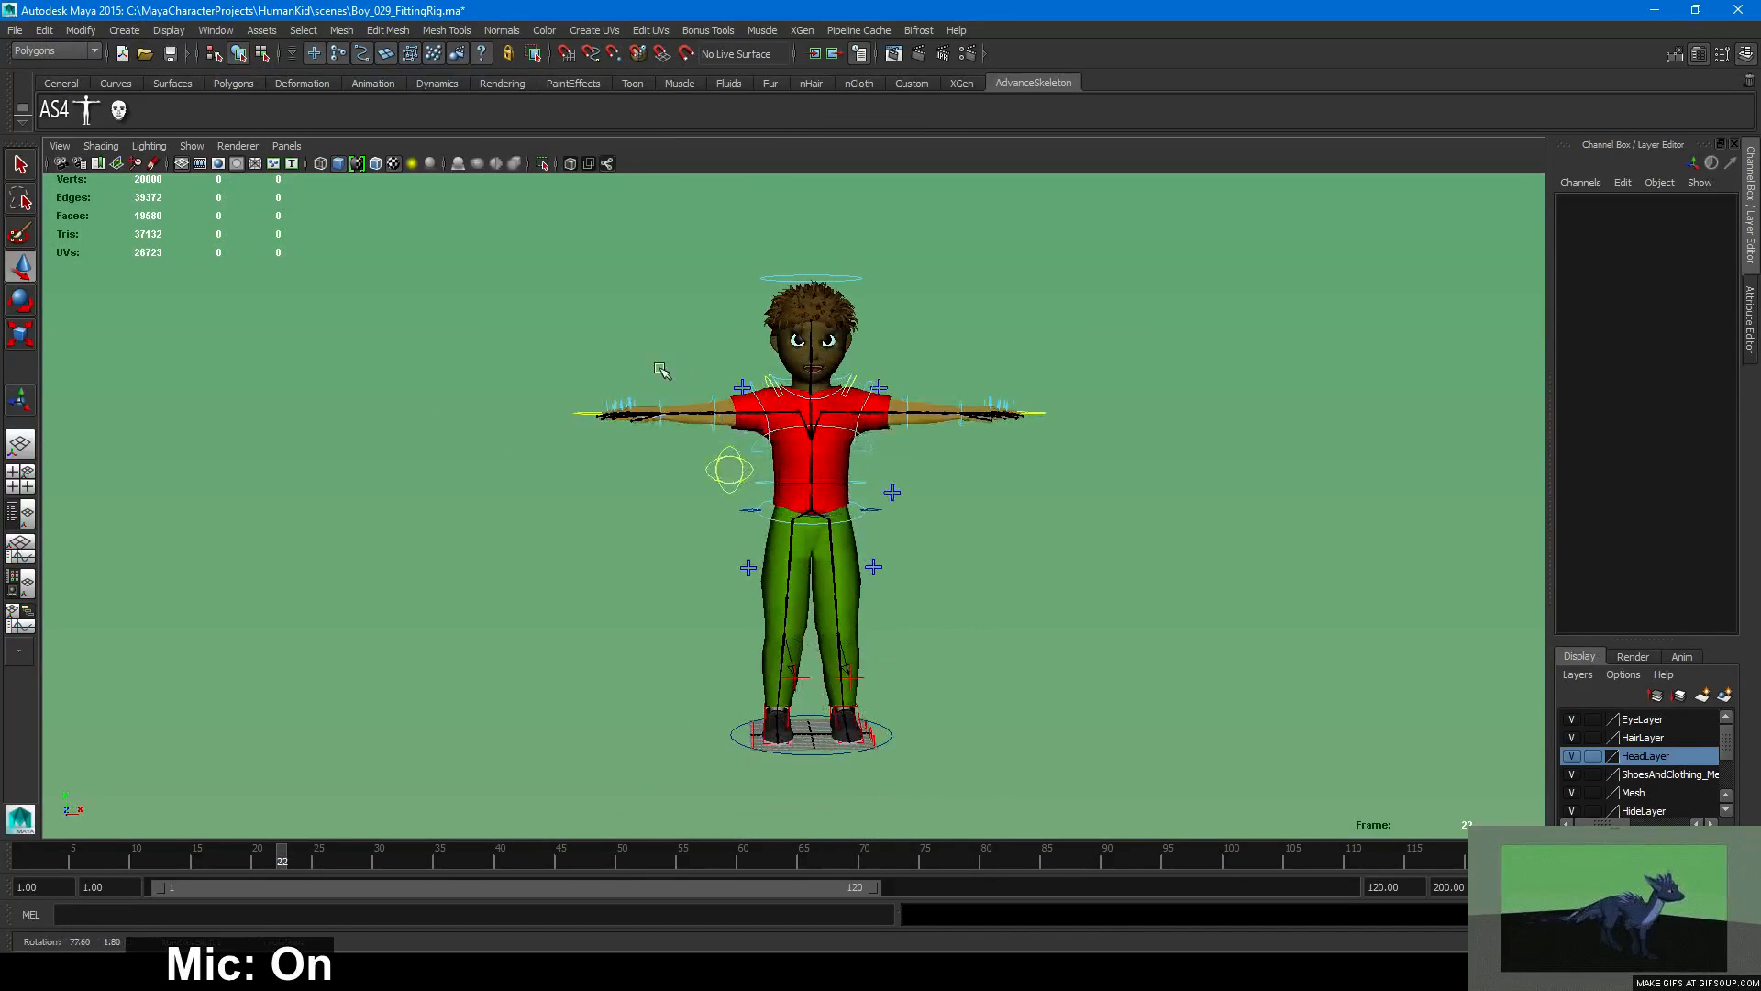
Load the KyranDragon_Rig.mb reference into the scene and close the Reference Editor.
left_click(15, 30)
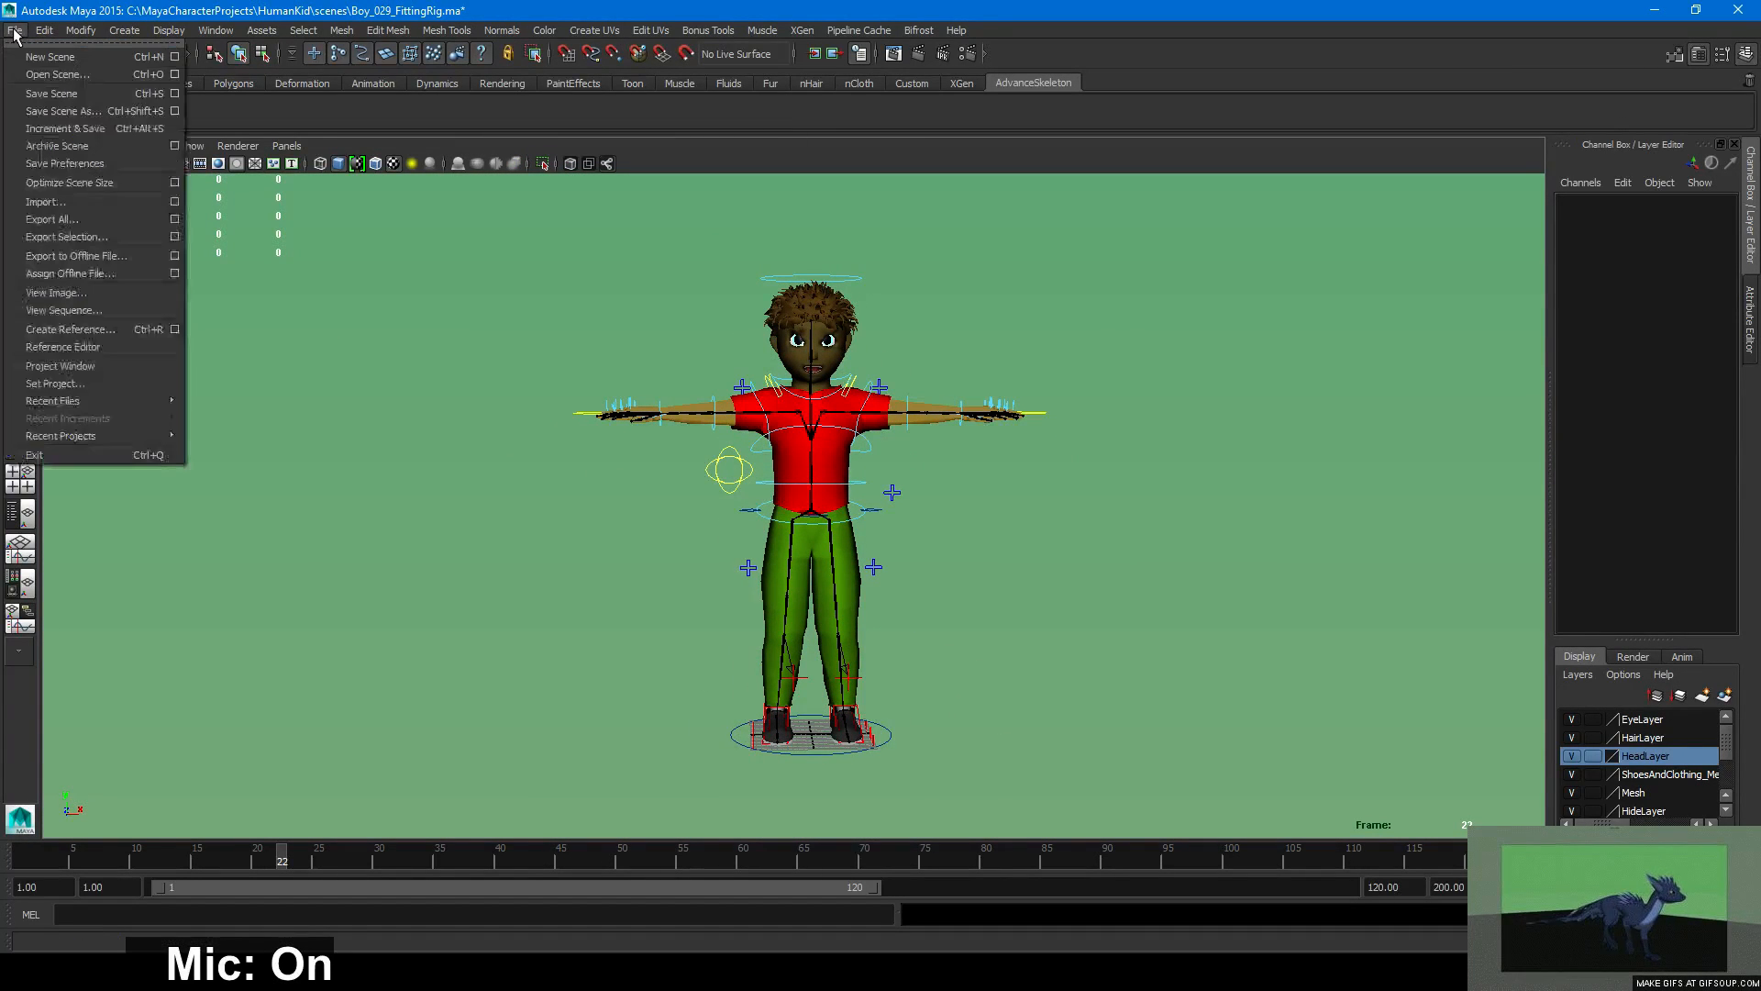
left_click(96, 348)
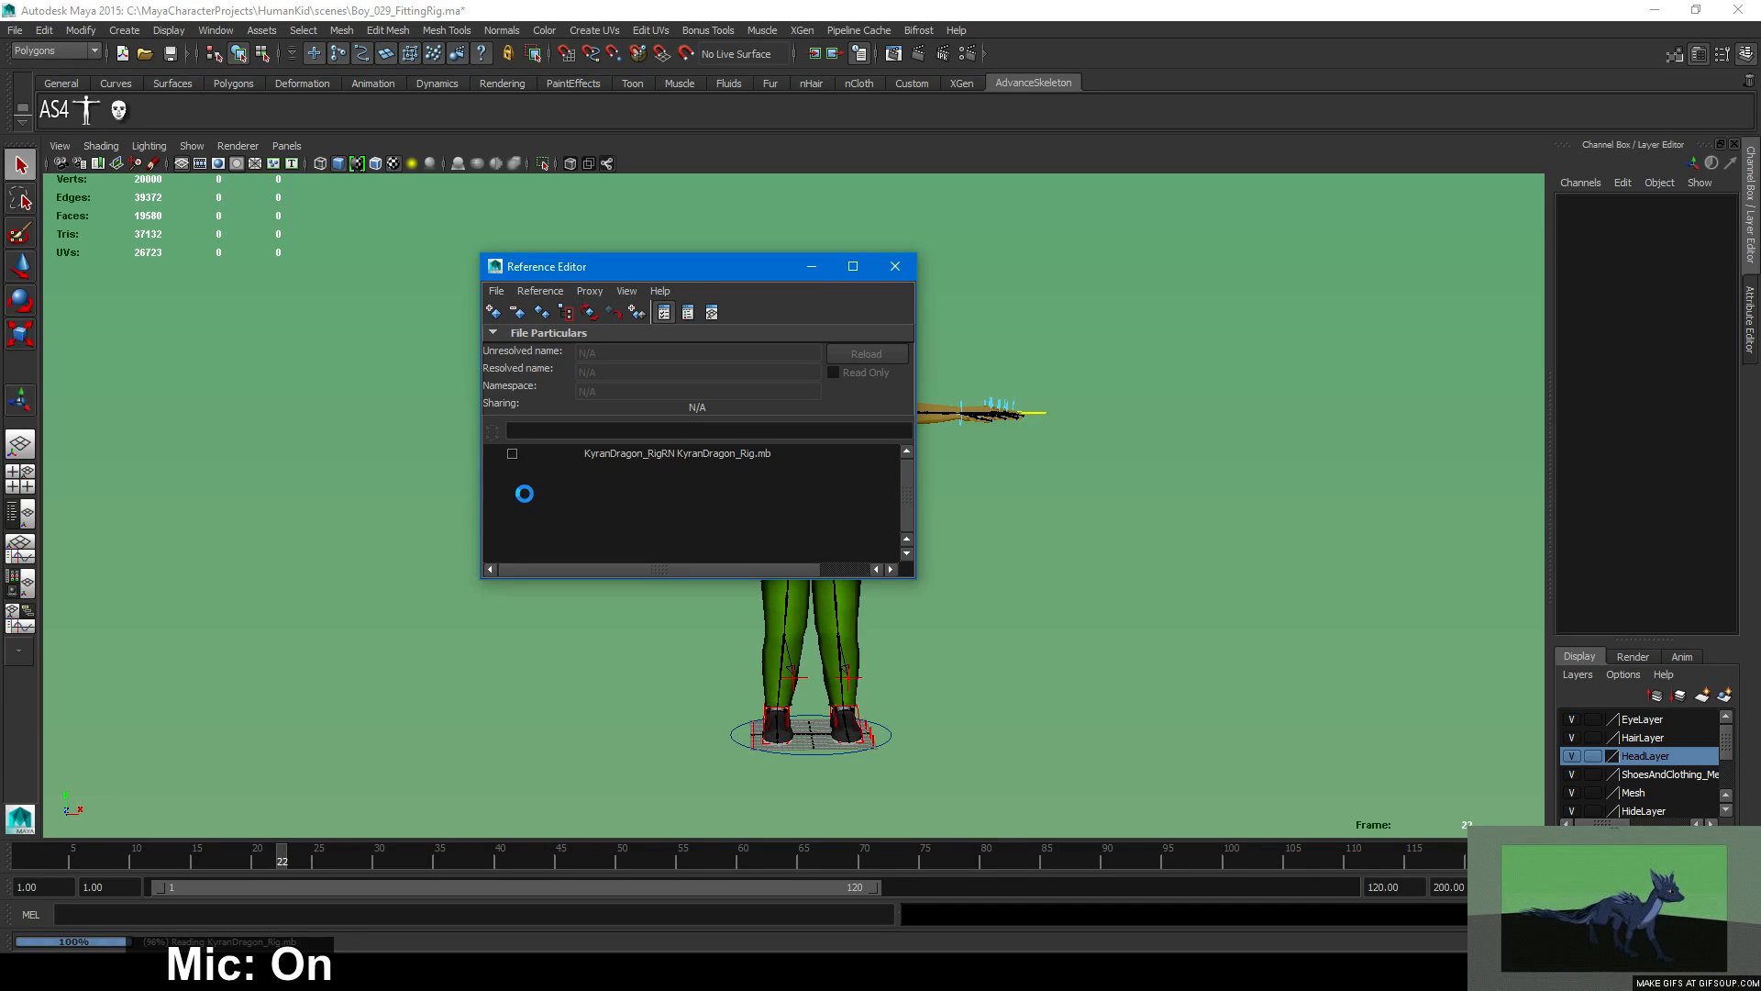
left_click(895, 266)
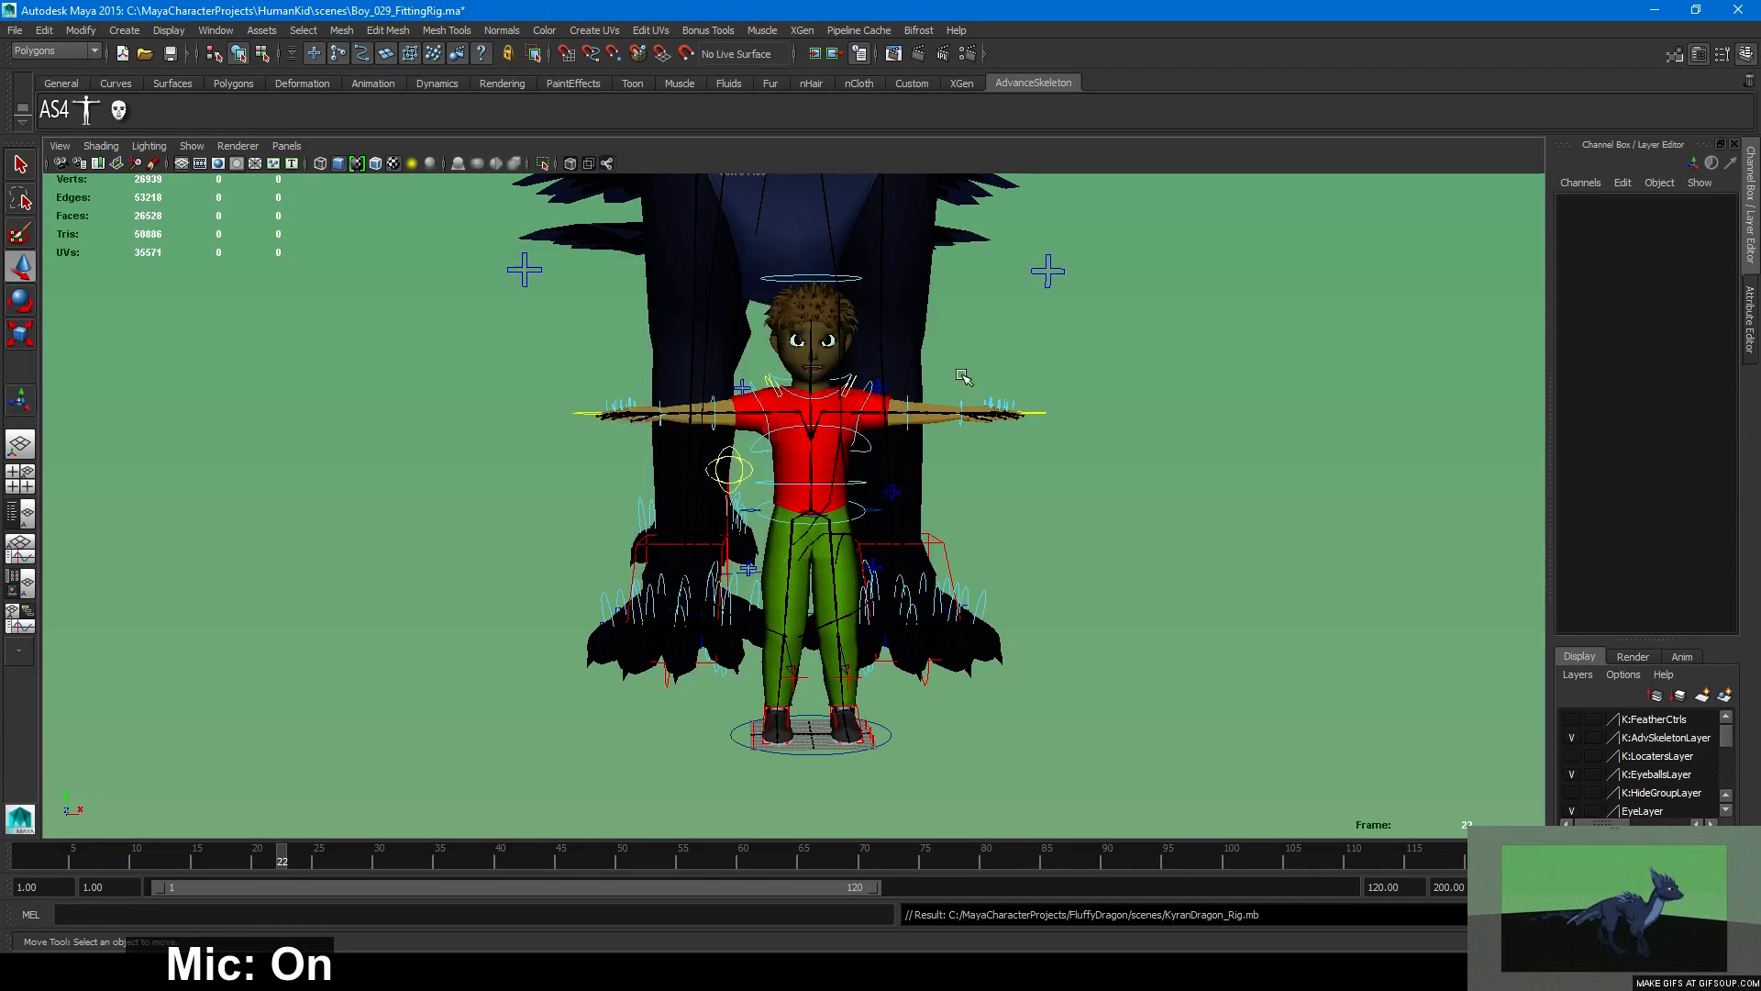
Examine the boy's size against the referenced dragon in a three-quarter side view showing both characters.
left_click_drag(962, 376, 872, 533, "alt")
right_click_drag(872, 533, 814, 548, "alt")
left_click_drag(815, 548, 850, 564, "alt")
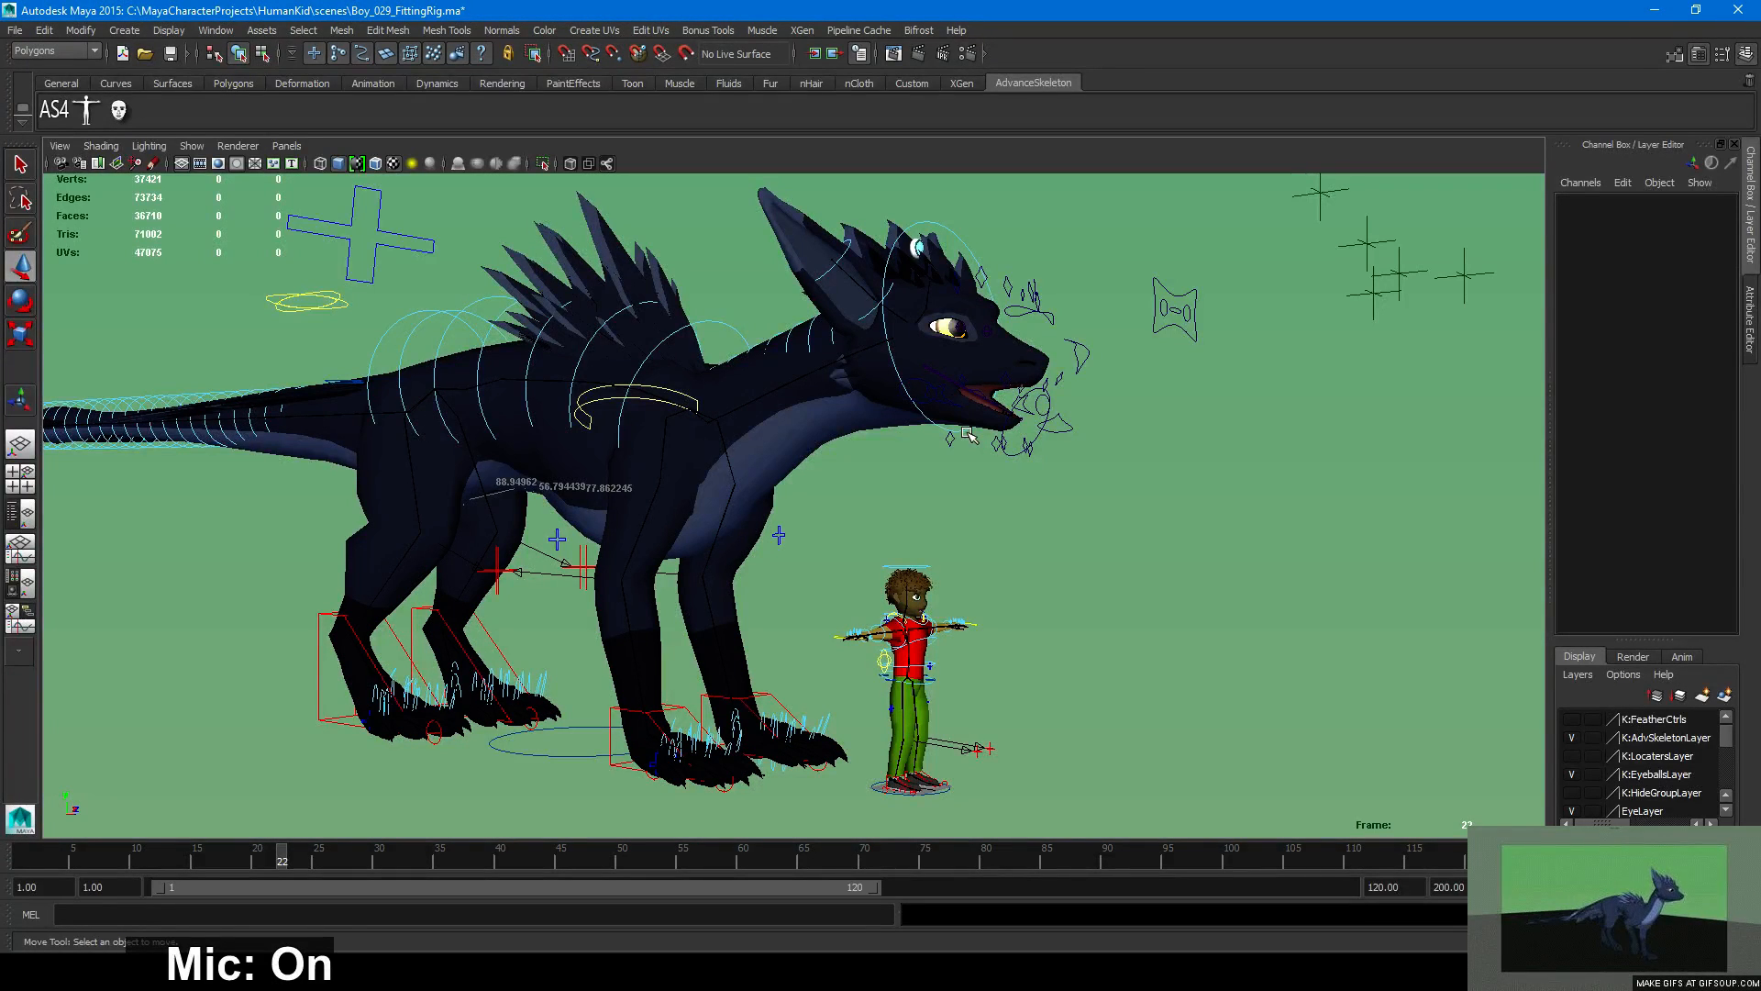
scroll(1046, 486, "down", 2)
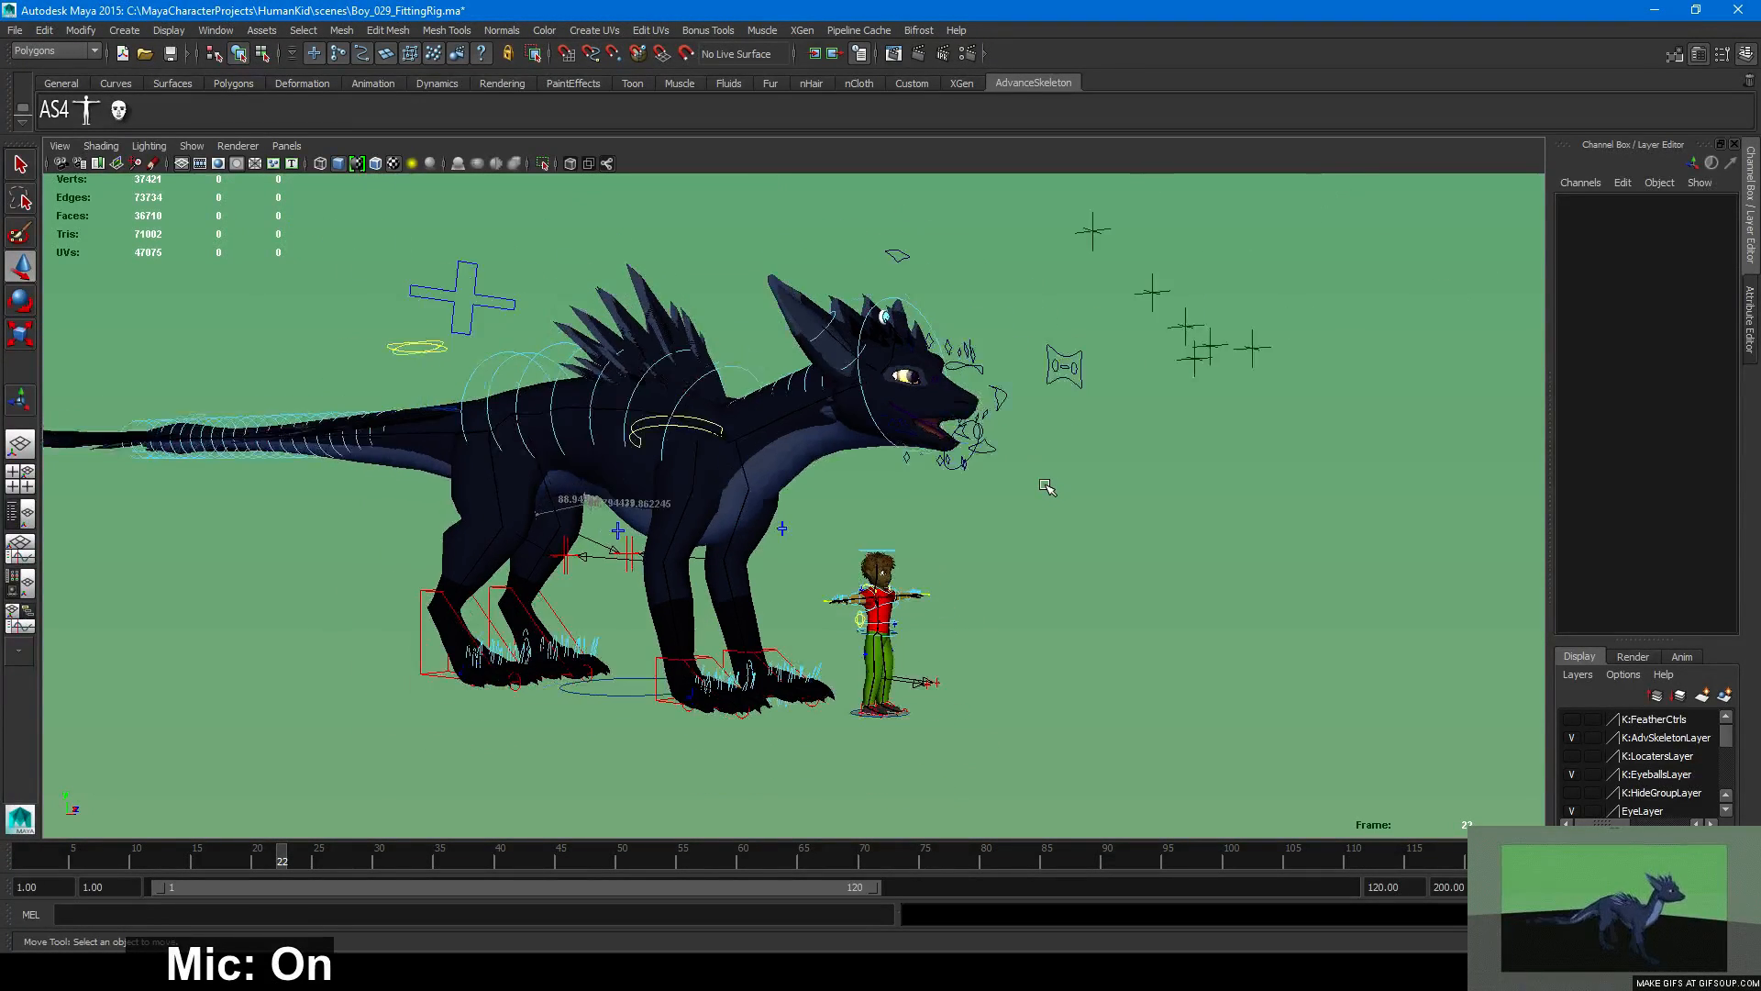
scroll(1045, 486, "up", 4)
scroll(761, 447, "down", 1)
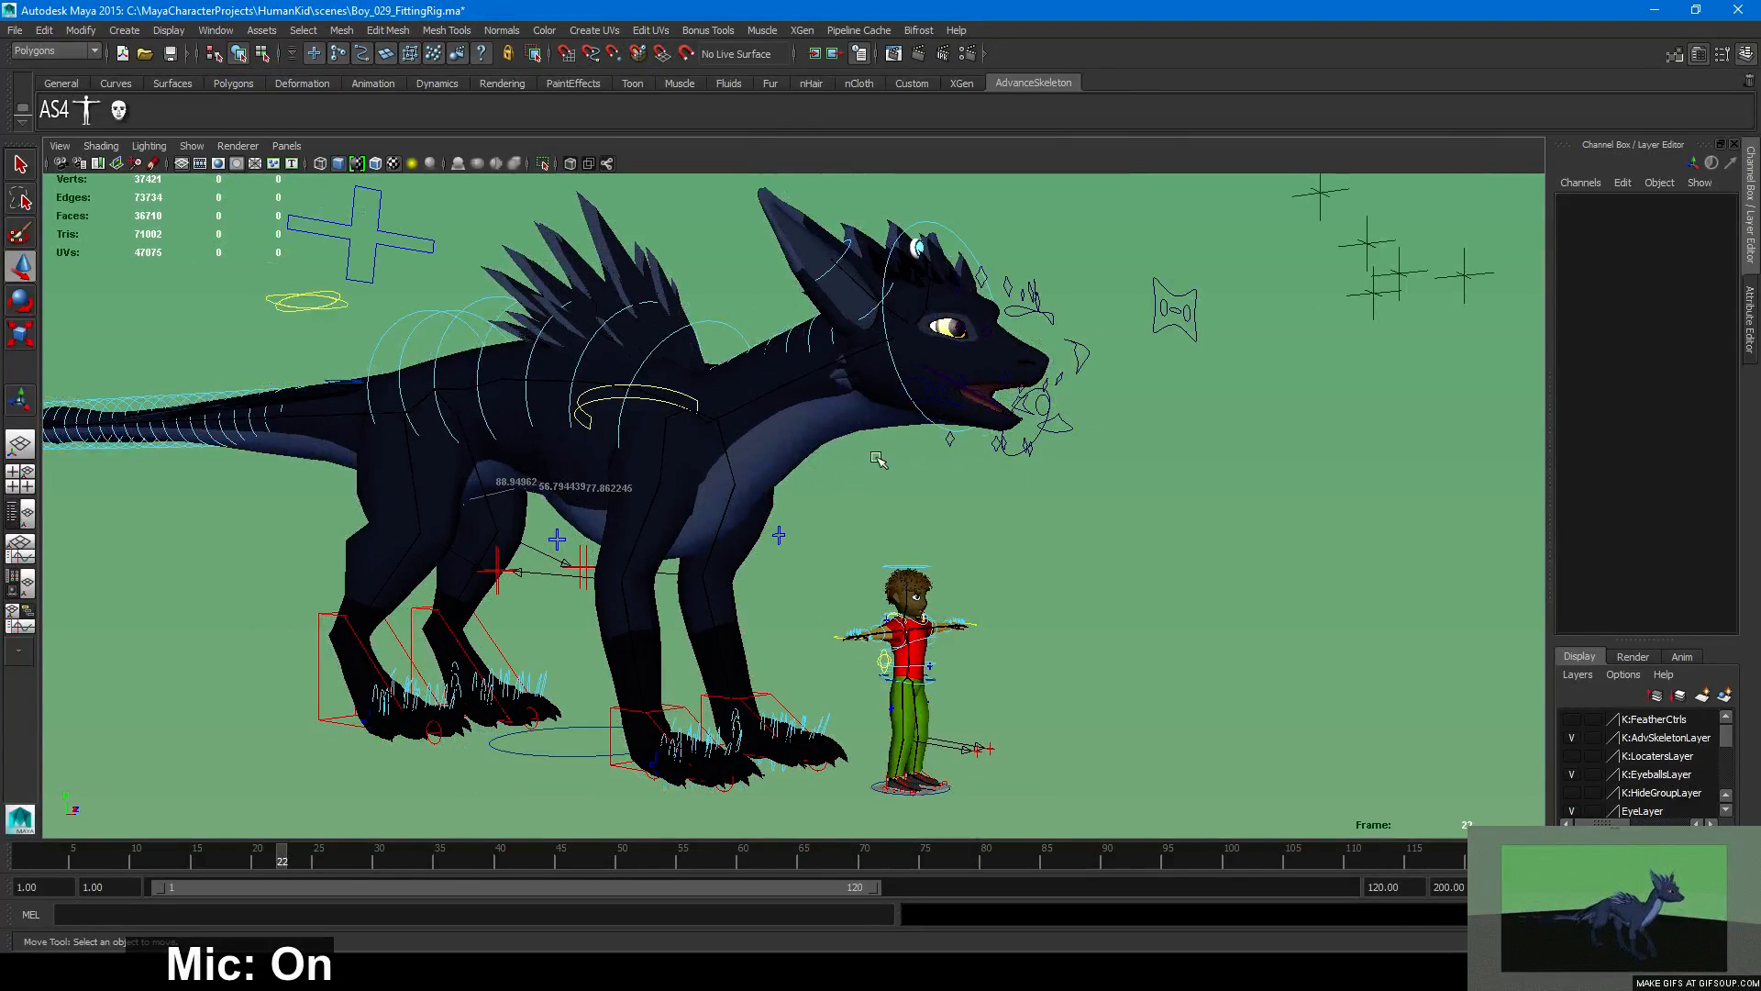
scroll(872, 467, "up", 1)
scroll(871, 467, "down", 2)
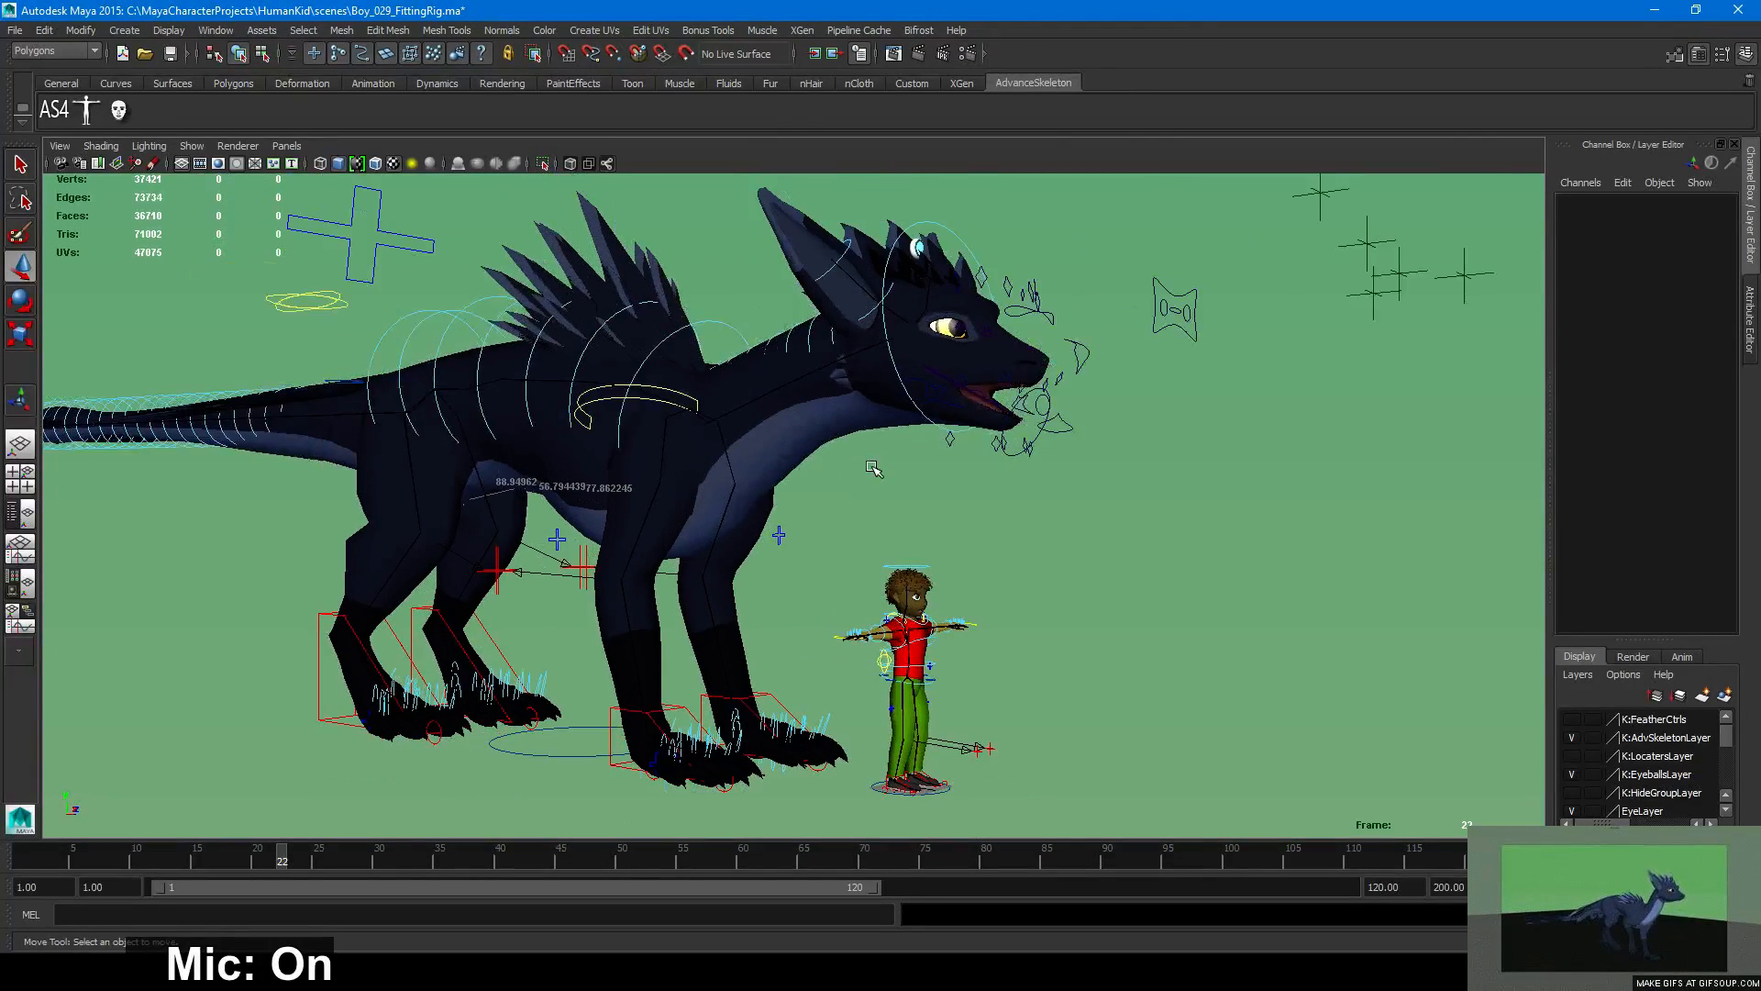
scroll(871, 467, "up", 3)
scroll(872, 467, "up", 1)
scroll(872, 467, "down", 2)
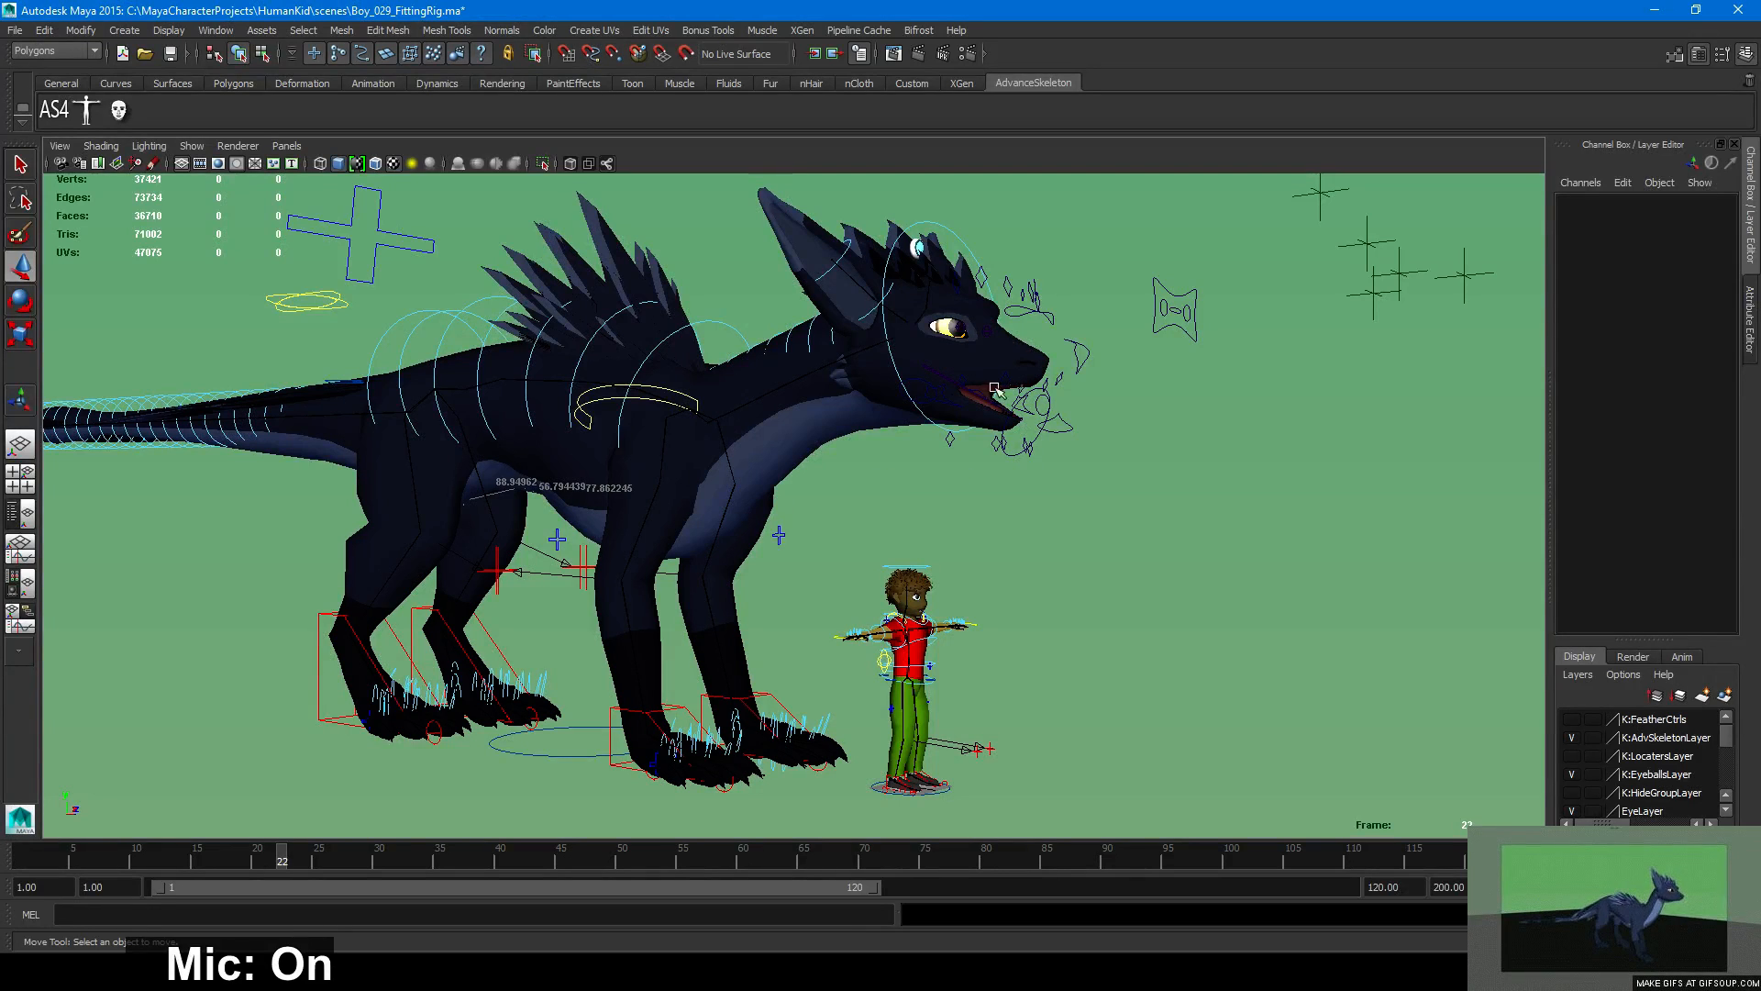
Identify the stray eyeball above the dragon's head and turn off the visibility of HideLayer.
left_click(917, 246)
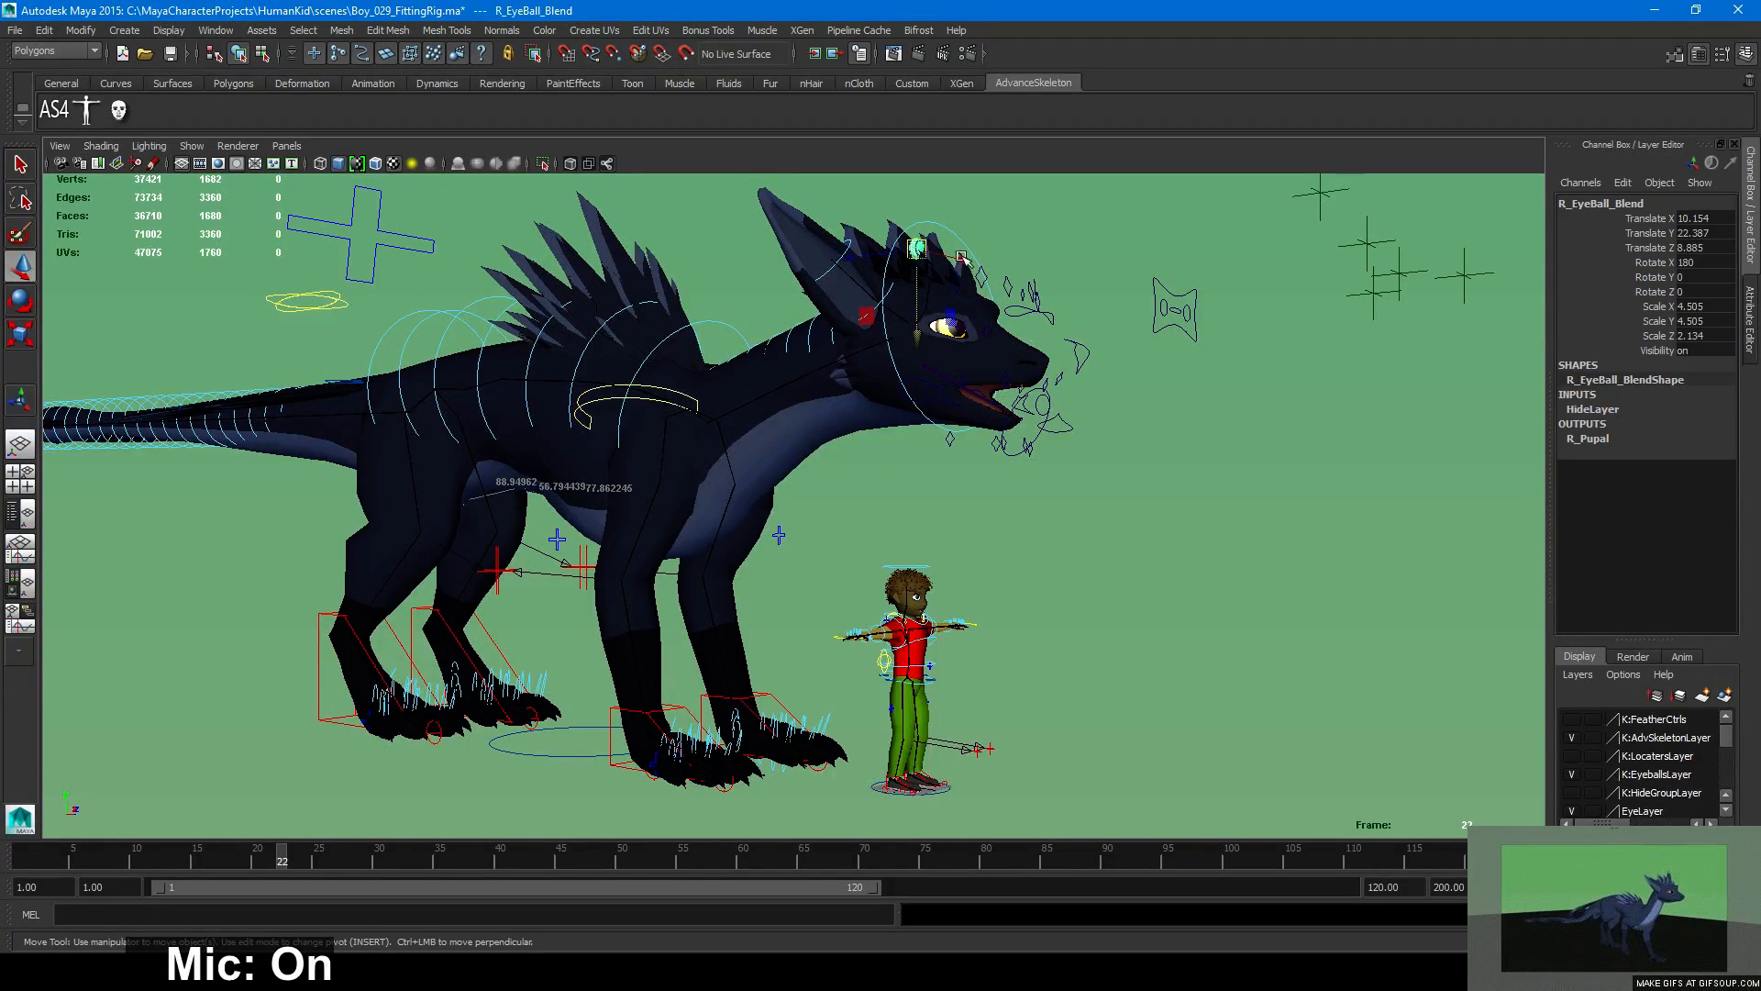
left_click(1433, 565)
scroll(1695, 752, "down", 3)
scroll(1695, 752, "up", 1)
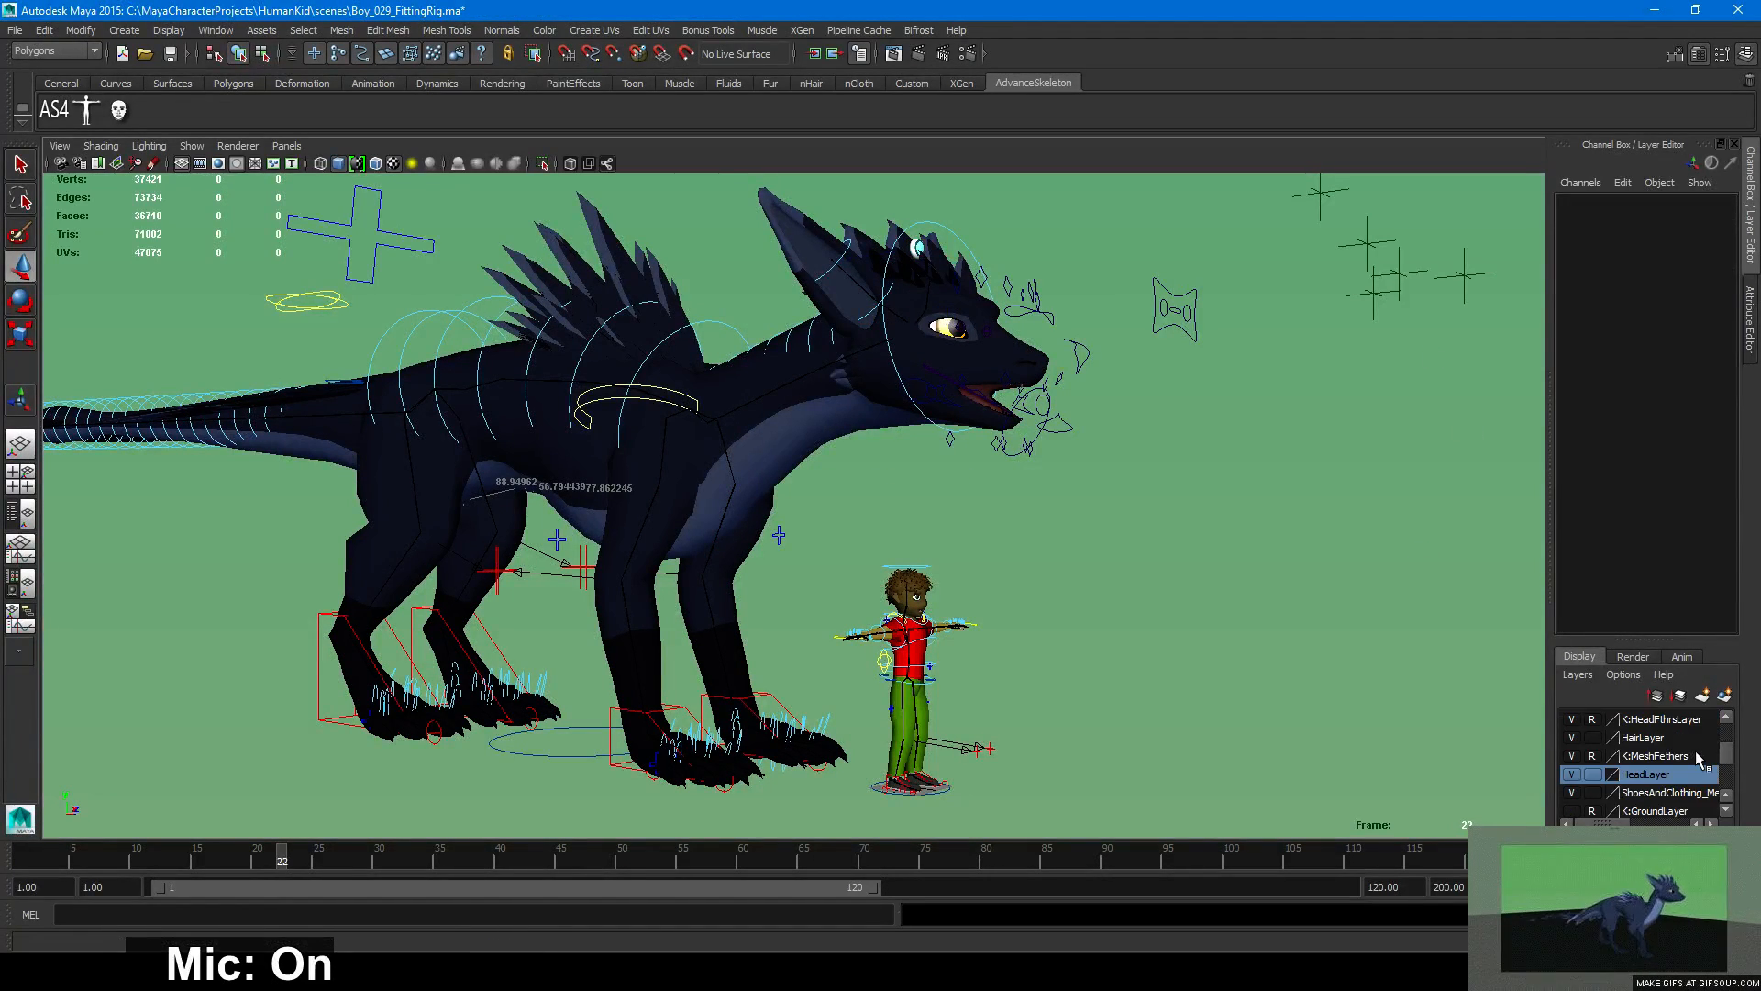
scroll(1696, 757, "down", 2)
scroll(1695, 758, "up", 1)
scroll(1695, 757, "down", 1)
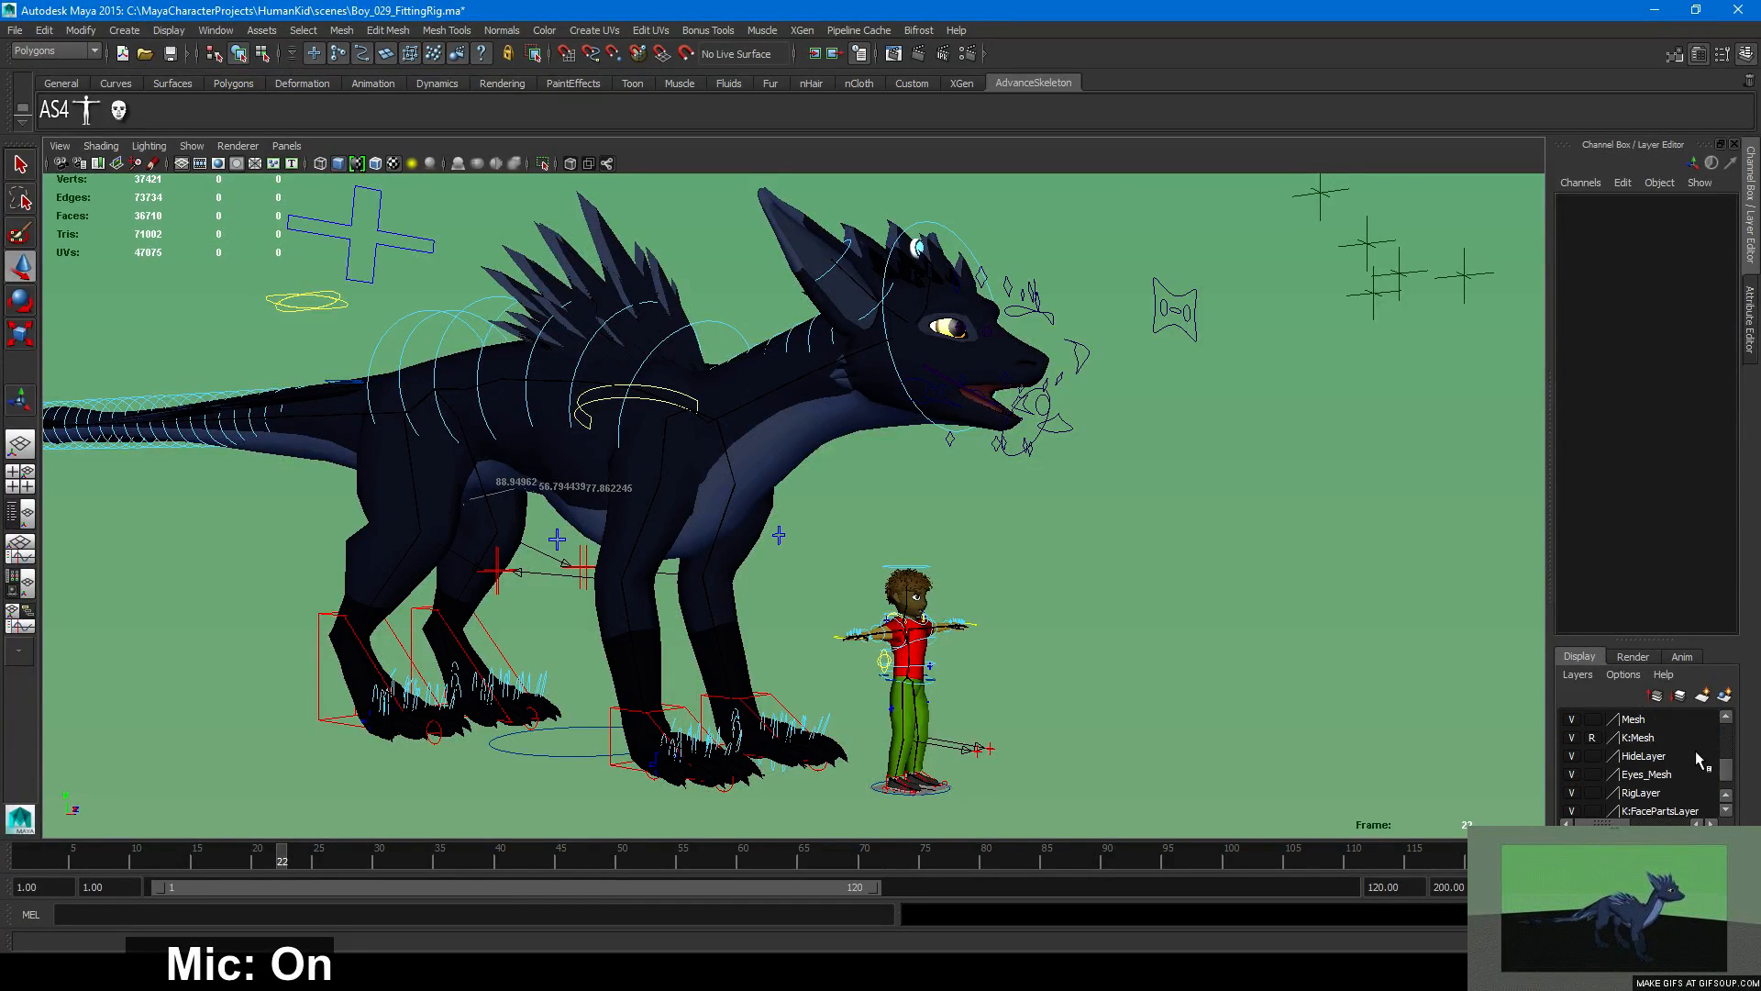
scroll(1696, 751, "up", 1)
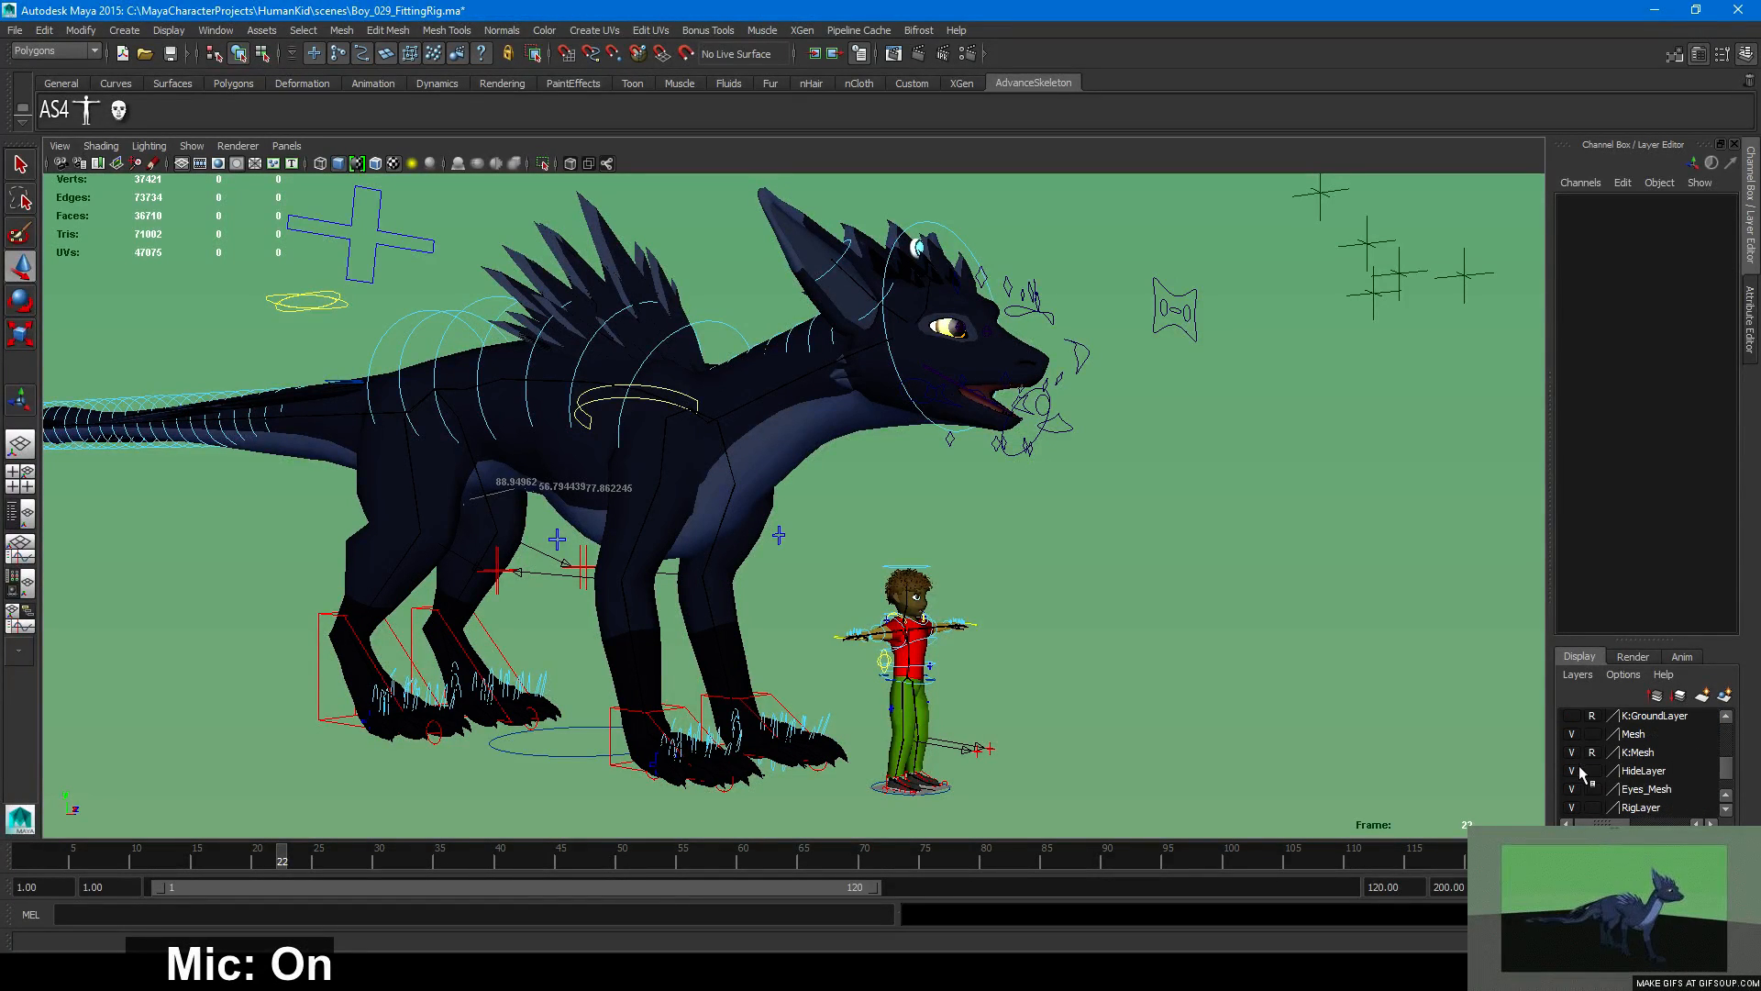
left_click(1572, 770)
scroll(954, 468, "up", 3)
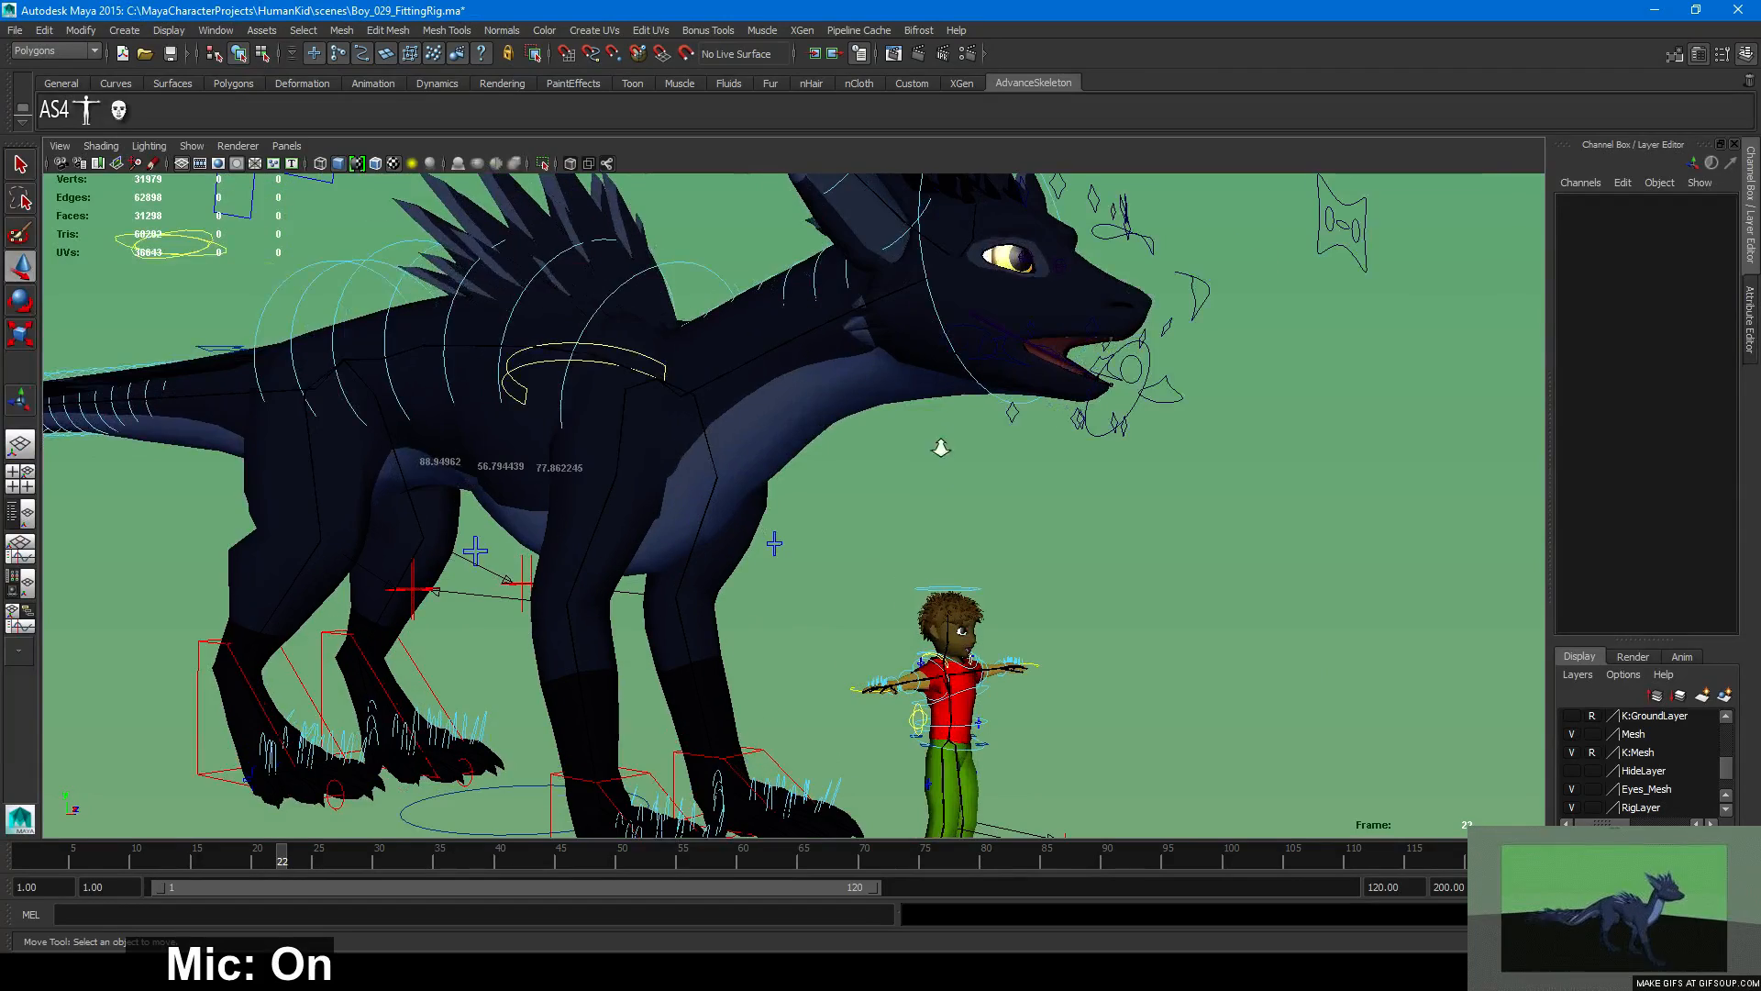
scroll(940, 447, "down", 3)
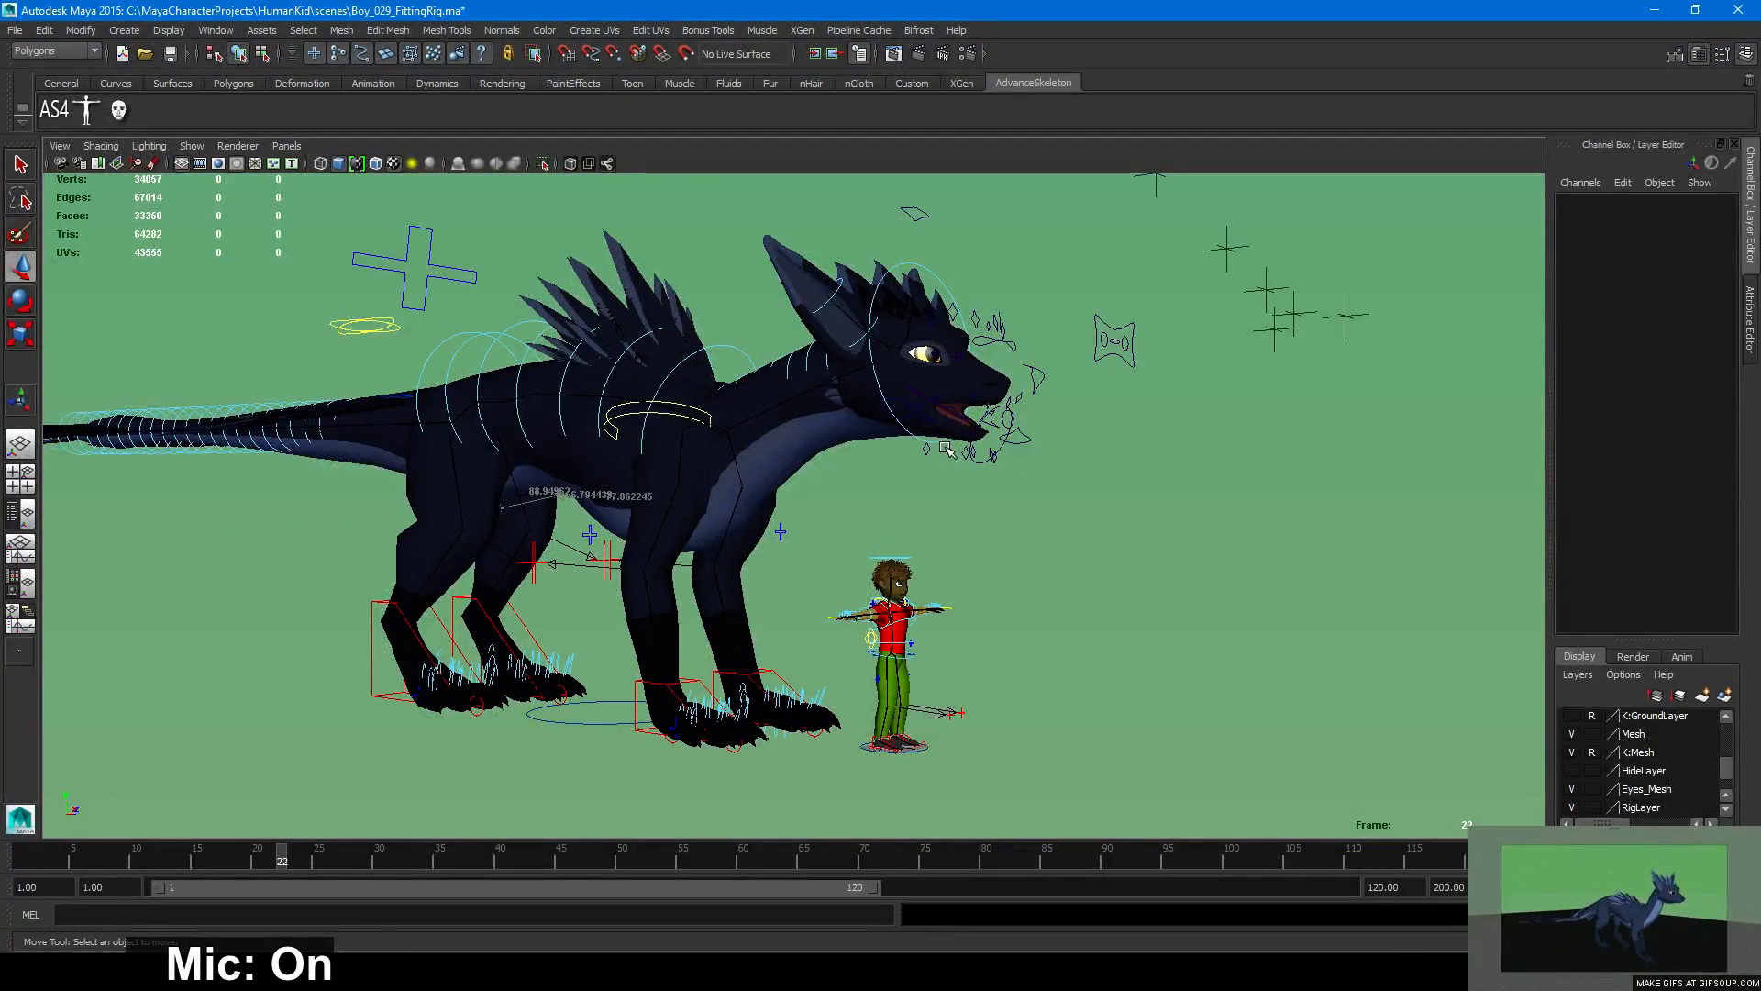
scroll(946, 450, "up", 2)
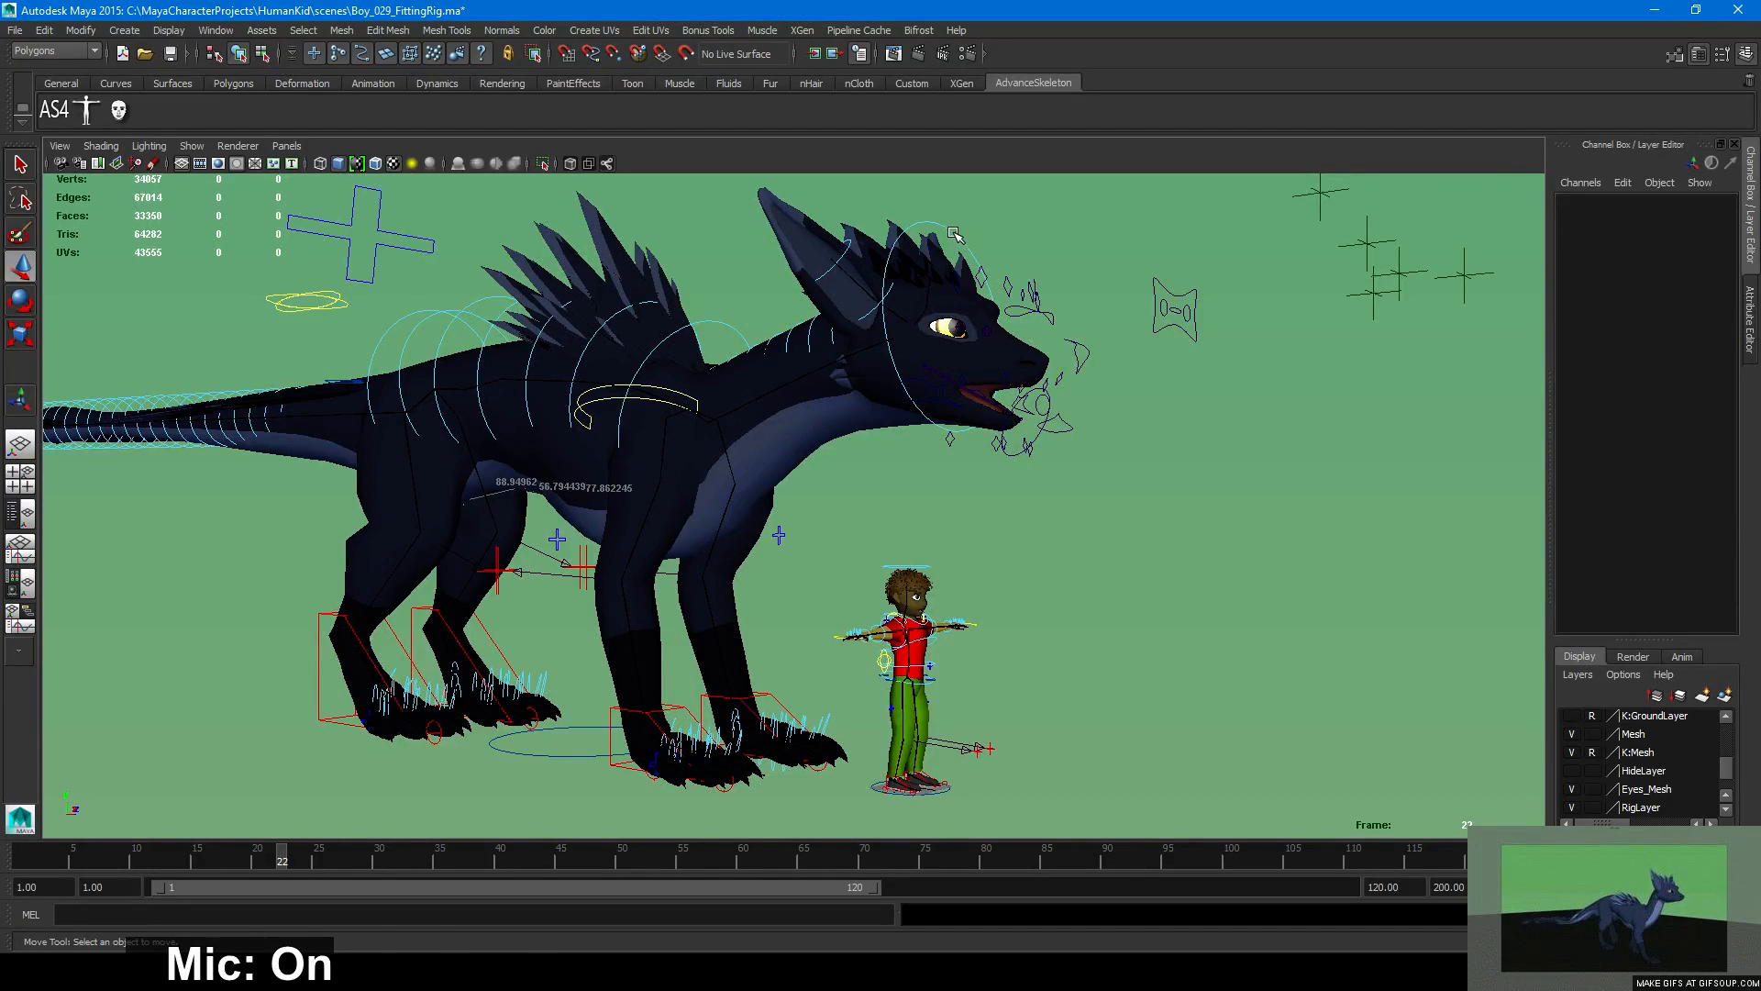
Try rotating the dragon's head with its K:FKHead_M control.
left_click(954, 234)
key("e")
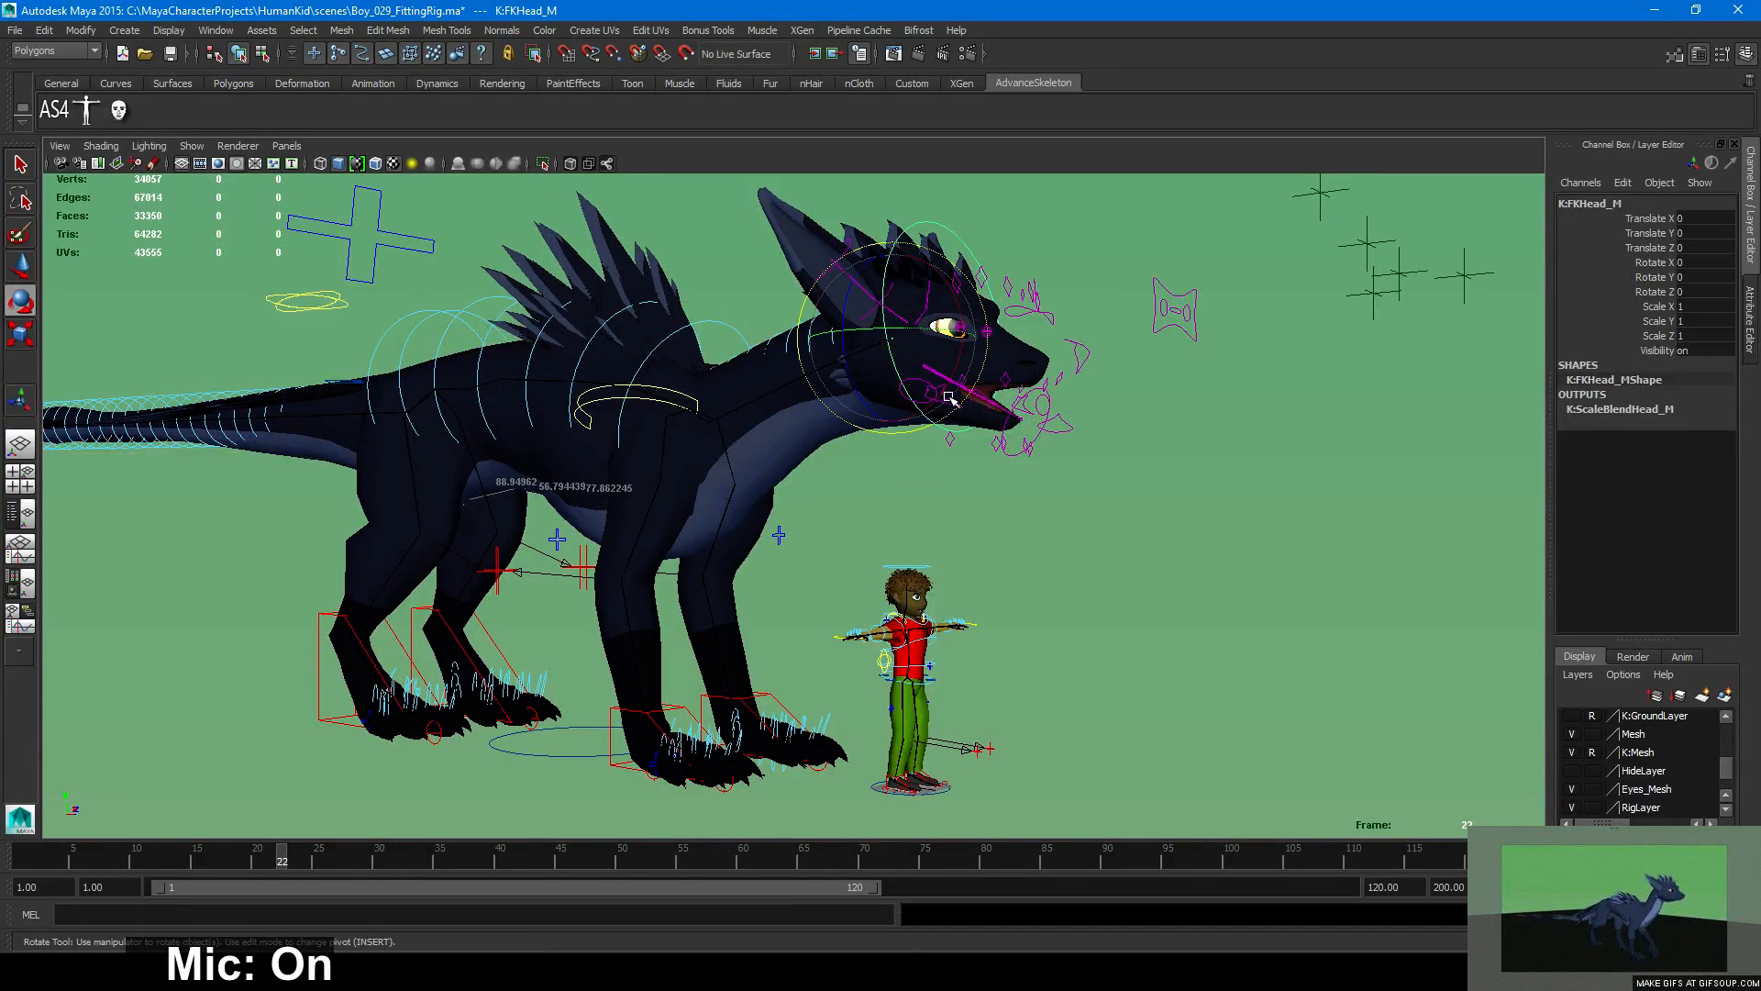
left_click_drag(949, 397, 1187, 575)
scroll(1178, 564, "up", 4)
key("ctrl+z")
Compare the boy's proportions and head size with the dragon's from several angles and distances.
right_click_drag(1177, 559, 899, 549, "alt")
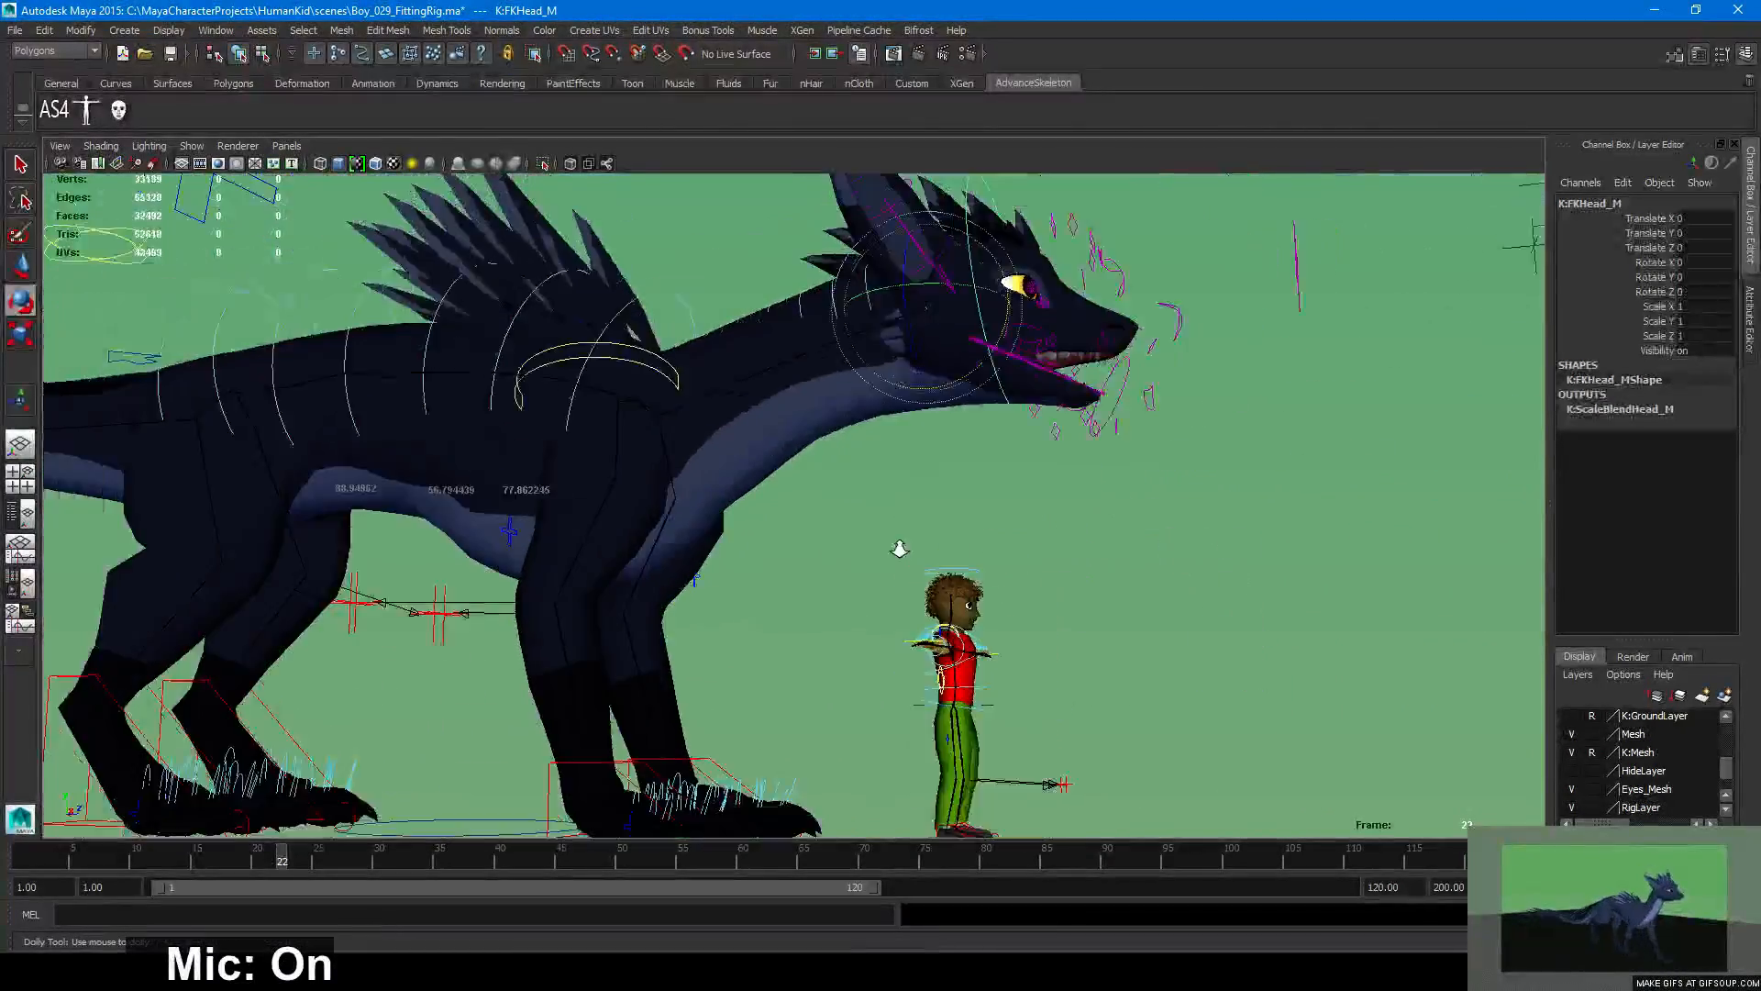
left_click_drag(899, 548, 998, 493, "alt")
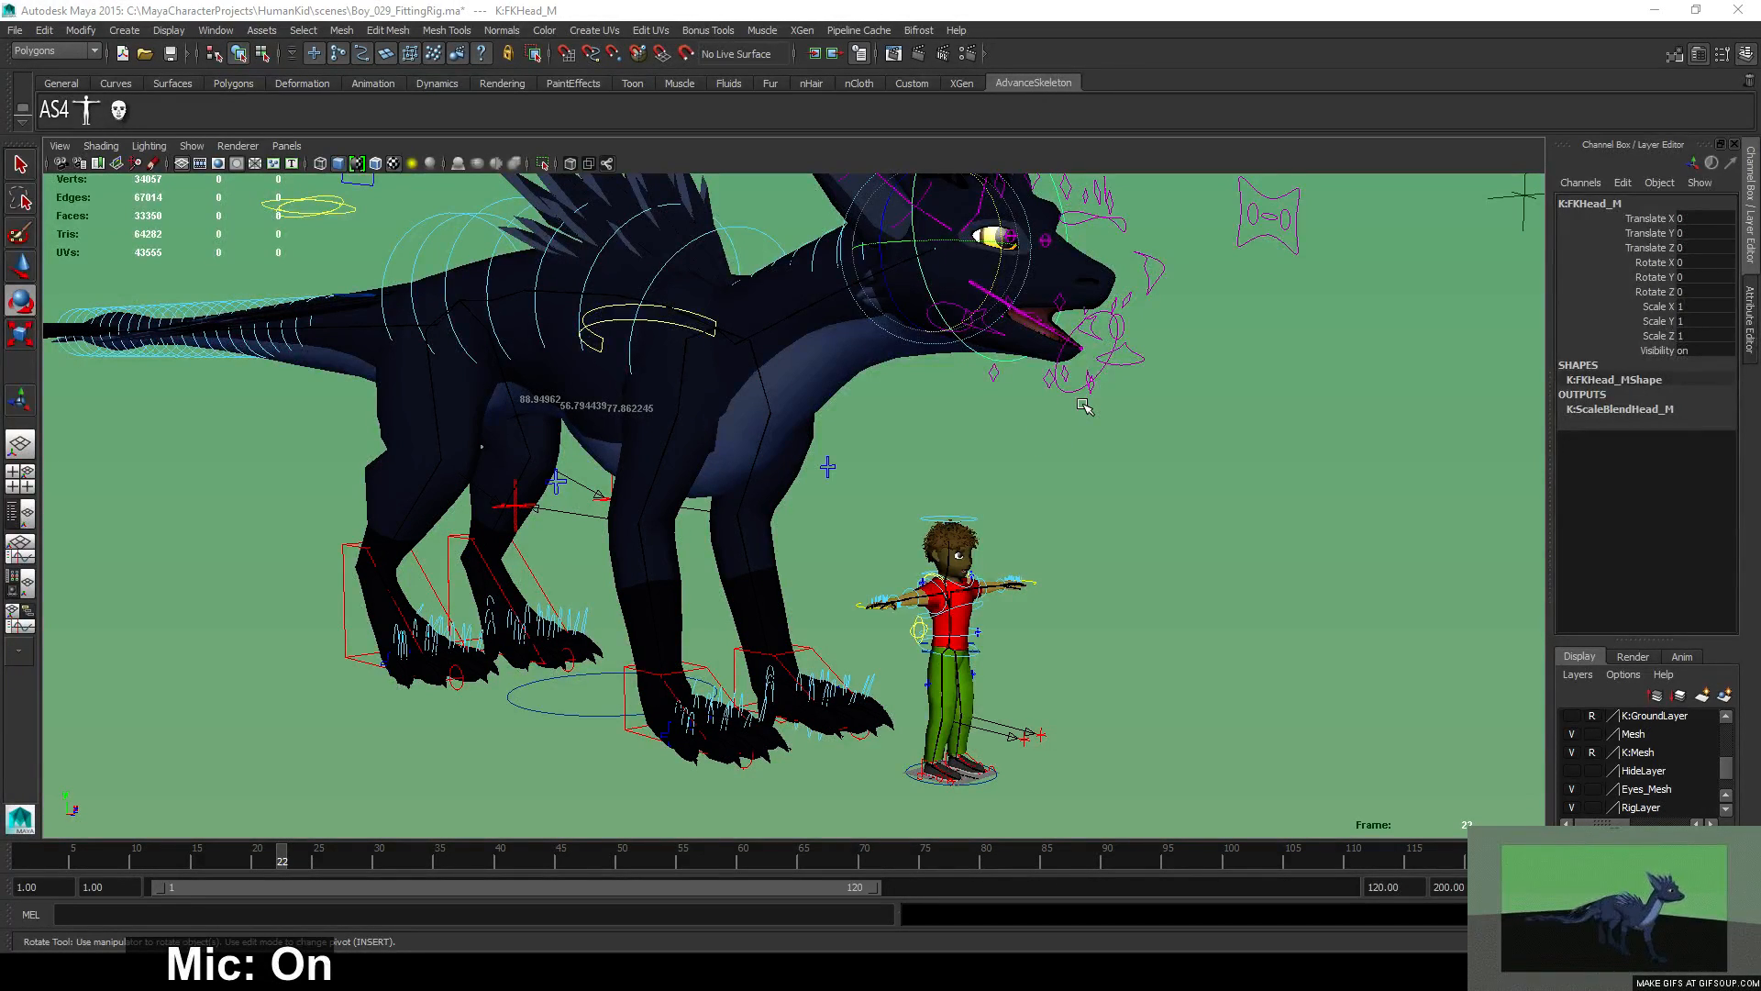
middle_click_drag(1082, 406, 1070, 578, "alt")
left_click_drag(1070, 578, 1055, 542, "alt")
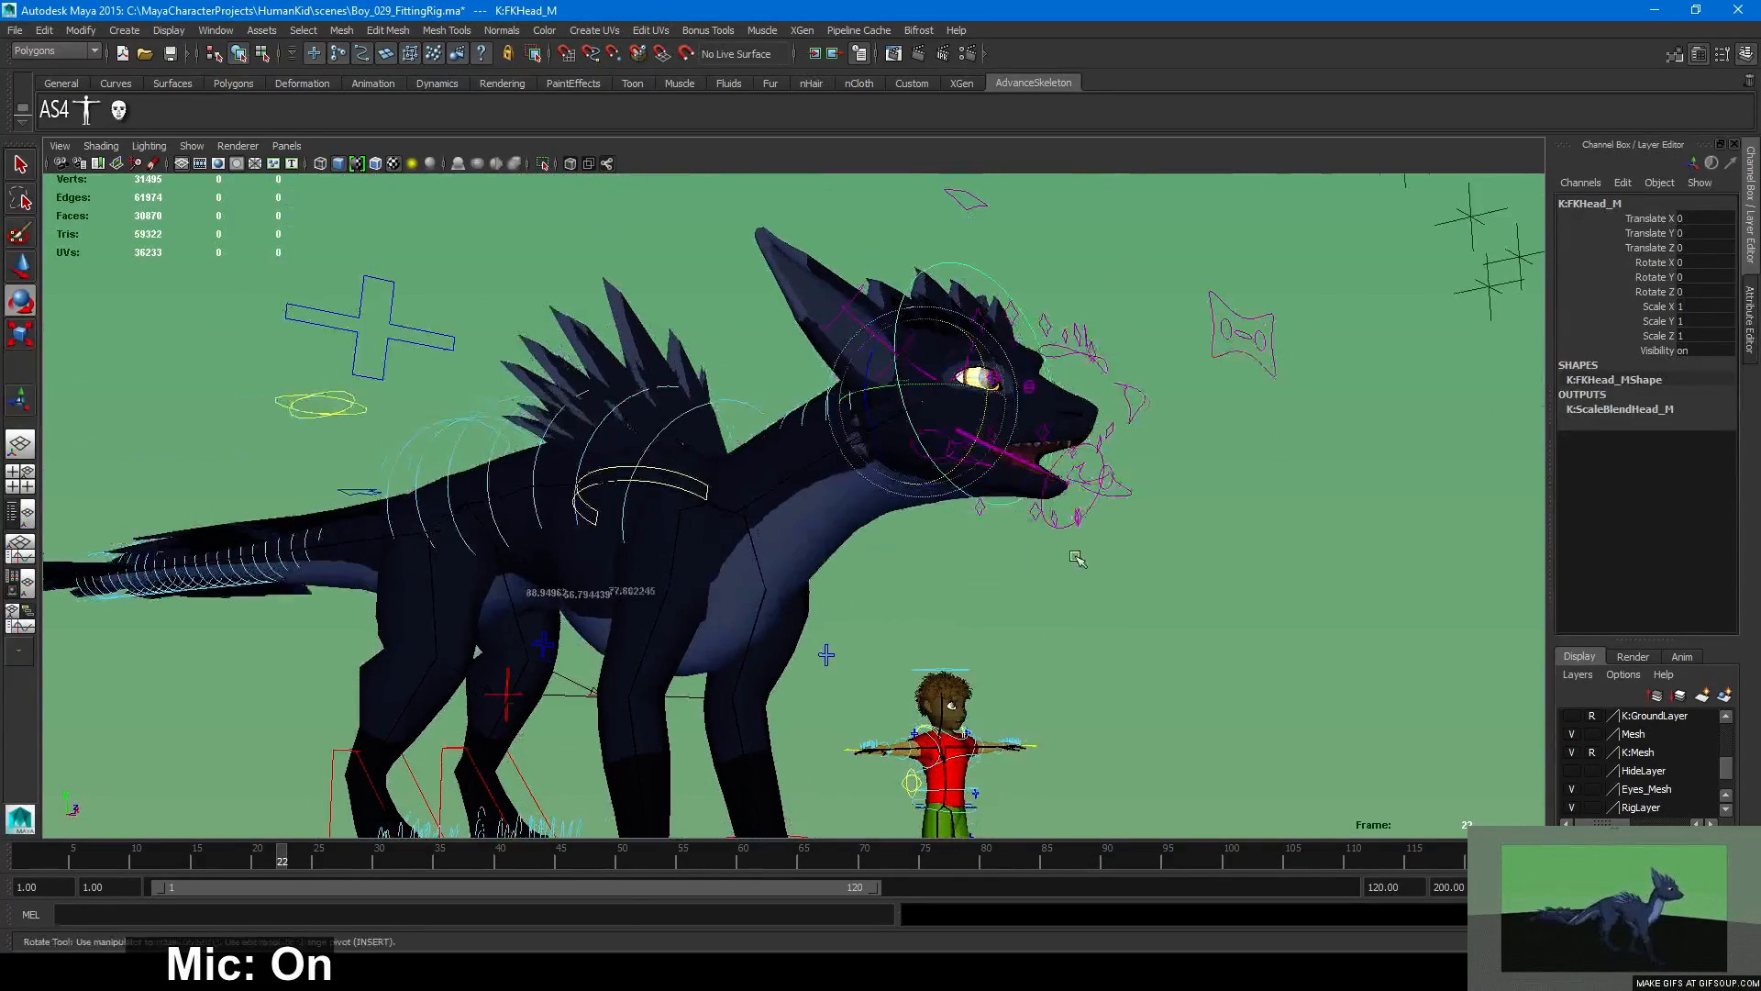
mouse_move(1055, 541)
right_mouse_down("alt")
mouse_move(814, 526)
mouse_move(1055, 572)
right_mouse_up("alt")
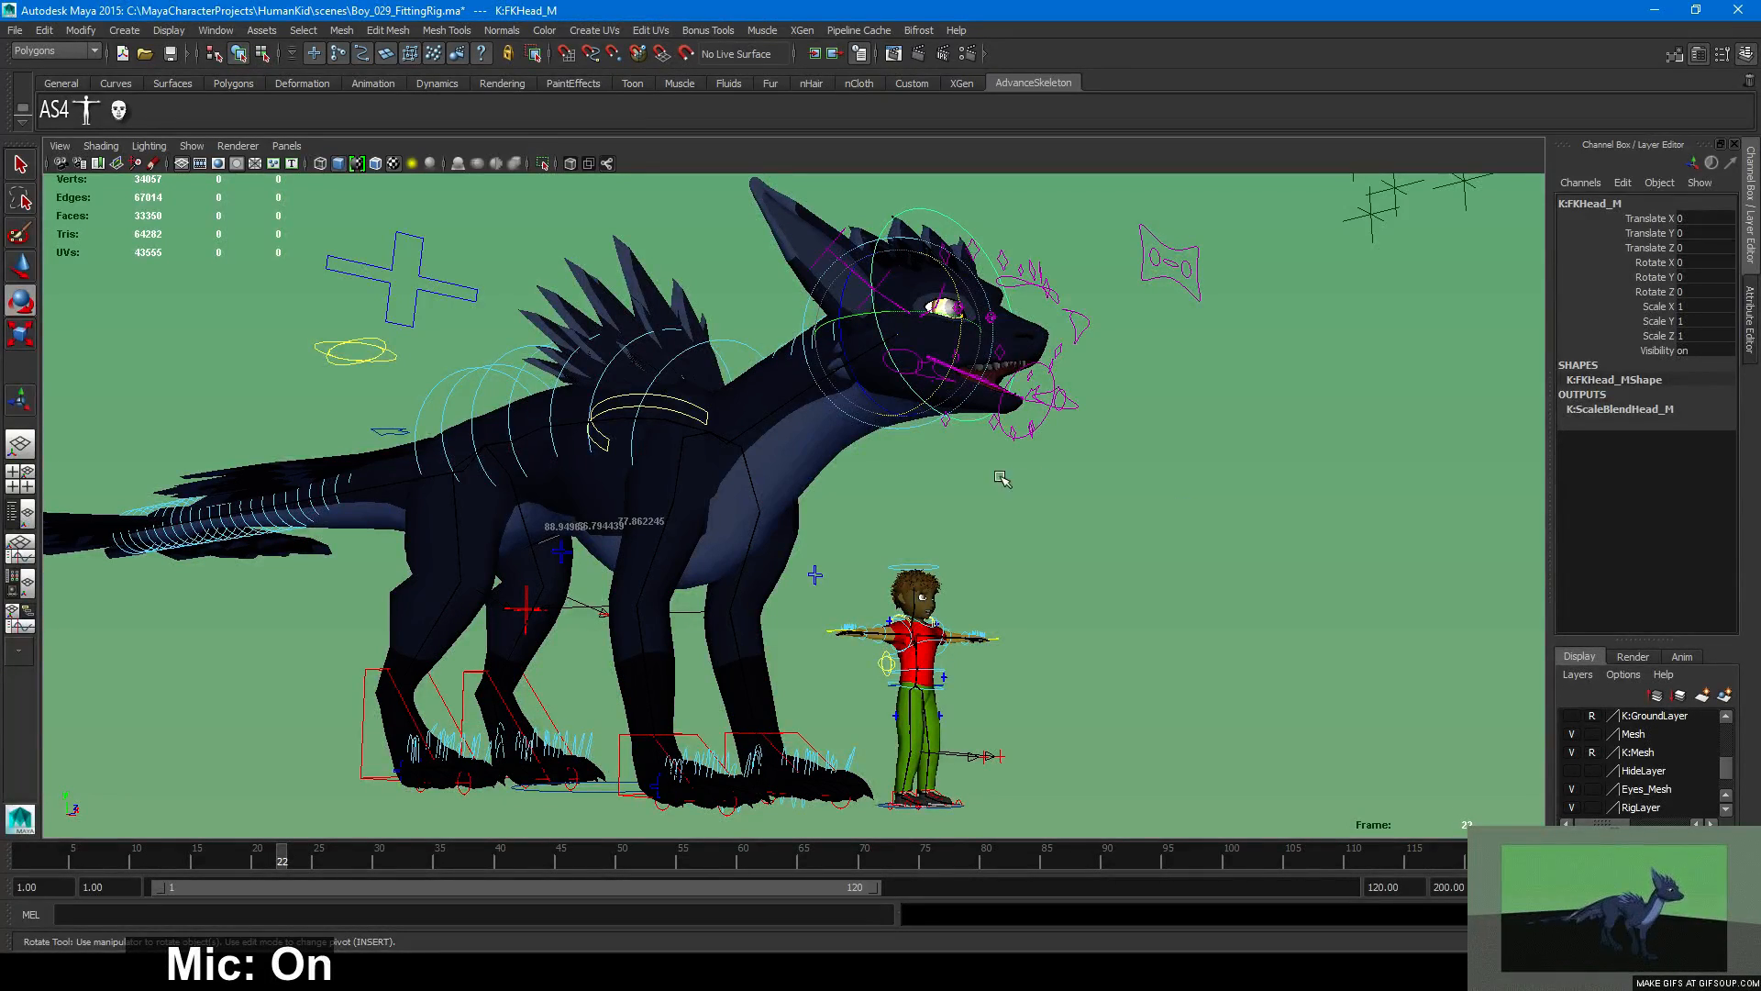
left_click_drag(1087, 369, 1009, 403, "alt")
right_click_drag(1009, 403, 1093, 416, "alt")
middle_click_drag(1094, 416, 1088, 484, "alt")
right_click_drag(1087, 485, 1147, 487, "alt")
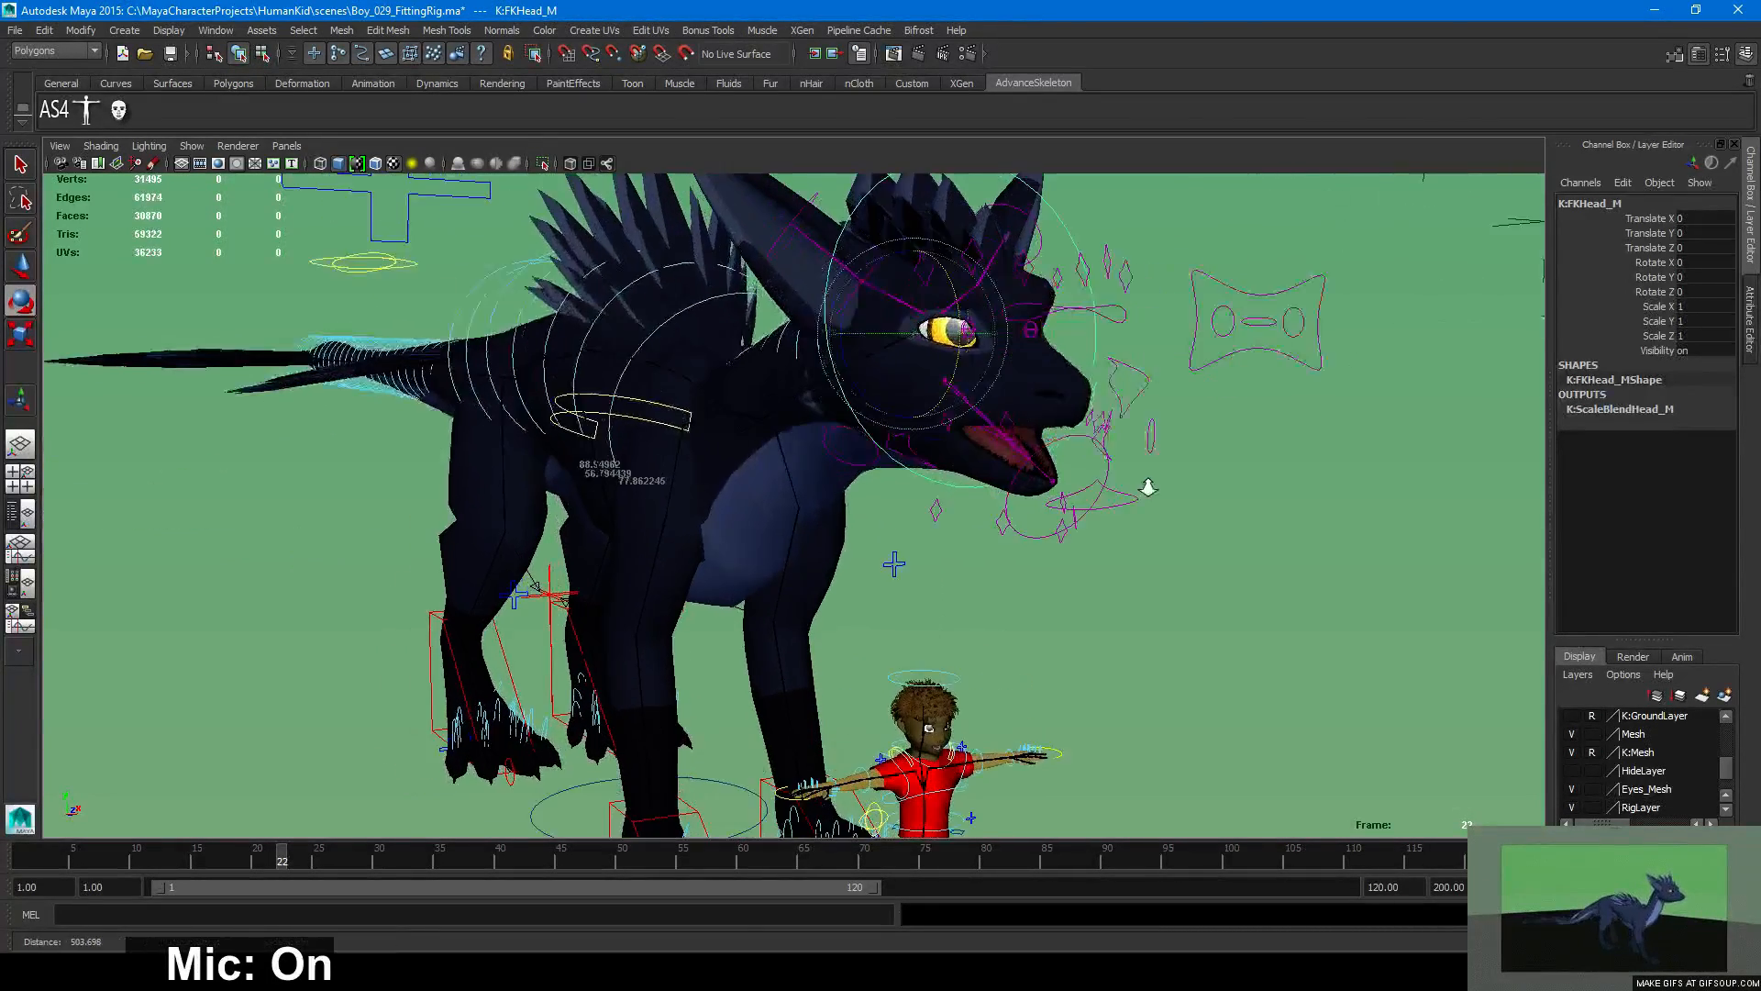
left_click_drag(1148, 487, 1213, 466, "alt")
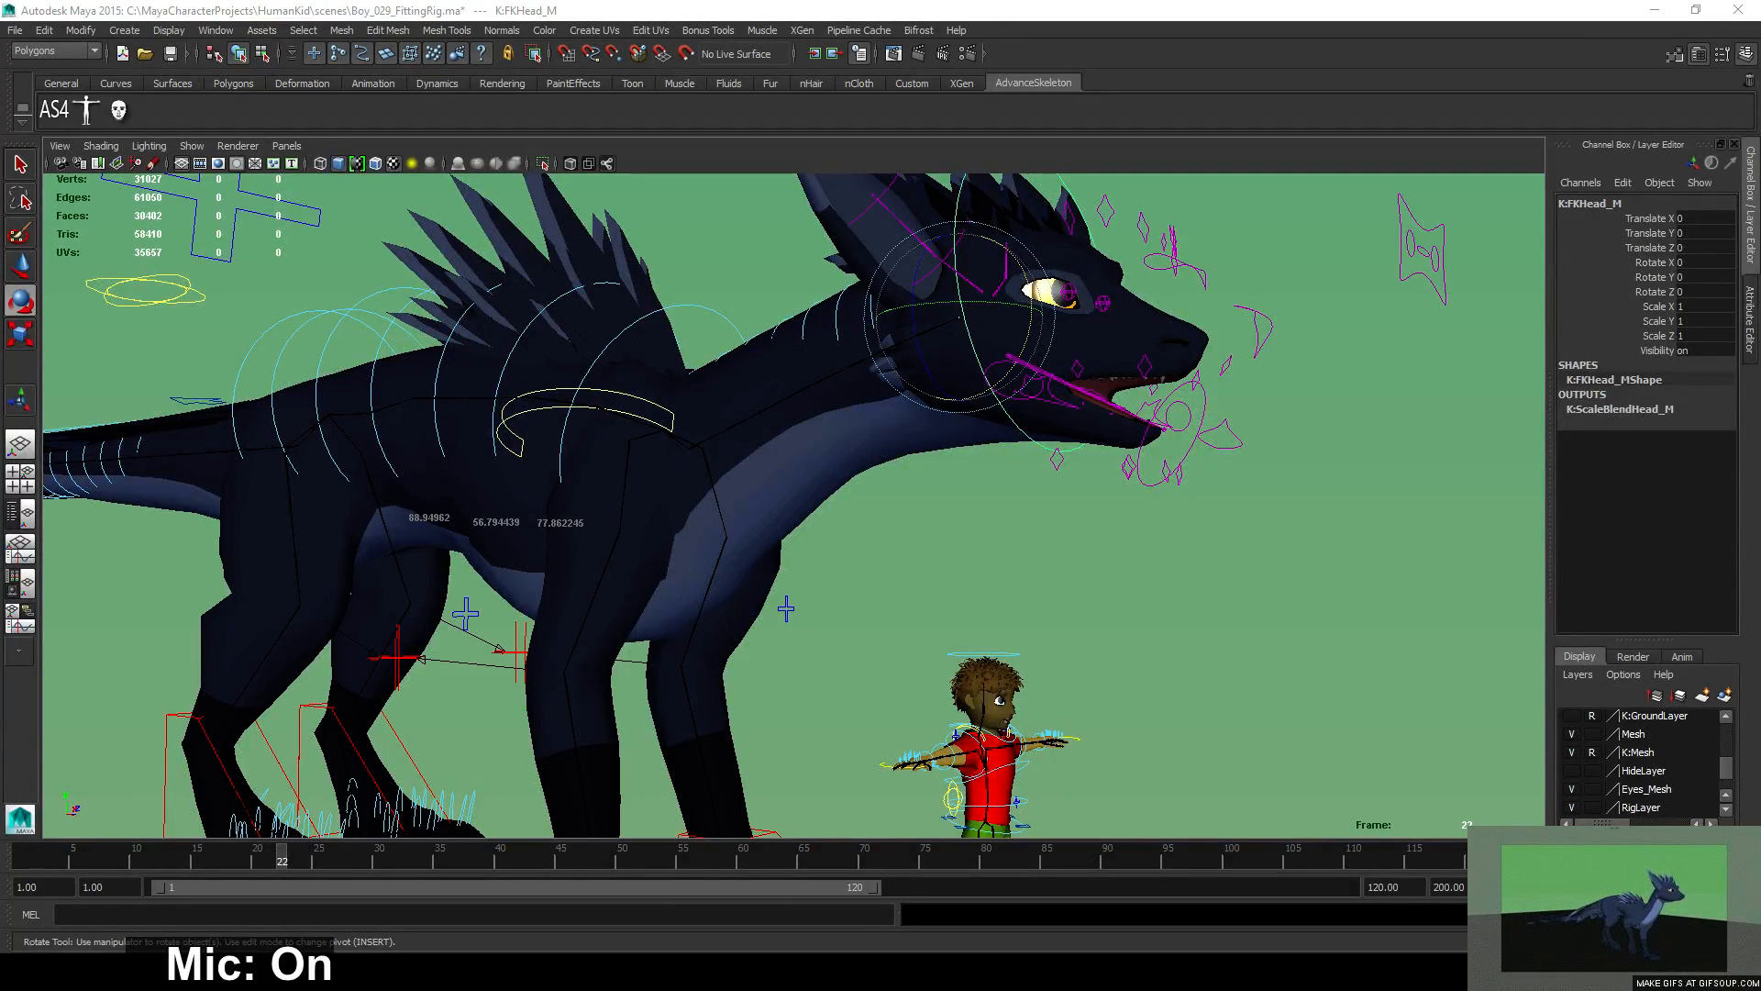
scroll(1348, 415, "down", 5)
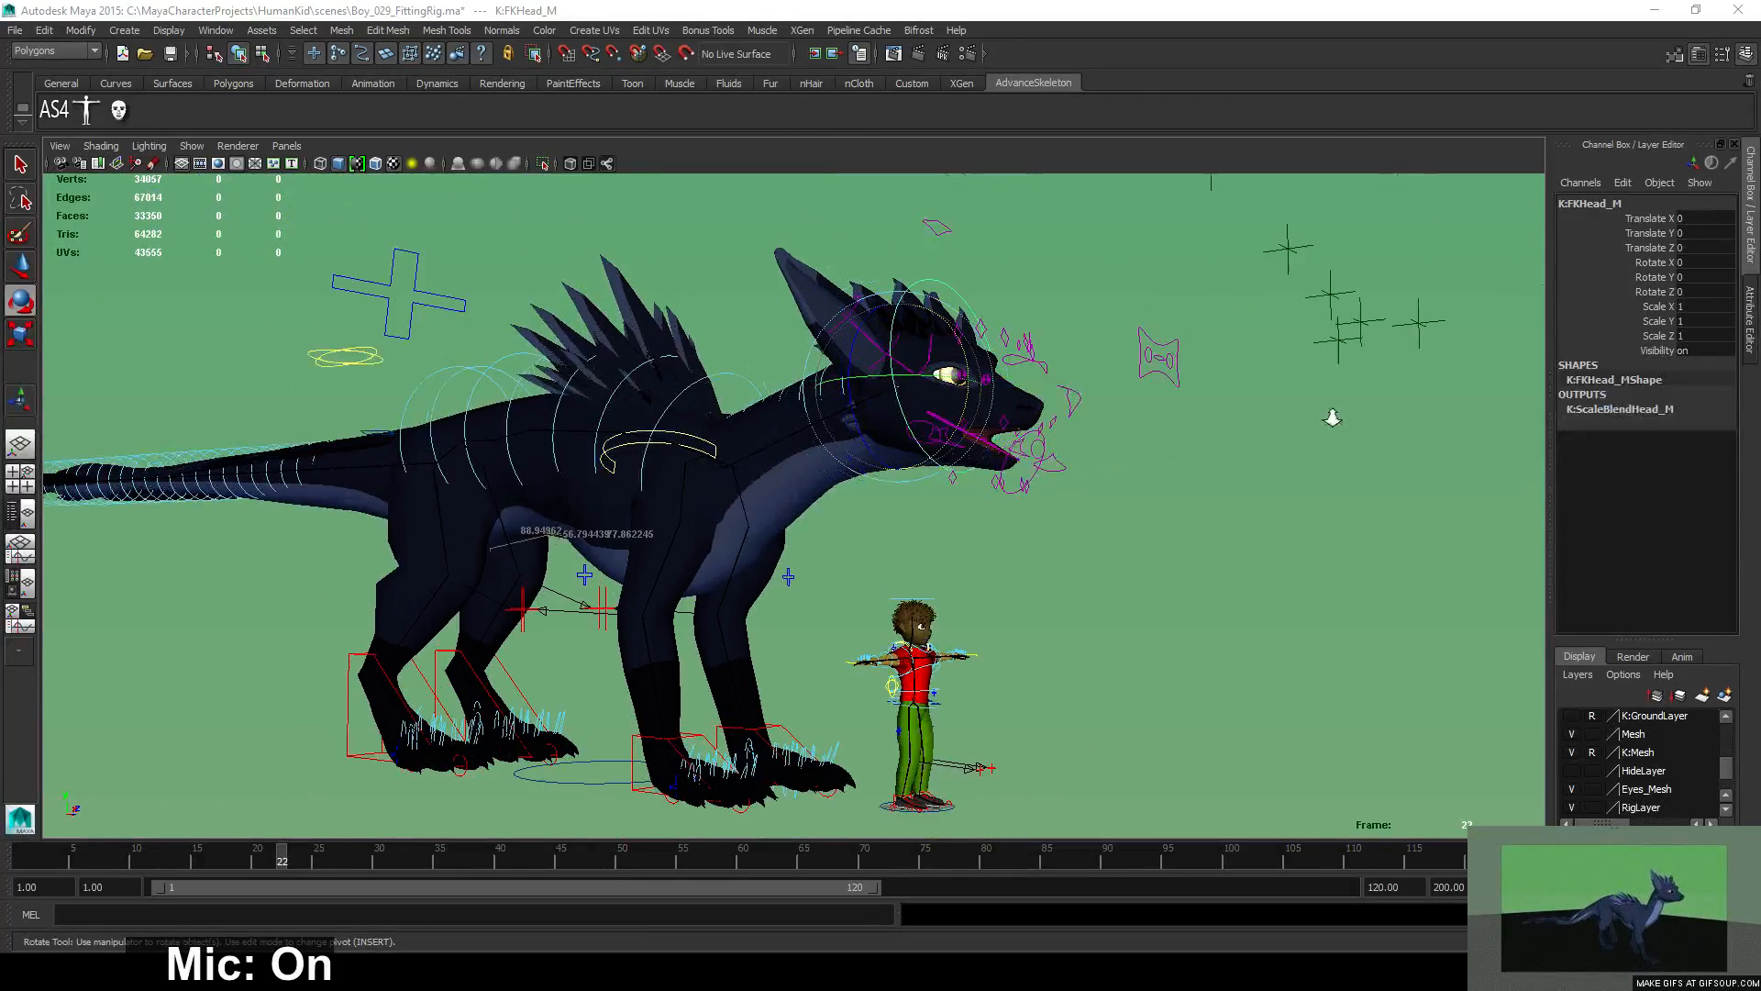
scroll(1336, 419, "up", 4)
scroll(1333, 418, "down", 4)
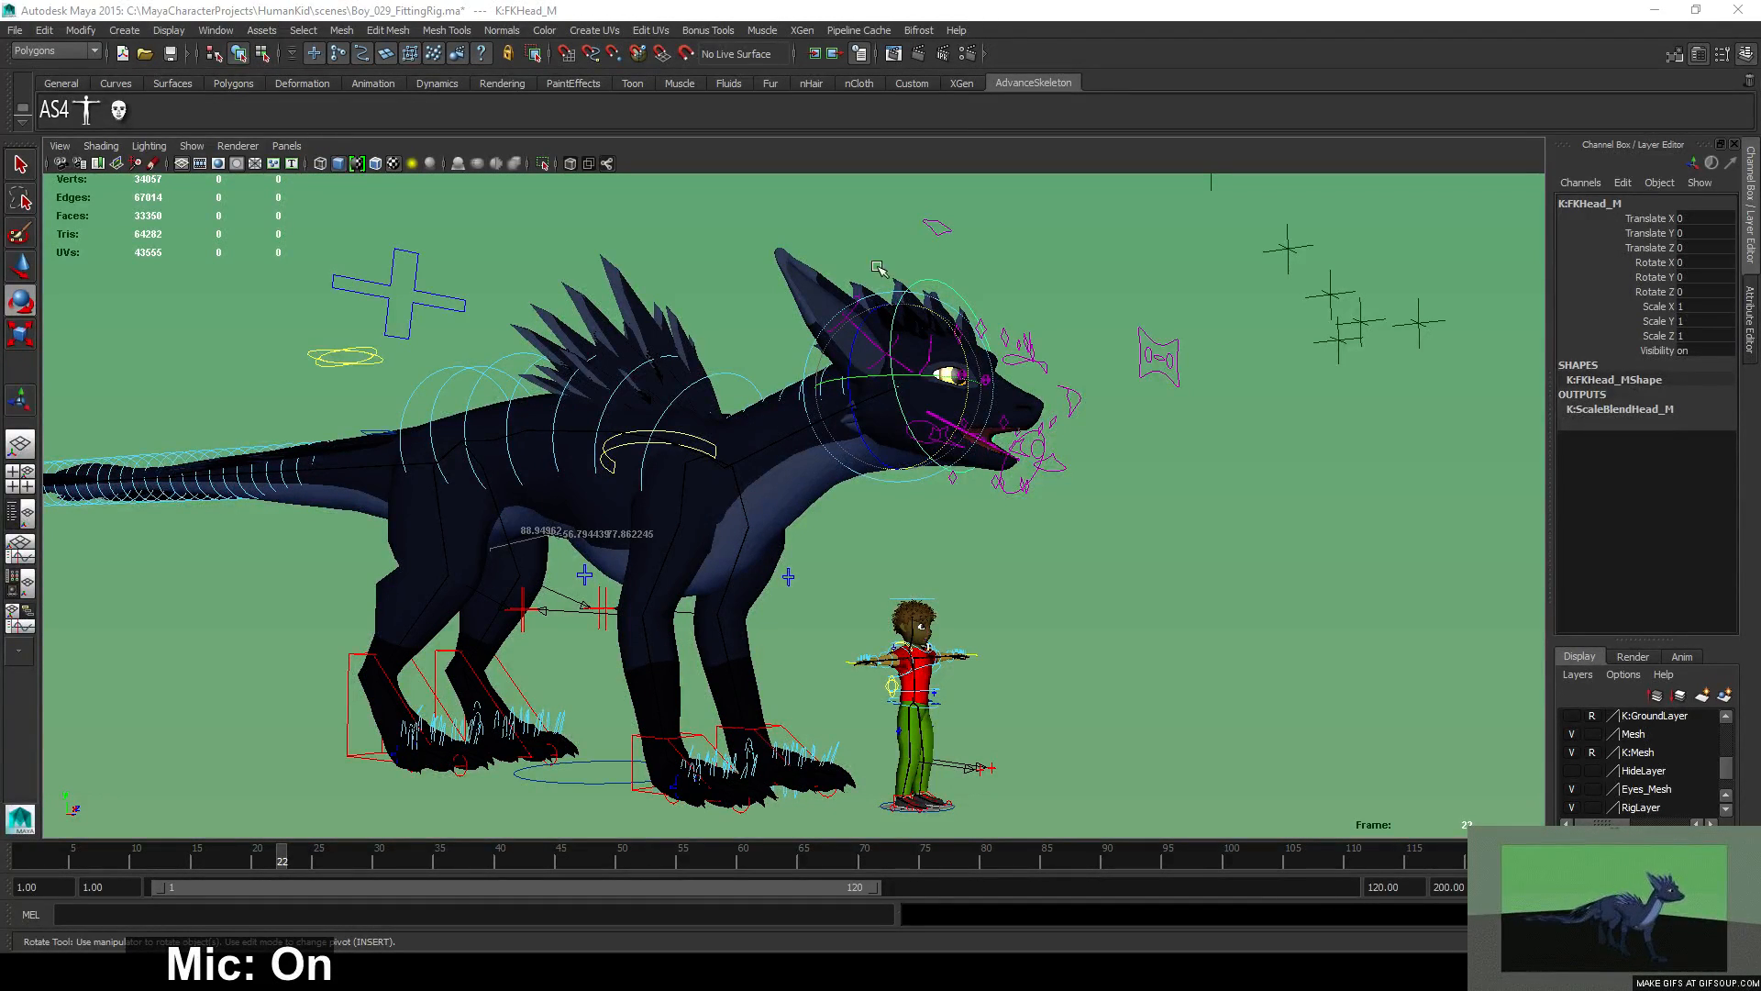
Unload the KyranDragon_Rig.mb reference so that only the boy remains in the scene.
left_click(699, 308)
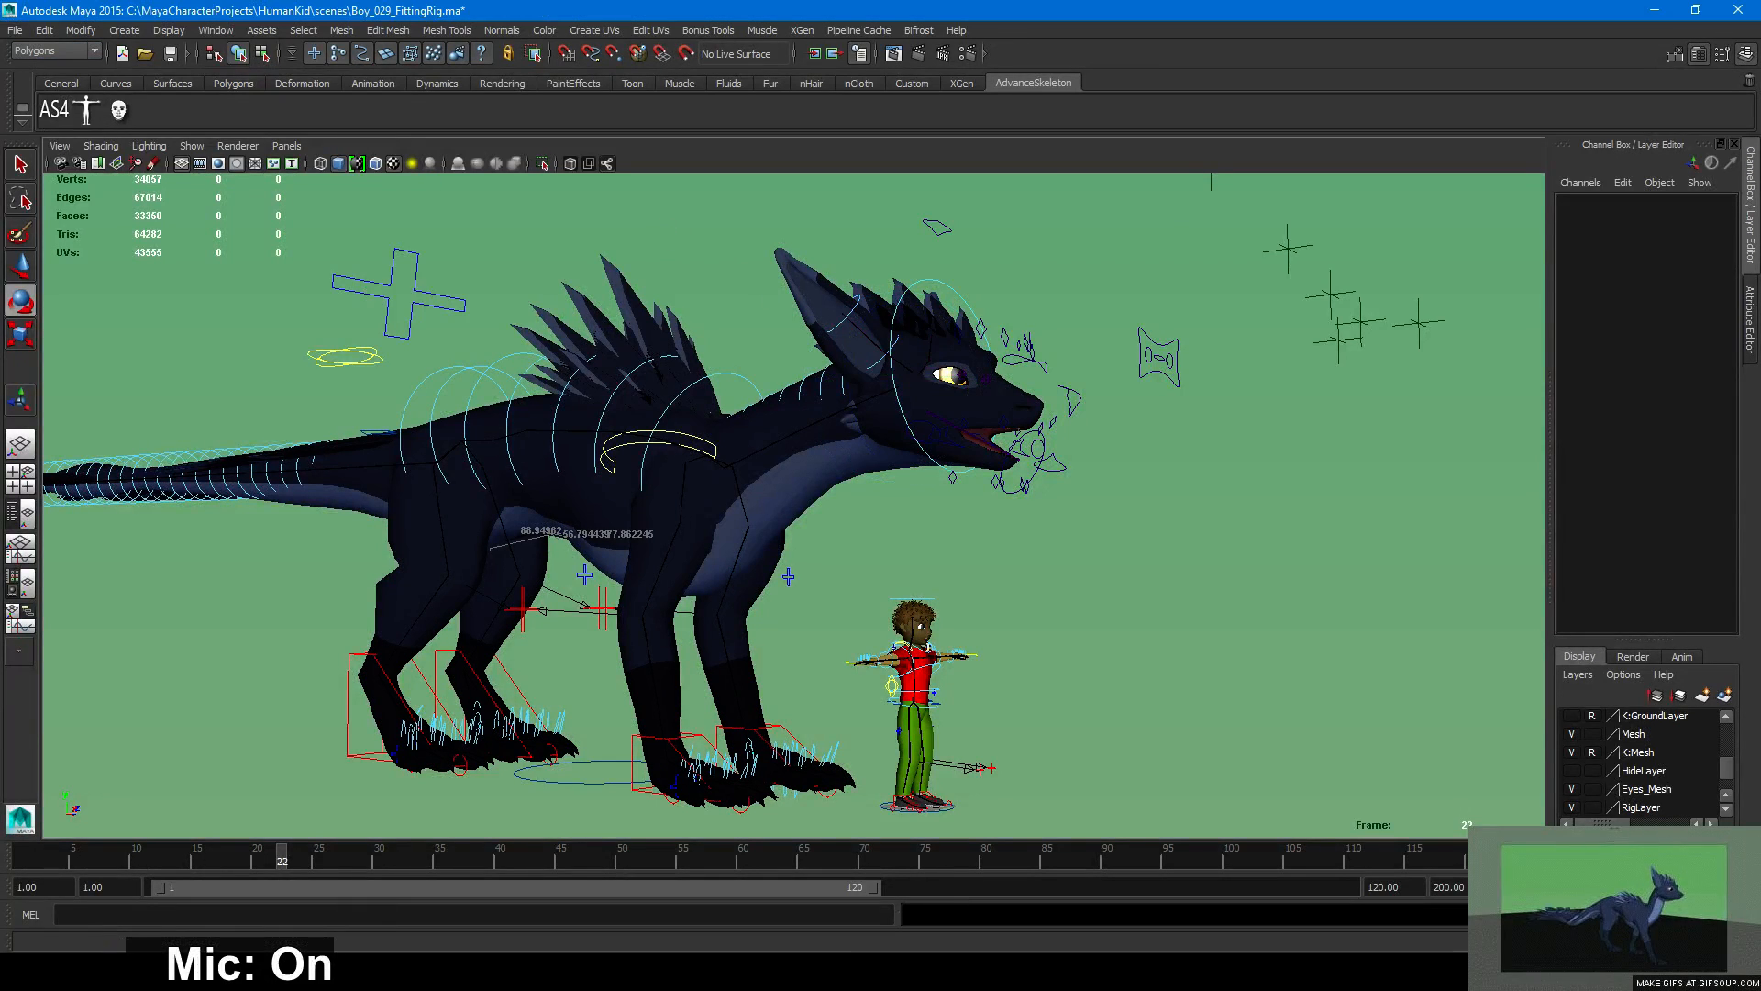
left_click(15, 30)
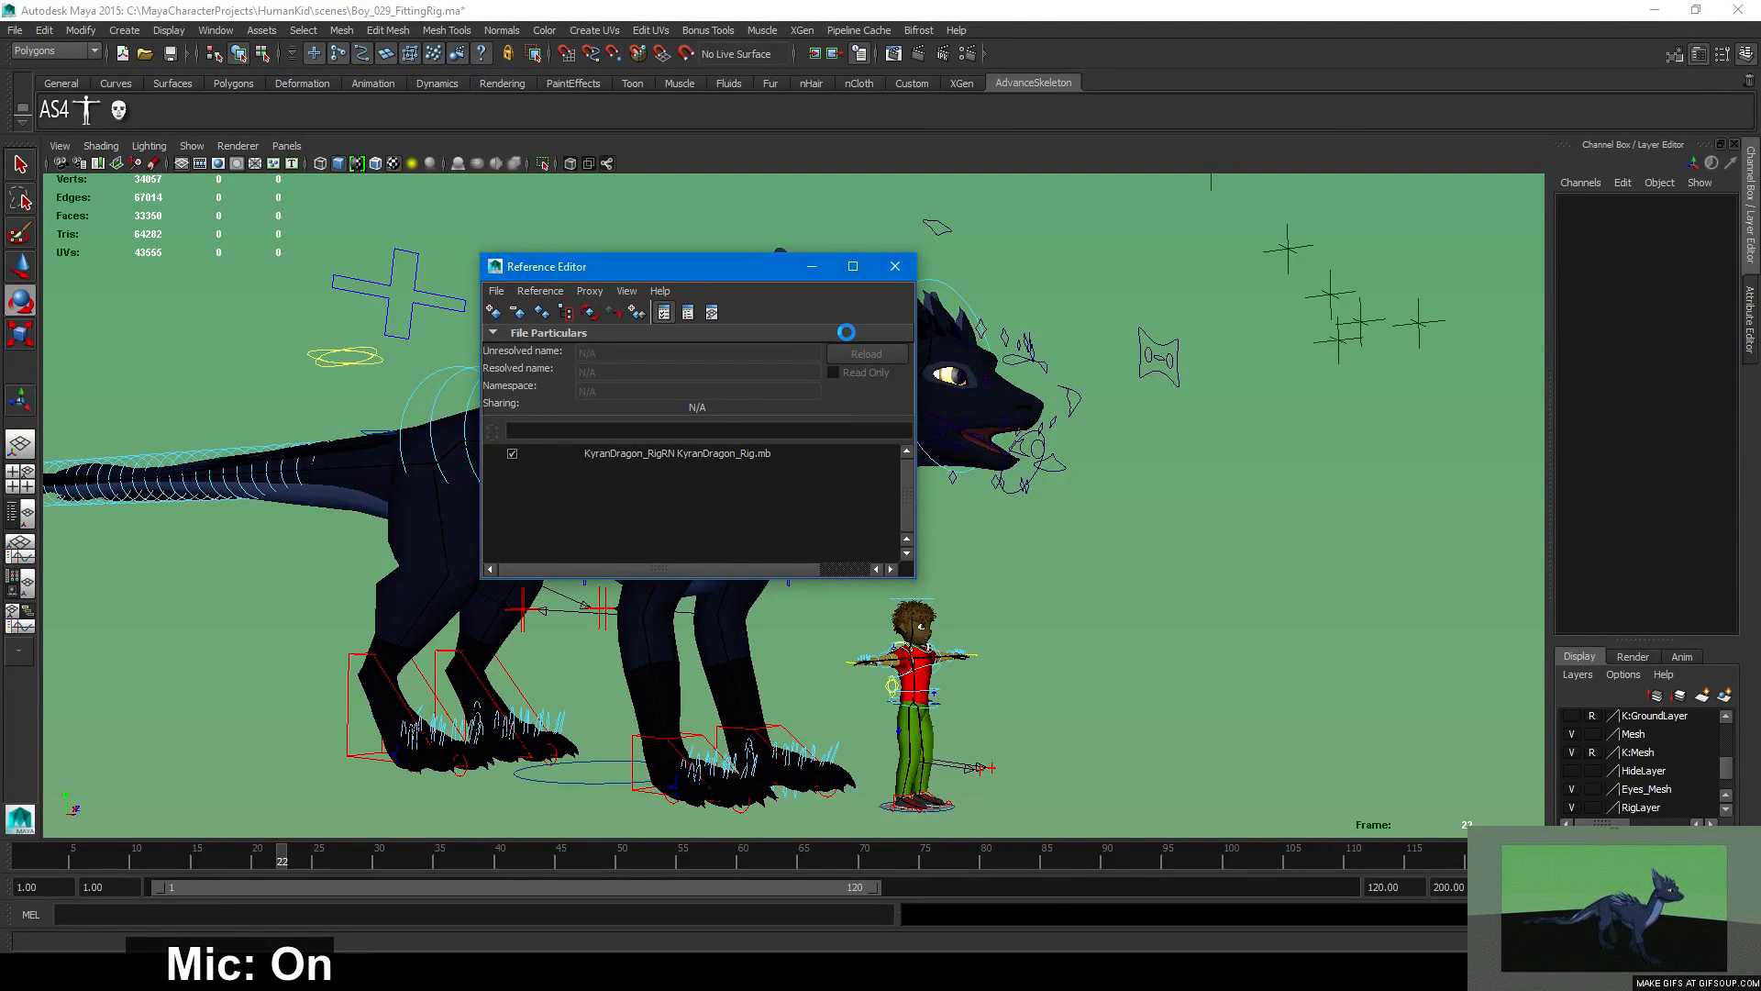
left_click(896, 266)
scroll(1027, 661, "up", 5)
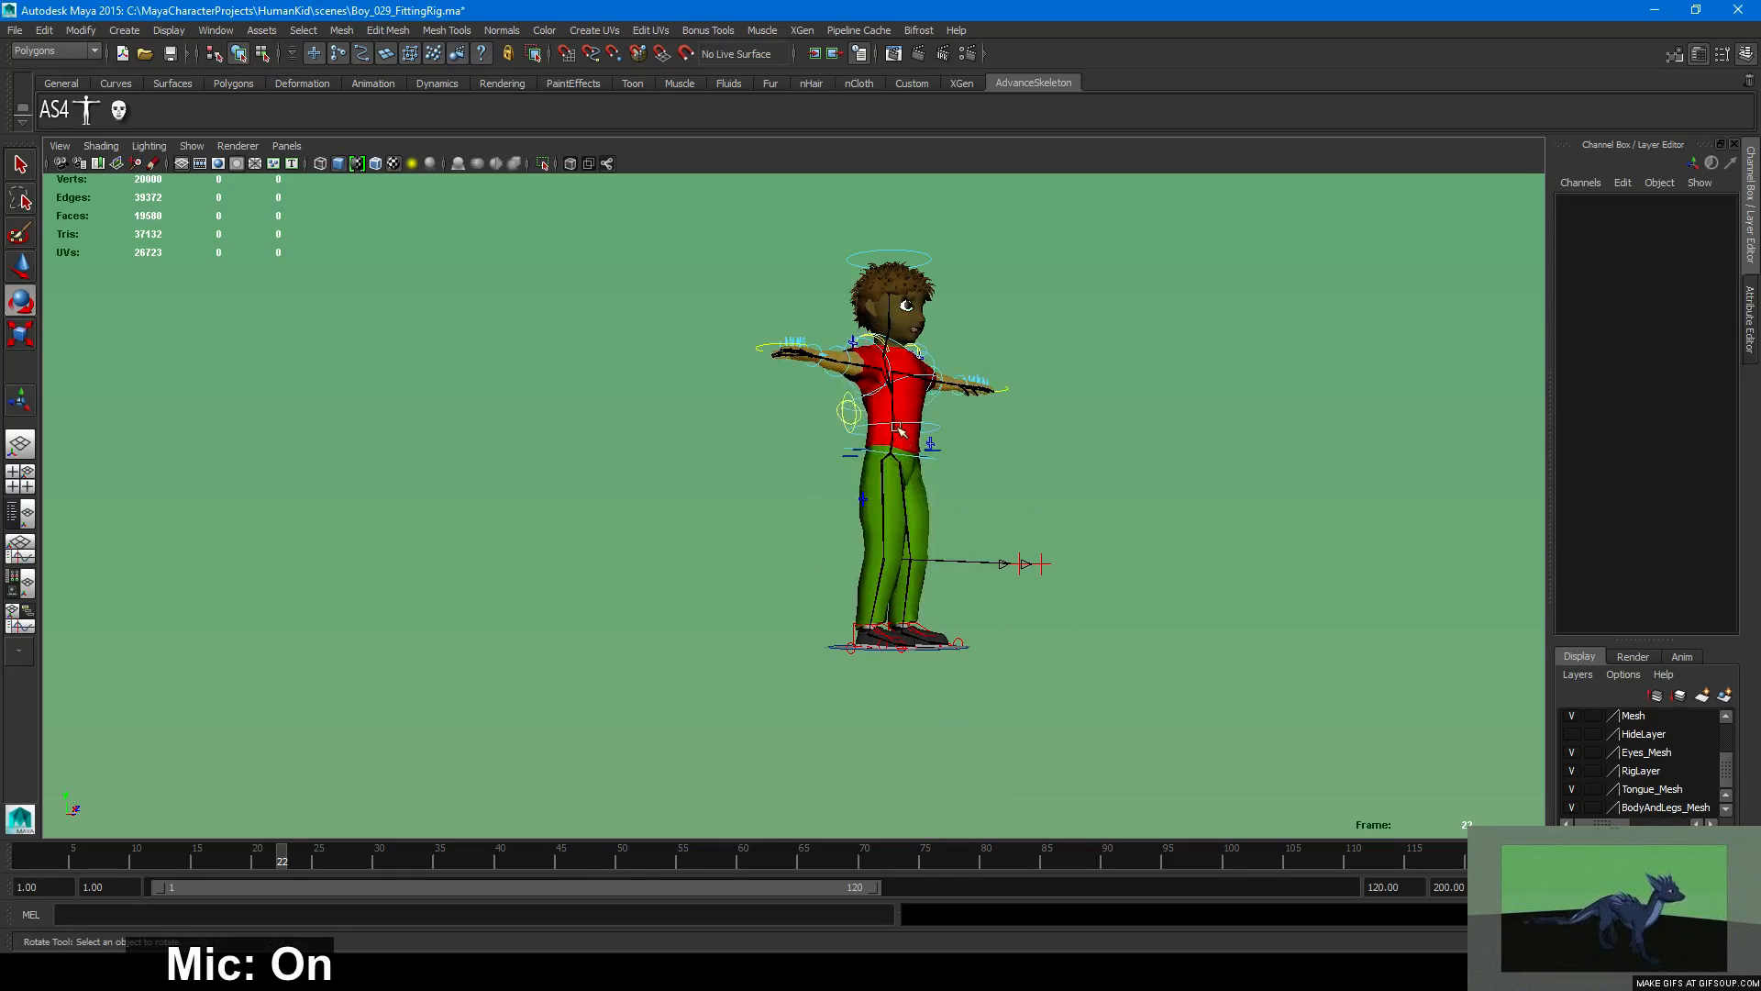
Examine the boy's chest, shoulders and arms around the FKChest_M control from several angles.
left_click(931, 374)
key("f")
scroll(971, 500, "down", 5)
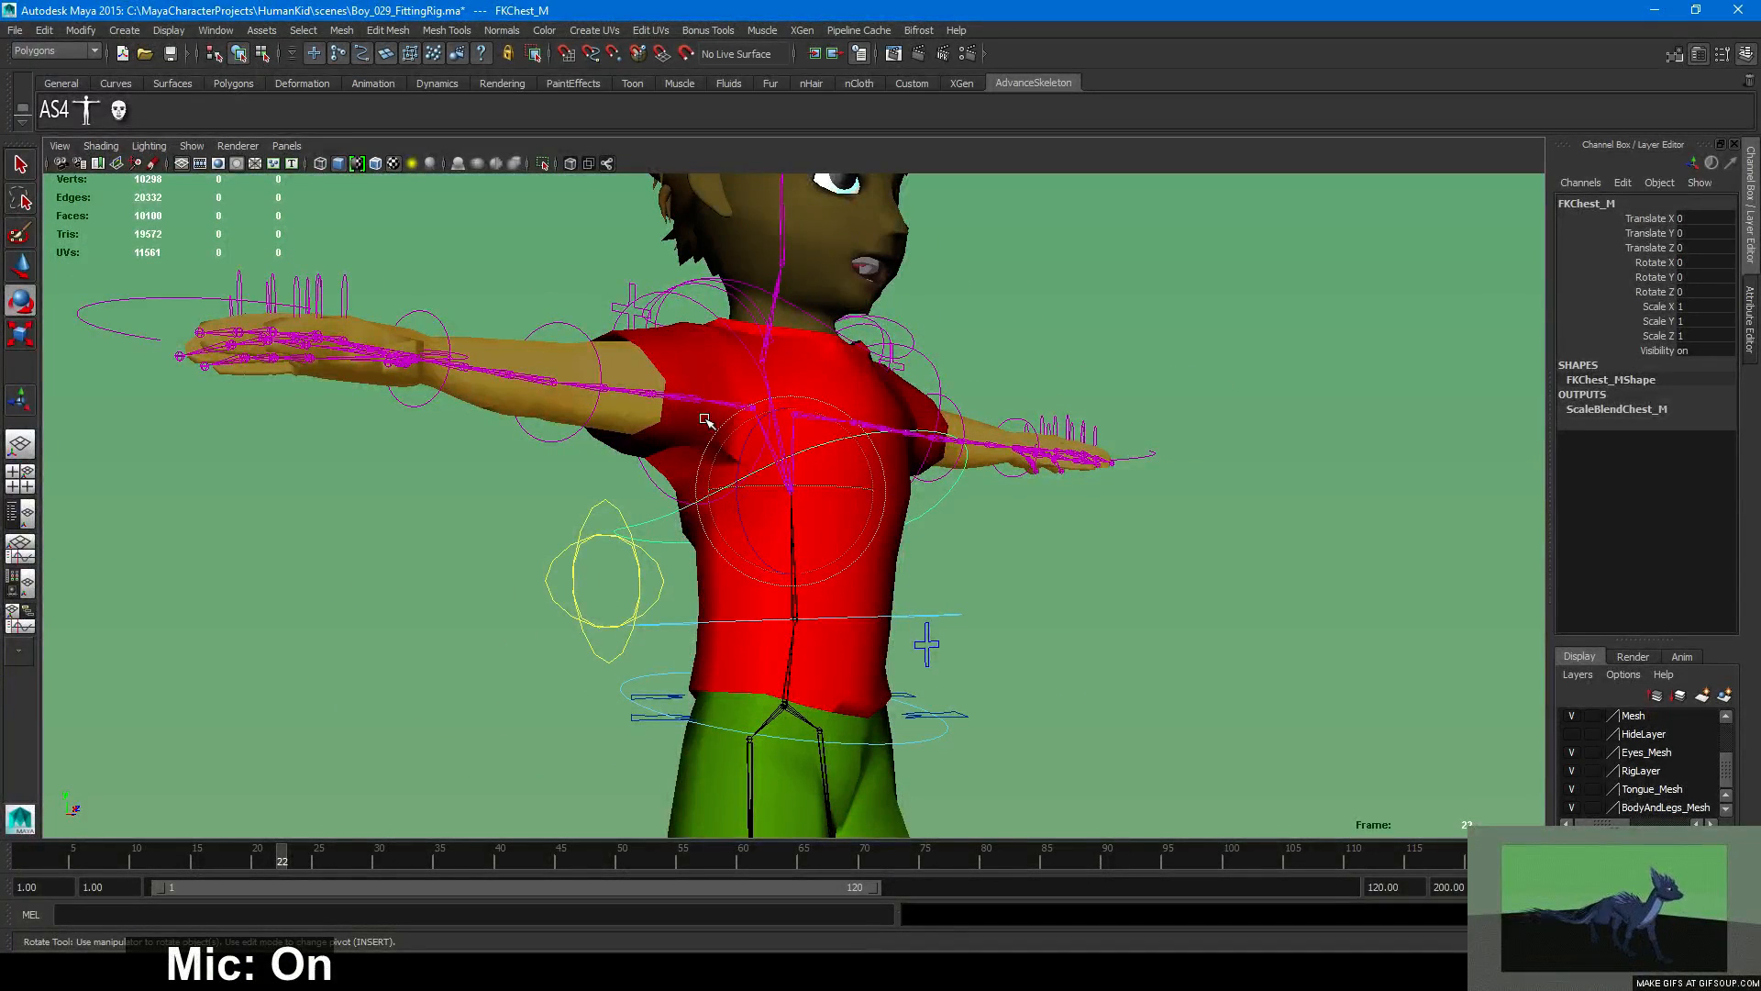
left_click_drag(699, 433, 576, 478, "alt")
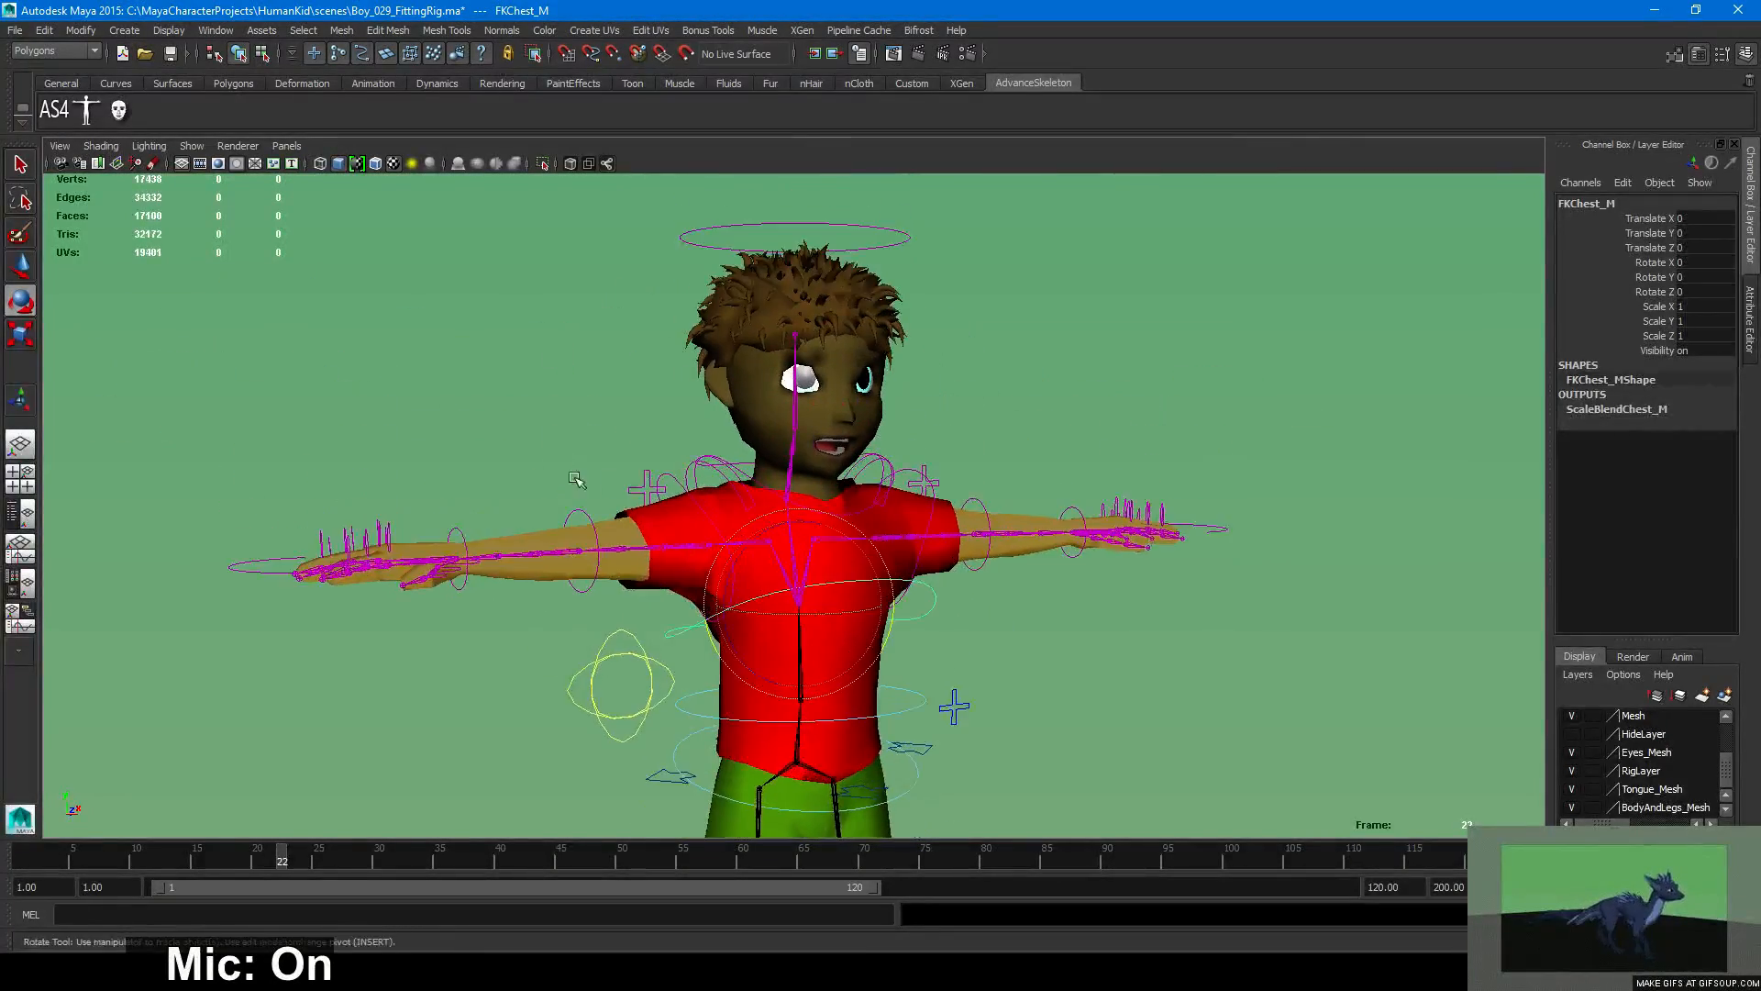
right_click_drag(575, 479, 904, 487, "alt")
key("w")
left_click(1027, 352)
left_click_drag(1026, 351, 1112, 402, "alt")
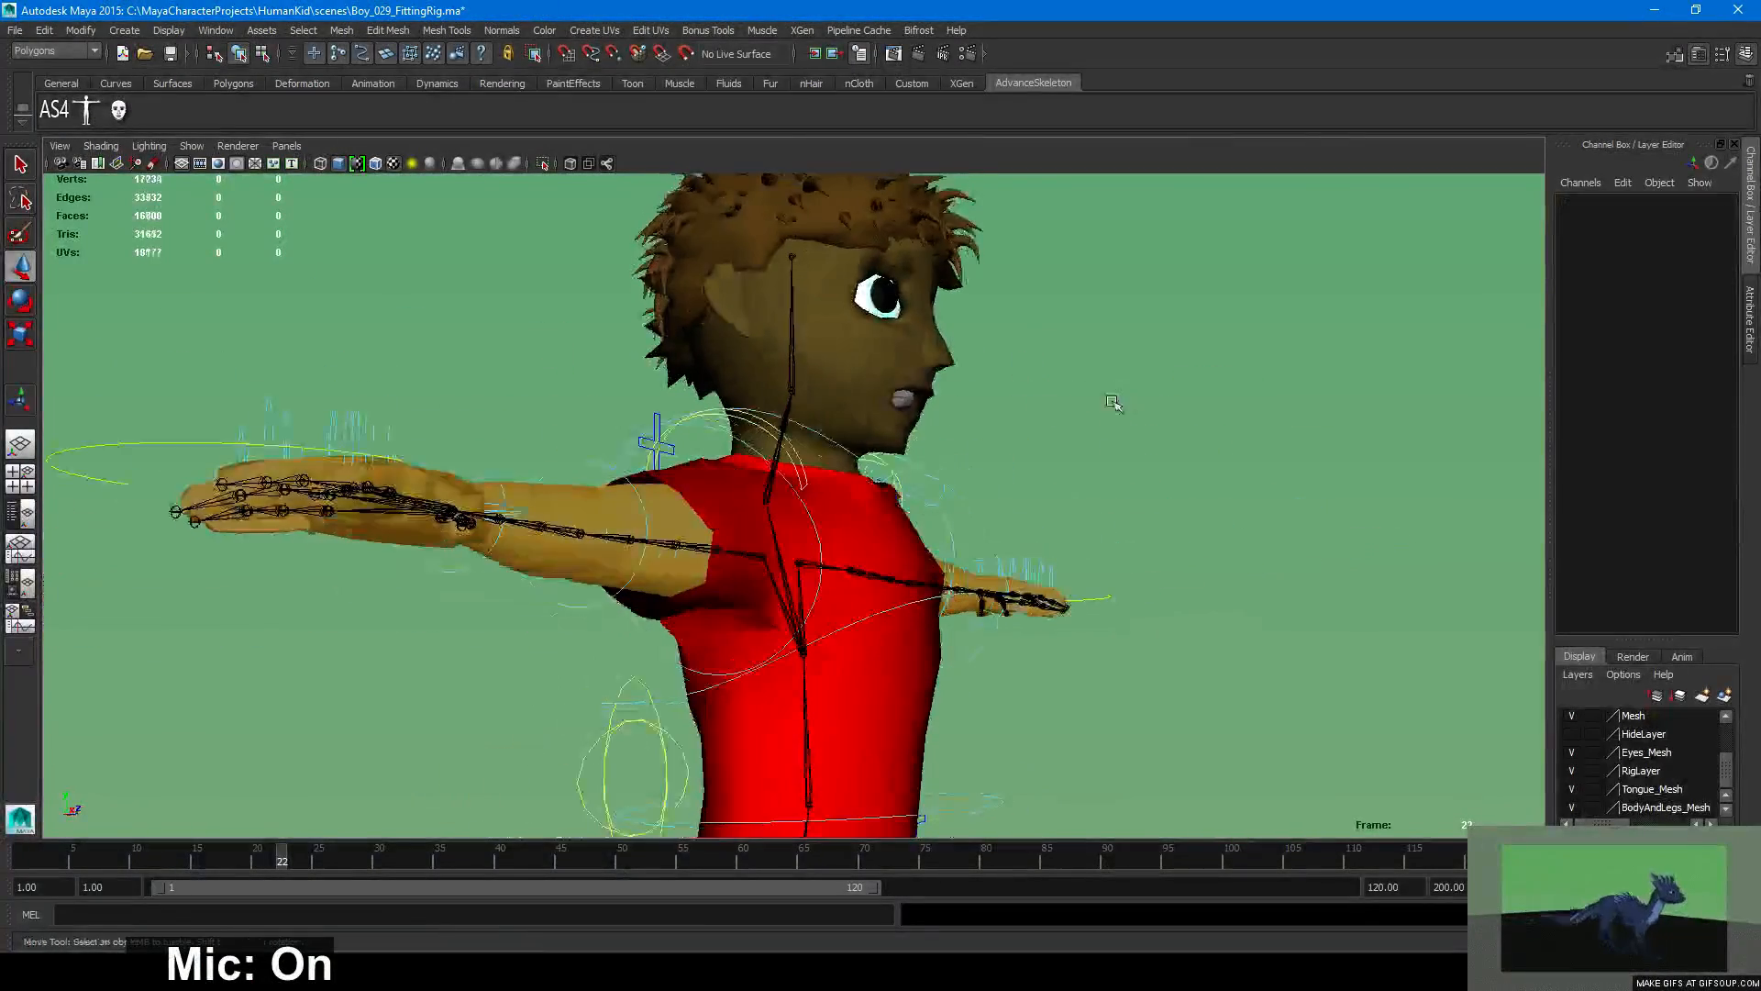
left_click(977, 647)
left_click_drag(1165, 606, 1115, 576, "alt")
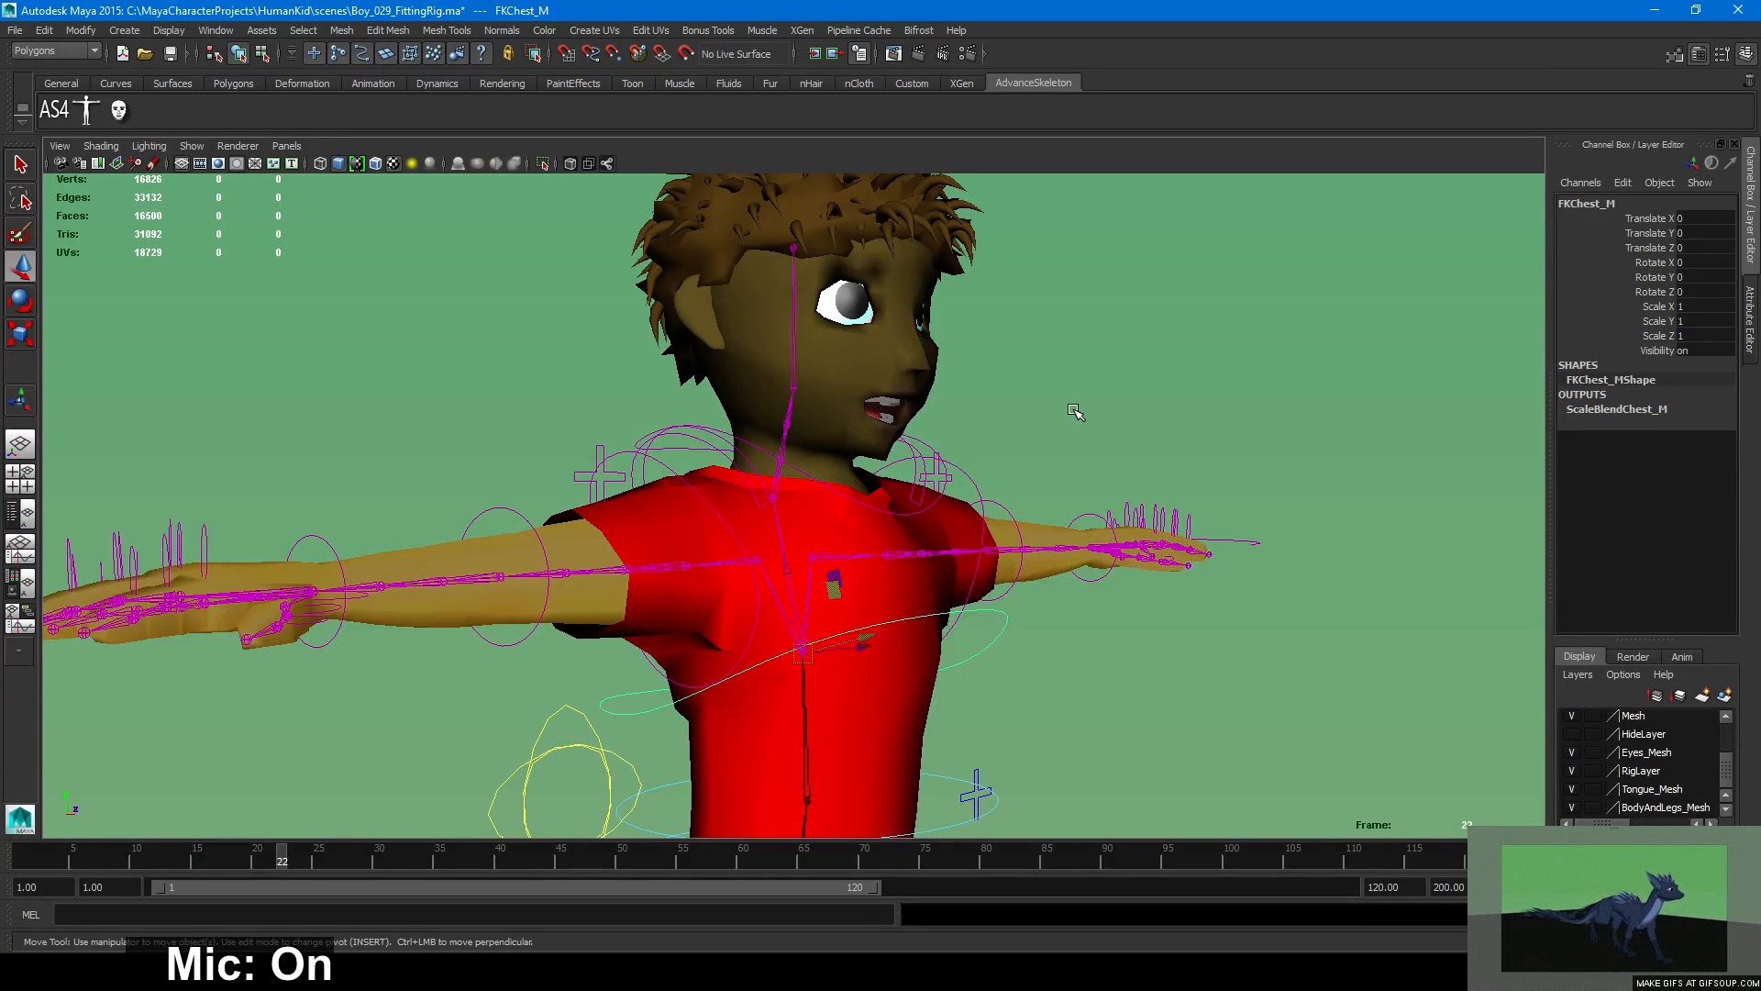
scroll(1074, 412, "down", 3)
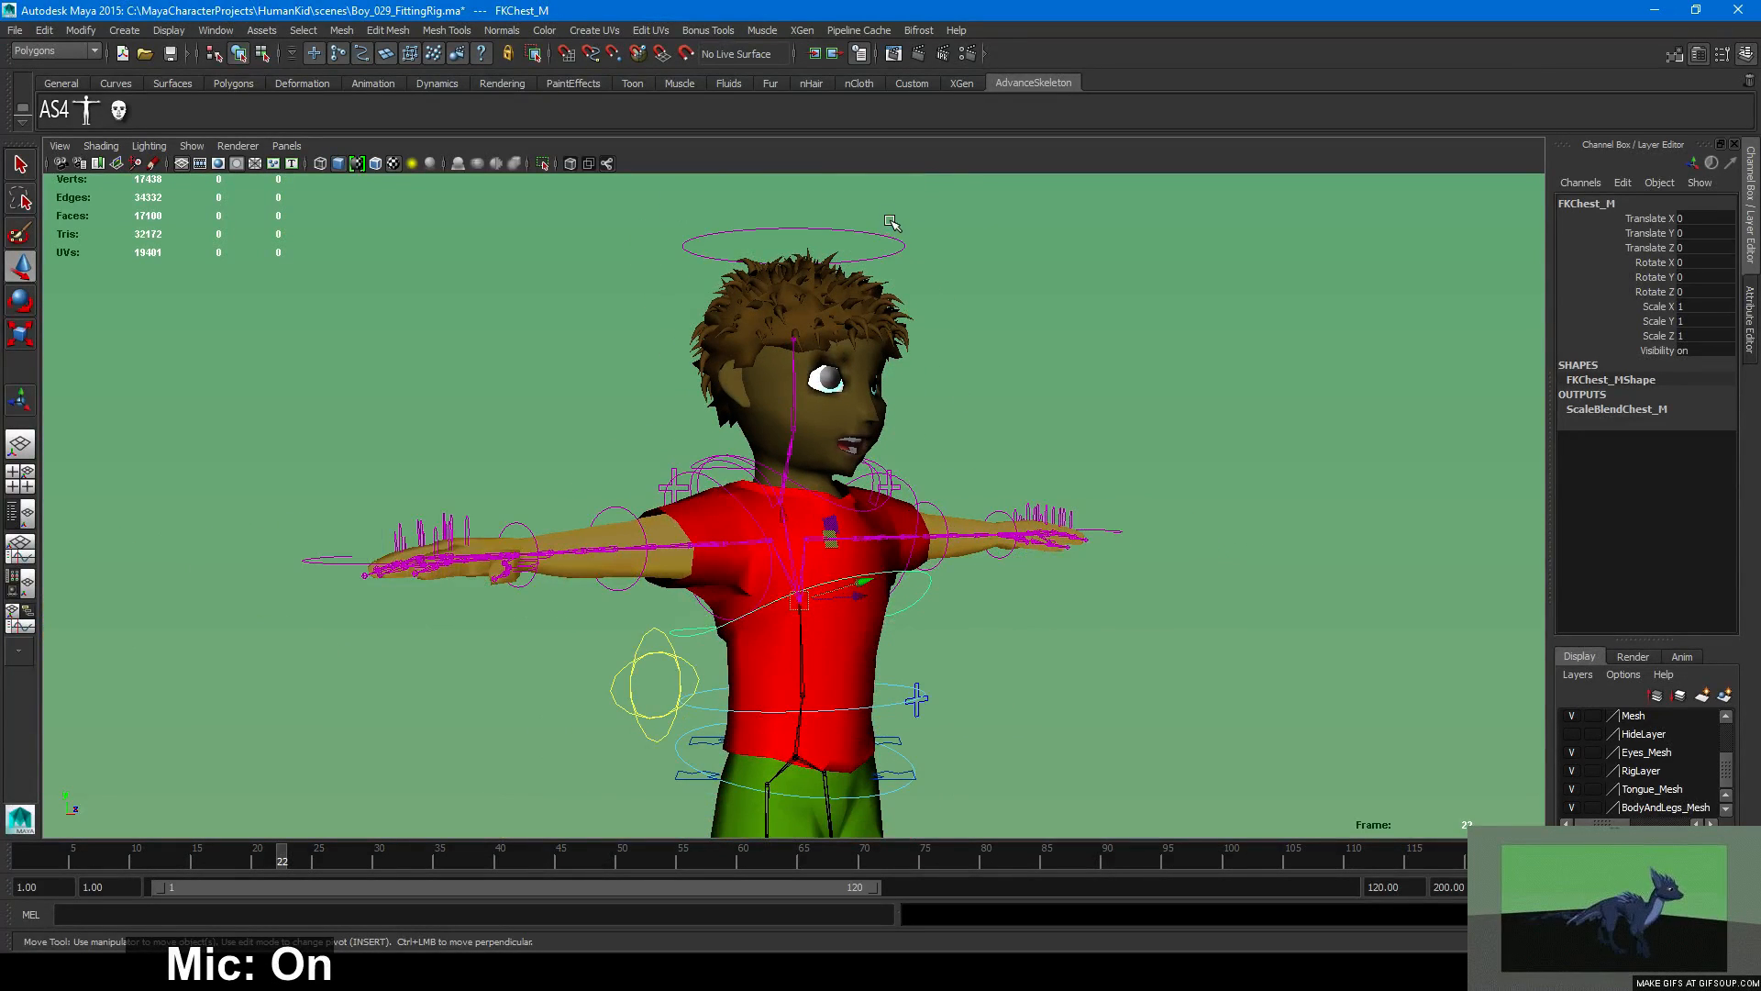
Check the placement of the FKHead_M and FKNeck_M controls against the boy's head and neck.
left_click(871, 255)
scroll(965, 521, "up", 3)
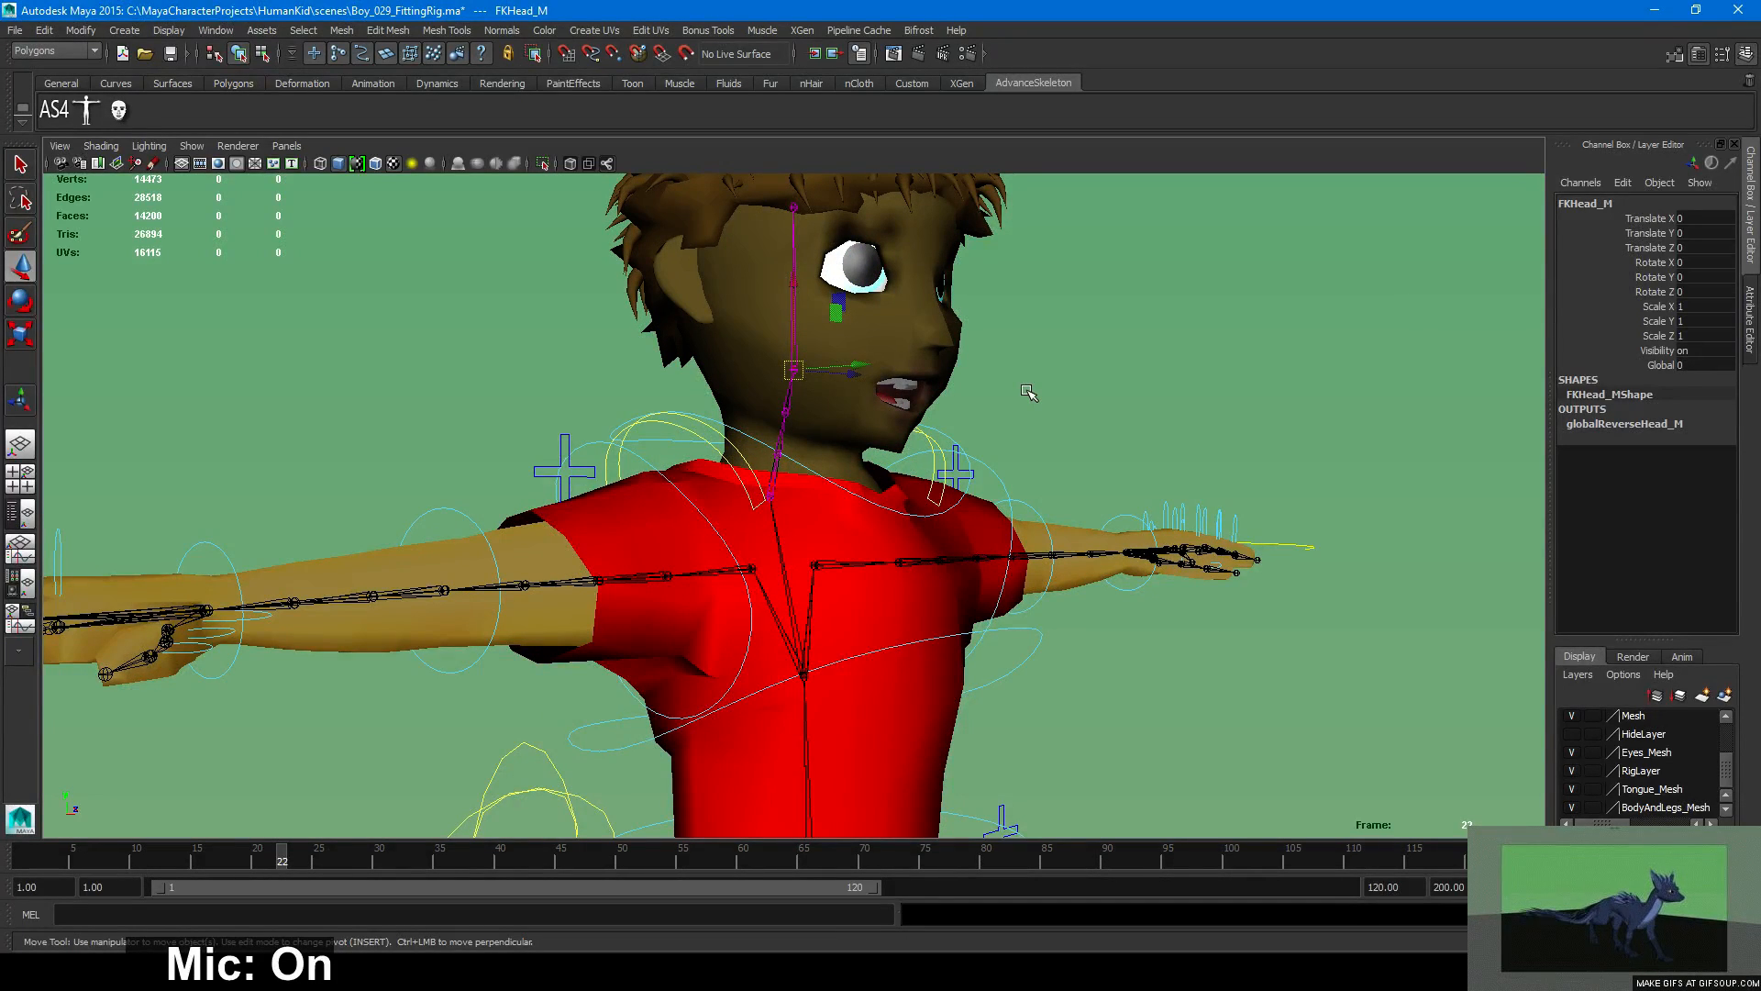
left_click(1059, 384)
left_click(844, 491)
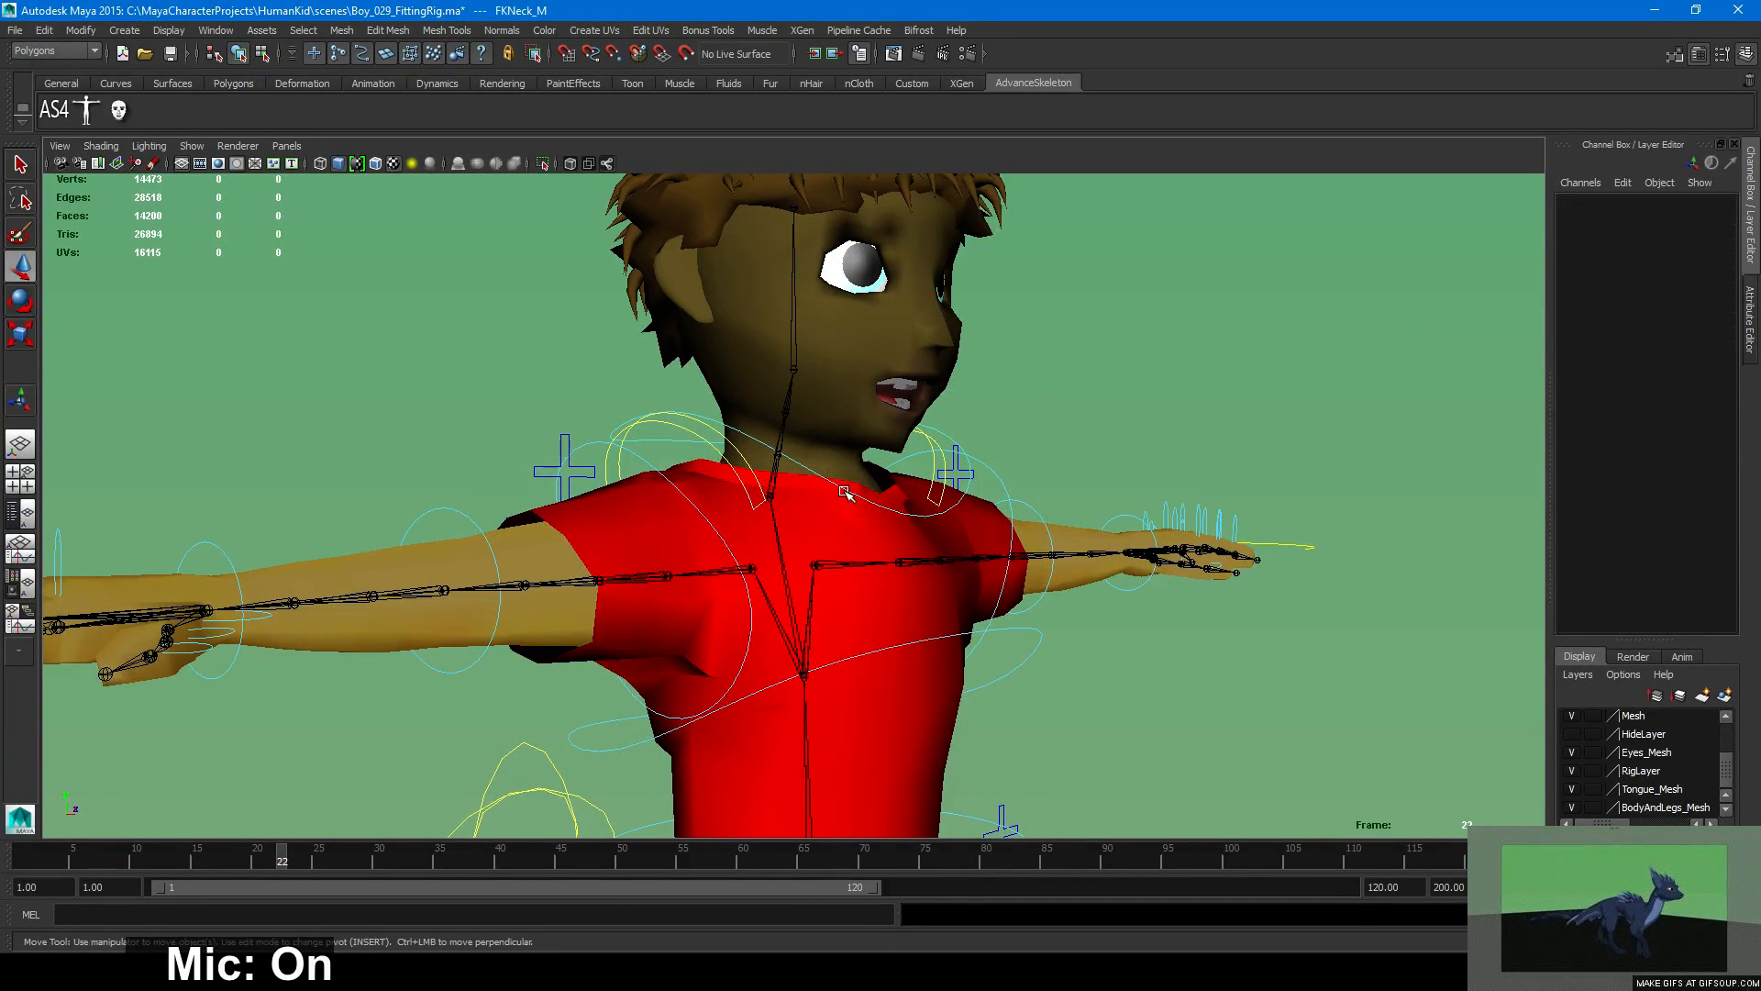
scroll(484, 587, "down", 3)
left_click(438, 722)
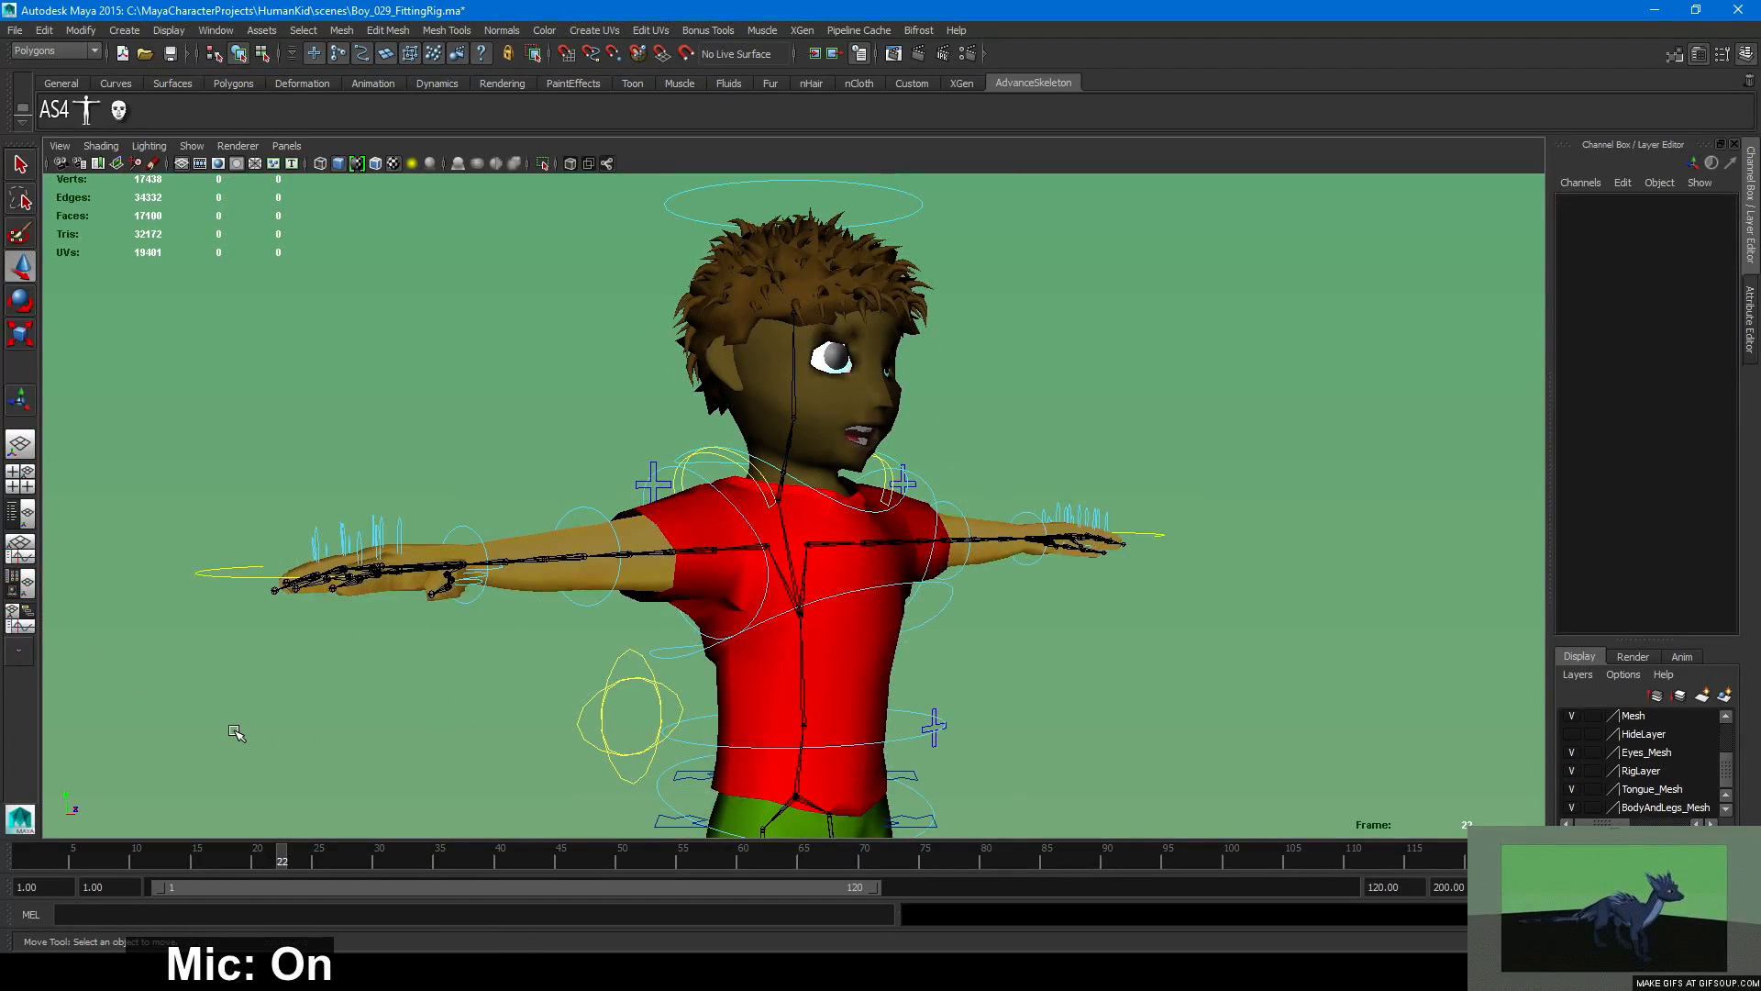
scroll(235, 731, "down", 2)
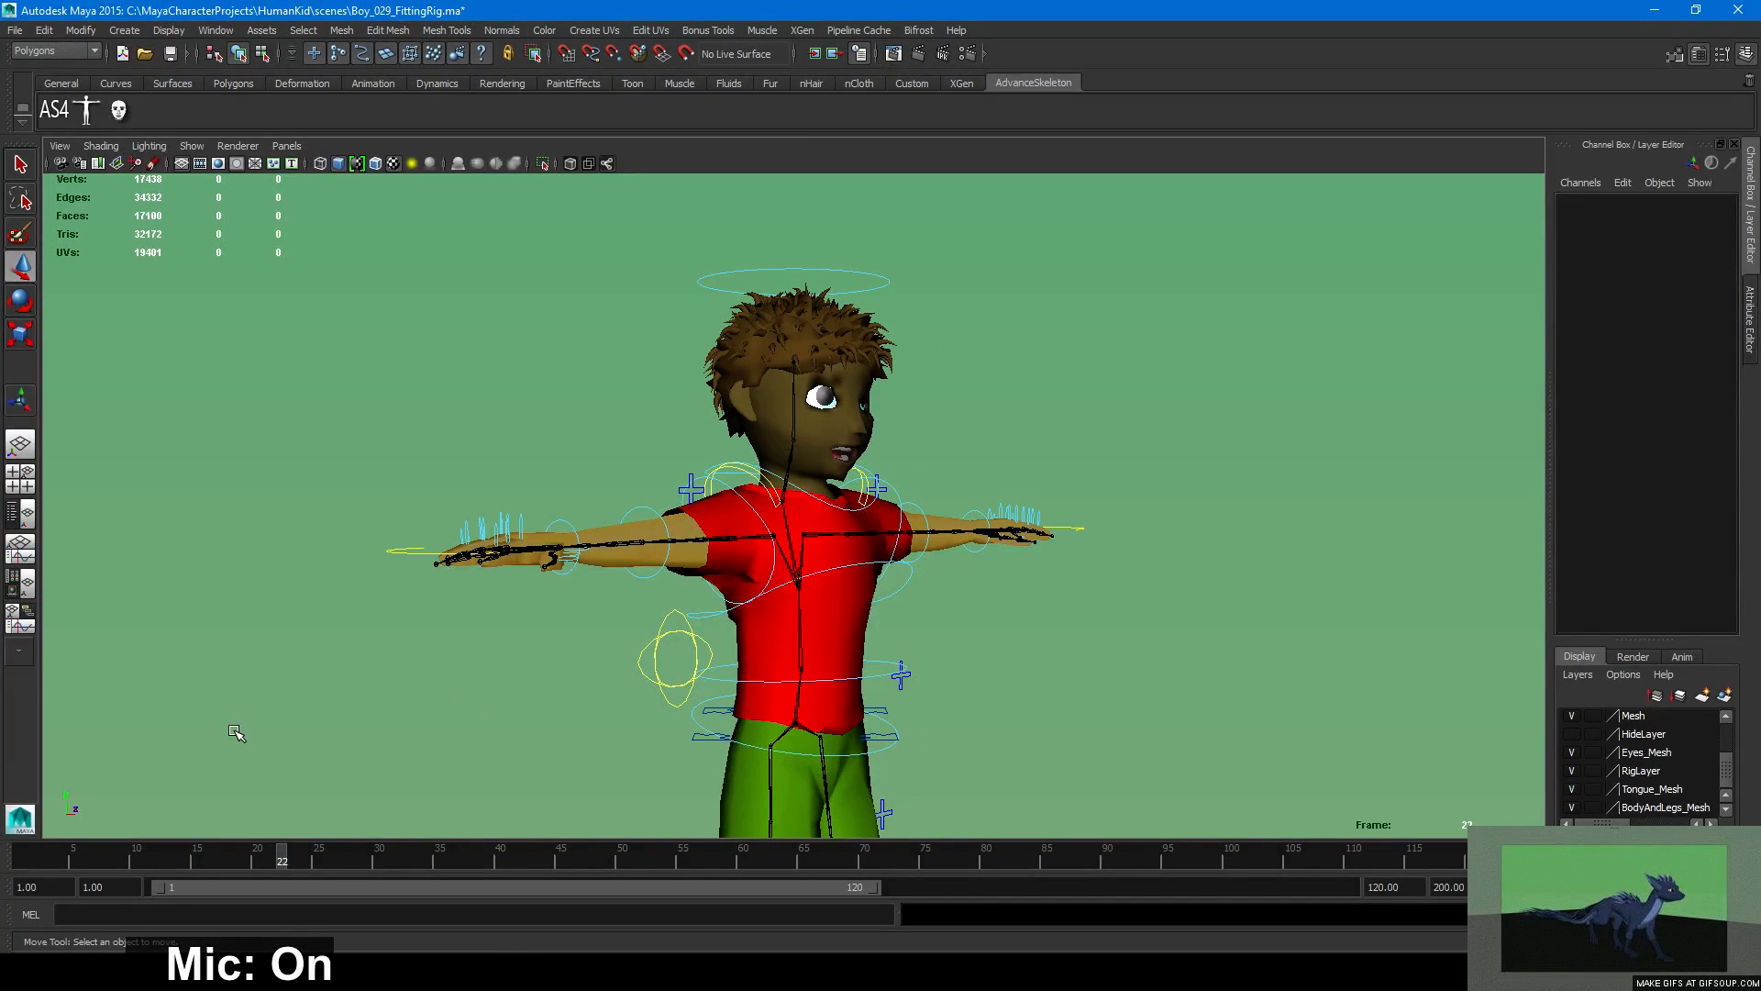
scroll(844, 389, "down", 3)
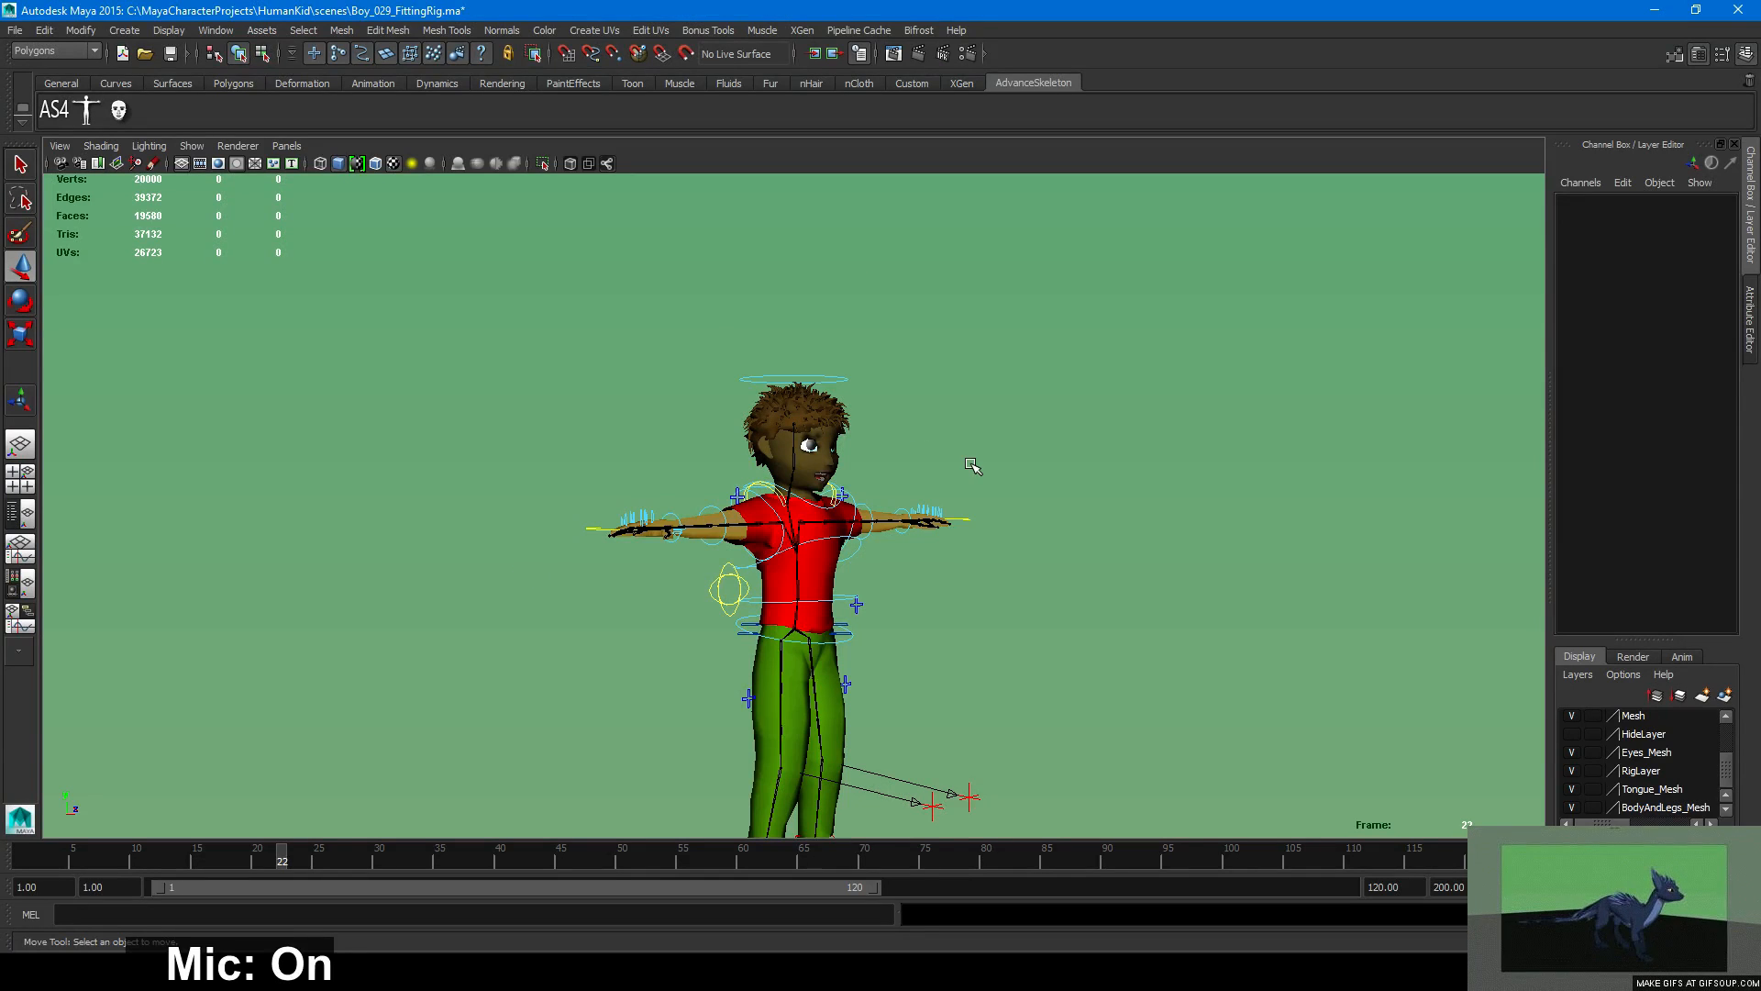
Examine the boy's full body, Main control and face from the front and three-quarter views.
left_click_drag(657, 558, 573, 573, "alt")
right_click_drag(642, 596, 908, 617, "alt")
left_click_drag(908, 617, 994, 613, "alt")
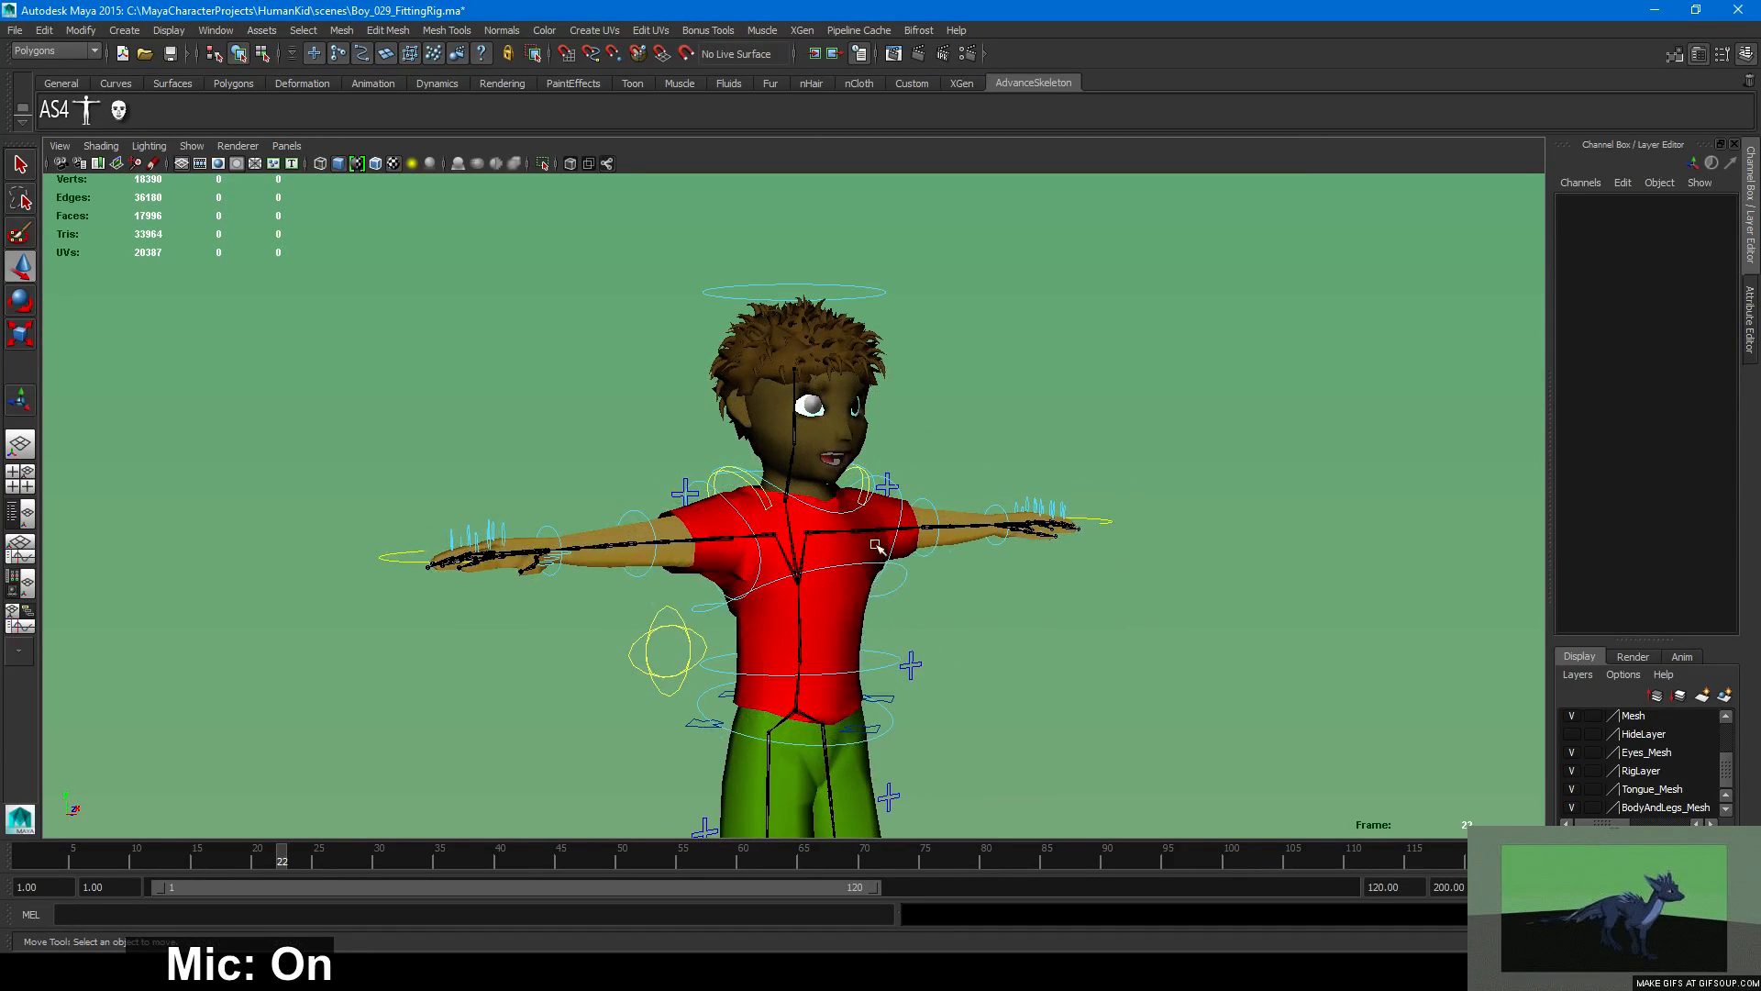
left_click_drag(721, 564, 739, 527, "alt")
right_click_drag(817, 560, 760, 562, "alt")
left_click_drag(760, 561, 881, 613, "alt")
middle_click_drag(881, 612, 895, 413, "alt")
right_click_drag(904, 541, 973, 659, "alt")
left_click(960, 712)
key("f")
left_click_drag(910, 569, 813, 585, "alt")
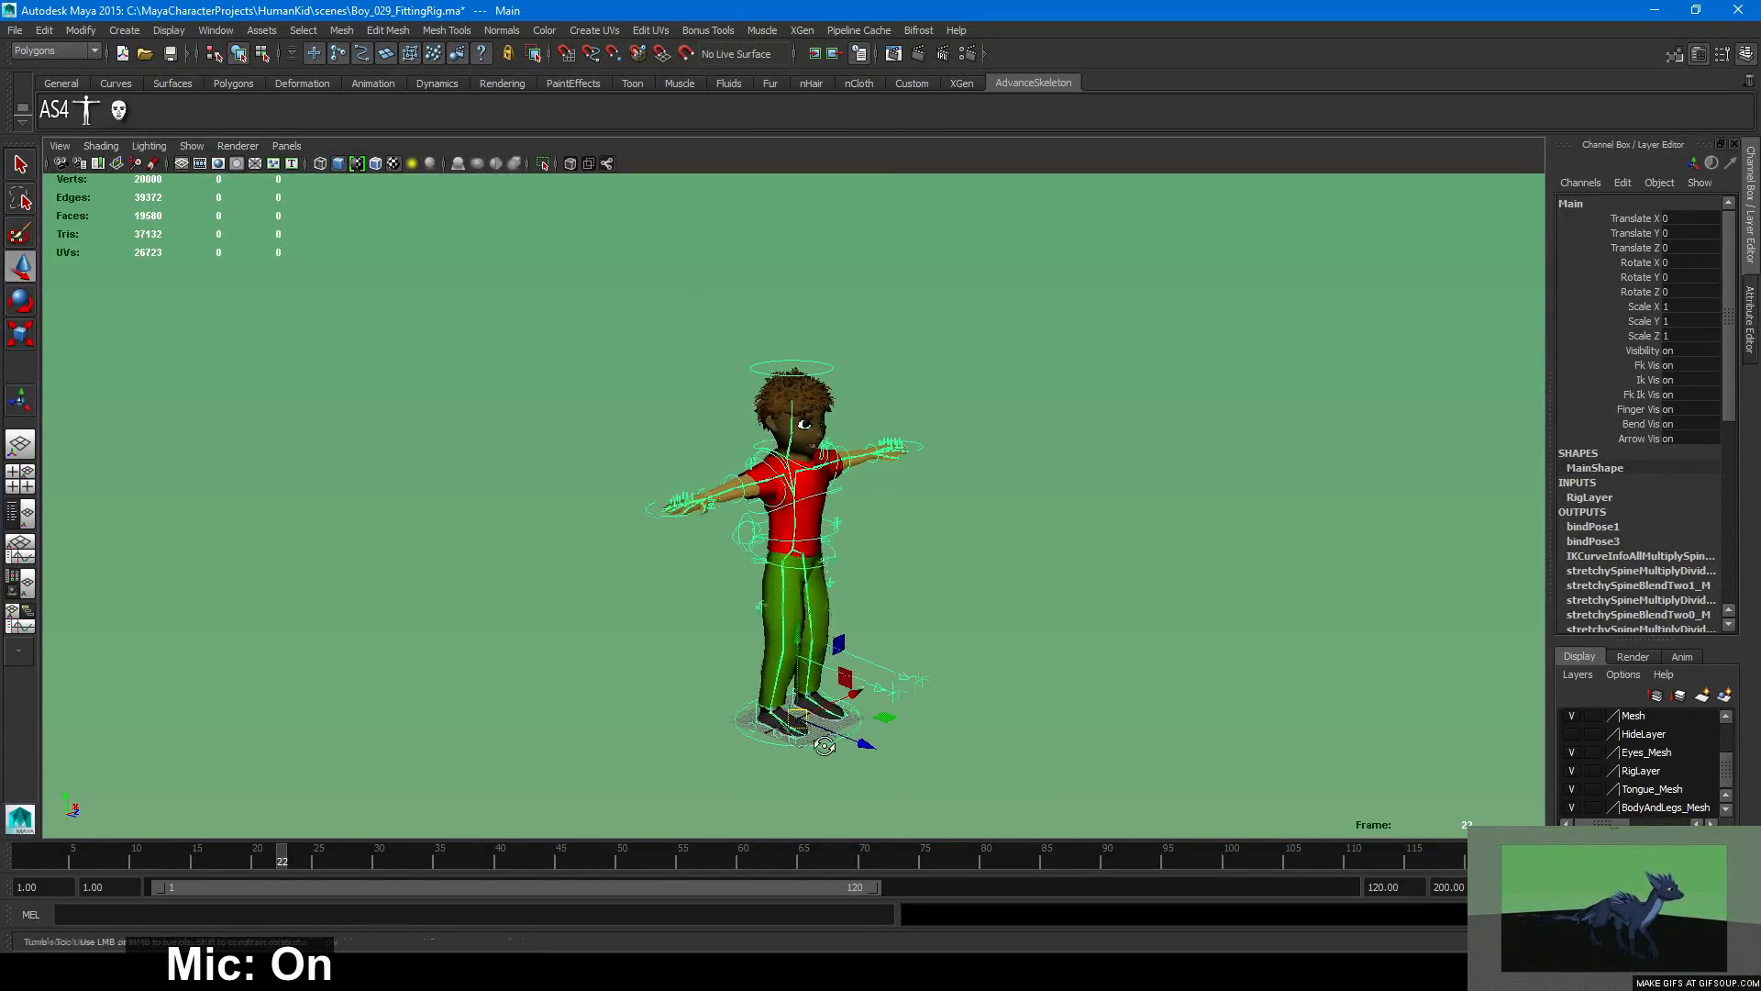
right_click_drag(794, 580, 1041, 590, "alt")
left_click_drag(1041, 590, 1094, 573, "alt")
left_click(1094, 572)
right_click_drag(1095, 572, 1174, 570, "alt")
left_click_drag(1173, 570, 963, 550, "alt")
middle_click_drag(885, 456, 900, 692, "alt")
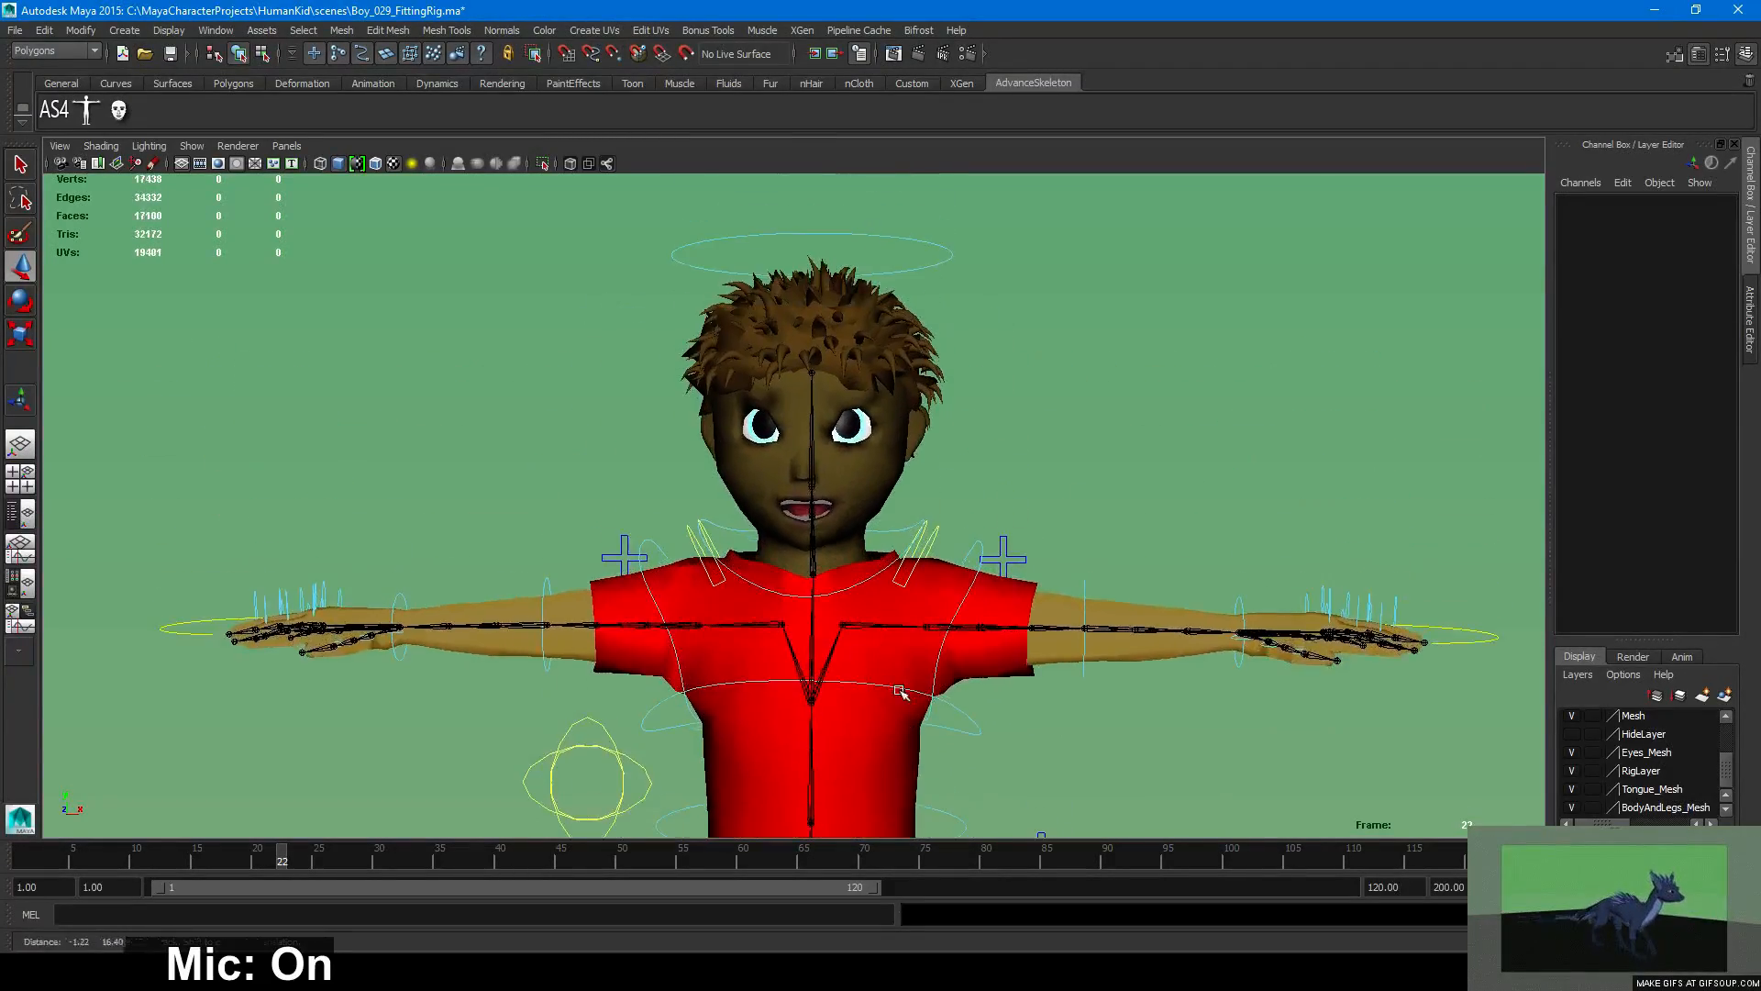
left_click_drag(772, 575, 808, 560, "alt")
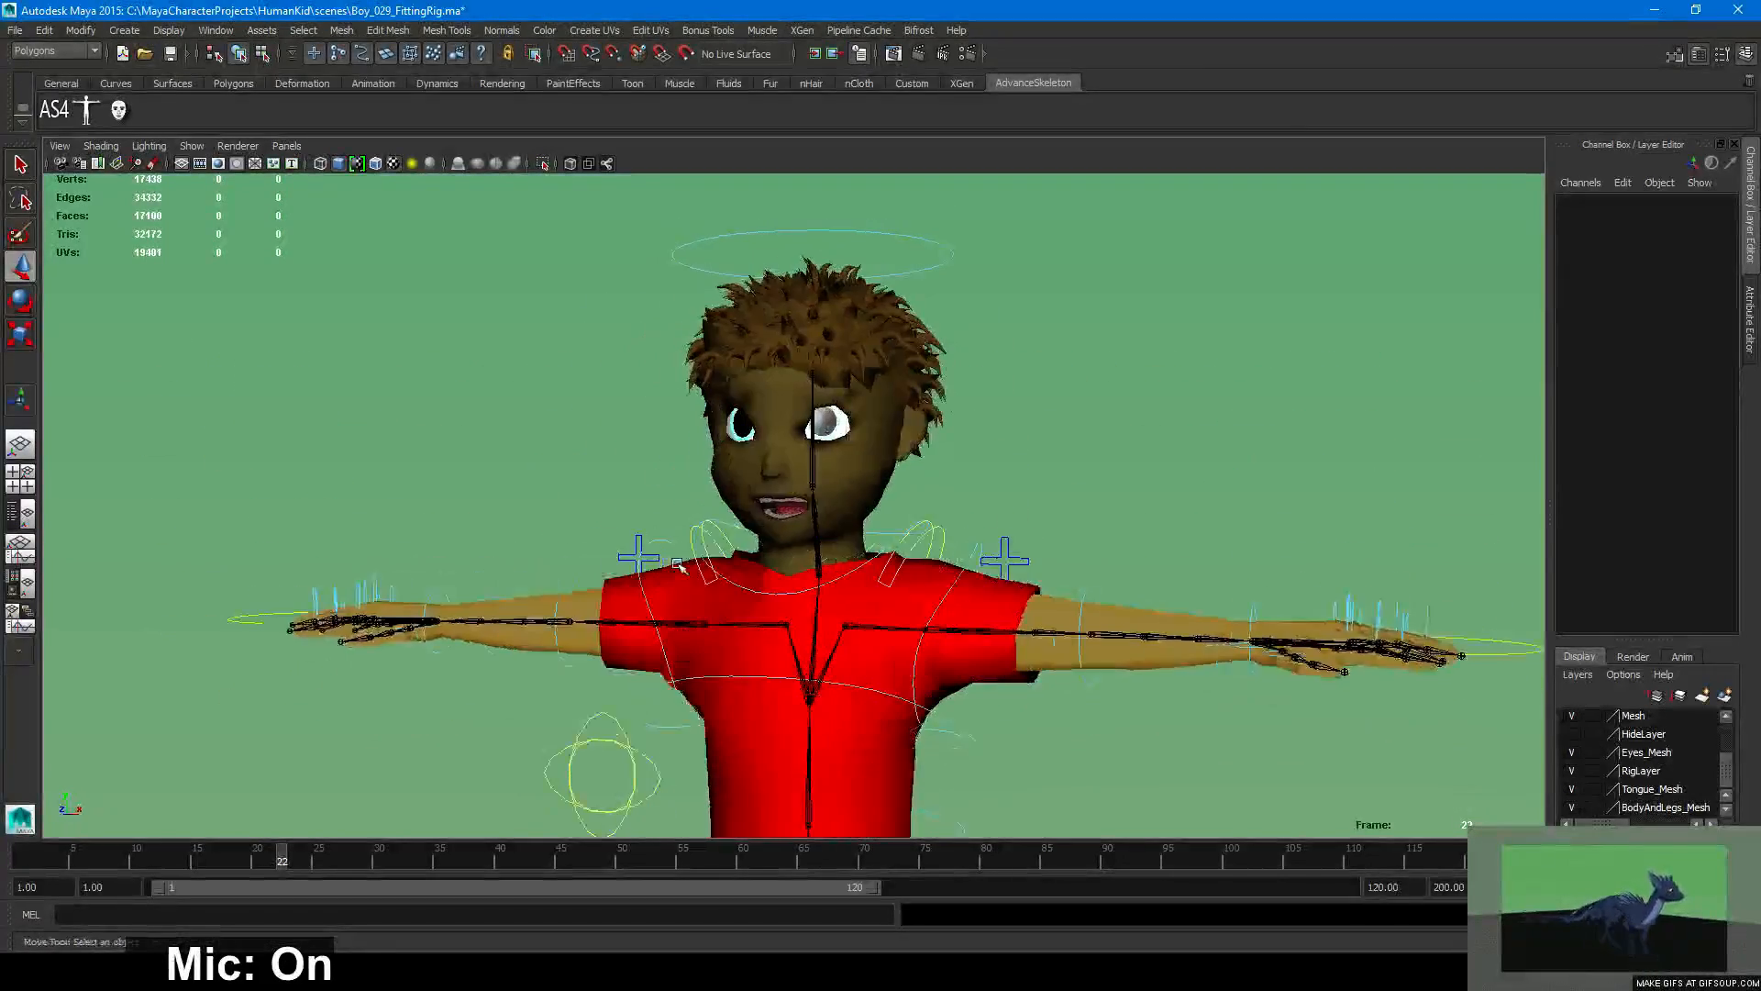
View the UV layout of HeadMesh in the UV Texture Editor, then close the editor.
left_click(871, 499)
left_click(215, 30)
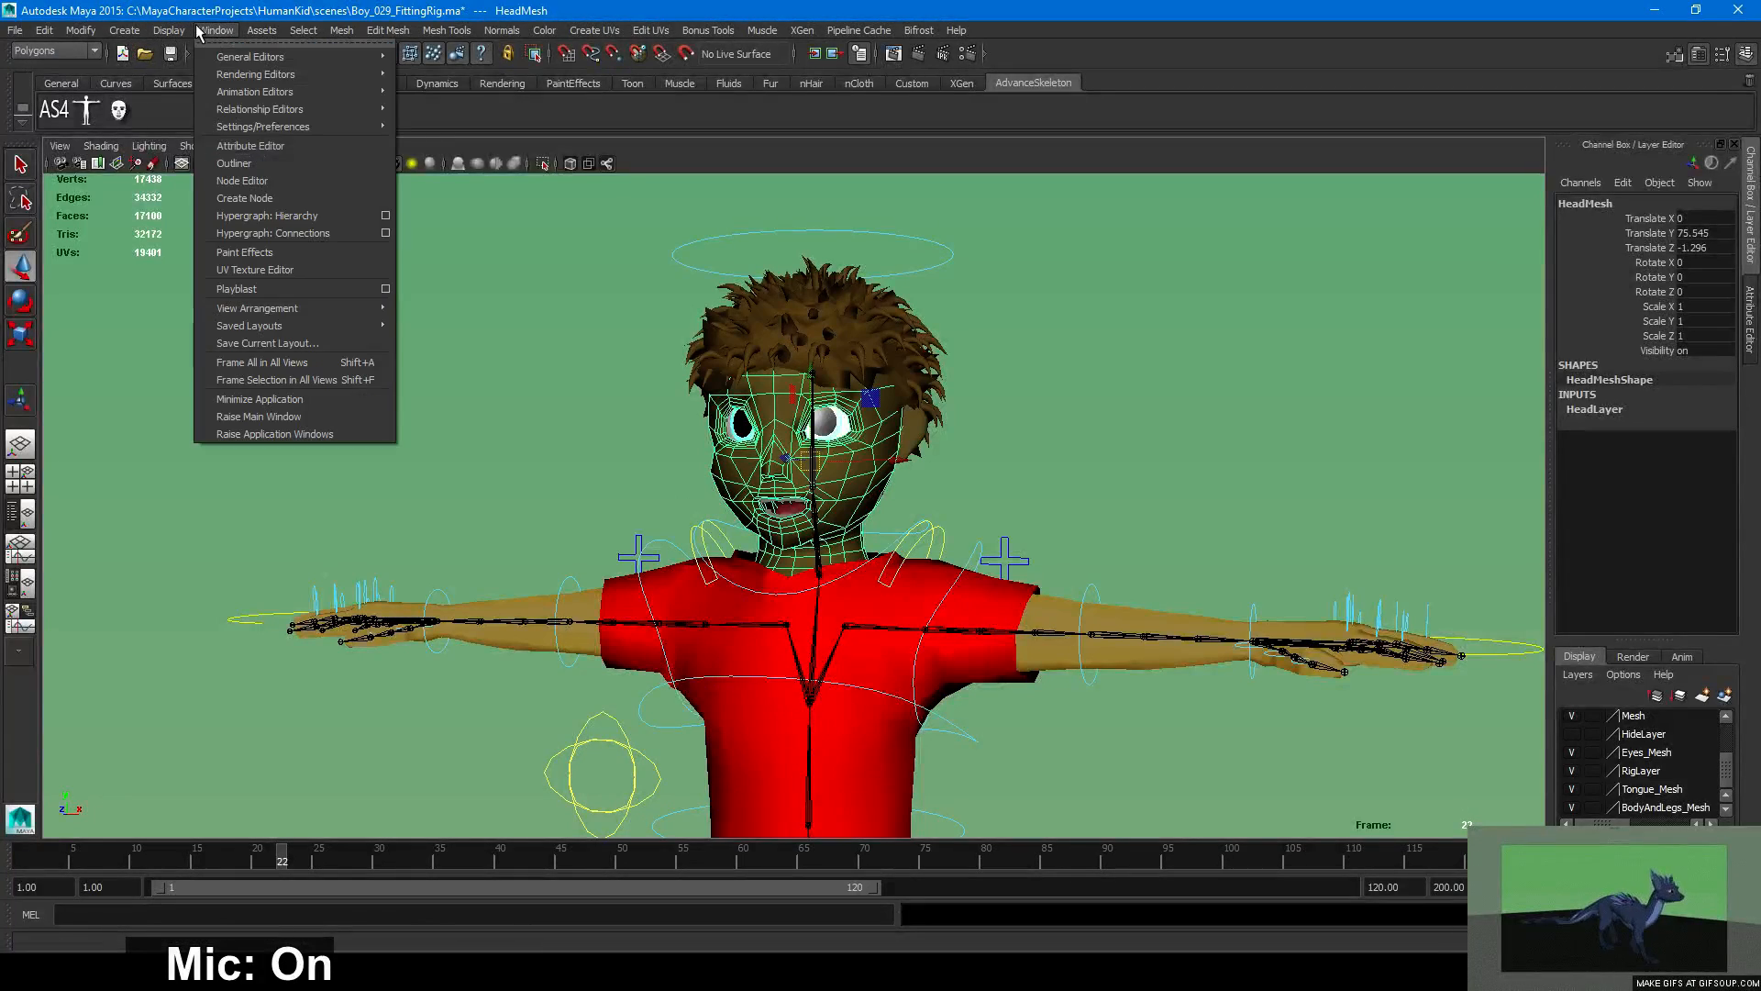
left_click(230, 269)
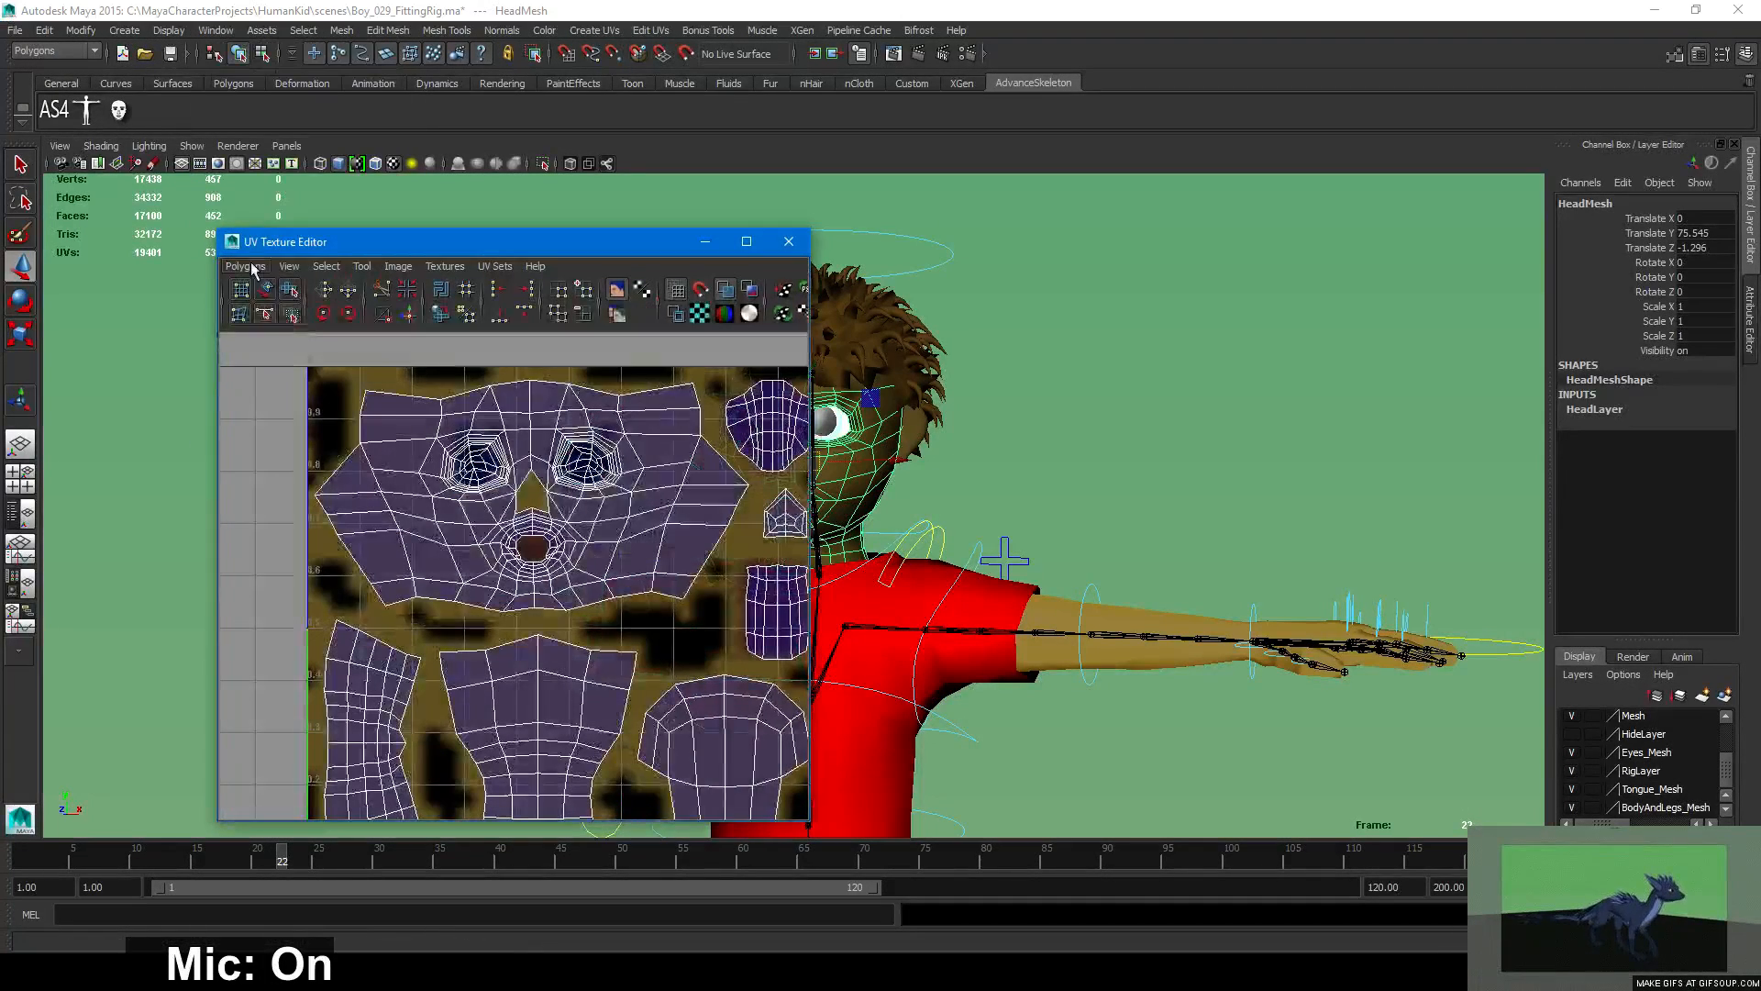
left_click(780, 249)
left_click(1267, 460)
Open AdvancedSkeleton4 and select all of the boy rig's deform joints for skinning.
right_click_drag(1266, 461, 762, 425, "alt")
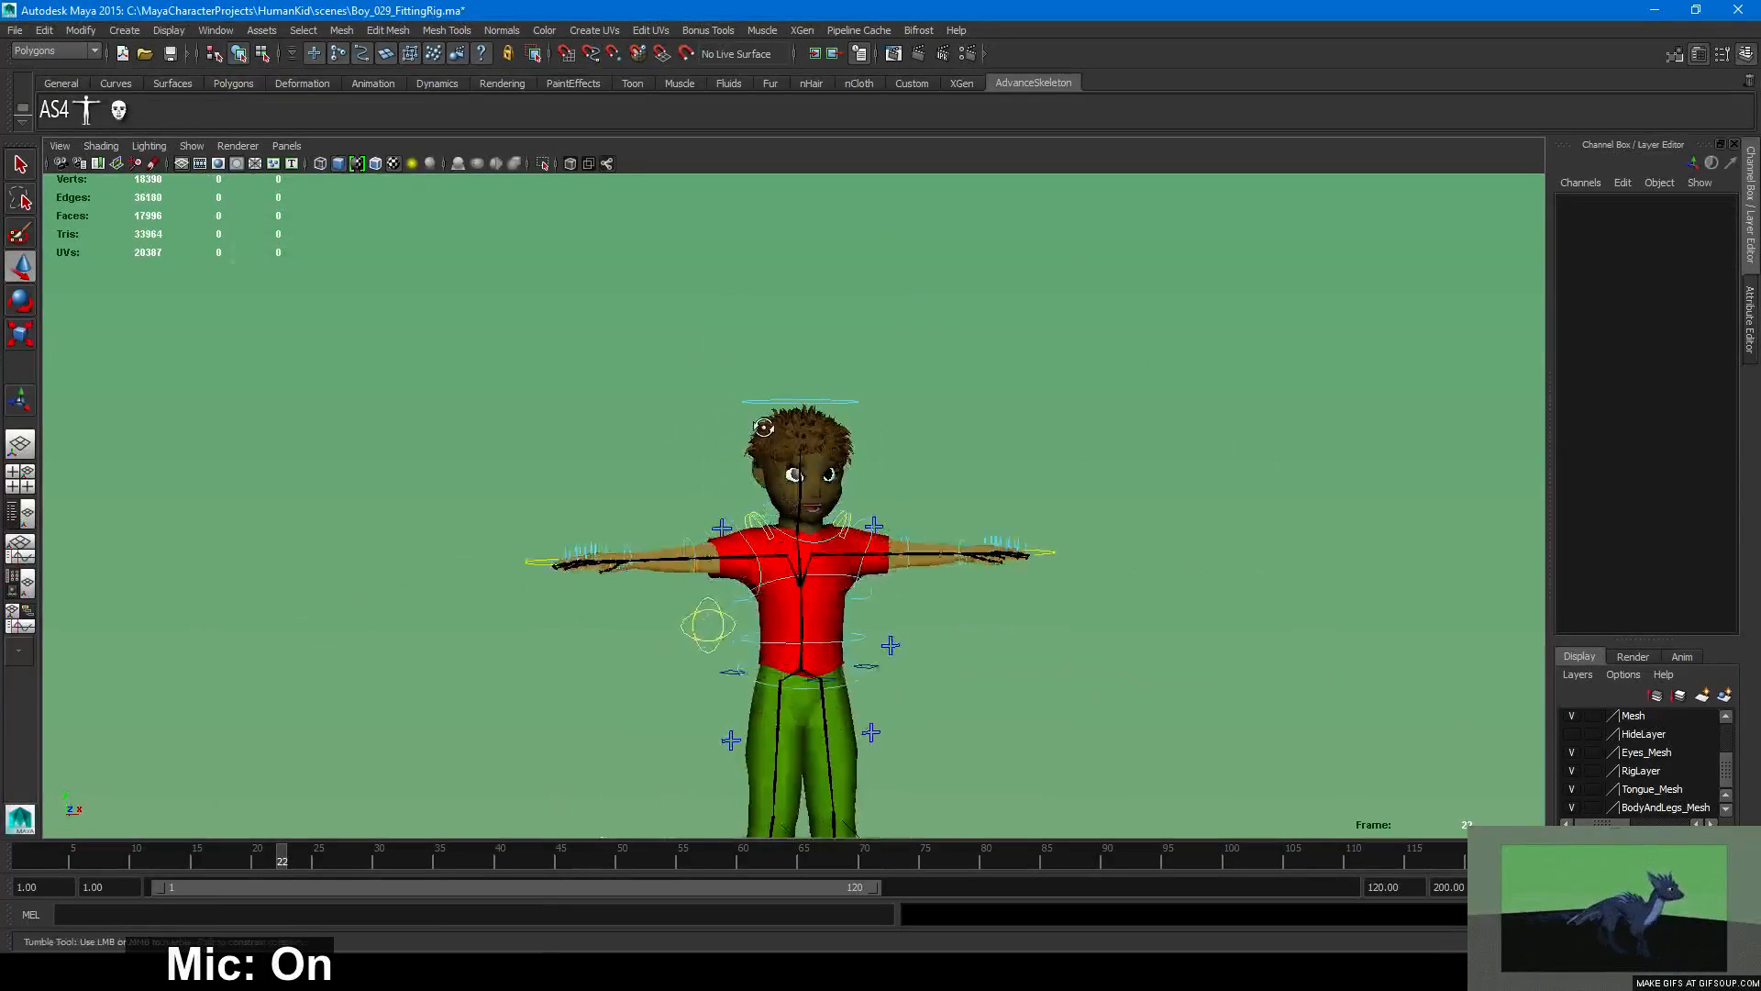
middle_click_drag(762, 424, 660, 303, "alt")
left_click_drag(661, 303, 866, 438, "alt")
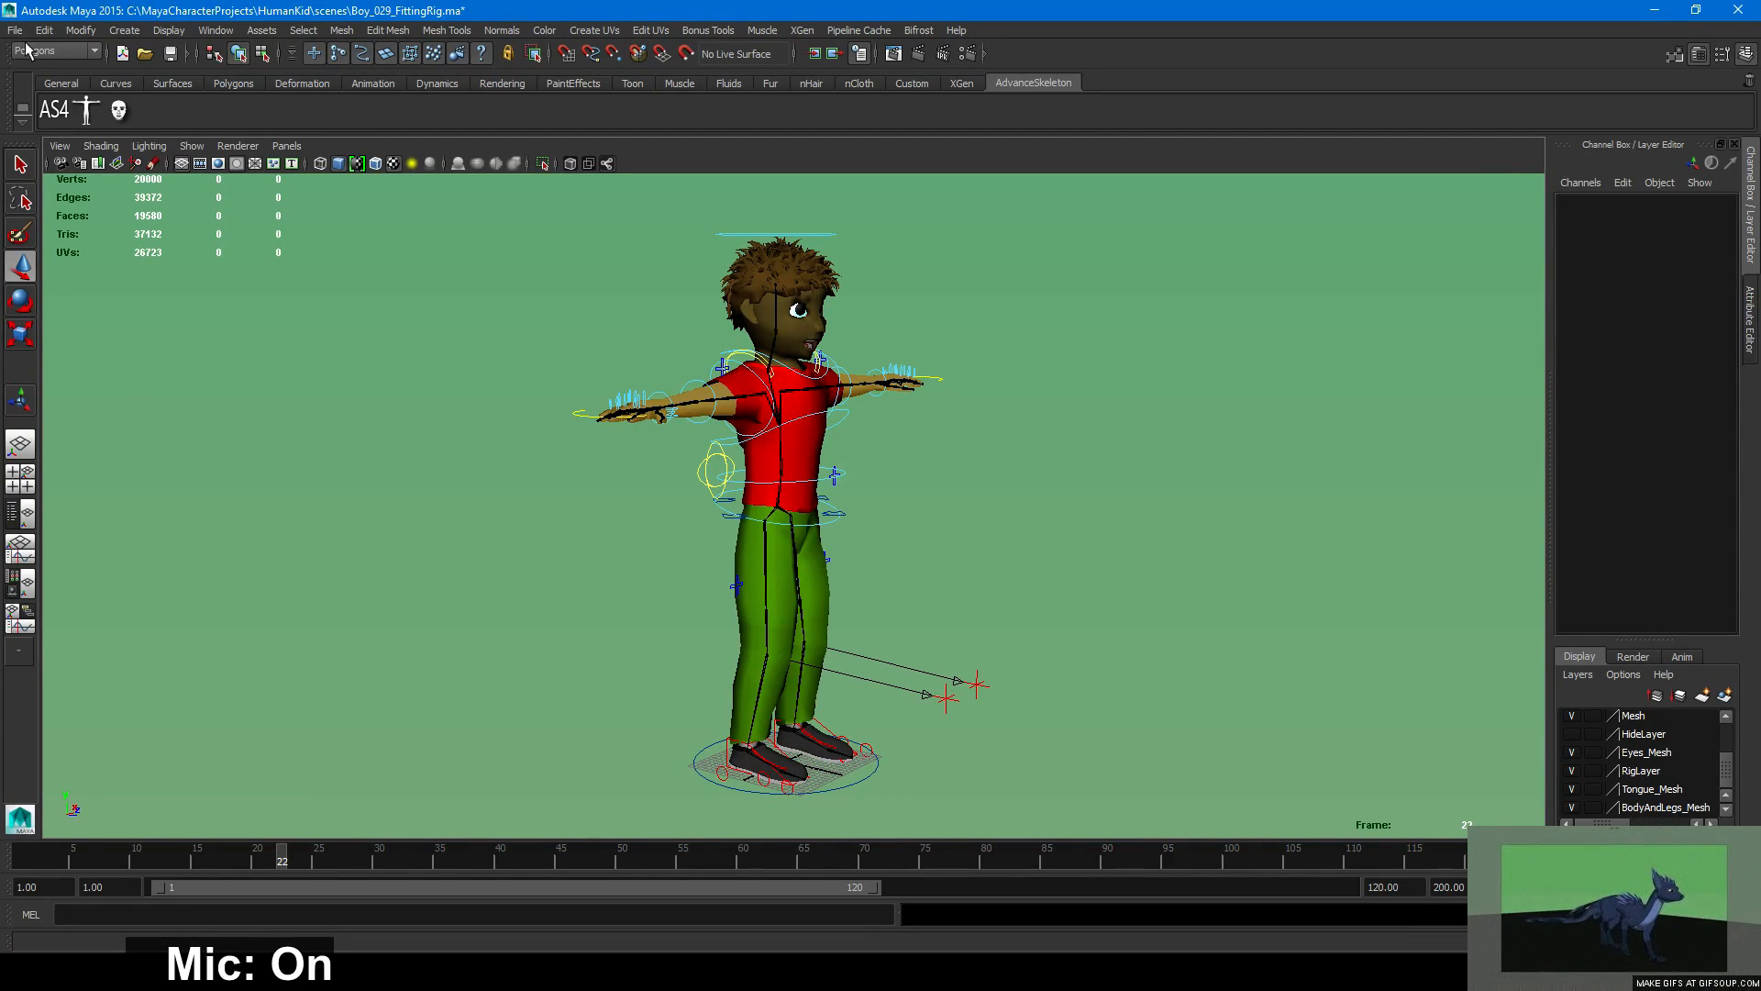
left_click(57, 112)
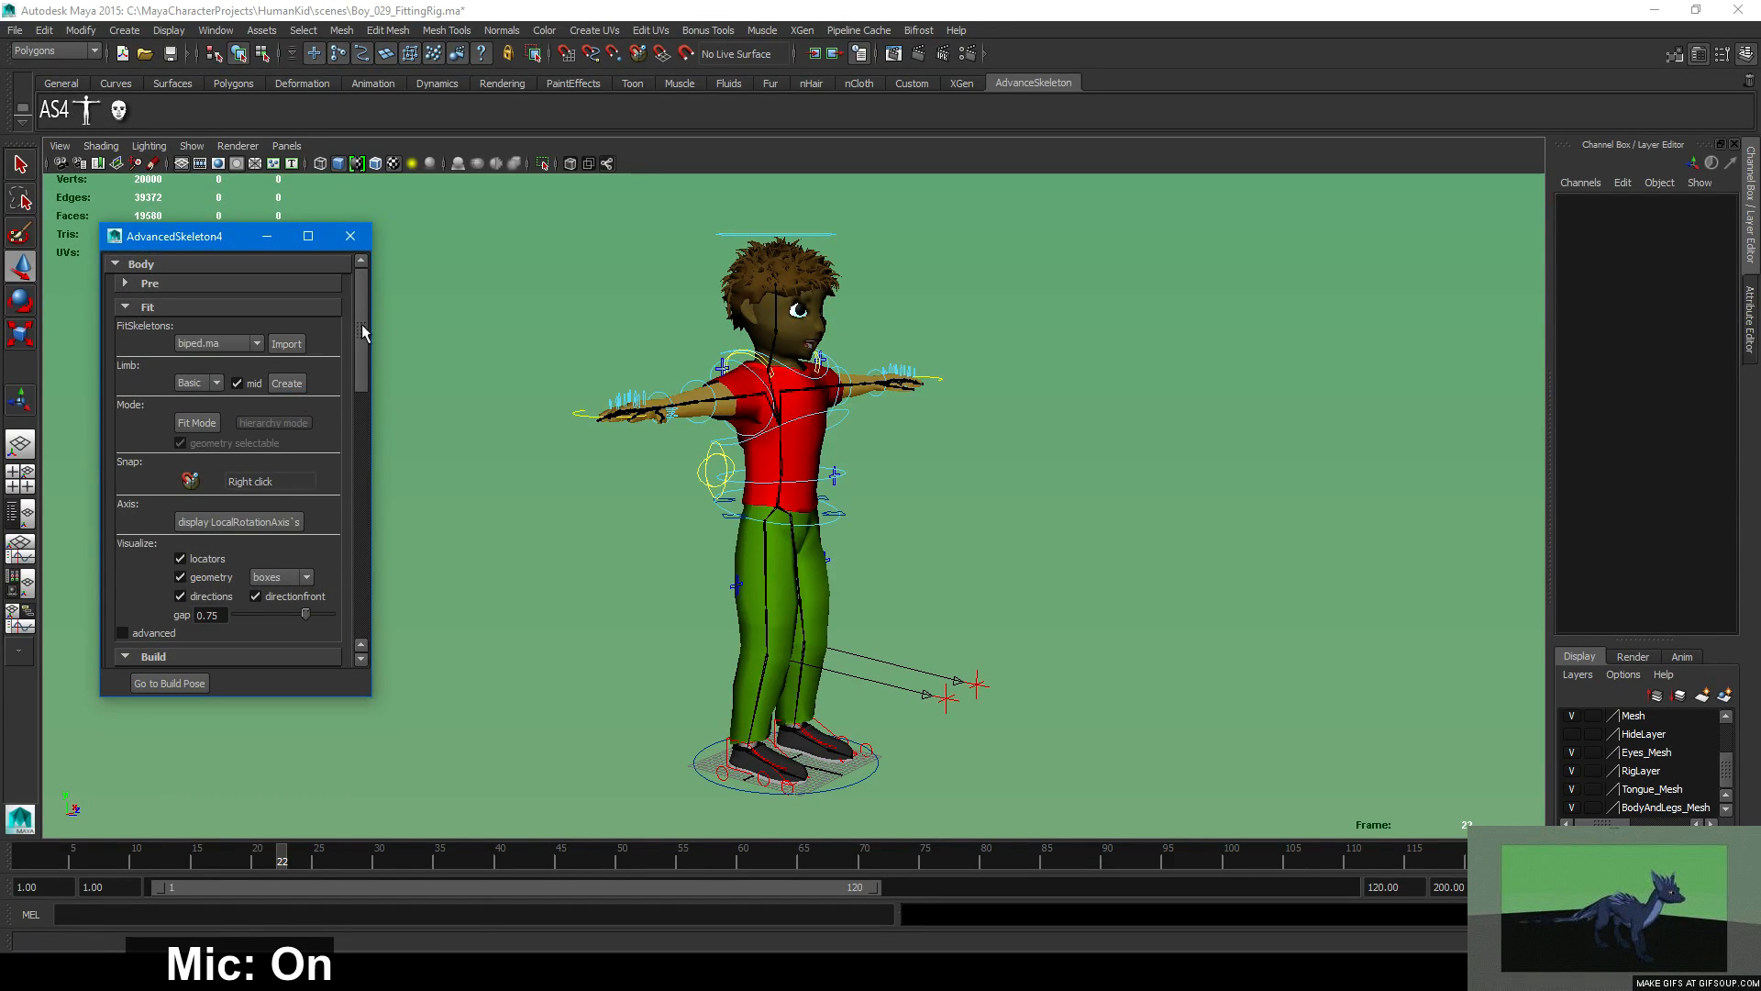
left_click_drag(362, 323, 361, 378)
scroll(258, 433, "down", 2)
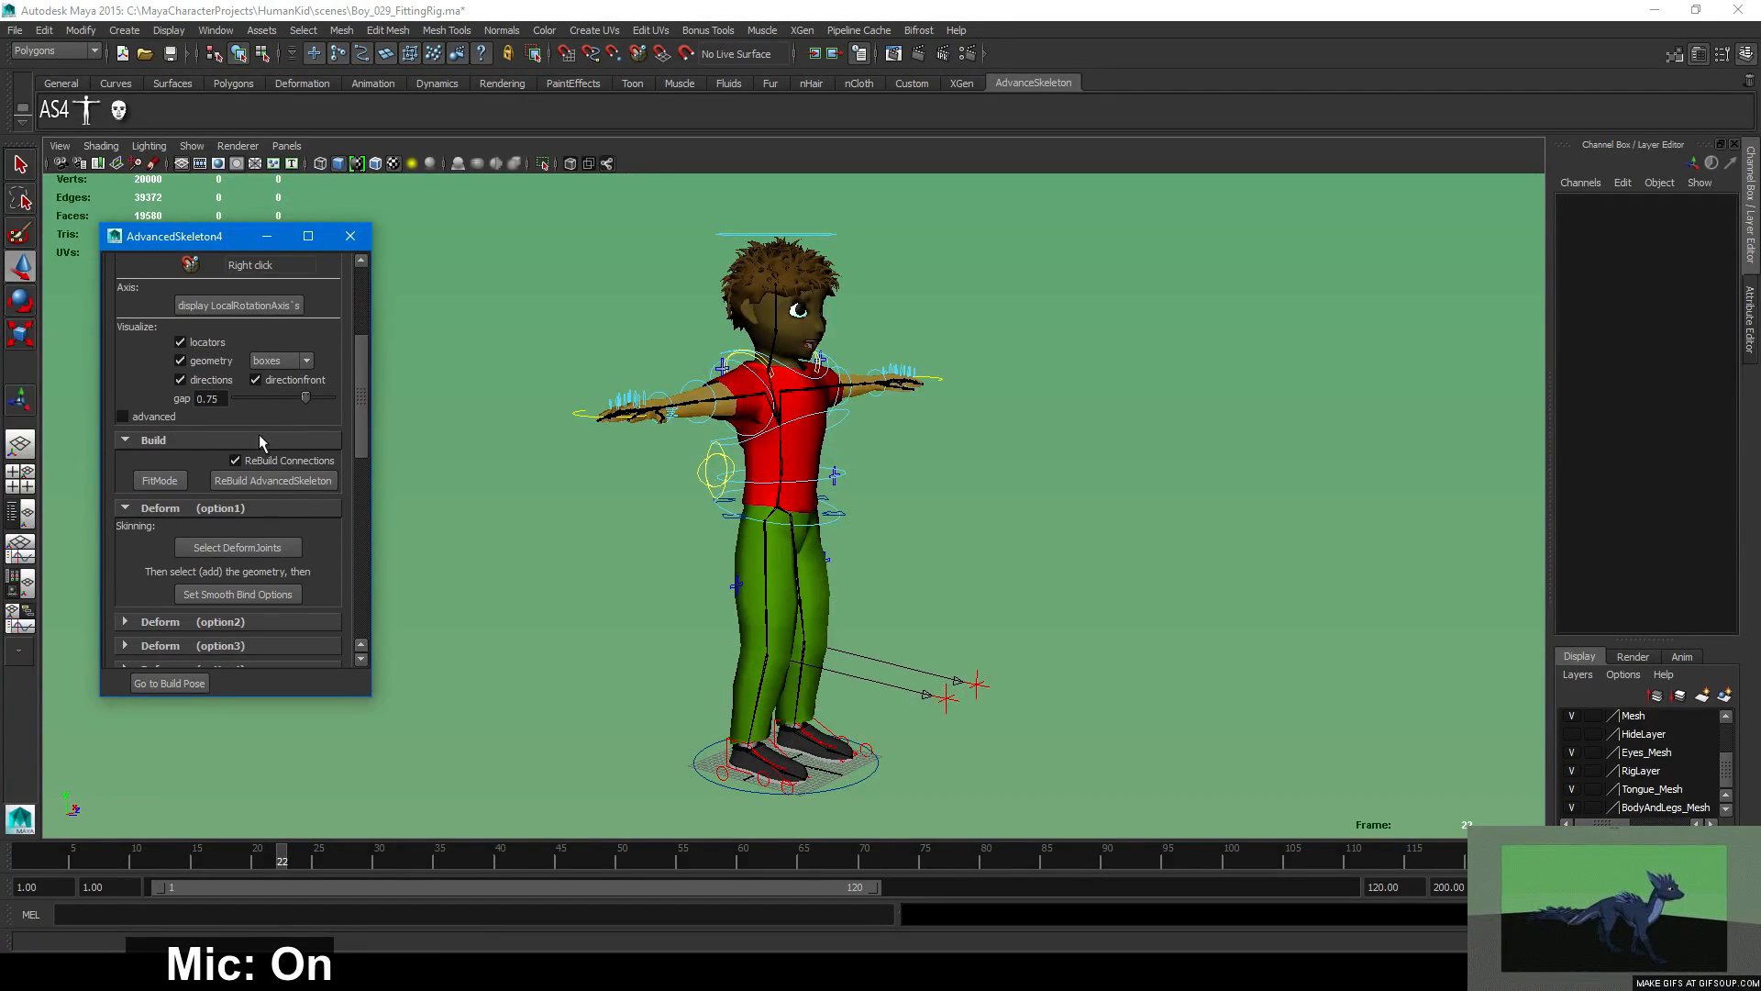
left_click(237, 548)
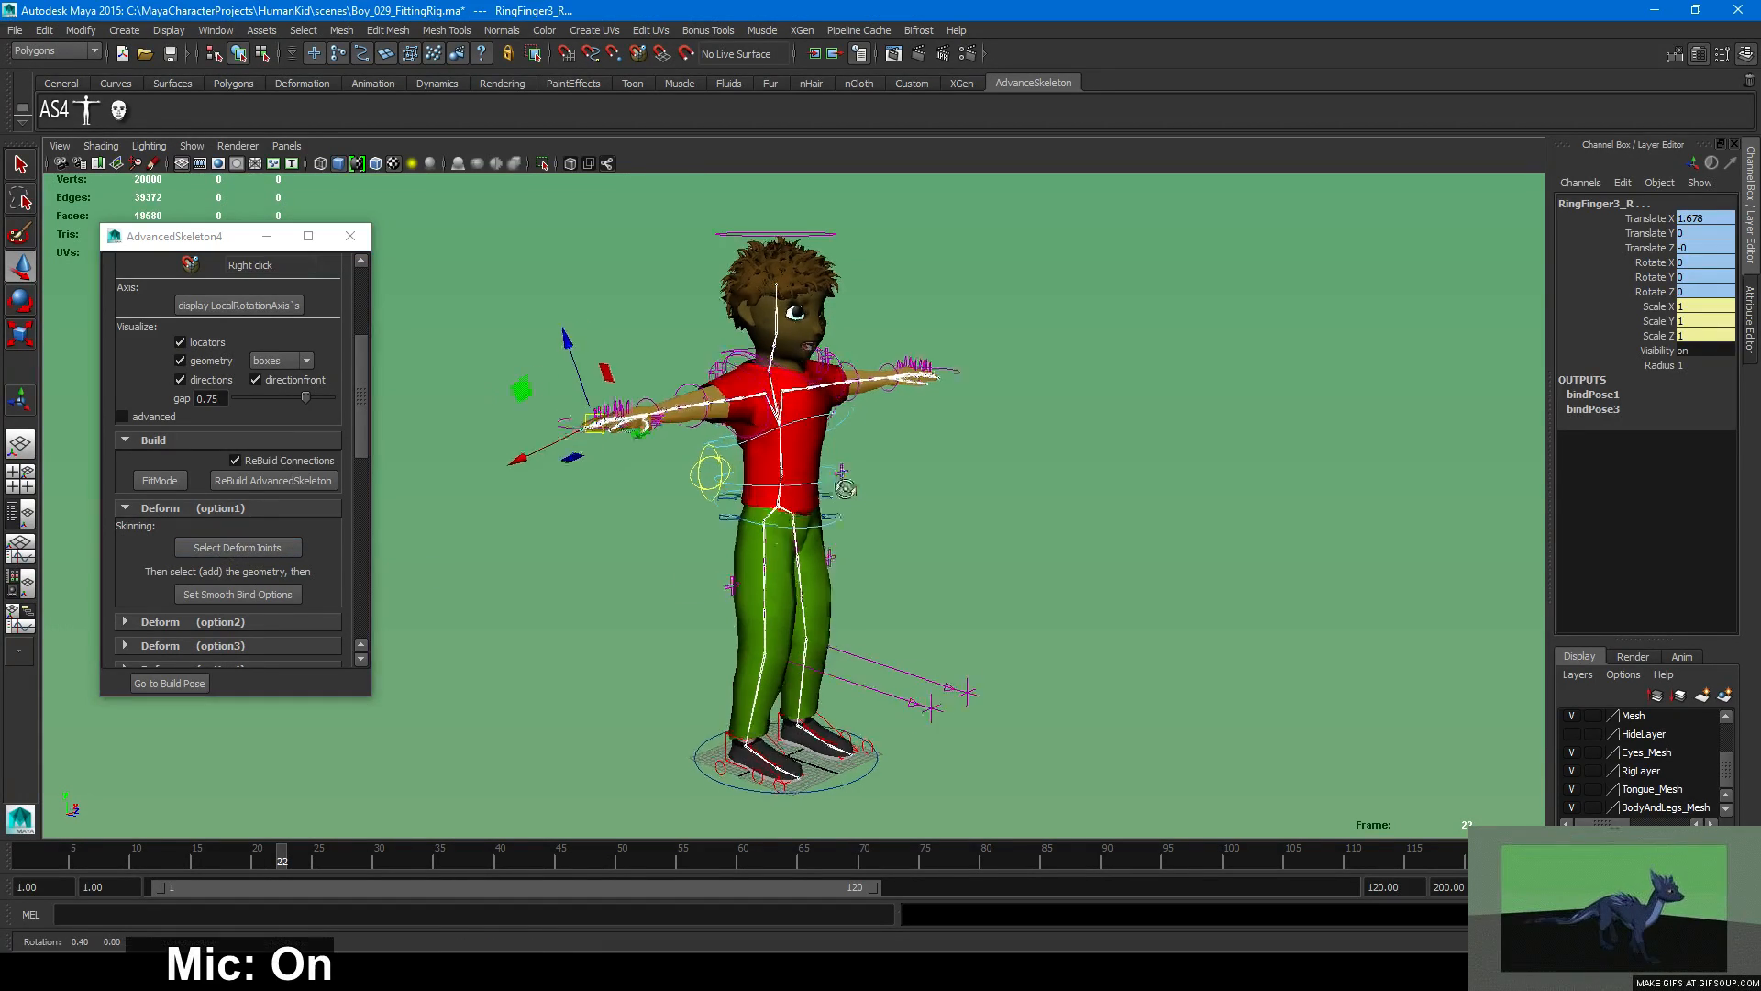
Add the shirt, hand and head meshes to the deform joint selection.
left_click_drag(846, 488, 807, 491, "alt")
right_click_drag(807, 491, 921, 523, "alt")
middle_click_drag(922, 523, 1073, 601, "alt")
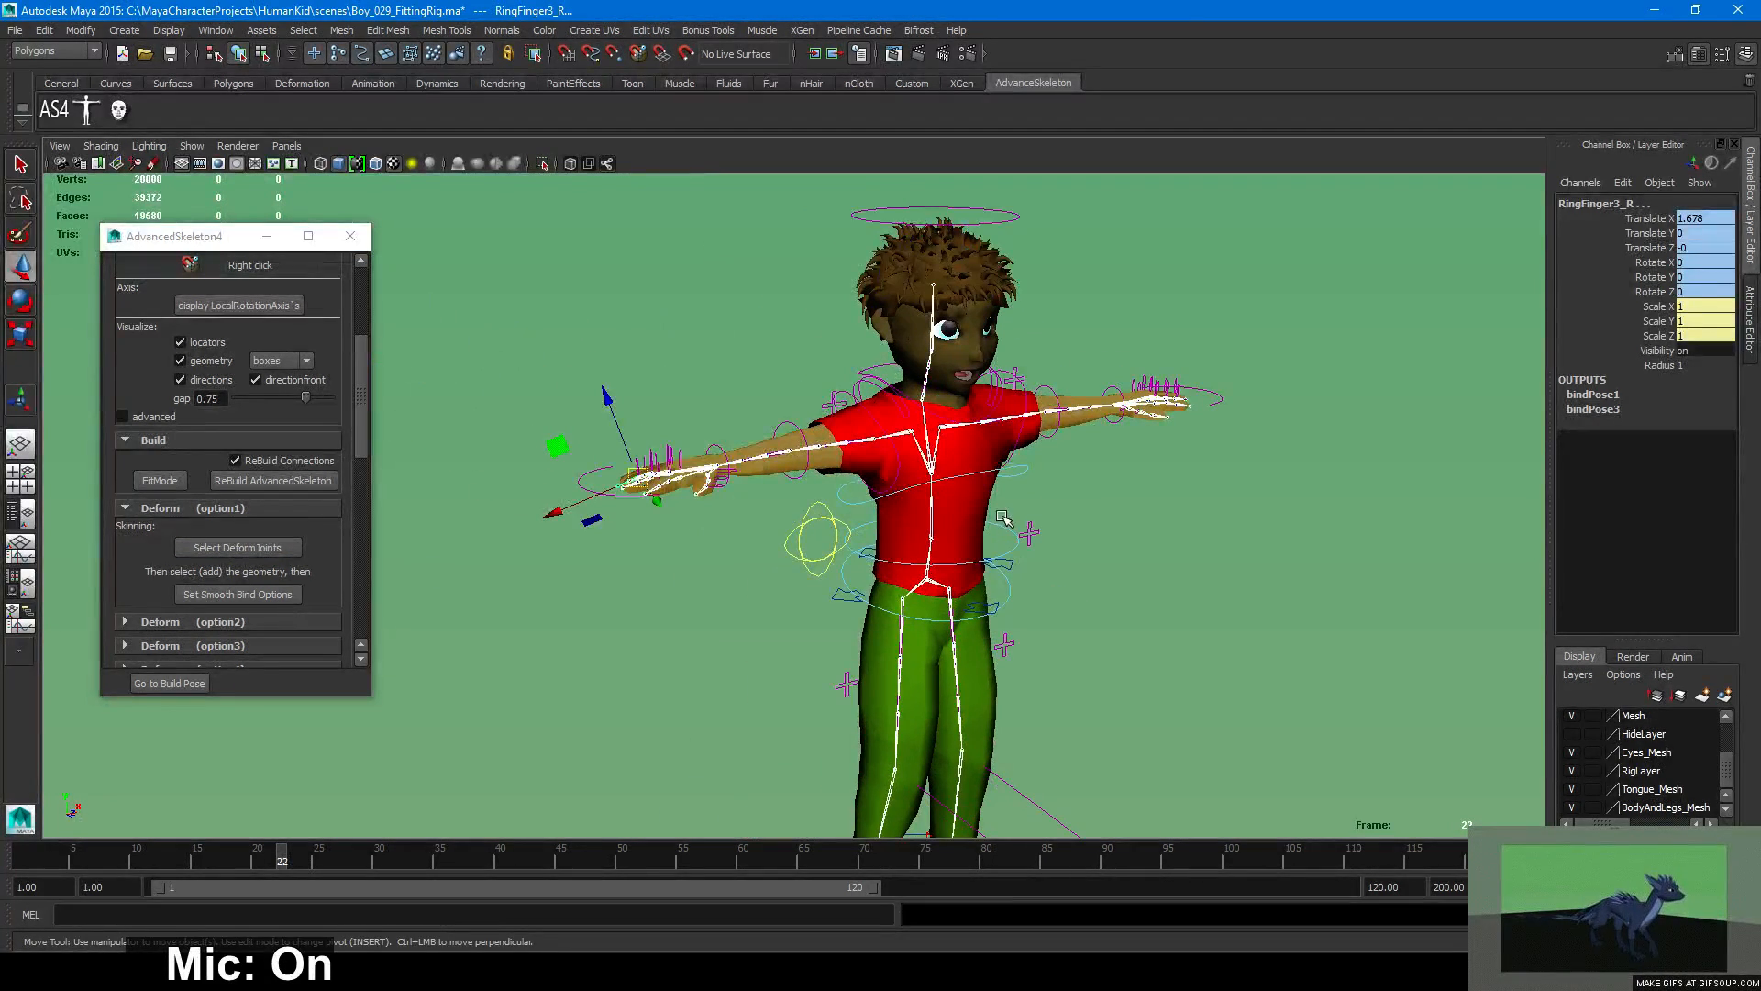
left_click_drag(1004, 519, 975, 502, "alt")
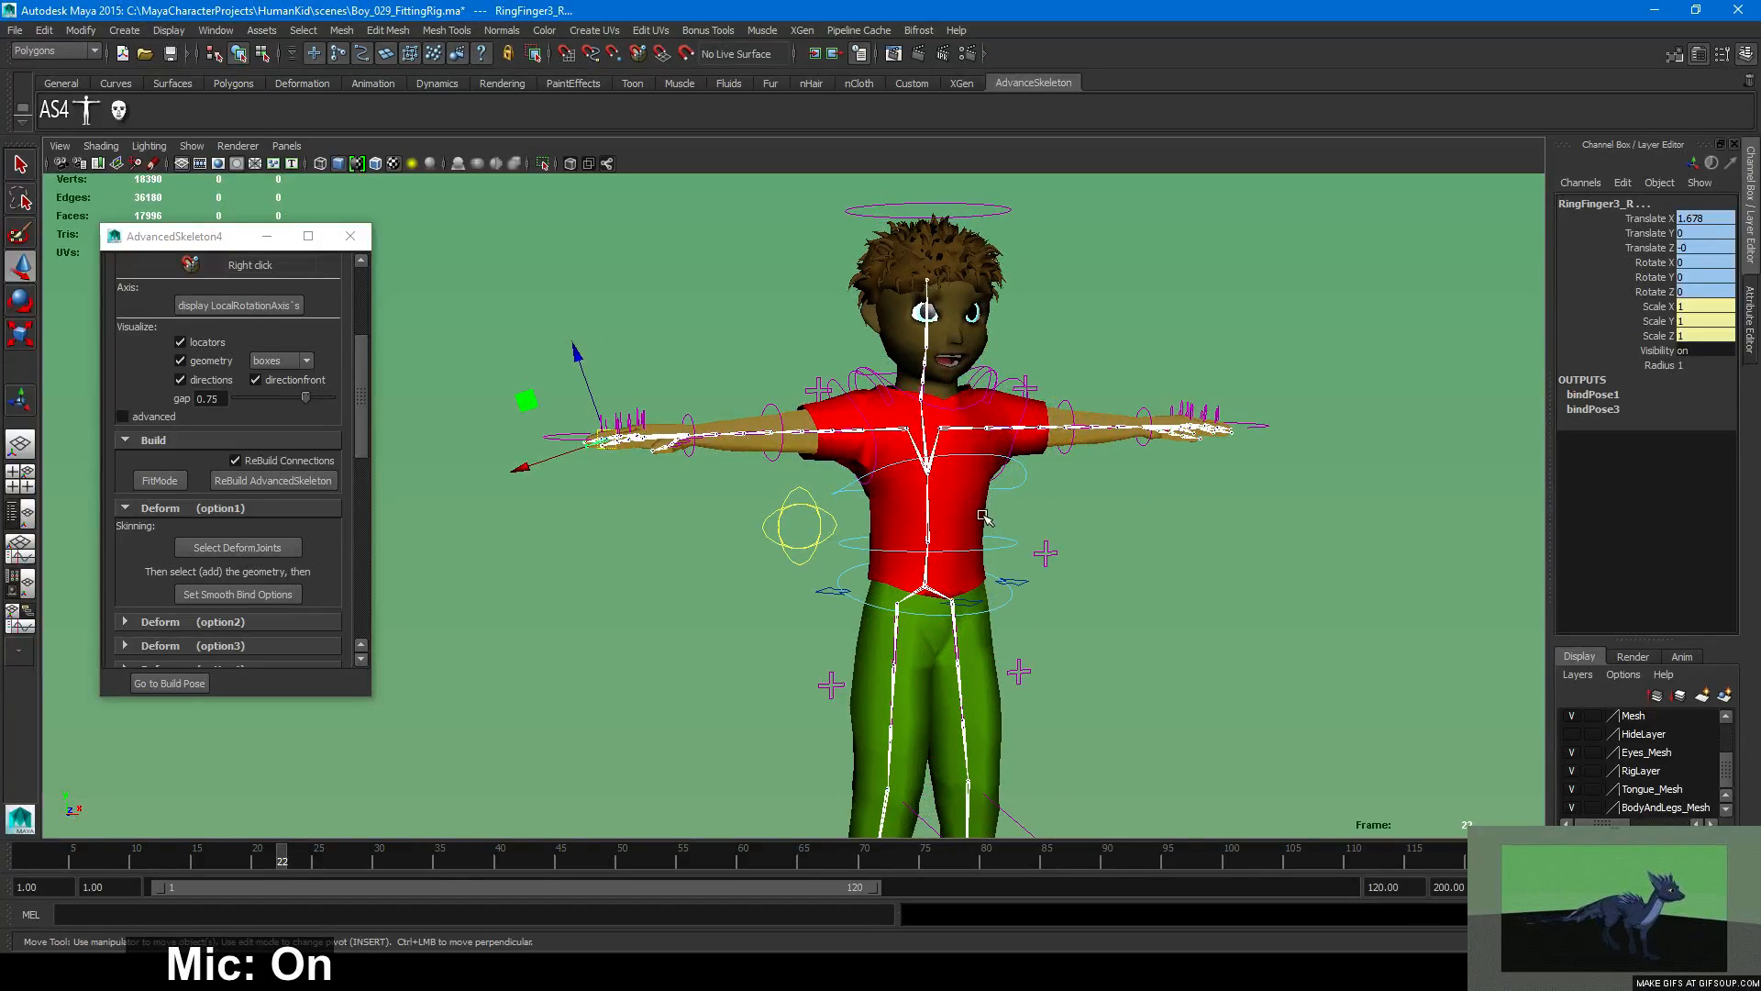
left_click(924, 510, "shift")
left_click(786, 414, "shift")
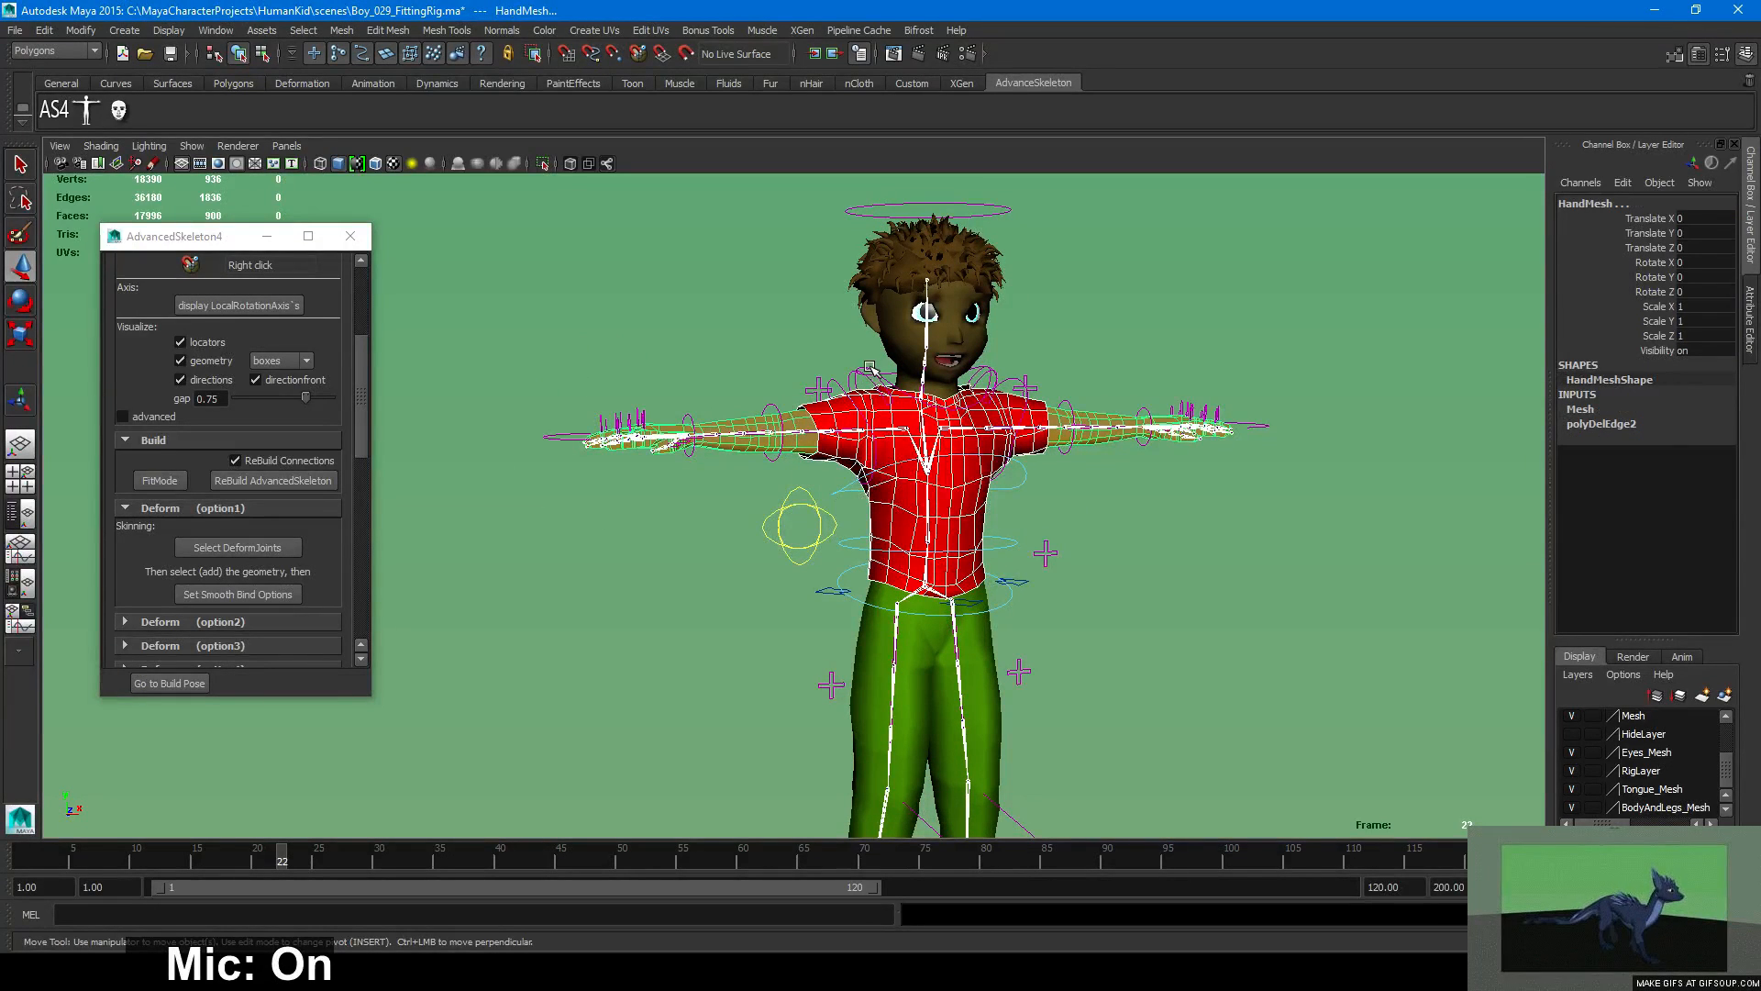
left_click(886, 339, "shift")
Add the pants, boots and lower leg meshes to the deform joint selection.
left_click(938, 672)
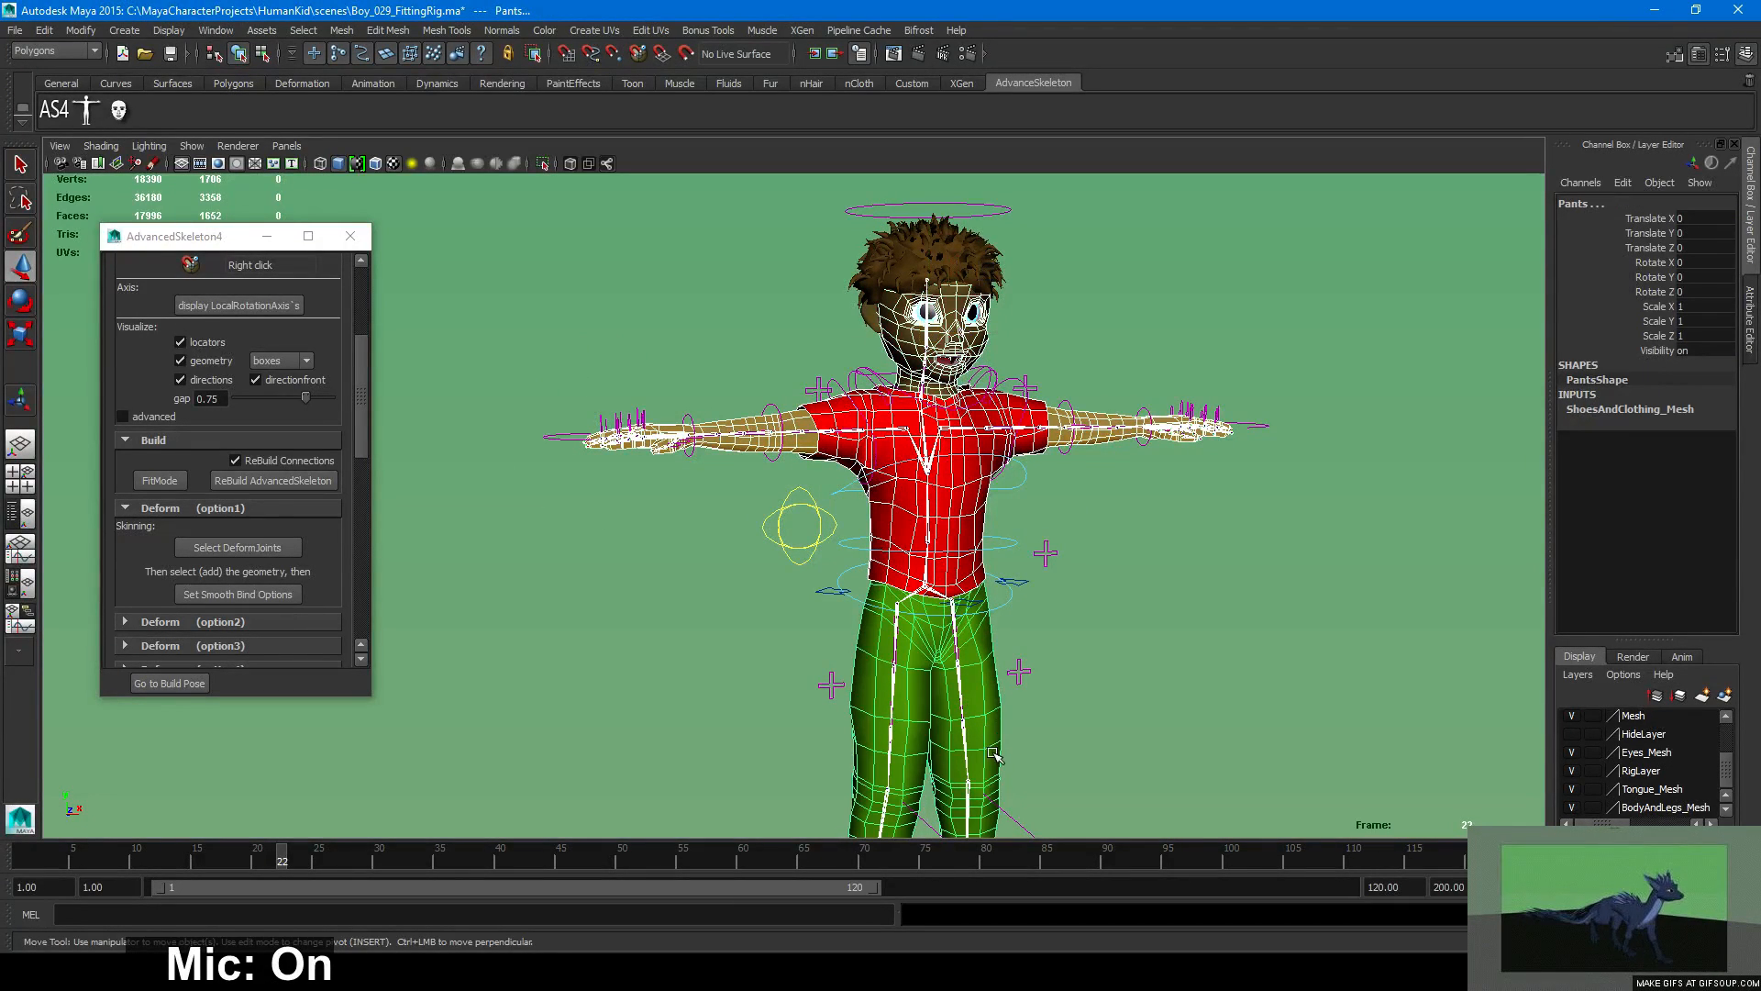
key("f")
left_click(951, 613, "shift")
key("f")
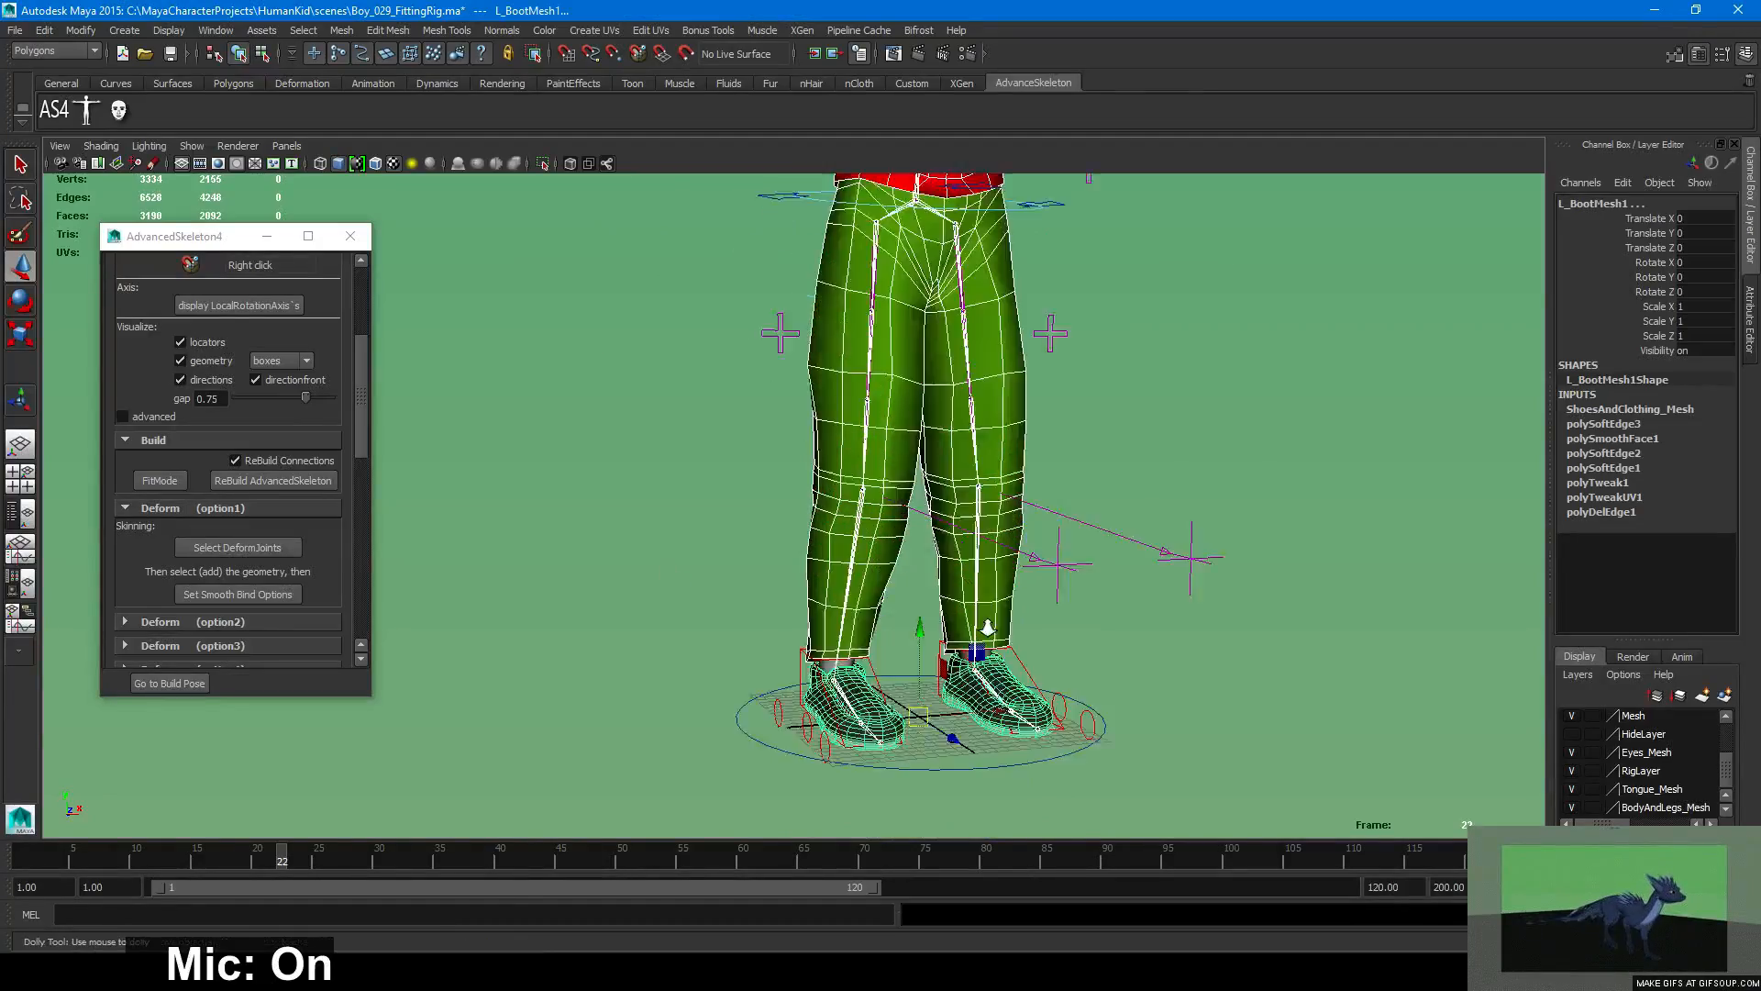
left_click(843, 717)
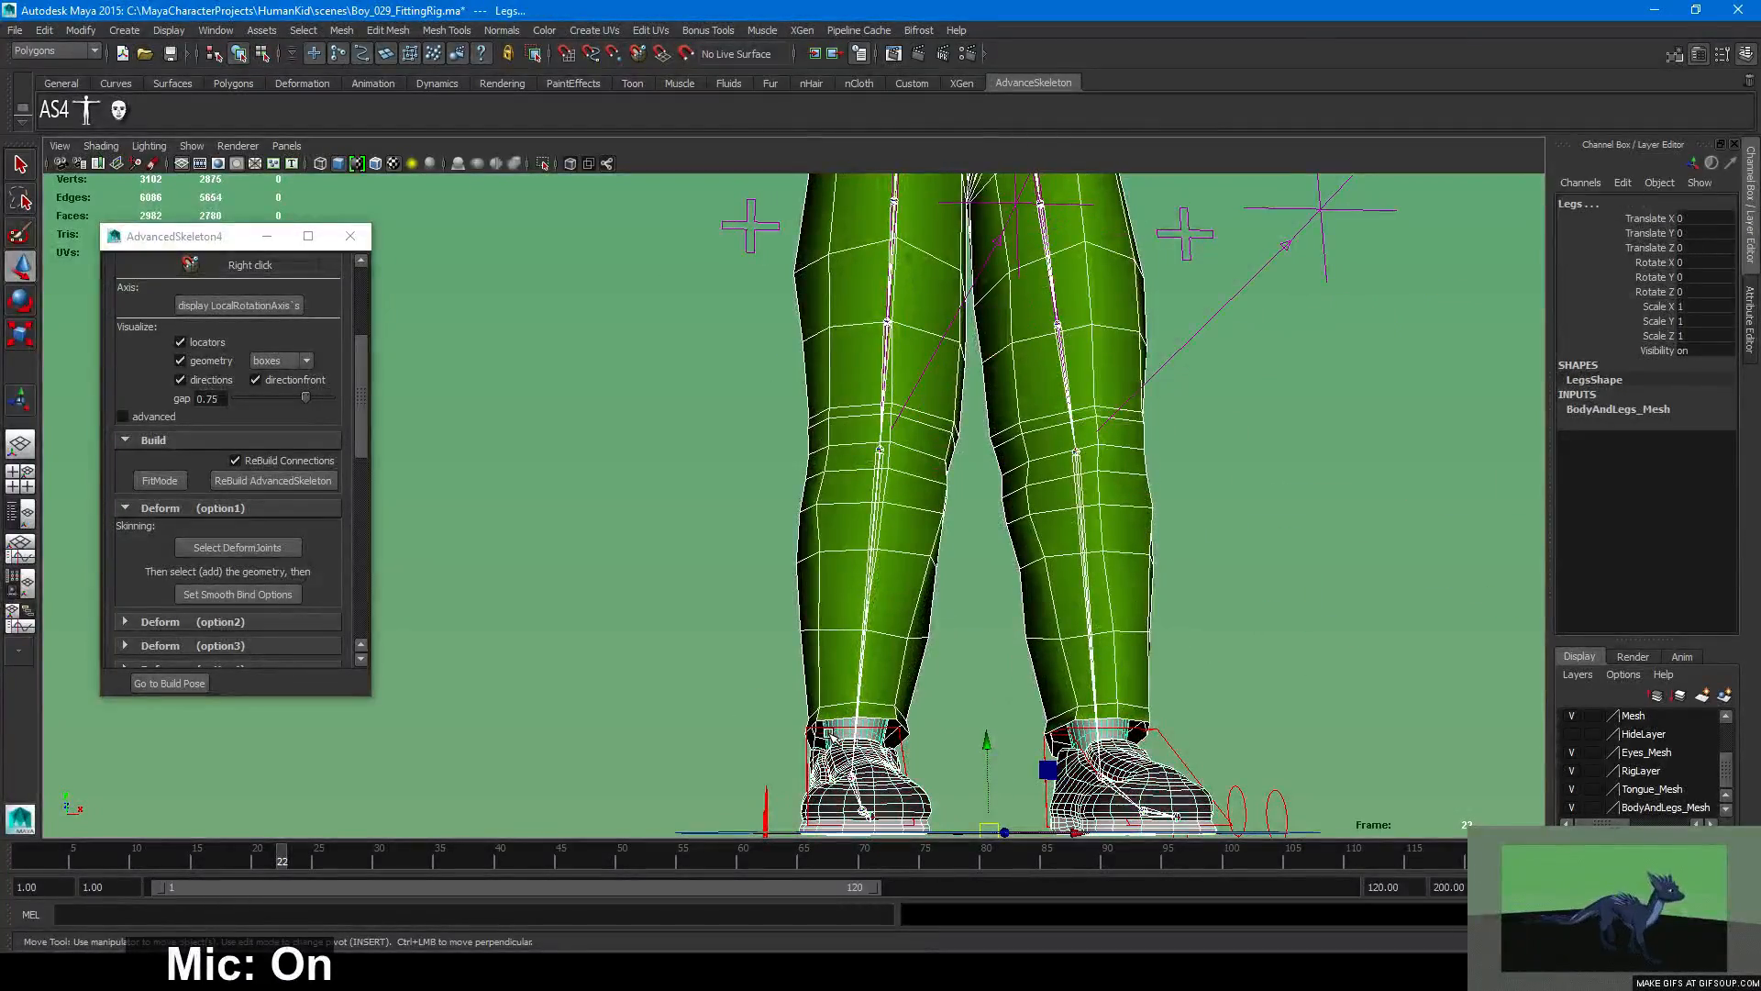
key("f")
Switch to wireframe display and include the Pants mesh in the joint and geometry selection.
middle_click_drag(800, 390, 776, 576, "alt")
right_click_drag(776, 576, 1141, 618, "alt")
left_click_drag(1140, 617, 974, 604, "alt")
key("4")
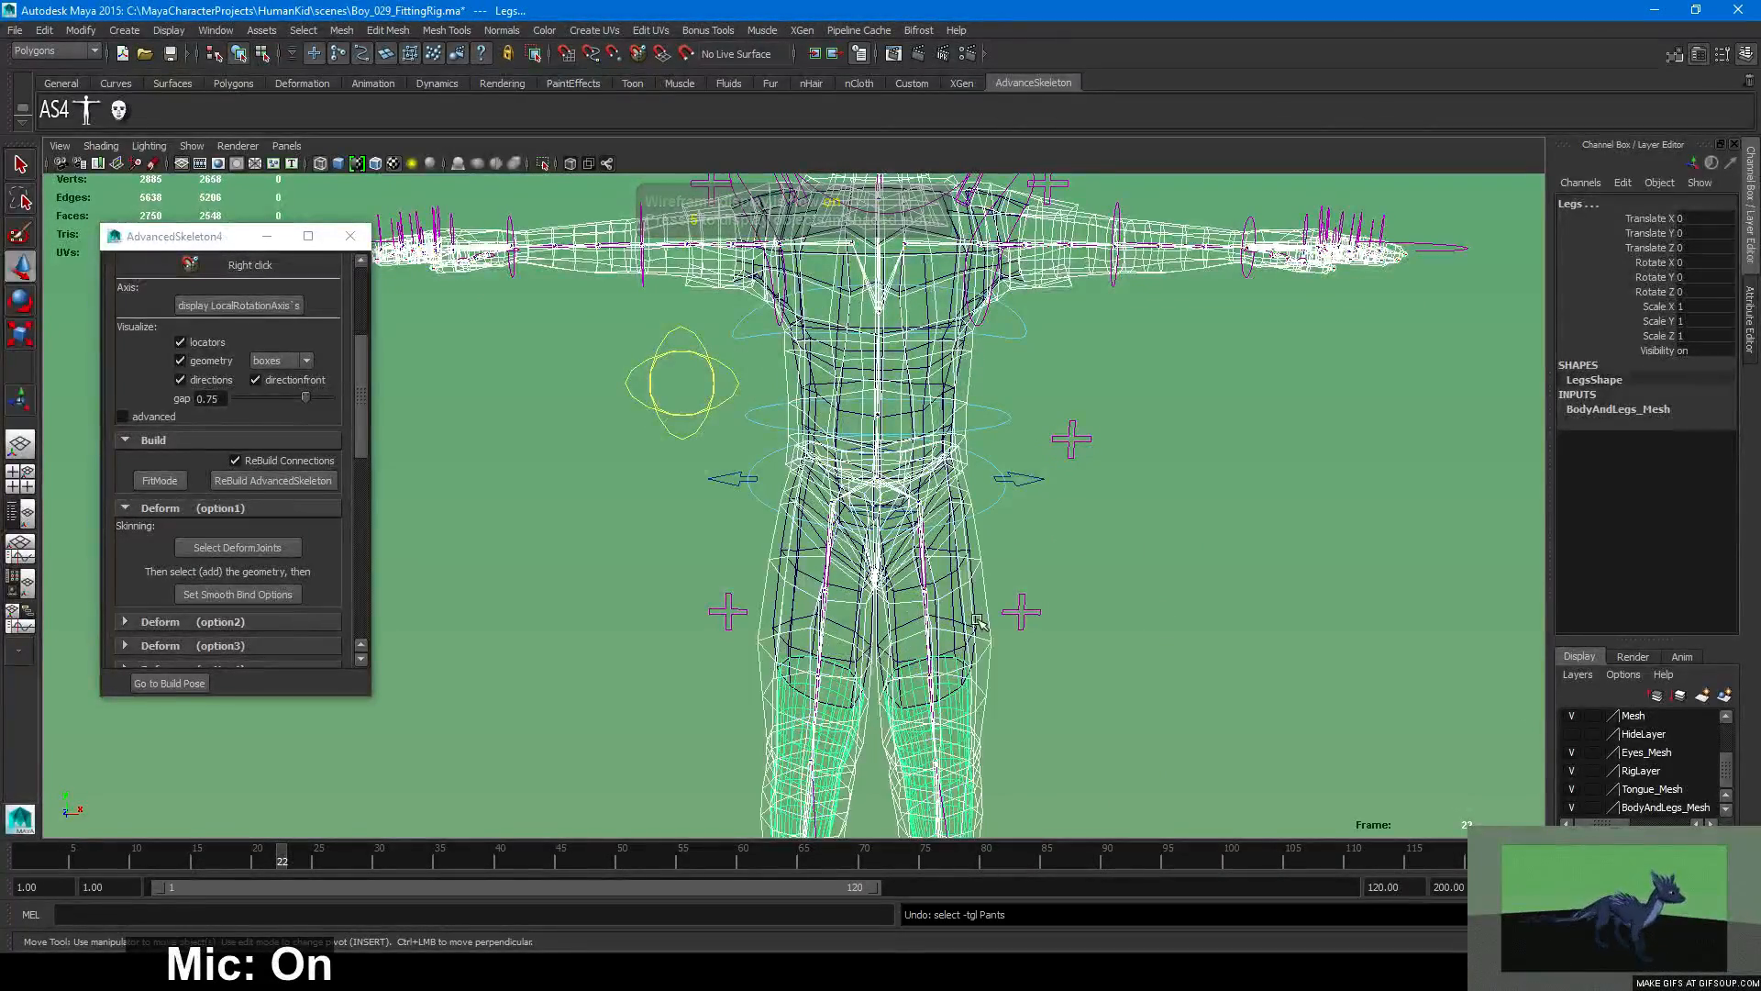
left_click(971, 605)
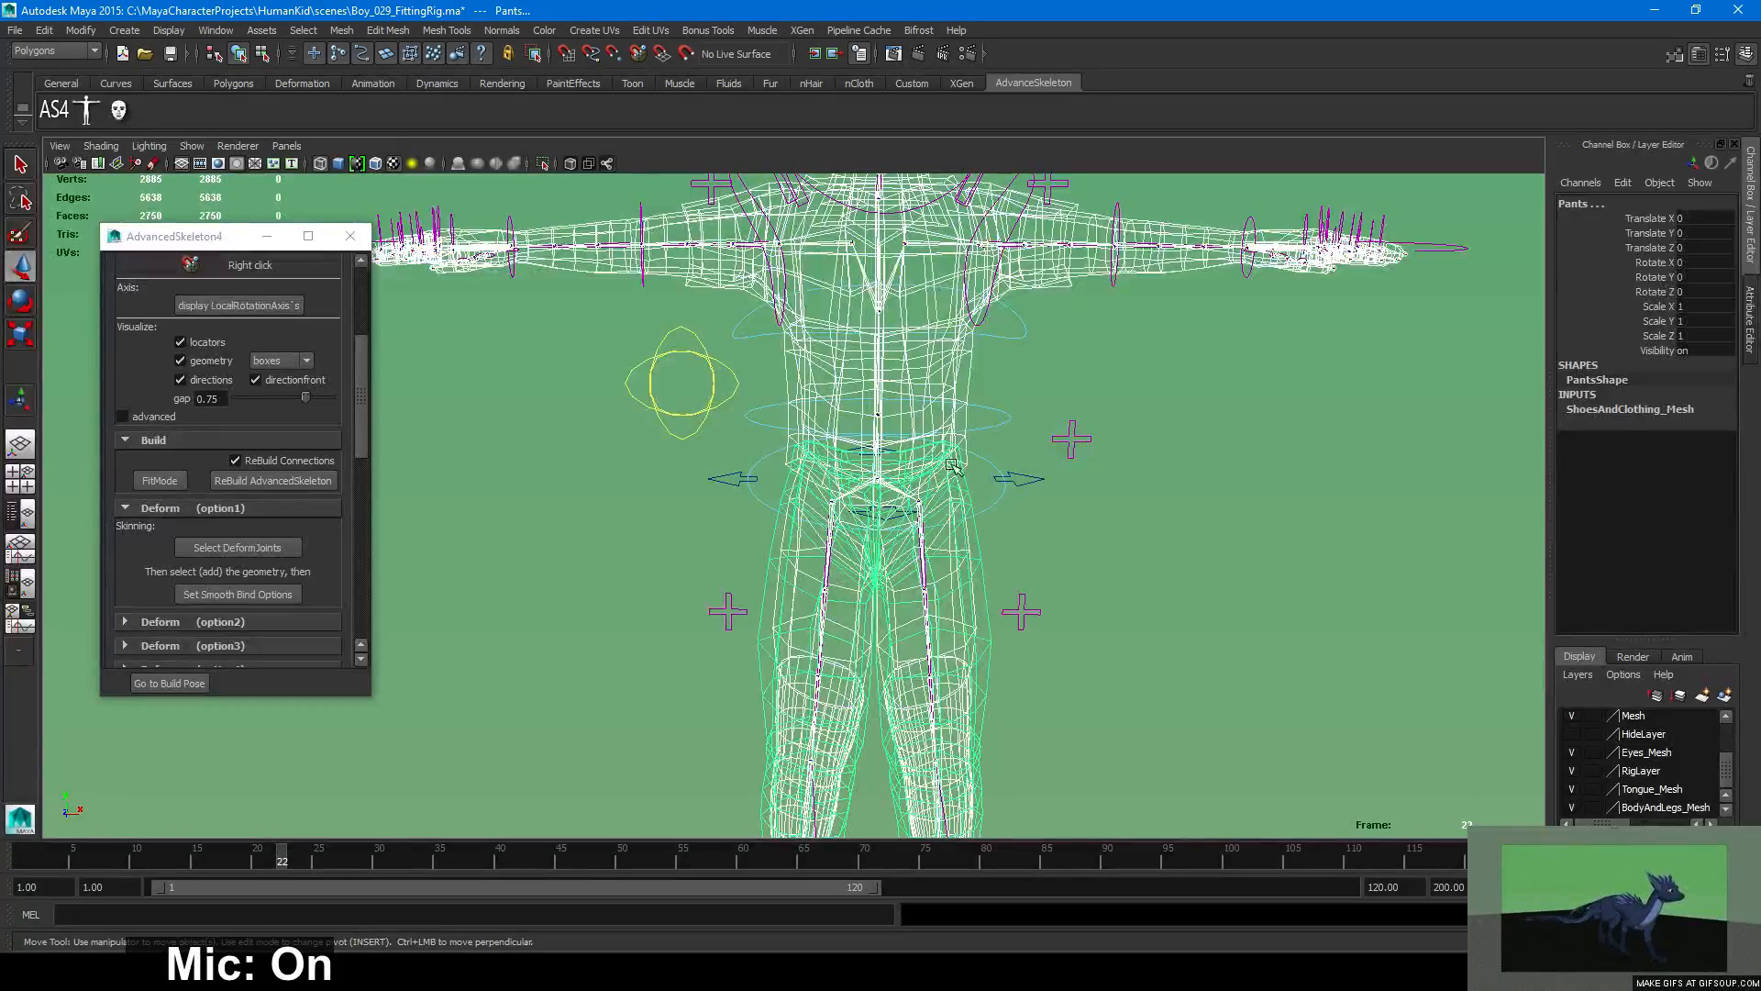
Inspect the selected torso, arm and head geometry in wireframe, then restore the textured shaded display.
middle_click_drag(954, 466, 949, 641, "alt")
right_click_drag(948, 640, 1192, 624, "alt")
mouse_move(1193, 624)
left_mouse_down("alt")
mouse_move(1218, 589)
mouse_move(1202, 615)
left_mouse_up("alt")
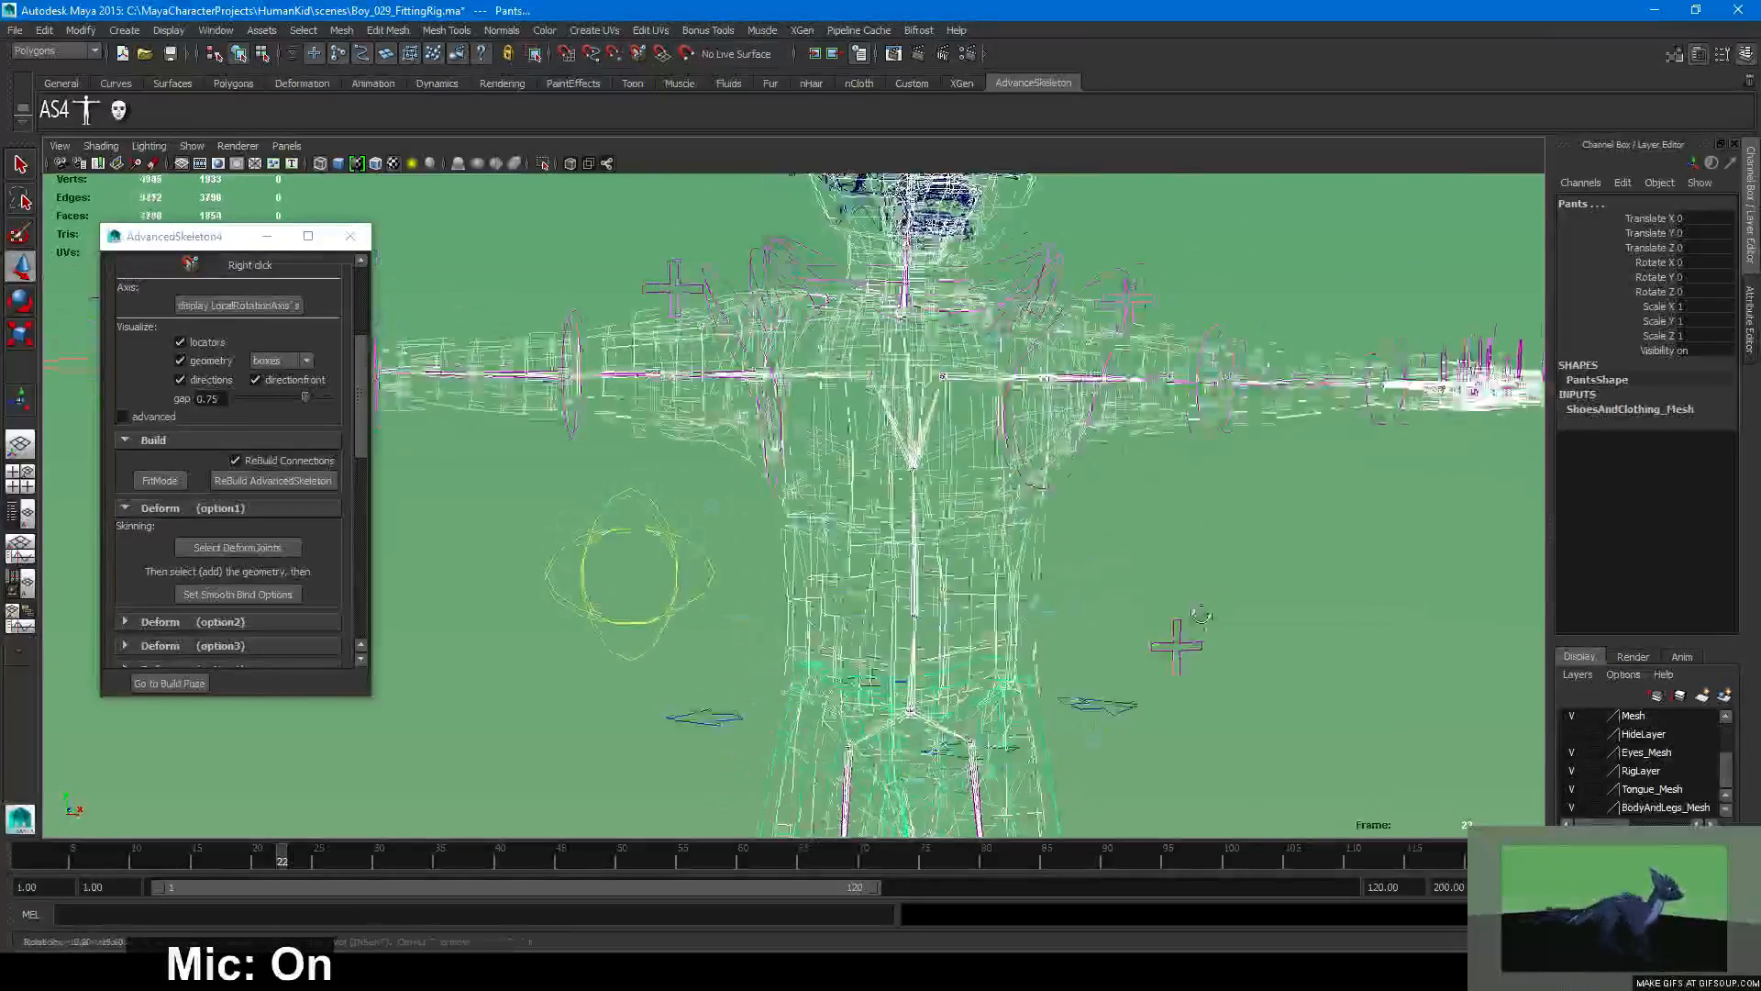
right_click_drag(1202, 614, 899, 515, "alt")
middle_click_drag(899, 515, 873, 589, "alt")
right_click_drag(873, 589, 1032, 601, "alt")
left_click_drag(1032, 601, 1105, 630, "alt")
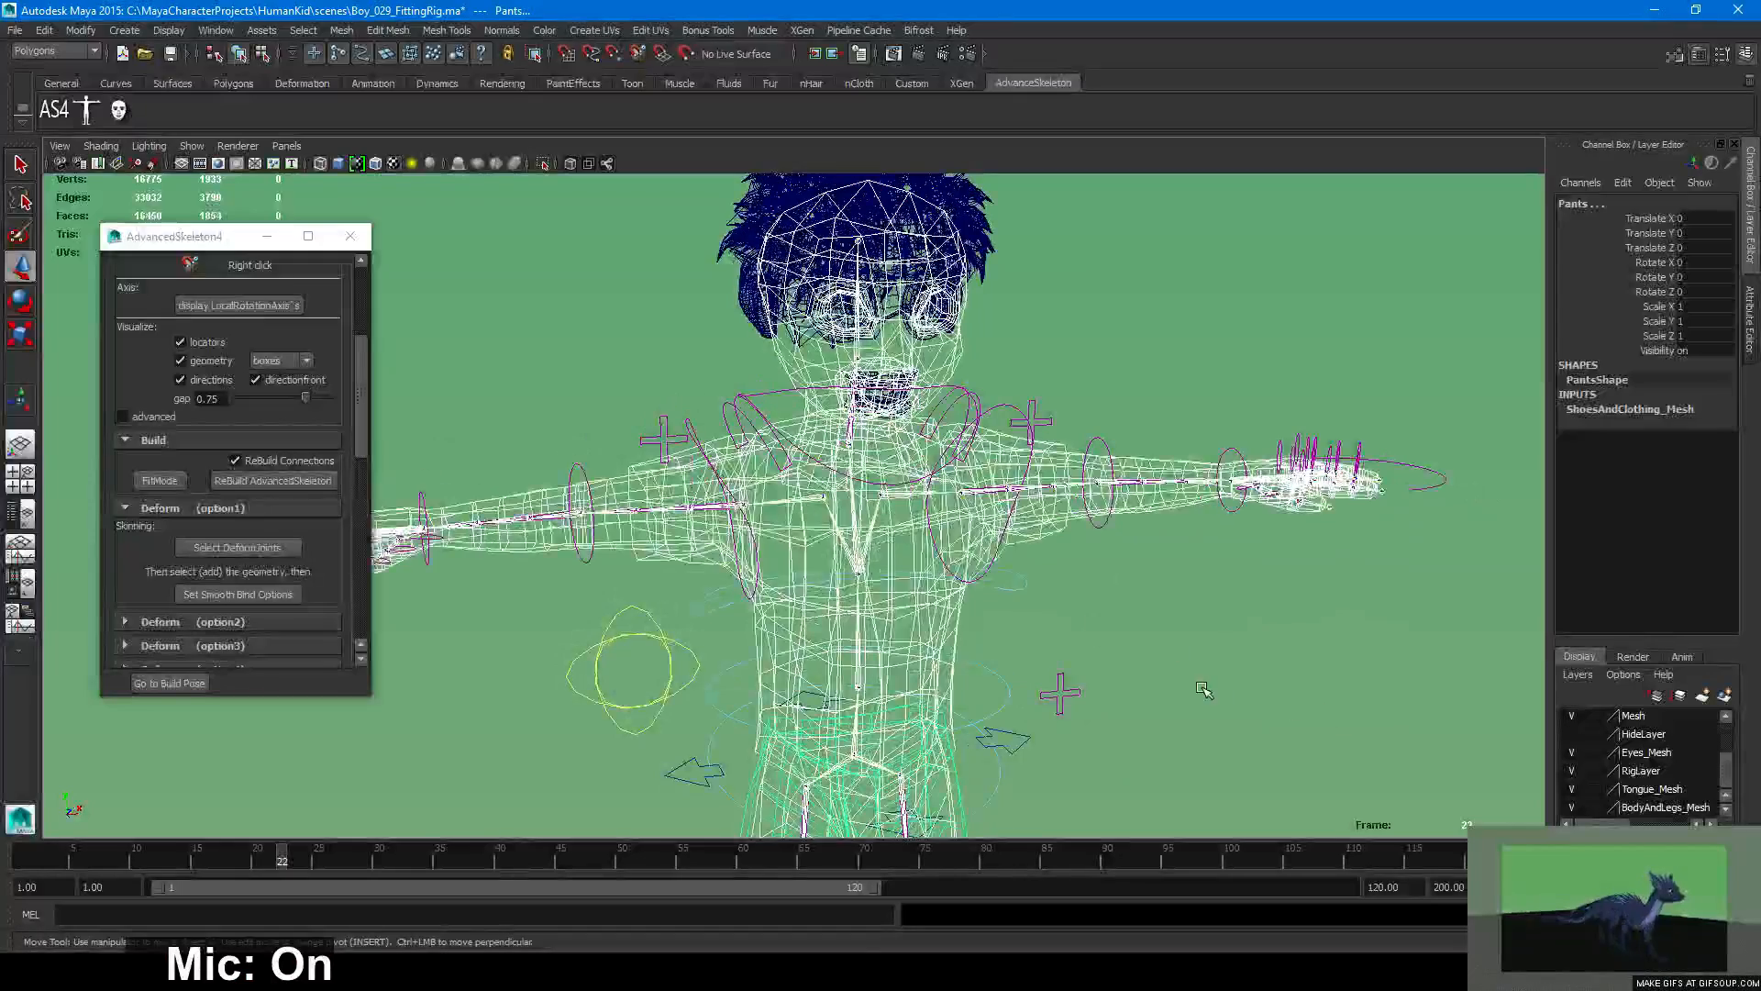
left_click_drag(1204, 690, 999, 619, "alt")
key("6")
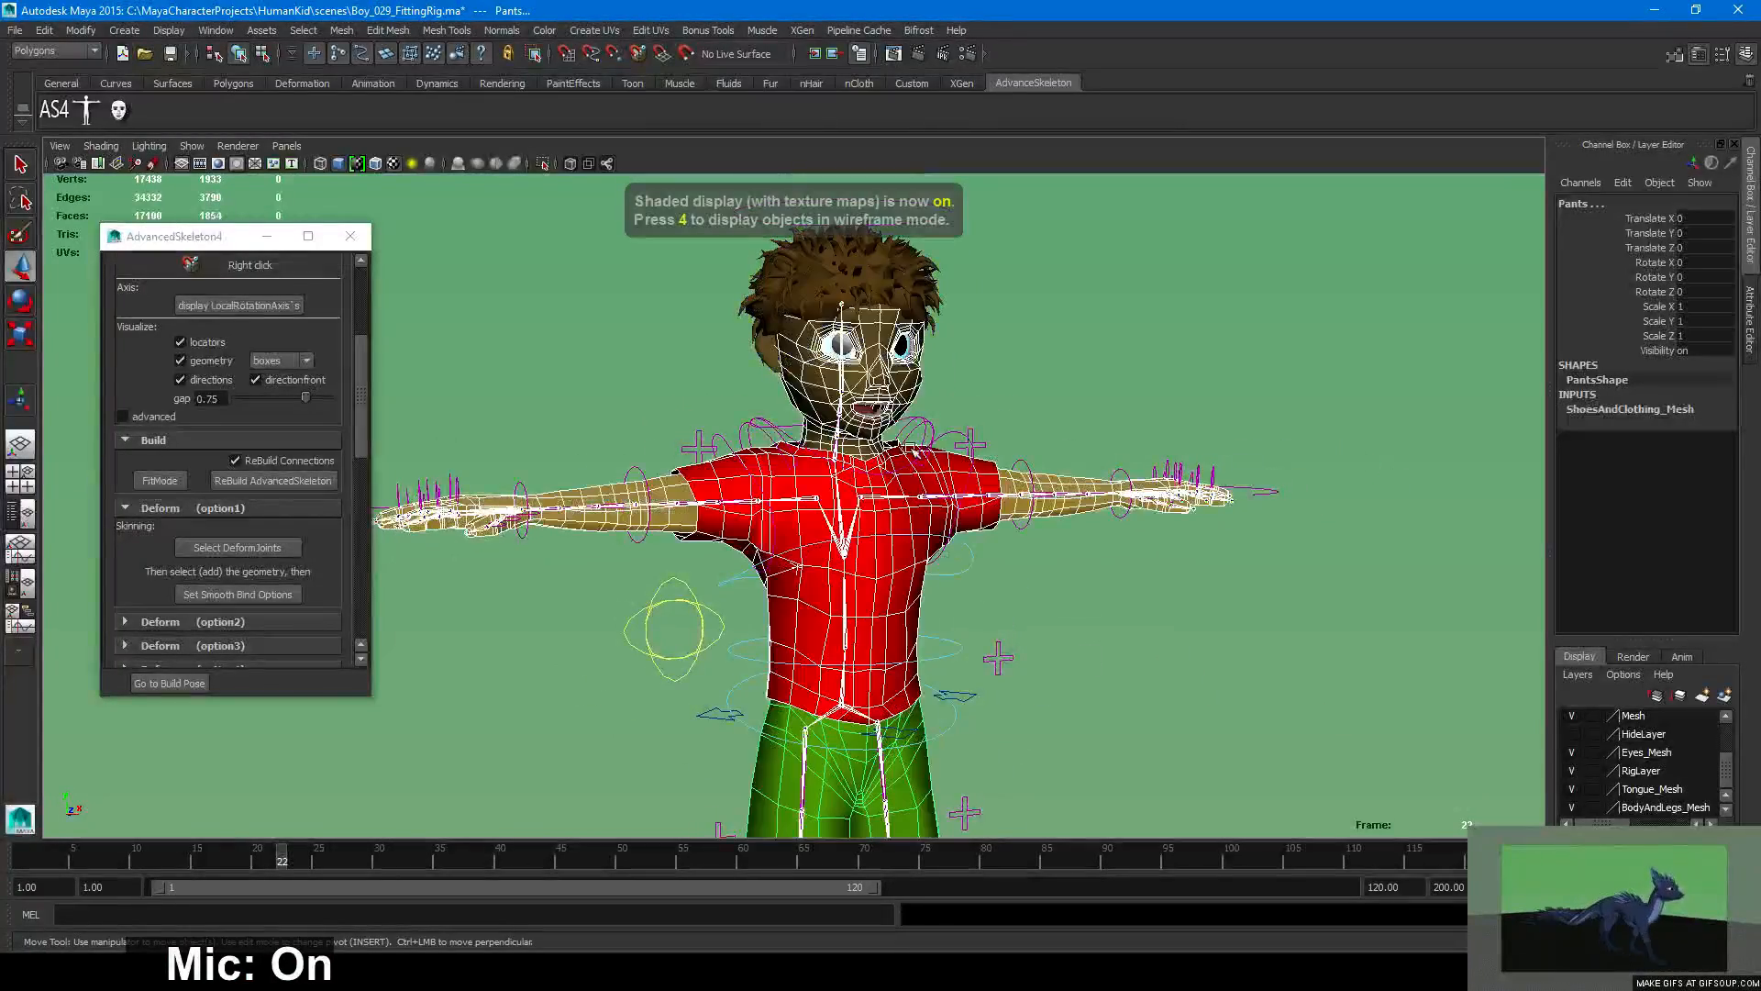
Examine the face, head and neck geometry with the selected deform joints up close from several angles.
right_click_drag(915, 451, 922, 654, "alt")
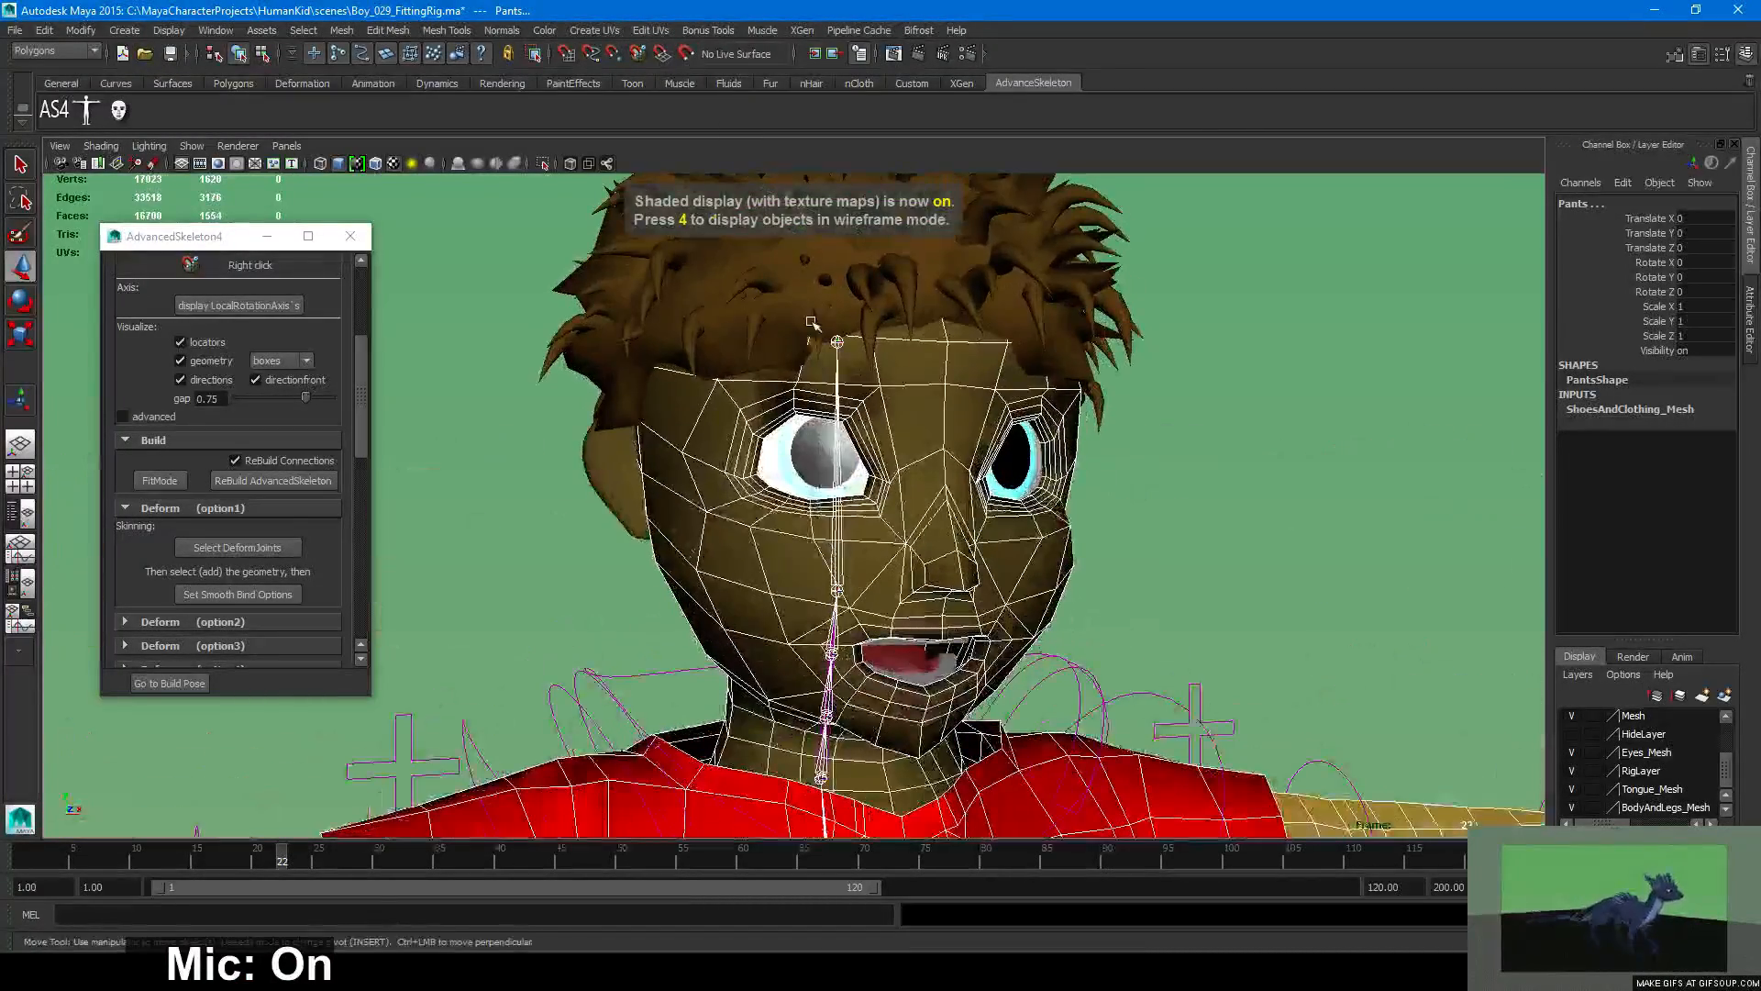
left_click_drag(1147, 385, 823, 511, "alt")
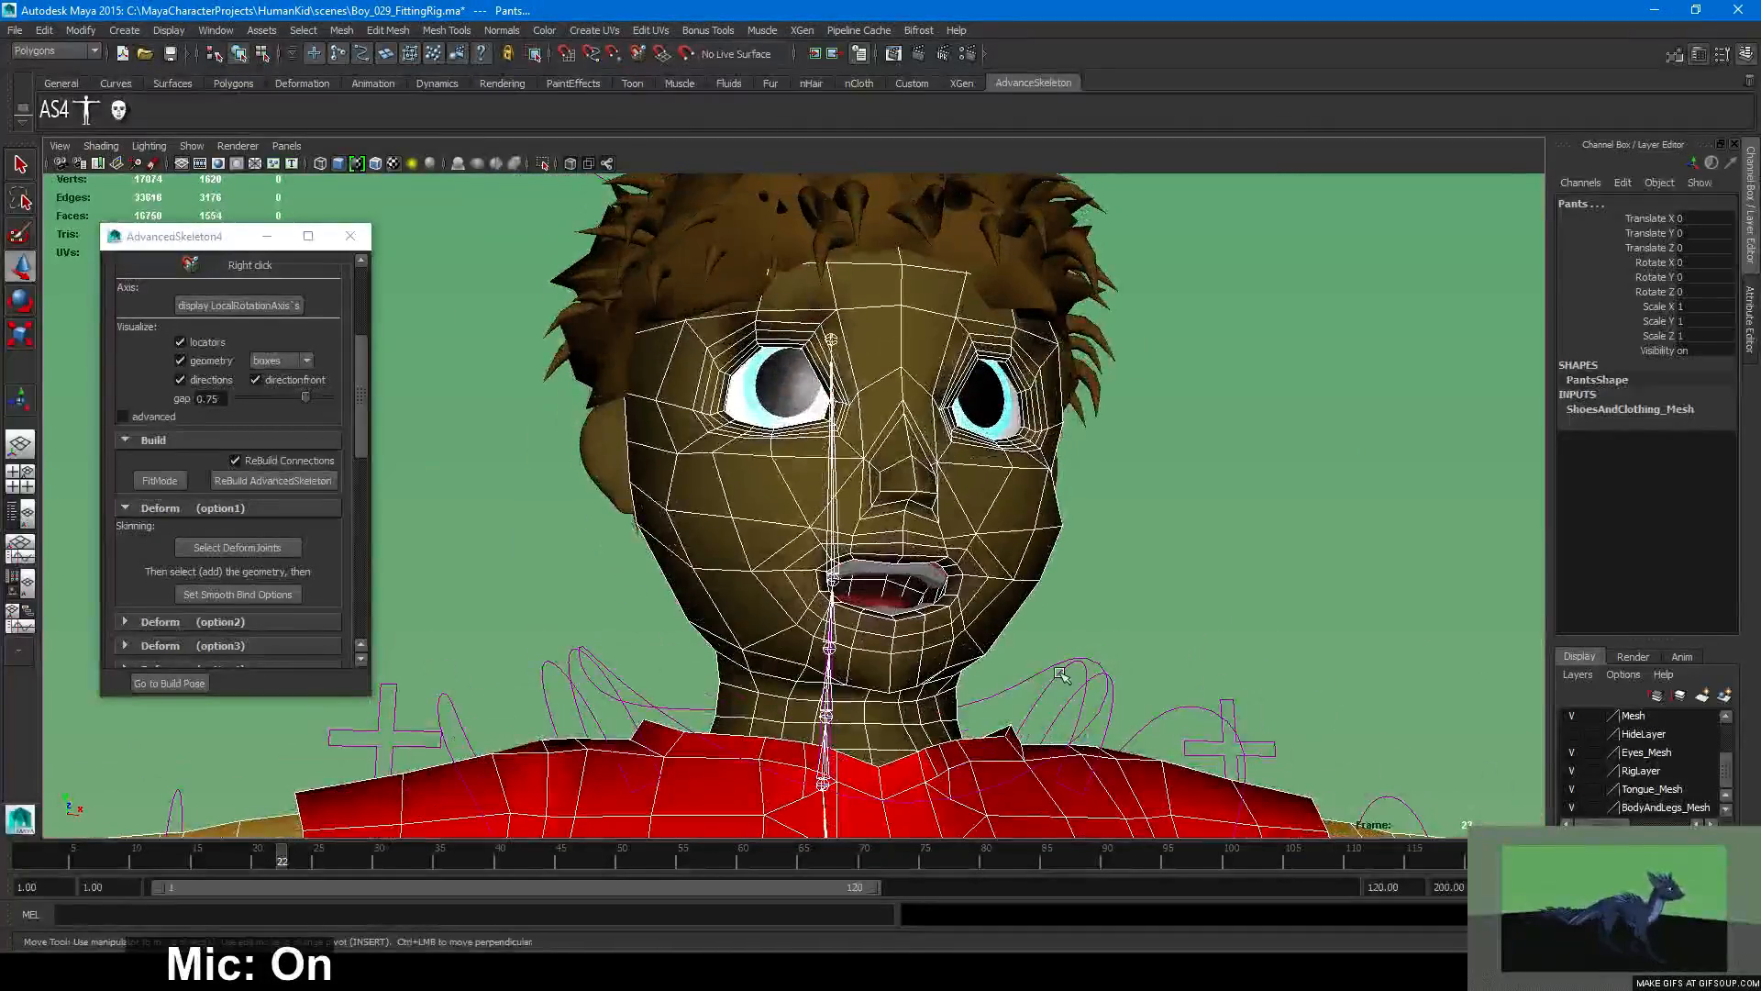
left_click_drag(870, 613, 1168, 625, "alt")
right_click_drag(1168, 625, 945, 697, "alt")
middle_click_drag(944, 697, 889, 557, "alt")
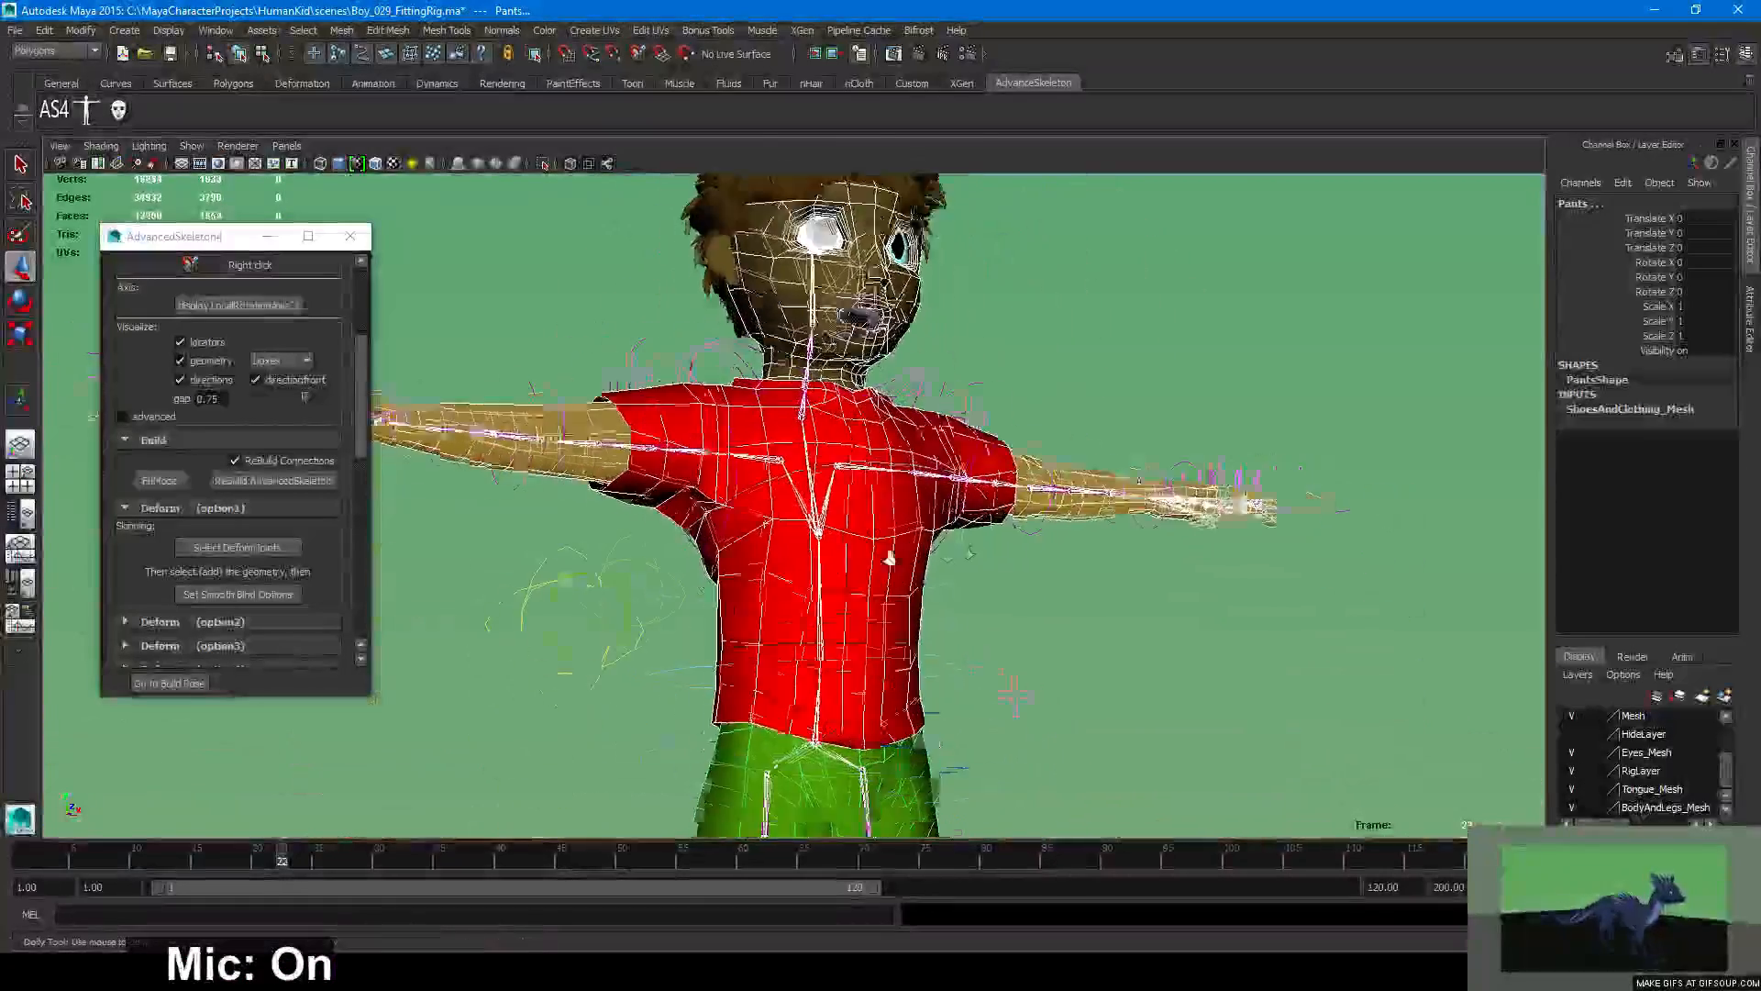
right_click_drag(889, 558, 835, 496, "alt")
left_click_drag(835, 495, 899, 424, "alt")
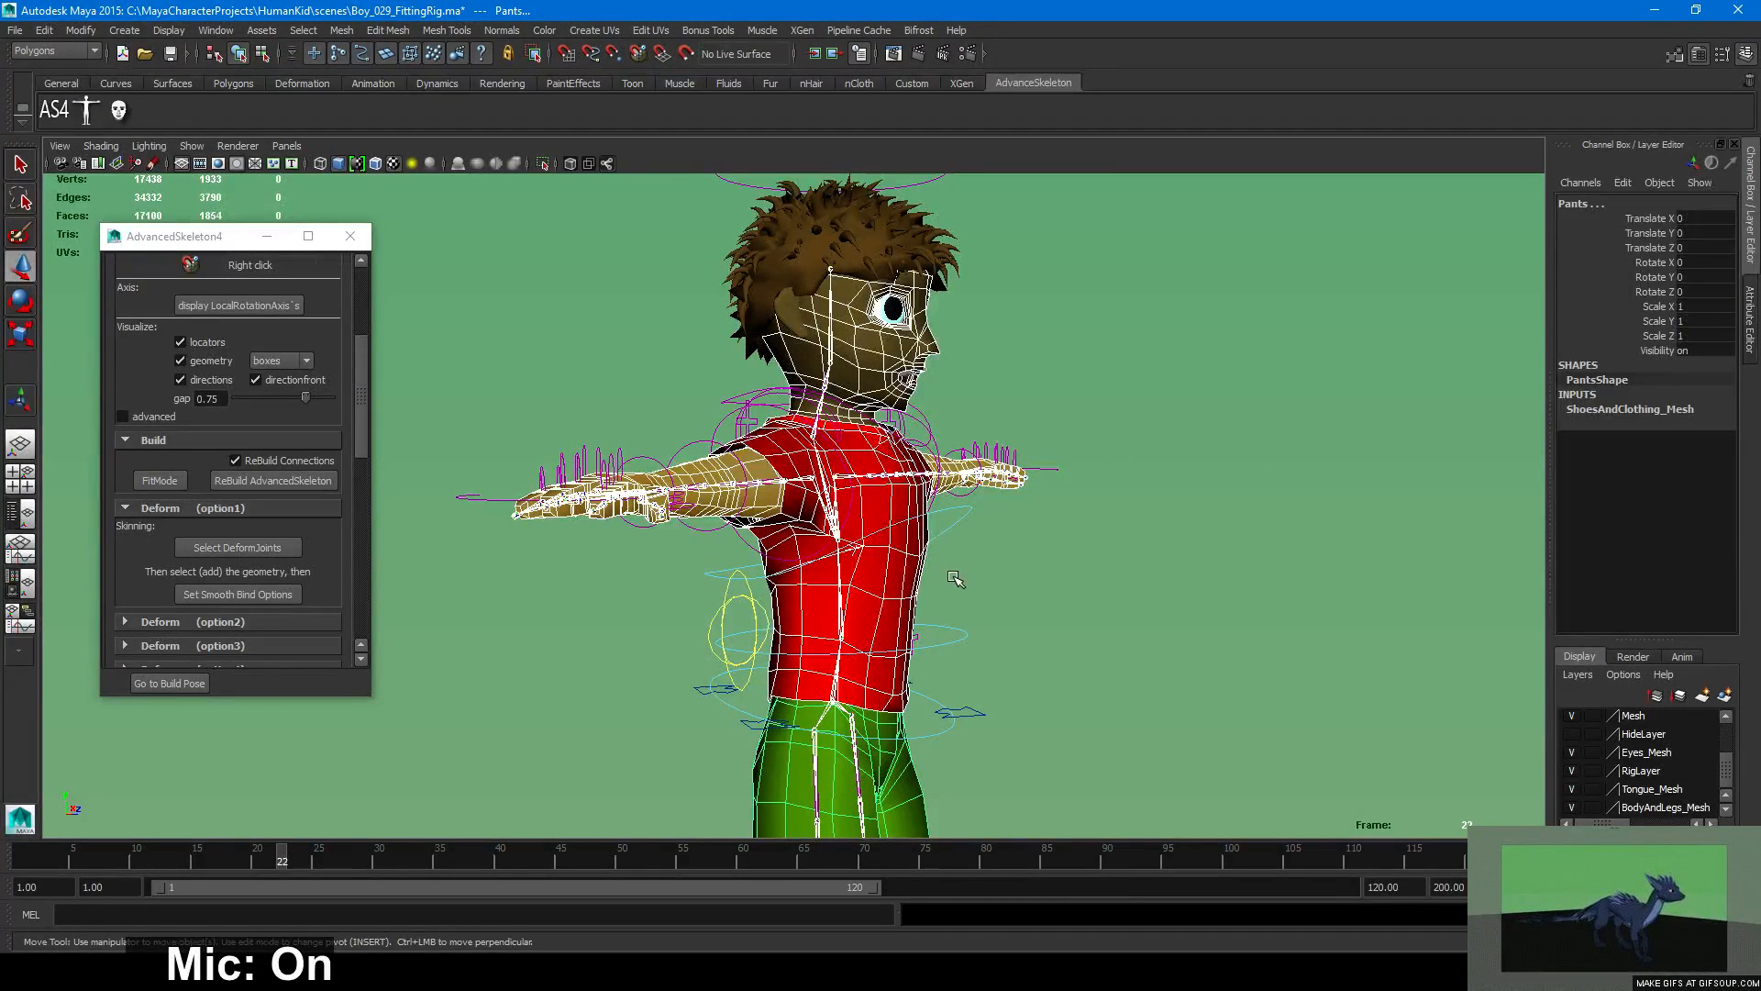
Check the selected meshes and joints along the boy's arms, torso, legs and shoes.
left_click_drag(955, 579, 932, 590, "alt")
right_click_drag(932, 590, 697, 486, "alt")
left_click_drag(697, 486, 648, 476, "alt")
middle_click_drag(648, 476, 633, 330, "alt")
mouse_move(631, 434)
left_mouse_down("alt")
mouse_move(535, 451)
mouse_move(641, 452)
left_mouse_up("alt")
right_click_drag(641, 452, 862, 376, "alt")
middle_click_drag(862, 376, 878, 697, "alt")
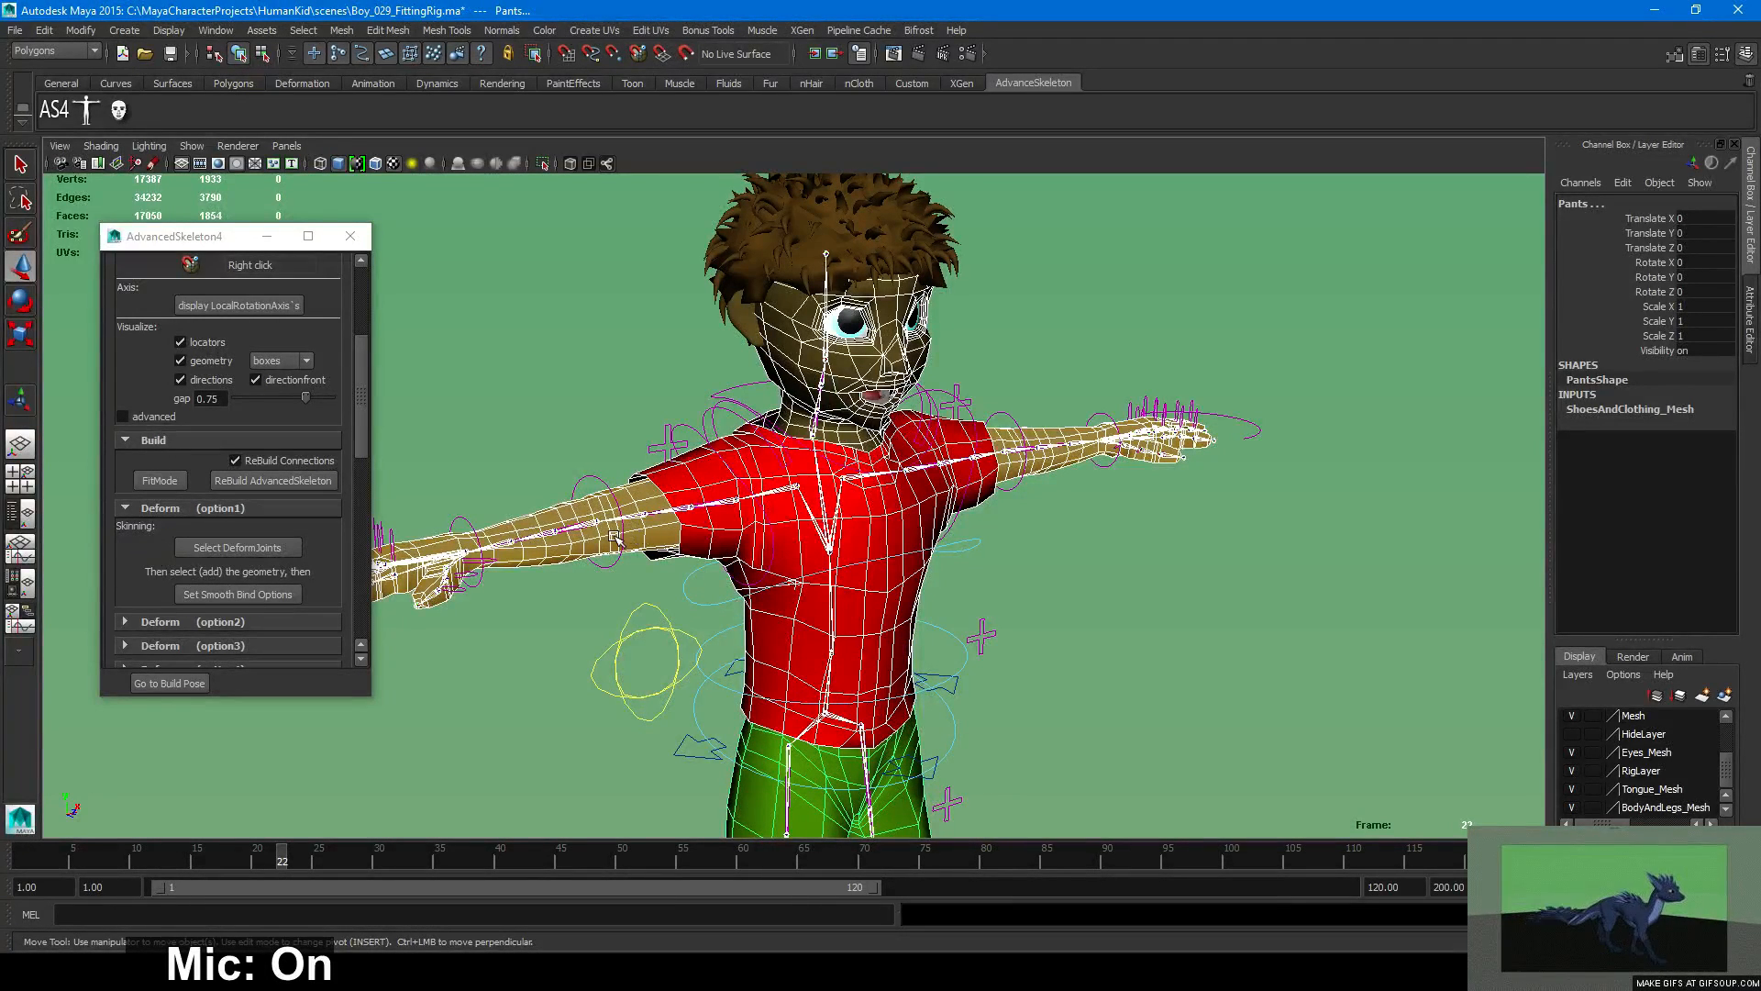
right_click_drag(1025, 644, 718, 606, "alt")
middle_click_drag(718, 606, 786, 449, "alt")
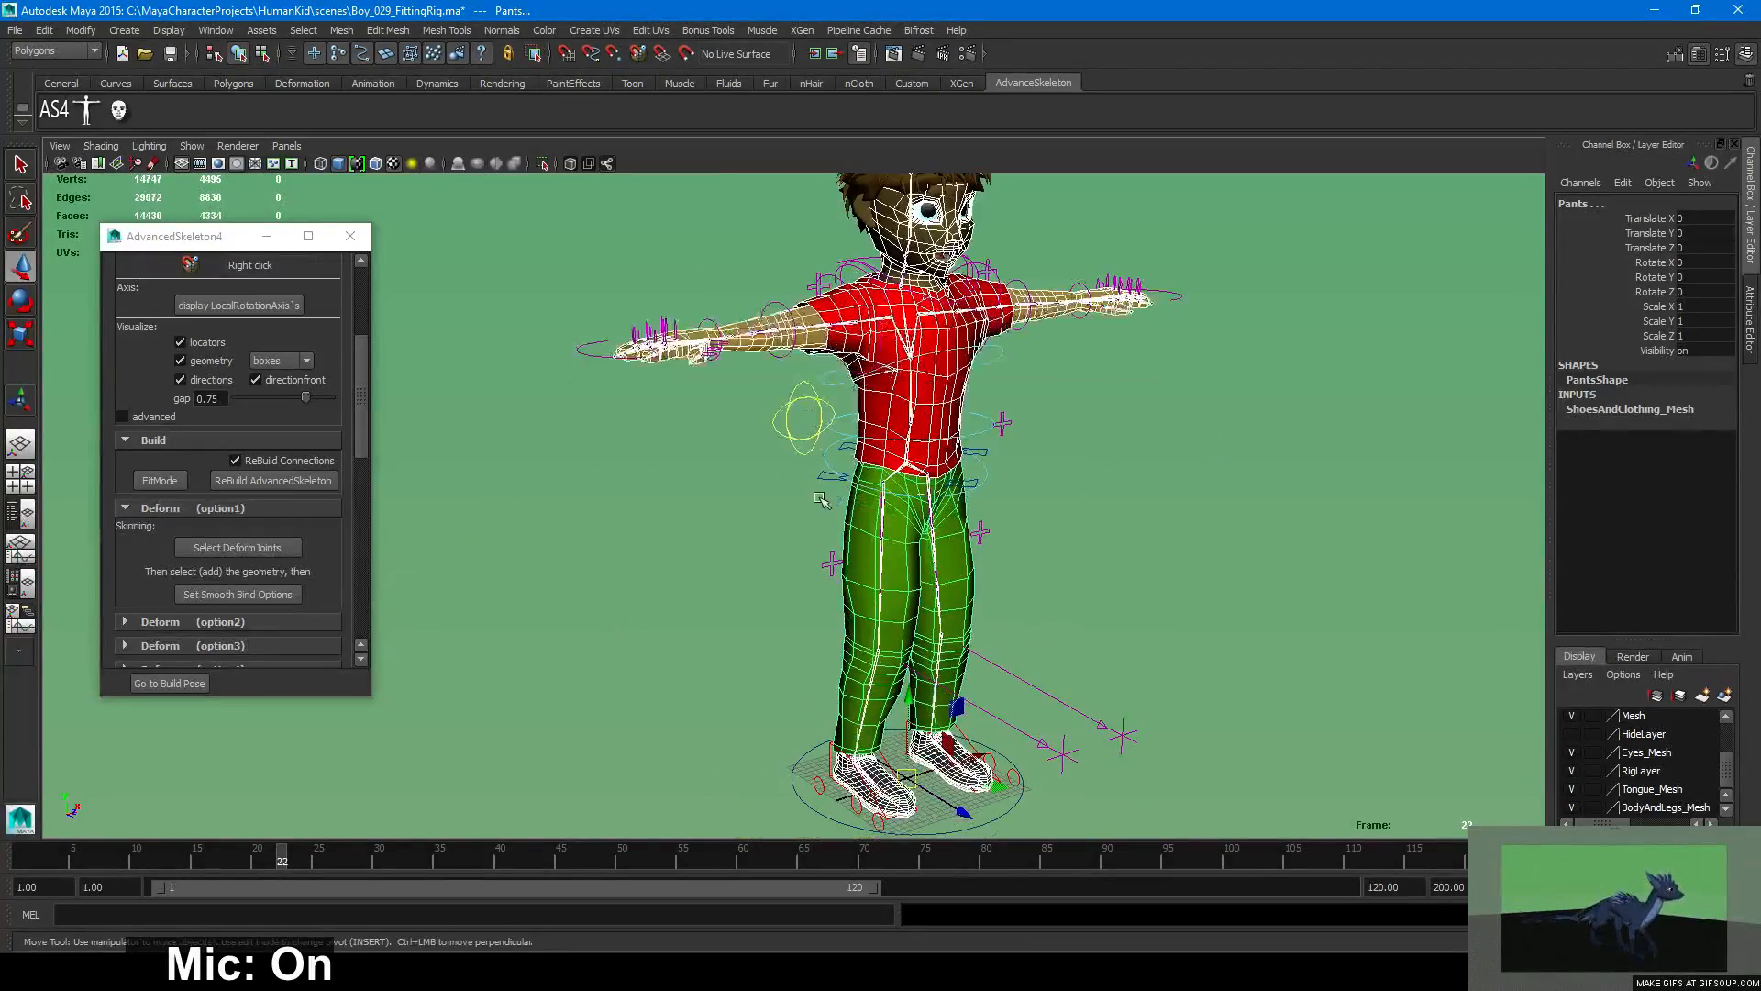
left_click_drag(798, 490, 761, 537, "alt")
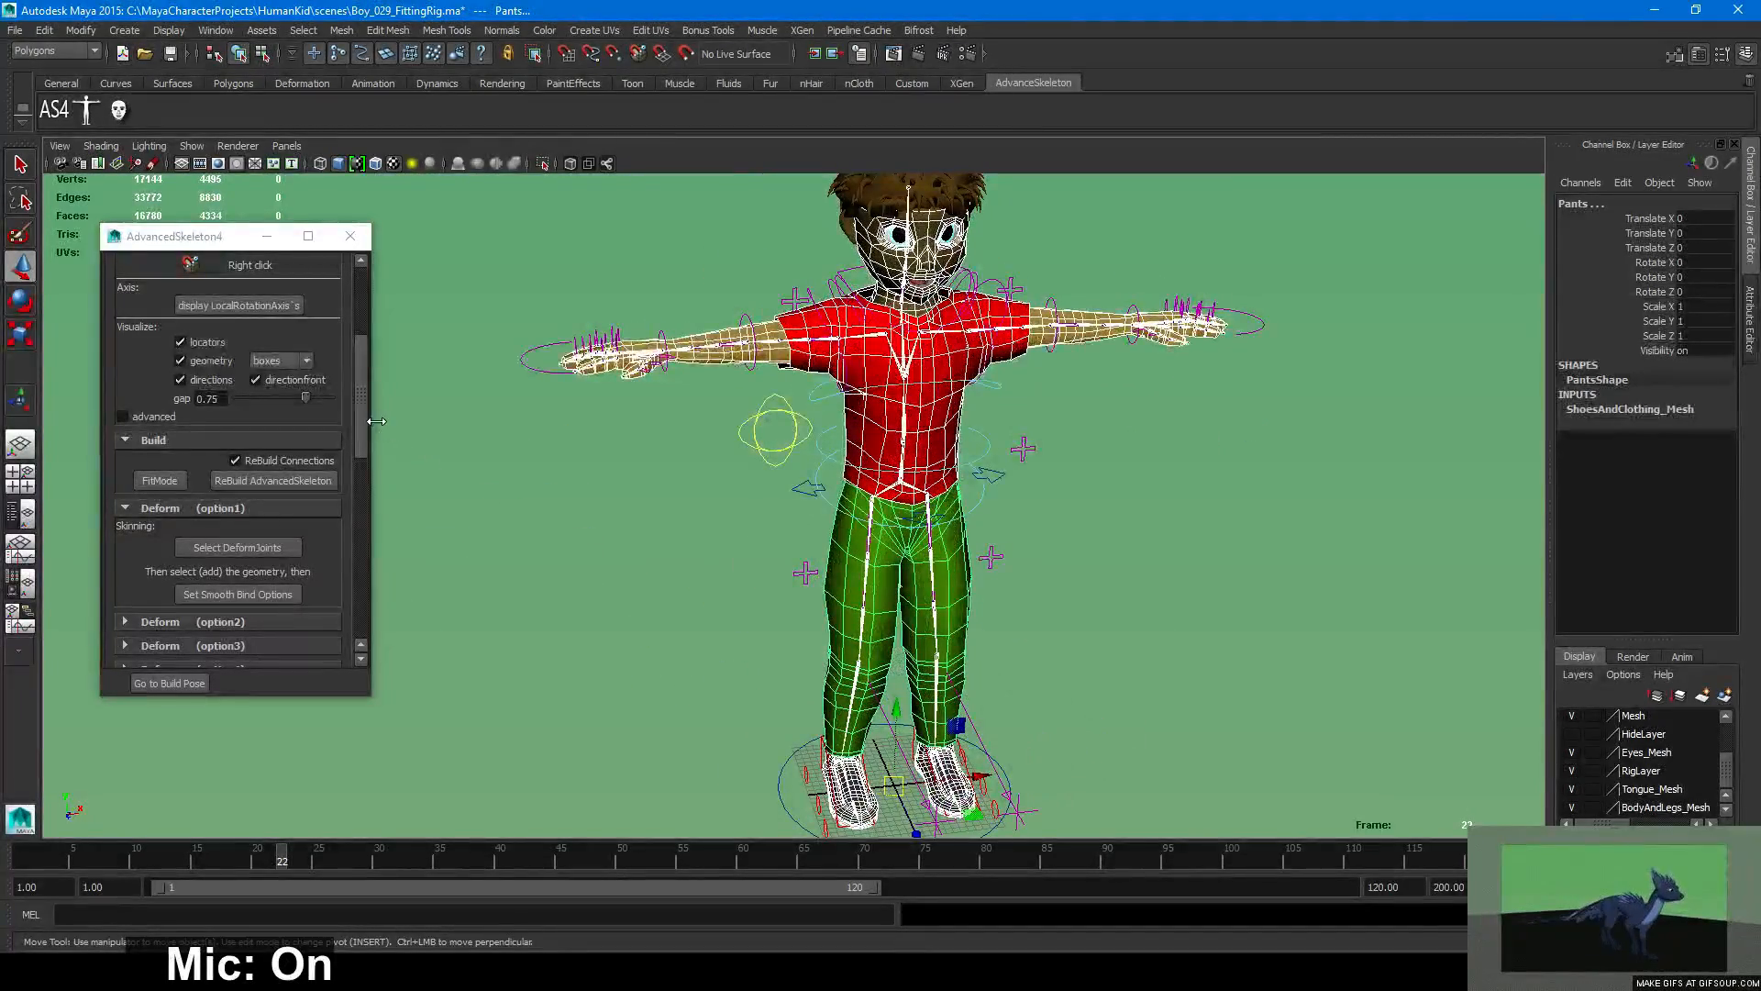
scroll(361, 387, "up", 5)
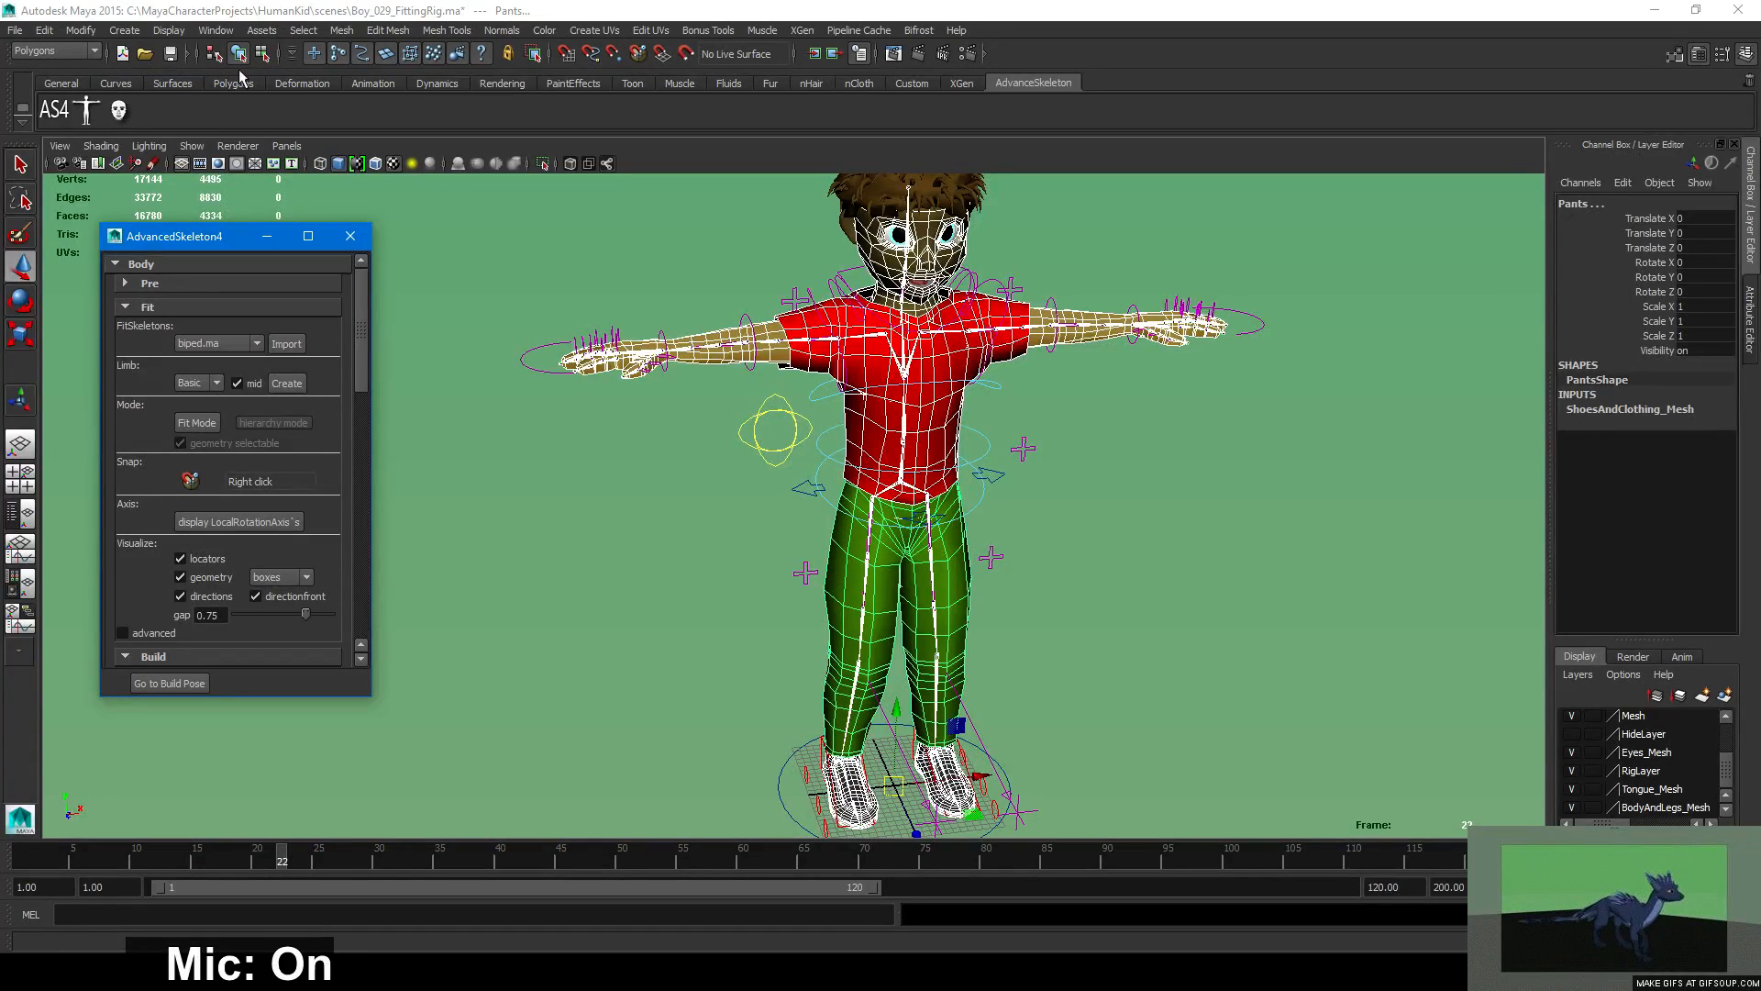
left_click(58, 83)
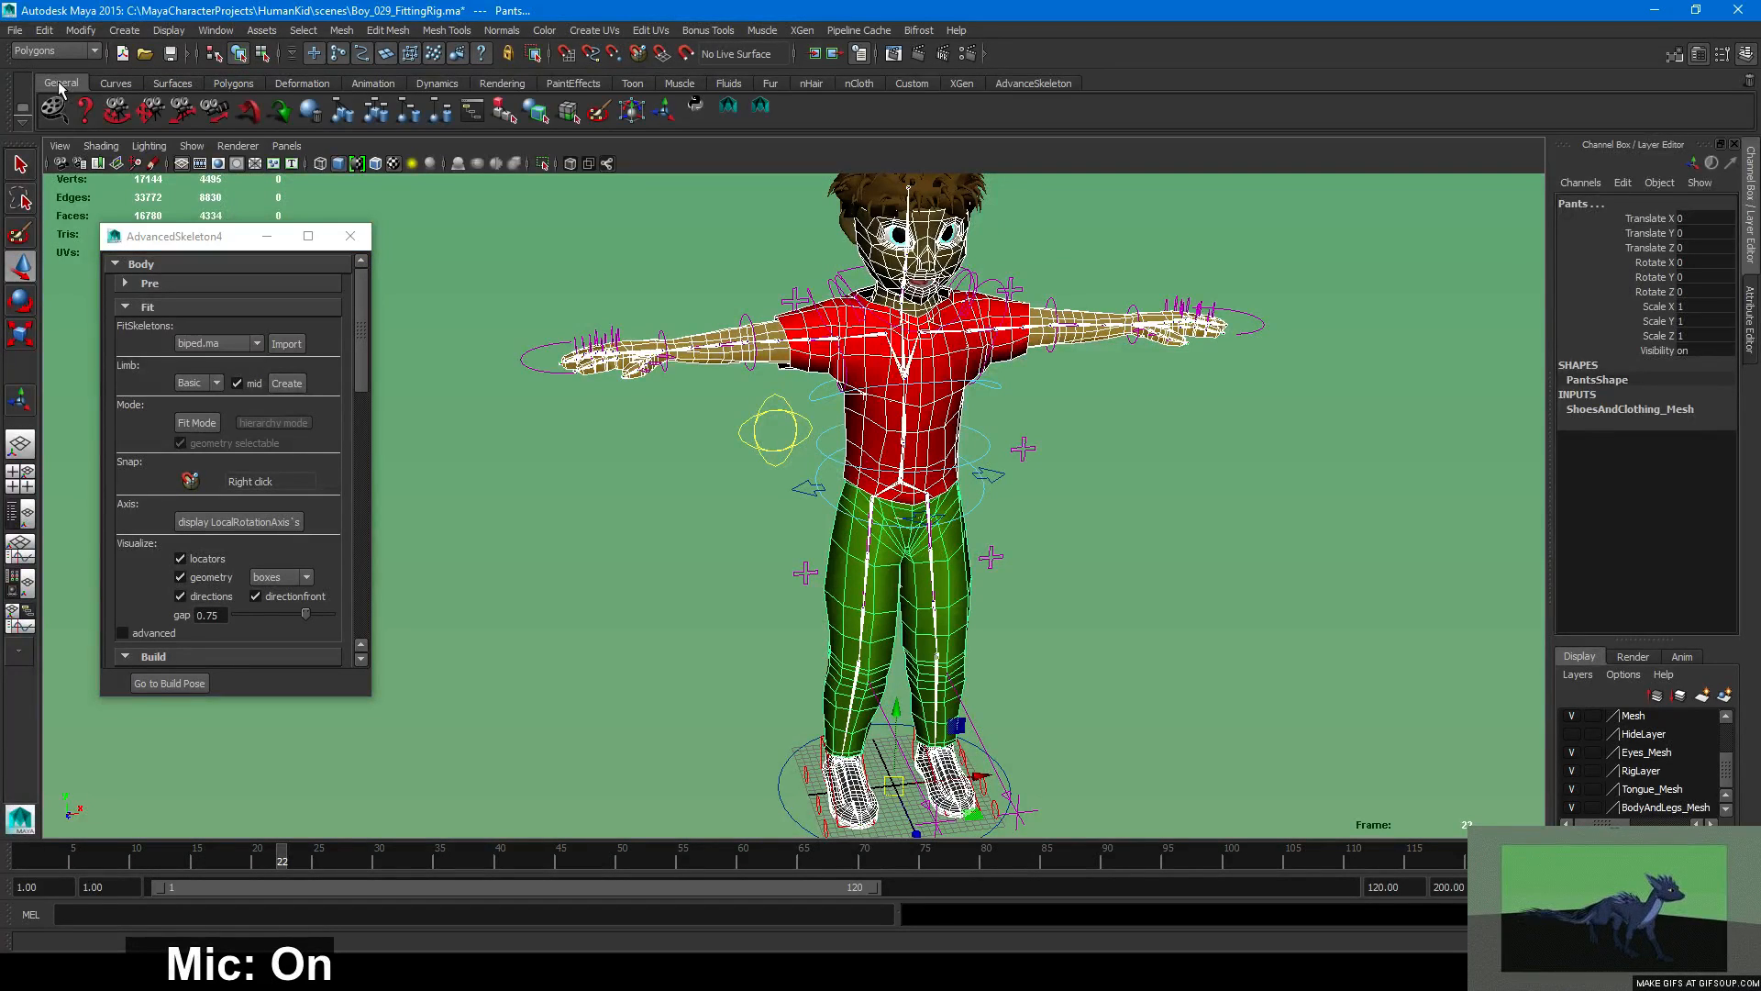
left_click(1034, 82)
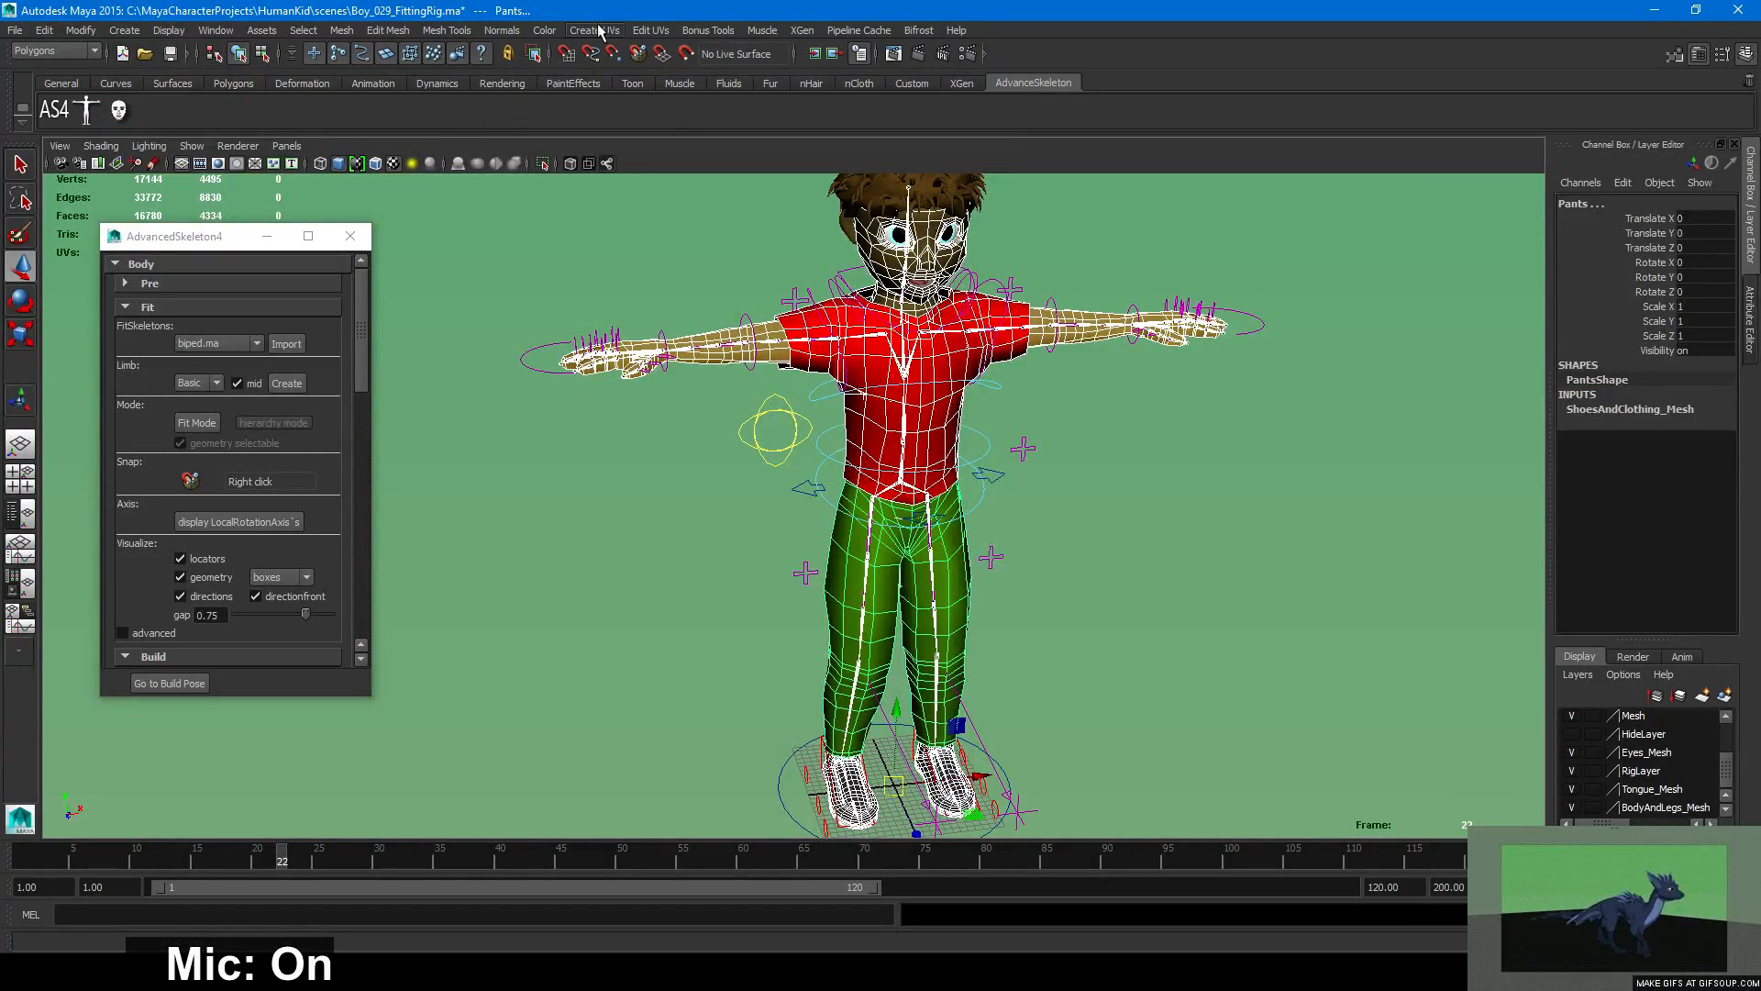
Smooth bind the selected meshes to the joint hierarchy using closest distance, classic linear skinning, Post normalization, 5 max influences and dropoff rate 4.0.
left_click(55, 51)
left_click(55, 69)
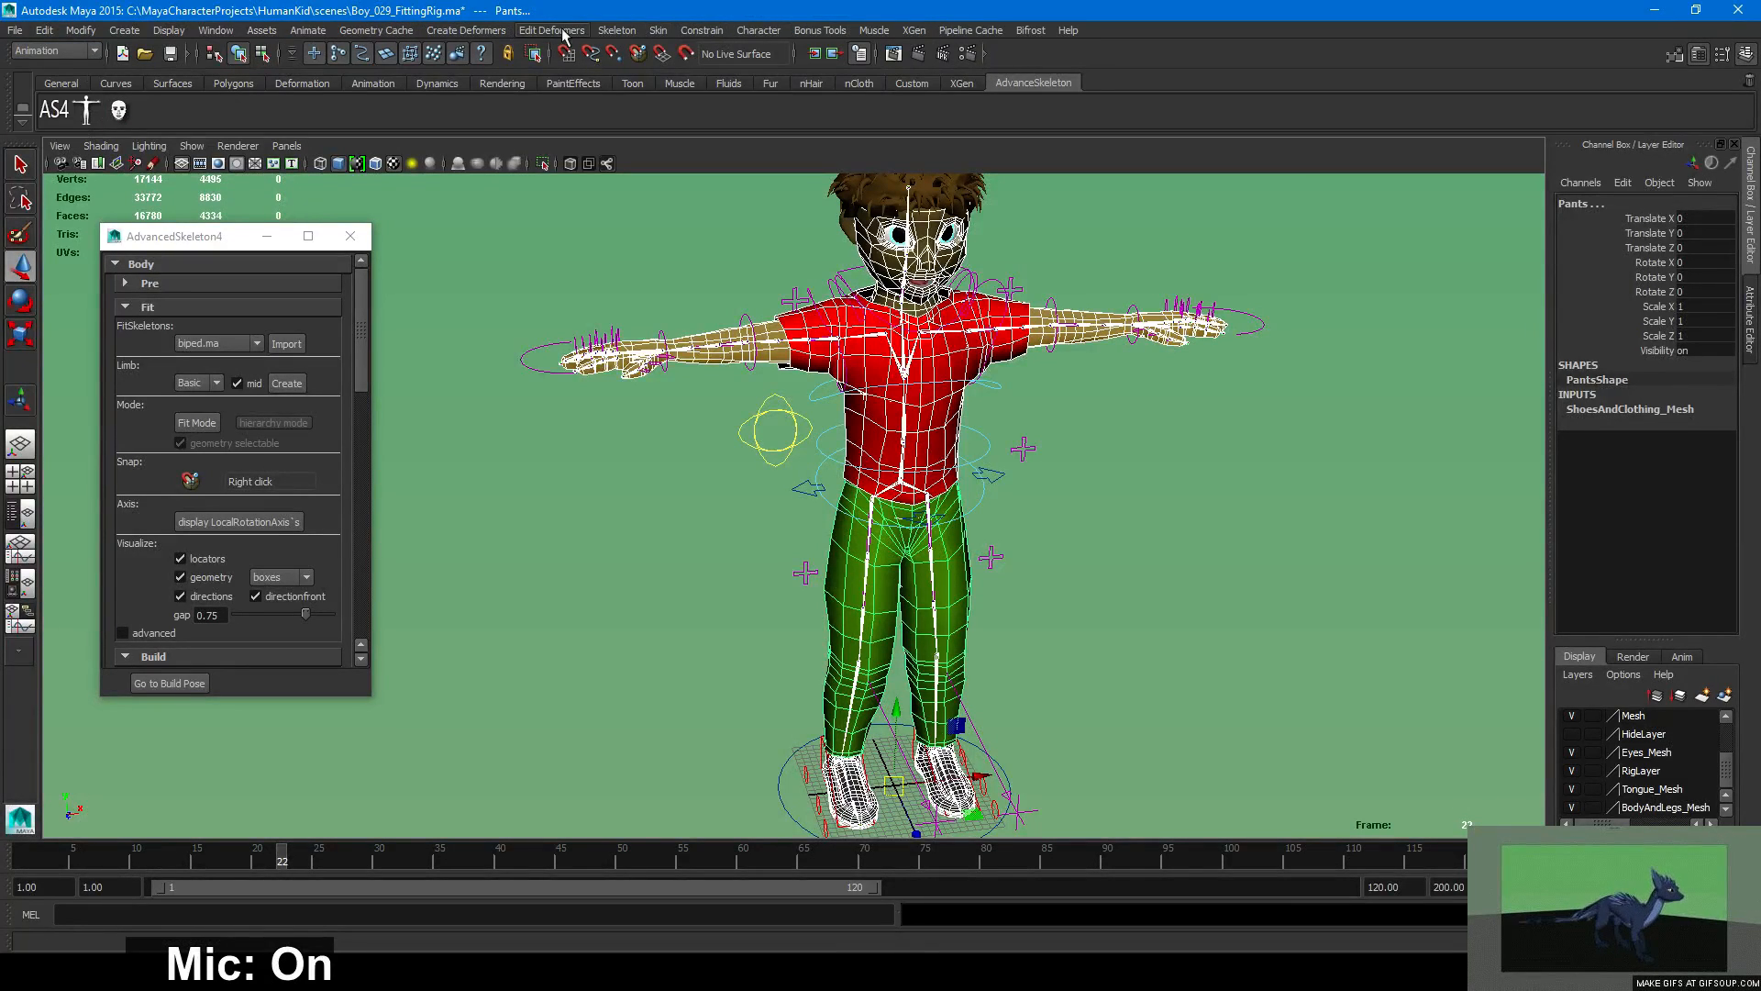
left_click(631, 37)
mouse_move(659, 31)
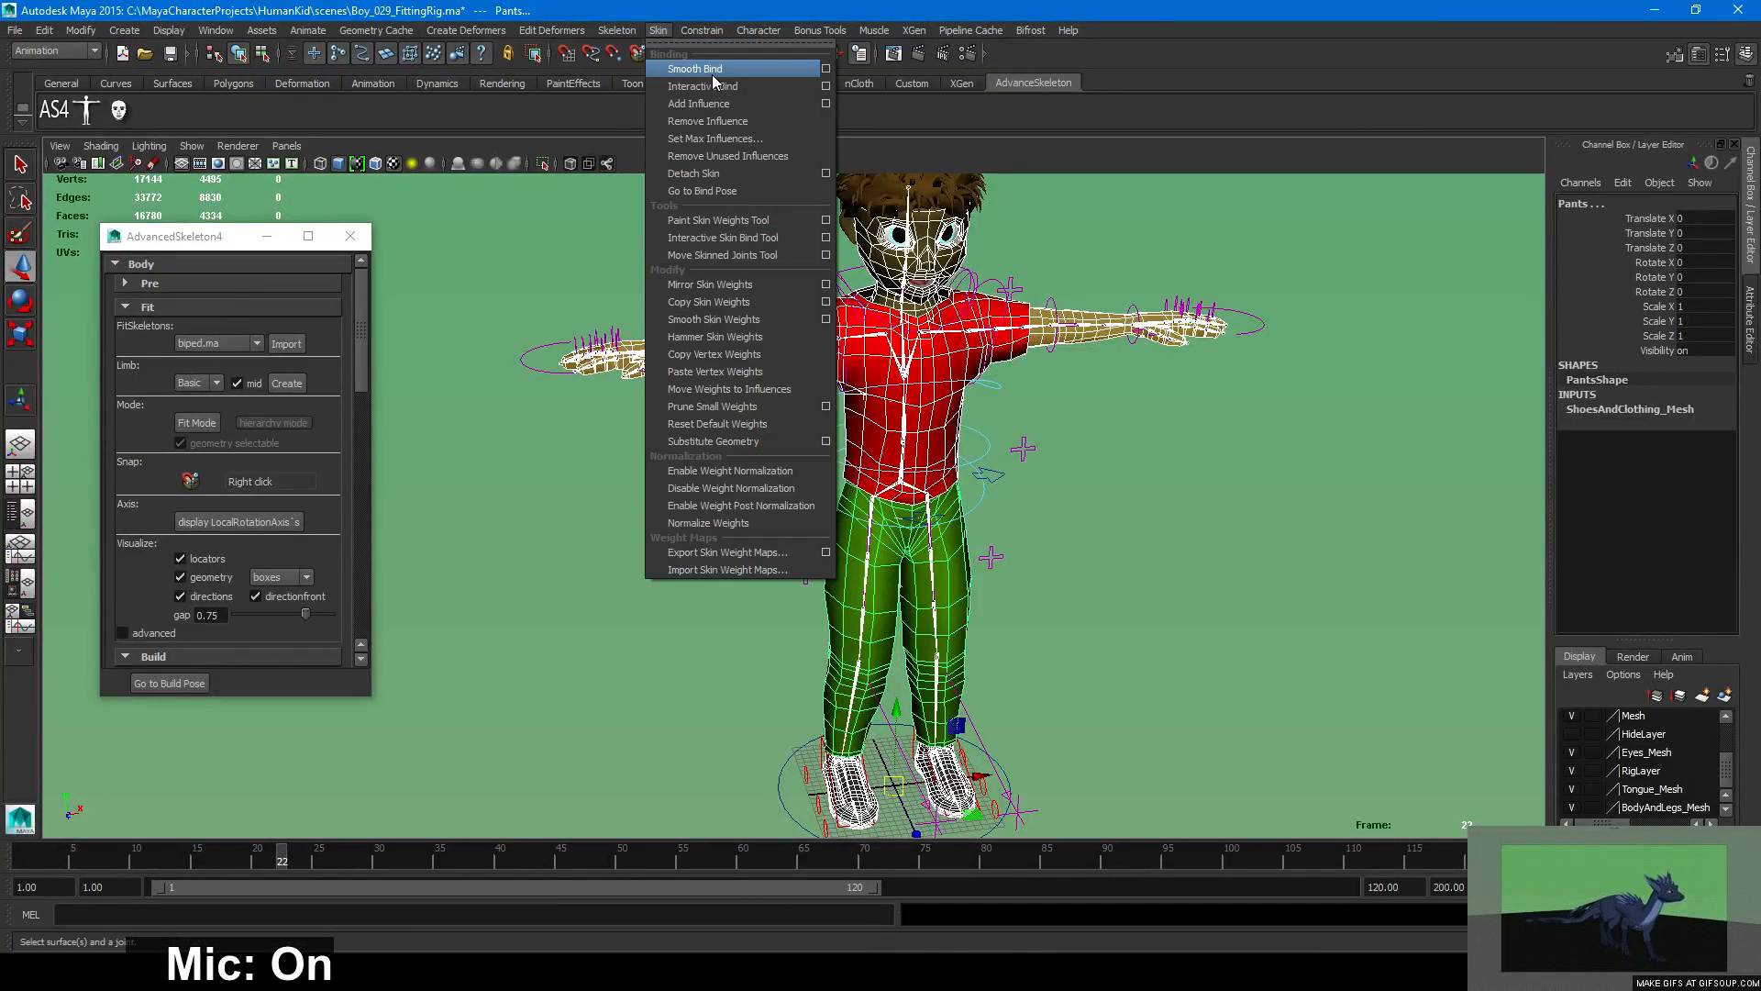
left_click(825, 69)
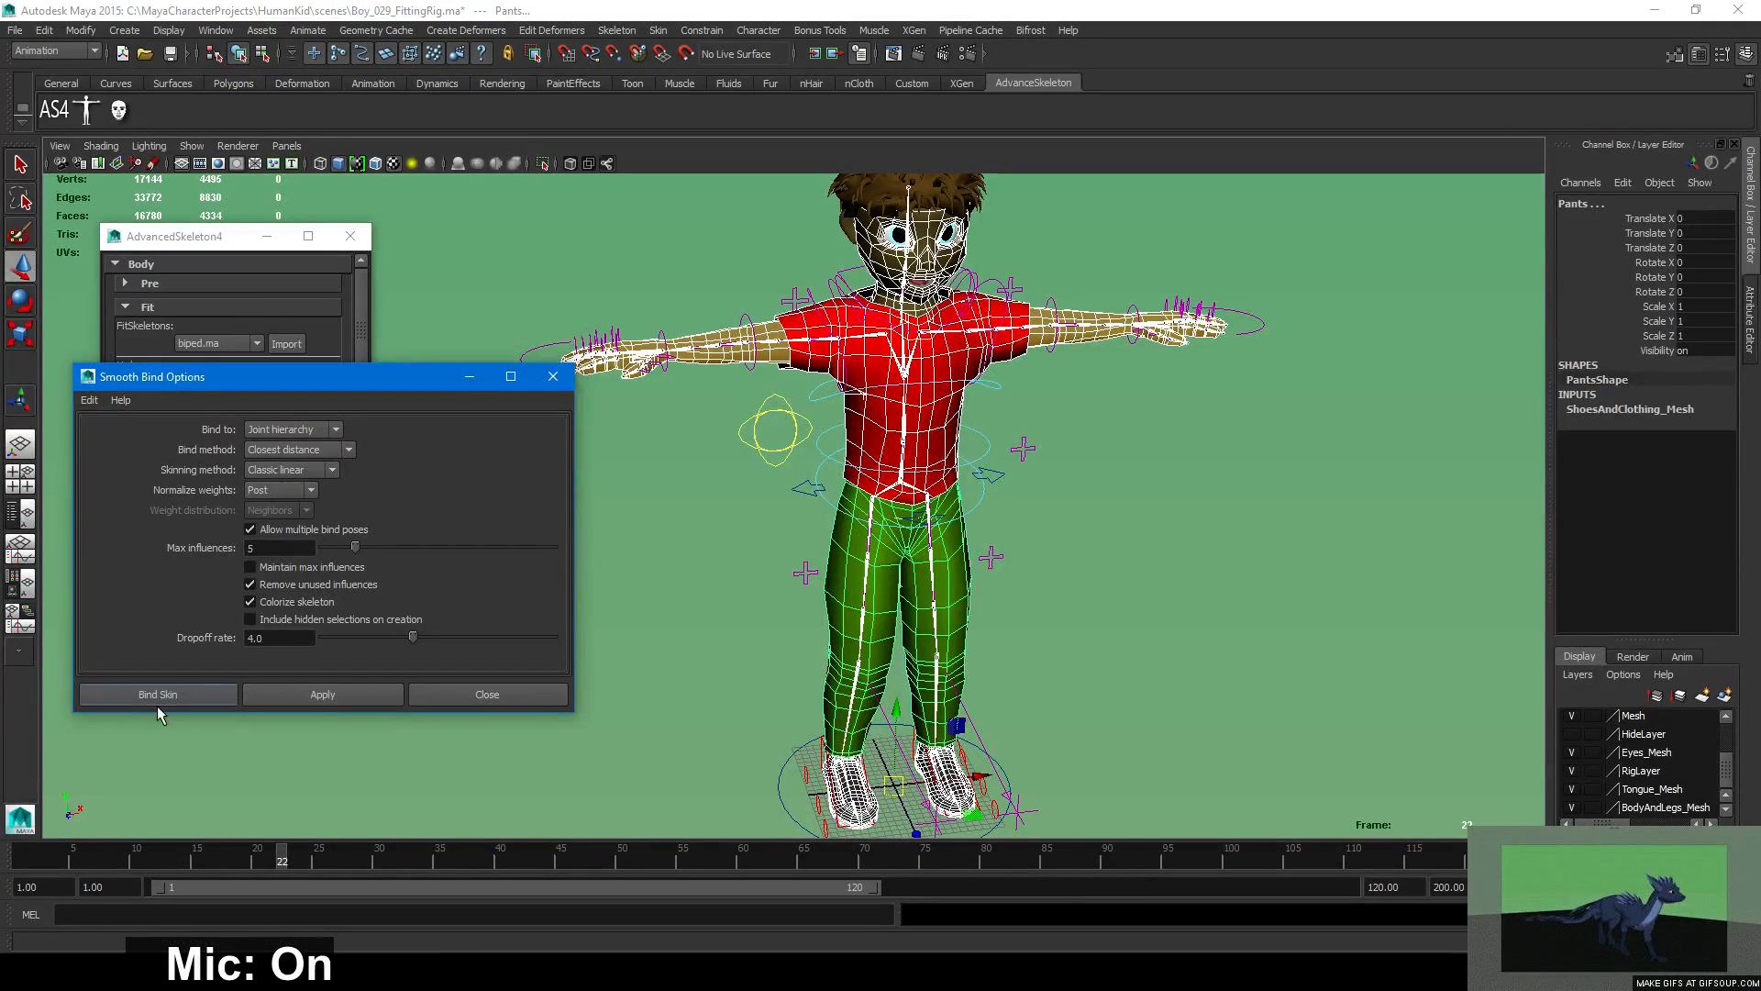
left_click(311, 488)
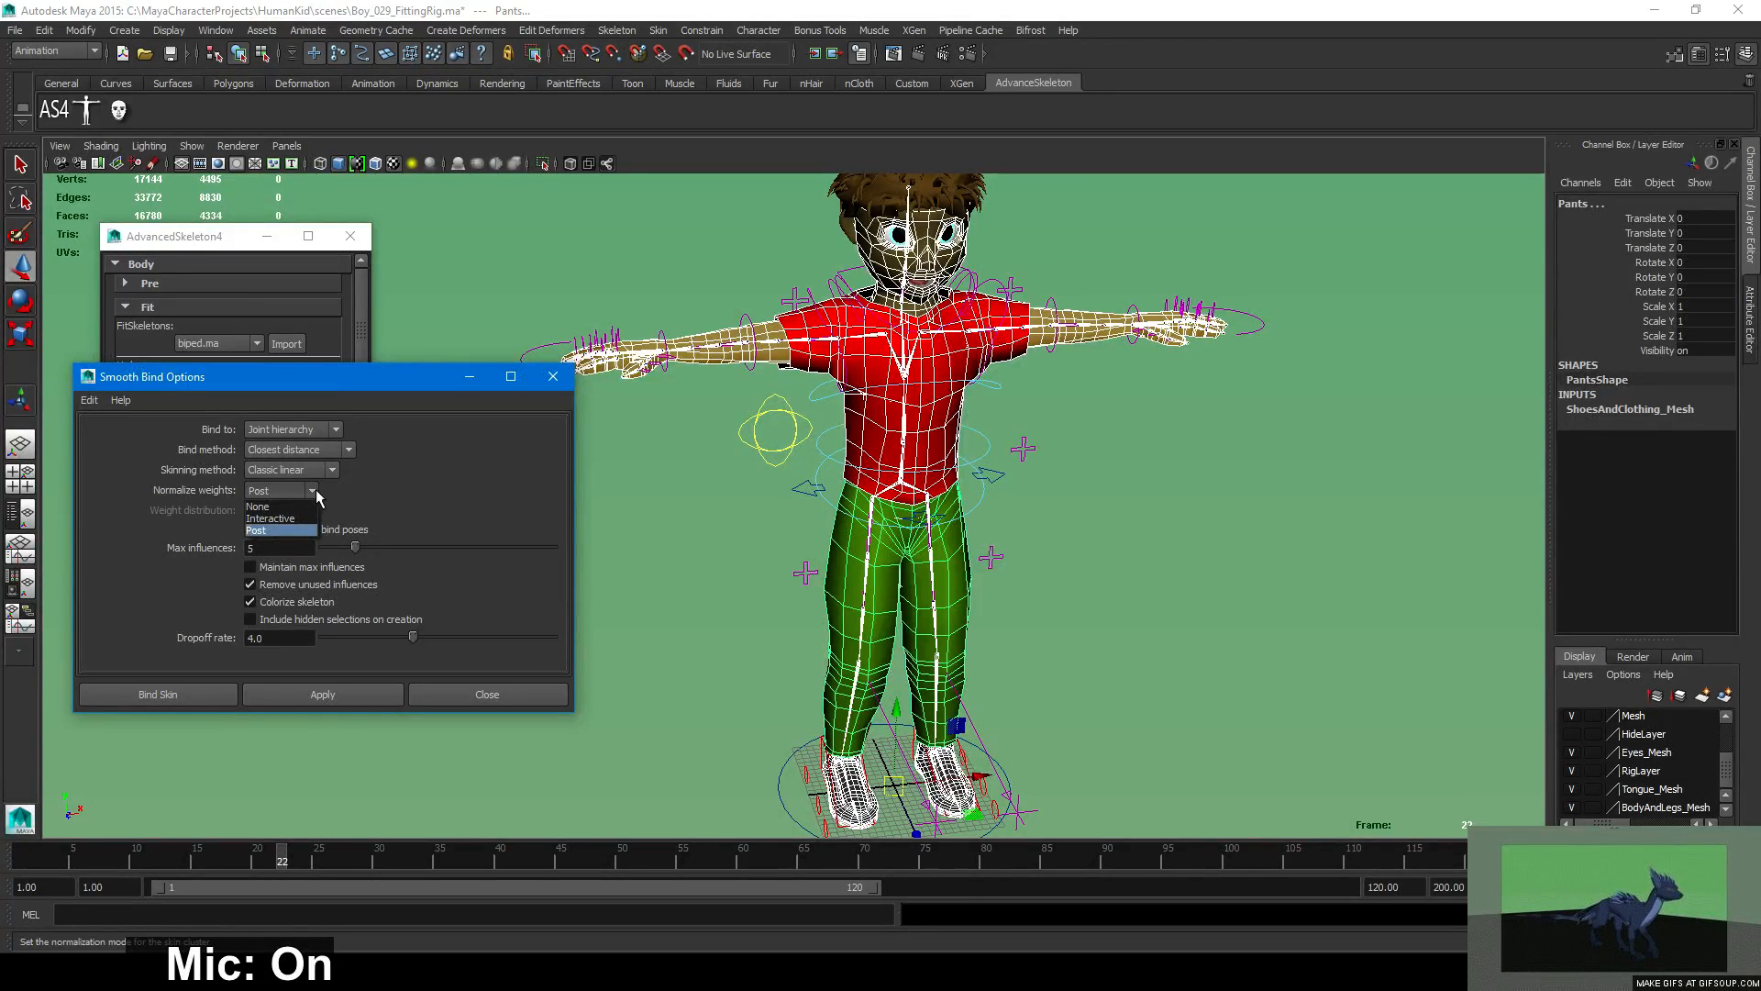
left_click(312, 488)
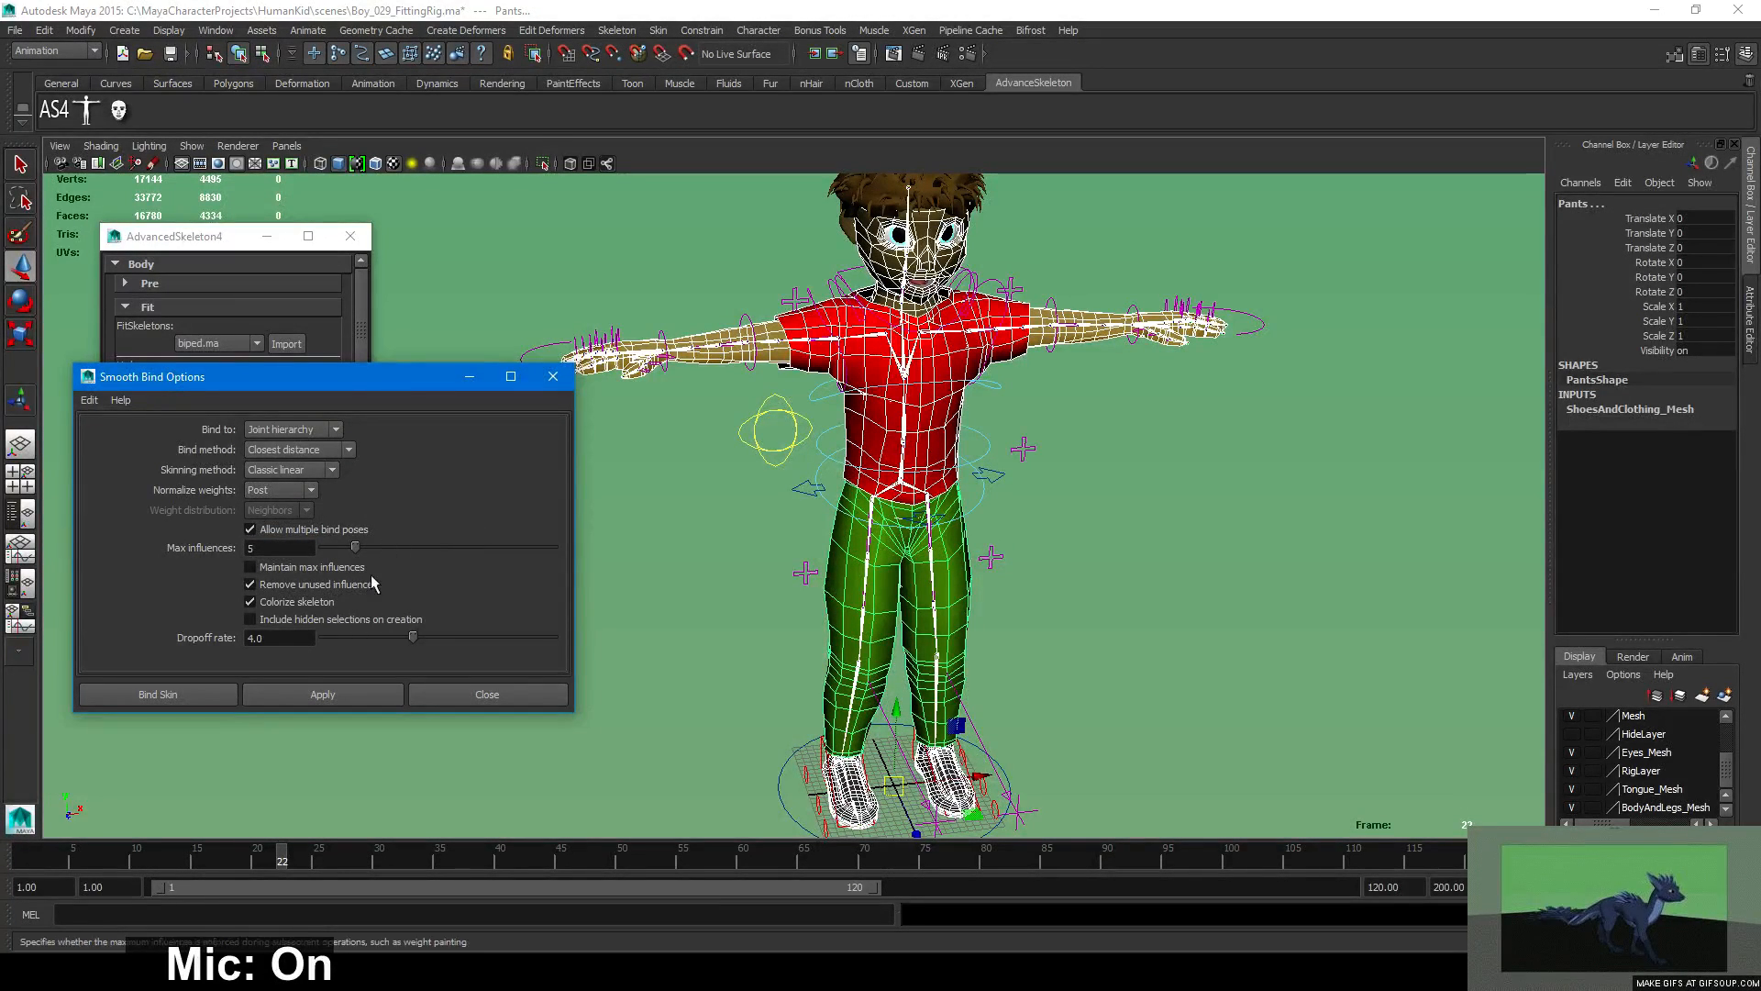
left_click(163, 695)
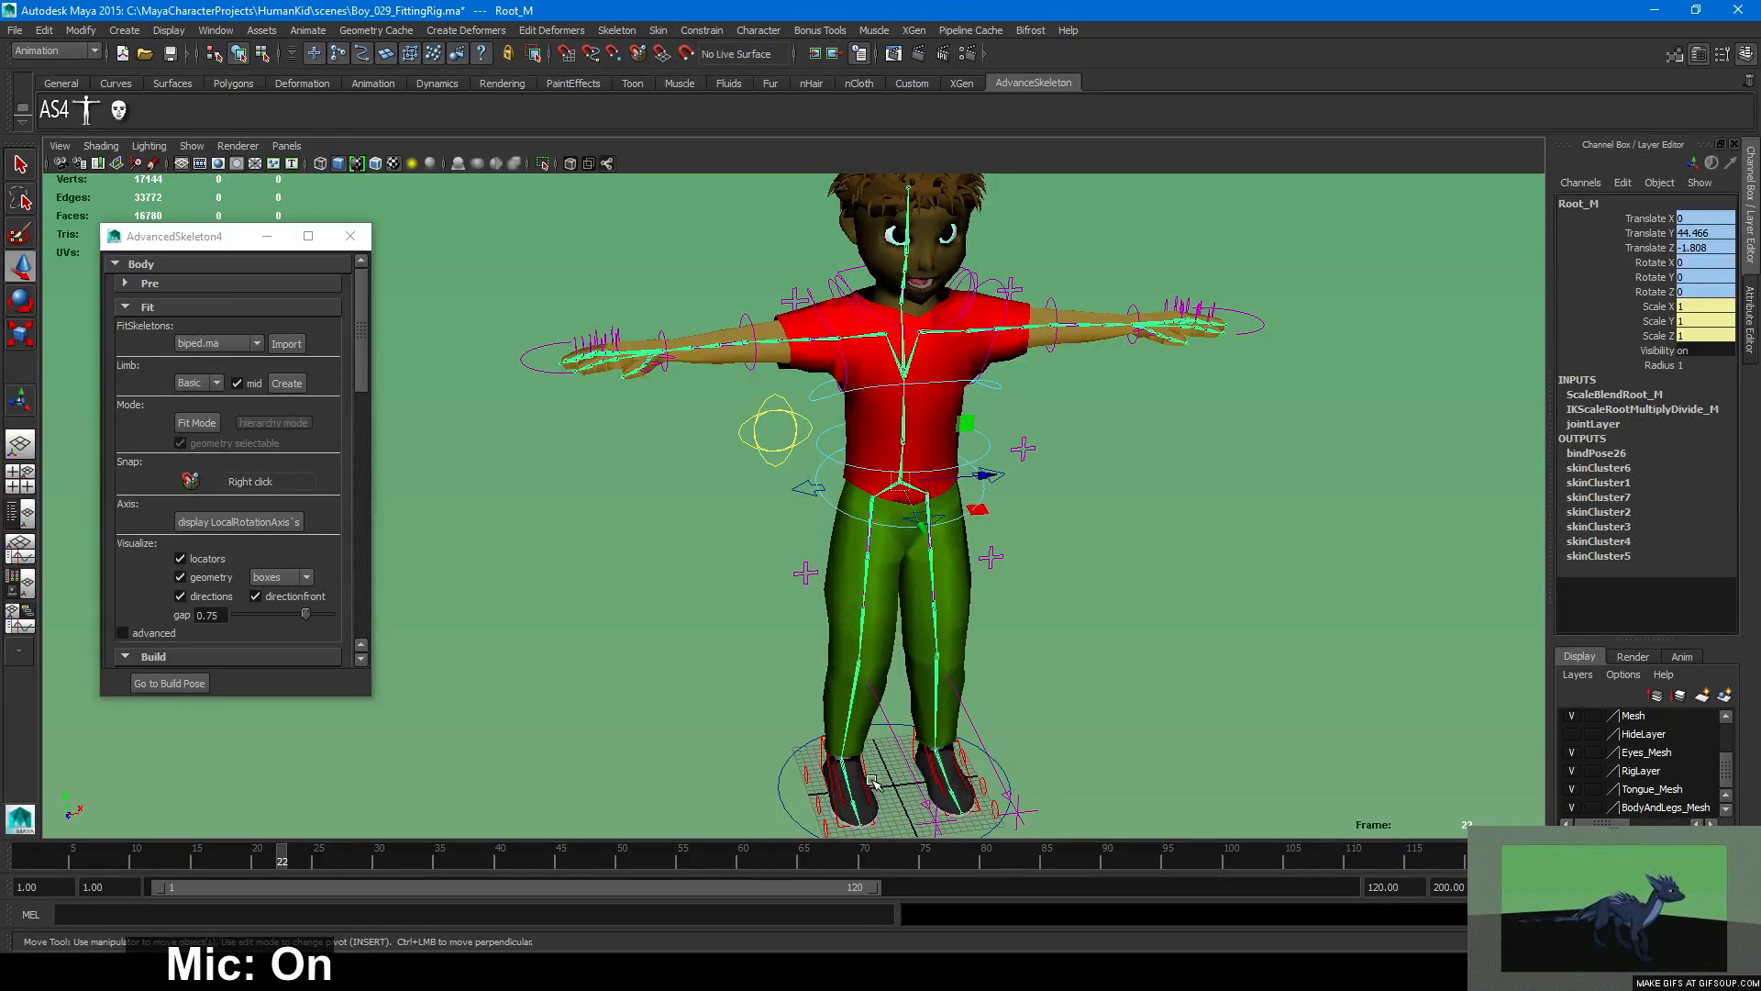
Test the skin deformation by moving the right leg IK control and rotating the FKSpine1_M control, undoing each change.
left_click(819, 741)
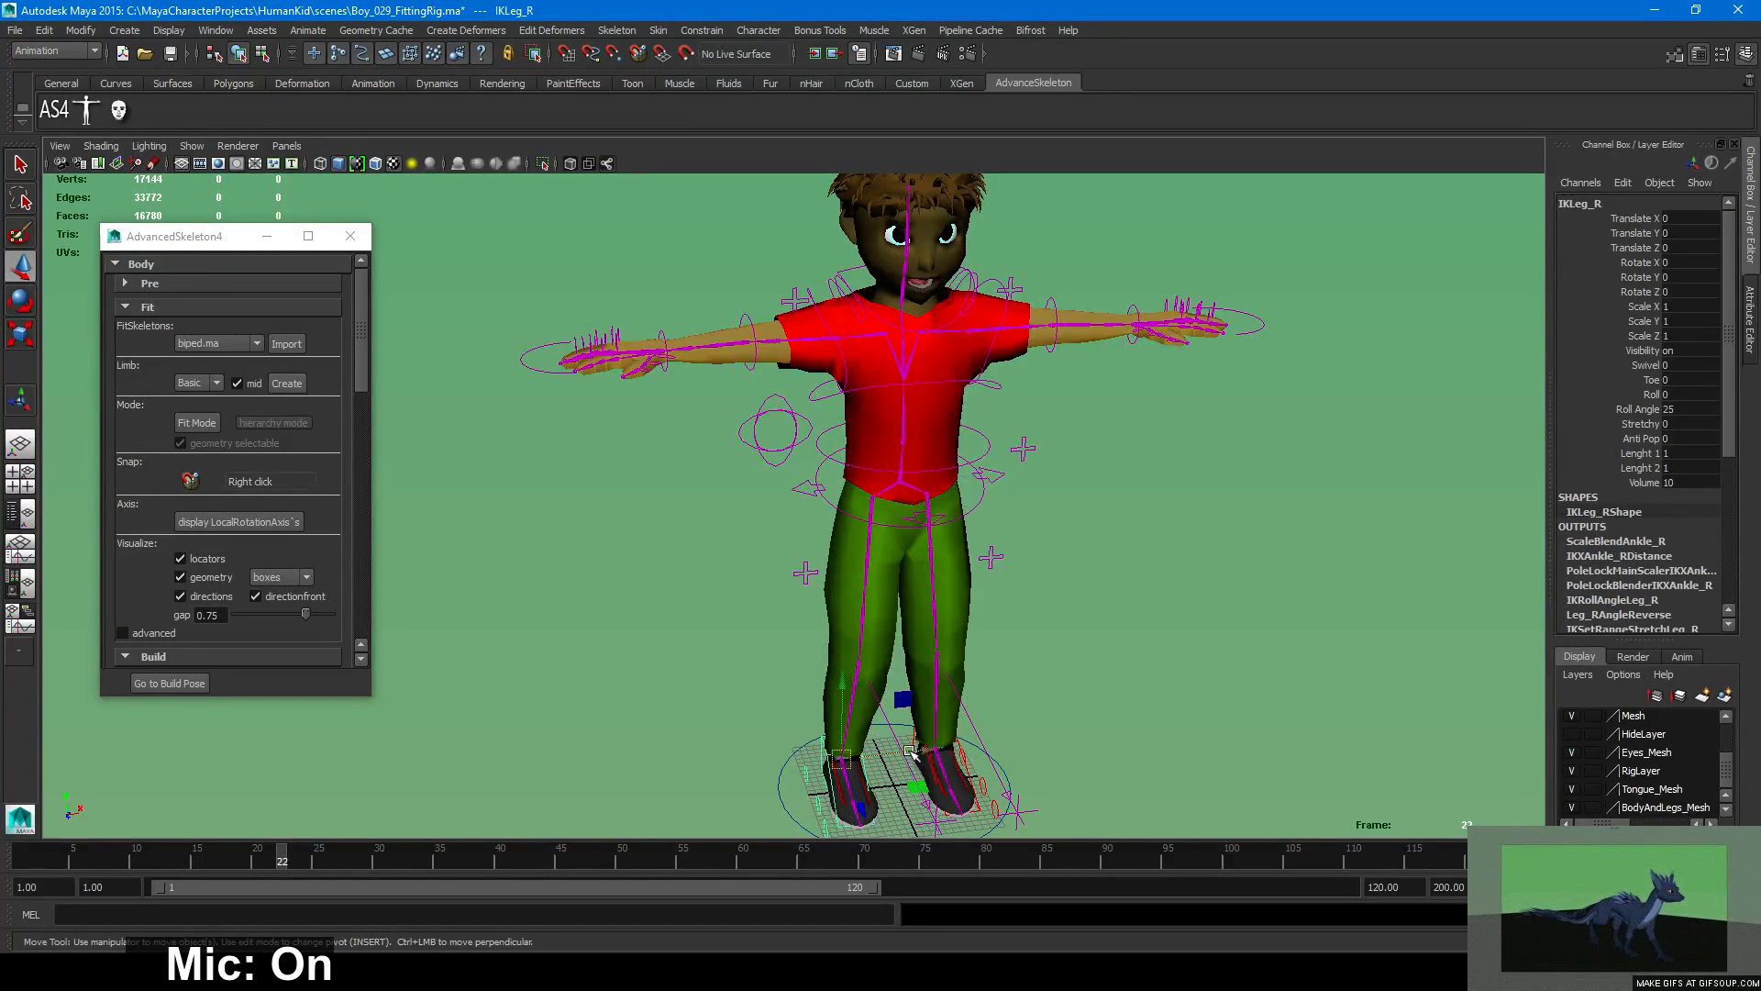
left_click_drag(890, 763, 950, 478, "alt")
key("ctrl+z")
left_click(979, 425)
key("e")
mouse_move(923, 390)
left_mouse_down()
mouse_move(940, 421)
mouse_move(911, 385)
mouse_move(937, 368)
left_mouse_up()
key("ctrl+z")
Test-rotate the FKHead_M and right shoulder FK controls, undo each rotation and clear the selection.
middle_click_drag(1004, 303, 1000, 577, "alt")
right_click_drag(1000, 576, 1184, 508, "alt")
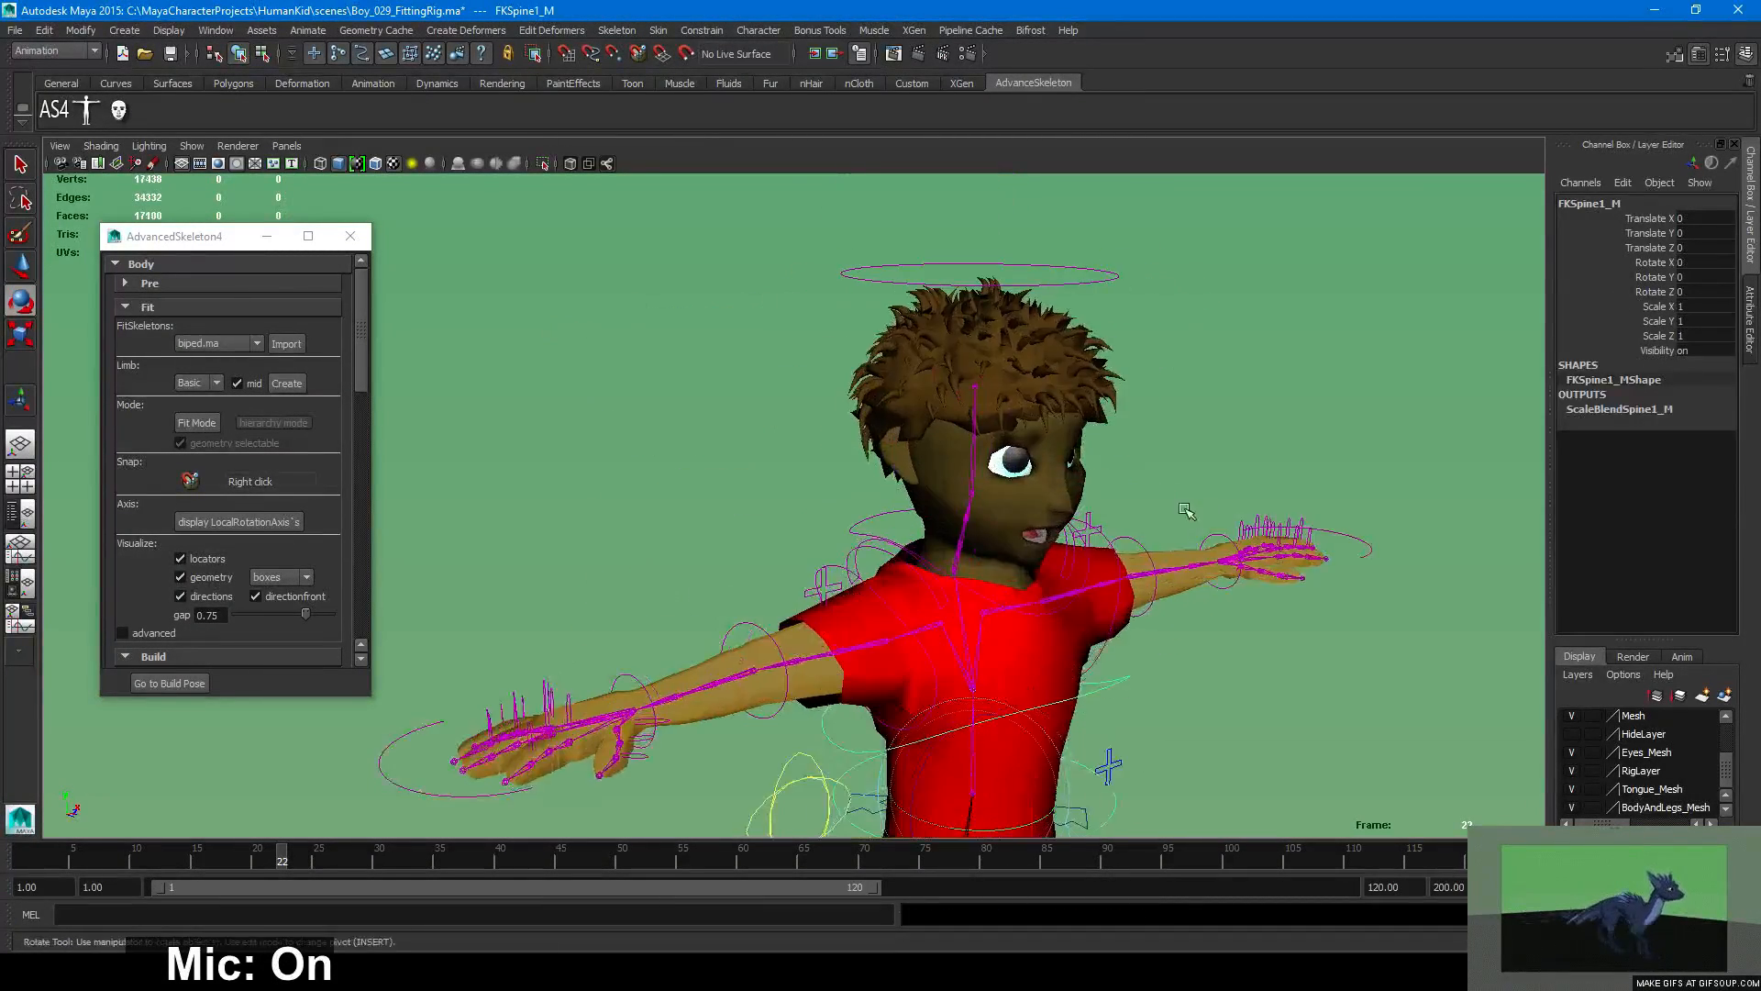
left_click(1080, 280)
left_click_drag(1023, 372, 1014, 542)
key("ctrl+z")
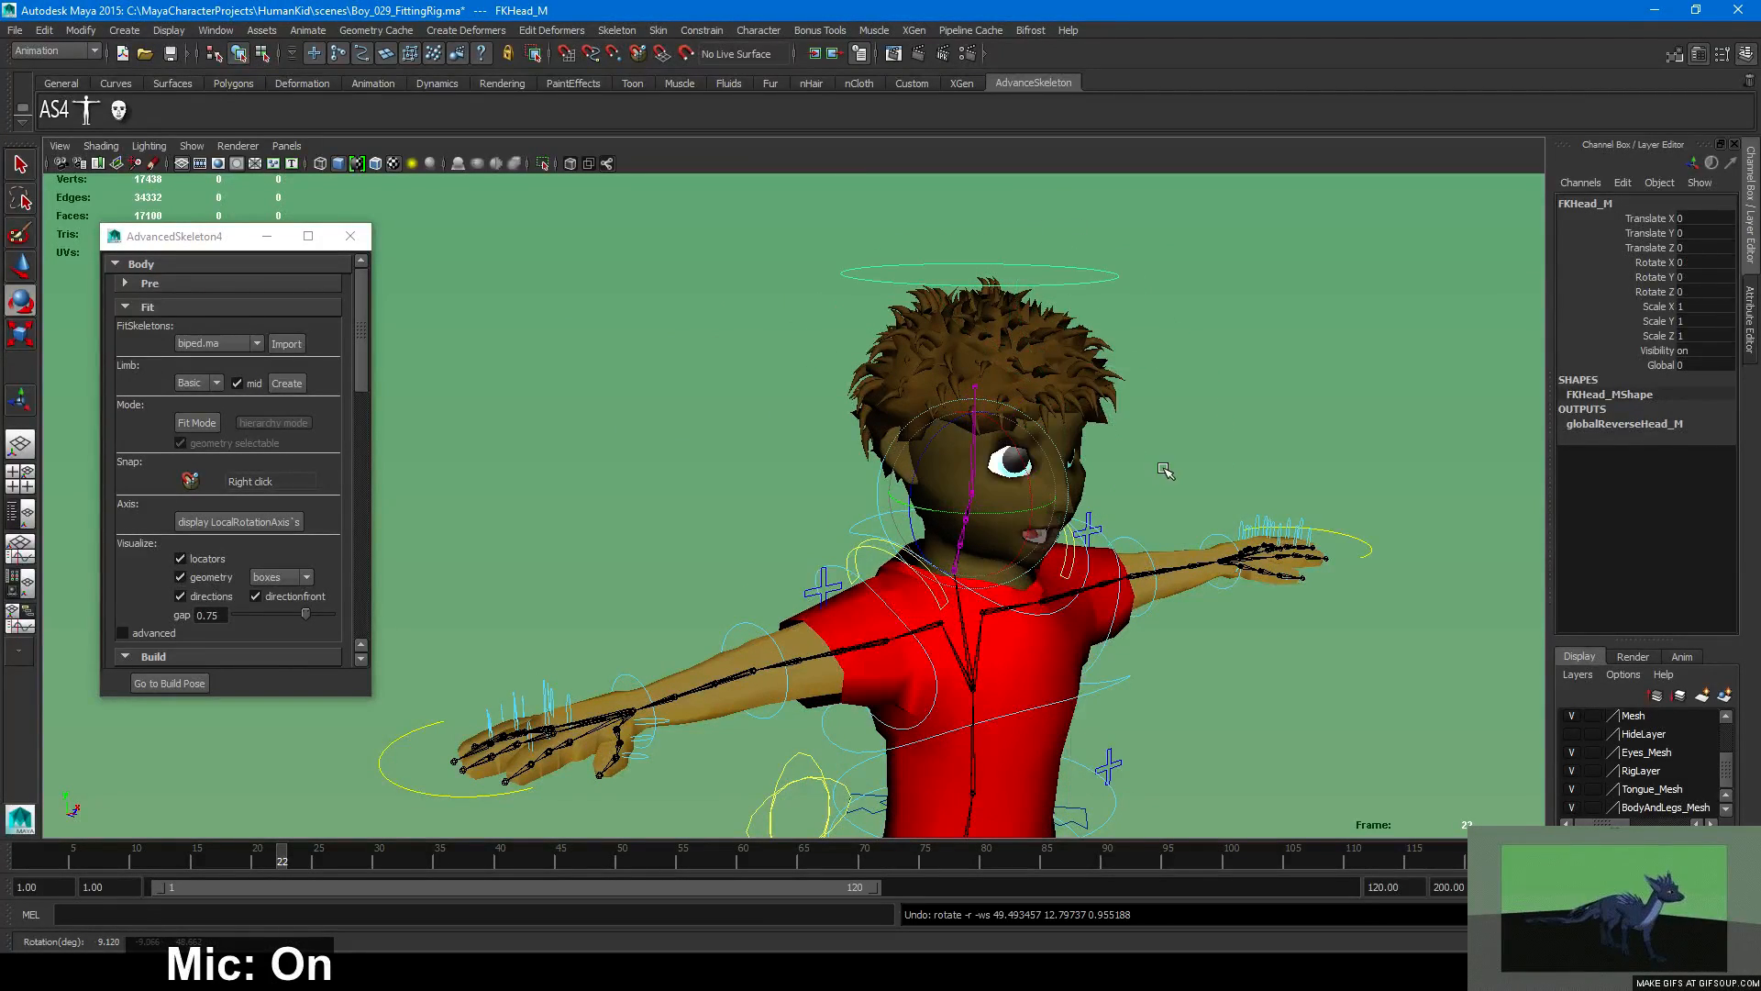
left_click_drag(1170, 467, 815, 594, "alt")
left_click(818, 550)
key("ctrl+z")
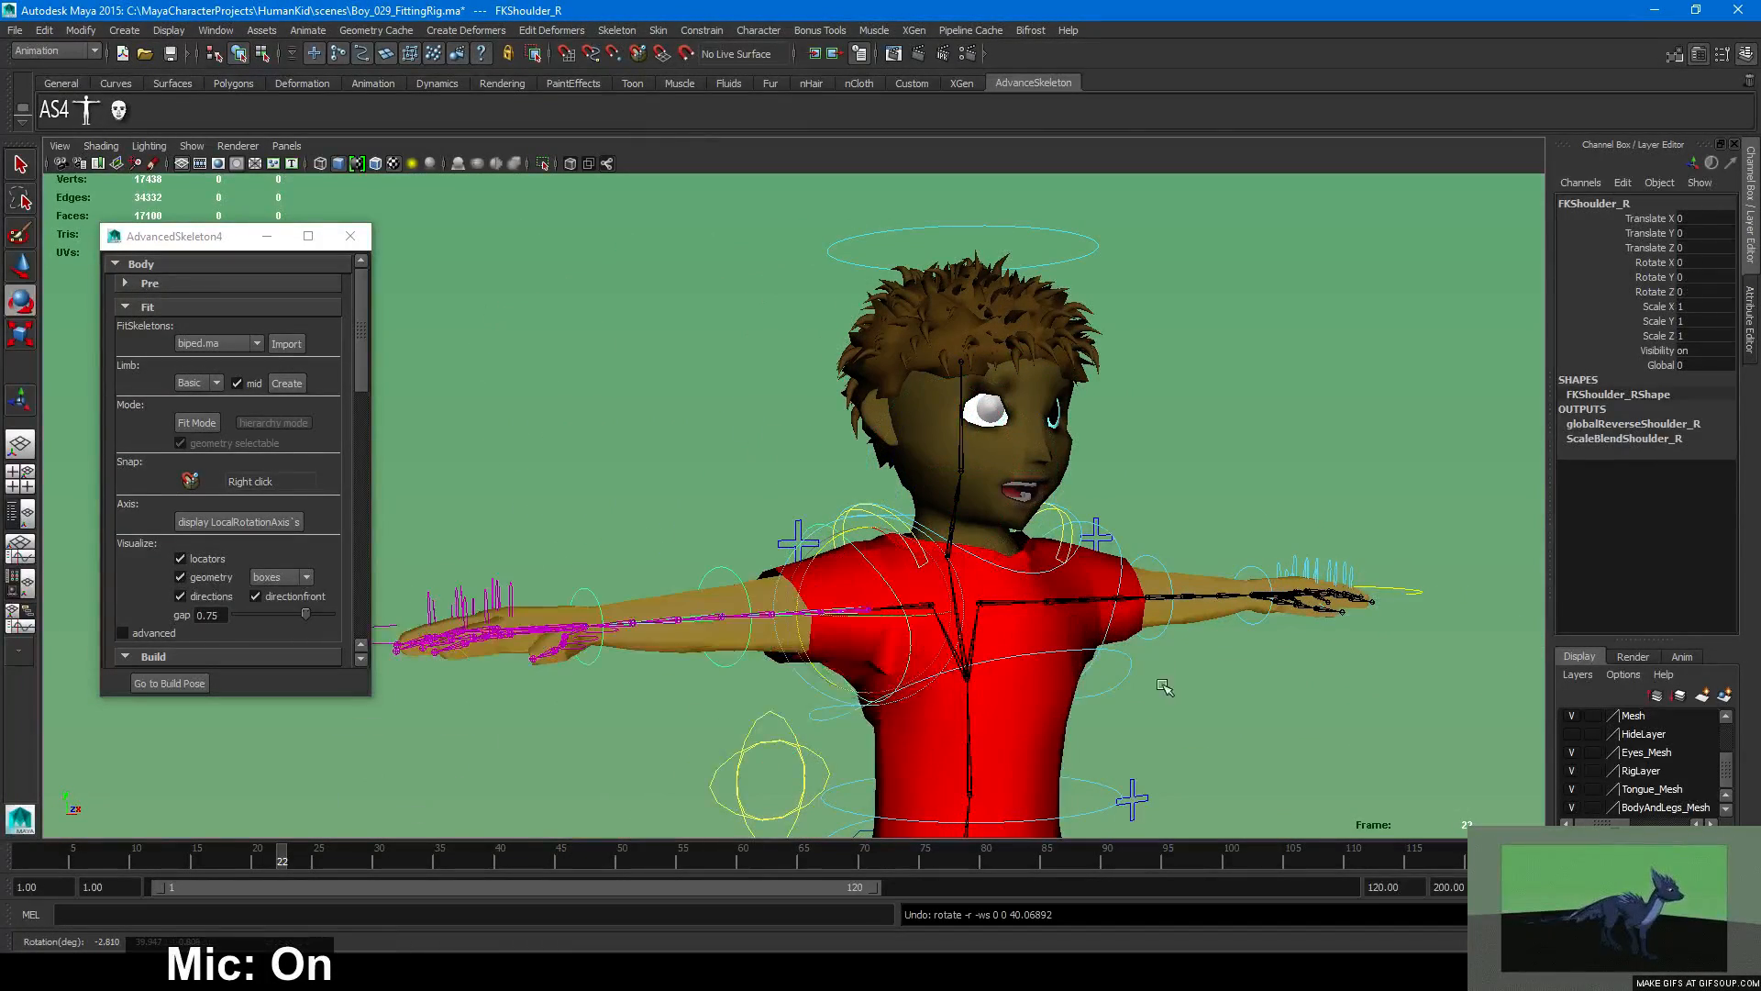
left_click(1163, 688)
Select the red shirt mesh and inspect its bound geometry around the torso and sleeves.
middle_click_drag(1035, 715, 898, 453, "alt")
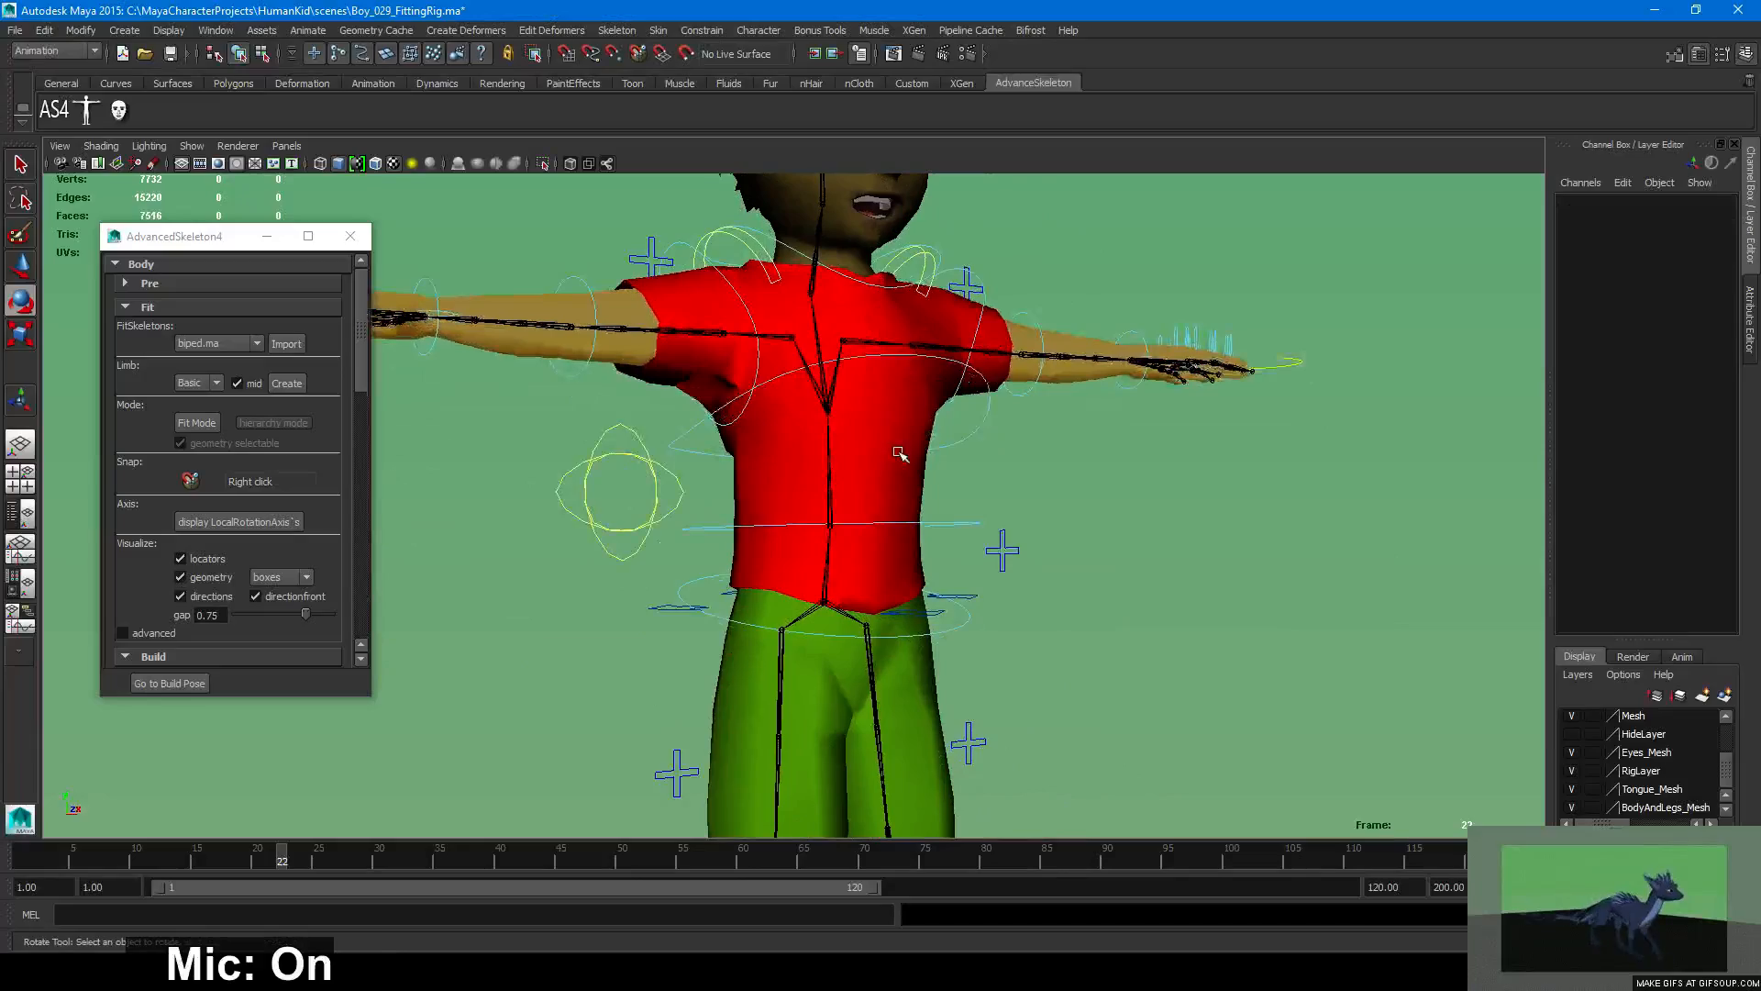
left_click(898, 452)
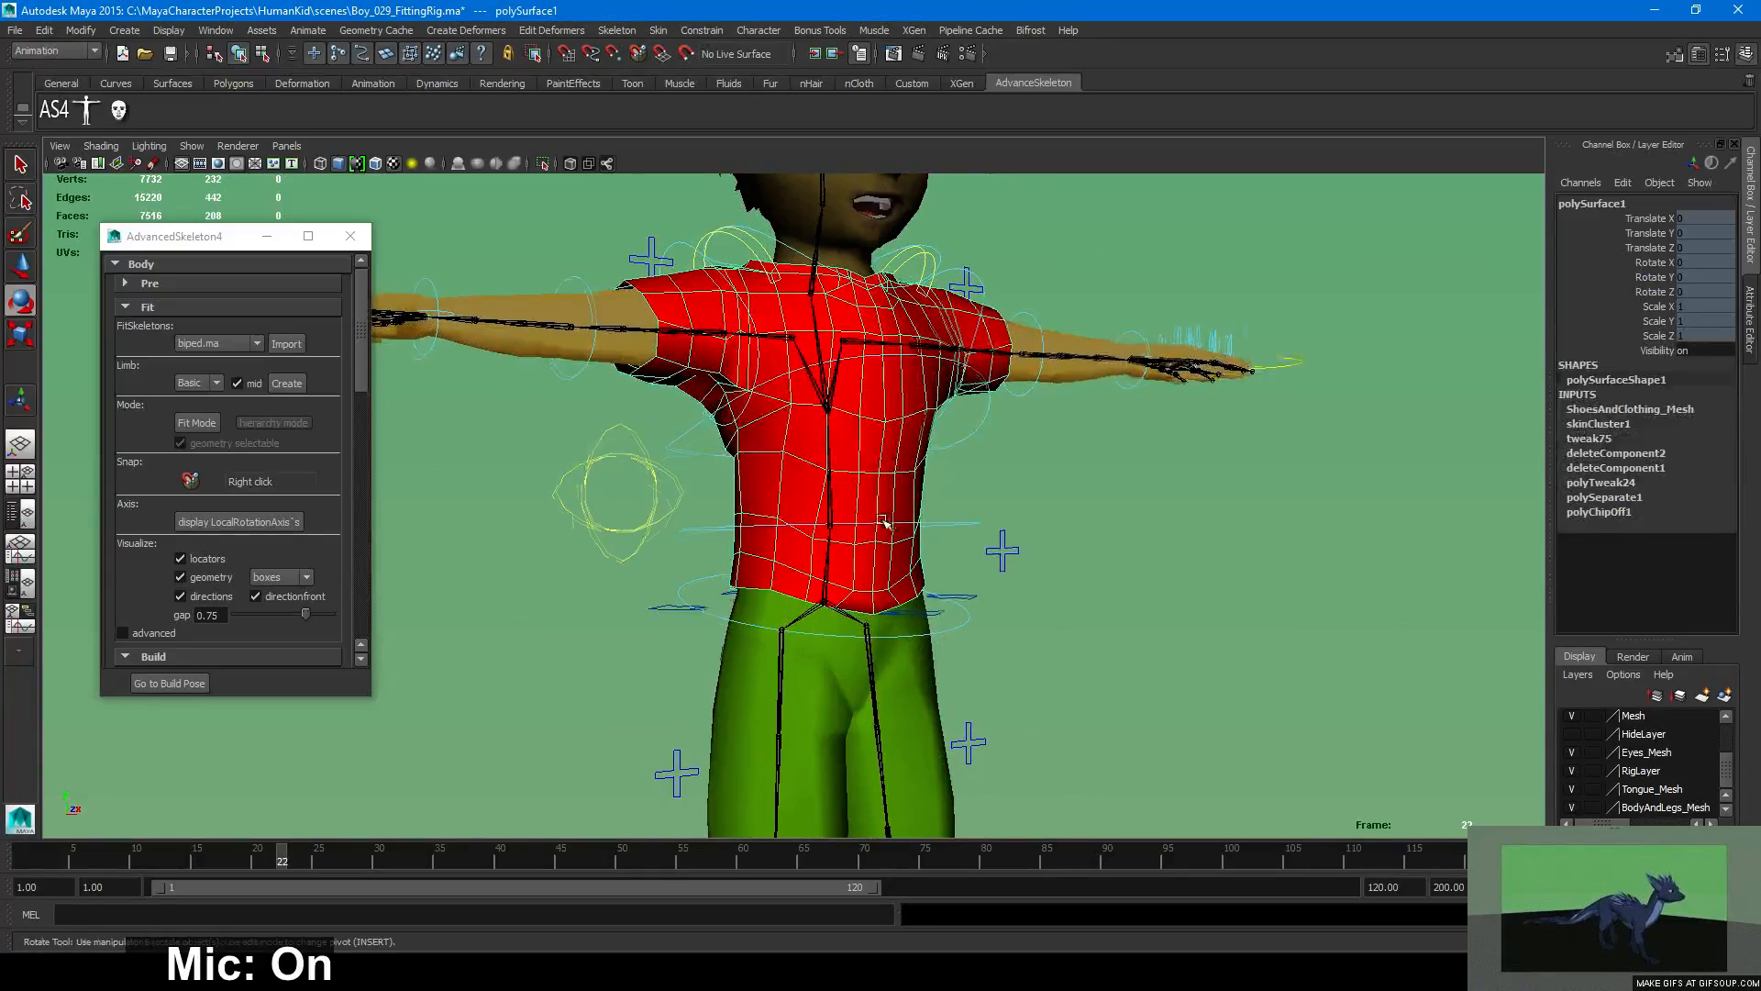
left_click_drag(886, 521, 762, 535, "alt")
right_click_drag(723, 495, 1013, 528, "alt")
middle_click_drag(657, 477, 886, 504, "alt")
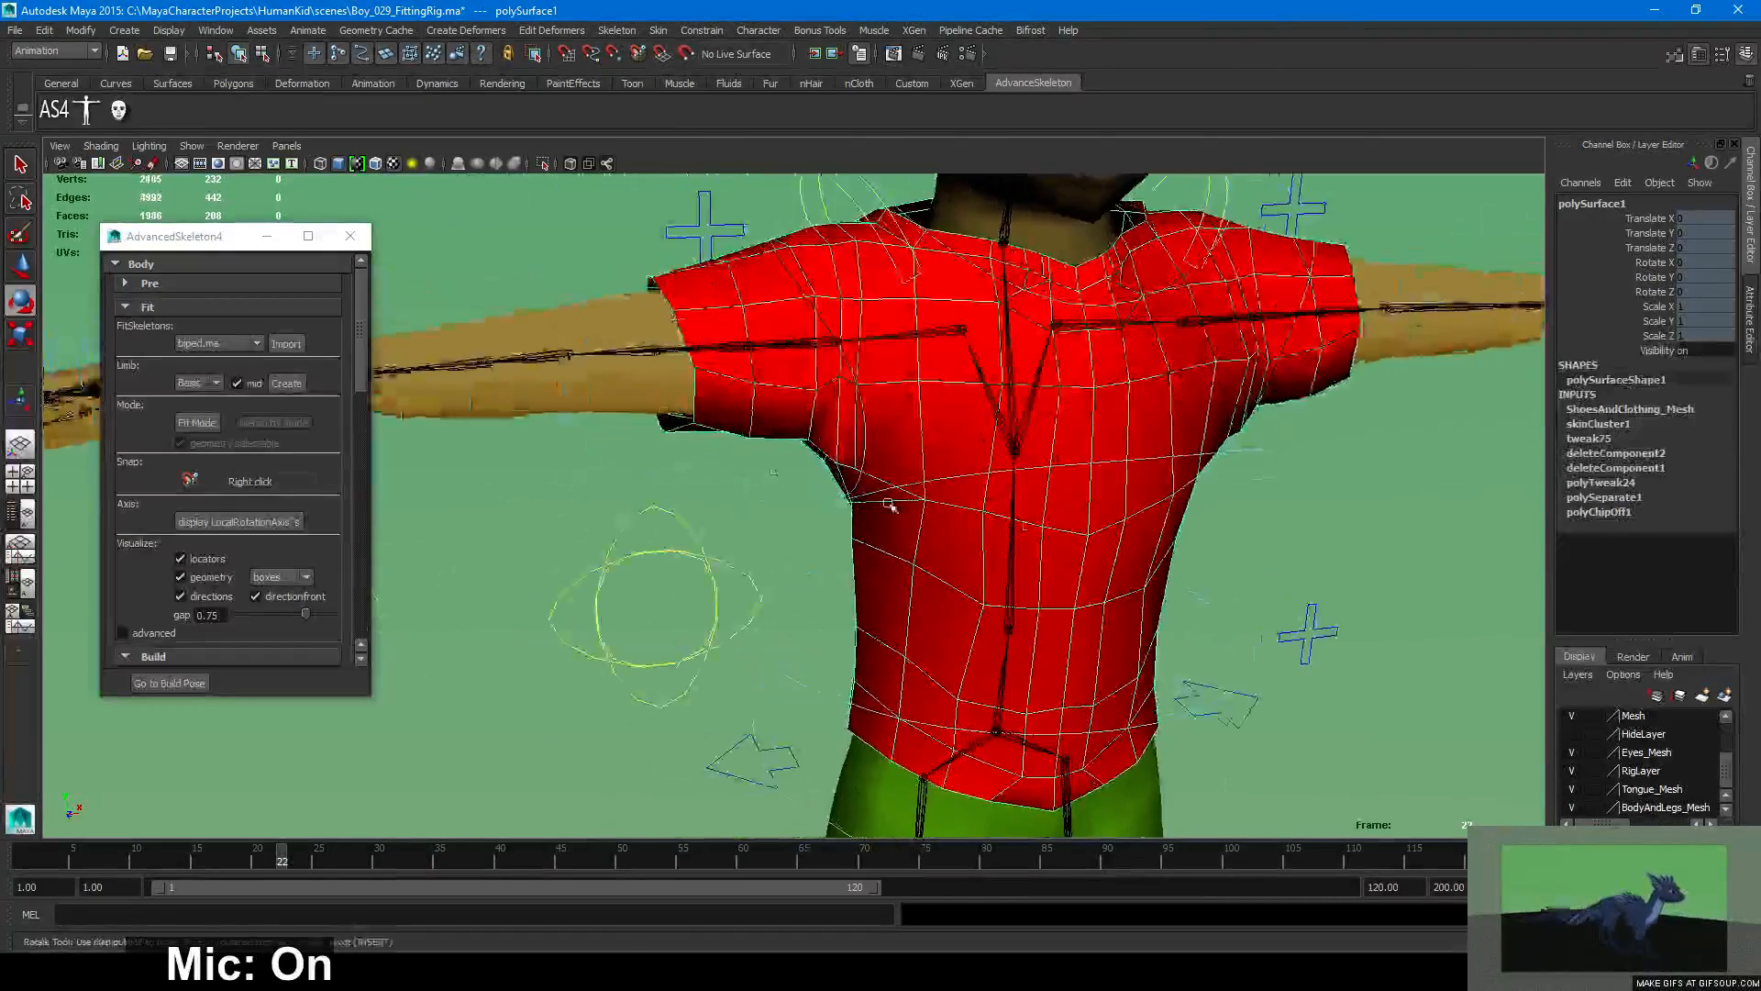
Select the hand mesh, view its UV layout in the UV Texture Editor and close the editor.
left_click(606, 321)
right_click_drag(1026, 516, 758, 550, "alt")
middle_click_drag(708, 554, 640, 262, "alt")
middle_click_drag(549, 303, 659, 562, "alt")
left_click(215, 31)
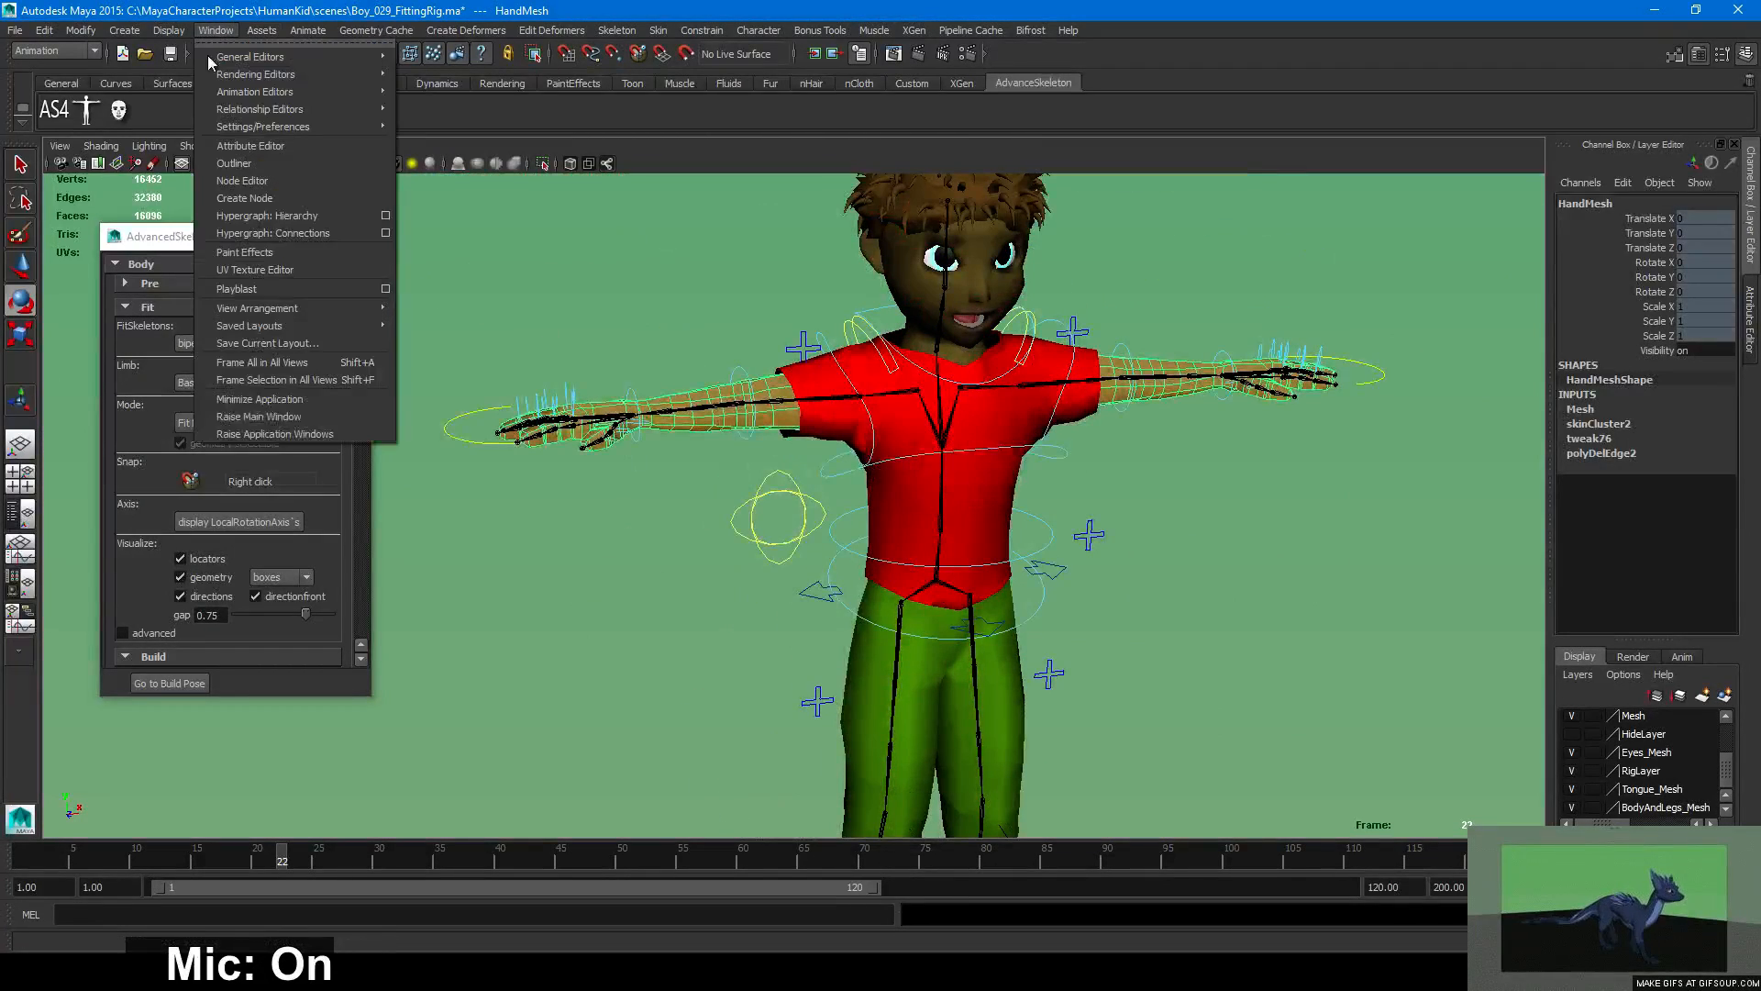
left_click(250, 264)
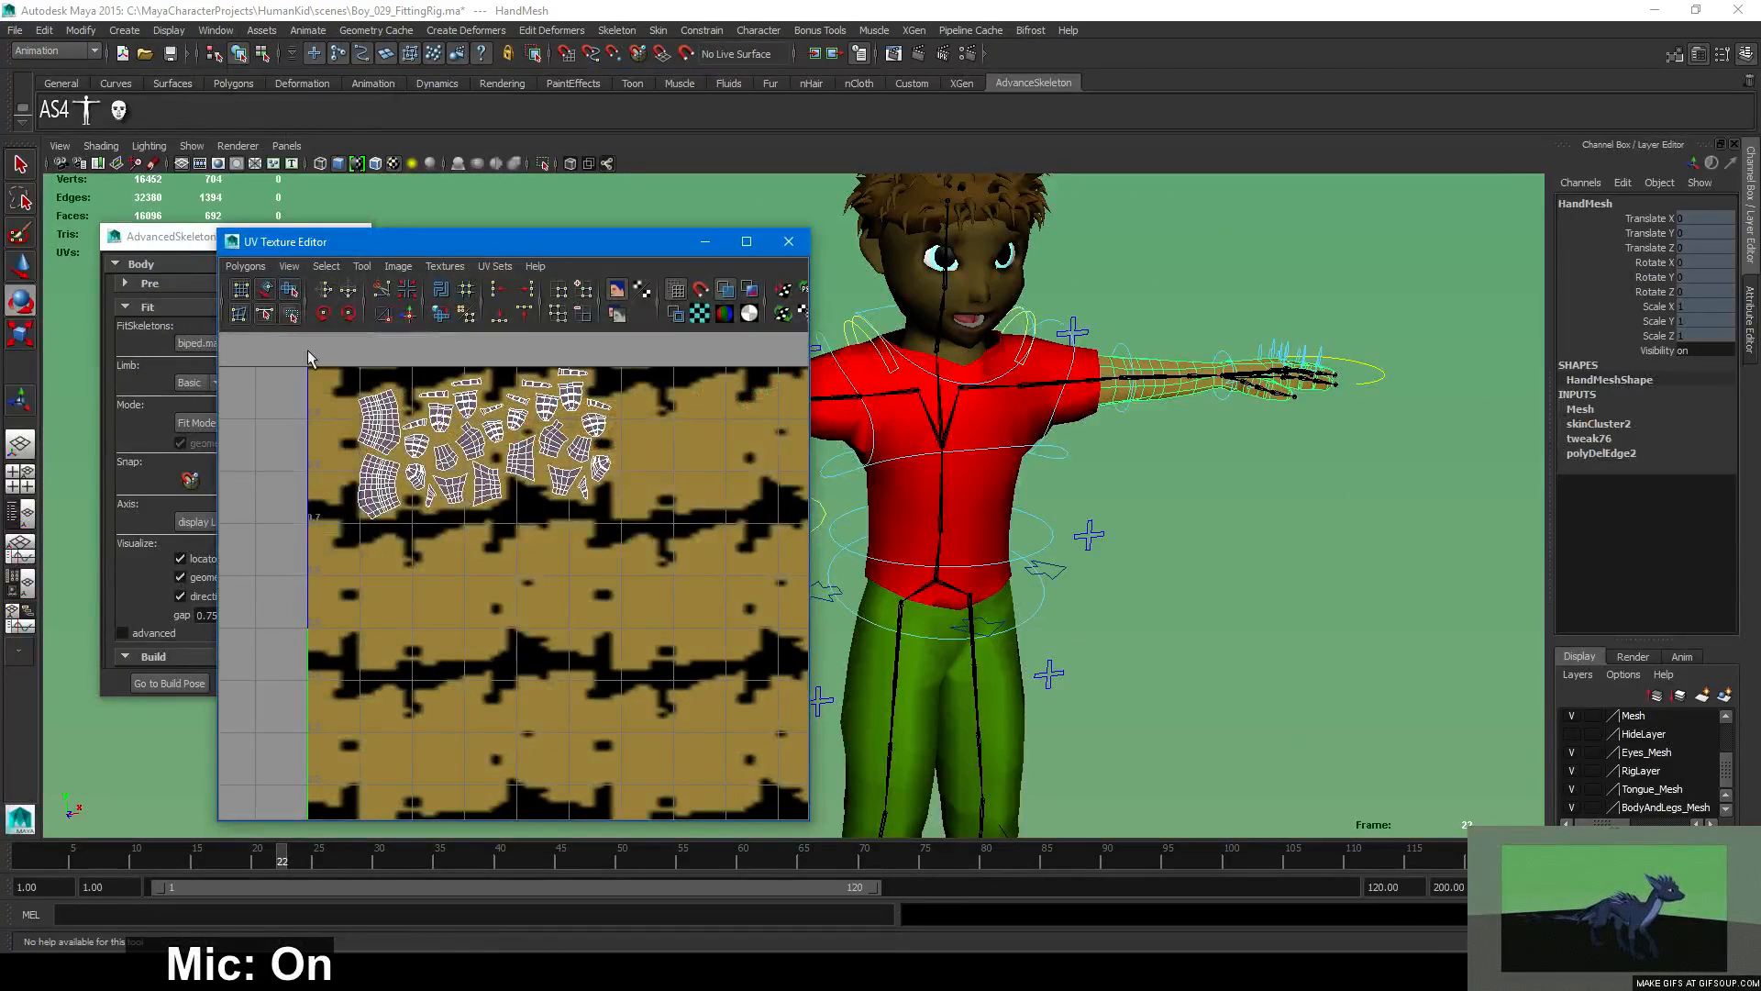
left_click(789, 242)
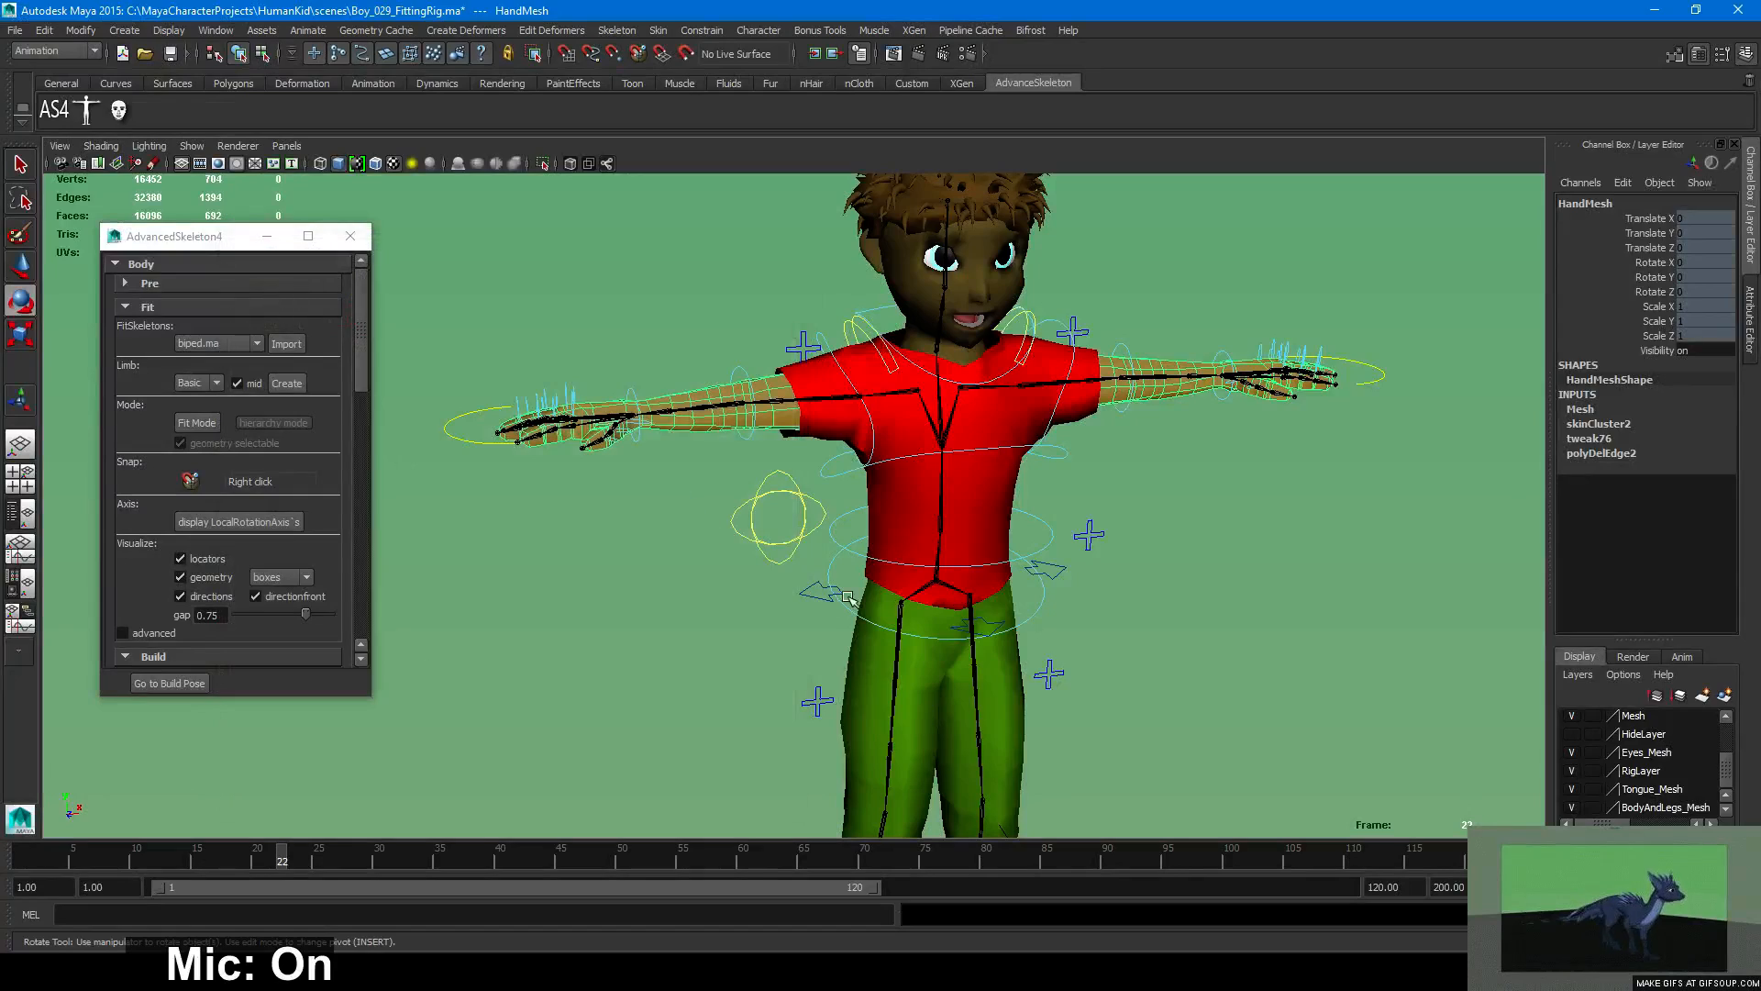
Deselect the hand mesh and close the AdvancedSkeleton4 window.
left_click_drag(1051, 615, 1045, 652, "alt")
middle_click_drag(1046, 652, 1054, 543, "alt")
right_click_drag(1054, 542, 1115, 541, "alt")
left_click_drag(1114, 542, 1065, 531, "alt")
left_click(1054, 566)
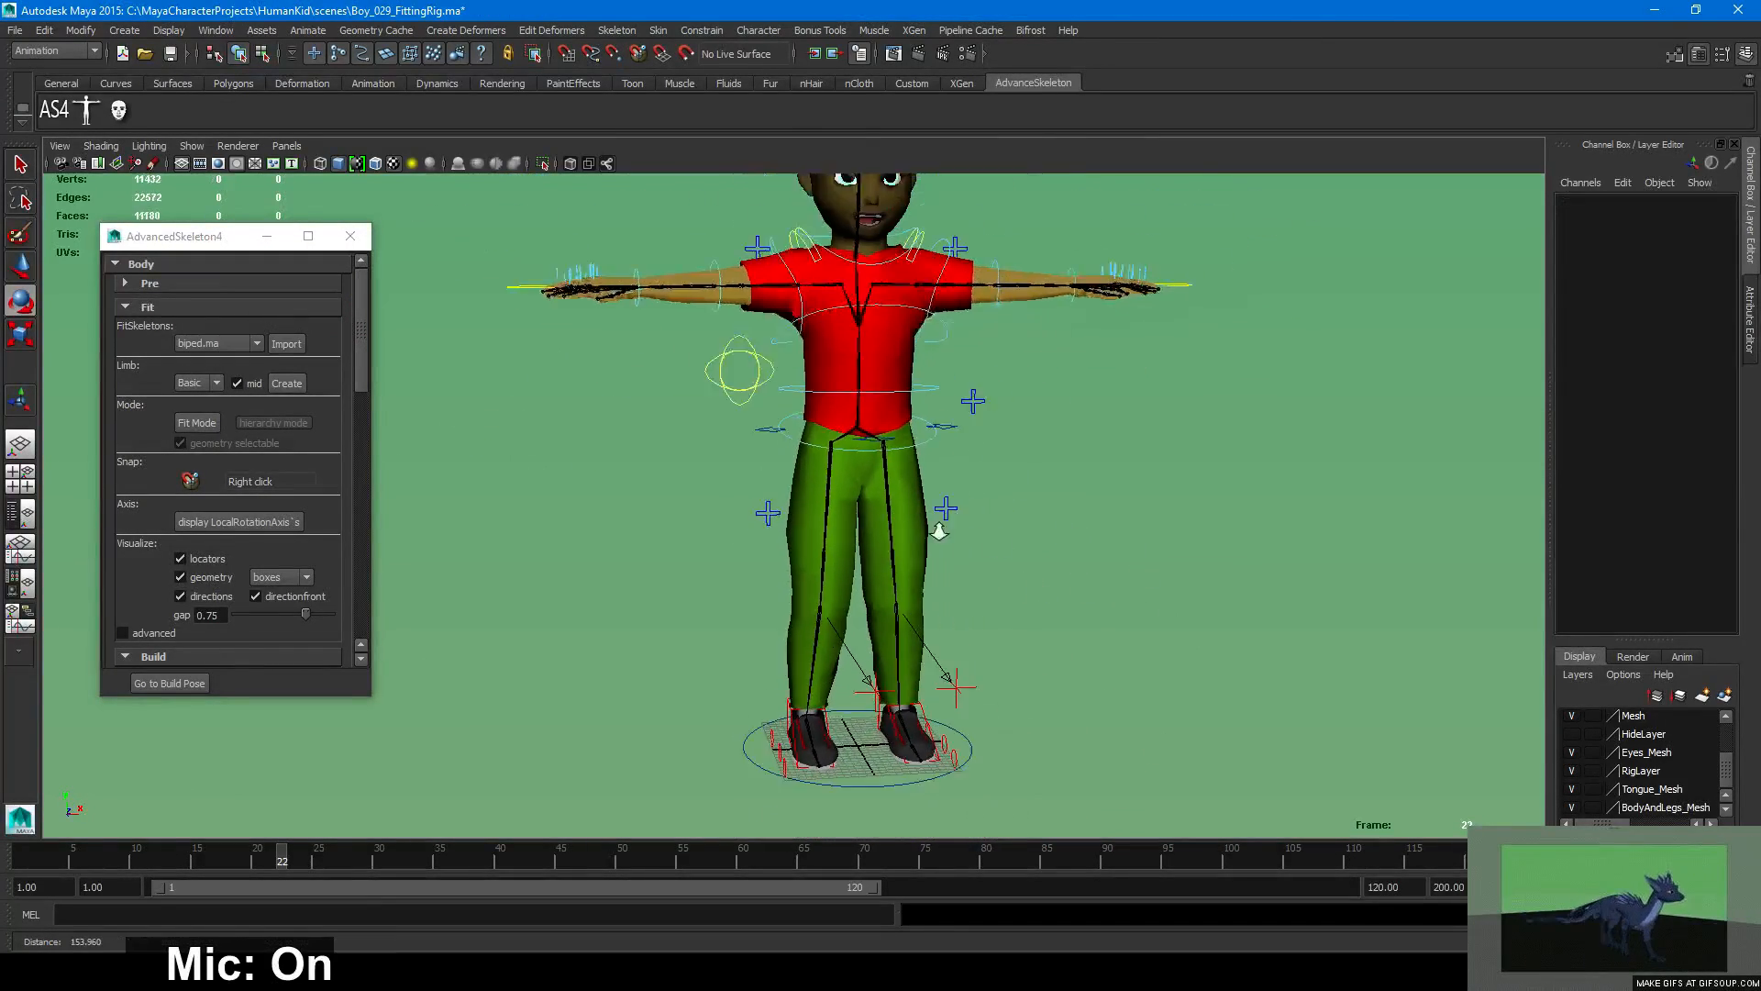
key("a")
left_click(351, 236)
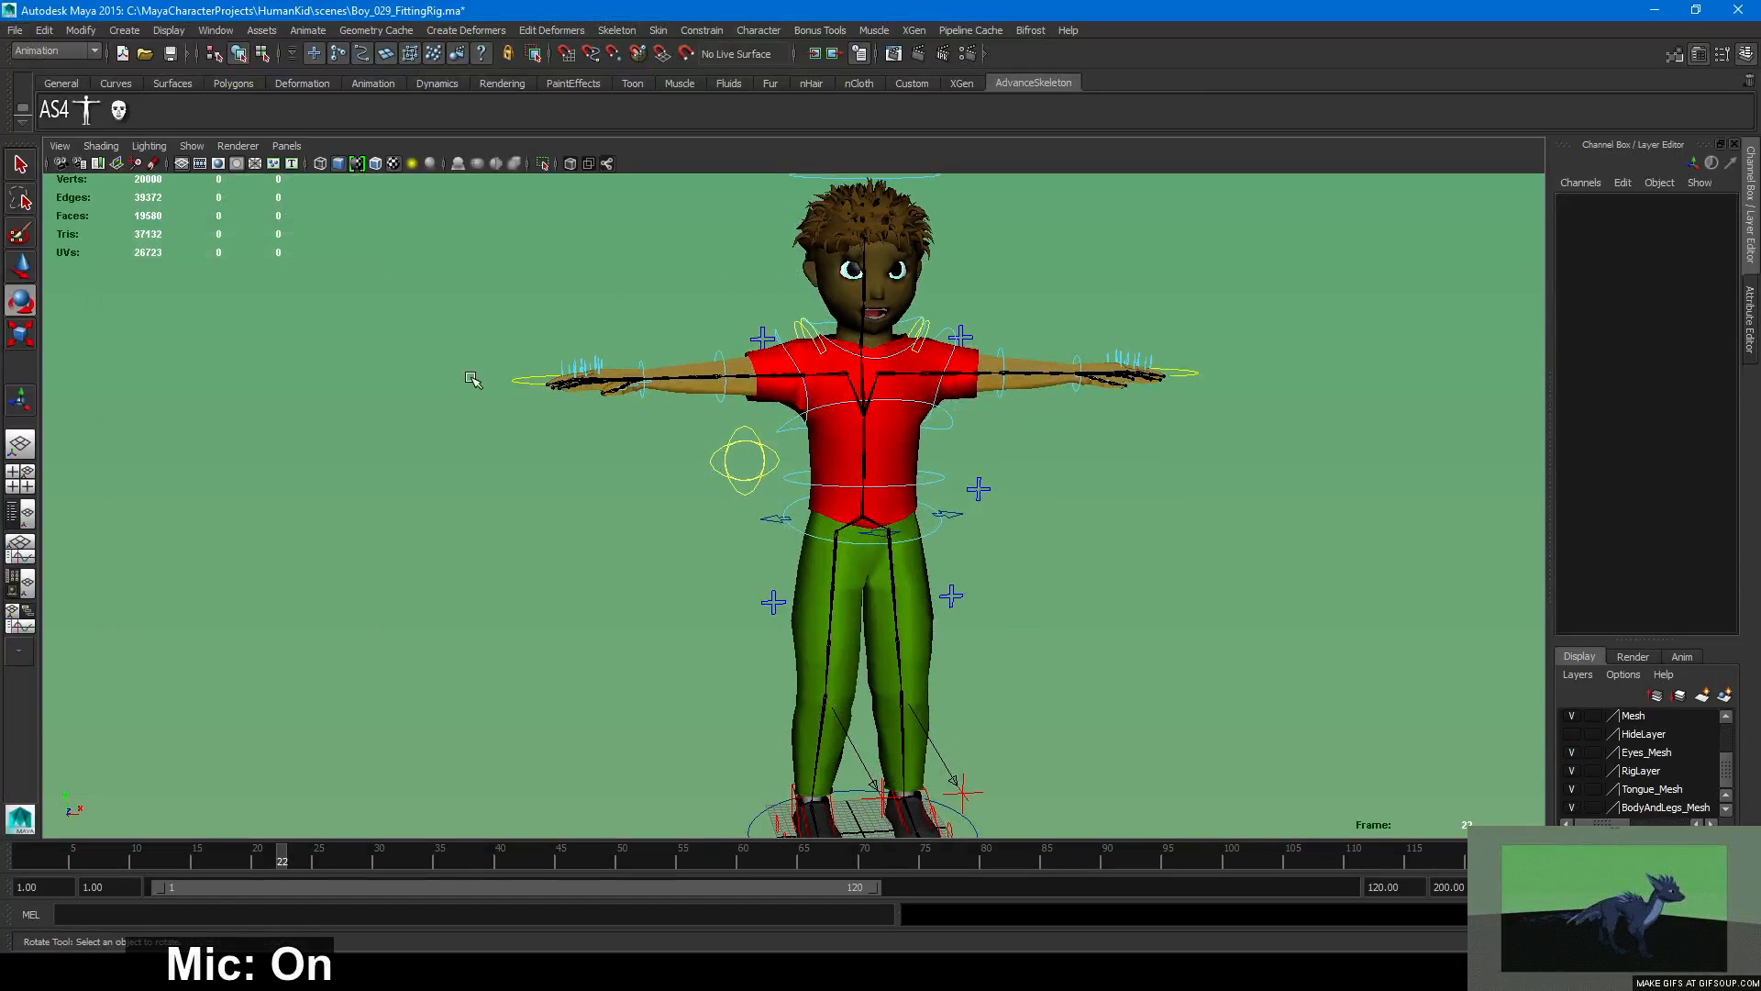
Save the scene as a new Maya ASCII version named Boy_030_SmoothSkinnedToJnts in the scenes folder.
left_click_drag(473, 379, 543, 386, "alt")
key("ctrl+shift+s")
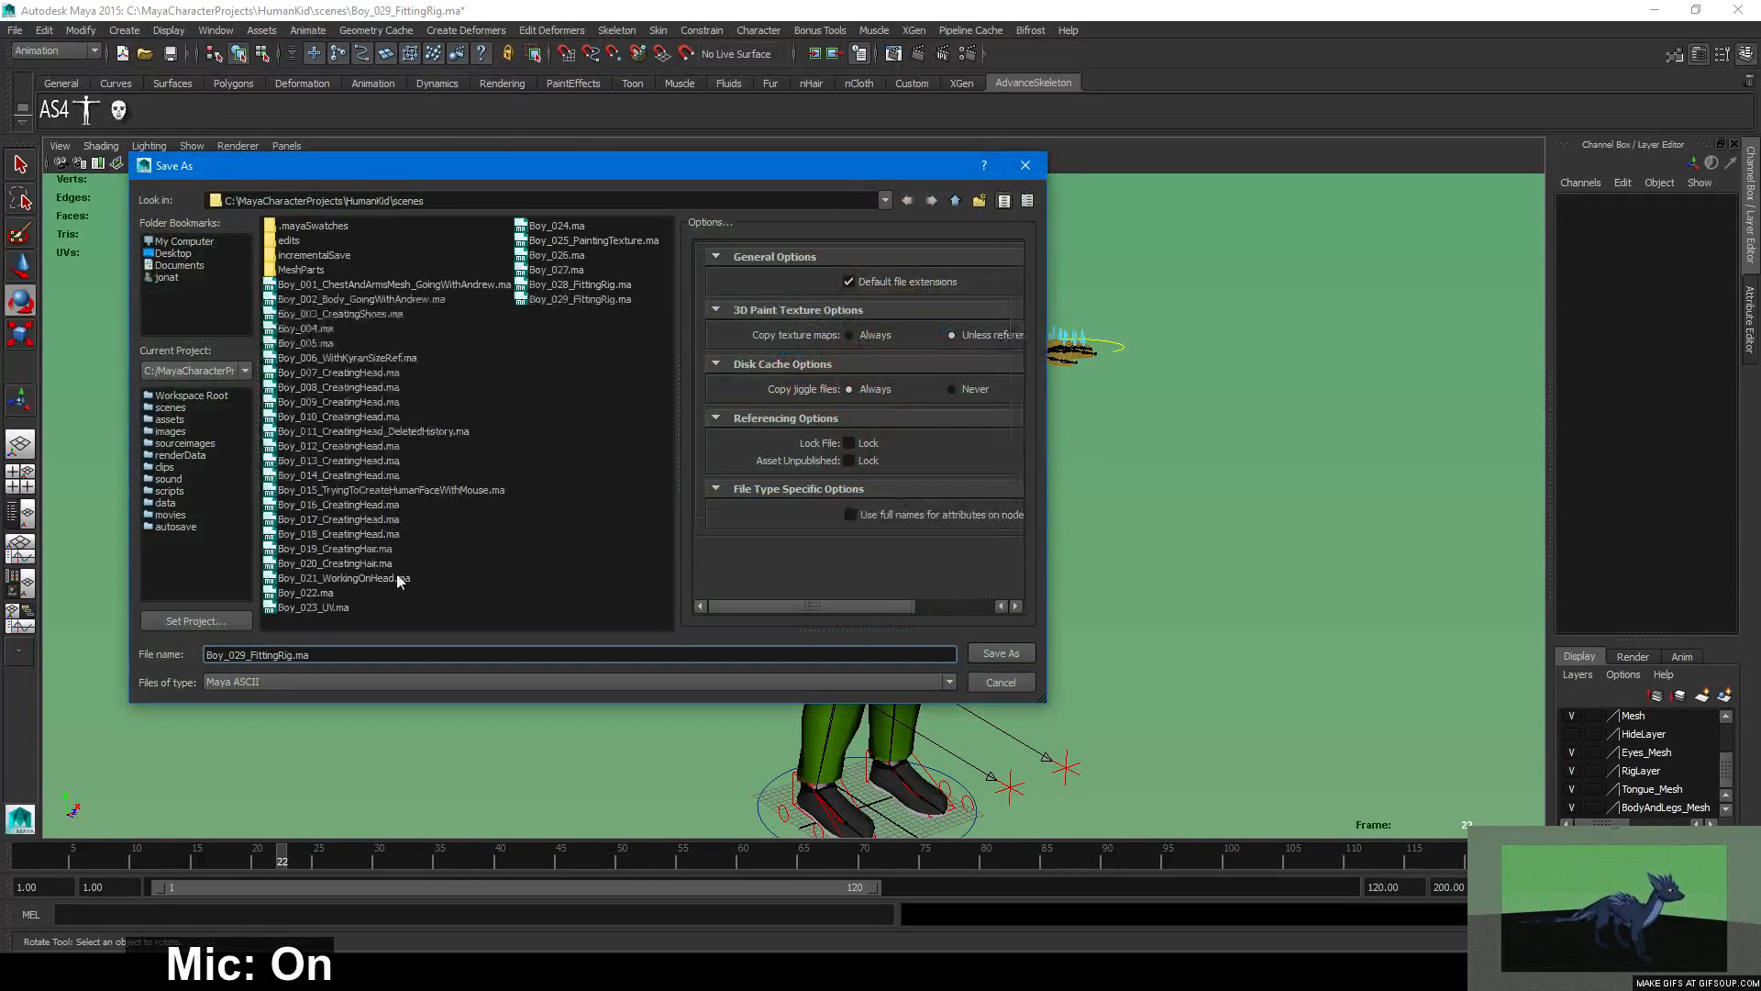
left_click_drag(312, 655, 236, 655)
type("30")
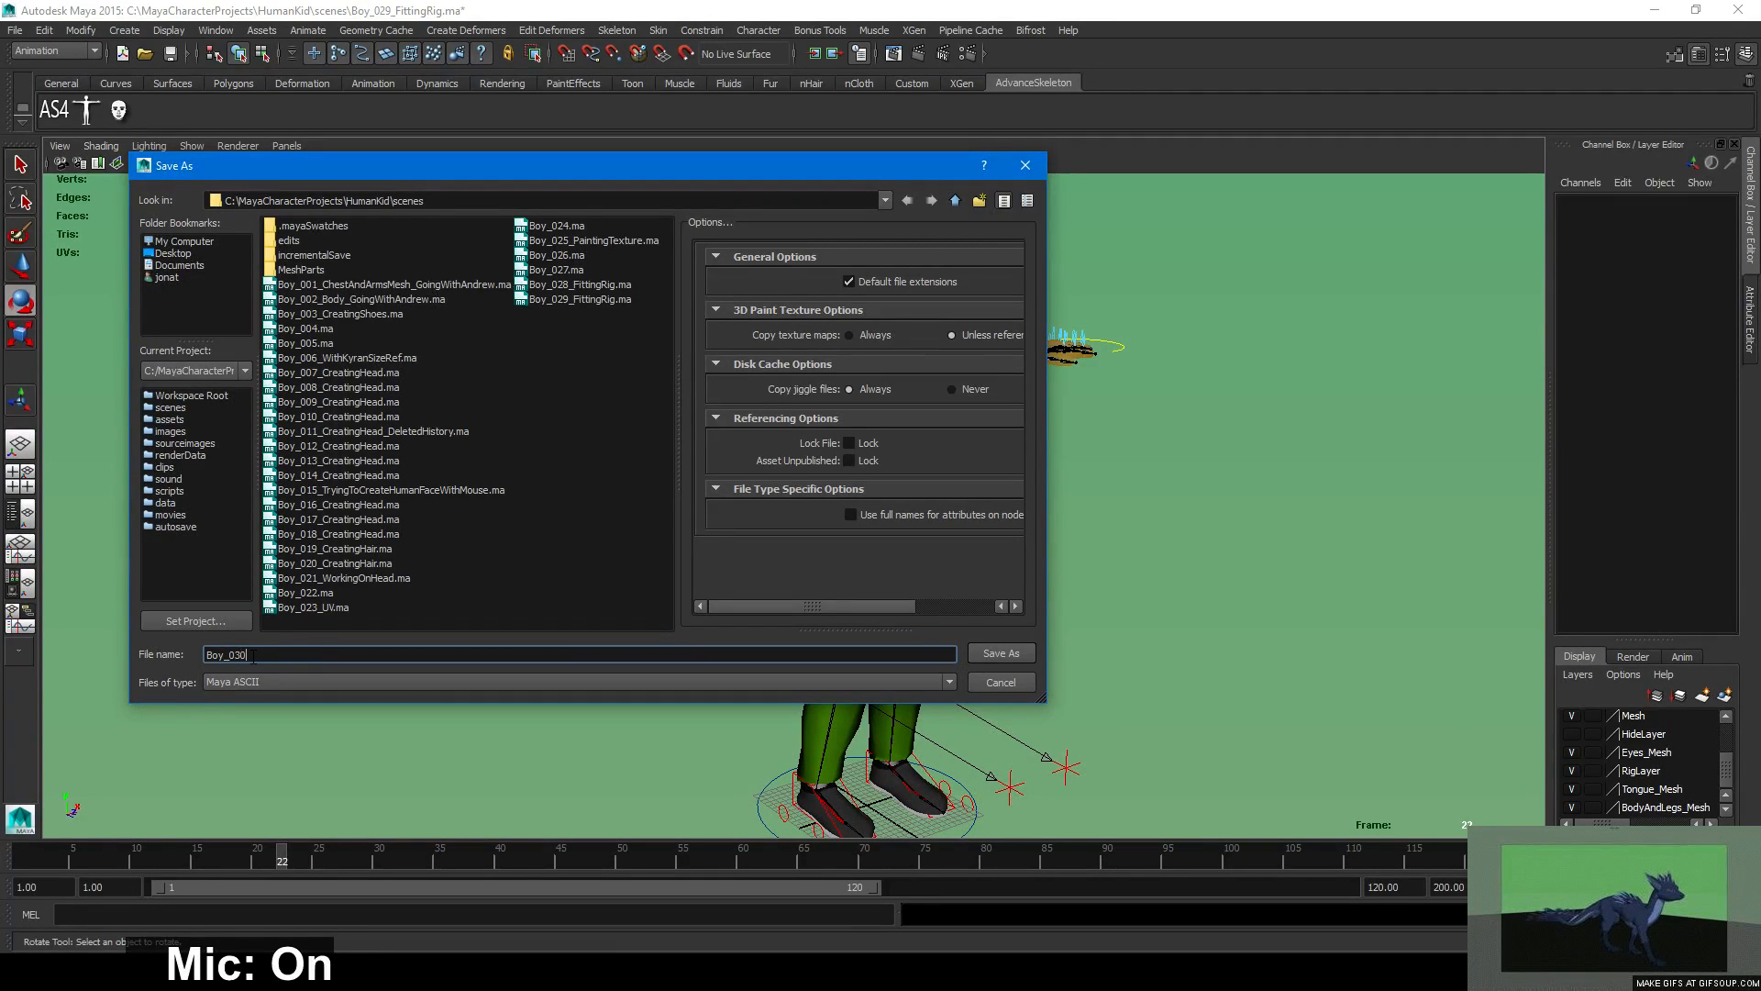
type("_Skinne")
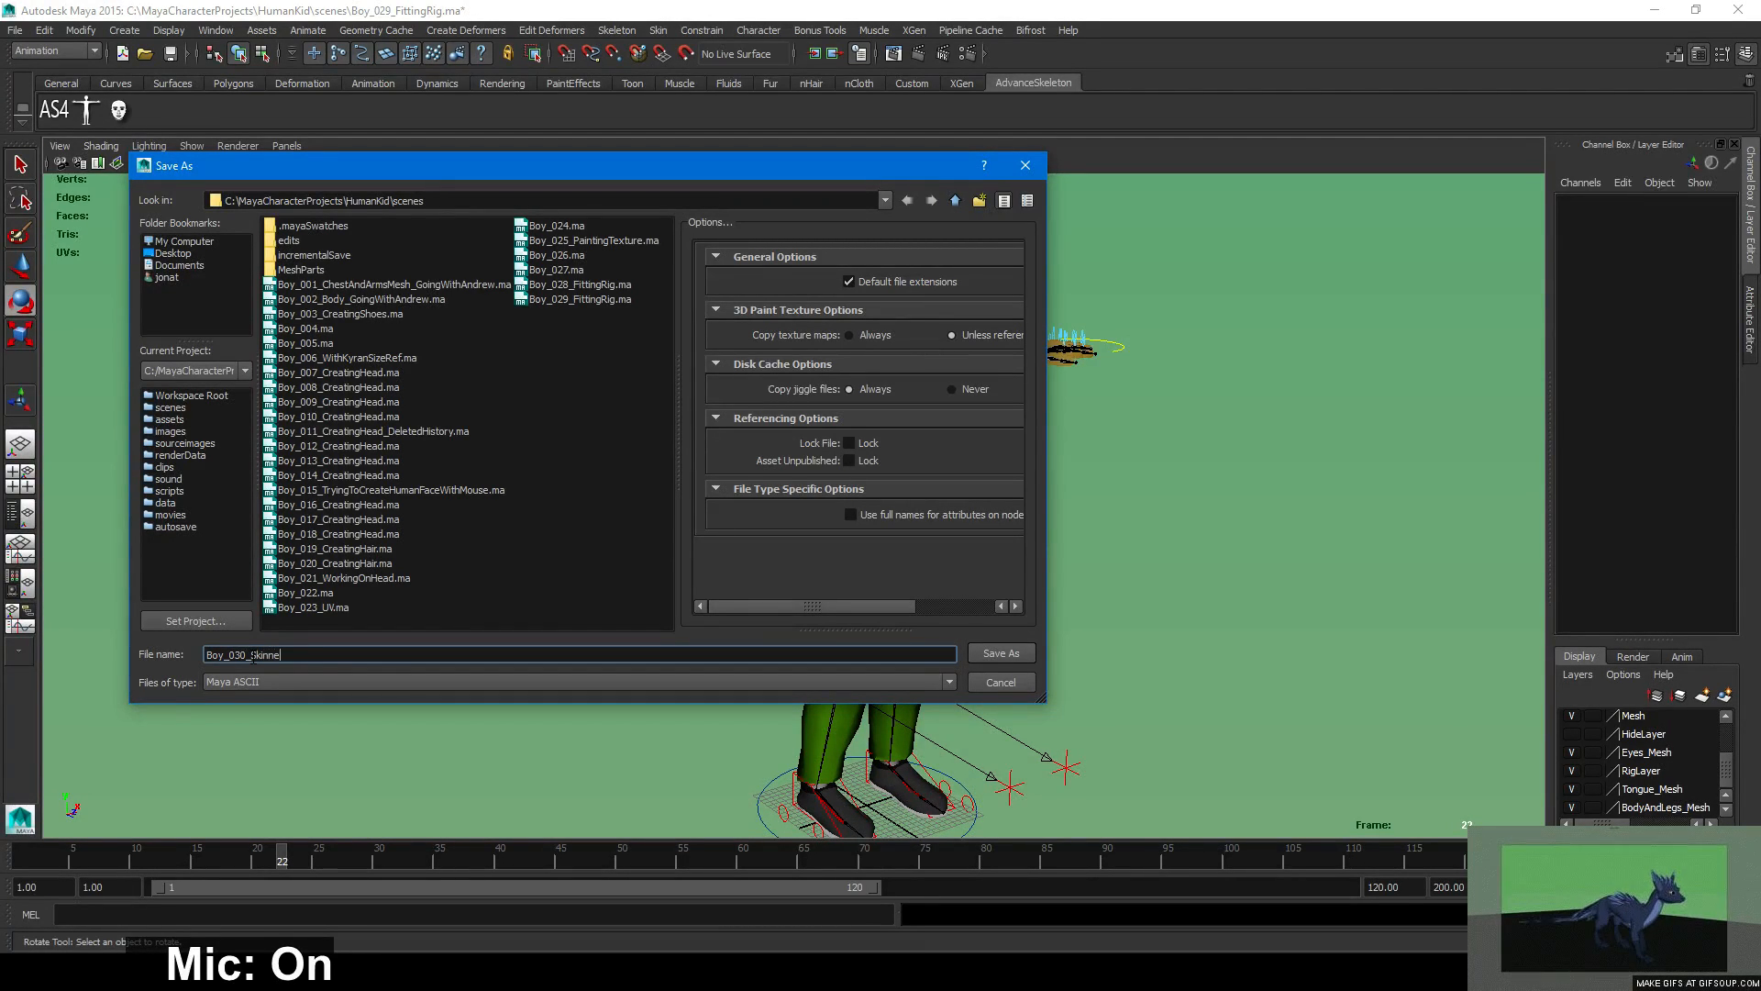
type("d")
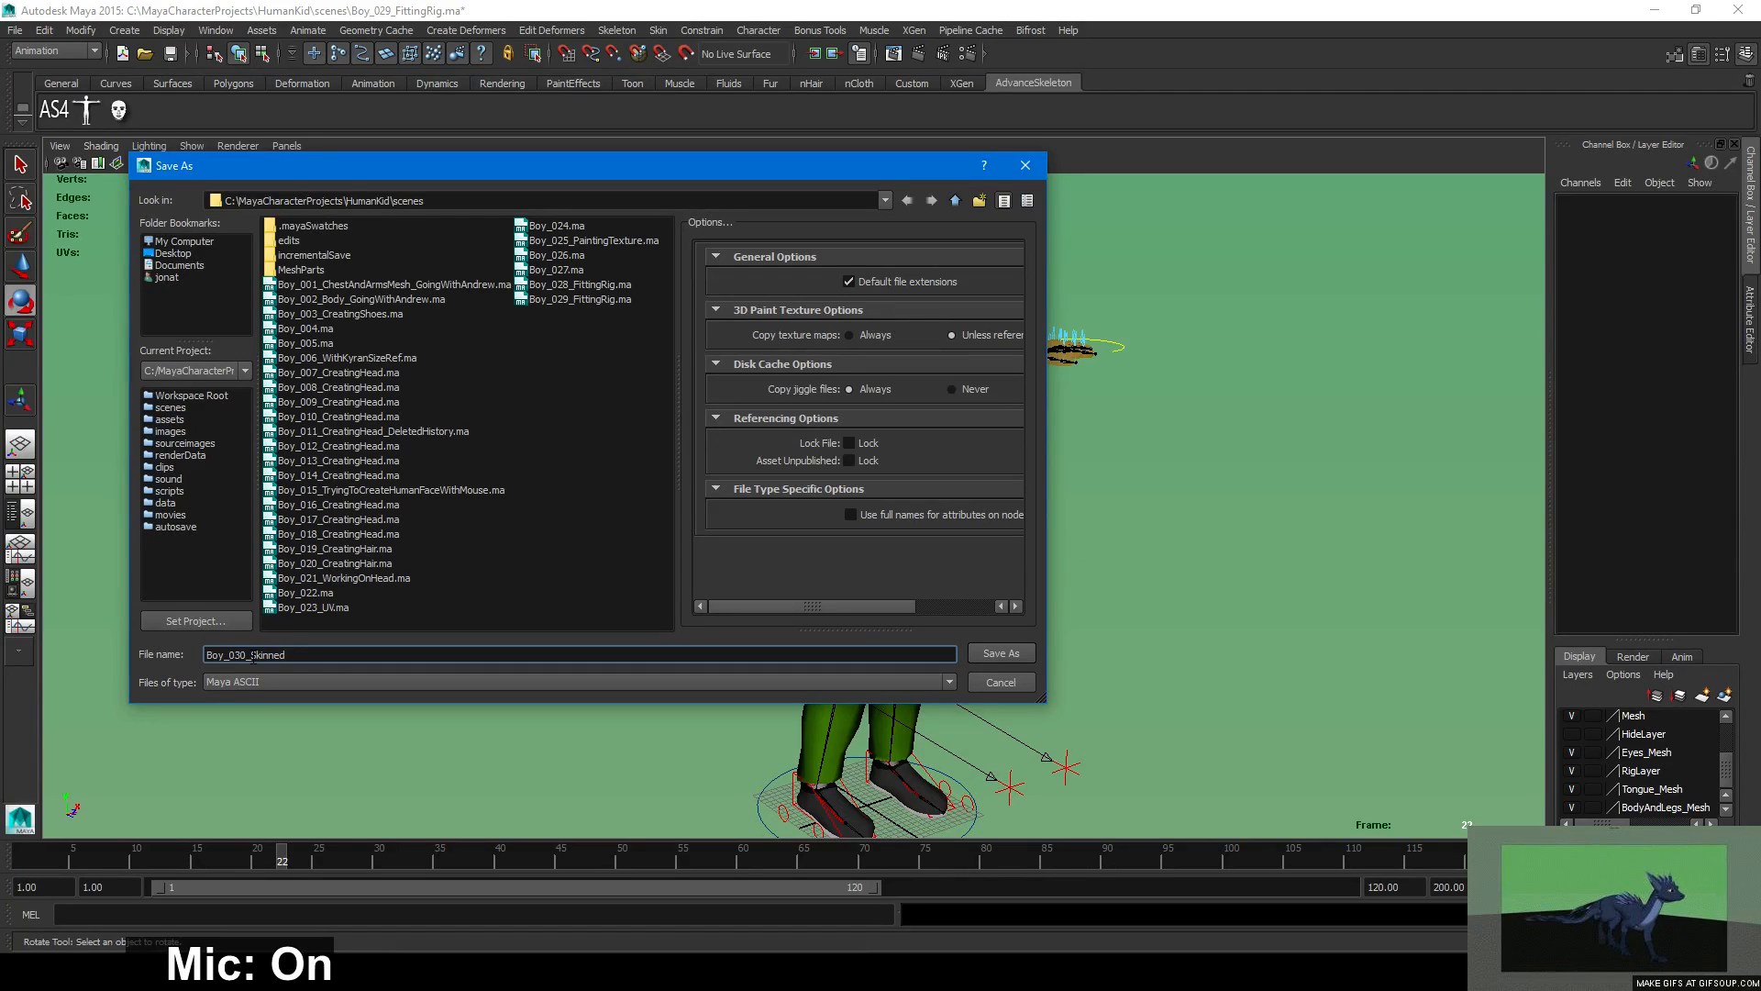
type("Ri")
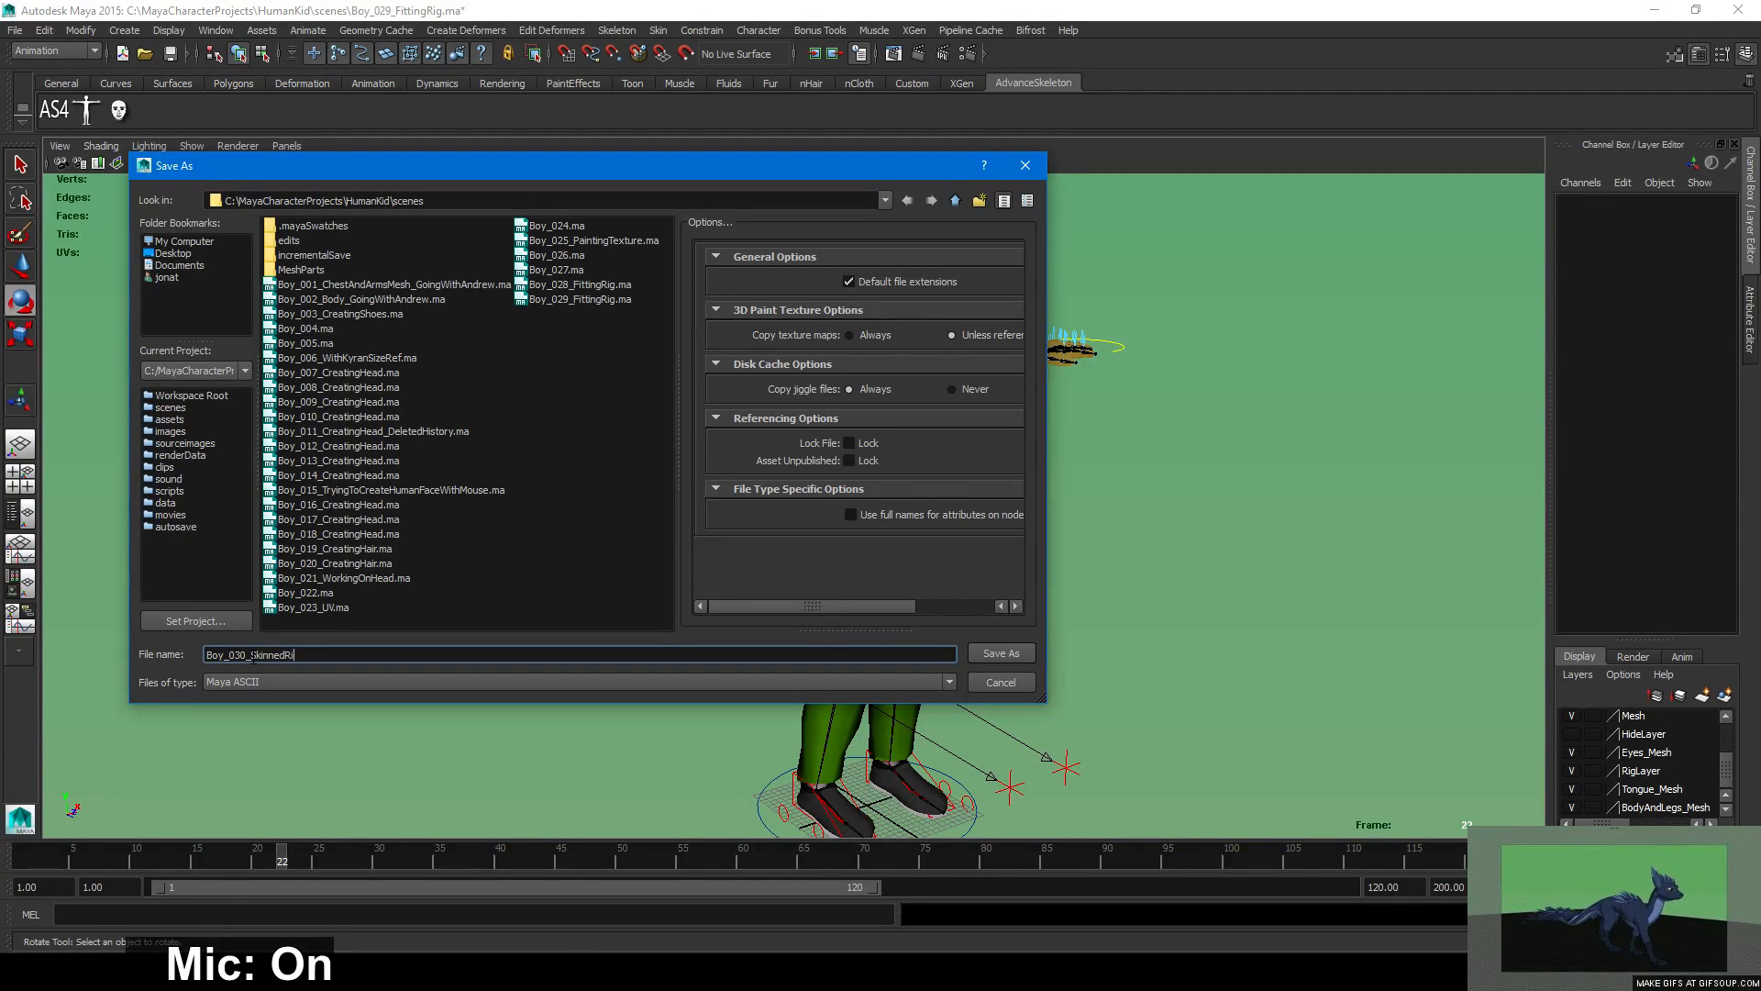
key("BackSpace")
key("BackSpace")
key("BackSpace")
key("BackSpace")
key("BackSpace")
key("BackSpace")
key("BackSpace")
key("BackSpace")
type("mo")
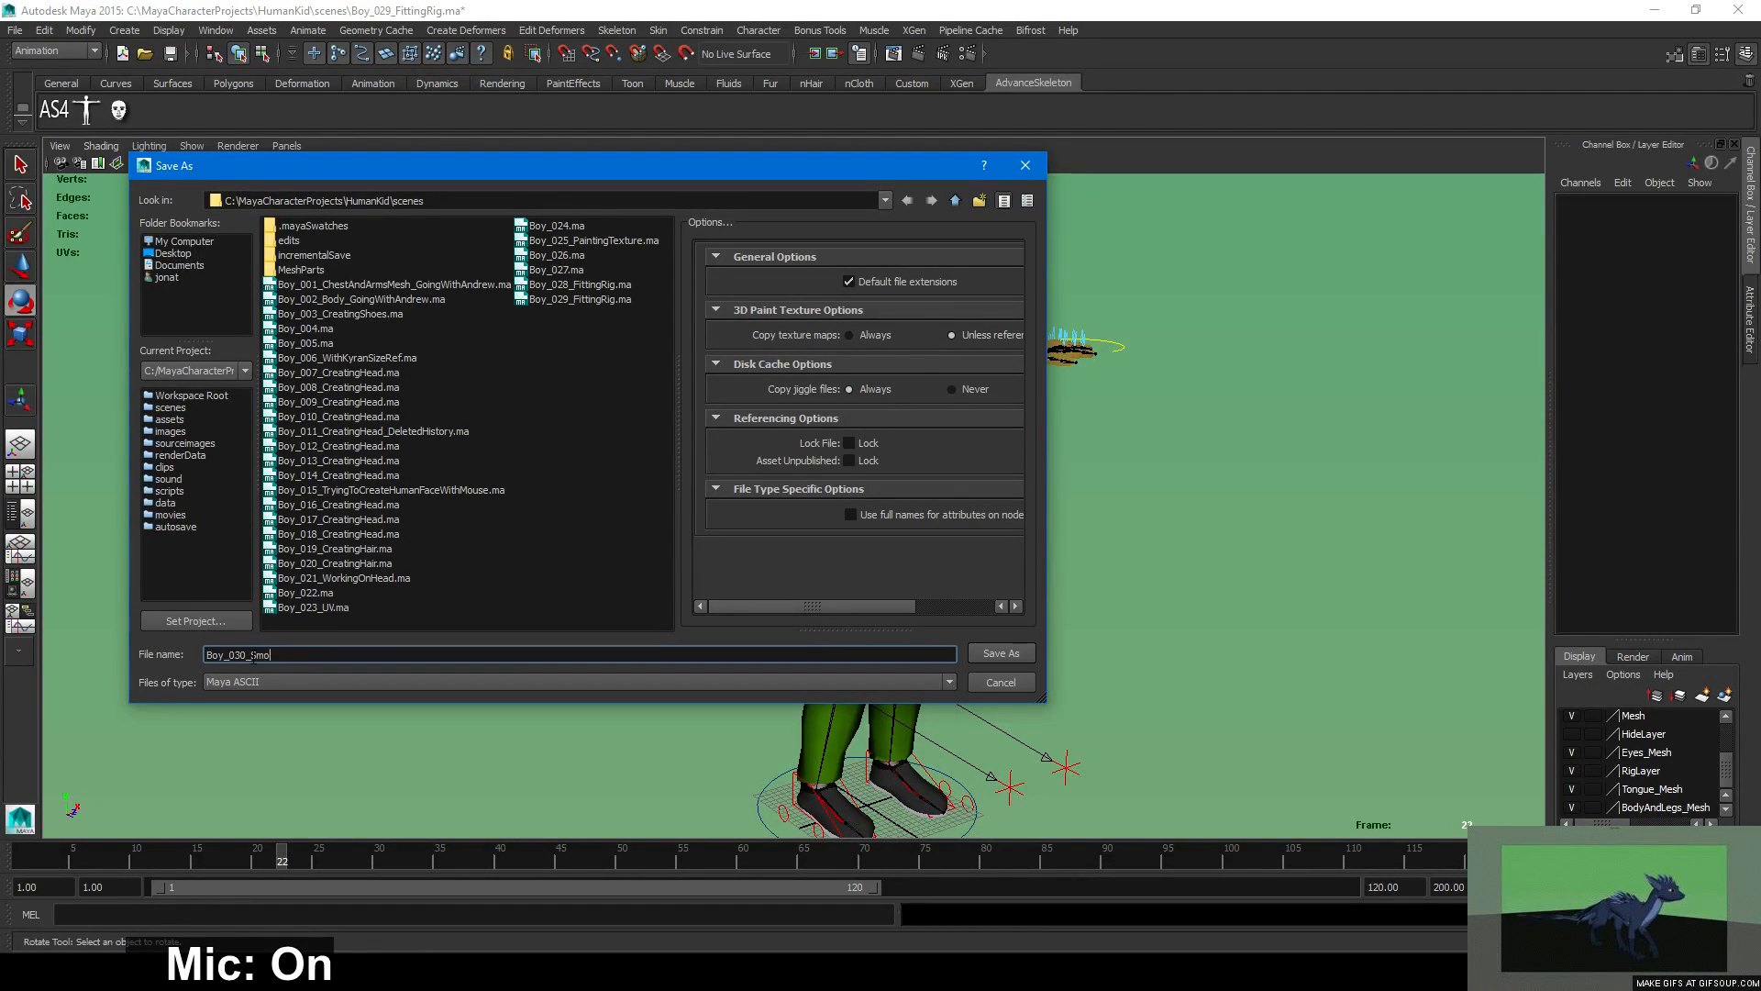
type("othed")
key("BackSpace")
key("BackSpace")
type("S")
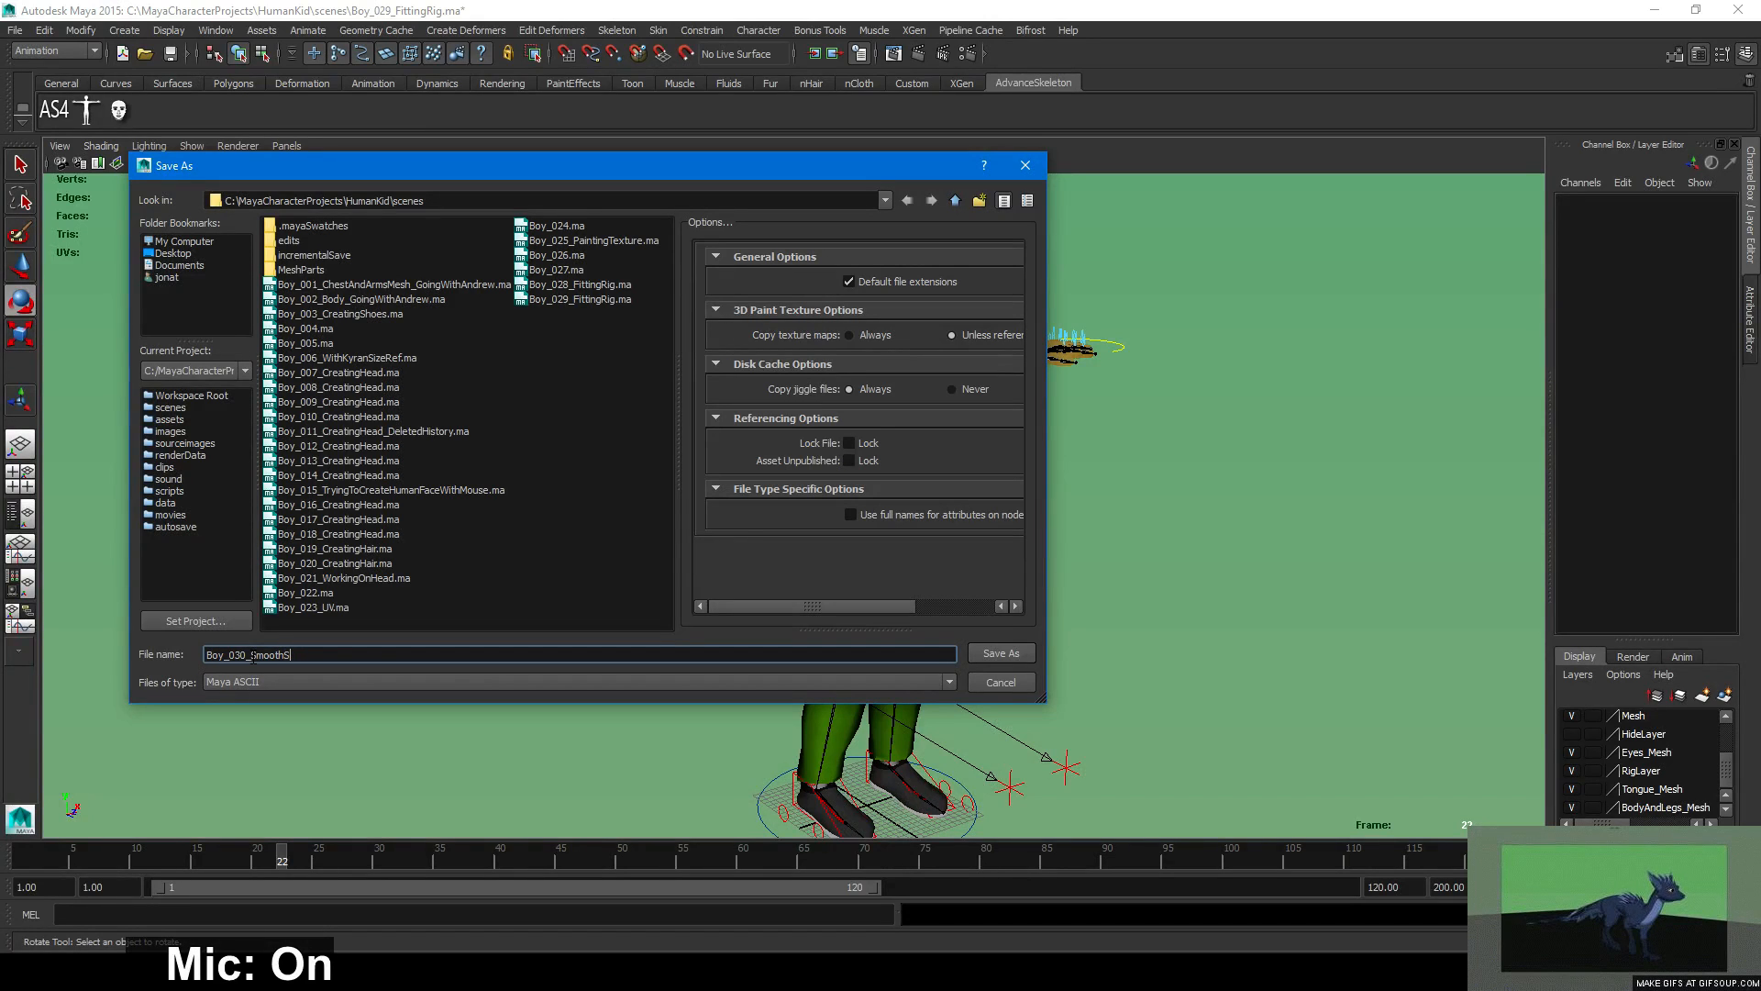
type("kinned")
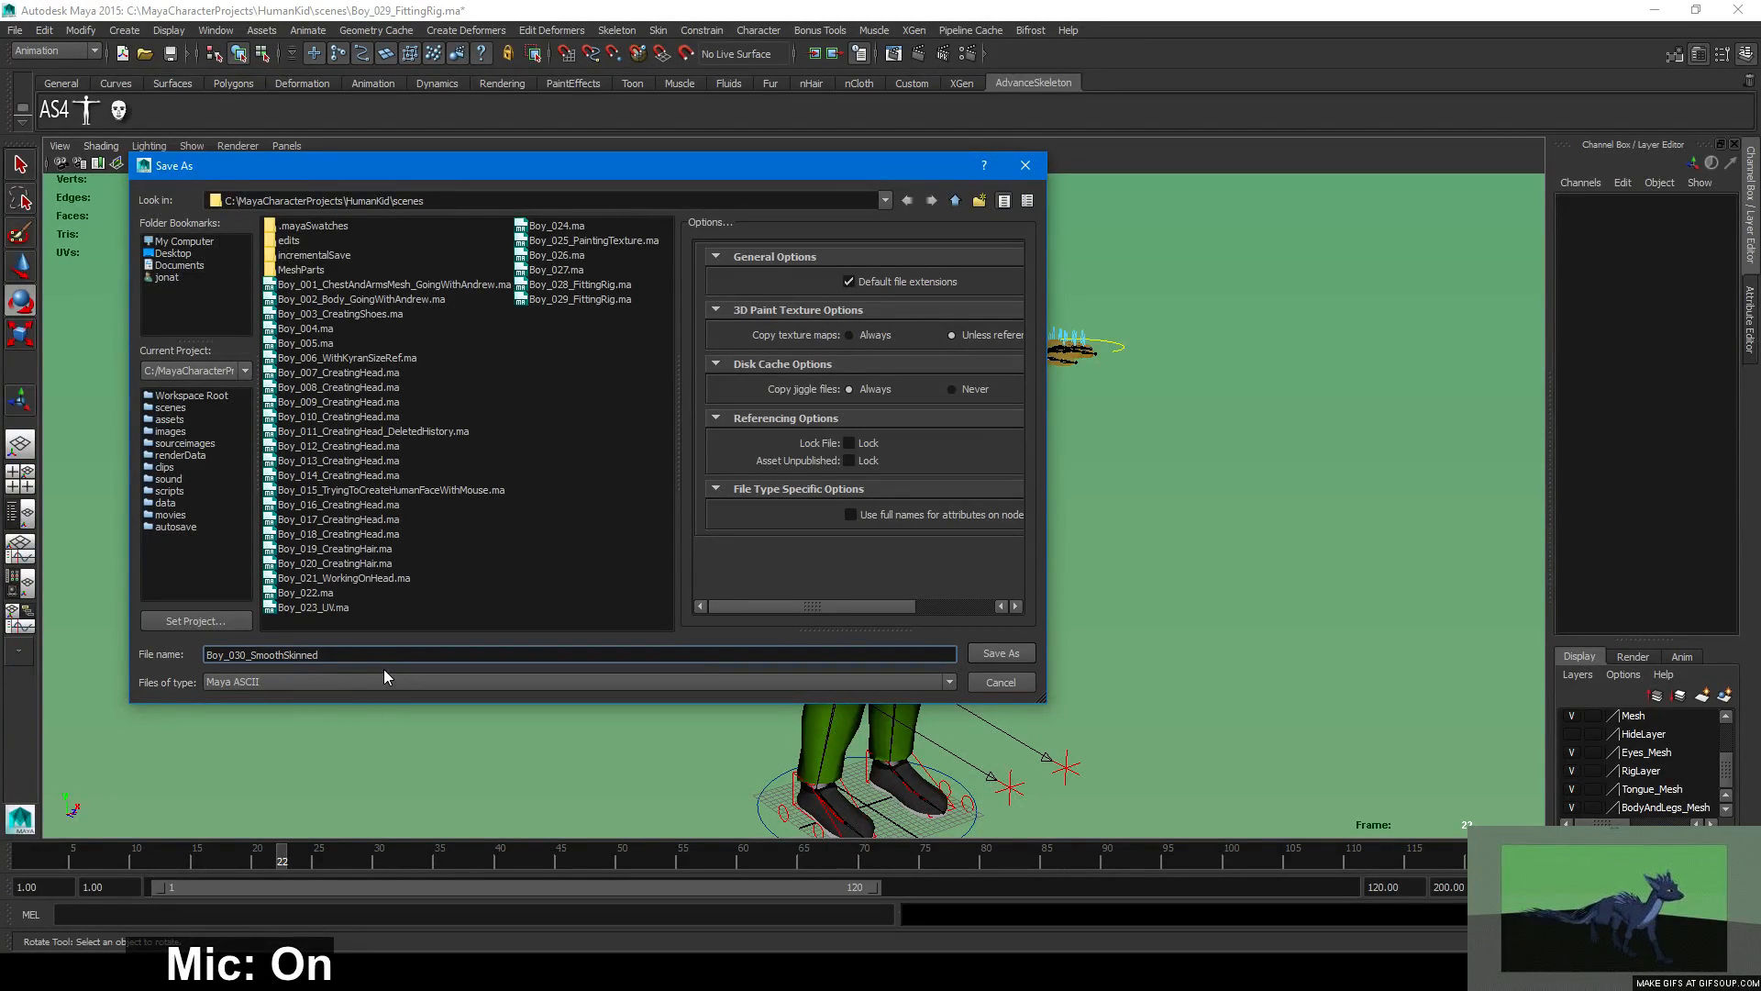
type("ToJnts")
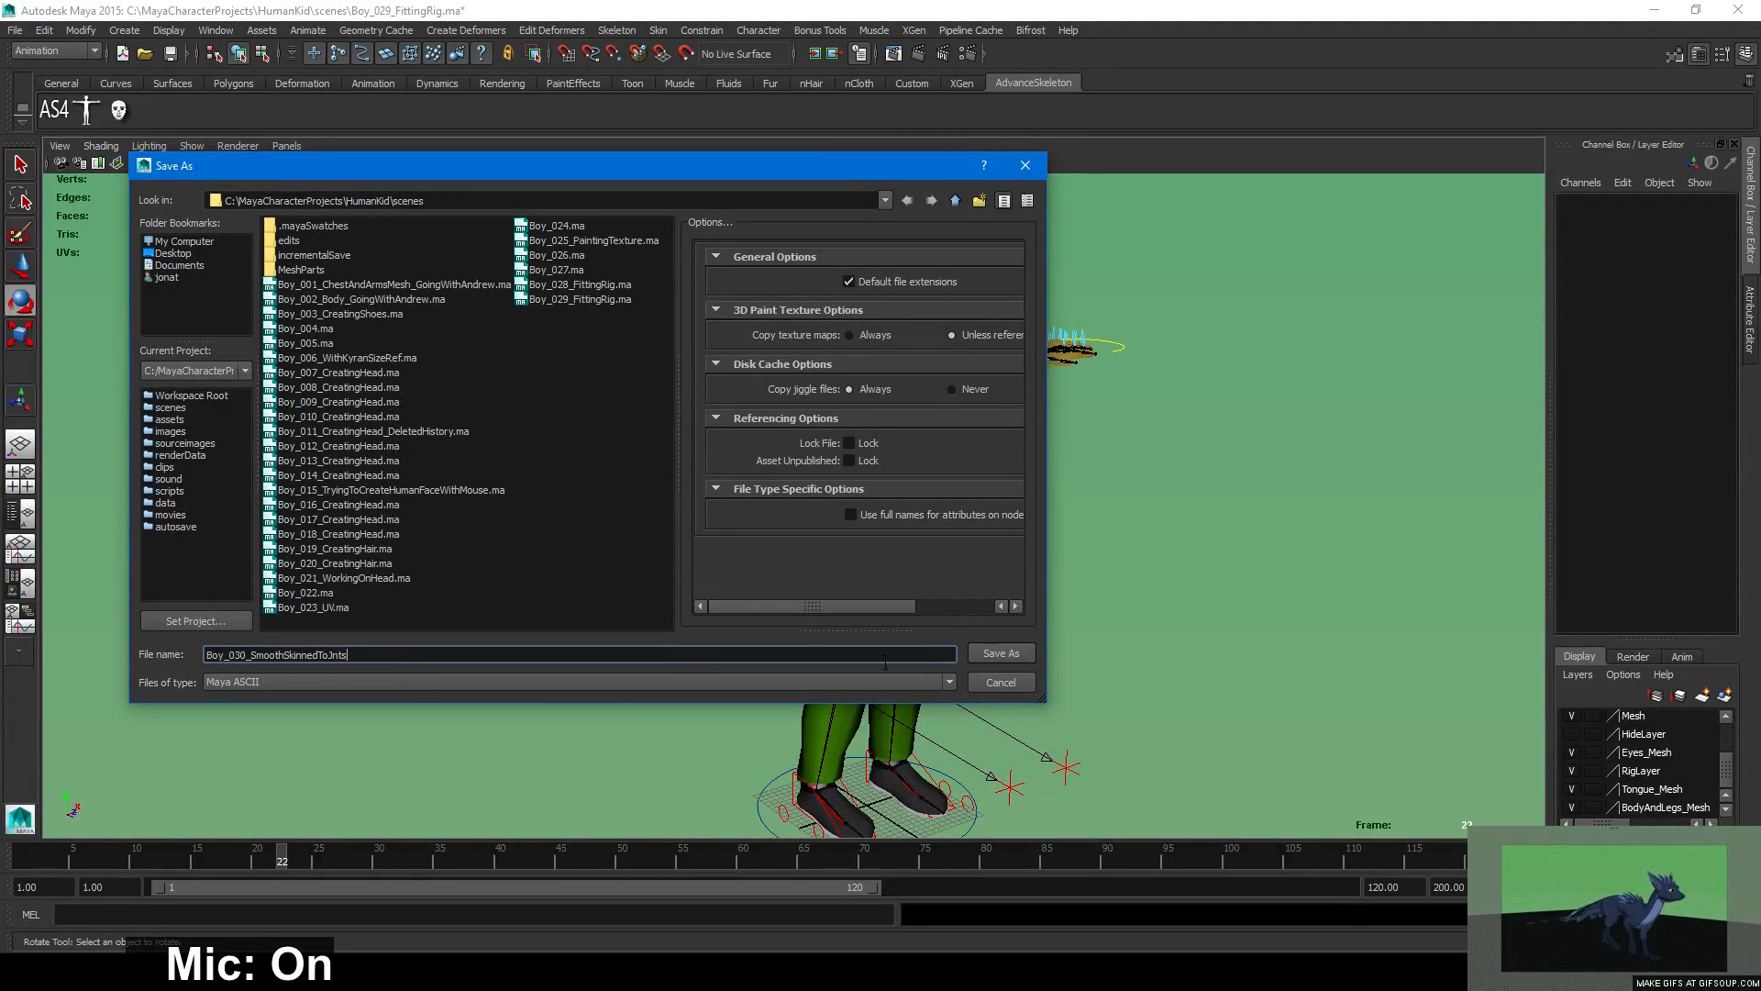
left_click(1000, 655)
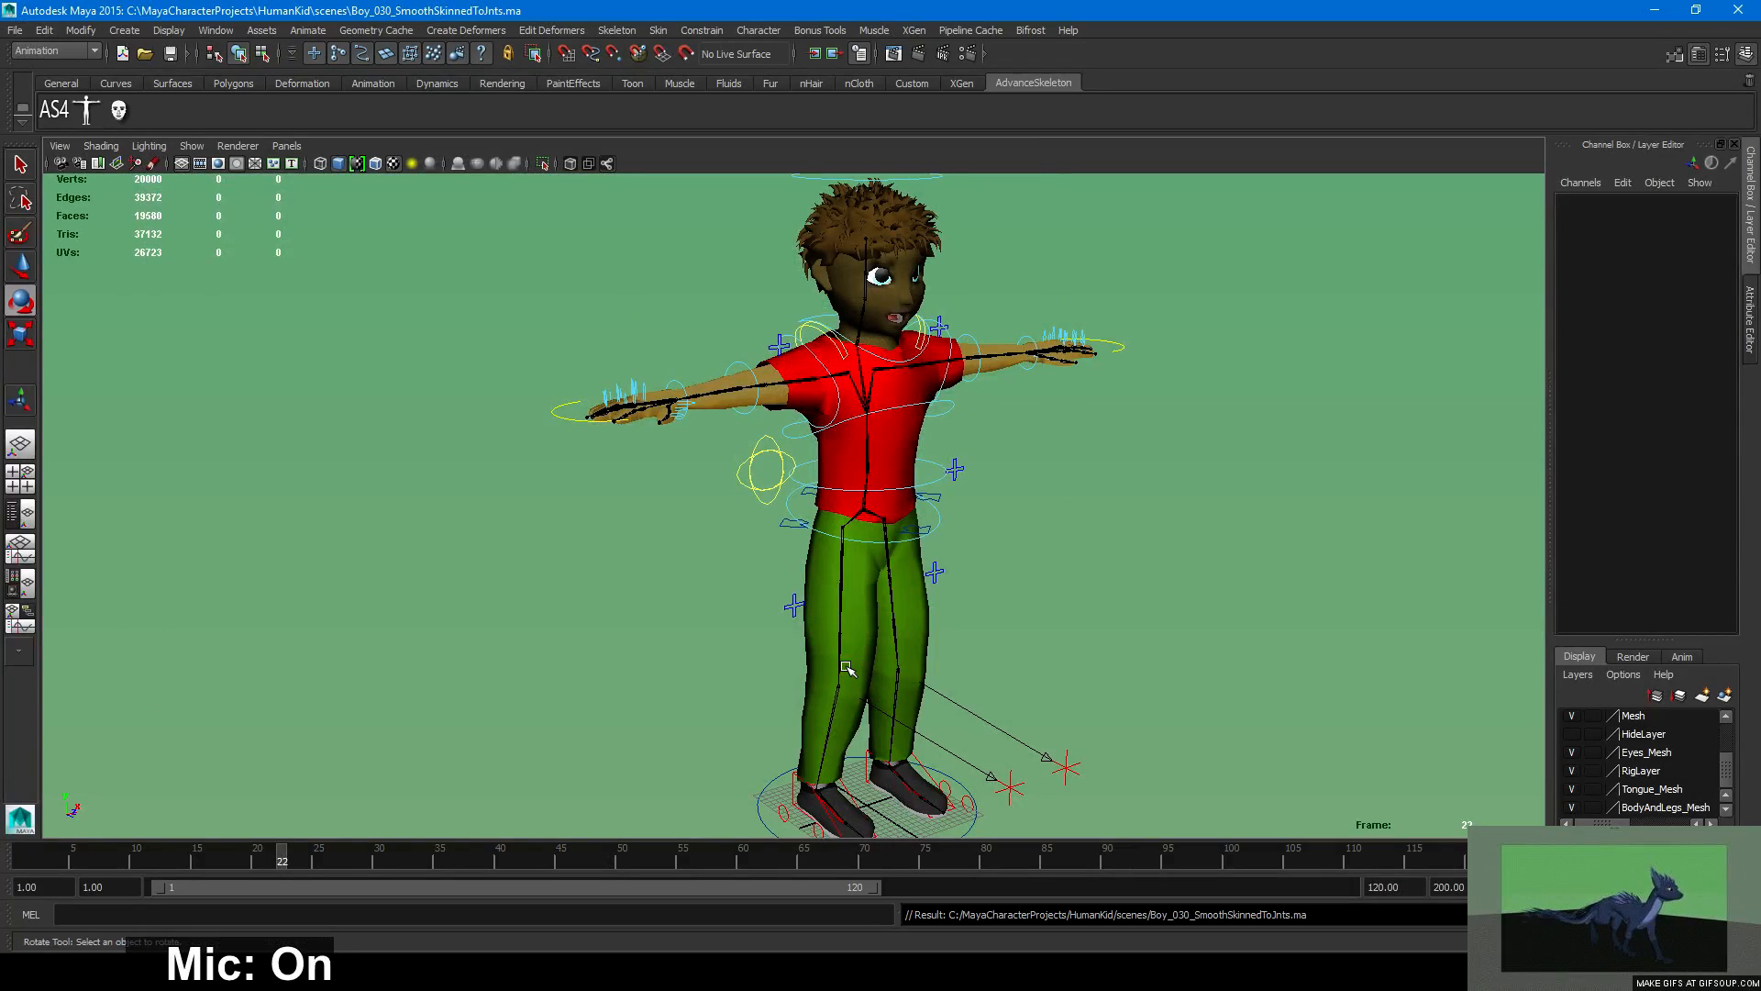
Test-move the Main control away from the origin in X and Z, undo the moves and clear the selection.
key("w")
left_click(953, 782)
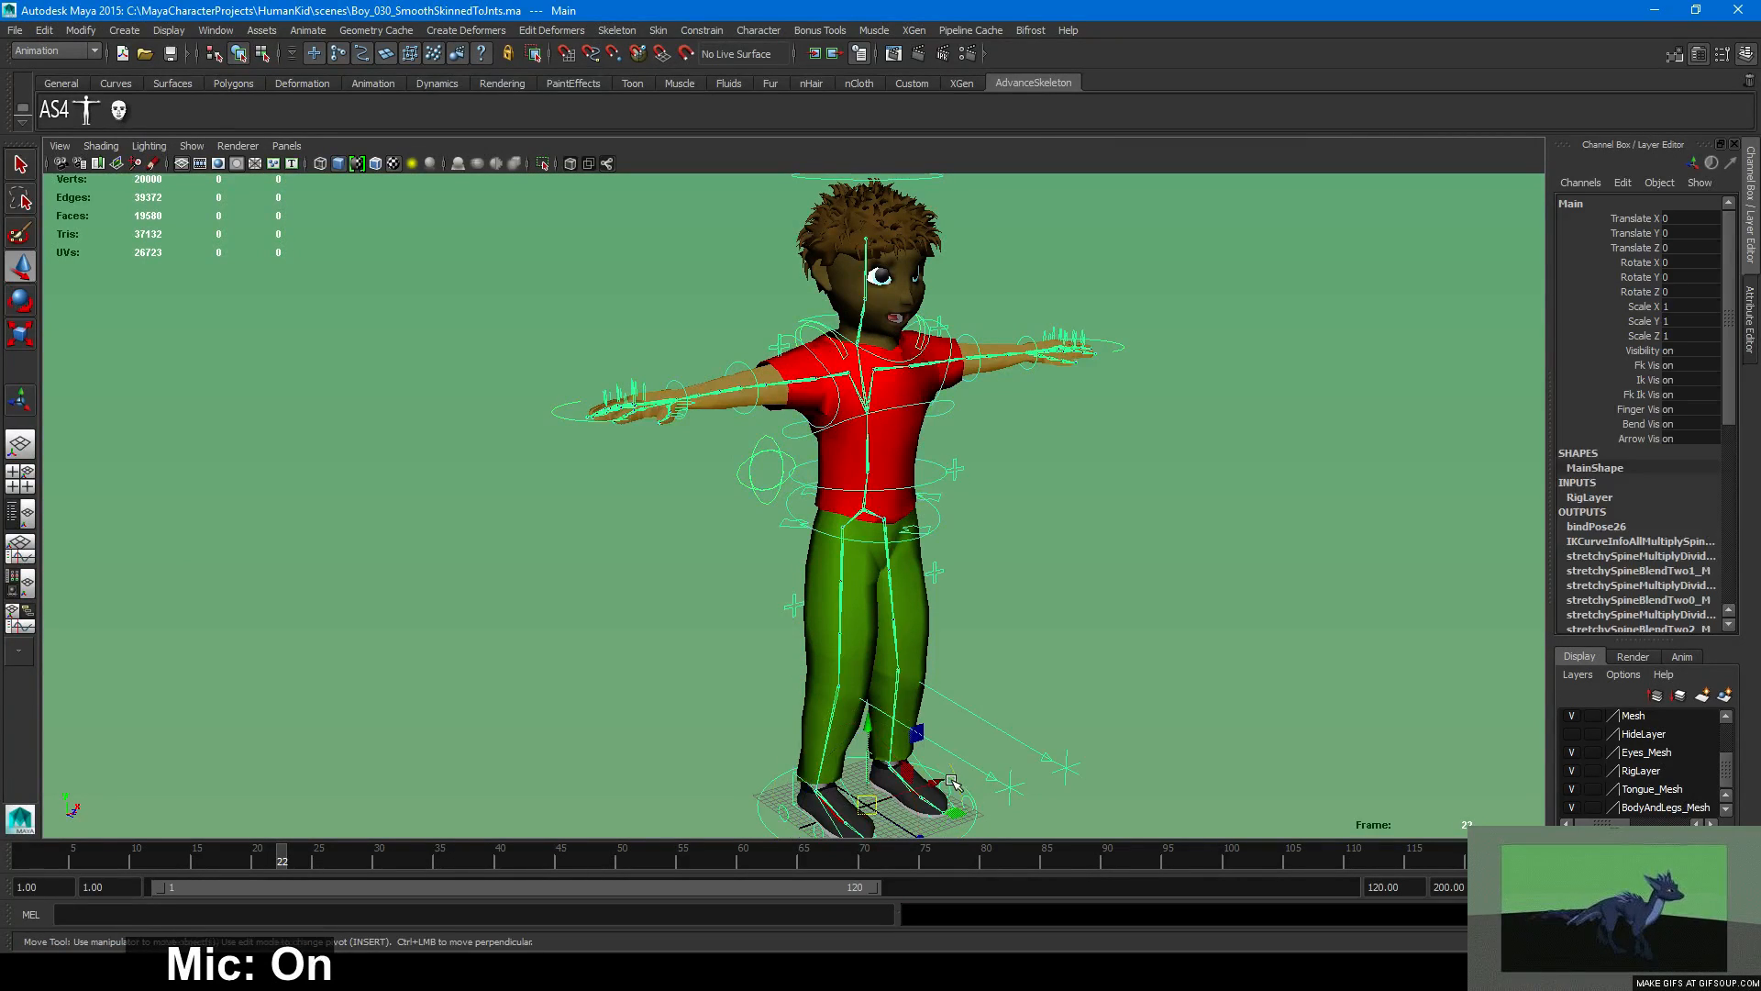
mouse_move(952, 782)
left_mouse_down()
mouse_move(686, 833)
mouse_move(1449, 771)
mouse_move(950, 751)
left_mouse_up()
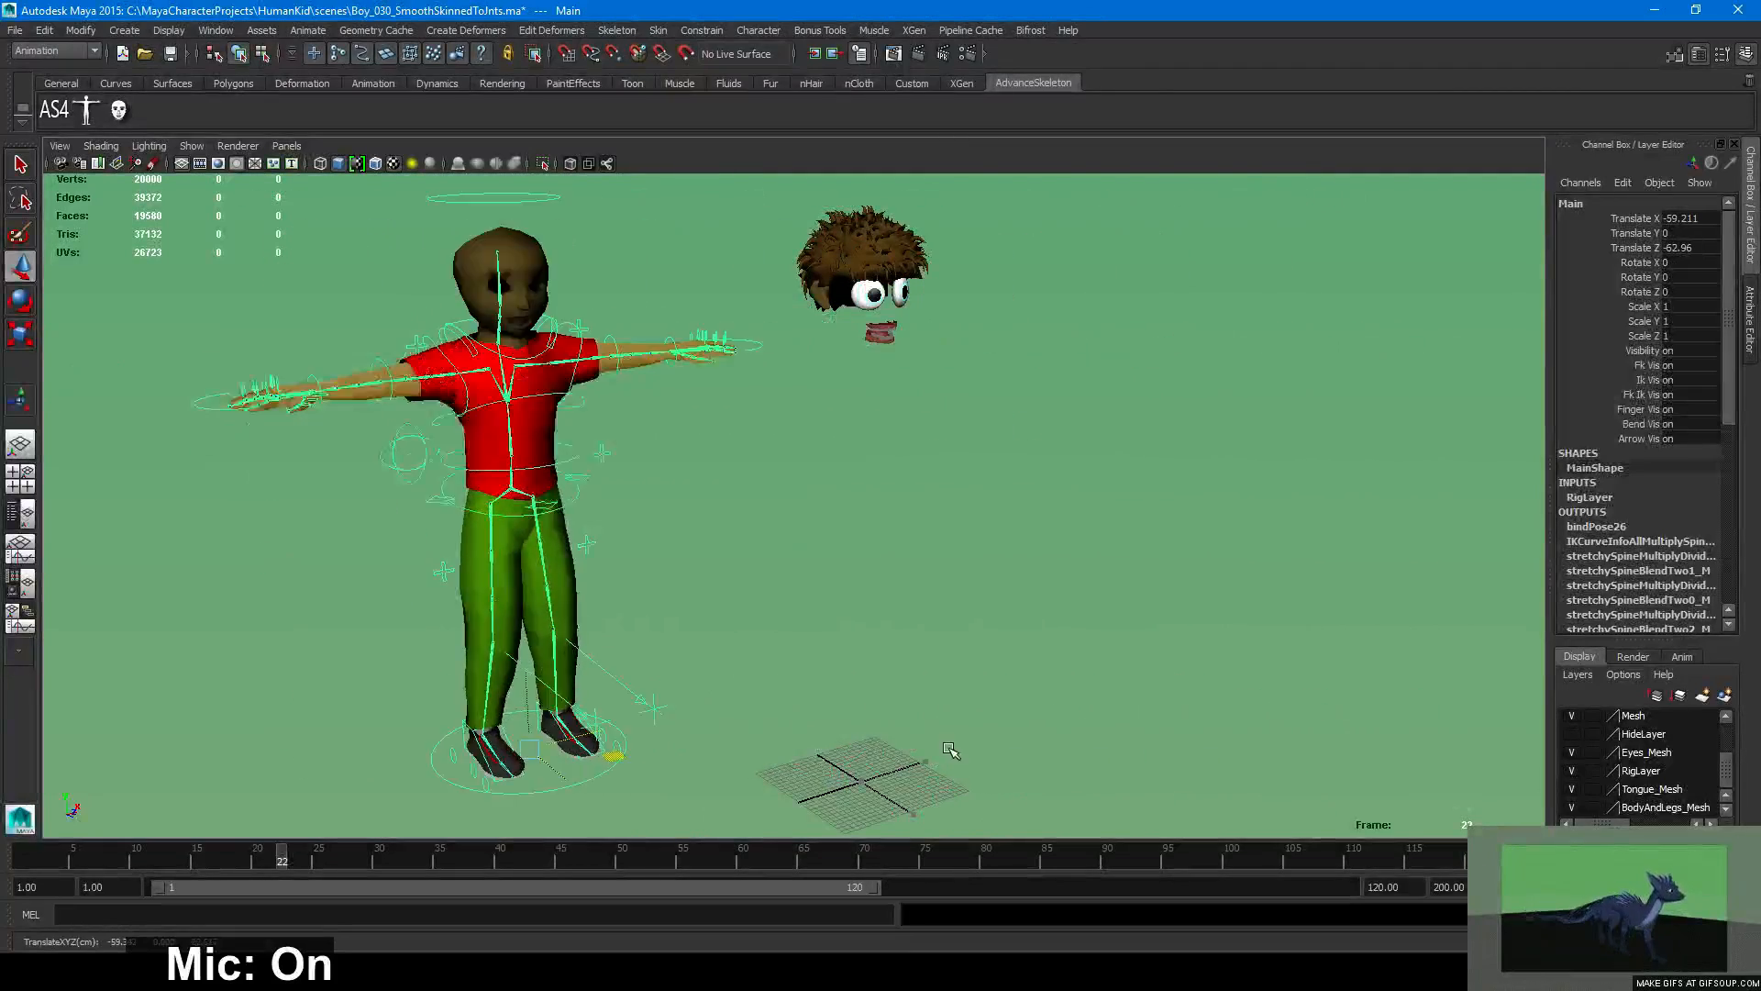
key("ctrl+z")
key("ctrl+z")
key("ctrl+z")
key("ctrl+z")
key("ctrl+z")
key("ctrl+z")
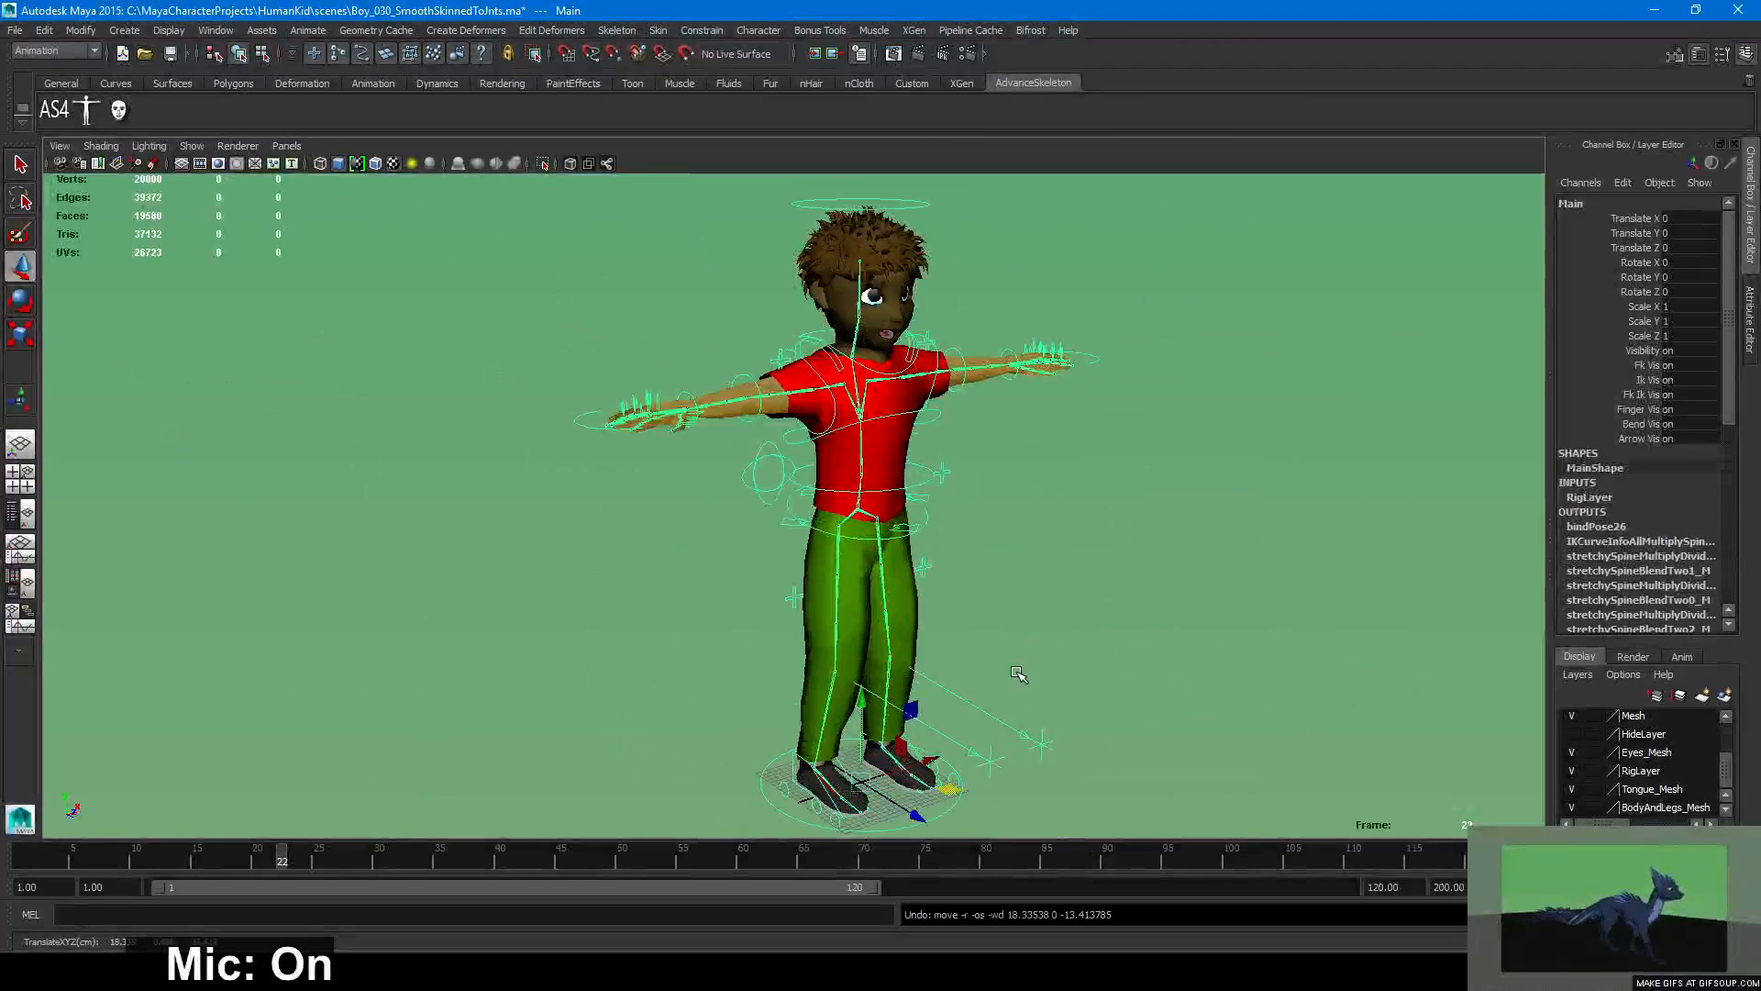
left_click(1215, 571)
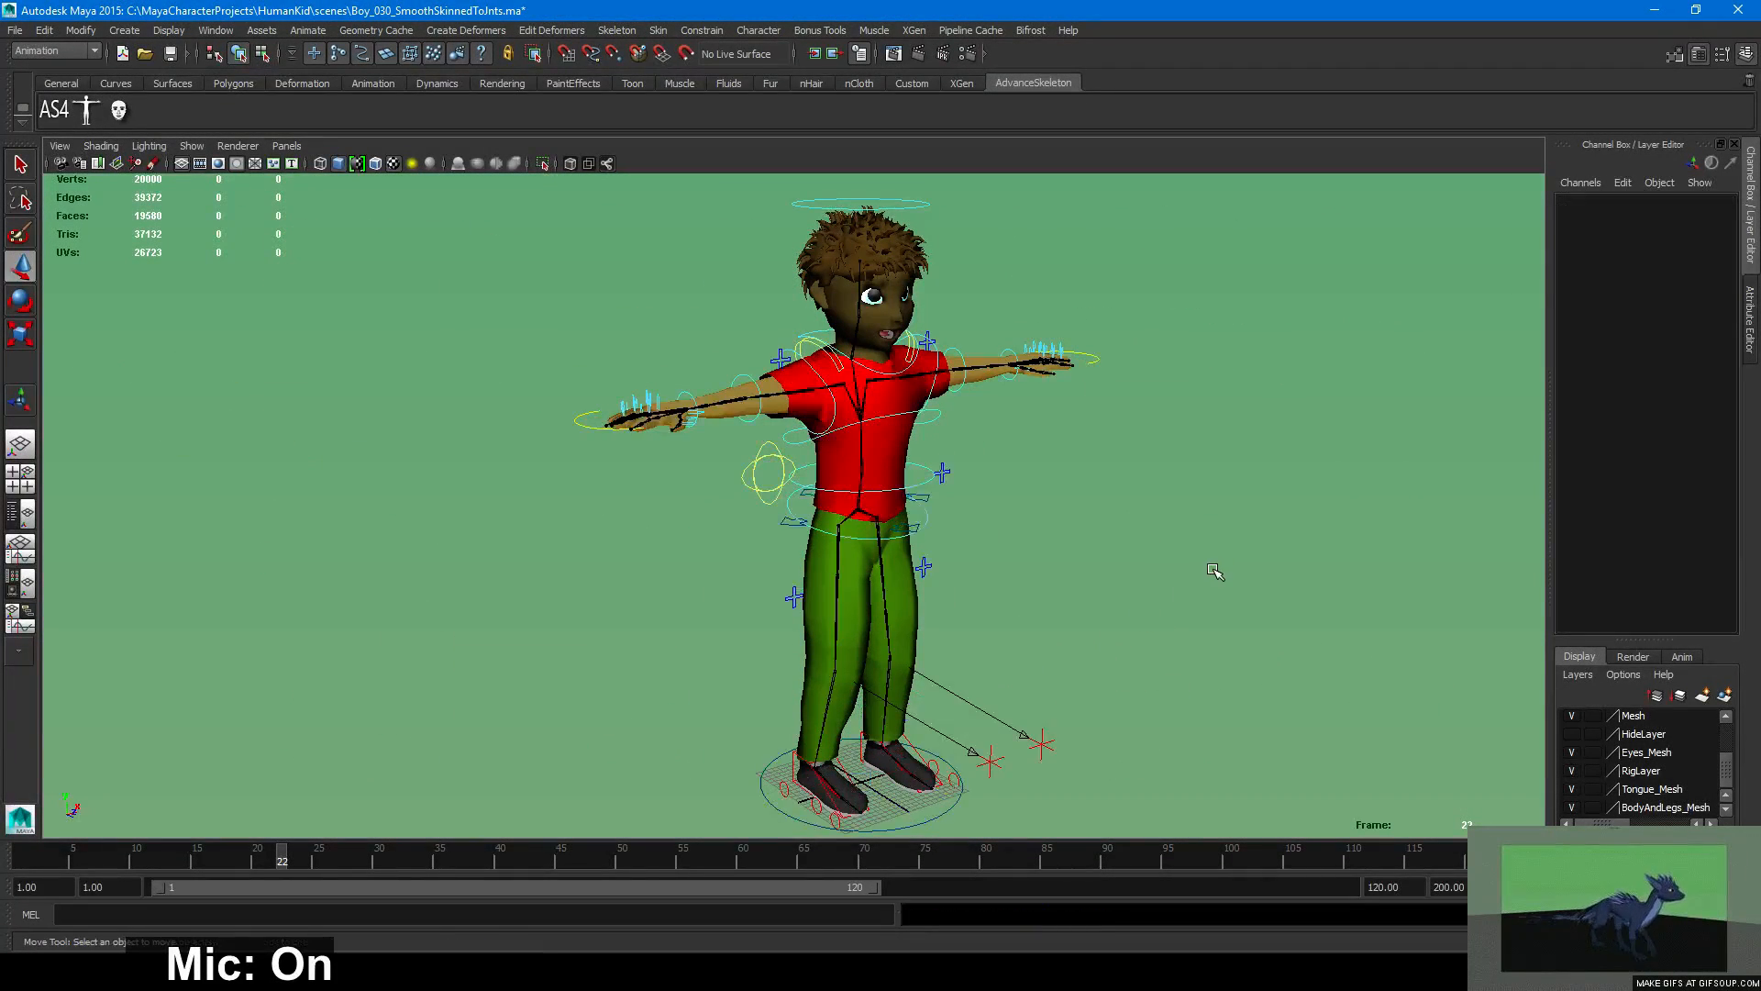
Frame the boy's upper body in the viewport and save the current scene.
middle_click_drag(1101, 456, 1021, 606, "alt")
right_click_drag(1021, 605, 1305, 605, "alt")
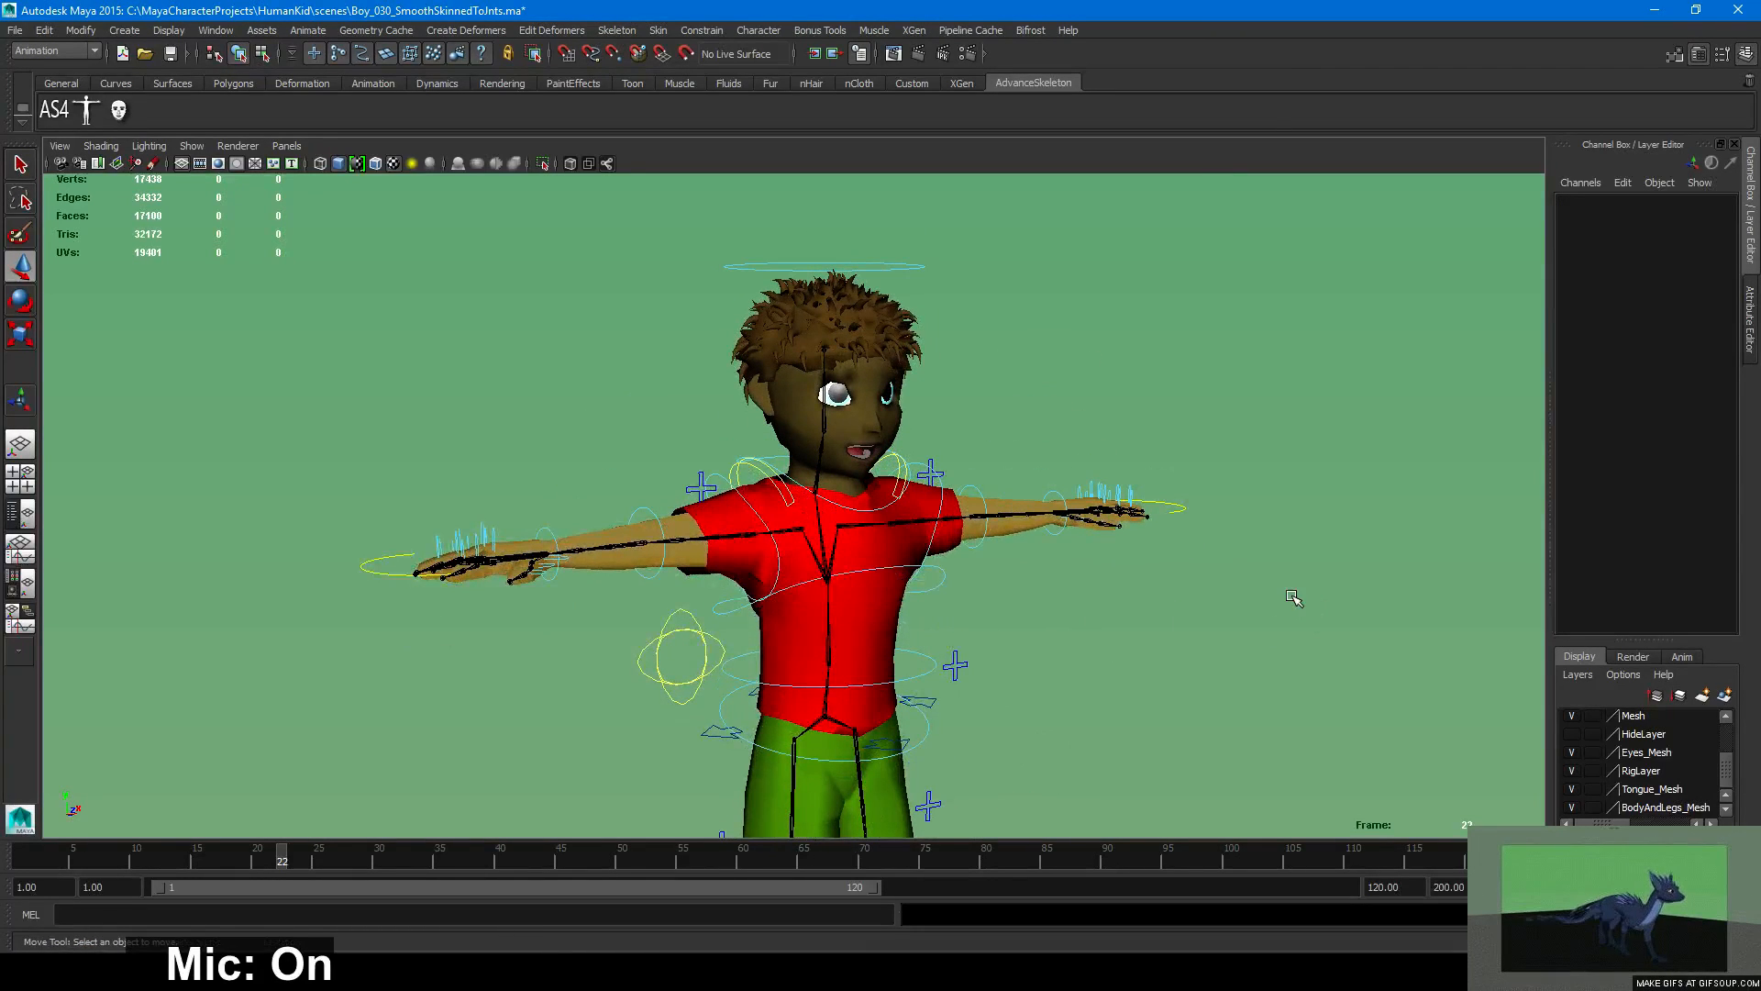
key("ctrl+s")
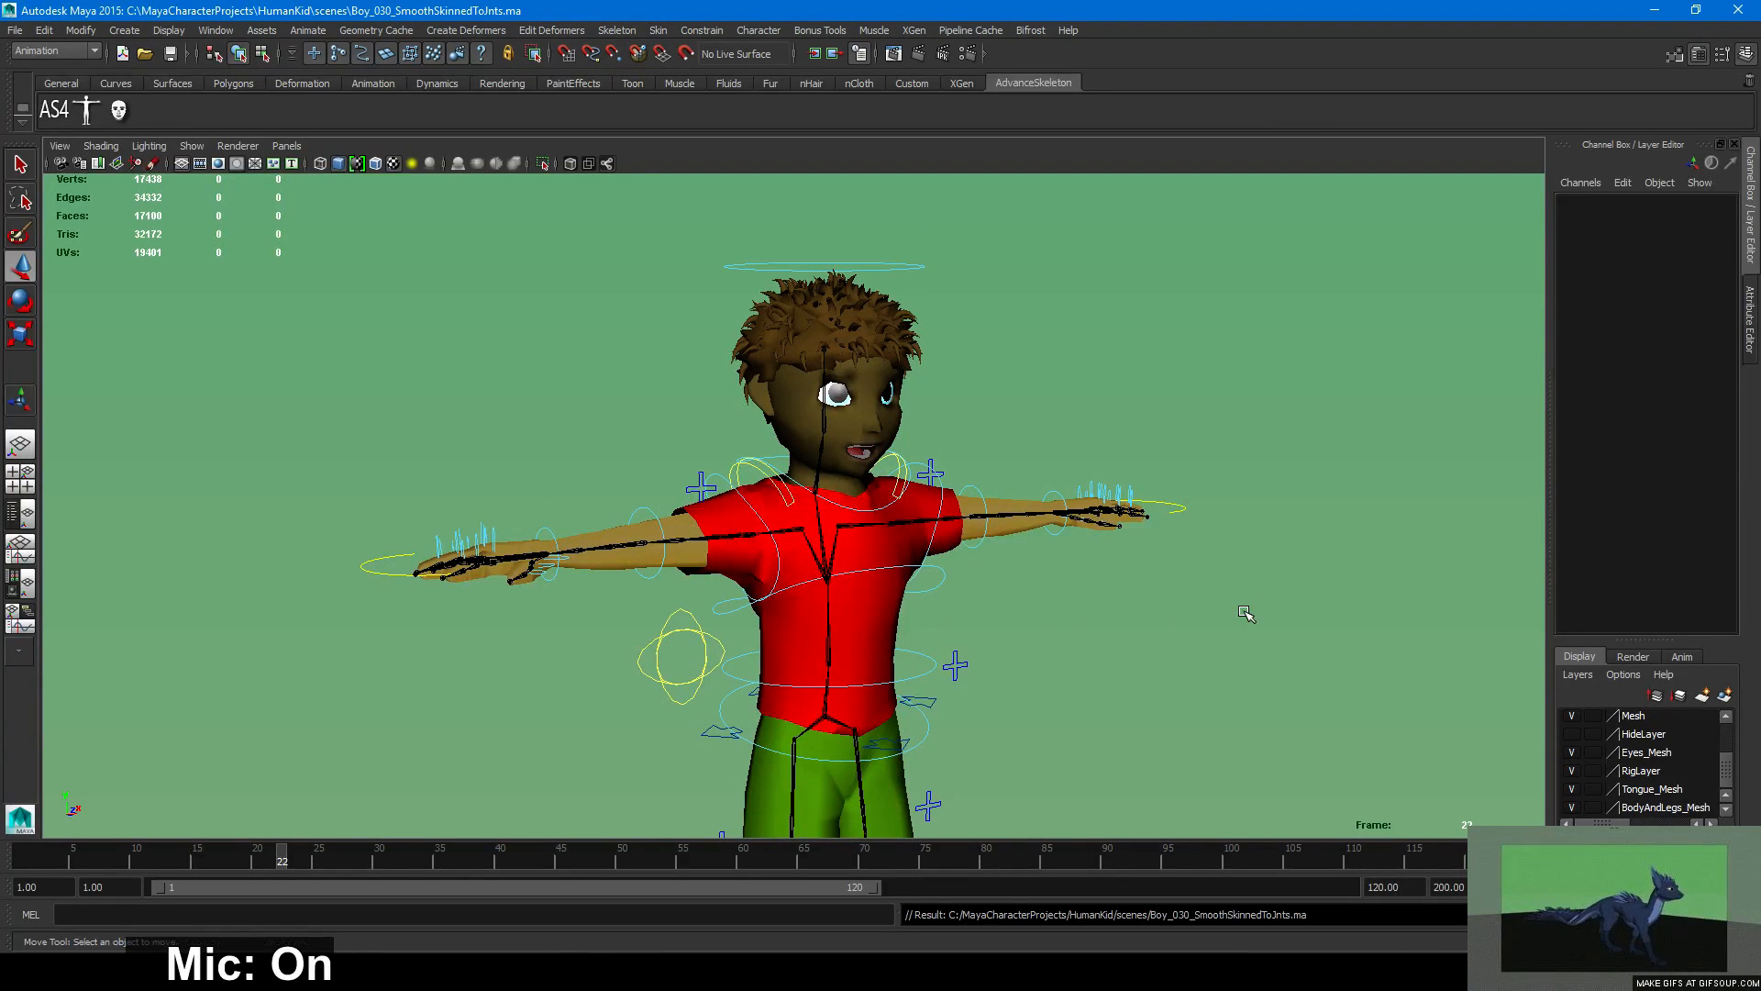
key("ctrl+s")
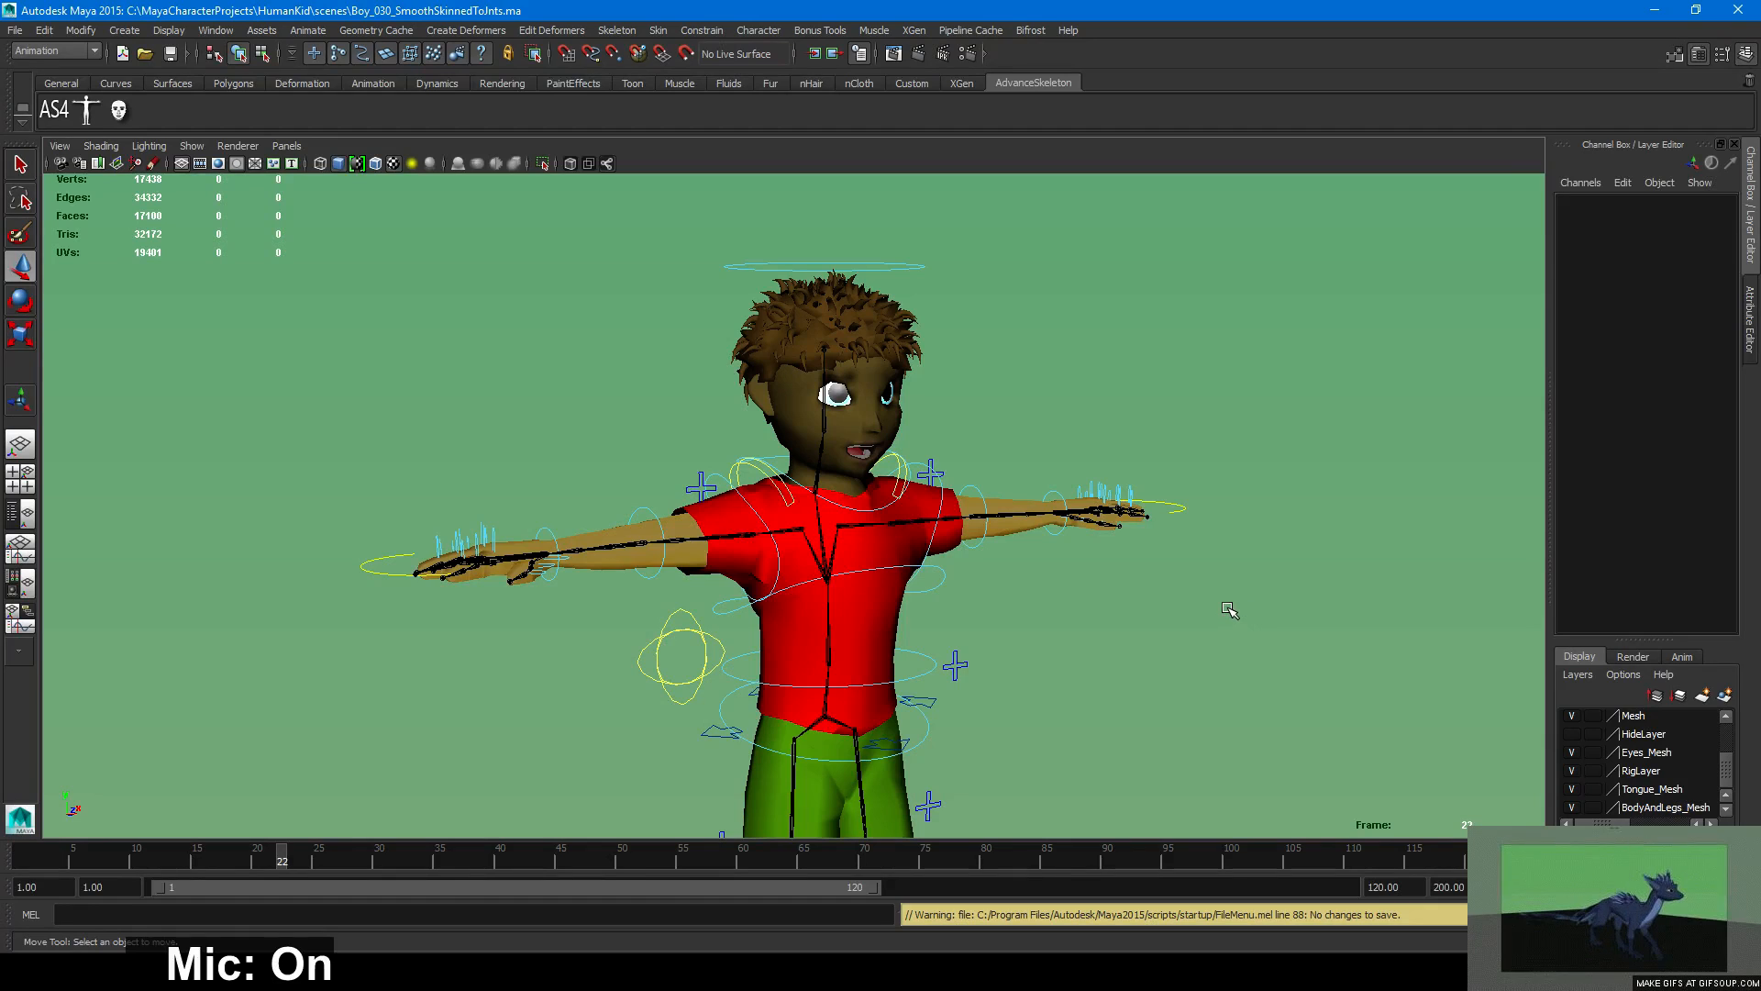